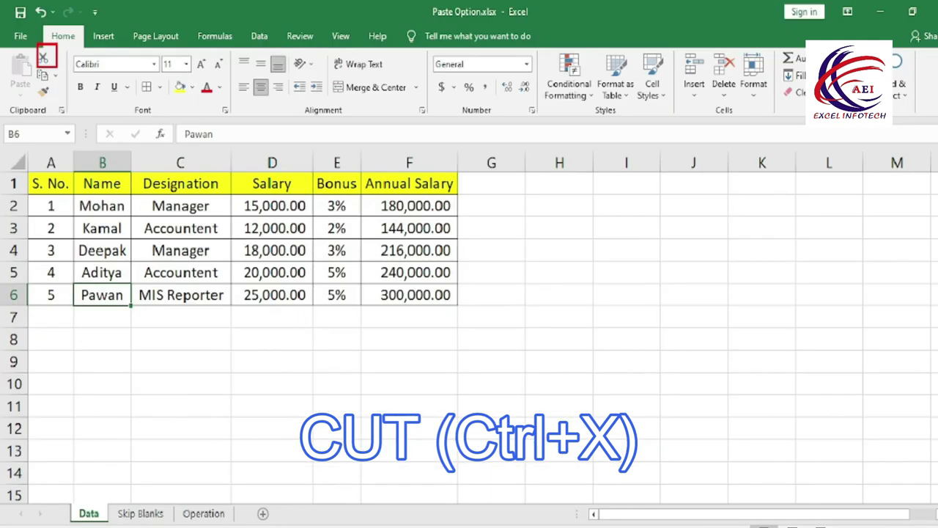
Step: Move the Annual Salary column into column H and widen it to fit the values
{"action": "left_click", "coordinate": [399, 309]}
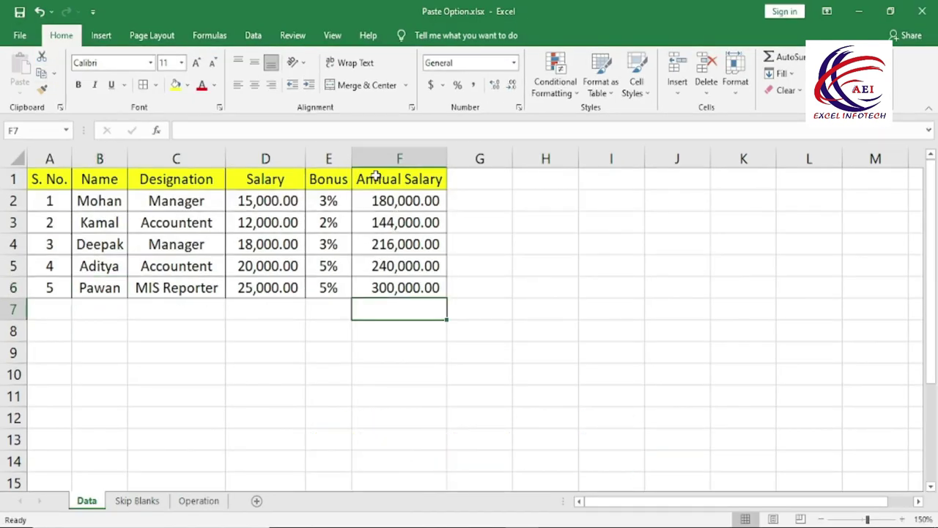
{"action": "left_click_drag", "start_coordinate": [373, 182], "coordinate": [375, 288]}
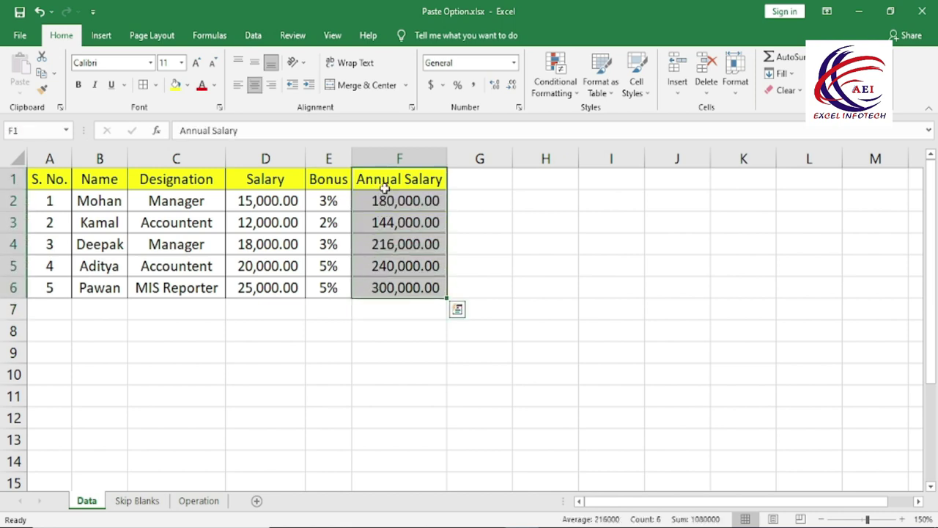
{"action": "left_click", "coordinate": [44, 59]}
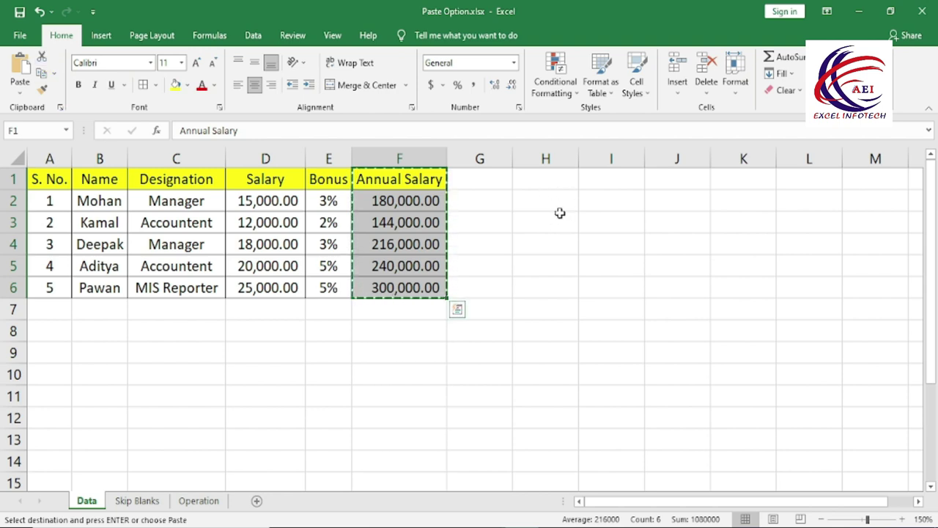
{"action": "left_click", "coordinate": [537, 184]}
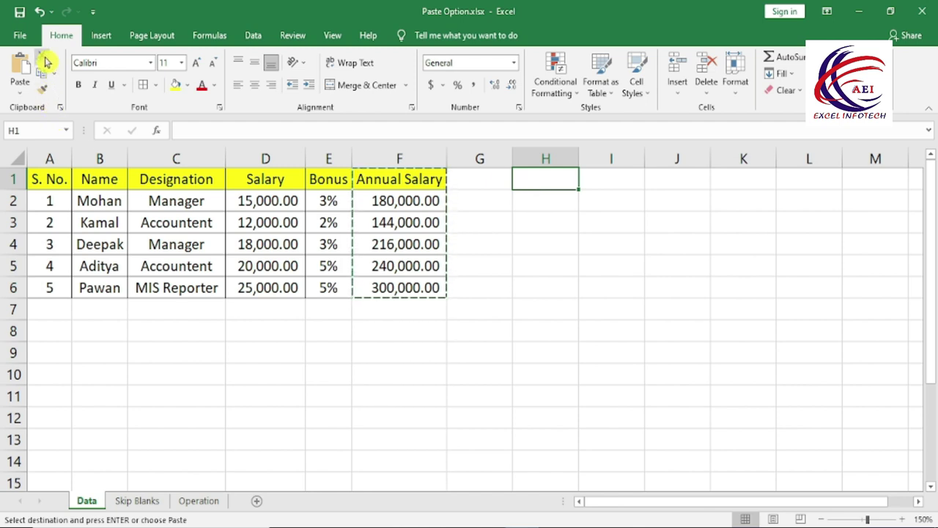
{"action": "left_click", "coordinate": [18, 70]}
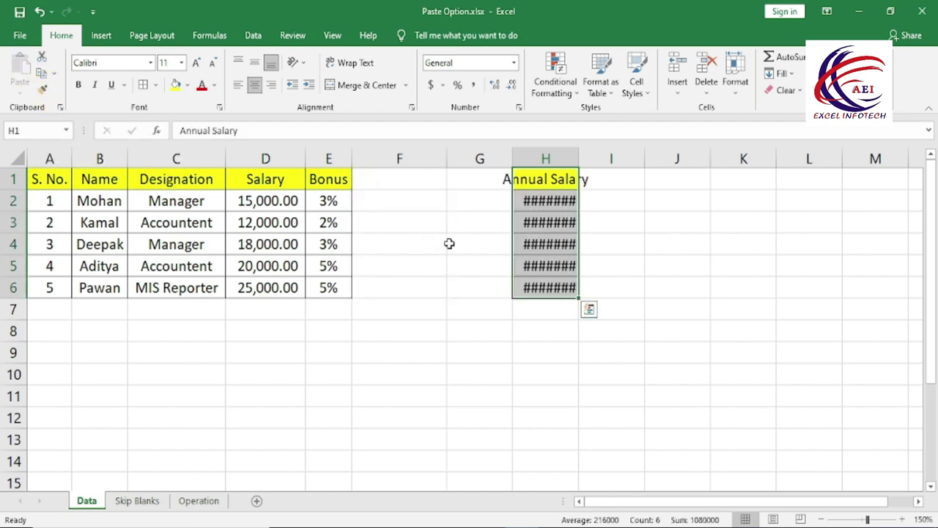
{"action": "double_click", "coordinate": [579, 157]}
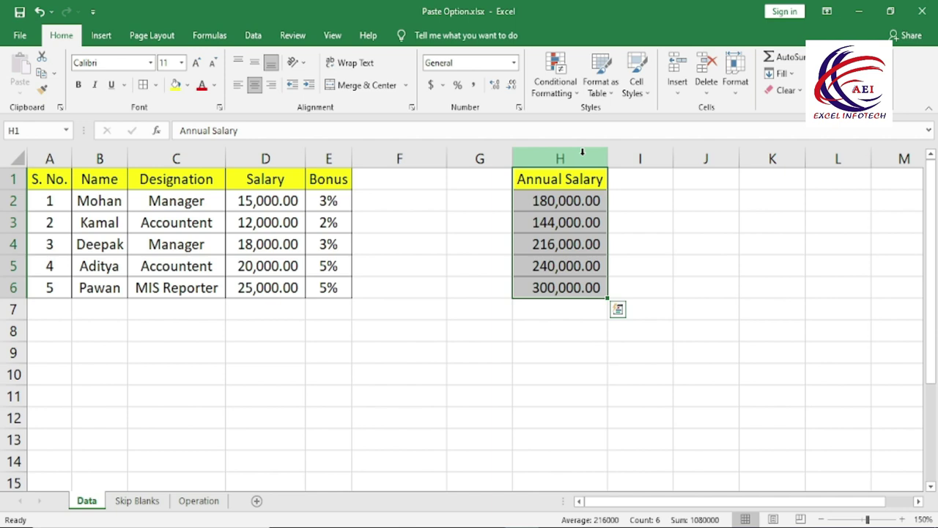
{"action": "left_click", "coordinate": [532, 249]}
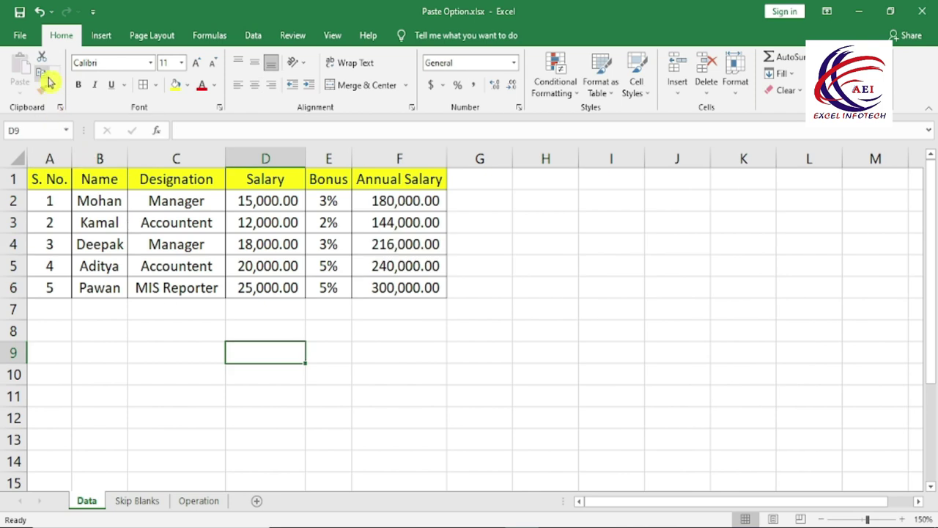
Step: Copy the Name column B1:B6 and paste it at H1 with its formatting
{"action": "left_click", "coordinate": [53, 74]}
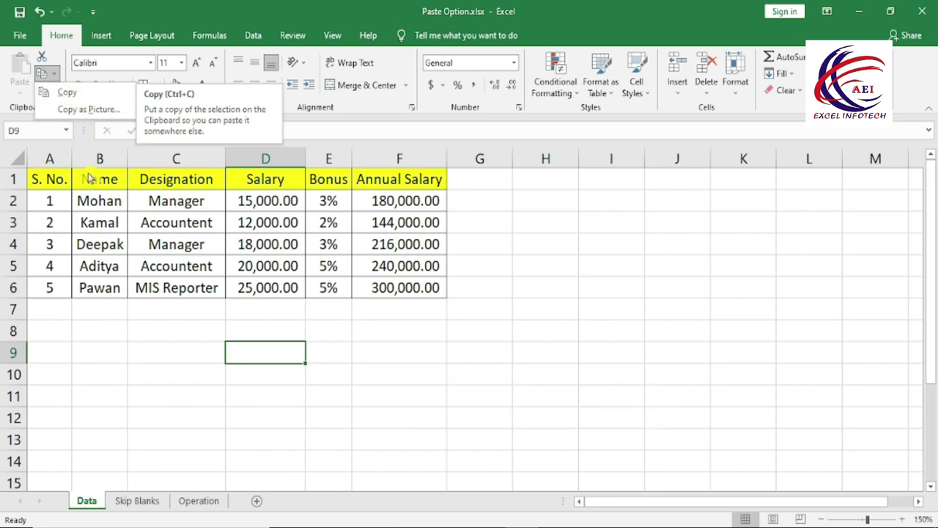
{"action": "left_click", "coordinate": [164, 390]}
{"action": "left_click_drag", "start_coordinate": [103, 180], "coordinate": [100, 288]}
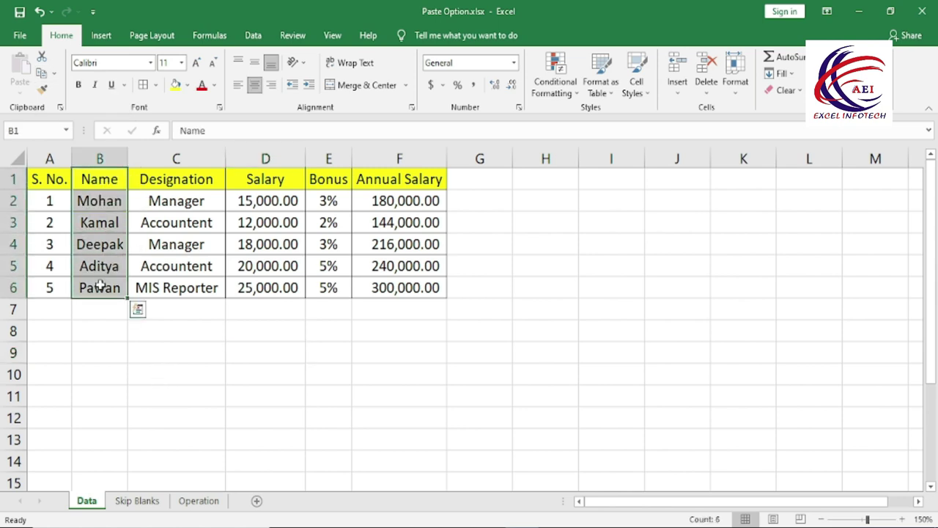
{"action": "left_click", "coordinate": [53, 76]}
{"action": "left_click", "coordinate": [63, 93]}
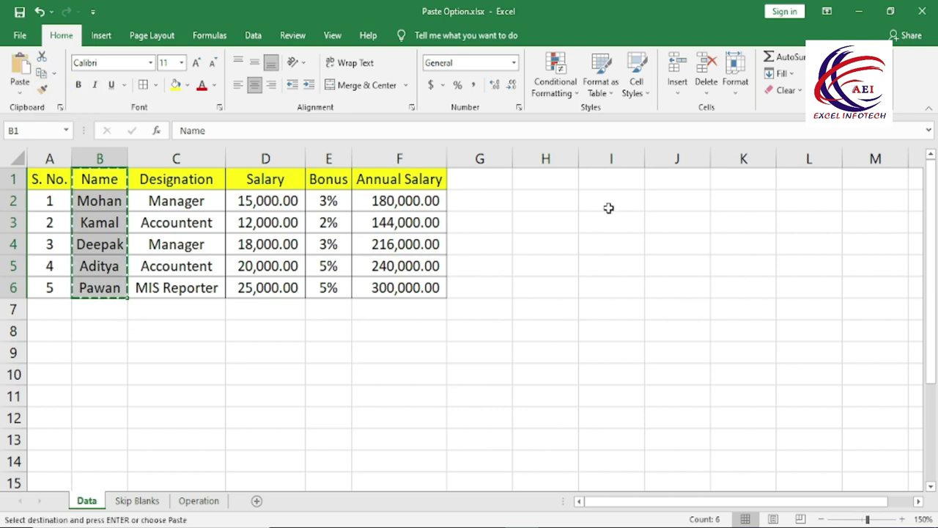
{"action": "left_click", "coordinate": [559, 180]}
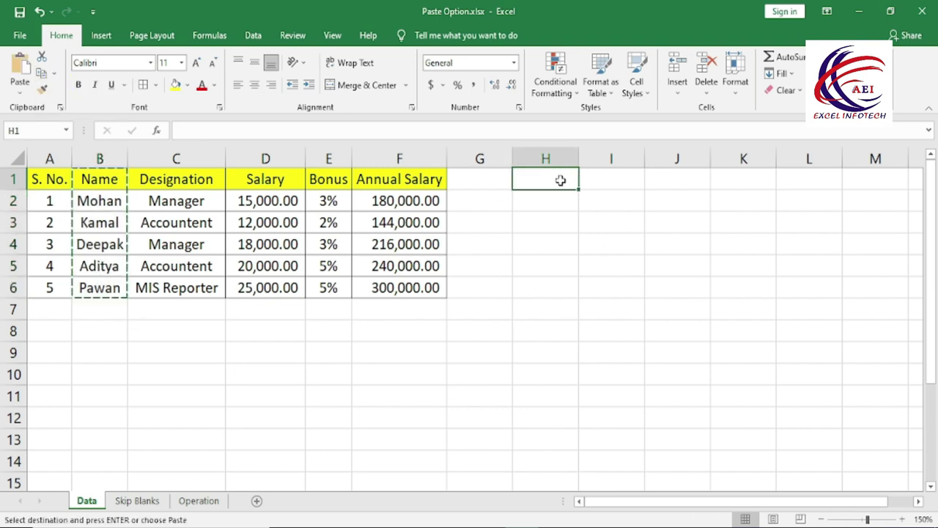
{"action": "left_click", "coordinate": [21, 73]}
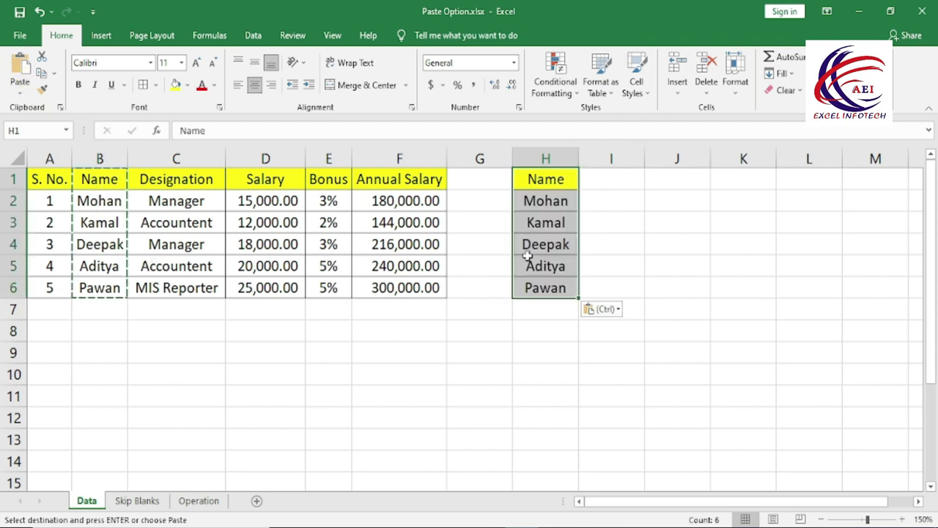
{"action": "left_click", "coordinate": [54, 73]}
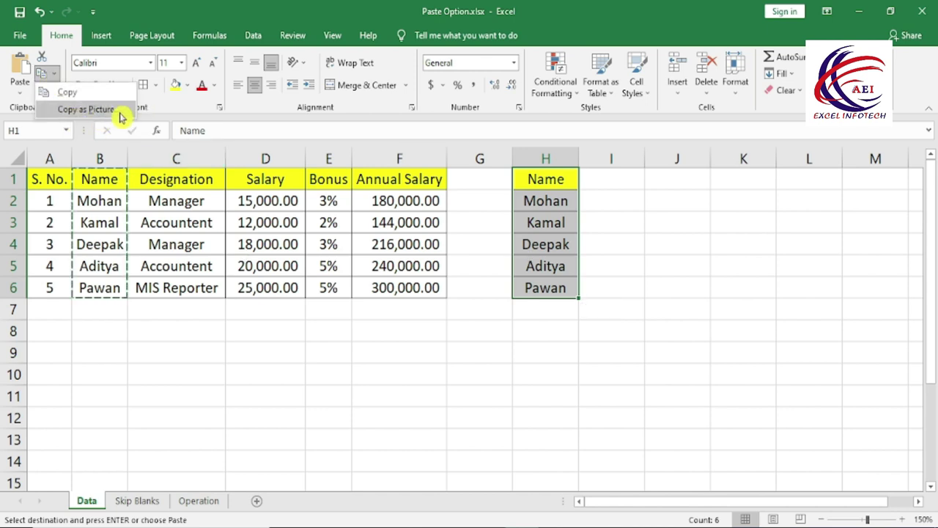
Step: Copy the pasted names H1:H6 as a picture in Picture format
{"action": "key", "text": "Escape"}
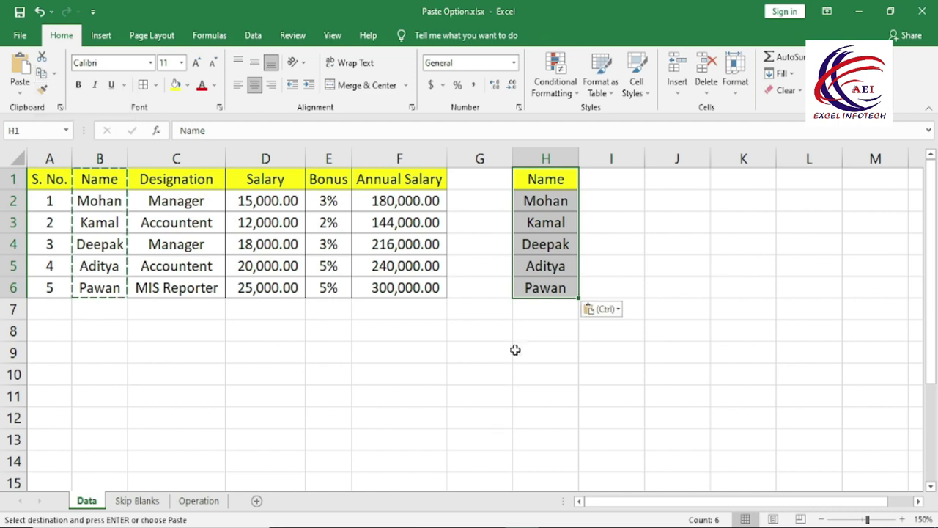
{"action": "left_click", "coordinate": [546, 184]}
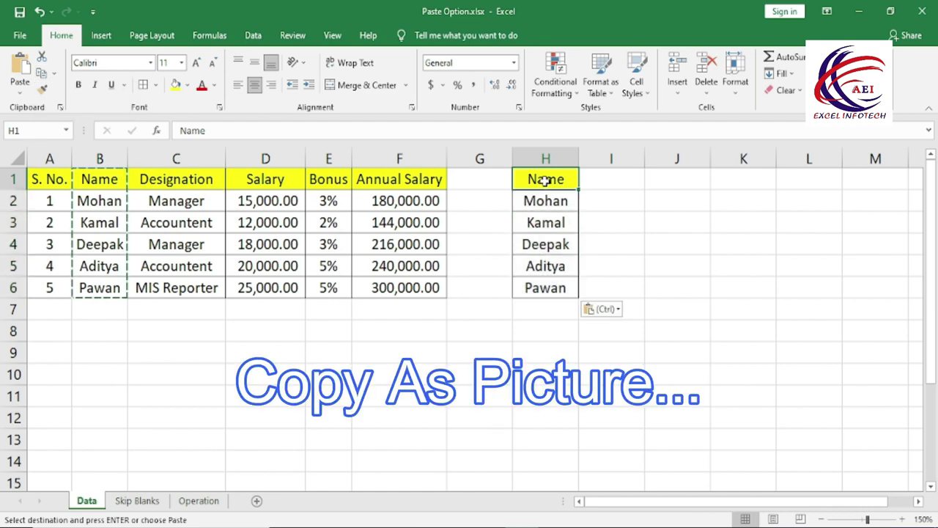
{"action": "left_click_drag", "start_coordinate": [545, 179], "coordinate": [547, 299]}
{"action": "left_click_drag", "start_coordinate": [532, 193], "coordinate": [537, 286]}
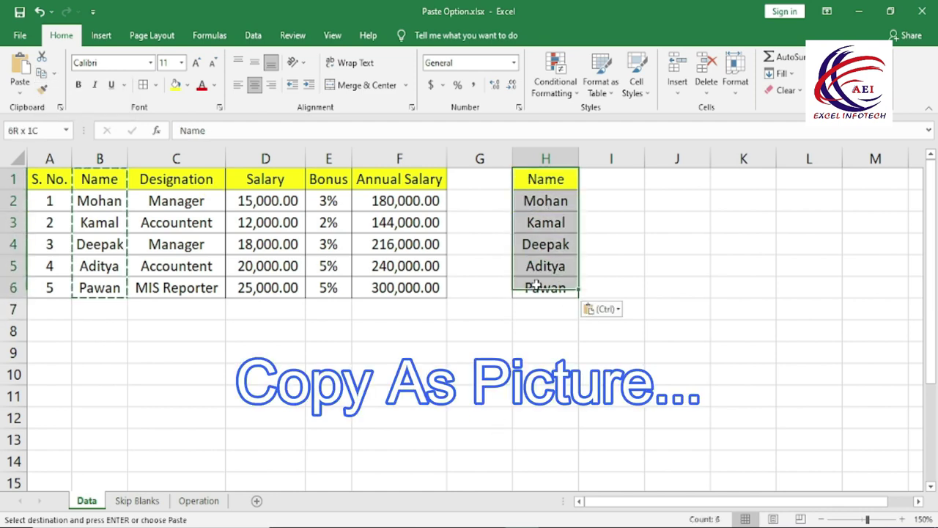
{"action": "left_click", "coordinate": [53, 74]}
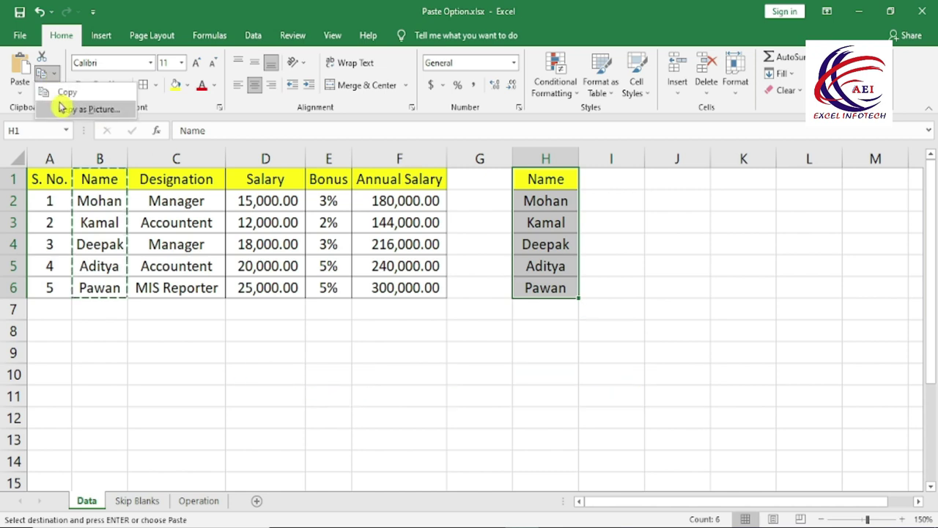
{"action": "left_click", "coordinate": [88, 108]}
{"action": "left_click_drag", "start_coordinate": [490, 219], "coordinate": [367, 183]}
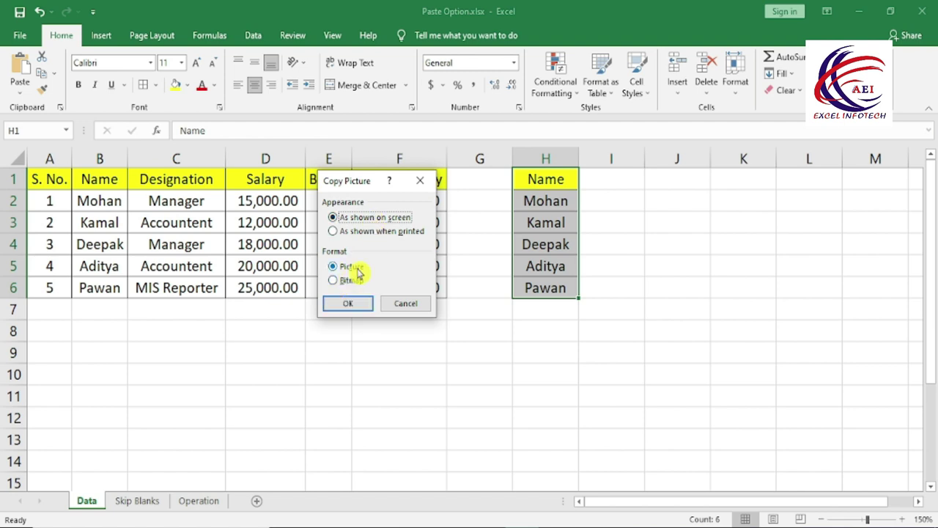
{"action": "left_click", "coordinate": [358, 303]}
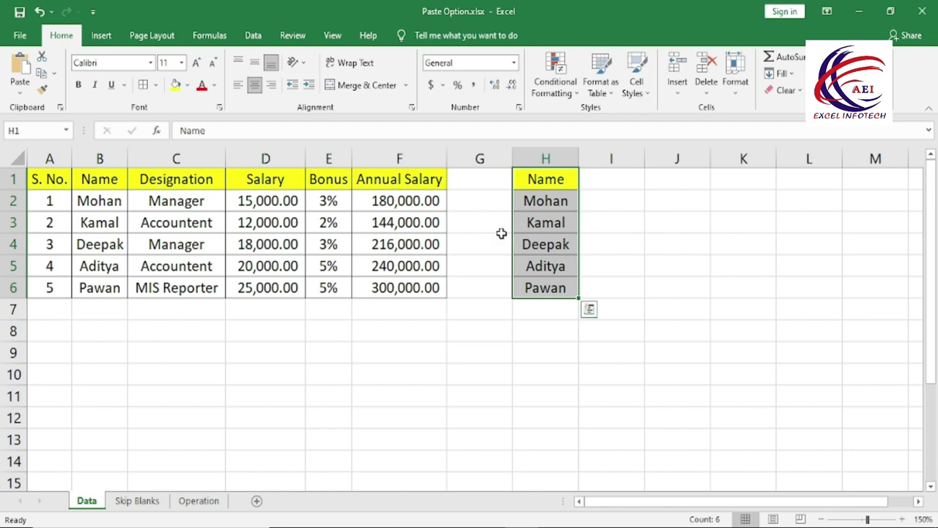
Step: Paste the Name picture, move it over column J and enlarge it
{"action": "left_click", "coordinate": [24, 71]}
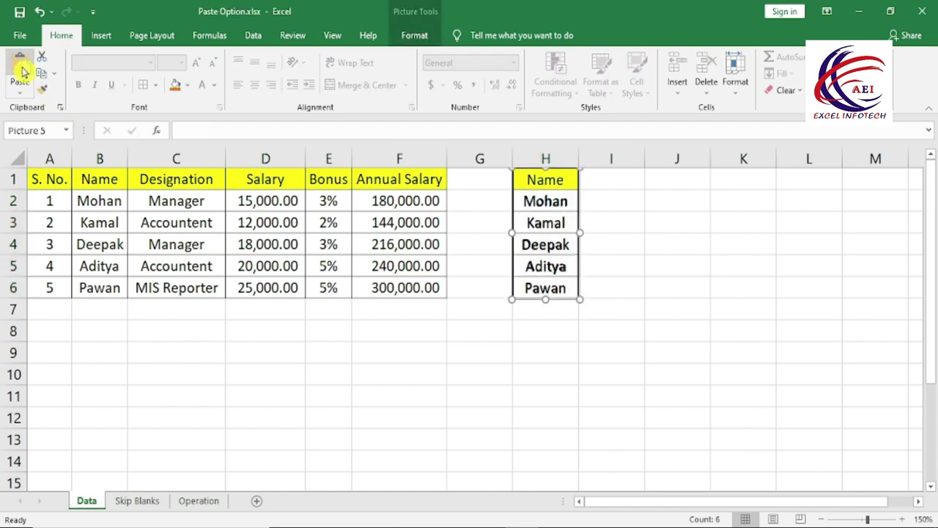
{"action": "left_click_drag", "start_coordinate": [542, 229], "coordinate": [669, 232]}
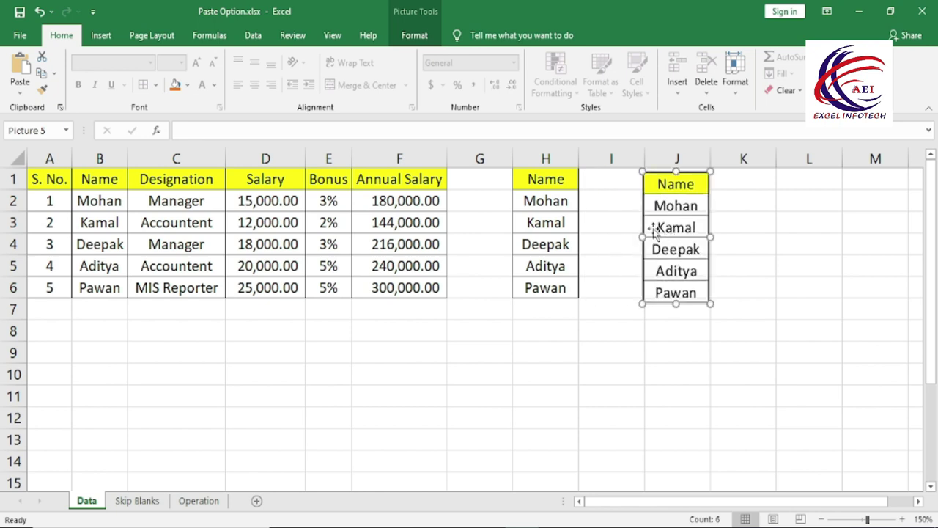
{"action": "left_click_drag", "start_coordinate": [709, 302], "coordinate": [727, 339]}
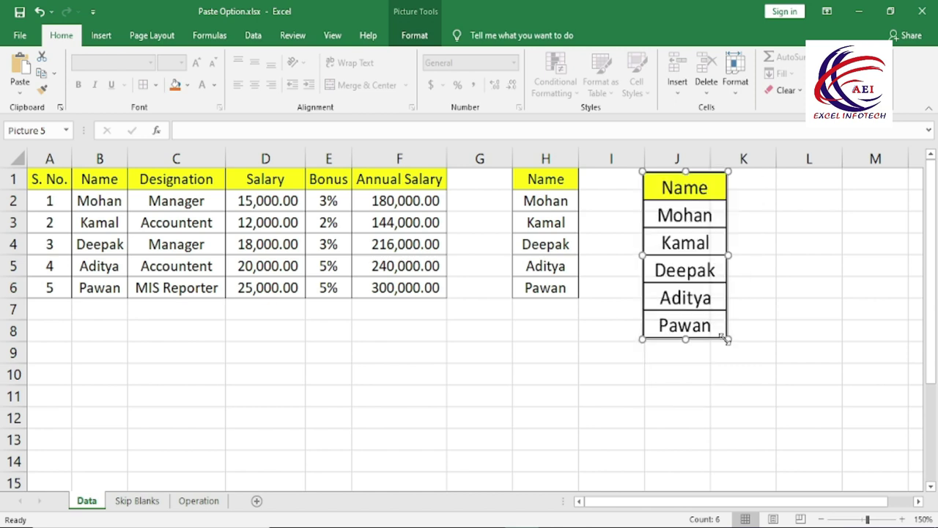
{"action": "left_click", "coordinate": [54, 73]}
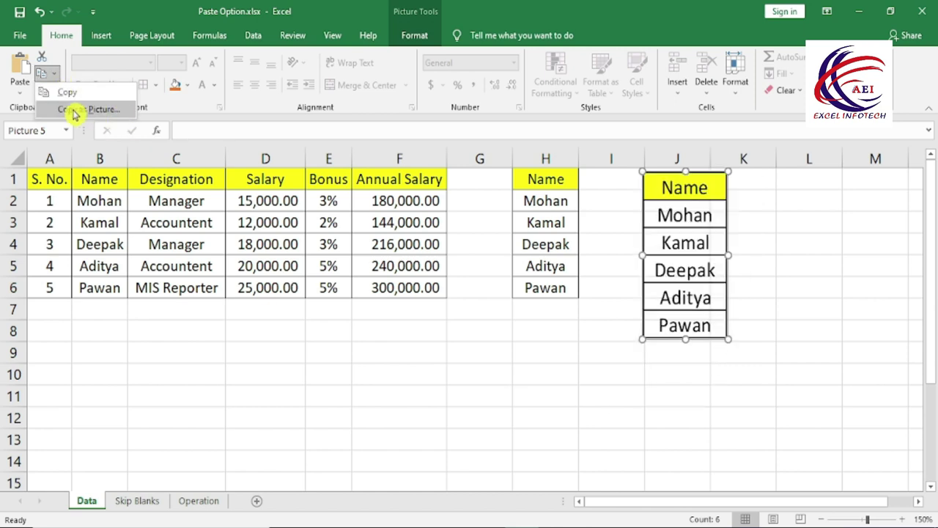
Step: Copy the names as a Bitmap picture and paste it
{"action": "left_click", "coordinate": [107, 111]}
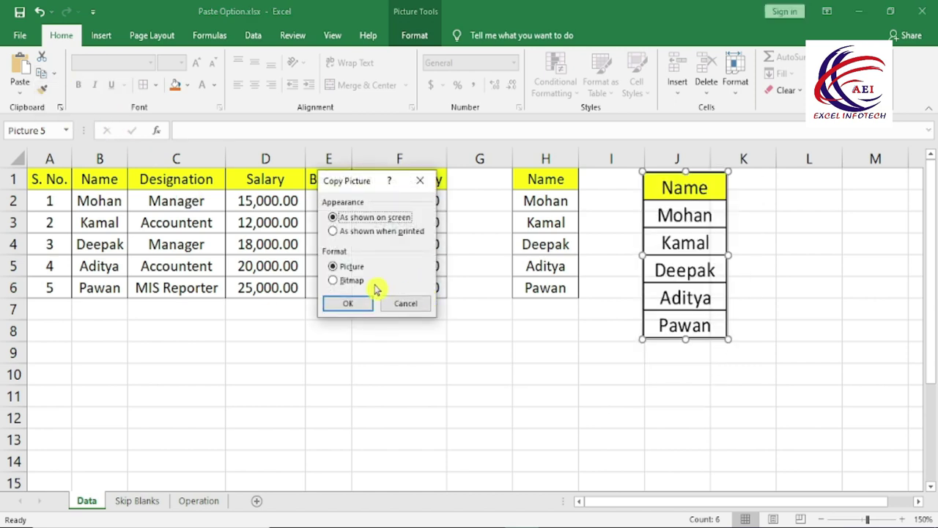
{"action": "left_click", "coordinate": [347, 281]}
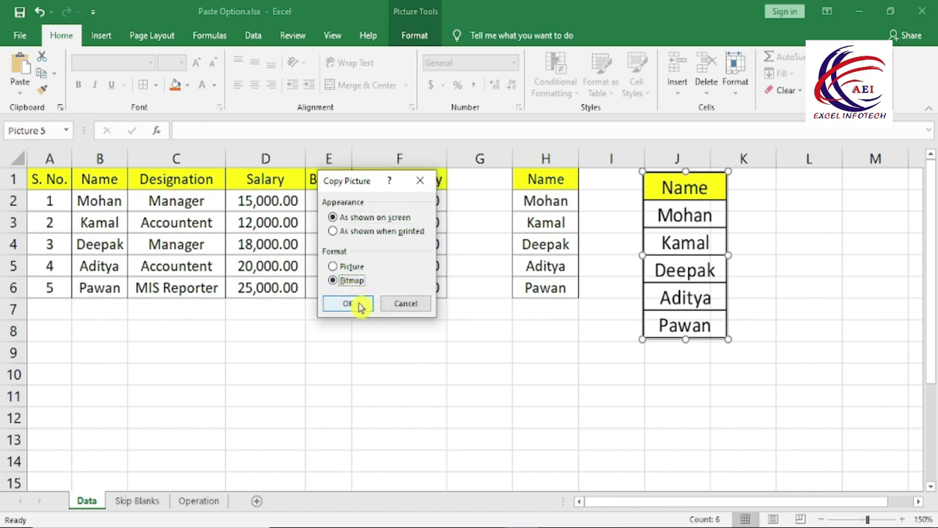
{"action": "left_click", "coordinate": [359, 301]}
{"action": "left_click", "coordinate": [18, 68]}
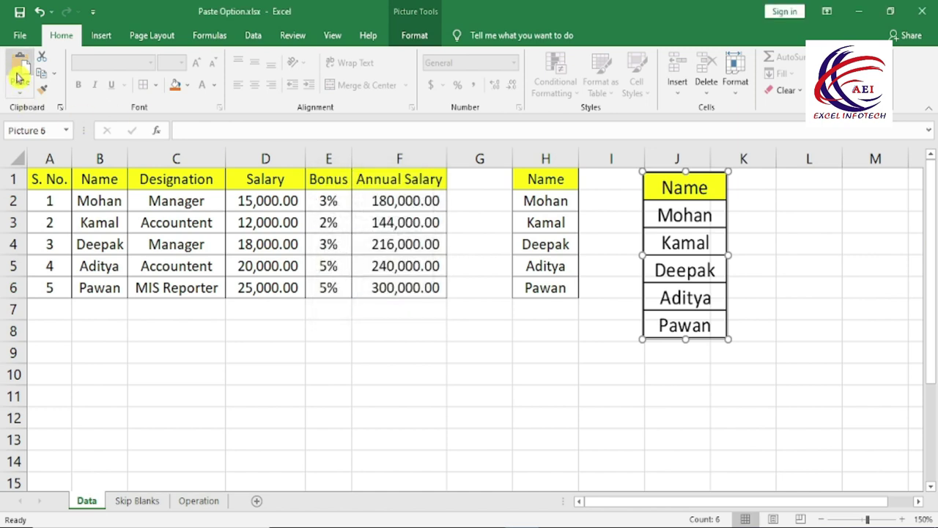
Step: Arrange both Name pictures side by side below the table across rows 8–15
{"action": "left_click_drag", "start_coordinate": [663, 249], "coordinate": [779, 229]}
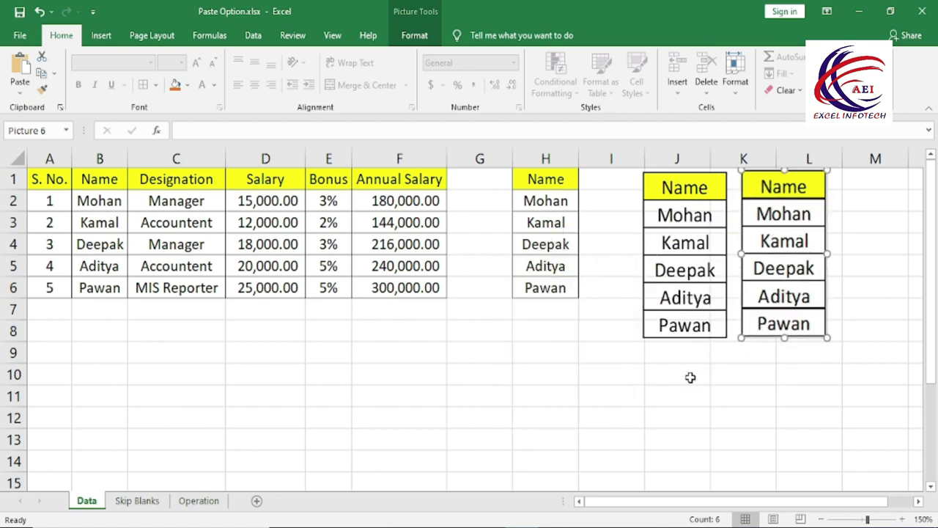
{"action": "left_click_drag", "start_coordinate": [781, 277], "coordinate": [419, 425]}
{"action": "left_click_drag", "start_coordinate": [719, 300], "coordinate": [573, 419]}
{"action": "left_click", "coordinate": [459, 406]}
{"action": "left_click", "coordinate": [532, 407]}
{"action": "left_click", "coordinate": [649, 315]}
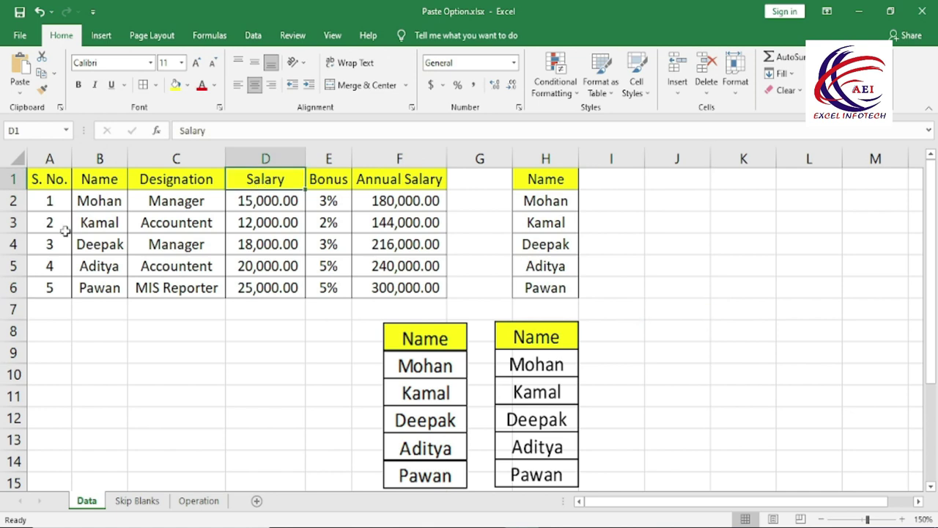
Step: Paint the Salary header's format onto the Kamal cell, then select the extra Name lists for clearing
{"action": "left_click", "coordinate": [42, 89]}
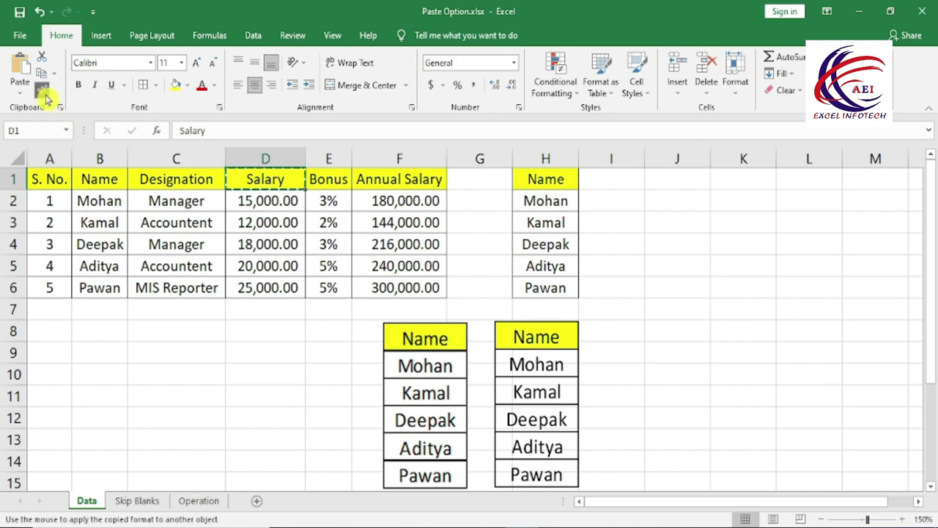
{"action": "left_click", "coordinate": [550, 223]}
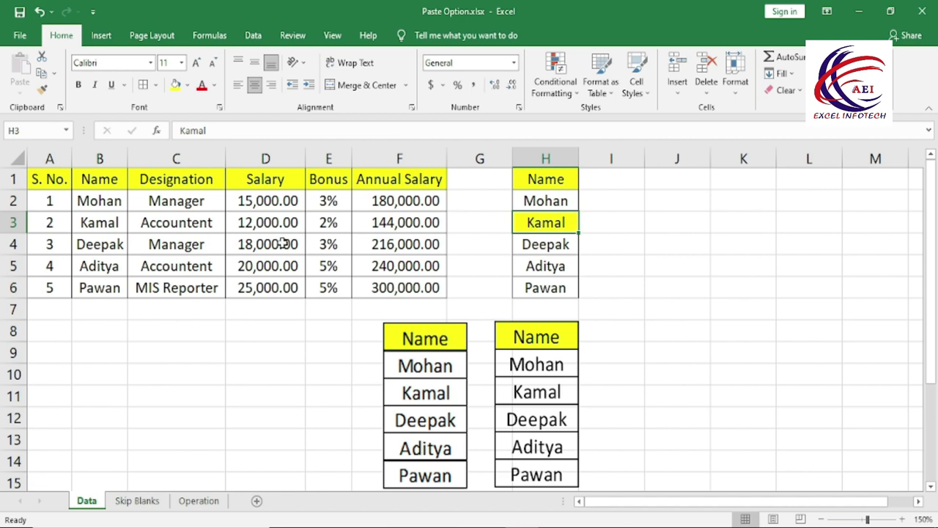
{"action": "left_click", "coordinate": [279, 180]}
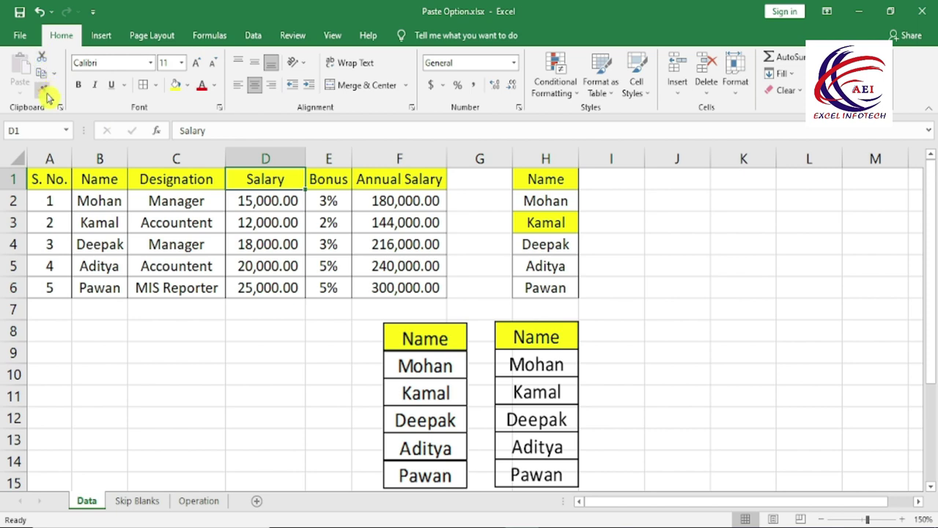
{"action": "left_click", "coordinate": [132, 352]}
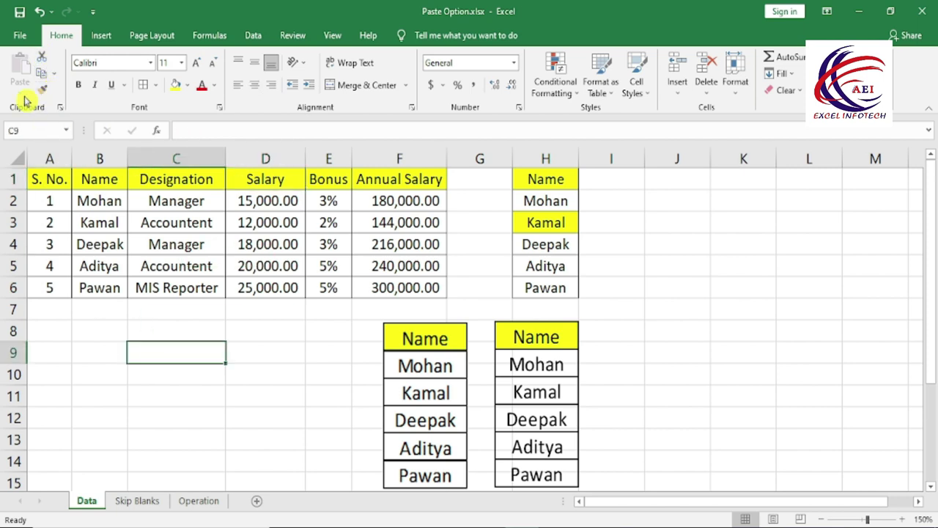
{"action": "left_click_drag", "start_coordinate": [506, 176], "coordinate": [628, 496]}
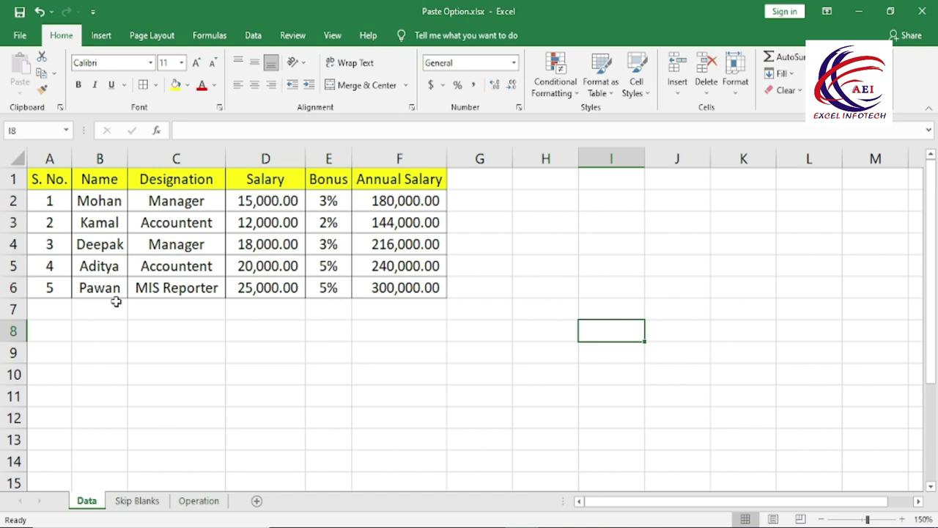
Step: Copy the employee table A1:F6, pick H1, and review the Paste options without pasting
{"action": "left_click_drag", "start_coordinate": [44, 180], "coordinate": [440, 291]}
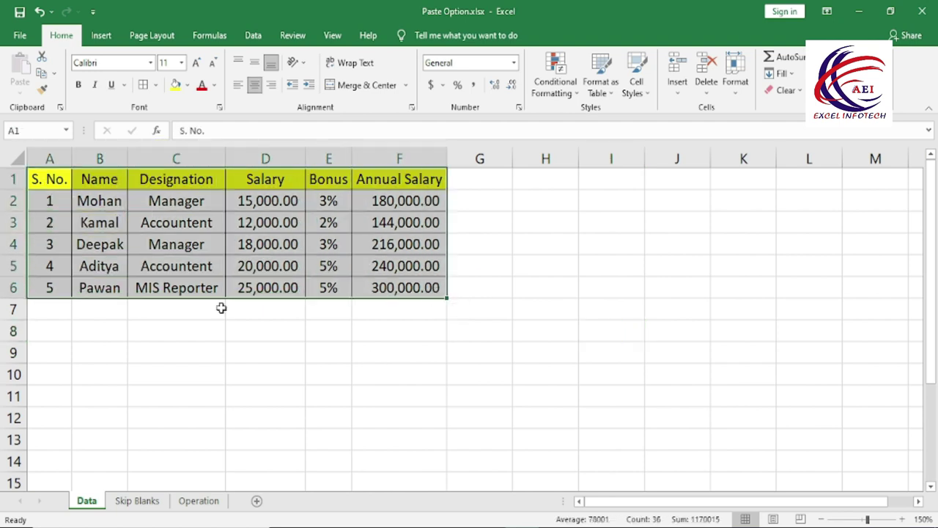
{"action": "left_click", "coordinate": [44, 77]}
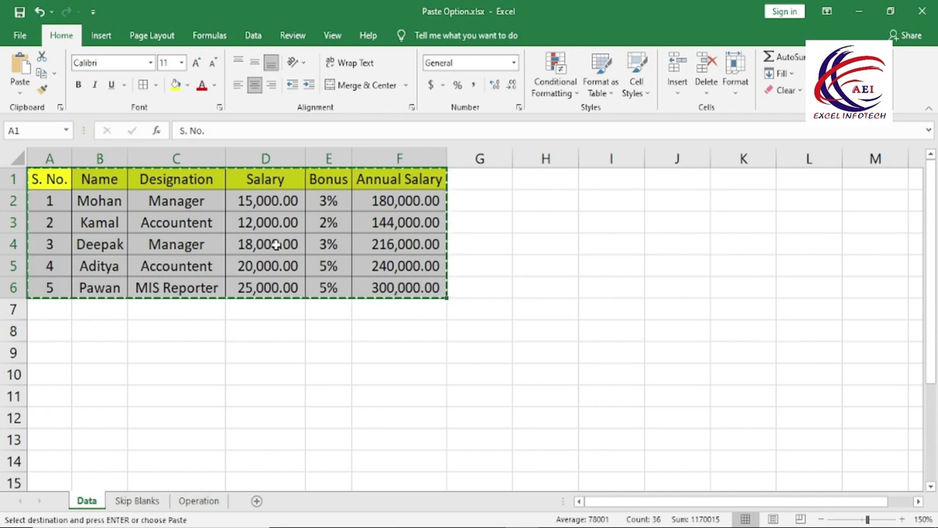
{"action": "left_click", "coordinate": [556, 184]}
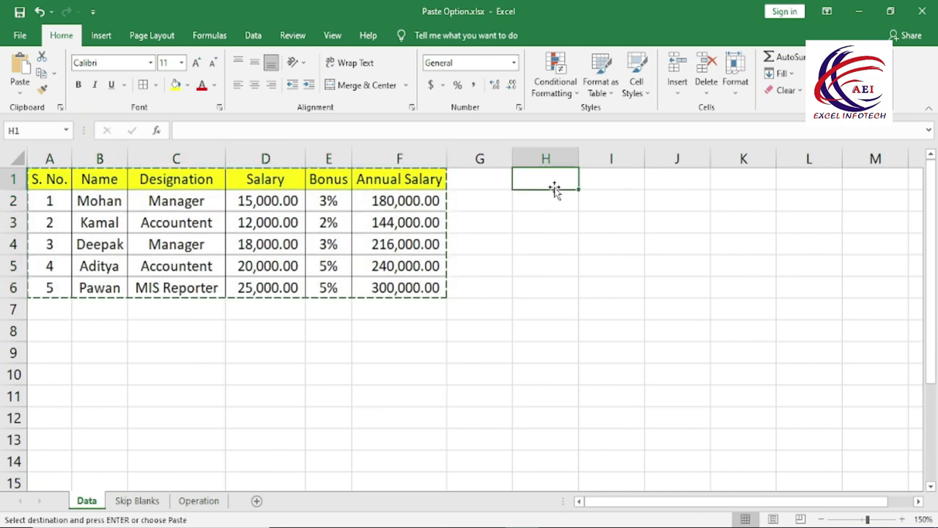
{"action": "left_click", "coordinate": [22, 87]}
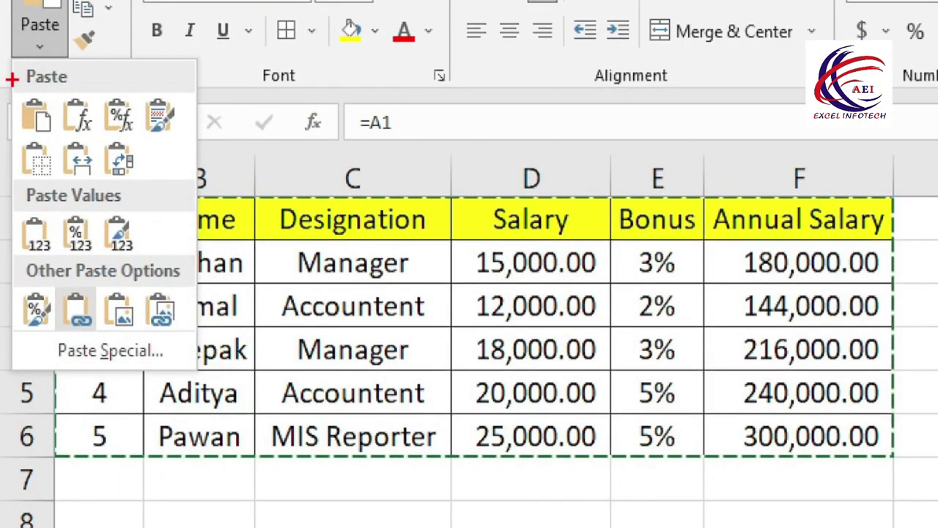
{"action": "mouse_move", "coordinate": [11, 78]}
{"action": "left_mouse_down"}
{"action": "mouse_move", "coordinate": [69, 205]}
{"action": "mouse_move", "coordinate": [206, 334]}
{"action": "left_mouse_up"}
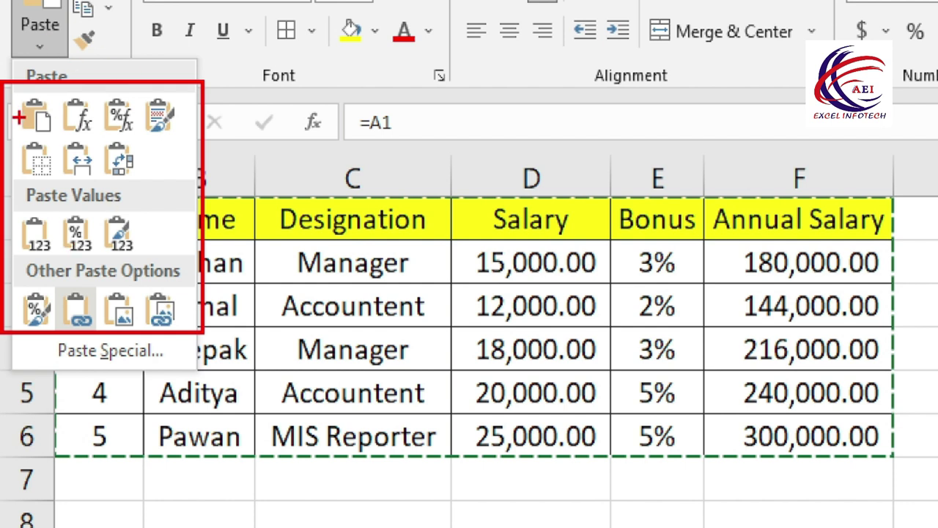
{"action": "mouse_move", "coordinate": [15, 89]}
{"action": "left_mouse_down"}
{"action": "mouse_move", "coordinate": [161, 139]}
{"action": "mouse_move", "coordinate": [189, 136]}
{"action": "left_mouse_up"}
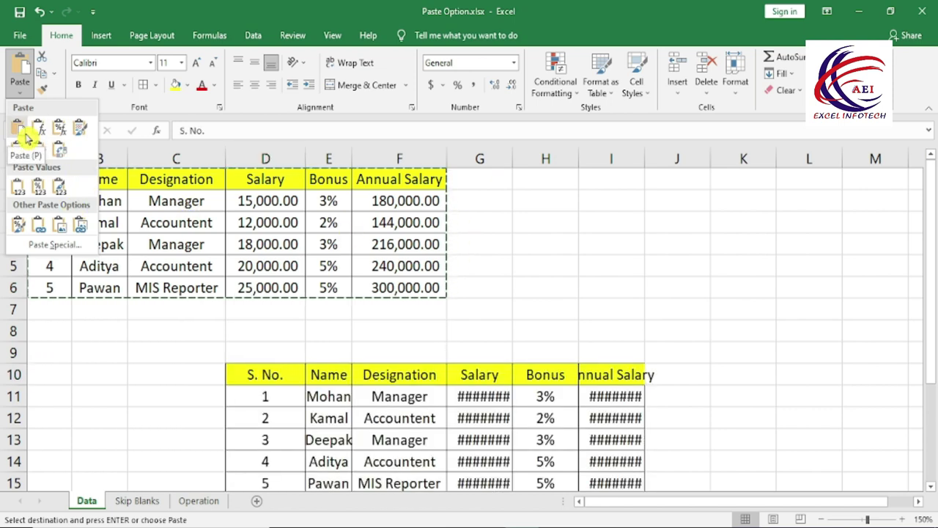
{"action": "key", "text": "Escape"}
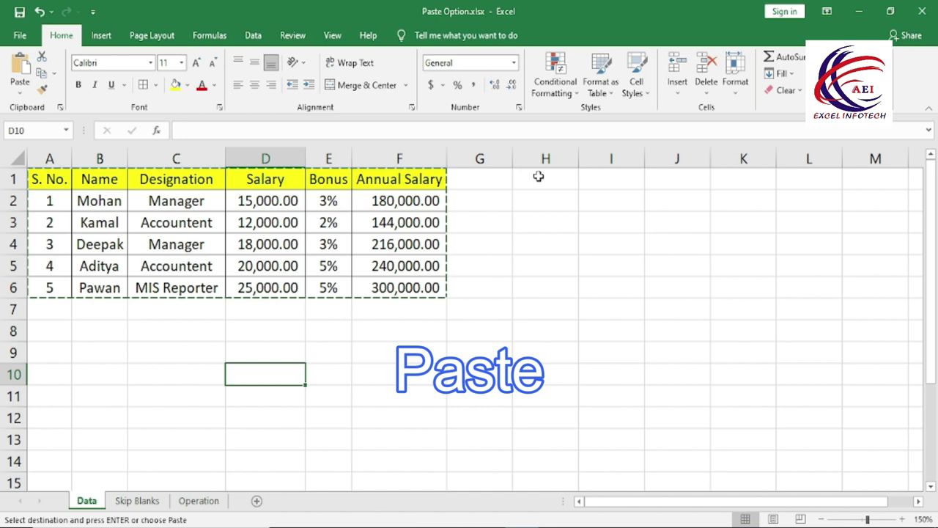
{"action": "left_click", "coordinate": [538, 176]}
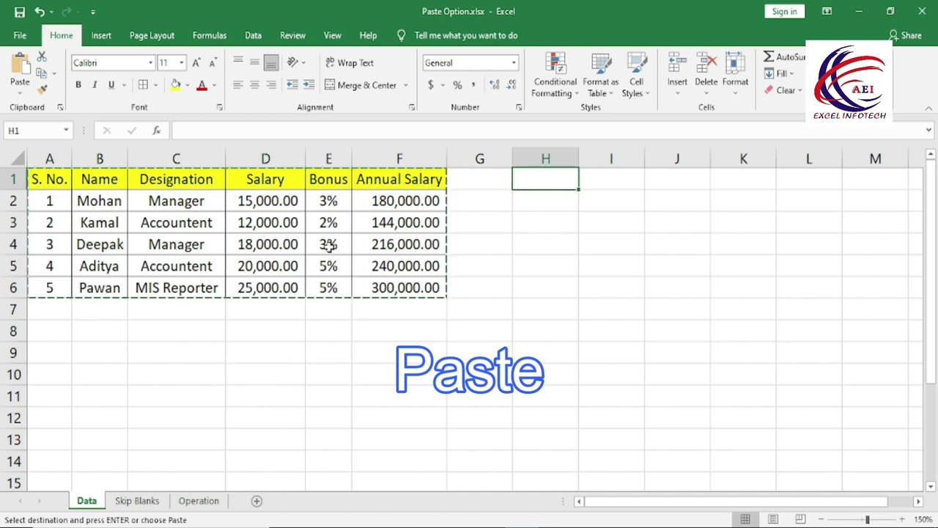
Step: Paste the full table copy at H1, widen column K, then undo the changes
{"action": "left_click", "coordinate": [20, 92]}
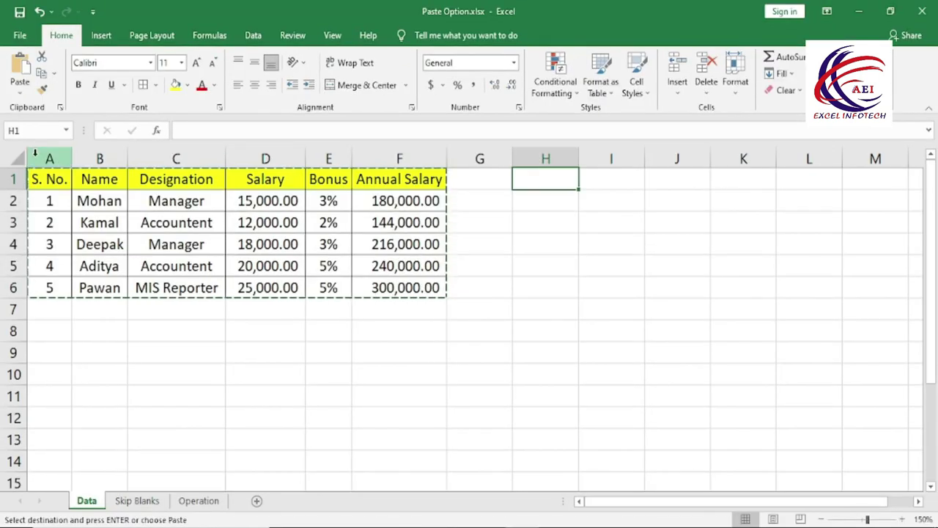
{"action": "left_click", "coordinate": [20, 87]}
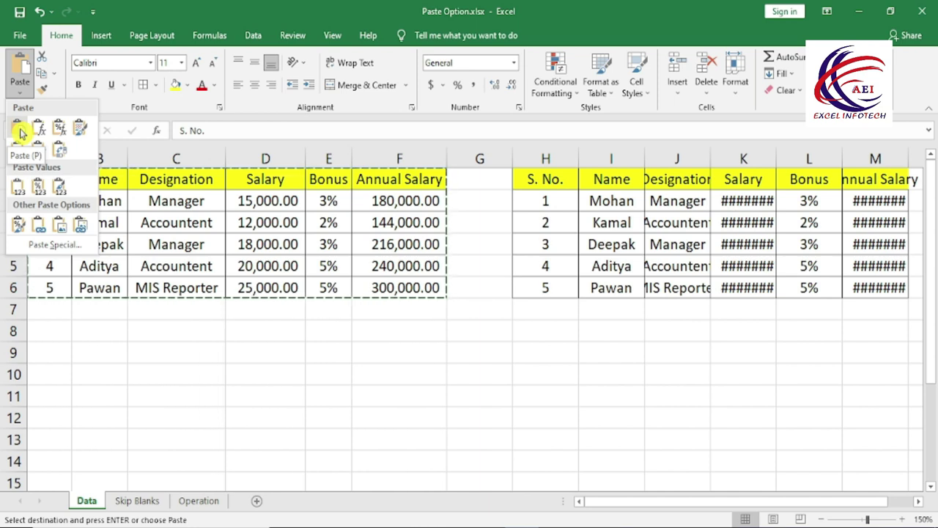
{"action": "left_click", "coordinate": [20, 132]}
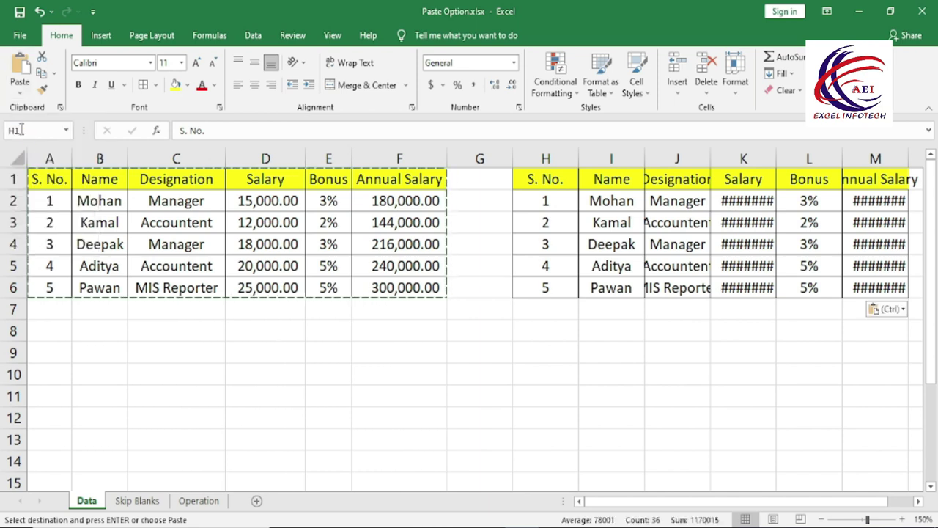
{"action": "left_click_drag", "start_coordinate": [712, 160], "coordinate": [717, 162]}
{"action": "left_click_drag", "start_coordinate": [779, 154], "coordinate": [797, 151]}
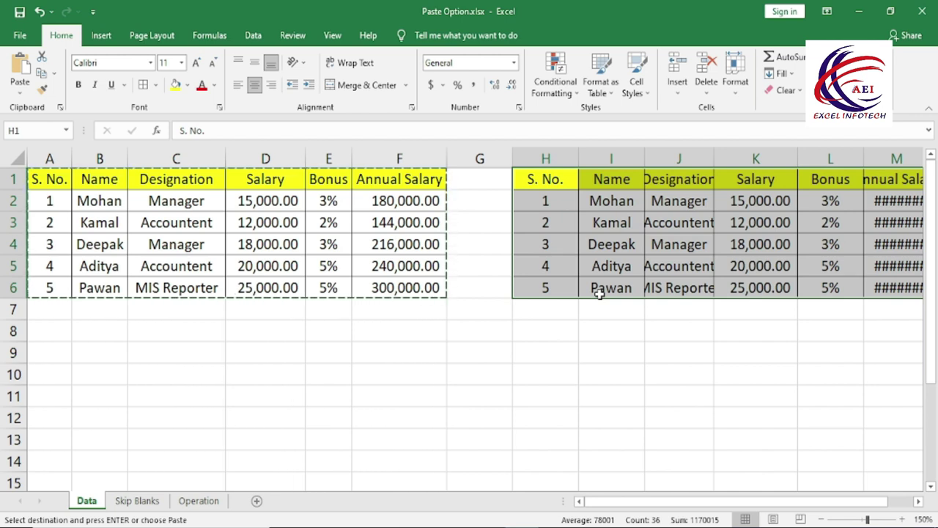
{"action": "key", "text": "ctrl+z"}
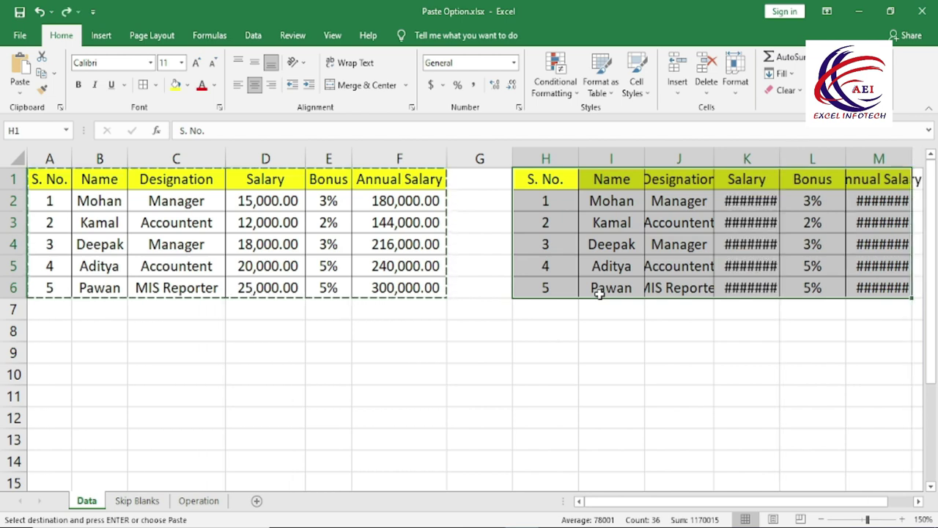
{"action": "key", "text": "ctrl+z"}
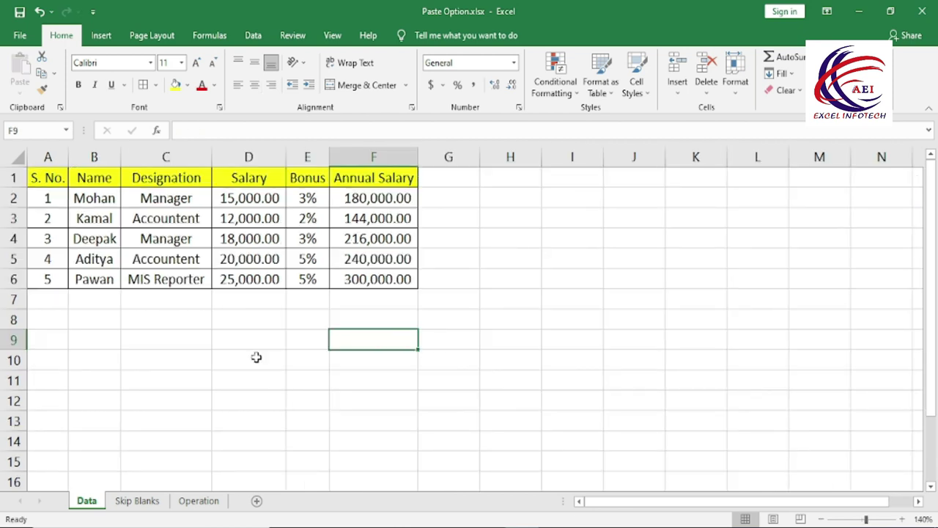
Step: Clear Annual Salary cells F3:F6 and copy F2's =D2*12 formula
{"action": "left_click", "coordinate": [345, 357]}
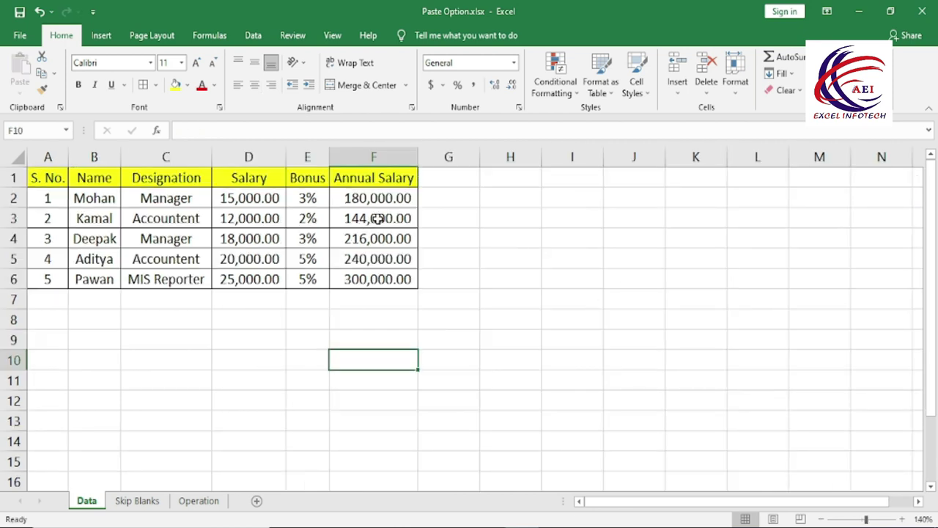
{"action": "left_click_drag", "start_coordinate": [384, 218], "coordinate": [387, 275]}
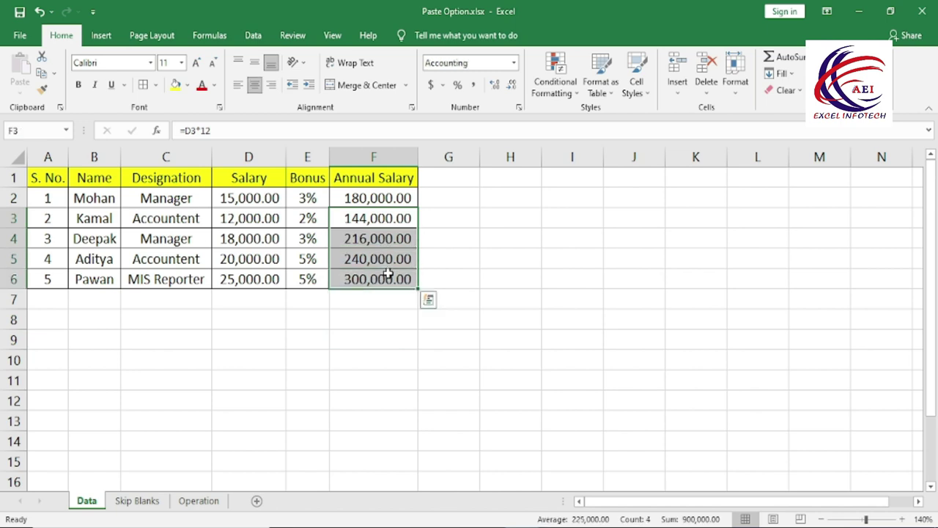
{"action": "key", "text": "Delete"}
{"action": "left_click", "coordinate": [373, 319]}
{"action": "left_click", "coordinate": [381, 204]}
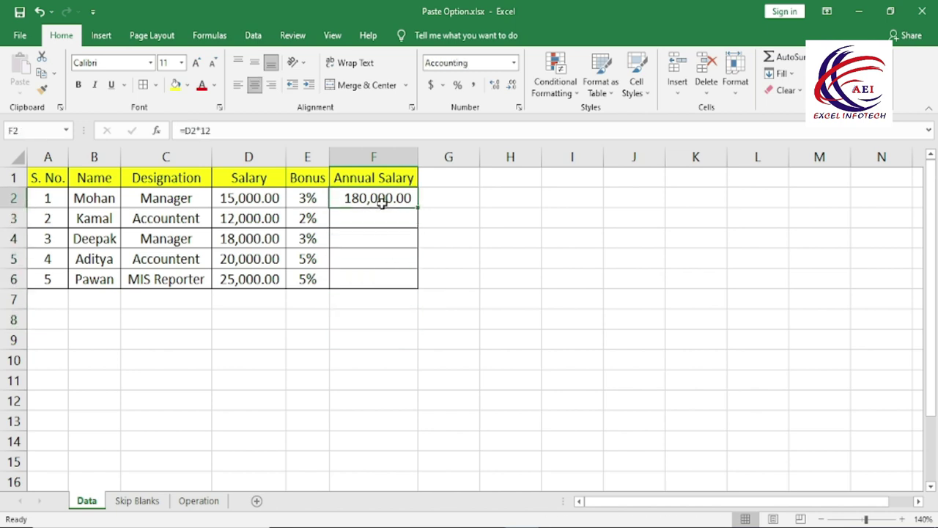
{"action": "left_click", "coordinate": [510, 258]}
{"action": "left_click", "coordinate": [398, 199]}
{"action": "key", "text": "ctrl+c"}
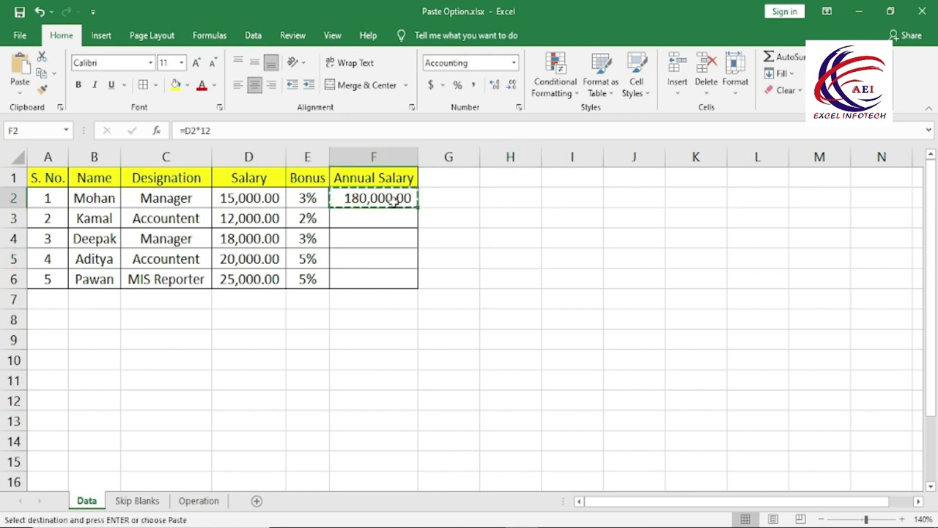
Step: Paste only the formula into F3:F6, giving 144,000 to 300,000
{"action": "left_click", "coordinate": [374, 299]}
{"action": "left_click_drag", "start_coordinate": [366, 220], "coordinate": [369, 276]}
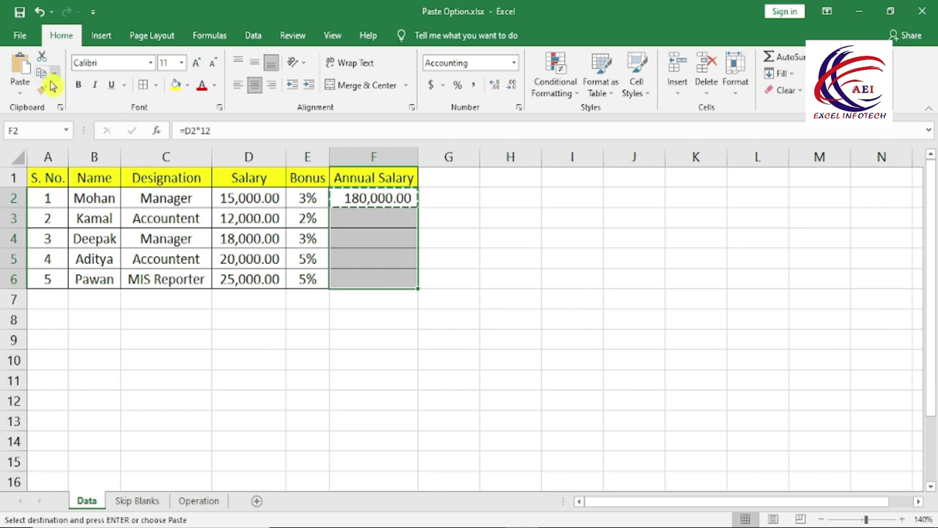
{"action": "left_click", "coordinate": [21, 89]}
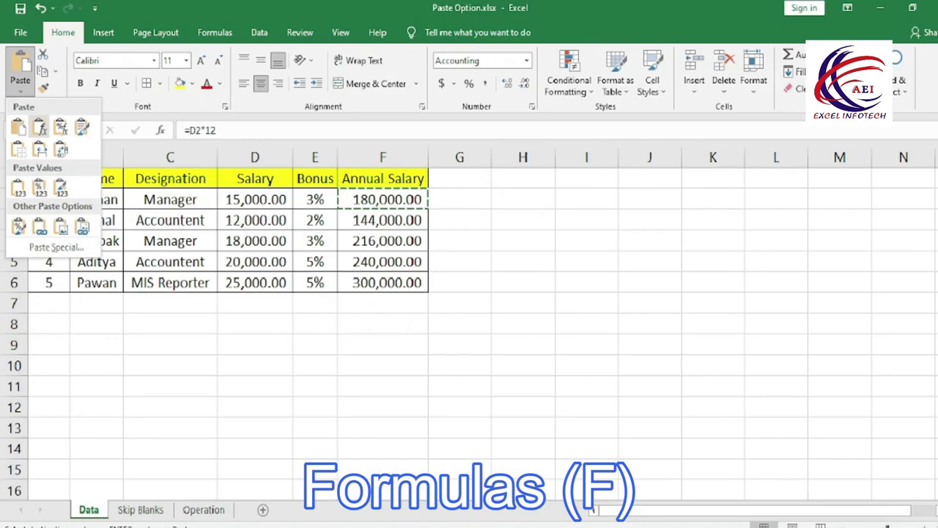
{"action": "key", "text": "Escape"}
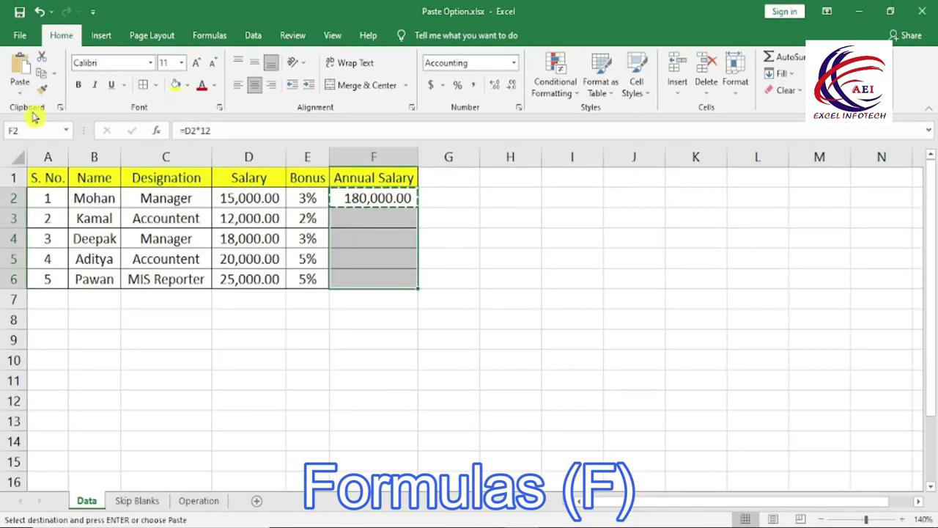
{"action": "left_click", "coordinate": [25, 96]}
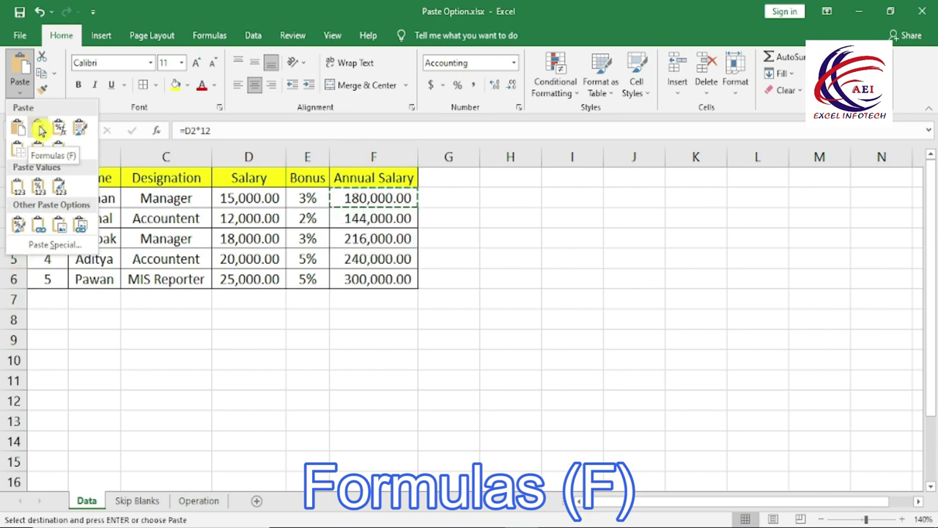
{"action": "left_click", "coordinate": [38, 126]}
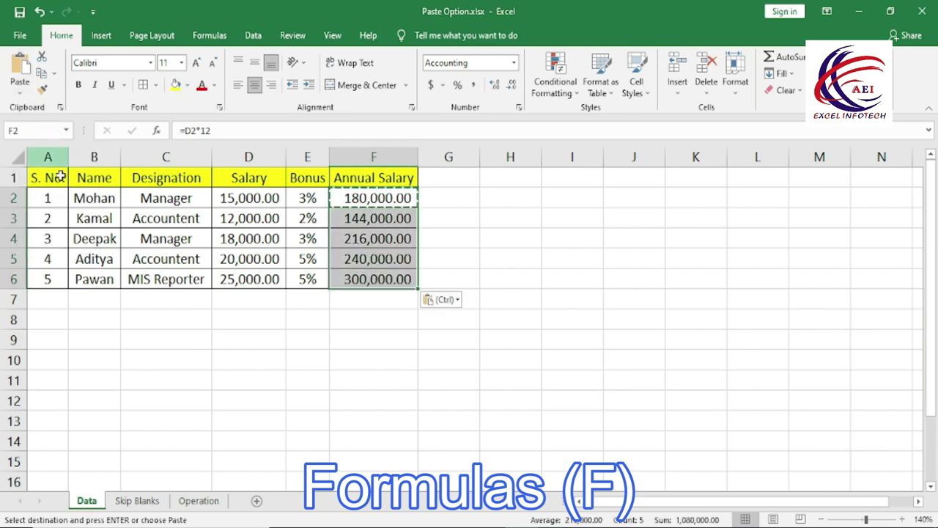
{"action": "left_click", "coordinate": [366, 233]}
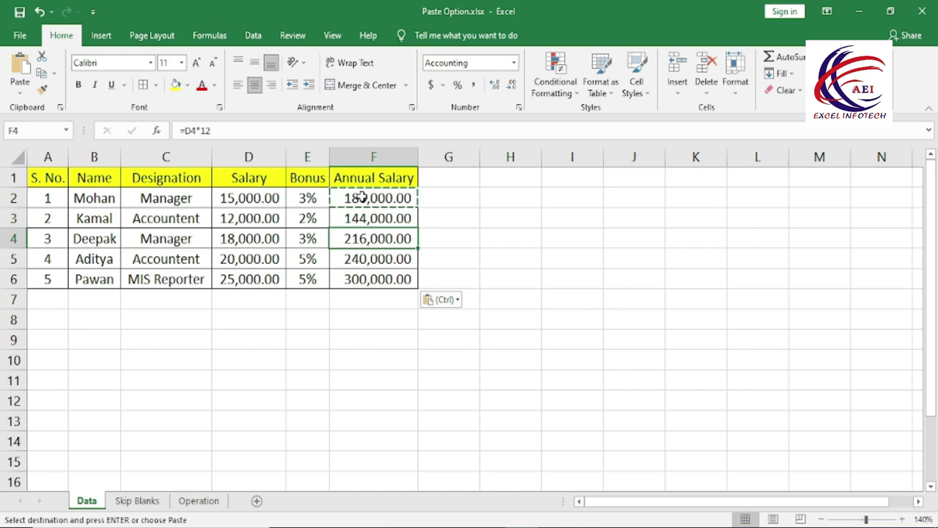
{"action": "left_click_drag", "start_coordinate": [355, 196], "coordinate": [361, 277]}
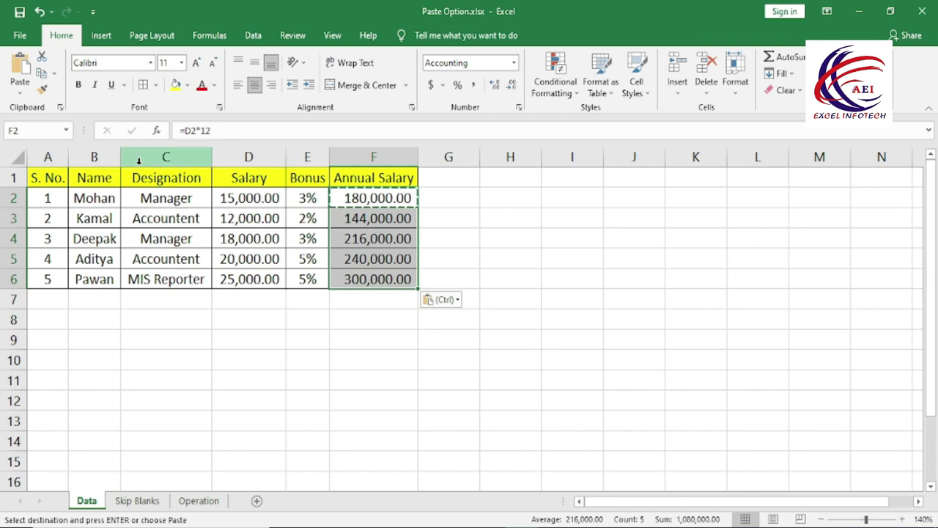
{"action": "left_click", "coordinate": [21, 90]}
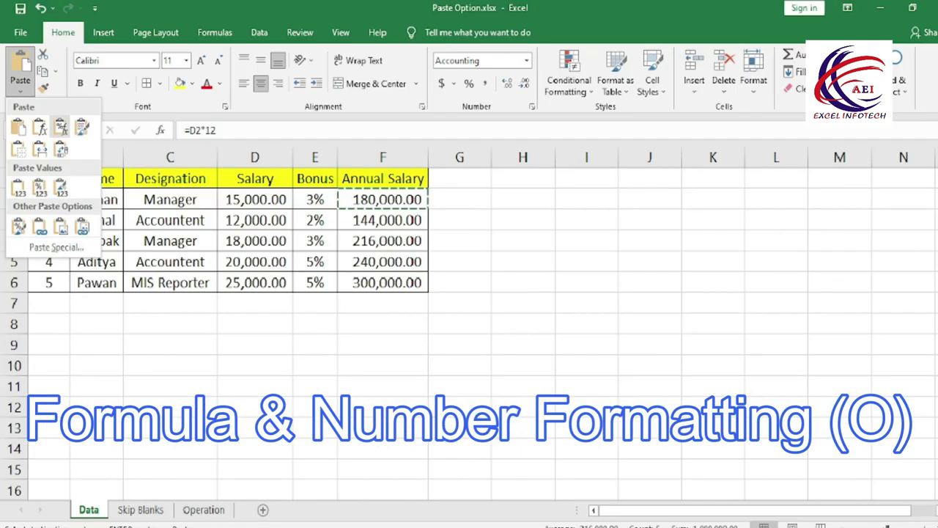
Step: Paste formulas and number formats into F2:F6, then paste the table at H1 the same way
{"action": "left_click", "coordinate": [113, 123]}
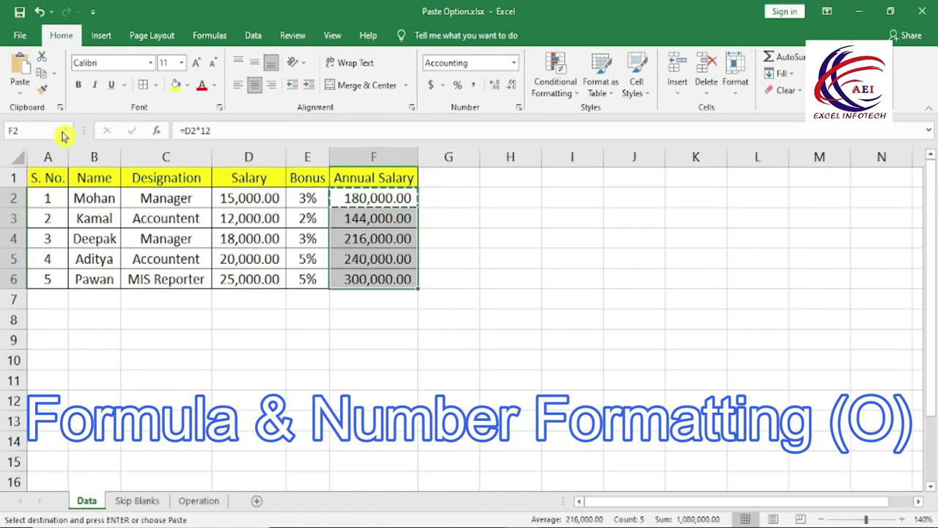
{"action": "left_click", "coordinate": [317, 344]}
{"action": "left_click_drag", "start_coordinate": [62, 181], "coordinate": [363, 277]}
{"action": "left_click", "coordinate": [44, 76]}
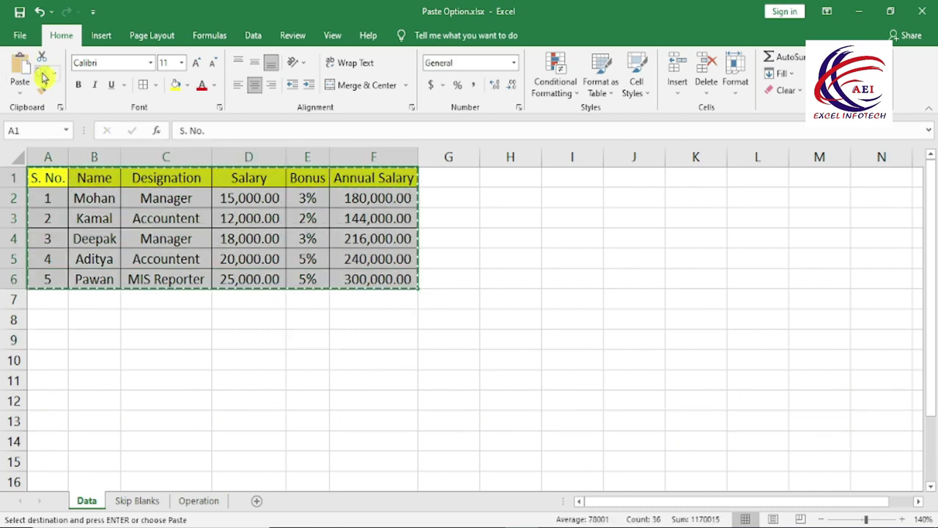
{"action": "left_click", "coordinate": [505, 182]}
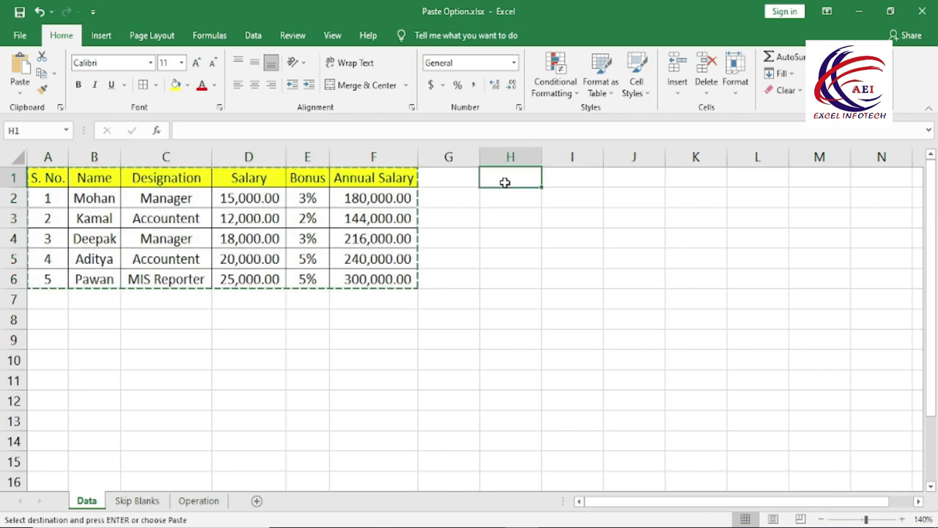
{"action": "left_click", "coordinate": [22, 91]}
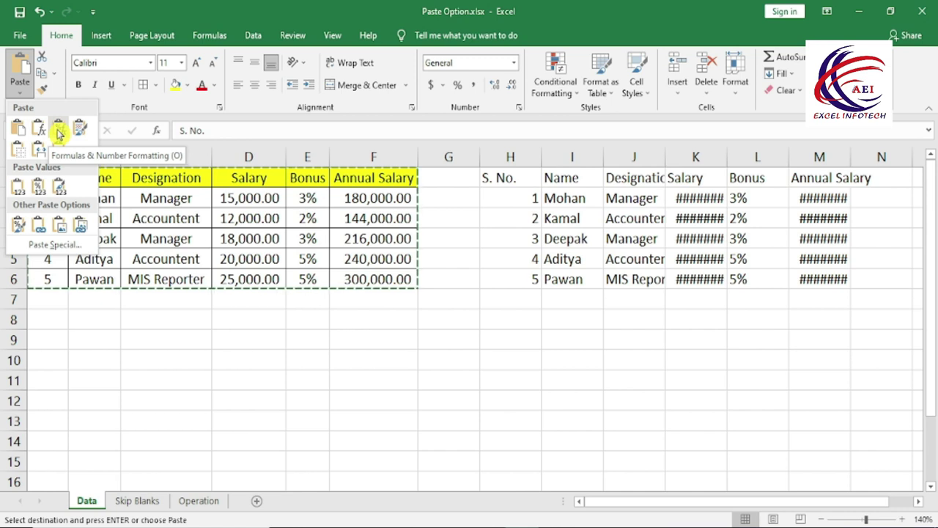
{"action": "left_click", "coordinate": [59, 133]}
Step: AutoFit column K and compare the pasted Salary values K2:K6 with D2:D6
{"action": "left_click", "coordinate": [570, 382]}
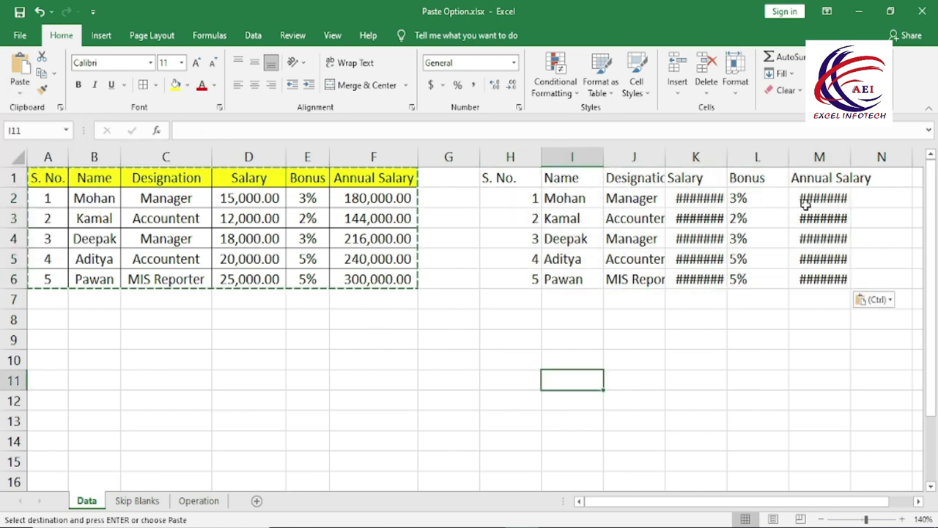
{"action": "double_click", "coordinate": [727, 157]}
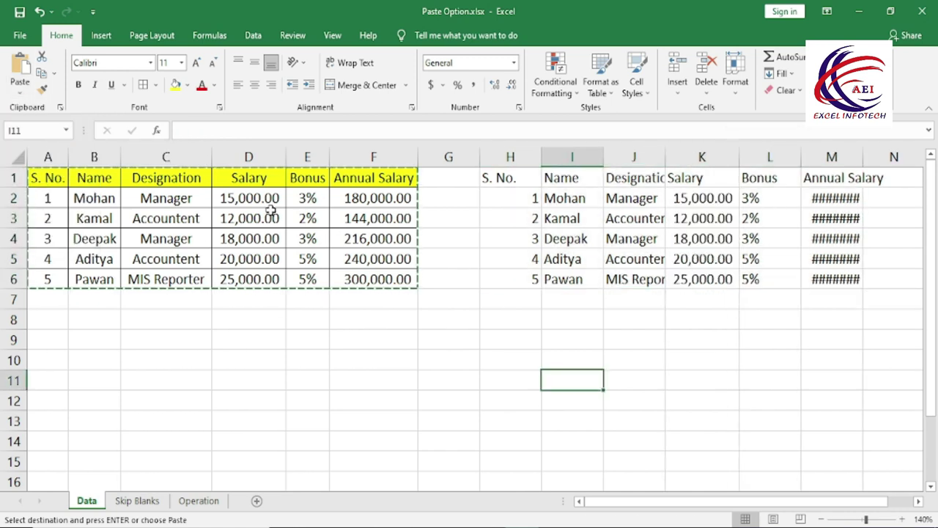
{"action": "left_click_drag", "start_coordinate": [253, 199], "coordinate": [253, 277]}
{"action": "left_click_drag", "start_coordinate": [702, 198], "coordinate": [711, 281]}
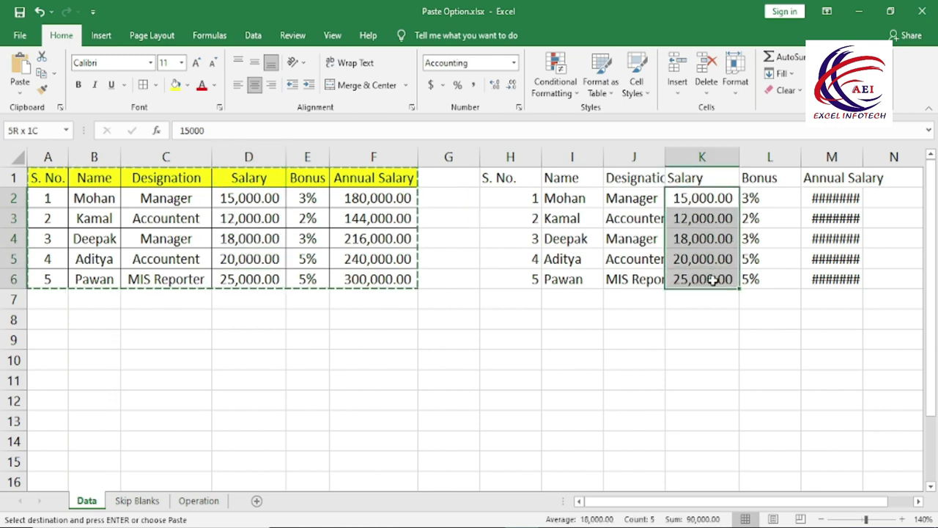
{"action": "left_click", "coordinate": [469, 378]}
{"action": "left_click_drag", "start_coordinate": [253, 198], "coordinate": [252, 279]}
{"action": "left_click_drag", "start_coordinate": [711, 196], "coordinate": [711, 280]}
{"action": "key", "text": "ctrl+v"}
{"action": "left_click_drag", "start_coordinate": [246, 198], "coordinate": [248, 277]}
Step: Recheck the Salary formats, then remove the pasted copy in H1:M7
{"action": "left_click", "coordinate": [404, 313]}
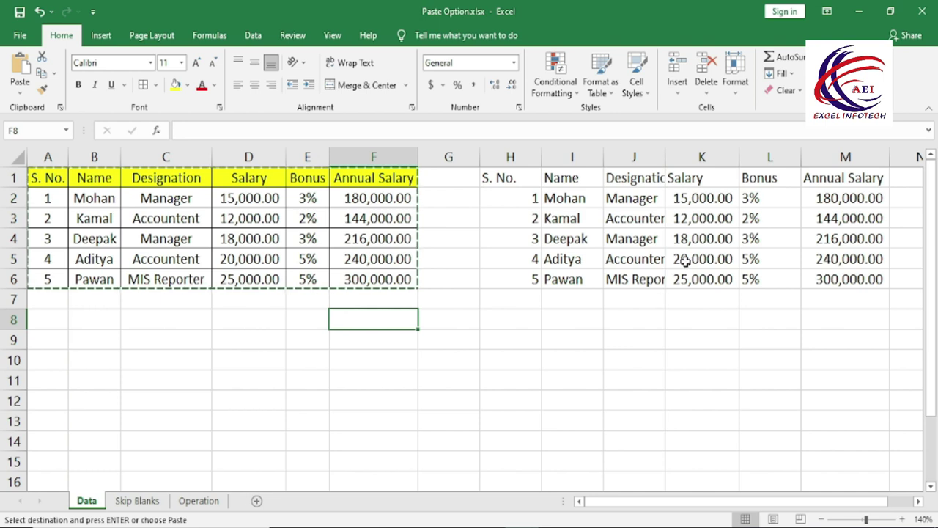
{"action": "left_click_drag", "start_coordinate": [702, 198], "coordinate": [710, 277]}
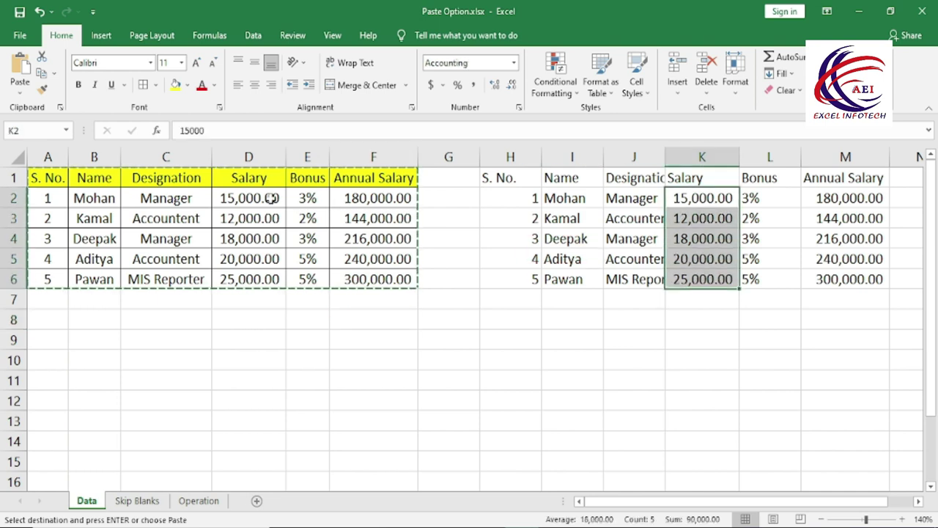
{"action": "left_click_drag", "start_coordinate": [271, 198], "coordinate": [268, 279]}
{"action": "left_click", "coordinate": [391, 355]}
{"action": "left_click_drag", "start_coordinate": [485, 180], "coordinate": [897, 297]}
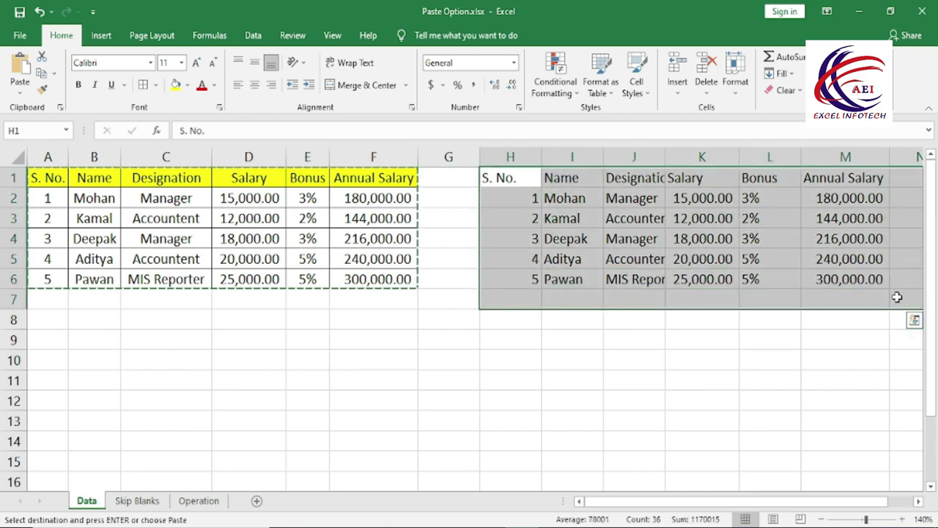
{"action": "key", "text": "ctrl+z"}
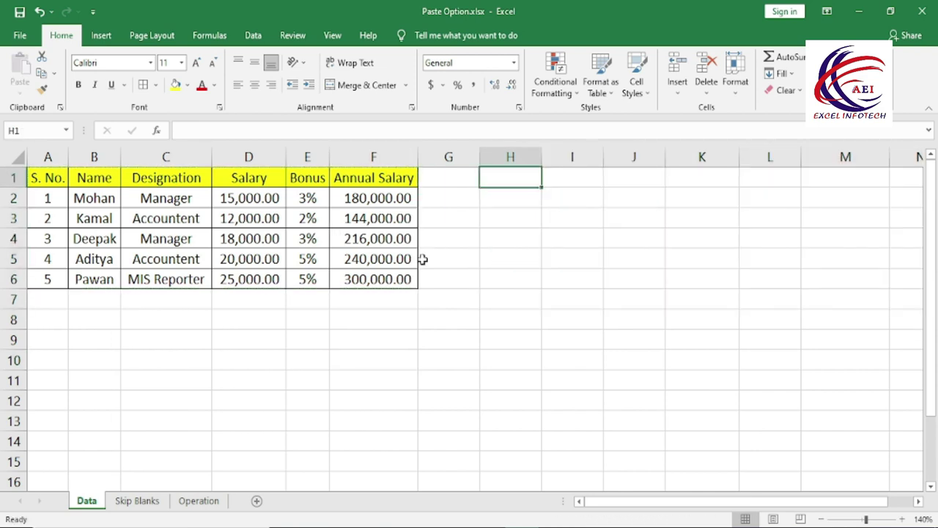
Step: Copy the A1:F6 table, choose H1 and preview Keep Source Formatting before cancelling
{"action": "left_click_drag", "start_coordinate": [106, 207], "coordinate": [370, 282]}
{"action": "key", "text": "ctrl+c"}
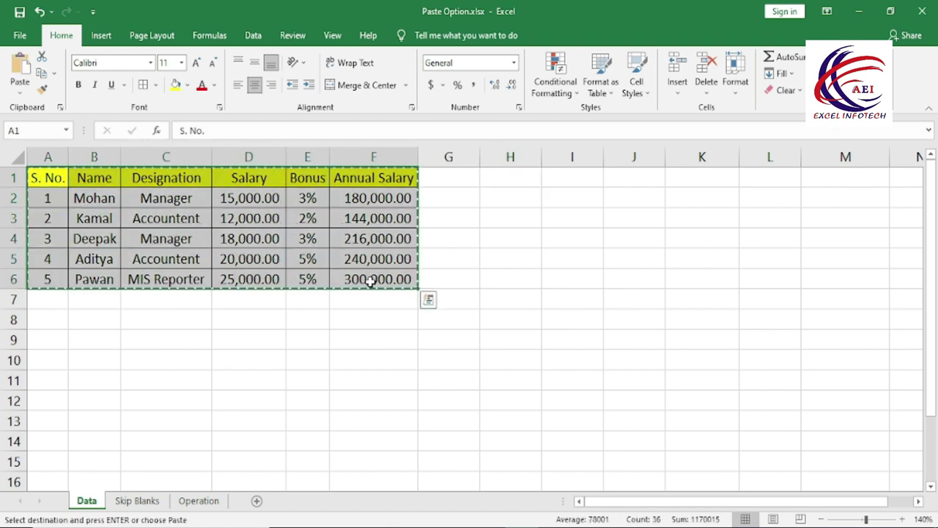
{"action": "left_click", "coordinate": [512, 181]}
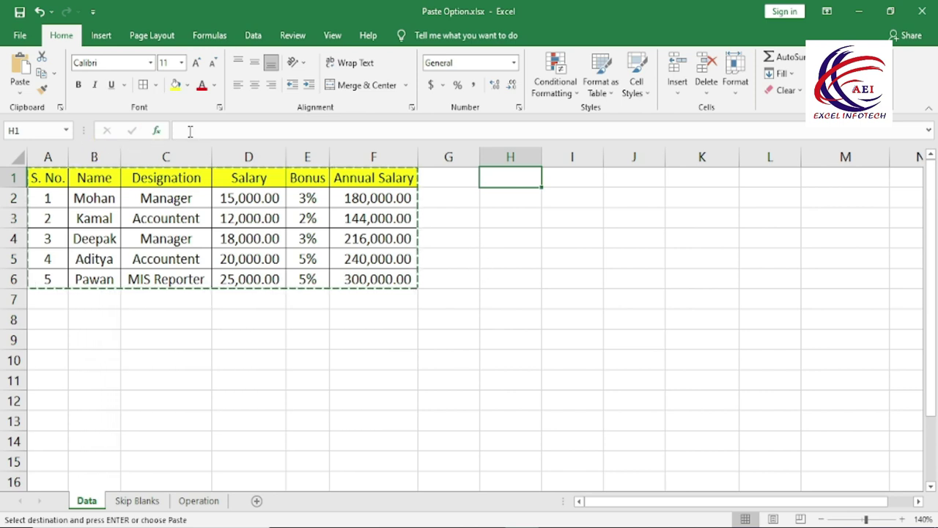
{"action": "left_click", "coordinate": [13, 93]}
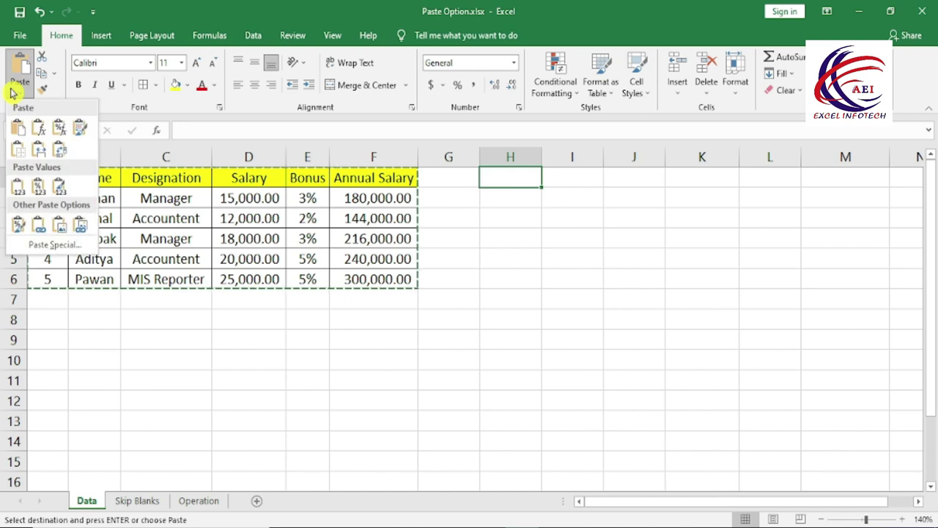
{"action": "mouse_move", "coordinate": [81, 135]}
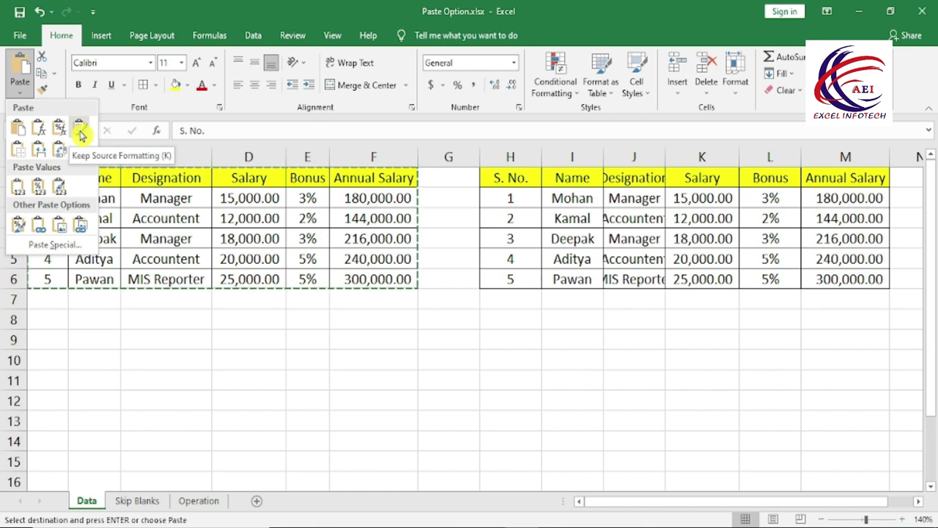
{"action": "key", "text": "Escape"}
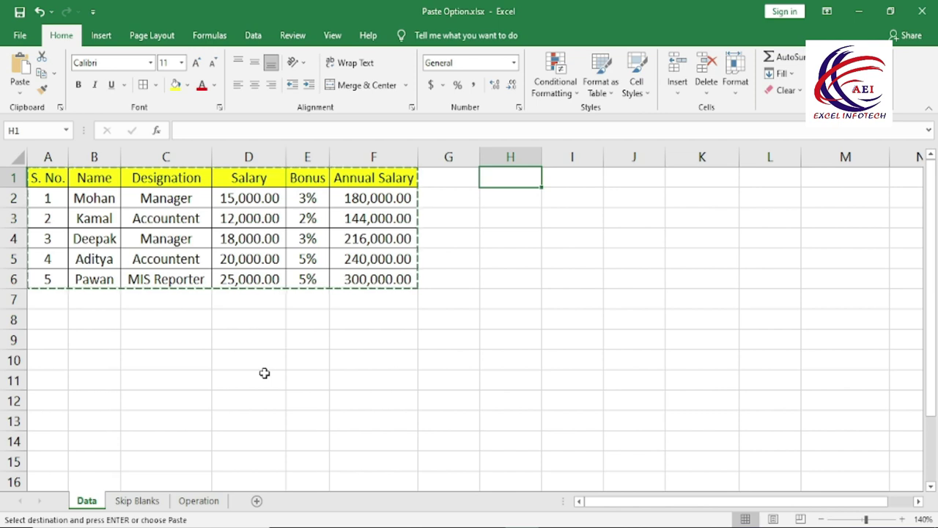
{"action": "key", "text": "alt"}
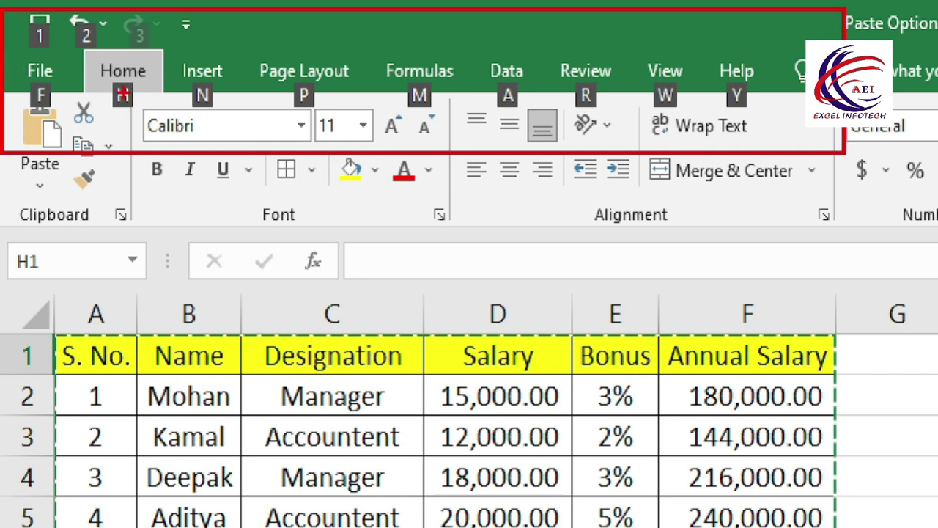
{"action": "left_click_drag", "start_coordinate": [85, 63], "coordinate": [151, 131]}
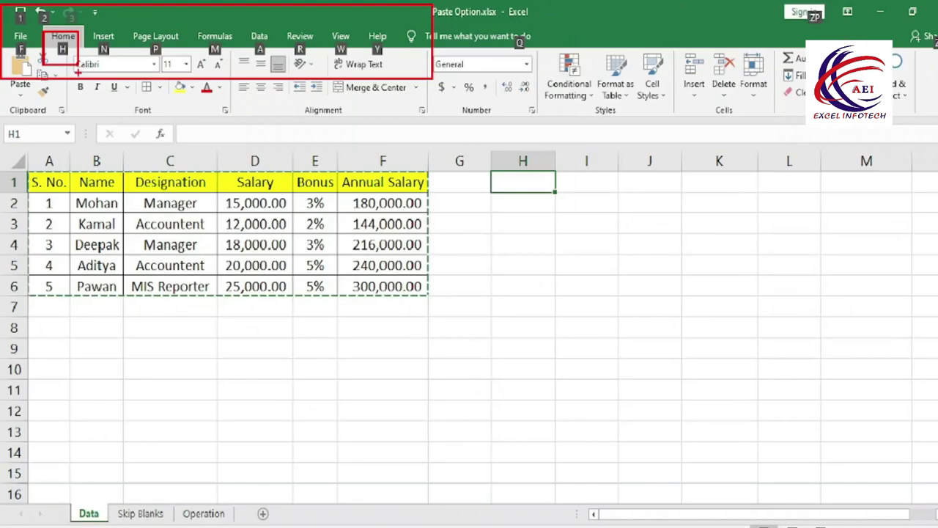
{"action": "key", "text": "Escape"}
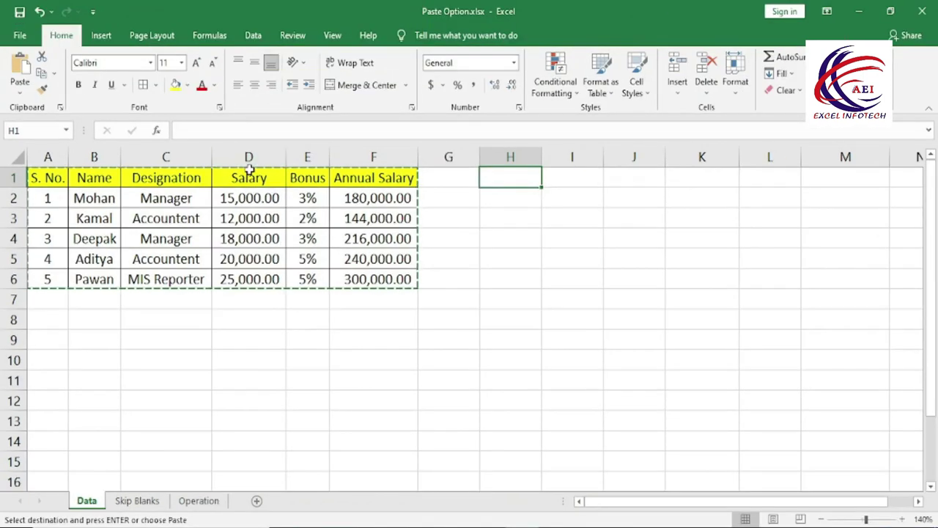
{"action": "key", "text": "alt+h"}
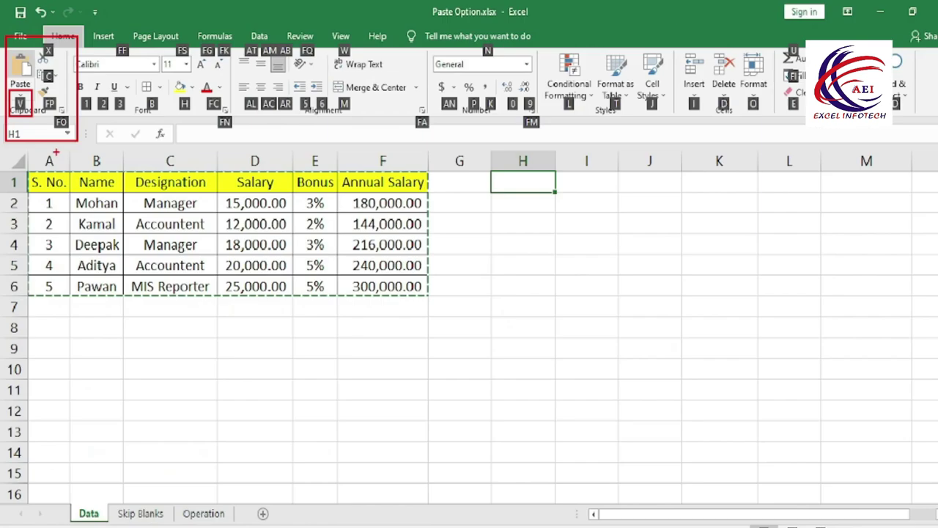
{"action": "key", "text": "Escape"}
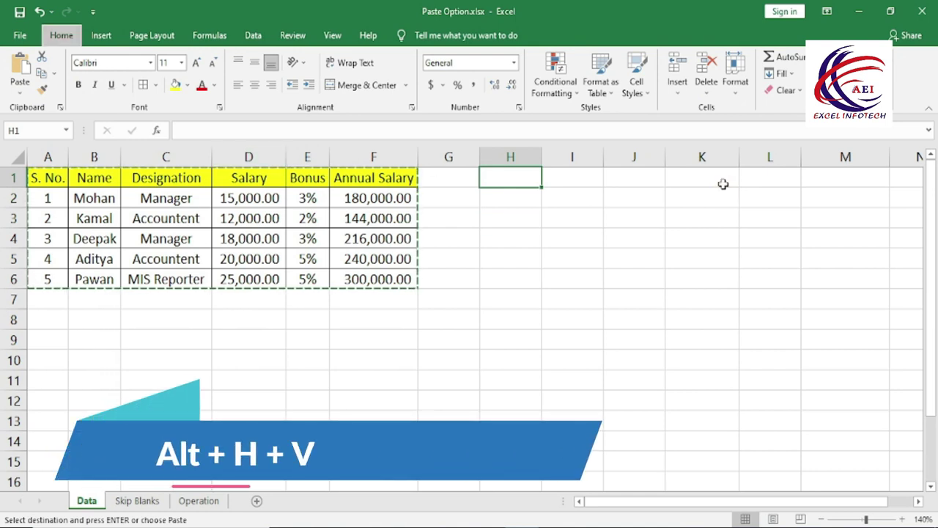
{"action": "key", "text": "alt+h"}
{"action": "key", "text": "v"}
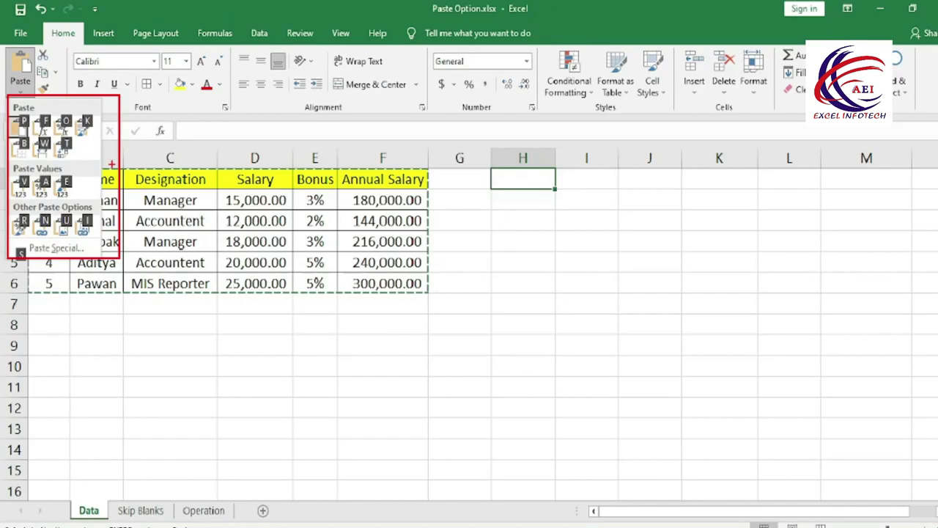
{"action": "key", "text": "Escape"}
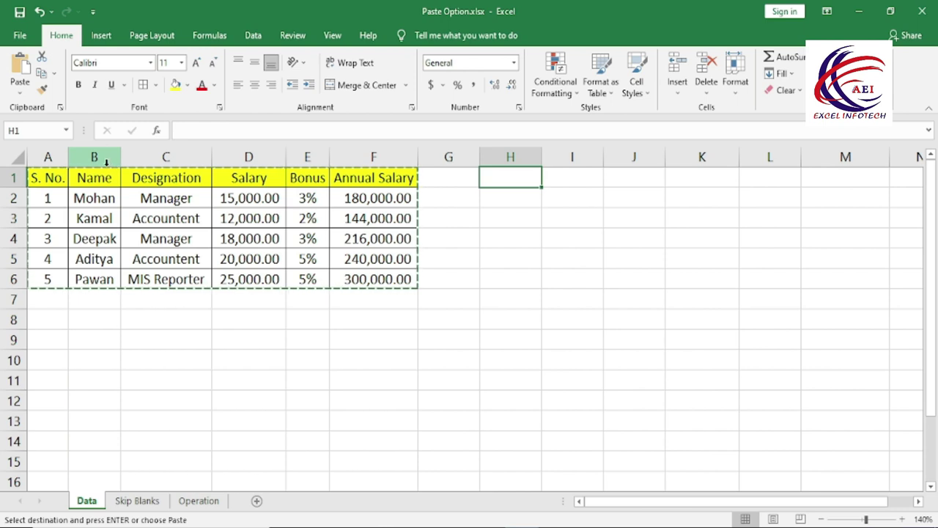
{"action": "left_click", "coordinate": [27, 102]}
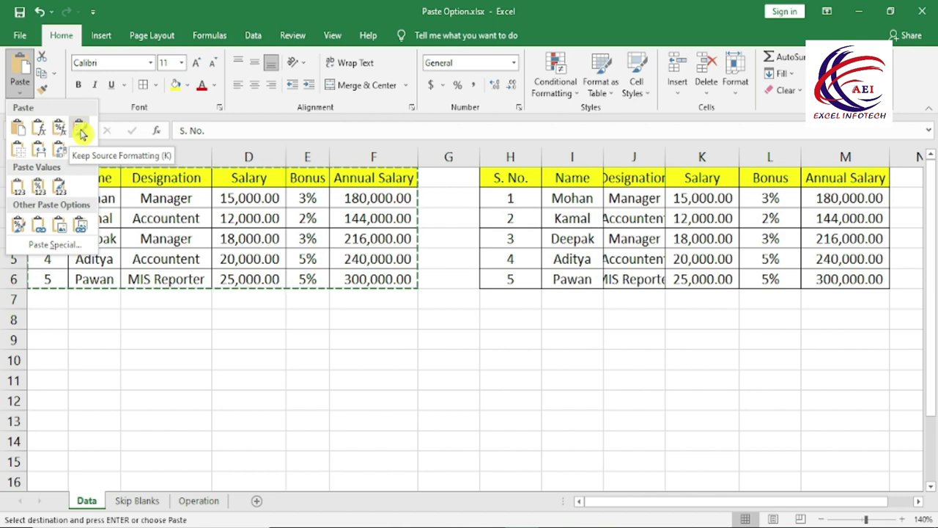
{"action": "left_click", "coordinate": [80, 132]}
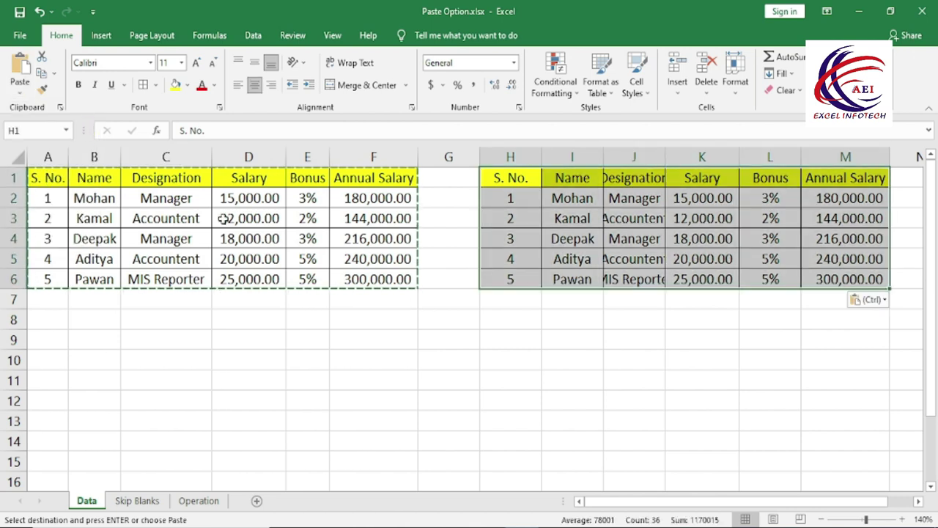
{"action": "left_click", "coordinate": [25, 101]}
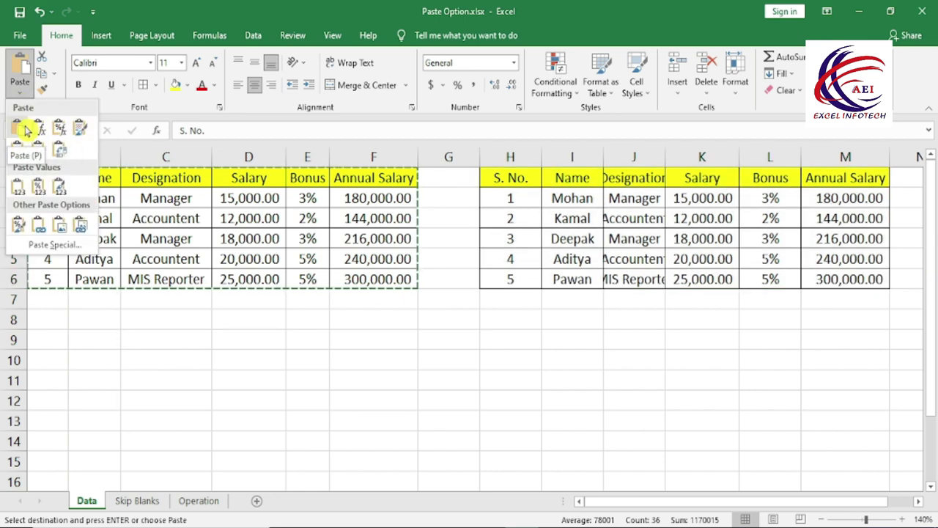
{"action": "key", "text": "Escape"}
{"action": "key", "text": "ctrl+z"}
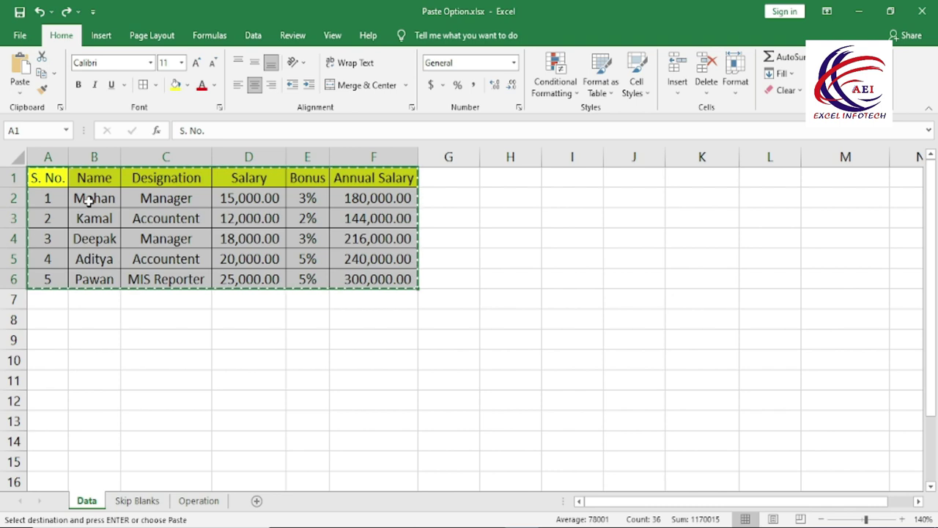
{"action": "key", "text": "ctrl+v"}
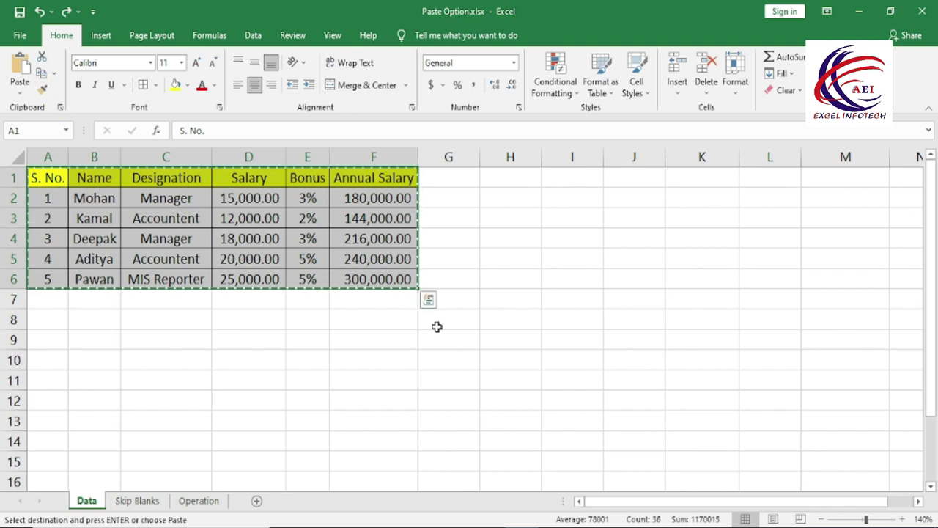
{"action": "left_click", "coordinate": [523, 178]}
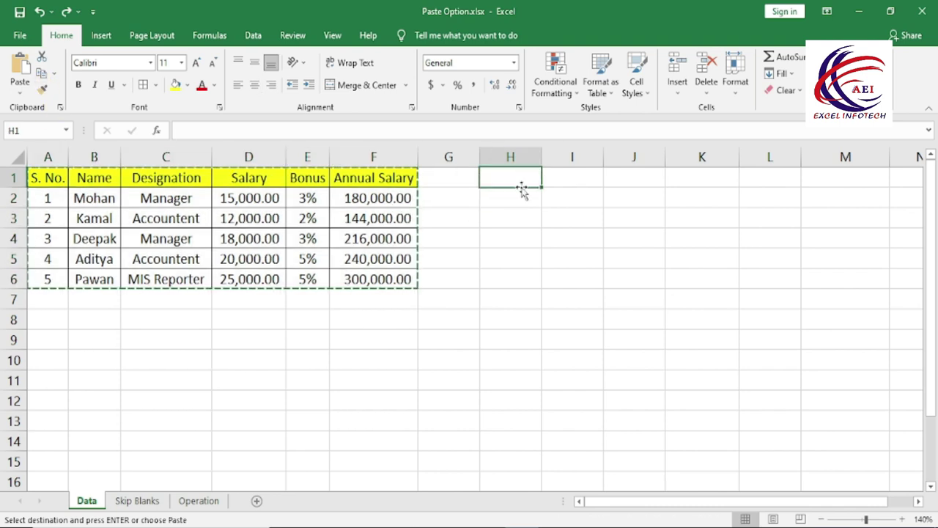
{"action": "left_click", "coordinate": [20, 93]}
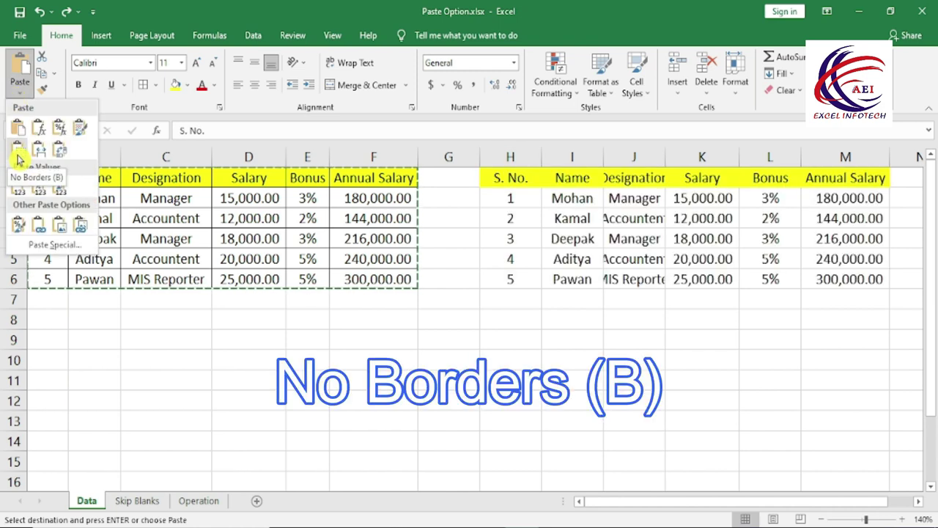
{"action": "left_click", "coordinate": [19, 154]}
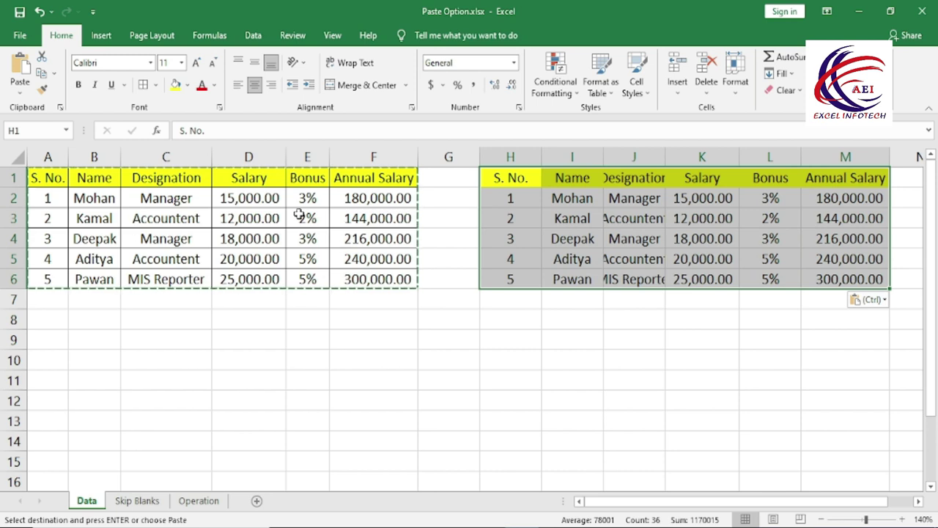
{"action": "left_click", "coordinate": [533, 239]}
{"action": "left_click_drag", "start_coordinate": [515, 184], "coordinate": [835, 278]}
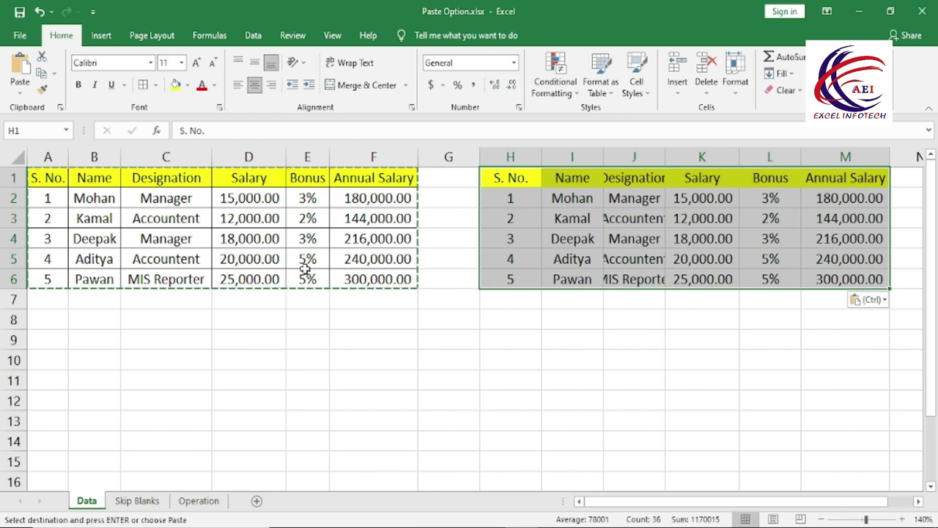
{"action": "key", "text": "ctrl+z"}
{"action": "left_click", "coordinate": [289, 341]}
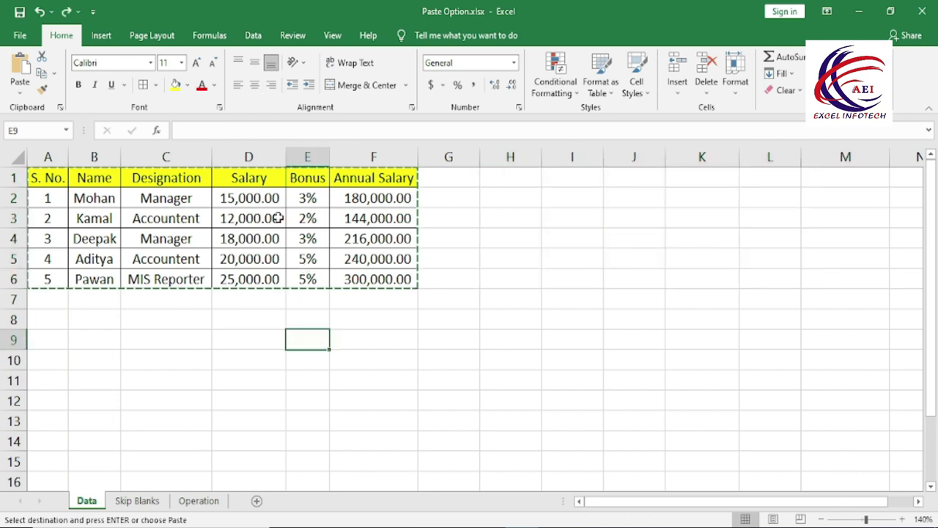
{"action": "left_click", "coordinate": [524, 177]}
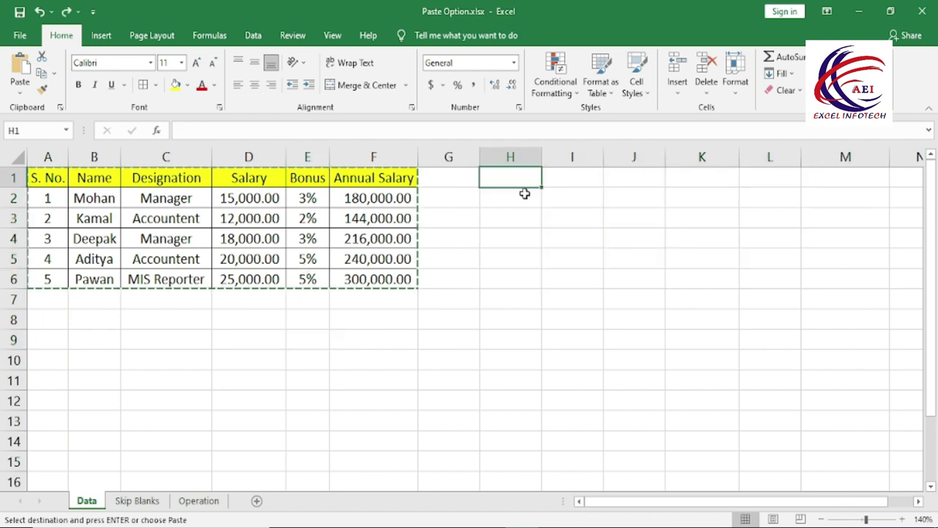
{"action": "left_click", "coordinate": [20, 89]}
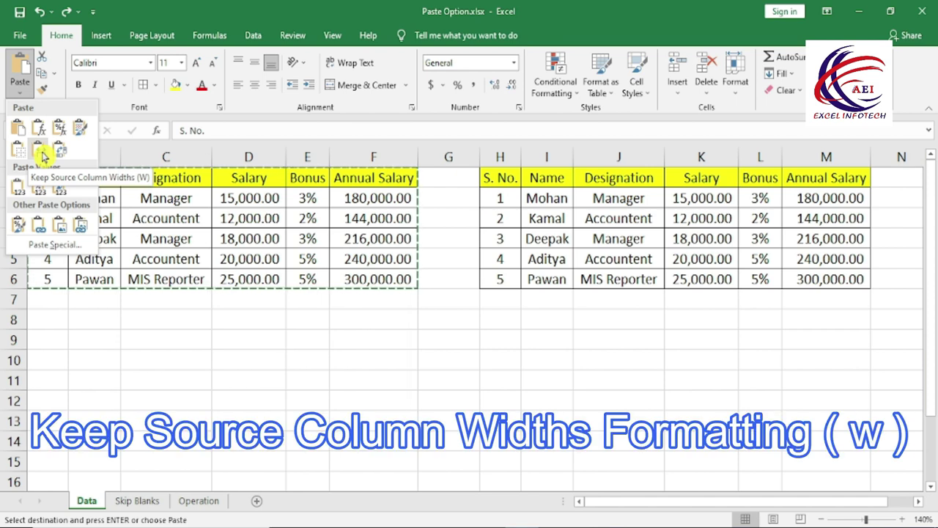
{"action": "left_click", "coordinate": [43, 155]}
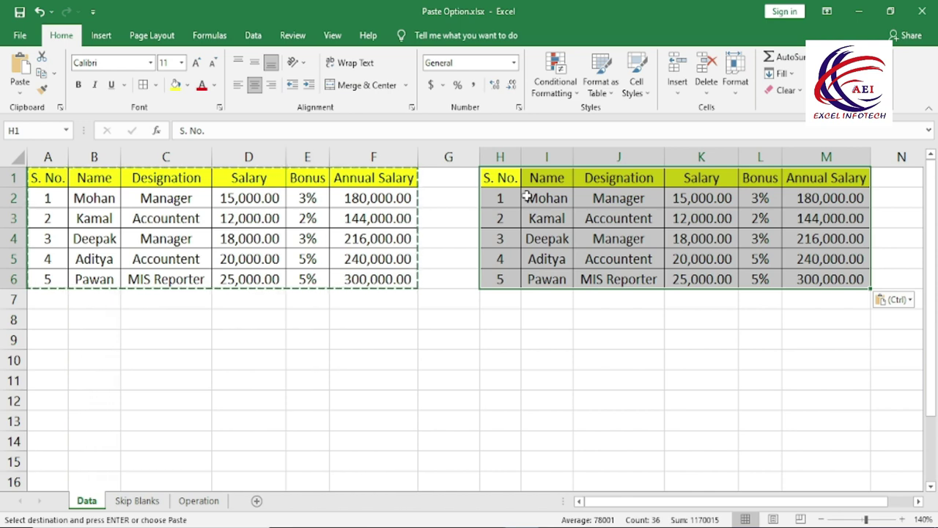
{"action": "key", "text": "ctrl+z"}
{"action": "left_click", "coordinate": [503, 181]}
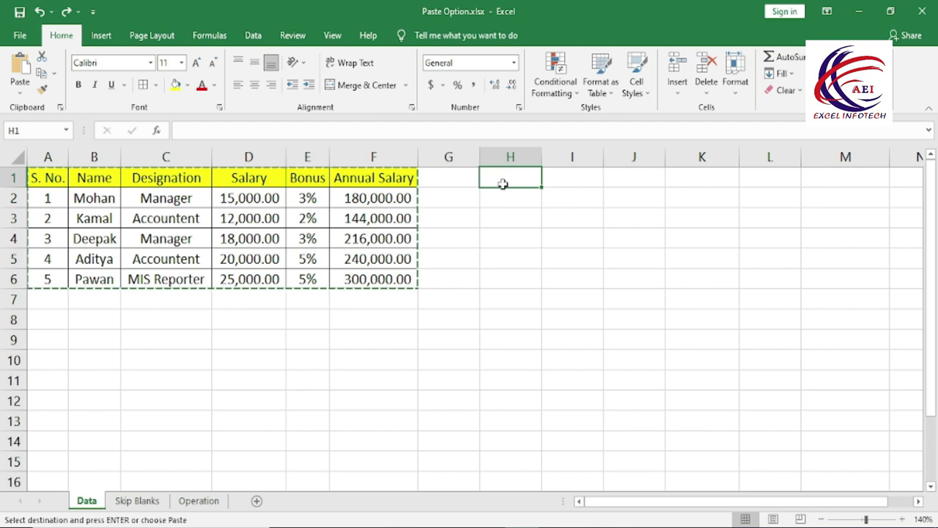
Step: Paste the table transposed at H1 and AutoFit columns H through L to show every value
{"action": "left_click", "coordinate": [24, 89]}
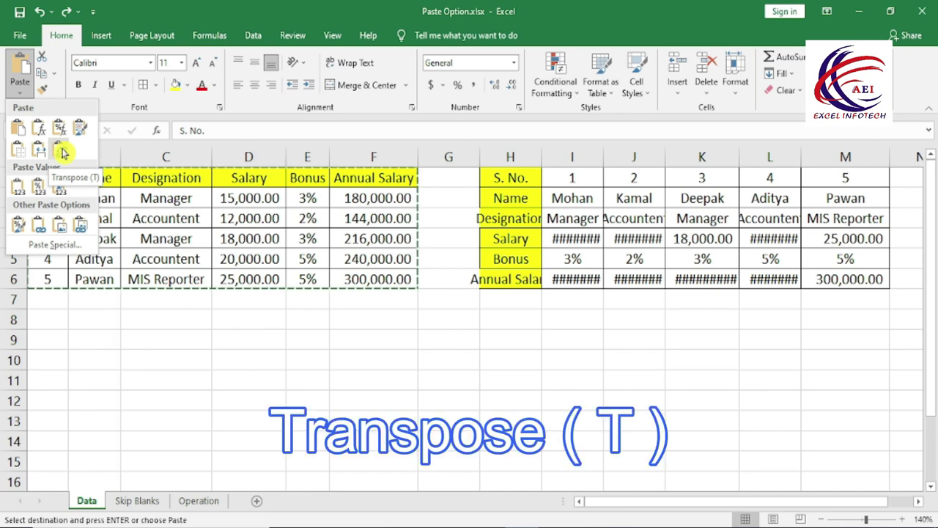
{"action": "left_click", "coordinate": [62, 151]}
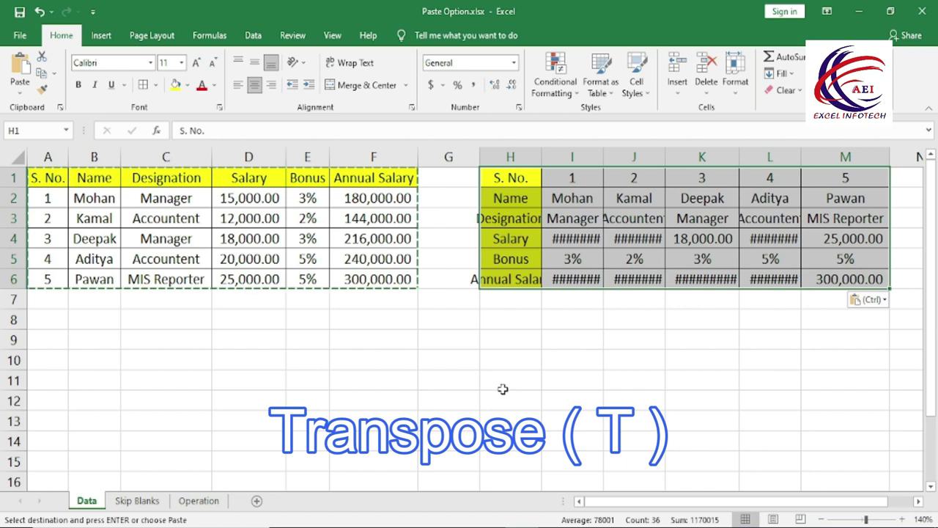
{"action": "double_click", "coordinate": [542, 157]}
{"action": "double_click", "coordinate": [629, 157]}
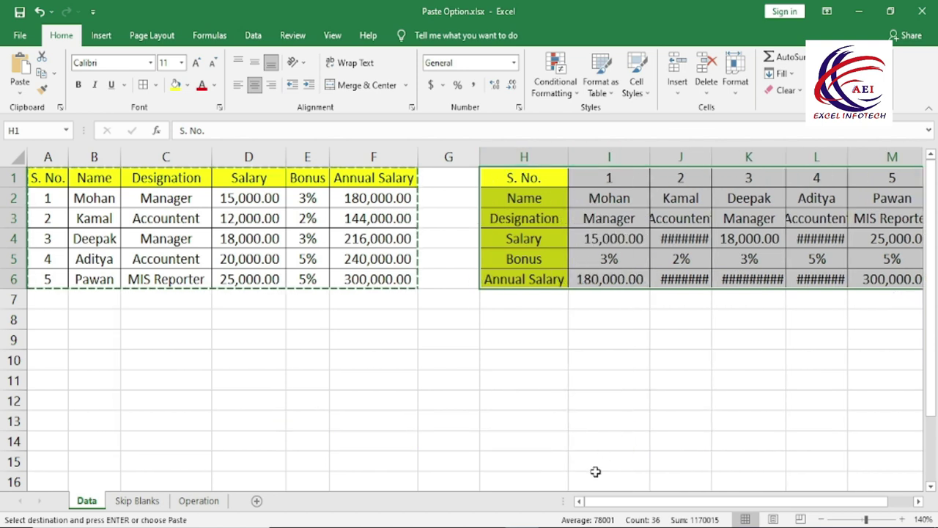
{"action": "left_click_drag", "start_coordinate": [616, 506], "coordinate": [664, 505]}
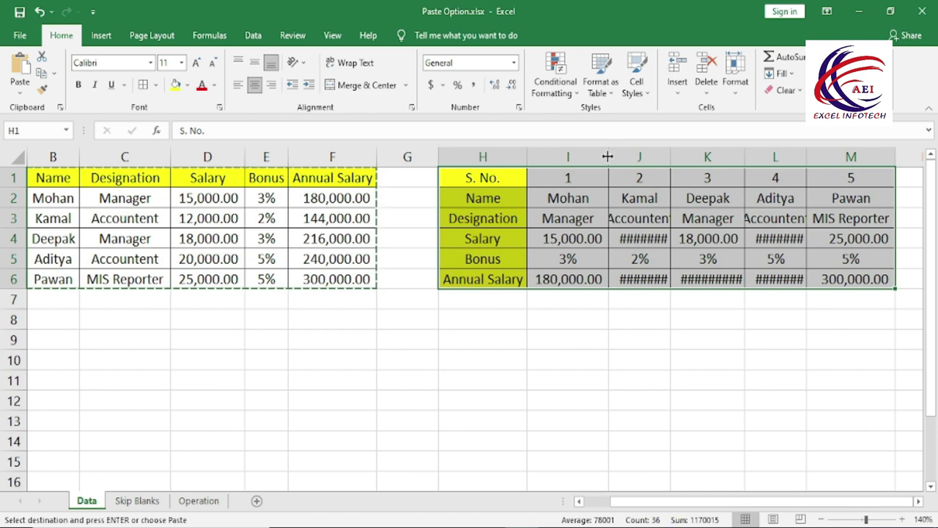
{"action": "double_click", "coordinate": [669, 157]}
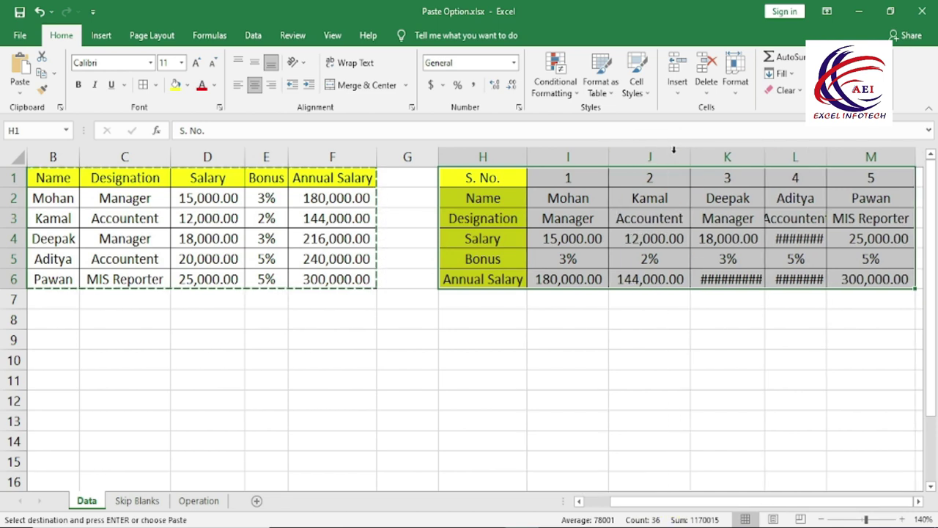
{"action": "double_click", "coordinate": [765, 157]}
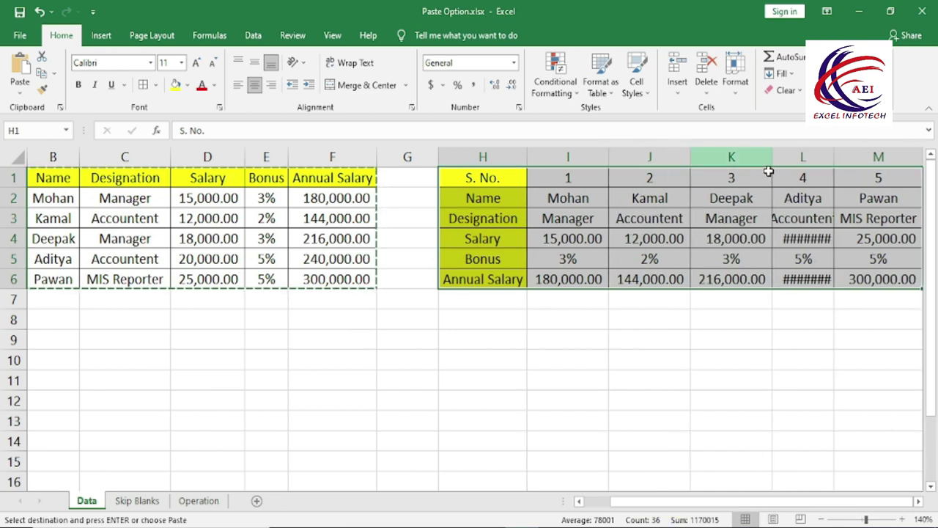
{"action": "left_click", "coordinate": [822, 521]}
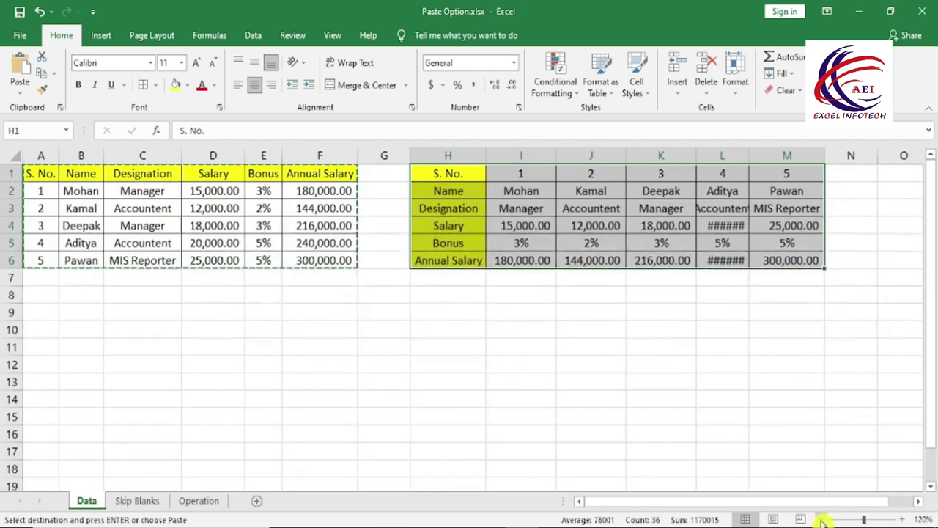
{"action": "double_click", "coordinate": [747, 157]}
{"action": "left_click", "coordinate": [680, 402]}
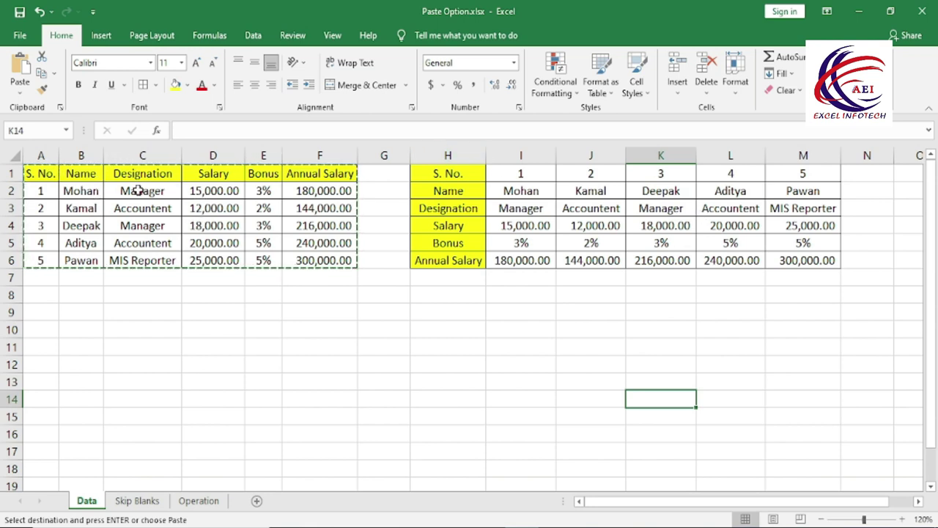
Step: Compare the original table A1:F6 and its header row with the transposed labels in H1:H6
{"action": "left_click_drag", "start_coordinate": [41, 178], "coordinate": [322, 261]}
{"action": "left_click", "coordinate": [432, 209]}
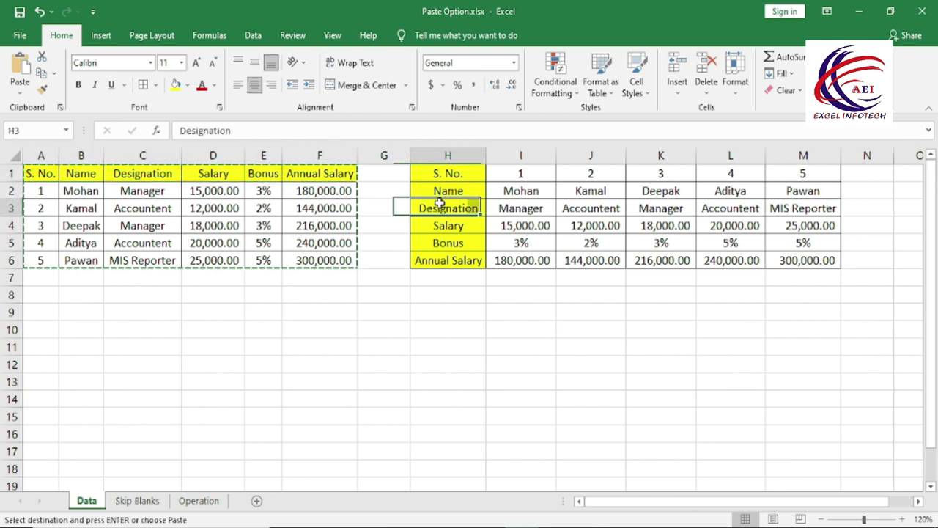
{"action": "left_click_drag", "start_coordinate": [445, 173], "coordinate": [444, 262]}
{"action": "left_click", "coordinate": [434, 327]}
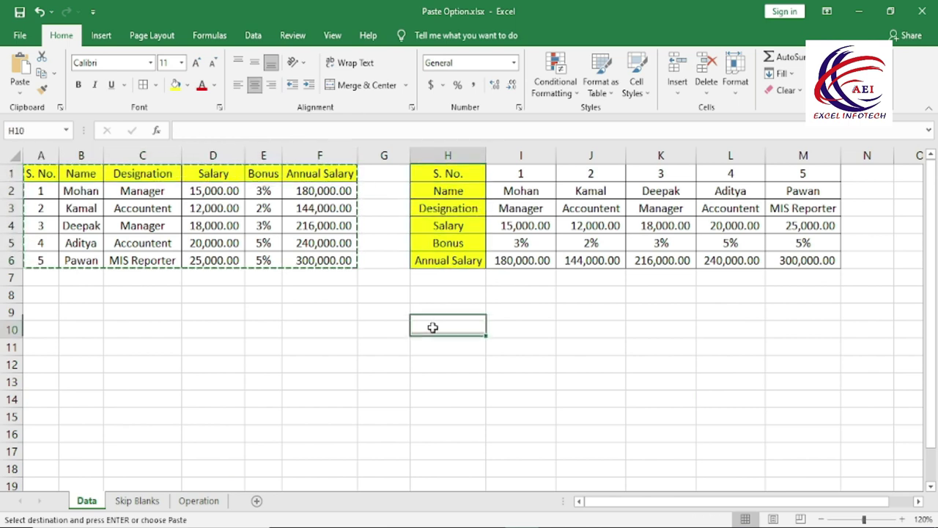
{"action": "left_click", "coordinate": [40, 178]}
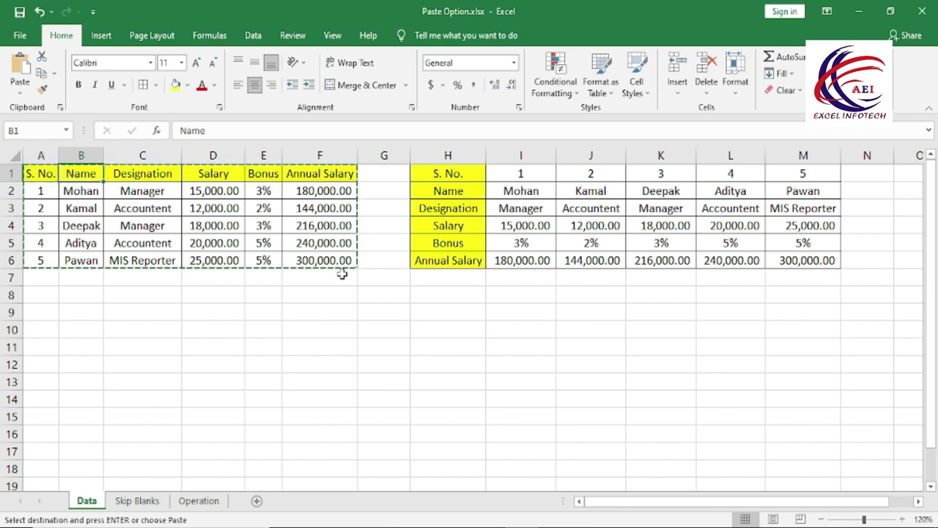
{"action": "left_click_drag", "start_coordinate": [26, 173], "coordinate": [203, 174]}
{"action": "left_click", "coordinate": [452, 325]}
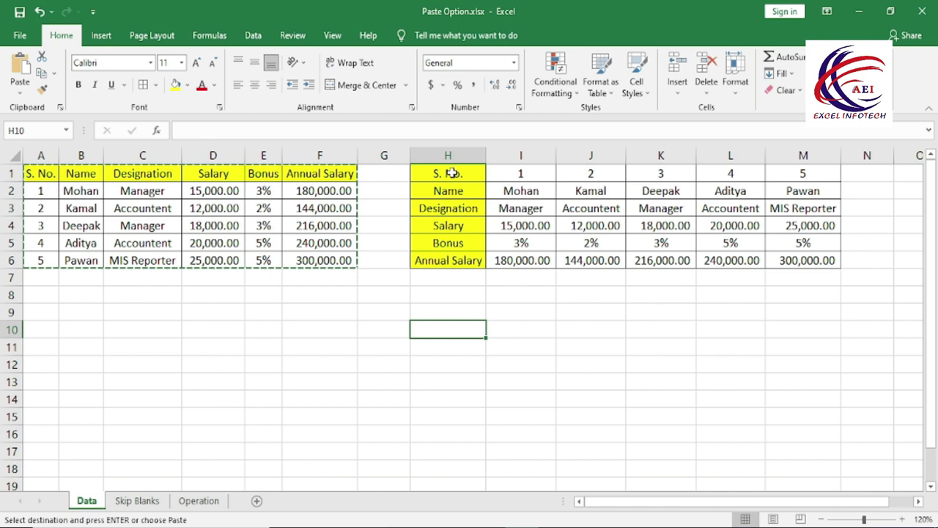
Step: Go over the transposed labels H1:H6, then select the whole transposed table H1:M6
{"action": "left_click", "coordinate": [449, 176]}
{"action": "left_click", "coordinate": [449, 185]}
{"action": "left_click_drag", "start_coordinate": [442, 173], "coordinate": [445, 261]}
{"action": "left_click", "coordinate": [453, 359]}
{"action": "left_click_drag", "start_coordinate": [450, 173], "coordinate": [784, 264]}
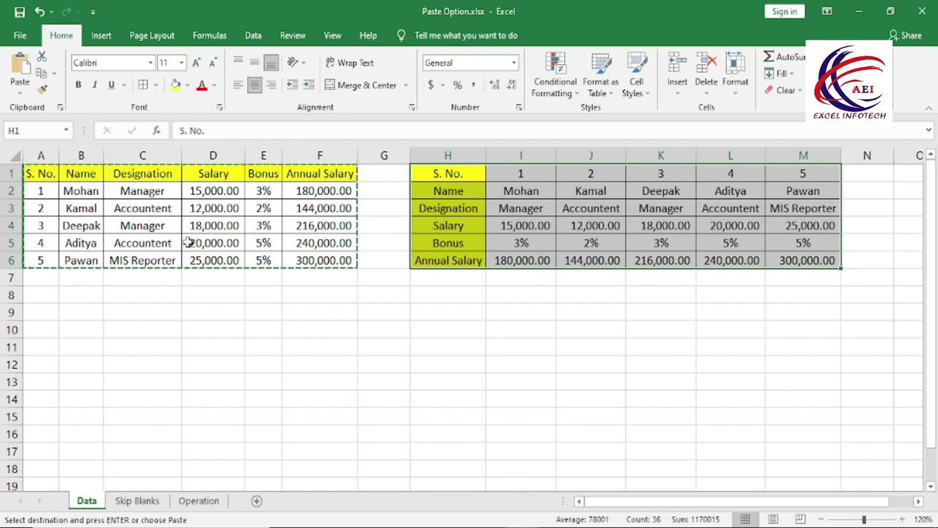
{"action": "left_click", "coordinate": [42, 73]}
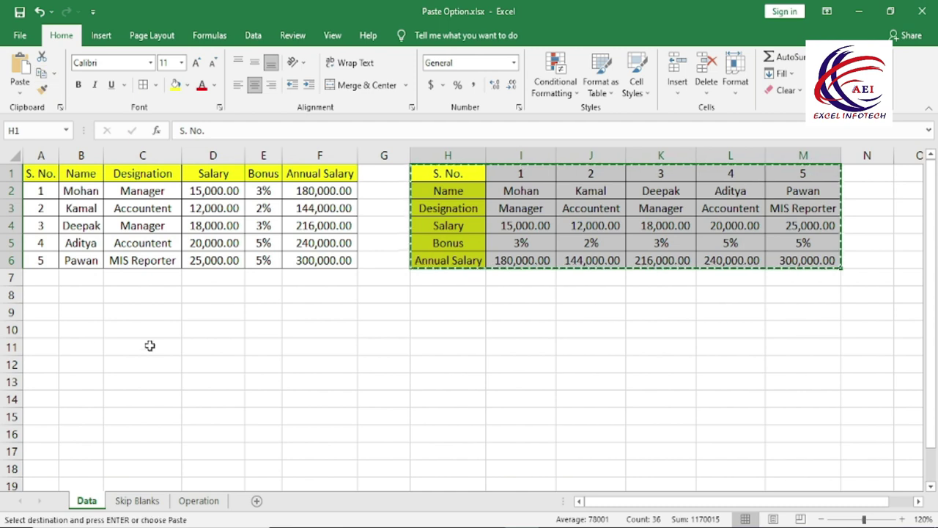
{"action": "left_click", "coordinate": [55, 332]}
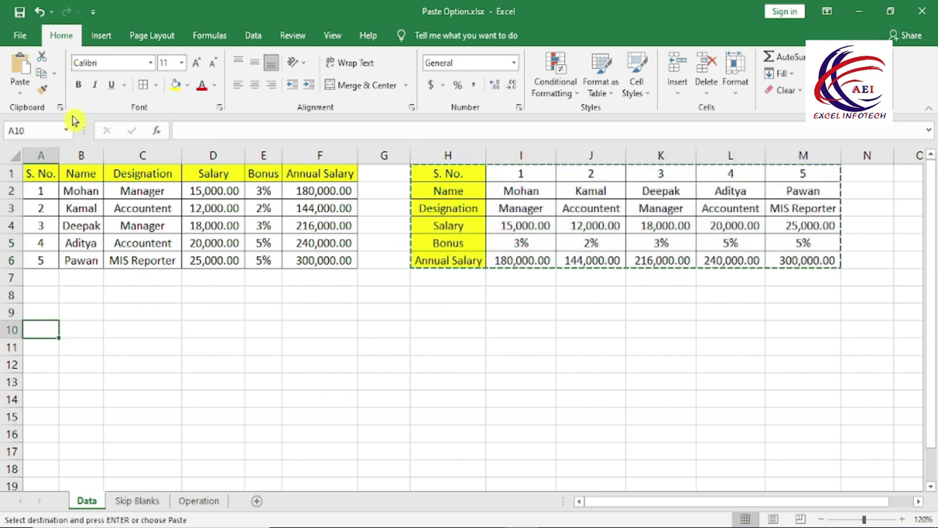
{"action": "left_click", "coordinate": [20, 91]}
{"action": "left_click", "coordinate": [57, 329]}
{"action": "left_click", "coordinate": [21, 89]}
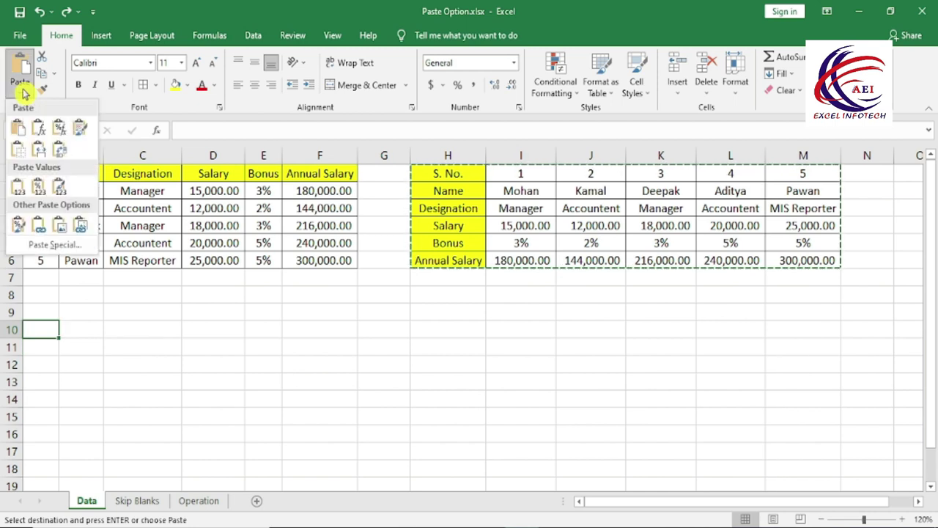
{"action": "left_click", "coordinate": [60, 153]}
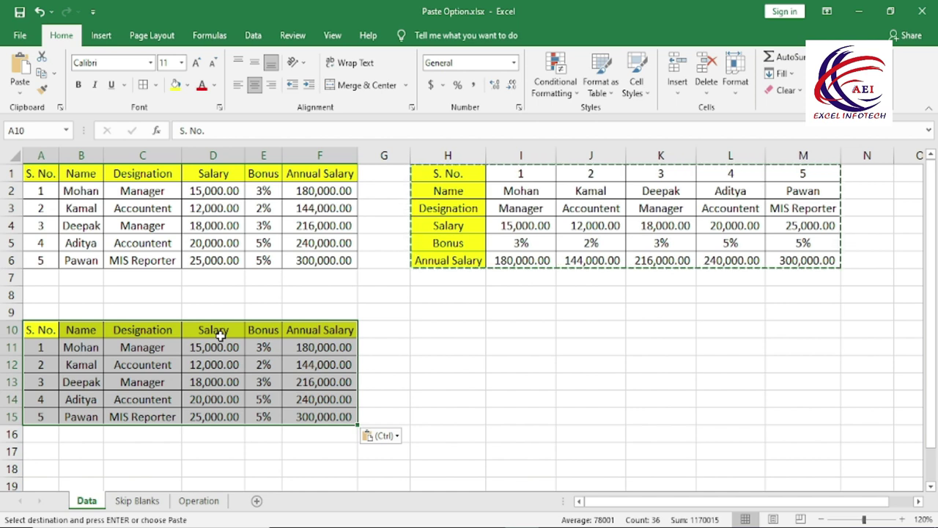
{"action": "key", "text": "ctrl+z"}
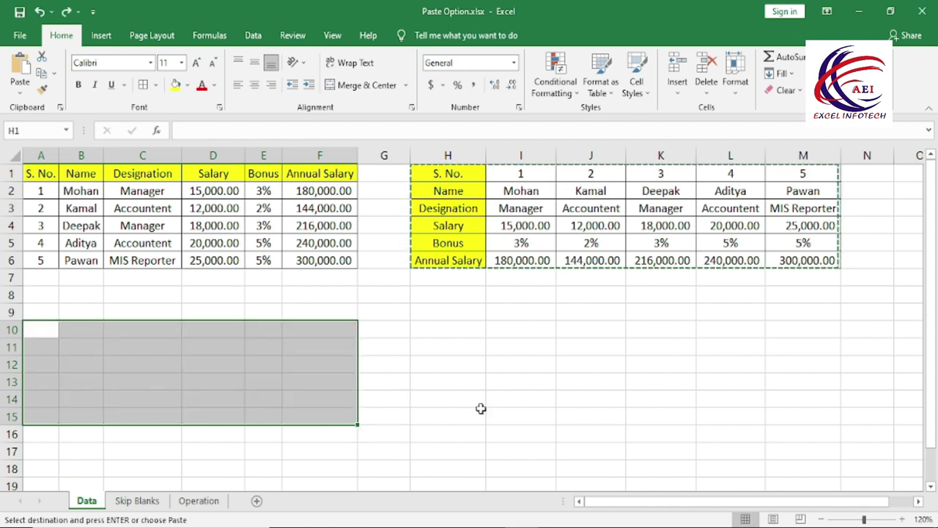
{"action": "key", "text": "ctrl+z"}
{"action": "scroll", "coordinate": [479, 408], "scroll_direction": "up", "scroll_amount": 2}
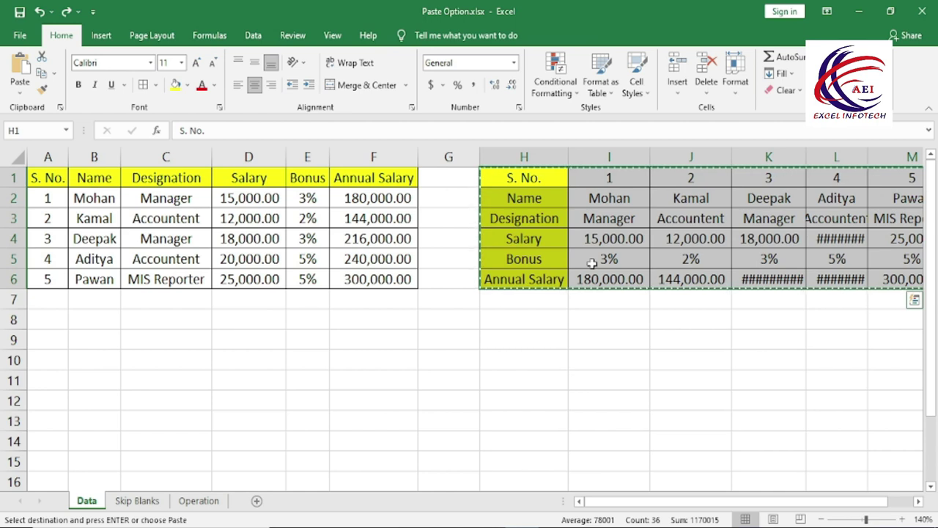
Step: Replace the transposed copy with a values-only paste at H1 and check that K2:K3 and M2 hold plain numbers
{"action": "key", "text": "Delete"}
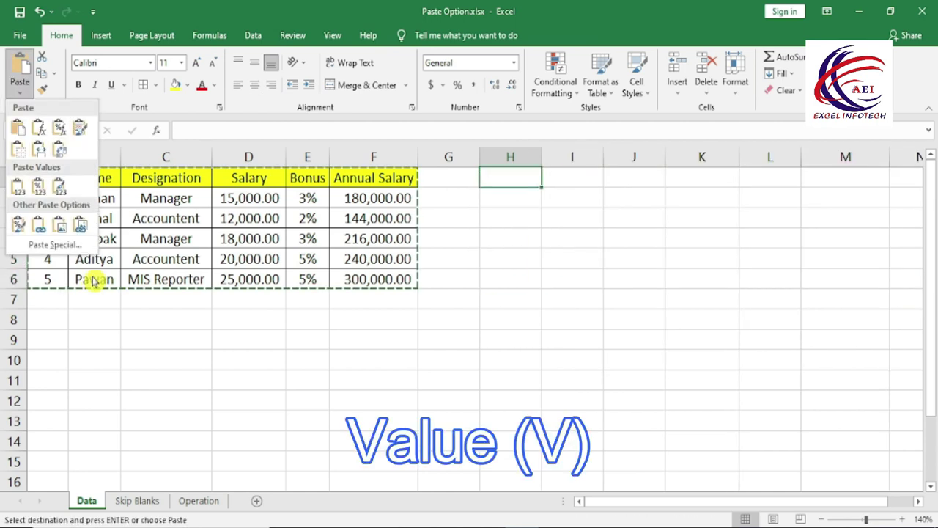
{"action": "left_click", "coordinate": [20, 189]}
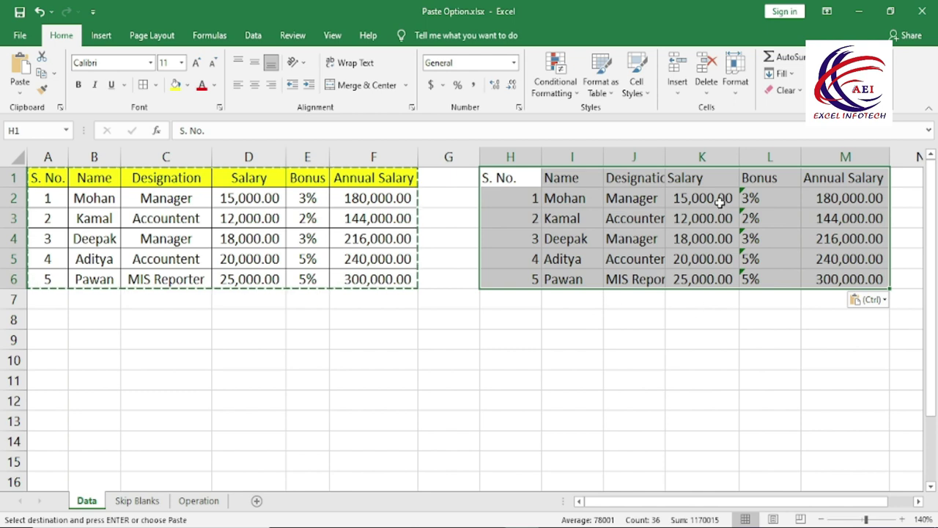
{"action": "left_click", "coordinate": [702, 253]}
{"action": "left_click", "coordinate": [709, 223]}
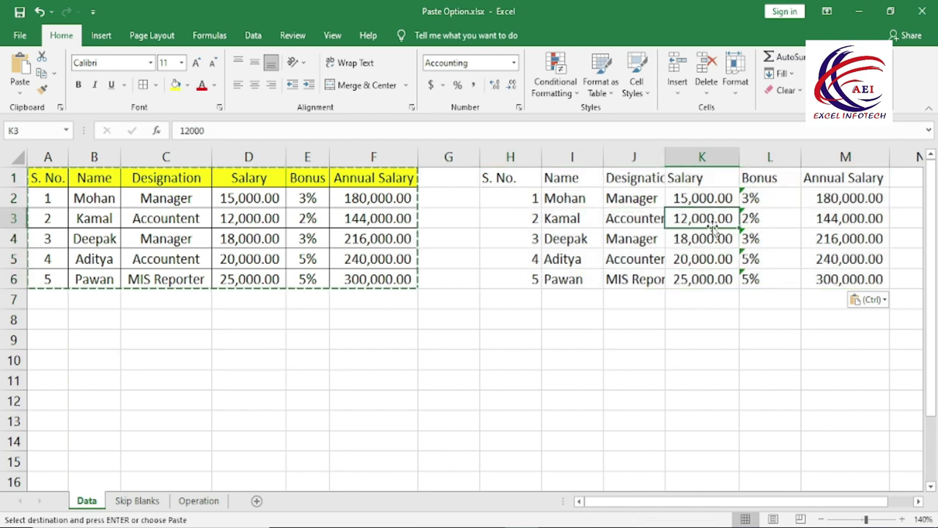
{"action": "left_click", "coordinate": [700, 197]}
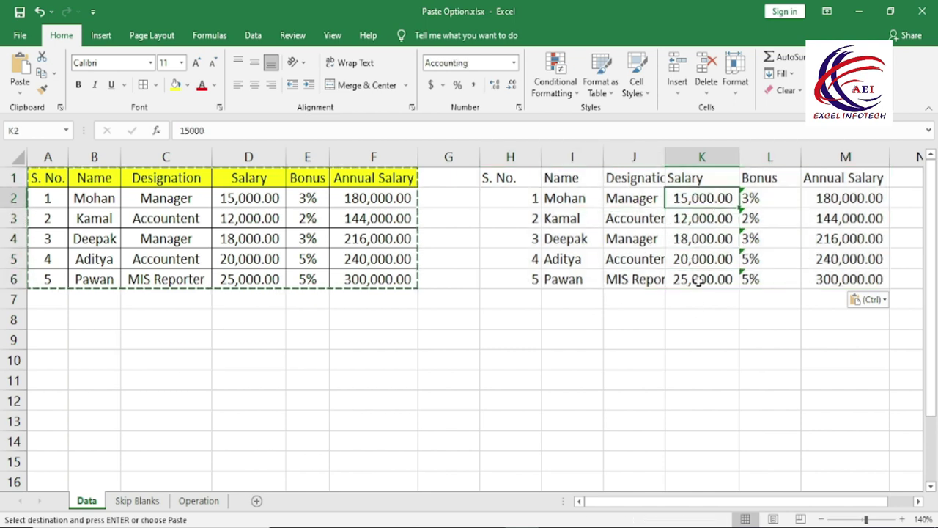
{"action": "left_click", "coordinate": [821, 201]}
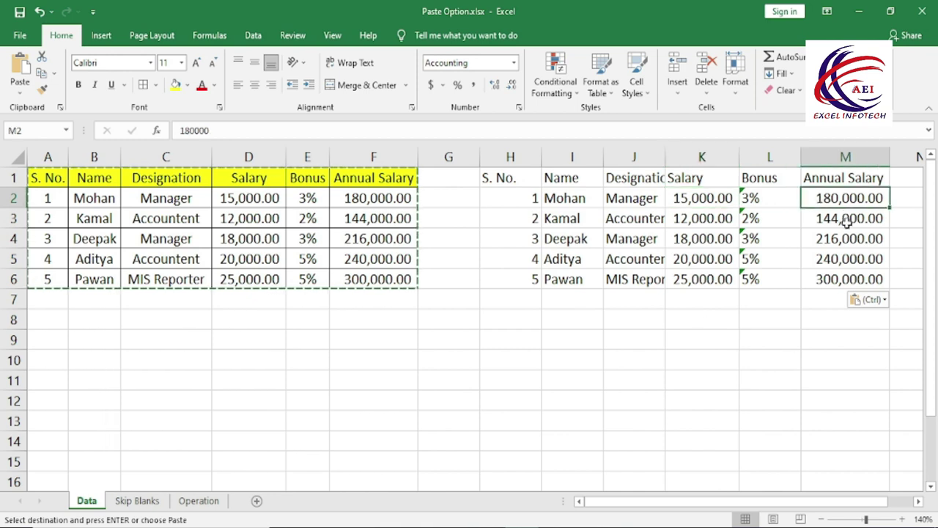
{"action": "left_click", "coordinate": [400, 198]}
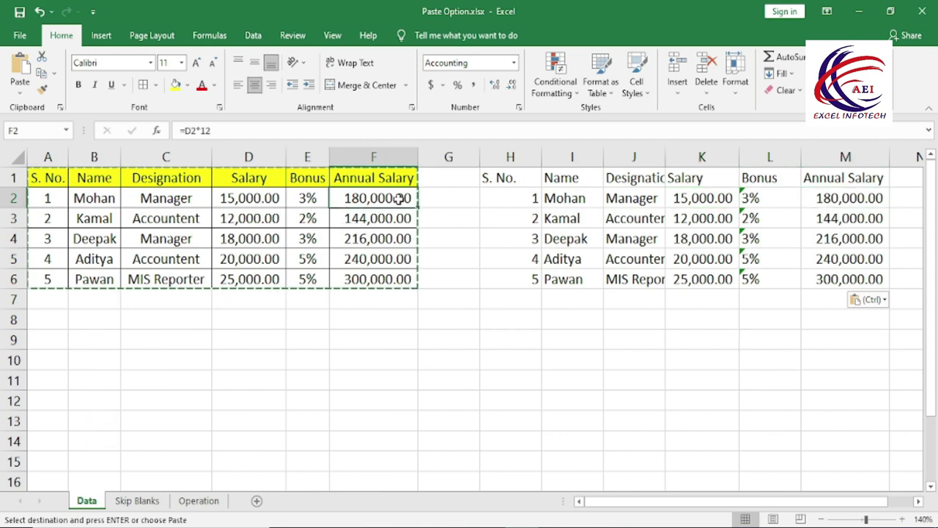
{"action": "left_click", "coordinate": [822, 202]}
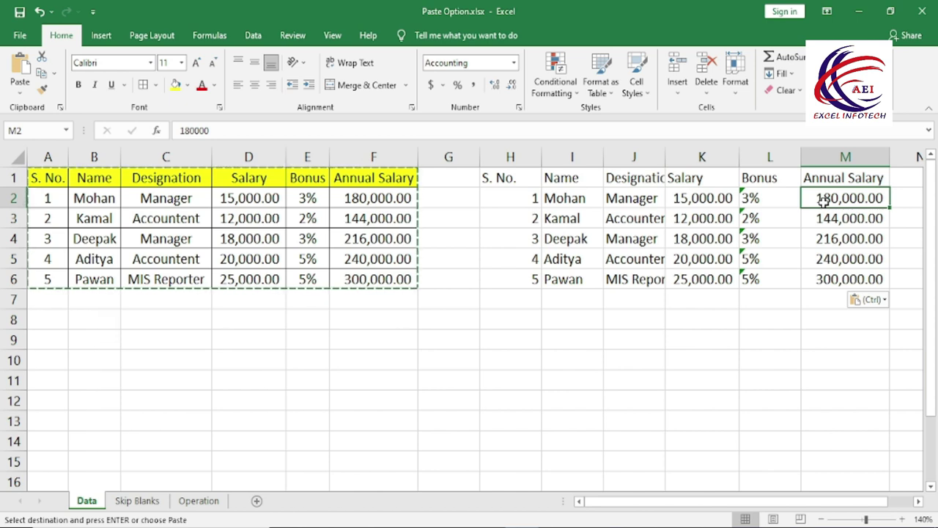
Step: Compare the IF formula behind Bonus in E2 with the plain 3% values pasted in column L
{"action": "left_click", "coordinate": [766, 204]}
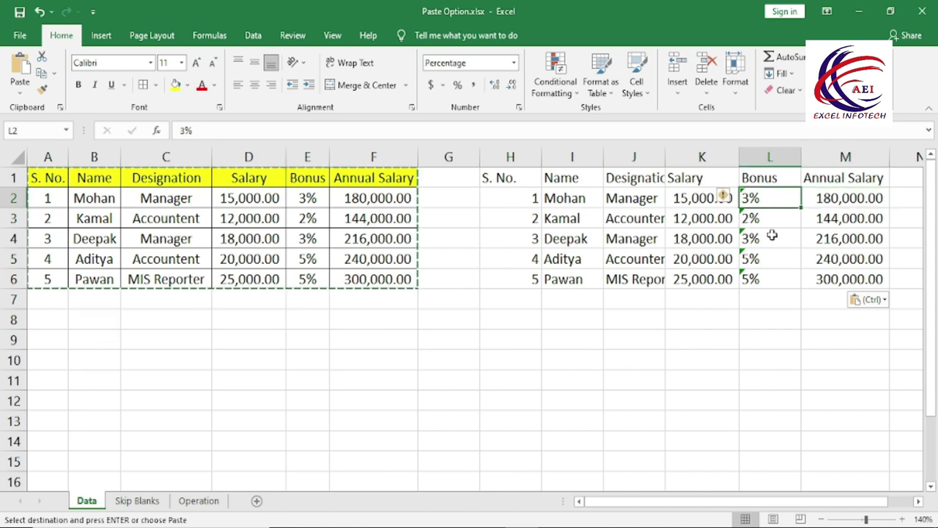
{"action": "left_click", "coordinate": [772, 215]}
{"action": "left_click", "coordinate": [768, 234]}
{"action": "left_click", "coordinate": [773, 201]}
{"action": "left_click", "coordinate": [318, 206]}
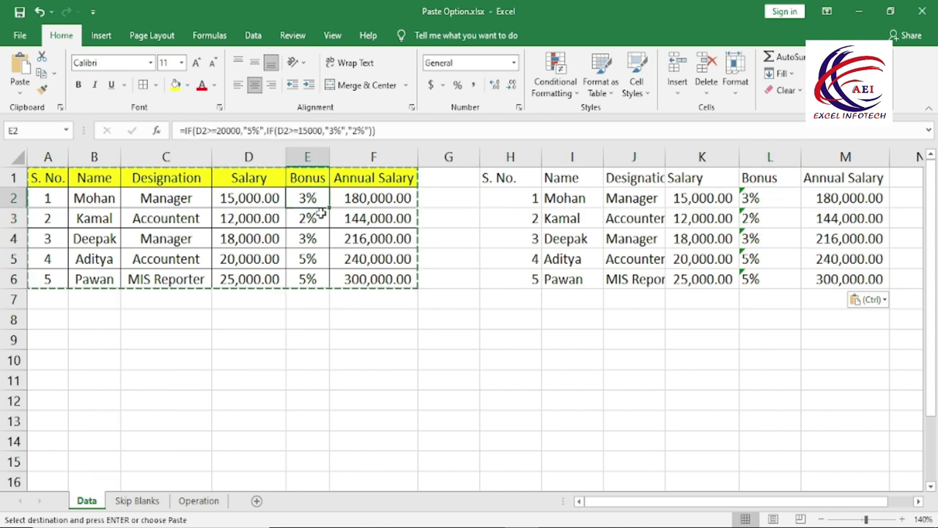
{"action": "left_click", "coordinate": [762, 201]}
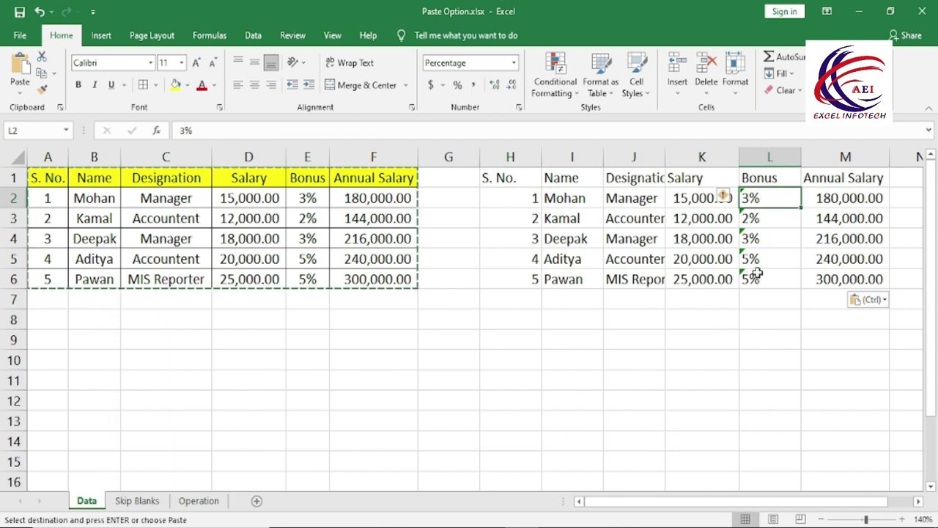
{"action": "left_click", "coordinate": [771, 258]}
{"action": "left_click", "coordinate": [762, 278]}
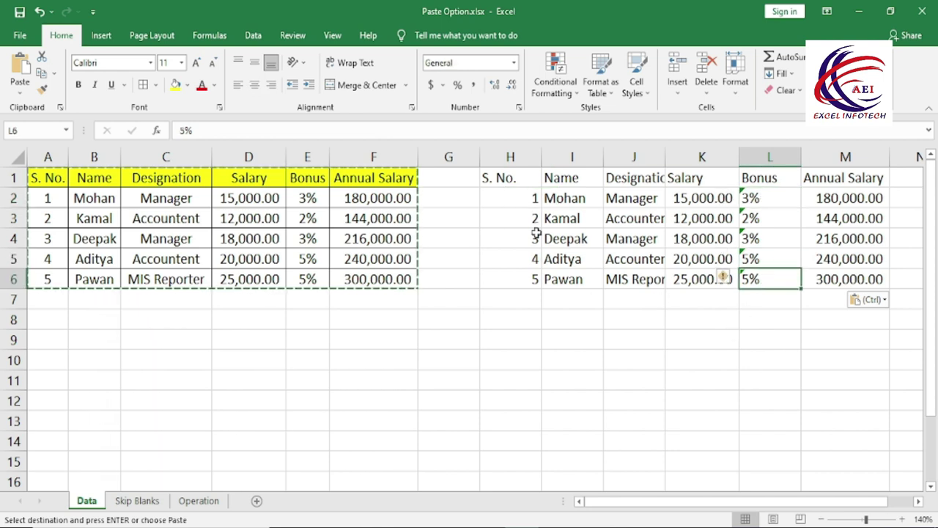
{"action": "left_click", "coordinate": [701, 218]}
{"action": "left_click_drag", "start_coordinate": [694, 199], "coordinate": [886, 271]}
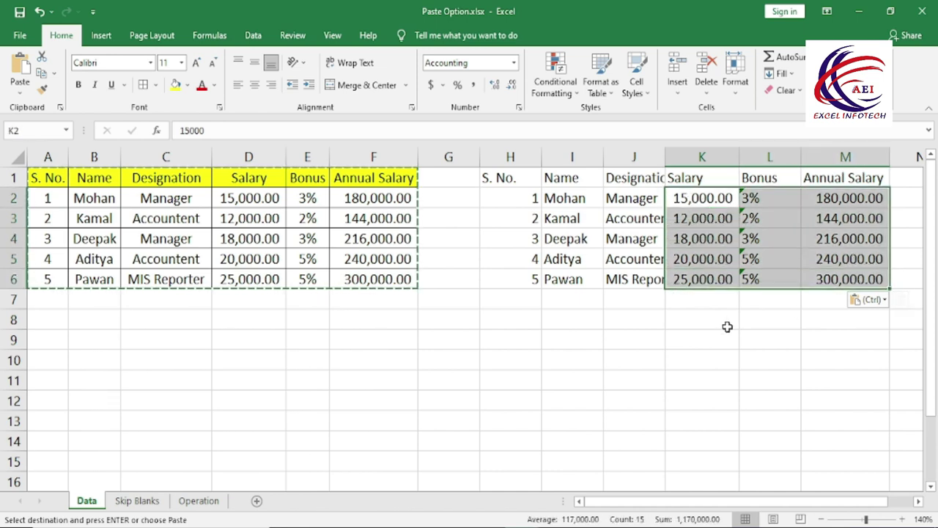
{"action": "left_click", "coordinate": [523, 367]}
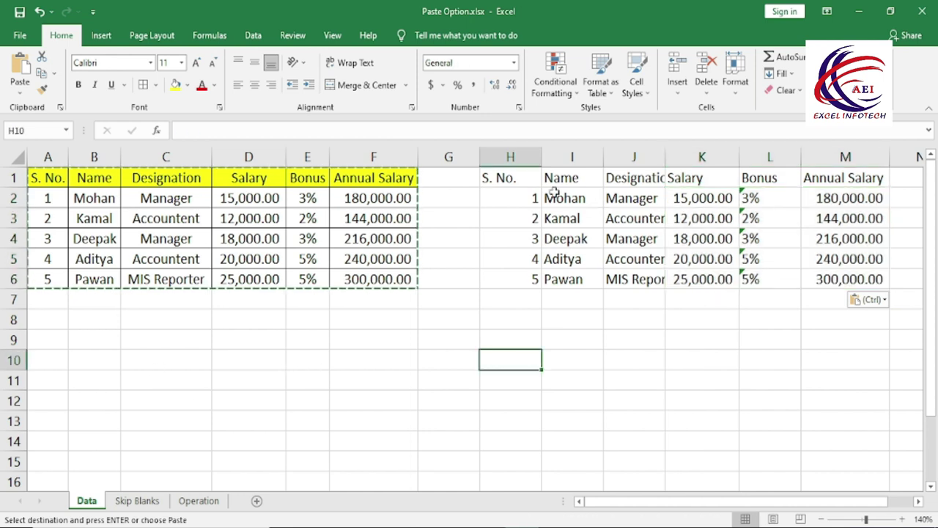
Step: Undo the values paste, recopy A1:F6, and preview Values & Number Formatting at H1
{"action": "key", "text": "ctrl+z"}
{"action": "left_click", "coordinate": [569, 399]}
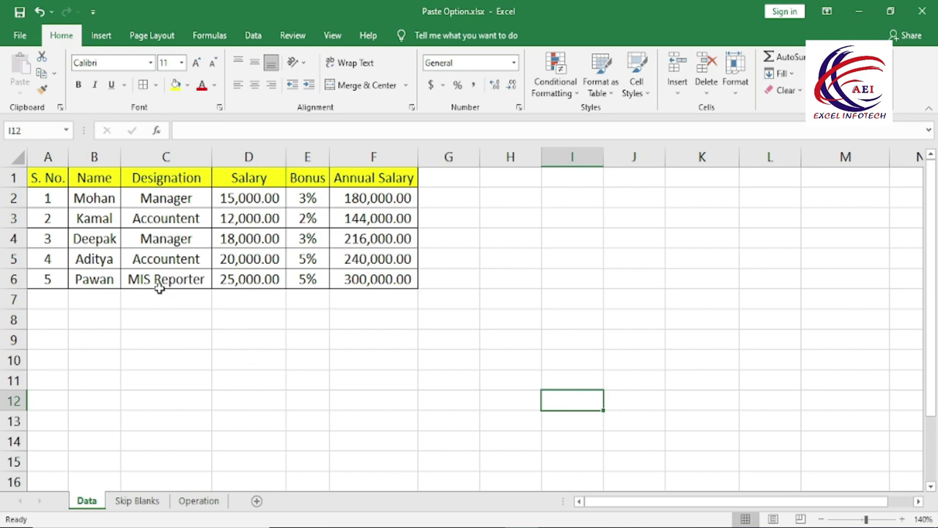
{"action": "left_click_drag", "start_coordinate": [50, 182], "coordinate": [382, 284]}
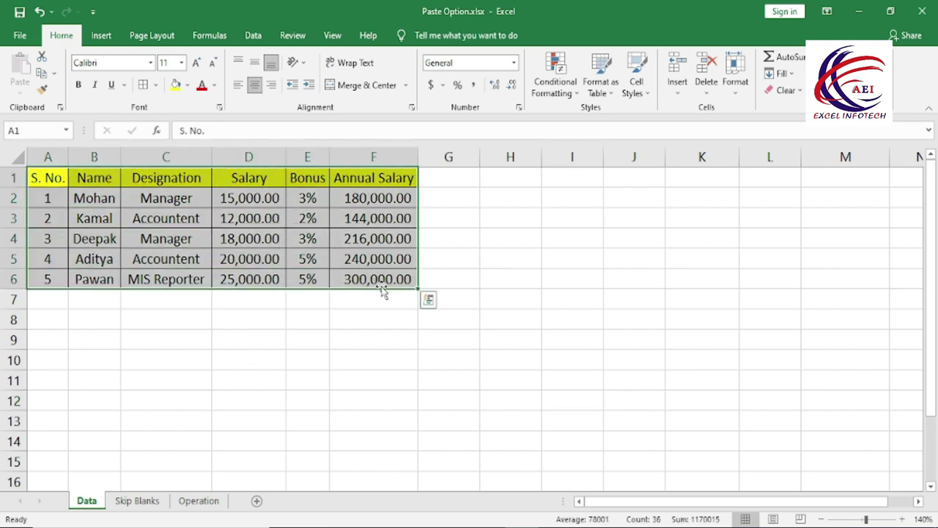
{"action": "left_click", "coordinate": [41, 73]}
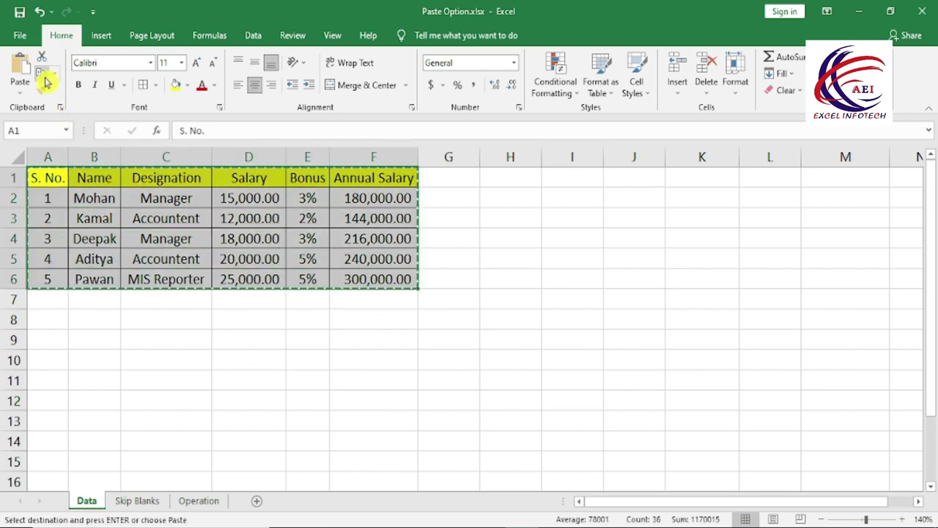
{"action": "left_click", "coordinate": [522, 195]}
{"action": "left_click", "coordinate": [523, 179]}
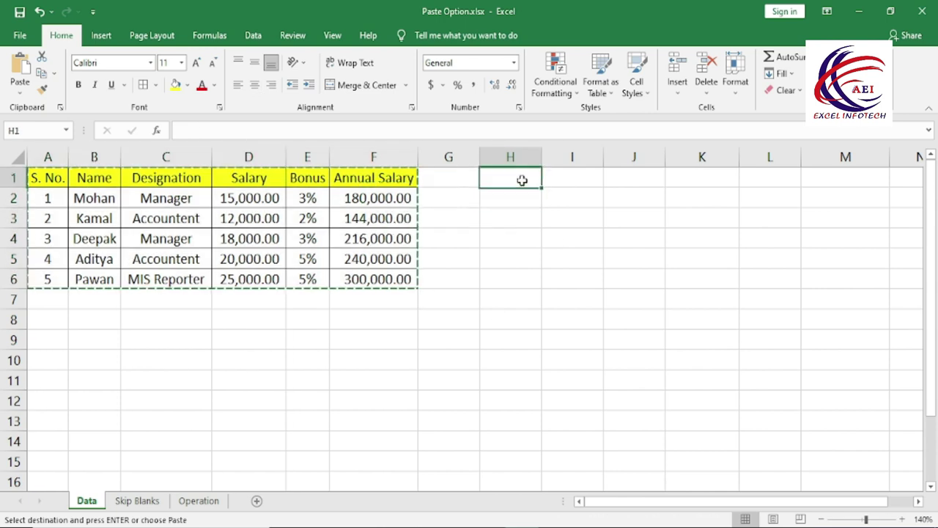
{"action": "left_click", "coordinate": [20, 88]}
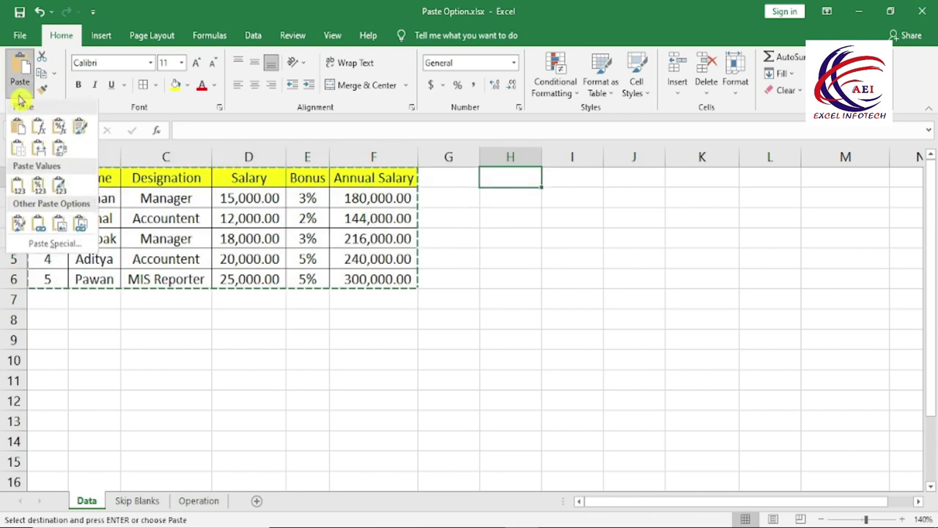
{"action": "mouse_move", "coordinate": [44, 197]}
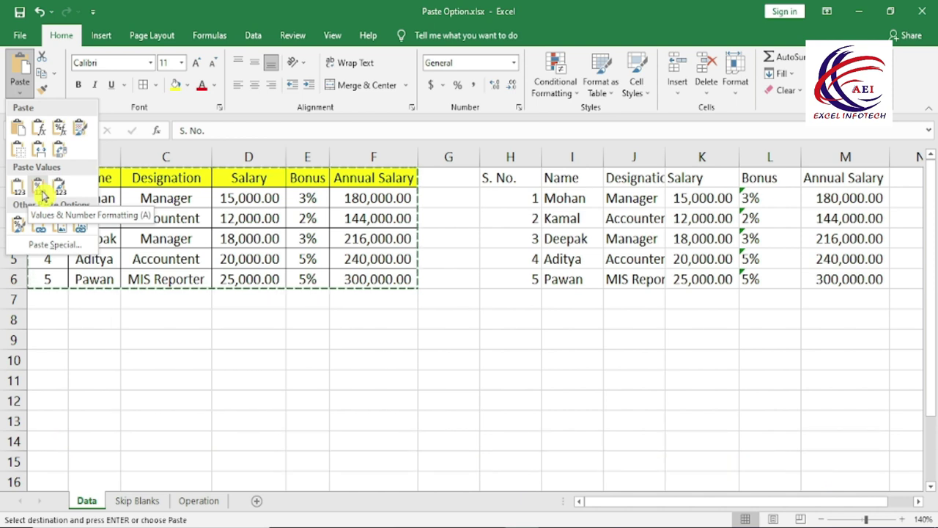
Step: Paste as Values & Number Formatting and compare the pasted Salary figures with the originals in D2:D6
{"action": "left_click", "coordinate": [44, 196]}
{"action": "left_click", "coordinate": [597, 403]}
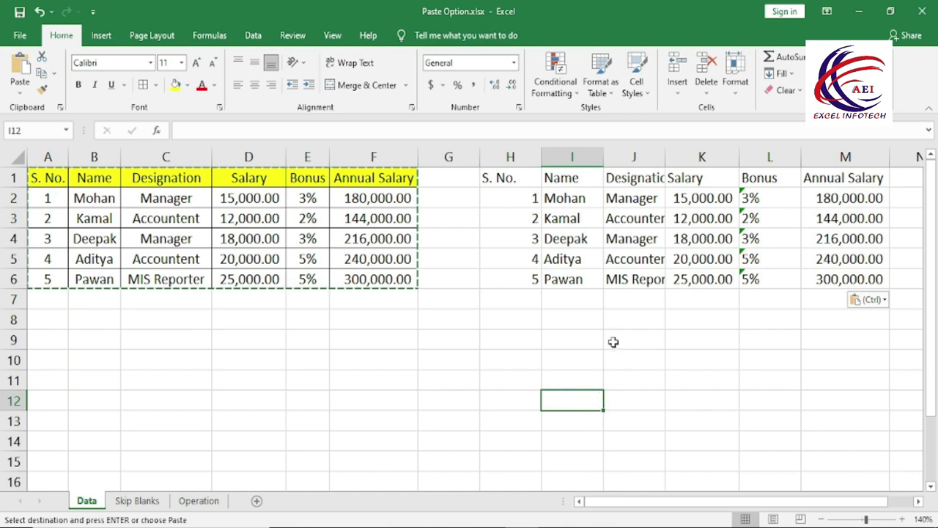
{"action": "left_click_drag", "start_coordinate": [260, 196], "coordinate": [249, 278]}
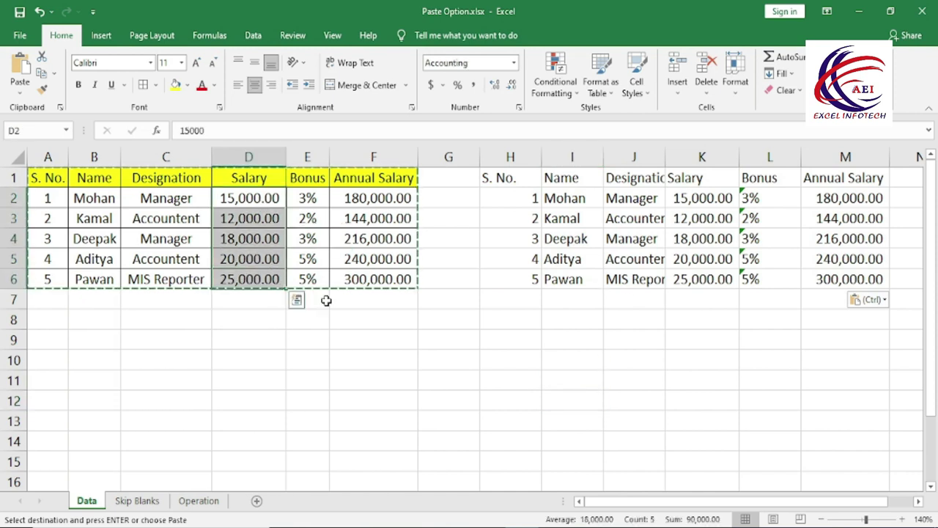
{"action": "left_click_drag", "start_coordinate": [716, 199], "coordinate": [723, 278]}
{"action": "left_click_drag", "start_coordinate": [849, 199], "coordinate": [855, 276]}
{"action": "left_click", "coordinate": [735, 324]}
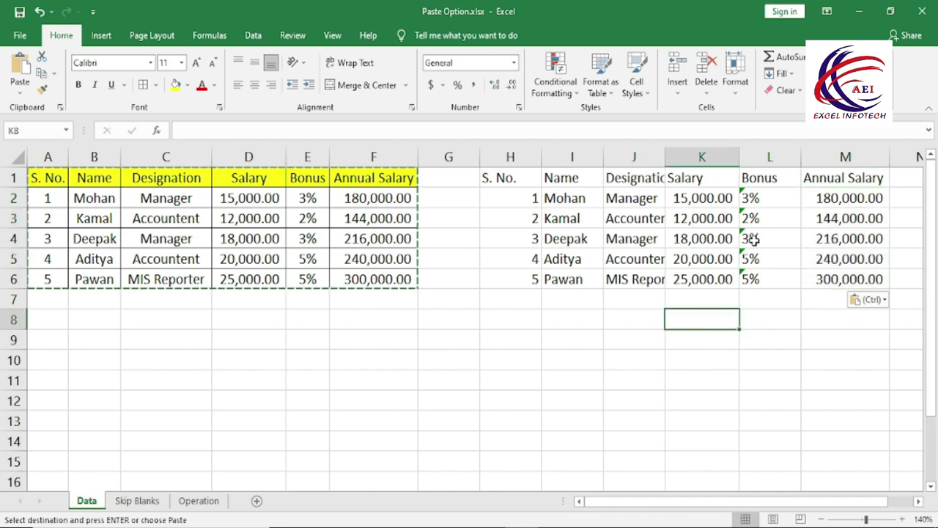
Step: Check that the pasted Annual Salary cells M3 and M5 hold plain numbers
{"action": "left_click", "coordinate": [842, 223]}
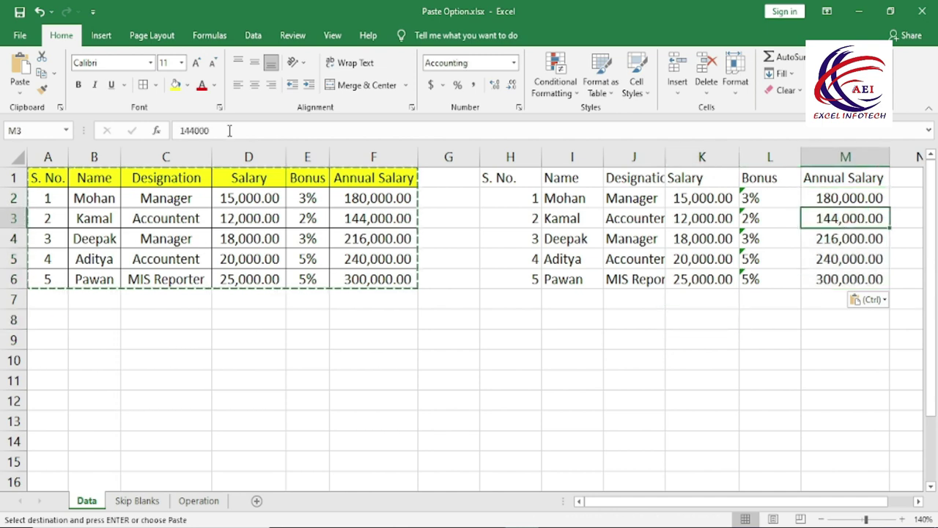
{"action": "double_click", "coordinate": [843, 220]}
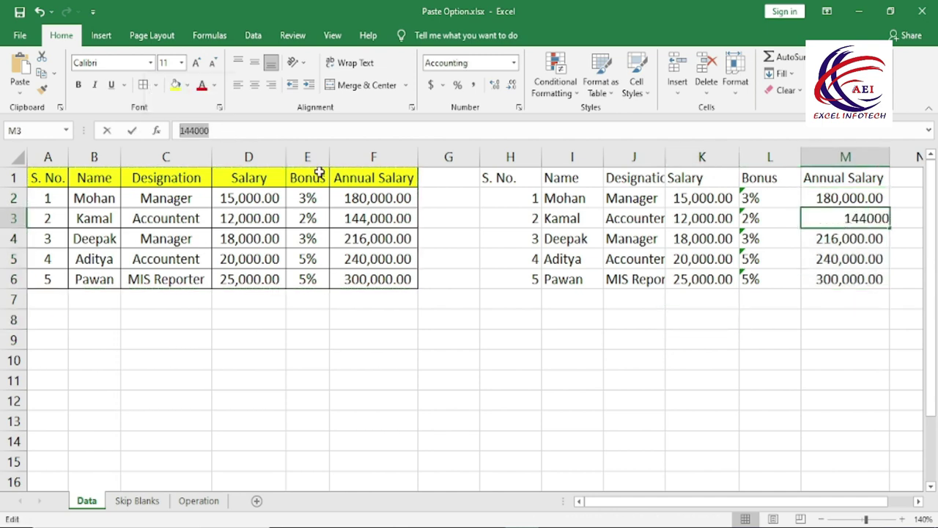
{"action": "left_click", "coordinate": [837, 260]}
{"action": "left_click", "coordinate": [849, 206]}
{"action": "left_click", "coordinate": [852, 238]}
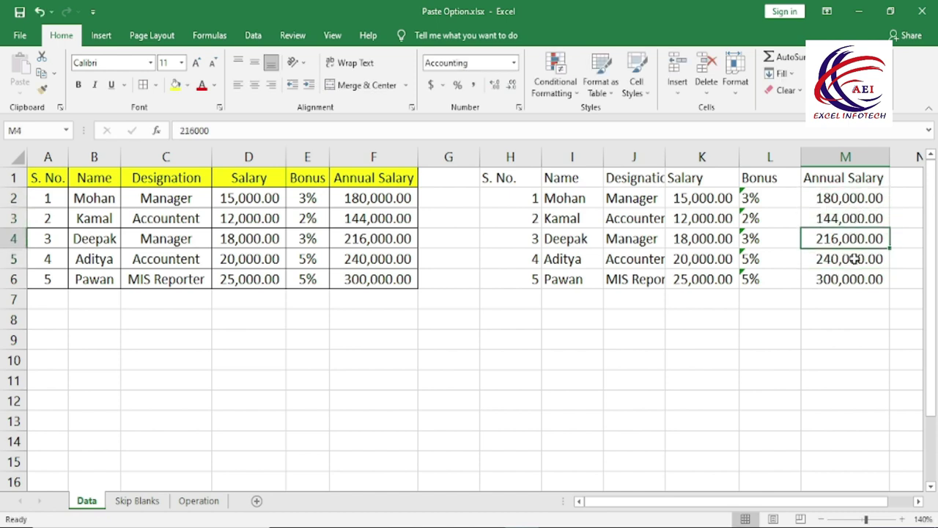
{"action": "left_click", "coordinate": [853, 259]}
{"action": "double_click", "coordinate": [249, 134]}
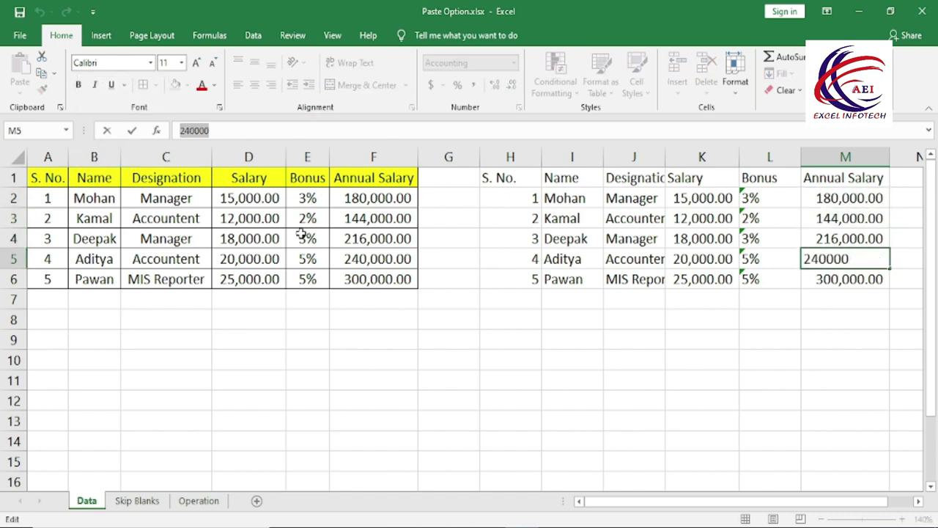
Step: Compare with the F5:F6 formulas, then undo the pasted copy in H1:M6
{"action": "left_click_drag", "start_coordinate": [378, 260], "coordinate": [377, 278]}
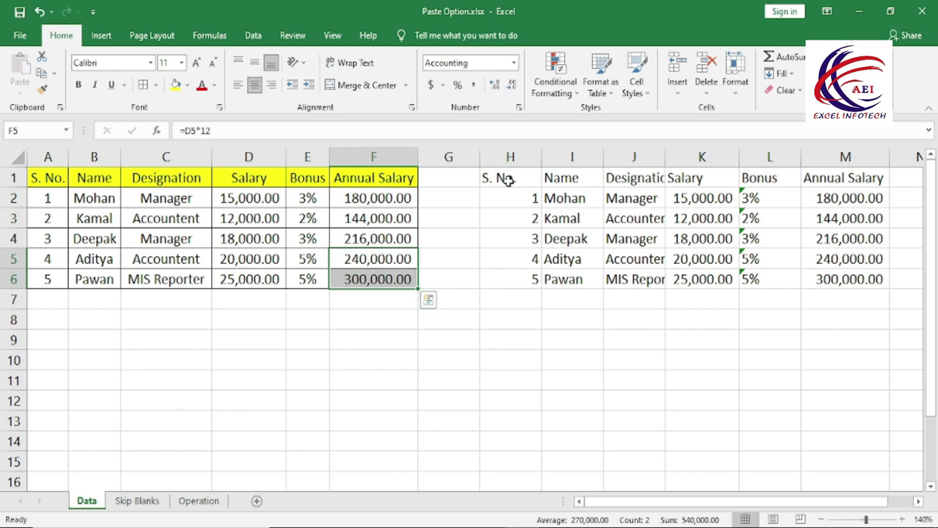
{"action": "key", "text": "Escape"}
{"action": "key", "text": "ctrl+v"}
{"action": "key", "text": "ctrl+z"}
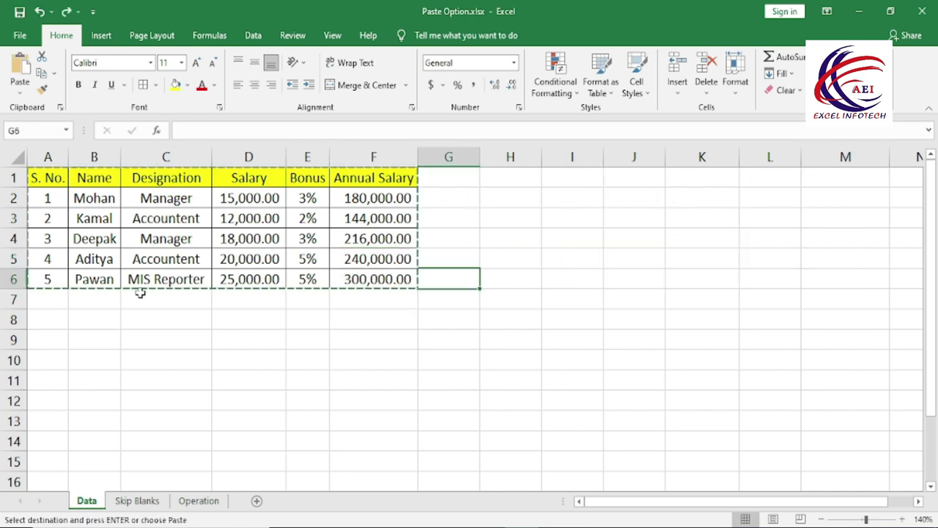
Step: Pick H1 as destination and bring up the Paste choices for a values-with-source-formatting paste
{"action": "left_click", "coordinate": [524, 184]}
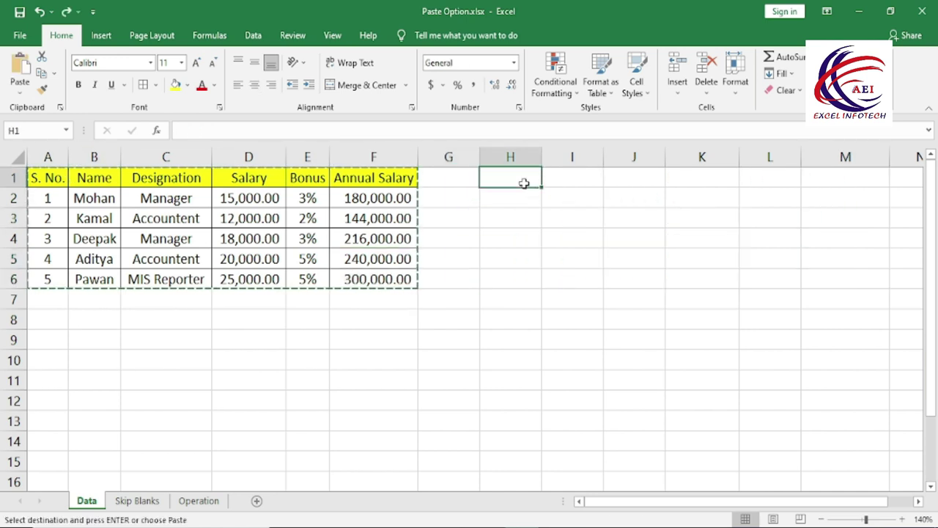
{"action": "left_click", "coordinate": [20, 86]}
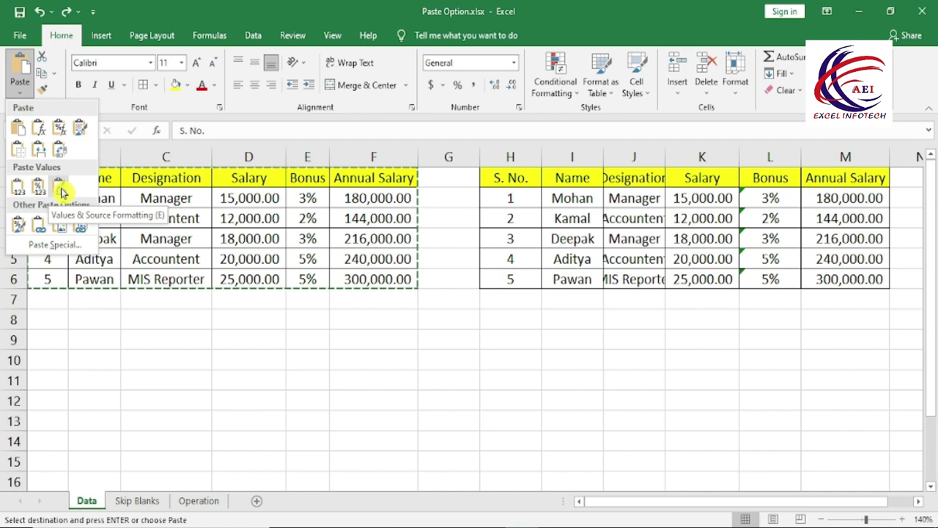
Step: Paste values with source formatting into H1:M6, compare with the original, then select M3 for the formatting paste
{"action": "left_click", "coordinate": [62, 192]}
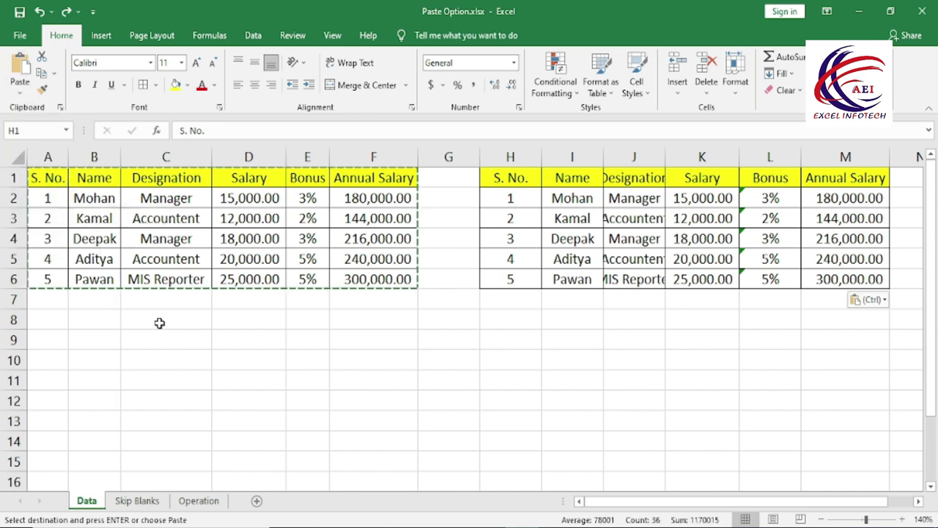
{"action": "left_click", "coordinate": [668, 355]}
{"action": "left_click_drag", "start_coordinate": [62, 182], "coordinate": [366, 274]}
{"action": "left_click", "coordinate": [560, 297]}
{"action": "left_click_drag", "start_coordinate": [512, 179], "coordinate": [872, 282]}
{"action": "left_click", "coordinate": [752, 336]}
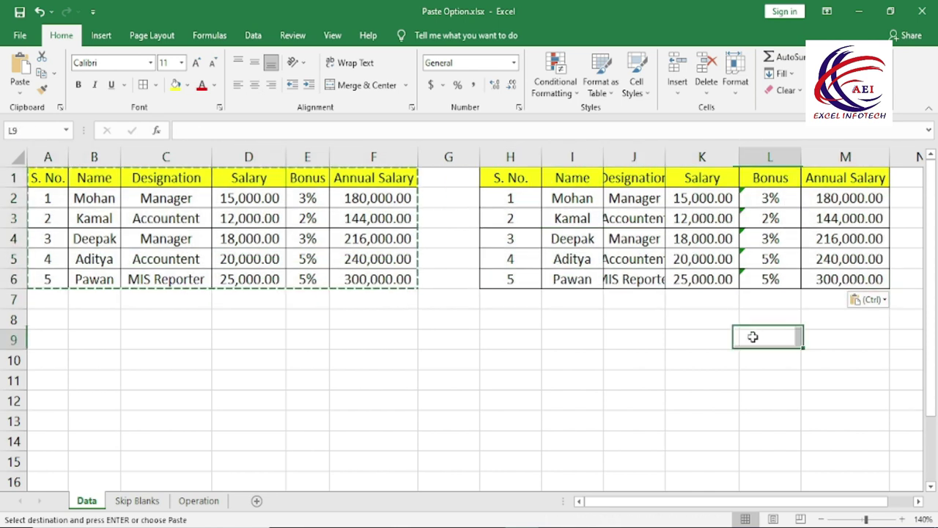
{"action": "left_click", "coordinate": [723, 243]}
{"action": "left_click", "coordinate": [833, 227]}
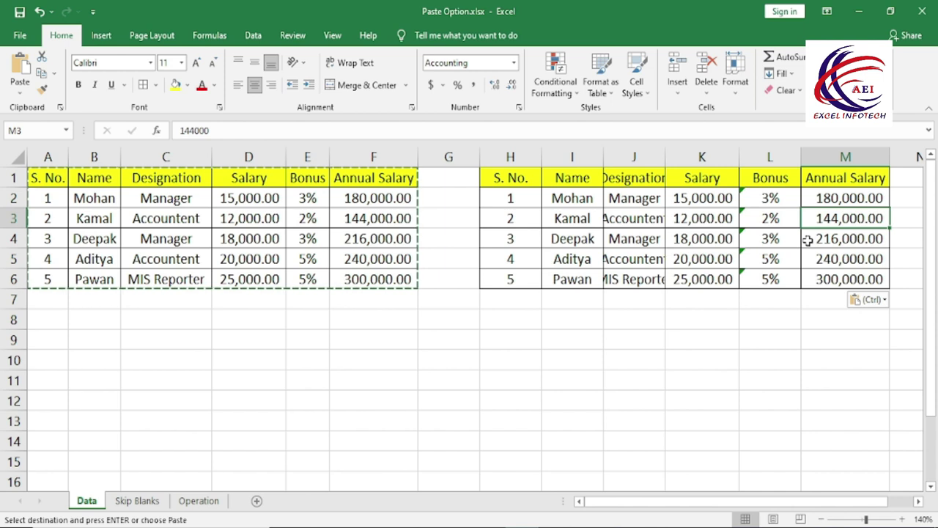
{"action": "left_click", "coordinate": [19, 87]}
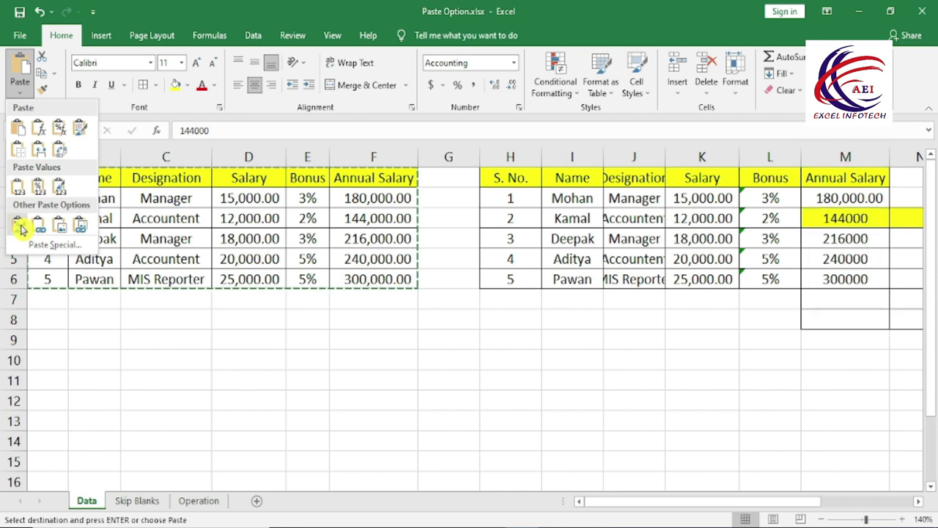
{"action": "left_click", "coordinate": [529, 282]}
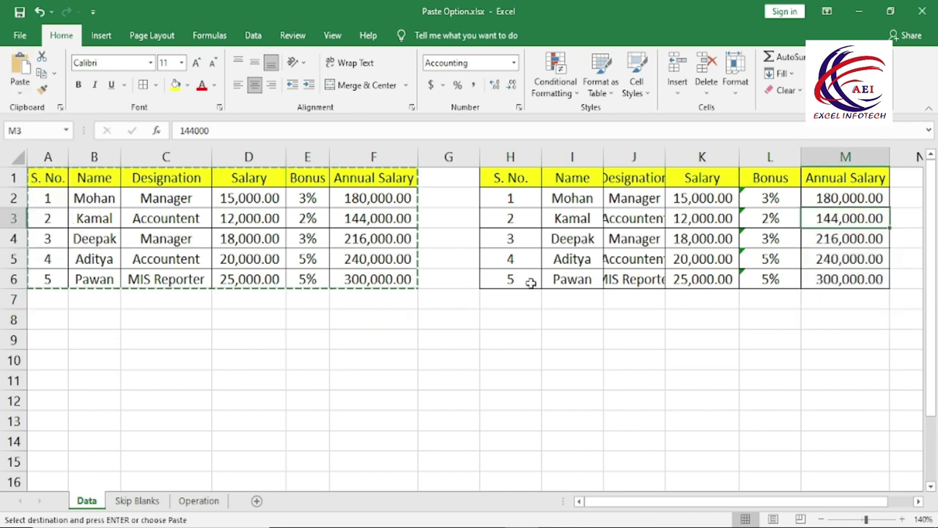
{"action": "key", "text": "ctrl+z"}
{"action": "left_click", "coordinate": [442, 336]}
{"action": "left_click_drag", "start_coordinate": [45, 177], "coordinate": [402, 278]}
{"action": "left_click", "coordinate": [510, 177]}
{"action": "left_click", "coordinate": [20, 92]}
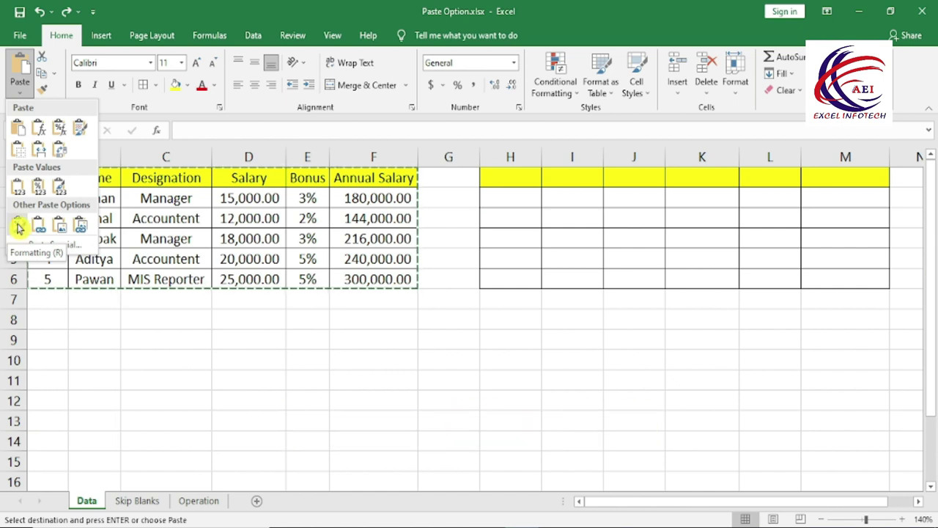
{"action": "left_click", "coordinate": [19, 228]}
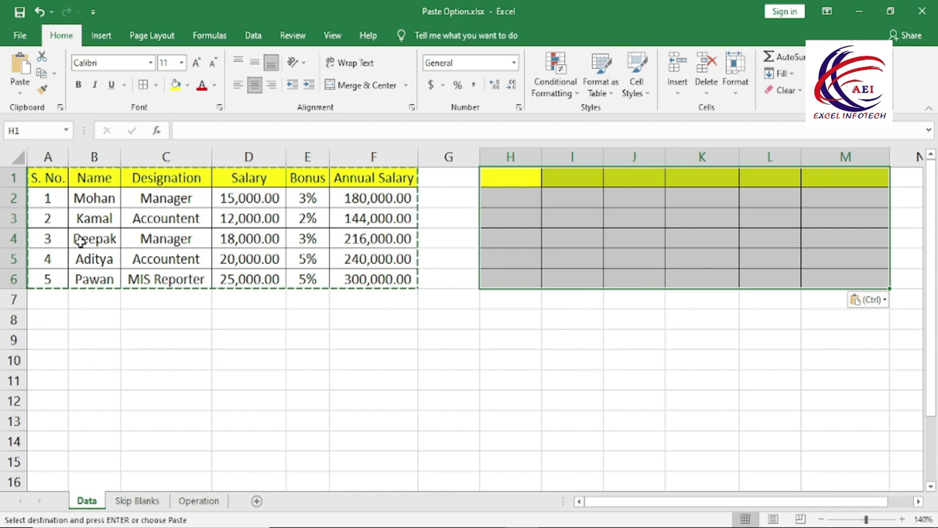
{"action": "left_click", "coordinate": [778, 233]}
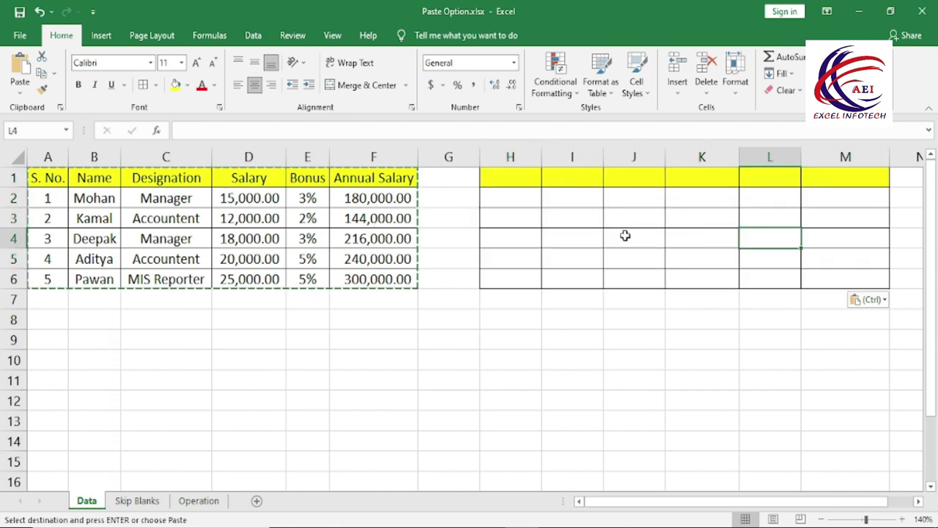
{"action": "left_click_drag", "start_coordinate": [524, 187], "coordinate": [867, 277]}
{"action": "left_click", "coordinate": [670, 310]}
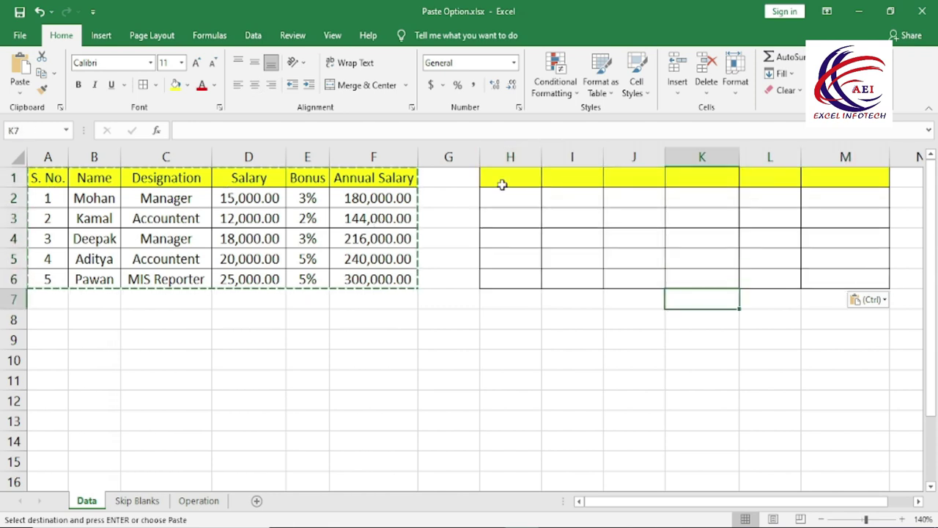
{"action": "left_click_drag", "start_coordinate": [502, 184], "coordinate": [861, 170]}
{"action": "left_click", "coordinate": [733, 252]}
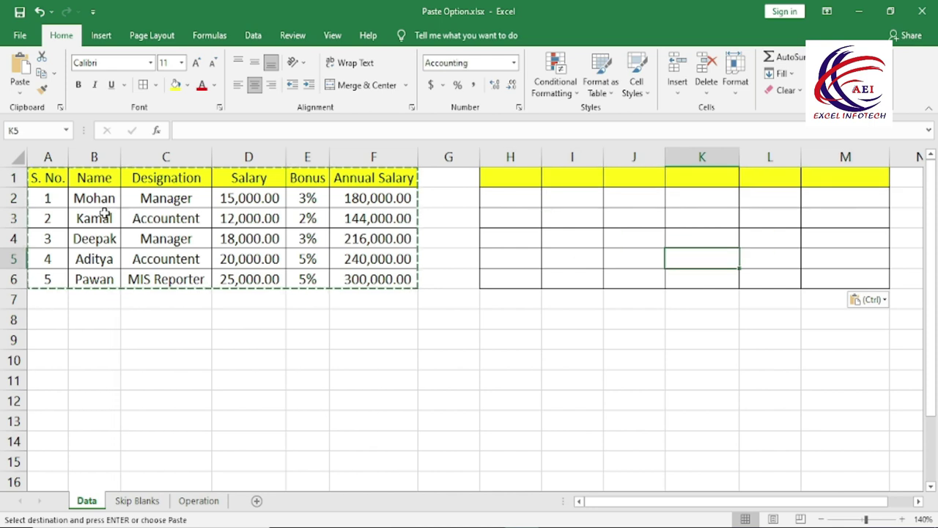
{"action": "left_click_drag", "start_coordinate": [58, 197], "coordinate": [363, 277]}
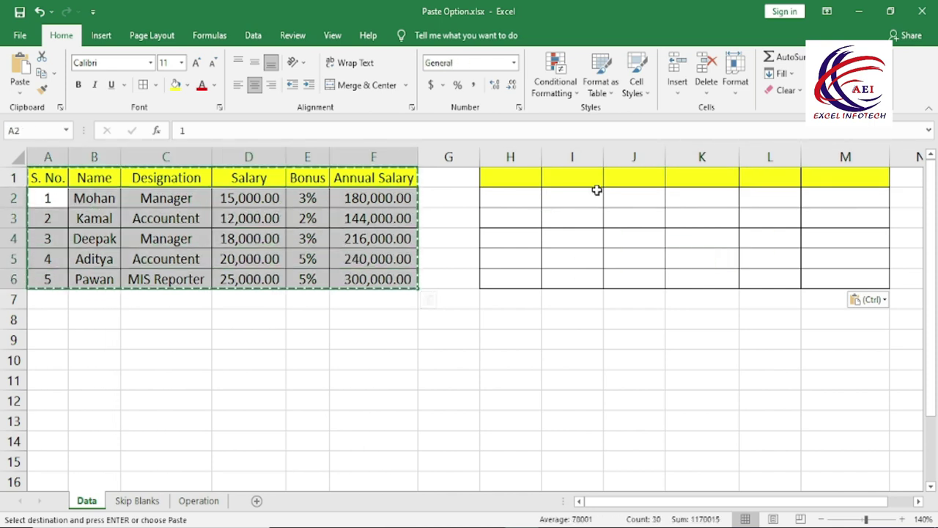
{"action": "left_click", "coordinate": [595, 184]}
{"action": "left_click_drag", "start_coordinate": [61, 179], "coordinate": [374, 279]}
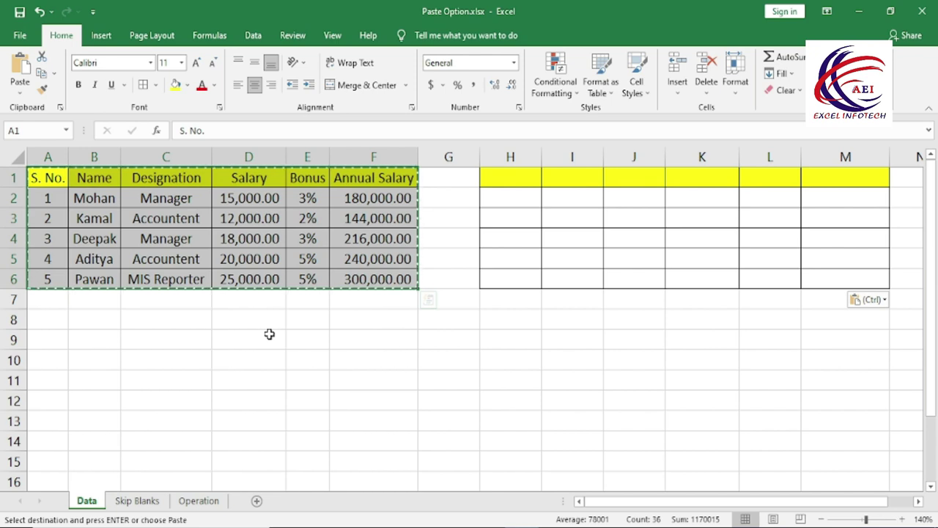
Step: Undo the formats-only paste and paste the table as links into H1:M6
{"action": "key", "text": "ctrl+z"}
{"action": "left_click", "coordinate": [510, 178]}
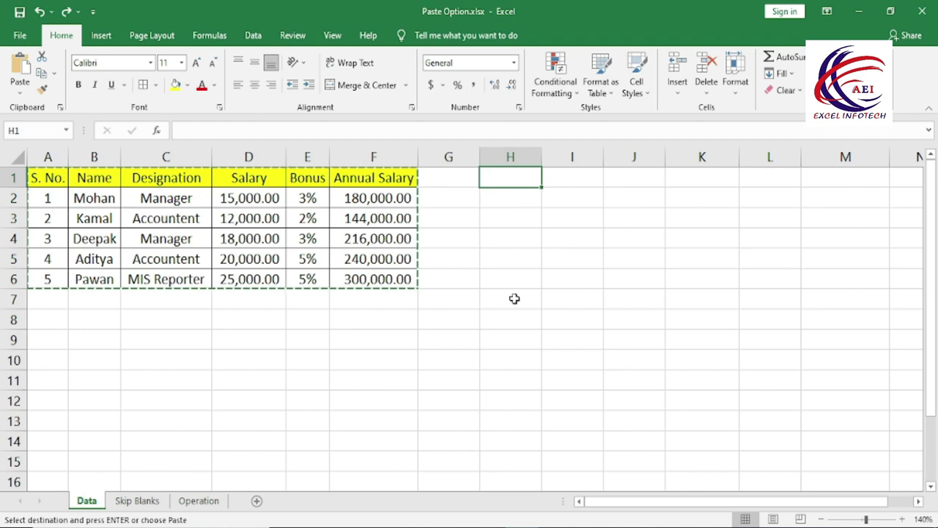
{"action": "left_click", "coordinate": [22, 97]}
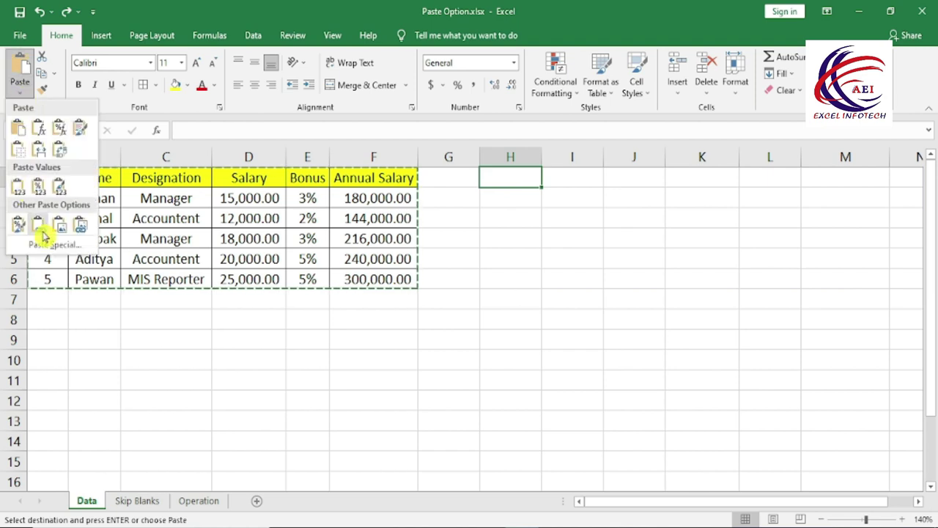
{"action": "mouse_move", "coordinate": [42, 228]}
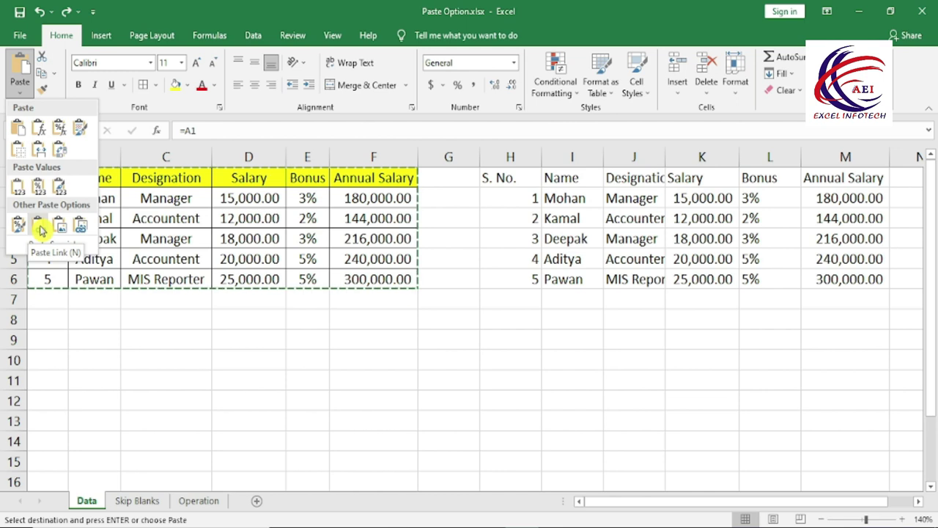
{"action": "left_click", "coordinate": [41, 229]}
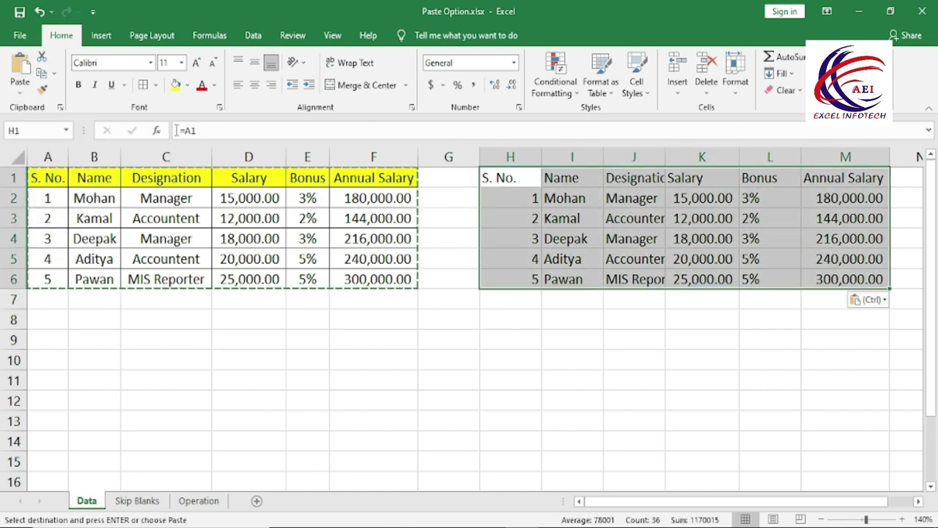
{"action": "left_click", "coordinate": [289, 361]}
Step: Change C2's designation to Accountent and check that J2 and M3 follow their source cells
{"action": "left_click", "coordinate": [178, 202]}
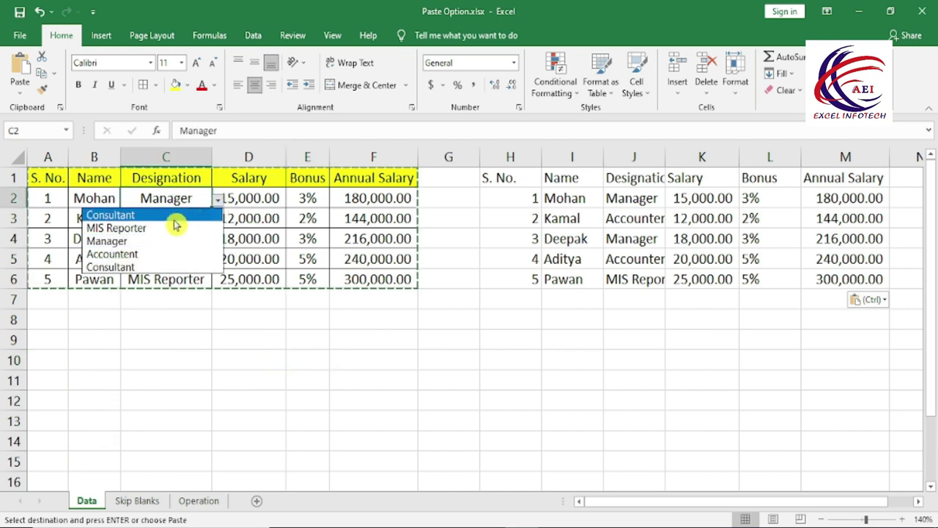
{"action": "left_click", "coordinate": [134, 254]}
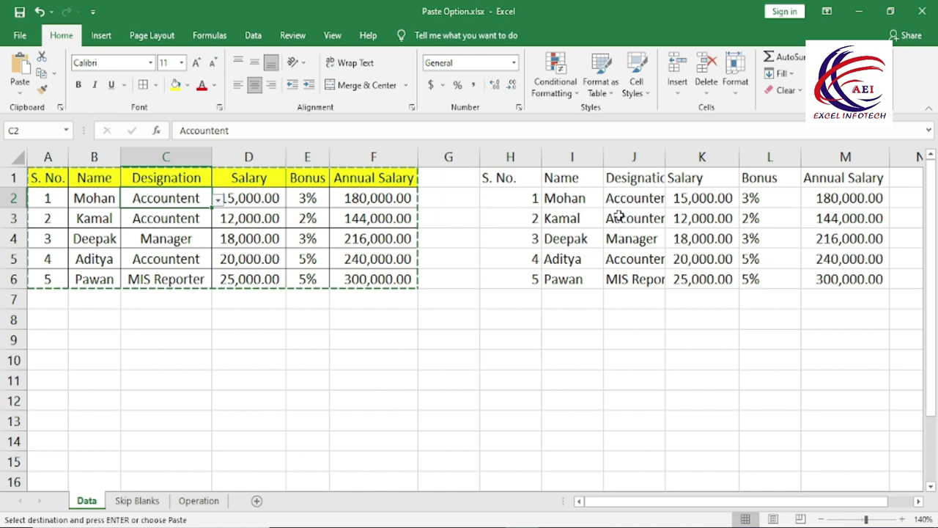
{"action": "left_click", "coordinate": [637, 200]}
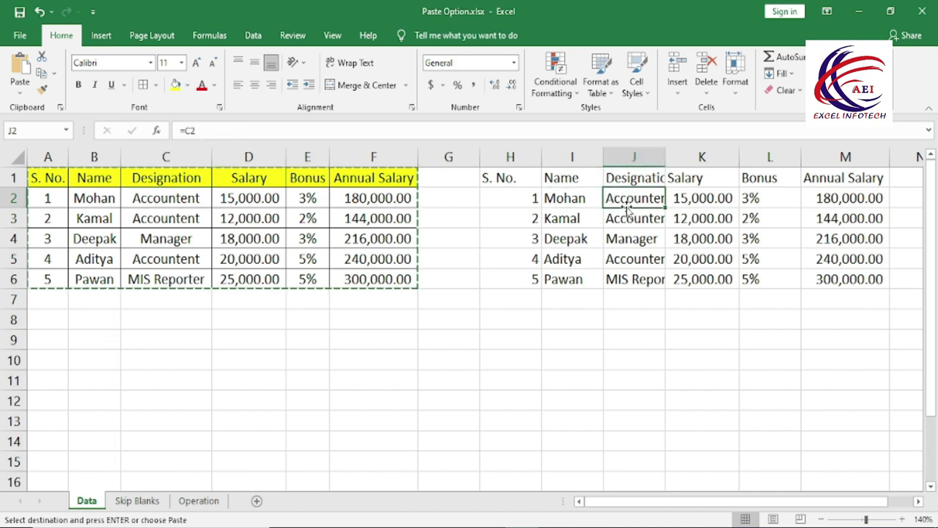
{"action": "left_click", "coordinate": [166, 217]}
{"action": "left_click", "coordinate": [147, 238]}
{"action": "left_click", "coordinate": [176, 258]}
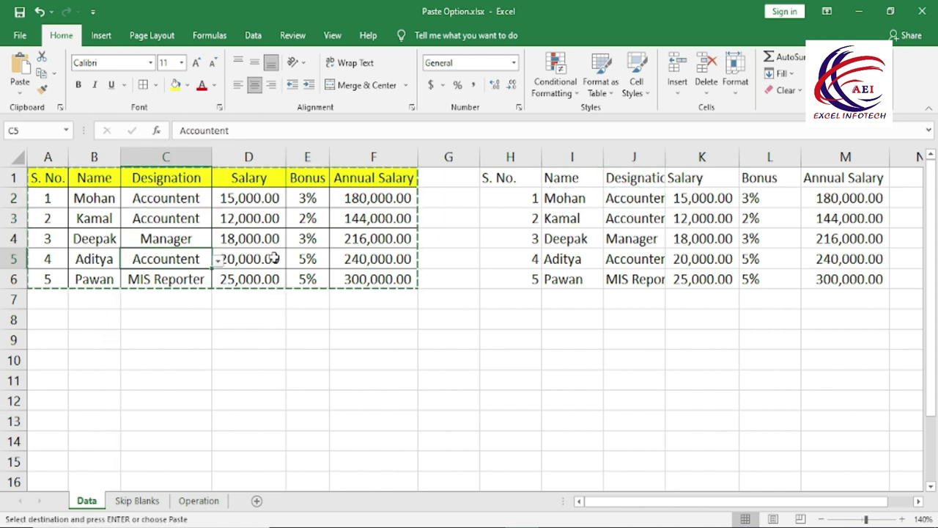
{"action": "left_click", "coordinate": [304, 218]}
{"action": "left_click", "coordinate": [247, 218]}
{"action": "left_click", "coordinate": [183, 238]}
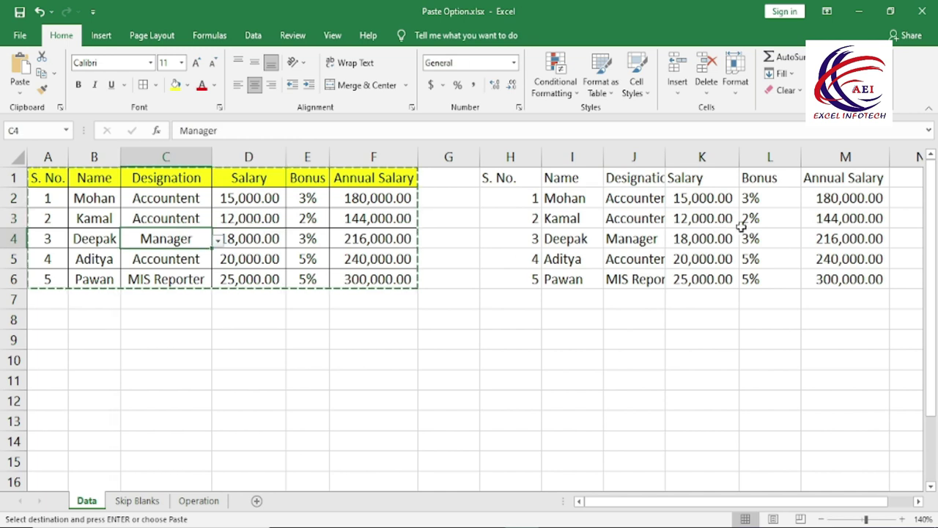
{"action": "left_click", "coordinate": [827, 219]}
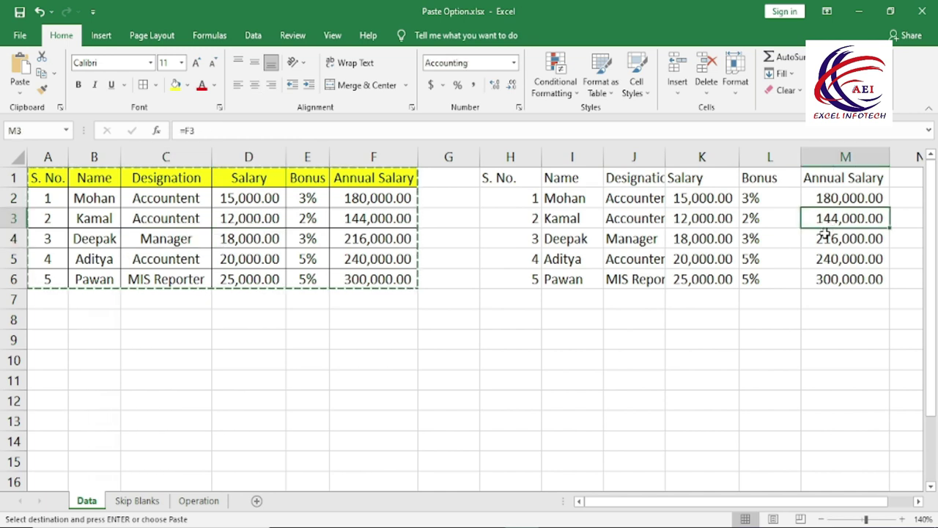
Step: Change D4's salary to 12000, confirm K4 updates, then undo the edits
{"action": "left_click", "coordinate": [248, 240]}
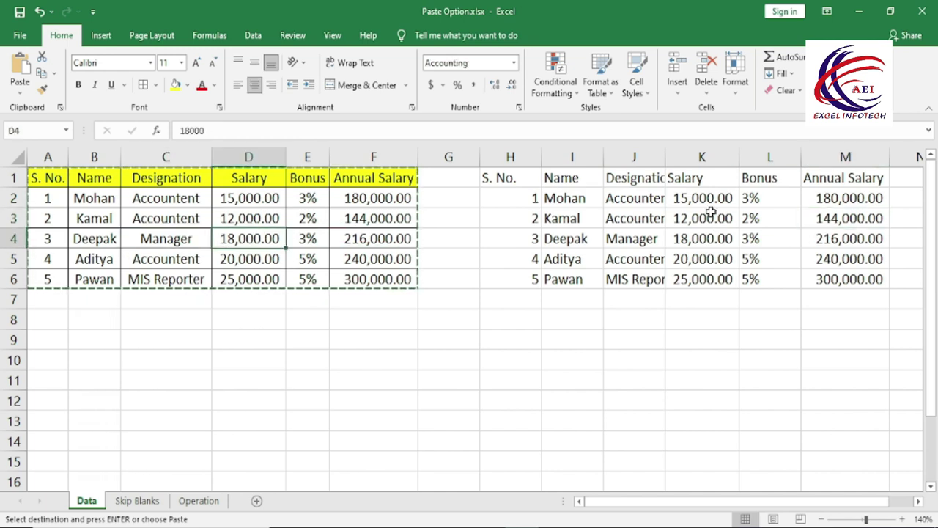
{"action": "key", "text": "Escape"}
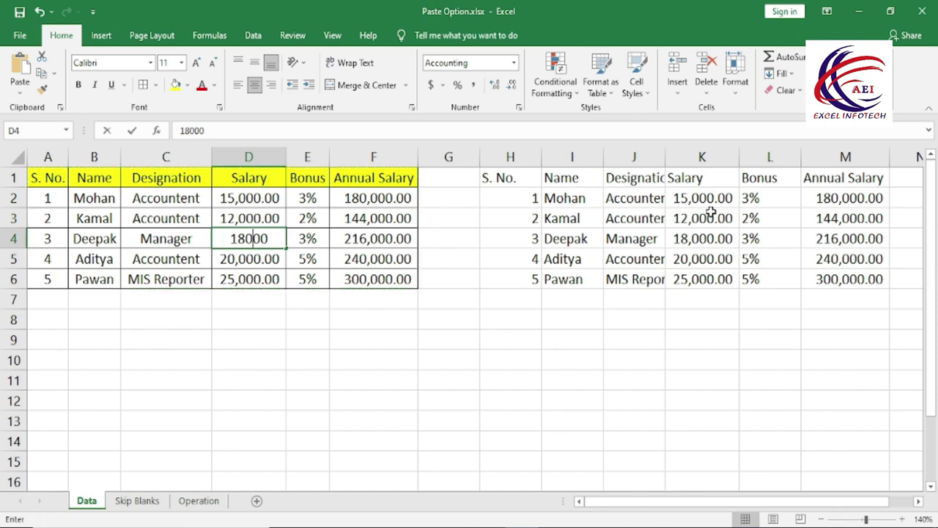
{"action": "type", "text": "12000"}
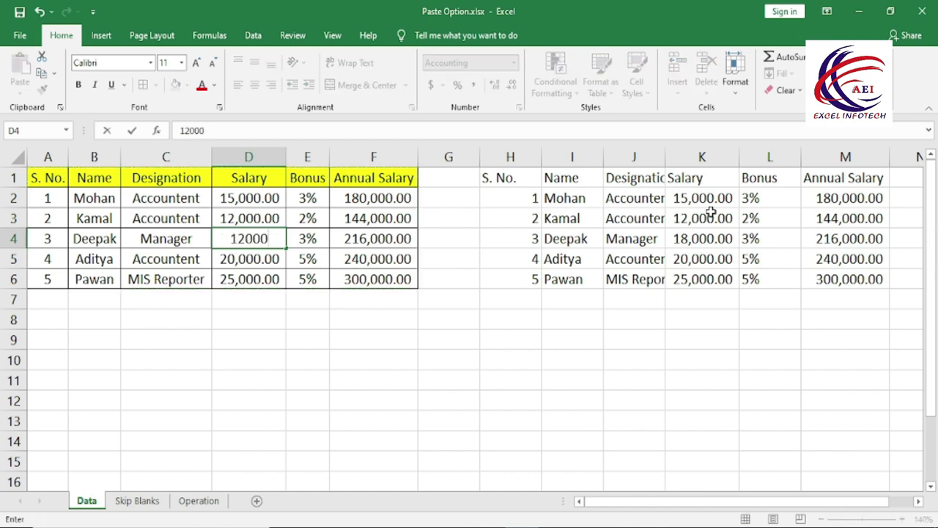
{"action": "key", "text": "Return"}
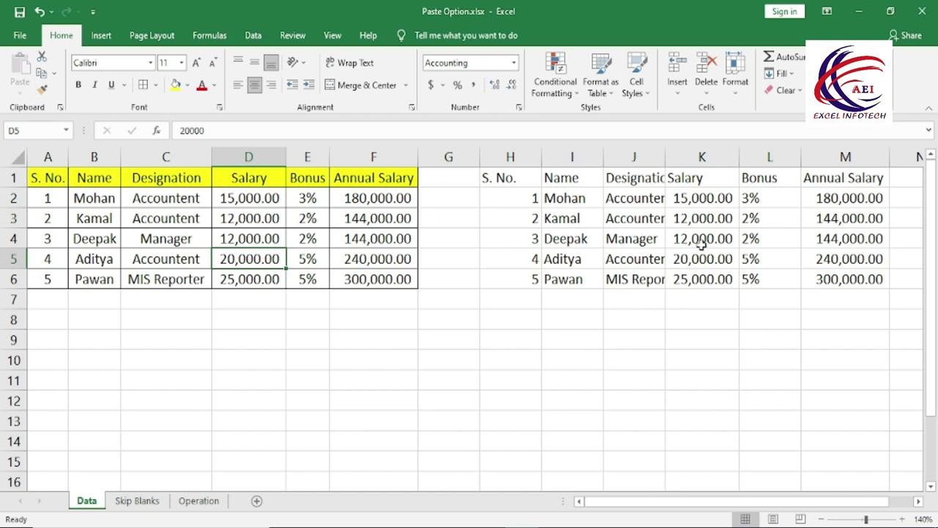
{"action": "left_click", "coordinate": [700, 242]}
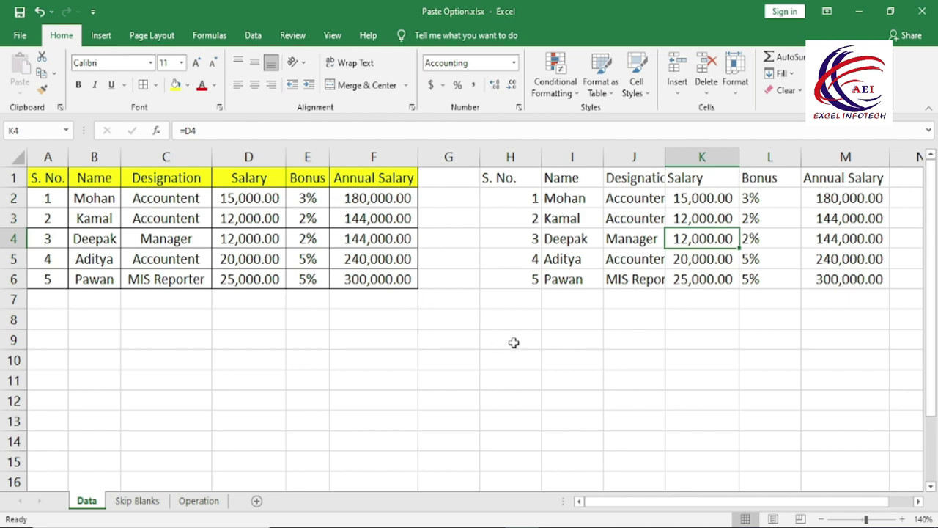
{"action": "key", "text": "ctrl+z"}
{"action": "key", "text": "ctrl+z"}
{"action": "key", "text": "ctrl+z"}
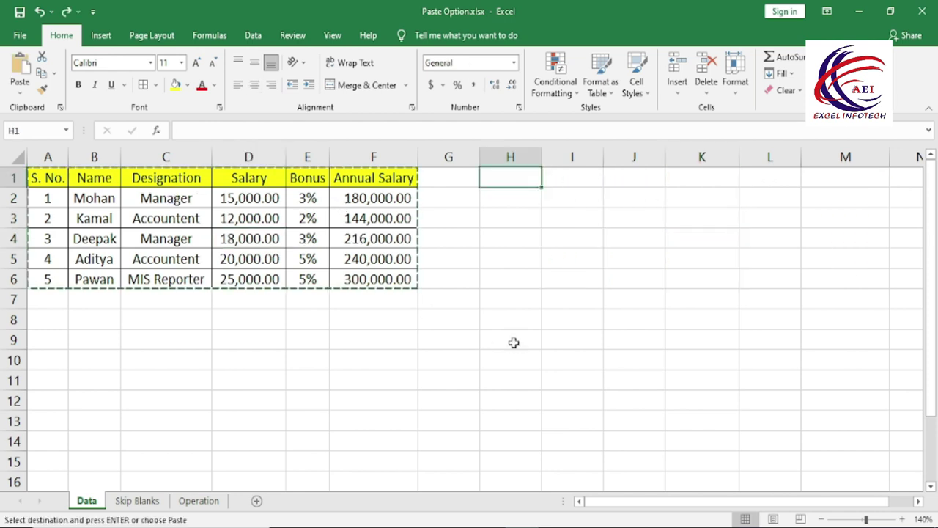
Step: Paste the table as a picture and resize it back to the table's size
{"action": "left_click", "coordinate": [20, 91]}
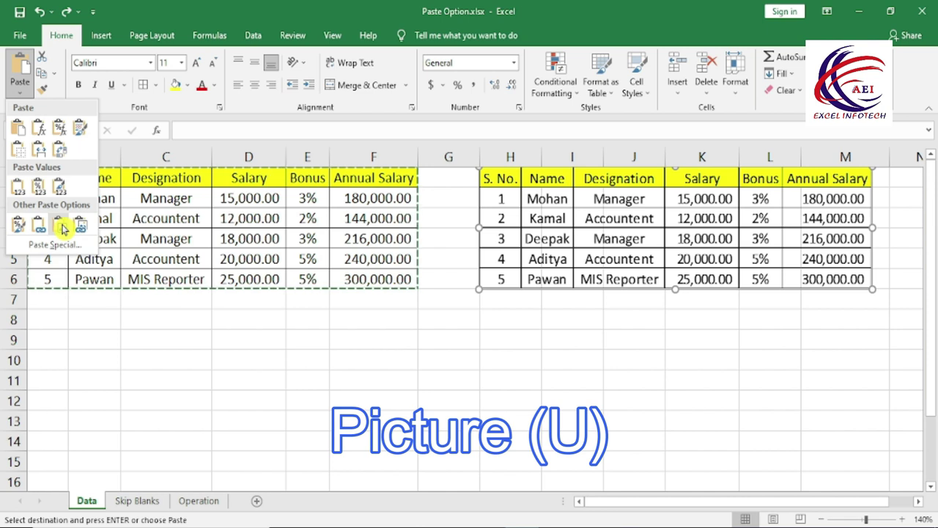
{"action": "left_click", "coordinate": [62, 228]}
{"action": "left_click_drag", "start_coordinate": [606, 253], "coordinate": [624, 230]}
{"action": "left_click_drag", "start_coordinate": [500, 297], "coordinate": [532, 350]}
{"action": "left_click_drag", "start_coordinate": [210, 223], "coordinate": [429, 334]}
{"action": "left_click_drag", "start_coordinate": [527, 345], "coordinate": [549, 222]}
Step: Reposition the table picture to sit beside the original table
{"action": "left_click", "coordinate": [479, 367]}
{"action": "left_click", "coordinate": [536, 295]}
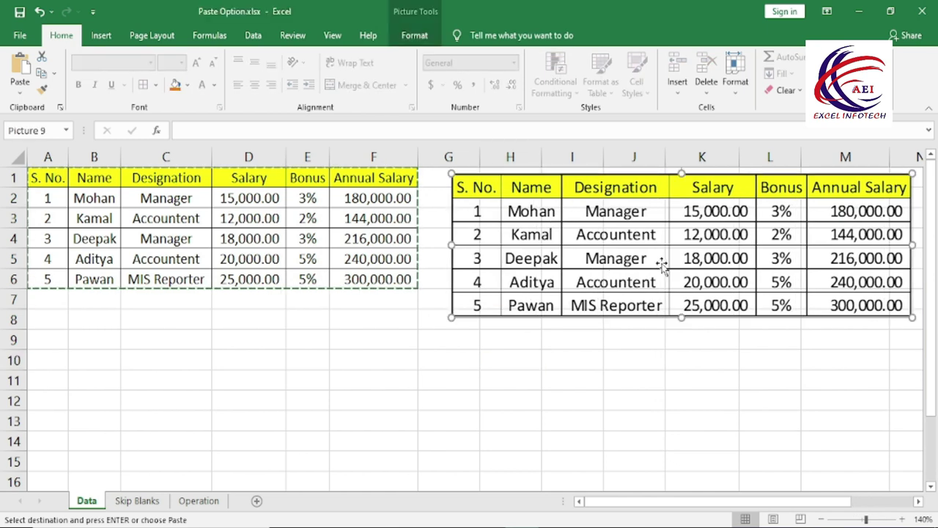
{"action": "left_click_drag", "start_coordinate": [661, 264], "coordinate": [644, 299]}
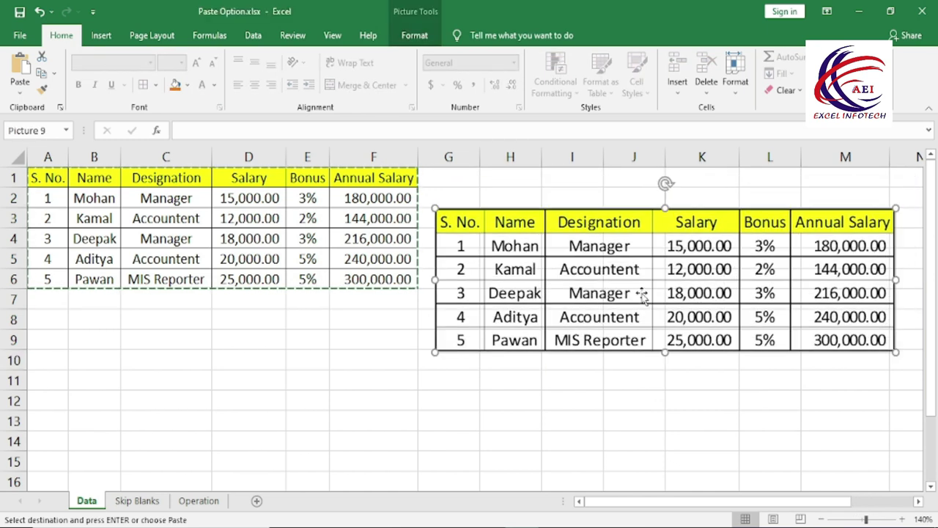
{"action": "left_click", "coordinate": [174, 245]}
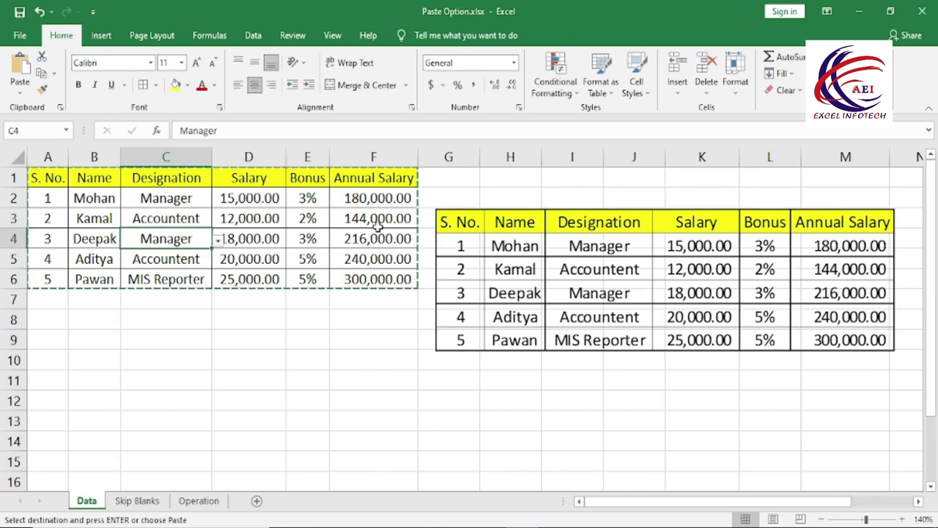
{"action": "left_click_drag", "start_coordinate": [641, 262], "coordinate": [660, 231]}
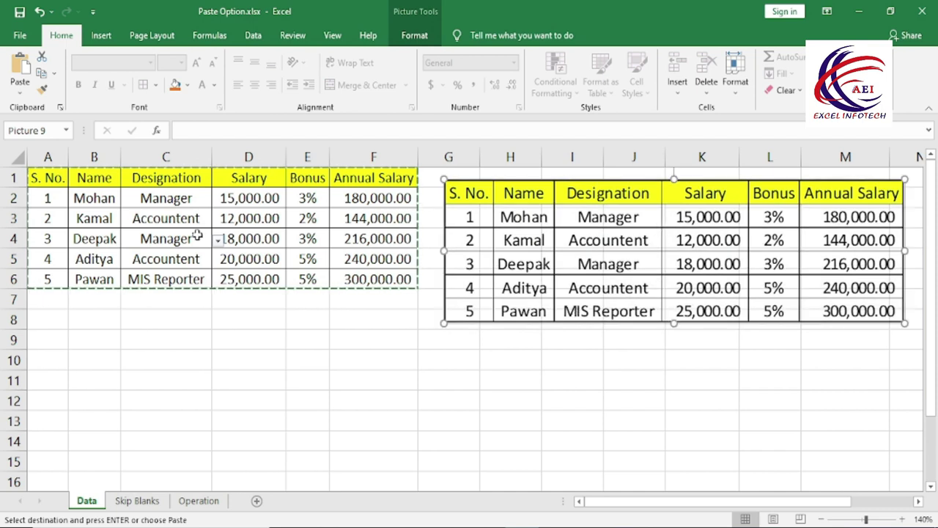
{"action": "mouse_move", "coordinate": [602, 249]}
{"action": "left_mouse_down"}
{"action": "mouse_move", "coordinate": [482, 388]}
{"action": "mouse_move", "coordinate": [599, 349]}
{"action": "mouse_move", "coordinate": [587, 249]}
{"action": "left_mouse_up"}
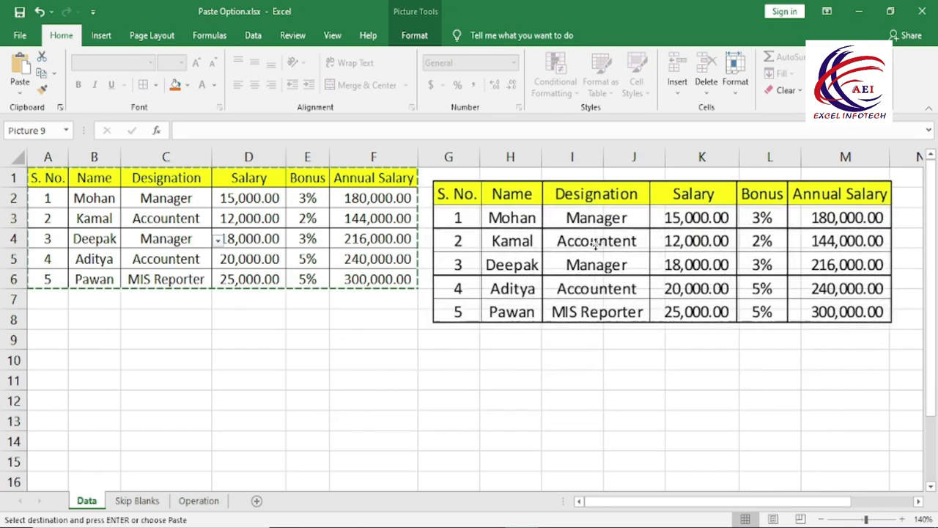
Step: Apply the Reflected Rounded Rectangle style to the table picture
{"action": "double_click", "coordinate": [521, 247]}
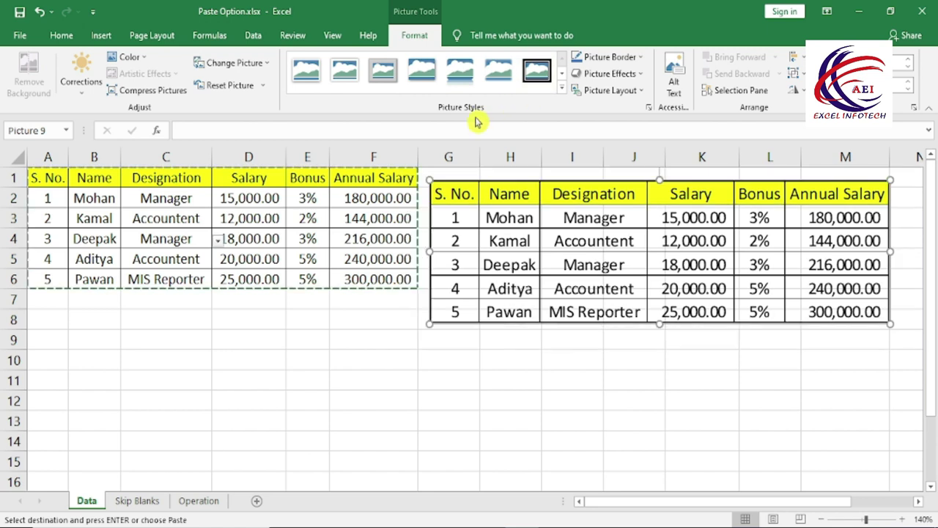
{"action": "left_click", "coordinate": [565, 87]}
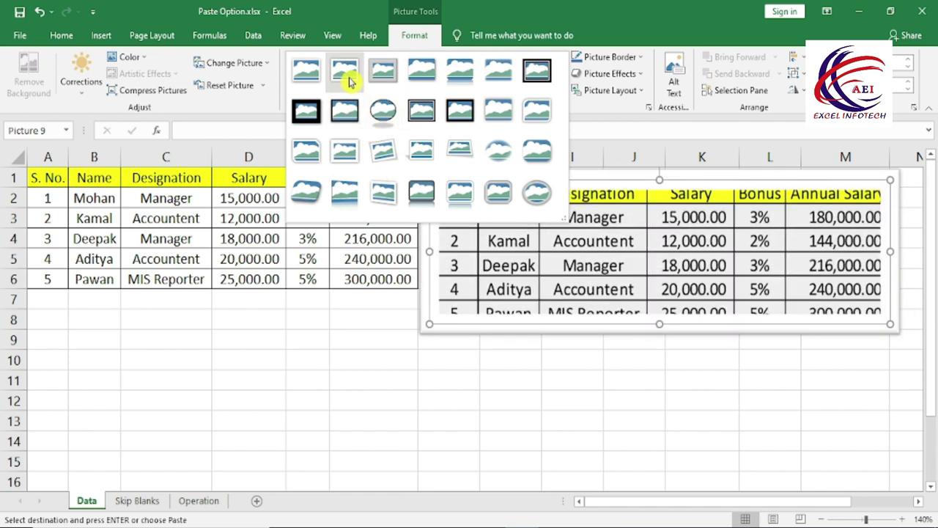
{"action": "left_click", "coordinate": [466, 75]}
Step: Move the styled picture to start at column G, then delete it
{"action": "left_click_drag", "start_coordinate": [586, 275], "coordinate": [517, 357]}
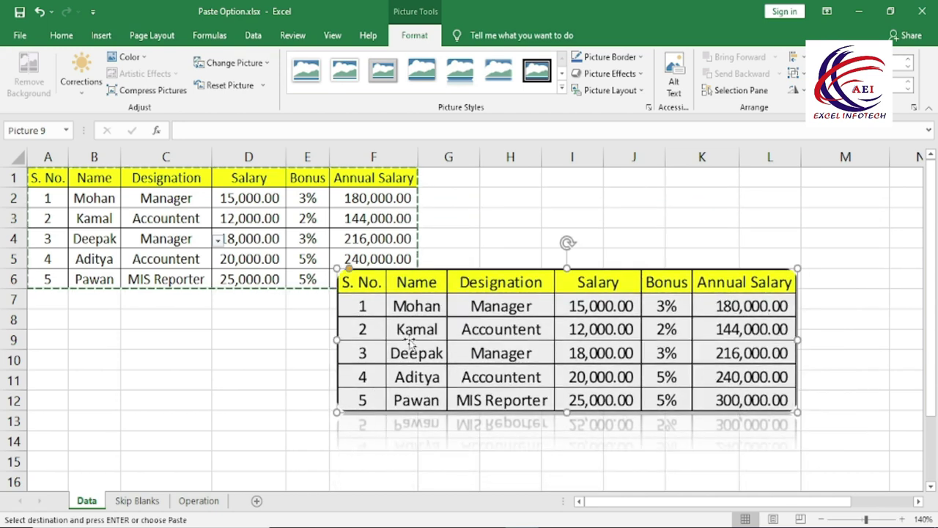
{"action": "left_click_drag", "start_coordinate": [479, 350], "coordinate": [507, 362]}
{"action": "left_click_drag", "start_coordinate": [430, 366], "coordinate": [486, 353]}
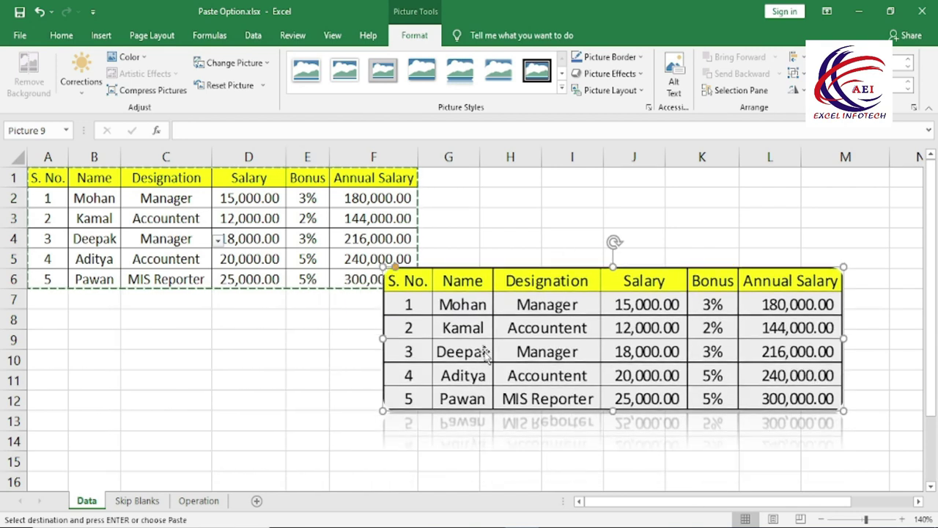
{"action": "key", "text": "Delete"}
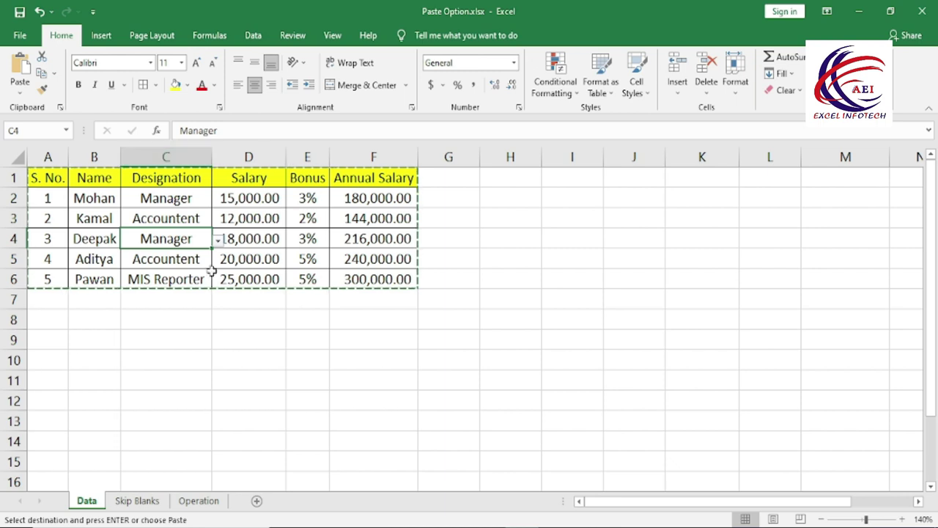
Step: Paste the table at H1 as a linked picture and drag it beside the original
{"action": "left_click", "coordinate": [556, 192]}
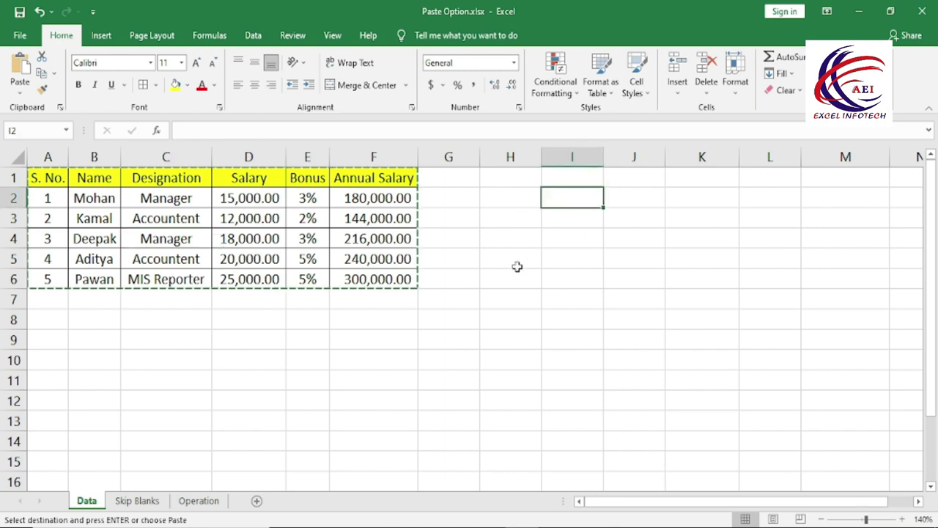
{"action": "left_click", "coordinate": [508, 181]}
{"action": "left_click", "coordinate": [20, 94]}
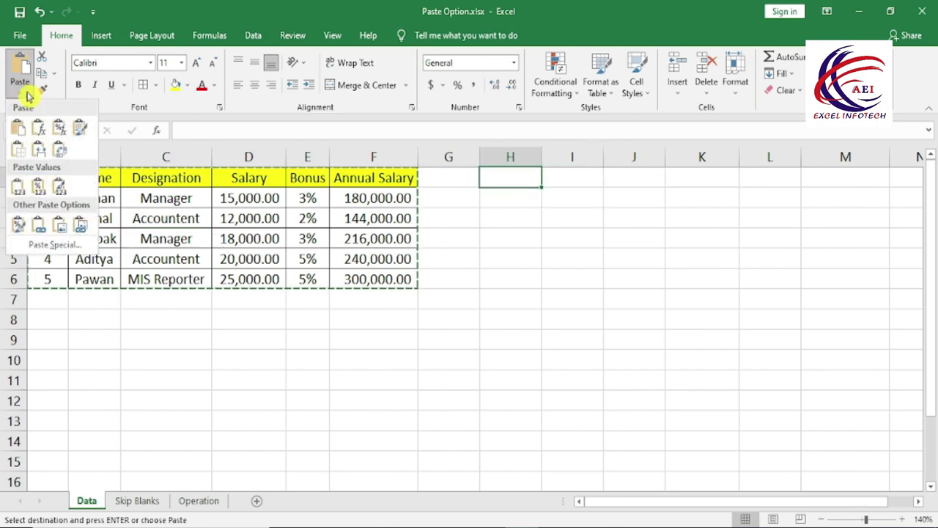
{"action": "left_click", "coordinate": [83, 228]}
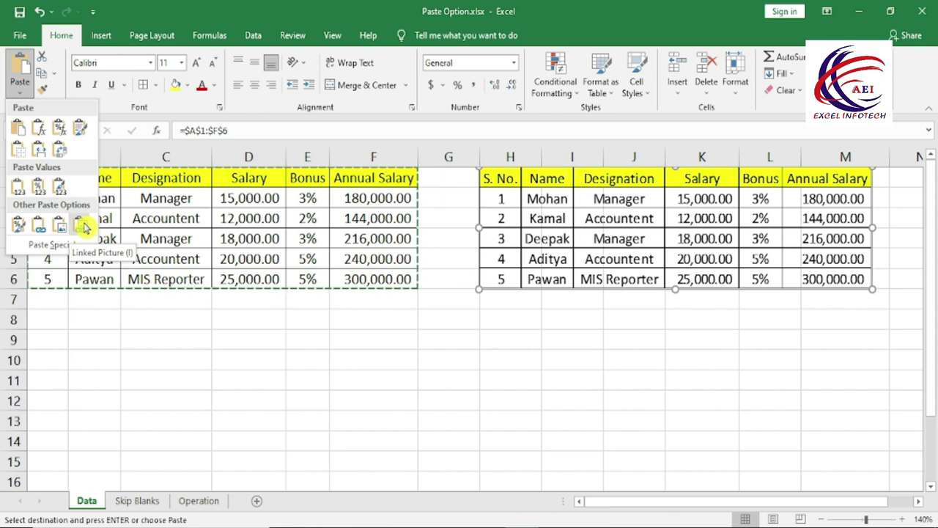
{"action": "left_click", "coordinate": [83, 227]}
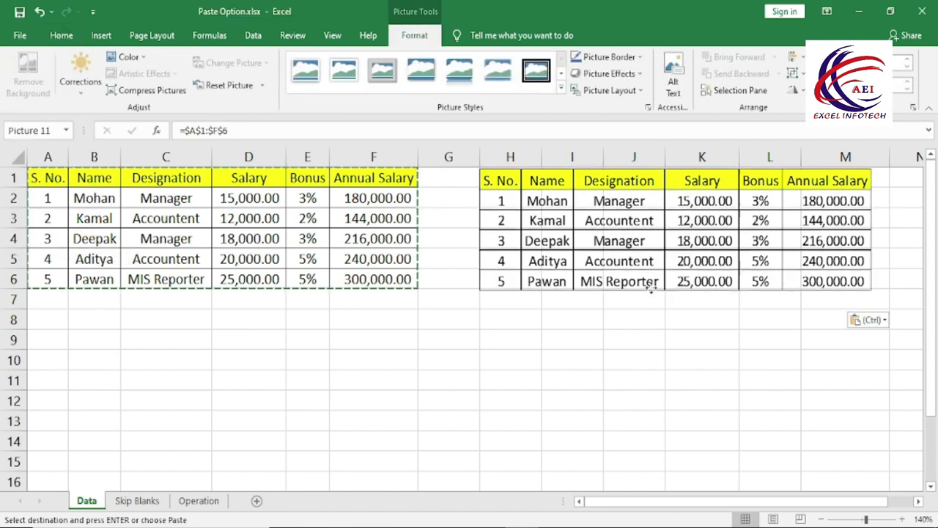
{"action": "left_click_drag", "start_coordinate": [645, 282], "coordinate": [627, 389]}
{"action": "left_click_drag", "start_coordinate": [622, 344], "coordinate": [636, 272]}
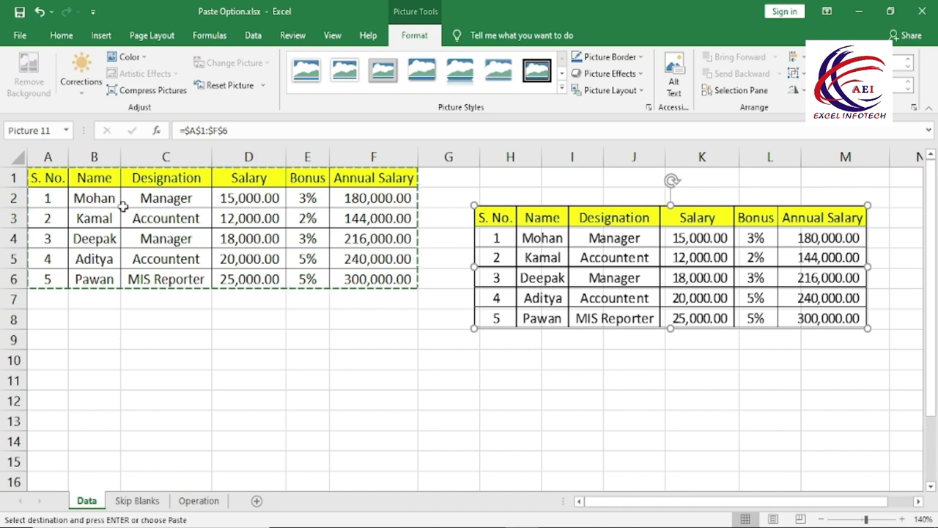
Step: Change C2's designation to Consultant and back to Manager, keeping the linked picture over columns H–M
{"action": "left_click", "coordinate": [183, 198]}
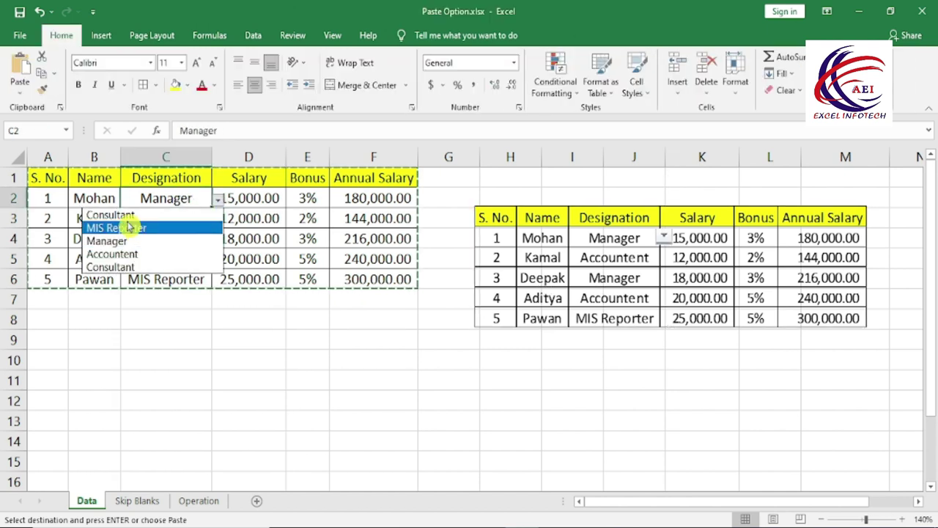
{"action": "left_click", "coordinate": [129, 215]}
{"action": "left_click_drag", "start_coordinate": [572, 228], "coordinate": [543, 278]}
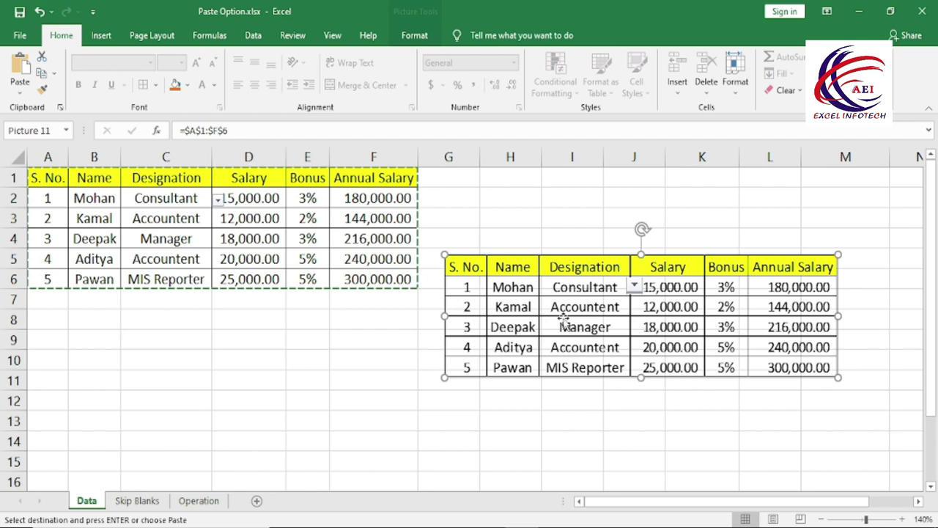
{"action": "left_click", "coordinate": [585, 223]}
{"action": "left_click", "coordinate": [590, 325]}
{"action": "left_click_drag", "start_coordinate": [590, 325], "coordinate": [627, 271]}
{"action": "left_click_drag", "start_coordinate": [503, 268], "coordinate": [564, 274]}
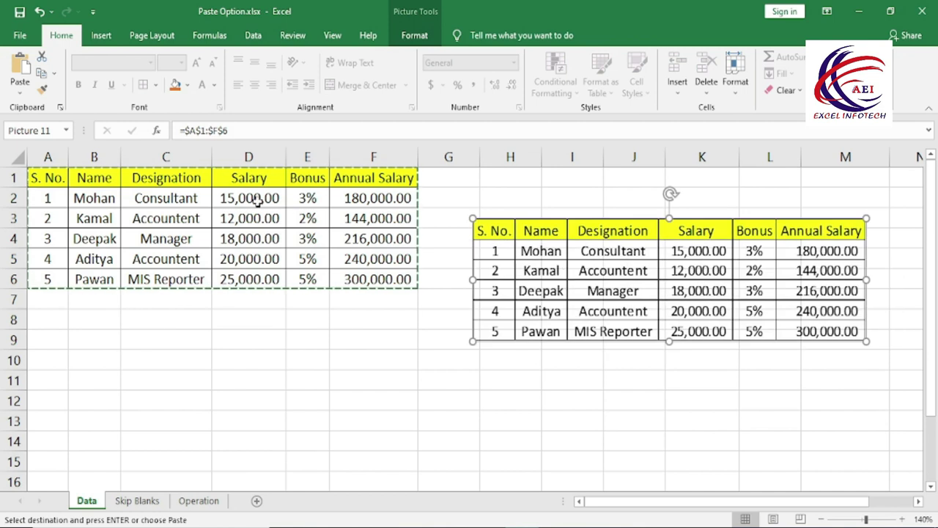
{"action": "left_click", "coordinate": [200, 204]}
{"action": "left_click", "coordinate": [176, 241]}
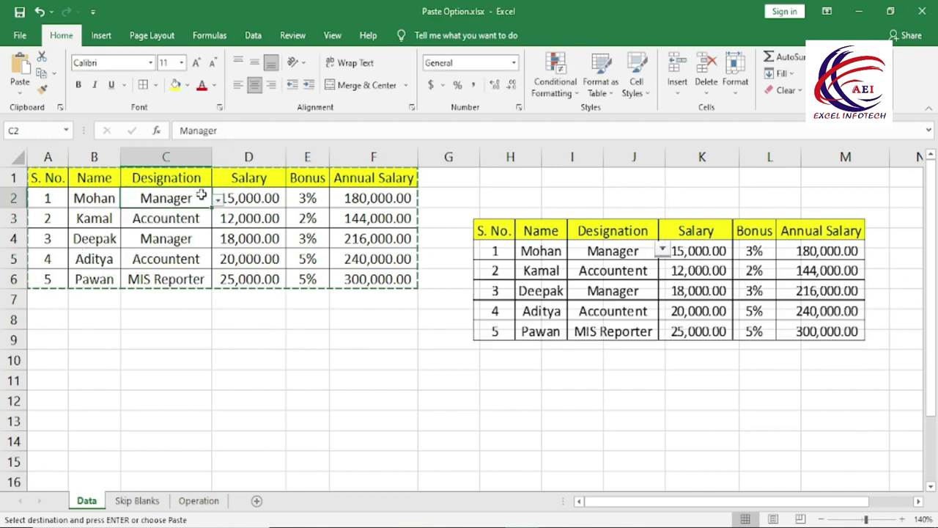
{"action": "left_click_drag", "start_coordinate": [672, 304], "coordinate": [591, 242]}
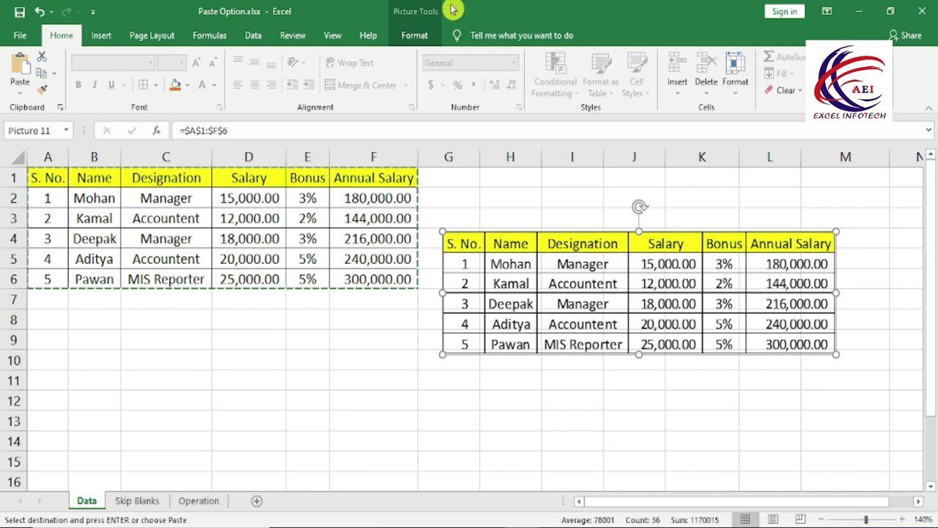
Step: Apply the Metal Rounded Rectangle picture style to the linked table picture
{"action": "left_click", "coordinate": [414, 33]}
{"action": "left_click", "coordinate": [562, 88]}
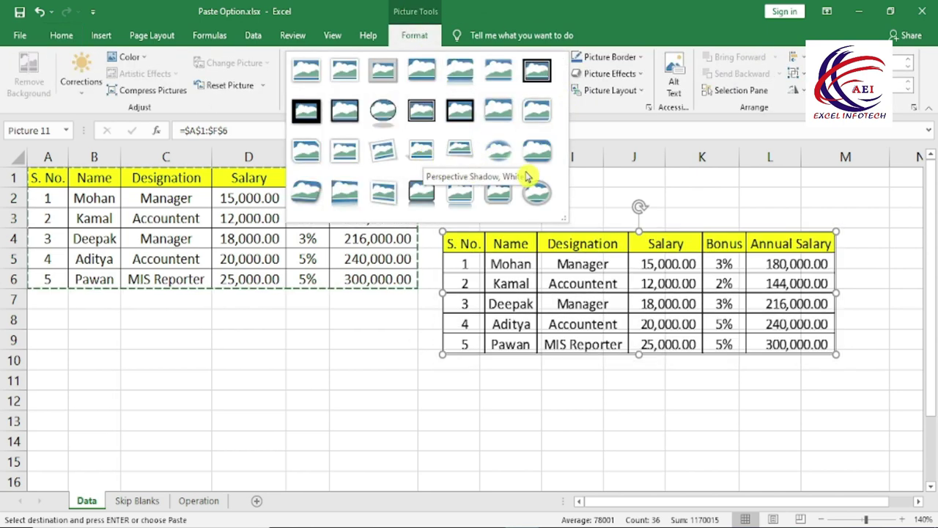
{"action": "left_click", "coordinate": [498, 194]}
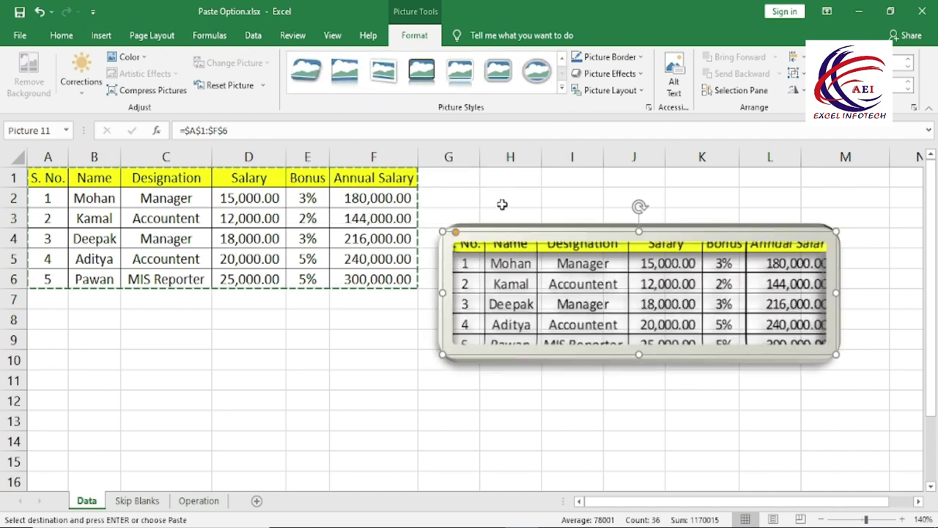
Step: Reposition the styled picture beside the table, then delete the linked table picture
{"action": "left_click_drag", "start_coordinate": [583, 305], "coordinate": [574, 350]}
{"action": "left_click", "coordinate": [287, 229]}
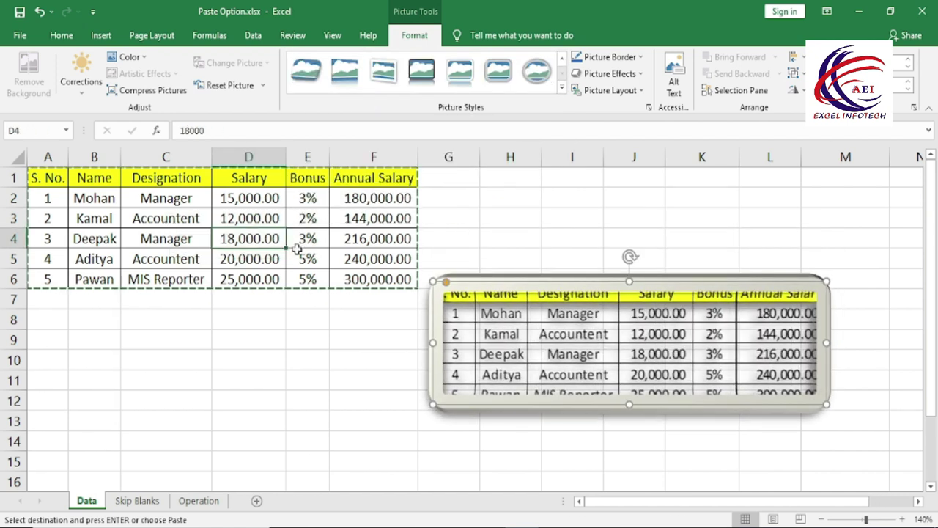
{"action": "left_click_drag", "start_coordinate": [121, 203], "coordinate": [250, 259]}
{"action": "left_click_drag", "start_coordinate": [561, 354], "coordinate": [580, 294]}
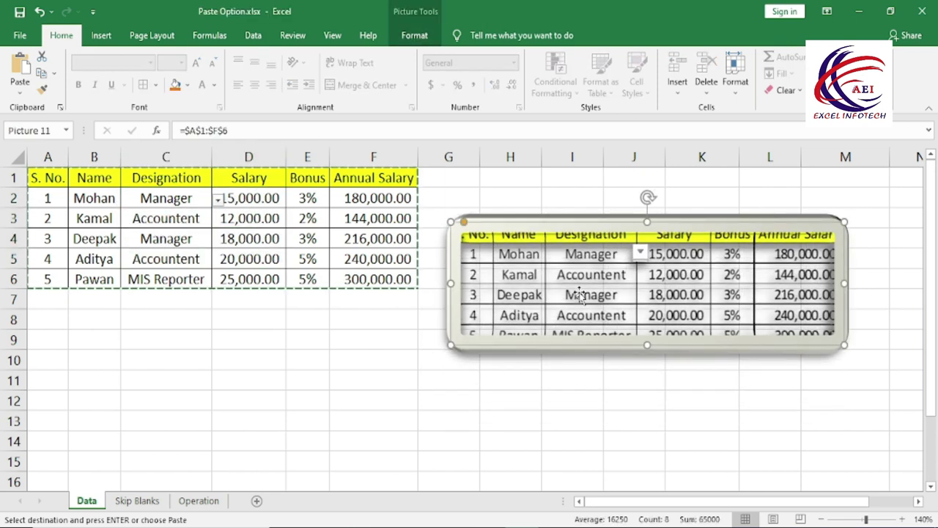
{"action": "key", "text": "Delete"}
Step: On the Skip Blanks sheet, compare Name lists A7:A12 and C7:C12, noting blanks C9:C10
{"action": "left_click", "coordinate": [19, 89]}
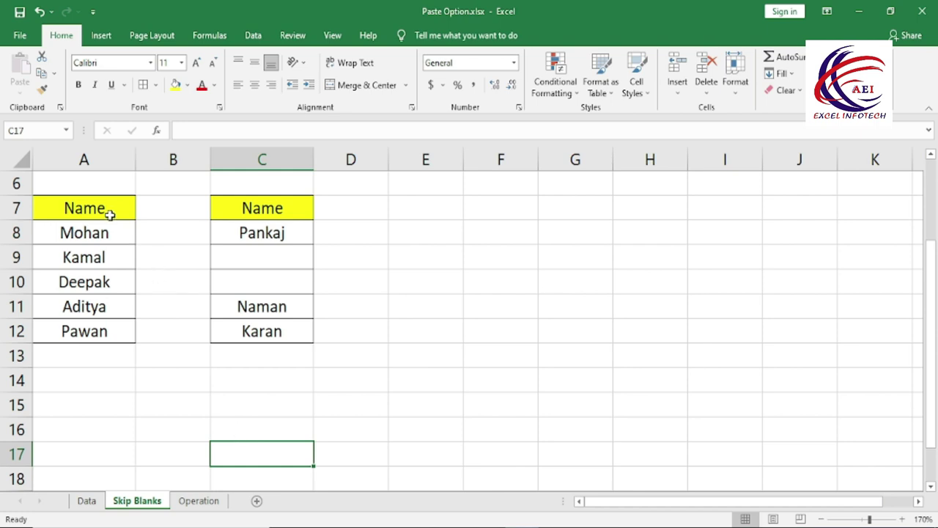
{"action": "left_click_drag", "start_coordinate": [109, 208], "coordinate": [102, 306]}
{"action": "left_click", "coordinate": [129, 371]}
{"action": "left_click_drag", "start_coordinate": [82, 207], "coordinate": [137, 330]}
{"action": "left_click_drag", "start_coordinate": [254, 207], "coordinate": [255, 334]}
{"action": "left_click", "coordinate": [210, 410]}
{"action": "left_click_drag", "start_coordinate": [255, 258], "coordinate": [253, 283]}
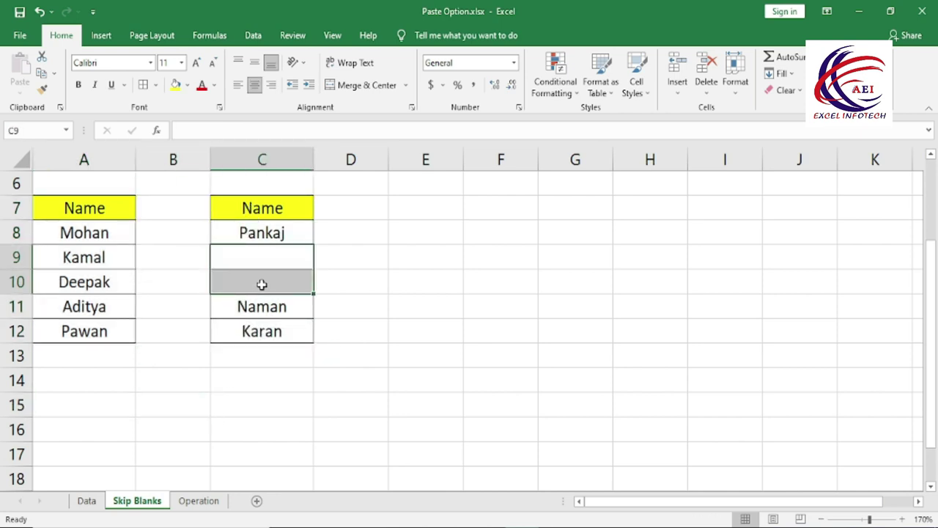
{"action": "left_click", "coordinate": [167, 359]}
Step: Copy C7:C12 over A7:A12, see A9:A10 go blank, then undo the paste
{"action": "left_click_drag", "start_coordinate": [253, 208], "coordinate": [253, 331]}
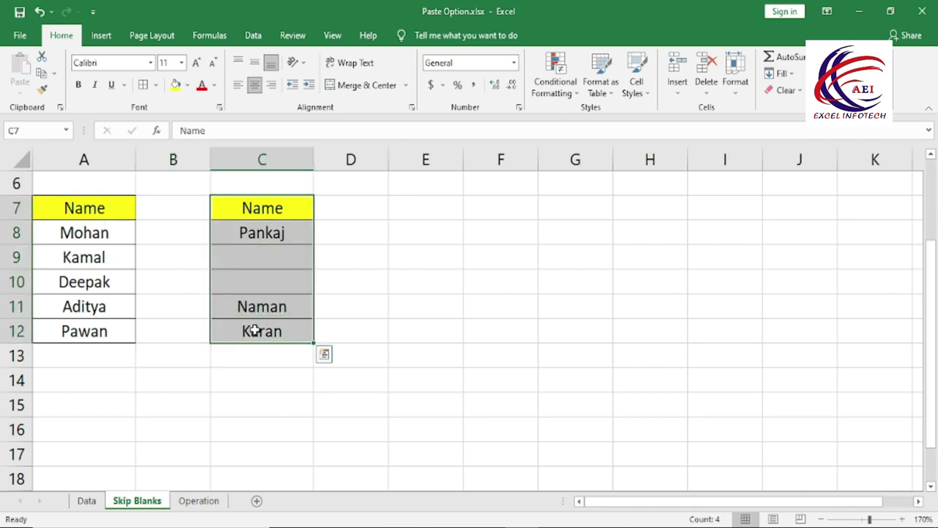
{"action": "key", "text": "ctrl+c"}
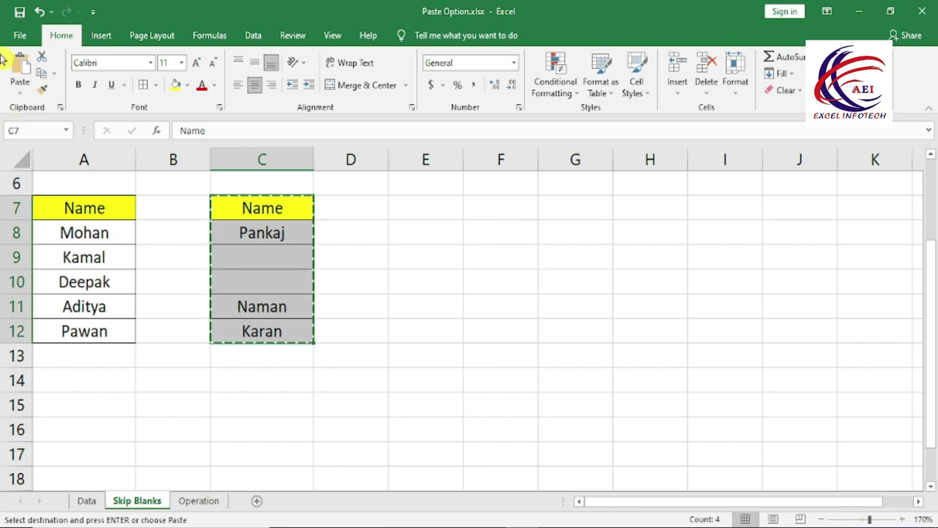
{"action": "left_click_drag", "start_coordinate": [80, 207], "coordinate": [85, 331]}
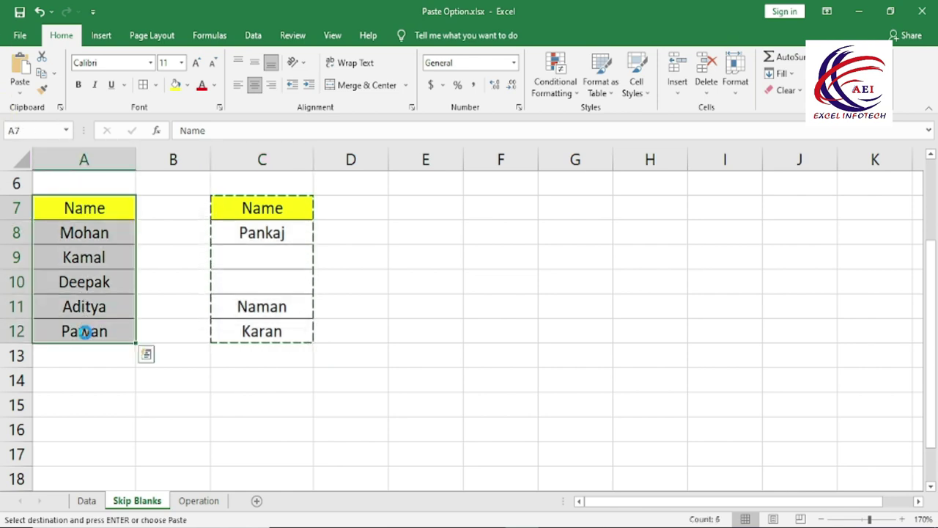
{"action": "key", "text": "ctrl+v"}
{"action": "left_click", "coordinate": [150, 381]}
{"action": "left_click_drag", "start_coordinate": [259, 252], "coordinate": [259, 277]}
{"action": "left_click", "coordinate": [87, 256]}
{"action": "left_click_drag", "start_coordinate": [90, 283], "coordinate": [88, 289]}
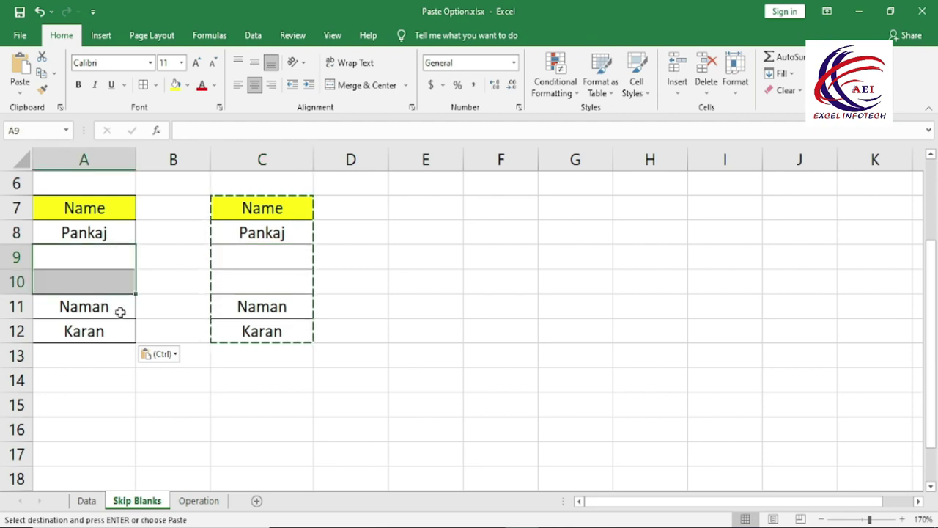
{"action": "key", "text": "ctrl+z"}
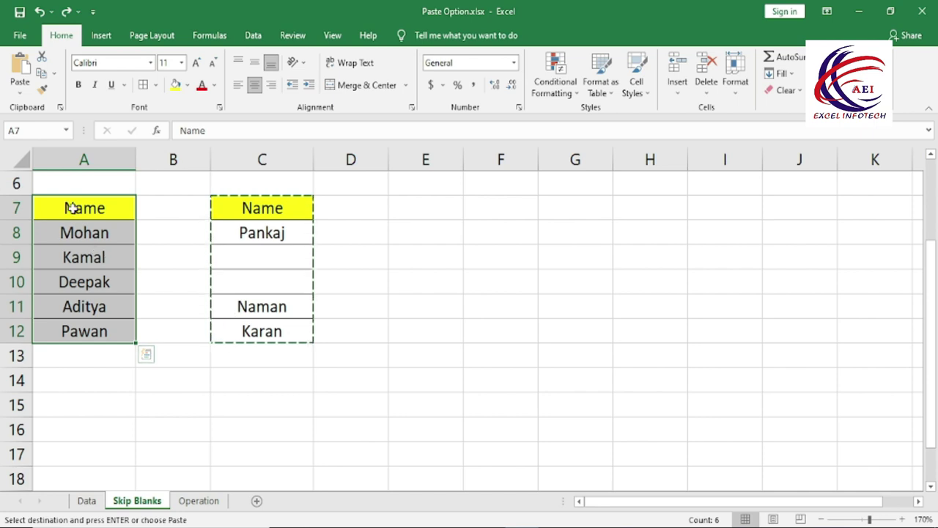
Step: Compare matching names in columns A and C, noting A9:A10 must stay filled
{"action": "left_click", "coordinate": [264, 234]}
{"action": "left_click", "coordinate": [104, 233]}
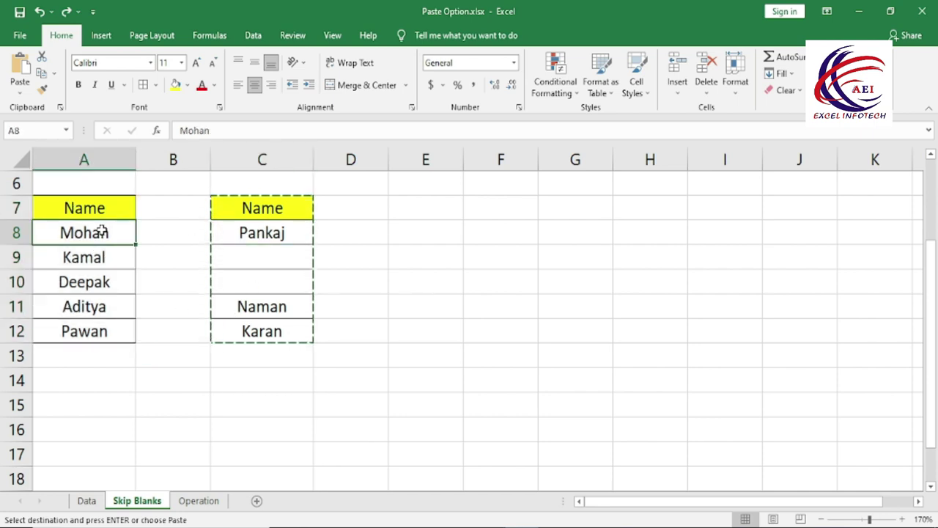
{"action": "left_click", "coordinate": [266, 238]}
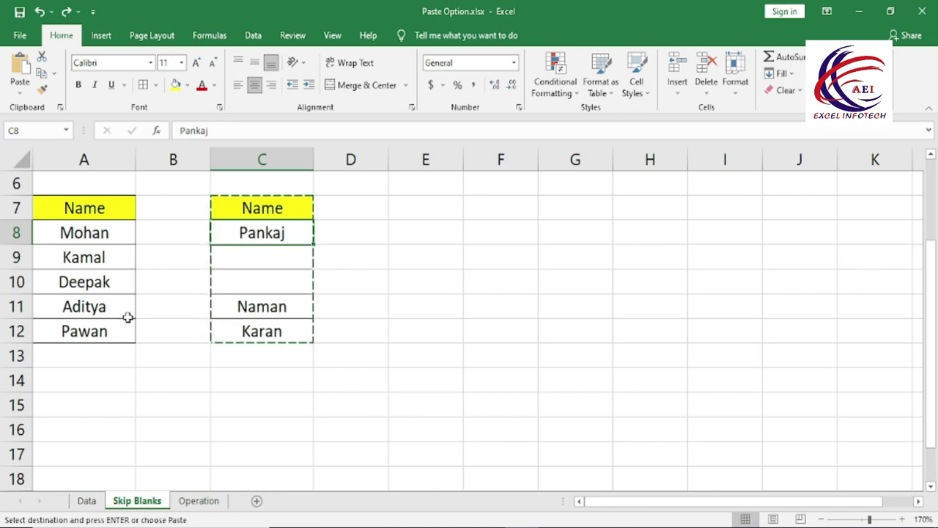
{"action": "left_click", "coordinate": [92, 311]}
{"action": "left_click", "coordinate": [264, 317]}
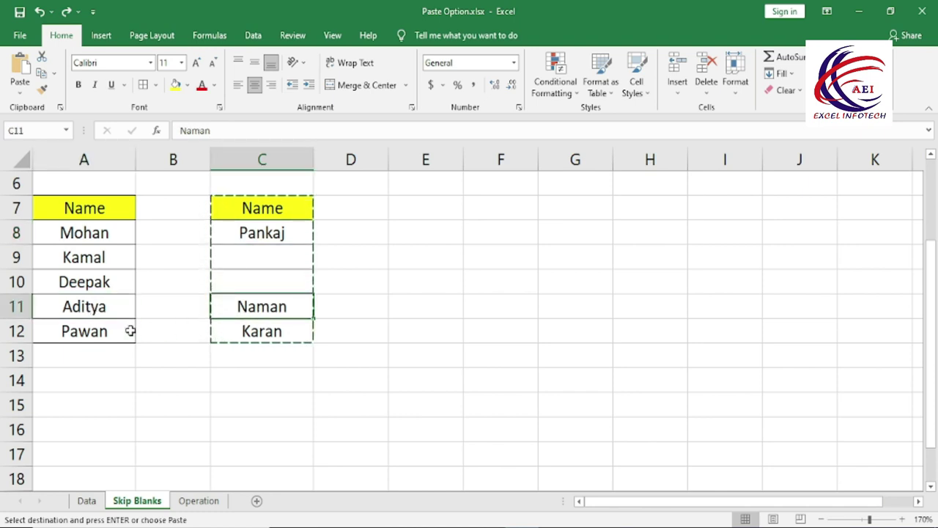
{"action": "left_click", "coordinate": [118, 336]}
{"action": "left_click", "coordinate": [280, 335]}
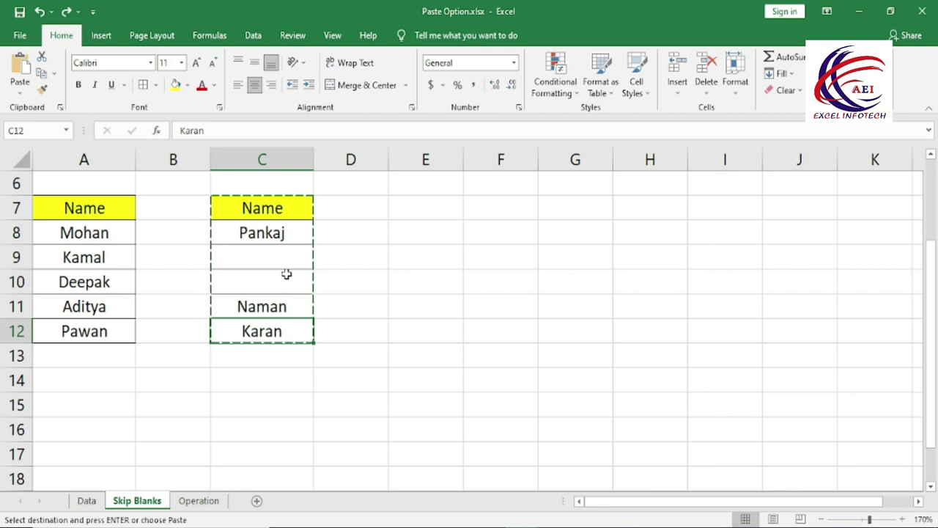
{"action": "left_click_drag", "start_coordinate": [113, 256], "coordinate": [109, 285]}
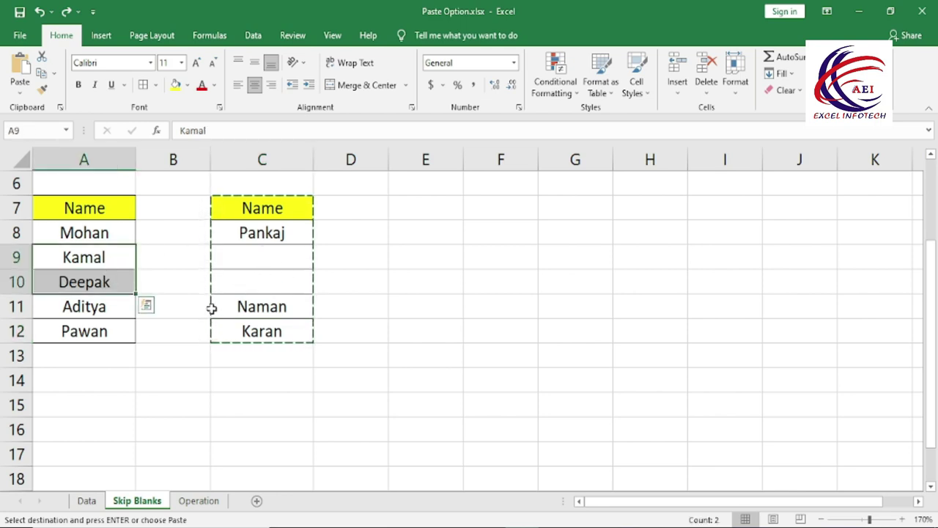
{"action": "left_click_drag", "start_coordinate": [252, 258], "coordinate": [249, 283]}
{"action": "left_click", "coordinate": [344, 285]}
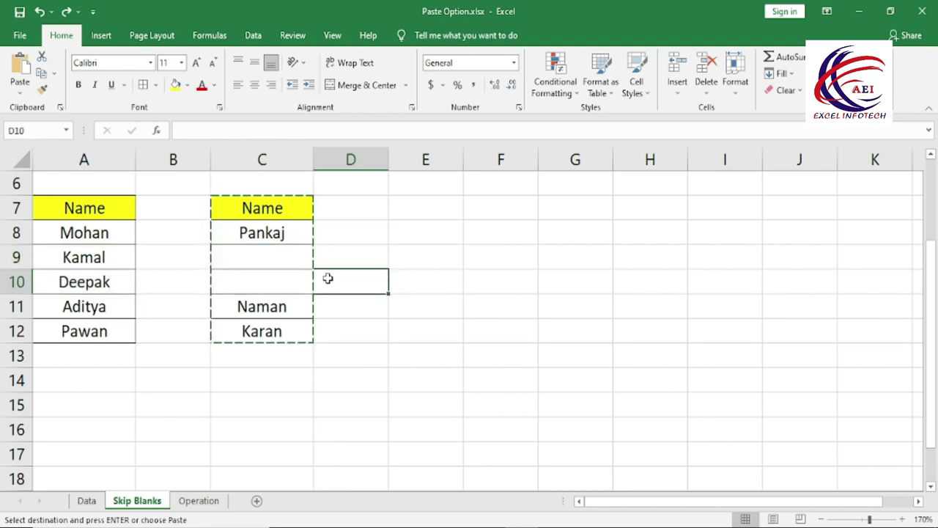
Step: Select the second Name list C7:C12, then the first list A7:A12 as target
{"action": "key", "text": "Up"}
{"action": "key", "text": "Up"}
{"action": "key", "text": "Right"}
{"action": "mouse_move", "coordinate": [275, 206]}
{"action": "left_mouse_down"}
{"action": "mouse_move", "coordinate": [304, 308]}
{"action": "mouse_move", "coordinate": [278, 330]}
{"action": "left_mouse_up"}
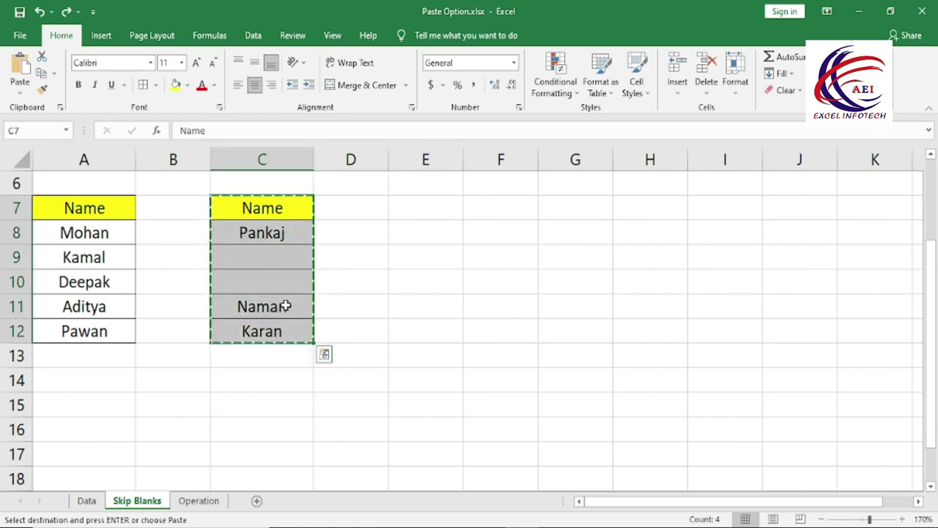
{"action": "left_click_drag", "start_coordinate": [88, 211], "coordinate": [96, 329]}
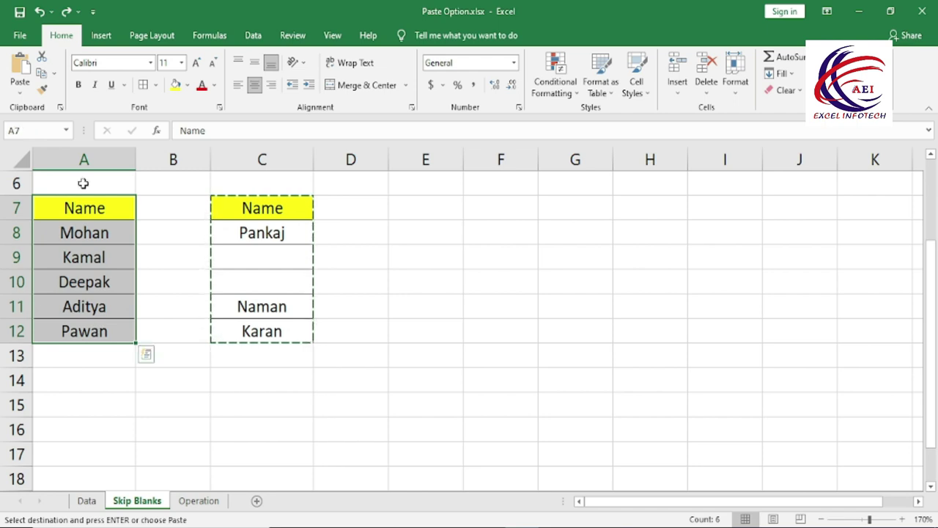
{"action": "left_click", "coordinate": [25, 96]}
{"action": "left_click", "coordinate": [25, 96]}
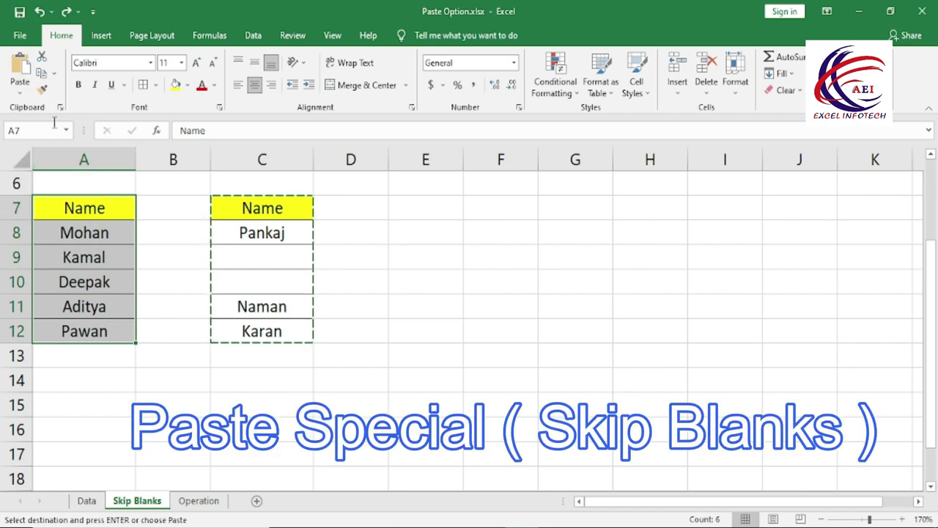
{"action": "left_click", "coordinate": [22, 95]}
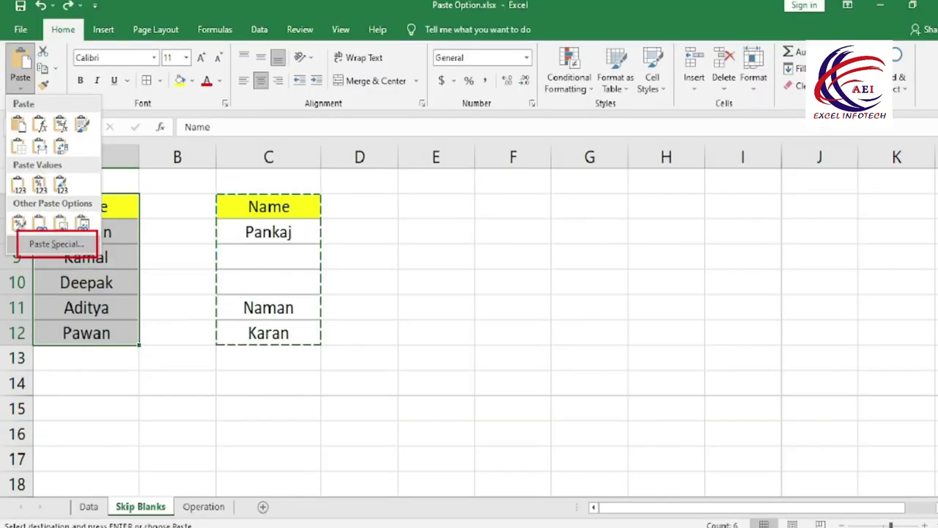
{"action": "key", "text": "Escape"}
{"action": "left_click", "coordinate": [22, 94]}
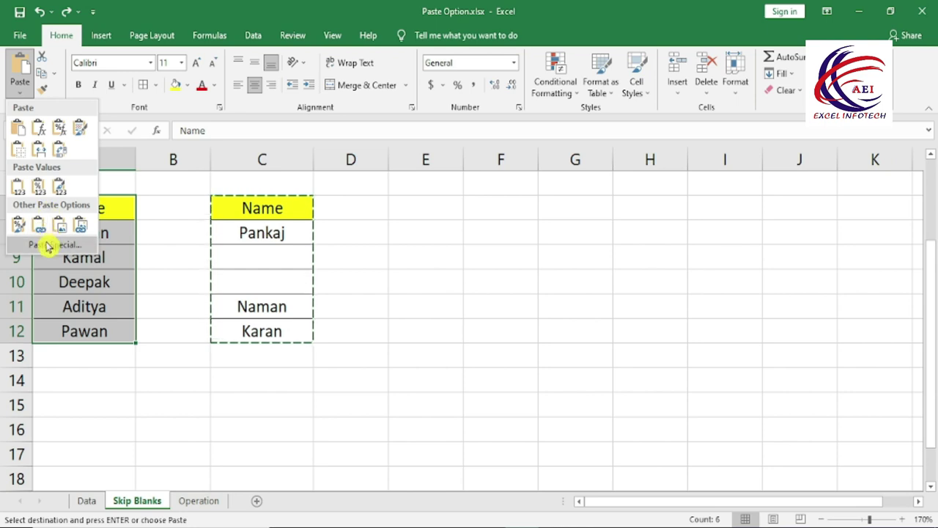
{"action": "left_click", "coordinate": [46, 245]}
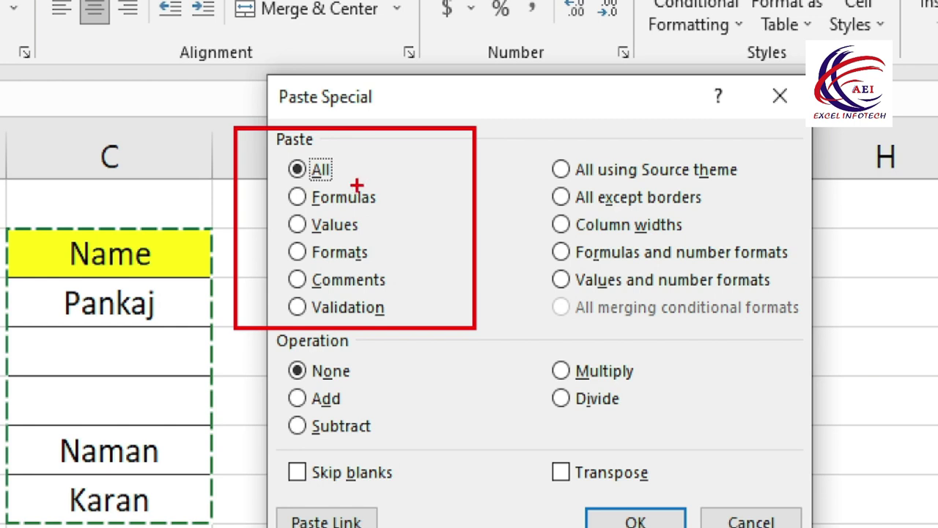
{"action": "left_click_drag", "start_coordinate": [341, 167], "coordinate": [385, 155]}
{"action": "left_click_drag", "start_coordinate": [388, 195], "coordinate": [447, 161]}
{"action": "mouse_move", "coordinate": [368, 220]}
{"action": "left_mouse_down"}
{"action": "mouse_move", "coordinate": [379, 230]}
{"action": "mouse_move", "coordinate": [447, 195]}
{"action": "left_mouse_up"}
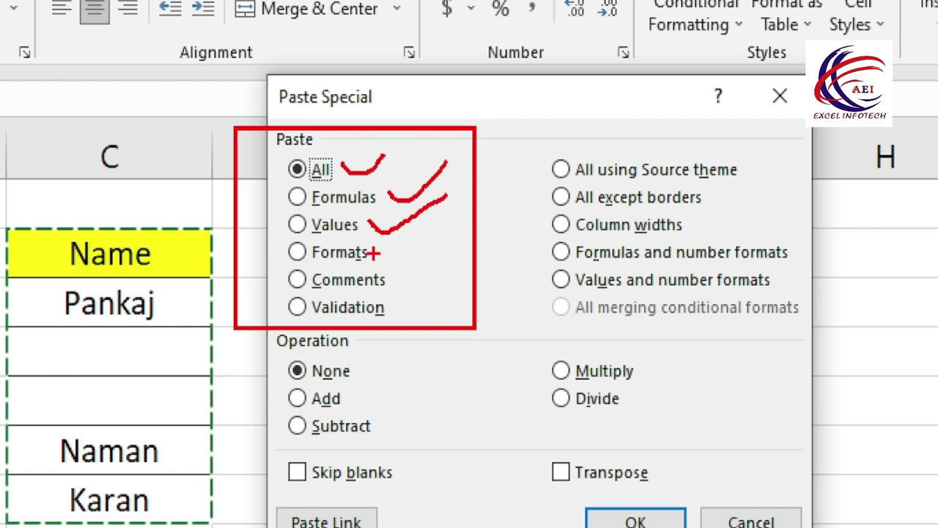
{"action": "left_click_drag", "start_coordinate": [372, 255], "coordinate": [436, 225]}
{"action": "left_click_drag", "start_coordinate": [401, 285], "coordinate": [454, 254]}
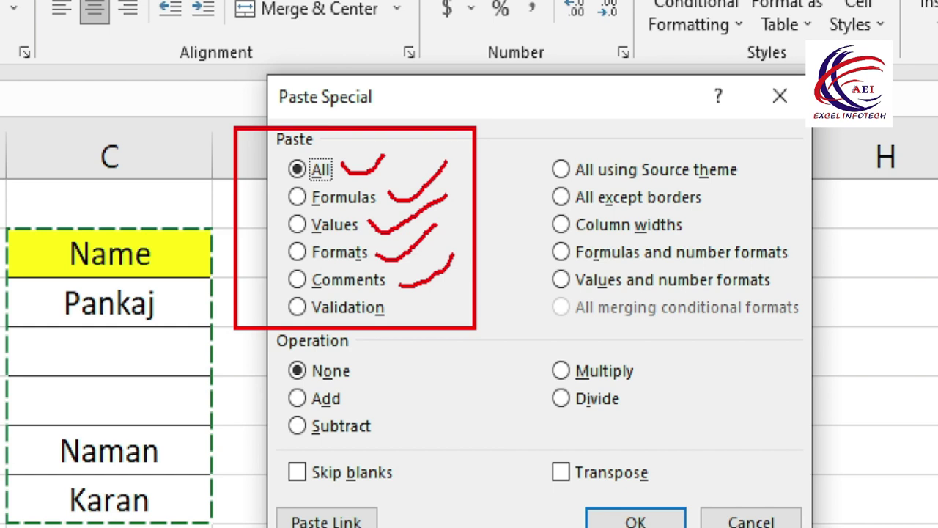
{"action": "mouse_move", "coordinate": [398, 306]}
{"action": "left_mouse_down"}
{"action": "mouse_move", "coordinate": [408, 320]}
{"action": "mouse_move", "coordinate": [454, 291]}
{"action": "left_mouse_up"}
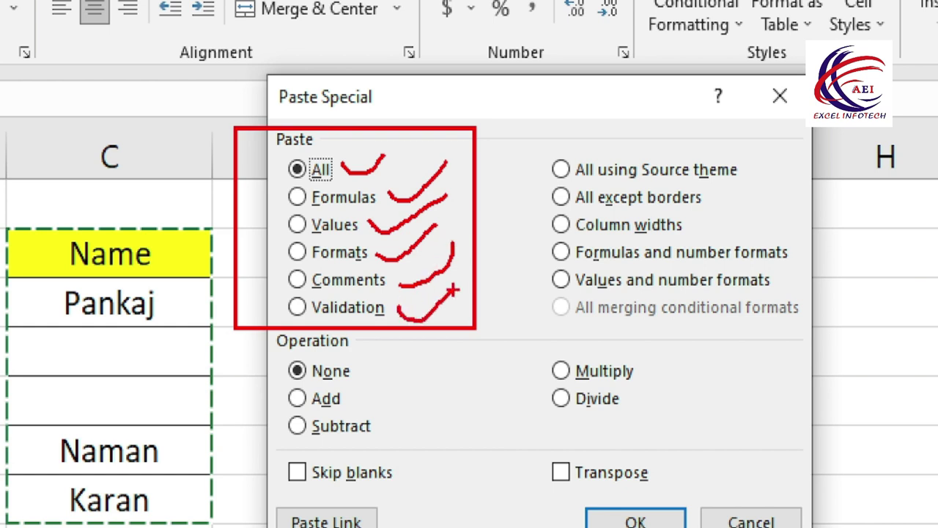
{"action": "mouse_move", "coordinate": [261, 351]}
{"action": "left_mouse_down"}
{"action": "mouse_move", "coordinate": [310, 359]}
{"action": "mouse_move", "coordinate": [376, 338]}
{"action": "mouse_move", "coordinate": [259, 315]}
{"action": "mouse_move", "coordinate": [277, 360]}
{"action": "left_mouse_up"}
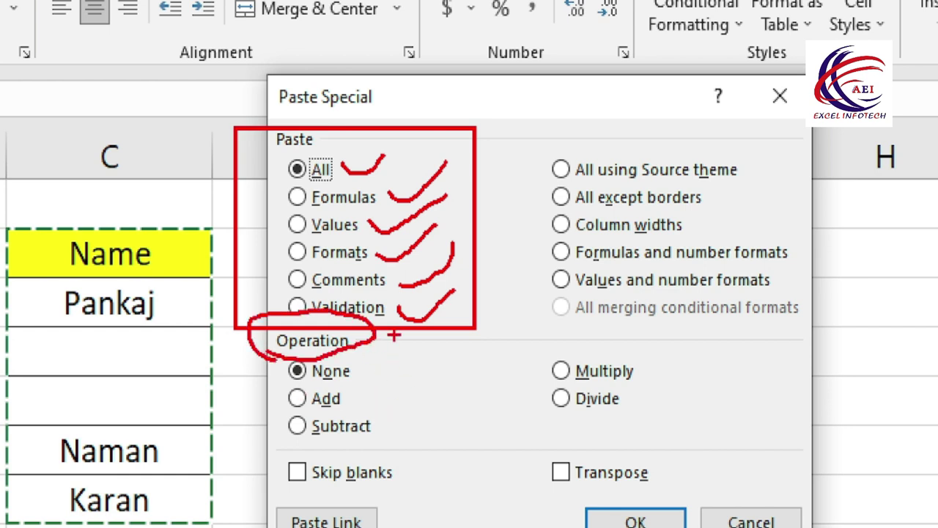
{"action": "mouse_move", "coordinate": [263, 456]}
{"action": "left_mouse_down"}
{"action": "mouse_move", "coordinate": [420, 444]}
{"action": "mouse_move", "coordinate": [369, 504]}
{"action": "mouse_move", "coordinate": [275, 495]}
{"action": "mouse_move", "coordinate": [274, 436]}
{"action": "left_mouse_up"}
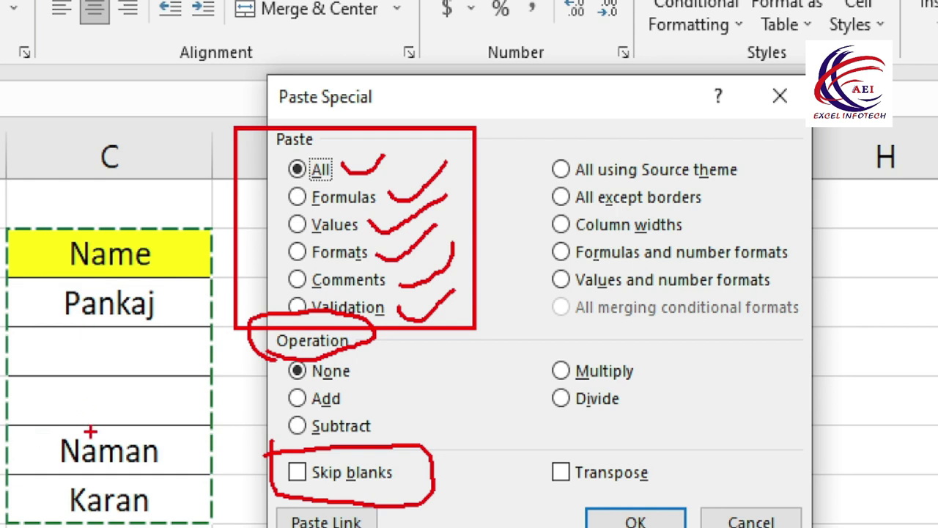
{"action": "left_click_drag", "start_coordinate": [300, 478], "coordinate": [320, 431]}
{"action": "mouse_move", "coordinate": [645, 491]}
{"action": "left_mouse_down"}
{"action": "mouse_move", "coordinate": [605, 526]}
{"action": "mouse_move", "coordinate": [651, 482]}
{"action": "mouse_move", "coordinate": [630, 490]}
{"action": "mouse_move", "coordinate": [623, 505]}
{"action": "left_mouse_up"}
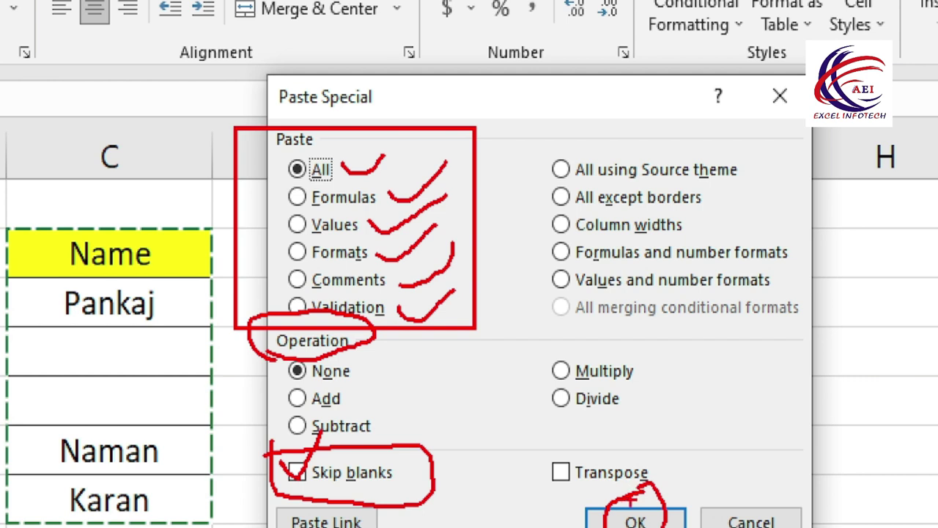
{"action": "key", "text": "Escape"}
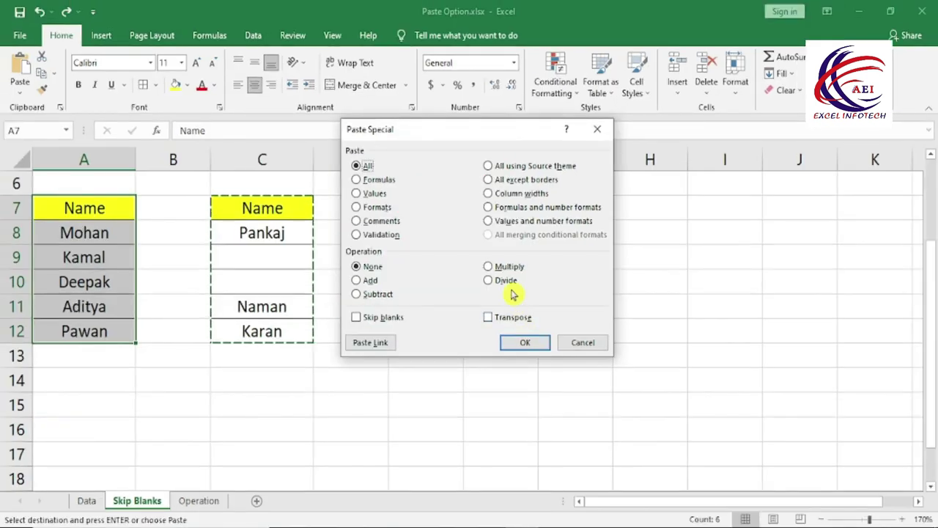
Step: Paste the column C names with Skip blanks on, so Kamal and Deepak remain
{"action": "left_click", "coordinate": [360, 320]}
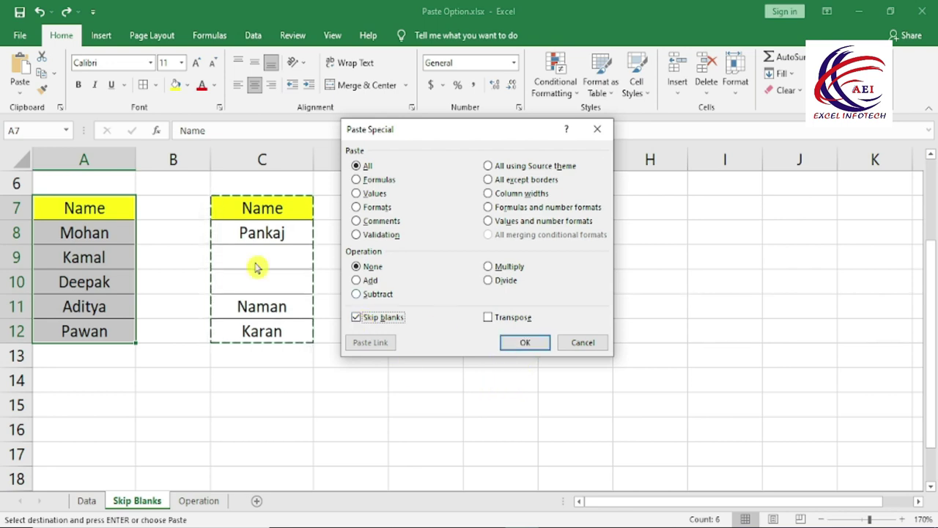
{"action": "left_click", "coordinate": [516, 342]}
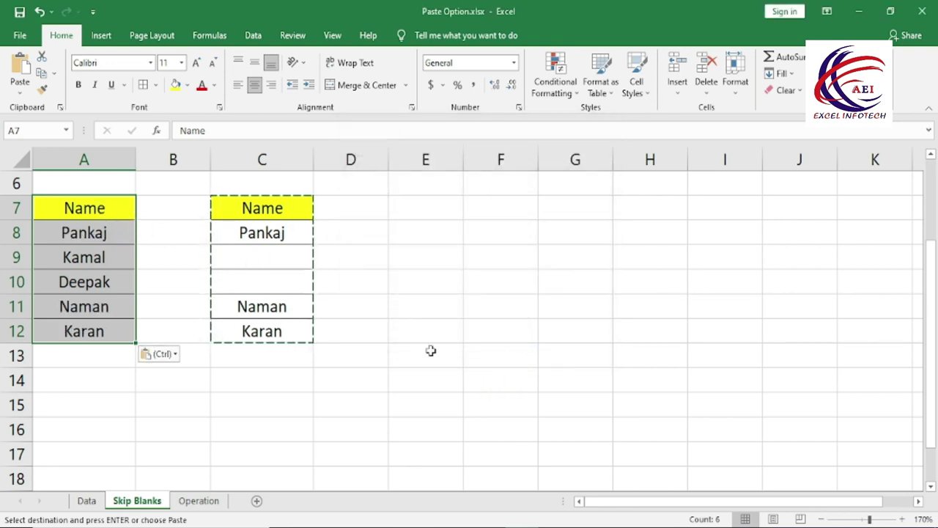
{"action": "left_click", "coordinate": [392, 336]}
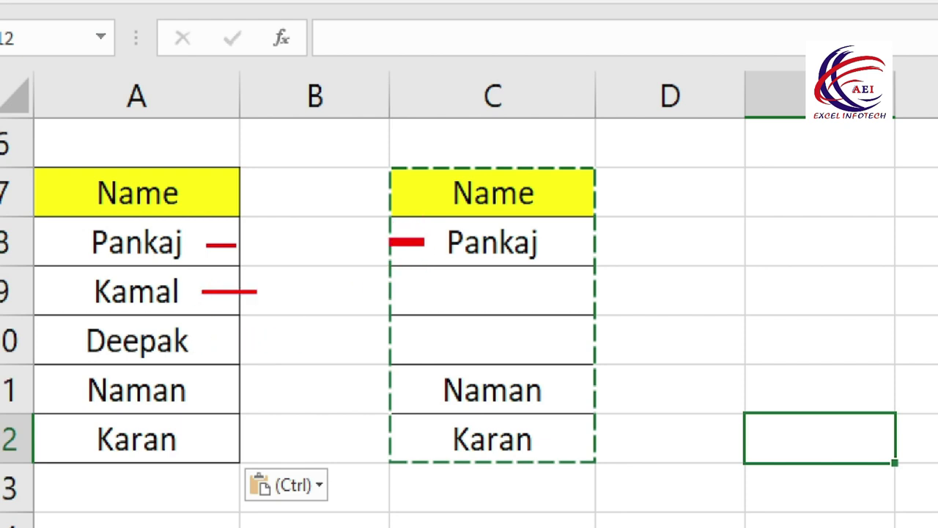
Step: Annotate the names Deepak, Naman and Karan, clear annotations, and open the Operation sheet
{"action": "left_click_drag", "start_coordinate": [219, 340], "coordinate": [269, 339]}
{"action": "left_click_drag", "start_coordinate": [201, 398], "coordinate": [276, 394]}
{"action": "left_click_drag", "start_coordinate": [216, 442], "coordinate": [262, 445]}
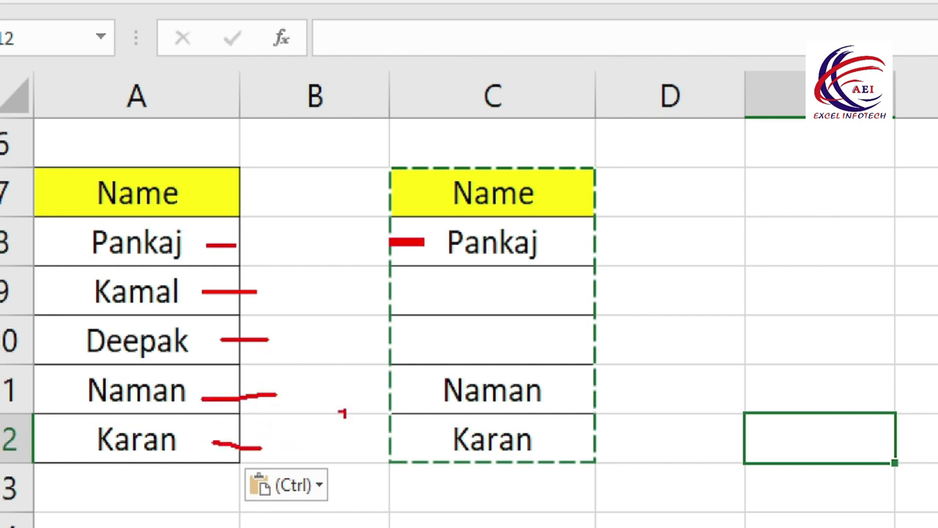
{"action": "key", "text": "Escape"}
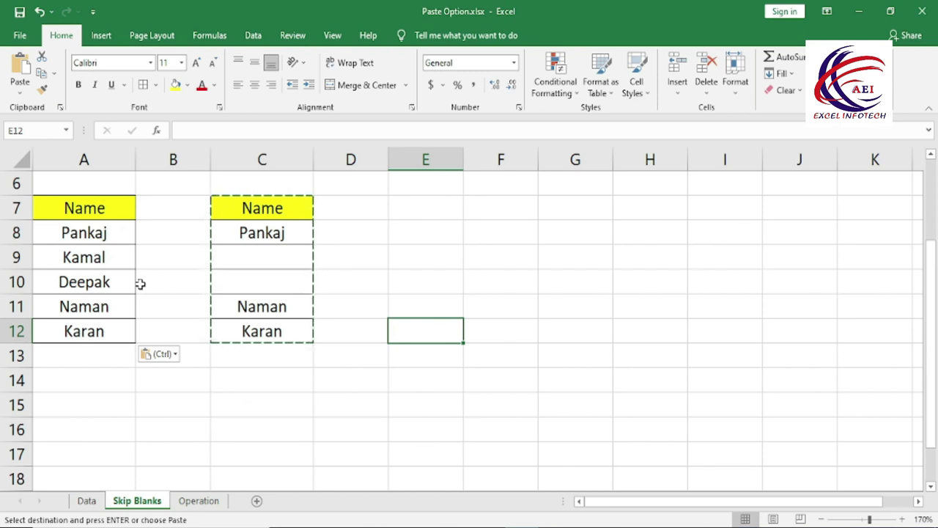
{"action": "left_click", "coordinate": [198, 501]}
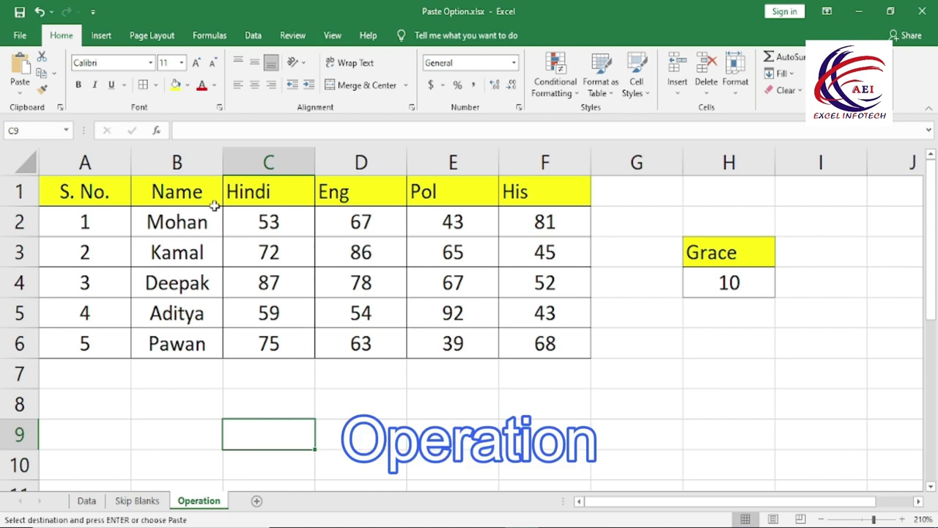
Step: Highlight the S. No., Name, Hindi, Eng, Pol and His columns, then select Grace cell H4
{"action": "left_click_drag", "start_coordinate": [108, 200], "coordinate": [110, 344]}
{"action": "left_click_drag", "start_coordinate": [168, 199], "coordinate": [163, 345]}
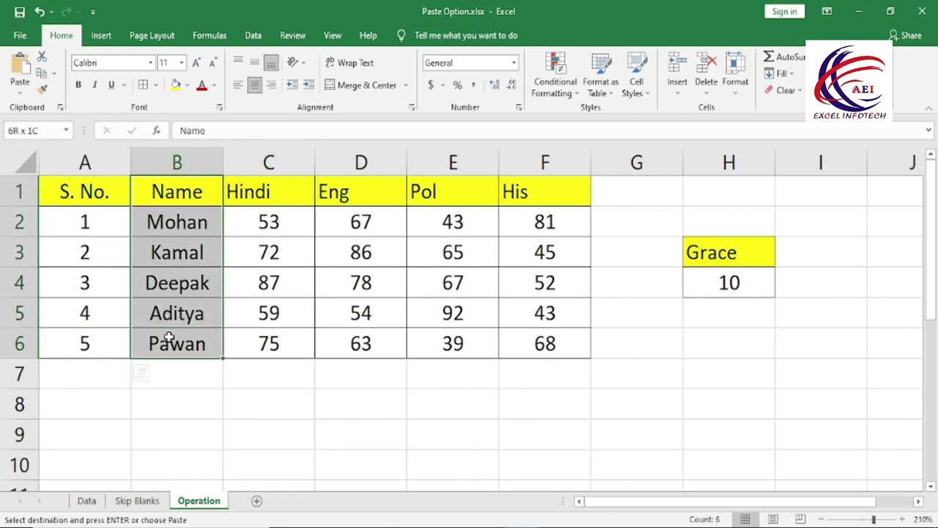
{"action": "left_click_drag", "start_coordinate": [269, 221], "coordinate": [274, 346]}
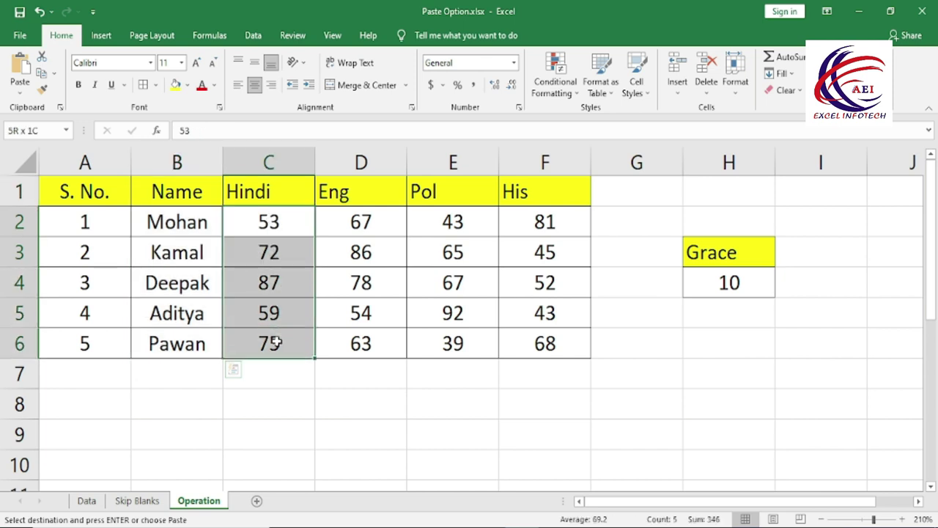
{"action": "left_click_drag", "start_coordinate": [361, 222], "coordinate": [369, 346]}
{"action": "left_click_drag", "start_coordinate": [455, 229], "coordinate": [454, 345]}
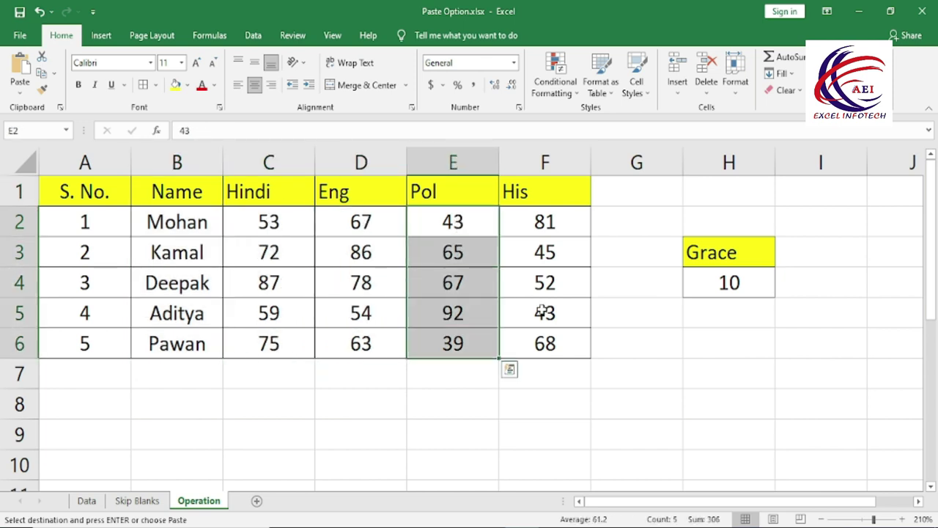
{"action": "left_click_drag", "start_coordinate": [544, 222], "coordinate": [549, 350]}
{"action": "left_click", "coordinate": [645, 323]}
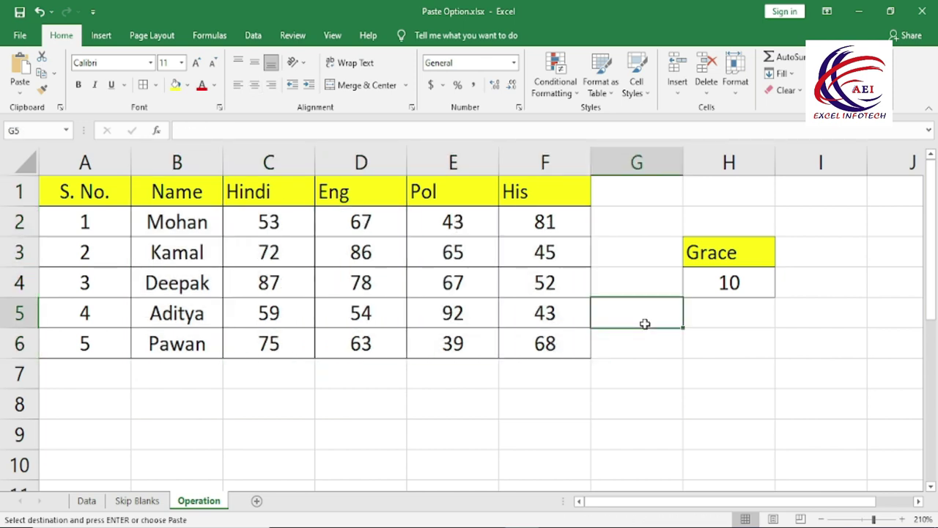
{"action": "left_click", "coordinate": [696, 288]}
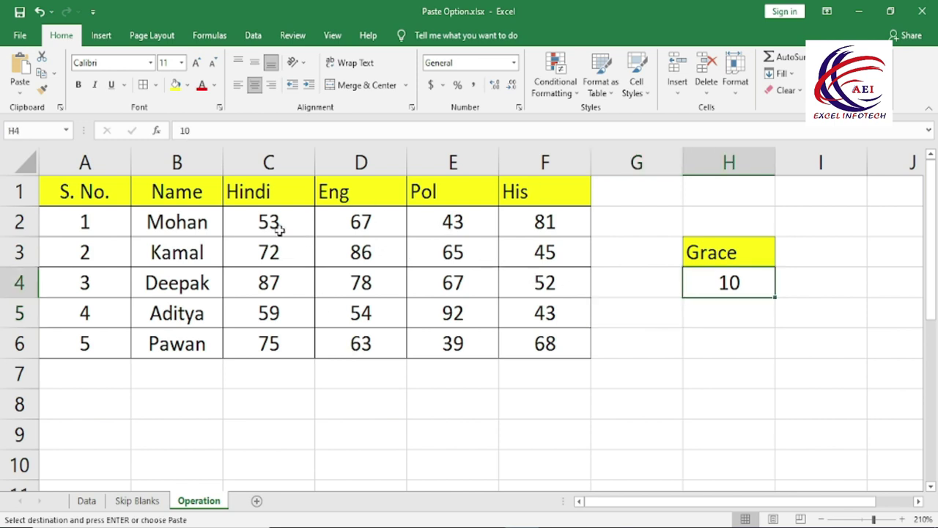
Step: Highlight the subject marks block and relate Eng mark 78 in D4 to Grace 10 in H4
{"action": "left_click_drag", "start_coordinate": [278, 229], "coordinate": [508, 352]}
{"action": "left_click", "coordinate": [443, 339]}
{"action": "left_click_drag", "start_coordinate": [267, 231], "coordinate": [464, 334]}
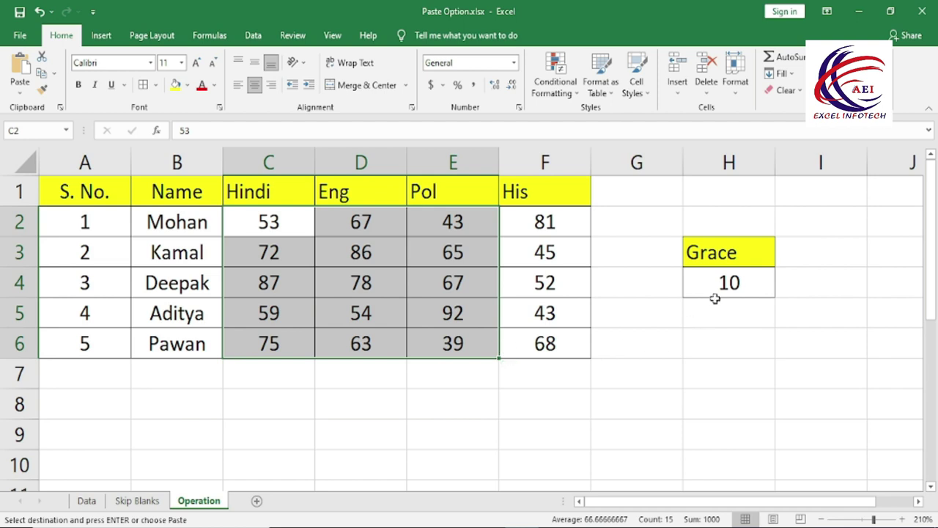
{"action": "left_click", "coordinate": [692, 293]}
{"action": "left_click", "coordinate": [365, 292]}
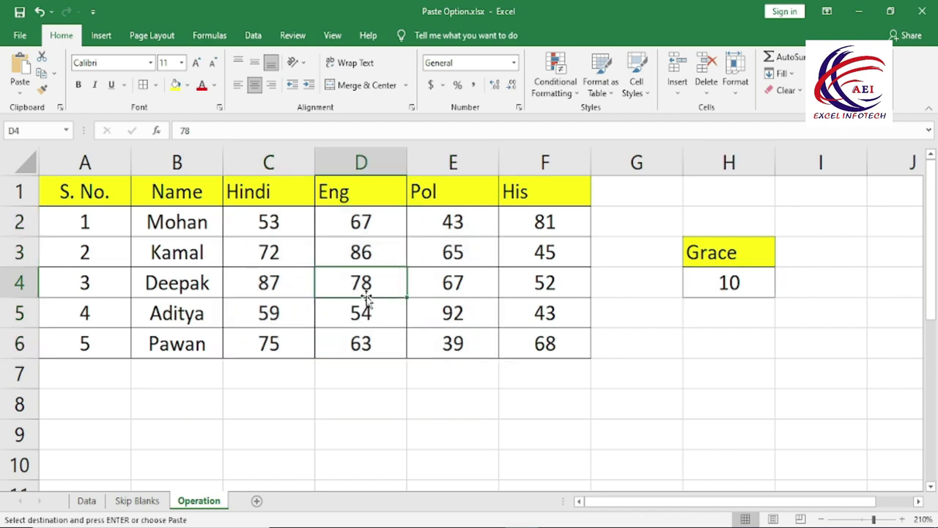
{"action": "left_click", "coordinate": [718, 285]}
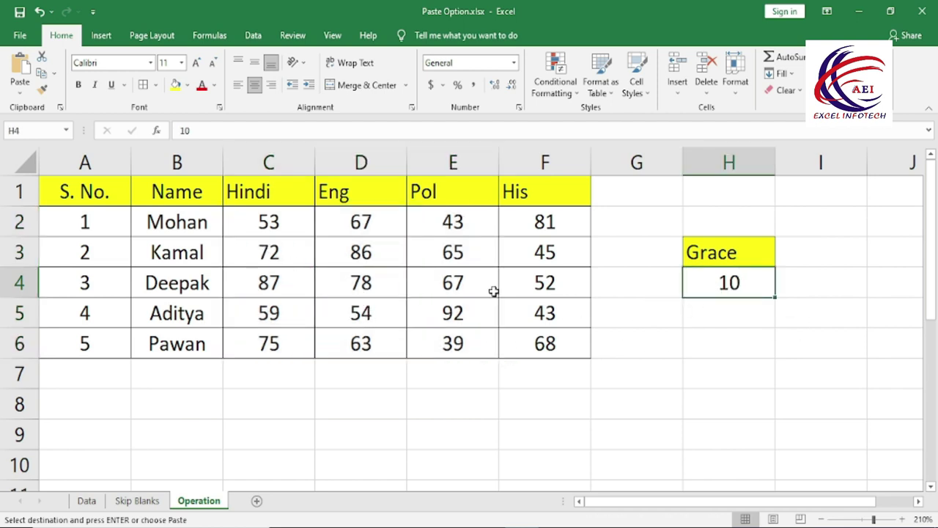
{"action": "key", "text": "ctrl+z"}
Step: Copy the Grace value 10, select marks C2:F6, and bring up Paste Special beside them
{"action": "key", "text": "ctrl+c"}
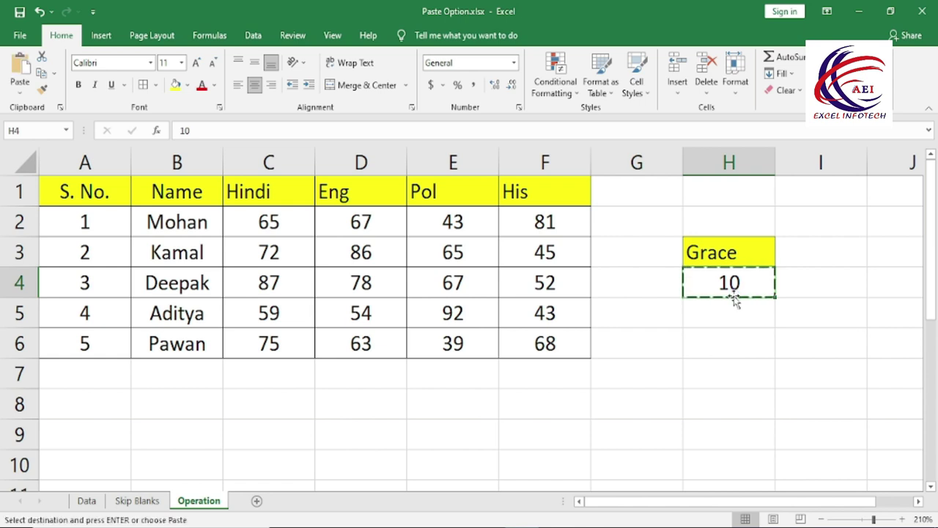
{"action": "left_click_drag", "start_coordinate": [266, 224], "coordinate": [532, 344]}
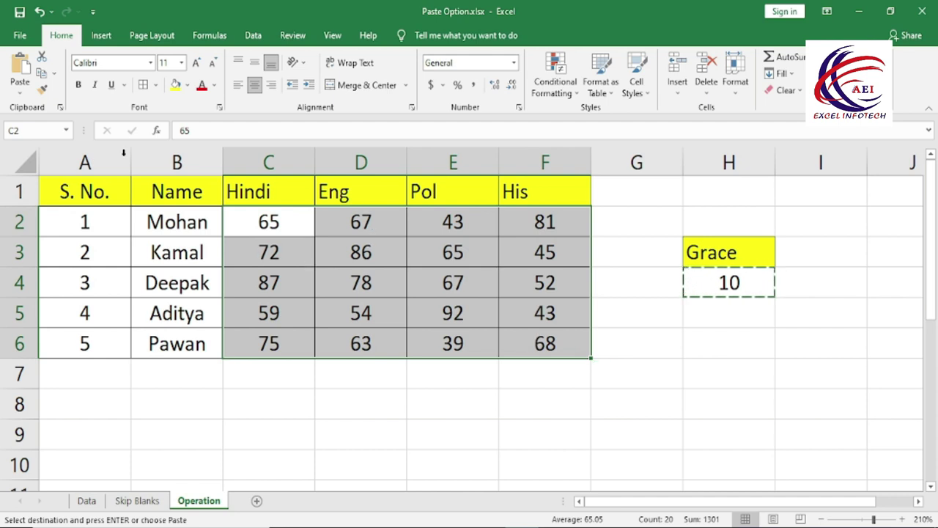
{"action": "left_click", "coordinate": [19, 102]}
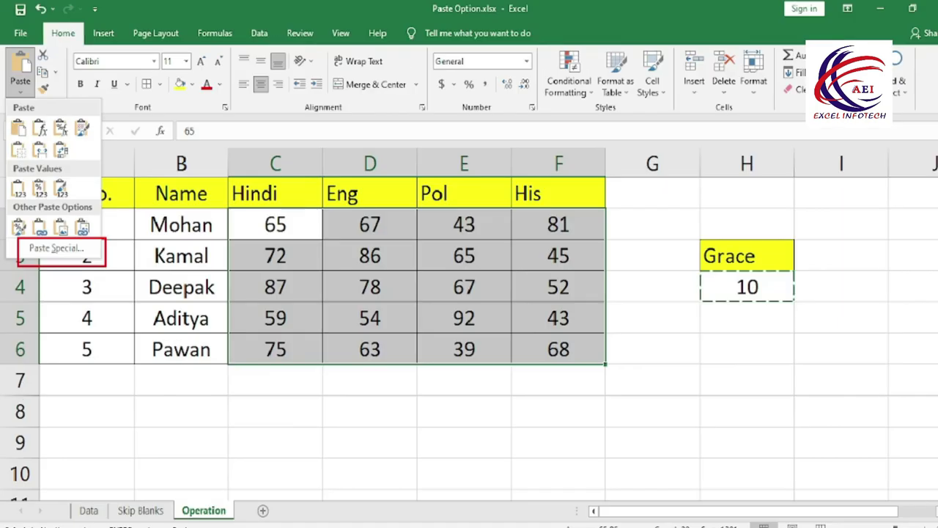
{"action": "left_click", "coordinate": [54, 109]}
{"action": "left_click", "coordinate": [20, 92]}
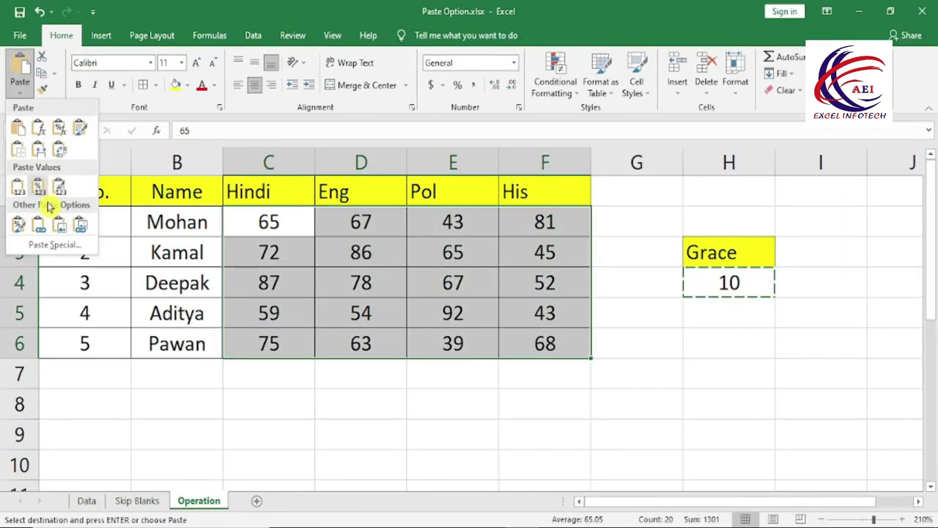
{"action": "left_click", "coordinate": [51, 244]}
{"action": "left_click_drag", "start_coordinate": [442, 233], "coordinate": [412, 158]}
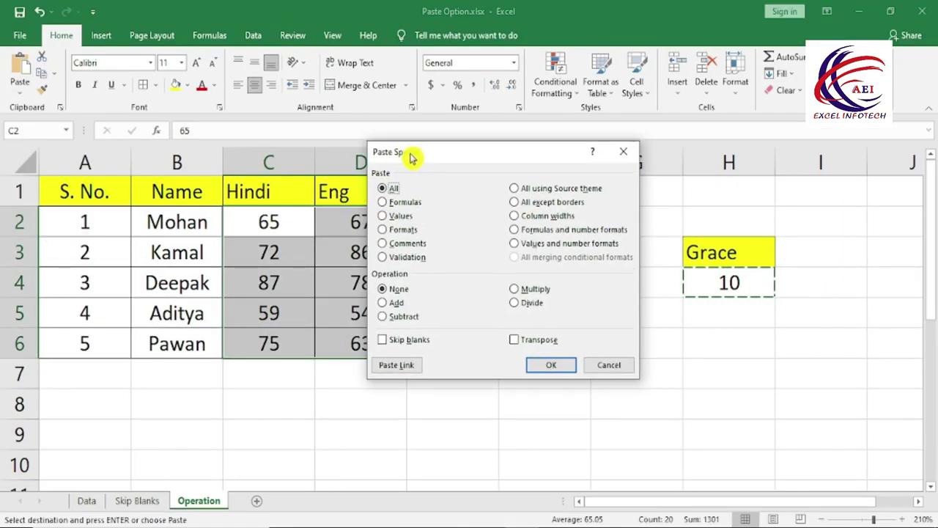
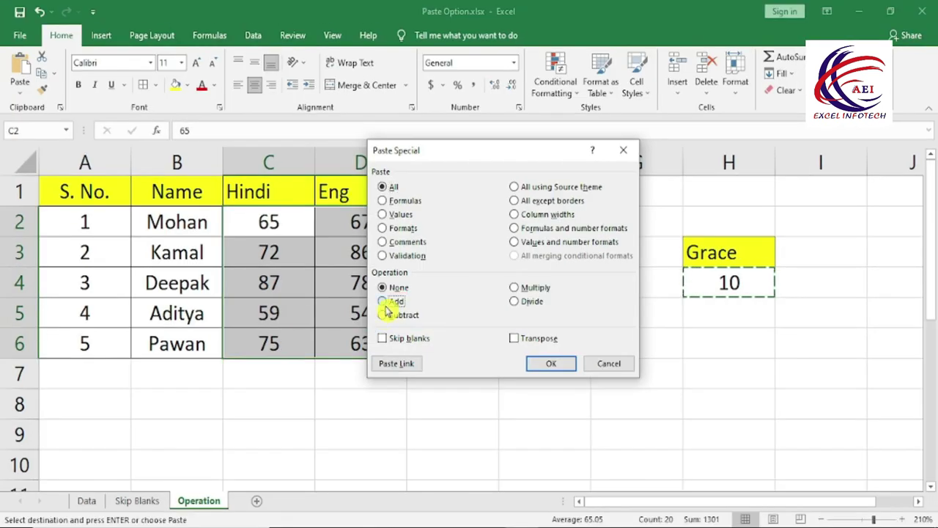
Step: Add the copied grace value 10 to every score in C2:F6 with Paste Special Add, then undo it
{"action": "left_click", "coordinate": [384, 302]}
{"action": "left_click", "coordinate": [542, 364]}
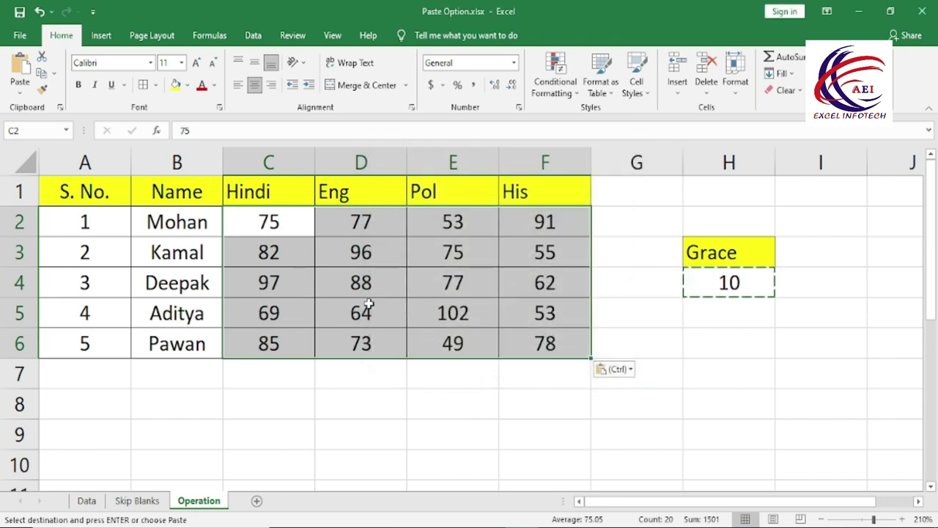
{"action": "key", "text": "ctrl+z"}
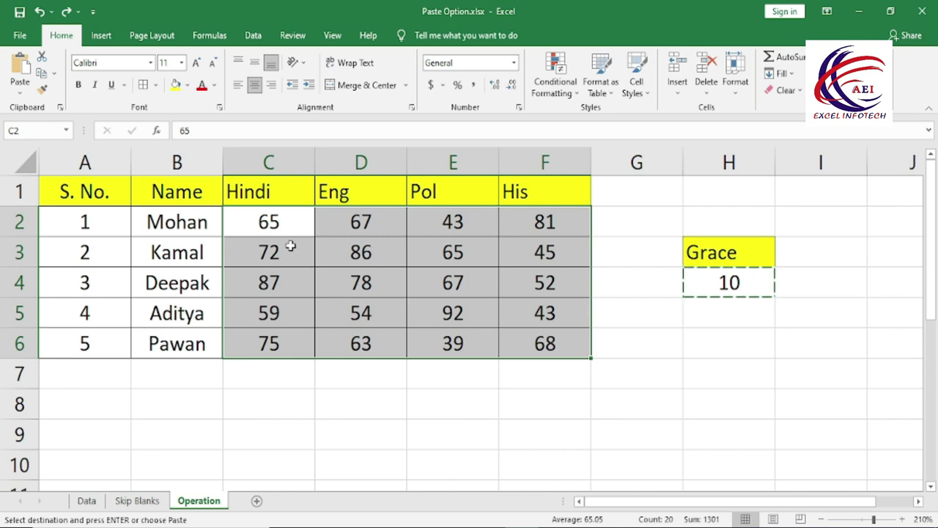
Step: Add 10 to every score again through Paste Special Add, then reopen Paste Special with Ctrl+Alt+V
{"action": "left_click", "coordinate": [19, 86]}
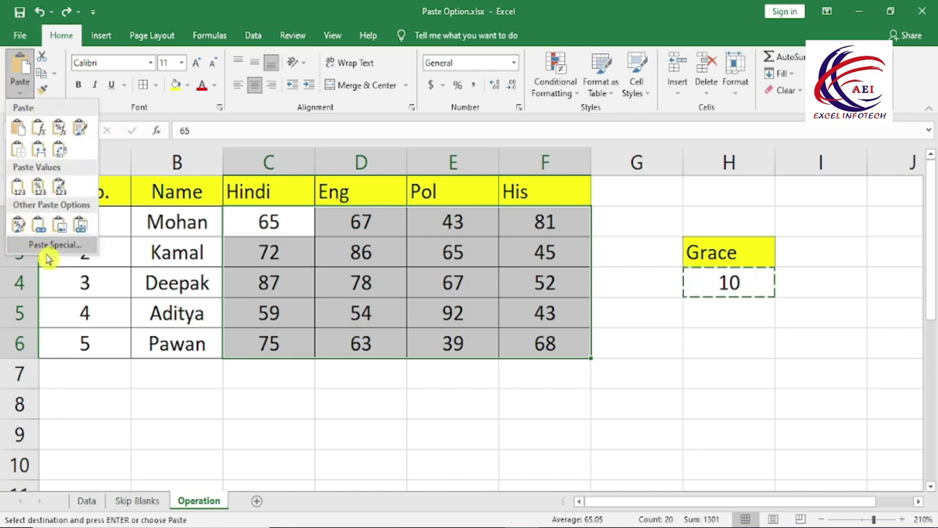
{"action": "left_click", "coordinate": [65, 249]}
{"action": "left_click", "coordinate": [383, 301]}
{"action": "left_click", "coordinate": [546, 363]}
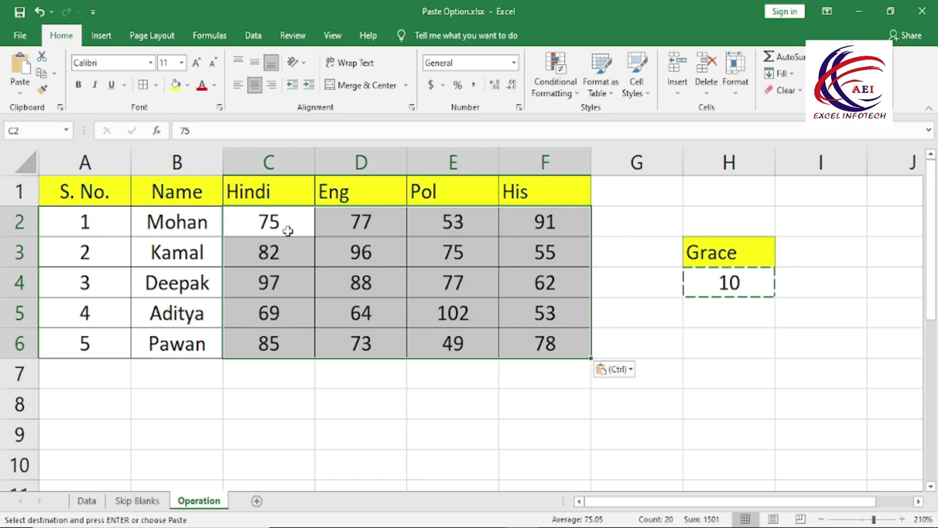
{"action": "key", "text": "ctrl+alt+v"}
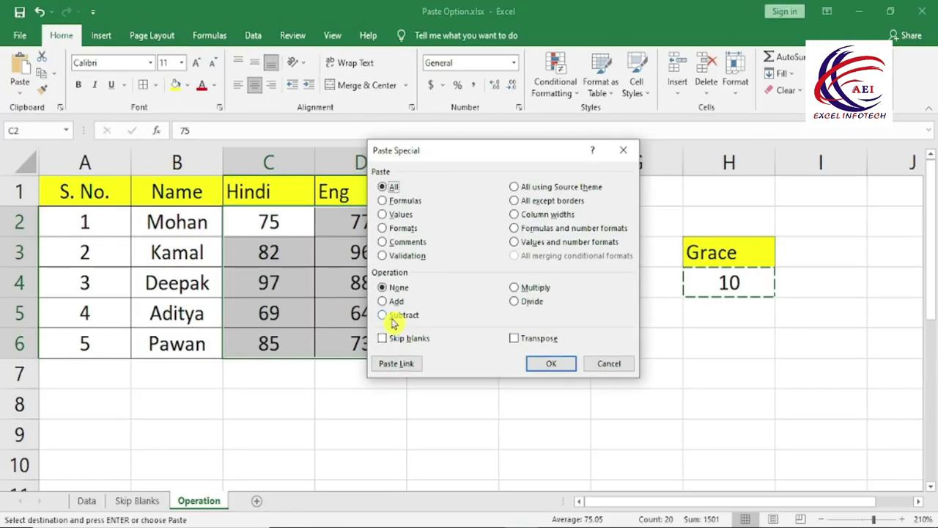
Step: Subtract the grace value 10 from the scores, then multiply them by 10 via Paste Special
{"action": "left_click", "coordinate": [368, 313]}
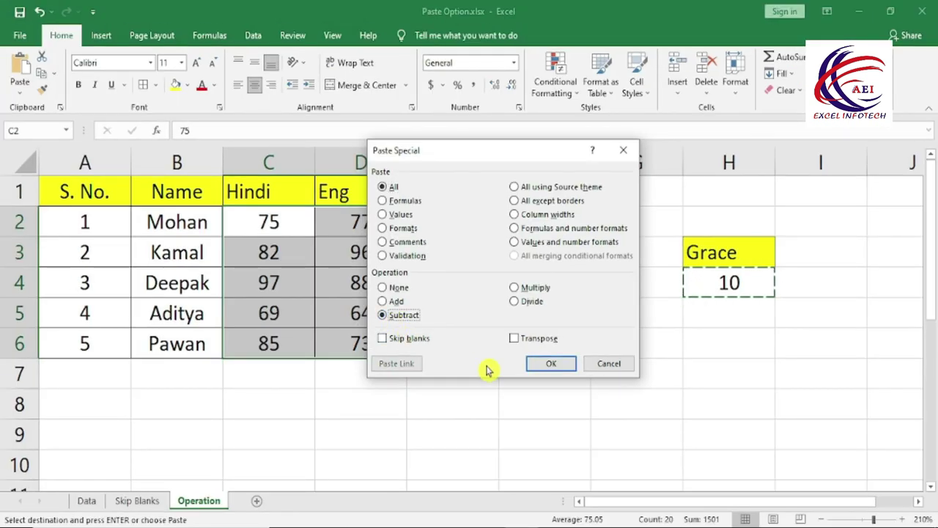
{"action": "left_click", "coordinate": [549, 363]}
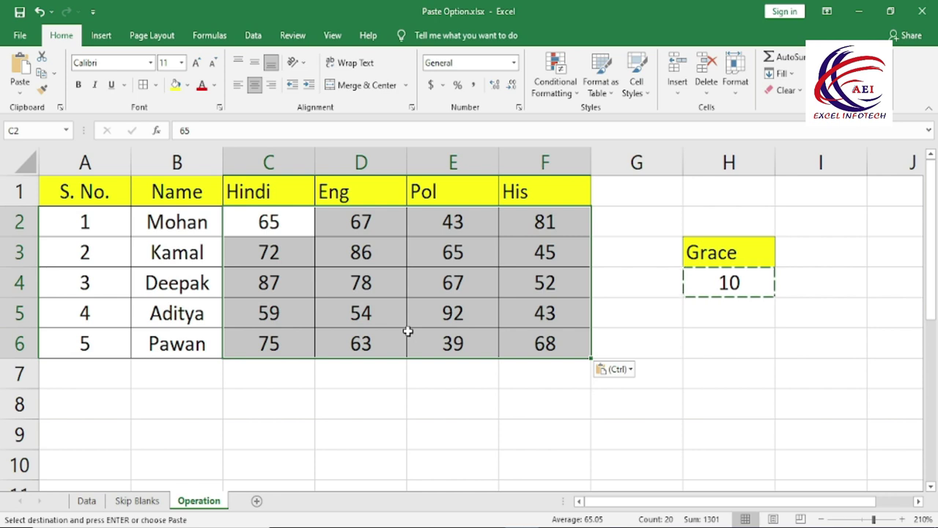
{"action": "left_click", "coordinate": [20, 93]}
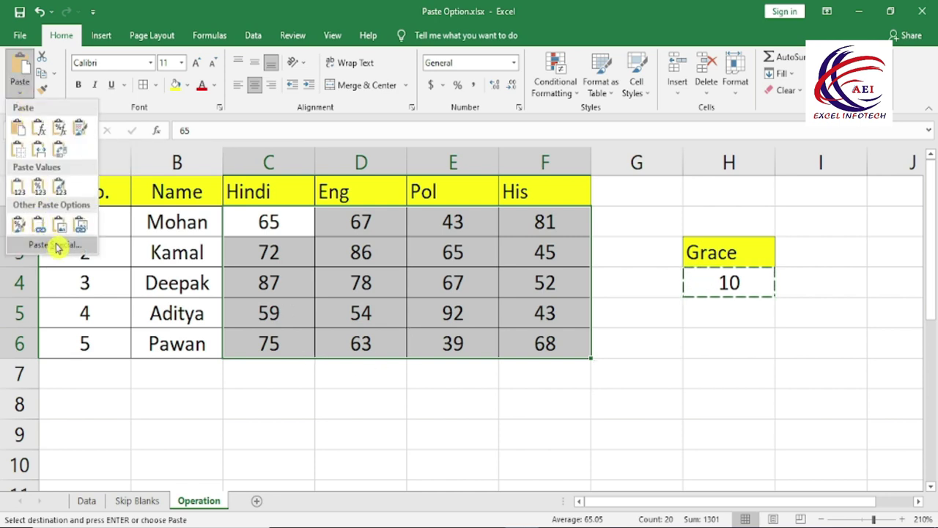
{"action": "left_click", "coordinate": [59, 245]}
{"action": "left_click", "coordinate": [517, 292]}
{"action": "left_click", "coordinate": [546, 362]}
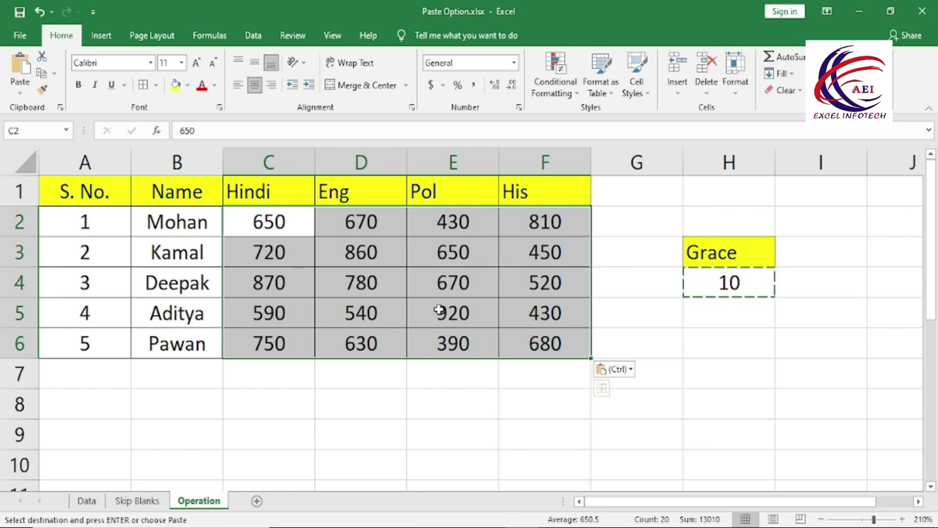
Step: Divide the scores by the grace value 10 with Paste Special Divide
{"action": "left_click", "coordinate": [20, 83]}
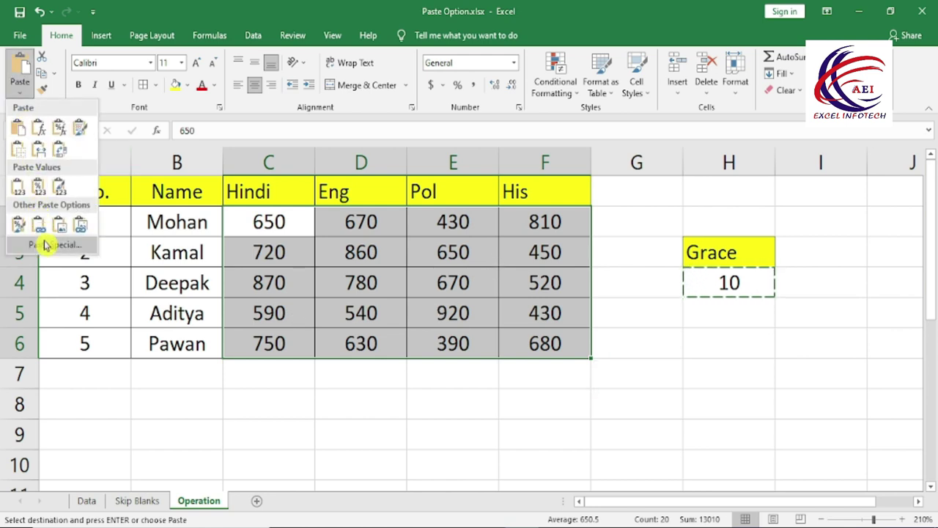
{"action": "left_click", "coordinate": [53, 244]}
{"action": "left_click", "coordinate": [514, 301]}
{"action": "left_click", "coordinate": [548, 363]}
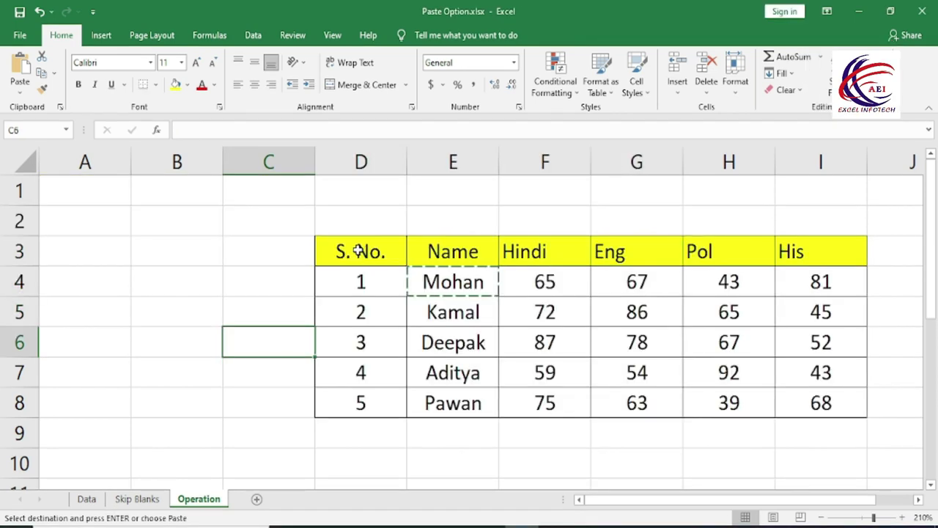
Step: Select the marks table D3:I8 and preview fonts from the font list without applying any
{"action": "left_click_drag", "start_coordinate": [362, 245], "coordinate": [770, 404]}
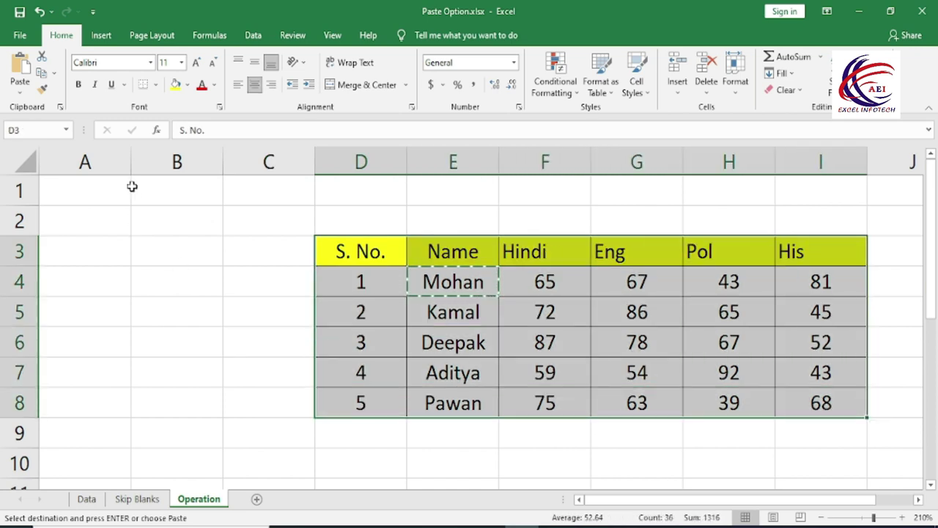
{"action": "left_click", "coordinate": [151, 64]}
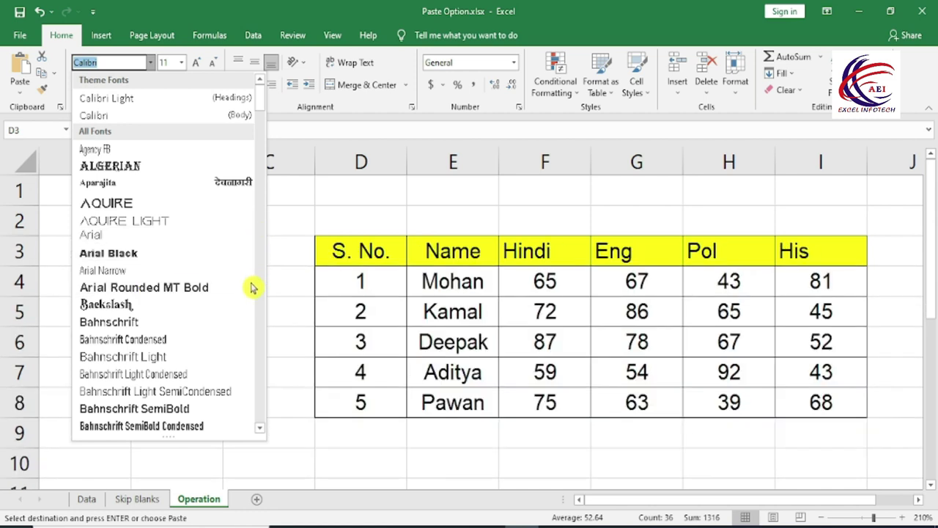
{"action": "scroll", "coordinate": [251, 287], "scroll_direction": "down", "scroll_amount": 6}
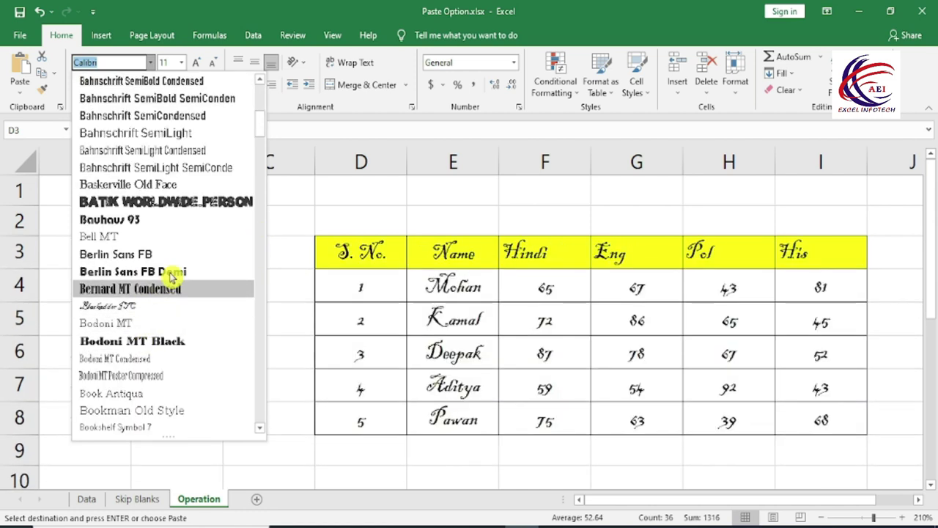
{"action": "scroll", "coordinate": [262, 120], "scroll_direction": "up", "scroll_amount": 1}
{"action": "left_click_drag", "start_coordinate": [262, 121], "coordinate": [259, 98]}
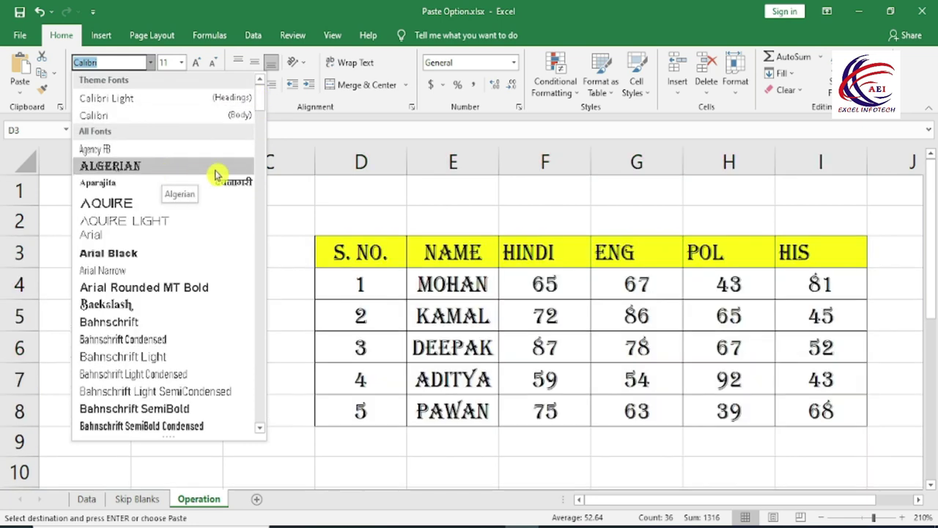
{"action": "left_click", "coordinate": [184, 65]}
{"action": "left_click", "coordinate": [183, 63]}
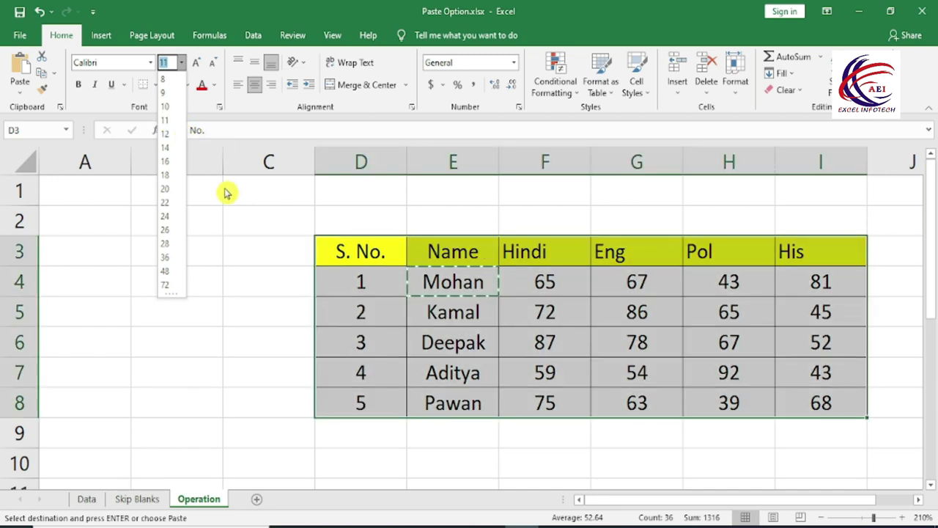
Step: Step the table's font size up to 18, back down to 14, then select header row C3:I3
{"action": "left_click", "coordinate": [196, 63]}
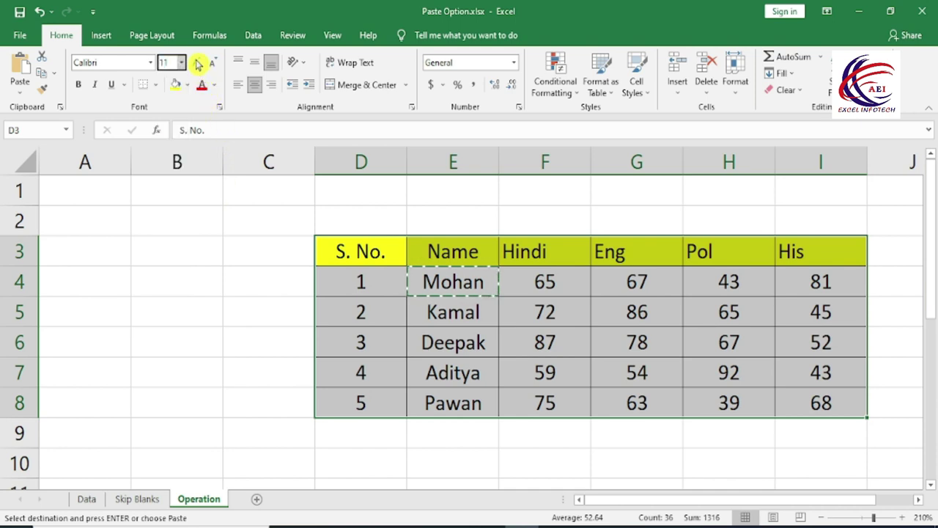
{"action": "left_click", "coordinate": [196, 63]}
{"action": "left_click", "coordinate": [197, 63]}
{"action": "left_click", "coordinate": [197, 63]}
{"action": "left_click", "coordinate": [196, 63]}
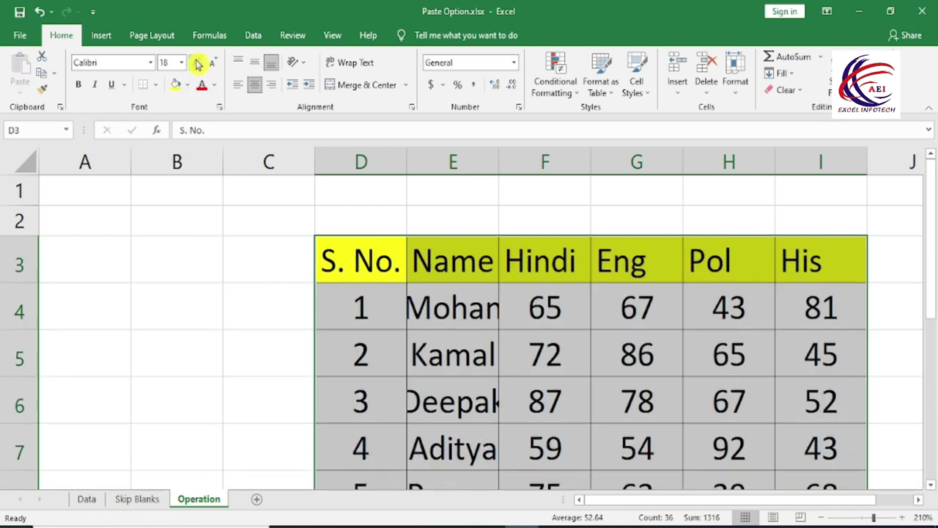
{"action": "left_click", "coordinate": [210, 65]}
{"action": "left_click", "coordinate": [211, 64]}
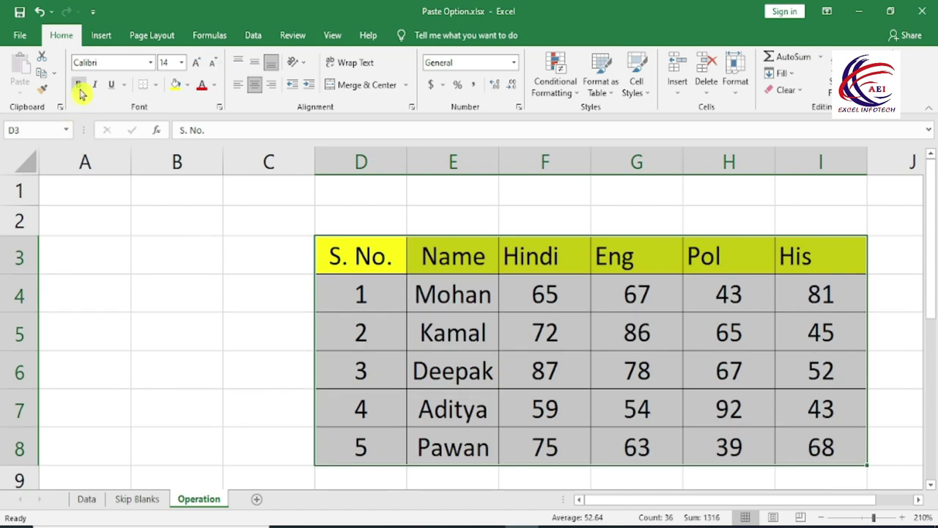
{"action": "left_click", "coordinate": [275, 295]}
{"action": "left_click_drag", "start_coordinate": [310, 260], "coordinate": [831, 244]}
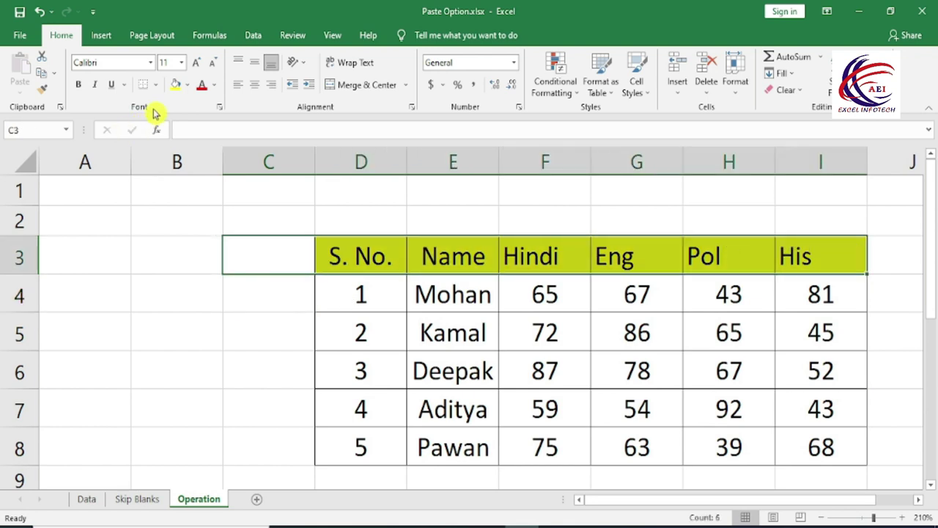
{"action": "left_click", "coordinate": [78, 87]}
{"action": "left_click", "coordinate": [77, 87]}
{"action": "left_click", "coordinate": [77, 87]}
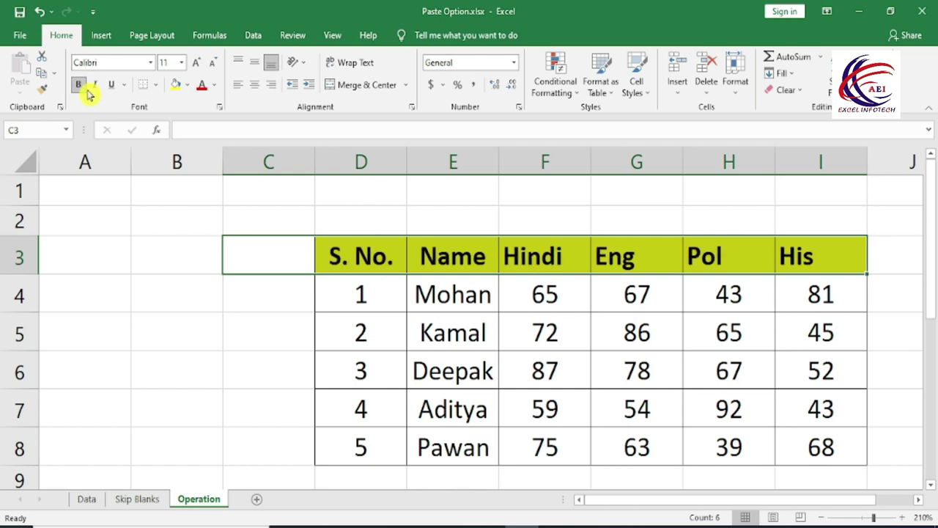
{"action": "left_click", "coordinate": [95, 86]}
{"action": "left_click", "coordinate": [95, 86]}
{"action": "left_click", "coordinate": [95, 87]}
{"action": "left_click", "coordinate": [95, 86]}
{"action": "left_click", "coordinate": [110, 85]}
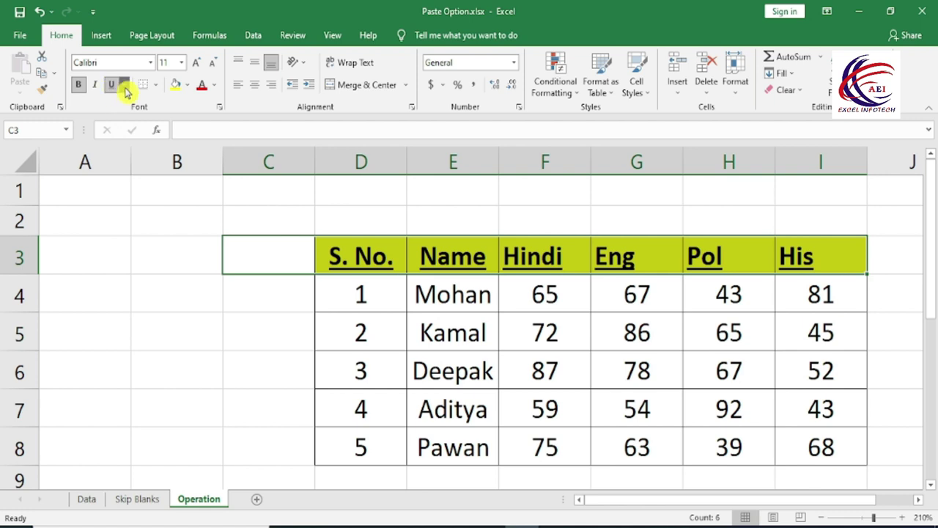
{"action": "left_click", "coordinate": [125, 84]}
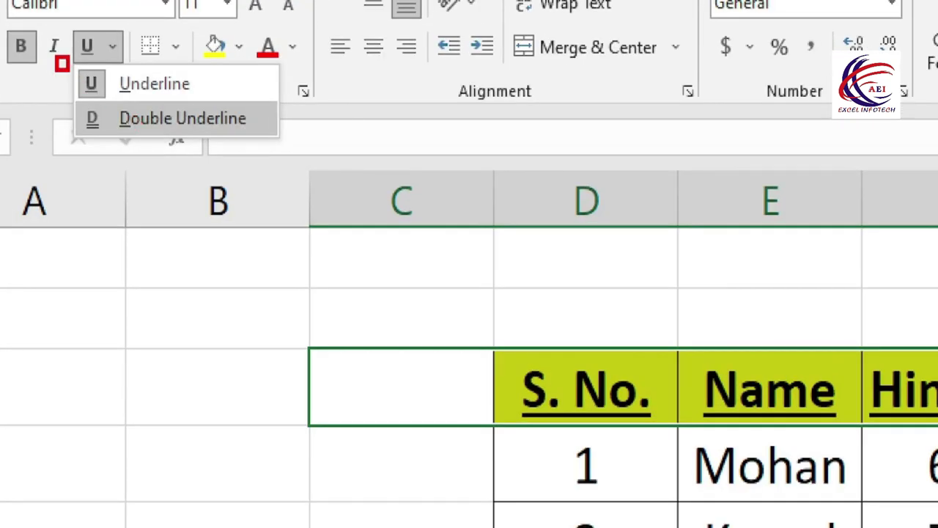
{"action": "left_click_drag", "start_coordinate": [62, 64], "coordinate": [302, 156]}
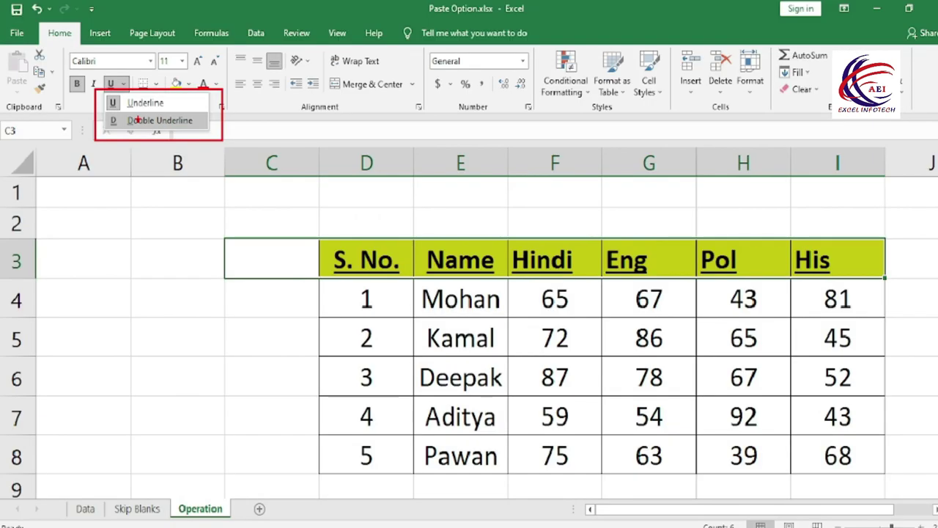
{"action": "left_click", "coordinate": [112, 47]}
{"action": "left_click", "coordinate": [113, 47]}
{"action": "left_click", "coordinate": [130, 121]}
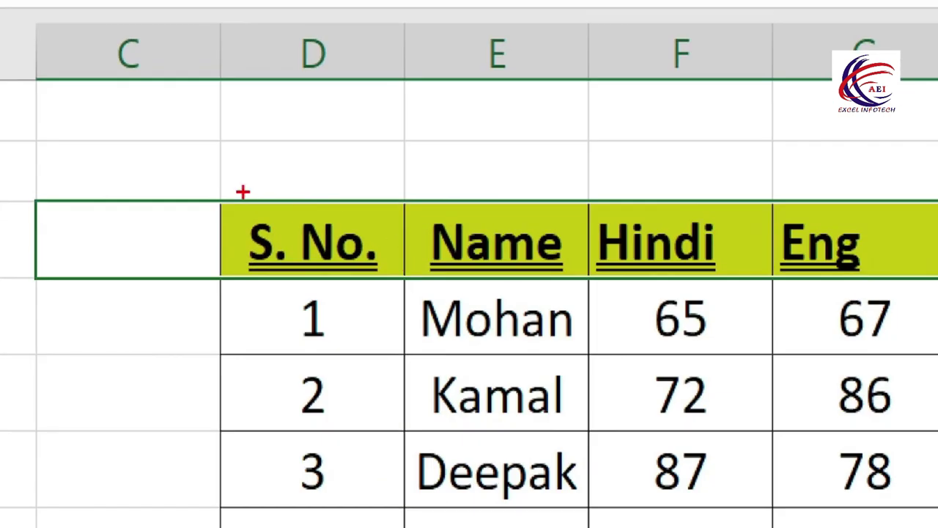
{"action": "left_click_drag", "start_coordinate": [293, 227], "coordinate": [413, 287]}
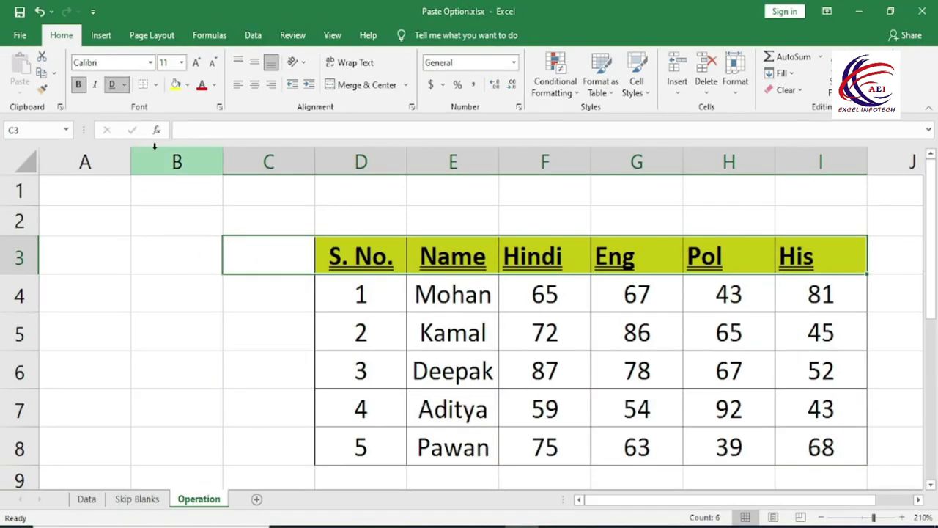
{"action": "left_click", "coordinate": [124, 84]}
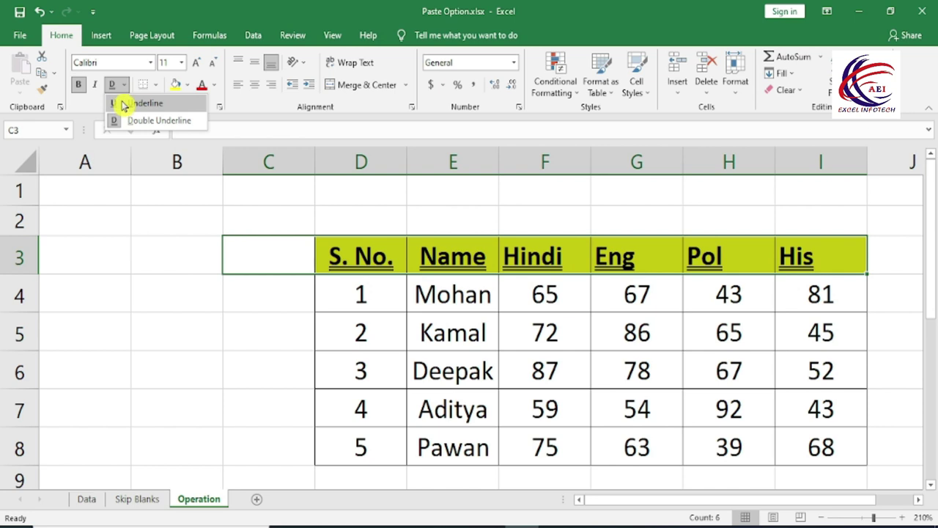
{"action": "left_click", "coordinate": [117, 88]}
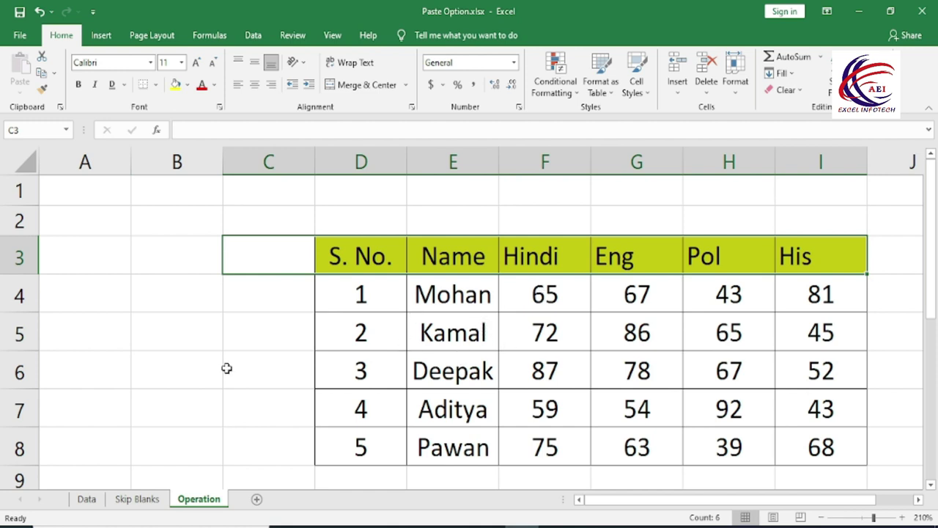
Step: Enter 54654 in A5 and 564 in A6
{"action": "left_click", "coordinate": [115, 317]}
{"action": "type", "text": "54654"}
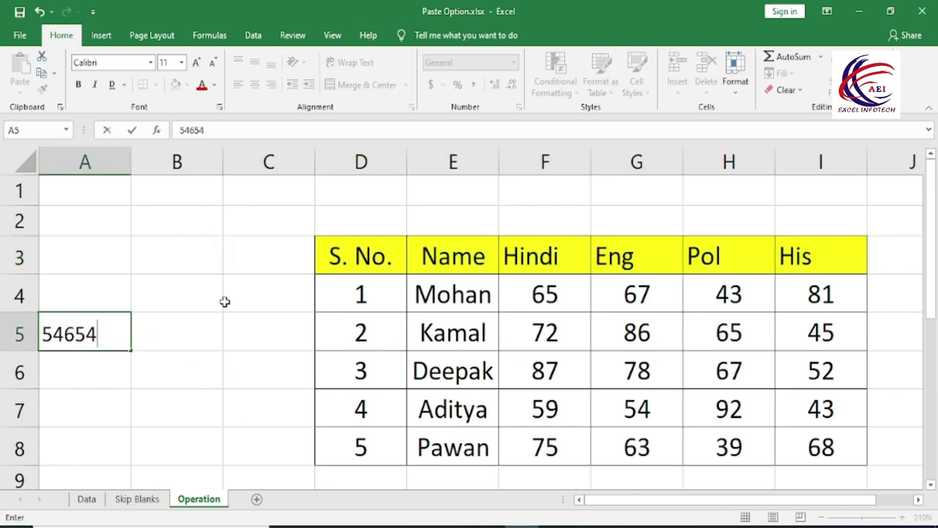
{"action": "key", "text": "Return"}
{"action": "type", "text": "564"}
{"action": "key", "text": "Return"}
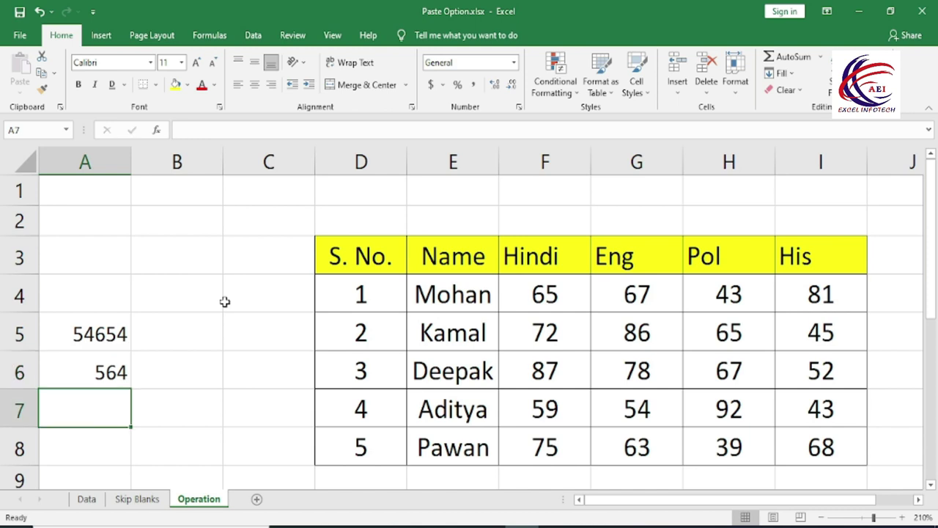
Step: Give A5:A6 a bottom border, then borders on all sides
{"action": "left_click_drag", "start_coordinate": [99, 331], "coordinate": [104, 368]}
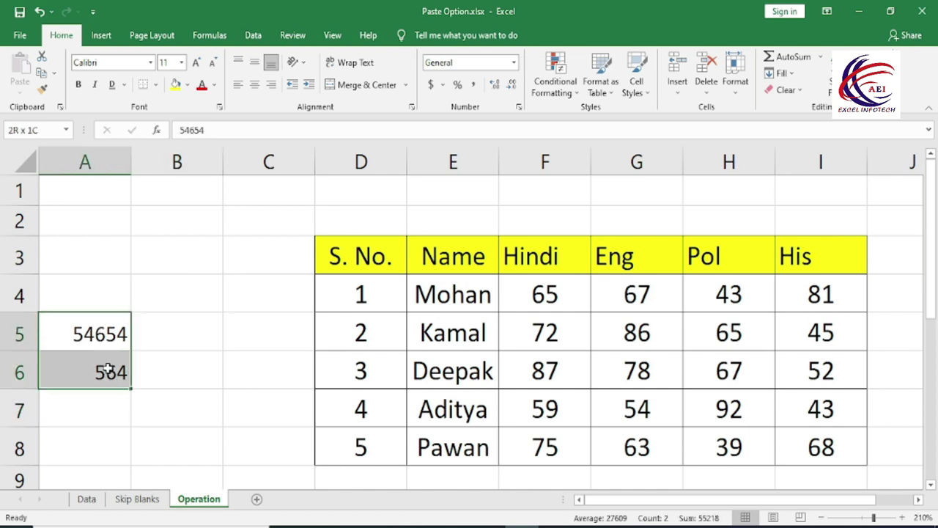
{"action": "left_click", "coordinate": [156, 88]}
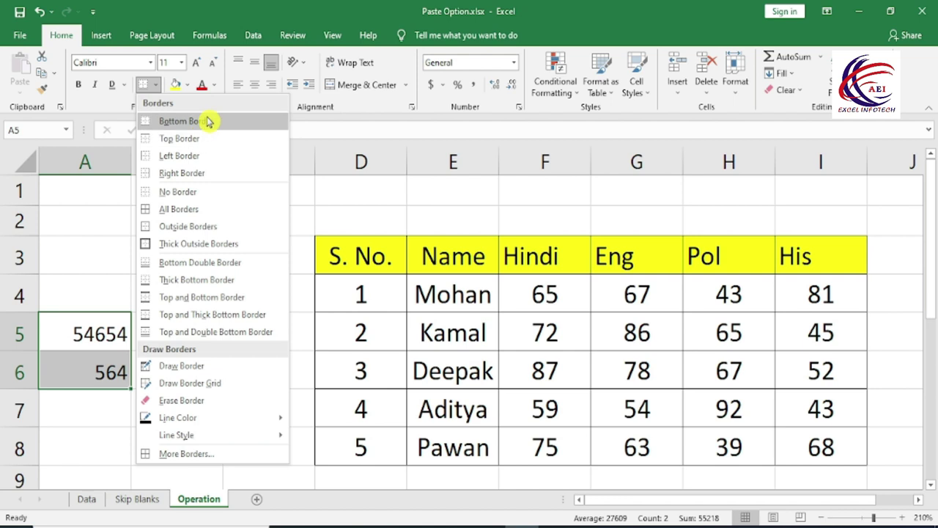
{"action": "left_click", "coordinate": [208, 122]}
{"action": "left_click", "coordinate": [153, 297]}
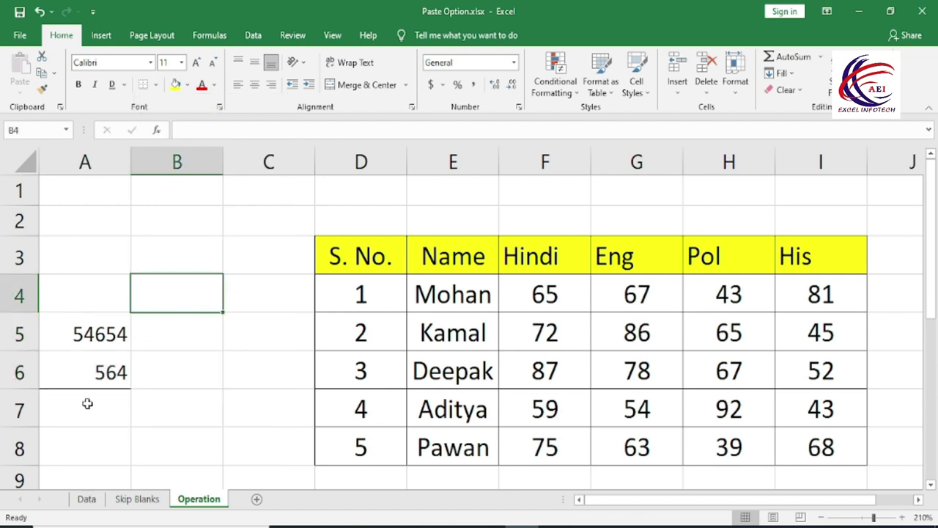
{"action": "left_click_drag", "start_coordinate": [85, 334], "coordinate": [90, 377]}
{"action": "left_click", "coordinate": [154, 84]}
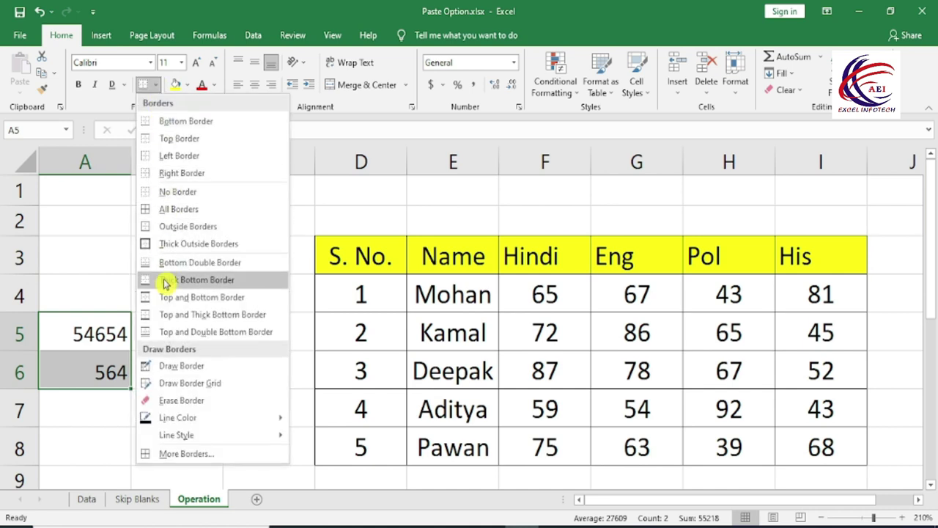
{"action": "left_click", "coordinate": [195, 208]}
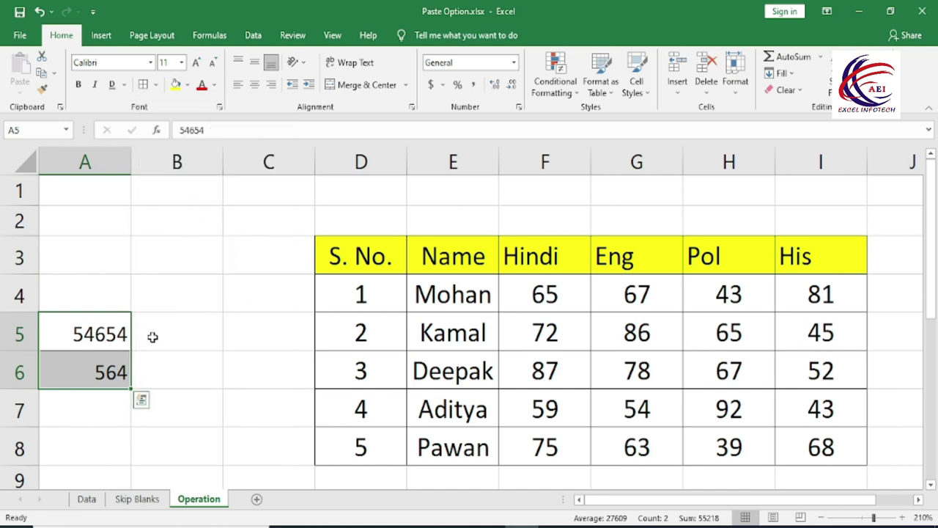
{"action": "left_click", "coordinate": [151, 335]}
Step: Draw a diagonal and an outline border on B2:B3 freehand, then erase them
{"action": "left_click_drag", "start_coordinate": [98, 334], "coordinate": [101, 372]}
{"action": "left_click", "coordinate": [155, 85]}
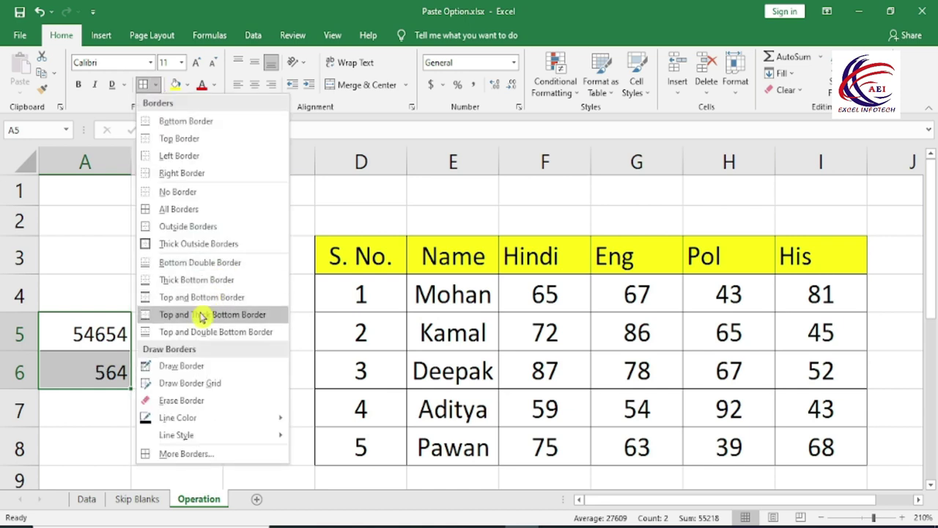
{"action": "left_click", "coordinate": [176, 366]}
{"action": "left_click_drag", "start_coordinate": [155, 248], "coordinate": [206, 262]}
{"action": "left_click_drag", "start_coordinate": [210, 200], "coordinate": [166, 264]}
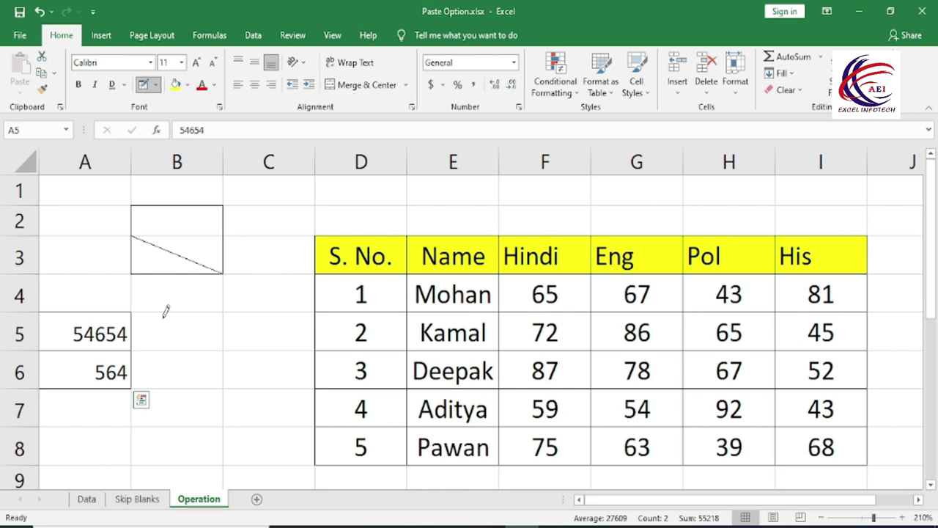
{"action": "left_click", "coordinate": [155, 85]}
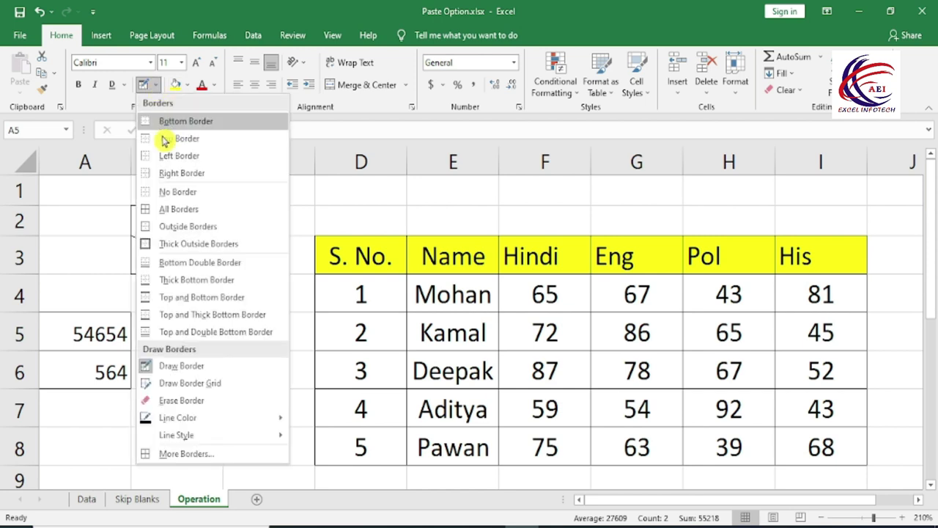
{"action": "left_click", "coordinate": [182, 402]}
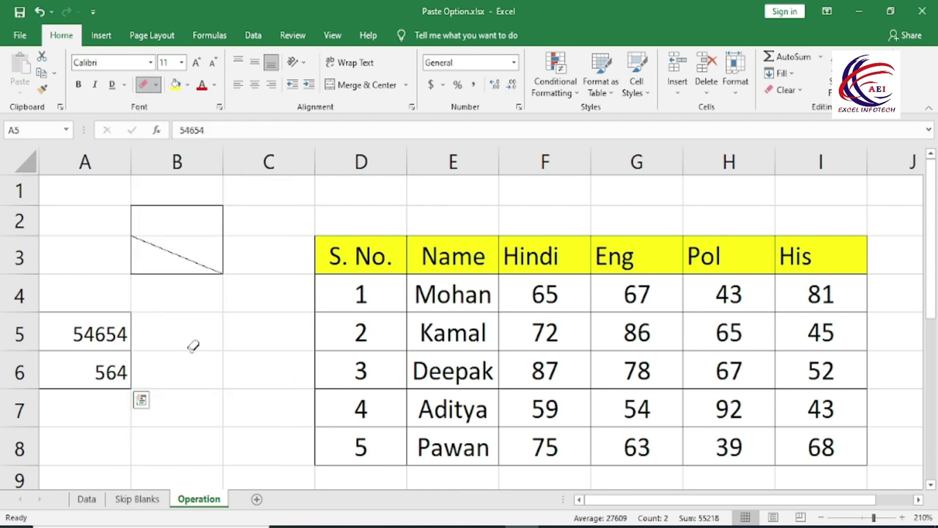
{"action": "mouse_move", "coordinate": [207, 219]}
{"action": "left_mouse_down"}
{"action": "mouse_move", "coordinate": [199, 251]}
{"action": "mouse_move", "coordinate": [170, 258]}
{"action": "left_mouse_up"}
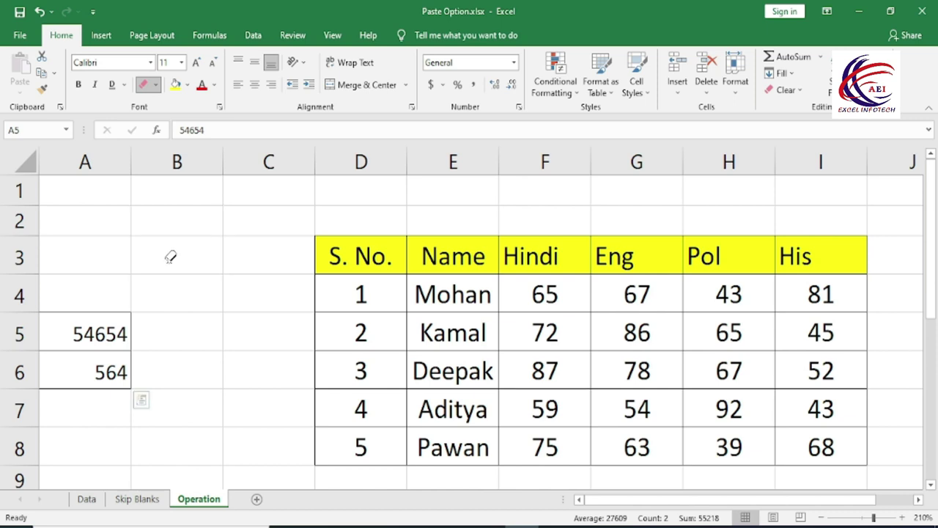
Step: Draw a border grid across A2:C5 with Draw Border Grid
{"action": "left_click", "coordinate": [156, 85]}
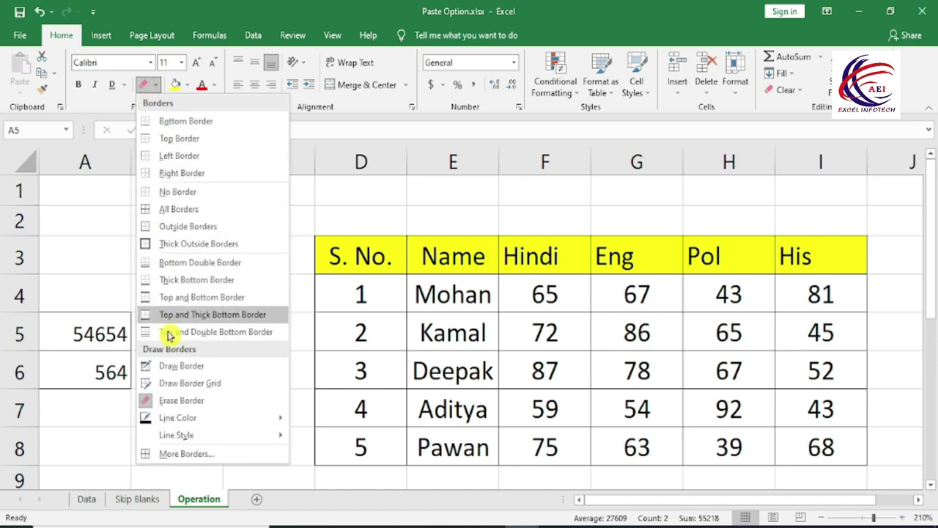
{"action": "left_click", "coordinate": [227, 382]}
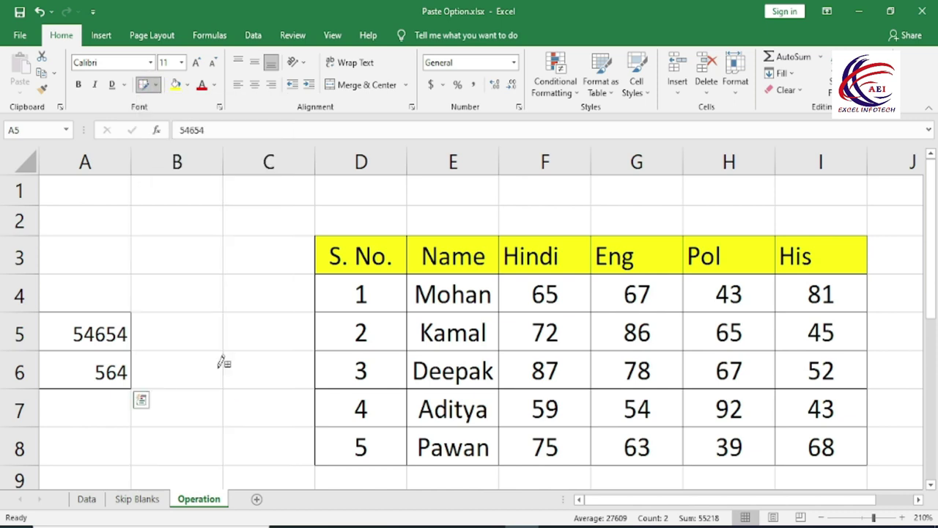
{"action": "mouse_move", "coordinate": [167, 250]}
{"action": "left_mouse_down"}
{"action": "mouse_move", "coordinate": [188, 260]}
{"action": "mouse_move", "coordinate": [207, 242]}
{"action": "left_mouse_up"}
{"action": "mouse_move", "coordinate": [126, 215]}
{"action": "left_mouse_down"}
{"action": "mouse_move", "coordinate": [189, 280]}
{"action": "mouse_move", "coordinate": [272, 329]}
{"action": "mouse_move", "coordinate": [247, 351]}
{"action": "left_mouse_up"}
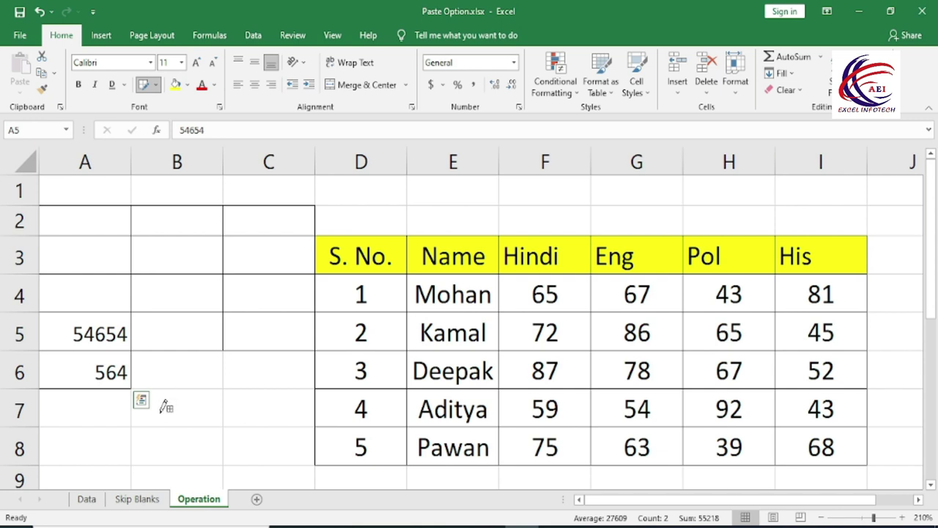
Step: Draw a black border grid over rows 19–24, then a red grid over G19:I22
{"action": "scroll", "coordinate": [268, 391], "scroll_direction": "down", "scroll_amount": 5}
{"action": "mouse_move", "coordinate": [192, 268]}
{"action": "left_mouse_down"}
{"action": "mouse_move", "coordinate": [304, 335]}
{"action": "mouse_move", "coordinate": [545, 422]}
{"action": "left_mouse_up"}
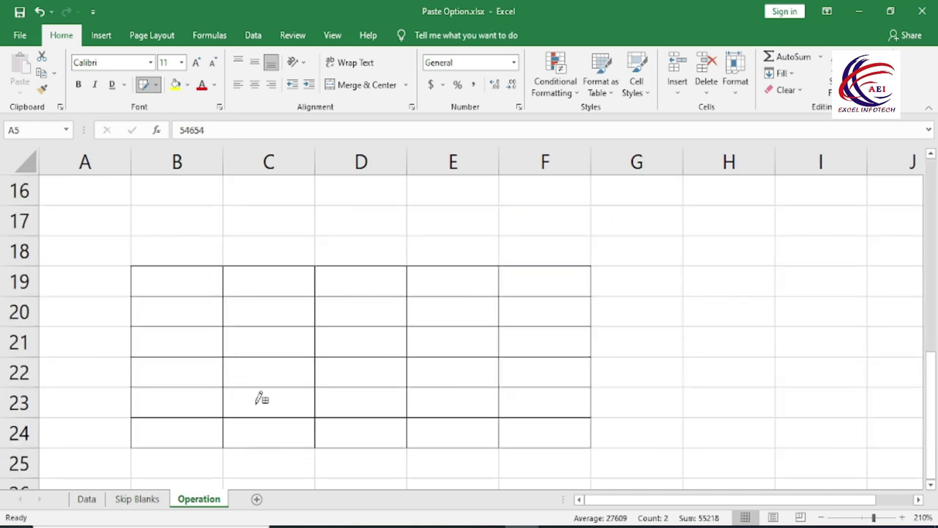
{"action": "left_click", "coordinate": [155, 85]}
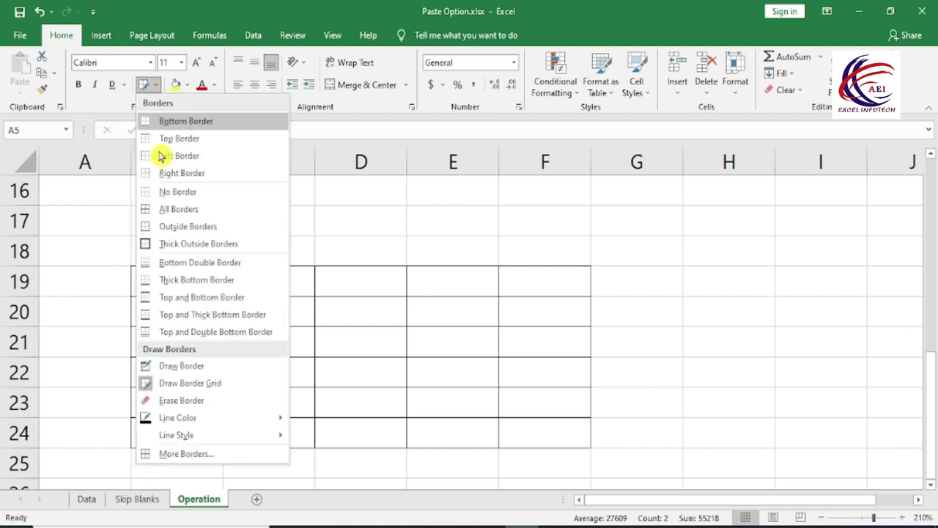
{"action": "mouse_move", "coordinate": [214, 419]}
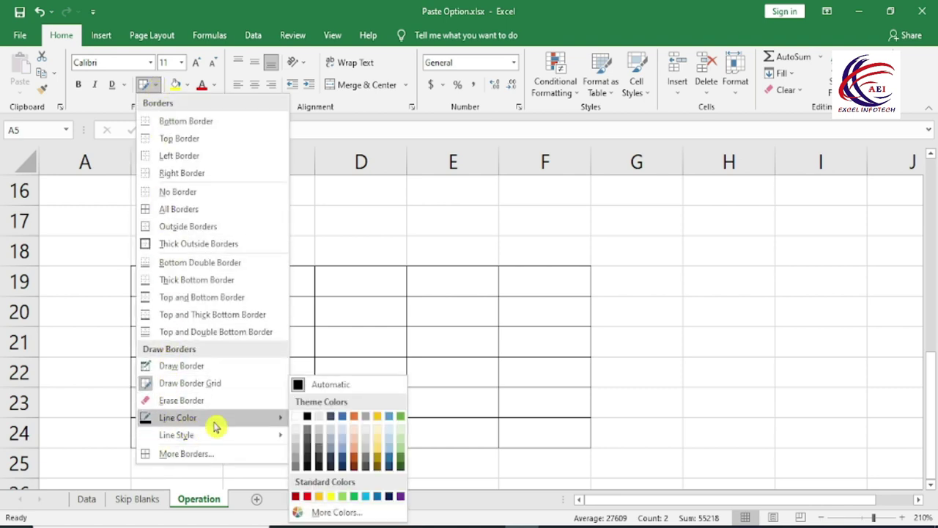
{"action": "left_click", "coordinate": [311, 497]}
{"action": "left_click_drag", "start_coordinate": [651, 260], "coordinate": [791, 385]}
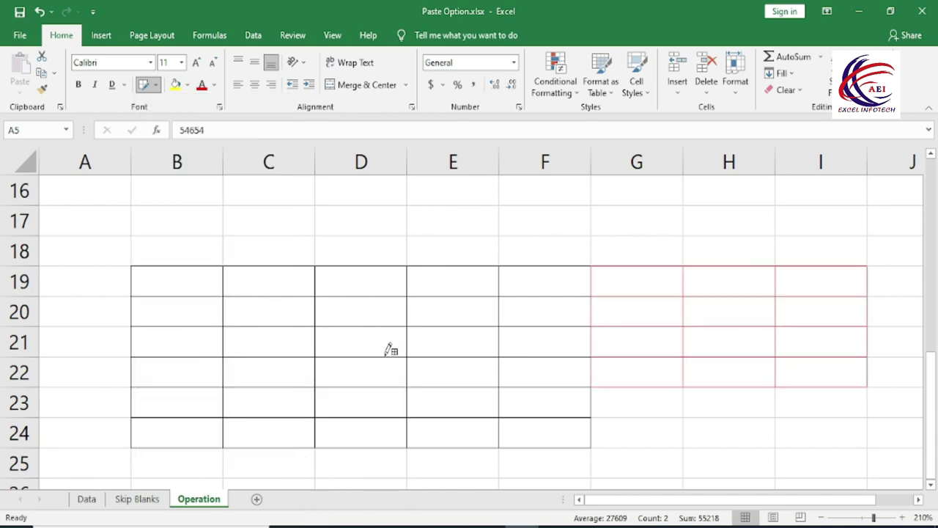
Step: Switch to a dashed line style and draw a red dashed border grid over rows 41–45
{"action": "left_click", "coordinate": [159, 85]}
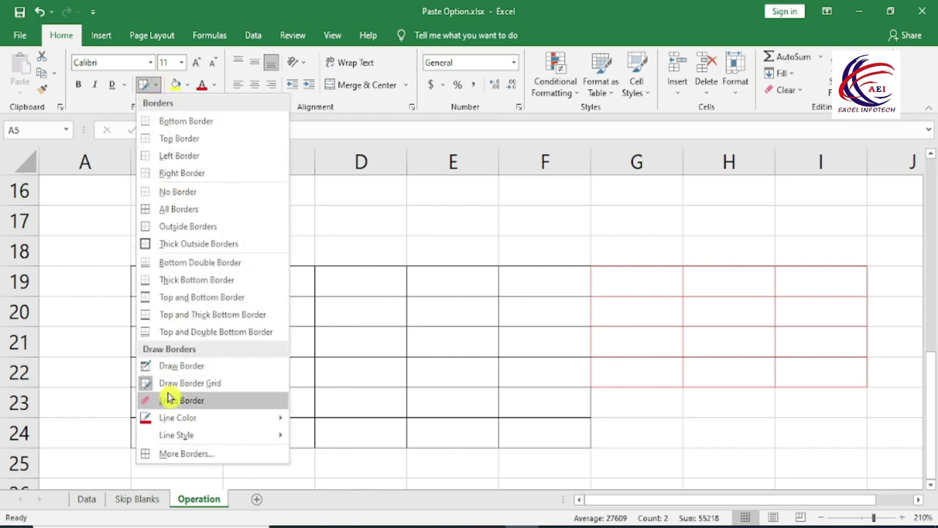
{"action": "mouse_move", "coordinate": [181, 438]}
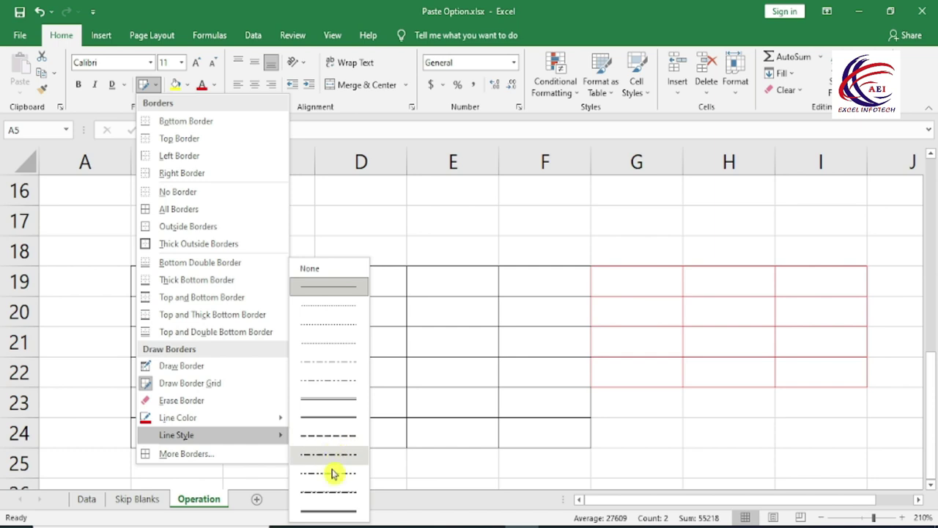
{"action": "left_click", "coordinate": [328, 439]}
{"action": "scroll", "coordinate": [330, 417], "scroll_direction": "down", "scroll_amount": 7}
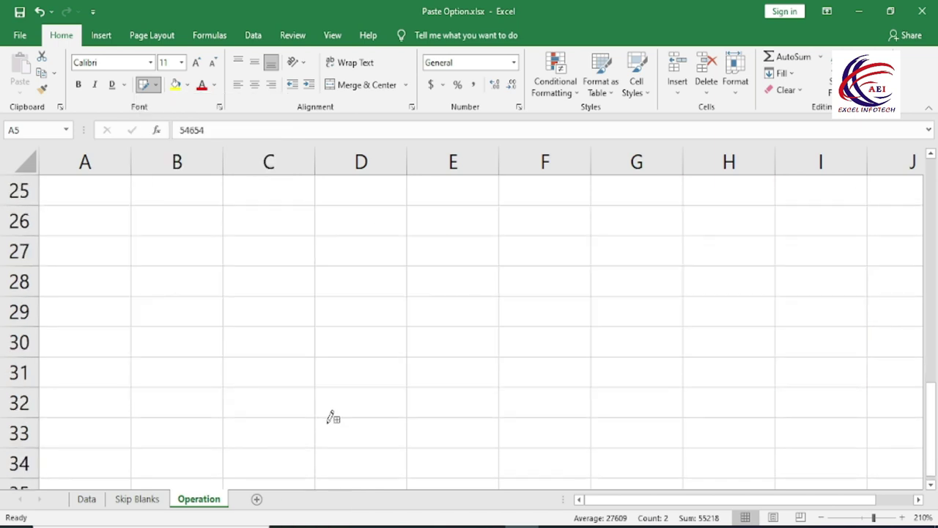
{"action": "mouse_move", "coordinate": [241, 312]}
{"action": "left_mouse_down"}
{"action": "mouse_move", "coordinate": [387, 408]}
{"action": "mouse_move", "coordinate": [570, 437]}
{"action": "left_mouse_up"}
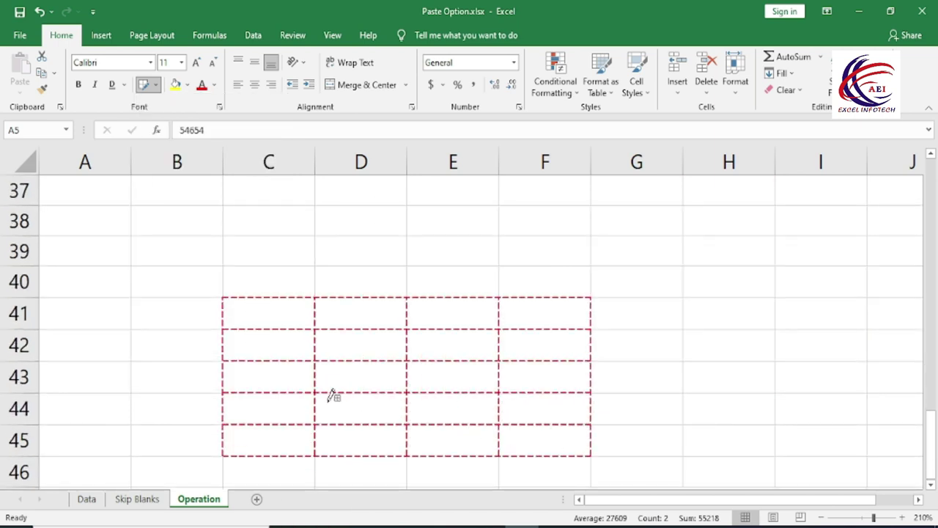
{"action": "left_click", "coordinate": [155, 85]}
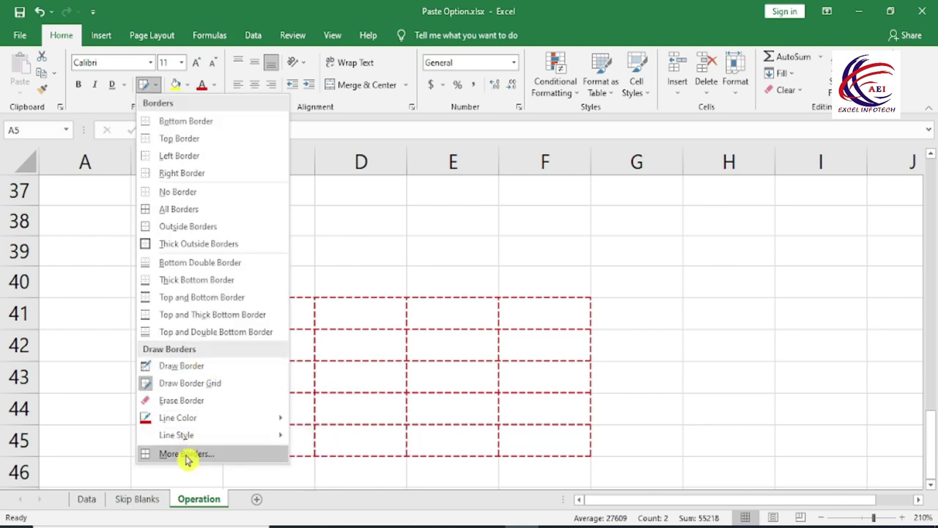
{"action": "left_click", "coordinate": [213, 457]}
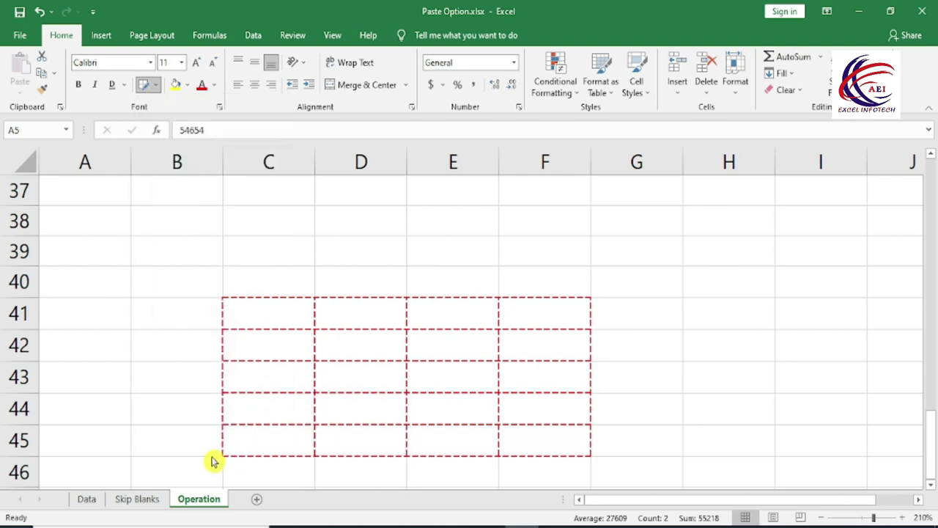
Step: In Format Cells Border, remove the top edge line and add a bottom edge line for A5:A6
{"action": "left_click_drag", "start_coordinate": [502, 114], "coordinate": [364, 109]}
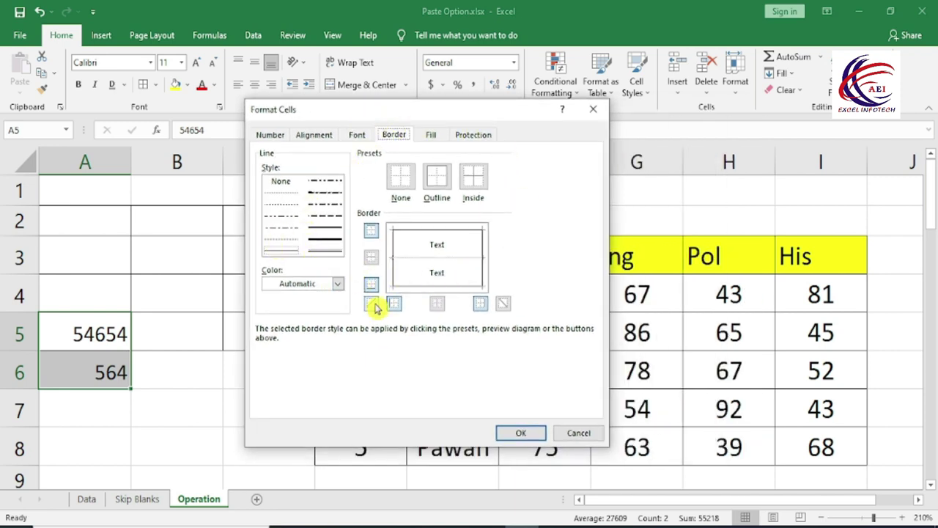
{"action": "left_click", "coordinate": [372, 232]}
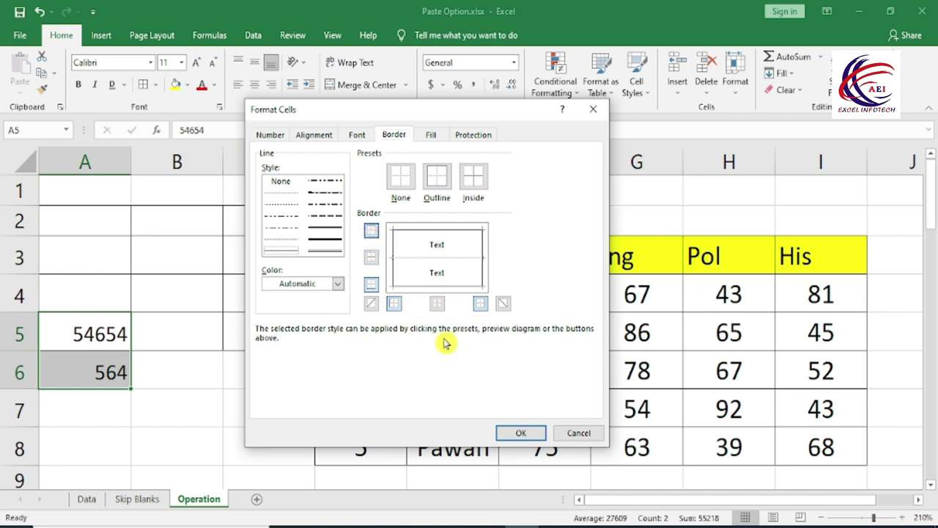
{"action": "left_click", "coordinate": [372, 286]}
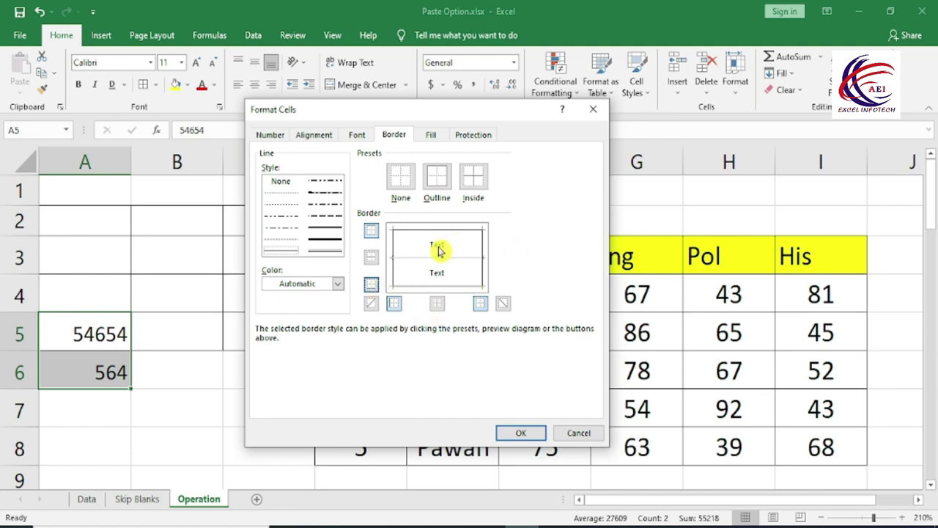
{"action": "left_click", "coordinate": [519, 433]}
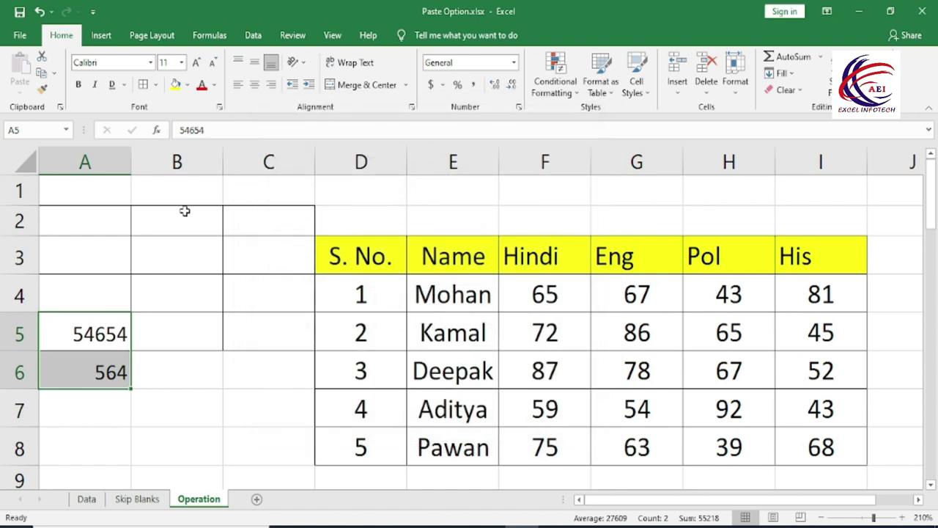
Step: Fill A5:A6 with light blue and make the numbers 54654 and 564 red
{"action": "left_click", "coordinate": [187, 85]}
{"action": "key", "text": "Escape"}
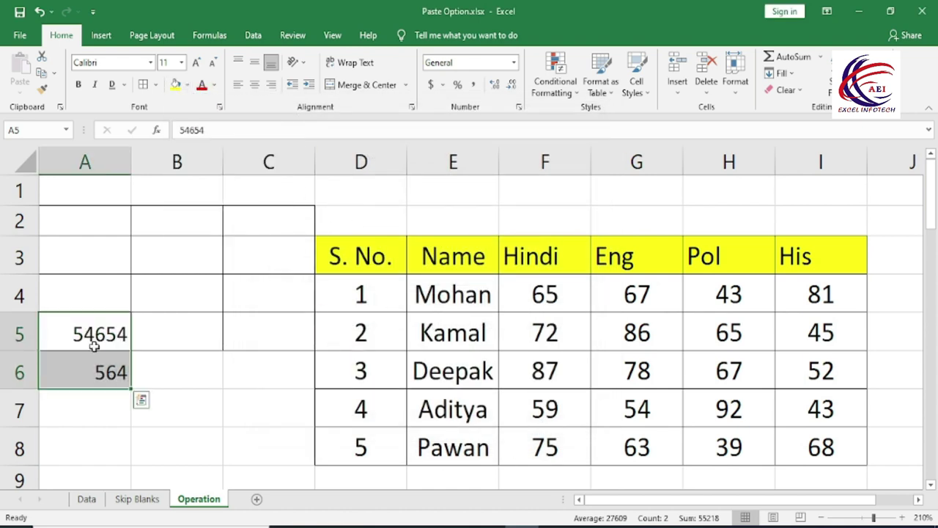
{"action": "left_click_drag", "start_coordinate": [84, 330], "coordinate": [90, 368]}
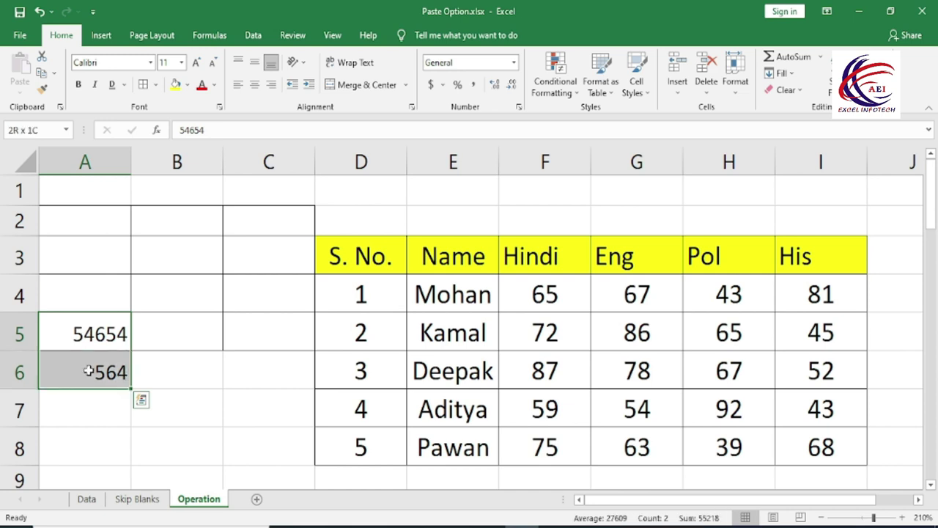
{"action": "left_click", "coordinate": [188, 87]}
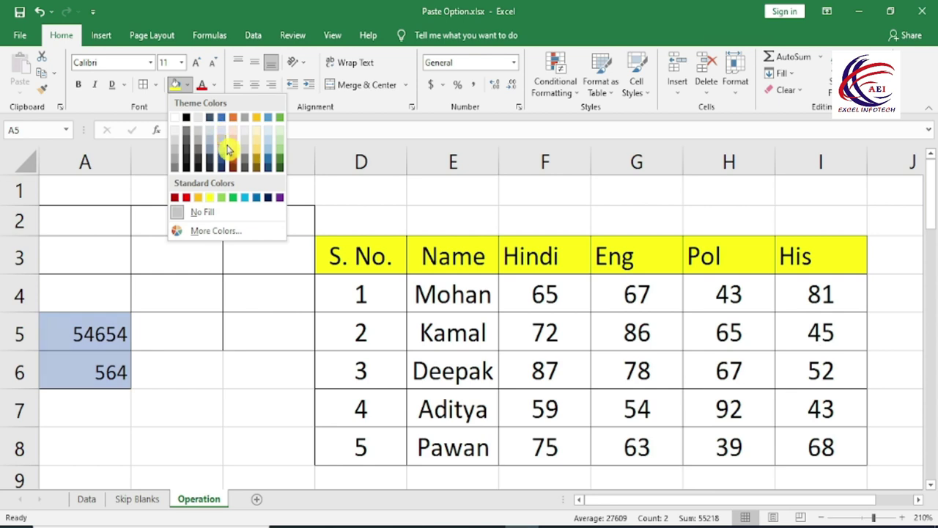
{"action": "key", "text": "Escape"}
{"action": "key", "text": "ctrl+v"}
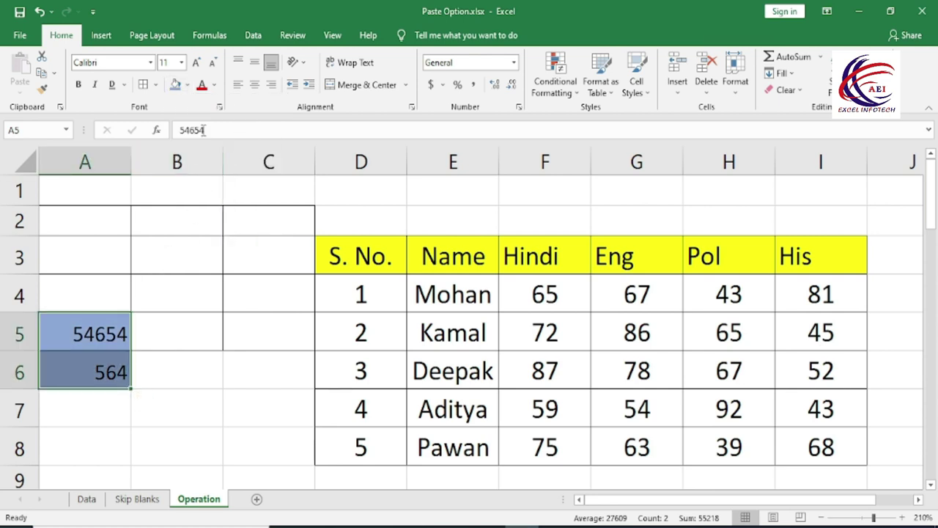
{"action": "left_click", "coordinate": [213, 86]}
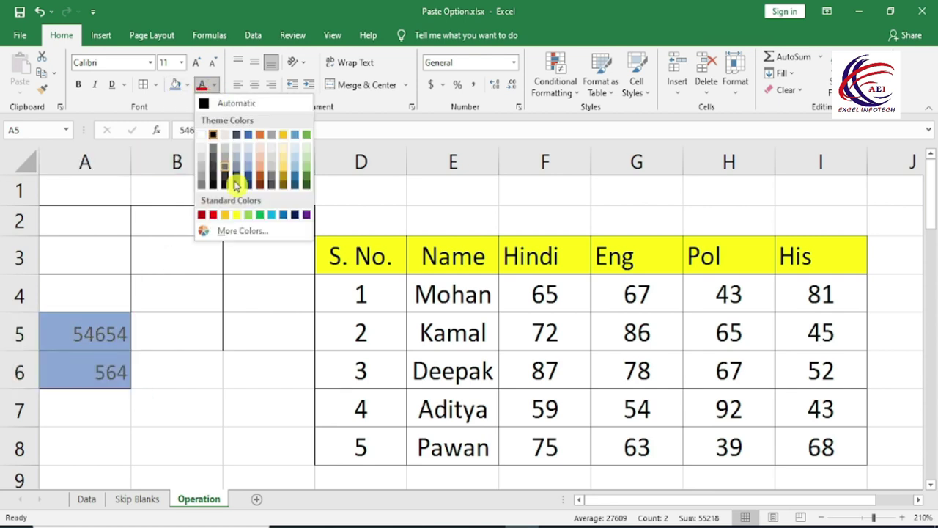
{"action": "left_click", "coordinate": [214, 217]}
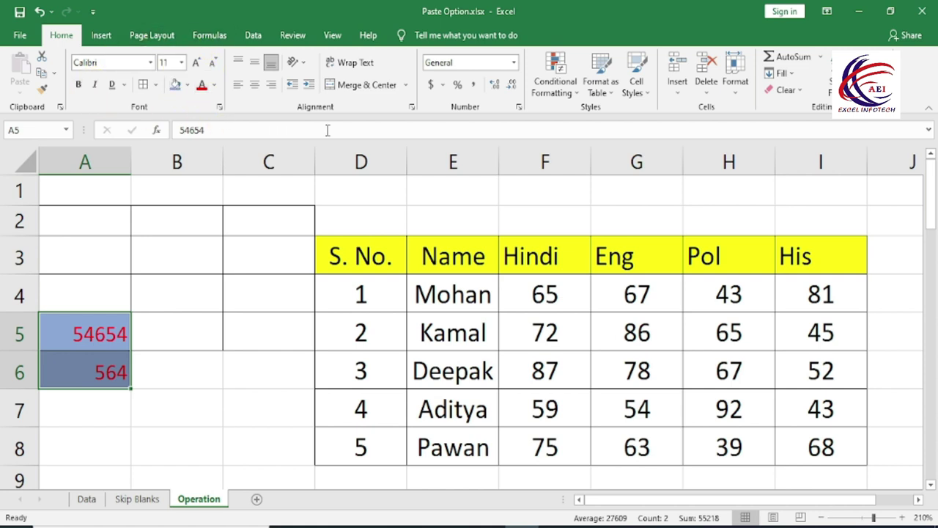
Step: Set the Name header in E3 to top, then middle, then bottom vertical alignment
{"action": "left_click", "coordinate": [349, 256]}
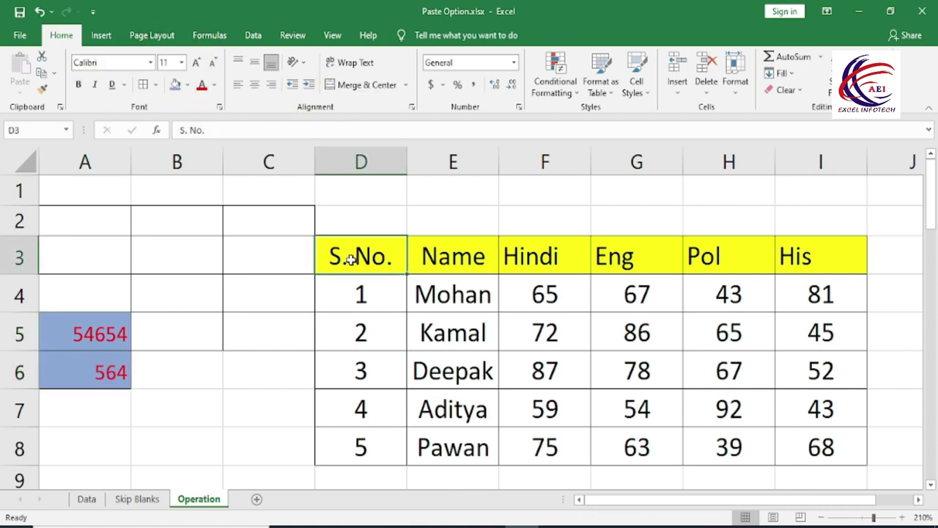
{"action": "left_click_drag", "start_coordinate": [398, 302], "coordinate": [816, 453]}
{"action": "left_click", "coordinate": [917, 499]}
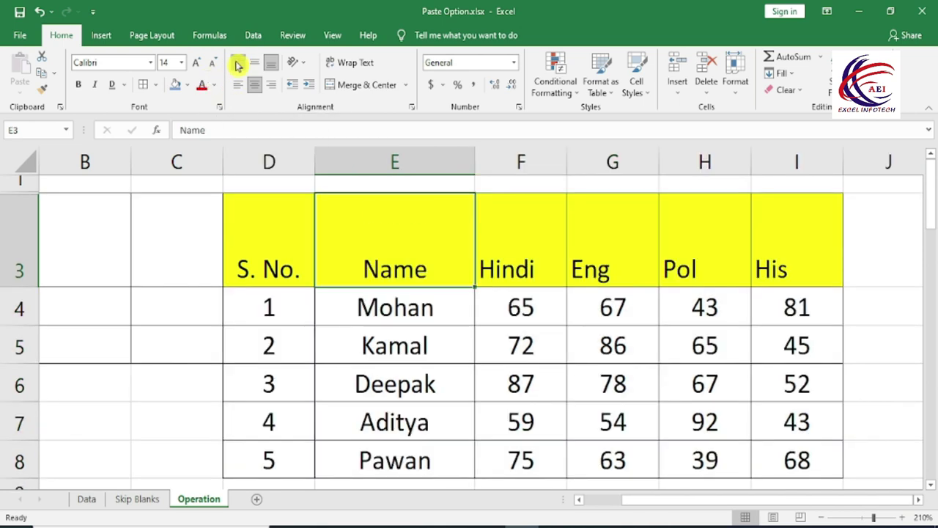
{"action": "left_click", "coordinate": [238, 65]}
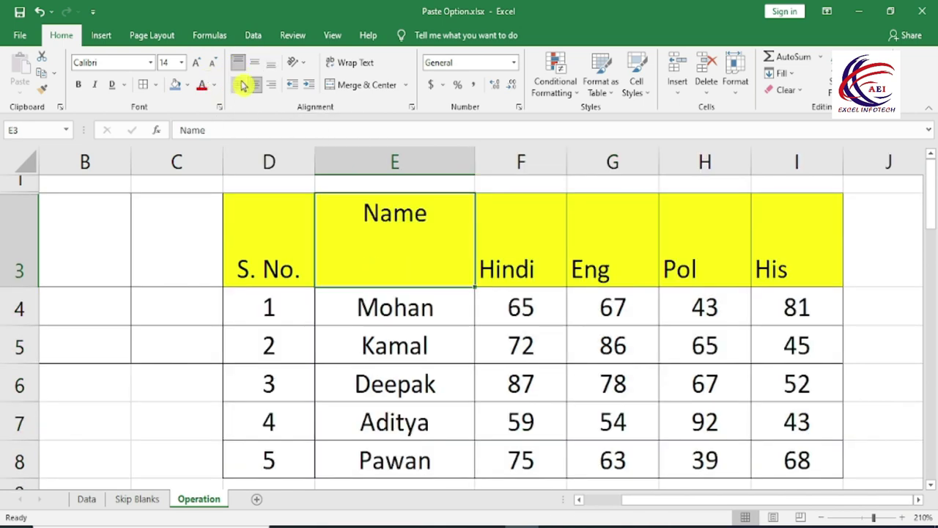
{"action": "left_click", "coordinate": [252, 65]}
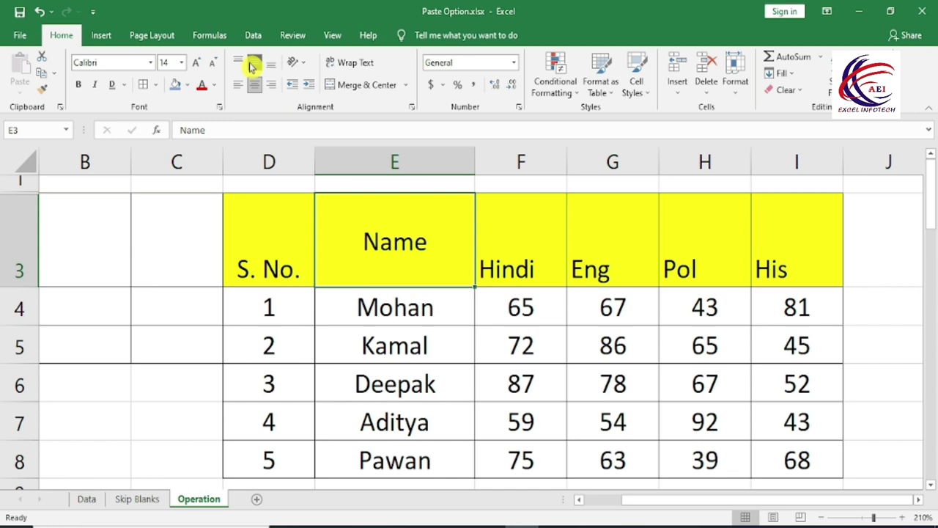
{"action": "left_click", "coordinate": [269, 66]}
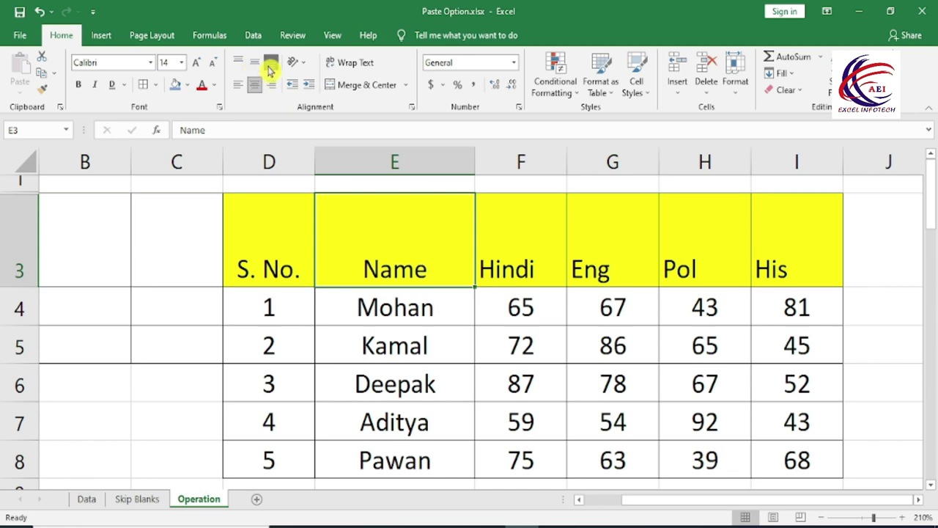
{"action": "left_click", "coordinate": [303, 65]}
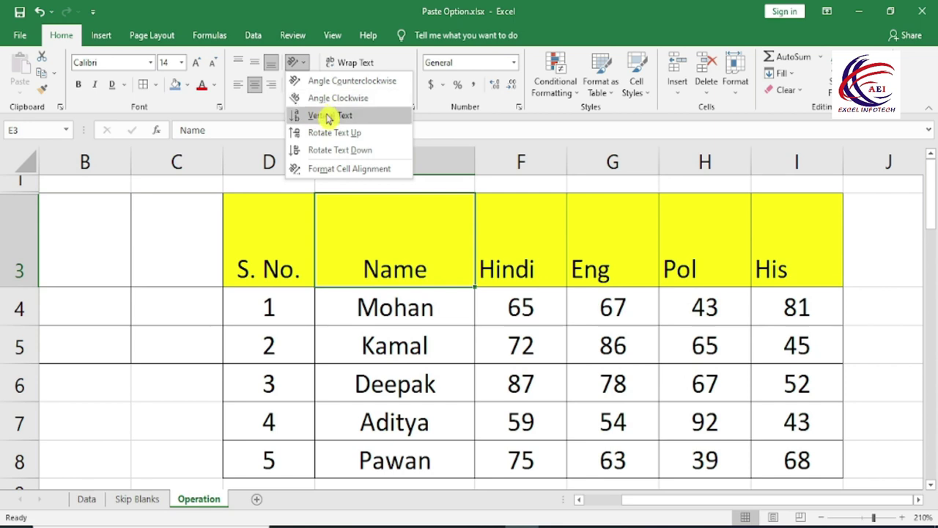
Step: Rotate the Name header to 37° in Format Cells Alignment, then undo the rotation
{"action": "left_click", "coordinate": [333, 170]}
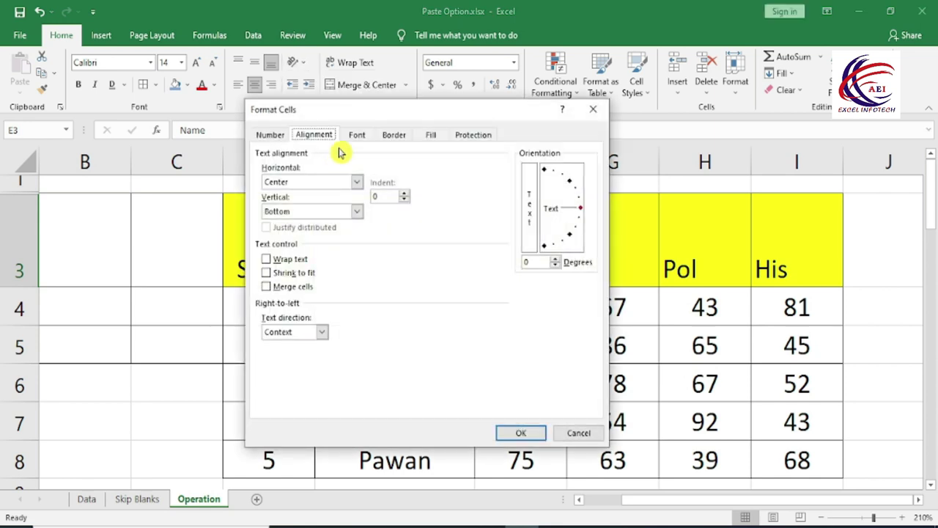
{"action": "left_click_drag", "start_coordinate": [579, 215], "coordinate": [576, 187]}
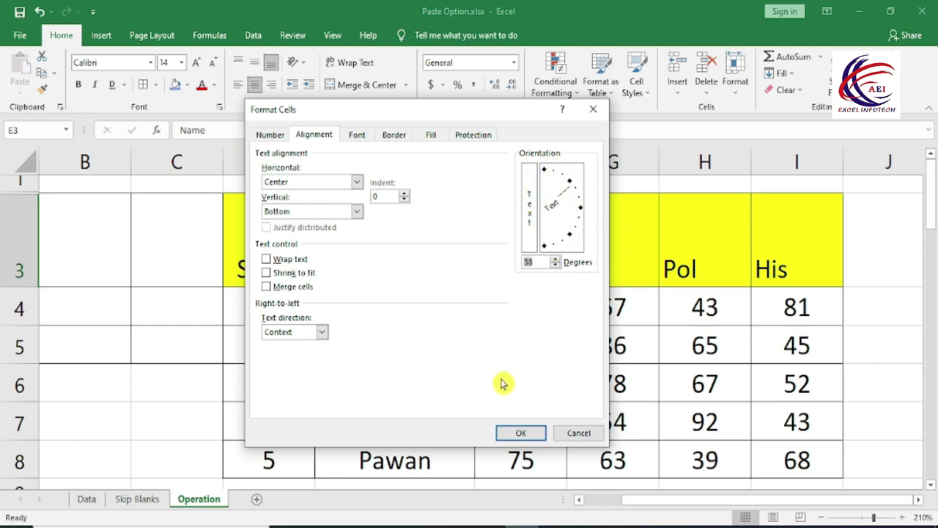
{"action": "left_click", "coordinate": [520, 433]}
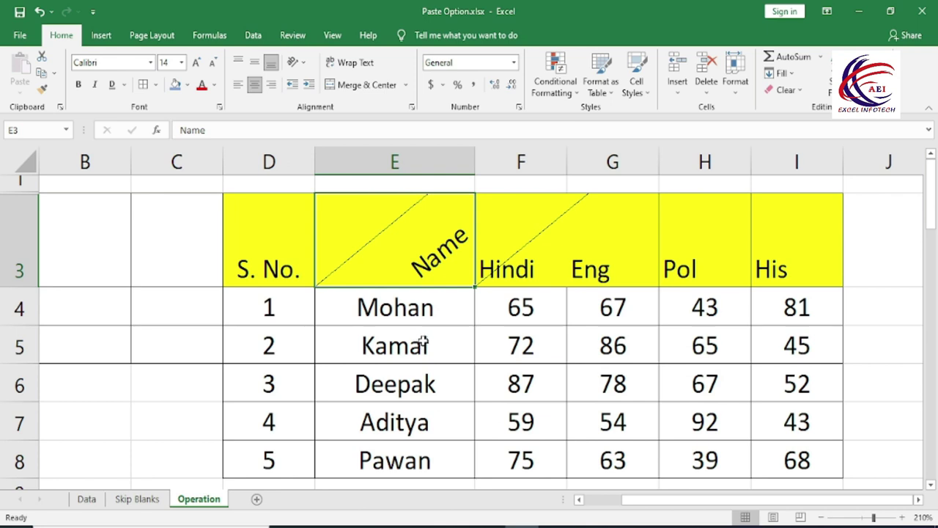
{"action": "key", "text": "ctrl+z"}
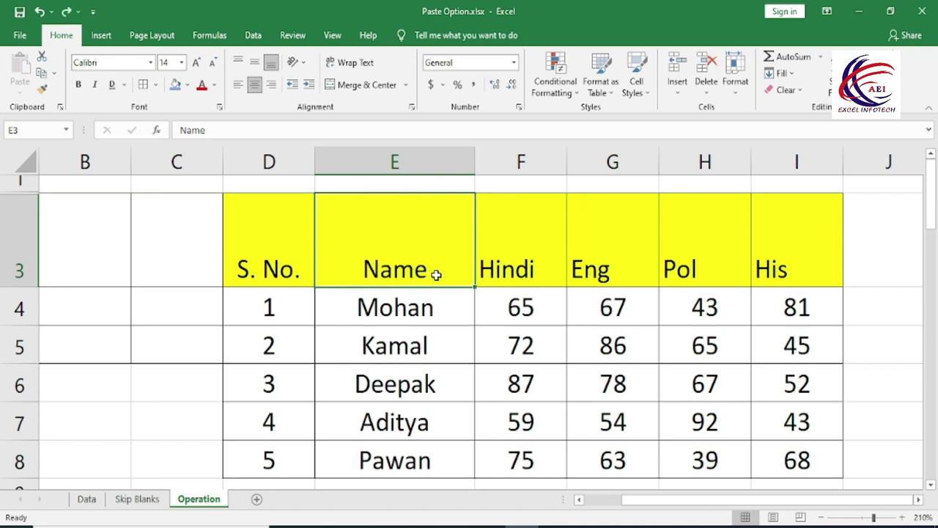
Step: Set the Name header left, centre, then right aligned; indent it five steps, then back three
{"action": "left_click", "coordinate": [244, 88]}
{"action": "left_click", "coordinate": [253, 86]}
{"action": "left_click", "coordinate": [271, 87]}
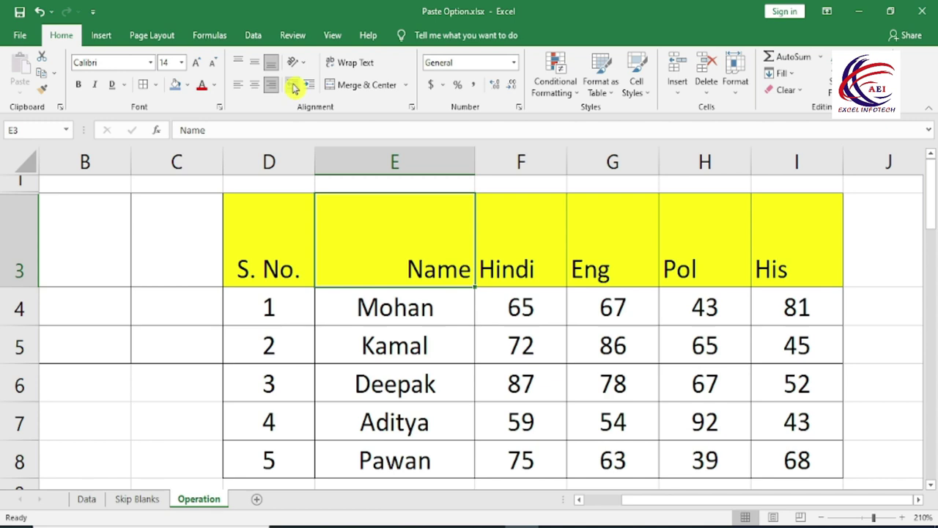
{"action": "left_click", "coordinate": [308, 87]}
{"action": "left_click", "coordinate": [309, 86]}
{"action": "left_click", "coordinate": [310, 87]}
{"action": "left_click", "coordinate": [308, 86]}
{"action": "left_click", "coordinate": [308, 87]}
{"action": "left_click", "coordinate": [294, 88]}
{"action": "left_click", "coordinate": [293, 88]}
{"action": "left_click", "coordinate": [292, 88]}
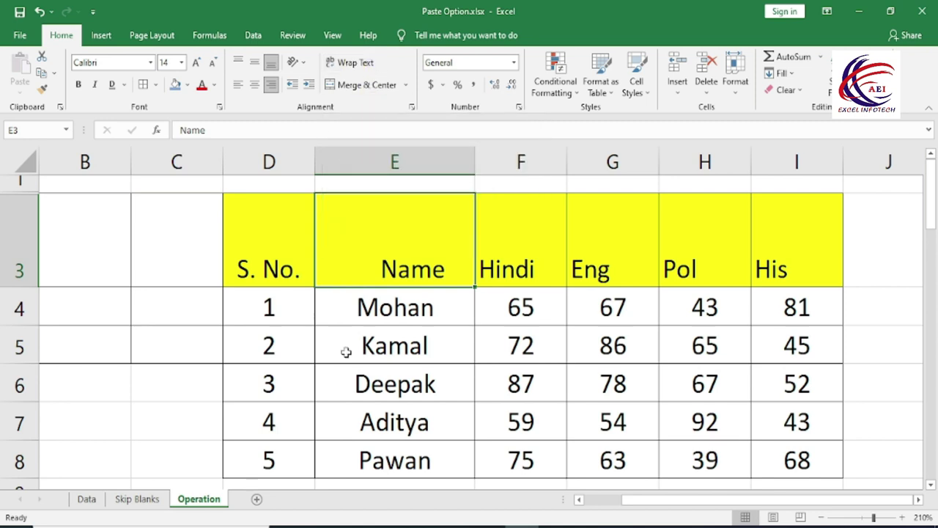
Step: Enter the long text fgfhfghfghfghfghgfh in cell D14
{"action": "scroll", "coordinate": [346, 351], "scroll_direction": "down", "scroll_amount": 3}
{"action": "left_click", "coordinate": [287, 314]}
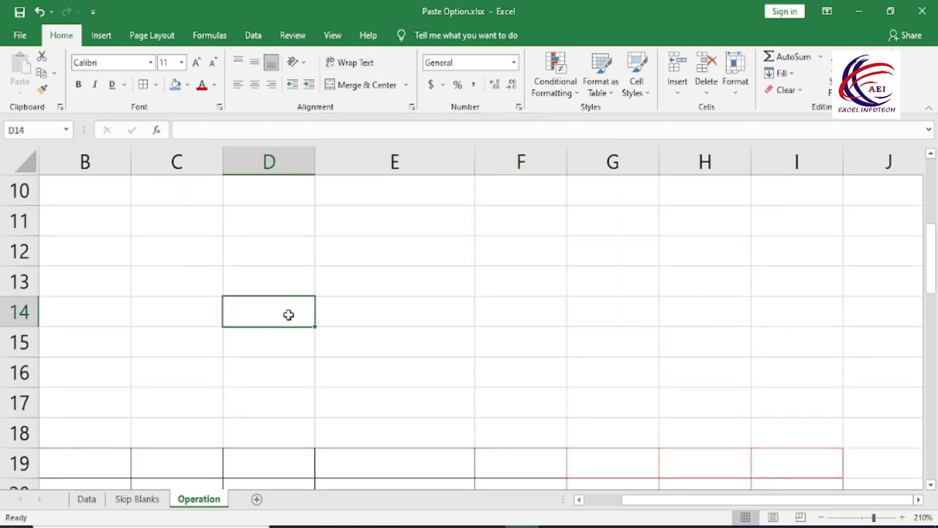
{"action": "type", "text": "fgfhfghfghfghfghgfh"}
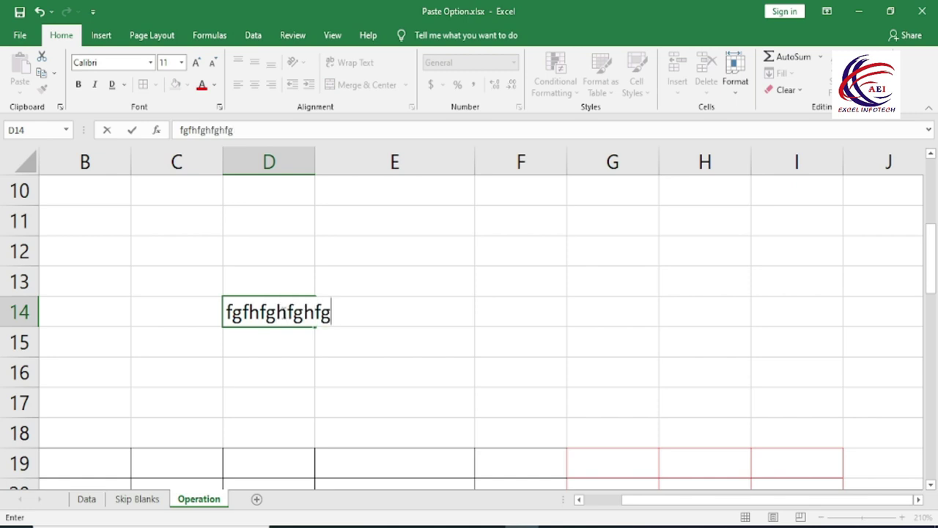
{"action": "left_click", "coordinate": [322, 359]}
Step: Turn Wrap Text on for D14 so its text spreads over three lines
{"action": "left_click", "coordinate": [299, 316]}
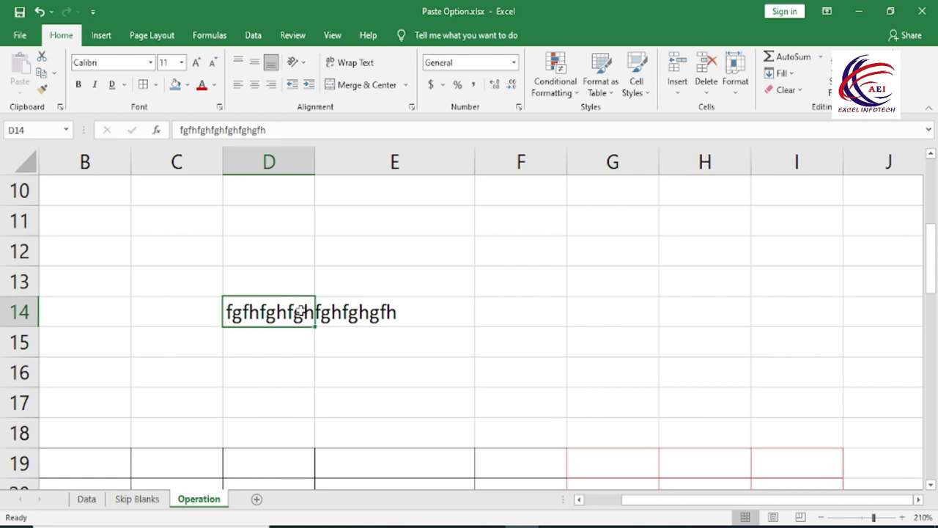
{"action": "left_click", "coordinate": [349, 67]}
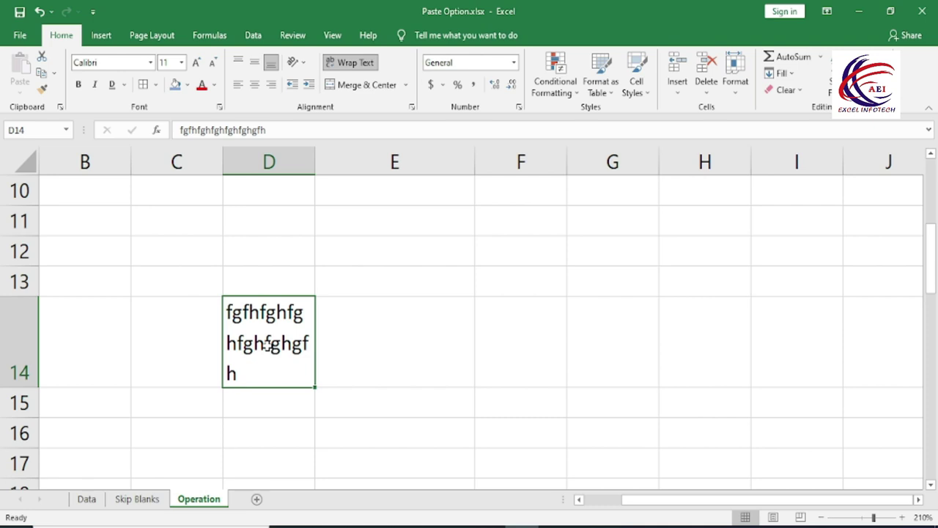
{"action": "left_click", "coordinate": [348, 69]}
{"action": "left_click", "coordinate": [347, 69]}
{"action": "left_click", "coordinate": [348, 71]}
{"action": "left_click", "coordinate": [348, 71]}
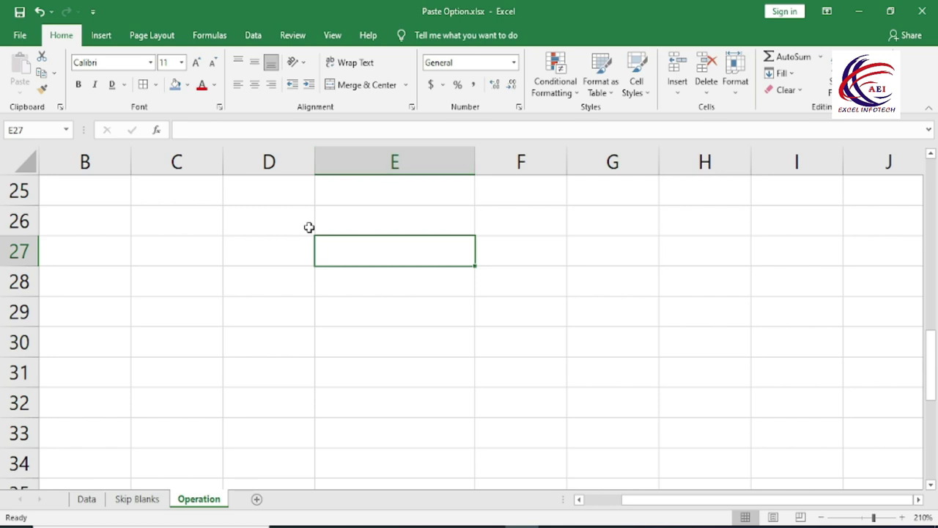
Step: Merge and centre D27:F28 into a single cell
{"action": "left_click_drag", "start_coordinate": [234, 249], "coordinate": [496, 274]}
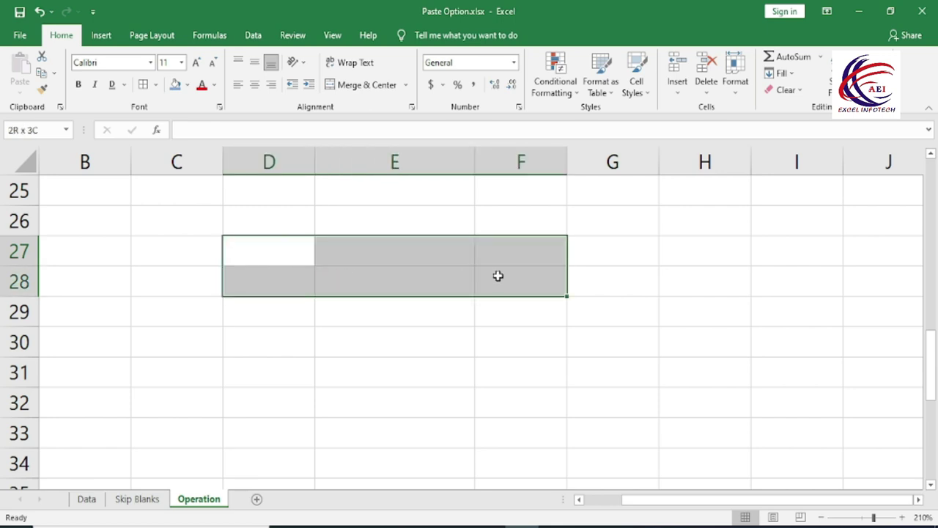
{"action": "left_click", "coordinate": [406, 85]}
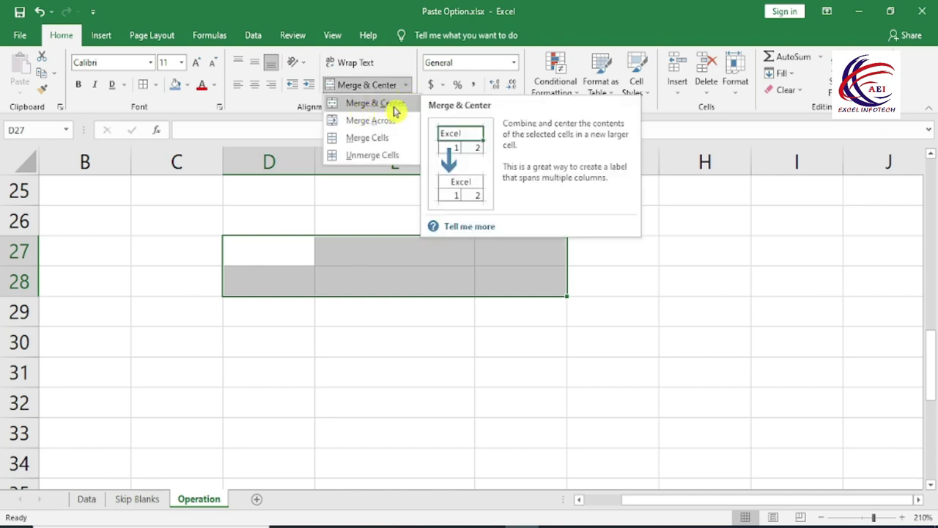
{"action": "left_click", "coordinate": [394, 110]}
Step: Enter gbdfghdfhgf in the merged cell, then select D30:E31 for merging
{"action": "type", "text": "gbdfghdfhgf"}
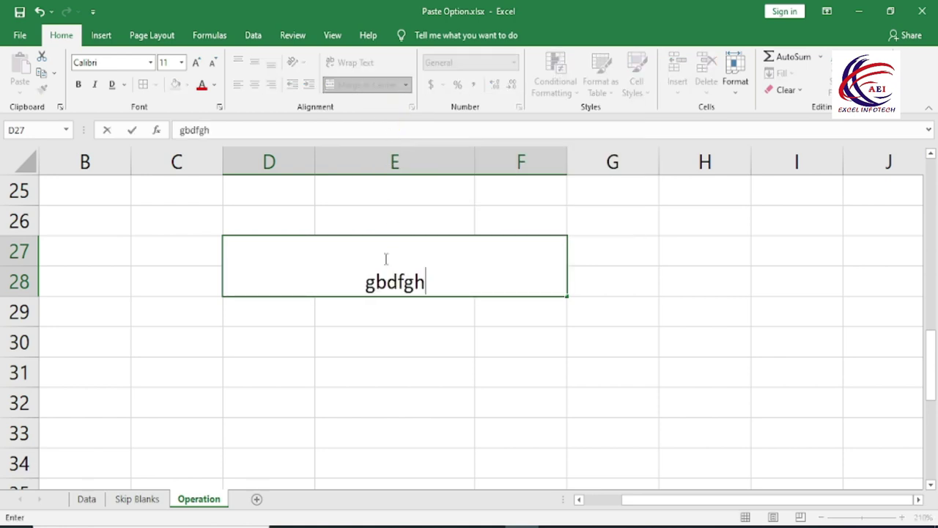
{"action": "left_click", "coordinate": [371, 334]}
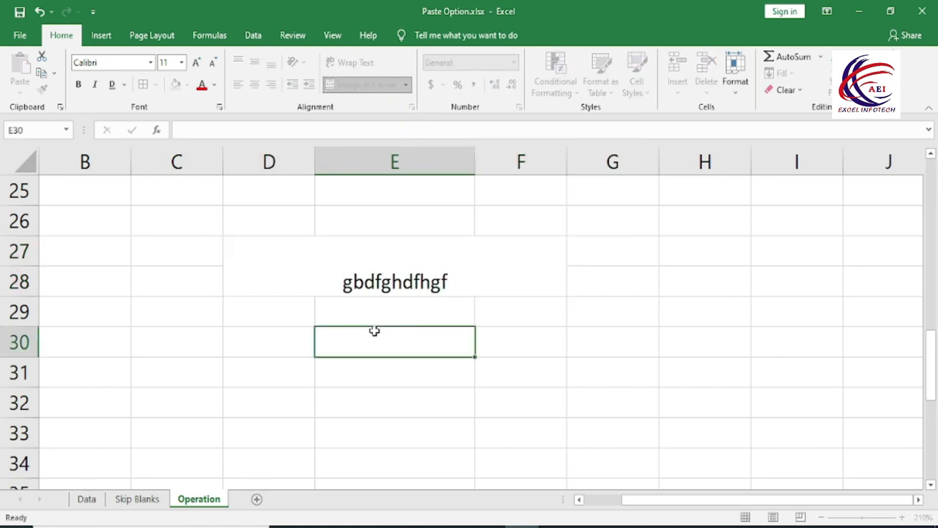
{"action": "left_click", "coordinate": [383, 281]}
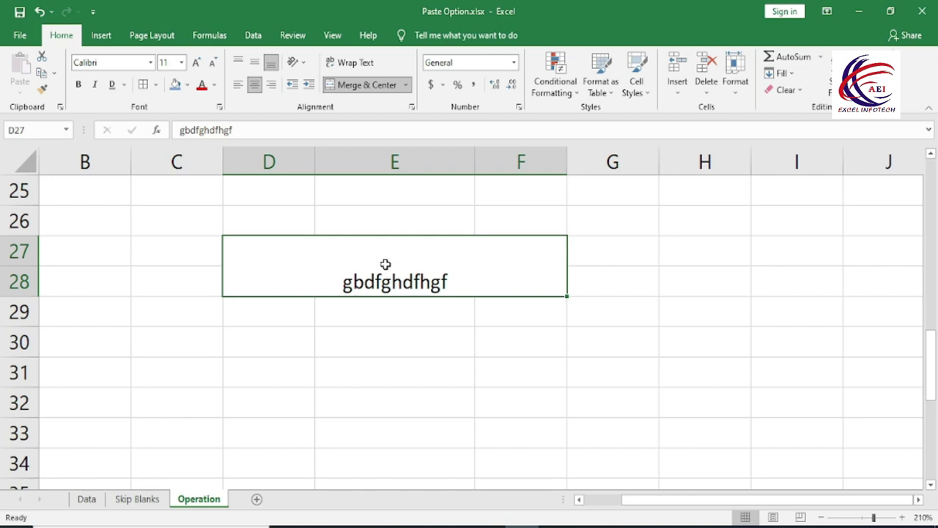
{"action": "left_click_drag", "start_coordinate": [312, 351], "coordinate": [432, 362]}
{"action": "left_click", "coordinate": [405, 84]}
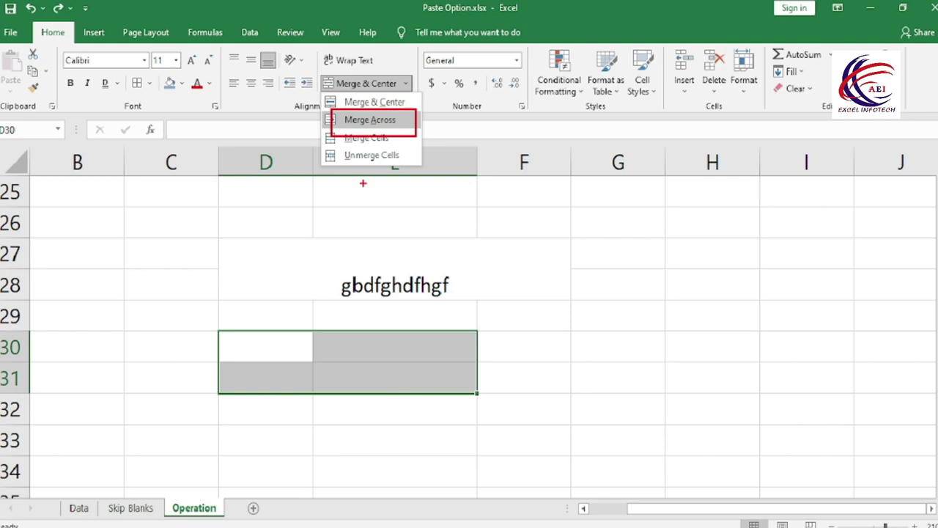
Step: Apply Merge Across to D30:E31 and check that D30:E30 and D31:E31 are each one cell
{"action": "key", "text": "Escape"}
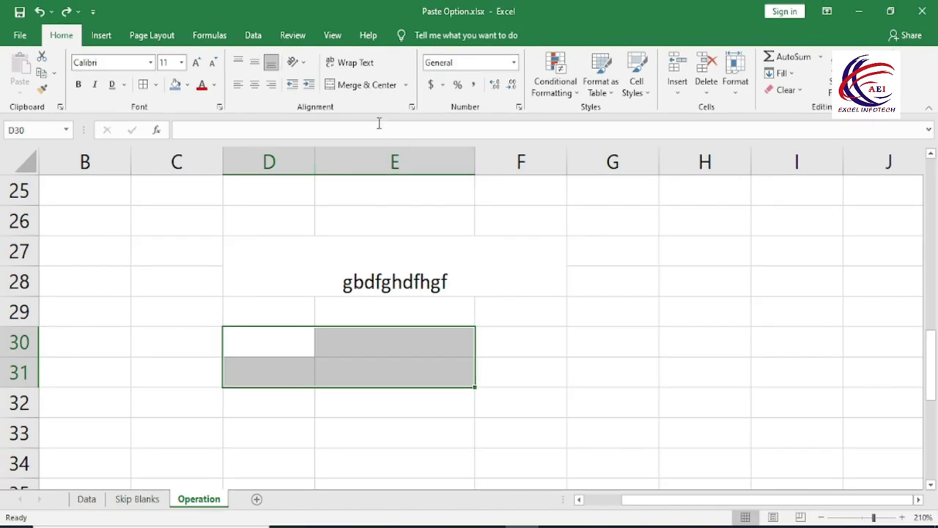
{"action": "left_click", "coordinate": [406, 90]}
{"action": "left_click", "coordinate": [385, 119]}
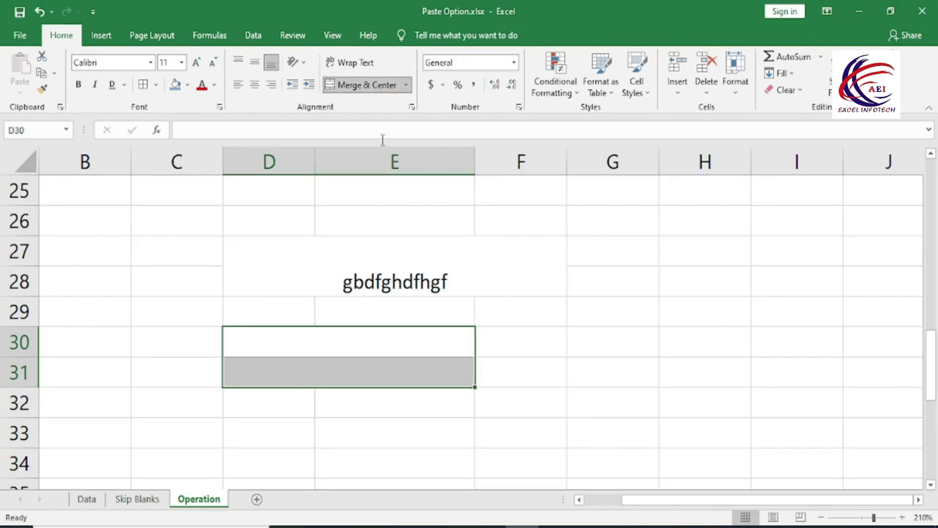
{"action": "left_click", "coordinate": [391, 384]}
{"action": "left_click", "coordinate": [334, 349]}
{"action": "left_click", "coordinate": [331, 372]}
{"action": "left_click", "coordinate": [331, 347]}
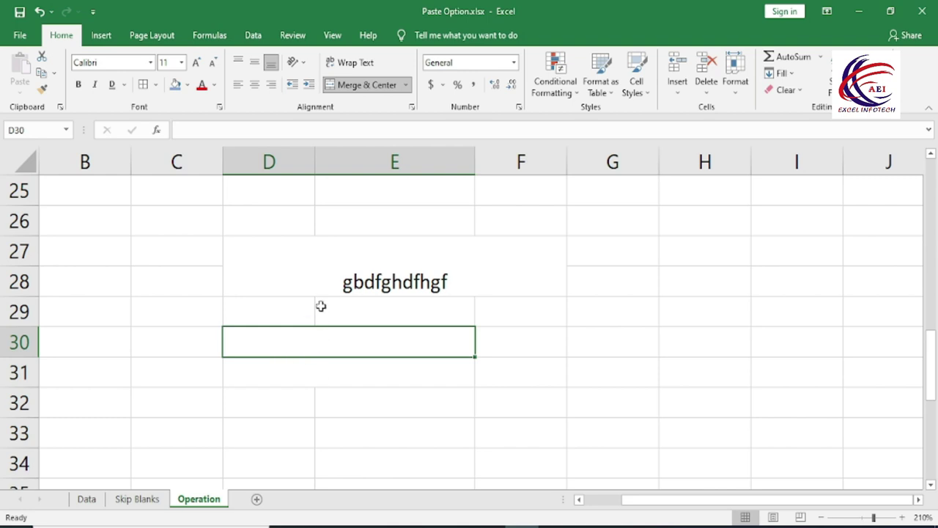
{"action": "left_click", "coordinate": [315, 322]}
{"action": "left_click", "coordinate": [320, 345]}
{"action": "left_click", "coordinate": [325, 363]}
{"action": "left_click", "coordinate": [326, 344]}
{"action": "left_click", "coordinate": [325, 363]}
Step: Select a wider area and review the Merge & Center options again without applying any
{"action": "scroll", "coordinate": [320, 368], "scroll_direction": "up", "scroll_amount": 1}
{"action": "scroll", "coordinate": [320, 368], "scroll_direction": "down", "scroll_amount": 1}
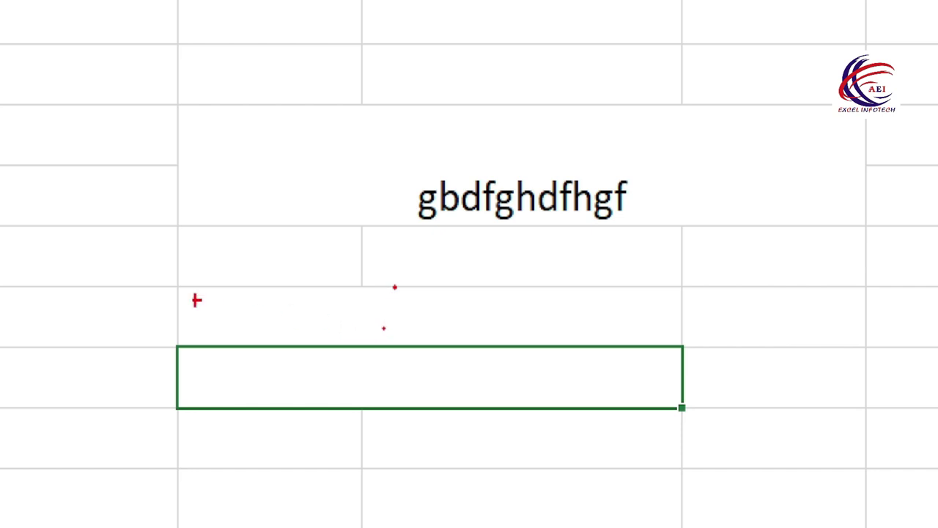
{"action": "mouse_move", "coordinate": [193, 307]}
{"action": "left_mouse_down"}
{"action": "mouse_move", "coordinate": [634, 444]}
{"action": "mouse_move", "coordinate": [722, 435]}
{"action": "left_mouse_up"}
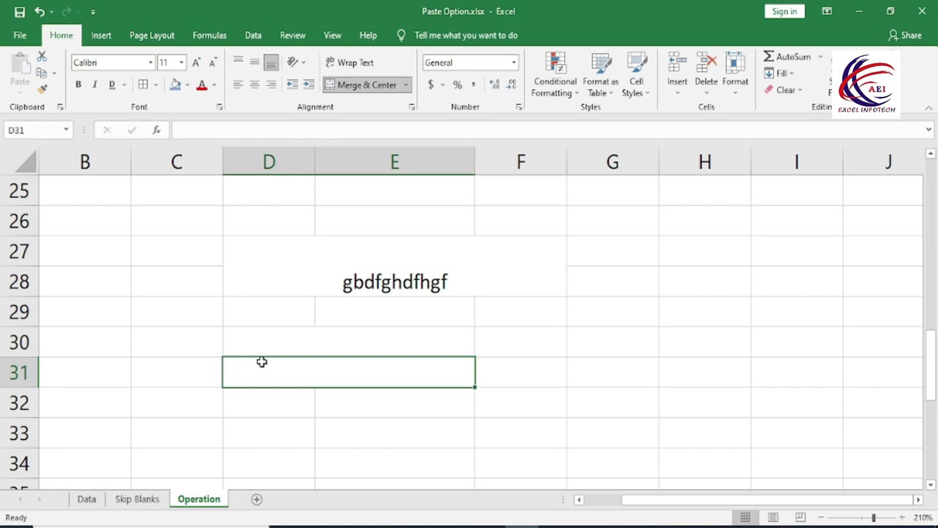
{"action": "left_click", "coordinate": [407, 85]}
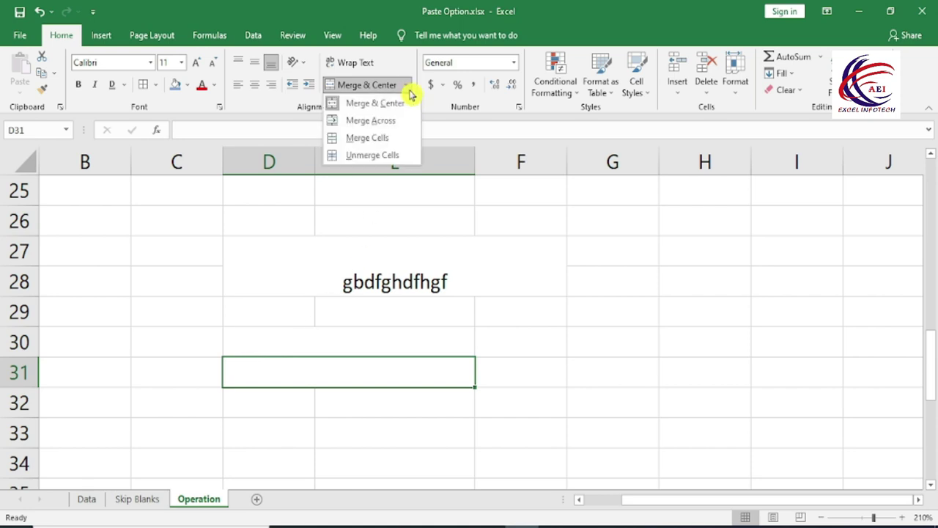
{"action": "left_click", "coordinate": [403, 139]}
{"action": "key", "text": "Right"}
{"action": "key", "text": "Up"}
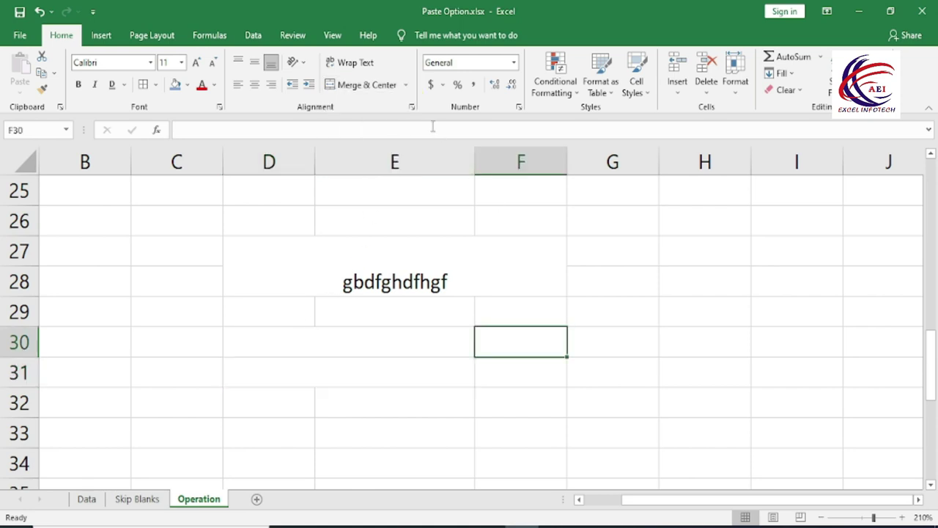
{"action": "left_click", "coordinate": [408, 88]}
{"action": "scroll", "coordinate": [342, 347], "scroll_direction": "down", "scroll_amount": 5}
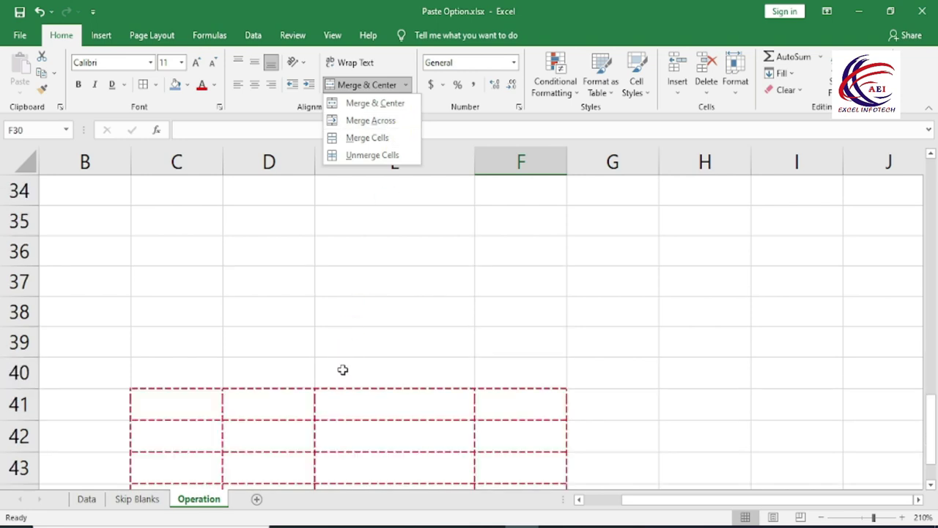
{"action": "scroll", "coordinate": [344, 364], "scroll_direction": "down", "scroll_amount": 4}
{"action": "left_click", "coordinate": [344, 365]}
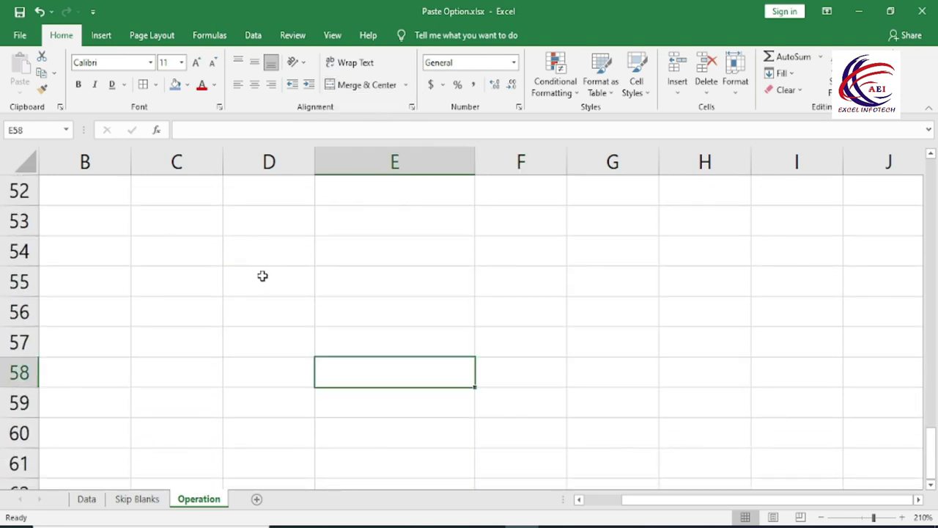
Step: Merge D55:F57 into one cell and enter saasdasdas in it
{"action": "left_click_drag", "start_coordinate": [262, 274], "coordinate": [489, 335]}
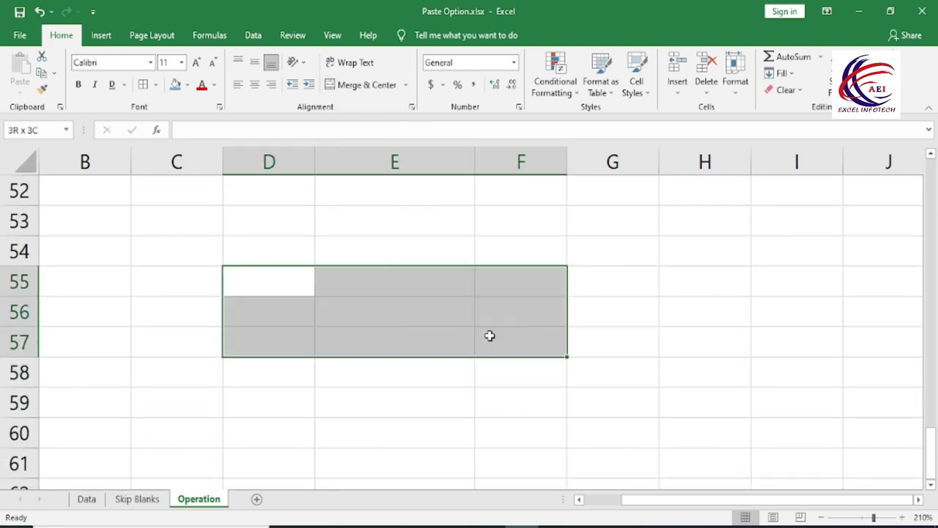
{"action": "left_click", "coordinate": [405, 85]}
{"action": "left_click", "coordinate": [391, 137]}
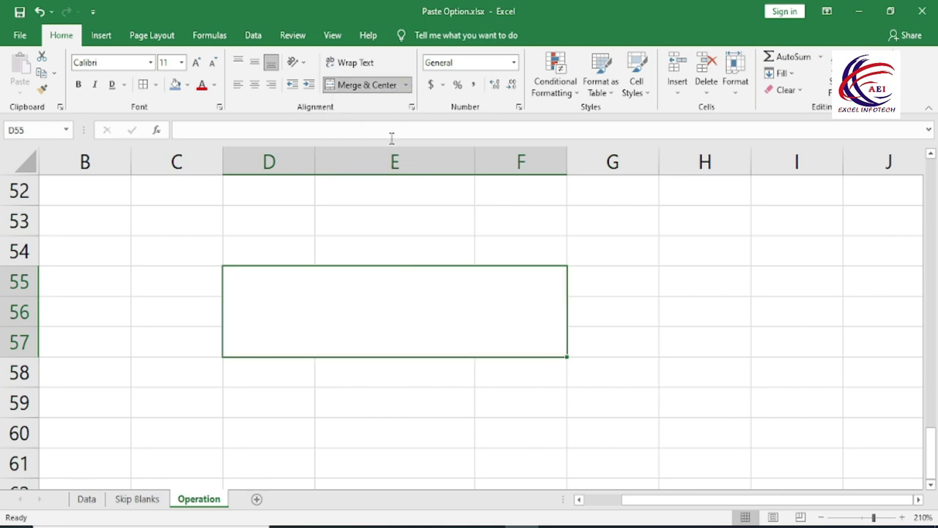
{"action": "type", "text": "saasdasdas"}
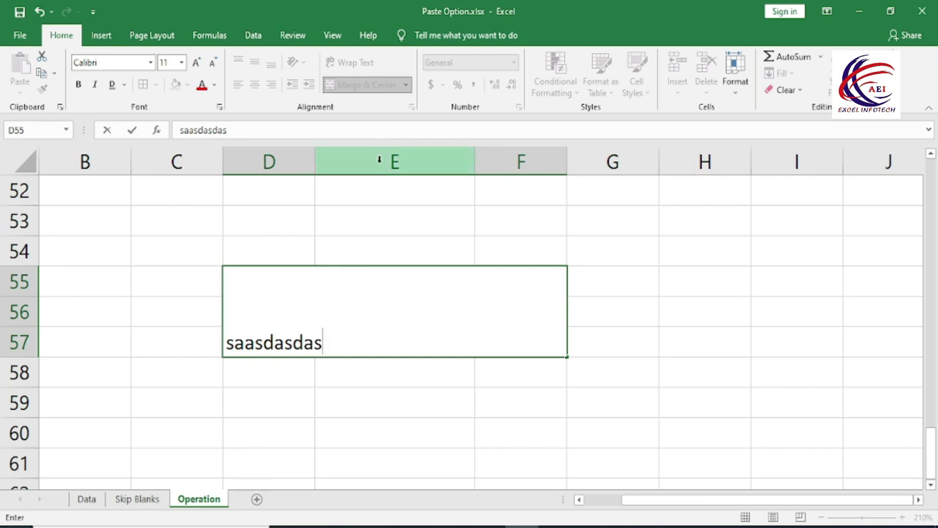
{"action": "left_click", "coordinate": [349, 392]}
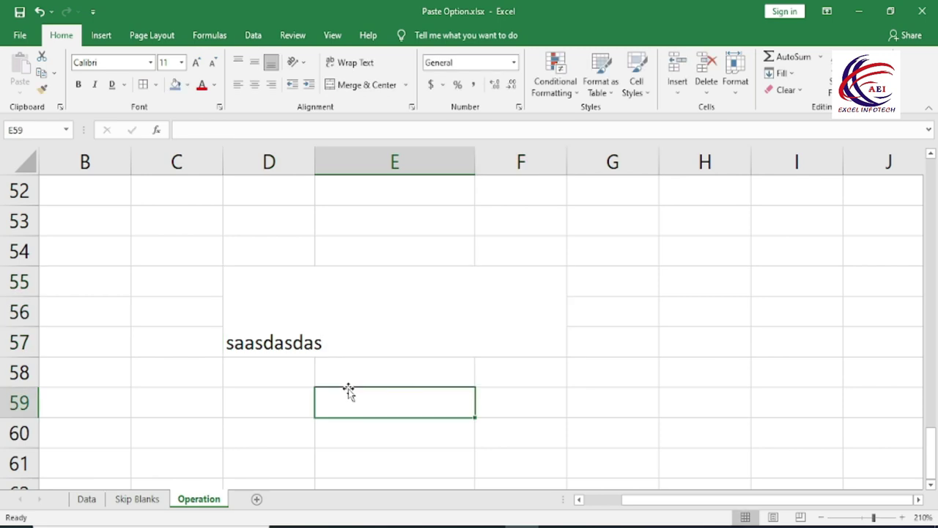
Step: Unmerge the D55:F57 block back into separate cells
{"action": "left_click", "coordinate": [330, 340]}
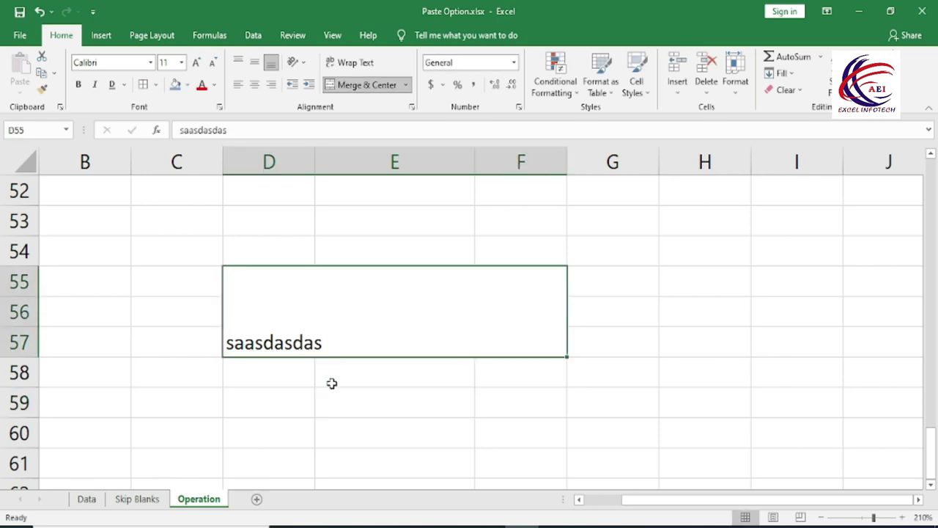
{"action": "scroll", "coordinate": [331, 382], "scroll_direction": "down", "scroll_amount": 3}
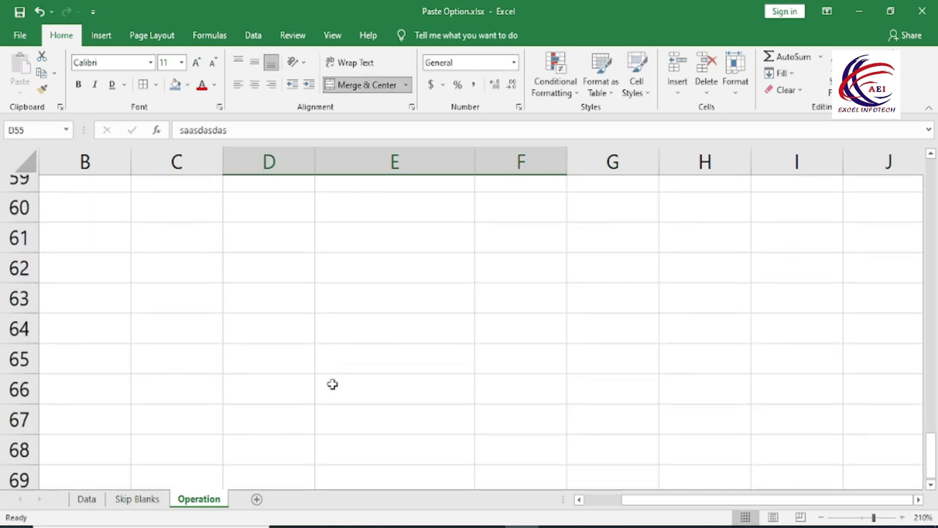
{"action": "left_click", "coordinate": [409, 88]}
{"action": "scroll", "coordinate": [362, 390], "scroll_direction": "up", "scroll_amount": 1}
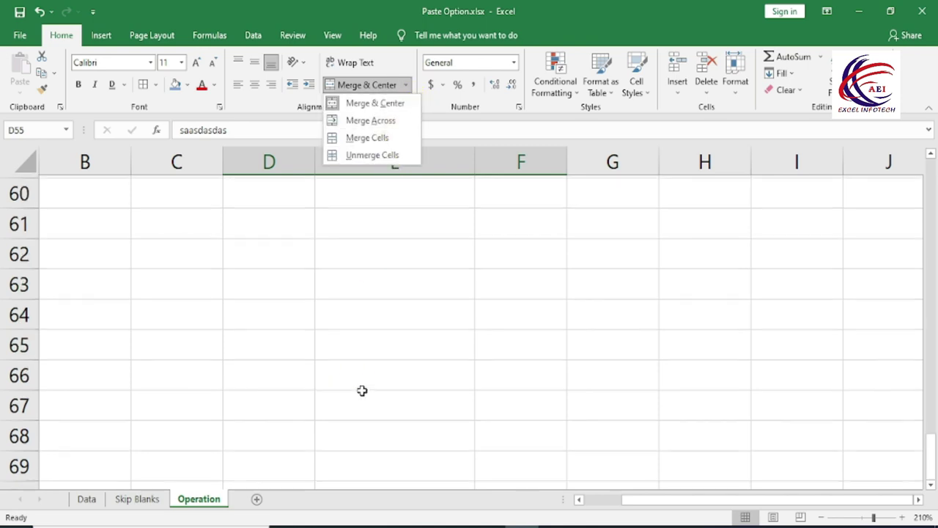
{"action": "scroll", "coordinate": [361, 390], "scroll_direction": "up", "scroll_amount": 3}
{"action": "left_click", "coordinate": [351, 304]}
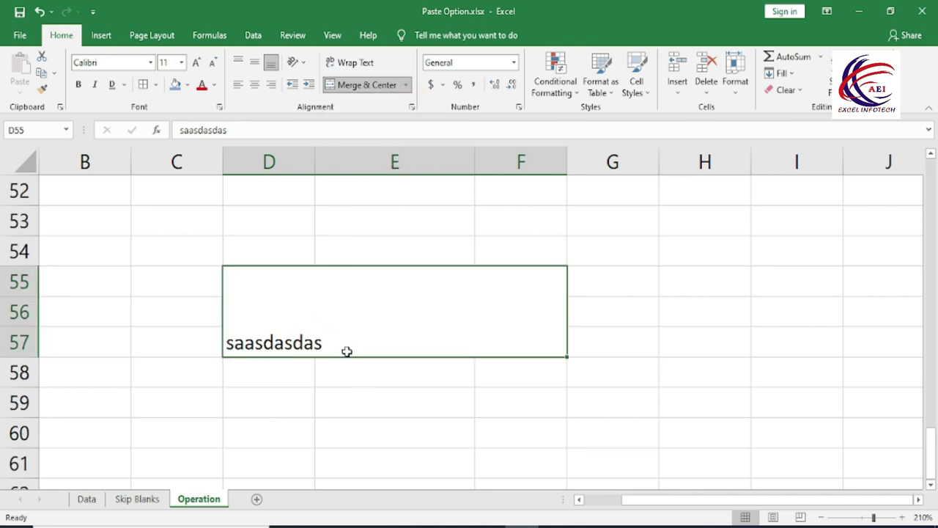
{"action": "left_click", "coordinate": [405, 85]}
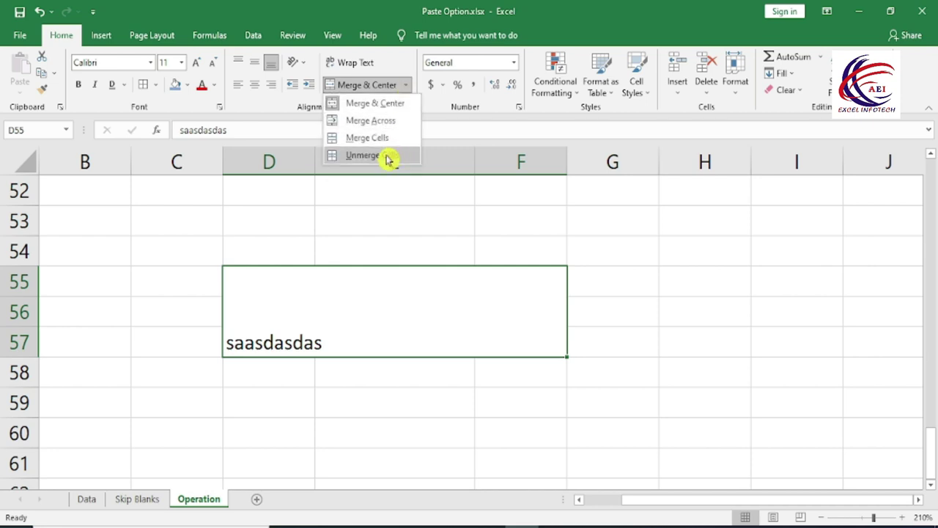
{"action": "left_click", "coordinate": [389, 155]}
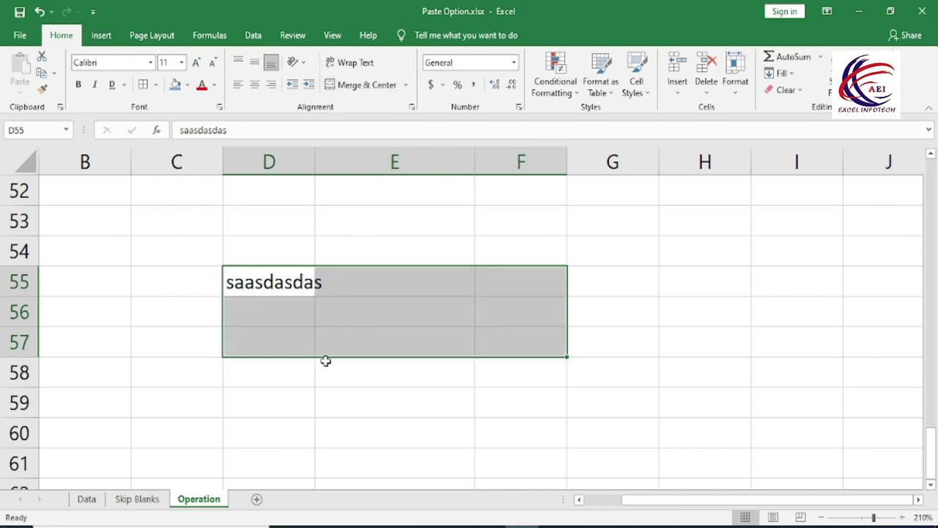
Step: Check cells D55, D56, D57 and E57 to confirm the text sits only in D55
{"action": "left_click", "coordinate": [345, 374]}
{"action": "left_click", "coordinate": [302, 320]}
{"action": "left_click", "coordinate": [303, 284]}
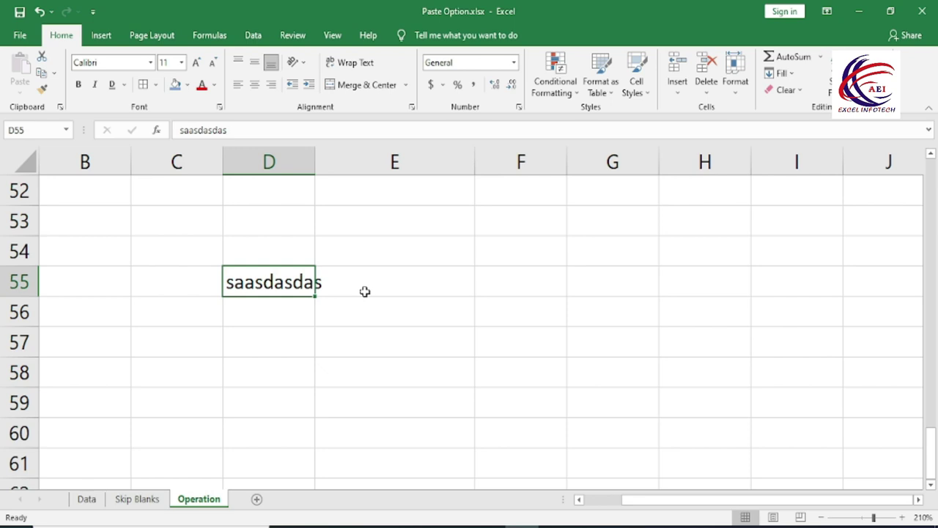
{"action": "left_click", "coordinate": [322, 335]}
{"action": "left_click", "coordinate": [297, 337]}
{"action": "left_click", "coordinate": [302, 302]}
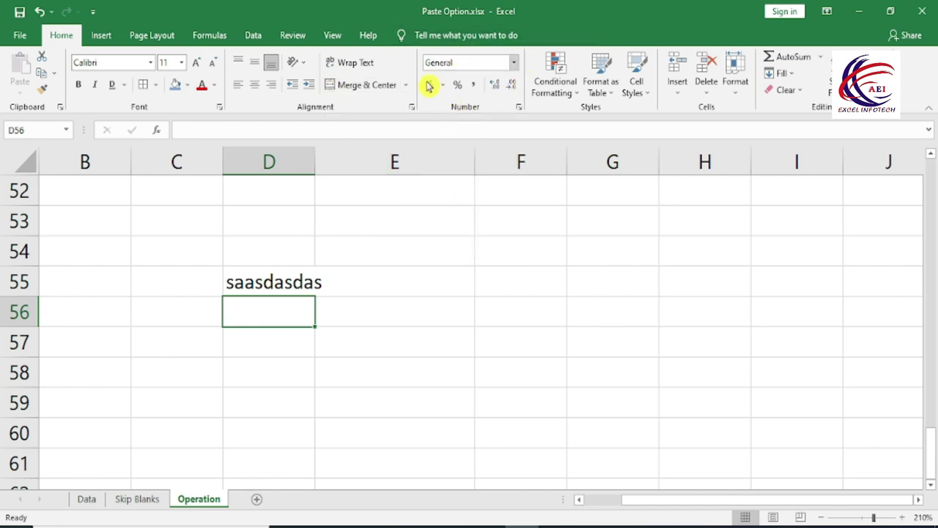
Step: Format marks F4:I8 as Number, then as Currency, showing values like $65.00
{"action": "scroll", "coordinate": [358, 305], "scroll_direction": "up", "scroll_amount": 17}
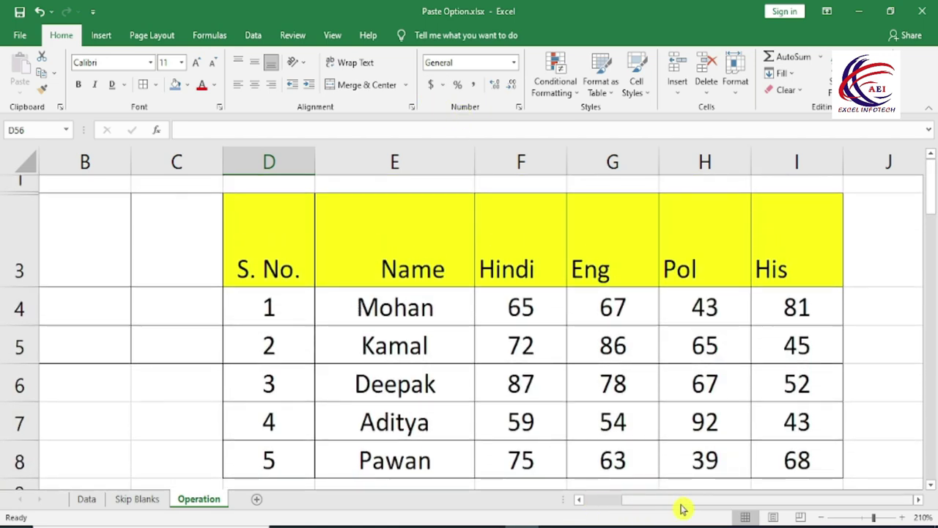
{"action": "left_click_drag", "start_coordinate": [519, 311], "coordinate": [779, 447]}
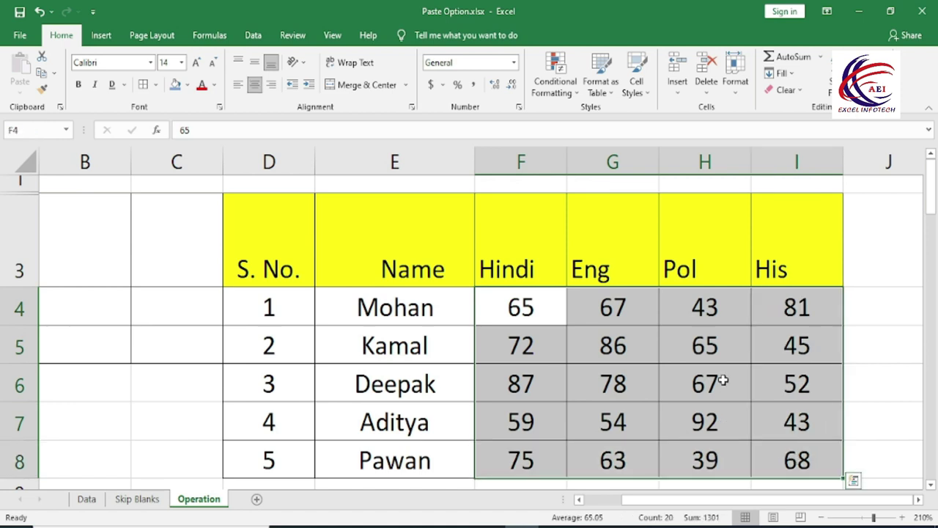
{"action": "left_click", "coordinate": [513, 65]}
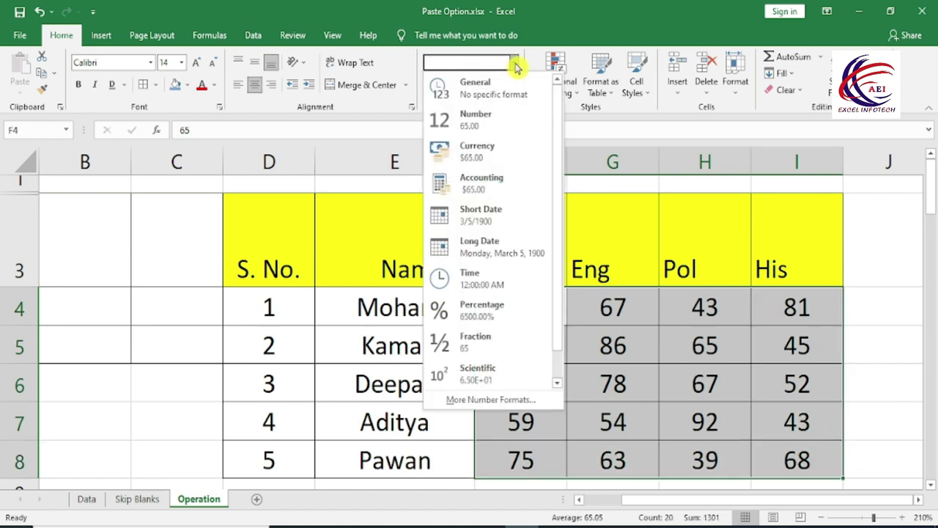
{"action": "left_click", "coordinate": [516, 65]}
{"action": "left_click", "coordinate": [518, 68]}
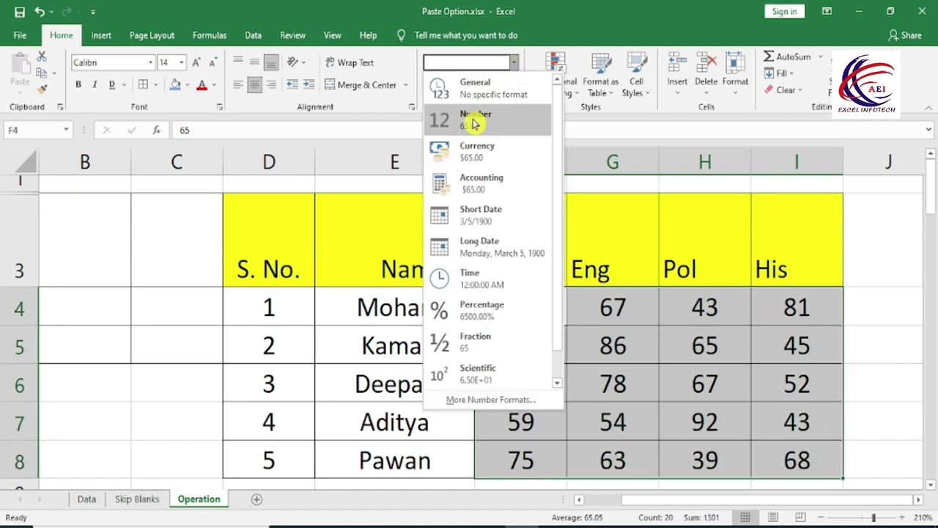
{"action": "left_click", "coordinate": [477, 122]}
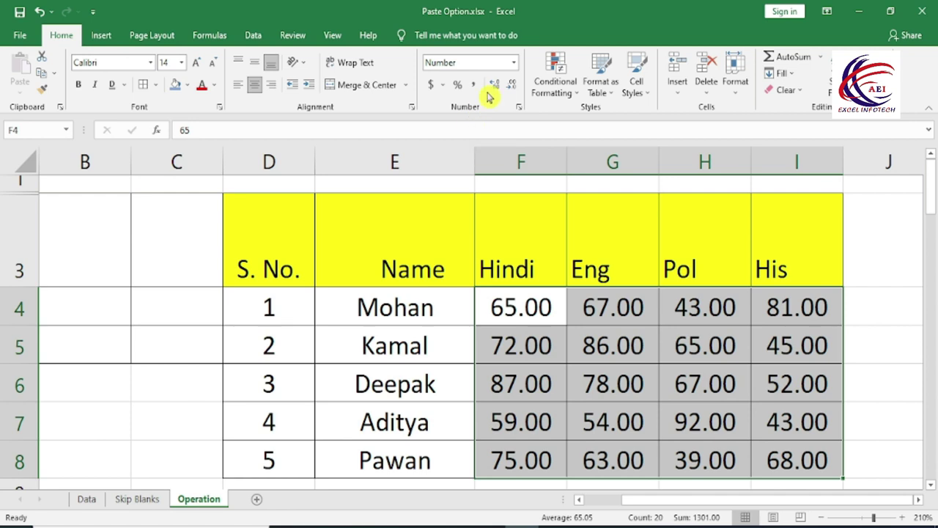
{"action": "left_click", "coordinate": [514, 63]}
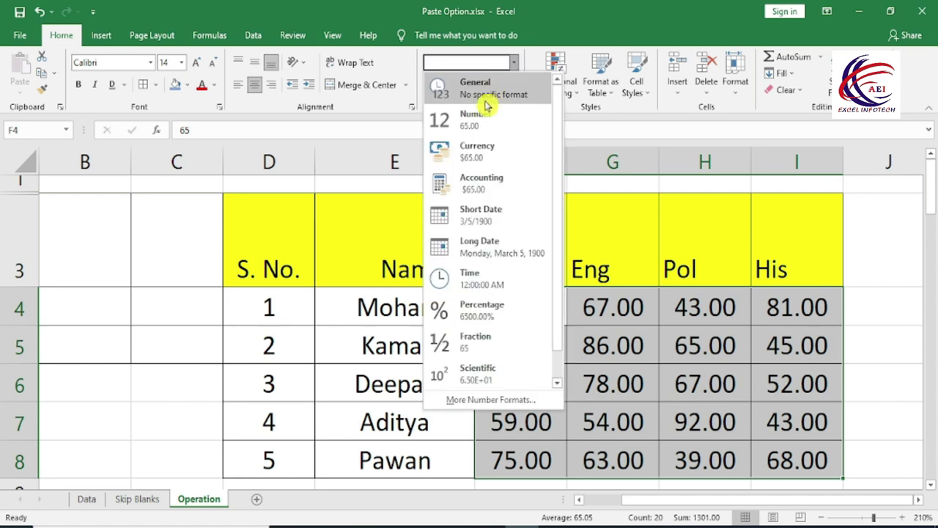
{"action": "left_click", "coordinate": [494, 156]}
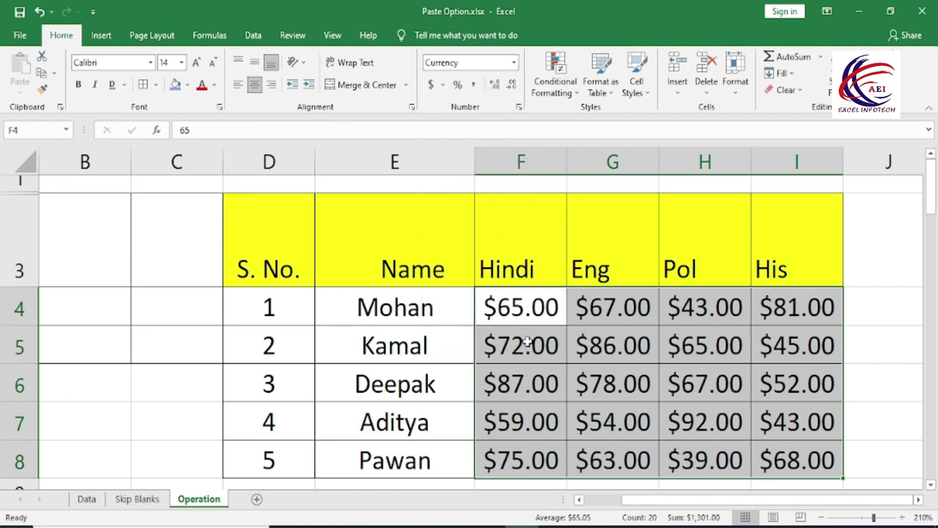
{"action": "left_click", "coordinate": [442, 86]}
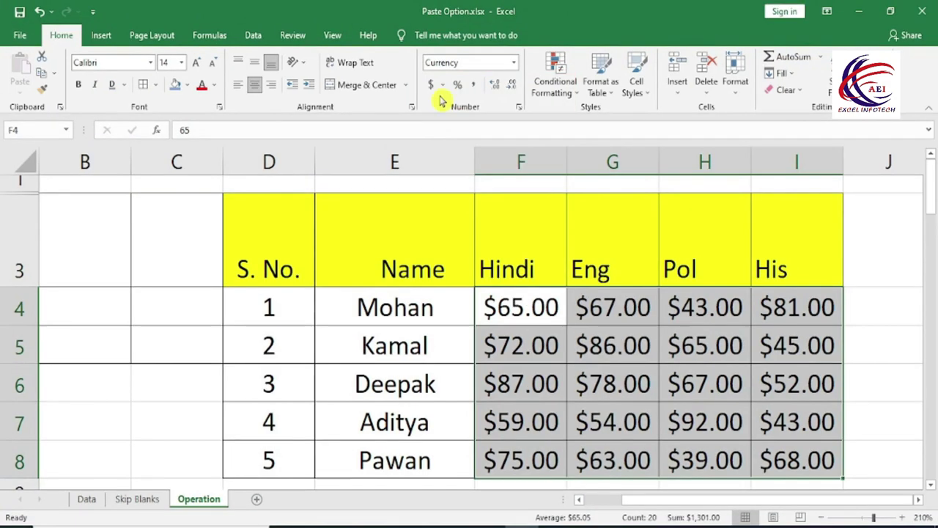
{"action": "left_click", "coordinate": [441, 82]}
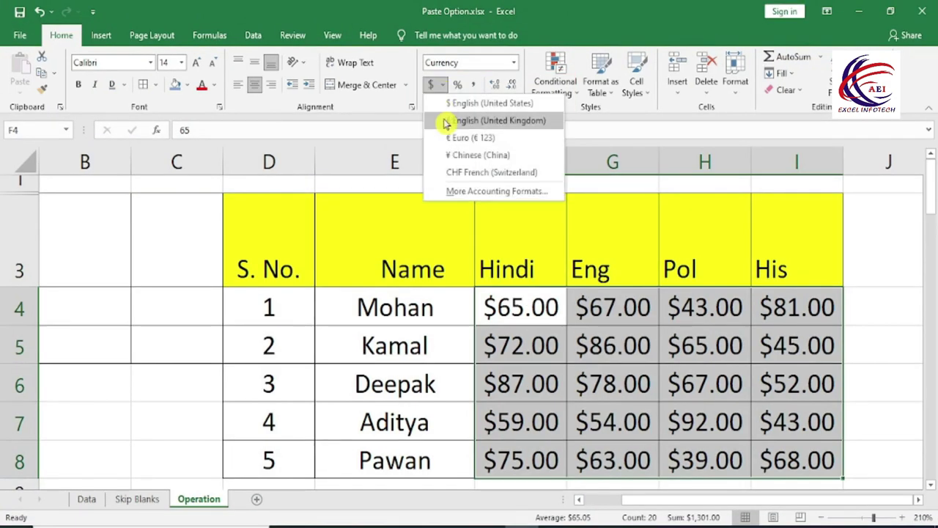
{"action": "left_click", "coordinate": [469, 192]}
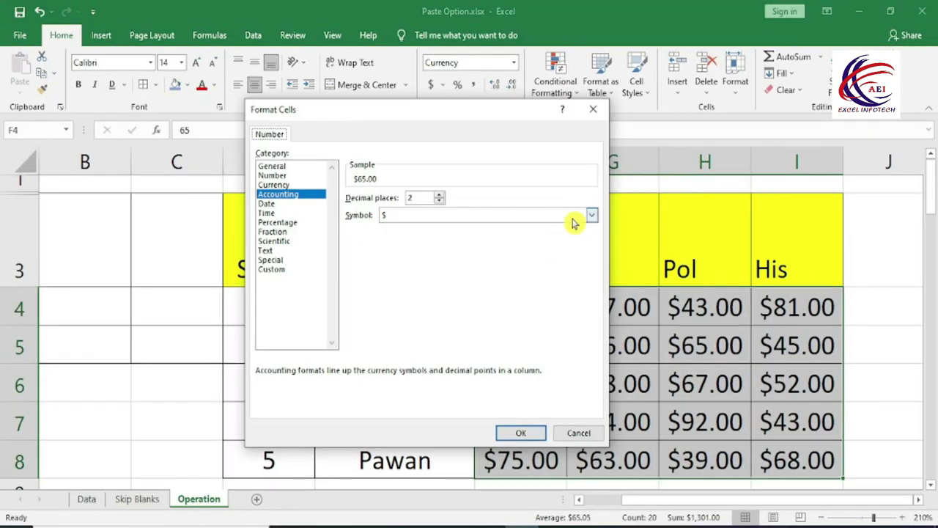
{"action": "left_click", "coordinate": [742, 220]}
{"action": "left_click_drag", "start_coordinate": [590, 246], "coordinate": [597, 265]}
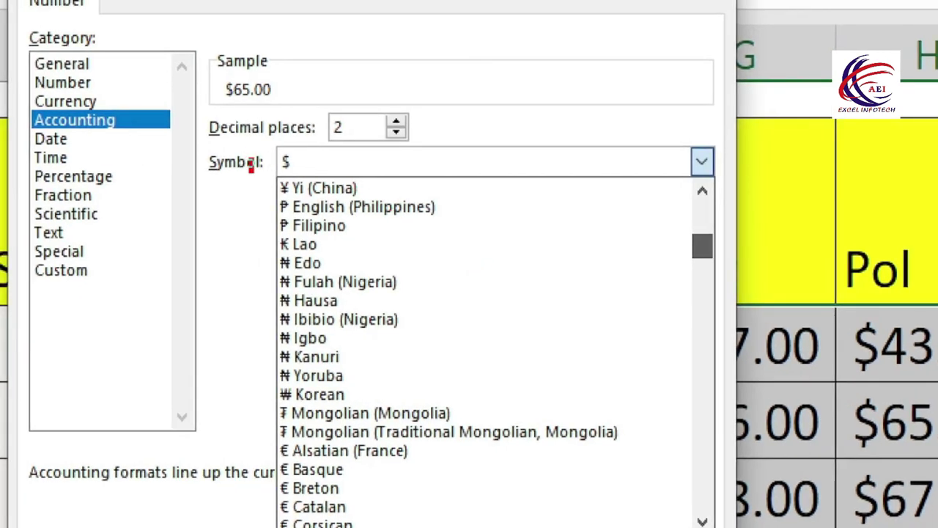
{"action": "key", "text": "Escape"}
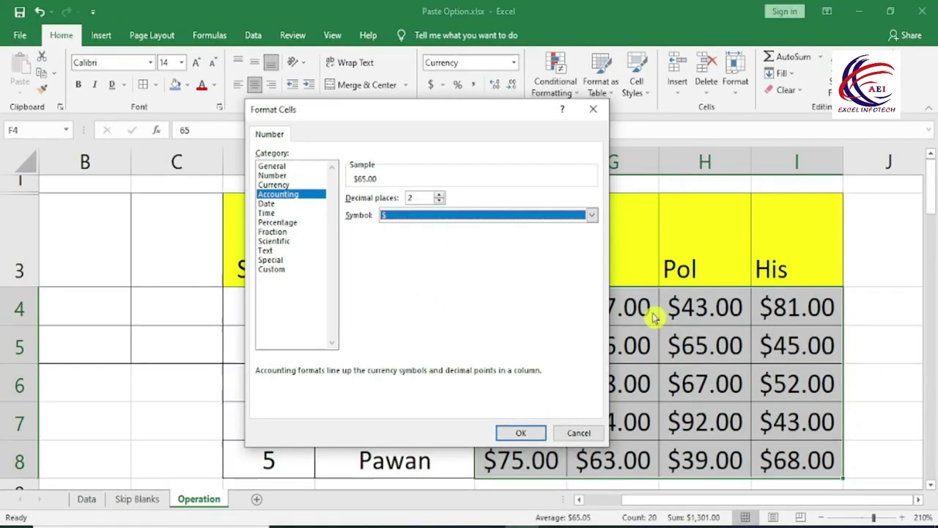
{"action": "key", "text": "Return"}
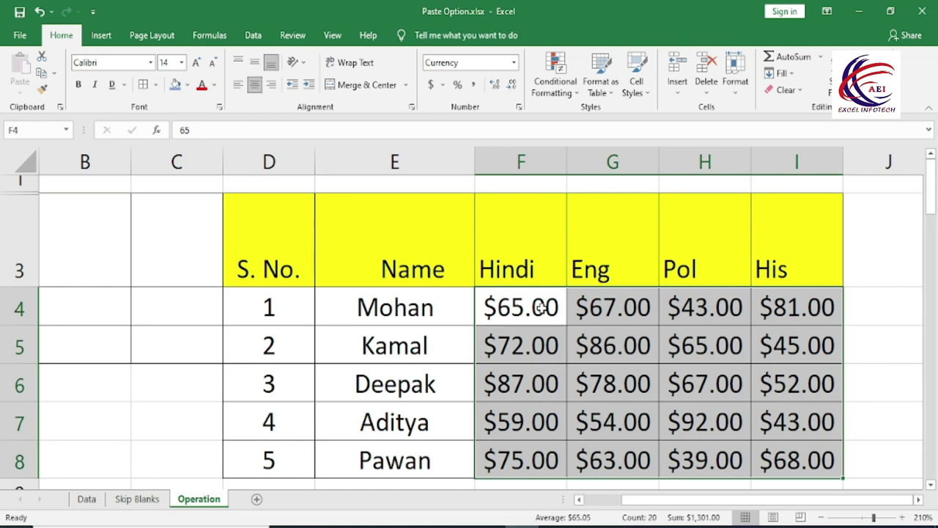
Step: Try Accounting and then Short Date formats on the selected marks
{"action": "left_click", "coordinate": [514, 62]}
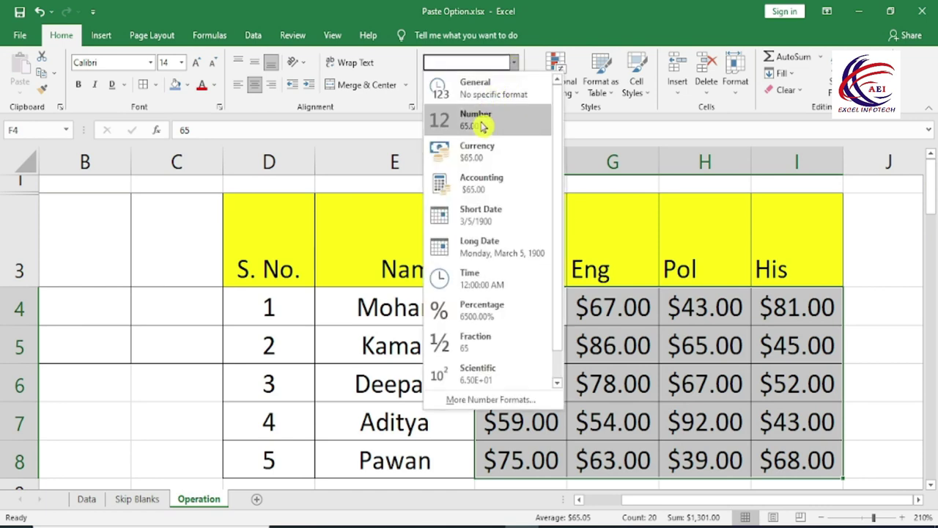
{"action": "left_click", "coordinate": [493, 183]}
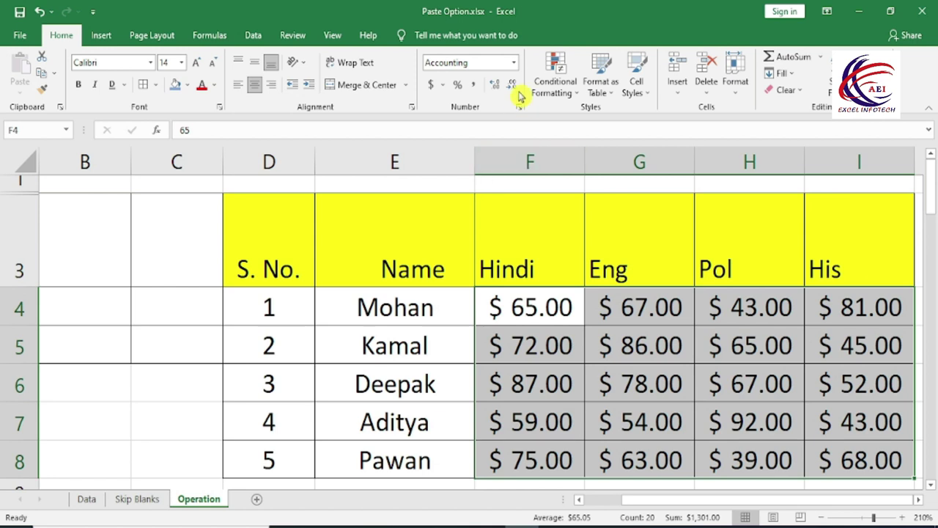
{"action": "left_click", "coordinate": [514, 62]}
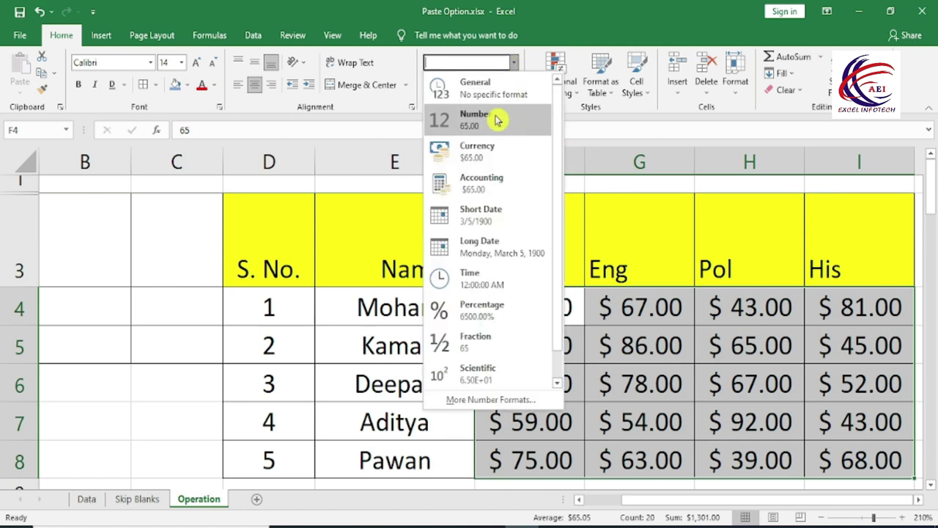
{"action": "left_click", "coordinate": [506, 215]}
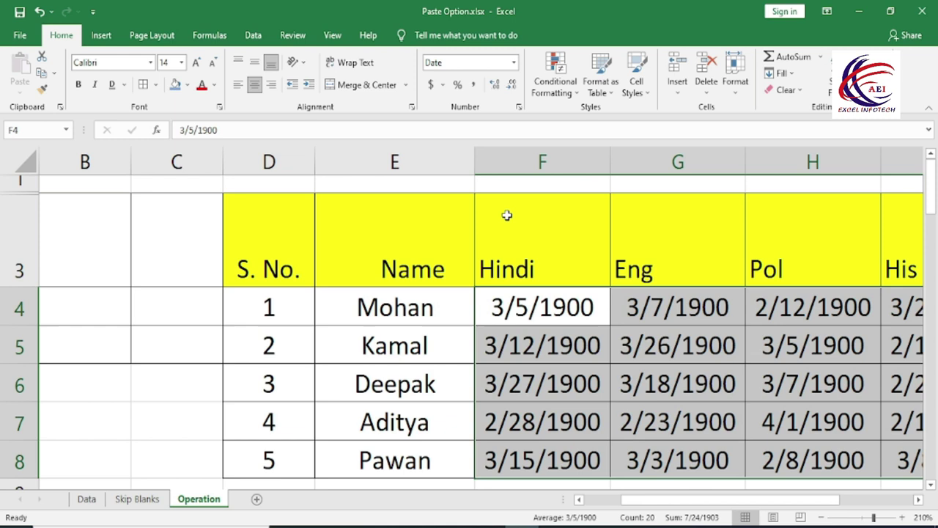
{"action": "left_click", "coordinate": [514, 62]}
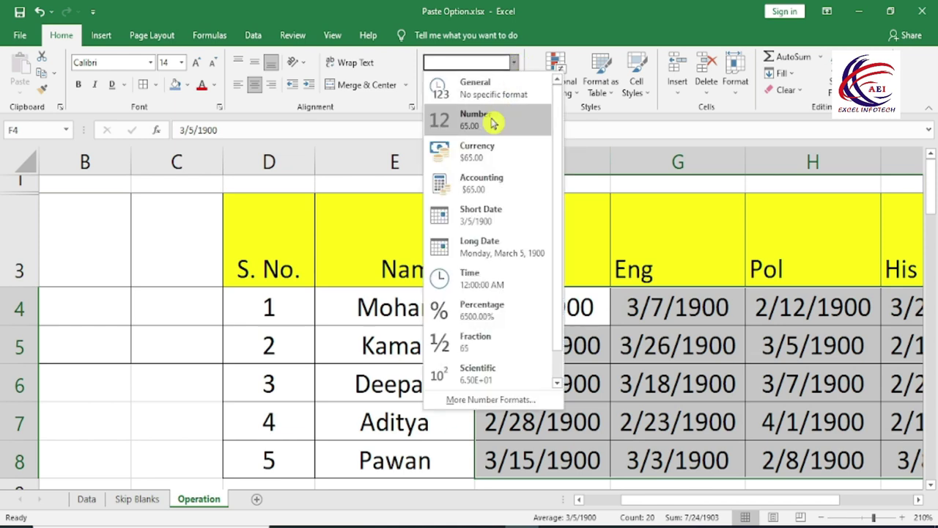
{"action": "left_click", "coordinate": [514, 247]}
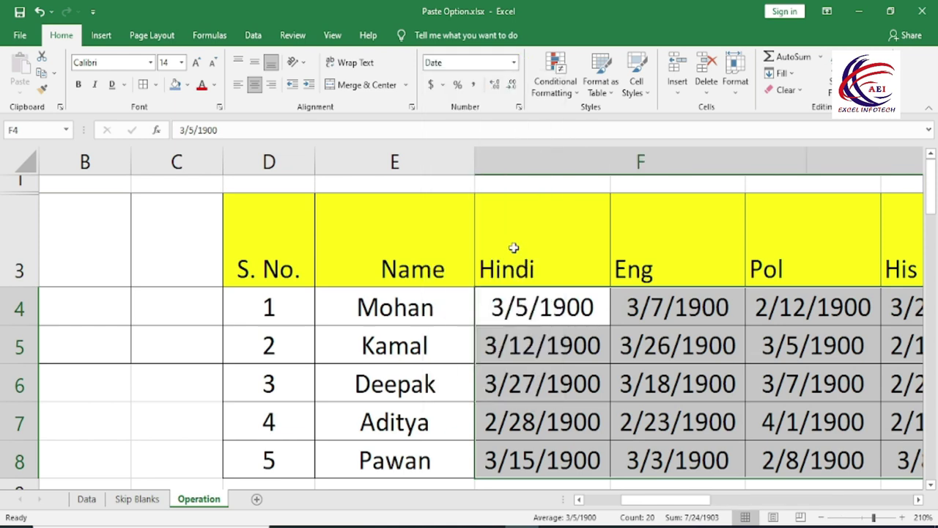
{"action": "left_click_drag", "start_coordinate": [656, 507], "coordinate": [729, 507]}
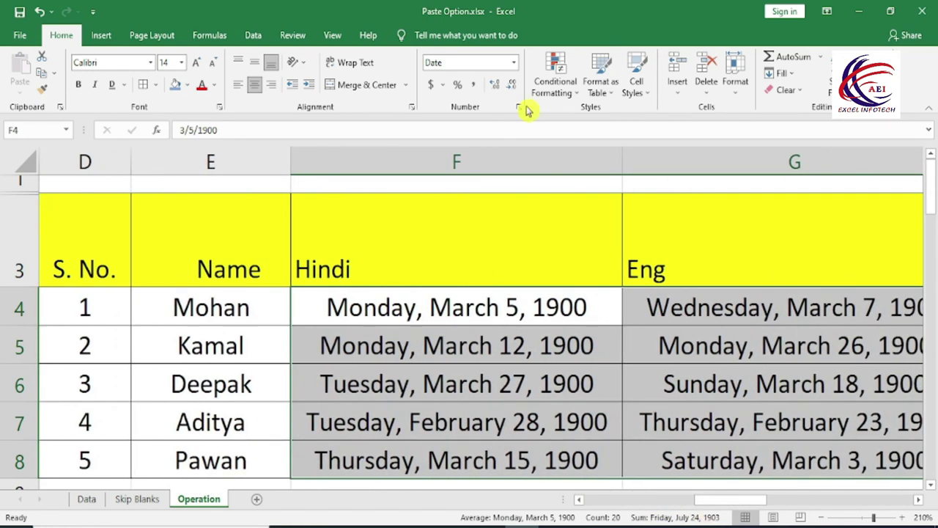
Step: Switch the marks through Time, Percentage and Fraction formats
{"action": "left_click", "coordinate": [516, 68]}
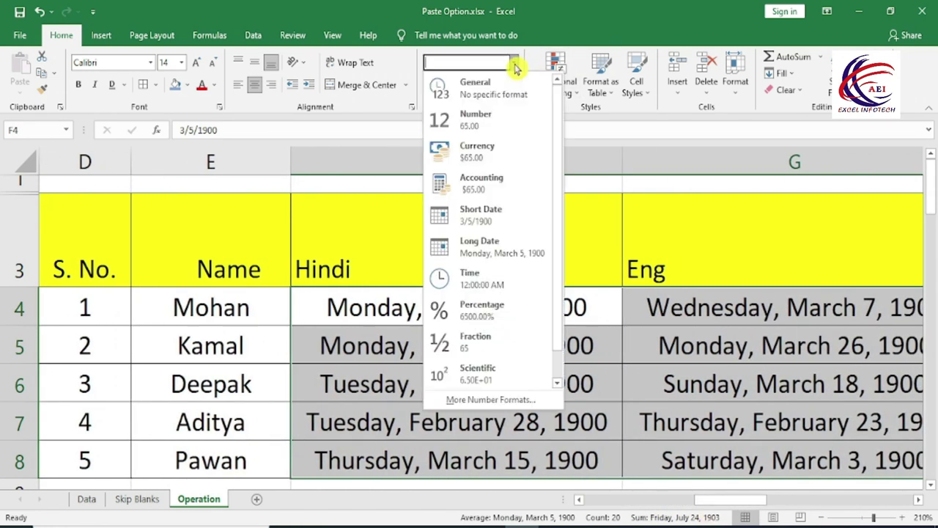
{"action": "left_click", "coordinate": [484, 274]}
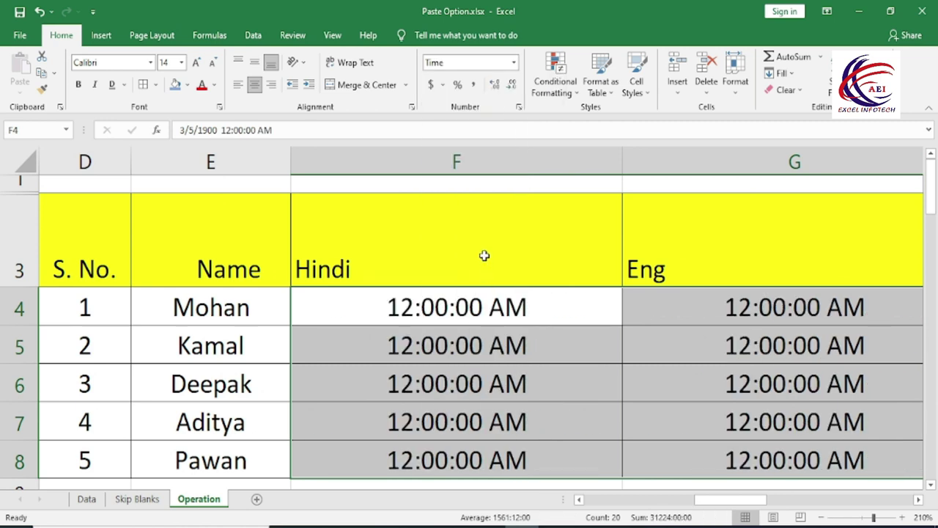
{"action": "left_click", "coordinate": [516, 63]}
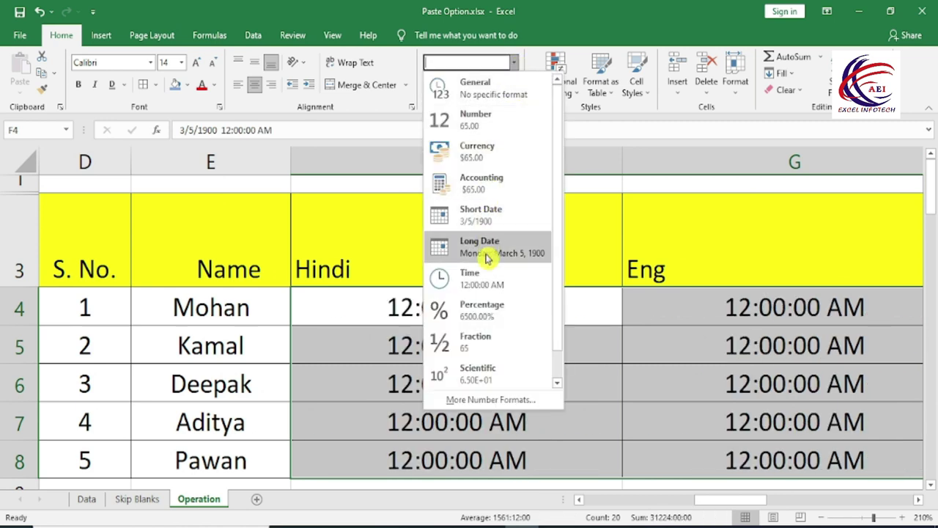
{"action": "left_click", "coordinate": [485, 310]}
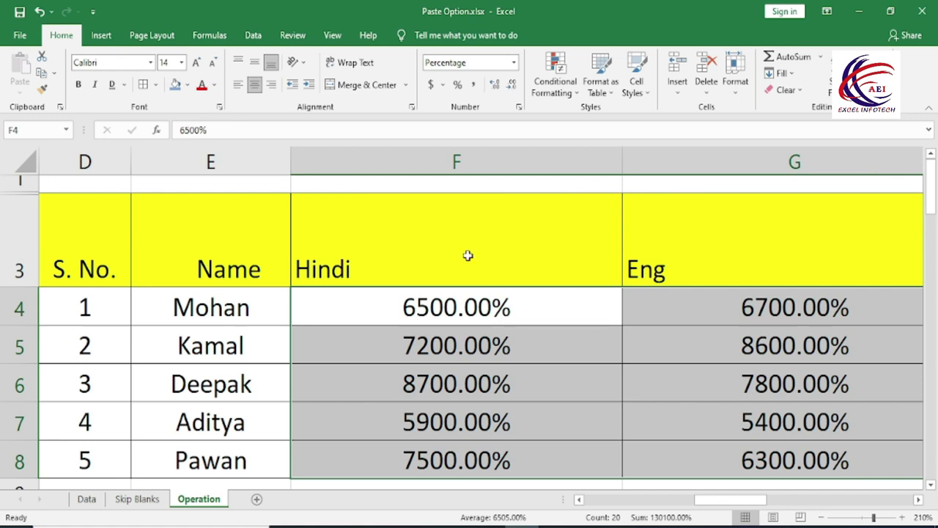
{"action": "left_click", "coordinate": [516, 63]}
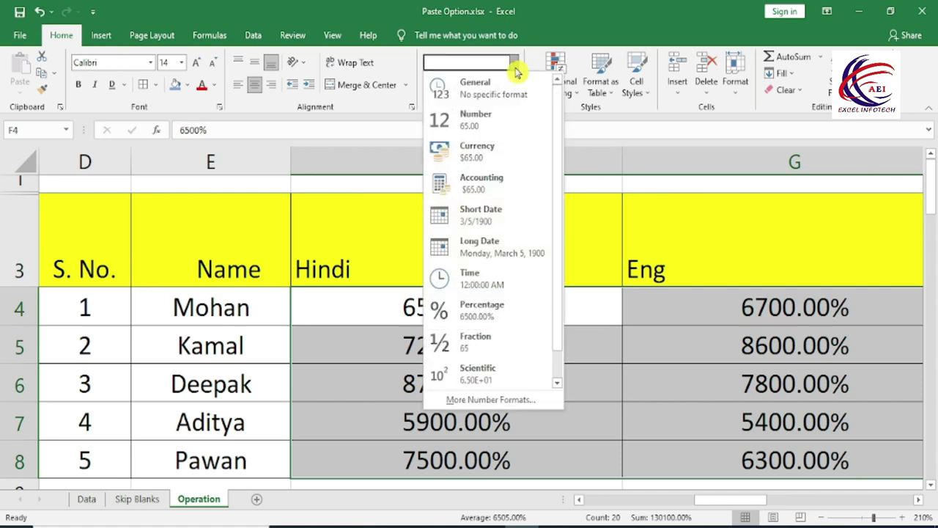
{"action": "left_click", "coordinate": [507, 349]}
{"action": "scroll", "coordinate": [466, 372], "scroll_direction": "down", "scroll_amount": 3}
{"action": "scroll", "coordinate": [464, 371], "scroll_direction": "up", "scroll_amount": 3}
Step: Apply Scientific, then Text format so the marks read as plain numbers like 65
{"action": "left_click", "coordinate": [515, 66]}
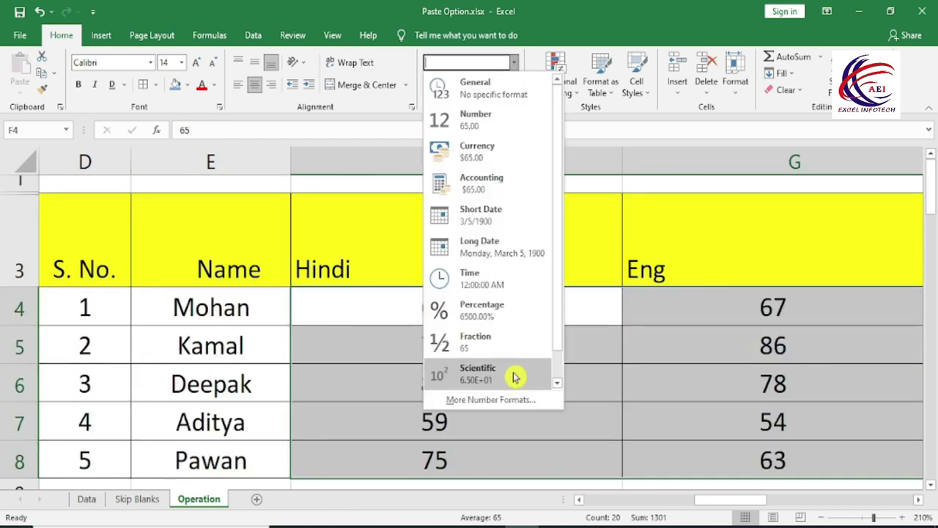
{"action": "left_click", "coordinate": [500, 378]}
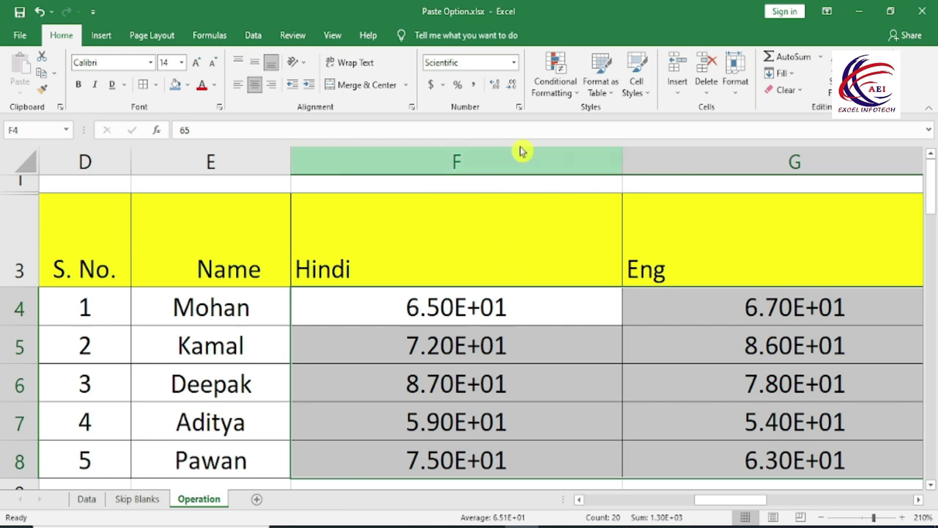
{"action": "left_click", "coordinate": [515, 63]}
{"action": "scroll", "coordinate": [478, 317], "scroll_direction": "down", "scroll_amount": 1}
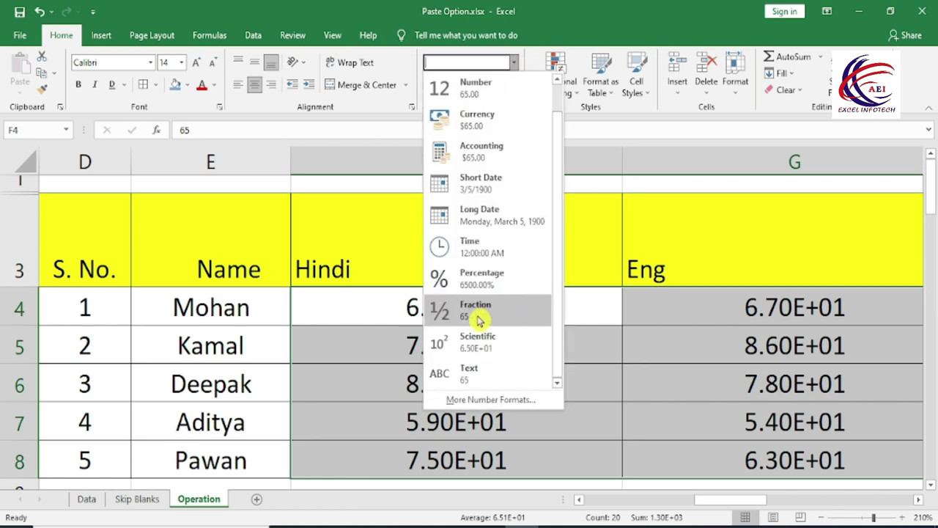
{"action": "scroll", "coordinate": [477, 320], "scroll_direction": "up", "scroll_amount": 1}
{"action": "scroll", "coordinate": [492, 348], "scroll_direction": "down", "scroll_amount": 1}
{"action": "left_click", "coordinate": [473, 373]}
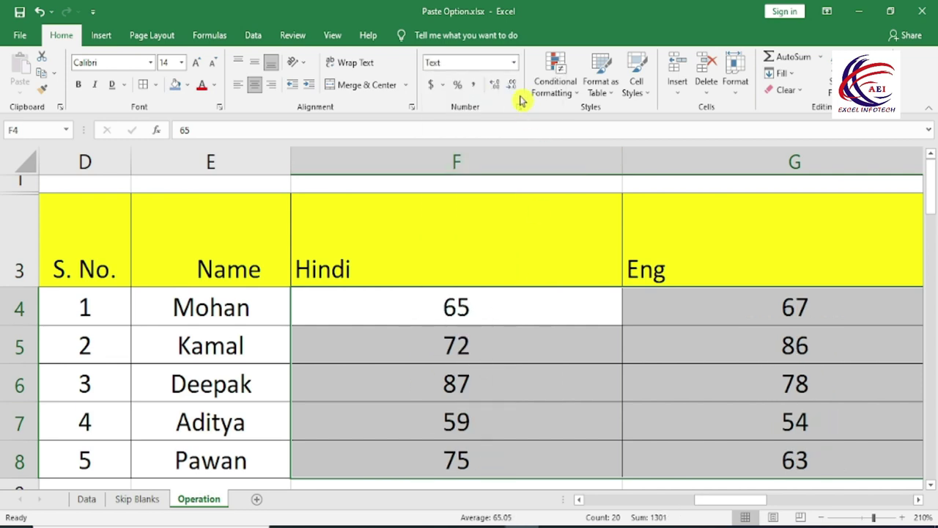
{"action": "left_click", "coordinate": [515, 63]}
{"action": "scroll", "coordinate": [555, 308], "scroll_direction": "down", "scroll_amount": 1}
{"action": "scroll", "coordinate": [565, 379], "scroll_direction": "up", "scroll_amount": 1}
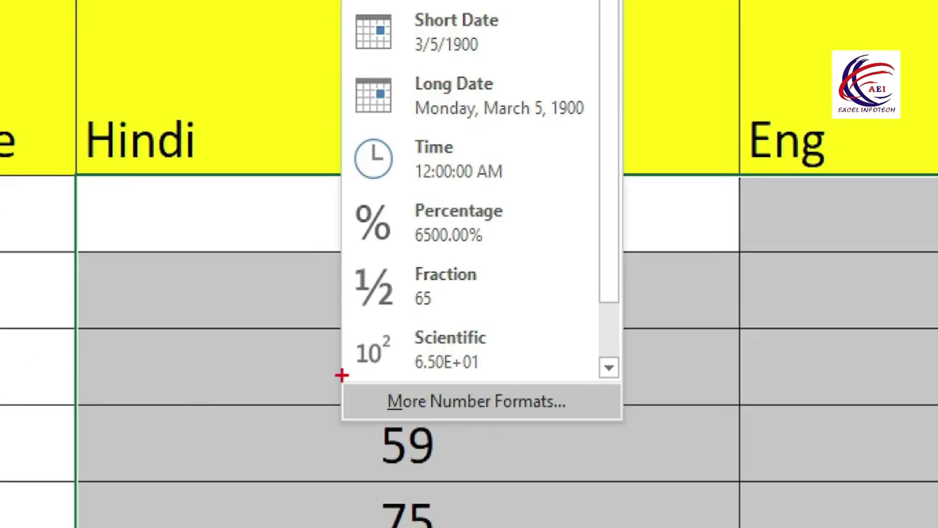
{"action": "mouse_move", "coordinate": [341, 375]}
{"action": "left_mouse_down"}
{"action": "mouse_move", "coordinate": [446, 408]}
{"action": "mouse_move", "coordinate": [665, 452]}
{"action": "left_mouse_up"}
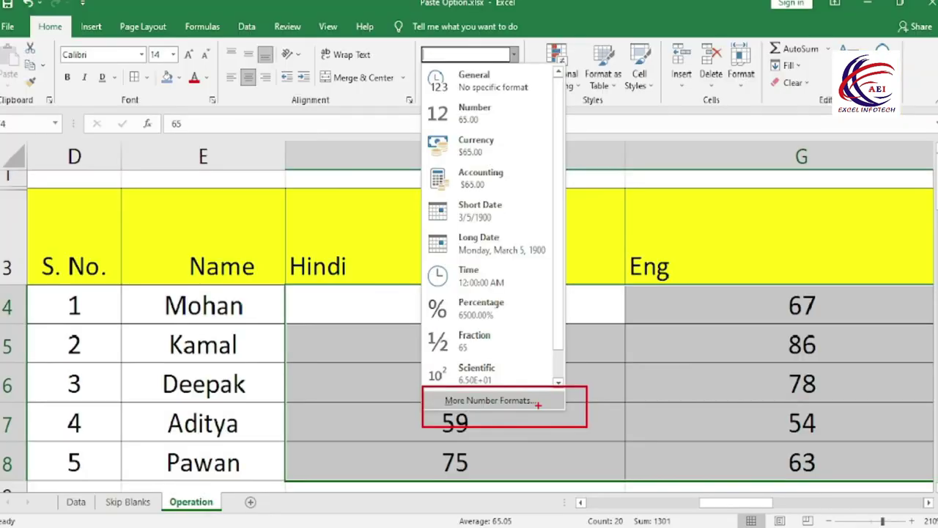
{"action": "key", "text": "Escape"}
{"action": "left_click", "coordinate": [514, 62]}
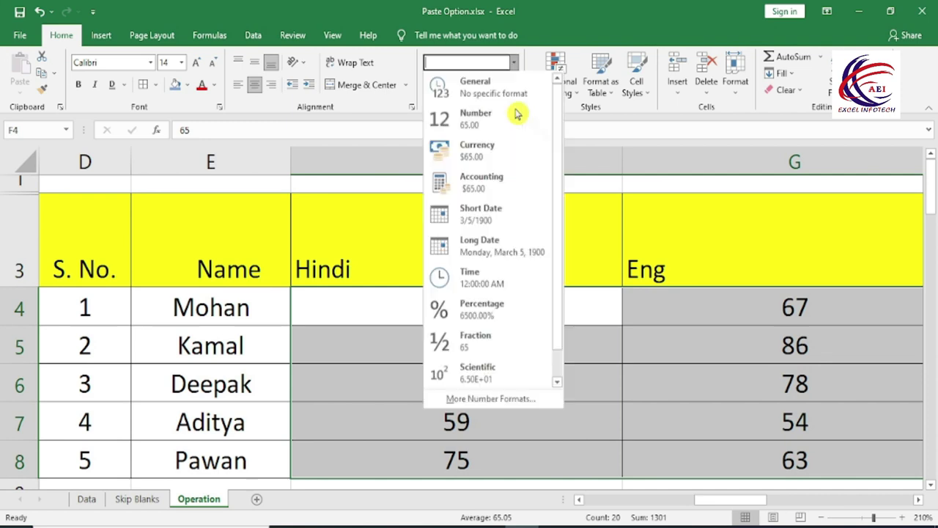
{"action": "left_click", "coordinate": [501, 398]}
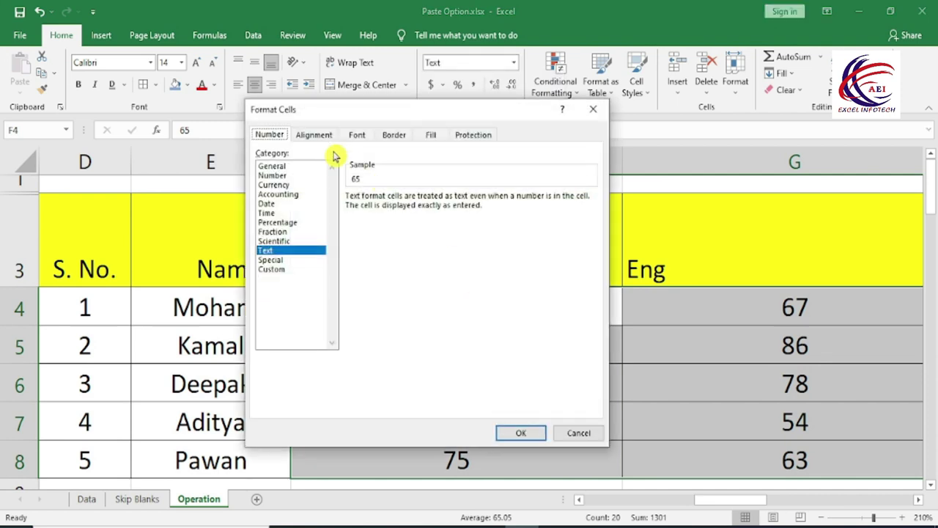
{"action": "left_click_drag", "start_coordinate": [356, 111], "coordinate": [435, 93]}
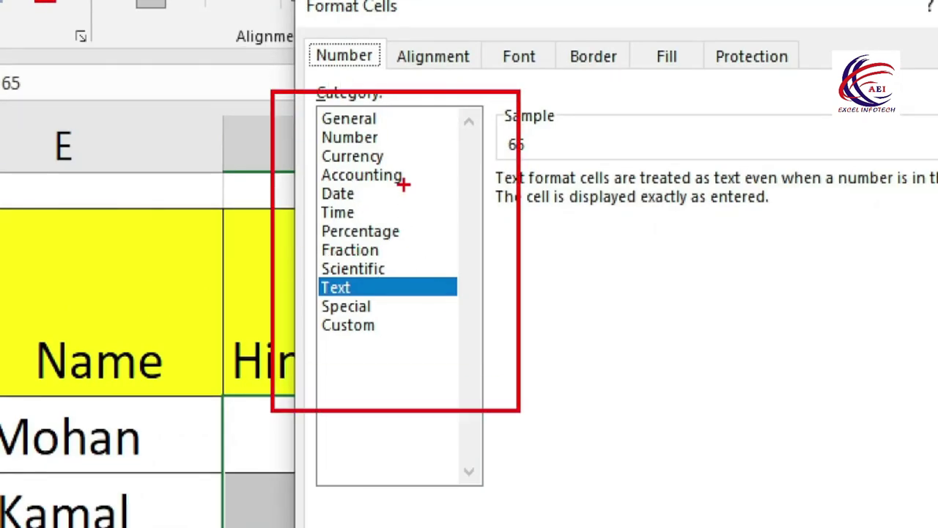
{"action": "mouse_move", "coordinate": [396, 278]}
{"action": "left_mouse_down"}
{"action": "mouse_move", "coordinate": [419, 277]}
{"action": "mouse_move", "coordinate": [443, 243]}
{"action": "left_mouse_up"}
{"action": "left_click_drag", "start_coordinate": [397, 301], "coordinate": [438, 289]}
{"action": "left_click_drag", "start_coordinate": [405, 328], "coordinate": [443, 313]}
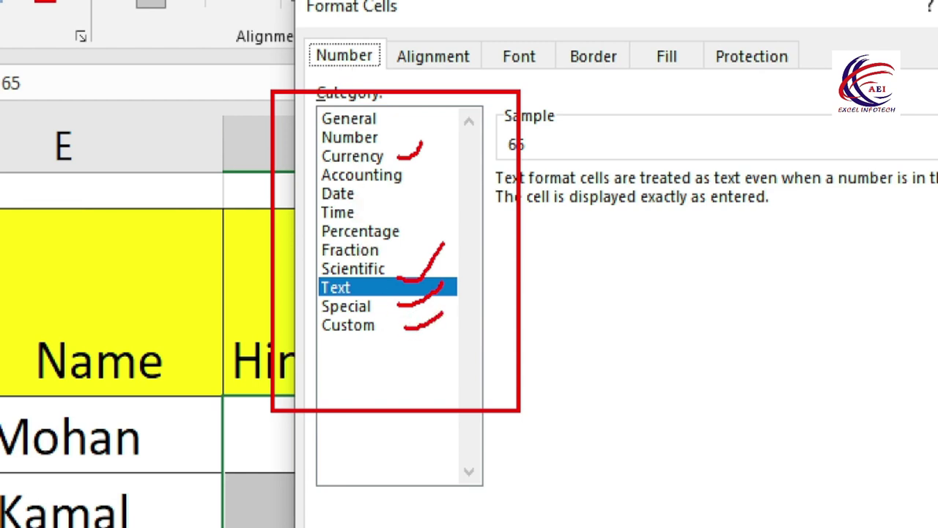
{"action": "left_click_drag", "start_coordinate": [300, 94], "coordinate": [425, 358]}
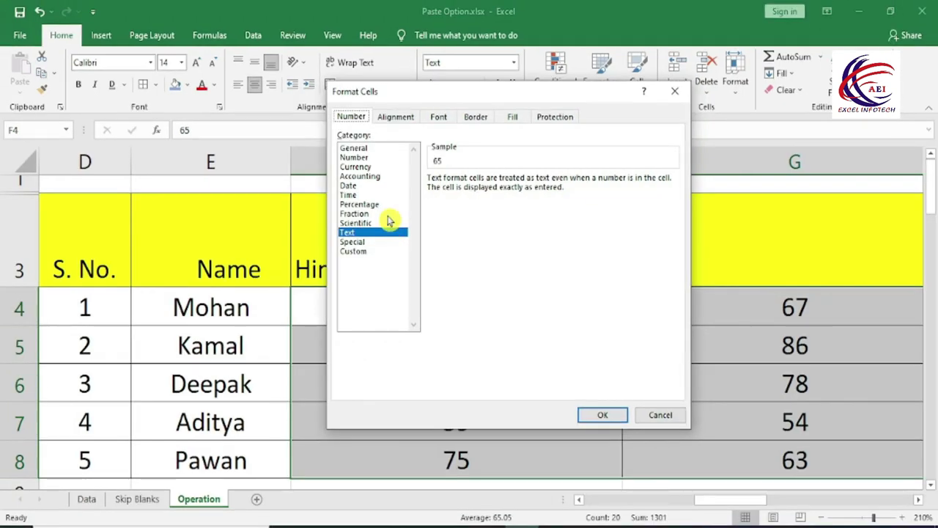
{"action": "key", "text": "Return"}
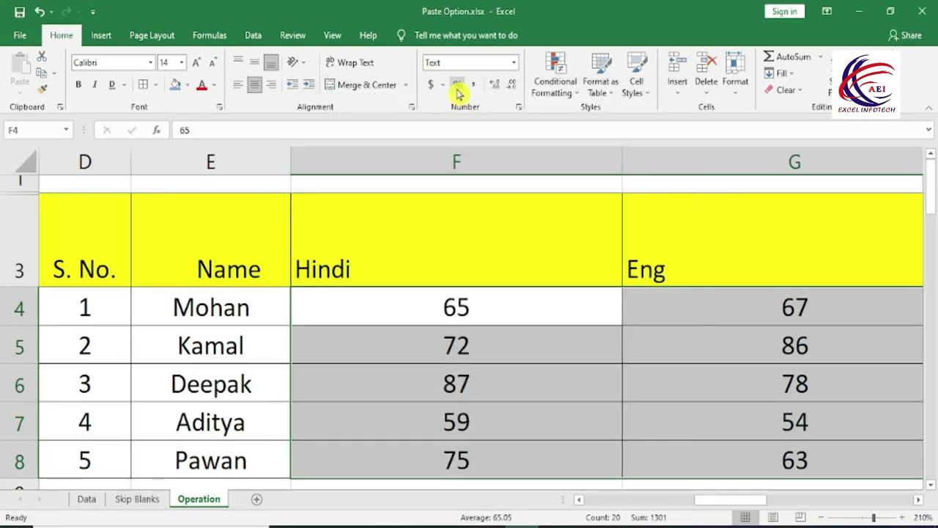
Step: Apply Percent Style to the marks, then switch them to Comma Style
{"action": "left_click", "coordinate": [457, 91]}
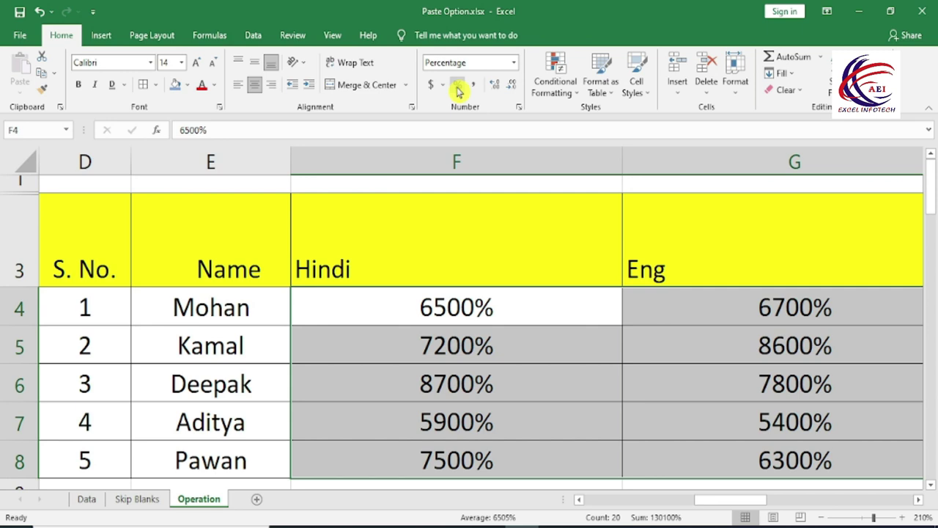
{"action": "left_click", "coordinate": [513, 63]}
{"action": "left_click", "coordinate": [577, 167]}
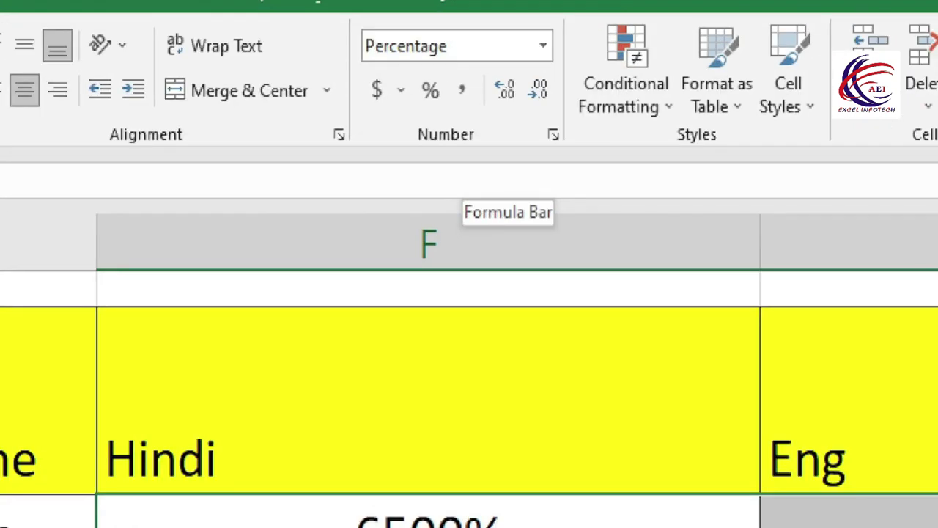
{"action": "left_click_drag", "start_coordinate": [466, 75], "coordinate": [483, 98]}
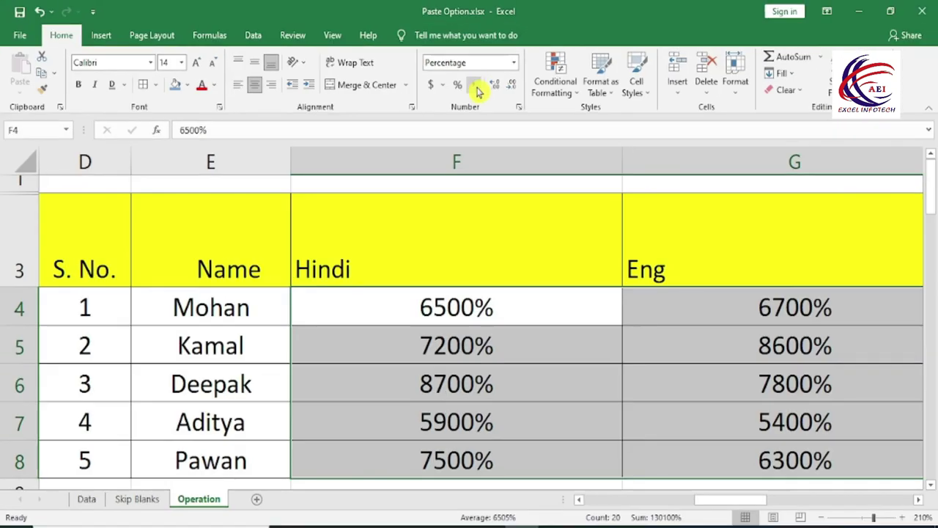
{"action": "left_click", "coordinate": [467, 90]}
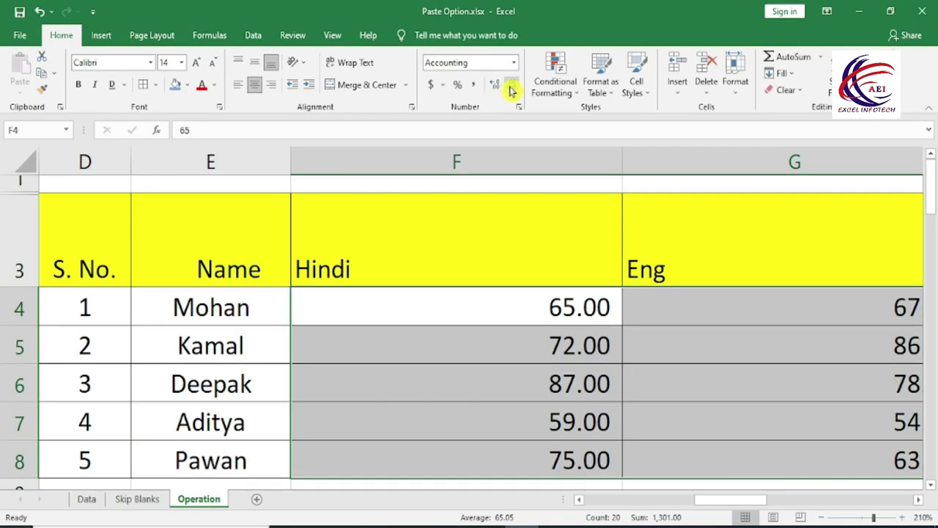
Step: Adjust the marks with Decrease/Increase Decimal, settling on two decimal places
{"action": "left_click", "coordinate": [511, 86]}
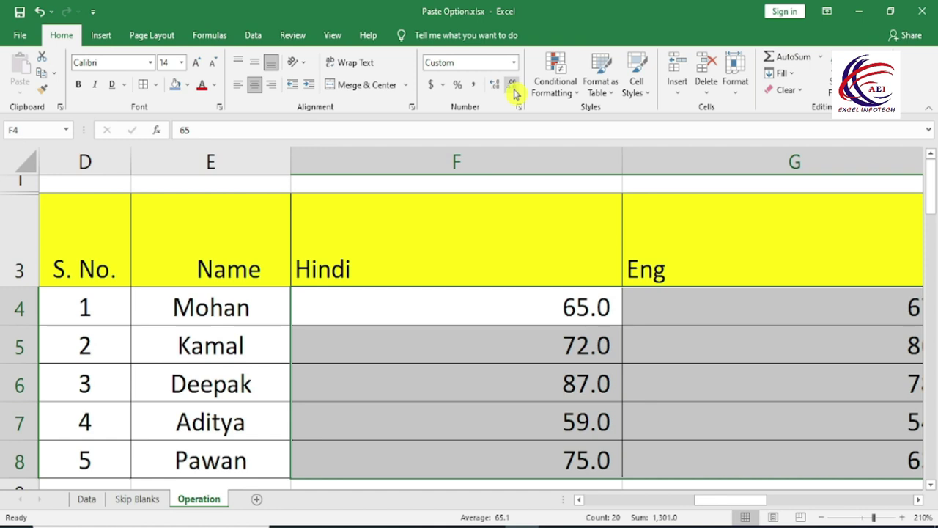
{"action": "left_click", "coordinate": [513, 86]}
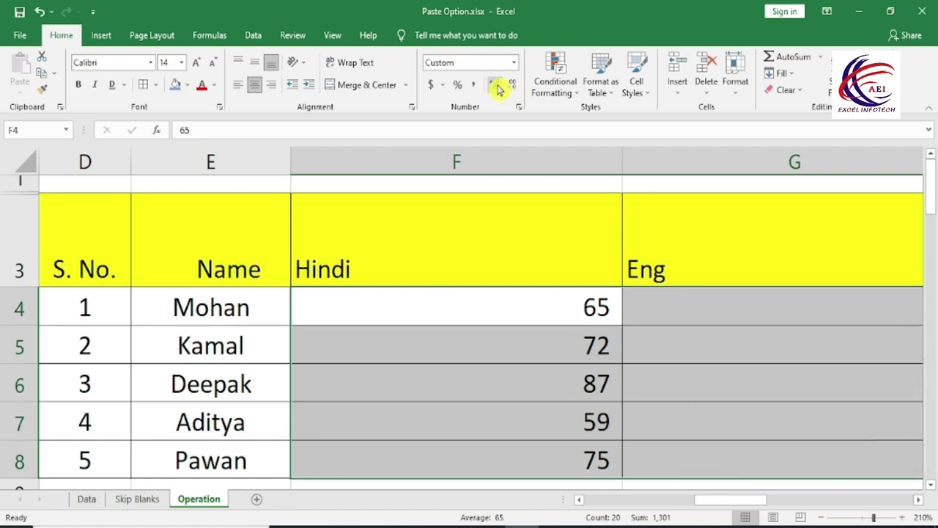
{"action": "left_click", "coordinate": [496, 87]}
{"action": "left_click", "coordinate": [496, 87]}
{"action": "left_click", "coordinate": [496, 86]}
{"action": "left_click", "coordinate": [496, 87]}
{"action": "left_click", "coordinate": [496, 86]}
{"action": "left_click", "coordinate": [496, 86]}
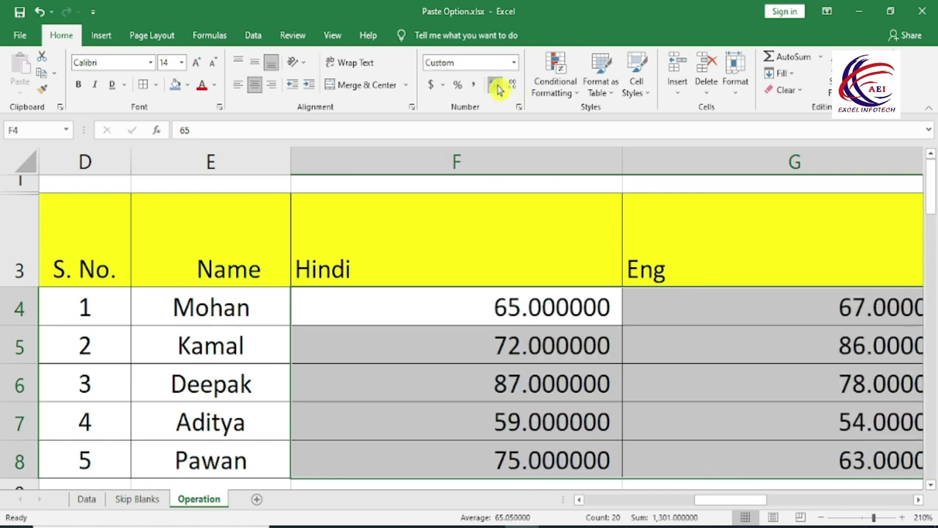
{"action": "left_click", "coordinate": [496, 86]}
{"action": "left_click", "coordinate": [496, 86]}
{"action": "left_click", "coordinate": [496, 86]}
{"action": "left_click", "coordinate": [496, 86]}
{"action": "left_click", "coordinate": [513, 86]}
{"action": "left_click", "coordinate": [512, 86]}
{"action": "left_click", "coordinate": [512, 87]}
{"action": "left_click", "coordinate": [512, 86]}
{"action": "left_click", "coordinate": [512, 86]}
{"action": "left_click", "coordinate": [512, 87]}
{"action": "left_click", "coordinate": [513, 87]}
{"action": "left_click", "coordinate": [512, 86]}
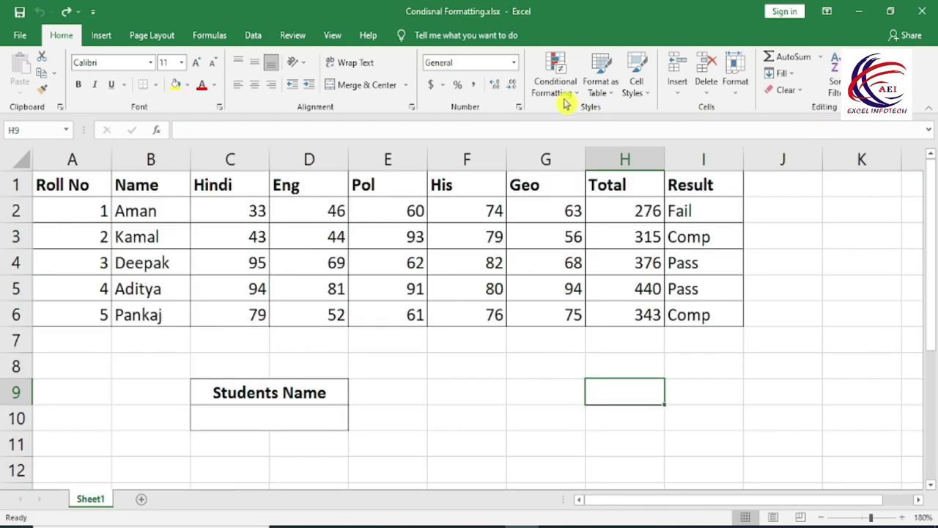
{"action": "left_click", "coordinate": [565, 100]}
{"action": "mouse_move", "coordinate": [616, 180]}
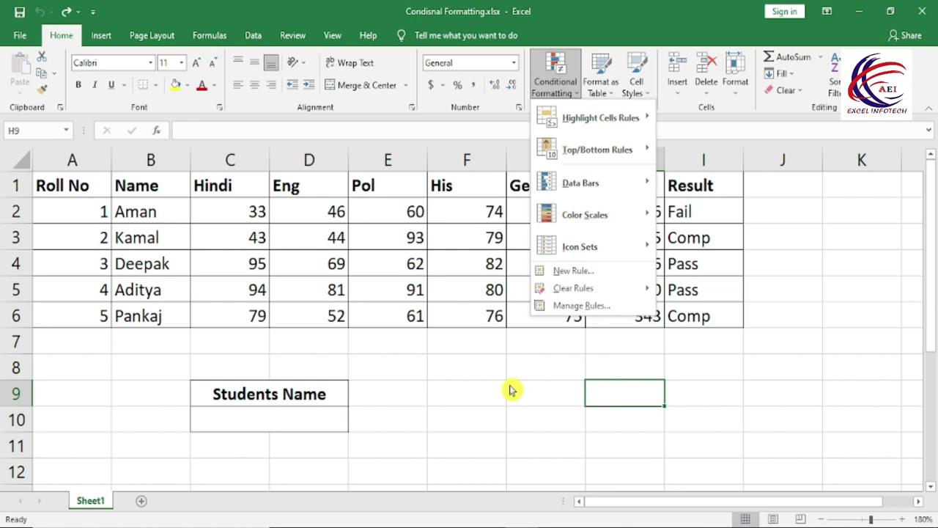
{"action": "mouse_move", "coordinate": [651, 124]}
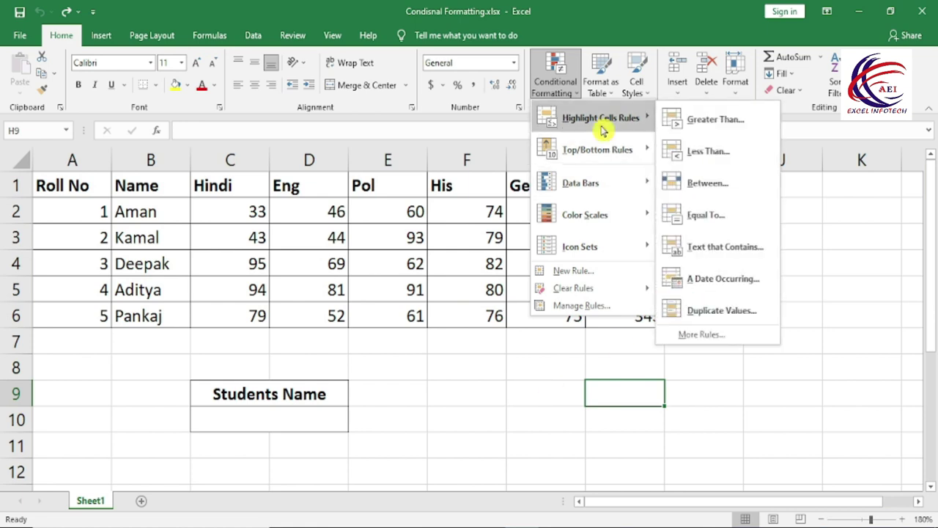
{"action": "mouse_move", "coordinate": [638, 148]}
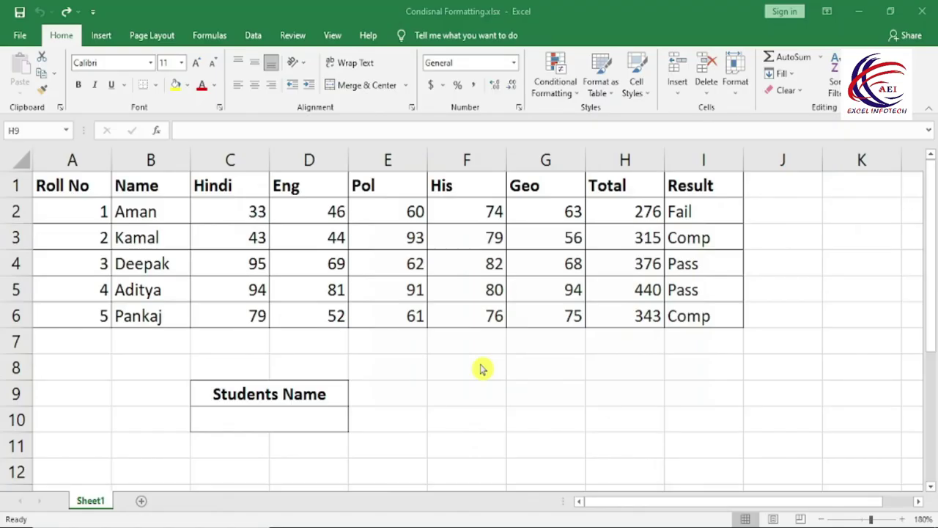
{"action": "left_click", "coordinate": [558, 94]}
{"action": "mouse_move", "coordinate": [565, 119]}
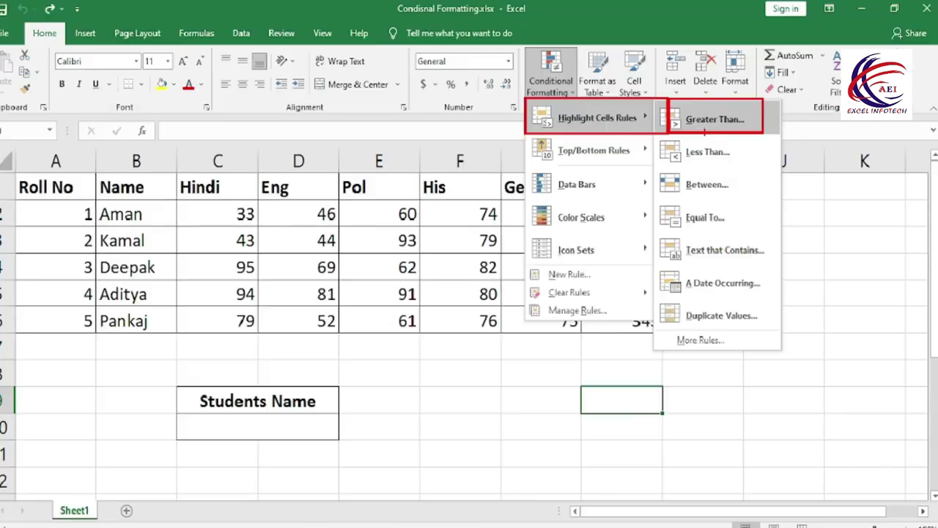
{"action": "key", "text": "Escape"}
{"action": "key", "text": "Escape"}
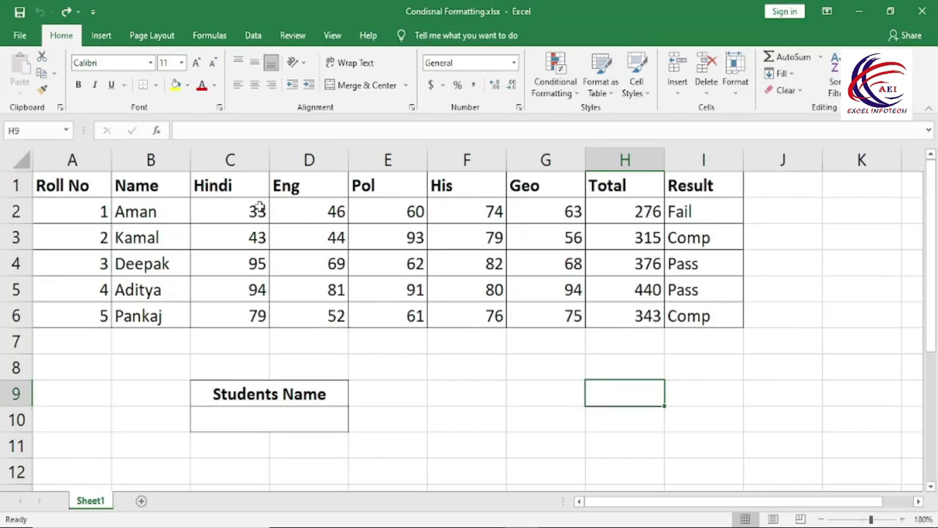
Step: Select marks C2:G6 and start a Highlight Cells Greater Than rule
{"action": "left_click_drag", "start_coordinate": [236, 209], "coordinate": [540, 310]}
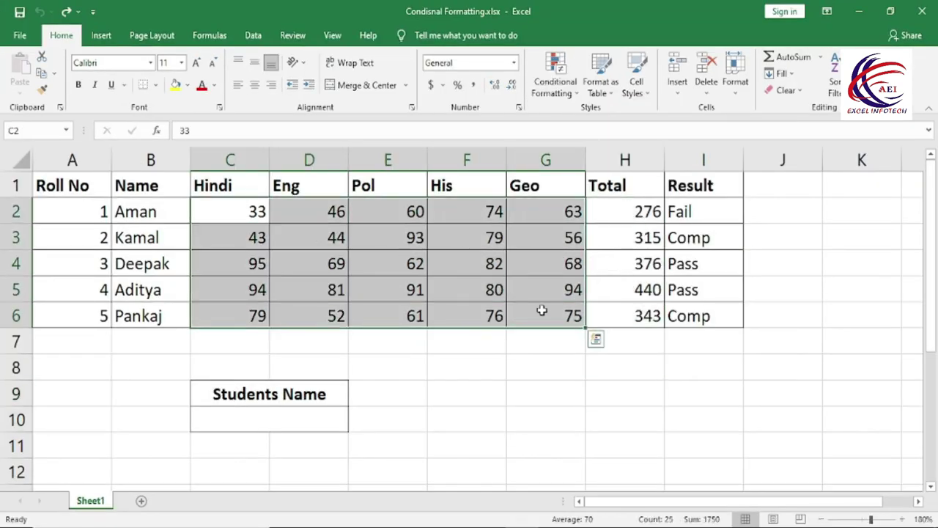
{"action": "left_click", "coordinate": [569, 99]}
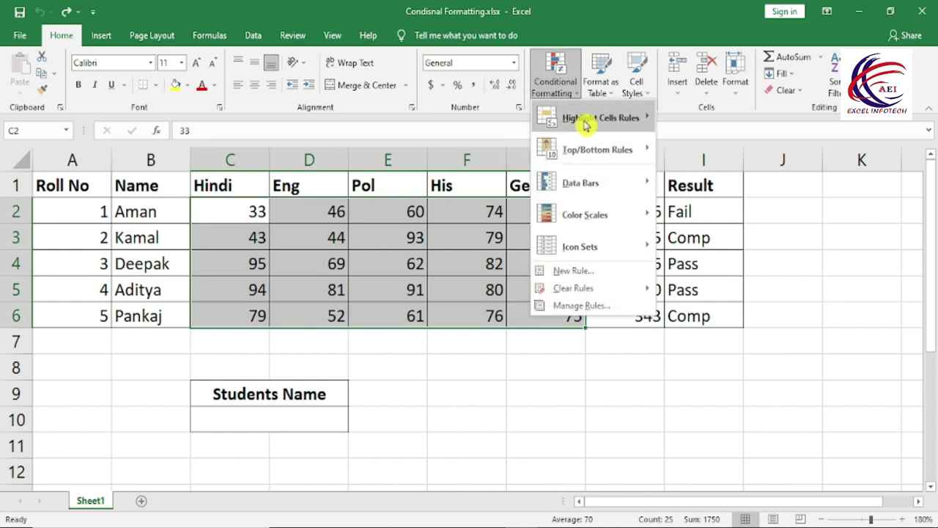
{"action": "mouse_move", "coordinate": [586, 125]}
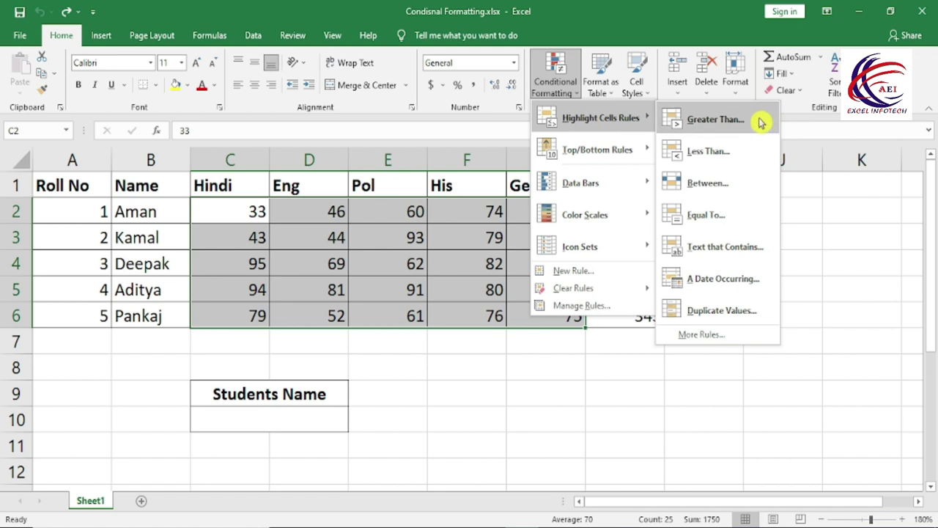
{"action": "left_click", "coordinate": [757, 119]}
Step: Enter 80 as the threshold and show the list of preset highlight styles
{"action": "left_click_drag", "start_coordinate": [603, 349], "coordinate": [607, 248]}
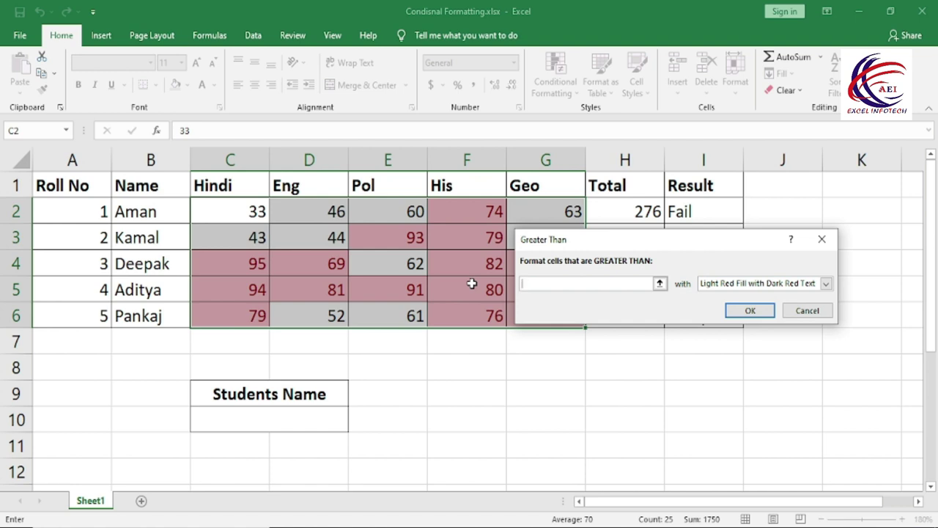
{"action": "type", "text": "80"}
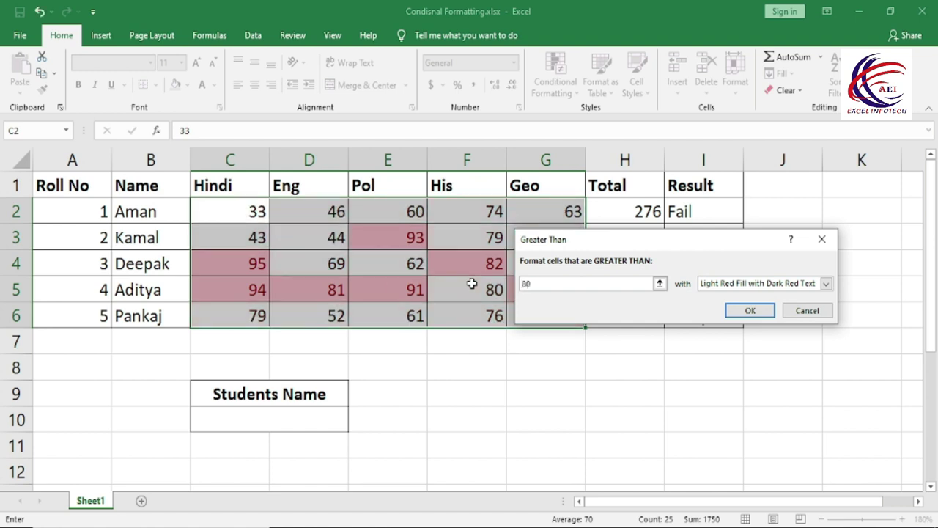
{"action": "left_click_drag", "start_coordinate": [556, 242], "coordinate": [492, 374]}
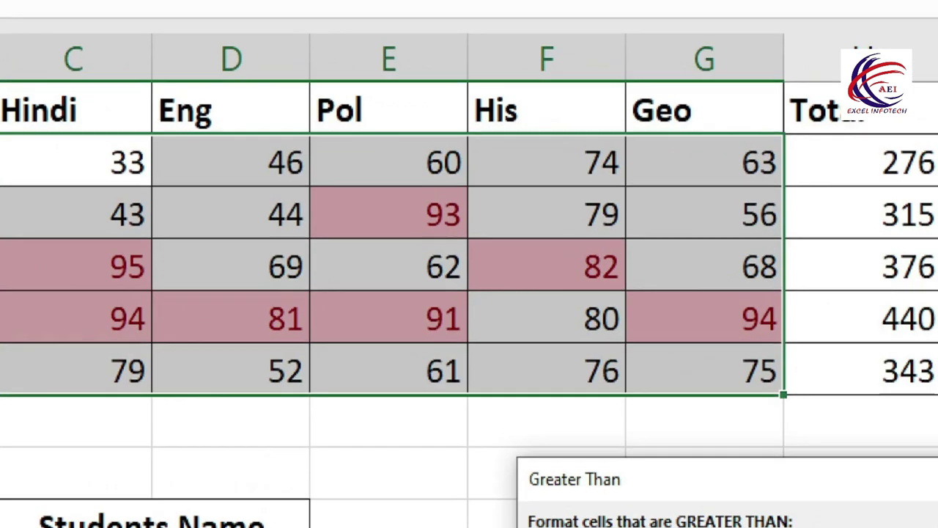
{"action": "left_click_drag", "start_coordinate": [29, 118], "coordinate": [783, 396]}
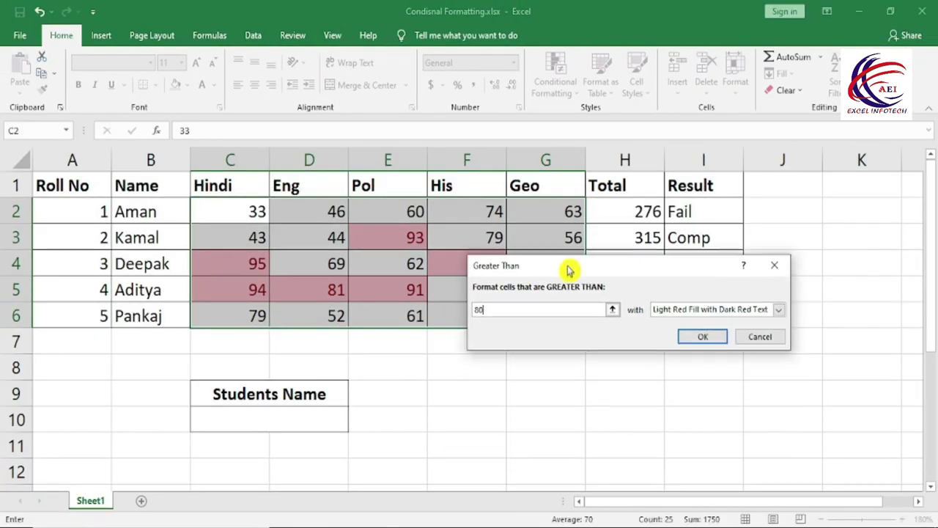
{"action": "left_click_drag", "start_coordinate": [557, 372], "coordinate": [581, 283]}
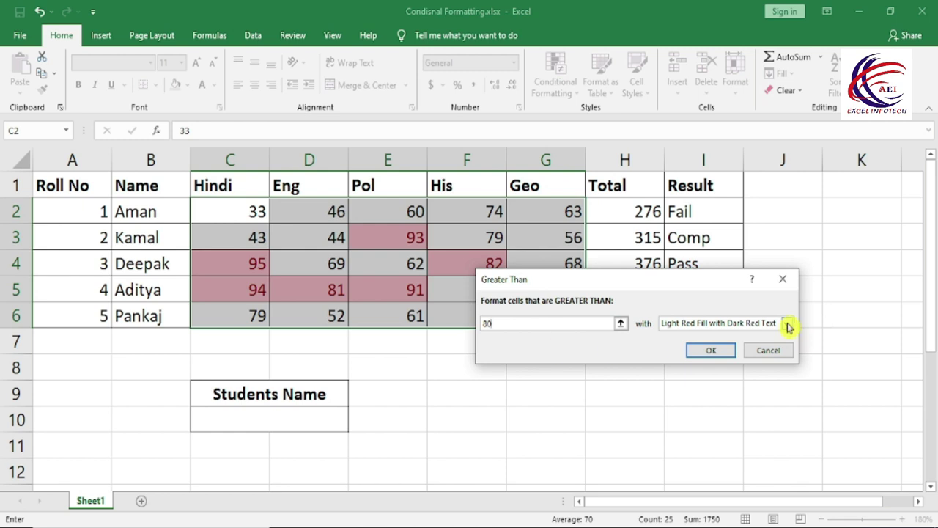
{"action": "left_click", "coordinate": [788, 327]}
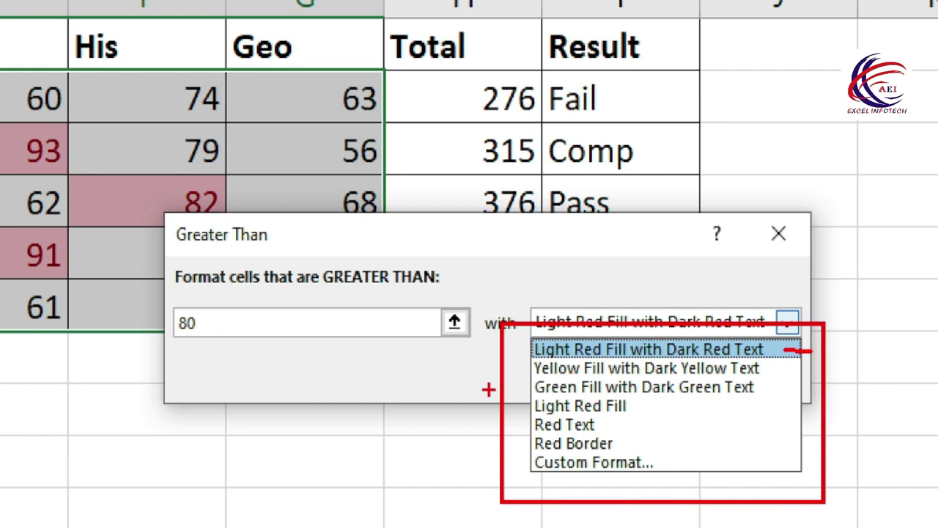
Step: Review the Green Fill, Red Border and Custom Format presets, noting the 95 mark
{"action": "mouse_move", "coordinate": [647, 399]}
{"action": "left_mouse_down"}
{"action": "mouse_move", "coordinate": [703, 400]}
{"action": "mouse_move", "coordinate": [642, 408]}
{"action": "left_mouse_up"}
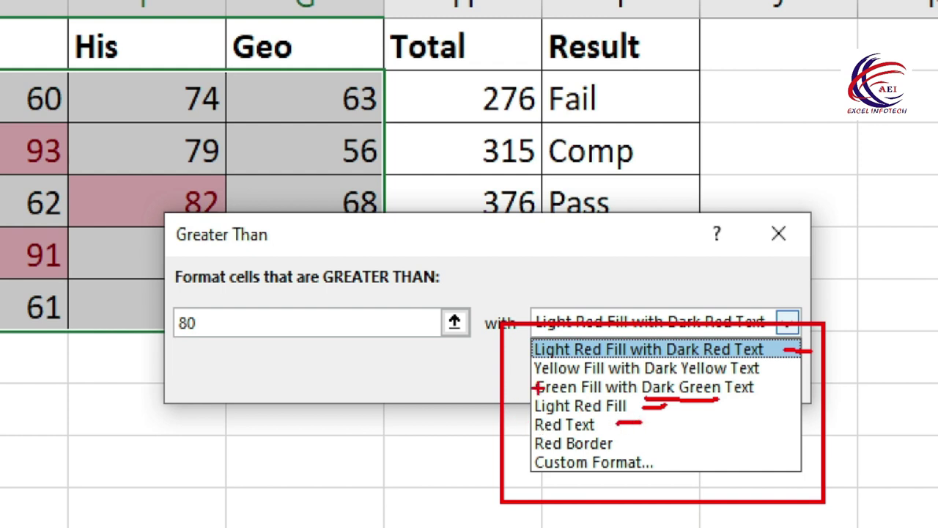
{"action": "left_click_drag", "start_coordinate": [624, 448], "coordinate": [648, 442]}
{"action": "left_click_drag", "start_coordinate": [658, 463], "coordinate": [692, 454]}
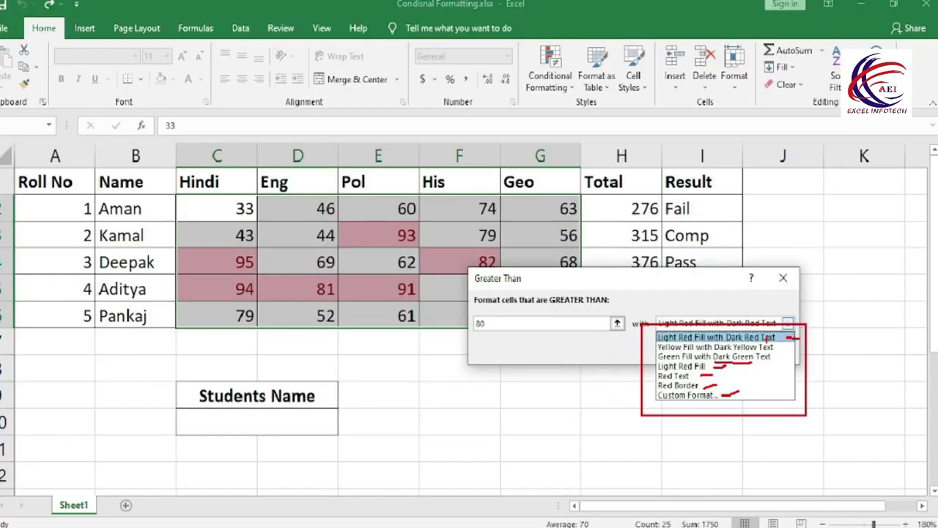
{"action": "left_click", "coordinate": [749, 351]}
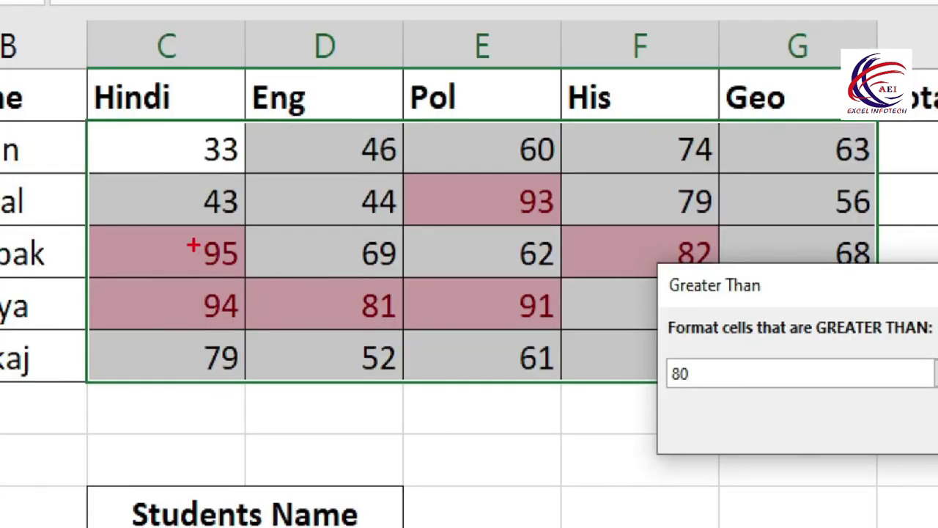
{"action": "mouse_move", "coordinate": [77, 200]}
{"action": "left_mouse_down"}
{"action": "mouse_move", "coordinate": [163, 268]}
{"action": "mouse_move", "coordinate": [261, 287]}
{"action": "left_mouse_up"}
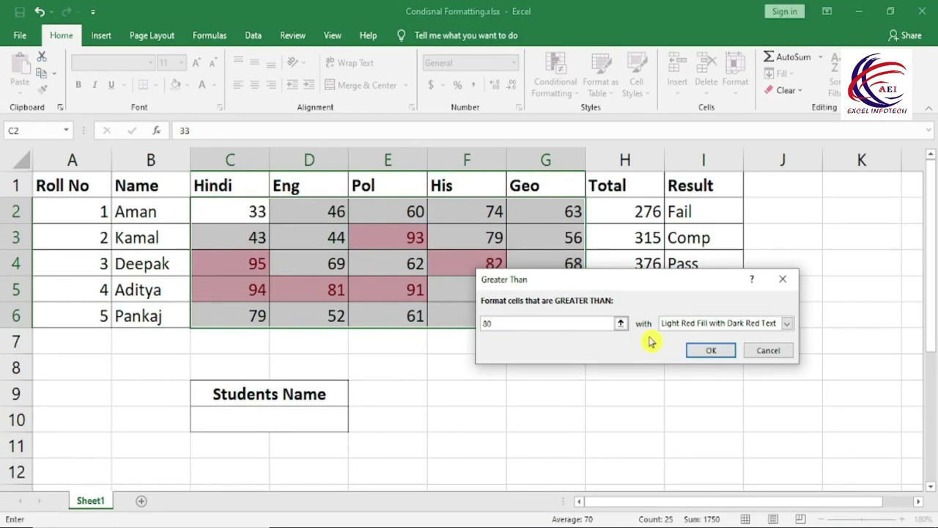
Step: Choose Light Red Fill and apply the rule, highlighting marks above 80
{"action": "left_click", "coordinate": [736, 323]}
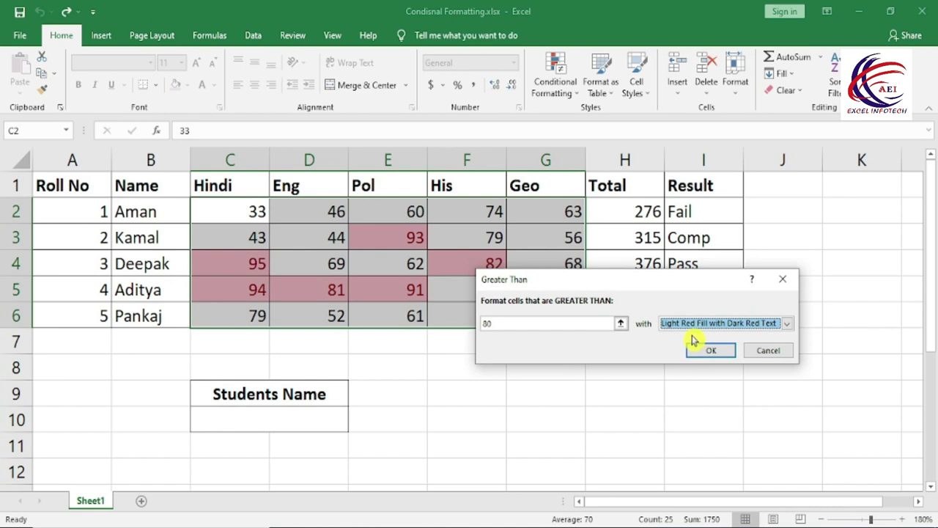
{"action": "left_click", "coordinate": [691, 326]}
{"action": "left_click", "coordinate": [684, 363]}
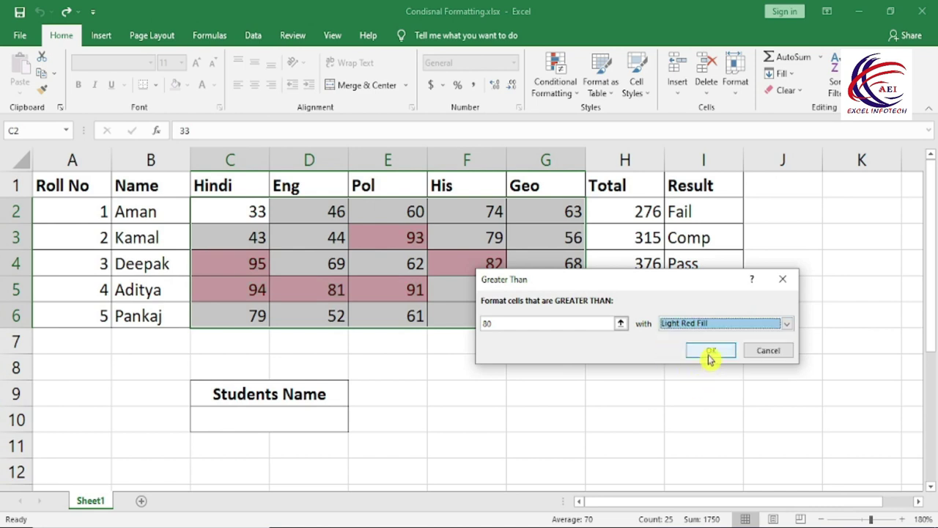
{"action": "left_click", "coordinate": [709, 352]}
{"action": "left_click", "coordinate": [619, 400]}
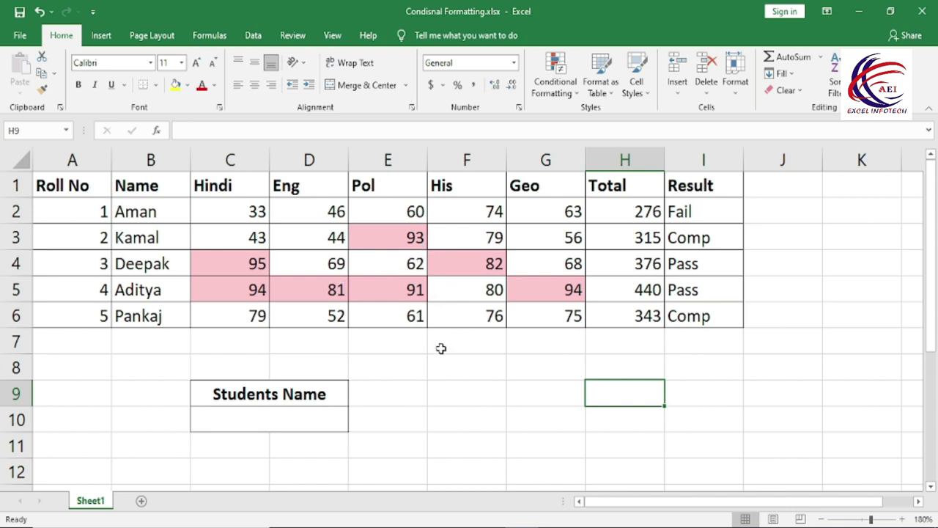
Step: Undo the light red fill rule and start a new Greater Than rule at 64
{"action": "key", "text": "ctrl+z"}
{"action": "left_click", "coordinate": [555, 82]}
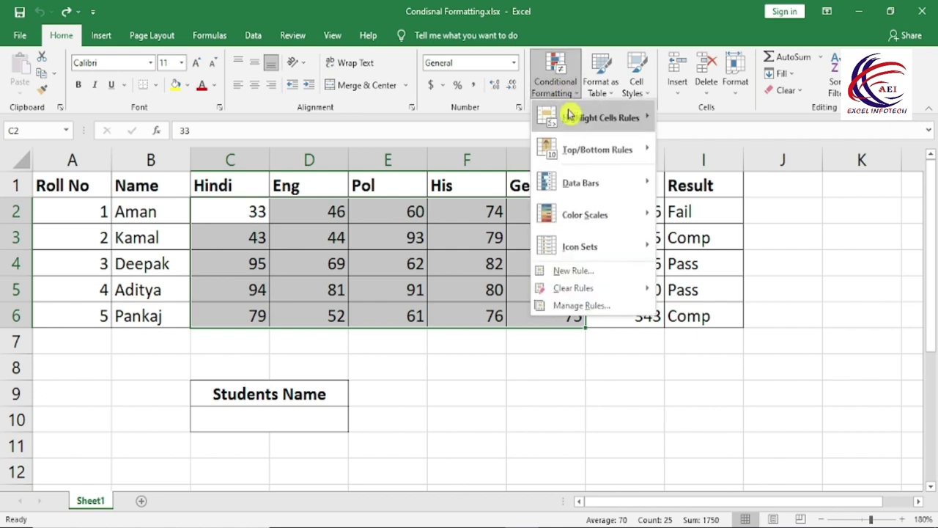
{"action": "mouse_move", "coordinate": [570, 115]}
{"action": "left_click", "coordinate": [691, 119]}
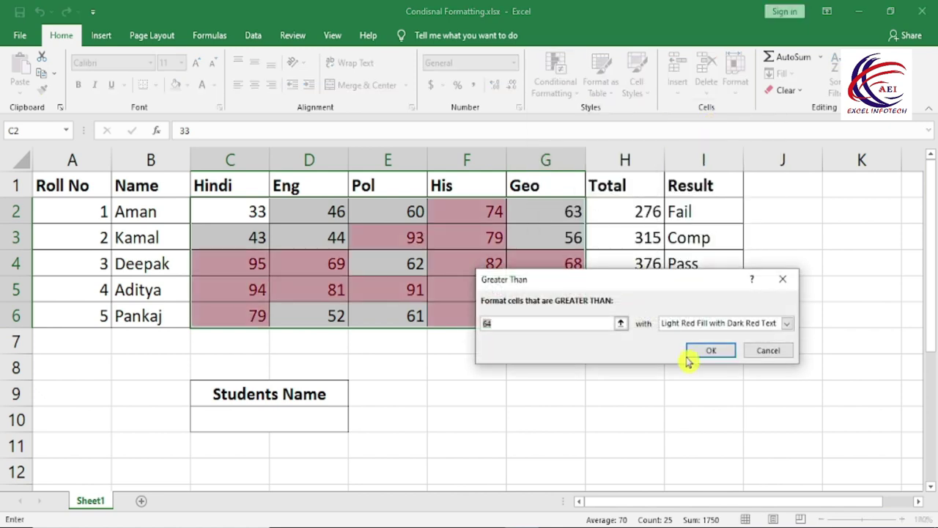
{"action": "left_click", "coordinate": [704, 323]}
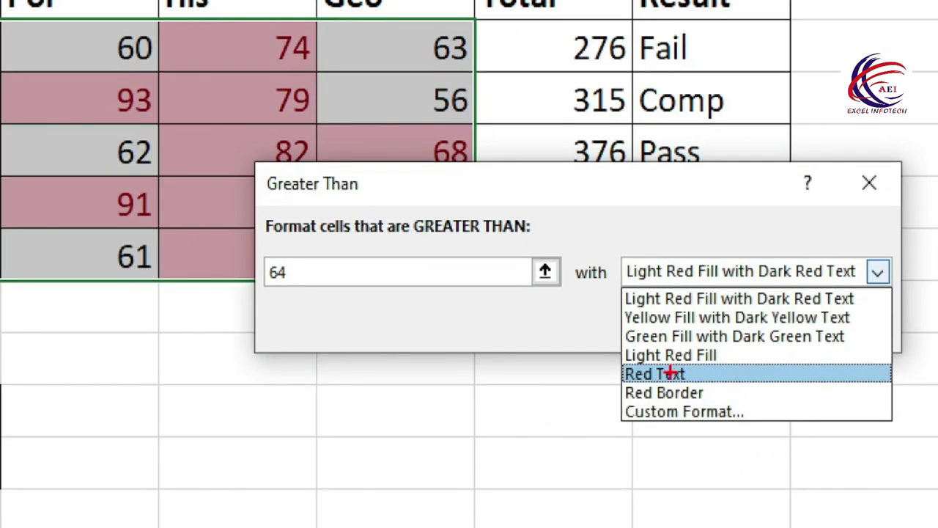
Step: Apply Red Text to marks above 64, turning 68, 69, 74, 76 and 95 red
{"action": "left_click_drag", "start_coordinate": [711, 373], "coordinate": [739, 374]}
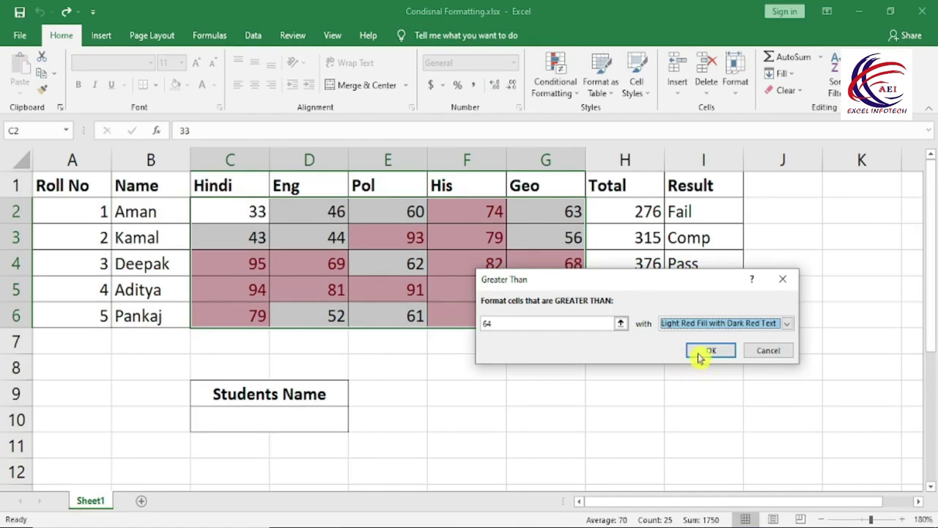
{"action": "left_click", "coordinate": [877, 272]}
{"action": "left_click", "coordinate": [689, 376]}
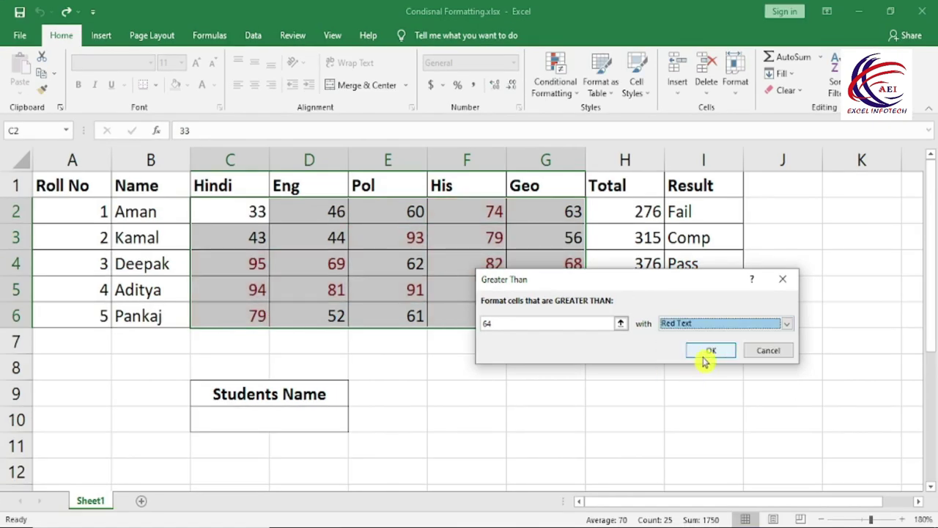
{"action": "left_click", "coordinate": [705, 352]}
{"action": "left_click", "coordinate": [570, 375]}
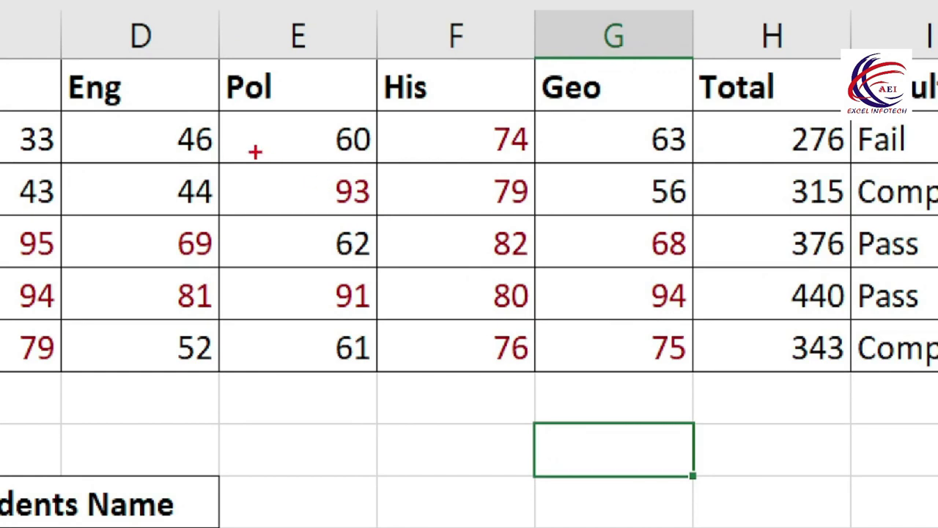
{"action": "left_click_drag", "start_coordinate": [360, 208], "coordinate": [547, 326]}
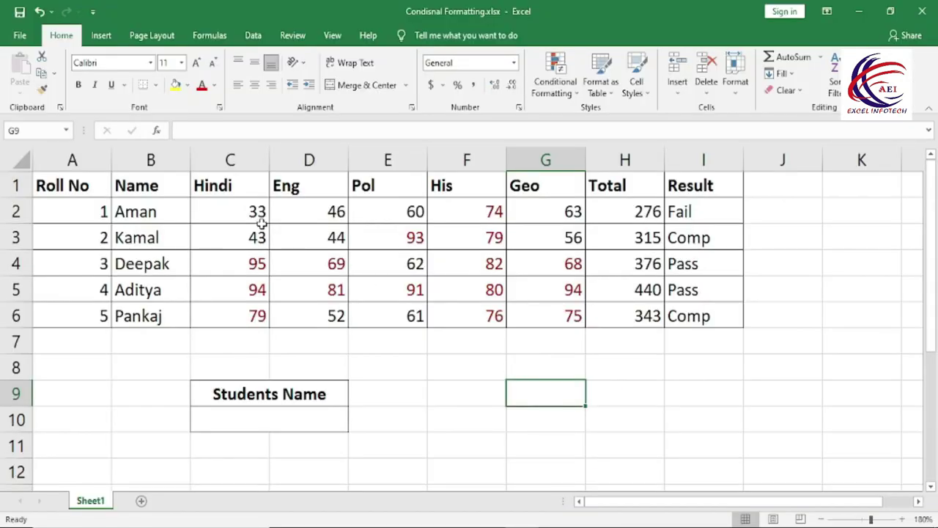
Step: Undo the red-text rule and create a Greater Than 80 rule styled with a Red Border
{"action": "key", "text": "ctrl+z"}
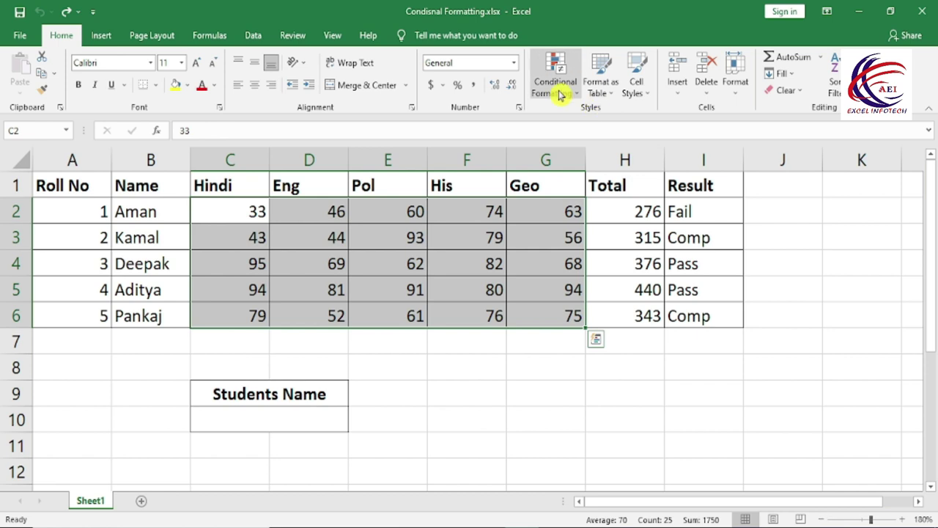
{"action": "left_click", "coordinate": [559, 93]}
{"action": "mouse_move", "coordinate": [608, 118]}
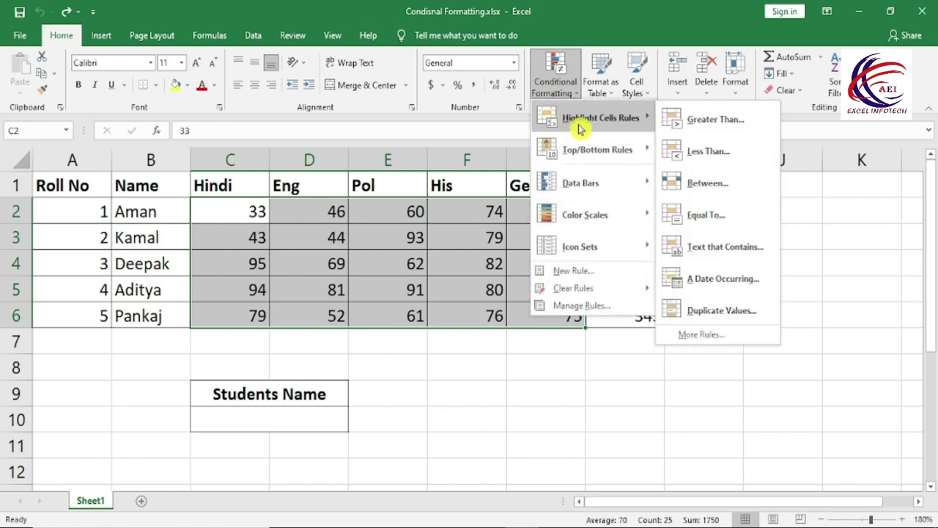
{"action": "left_click", "coordinate": [700, 121]}
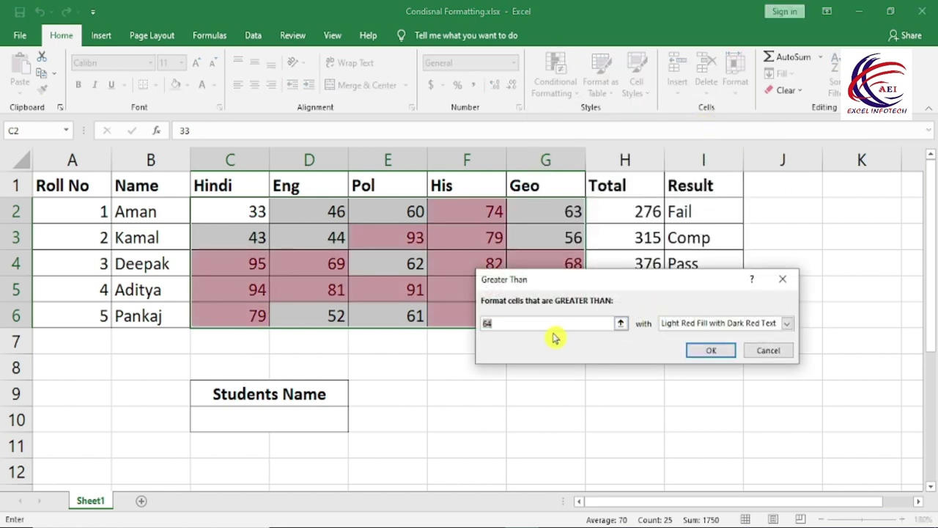
{"action": "key", "text": "BackSpace"}
{"action": "type", "text": "80"}
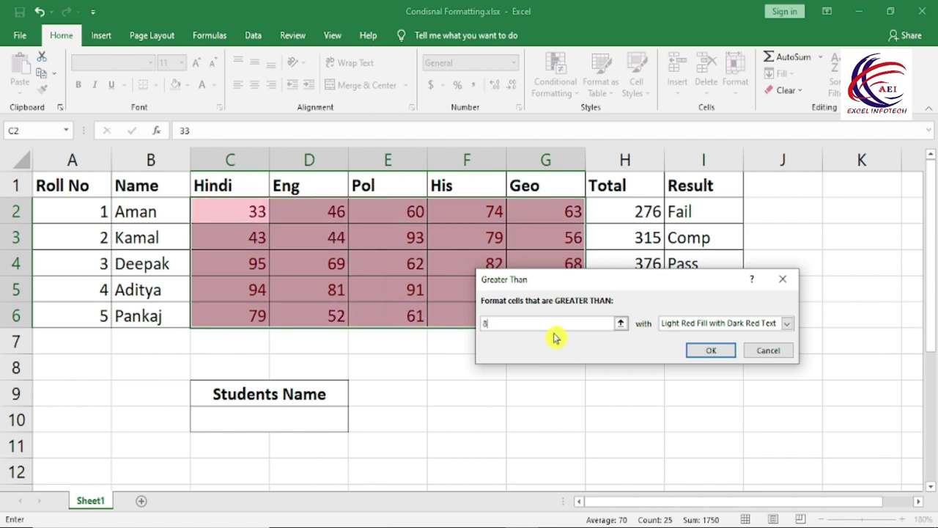
{"action": "left_click", "coordinate": [698, 323]}
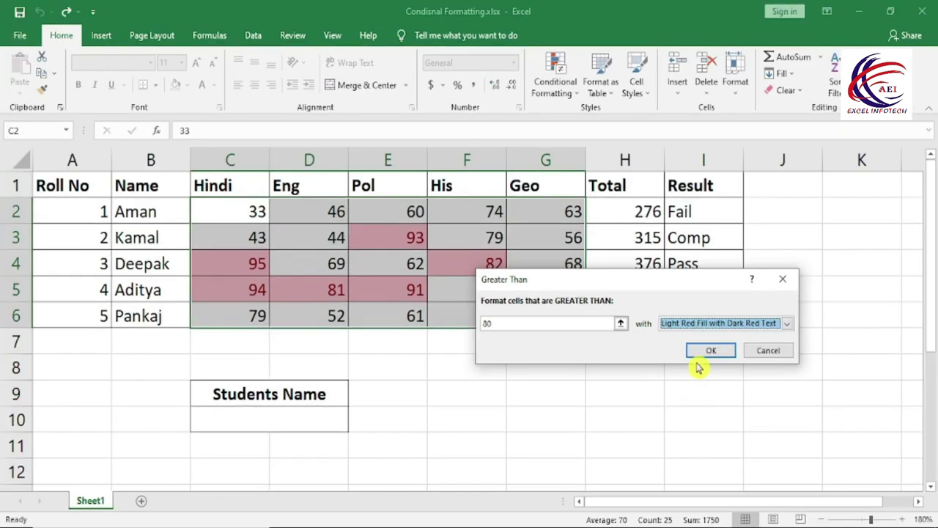
{"action": "left_click", "coordinate": [695, 328]}
{"action": "left_click", "coordinate": [685, 383]}
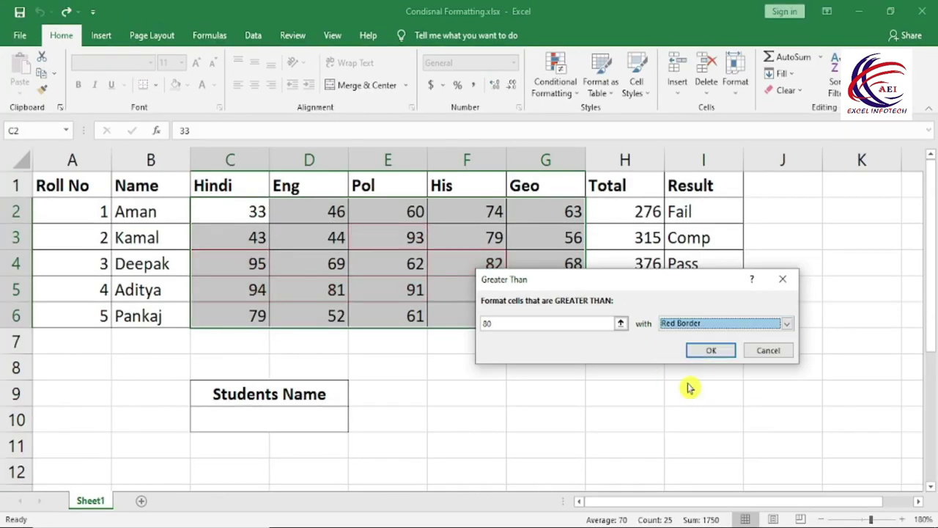
{"action": "left_click", "coordinate": [707, 350]}
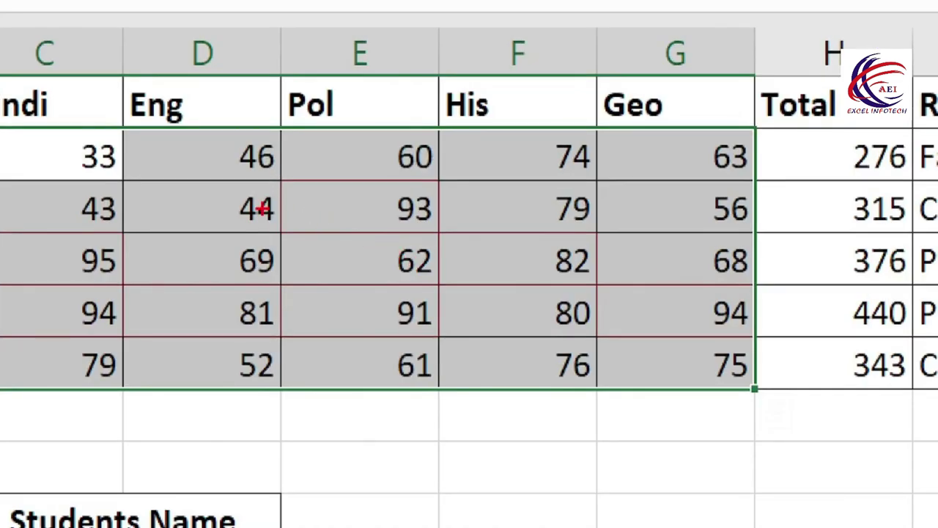
Step: Start another Greater Than rule on the marks with threshold 80
{"action": "mouse_move", "coordinate": [260, 208]}
{"action": "left_mouse_down"}
{"action": "mouse_move", "coordinate": [400, 313]}
{"action": "mouse_move", "coordinate": [477, 316]}
{"action": "left_mouse_up"}
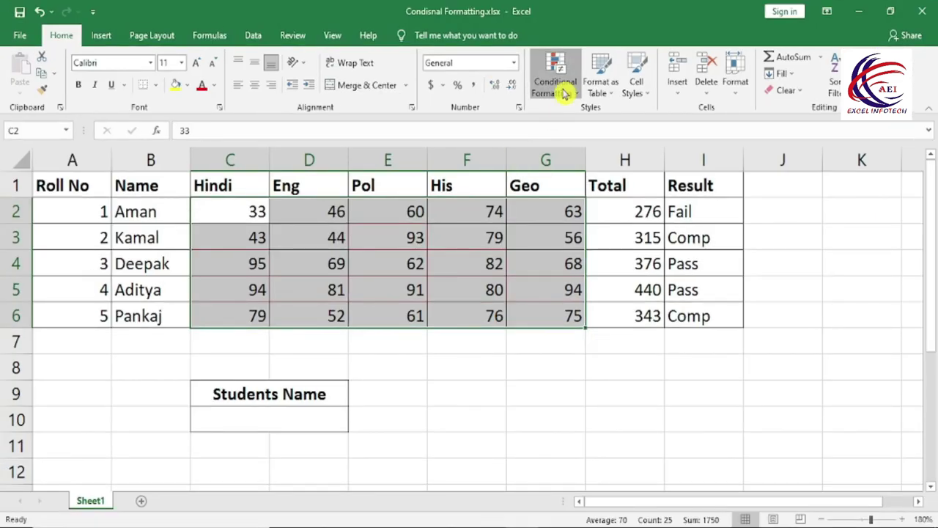
{"action": "left_click", "coordinate": [558, 84]}
{"action": "mouse_move", "coordinate": [572, 117]}
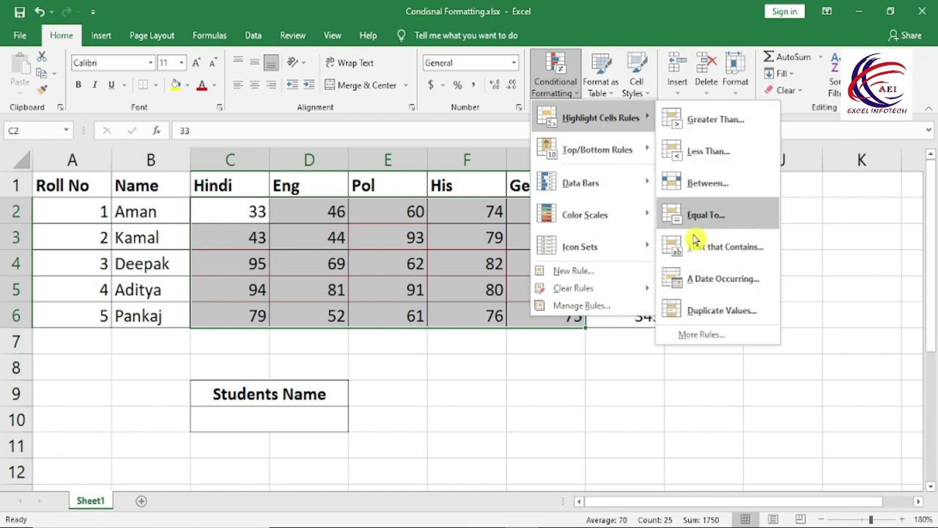
{"action": "left_click", "coordinate": [678, 118]}
{"action": "key", "text": "BackSpace"}
{"action": "type", "text": "80"}
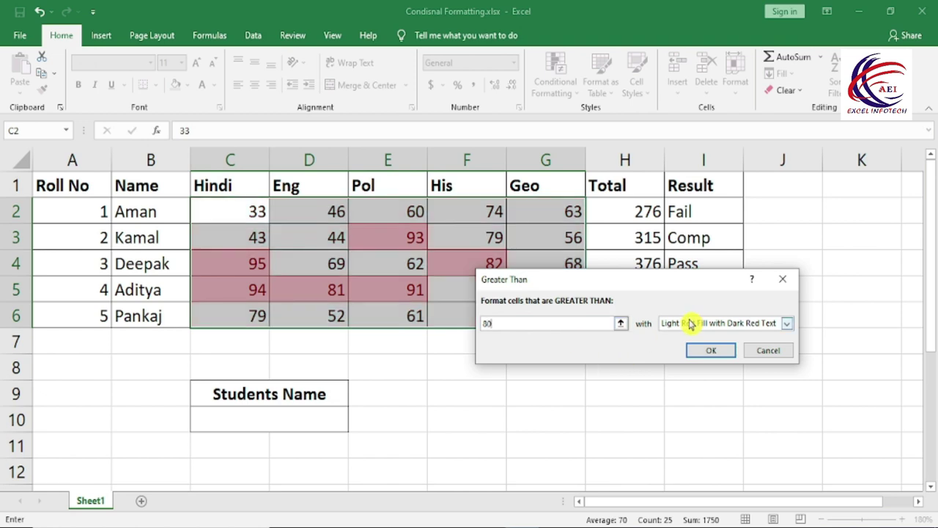
{"action": "left_click", "coordinate": [691, 323]}
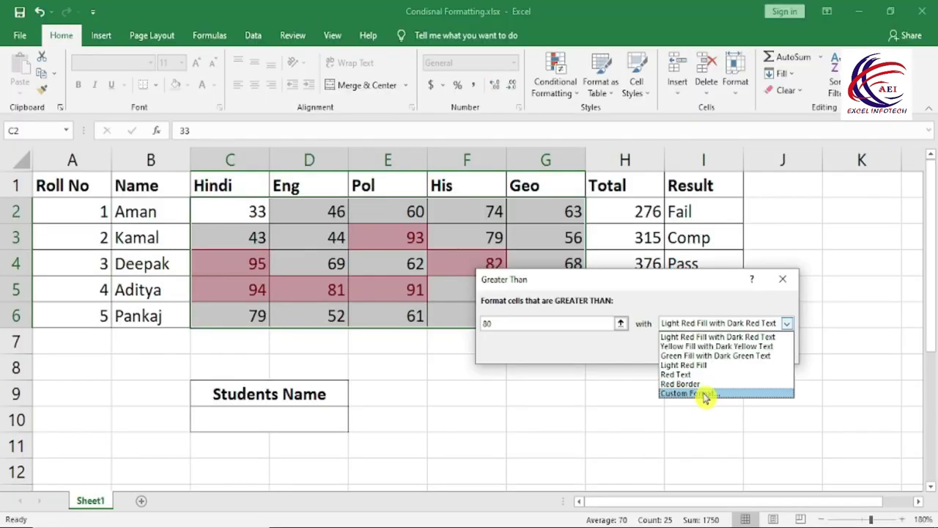
Step: Give the rule a custom light blue font, then cancel it without applying
{"action": "left_click", "coordinate": [660, 392]}
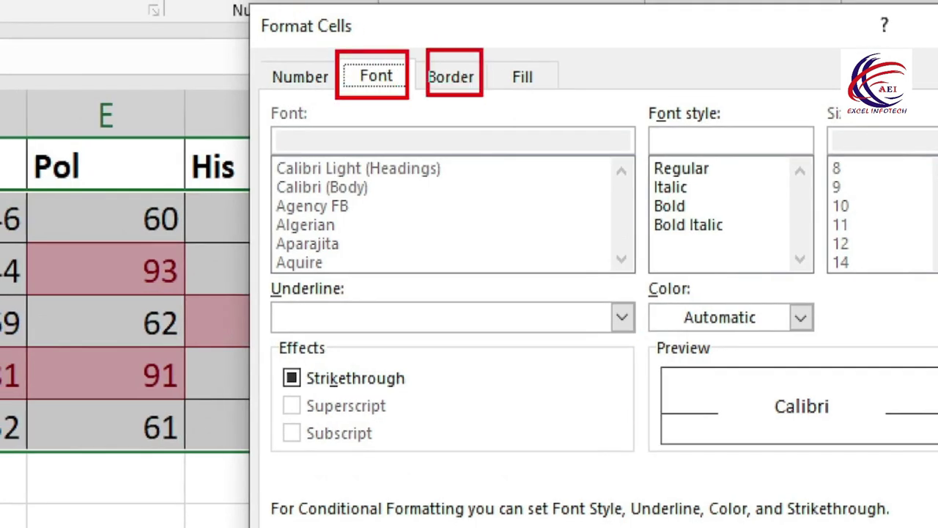
{"action": "left_click_drag", "start_coordinate": [261, 57], "coordinate": [346, 116]}
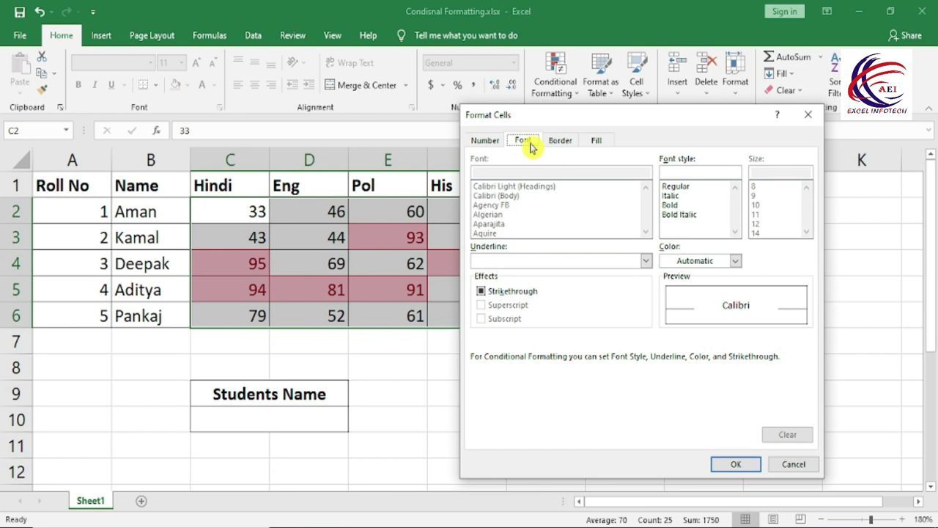
{"action": "left_click", "coordinate": [726, 260]}
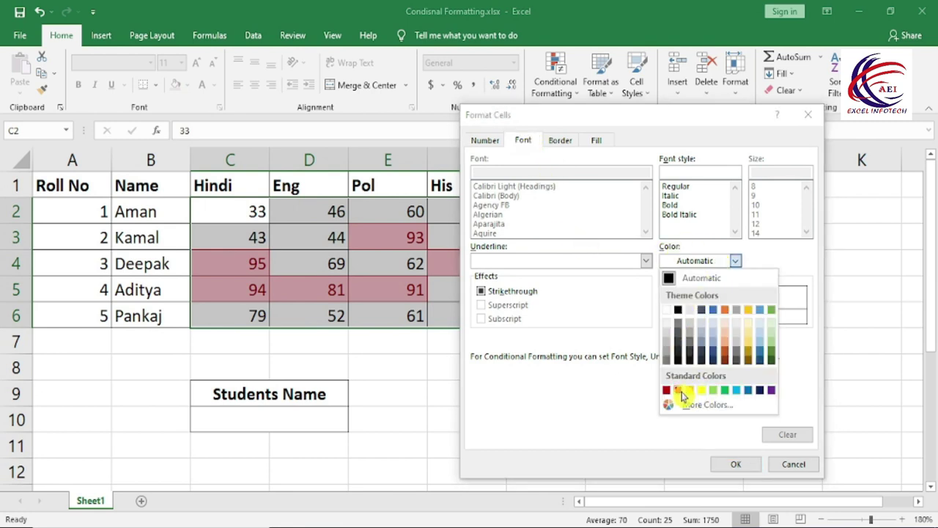
{"action": "left_click", "coordinate": [737, 389]}
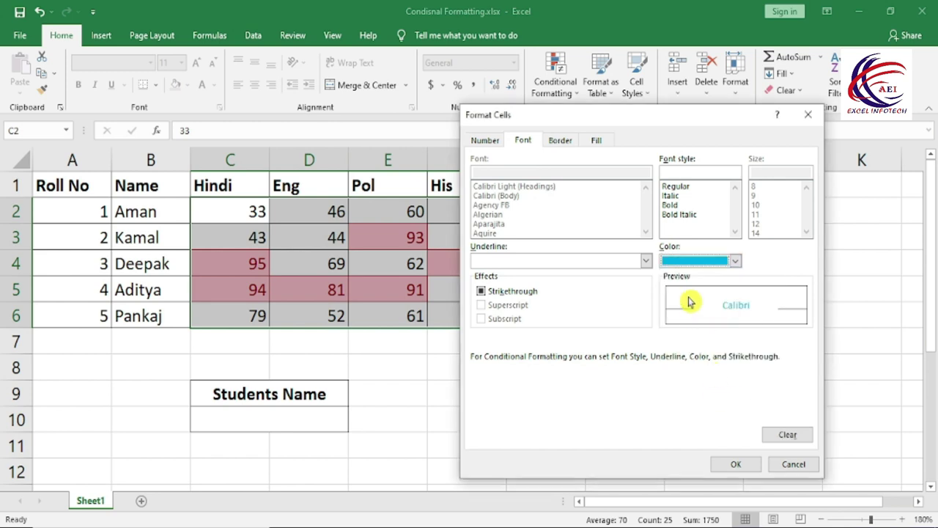
{"action": "left_click", "coordinate": [736, 464]}
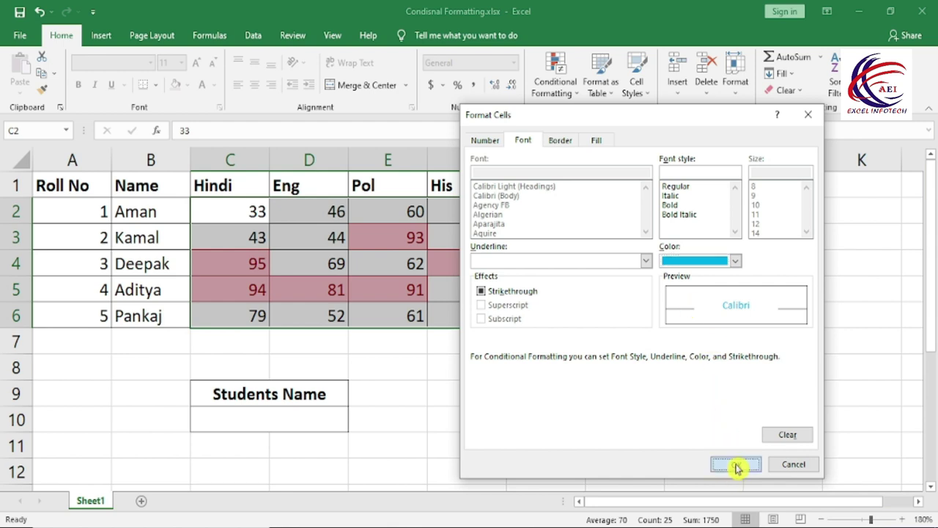
{"action": "left_click_drag", "start_coordinate": [565, 283], "coordinate": [565, 386]}
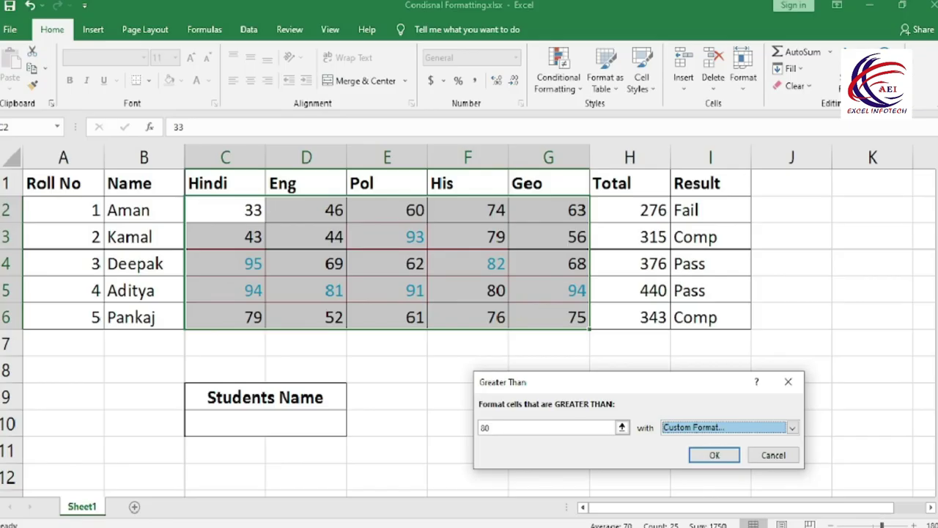
{"action": "key", "text": "Escape"}
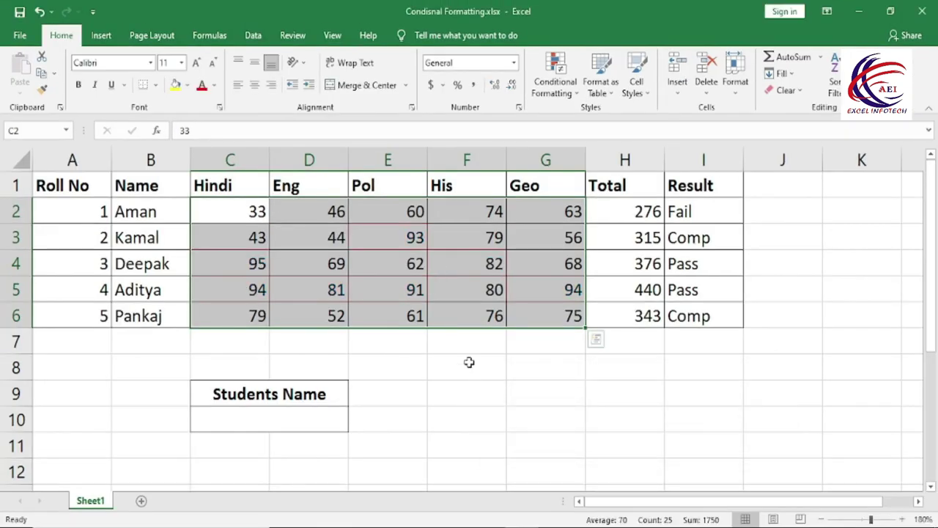
Step: Start a new Greater Than highlight rule for the marks C2:G6
{"action": "left_click", "coordinate": [496, 403]}
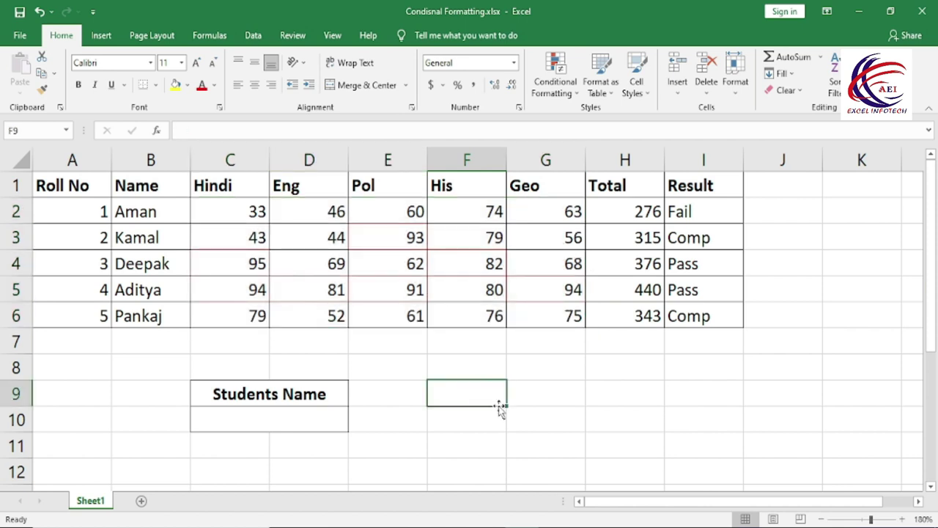
{"action": "key", "text": "ctrl+z"}
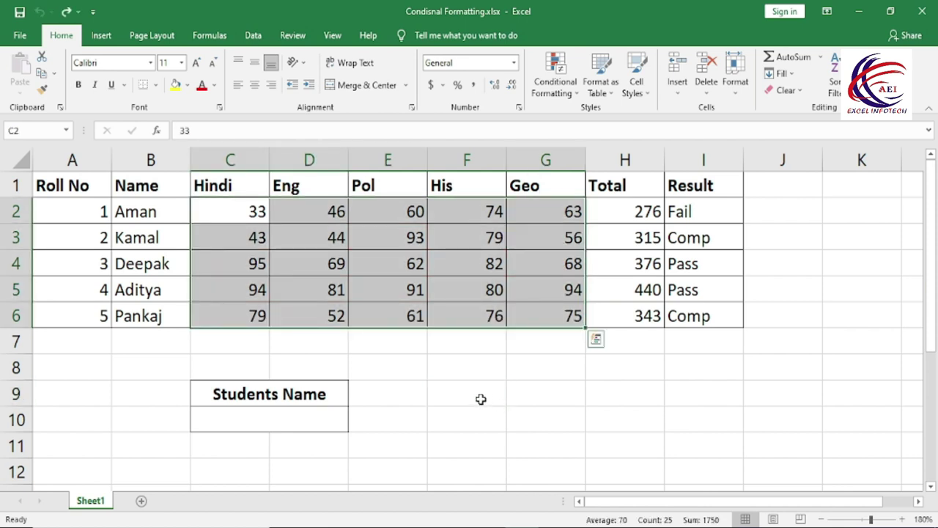
{"action": "left_click", "coordinate": [480, 399]}
{"action": "left_click", "coordinate": [555, 82]}
{"action": "mouse_move", "coordinate": [632, 125]}
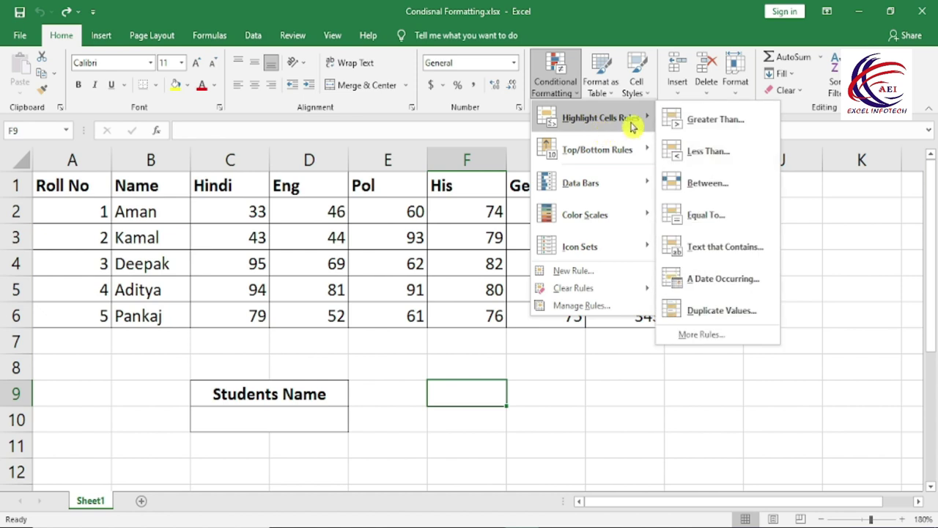
{"action": "left_click", "coordinate": [715, 119]}
Step: Browse the custom format's border and fill colour settings, closing it unchanged
{"action": "left_click", "coordinate": [709, 395]}
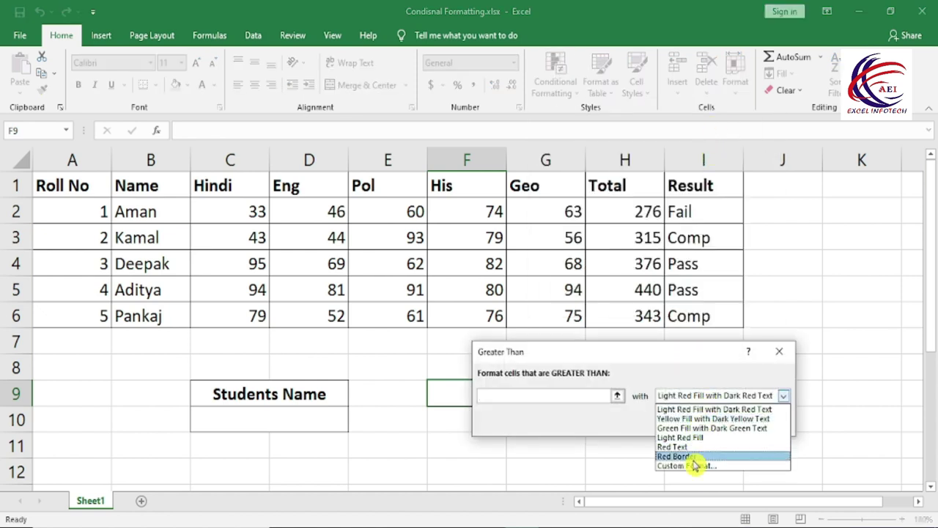
{"action": "left_click", "coordinate": [696, 464]}
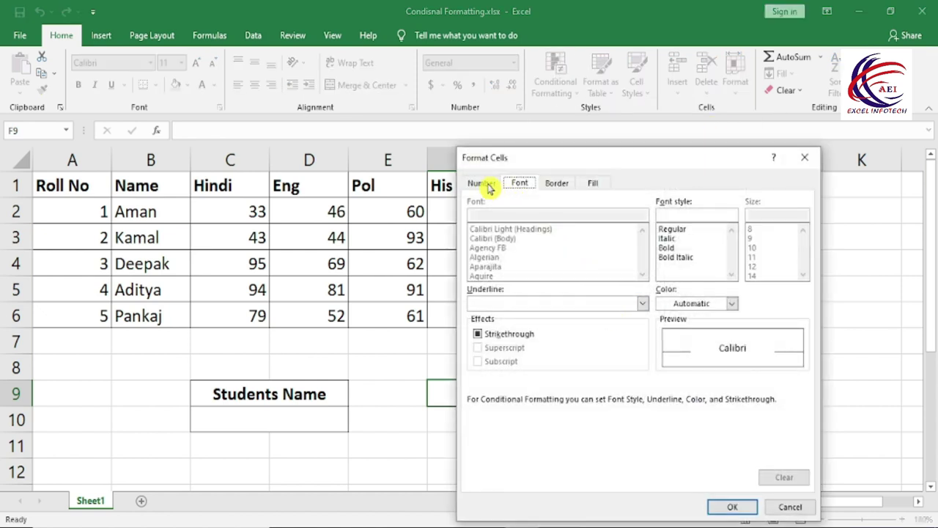
{"action": "left_click", "coordinate": [545, 185]}
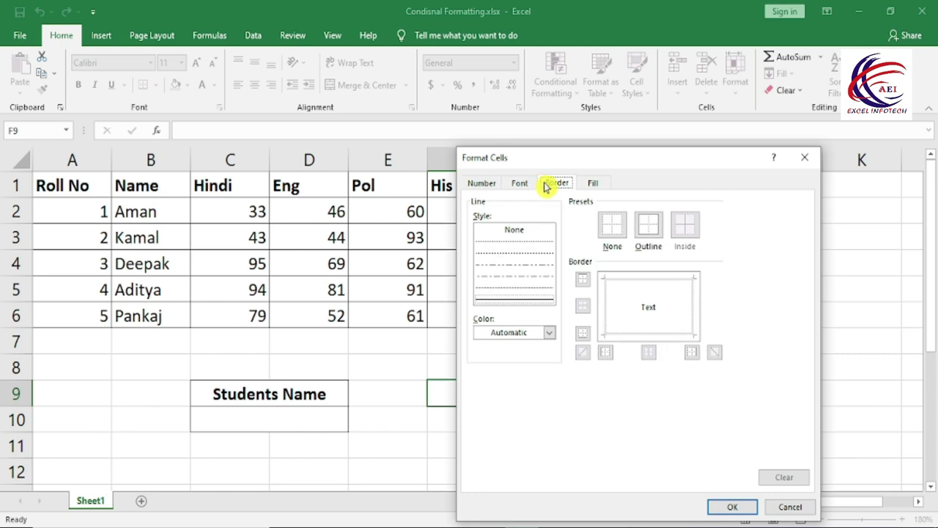
{"action": "left_click", "coordinate": [535, 333]}
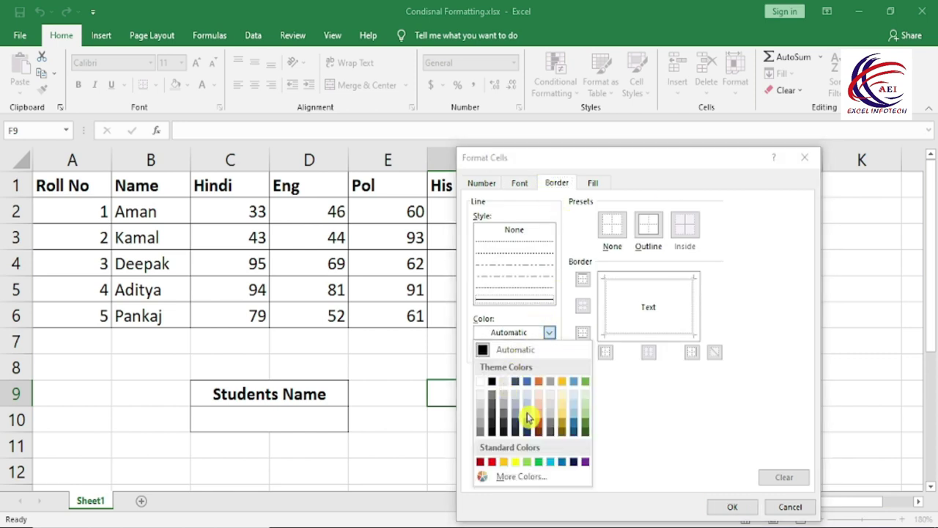
{"action": "left_click", "coordinate": [599, 186]}
{"action": "left_click", "coordinate": [600, 186]}
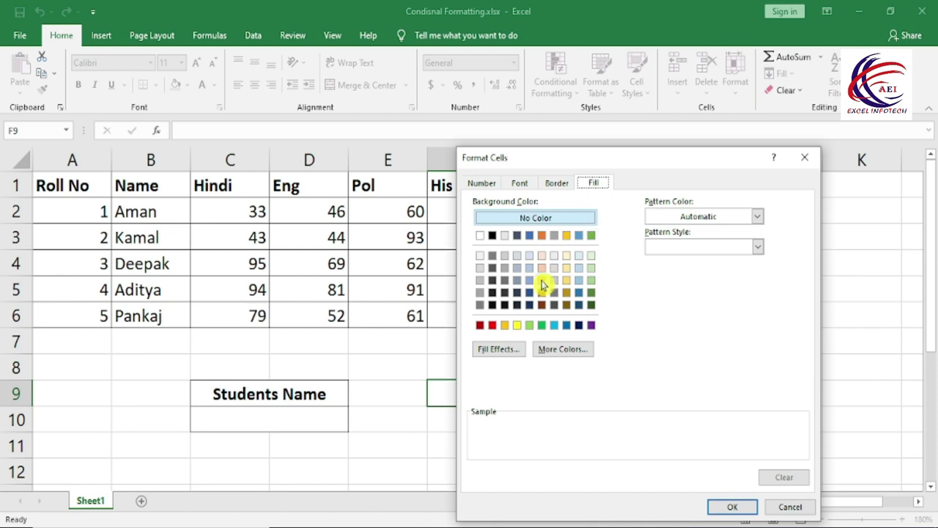
{"action": "left_click", "coordinate": [682, 216]}
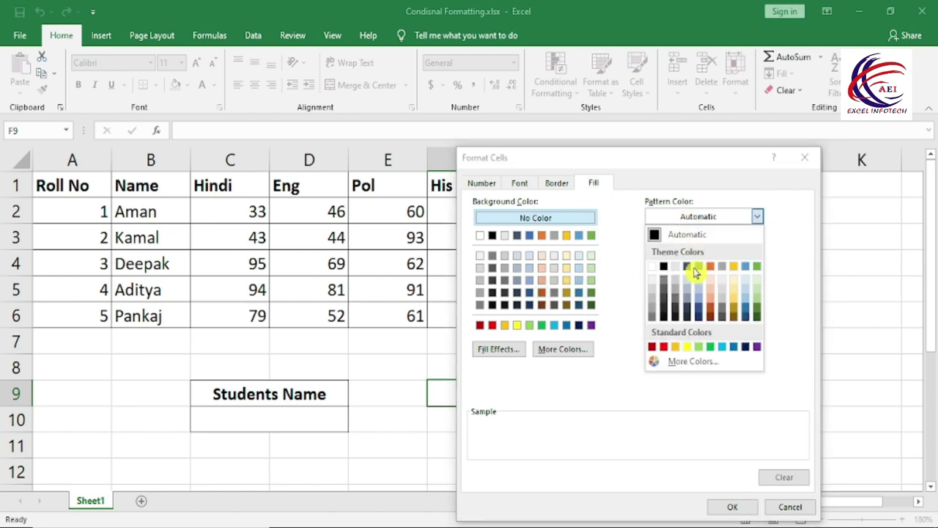
{"action": "left_click", "coordinate": [603, 410]}
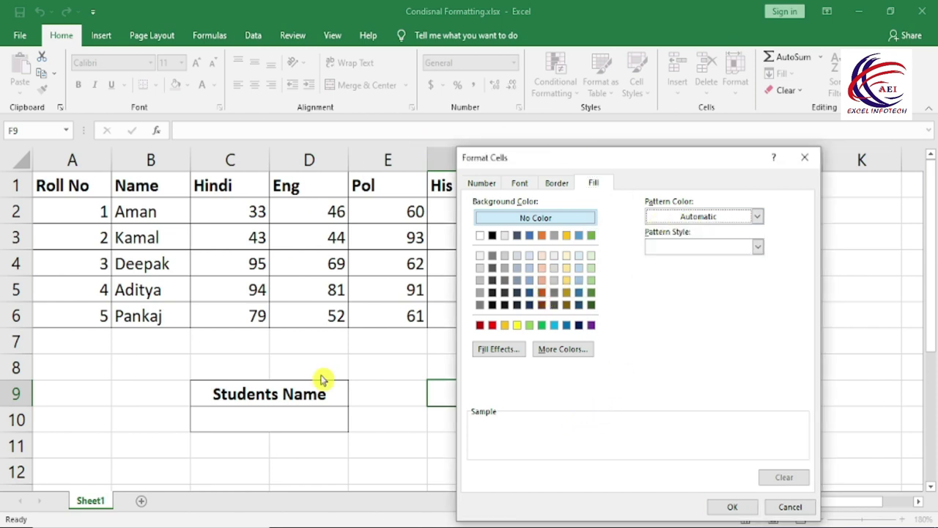
{"action": "key", "text": "Escape"}
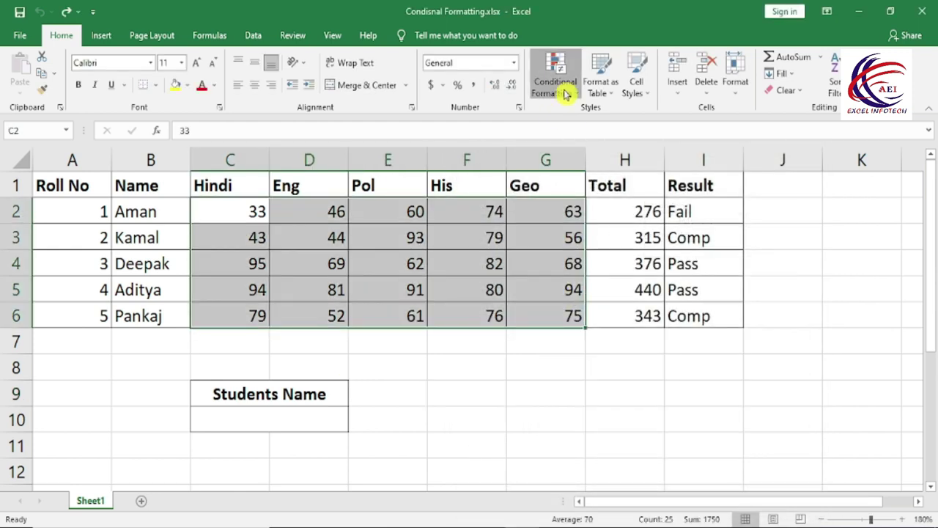
{"action": "left_click", "coordinate": [561, 86]}
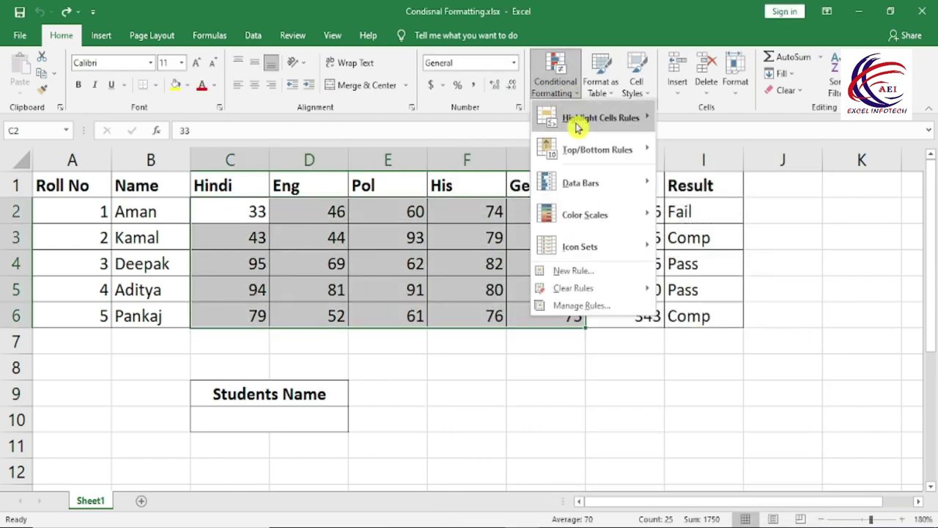
{"action": "mouse_move", "coordinate": [579, 125]}
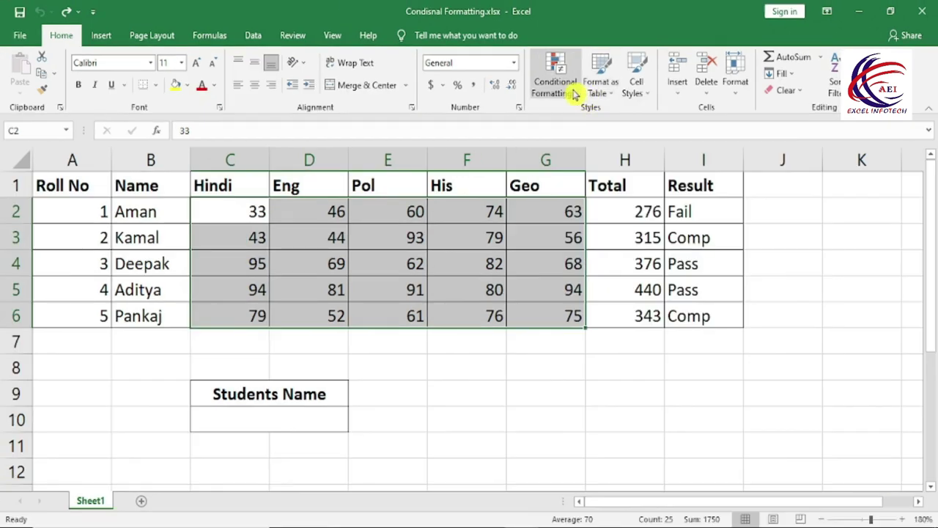
{"action": "left_click", "coordinate": [564, 92]}
{"action": "mouse_move", "coordinate": [649, 118]}
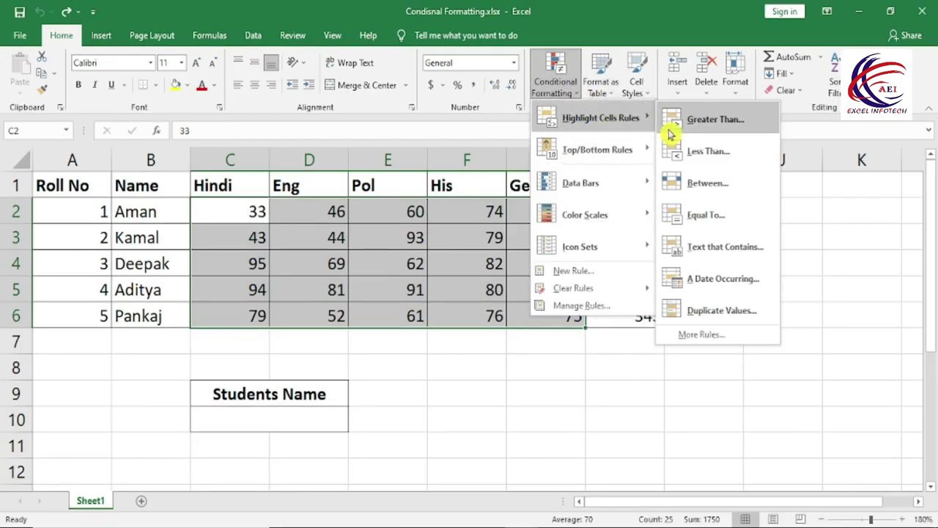
{"action": "left_click", "coordinate": [675, 150]}
{"action": "left_click", "coordinate": [519, 396]}
{"action": "key", "text": "BackSpace"}
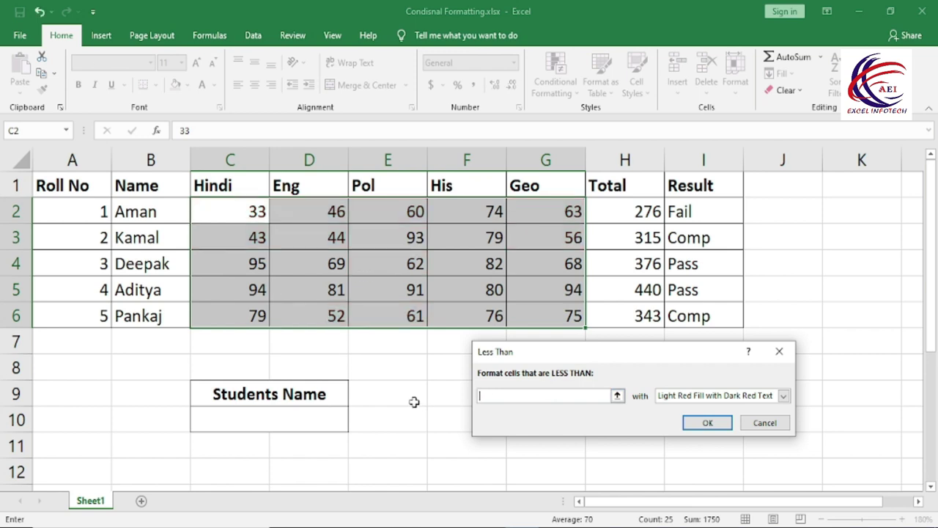
{"action": "type", "text": "50"}
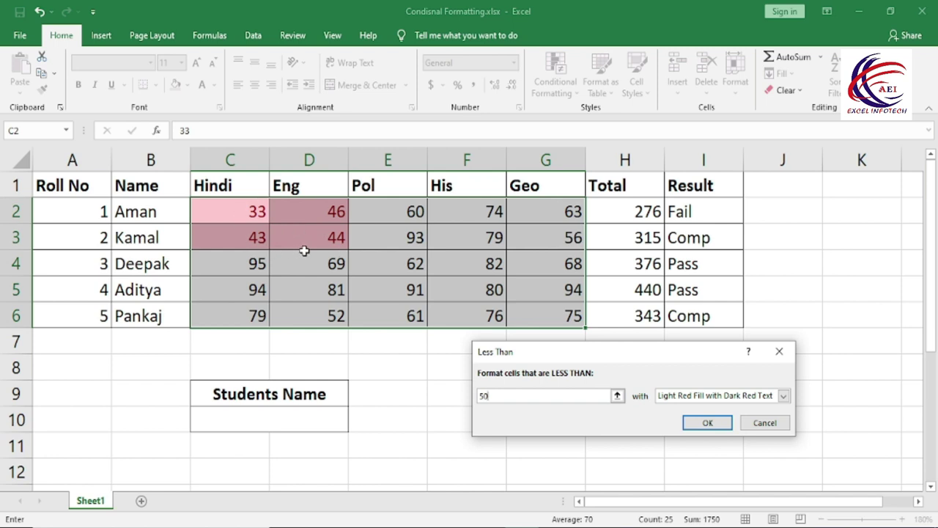
{"action": "left_click", "coordinate": [686, 396]}
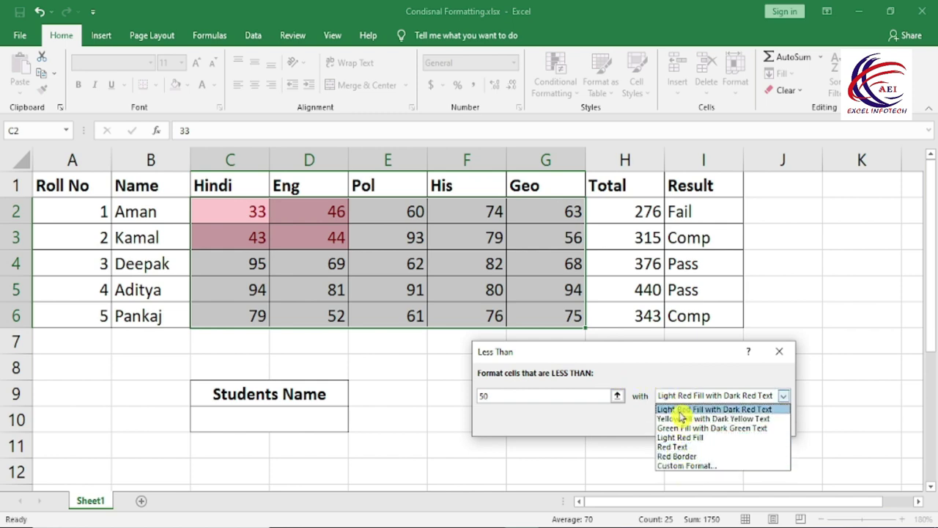
{"action": "key", "text": "Escape"}
{"action": "key", "text": "Escape"}
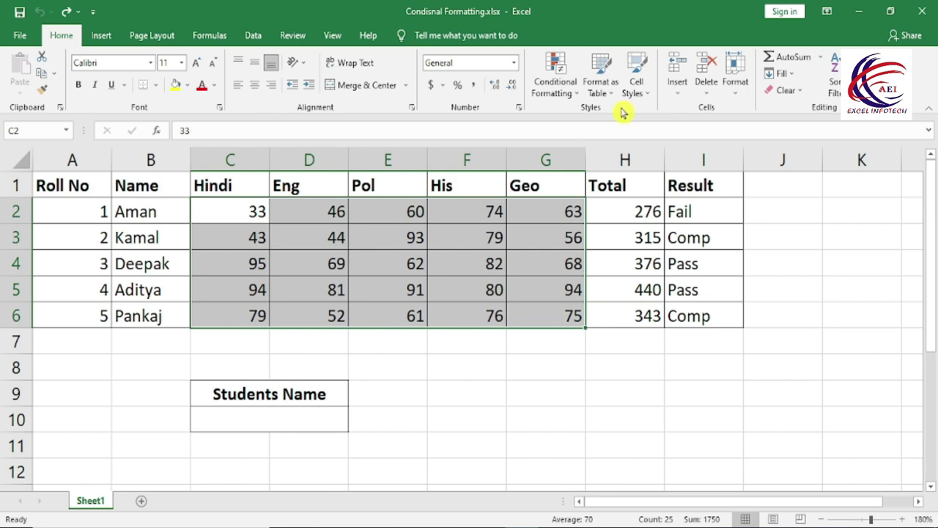
{"action": "left_click", "coordinate": [555, 81]}
{"action": "mouse_move", "coordinate": [598, 117]}
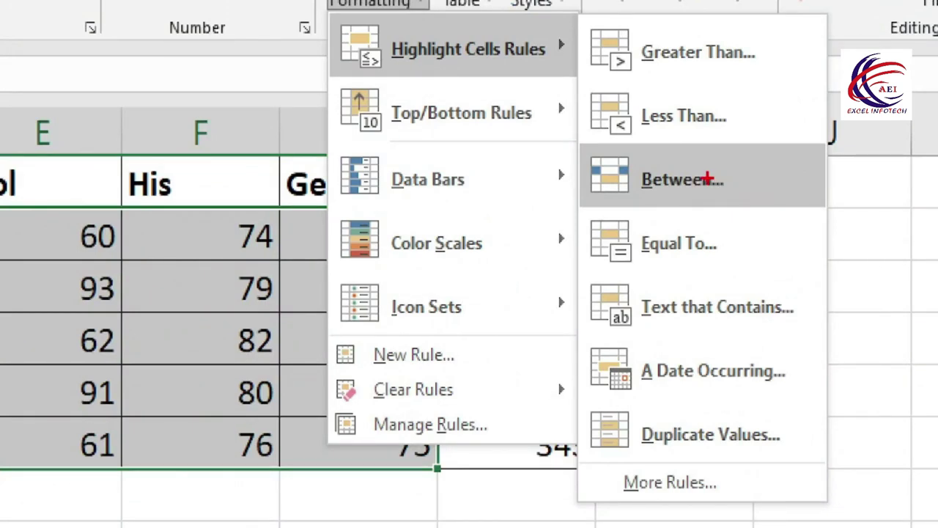
{"action": "mouse_move", "coordinate": [597, 141]}
{"action": "left_mouse_down"}
{"action": "mouse_move", "coordinate": [716, 219]}
{"action": "mouse_move", "coordinate": [760, 216]}
{"action": "left_mouse_up"}
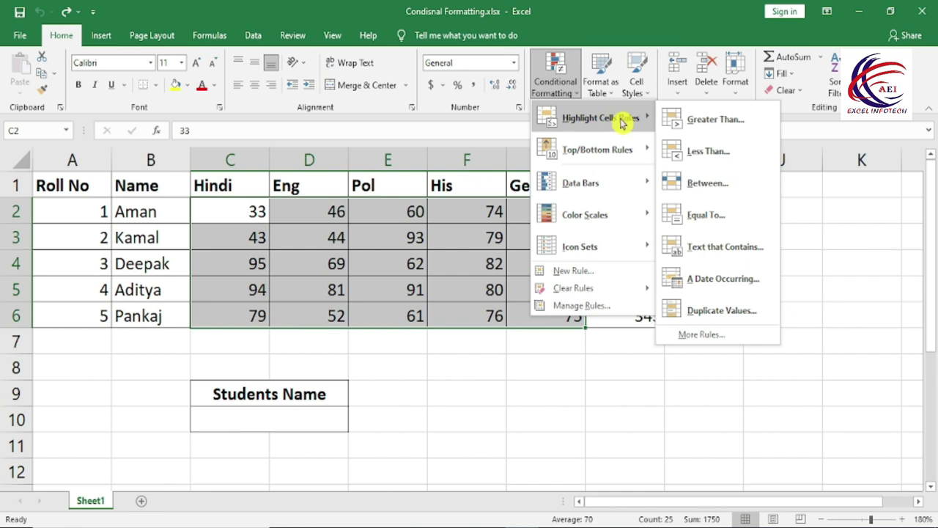
{"action": "left_click", "coordinate": [690, 183]}
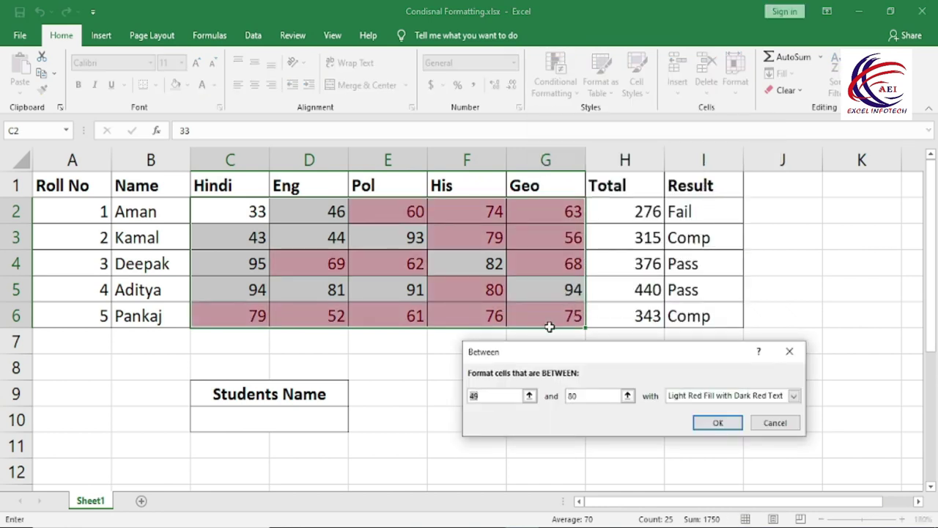
{"action": "type", "text": "50"}
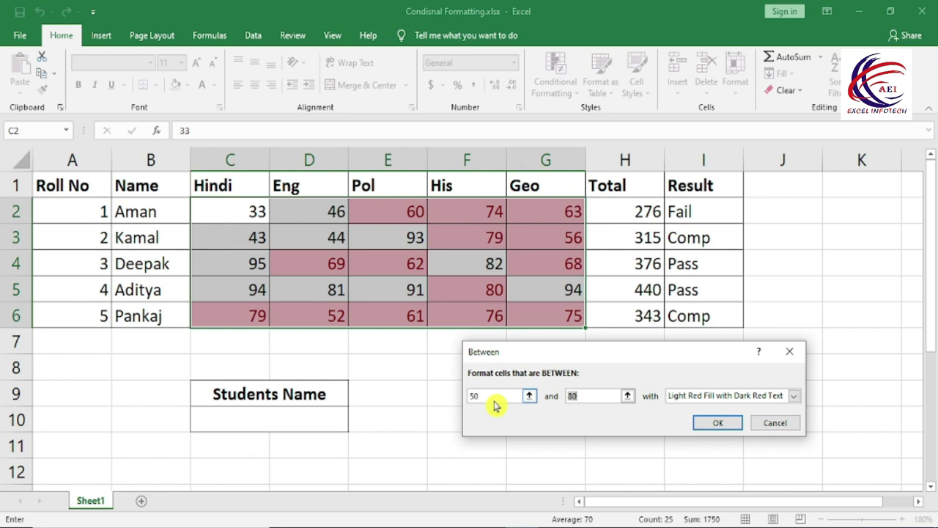
{"action": "type", "text": "100"}
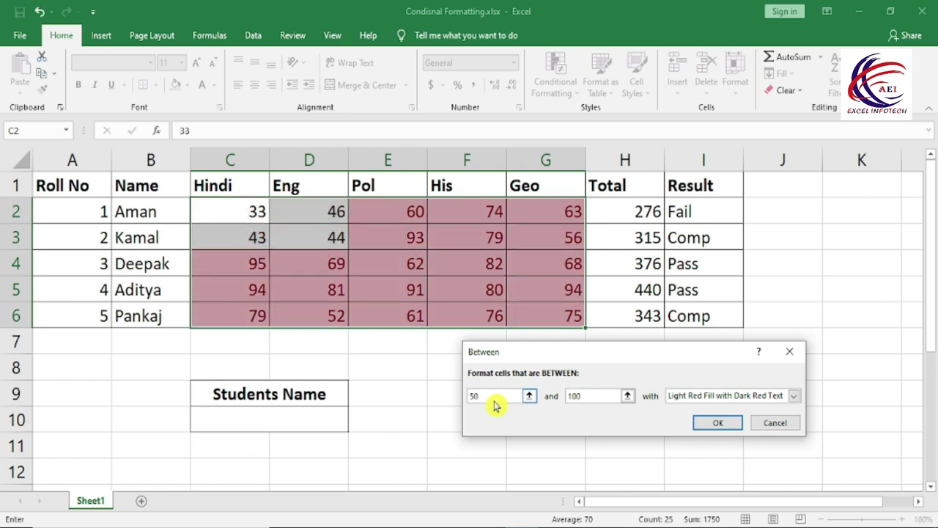
{"action": "left_click_drag", "start_coordinate": [513, 350], "coordinate": [541, 226]}
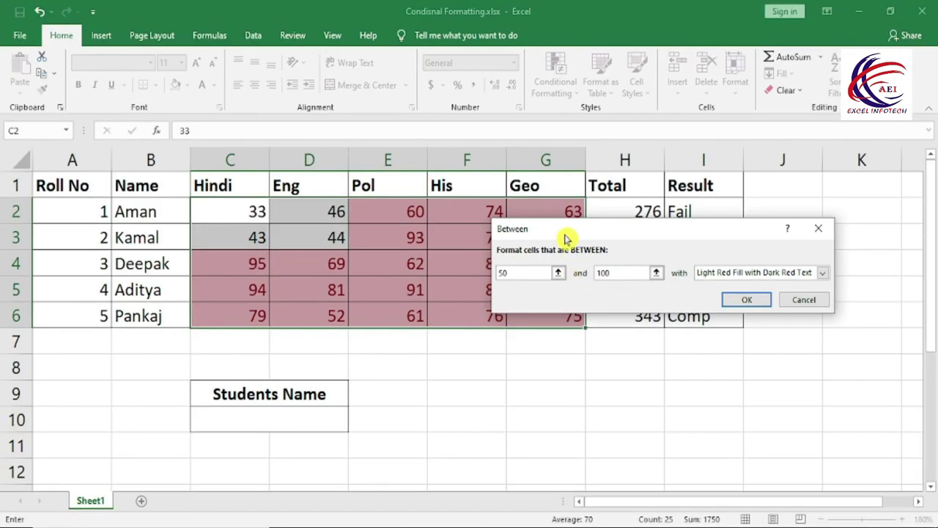
{"action": "left_click_drag", "start_coordinate": [560, 231], "coordinate": [575, 402]}
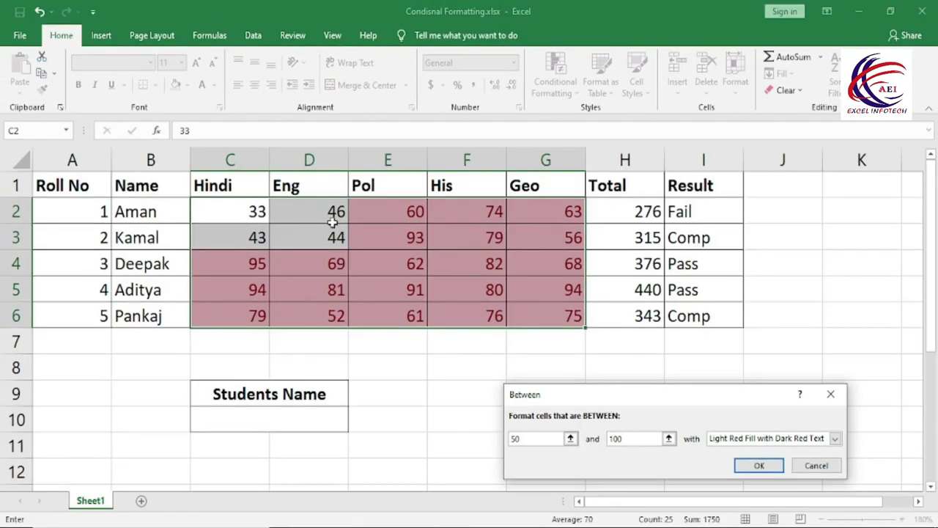
{"action": "left_click", "coordinate": [812, 465]}
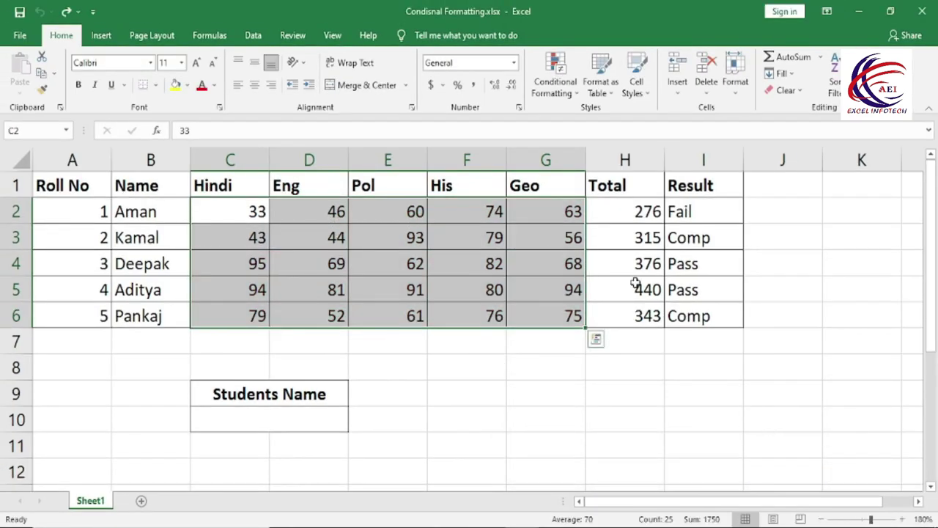
{"action": "left_click", "coordinate": [561, 97]}
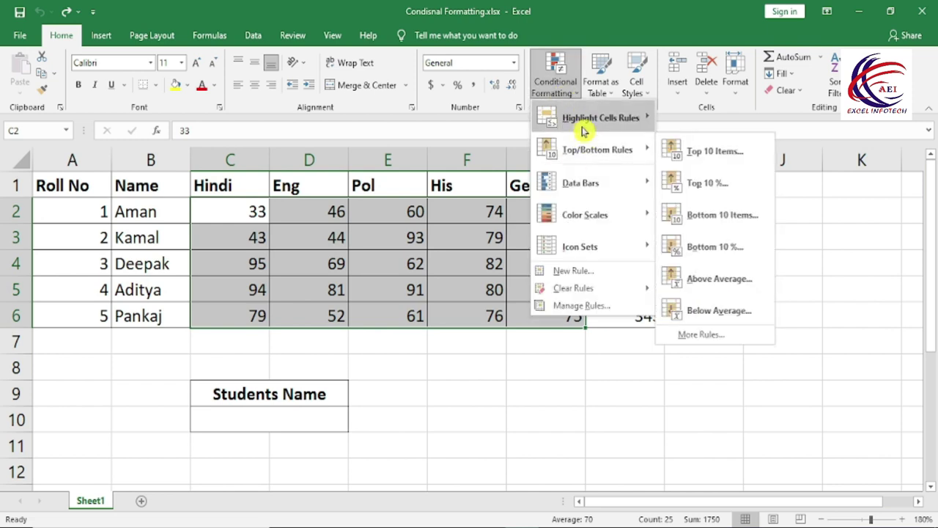
{"action": "mouse_move", "coordinate": [580, 118]}
{"action": "left_click", "coordinate": [710, 216]}
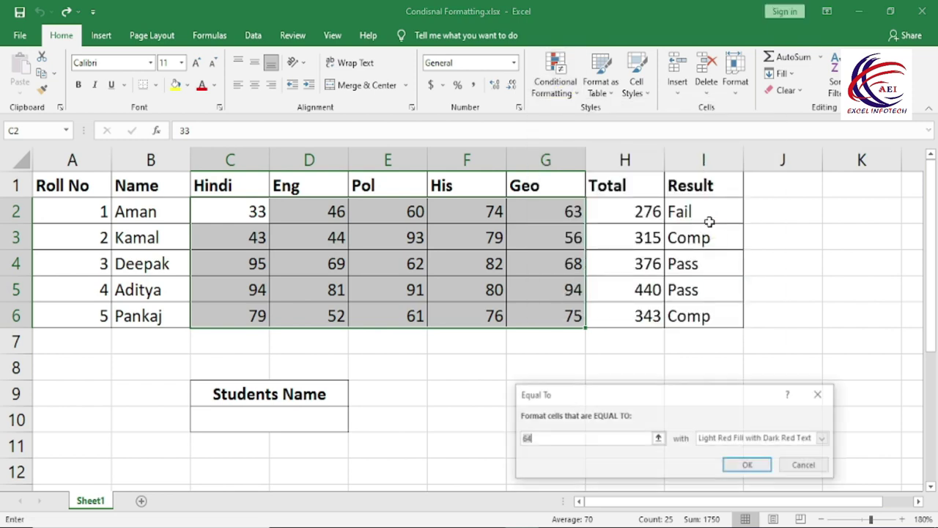
{"action": "left_click_drag", "start_coordinate": [561, 394], "coordinate": [569, 339]}
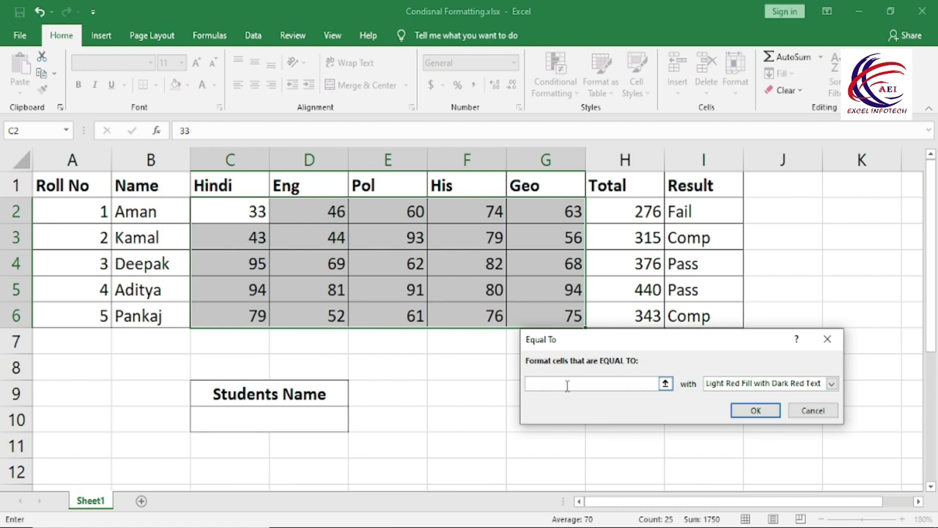
{"action": "type", "text": "93"}
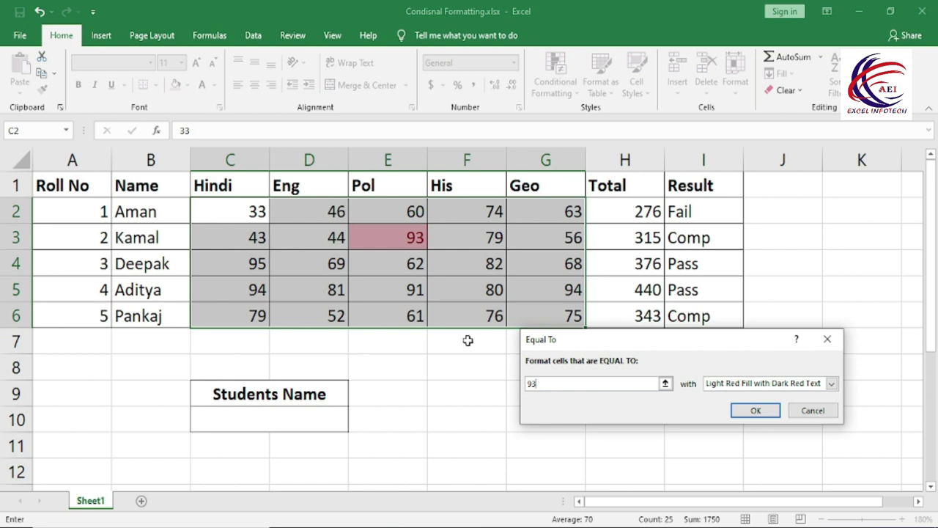
{"action": "key", "text": "Escape"}
{"action": "left_click", "coordinate": [555, 73]}
{"action": "mouse_move", "coordinate": [588, 119]}
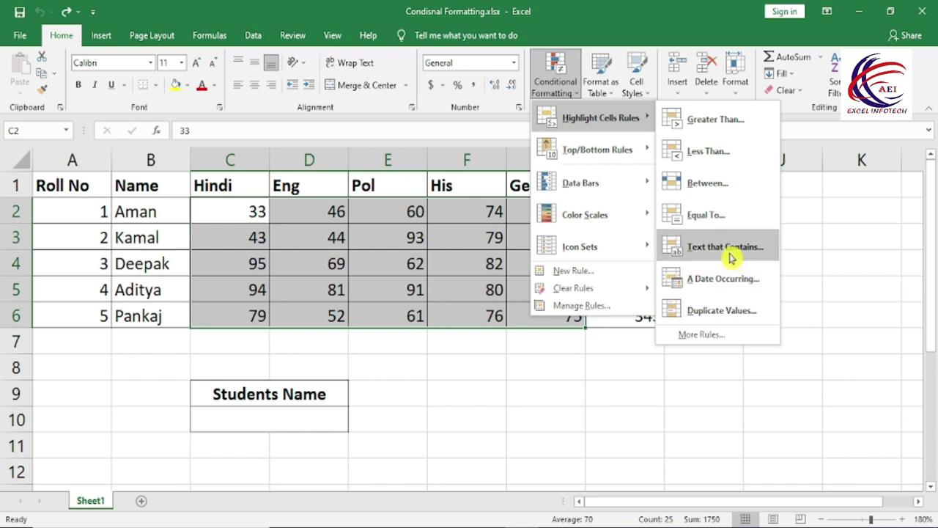
Step: Try a Text That Contains rule on the names for another student's name, then discard it
{"action": "left_click", "coordinate": [480, 386]}
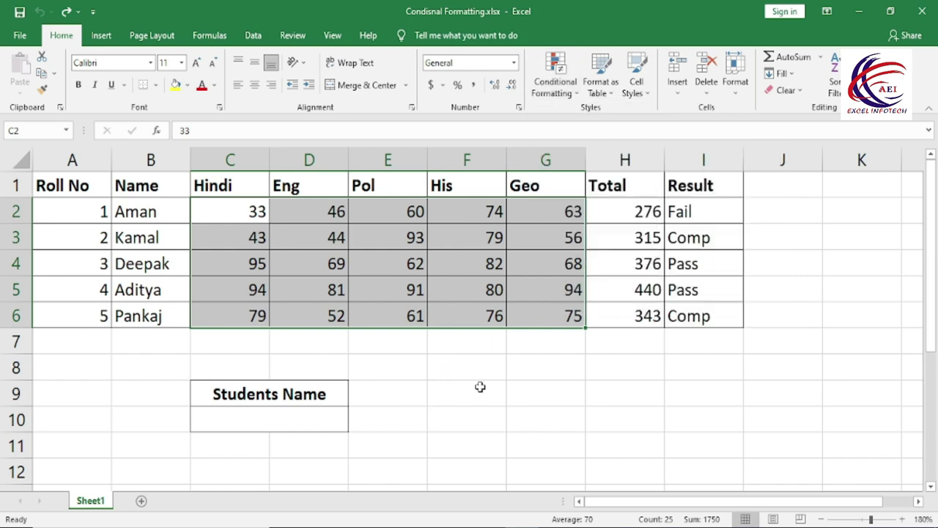
{"action": "left_click", "coordinate": [480, 386]}
{"action": "left_click_drag", "start_coordinate": [155, 211], "coordinate": [150, 319]}
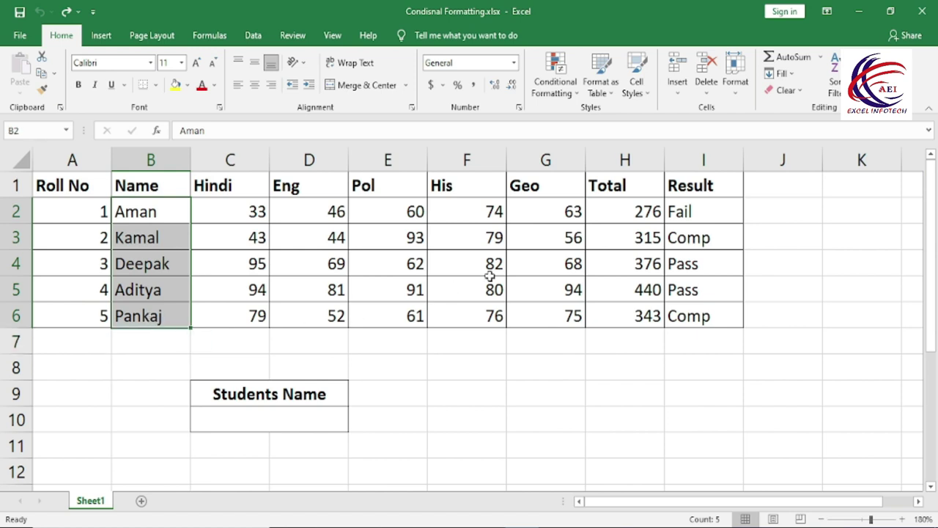
{"action": "left_click", "coordinate": [555, 87]}
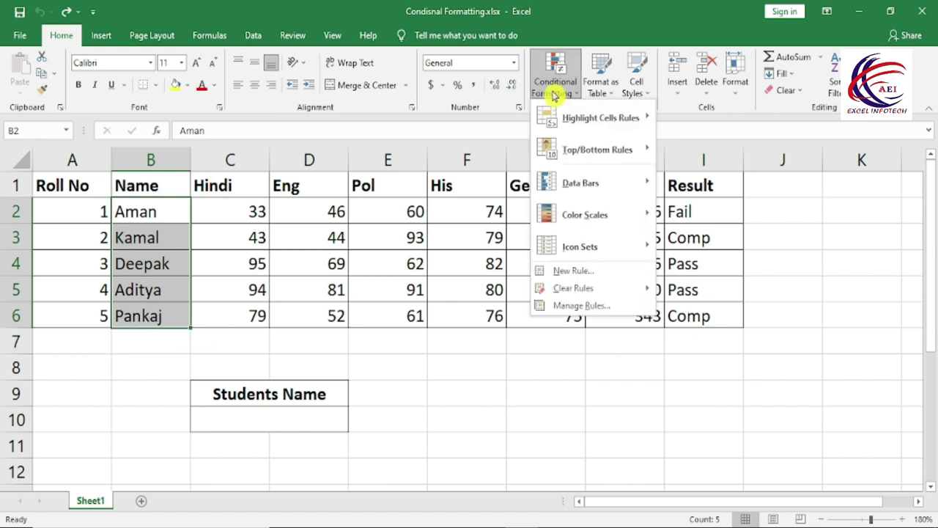
{"action": "mouse_move", "coordinate": [572, 125]}
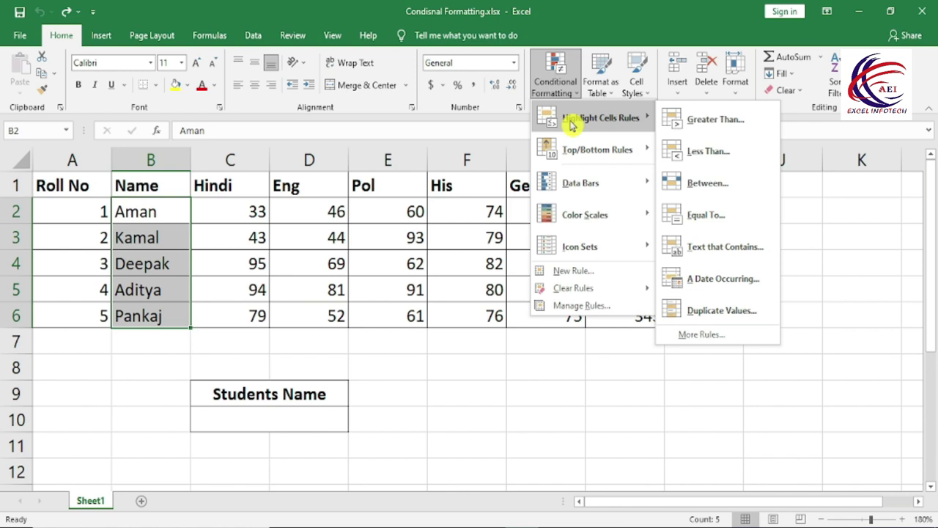
{"action": "left_click", "coordinate": [729, 252]}
{"action": "left_click_drag", "start_coordinate": [579, 336], "coordinate": [491, 311]}
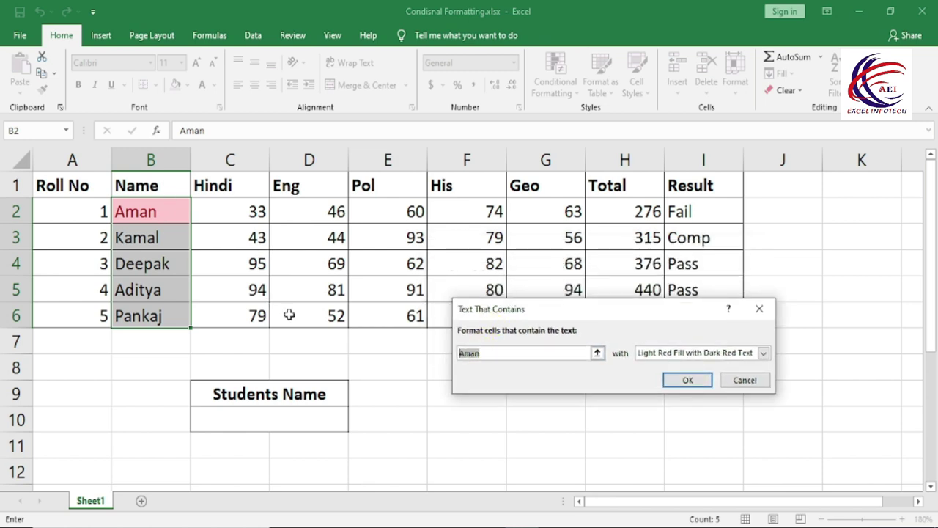
{"action": "key", "text": "BackSpace"}
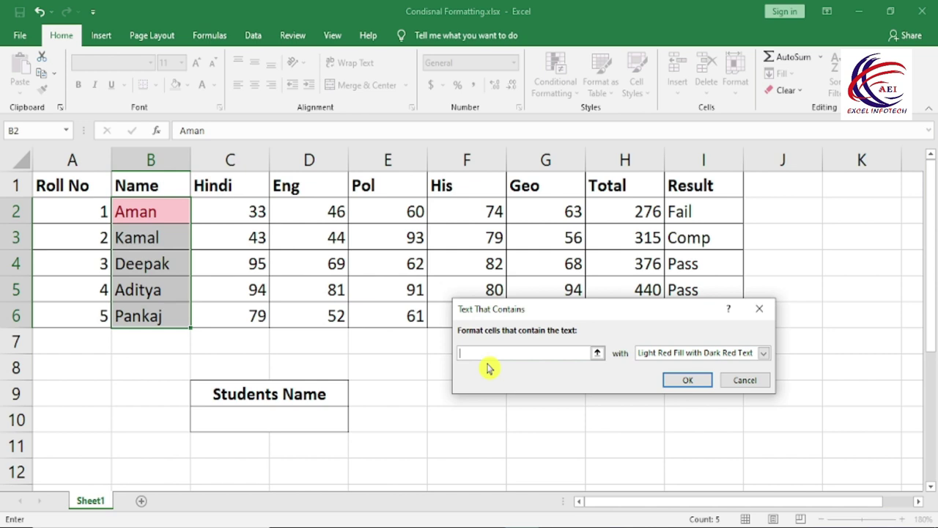
{"action": "type", "text": "kamal"}
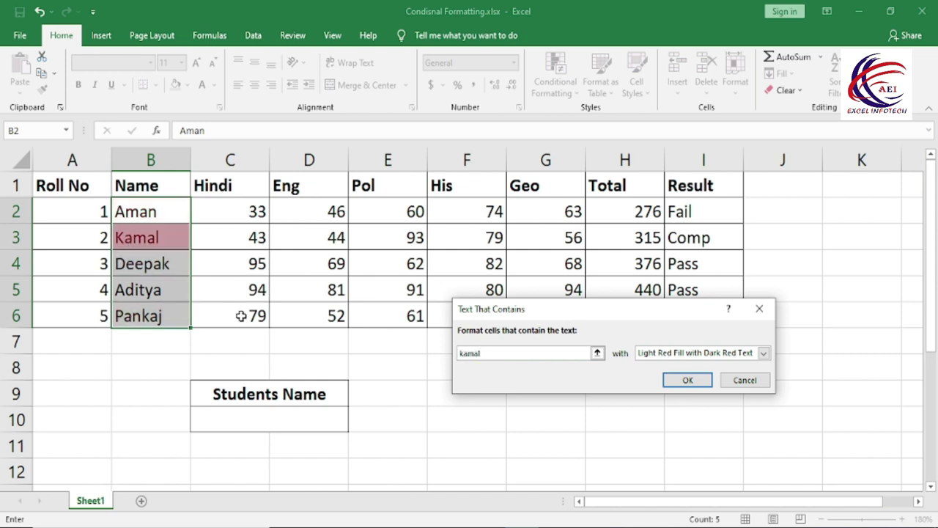
{"action": "left_click_drag", "start_coordinate": [504, 352], "coordinate": [425, 350]}
{"action": "left_click", "coordinate": [760, 382]}
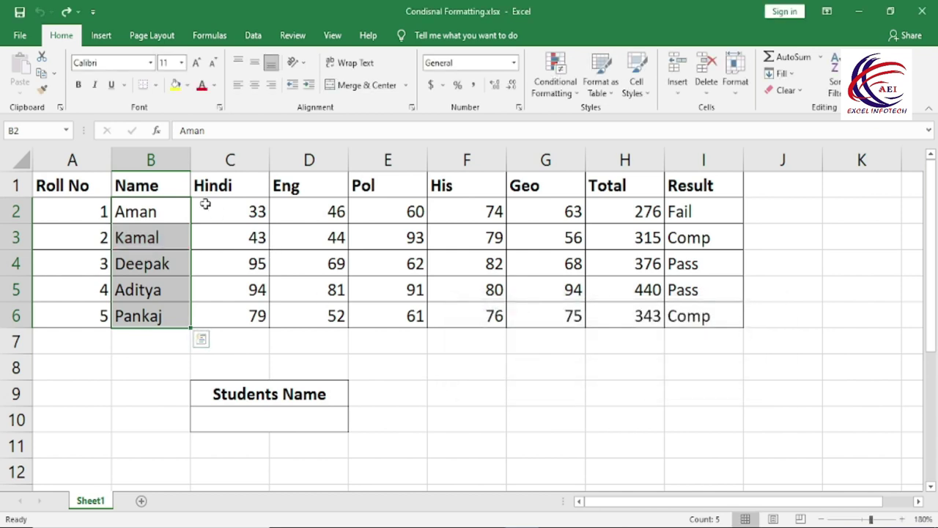
Step: Highlight column B cells containing the first student's name with light red fill
{"action": "left_click", "coordinate": [142, 149]}
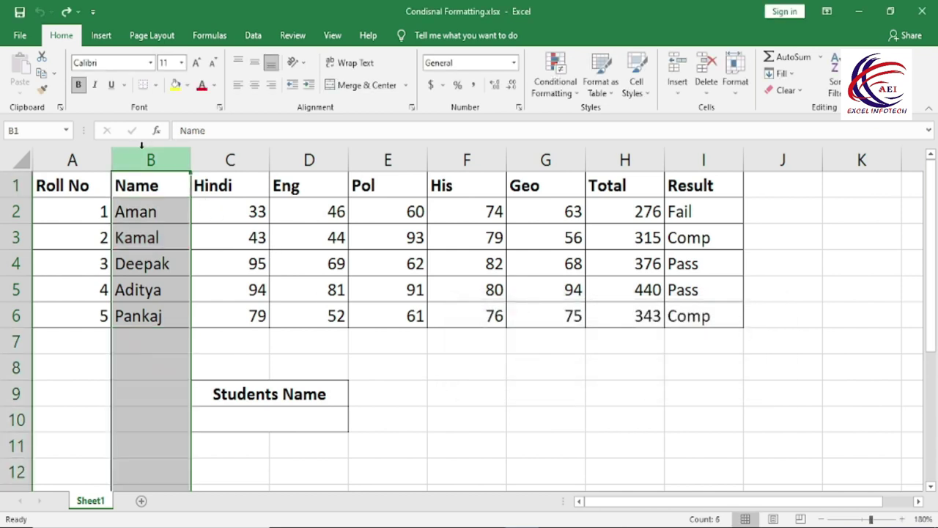
{"action": "left_click", "coordinate": [570, 94]}
{"action": "mouse_move", "coordinate": [579, 123]}
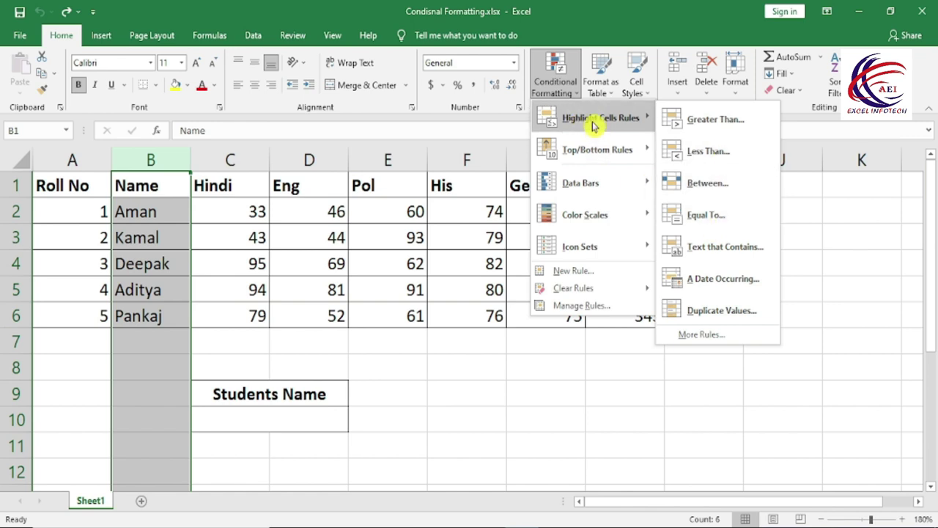
{"action": "left_click", "coordinate": [740, 249]}
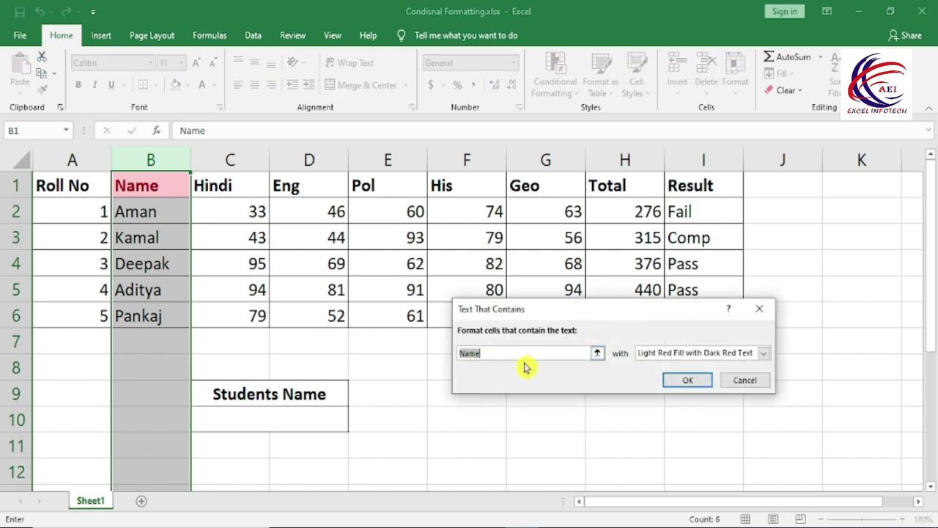
{"action": "type", "text": "Aman"}
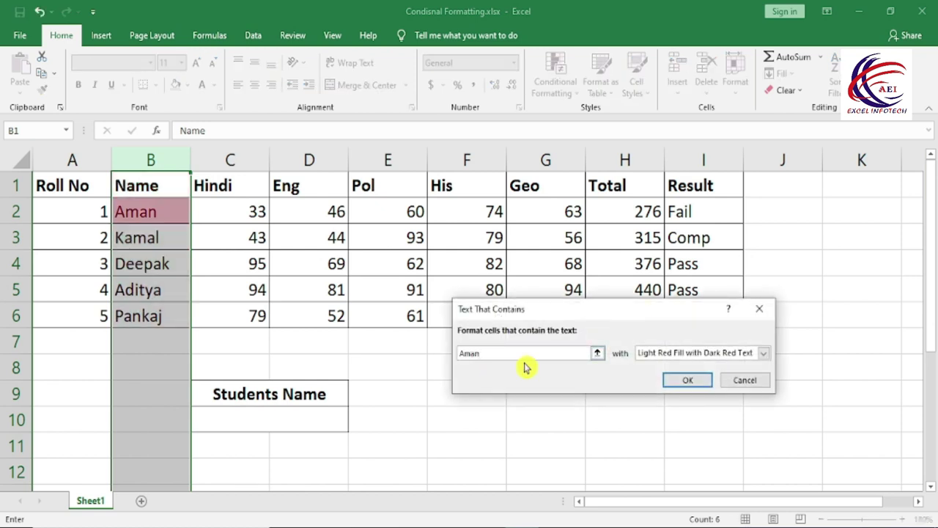
{"action": "left_click", "coordinate": [689, 378]}
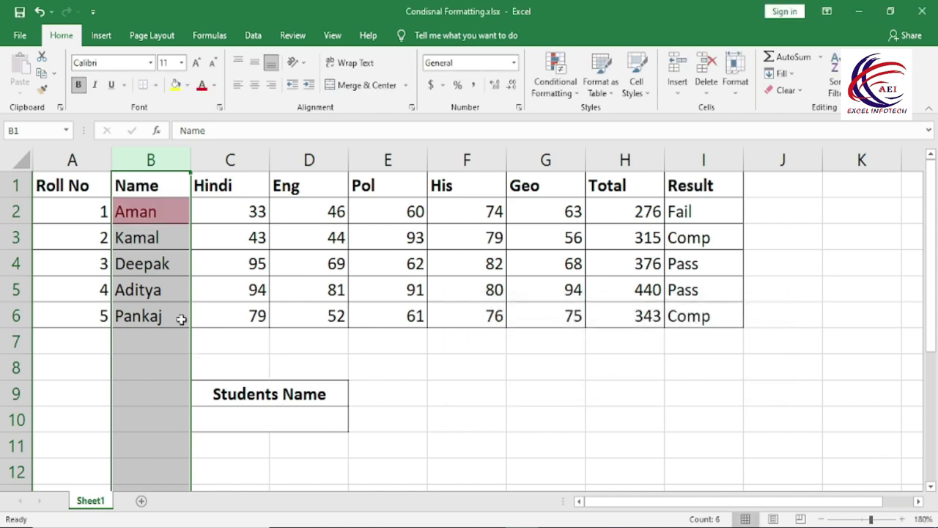
Step: Test the rule by typing that name in lowercase in B7, then undo the entry
{"action": "left_click", "coordinate": [139, 211]}
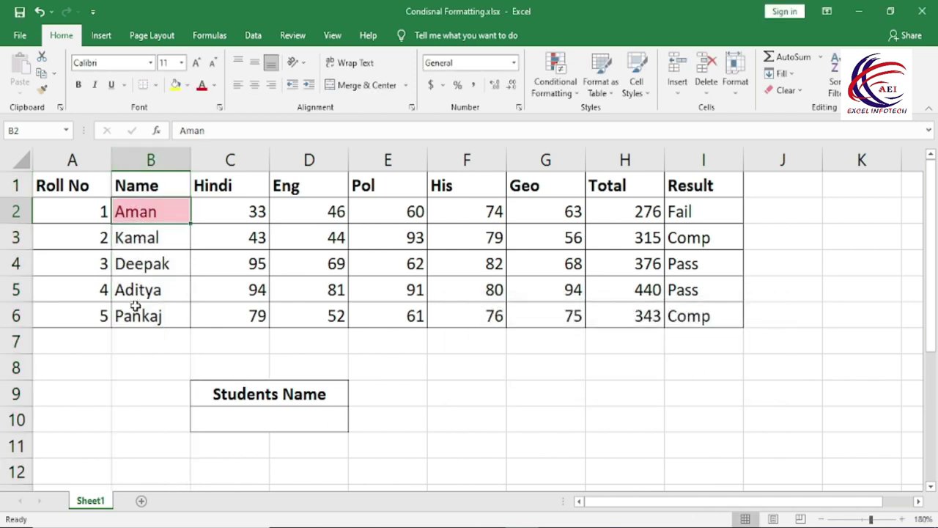
{"action": "left_click", "coordinate": [138, 342]}
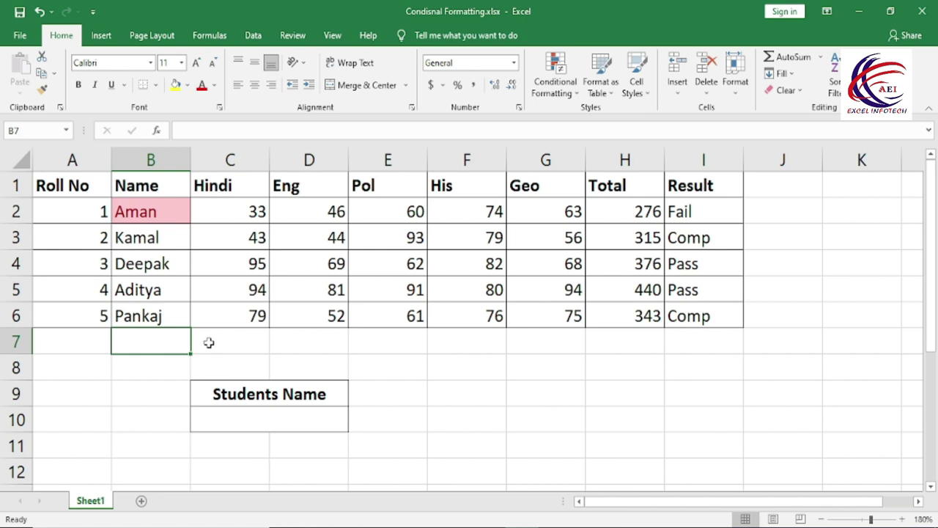
{"action": "type", "text": "aman"}
{"action": "key", "text": "Return"}
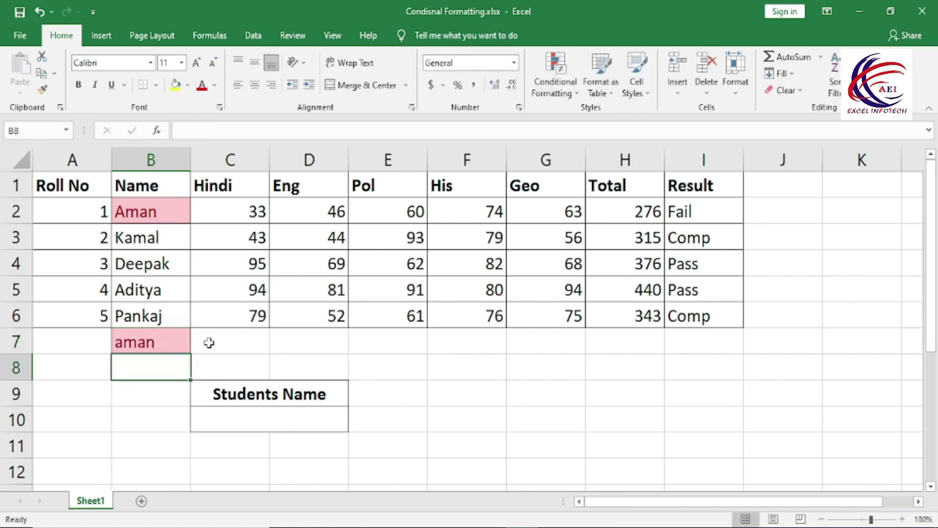
{"action": "left_click", "coordinate": [128, 339]}
{"action": "left_click", "coordinate": [131, 368]}
{"action": "left_click", "coordinate": [138, 393]}
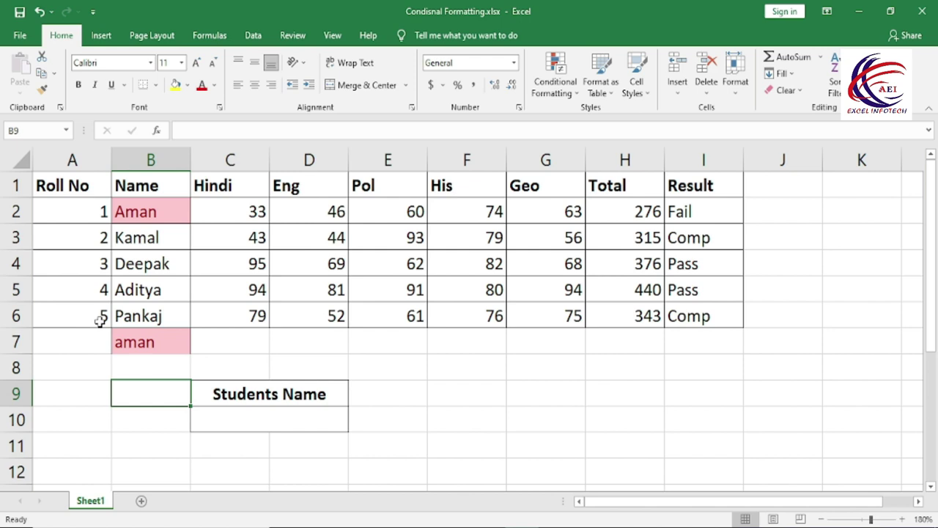
{"action": "key", "text": "ctrl+z"}
{"action": "key", "text": "ctrl+z"}
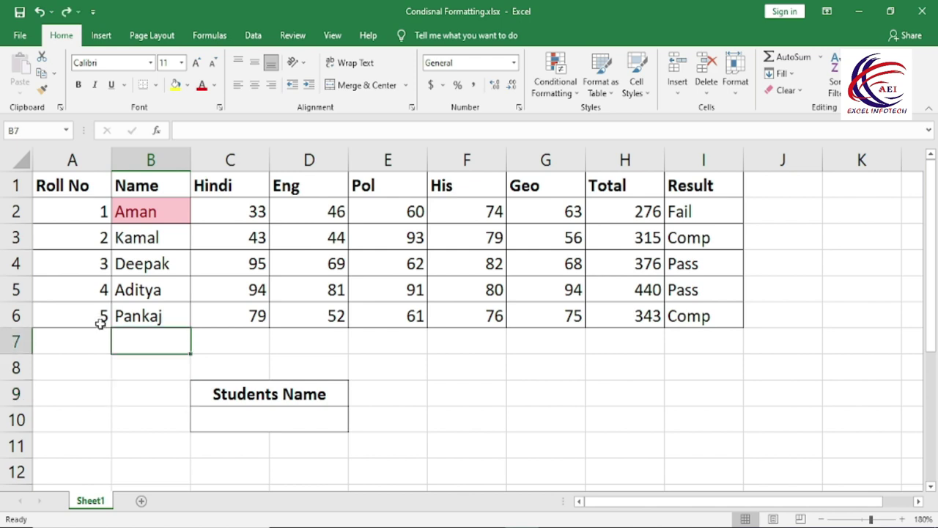
Step: Select marks C2:G6 and start a Duplicate Values highlight rule
{"action": "left_click", "coordinate": [195, 282]}
{"action": "left_click_drag", "start_coordinate": [237, 210], "coordinate": [569, 314]}
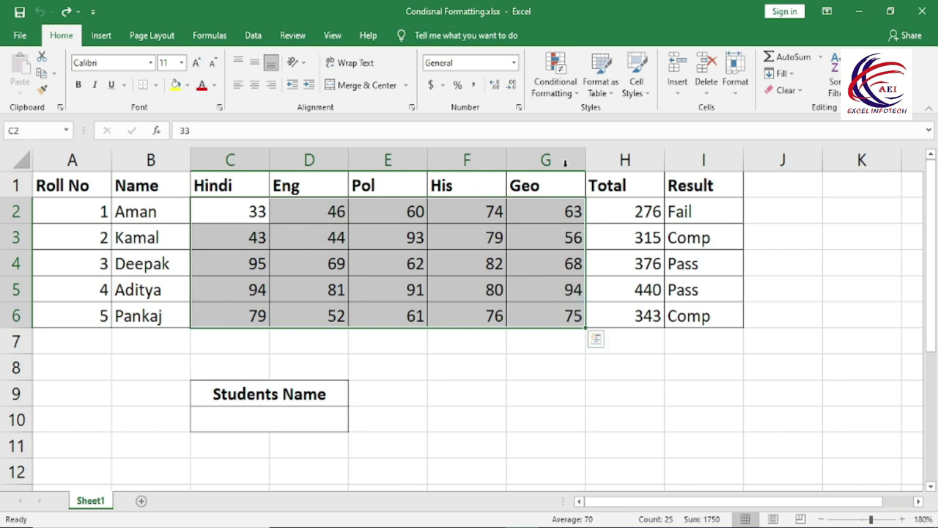
{"action": "left_click", "coordinate": [562, 92]}
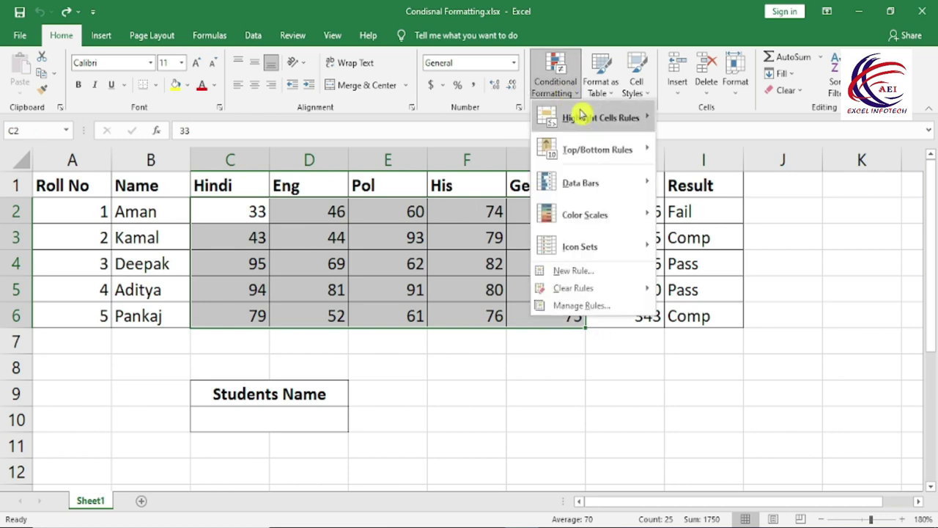
{"action": "mouse_move", "coordinate": [581, 114]}
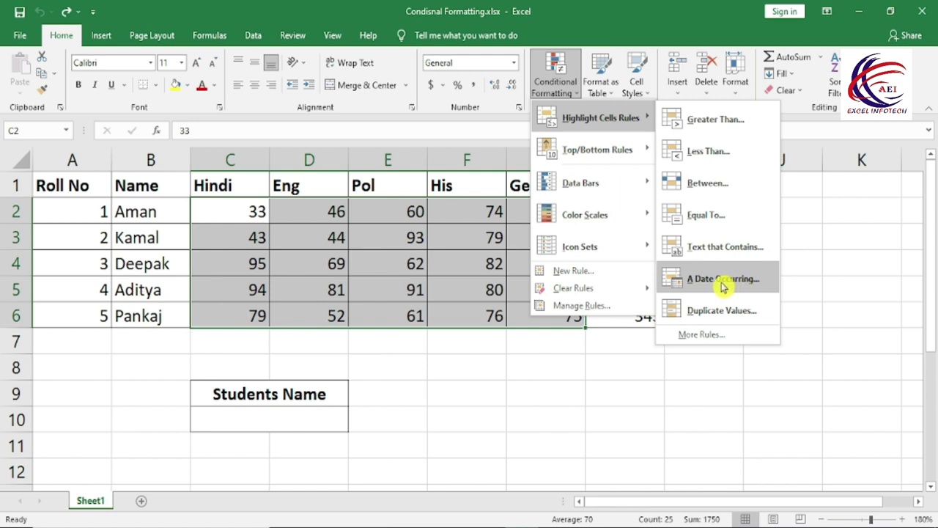
{"action": "left_click", "coordinate": [736, 318]}
{"action": "left_click_drag", "start_coordinate": [614, 298], "coordinate": [628, 385]}
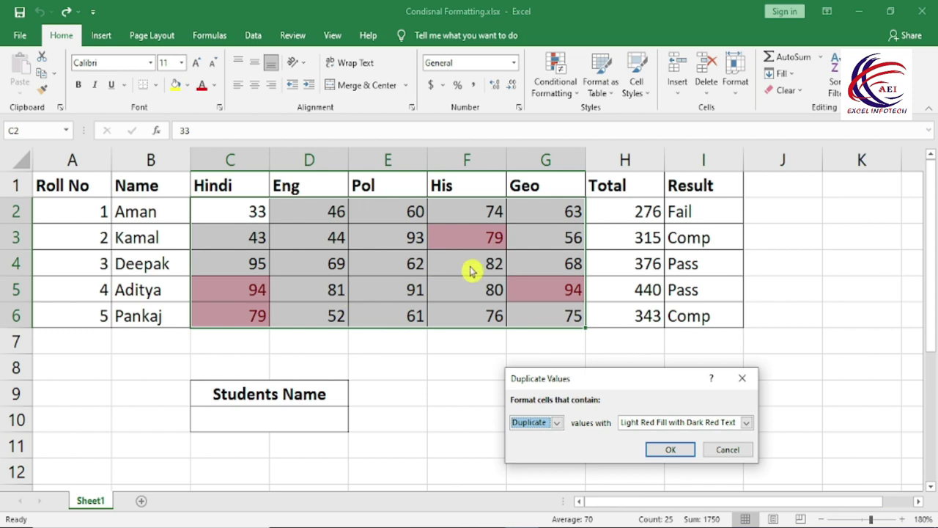
{"action": "left_click_drag", "start_coordinate": [570, 387], "coordinate": [525, 269]}
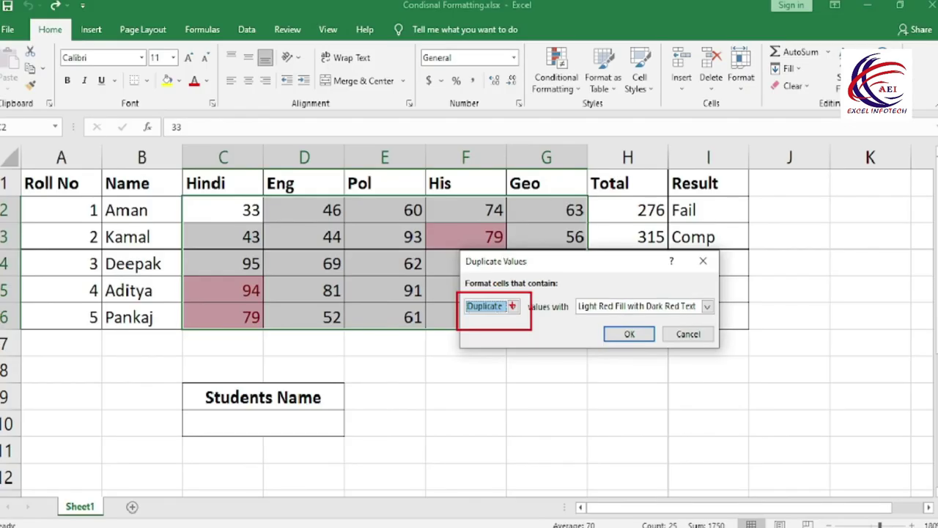
Step: Switch the rule to Unique values, apply it, then undo it
{"action": "left_click", "coordinate": [504, 344]}
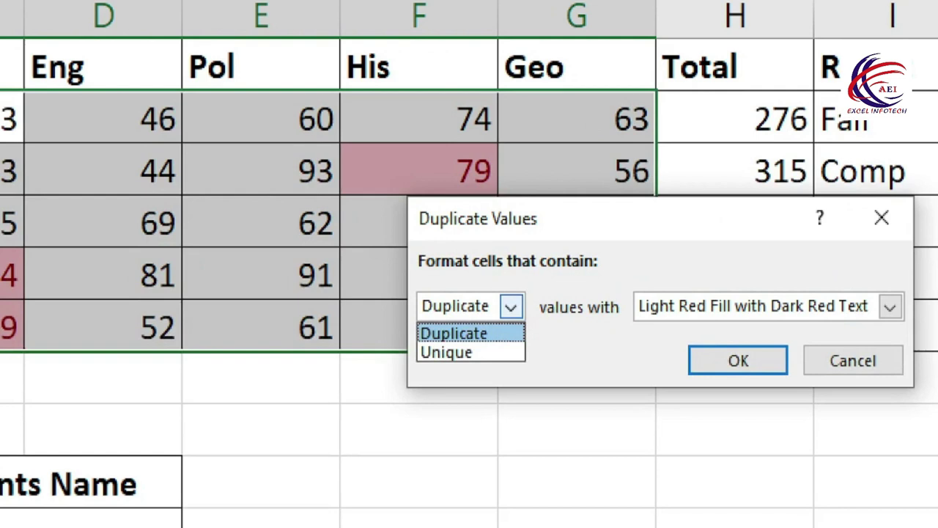
{"action": "left_click_drag", "start_coordinate": [416, 340], "coordinate": [501, 381]}
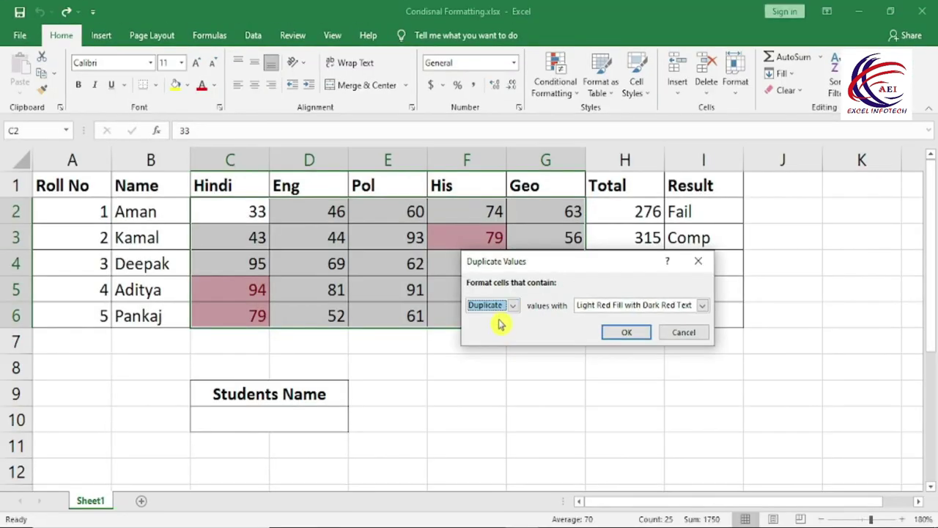
{"action": "left_click", "coordinate": [504, 308]}
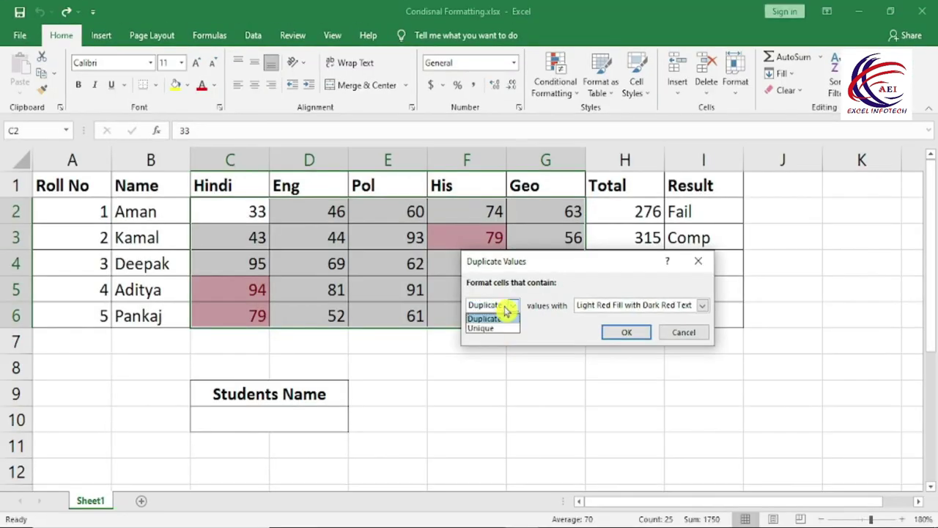
{"action": "left_click", "coordinate": [492, 329]}
{"action": "left_click", "coordinate": [626, 332]}
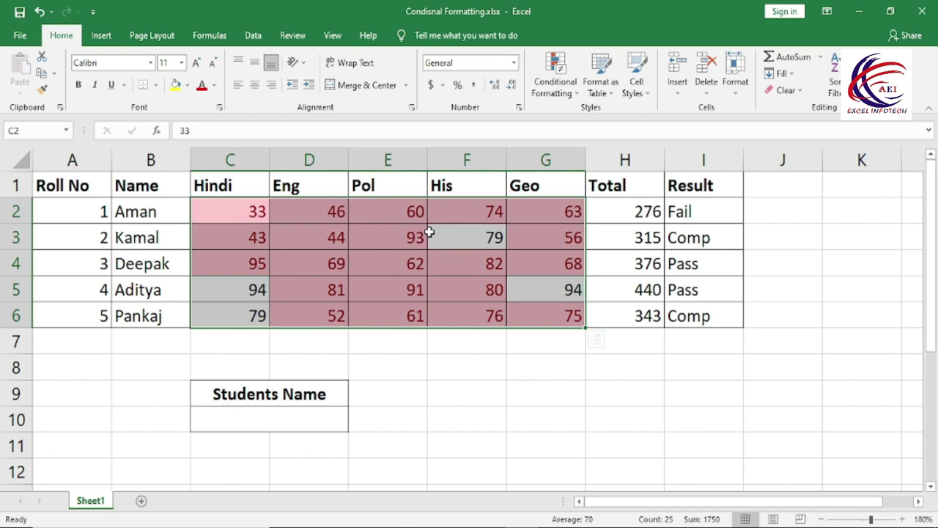
{"action": "key", "text": "ctrl+z"}
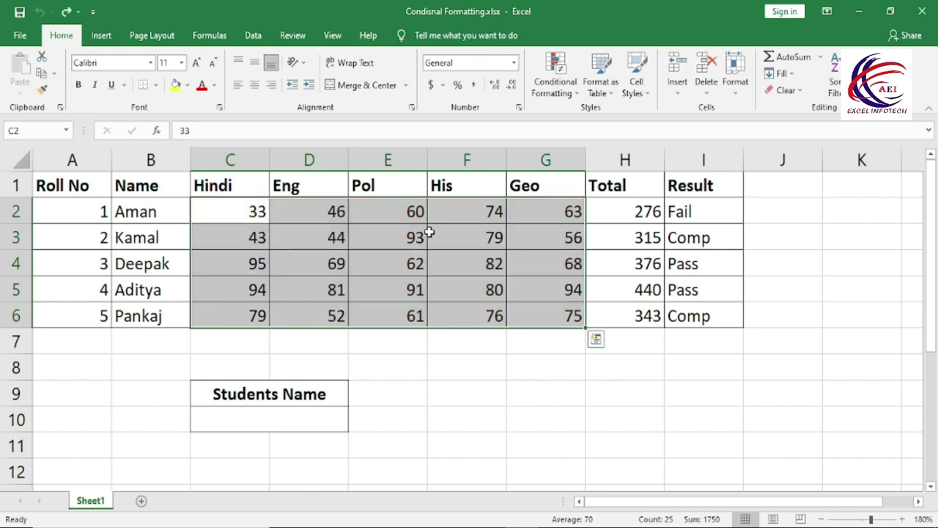
Step: Add a new empty sheet and zoom it in for readability
{"action": "left_click", "coordinate": [573, 94]}
{"action": "mouse_move", "coordinate": [582, 118]}
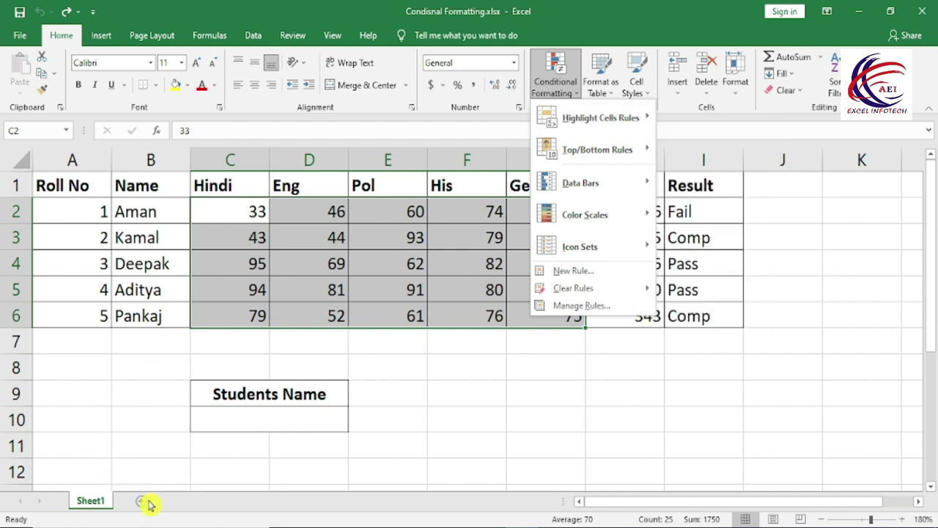
{"action": "key", "text": "Escape"}
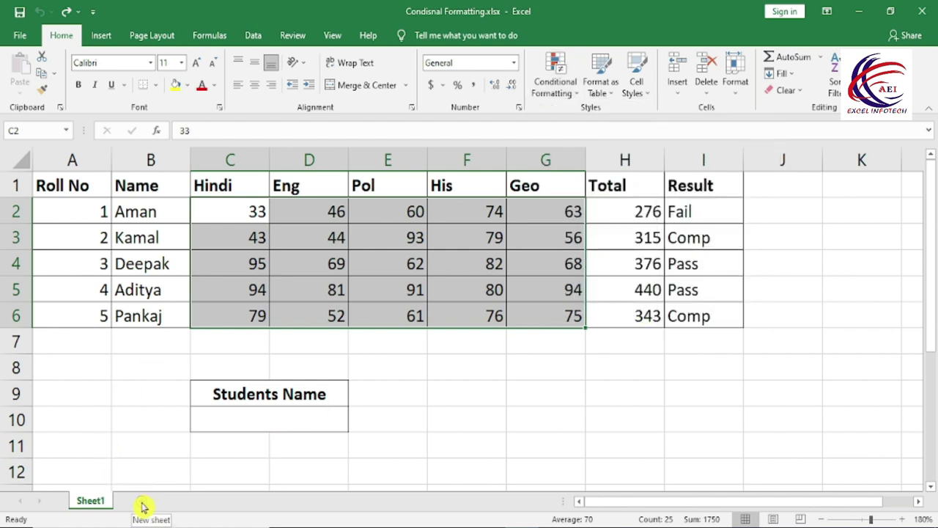
{"action": "left_click", "coordinate": [143, 504]}
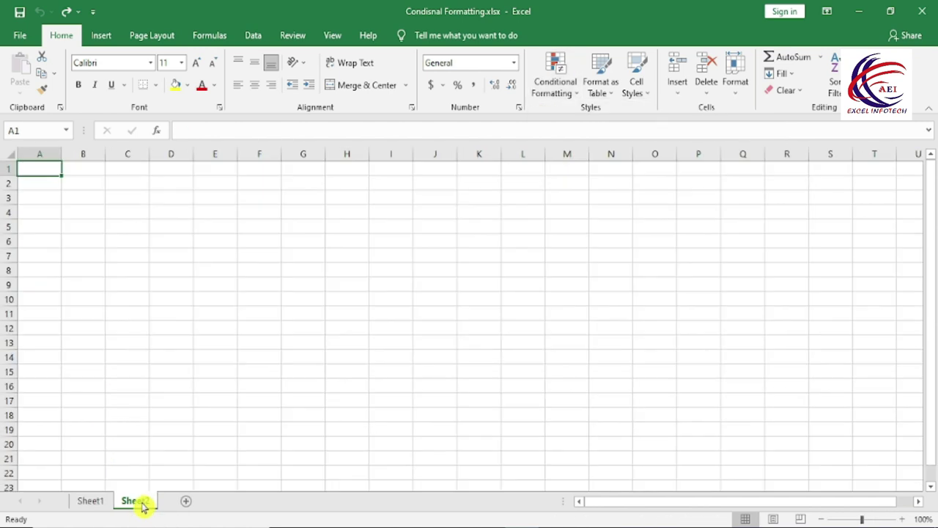
{"action": "left_click", "coordinate": [901, 519]}
{"action": "left_click", "coordinate": [901, 519]}
{"action": "left_click", "coordinate": [901, 519]}
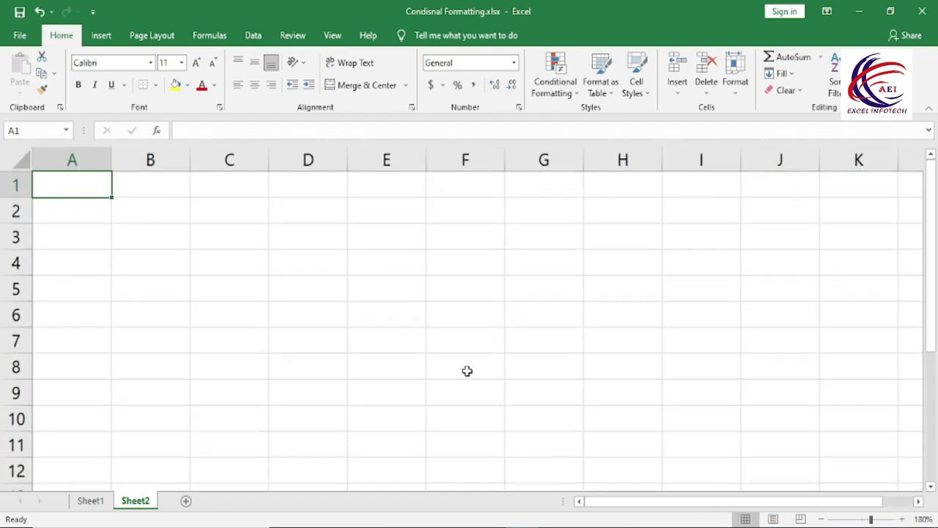
{"action": "left_click", "coordinate": [308, 315]}
Step: Enter 07/10/2021 in A2 and fill daily dates down to 7/20/2021 in A12
{"action": "left_click", "coordinate": [79, 207]}
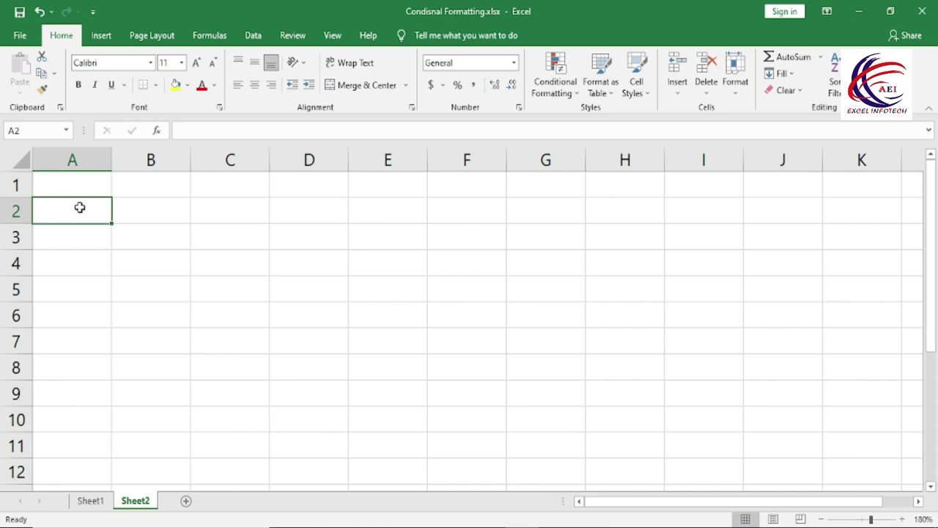
{"action": "type", "text": "07/10/2021"}
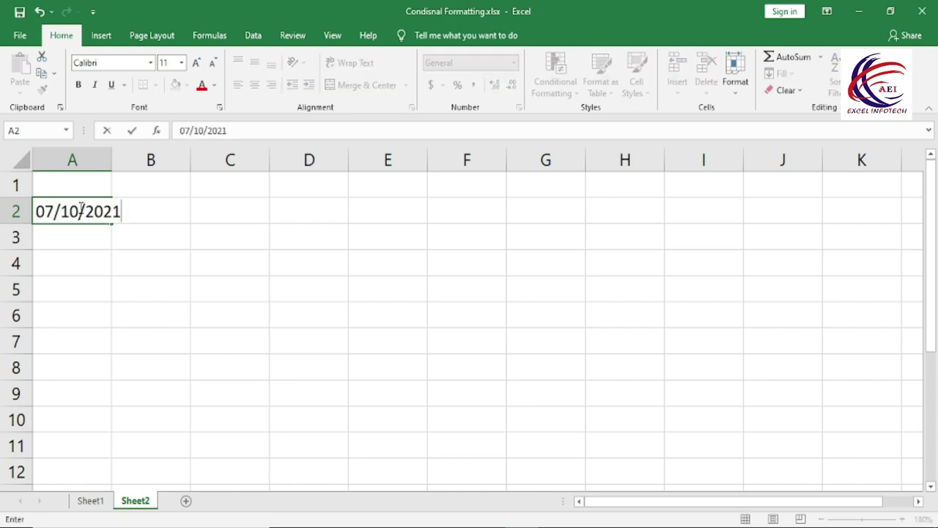
{"action": "key", "text": "Return"}
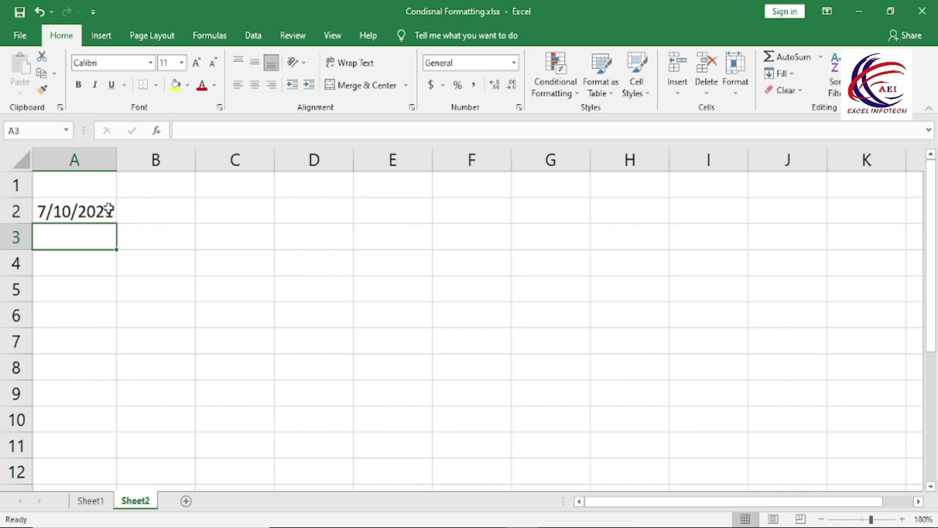
{"action": "left_click", "coordinate": [109, 208]}
{"action": "left_click_drag", "start_coordinate": [116, 223], "coordinate": [119, 472]}
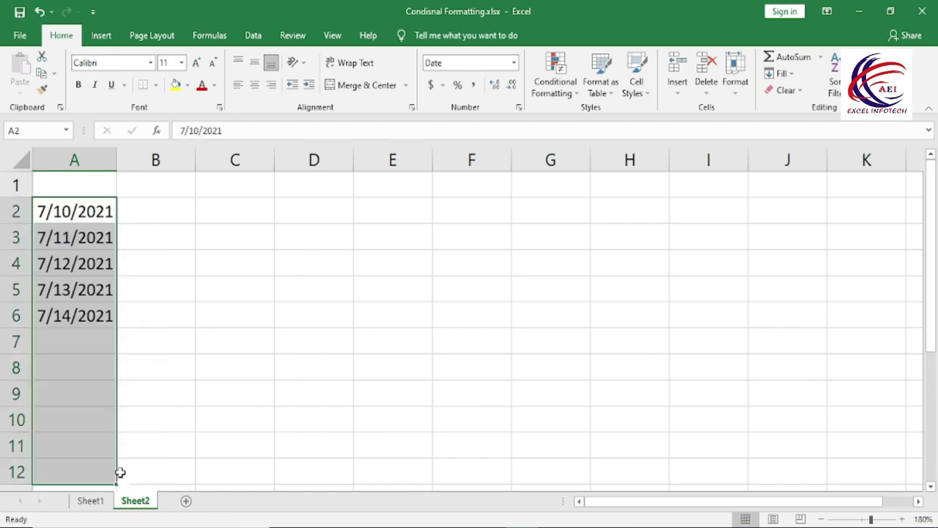
{"action": "scroll", "coordinate": [115, 429], "scroll_direction": "down", "scroll_amount": 1}
{"action": "scroll", "coordinate": [115, 429], "scroll_direction": "down", "scroll_amount": 1}
{"action": "scroll", "coordinate": [115, 433], "scroll_direction": "up", "scroll_amount": 3}
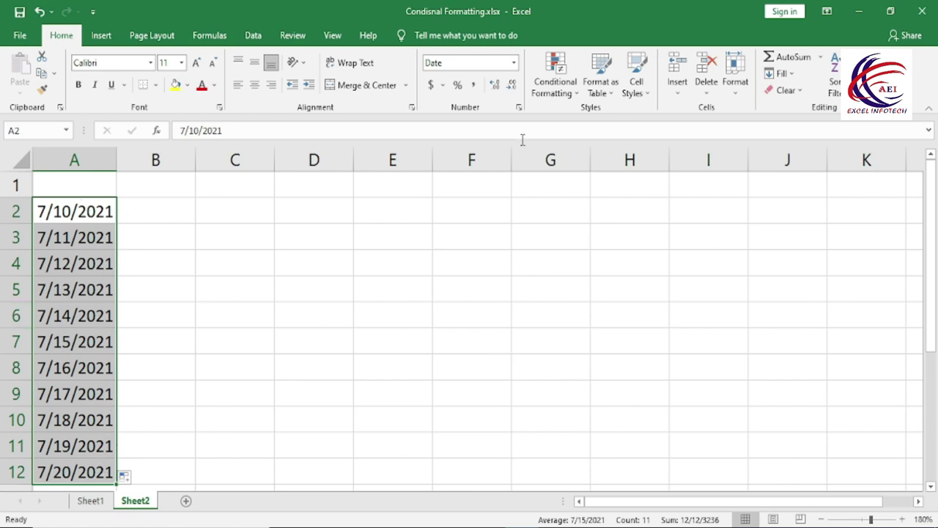
{"action": "left_click", "coordinate": [558, 92]}
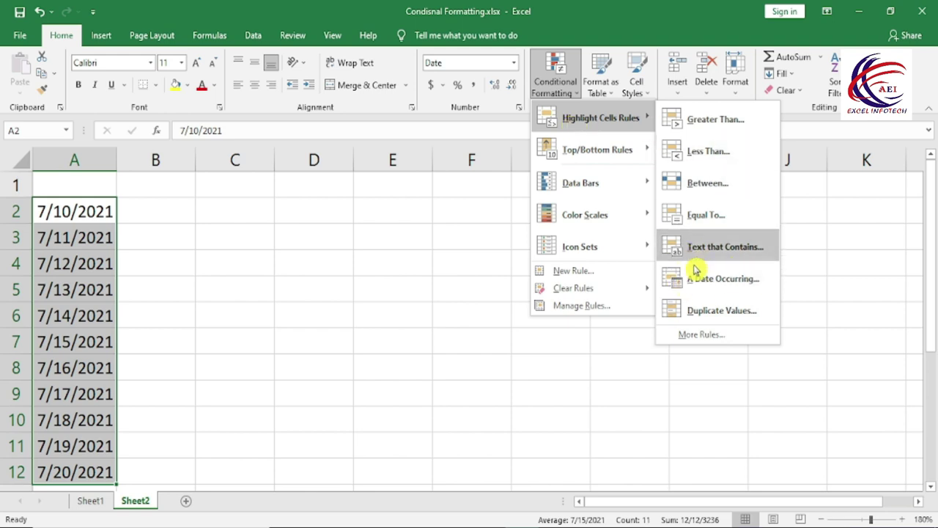
Step: Start an A Date Occurring rule for the dates and look through its period list
{"action": "left_click", "coordinate": [731, 286]}
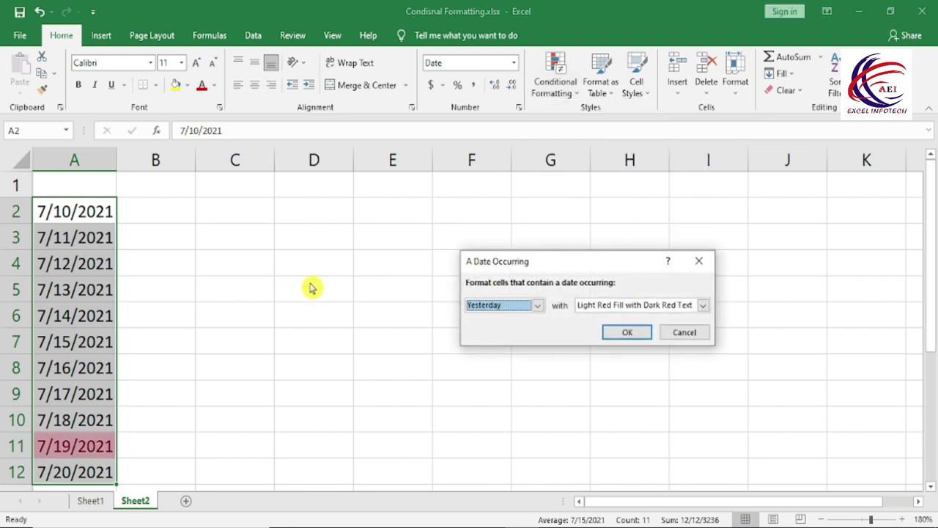
{"action": "left_click_drag", "start_coordinate": [551, 269], "coordinate": [453, 210]}
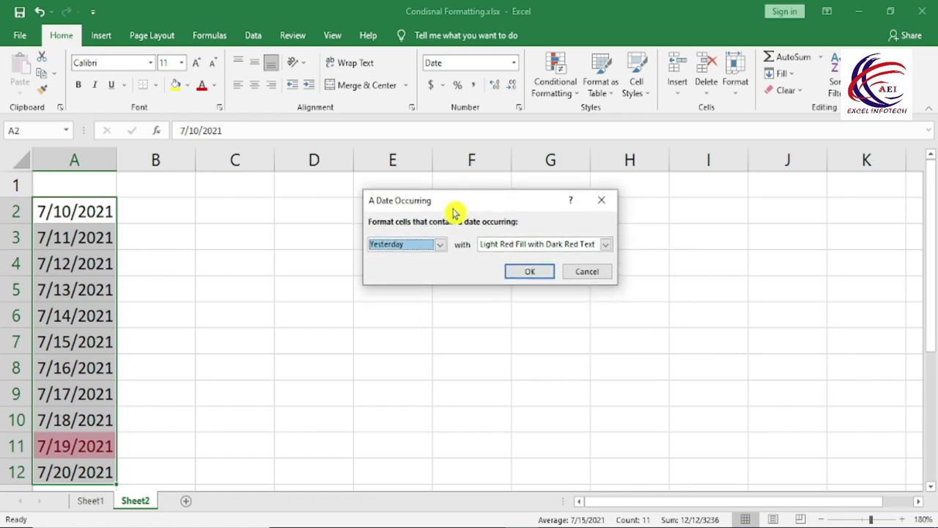
{"action": "left_click", "coordinate": [440, 245]}
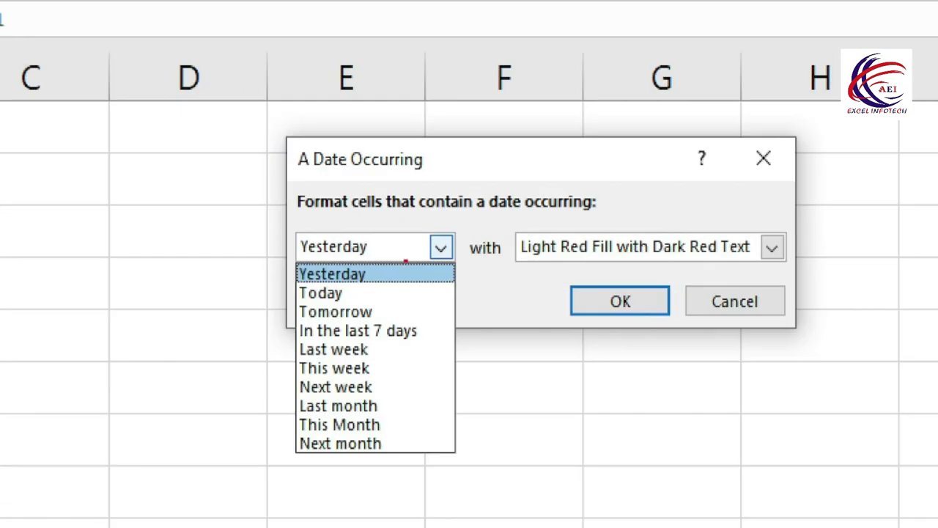
{"action": "mouse_move", "coordinate": [387, 311]}
{"action": "left_mouse_down"}
{"action": "mouse_move", "coordinate": [411, 311]}
{"action": "mouse_move", "coordinate": [445, 333]}
{"action": "left_mouse_up"}
{"action": "mouse_move", "coordinate": [377, 351]}
{"action": "left_mouse_down"}
{"action": "mouse_move", "coordinate": [397, 352]}
{"action": "mouse_move", "coordinate": [410, 390]}
{"action": "left_mouse_up"}
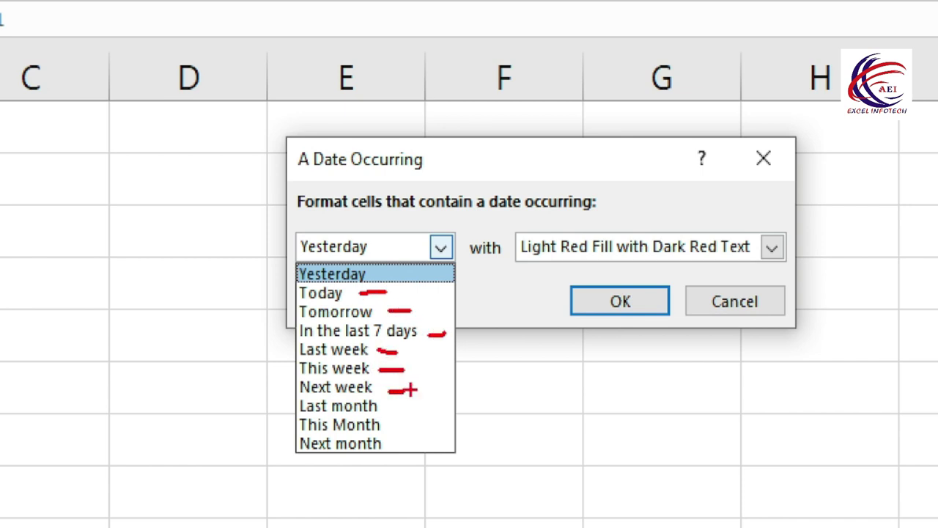
{"action": "mouse_move", "coordinate": [397, 425]}
{"action": "left_mouse_down"}
{"action": "mouse_move", "coordinate": [412, 425]}
{"action": "mouse_move", "coordinate": [407, 443]}
{"action": "mouse_move", "coordinate": [417, 442]}
{"action": "left_mouse_up"}
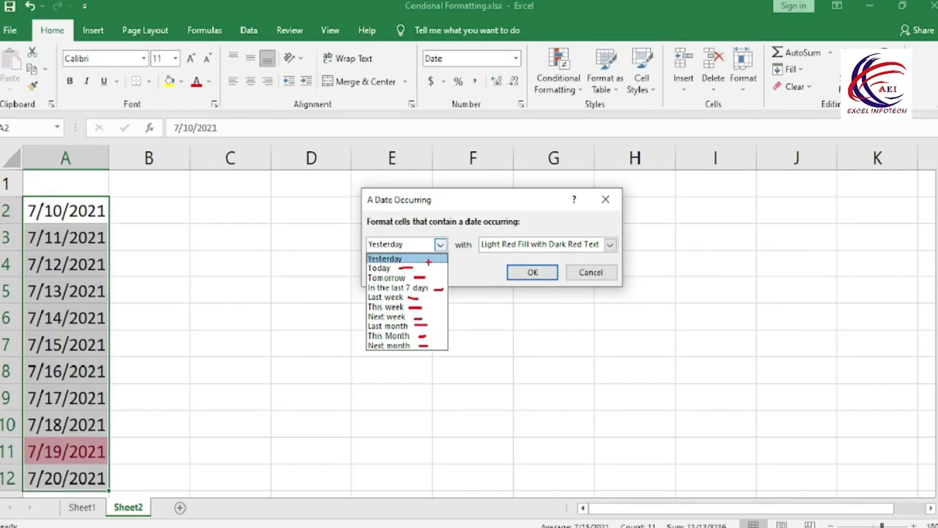
{"action": "key", "text": "Escape"}
Step: Try Tomorrow and Today as the date period, settling on Last week
{"action": "left_click", "coordinate": [425, 248]}
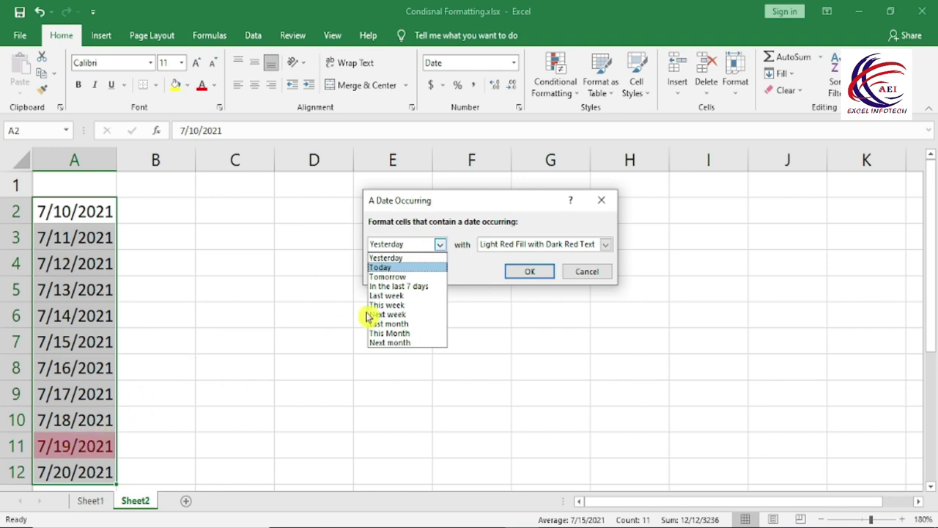
{"action": "left_click", "coordinate": [402, 276]}
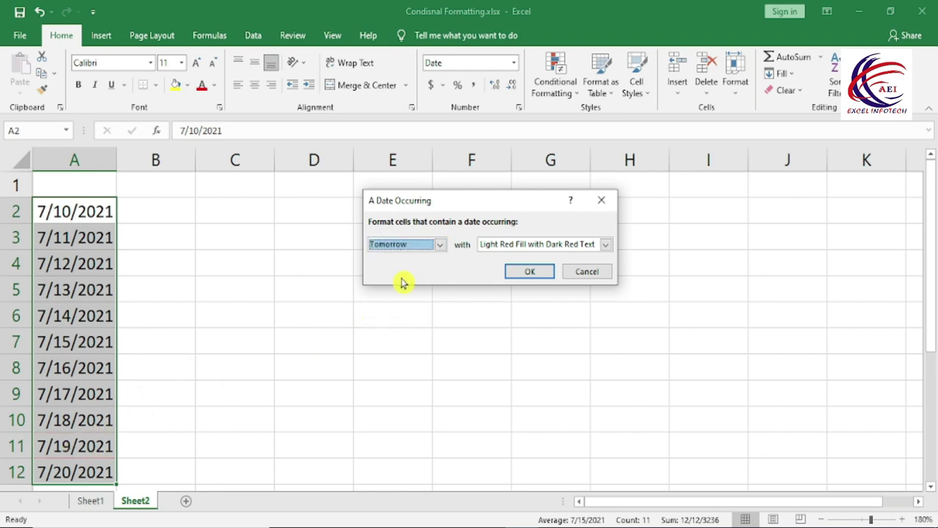
{"action": "left_click", "coordinate": [411, 246]}
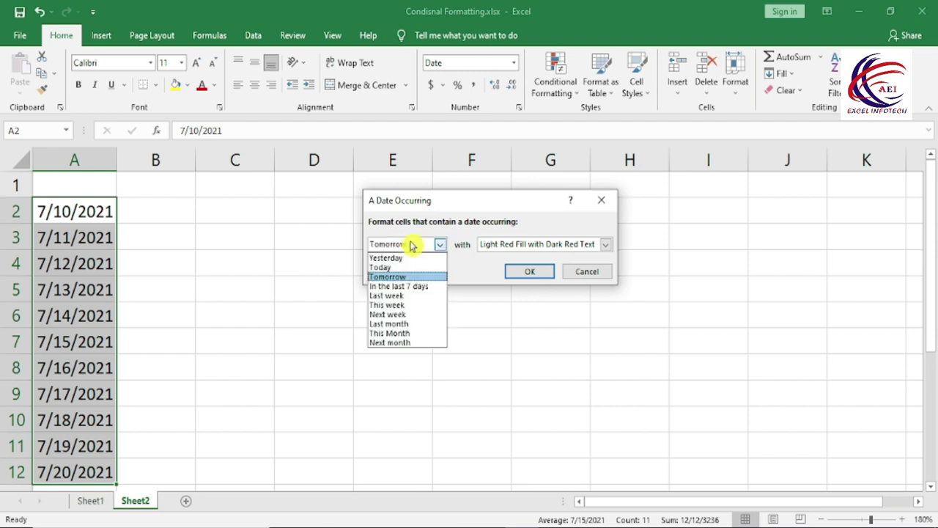
{"action": "left_click", "coordinate": [400, 267]}
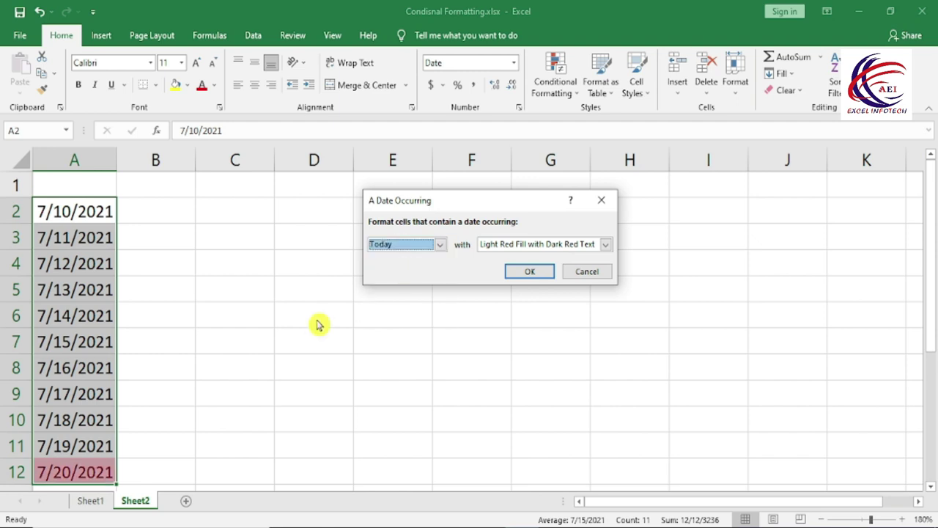
{"action": "left_click", "coordinate": [405, 253]}
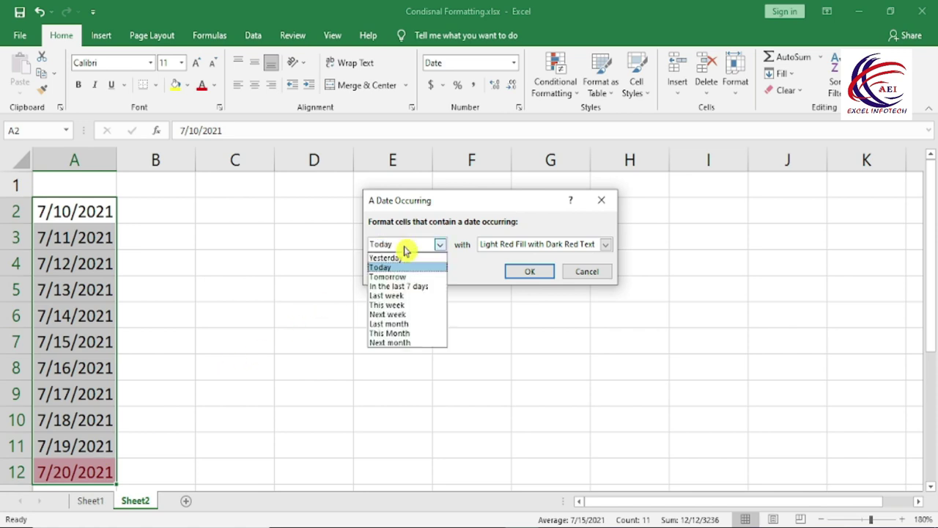
{"action": "left_click", "coordinate": [407, 296]}
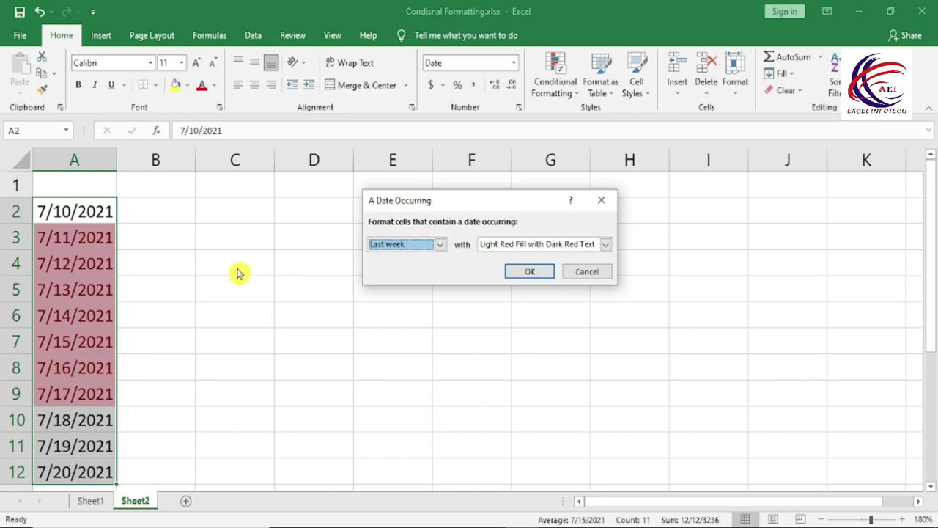
Step: Set a light yellow custom fill, then cancel the date rule without applying it
{"action": "left_click", "coordinate": [555, 244]}
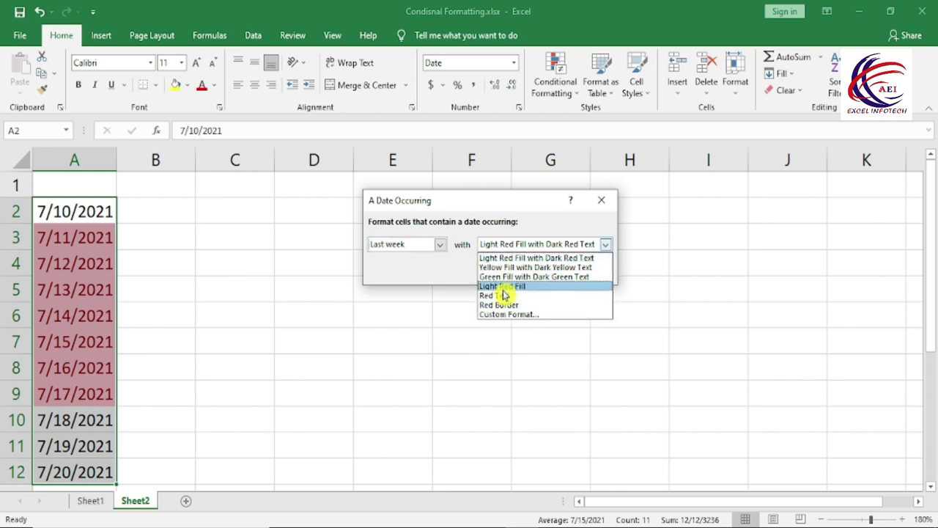
{"action": "left_click", "coordinate": [536, 315]}
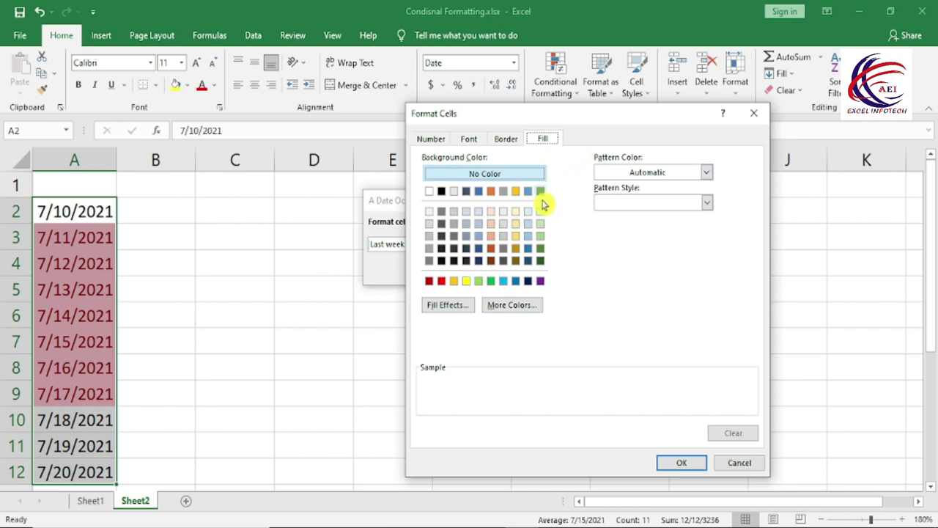
{"action": "left_click", "coordinate": [503, 235]}
{"action": "left_click", "coordinate": [491, 235]}
{"action": "left_click", "coordinate": [479, 254]}
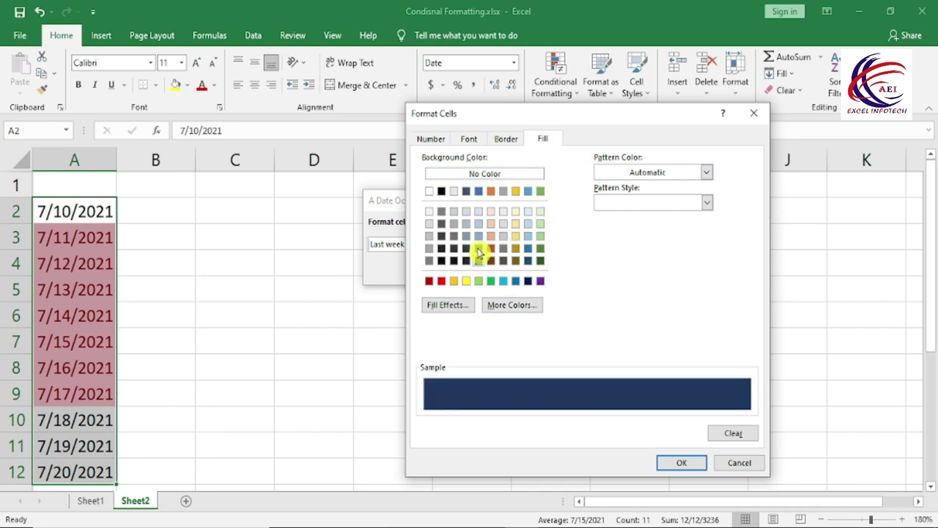
{"action": "left_click", "coordinate": [515, 235]}
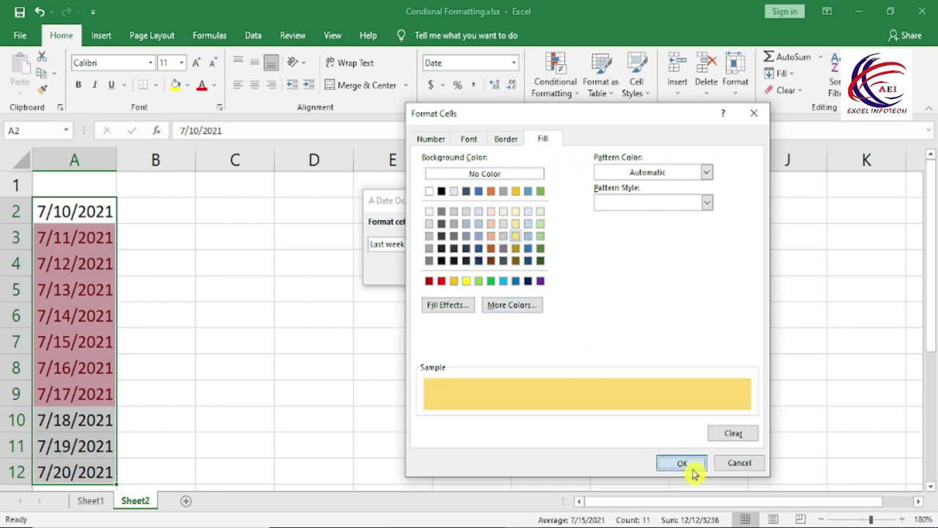
{"action": "left_click", "coordinate": [681, 464]}
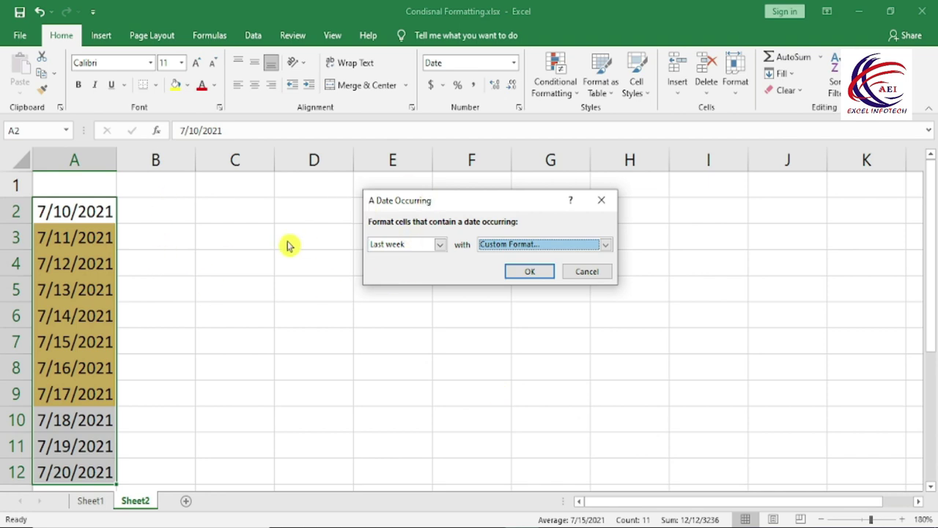
{"action": "key", "text": "Escape"}
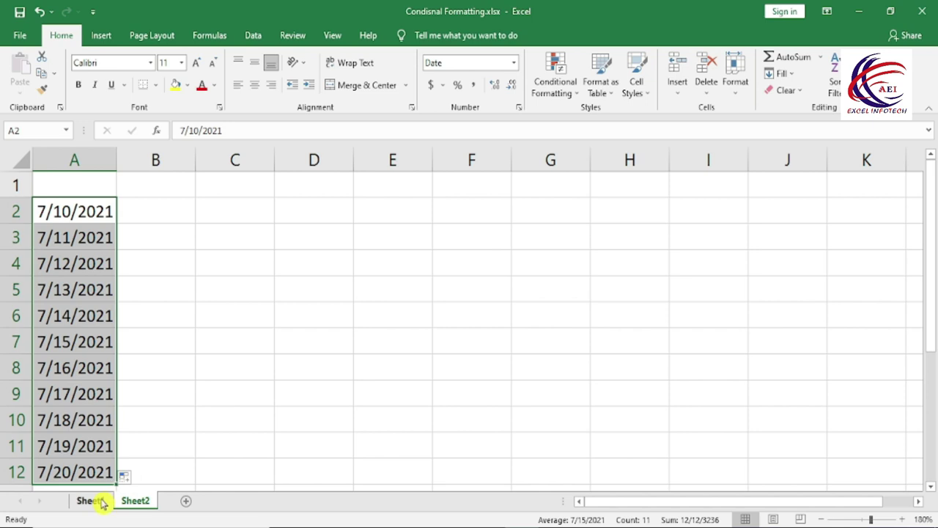
Step: Return to Sheet1 and bring up the Conditional Formatting Top/Bottom Rules
{"action": "left_click", "coordinate": [92, 501]}
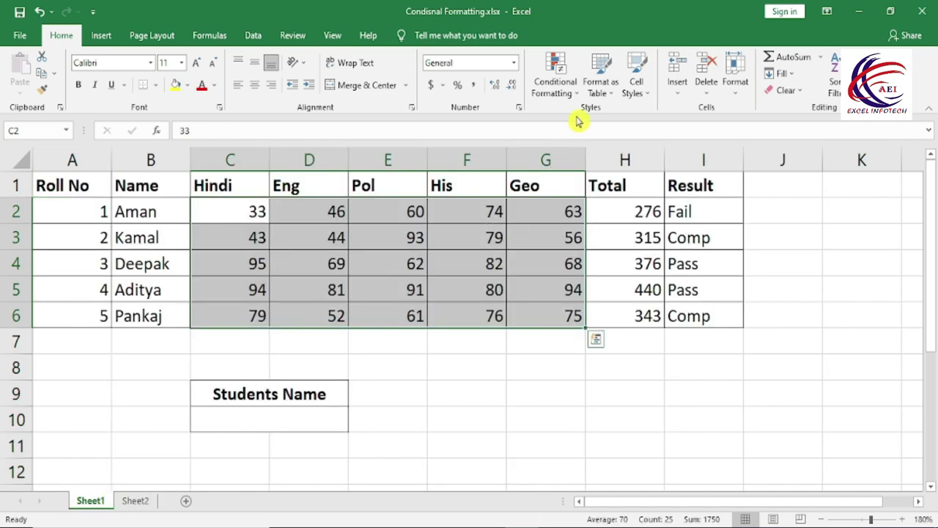
{"action": "left_click", "coordinate": [557, 93]}
{"action": "mouse_move", "coordinate": [581, 144]}
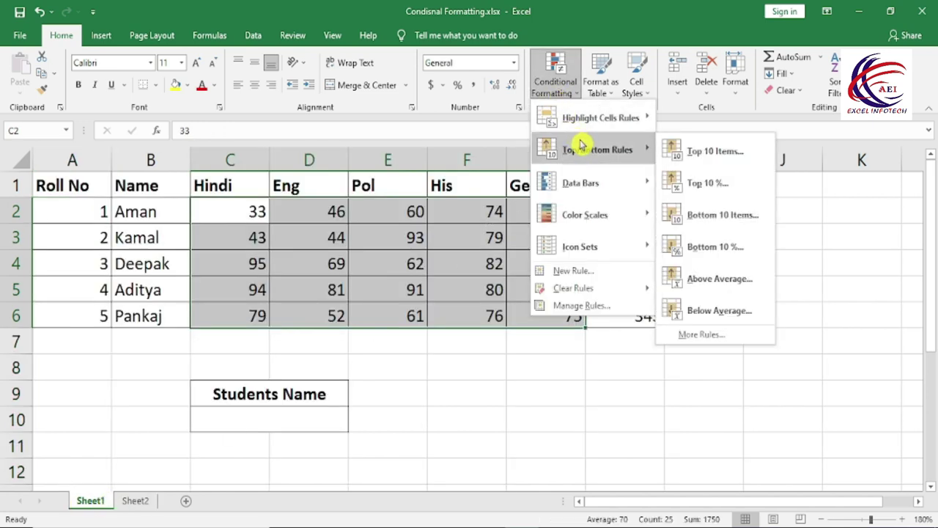
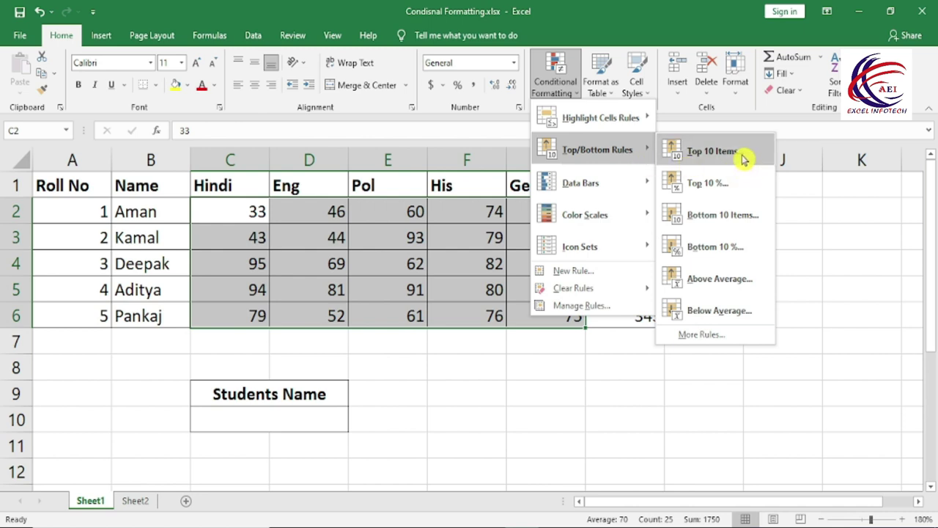
Step: Preview a Top 3 Items rule with a custom light gold fill, then cancel it unapplied
{"action": "left_click", "coordinate": [746, 158]}
{"action": "left_click_drag", "start_coordinate": [506, 205], "coordinate": [612, 376]}
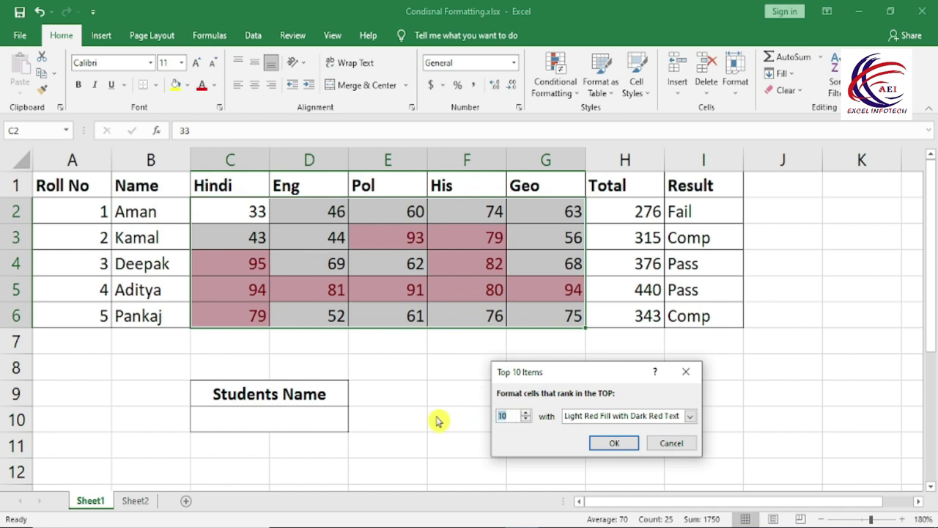
{"action": "type", "text": "3"}
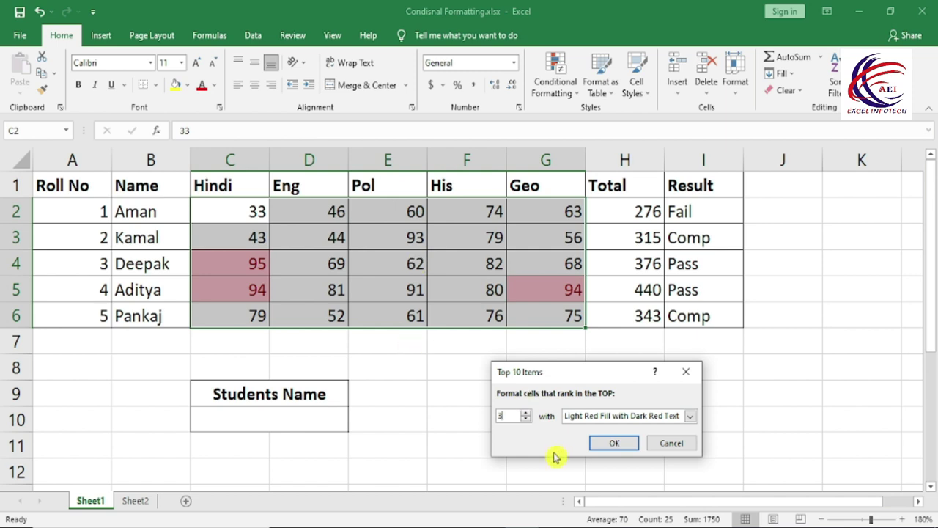
{"action": "left_click_drag", "start_coordinate": [616, 371], "coordinate": [635, 298]}
{"action": "left_click", "coordinate": [634, 344]}
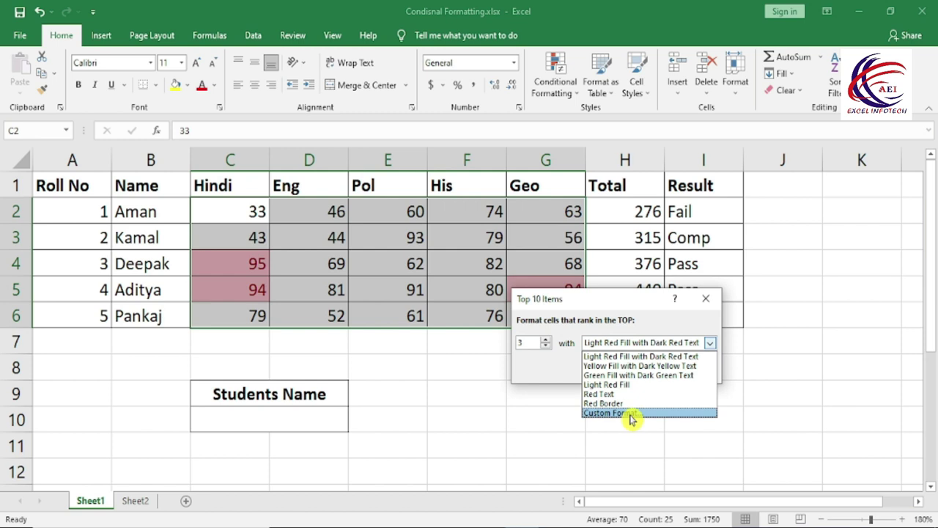
{"action": "left_click", "coordinate": [631, 413]}
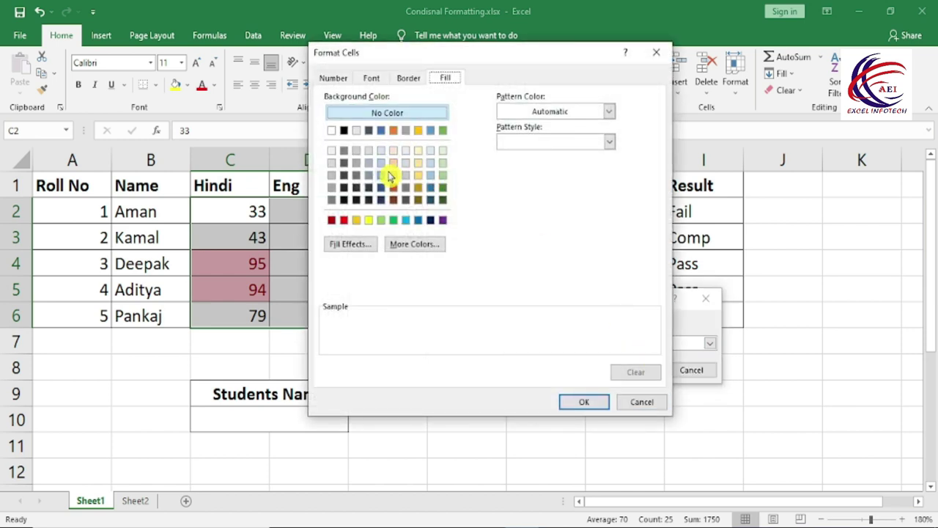
{"action": "left_click", "coordinate": [394, 174]}
{"action": "left_click", "coordinate": [418, 174]}
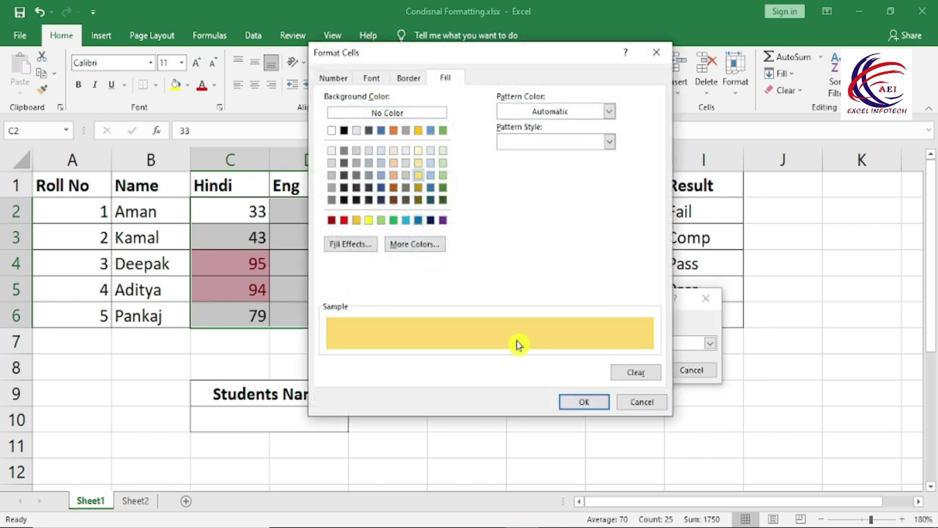
{"action": "left_click", "coordinate": [583, 401]}
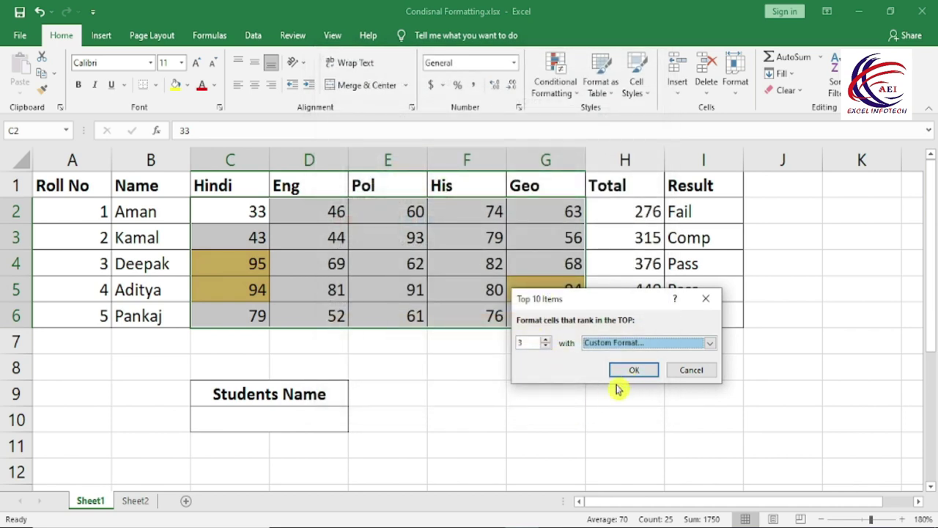
{"action": "key", "text": "Escape"}
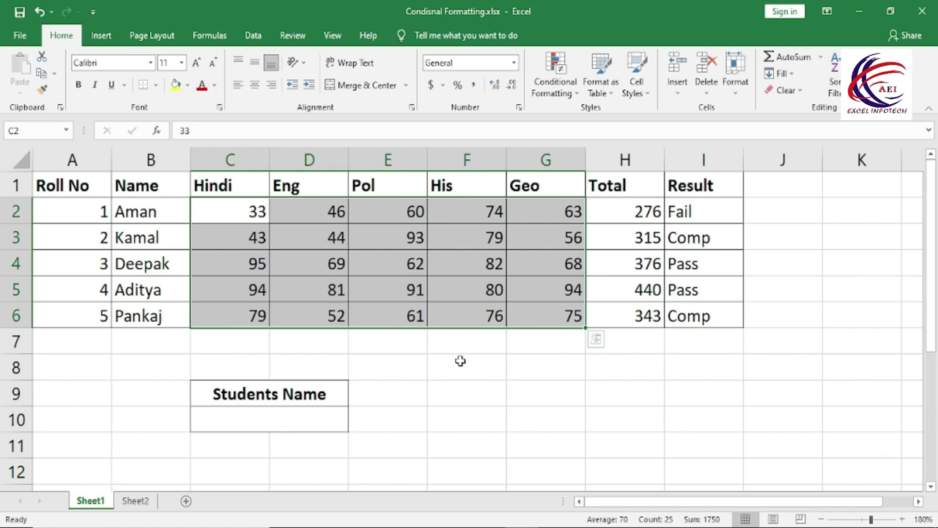
Step: Preview a Bottom 3 Items rule, dismiss it, and reopen the Conditional Formatting menu
{"action": "left_click", "coordinate": [555, 84]}
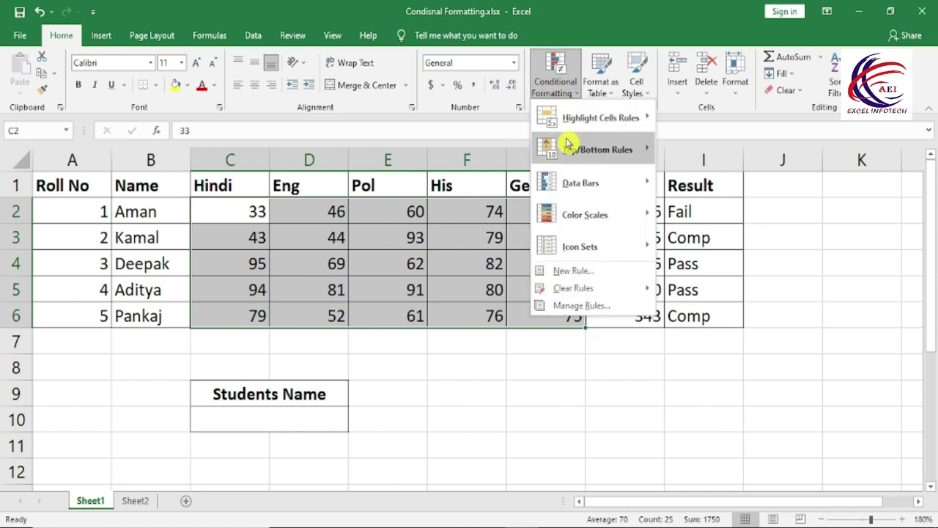
{"action": "mouse_move", "coordinate": [592, 151]}
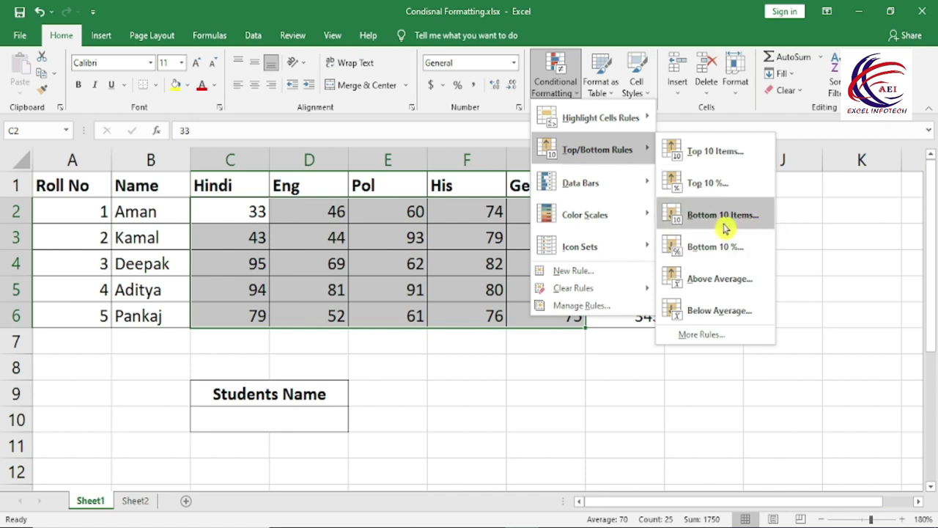
{"action": "left_click", "coordinate": [747, 226]}
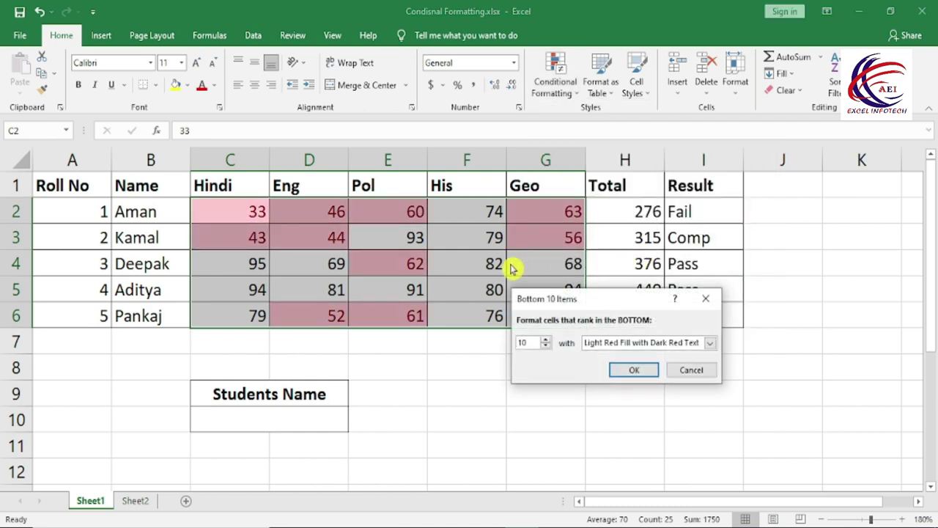
{"action": "left_click_drag", "start_coordinate": [601, 301], "coordinate": [592, 327]}
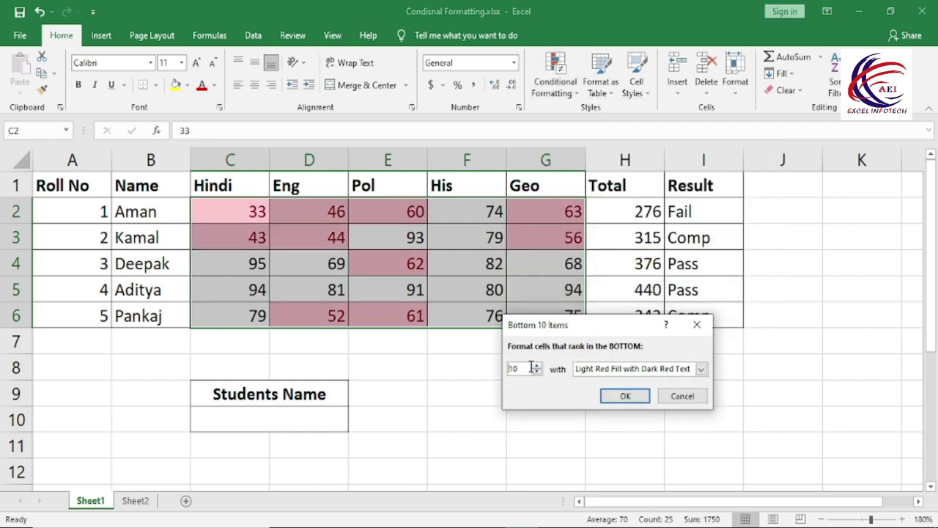
{"action": "left_click_drag", "start_coordinate": [521, 369], "coordinate": [494, 369]}
{"action": "type", "text": "3"}
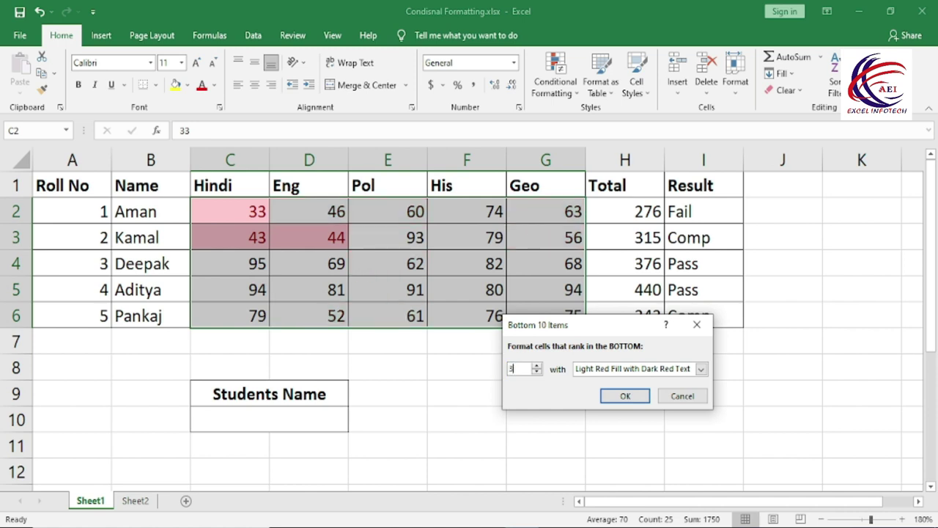
{"action": "left_click_drag", "start_coordinate": [555, 327], "coordinate": [546, 372]}
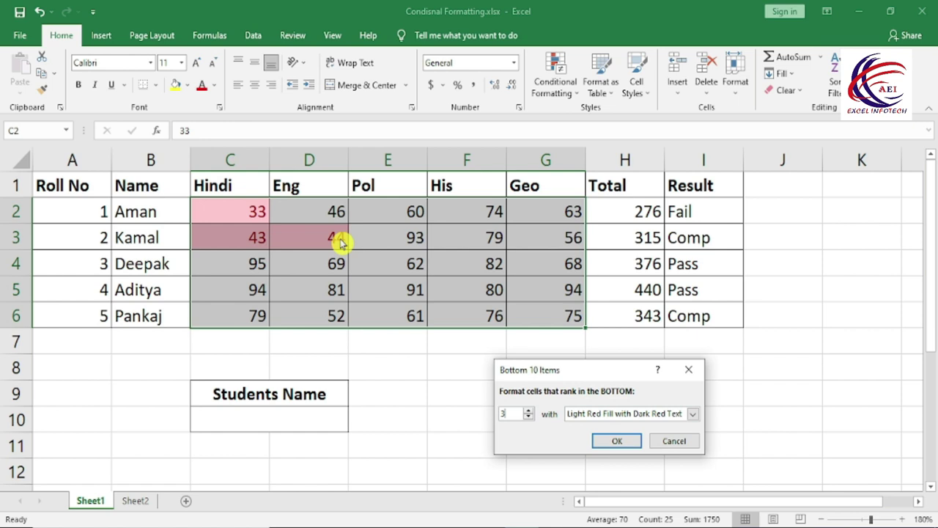
{"action": "key", "text": "Escape"}
{"action": "left_click", "coordinate": [553, 86]}
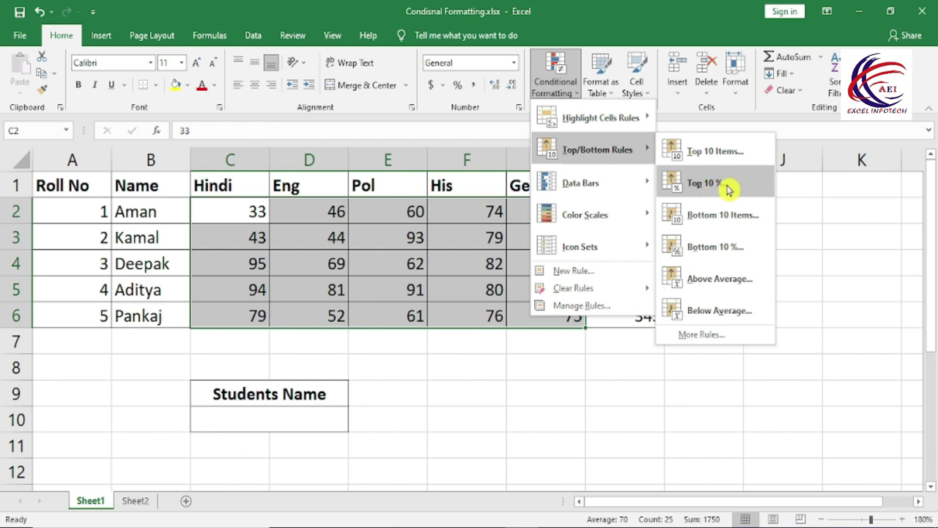
{"action": "left_click", "coordinate": [727, 190]}
{"action": "left_click_drag", "start_coordinate": [553, 365], "coordinate": [592, 362]}
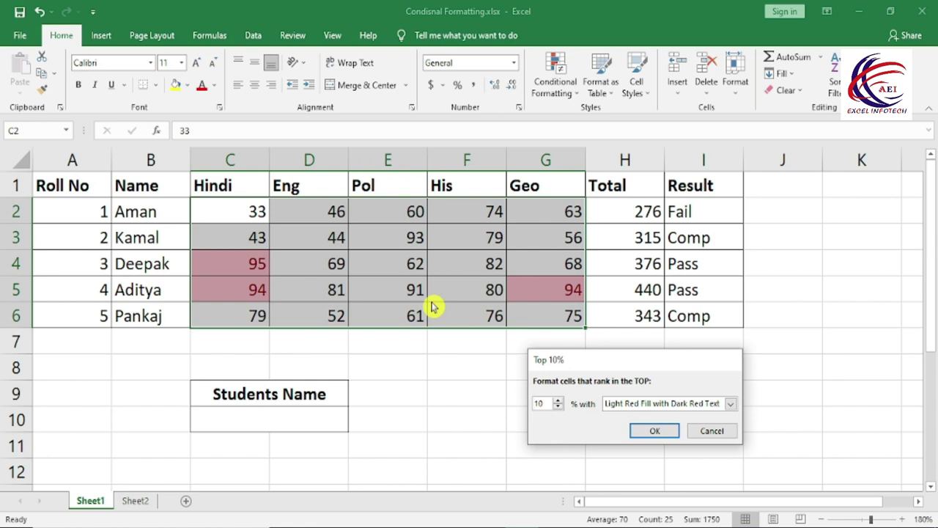
{"action": "key", "text": "Escape"}
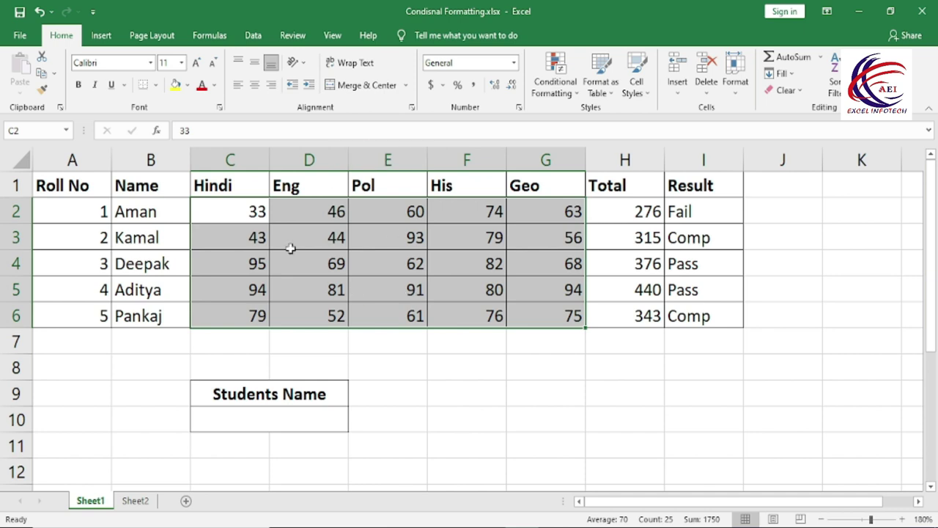
Step: Enter =AVERAGE(C2:G6) in G9, returning 70, then reselect the marks range
{"action": "left_click", "coordinate": [479, 396]}
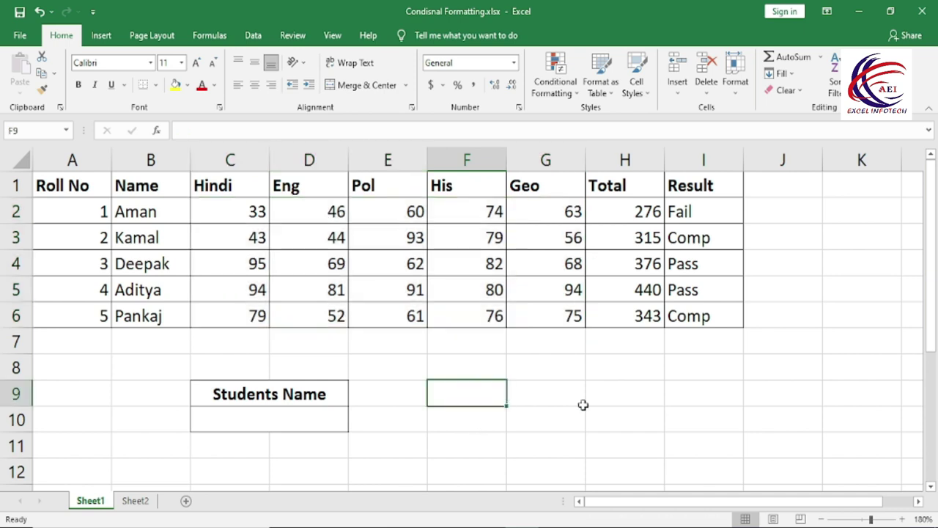
{"action": "left_click", "coordinate": [541, 394]}
{"action": "type", "text": "="}
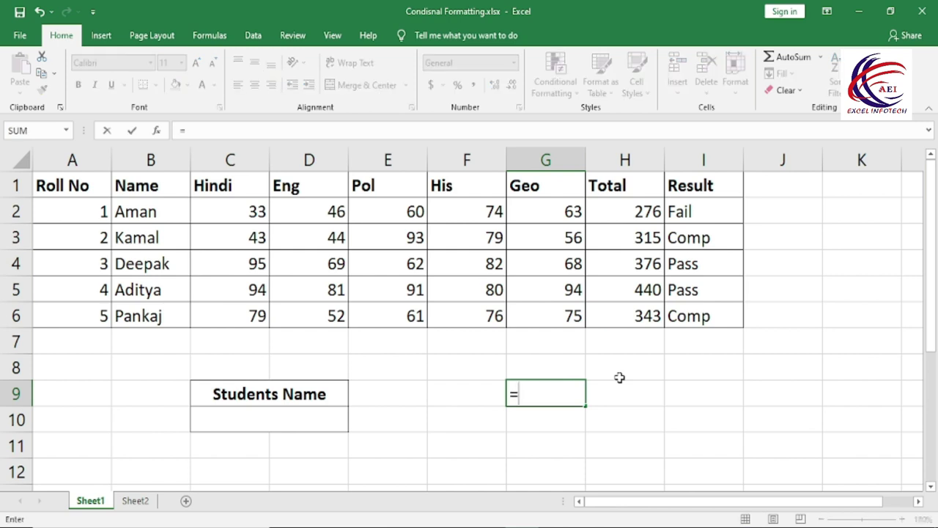
{"action": "type", "text": "av"}
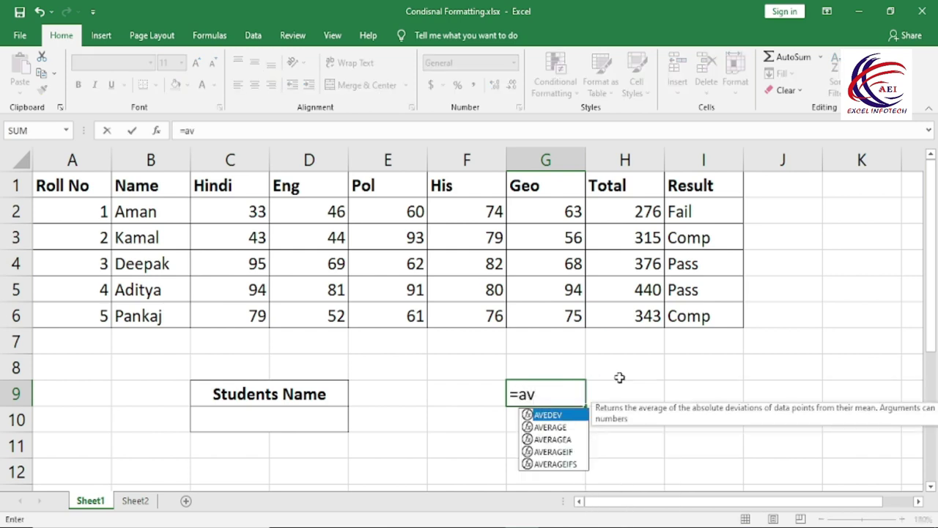
{"action": "key", "text": "Down"}
{"action": "key", "text": "Tab"}
{"action": "key", "text": "Up"}
{"action": "key", "text": "Up"}
{"action": "key", "text": "Up"}
{"action": "key", "text": "Up"}
{"action": "key", "text": "Up"}
{"action": "key", "text": "Up"}
{"action": "key", "text": "Up"}
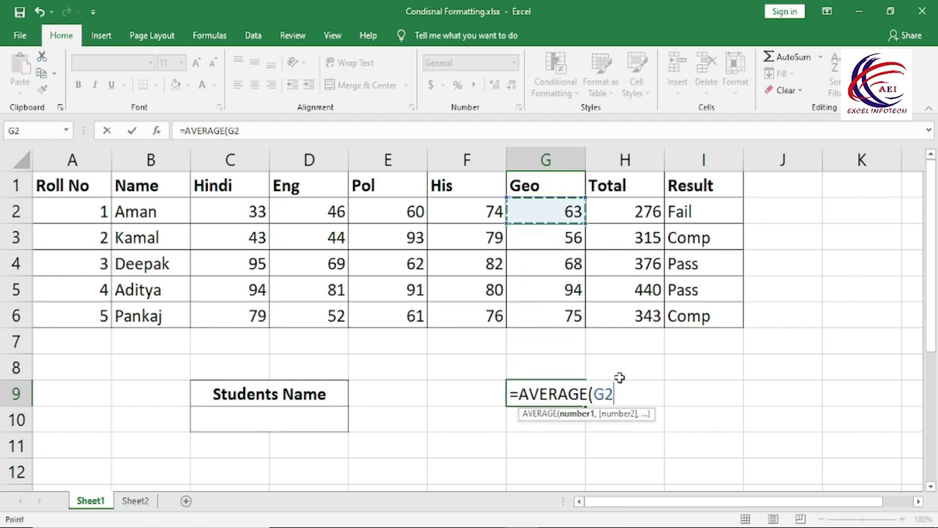
{"action": "key", "text": "shift+Down"}
{"action": "key", "text": "shift+Down"}
{"action": "key", "text": "shift+Down"}
{"action": "key", "text": "shift+Down"}
{"action": "key", "text": "shift+Left"}
{"action": "key", "text": "shift+Left"}
{"action": "key", "text": "shift+Left"}
{"action": "key", "text": "shift+Left"}
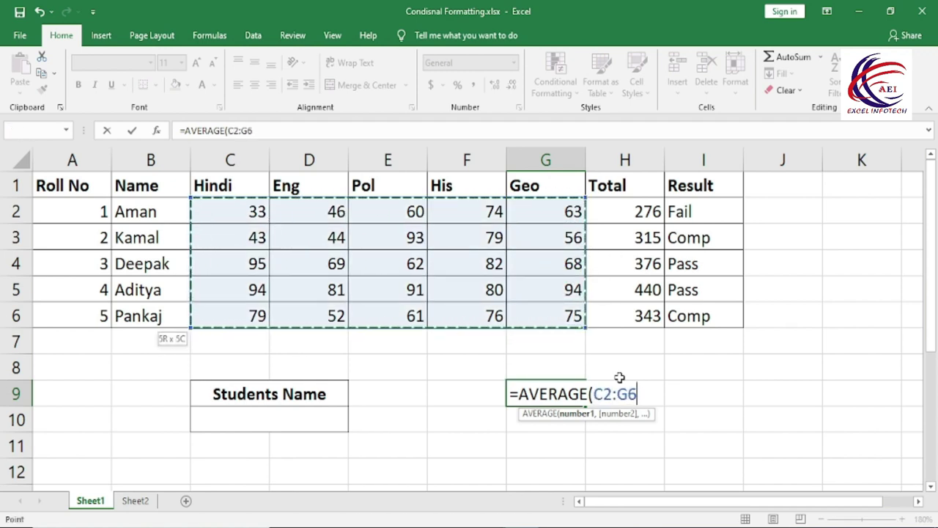
{"action": "type", "text": ")"}
{"action": "key", "text": "Return"}
{"action": "key", "text": "Up"}
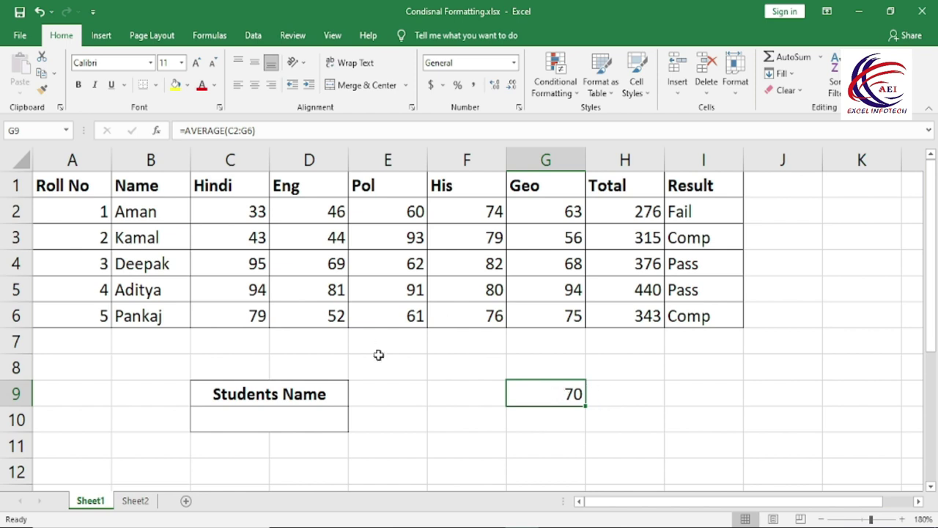
{"action": "left_click_drag", "start_coordinate": [224, 206], "coordinate": [517, 308]}
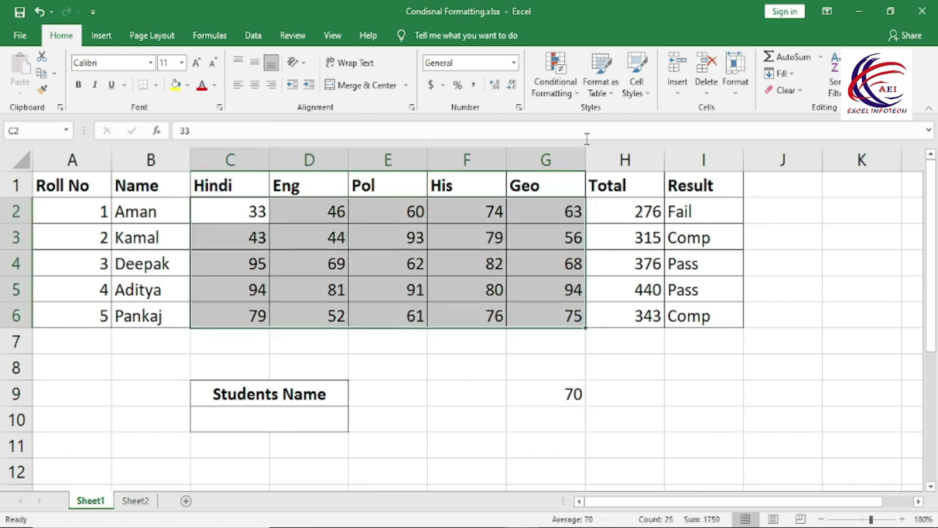
{"action": "left_click", "coordinate": [568, 93]}
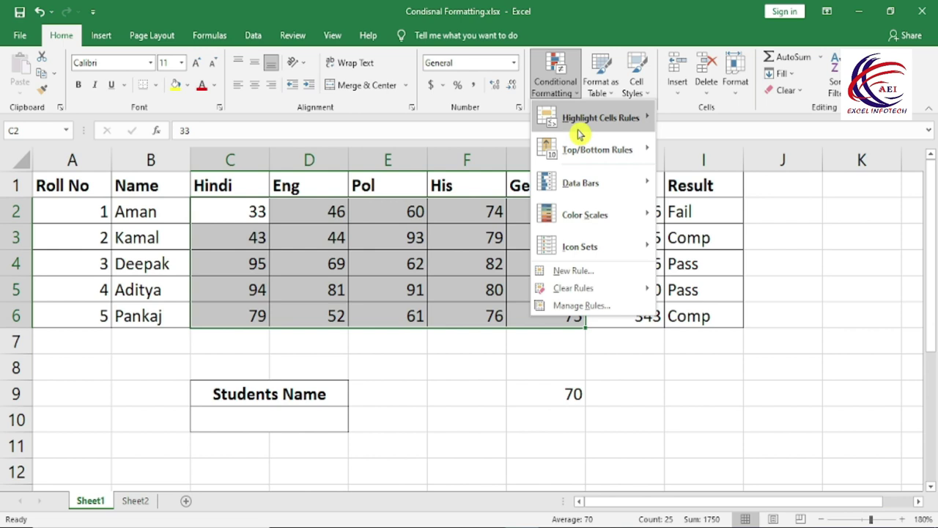
{"action": "mouse_move", "coordinate": [595, 151]}
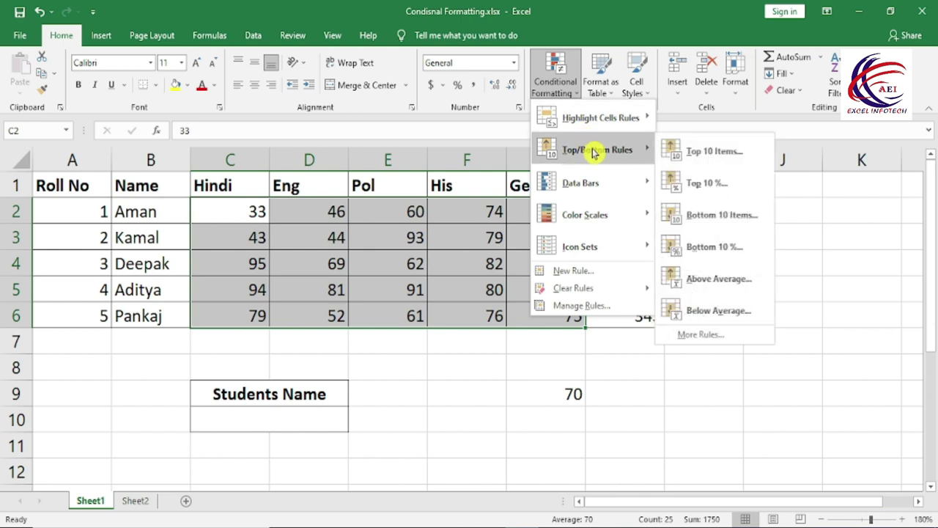
{"action": "left_click", "coordinate": [717, 187]}
{"action": "left_click_drag", "start_coordinate": [578, 363], "coordinate": [677, 295]}
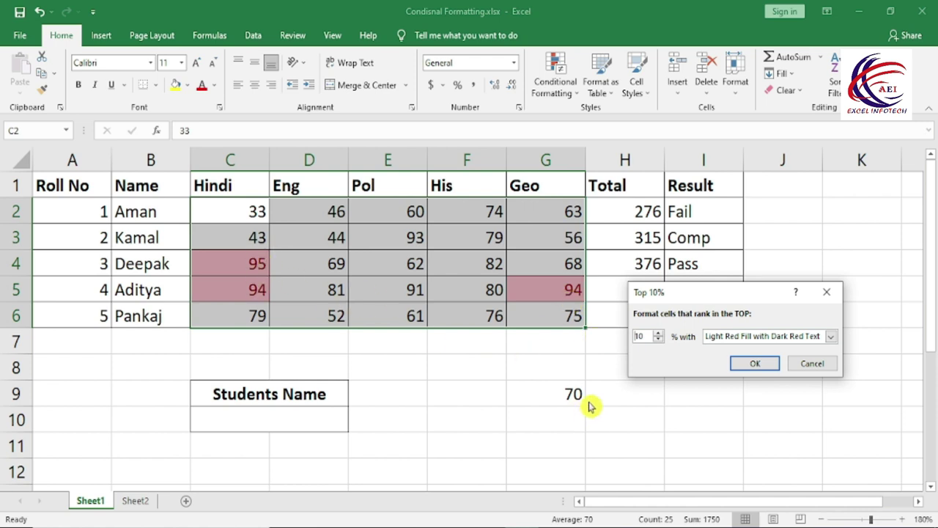
{"action": "left_click", "coordinate": [658, 340]}
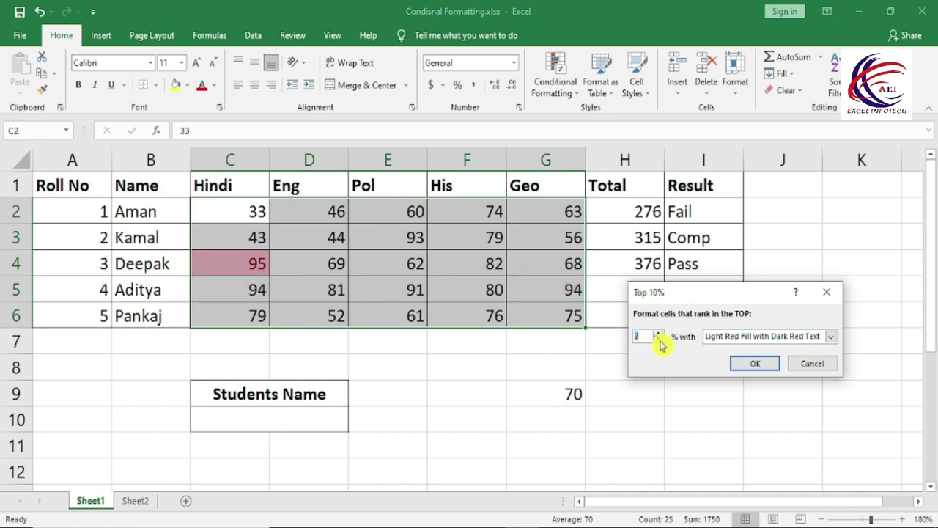
{"action": "left_click", "coordinate": [659, 332]}
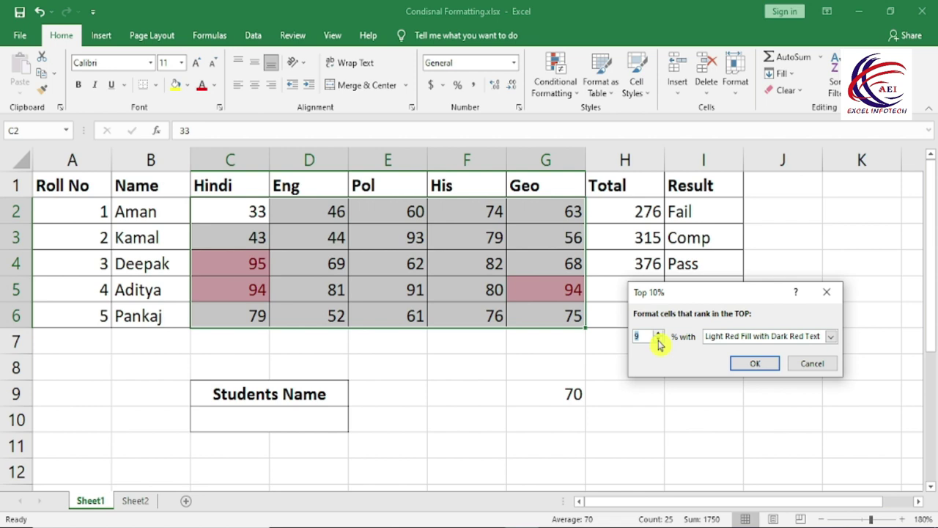
{"action": "key", "text": "Escape"}
{"action": "left_click_drag", "start_coordinate": [251, 211], "coordinate": [555, 316]}
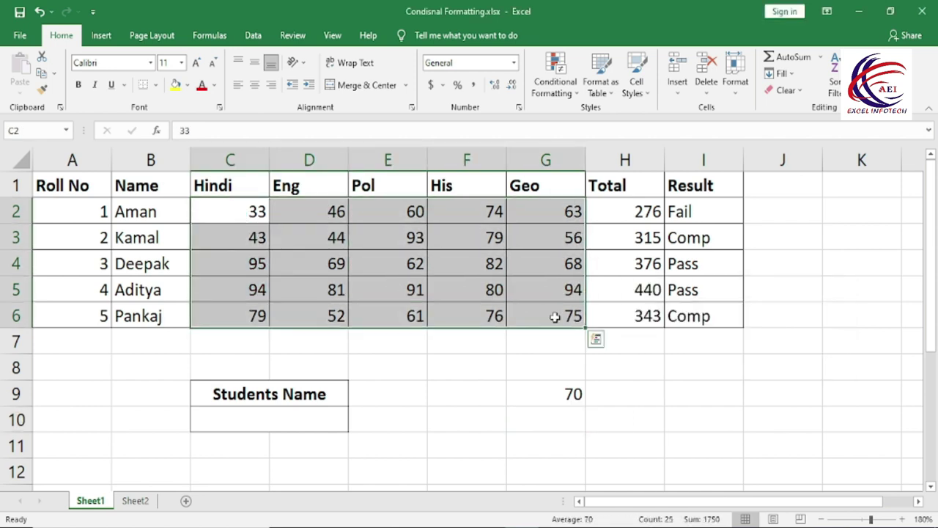
{"action": "left_click", "coordinate": [555, 82]}
{"action": "mouse_move", "coordinate": [595, 150]}
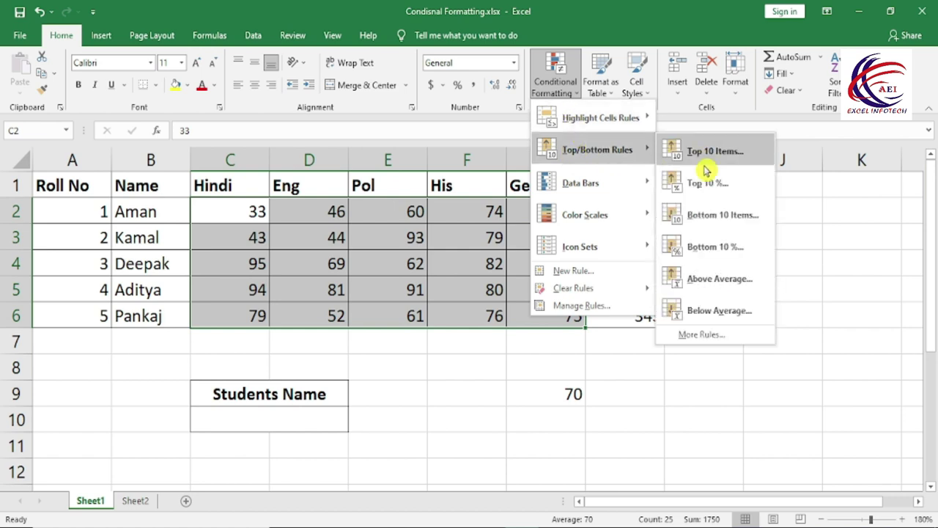
{"action": "left_click", "coordinate": [714, 248]}
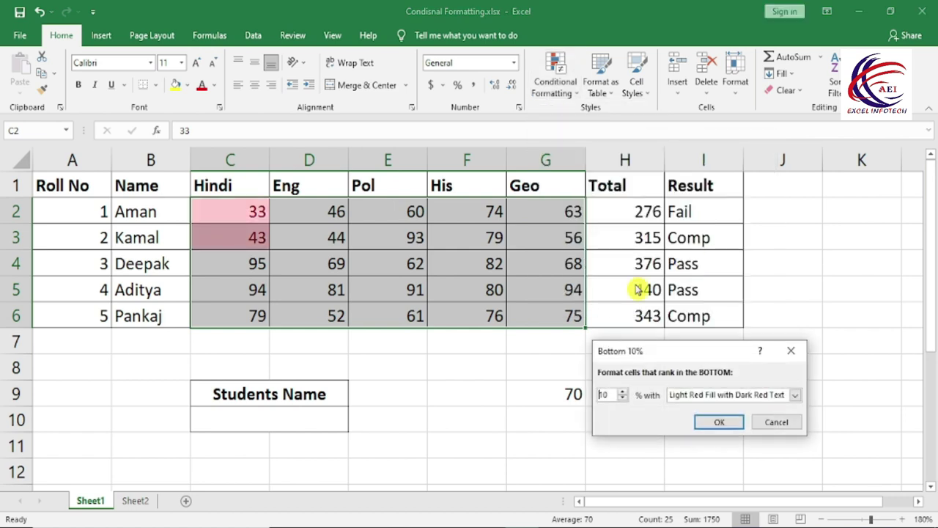
{"action": "left_click_drag", "start_coordinate": [620, 352], "coordinate": [388, 338]}
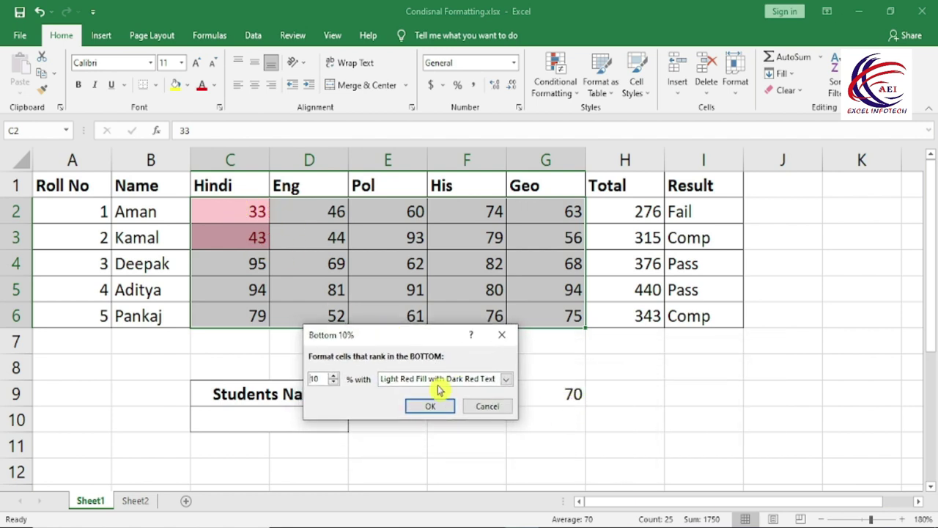
{"action": "left_click_drag", "start_coordinate": [362, 329], "coordinate": [373, 342]}
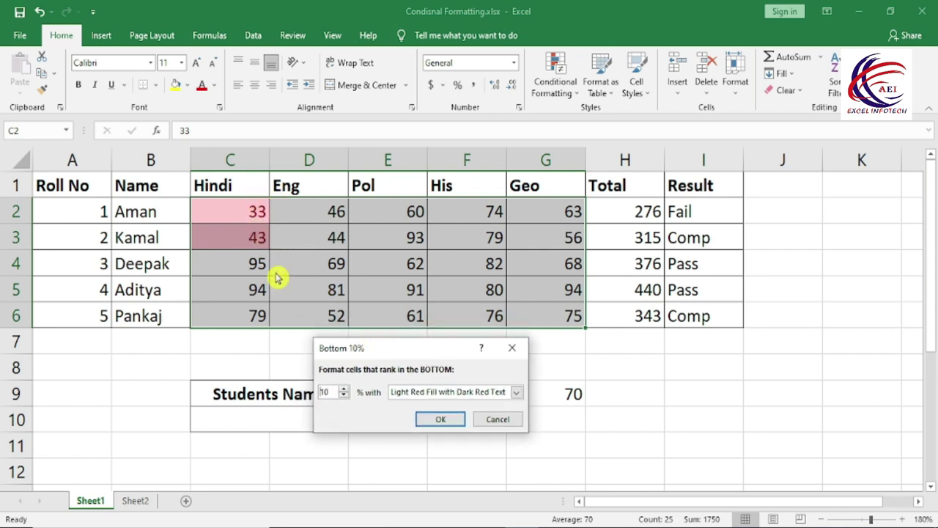
{"action": "type", "text": "15"}
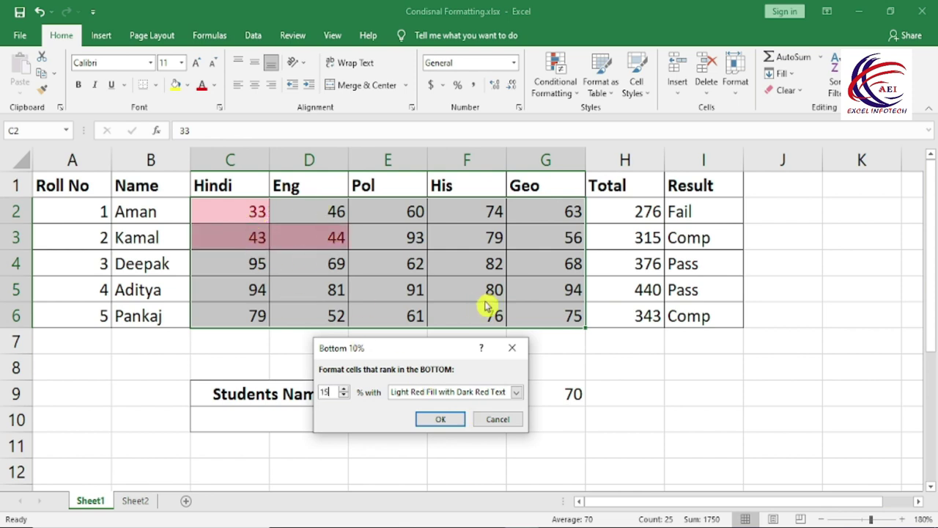
{"action": "key", "text": "BackSpace"}
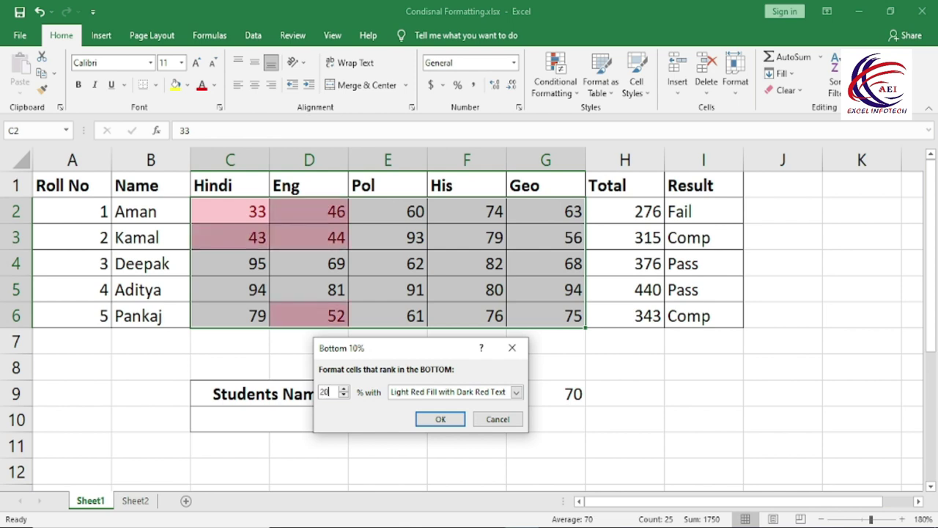
{"action": "left_click_drag", "start_coordinate": [433, 346], "coordinate": [418, 318]}
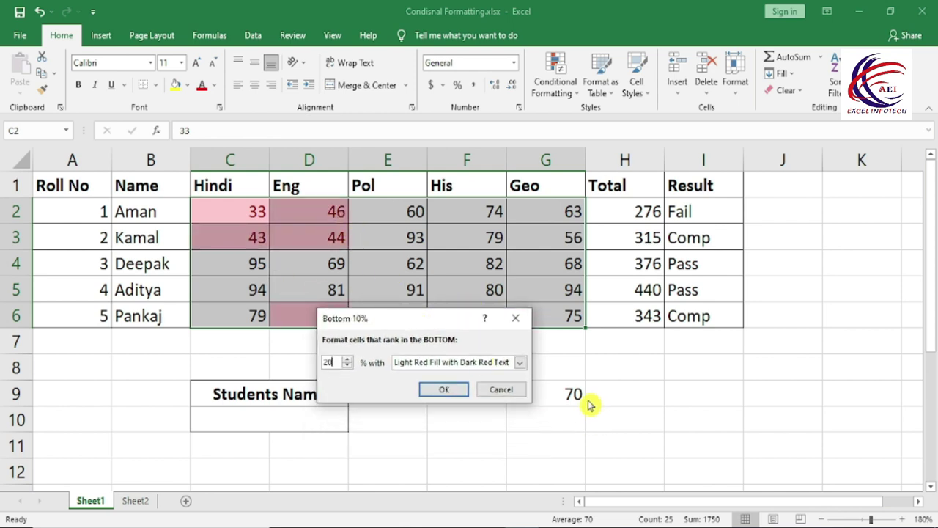
{"action": "left_click_drag", "start_coordinate": [334, 362], "coordinate": [325, 374]}
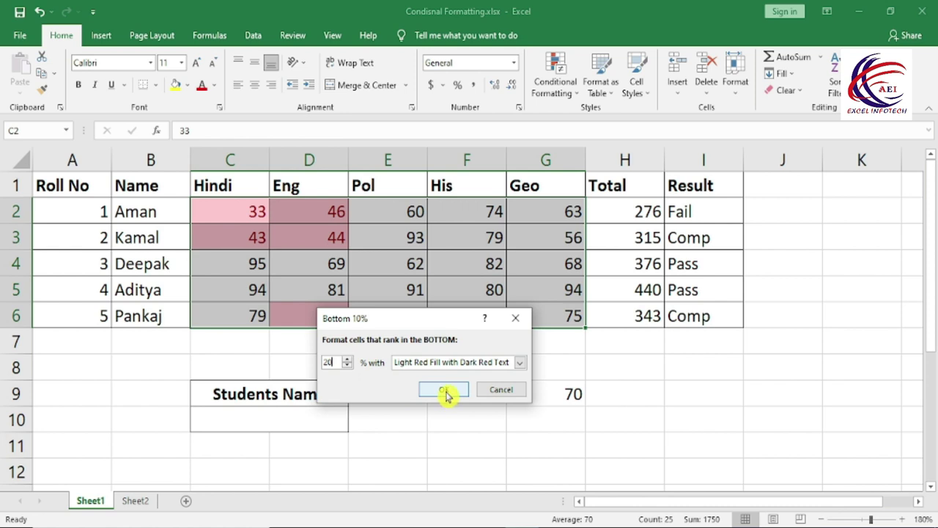
{"action": "left_click_drag", "start_coordinate": [381, 318], "coordinate": [565, 320]}
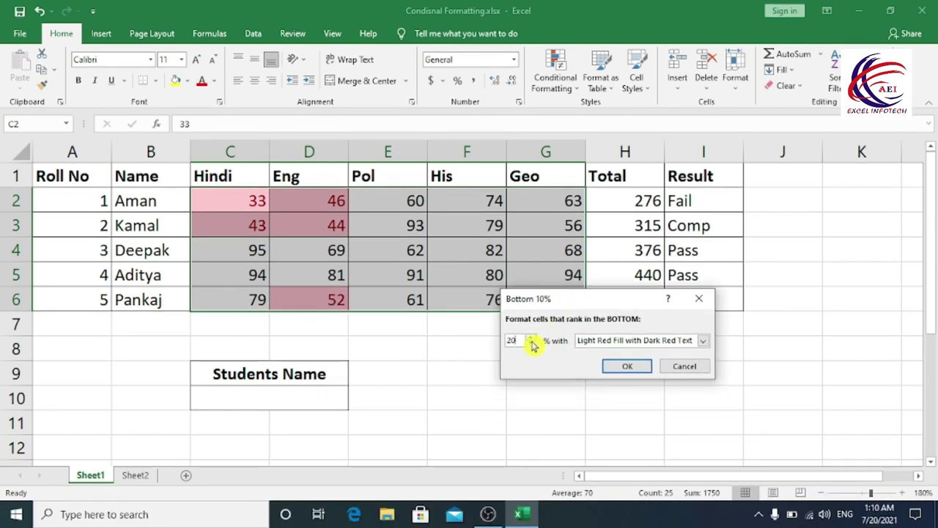
{"action": "left_click_drag", "start_coordinate": [566, 302], "coordinate": [386, 329]}
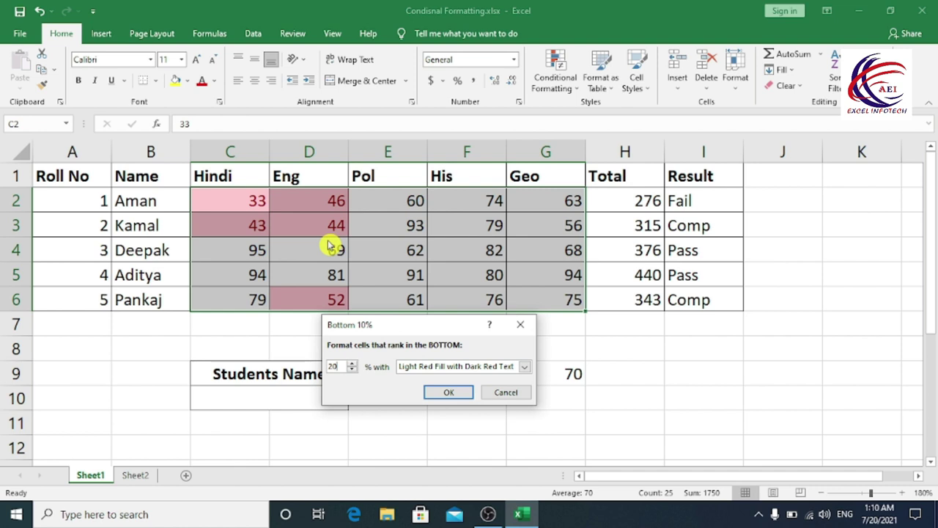
{"action": "key", "text": "Escape"}
{"action": "left_click", "coordinate": [488, 354]}
{"action": "left_click_drag", "start_coordinate": [258, 205], "coordinate": [592, 290]}
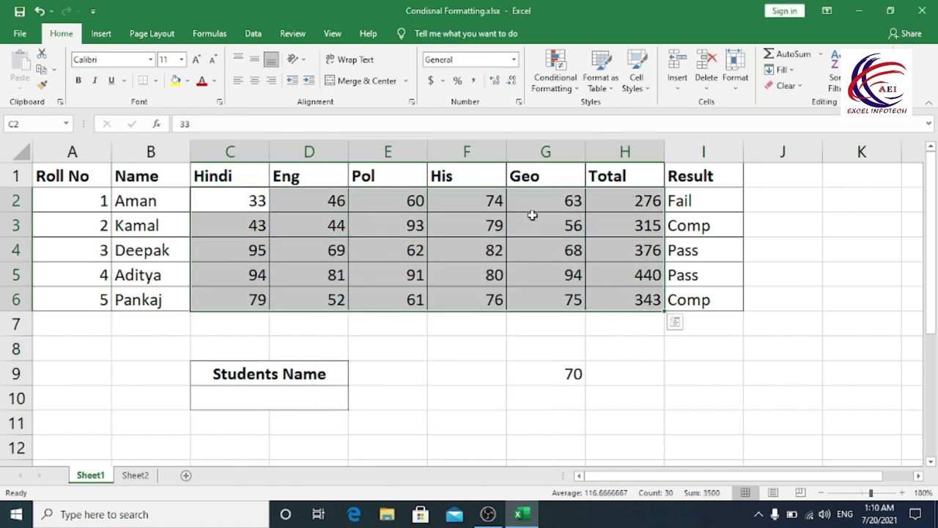
{"action": "left_click", "coordinate": [556, 87]}
{"action": "mouse_move", "coordinate": [569, 116]}
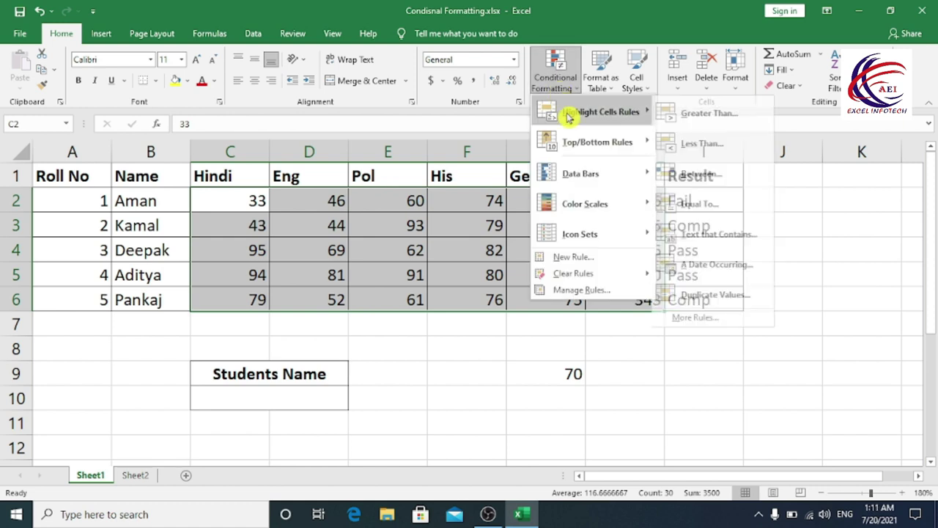
{"action": "mouse_move", "coordinate": [586, 142]}
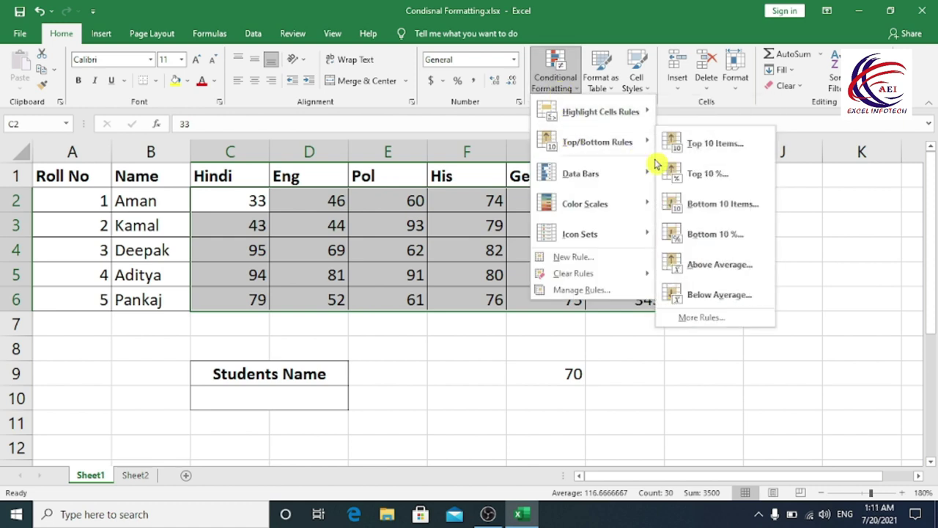
{"action": "left_click", "coordinate": [716, 269]}
{"action": "left_click_drag", "start_coordinate": [638, 321], "coordinate": [525, 359]}
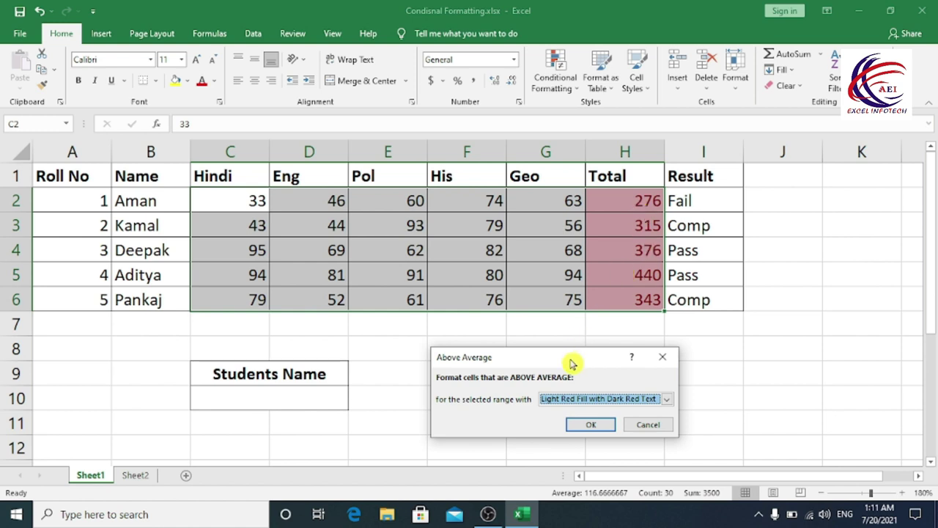
{"action": "left_click_drag", "start_coordinate": [574, 358], "coordinate": [598, 341]}
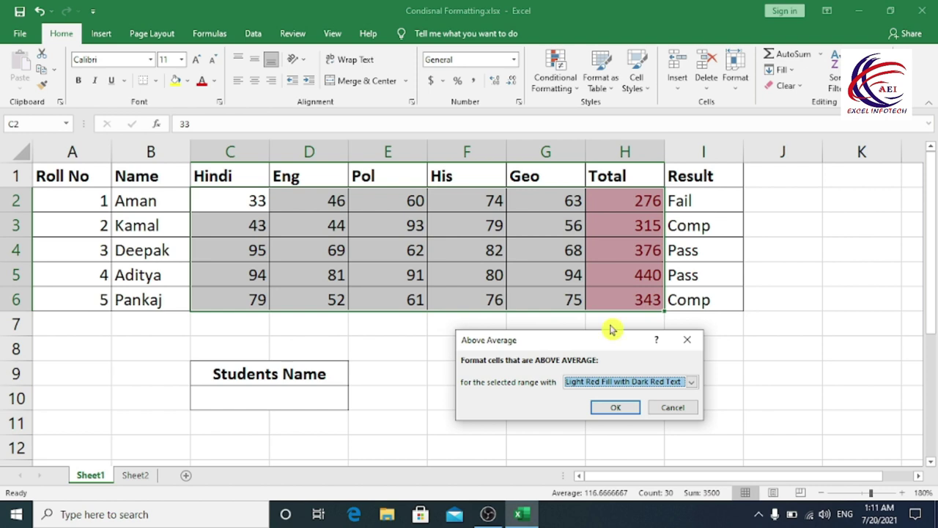
{"action": "left_click", "coordinate": [628, 382]}
{"action": "left_click", "coordinate": [608, 412]}
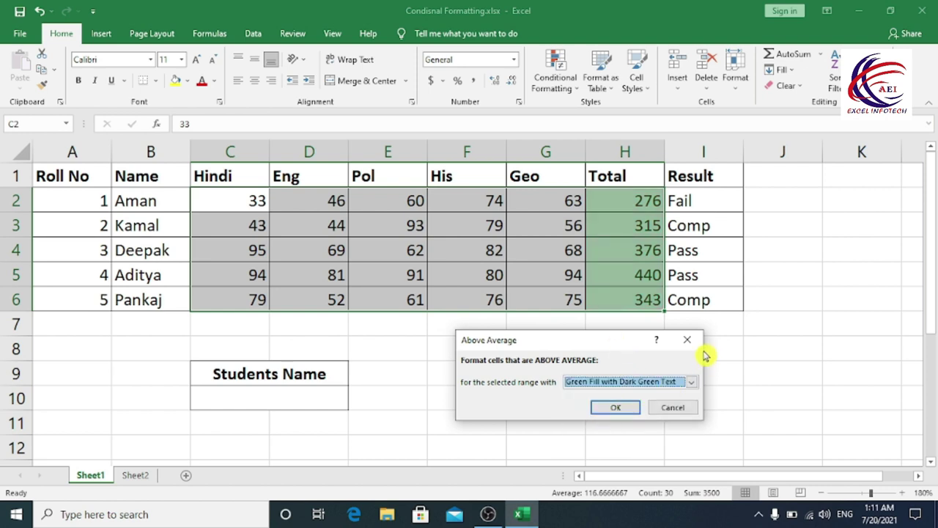
{"action": "key", "text": "Escape"}
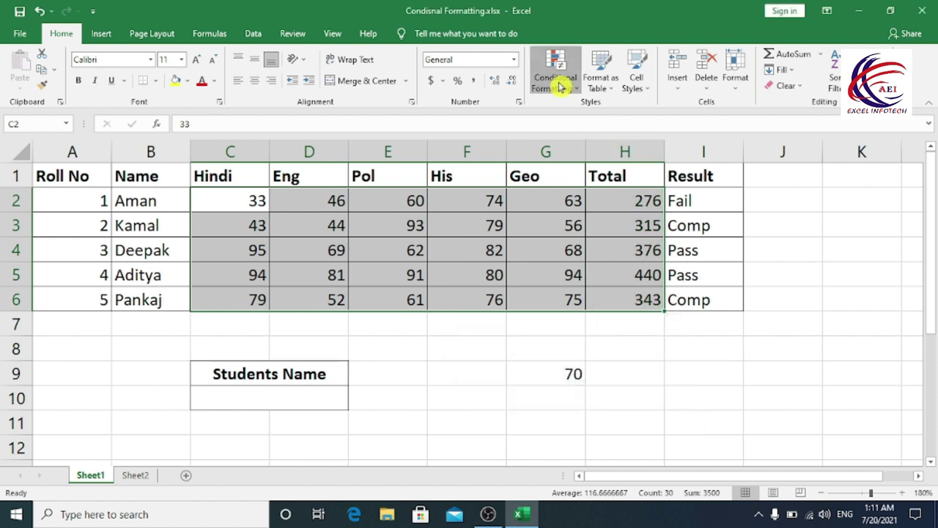
Step: Preview the Below Average highlight on the marks, cancel it, and reopen Conditional Formatting
{"action": "left_click", "coordinate": [558, 76]}
{"action": "mouse_move", "coordinate": [586, 142]}
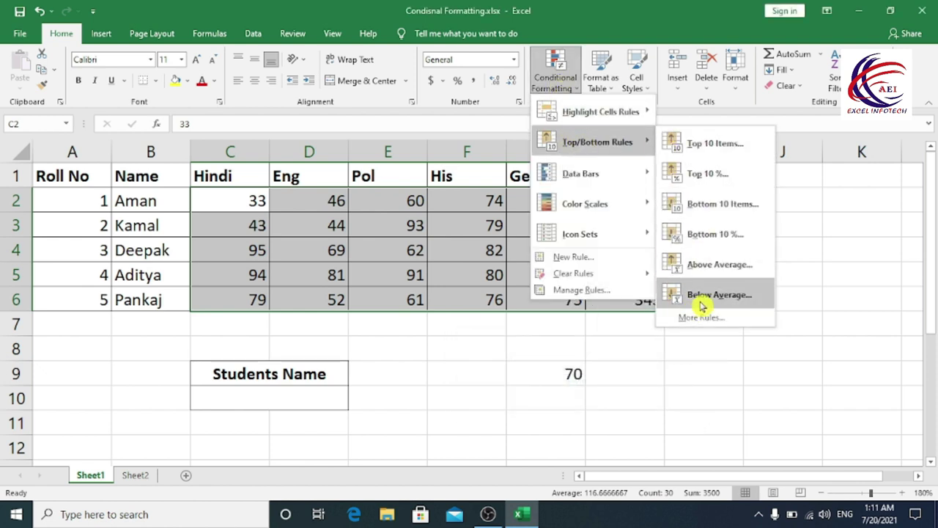
{"action": "left_click", "coordinate": [702, 297]}
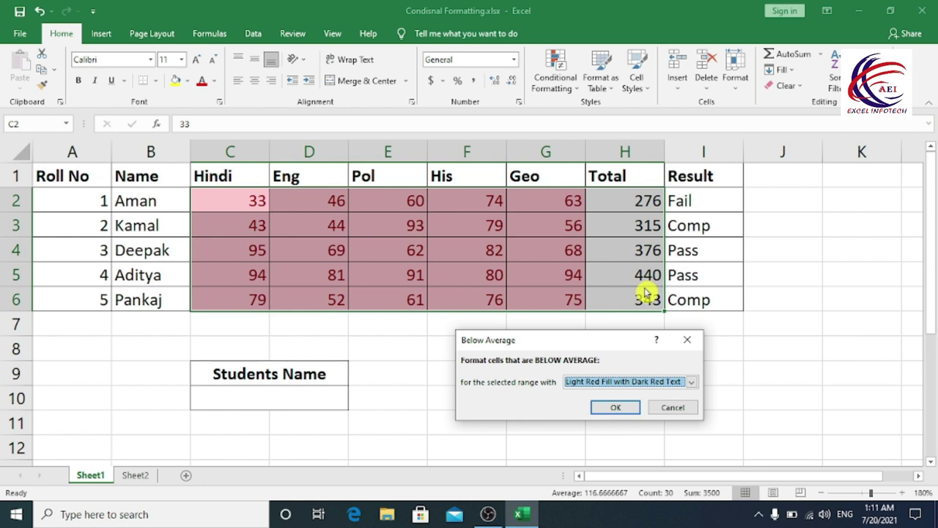
{"action": "left_click_drag", "start_coordinate": [621, 334], "coordinate": [678, 308]}
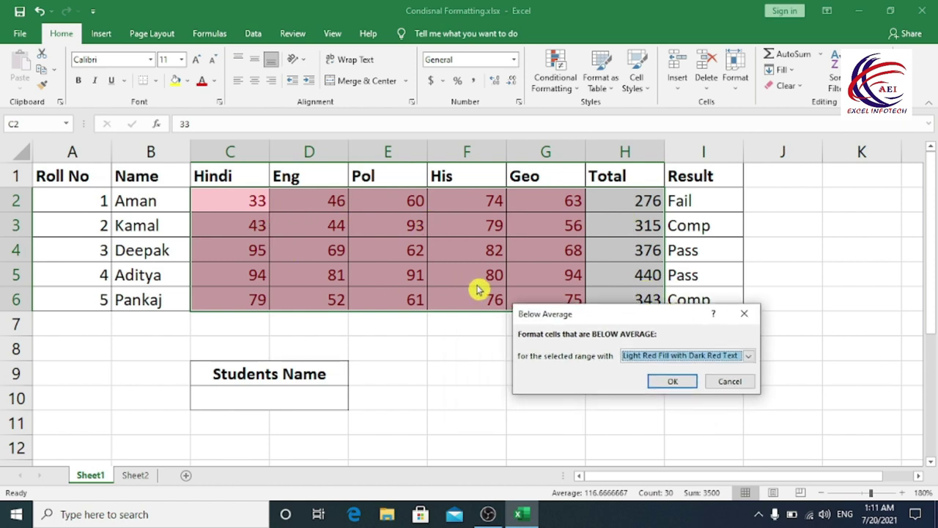
{"action": "key", "text": "Escape"}
{"action": "left_click", "coordinate": [570, 88]}
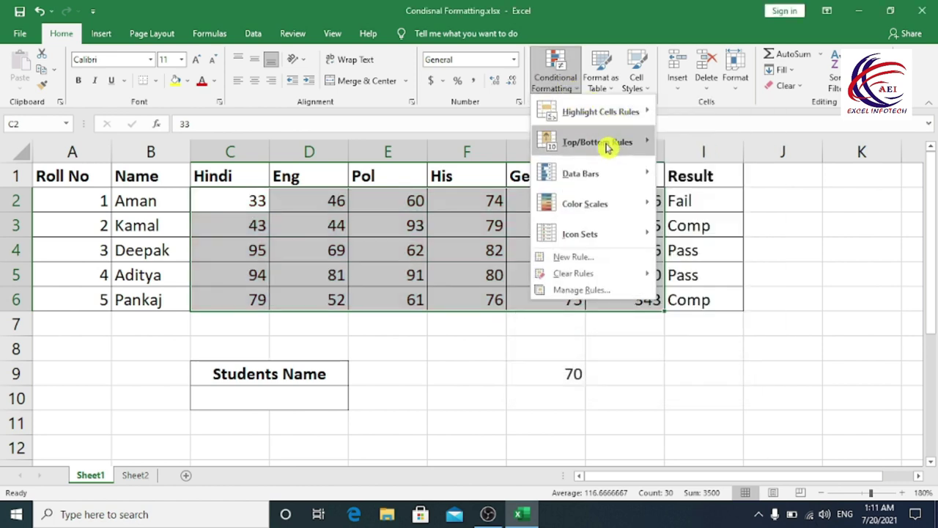
{"action": "mouse_move", "coordinate": [558, 181]}
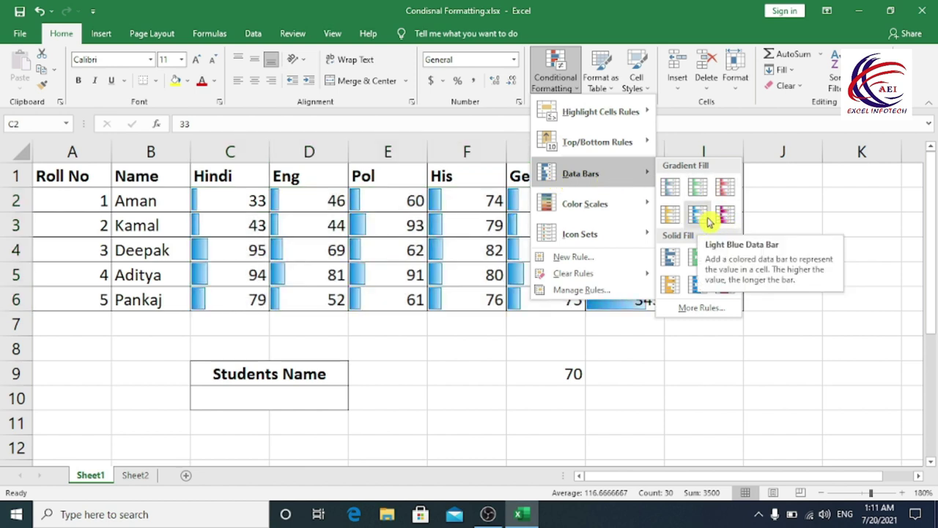
{"action": "left_click", "coordinate": [735, 220]}
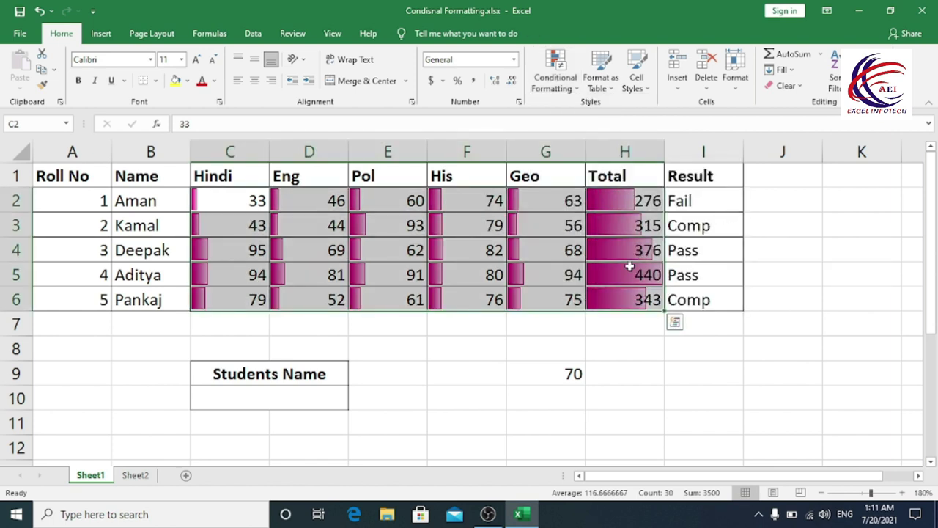
{"action": "left_click", "coordinate": [574, 344]}
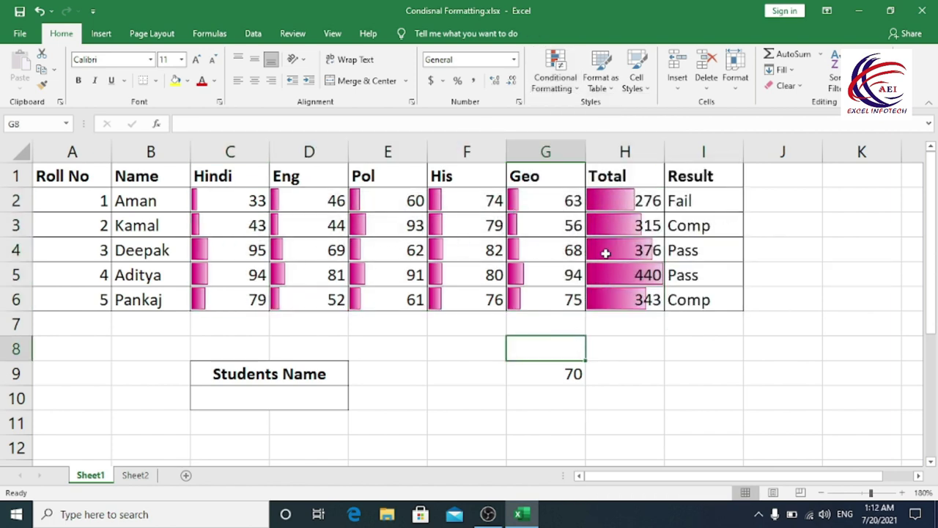
{"action": "left_click", "coordinate": [902, 493]}
{"action": "left_click", "coordinate": [651, 290]}
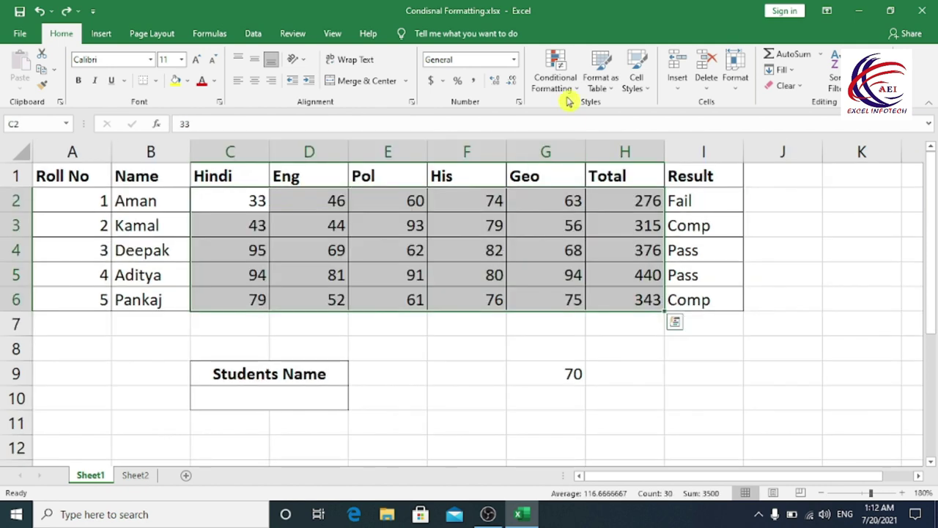
Step: Apply a green-yellow-red Color Scale to C2:H6, inspect it, then undo it
{"action": "left_click", "coordinate": [560, 91]}
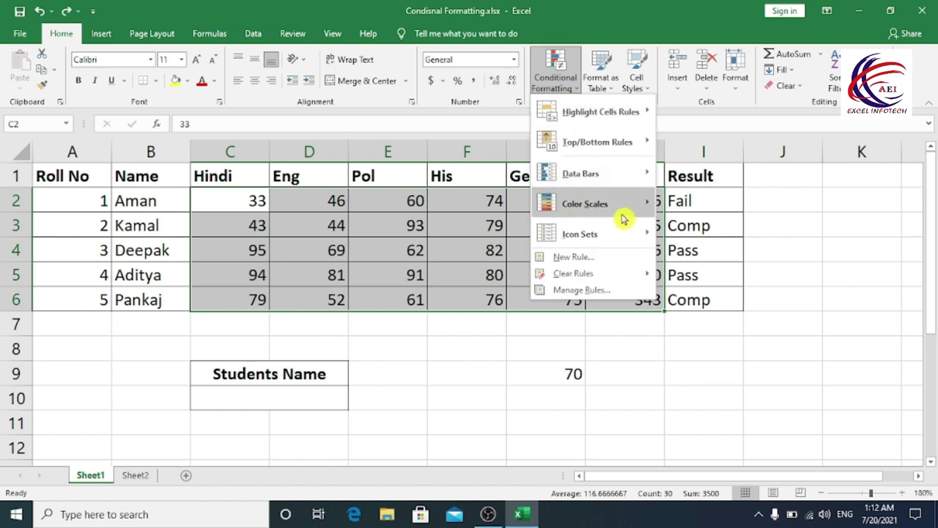
{"action": "mouse_move", "coordinate": [628, 214]}
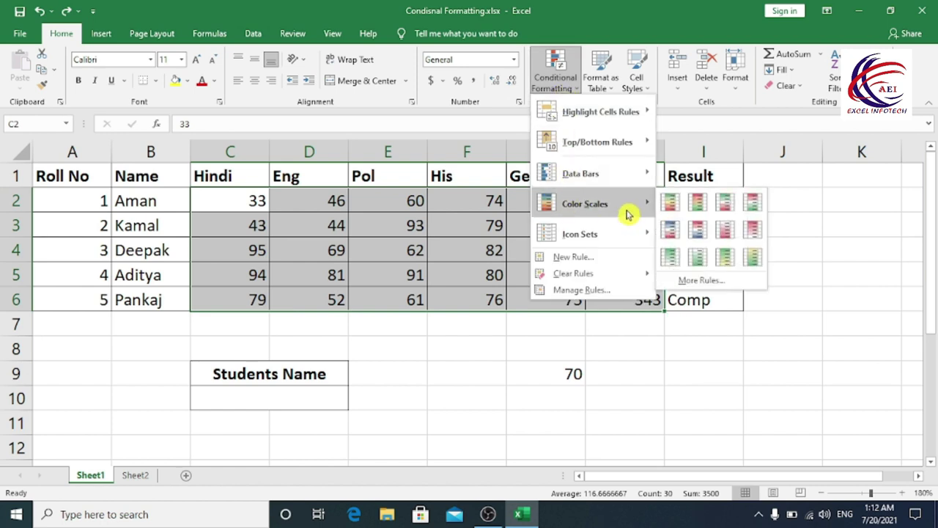
{"action": "left_click", "coordinate": [699, 210]}
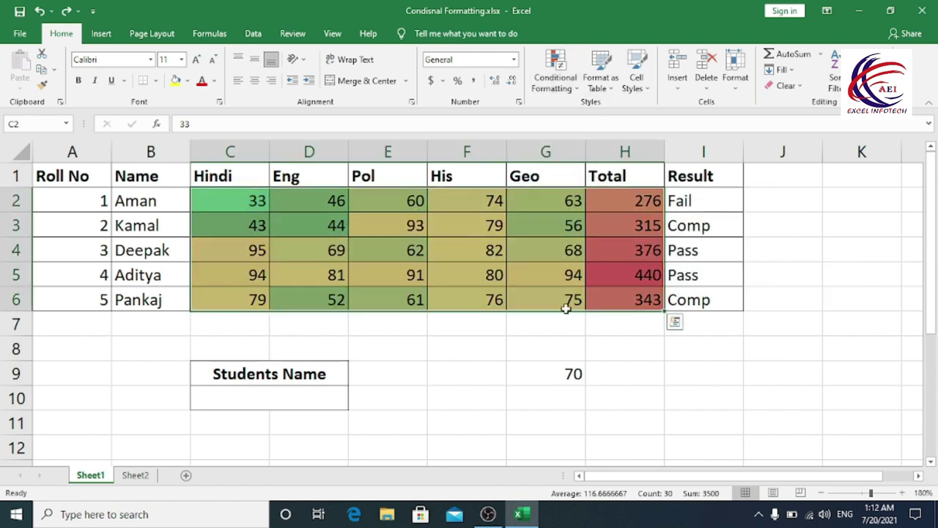
{"action": "left_click", "coordinate": [513, 339]}
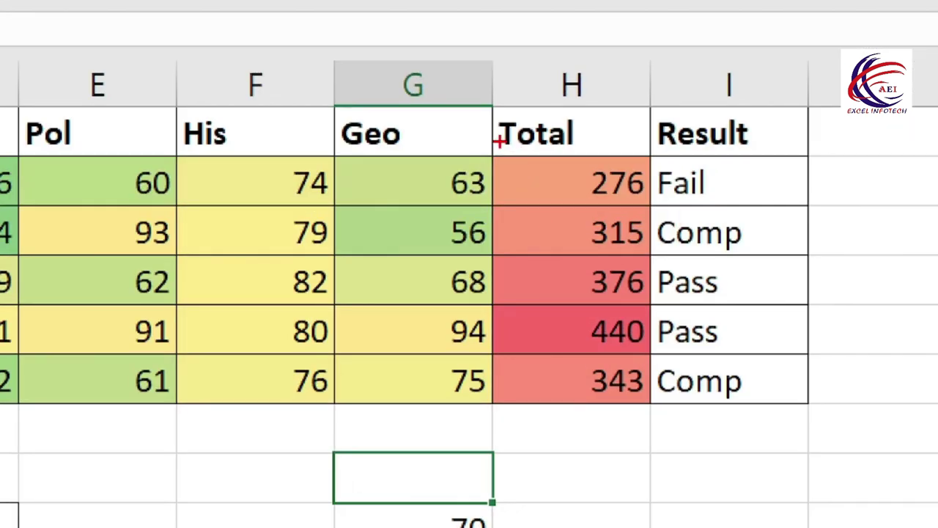
{"action": "left_click_drag", "start_coordinate": [579, 176], "coordinate": [634, 292]}
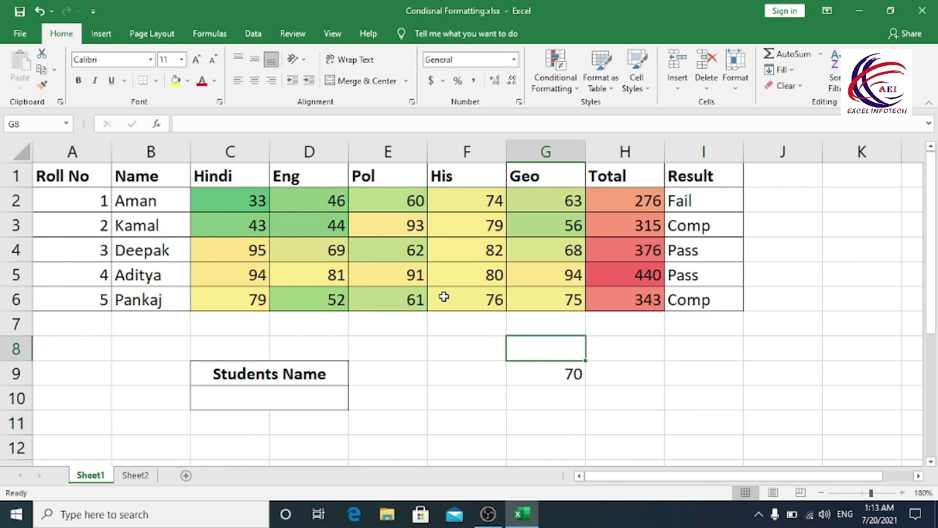
{"action": "key", "text": "ctrl+z"}
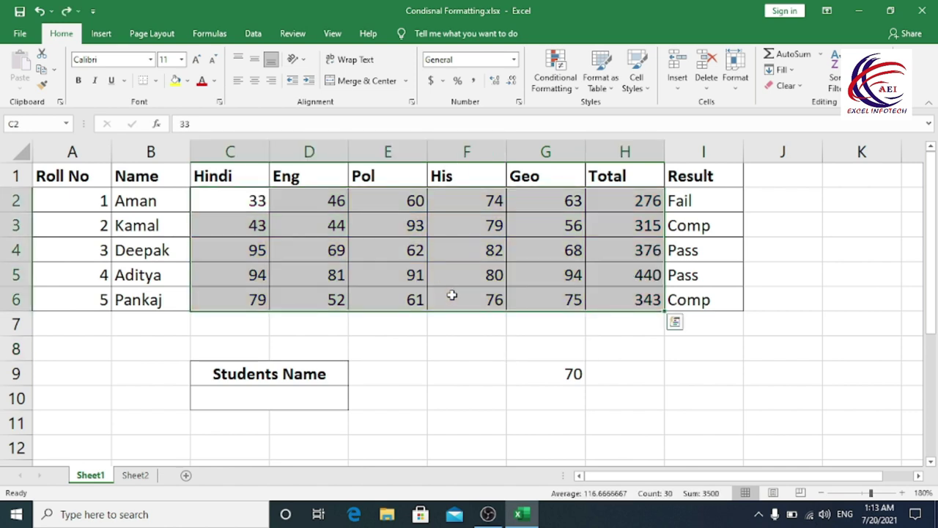
Step: Apply the 3 Arrows icon set to the marks, then undo it
{"action": "left_click", "coordinate": [554, 73]}
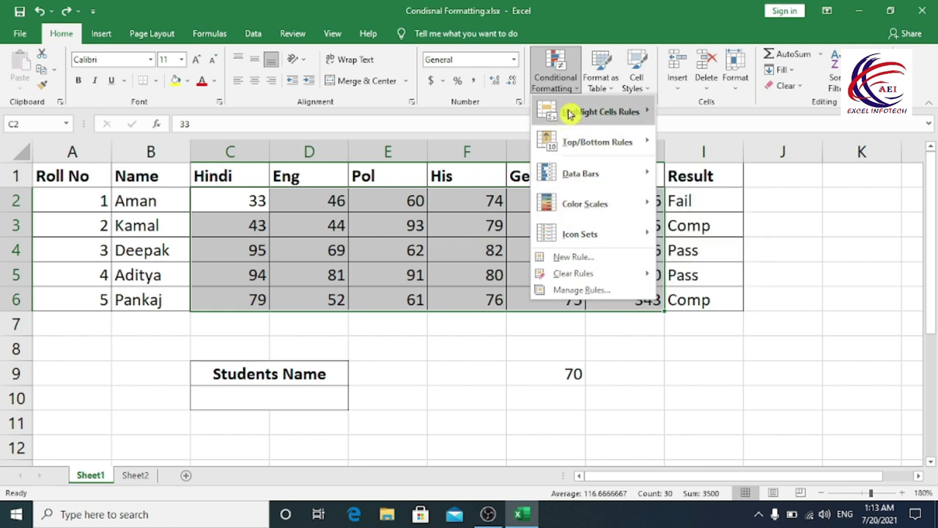
{"action": "mouse_move", "coordinate": [570, 114]}
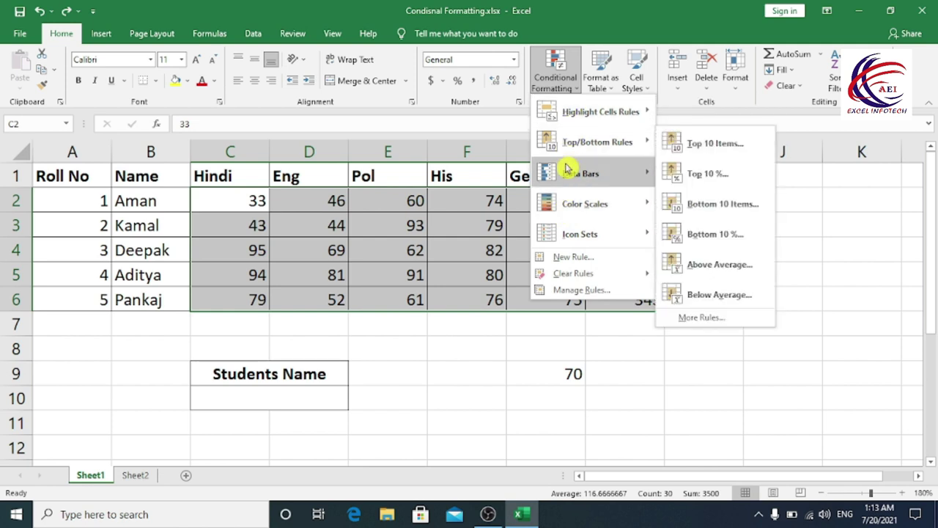
{"action": "mouse_move", "coordinate": [568, 172]}
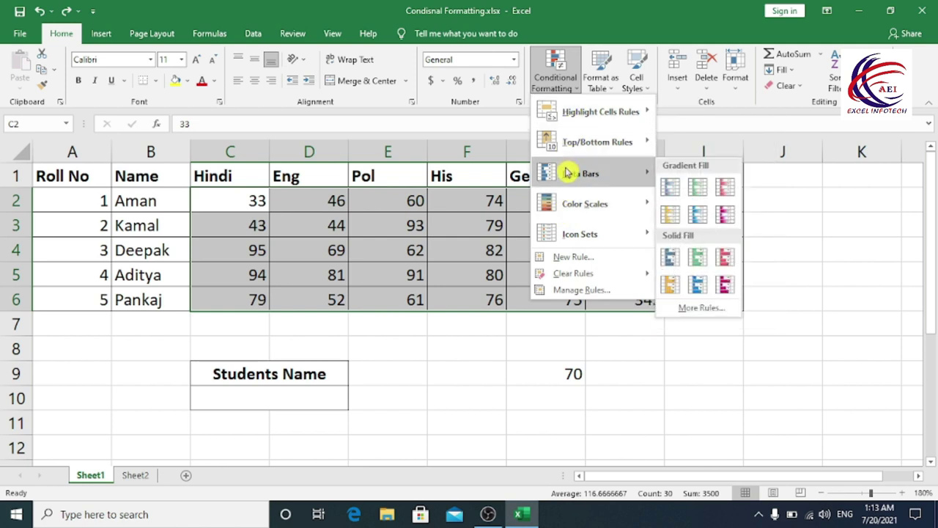
{"action": "mouse_move", "coordinate": [574, 234]}
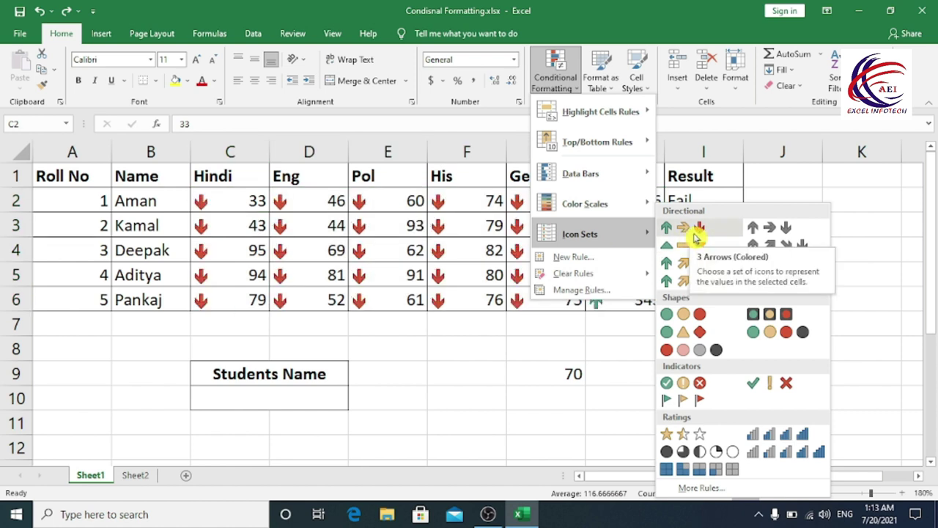
{"action": "left_click", "coordinate": [694, 236]}
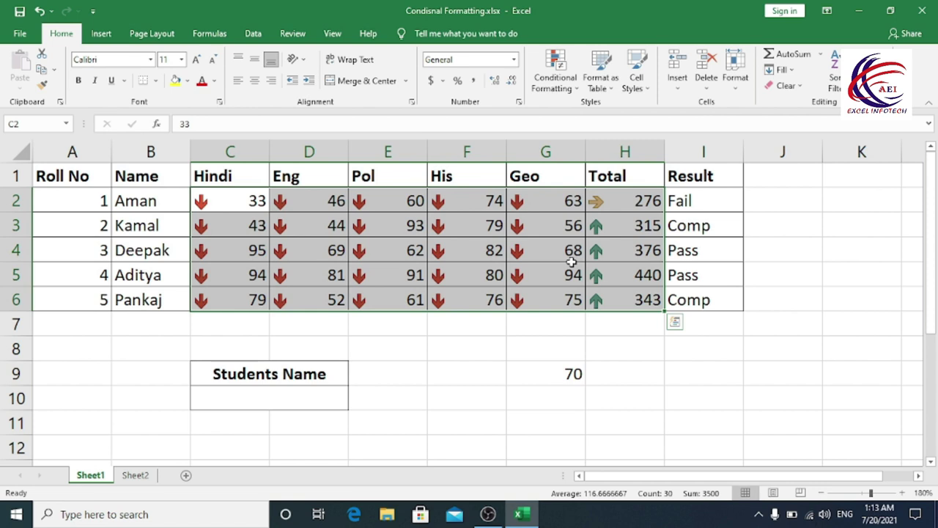
{"action": "key", "text": "ctrl+z"}
Step: Apply the 5 Ratings icon set to the marks, then undo it
{"action": "left_click", "coordinate": [566, 82]}
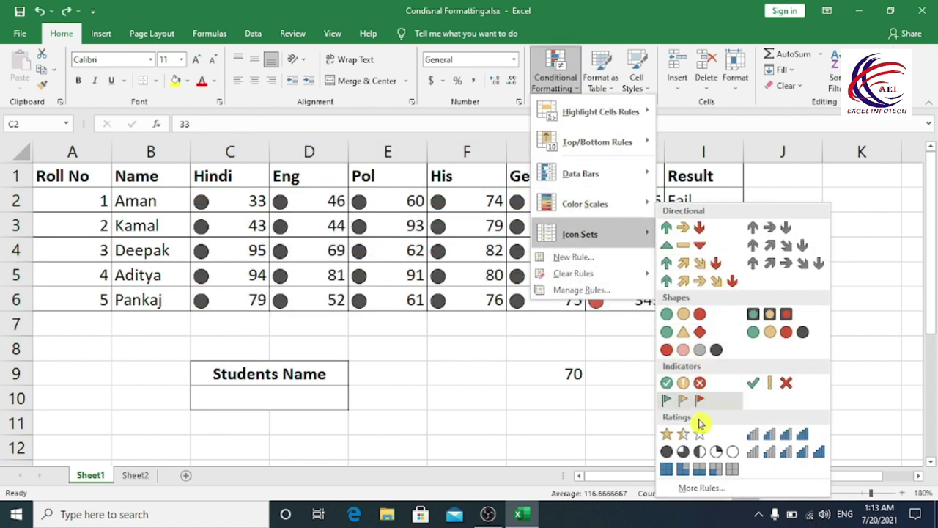
{"action": "left_click", "coordinate": [808, 454]}
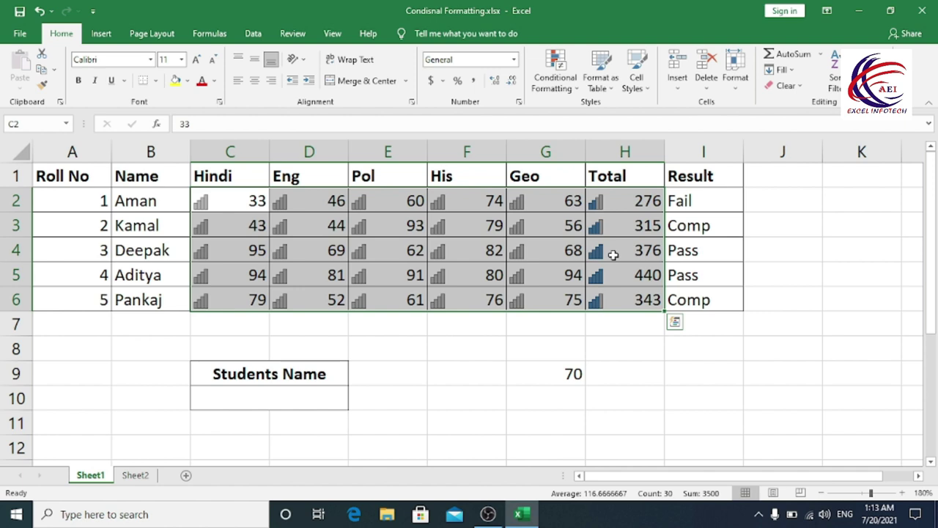
{"action": "key", "text": "ctrl+z"}
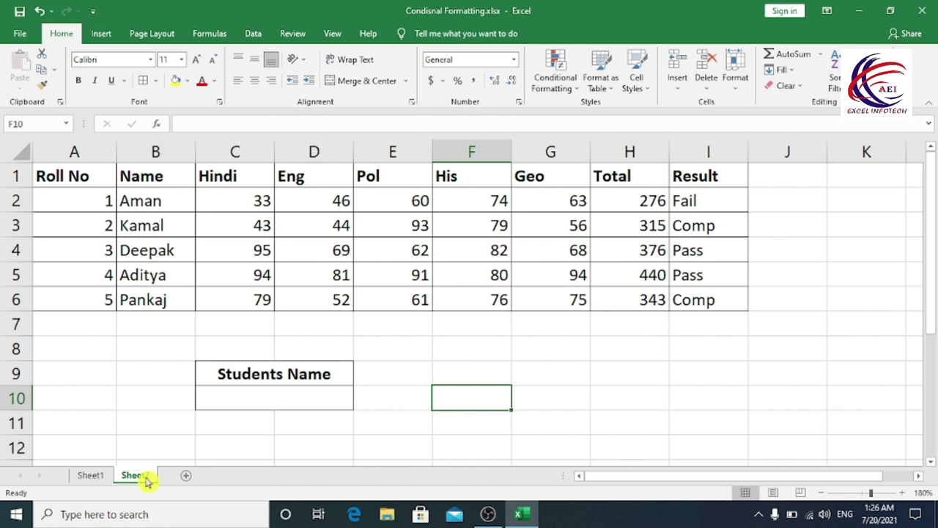
Step: On Sheet1, pick Deepak and then Aditya from the C10 Students Name dropdown
{"action": "left_click", "coordinate": [91, 476]}
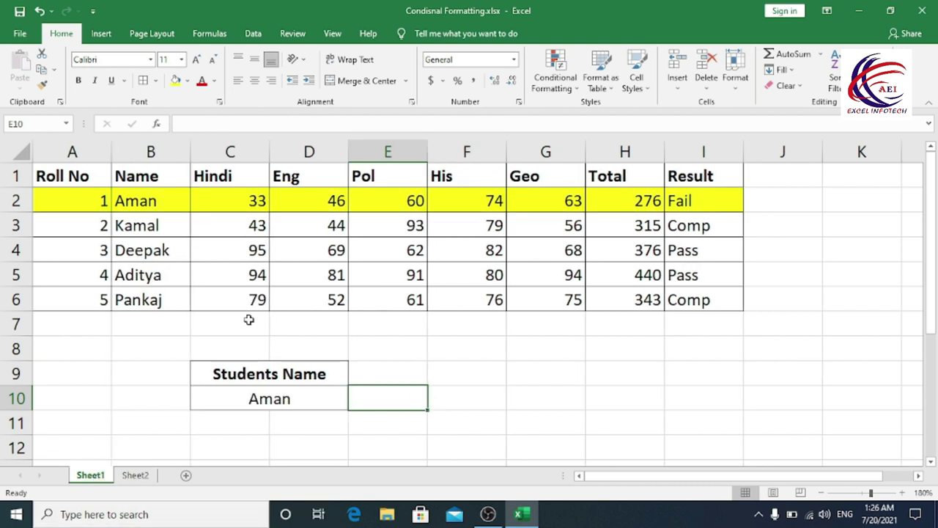
{"action": "left_click", "coordinate": [296, 398]}
{"action": "left_click", "coordinate": [354, 403]}
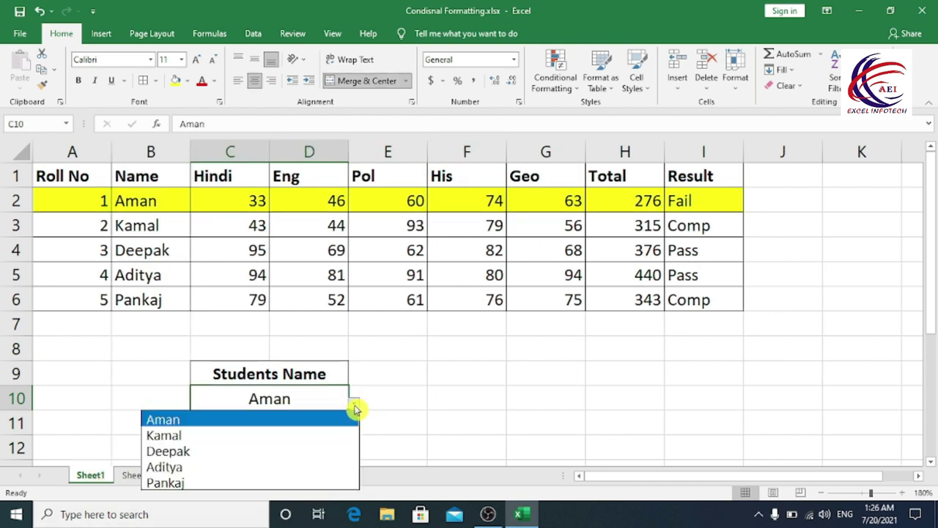
{"action": "left_click", "coordinate": [238, 451]}
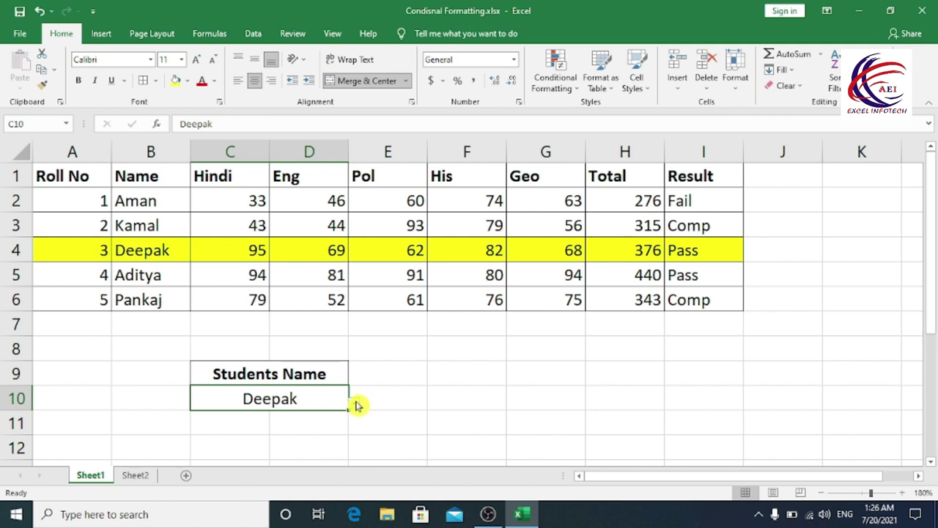
{"action": "left_click", "coordinate": [354, 403]}
{"action": "left_click", "coordinate": [214, 468]}
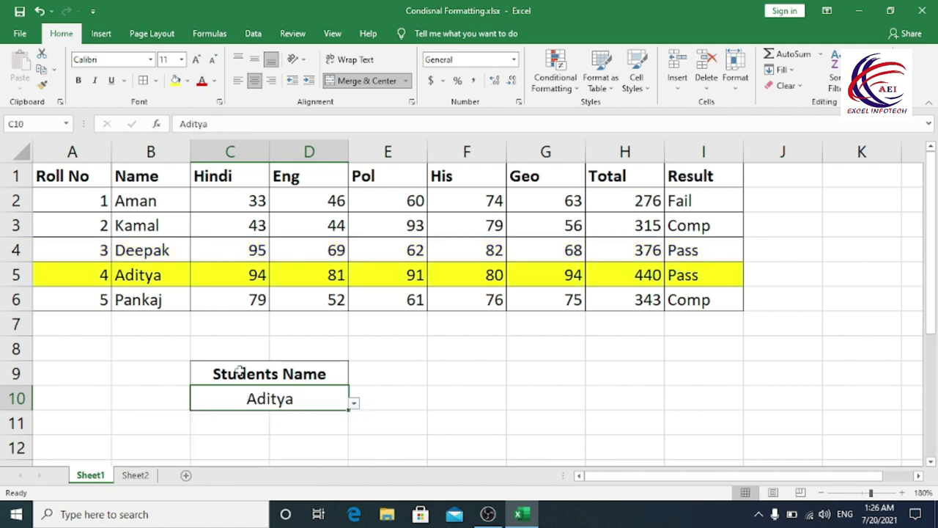
Step: Close the Conditional Formatting menu unused and return to Sheet2
{"action": "left_click", "coordinate": [555, 77]}
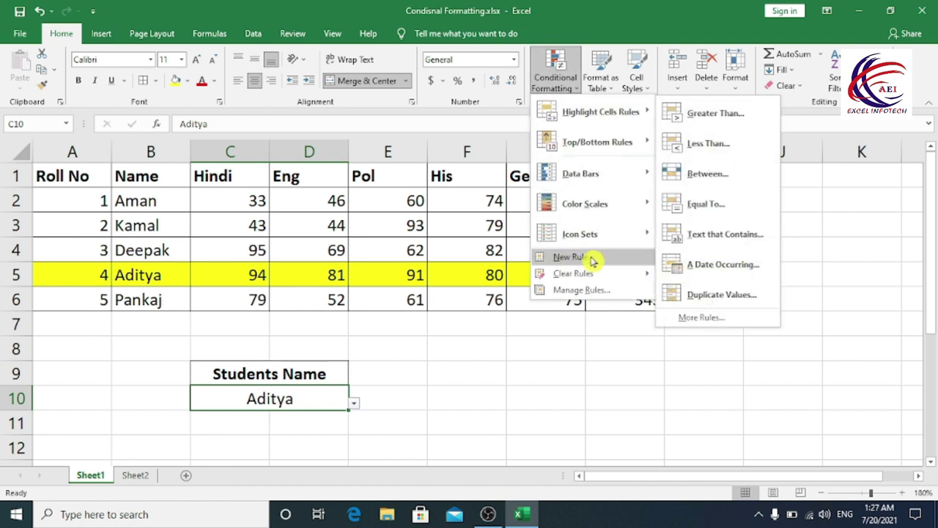
{"action": "left_click", "coordinate": [362, 233]}
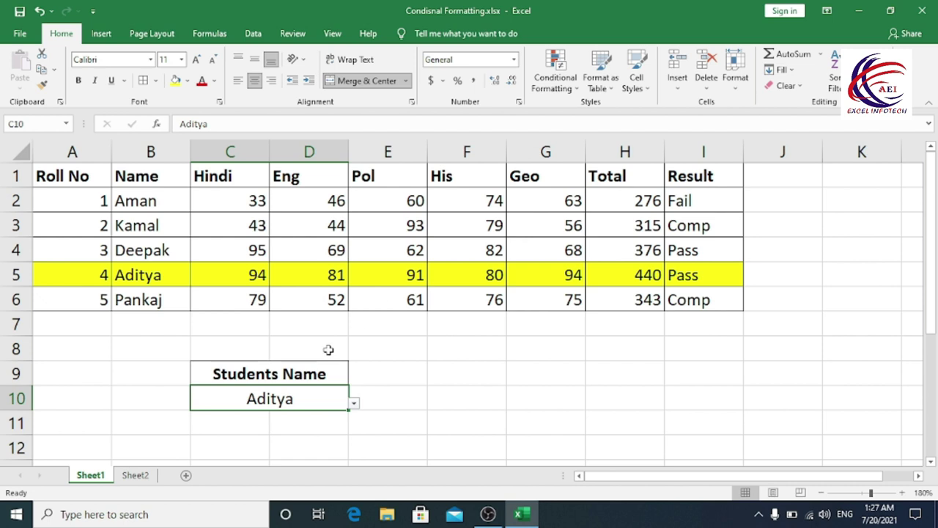
{"action": "left_click", "coordinate": [139, 476]}
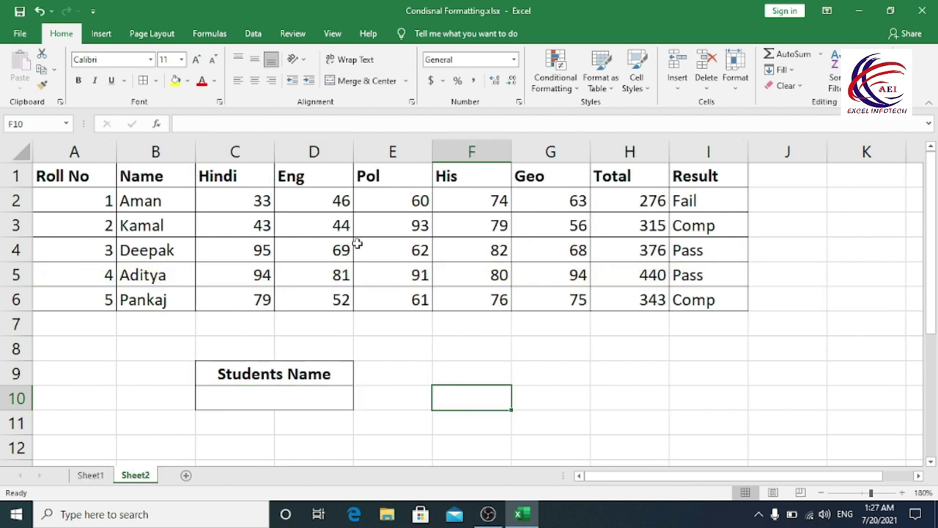
Step: Give C10 a List data validation with source =$B$2:$B$6
{"action": "left_click", "coordinate": [276, 396]}
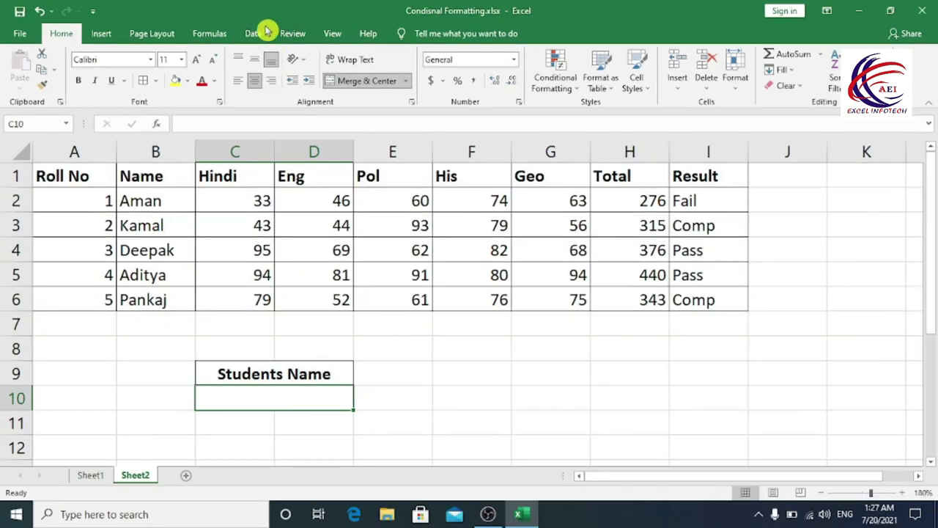
{"action": "left_click", "coordinate": [252, 33]}
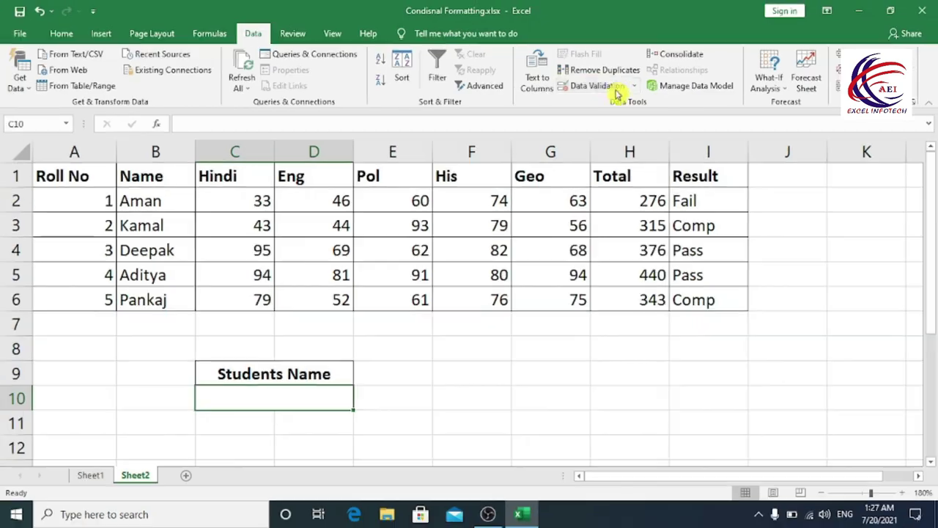
{"action": "left_click", "coordinate": [615, 83]}
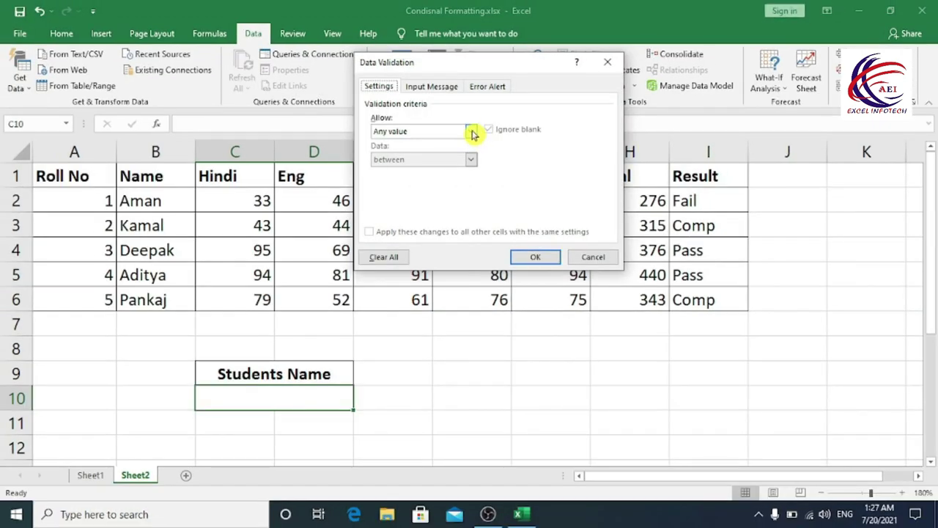
{"action": "left_click", "coordinate": [510, 113]}
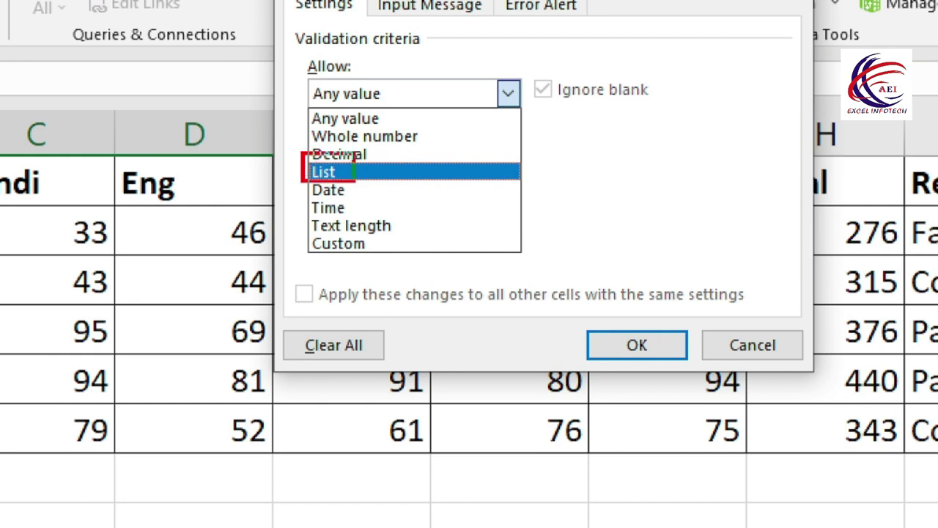
{"action": "left_click", "coordinate": [411, 175]}
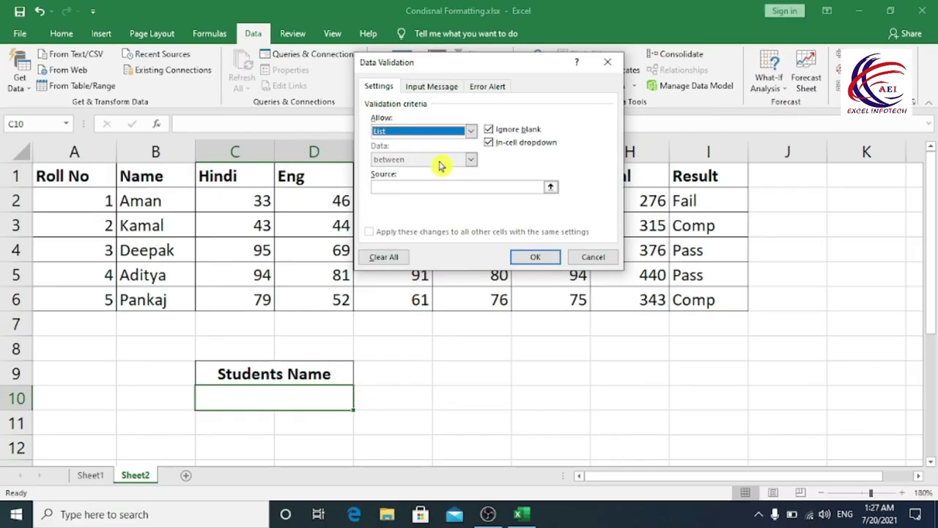
{"action": "left_click", "coordinate": [418, 133]}
{"action": "left_click", "coordinate": [399, 165]}
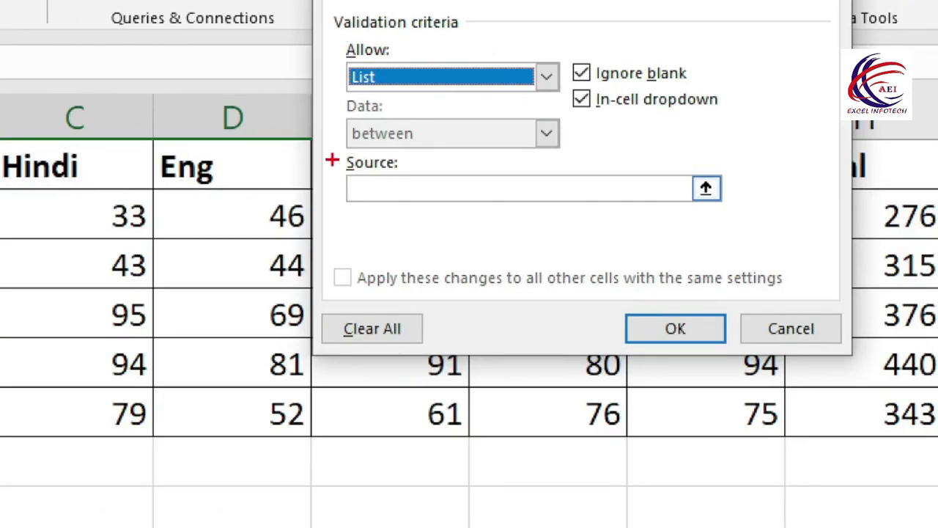
{"action": "left_click_drag", "start_coordinate": [358, 166], "coordinate": [500, 199]}
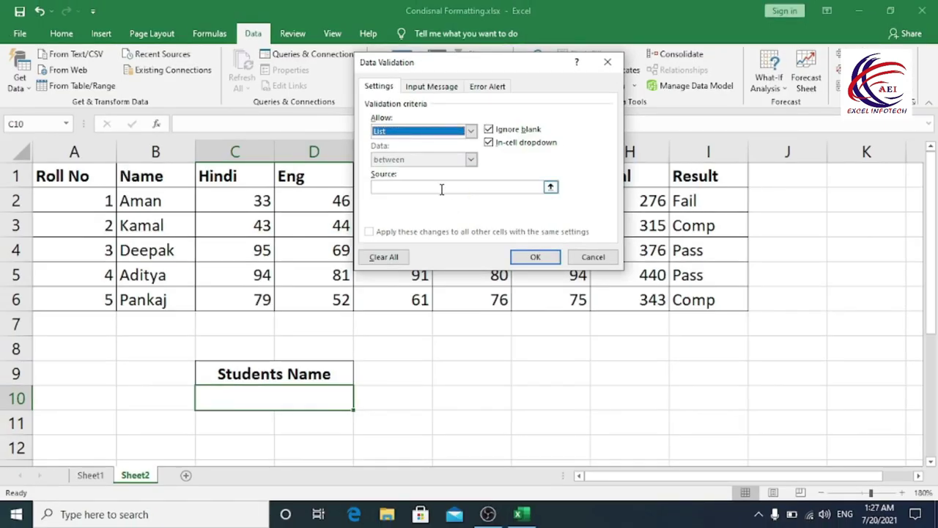
{"action": "left_click", "coordinate": [439, 188]}
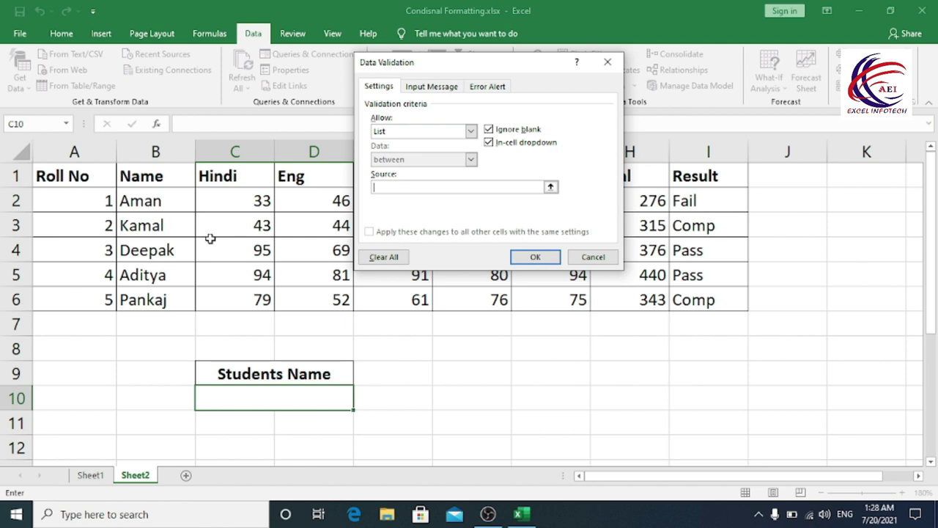
{"action": "left_click_drag", "start_coordinate": [154, 200], "coordinate": [159, 300]}
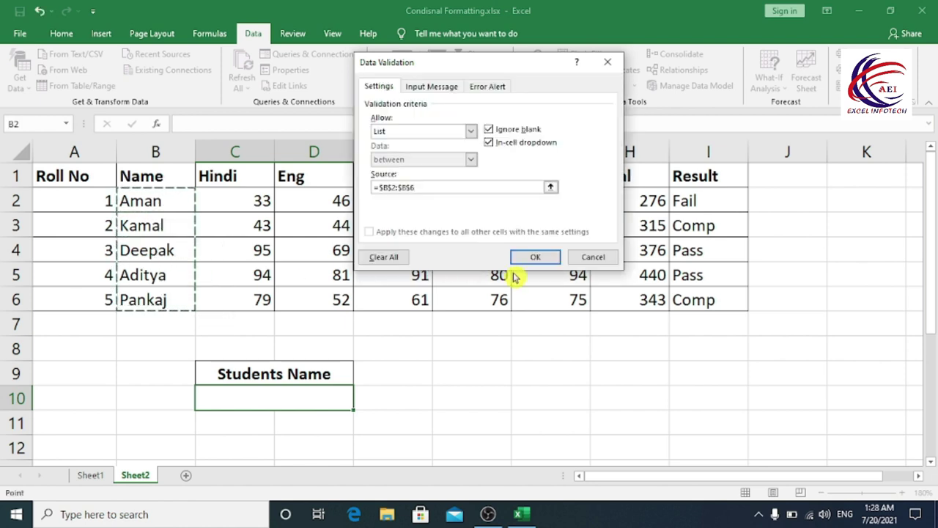
{"action": "left_click", "coordinate": [535, 258]}
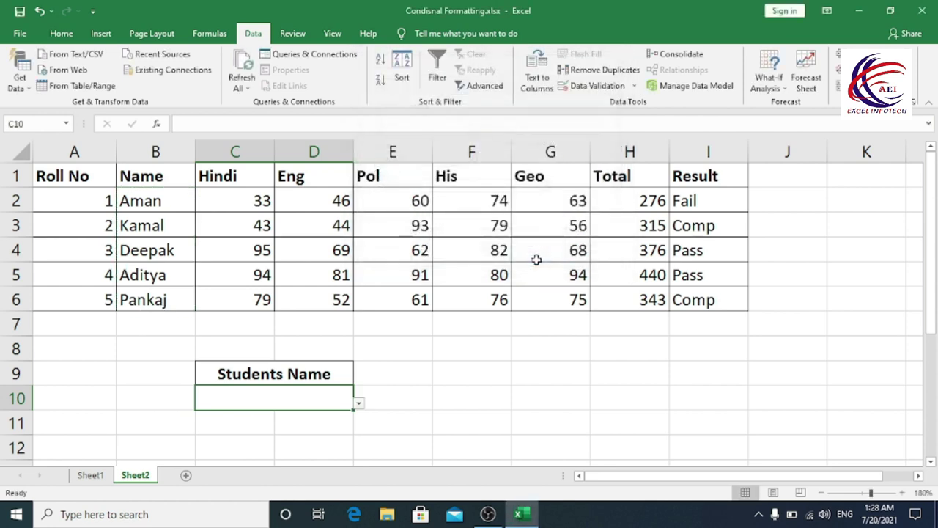
Step: Pick Kamal from the new C10 dropdown, then select the marks table A1:I6
{"action": "left_click", "coordinate": [360, 408]}
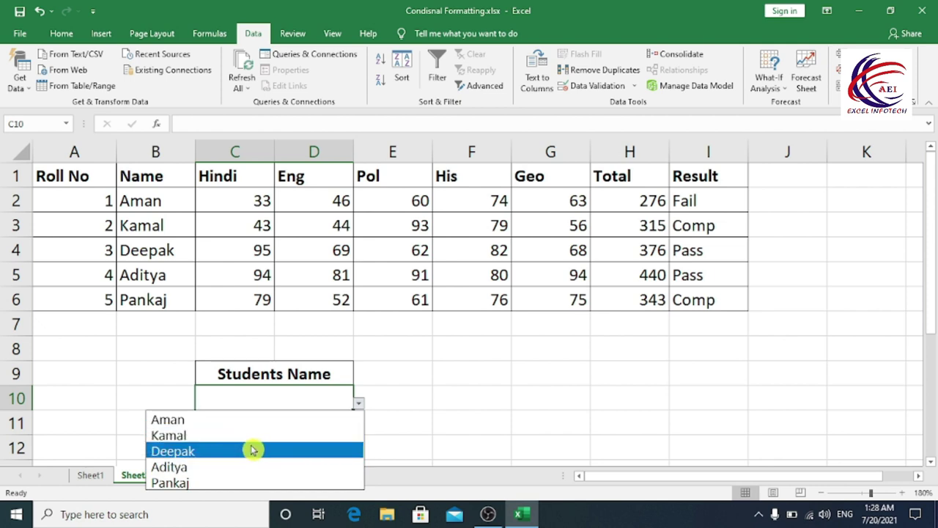
{"action": "key", "text": "Escape"}
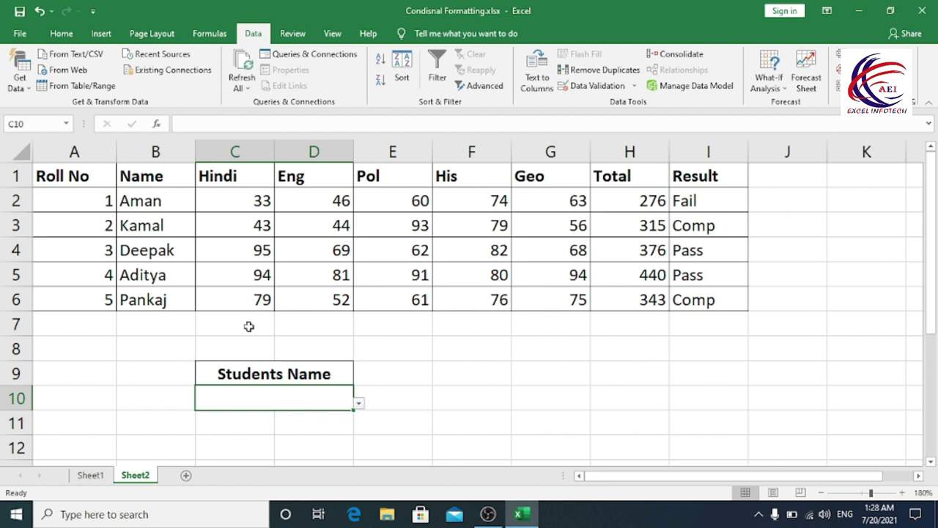
{"action": "left_click", "coordinate": [358, 402]}
{"action": "left_click", "coordinate": [262, 433]}
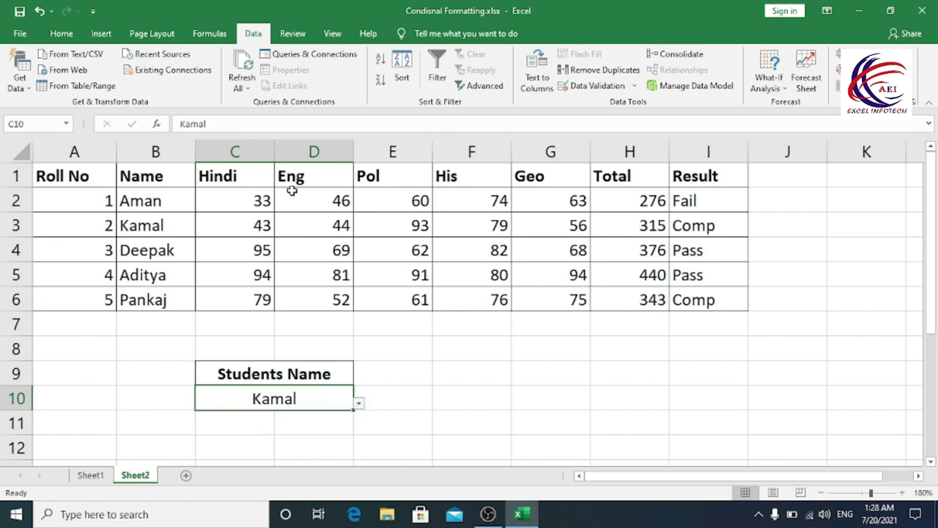
{"action": "left_click_drag", "start_coordinate": [83, 180], "coordinate": [687, 298]}
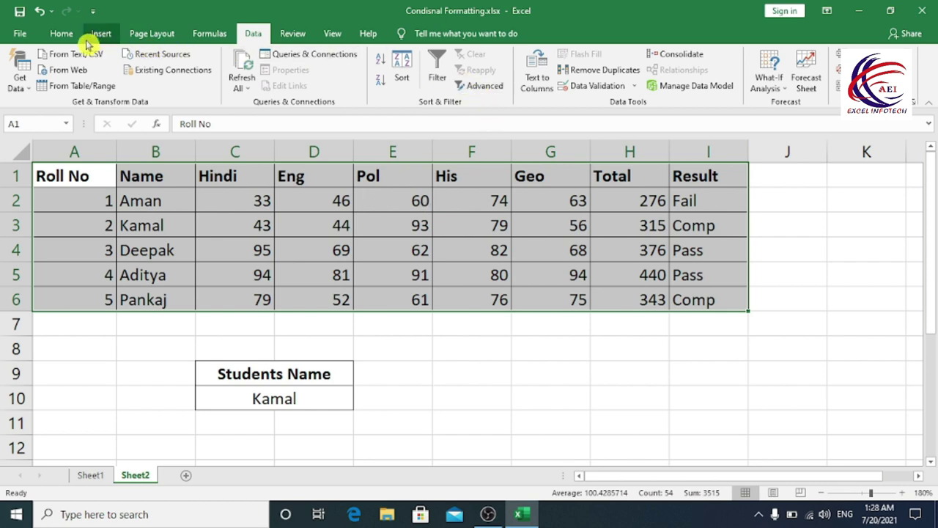
Step: Start a Conditional Formatting New Rule using 'Use a formula to determine which cells to format'
{"action": "left_click", "coordinate": [62, 34]}
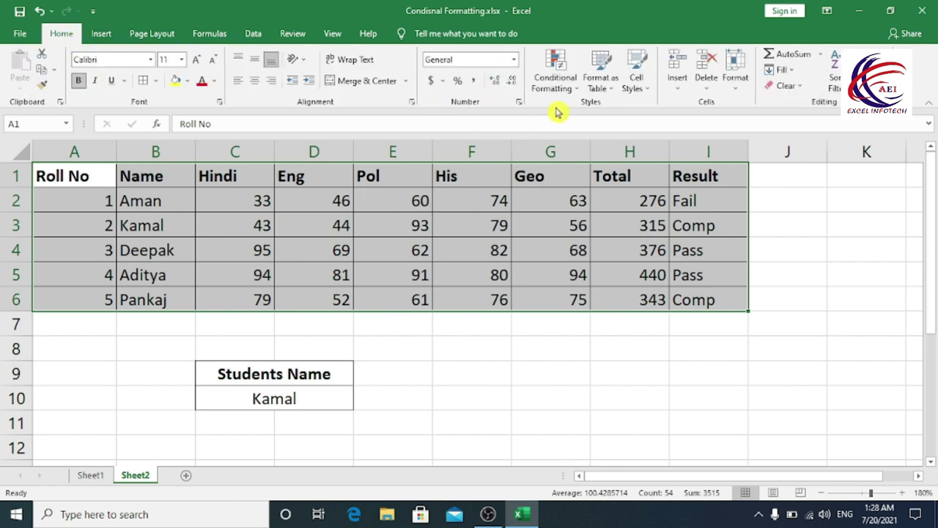
{"action": "left_click", "coordinate": [565, 95]}
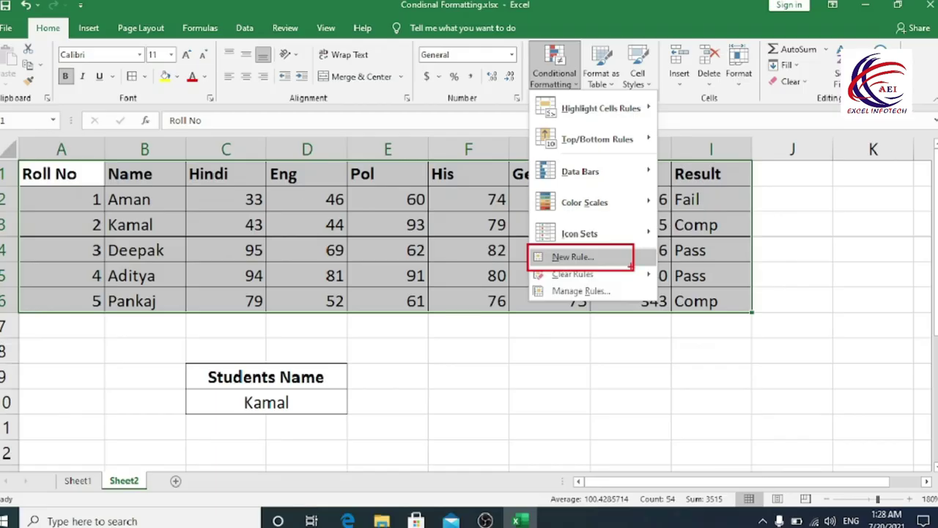
{"action": "key", "text": "Escape"}
{"action": "left_click", "coordinate": [552, 99]}
{"action": "left_click", "coordinate": [573, 256]}
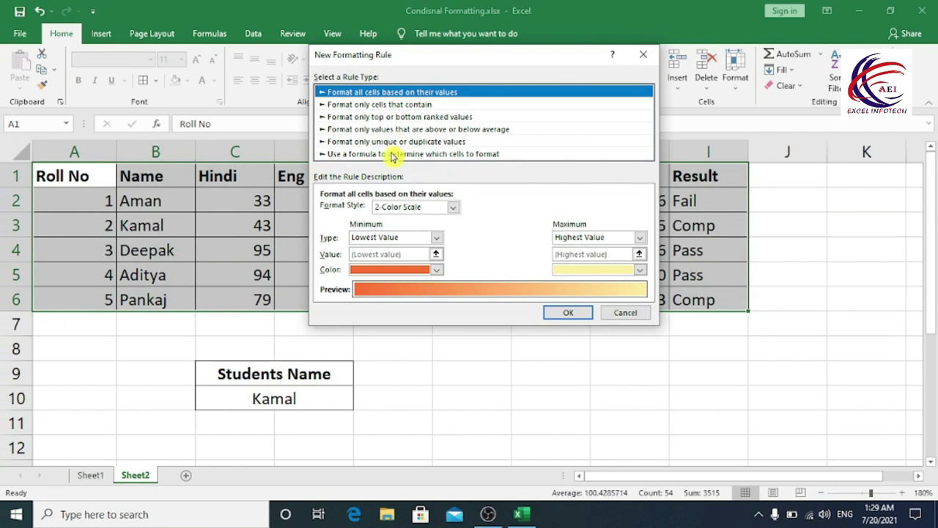
{"action": "left_click", "coordinate": [417, 211]}
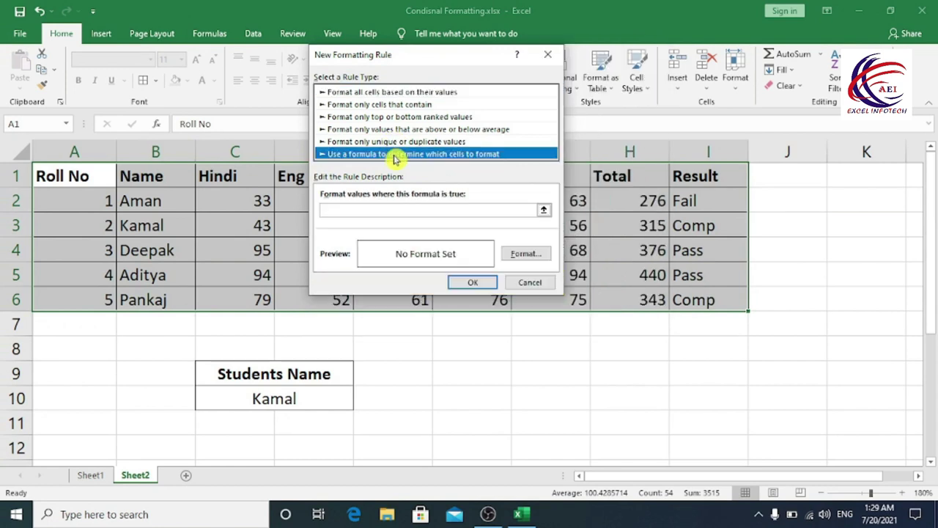
{"action": "left_click_drag", "start_coordinate": [404, 58], "coordinate": [507, 91]}
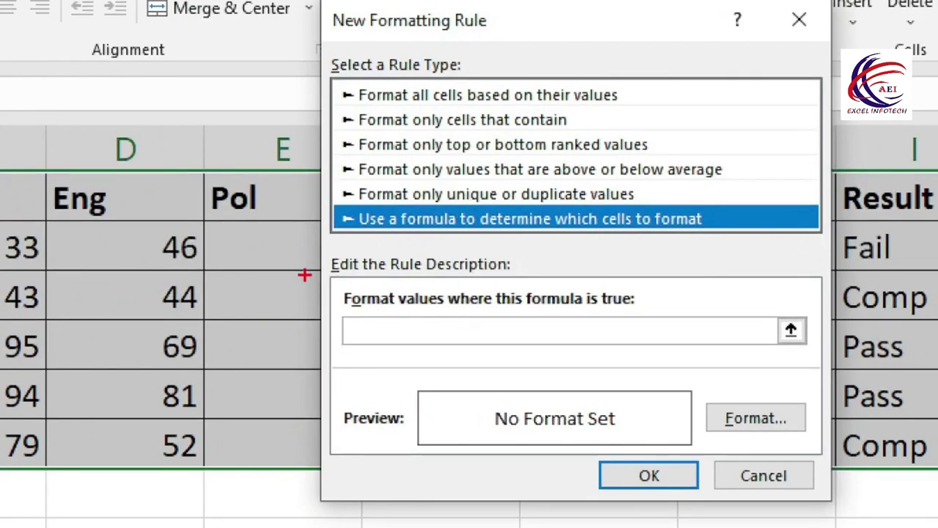
{"action": "left_click_drag", "start_coordinate": [406, 214], "coordinate": [588, 259]}
{"action": "left_click_drag", "start_coordinate": [673, 366], "coordinate": [820, 366]}
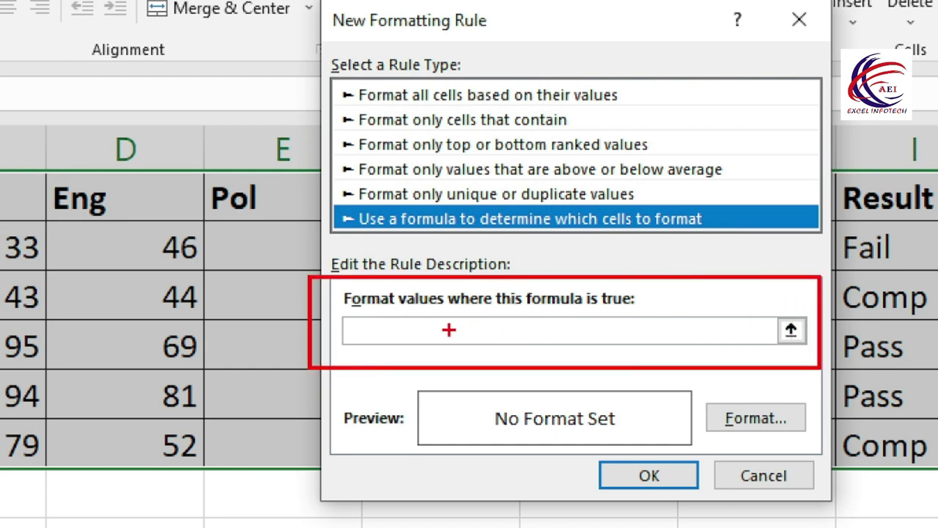
{"action": "key", "text": "Escape"}
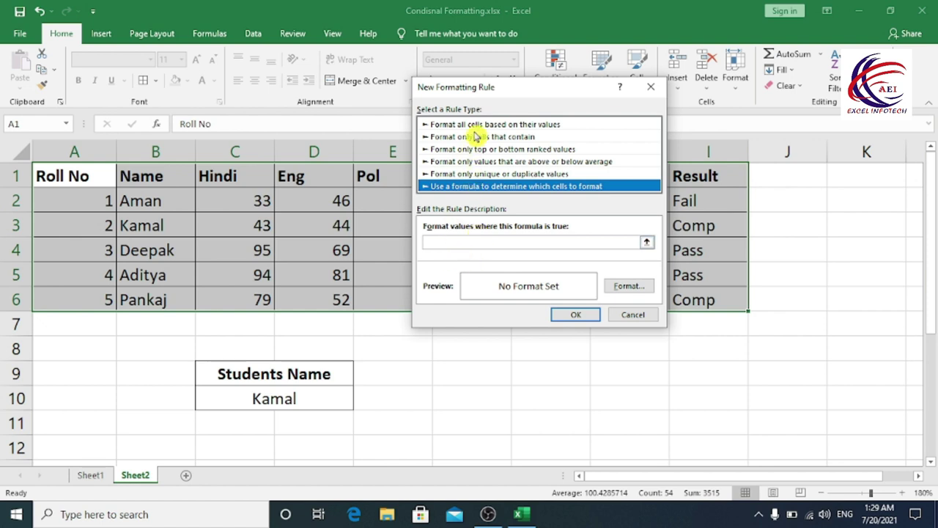
{"action": "left_click_drag", "start_coordinate": [474, 89], "coordinate": [583, 164]}
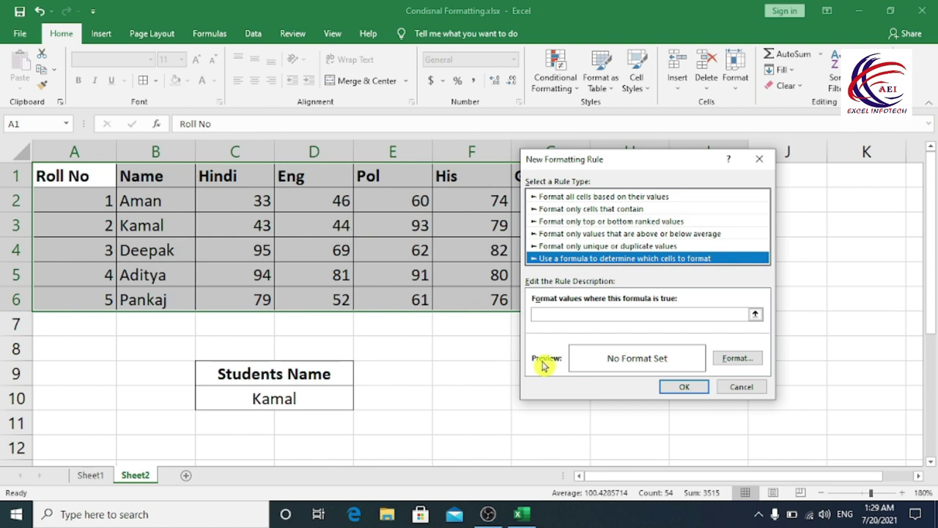
Step: Build the rule formula =$B1=$C$10 from cell B1 and the chosen-student cell C10
{"action": "left_click", "coordinate": [547, 313]}
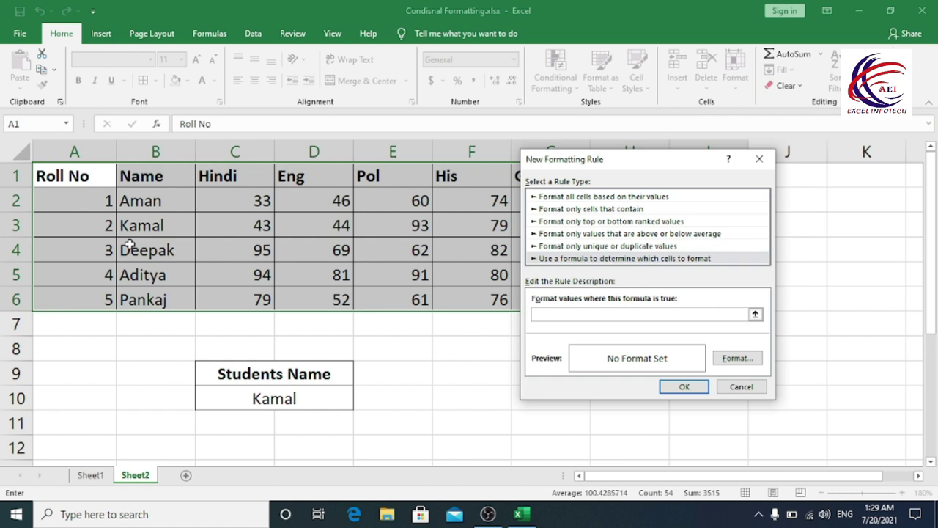
{"action": "left_click", "coordinate": [154, 177]}
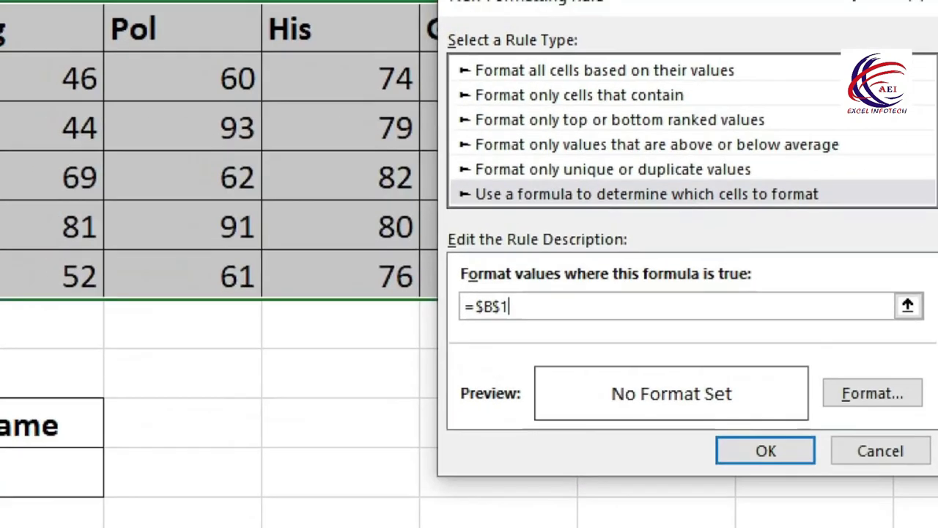
{"action": "mouse_move", "coordinate": [445, 241]}
{"action": "left_mouse_down"}
{"action": "mouse_move", "coordinate": [469, 264]}
{"action": "mouse_move", "coordinate": [625, 326]}
{"action": "left_mouse_up"}
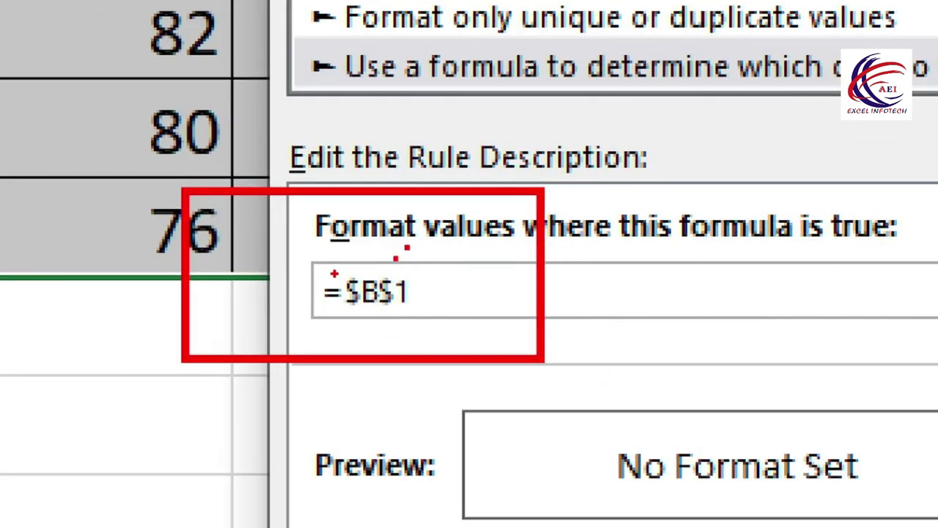
{"action": "mouse_move", "coordinate": [331, 268]}
{"action": "left_mouse_down"}
{"action": "mouse_move", "coordinate": [391, 302]}
{"action": "mouse_move", "coordinate": [398, 319]}
{"action": "left_mouse_up"}
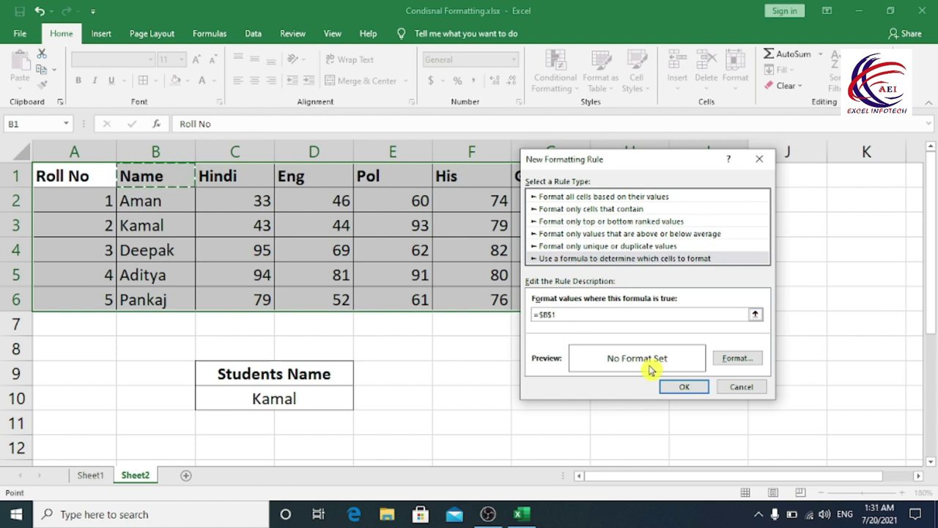
{"action": "key", "text": "BackSpace"}
{"action": "key", "text": "BackSpace"}
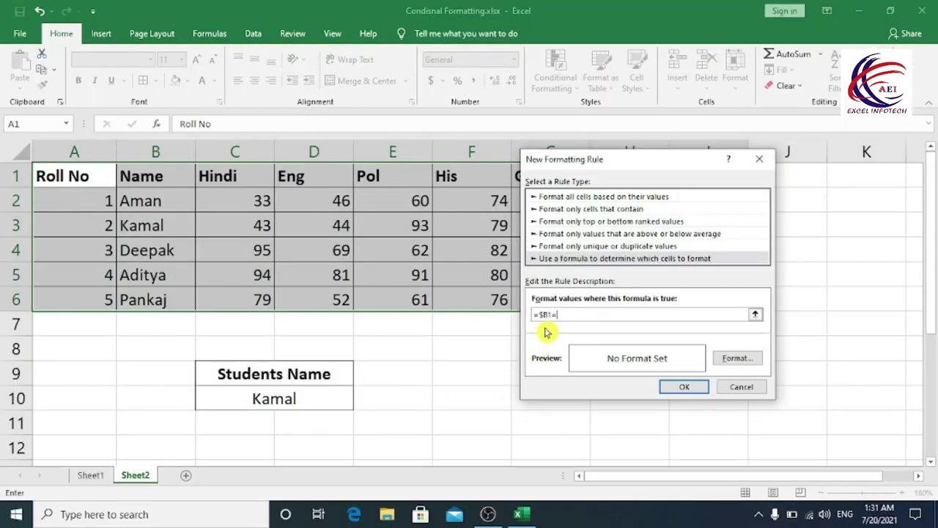
{"action": "left_click", "coordinate": [274, 400]}
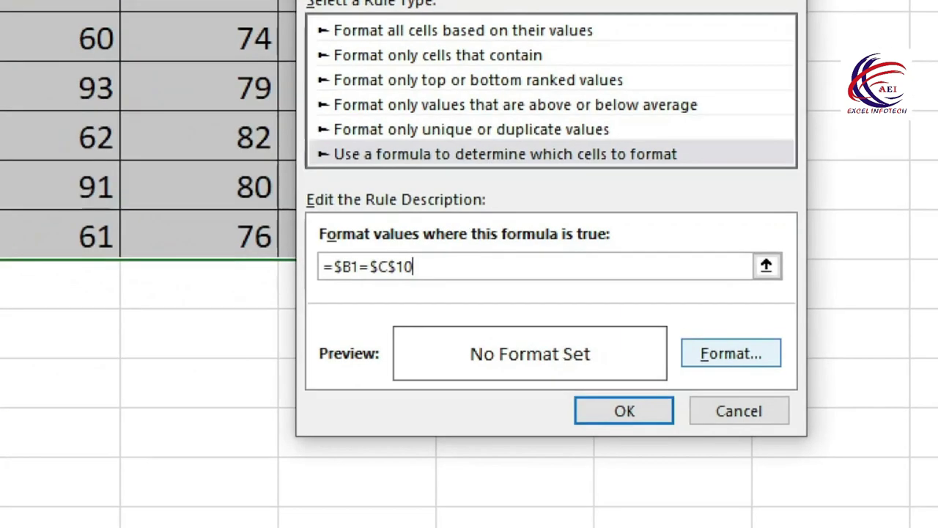
{"action": "left_click_drag", "start_coordinate": [712, 340], "coordinate": [764, 368]}
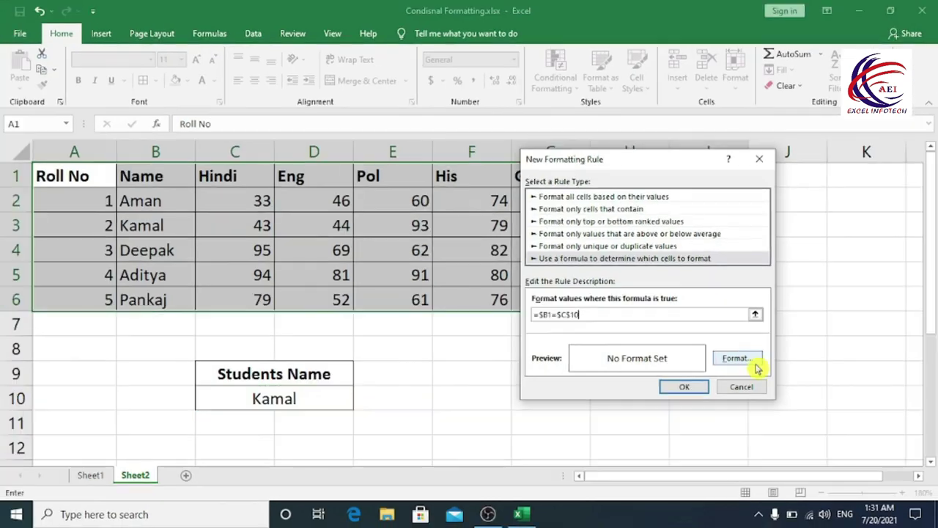
Step: Give the highlighting rule a yellow fill and apply it to the table
{"action": "left_click", "coordinate": [733, 355]}
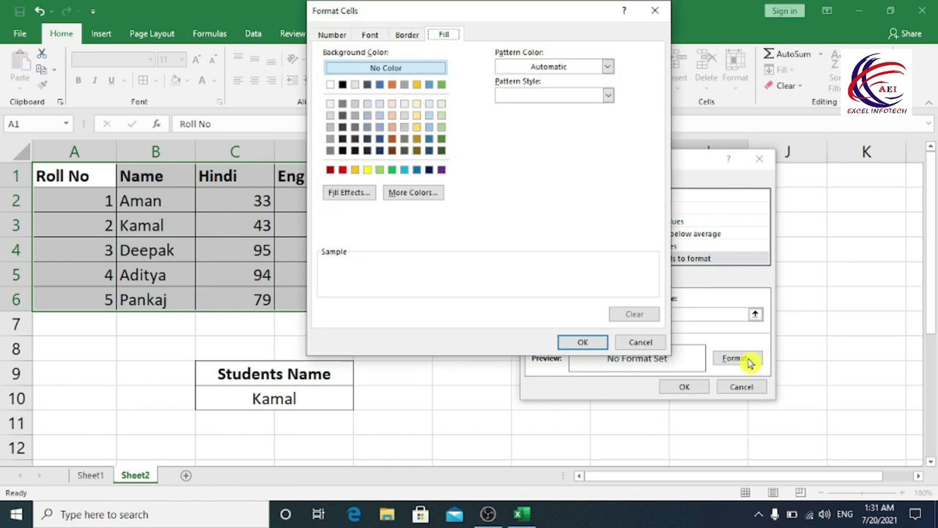
{"action": "left_click", "coordinate": [367, 170]}
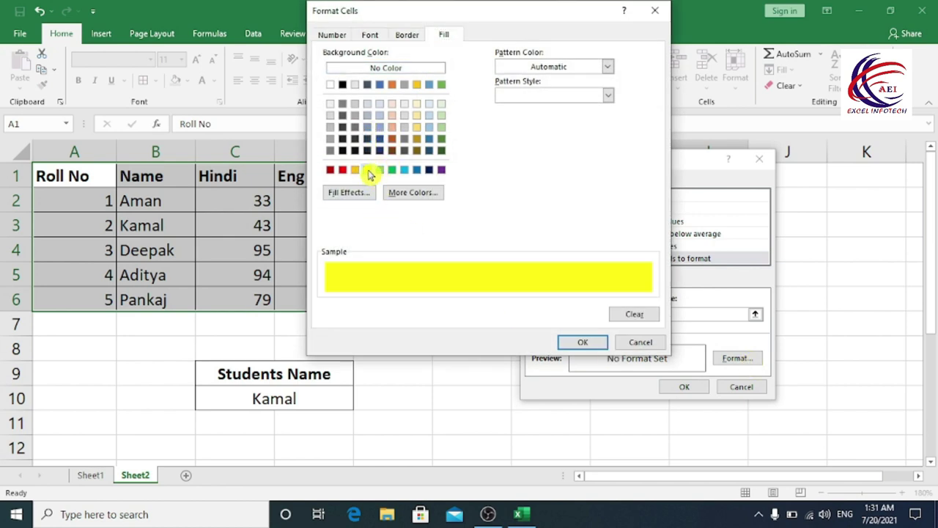
{"action": "left_click", "coordinate": [575, 342]}
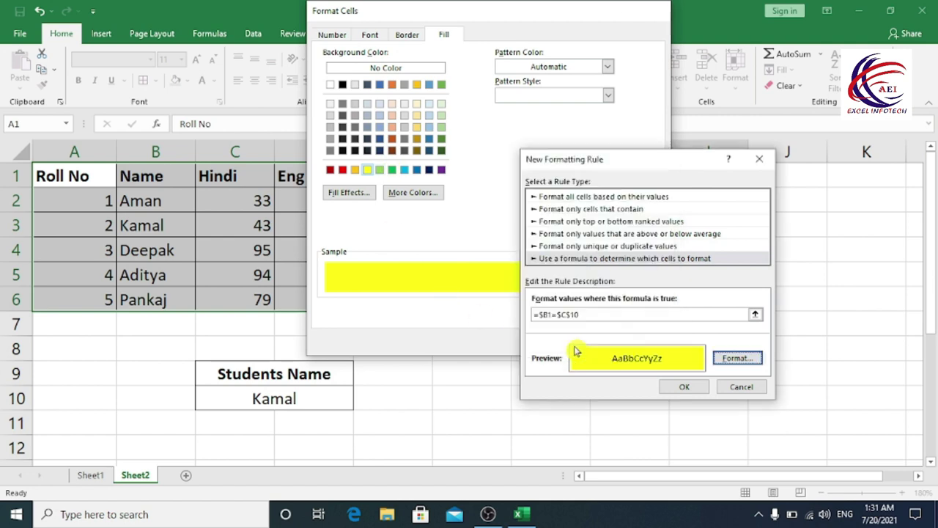
{"action": "left_click", "coordinate": [684, 390]}
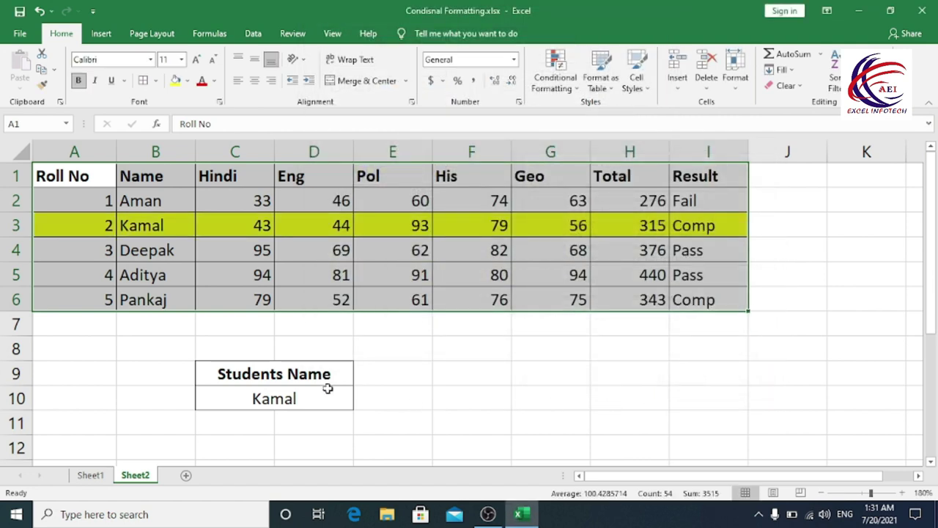
Step: Pick Deepak, then Aditya, in the C10 dropdown so Aditya's row A5:I5 turns yellow
{"action": "left_click", "coordinate": [289, 399]}
{"action": "left_click", "coordinate": [360, 405]}
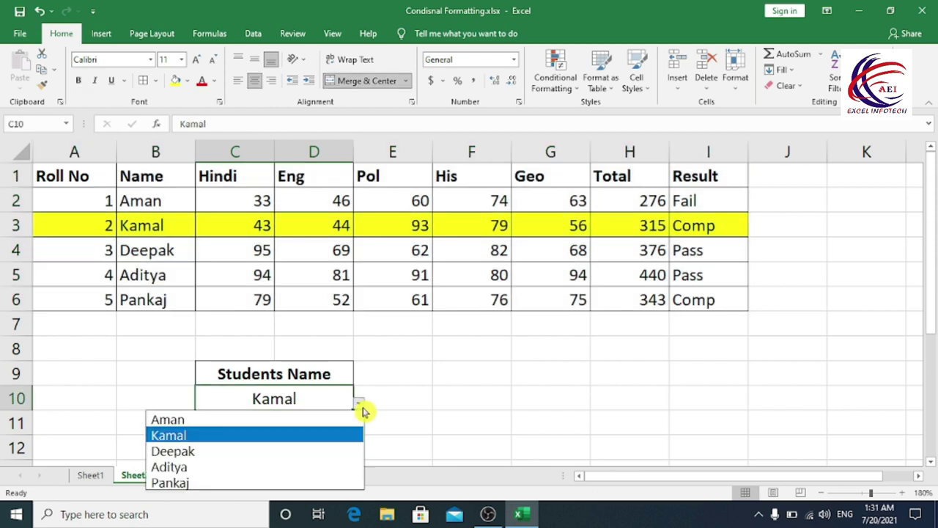
{"action": "left_click", "coordinate": [205, 450]}
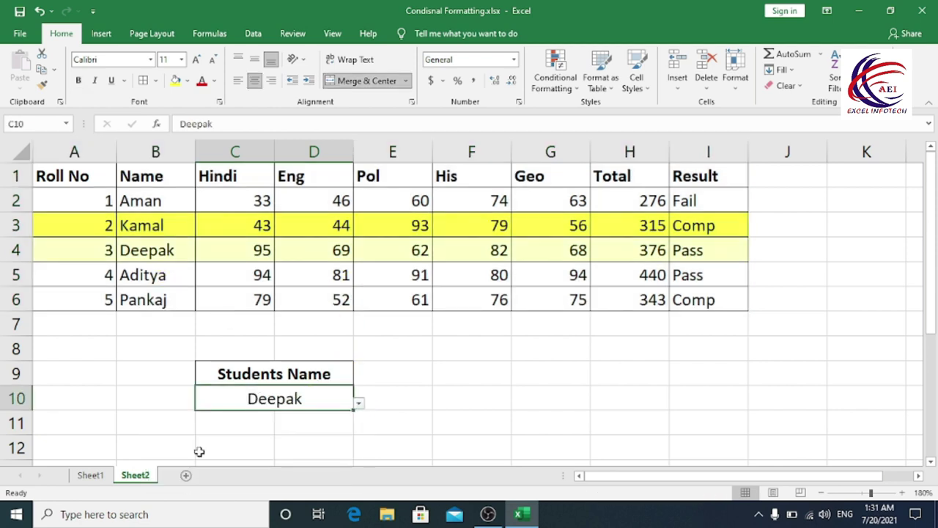
{"action": "left_click", "coordinate": [359, 405]}
{"action": "left_click", "coordinate": [210, 471]}
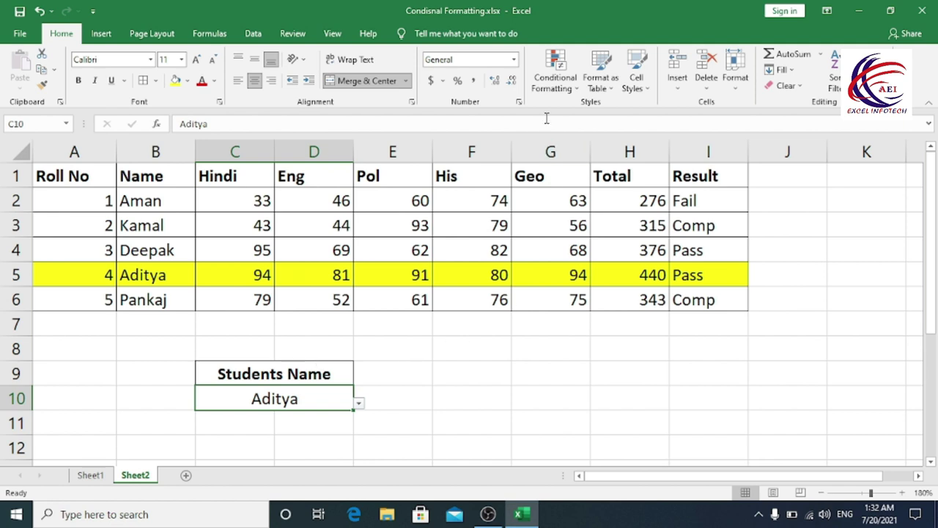
{"action": "left_click", "coordinate": [557, 82]}
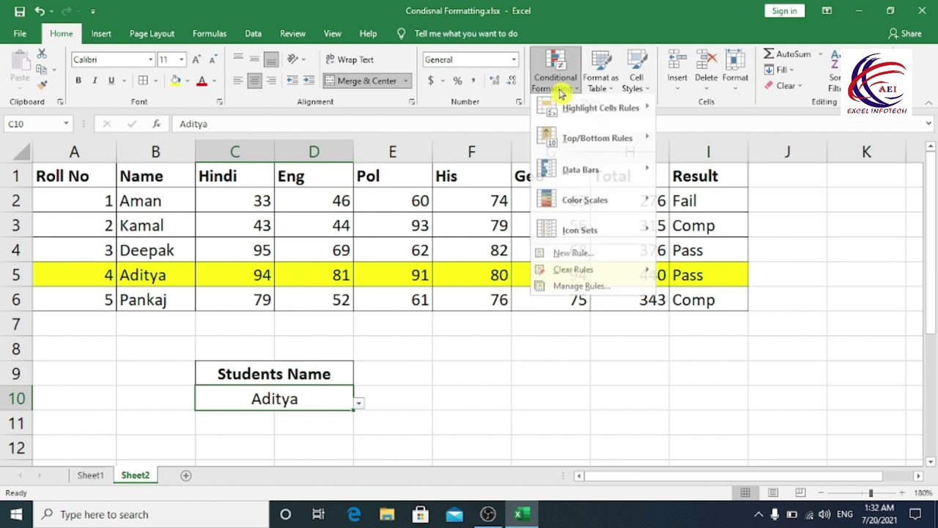
Step: Cancel the extra rule and format A1:I6 as a table with the orange Medium style
{"action": "left_click", "coordinate": [571, 258]}
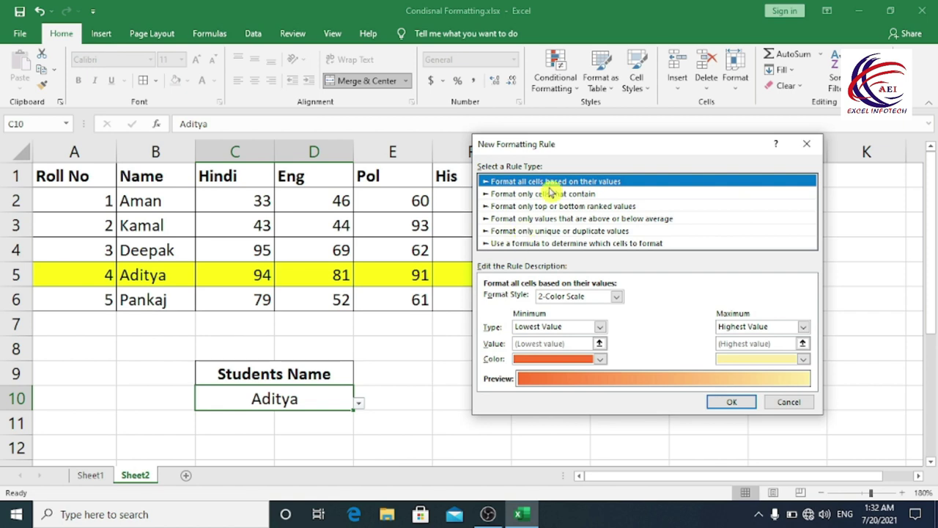
{"action": "key", "text": "Escape"}
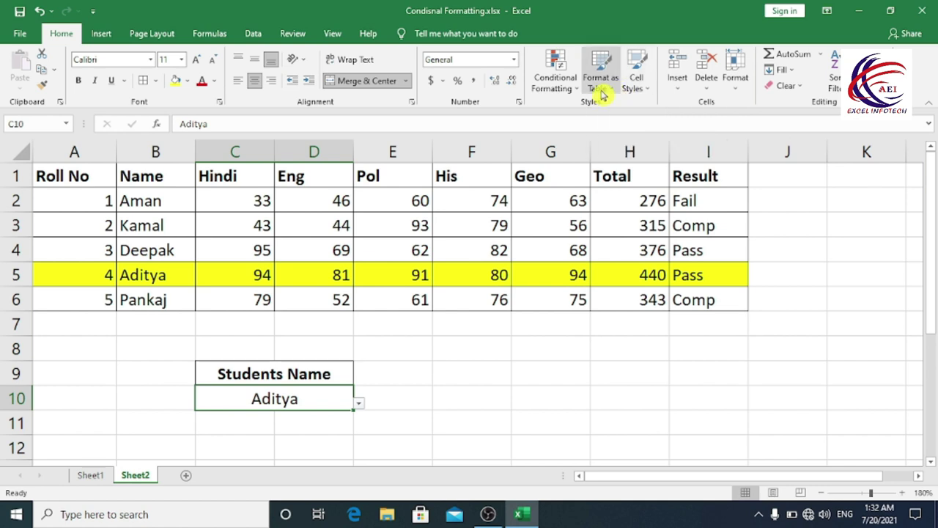
{"action": "left_click_drag", "start_coordinate": [62, 170], "coordinate": [703, 300]}
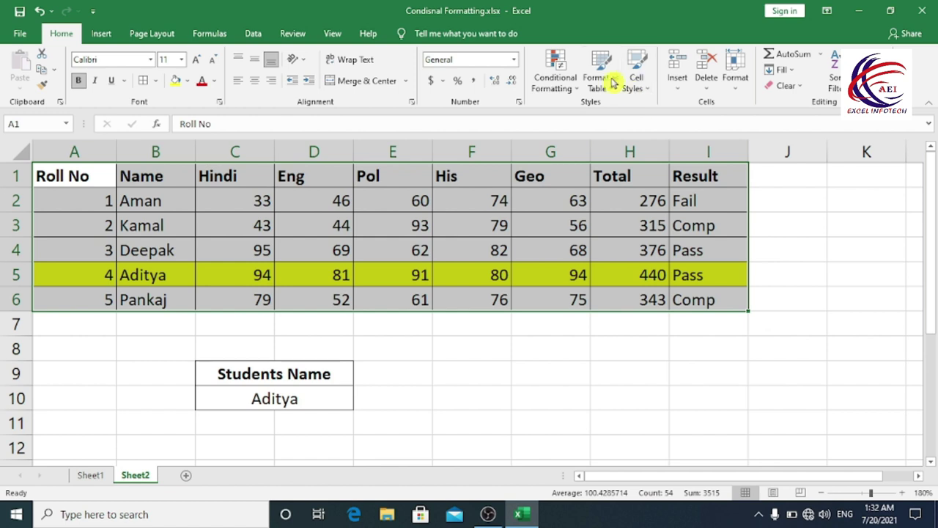
{"action": "left_click", "coordinate": [602, 79]}
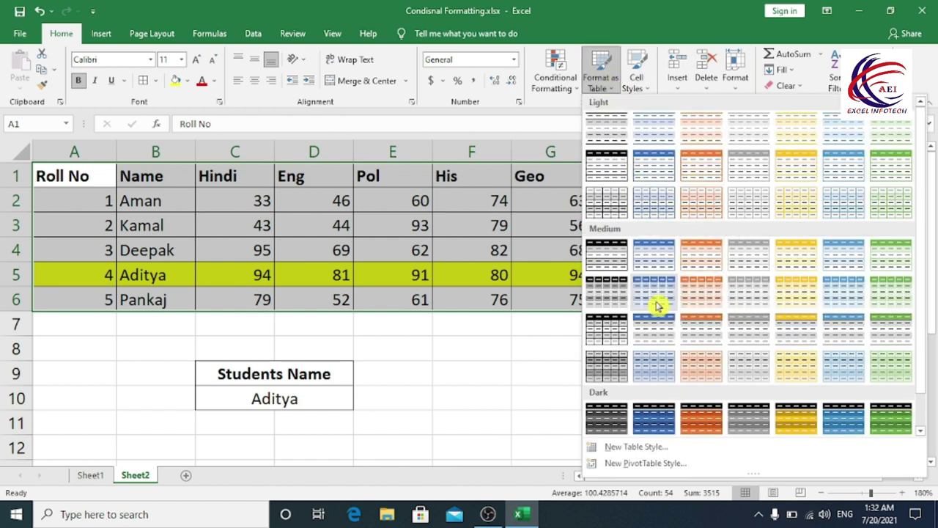
{"action": "left_click", "coordinate": [614, 258]}
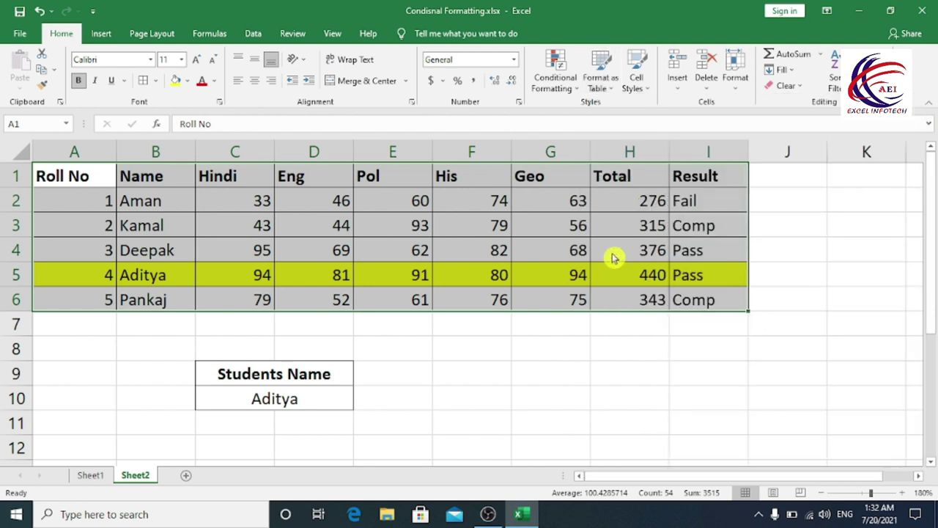
{"action": "left_click", "coordinate": [633, 305]}
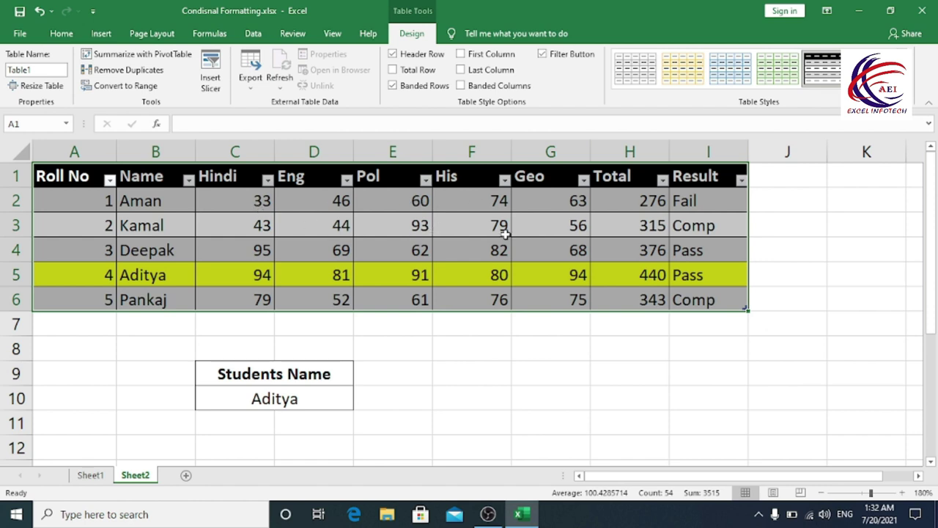
{"action": "left_click", "coordinate": [913, 94]}
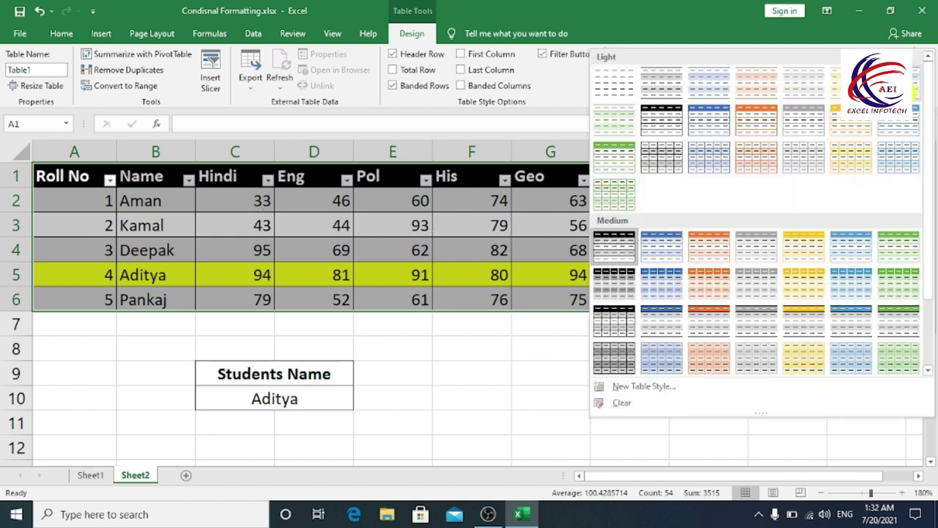
{"action": "left_click", "coordinate": [719, 250]}
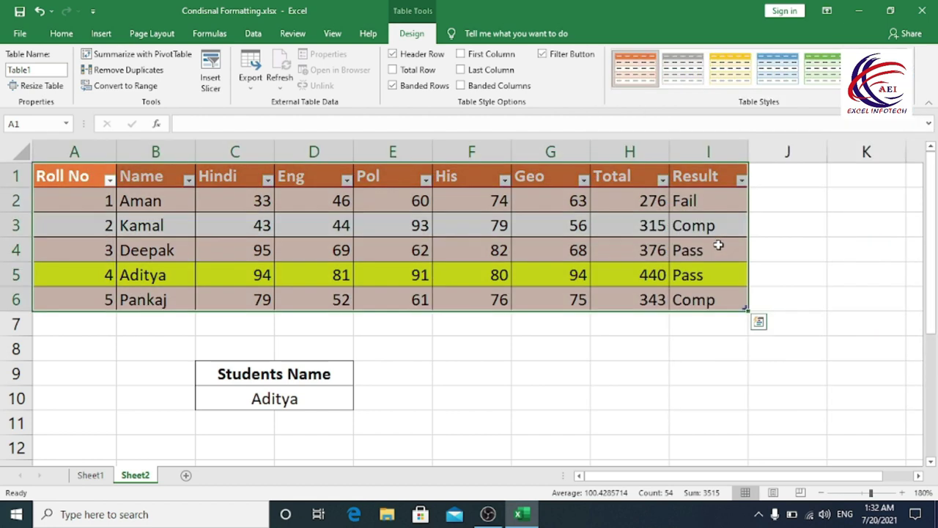
Step: Browse cell styles for the Students Name heading cell, closing without applying any
{"action": "left_click", "coordinate": [61, 32]}
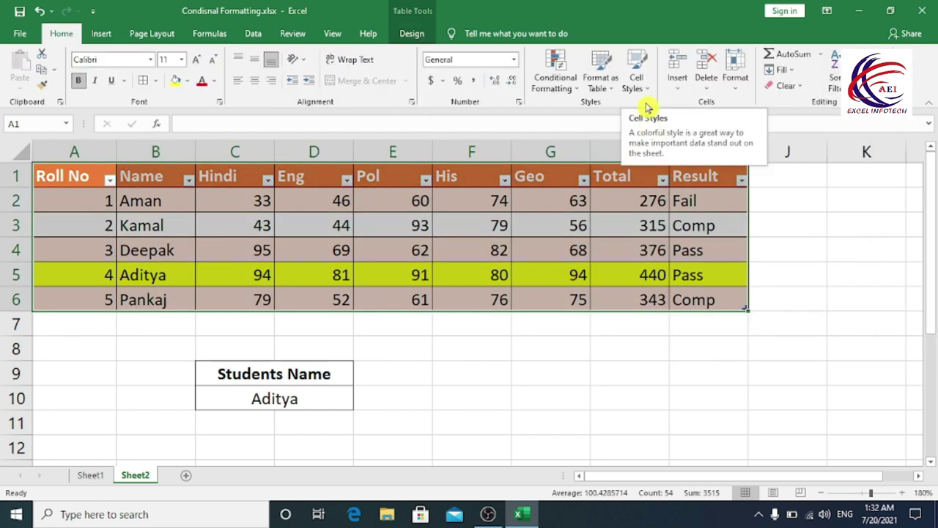
{"action": "left_click", "coordinate": [636, 80]}
{"action": "left_click", "coordinate": [391, 341]}
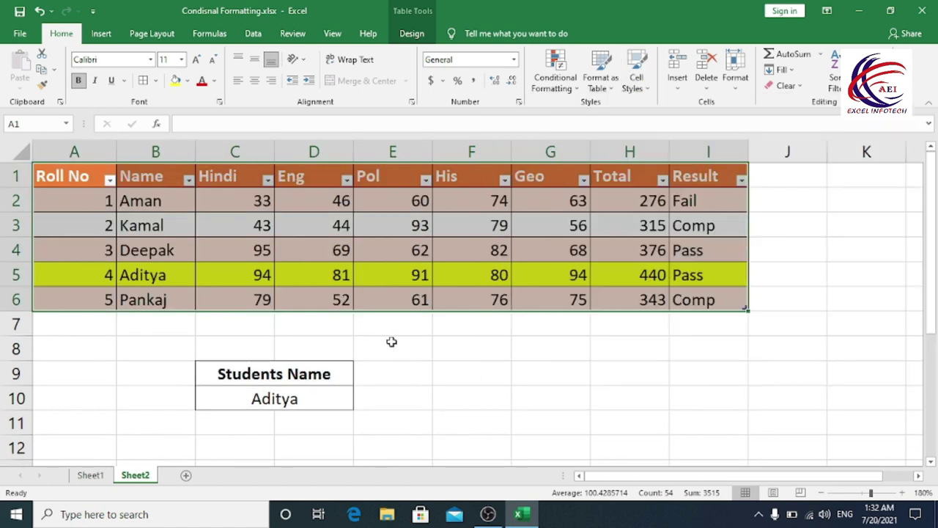
{"action": "left_click", "coordinate": [256, 376]}
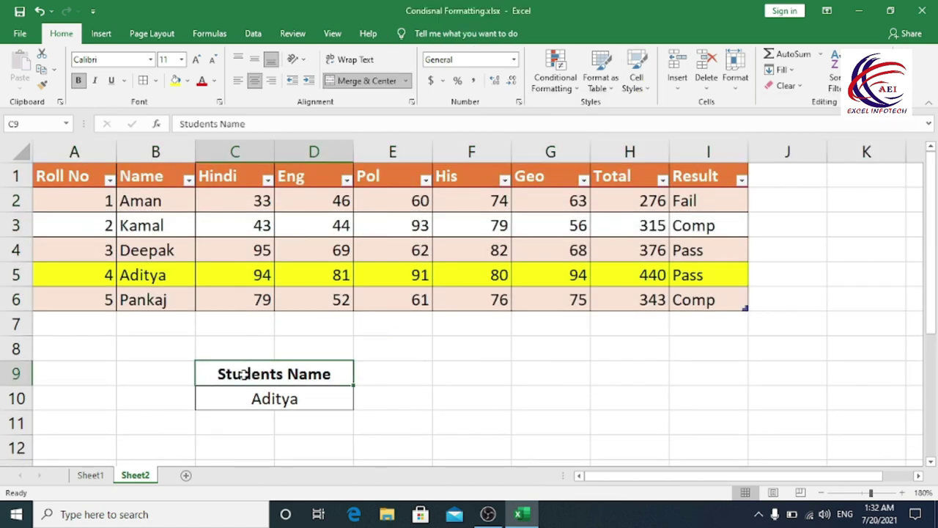
{"action": "left_click", "coordinate": [637, 82]}
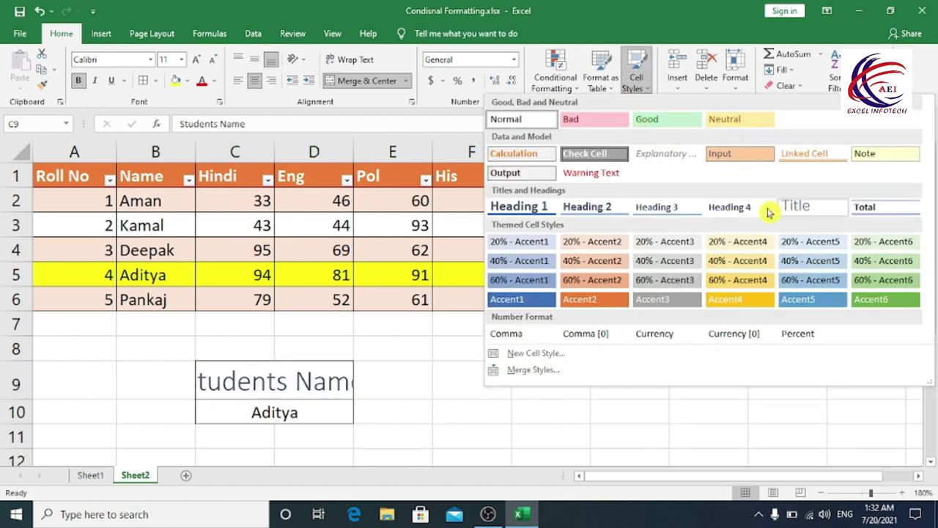
{"action": "key", "text": "Escape"}
{"action": "key", "text": "Right"}
{"action": "key", "text": "Right"}
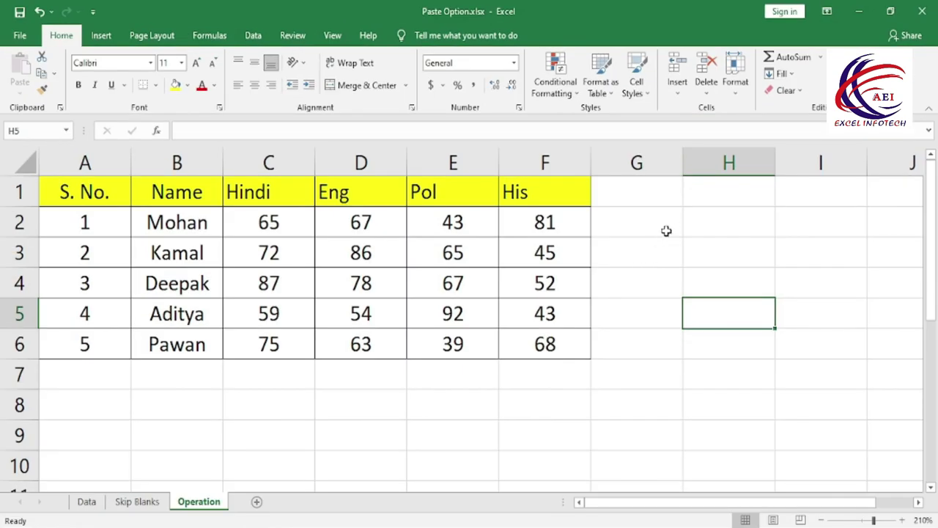
{"action": "left_click", "coordinate": [678, 95]}
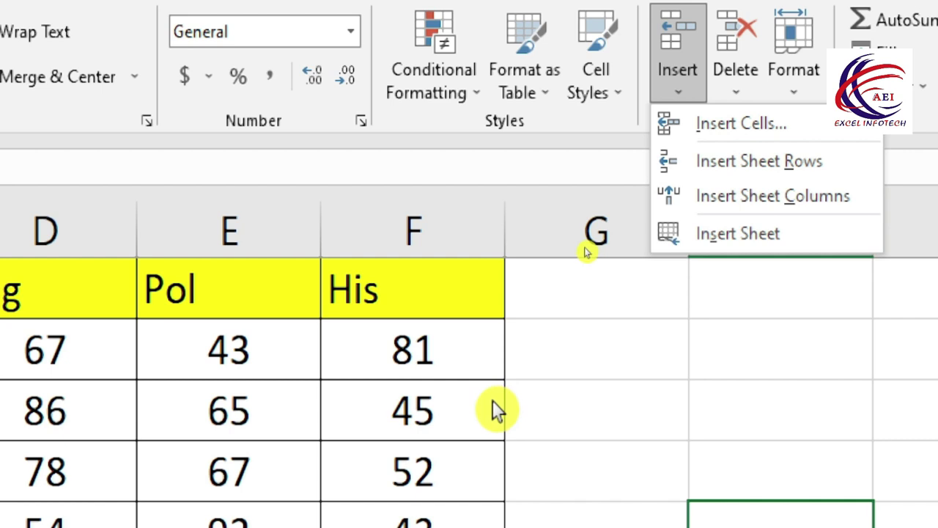
{"action": "left_click", "coordinate": [737, 92]}
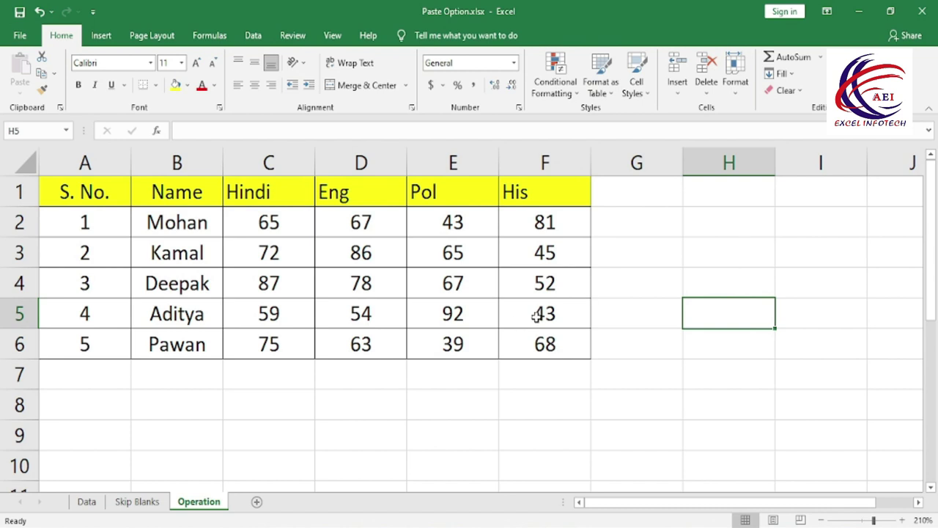
{"action": "left_click", "coordinate": [537, 315]}
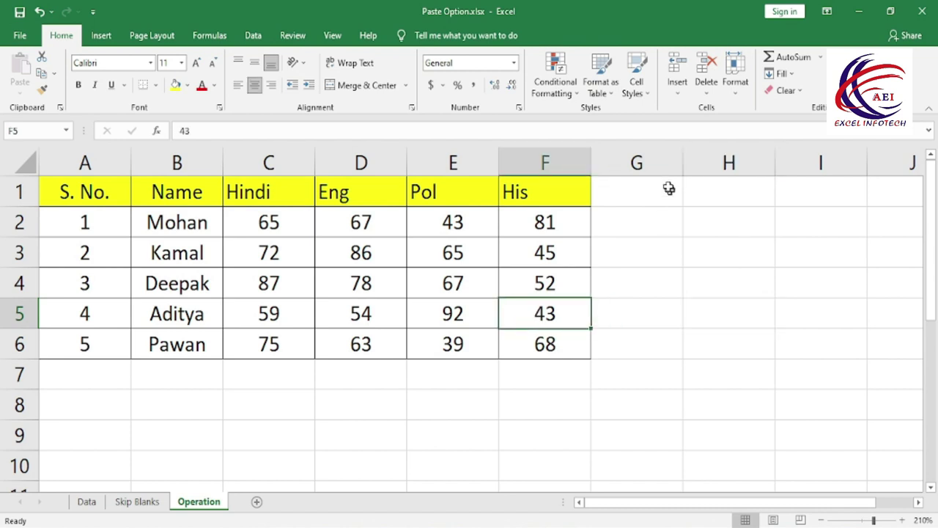
{"action": "left_click", "coordinate": [682, 92]}
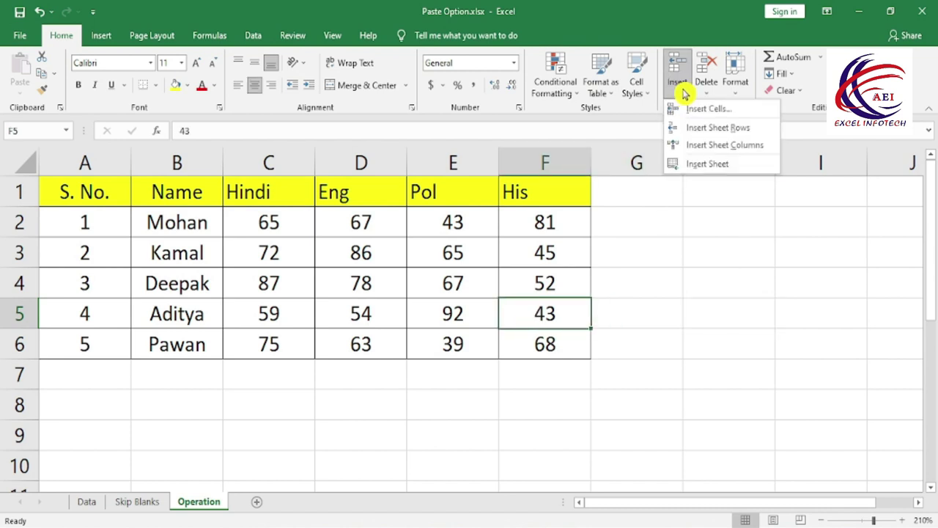
{"action": "left_click", "coordinate": [735, 115]}
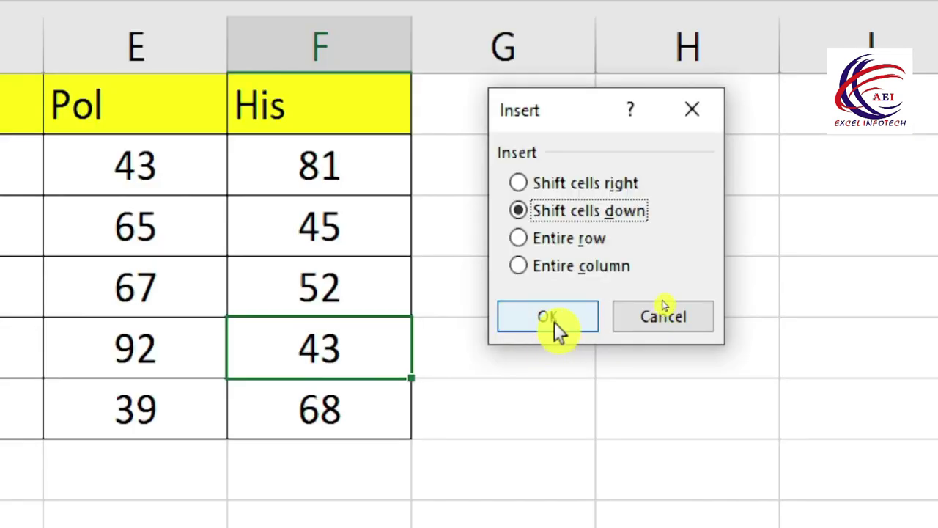
{"action": "left_click", "coordinate": [554, 318]}
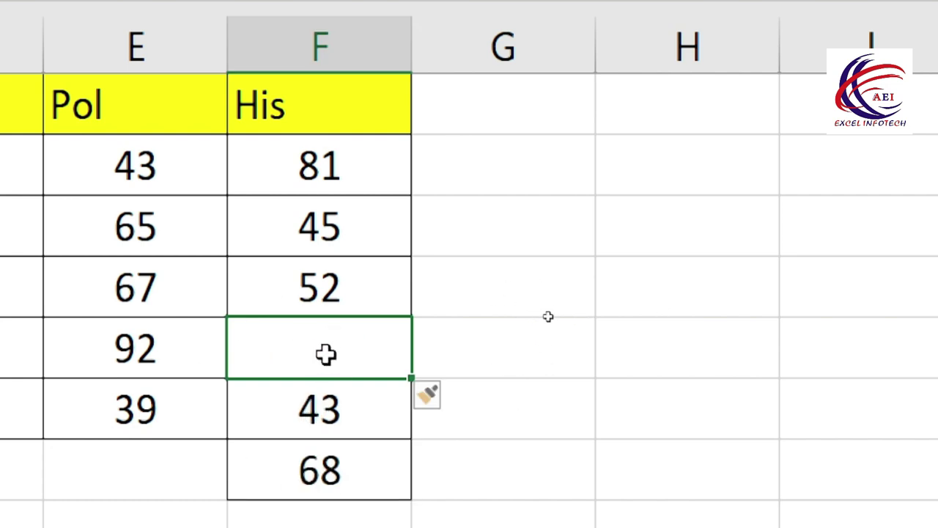
{"action": "key", "text": "ctrl+z"}
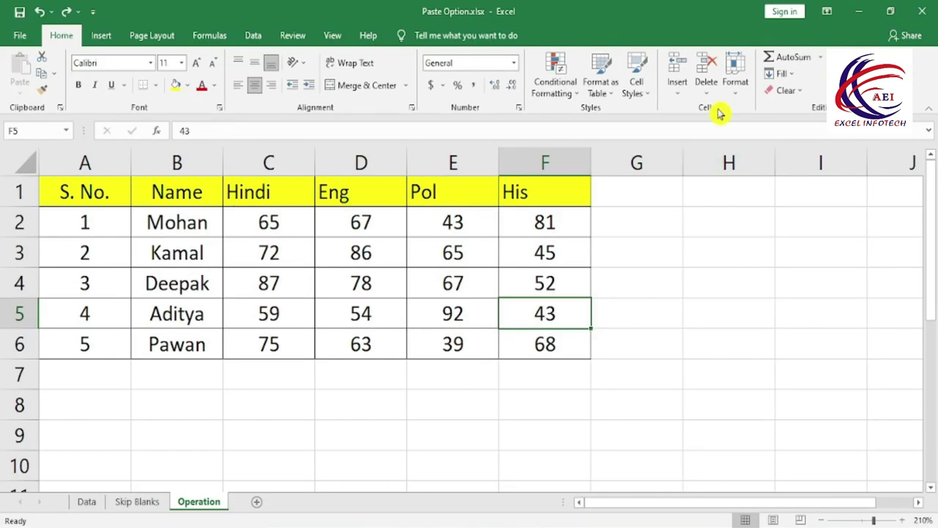
{"action": "left_click", "coordinate": [680, 91]}
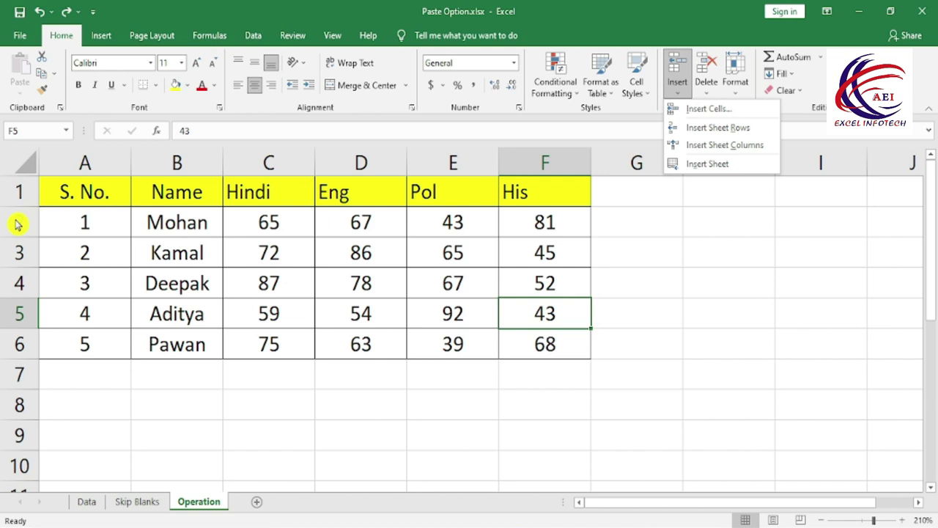
{"action": "left_click", "coordinate": [11, 220]}
{"action": "left_click", "coordinate": [16, 222]}
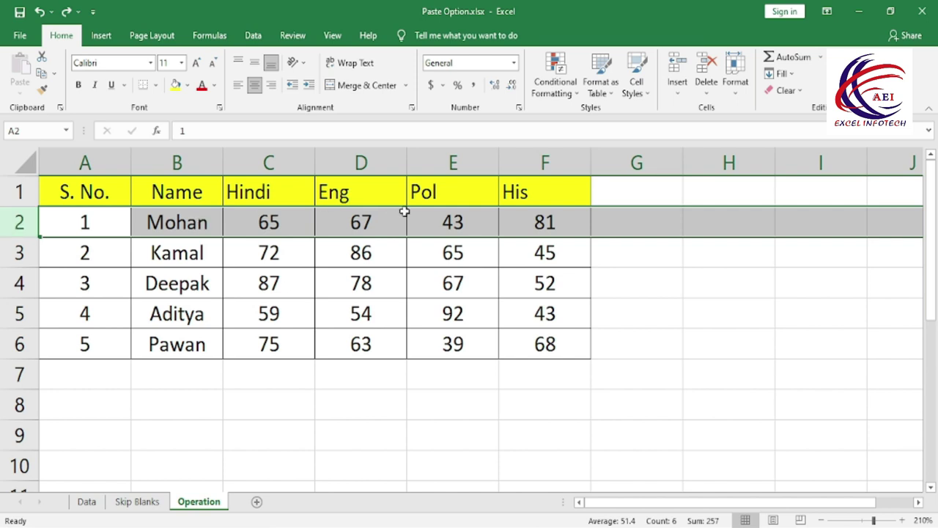
{"action": "left_click", "coordinate": [678, 95]}
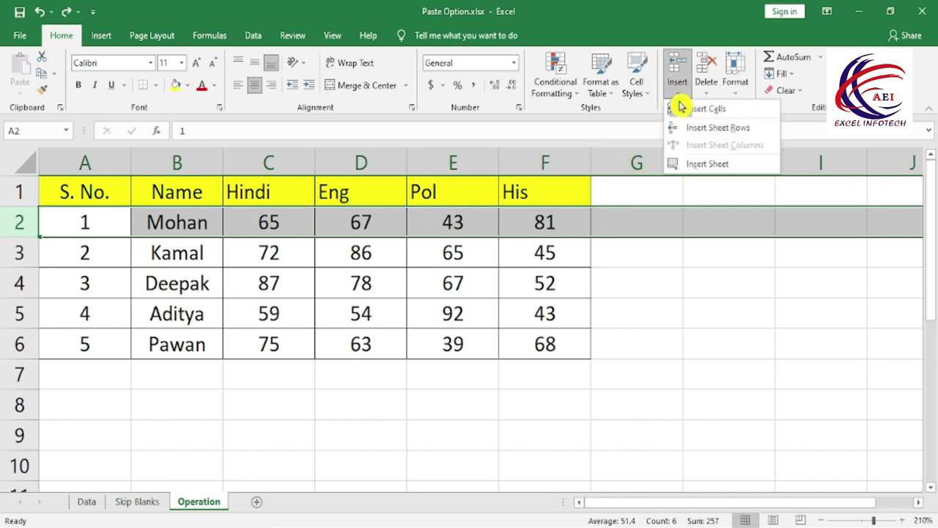
{"action": "left_click", "coordinate": [756, 132]}
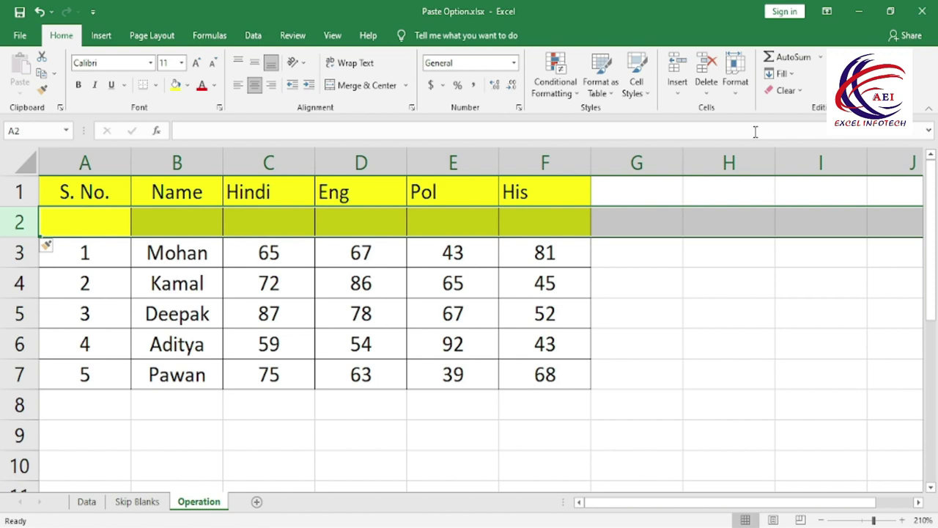
{"action": "left_click", "coordinate": [453, 221]}
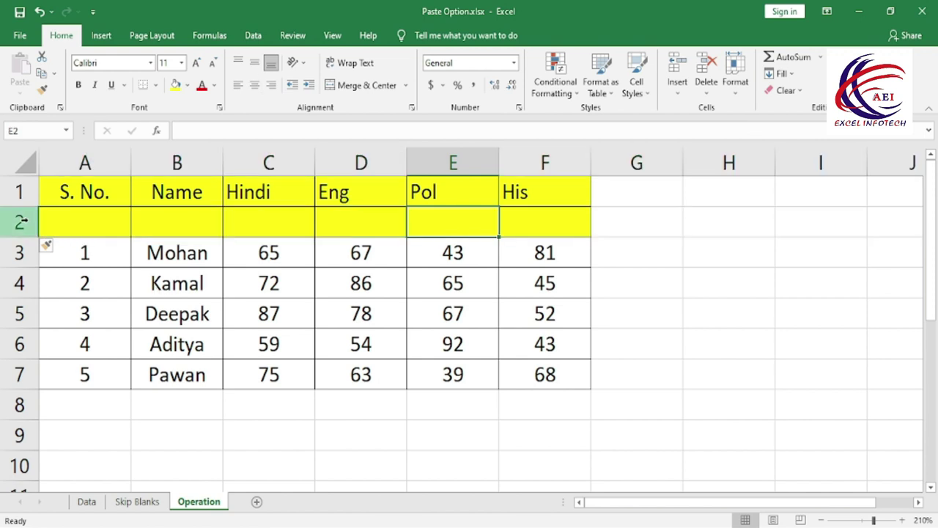
{"action": "left_click", "coordinate": [65, 218]}
{"action": "left_click", "coordinate": [189, 223]}
{"action": "left_click", "coordinate": [277, 224]}
{"action": "left_click", "coordinate": [342, 223]}
{"action": "left_click", "coordinate": [429, 219]}
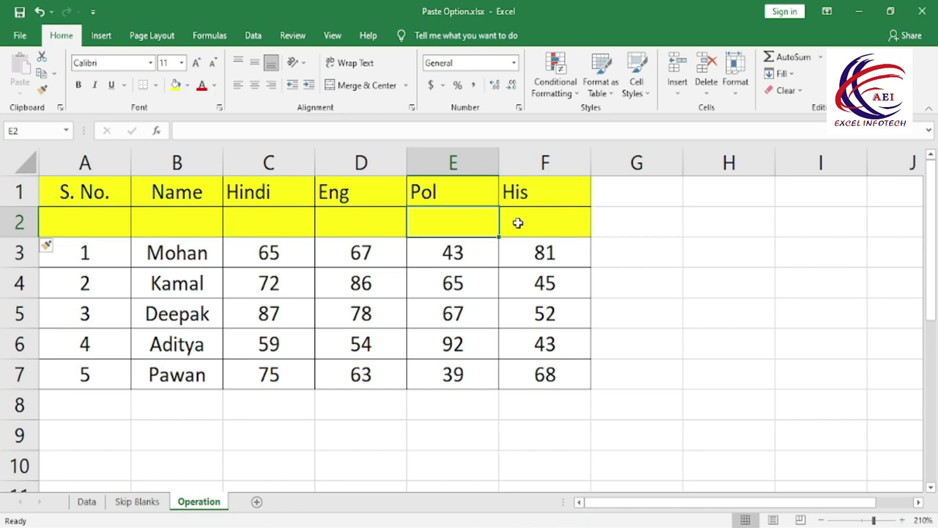
{"action": "key", "text": "ctrl+z"}
{"action": "left_click", "coordinate": [469, 286]}
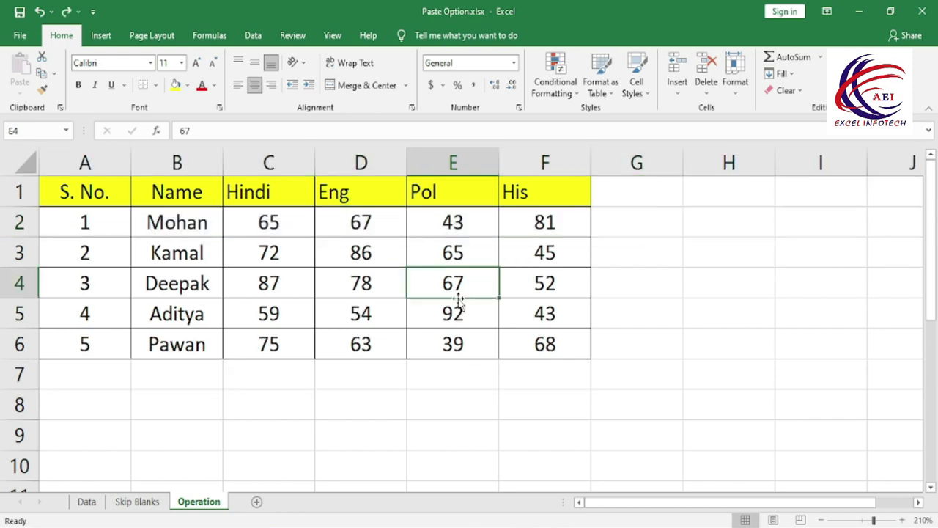
{"action": "left_click", "coordinate": [365, 156]}
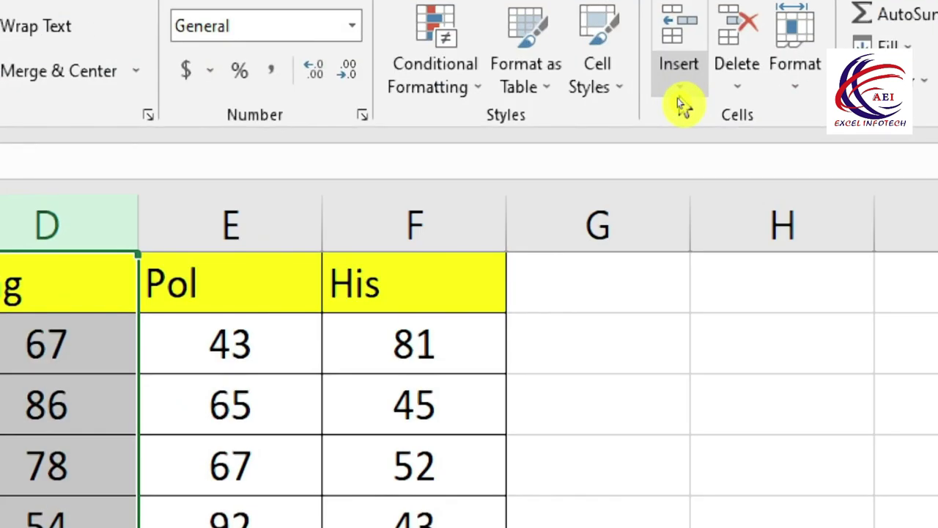
{"action": "left_click", "coordinate": [677, 95]}
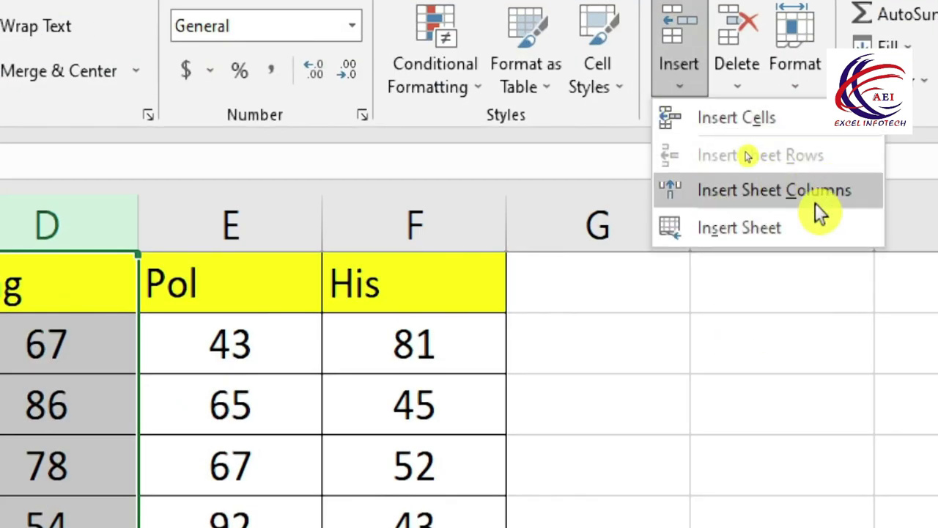
{"action": "left_click", "coordinate": [850, 195]}
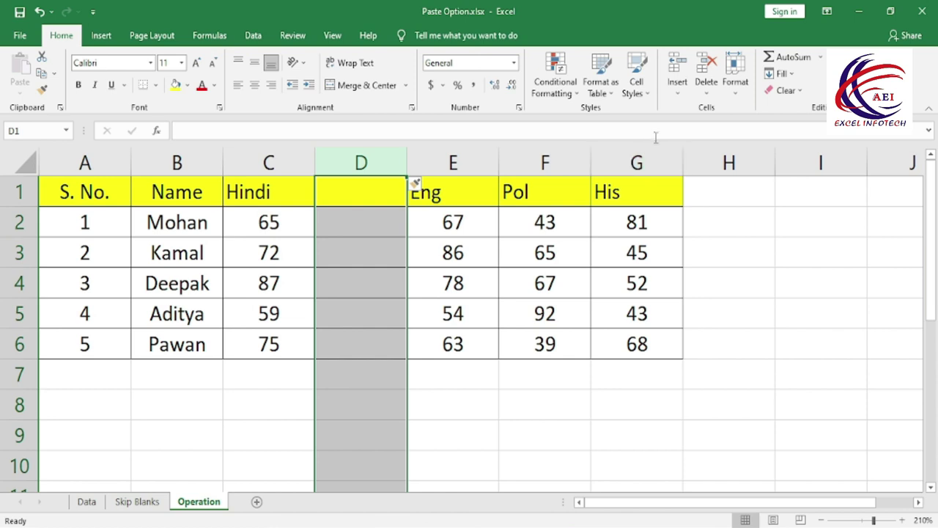
{"action": "left_click", "coordinate": [708, 101]}
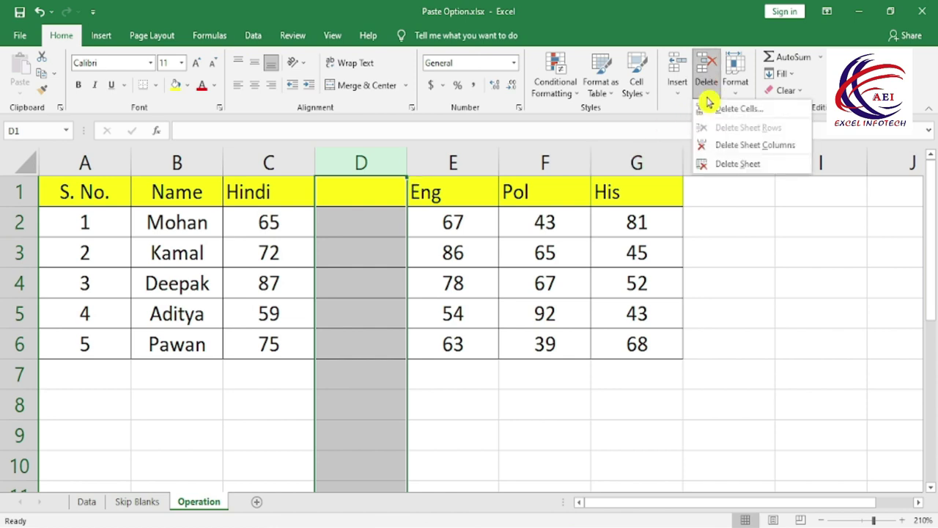
{"action": "left_click", "coordinate": [796, 150]}
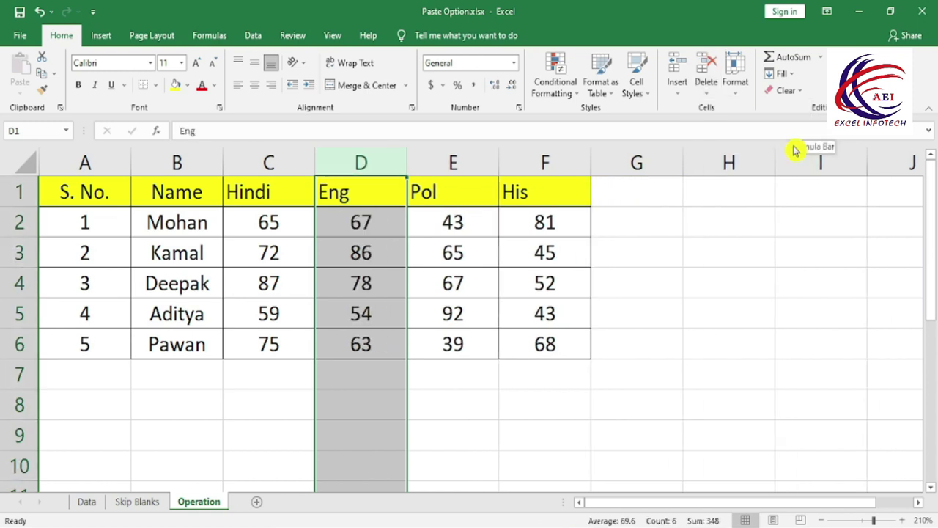
{"action": "left_click", "coordinate": [678, 91]}
{"action": "left_click", "coordinate": [707, 92]}
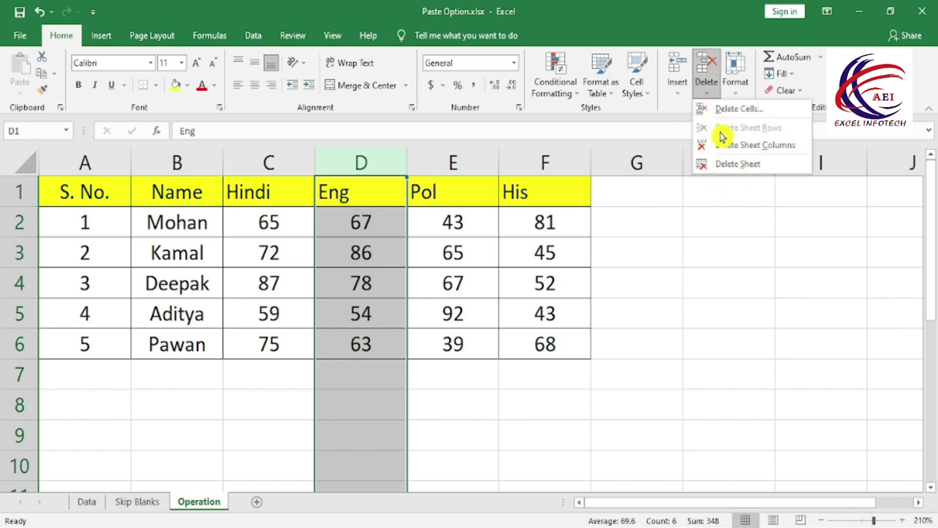
{"action": "key", "text": "Left"}
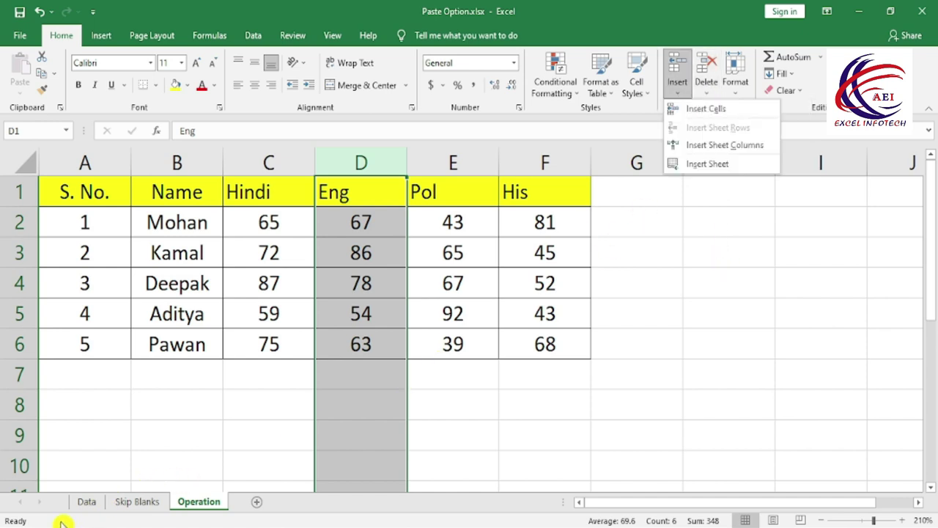
{"action": "key", "text": "Escape"}
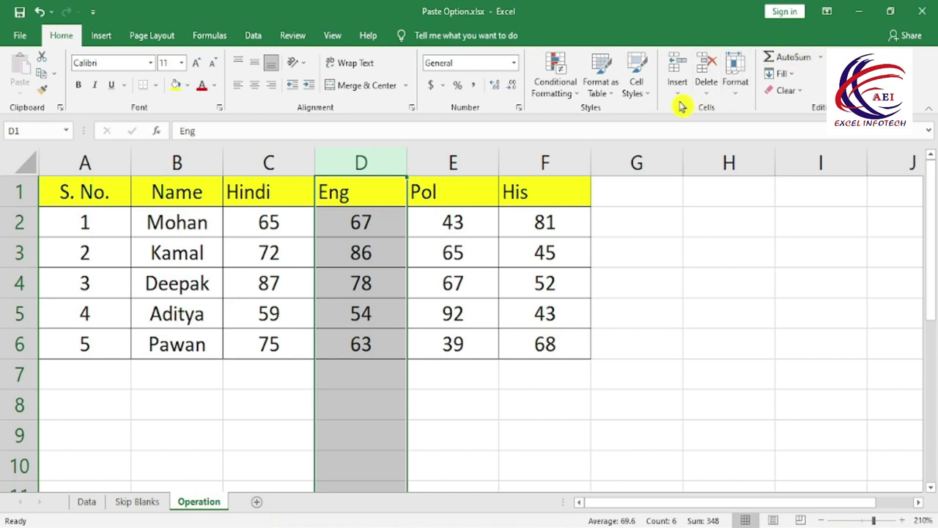
{"action": "left_click", "coordinate": [677, 100]}
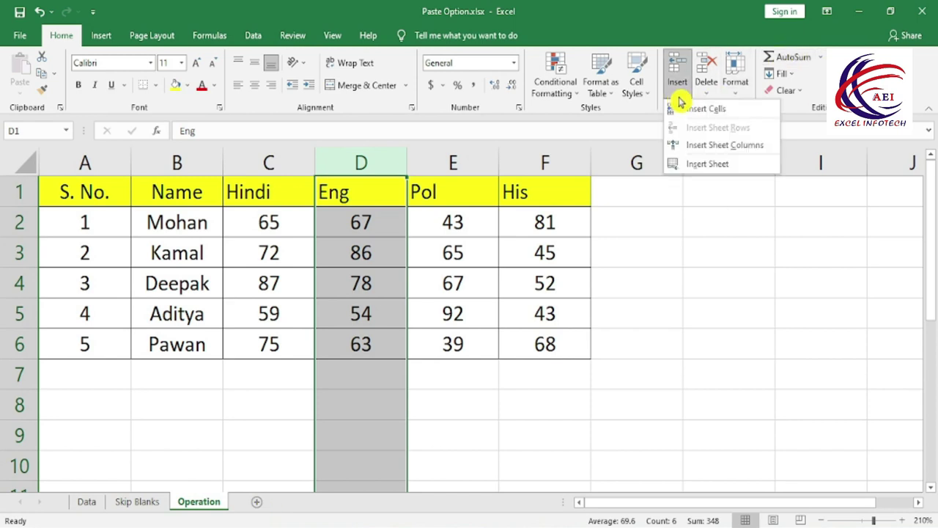
{"action": "left_click", "coordinate": [711, 165]}
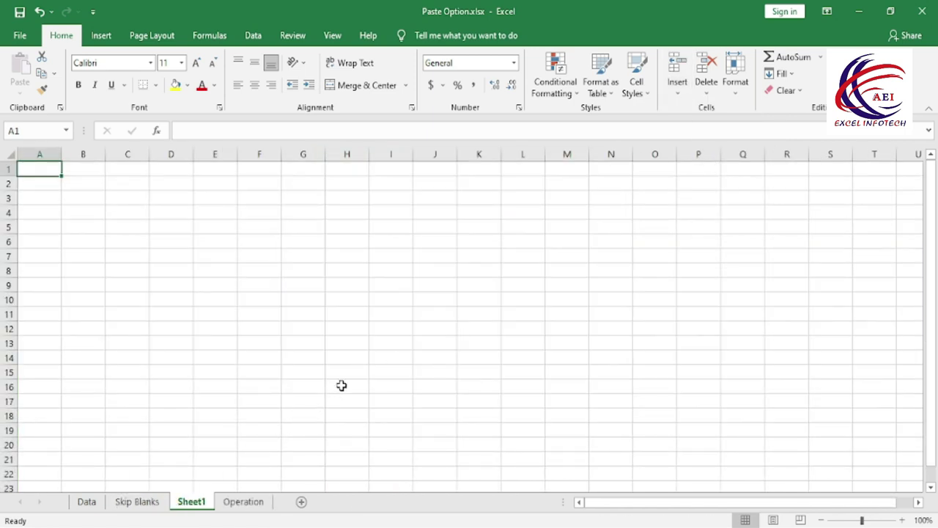
{"action": "left_click", "coordinate": [243, 501]}
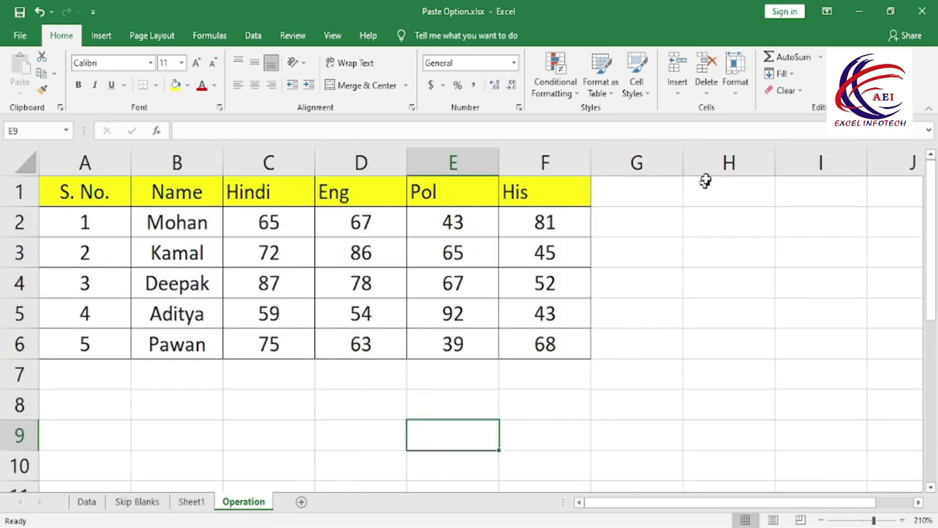
{"action": "left_click", "coordinate": [192, 503]}
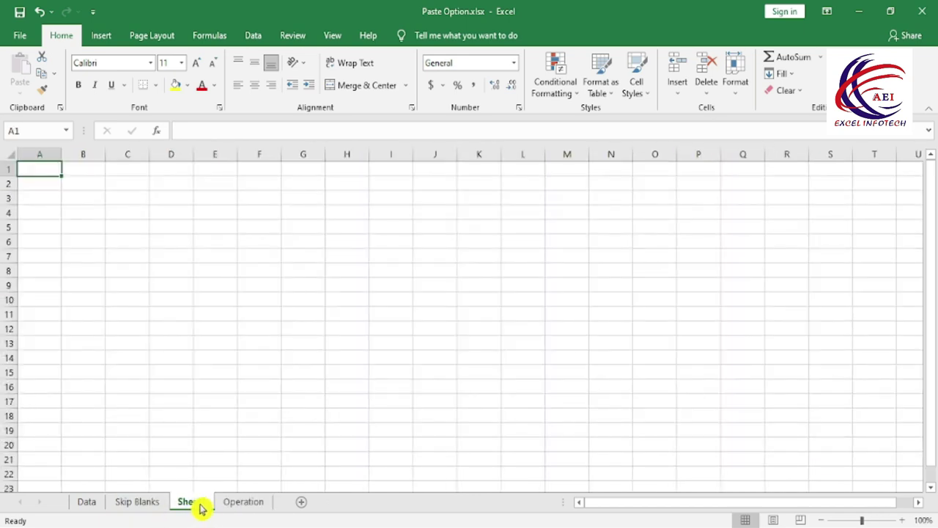
{"action": "left_click", "coordinate": [706, 91]}
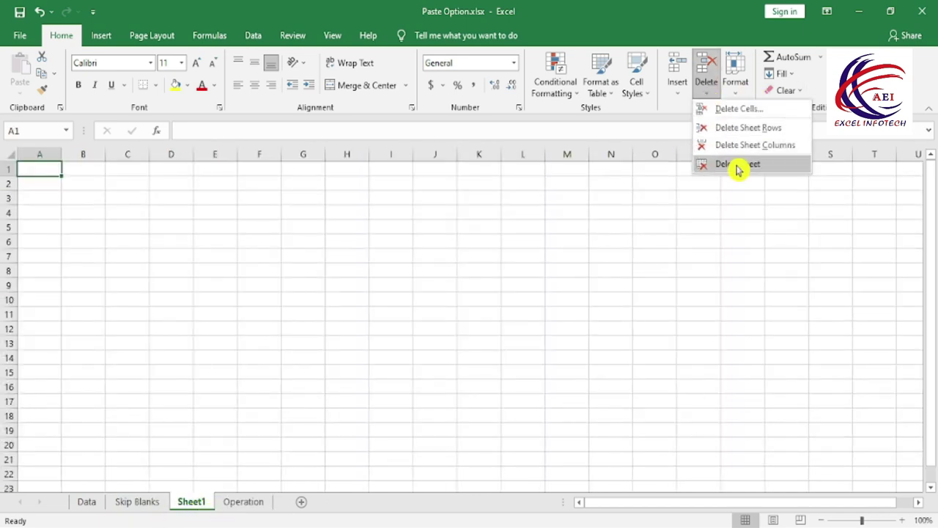
{"action": "left_click", "coordinate": [733, 165]}
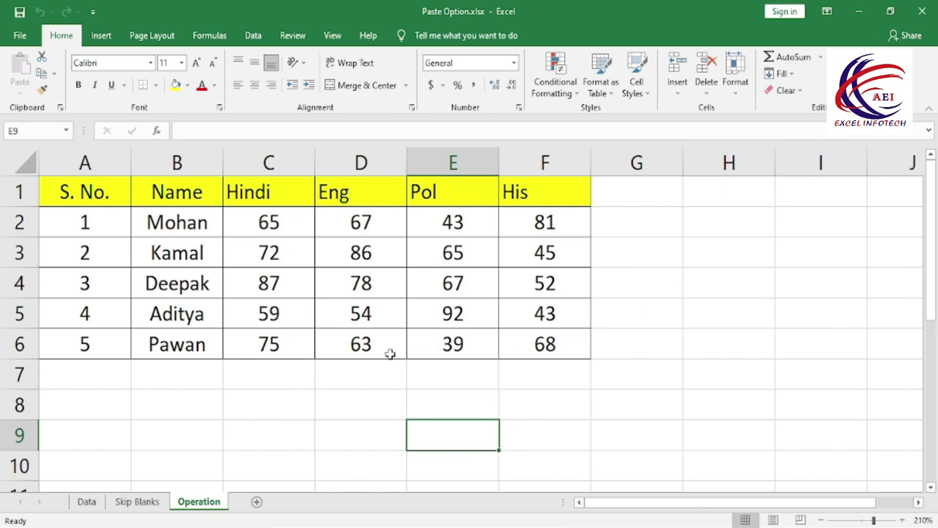
Step: Look through the Insert and Format cell-size options with cell H3 selected
{"action": "left_click", "coordinate": [677, 98]}
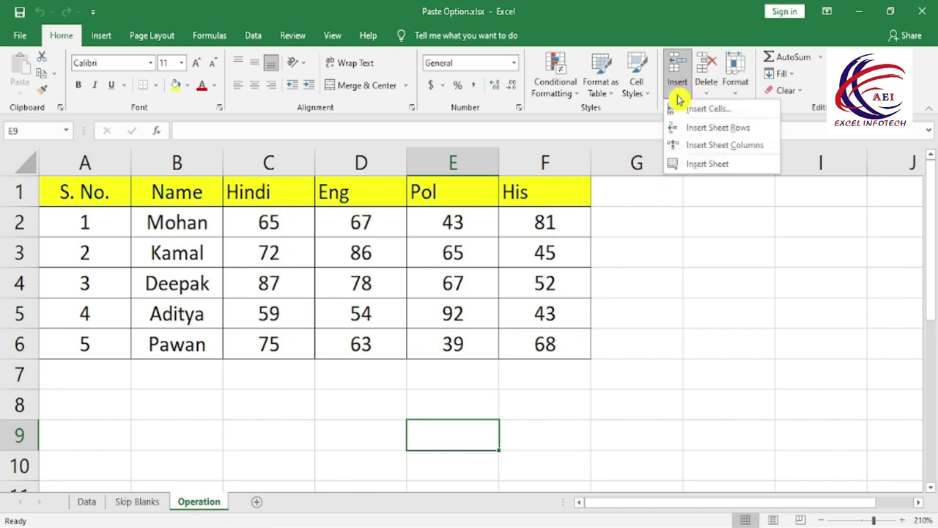
{"action": "left_click", "coordinate": [705, 99]}
{"action": "left_click", "coordinate": [728, 251]}
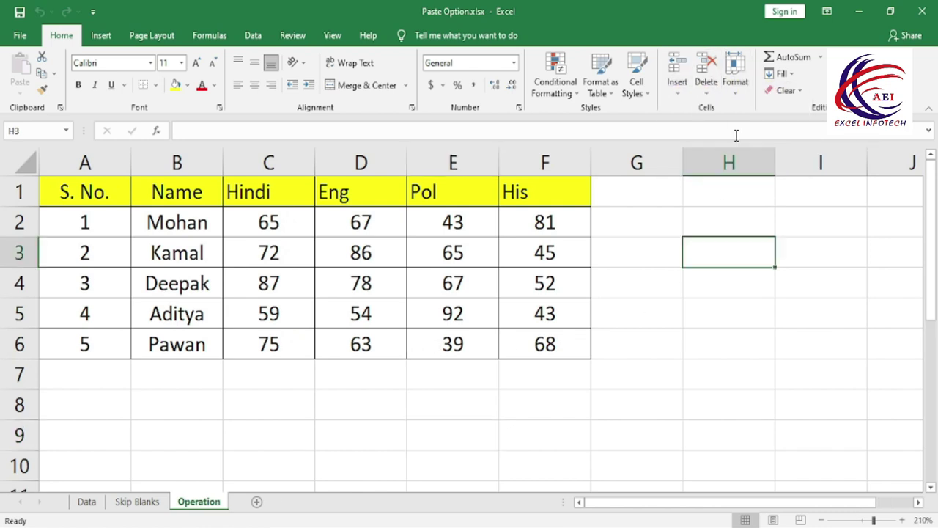
{"action": "left_click", "coordinate": [737, 92]}
{"action": "left_click", "coordinate": [694, 220]}
{"action": "left_click", "coordinate": [737, 87]}
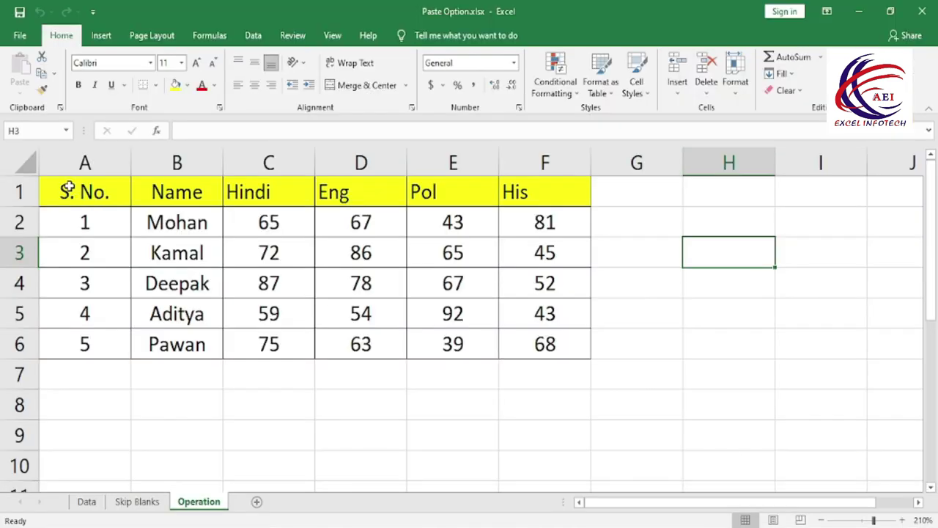
Step: Set rows 1–6 of the marks table A1:F6 to a row height of 20
{"action": "left_click_drag", "start_coordinate": [67, 189], "coordinate": [553, 350]}
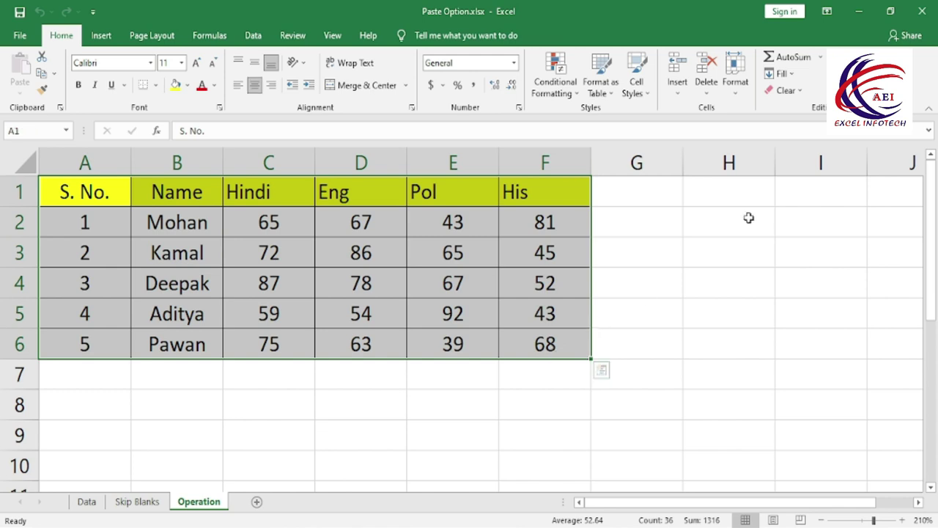
{"action": "left_click", "coordinate": [742, 101]}
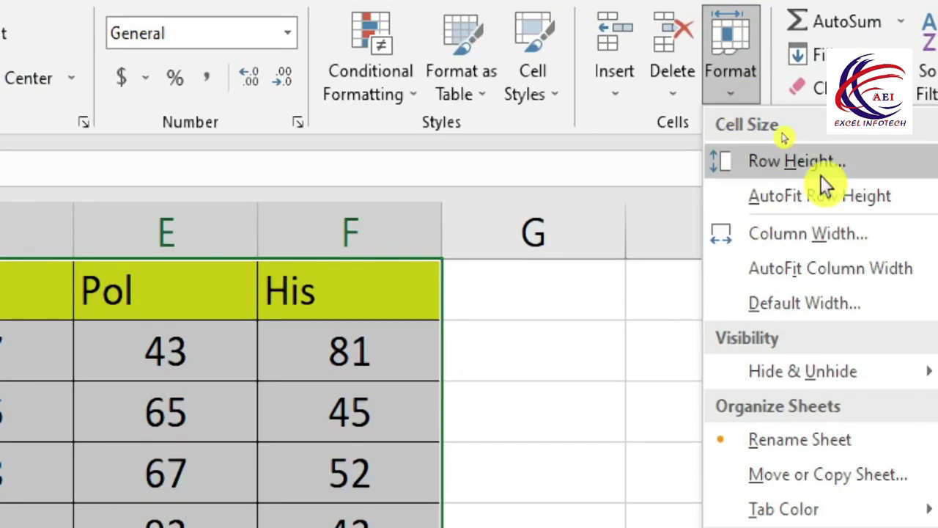
{"action": "left_click", "coordinate": [842, 162]}
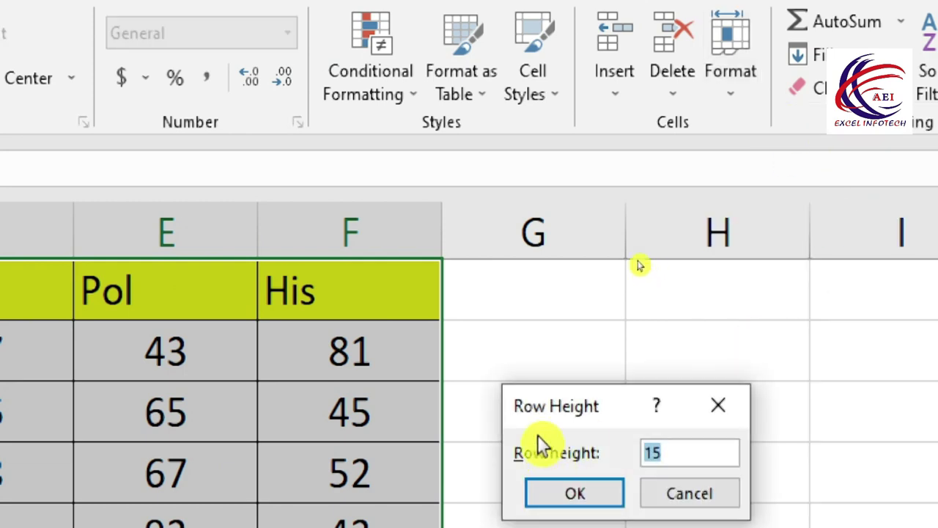
{"action": "left_click_drag", "start_coordinate": [566, 402], "coordinate": [535, 253]}
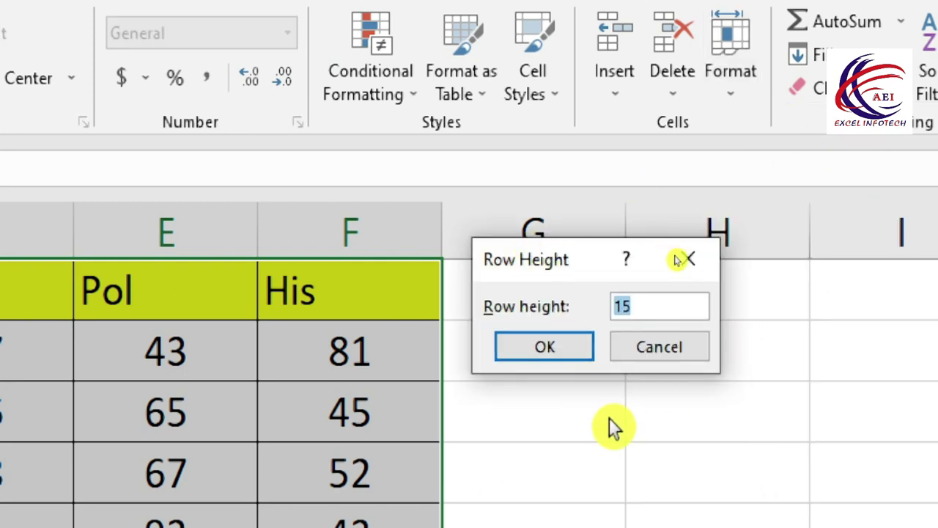
{"action": "left_click", "coordinate": [653, 308]}
{"action": "left_click_drag", "start_coordinate": [635, 308], "coordinate": [579, 309]}
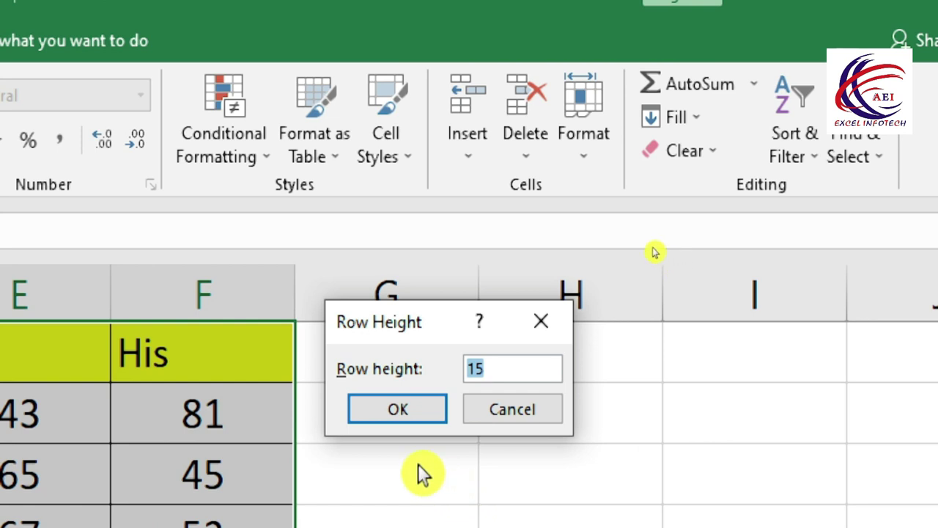
{"action": "type", "text": "20"}
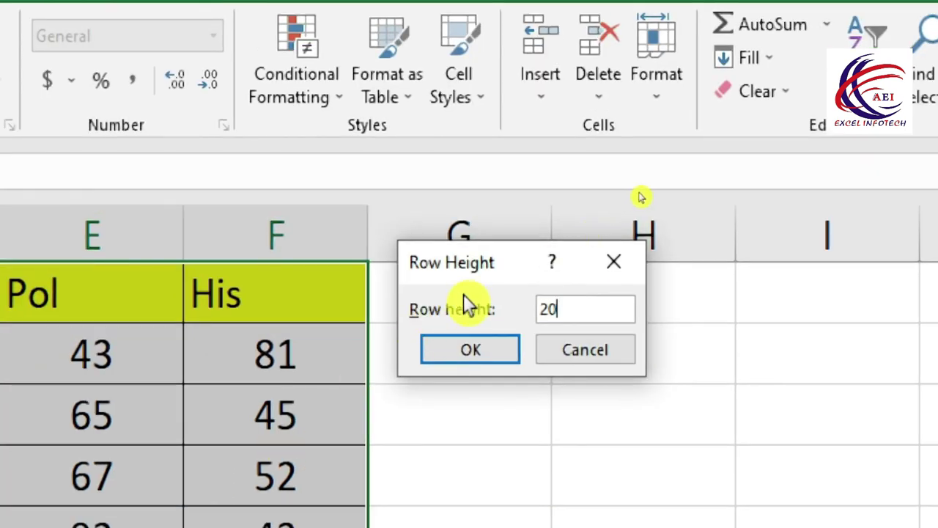
{"action": "left_click", "coordinate": [496, 354]}
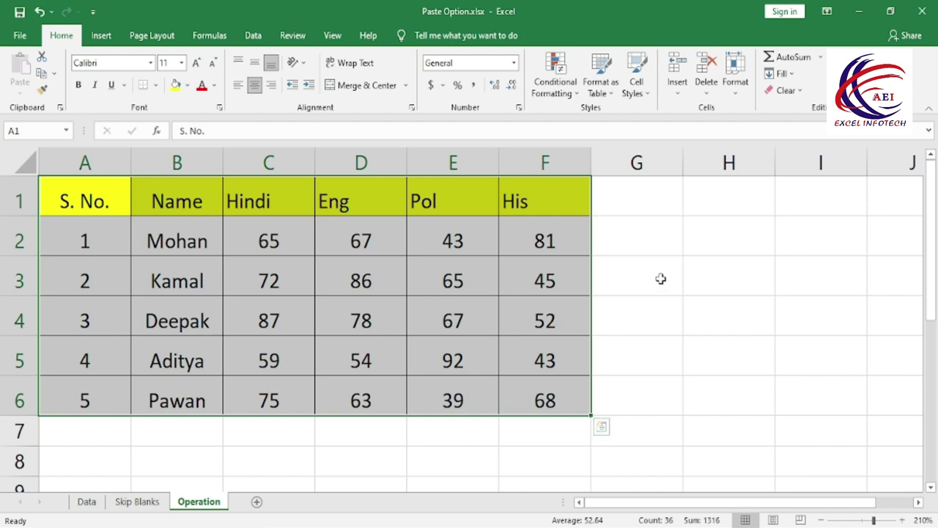
Step: Click a few empty cells below the table, then reselect the marks table A1:F6
{"action": "scroll", "coordinate": [576, 381], "scroll_direction": "down", "scroll_amount": 3}
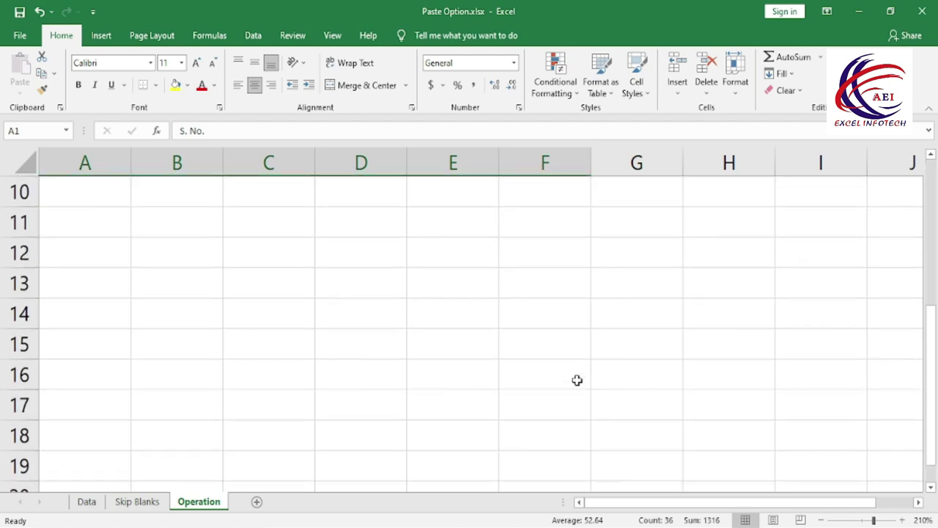
{"action": "left_click", "coordinate": [360, 350]}
{"action": "left_click", "coordinate": [273, 337]}
{"action": "left_click", "coordinate": [158, 329]}
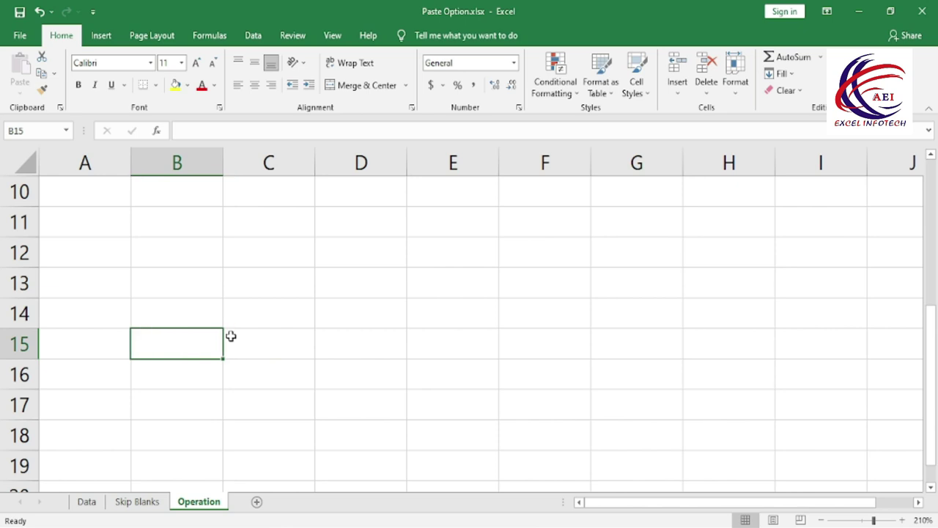
{"action": "scroll", "coordinate": [232, 337], "scroll_direction": "up", "scroll_amount": 3}
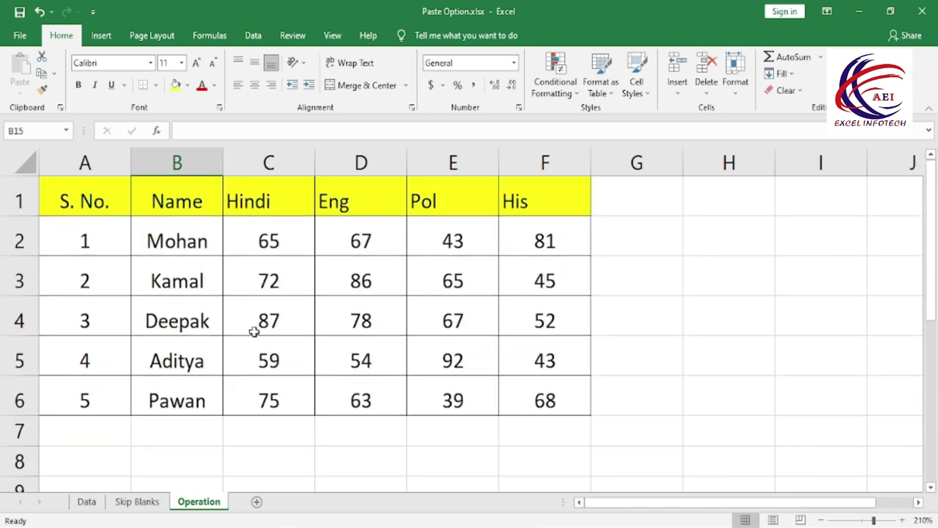
{"action": "scroll", "coordinate": [284, 352], "scroll_direction": "down", "scroll_amount": 2}
{"action": "left_click", "coordinate": [279, 333]}
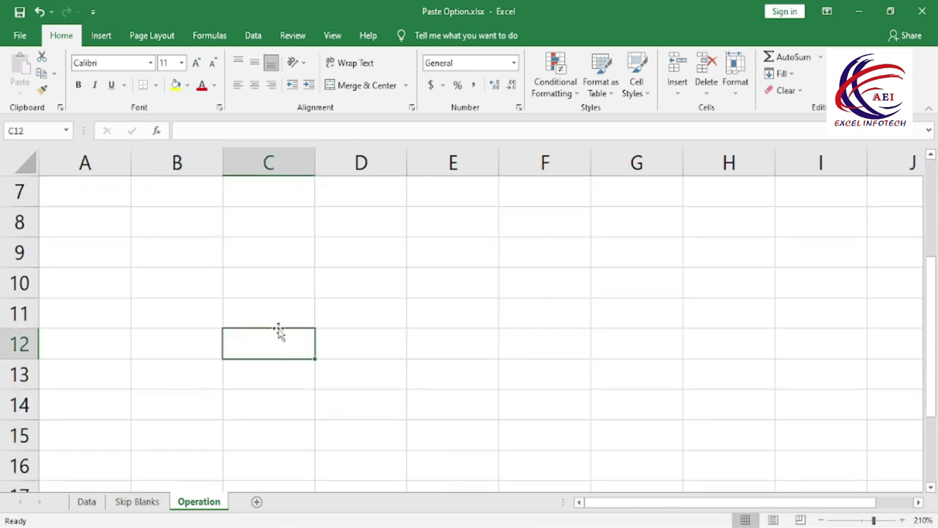
{"action": "left_click", "coordinate": [279, 302]}
{"action": "scroll", "coordinate": [328, 311], "scroll_direction": "up", "scroll_amount": 2}
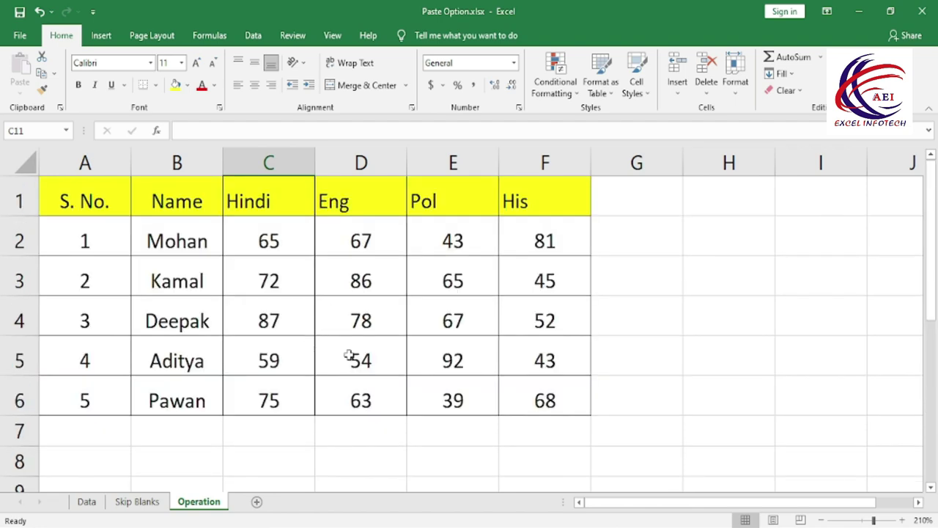
{"action": "left_click_drag", "start_coordinate": [105, 209], "coordinate": [539, 403]}
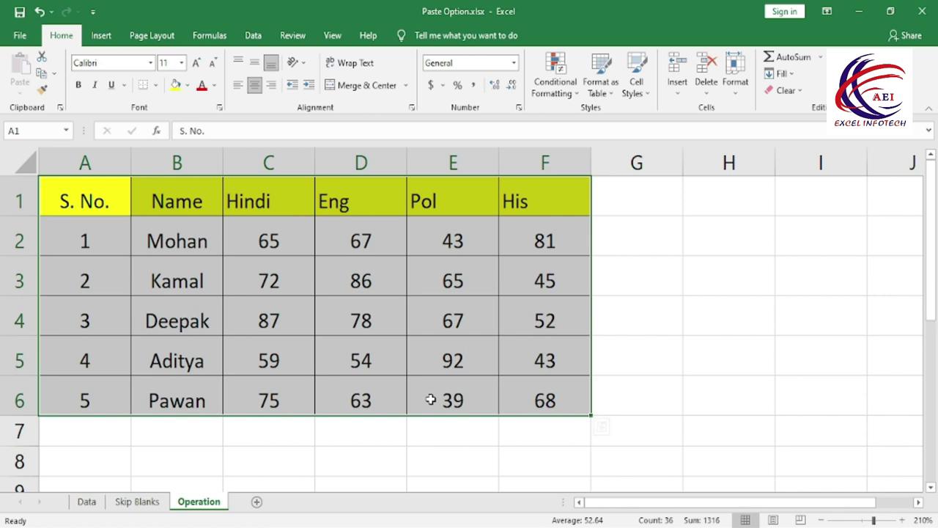
Step: AutoFit the row height of A1:F6 so rows 1–6 shrink to fit their text
{"action": "left_click", "coordinate": [738, 95]}
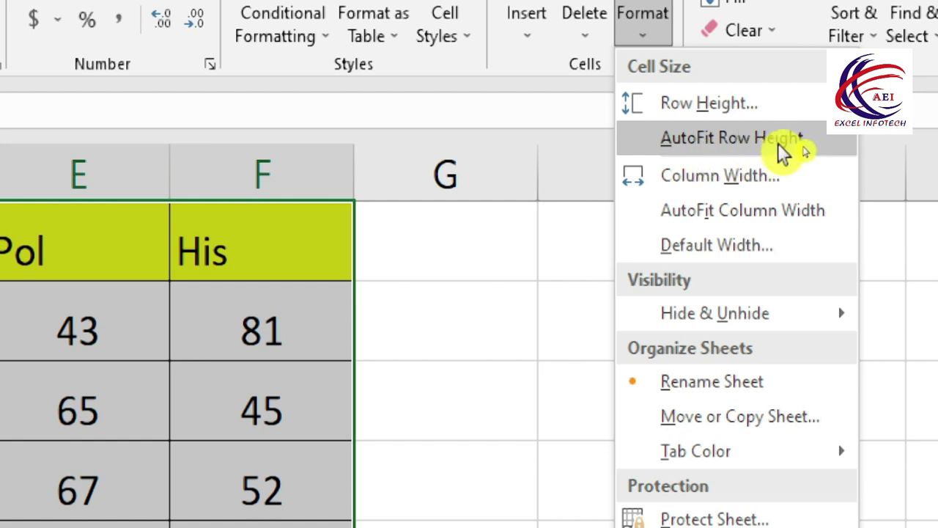
{"action": "left_click", "coordinate": [778, 138]}
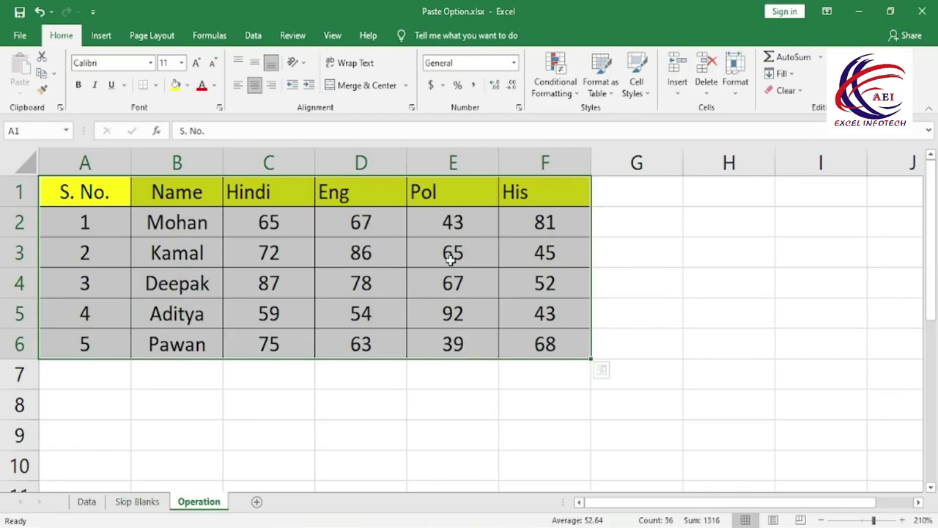
{"action": "left_click", "coordinate": [736, 80]}
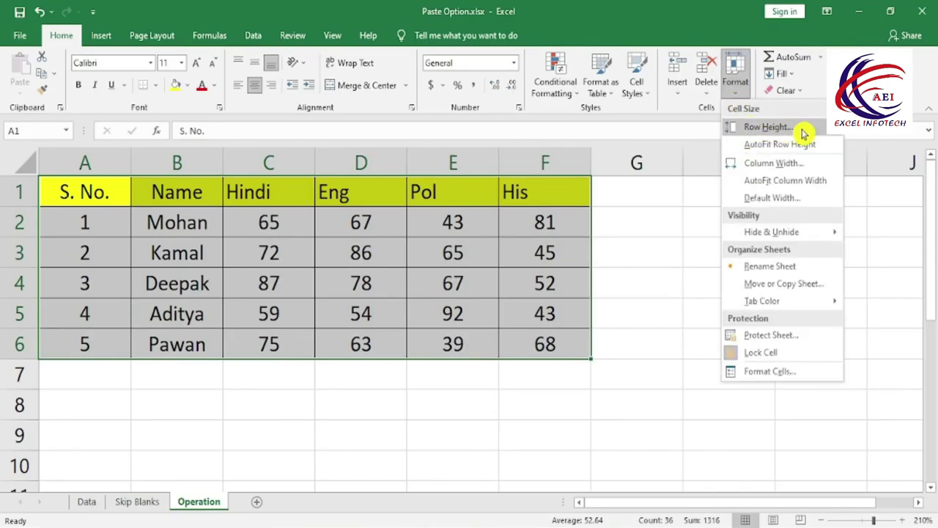
Step: Set columns A–F to width 10, then AutoFit their column widths to the contents
{"action": "left_click", "coordinate": [791, 171]}
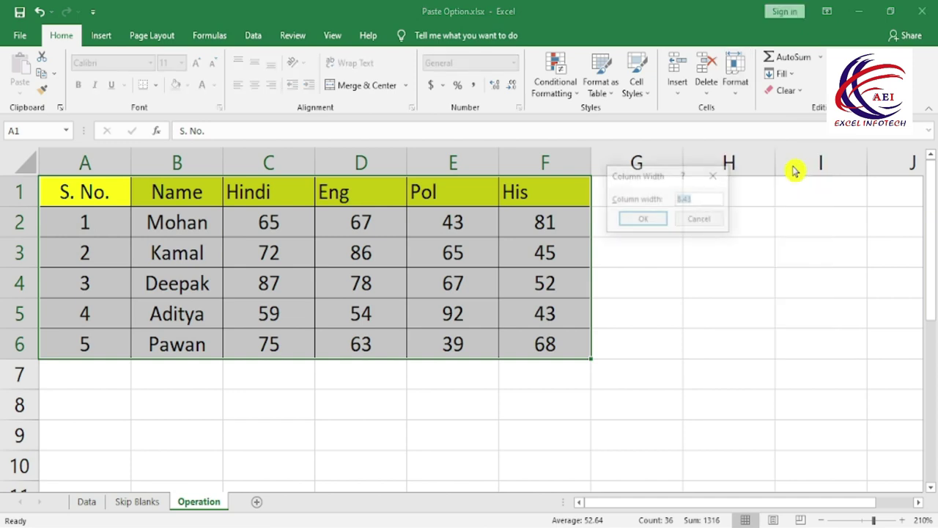
{"action": "left_click_drag", "start_coordinate": [662, 187], "coordinate": [666, 269]}
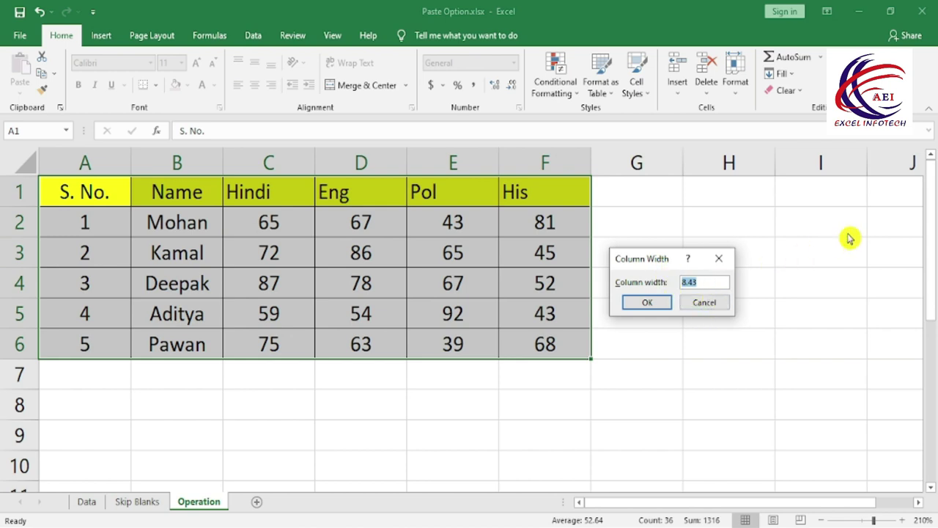
{"action": "type", "text": "10"}
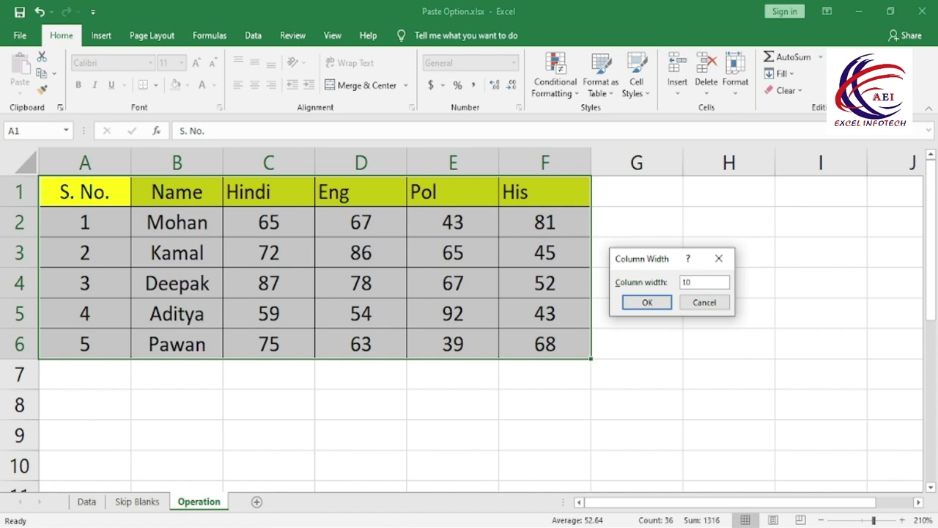
{"action": "left_click", "coordinate": [644, 302]}
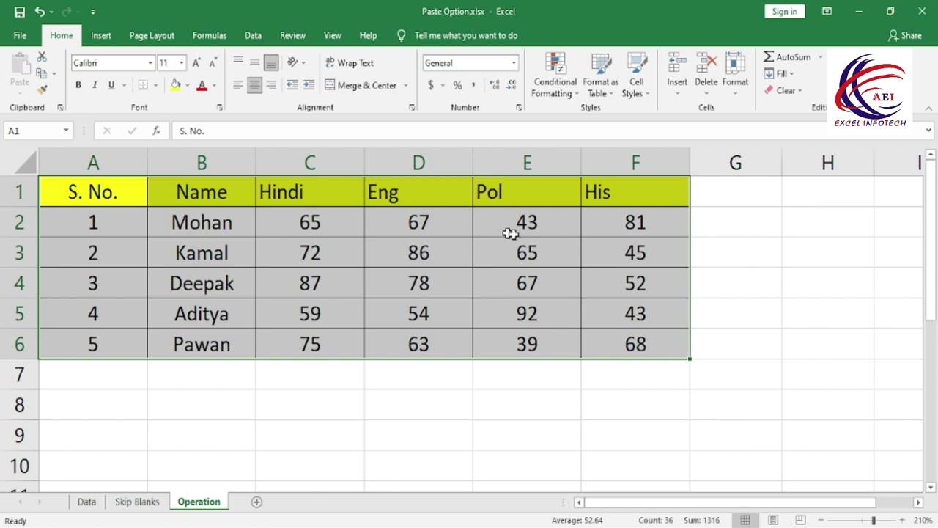
{"action": "left_click", "coordinate": [737, 100]}
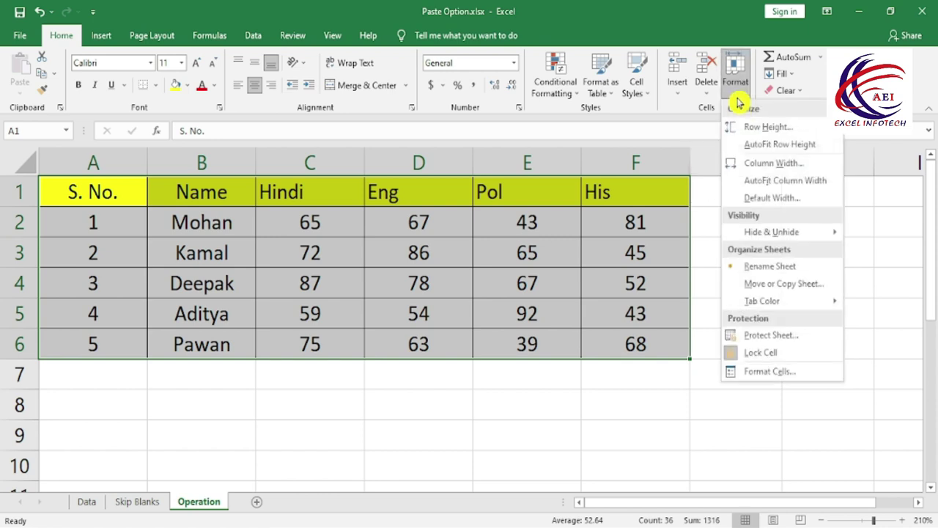
{"action": "left_click", "coordinate": [788, 183]}
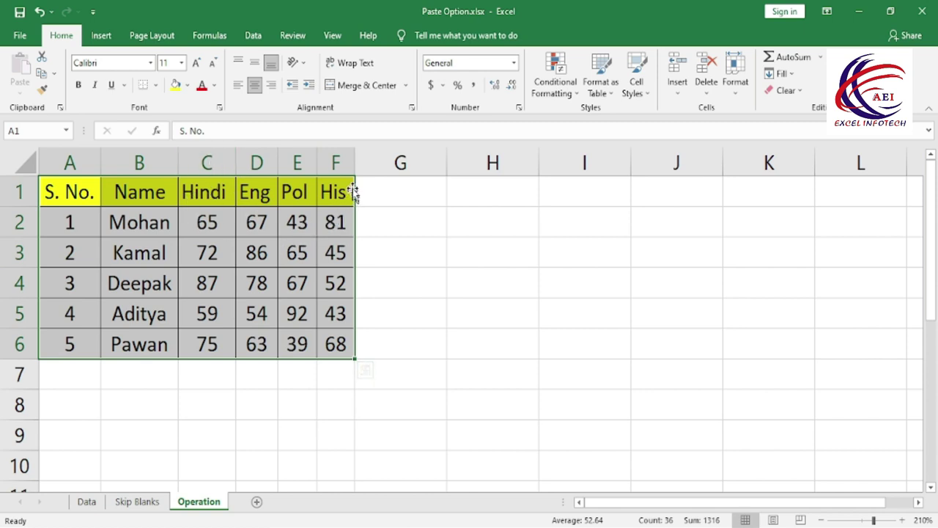
Step: Widen the Hindi and Eng columns by dragging their header borders
{"action": "left_click_drag", "start_coordinate": [193, 188], "coordinate": [203, 339]}
{"action": "left_click_drag", "start_coordinate": [249, 192], "coordinate": [253, 346]}
{"action": "left_click_drag", "start_coordinate": [291, 192], "coordinate": [294, 314]}
{"action": "left_click_drag", "start_coordinate": [234, 172], "coordinate": [401, 163]}
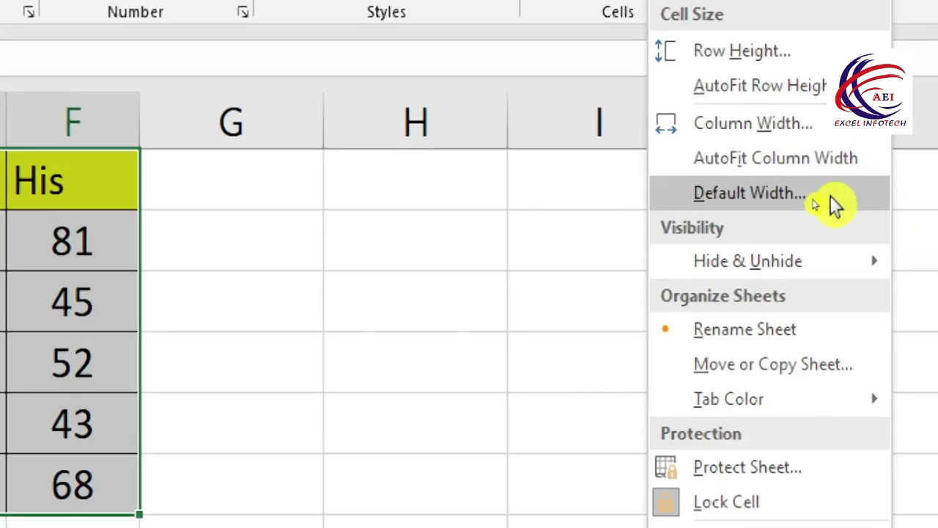
Step: Keep the sheet's Default Width at 8.43 and dismiss the Format menu
{"action": "left_click", "coordinate": [832, 196]}
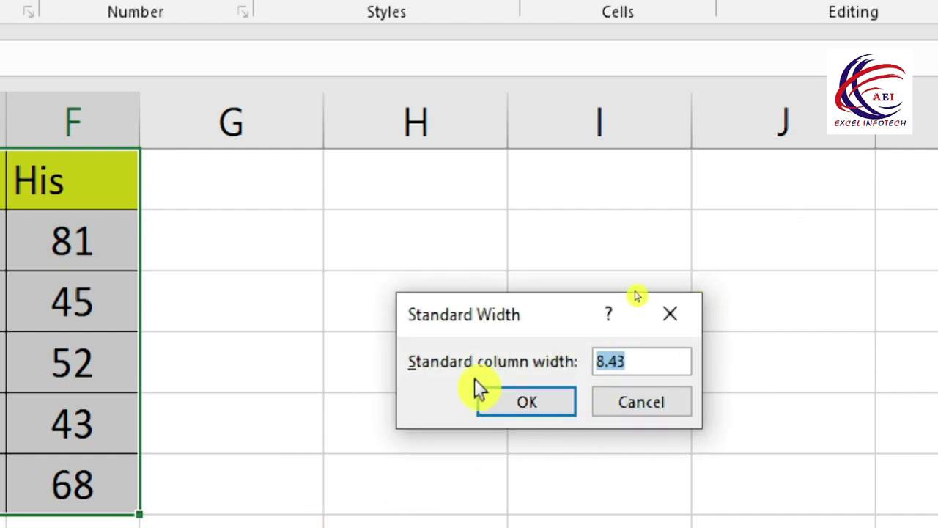
{"action": "left_click", "coordinate": [536, 405]}
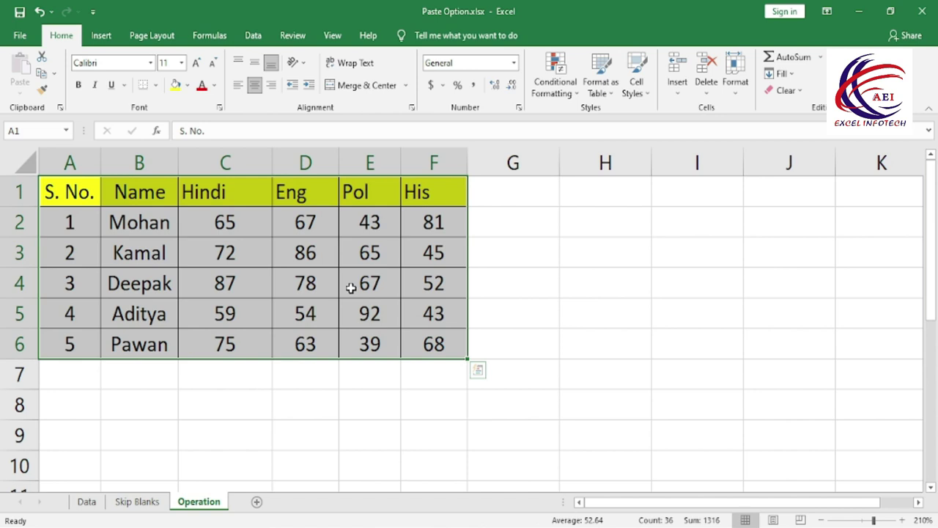
{"action": "left_click", "coordinate": [736, 94]}
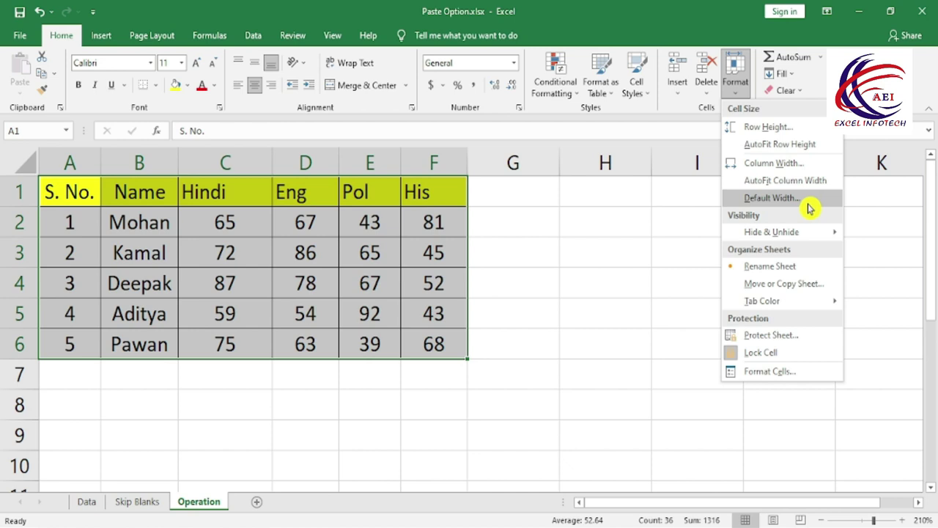
{"action": "key", "text": "Escape"}
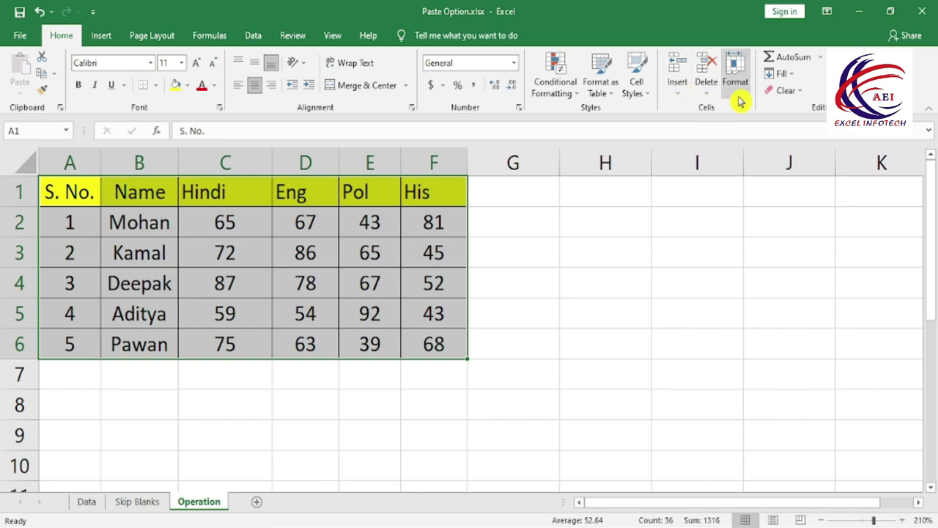
Step: Hide rows 1–6 holding the marks table using Hide & Unhide > Hide Rows
{"action": "left_click", "coordinate": [739, 100]}
{"action": "mouse_move", "coordinate": [798, 233]}
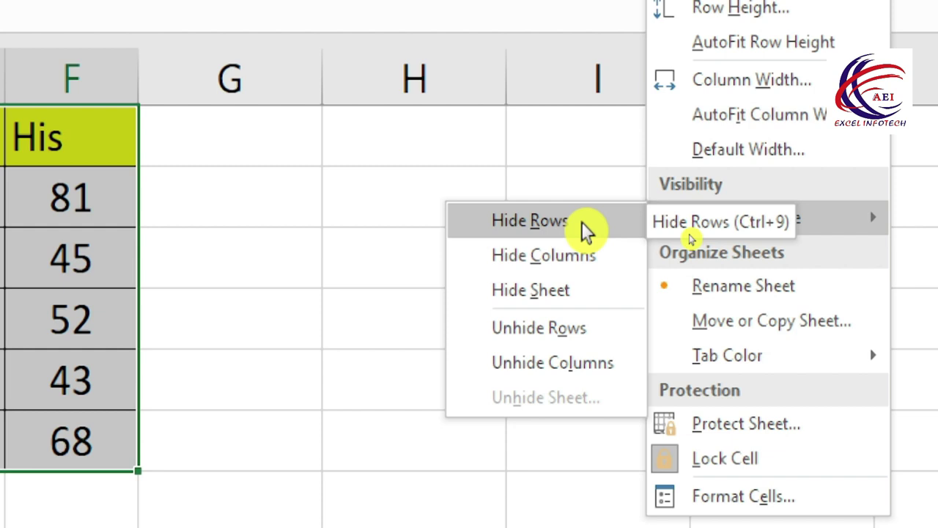
{"action": "left_click", "coordinate": [513, 222]}
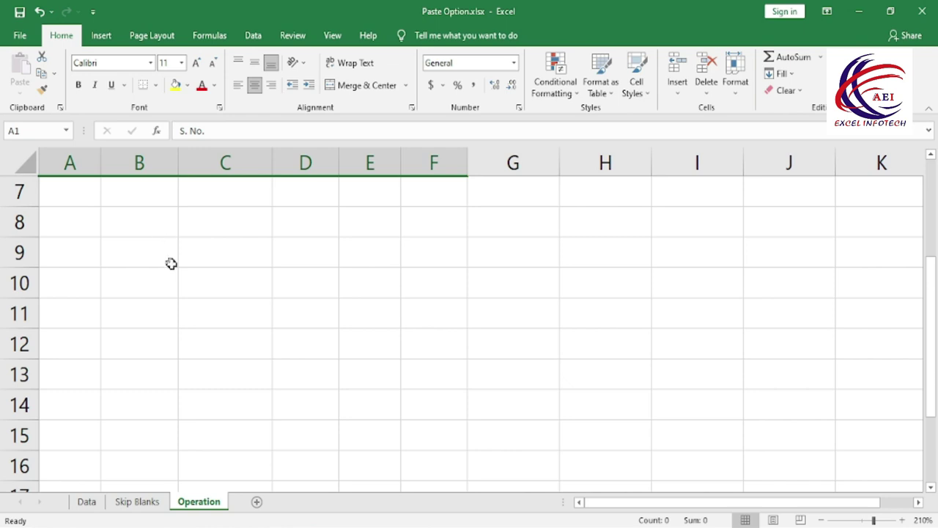
{"action": "scroll", "coordinate": [170, 264], "scroll_direction": "down", "scroll_amount": 1}
{"action": "scroll", "coordinate": [170, 263], "scroll_direction": "up", "scroll_amount": 1}
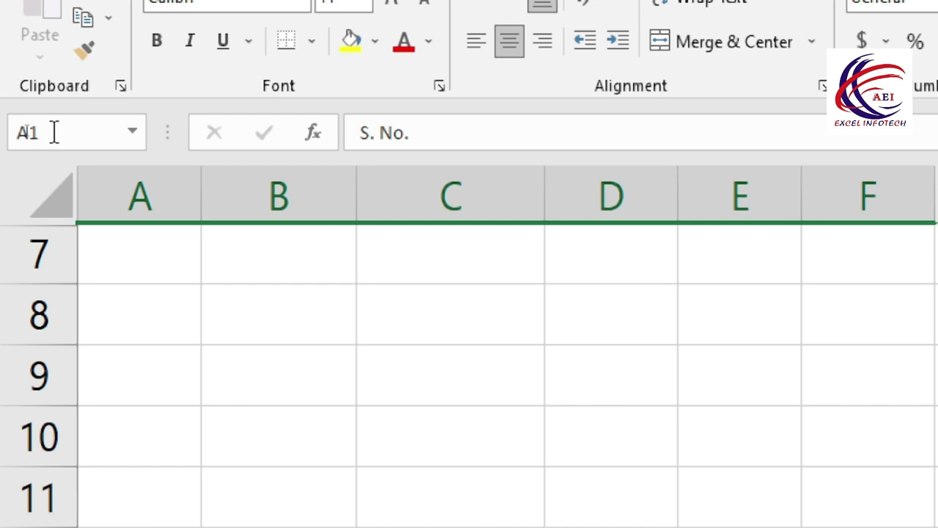
{"action": "left_click", "coordinate": [146, 325]}
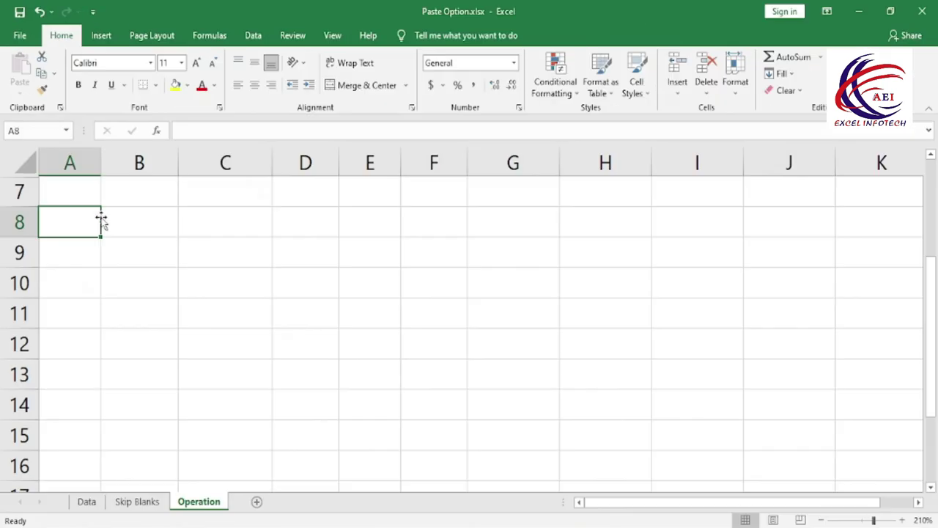
{"action": "left_click", "coordinate": [937, 437]}
{"action": "left_click", "coordinate": [469, 442]}
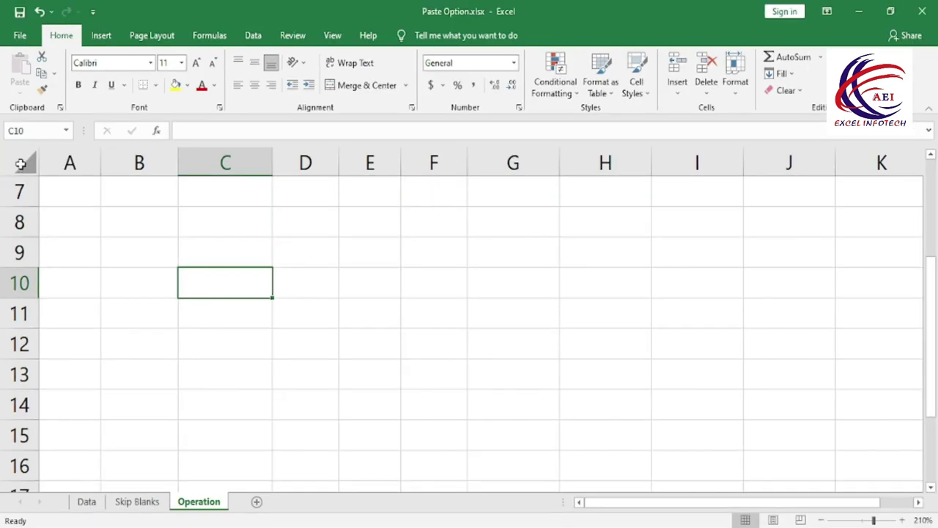
Step: Select the whole sheet and unhide rows 1–6 of the marks table
{"action": "left_click", "coordinate": [49, 182]}
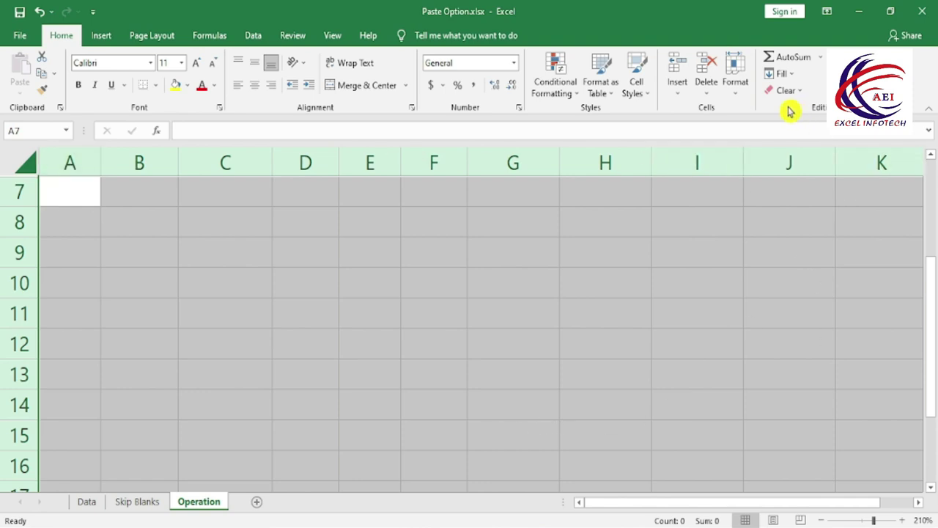
{"action": "left_click", "coordinate": [739, 95]}
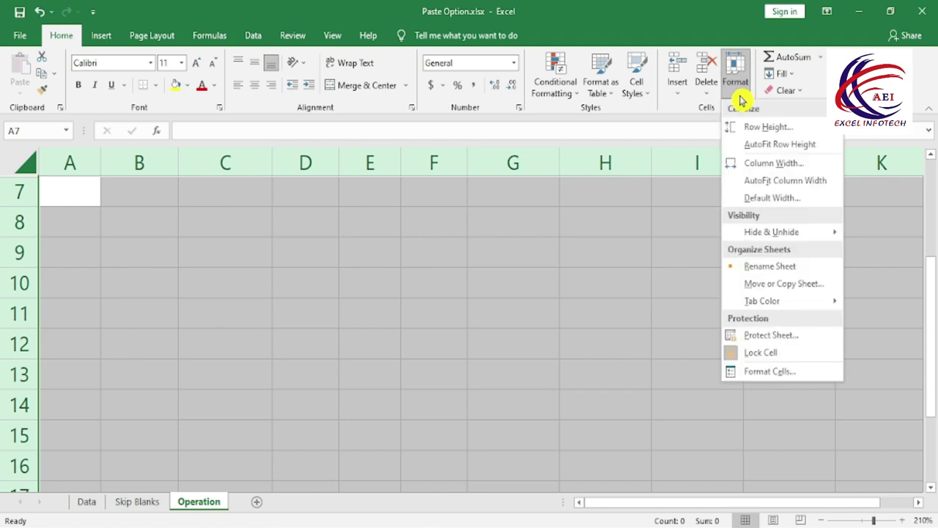
{"action": "mouse_move", "coordinate": [779, 237]}
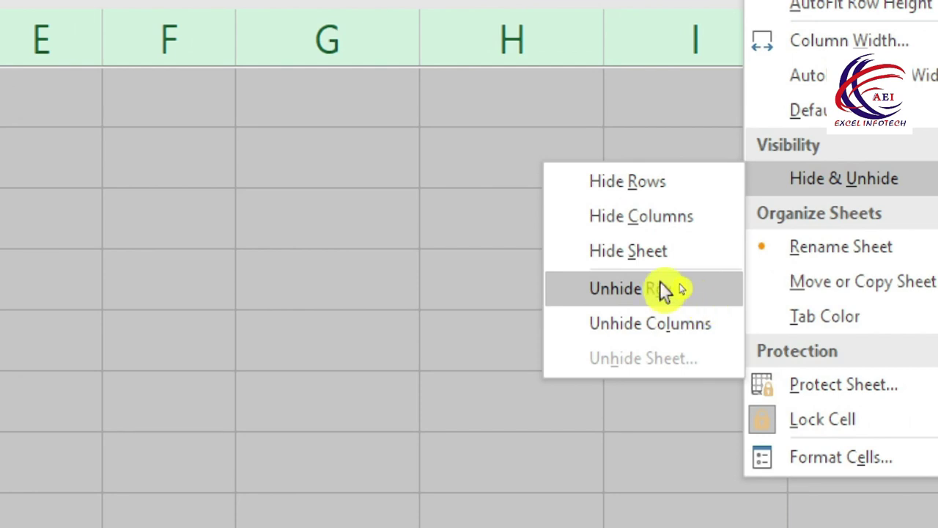
{"action": "left_click", "coordinate": [700, 291]}
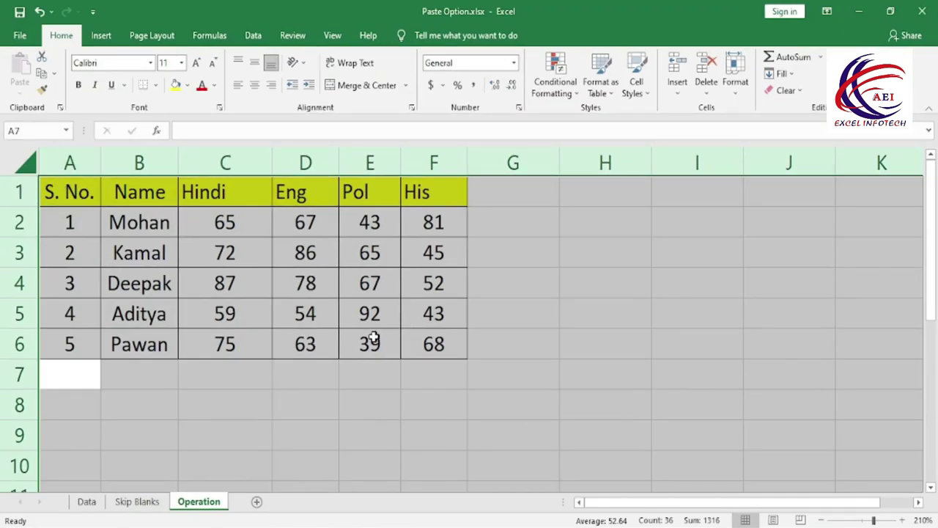
Step: Hide columns B–E holding the Name, Hindi, Eng and Pol data
{"action": "left_click", "coordinate": [523, 296]}
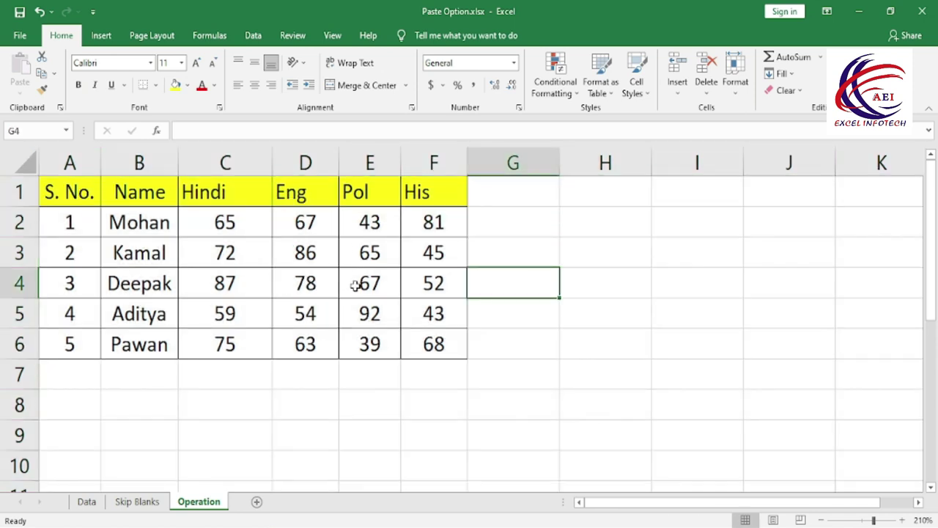
{"action": "left_click_drag", "start_coordinate": [147, 154], "coordinate": [347, 163]}
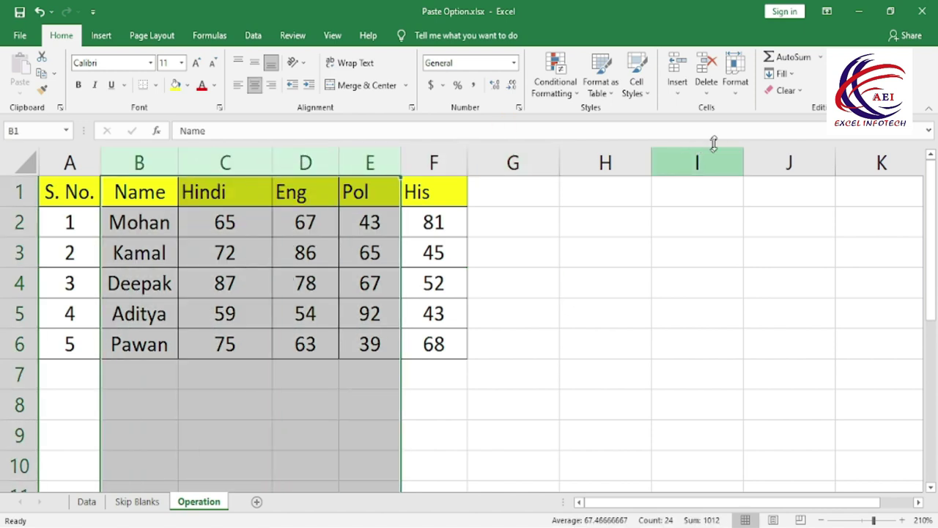
{"action": "left_click", "coordinate": [746, 97]}
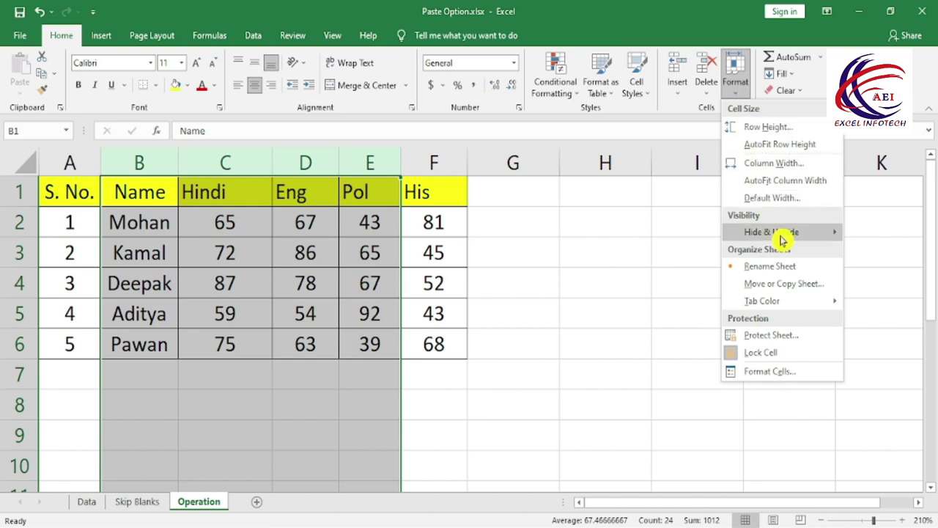
{"action": "mouse_move", "coordinate": [781, 236]}
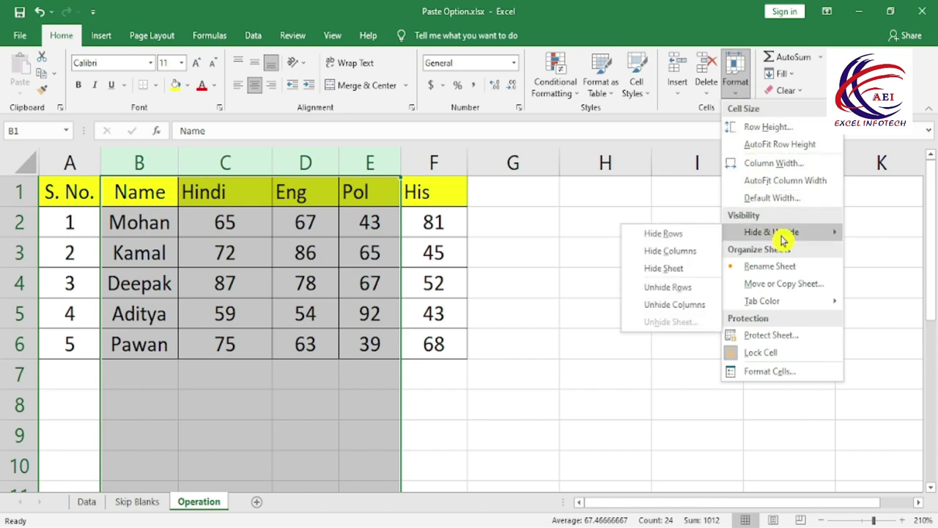
{"action": "left_click", "coordinate": [684, 253]}
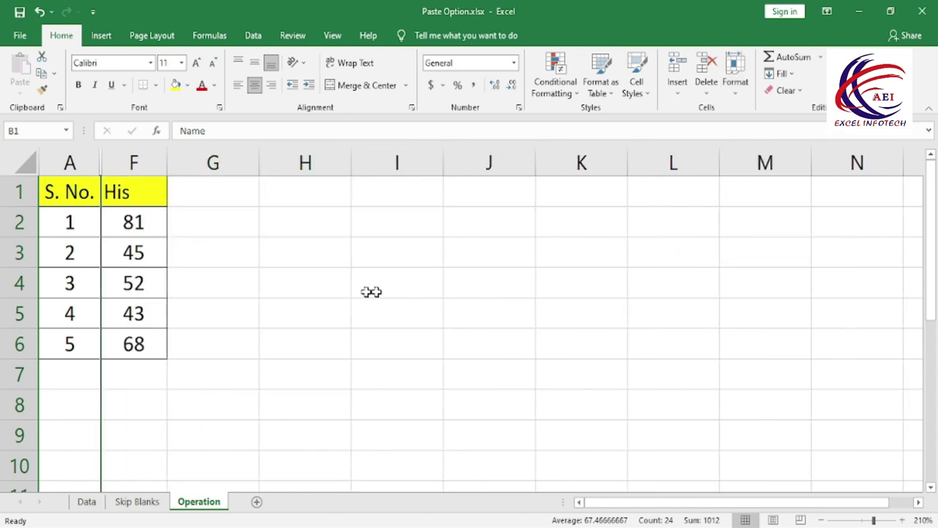
Step: Select the still-visible S. No. cells A1:A5 and His cells F1:F6
{"action": "left_click", "coordinate": [272, 277]}
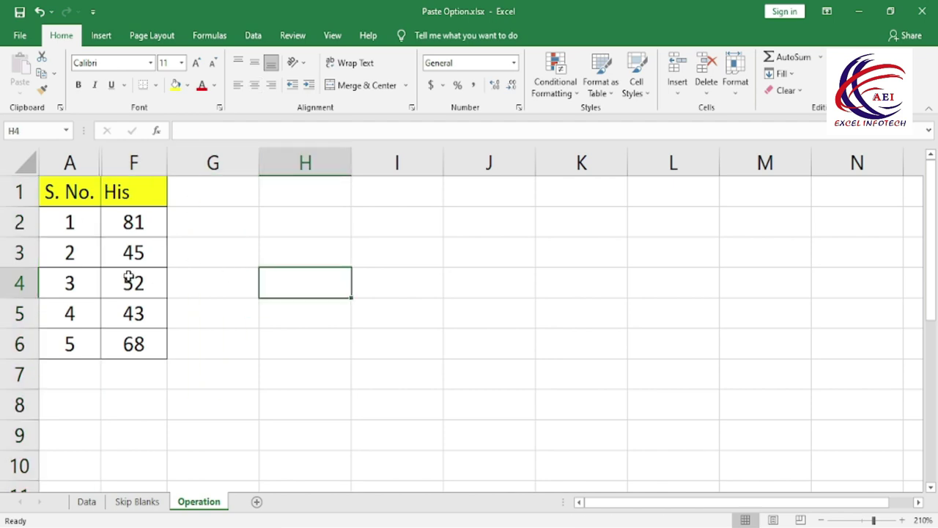
{"action": "left_click_drag", "start_coordinate": [77, 186], "coordinate": [73, 315]}
{"action": "left_click_drag", "start_coordinate": [132, 196], "coordinate": [132, 344]}
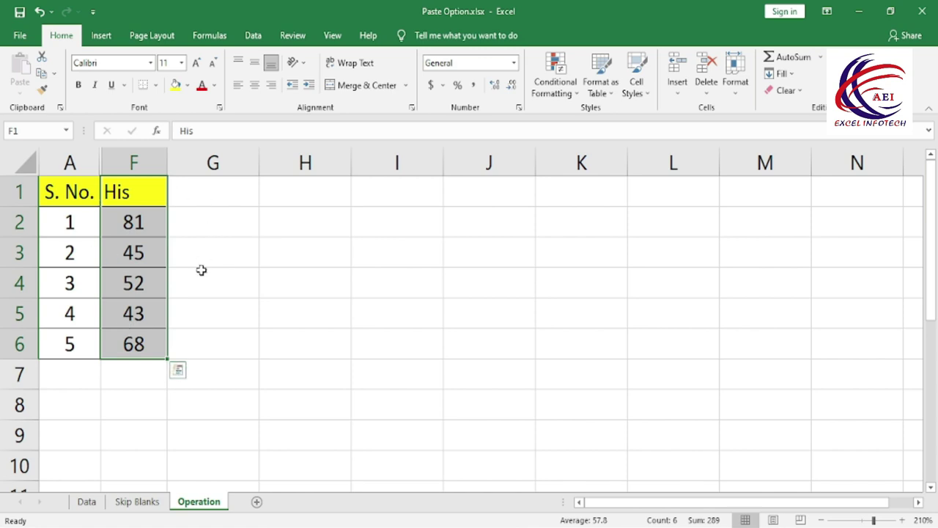
Step: Select the whole sheet and unhide columns B–E, restoring Name, Hindi, Eng and Pol
{"action": "left_click", "coordinate": [27, 163]}
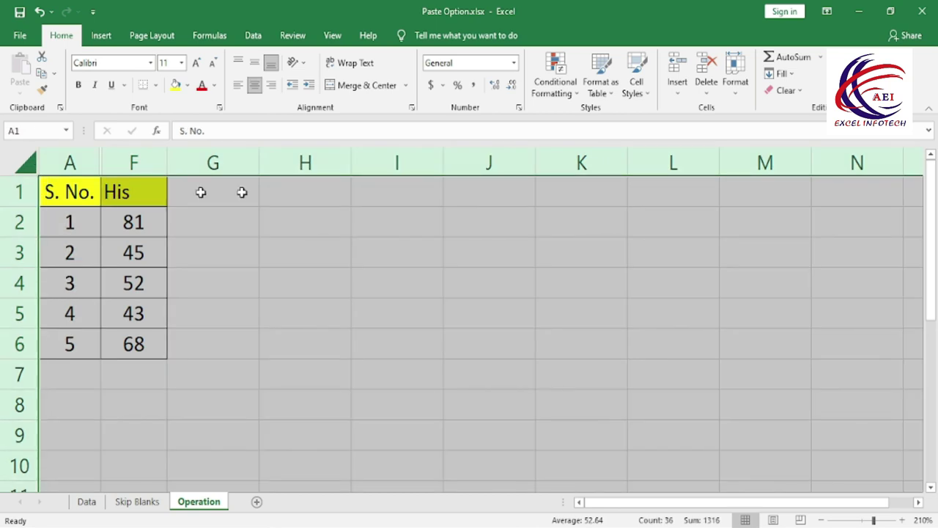
{"action": "left_click", "coordinate": [740, 95]}
{"action": "mouse_move", "coordinate": [799, 237]}
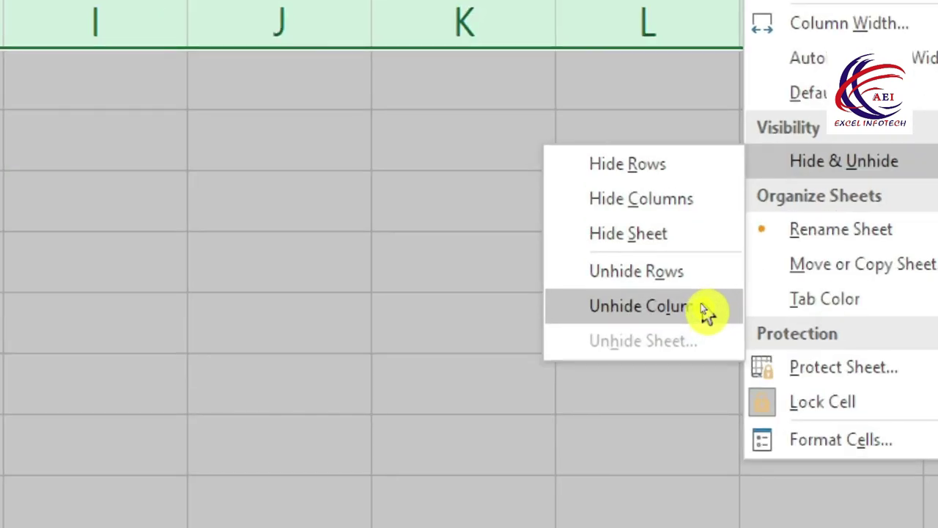
{"action": "left_click", "coordinate": [693, 302]}
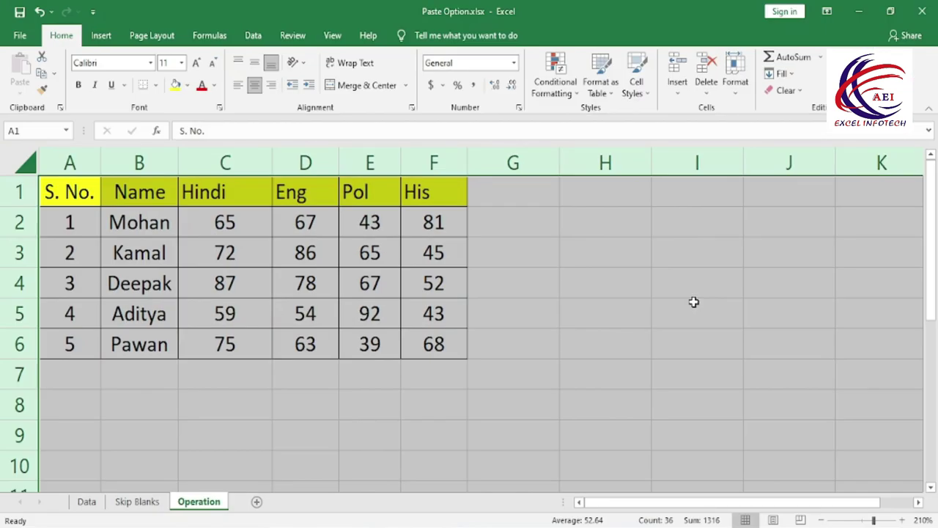
{"action": "left_click", "coordinate": [440, 293]}
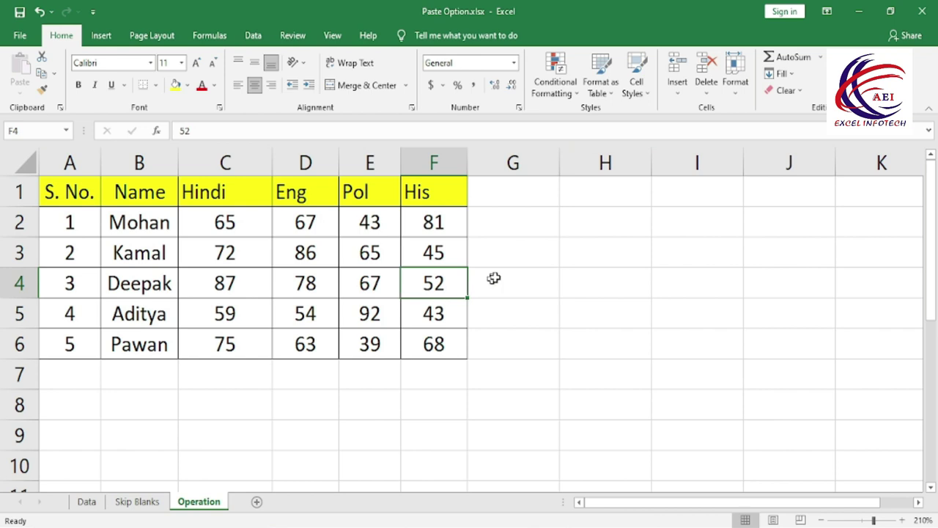
Step: Hide the Operation sheet with the Hide Sheet command from the Format options
{"action": "left_click", "coordinate": [380, 399]}
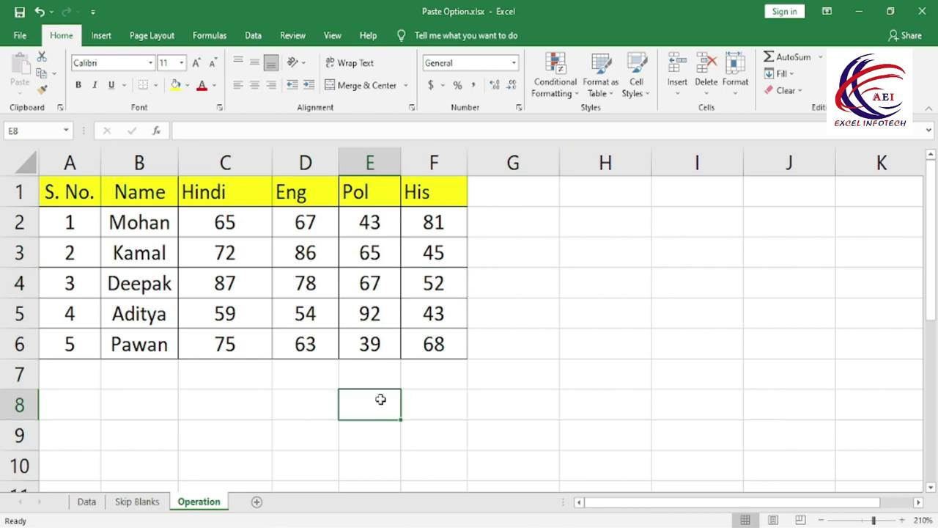
{"action": "left_click", "coordinate": [742, 95]}
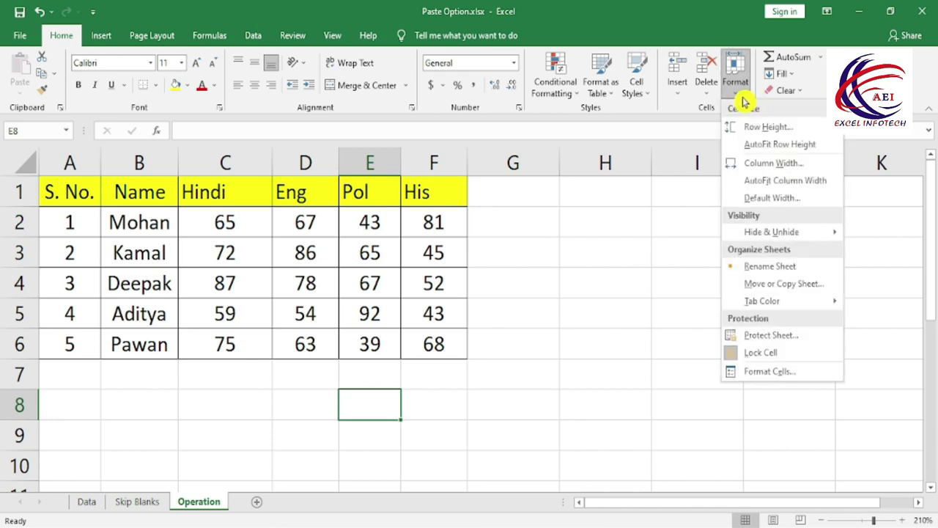
{"action": "mouse_move", "coordinate": [776, 233]}
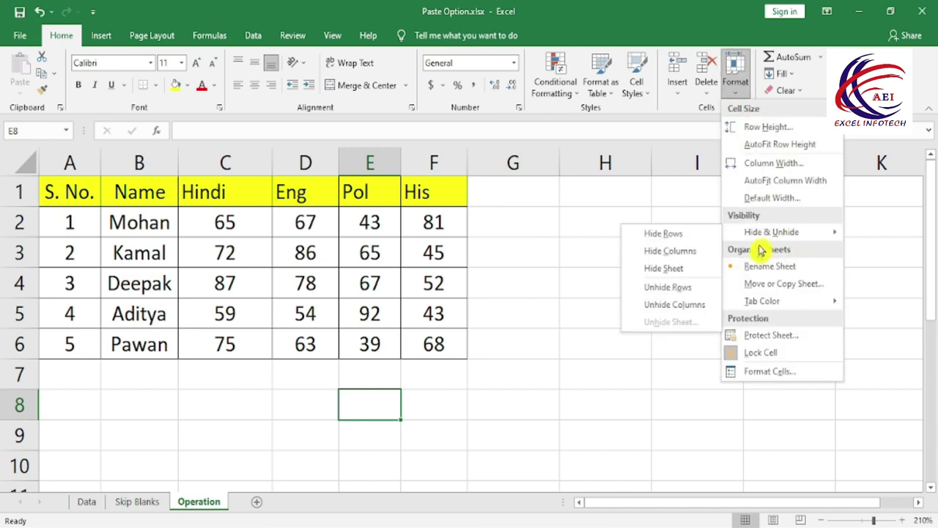
{"action": "left_click", "coordinate": [695, 269]}
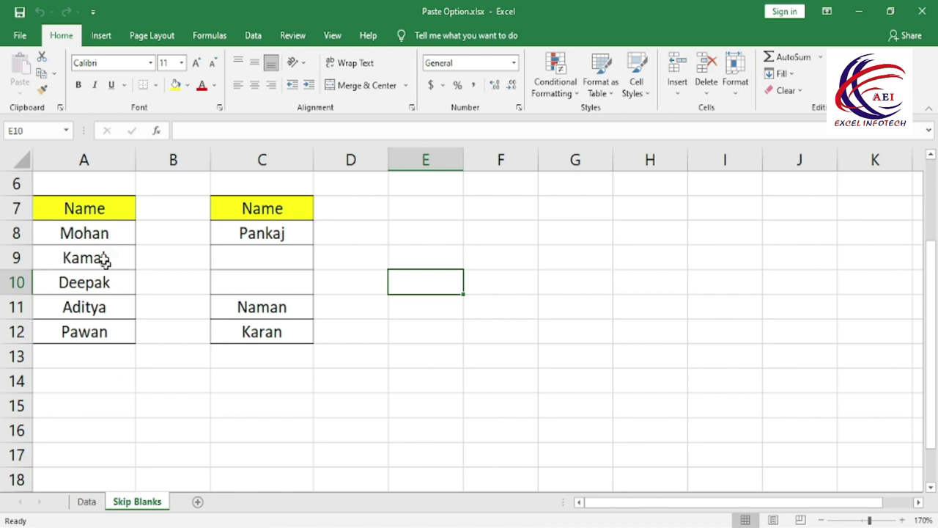
Step: Look over the remaining Data and Skip Blanks sheets
{"action": "left_click", "coordinate": [85, 502]}
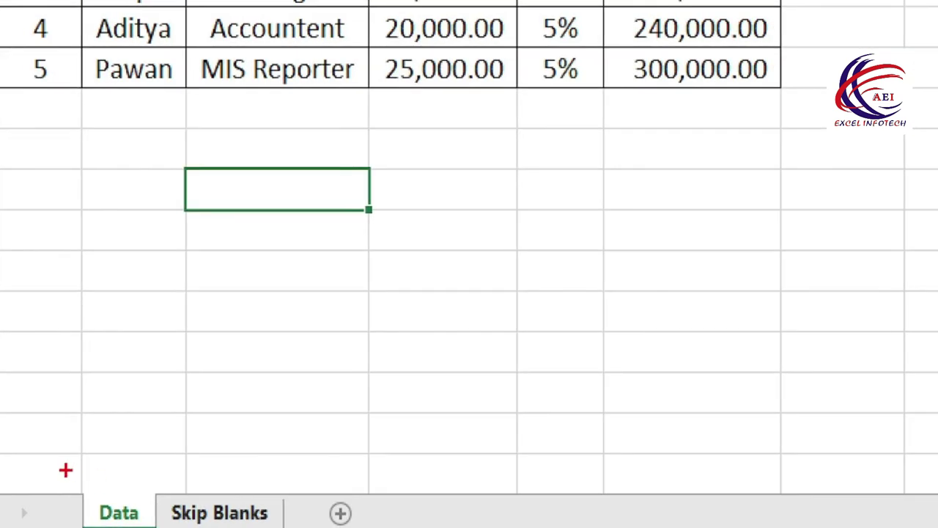
{"action": "left_click_drag", "start_coordinate": [65, 470], "coordinate": [297, 527]}
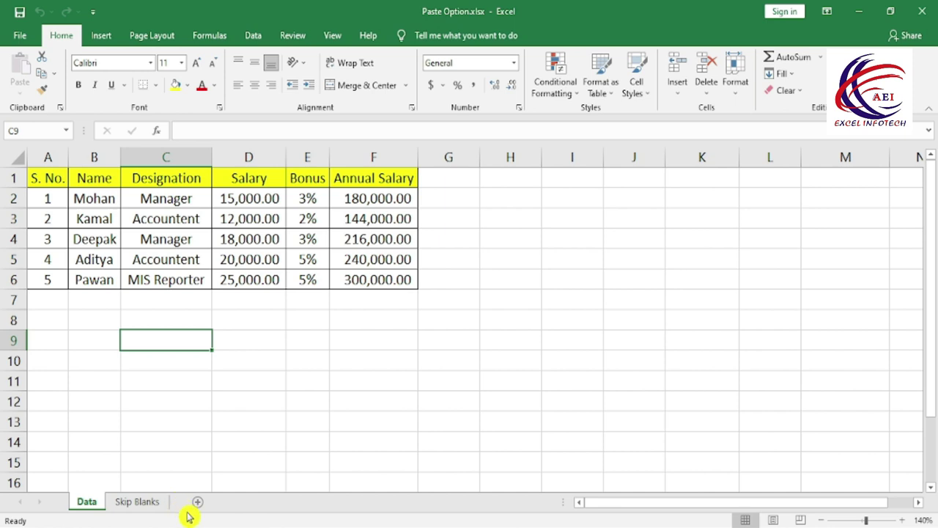
{"action": "left_click", "coordinate": [168, 501]}
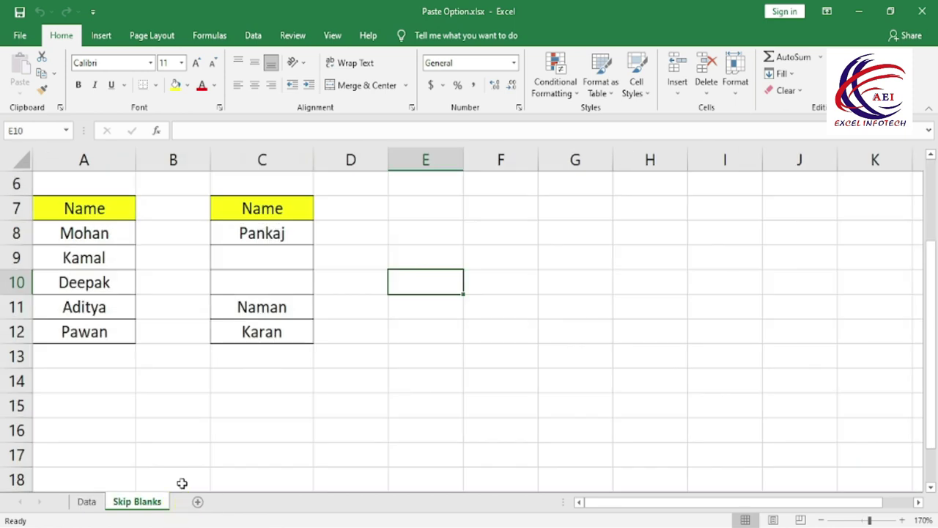
Step: Unhide the Operation sheet from the list of hidden sheets
{"action": "left_click", "coordinate": [737, 99]}
{"action": "mouse_move", "coordinate": [789, 246]}
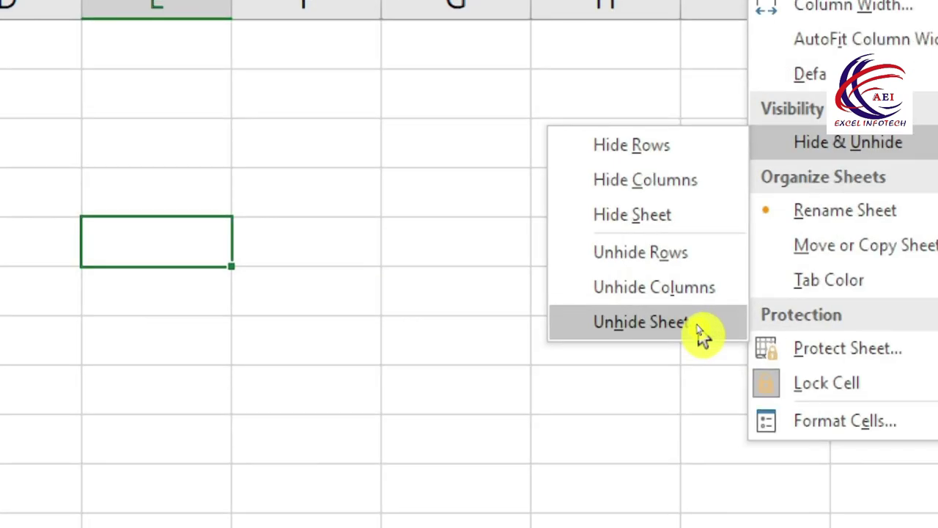
{"action": "left_click", "coordinate": [694, 324]}
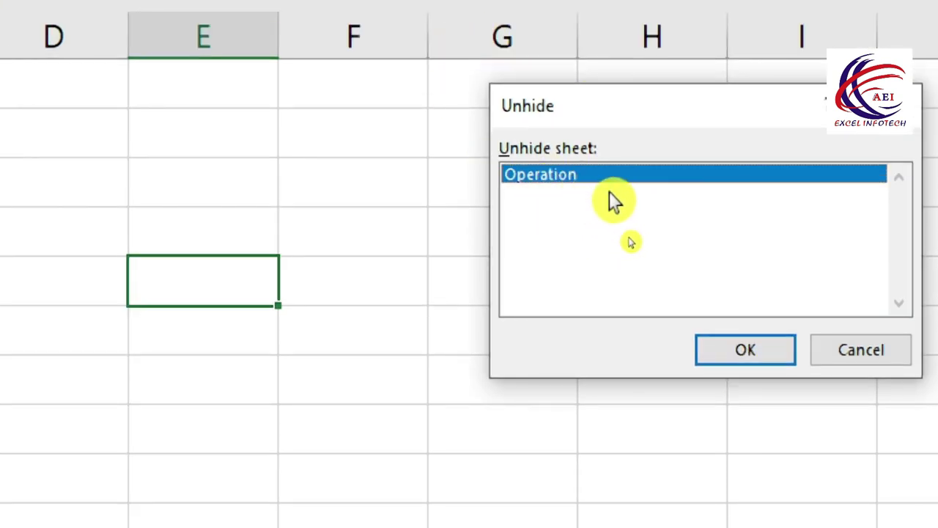
{"action": "left_click_drag", "start_coordinate": [684, 92], "coordinate": [515, 117]}
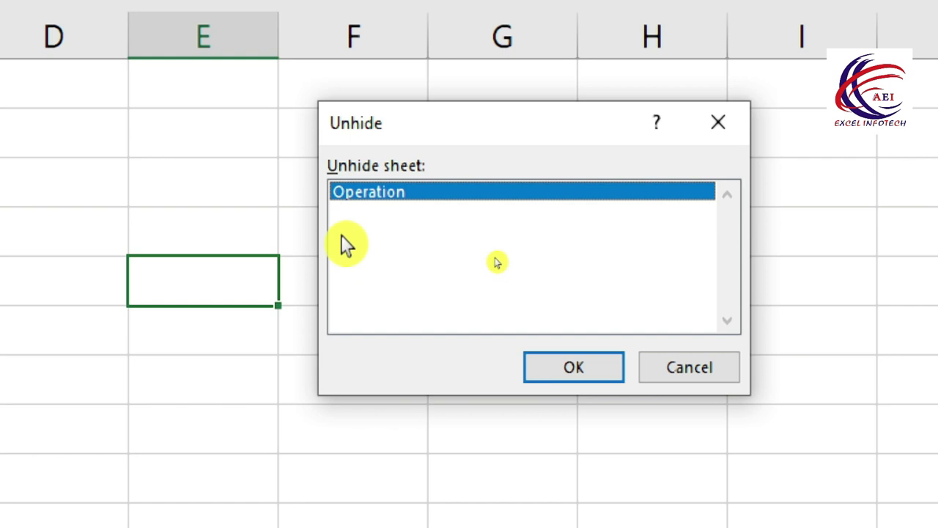
{"action": "left_click", "coordinate": [568, 370]}
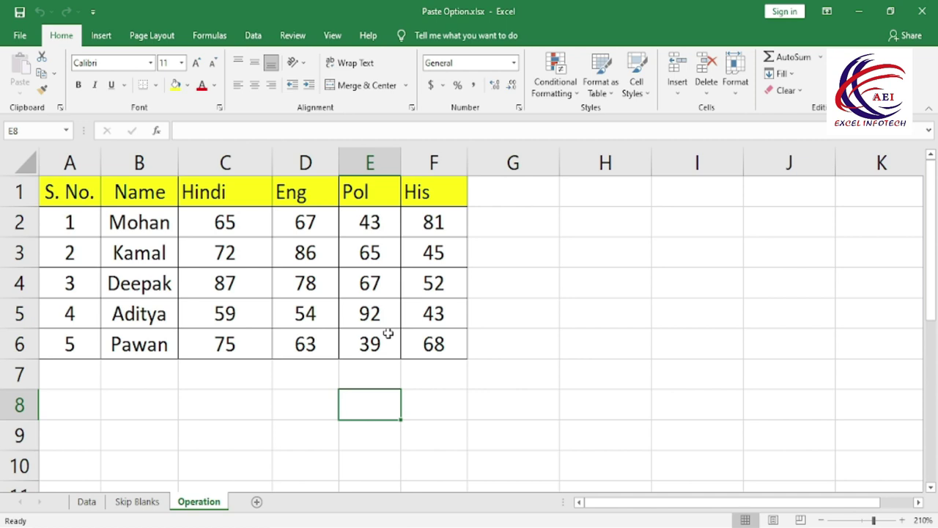
Step: Rename the Operation sheet tab to 'Data 2' with the Rename Sheet command
{"action": "left_click", "coordinate": [740, 94]}
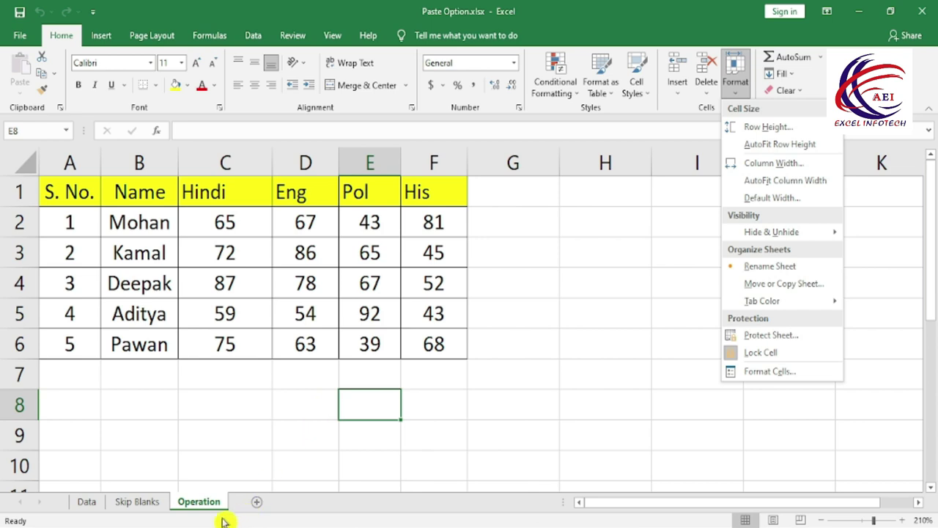
{"action": "left_click", "coordinate": [769, 266]}
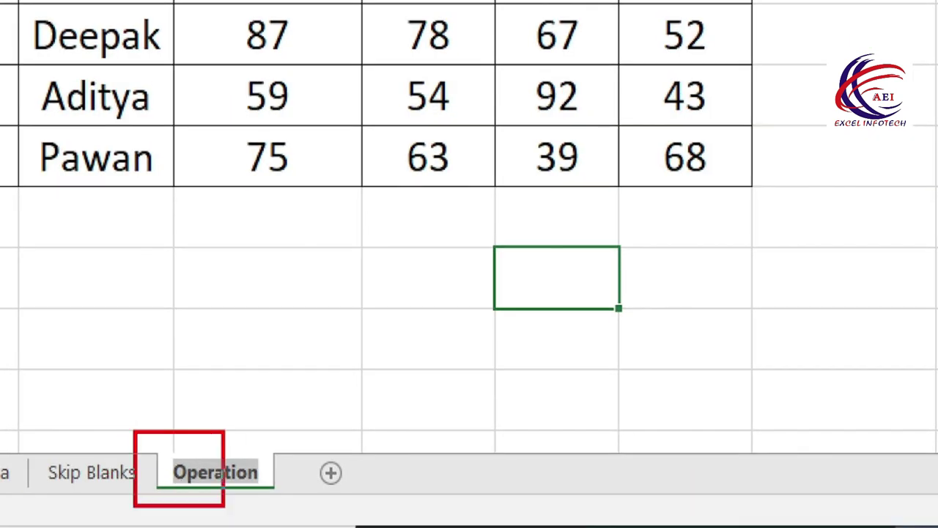
{"action": "left_click_drag", "start_coordinate": [224, 506], "coordinate": [293, 515]}
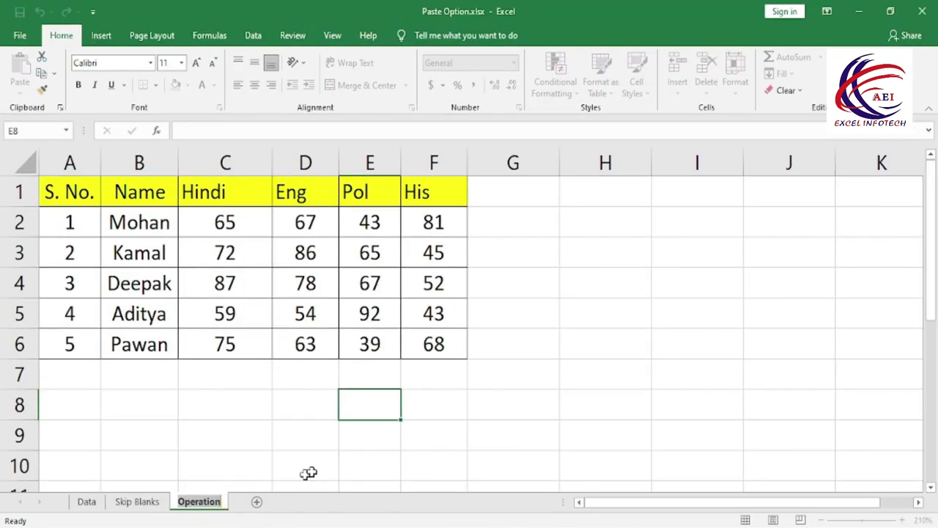
{"action": "key", "text": "Return"}
{"action": "key", "text": "alt+h"}
{"action": "key", "text": "o"}
{"action": "key", "text": "r"}
{"action": "key", "text": "BackSpace"}
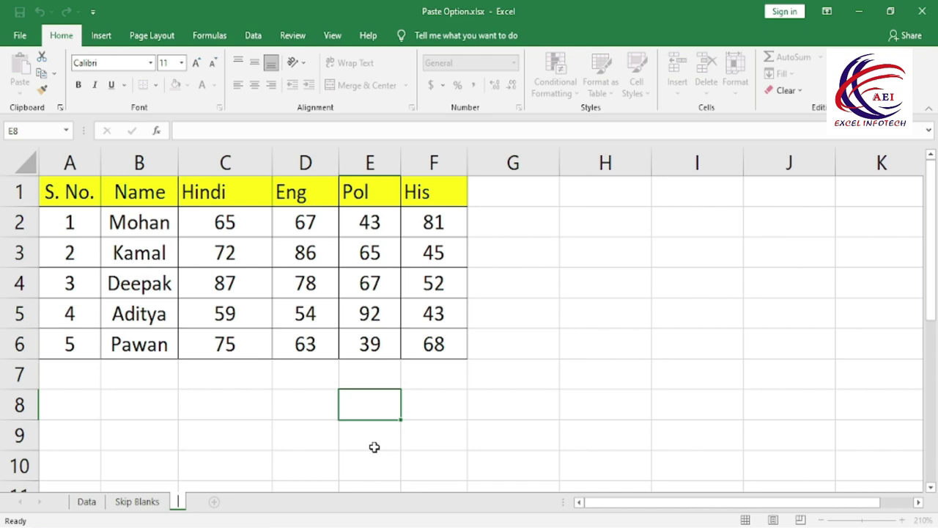
{"action": "type", "text": "Data 2"}
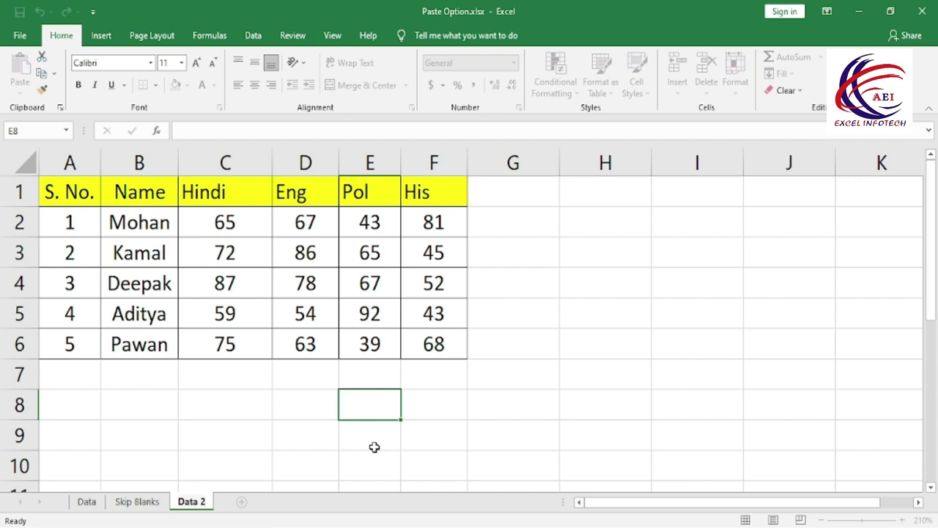
{"action": "key", "text": "Return"}
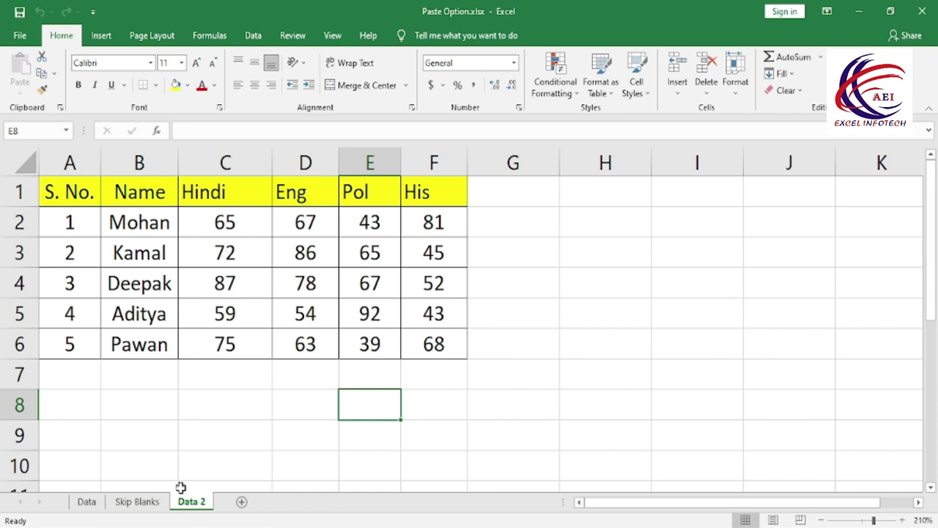
{"action": "left_click", "coordinate": [734, 94]}
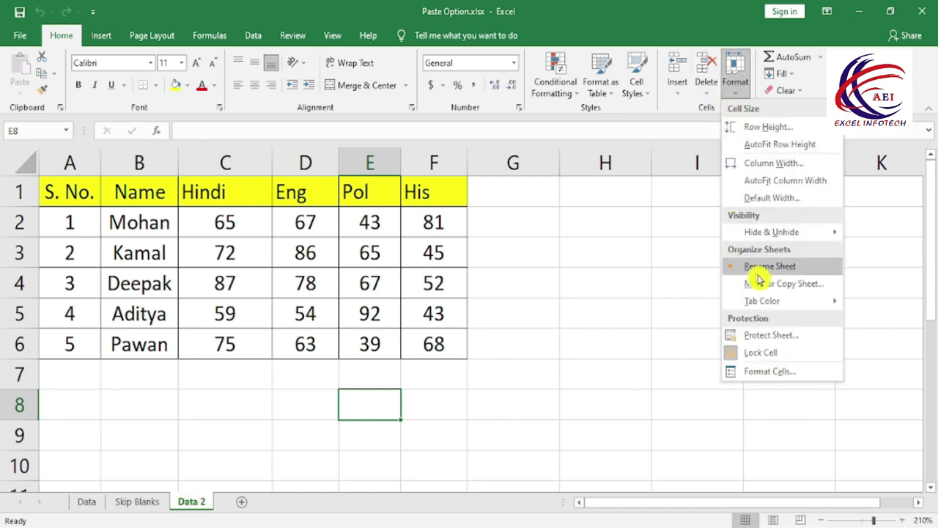
{"action": "left_click", "coordinate": [290, 421]}
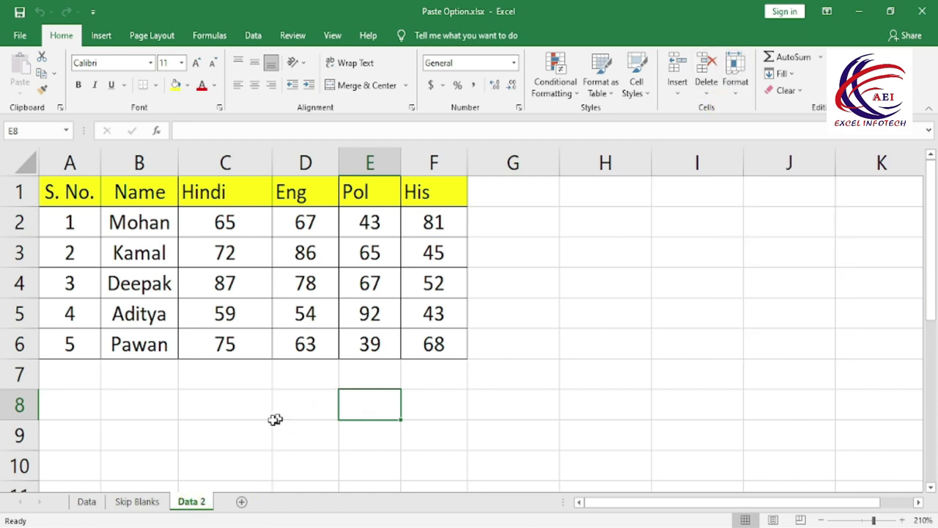
{"action": "right_click", "coordinate": [195, 502]}
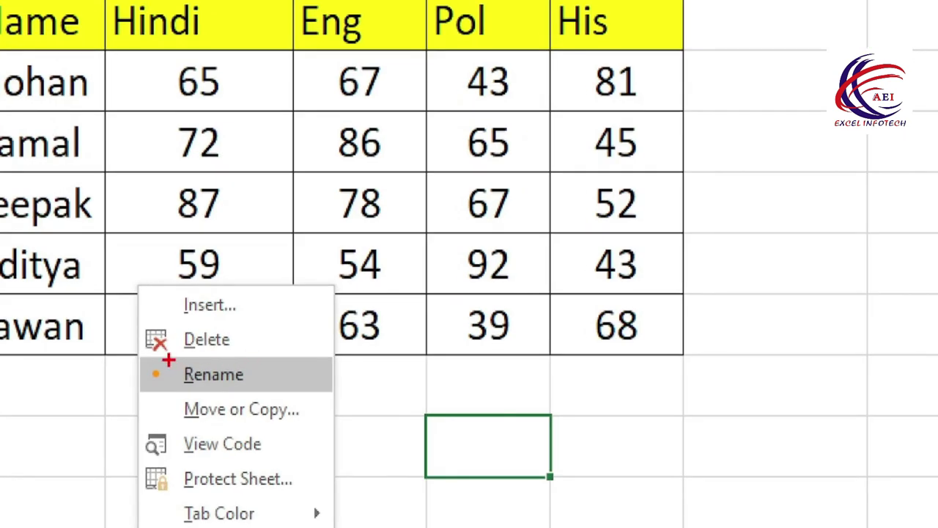
{"action": "key", "text": "Escape"}
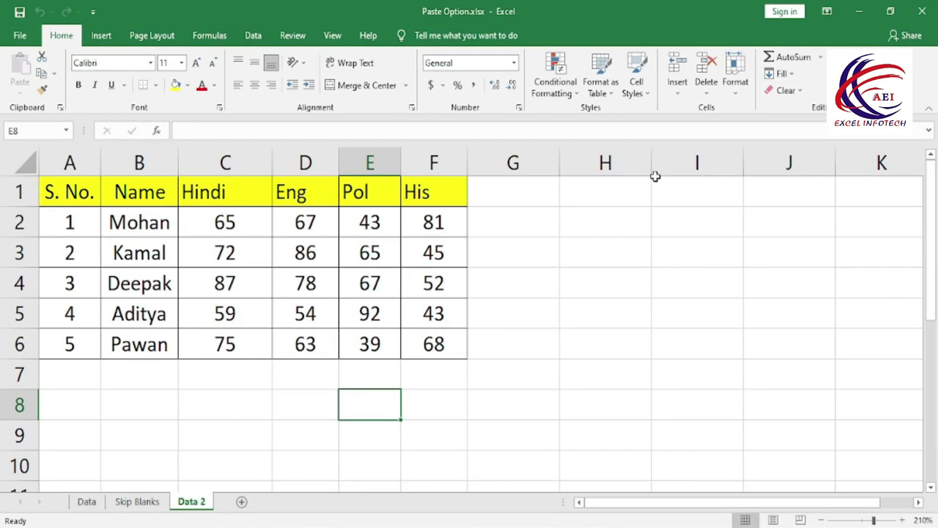
{"action": "left_click", "coordinate": [736, 87]}
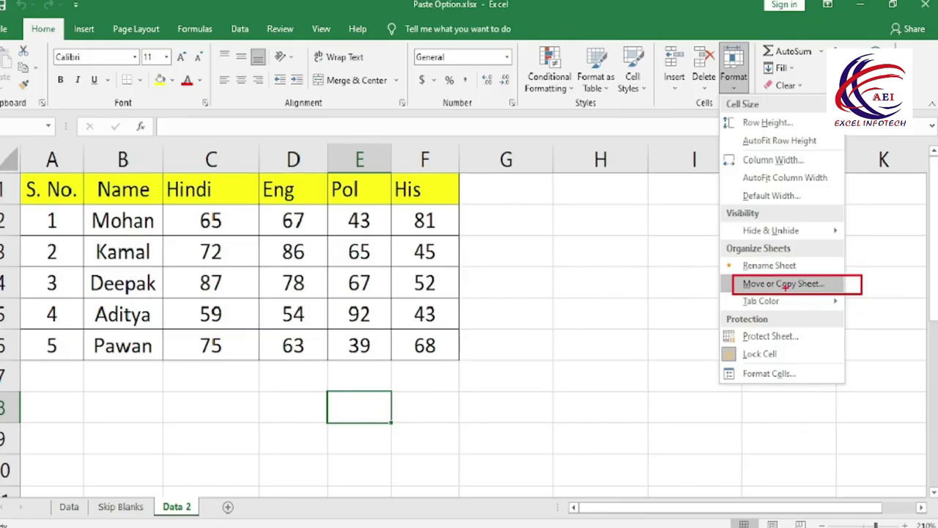
Step: Move the Data 2 sheet in Paste Option.xlsx so it sits before the Data sheet
{"action": "left_click", "coordinate": [775, 189]}
{"action": "left_click", "coordinate": [735, 82]}
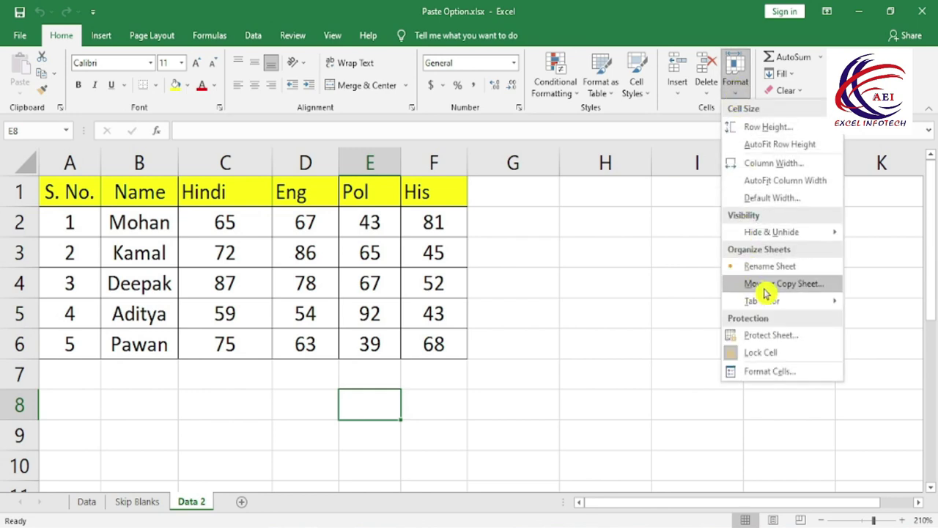
{"action": "left_click", "coordinate": [766, 285]}
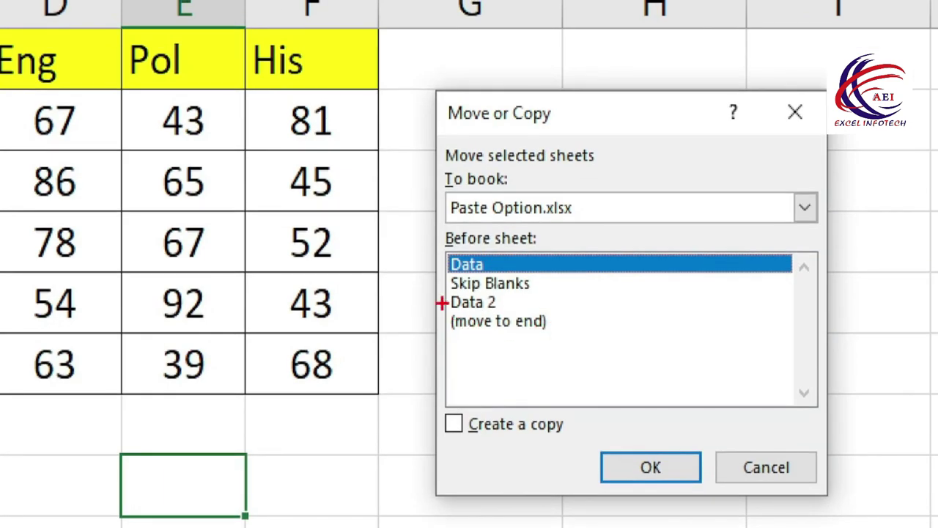
{"action": "mouse_move", "coordinate": [429, 239]}
{"action": "left_mouse_down"}
{"action": "mouse_move", "coordinate": [449, 266]}
{"action": "mouse_move", "coordinate": [538, 274]}
{"action": "left_mouse_up"}
{"action": "left_click_drag", "start_coordinate": [432, 269], "coordinate": [559, 294]}
{"action": "left_click_drag", "start_coordinate": [431, 292], "coordinate": [517, 313]}
{"action": "left_click_drag", "start_coordinate": [575, 296], "coordinate": [444, 357]}
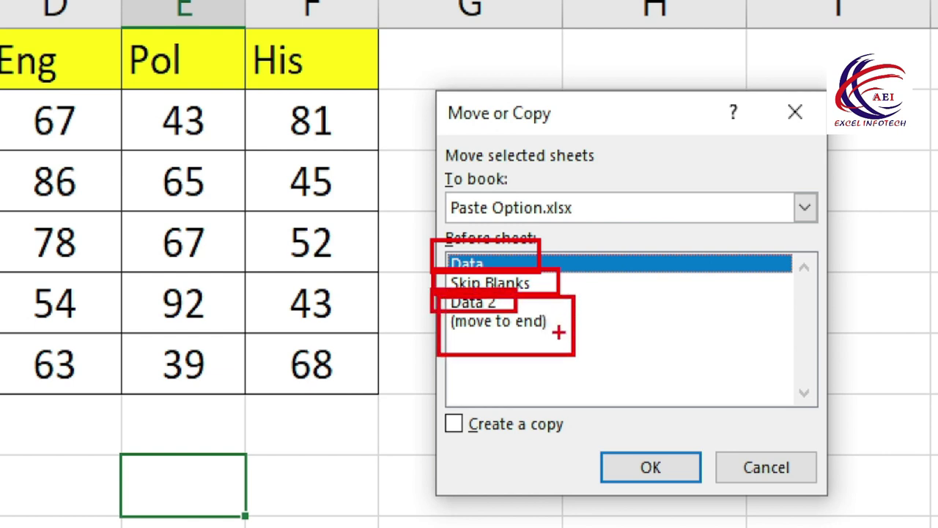
{"action": "key", "text": "Escape"}
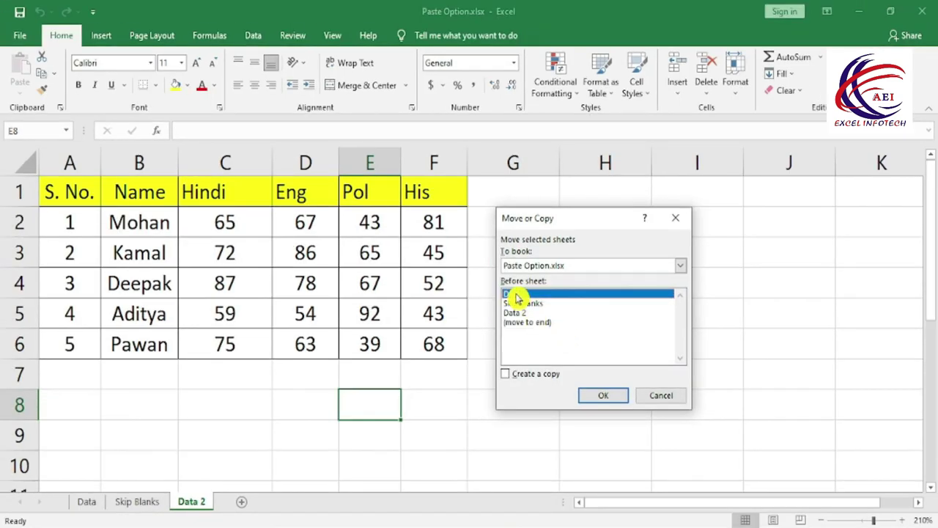
{"action": "left_click", "coordinate": [605, 397]}
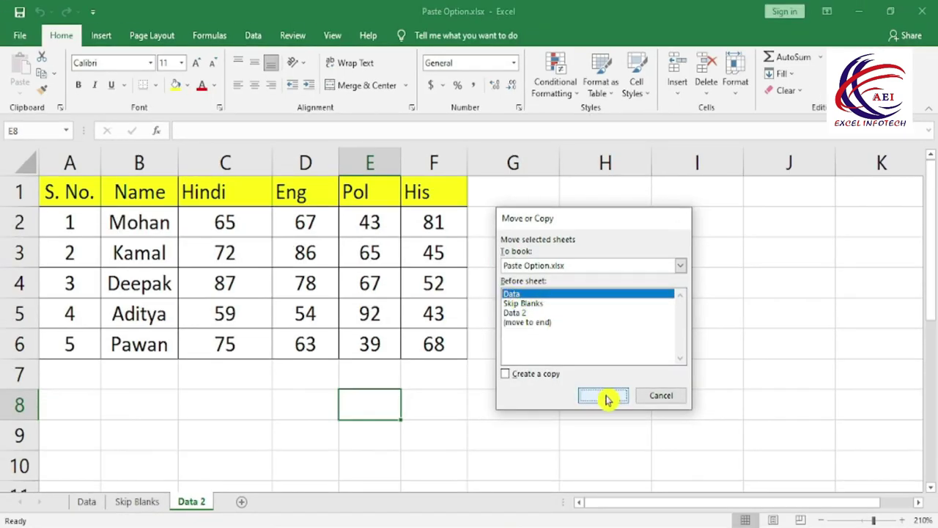
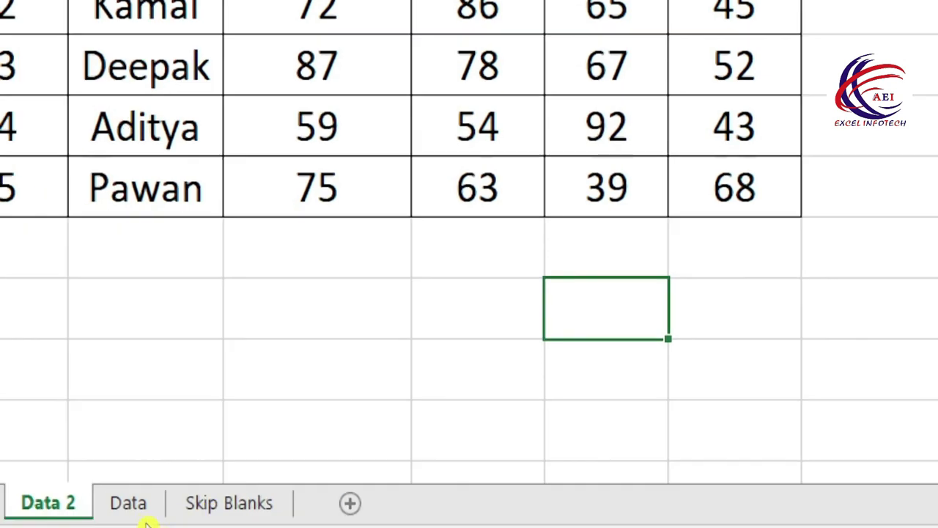
Step: Move the Data 2 sheet after Skip Blanks and colour its tab yellow
{"action": "mouse_move", "coordinate": [22, 519]}
{"action": "left_mouse_down"}
{"action": "mouse_move", "coordinate": [32, 506]}
{"action": "mouse_move", "coordinate": [17, 504]}
{"action": "mouse_move", "coordinate": [94, 472]}
{"action": "left_mouse_up"}
{"action": "mouse_move", "coordinate": [204, 475]}
{"action": "left_mouse_down"}
{"action": "mouse_move", "coordinate": [287, 486]}
{"action": "mouse_move", "coordinate": [310, 502]}
{"action": "left_mouse_up"}
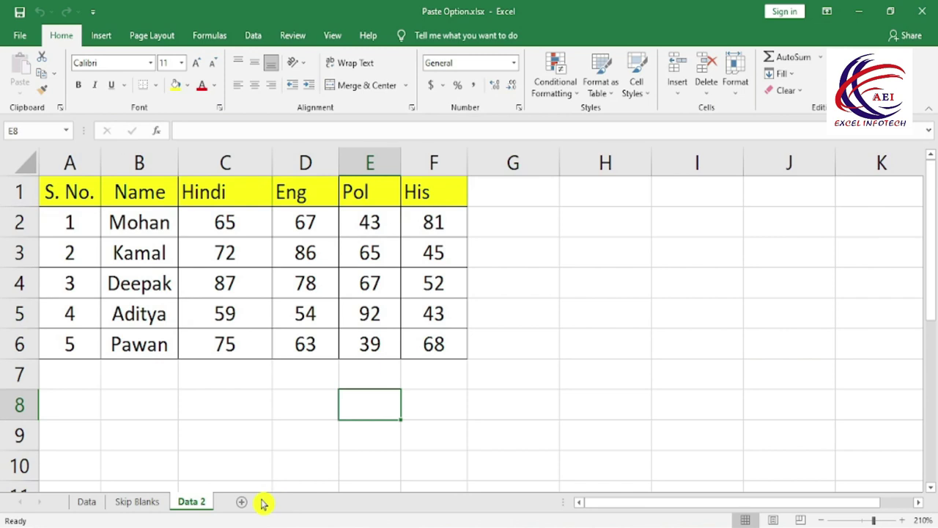
{"action": "left_click", "coordinate": [739, 86]}
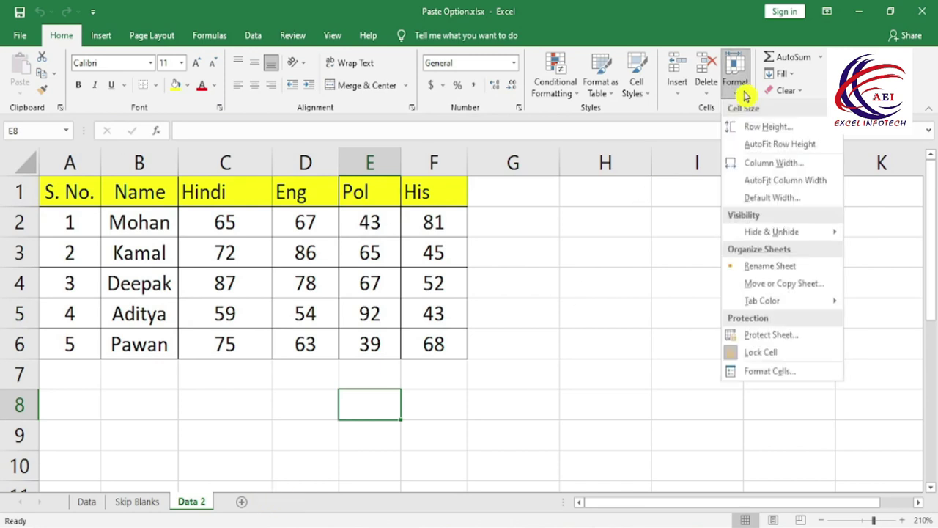
{"action": "mouse_move", "coordinate": [784, 313]}
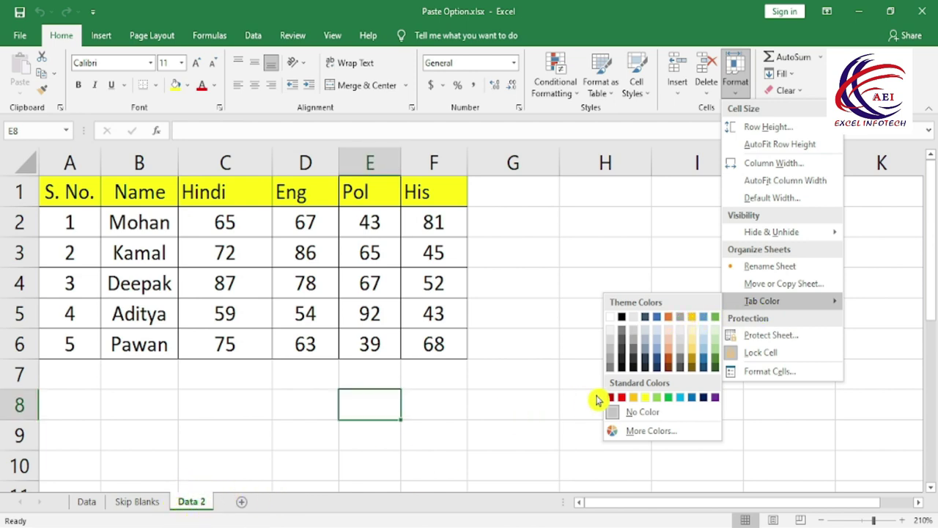
{"action": "left_click", "coordinate": [645, 397]}
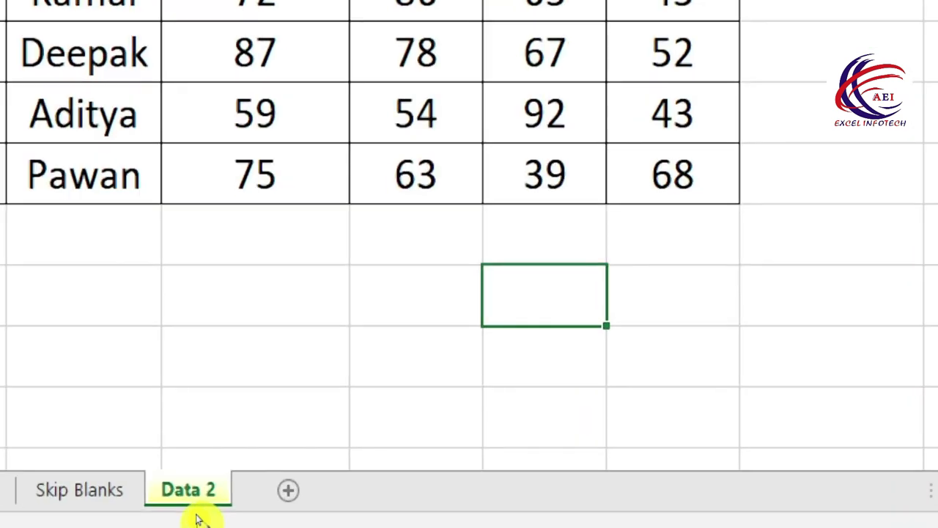
Step: Switch back and forth between Skip Blanks and Data 2, ending on Data 2
{"action": "left_click", "coordinate": [109, 513]}
{"action": "left_click", "coordinate": [176, 501]}
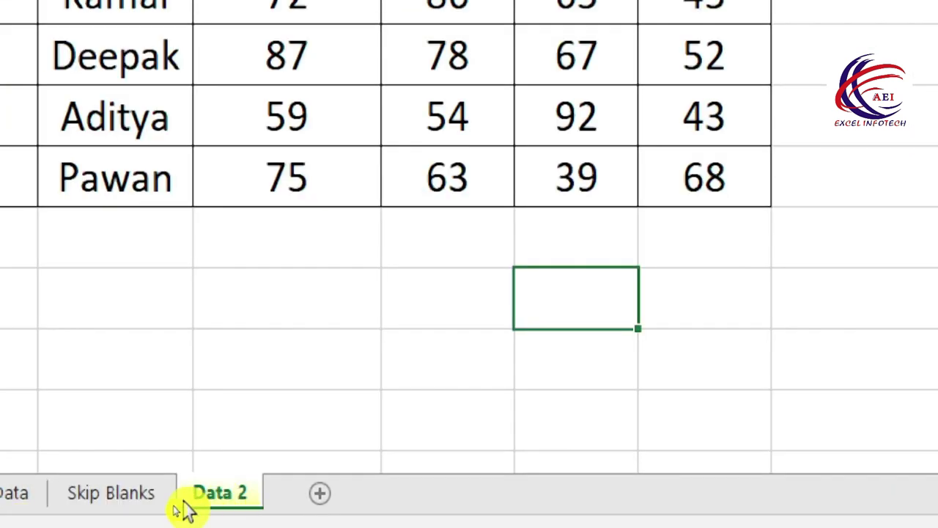
{"action": "left_click", "coordinate": [109, 499]}
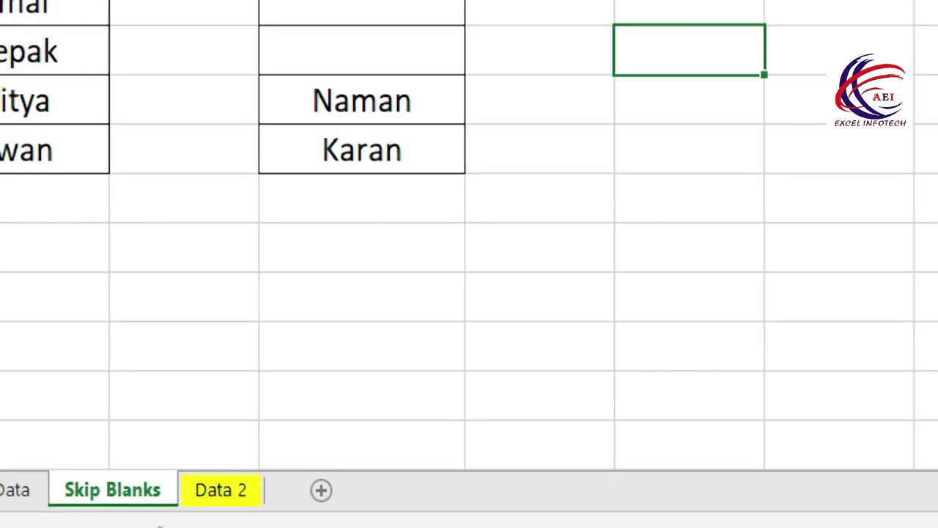
{"action": "left_click", "coordinate": [222, 505]}
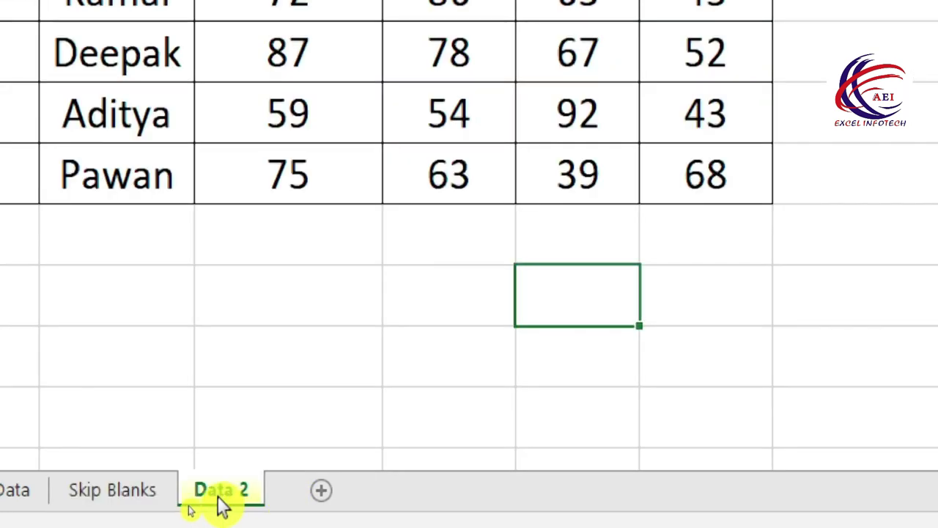
{"action": "left_click", "coordinate": [143, 506]}
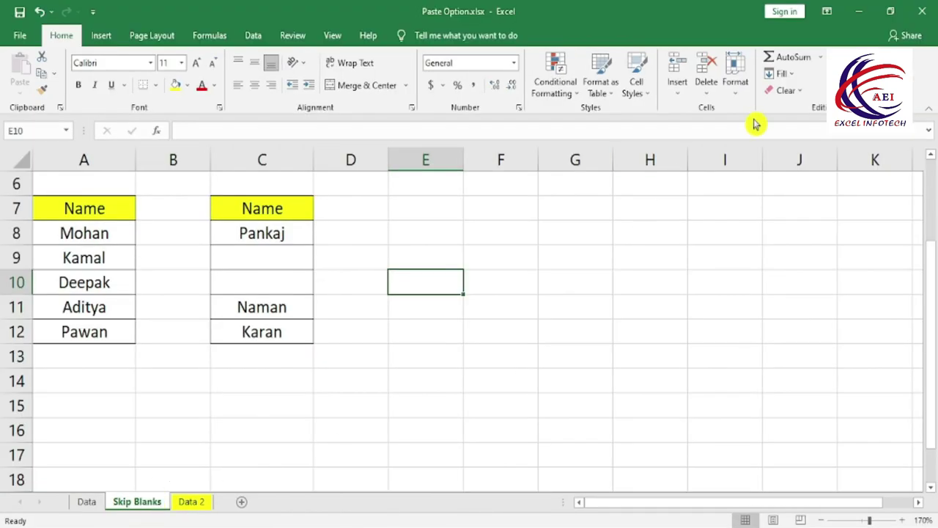
{"action": "left_click", "coordinate": [737, 92]}
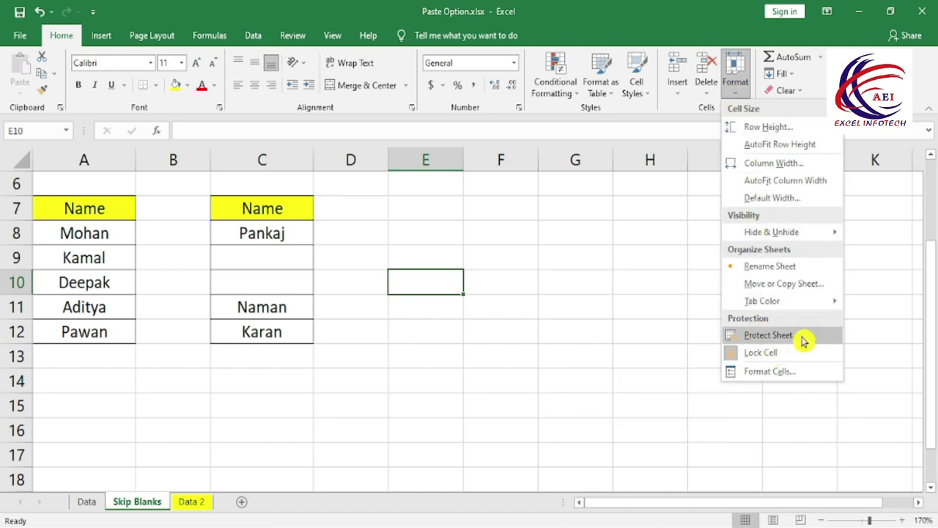
{"action": "left_click", "coordinate": [189, 504]}
{"action": "left_click", "coordinate": [191, 501]}
{"action": "left_click", "coordinate": [608, 505]}
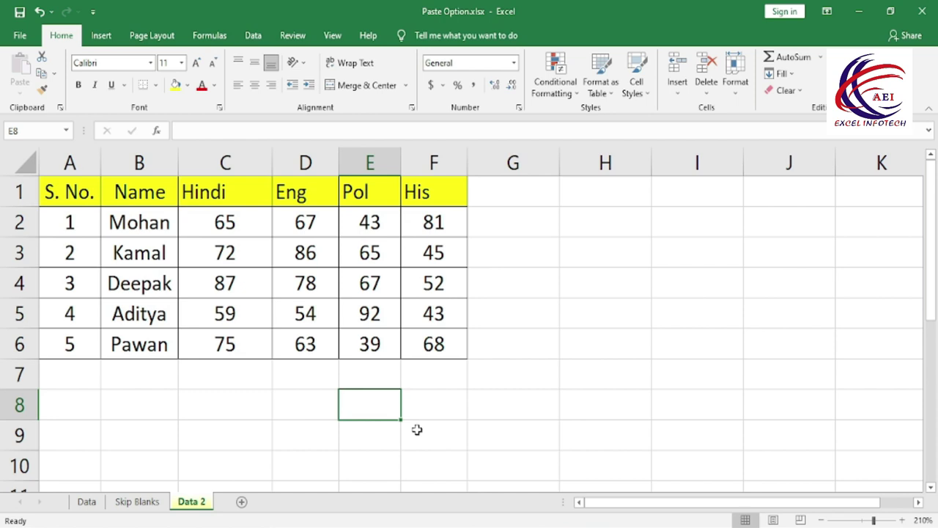
Step: Protect the Data 2 sheet with a password, with the A1:F6 marks table selected
{"action": "left_click_drag", "start_coordinate": [69, 190], "coordinate": [434, 354]}
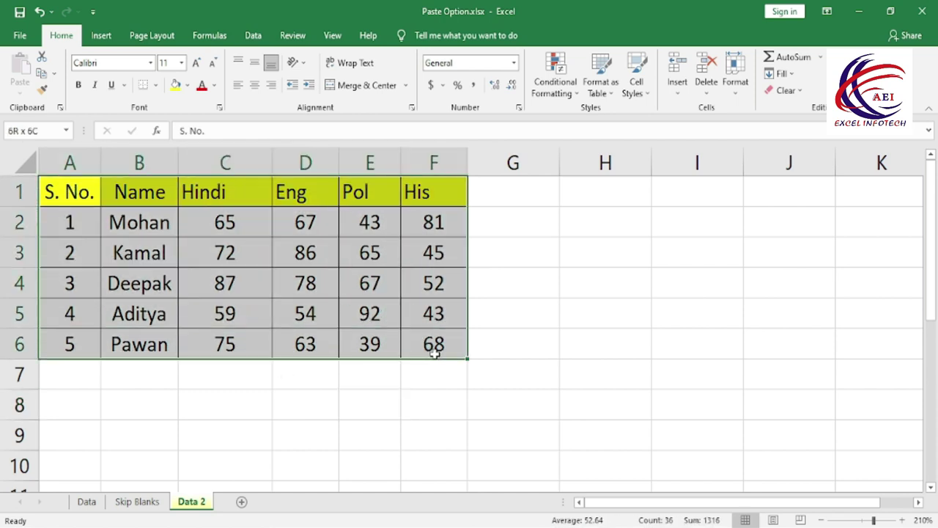
{"action": "left_click", "coordinate": [742, 99]}
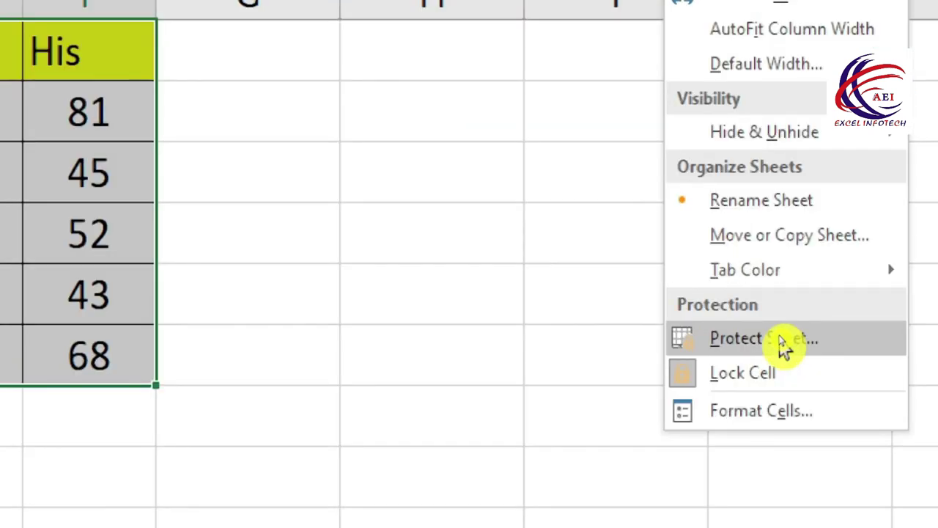
{"action": "left_click", "coordinate": [783, 342]}
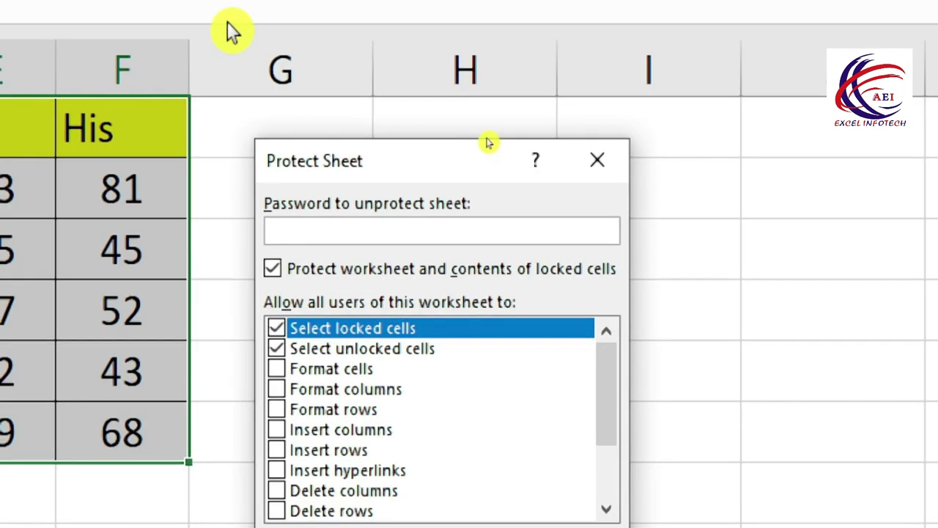
{"action": "left_click_drag", "start_coordinate": [388, 157], "coordinate": [394, 80]}
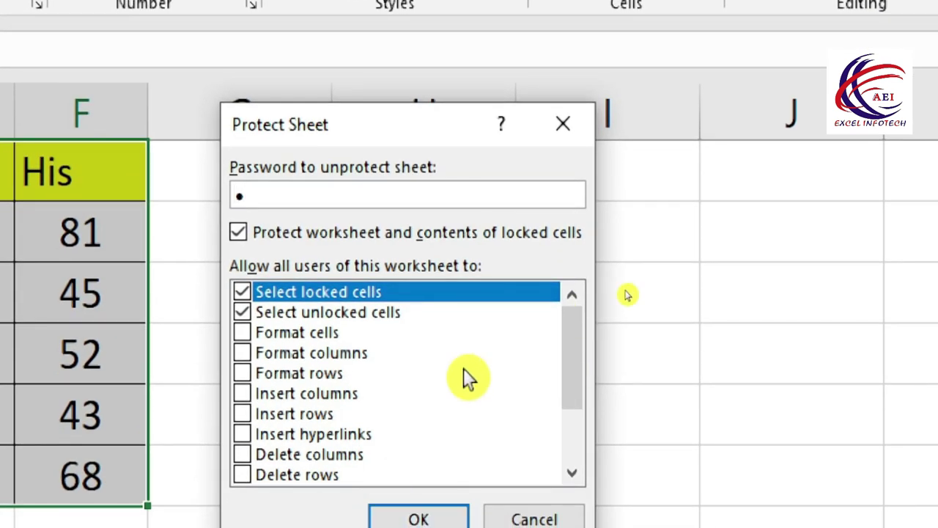
{"action": "key", "text": "Return"}
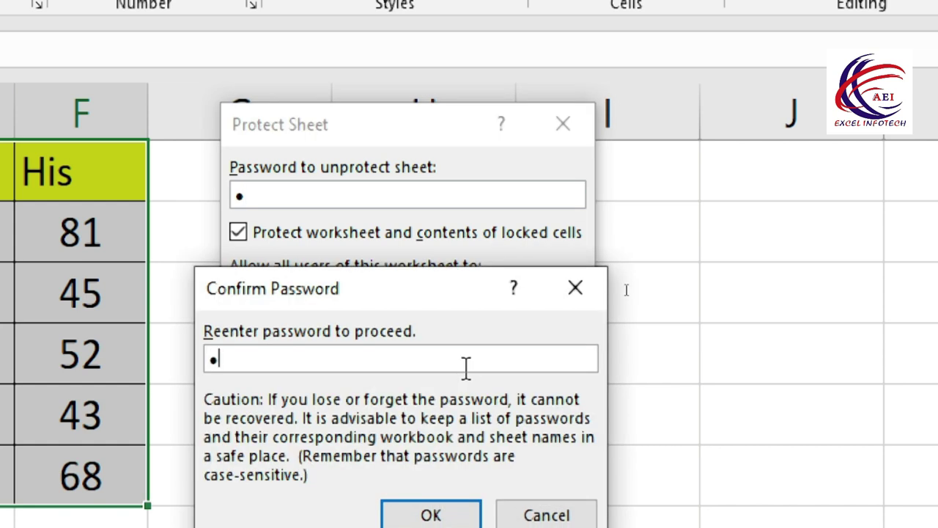
{"action": "key", "text": "Return"}
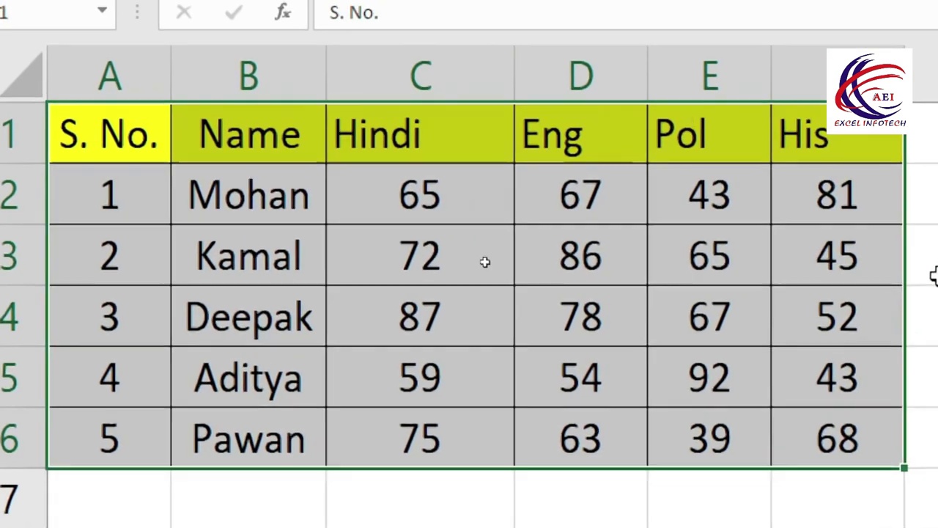
{"action": "left_click", "coordinate": [933, 275]}
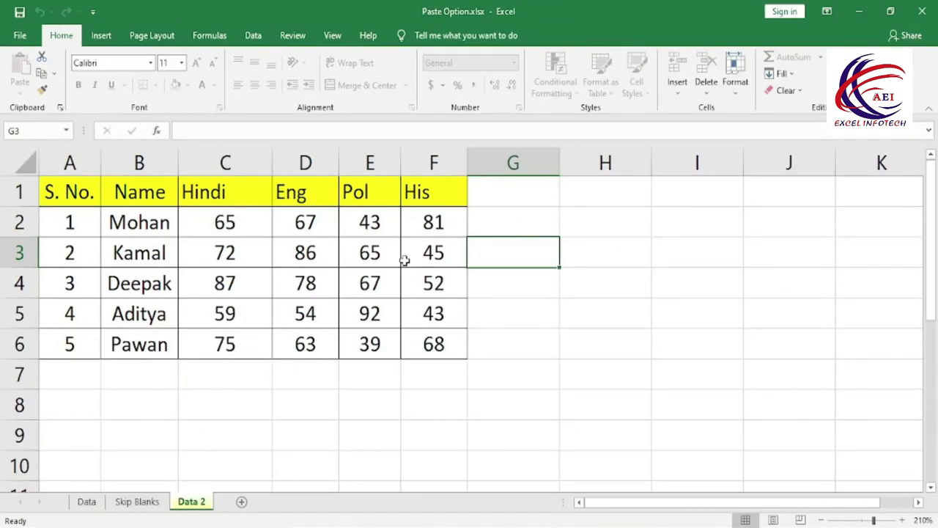
Step: Try editing cell E4 to confirm the protected-sheet warning appears
{"action": "left_click", "coordinate": [677, 304]}
{"action": "double_click", "coordinate": [352, 275]}
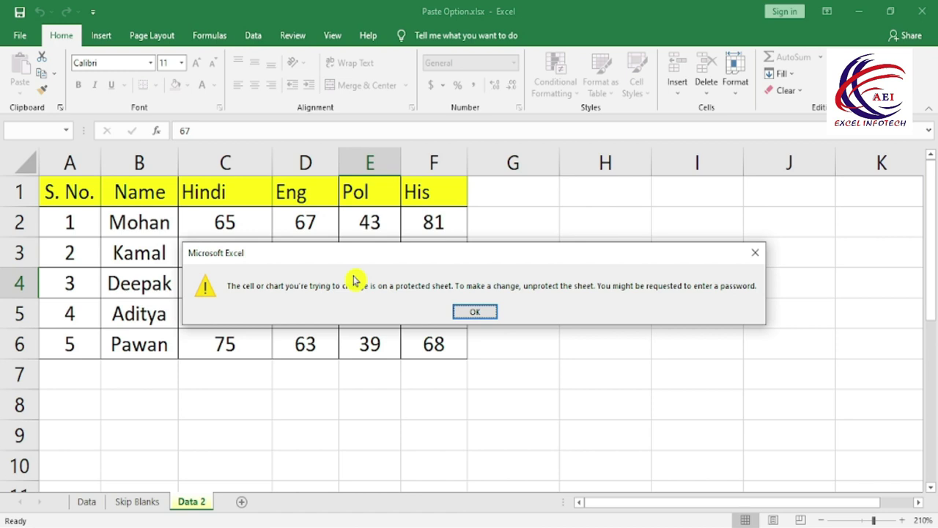
{"action": "key", "text": "Return"}
{"action": "left_click", "coordinate": [155, 270]}
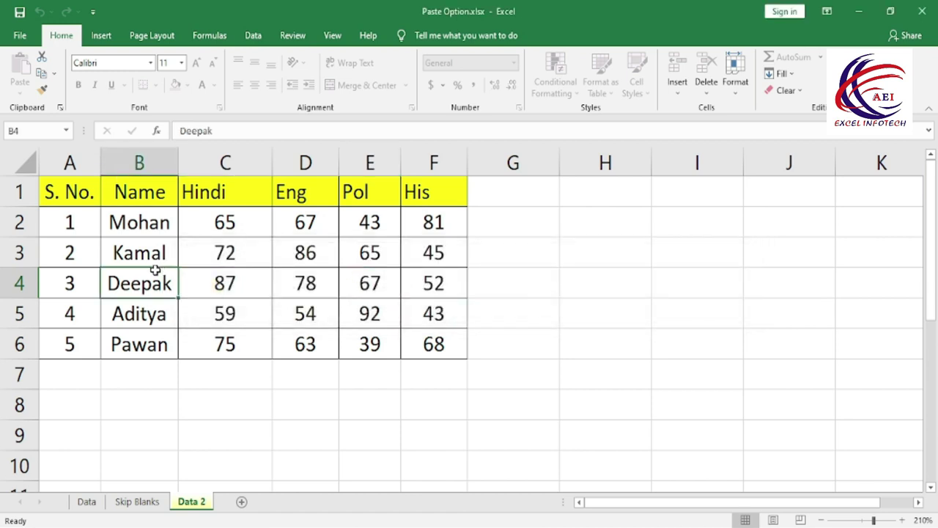
{"action": "key", "text": "Down"}
{"action": "key", "text": "Right"}
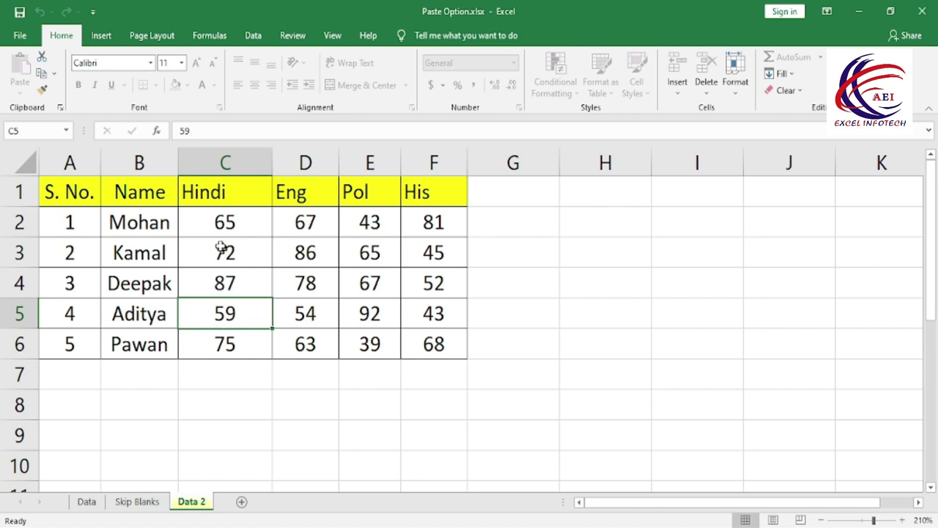
{"action": "left_click_drag", "start_coordinate": [213, 223], "coordinate": [410, 349]}
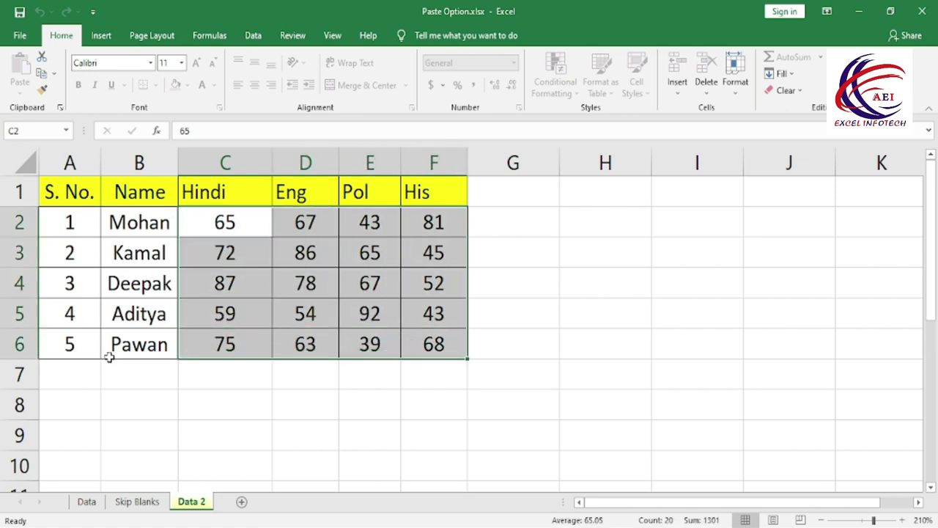
{"action": "left_click_drag", "start_coordinate": [77, 199], "coordinate": [444, 371]}
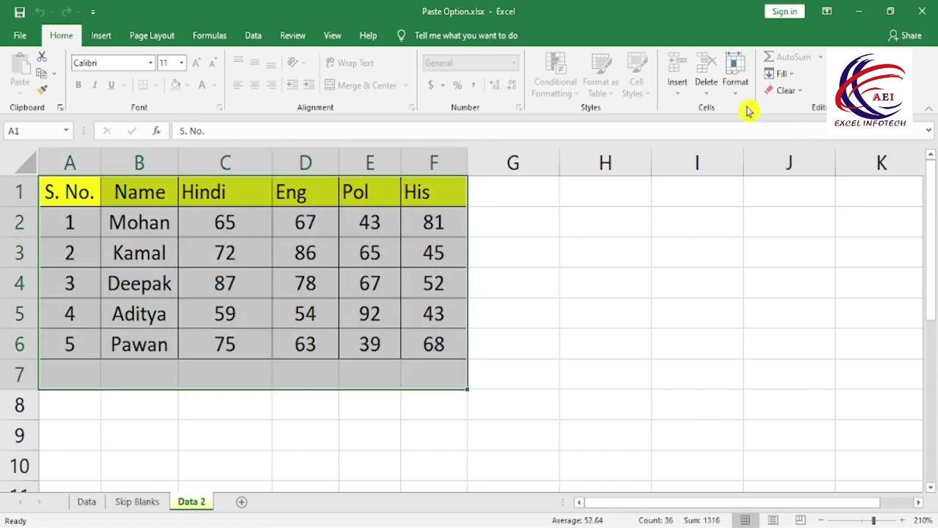
Step: Unprotect the Data 2 sheet by entering its password
{"action": "left_click", "coordinate": [735, 77]}
{"action": "left_click", "coordinate": [730, 334]}
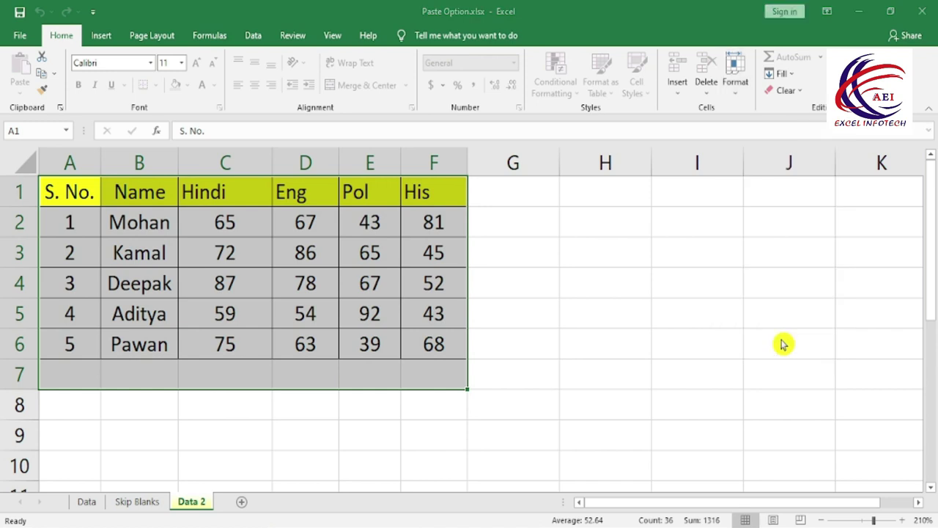
{"action": "key", "text": "Return"}
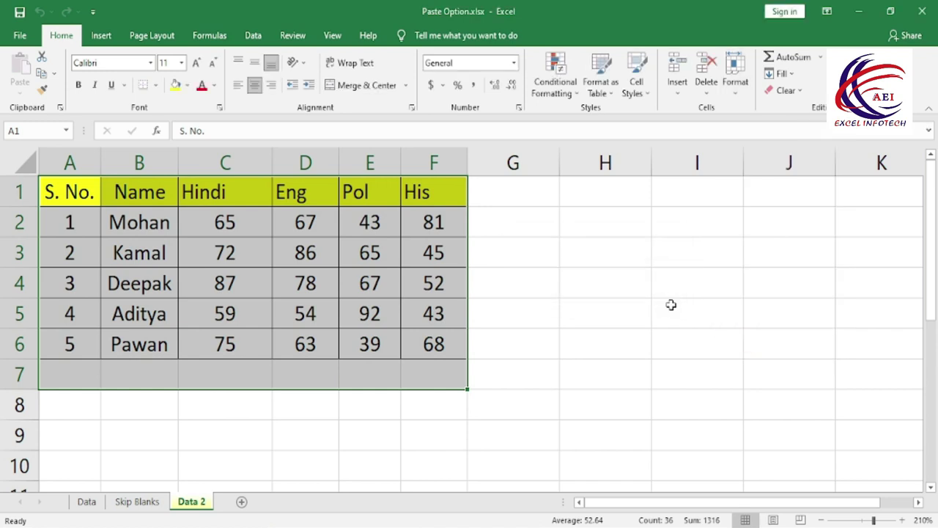
{"action": "left_click", "coordinate": [670, 304]}
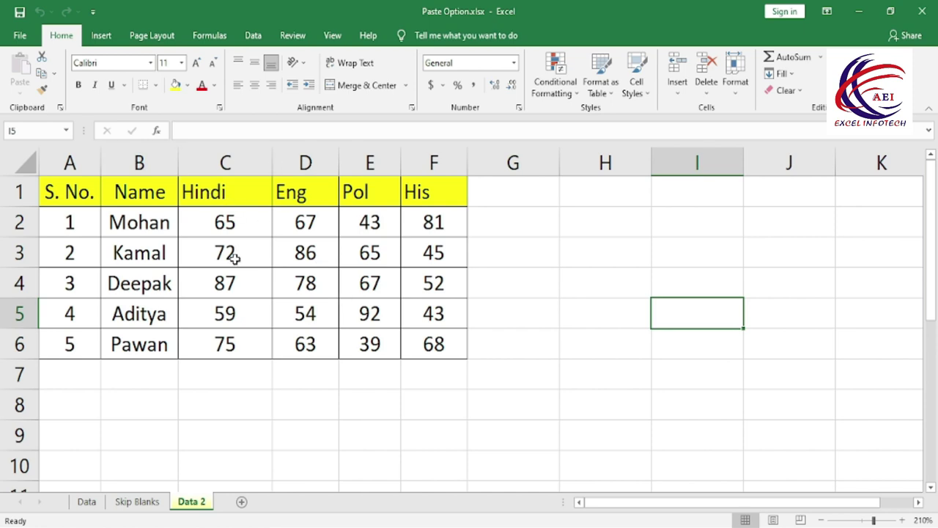
Step: Unlock the marks cells C2:F6 so they remain editable under protection
{"action": "left_click_drag", "start_coordinate": [208, 222], "coordinate": [416, 348]}
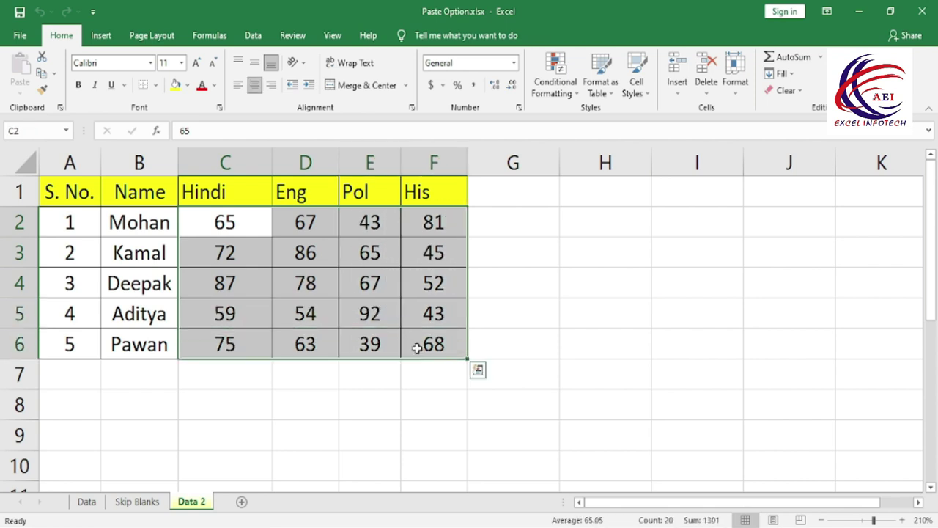
{"action": "left_click", "coordinate": [734, 96]}
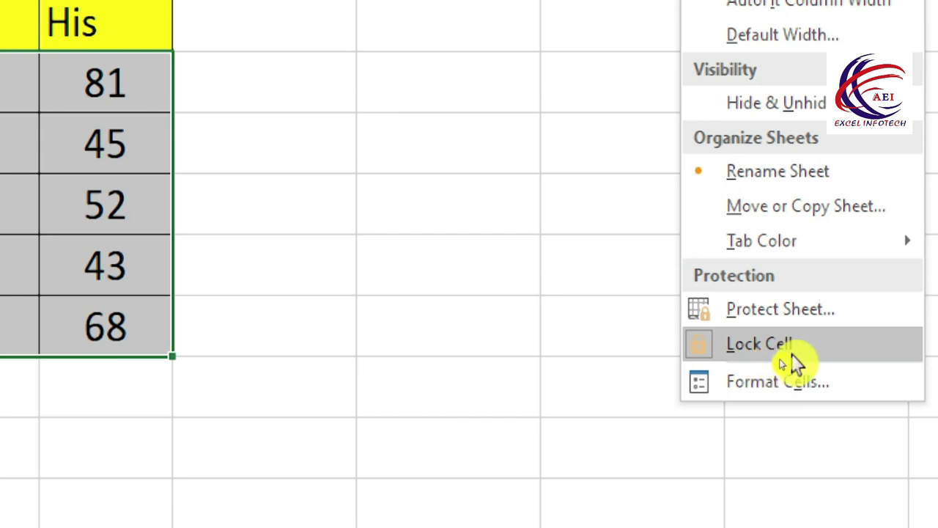
{"action": "left_click", "coordinate": [770, 350]}
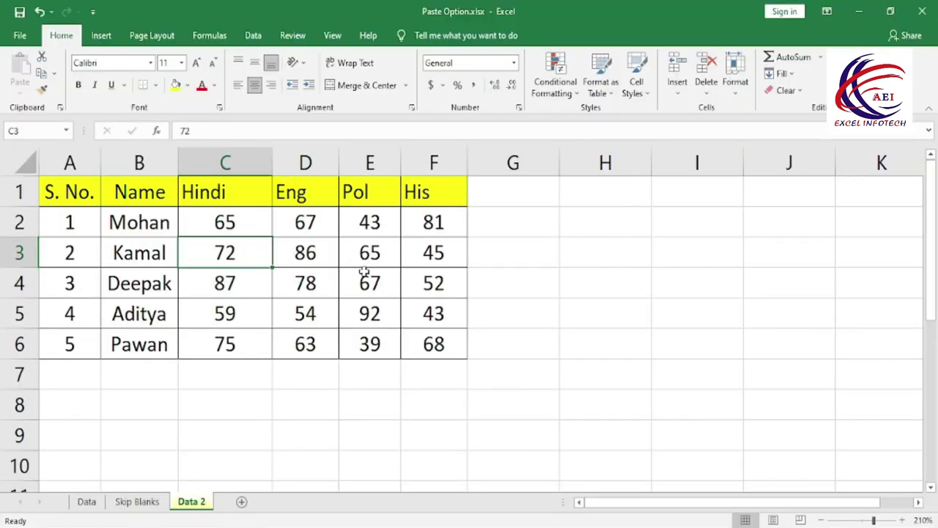
{"action": "left_click", "coordinate": [366, 277]}
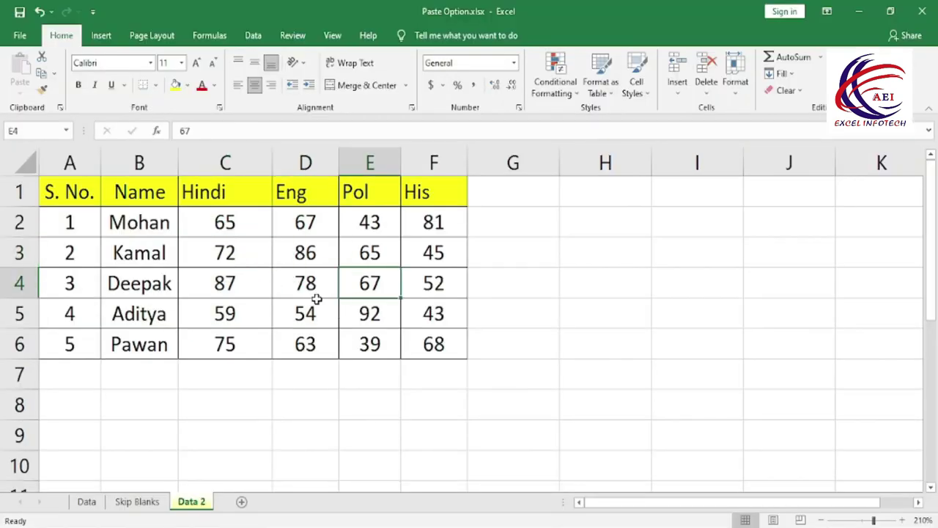
{"action": "left_click", "coordinate": [293, 287]}
{"action": "left_click", "coordinate": [305, 258]}
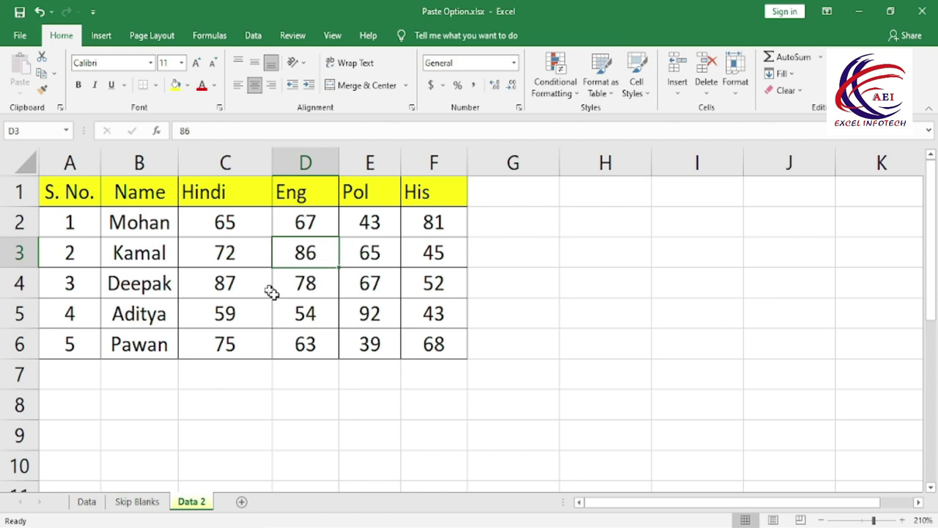
Step: Protect the Data 2 sheet again with a password
{"action": "left_click_drag", "start_coordinate": [96, 195], "coordinate": [460, 345]}
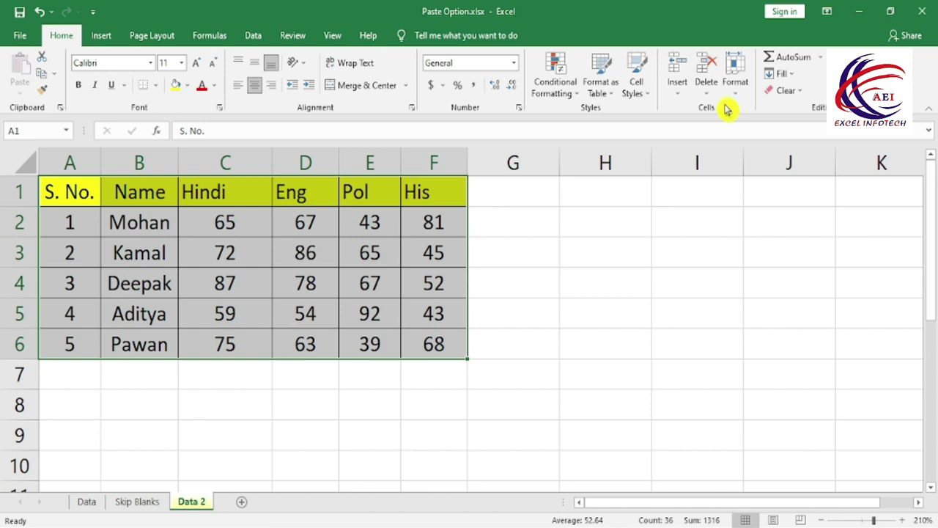
{"action": "left_click", "coordinate": [745, 96]}
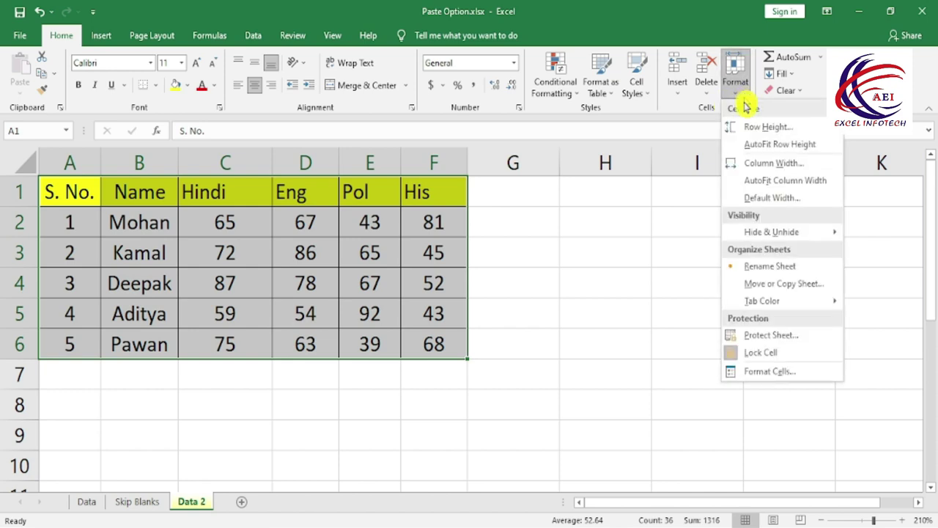
{"action": "left_click", "coordinate": [790, 337]}
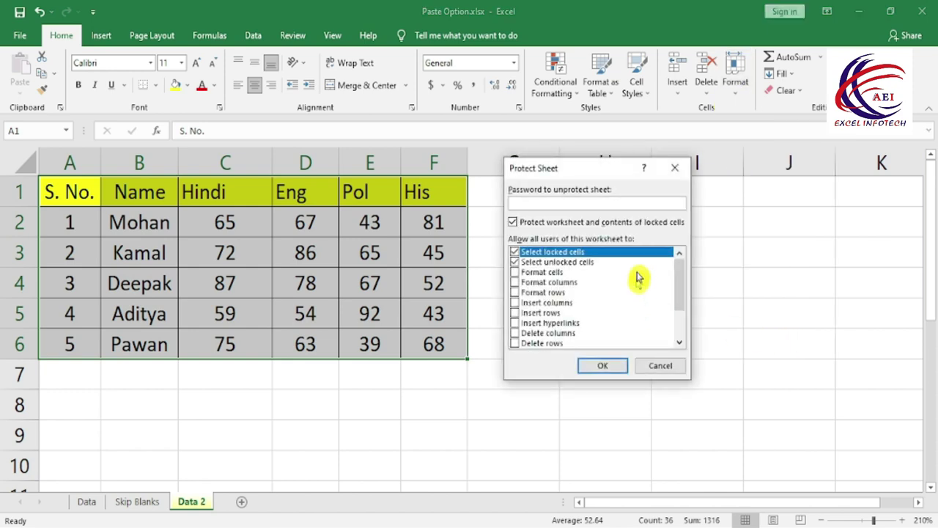
{"action": "key", "text": "Return"}
{"action": "type", "text": "1"}
{"action": "key", "text": "Return"}
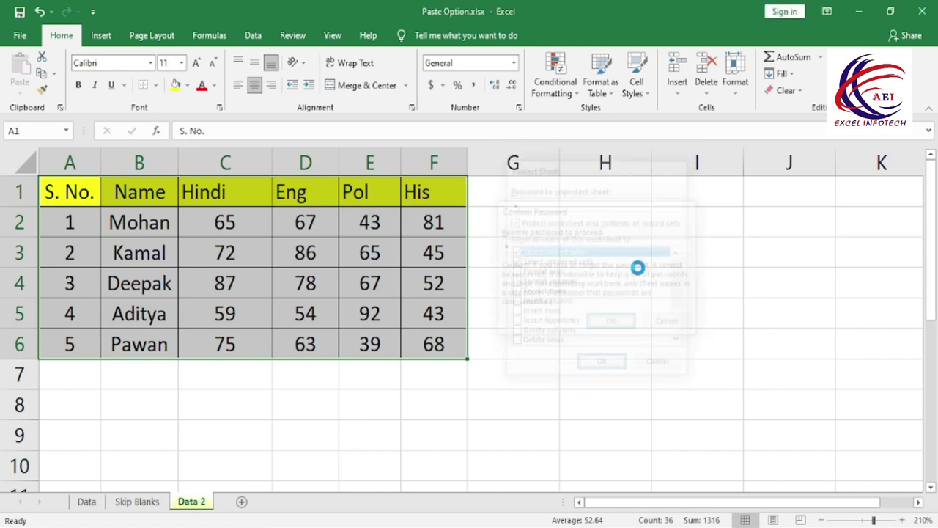
{"action": "left_click", "coordinate": [363, 280]}
Step: Confirm names are locked, then enter Hindi scores 65 in C4 and 85 in C5
{"action": "left_click", "coordinate": [132, 260]}
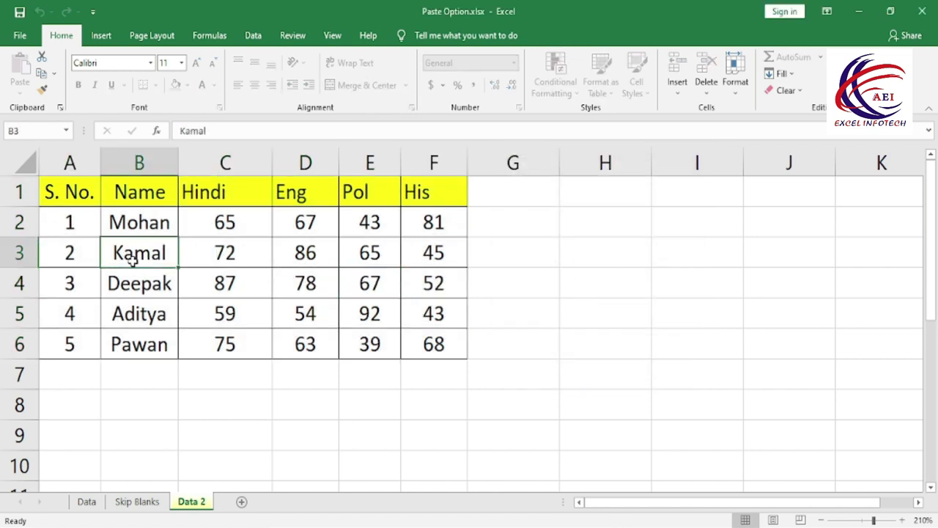
{"action": "double_click", "coordinate": [133, 261]}
{"action": "key", "text": "Return"}
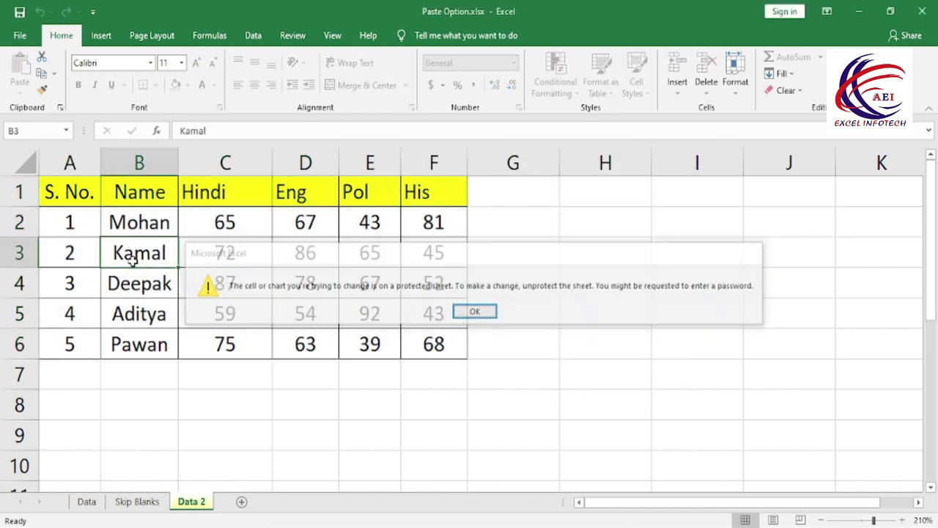
{"action": "left_click", "coordinate": [253, 282]}
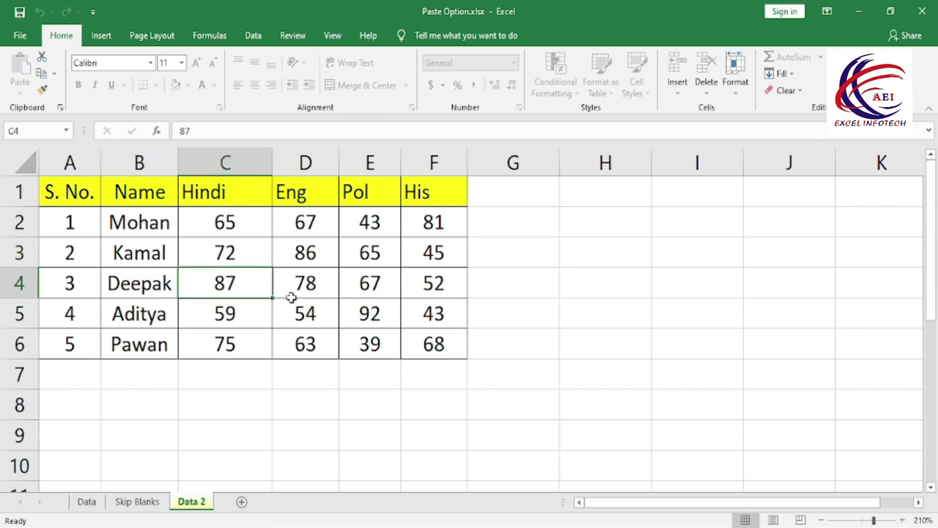
{"action": "type", "text": "65"}
{"action": "key", "text": "Return"}
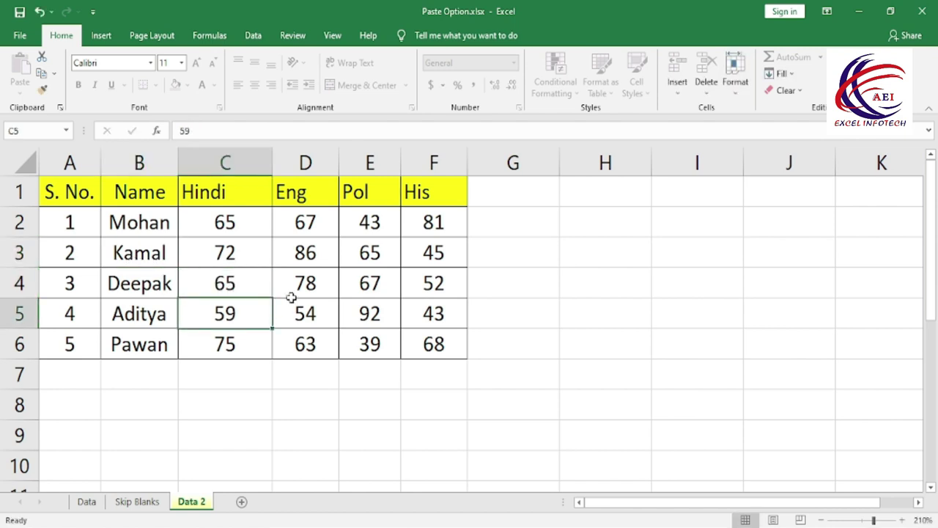
{"action": "type", "text": "85"}
{"action": "key", "text": "Return"}
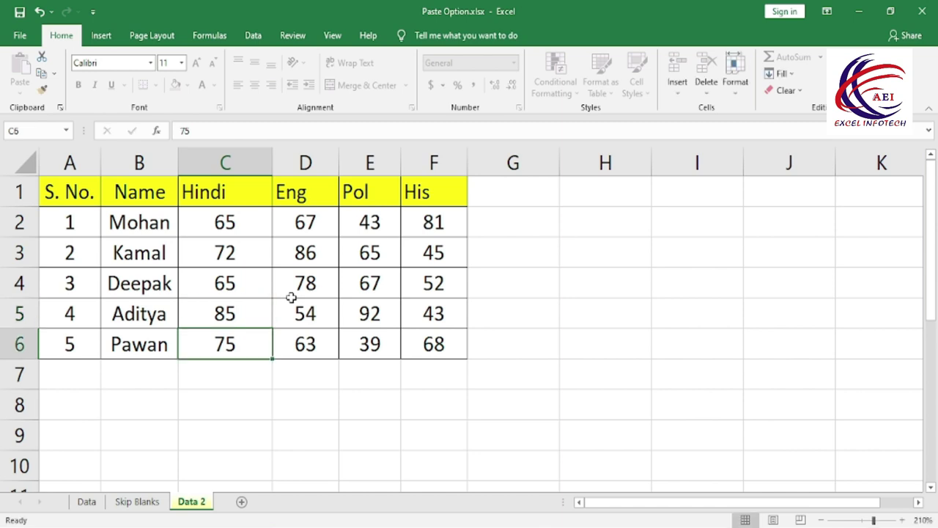
Step: Verify the Eng header in D1 is locked, then unprotect the Data 2 sheet
{"action": "mouse_move", "coordinate": [254, 234]}
{"action": "left_mouse_down"}
{"action": "mouse_move", "coordinate": [310, 283]}
{"action": "mouse_move", "coordinate": [413, 335]}
{"action": "left_mouse_up"}
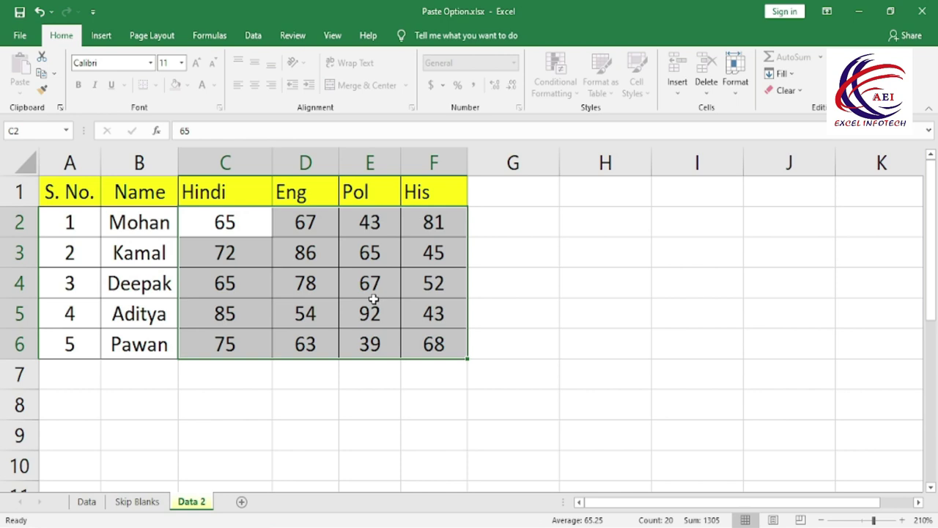
{"action": "double_click", "coordinate": [310, 185]}
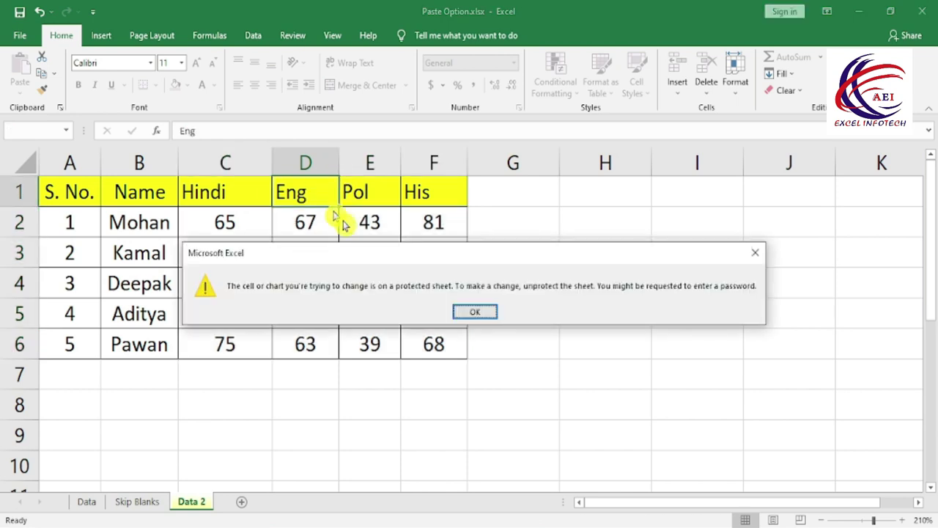
{"action": "left_click", "coordinate": [473, 311]}
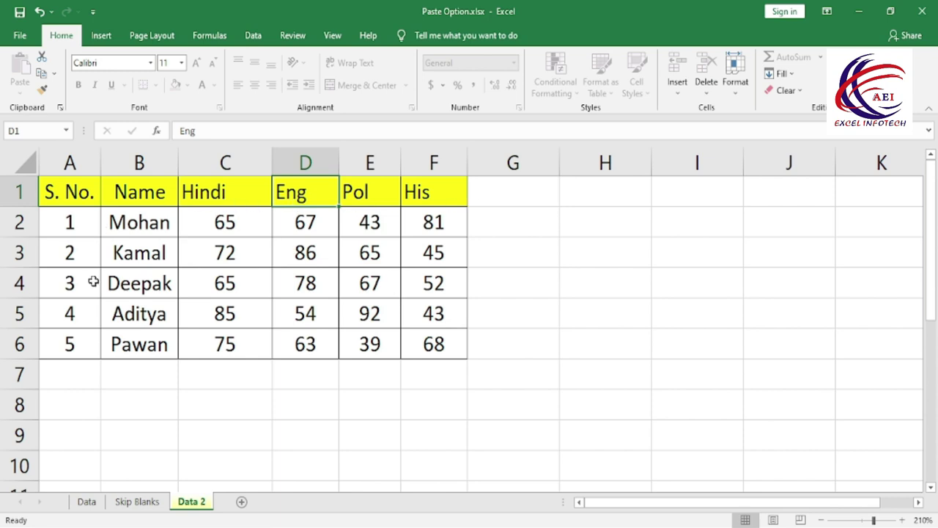
{"action": "left_click", "coordinate": [735, 73]}
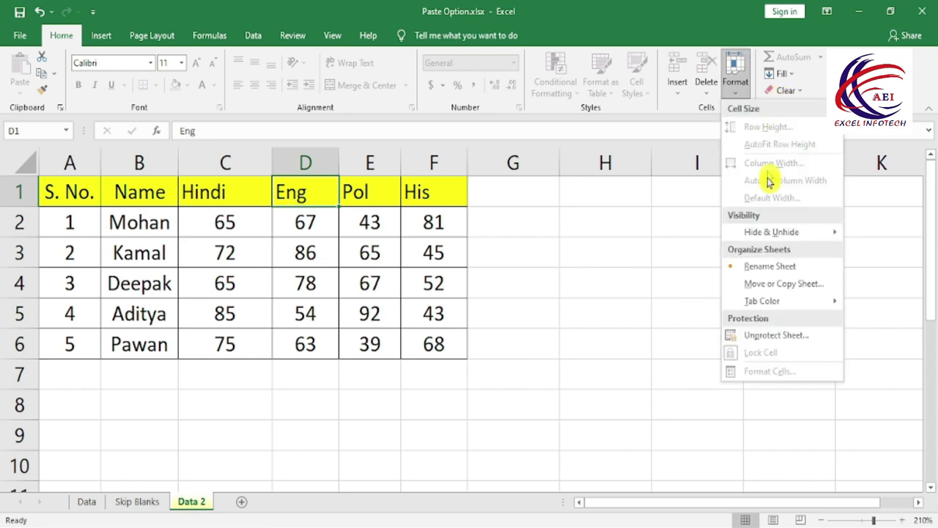
{"action": "left_click", "coordinate": [777, 335]}
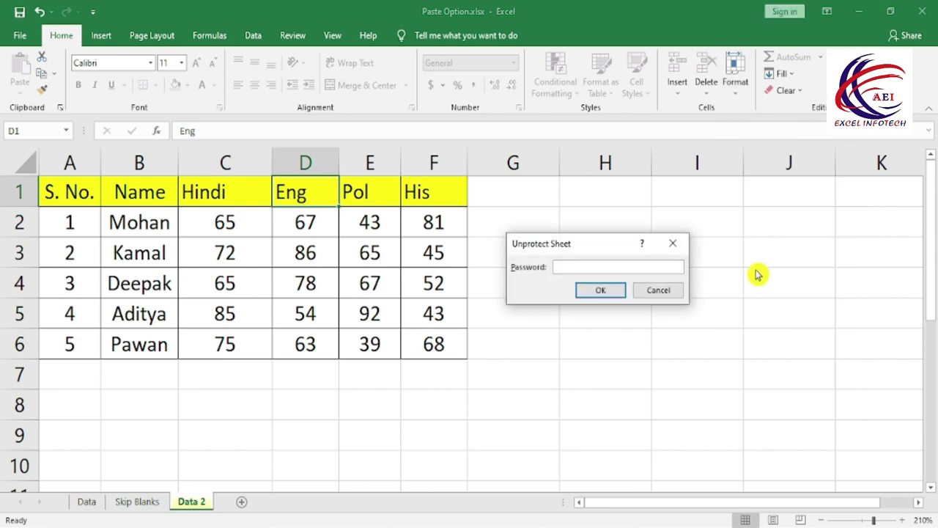
{"action": "key", "text": "Return"}
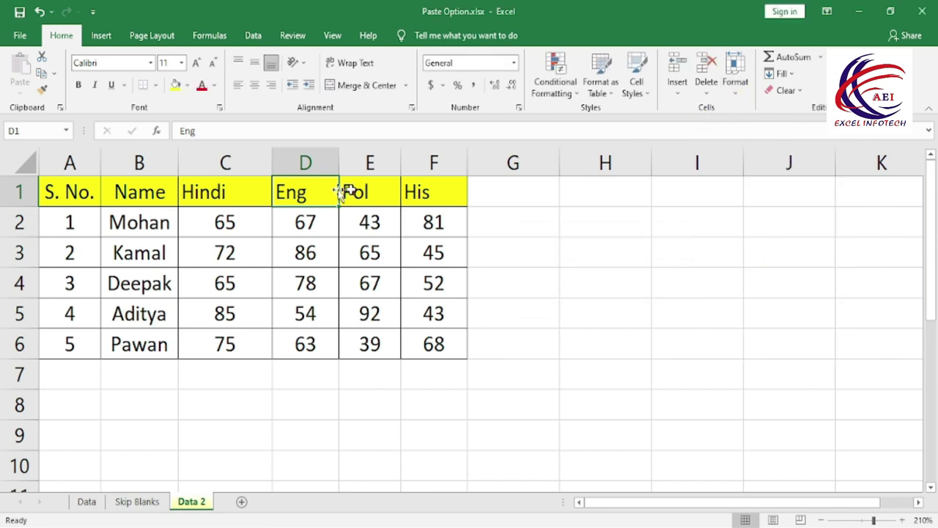
{"action": "left_click_drag", "start_coordinate": [52, 194], "coordinate": [456, 344]}
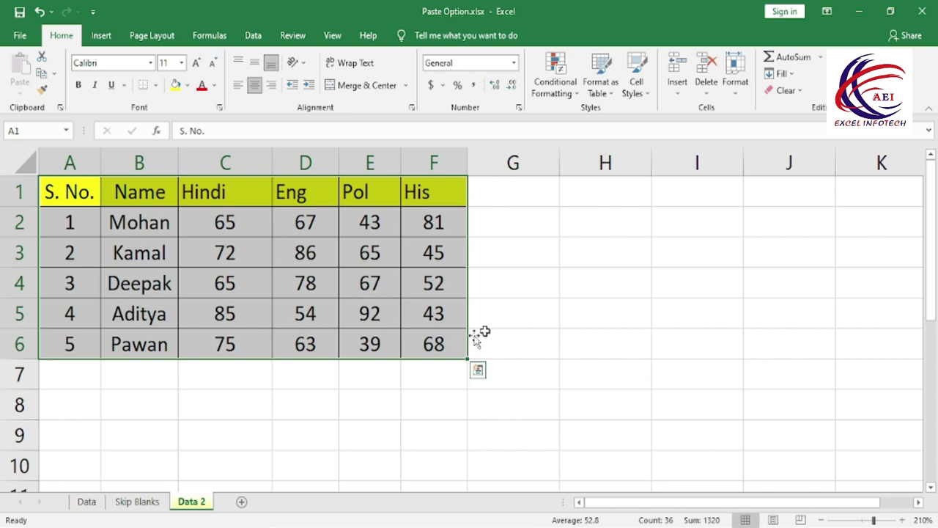
{"action": "left_click", "coordinate": [745, 92]}
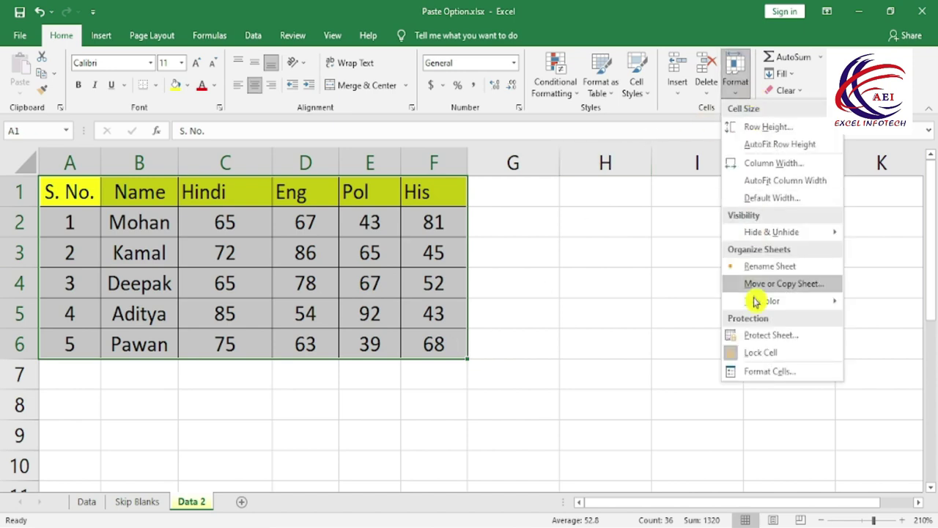
Step: Password-protect the sheet, allowing Format cells, columns, rows and Insert columns, rows
{"action": "left_click", "coordinate": [806, 339]}
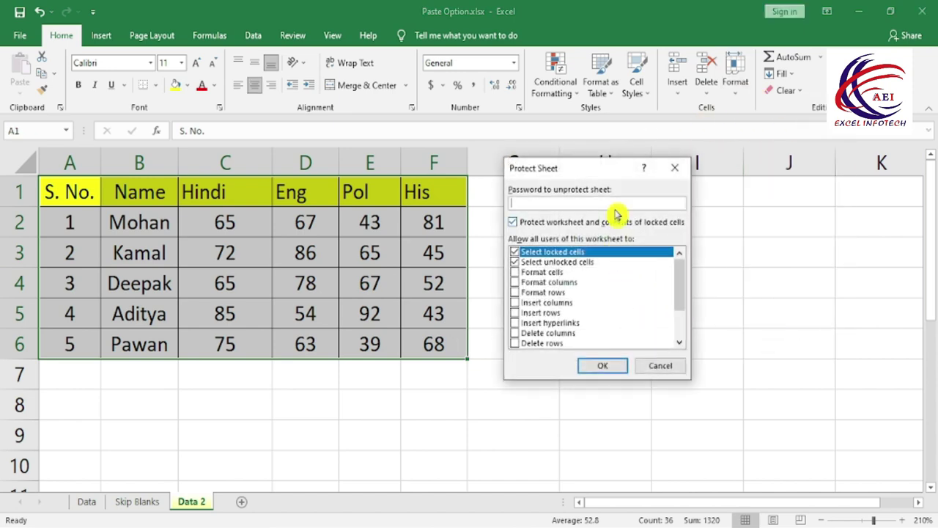
{"action": "left_click_drag", "start_coordinate": [578, 167], "coordinate": [565, 164]}
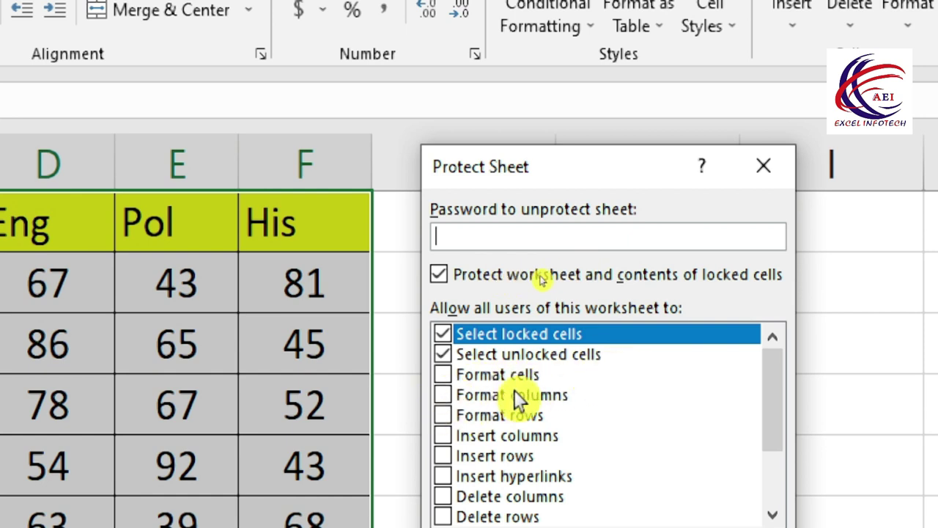
{"action": "left_click", "coordinate": [444, 372]}
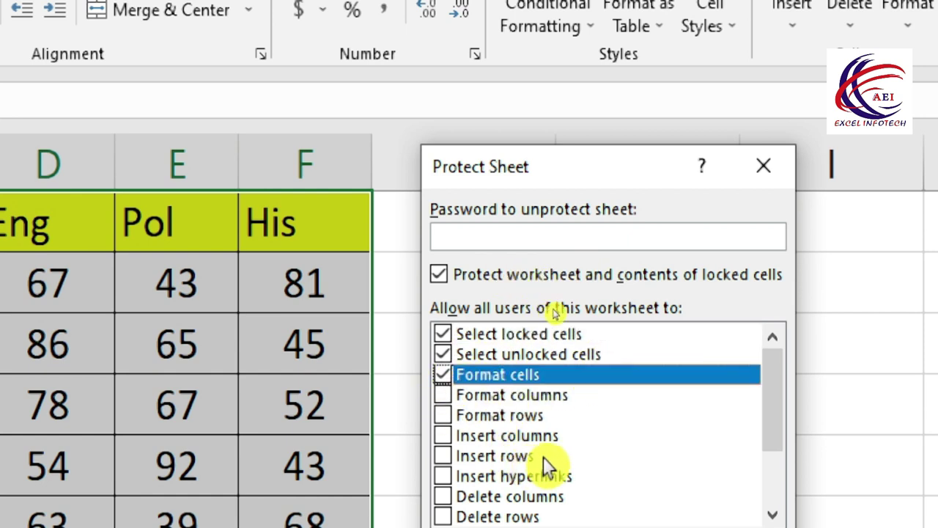
{"action": "left_click", "coordinate": [442, 375]}
{"action": "left_click", "coordinate": [443, 394]}
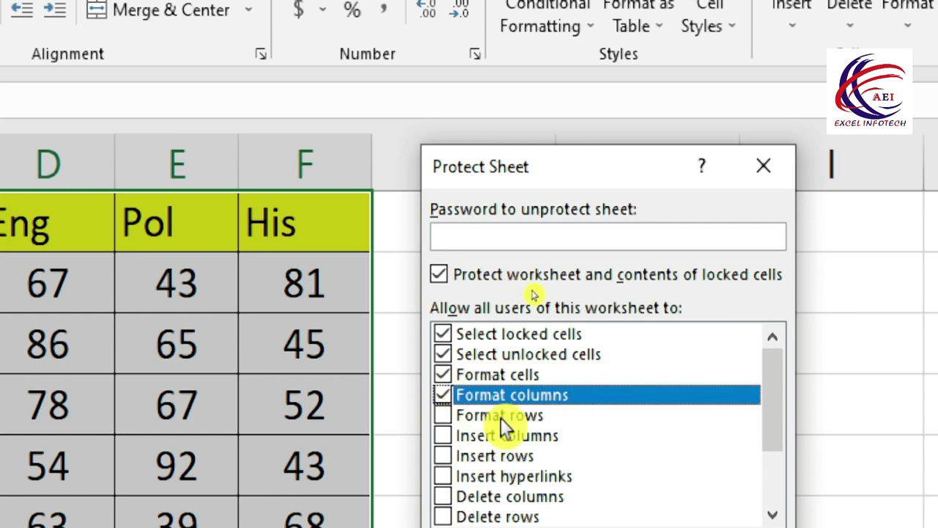
{"action": "left_click", "coordinate": [442, 415]}
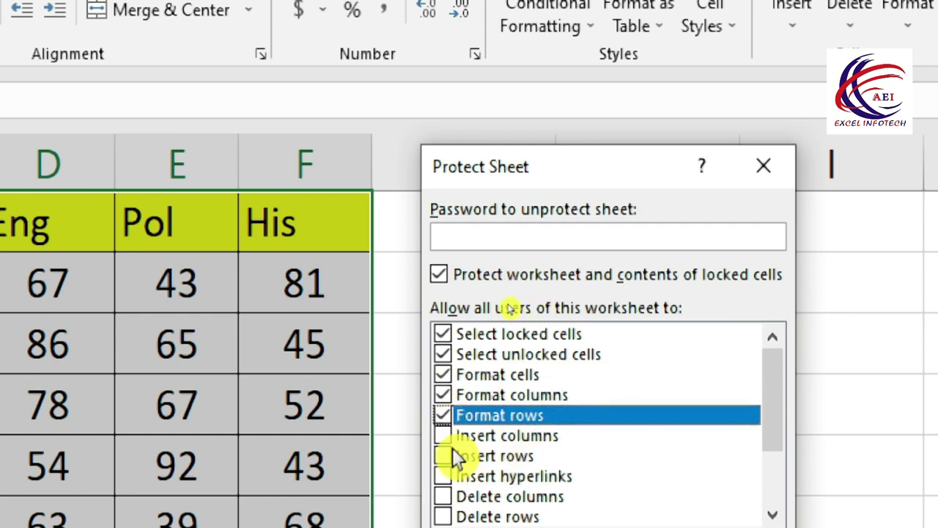
{"action": "left_click", "coordinate": [446, 436]}
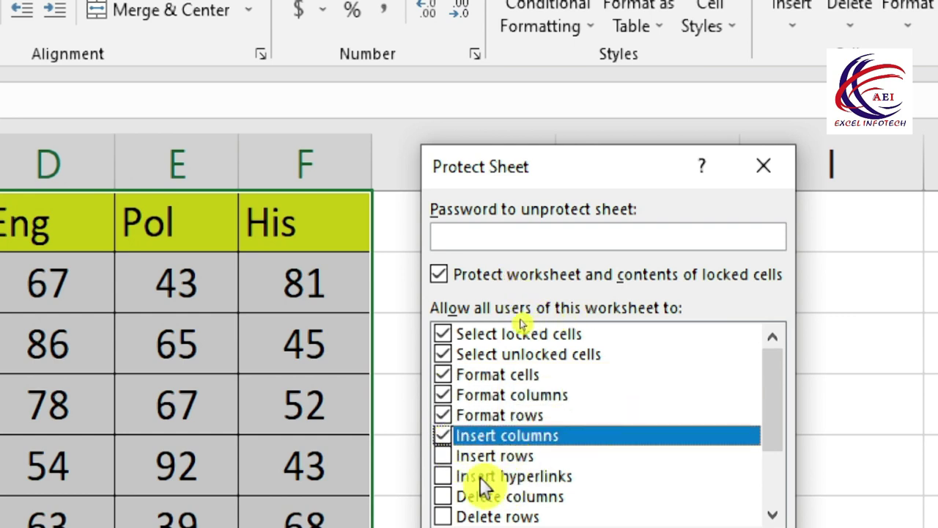
{"action": "left_click", "coordinate": [444, 461]}
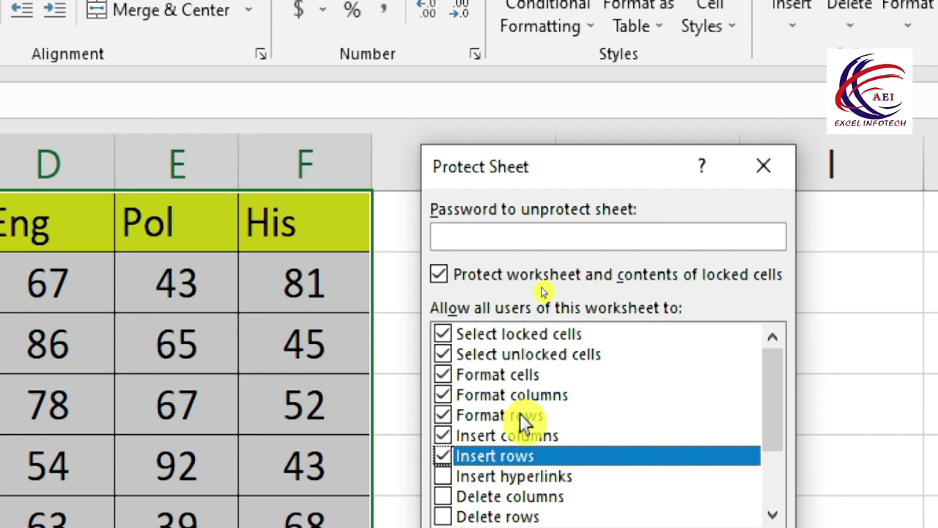
{"action": "left_click", "coordinate": [456, 236]}
{"action": "key", "text": "Return"}
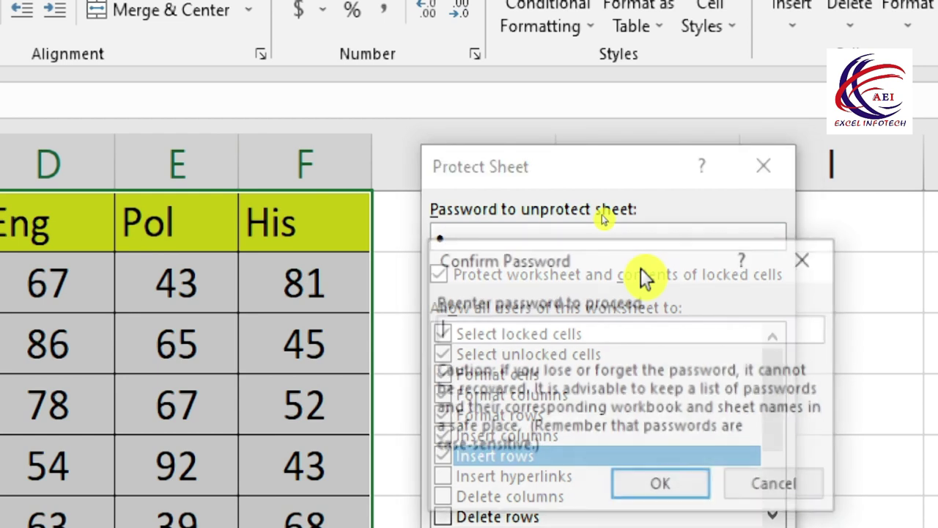
{"action": "type", "text": "1"}
{"action": "key", "text": "Return"}
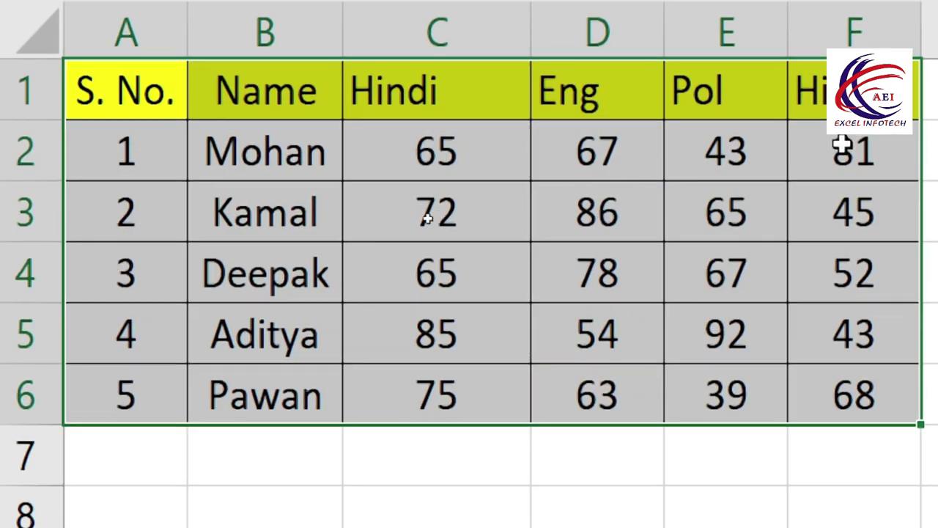
{"action": "left_click", "coordinate": [840, 145]}
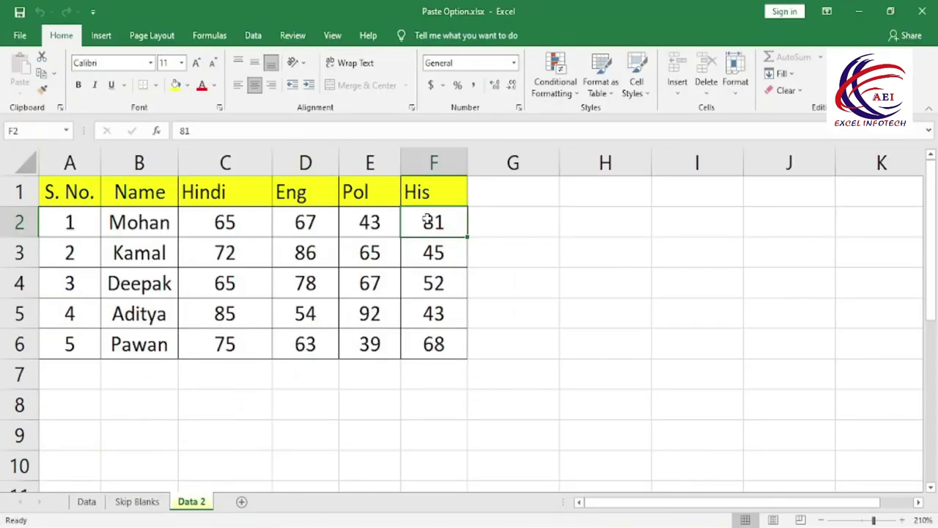
Step: Fill the header row A1:F1 dark blue despite the protection
{"action": "left_click_drag", "start_coordinate": [62, 192], "coordinate": [418, 189]}
{"action": "left_click", "coordinate": [187, 85]}
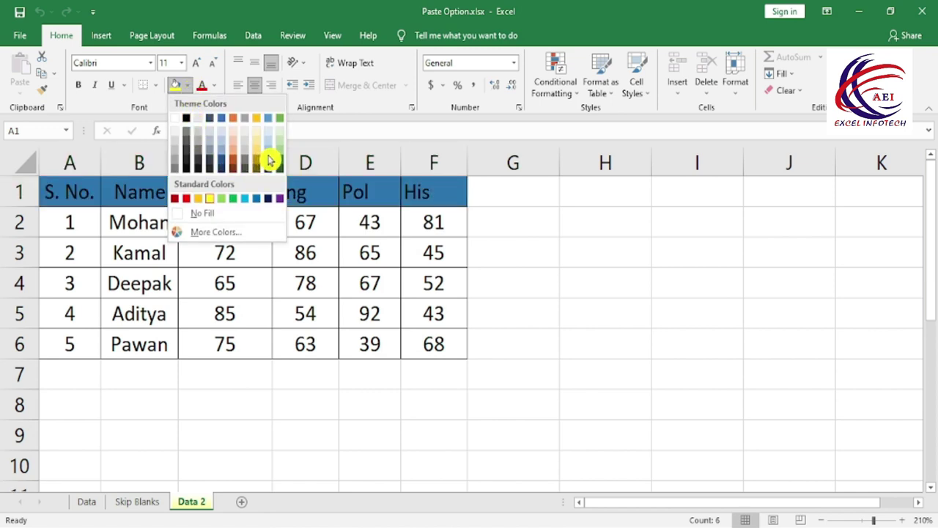
{"action": "left_click", "coordinate": [268, 159]}
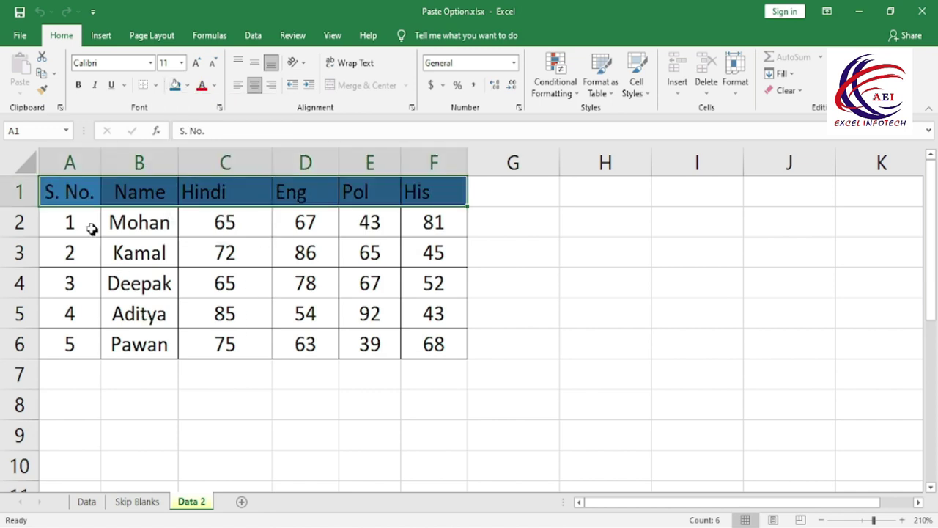
Step: Check that the serial numbers and Deepak's name are still locked against editing
{"action": "left_click_drag", "start_coordinate": [76, 220], "coordinate": [85, 335]}
{"action": "double_click", "coordinate": [85, 335]}
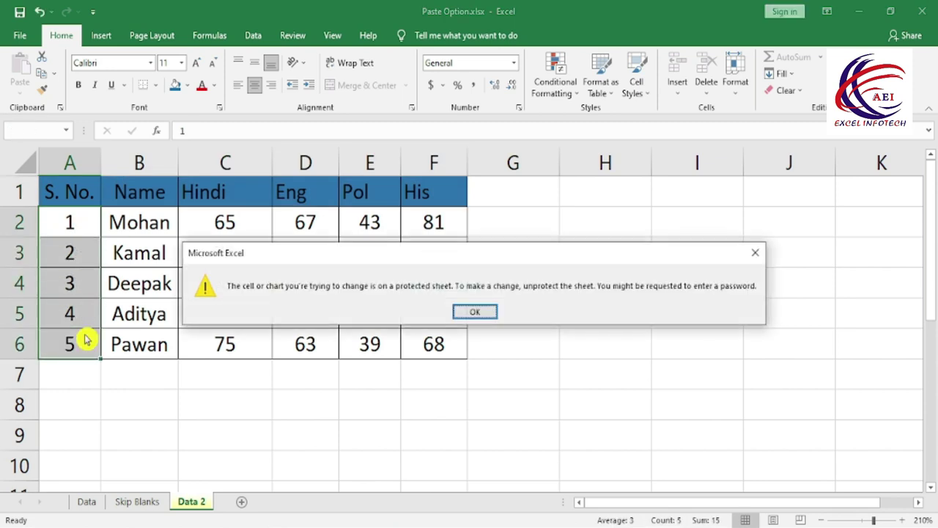
{"action": "key", "text": "Return"}
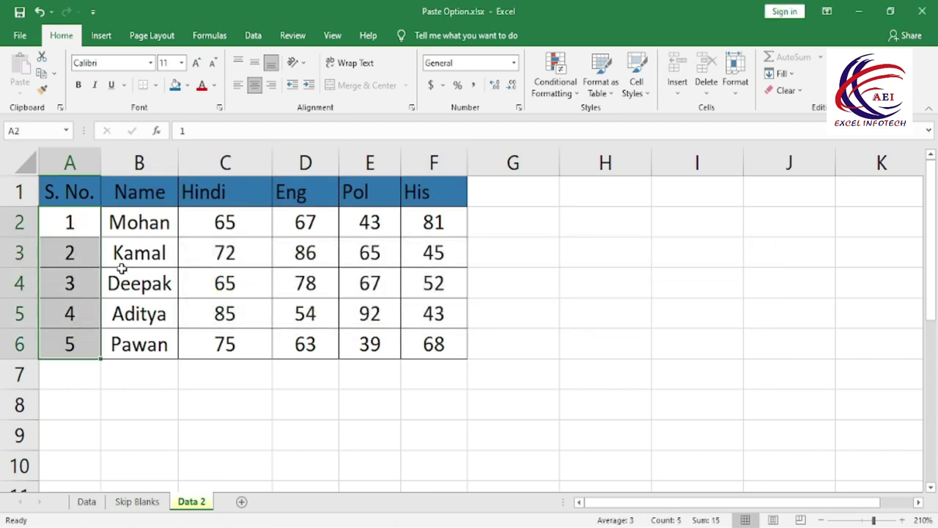
{"action": "left_click", "coordinate": [121, 269]}
{"action": "double_click", "coordinate": [123, 269]}
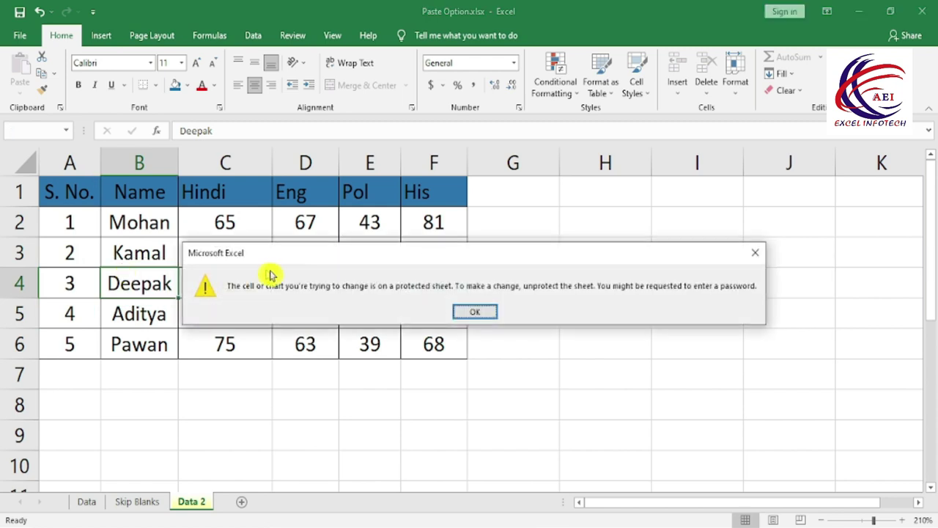
{"action": "left_click", "coordinate": [474, 313]}
Step: Enter 96 as Deepak's Eng score in D4, then select the Hindi column C
{"action": "left_click", "coordinate": [318, 277]}
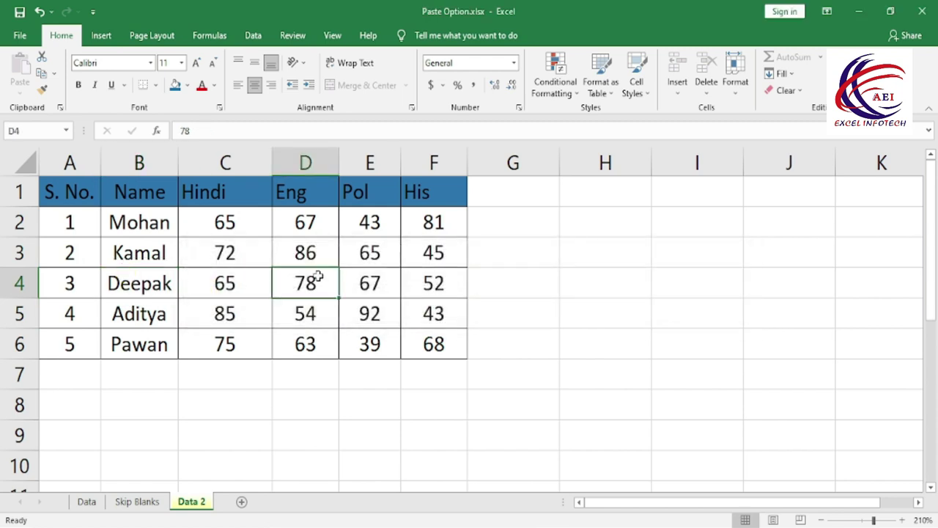
{"action": "type", "text": "96"}
{"action": "key", "text": "Return"}
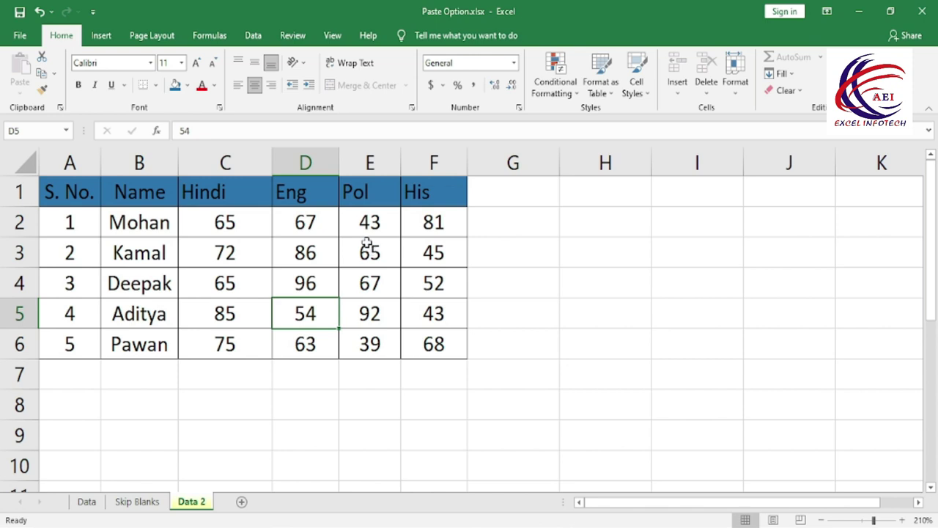
{"action": "left_click", "coordinate": [244, 158]}
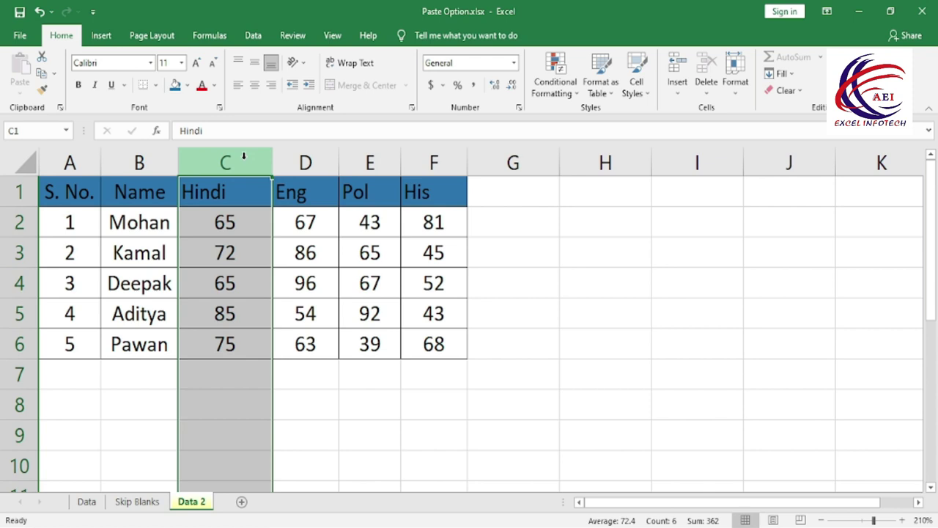
Step: Insert a blank column before Hindi and find that deleting it is blocked
{"action": "left_click", "coordinate": [677, 67]}
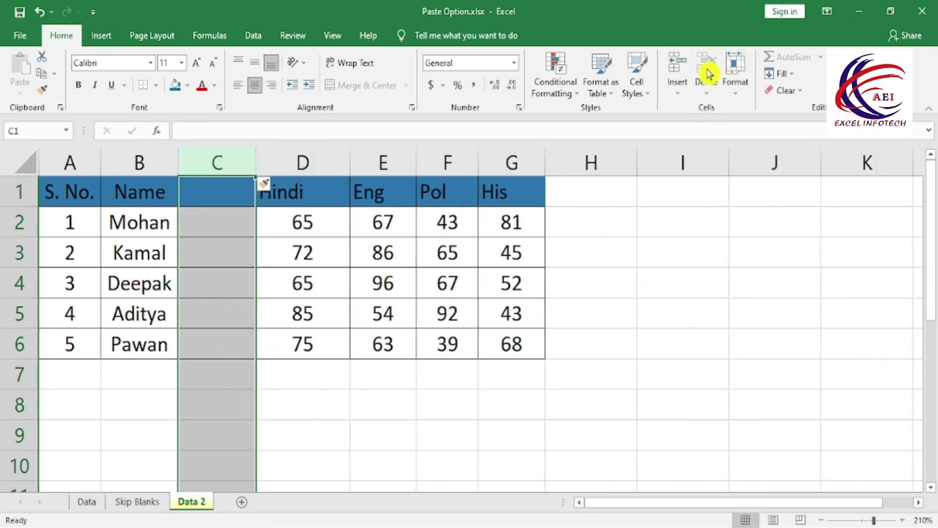
{"action": "left_click", "coordinate": [707, 95]}
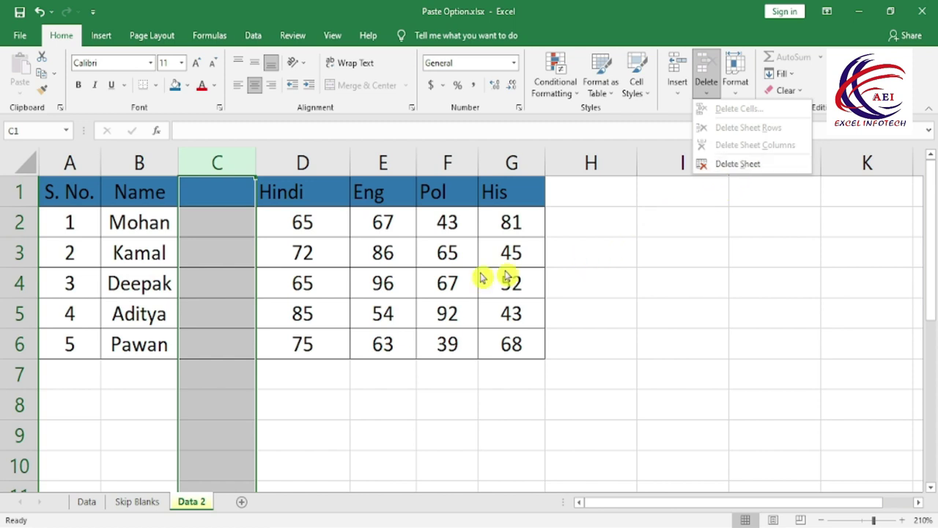
{"action": "left_click", "coordinate": [308, 220]}
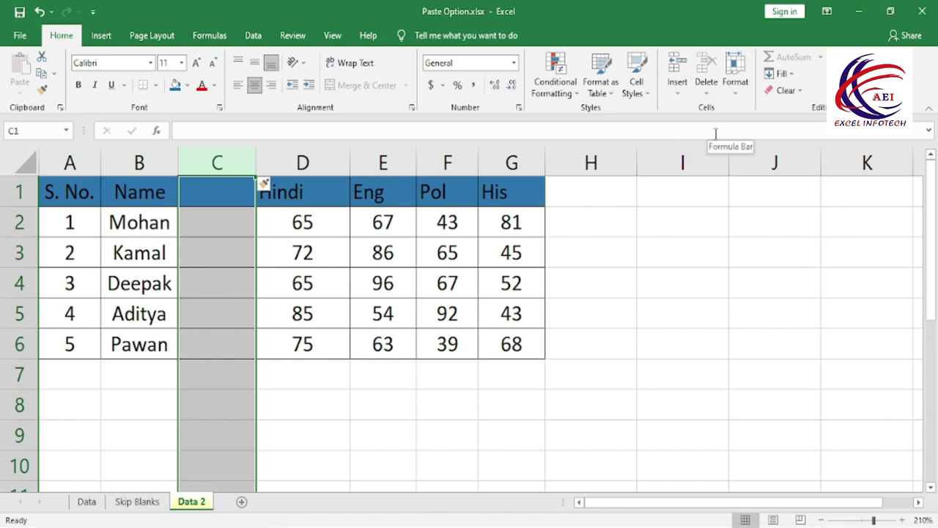
Step: Unprotect the Data 2 sheet and delete the blank column C
{"action": "left_click", "coordinate": [736, 96]}
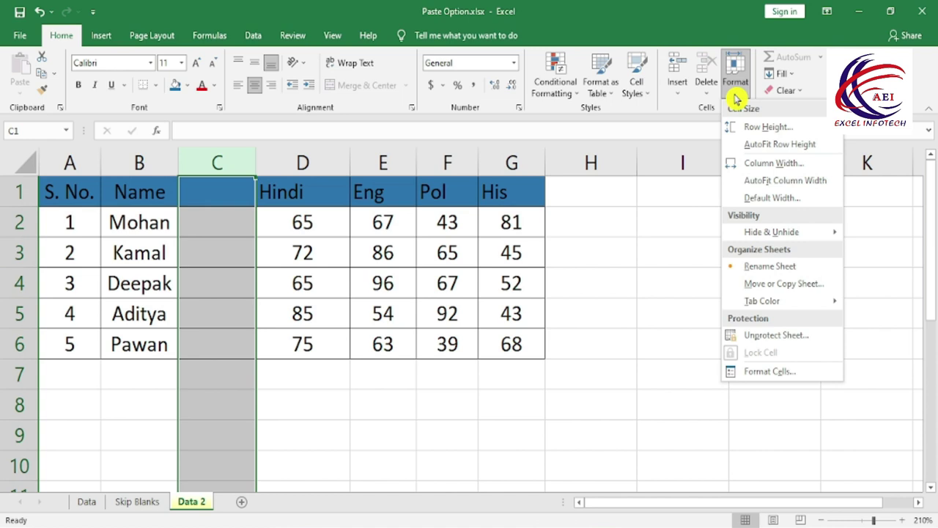
{"action": "left_click", "coordinate": [770, 341]}
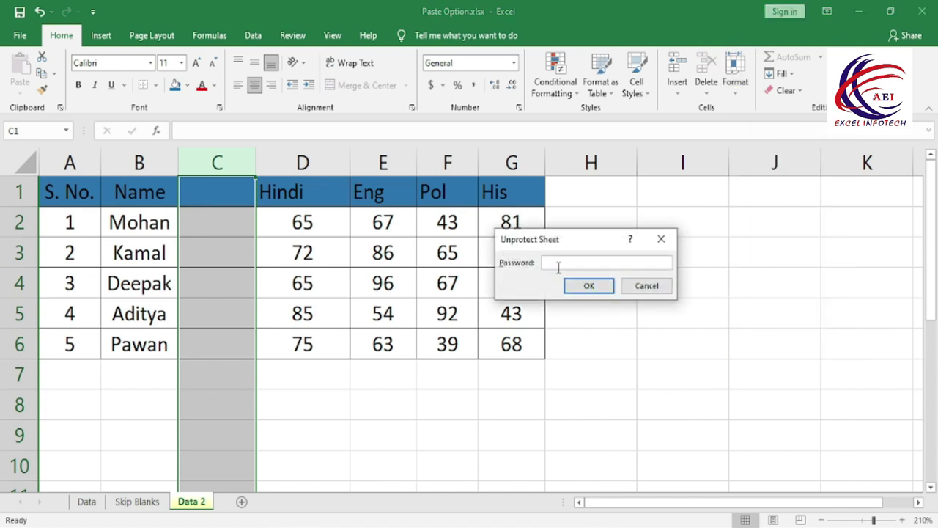
{"action": "key", "text": "Return"}
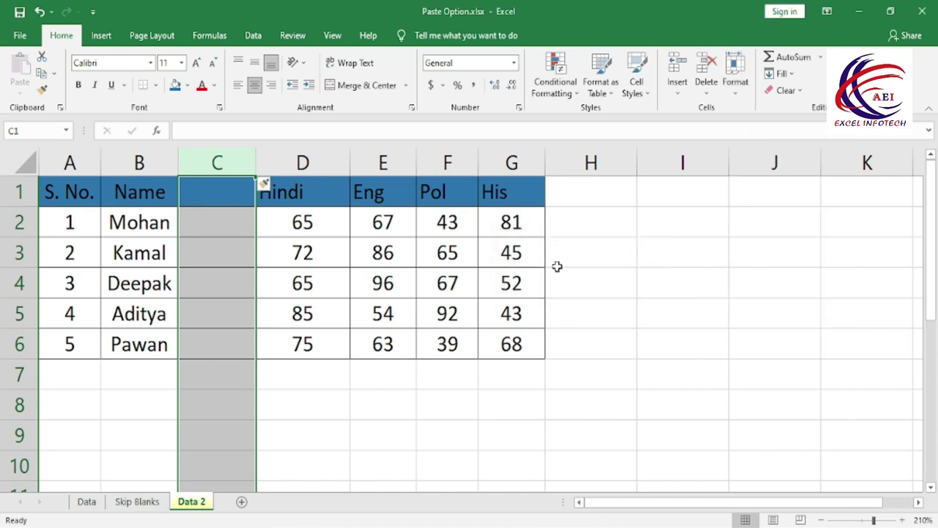
{"action": "left_click", "coordinate": [714, 66]}
Step: Open Format Cells for the Hindi column and browse Protection, Fill, Border, Font, Alignment and Number
{"action": "left_click", "coordinate": [733, 85]}
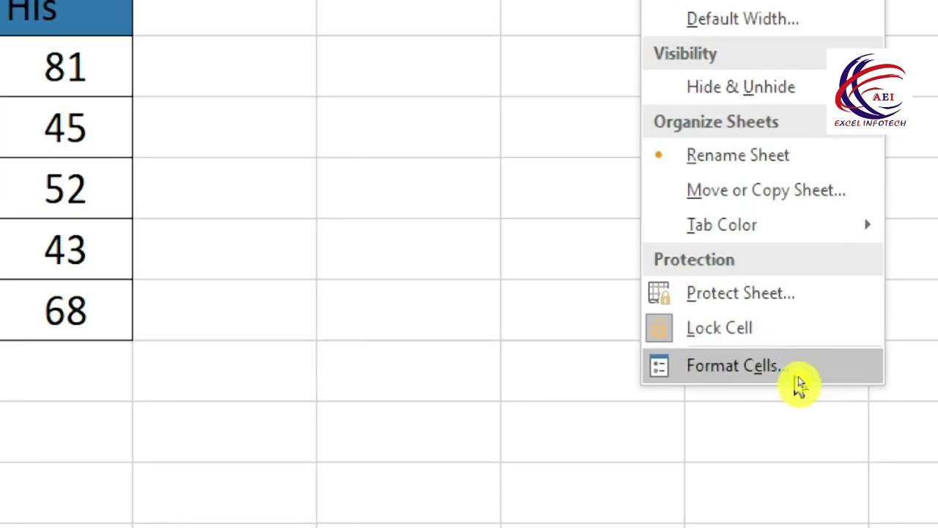
{"action": "left_click", "coordinate": [766, 368]}
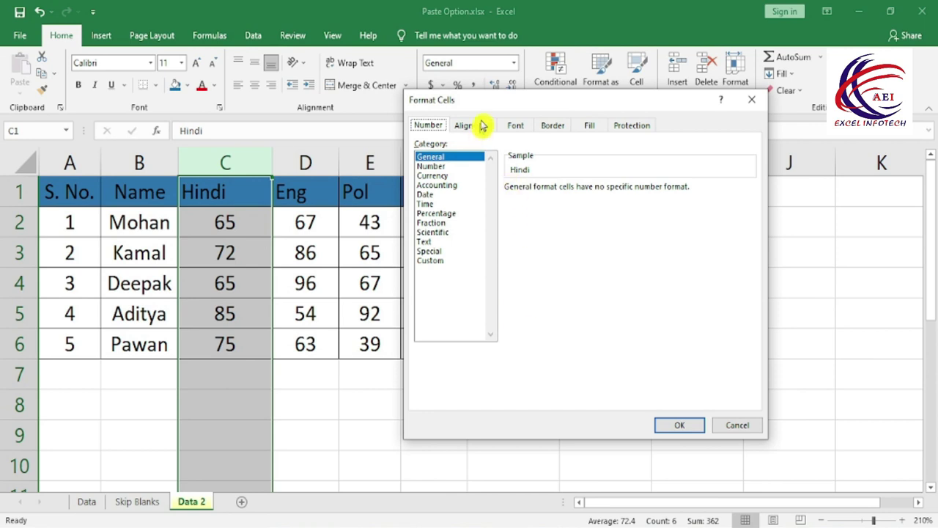
{"action": "left_click_drag", "start_coordinate": [485, 103], "coordinate": [470, 116]}
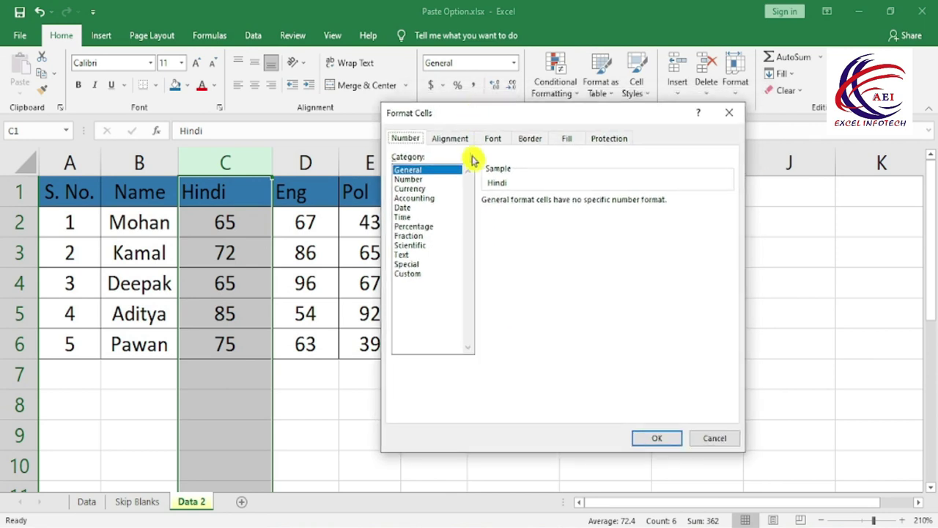
{"action": "left_click", "coordinate": [600, 143]}
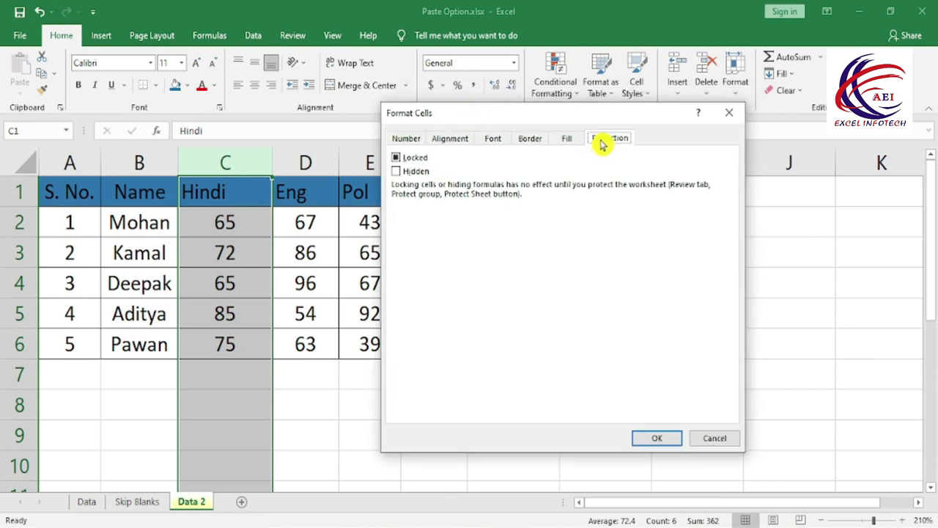
{"action": "left_click", "coordinate": [398, 172]}
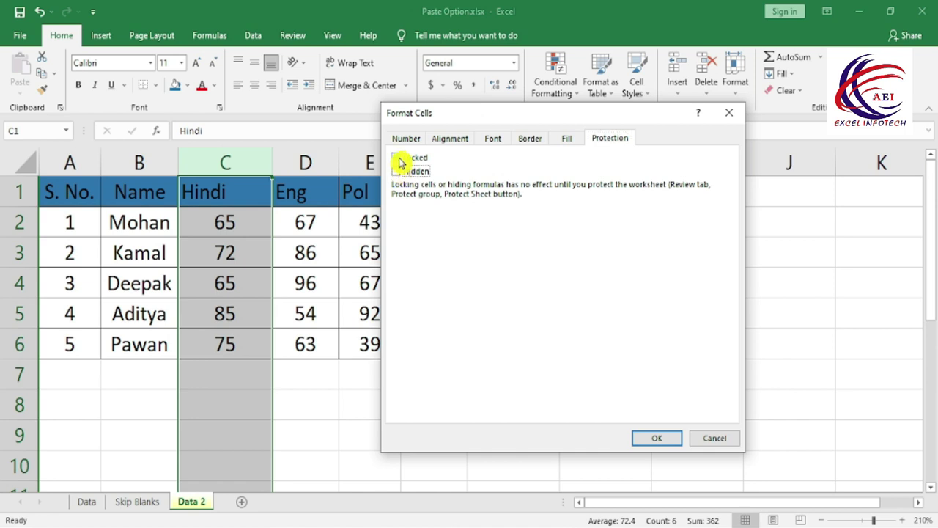
{"action": "left_click", "coordinate": [569, 141]}
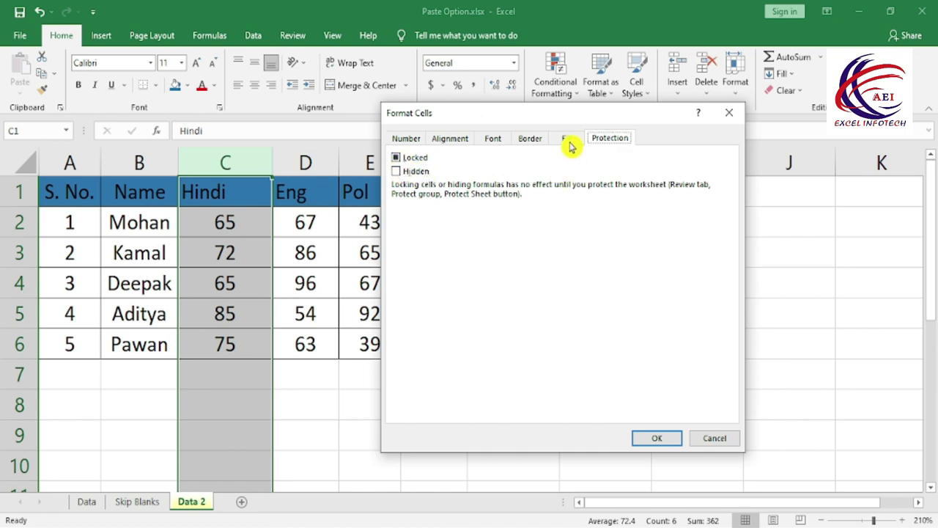
{"action": "left_click", "coordinate": [530, 139]}
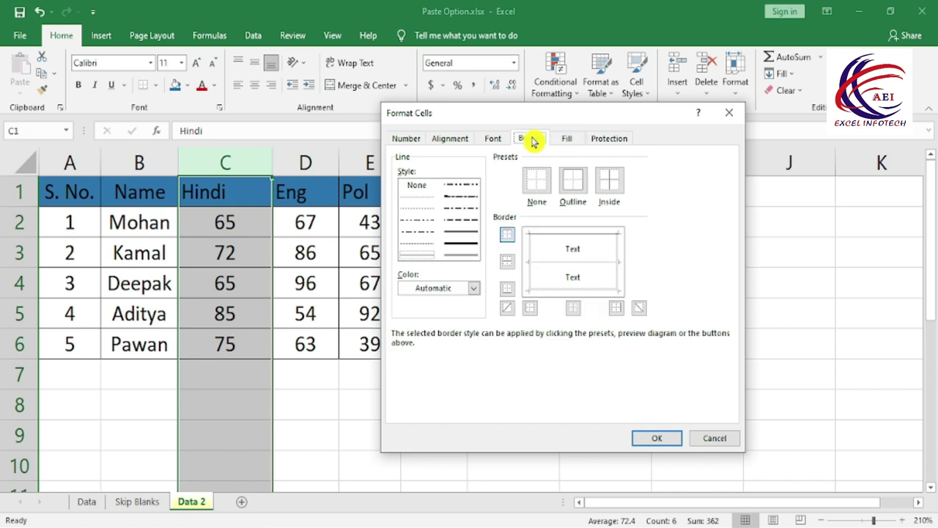
{"action": "left_click", "coordinate": [500, 139]}
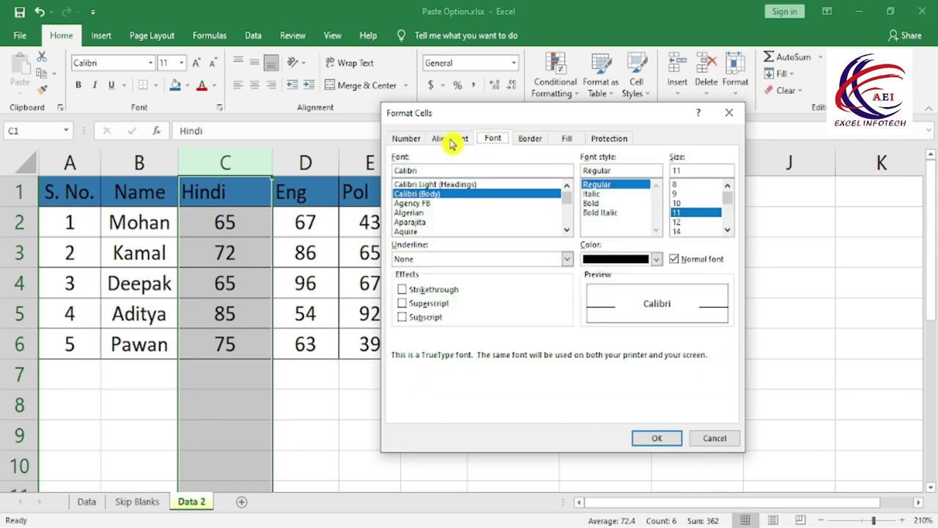
{"action": "left_click", "coordinate": [450, 140]}
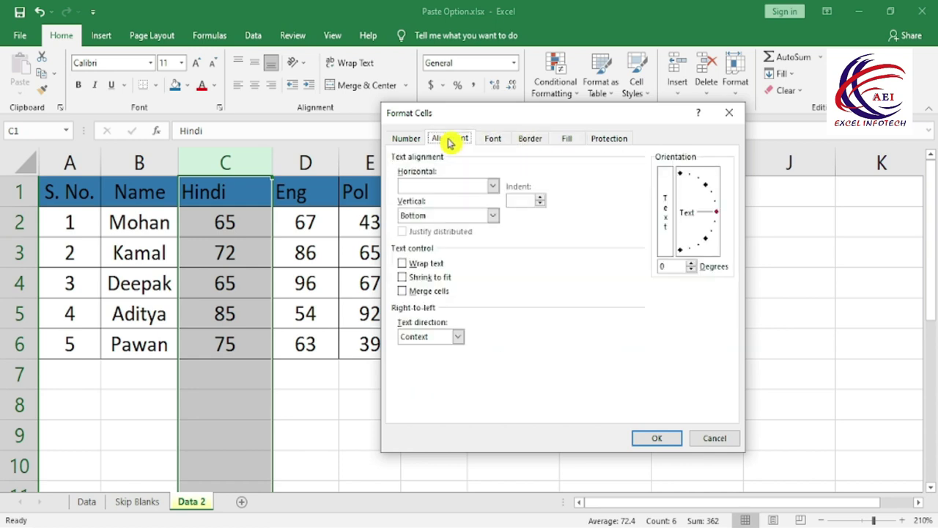
{"action": "left_click", "coordinate": [406, 138]}
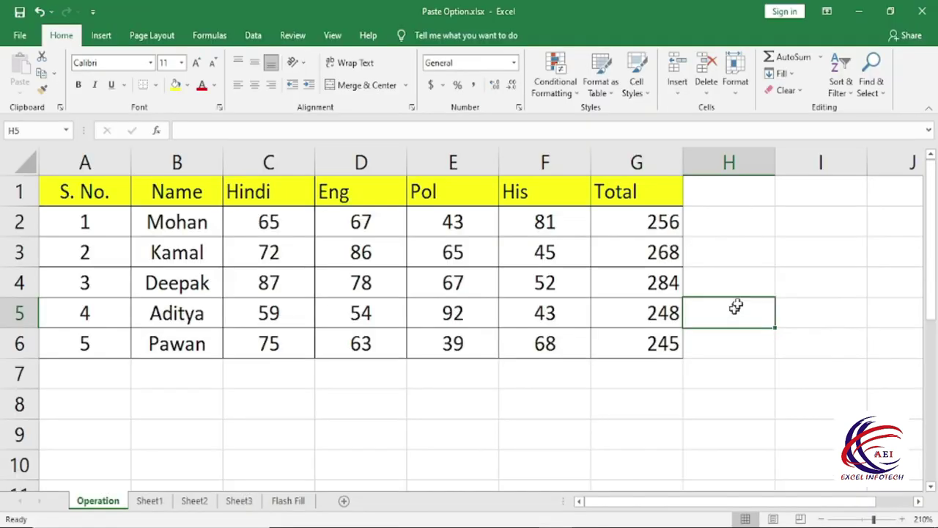
Step: AutoSum the Hindi marks C2:C6 into C7, giving 358
{"action": "left_click", "coordinate": [825, 65]}
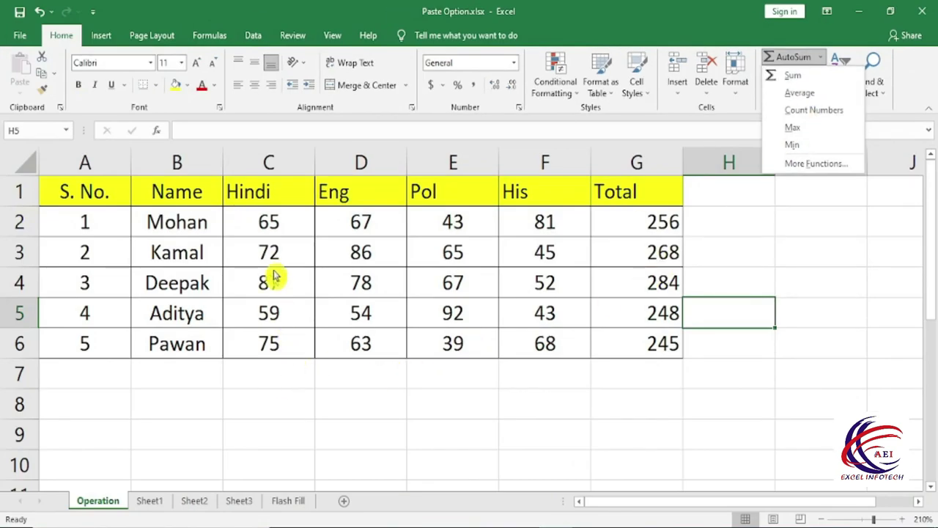
{"action": "left_click", "coordinate": [267, 372]}
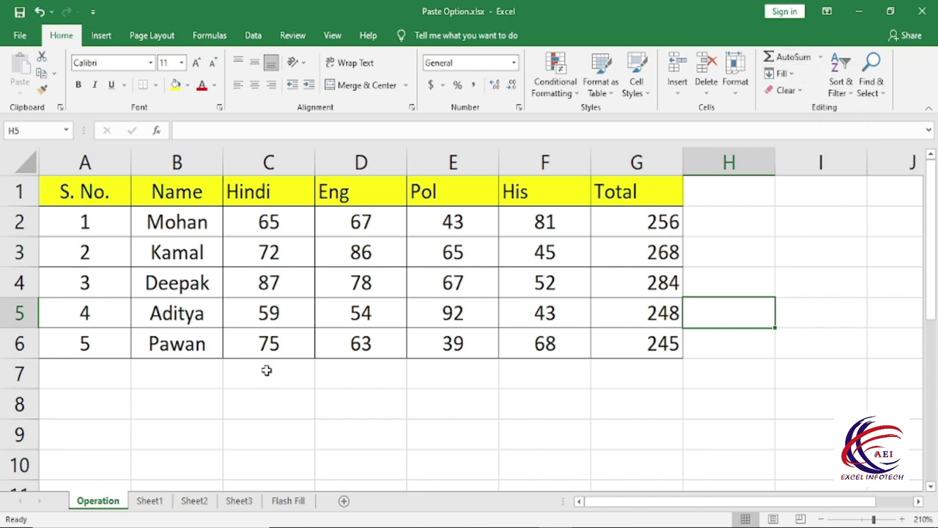
{"action": "left_click", "coordinate": [266, 371]}
{"action": "left_click_drag", "start_coordinate": [266, 220], "coordinate": [268, 360]}
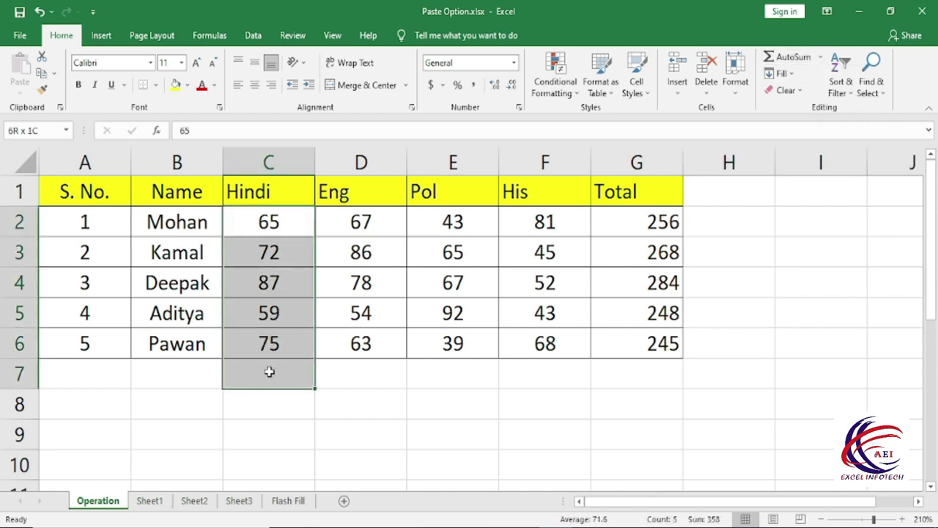
{"action": "left_click", "coordinate": [781, 61]}
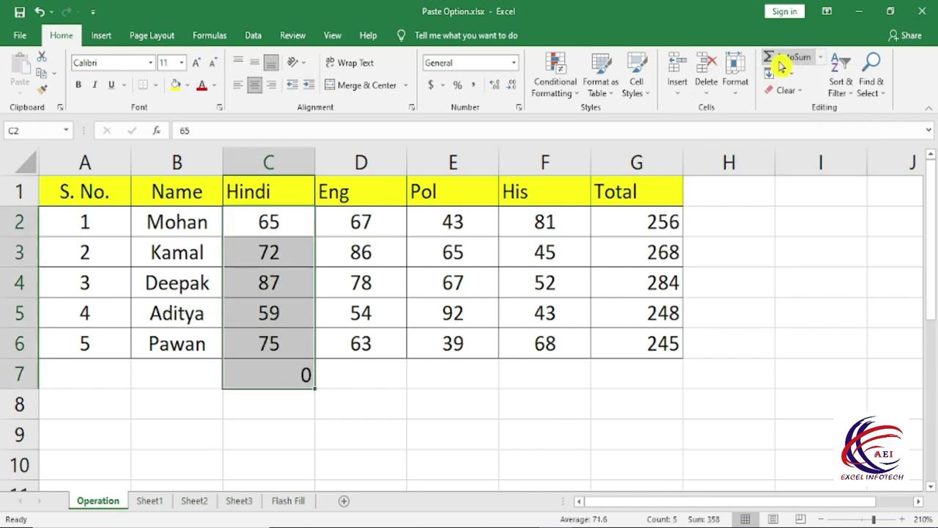
{"action": "left_click", "coordinate": [284, 379]}
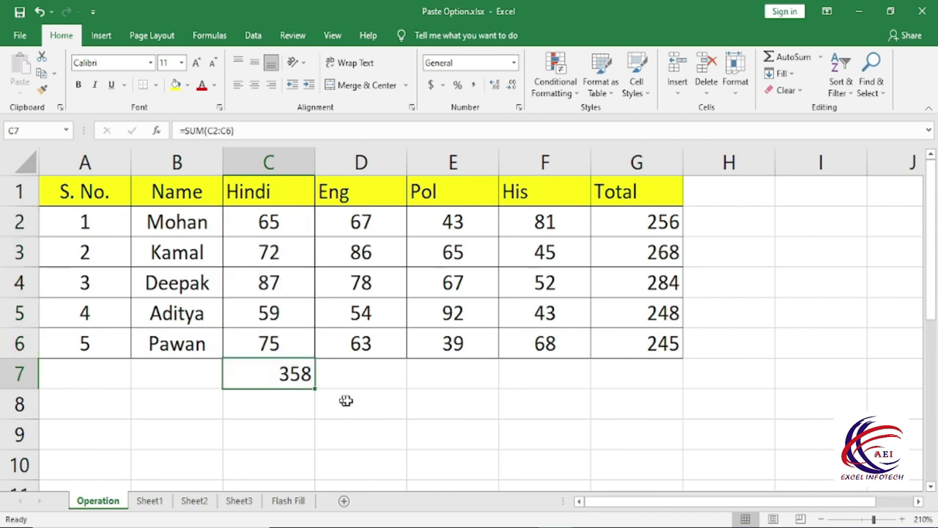
Step: Average the Eng marks D2:D6 into D7, giving 69.6
{"action": "left_click_drag", "start_coordinate": [360, 221], "coordinate": [414, 396]}
{"action": "left_click", "coordinate": [378, 220]}
{"action": "left_click_drag", "start_coordinate": [379, 220], "coordinate": [385, 378]}
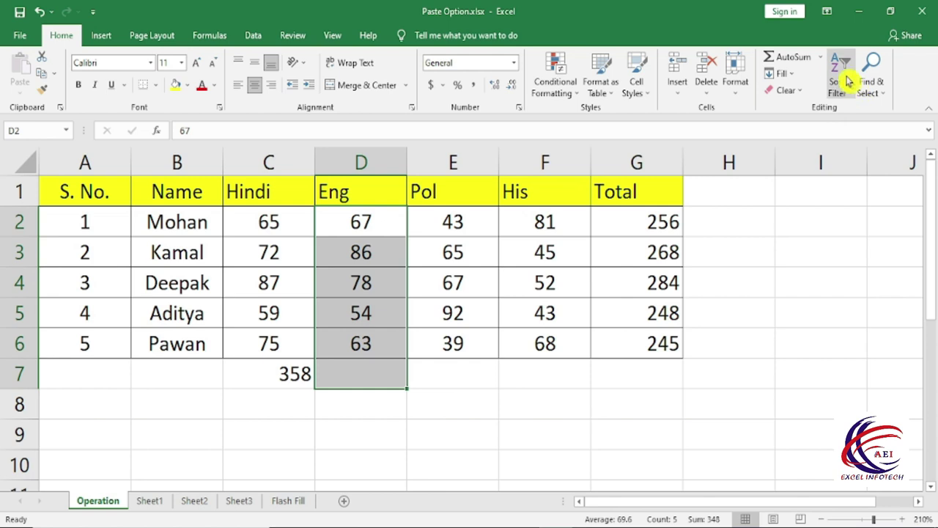
{"action": "left_click", "coordinate": [820, 57]}
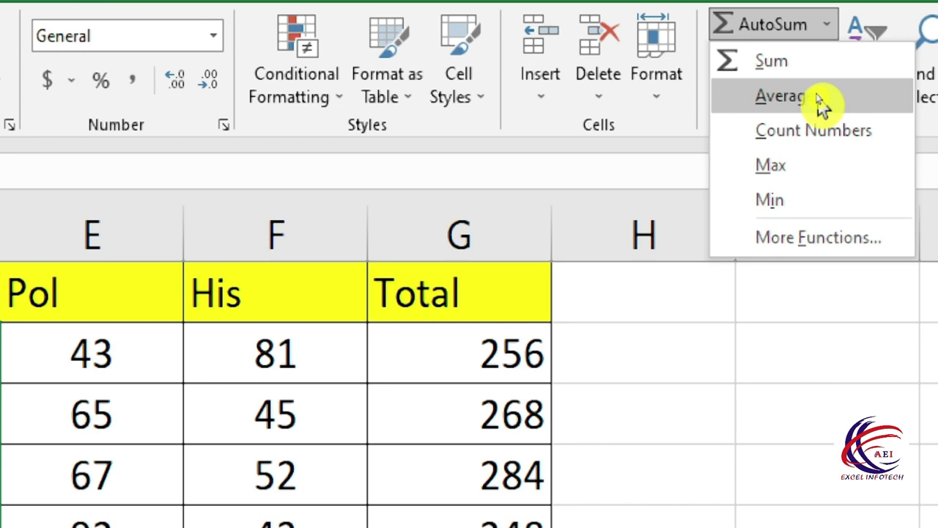
{"action": "left_click", "coordinate": [821, 103]}
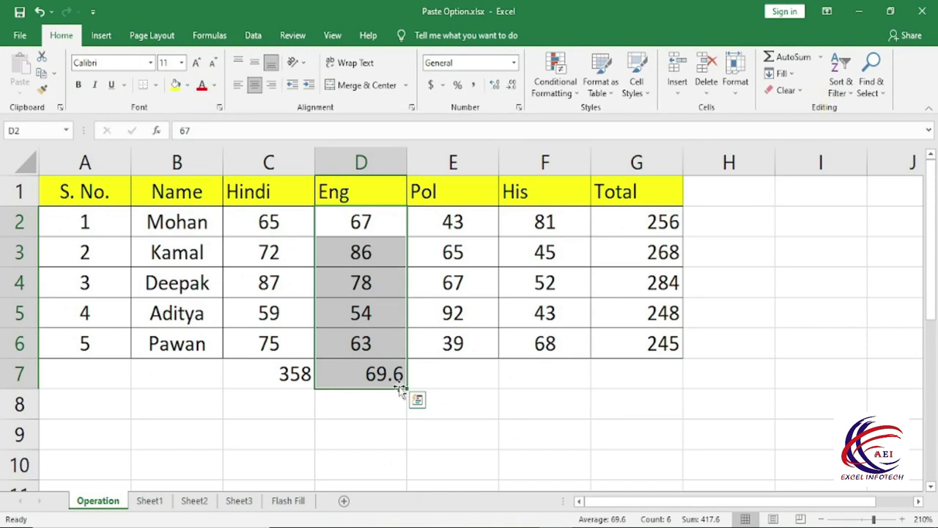
{"action": "left_click", "coordinate": [823, 63]}
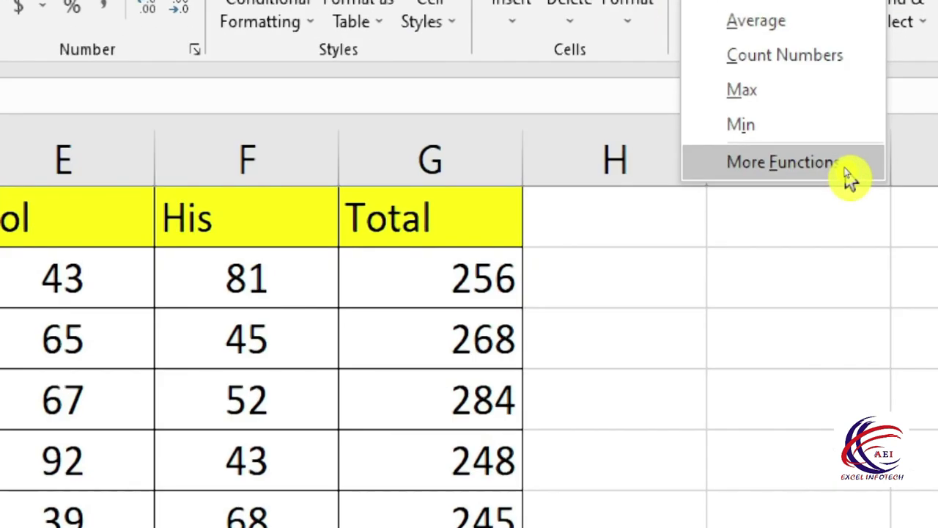
{"action": "left_click", "coordinate": [817, 167]}
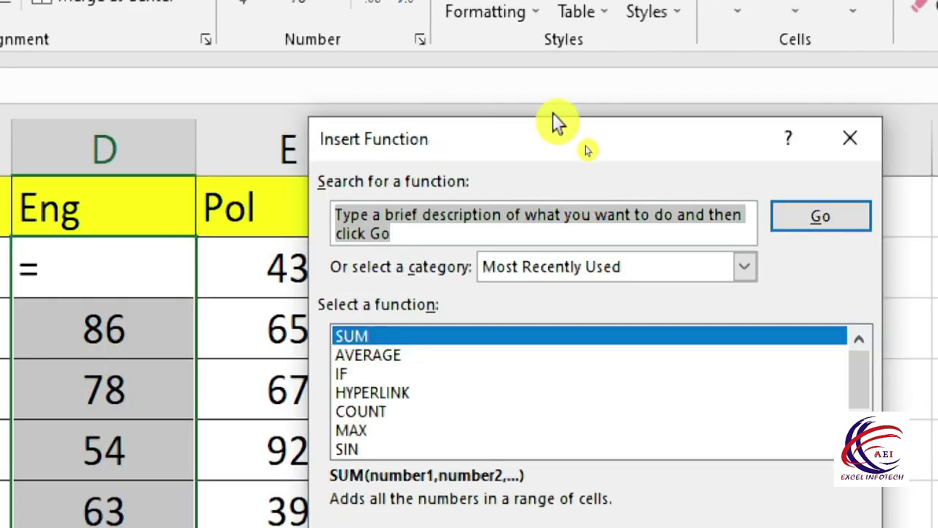
{"action": "left_click_drag", "start_coordinate": [320, 146], "coordinate": [260, 54]}
{"action": "left_click_drag", "start_coordinate": [484, 44], "coordinate": [482, 42]}
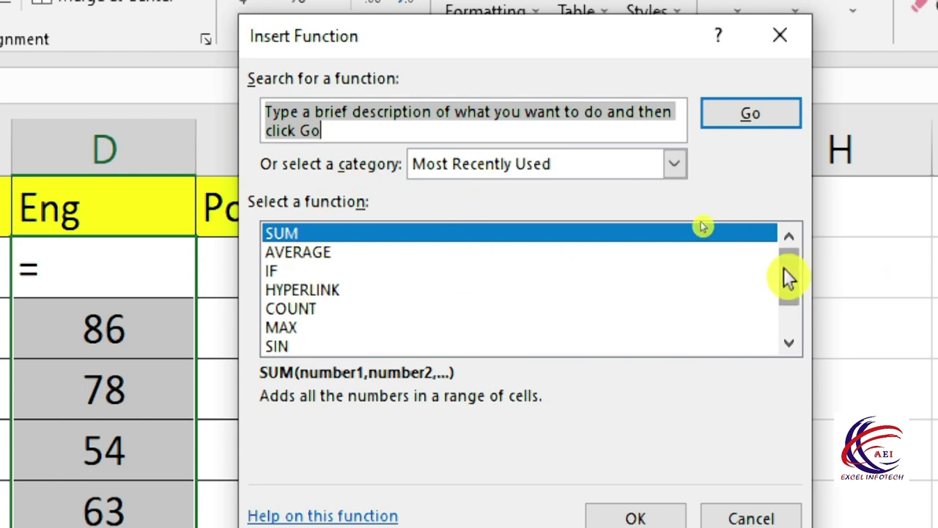
{"action": "scroll", "coordinate": [787, 276], "scroll_direction": "down", "scroll_amount": 1}
{"action": "left_click", "coordinate": [674, 164]}
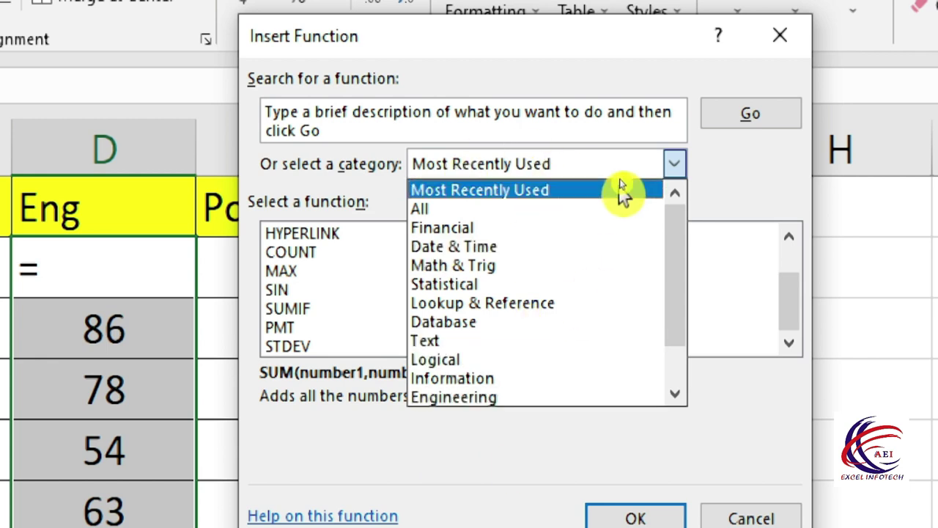
{"action": "left_click", "coordinate": [493, 209]}
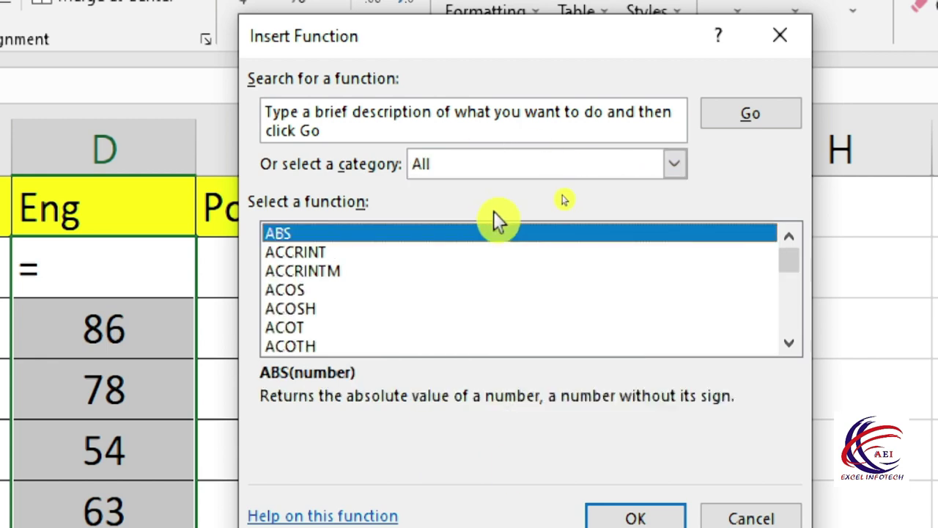
{"action": "left_click_drag", "start_coordinate": [797, 260], "coordinate": [779, 309]}
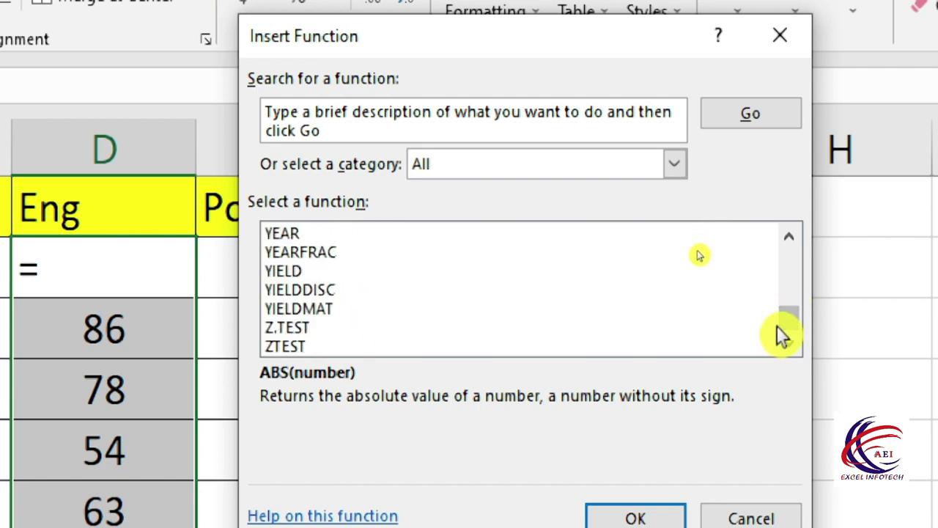
{"action": "key", "text": "Escape"}
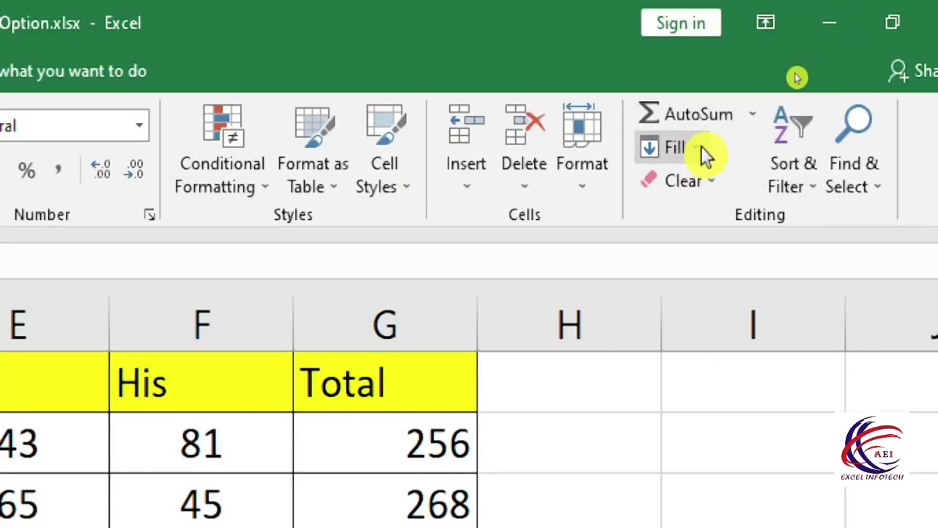
Step: Clear the totals from G3:G6, leaving only the G2 sum formula
{"action": "left_click", "coordinate": [699, 151]}
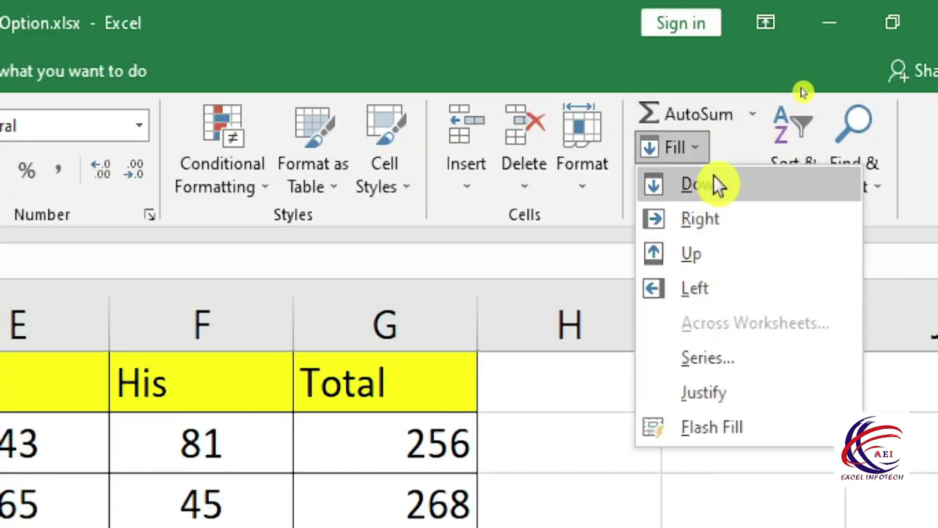
{"action": "left_click", "coordinate": [727, 219]}
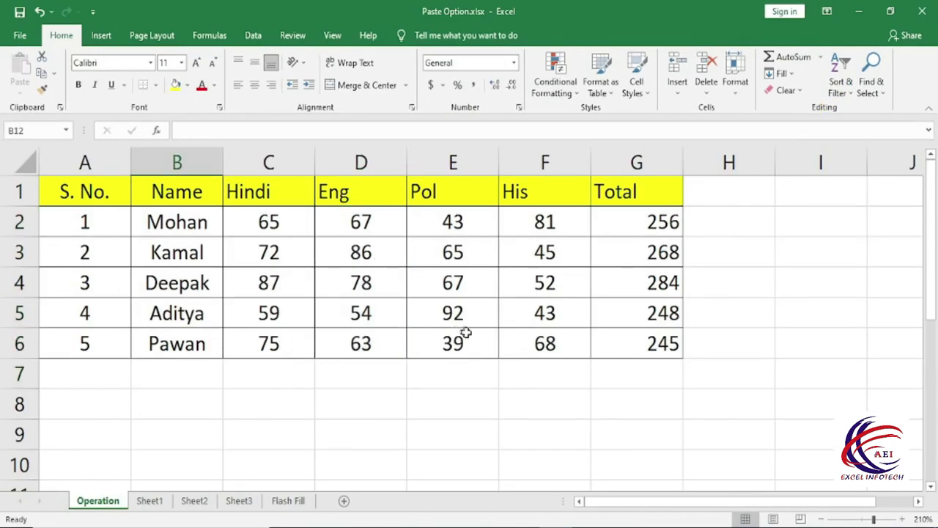
{"action": "left_click_drag", "start_coordinate": [634, 252], "coordinate": [663, 343]}
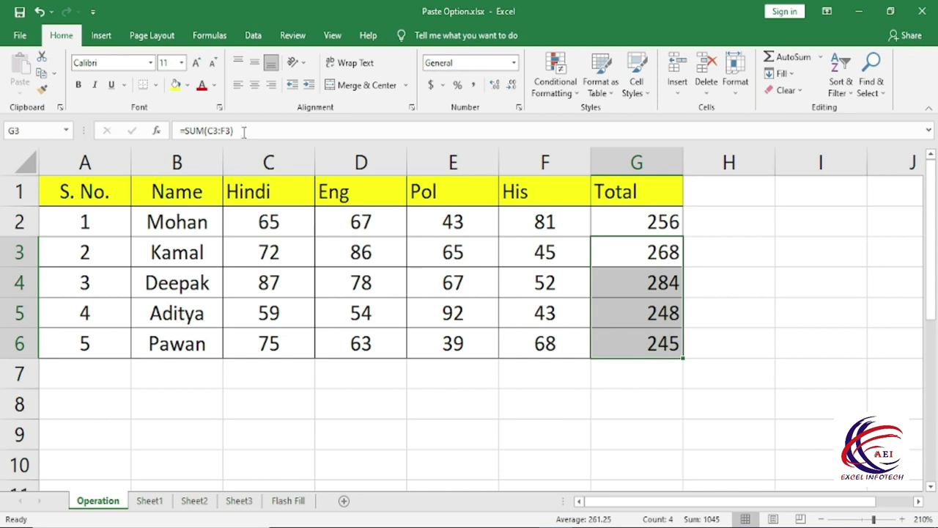
{"action": "left_click_drag", "start_coordinate": [244, 130], "coordinate": [185, 131]}
{"action": "key", "text": "Return"}
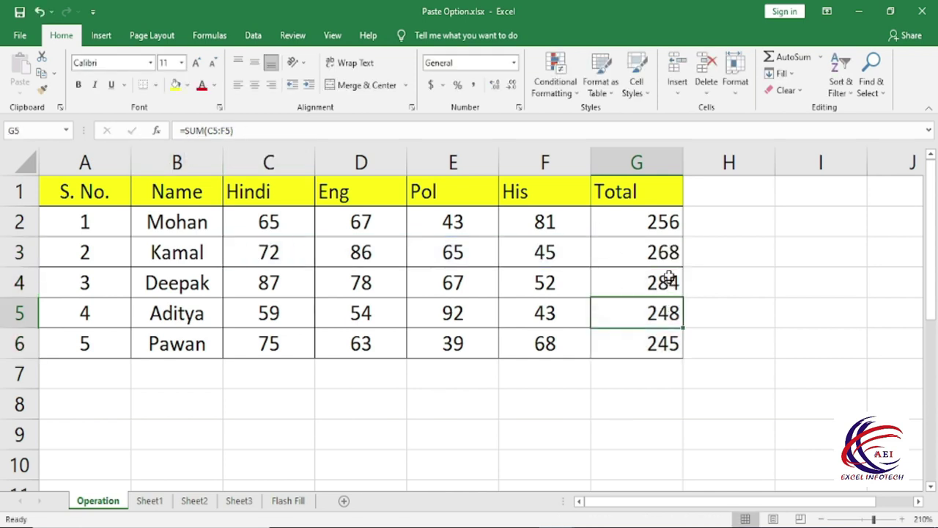
{"action": "left_click_drag", "start_coordinate": [655, 253], "coordinate": [656, 333]}
{"action": "key", "text": "Delete"}
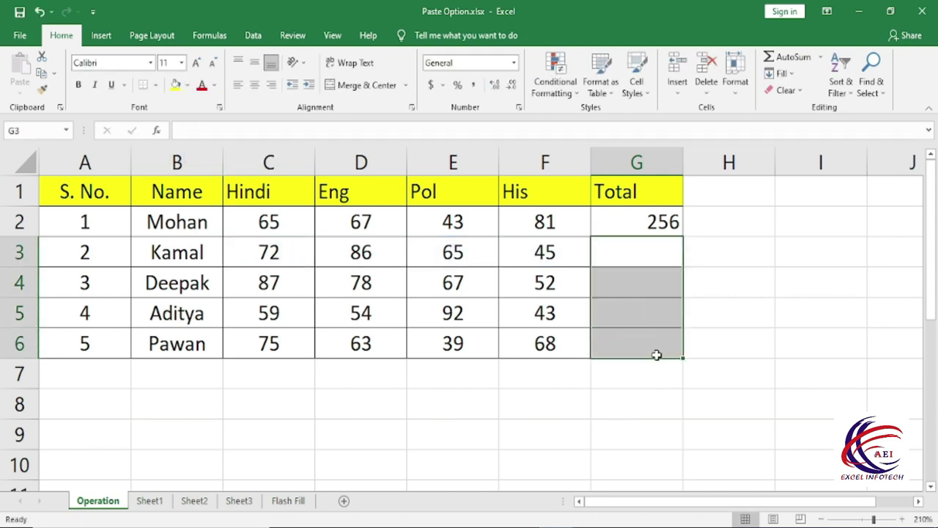
{"action": "left_click", "coordinate": [703, 313]}
Step: Fill the G2 sum formula down G2:G6, giving 268, 284, 248 and 245
{"action": "left_click_drag", "start_coordinate": [658, 222], "coordinate": [655, 347]}
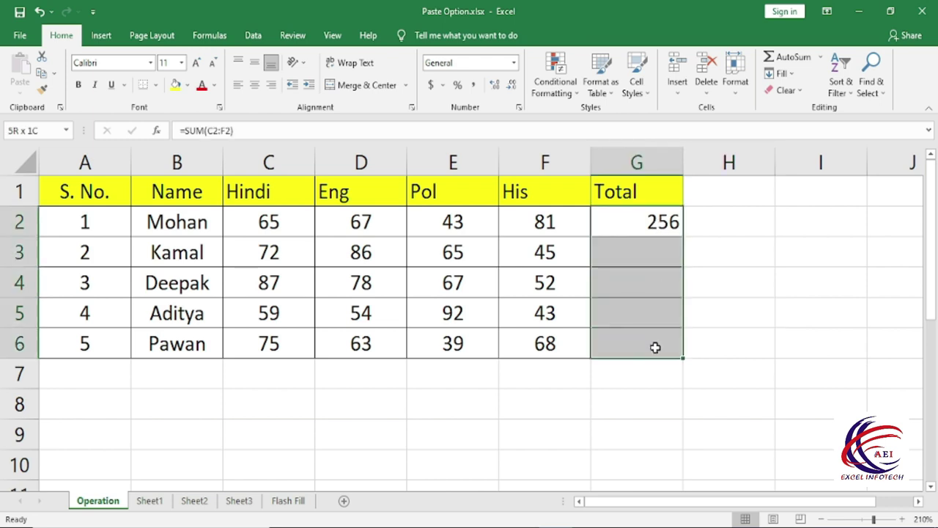
{"action": "left_click", "coordinate": [662, 227]}
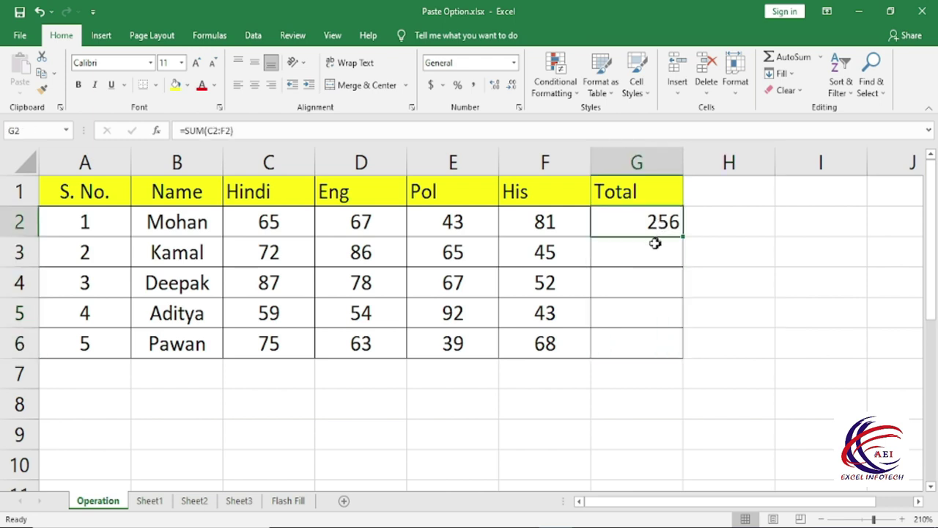
{"action": "left_click", "coordinate": [655, 243]}
{"action": "left_click", "coordinate": [649, 280]}
{"action": "left_click", "coordinate": [648, 308]}
{"action": "left_click", "coordinate": [647, 342]}
{"action": "left_click_drag", "start_coordinate": [650, 221], "coordinate": [649, 341]}
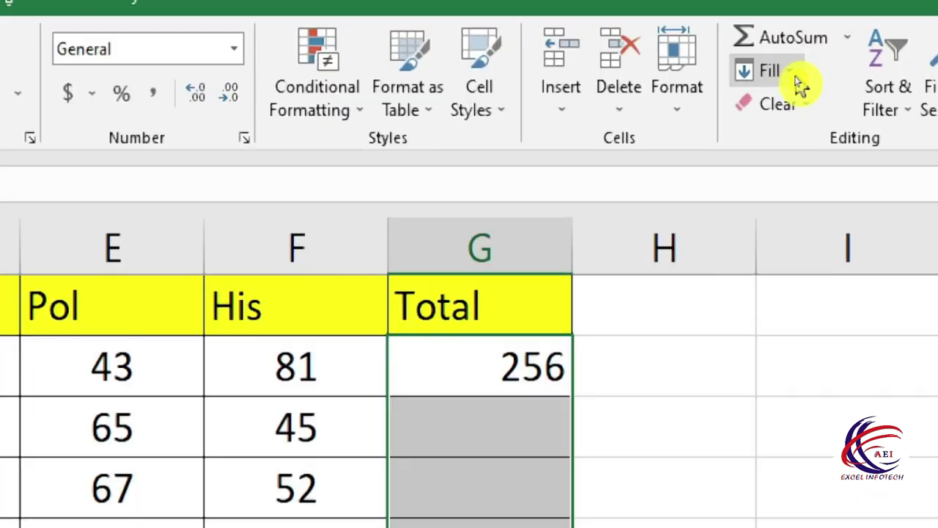
{"action": "left_click", "coordinate": [801, 86]}
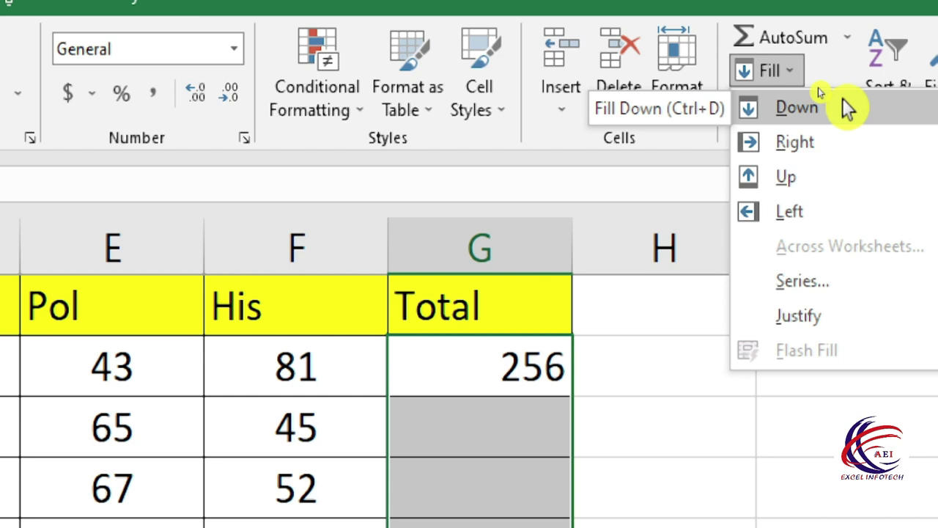
{"action": "left_click", "coordinate": [846, 108]}
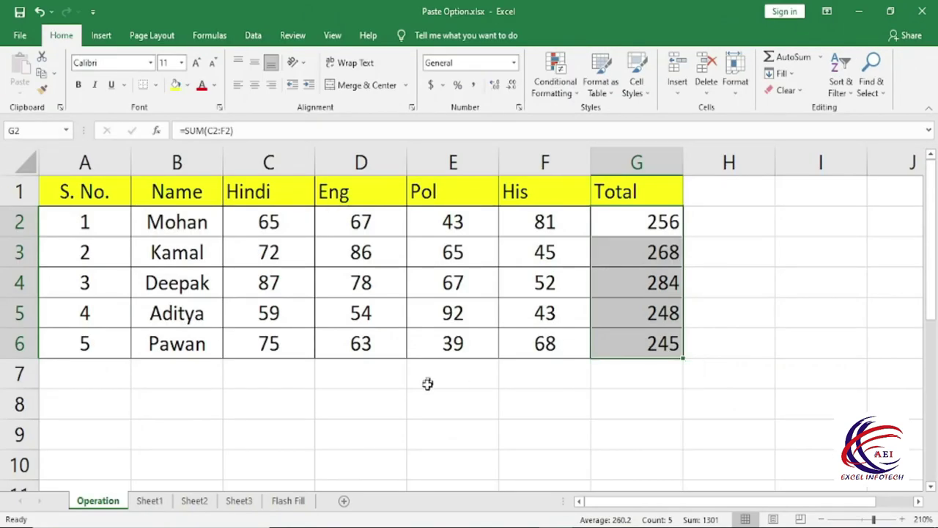
{"action": "scroll", "coordinate": [296, 389], "scroll_direction": "down", "scroll_amount": 1}
{"action": "left_click", "coordinate": [198, 380]}
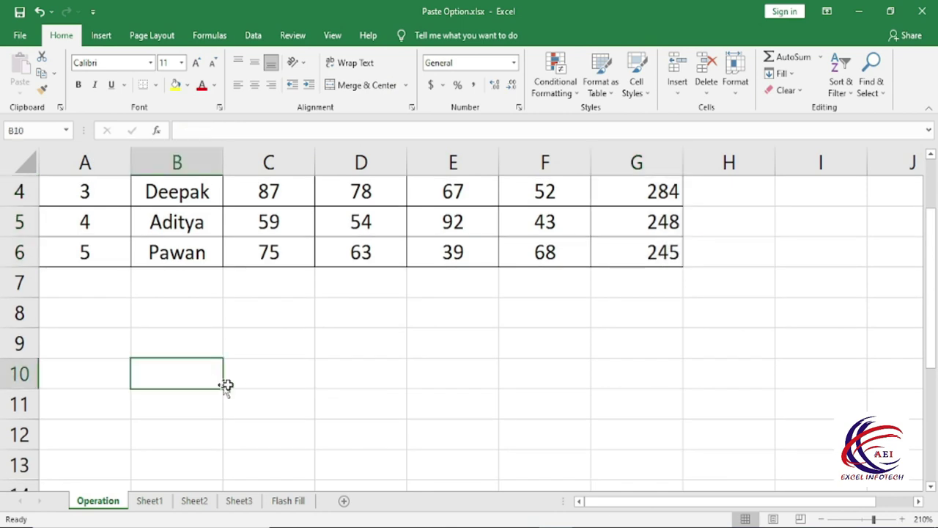
{"action": "type", "text": "1"}
{"action": "key", "text": "ctrl+Return"}
{"action": "left_click_drag", "start_coordinate": [199, 375], "coordinate": [695, 374]}
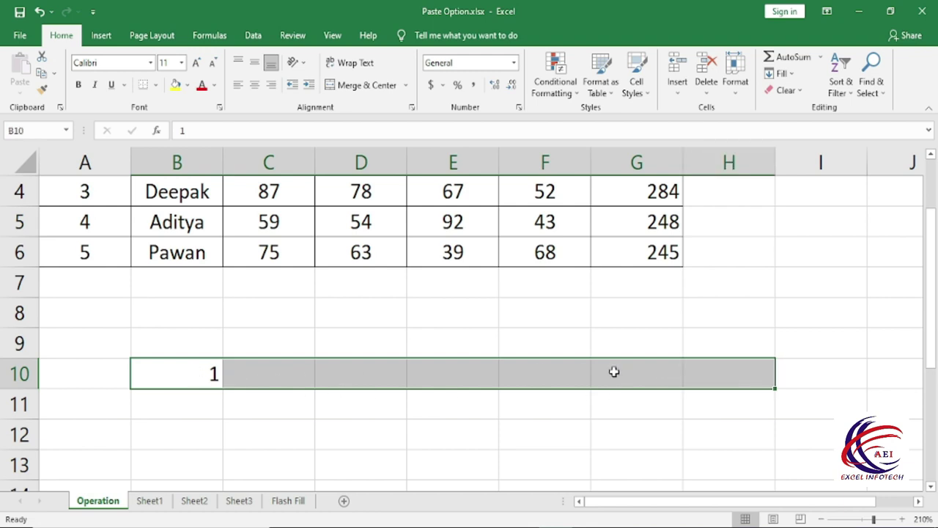
{"action": "left_click", "coordinate": [790, 76]}
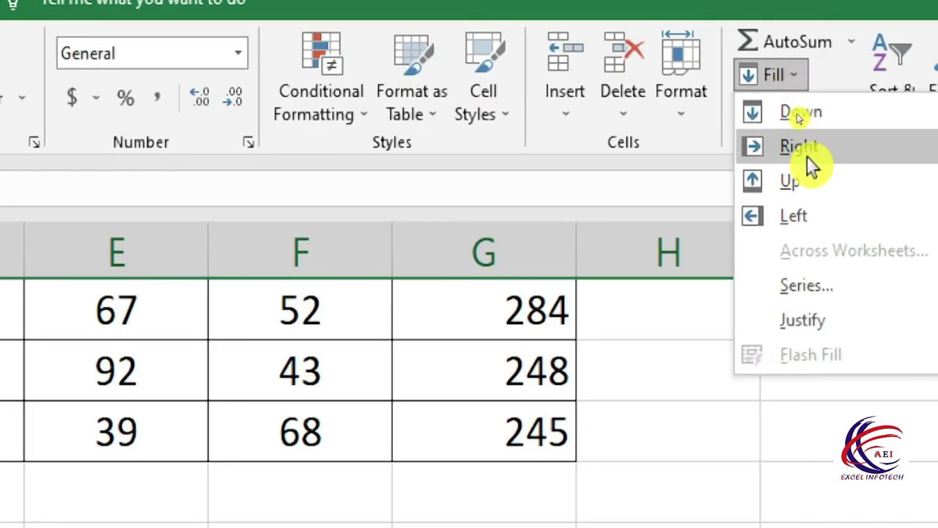
{"action": "left_click", "coordinate": [795, 147]}
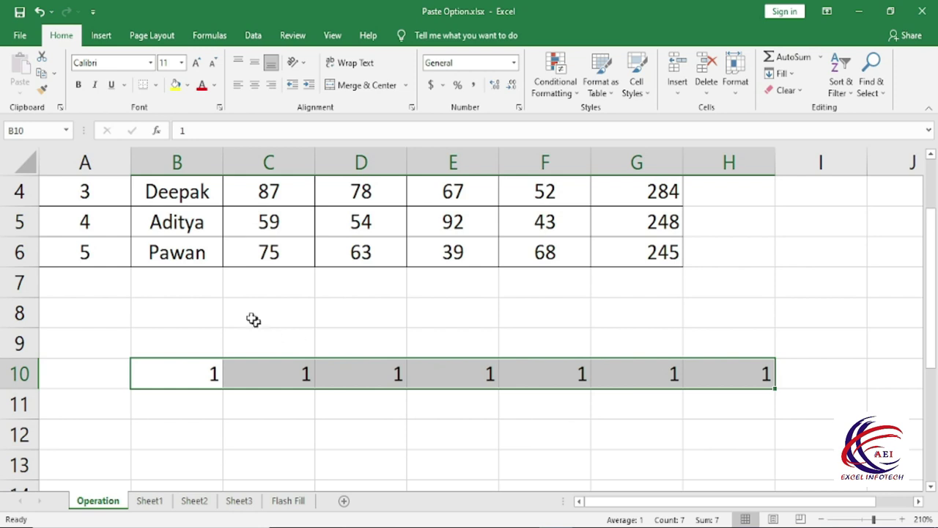
{"action": "key", "text": "Delete"}
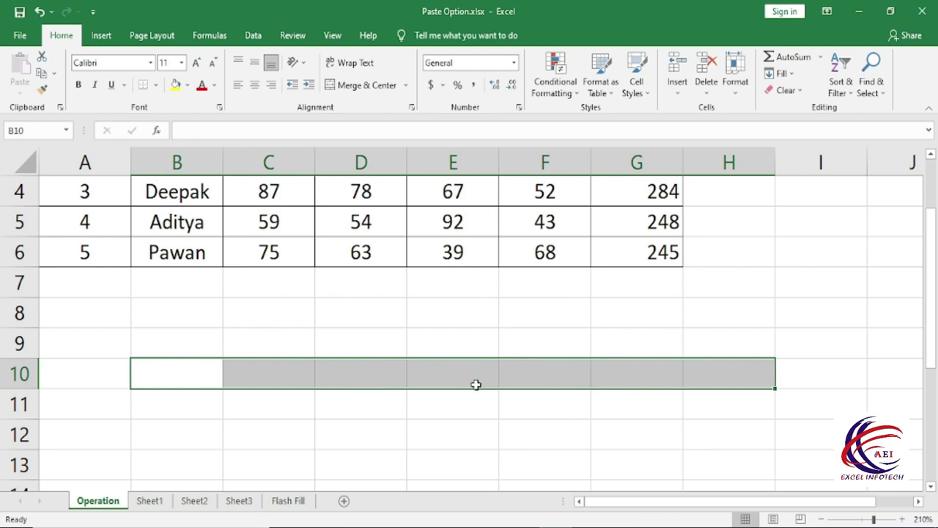
{"action": "left_click", "coordinate": [353, 315]}
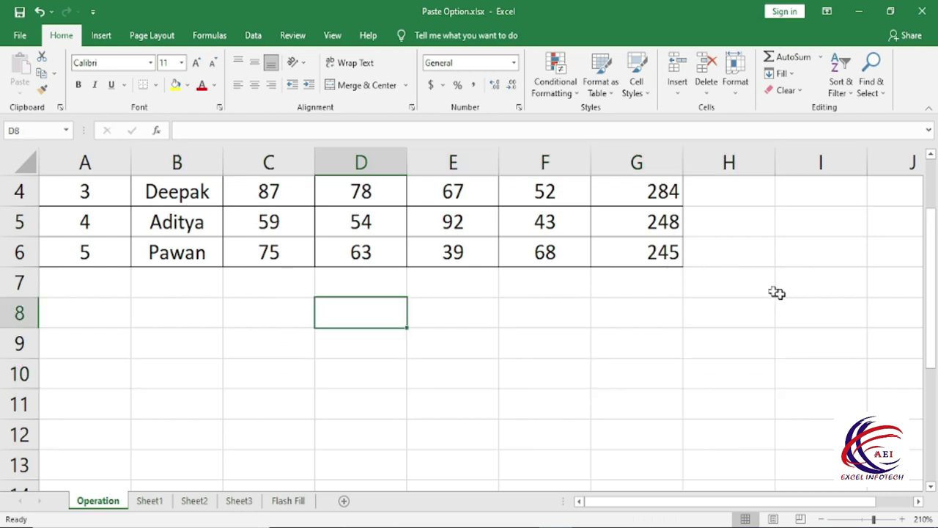
{"action": "left_click_drag", "start_coordinate": [928, 280], "coordinate": [925, 220]}
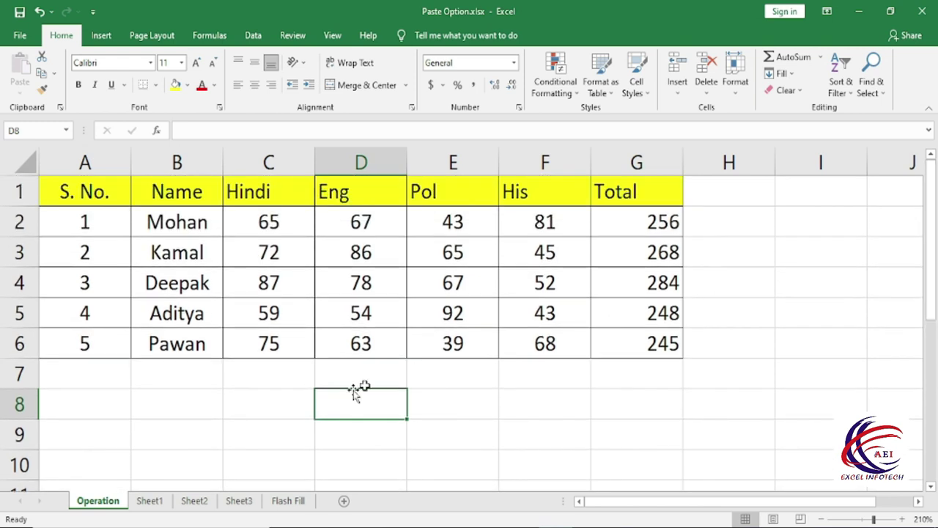
Step: AutoSum the Hindi marks in C7 with Alt+=, giving 358
{"action": "left_click", "coordinate": [267, 371]}
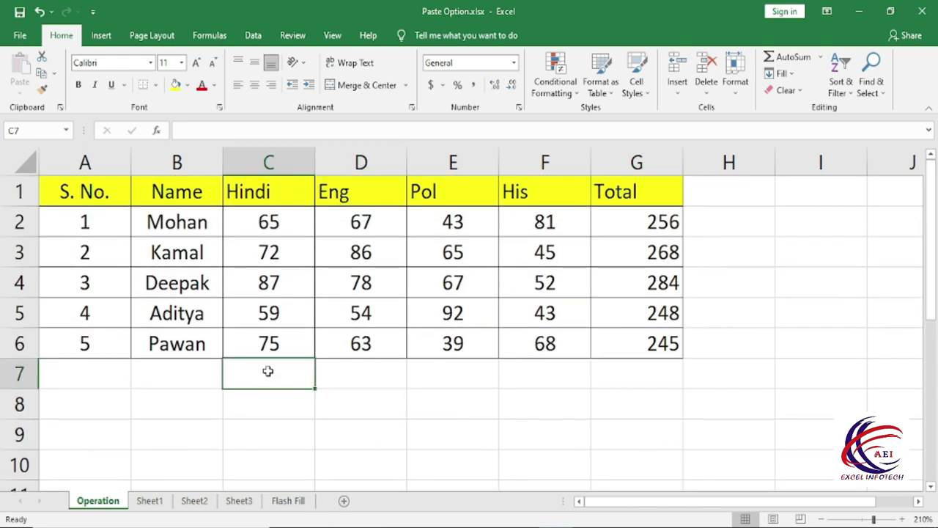
{"action": "key", "text": "alt+equal"}
{"action": "key", "text": "Return"}
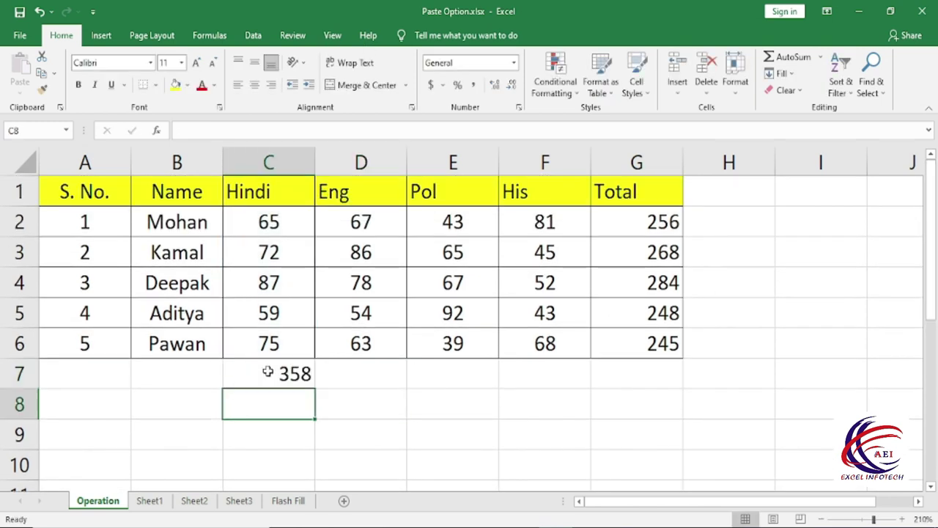
Step: Fill the C7 sum right across C7:G7 (348, 306, 289, 1301), then clear row 7
{"action": "left_click", "coordinate": [270, 372]}
{"action": "left_click_drag", "start_coordinate": [287, 375], "coordinate": [636, 364]}
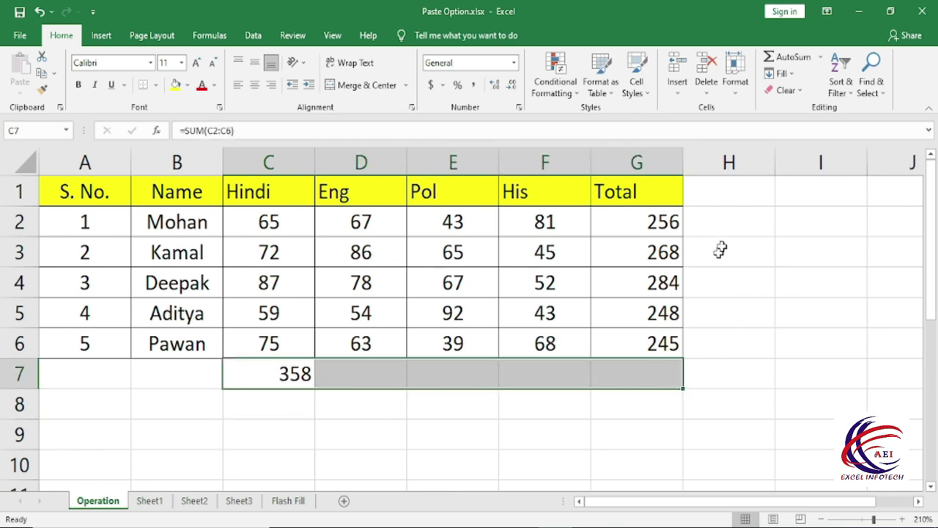
{"action": "left_click", "coordinate": [794, 78]}
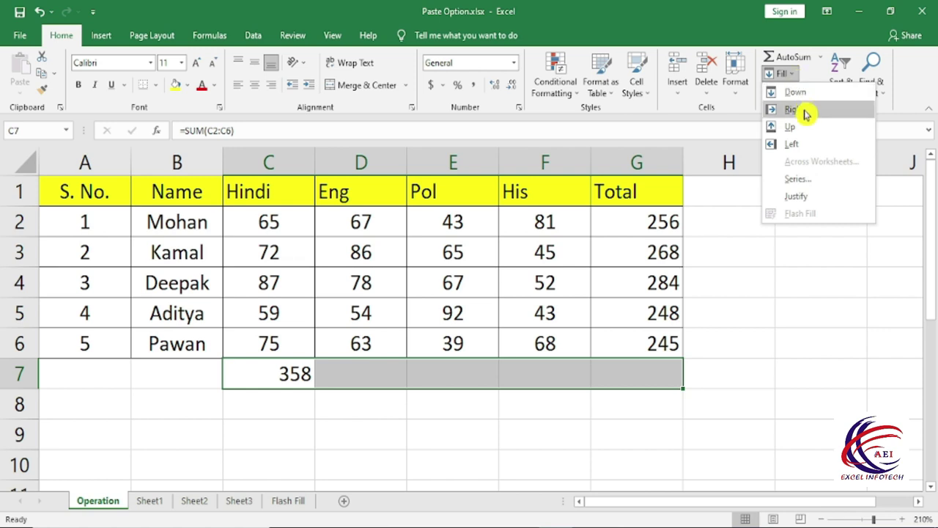
{"action": "left_click", "coordinate": [804, 110]}
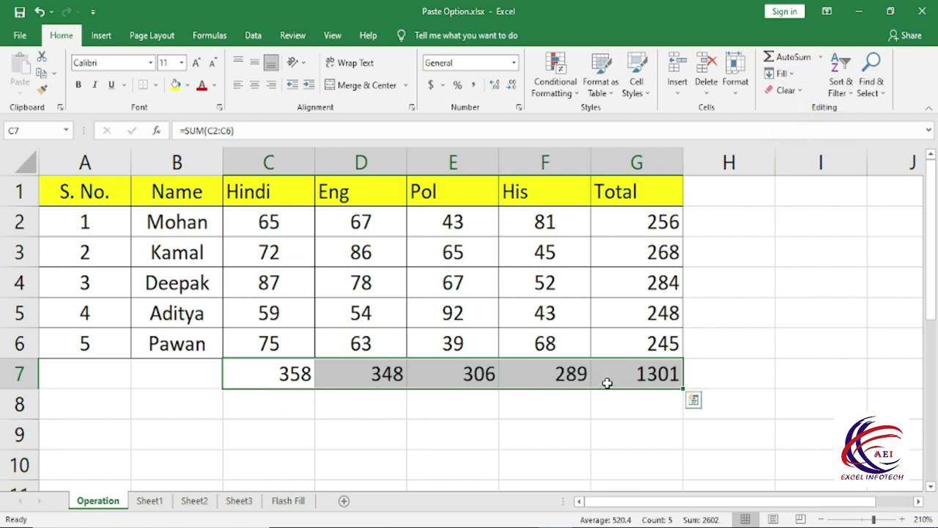
{"action": "key", "text": "Delete"}
{"action": "left_click", "coordinate": [796, 78]}
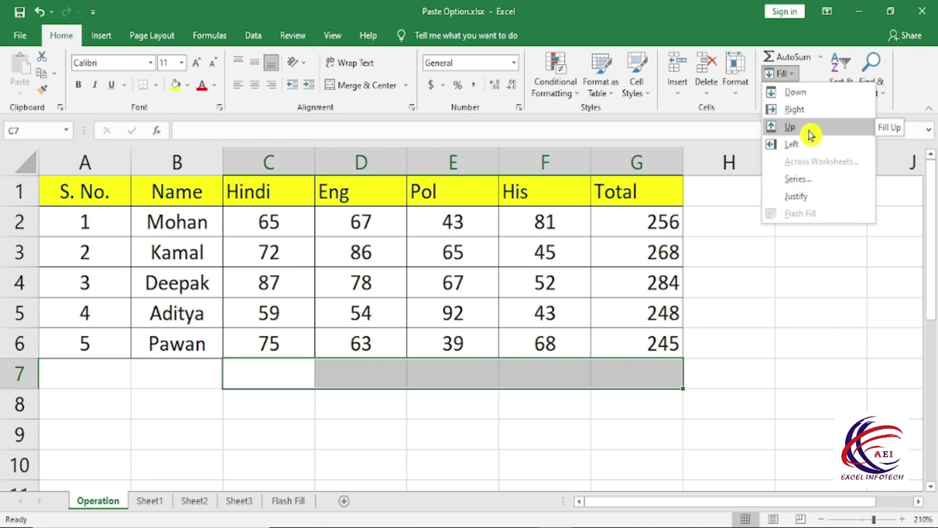
{"action": "left_click", "coordinate": [432, 416]}
{"action": "scroll", "coordinate": [293, 371], "scroll_direction": "down", "scroll_amount": 2}
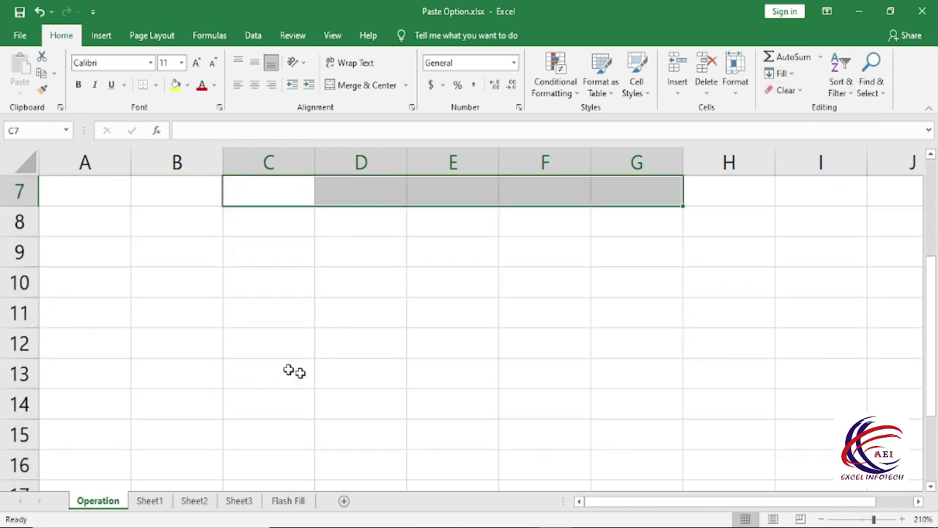
{"action": "left_click", "coordinate": [246, 364]}
{"action": "type", "text": "1"}
{"action": "key", "text": "Return"}
{"action": "left_click_drag", "start_coordinate": [249, 360], "coordinate": [273, 225]}
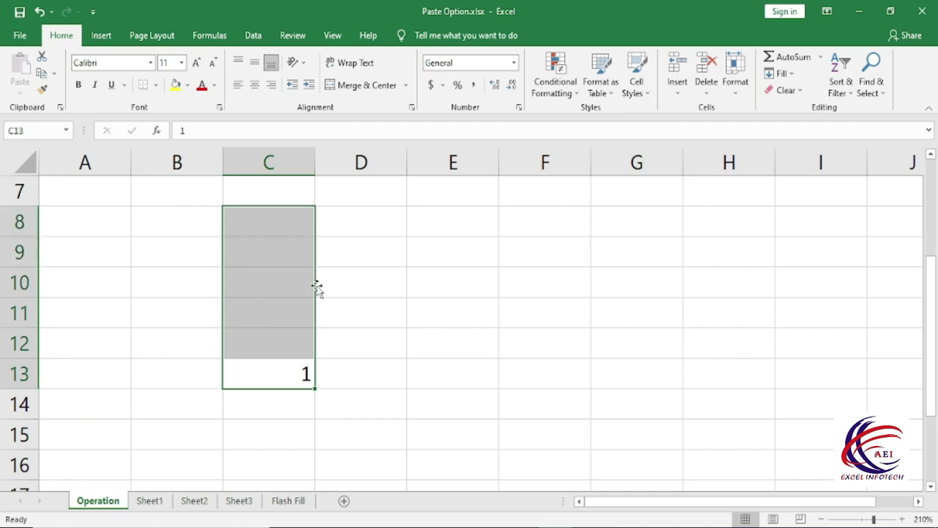
{"action": "left_click", "coordinate": [784, 74]}
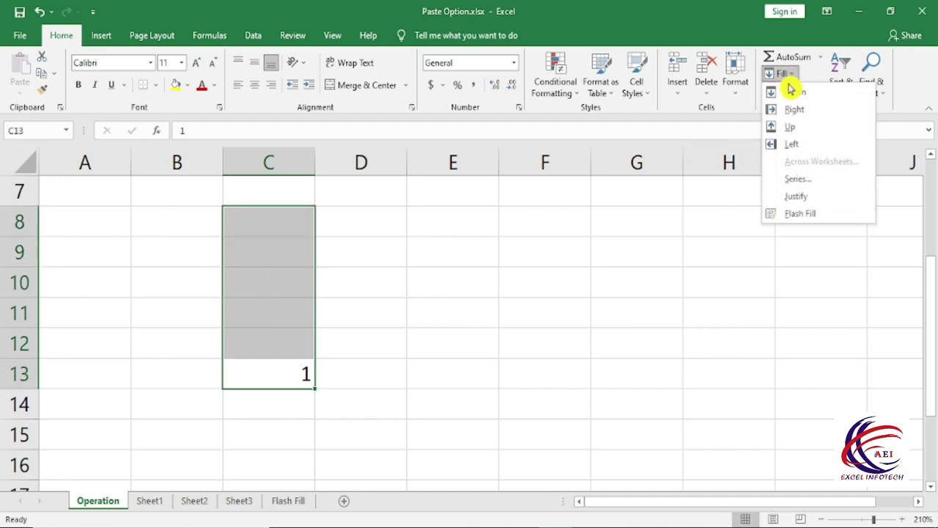
{"action": "left_click", "coordinate": [805, 127]}
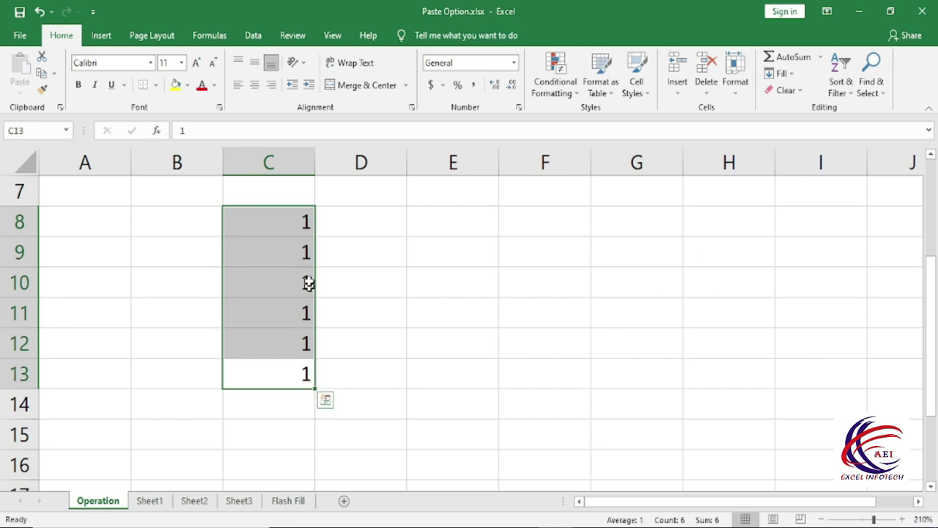
{"action": "key", "text": "Delete"}
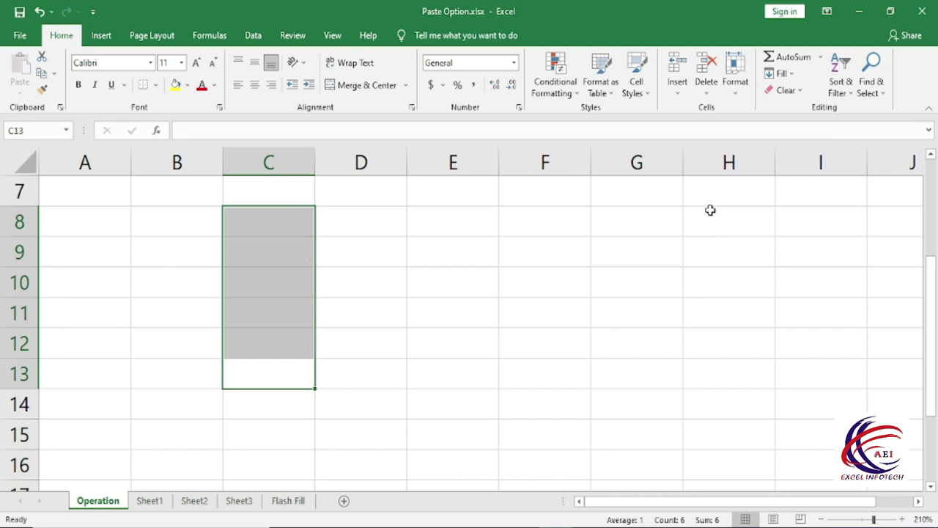
{"action": "scroll", "coordinate": [710, 211], "scroll_direction": "up", "scroll_amount": 3}
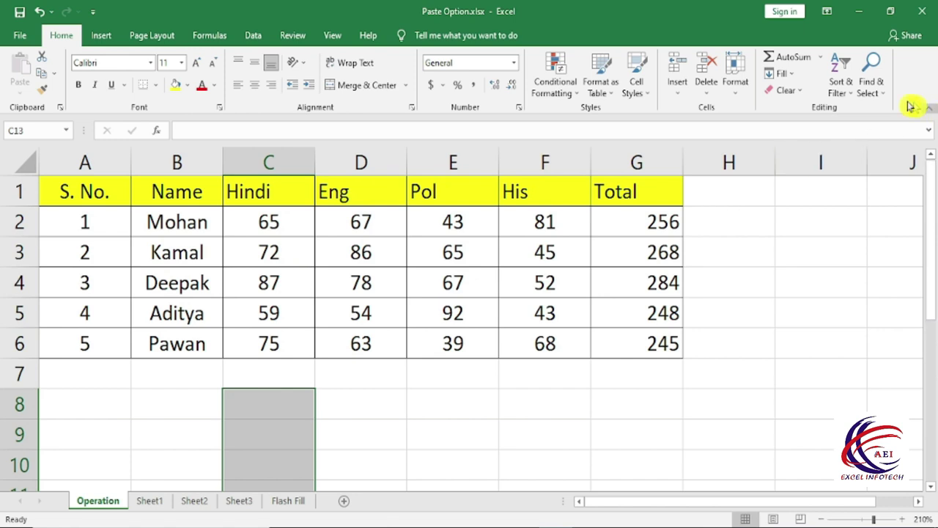
Step: Review Sheet1–Sheet3, then group them with the Operation sheet using Shift+click on Sheet3
{"action": "left_click", "coordinate": [782, 73]}
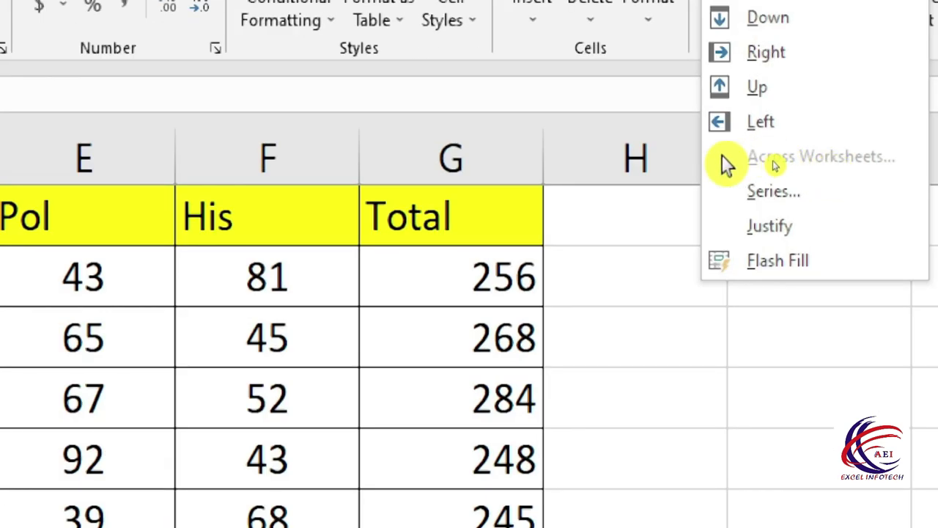
{"action": "key", "text": "Escape"}
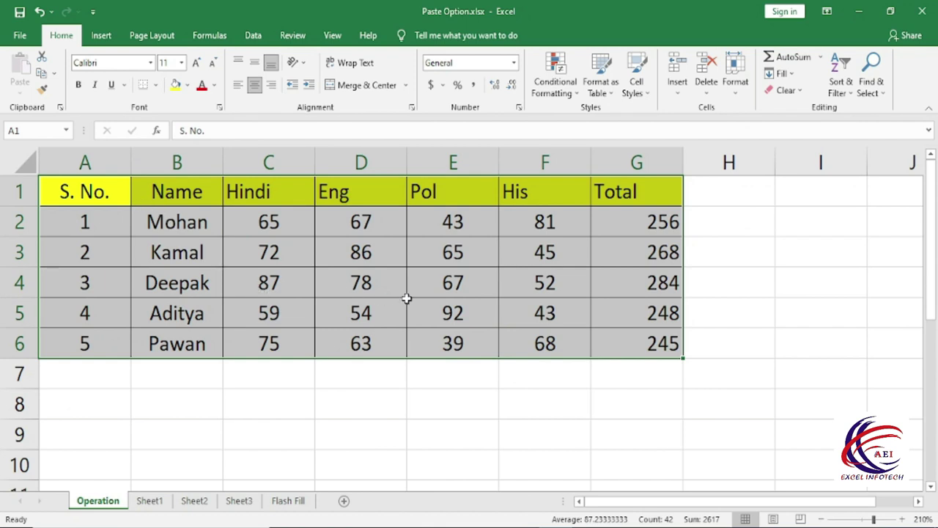
{"action": "left_click", "coordinate": [151, 501]}
{"action": "left_click", "coordinate": [192, 503]}
{"action": "left_click", "coordinate": [236, 505]}
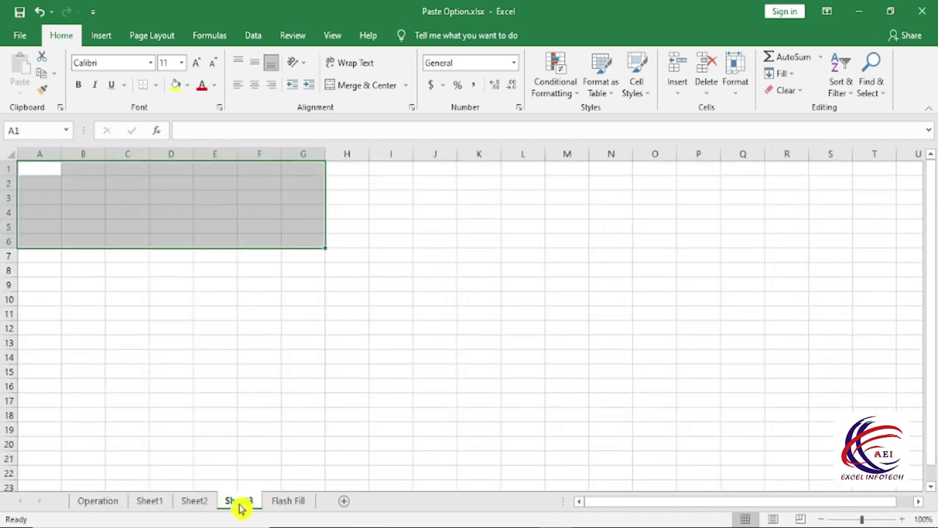
{"action": "left_click", "coordinate": [158, 504]}
{"action": "left_click", "coordinate": [192, 505]}
{"action": "left_click", "coordinate": [97, 501]}
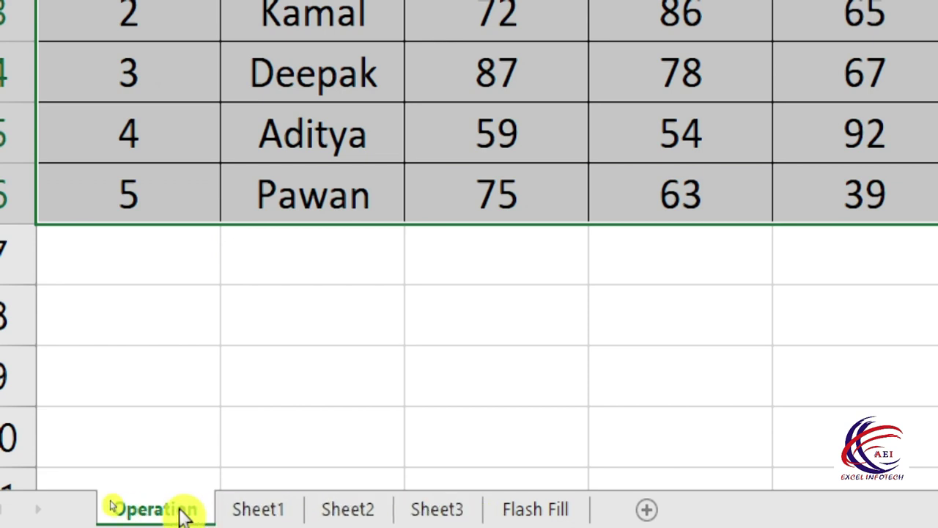
{"action": "left_click", "coordinate": [456, 513], "text": "shift"}
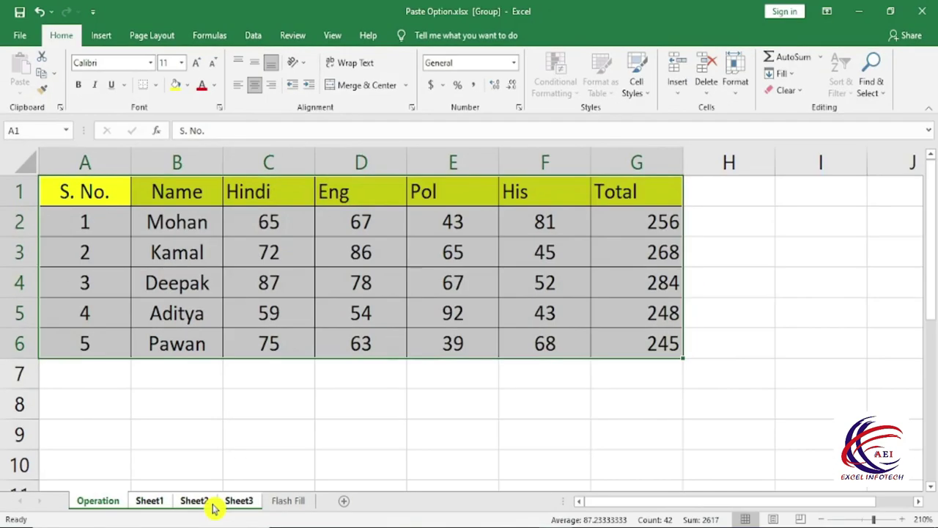
Step: Fill the A1:G6 marks table across the grouped worksheets using the All option
{"action": "left_click", "coordinate": [782, 73]}
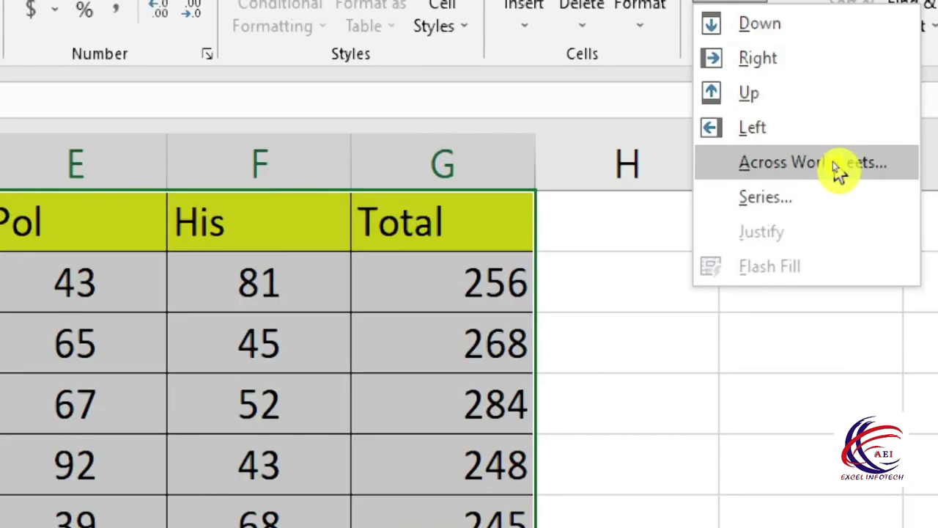
{"action": "left_click", "coordinate": [841, 164]}
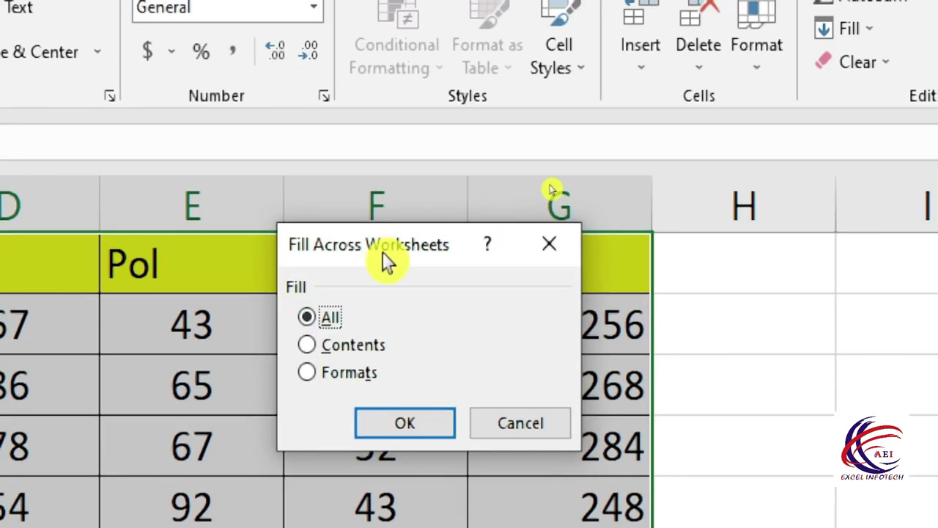
{"action": "left_click_drag", "start_coordinate": [386, 203], "coordinate": [389, 155]}
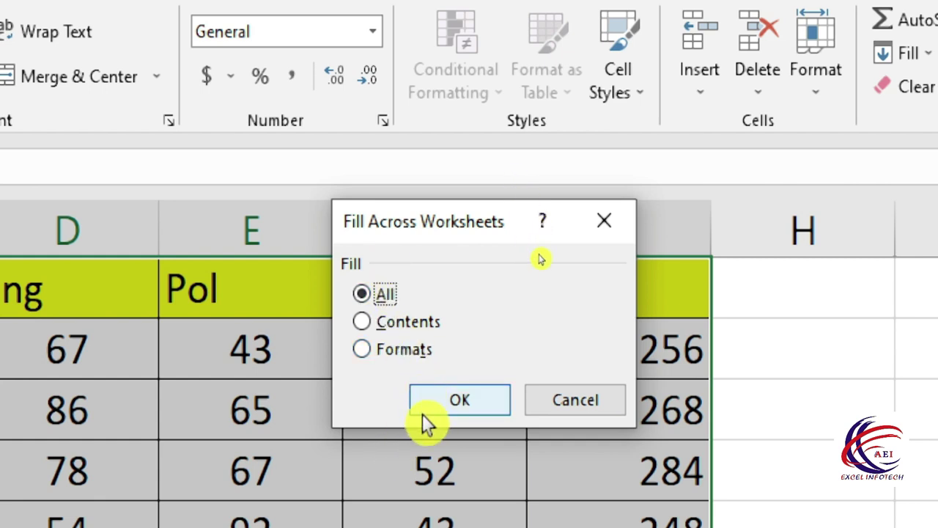
{"action": "left_click", "coordinate": [361, 293]}
{"action": "left_click", "coordinate": [462, 400]}
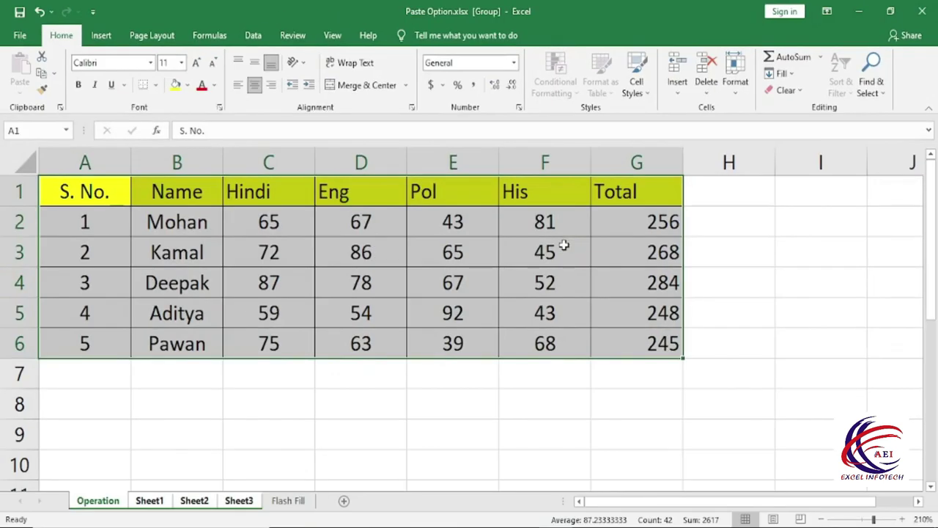
{"action": "scroll", "coordinate": [151, 495], "scroll_direction": "down", "scroll_amount": 5, "text": "ctrl"}
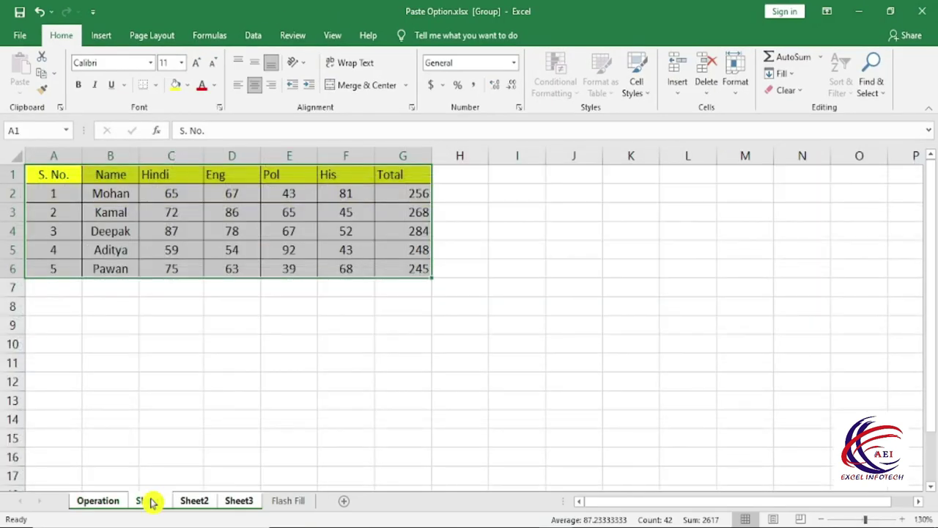
{"action": "left_click", "coordinate": [192, 504]}
{"action": "left_click", "coordinate": [231, 504]}
{"action": "left_click", "coordinate": [196, 506]}
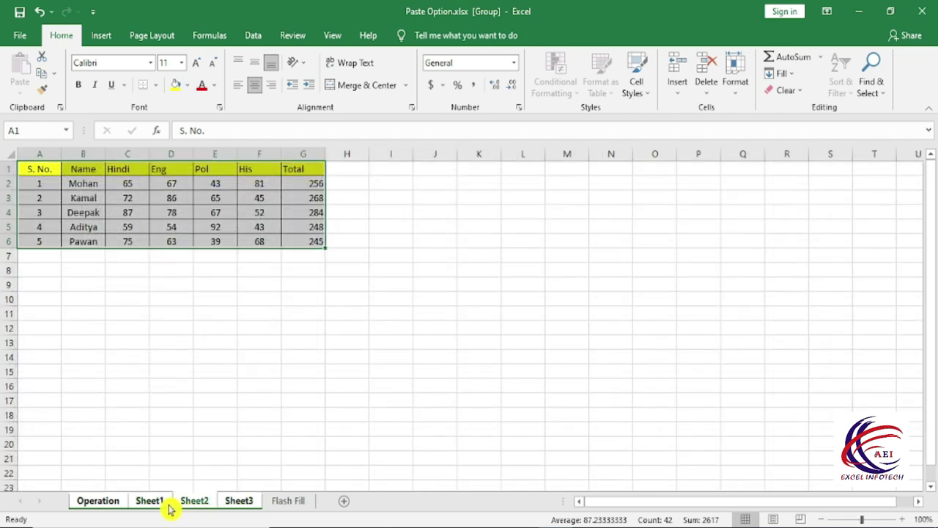
{"action": "left_click", "coordinate": [157, 505]}
{"action": "left_click", "coordinate": [98, 505]}
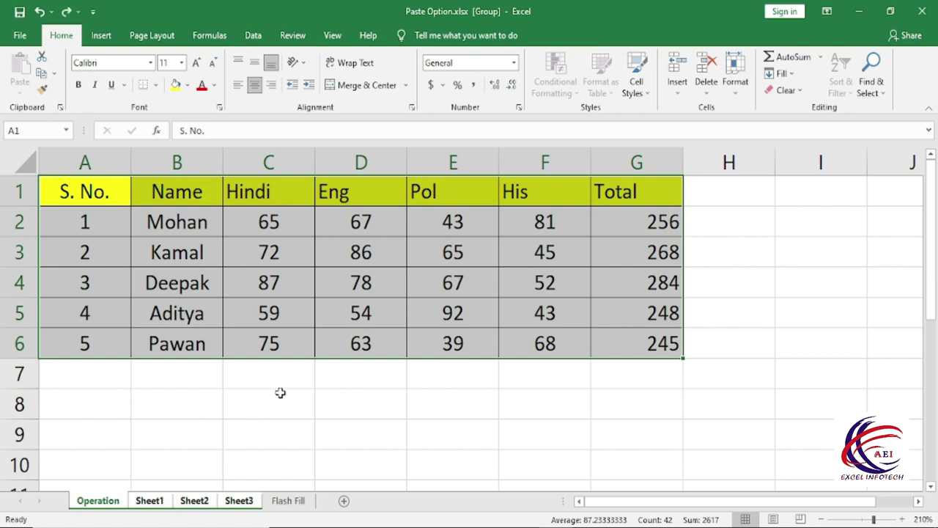
{"action": "left_click", "coordinate": [157, 505]}
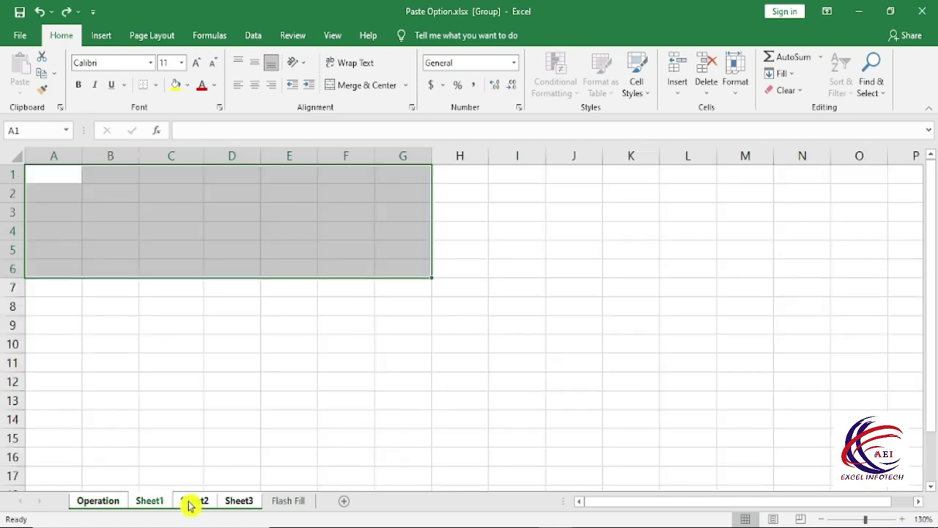
{"action": "left_click", "coordinate": [192, 504]}
{"action": "left_click", "coordinate": [231, 511]}
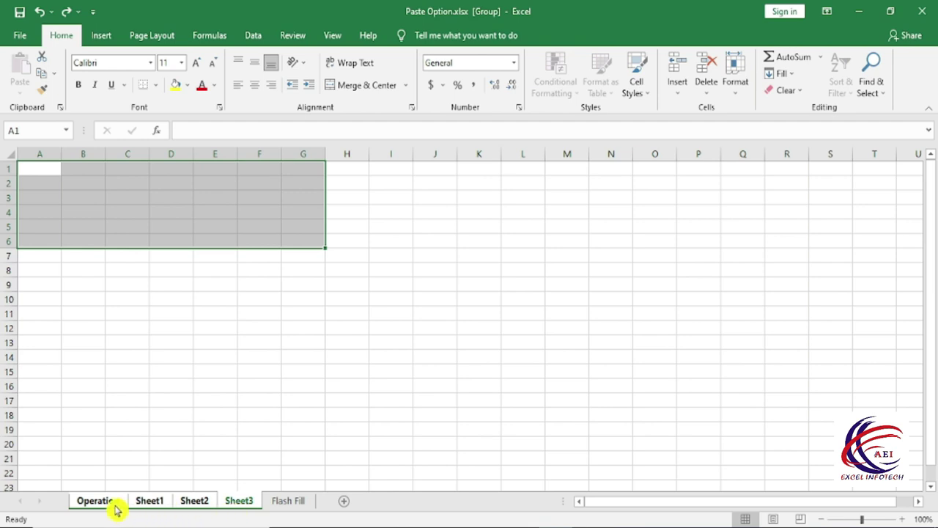
{"action": "left_click", "coordinate": [118, 504]}
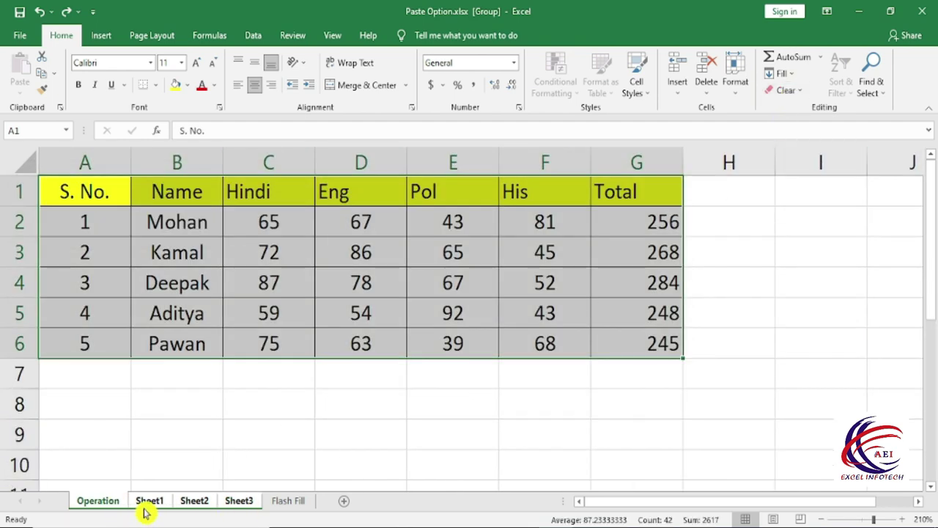
{"action": "left_click", "coordinate": [240, 502]}
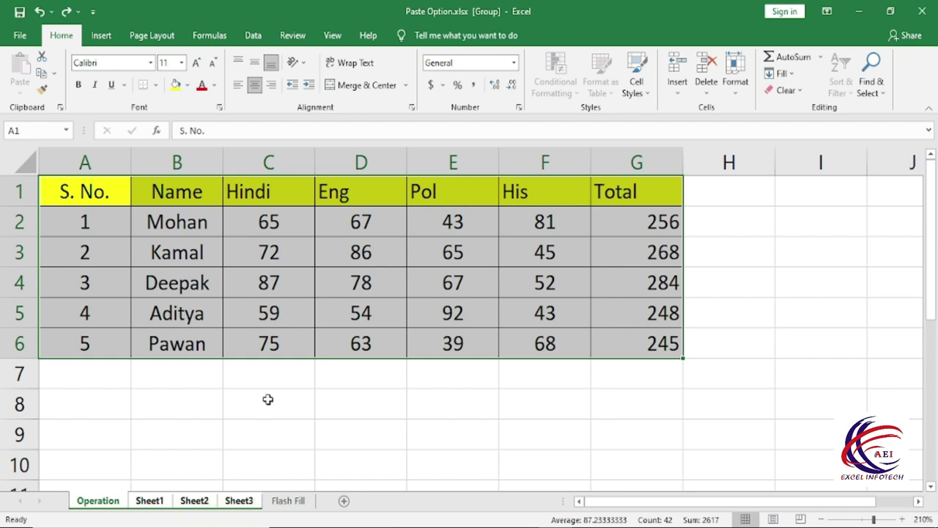
Step: Fill the marks table across the grouped worksheets with the Contents option
{"action": "left_click", "coordinate": [786, 74]}
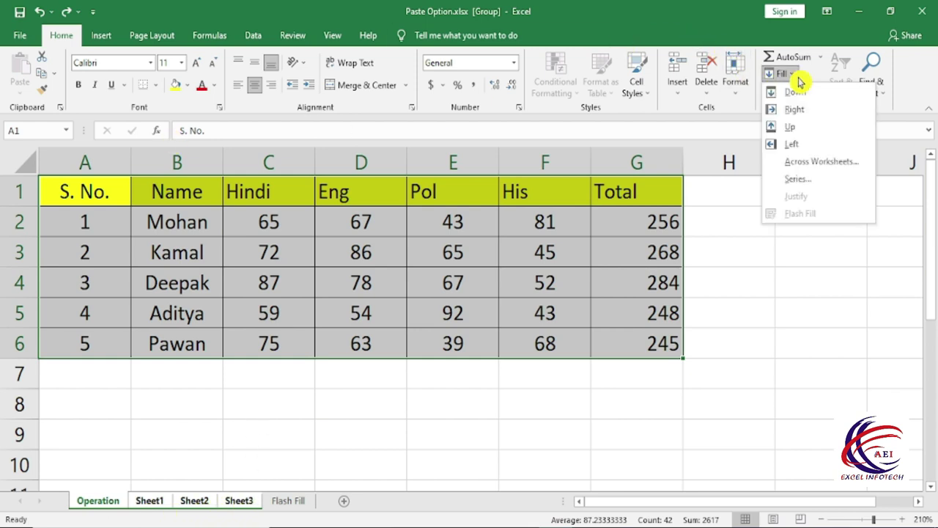
{"action": "left_click", "coordinate": [844, 168]}
{"action": "left_click", "coordinate": [531, 209]}
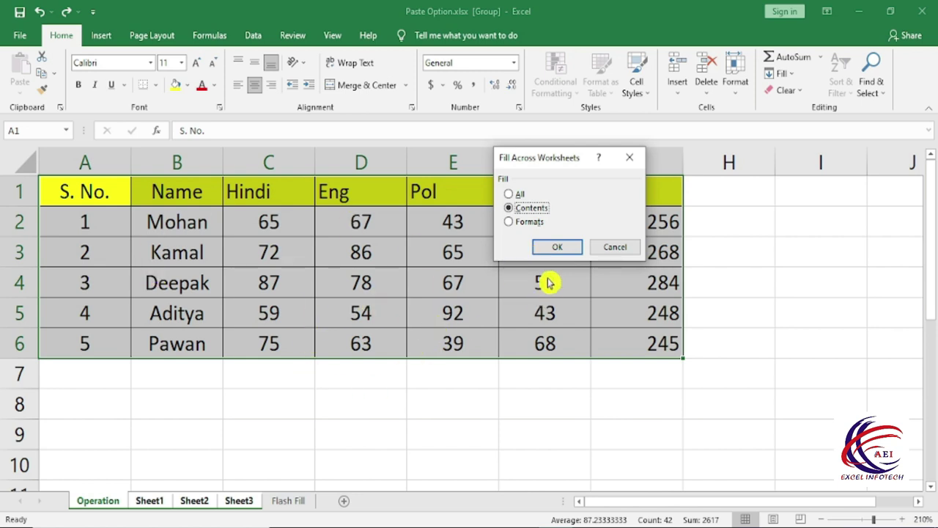
{"action": "left_click", "coordinate": [559, 251]}
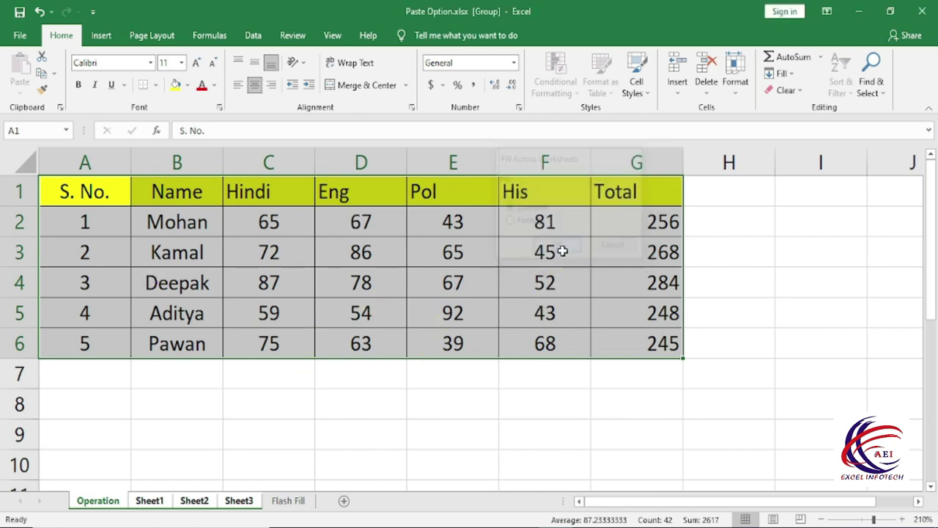
Step: Check the copied values on Sheet1, Sheet2 and Sheet3, then return to Operation
{"action": "left_click", "coordinate": [157, 505]}
{"action": "left_click", "coordinate": [210, 505]}
{"action": "left_click", "coordinate": [240, 502]}
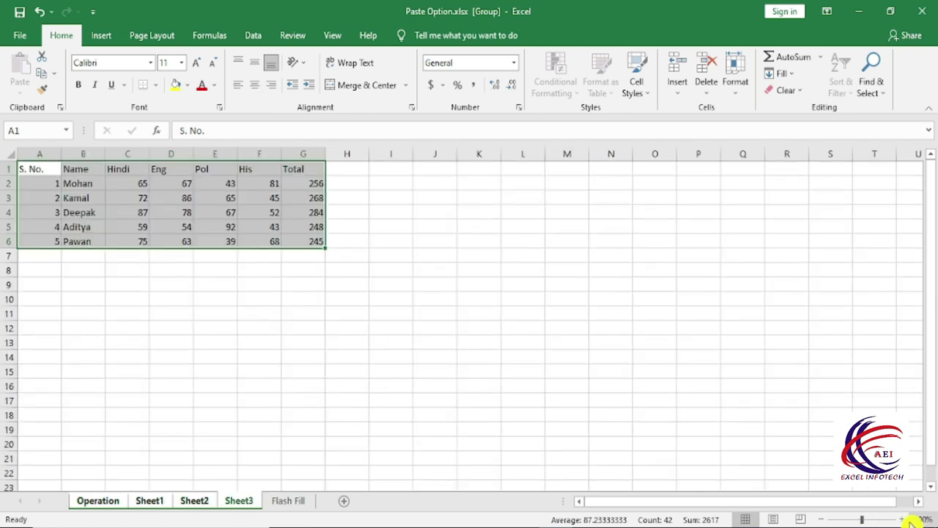
{"action": "left_click", "coordinate": [907, 519]}
{"action": "left_click", "coordinate": [907, 518]}
{"action": "left_click", "coordinate": [908, 519]}
{"action": "left_click", "coordinate": [908, 518]}
{"action": "left_click", "coordinate": [907, 519]}
{"action": "left_click", "coordinate": [907, 519]}
{"action": "left_click", "coordinate": [907, 519]}
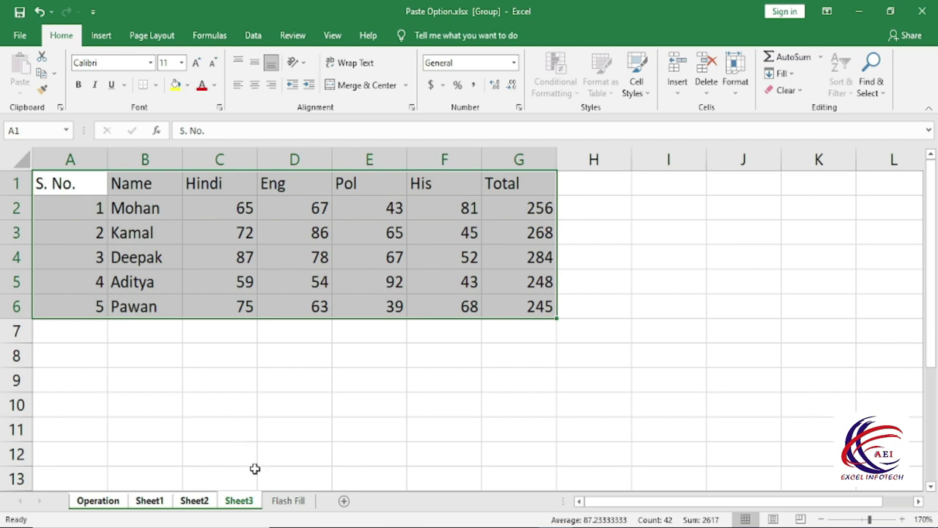
{"action": "scroll", "coordinate": [252, 471], "scroll_direction": "down", "scroll_amount": 1, "text": "ctrl"}
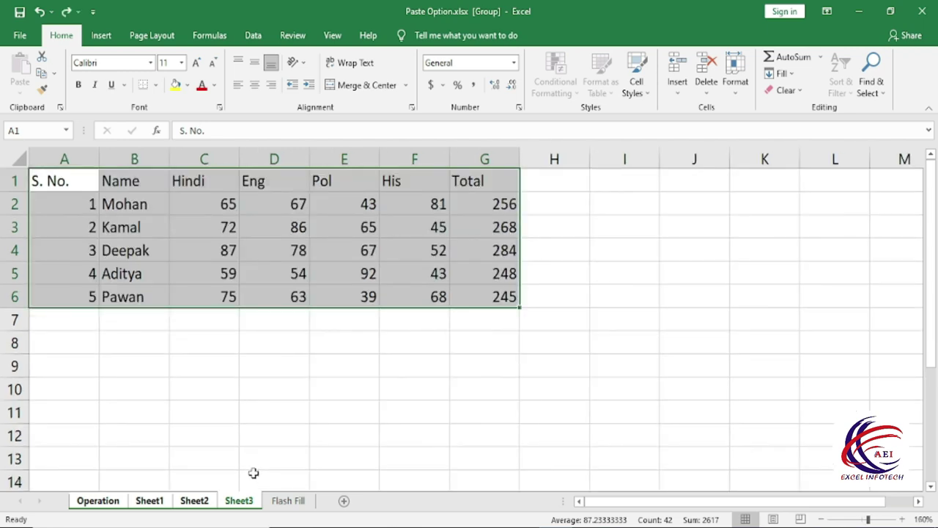
{"action": "key", "text": "ctrl+Page_Up"}
{"action": "key", "text": "ctrl+Page_Up"}
{"action": "key", "text": "ctrl+Page_Up"}
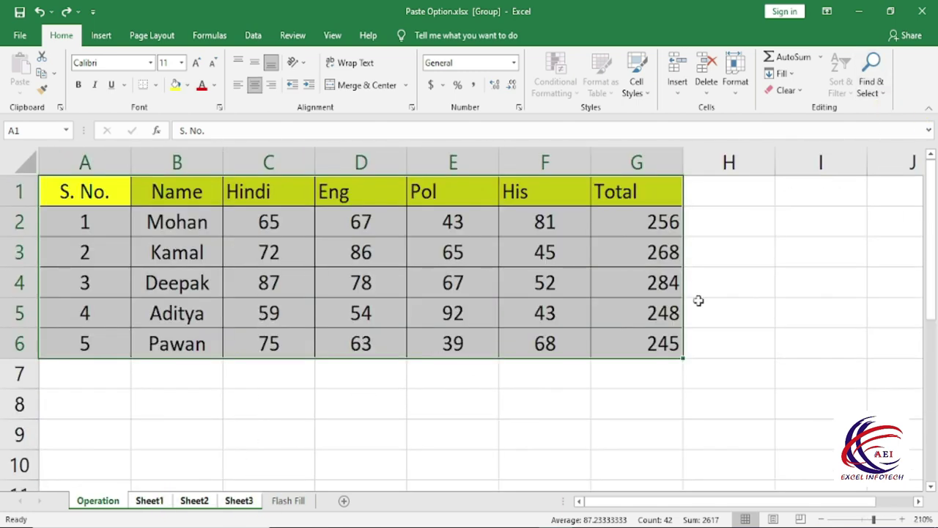
Step: Fill the marks table across the grouped worksheets with the Formats option
{"action": "left_click", "coordinate": [779, 73]}
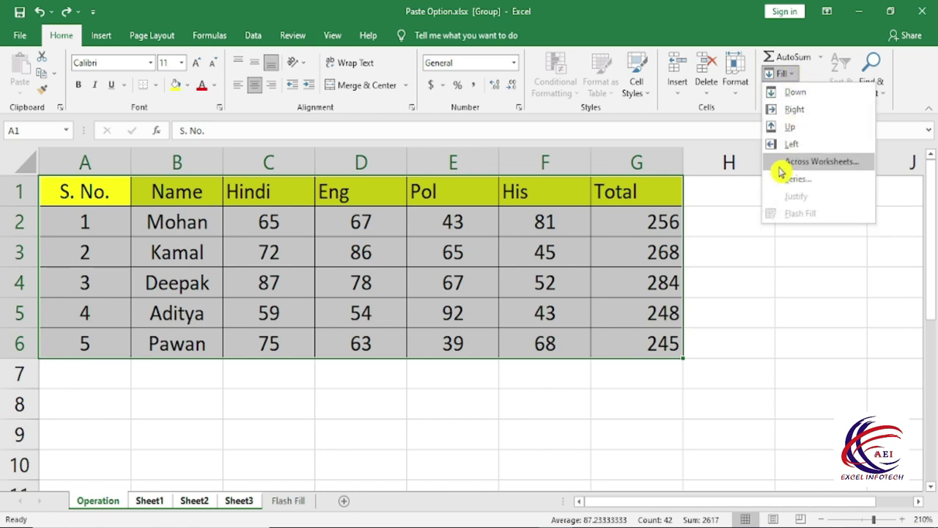
{"action": "left_click", "coordinate": [835, 165]}
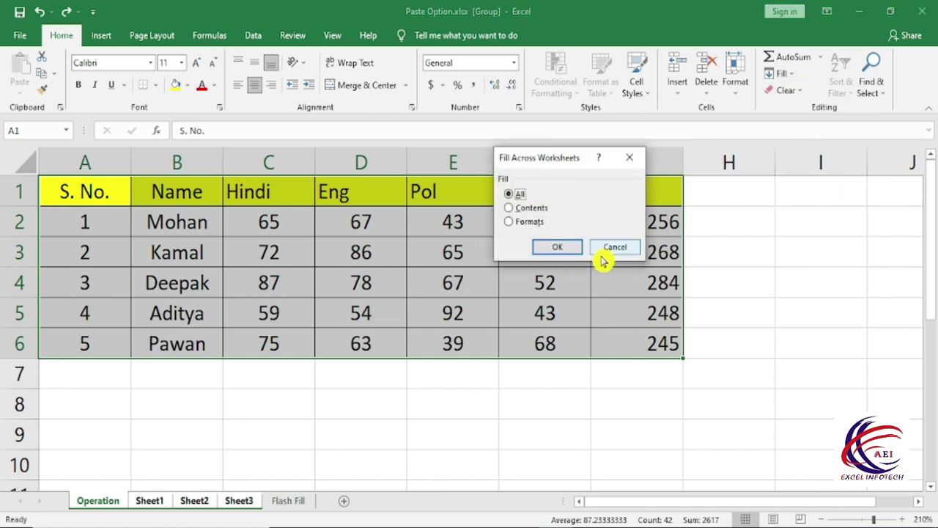
{"action": "left_click", "coordinate": [559, 250]}
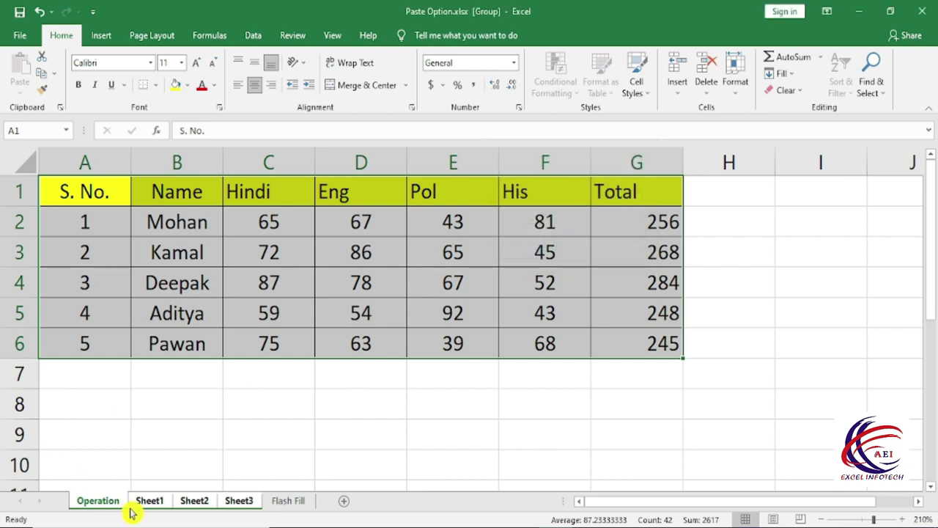
Step: Check the copied formatting on Sheet1–Sheet3 and return to the Operation sheet
{"action": "left_click", "coordinate": [149, 502]}
{"action": "left_click", "coordinate": [185, 503]}
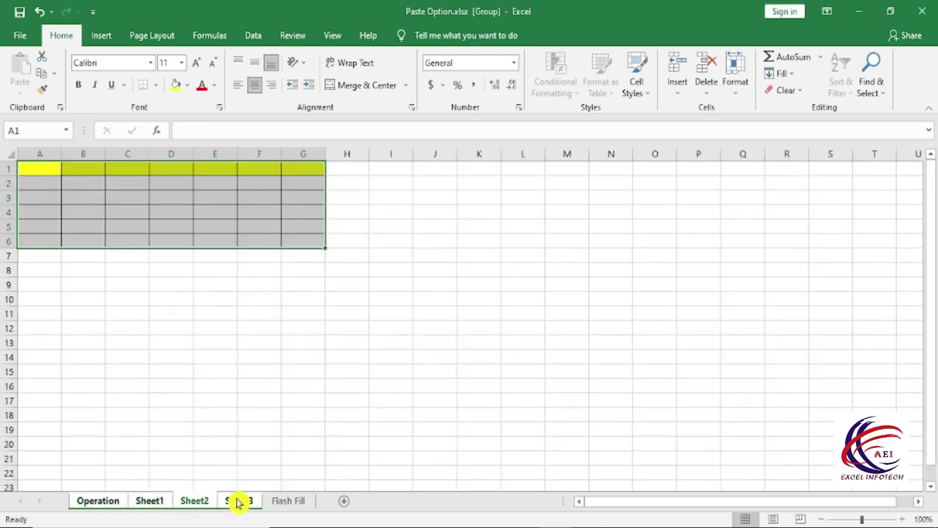
{"action": "left_click", "coordinate": [230, 502]}
{"action": "left_click", "coordinate": [194, 503]}
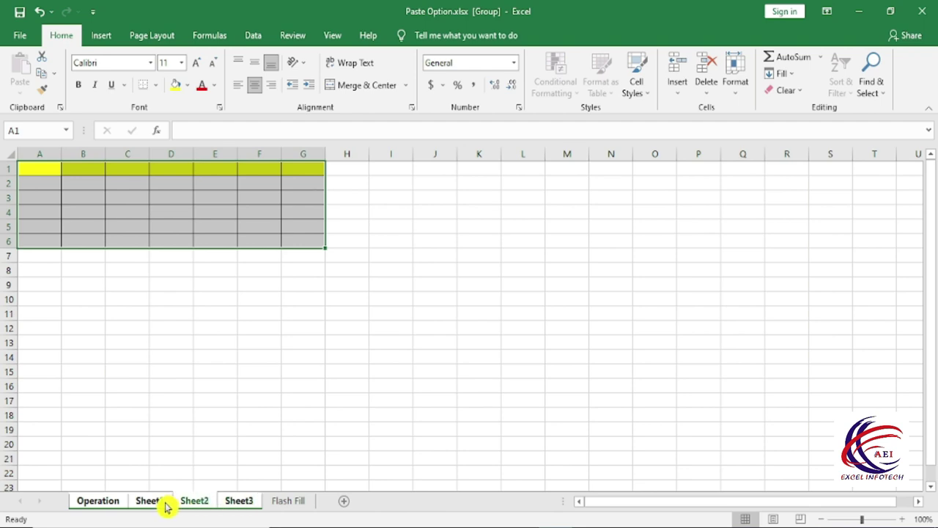
{"action": "left_click", "coordinate": [150, 502]}
{"action": "left_click", "coordinate": [121, 503]}
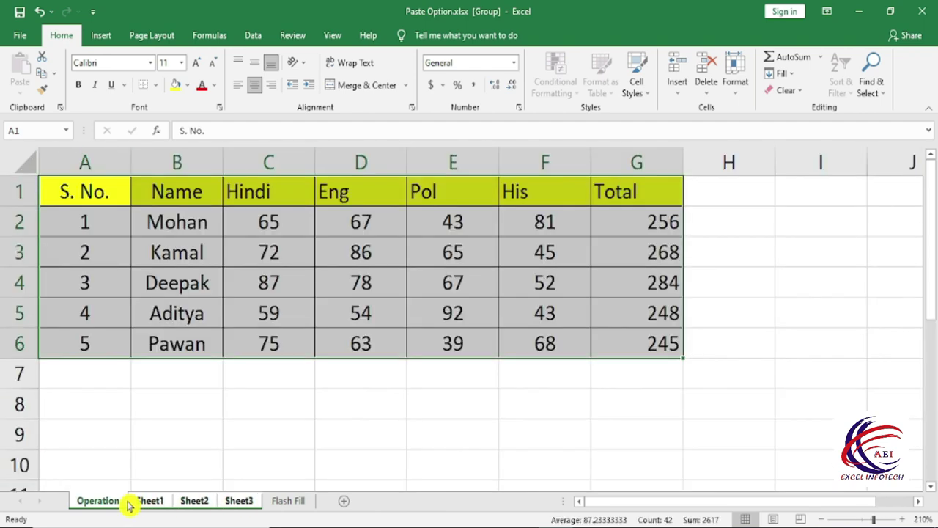
{"action": "left_click", "coordinate": [781, 73]}
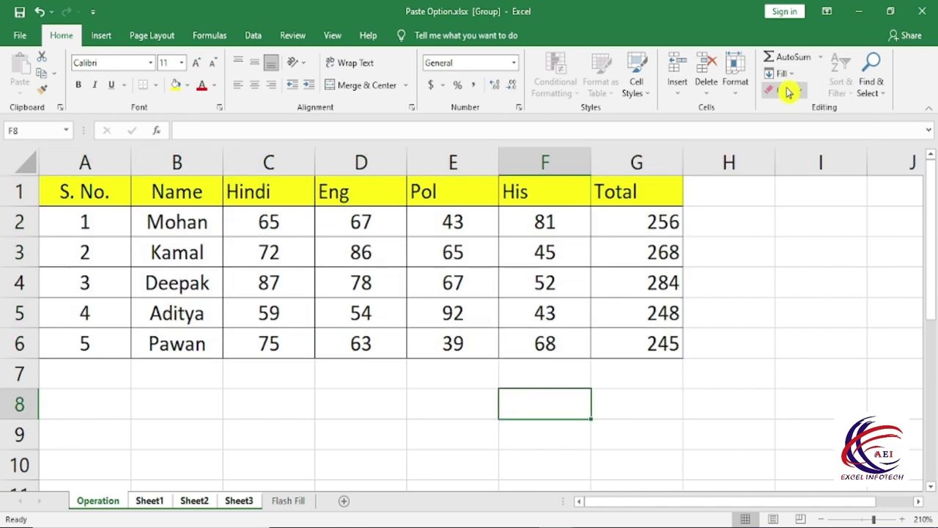
{"action": "left_click", "coordinate": [784, 74]}
{"action": "left_click", "coordinate": [805, 179]}
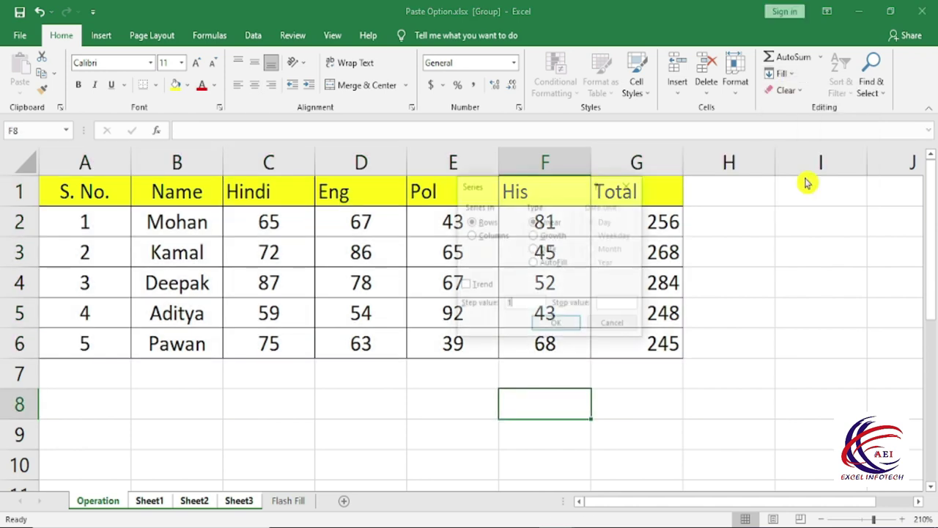
{"action": "left_click_drag", "start_coordinate": [567, 184], "coordinate": [579, 184]}
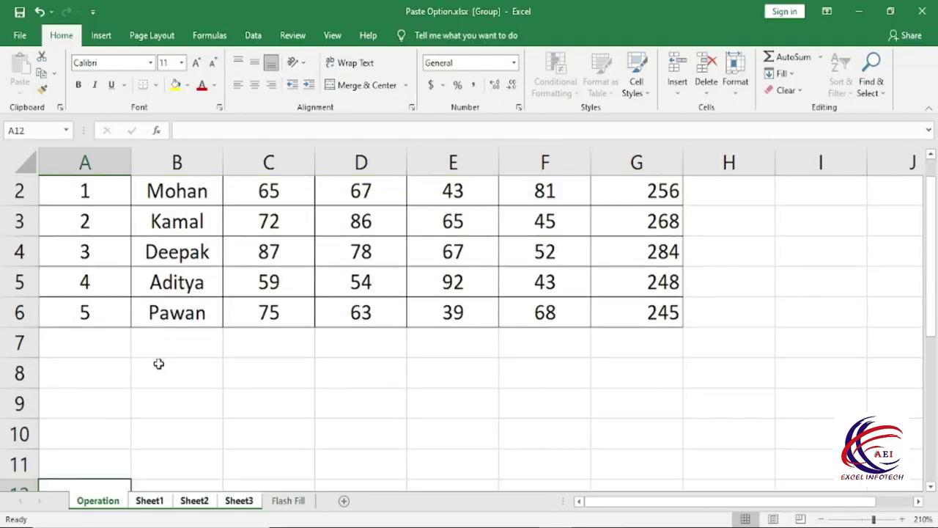
{"action": "scroll", "coordinate": [157, 362], "scroll_direction": "down", "scroll_amount": 4}
Step: Enter 1 in B15 and select the cells below it for the series
{"action": "left_click", "coordinate": [178, 256]}
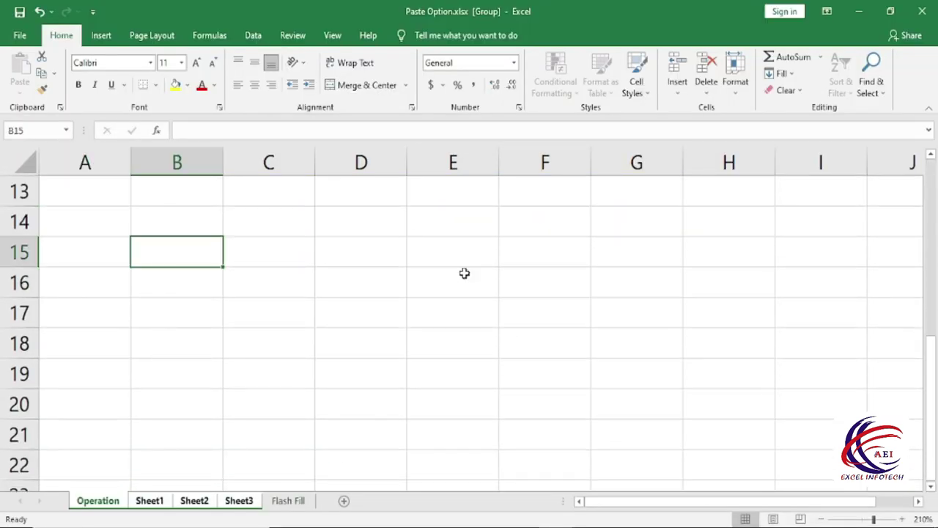
{"action": "type", "text": "1"}
{"action": "key", "text": "Return"}
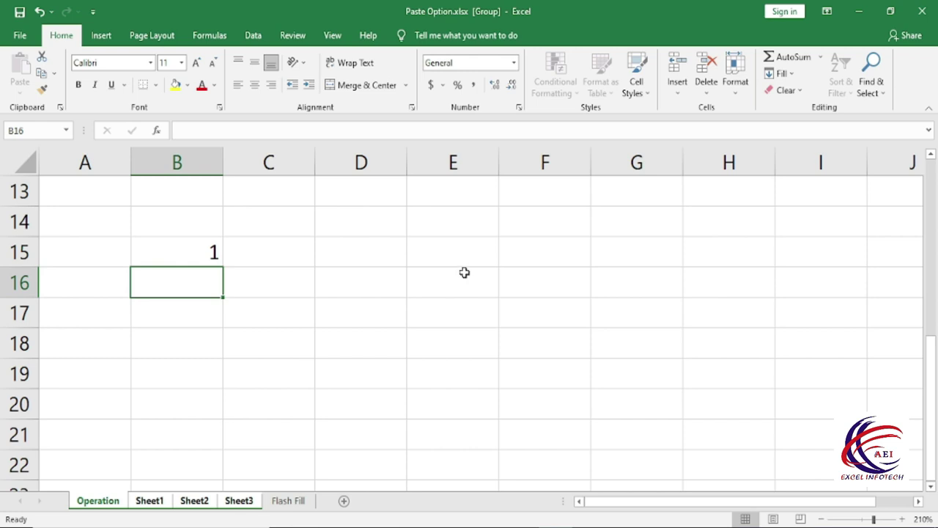
{"action": "left_click", "coordinate": [200, 254]}
{"action": "left_click_drag", "start_coordinate": [187, 250], "coordinate": [180, 446]}
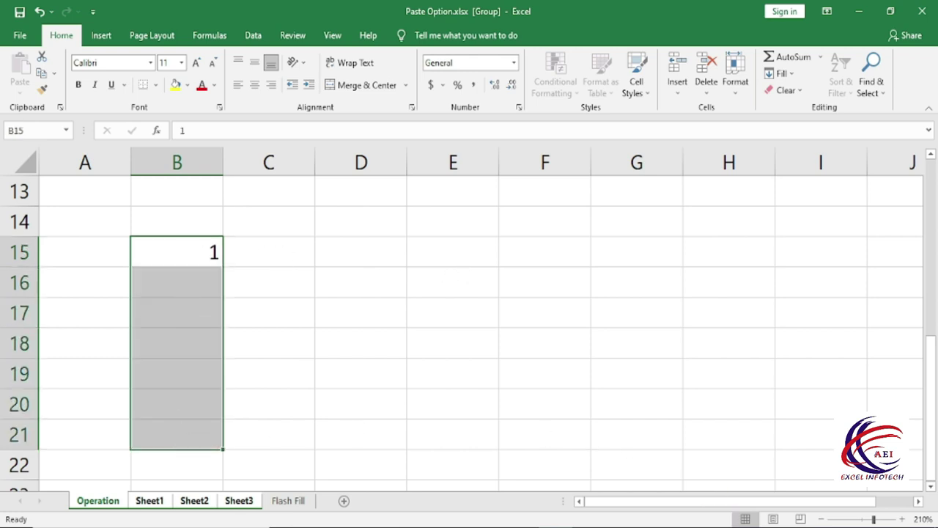
{"action": "left_click", "coordinate": [821, 519]}
{"action": "left_click", "coordinate": [821, 519]}
{"action": "scroll", "coordinate": [202, 350], "scroll_direction": "down", "scroll_amount": 1}
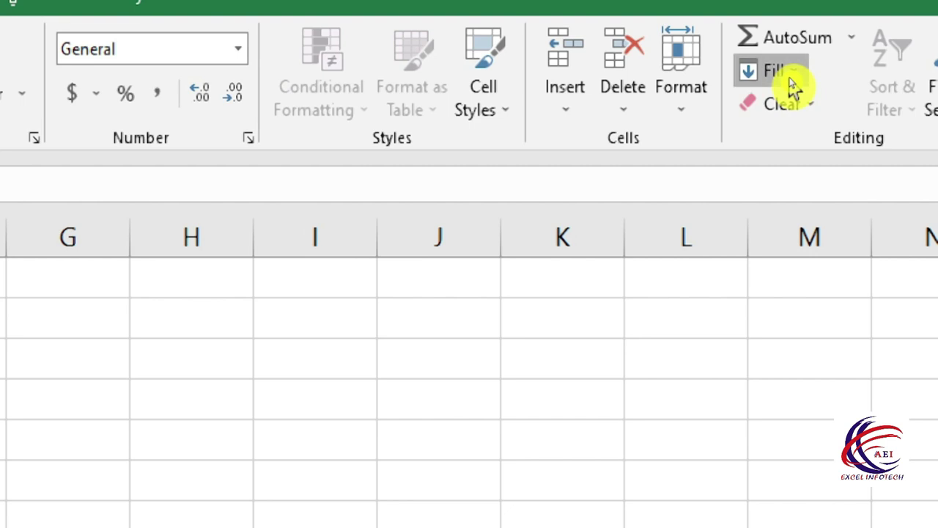
Step: Create a linear column series with step 1 and stop value 10 in B15:B24
{"action": "left_click", "coordinate": [791, 82]}
{"action": "left_click", "coordinate": [837, 276]}
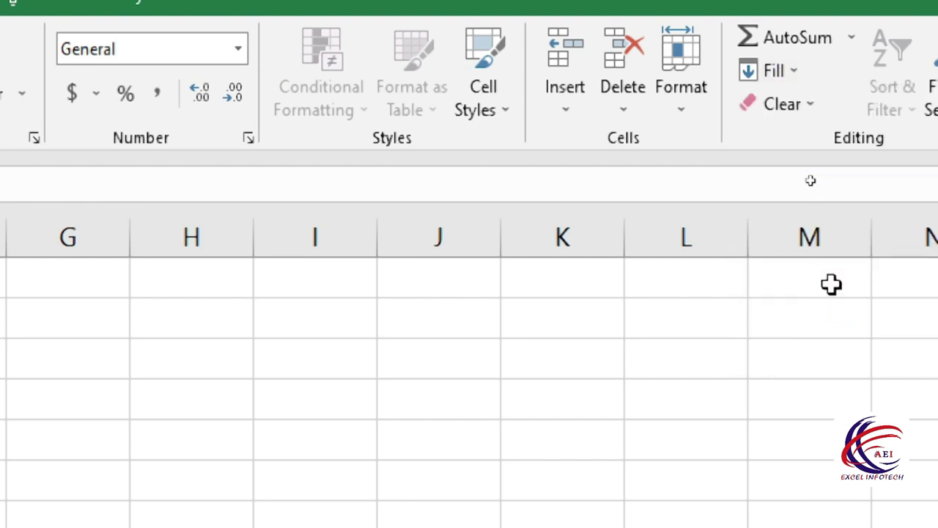
{"action": "left_click_drag", "start_coordinate": [176, 308], "coordinate": [337, 132]}
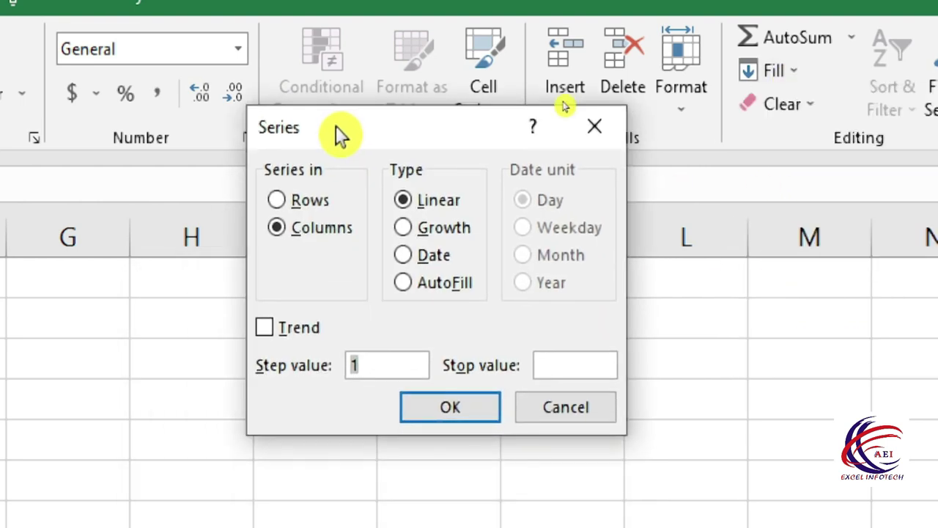
{"action": "left_click", "coordinate": [283, 229]}
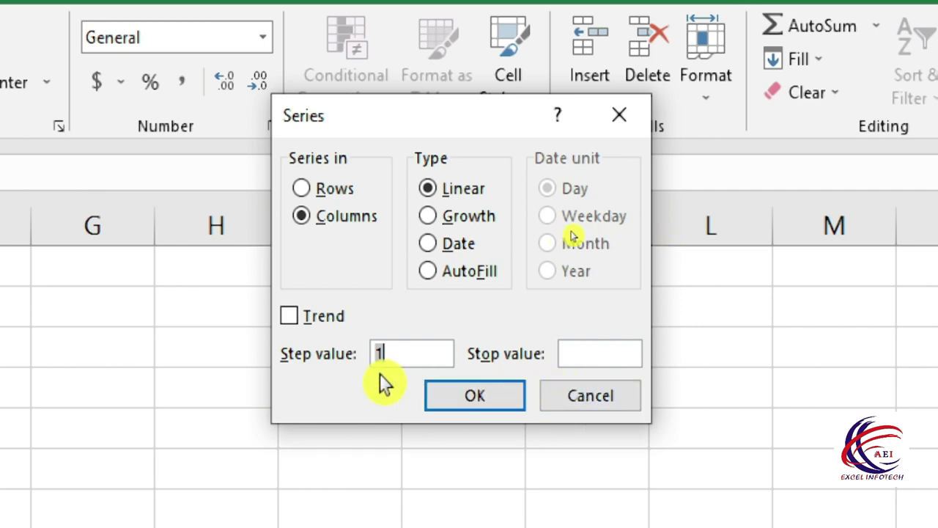
{"action": "left_click", "coordinate": [592, 354]}
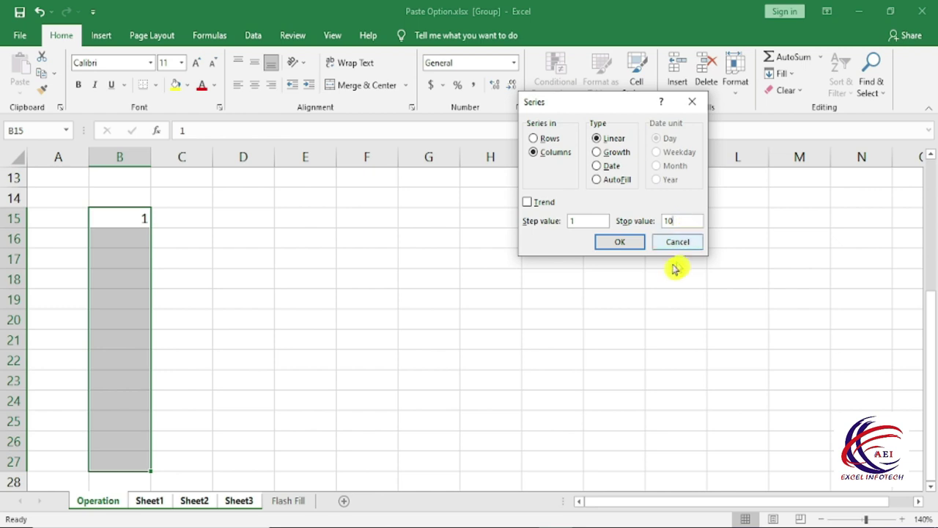
{"action": "left_click", "coordinate": [599, 244]}
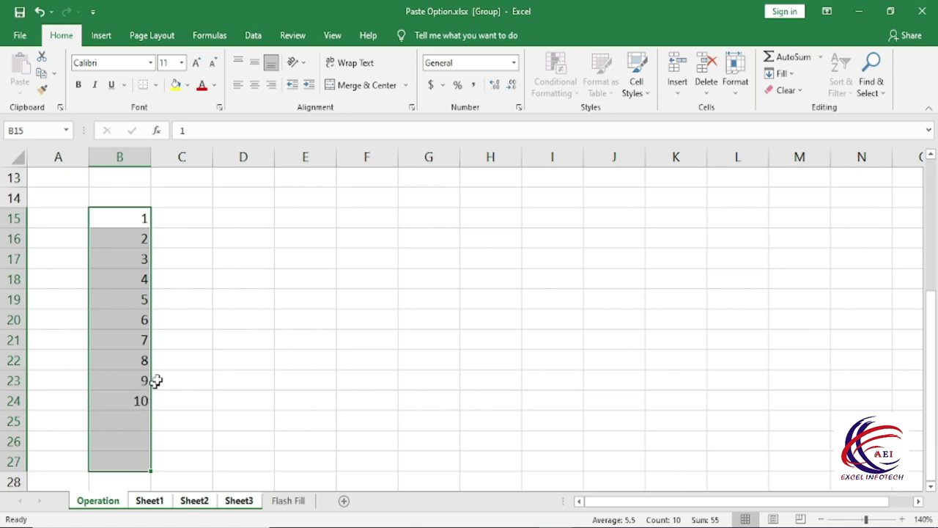
{"action": "left_click", "coordinate": [263, 299]}
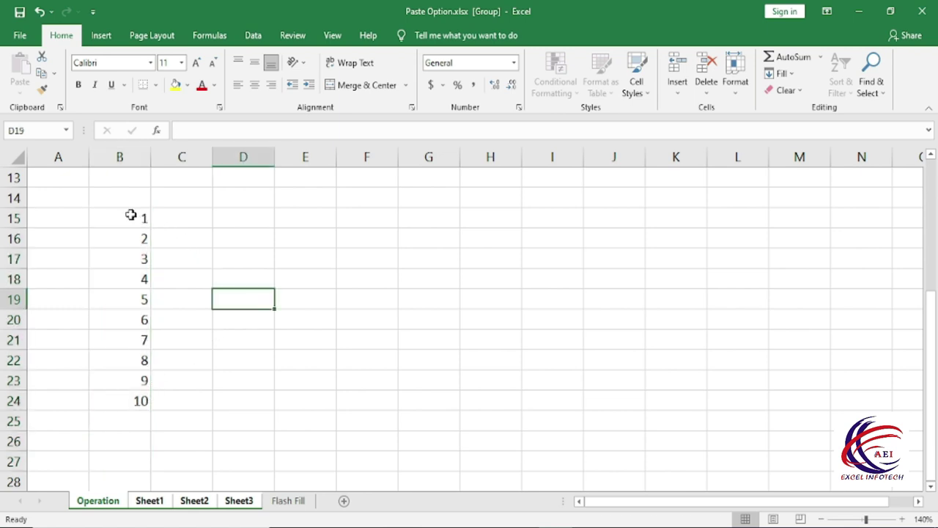
Step: Fill B15:M15 as a linear row series with stop value 10, giving 2–10 in C15:K15
{"action": "left_click_drag", "start_coordinate": [131, 216], "coordinate": [787, 216]}
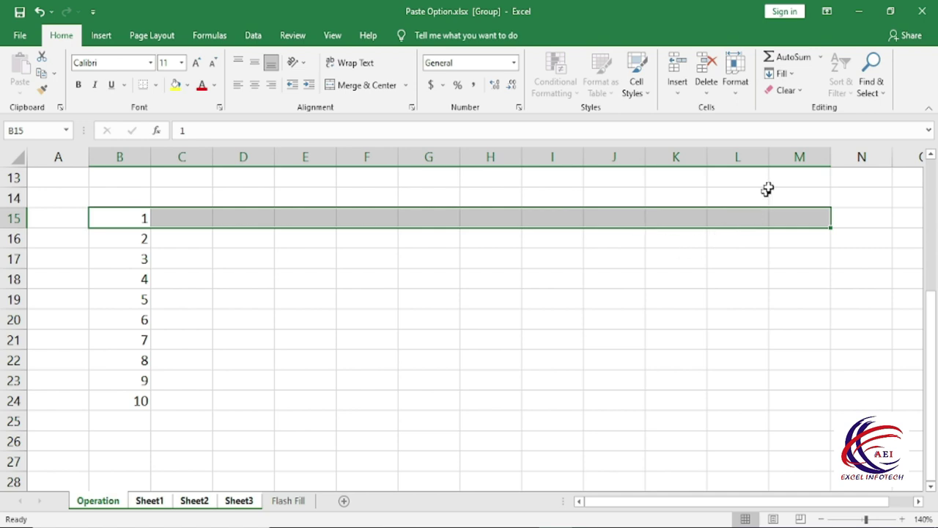
{"action": "left_click", "coordinate": [797, 75]}
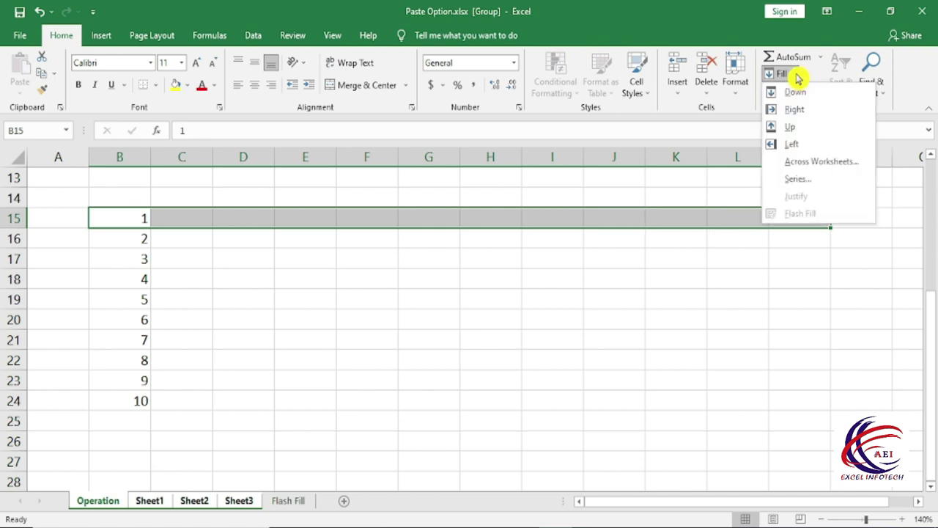
{"action": "left_click", "coordinate": [823, 184]}
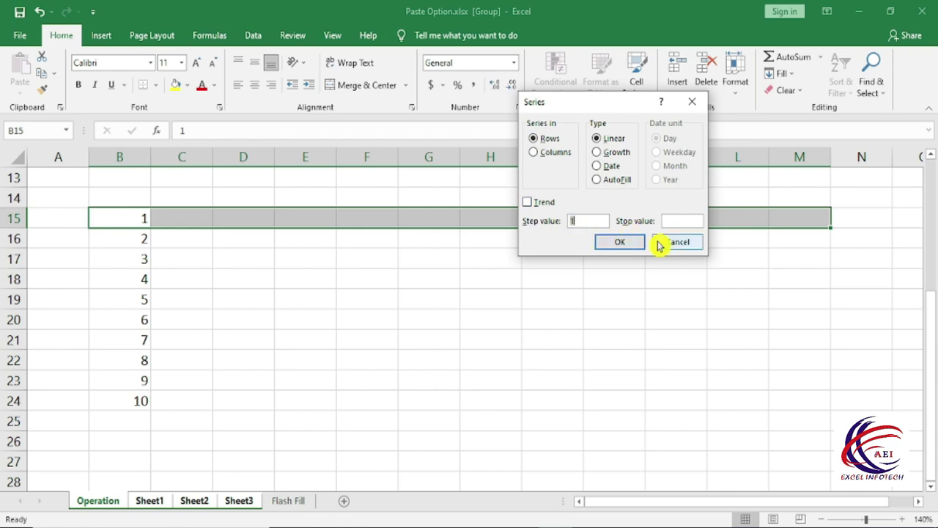
{"action": "left_click", "coordinate": [675, 221]}
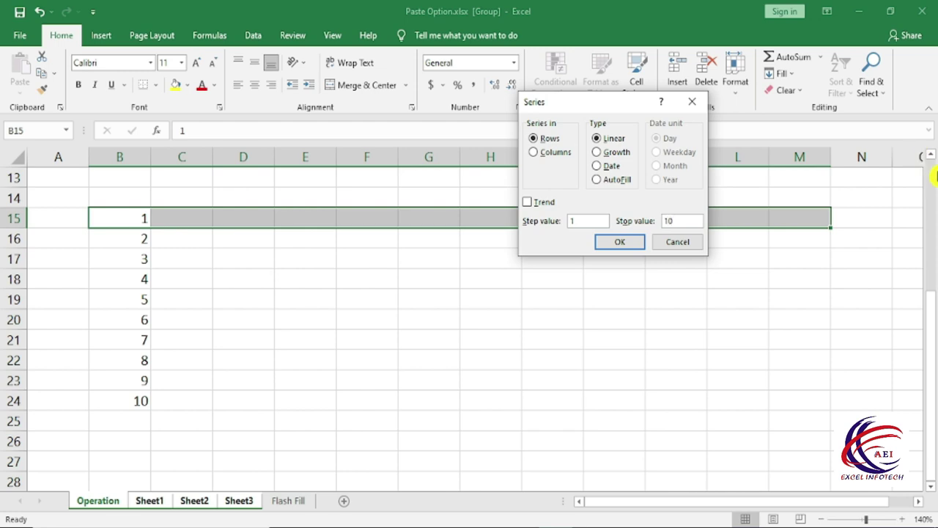
{"action": "left_click", "coordinate": [630, 246]}
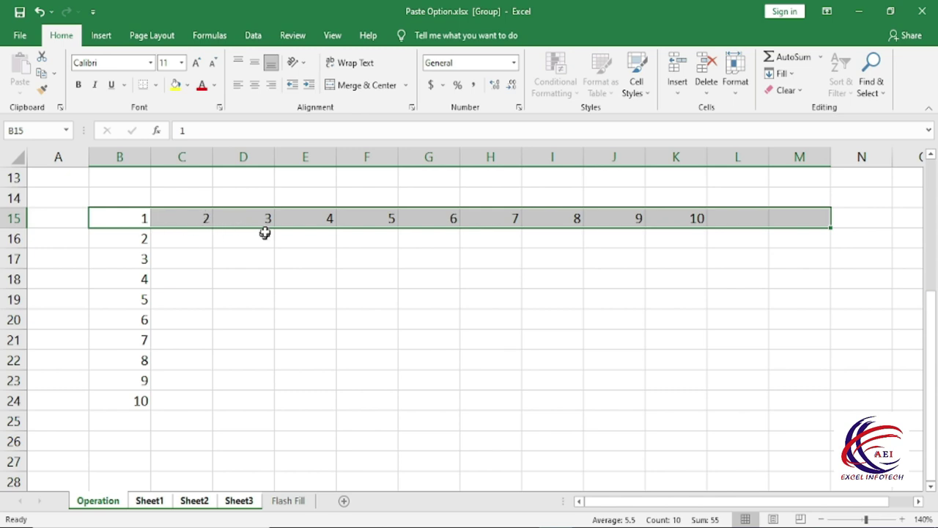
{"action": "left_click", "coordinate": [695, 218]}
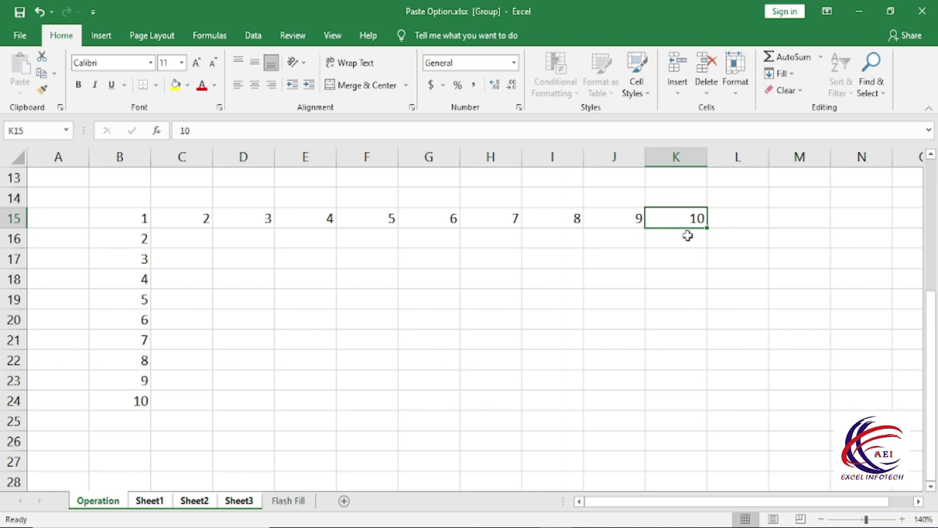
{"action": "left_click_drag", "start_coordinate": [189, 218], "coordinate": [670, 218]}
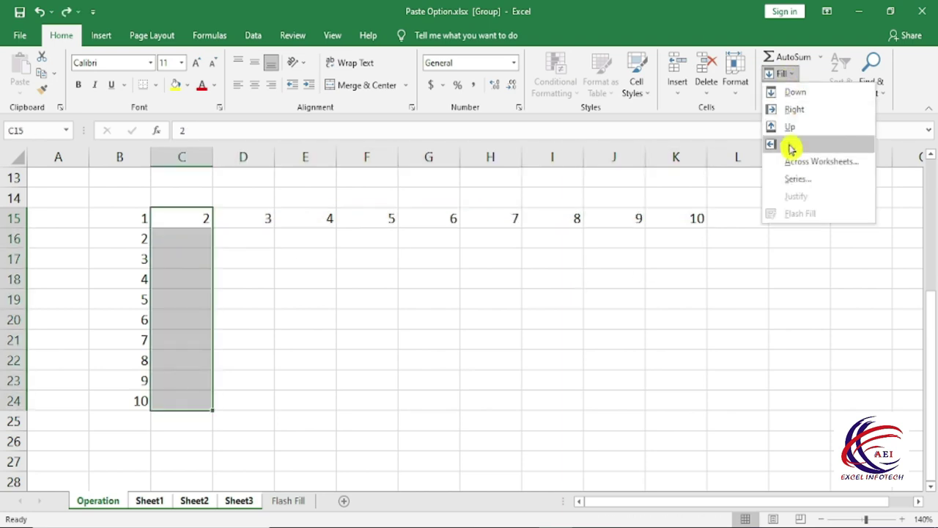
Step: Start a Growth-type series for C15:C24, then reopen the Series settings
{"action": "left_click", "coordinate": [812, 183]}
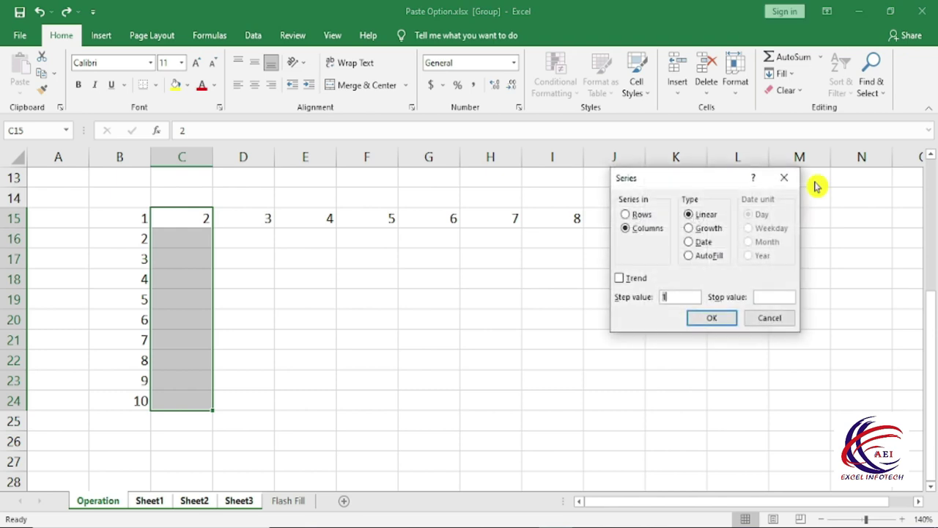
{"action": "left_click", "coordinate": [699, 228]}
{"action": "left_click", "coordinate": [784, 177]}
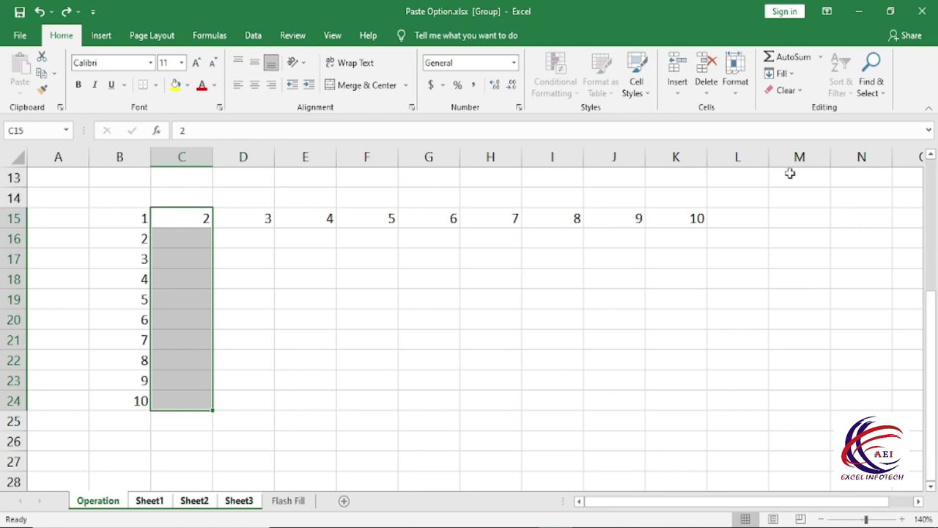
{"action": "left_click", "coordinate": [789, 74]}
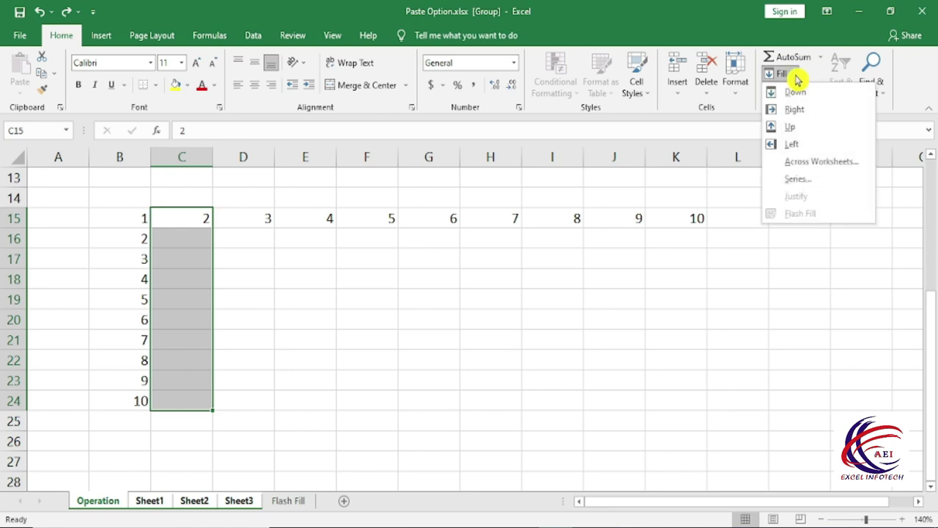
{"action": "left_click", "coordinate": [804, 179]}
{"action": "left_click_drag", "start_coordinate": [713, 183], "coordinate": [650, 181]}
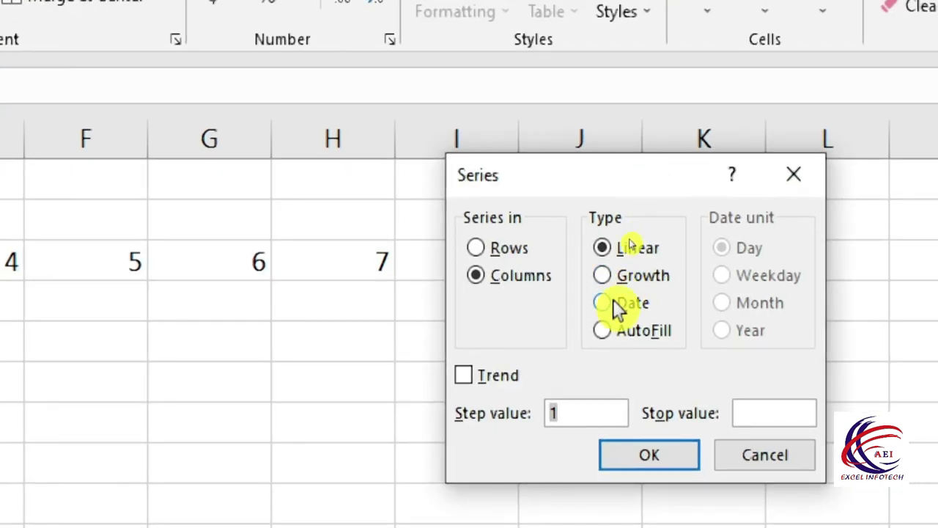
Step: Apply a Growth series with step value 2, filling C15:C24 with 2 through 1024
{"action": "left_click", "coordinate": [615, 275]}
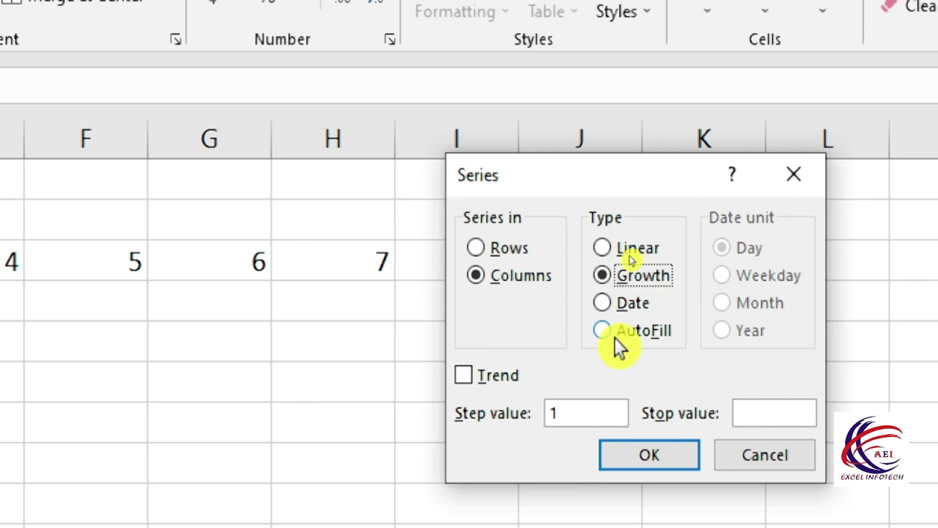
{"action": "left_click", "coordinate": [578, 412]}
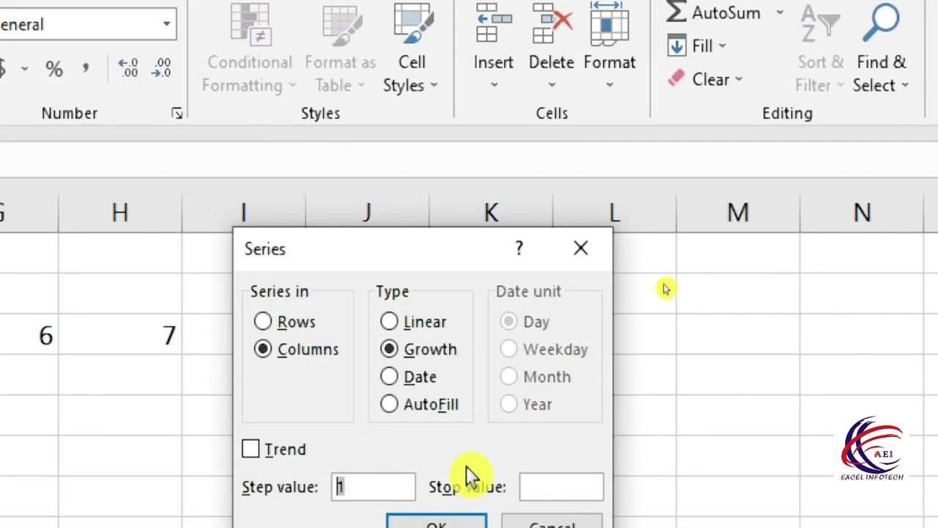
{"action": "key", "text": "Delete"}
{"action": "type", "text": "2"}
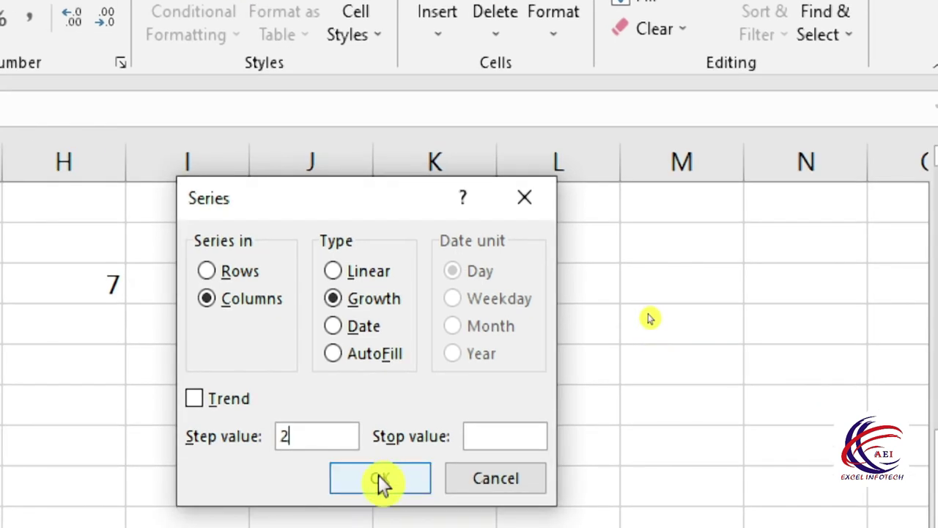
{"action": "left_click", "coordinate": [436, 521]}
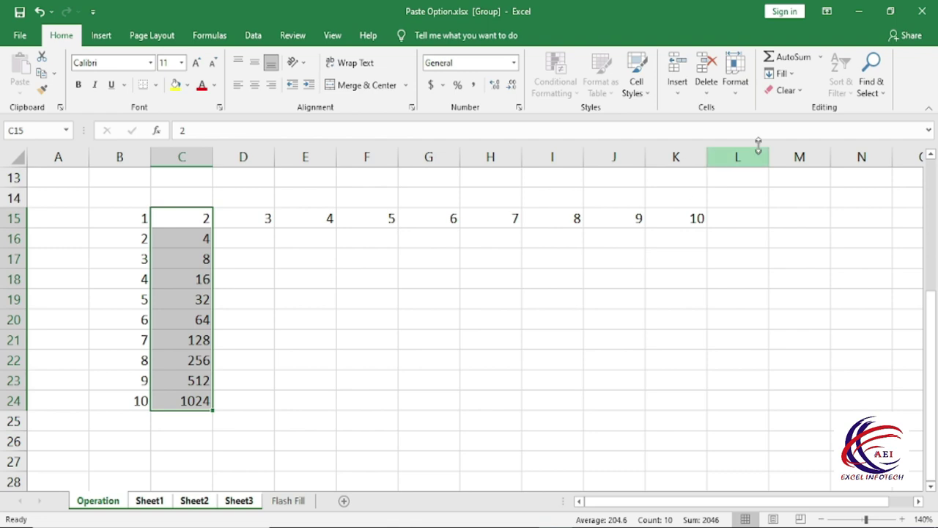
{"action": "left_click", "coordinate": [786, 80]}
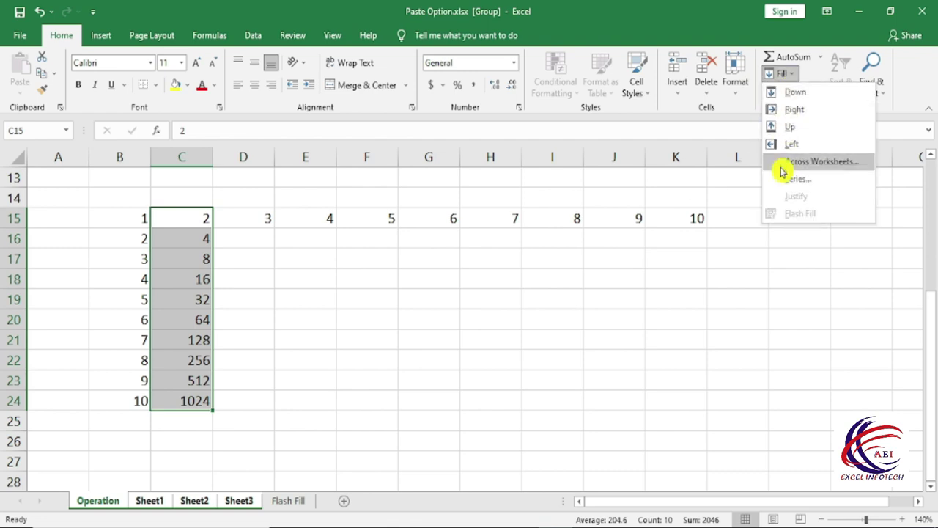
{"action": "left_click", "coordinate": [799, 182]}
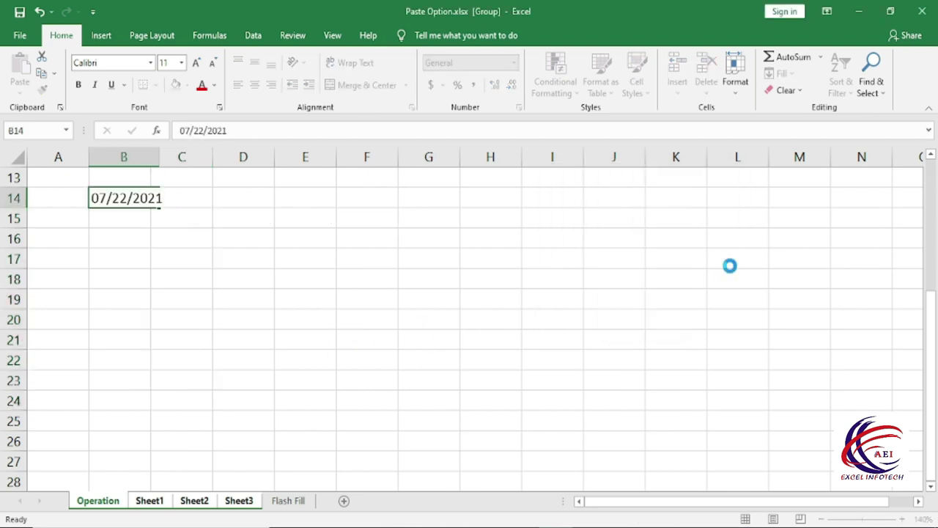
Step: Fill B14:B27 with a daily Date series from 7/22/2021 to 8/4/2021, then undo it
{"action": "key", "text": "Return"}
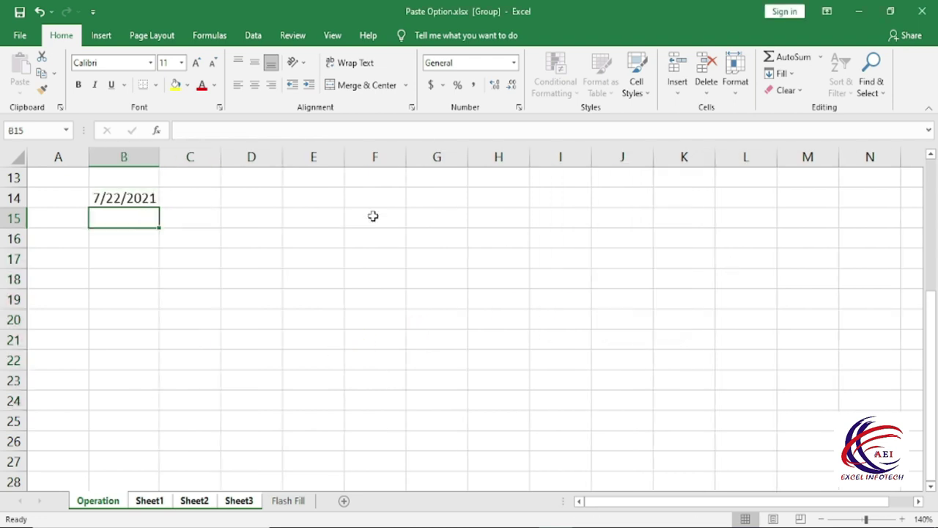
{"action": "left_click_drag", "start_coordinate": [151, 199], "coordinate": [154, 463]}
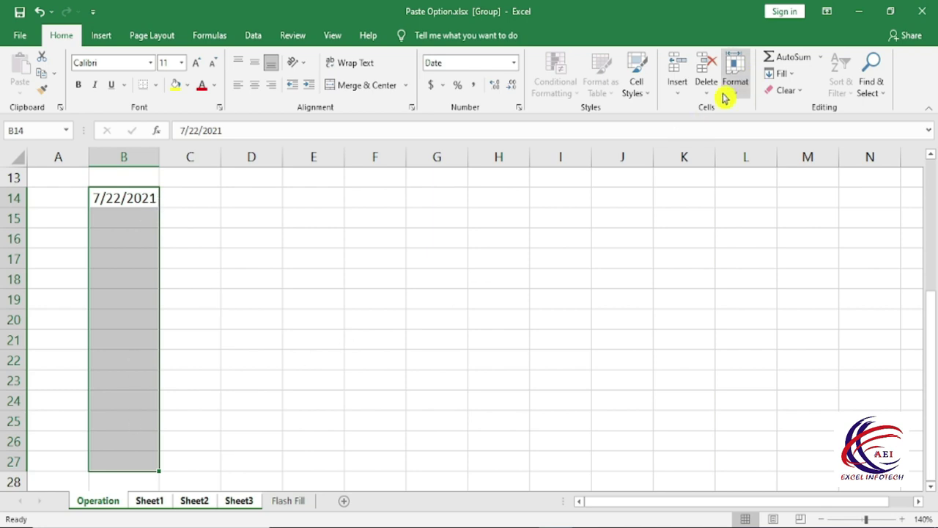
{"action": "left_click", "coordinate": [790, 76]}
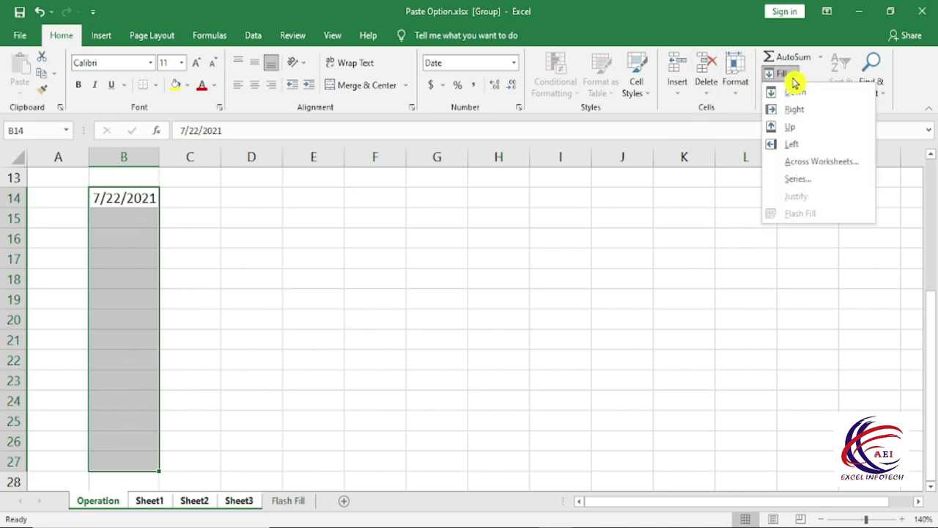
{"action": "left_click", "coordinate": [798, 178]}
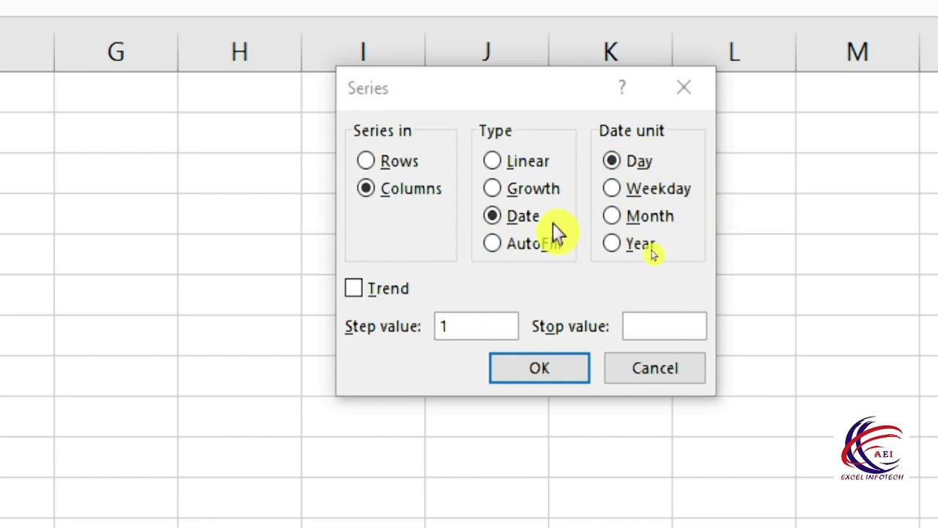
{"action": "left_click", "coordinate": [536, 367]}
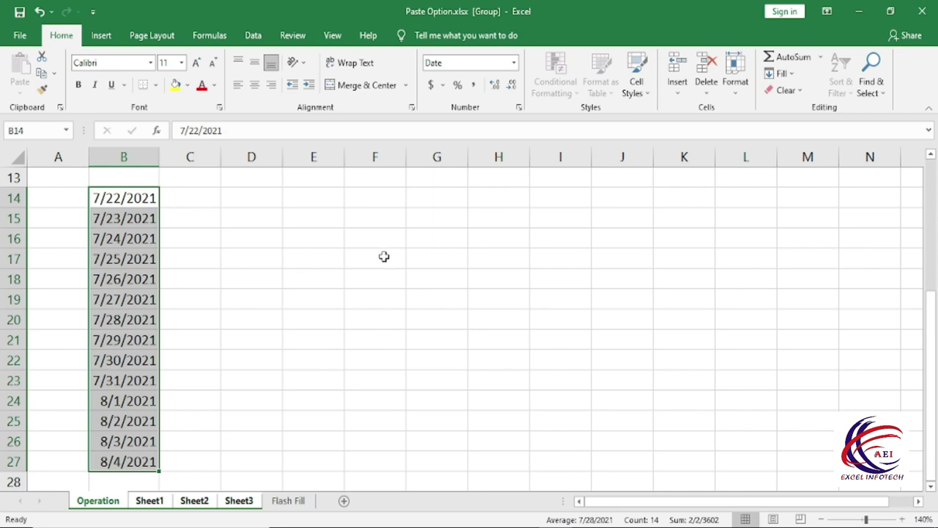
{"action": "key", "text": "ctrl+z"}
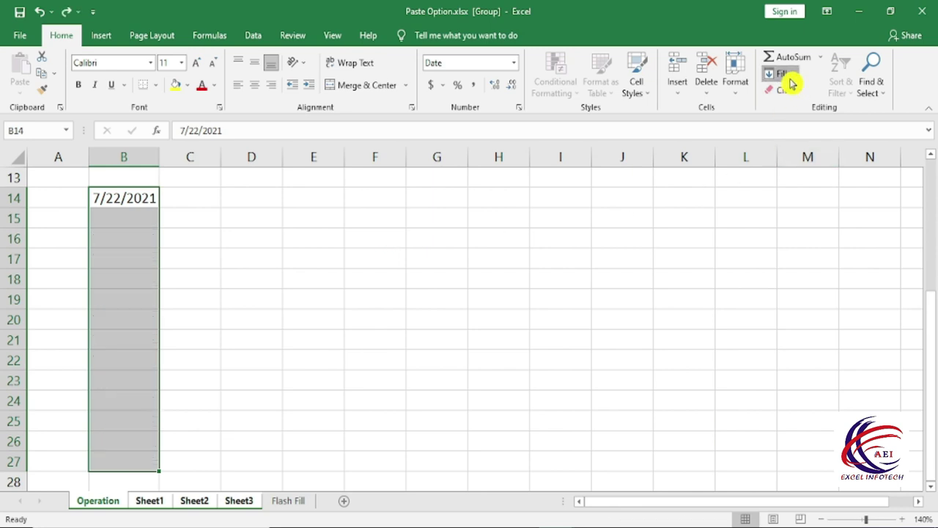
Step: Run a Weekday date series down B15:B27 from 7/22/2021, then undo it with Ctrl+Z
{"action": "left_click", "coordinate": [790, 79]}
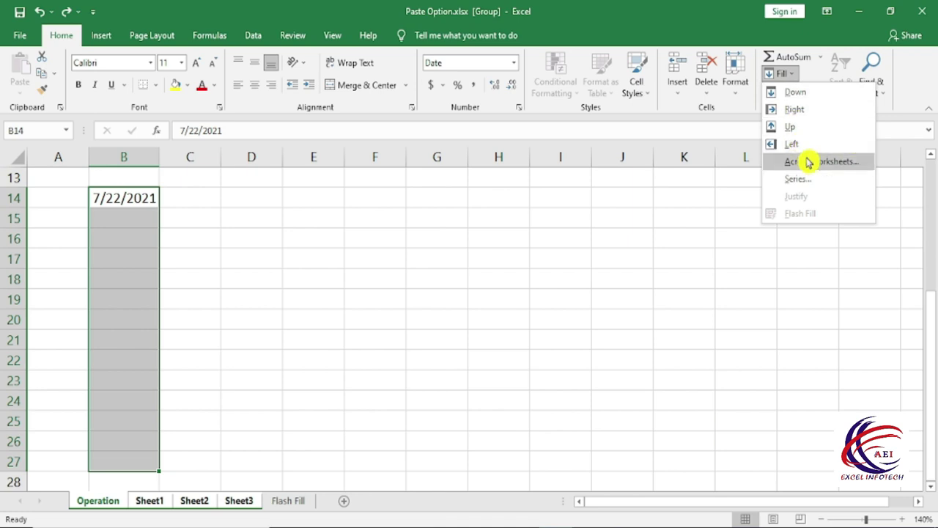
{"action": "left_click", "coordinate": [797, 178]}
{"action": "left_click", "coordinate": [705, 225]}
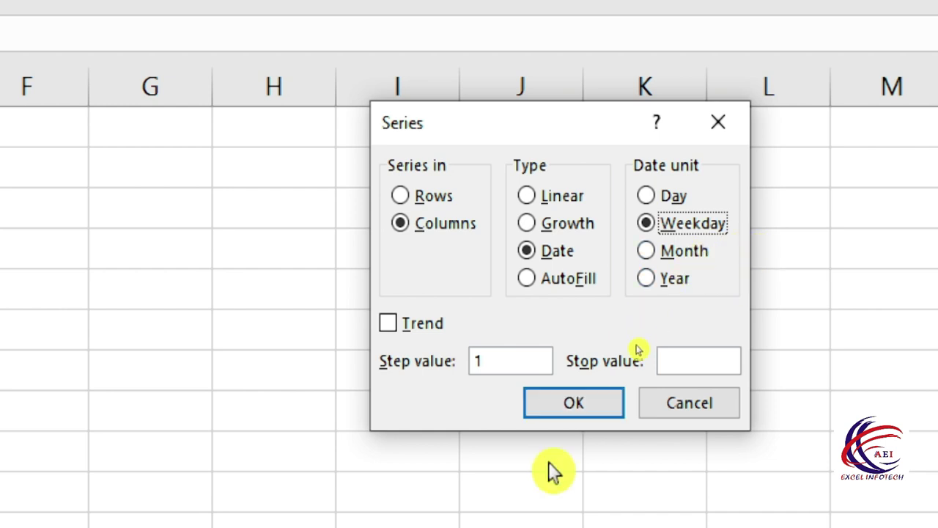
{"action": "left_click", "coordinate": [574, 403]}
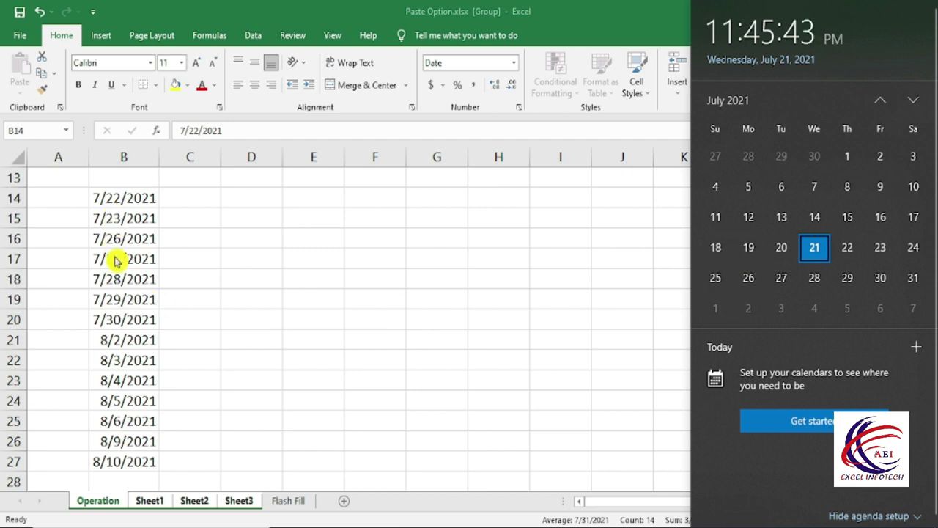
{"action": "left_click", "coordinate": [453, 310]}
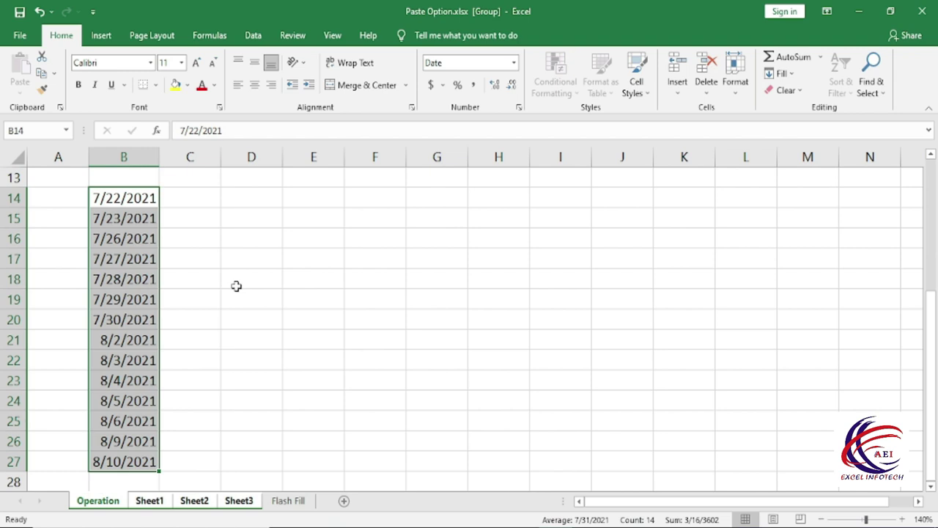
{"action": "key", "text": "ctrl+z"}
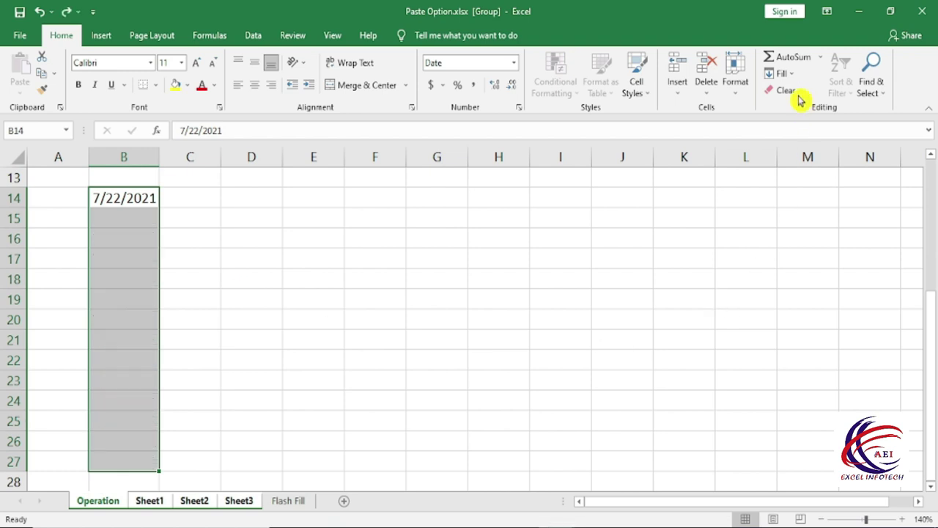
{"action": "left_click", "coordinate": [782, 74]}
{"action": "left_click", "coordinate": [821, 180]}
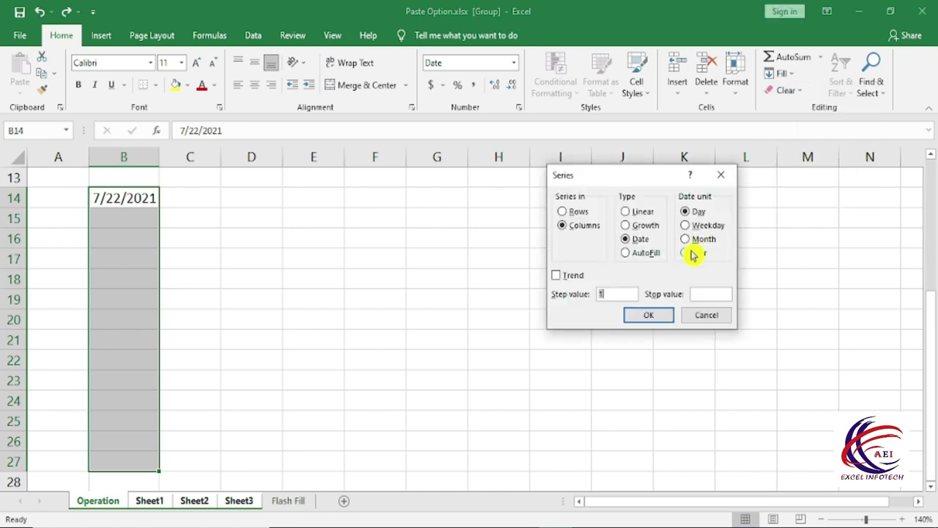
{"action": "left_click", "coordinate": [692, 244]}
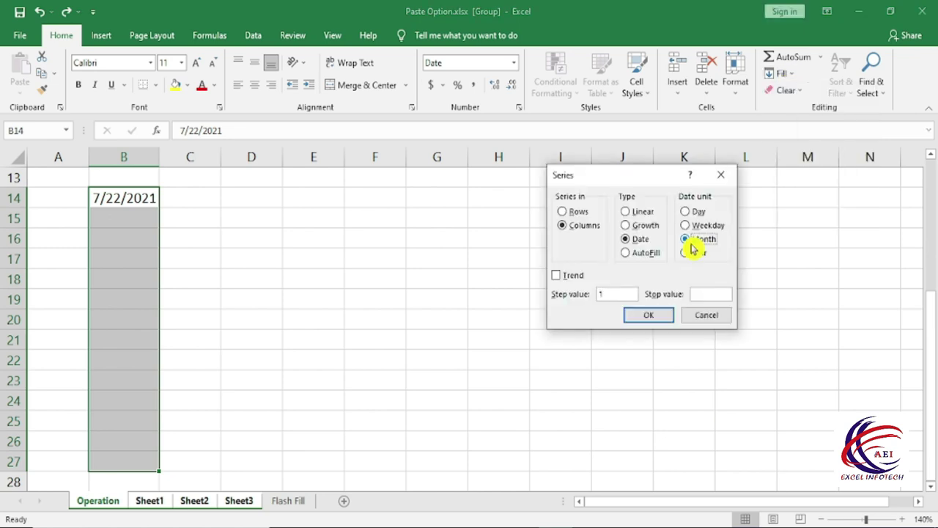
{"action": "left_click", "coordinate": [649, 315]}
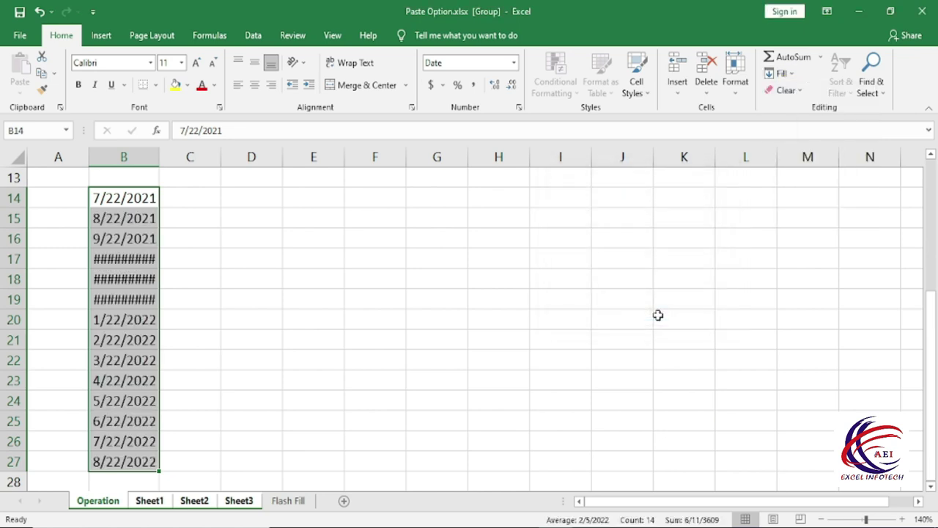
{"action": "double_click", "coordinate": [159, 156]}
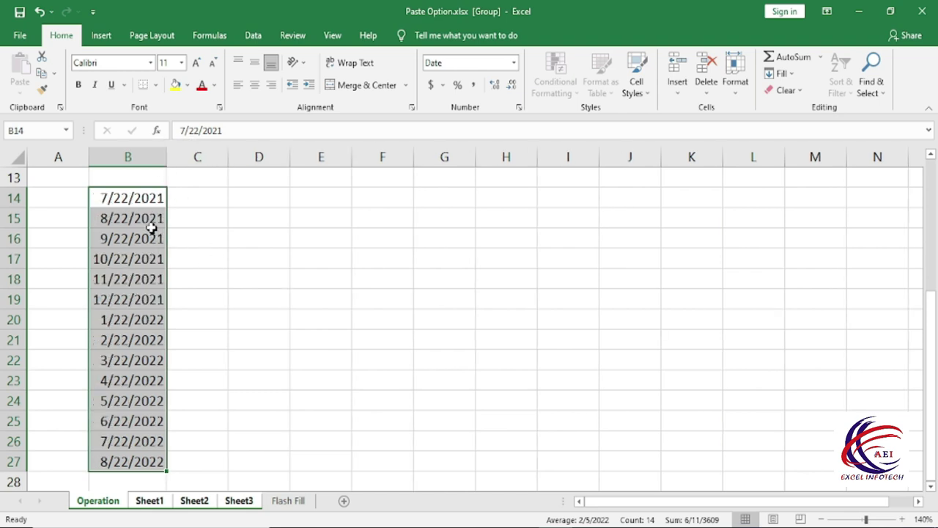
{"action": "left_click", "coordinate": [108, 203]}
{"action": "left_click", "coordinate": [108, 219]}
{"action": "left_click", "coordinate": [108, 238]}
{"action": "left_click", "coordinate": [108, 258]}
{"action": "left_click", "coordinate": [105, 282]}
{"action": "left_click", "coordinate": [108, 198]}
{"action": "left_click", "coordinate": [106, 217]}
{"action": "left_click", "coordinate": [108, 238]}
{"action": "left_click", "coordinate": [109, 257]}
{"action": "left_click", "coordinate": [107, 283]}
{"action": "left_click", "coordinate": [108, 300]}
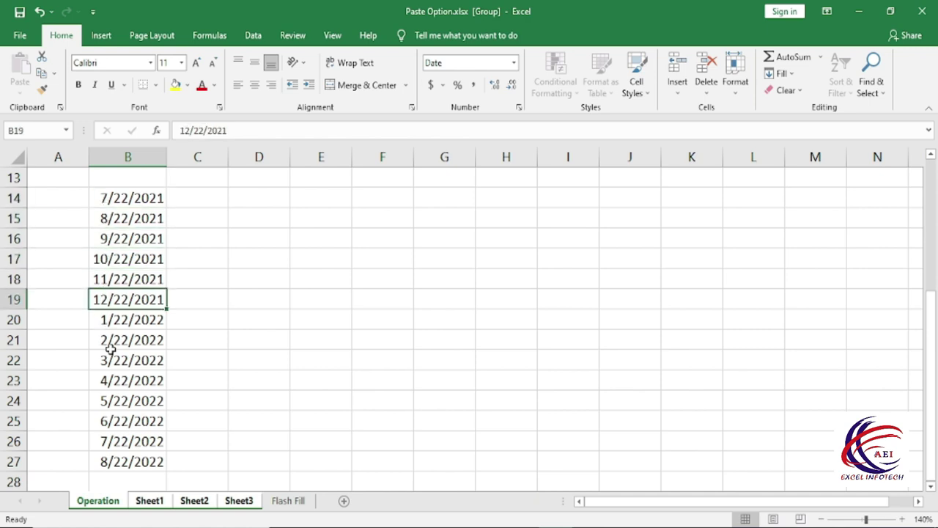
{"action": "left_click", "coordinate": [125, 200]}
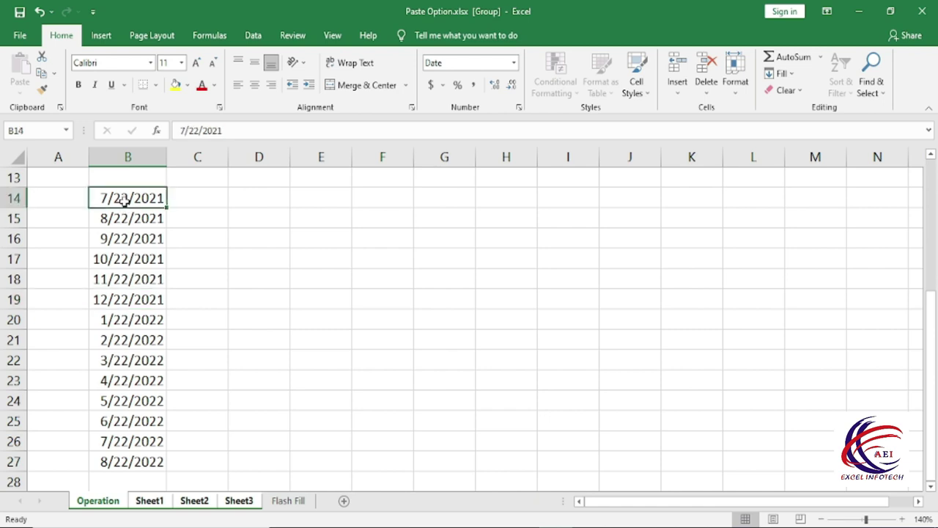
{"action": "left_click", "coordinate": [103, 218]}
{"action": "left_click", "coordinate": [109, 238]}
{"action": "left_click", "coordinate": [109, 278]}
{"action": "left_click", "coordinate": [104, 300]}
{"action": "key", "text": "ctrl+z"}
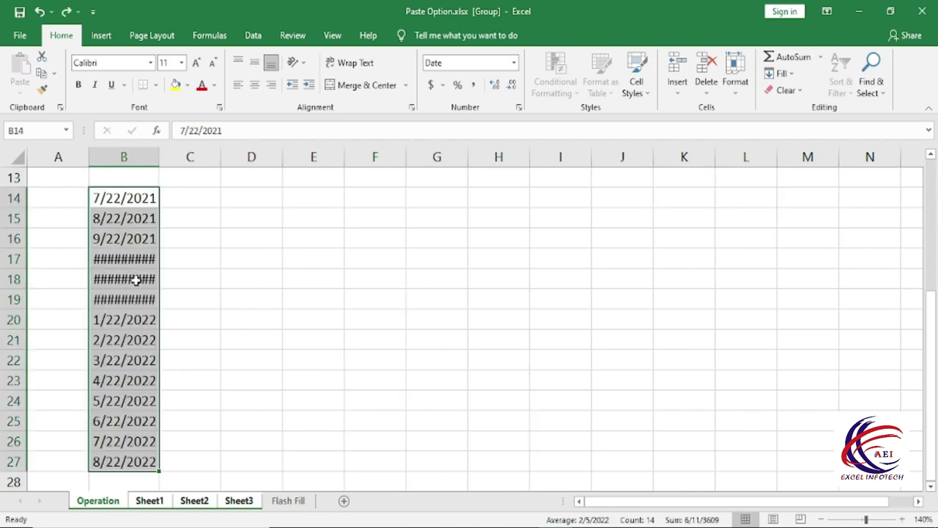
{"action": "key", "text": "ctrl+z"}
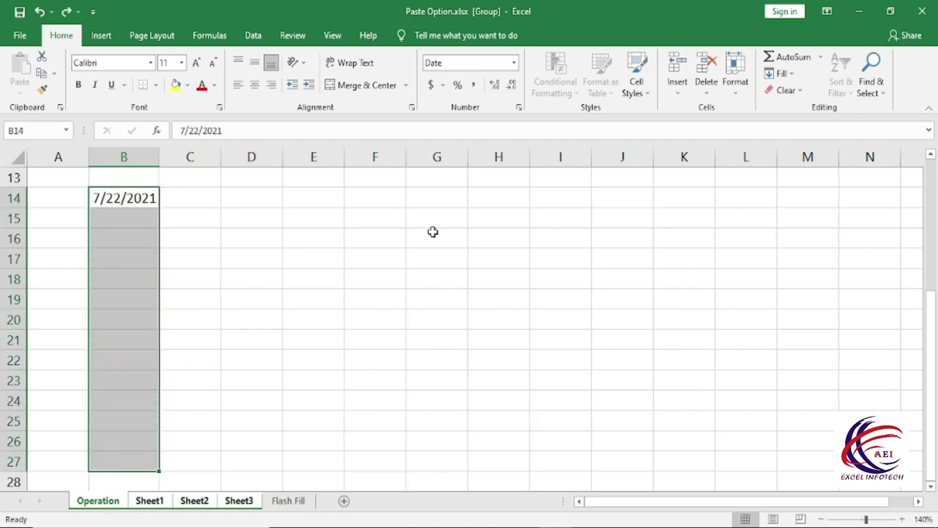
Step: Fill column B with a Year-unit date series from 7/22/2021
{"action": "left_click", "coordinate": [787, 75]}
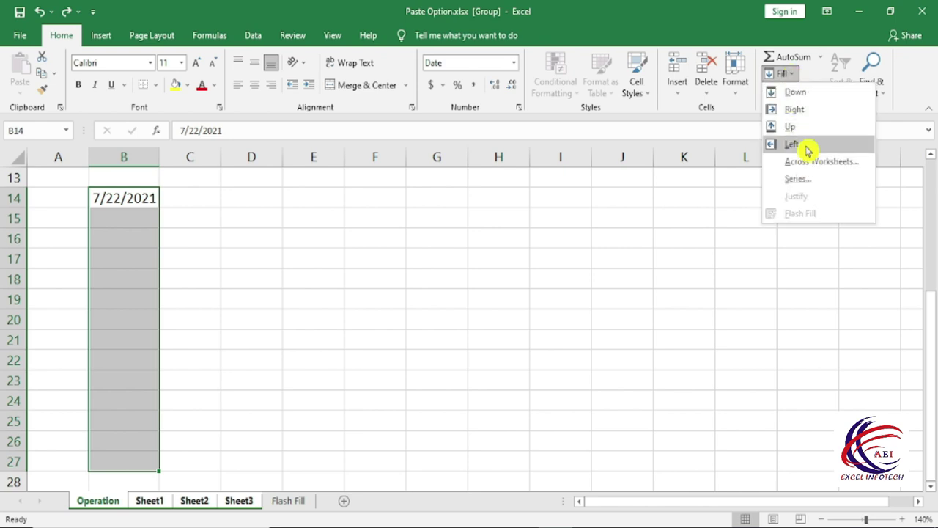
{"action": "left_click", "coordinate": [799, 179]}
{"action": "left_click", "coordinate": [688, 254]}
{"action": "left_click", "coordinate": [649, 316]}
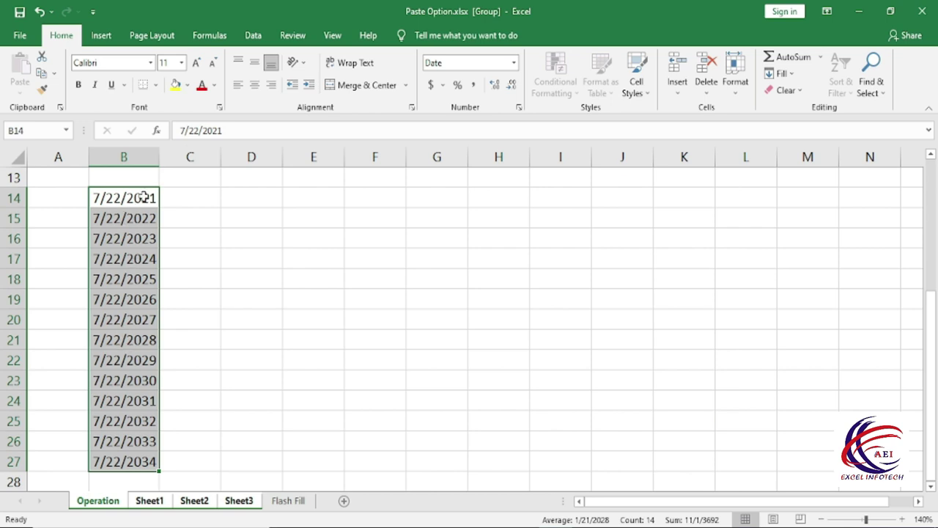
Step: Check the yearly dates down B14:B19, such as 7/22/2022 and 7/22/2026
{"action": "left_click", "coordinate": [139, 193]}
{"action": "left_click", "coordinate": [142, 218]}
{"action": "left_click", "coordinate": [142, 240]}
{"action": "left_click", "coordinate": [145, 210]}
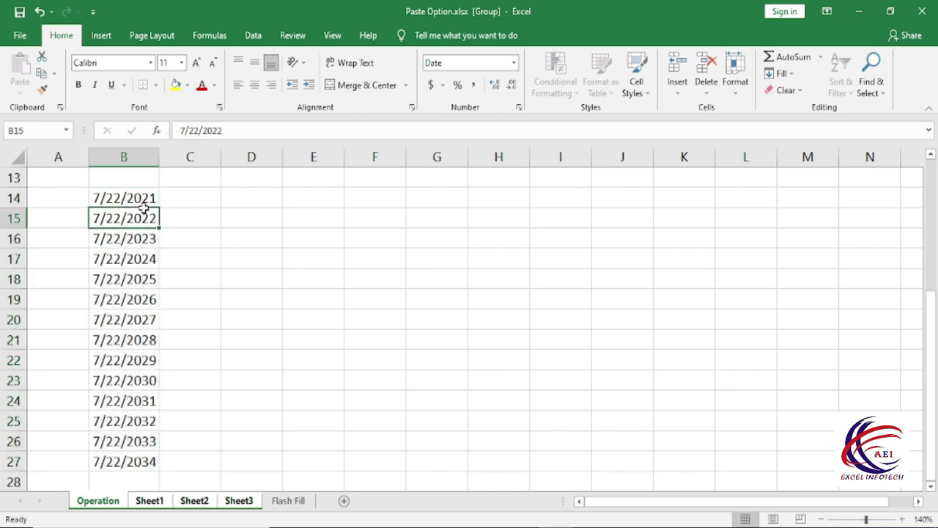
{"action": "left_click", "coordinate": [142, 241]}
{"action": "left_click", "coordinate": [144, 279]}
{"action": "left_click", "coordinate": [139, 299]}
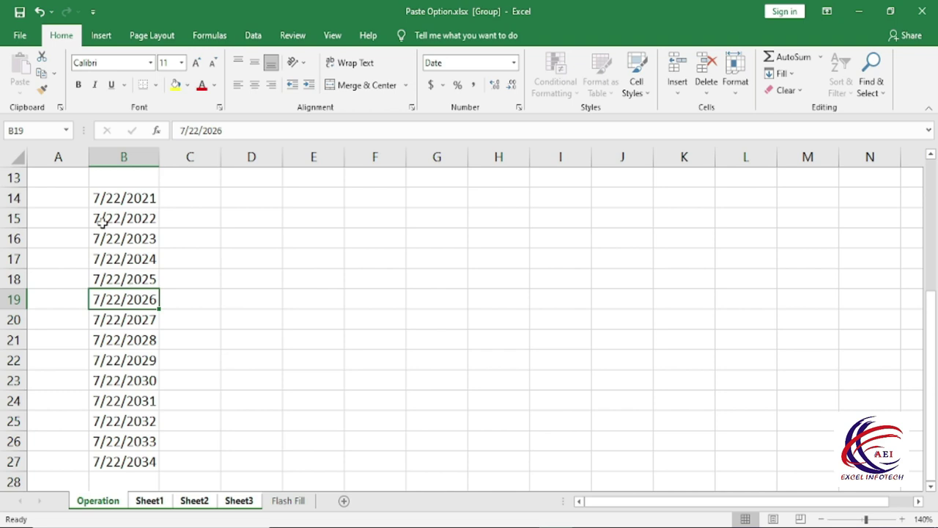
{"action": "left_click", "coordinate": [104, 198]}
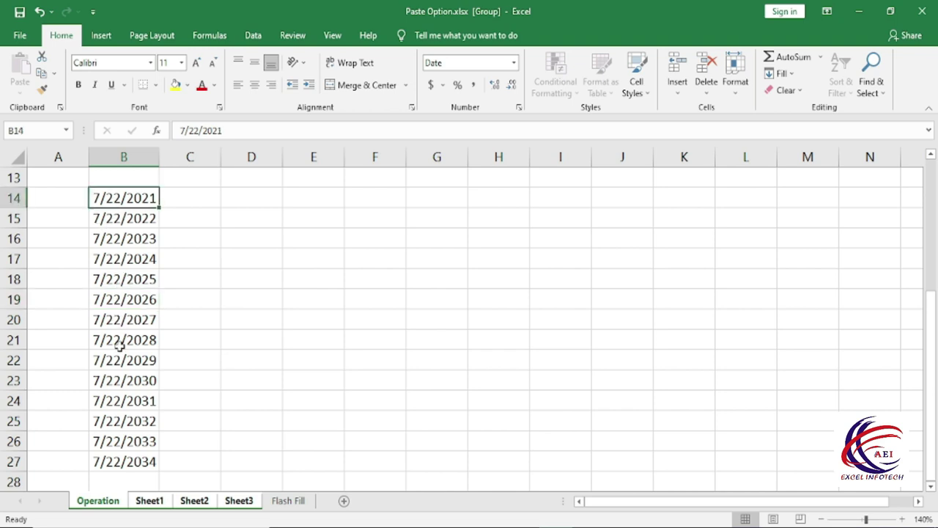
{"action": "left_click", "coordinate": [151, 234]}
{"action": "left_click", "coordinate": [151, 256]}
{"action": "left_click", "coordinate": [150, 293]}
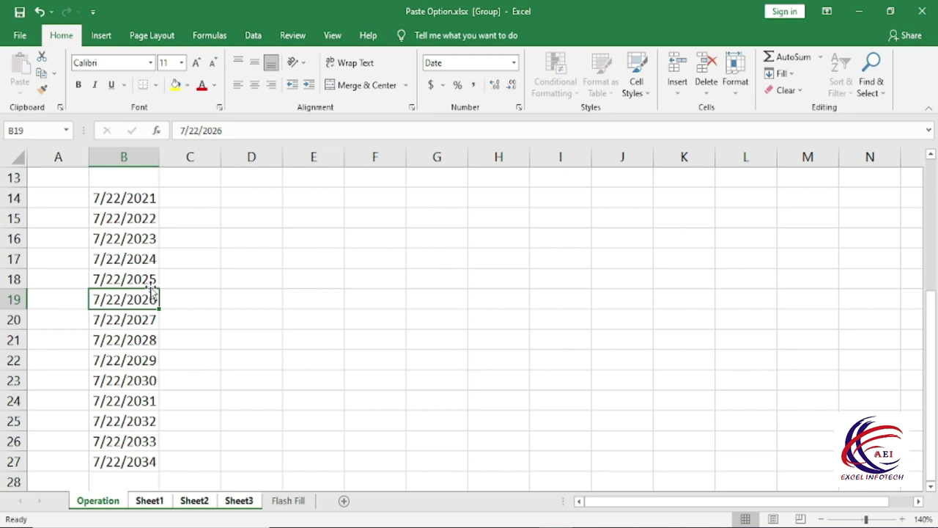
Step: Delete the yearly dates from B14:B27, dismissing the Series dialog without filling
{"action": "left_click_drag", "start_coordinate": [126, 197], "coordinate": [138, 462]}
{"action": "key", "text": "Delete"}
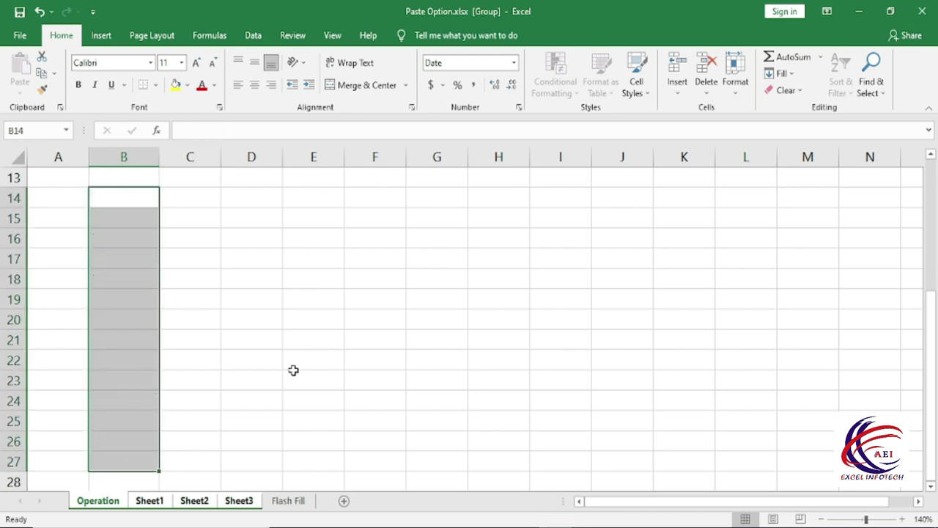
{"action": "left_click", "coordinate": [781, 74]}
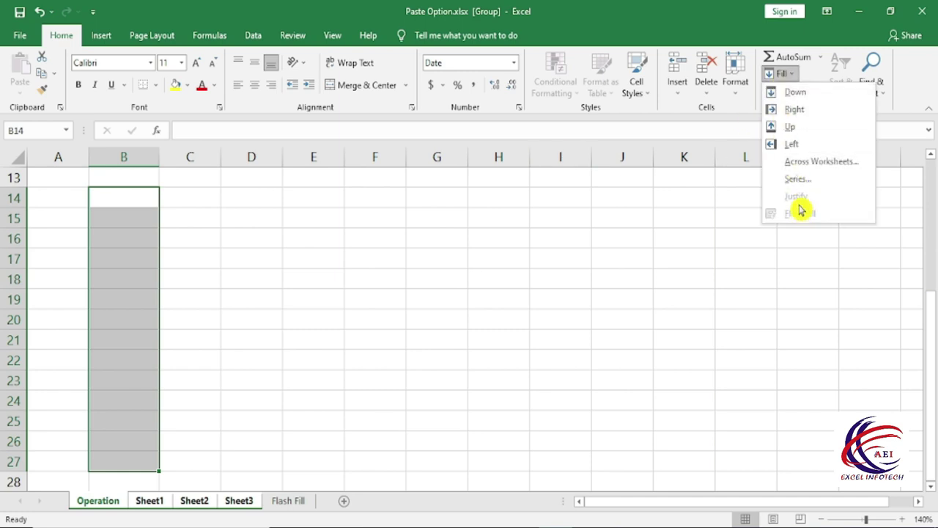
{"action": "left_click", "coordinate": [805, 181]}
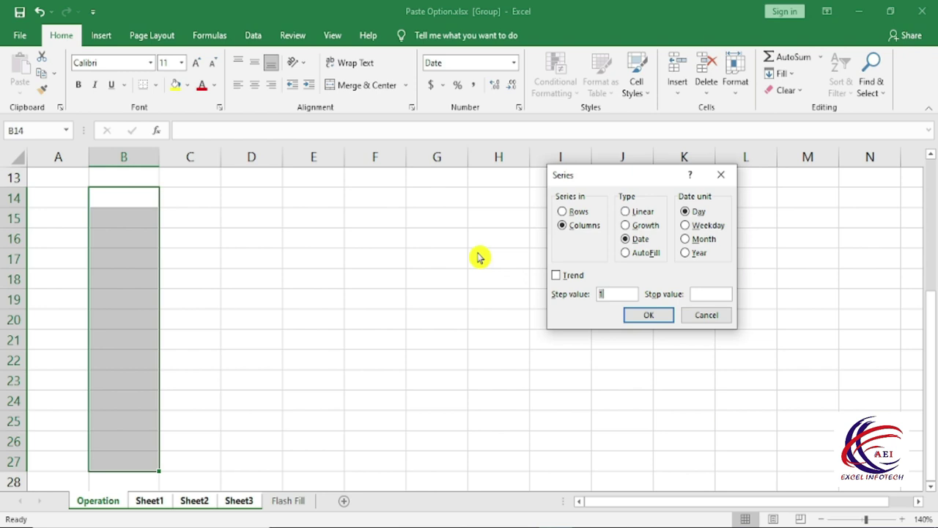
{"action": "left_click", "coordinate": [707, 315]}
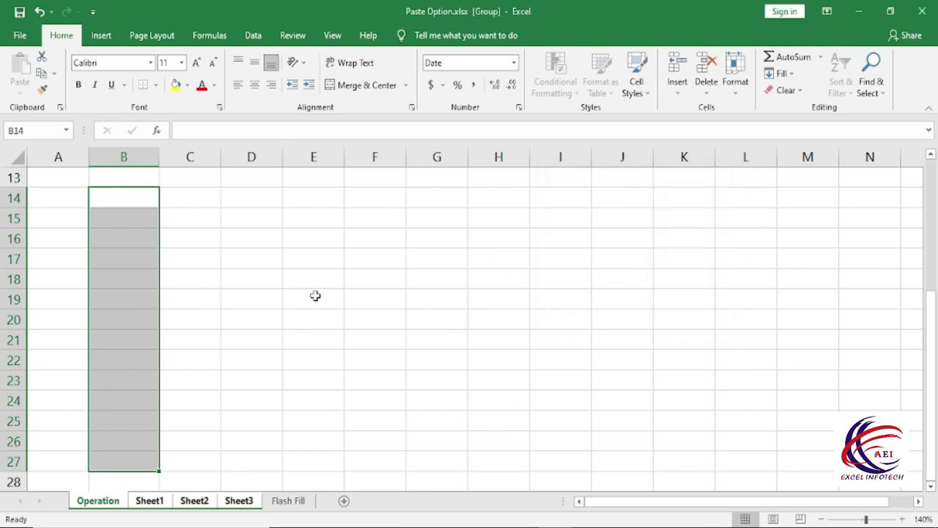
Step: Enter 1 in C14 and 100 in C23
{"action": "left_click", "coordinate": [315, 296]}
{"action": "left_click", "coordinate": [183, 202]}
{"action": "type", "text": "1"}
{"action": "key", "text": "Return"}
{"action": "left_click", "coordinate": [195, 381]}
{"action": "type", "text": "100"}
{"action": "left_click", "coordinate": [255, 378]}
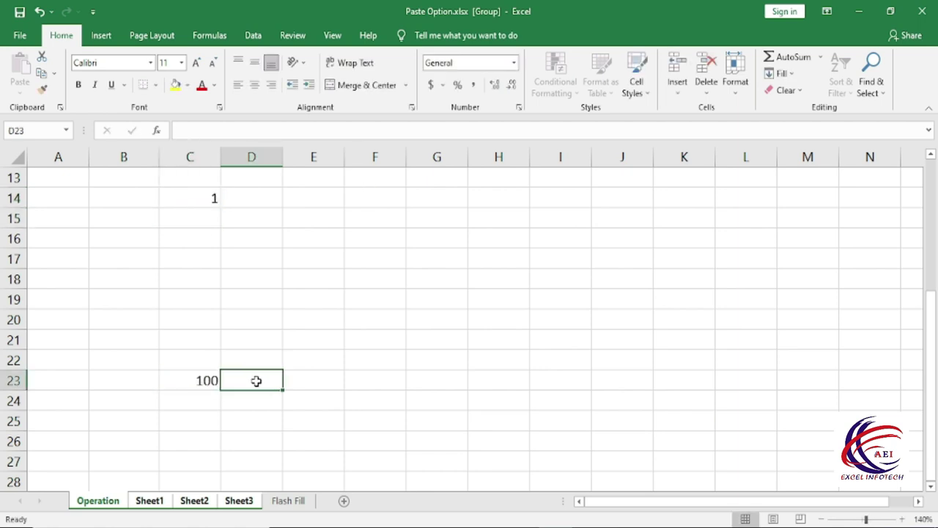
Step: Fill C14:C23 as a Trend series from 1 to 100 in steps of 11
{"action": "left_click_drag", "start_coordinate": [203, 187], "coordinate": [199, 373]}
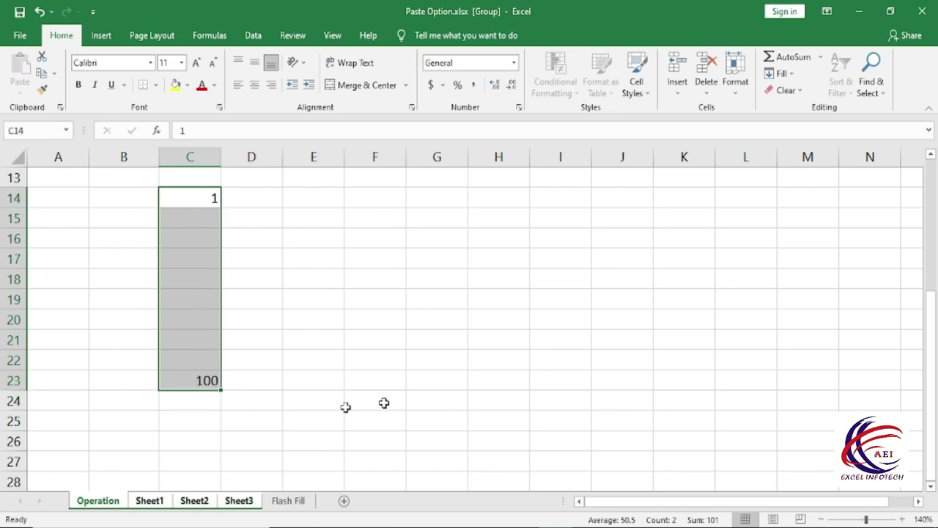
{"action": "left_click", "coordinate": [781, 74]}
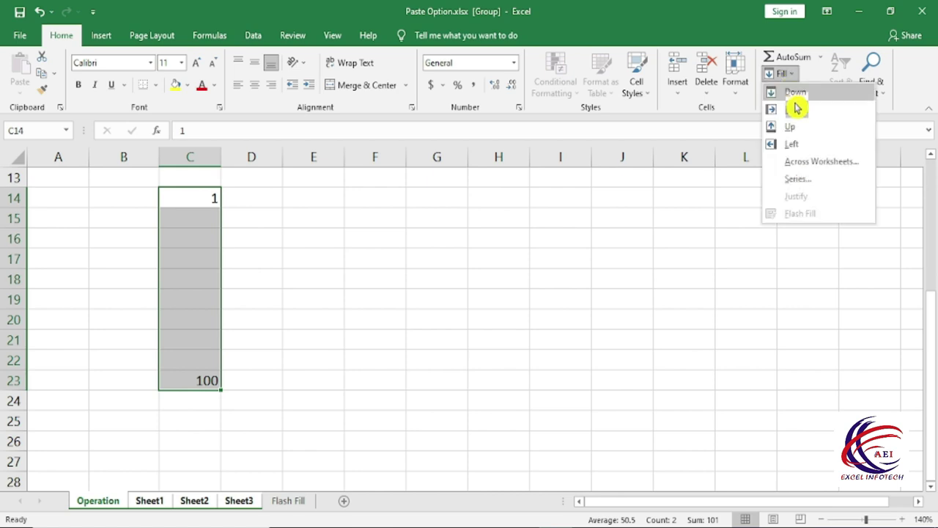
{"action": "left_click", "coordinate": [810, 179]}
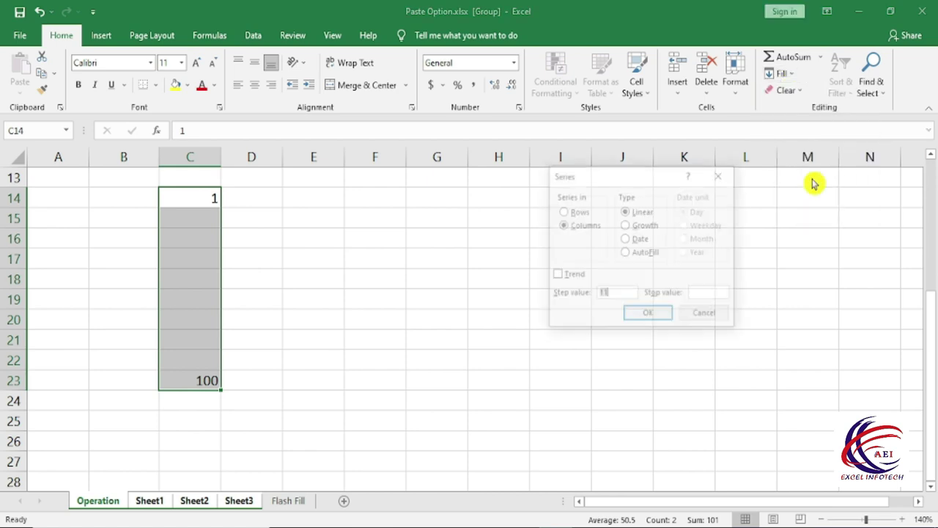
{"action": "left_click", "coordinate": [557, 275]}
{"action": "left_click", "coordinate": [649, 318]}
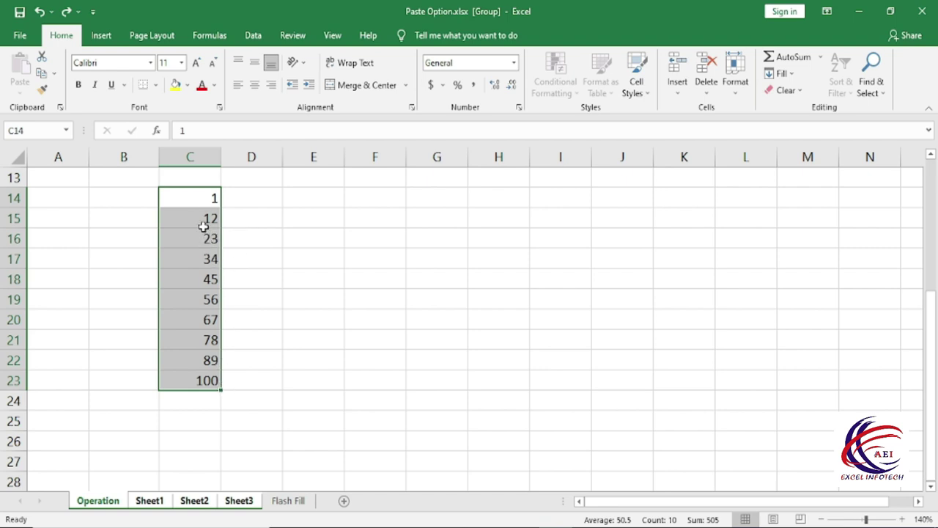
{"action": "left_click_drag", "start_coordinate": [202, 203], "coordinate": [203, 396]}
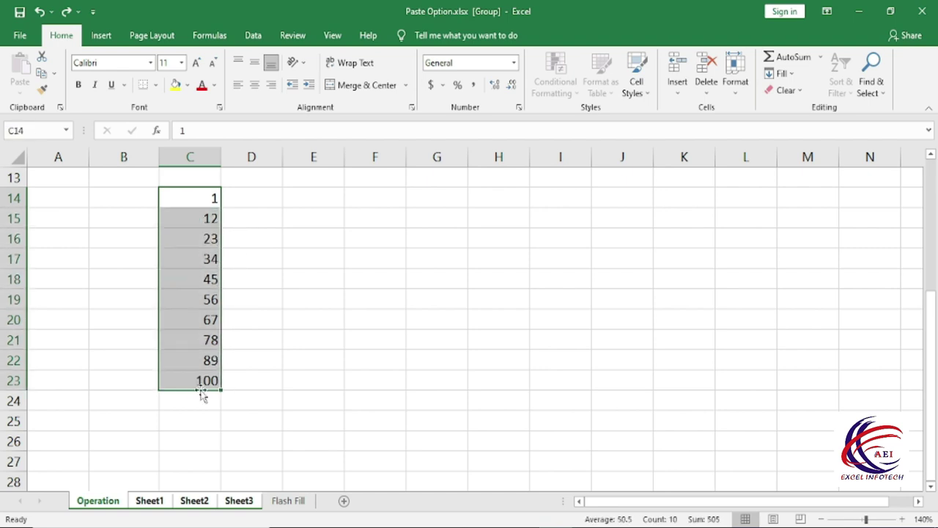
Step: Clear the trend numbers from C14:C23
{"action": "key", "text": "Delete"}
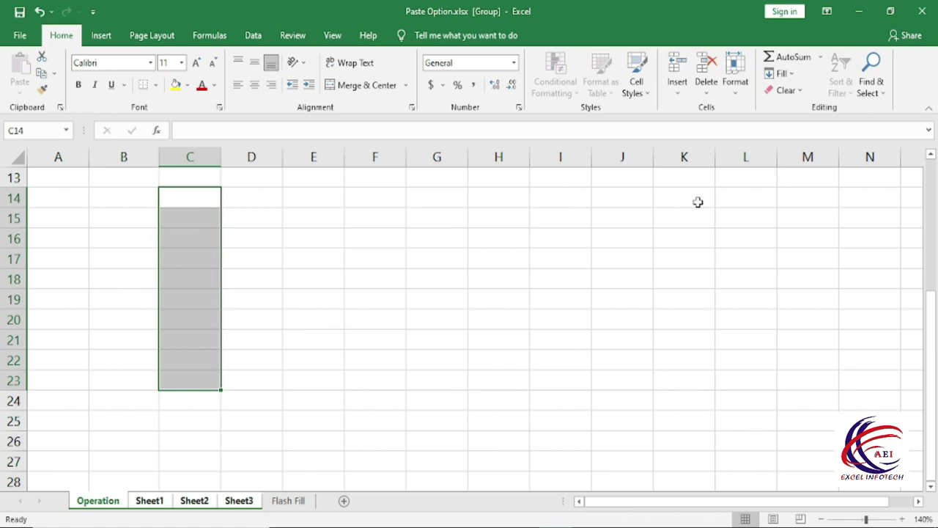
{"action": "left_click", "coordinate": [779, 74]}
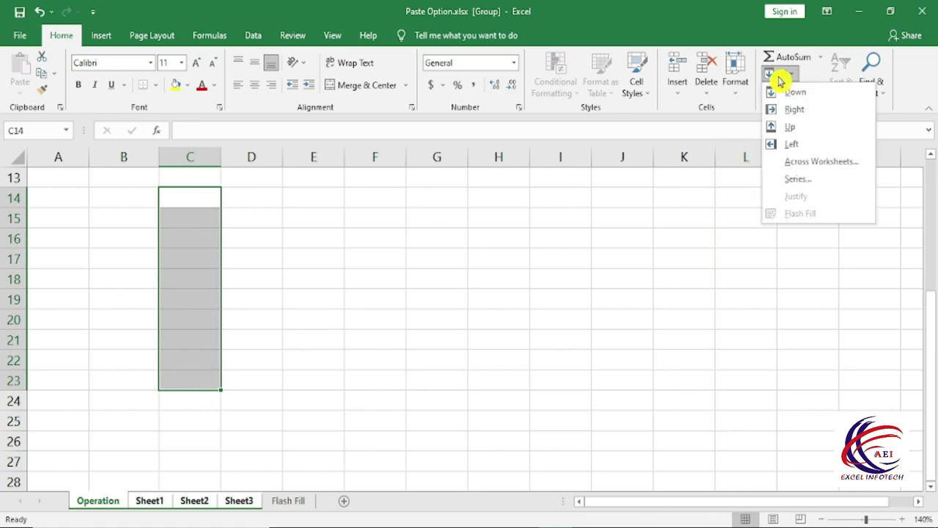
{"action": "left_click", "coordinate": [797, 179]}
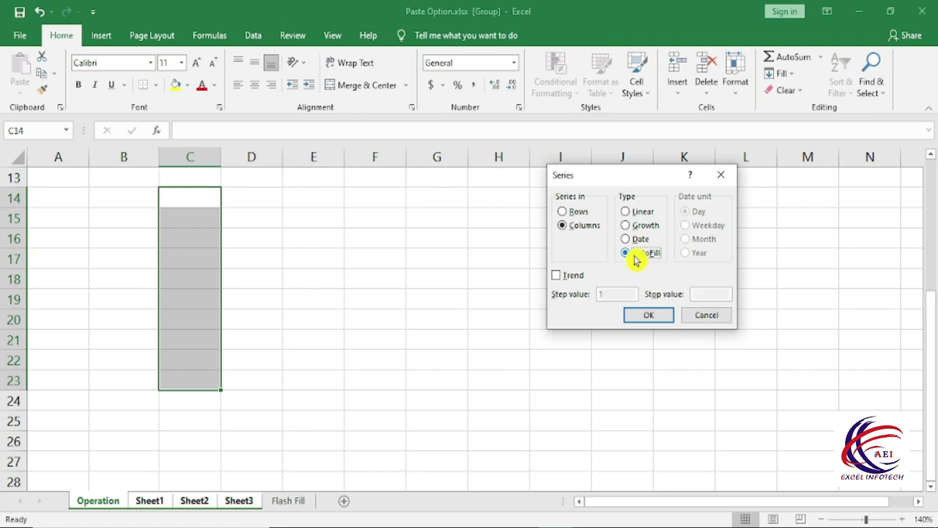
{"action": "left_click", "coordinate": [649, 314]}
Step: Fill C14:C23 with 1 using an AutoFill-type series
{"action": "left_click_drag", "start_coordinate": [204, 198], "coordinate": [201, 372]}
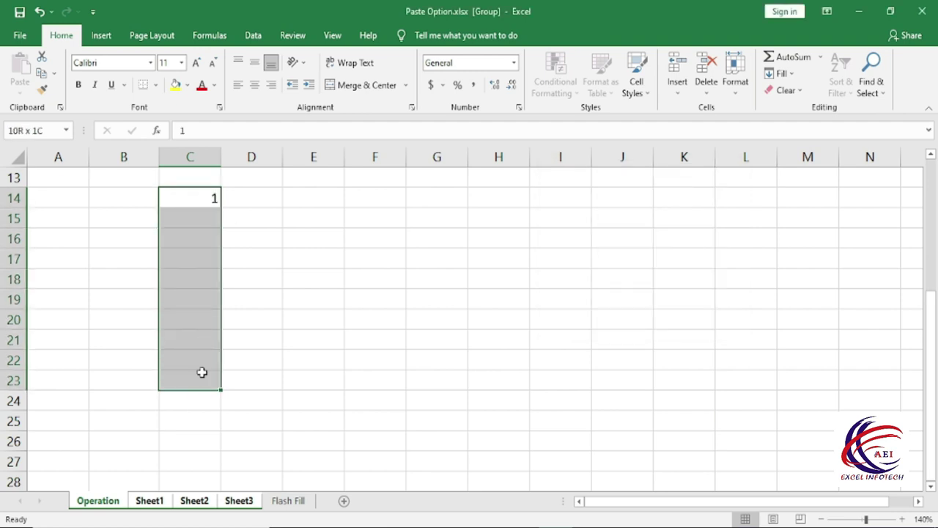
{"action": "left_click", "coordinate": [781, 74]}
{"action": "left_click", "coordinate": [798, 178]}
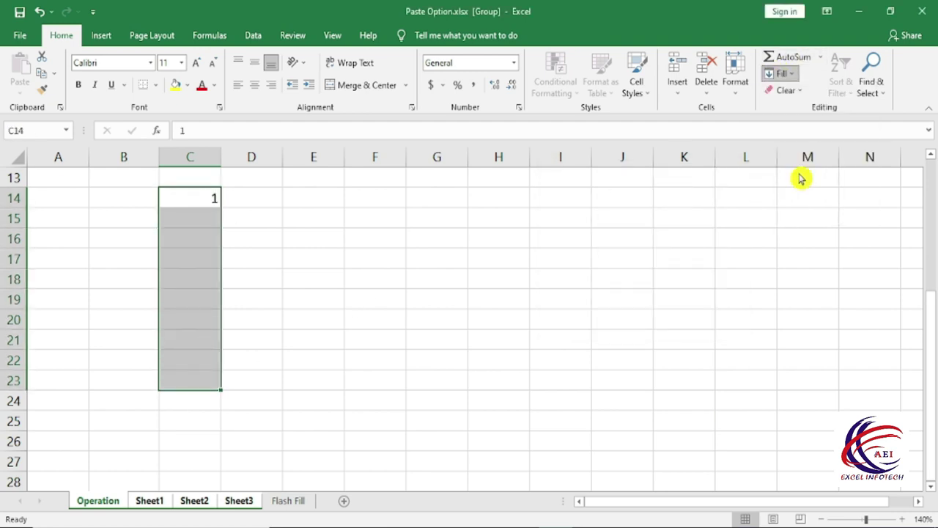
{"action": "left_click", "coordinate": [639, 252]}
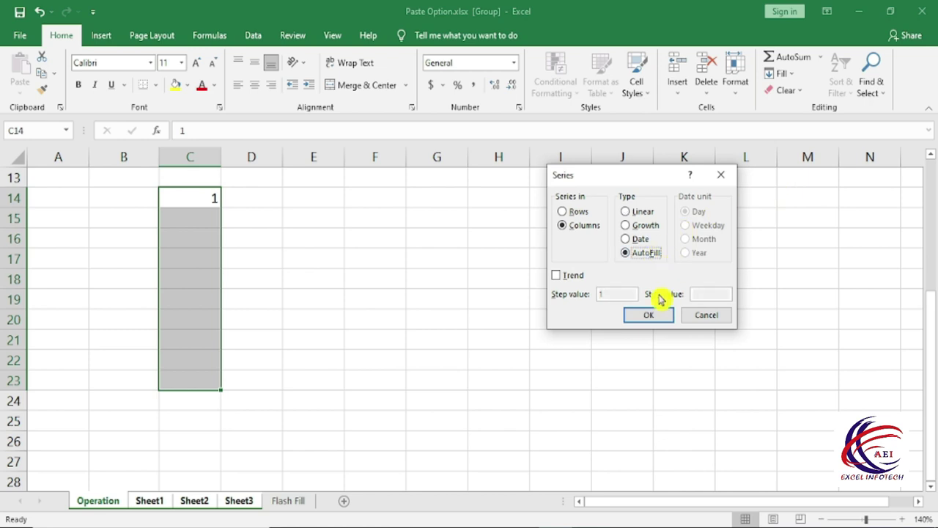
{"action": "left_click", "coordinate": [655, 317]}
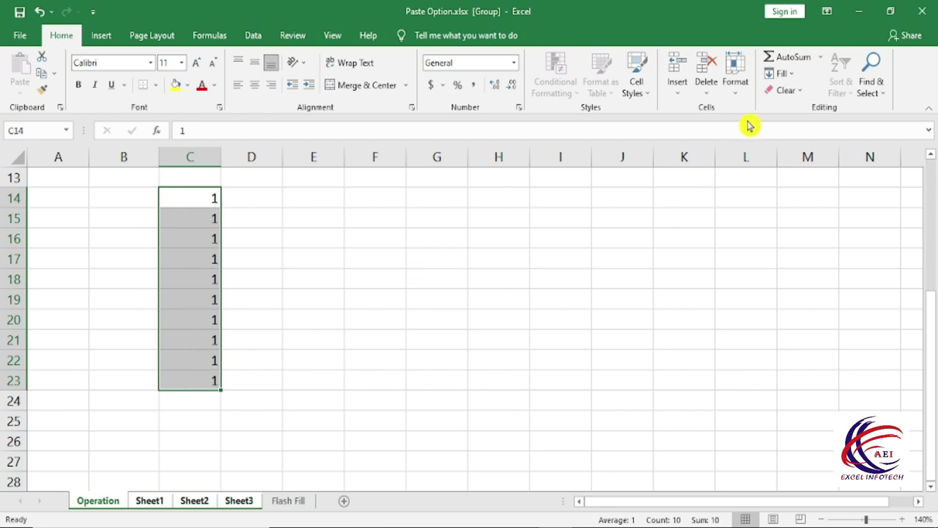
Step: Close the Series dialog again without changes and select cell D16
{"action": "left_click", "coordinate": [781, 74]}
{"action": "left_click", "coordinate": [798, 178]}
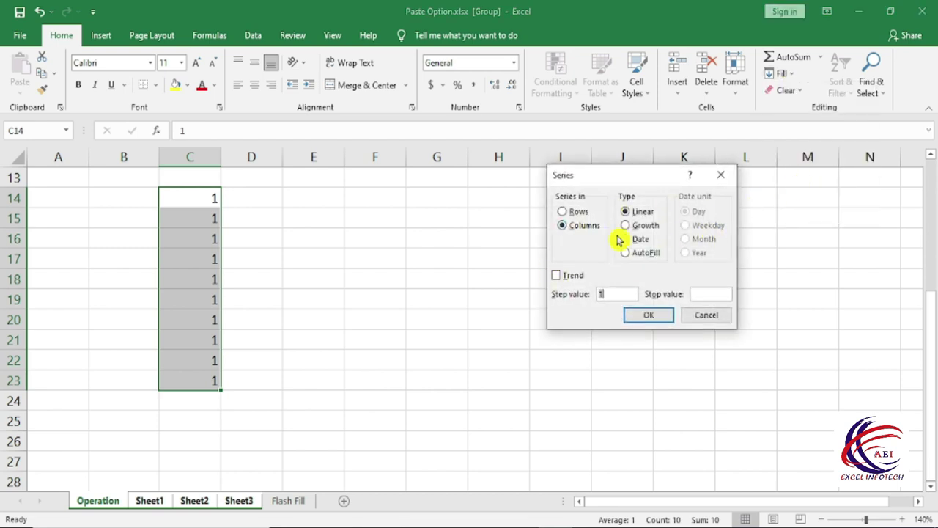
{"action": "key", "text": "Escape"}
{"action": "left_click", "coordinate": [781, 74]}
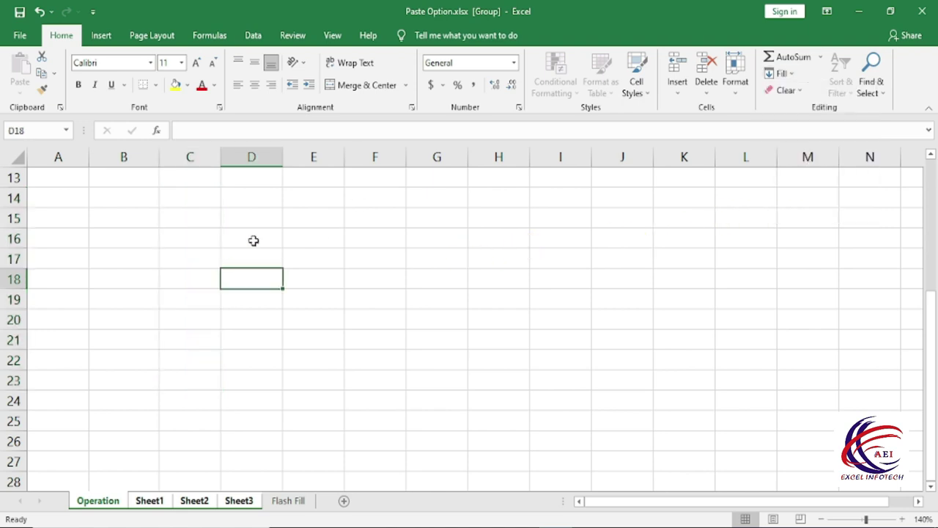
{"action": "left_click", "coordinate": [253, 239]}
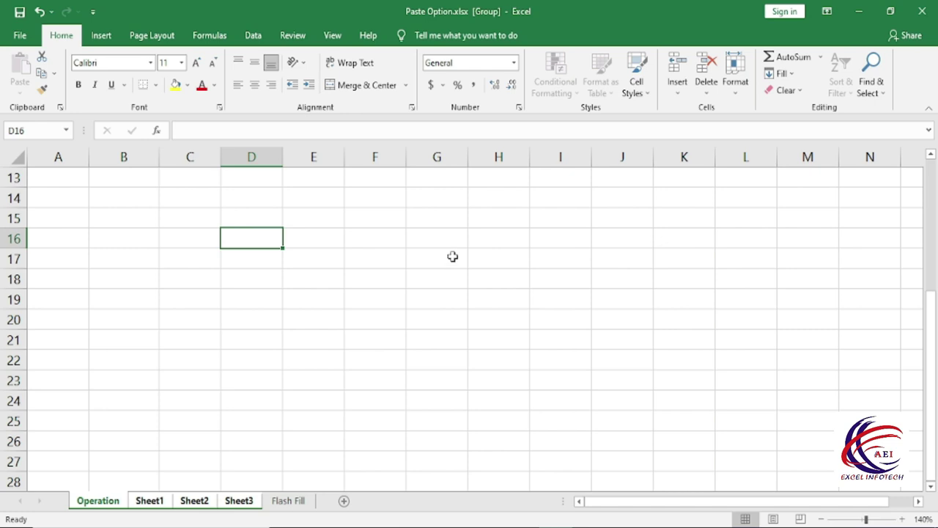
Step: Enter 'Excel Infotech Computer institute' into the cell and confirm it
{"action": "type", "text": "Excel"}
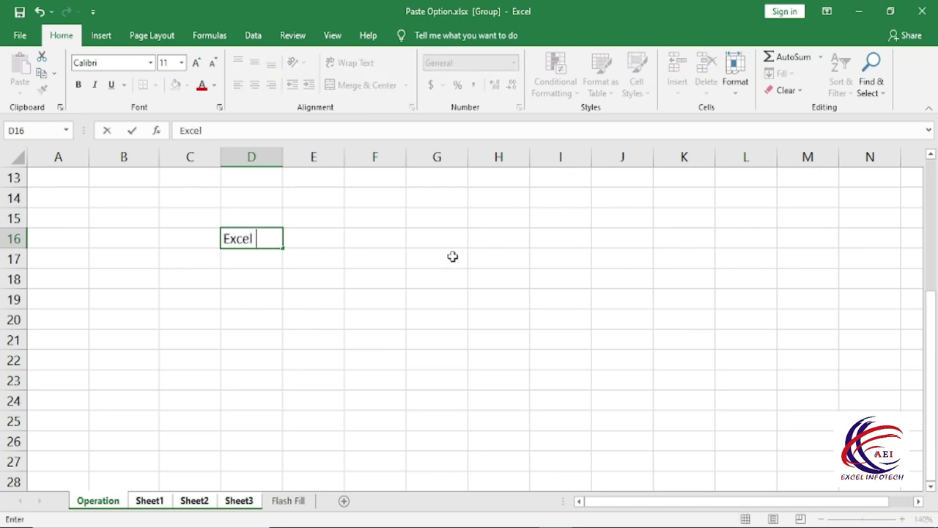
{"action": "type", "text": " Infote"}
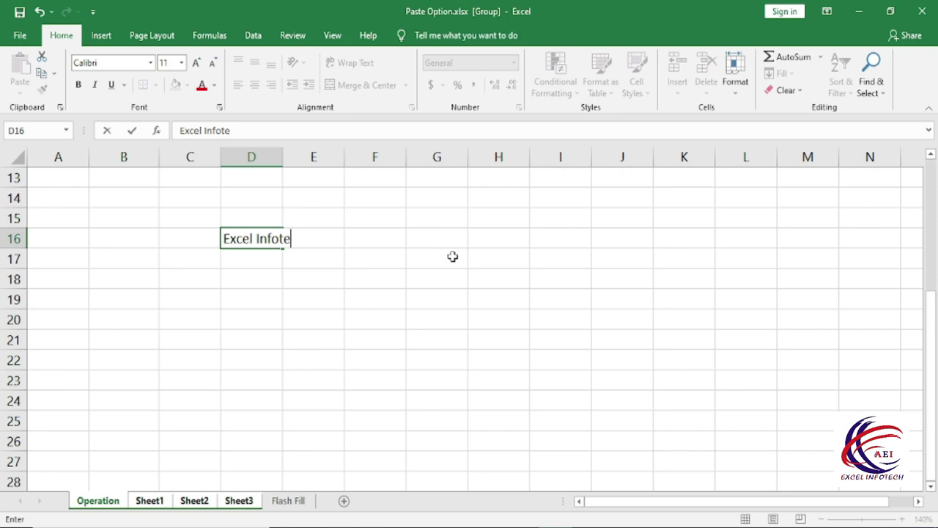
{"action": "type", "text": "ch Computer institute"}
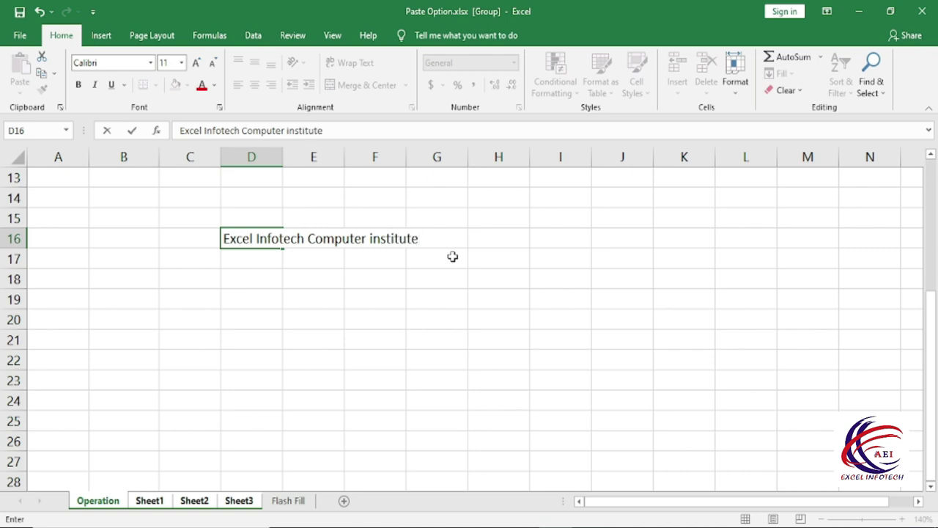
{"action": "key", "text": "Return"}
{"action": "key", "text": "Up"}
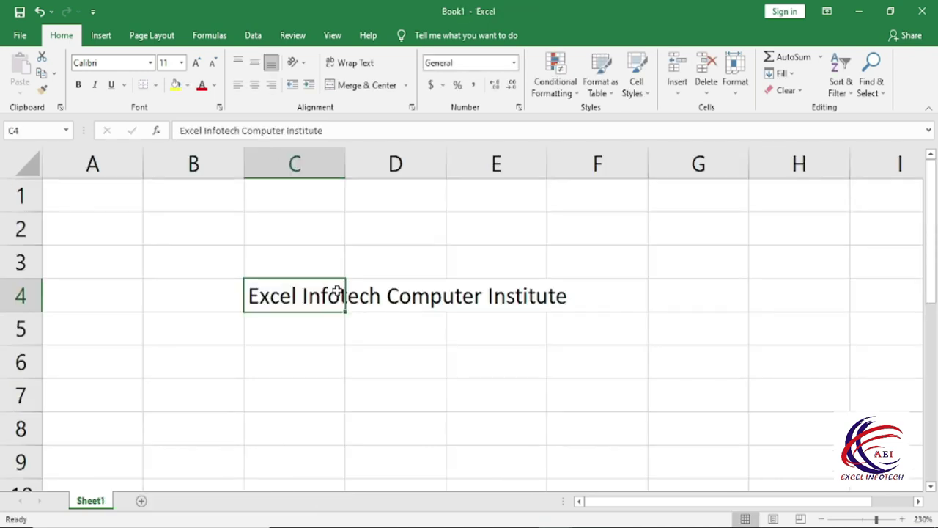
Step: Widen column C and Justify the C4 sentence into one word per cell
{"action": "left_click_drag", "start_coordinate": [344, 161], "coordinate": [366, 161]}
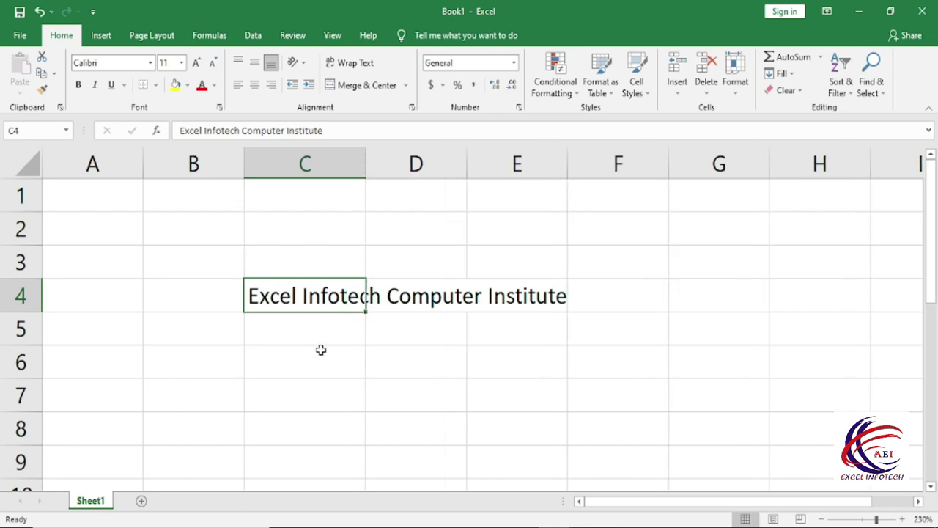
{"action": "left_click", "coordinate": [790, 74]}
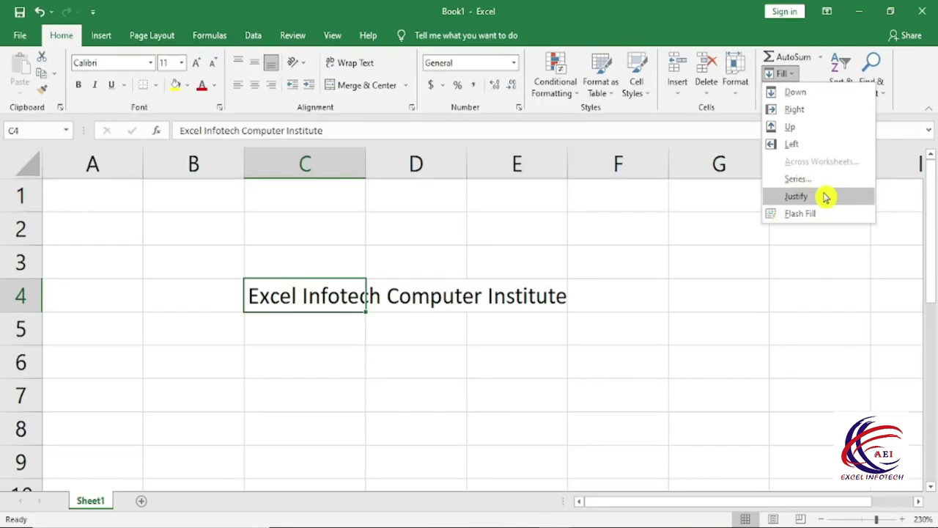
{"action": "left_click", "coordinate": [865, 316]}
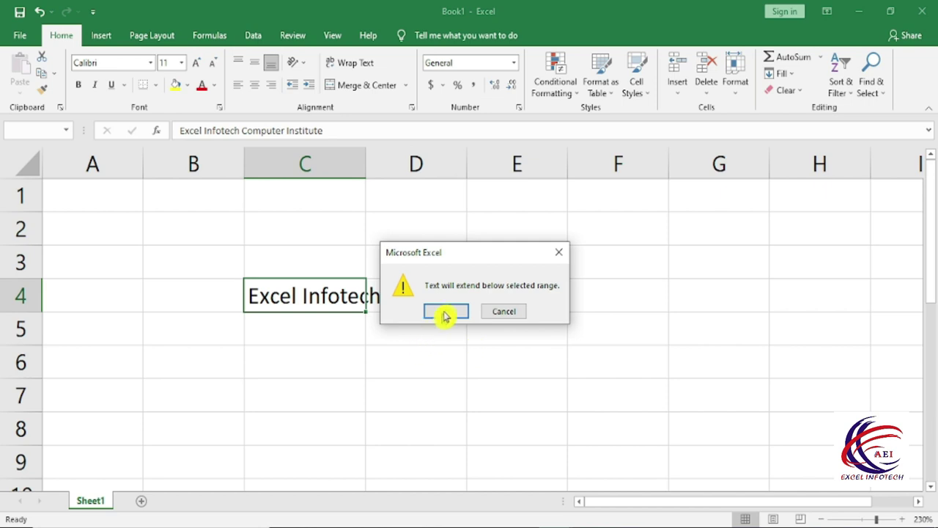
{"action": "left_click", "coordinate": [445, 313]}
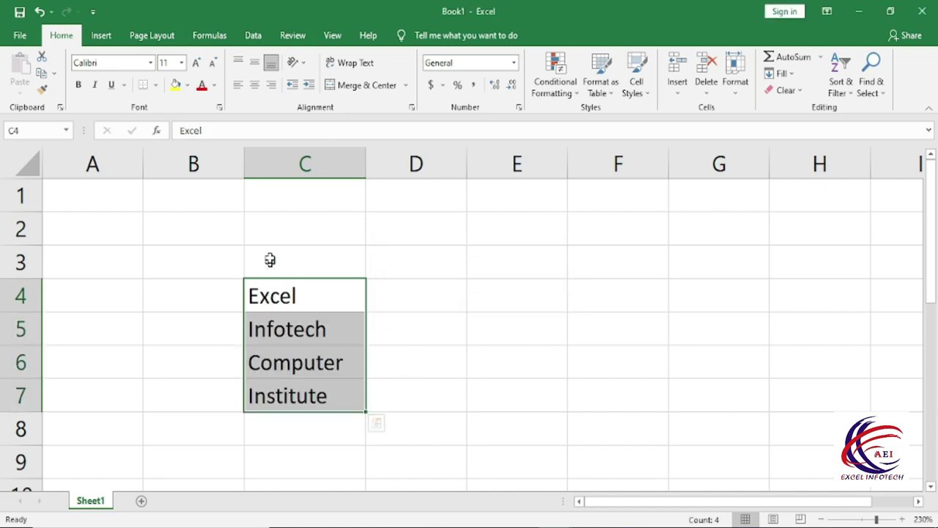
Step: Review the split words Excel, Infotech, Computer and Institute in C4:C7
{"action": "left_click", "coordinate": [379, 307]}
{"action": "left_click", "coordinate": [302, 294]}
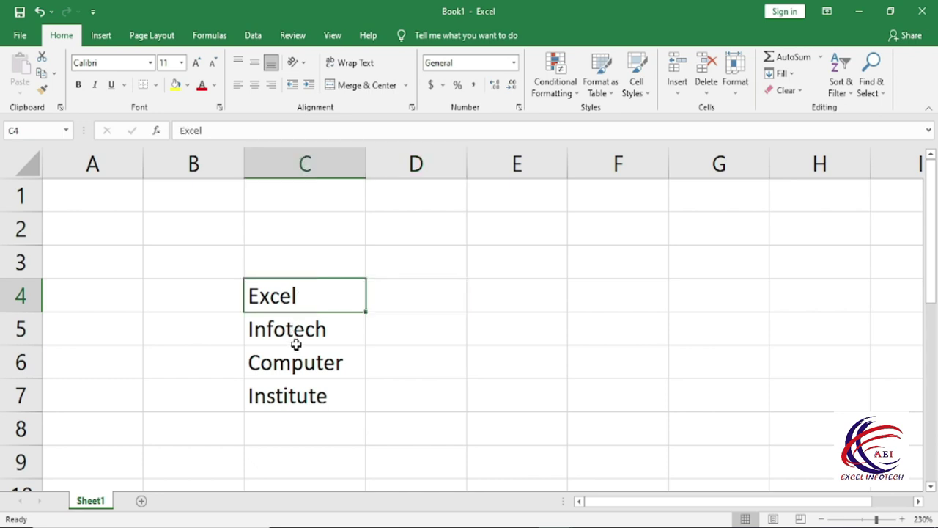
{"action": "left_click", "coordinate": [295, 339]}
{"action": "left_click", "coordinate": [296, 365]}
{"action": "left_click", "coordinate": [293, 396]}
{"action": "left_click", "coordinate": [309, 359]}
{"action": "left_click", "coordinate": [310, 330]}
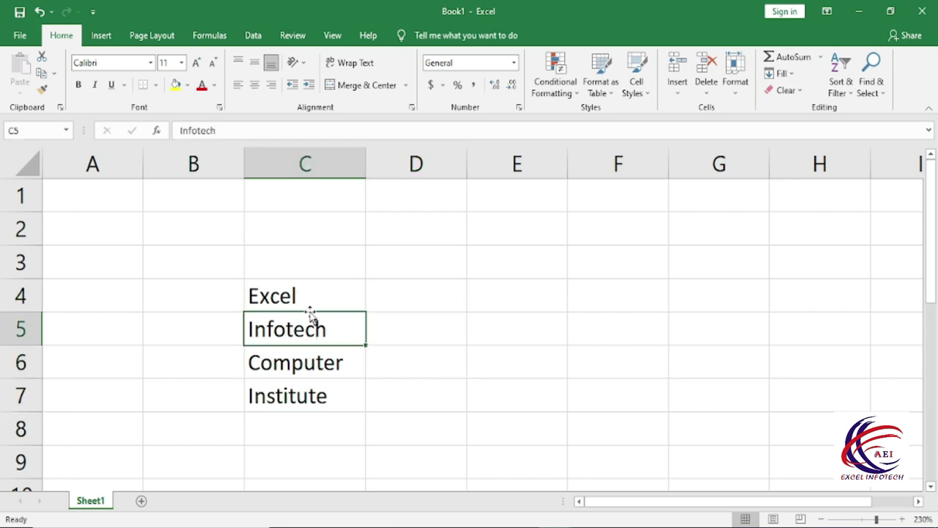
{"action": "left_click", "coordinate": [310, 299]}
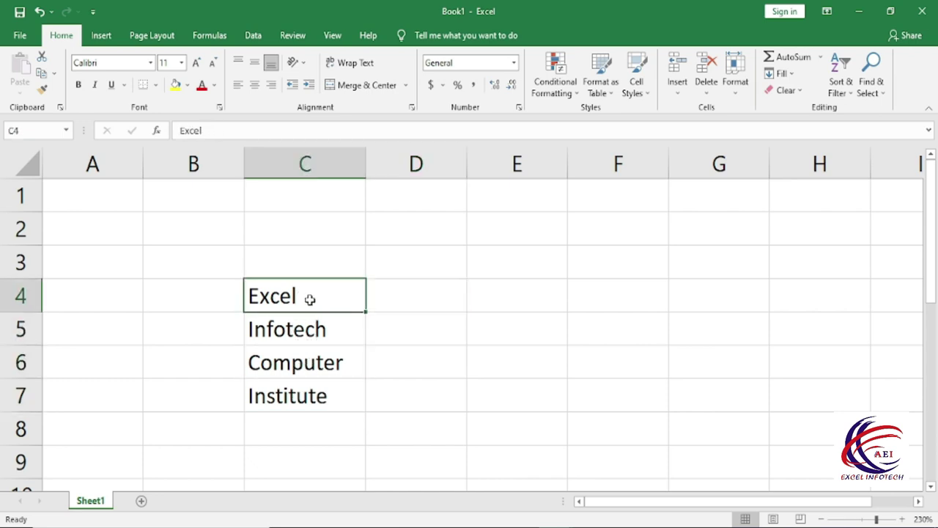
{"action": "left_click", "coordinate": [304, 339]}
{"action": "left_click", "coordinate": [307, 361]}
{"action": "left_click", "coordinate": [306, 393]}
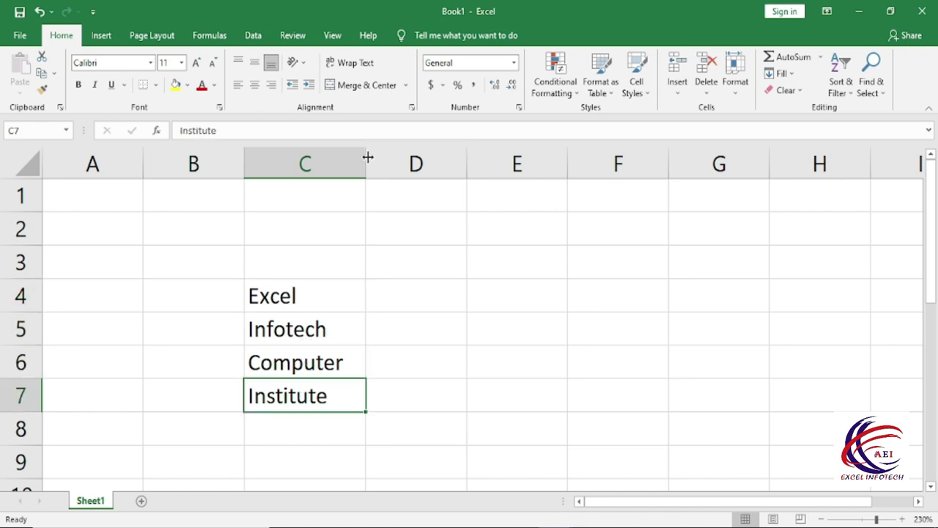
{"action": "left_click", "coordinate": [301, 304]}
{"action": "left_click", "coordinate": [302, 329]}
{"action": "left_click", "coordinate": [300, 362]}
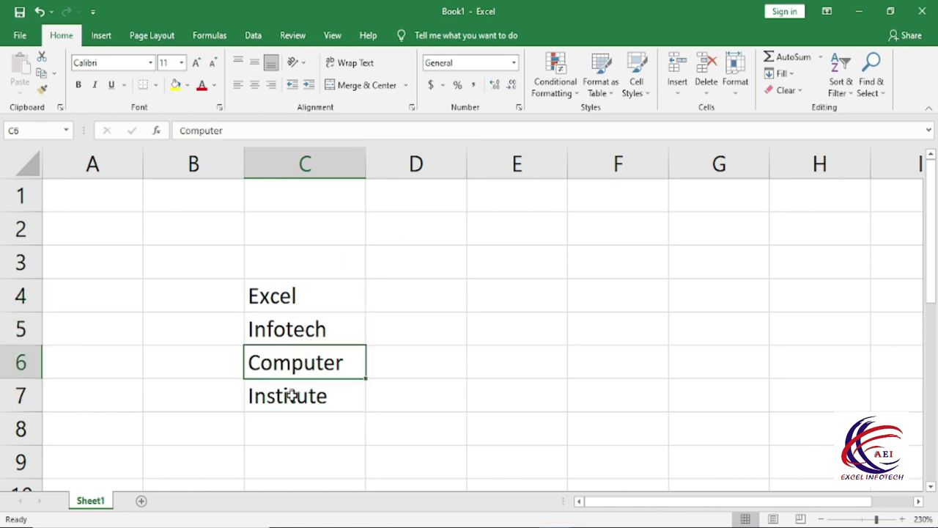
{"action": "left_click", "coordinate": [292, 396]}
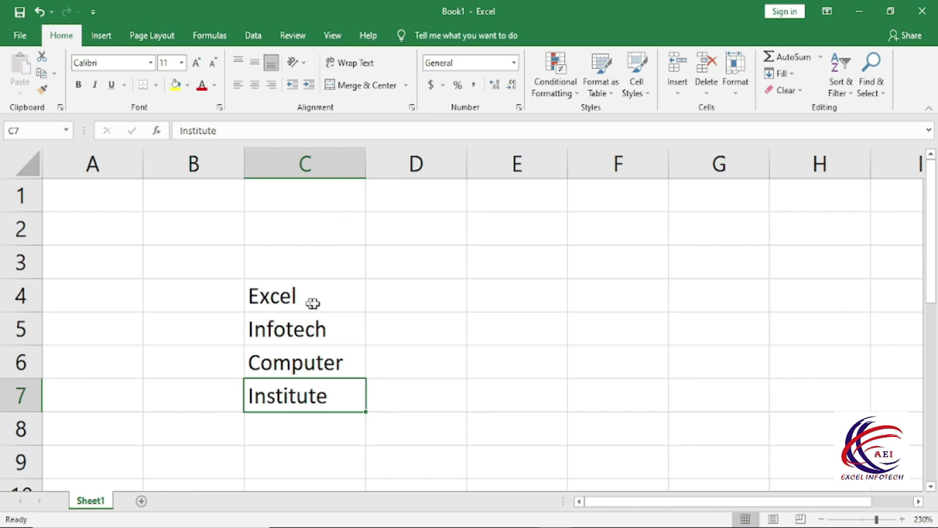
Step: Enter a three-word full name in cell D4
{"action": "left_click", "coordinate": [404, 304]}
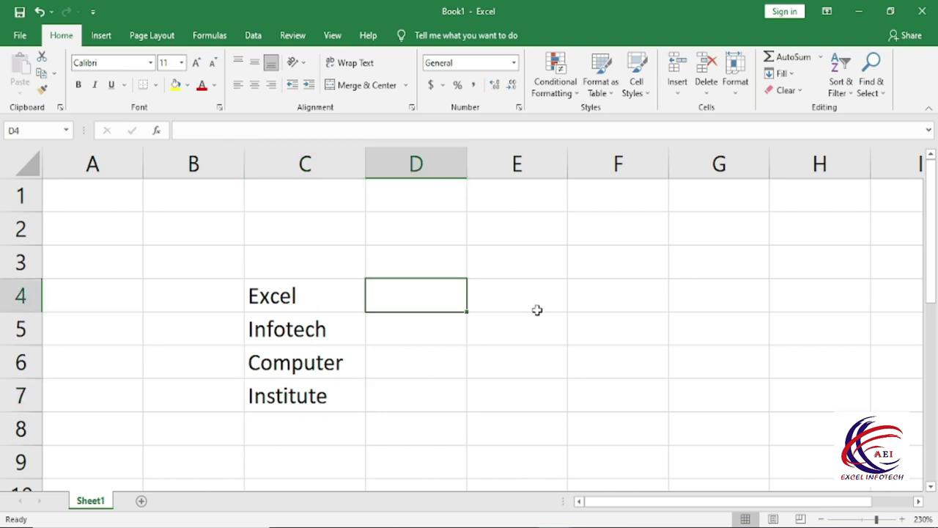
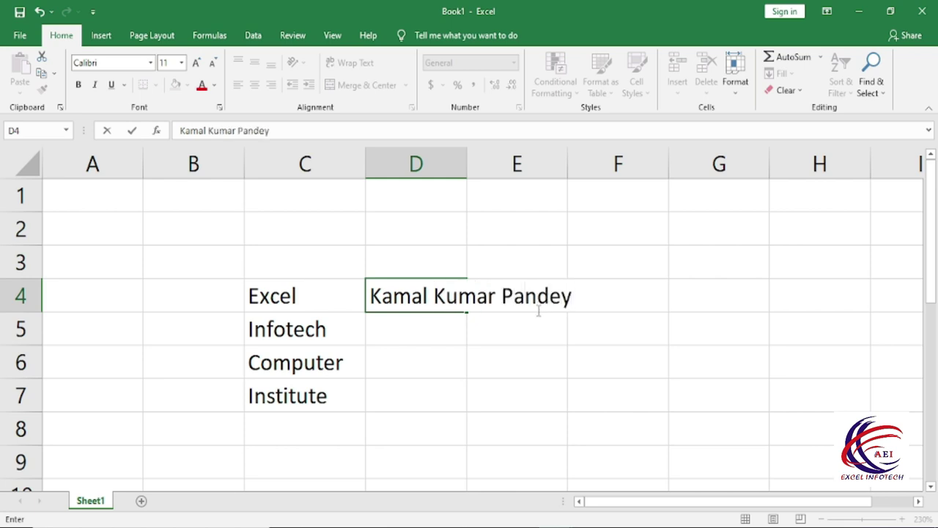
{"action": "key", "text": "Return"}
{"action": "key", "text": "Up"}
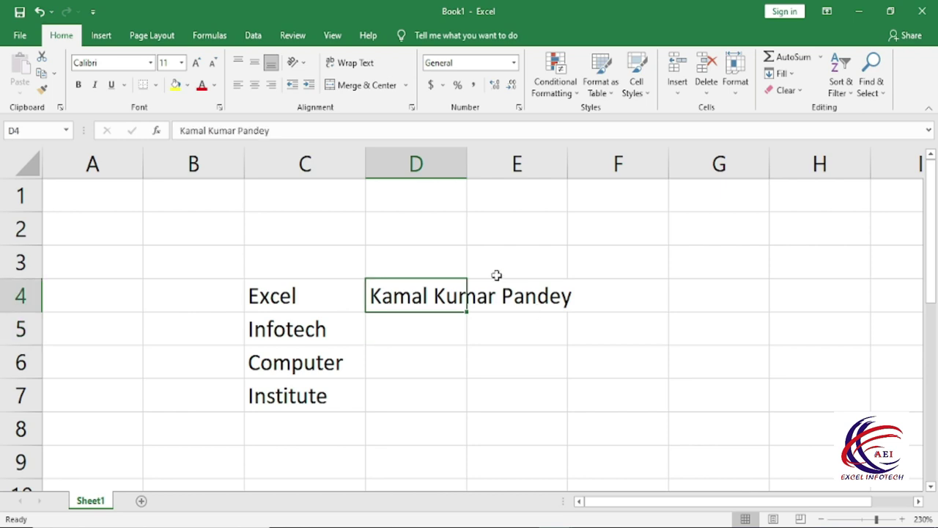
Step: Justify the name in D4 into one word per cell down D4:D6
{"action": "left_click", "coordinate": [783, 73]}
{"action": "left_click", "coordinate": [794, 195]}
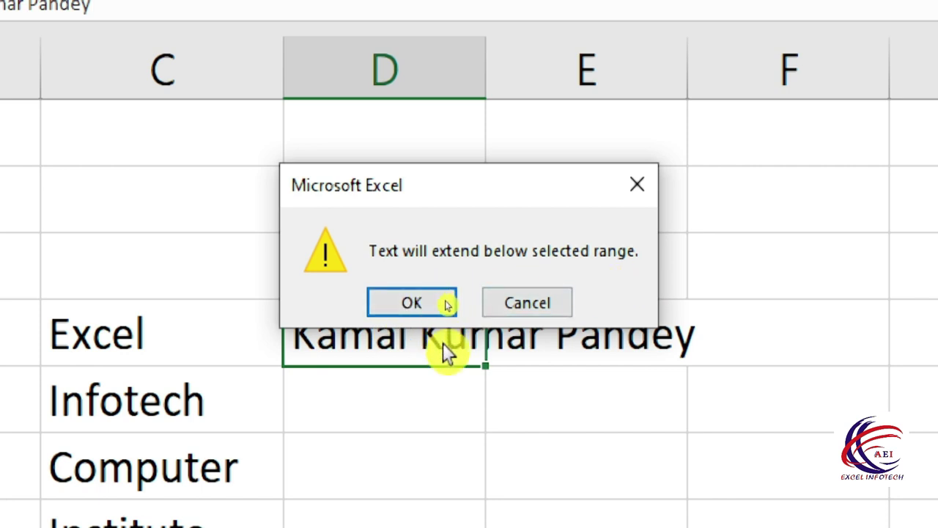
{"action": "left_click", "coordinate": [415, 308]}
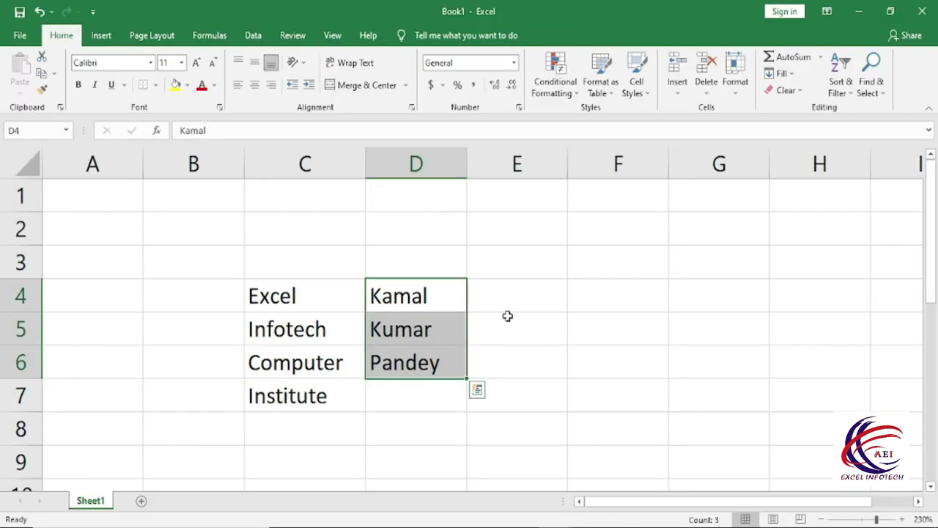
{"action": "left_click", "coordinate": [507, 316]}
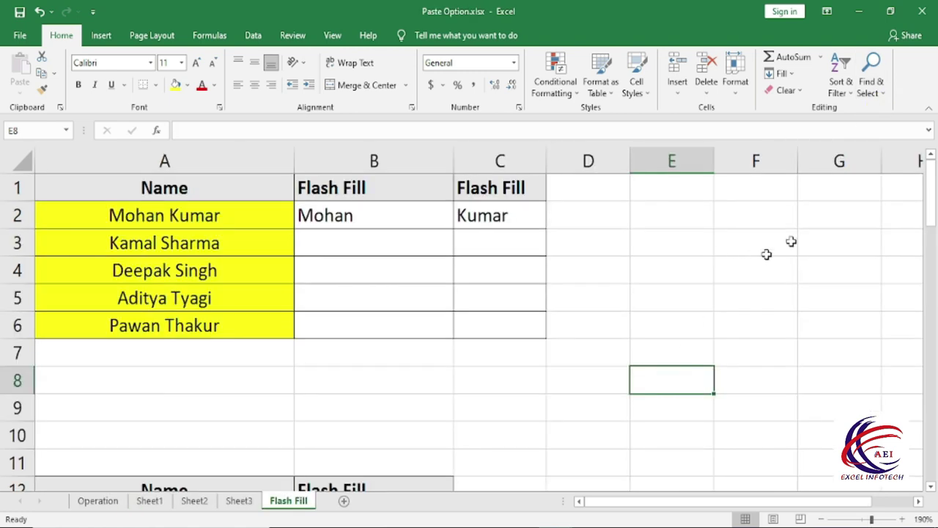
Step: Review the names in A2:A6 and the sample first name and surname in row 2
{"action": "left_click", "coordinate": [781, 74]}
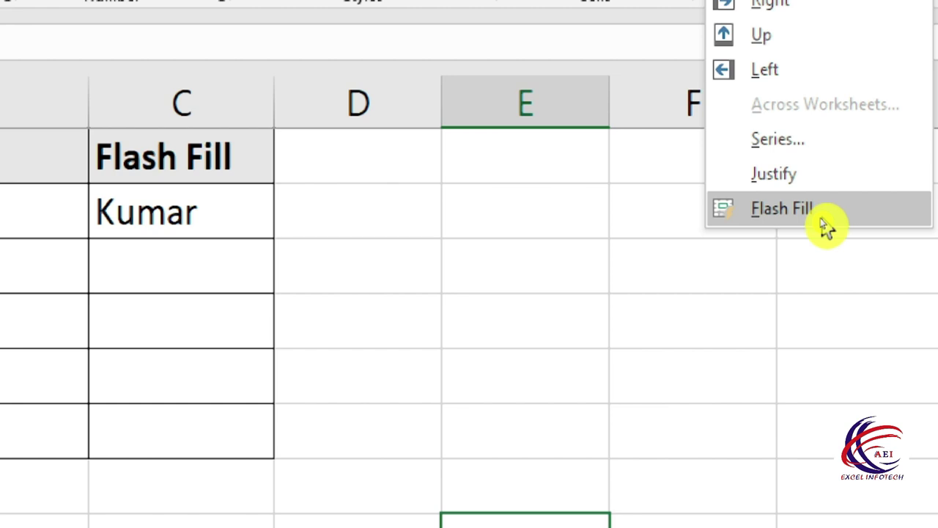
{"action": "key", "text": "Escape"}
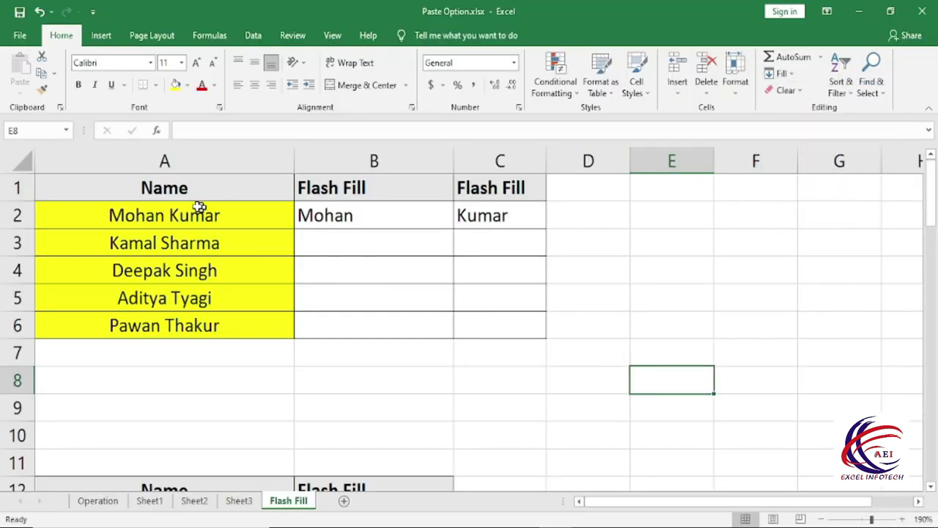
{"action": "left_click_drag", "start_coordinate": [174, 218], "coordinate": [182, 329]}
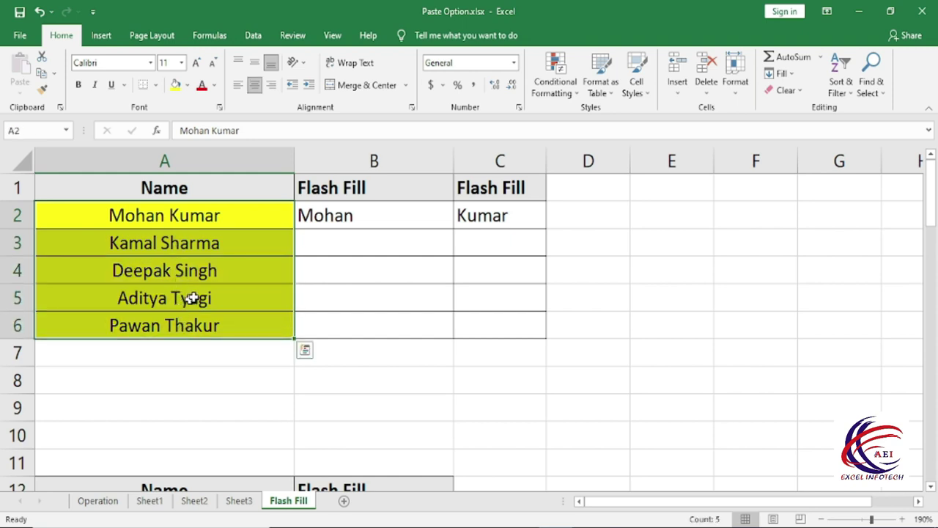
{"action": "left_click", "coordinate": [208, 212]}
{"action": "left_click", "coordinate": [196, 245]}
{"action": "left_click", "coordinate": [197, 274]}
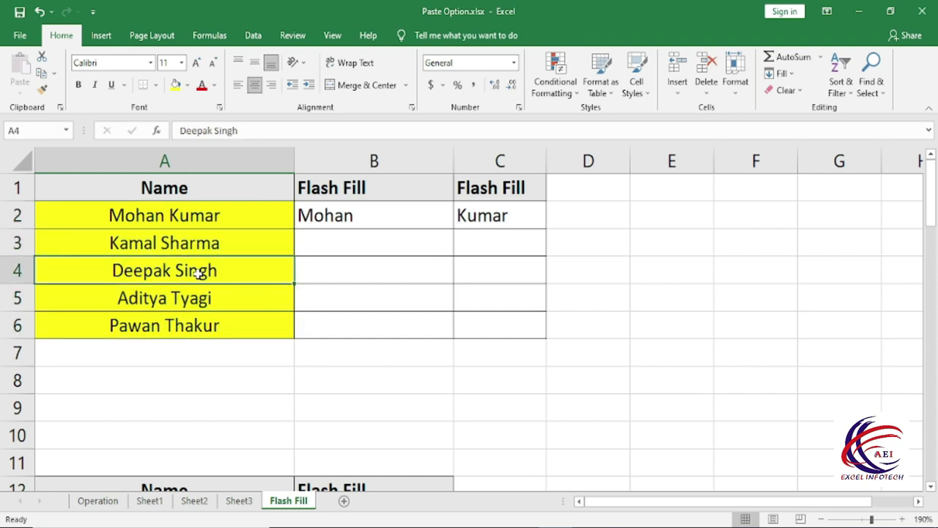
{"action": "left_click", "coordinate": [210, 293]}
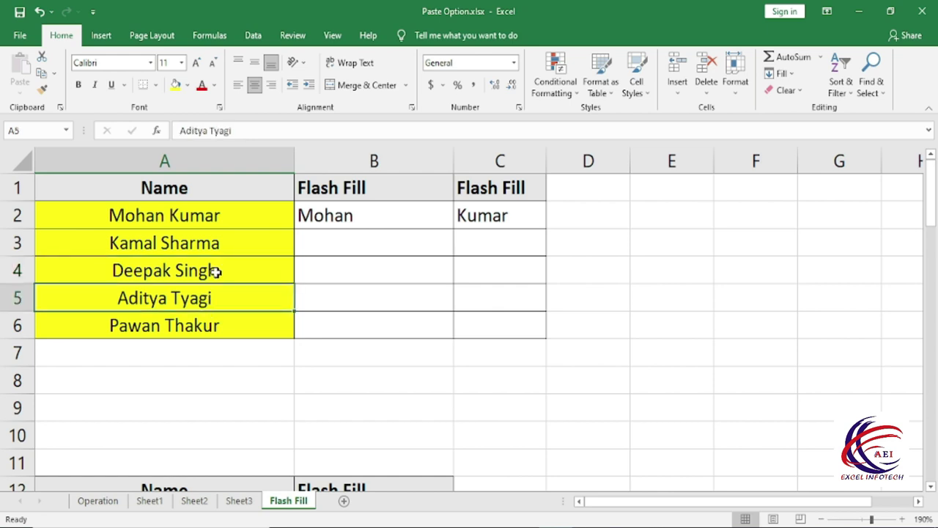
{"action": "left_click", "coordinate": [179, 330]}
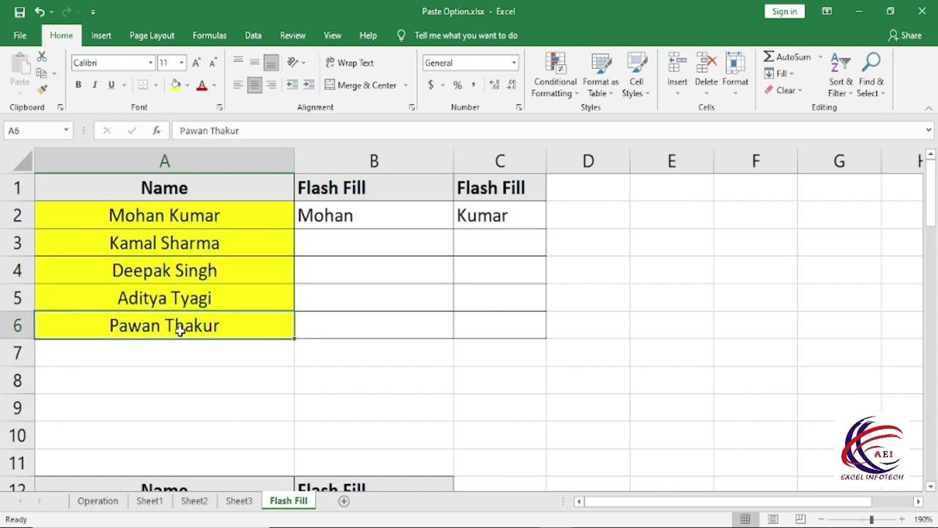
{"action": "left_click", "coordinate": [337, 220]}
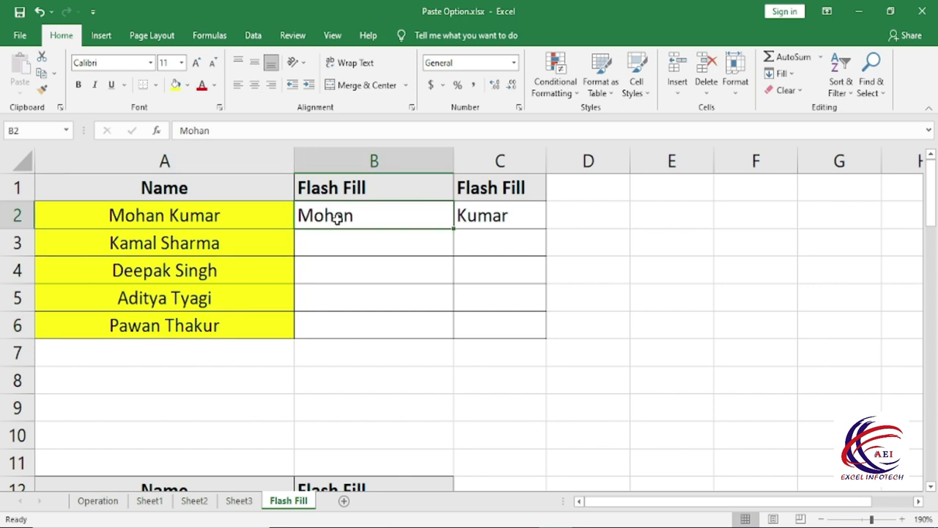
{"action": "left_click", "coordinate": [499, 216]}
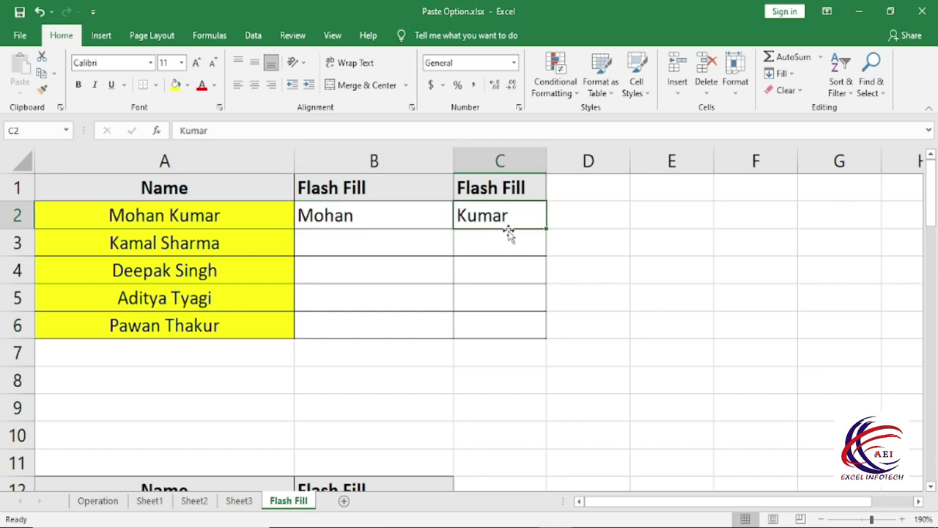
{"action": "left_click_drag", "start_coordinate": [316, 216], "coordinate": [471, 212]}
Step: Flash Fill the remaining first names down B2:B6
{"action": "left_click", "coordinate": [369, 240]}
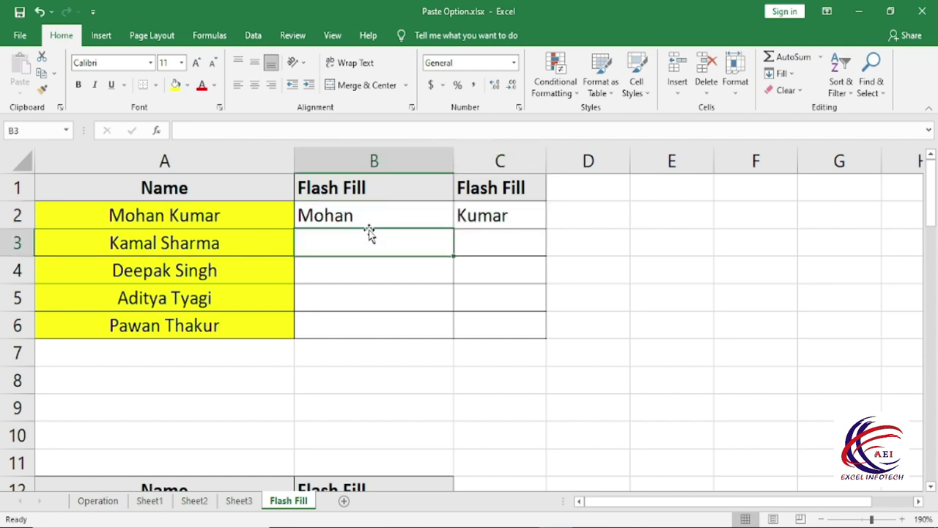
{"action": "left_click_drag", "start_coordinate": [361, 214], "coordinate": [370, 321]}
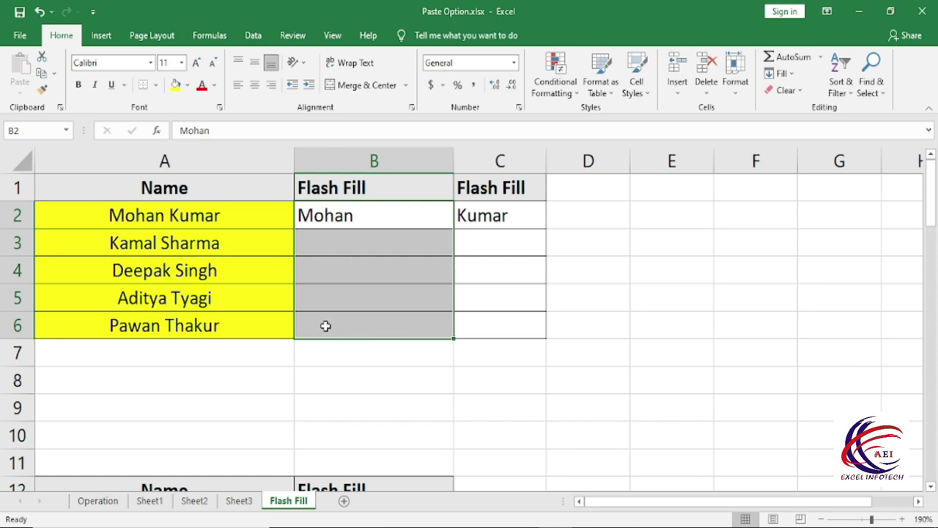
{"action": "left_click", "coordinate": [791, 78]}
{"action": "left_click", "coordinate": [819, 213]}
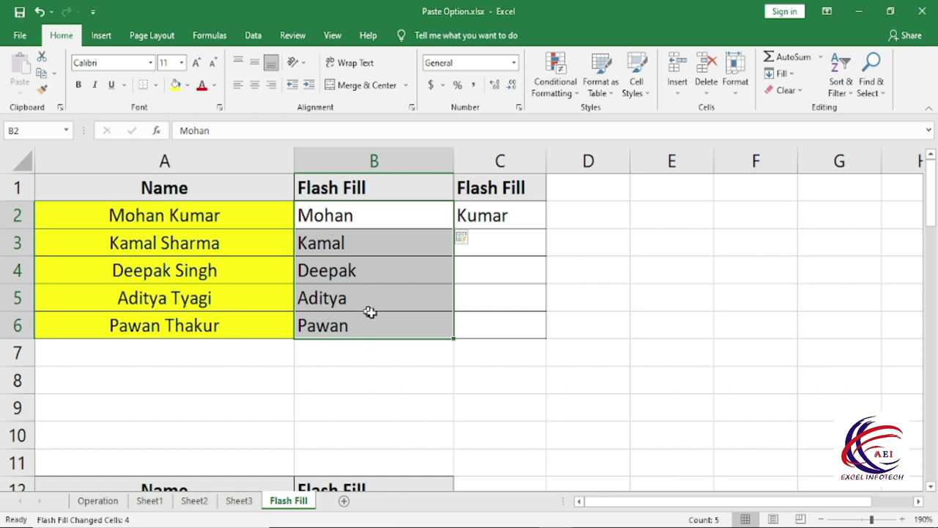
{"action": "left_click", "coordinate": [167, 219]}
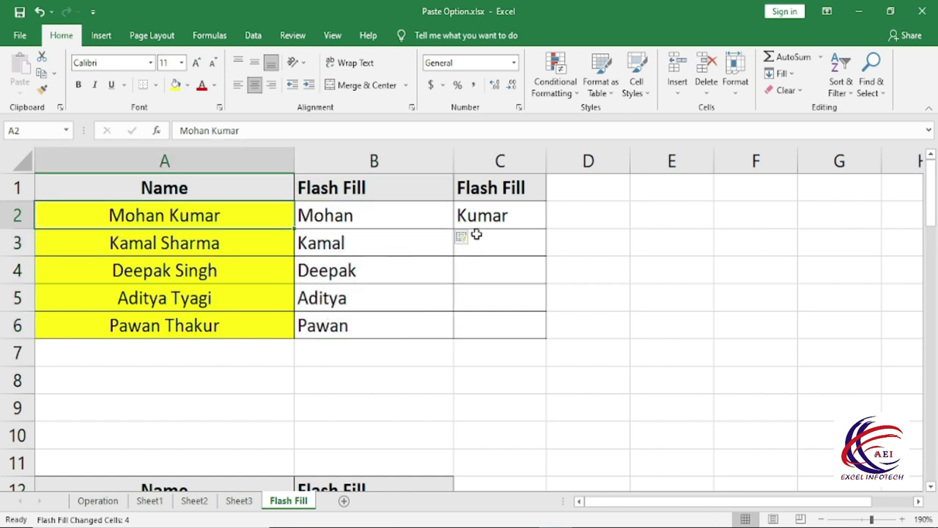
Step: Flash Fill the remaining surnames down C2:C6
{"action": "left_click_drag", "start_coordinate": [487, 215], "coordinate": [488, 321]}
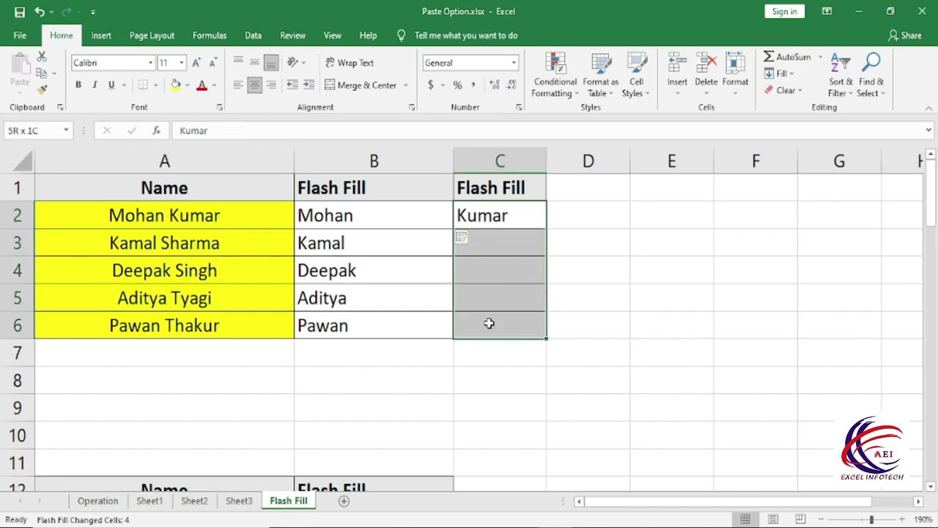
{"action": "left_click", "coordinate": [786, 74]}
{"action": "left_click", "coordinate": [804, 213]}
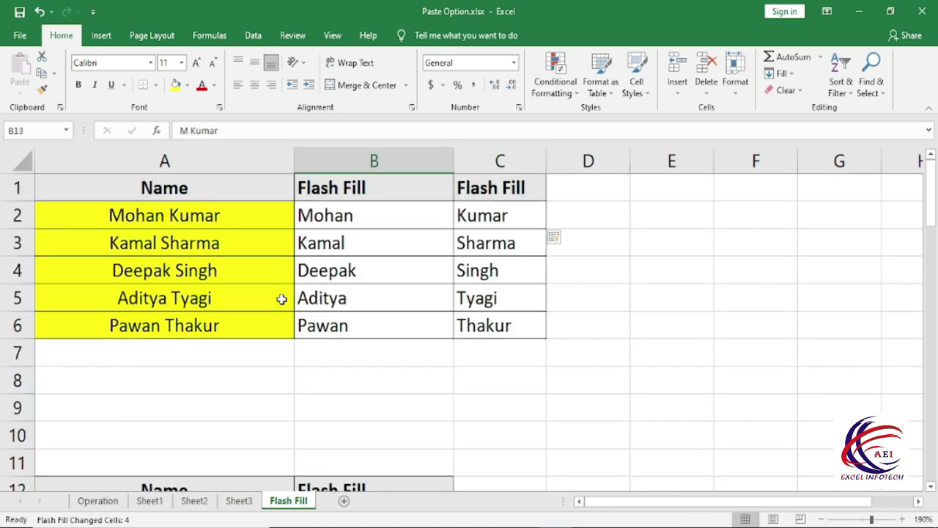
Step: Re-enter the initial-plus-surname sample in B13
{"action": "scroll", "coordinate": [281, 299], "scroll_direction": "down", "scroll_amount": 3}
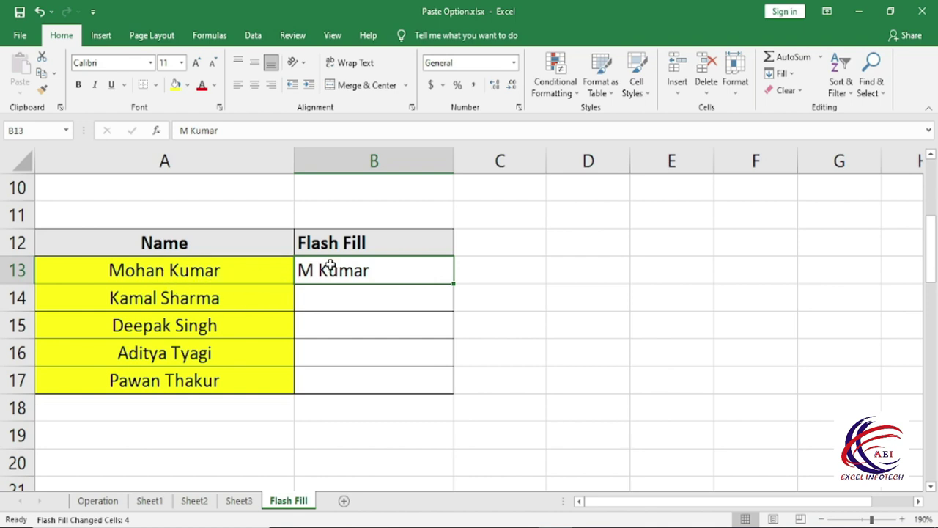
{"action": "key", "text": "Delete"}
{"action": "key", "text": "Down"}
{"action": "key", "text": "Up"}
{"action": "type", "text": "M"}
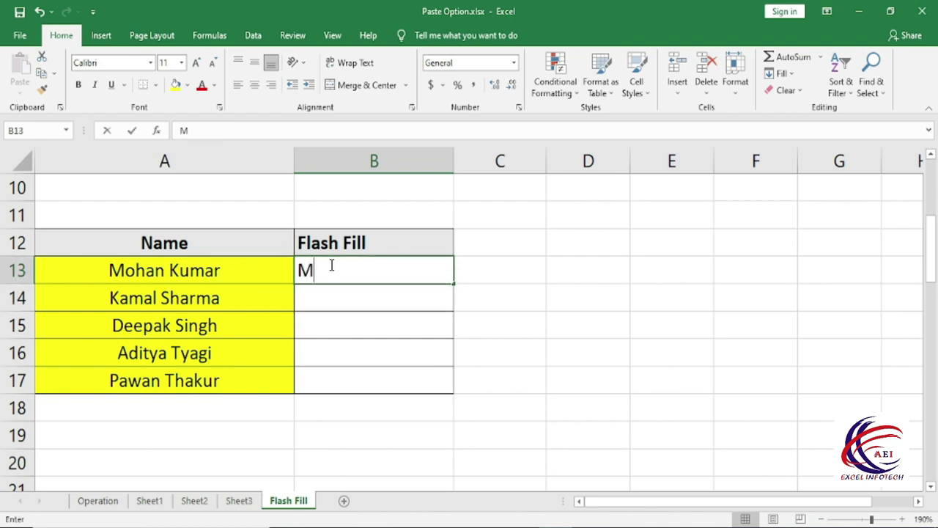
{"action": "type", "text": " Kumar"}
{"action": "key", "text": "Return"}
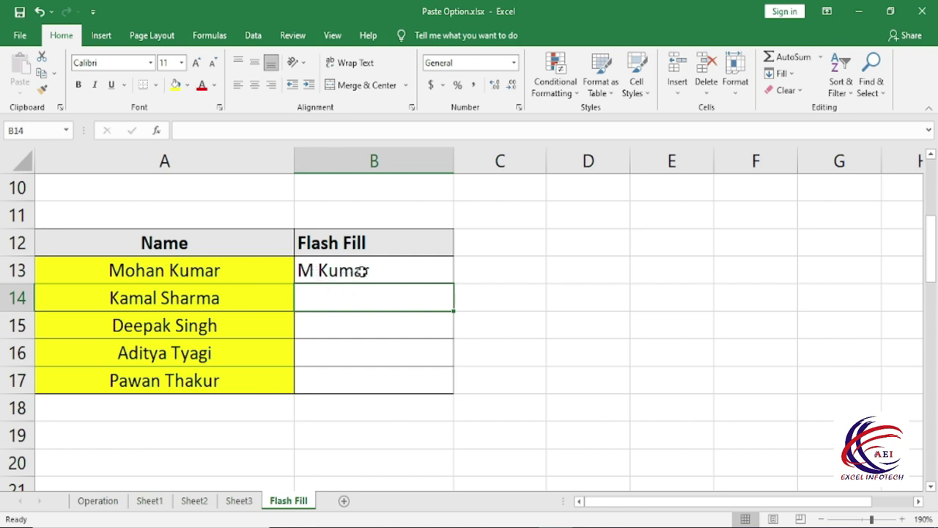
Step: Flash Fill B13:B17 with initial-plus-surname names from the Data tab
{"action": "left_click_drag", "start_coordinate": [330, 267], "coordinate": [340, 384]}
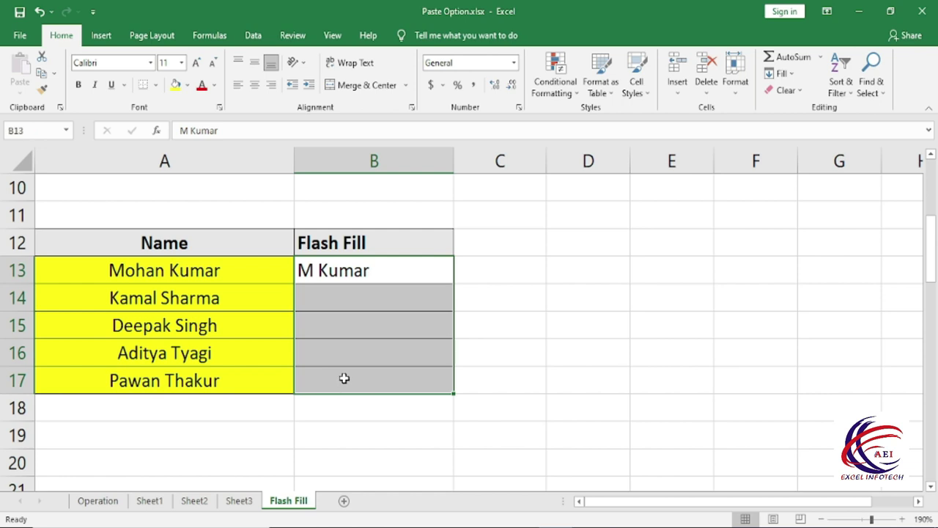
{"action": "left_click", "coordinate": [255, 36]}
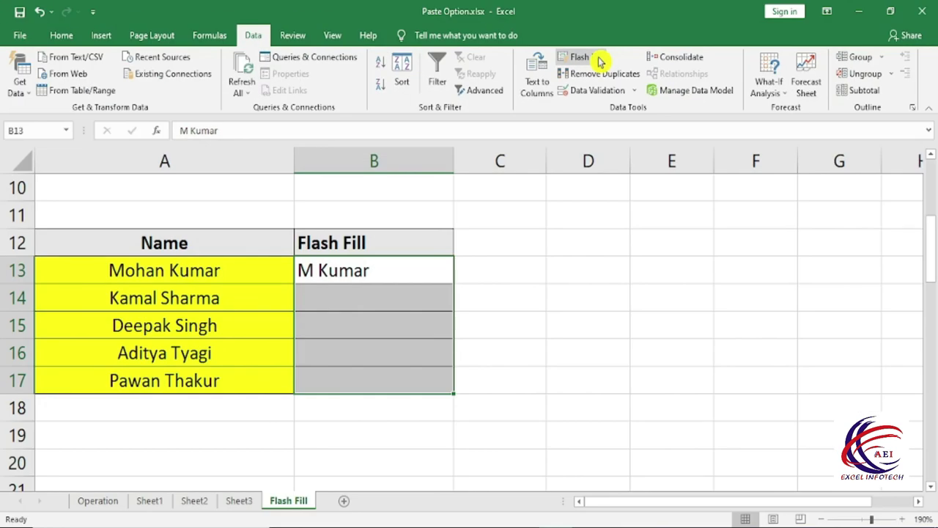
{"action": "left_click", "coordinate": [593, 59]}
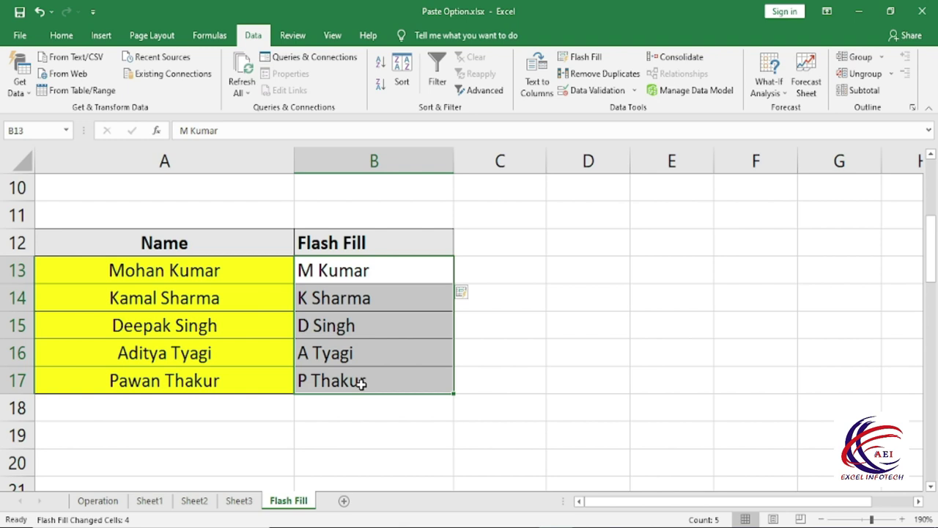
Step: Flash Fill B24:B28 with two-letter initials from the M K example, ending at P T
{"action": "scroll", "coordinate": [361, 384], "scroll_direction": "down", "scroll_amount": 5}
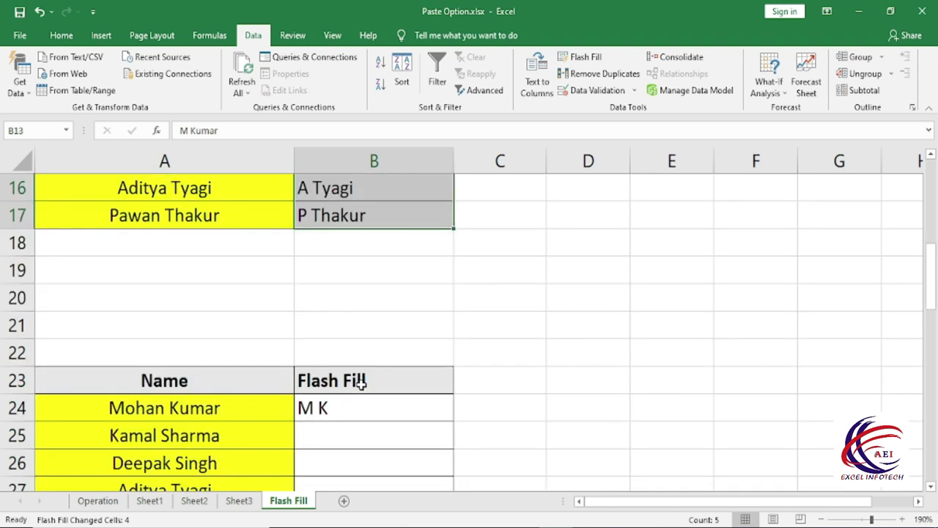
{"action": "scroll", "coordinate": [361, 384], "scroll_direction": "up", "scroll_amount": 2}
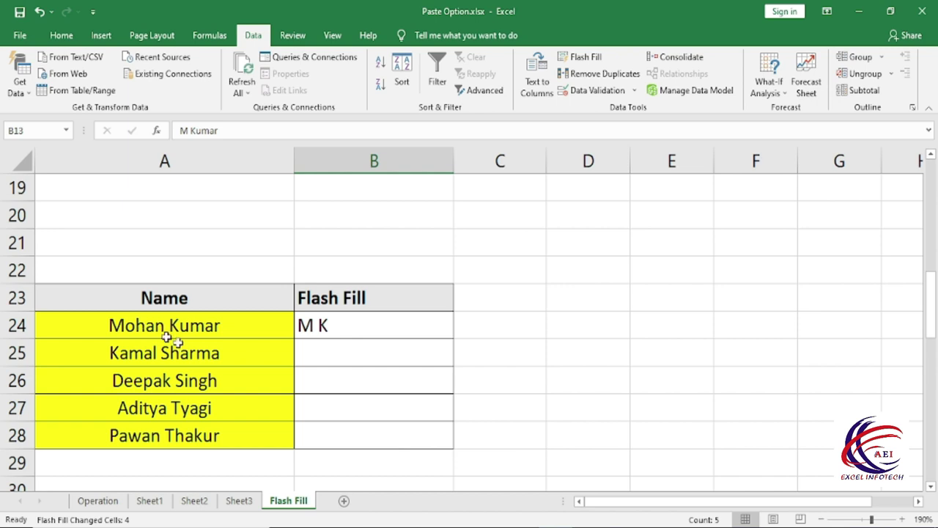
{"action": "left_click", "coordinate": [345, 331]}
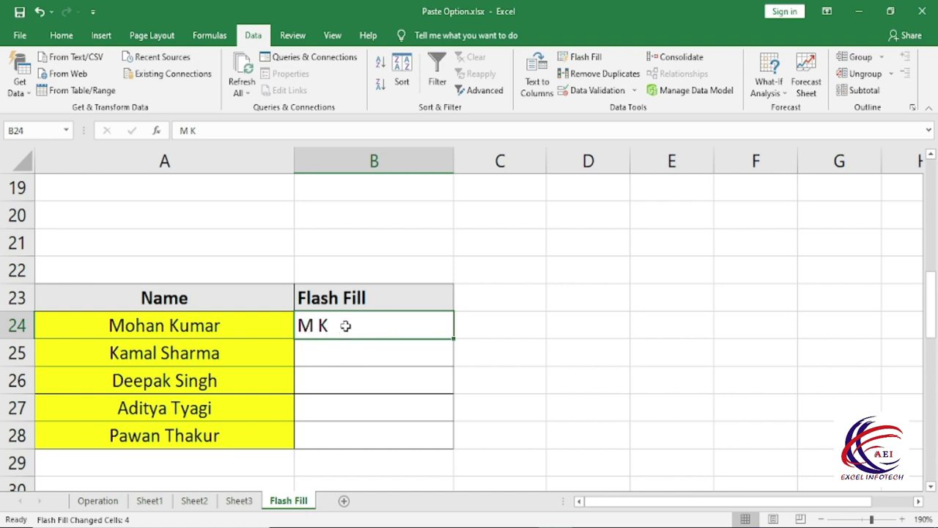
{"action": "left_click_drag", "start_coordinate": [347, 325], "coordinate": [358, 436]}
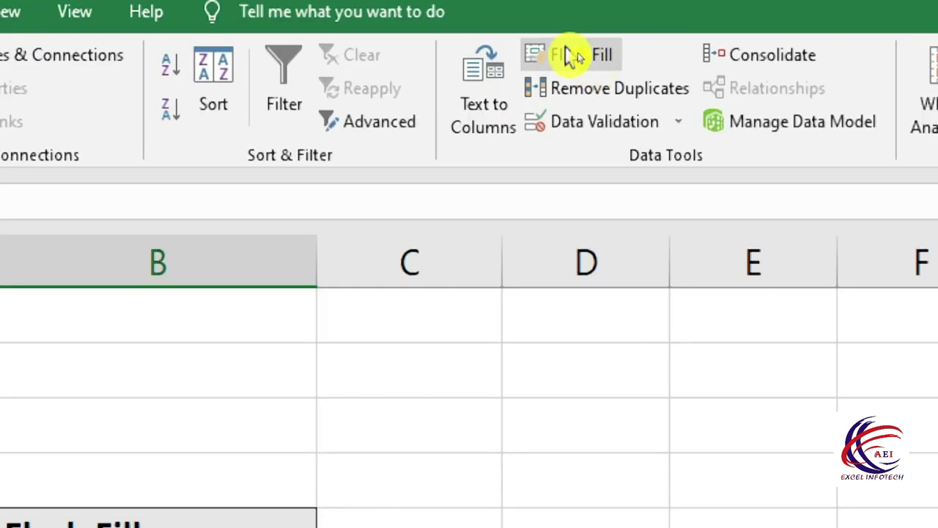
{"action": "left_click", "coordinate": [574, 55]}
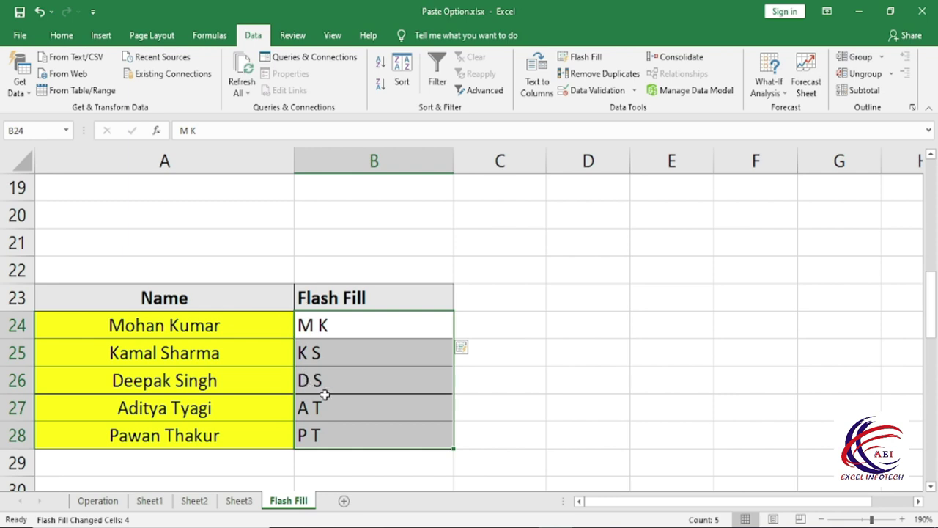
Step: Scroll to the fourth table at rows 35–40 and select its first name in A36
{"action": "scroll", "coordinate": [357, 400], "scroll_direction": "down", "scroll_amount": 5}
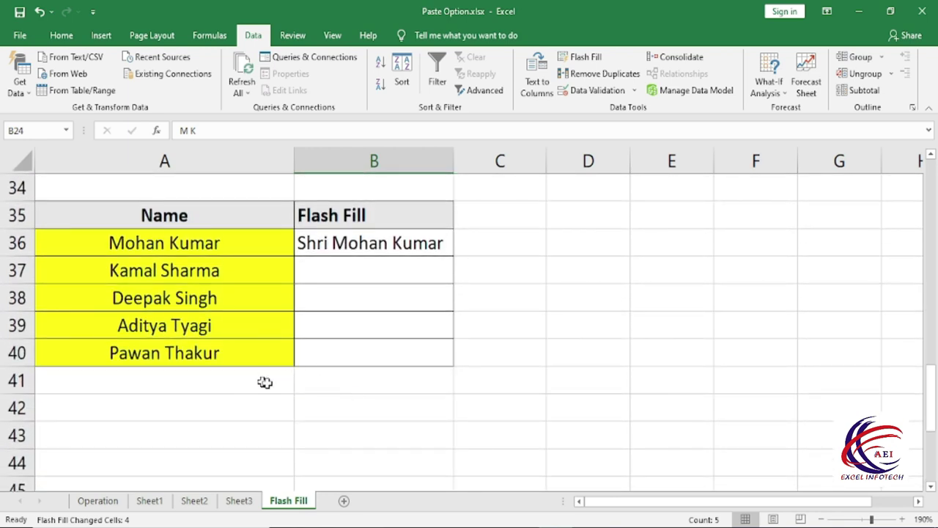
{"action": "left_click", "coordinate": [179, 249]}
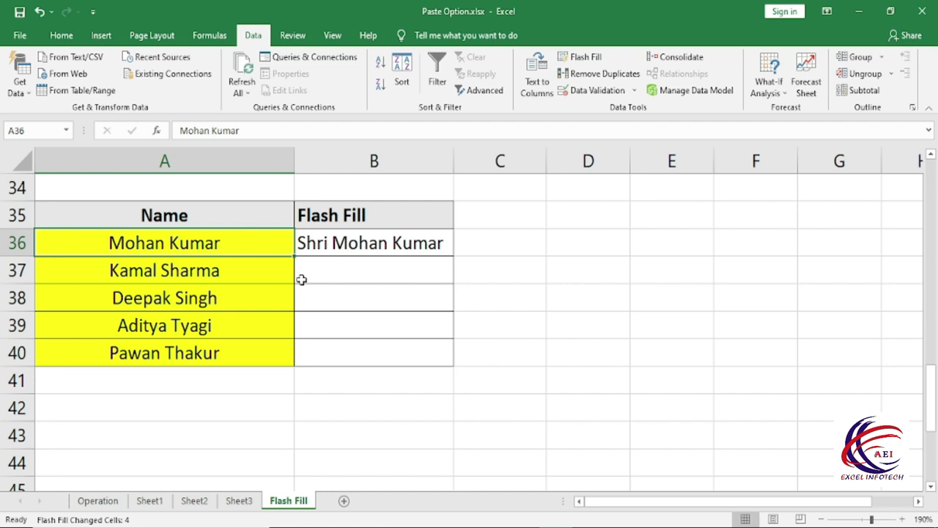
{"action": "left_click", "coordinate": [369, 245]}
{"action": "key", "text": "Delete"}
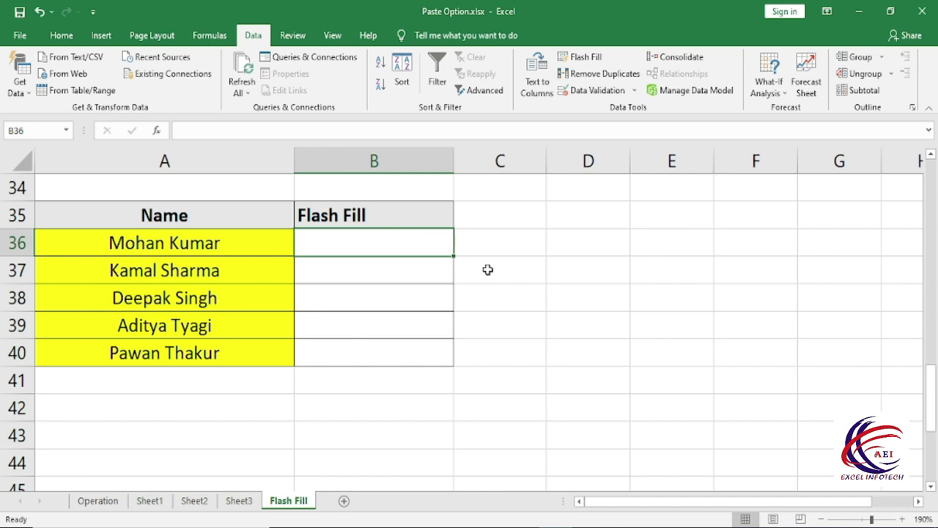
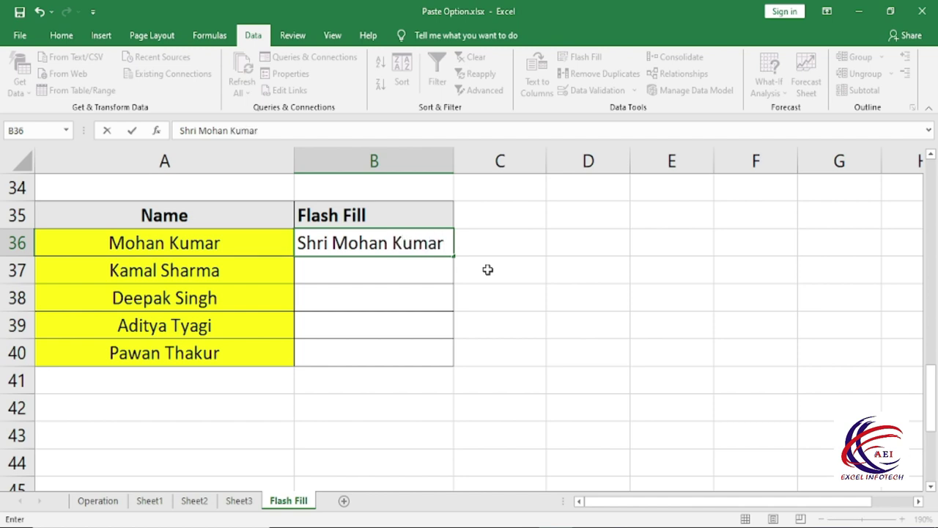
{"action": "key", "text": "Return"}
{"action": "left_click_drag", "start_coordinate": [383, 242], "coordinate": [390, 350]}
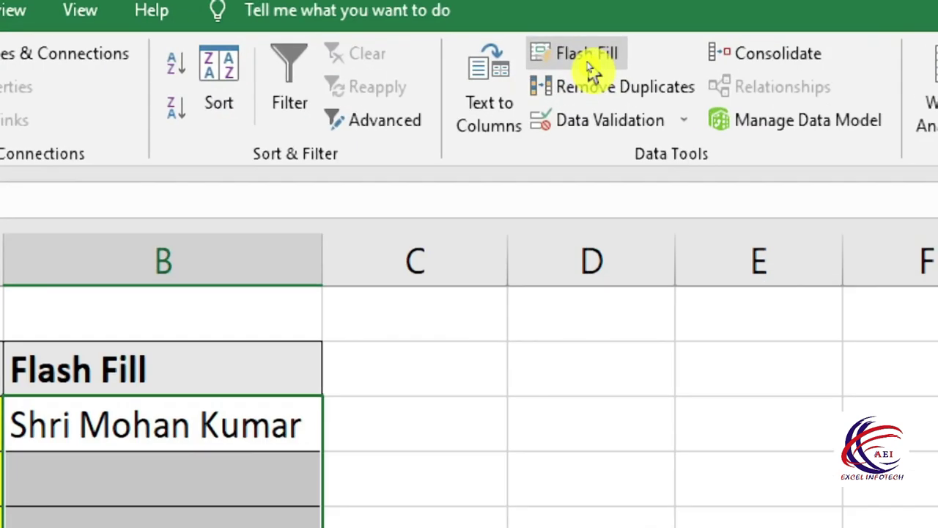
{"action": "left_click", "coordinate": [587, 55]}
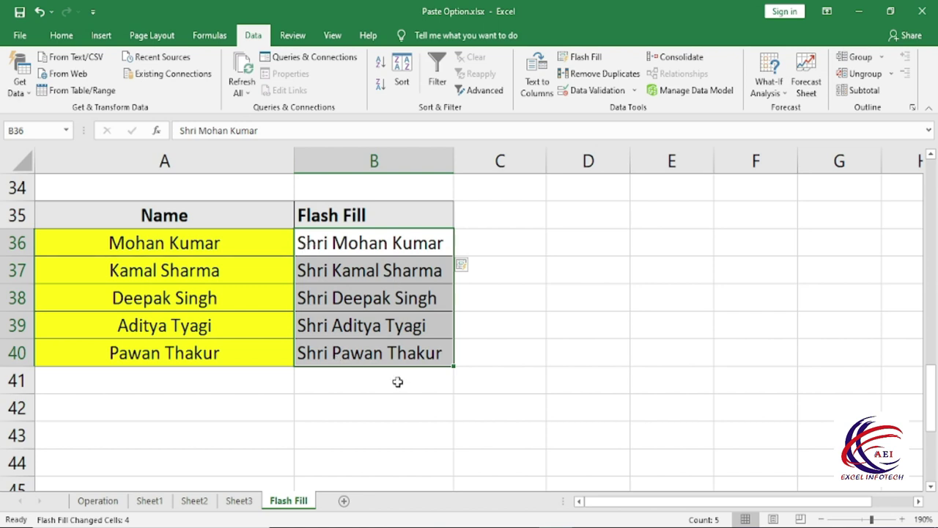
{"action": "scroll", "coordinate": [398, 385], "scroll_direction": "down", "scroll_amount": 4}
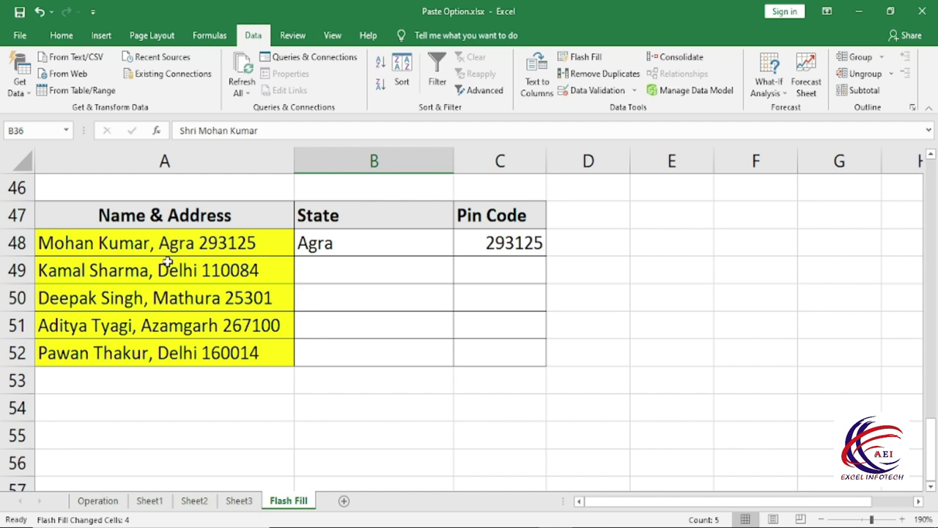
{"action": "left_click_drag", "start_coordinate": [325, 245], "coordinate": [345, 344]}
{"action": "left_click", "coordinate": [394, 252]}
{"action": "left_click_drag", "start_coordinate": [394, 251], "coordinate": [381, 353]}
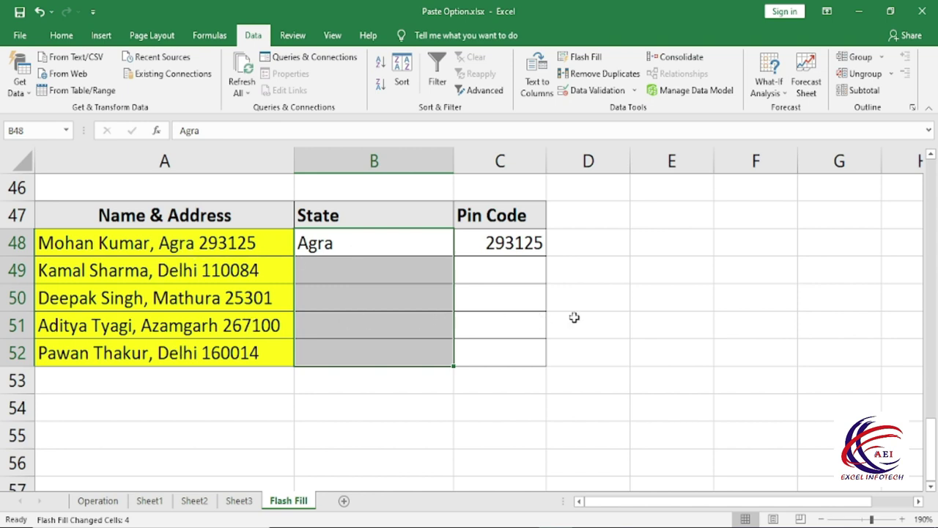
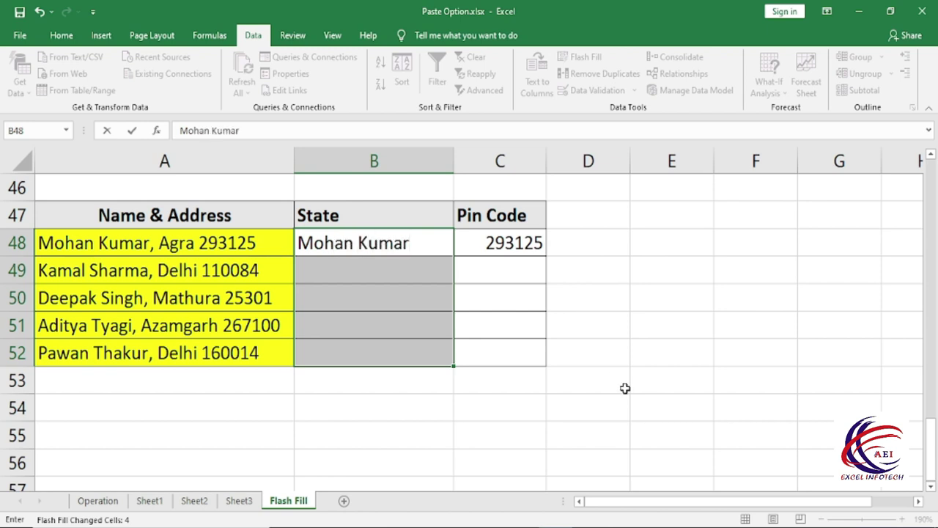
{"action": "left_click", "coordinate": [387, 268]}
{"action": "left_click_drag", "start_coordinate": [388, 249], "coordinate": [389, 343]}
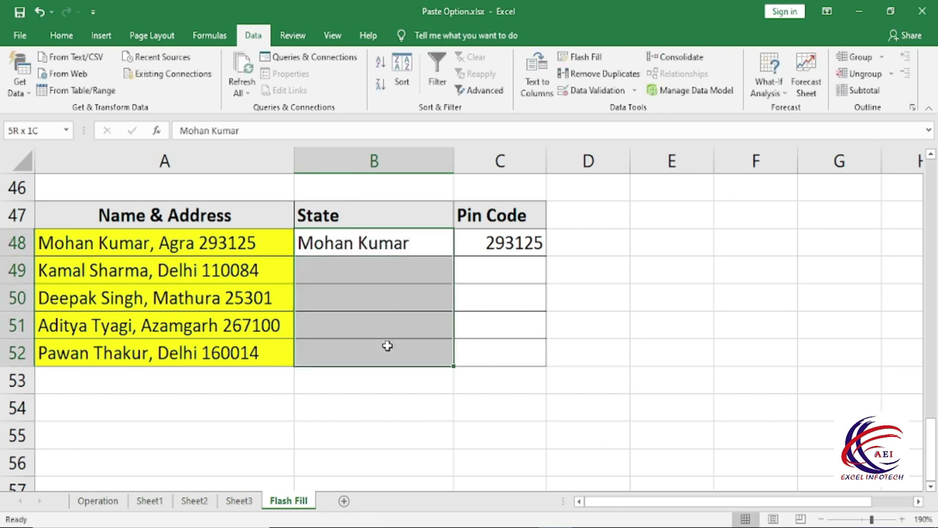
{"action": "left_click", "coordinate": [570, 60]}
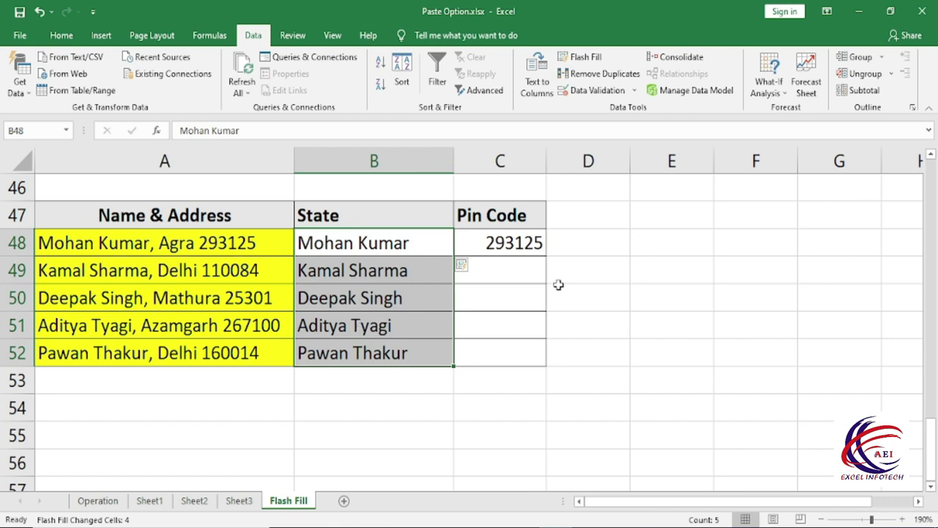
Step: Clear the filled State cells and enter 'Agra' as the city example
{"action": "key", "text": "Delete"}
{"action": "left_click", "coordinate": [381, 259]}
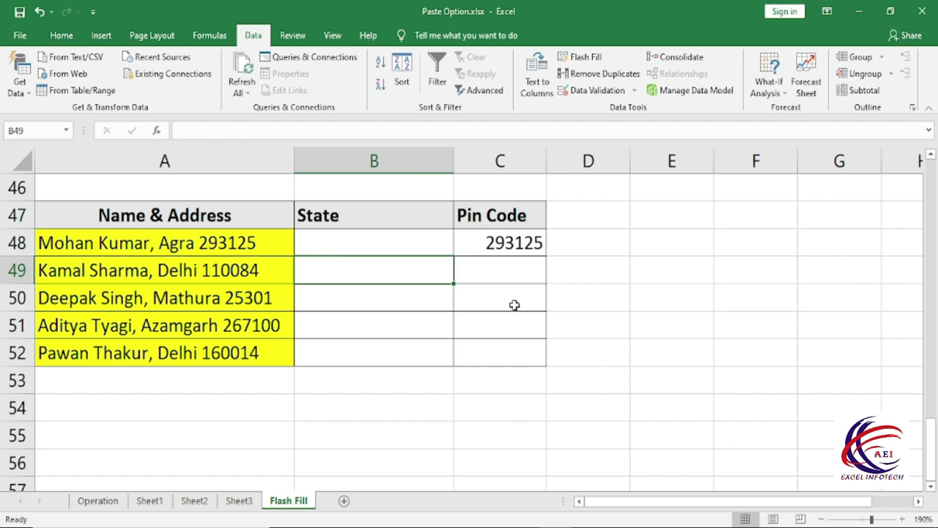
{"action": "type", "text": "Agra"}
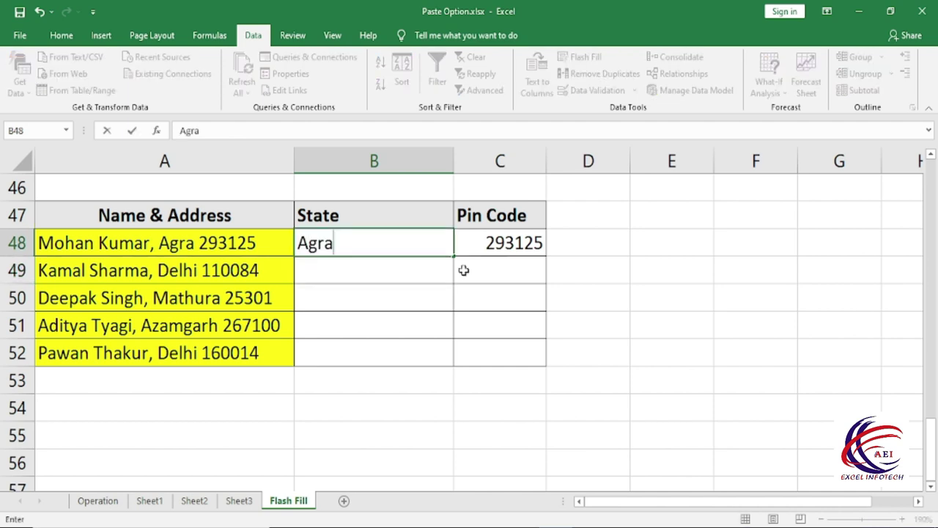
{"action": "key", "text": "Return"}
Step: Flash Fill city names into B49:B52 and pin codes into C49:C52, then go to the Operation sheet
{"action": "left_click_drag", "start_coordinate": [343, 242], "coordinate": [352, 353]}
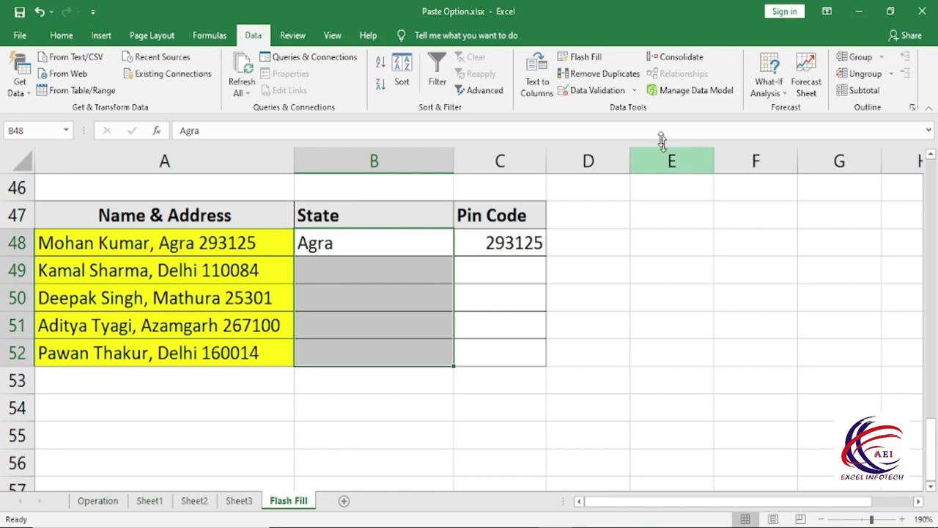
{"action": "left_click", "coordinate": [592, 59]}
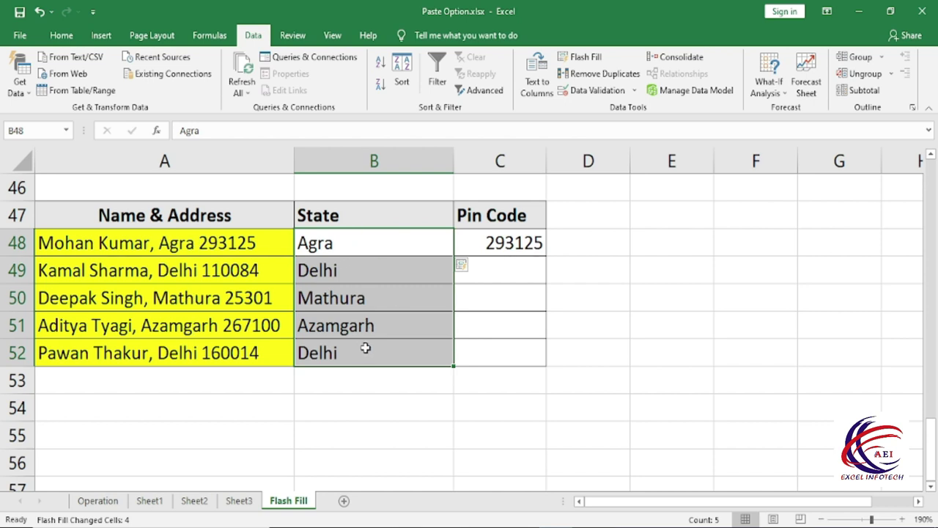
{"action": "left_click", "coordinate": [525, 248]}
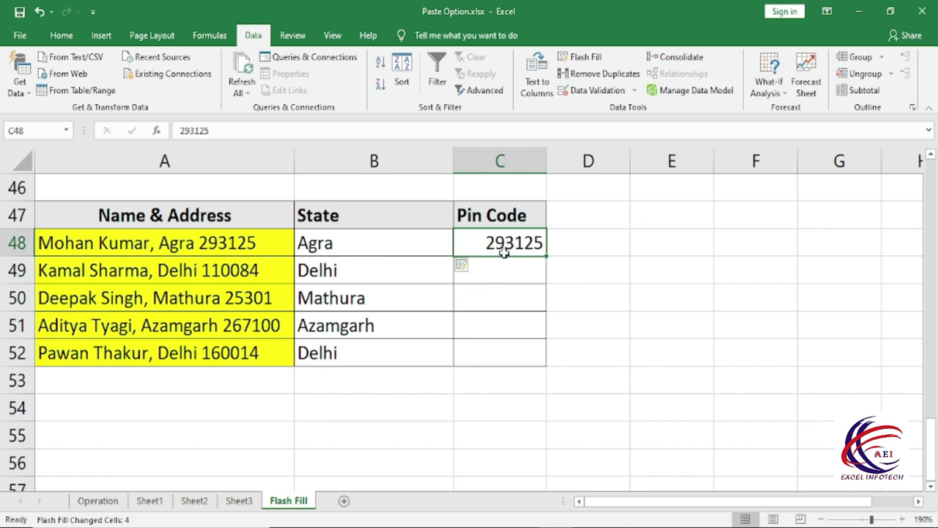
{"action": "left_click_drag", "start_coordinate": [478, 235], "coordinate": [488, 350]}
{"action": "left_click", "coordinate": [580, 58]}
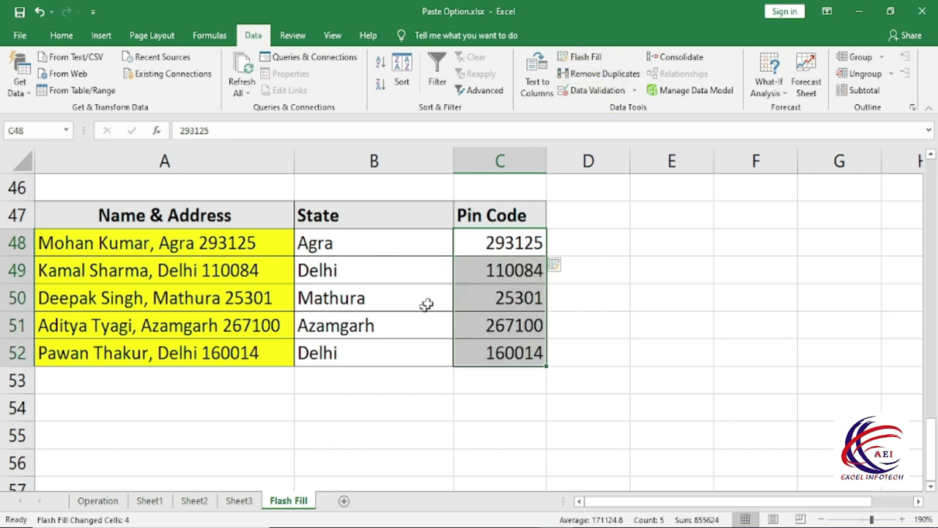
{"action": "left_click", "coordinate": [587, 353]}
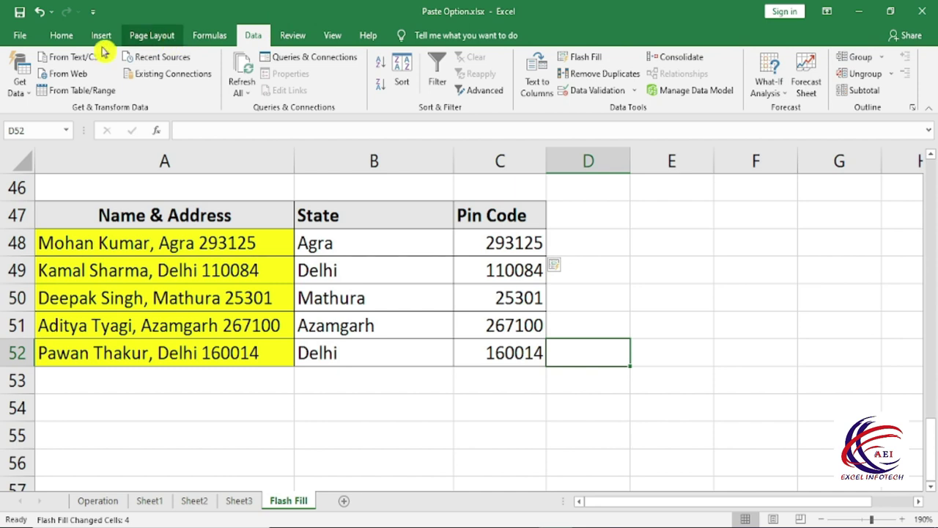
{"action": "left_click", "coordinate": [98, 500]}
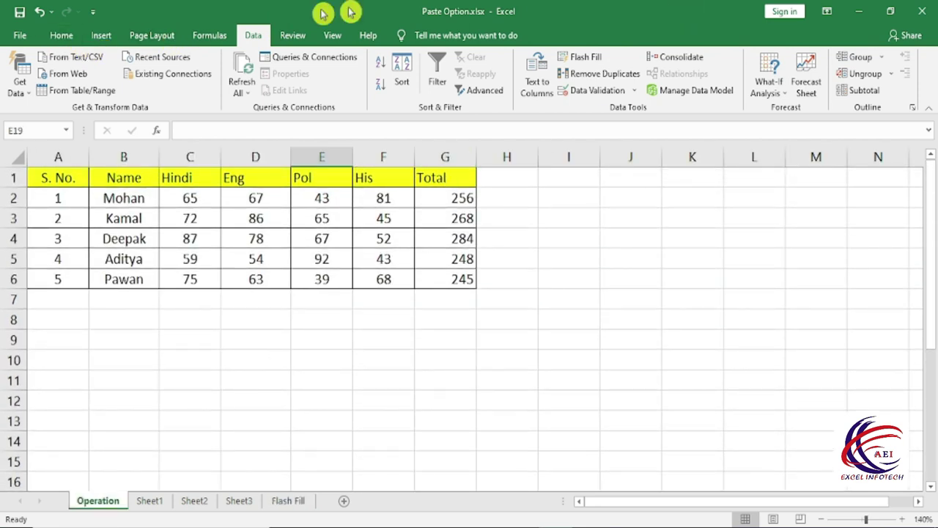
Step: Browse the Home tab's Clear options on D1:G7 without applying any
{"action": "left_click", "coordinate": [64, 35]}
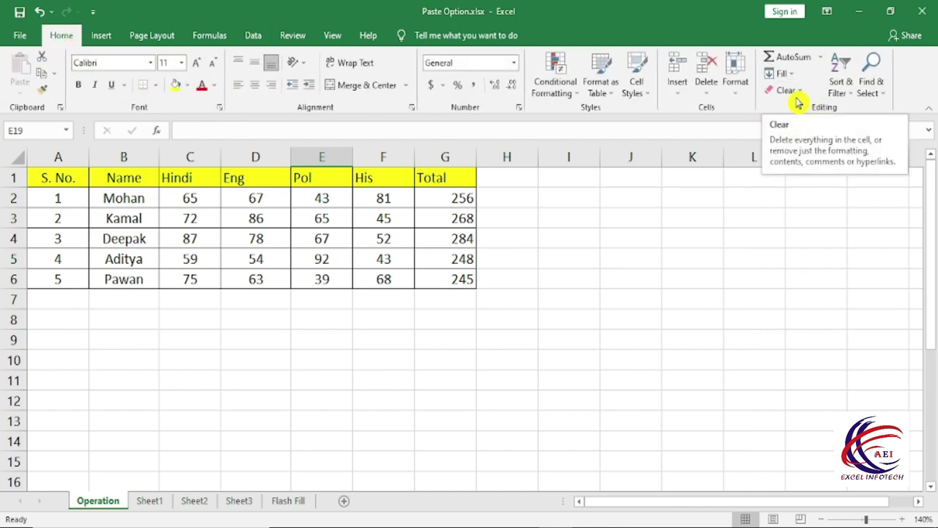
{"action": "left_click", "coordinate": [800, 95]}
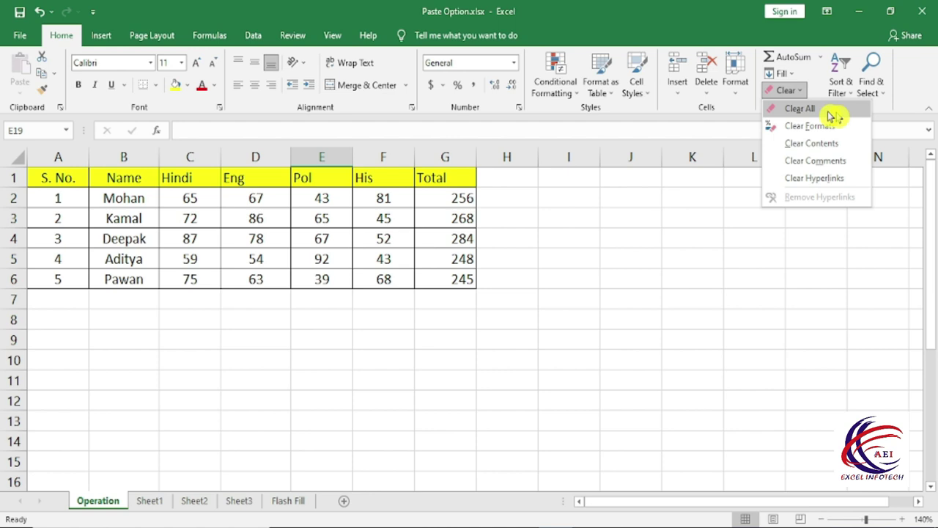
{"action": "left_click", "coordinate": [469, 352]}
{"action": "left_click_drag", "start_coordinate": [274, 187], "coordinate": [457, 299]}
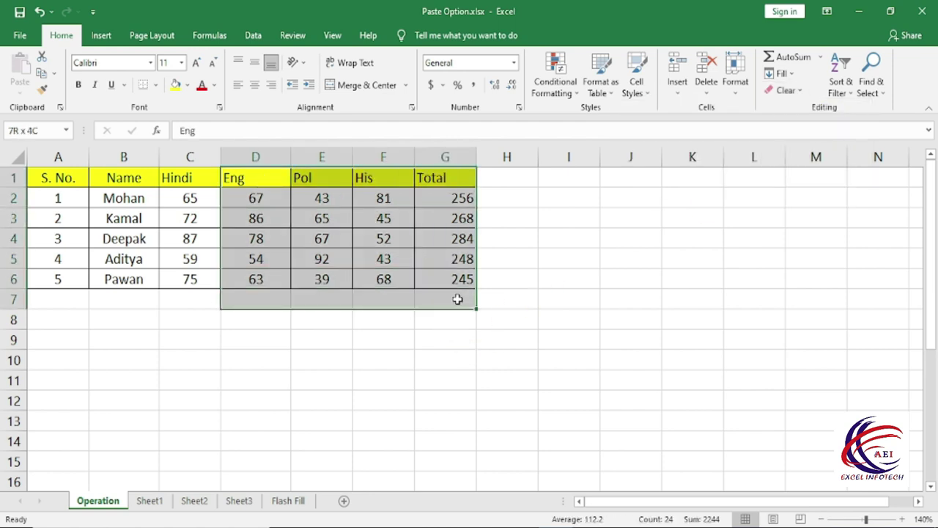
{"action": "left_click", "coordinate": [794, 92]}
{"action": "left_click", "coordinate": [810, 109]}
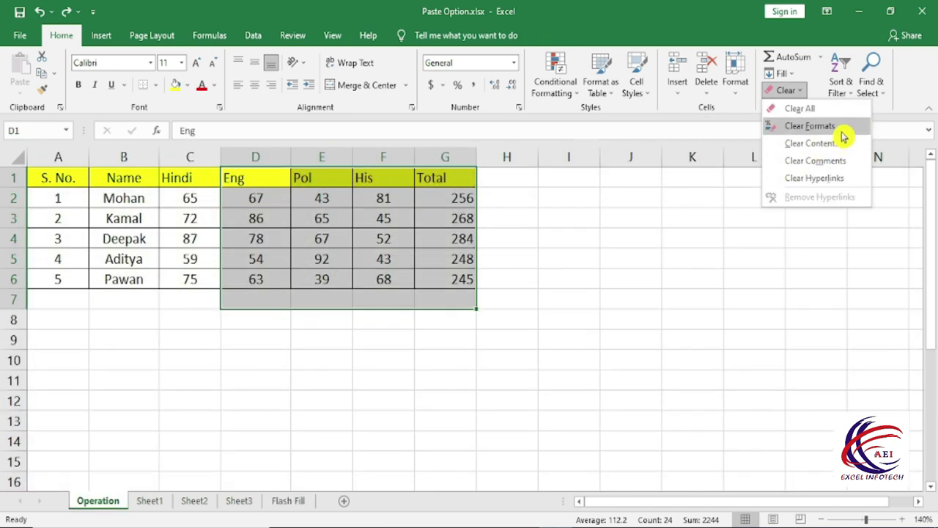
{"action": "left_click", "coordinate": [639, 289]}
Step: Clear formats and then contents of header row A1:G1, and undo the content clearing
{"action": "left_click_drag", "start_coordinate": [70, 178], "coordinate": [444, 180]}
{"action": "left_click", "coordinate": [788, 90]}
{"action": "left_click", "coordinate": [806, 126]}
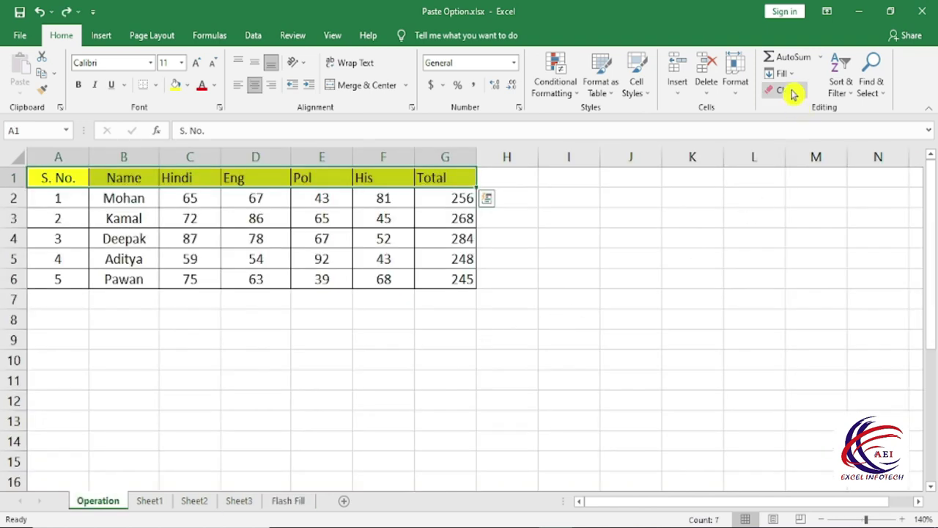
{"action": "left_click", "coordinate": [788, 90]}
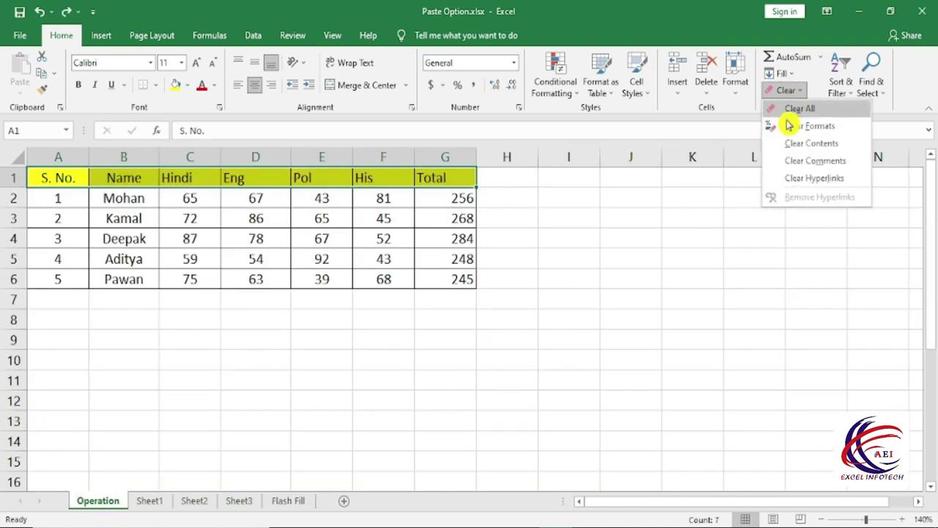
{"action": "left_click", "coordinate": [851, 145]}
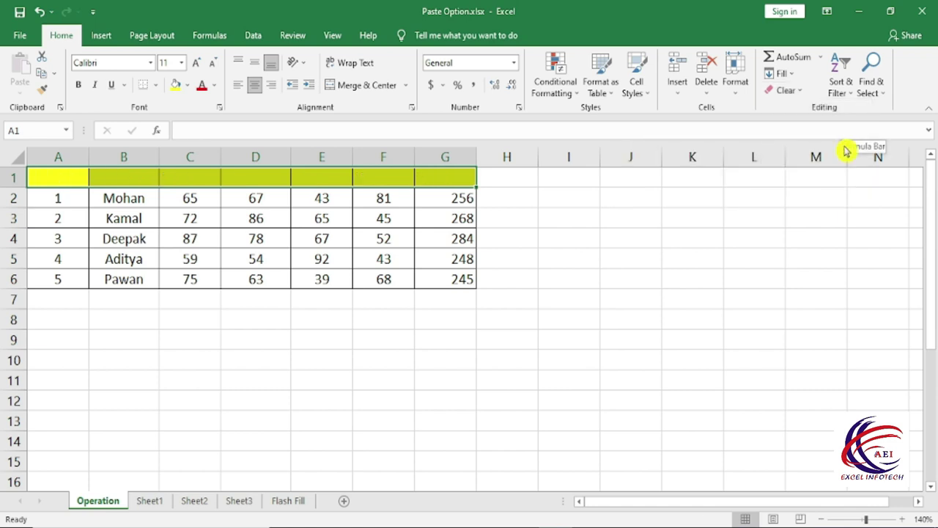
{"action": "key", "text": "ctrl+z"}
Step: Select cell F6 and switch to the Review tab
{"action": "left_click", "coordinate": [785, 90]}
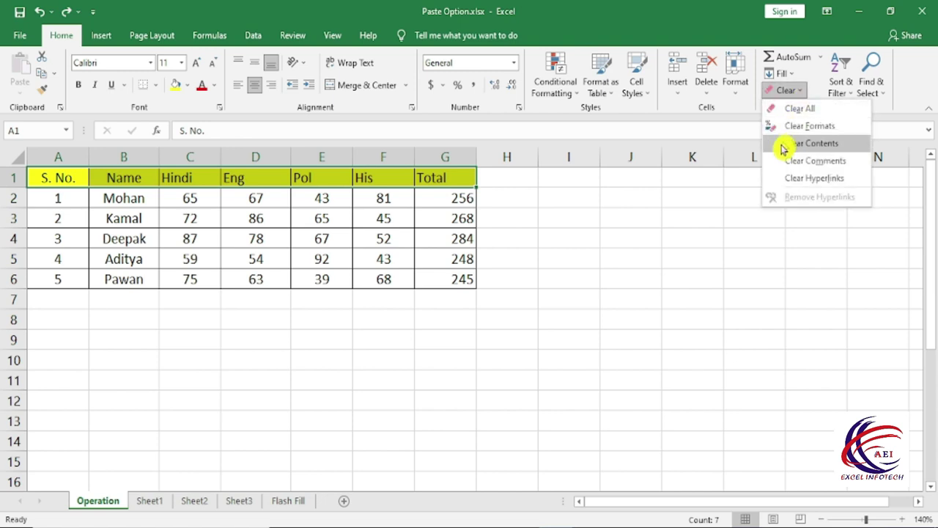
{"action": "left_click", "coordinate": [725, 205]}
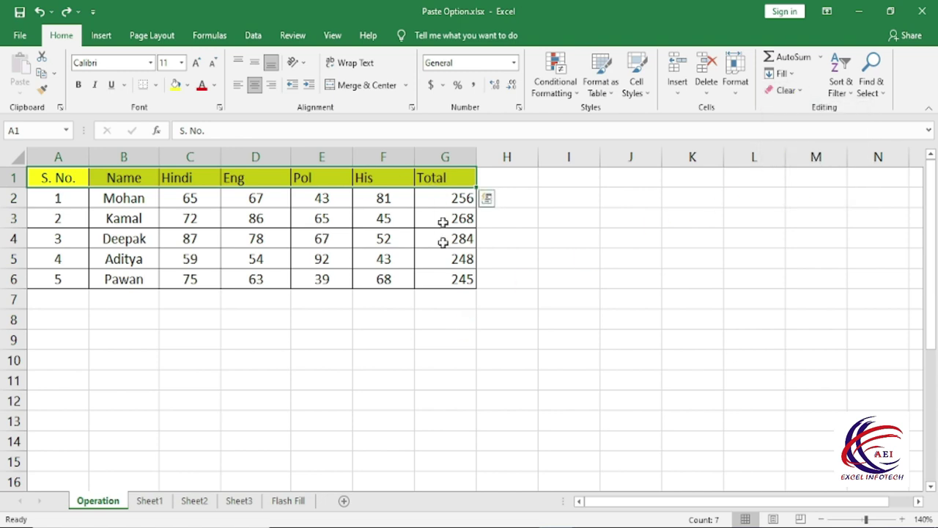
{"action": "left_click", "coordinate": [382, 283]}
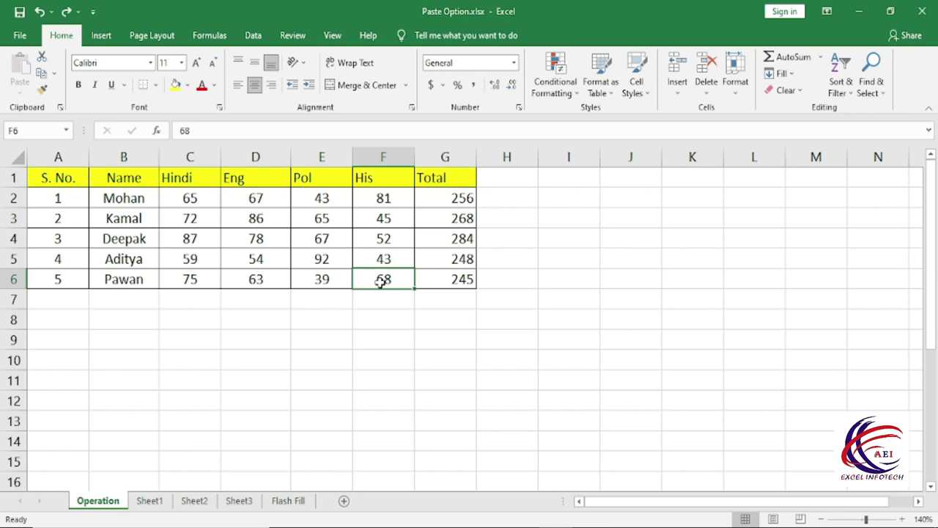
{"action": "left_click", "coordinate": [291, 35]}
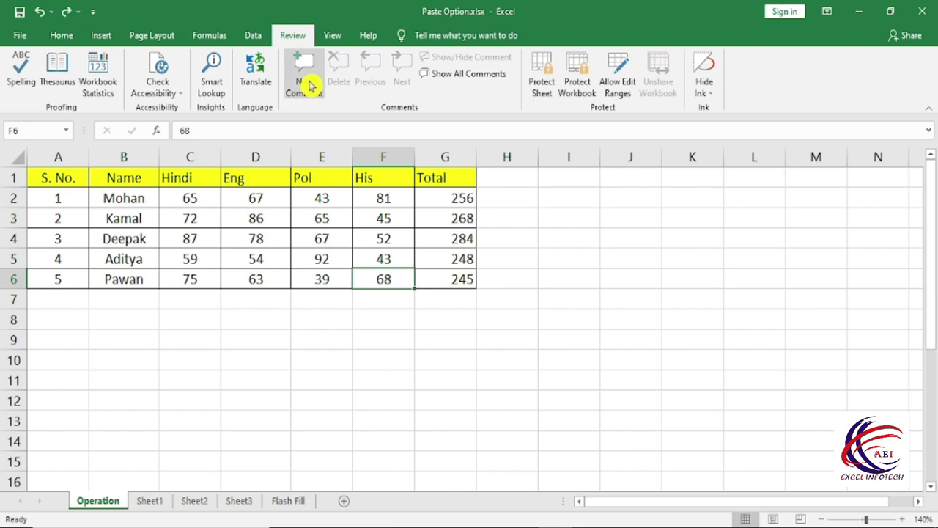
Step: Add a comment reading 'hello' to the His header in F1
{"action": "left_click", "coordinate": [383, 180]}
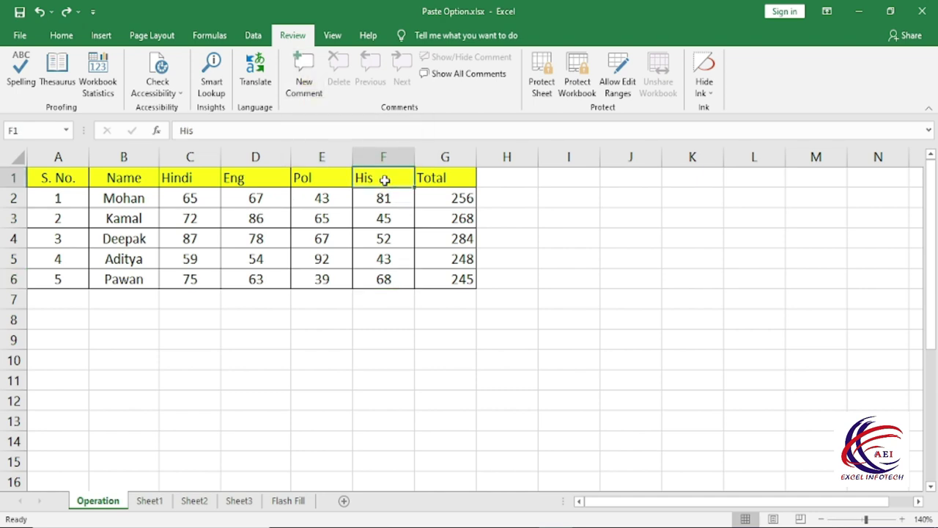
{"action": "left_click", "coordinate": [313, 93]}
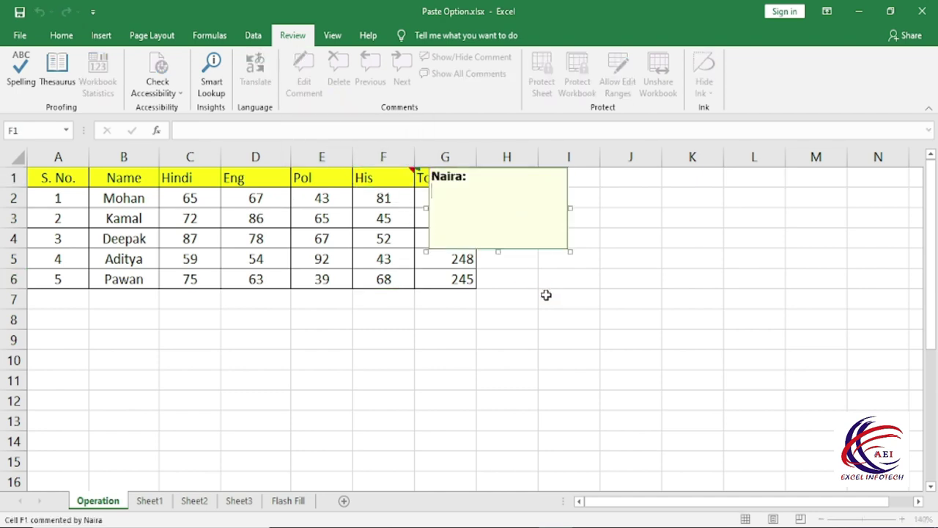
{"action": "type", "text": "hello"}
{"action": "left_click", "coordinate": [535, 343]}
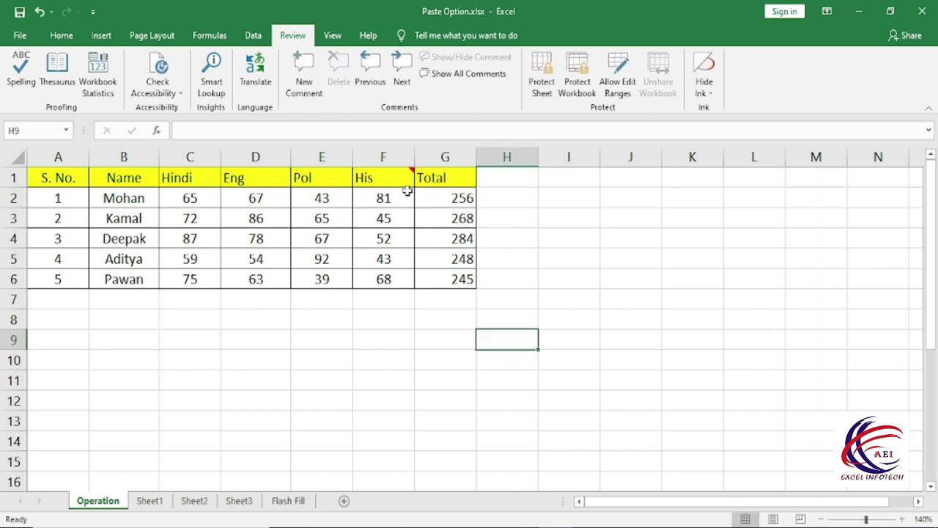
Step: Remove F1's comment with Clear Comments, then zoom to 150% and select G1
{"action": "mouse_move", "coordinate": [401, 178]}
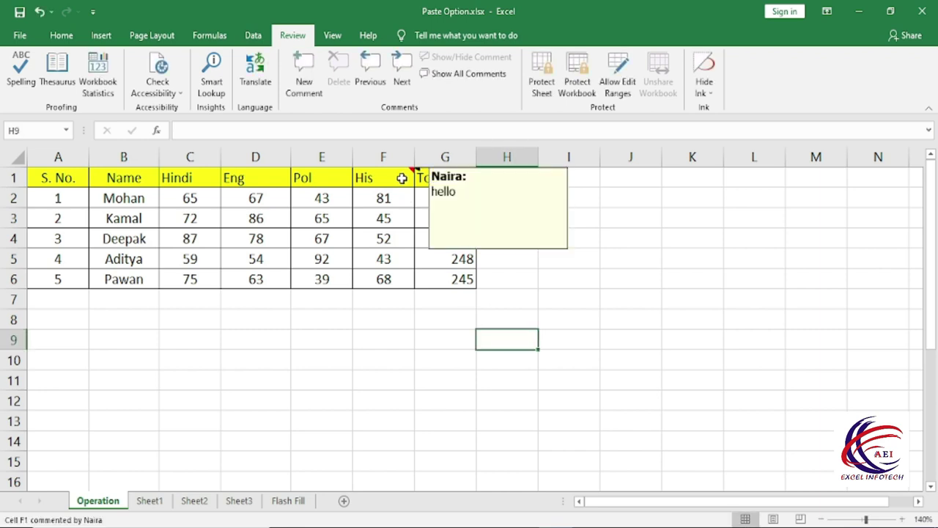
{"action": "left_click", "coordinate": [392, 175]}
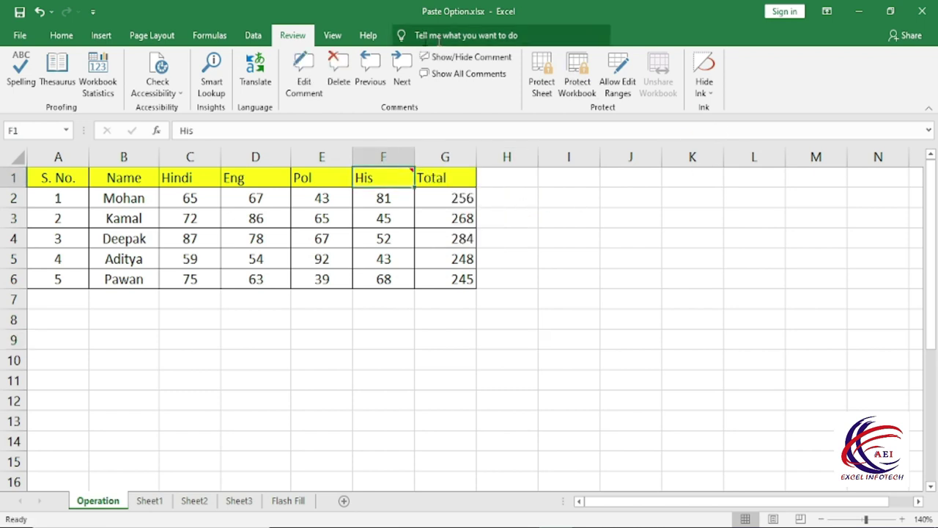
{"action": "left_click", "coordinate": [60, 37]}
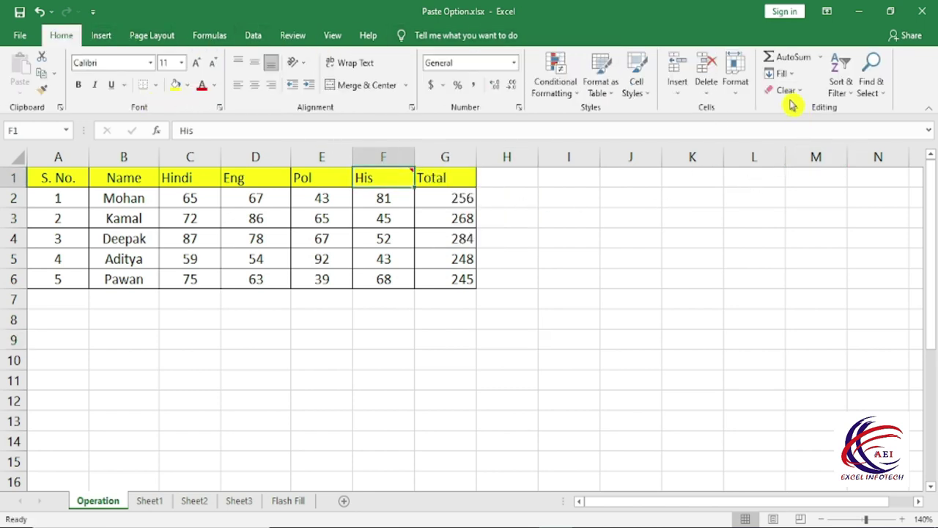
{"action": "left_click", "coordinate": [785, 90]}
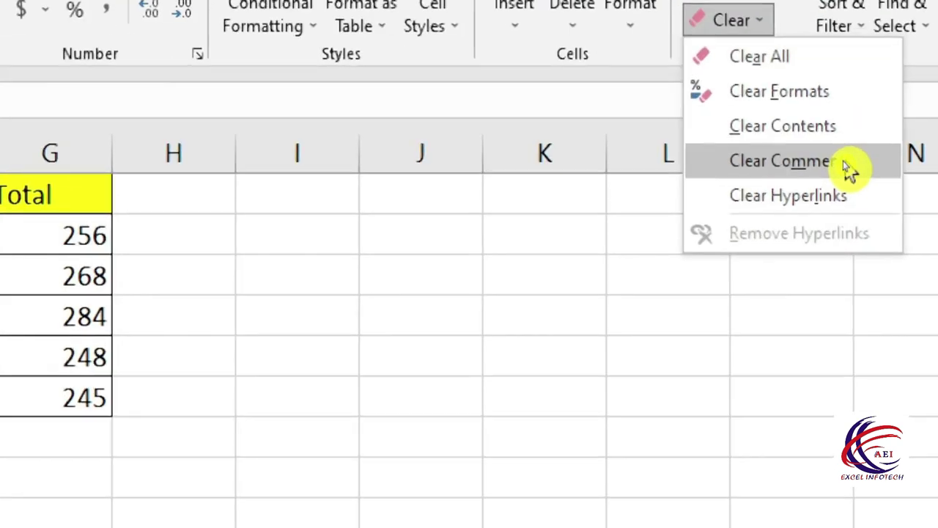
{"action": "left_click", "coordinate": [842, 162]}
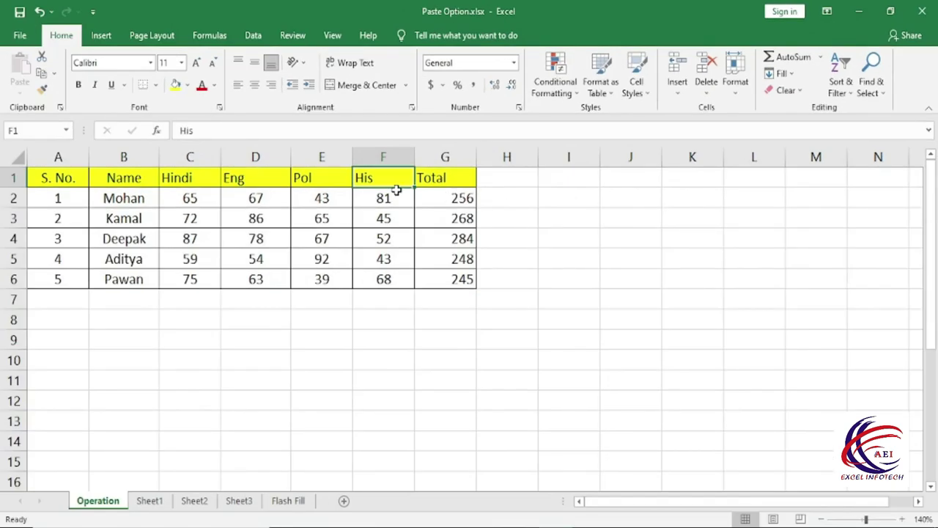
{"action": "left_click", "coordinate": [788, 91]}
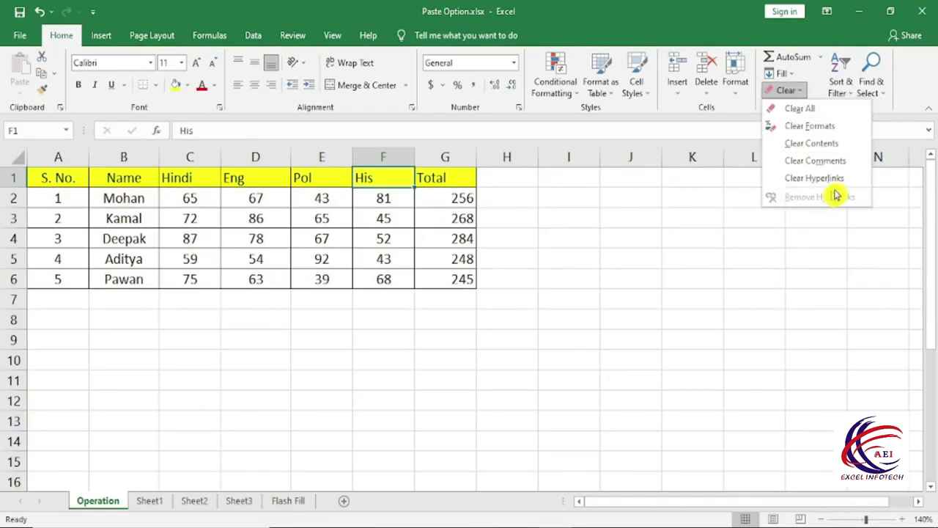
{"action": "left_click", "coordinate": [393, 368]}
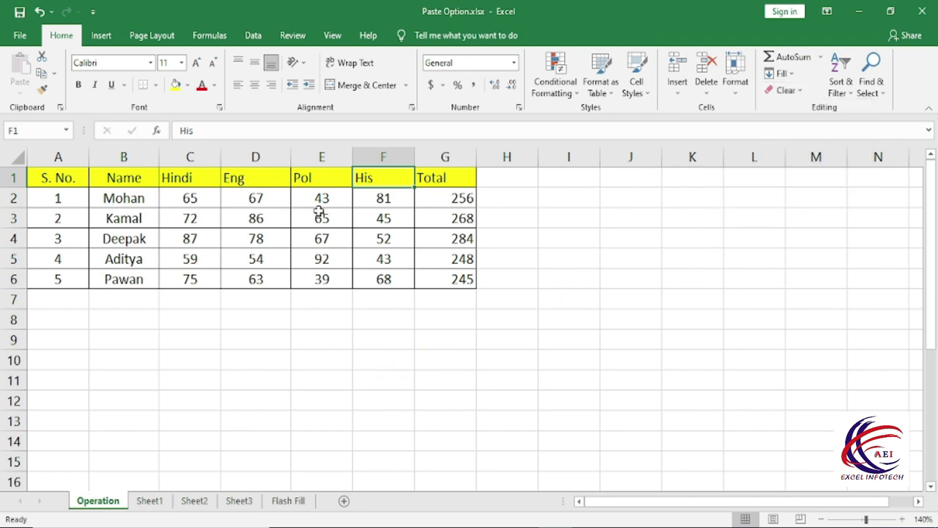
{"action": "left_click", "coordinate": [902, 519]}
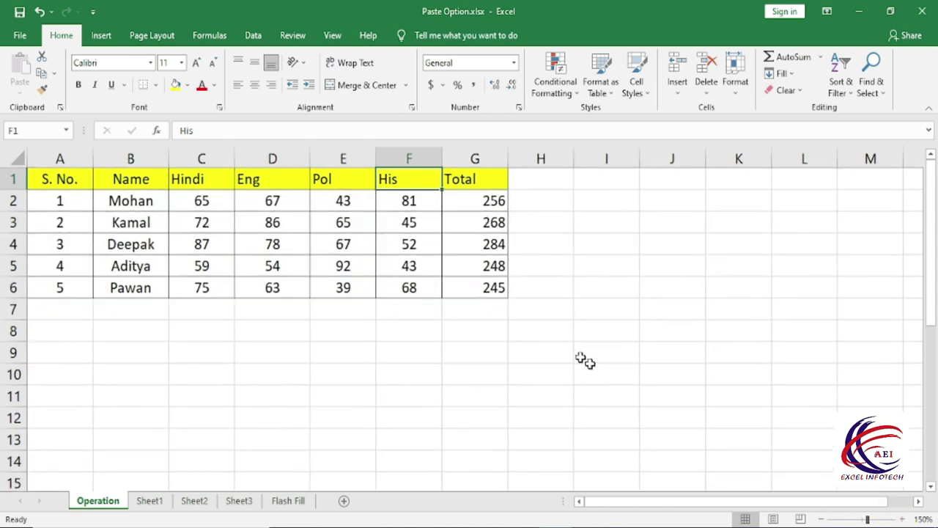
{"action": "left_click", "coordinate": [482, 184]}
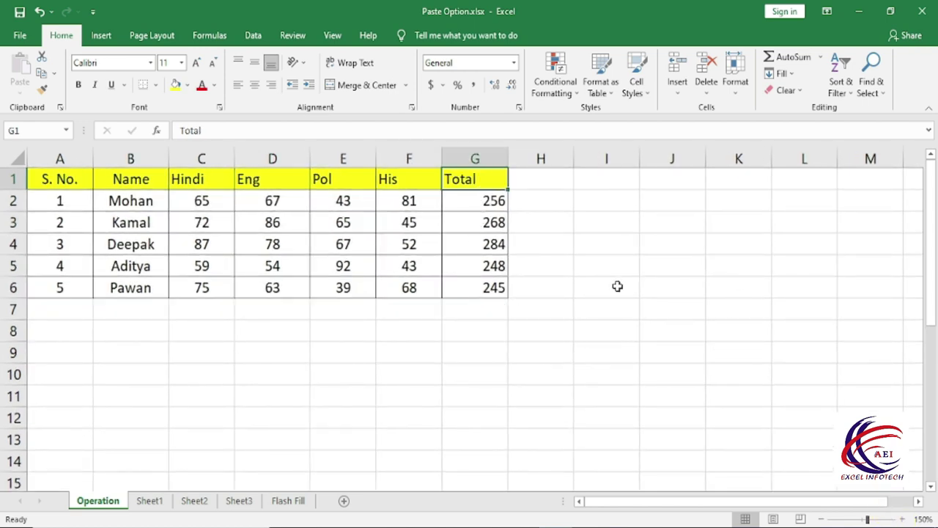
Step: Hyperlink the Total header in G1 to DropDownList.xlsx from the current folder
{"action": "key", "text": "ctrl+k"}
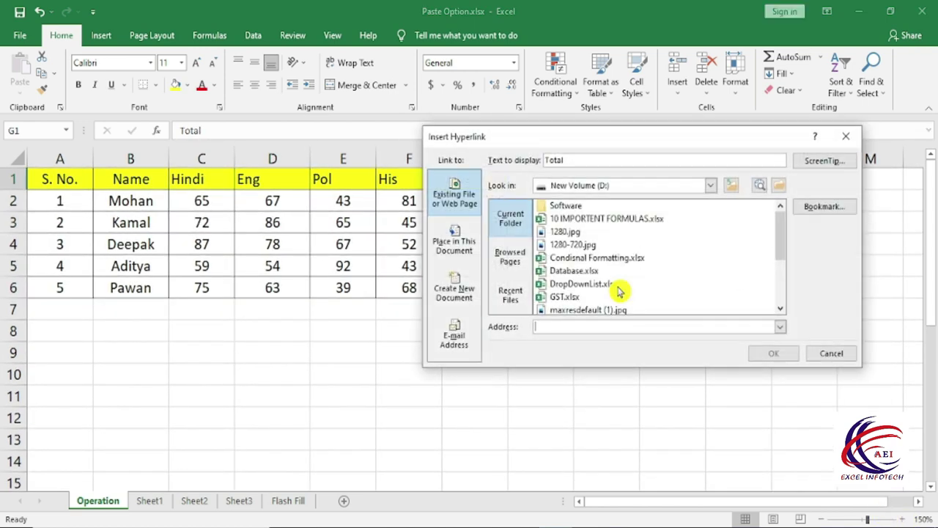
{"action": "left_click_drag", "start_coordinate": [570, 146], "coordinate": [399, 220]}
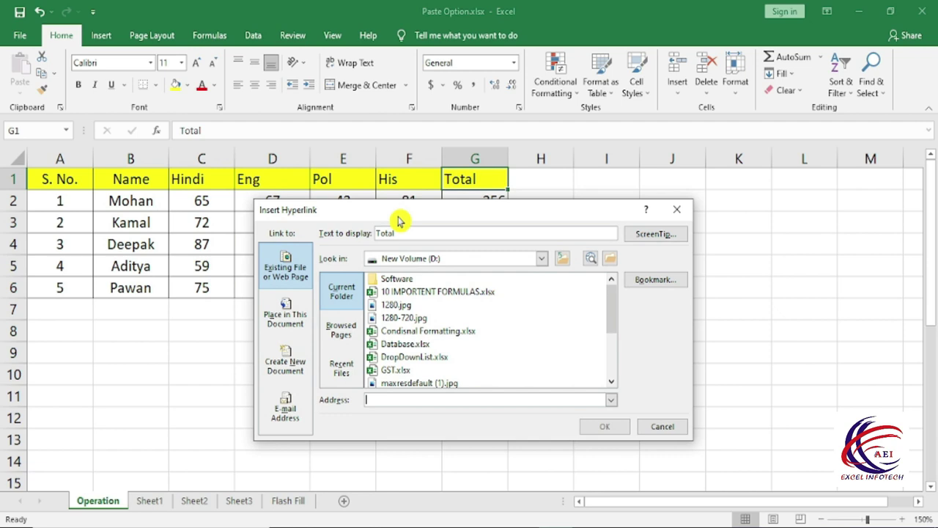
{"action": "left_click_drag", "start_coordinate": [400, 219], "coordinate": [430, 164]}
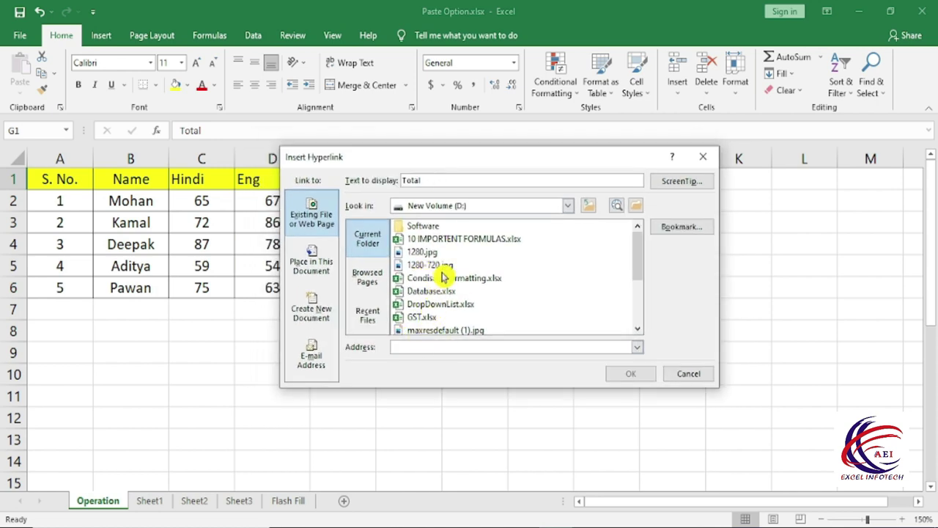
{"action": "left_click", "coordinate": [438, 303]}
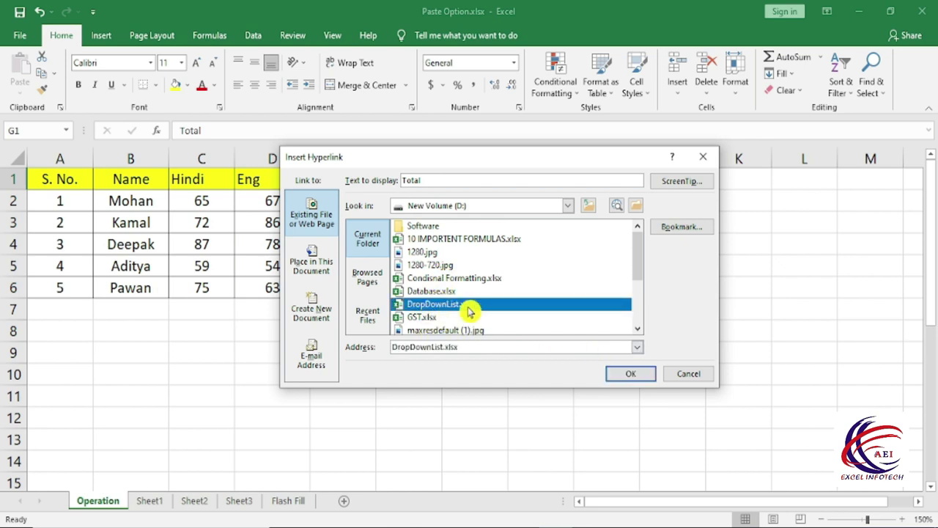
{"action": "left_click", "coordinate": [635, 375]}
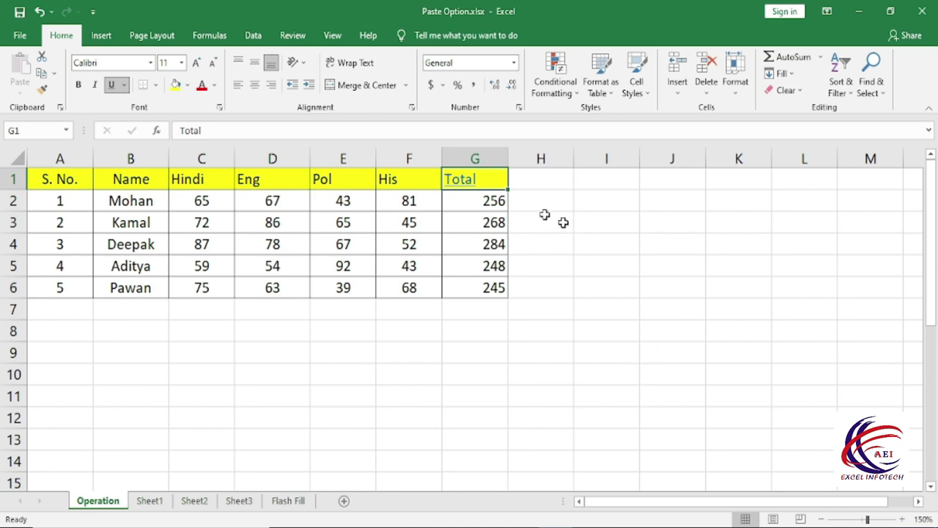
{"action": "left_click", "coordinate": [462, 186]}
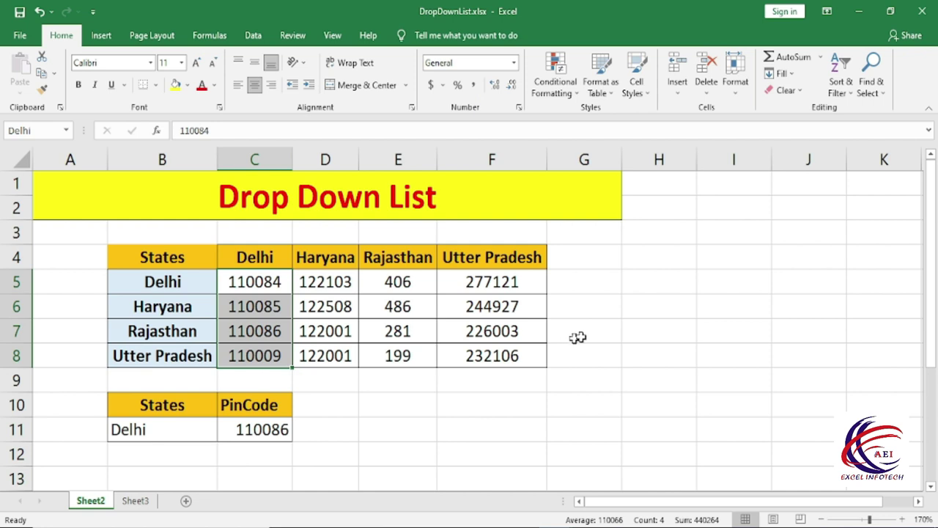
{"action": "left_click", "coordinate": [921, 11]}
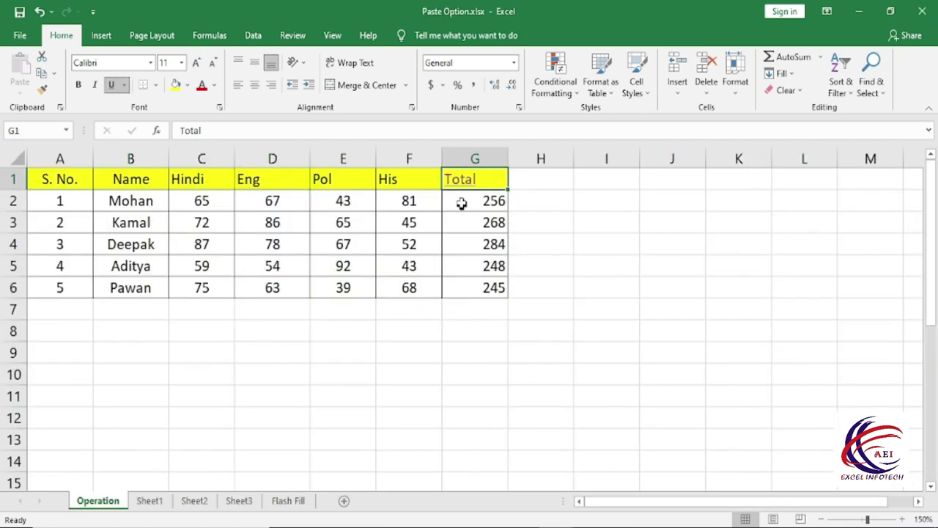
{"action": "left_click", "coordinate": [563, 227]}
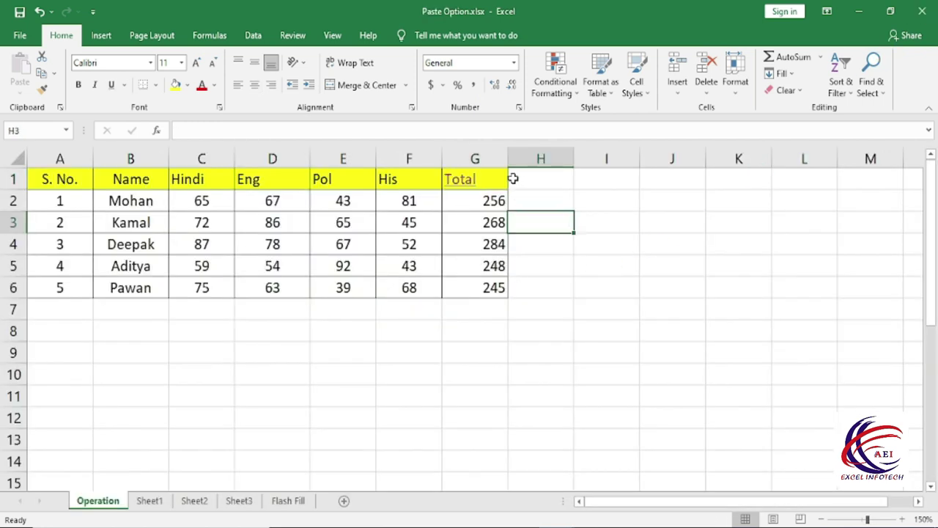
{"action": "key", "text": "Up"}
{"action": "key", "text": "Left"}
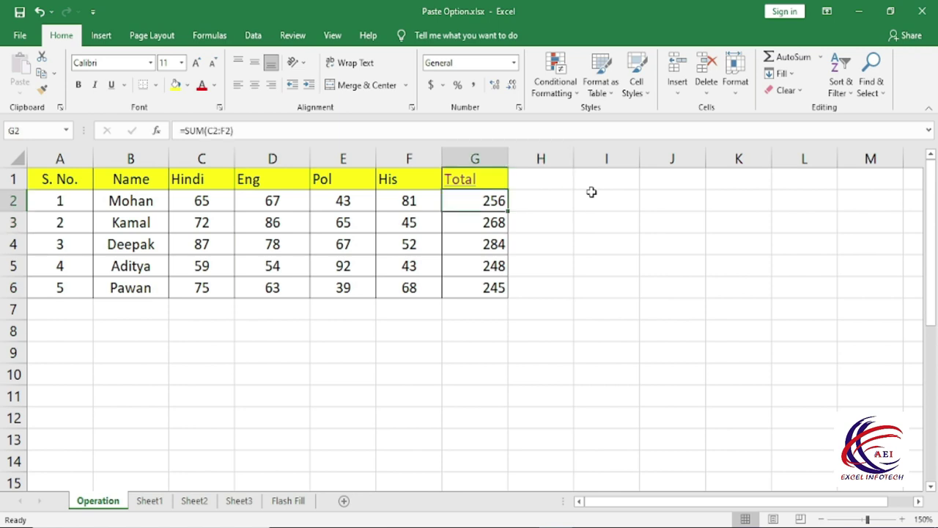
{"action": "key", "text": "Up"}
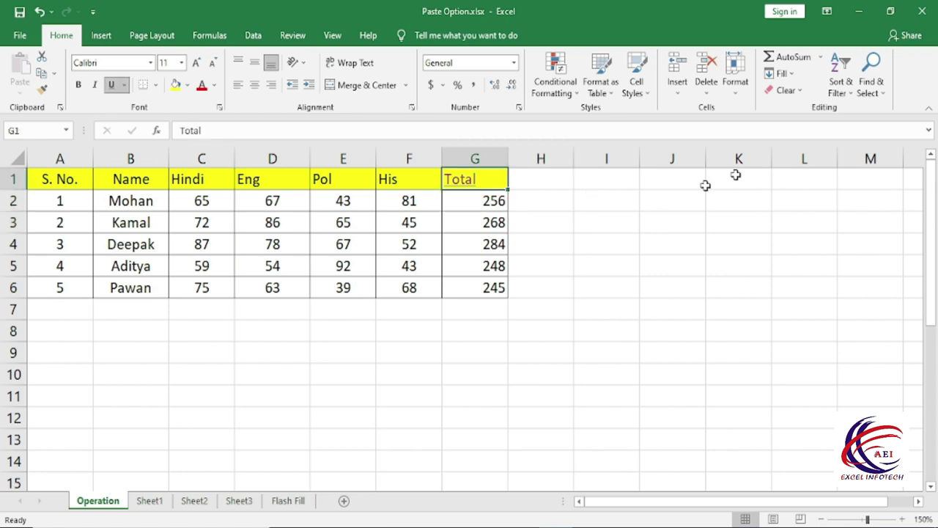
{"action": "left_click", "coordinate": [782, 90]}
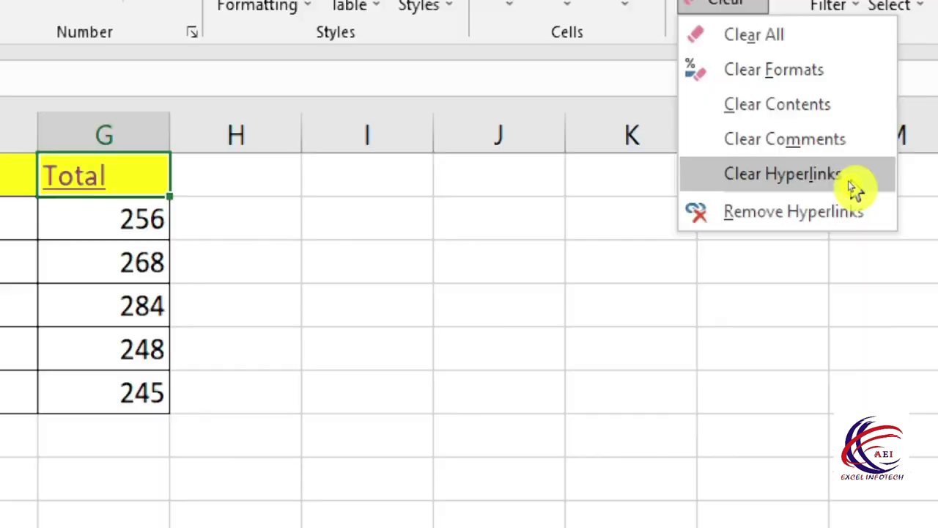
Step: Strip G1's hyperlink and link formatting using Clear Hyperlinks, then Remove Hyperlinks
{"action": "left_click", "coordinate": [822, 177]}
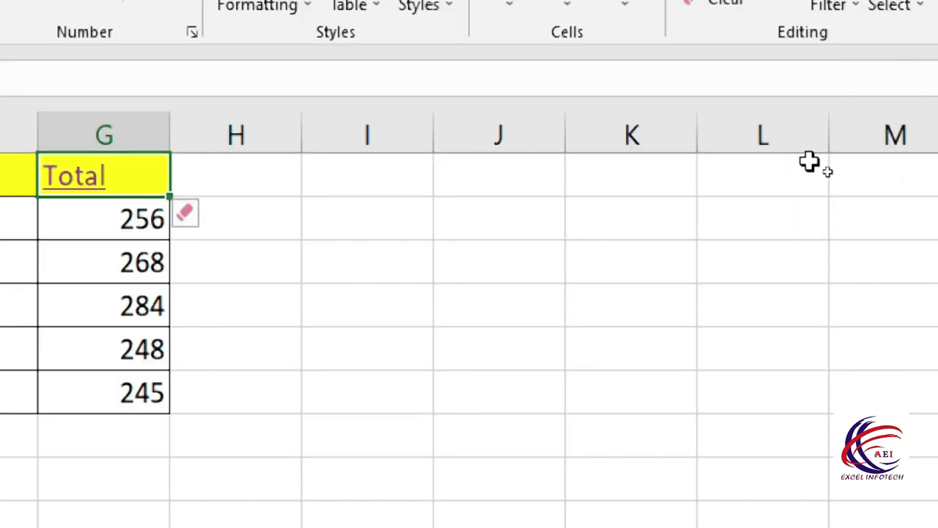
{"action": "left_click", "coordinate": [189, 278]}
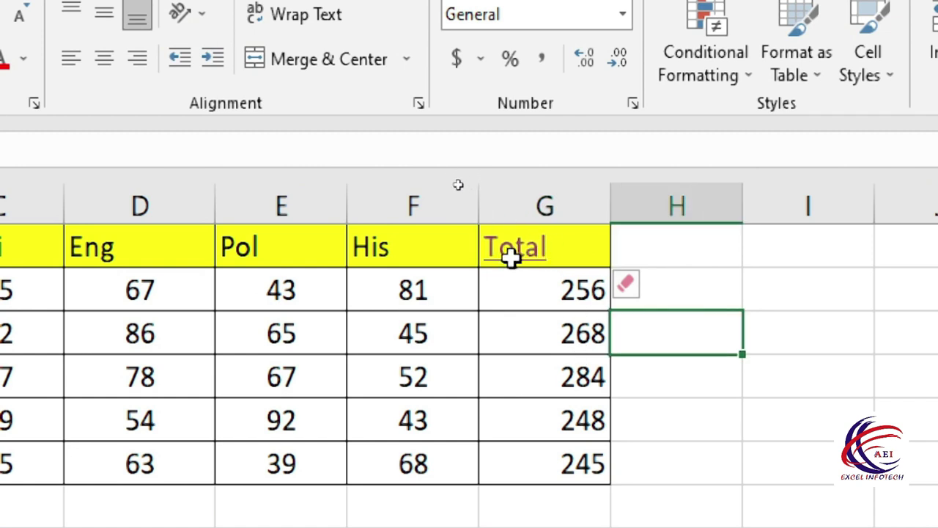
{"action": "key", "text": "ctrl+z"}
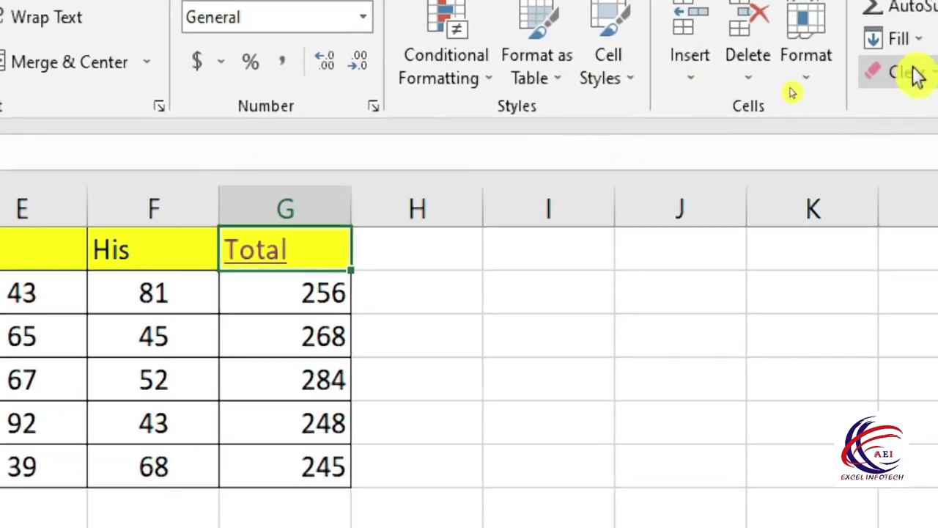
{"action": "left_click", "coordinate": [920, 74]}
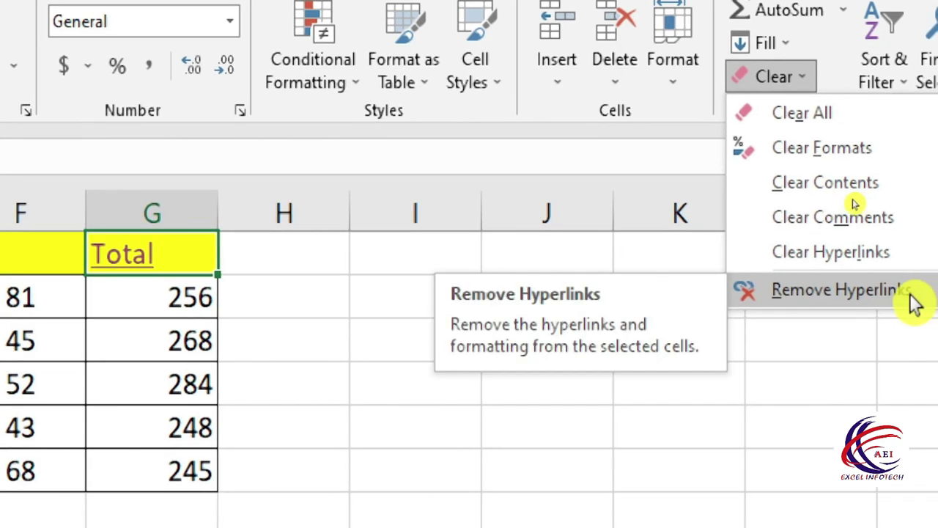
{"action": "left_click", "coordinate": [827, 291]}
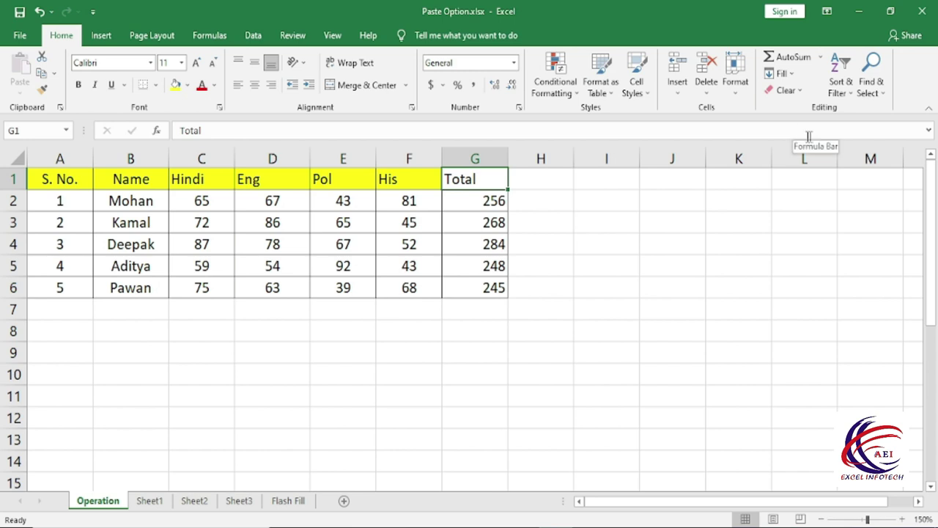
{"action": "left_click", "coordinate": [848, 95]}
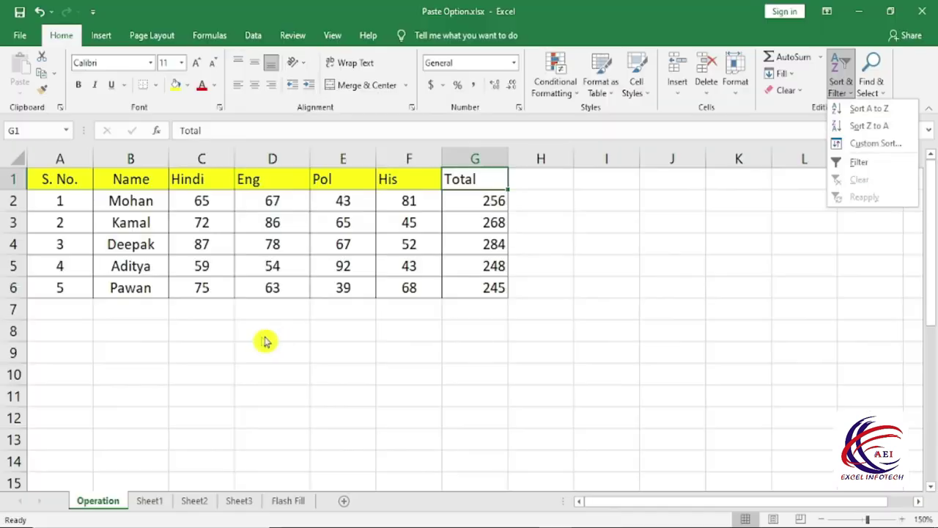
{"action": "key", "text": "Escape"}
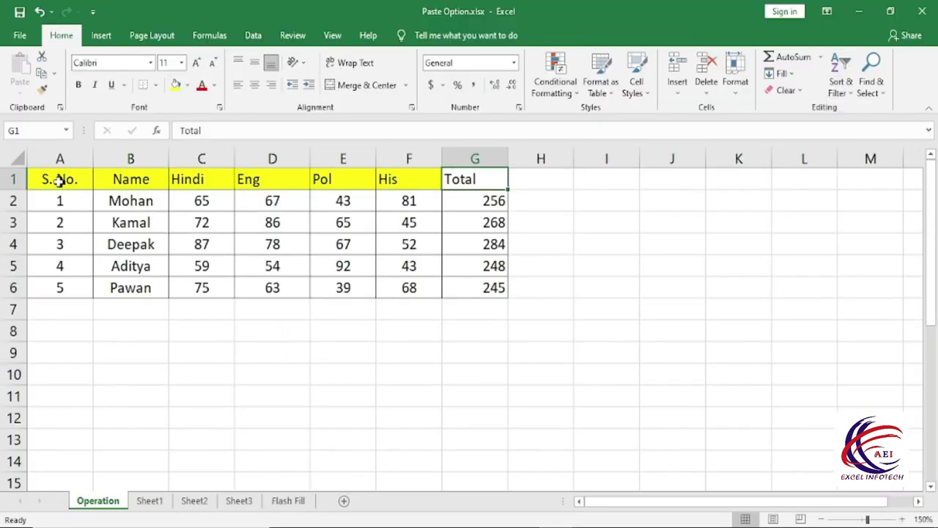
{"action": "left_click", "coordinate": [65, 180]}
Step: Select A1:G6 and turn on Filter so S. No. through Total get dropdowns
{"action": "left_click_drag", "start_coordinate": [120, 198], "coordinate": [491, 311]}
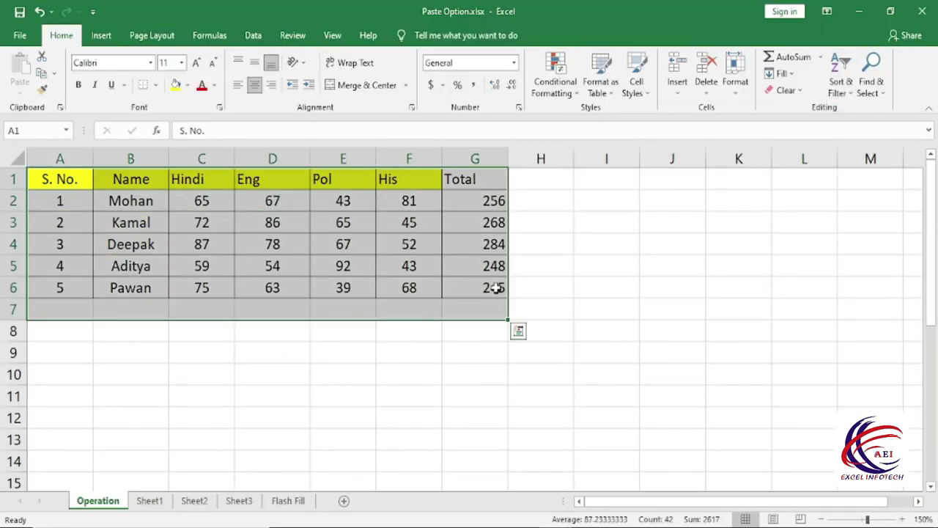
{"action": "left_click", "coordinate": [260, 223]}
{"action": "left_click_drag", "start_coordinate": [63, 180], "coordinate": [490, 293]}
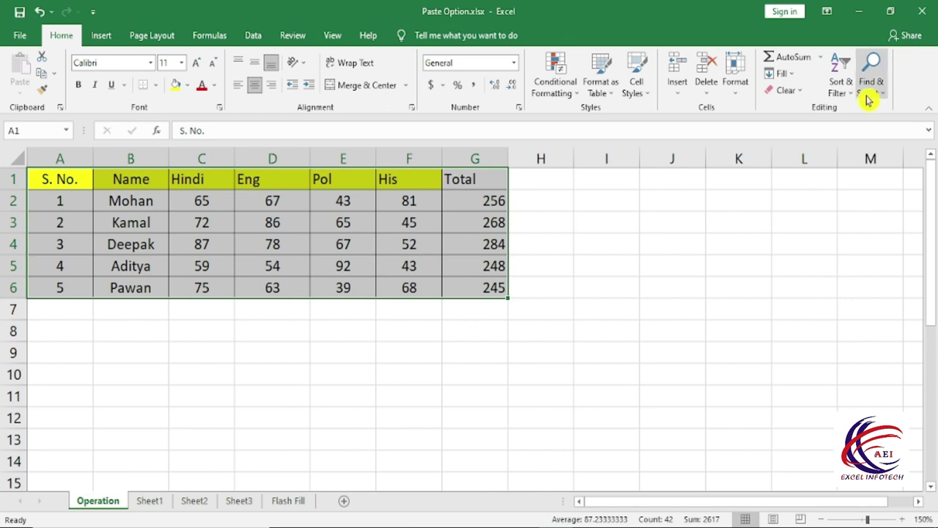
{"action": "left_click", "coordinate": [841, 81]}
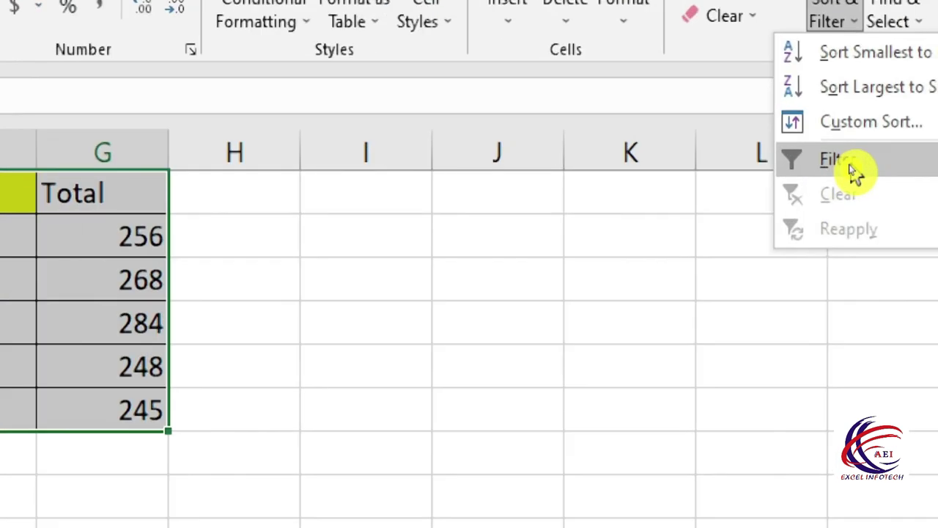
{"action": "left_click", "coordinate": [851, 166]}
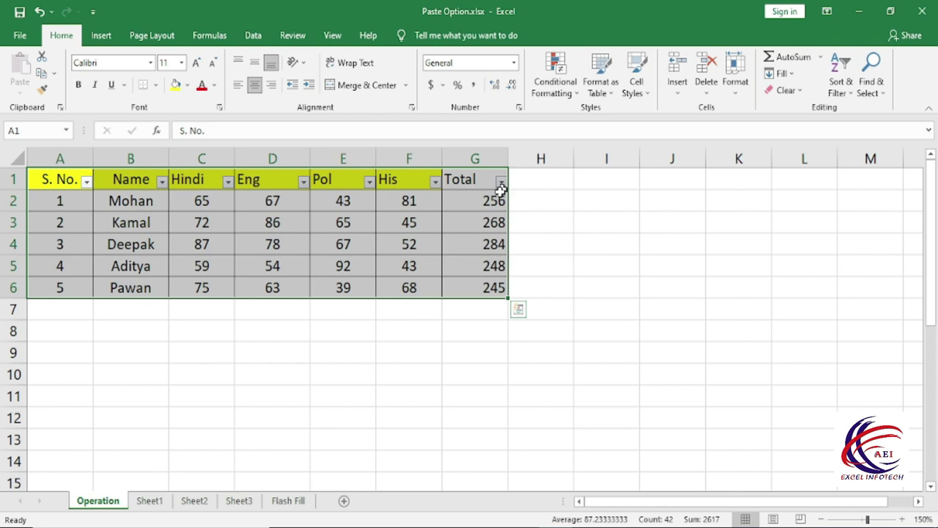
{"action": "left_click", "coordinate": [488, 207]}
Step: Sort Total smallest to largest, then largest to smallest so 284 comes first
{"action": "left_click", "coordinate": [490, 227]}
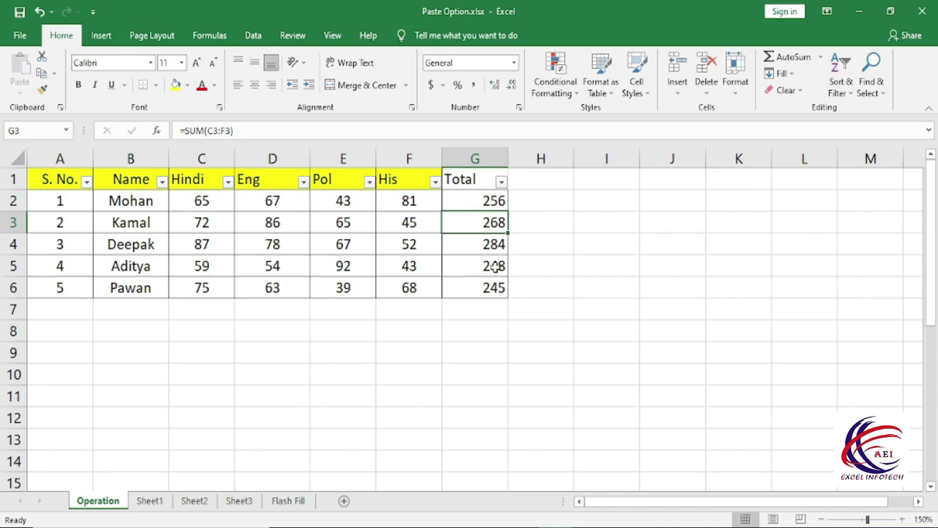
{"action": "left_click", "coordinate": [500, 183]}
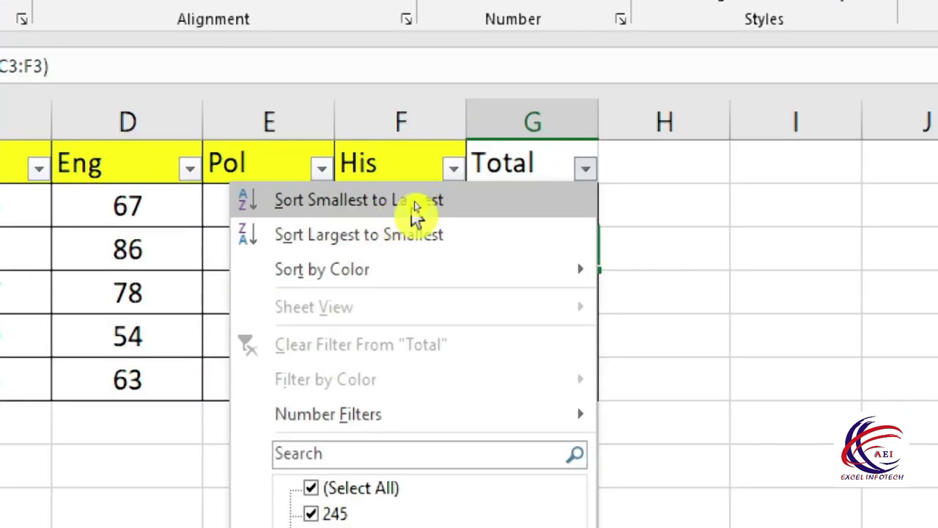
{"action": "left_click", "coordinate": [424, 202]}
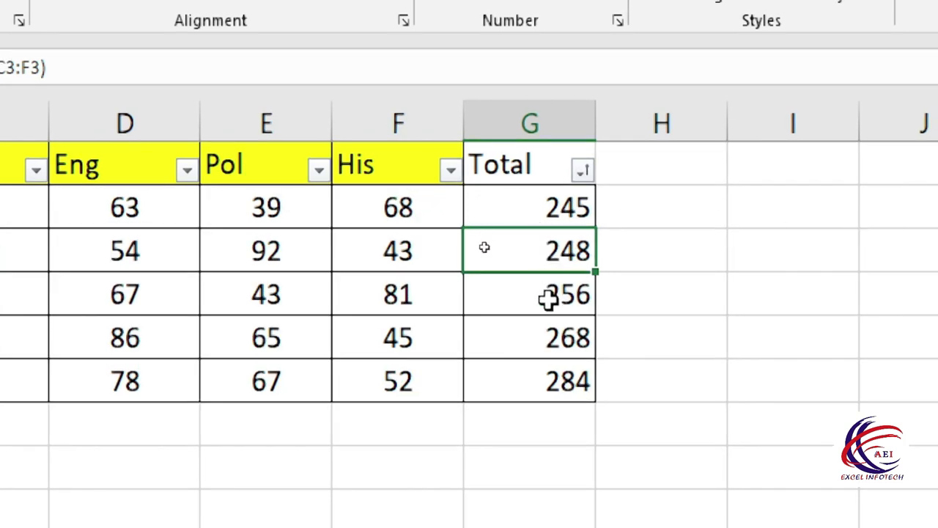
{"action": "left_click", "coordinate": [582, 170]}
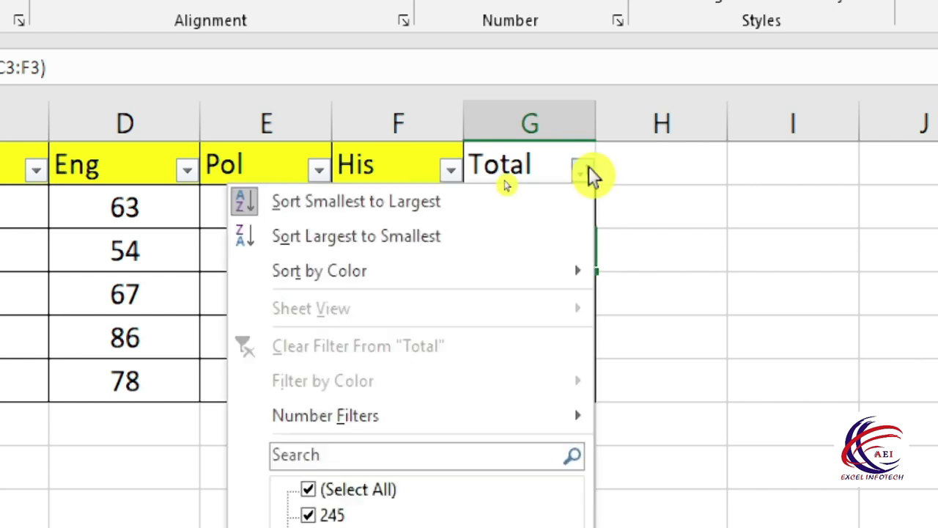
{"action": "left_click", "coordinate": [408, 246]}
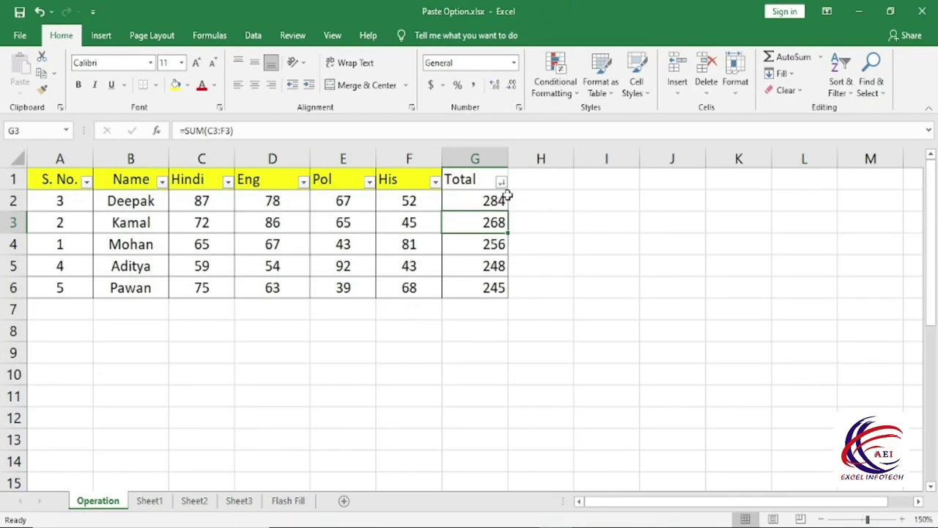
{"action": "left_click", "coordinate": [838, 89]}
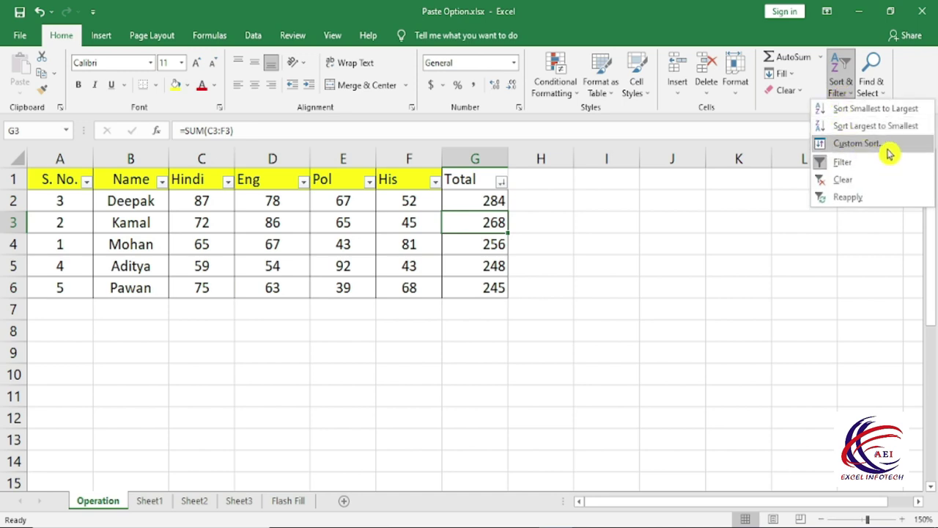
{"action": "left_click", "coordinate": [474, 182]}
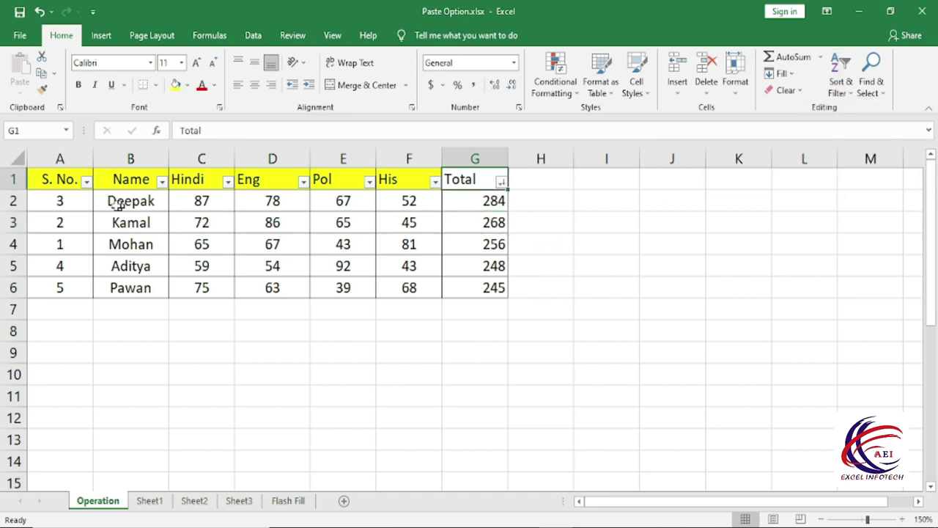
{"action": "left_click", "coordinate": [87, 182]}
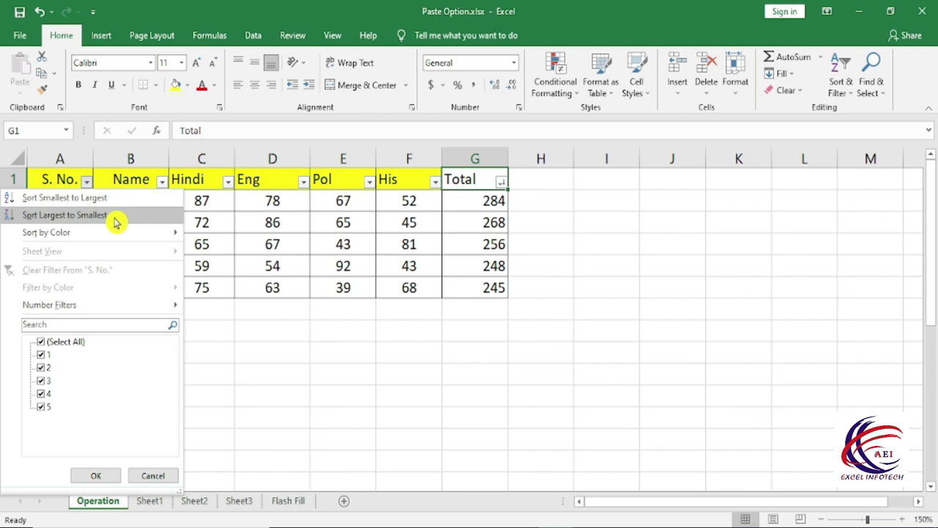
{"action": "mouse_move", "coordinate": [98, 234]}
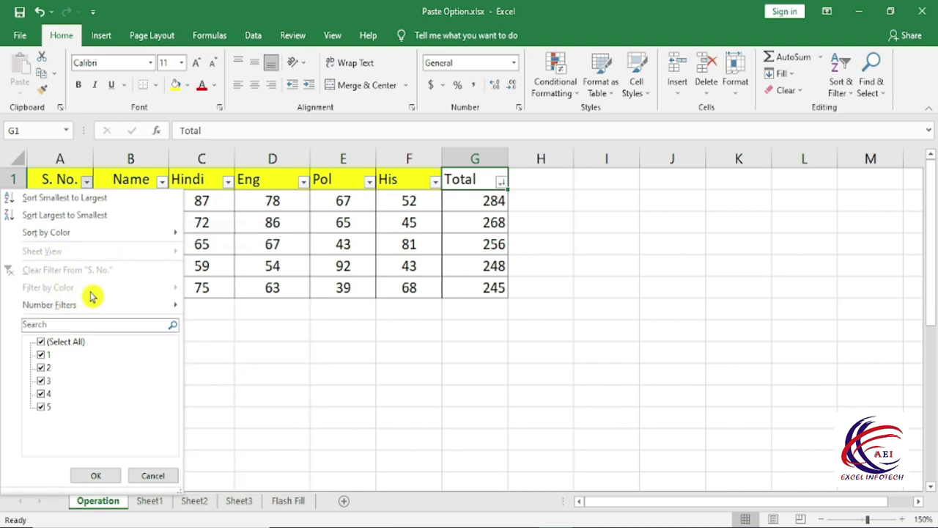
{"action": "mouse_move", "coordinate": [83, 306]}
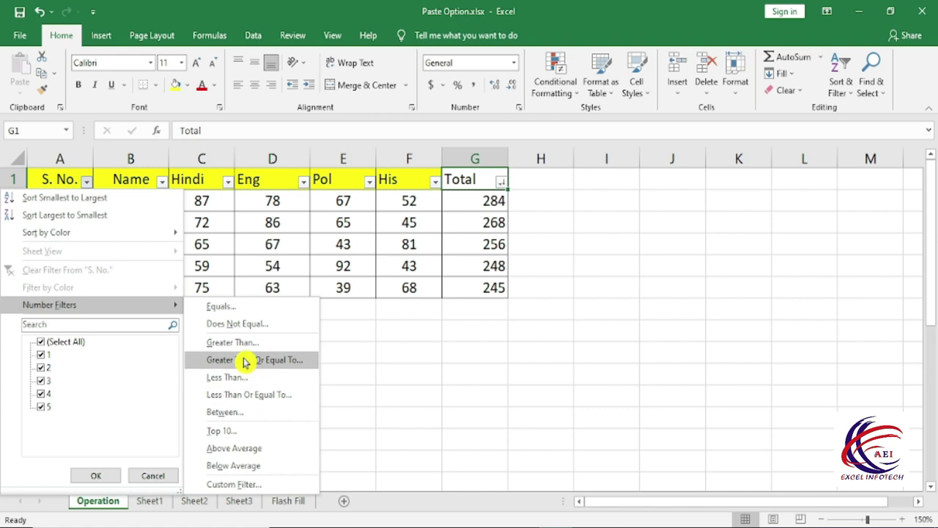
{"action": "left_click", "coordinate": [43, 344]}
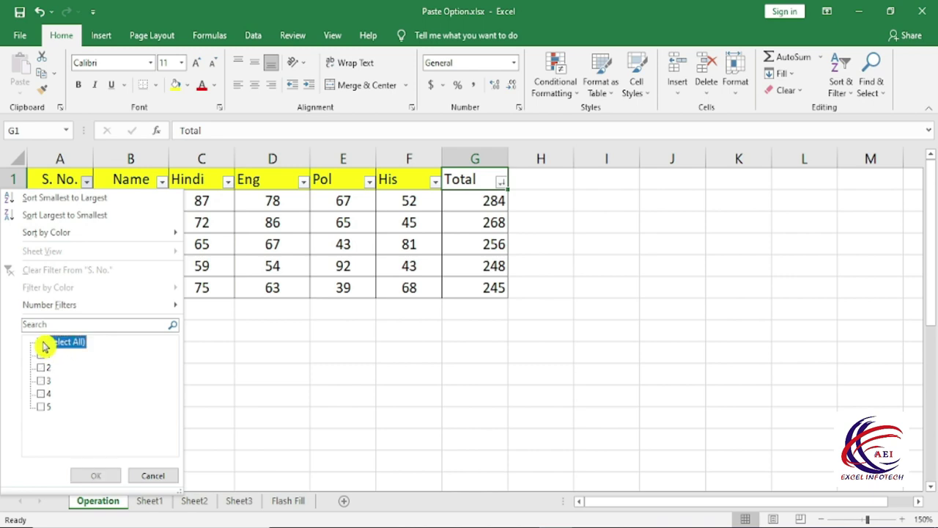
{"action": "left_click", "coordinate": [41, 357]}
{"action": "left_click", "coordinate": [42, 368]}
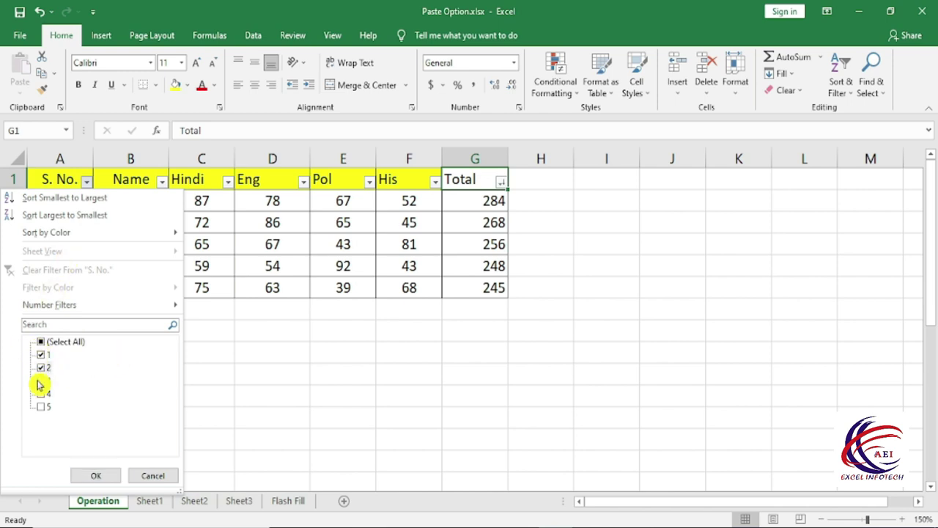
{"action": "left_click", "coordinate": [98, 477]}
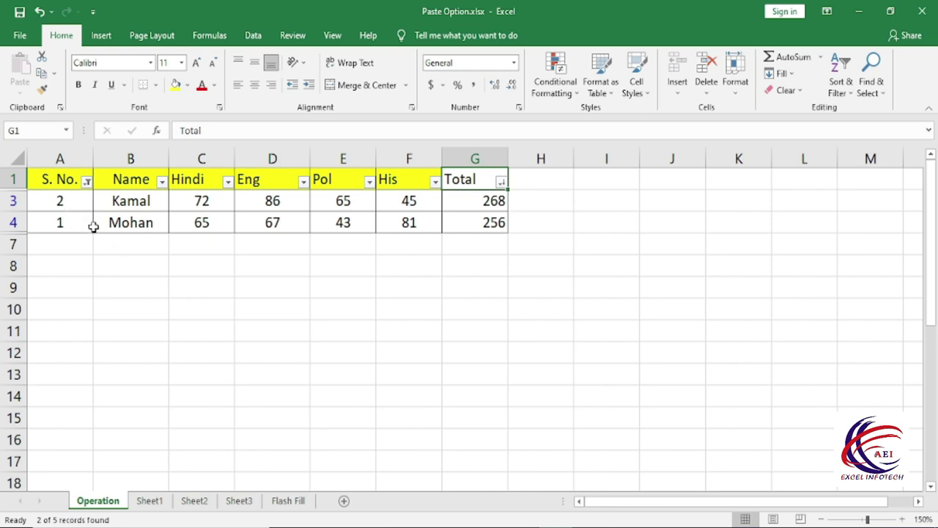
{"action": "left_click", "coordinate": [87, 183]}
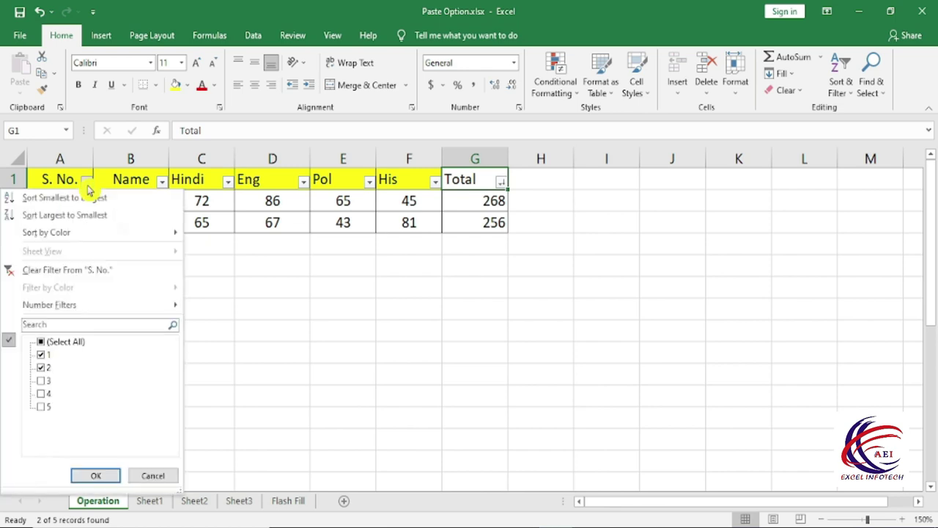
{"action": "left_click", "coordinate": [41, 341]}
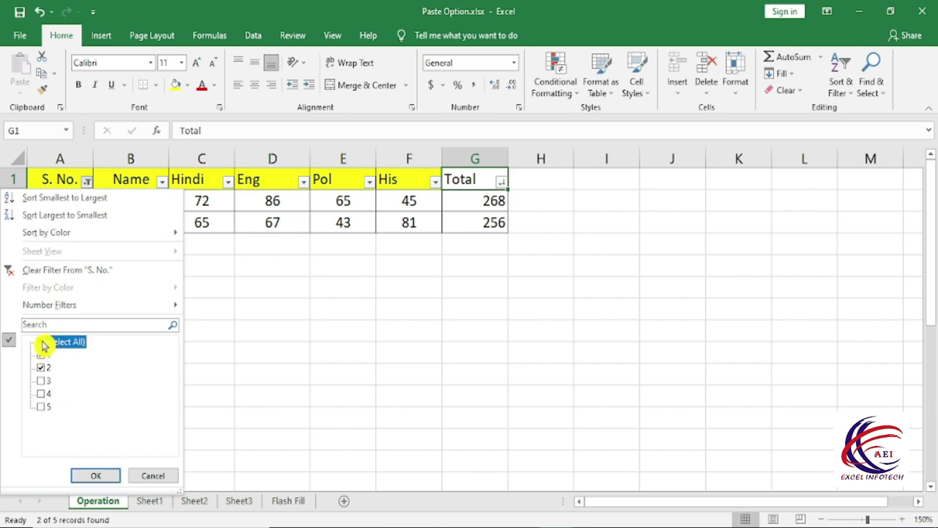
{"action": "left_click", "coordinate": [95, 475]}
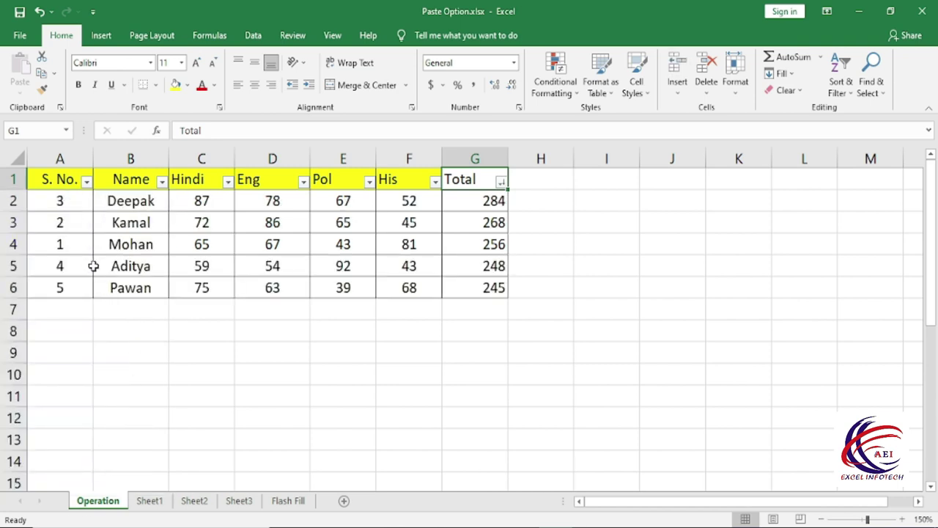
{"action": "left_click", "coordinate": [844, 96]}
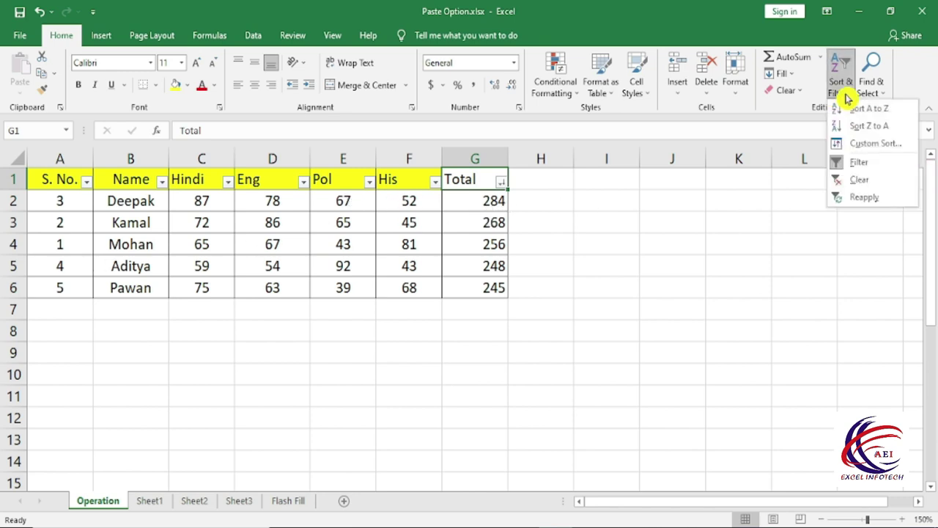
Step: Clear the Total sort marker and switch Filter off for A1:G6
{"action": "left_click", "coordinate": [872, 180]}
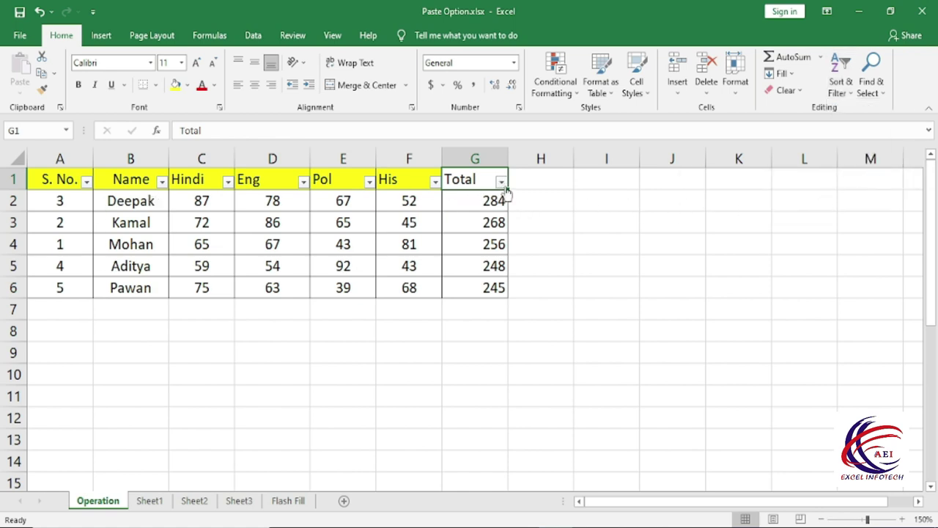
{"action": "left_click", "coordinate": [501, 182]}
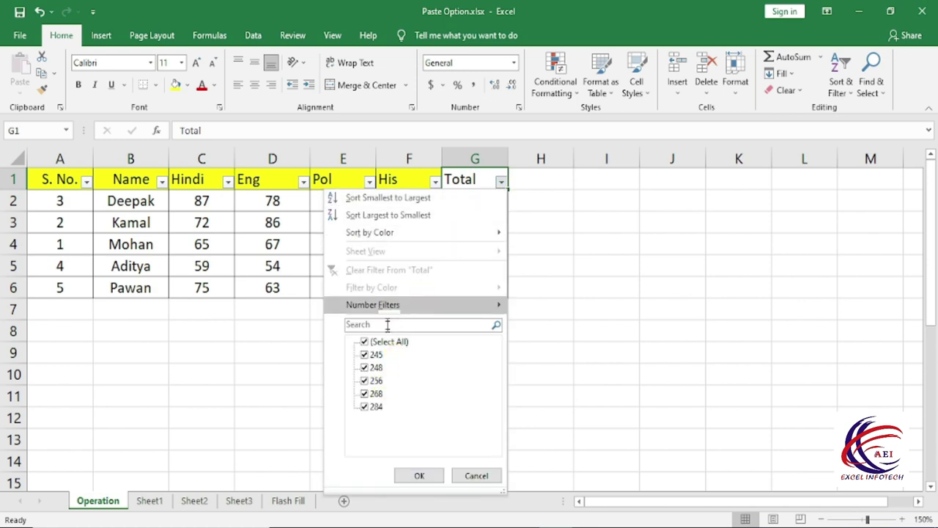
{"action": "left_click", "coordinate": [562, 285]}
{"action": "mouse_move", "coordinate": [81, 181]}
{"action": "left_mouse_down"}
{"action": "mouse_move", "coordinate": [104, 203]}
{"action": "mouse_move", "coordinate": [481, 293]}
{"action": "left_mouse_up"}
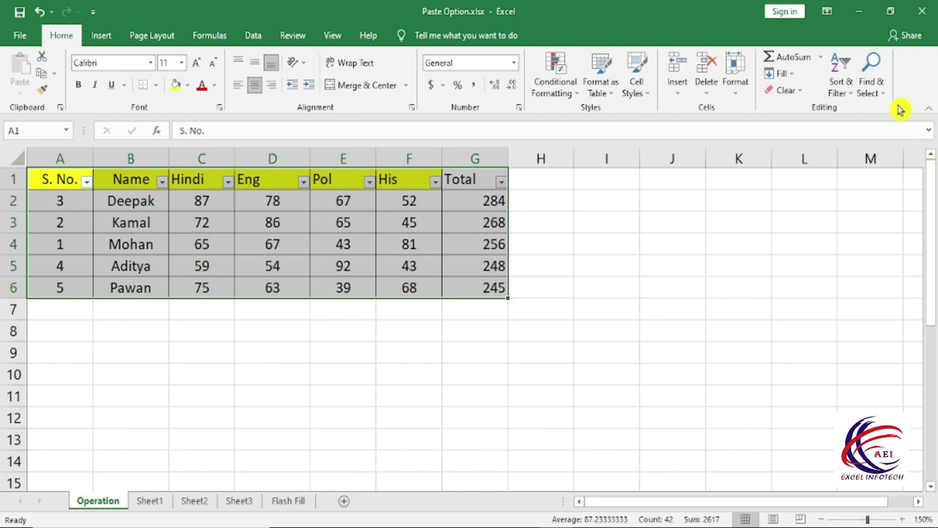
{"action": "left_click", "coordinate": [850, 87]}
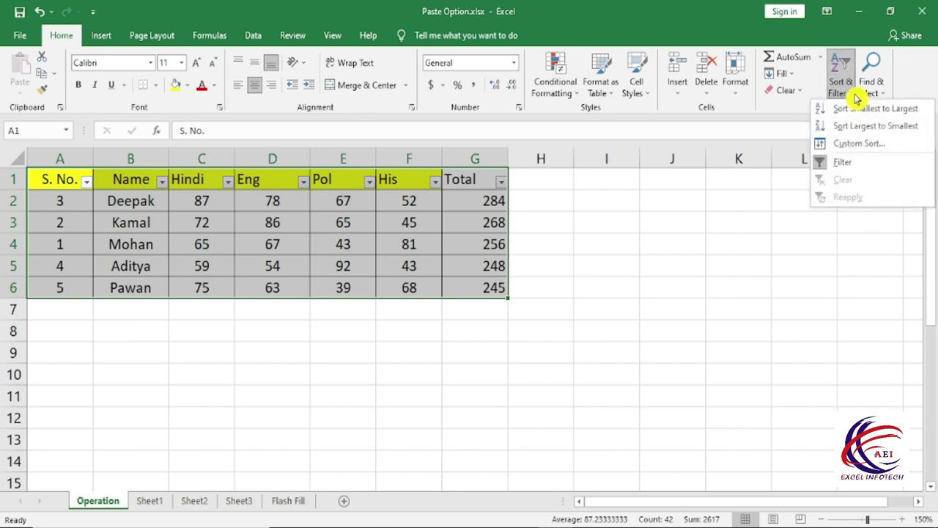
{"action": "left_click", "coordinate": [853, 164]}
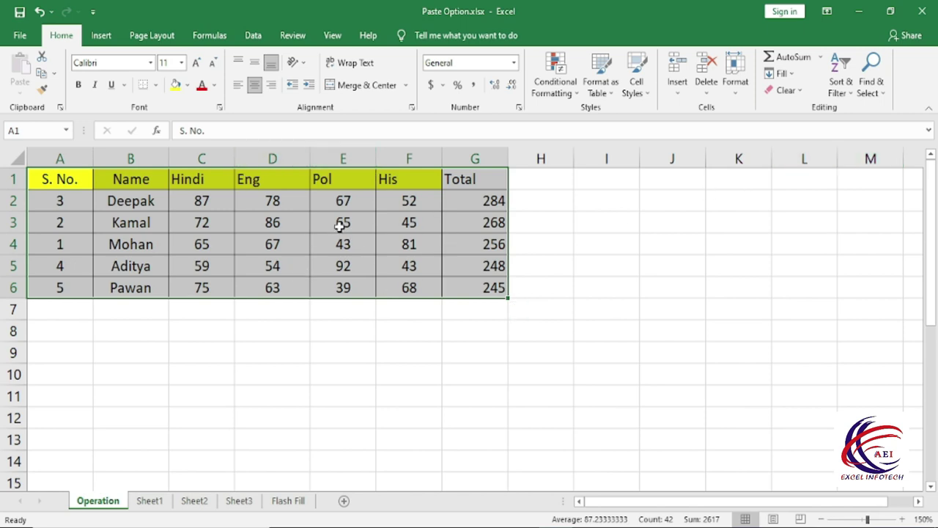
{"action": "left_click", "coordinate": [839, 87]}
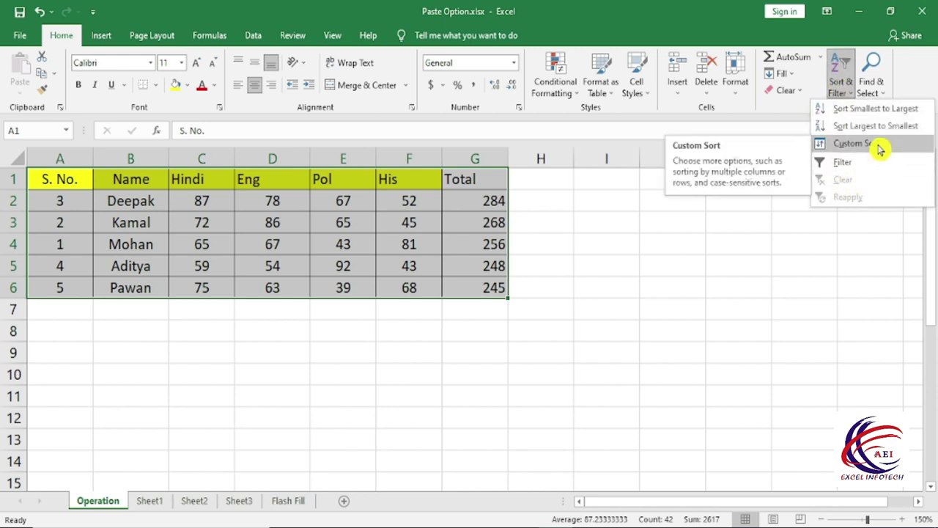
{"action": "left_click", "coordinate": [634, 279]}
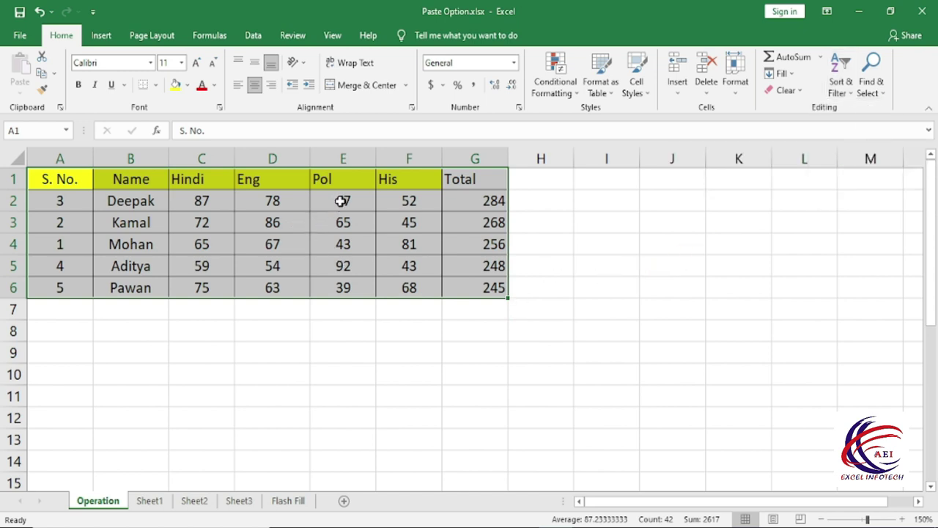
Step: Fill Pol cells E2:E3 (67, 65) with light blue and E5:E6 (92, 39) with yellow
{"action": "left_click_drag", "start_coordinate": [342, 200], "coordinate": [341, 222]}
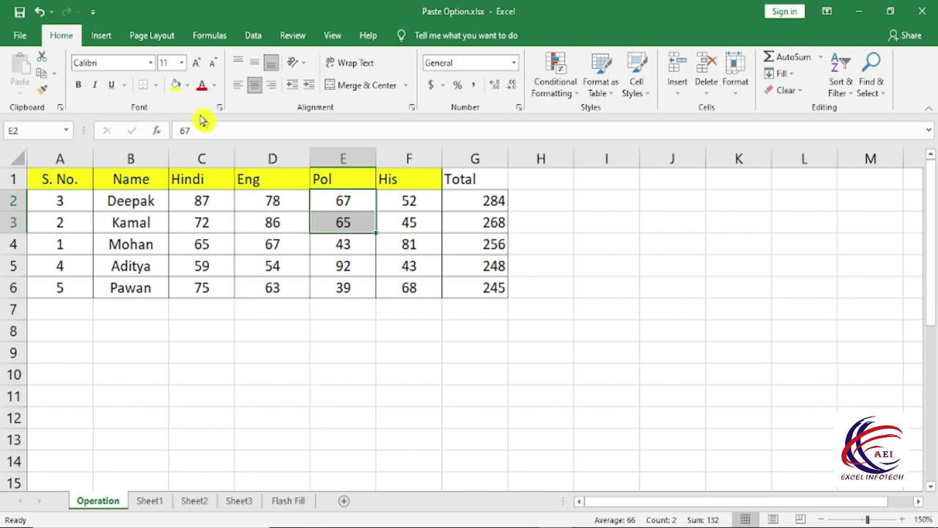
{"action": "left_click", "coordinate": [187, 85]}
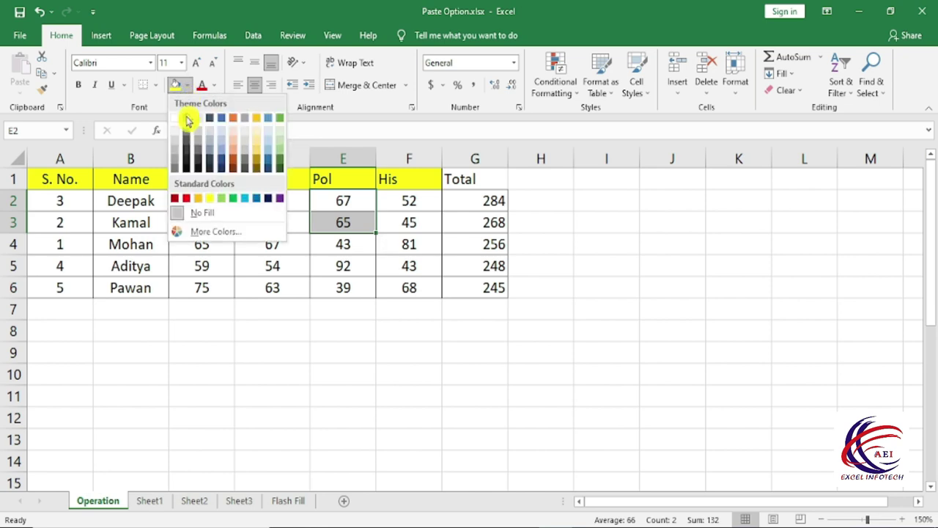
{"action": "left_click", "coordinate": [223, 133]}
{"action": "left_click_drag", "start_coordinate": [328, 261], "coordinate": [342, 287]}
{"action": "left_click", "coordinate": [189, 86]}
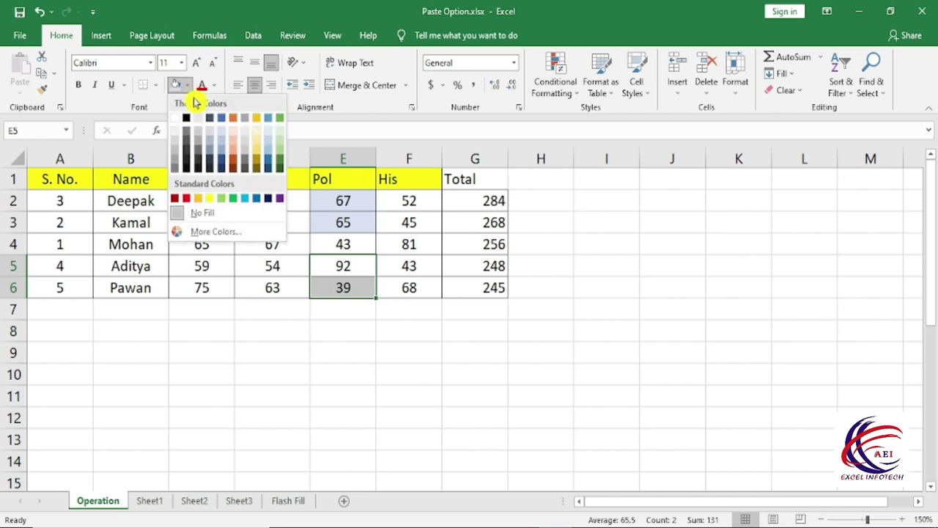
{"action": "left_click", "coordinate": [211, 199]}
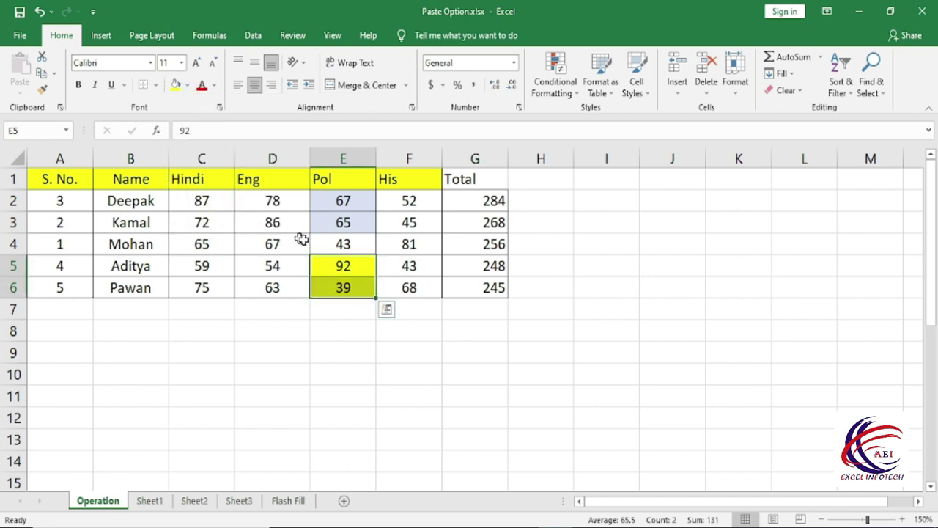
Step: Fill E4 (43) with purple, then select the Pol column E1:E6 with its header
{"action": "left_click", "coordinate": [331, 244]}
{"action": "left_click", "coordinate": [189, 86]}
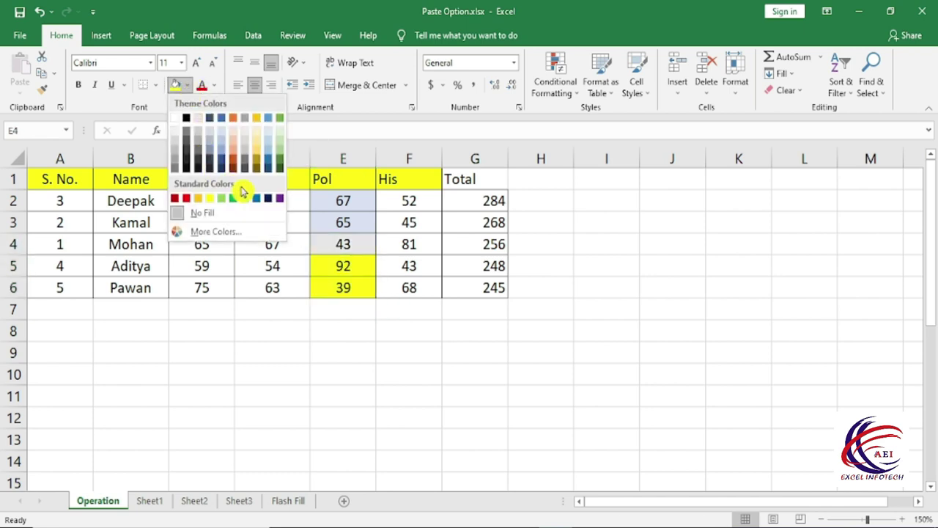
{"action": "left_click", "coordinate": [281, 199]}
{"action": "left_click", "coordinate": [426, 323]}
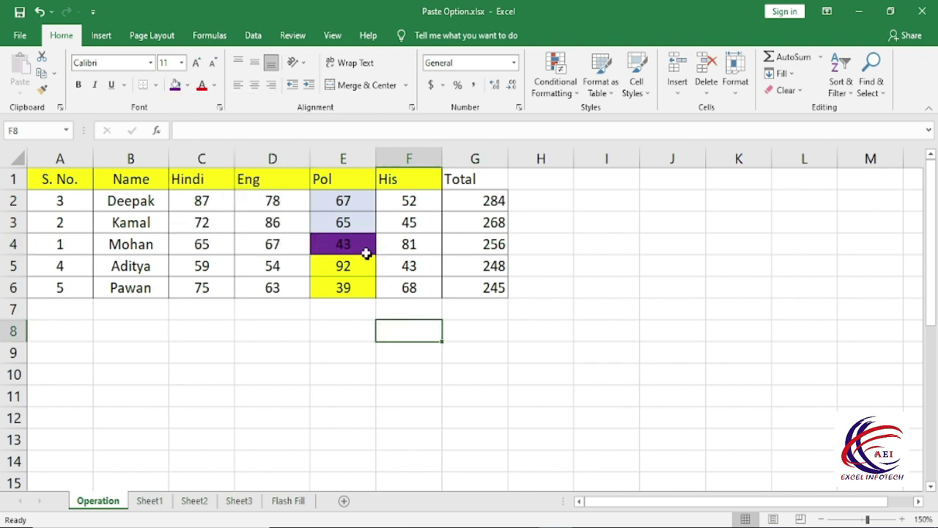
{"action": "left_click_drag", "start_coordinate": [355, 199], "coordinate": [341, 286]}
{"action": "left_click", "coordinate": [336, 170]}
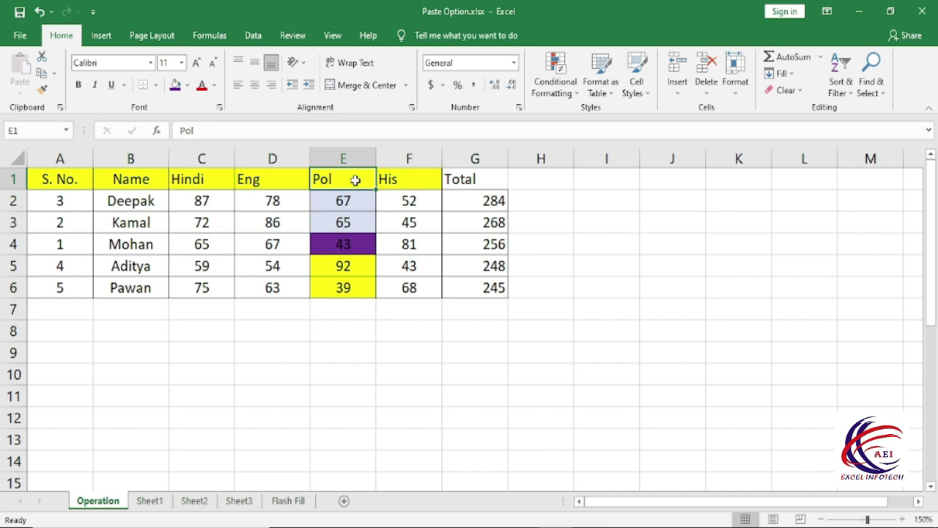
{"action": "left_click_drag", "start_coordinate": [339, 176], "coordinate": [341, 286]}
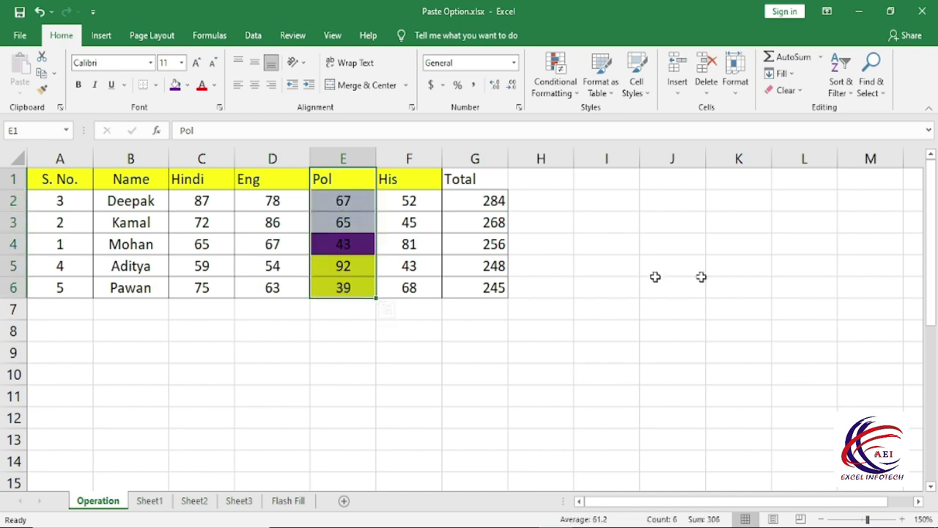
Step: Start a Custom Sort limited to the current Pol selection
{"action": "left_click", "coordinate": [841, 87]}
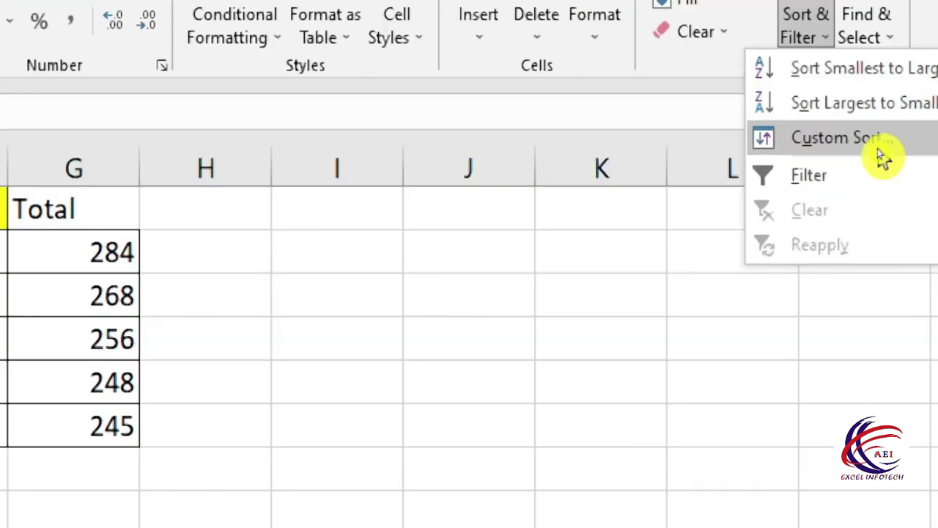
{"action": "left_click", "coordinate": [876, 141]}
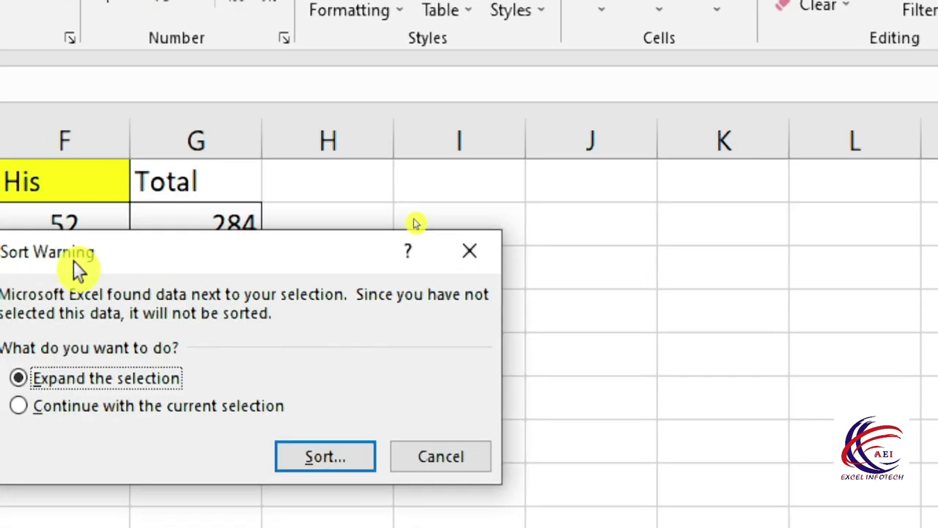
{"action": "left_click_drag", "start_coordinate": [204, 257], "coordinate": [357, 187]}
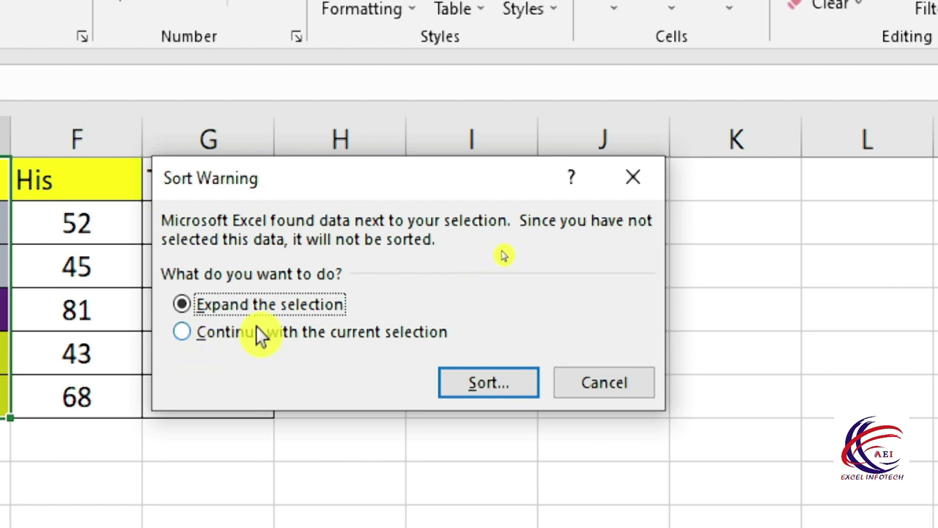
{"action": "left_click", "coordinate": [187, 334]}
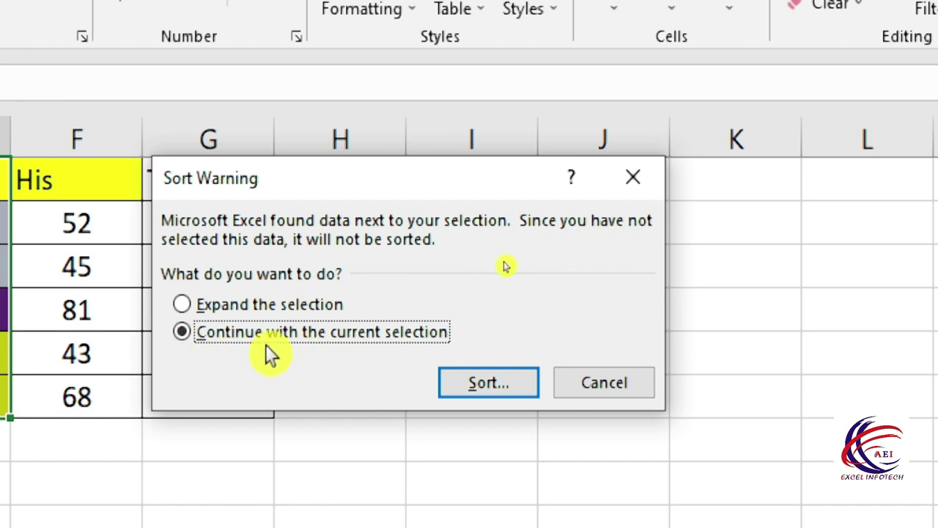
{"action": "left_click", "coordinate": [485, 382]}
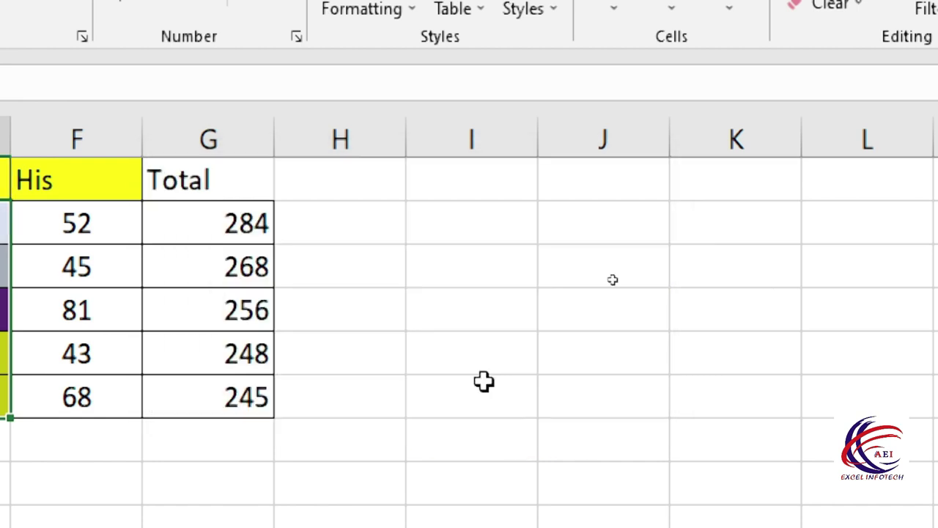
{"action": "left_click_drag", "start_coordinate": [363, 133], "coordinate": [384, 129]}
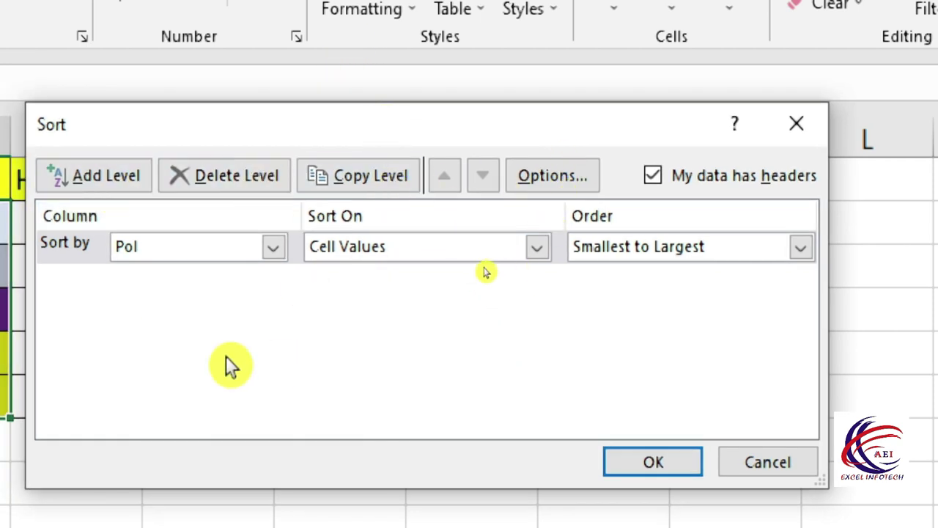
Step: Sort Pol on Cell Color with purple On Top and apply the sort
{"action": "left_click", "coordinate": [269, 248]}
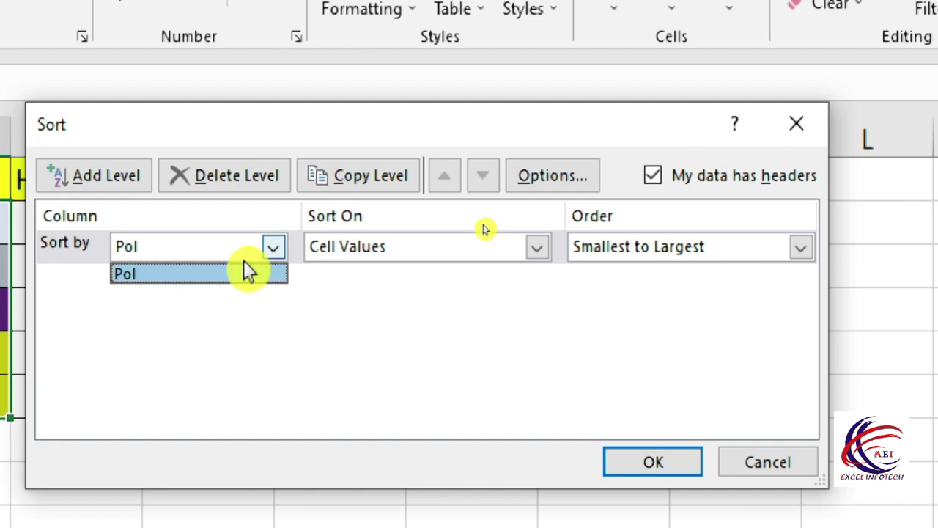
{"action": "left_click", "coordinate": [169, 272]}
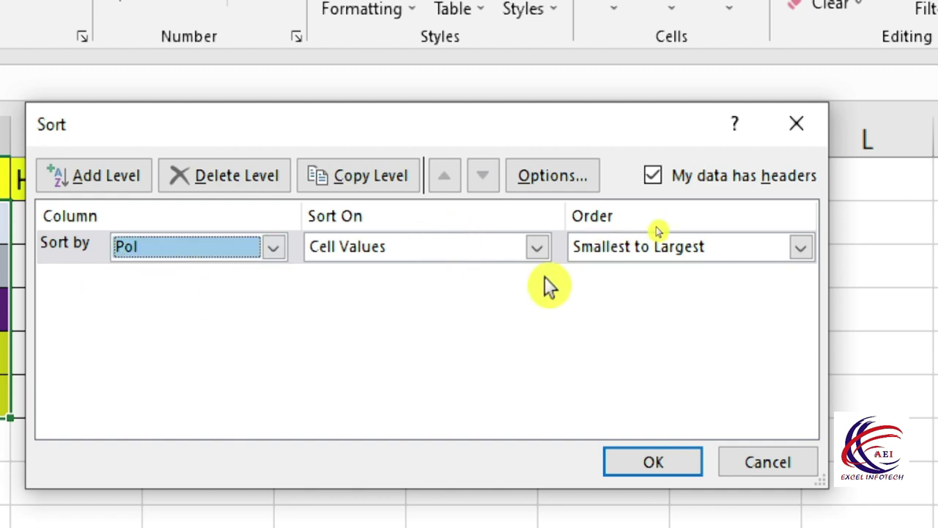
{"action": "left_click", "coordinate": [536, 247]}
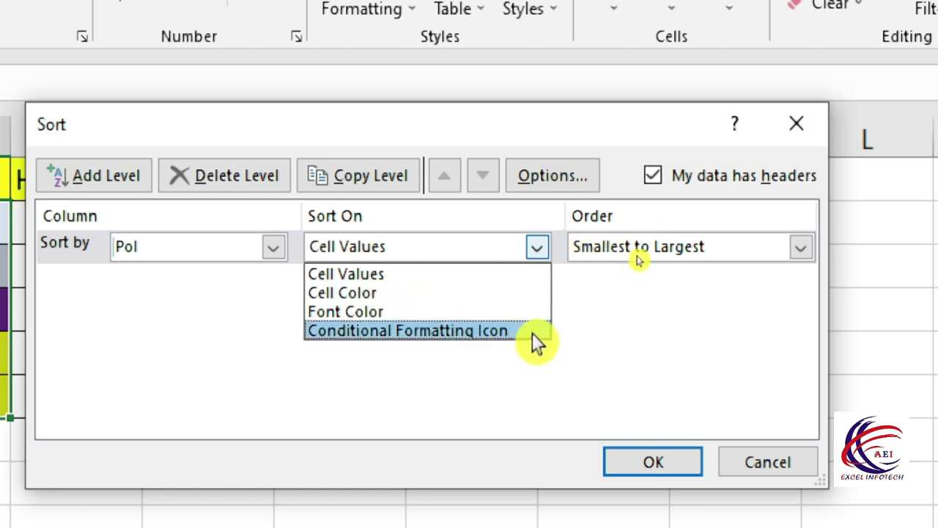
{"action": "left_click", "coordinate": [388, 292]}
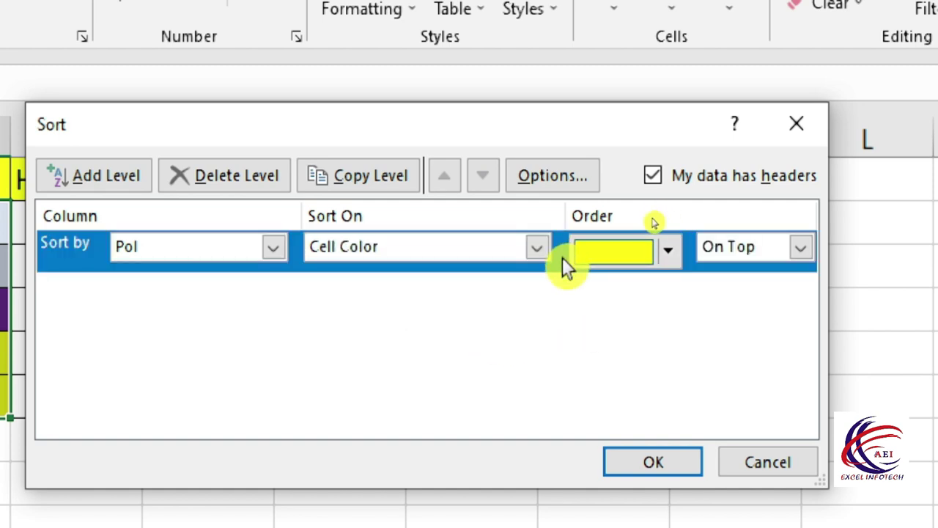
{"action": "left_click", "coordinate": [668, 250]}
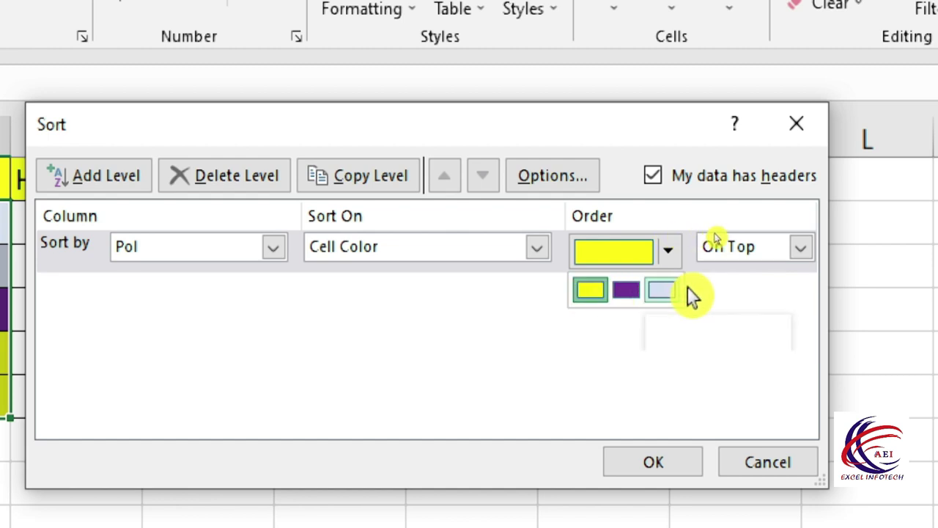
{"action": "left_click", "coordinate": [630, 291]}
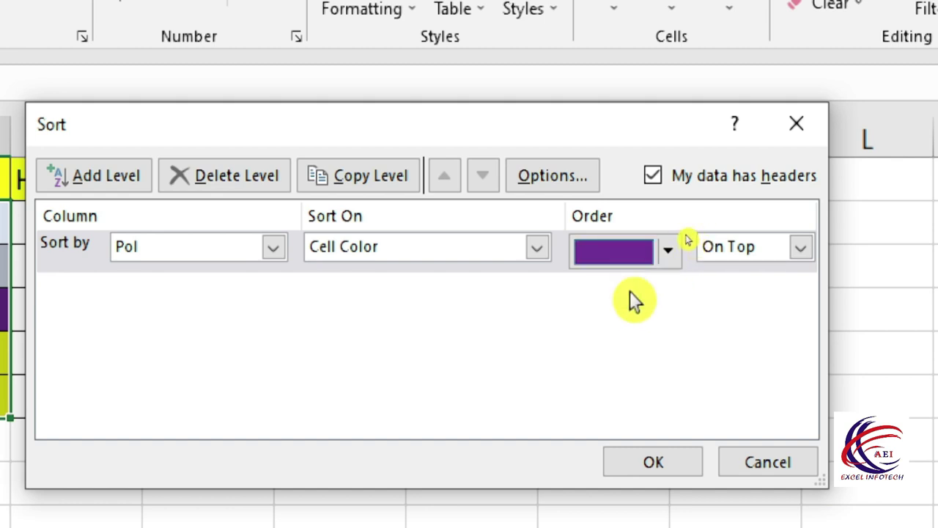
{"action": "left_click", "coordinate": [799, 249]}
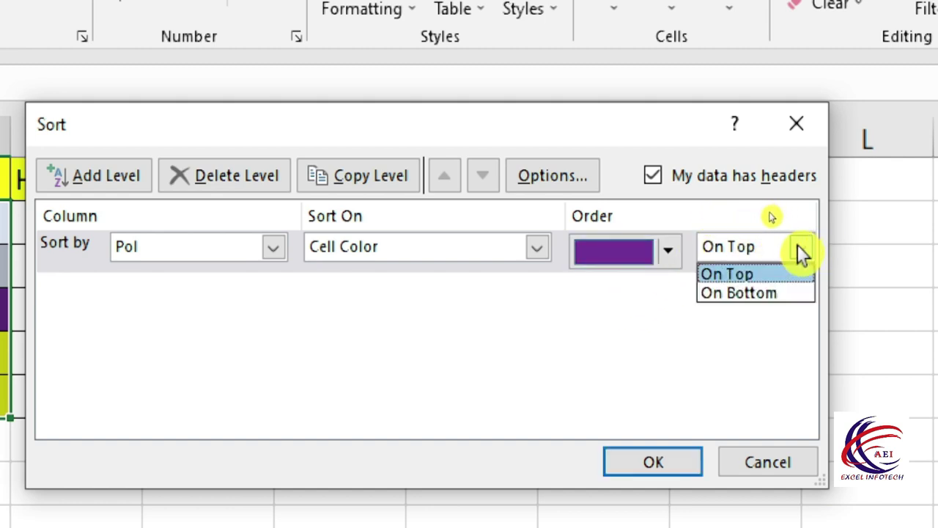
{"action": "left_click", "coordinate": [735, 274]}
{"action": "left_click", "coordinate": [650, 469]}
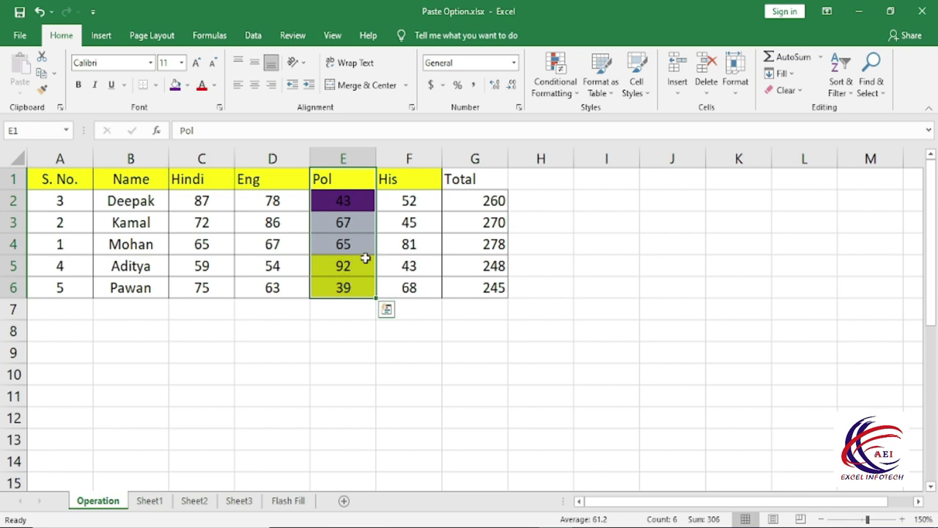
Step: Begin another Custom Sort on the current Pol selection only
{"action": "key", "text": "Escape"}
{"action": "left_click", "coordinate": [837, 91]}
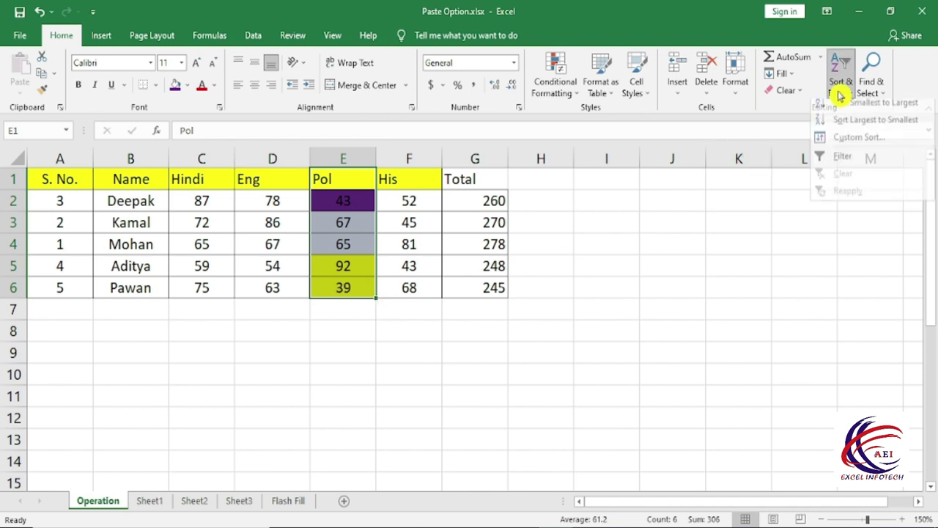
{"action": "left_click", "coordinate": [849, 145]}
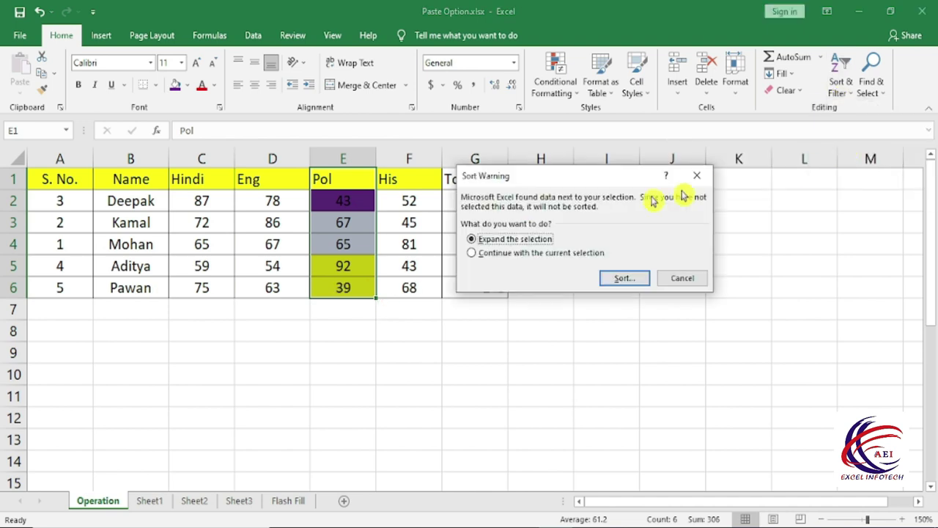
{"action": "left_click", "coordinate": [506, 255]}
{"action": "left_click", "coordinate": [623, 279]}
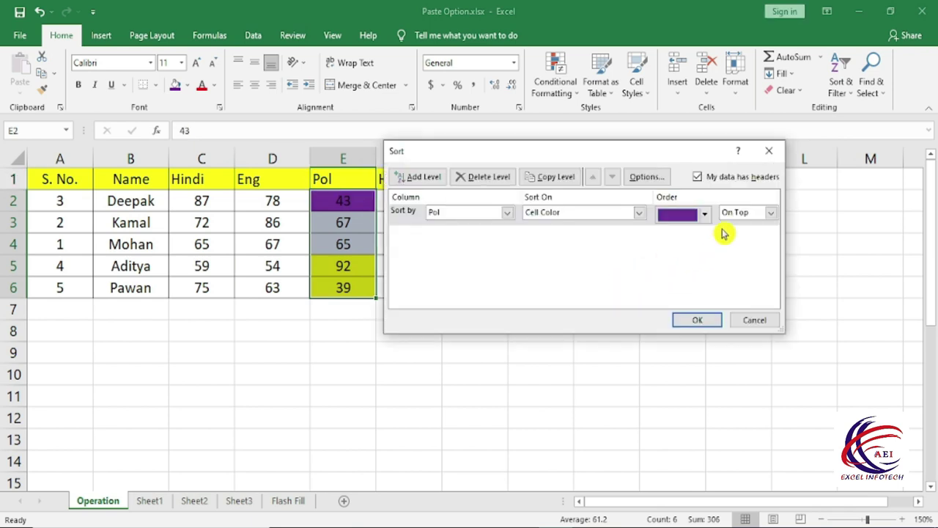
Step: Change the sort order to light blue On Bottom and apply it
{"action": "left_click", "coordinate": [712, 224]}
{"action": "left_click", "coordinate": [705, 214]}
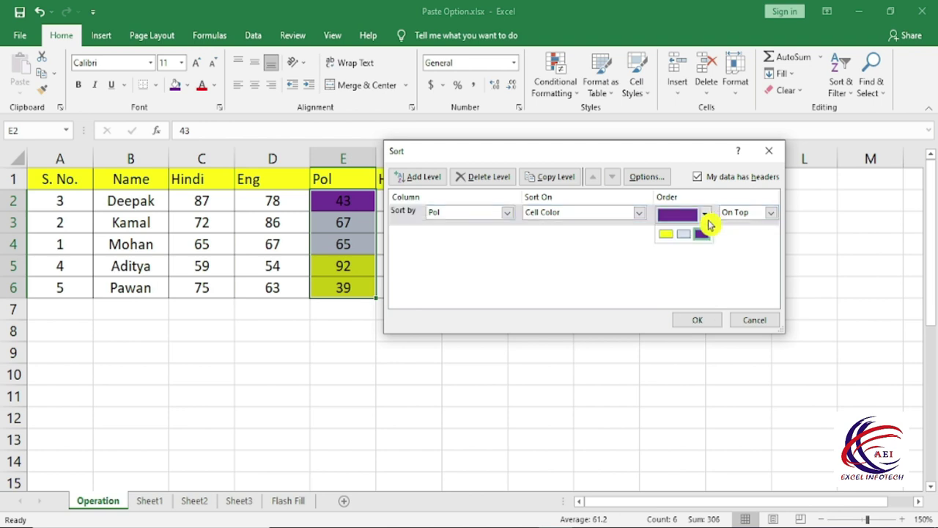
{"action": "left_click", "coordinate": [686, 236]}
{"action": "left_click", "coordinate": [770, 212]}
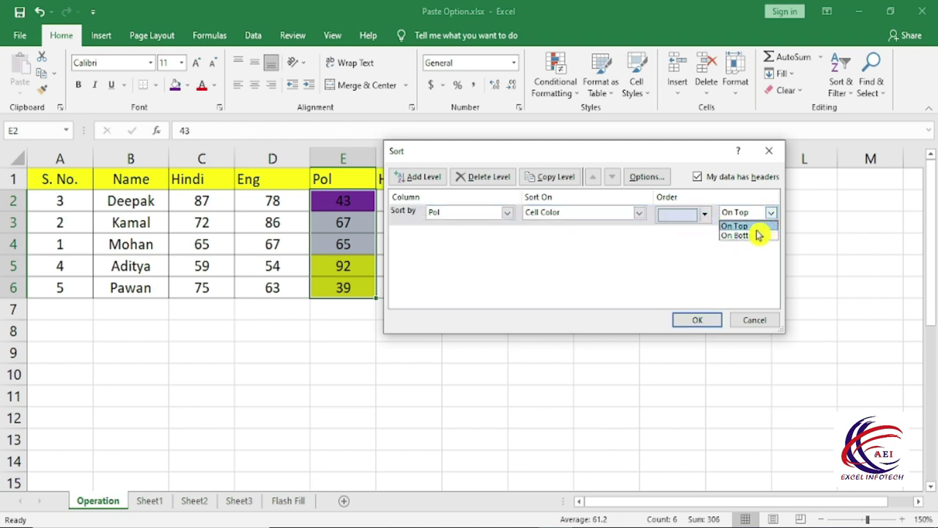
{"action": "left_click", "coordinate": [753, 236]}
{"action": "left_click", "coordinate": [697, 320]}
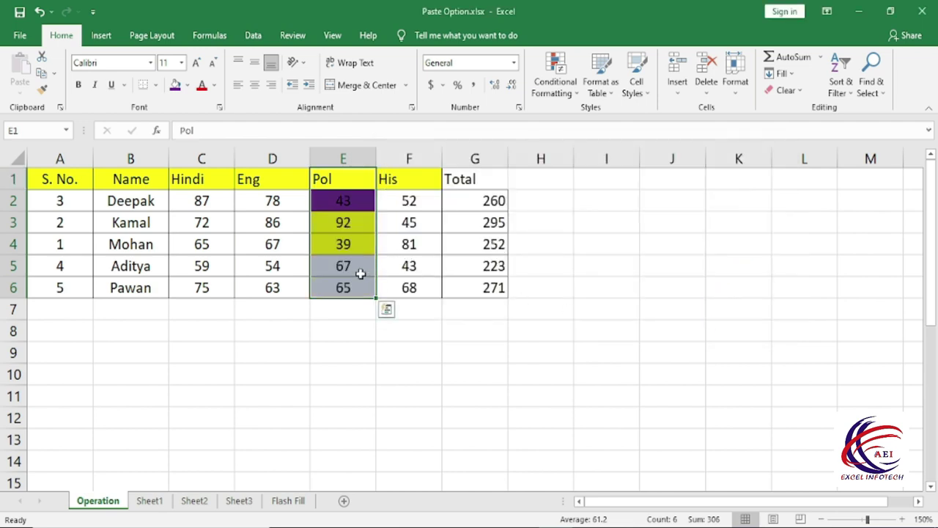
{"action": "left_click", "coordinate": [841, 88]}
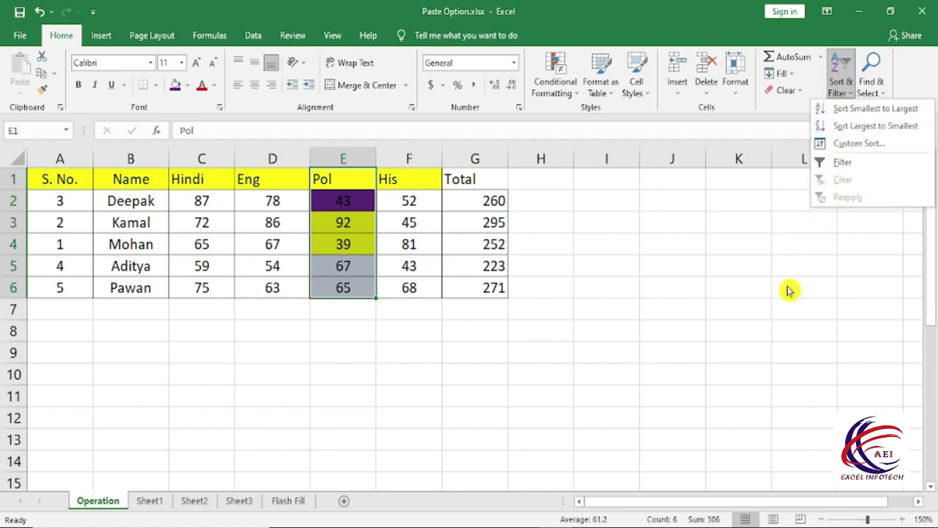
Step: Select cell J5 and open the Find dialog from Find & Select
{"action": "left_click", "coordinate": [753, 227]}
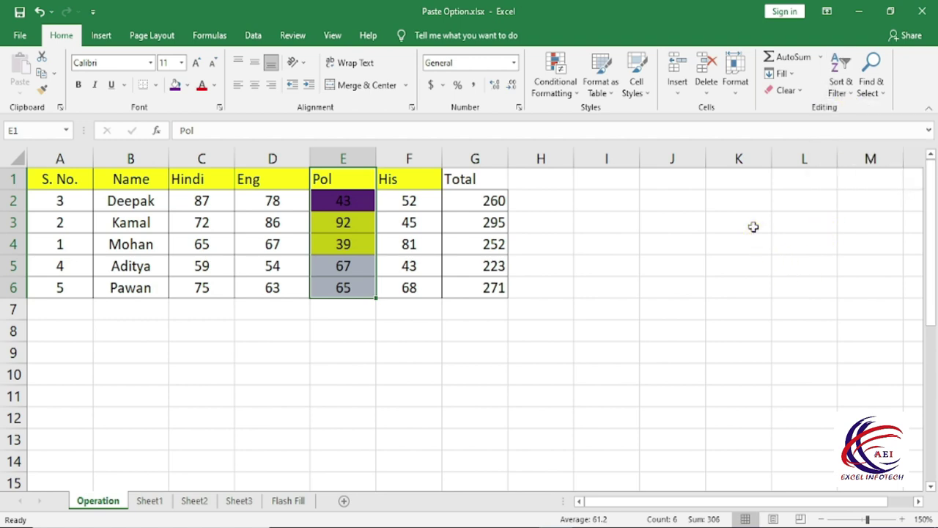
{"action": "left_click", "coordinate": [872, 85]}
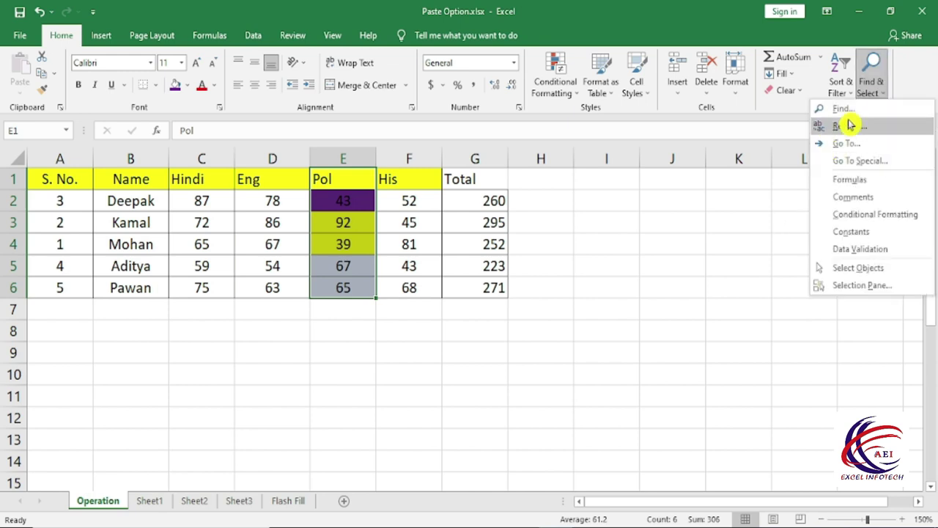
{"action": "left_click", "coordinate": [840, 235]}
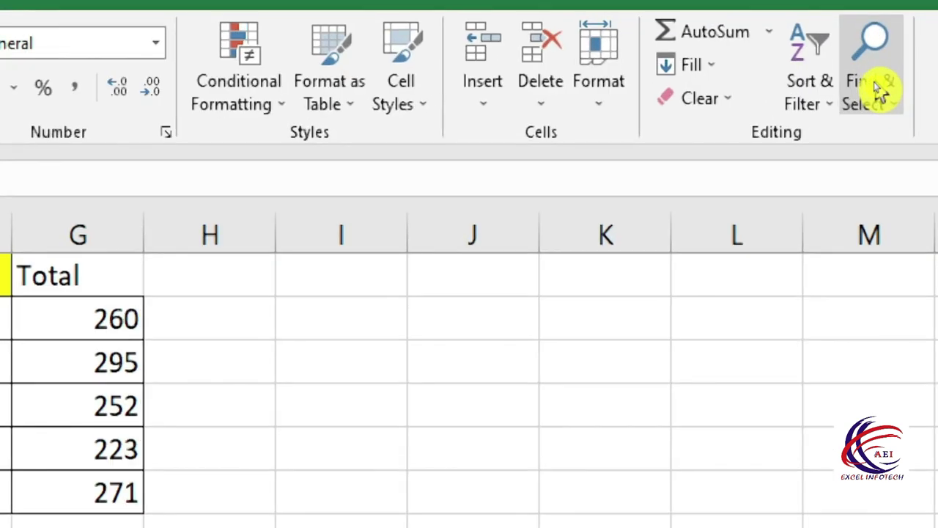
{"action": "left_click", "coordinate": [882, 91]}
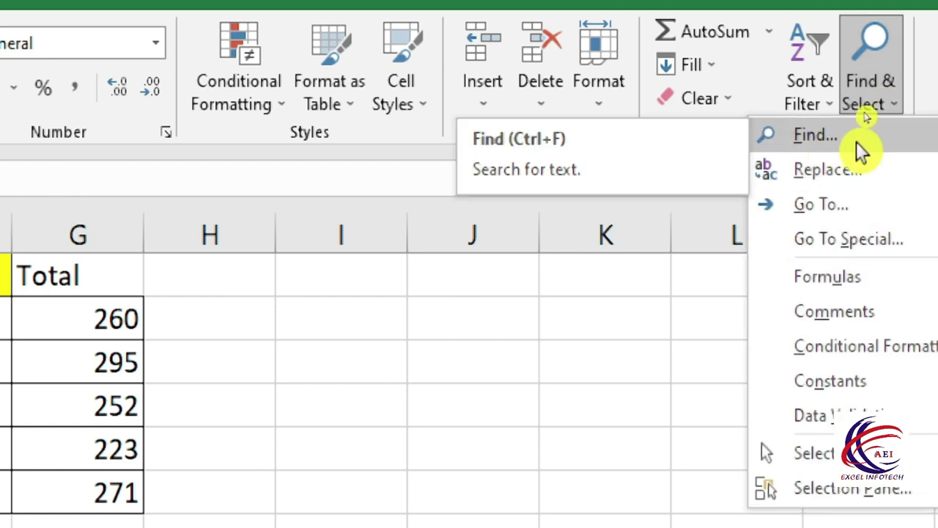
{"action": "left_click", "coordinate": [472, 433]}
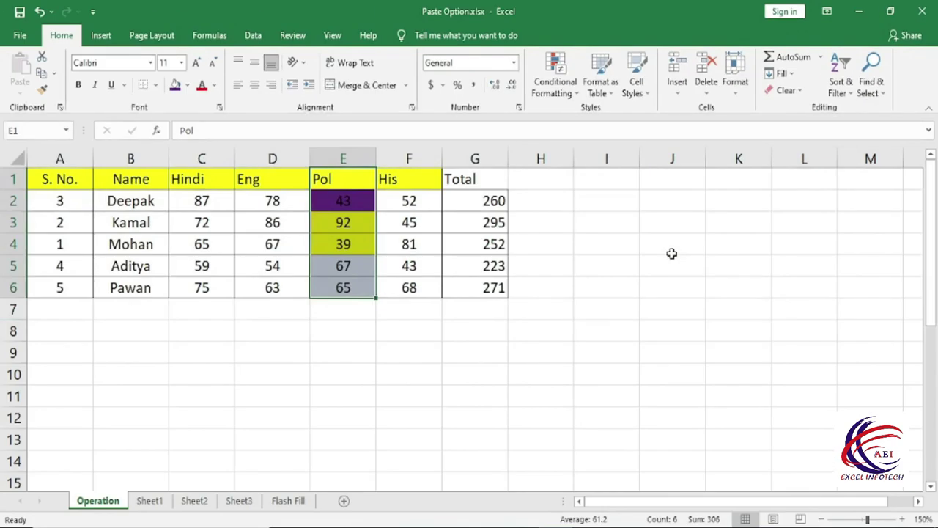
{"action": "left_click", "coordinate": [506, 454]}
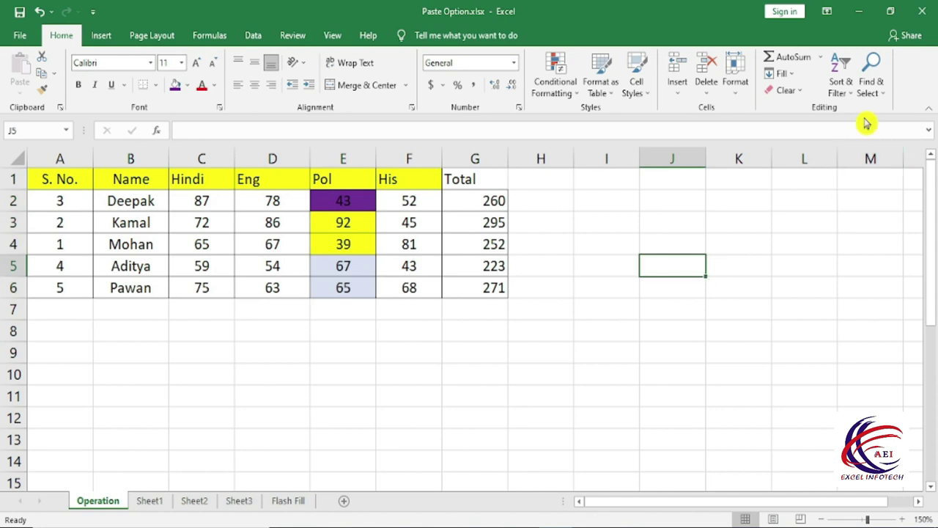
{"action": "left_click", "coordinate": [877, 86]}
{"action": "left_click", "coordinate": [851, 108]}
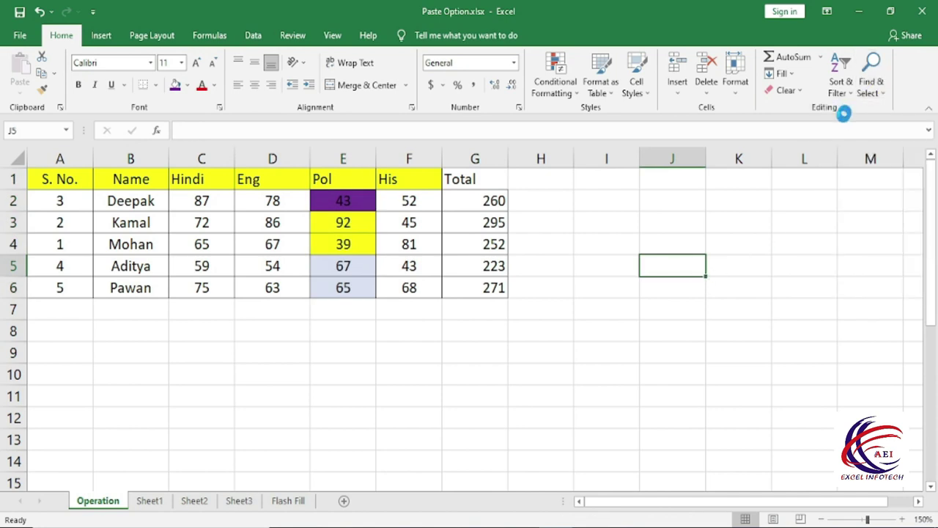
Step: Search for 78 with Find Next, locating it in the Eng column's first student row
{"action": "left_click_drag", "start_coordinate": [562, 203], "coordinate": [526, 315]}
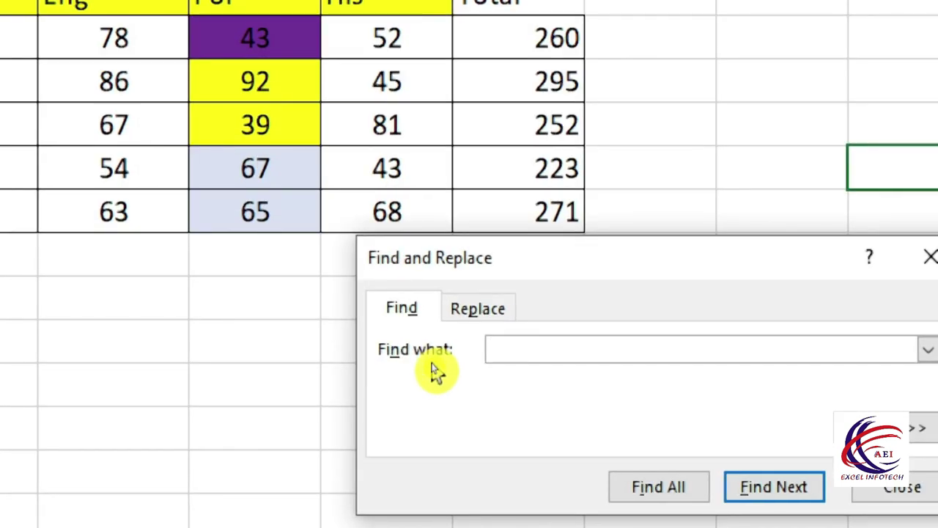
{"action": "left_click_drag", "start_coordinate": [504, 269], "coordinate": [425, 125]}
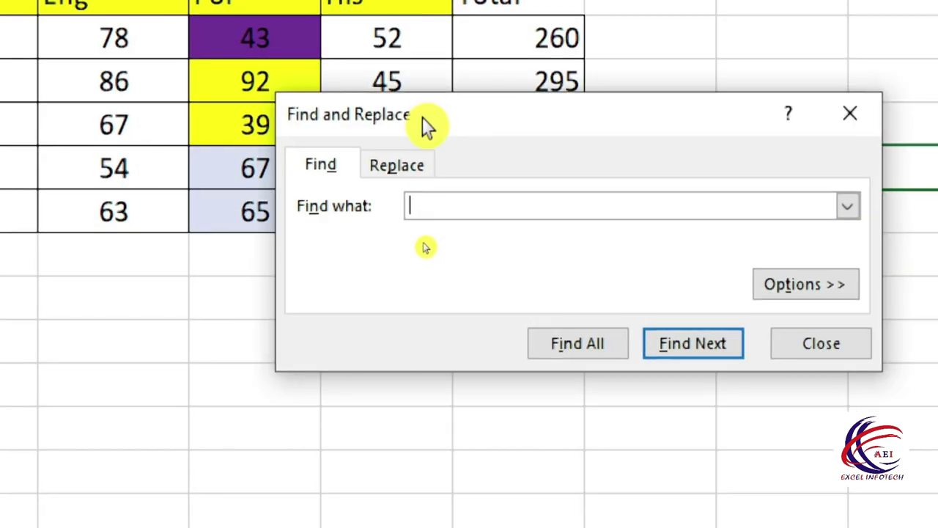
{"action": "left_click_drag", "start_coordinate": [493, 121], "coordinate": [527, 136]}
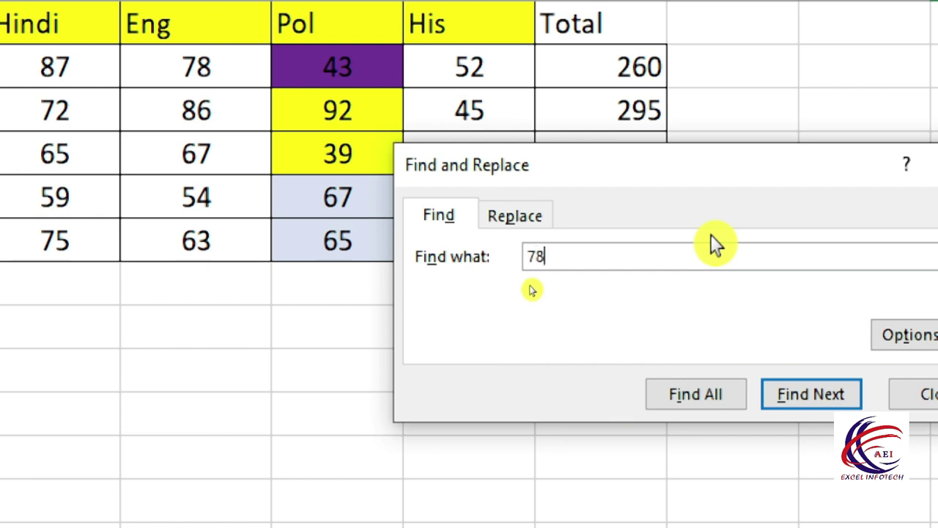
{"action": "left_click", "coordinate": [823, 404]}
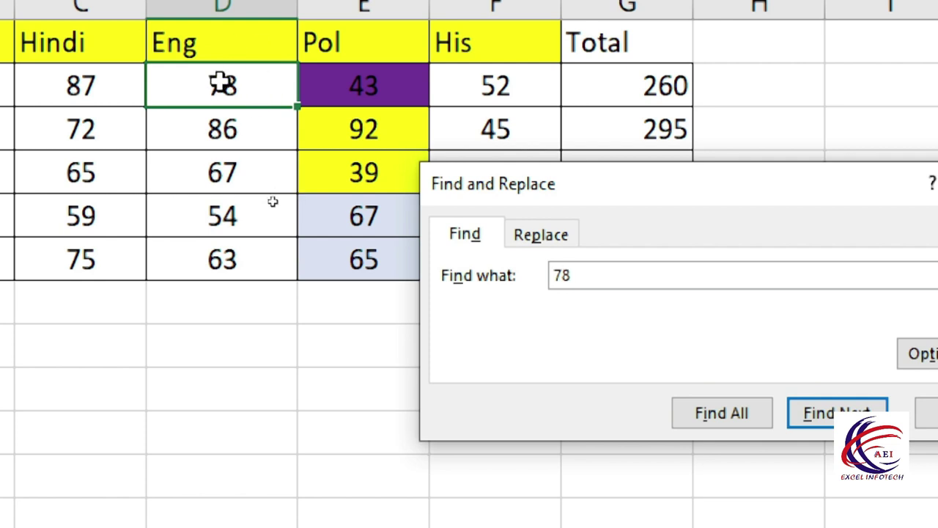
Step: Replace the found 78 with 58, then confirm no other 78 remains
{"action": "left_click", "coordinate": [540, 235]}
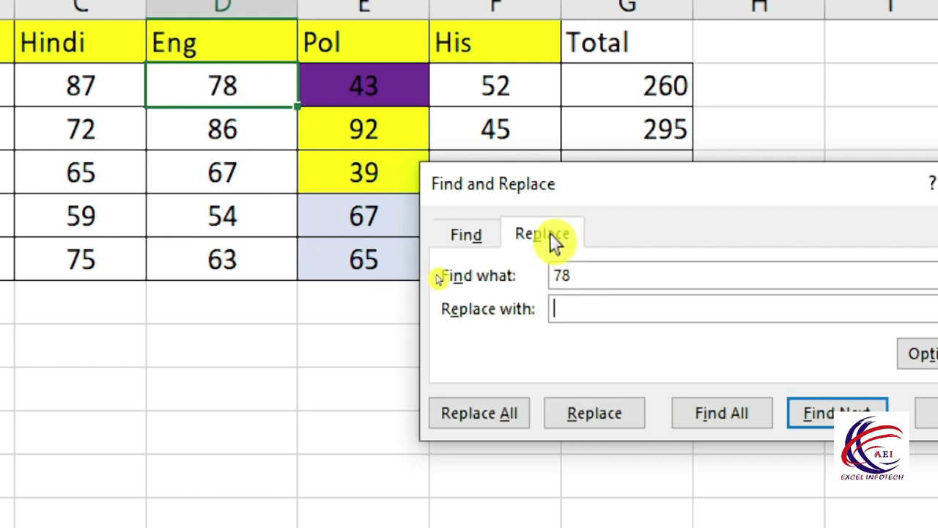
{"action": "type", "text": "58"}
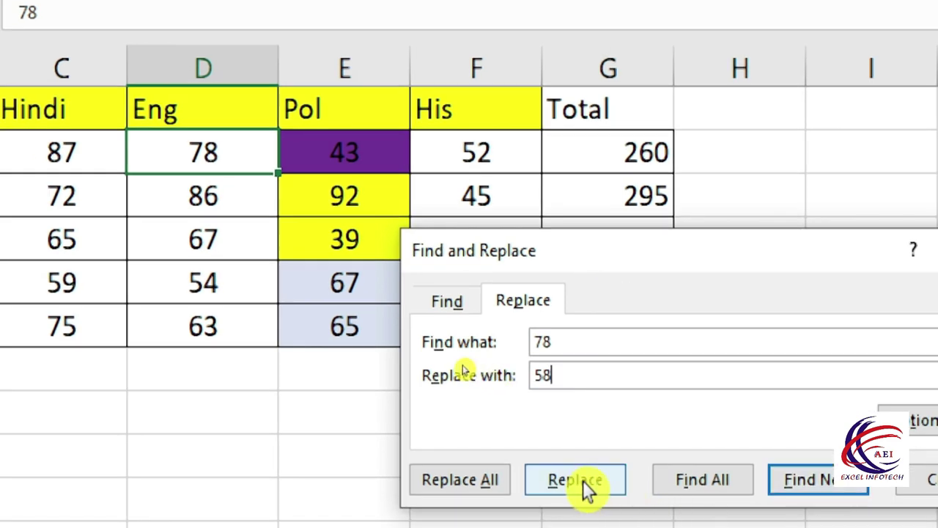
{"action": "left_click", "coordinate": [581, 478]}
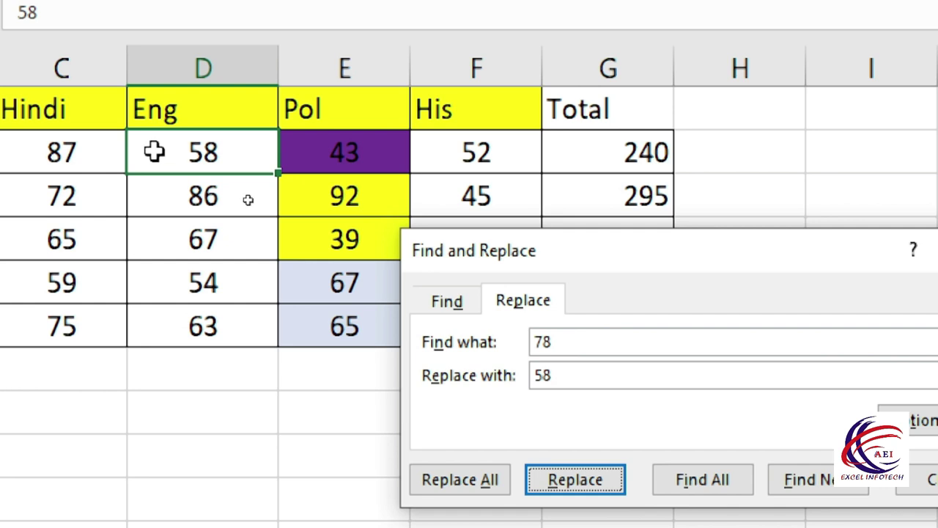
{"action": "left_click_drag", "start_coordinate": [611, 255], "coordinate": [413, 148]}
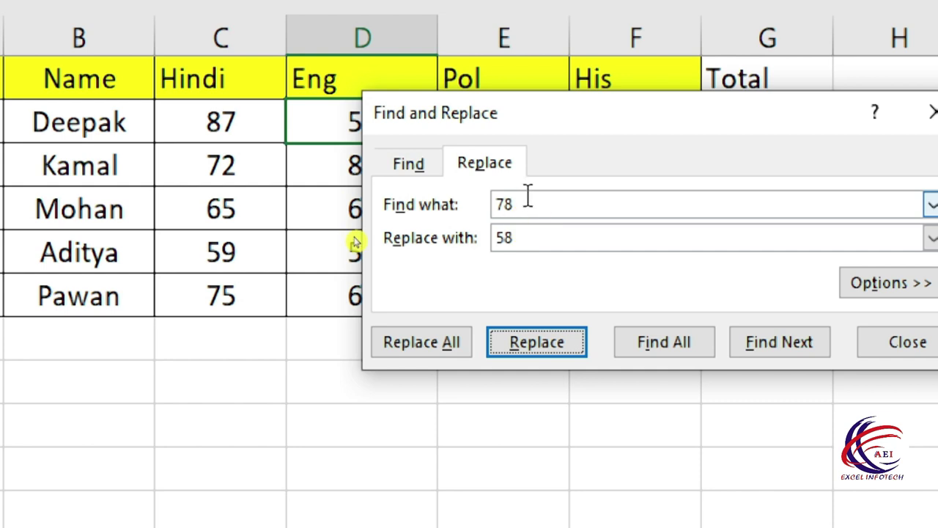
{"action": "left_click_drag", "start_coordinate": [528, 196], "coordinate": [470, 200]}
{"action": "left_click_drag", "start_coordinate": [546, 236], "coordinate": [488, 236]}
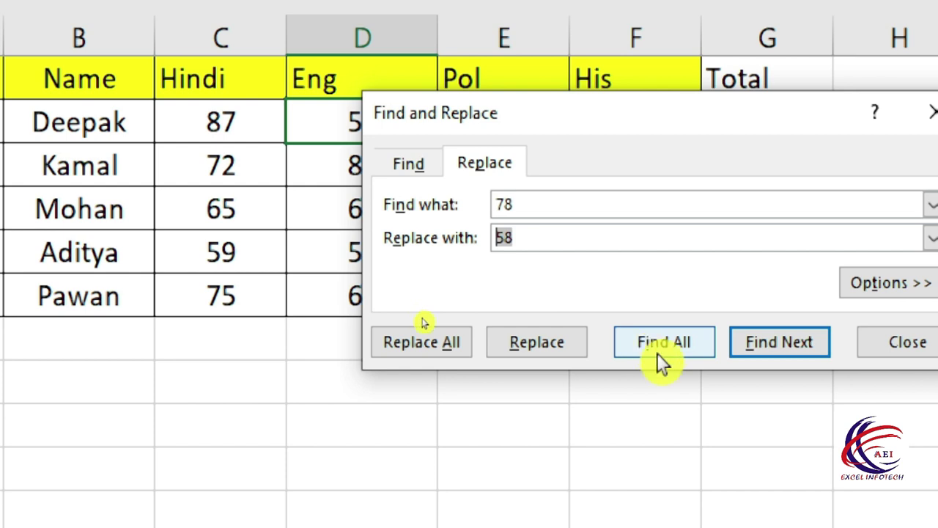
{"action": "left_click", "coordinate": [780, 342]}
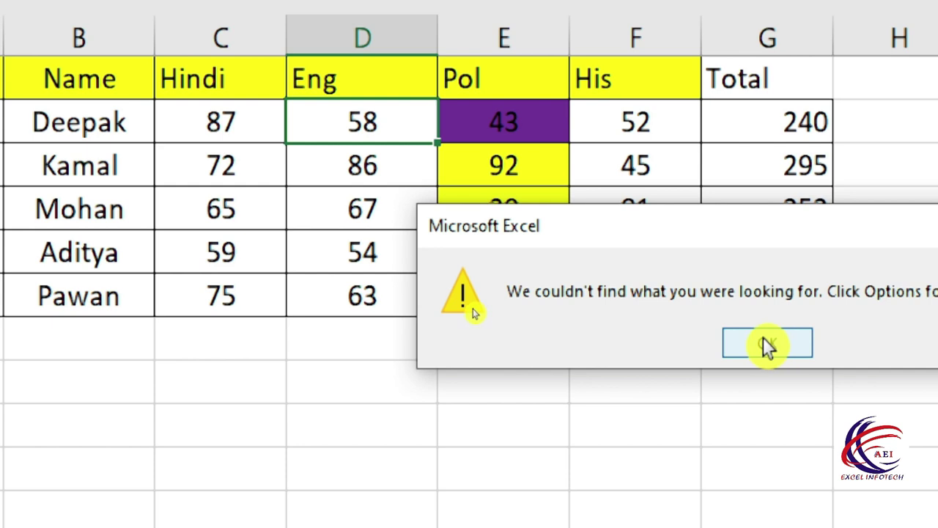
{"action": "left_click", "coordinate": [764, 343]}
{"action": "left_click_drag", "start_coordinate": [540, 120], "coordinate": [376, 245]}
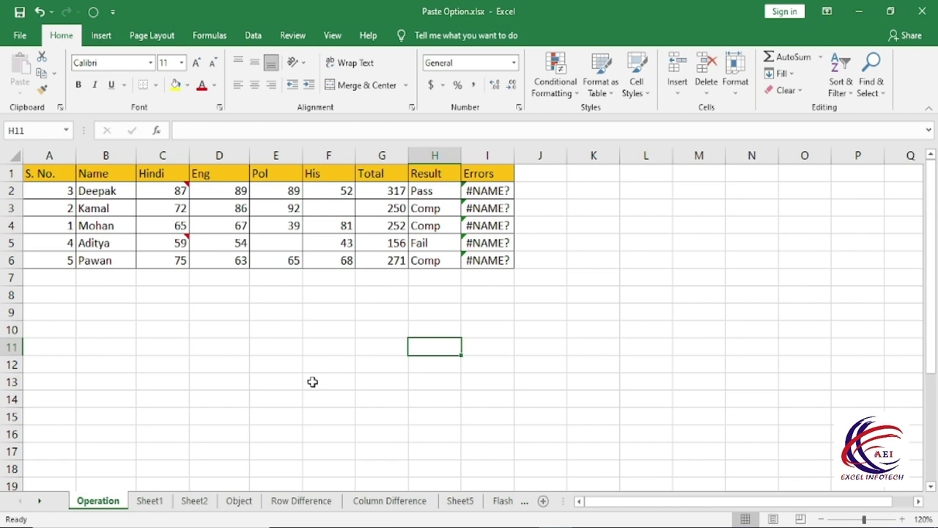
Step: Jump to the blank Pol cell E5 with Go To, then select empty cell E10
{"action": "left_click", "coordinate": [874, 85]}
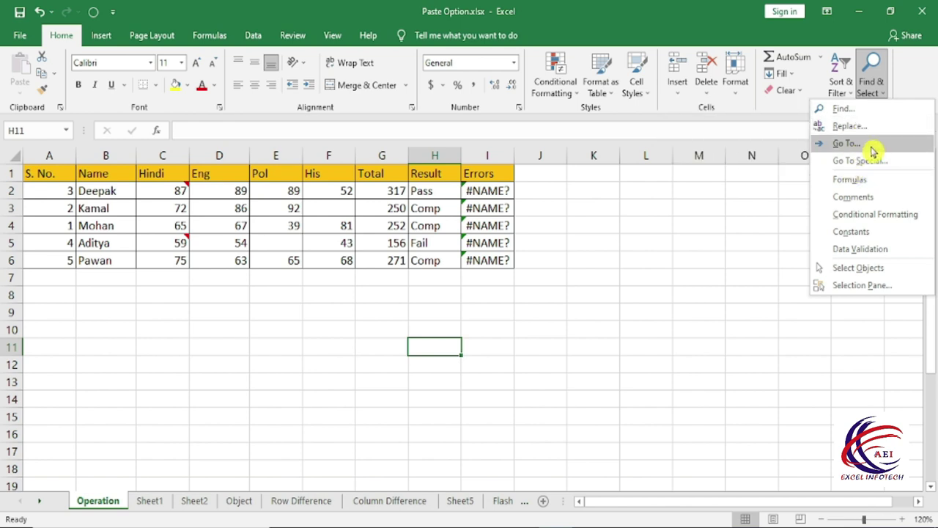
{"action": "left_click", "coordinate": [872, 147]}
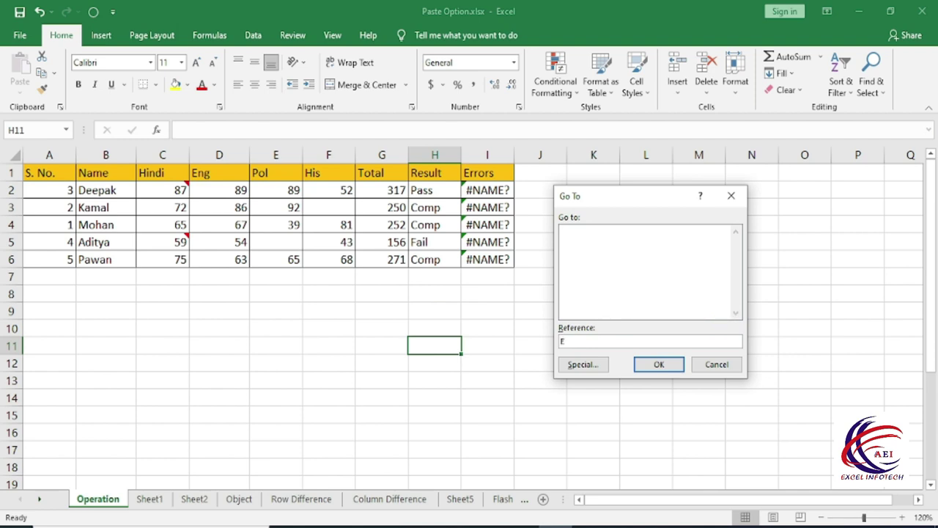
{"action": "left_click", "coordinate": [660, 365]}
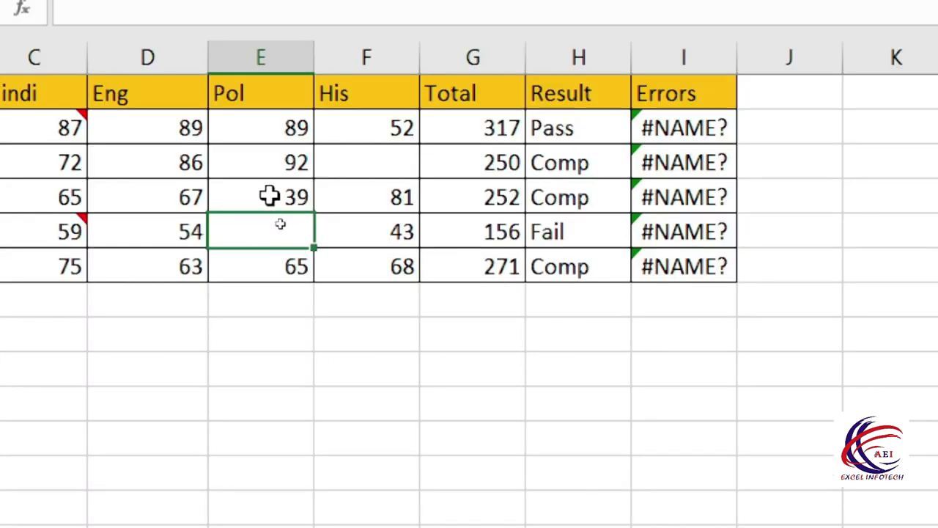
{"action": "left_click", "coordinate": [260, 405]}
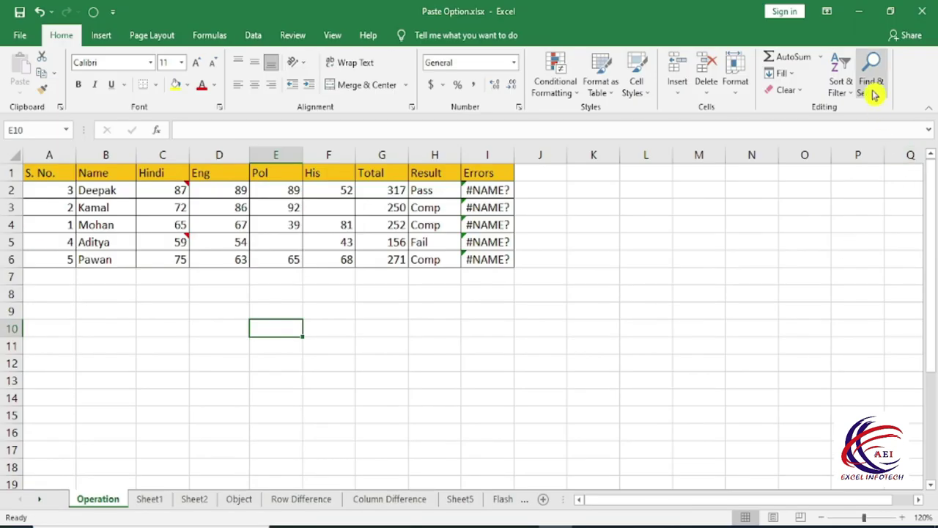
{"action": "left_click", "coordinate": [870, 82]}
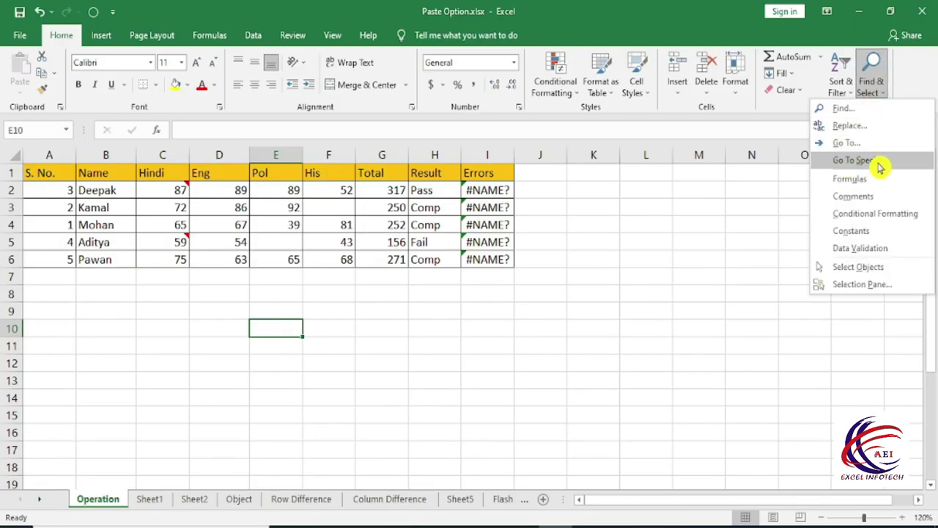
{"action": "left_click", "coordinate": [879, 168]}
{"action": "left_click_drag", "start_coordinate": [594, 170], "coordinate": [604, 168]}
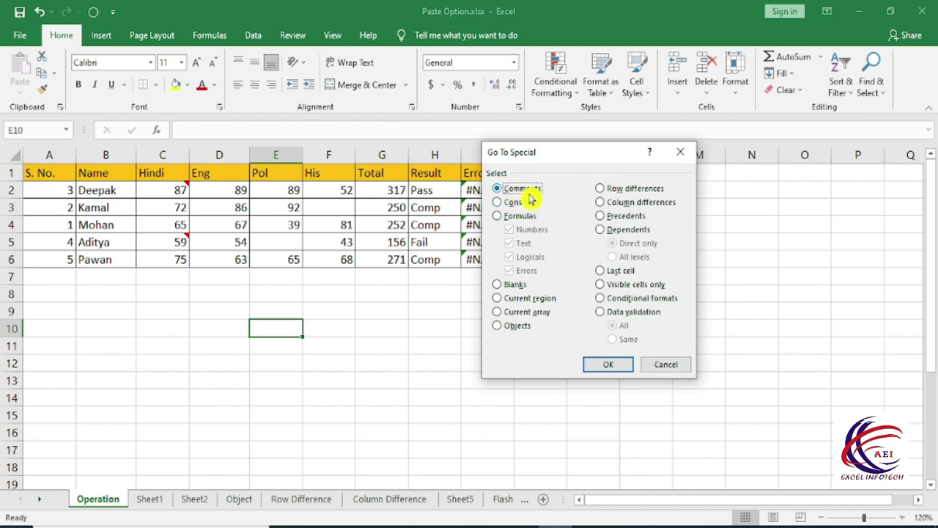
{"action": "key", "text": "Escape"}
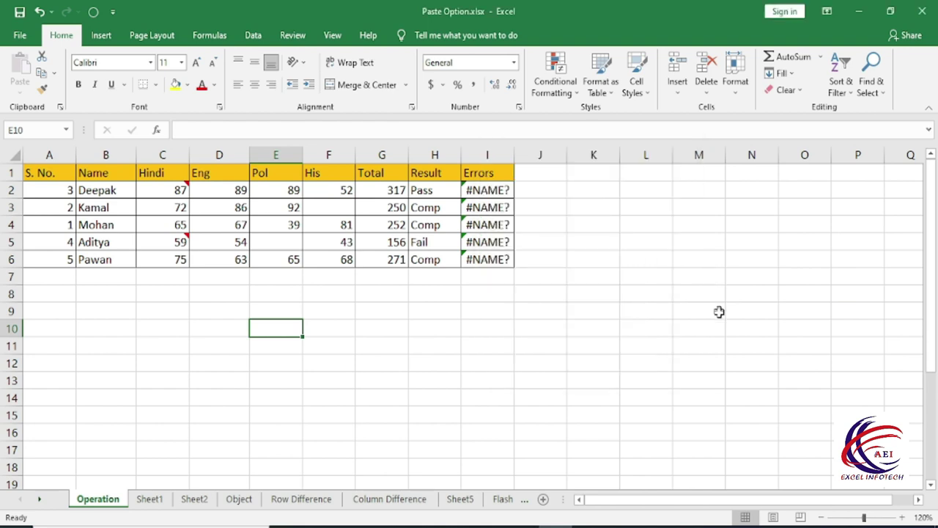
{"action": "key", "text": "ctrl+g"}
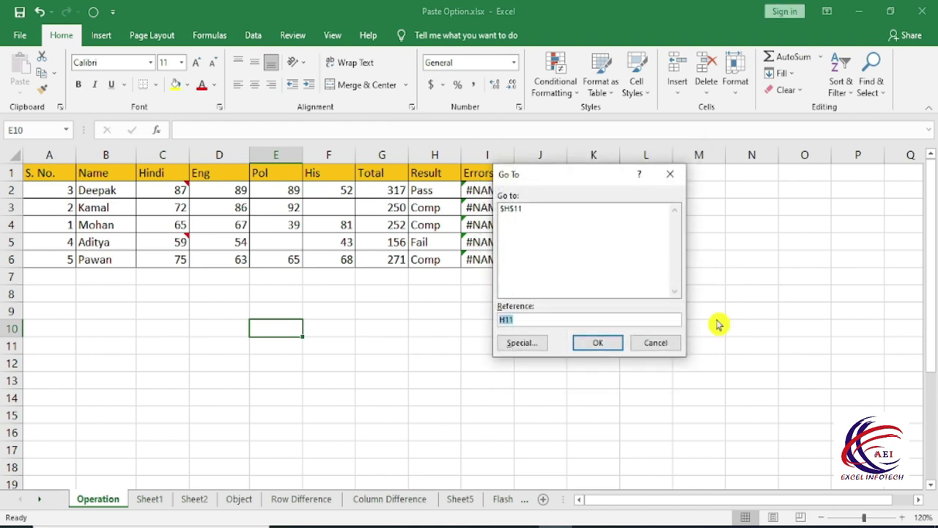
{"action": "left_click", "coordinate": [535, 350]}
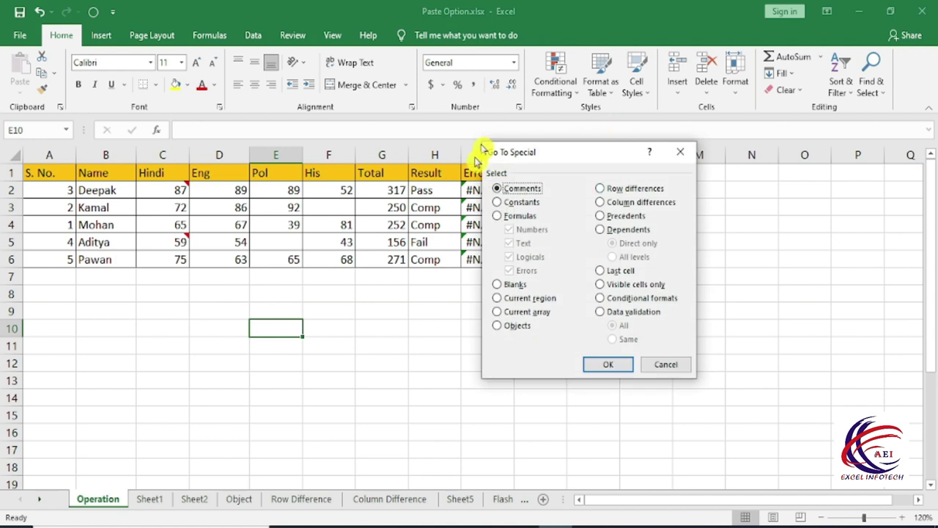
{"action": "key", "text": "Escape"}
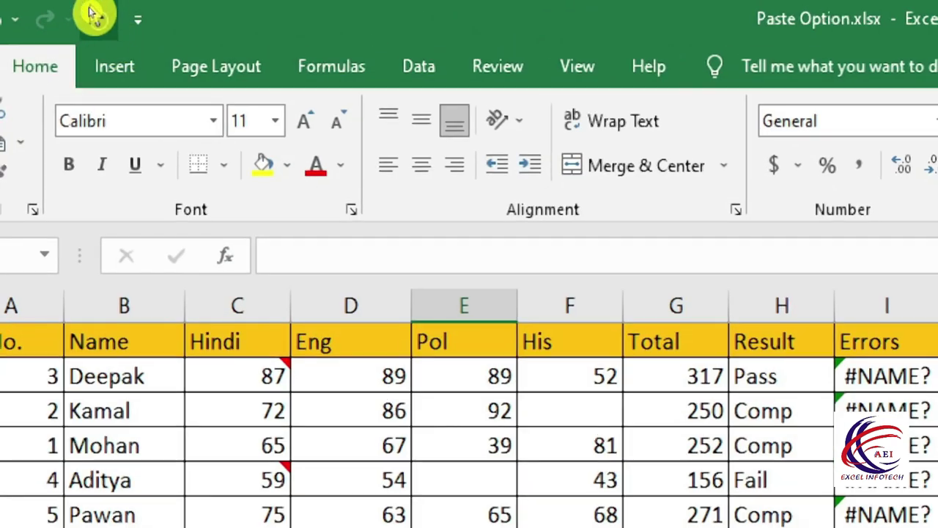
{"action": "left_click", "coordinate": [99, 20]}
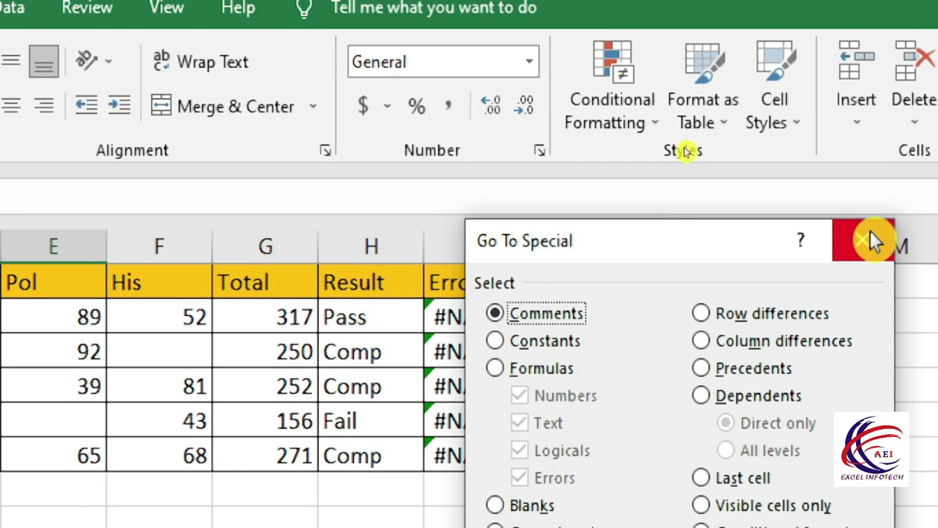
{"action": "left_click", "coordinate": [863, 240]}
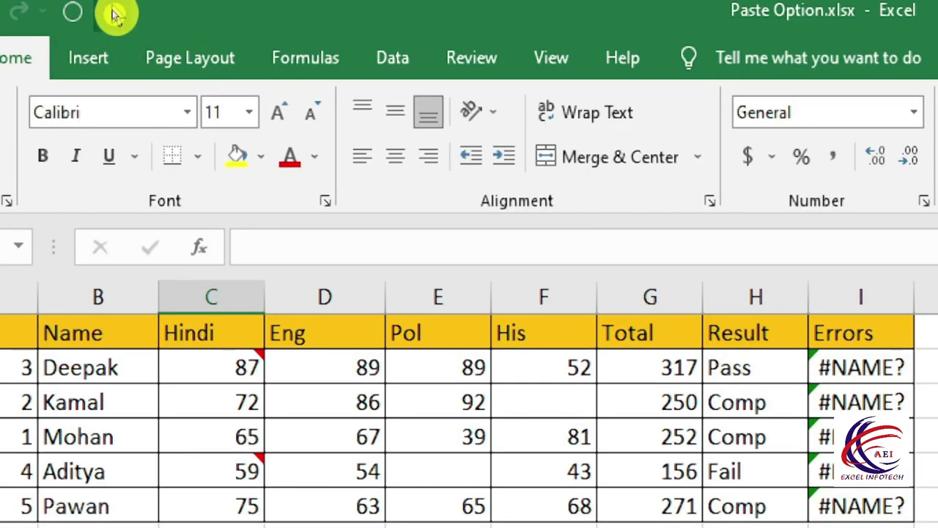
{"action": "left_click", "coordinate": [115, 15]}
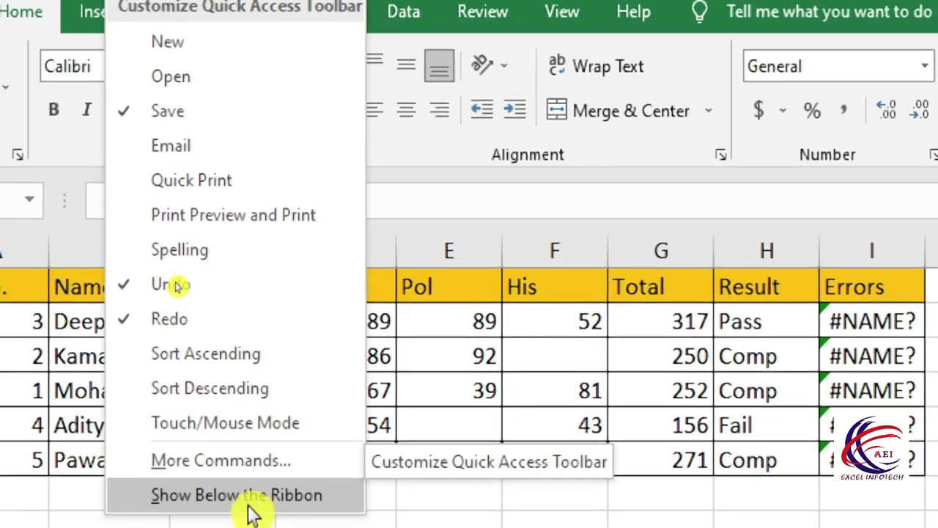
{"action": "left_click", "coordinate": [306, 458]}
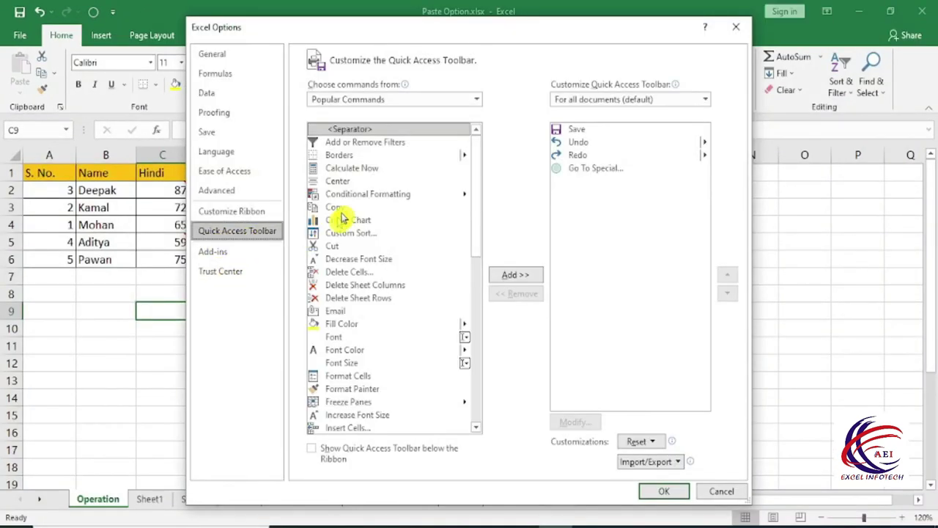
{"action": "left_click", "coordinate": [372, 101]}
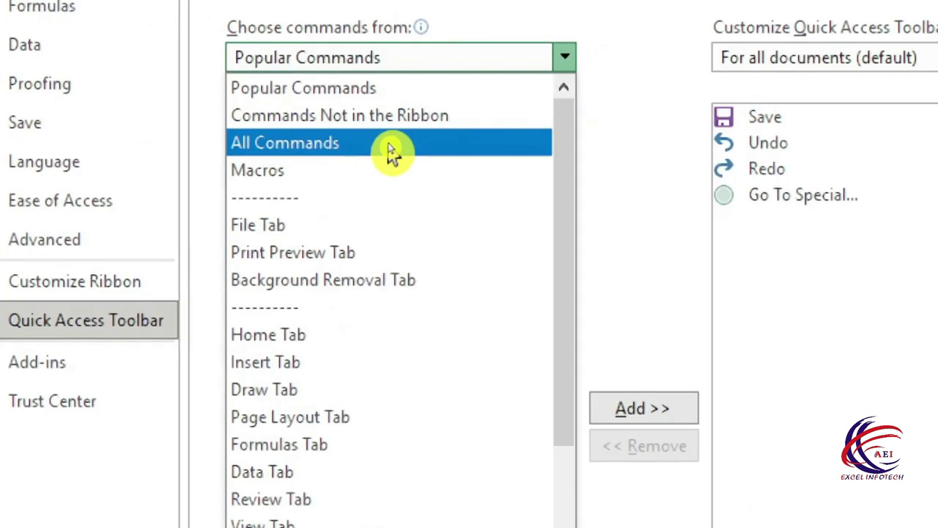
{"action": "left_click", "coordinate": [391, 150]}
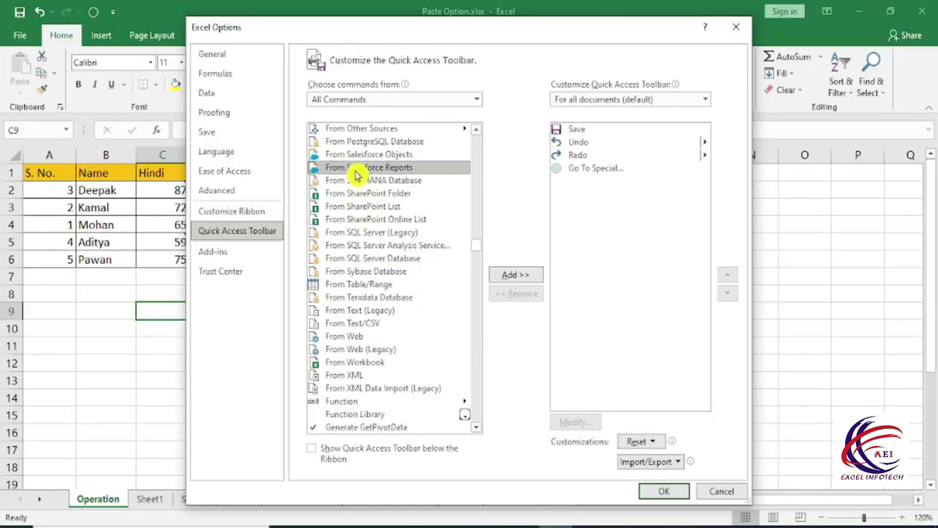
{"action": "key", "text": "Page_Down"}
{"action": "left_click_drag", "start_coordinate": [476, 250], "coordinate": [477, 256]}
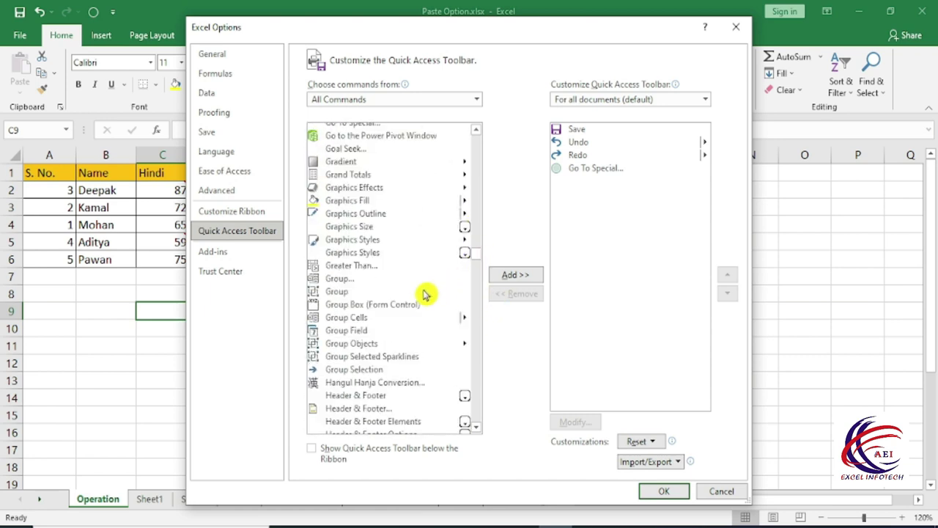
{"action": "scroll", "coordinate": [410, 322], "scroll_direction": "up", "scroll_amount": 4}
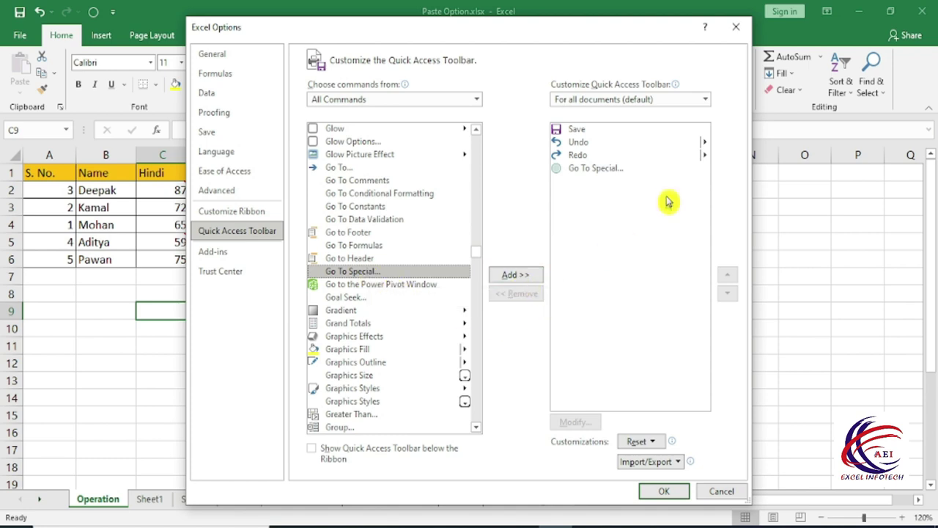
{"action": "left_click", "coordinate": [596, 170]}
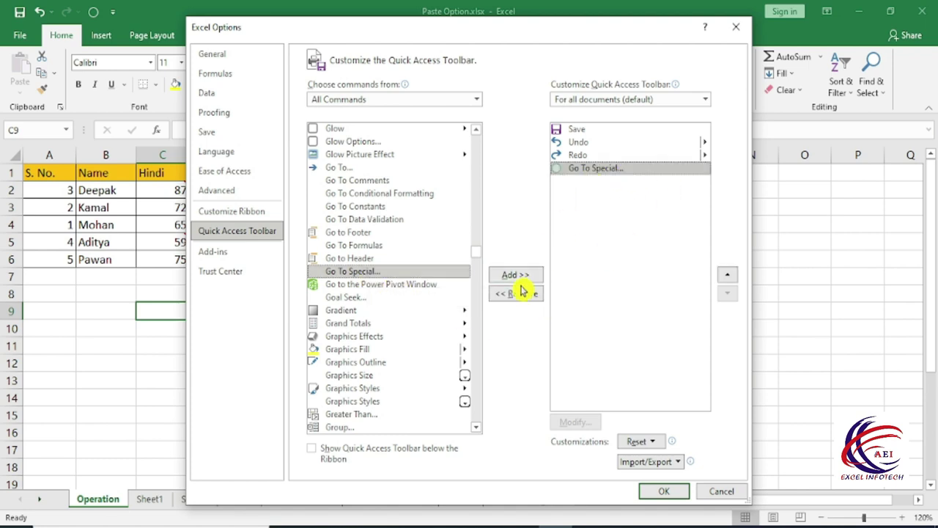
{"action": "left_click", "coordinate": [708, 492]}
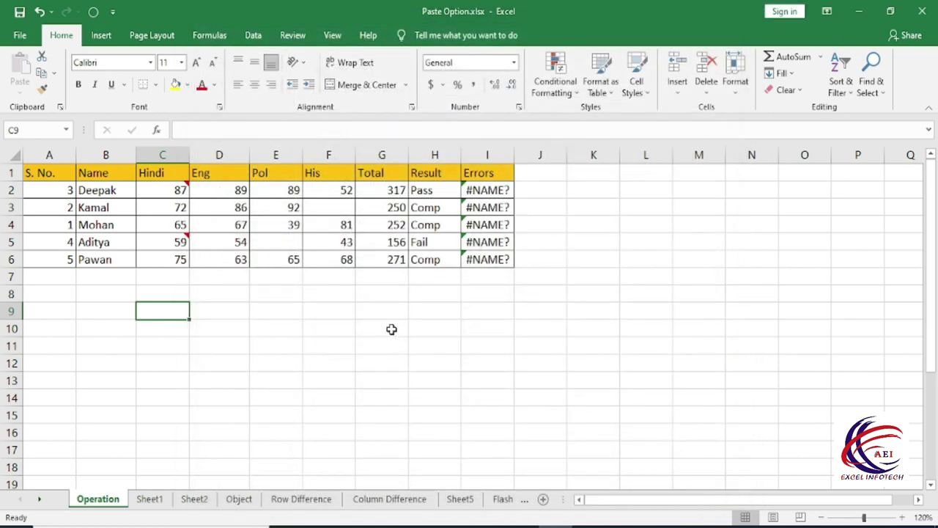
{"action": "left_click", "coordinate": [93, 12]}
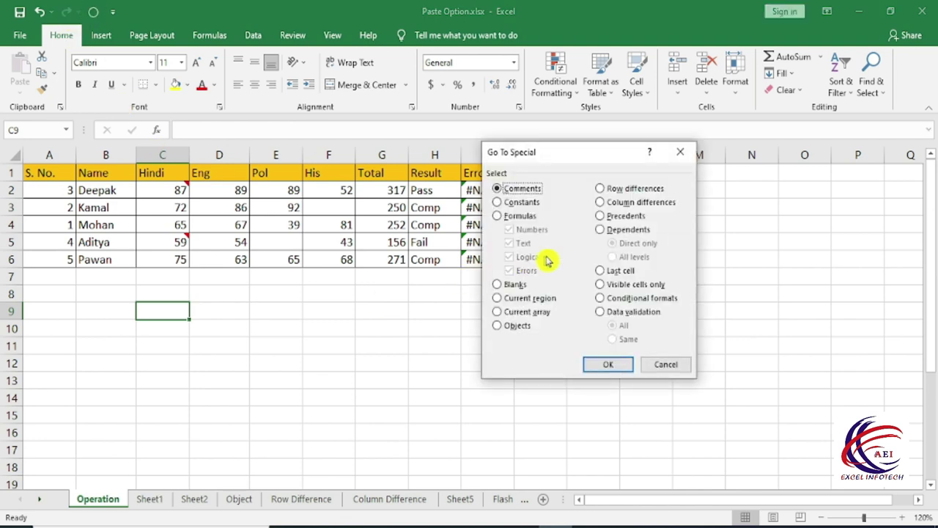
{"action": "left_click", "coordinate": [680, 365]}
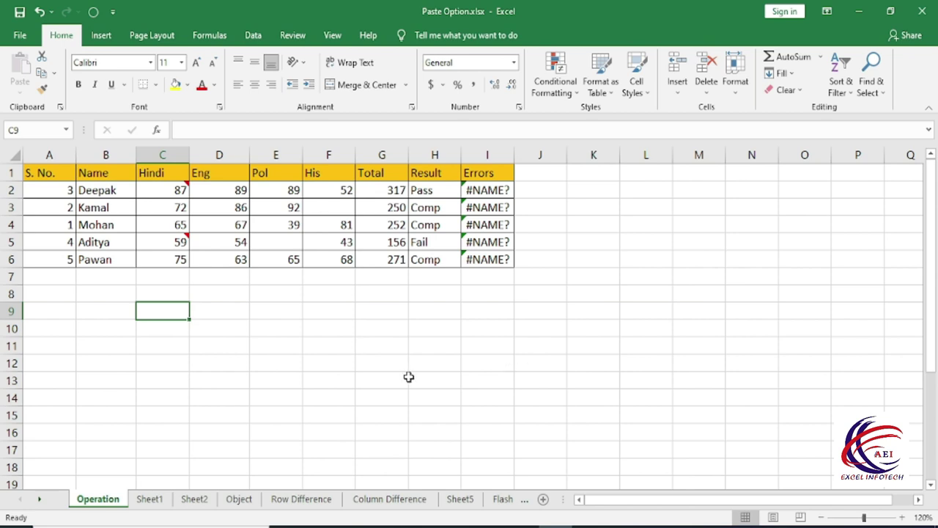
{"action": "key", "text": "ctrl+g"}
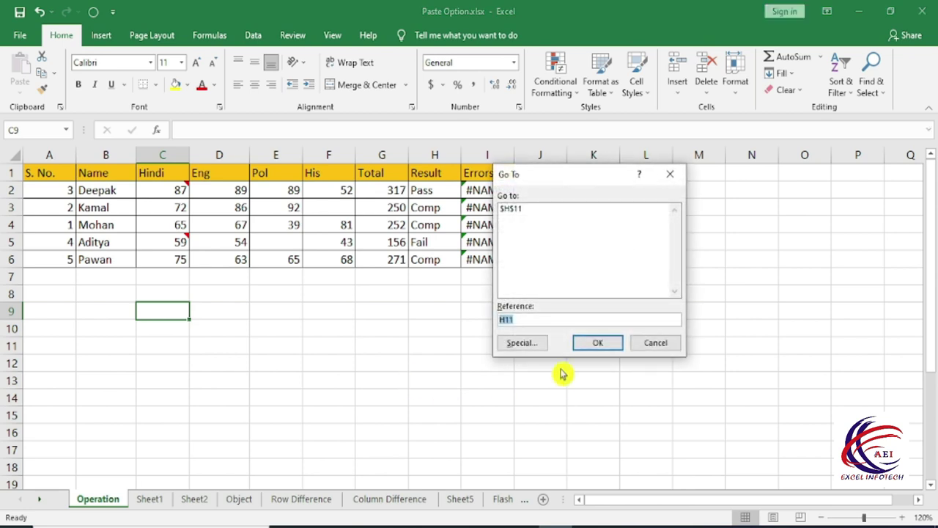
{"action": "left_click", "coordinate": [533, 345]}
{"action": "left_click_drag", "start_coordinate": [558, 155], "coordinate": [607, 185]}
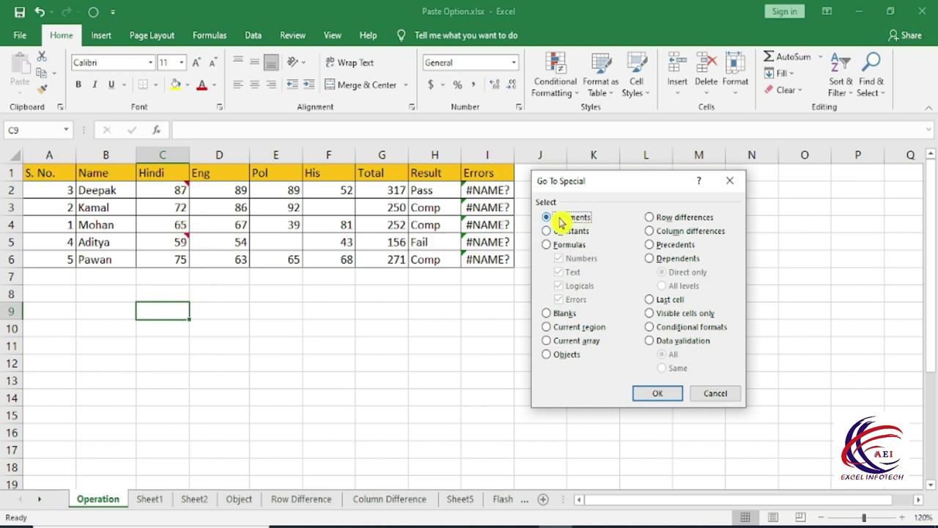
{"action": "left_click", "coordinate": [651, 392]}
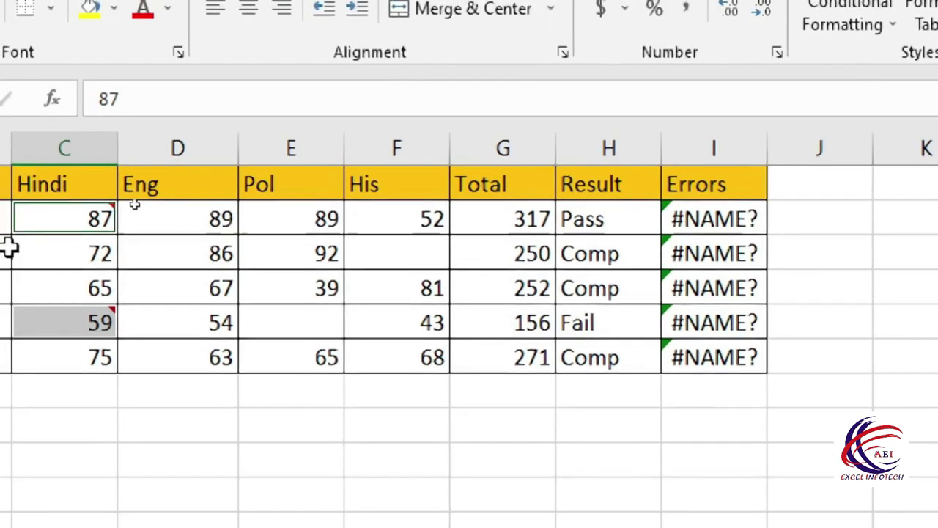
{"action": "mouse_move", "coordinate": [90, 218]}
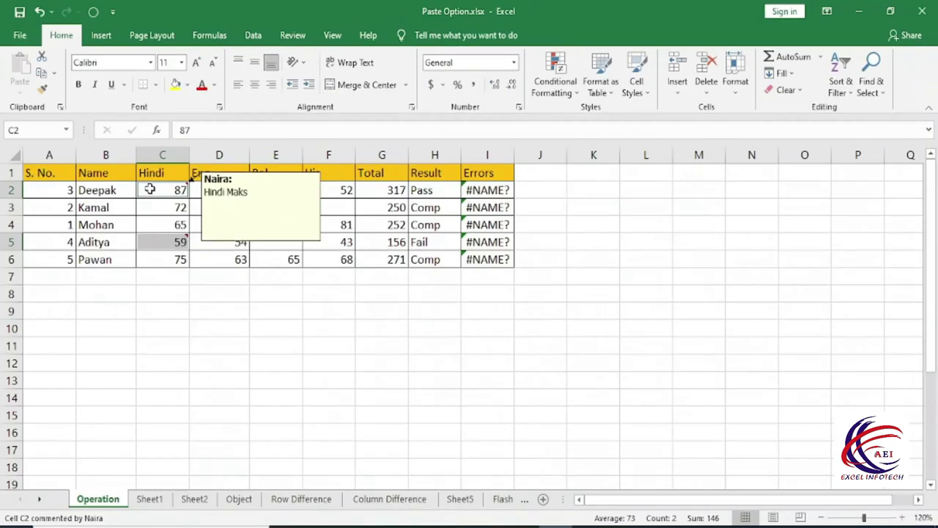
{"action": "left_click", "coordinate": [275, 311]}
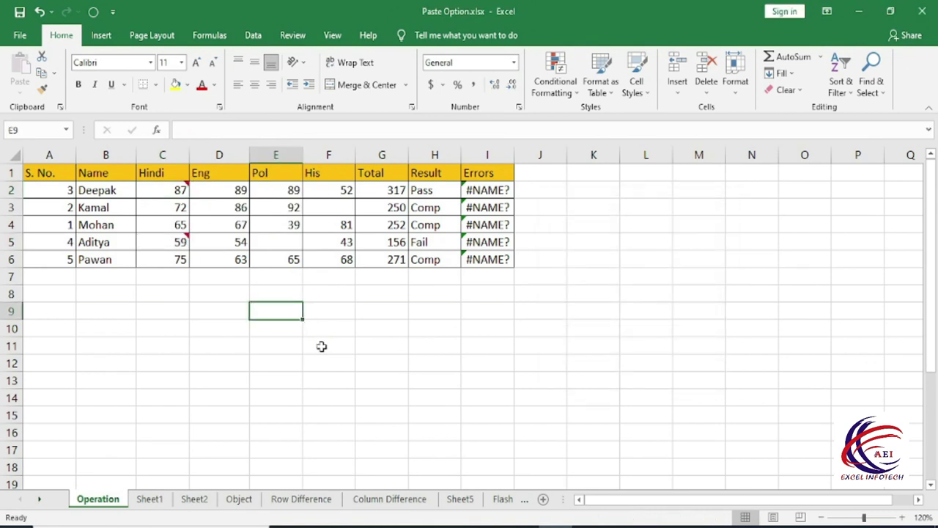
{"action": "key", "text": "ctrl+g"}
{"action": "left_click", "coordinate": [584, 371]}
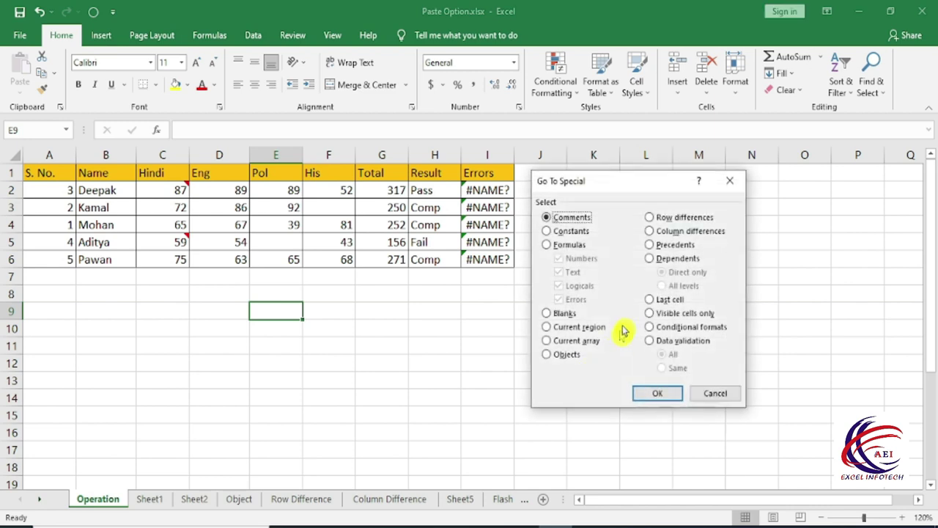
{"action": "left_click", "coordinate": [569, 232]}
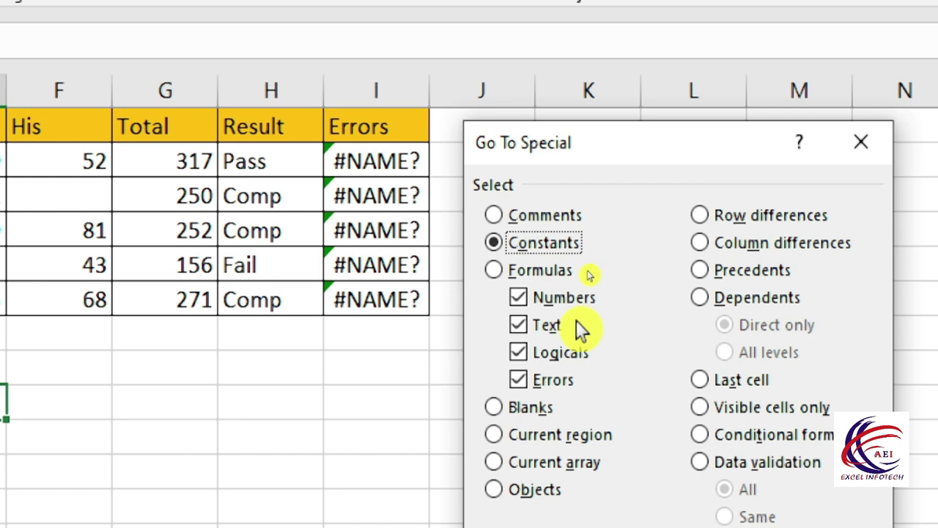
{"action": "left_click", "coordinate": [518, 326]}
{"action": "left_click", "coordinate": [518, 352]}
{"action": "left_click", "coordinate": [518, 380]}
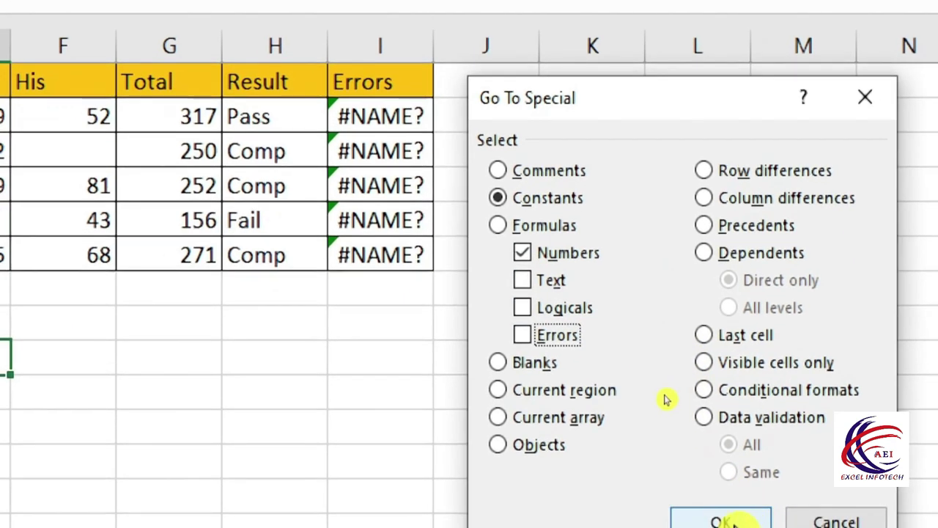
{"action": "left_click", "coordinate": [714, 517]}
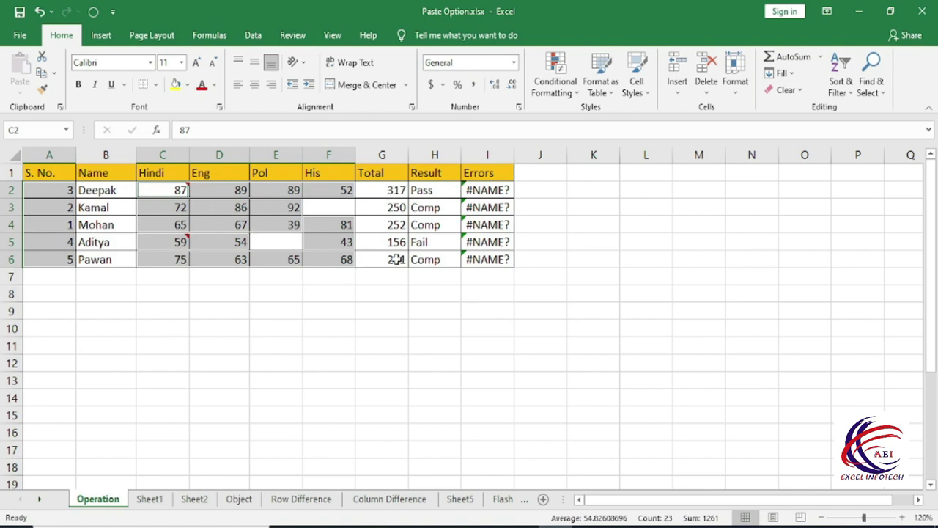
{"action": "left_click", "coordinate": [396, 192]}
{"action": "left_click_drag", "start_coordinate": [244, 132], "coordinate": [140, 131]}
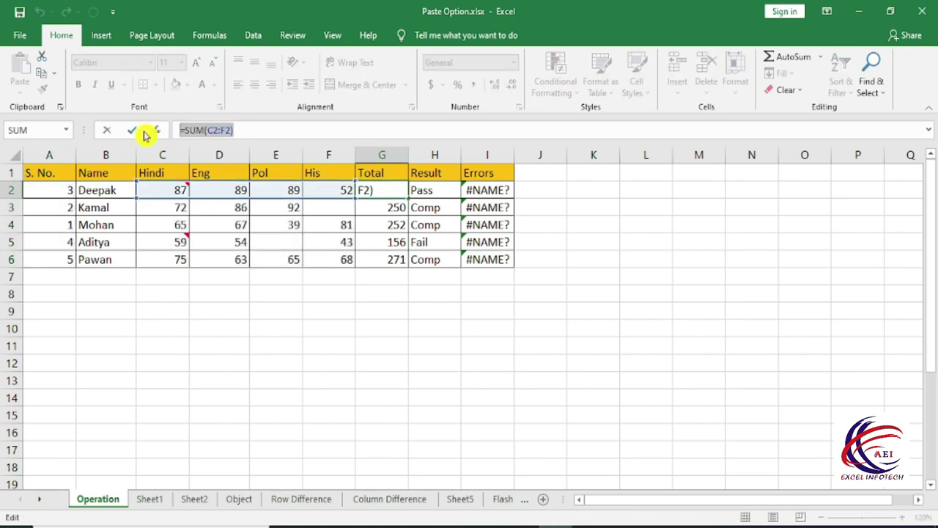
{"action": "key", "text": "Return"}
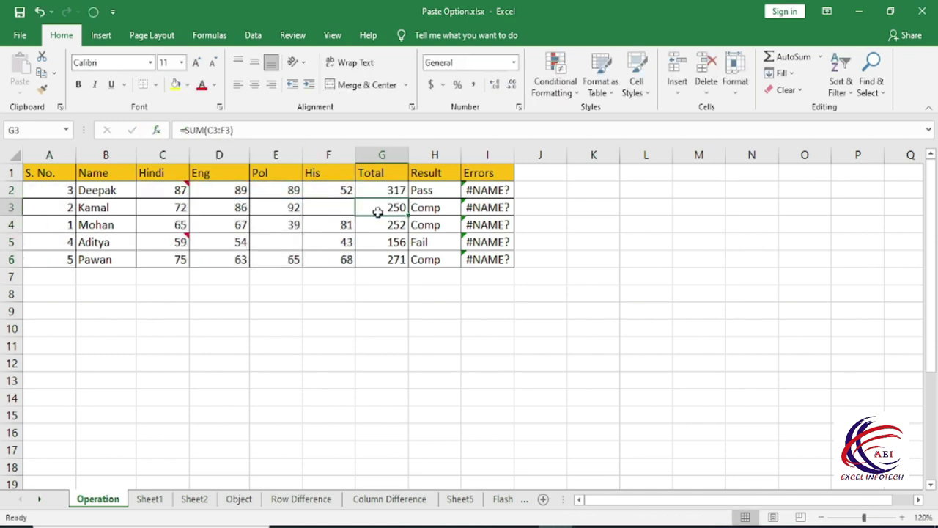
{"action": "left_click_drag", "start_coordinate": [279, 191], "coordinate": [329, 262]}
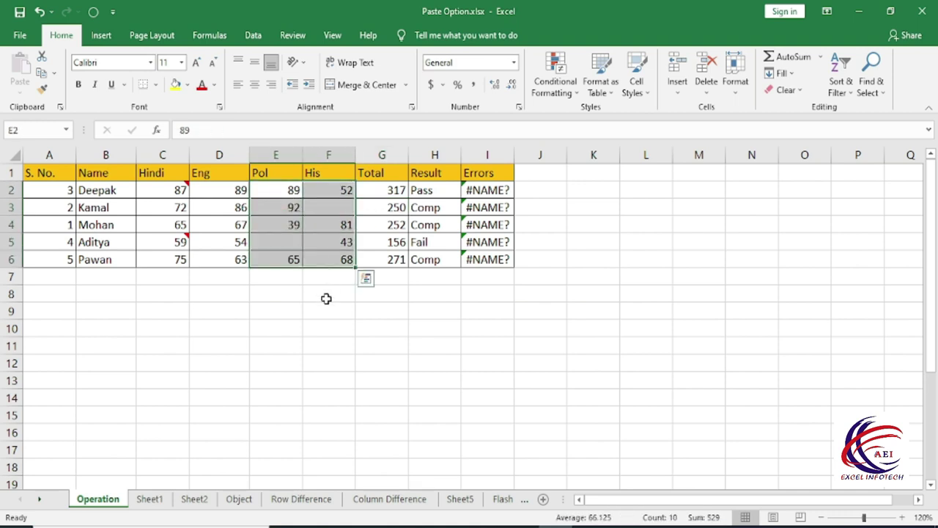
{"action": "left_click_drag", "start_coordinate": [223, 192], "coordinate": [344, 261]}
{"action": "left_click", "coordinate": [338, 294]}
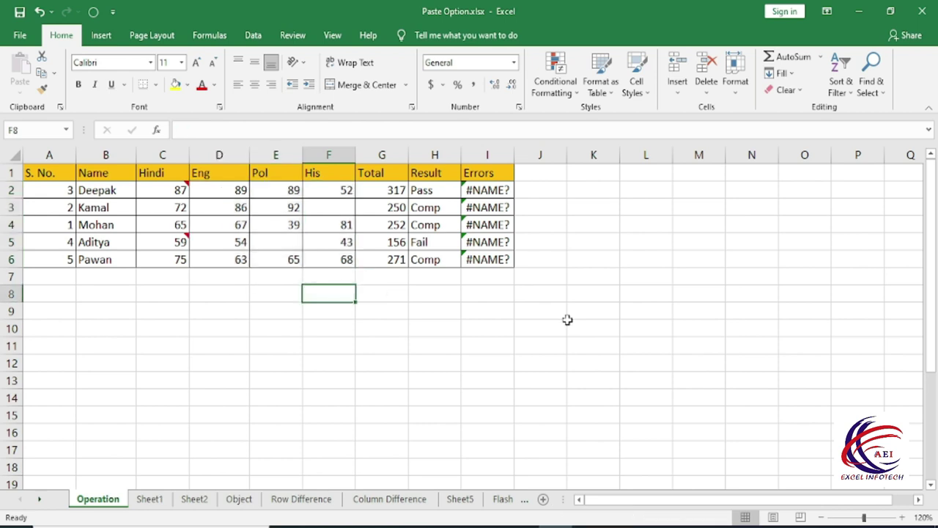
Step: Select only number-returning formulas via Go To Special, then click empty cell I12
{"action": "key", "text": "ctrl+g"}
{"action": "left_click", "coordinate": [557, 369]}
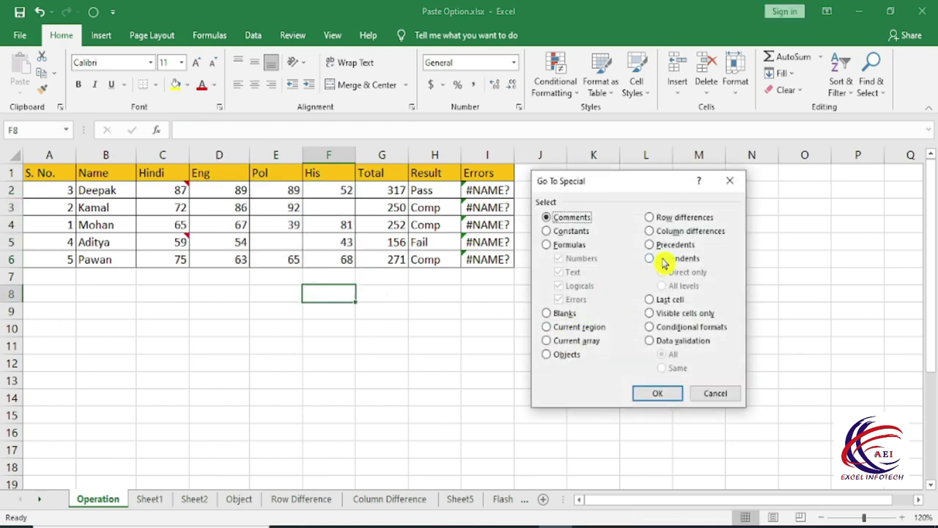
{"action": "left_click", "coordinate": [561, 247]}
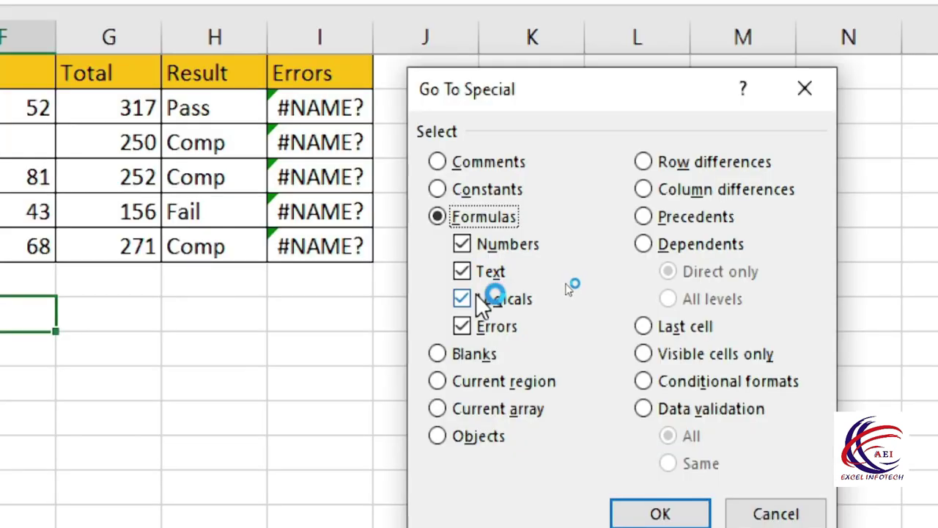
{"action": "left_click", "coordinate": [469, 270]}
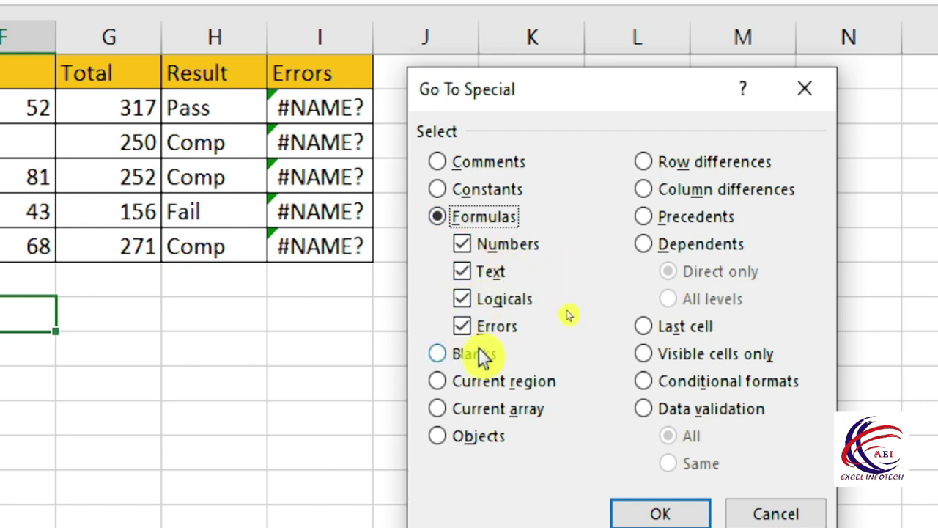
{"action": "left_click", "coordinate": [462, 326]}
{"action": "left_click", "coordinate": [463, 299]}
{"action": "left_click", "coordinate": [463, 272]}
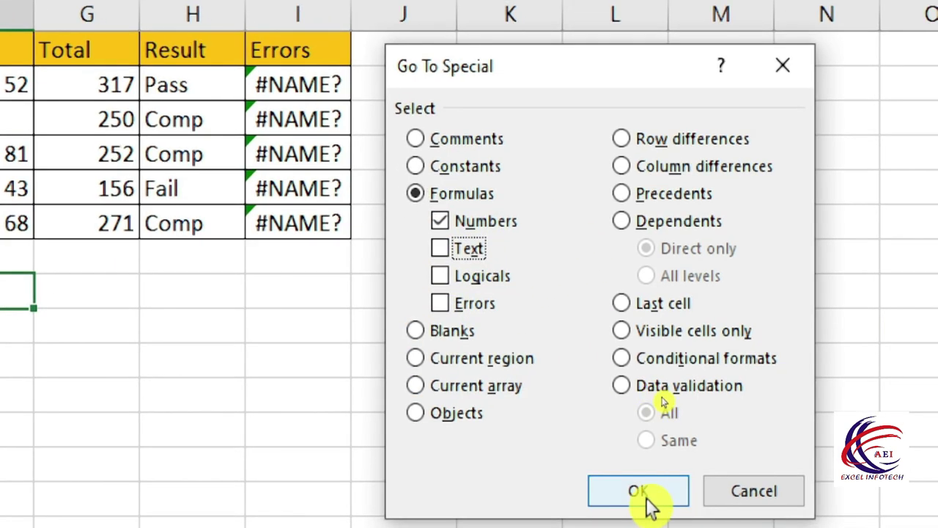
{"action": "left_click", "coordinate": [645, 513]}
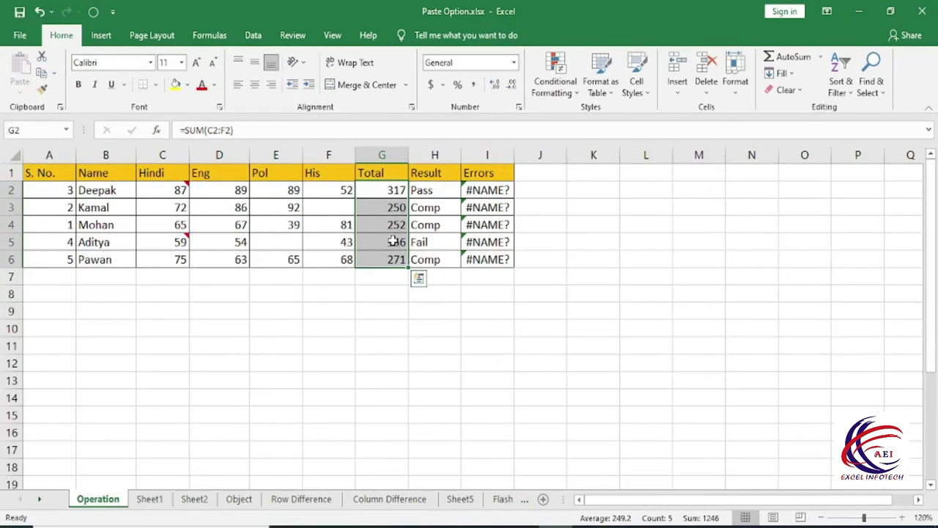
{"action": "left_click", "coordinate": [464, 363]}
Step: Select only text-returning formulas via Go To Special, then click empty cell H13
{"action": "key", "text": "ctrl+g"}
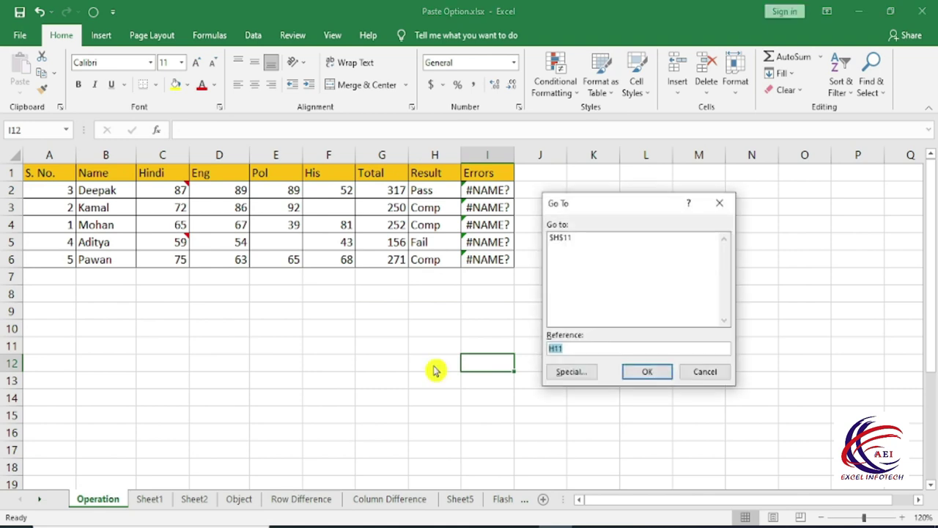
{"action": "left_click", "coordinate": [562, 372]}
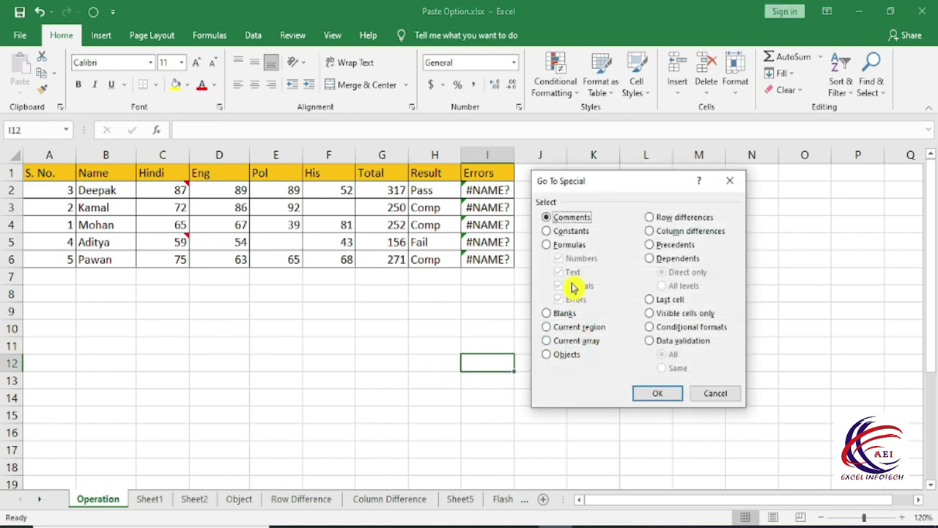
{"action": "left_click", "coordinate": [560, 249]}
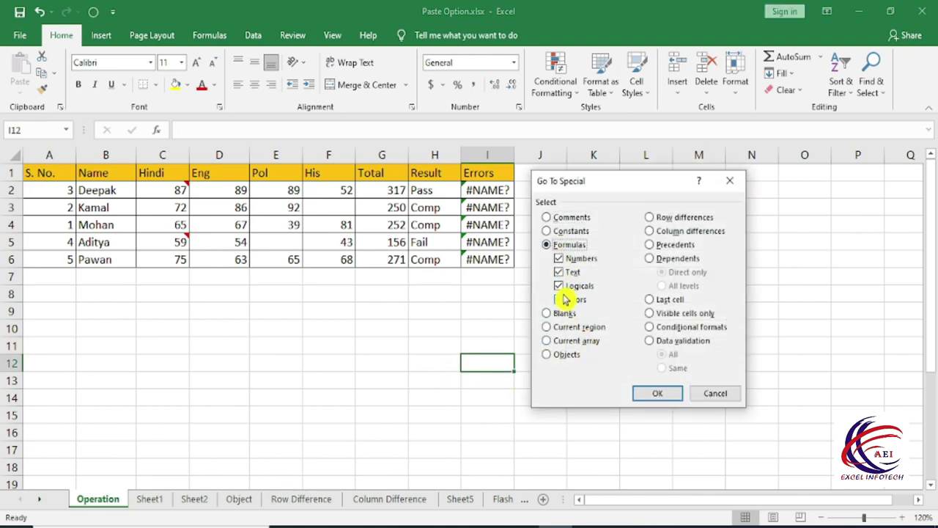
{"action": "left_click", "coordinate": [559, 259]}
{"action": "left_click", "coordinate": [561, 286]}
{"action": "left_click", "coordinate": [564, 299]}
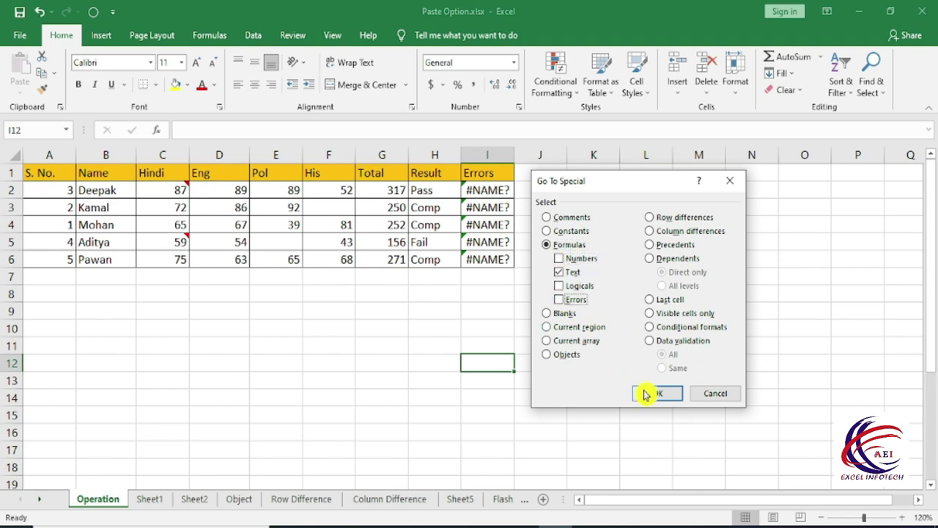
{"action": "left_click", "coordinate": [663, 398]}
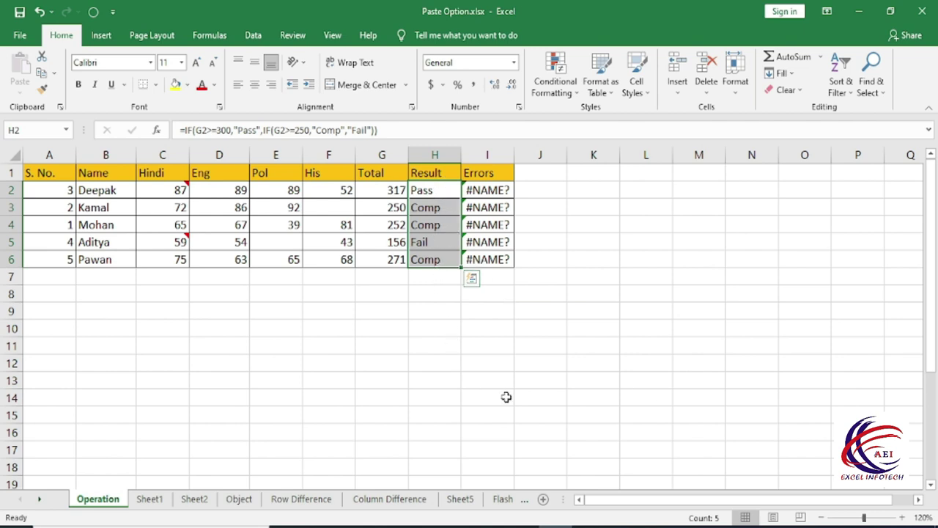
{"action": "key", "text": "Left"}
{"action": "left_click", "coordinate": [456, 379]}
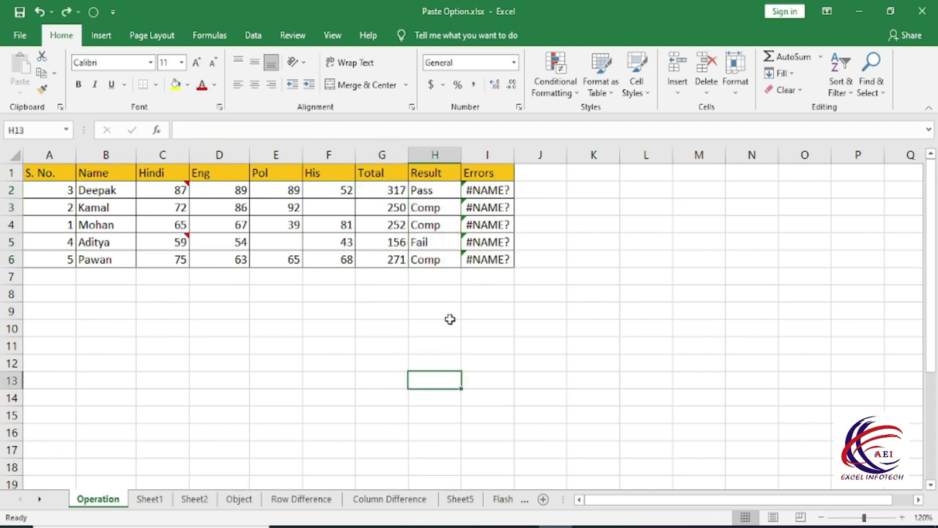
Step: Select all formula cells except error-returning ones, then clear the selection
{"action": "key", "text": "ctrl+g"}
{"action": "left_click", "coordinate": [571, 372]}
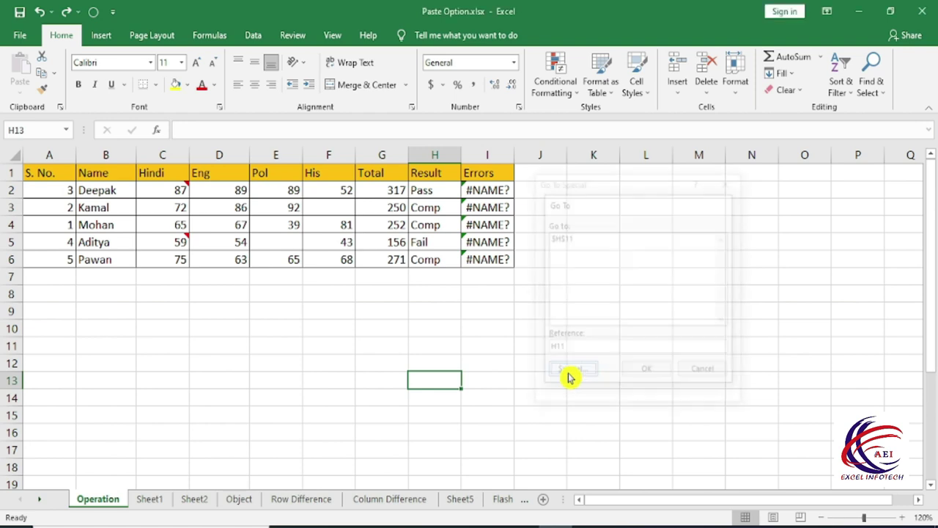
{"action": "left_click", "coordinate": [569, 245]}
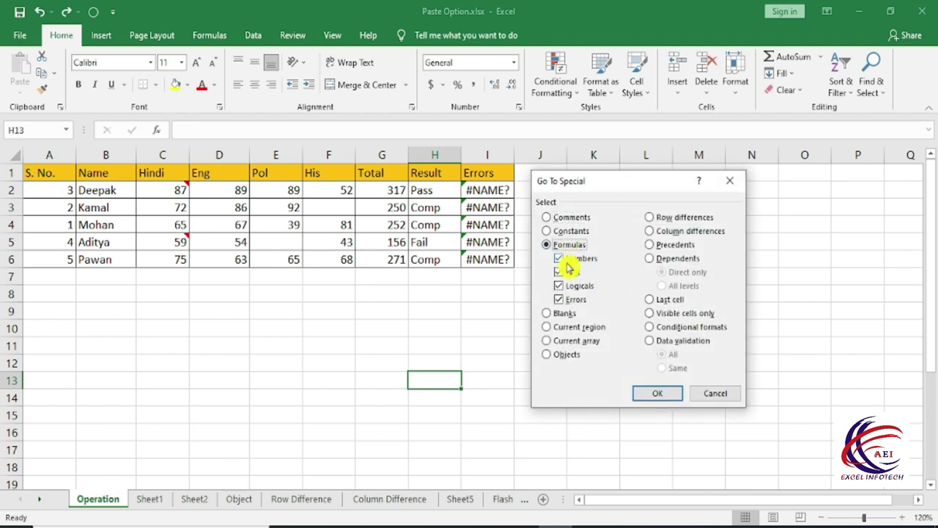
{"action": "left_click", "coordinate": [559, 299]}
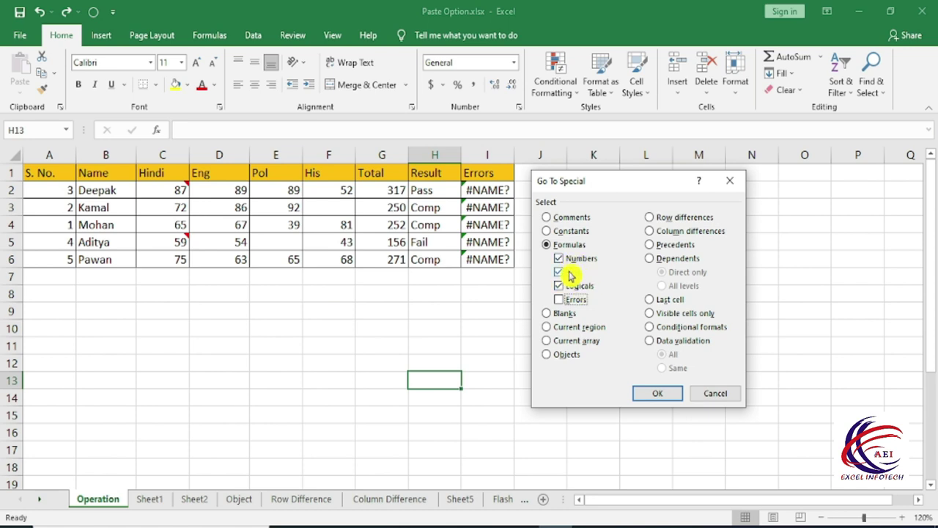
{"action": "left_click", "coordinate": [653, 391]}
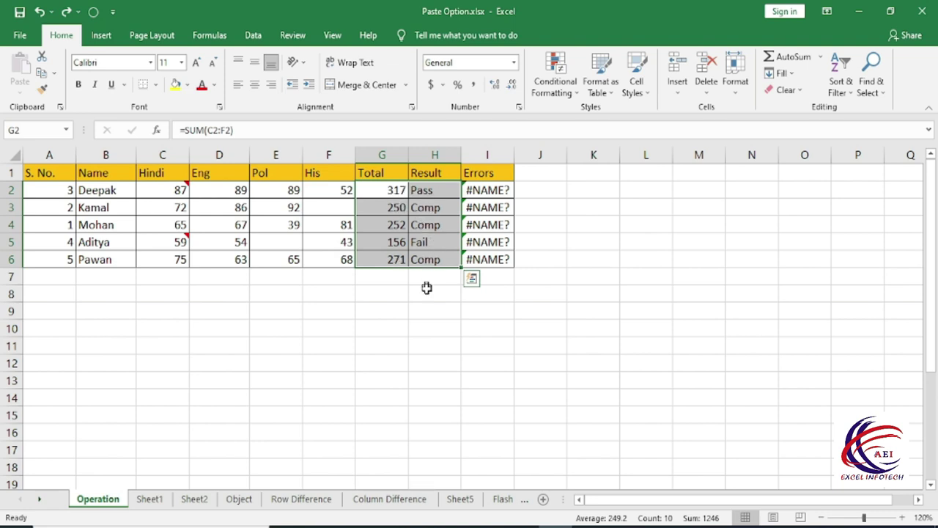
{"action": "left_click", "coordinate": [424, 313]}
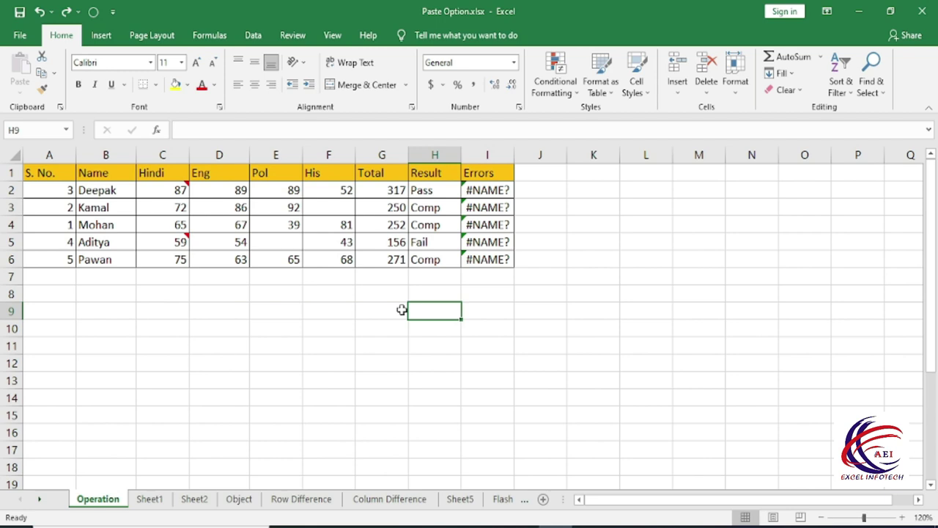
Step: Select the #NAME? formulas in I2:I6 using Go To Special Formulas with only Errors
{"action": "key", "text": "ctrl+g"}
{"action": "left_click", "coordinate": [570, 370]}
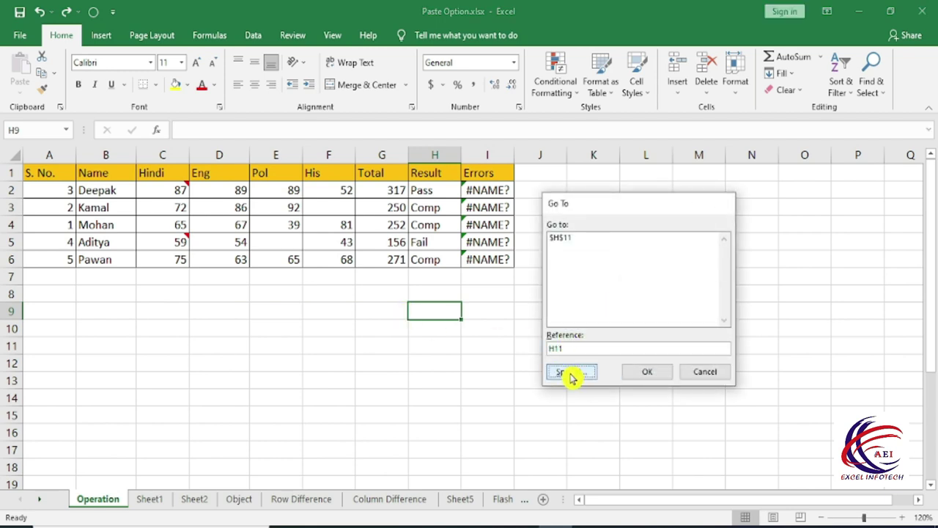
{"action": "left_click", "coordinate": [563, 244]}
{"action": "left_click", "coordinate": [559, 259]}
{"action": "left_click", "coordinate": [559, 272]}
{"action": "left_click", "coordinate": [559, 286]}
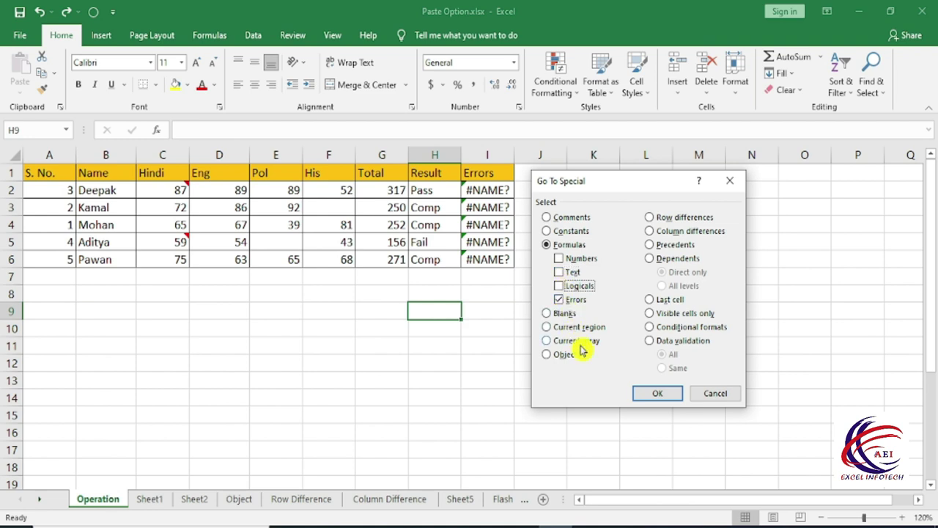
{"action": "left_click", "coordinate": [568, 300]}
{"action": "left_click", "coordinate": [561, 300]}
{"action": "left_click", "coordinate": [653, 392]}
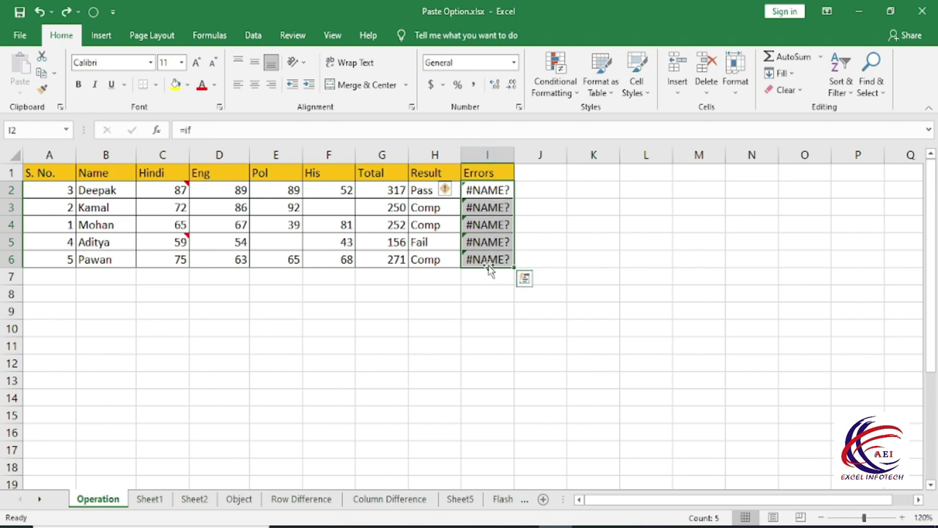
{"action": "left_click", "coordinate": [540, 328]}
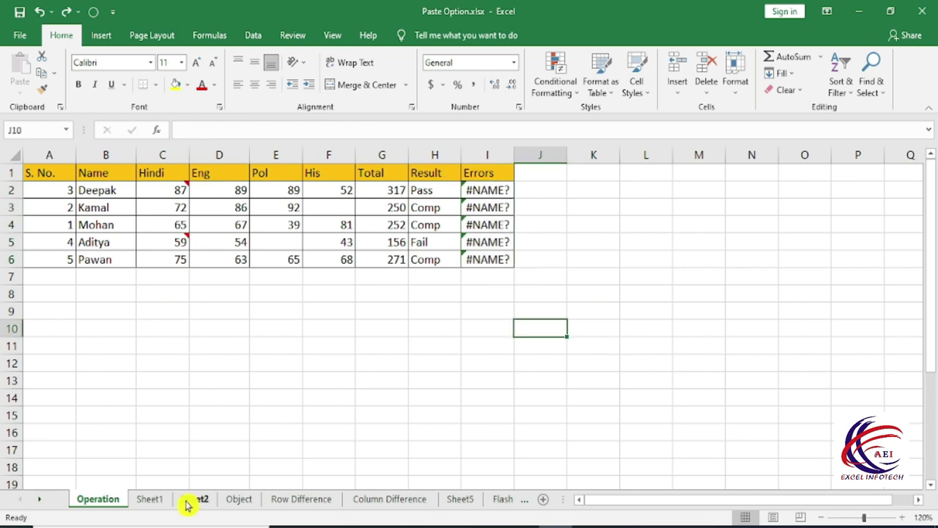
Step: On Sheet1, check the empty rows 4 and 6, then select the table range A1:I8
{"action": "left_click", "coordinate": [149, 498]}
{"action": "left_click", "coordinate": [253, 418]}
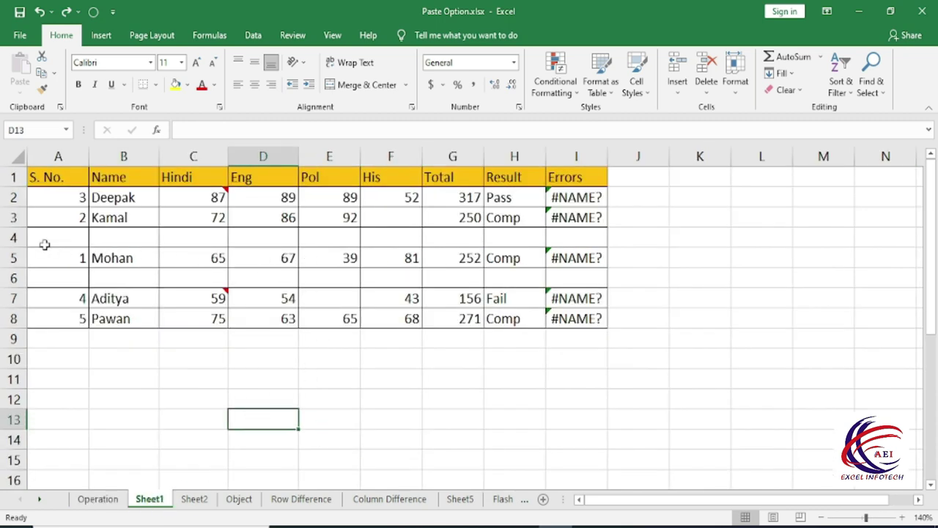
{"action": "left_click", "coordinate": [13, 237]}
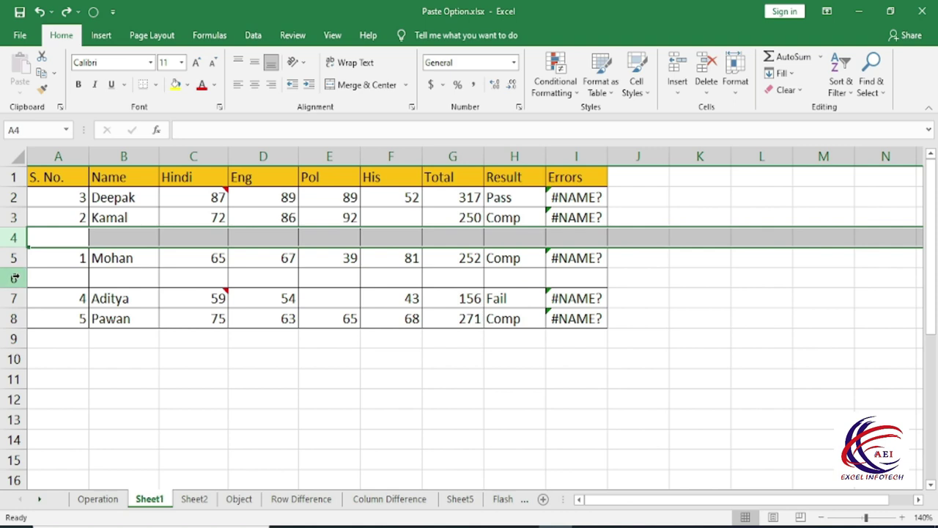
{"action": "left_click", "coordinate": [13, 276]}
{"action": "left_click", "coordinate": [172, 353]}
{"action": "left_click_drag", "start_coordinate": [63, 182], "coordinate": [576, 322]}
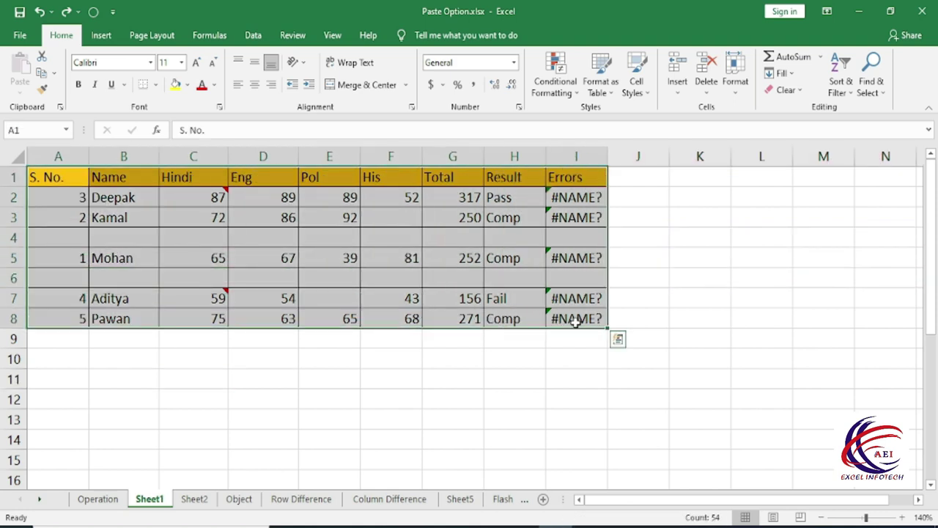
Step: Select the blank cells in A1:I8 with Go To Special > Blanks
{"action": "key", "text": "ctrl+g"}
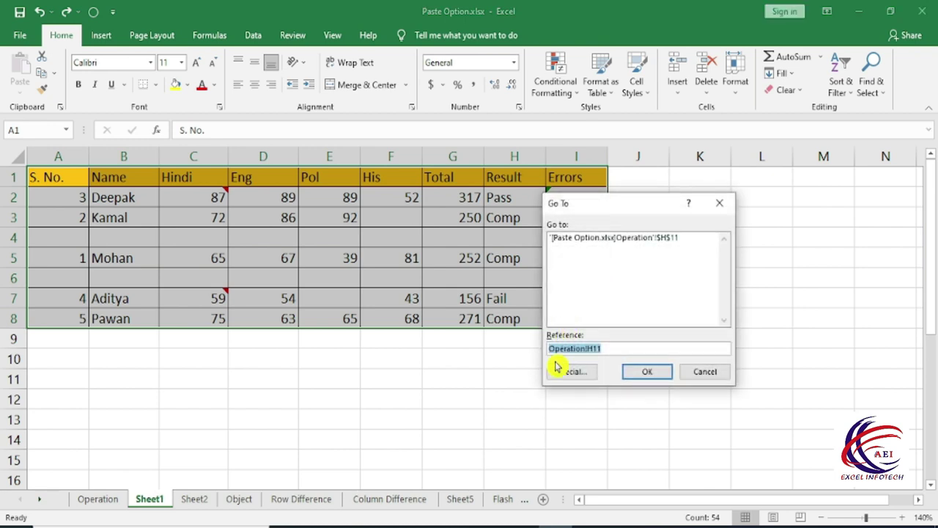
{"action": "left_click", "coordinate": [569, 371]}
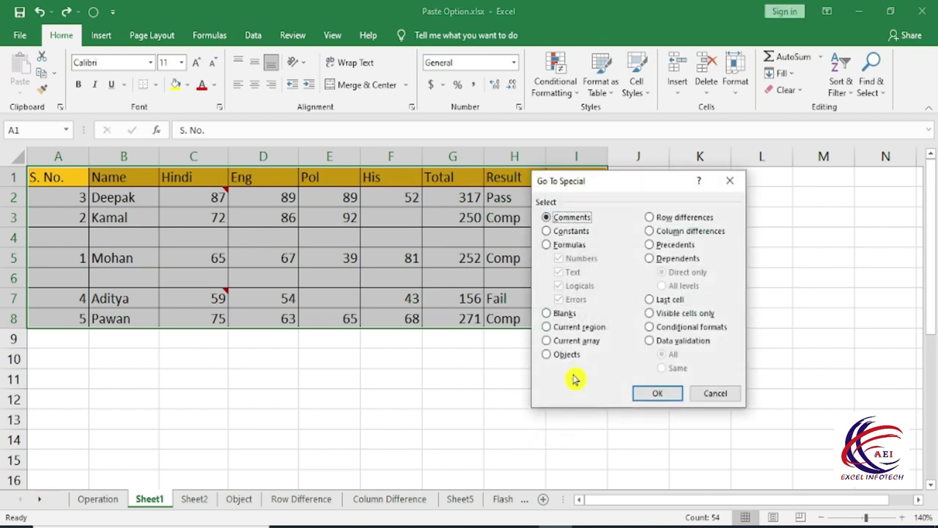
{"action": "left_click", "coordinate": [550, 316]}
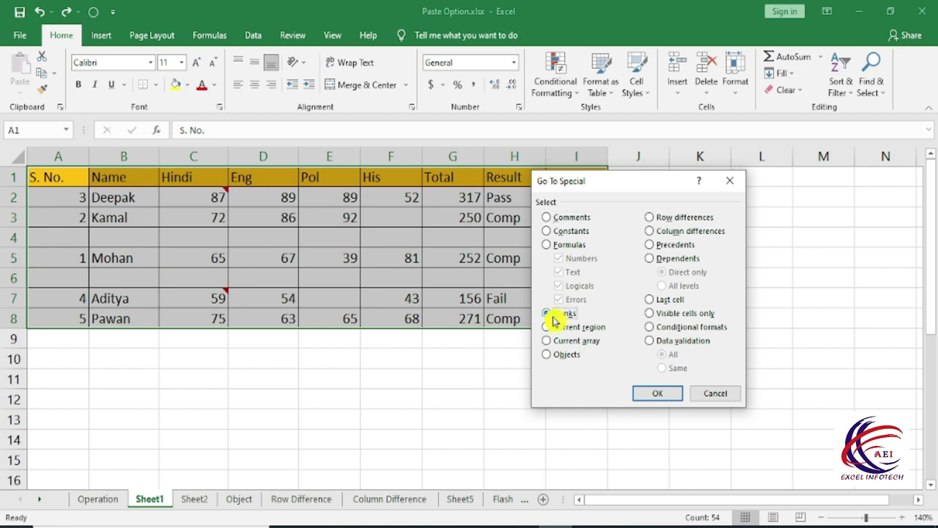
{"action": "left_click", "coordinate": [658, 393]}
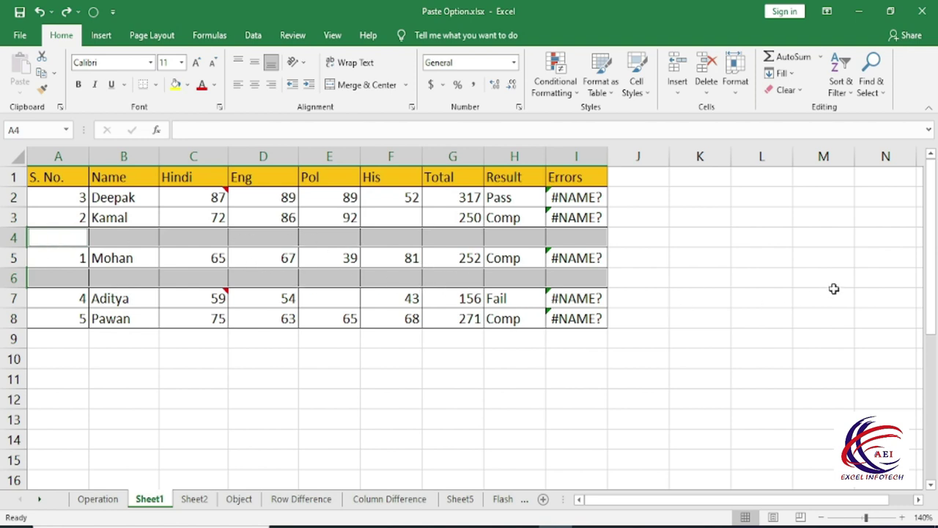
Step: Delete the entire blank rows 4 and 6 with Ctrl+- > Entire row
{"action": "key", "text": "ctrl+minus"}
{"action": "key", "text": "Down"}
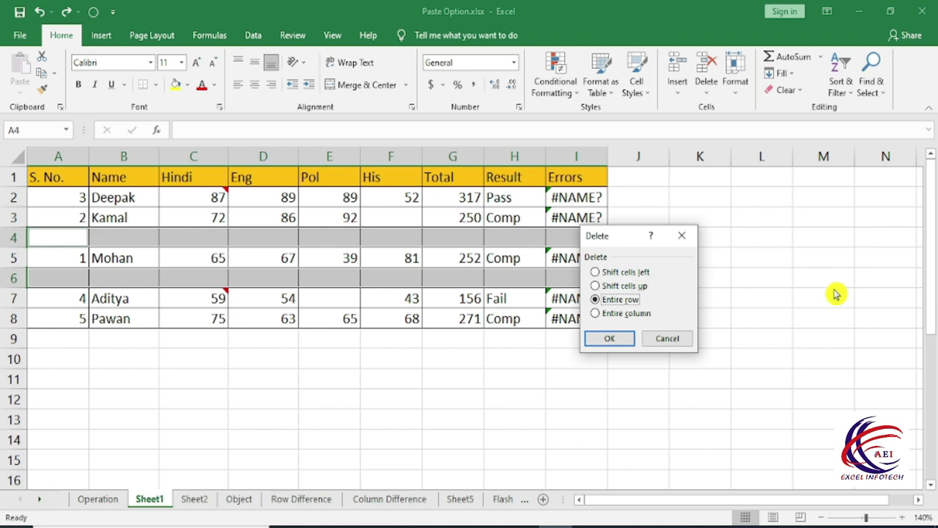
{"action": "key", "text": "Return"}
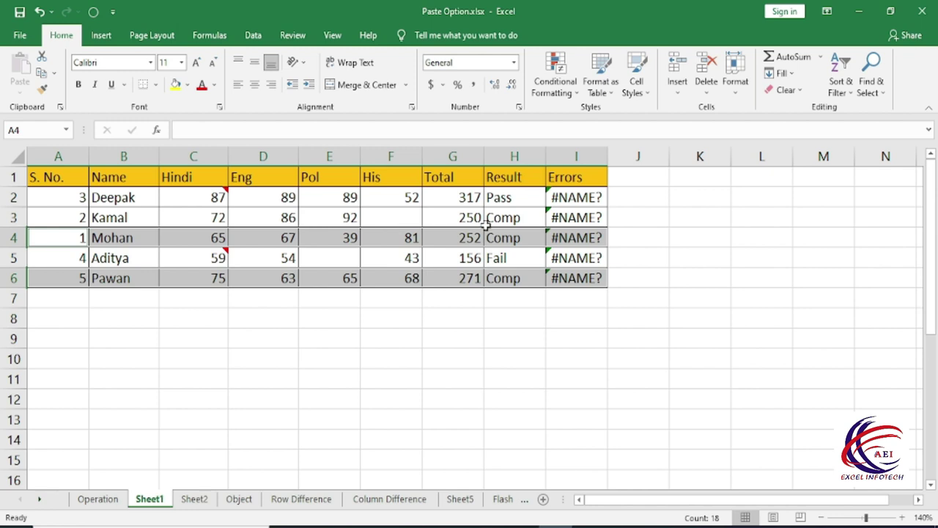
{"action": "left_click", "coordinate": [329, 359]}
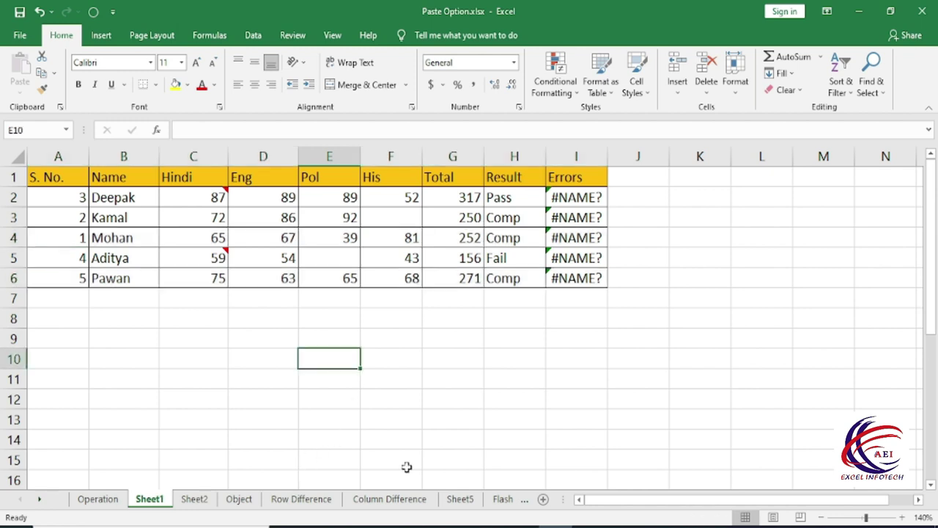
{"action": "key", "text": "ctrl+g"}
Step: From cell E4, select the table's current region with Ctrl+A
{"action": "left_click", "coordinate": [581, 375]}
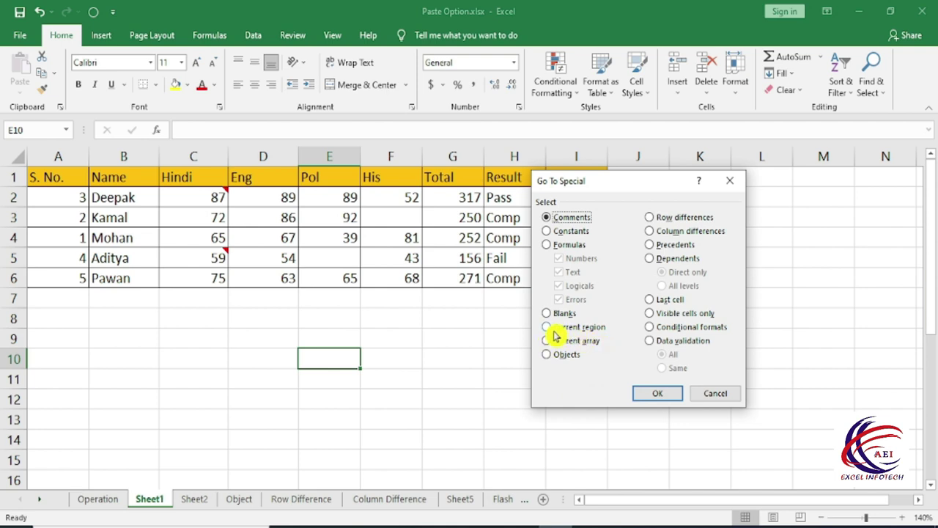
{"action": "left_click", "coordinate": [555, 330]}
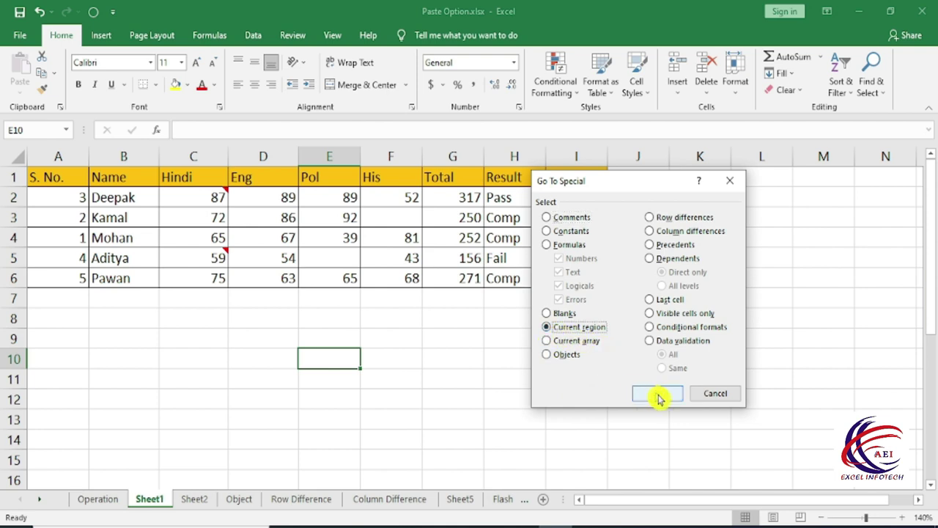
{"action": "left_click", "coordinate": [714, 393]}
{"action": "left_click", "coordinate": [322, 239]}
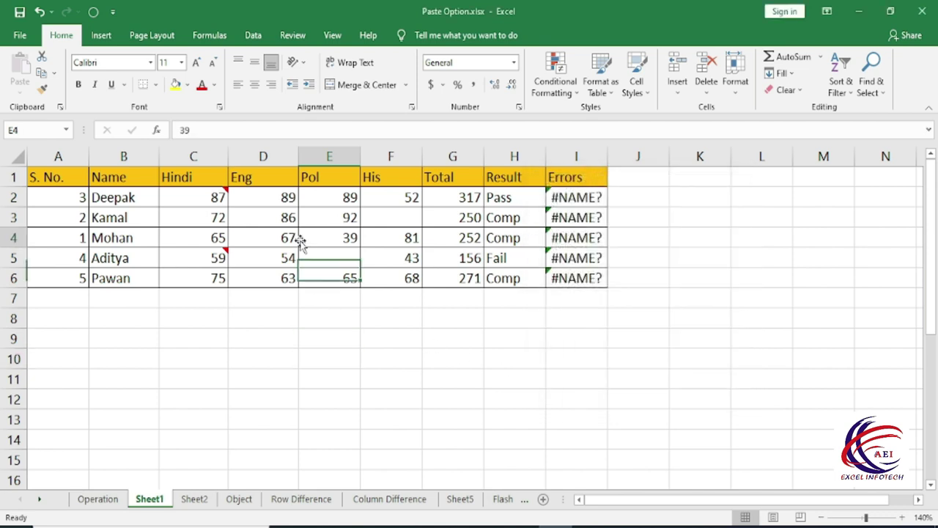
{"action": "key", "text": "ctrl+a"}
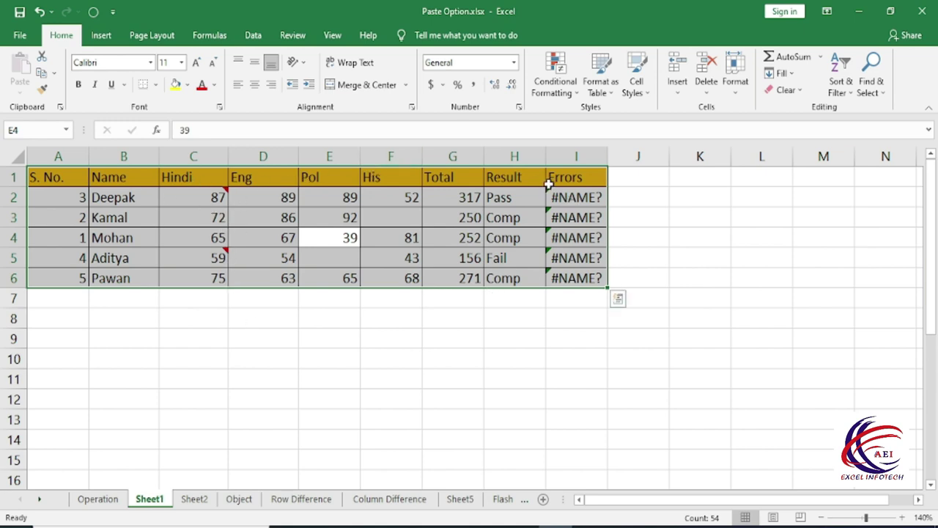
{"action": "left_click", "coordinate": [291, 335]}
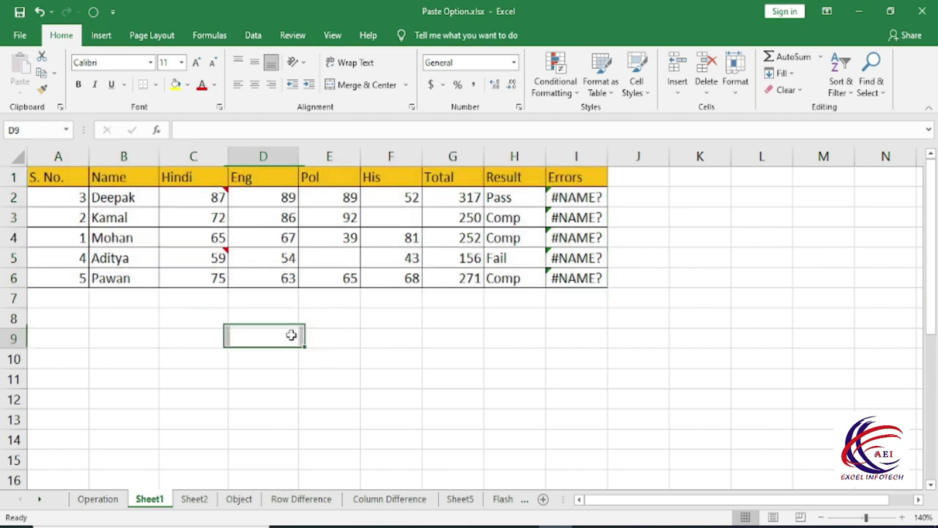
Step: From E4, select A1:I6 via Go To Special > Current region, then deselect
{"action": "left_click", "coordinate": [345, 238]}
{"action": "key", "text": "ctrl+g"}
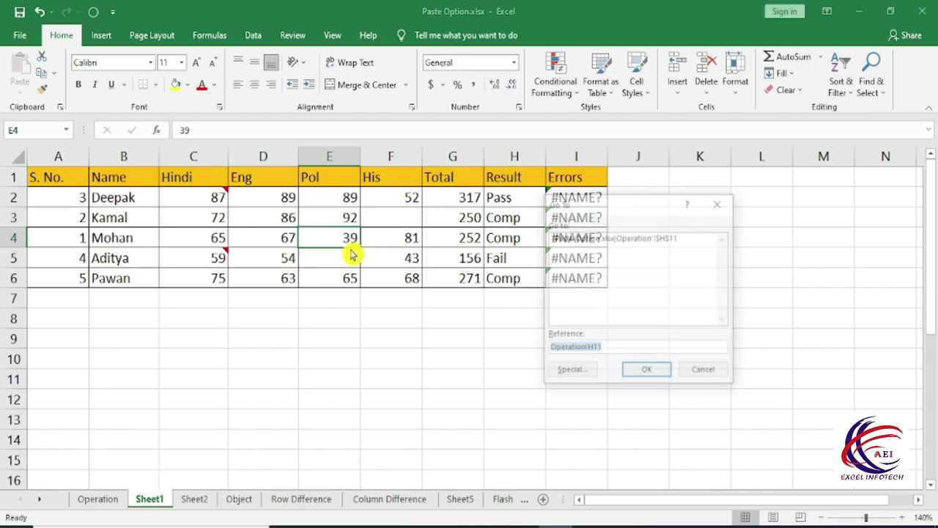
{"action": "left_click", "coordinate": [574, 376]}
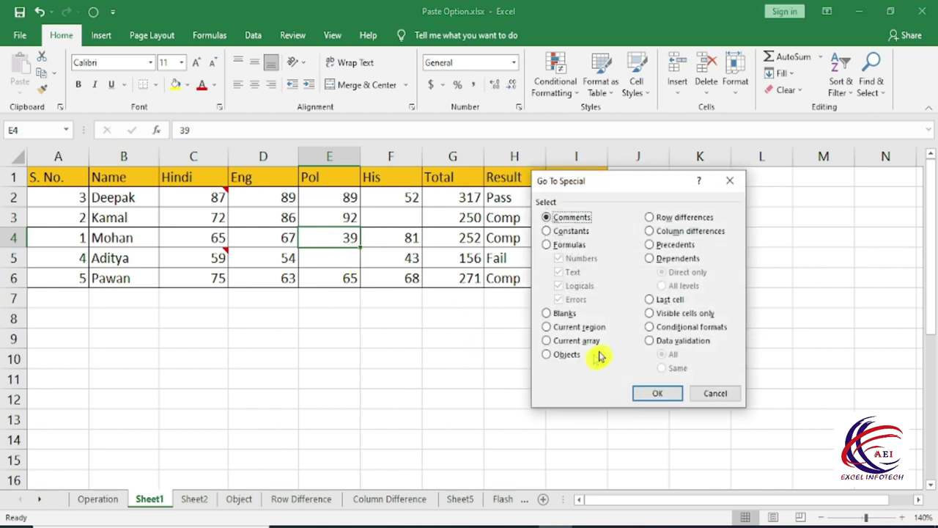
{"action": "left_click", "coordinate": [551, 328]}
{"action": "left_click", "coordinate": [657, 394]}
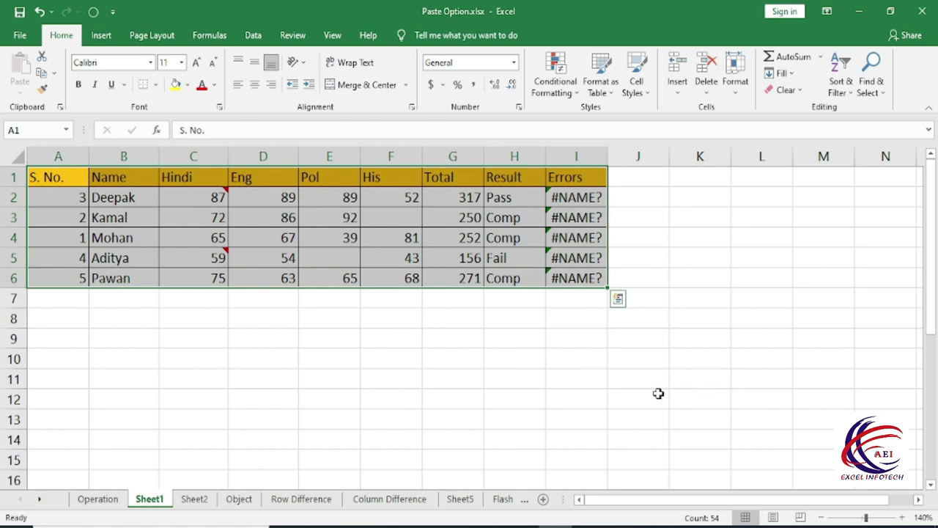
{"action": "left_click", "coordinate": [333, 361]}
{"action": "key", "text": "ctrl+Up"}
{"action": "key", "text": "ctrl+Up"}
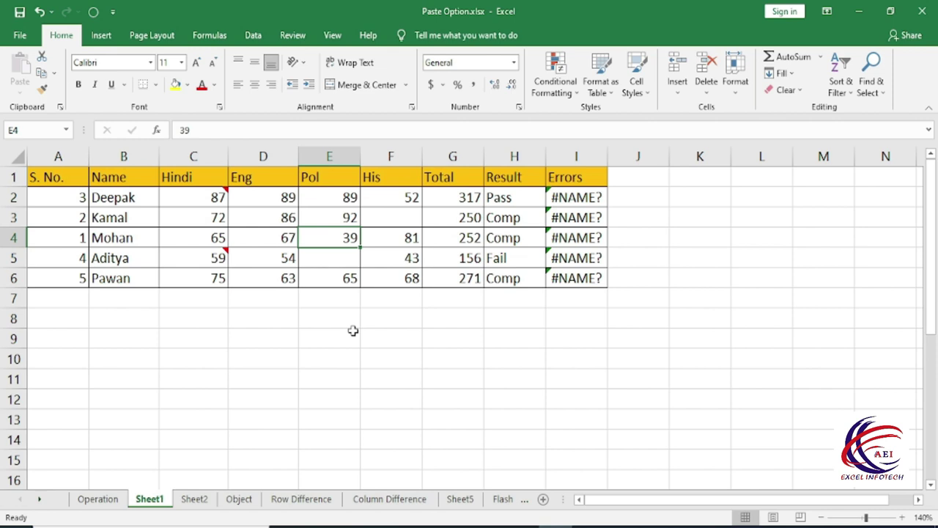
{"action": "left_click", "coordinate": [411, 344]}
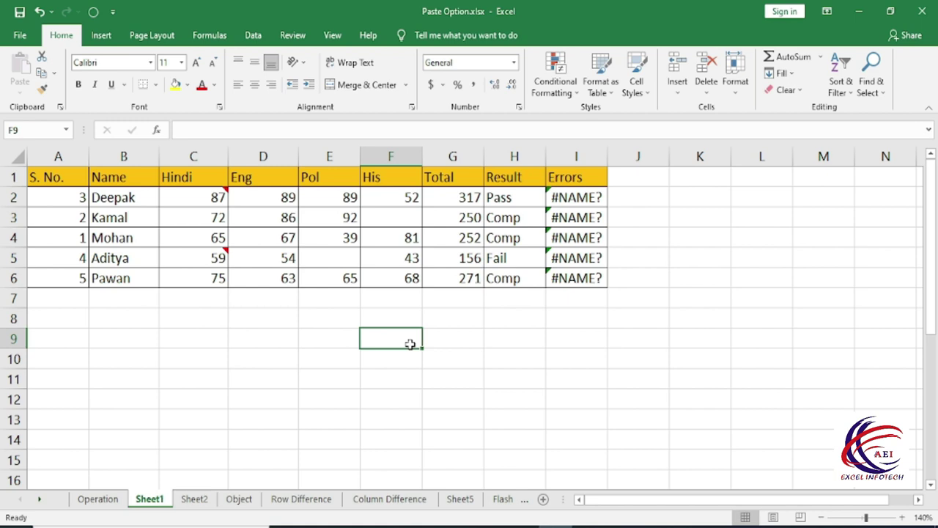
Step: On the Object sheet, select the logo and the Subscribe picture one by one
{"action": "left_click", "coordinate": [210, 501]}
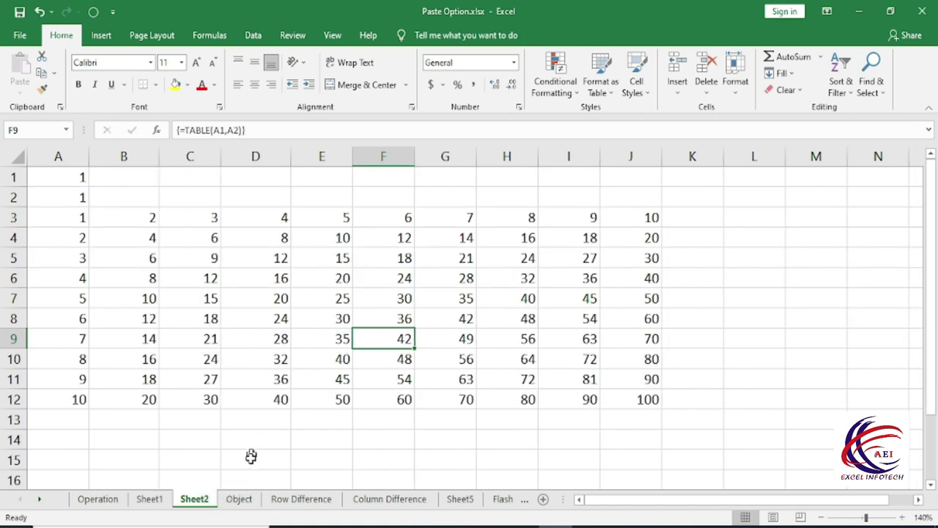
{"action": "left_click", "coordinate": [239, 498]}
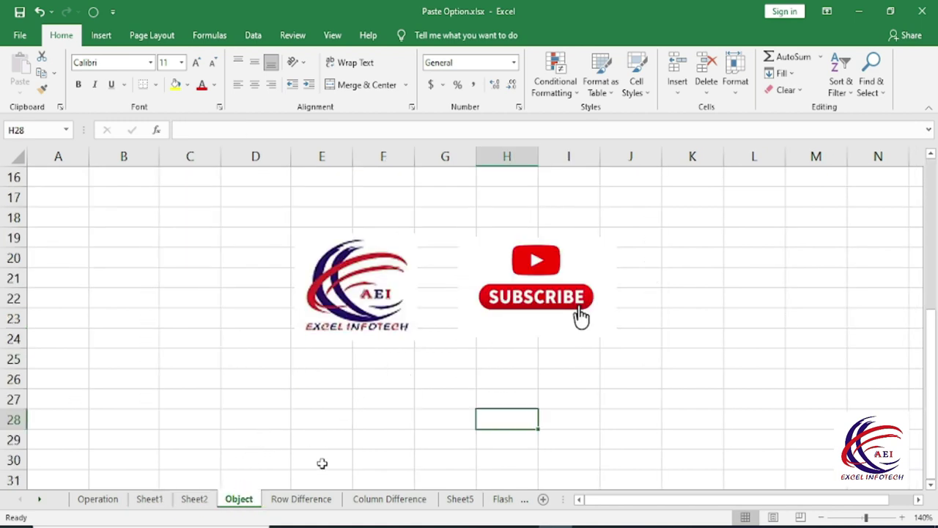
{"action": "left_click", "coordinate": [352, 311]}
{"action": "left_click", "coordinate": [505, 311]}
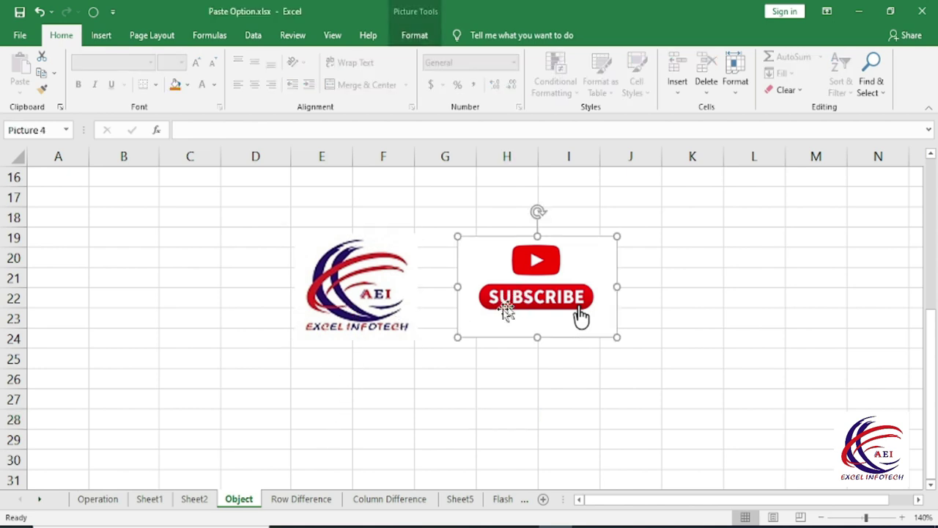
{"action": "left_click", "coordinate": [354, 403]}
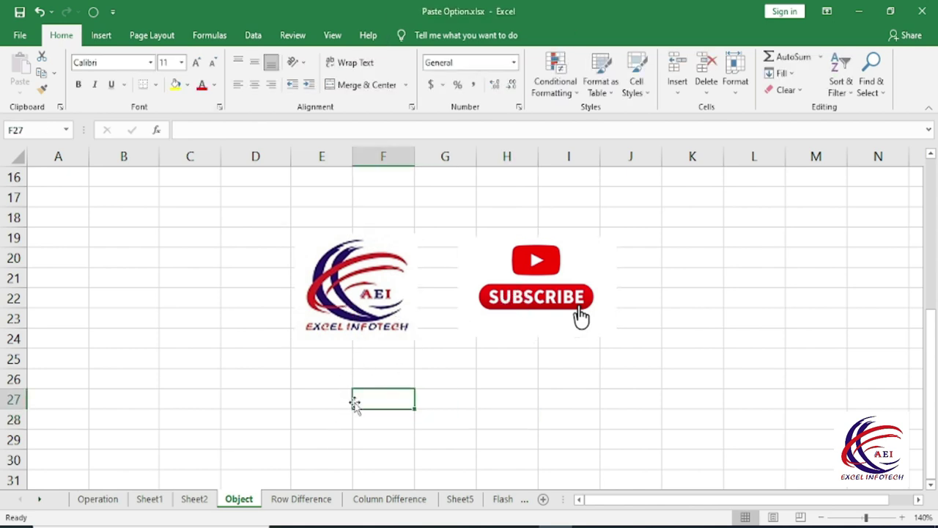
Step: Select both pictures with Go To Special > Objects, Tab between them, then Esc to deselect
{"action": "key", "text": "F5"}
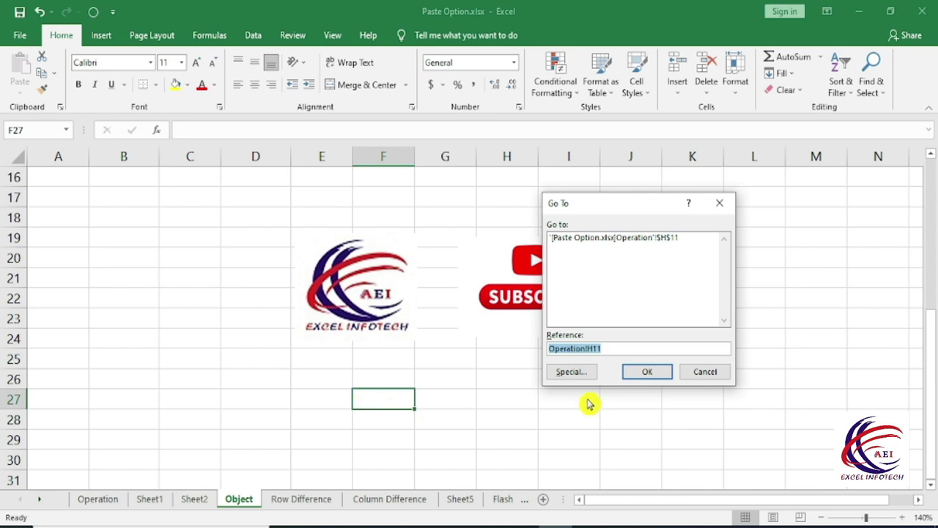
{"action": "left_click", "coordinate": [571, 374]}
{"action": "left_click", "coordinate": [565, 355]}
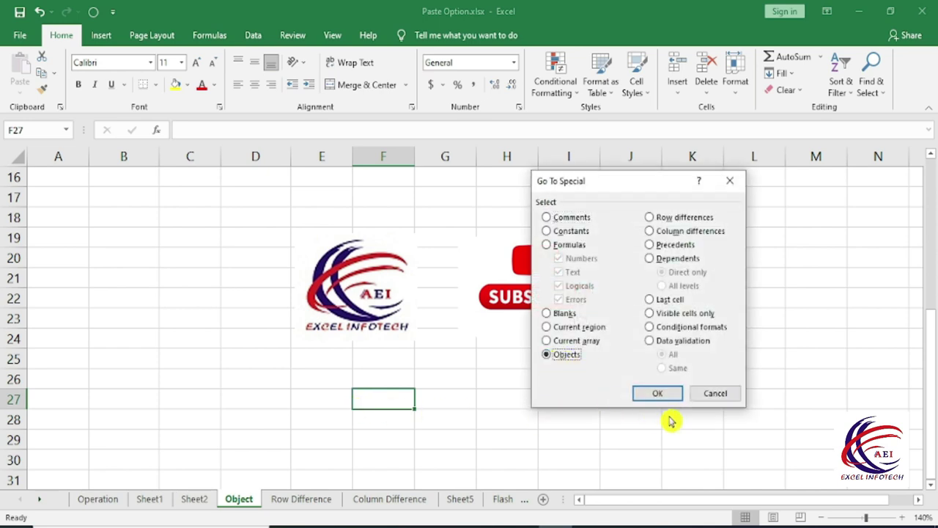
{"action": "left_click", "coordinate": [659, 393]}
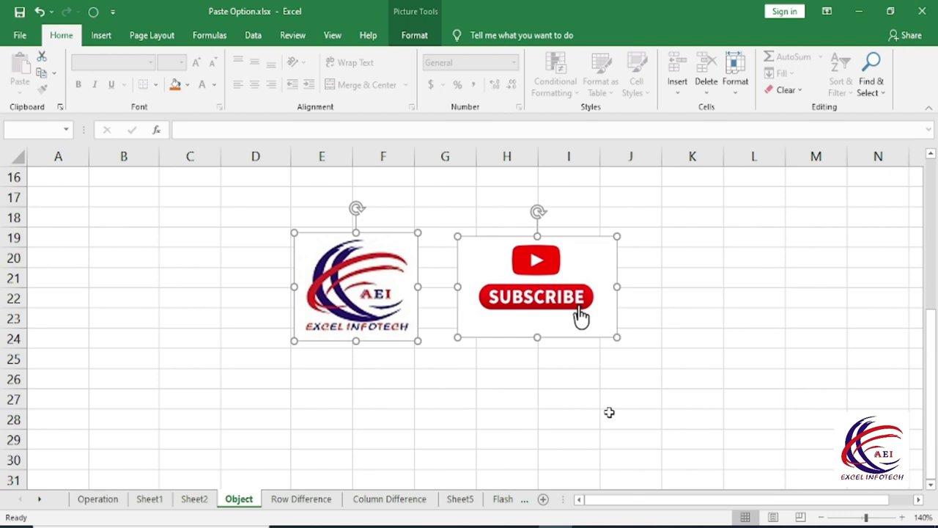
{"action": "key", "text": "Tab"}
{"action": "key", "text": "Tab"}
{"action": "key", "text": "Tab"}
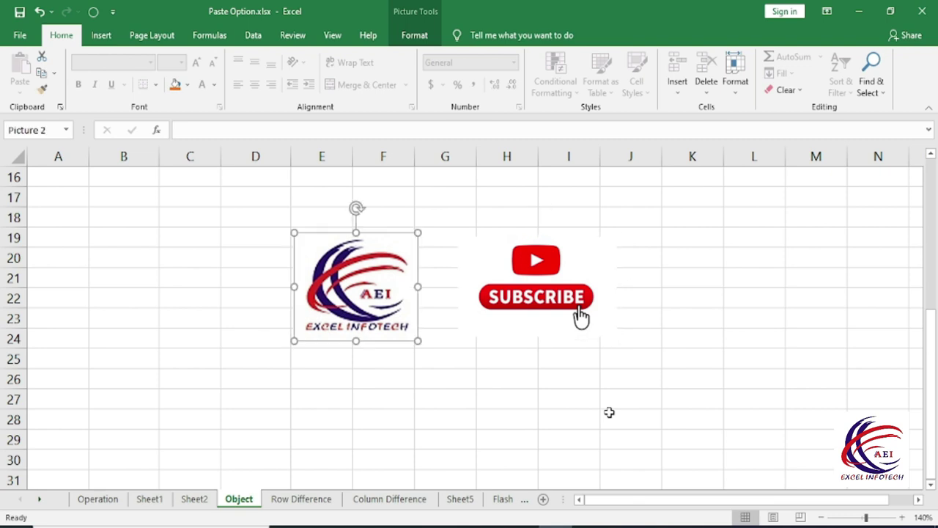
{"action": "key", "text": "Tab"}
{"action": "key", "text": "Tab"}
{"action": "key", "text": "Tab"}
{"action": "key", "text": "Tab"}
{"action": "key", "text": "Tab"}
{"action": "key", "text": "Tab"}
{"action": "key", "text": "Escape"}
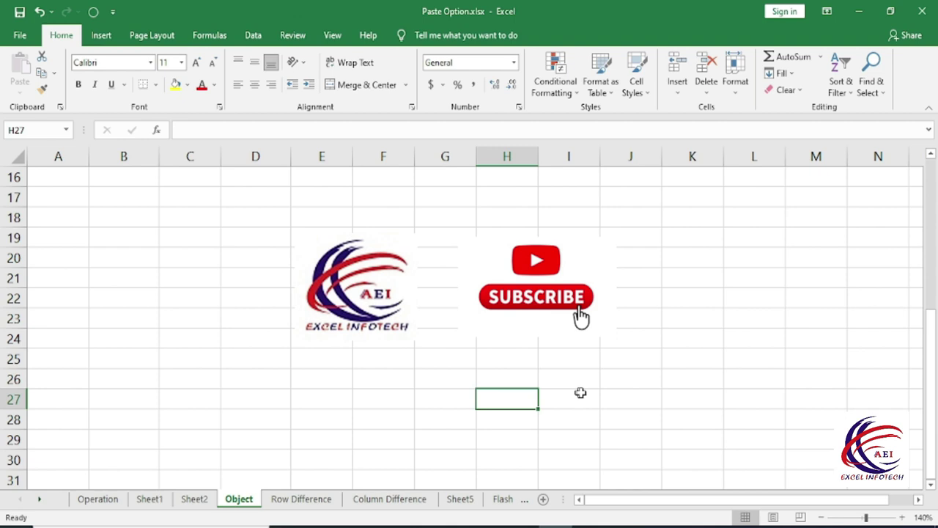
Step: On the Row Difference sheet, select the weekday numbers A2:G6
{"action": "key", "text": "ctrl+Page_Down"}
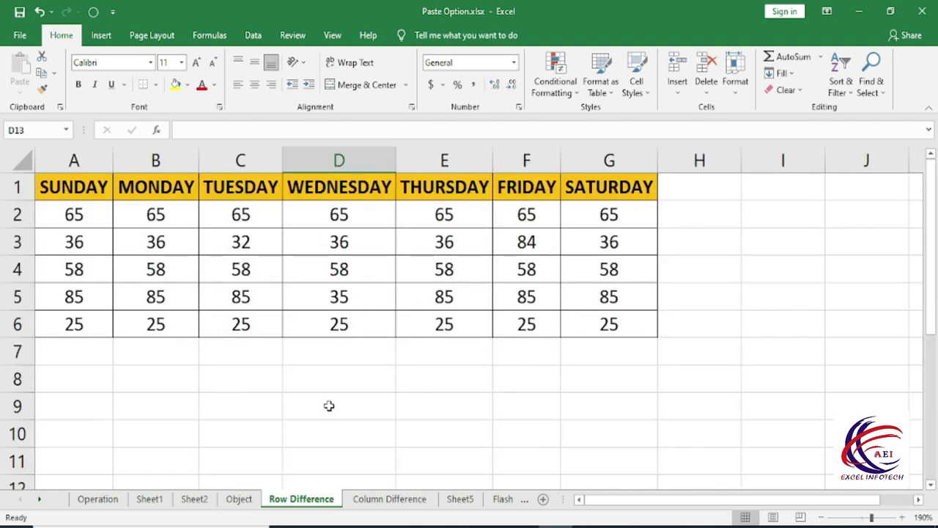
{"action": "key", "text": "ctrl+g"}
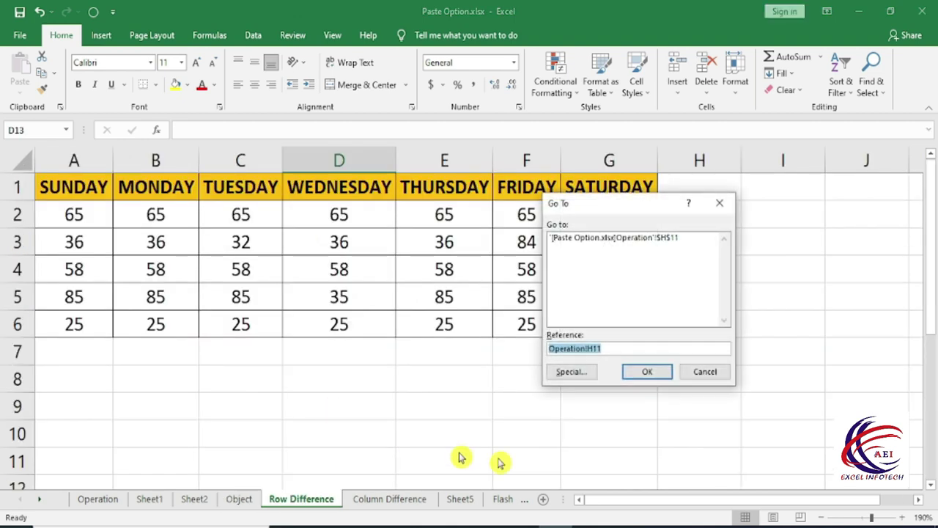
{"action": "left_click", "coordinate": [568, 370]}
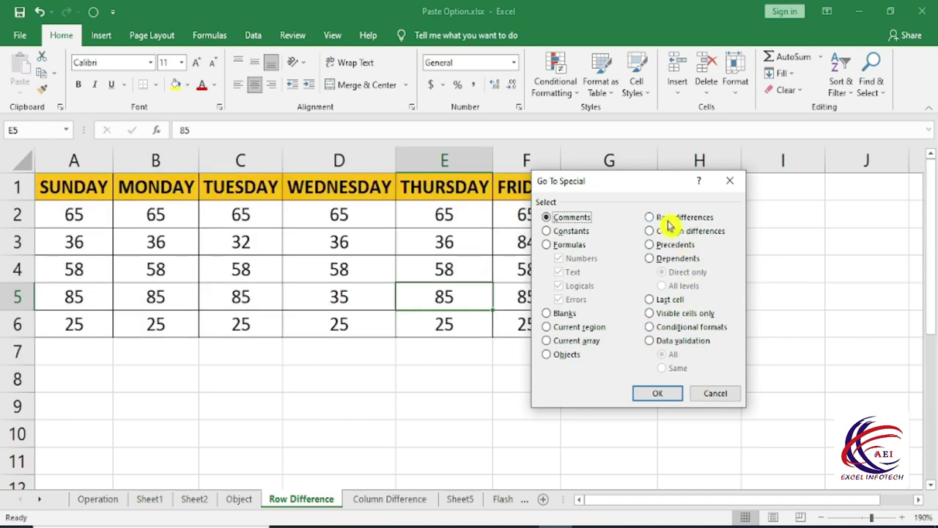
{"action": "left_click", "coordinate": [661, 218]}
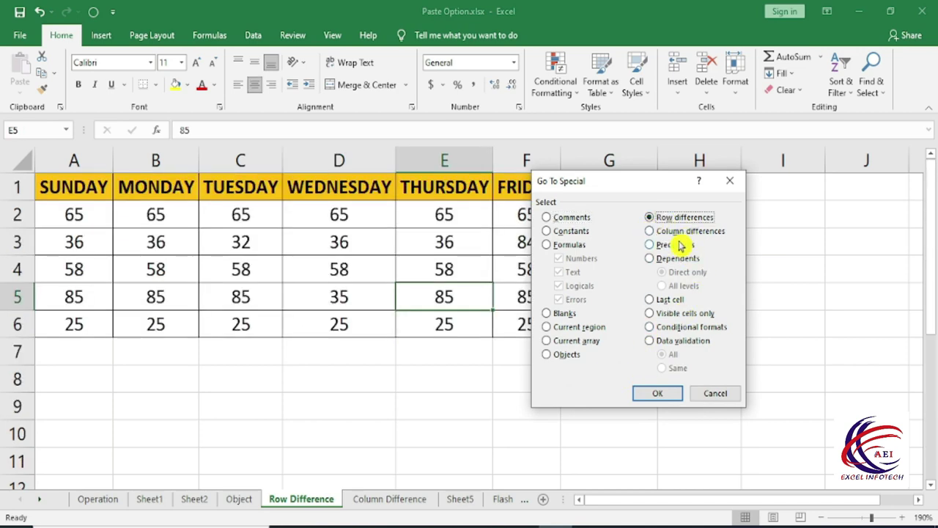
{"action": "left_click", "coordinate": [712, 392]}
{"action": "left_click_drag", "start_coordinate": [85, 223], "coordinate": [611, 328]}
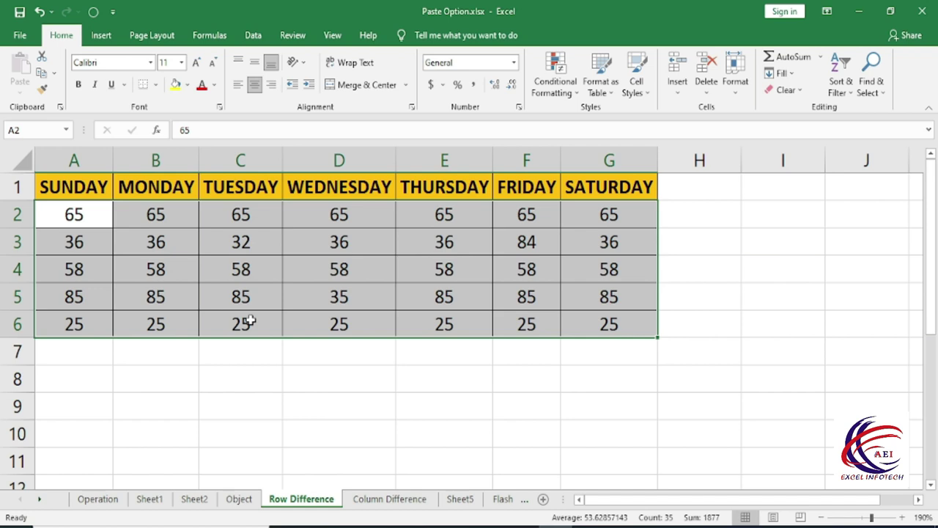
Step: Select the row differences 32, 84 and 35 and fill them yellow
{"action": "key", "text": "ctrl+g"}
{"action": "left_click", "coordinate": [576, 375]}
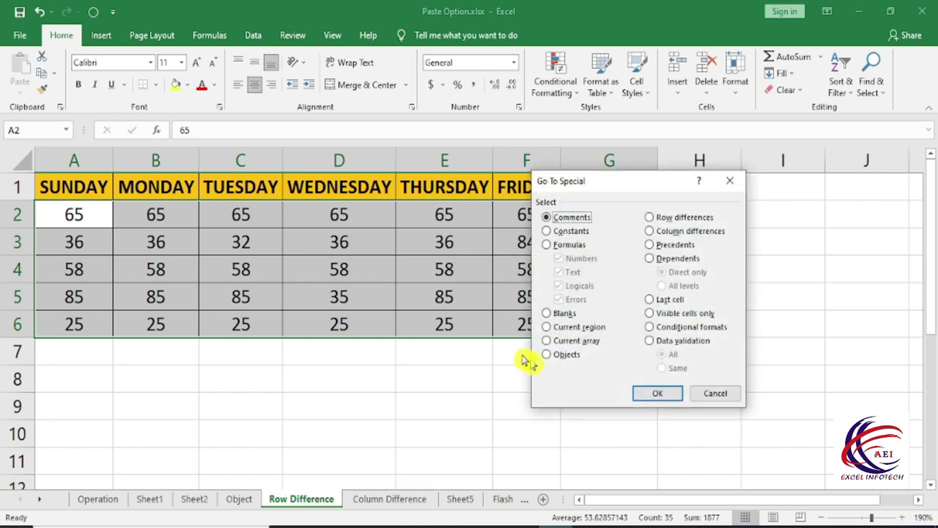
{"action": "left_click", "coordinate": [664, 216]}
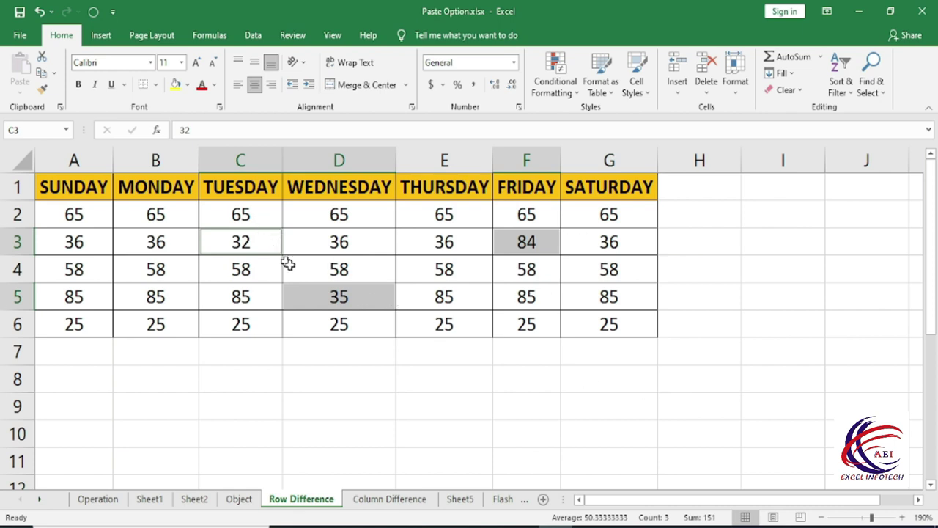
{"action": "left_click", "coordinate": [175, 85]}
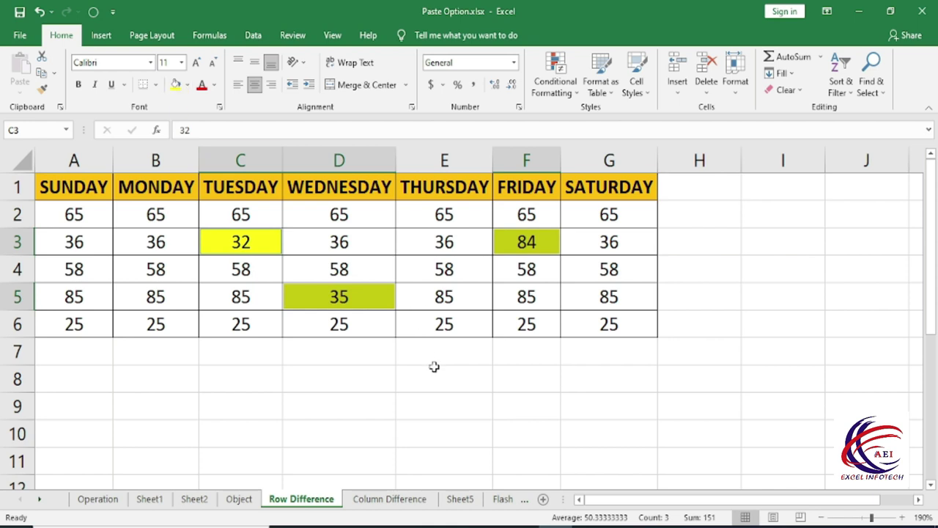
{"action": "left_click", "coordinate": [399, 499]}
Step: Select A2:J17, pick Go To Special > Column differences, and fill 55, 69, 25 yellow
{"action": "left_click_drag", "start_coordinate": [33, 189], "coordinate": [475, 424]}
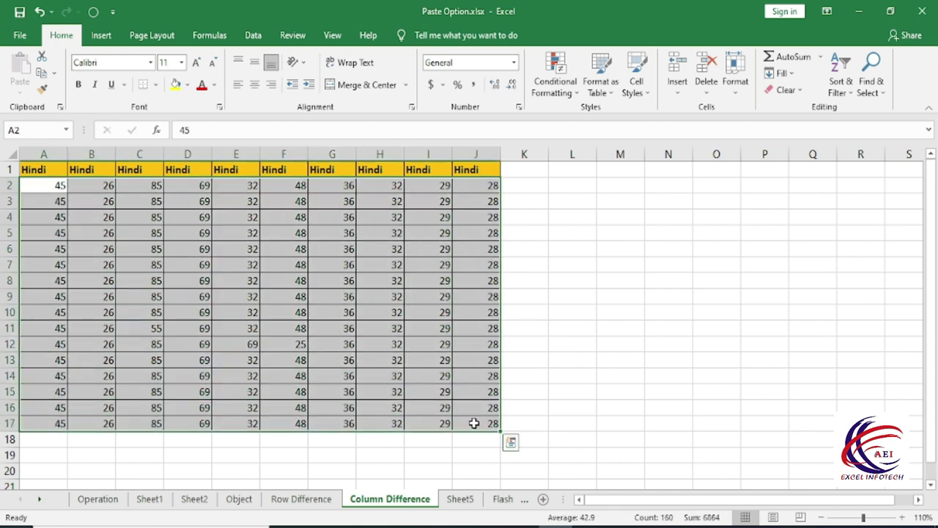
{"action": "key", "text": "ctrl+g"}
{"action": "left_click", "coordinate": [570, 371]}
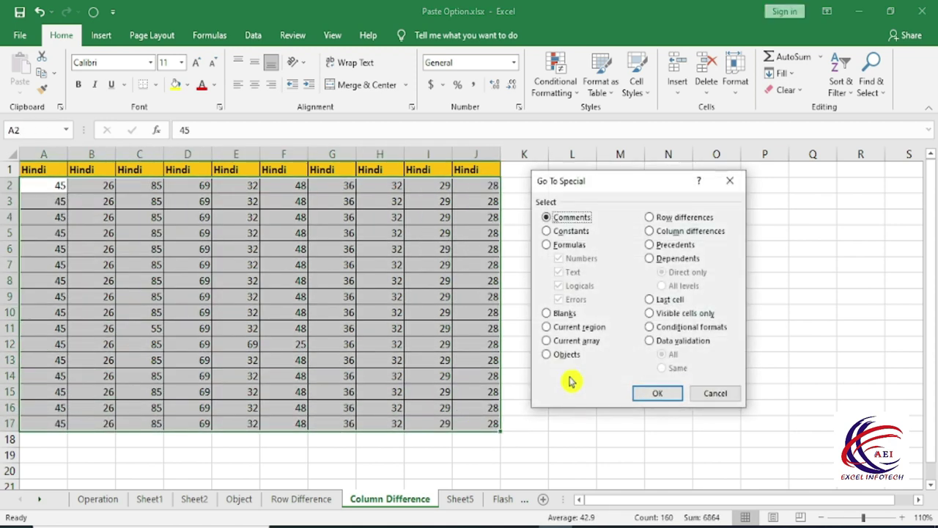
{"action": "left_click", "coordinate": [660, 231]}
{"action": "left_click", "coordinate": [657, 398]}
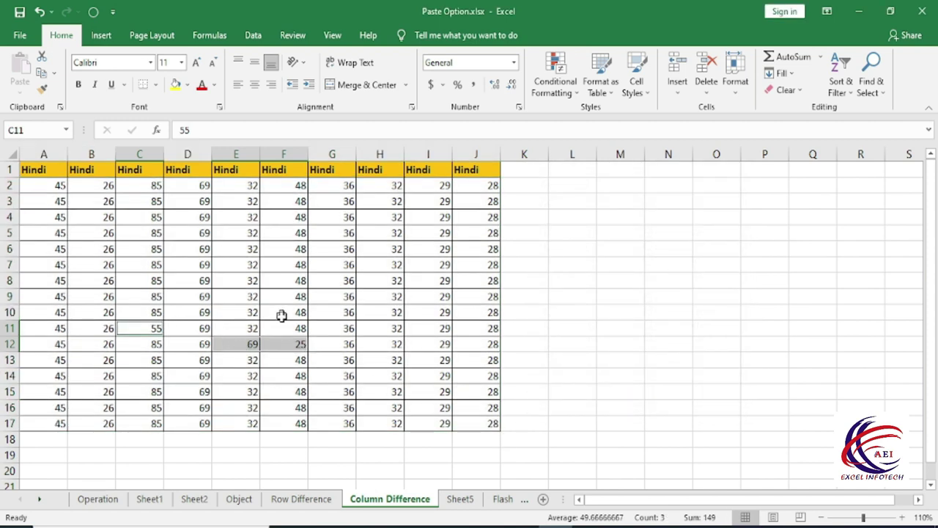
{"action": "left_click", "coordinate": [183, 87]}
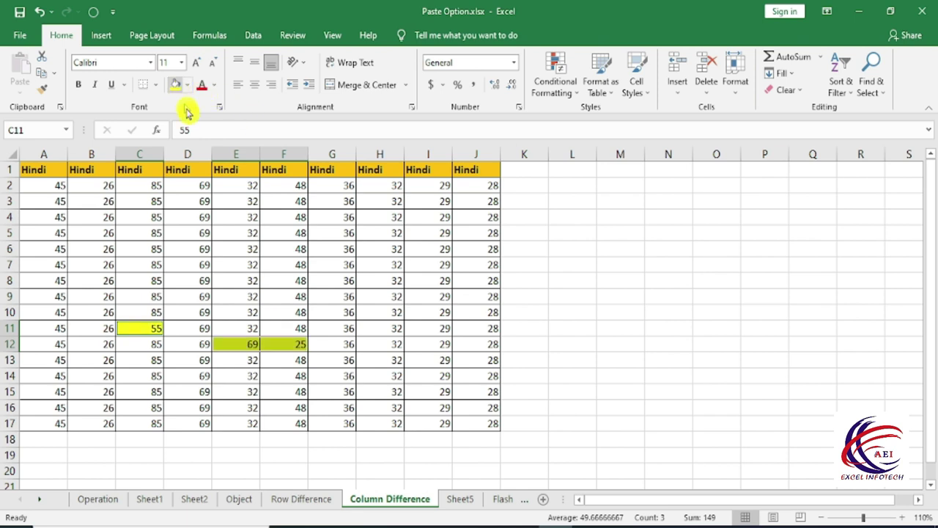
{"action": "left_click", "coordinate": [606, 336]}
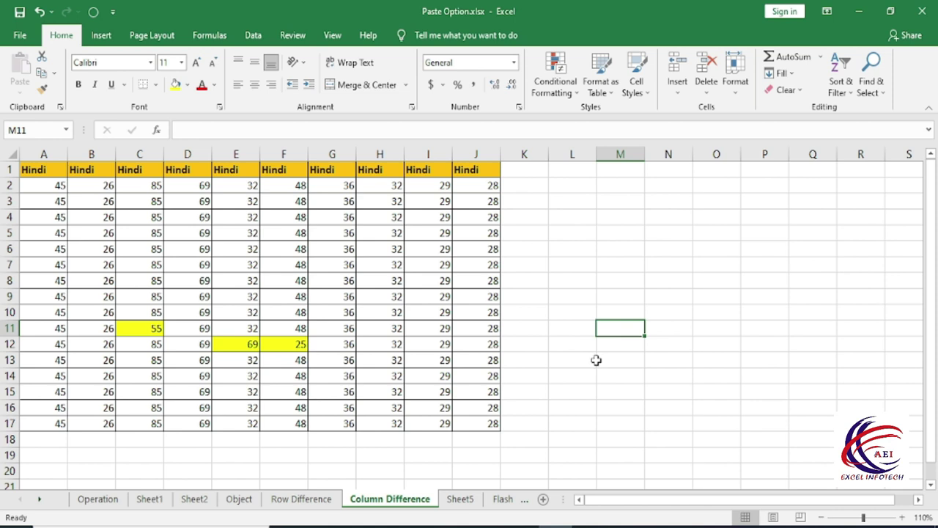
Step: On Sheet5, enter 54, 15, 645 in B4:B6 and 455 in C4
{"action": "left_click", "coordinate": [457, 499]}
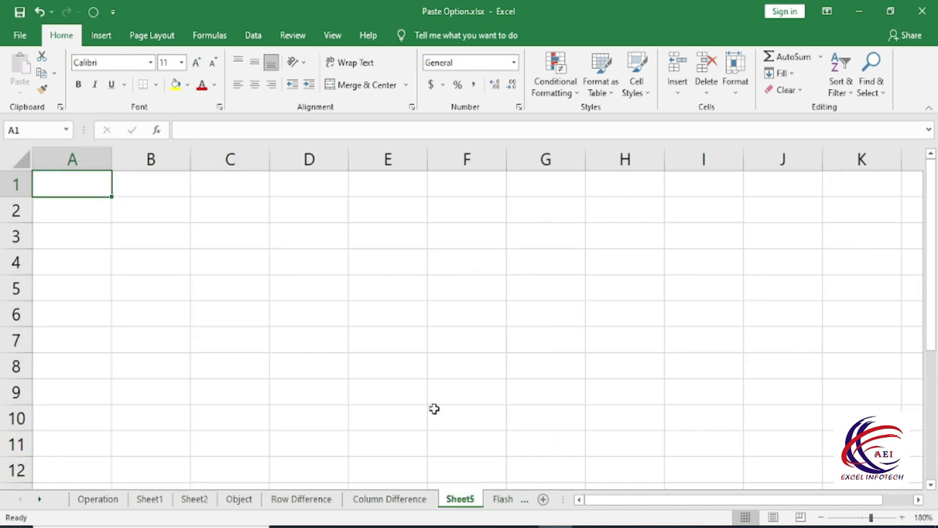
{"action": "key", "text": "ctrl+g"}
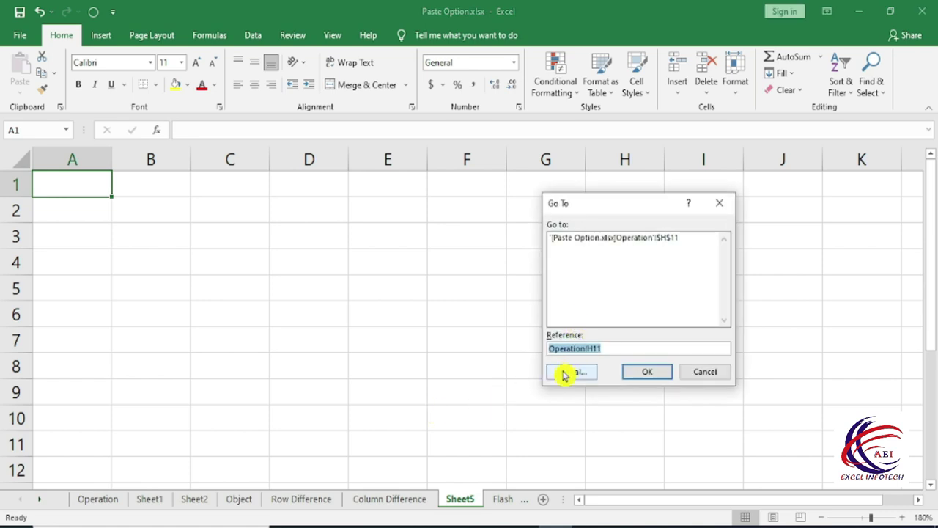
{"action": "left_click", "coordinate": [569, 371]}
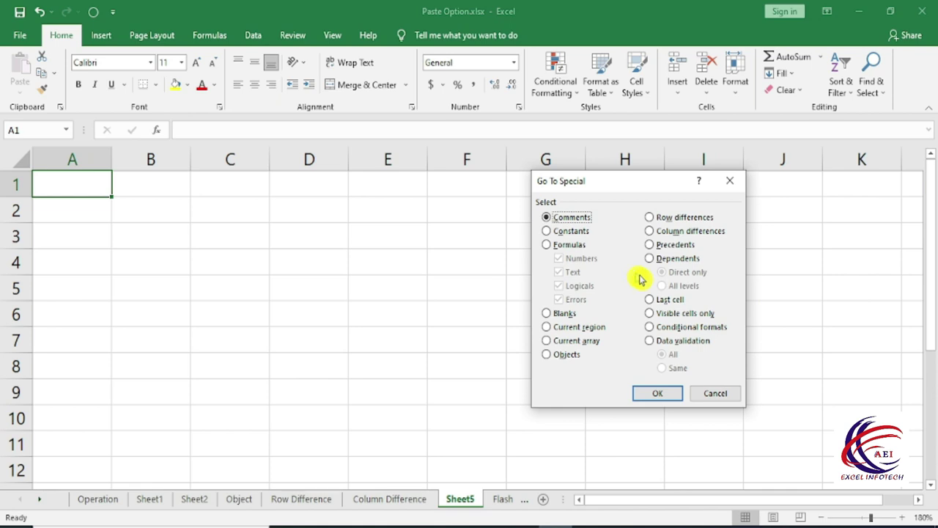
{"action": "key", "text": "Return"}
{"action": "type", "text": "54"}
{"action": "key", "text": "Return"}
{"action": "type", "text": "15"}
{"action": "key", "text": "Return"}
{"action": "type", "text": "645"}
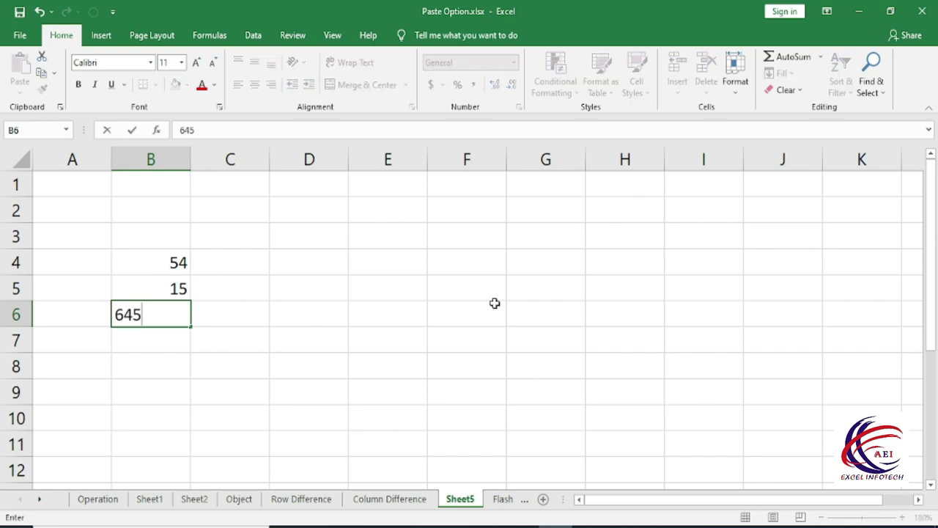
{"action": "key", "text": "Right"}
{"action": "key", "text": "Up"}
Step: Enter the formula =B4+C4+B6 in D4, giving 1154
{"action": "key", "text": "Up"}
{"action": "type", "text": "455"}
{"action": "key", "text": "Return"}
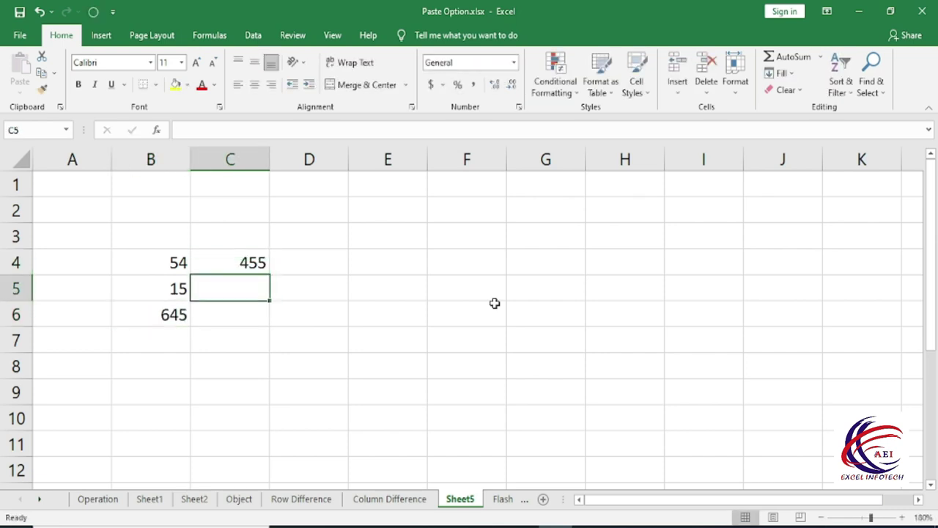
{"action": "key", "text": "Right"}
{"action": "key", "text": "Up"}
{"action": "type", "text": "="}
{"action": "key", "text": "Left"}
{"action": "key", "text": "Left"}
{"action": "type", "text": "+"}
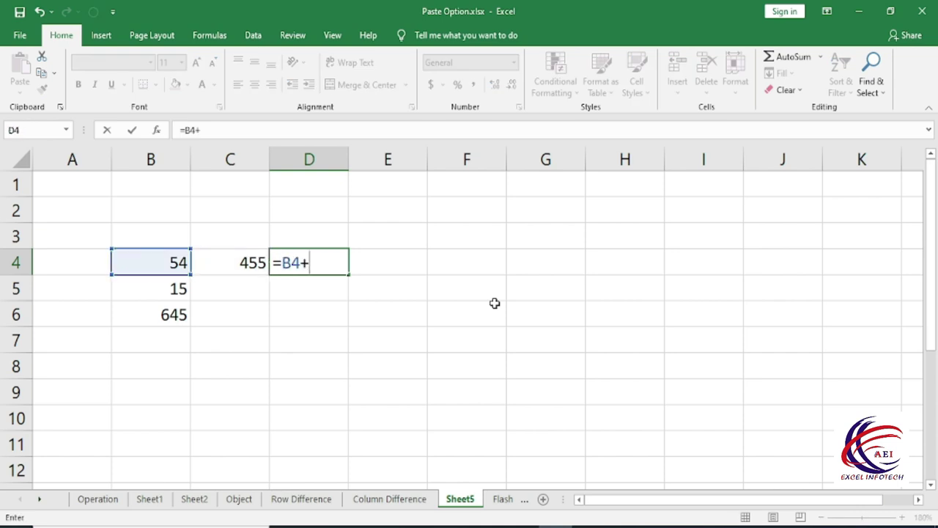
{"action": "key", "text": "Left"}
{"action": "type", "text": "+"}
{"action": "key", "text": "Left"}
{"action": "key", "text": "Down"}
{"action": "key", "text": "Down"}
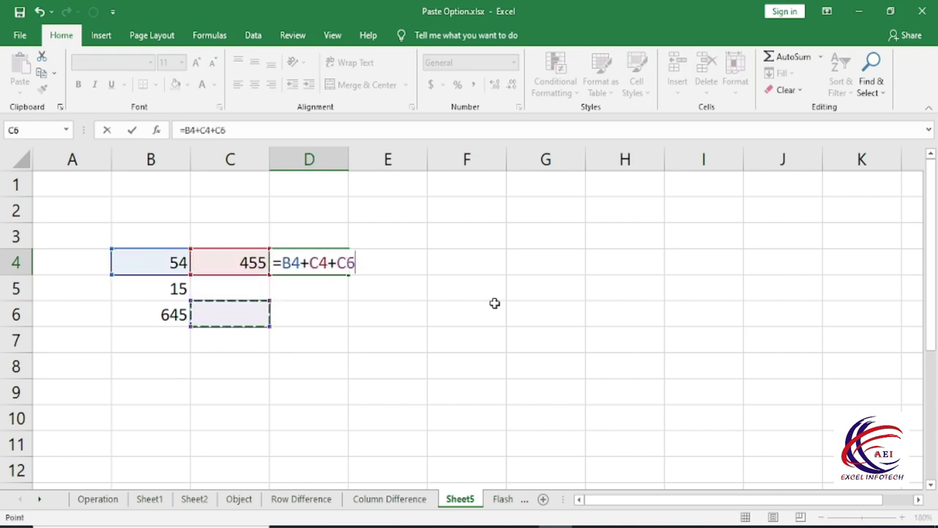
{"action": "key", "text": "Left"}
{"action": "key", "text": "ctrl+Return"}
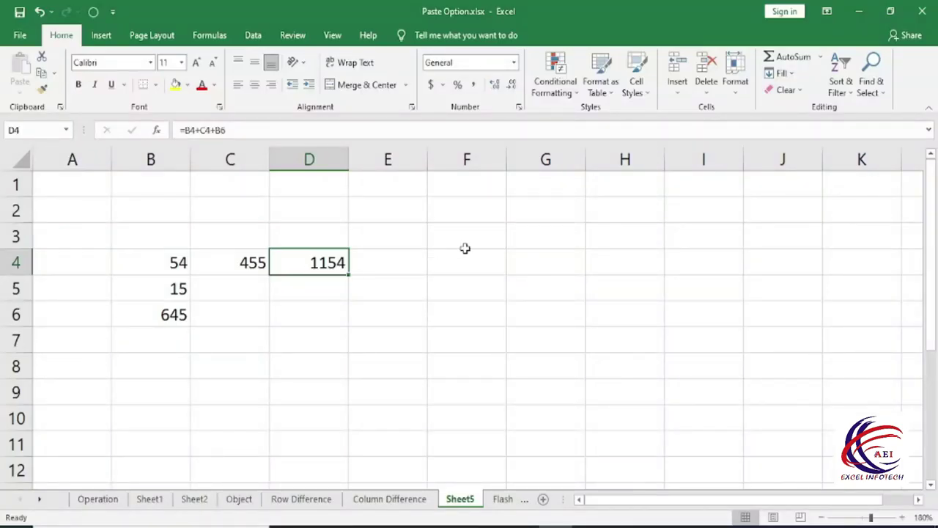
{"action": "key", "text": "F5"}
Step: Select D4's precedent cells with Go To Special > Precedents
{"action": "left_click", "coordinate": [572, 374]}
{"action": "left_click", "coordinate": [648, 262]}
{"action": "left_click", "coordinate": [652, 246]}
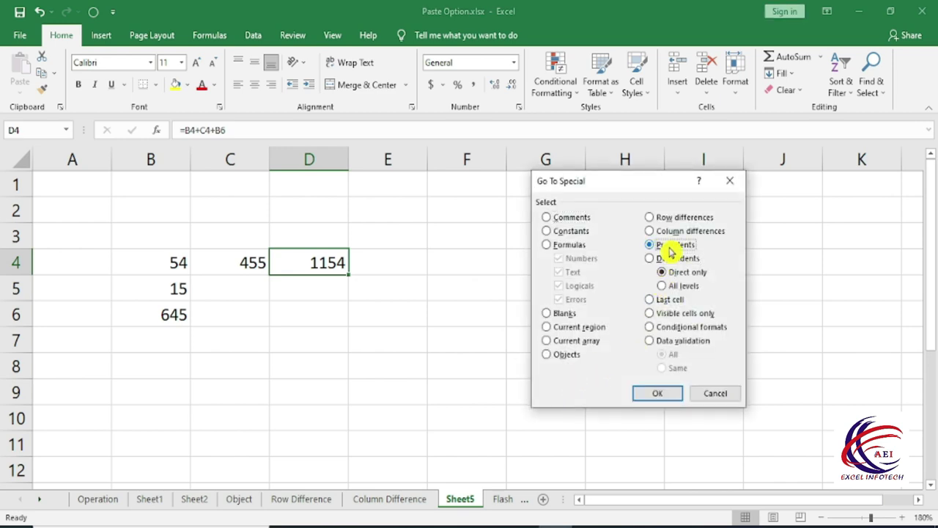
{"action": "left_click", "coordinate": [656, 394]}
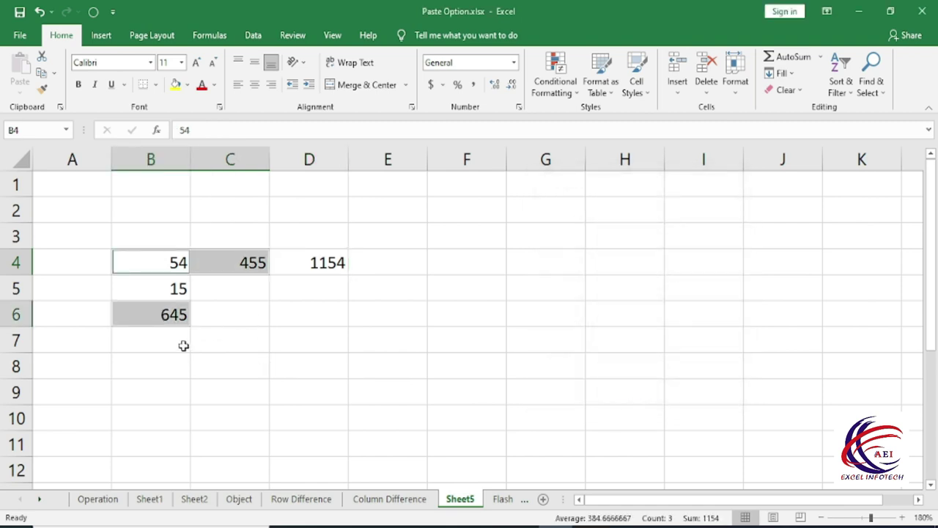
Step: Trace precedent arrows from B4, C4 and B6 into D4 and inspect each source value
{"action": "left_click", "coordinate": [324, 267]}
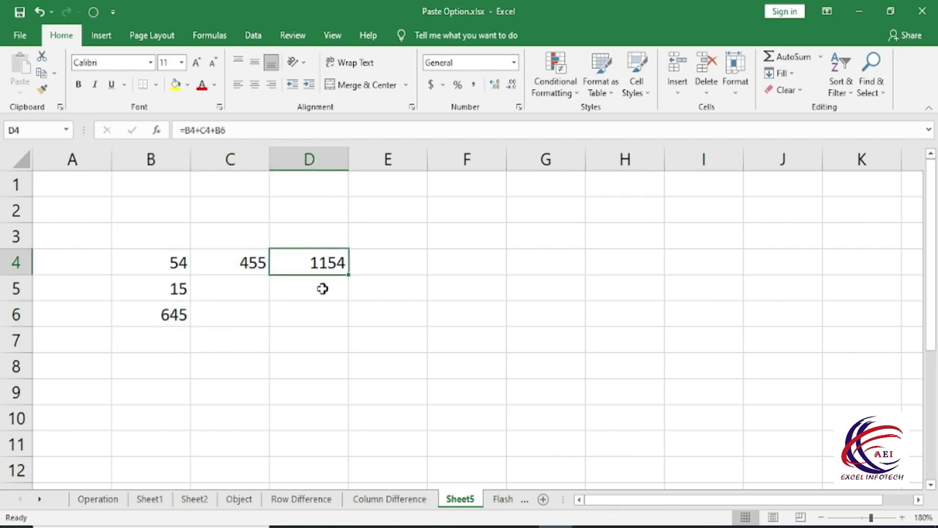
{"action": "key", "text": "alt+m"}
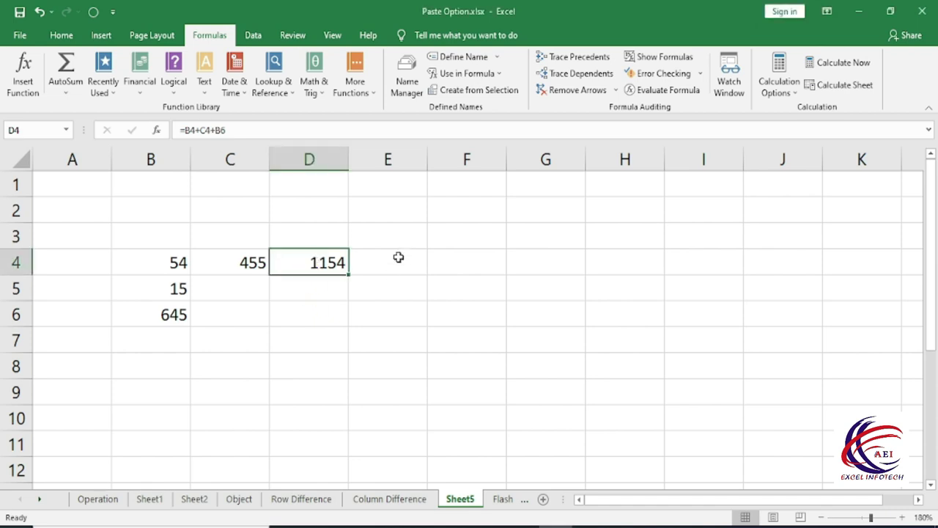
{"action": "key", "text": "alt+q"}
{"action": "key", "text": "Escape"}
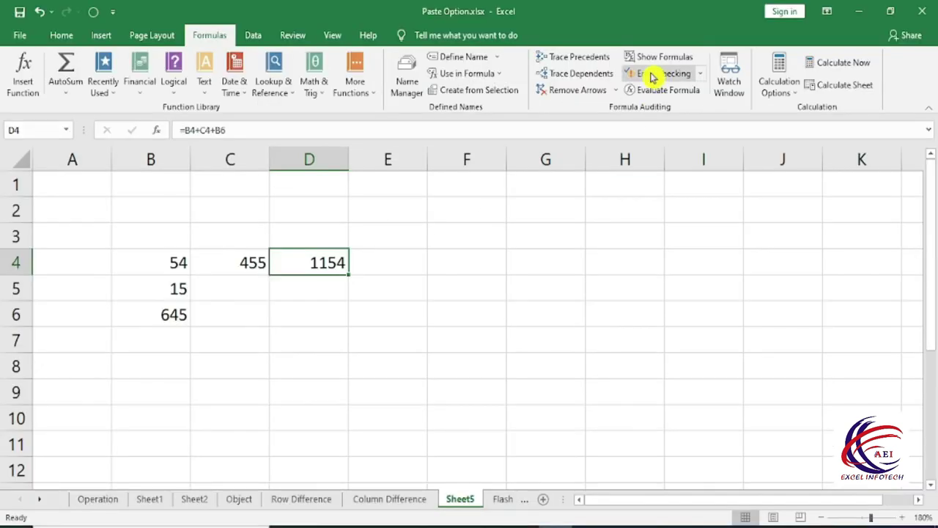
{"action": "left_click", "coordinate": [594, 57]}
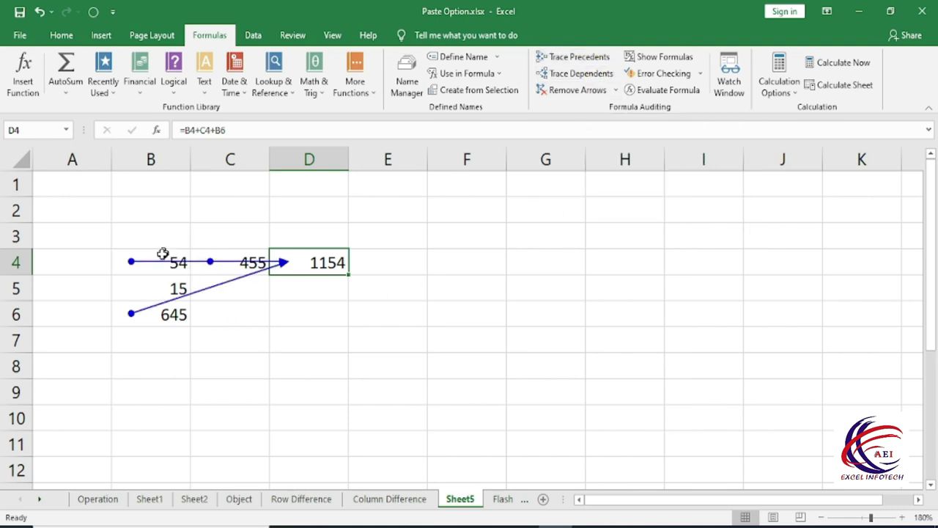
{"action": "left_click", "coordinate": [157, 312]}
{"action": "left_click", "coordinate": [157, 273]}
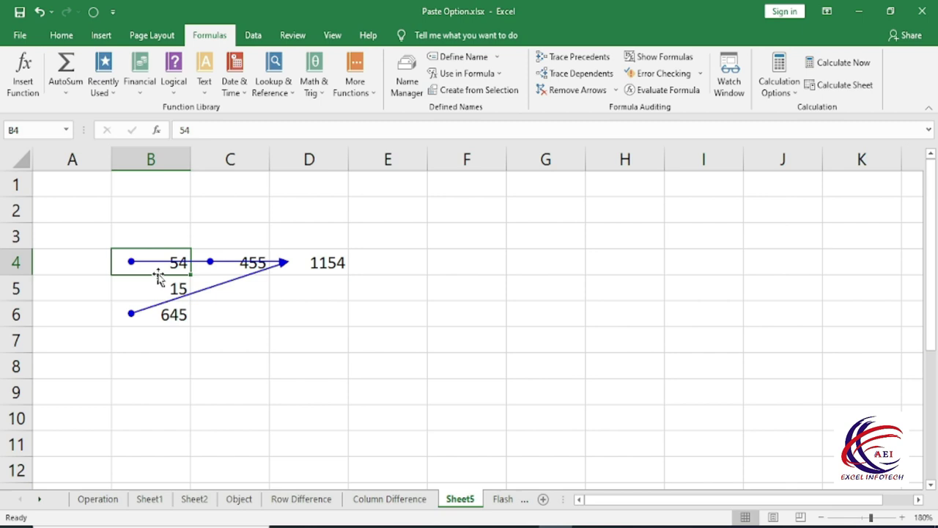
{"action": "left_click", "coordinate": [224, 266]}
{"action": "left_click", "coordinate": [161, 265]}
{"action": "left_click", "coordinate": [167, 308]}
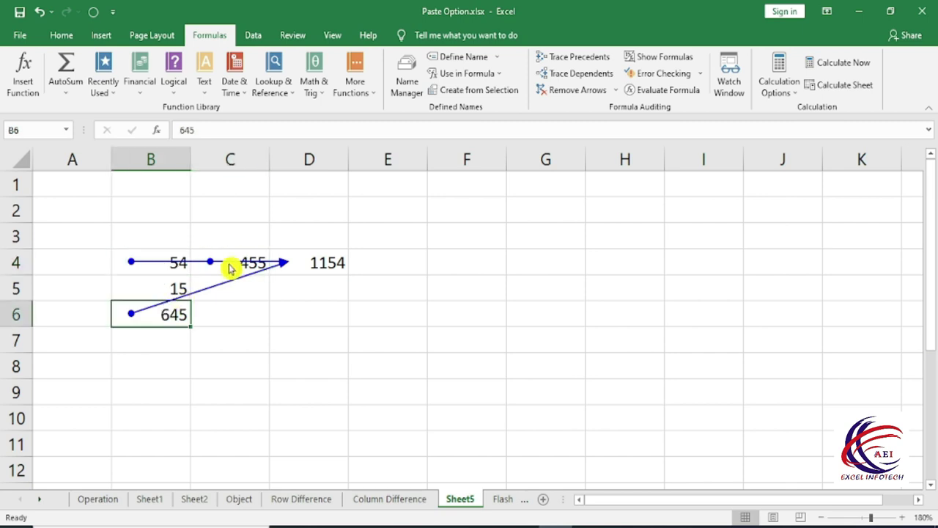
{"action": "left_click", "coordinate": [298, 263]}
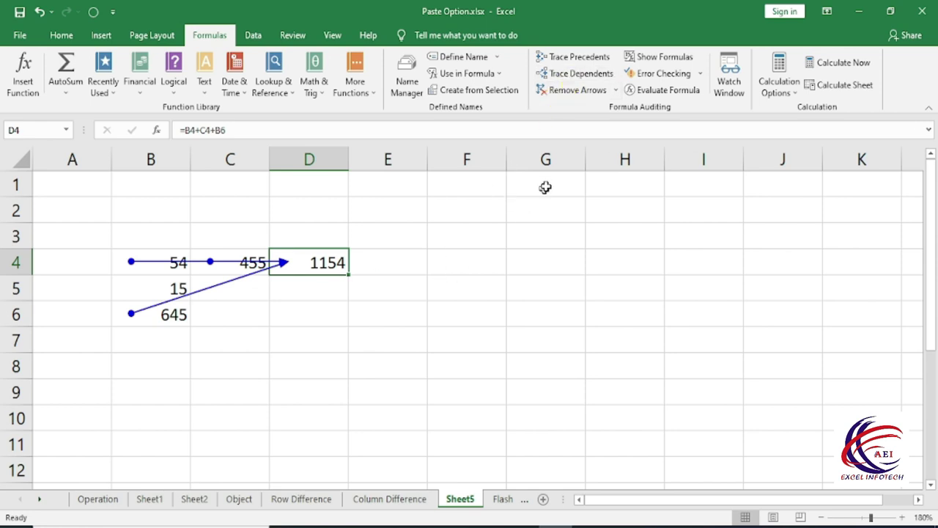
Step: Remove the tracer arrows and select cell E7
{"action": "left_click", "coordinate": [573, 90]}
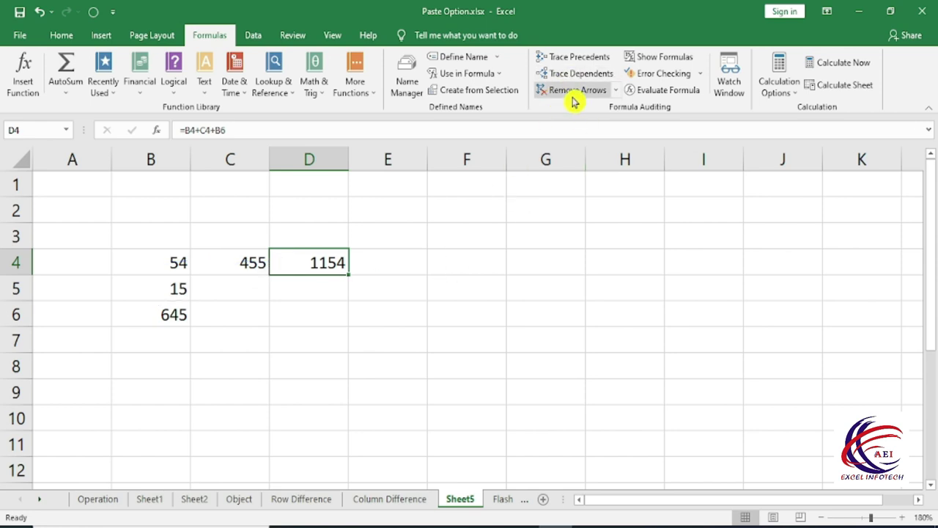
{"action": "left_click", "coordinate": [95, 286]}
{"action": "left_click", "coordinate": [343, 350]}
{"action": "left_click", "coordinate": [331, 263]}
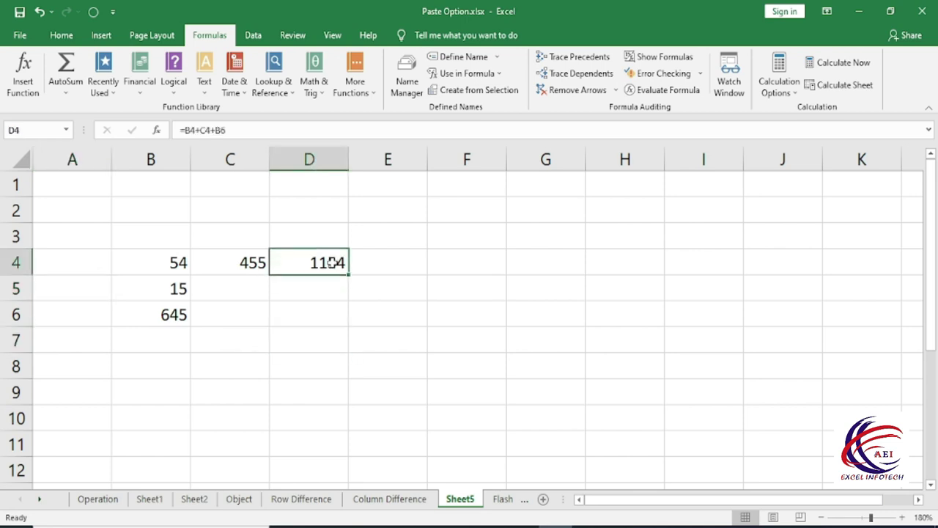
{"action": "left_click", "coordinate": [377, 338]}
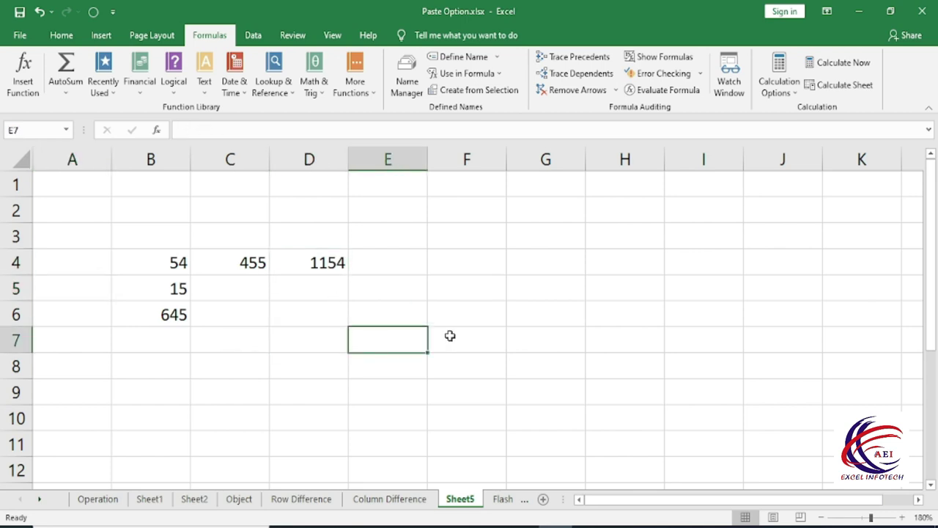
Step: Enter =B4+D4 in E7, giving 1208
{"action": "type", "text": "="}
{"action": "key", "text": "Up"}
{"action": "key", "text": "Up"}
{"action": "key", "text": "Up"}
{"action": "key", "text": "Left"}
{"action": "key", "text": "Left"}
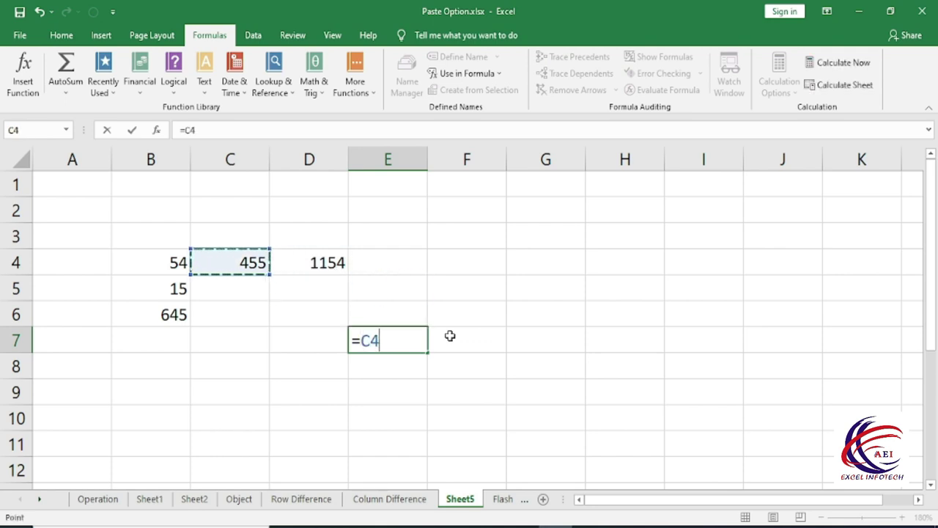
{"action": "key", "text": "Left"}
{"action": "type", "text": "+"}
{"action": "key", "text": "Right"}
{"action": "key", "text": "Up"}
{"action": "key", "text": "Up"}
{"action": "key", "text": "Left"}
{"action": "key", "text": "Left"}
{"action": "key", "text": "Up"}
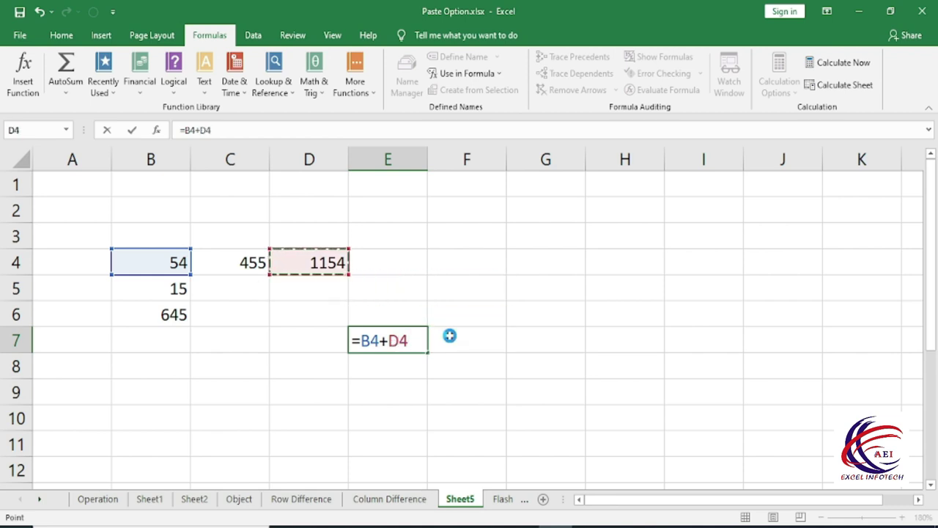
{"action": "key", "text": "Return"}
{"action": "left_click", "coordinate": [396, 337]}
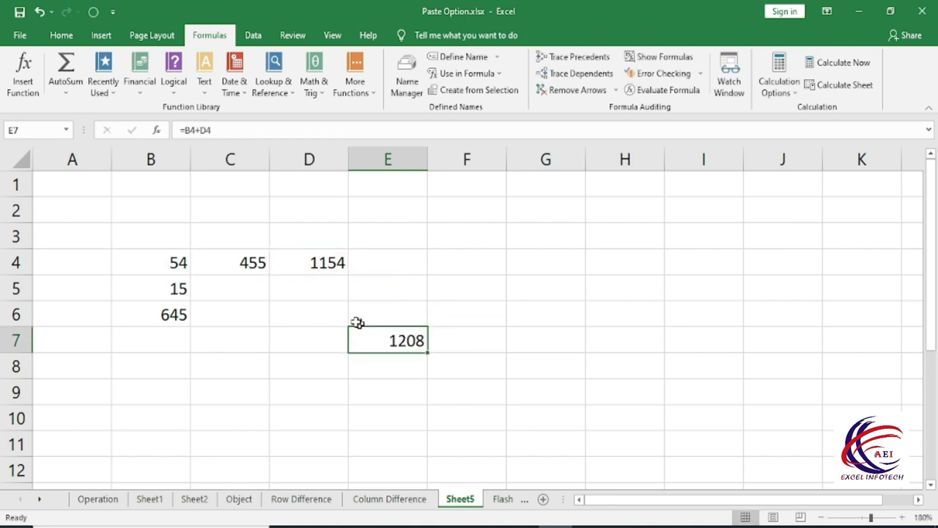
Step: Trace B4's dependents D4 and E7, then remove the arrows
{"action": "left_click", "coordinate": [213, 261]}
{"action": "left_click", "coordinate": [159, 268]}
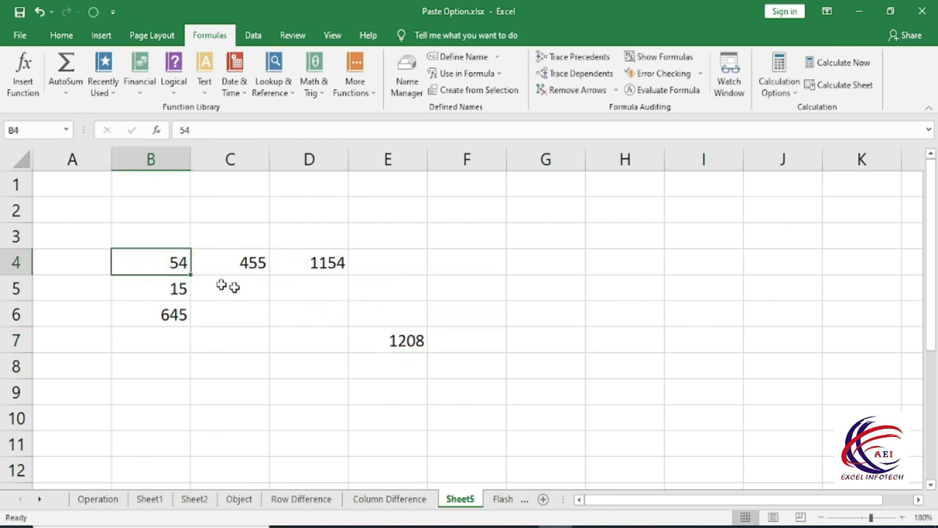
{"action": "left_click", "coordinate": [581, 79]}
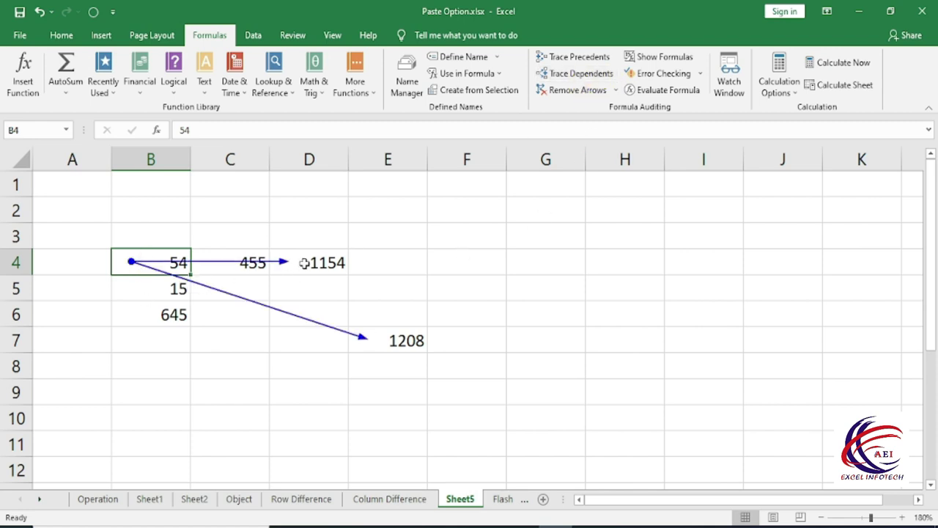
{"action": "left_click", "coordinate": [304, 263]}
{"action": "left_click", "coordinate": [387, 338]}
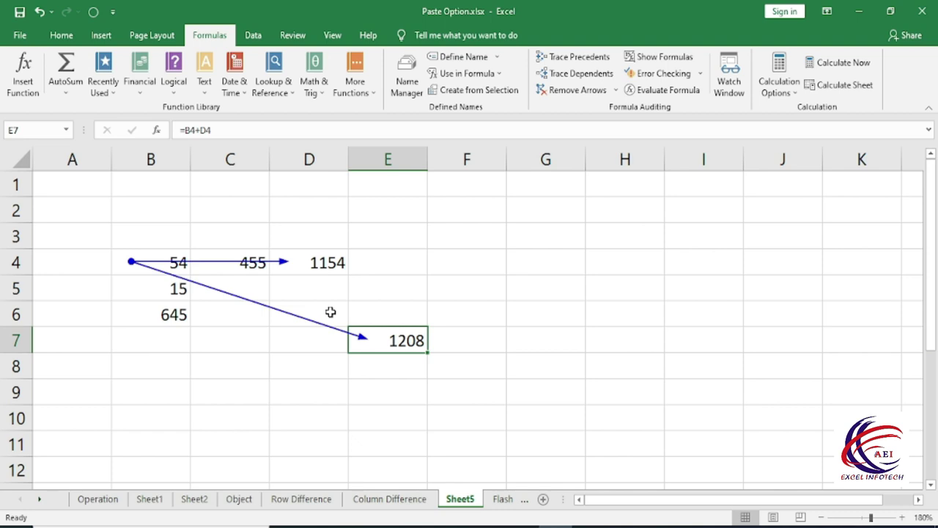
{"action": "left_click", "coordinate": [571, 94]}
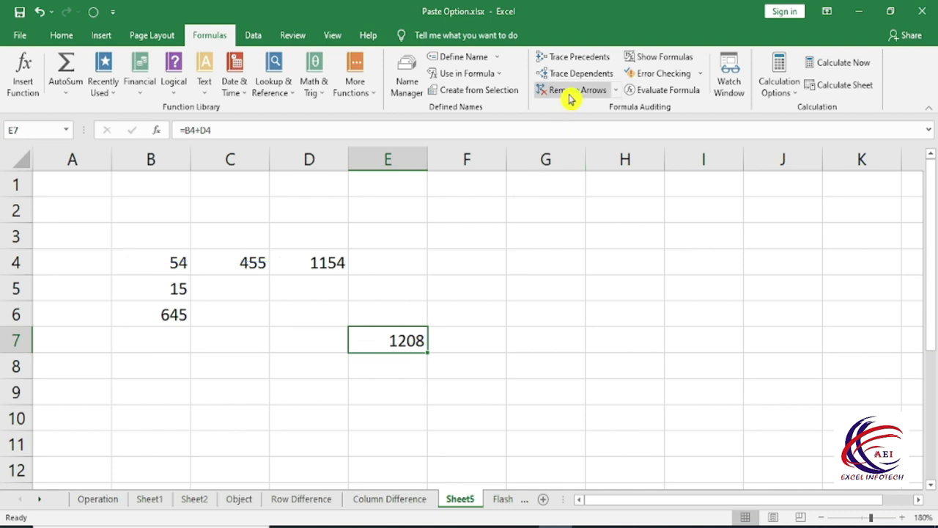
Step: Jump to the sheet's last used cell via Go To Special > Last cell, then select B4
{"action": "key", "text": "F5"}
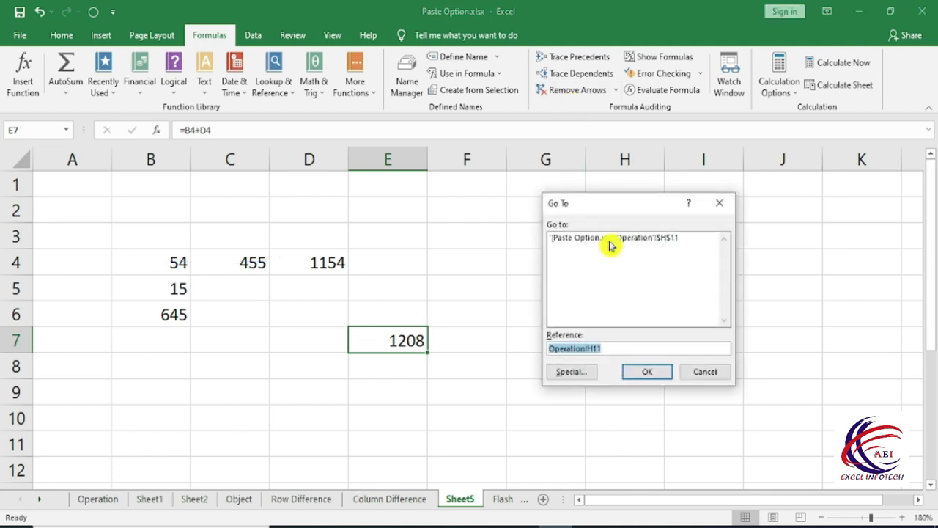
{"action": "left_click", "coordinate": [578, 377]}
{"action": "double_click", "coordinate": [678, 298]}
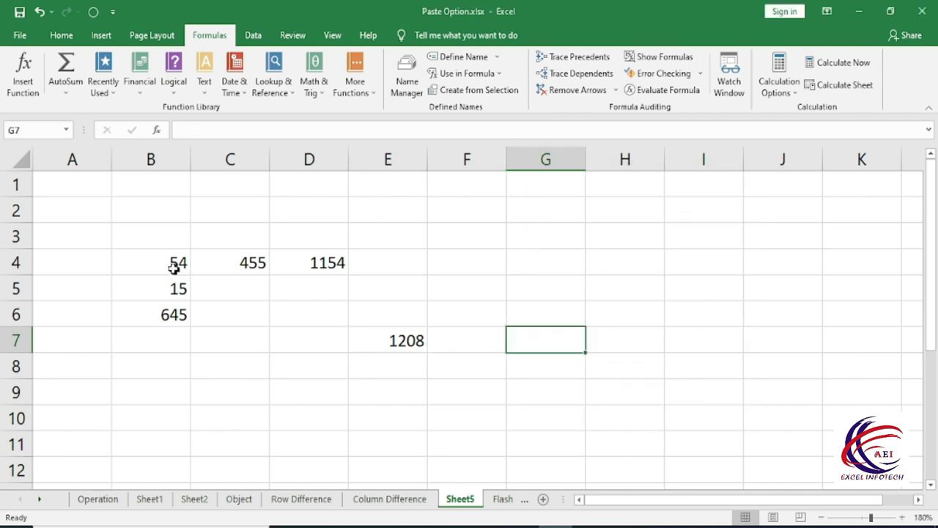
{"action": "left_click", "coordinate": [170, 266]}
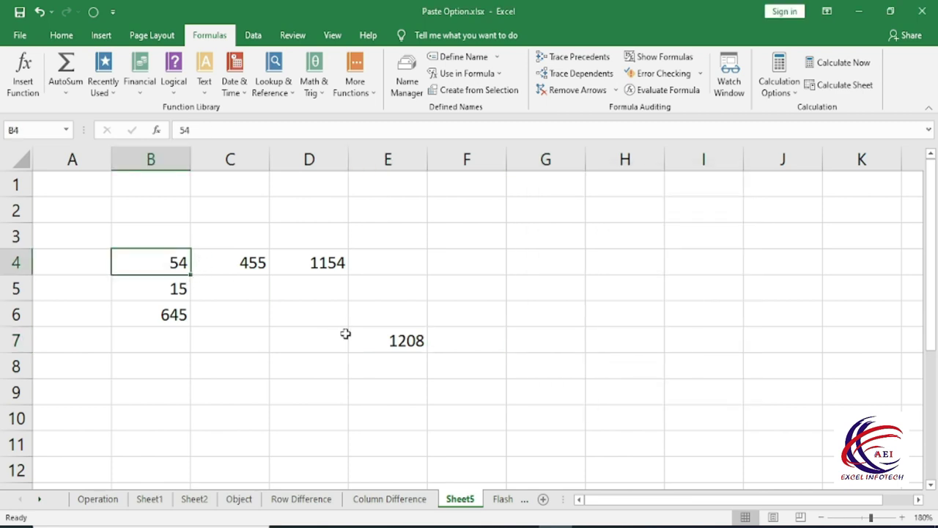
Step: Select B4's dependent cells D4 and E7 with Go To Special > Dependents
{"action": "key", "text": "F5"}
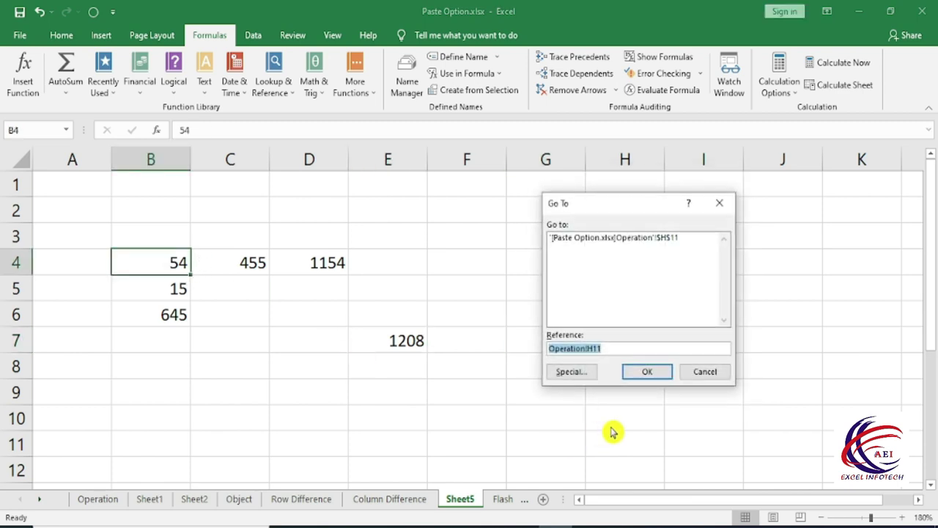
{"action": "left_click", "coordinate": [569, 371]}
{"action": "left_click", "coordinate": [650, 261]}
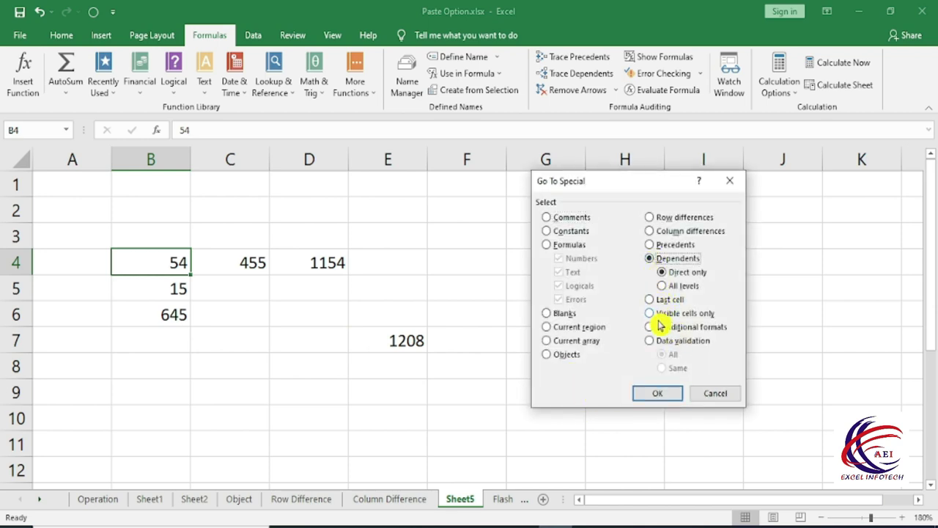
{"action": "left_click", "coordinate": [658, 393]}
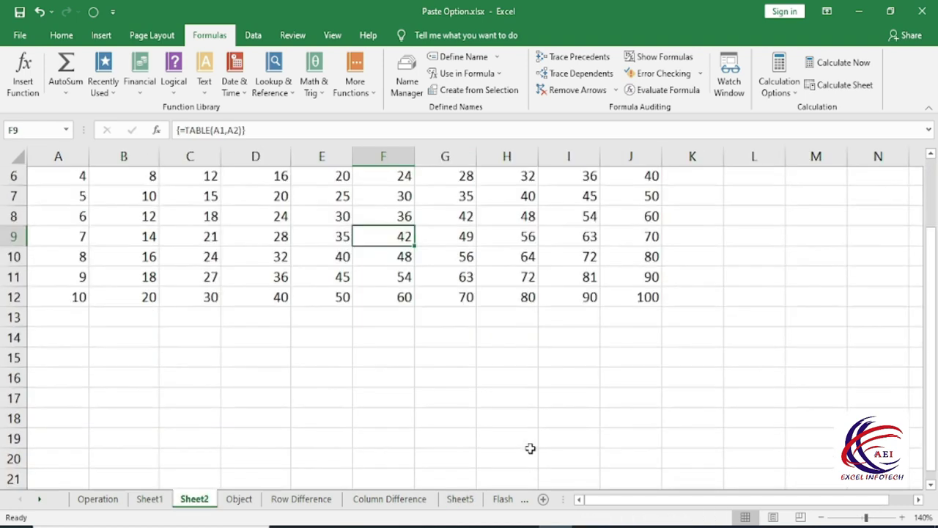
Step: Enter 545 in cell I20 on Sheet2
{"action": "scroll", "coordinate": [576, 370], "scroll_direction": "down", "scroll_amount": 2}
{"action": "left_click", "coordinate": [576, 375]}
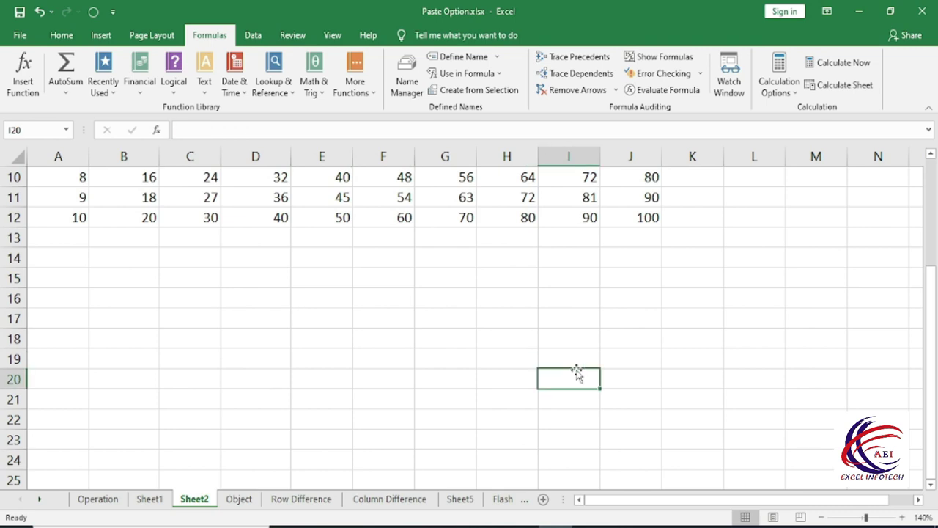
{"action": "type", "text": "54"}
{"action": "key", "text": "Return"}
Step: From F8, use Go To Special > Last cell to jump to J20
{"action": "scroll", "coordinate": [579, 367], "scroll_direction": "up", "scroll_amount": 3}
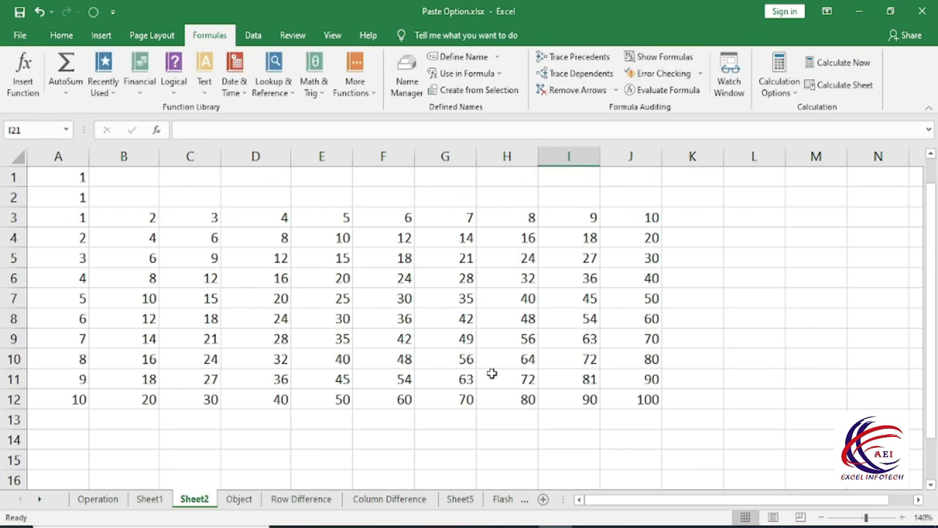
{"action": "left_click", "coordinate": [383, 314]}
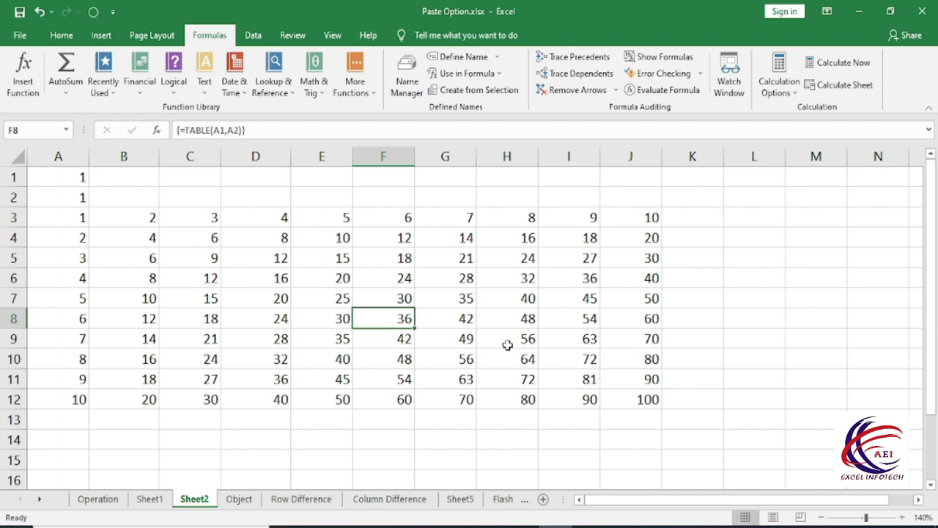
{"action": "key", "text": "ctrl+g"}
{"action": "left_click", "coordinate": [559, 431]}
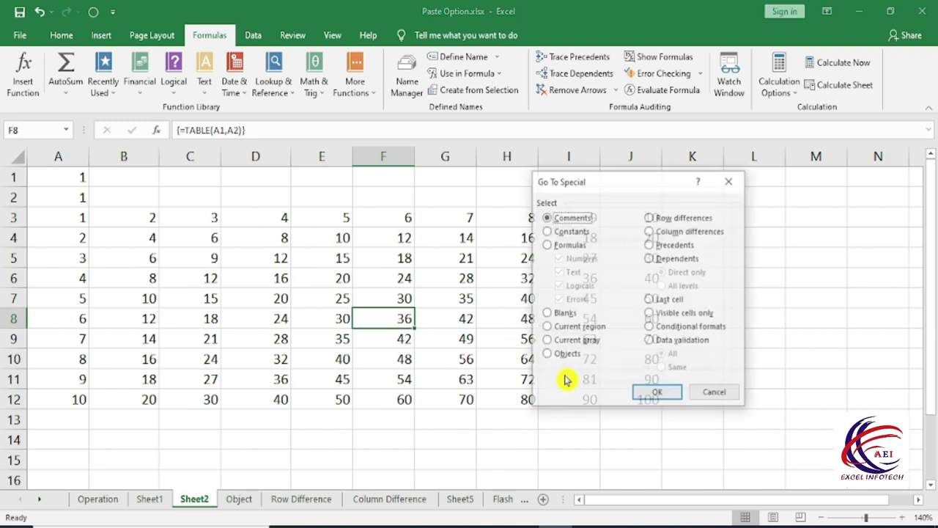
{"action": "left_click", "coordinate": [658, 299]}
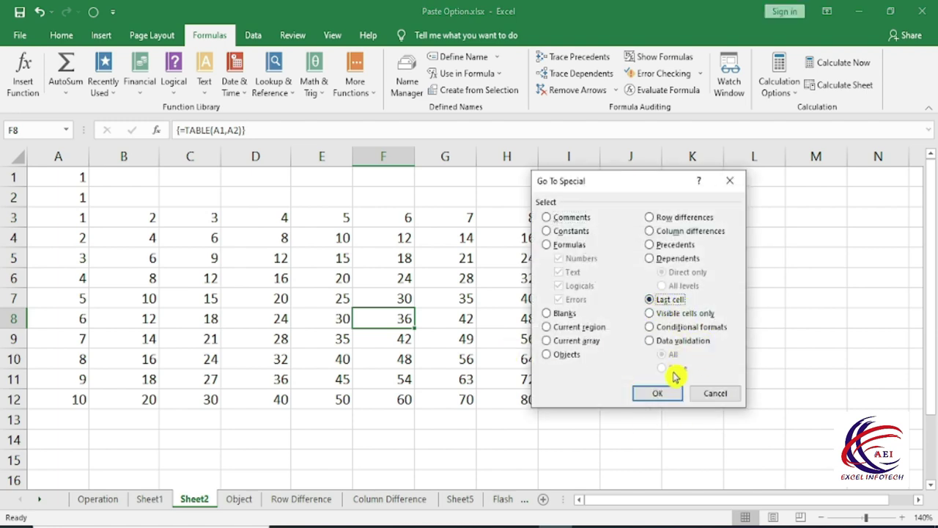
{"action": "left_click", "coordinate": [657, 392]}
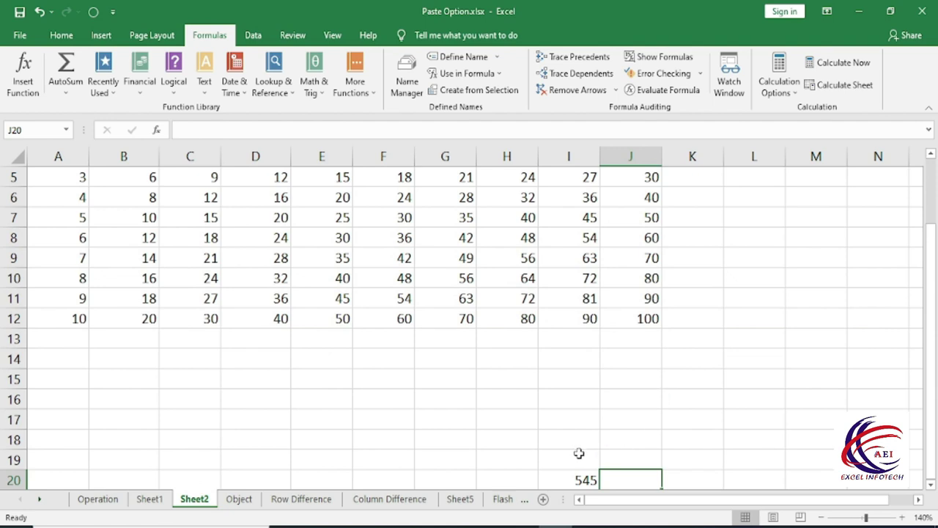
Step: Select I20 holding 545 and bring up Go To Special again
{"action": "scroll", "coordinate": [590, 451], "scroll_direction": "down", "scroll_amount": 1}
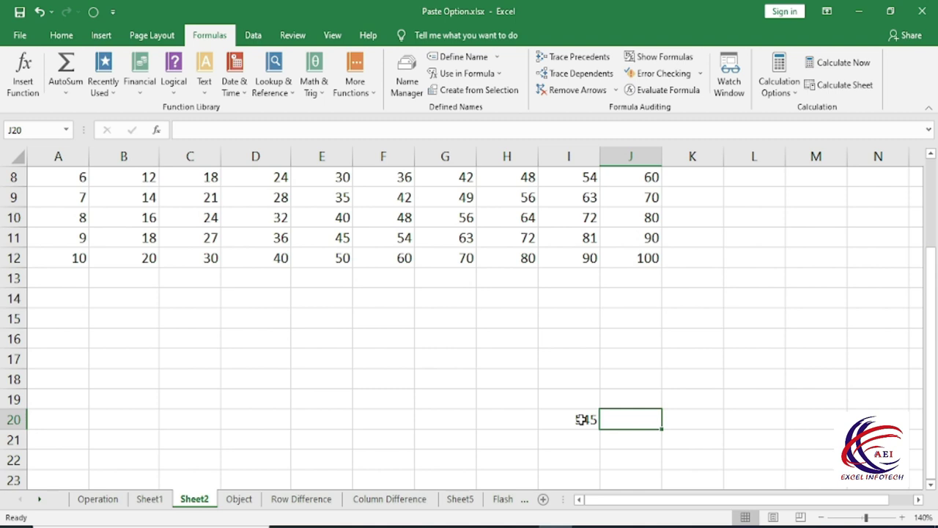
{"action": "left_click", "coordinate": [584, 419]}
{"action": "scroll", "coordinate": [578, 419], "scroll_direction": "up", "scroll_amount": 1}
{"action": "scroll", "coordinate": [578, 420], "scroll_direction": "up", "scroll_amount": 2}
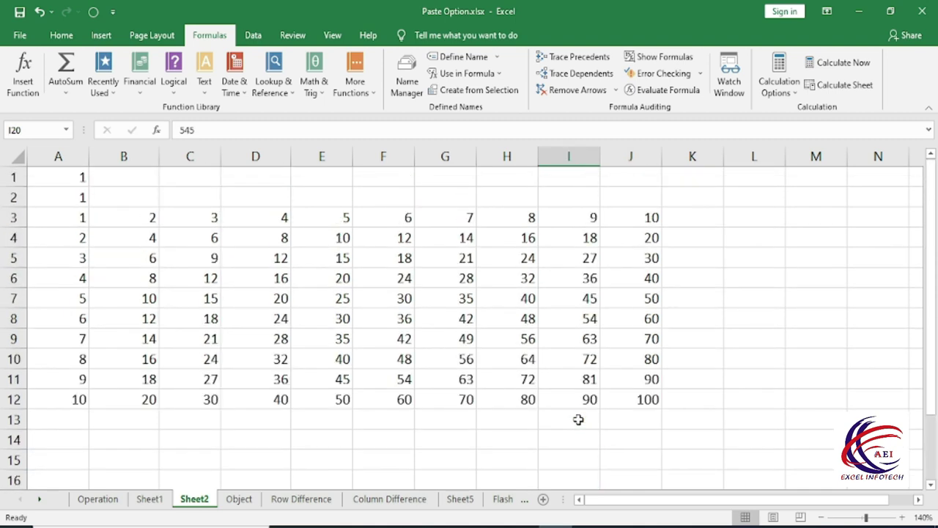
{"action": "key", "text": "ctrl+g"}
{"action": "left_click", "coordinate": [587, 376]}
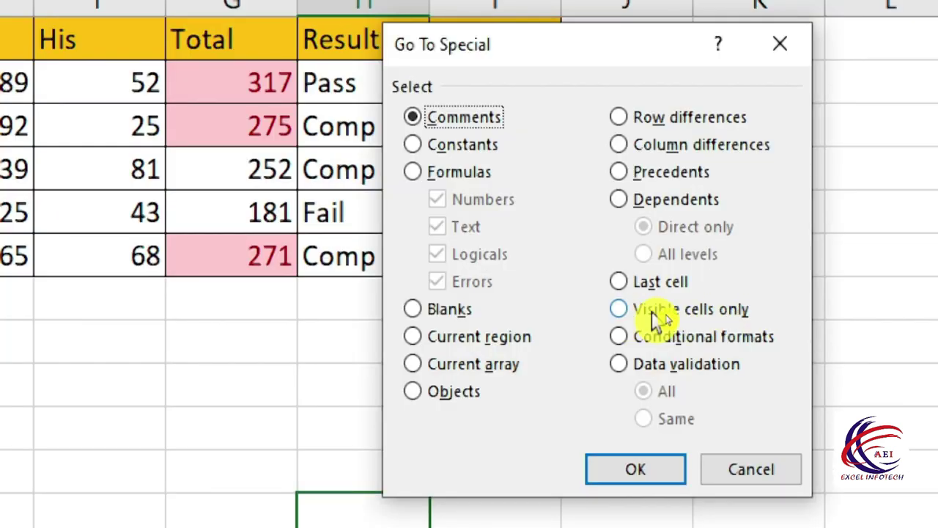
Step: On the Subtotal sheet, collapse to outline level 1, then expand the Oppo and Vivo detail rows
{"action": "left_click", "coordinate": [763, 475]}
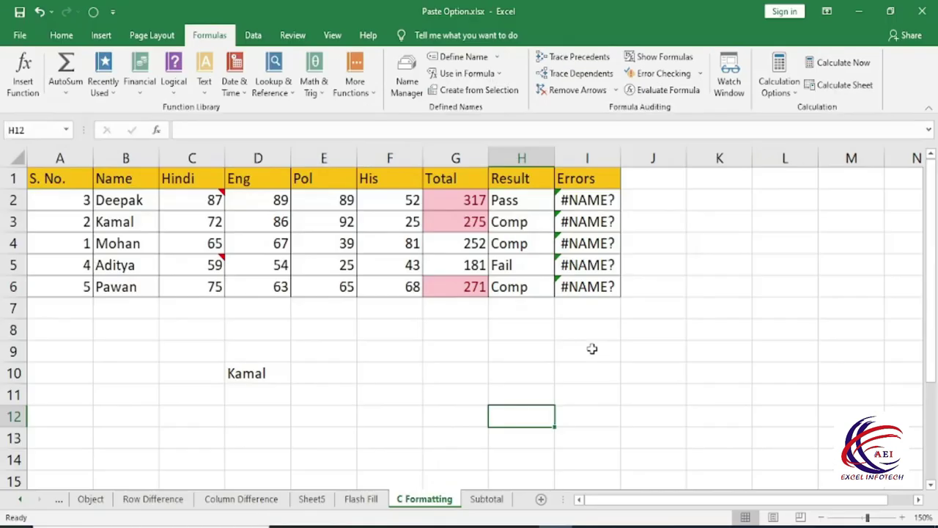
{"action": "left_click", "coordinate": [487, 499]}
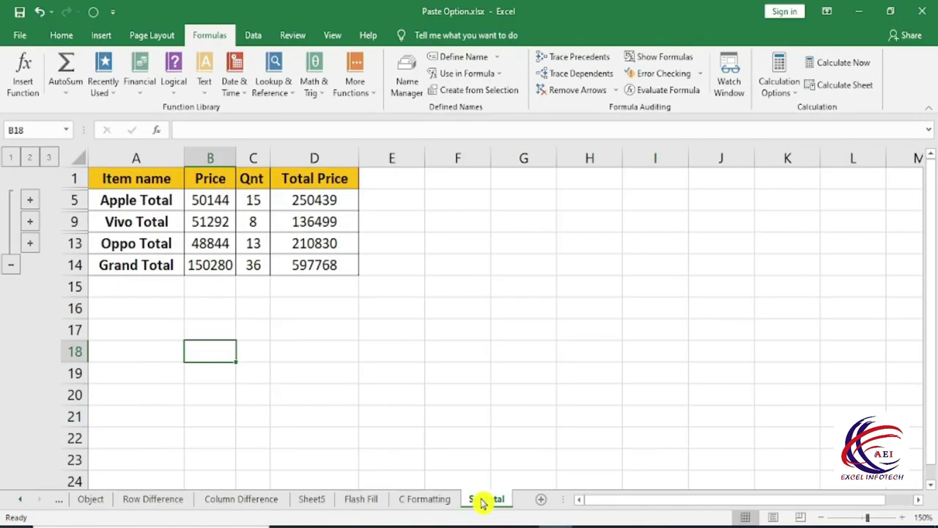
{"action": "left_click", "coordinate": [11, 269]}
{"action": "left_click", "coordinate": [7, 201]}
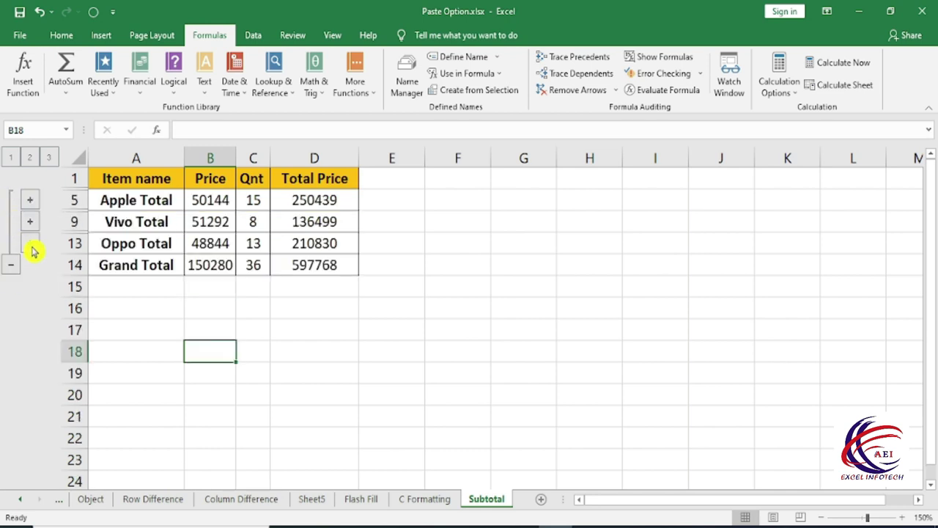
{"action": "left_click", "coordinate": [31, 245]}
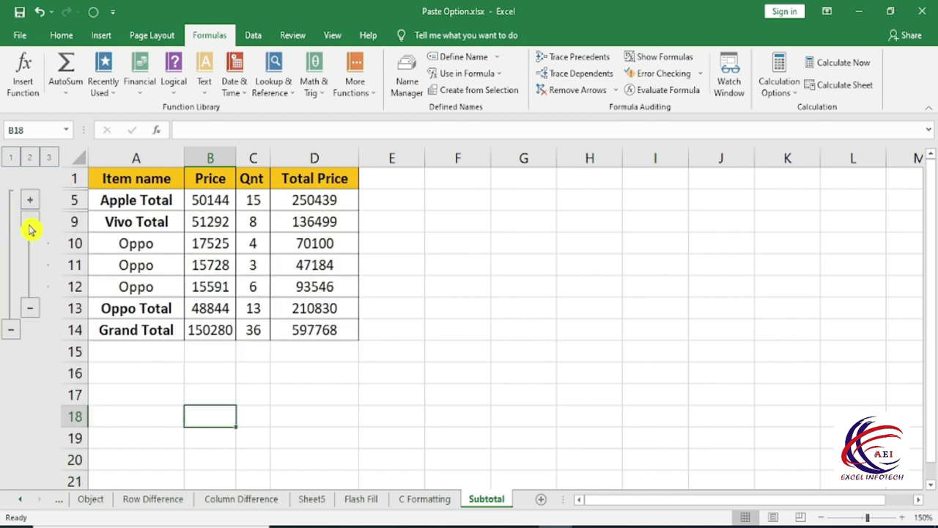
{"action": "left_click", "coordinate": [30, 225]}
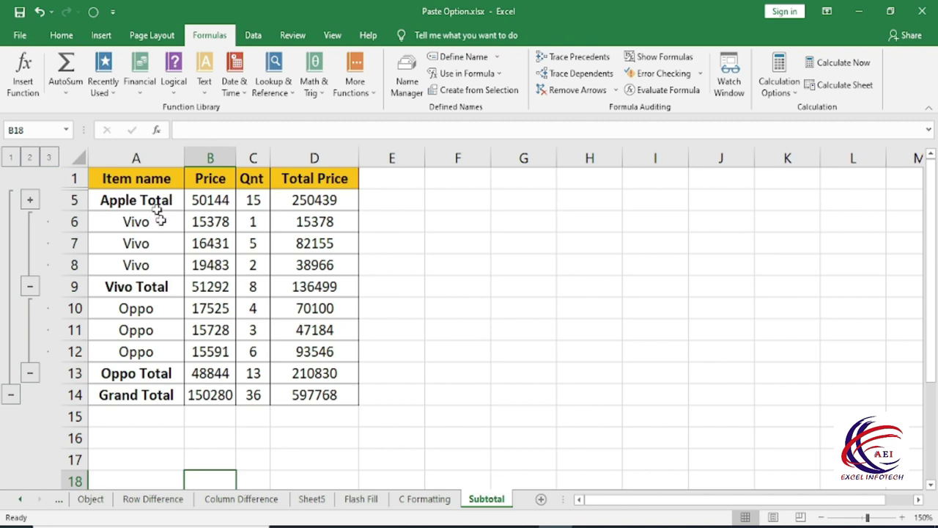
Step: Collapse the Oppo and Vivo outline groups so only their total rows show
{"action": "left_click", "coordinate": [29, 373]}
{"action": "left_click", "coordinate": [30, 286]}
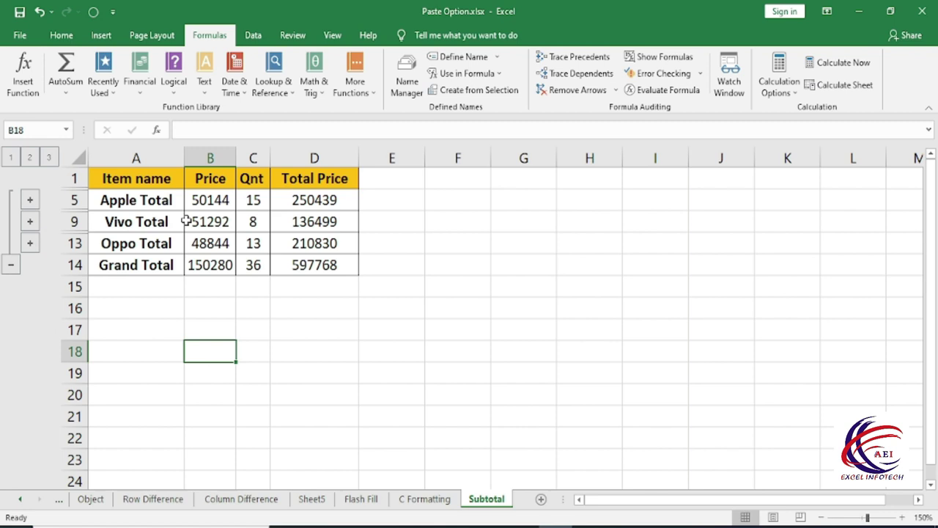
{"action": "left_click_drag", "start_coordinate": [134, 182], "coordinate": [356, 263]}
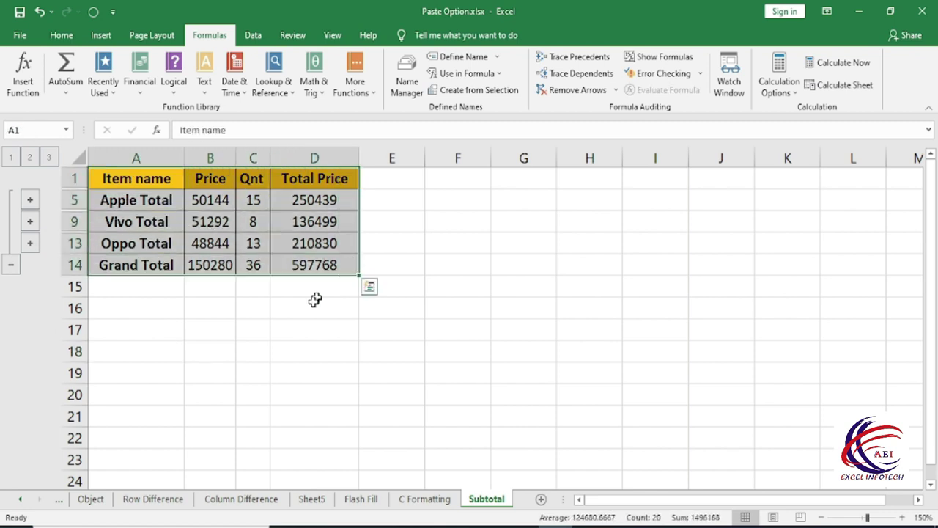
{"action": "left_click", "coordinate": [282, 333]}
Step: Inspect the SUBTOTAL price formulas on the Apple, Vivo, Oppo and Grand Total rows
{"action": "left_click", "coordinate": [132, 203]}
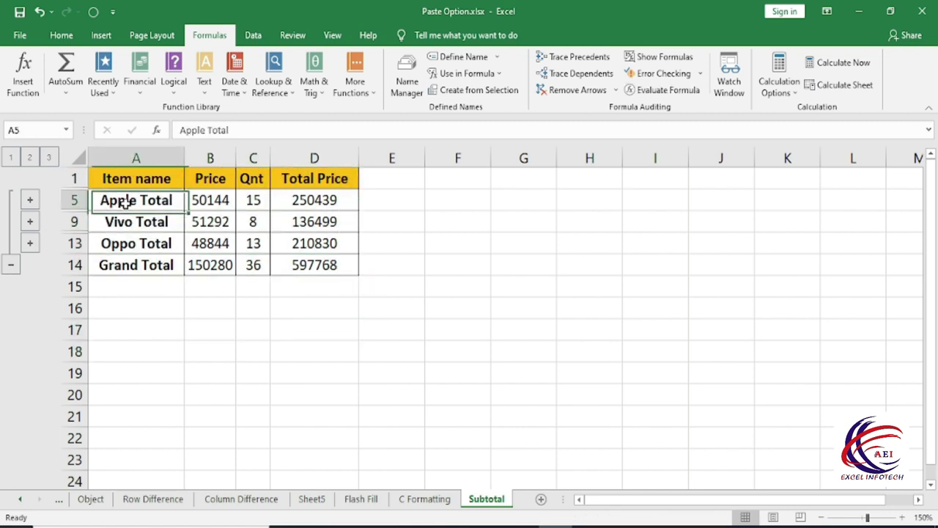
{"action": "left_click", "coordinate": [207, 199]}
{"action": "left_click", "coordinate": [133, 229]}
{"action": "left_click", "coordinate": [211, 221]}
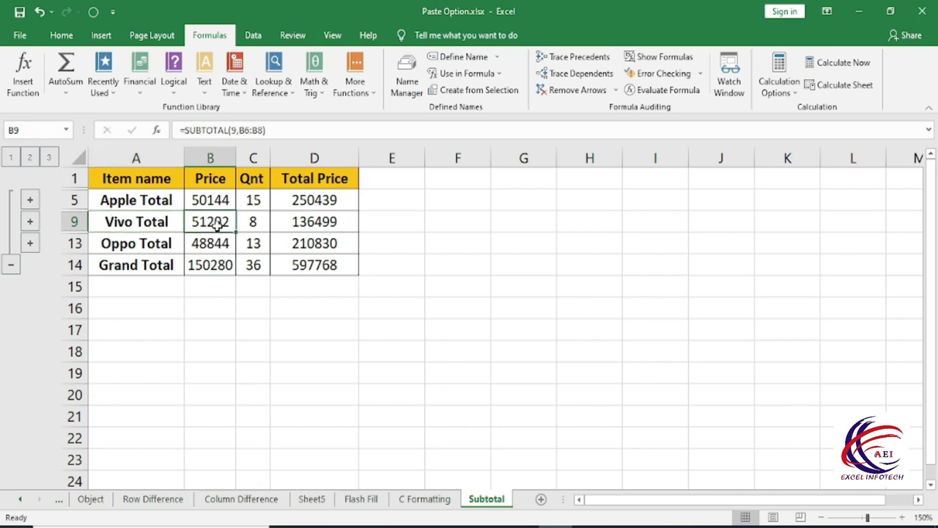
{"action": "left_click", "coordinate": [139, 247]}
{"action": "left_click", "coordinate": [218, 250]}
{"action": "left_click", "coordinate": [151, 271]}
{"action": "left_click", "coordinate": [212, 267]}
Step: Expand the Apple group to review its rows, collapse it again, and select A1:D14
{"action": "left_click", "coordinate": [30, 199]}
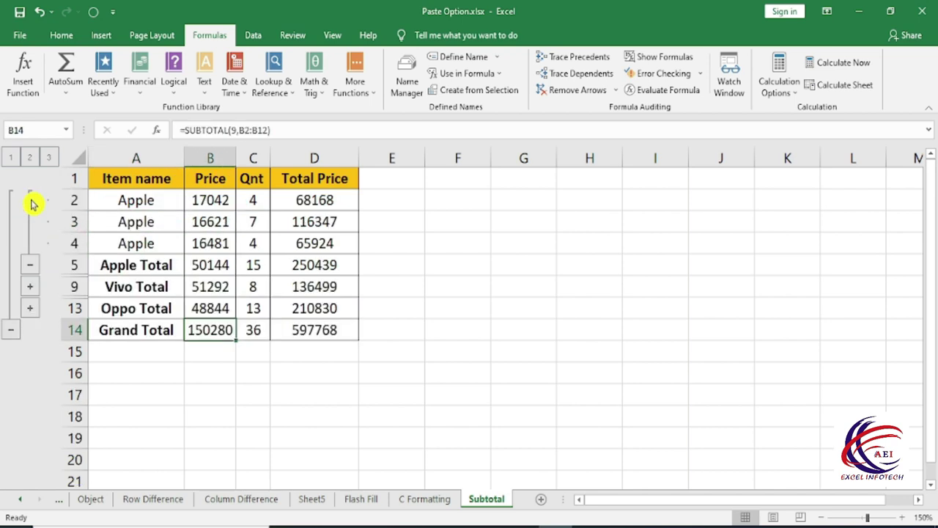
{"action": "left_click_drag", "start_coordinate": [136, 206], "coordinate": [146, 244]}
{"action": "left_click_drag", "start_coordinate": [218, 202], "coordinate": [212, 246]}
{"action": "left_click_drag", "start_coordinate": [252, 201], "coordinate": [252, 244]}
{"action": "left_click_drag", "start_coordinate": [300, 203], "coordinate": [310, 242]}
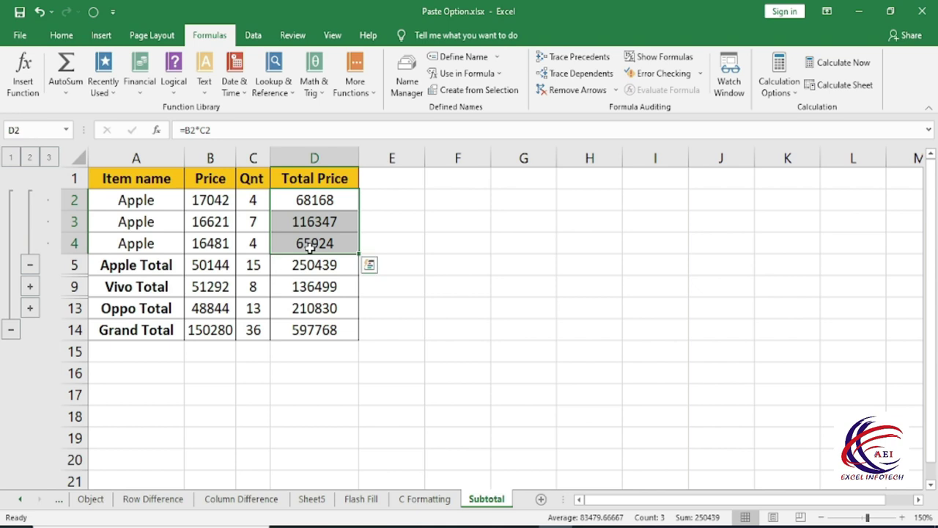
{"action": "left_click_drag", "start_coordinate": [172, 268], "coordinate": [308, 267]}
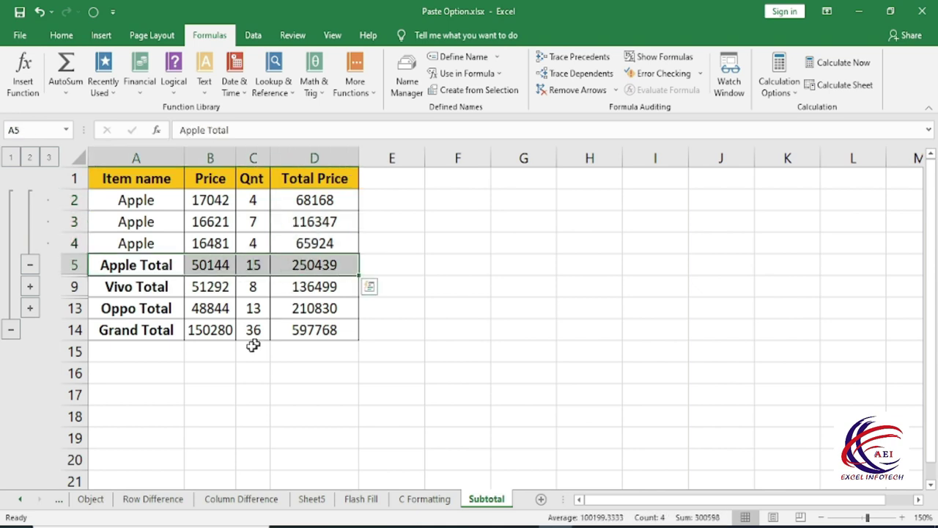
{"action": "left_click", "coordinate": [31, 268]}
{"action": "left_click_drag", "start_coordinate": [117, 180], "coordinate": [330, 268]}
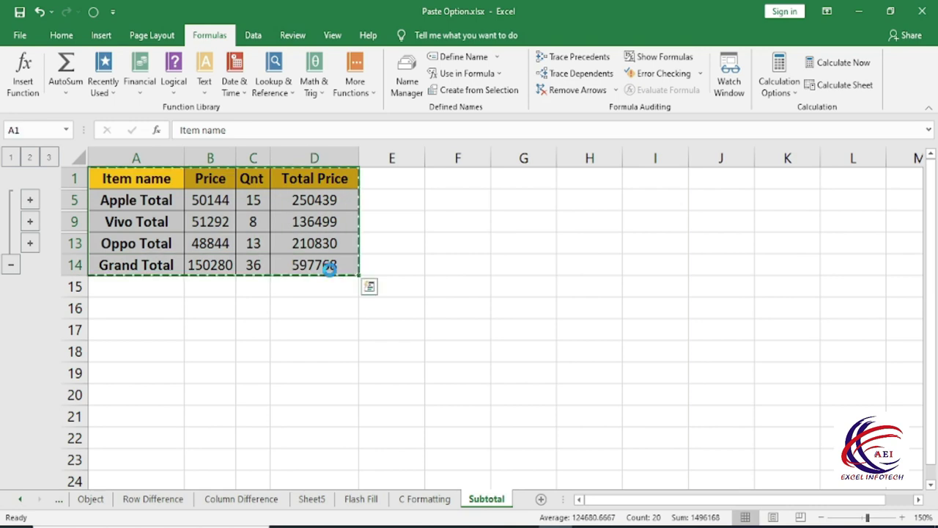
{"action": "left_click", "coordinate": [520, 264]}
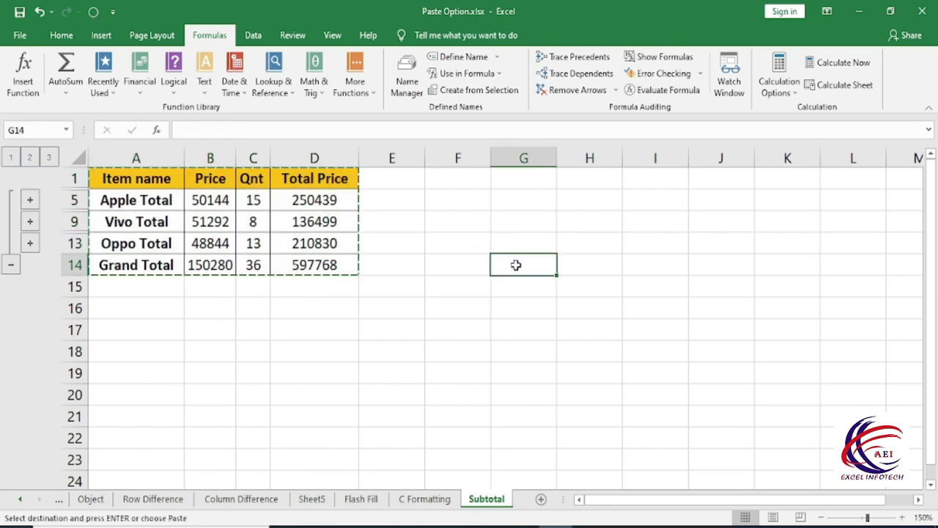
{"action": "key", "text": "ctrl+v"}
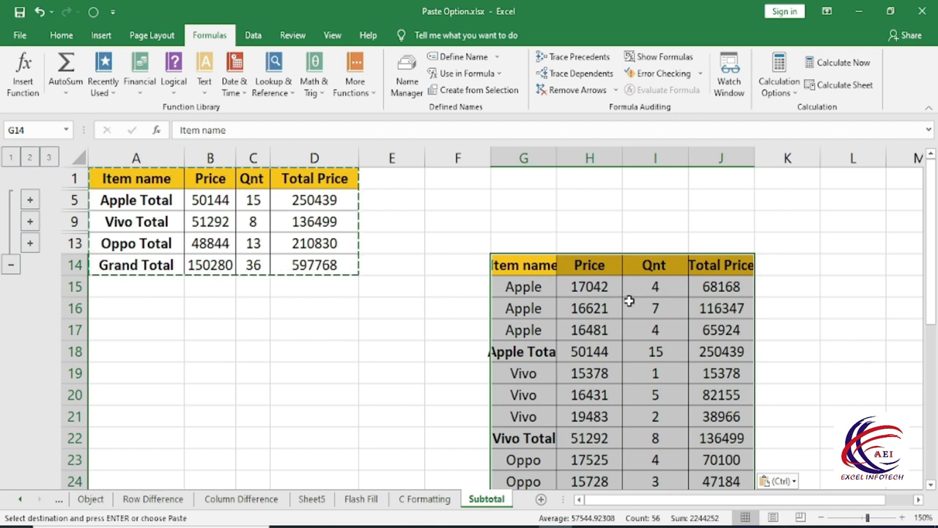
{"action": "scroll", "coordinate": [517, 332], "scroll_direction": "down", "scroll_amount": 4}
{"action": "scroll", "coordinate": [531, 300], "scroll_direction": "up", "scroll_amount": 4}
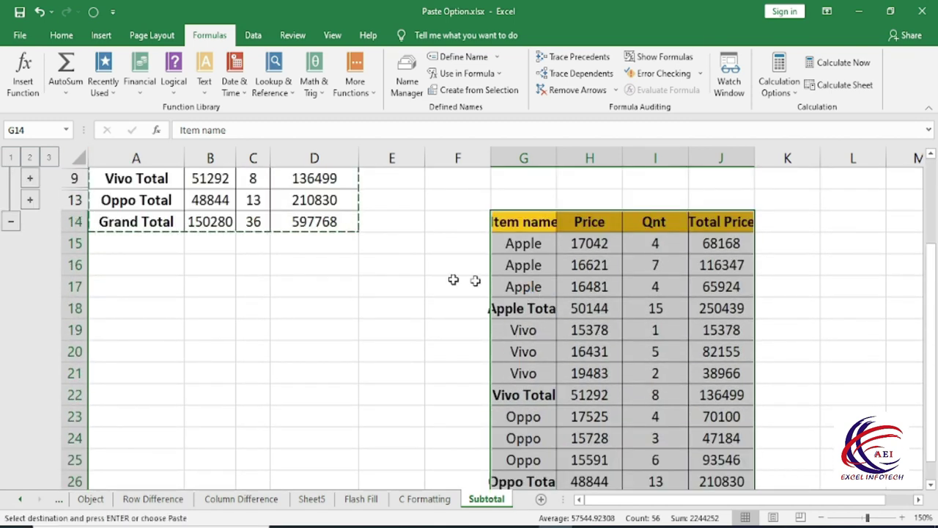
{"action": "key", "text": "ctrl+z"}
{"action": "scroll", "coordinate": [147, 235], "scroll_direction": "up", "scroll_amount": 2}
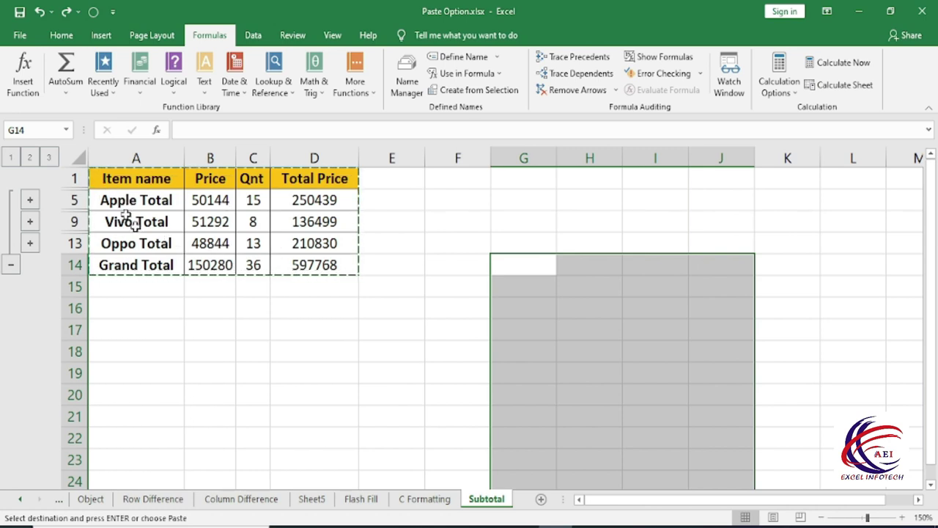
{"action": "left_click", "coordinate": [515, 240]}
{"action": "left_click_drag", "start_coordinate": [136, 179], "coordinate": [332, 260]}
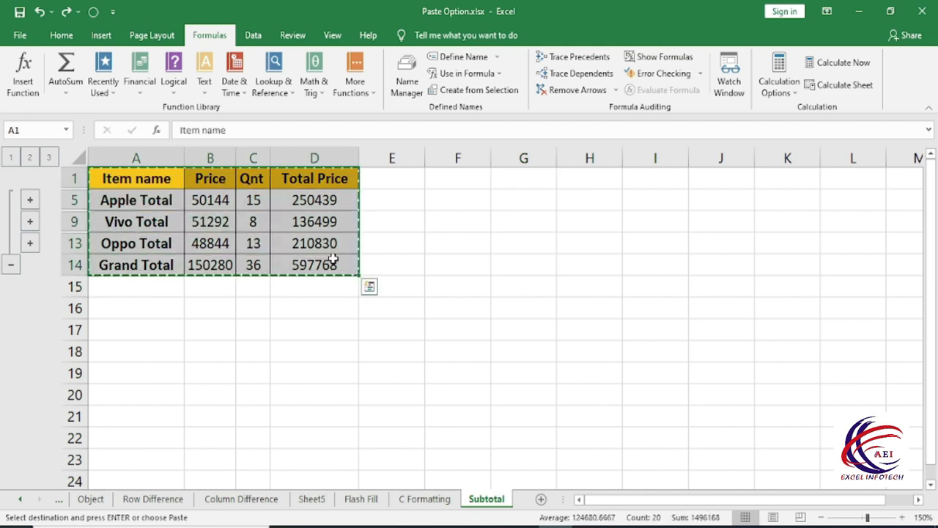
{"action": "key", "text": "ctrl+g"}
Step: Use Go To Special to select only the visible cells of the summary table
{"action": "left_click", "coordinate": [573, 374]}
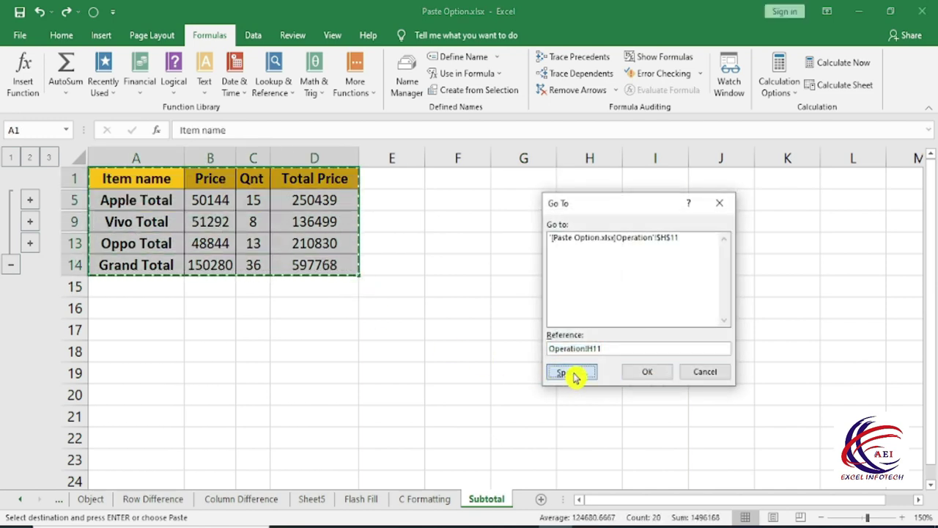
{"action": "left_click", "coordinate": [672, 315]}
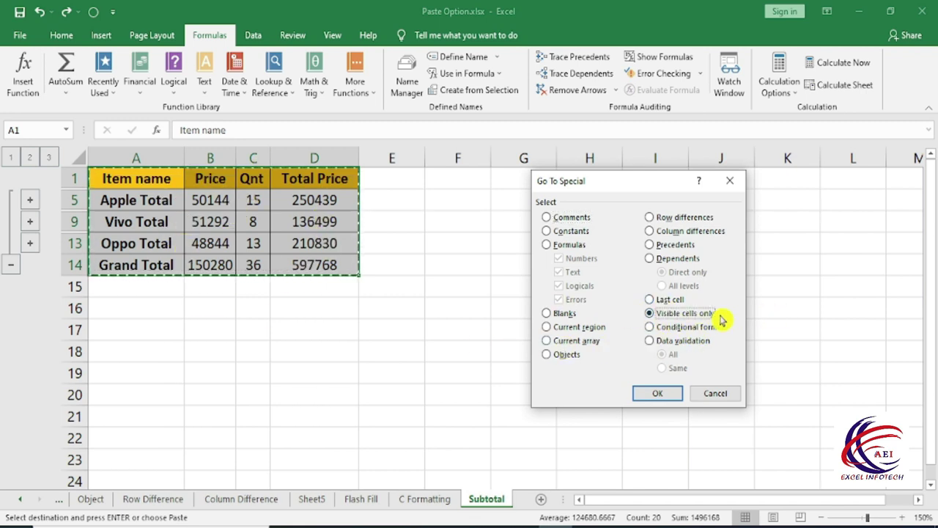
{"action": "left_click", "coordinate": [657, 394]}
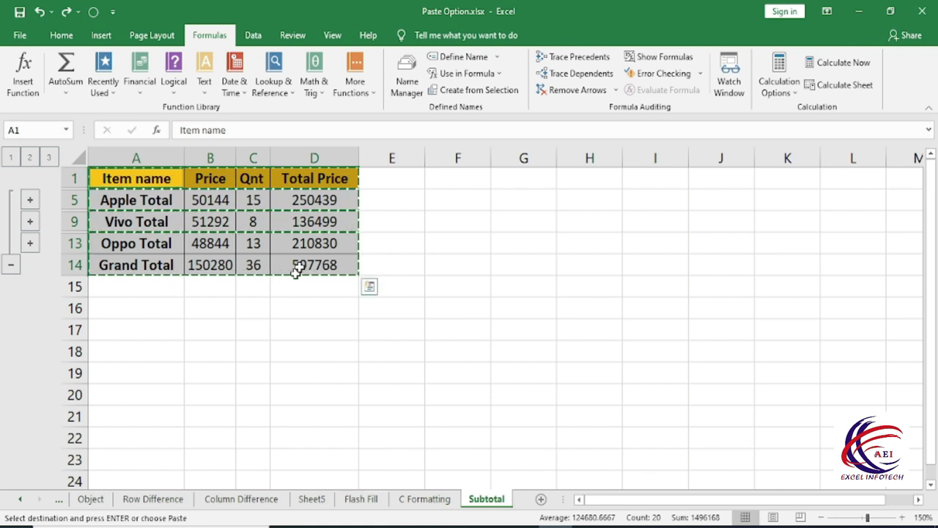
Step: Paste the visible total rows at G13 and autofit columns G–J
{"action": "left_click", "coordinate": [535, 248]}
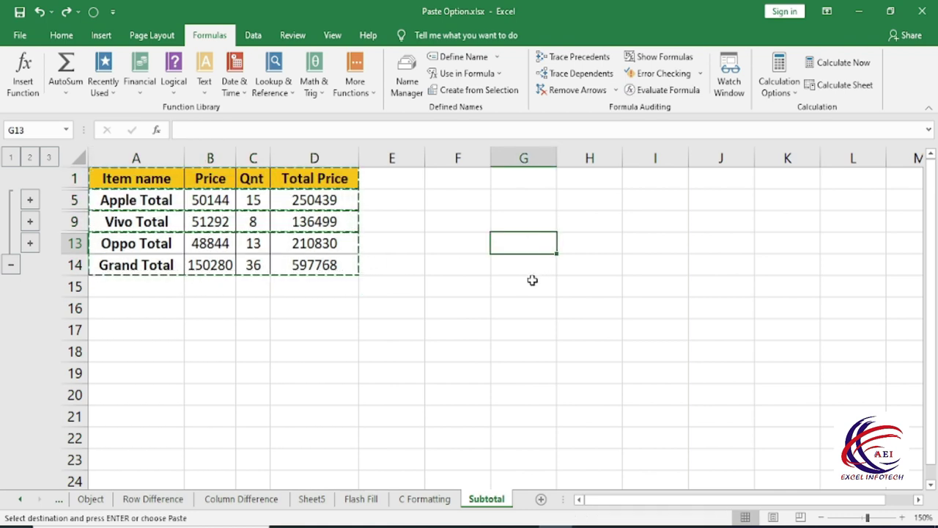
{"action": "key", "text": "ctrl+v"}
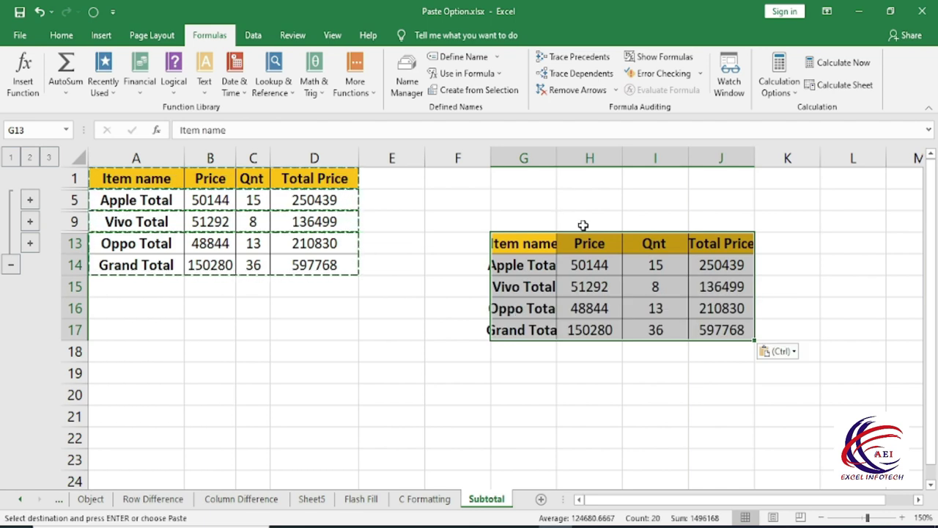
{"action": "key", "text": "alt+h"}
{"action": "key", "text": "o"}
{"action": "key", "text": "i"}
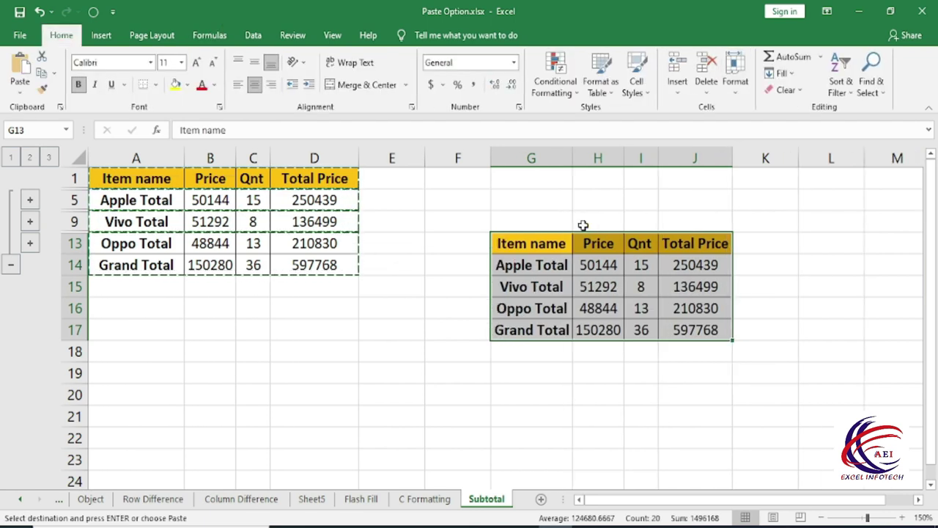
Step: Reselect G13:J17, then expand and collapse the Apple group to verify the paste
{"action": "left_click", "coordinate": [592, 303]}
{"action": "left_click_drag", "start_coordinate": [513, 253], "coordinate": [703, 332]}
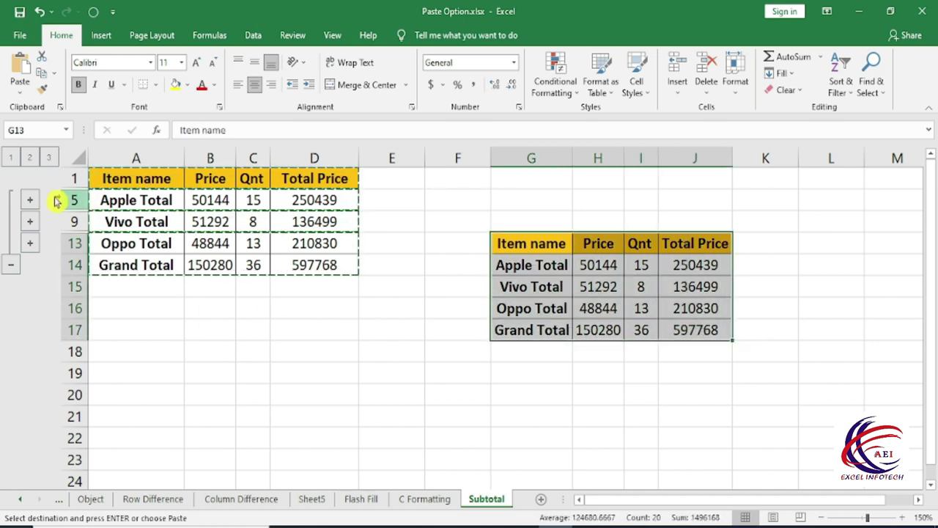
{"action": "left_click", "coordinate": [30, 200]}
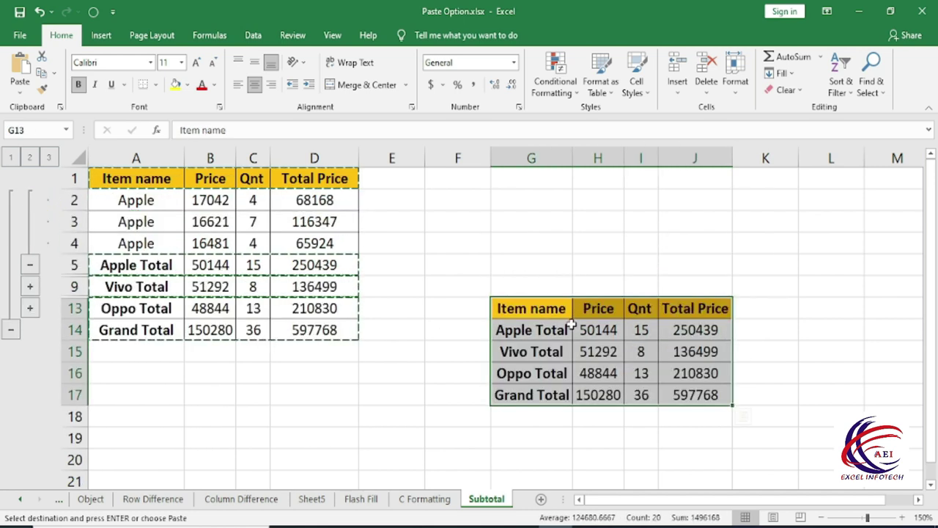
{"action": "left_click", "coordinate": [30, 205]}
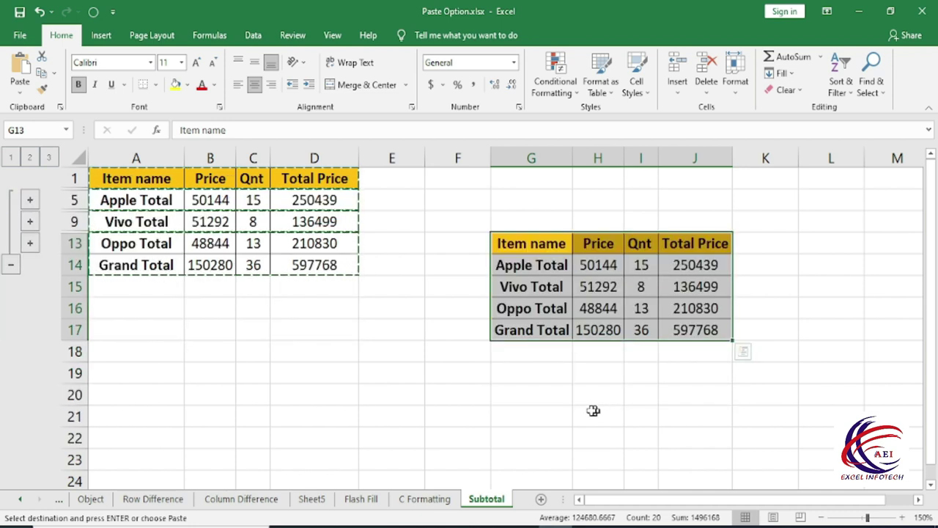
{"action": "key", "text": "F5"}
{"action": "key", "text": "alt+s"}
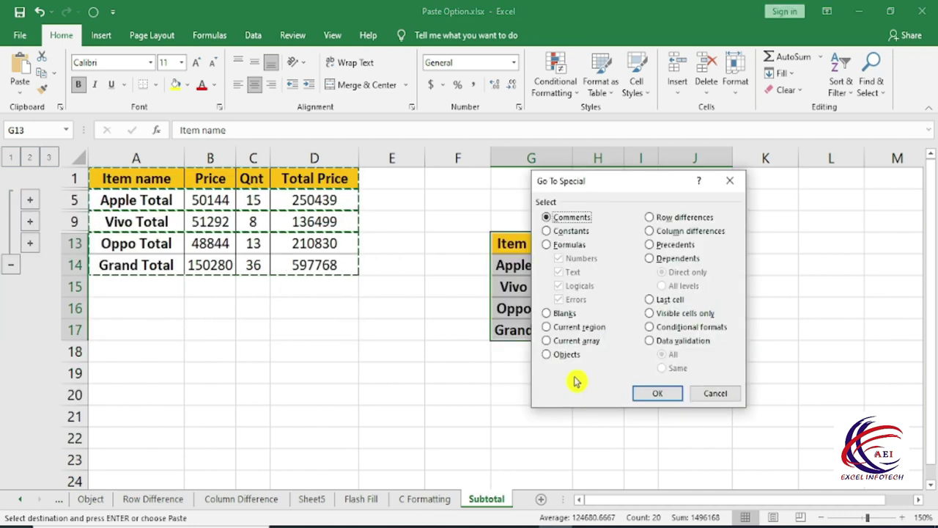
{"action": "left_click", "coordinate": [668, 327]}
{"action": "left_click", "coordinate": [714, 393]}
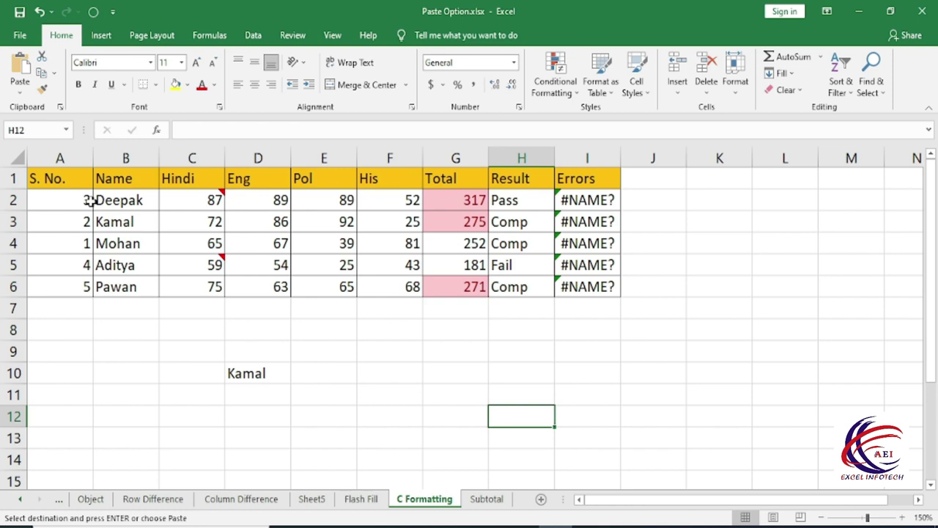
{"action": "left_click", "coordinate": [426, 214]}
{"action": "left_click_drag", "start_coordinate": [75, 180], "coordinate": [603, 288]}
{"action": "left_click", "coordinate": [566, 356]}
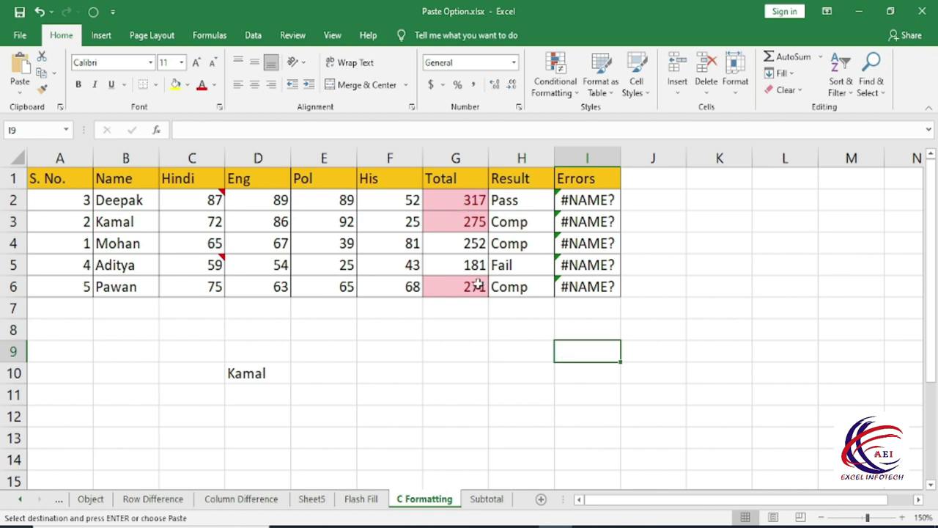
{"action": "left_click", "coordinate": [571, 91]}
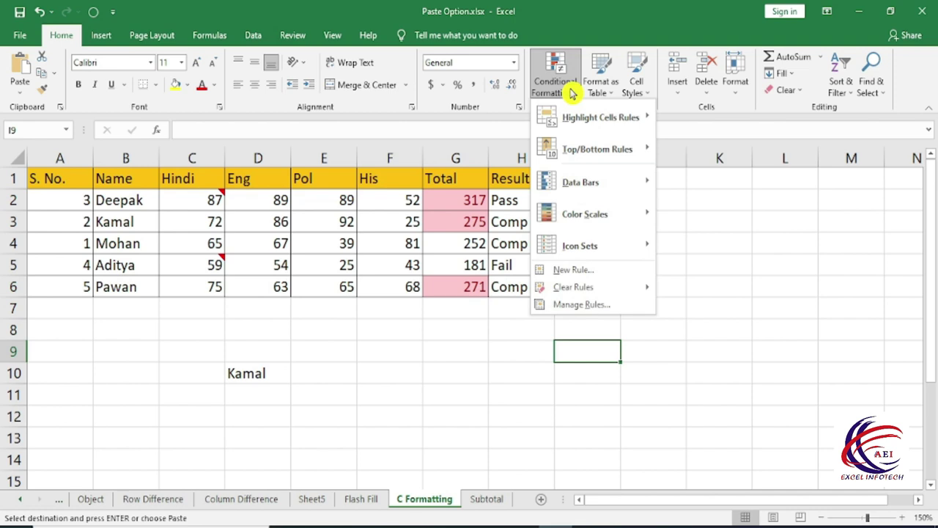
{"action": "left_click", "coordinate": [617, 306]}
{"action": "left_click", "coordinate": [628, 241]}
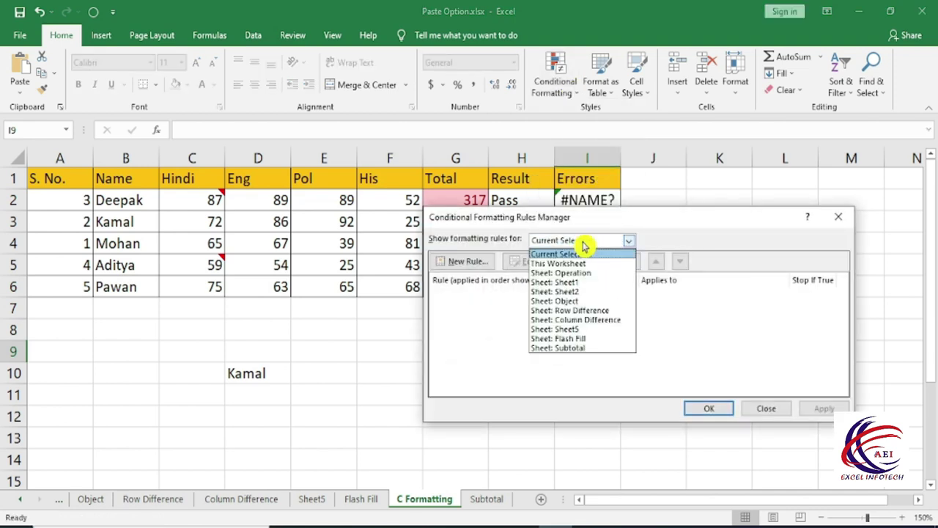
{"action": "left_click", "coordinate": [587, 265]}
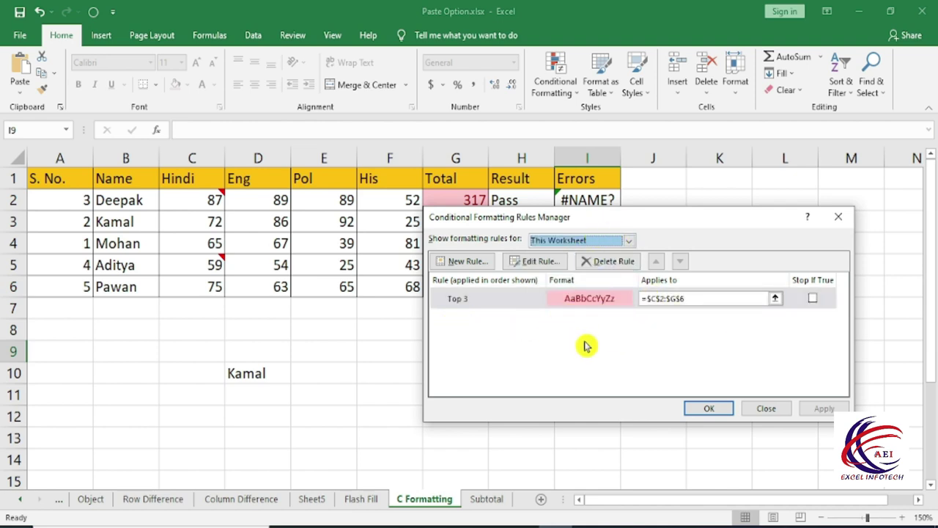
{"action": "left_click", "coordinate": [767, 409]}
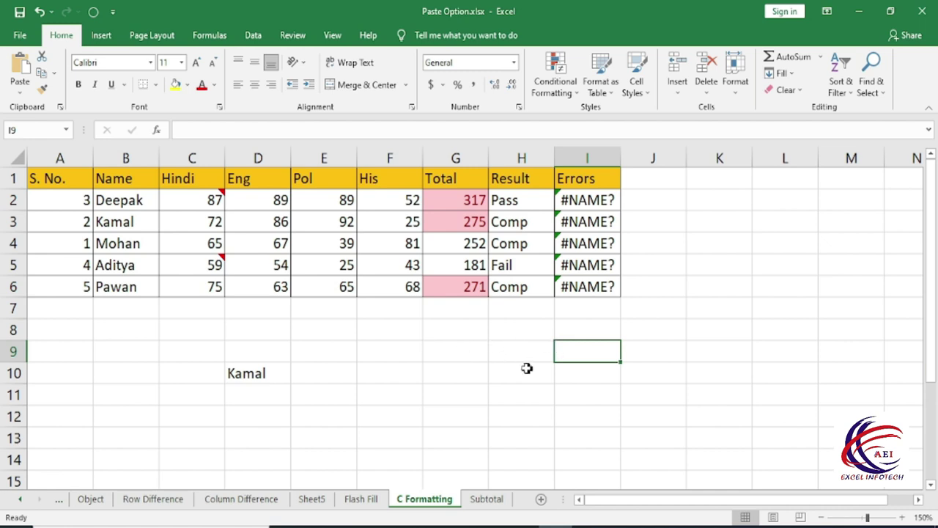
Step: Select all conditionally formatted cells C2:G6 via Go To Special, then deselect with G9
{"action": "key", "text": "F5"}
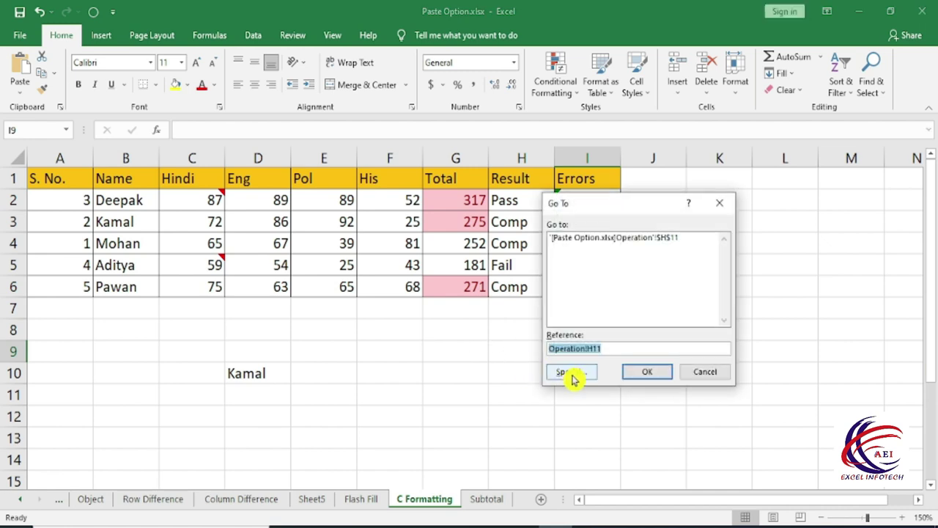
{"action": "left_click", "coordinate": [572, 372]}
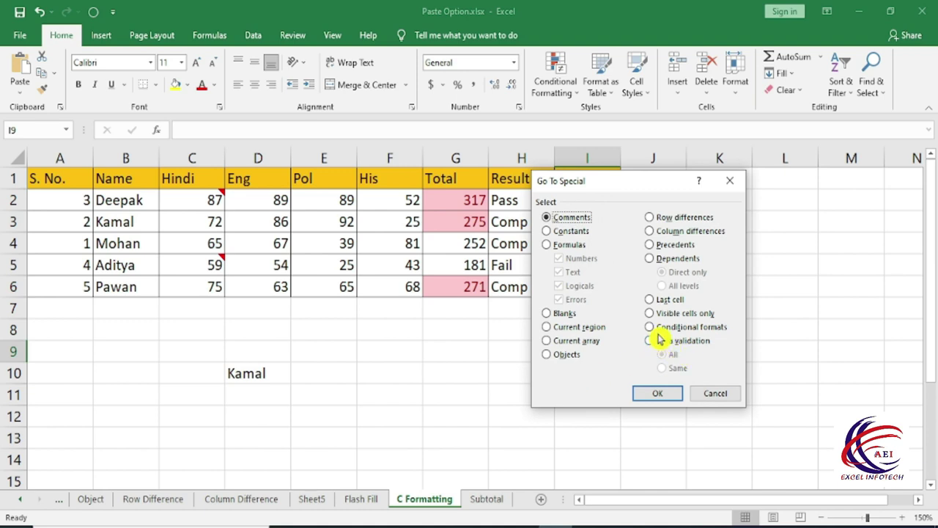
{"action": "left_click", "coordinate": [702, 332]}
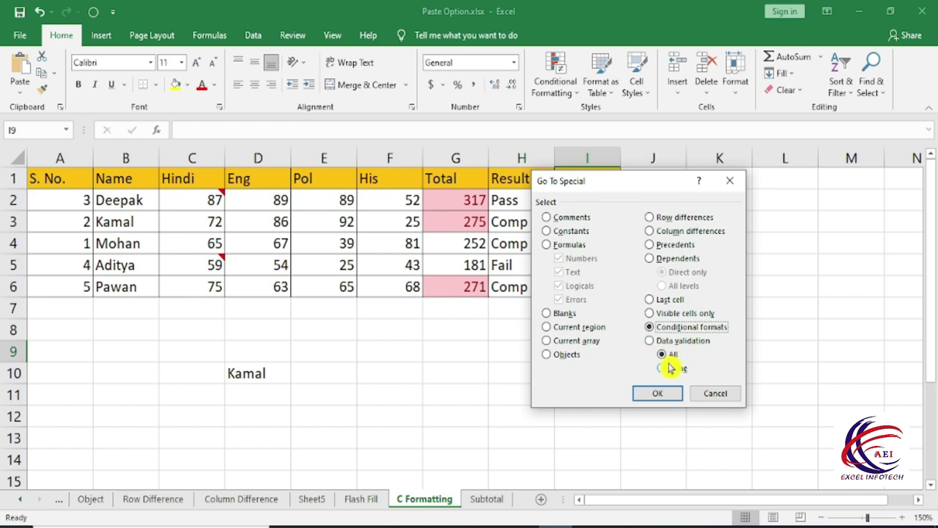
{"action": "left_click", "coordinate": [657, 393]}
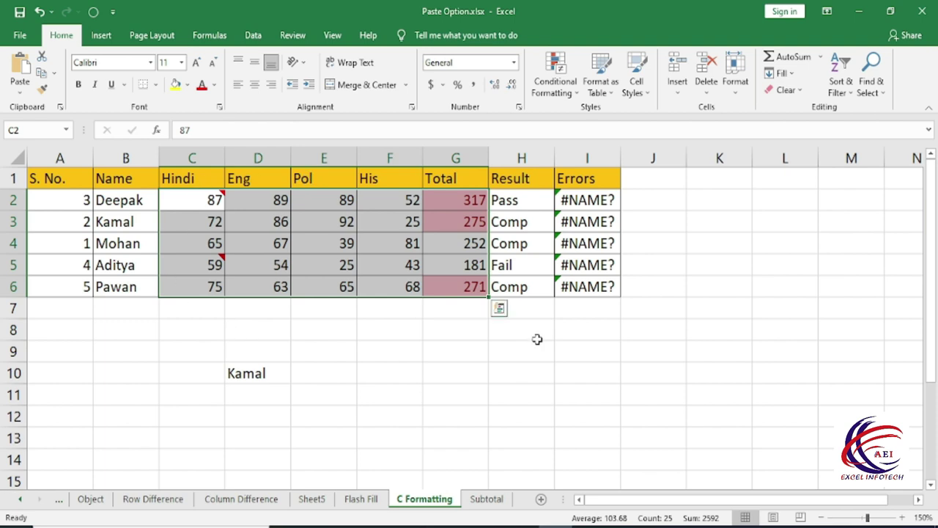
{"action": "left_click", "coordinate": [463, 346]}
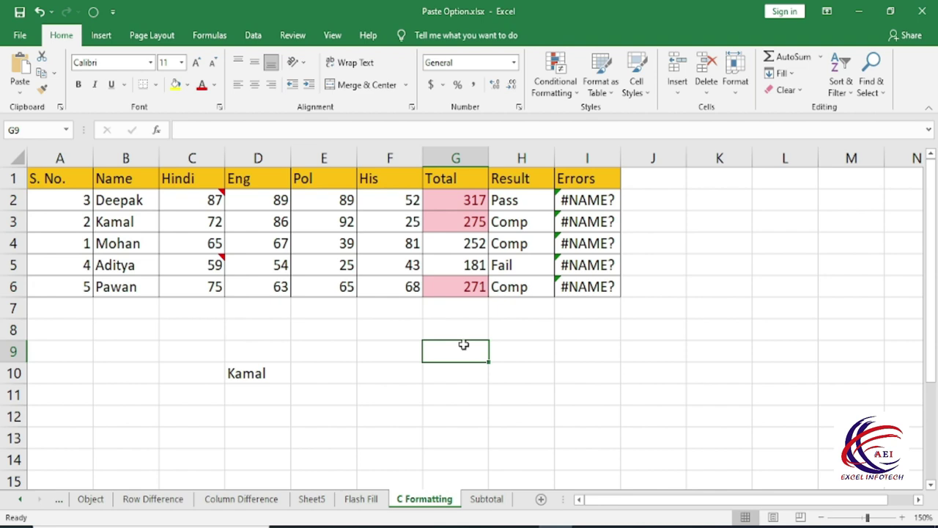
Step: Use Go To Special > Data validation to locate cell D10
{"action": "key", "text": "F5"}
{"action": "left_click", "coordinate": [557, 376]}
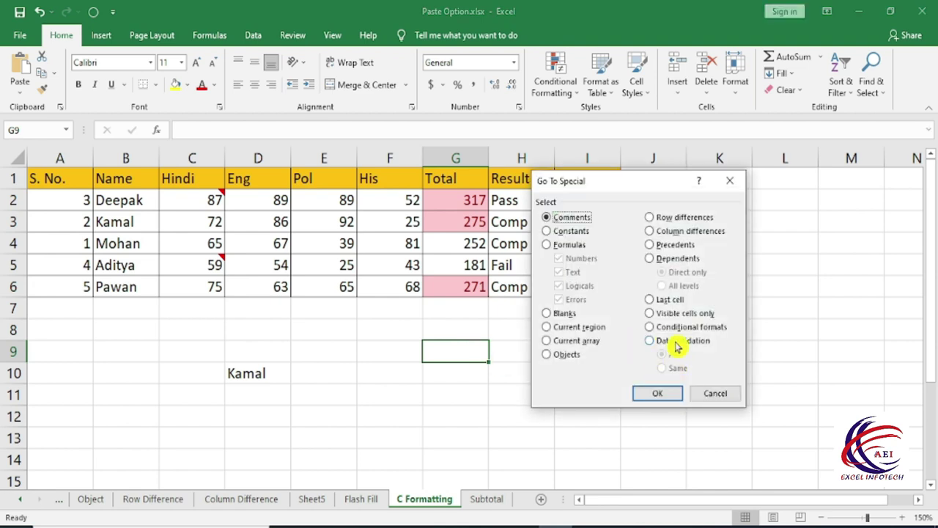
{"action": "left_click", "coordinate": [647, 341]}
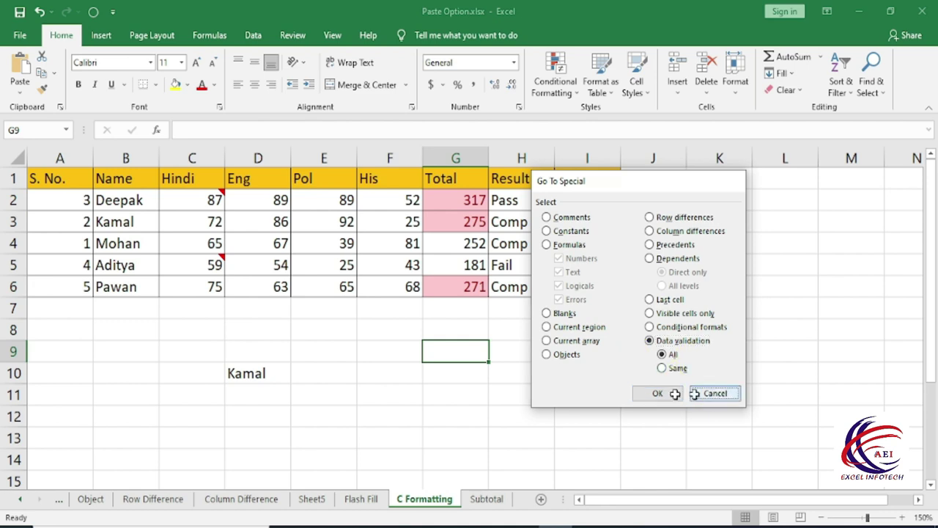
{"action": "left_click", "coordinate": [658, 393]}
Step: Change D10's dropdown value from Kamal to Mohan
{"action": "left_click", "coordinate": [247, 373]}
{"action": "left_click", "coordinate": [297, 375]}
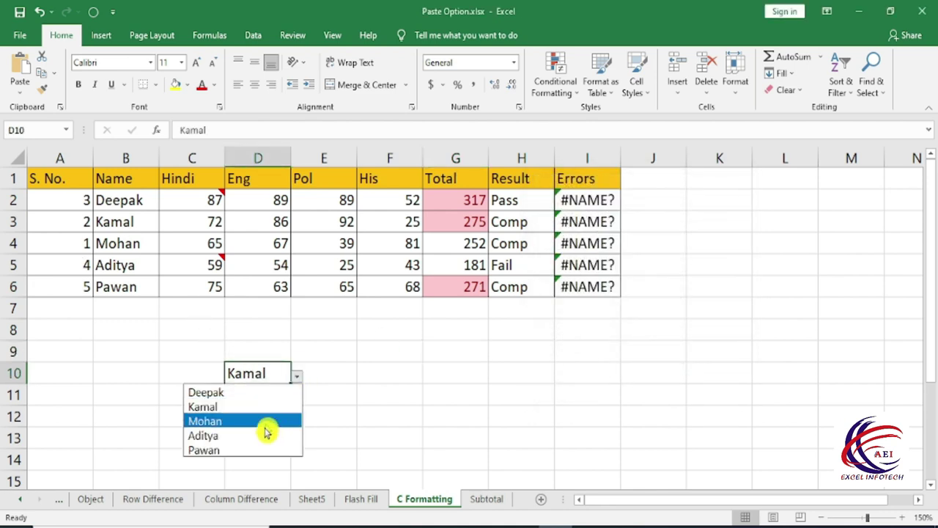
{"action": "left_click", "coordinate": [261, 424]}
{"action": "left_click", "coordinate": [475, 399]}
{"action": "left_click", "coordinate": [268, 377]}
{"action": "left_click", "coordinate": [296, 378]}
{"action": "left_click", "coordinate": [220, 376]}
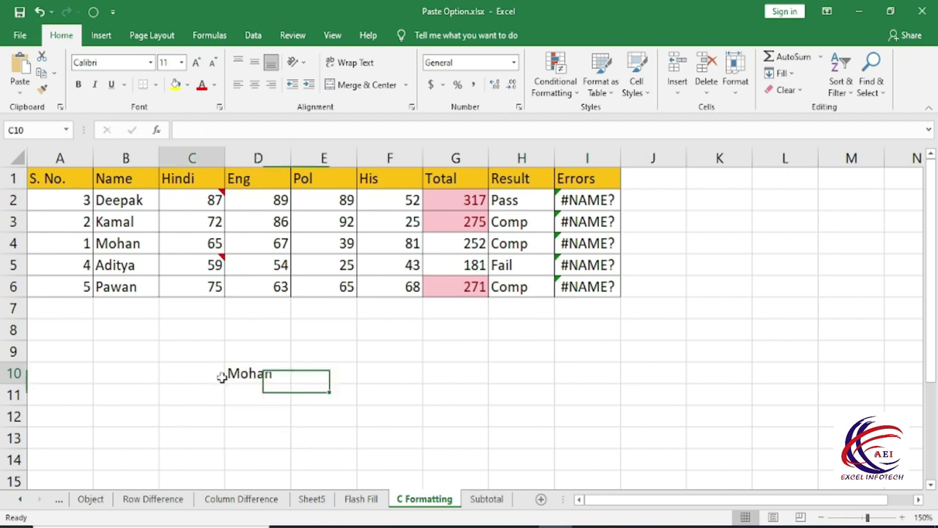
{"action": "left_click", "coordinate": [271, 378]}
{"action": "left_click", "coordinate": [296, 375]}
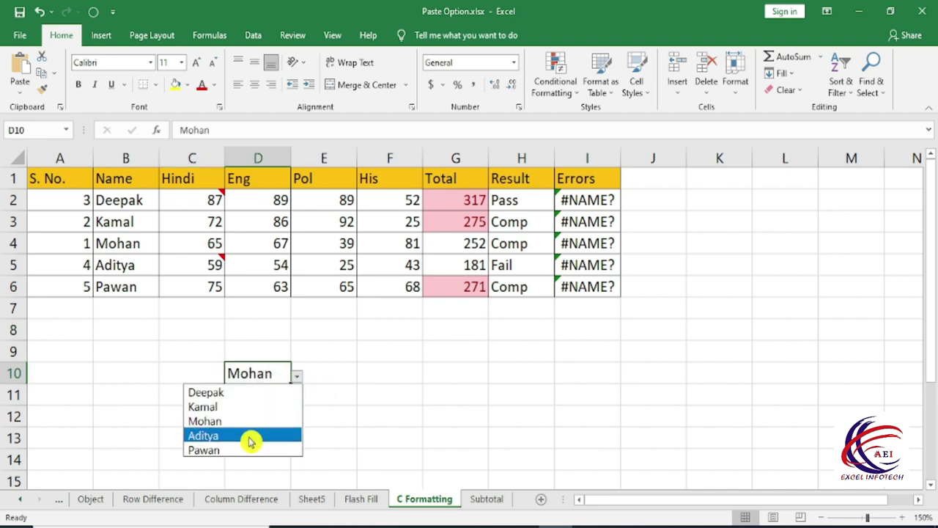
{"action": "left_click", "coordinate": [290, 426]}
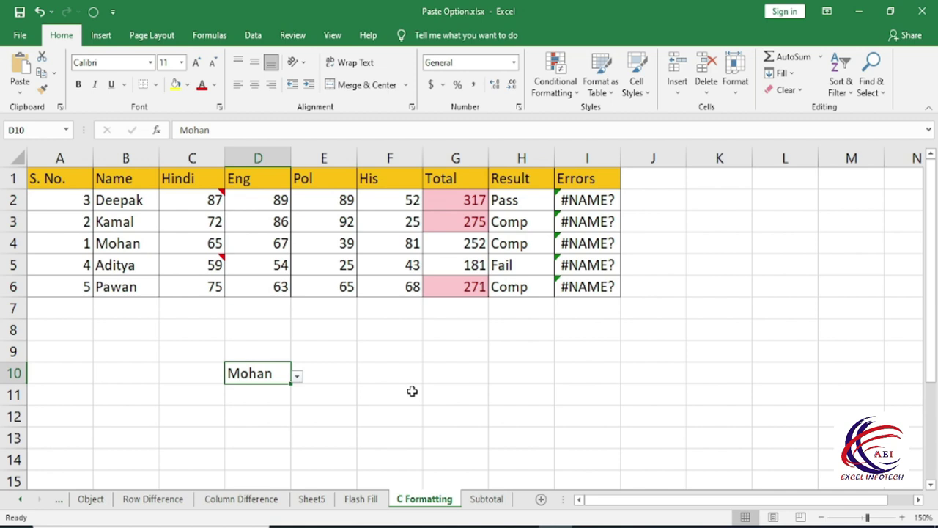
Step: Jump back to the data-validation cell D10 with Ctrl+G > Special > Data validation
{"action": "left_click", "coordinate": [412, 392]}
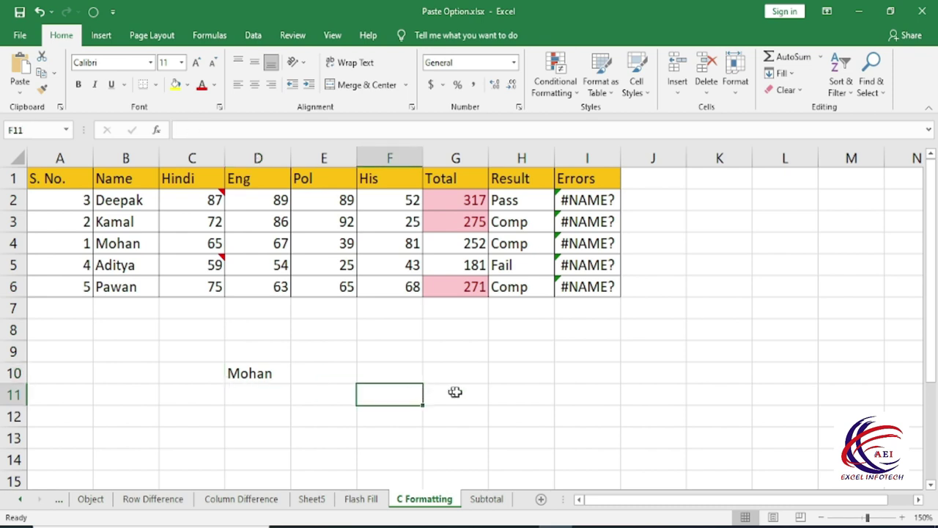
{"action": "left_click", "coordinate": [475, 376]}
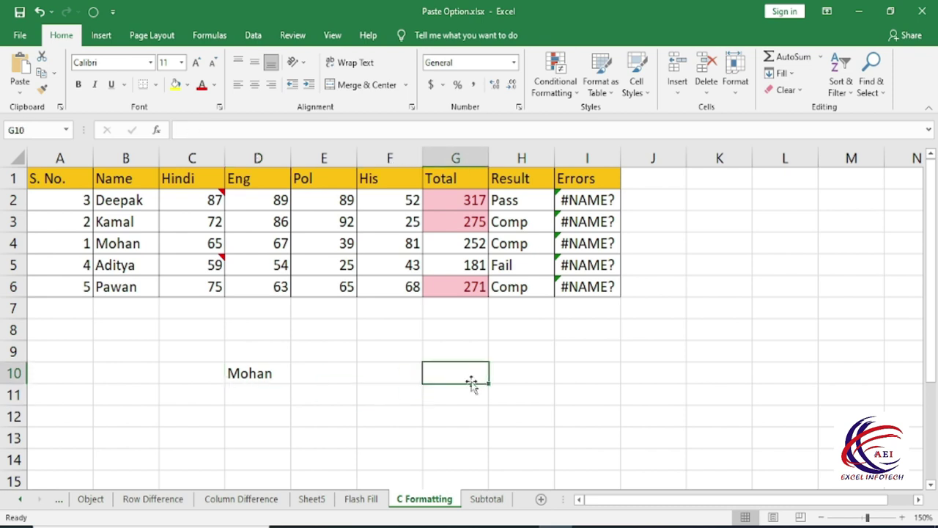
{"action": "key", "text": "ctrl+g"}
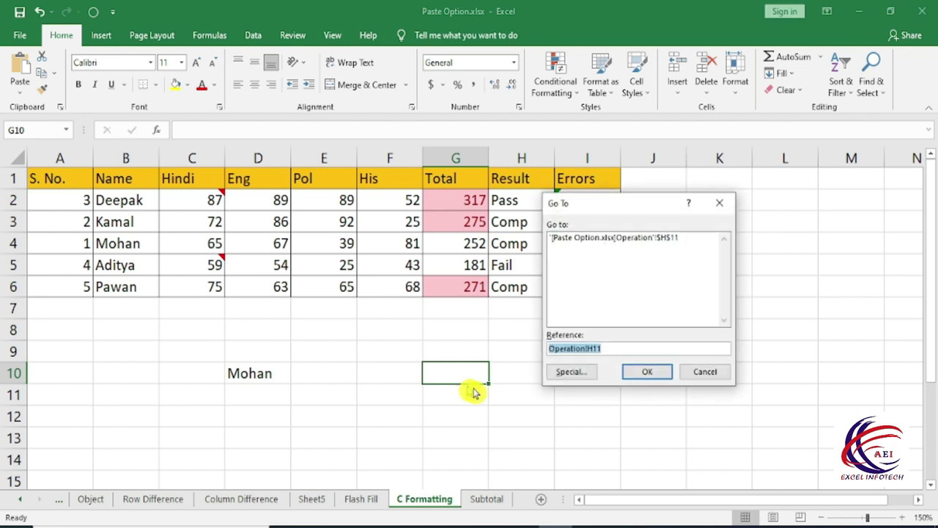
{"action": "left_click", "coordinate": [570, 374]}
{"action": "left_click", "coordinate": [680, 341]}
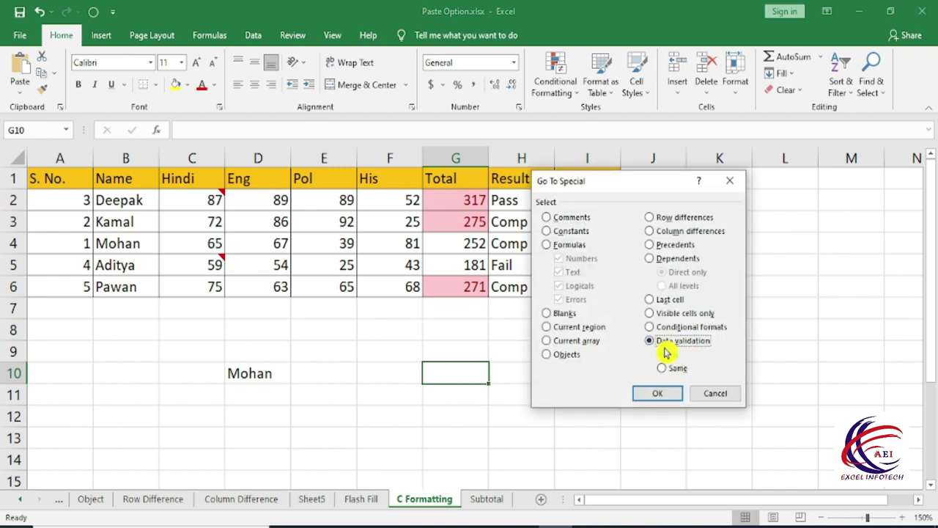
{"action": "left_click", "coordinate": [657, 394]}
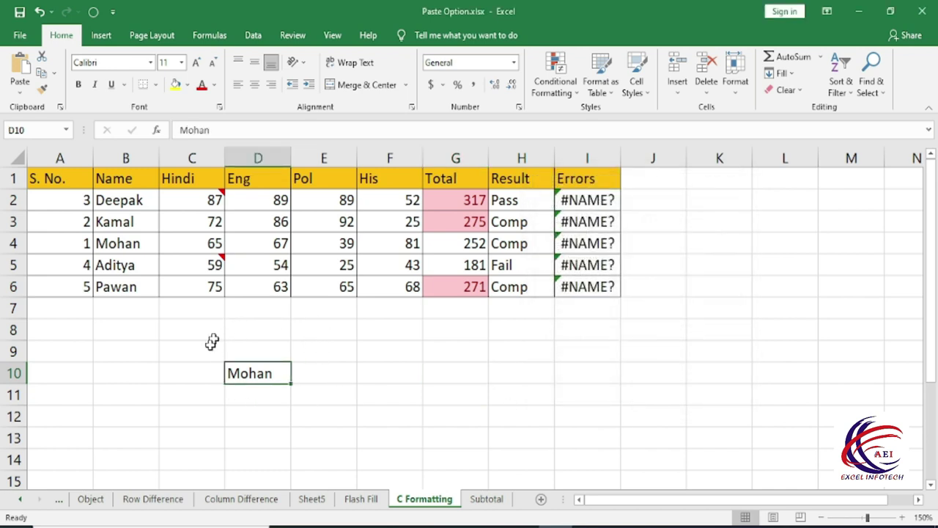
Step: Reopen the Go To Special options, cancel them, and move to empty cell L2
{"action": "left_click", "coordinate": [412, 348]}
{"action": "key", "text": "F5"}
{"action": "key", "text": "alt+s"}
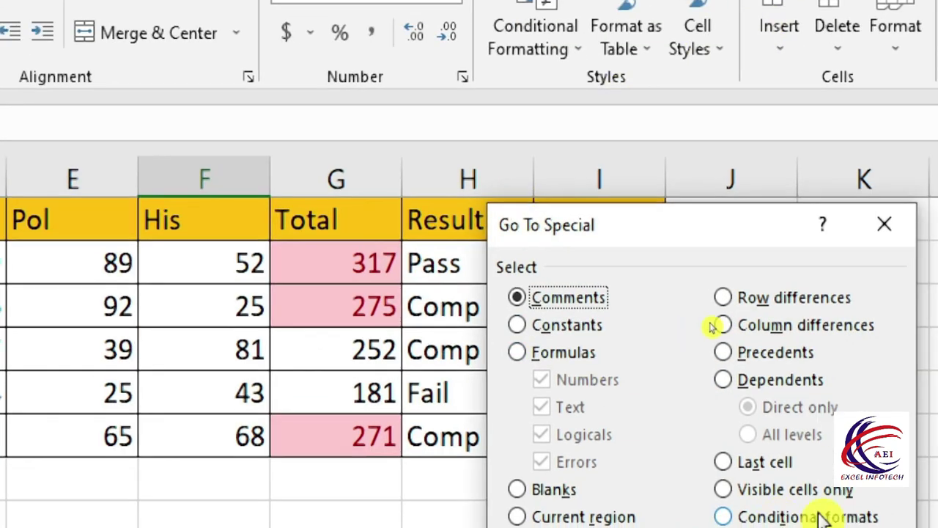
{"action": "key", "text": "Escape"}
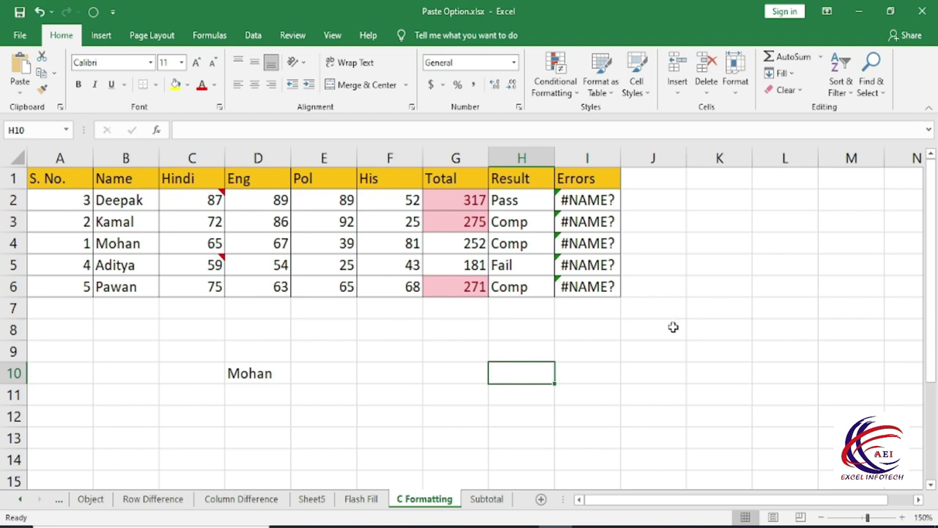
{"action": "left_click", "coordinate": [785, 199]}
{"action": "left_click", "coordinate": [871, 77]}
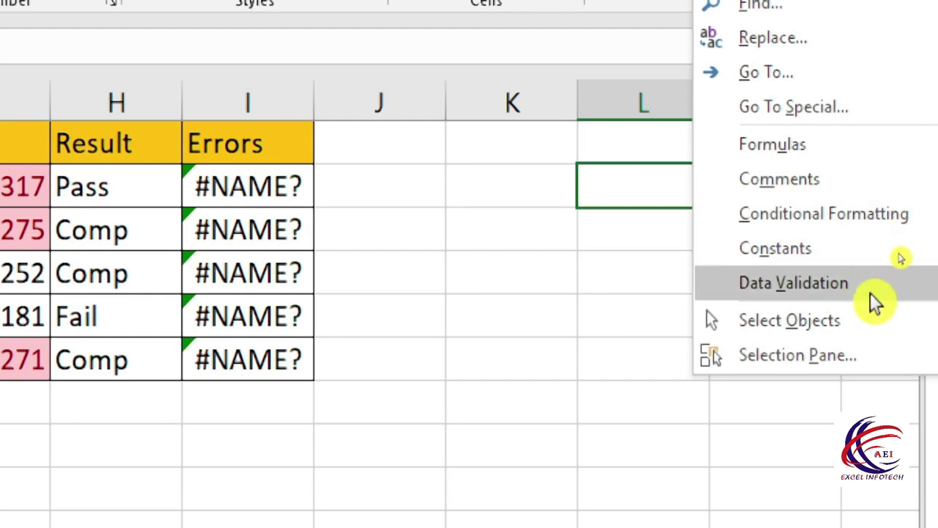
Step: In the Selection Pane, hide and re-show the D10 dropdown, Drop Down 3
{"action": "left_click", "coordinate": [841, 363]}
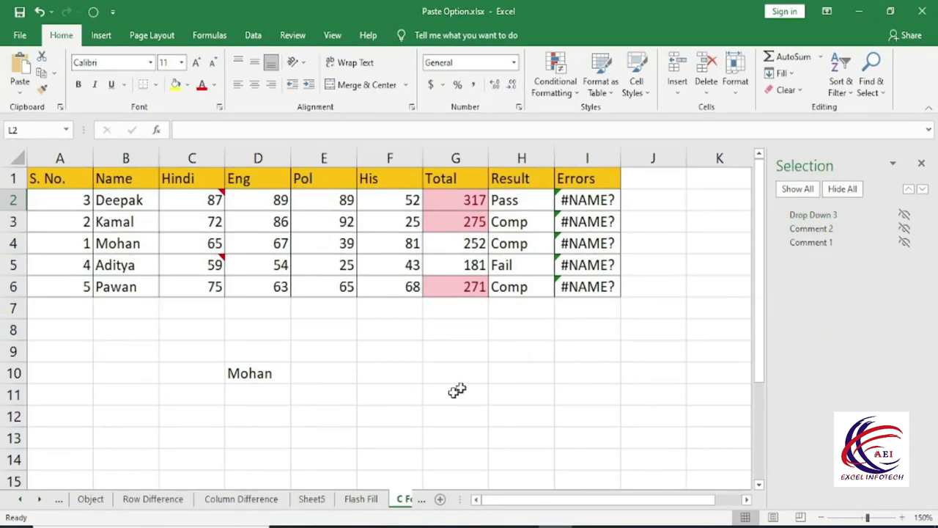
{"action": "left_click", "coordinate": [261, 368]}
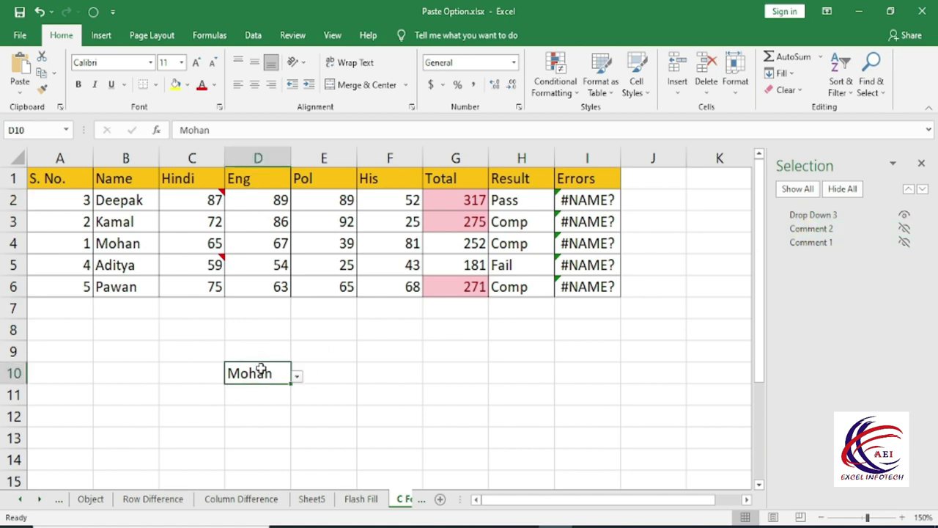
{"action": "left_click", "coordinate": [904, 216]}
{"action": "left_click", "coordinate": [905, 217]}
{"action": "left_click", "coordinate": [905, 217]}
{"action": "left_click", "coordinate": [906, 220]}
{"action": "left_click", "coordinate": [906, 220]}
{"action": "left_click", "coordinate": [906, 219]}
Step: On the Object sheet, hide and re-show the Subscribe picture and the Excel Infotech logo
{"action": "left_click", "coordinate": [176, 504]}
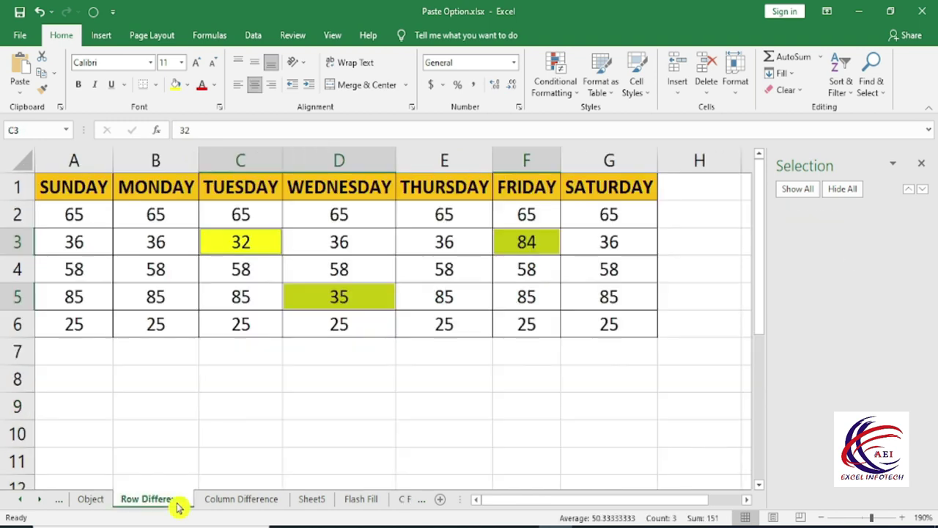
{"action": "left_click", "coordinate": [92, 501]}
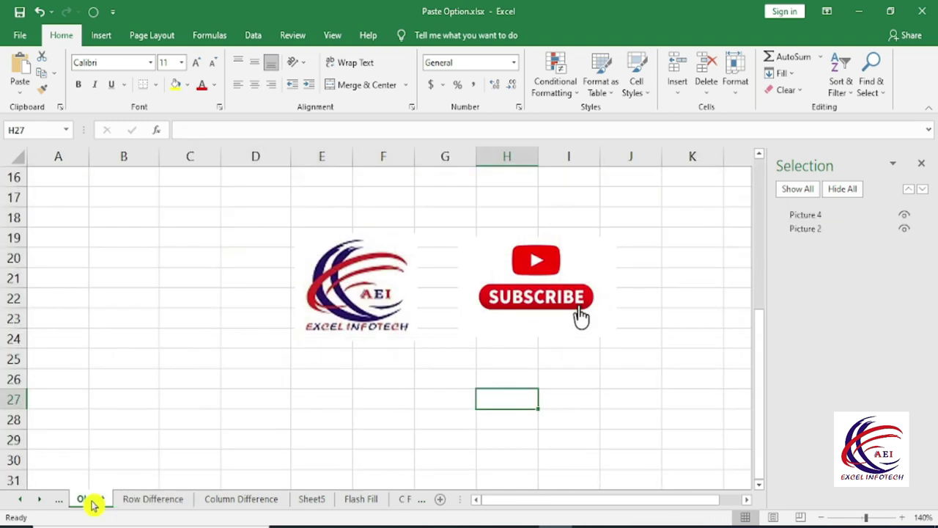
{"action": "left_click", "coordinate": [905, 215]}
{"action": "left_click", "coordinate": [905, 216]}
{"action": "left_click", "coordinate": [904, 229]}
{"action": "left_click", "coordinate": [904, 229]}
{"action": "left_click", "coordinate": [904, 229]}
{"action": "left_click", "coordinate": [904, 229]}
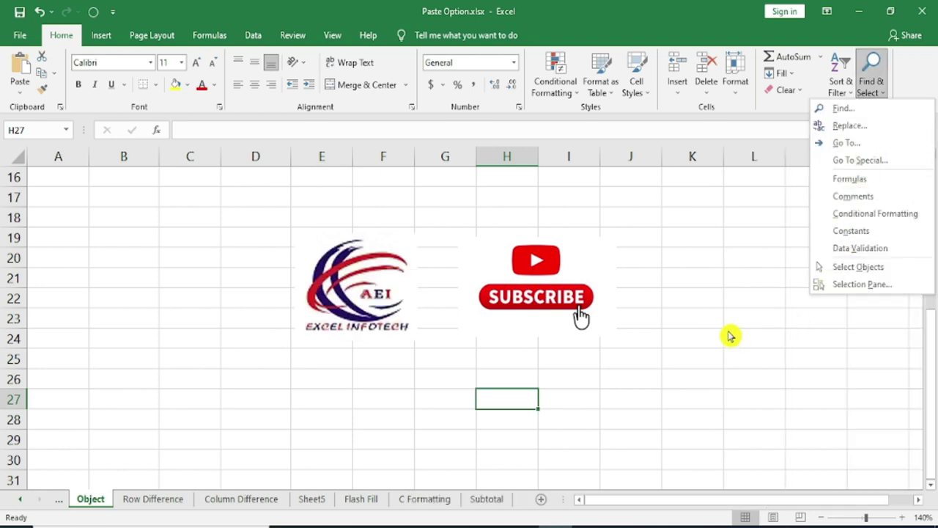
{"action": "left_click", "coordinate": [728, 331]}
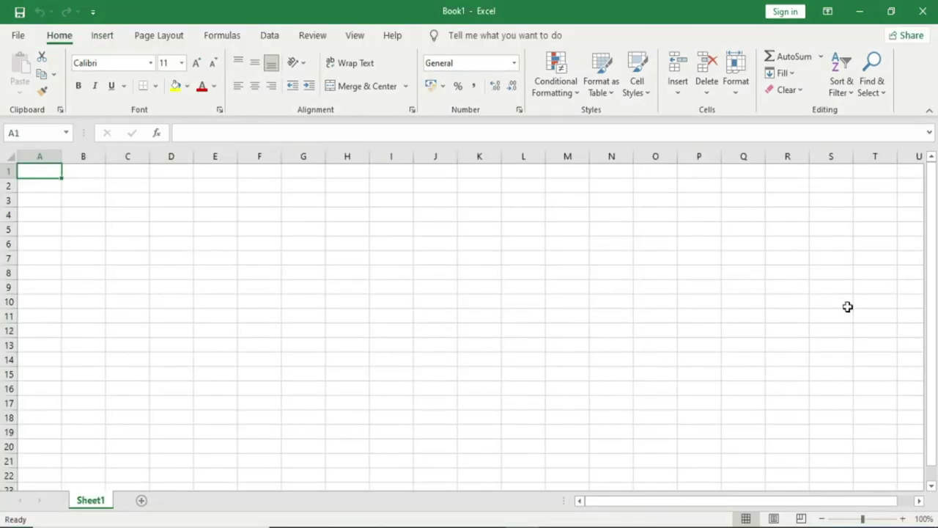
Step: Bring up the Insert commands in the new workbook
{"action": "left_click", "coordinate": [106, 37]}
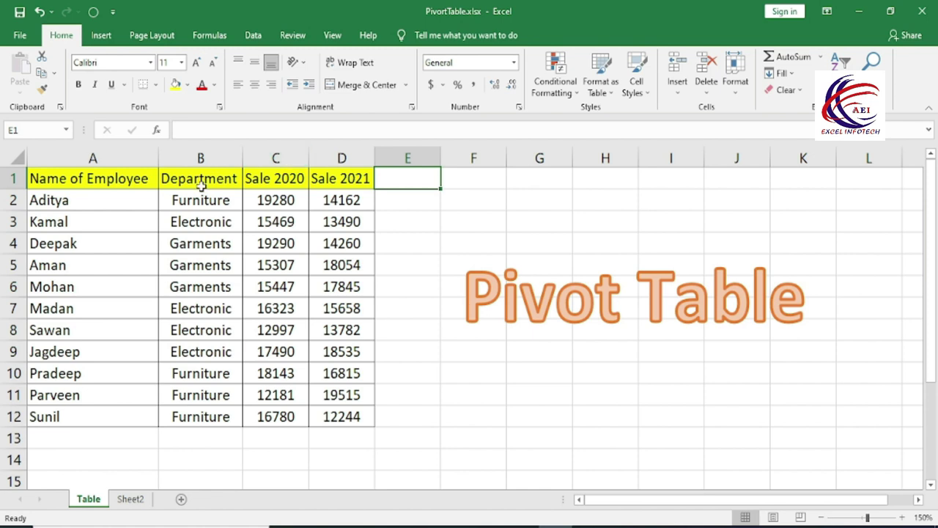
Step: Highlight each employee data column, then select the whole table A1:D12
{"action": "left_click_drag", "start_coordinate": [107, 178], "coordinate": [94, 395]}
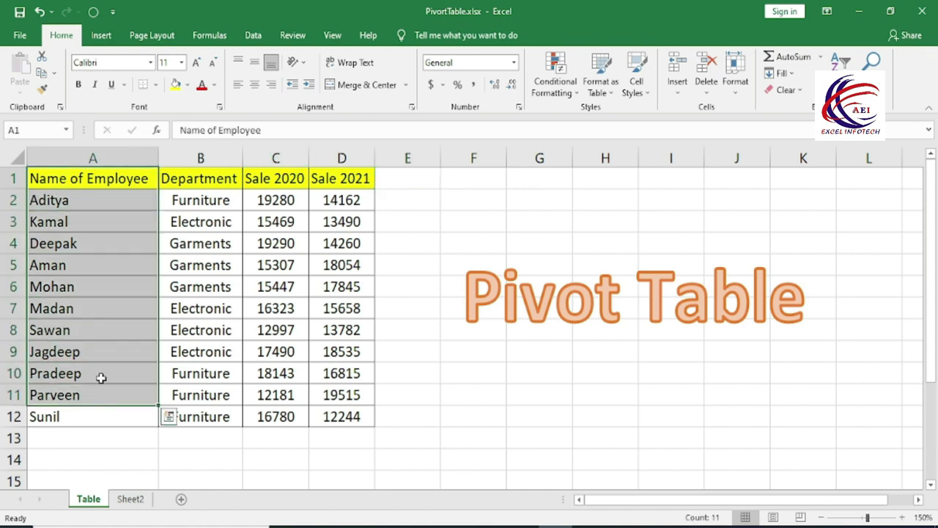
{"action": "left_click_drag", "start_coordinate": [208, 180], "coordinate": [208, 397]}
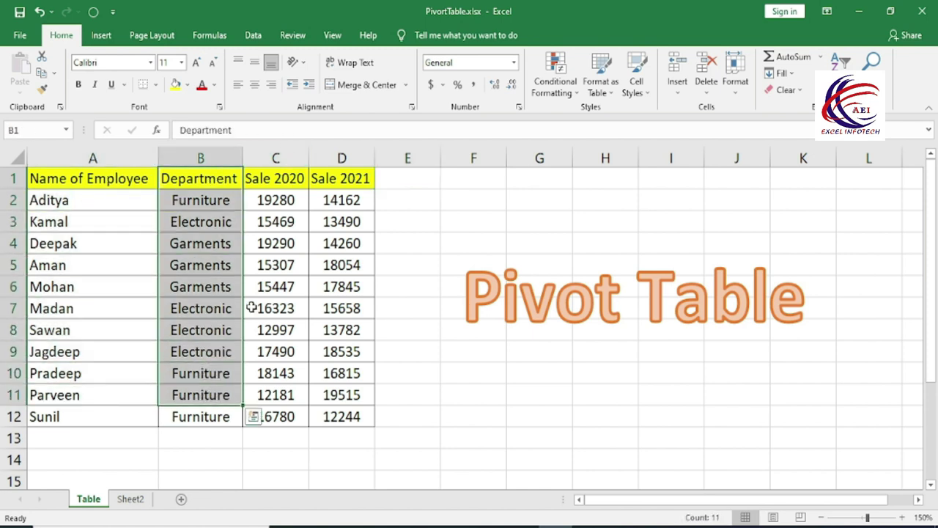
{"action": "left_click_drag", "start_coordinate": [280, 180], "coordinate": [279, 396]}
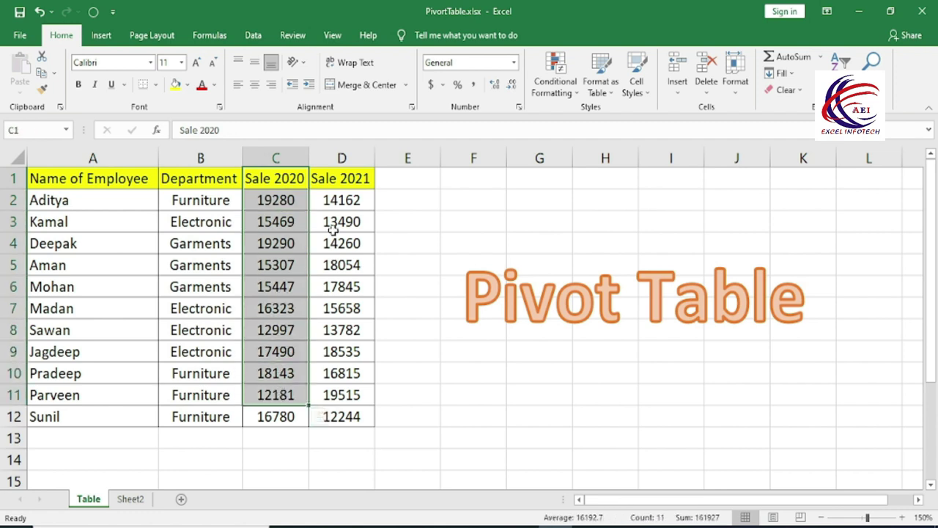
{"action": "left_click_drag", "start_coordinate": [343, 179], "coordinate": [336, 415]}
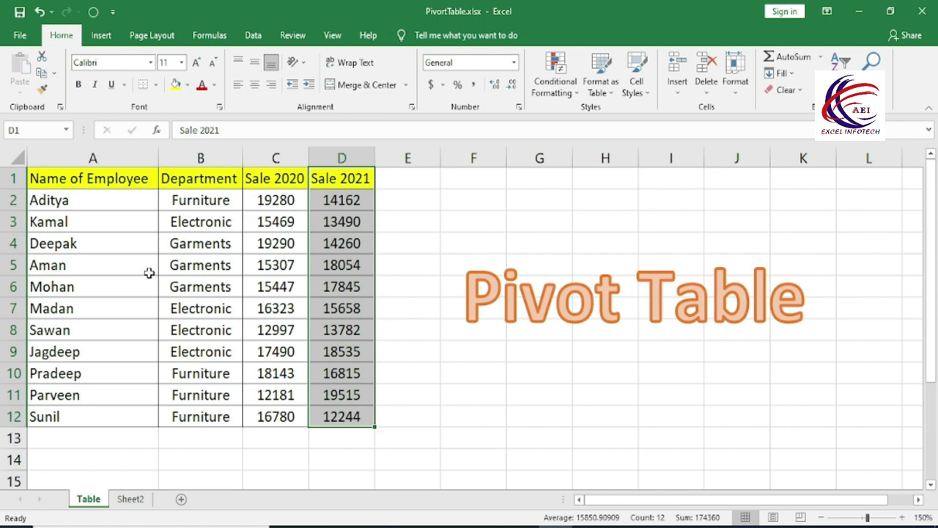
{"action": "left_click_drag", "start_coordinate": [83, 189], "coordinate": [335, 418]}
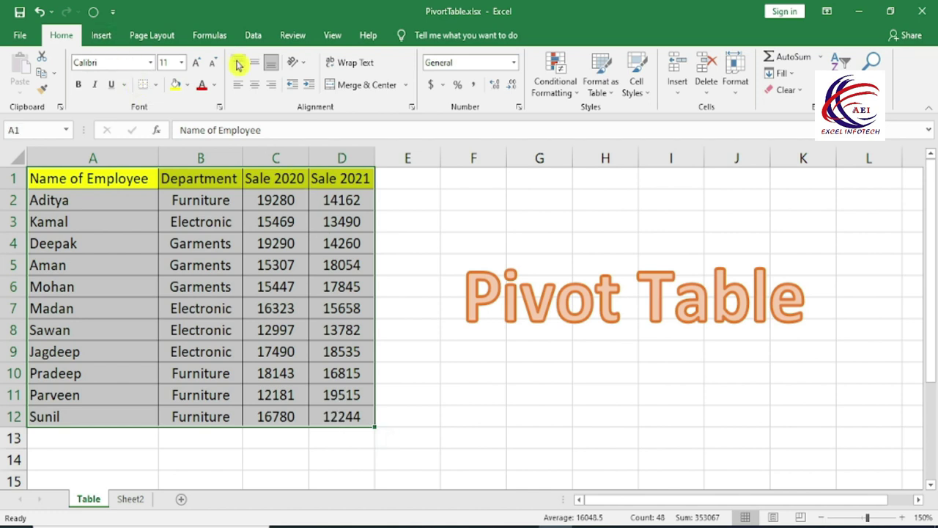
{"action": "key", "text": "super+plus"}
{"action": "key", "text": "super+plus"}
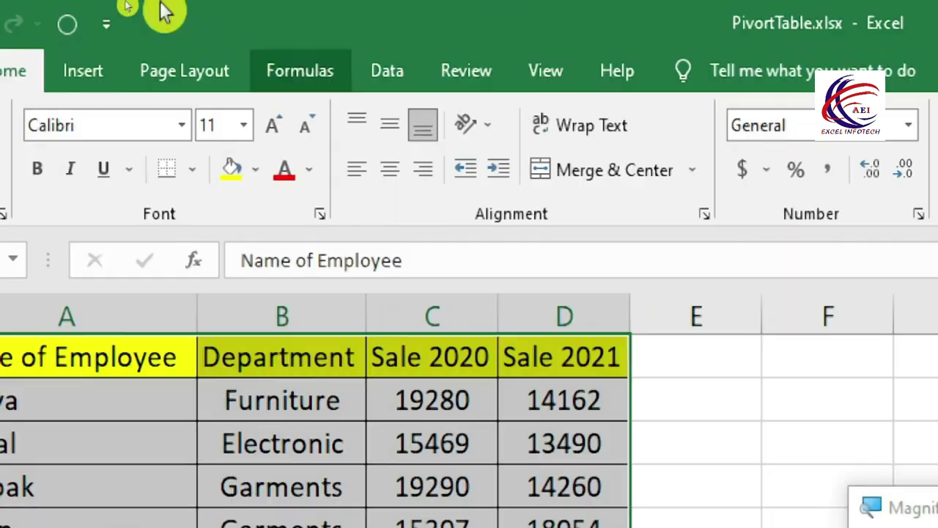
Step: Start a PivotTable from the selected A1:D12 employee data
{"action": "left_click", "coordinate": [82, 70]}
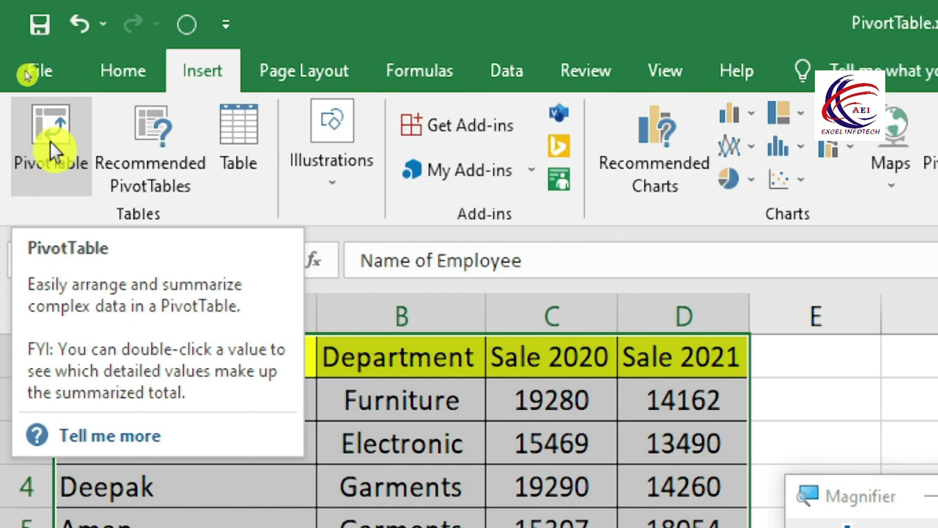
{"action": "left_click", "coordinate": [53, 153]}
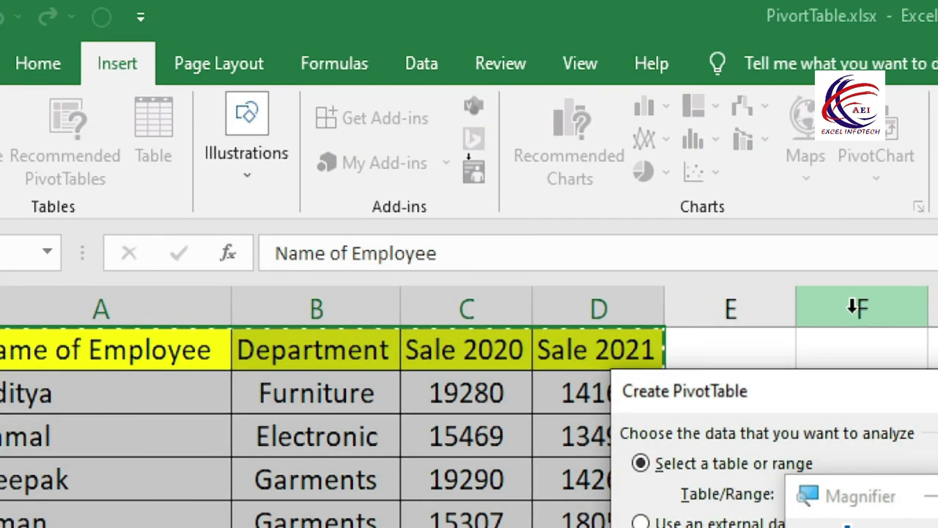
{"action": "key", "text": "super+minus"}
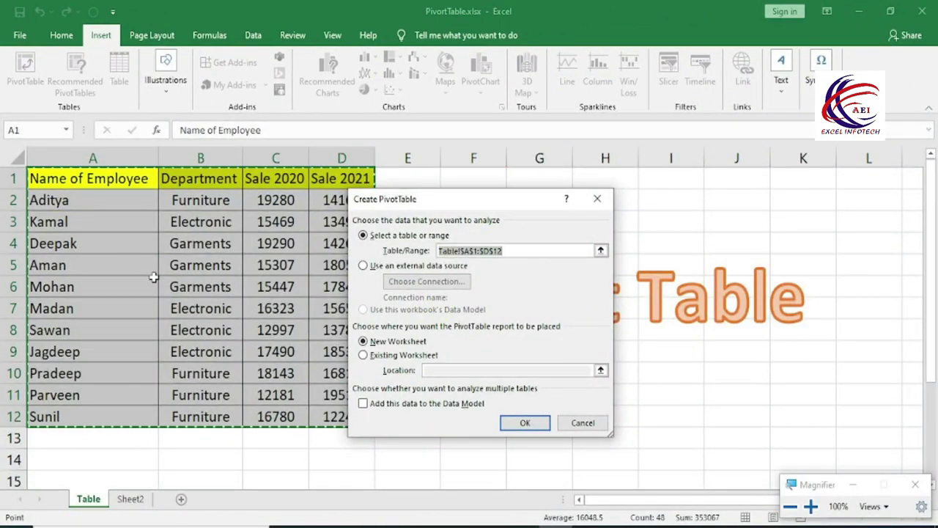
{"action": "key", "text": "super+plus"}
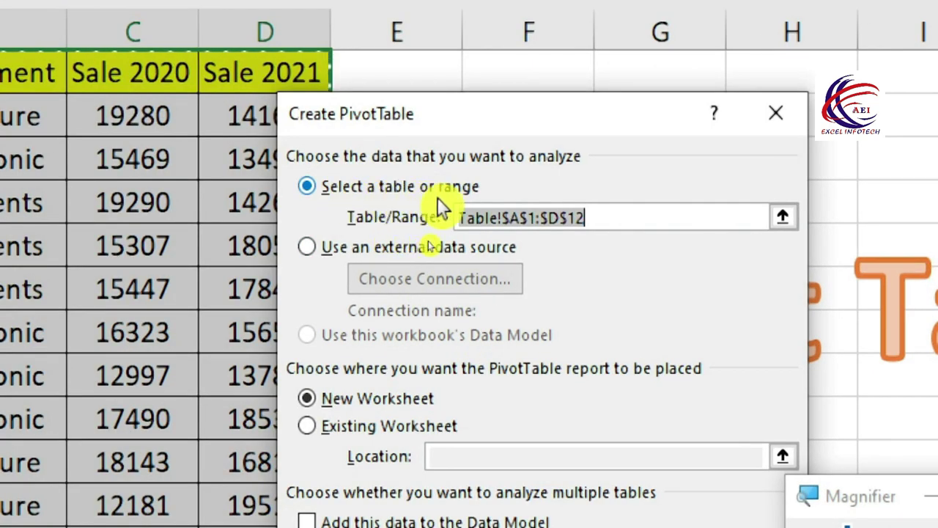
{"action": "left_click_drag", "start_coordinate": [517, 111], "coordinate": [472, 61]}
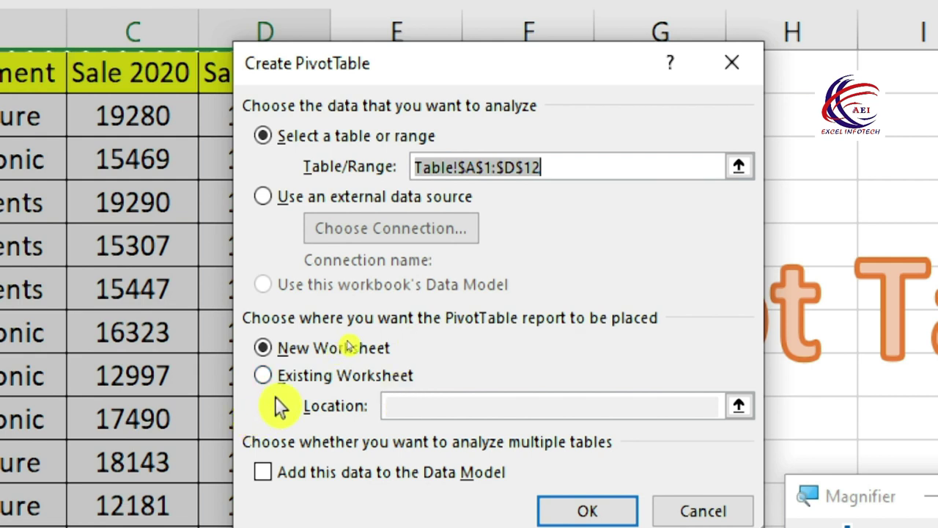
Step: Try Existing Worksheet at G14, then place the PivotTable on a New Worksheet instead
{"action": "left_click", "coordinate": [295, 376]}
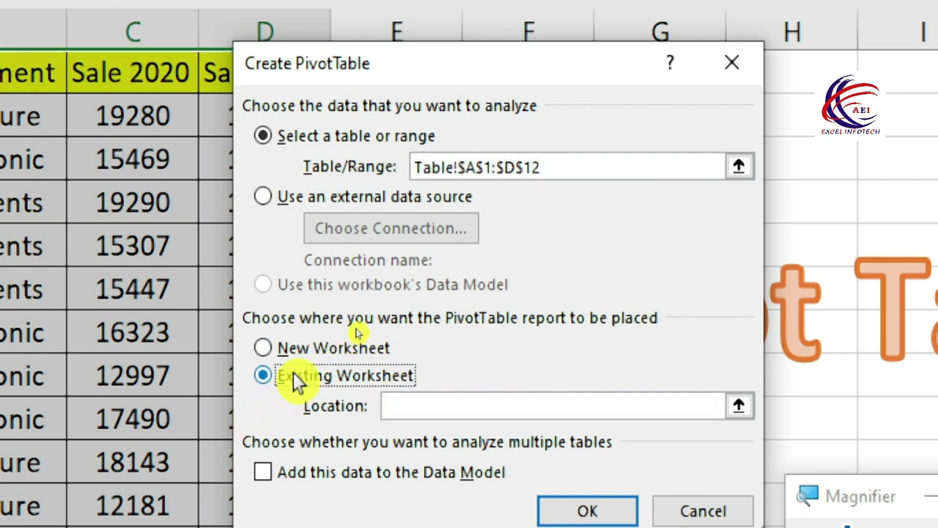
{"action": "left_click", "coordinate": [398, 405]}
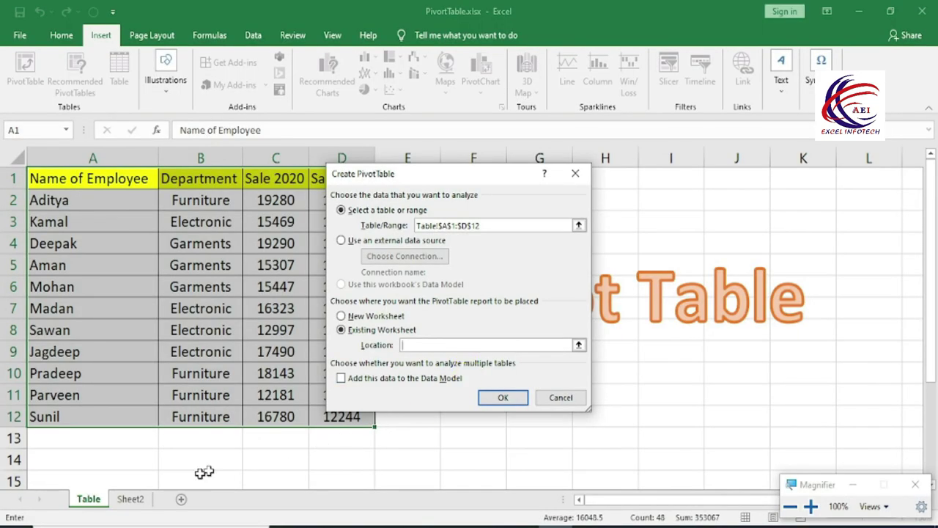
{"action": "left_click", "coordinate": [540, 455]}
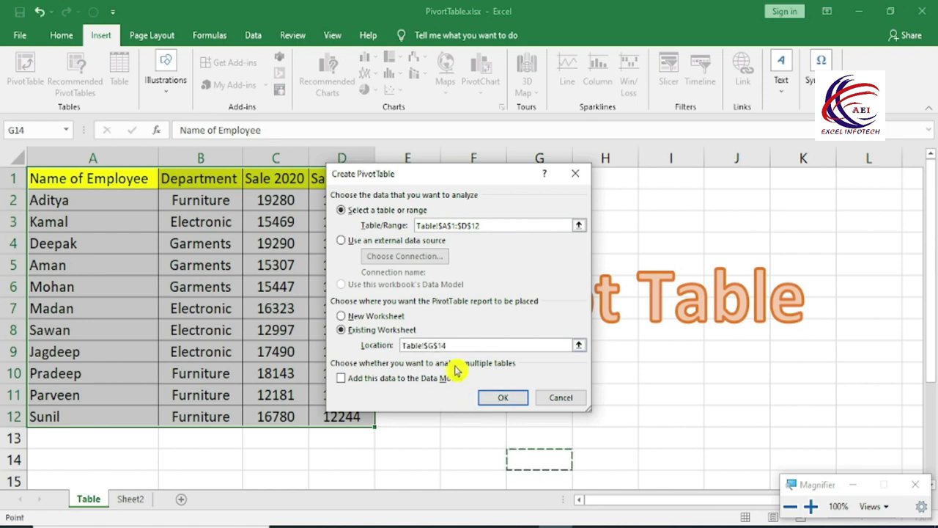
{"action": "left_click", "coordinate": [342, 331]}
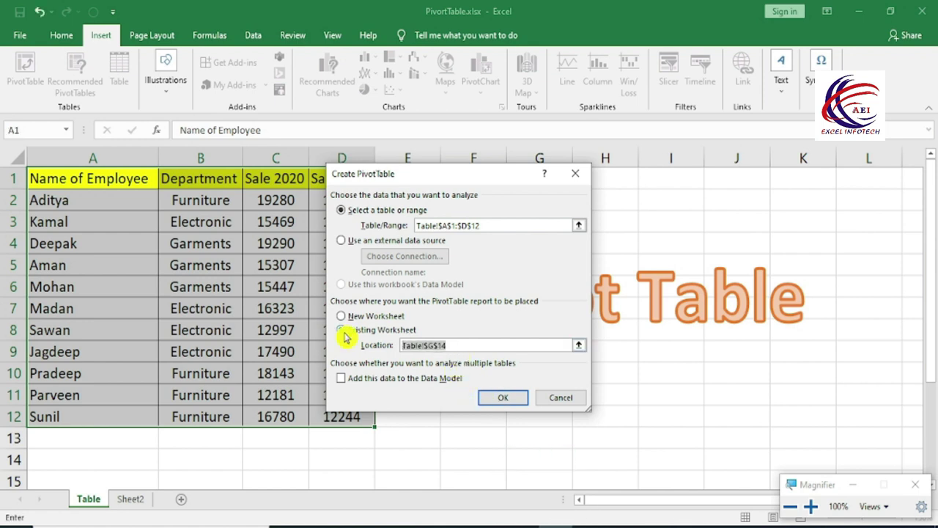
{"action": "key", "text": "BackSpace"}
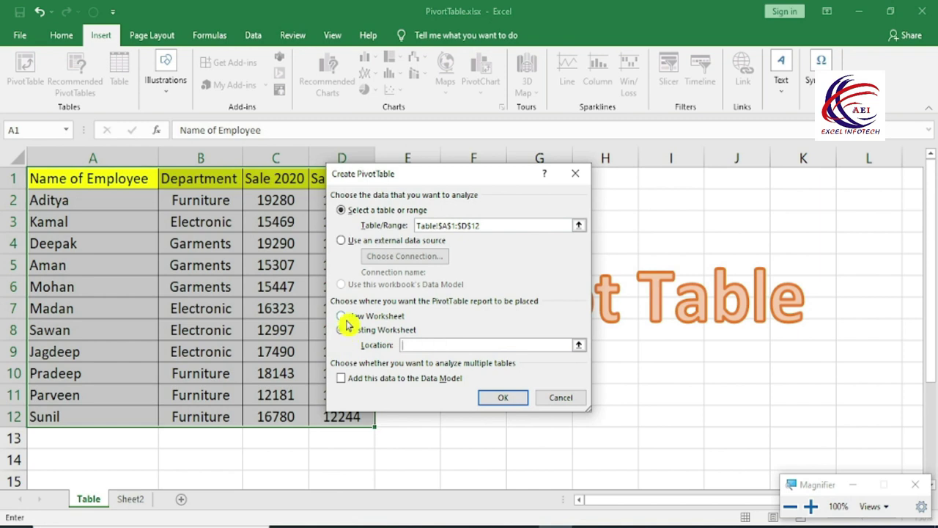
{"action": "left_click", "coordinate": [342, 317]}
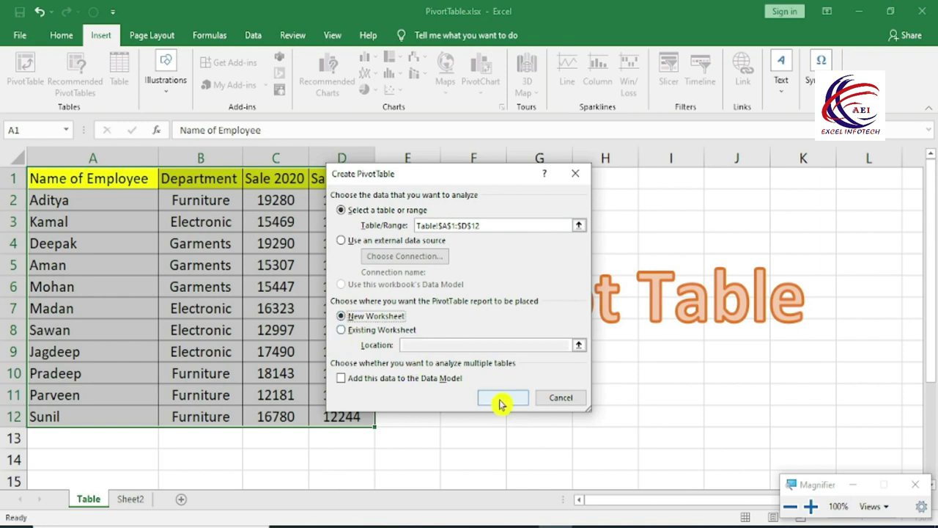
{"action": "left_click", "coordinate": [503, 397]}
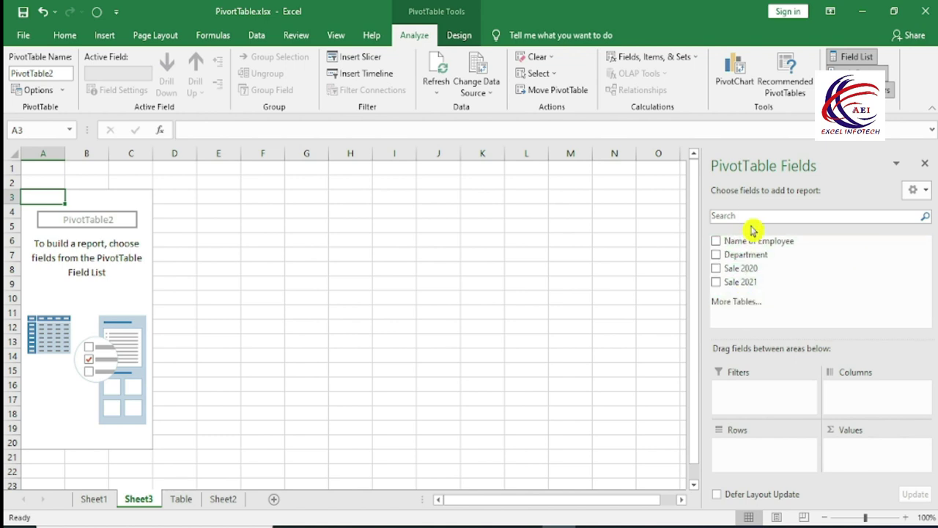
{"action": "left_click_drag", "start_coordinate": [753, 291], "coordinate": [117, 442]}
{"action": "left_click", "coordinate": [94, 498]}
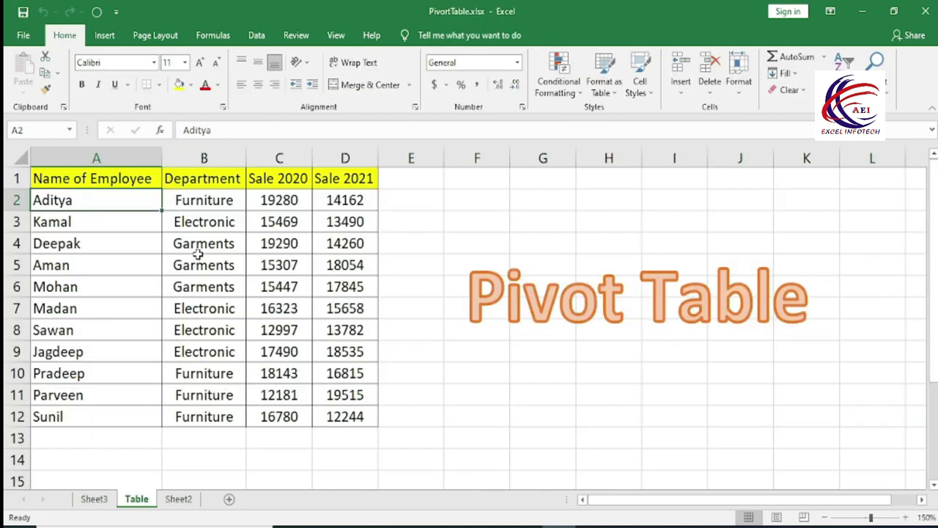
{"action": "left_click", "coordinate": [198, 252]}
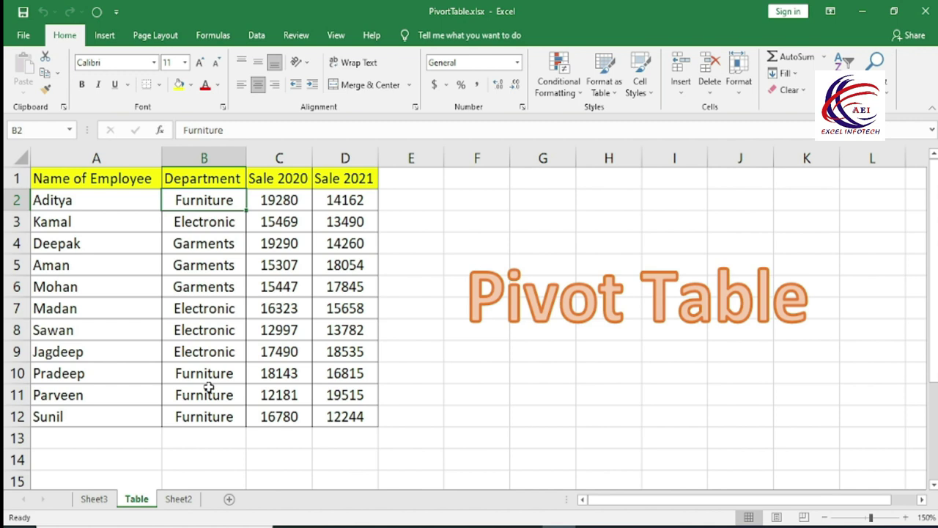
{"action": "left_click_drag", "start_coordinate": [209, 388], "coordinate": [209, 414]}
{"action": "left_click", "coordinate": [205, 203]}
{"action": "left_click", "coordinate": [290, 245]}
{"action": "left_click", "coordinate": [329, 282]}
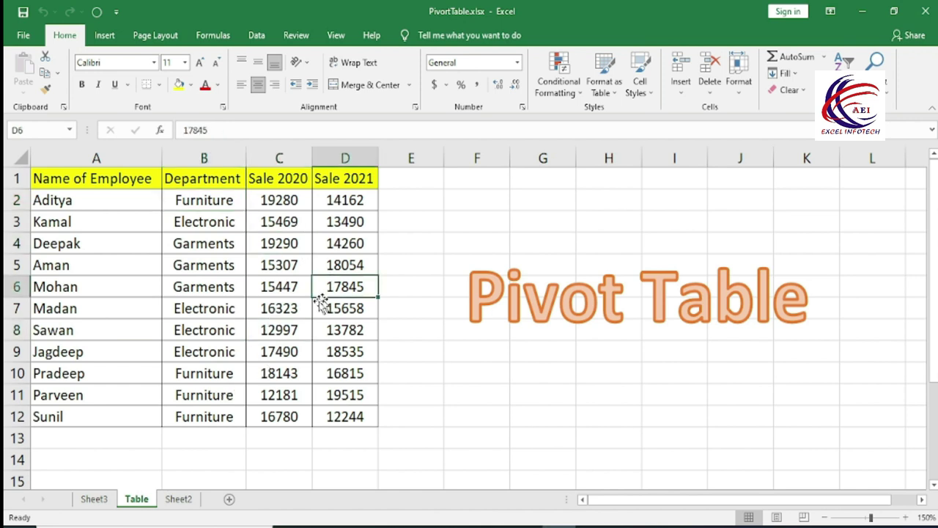
{"action": "left_click", "coordinate": [269, 311]}
{"action": "left_click", "coordinate": [217, 312]}
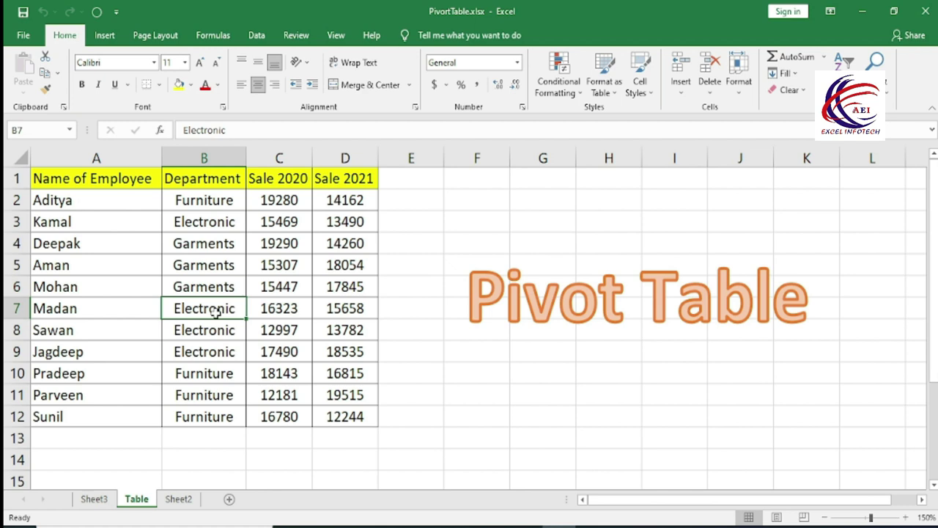
{"action": "left_click", "coordinate": [214, 265]}
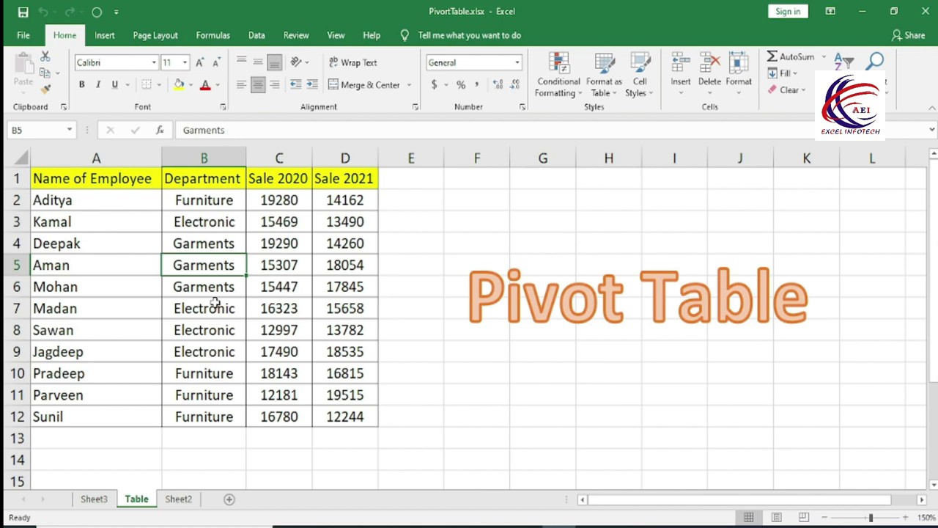
{"action": "left_click", "coordinate": [263, 295]}
{"action": "left_click", "coordinate": [222, 322]}
{"action": "left_click", "coordinate": [266, 324]}
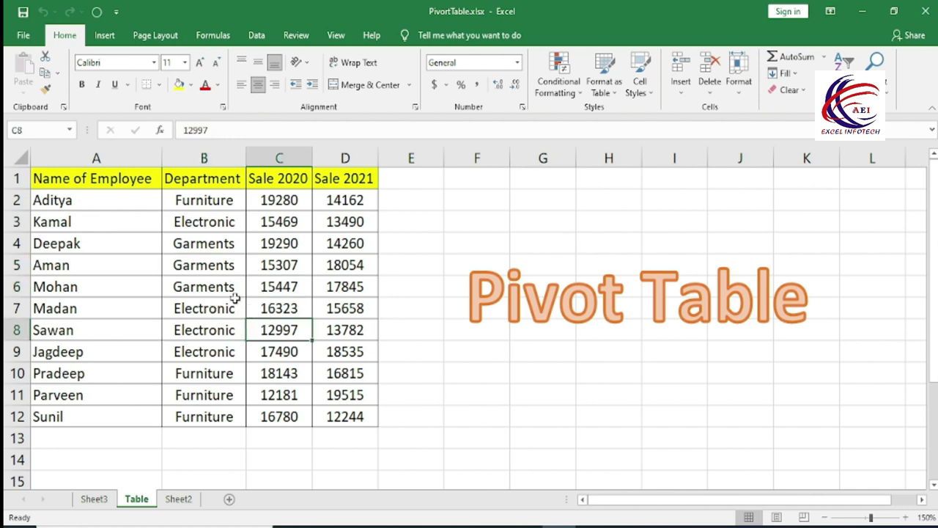
{"action": "left_click", "coordinate": [229, 265]}
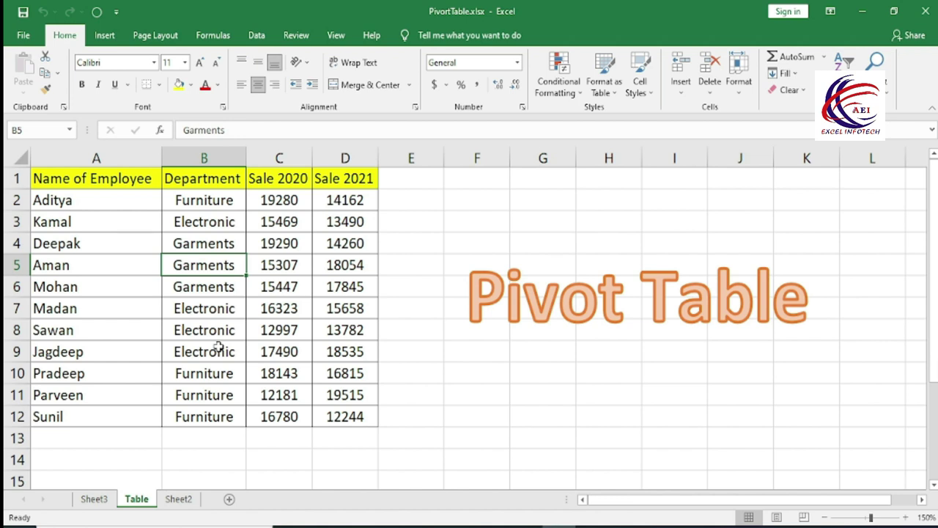
{"action": "left_click", "coordinate": [94, 502]}
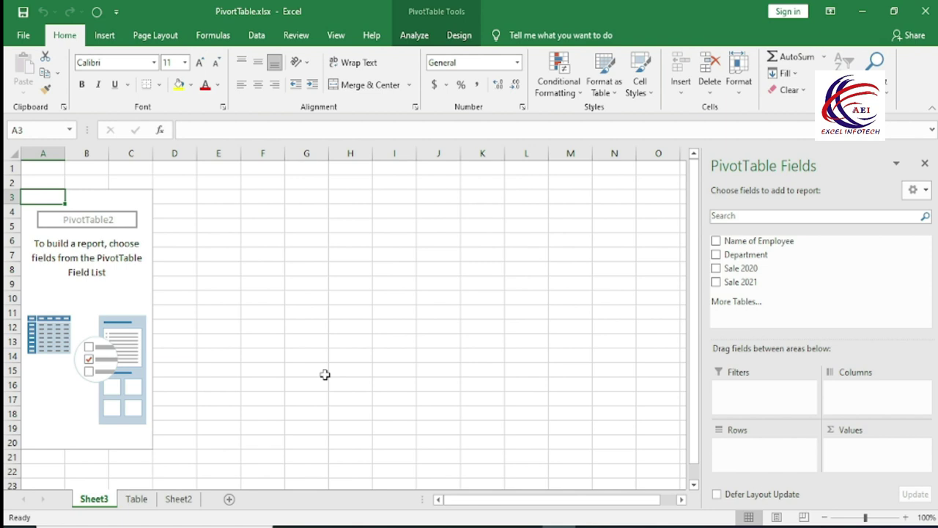
{"action": "left_click", "coordinate": [138, 498]}
{"action": "mouse_move", "coordinate": [200, 268]}
{"action": "left_mouse_down"}
{"action": "mouse_move", "coordinate": [210, 285]}
{"action": "mouse_move", "coordinate": [210, 272]}
{"action": "left_mouse_up"}
{"action": "left_click", "coordinate": [208, 288]}
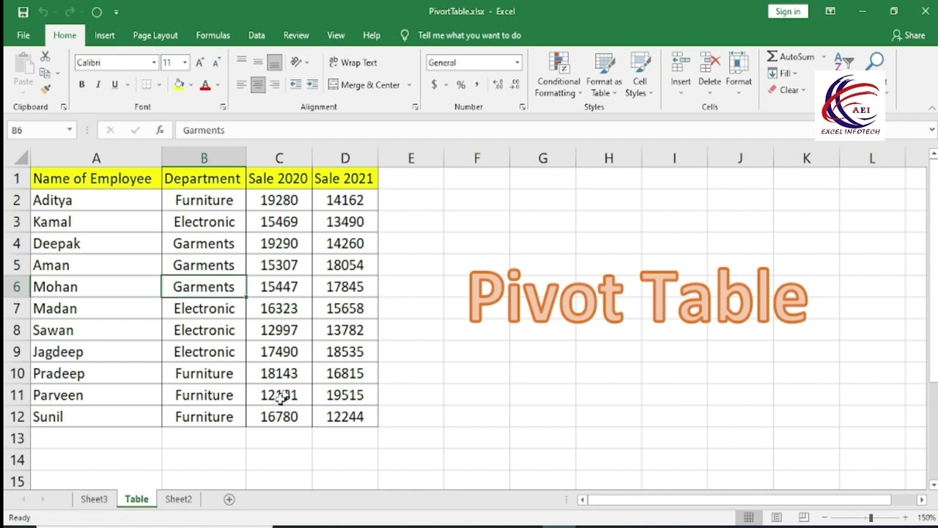
{"action": "left_click", "coordinate": [103, 500]}
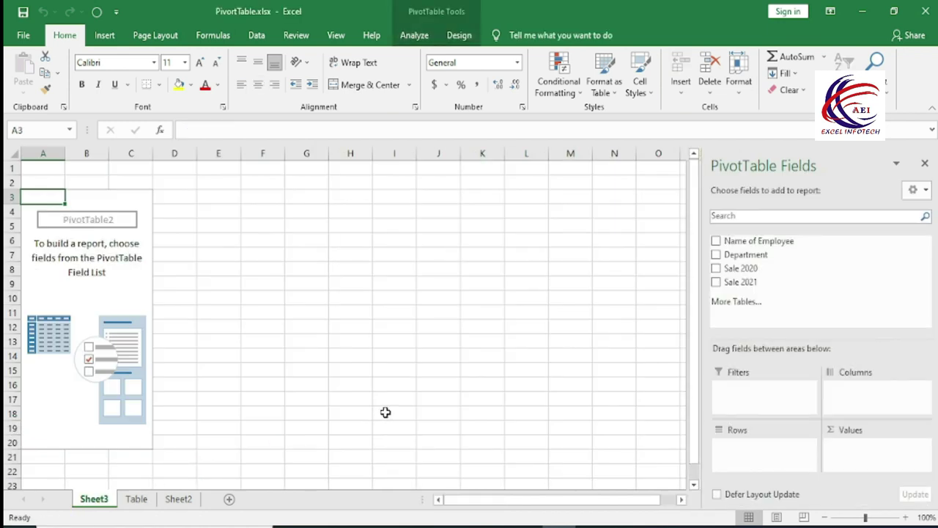
{"action": "left_click", "coordinate": [716, 255]}
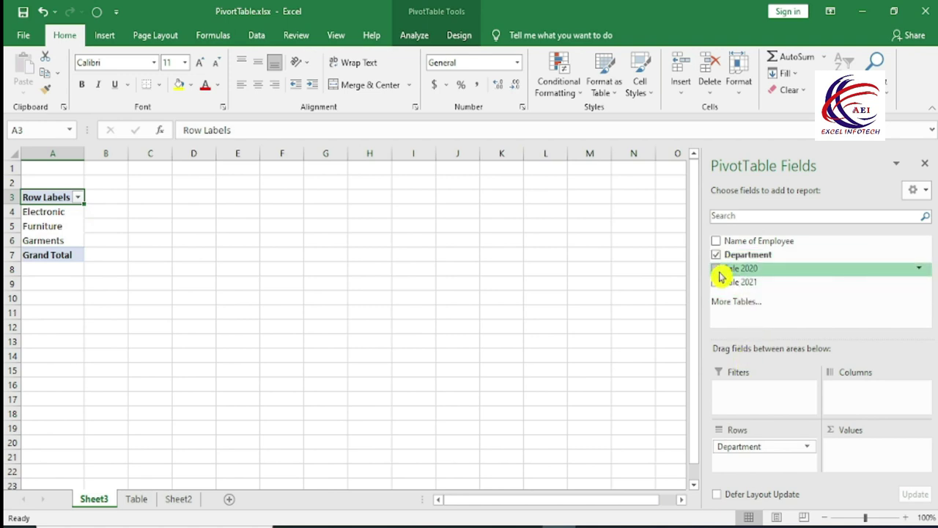
{"action": "left_click", "coordinate": [716, 268]}
{"action": "left_click", "coordinate": [715, 283]}
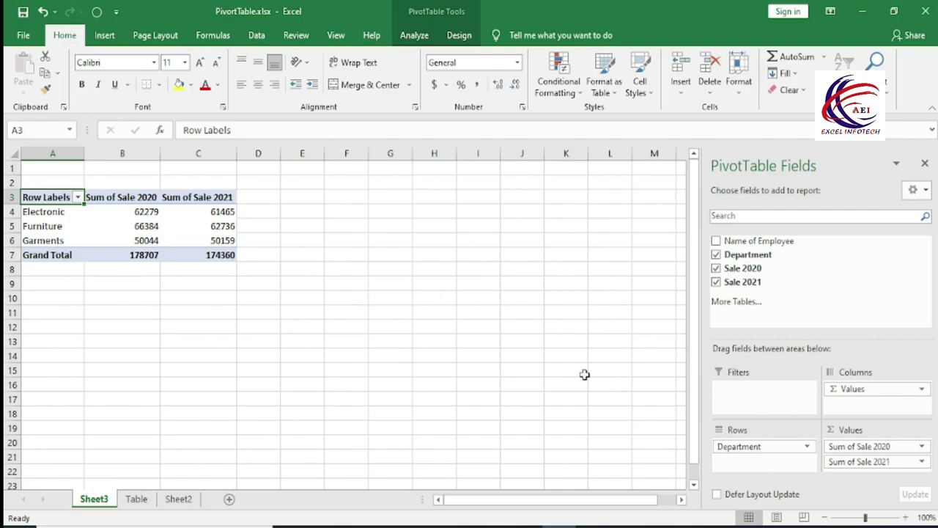
{"action": "left_click", "coordinate": [55, 214]}
{"action": "left_click", "coordinate": [151, 211]}
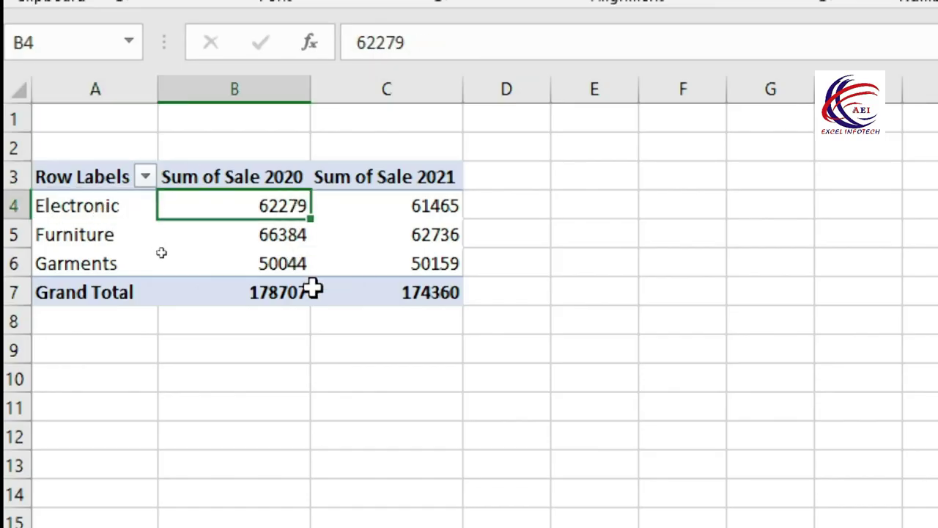
{"action": "key", "text": "Left"}
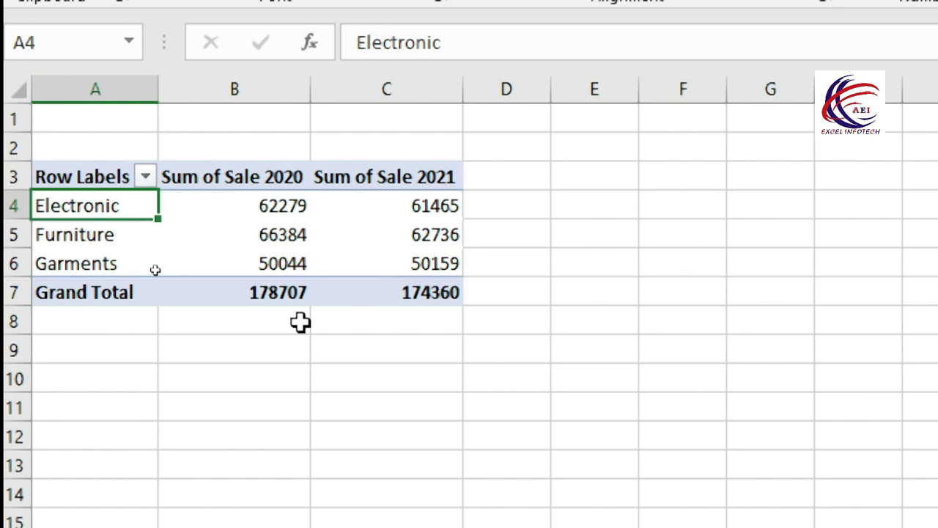
{"action": "left_click", "coordinate": [33, 235]}
{"action": "left_click", "coordinate": [282, 233]}
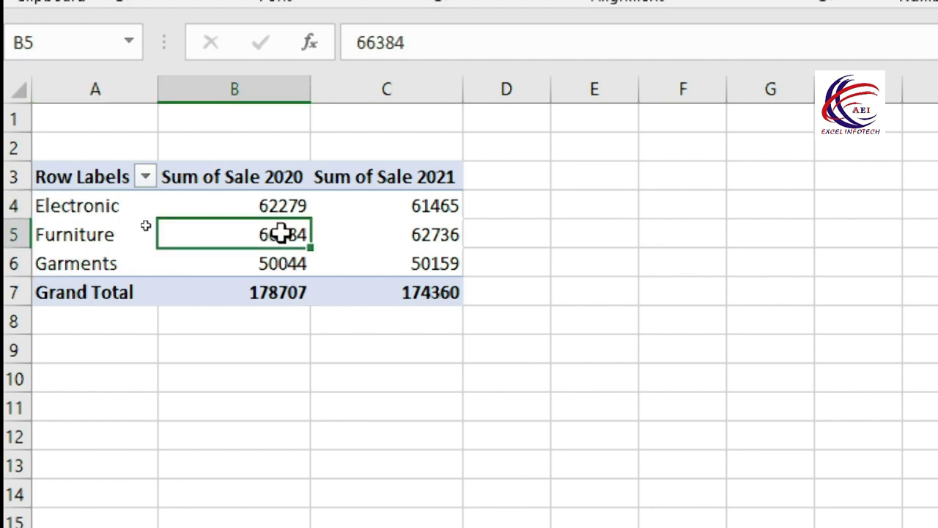
{"action": "left_click", "coordinate": [274, 162]}
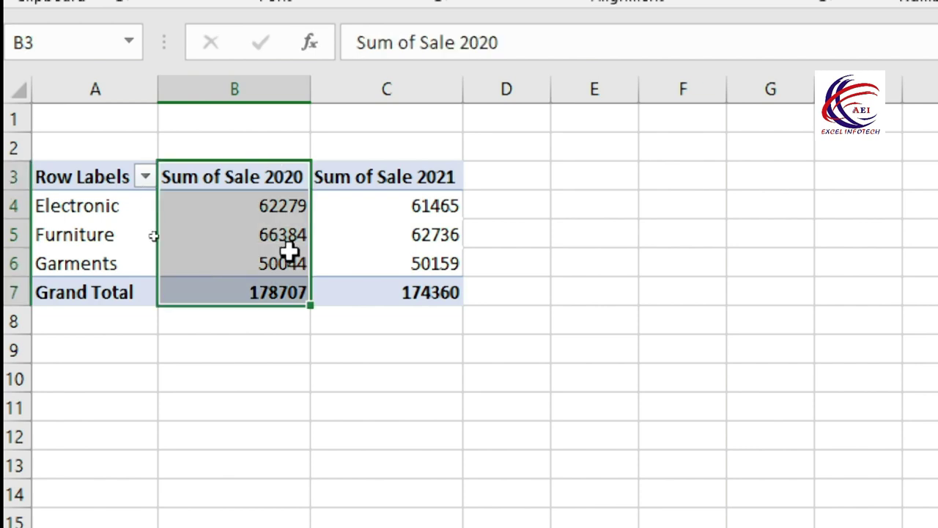
{"action": "left_click", "coordinate": [417, 162]}
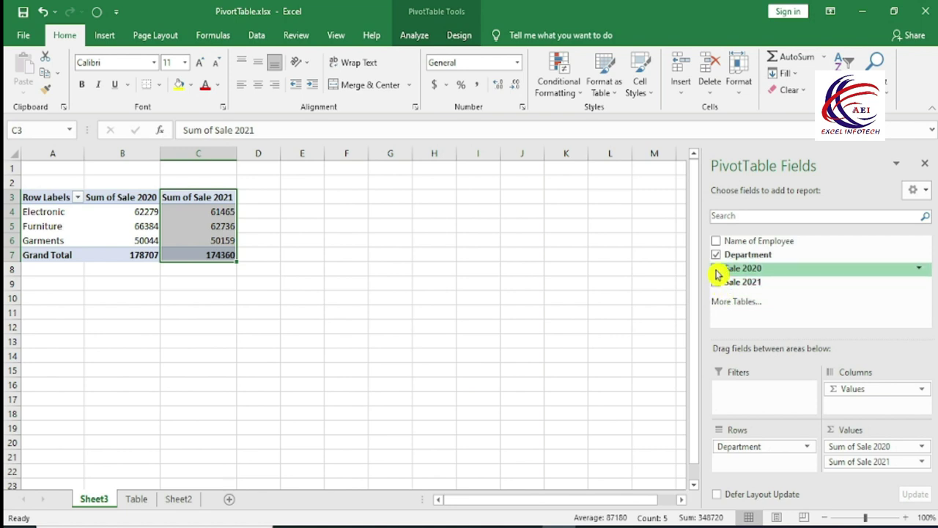
Step: Uncheck Sale 2020, zoom to 140%, and review the department labels and 174360 total
{"action": "left_click", "coordinate": [716, 268]}
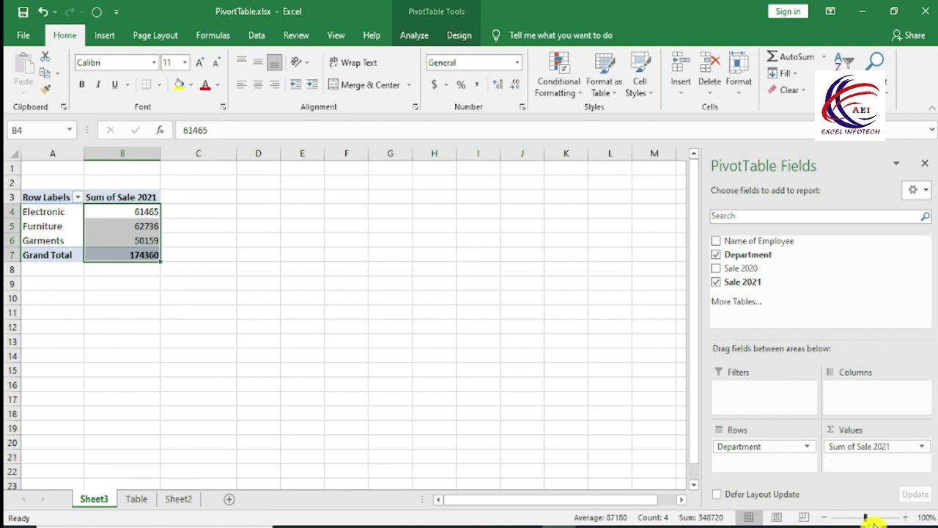
{"action": "left_click", "coordinate": [903, 518]}
{"action": "left_click", "coordinate": [903, 518]}
{"action": "left_click", "coordinate": [903, 518]}
{"action": "left_click", "coordinate": [902, 518]}
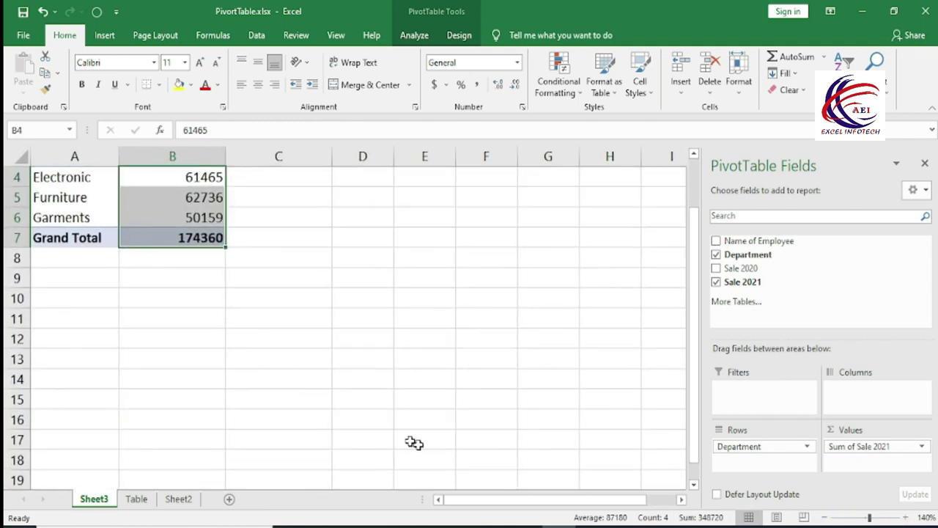
{"action": "scroll", "coordinate": [388, 430], "scroll_direction": "up", "scroll_amount": 1}
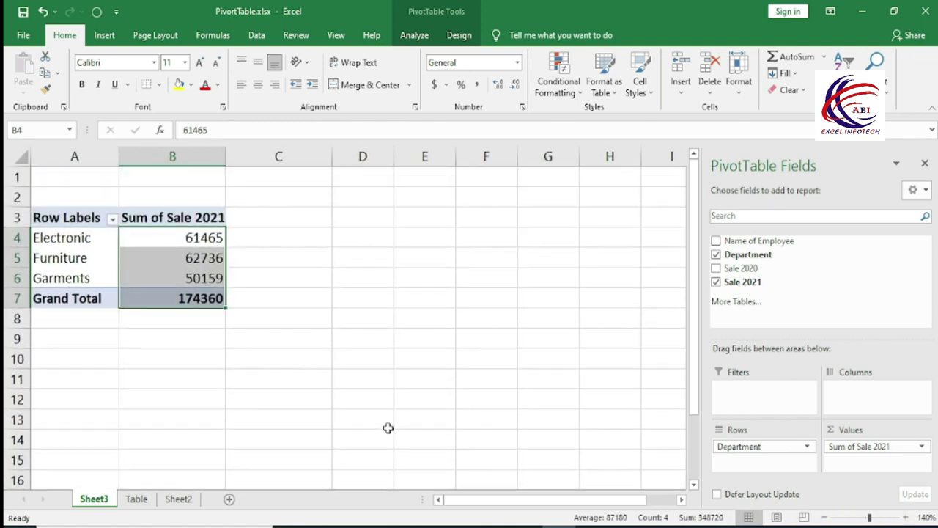
{"action": "left_click", "coordinate": [50, 245]}
{"action": "left_click", "coordinate": [86, 266], "text": "shift"}
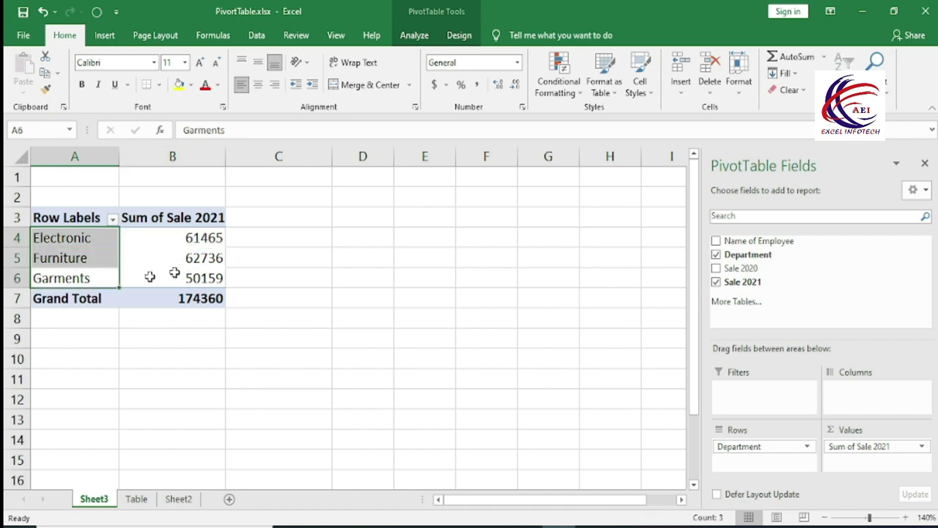
{"action": "left_click", "coordinate": [80, 277]}
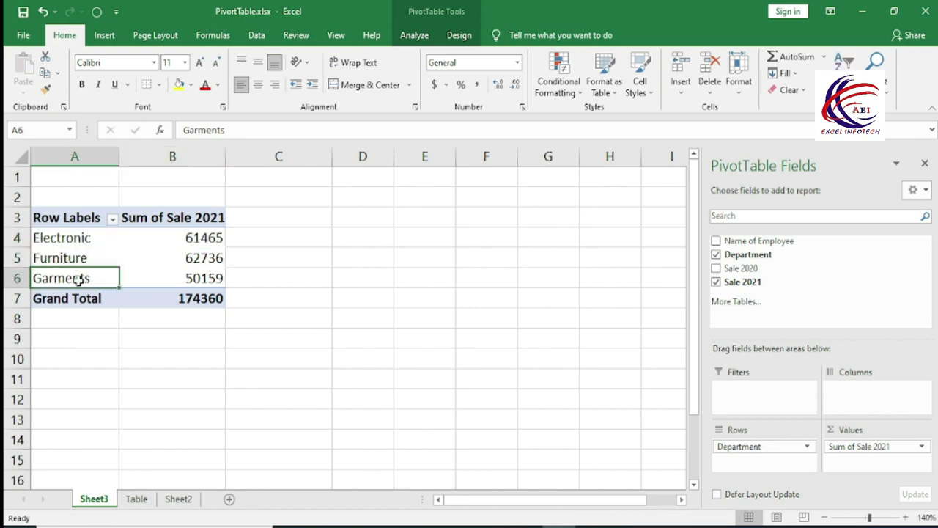
{"action": "left_click", "coordinate": [206, 302]}
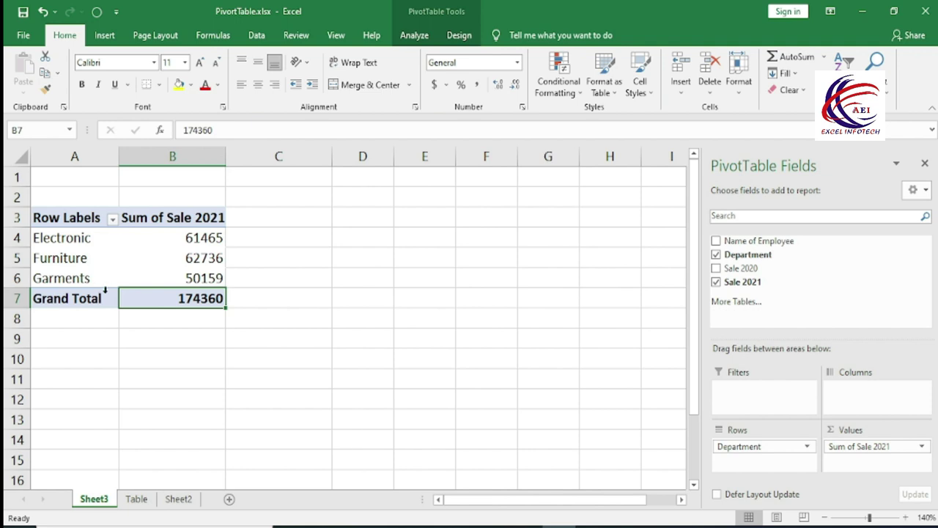
Step: Filter the PivotTable's Row Labels to show only the Electronic department
{"action": "left_click", "coordinate": [112, 218]}
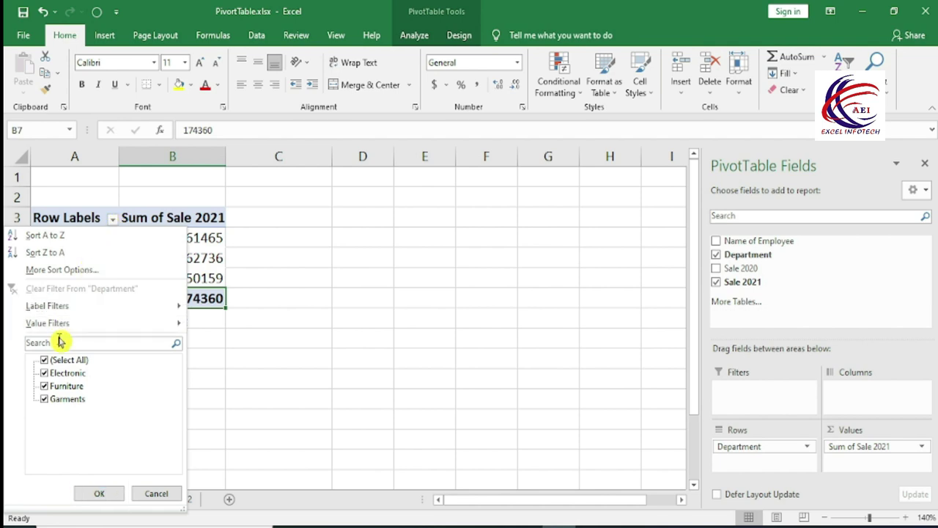
{"action": "left_click", "coordinate": [45, 360]}
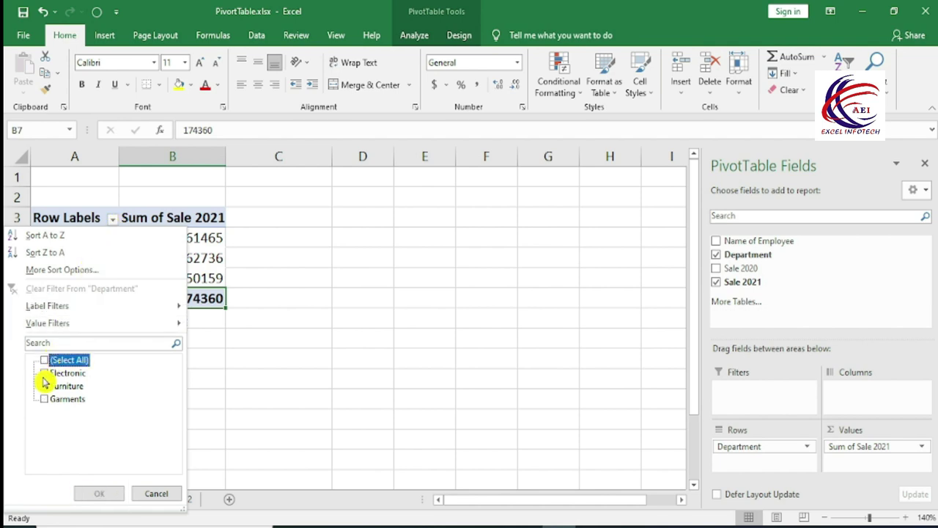
{"action": "left_click", "coordinate": [44, 373]}
{"action": "left_click", "coordinate": [44, 359]}
{"action": "left_click", "coordinate": [99, 494]}
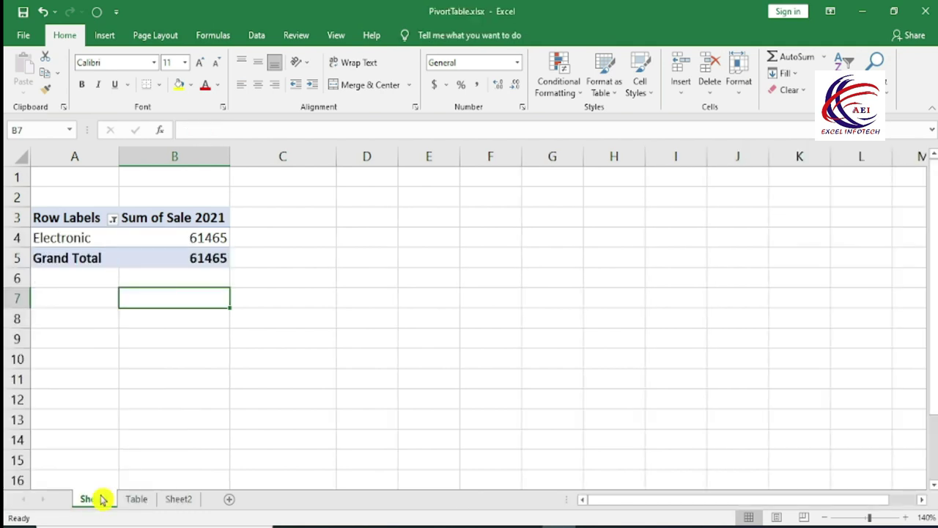
Step: Review the Electronic 61465 total, then check Sale 2020 and uncheck Department
{"action": "key", "text": "Up"}
{"action": "key", "text": "Up"}
{"action": "key", "text": "Up"}
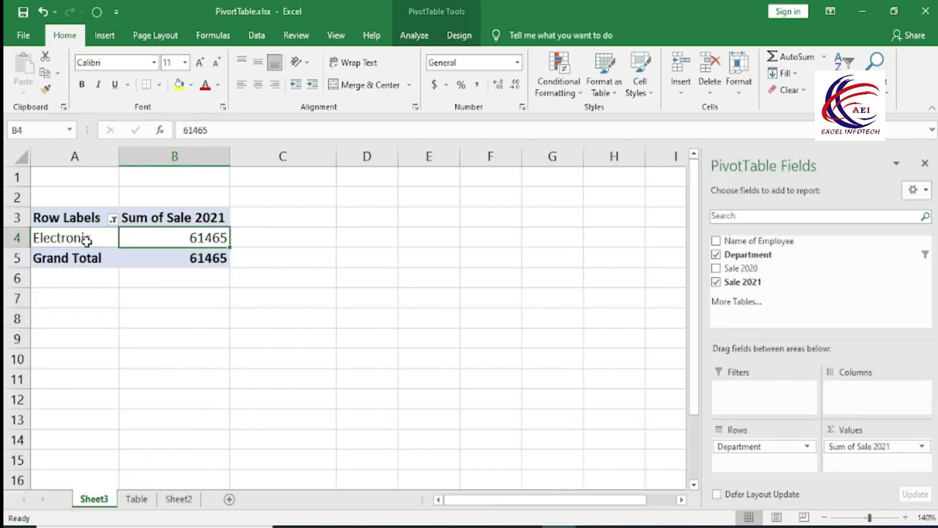
{"action": "left_click", "coordinate": [86, 241]}
{"action": "left_click", "coordinate": [130, 238]}
{"action": "left_click", "coordinate": [159, 258]}
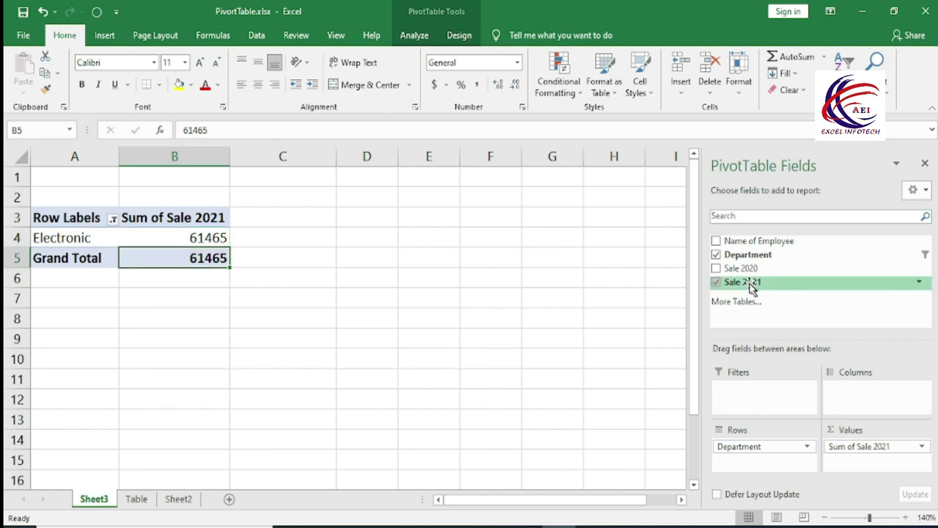
{"action": "left_click", "coordinate": [716, 268]}
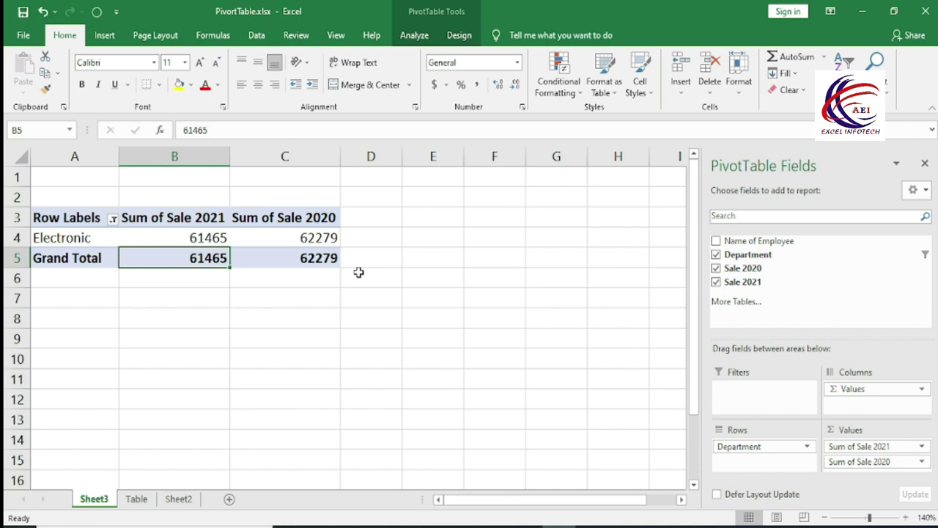
{"action": "left_click", "coordinate": [716, 255]}
Step: Remove both Sale fields, add Department to rows, and clear its filter to list all three departments
{"action": "left_click", "coordinate": [716, 268]}
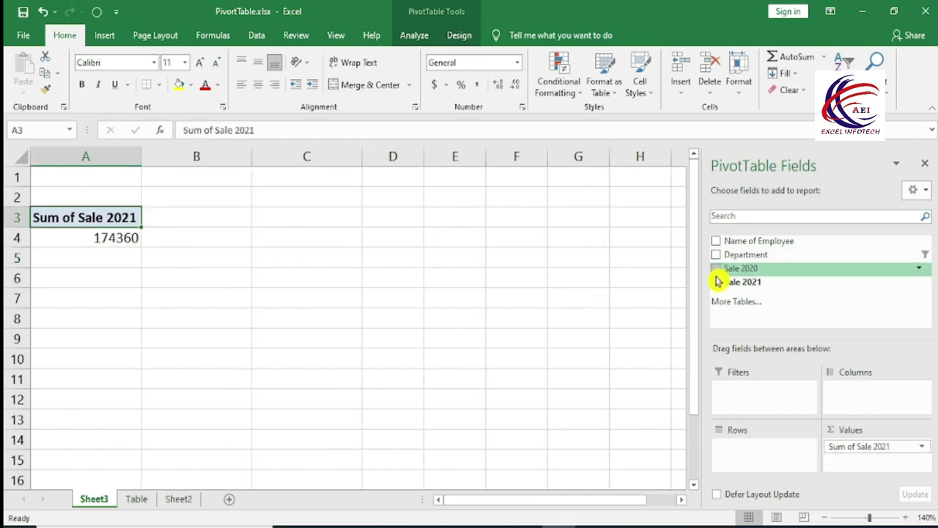
{"action": "left_click", "coordinate": [716, 282]}
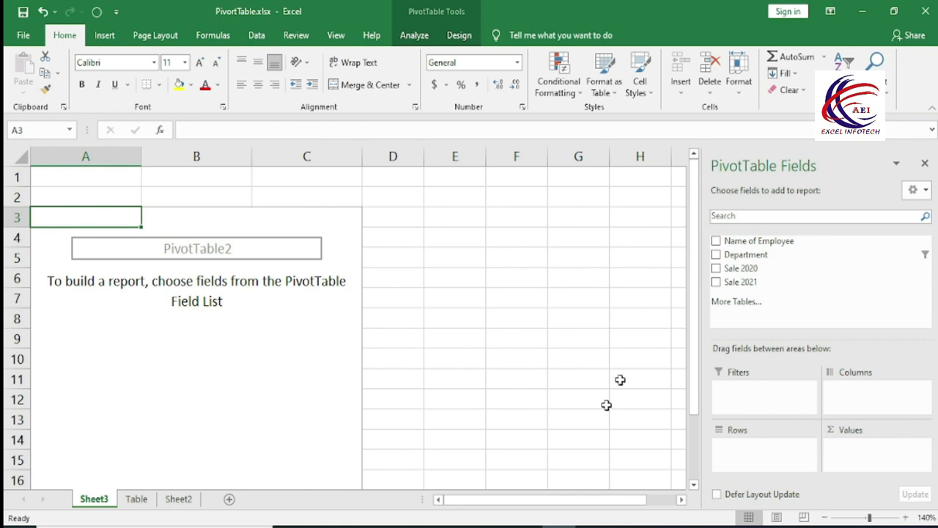
{"action": "left_click", "coordinate": [716, 254]}
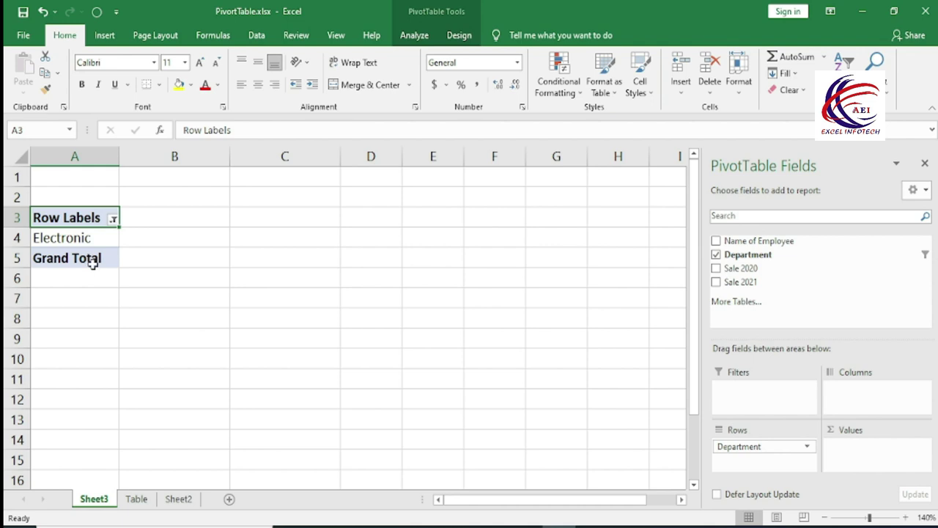
{"action": "left_click", "coordinate": [114, 219]}
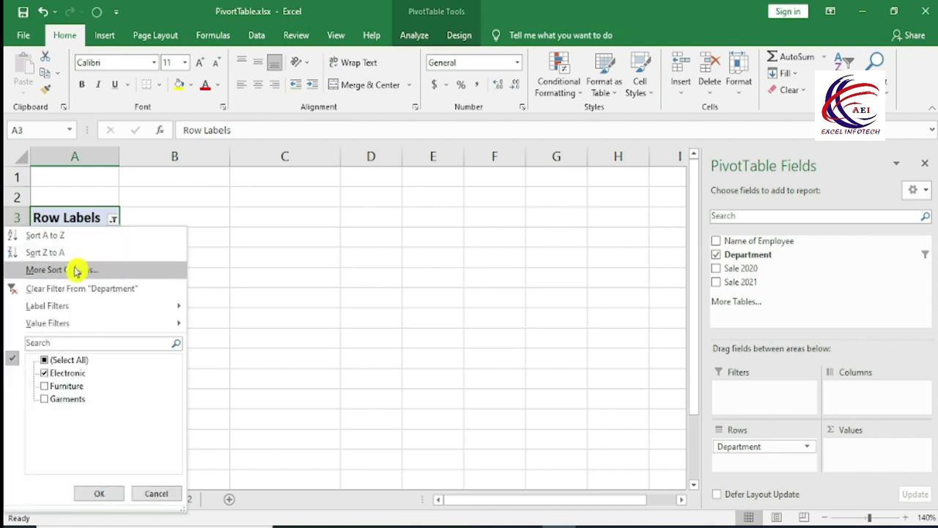
{"action": "left_click", "coordinate": [62, 286]}
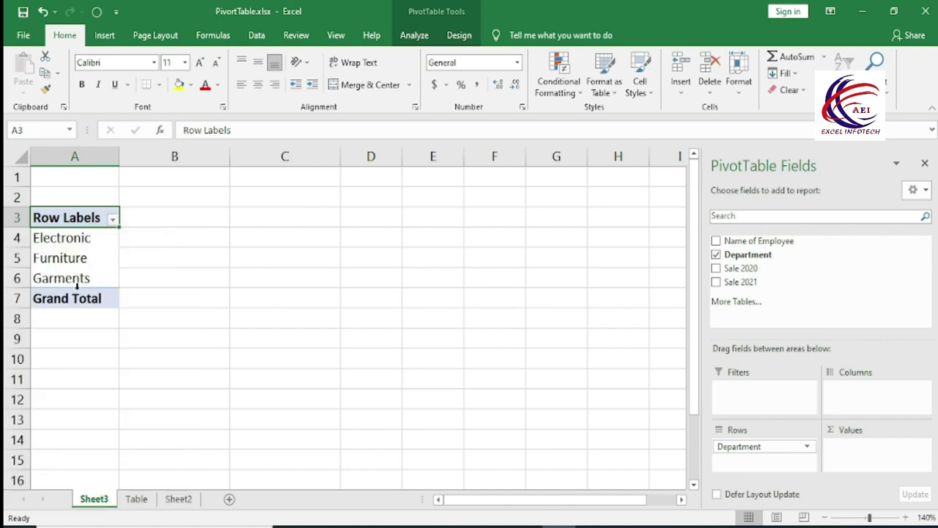
Step: Add Name of Employee to rows so names nest under Electronic, Furniture and Garments
{"action": "left_click", "coordinate": [717, 242]}
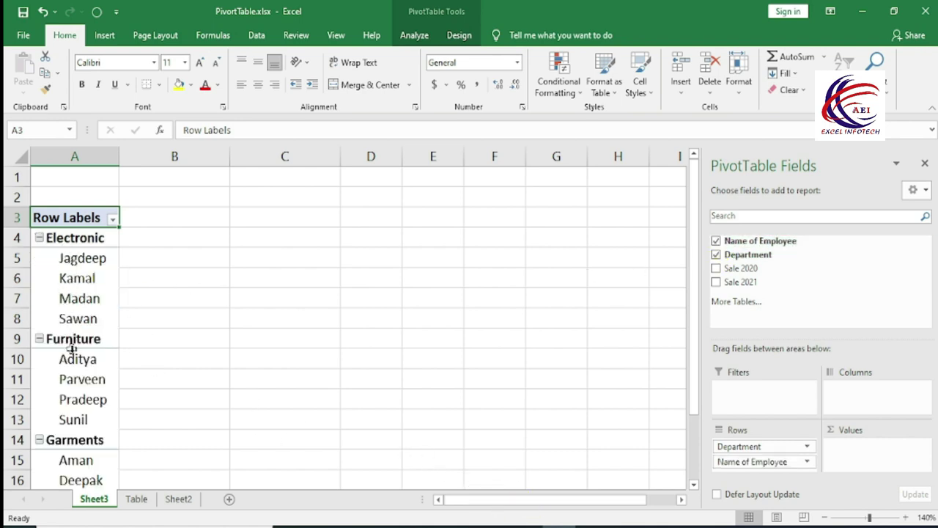
{"action": "scroll", "coordinate": [67, 418], "scroll_direction": "down", "scroll_amount": 2}
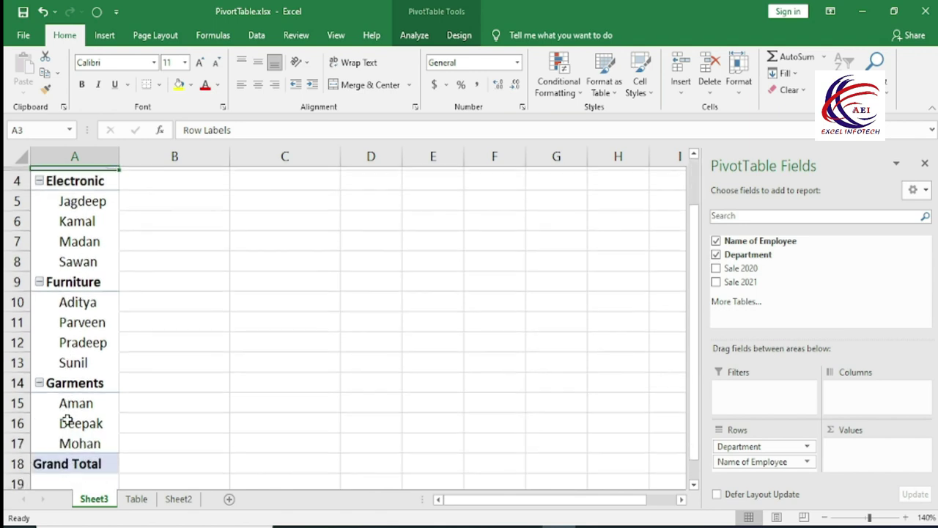
{"action": "scroll", "coordinate": [76, 409], "scroll_direction": "up", "scroll_amount": 2}
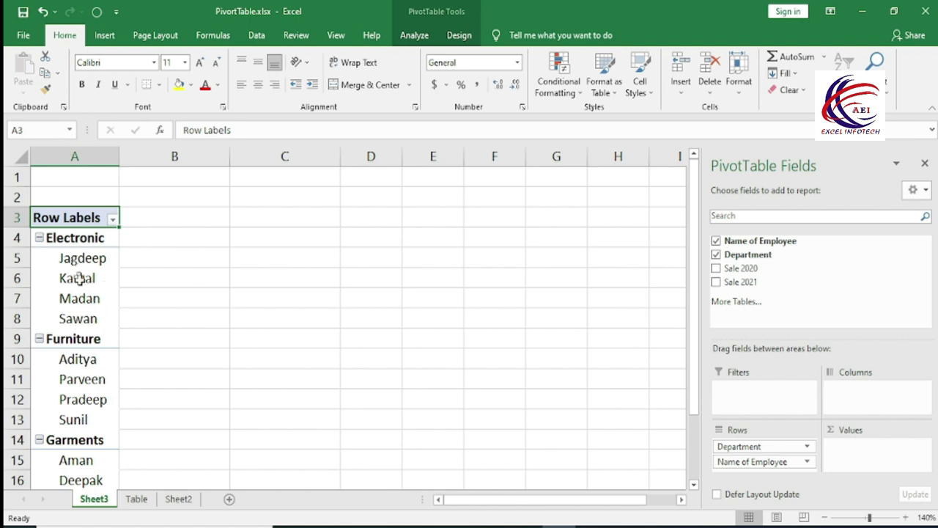
{"action": "scroll", "coordinate": [77, 325], "scroll_direction": "down", "scroll_amount": 2}
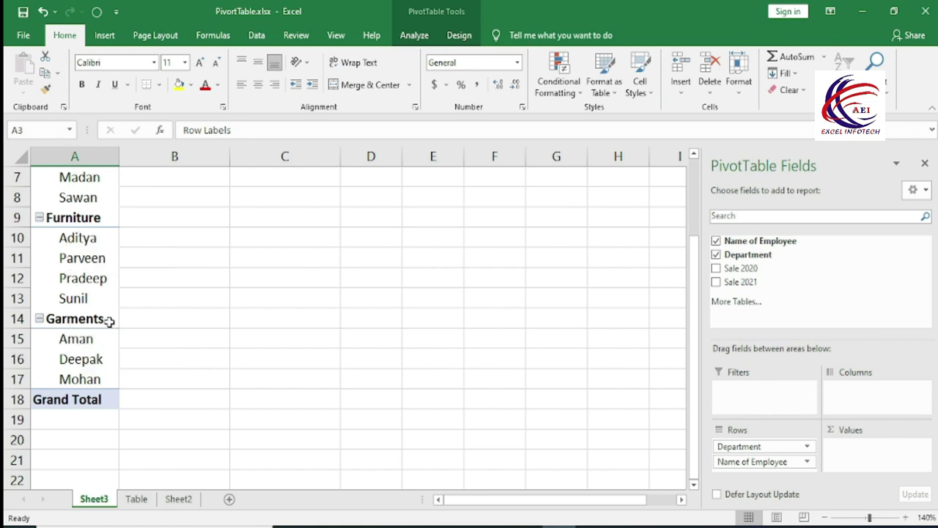
{"action": "left_click", "coordinate": [71, 344]}
{"action": "left_click", "coordinate": [78, 359]}
{"action": "left_click", "coordinate": [80, 377]}
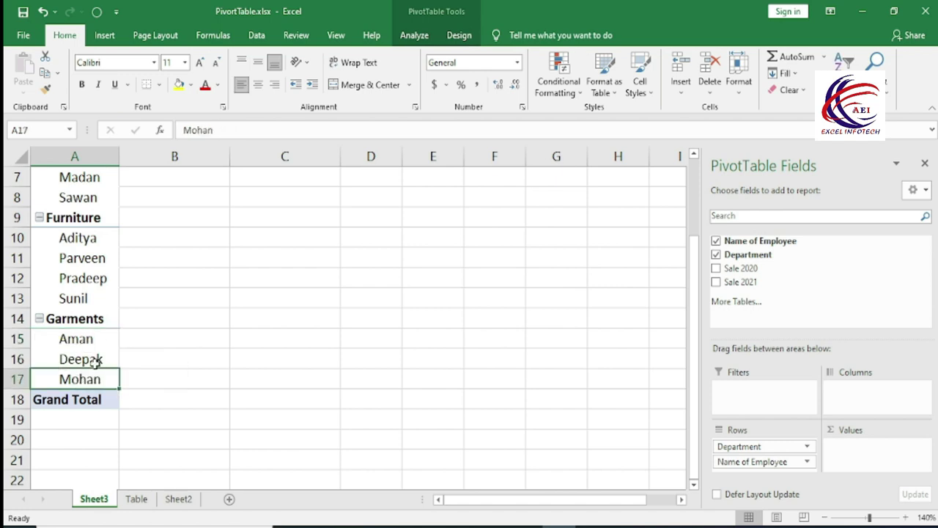
{"action": "scroll", "coordinate": [114, 345], "scroll_direction": "up", "scroll_amount": 2}
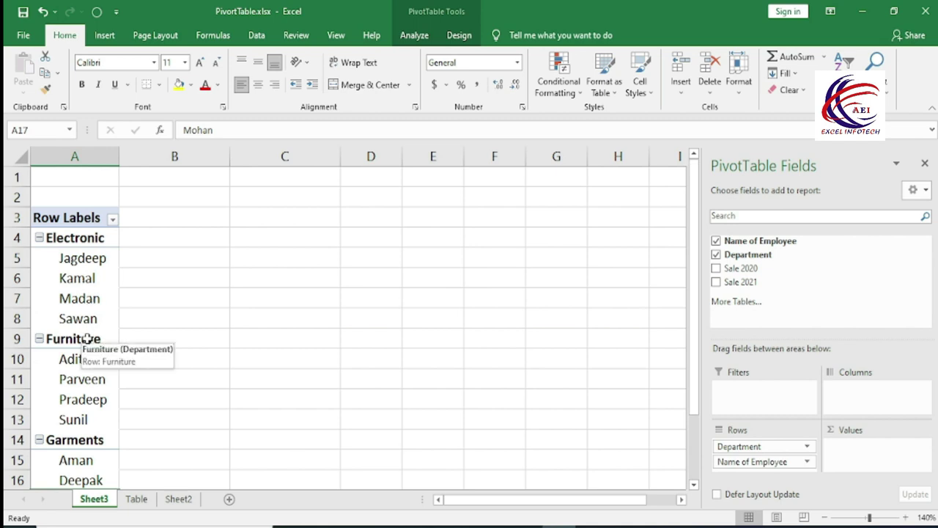
Step: Add Sum of Sale 2020 and inspect the first Electronic employees' figures, e.g. 17490
{"action": "left_click", "coordinate": [715, 269]}
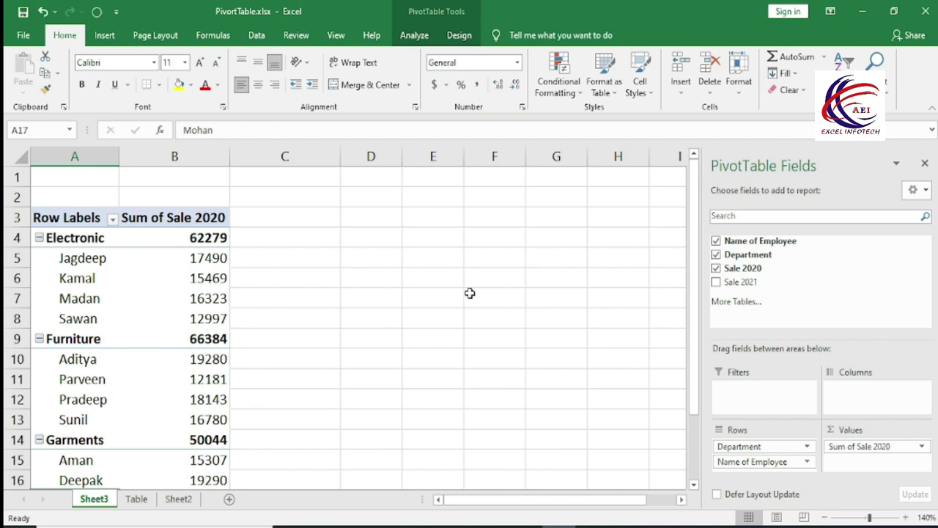
{"action": "left_click", "coordinate": [96, 261]}
{"action": "left_click", "coordinate": [184, 259]}
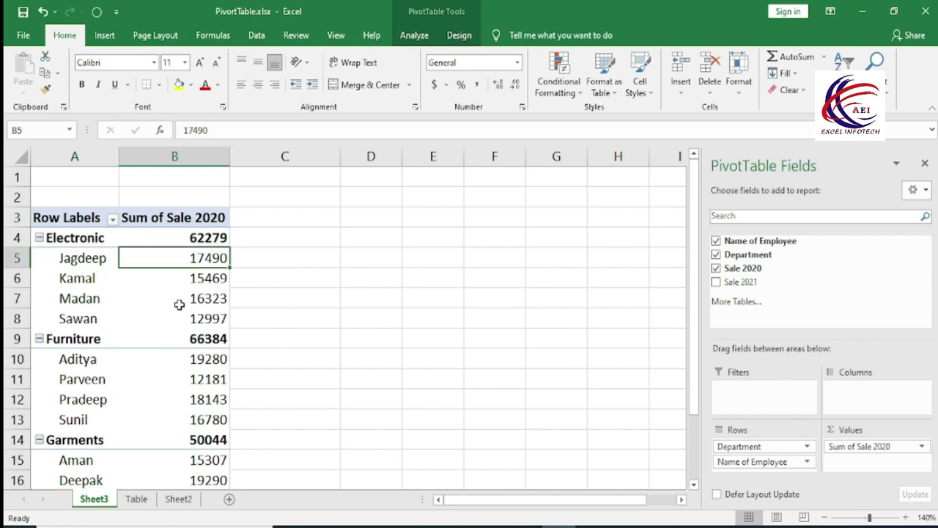
{"action": "mouse_move", "coordinate": [179, 305]}
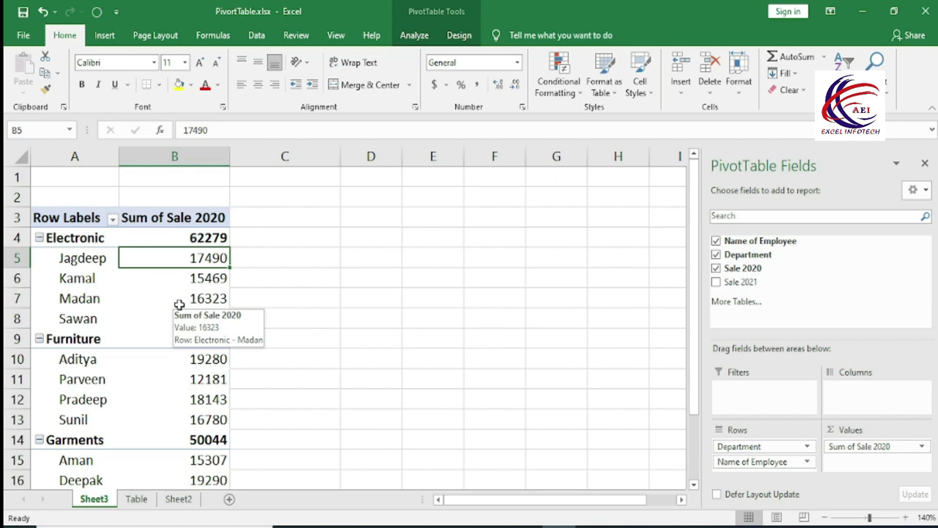
{"action": "left_click", "coordinate": [110, 283]}
{"action": "left_click", "coordinate": [189, 283]}
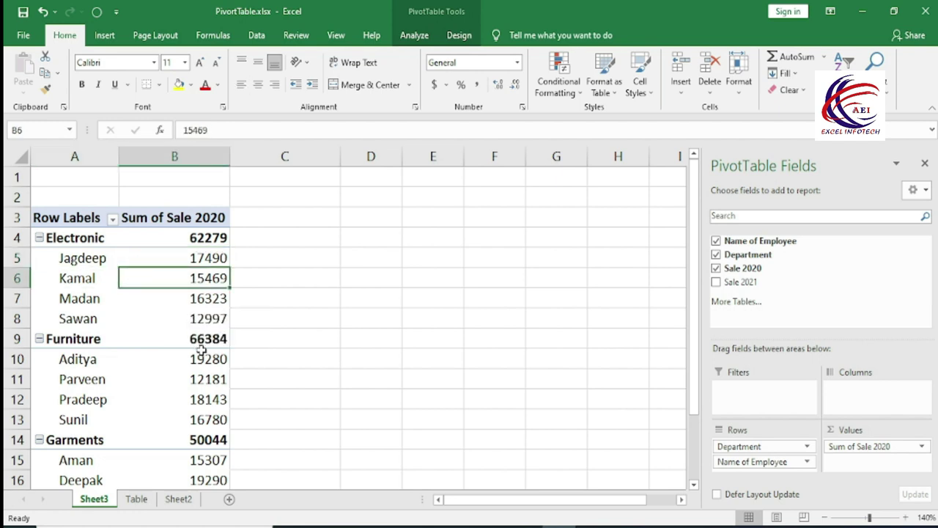
{"action": "mouse_move", "coordinate": [201, 351]}
Step: Check Madan's and Sawan's 2020 figures, then add Sum of Sale 2021 beside them
{"action": "left_click", "coordinate": [101, 301]}
{"action": "left_click", "coordinate": [189, 302]}
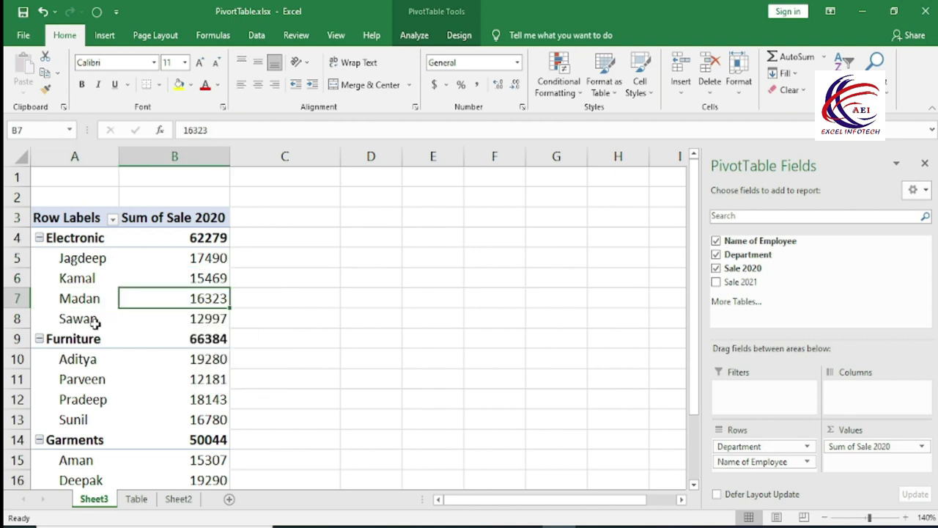
{"action": "left_click", "coordinate": [124, 324]}
{"action": "left_click", "coordinate": [109, 322]}
{"action": "left_click", "coordinate": [166, 327]}
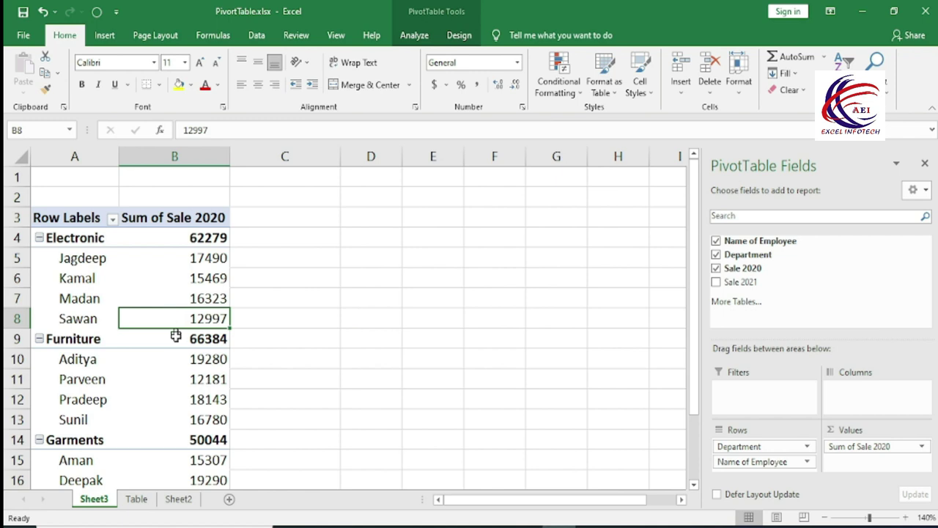
{"action": "mouse_move", "coordinate": [187, 362]}
{"action": "left_click", "coordinate": [717, 285]}
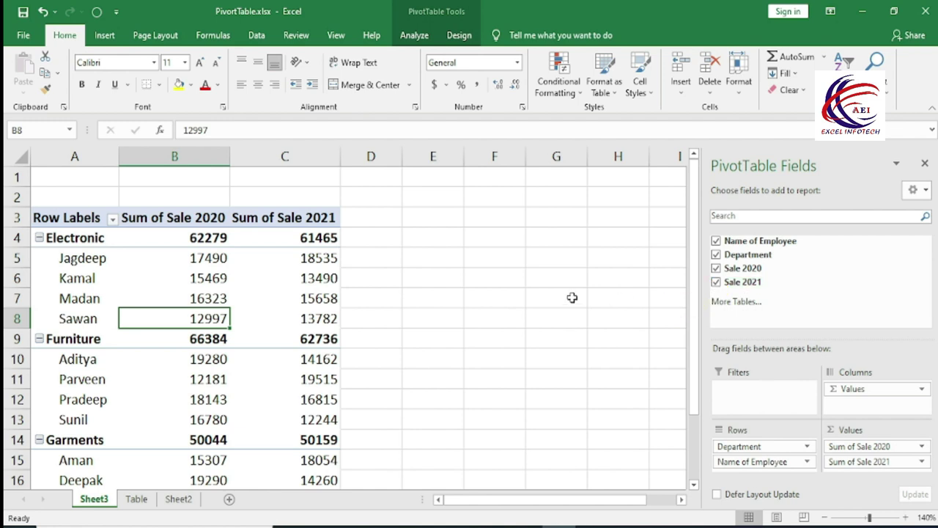
Step: Untick all four fields to empty the pivot, then tick Name of Employee for rows
{"action": "left_click", "coordinate": [716, 241]}
{"action": "left_click", "coordinate": [716, 254]}
{"action": "left_click", "coordinate": [716, 268]}
{"action": "left_click", "coordinate": [716, 282]}
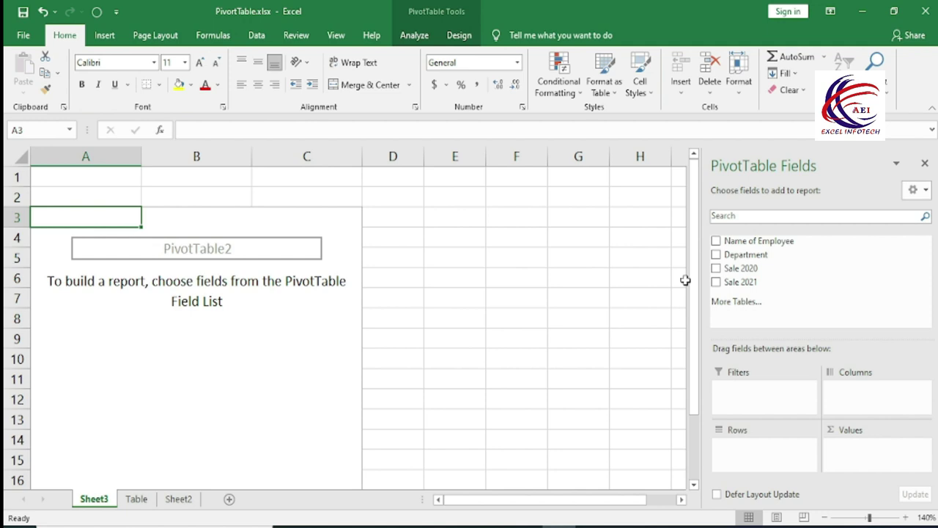
{"action": "left_click", "coordinate": [718, 242]}
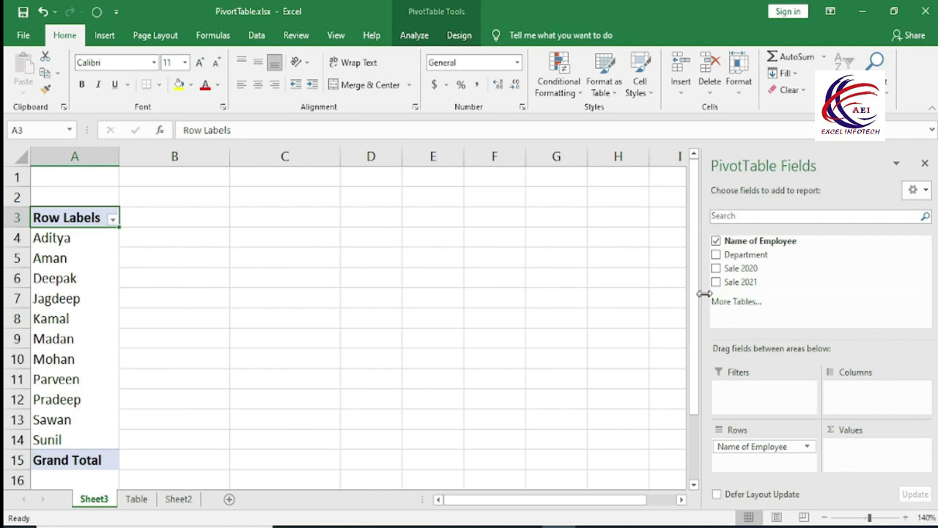
Step: Add Department under each employee plus Sale 2020 and Sale 2021 sums, then select the department labels
{"action": "left_click", "coordinate": [716, 256]}
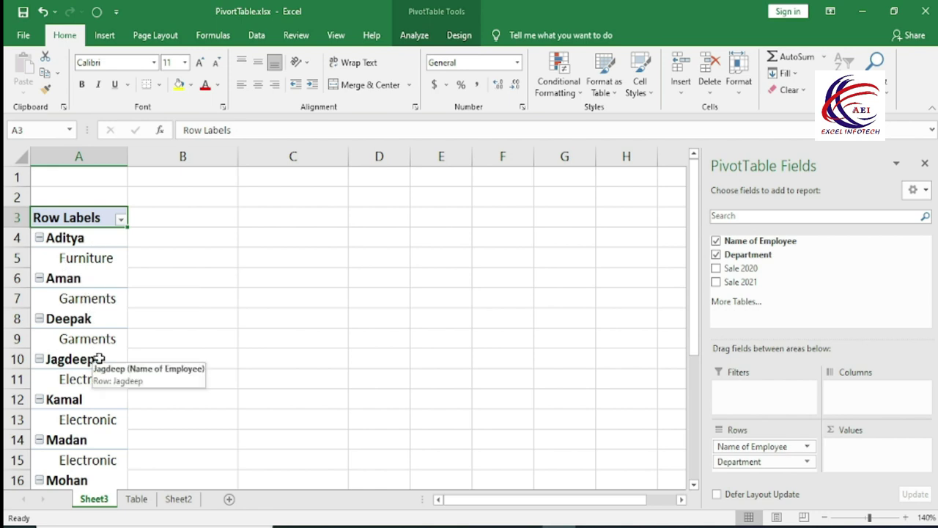
{"action": "left_click", "coordinate": [716, 269]}
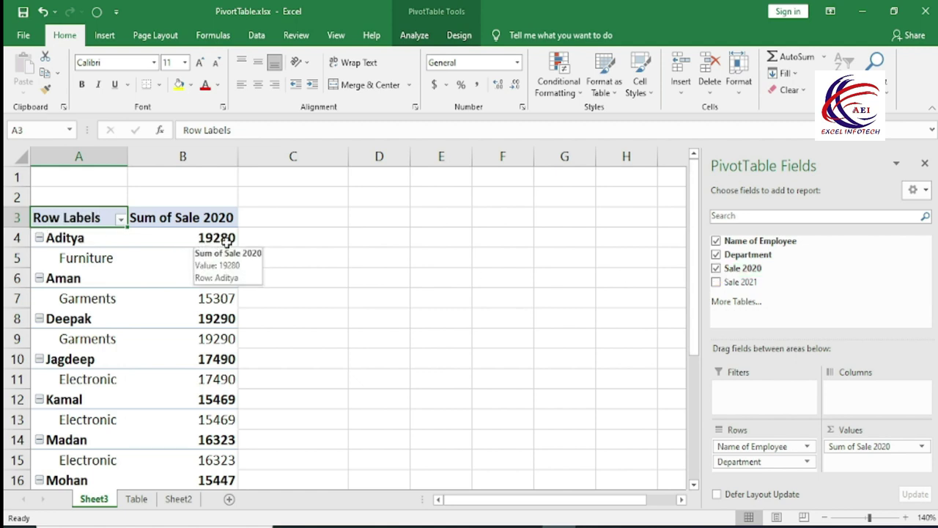
{"action": "left_click", "coordinate": [717, 285]}
{"action": "left_click", "coordinate": [717, 286]}
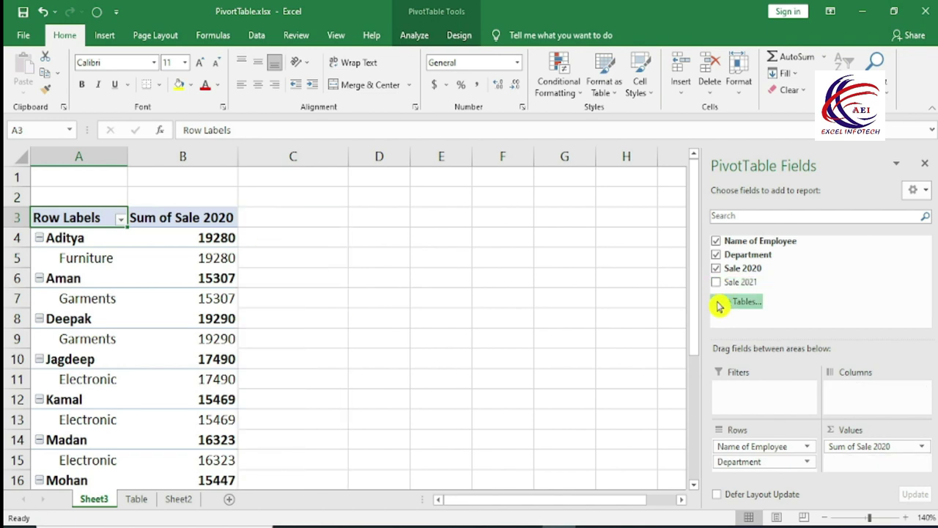
{"action": "left_click", "coordinate": [717, 286]}
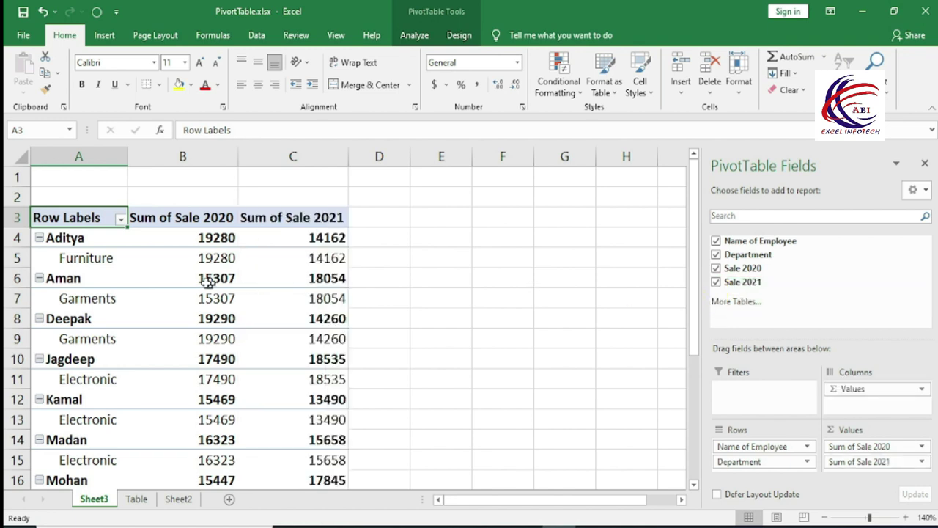
{"action": "mouse_move", "coordinate": [189, 283]}
{"action": "left_click", "coordinate": [70, 297]}
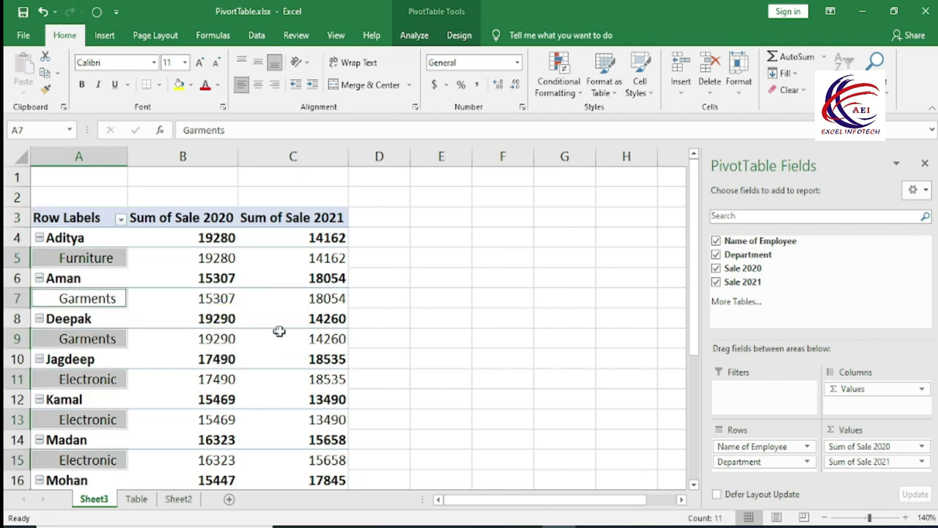
Step: Zoom out to 90%, glance at the source sheet, then open the Row Labels filter in A3
{"action": "scroll", "coordinate": [241, 279], "scroll_direction": "down", "scroll_amount": 5}
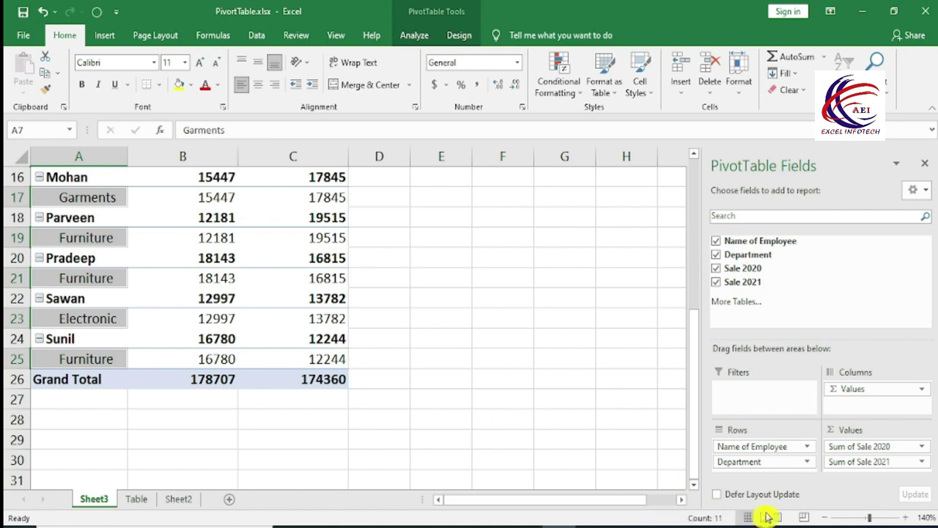
{"action": "left_click", "coordinate": [826, 518]}
{"action": "left_click", "coordinate": [826, 517]}
{"action": "left_click", "coordinate": [826, 517]}
{"action": "left_click", "coordinate": [827, 518]}
{"action": "left_click", "coordinate": [827, 518]}
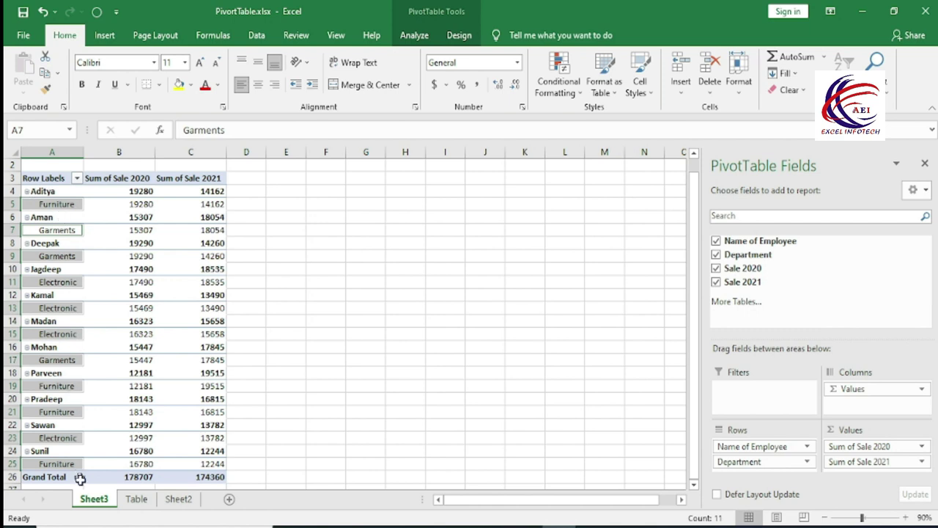
{"action": "left_click", "coordinate": [135, 499]}
{"action": "key", "text": "ctrl+Page_Up"}
{"action": "mouse_move", "coordinate": [191, 308]}
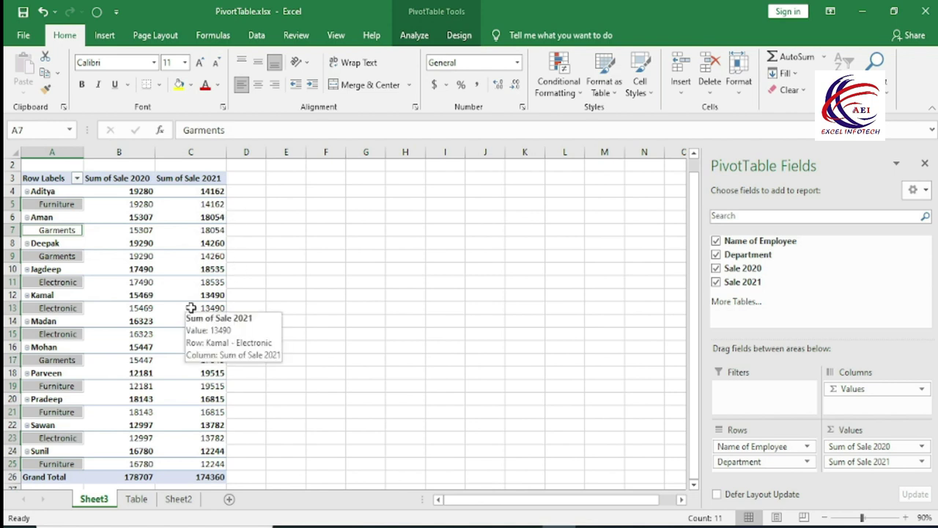
{"action": "mouse_move", "coordinate": [176, 256]}
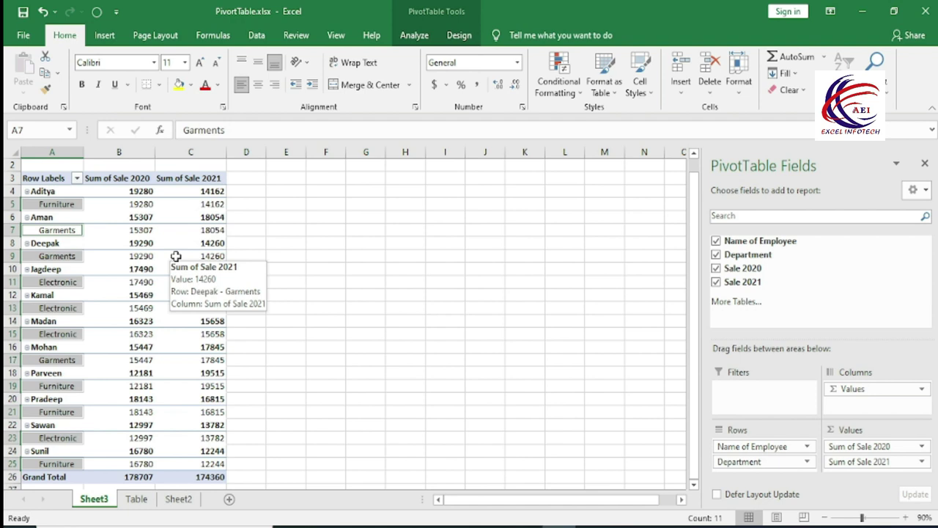
{"action": "left_click", "coordinate": [76, 178]}
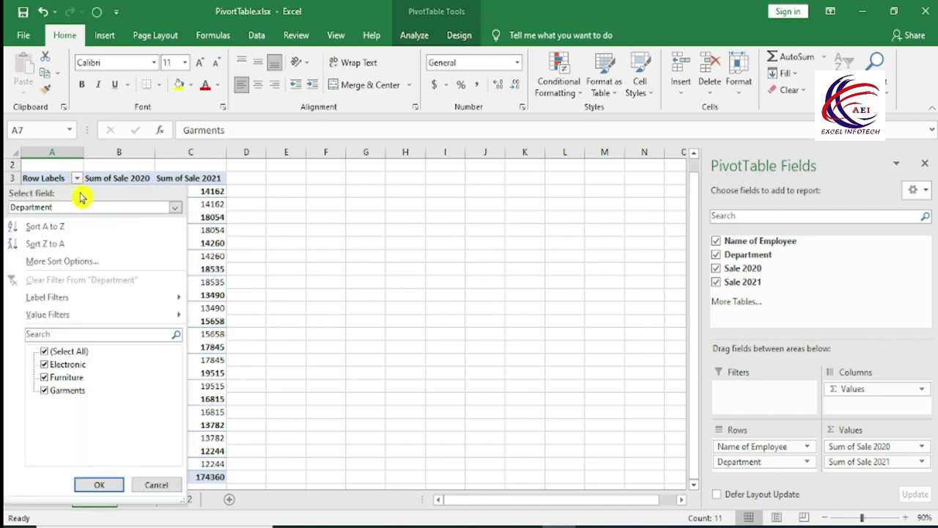
Step: Filter the Row Labels to the Electronic department only
{"action": "left_click", "coordinate": [44, 351]}
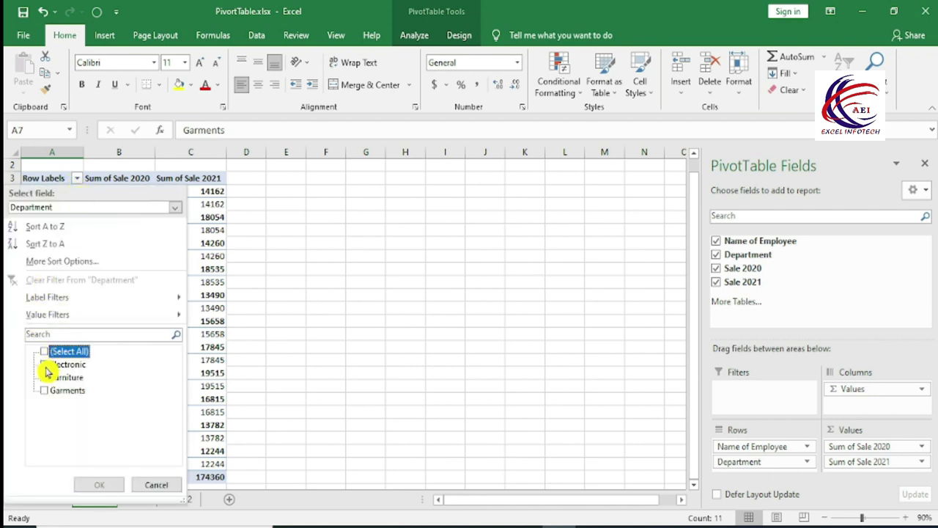
{"action": "left_click", "coordinate": [44, 364]}
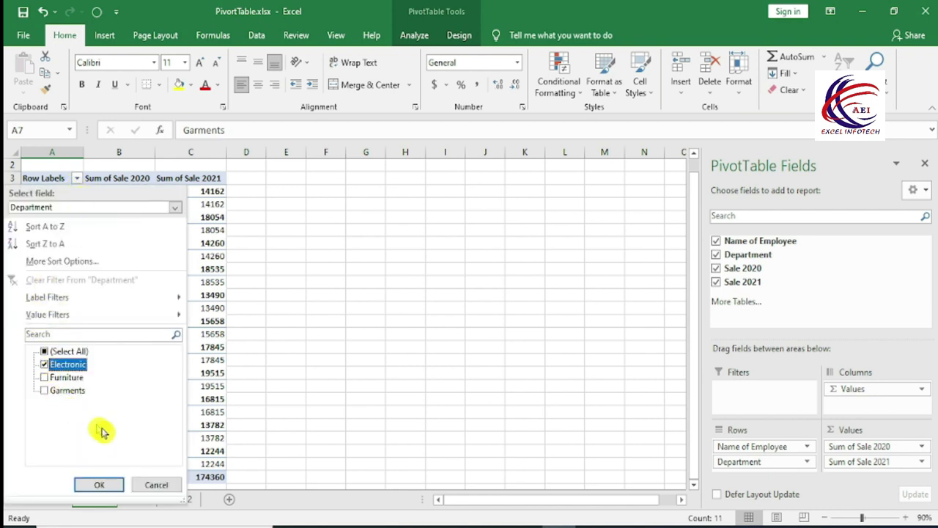
{"action": "left_click", "coordinate": [108, 489]}
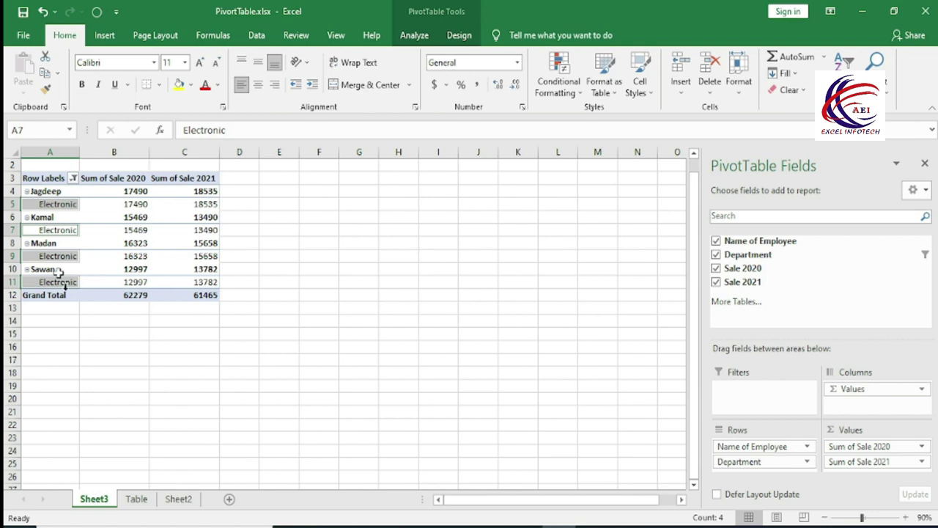
Step: Zoom to 120% and select Madan's 2021 sale figure
{"action": "left_click", "coordinate": [905, 517]}
{"action": "left_click", "coordinate": [905, 516]}
{"action": "left_click", "coordinate": [905, 517]}
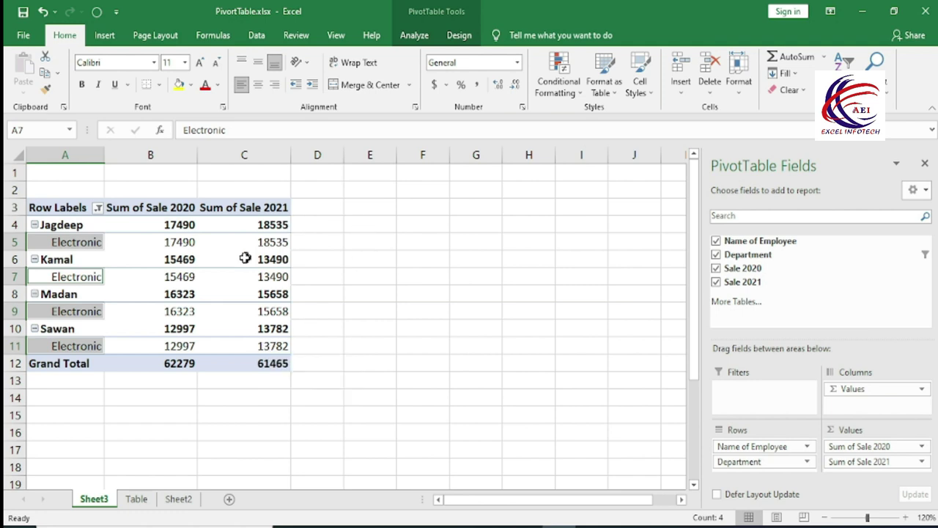
{"action": "left_click", "coordinate": [225, 293]}
{"action": "mouse_move", "coordinate": [270, 330]}
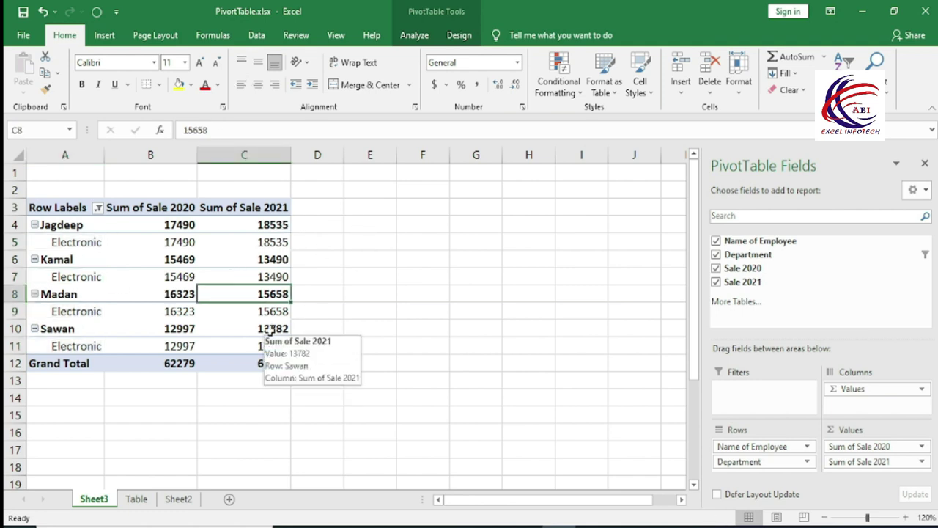
Step: On PivotTable Analyze, open and cancel Insert Calculated Field and the Refresh menu without changes
{"action": "left_click", "coordinate": [437, 16]}
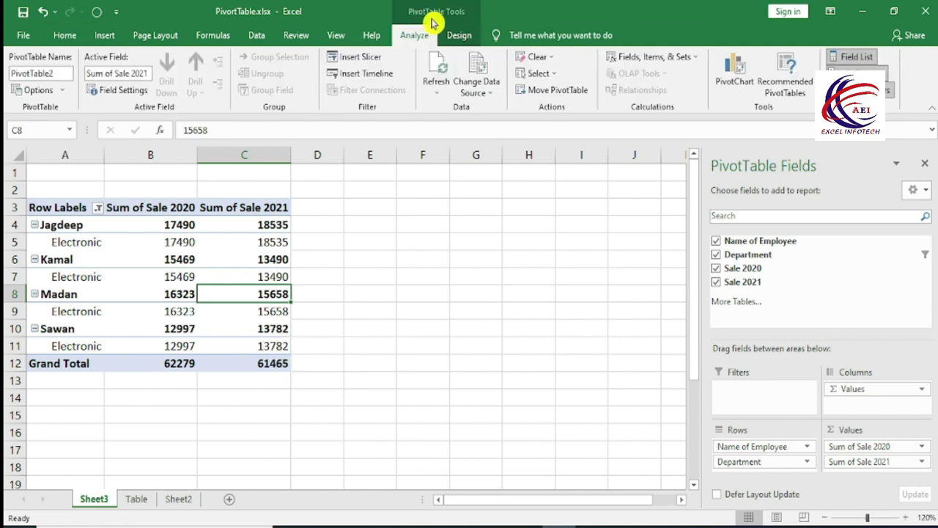
{"action": "key", "text": "alt+j"}
{"action": "key", "text": "t"}
{"action": "key", "text": "j"}
{"action": "key", "text": "f"}
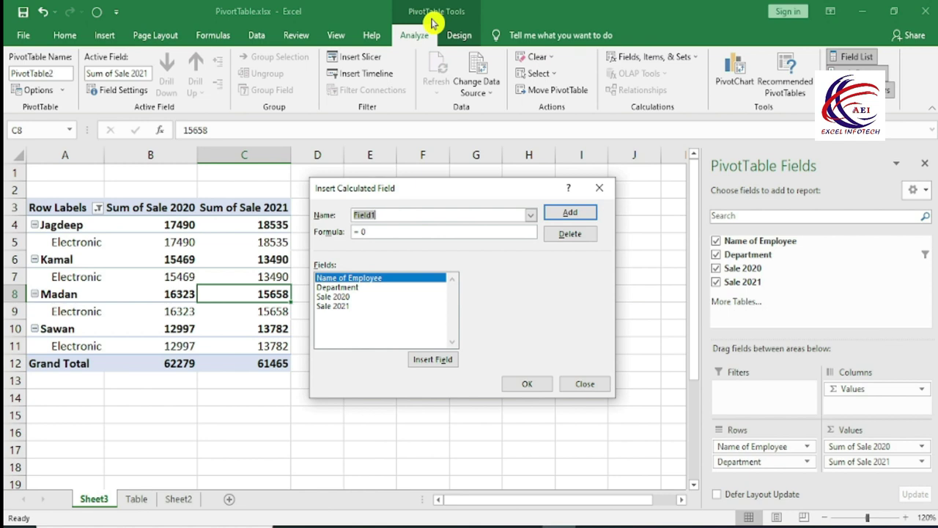
{"action": "key", "text": "Escape"}
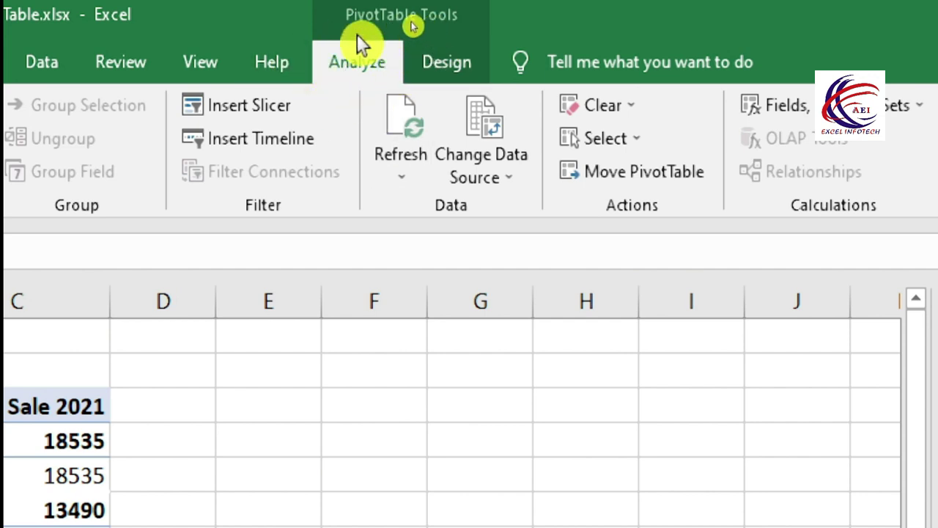
{"action": "left_click", "coordinate": [411, 177]}
{"action": "left_click", "coordinate": [370, 360]}
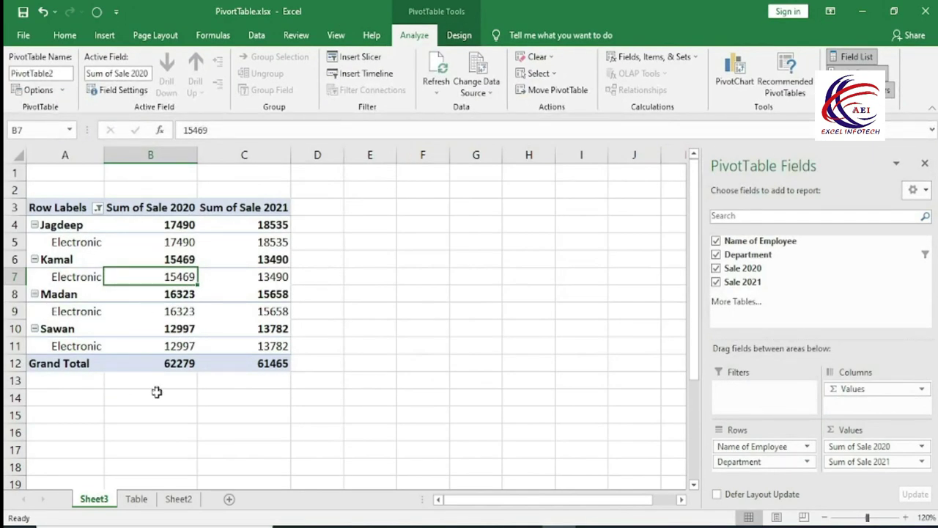
Step: Add a 'Total Sale' heading in cell E1 of the Table sheet
{"action": "left_click", "coordinate": [136, 498]}
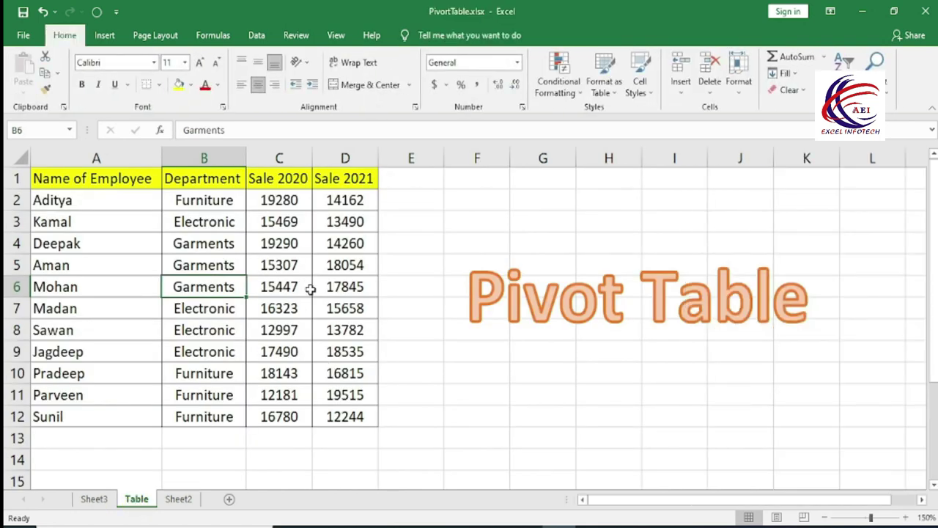
{"action": "left_click", "coordinate": [402, 183]}
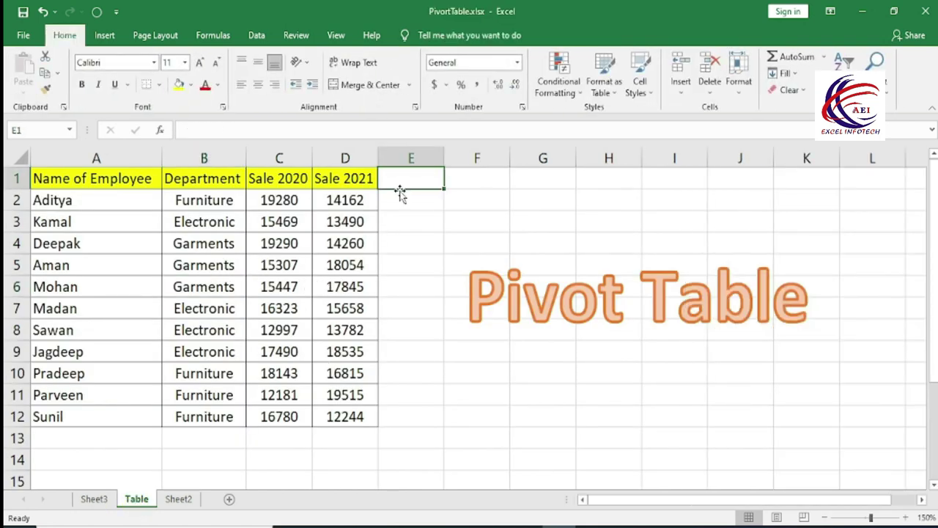
{"action": "type", "text": "Total Sale"}
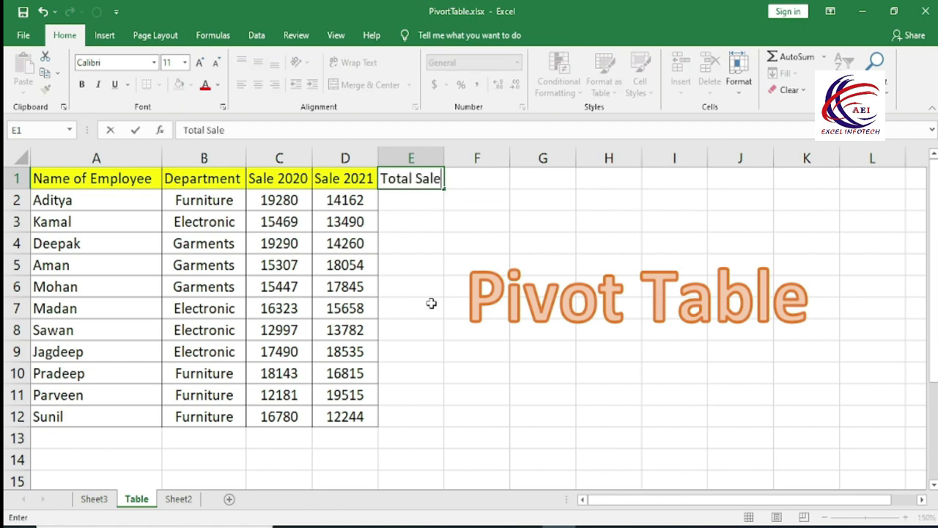
{"action": "key", "text": "Return"}
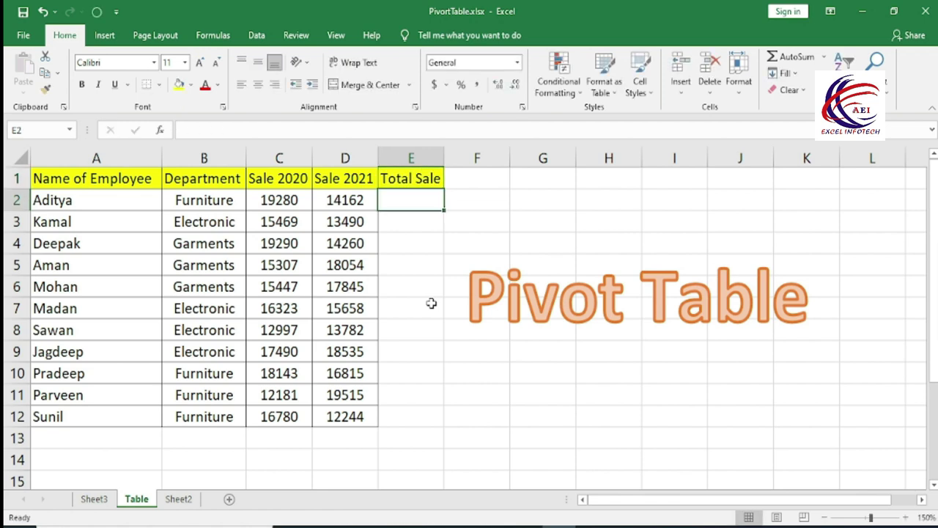
Step: Enter =C2+D2 in E2 and fill it down to E12 with Ctrl+D
{"action": "type", "text": "="}
{"action": "key", "text": "Left"}
{"action": "key", "text": "Left"}
{"action": "type", "text": "+"}
{"action": "key", "text": "Left"}
{"action": "key", "text": "ctrl+Return"}
{"action": "key", "text": "shift+Down"}
{"action": "key", "text": "shift+Down"}
{"action": "key", "text": "shift+Down"}
{"action": "key", "text": "shift+Down"}
{"action": "key", "text": "shift+Down"}
{"action": "key", "text": "shift+Down"}
{"action": "key", "text": "shift+Down"}
{"action": "key", "text": "shift+Down"}
{"action": "key", "text": "shift+Down"}
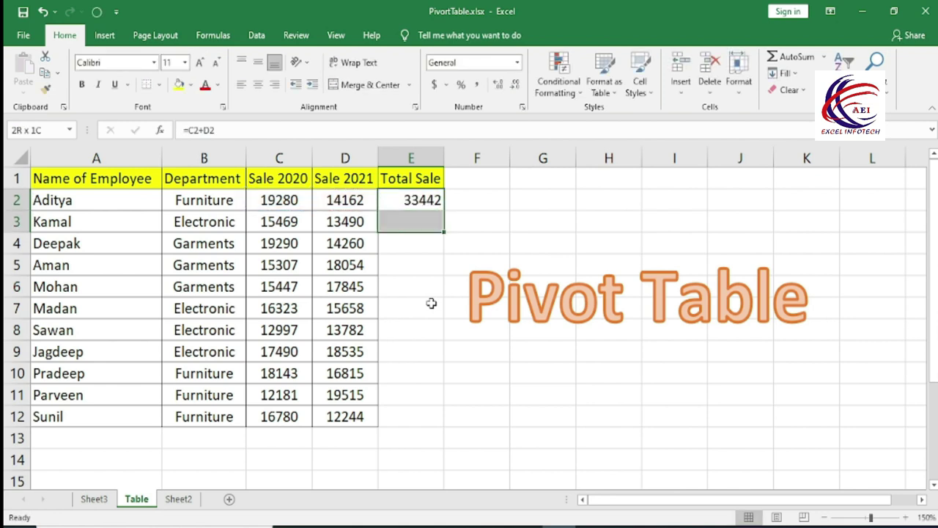
{"action": "key", "text": "shift+Down"}
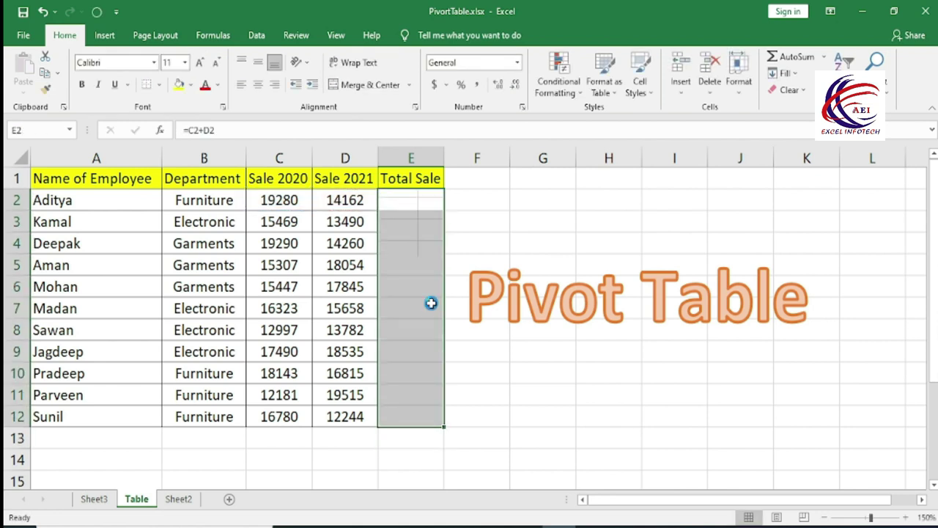
{"action": "key", "text": "ctrl+d"}
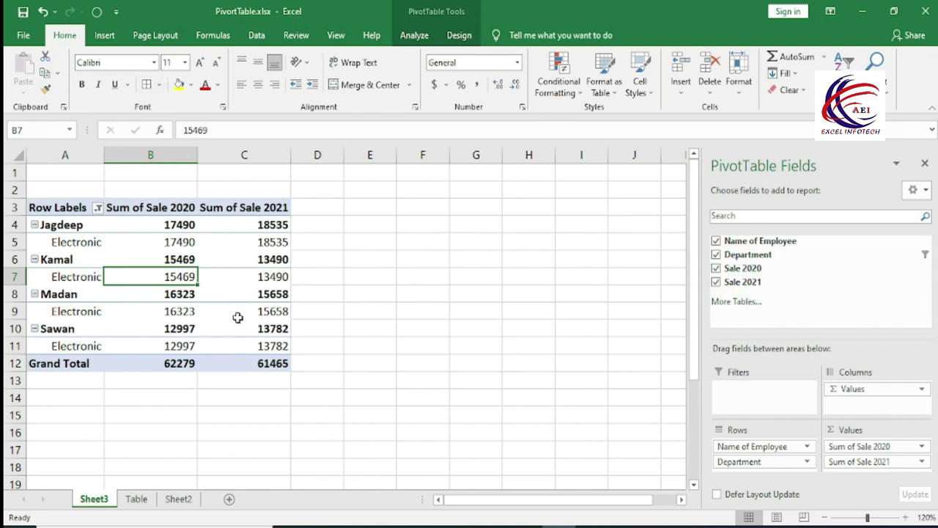
Step: Select the source range A1:D12 and the new Total Sale column
{"action": "left_click", "coordinate": [137, 498]}
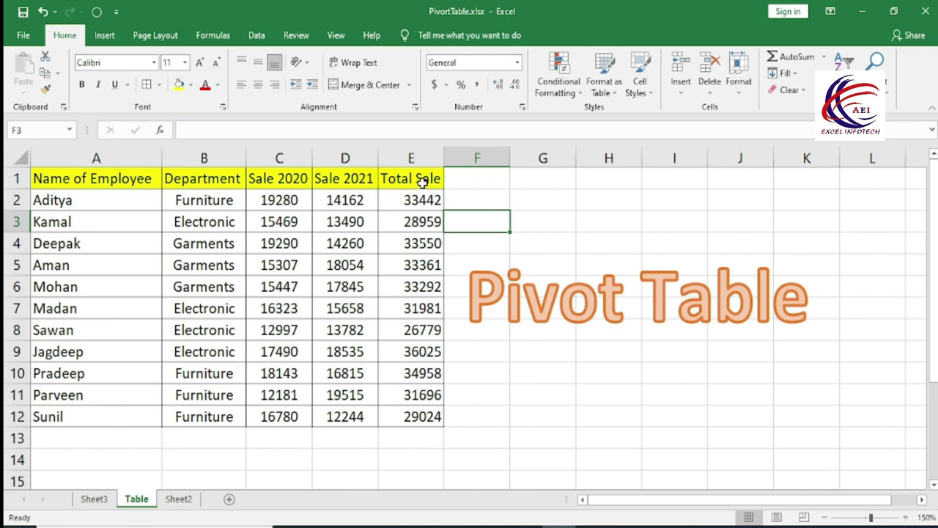
{"action": "left_click_drag", "start_coordinate": [65, 178], "coordinate": [327, 423]}
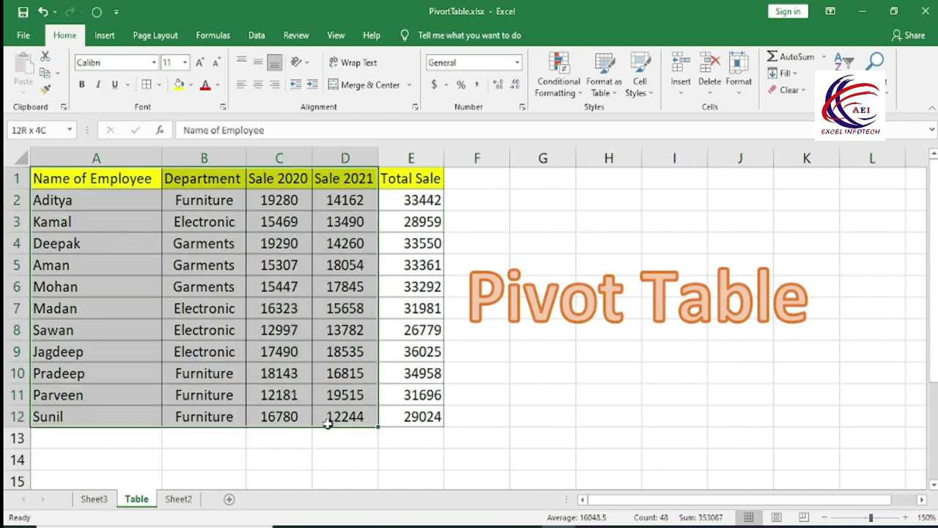
{"action": "left_click_drag", "start_coordinate": [408, 183], "coordinate": [414, 424]}
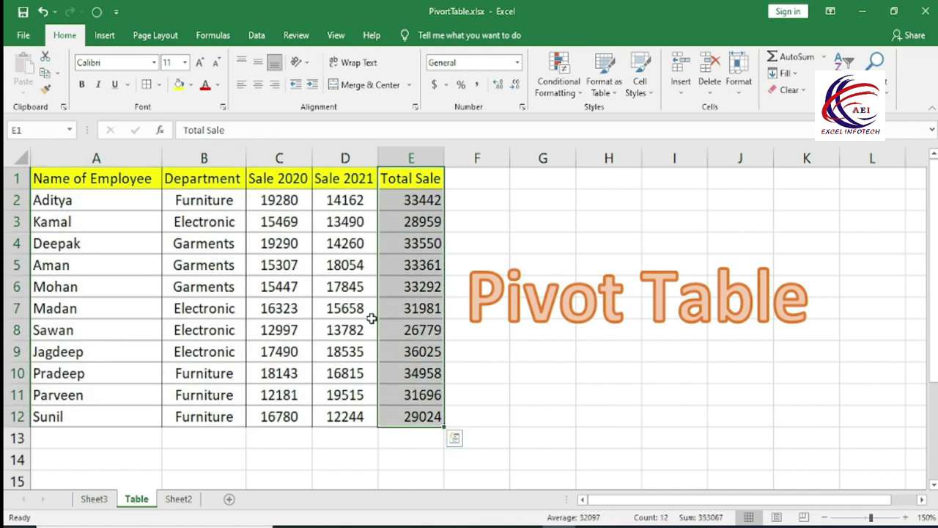
Step: Return to Sheet3 and untick Name of Employee, Department, Sale 2020 and Sale 2021
{"action": "left_click", "coordinate": [94, 499]}
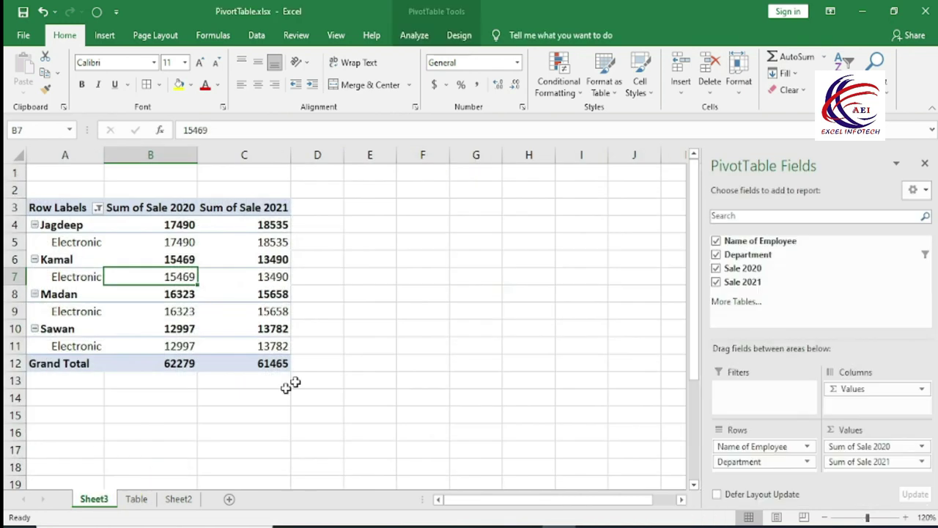
{"action": "left_click", "coordinate": [716, 241]}
{"action": "left_click", "coordinate": [716, 254]}
{"action": "left_click", "coordinate": [716, 268]}
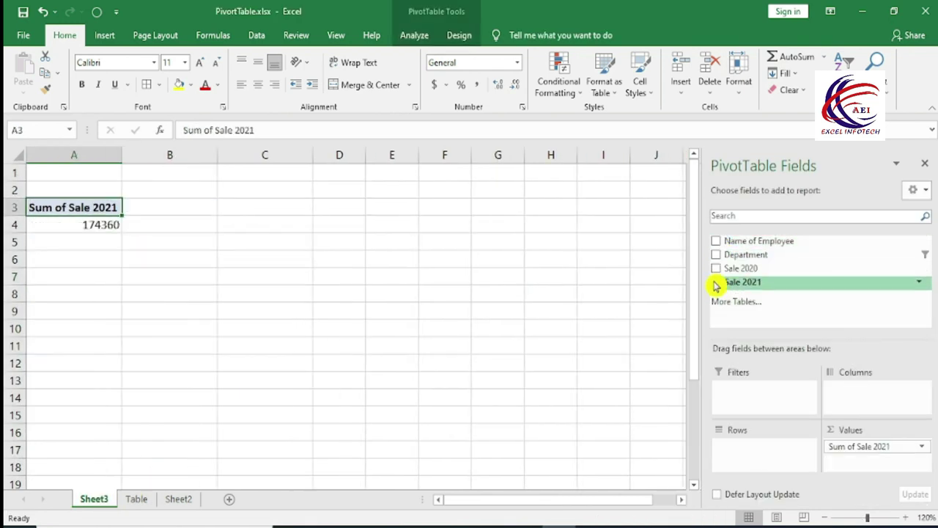
{"action": "left_click", "coordinate": [715, 281]}
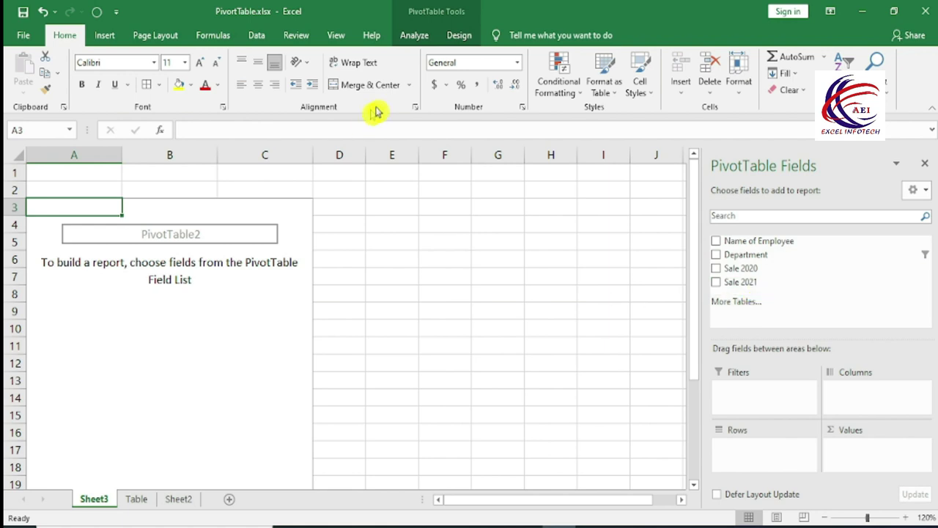
Step: Show PivotTable Analyze and reselect a pivot cell to bring back the field list
{"action": "left_click", "coordinate": [422, 37]}
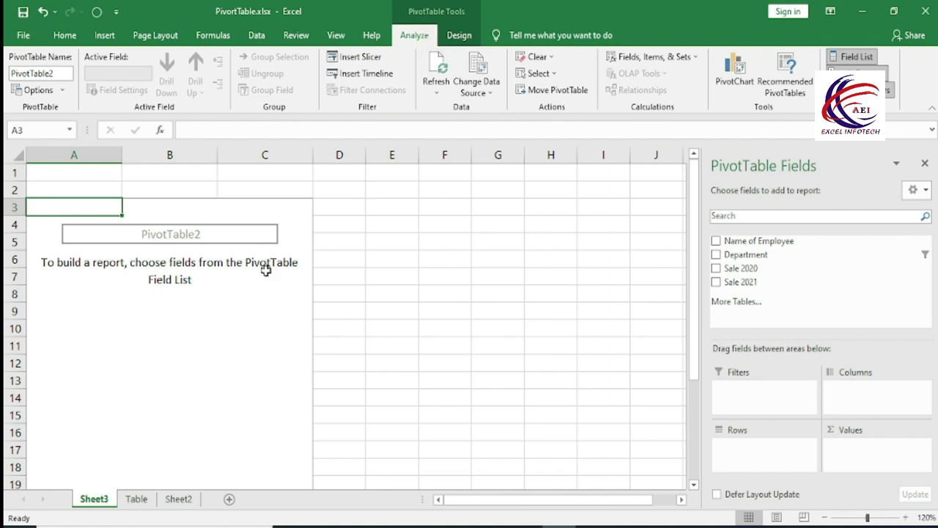
{"action": "left_click", "coordinate": [245, 305]}
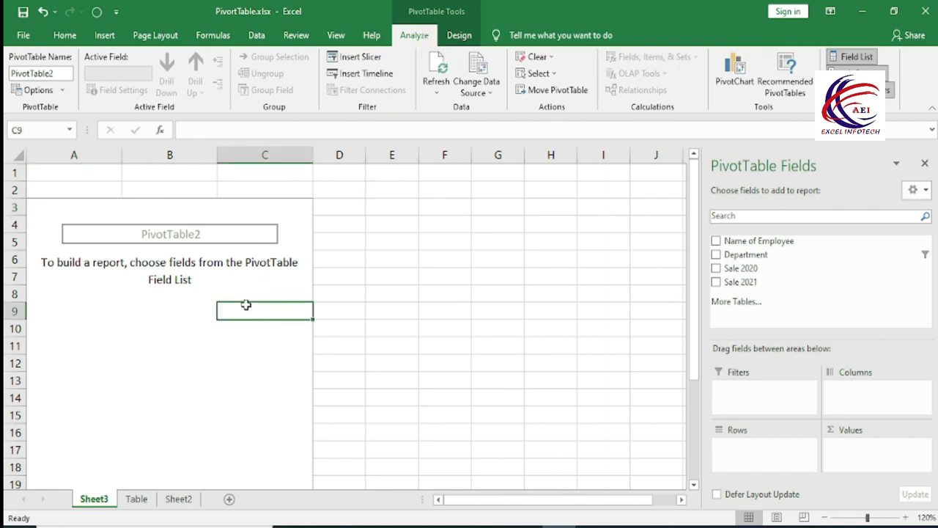
{"action": "left_click", "coordinate": [475, 245]}
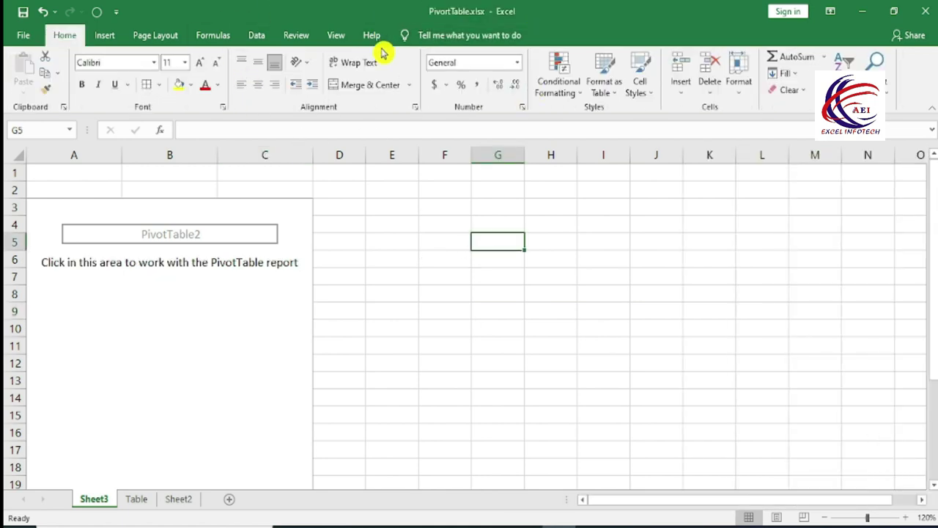
{"action": "left_click", "coordinate": [221, 307]}
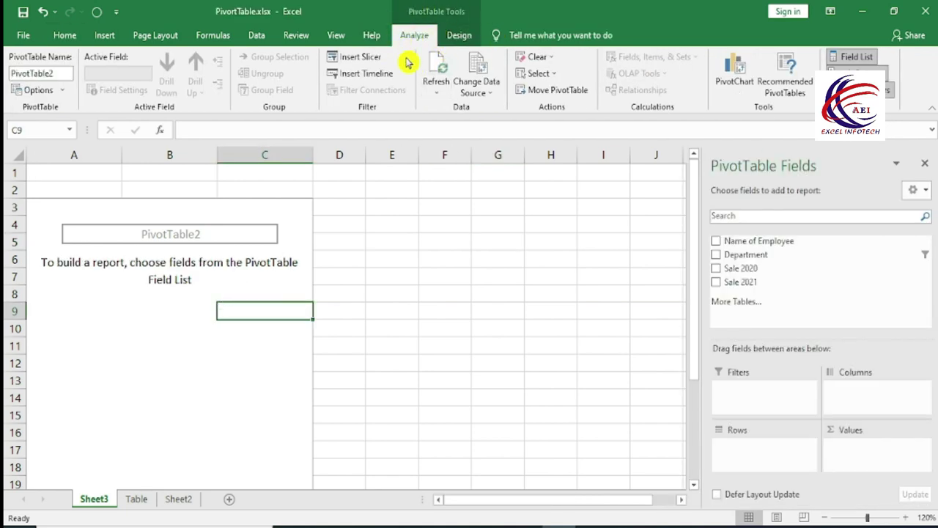
{"action": "key", "text": "Up"}
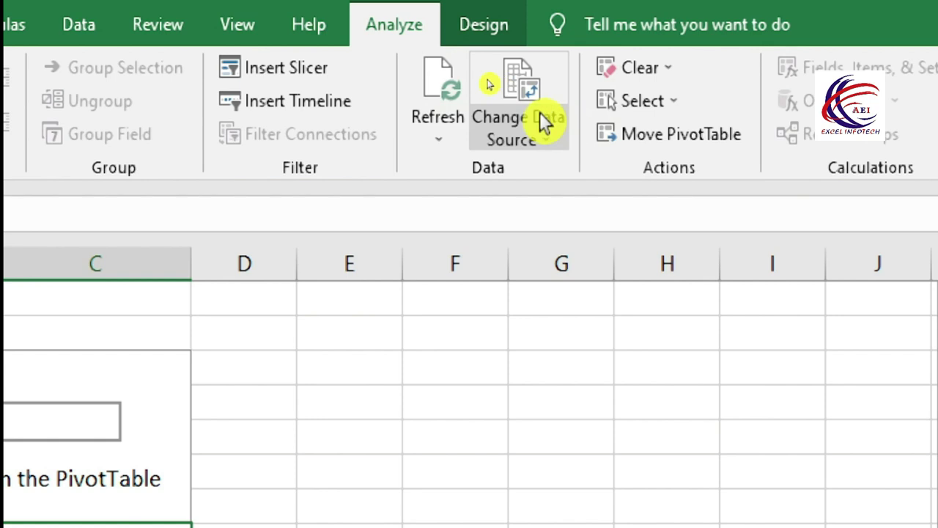
Step: Change the PivotTable's data source to Table!$A$1:$E$12 so the Total Sale column is included
{"action": "left_click", "coordinate": [533, 123]}
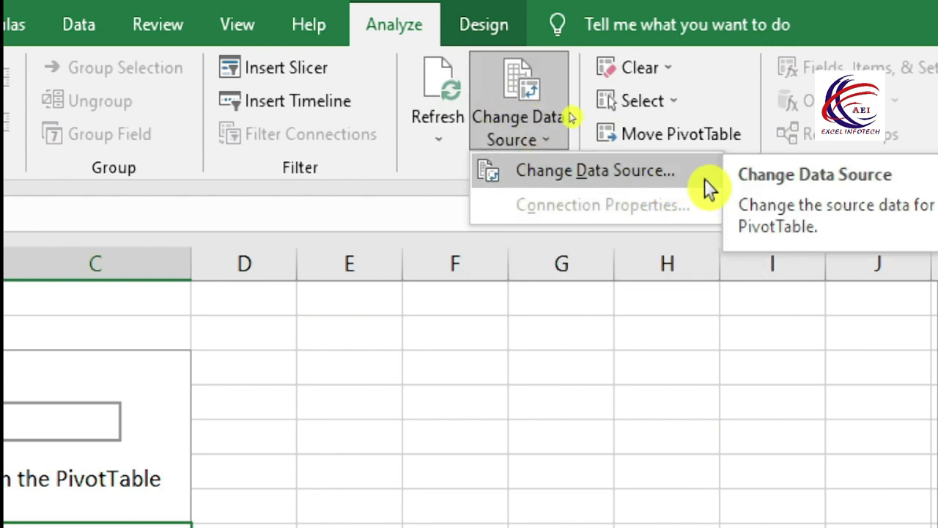
{"action": "left_click", "coordinate": [645, 170]}
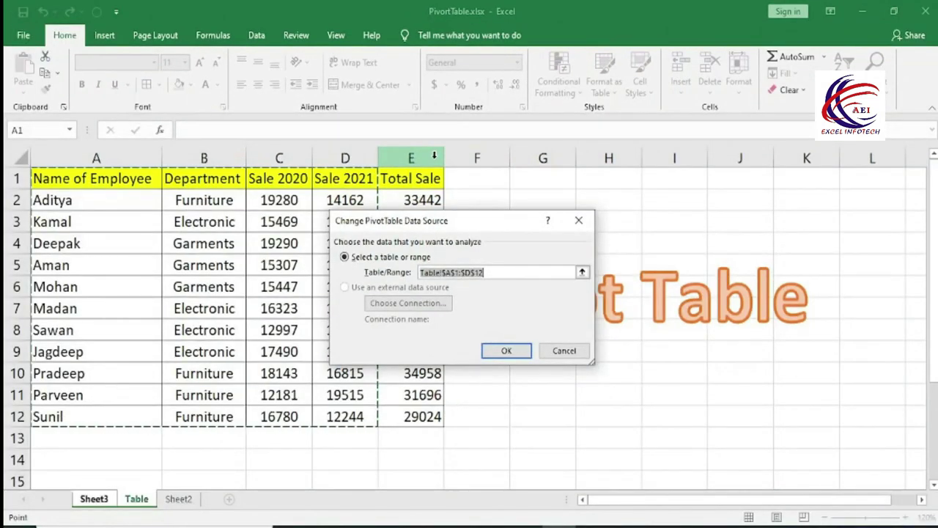
{"action": "left_click_drag", "start_coordinate": [407, 222], "coordinate": [614, 190]}
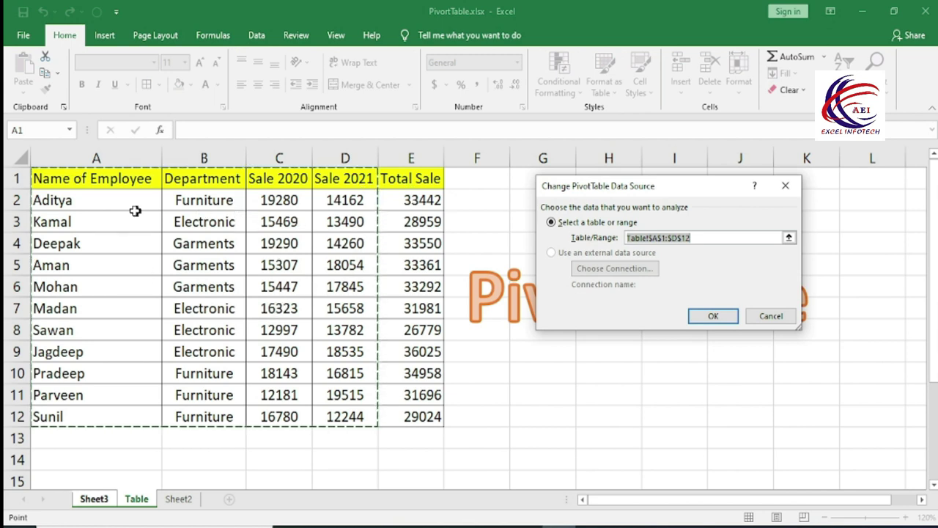
{"action": "left_click_drag", "start_coordinate": [77, 182], "coordinate": [417, 415]}
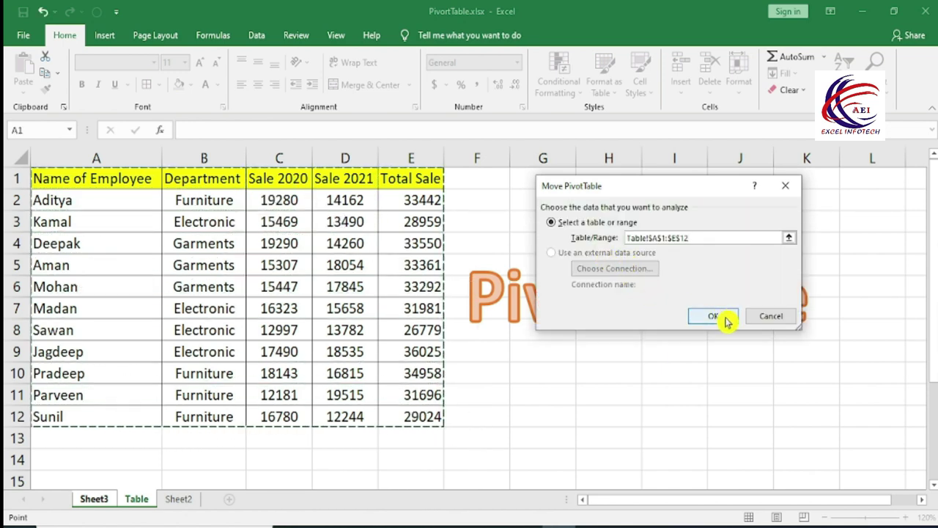
{"action": "left_click", "coordinate": [724, 316]}
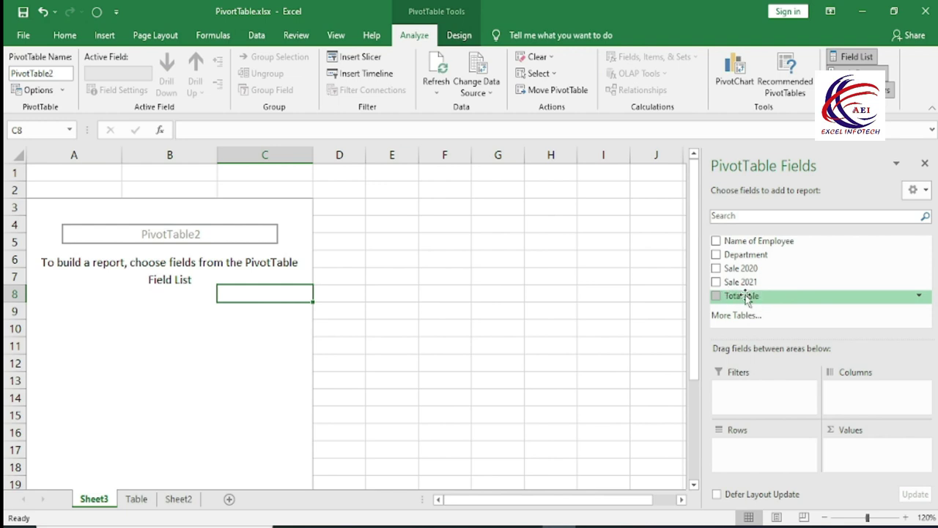
Step: Refresh all pivot data, try the Name of Employee, Department and Total Sale fields, then remove them all
{"action": "left_click", "coordinate": [436, 93]}
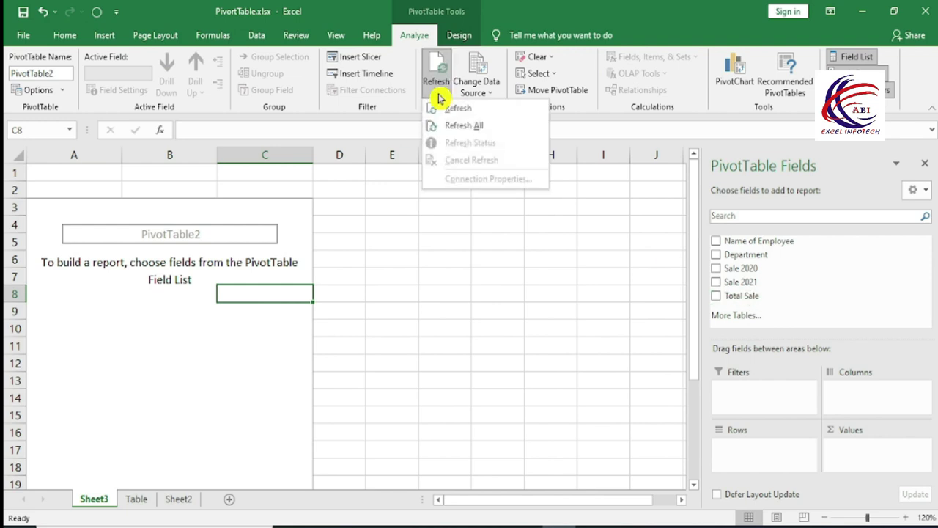
{"action": "left_click", "coordinate": [484, 130]}
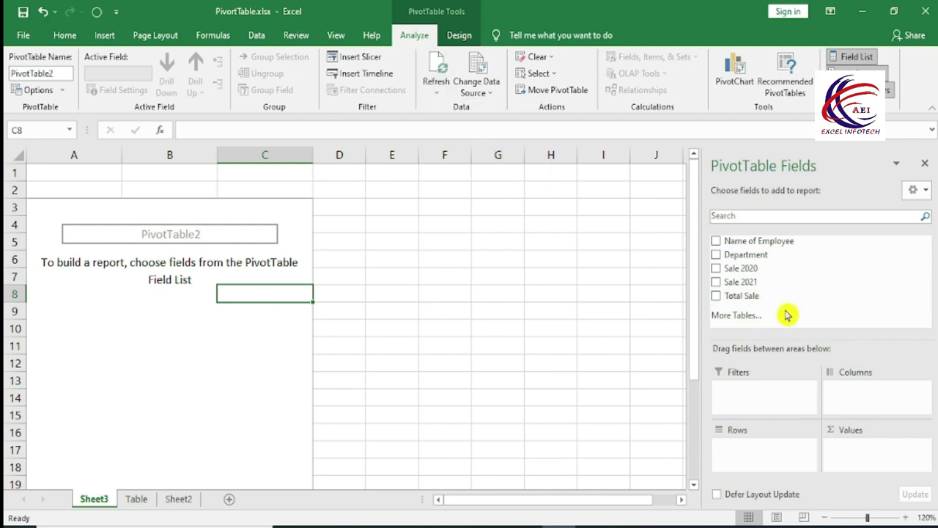
{"action": "left_click", "coordinate": [716, 241]}
{"action": "left_click", "coordinate": [716, 242]}
{"action": "left_click", "coordinate": [716, 241]}
{"action": "left_click", "coordinate": [716, 254]}
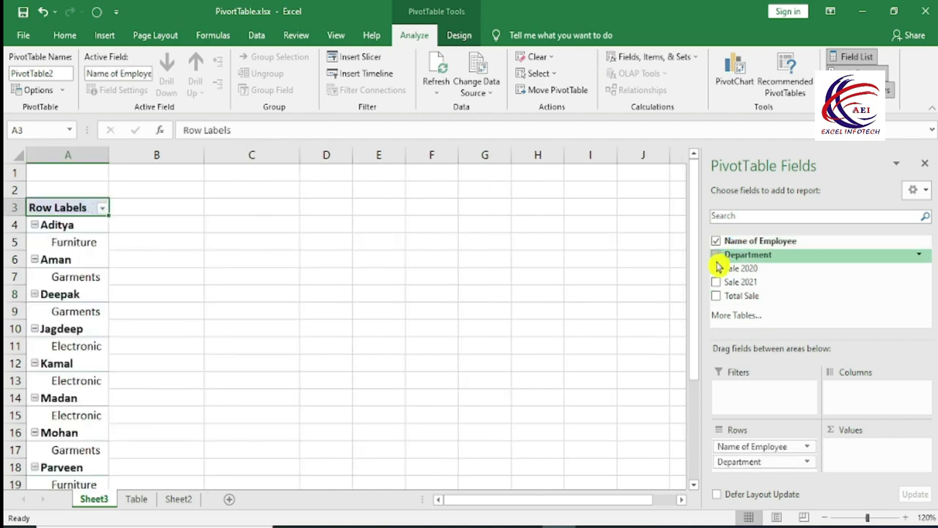
{"action": "left_click", "coordinate": [715, 295]}
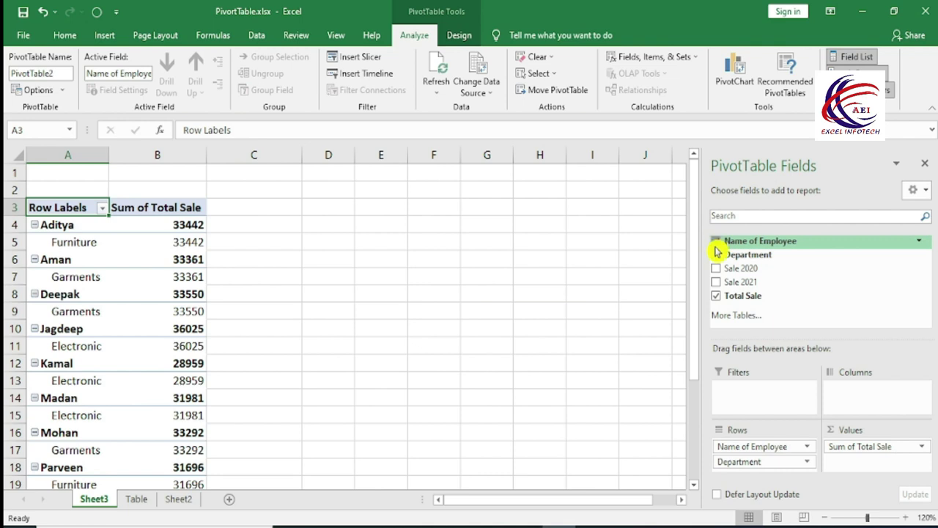
{"action": "left_click", "coordinate": [716, 241]}
{"action": "left_click", "coordinate": [716, 255]}
{"action": "left_click", "coordinate": [716, 296]}
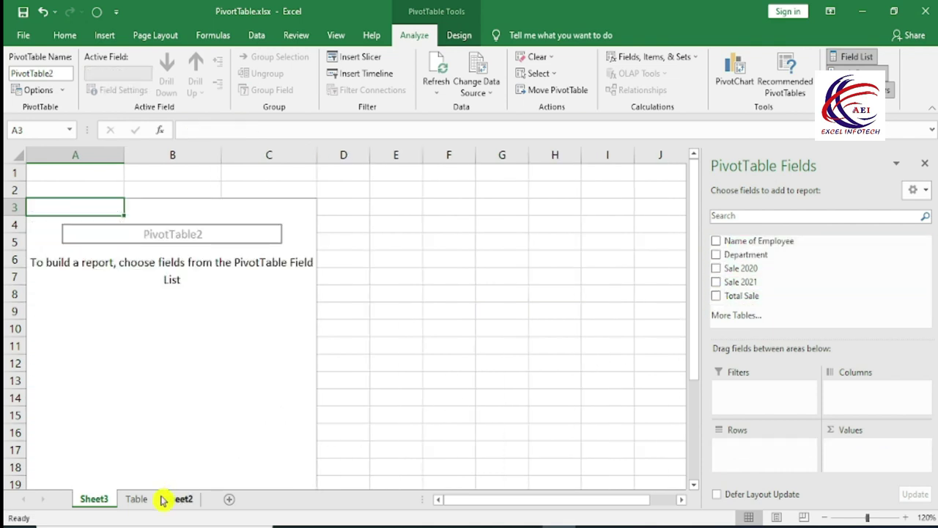
Step: On the Table sheet, change the first employee's department in B2 to Garments
{"action": "left_click", "coordinate": [137, 499]}
{"action": "left_click", "coordinate": [190, 289]}
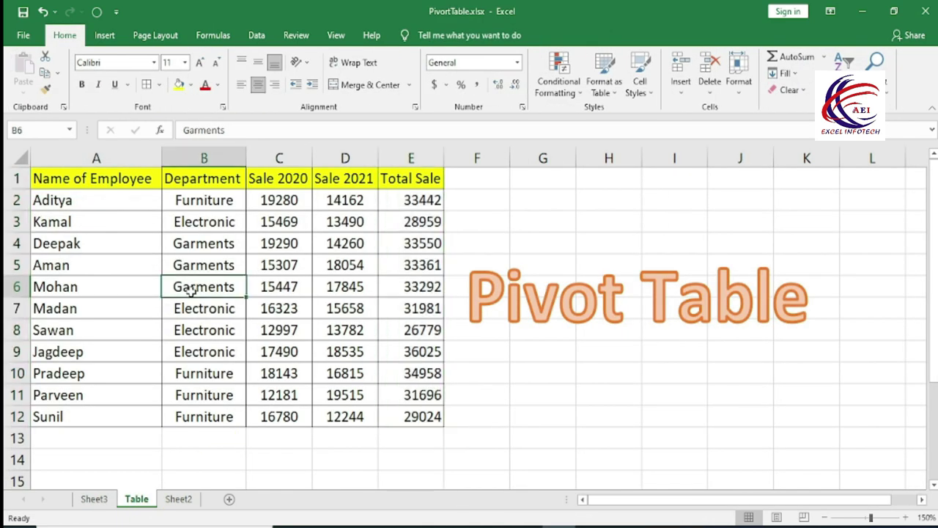
{"action": "key", "text": "Down"}
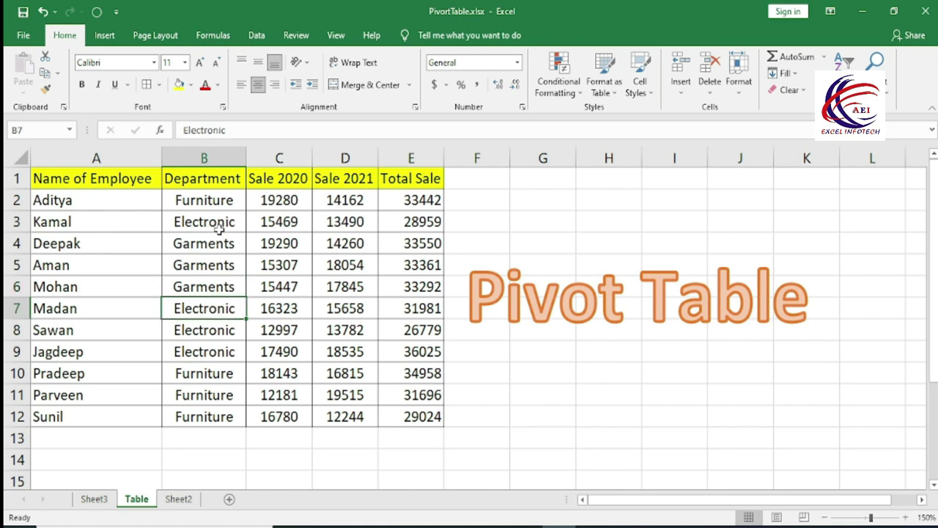
{"action": "left_click", "coordinate": [115, 204]}
{"action": "left_click", "coordinate": [182, 199]}
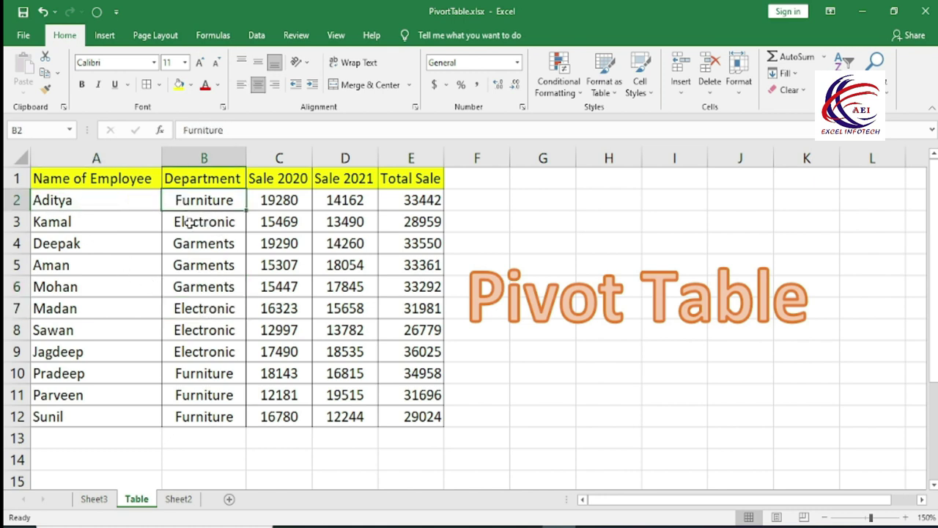
{"action": "type", "text": "garments"}
{"action": "key", "text": "Return"}
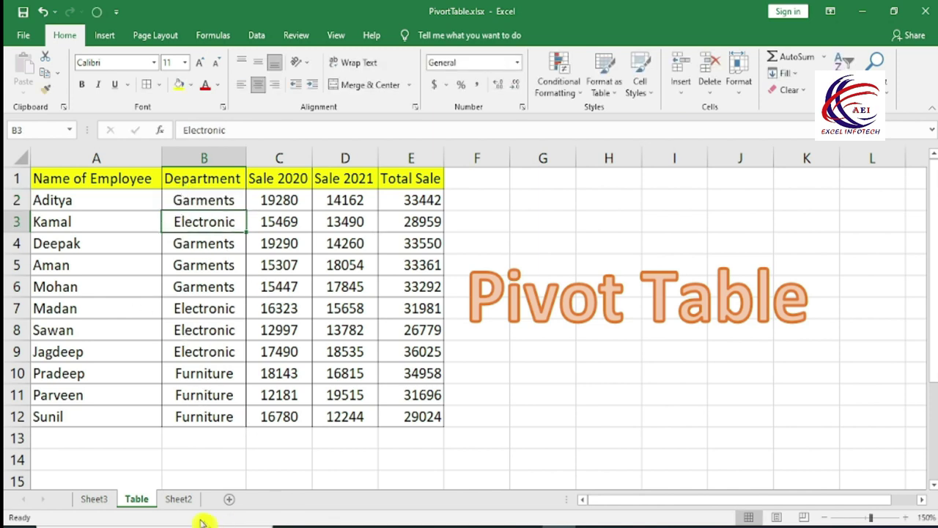
Step: On Sheet3, add Name of Employee and Department to the pivot rows, then return to Table
{"action": "left_click", "coordinate": [97, 500]}
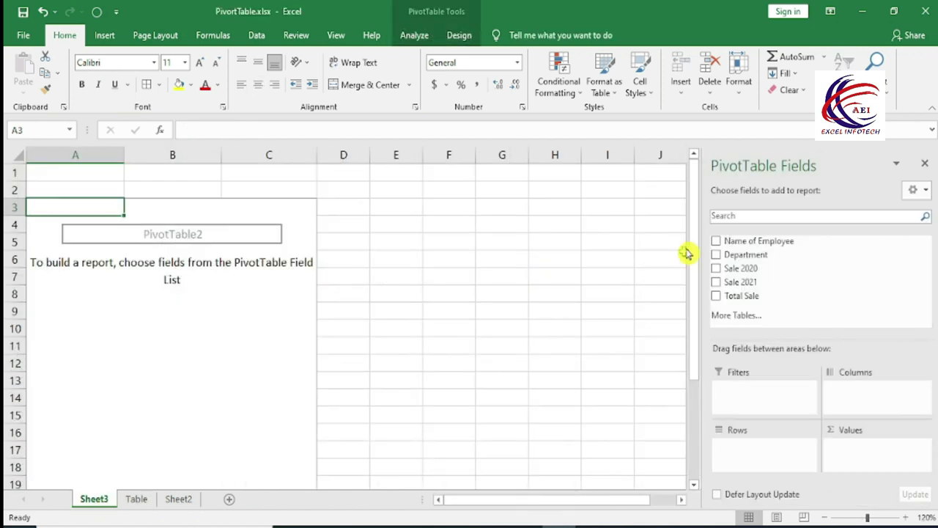
{"action": "left_click", "coordinate": [716, 241]}
{"action": "left_click", "coordinate": [716, 255]}
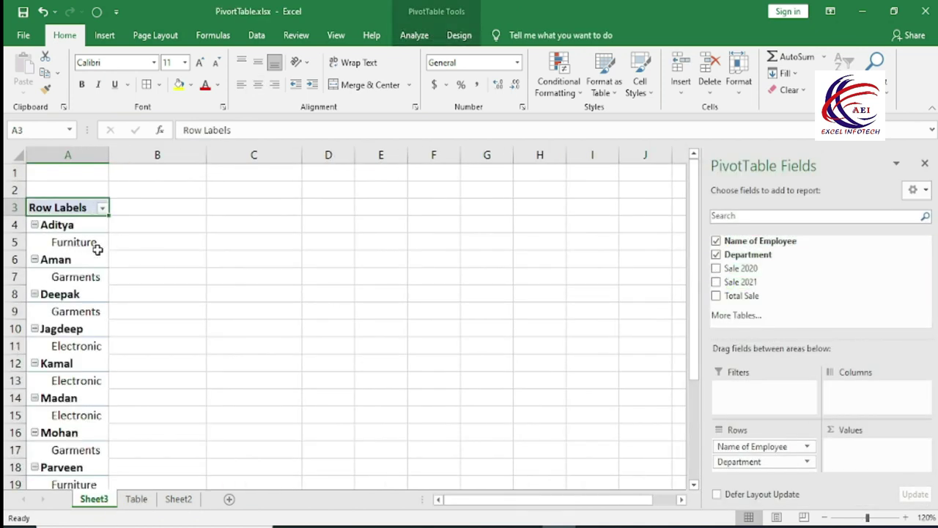
{"action": "left_click", "coordinate": [136, 499]}
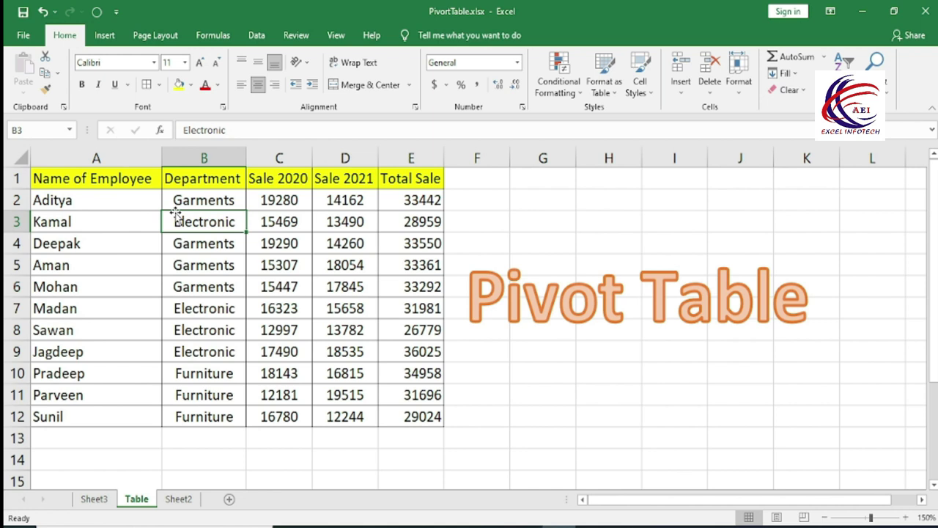
Step: Refresh All on the Sheet3 pivot and compare it against the Table sheet's source data
{"action": "left_click", "coordinate": [97, 501]}
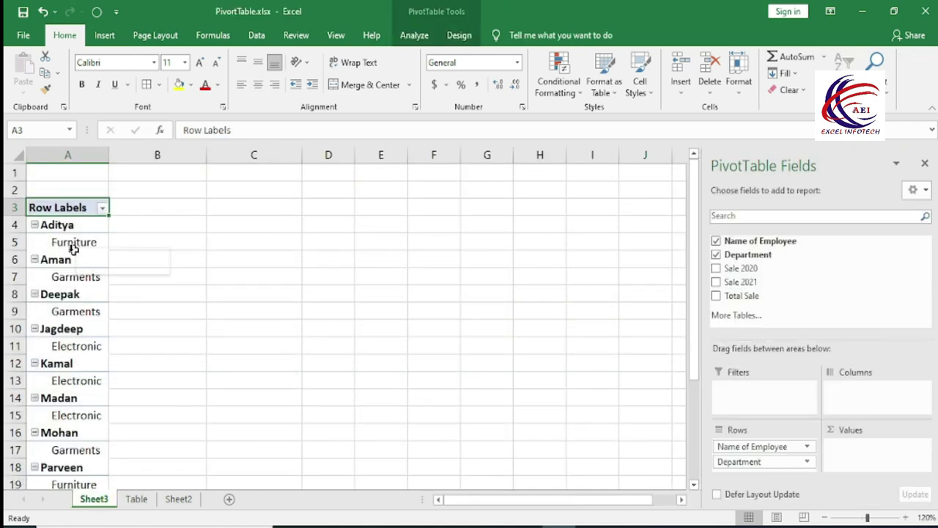
{"action": "left_click", "coordinate": [84, 248]}
{"action": "left_click", "coordinate": [63, 269]}
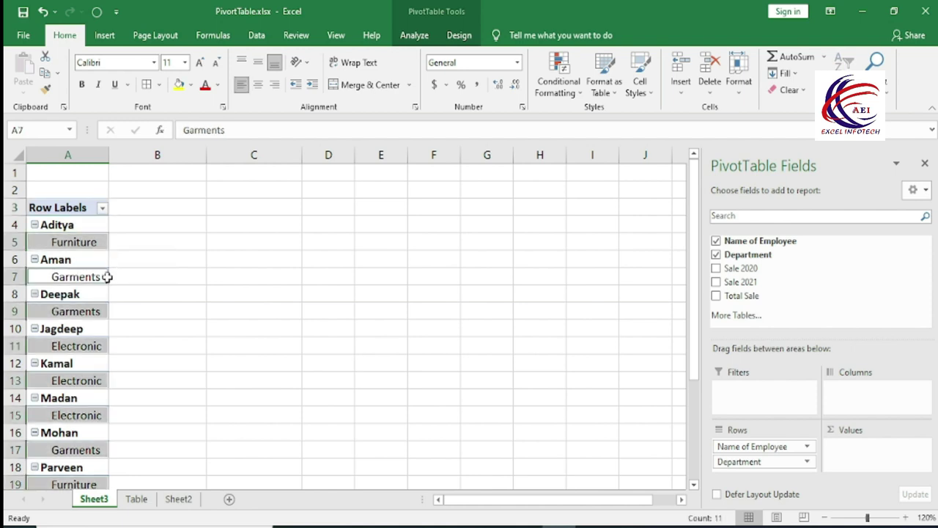
{"action": "left_click", "coordinate": [418, 38]}
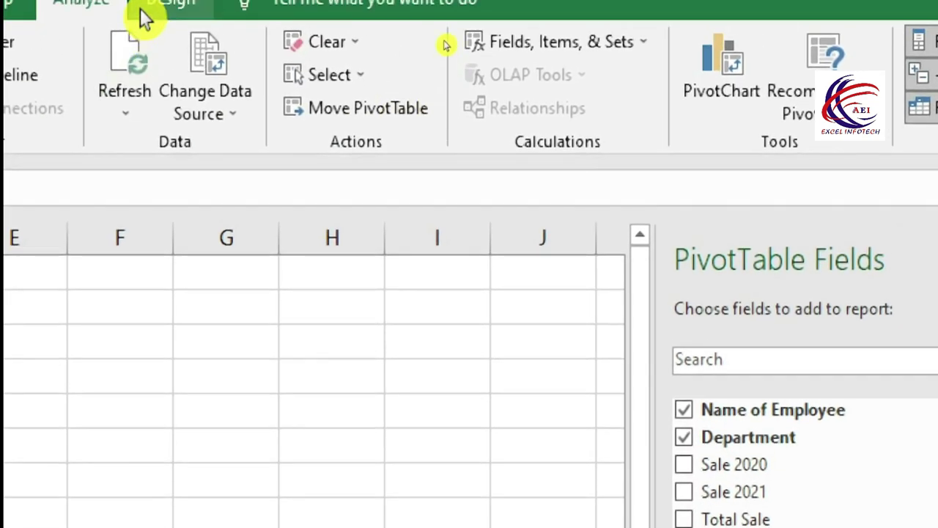
{"action": "left_click", "coordinate": [140, 114]}
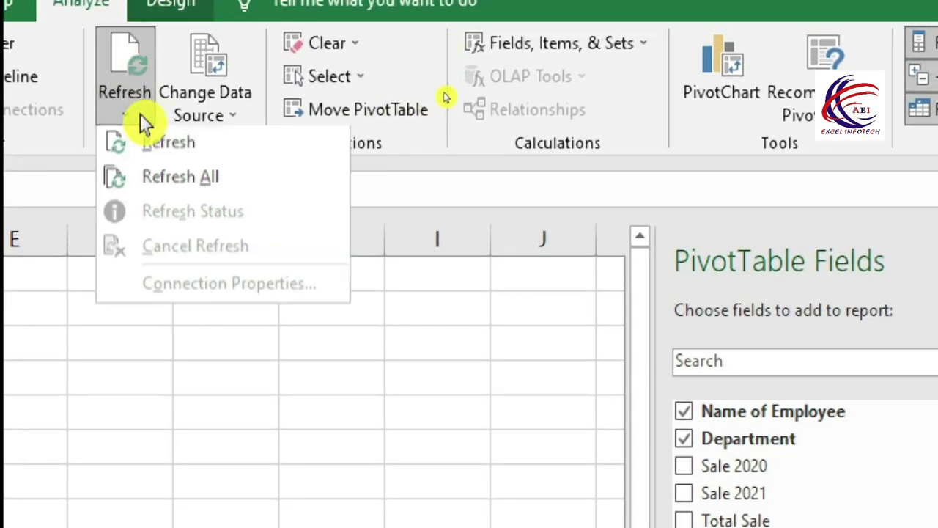
{"action": "left_click", "coordinate": [210, 184]}
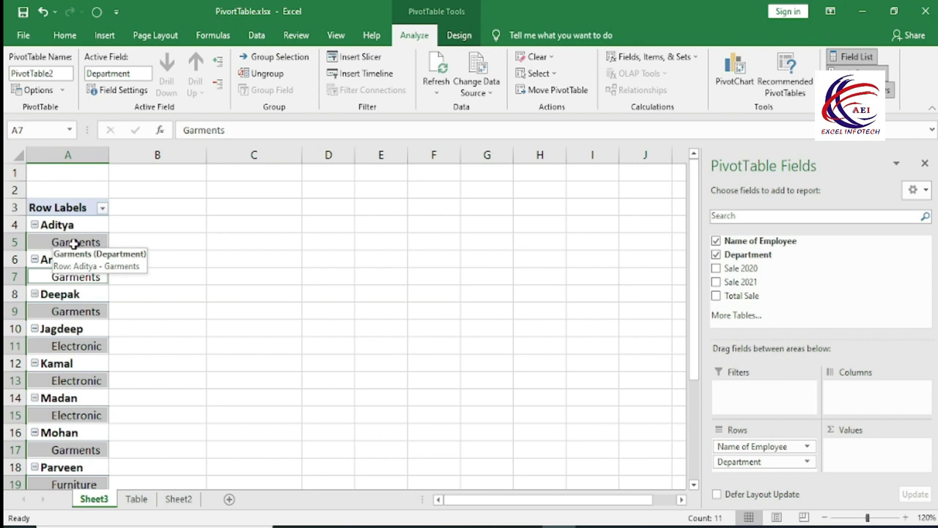
{"action": "left_click", "coordinate": [138, 498]}
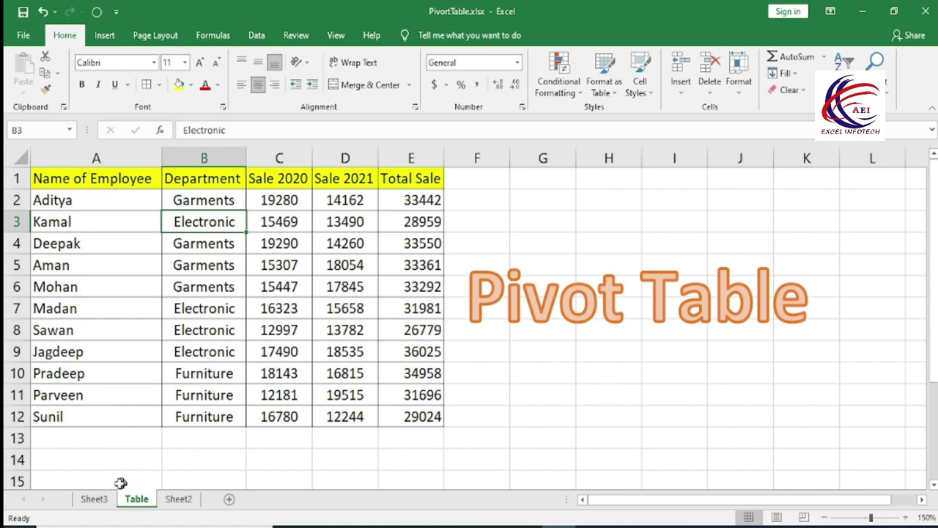
{"action": "left_click", "coordinate": [93, 499]}
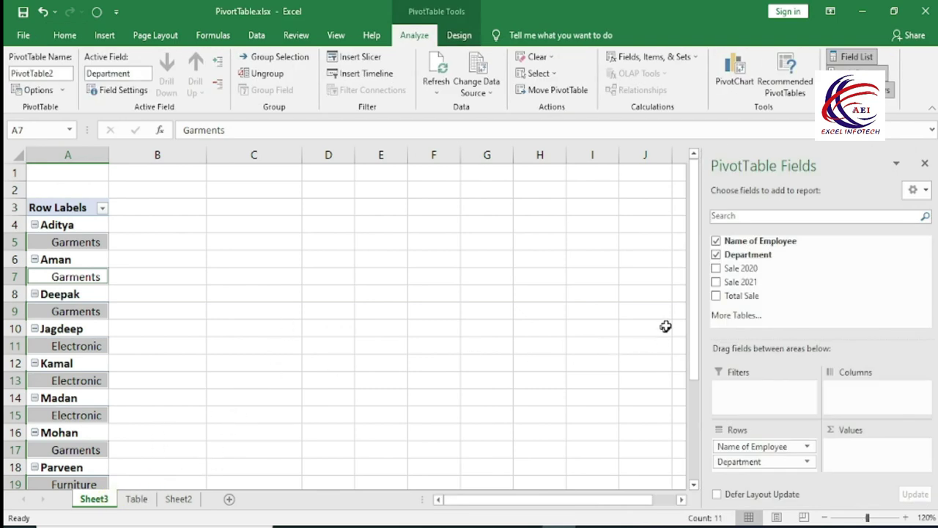
Step: Drop Name of Employee, add Sum of Total Sale, then re-add Name of Employee under departments
{"action": "left_click", "coordinate": [716, 241]}
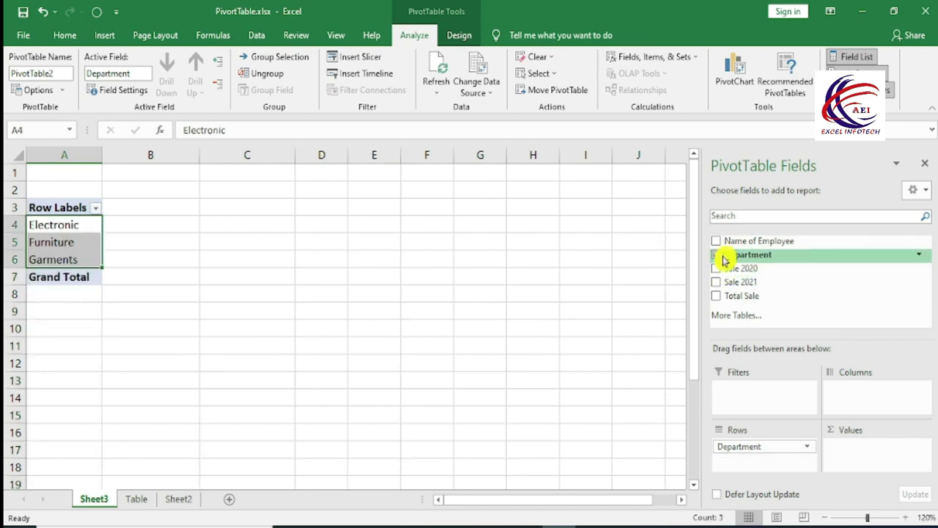
{"action": "left_click", "coordinate": [716, 295]}
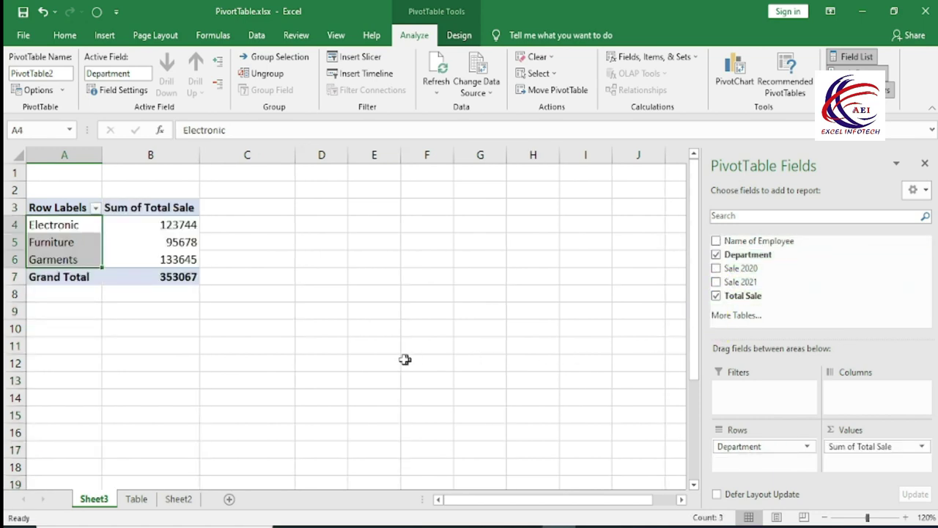
{"action": "left_click", "coordinate": [717, 242]}
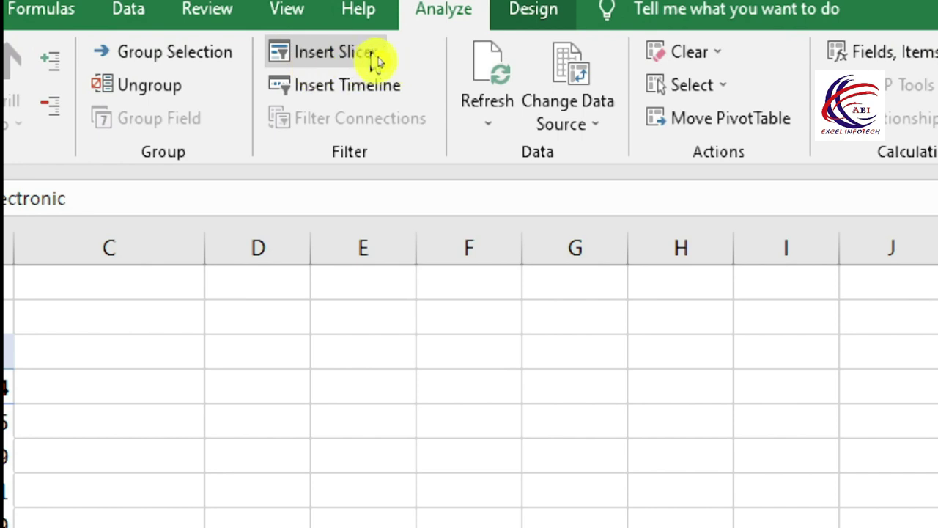
Step: Insert a Department slicer for the pivot and place it over columns G–I
{"action": "left_click", "coordinate": [335, 59]}
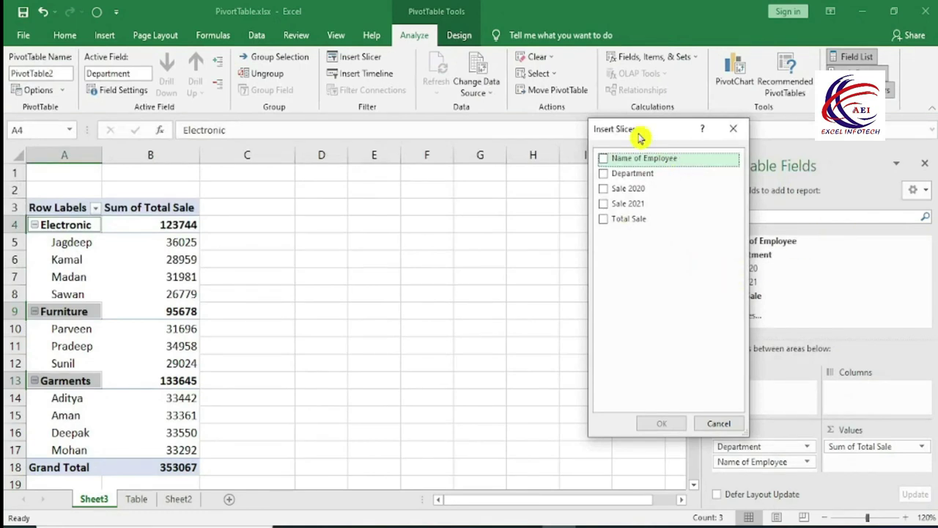
{"action": "left_click_drag", "start_coordinate": [770, 165], "coordinate": [497, 220]}
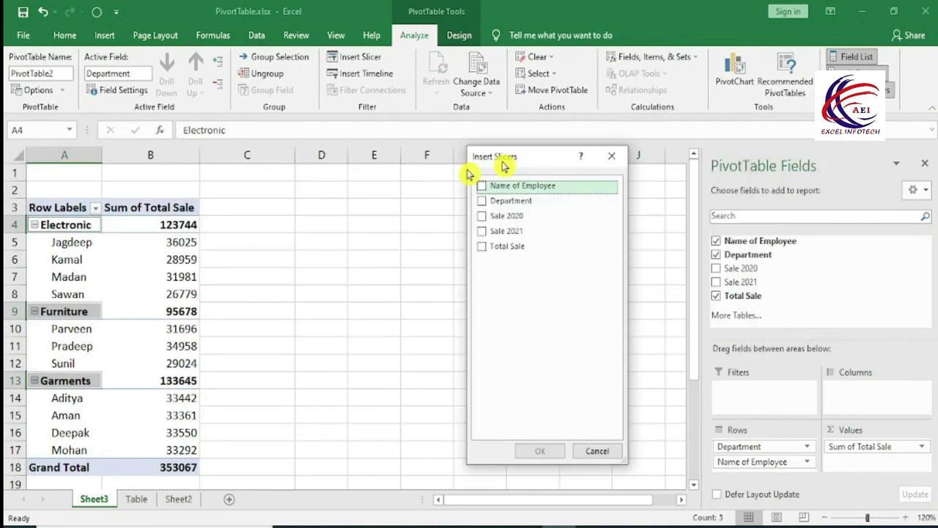
{"action": "left_click_drag", "start_coordinate": [504, 168], "coordinate": [374, 192]}
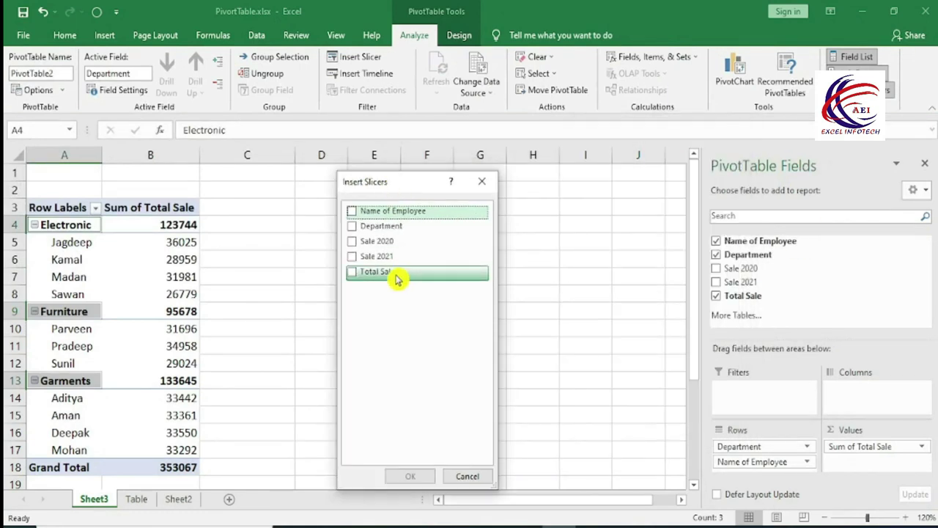
{"action": "left_click", "coordinate": [352, 226]}
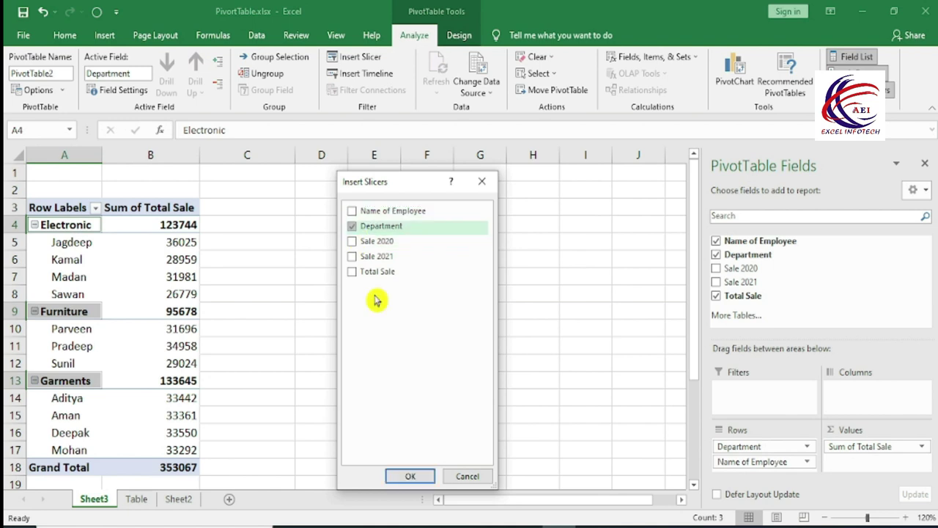
{"action": "left_click", "coordinate": [410, 470]}
{"action": "left_click_drag", "start_coordinate": [334, 215], "coordinate": [506, 205]}
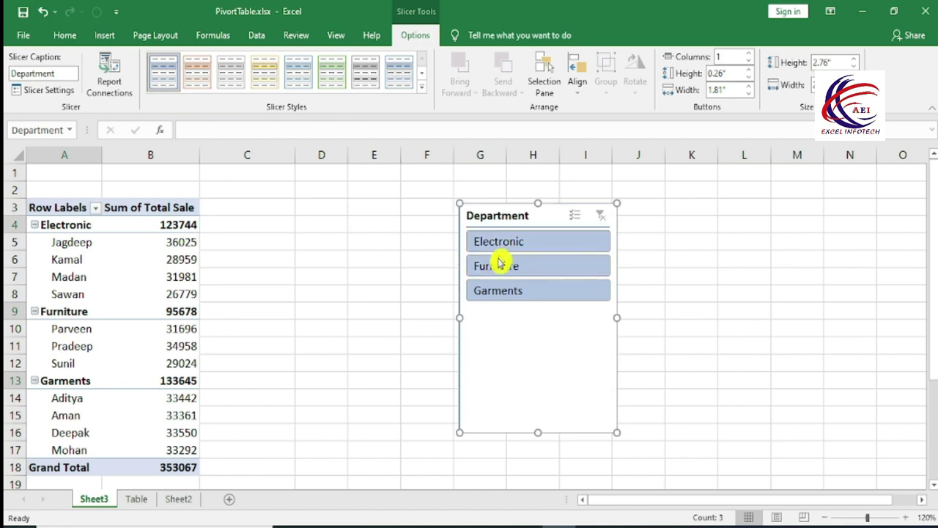
Step: Filter to Electronic, remove Department from the rows, and keep Sum of Total Sale per employee
{"action": "left_click", "coordinate": [514, 245]}
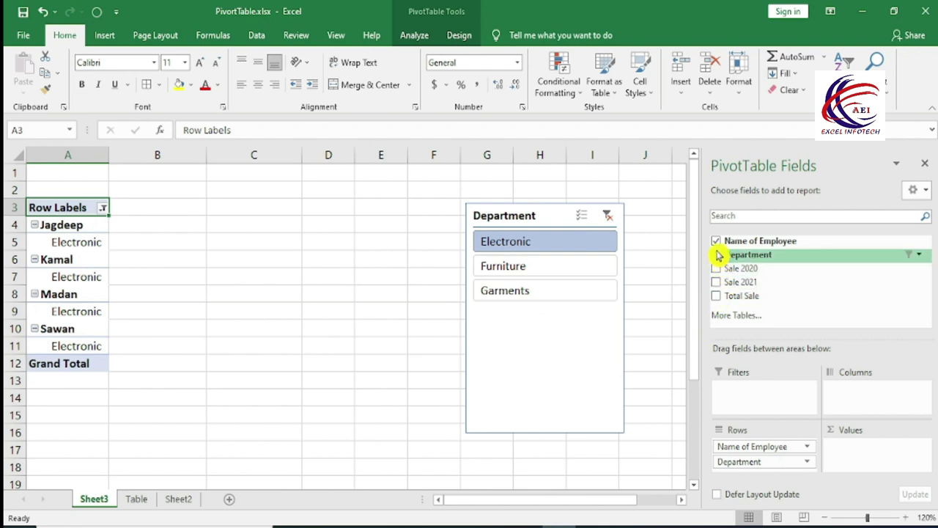
{"action": "left_click", "coordinate": [716, 257]}
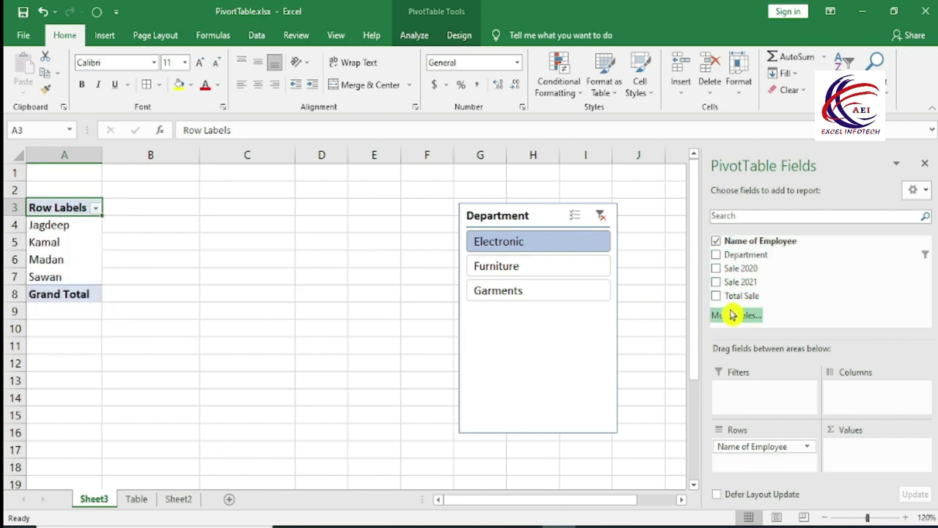
{"action": "left_click", "coordinate": [717, 296]}
{"action": "left_click_drag", "start_coordinate": [512, 215], "coordinate": [445, 181]}
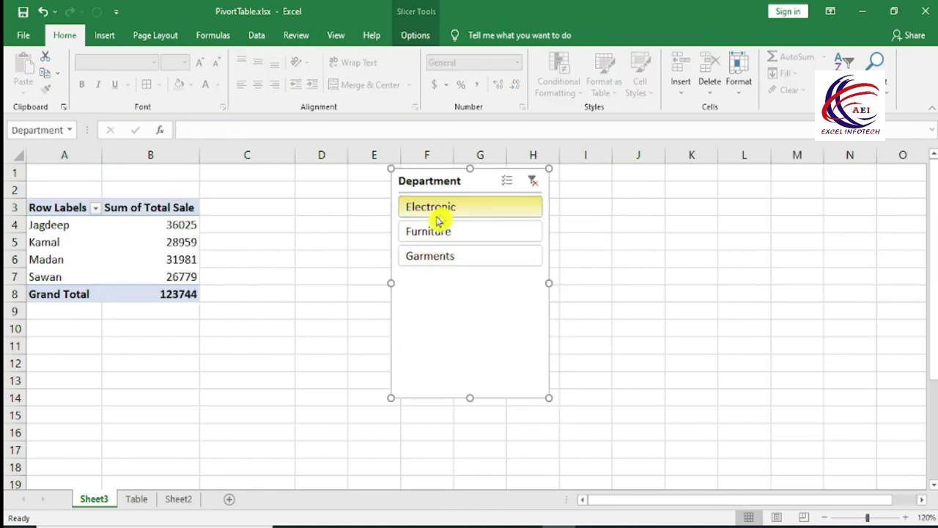
{"action": "left_click_drag", "start_coordinate": [167, 209], "coordinate": [182, 272]}
Step: Filter the slicer to Furniture (total 95678) and then Garments (total 133645), checking the sums
{"action": "left_click", "coordinate": [452, 234]}
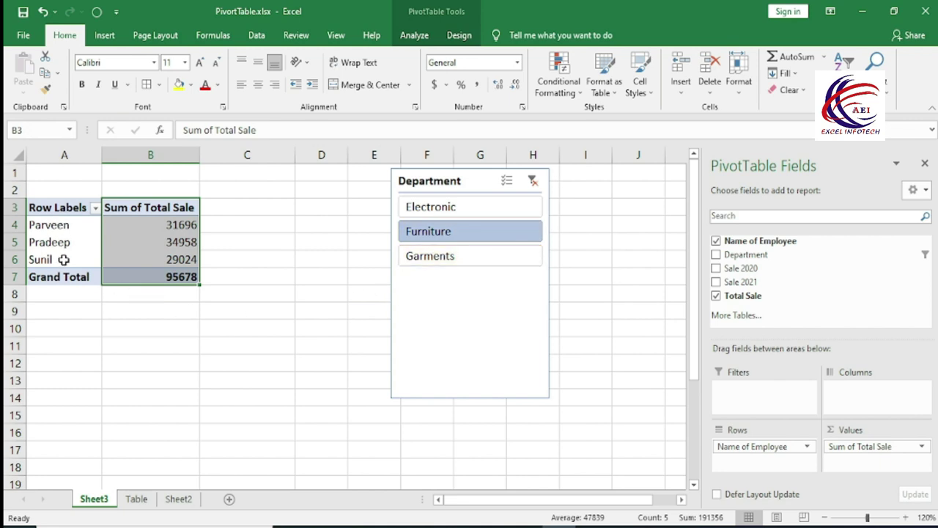
{"action": "left_click", "coordinate": [179, 276]}
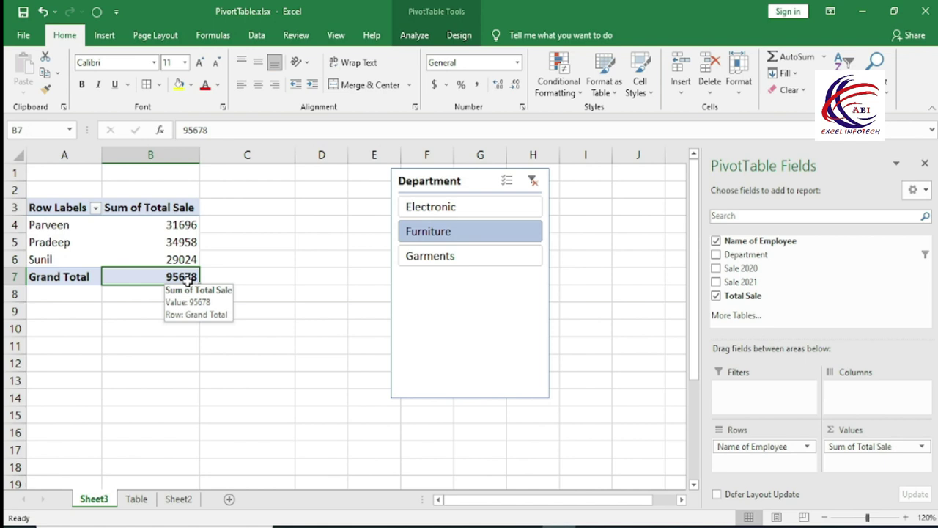
{"action": "left_click", "coordinate": [455, 258]}
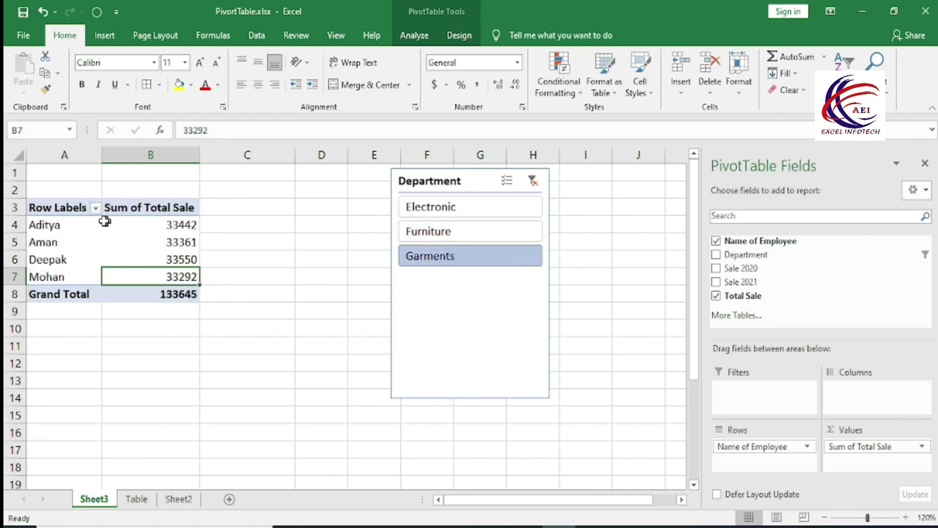
{"action": "left_click_drag", "start_coordinate": [62, 227], "coordinate": [63, 273]}
{"action": "left_click_drag", "start_coordinate": [173, 227], "coordinate": [174, 277]}
{"action": "left_click", "coordinate": [172, 294]}
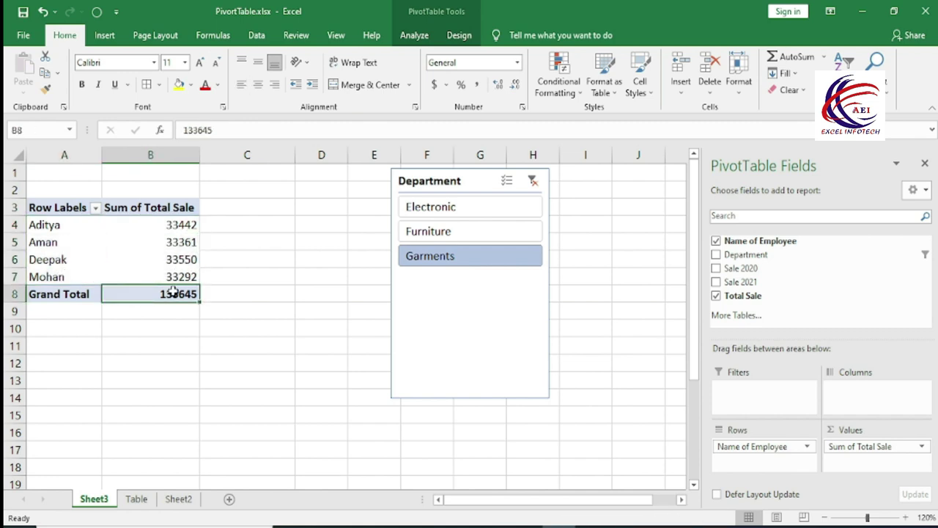
Step: Cycle through the Electronic, Furniture and Garments slicer buttons, then clear the slicer filter
{"action": "left_click", "coordinate": [449, 207]}
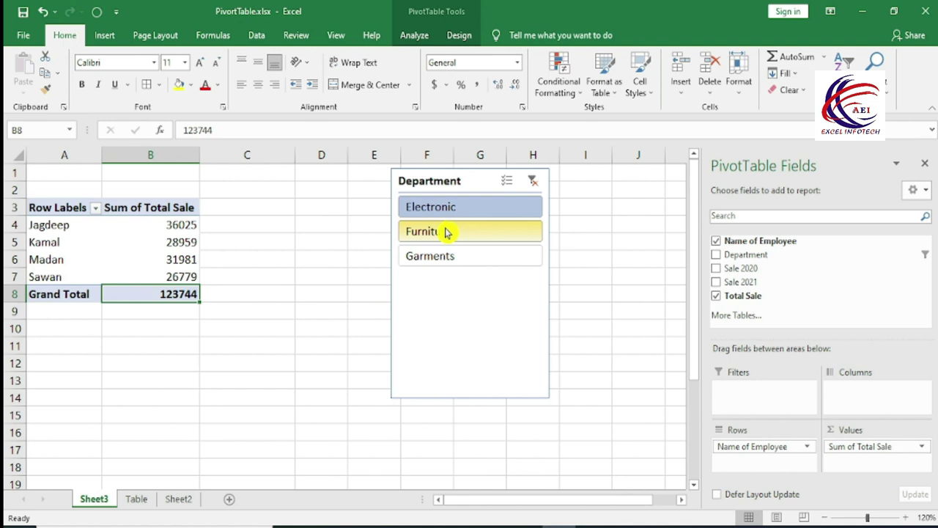
{"action": "left_click", "coordinate": [446, 231]}
{"action": "left_click", "coordinate": [446, 253]}
{"action": "left_click", "coordinate": [447, 229]}
{"action": "left_click", "coordinate": [444, 205]}
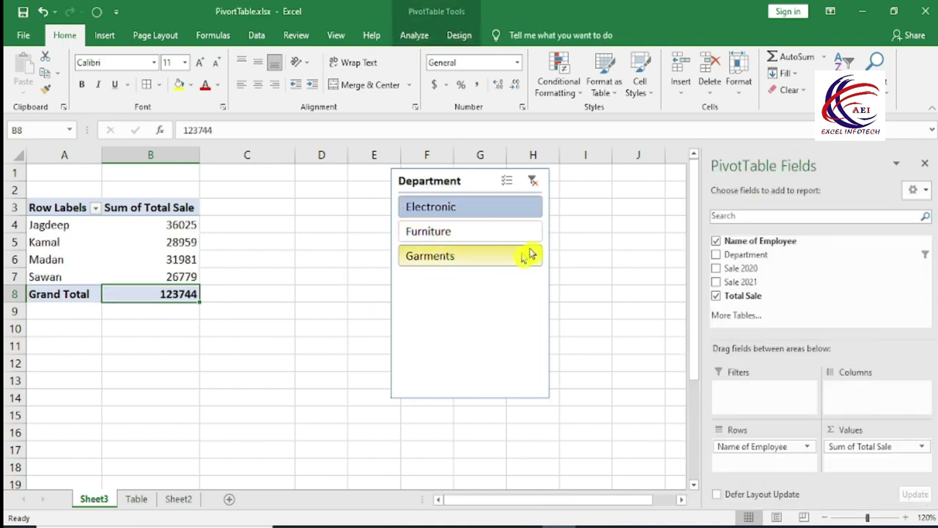
{"action": "left_click", "coordinate": [533, 181]}
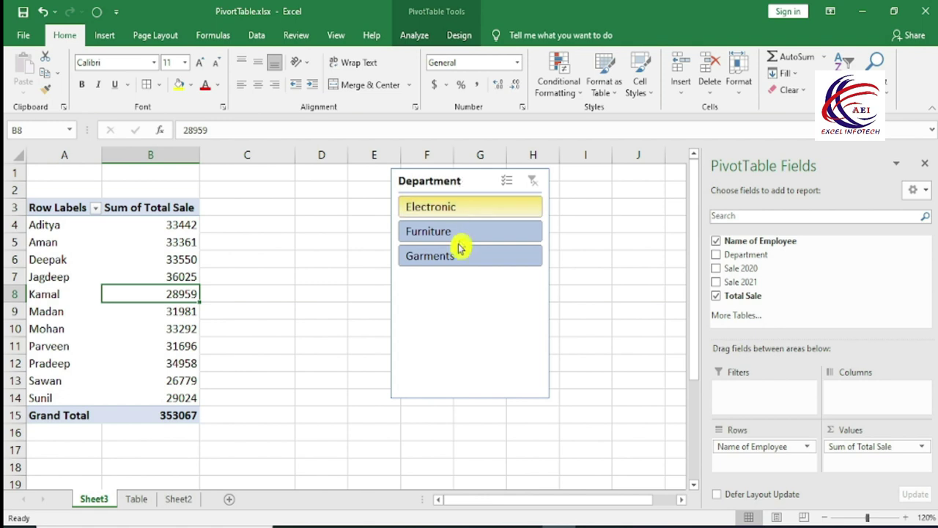
Step: Delete the Department slicer and remove Name of Employee and Total Sale from the pivot
{"action": "left_click", "coordinate": [545, 317]}
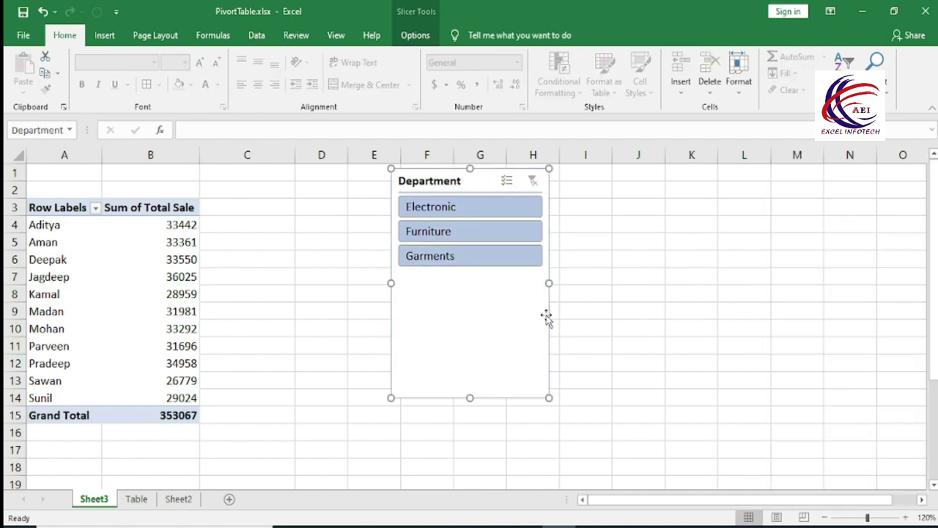
{"action": "key", "text": "Delete"}
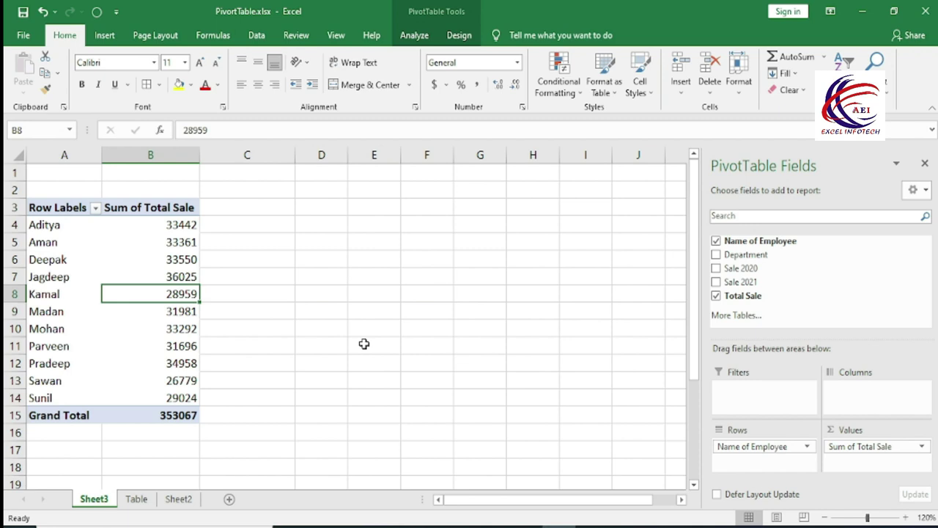
{"action": "left_click", "coordinate": [716, 241]}
{"action": "left_click", "coordinate": [716, 296]}
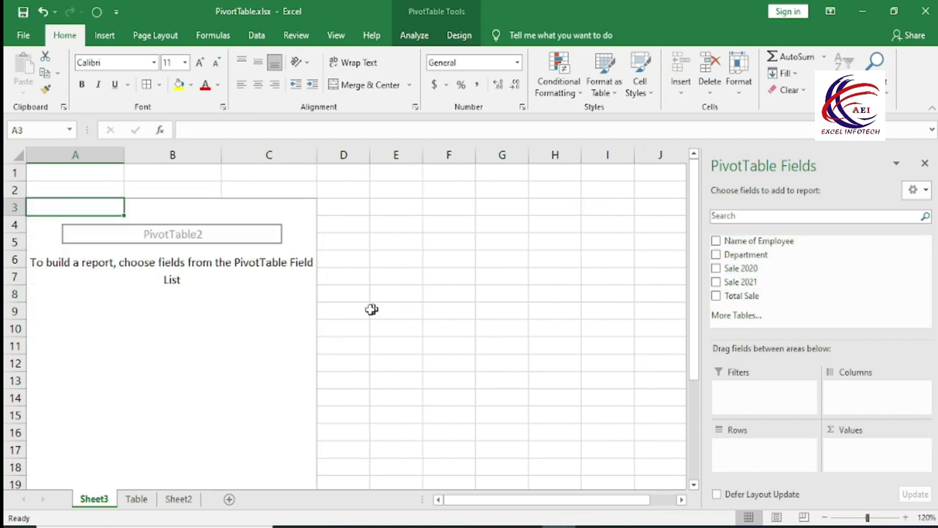
Step: Select the pivot area A2:C21 and use Clear All to blank it
{"action": "left_click", "coordinate": [824, 517]}
{"action": "left_click", "coordinate": [824, 517]}
{"action": "left_click", "coordinate": [824, 517]}
{"action": "left_click", "coordinate": [823, 518]}
{"action": "left_click", "coordinate": [824, 517]}
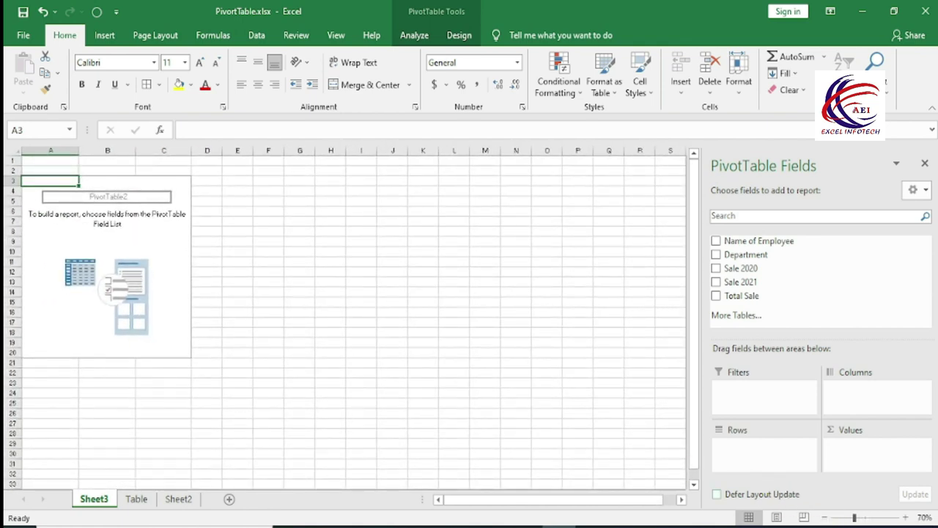
{"action": "left_click", "coordinate": [907, 517]}
{"action": "left_click", "coordinate": [366, 357]}
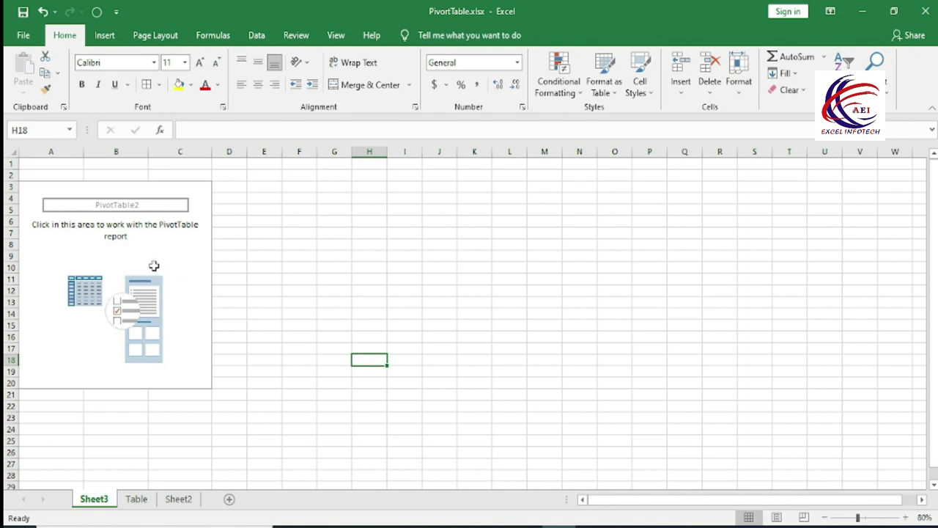
{"action": "left_click", "coordinate": [154, 266]}
{"action": "key", "text": "Delete"}
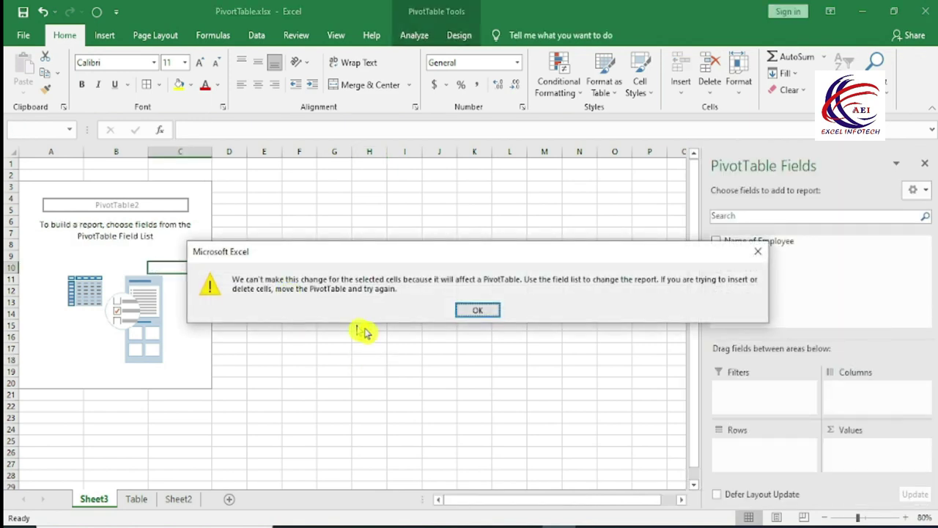
{"action": "left_click", "coordinate": [473, 314]}
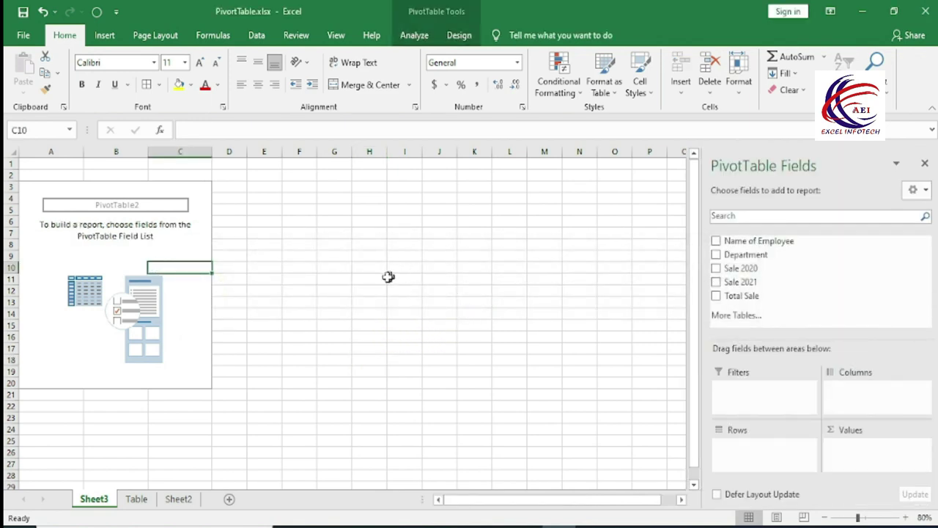
{"action": "left_click_drag", "start_coordinate": [27, 175], "coordinate": [195, 389]}
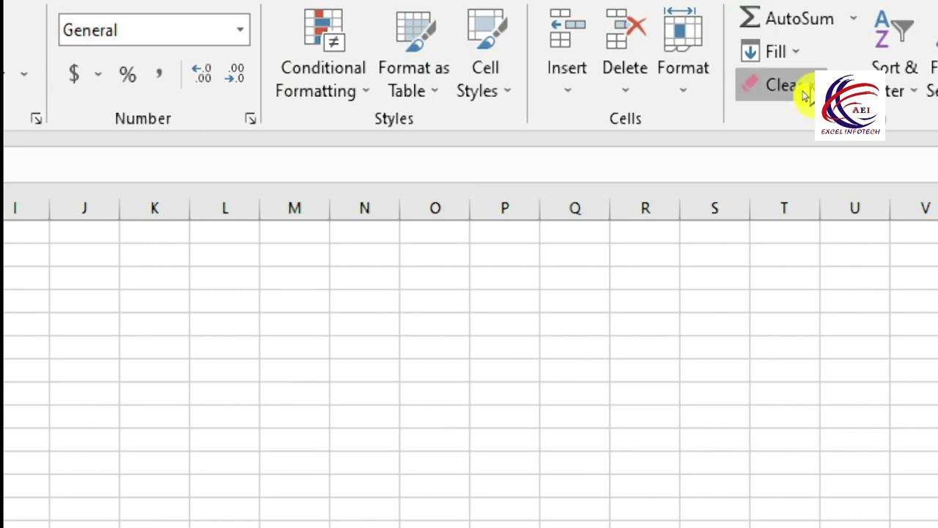
{"action": "left_click", "coordinate": [806, 94]}
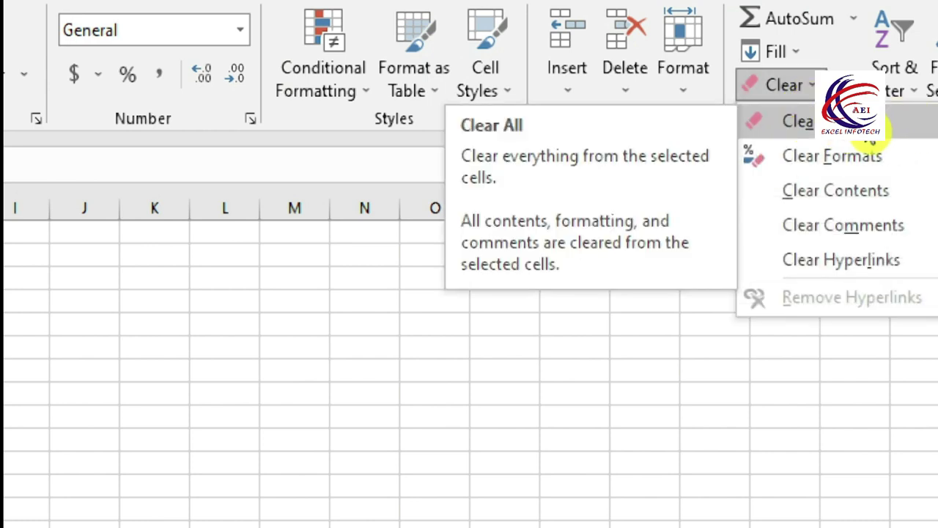
{"action": "left_click", "coordinate": [869, 129]}
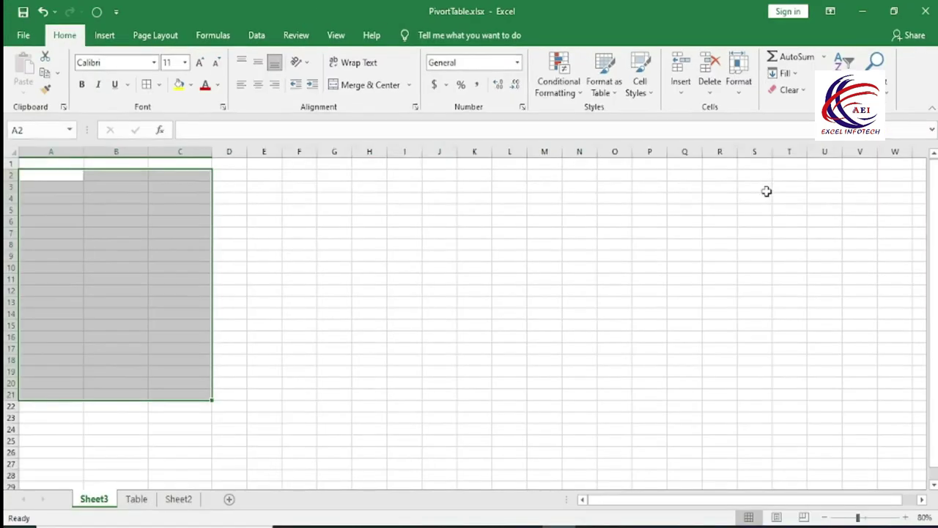
Step: Deselect the cleared pivot area on Sheet3
{"action": "left_click", "coordinate": [120, 246]}
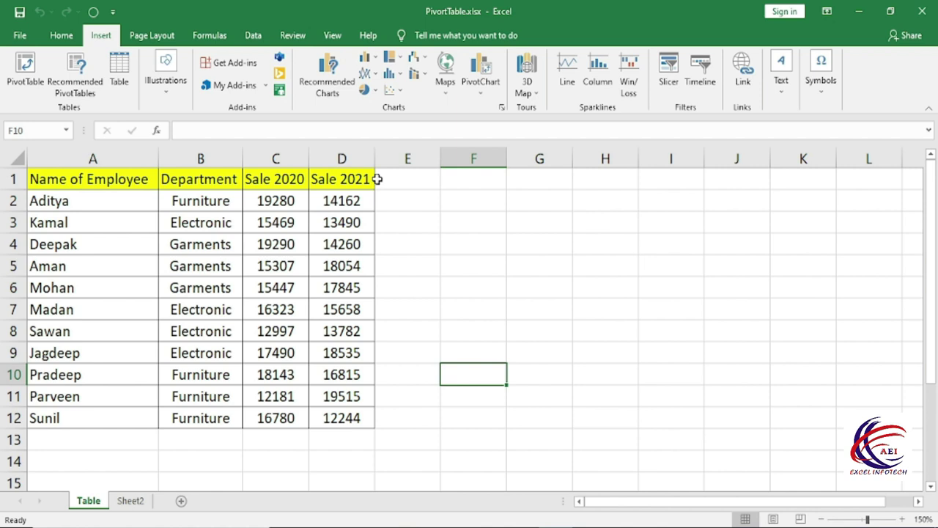
Step: Select the names, Department, Sale 2020 and Sale 2021 columns as one range A1:D12
{"action": "left_click_drag", "start_coordinate": [88, 179], "coordinate": [109, 266]}
{"action": "left_click", "coordinate": [109, 266]}
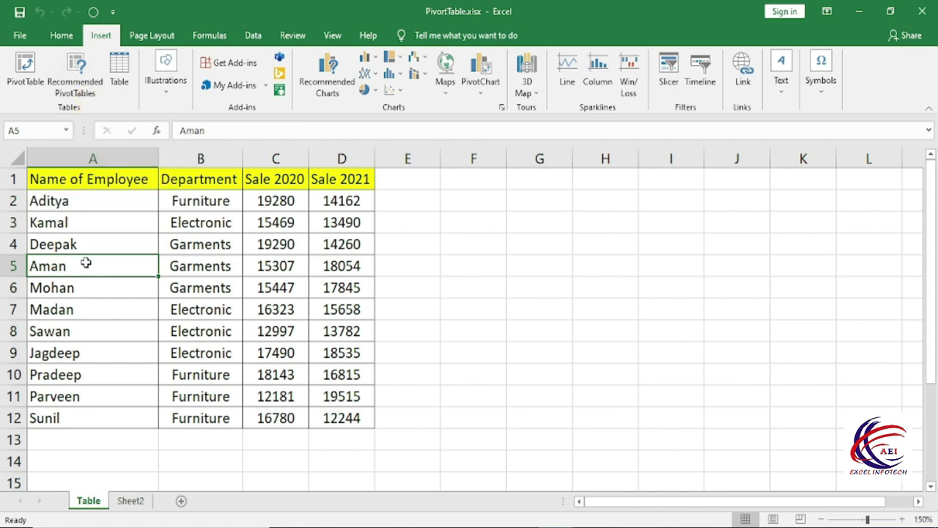
{"action": "key", "text": "ctrl+Home"}
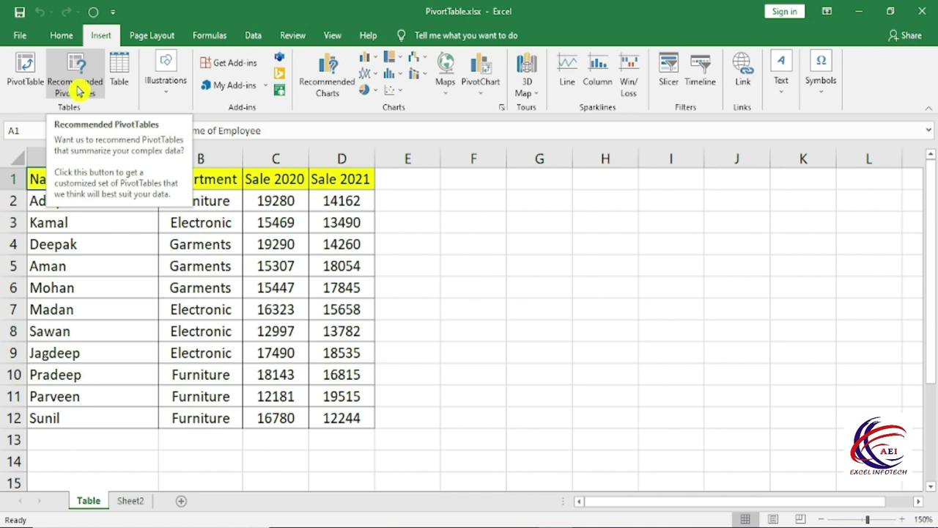
{"action": "left_click", "coordinate": [279, 268]}
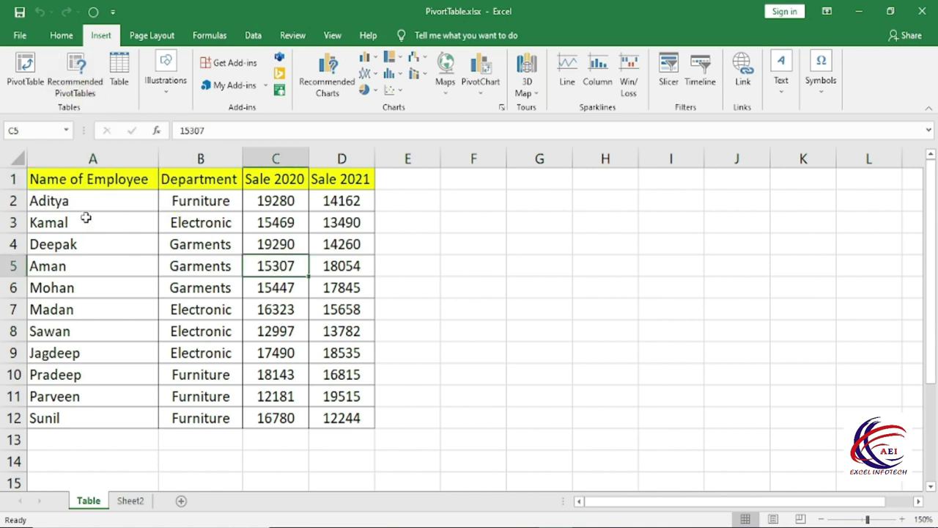
{"action": "left_click_drag", "start_coordinate": [77, 179], "coordinate": [67, 417]}
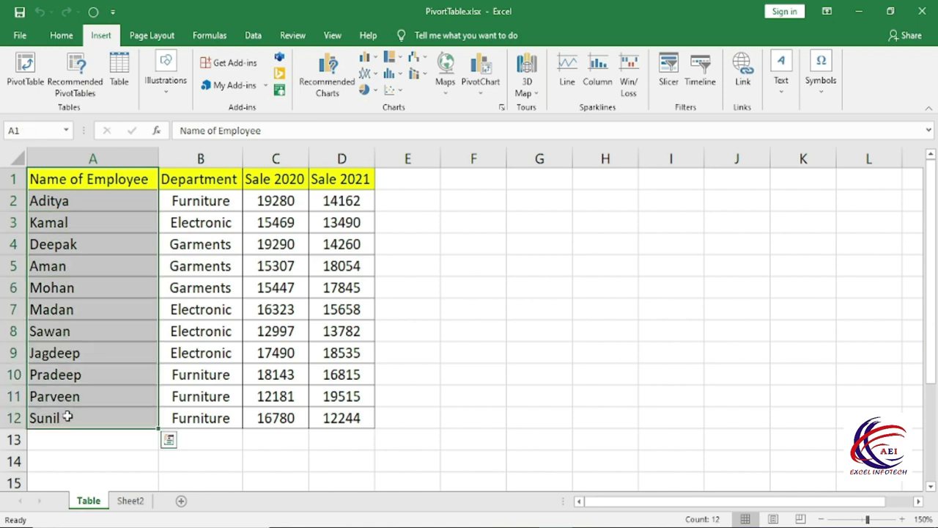
{"action": "left_click_drag", "start_coordinate": [209, 179], "coordinate": [212, 416]}
{"action": "left_click_drag", "start_coordinate": [284, 179], "coordinate": [278, 417]}
{"action": "left_click_drag", "start_coordinate": [342, 179], "coordinate": [343, 419]}
{"action": "left_click", "coordinate": [400, 306]}
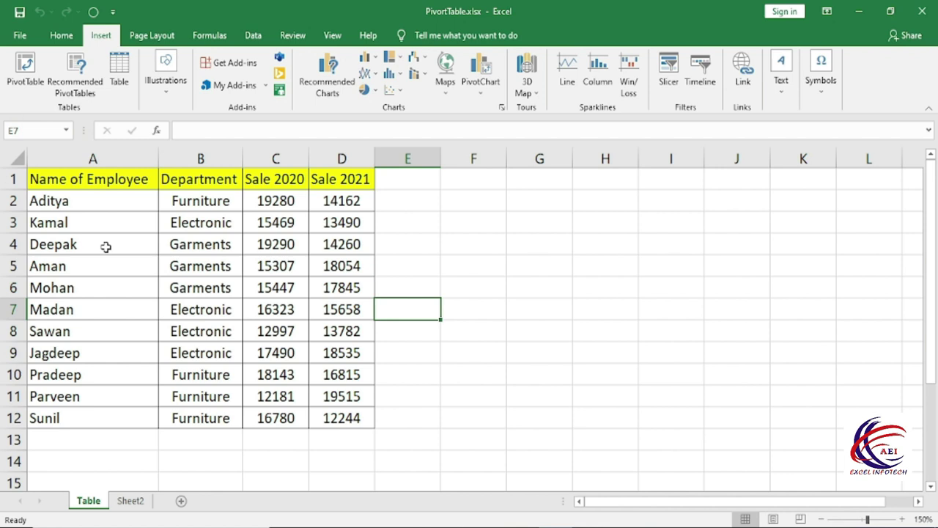
{"action": "left_click_drag", "start_coordinate": [76, 180], "coordinate": [342, 417]}
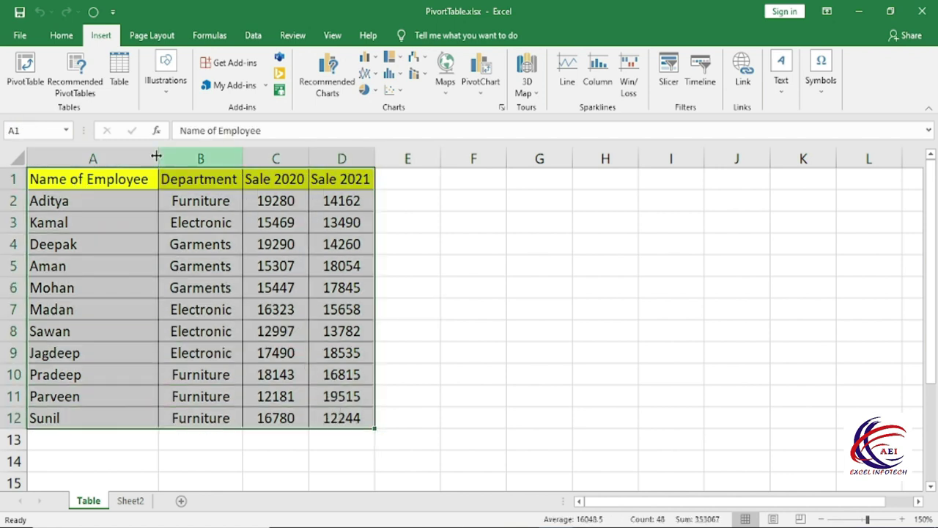
Step: Insert the recommended PivotTable summing Sale 2021 and Sale 2020 by Department on a new sheet
{"action": "left_click", "coordinate": [79, 87]}
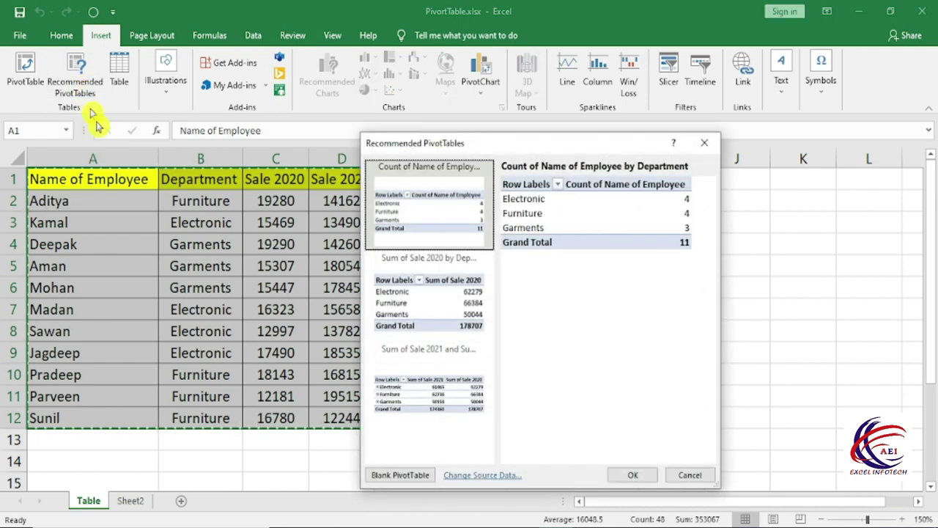
{"action": "left_click_drag", "start_coordinate": [524, 144], "coordinate": [442, 115]}
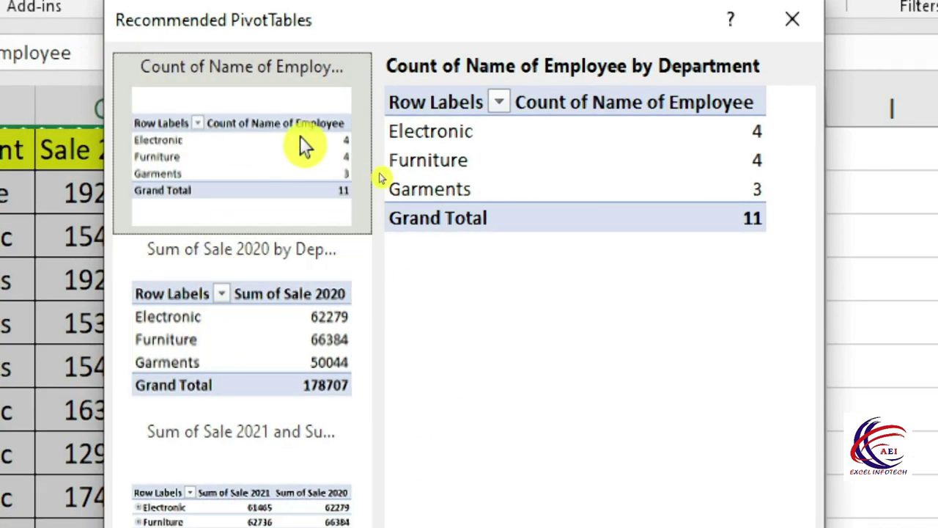
{"action": "left_click", "coordinate": [236, 350]}
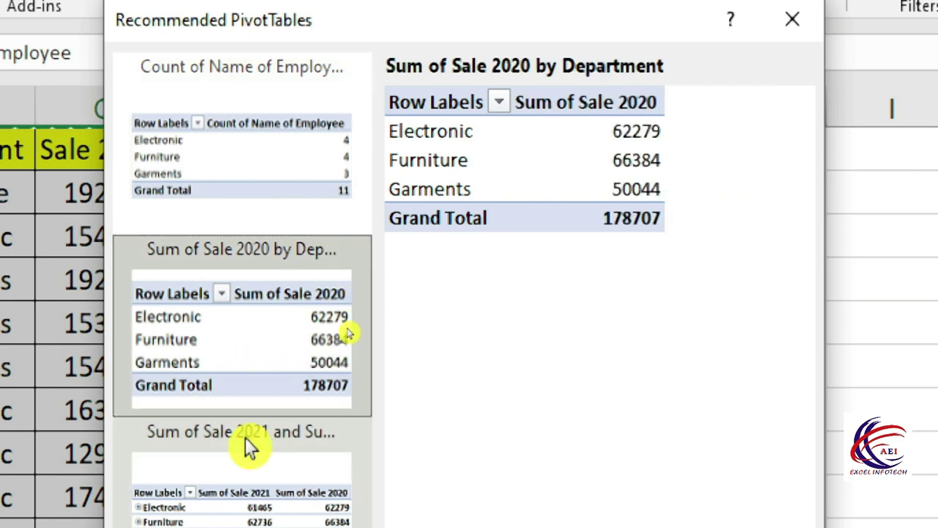
{"action": "left_click", "coordinate": [246, 472]}
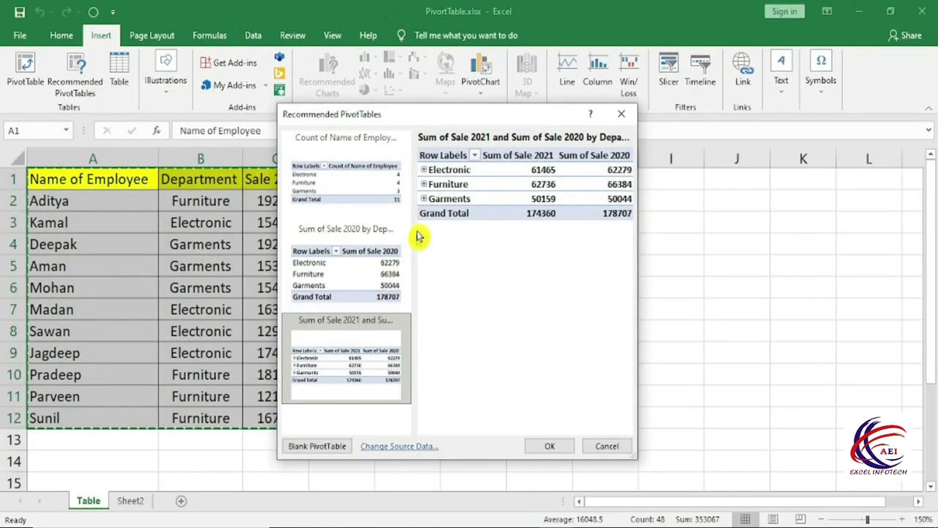
{"action": "left_click", "coordinate": [375, 283]}
{"action": "left_click", "coordinate": [366, 192]}
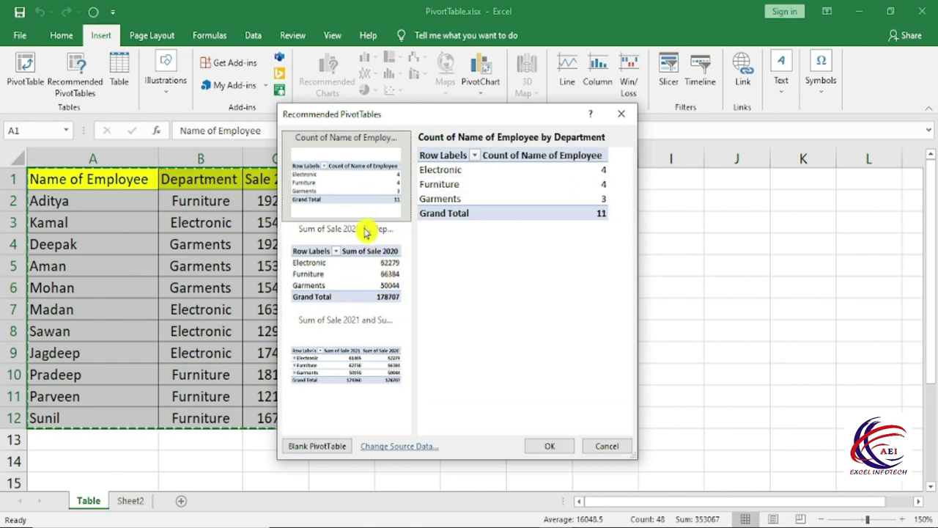
{"action": "left_click", "coordinate": [363, 253]}
{"action": "left_click", "coordinate": [344, 339]}
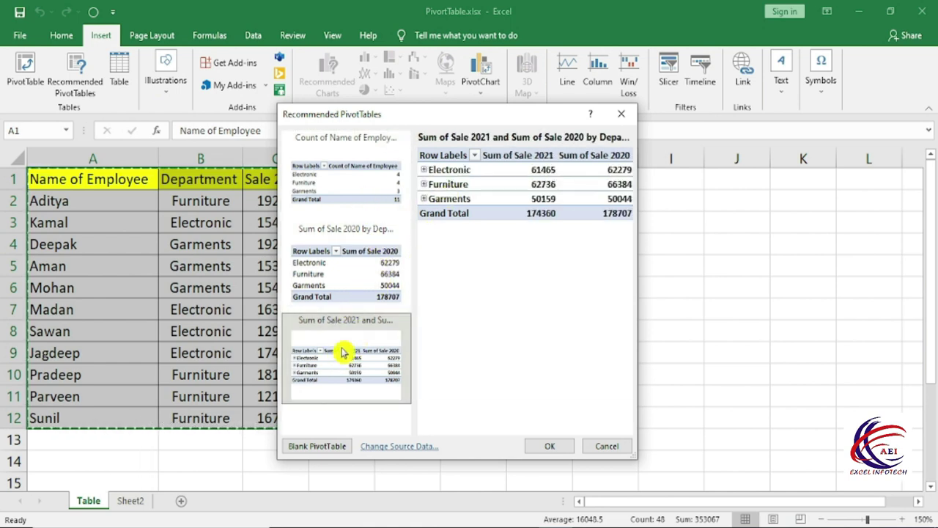
{"action": "left_click", "coordinate": [543, 445]}
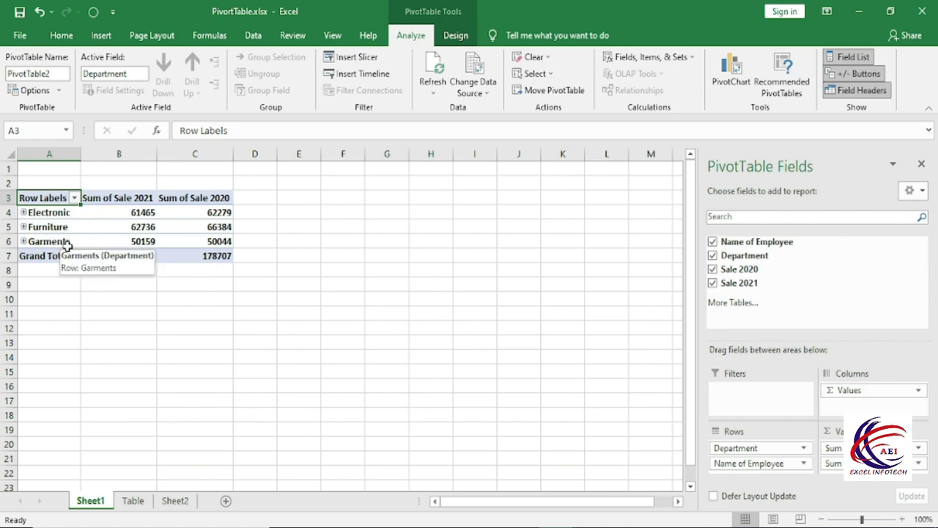
Step: Expand Electronic to its four employees and zoom the sheet to 130%
{"action": "left_click", "coordinate": [23, 212]}
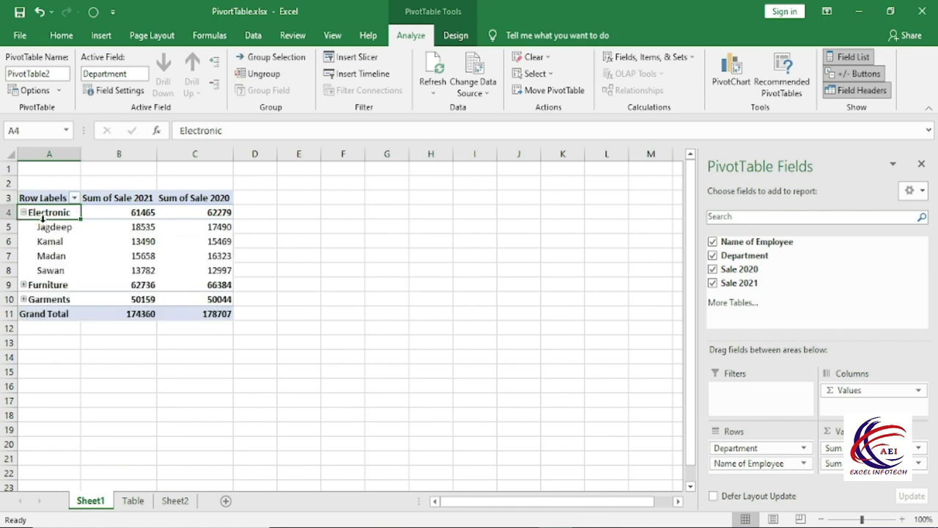
{"action": "left_click", "coordinate": [906, 518]}
{"action": "left_click", "coordinate": [905, 518]}
{"action": "scroll", "coordinate": [282, 331], "scroll_direction": "up", "scroll_amount": 1}
{"action": "left_click", "coordinate": [66, 253]}
{"action": "left_click_drag", "start_coordinate": [65, 253], "coordinate": [282, 321]}
{"action": "left_click", "coordinate": [282, 320]}
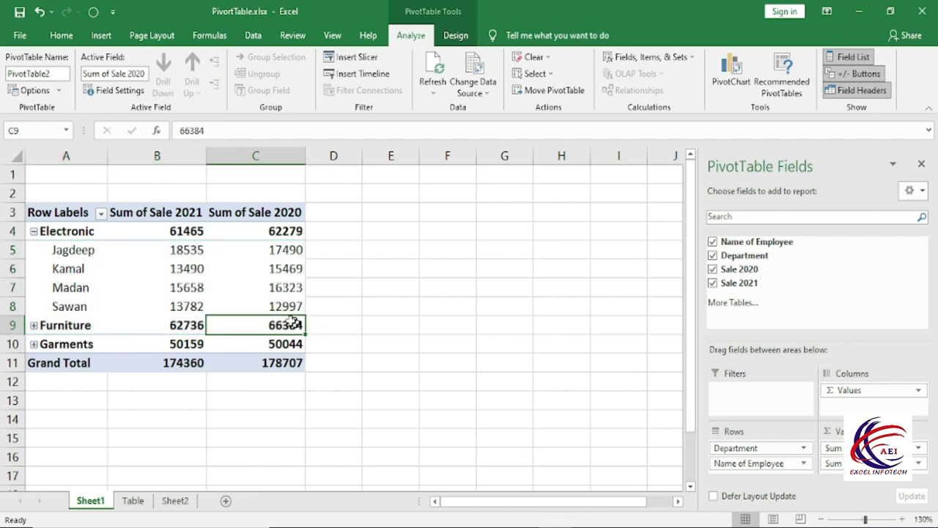
{"action": "left_click", "coordinate": [229, 302]}
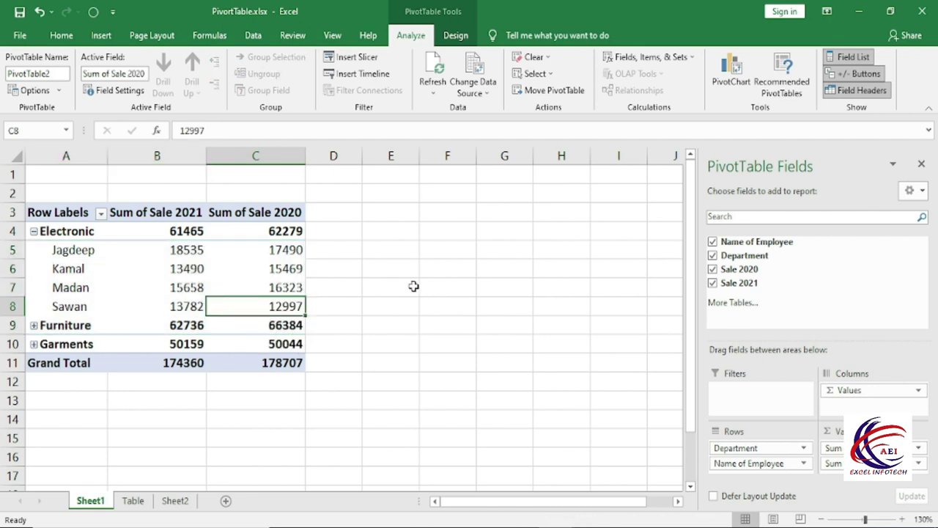
{"action": "left_click", "coordinate": [413, 287]}
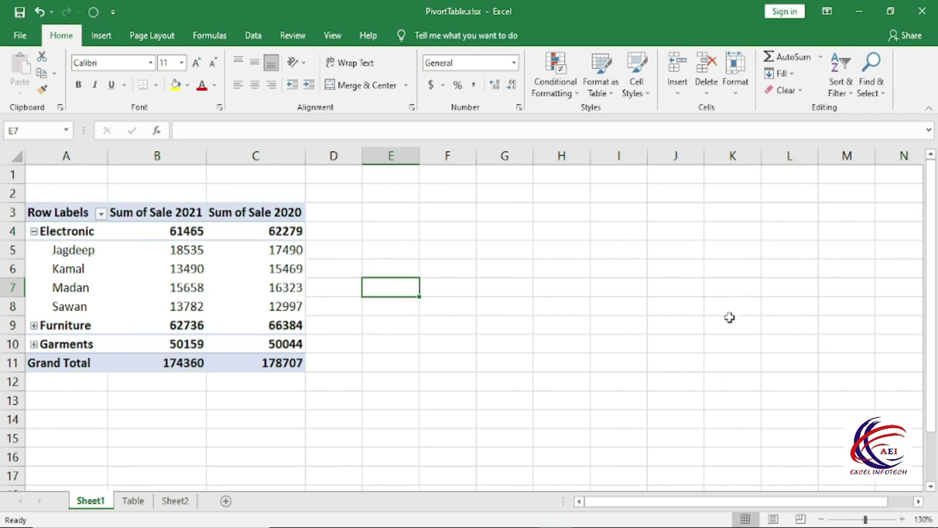
Step: Remove Sale 2021 from the pivot values, leaving only Sum of Sale 2020
{"action": "left_click", "coordinate": [261, 277]}
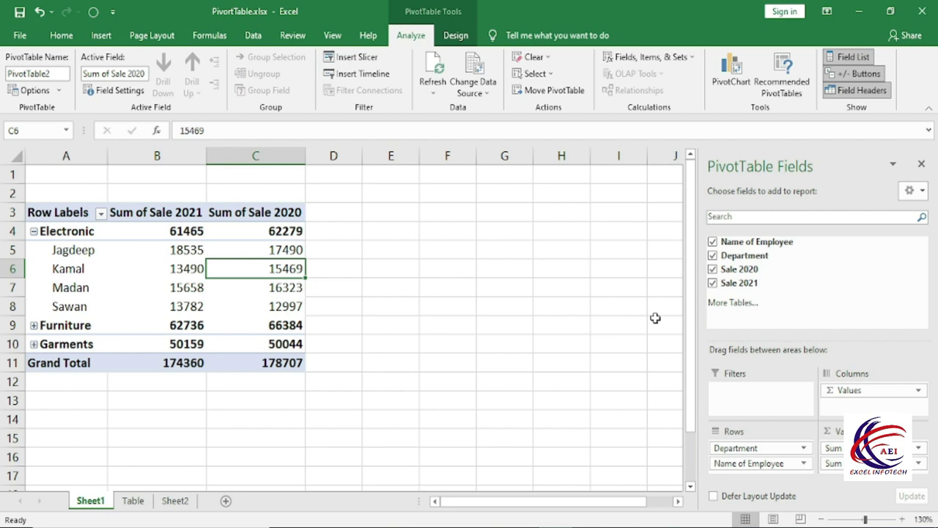
{"action": "left_click", "coordinate": [713, 242]}
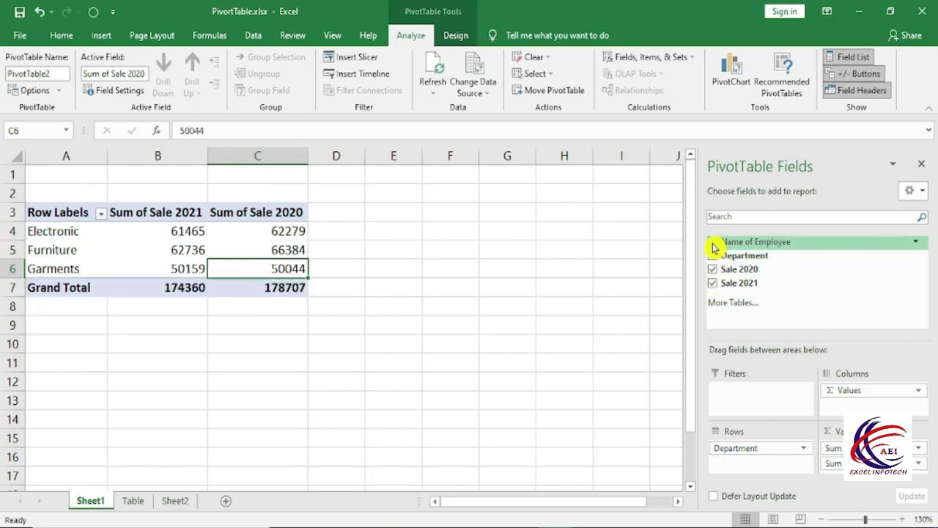
{"action": "left_click", "coordinate": [712, 242]}
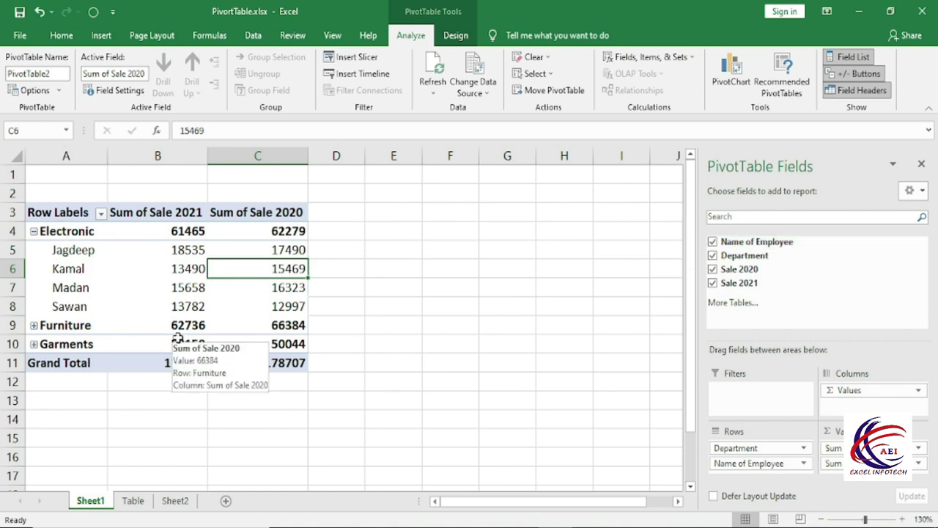
{"action": "left_click", "coordinate": [713, 284]}
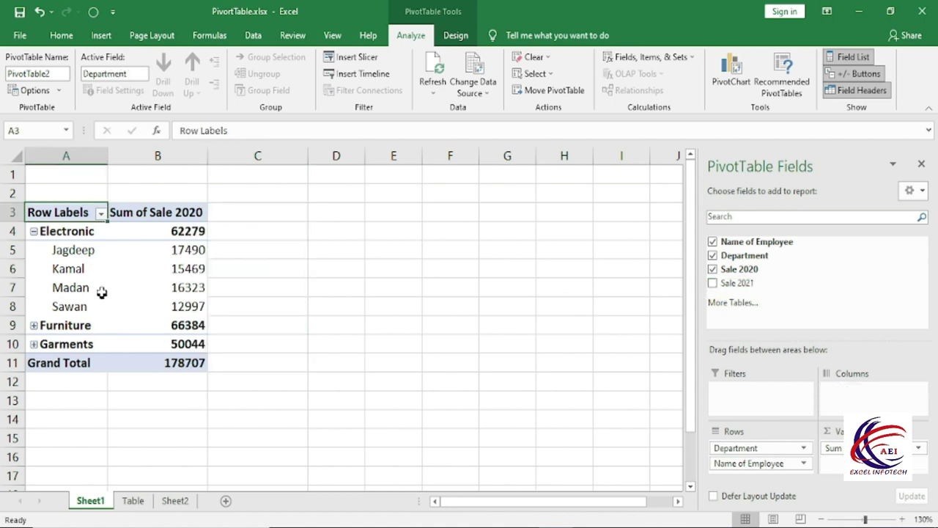
{"action": "left_click_drag", "start_coordinate": [178, 231], "coordinate": [185, 362]}
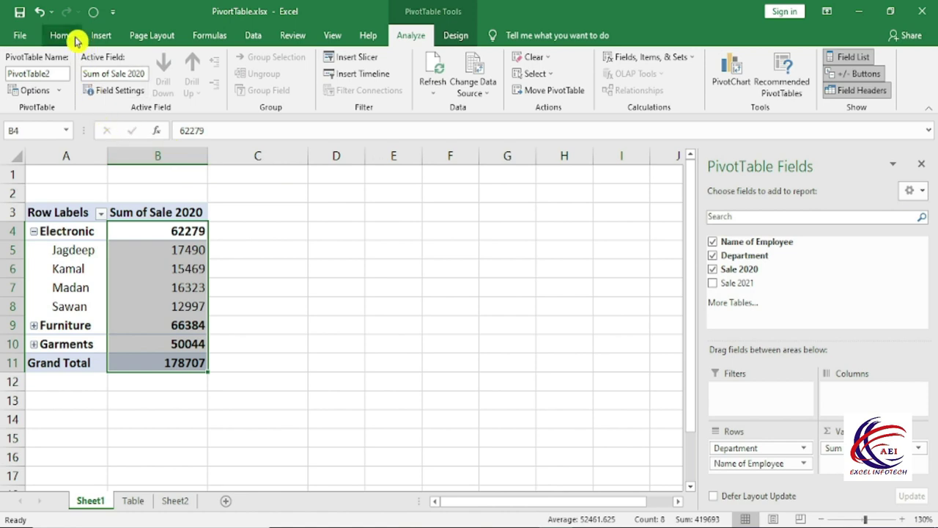
{"action": "left_click", "coordinate": [99, 38]}
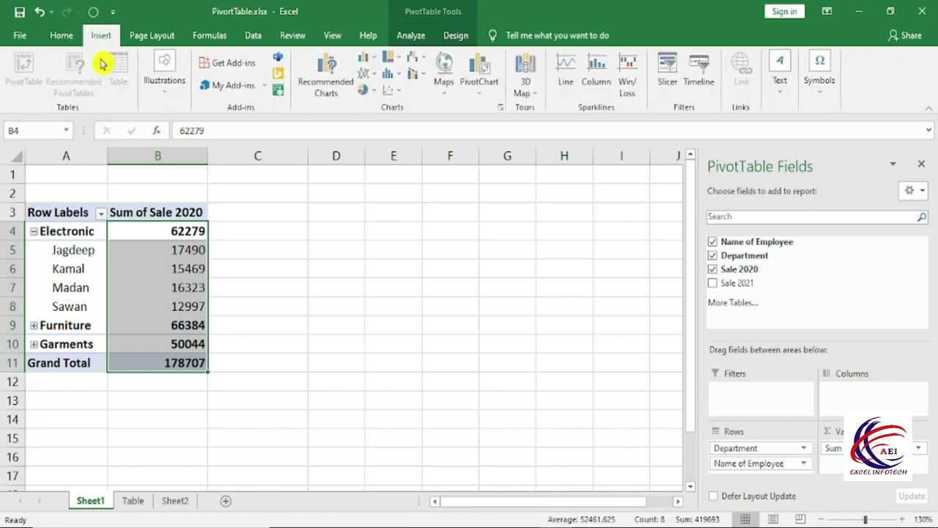
{"action": "left_click", "coordinate": [241, 288]}
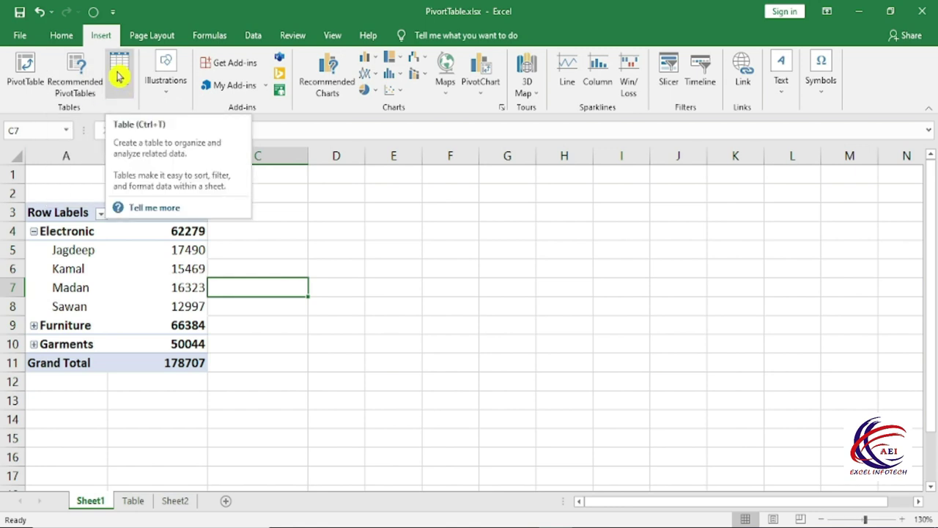
{"action": "key", "text": "Right"}
{"action": "key", "text": "Right"}
{"action": "key", "text": "Right"}
{"action": "key", "text": "Right"}
{"action": "key", "text": "Down"}
{"action": "key", "text": "Down"}
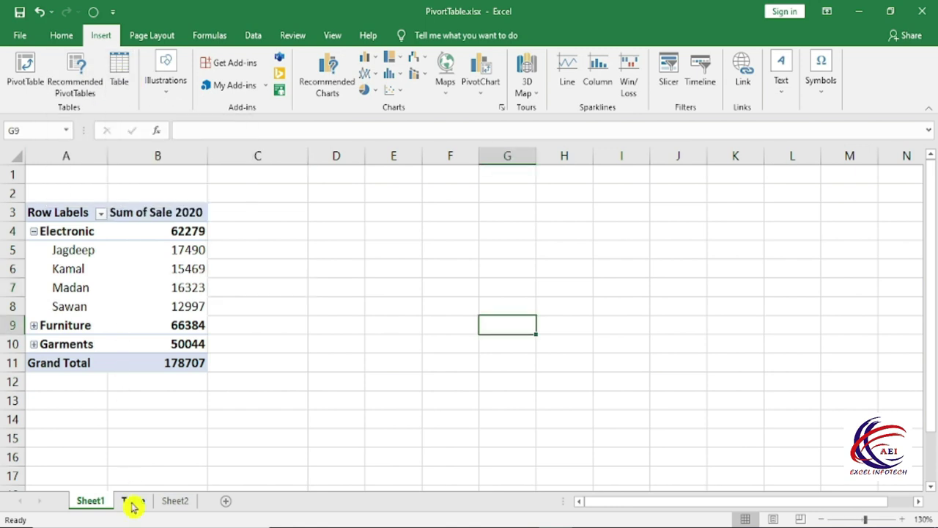
Step: On the Table sheet, create a table from $A$1:$D$12 with 'My table has headers' kept
{"action": "left_click", "coordinate": [133, 499]}
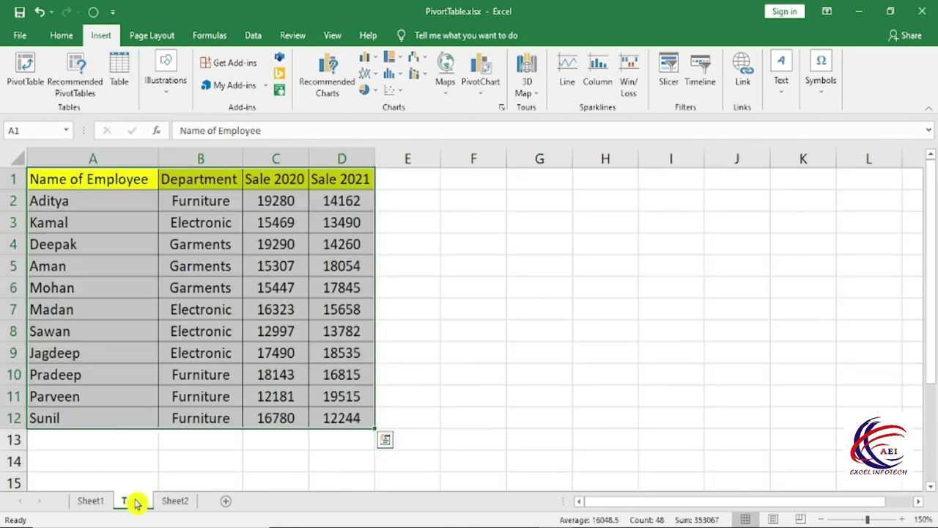
{"action": "left_click", "coordinate": [120, 77]}
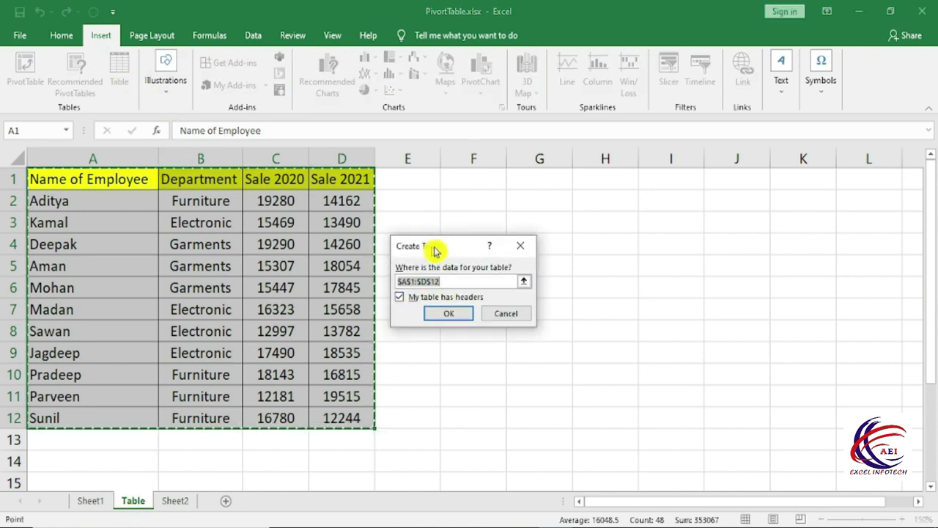
{"action": "left_click_drag", "start_coordinate": [429, 249], "coordinate": [505, 226]}
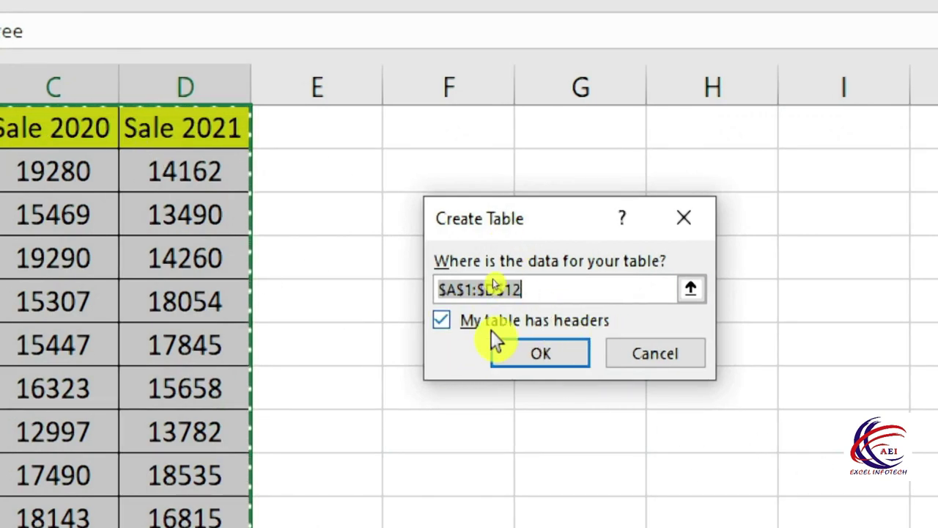
{"action": "left_click", "coordinate": [440, 320]}
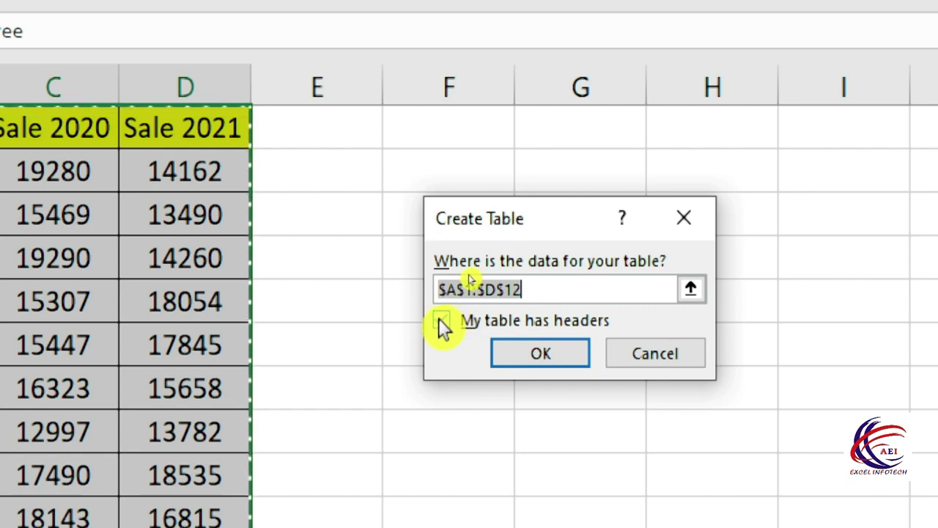
{"action": "left_click", "coordinate": [440, 321]}
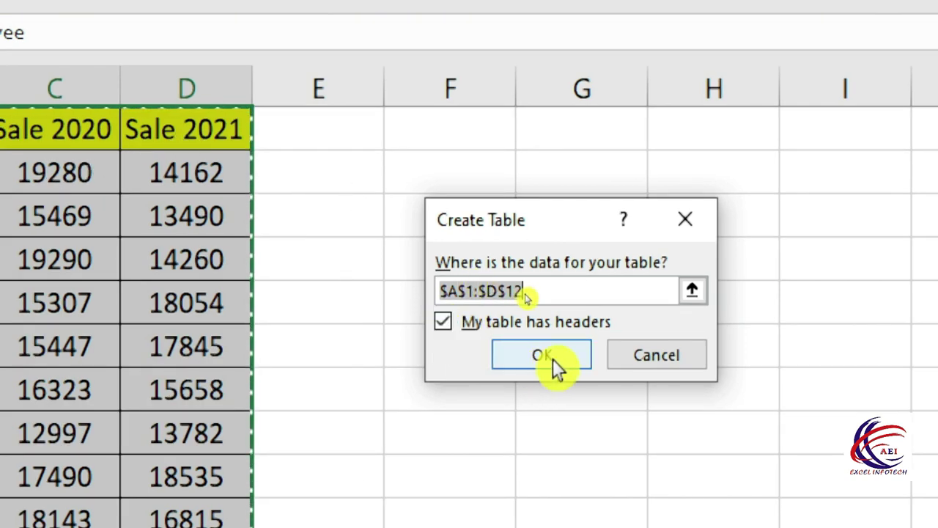
{"action": "key", "text": "Return"}
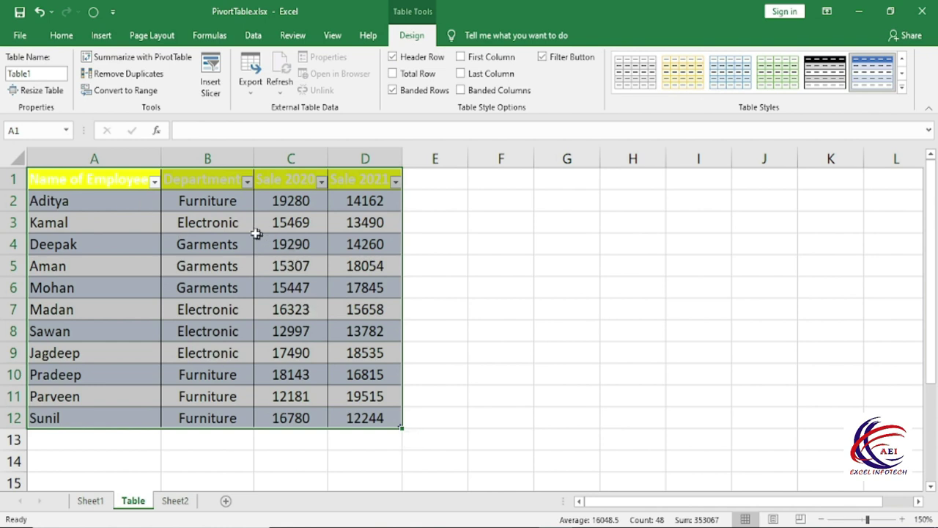
Step: Add a Total heading in E1, extending the table to a new column
{"action": "left_click", "coordinate": [227, 220]}
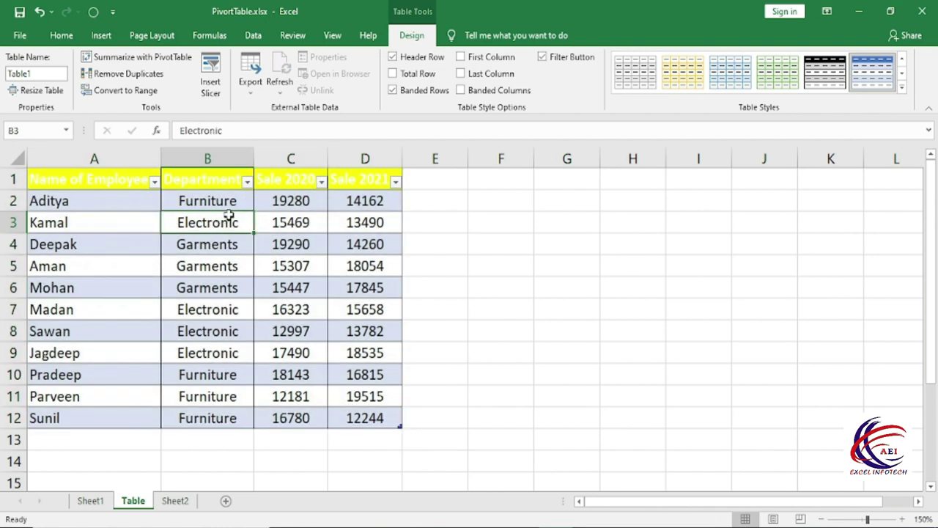
{"action": "left_click", "coordinate": [246, 181]}
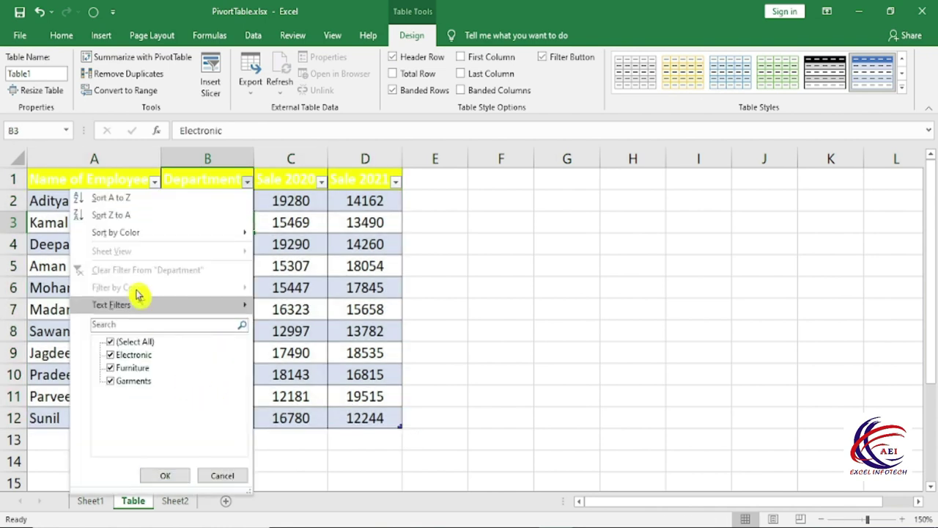
{"action": "left_click", "coordinate": [434, 272]}
{"action": "left_click", "coordinate": [433, 272]}
{"action": "left_click", "coordinate": [207, 396]}
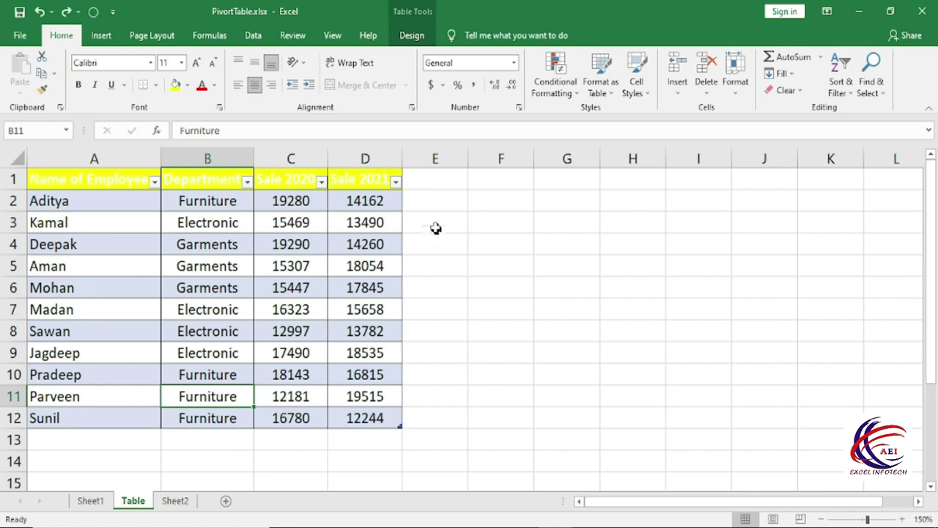
{"action": "left_click", "coordinate": [425, 184]}
{"action": "type", "text": "total"}
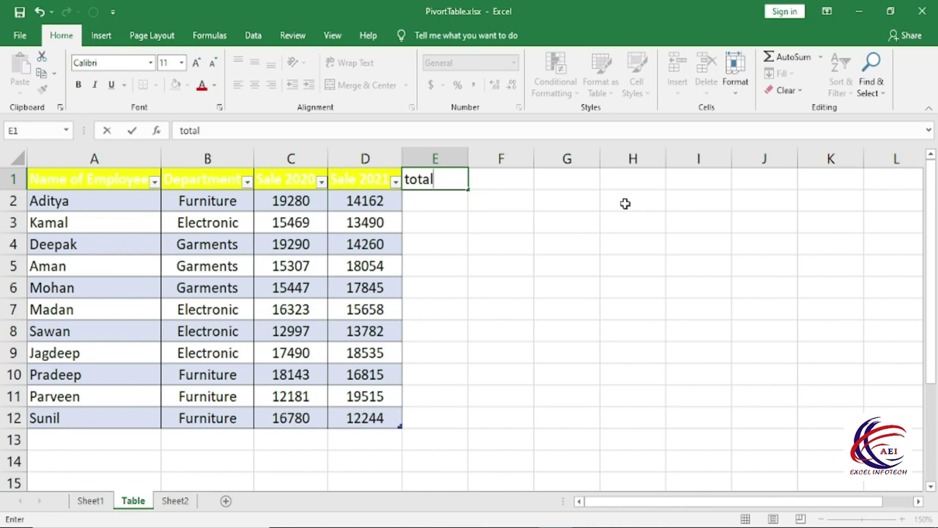
{"action": "key", "text": "Return"}
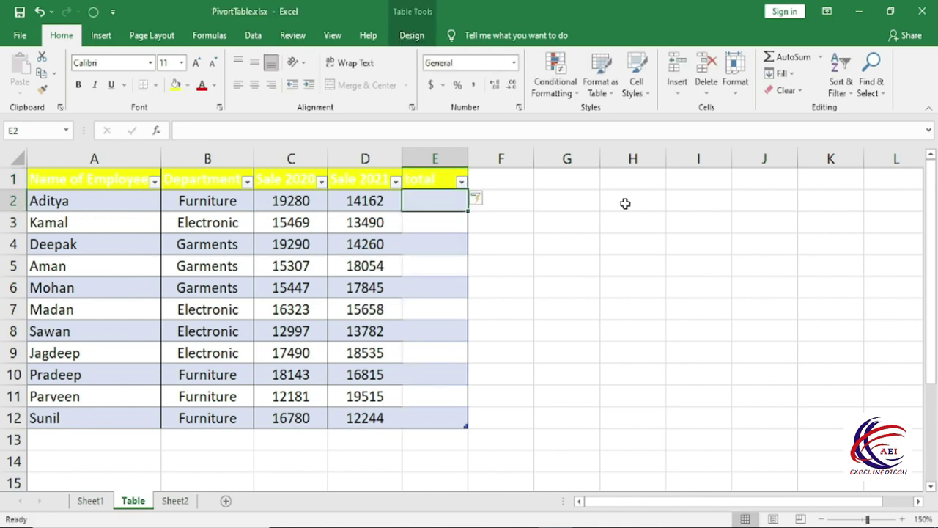
Step: Enter =[@[Sale 2020]]+[@[Sale 2021]] in E2 to fill the Total column
{"action": "left_click", "coordinate": [297, 205]}
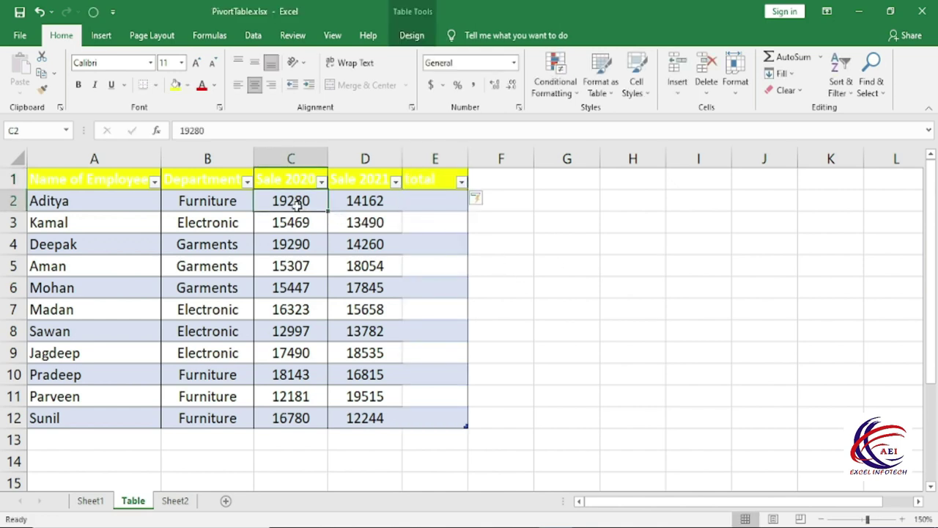
{"action": "left_click", "coordinate": [360, 203]}
{"action": "left_click", "coordinate": [440, 201]}
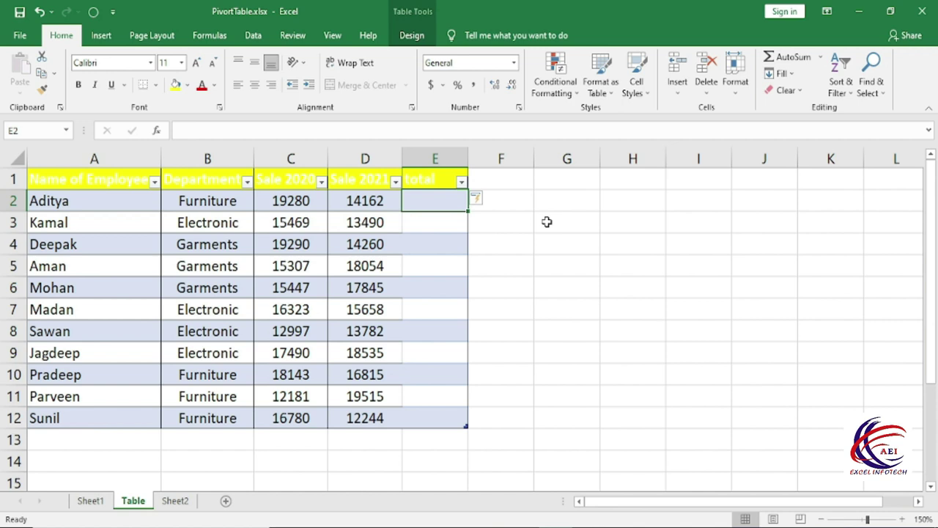
{"action": "type", "text": "="}
{"action": "key", "text": "Left"}
{"action": "key", "text": "Left"}
{"action": "type", "text": "+"}
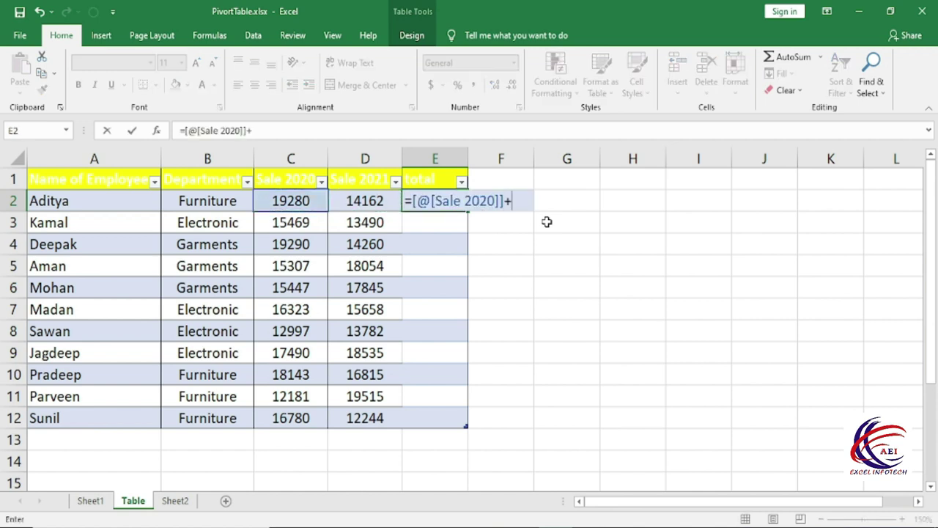
{"action": "key", "text": "Left"}
{"action": "key", "text": "Return"}
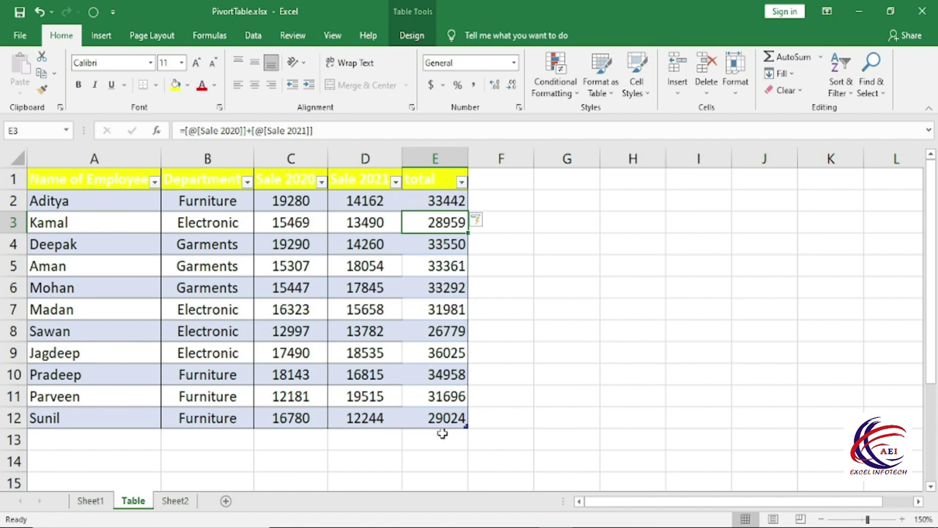
Step: Add row 13 for Deepak with sales 45 and 25, totalling 70
{"action": "left_click", "coordinate": [94, 438]}
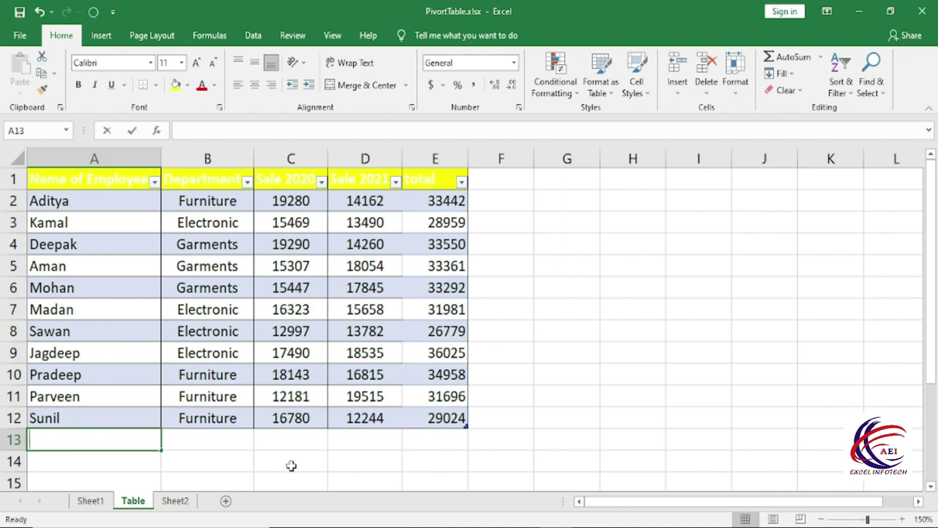
{"action": "type", "text": "Deepak"}
{"action": "key", "text": "Return"}
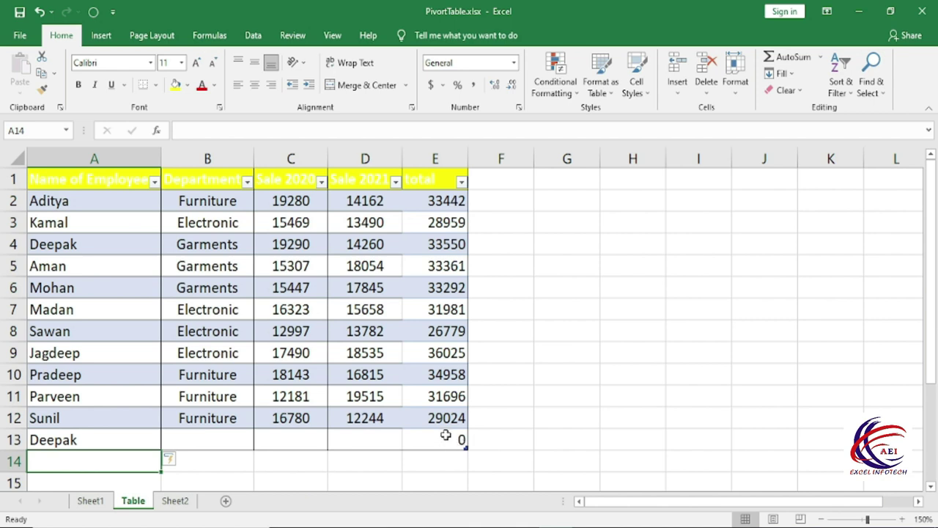
{"action": "left_click", "coordinate": [290, 440]}
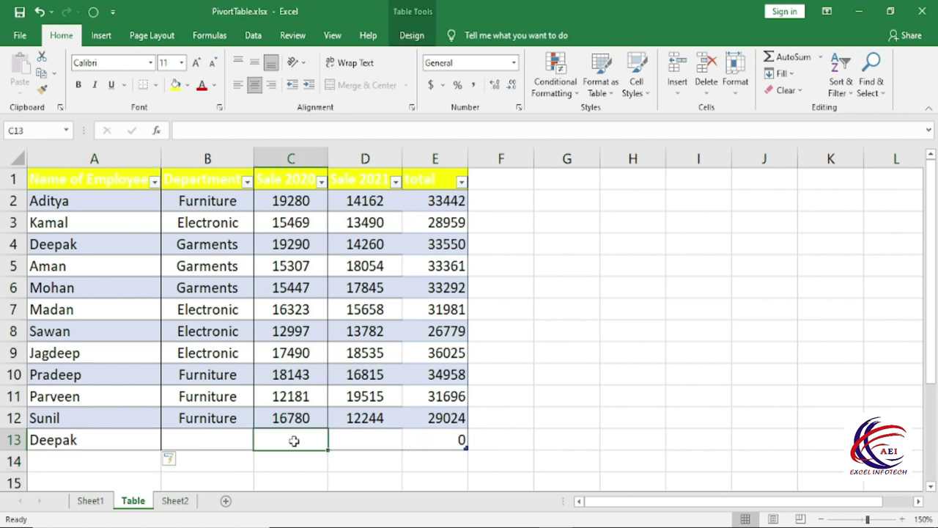
{"action": "type", "text": "45"}
{"action": "key", "text": "Tab"}
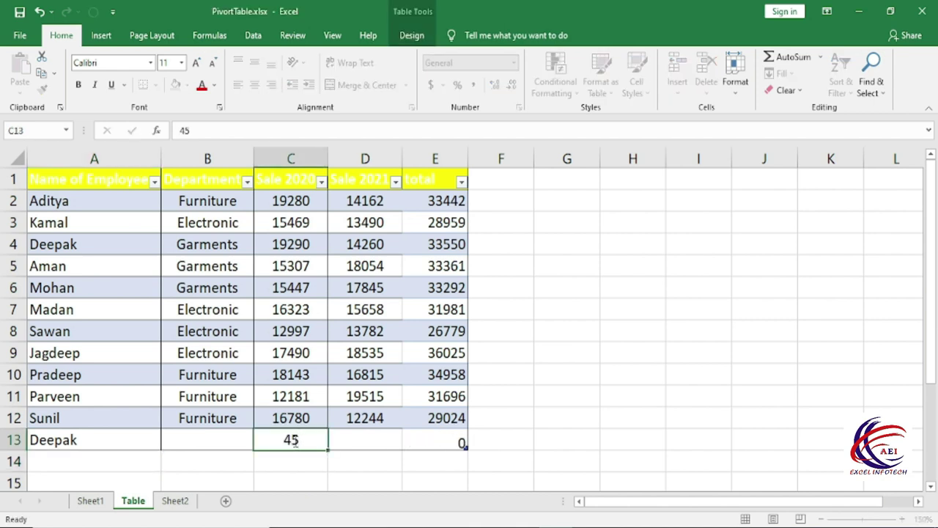
{"action": "type", "text": "25"}
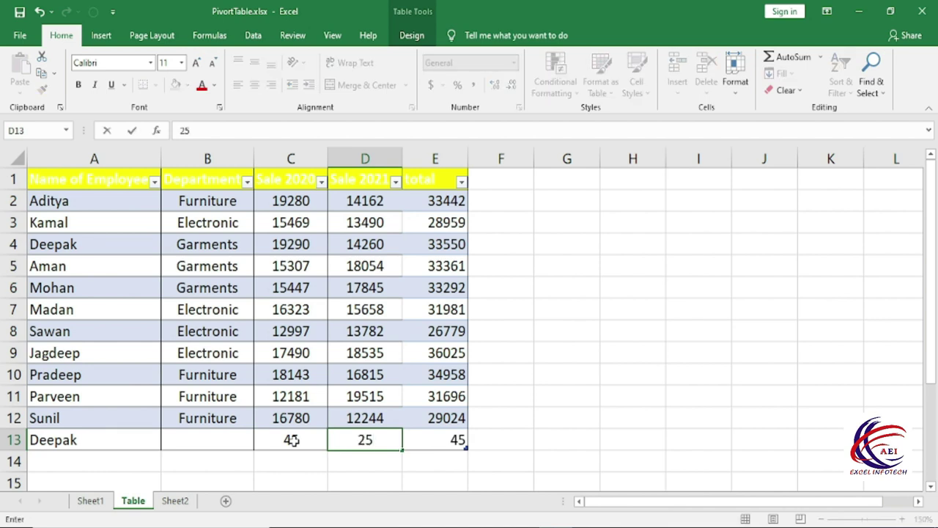
{"action": "key", "text": "Tab"}
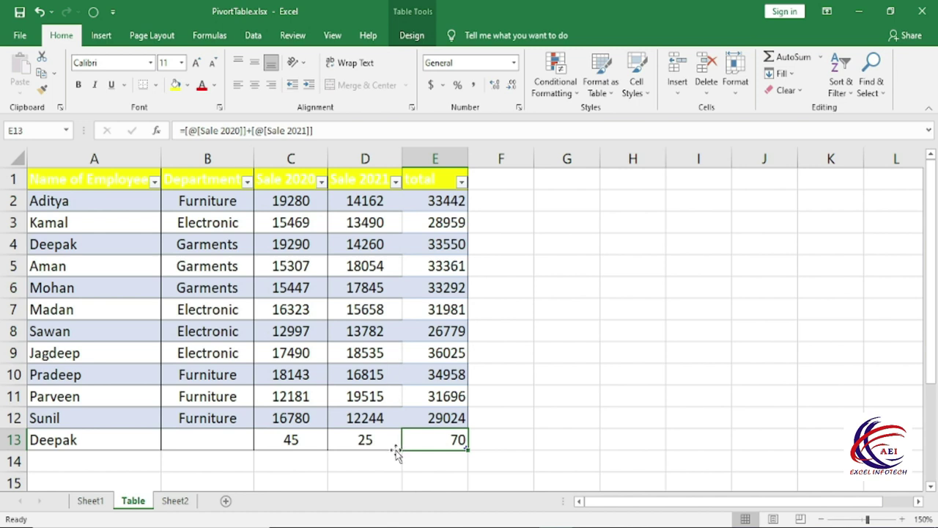
{"action": "left_click", "coordinate": [101, 37]}
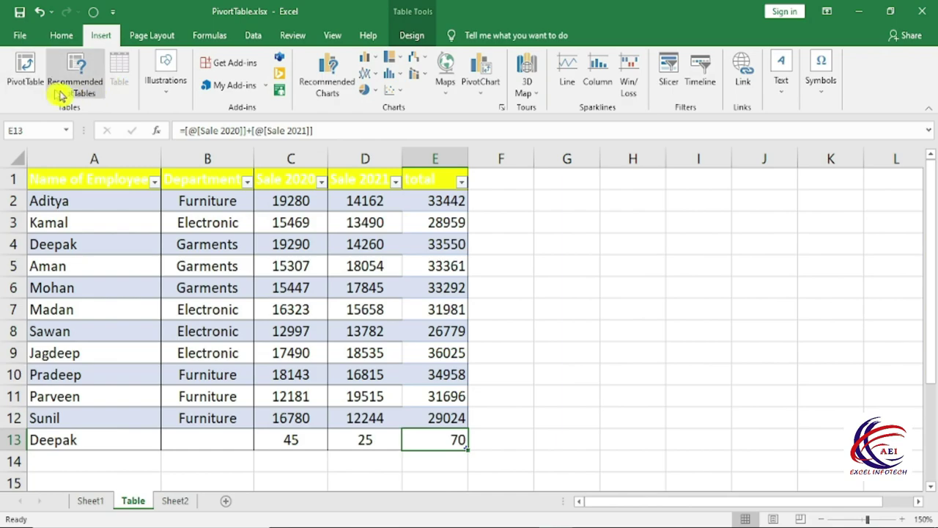
{"action": "left_click", "coordinate": [169, 92]}
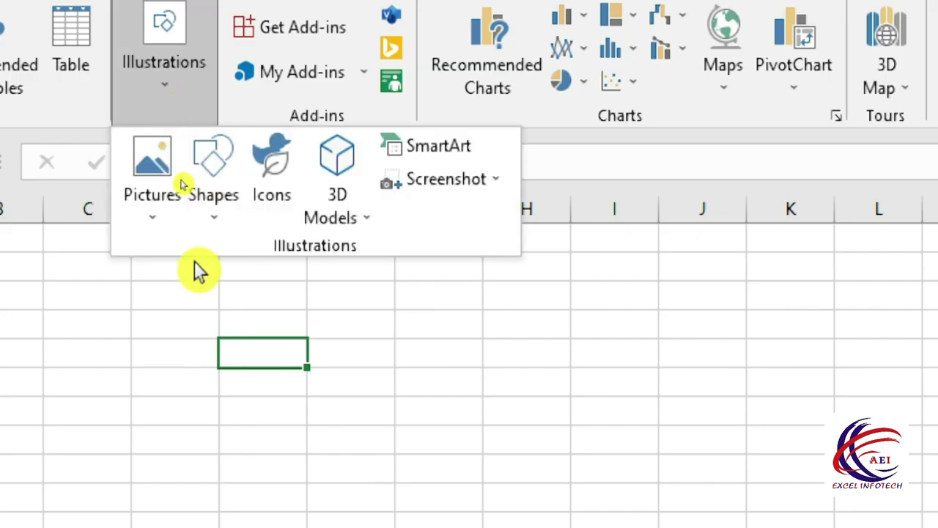
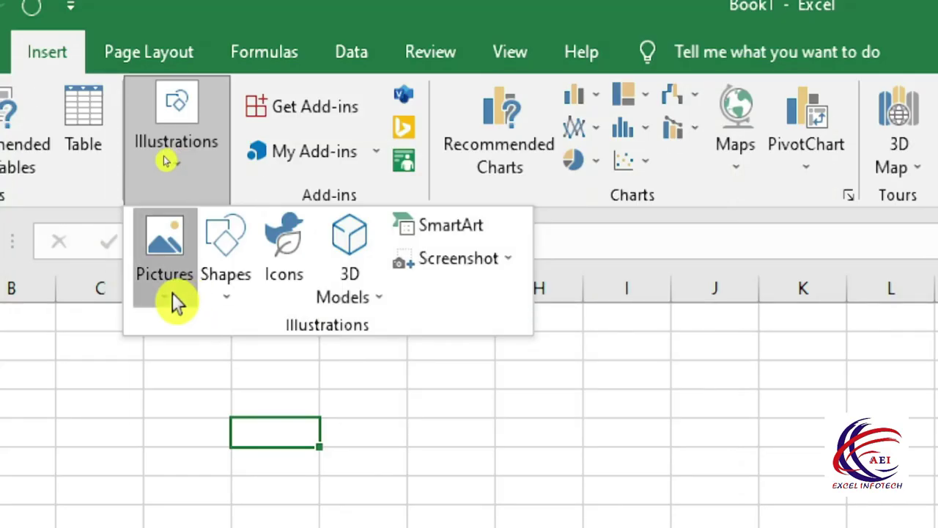
Step: Open Excel's Pictures menu to choose between inserting from this device or online
{"action": "left_click", "coordinate": [173, 292]}
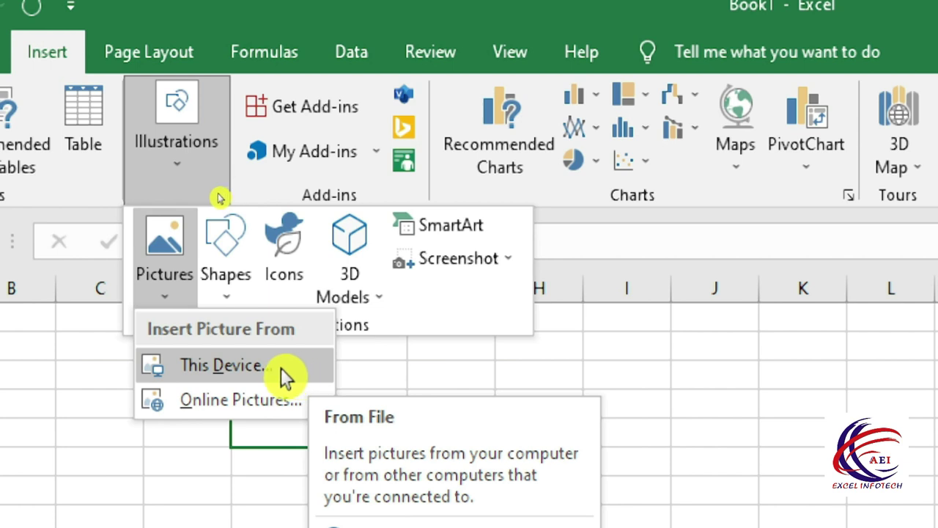
Step: Insert 1280-720.jpg from New Volume (D:) and nudge the logo up and left
{"action": "left_click", "coordinate": [256, 362]}
{"action": "left_click", "coordinate": [256, 363]}
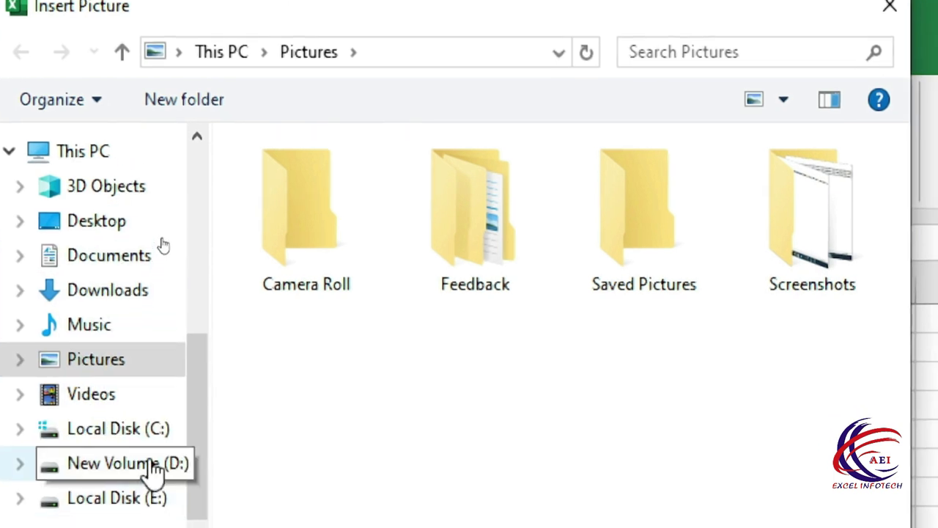
{"action": "left_click", "coordinate": [163, 484]}
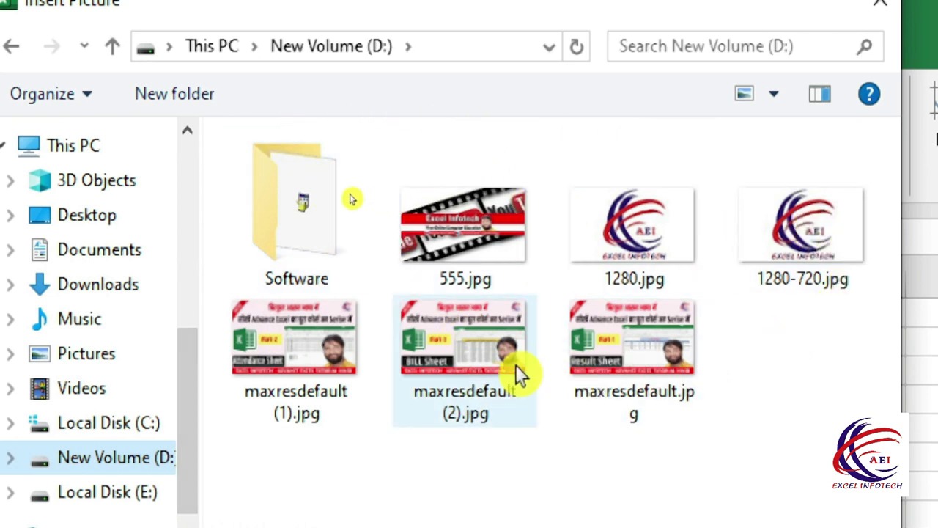
{"action": "left_click", "coordinate": [792, 234]}
{"action": "double_click", "coordinate": [795, 240]}
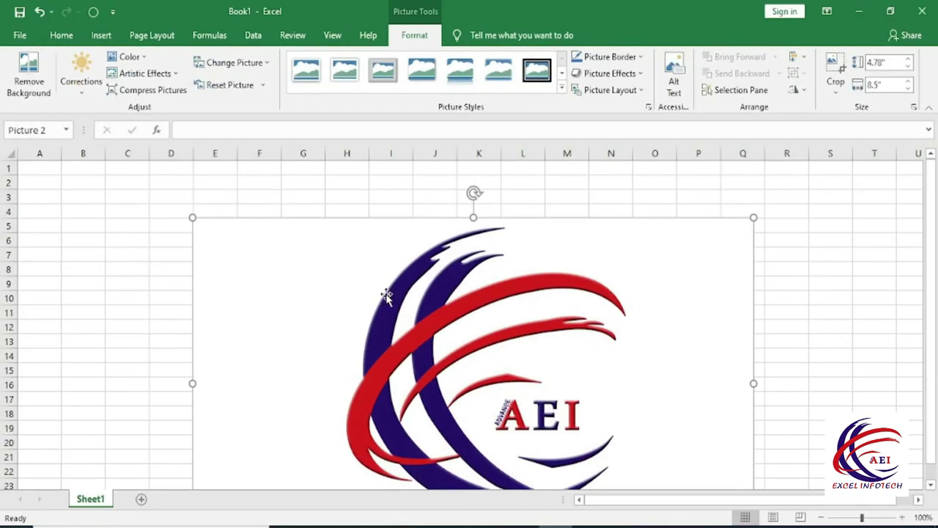
{"action": "left_click_drag", "start_coordinate": [387, 294], "coordinate": [369, 267]}
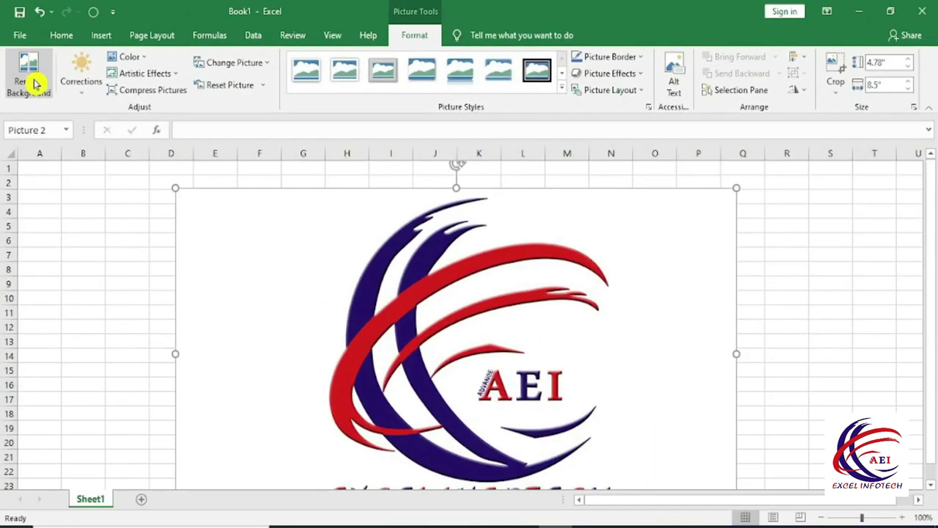
Step: Remove the logo's background, marking the left purple arc to keep, and accept the changes
{"action": "left_click", "coordinate": [34, 83]}
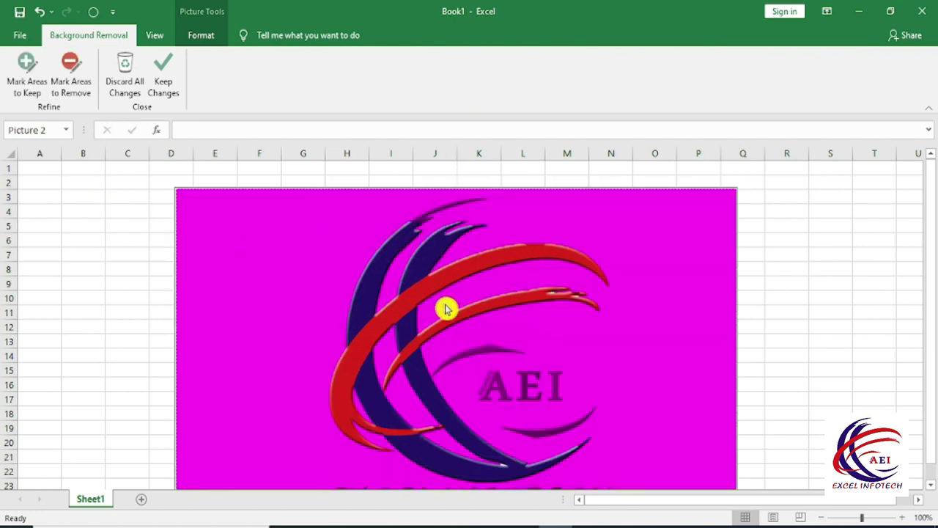
{"action": "scroll", "coordinate": [452, 319], "scroll_direction": "down", "scroll_amount": 3}
{"action": "scroll", "coordinate": [412, 360], "scroll_direction": "up", "scroll_amount": 2}
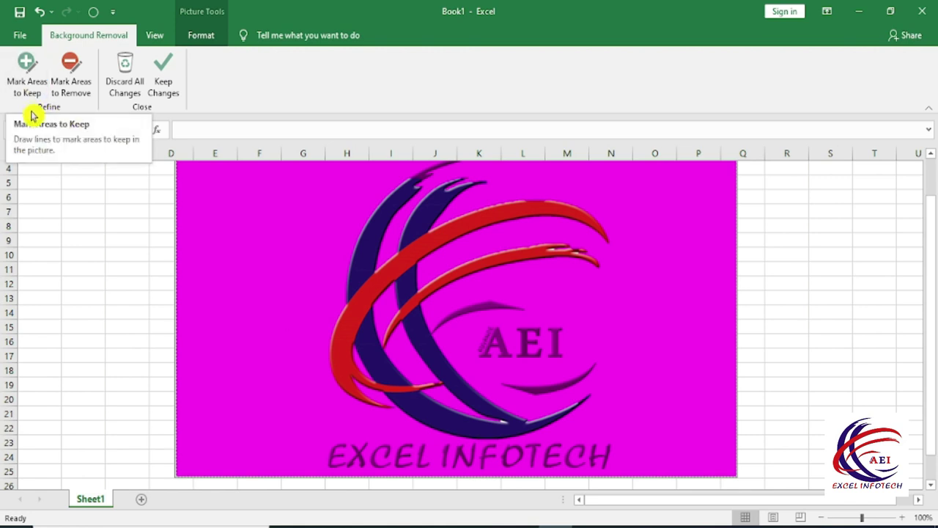
{"action": "left_click", "coordinate": [34, 86]}
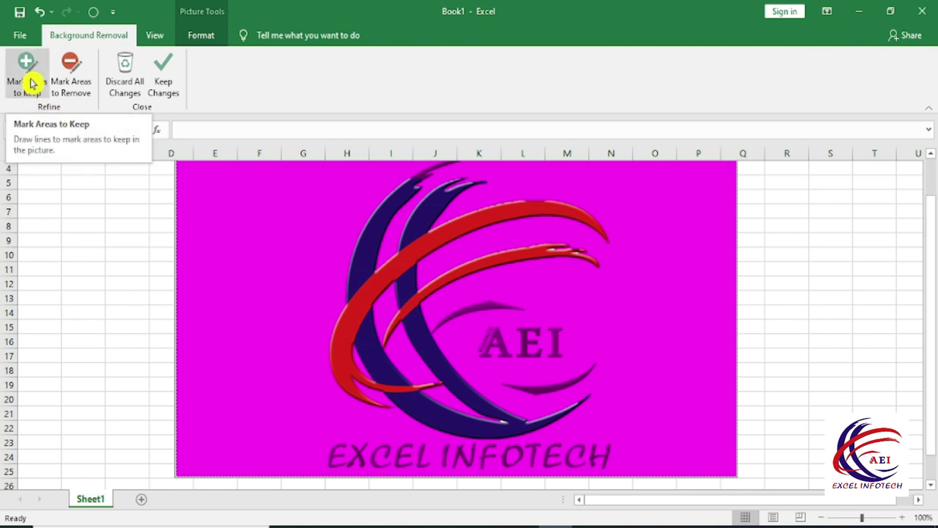
{"action": "left_click", "coordinate": [32, 82]}
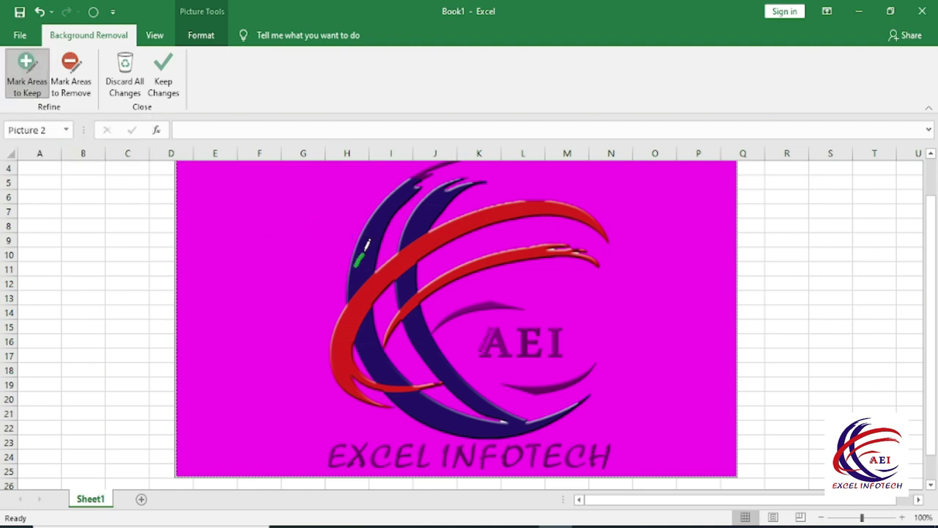
{"action": "left_click_drag", "start_coordinate": [401, 195], "coordinate": [403, 193]}
{"action": "left_click", "coordinate": [165, 86]}
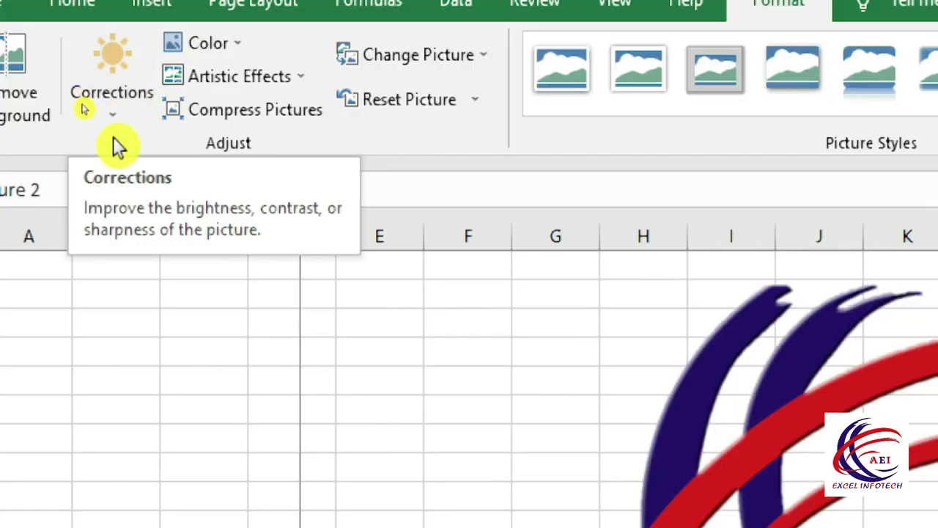
Step: Brighten the logo with a lower-contrast correction and recolour it dark gold
{"action": "left_click", "coordinate": [116, 116]}
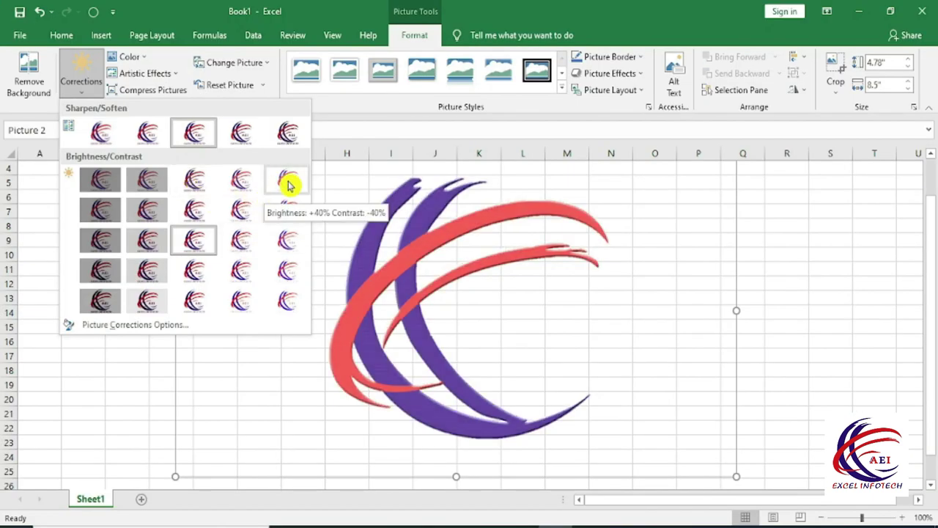
{"action": "left_click", "coordinate": [241, 185]}
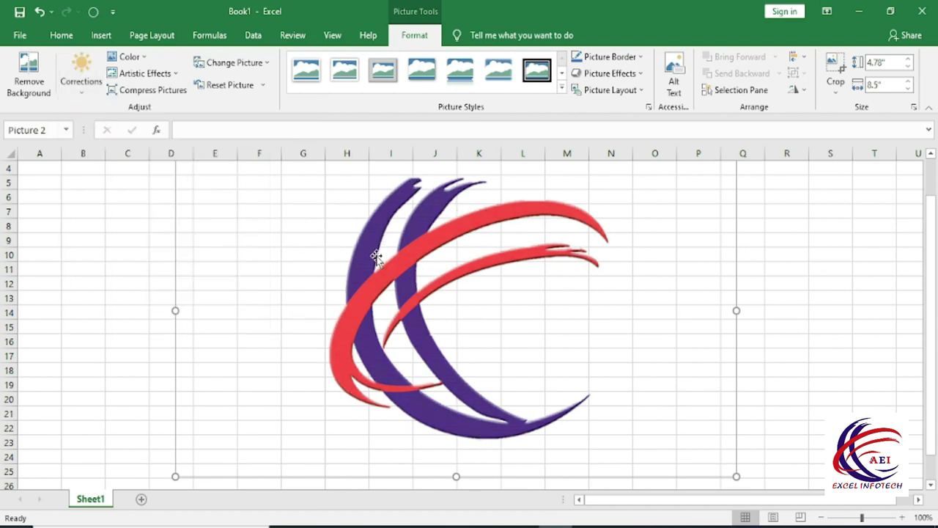
{"action": "left_click", "coordinate": [141, 60]}
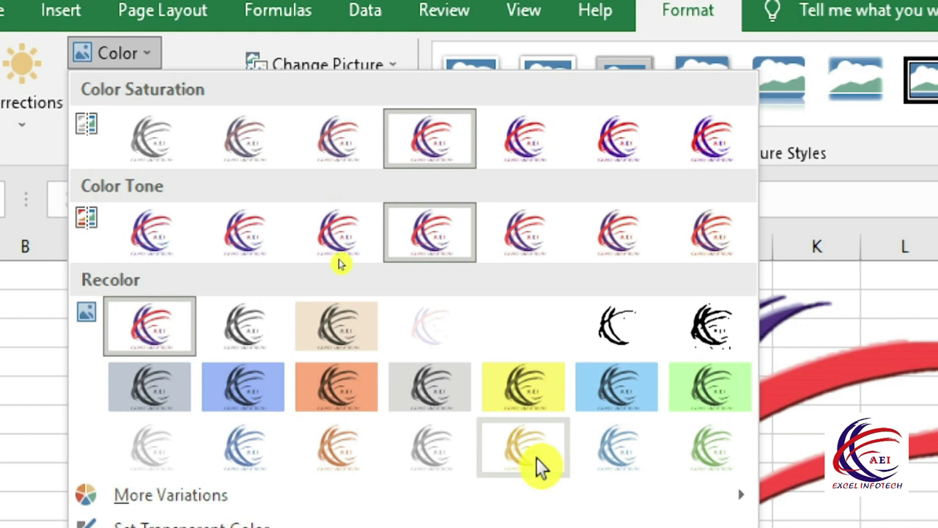
{"action": "left_click", "coordinate": [550, 385]}
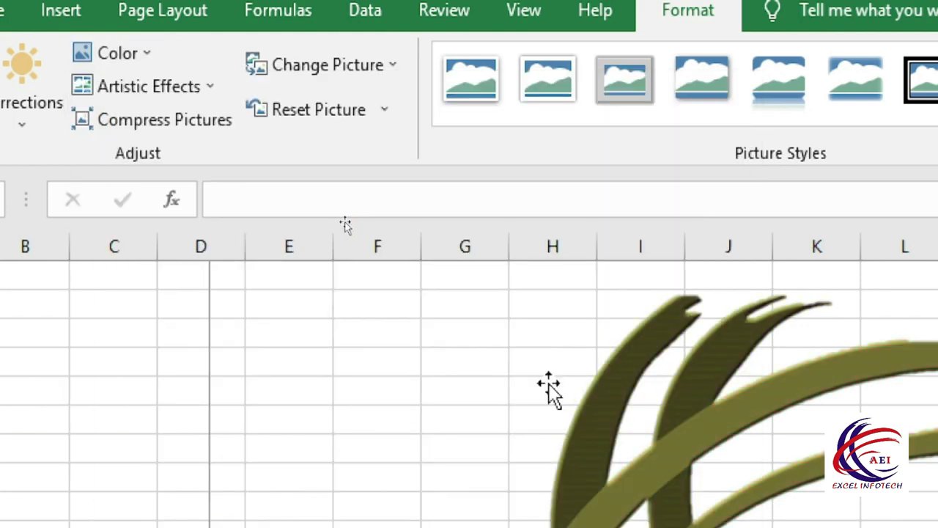
Step: Apply a textured artistic effect and shrink the logo to 2.4" by 4.26" around rows 8–20
{"action": "left_click", "coordinate": [176, 78]}
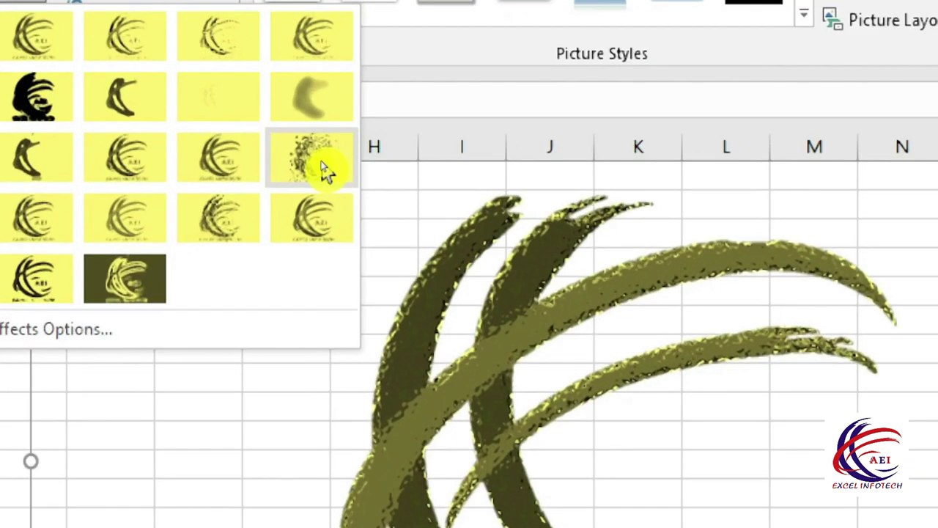
{"action": "left_click", "coordinate": [326, 170]}
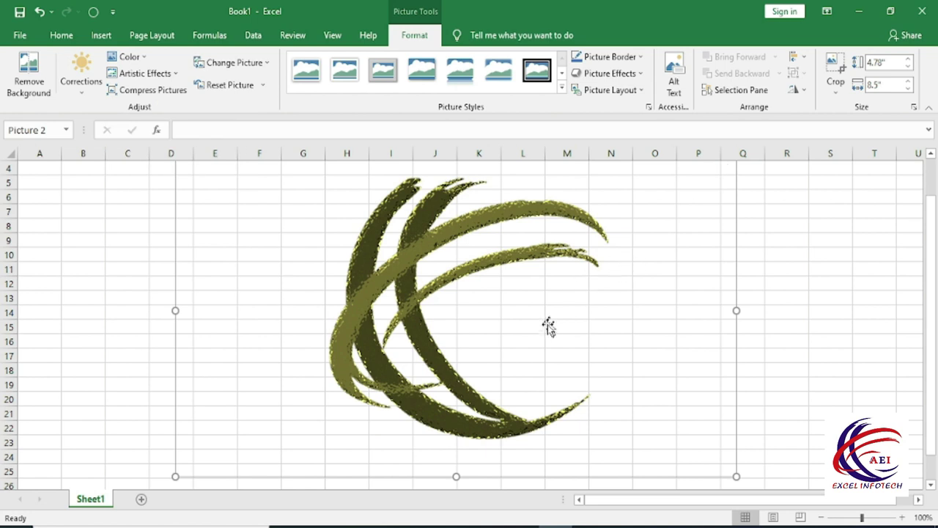
{"action": "left_click_drag", "start_coordinate": [736, 476], "coordinate": [456, 310]}
{"action": "left_click_drag", "start_coordinate": [315, 234], "coordinate": [370, 304]}
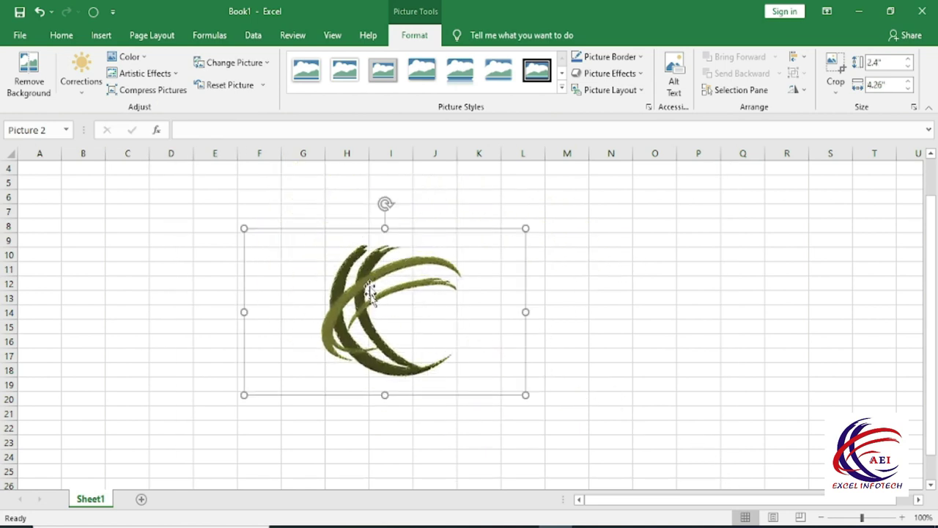
Step: Compress the logo picture at E-mail (96 ppi) resolution
{"action": "left_click", "coordinate": [161, 91]}
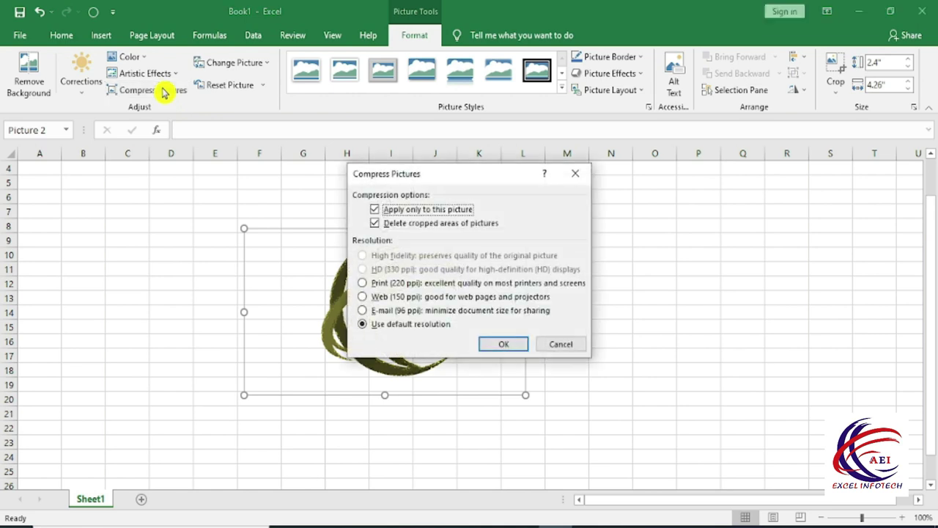
{"action": "left_click_drag", "start_coordinate": [464, 179], "coordinate": [455, 156]}
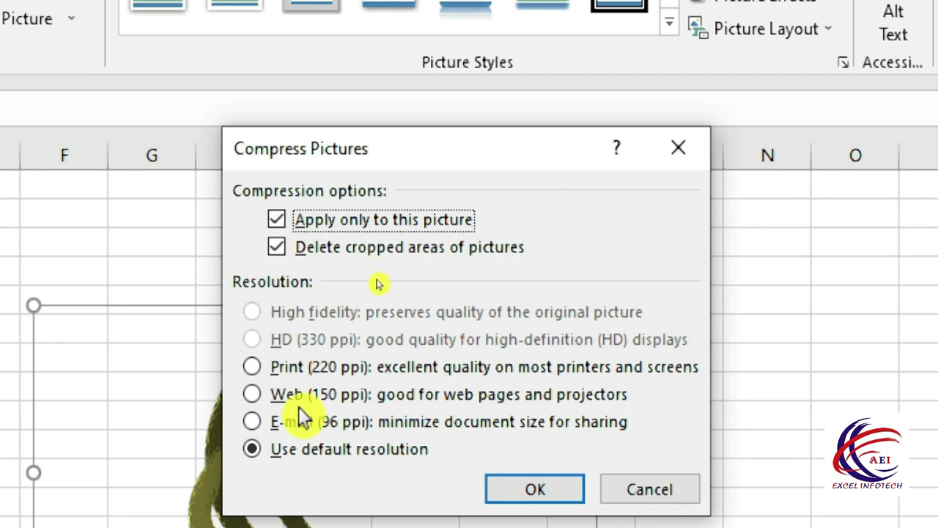
{"action": "left_click_drag", "start_coordinate": [336, 144], "coordinate": [338, 86]}
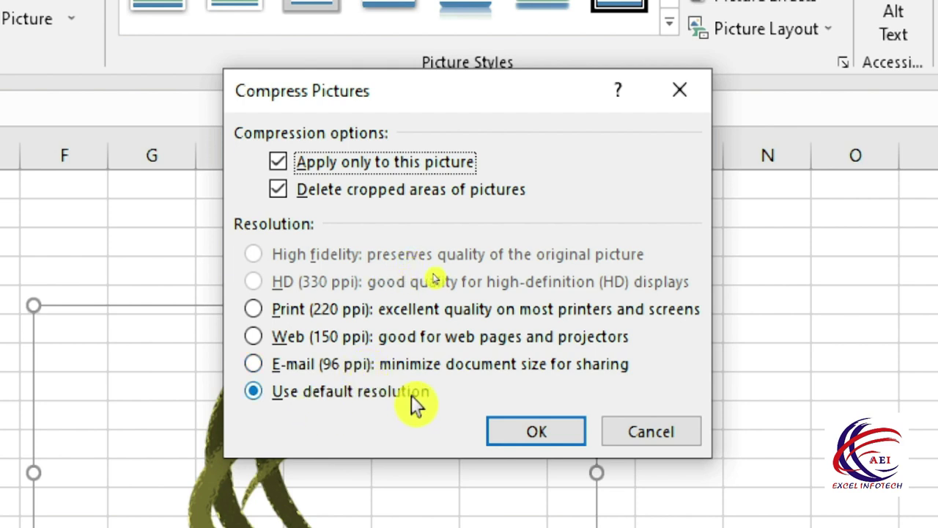
{"action": "left_click", "coordinate": [267, 359]}
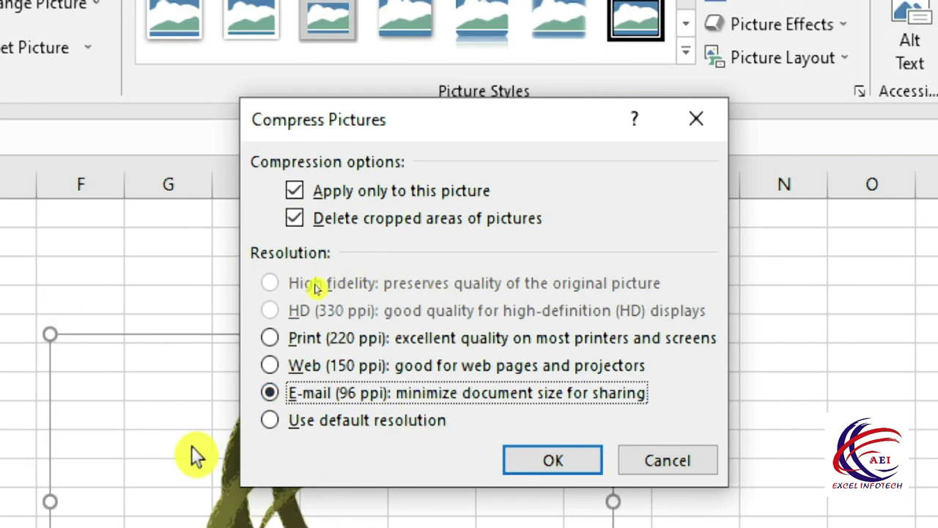
{"action": "left_click", "coordinate": [553, 463]}
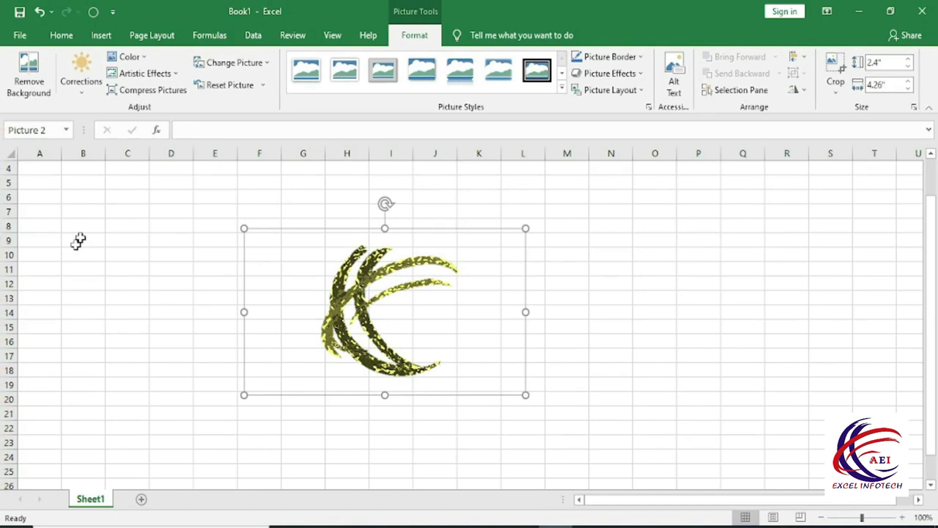
Step: Reset the logo's formatting, then restore its original look and size with Reset Picture & Size
{"action": "left_click", "coordinate": [262, 86]}
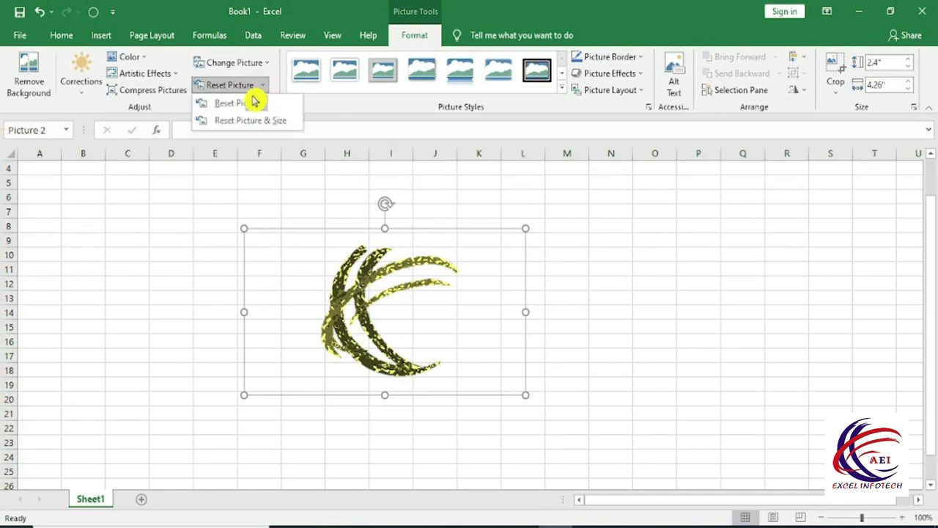
{"action": "left_click", "coordinate": [245, 104]}
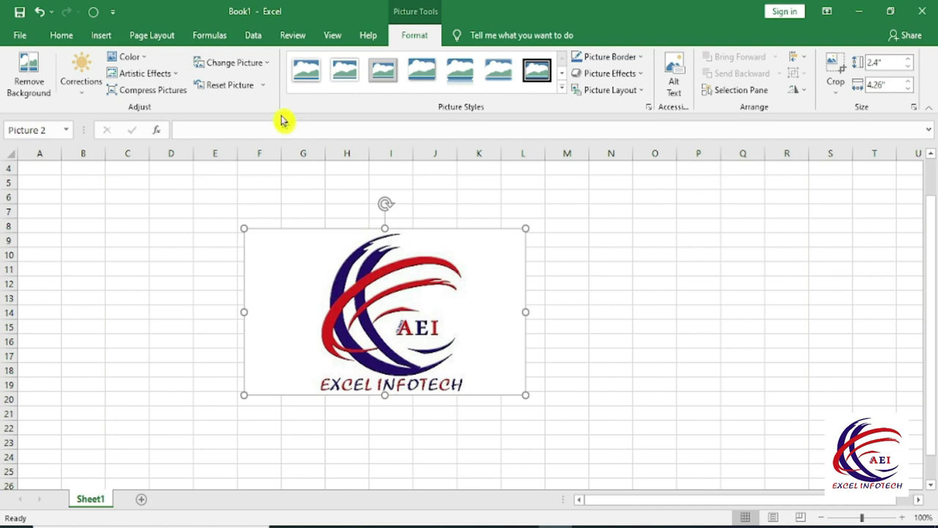
{"action": "left_click", "coordinate": [262, 85]}
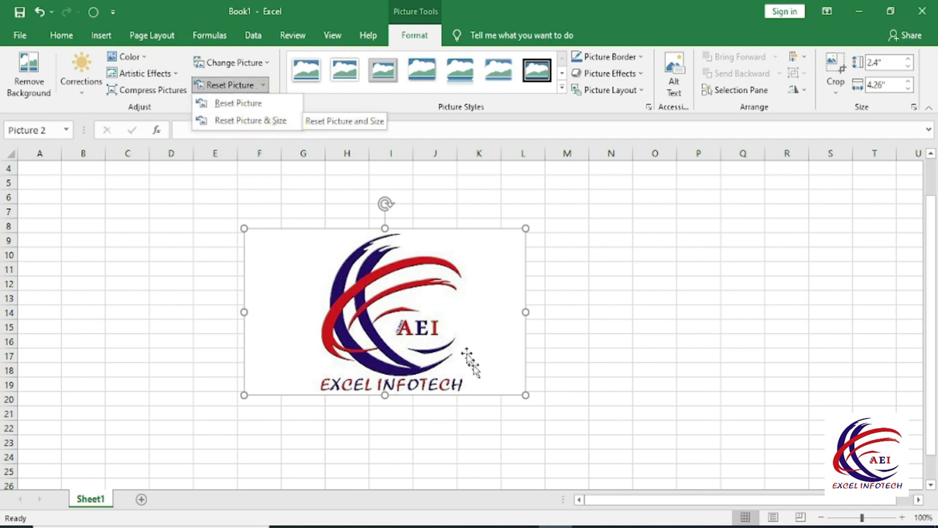
{"action": "left_click", "coordinate": [590, 427]}
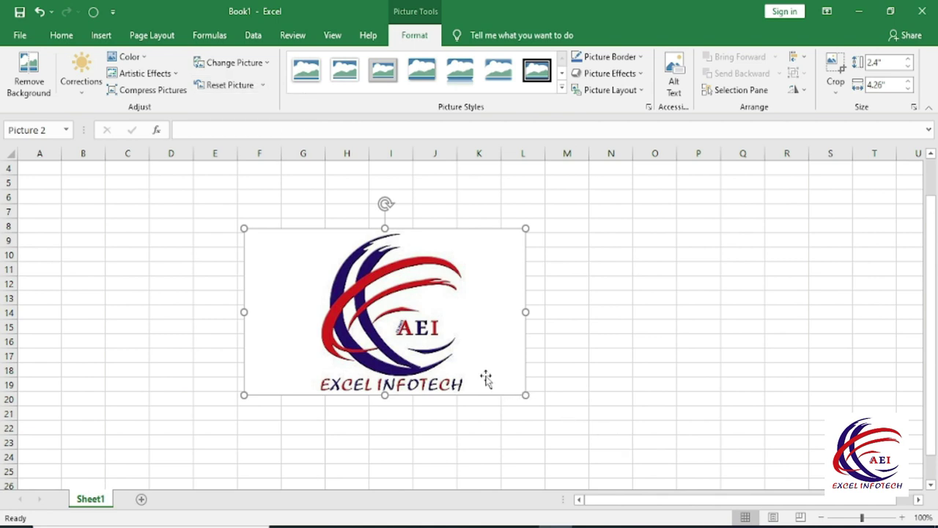
{"action": "left_click_drag", "start_coordinate": [525, 395], "coordinate": [422, 335]}
{"action": "left_click", "coordinate": [264, 86]}
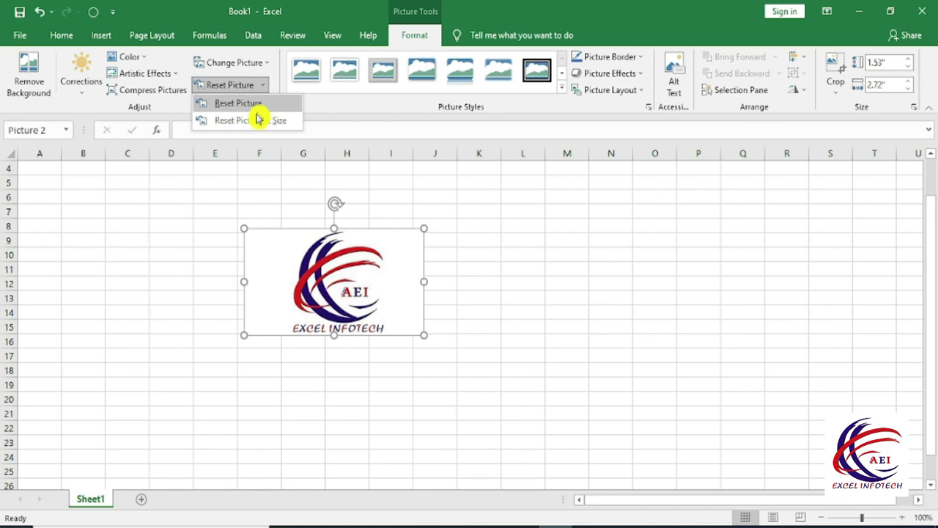
{"action": "left_click", "coordinate": [267, 121]}
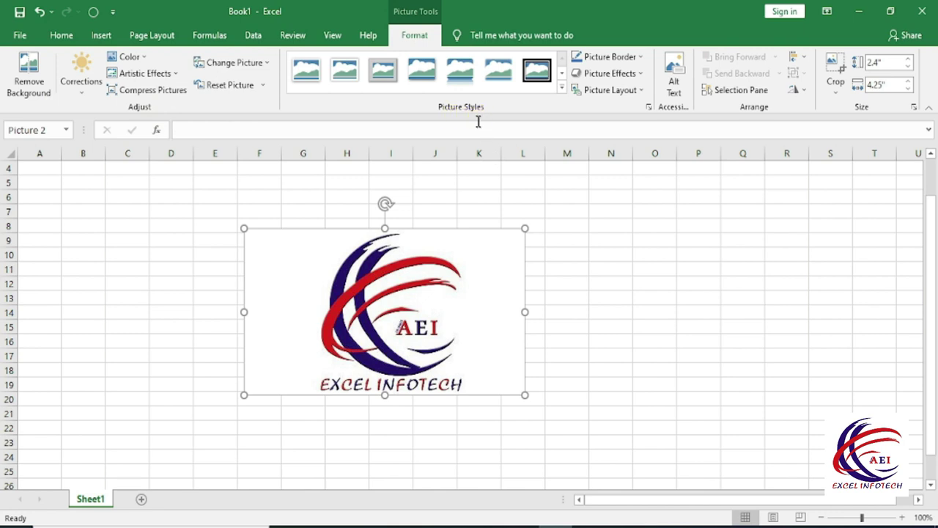
Step: Apply a framed picture style to the logo with a gold border
{"action": "left_click", "coordinate": [562, 88]}
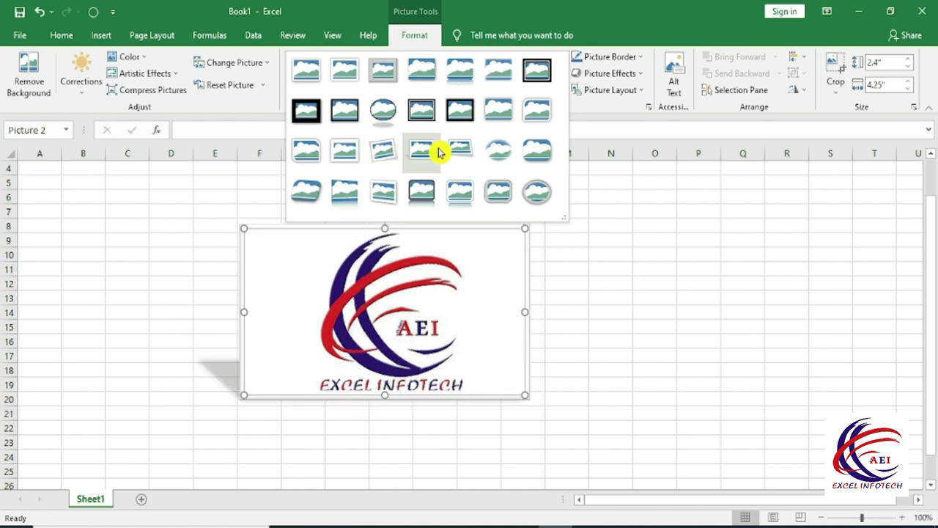
{"action": "left_click", "coordinate": [538, 111]}
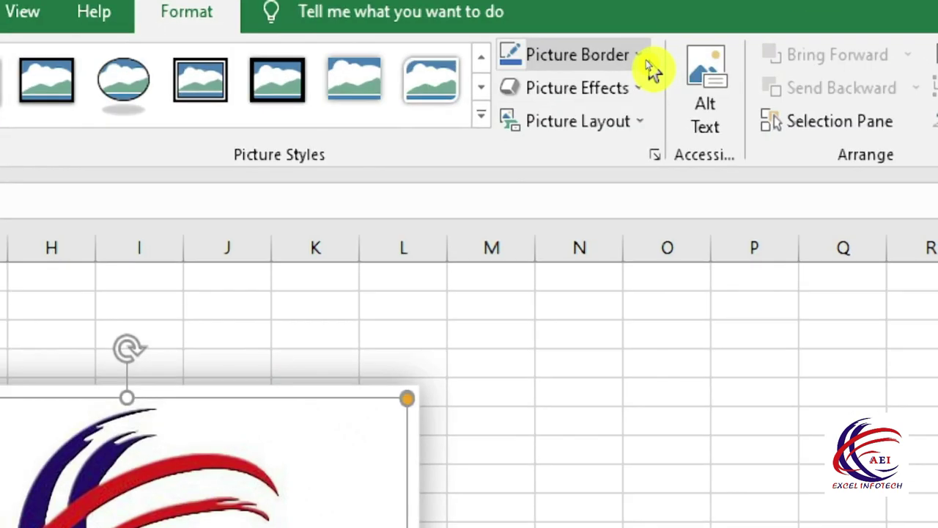
{"action": "left_click", "coordinate": [648, 64]}
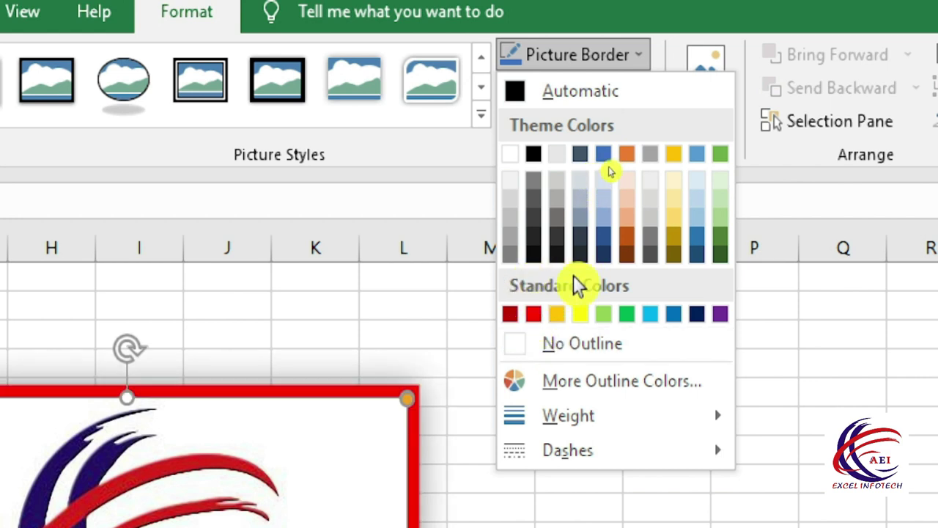
{"action": "left_click", "coordinate": [558, 316]}
Step: Add a Round bevel effect to the logo picture
{"action": "left_click", "coordinate": [642, 88]}
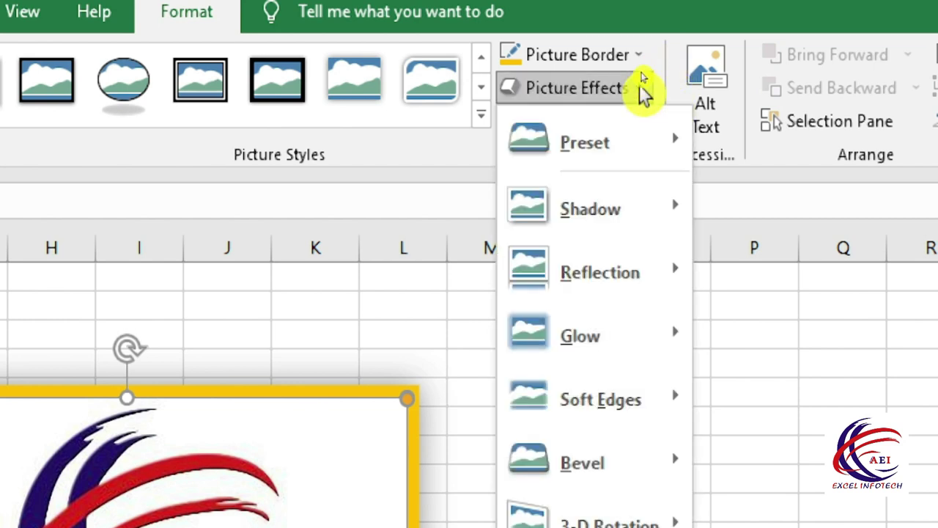
{"action": "mouse_move", "coordinate": [630, 158]}
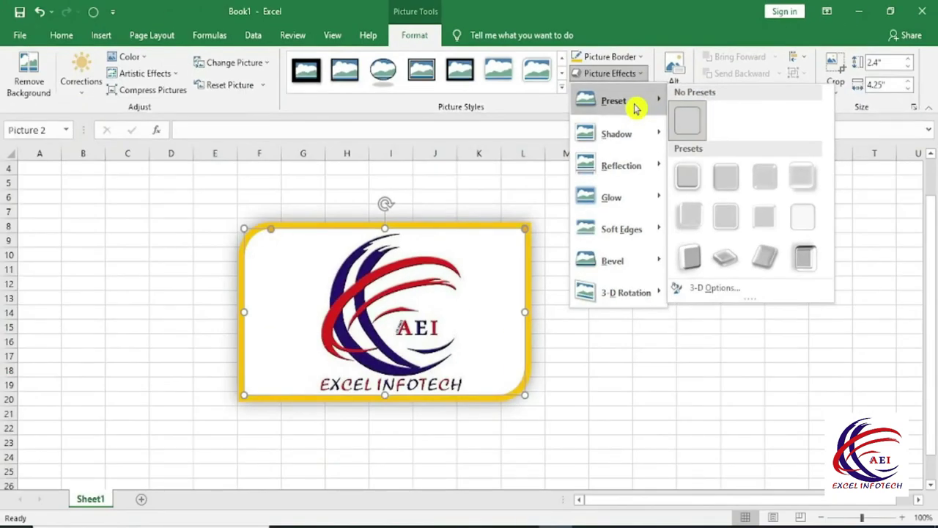
{"action": "mouse_move", "coordinate": [614, 133]}
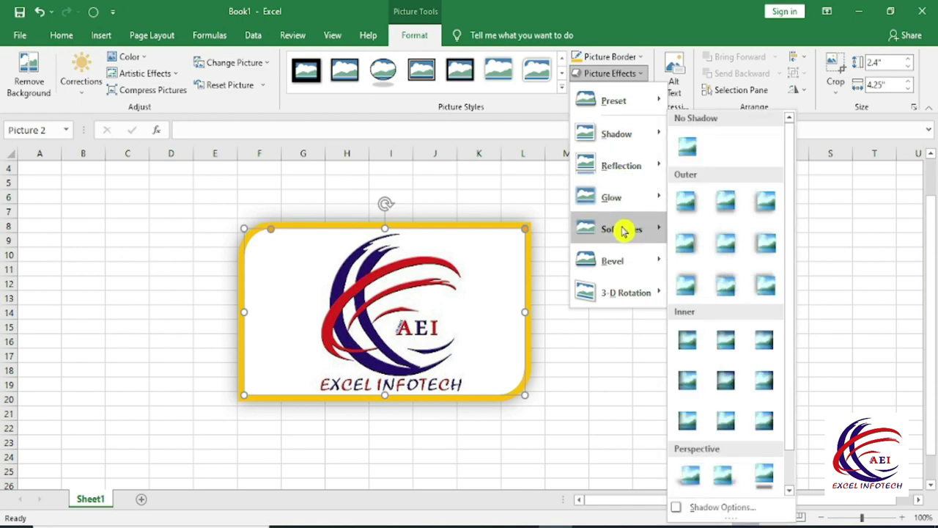
{"action": "mouse_move", "coordinate": [649, 233]}
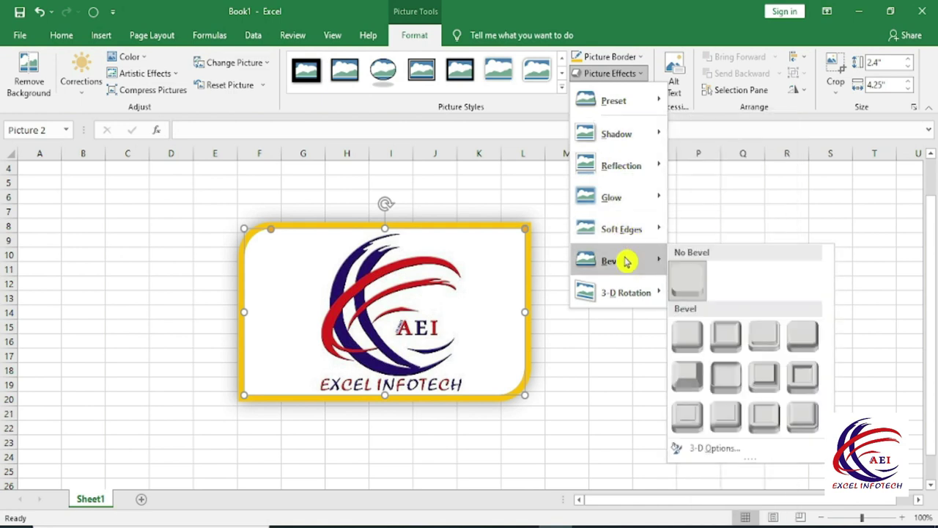
{"action": "left_click", "coordinate": [688, 338]}
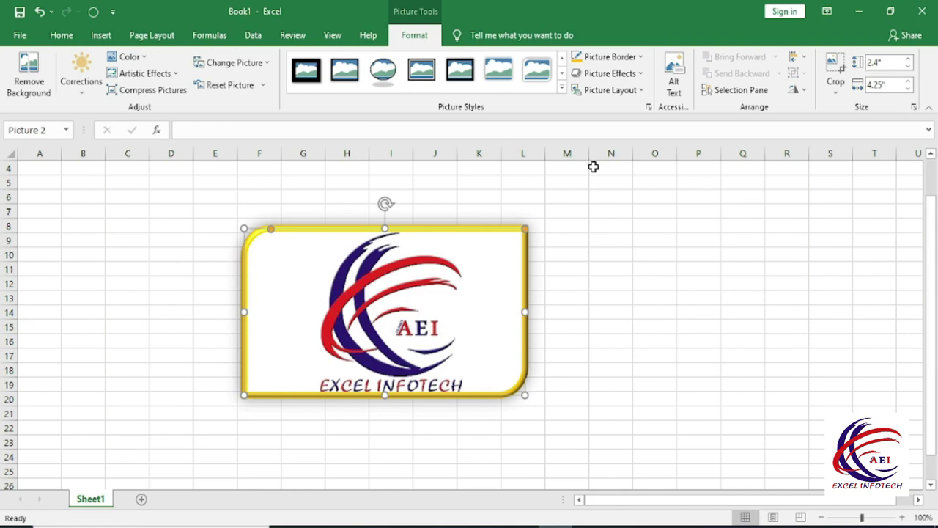
{"action": "left_click", "coordinate": [639, 95]}
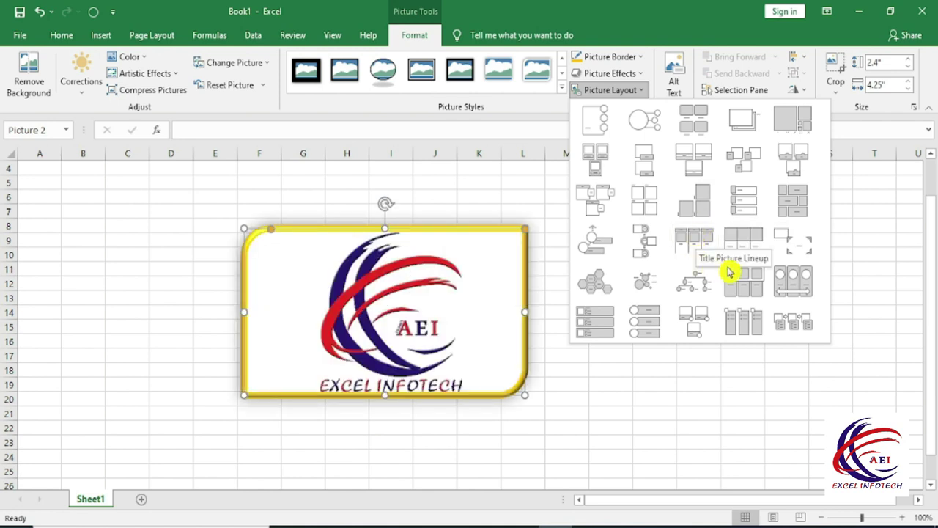
Step: Make the logo a Bending Picture Caption List captioned 'zcfsdsdsdf' in orange Accent 2 colours
{"action": "left_click", "coordinate": [790, 164]}
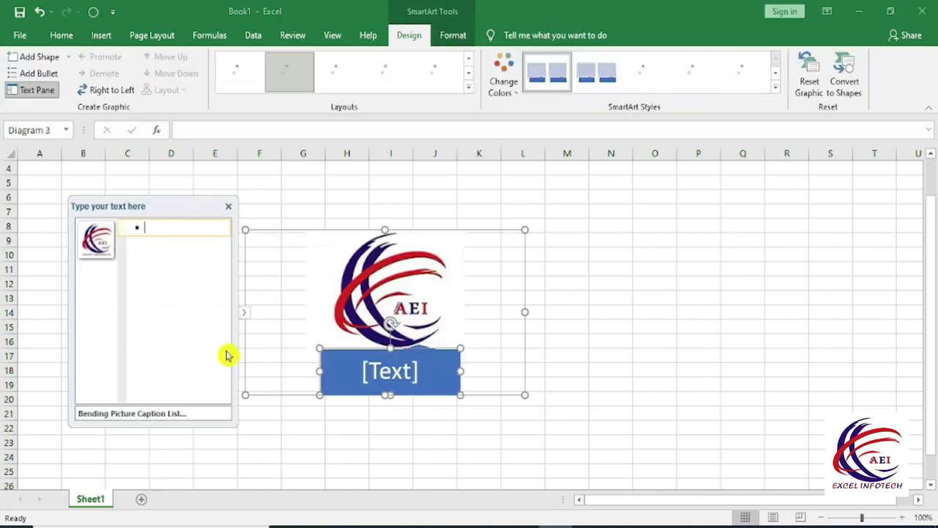
{"action": "left_click", "coordinate": [378, 371]}
{"action": "type", "text": "zcfsdsdsdf"}
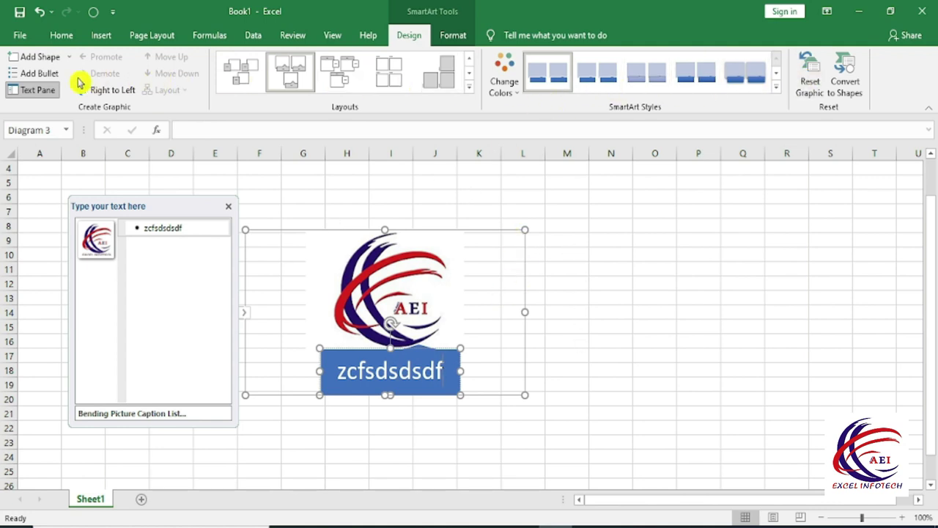
{"action": "left_click", "coordinate": [505, 87]}
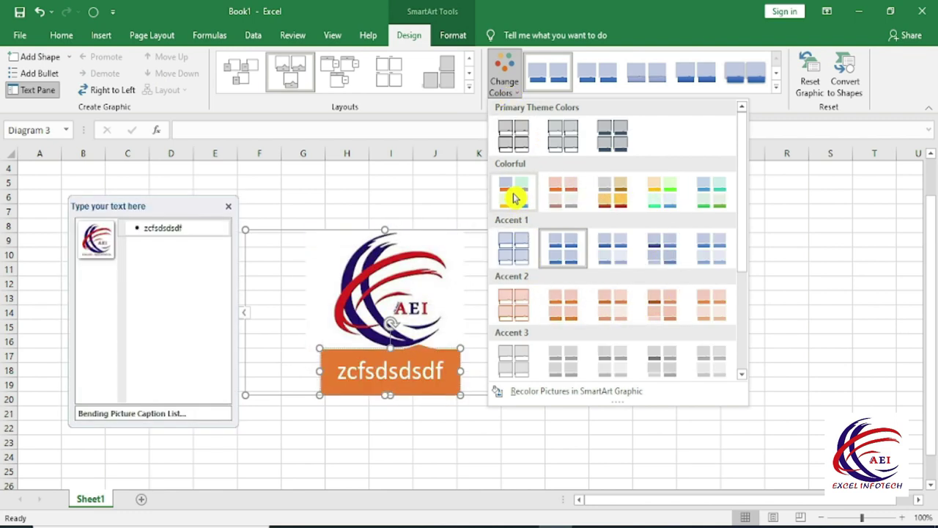
{"action": "left_click", "coordinate": [659, 304]}
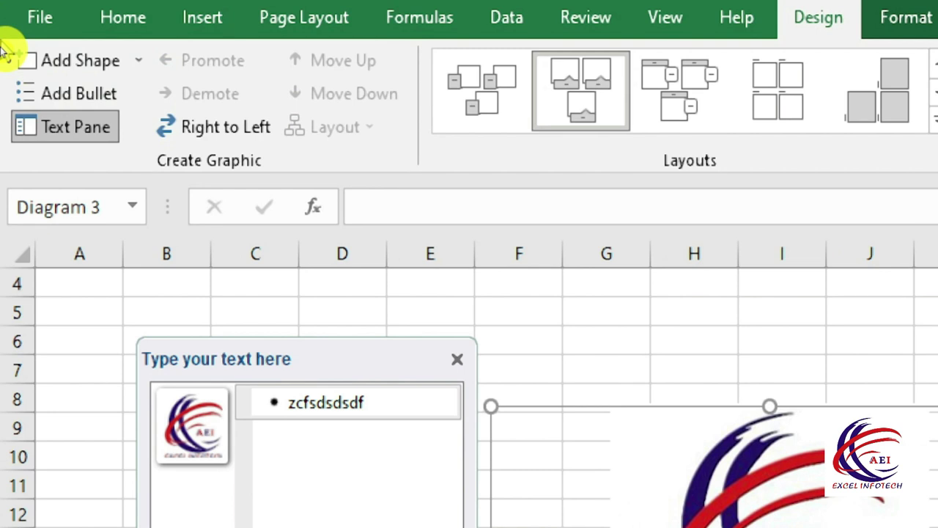
Step: Add a second picture shape with an indented bullet item, promoting then demoting it
{"action": "left_click", "coordinate": [86, 66]}
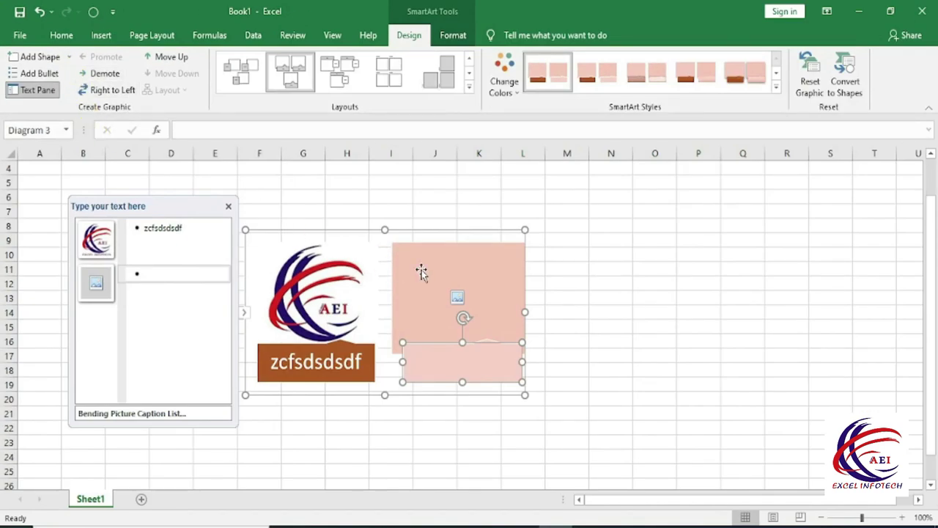
{"action": "left_click", "coordinate": [458, 296]}
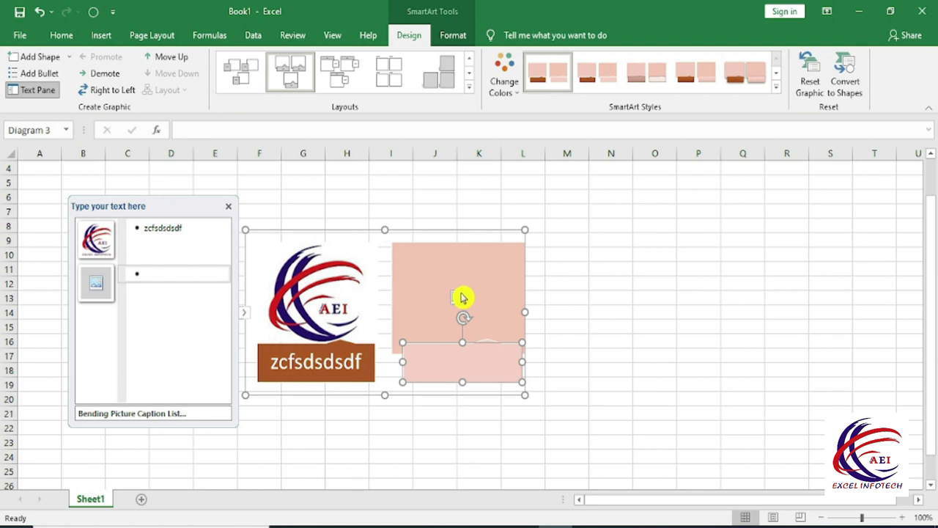
{"action": "left_click", "coordinate": [28, 75]}
{"action": "type", "text": "asasdsdsfsdf"}
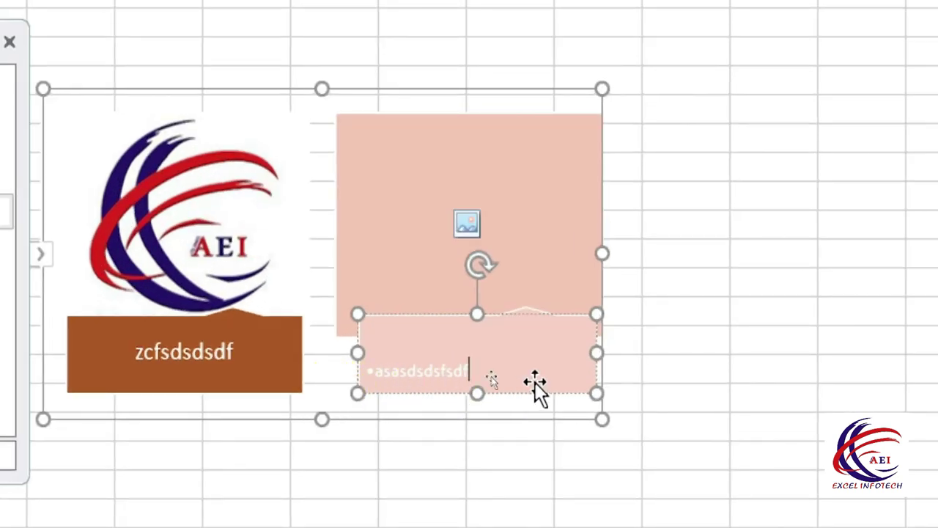
{"action": "type", "text": "-"}
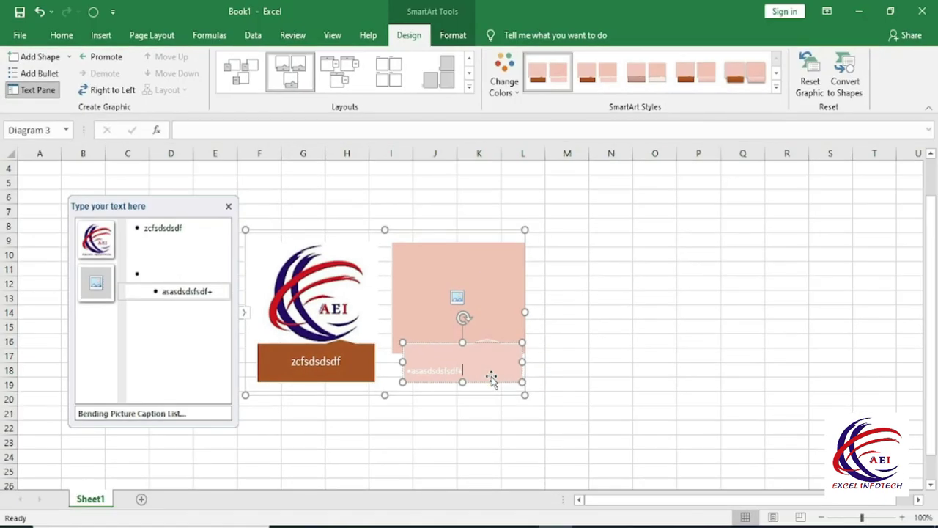
{"action": "left_click", "coordinate": [110, 66]}
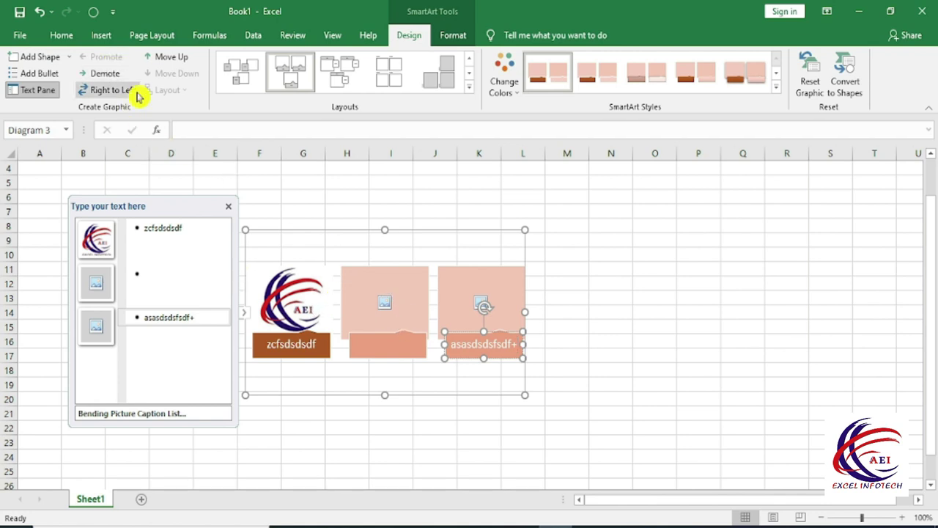
{"action": "left_click", "coordinate": [116, 76]}
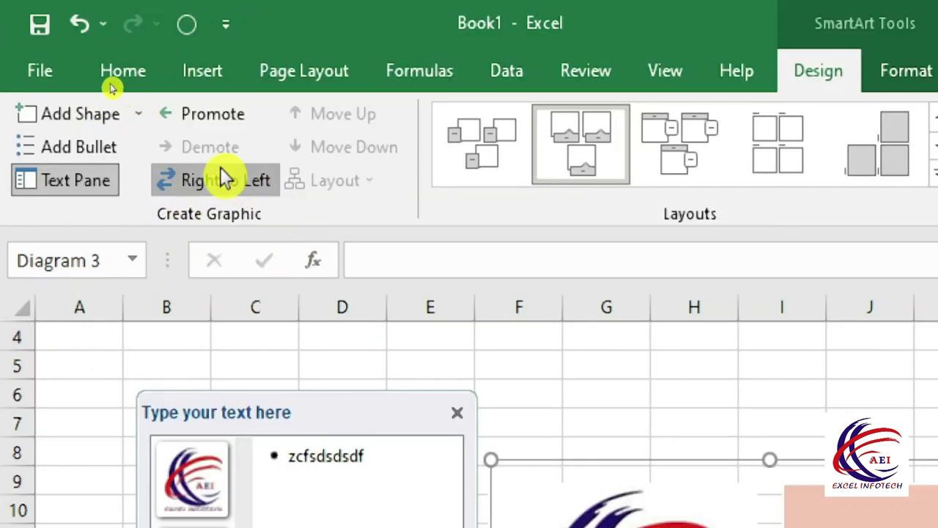
Step: Try right-to-left order, revert to left-to-right, and select the logo's caption shape
{"action": "left_click", "coordinate": [222, 179]}
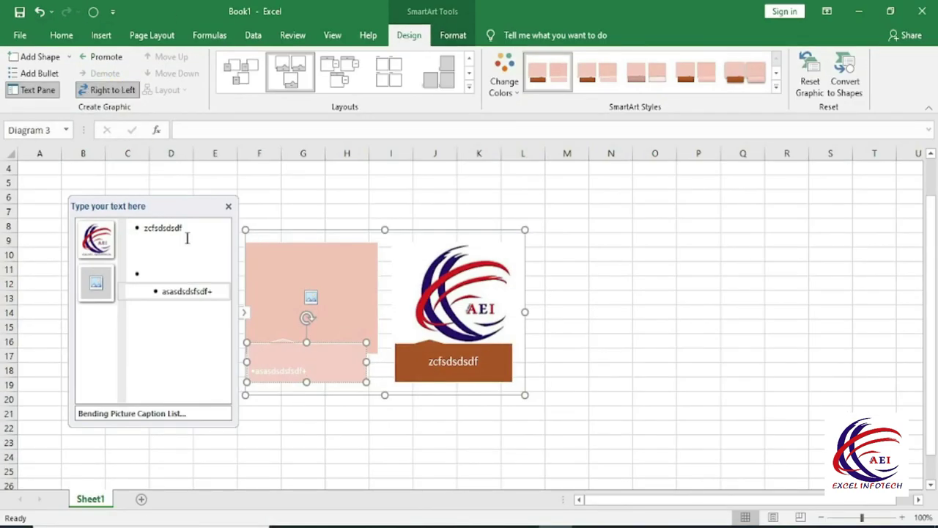
{"action": "left_click", "coordinate": [111, 91]}
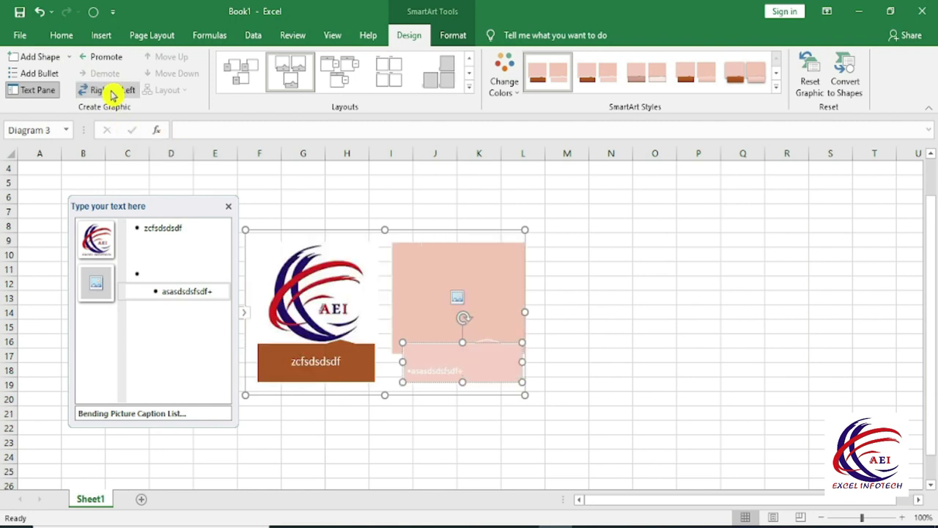
{"action": "left_click", "coordinate": [320, 364]}
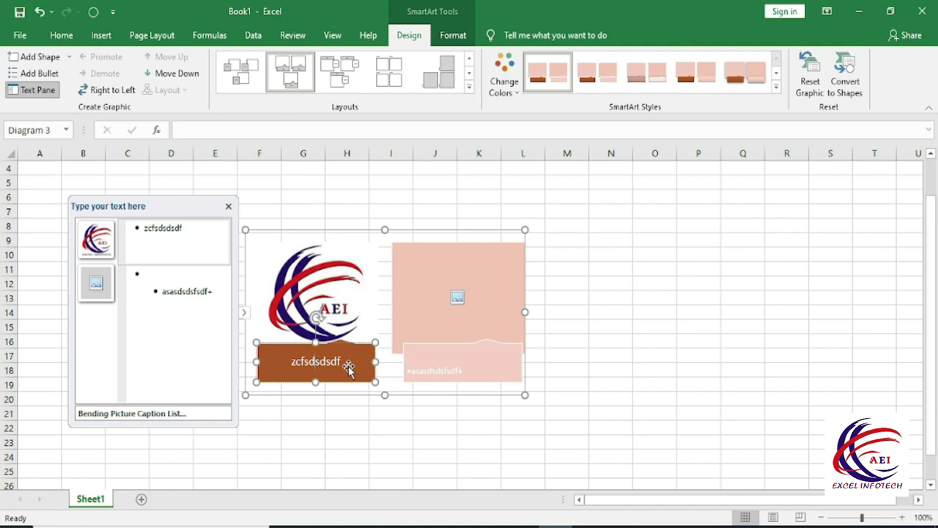
Step: Add two more picture shapes, reorder one up and down, and reset the graphic
{"action": "left_click", "coordinate": [37, 57]}
{"action": "left_click", "coordinate": [38, 57]}
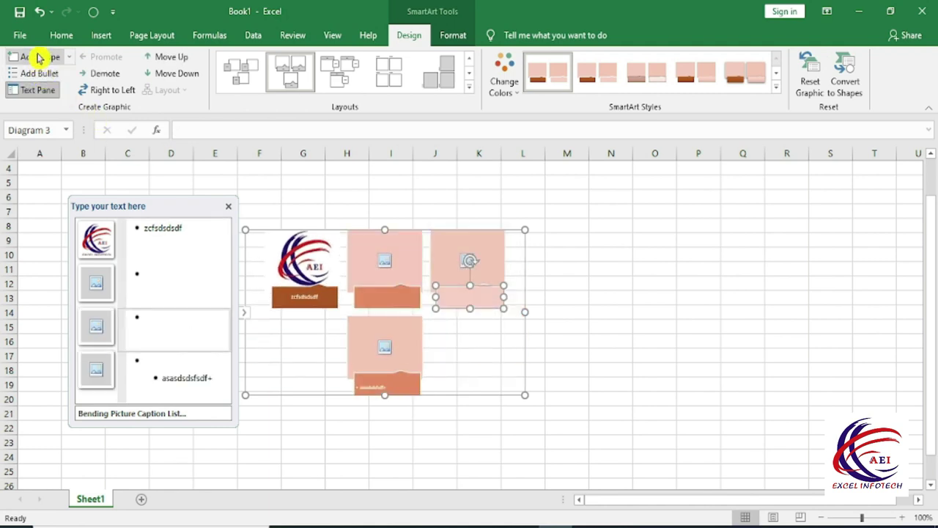
{"action": "left_click", "coordinate": [187, 63]}
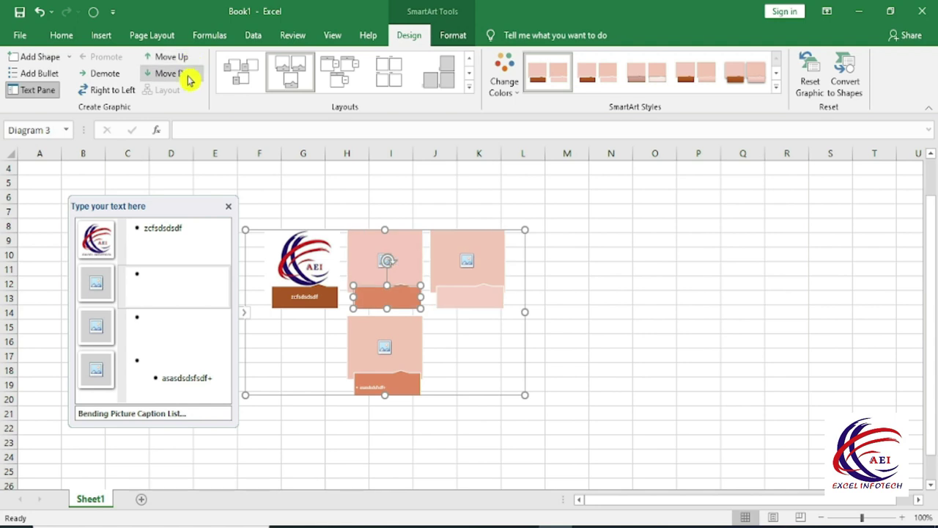
{"action": "left_click", "coordinate": [195, 77]}
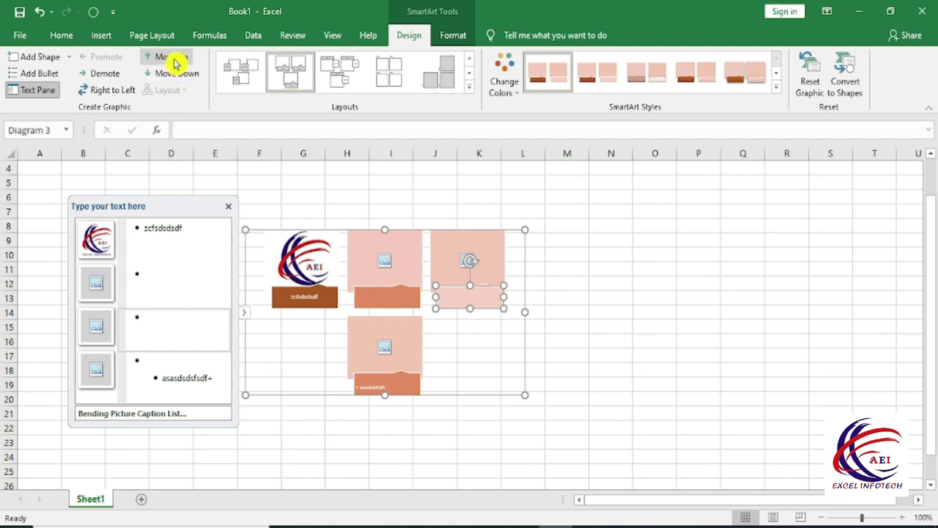
{"action": "left_click", "coordinate": [810, 88]}
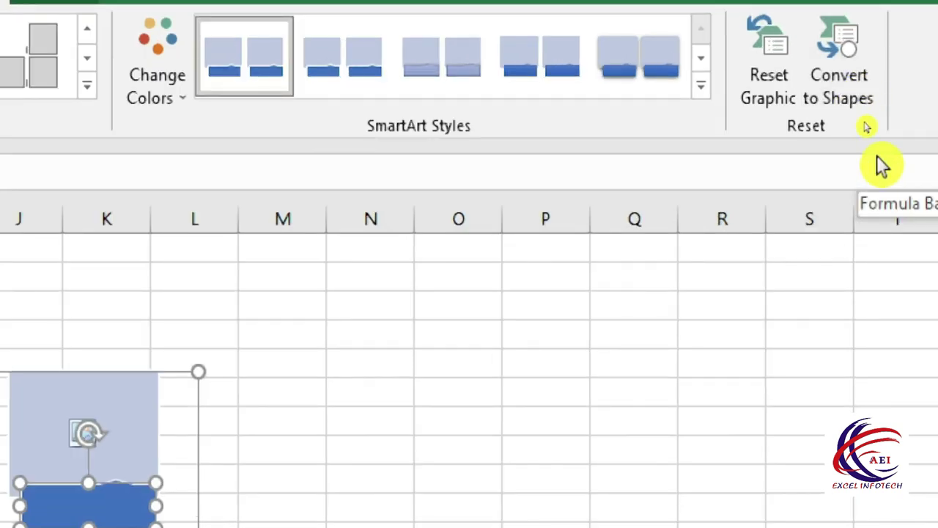
Step: Convert the SmartArt to ordinary shapes and reposition the resulting group
{"action": "left_click", "coordinate": [844, 75]}
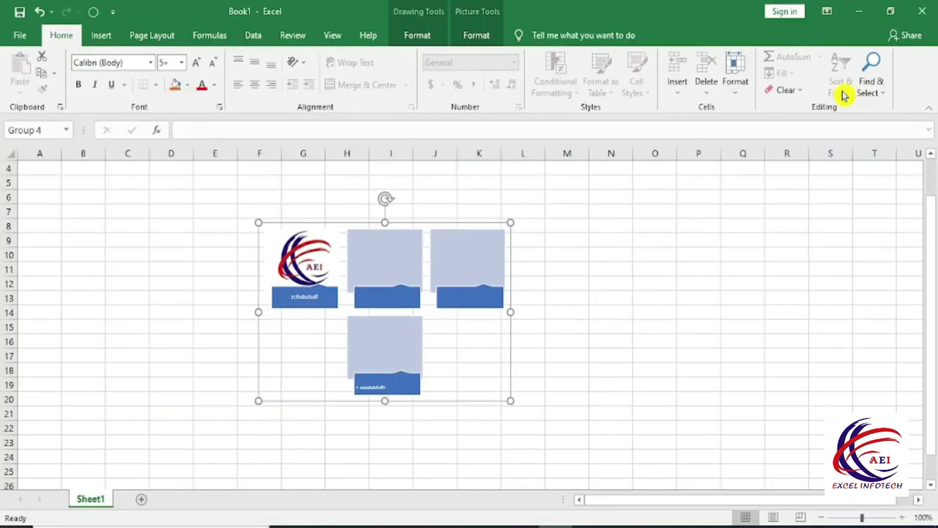
{"action": "left_click", "coordinate": [522, 328]}
{"action": "mouse_move", "coordinate": [398, 280]}
{"action": "left_mouse_down"}
{"action": "mouse_move", "coordinate": [511, 304]}
{"action": "mouse_move", "coordinate": [443, 288]}
{"action": "left_mouse_up"}
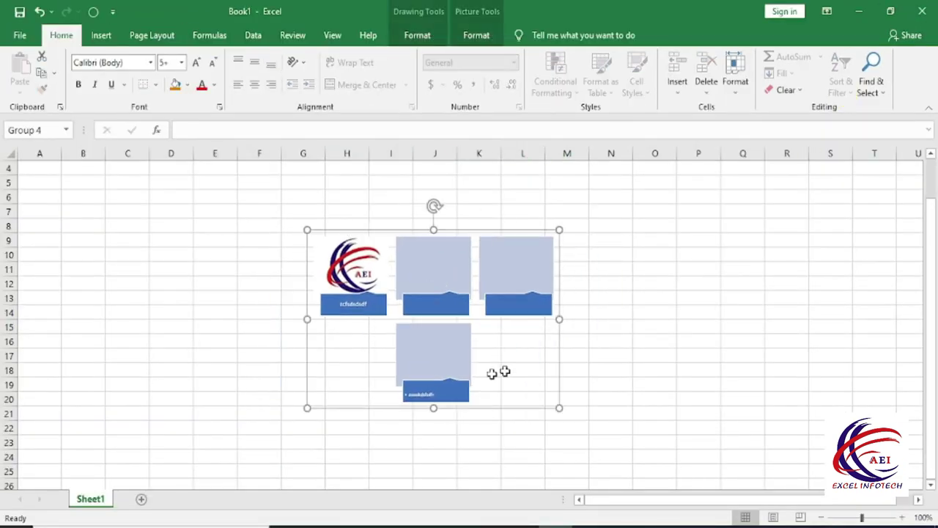
{"action": "left_click_drag", "start_coordinate": [448, 319], "coordinate": [414, 312]}
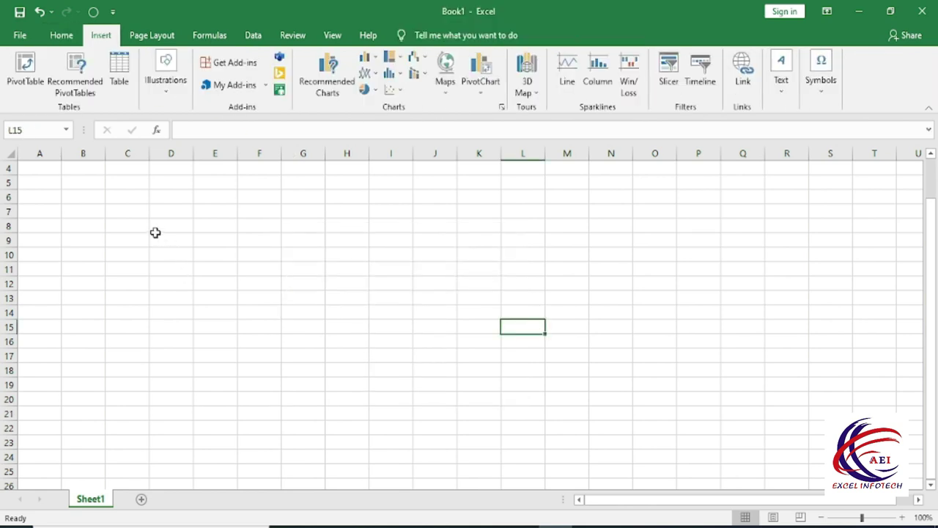
Step: Insert the picture 555.jpg from this device
{"action": "left_click", "coordinate": [166, 87]}
{"action": "left_click", "coordinate": [170, 155]}
{"action": "left_click", "coordinate": [181, 194]}
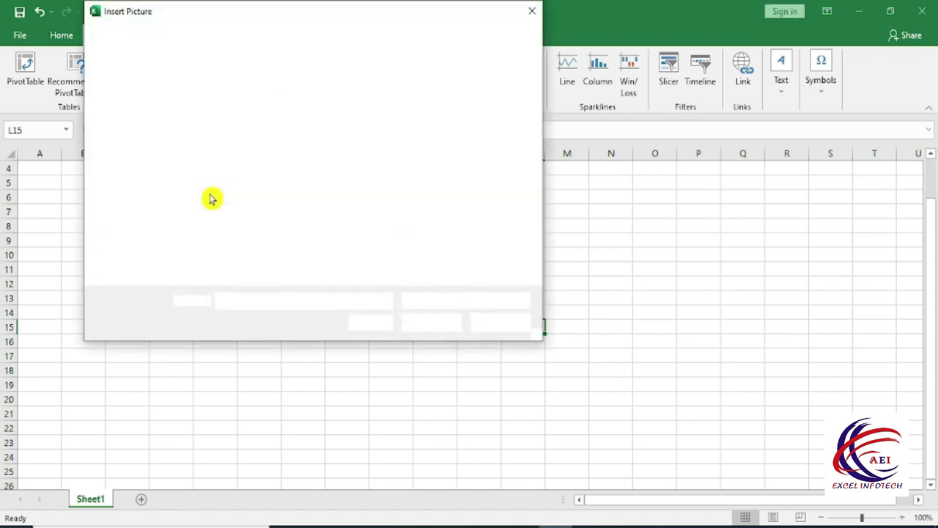
{"action": "left_click", "coordinate": [473, 155]}
{"action": "left_click", "coordinate": [324, 149]}
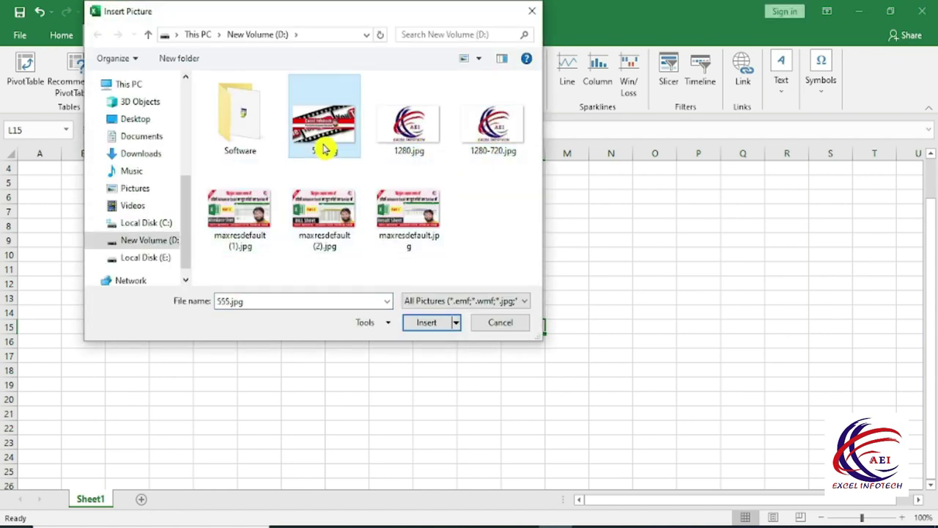
{"action": "left_click", "coordinate": [416, 322]}
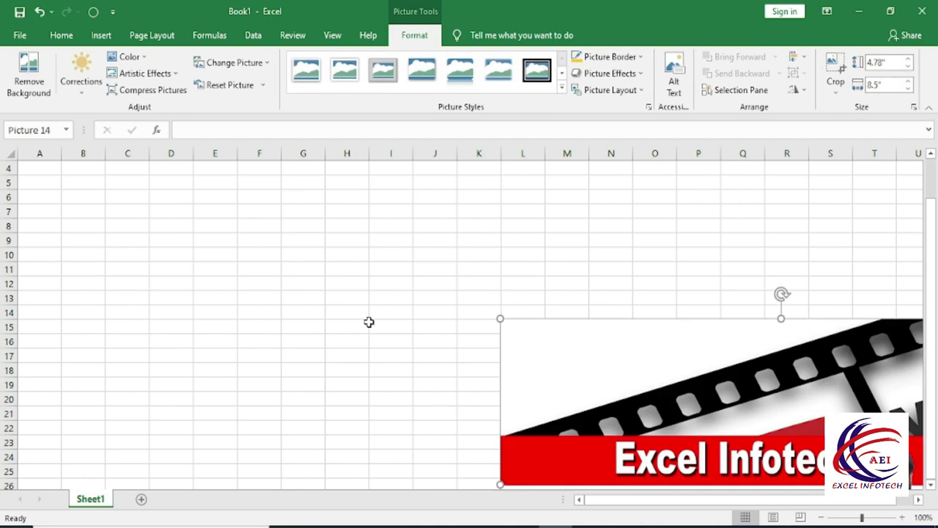
Step: Shrink the 555.jpg picture to 3.07" by 5.46" and place it over columns F–N
{"action": "left_click_drag", "start_coordinate": [652, 364], "coordinate": [297, 267]}
{"action": "left_click_drag", "start_coordinate": [144, 221], "coordinate": [342, 337]}
{"action": "left_click_drag", "start_coordinate": [480, 339], "coordinate": [380, 246]}
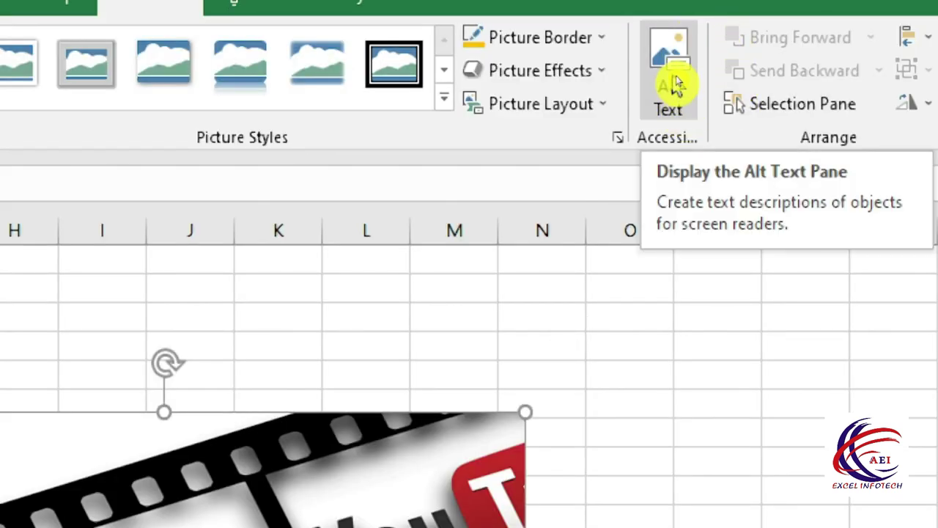
Step: Open the 555.jpg banner's alt text pane, move the picture up-left, and start its description
{"action": "left_click", "coordinate": [676, 92]}
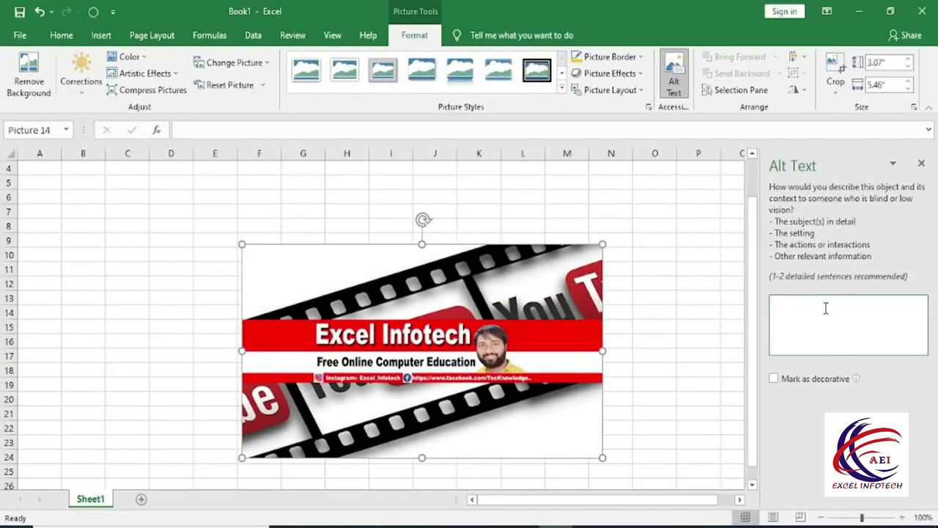
{"action": "left_click_drag", "start_coordinate": [363, 324], "coordinate": [310, 295]}
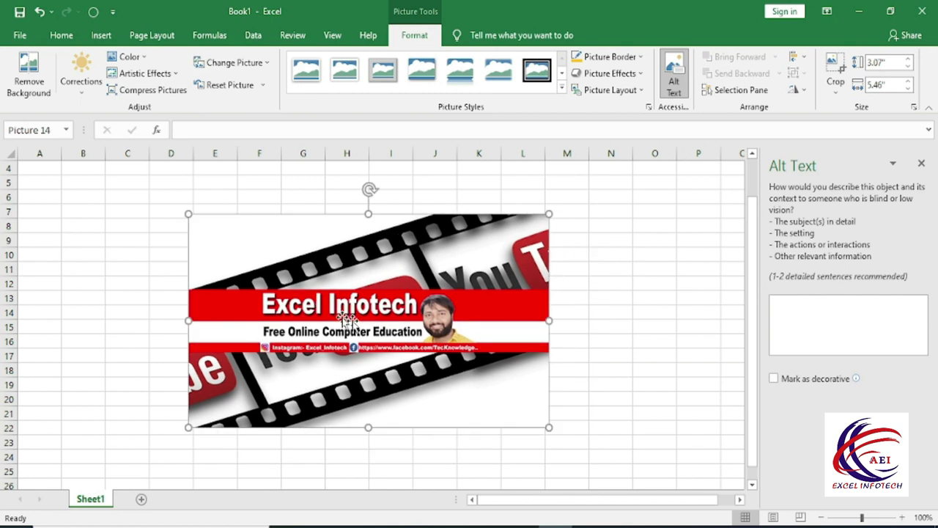
{"action": "left_click", "coordinate": [791, 315]}
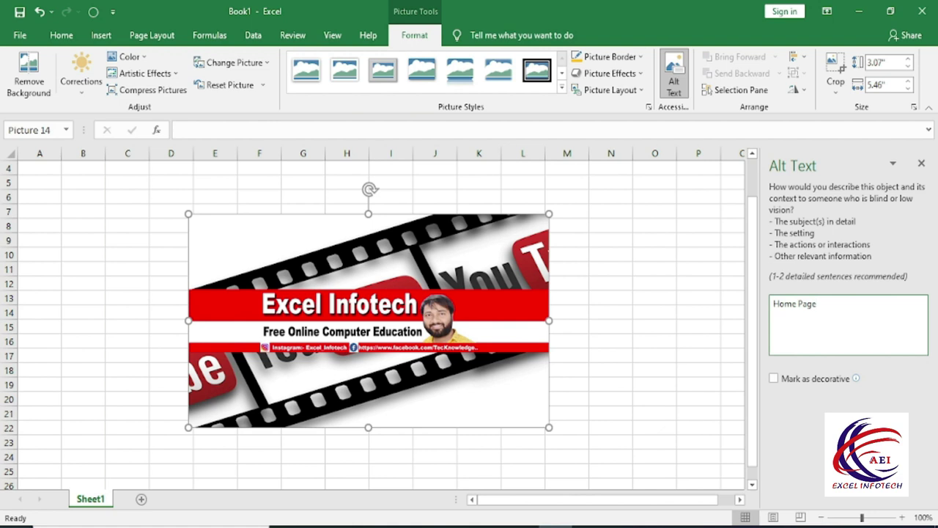
Step: Reopen the alt text, select the 'Home Page' description, then close the pane
{"action": "left_click", "coordinate": [924, 166]}
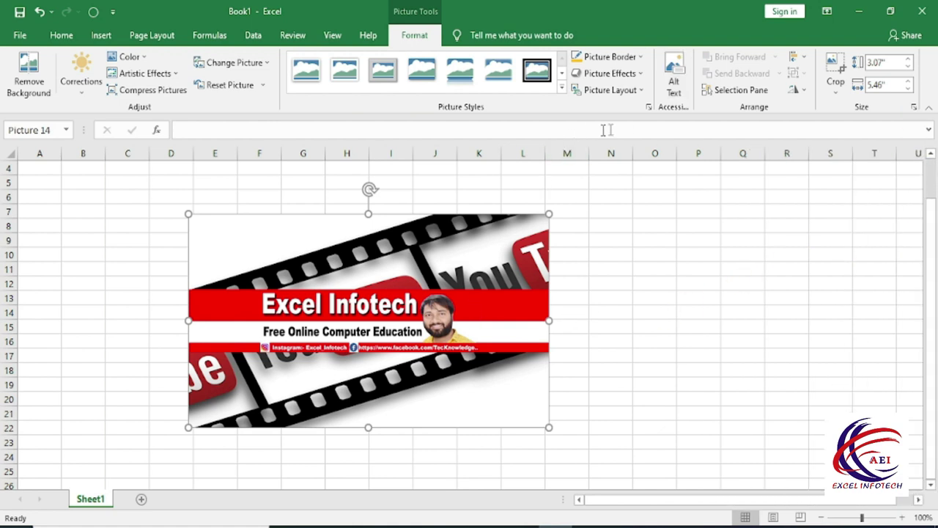
{"action": "left_click", "coordinate": [671, 79]}
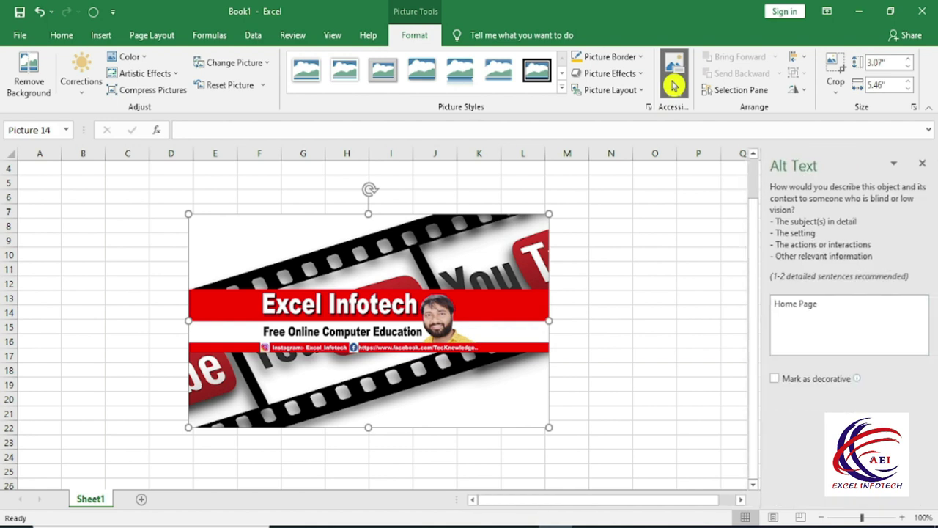
{"action": "triple_click", "coordinate": [841, 312]}
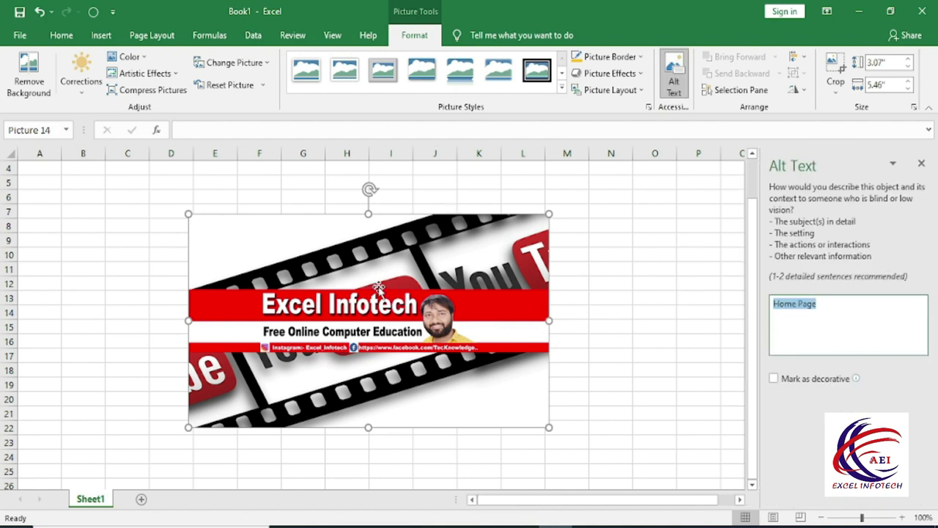
{"action": "left_click_drag", "start_coordinate": [842, 304], "coordinate": [677, 300]}
{"action": "left_click", "coordinate": [923, 167]}
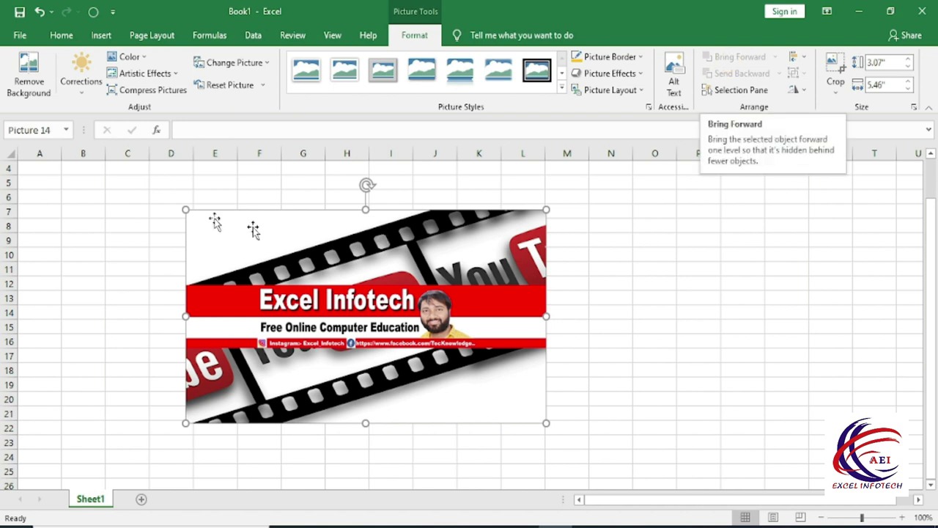
Step: Open Online Pictures from Insert > Illustrations > Pictures
{"action": "left_click", "coordinate": [97, 36]}
{"action": "left_click", "coordinate": [156, 105]}
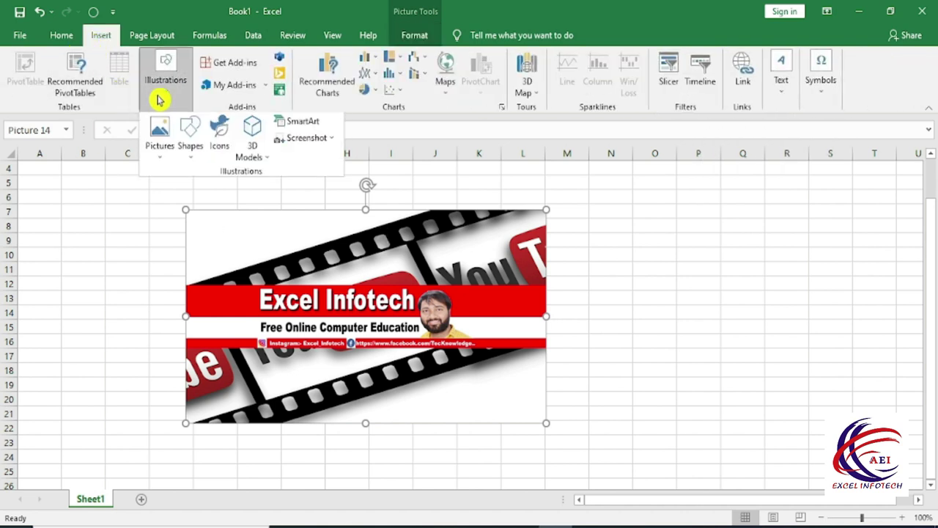
{"action": "left_click", "coordinate": [160, 155]}
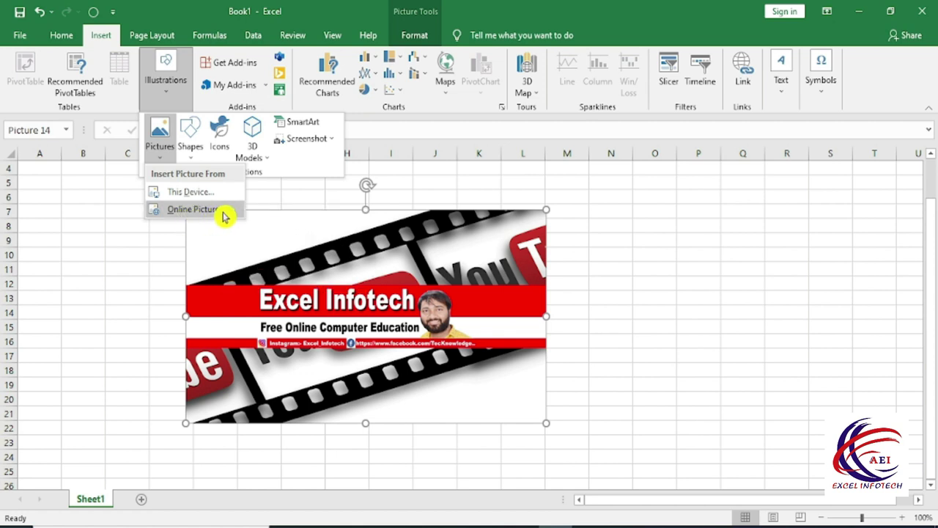
{"action": "left_click", "coordinate": [219, 212]}
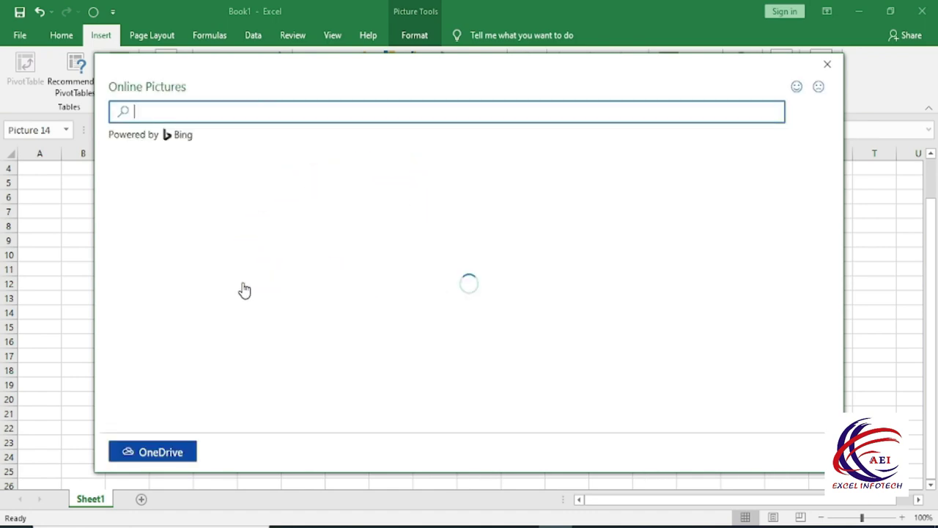
Step: Browse the School category and insert the third red-brick school building photo
{"action": "scroll", "coordinate": [424, 328], "scroll_direction": "down", "scroll_amount": 5}
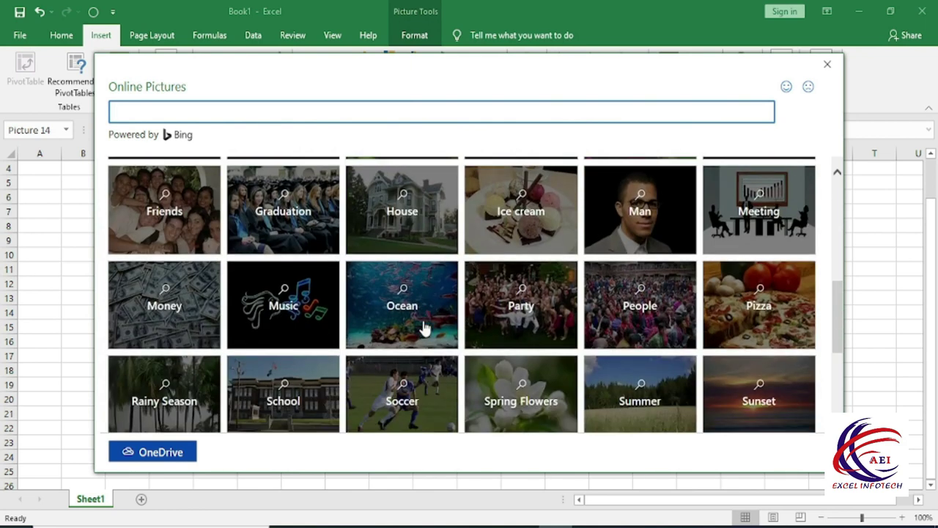
{"action": "scroll", "coordinate": [424, 329], "scroll_direction": "up", "scroll_amount": 3}
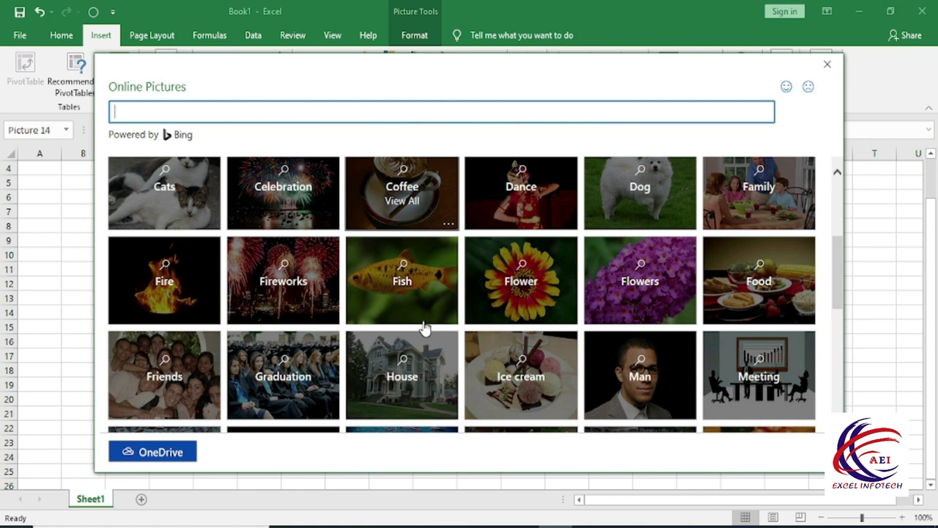
{"action": "scroll", "coordinate": [424, 328], "scroll_direction": "down", "scroll_amount": 1}
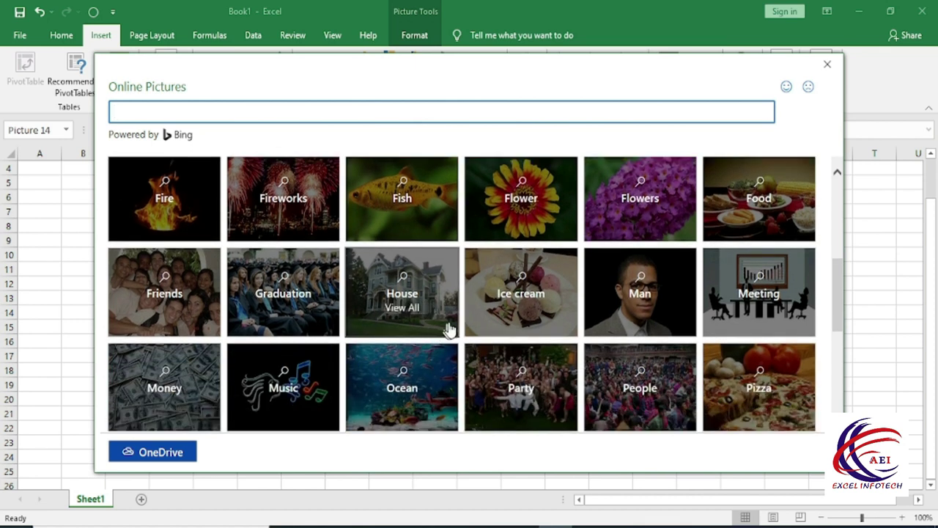
{"action": "scroll", "coordinate": [487, 318], "scroll_direction": "down", "scroll_amount": 1}
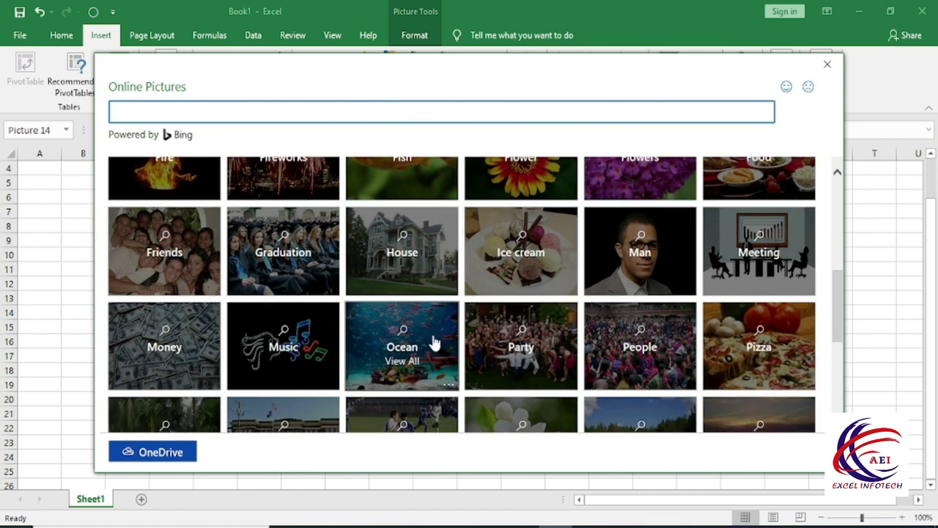
{"action": "scroll", "coordinate": [433, 345], "scroll_direction": "down", "scroll_amount": 1}
{"action": "scroll", "coordinate": [433, 344], "scroll_direction": "down", "scroll_amount": 2}
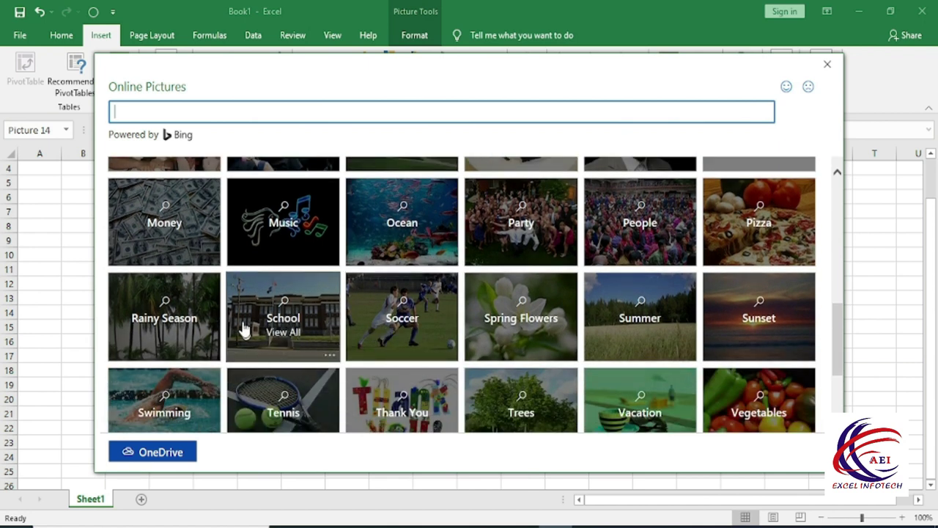
{"action": "left_click", "coordinate": [286, 316]}
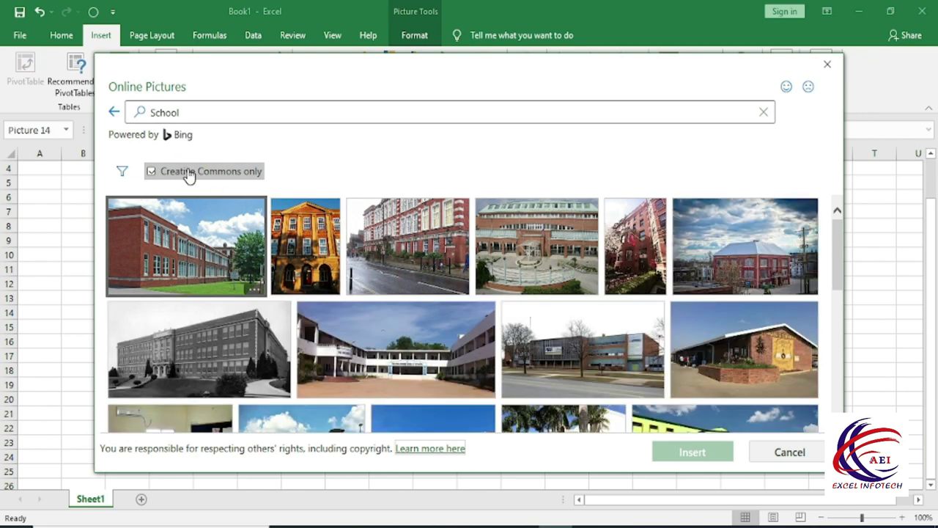
{"action": "left_click", "coordinate": [401, 241]}
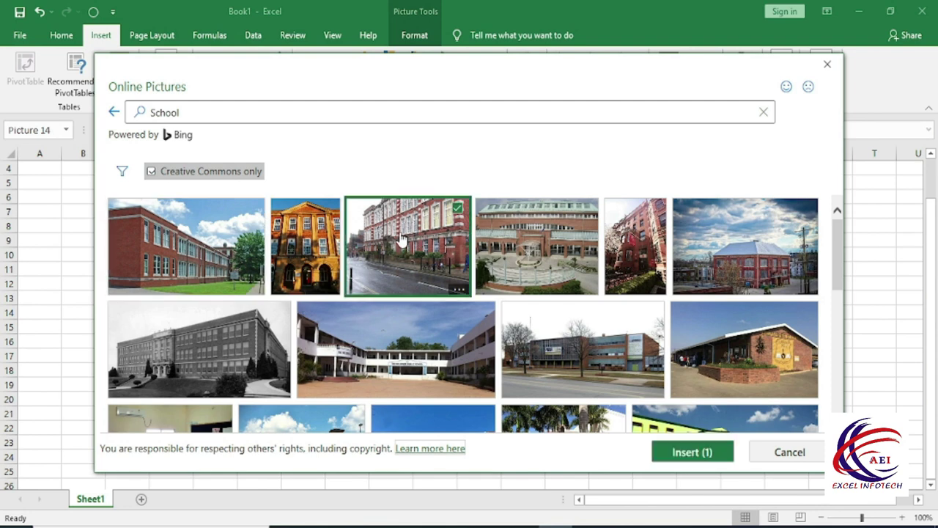
{"action": "left_click", "coordinate": [705, 449]}
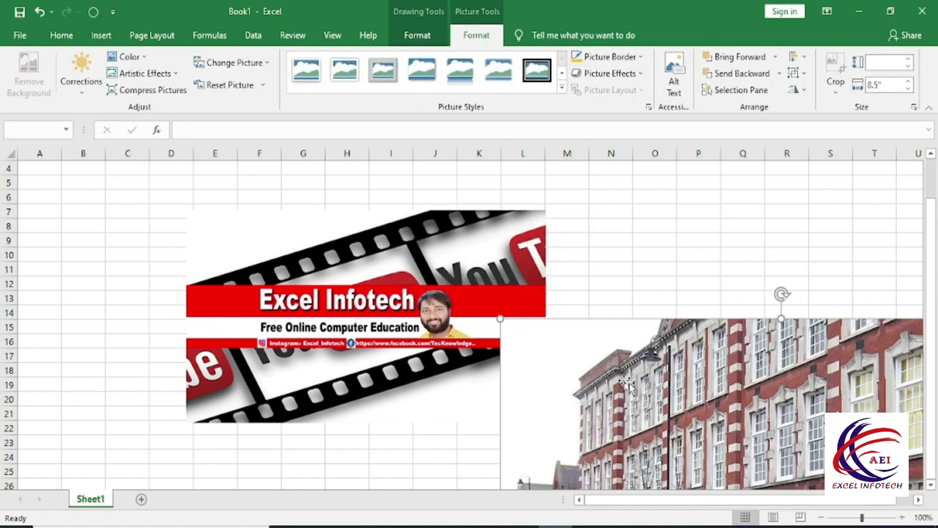
Step: Shrink the school photo to 2.86" by 3.81" and drag it over the banner
{"action": "left_click_drag", "start_coordinate": [380, 230], "coordinate": [622, 411]}
{"action": "left_click_drag", "start_coordinate": [706, 431], "coordinate": [505, 236]}
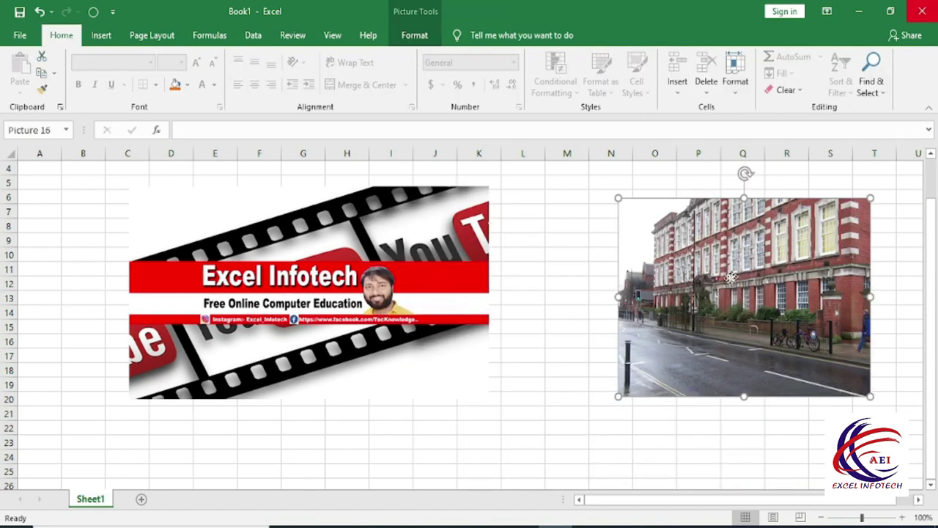
{"action": "left_click_drag", "start_coordinate": [732, 275], "coordinate": [490, 281]}
{"action": "scroll", "coordinate": [503, 271], "scroll_direction": "up", "scroll_amount": 1}
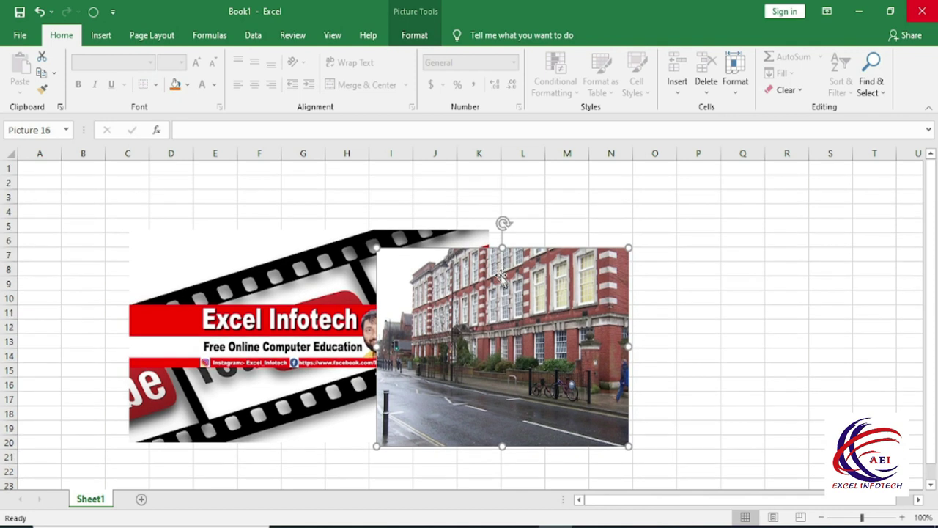
{"action": "double_click", "coordinate": [475, 301]}
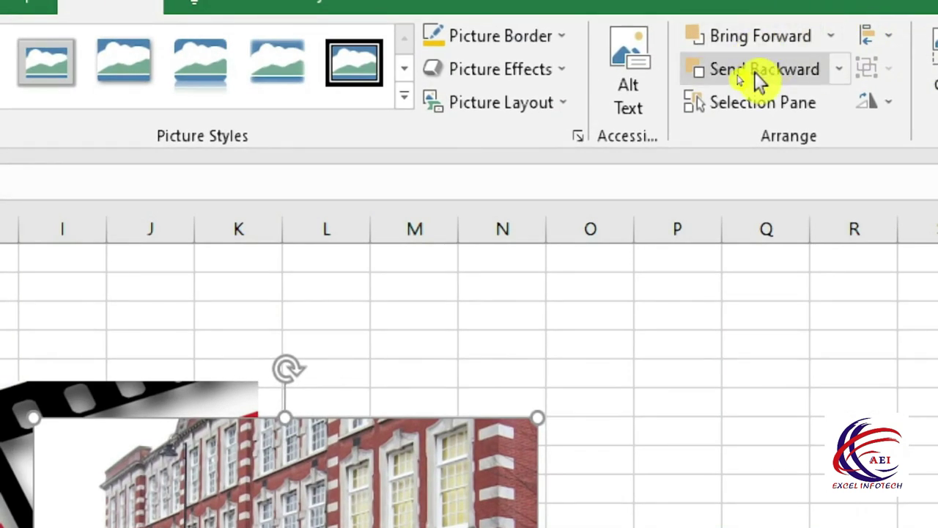
Step: Adjust the school photo's layering with Send Backward, Bring Forward and Bring to Front
{"action": "left_click", "coordinate": [762, 74]}
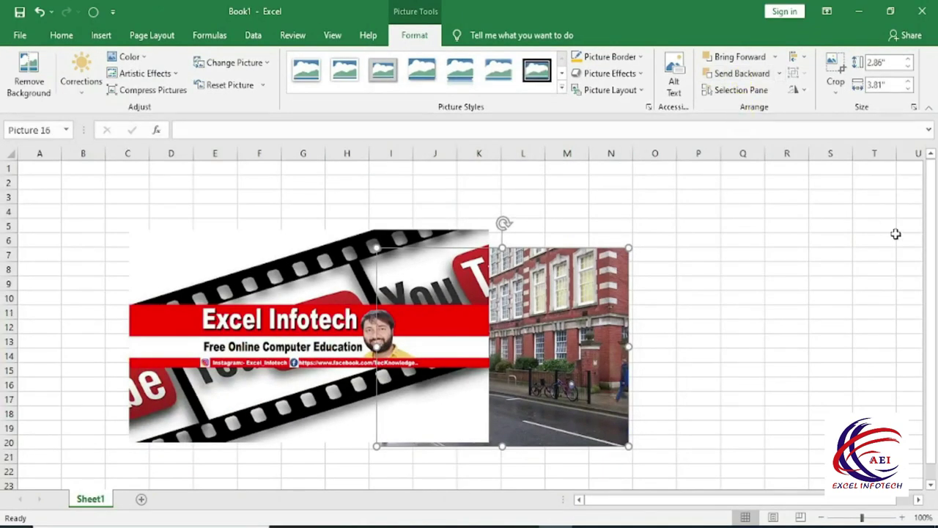
{"action": "left_click_drag", "start_coordinate": [608, 291], "coordinate": [537, 230]}
{"action": "left_click", "coordinate": [728, 64]}
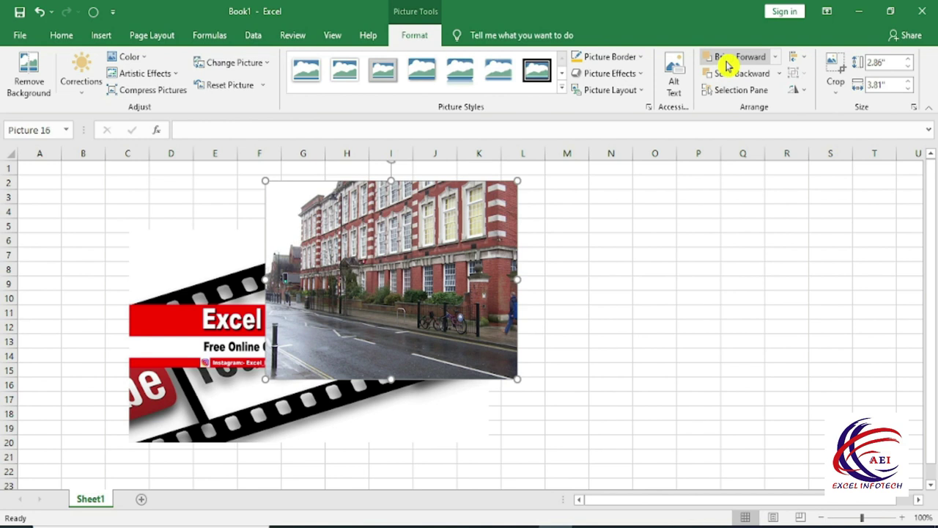
{"action": "left_click", "coordinate": [775, 58]}
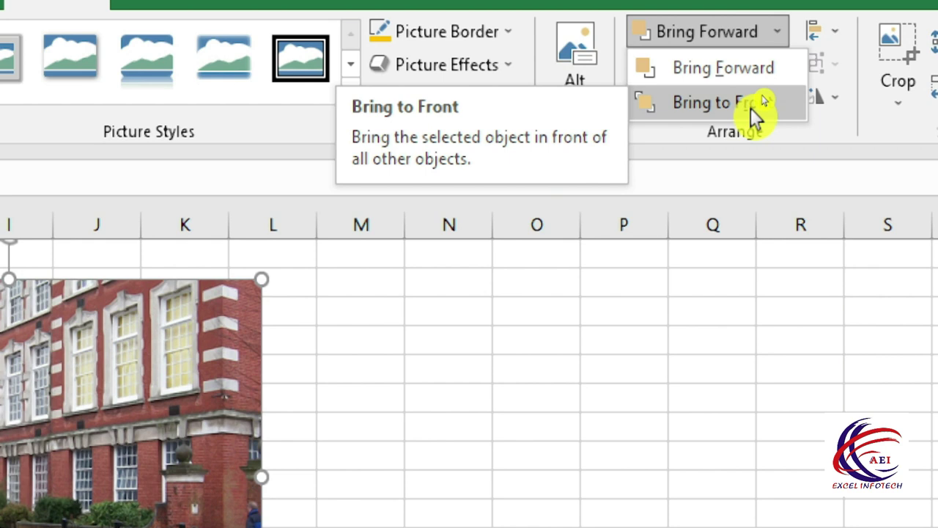
{"action": "left_click", "coordinate": [749, 110]}
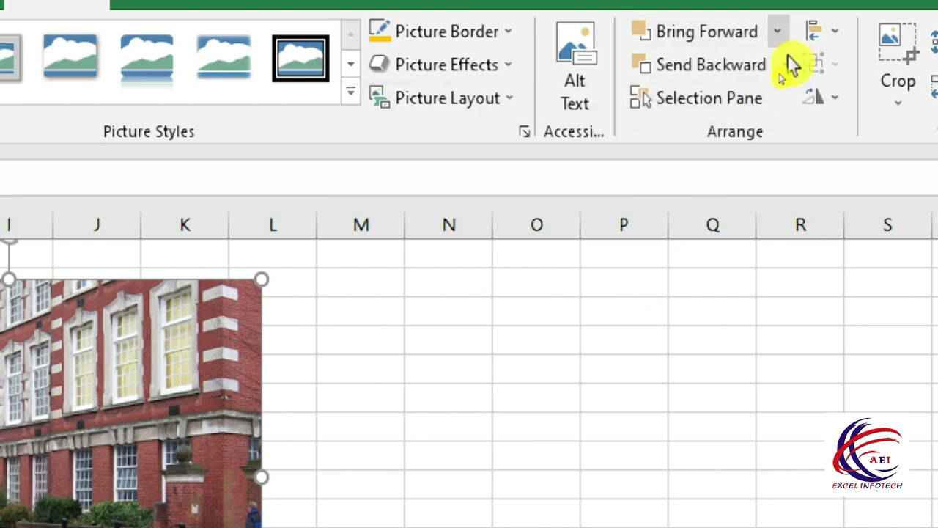
{"action": "left_click", "coordinate": [784, 66]}
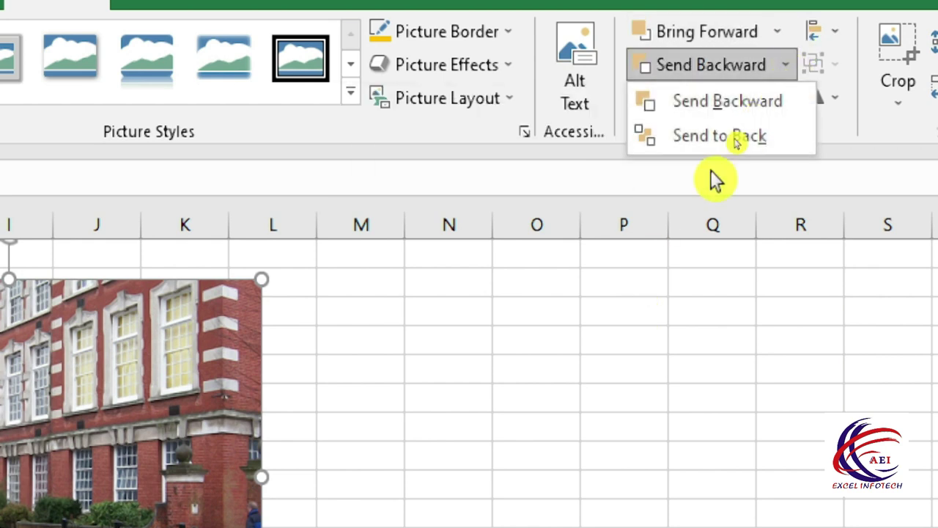
{"action": "key", "text": "Escape"}
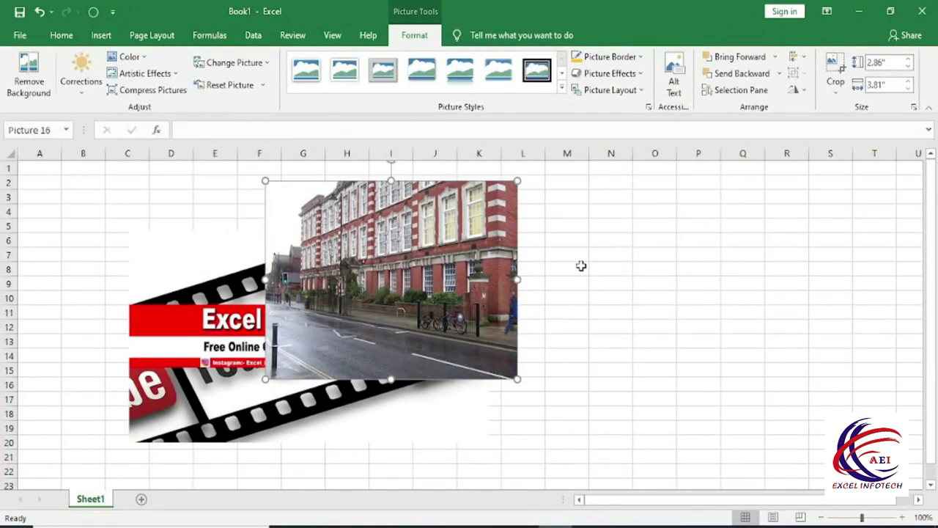
Step: Insert the two-parakeet photo from the Online Pictures 'Birds' category and drag it toward the centre
{"action": "left_click", "coordinate": [109, 35]}
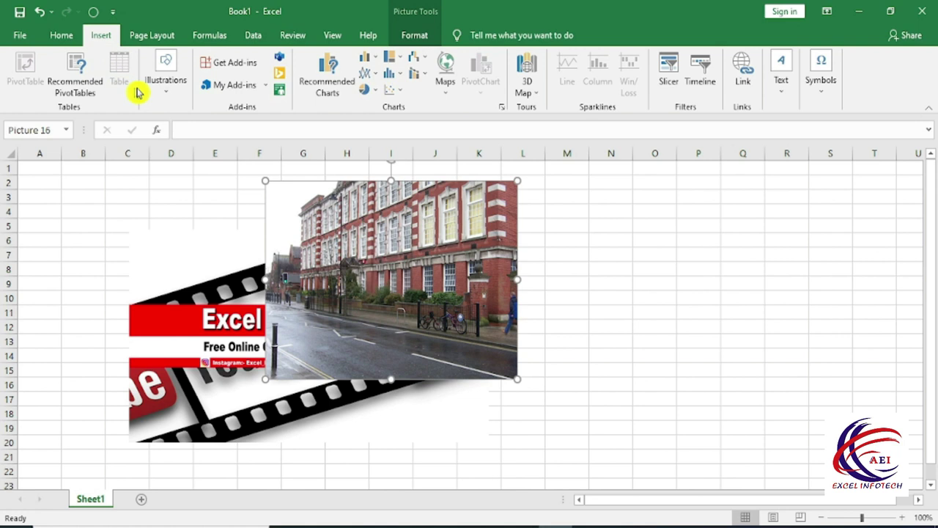
{"action": "left_click", "coordinate": [154, 94]}
{"action": "left_click", "coordinate": [162, 150]}
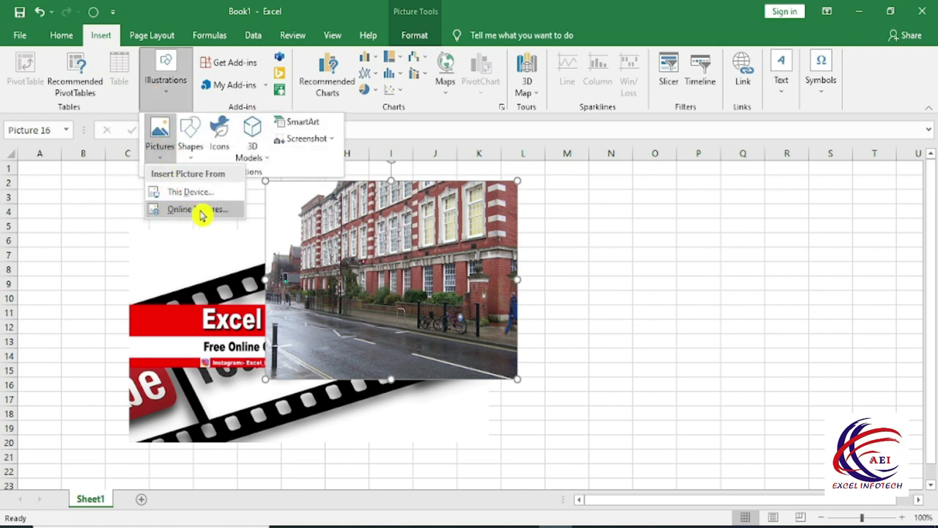
{"action": "left_click", "coordinate": [198, 209]}
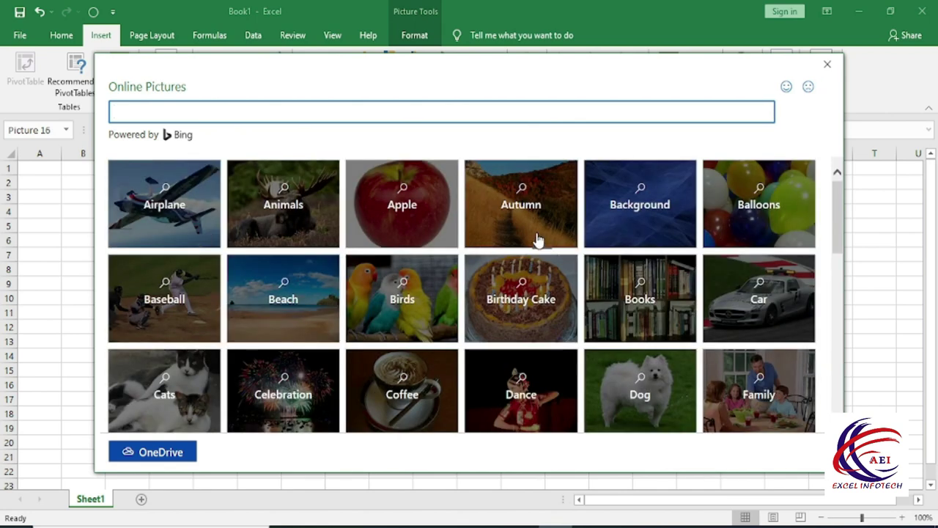
{"action": "left_click", "coordinate": [402, 302]}
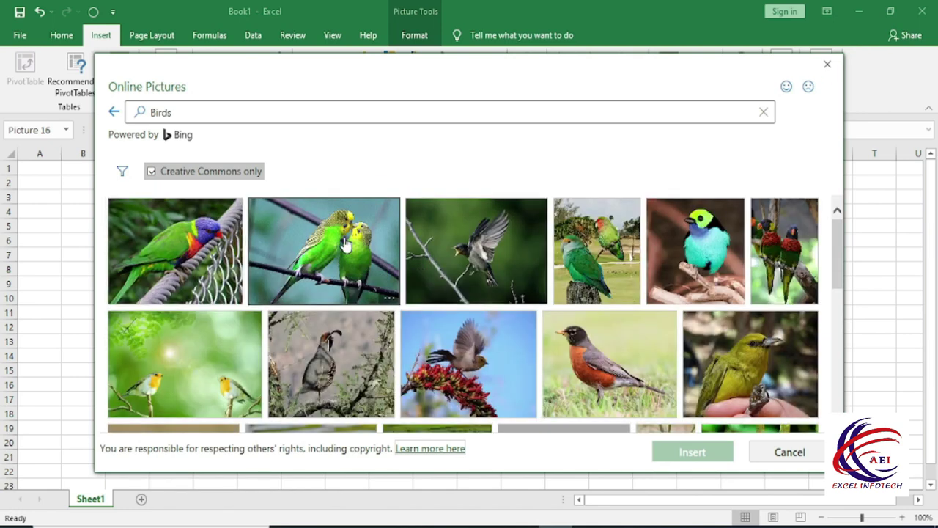
{"action": "left_click", "coordinate": [345, 246]}
{"action": "left_click", "coordinate": [684, 452]}
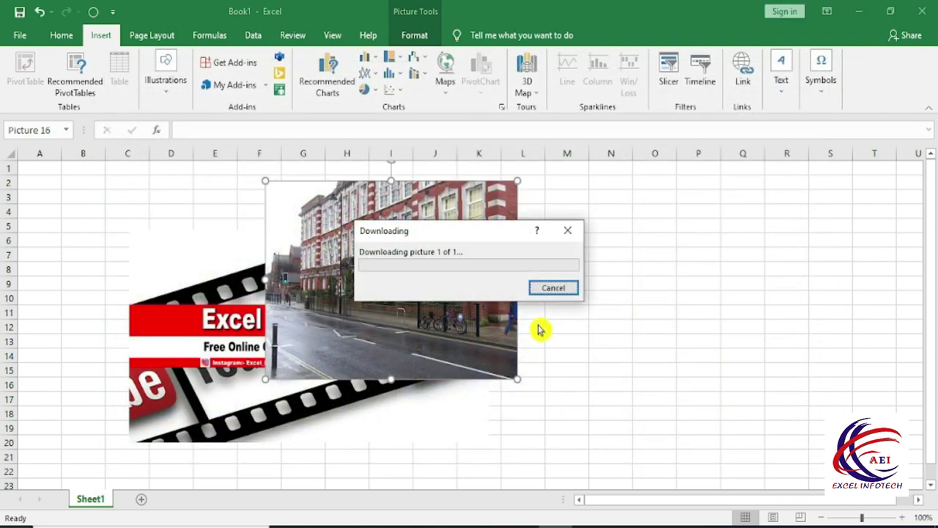
{"action": "left_click_drag", "start_coordinate": [624, 404], "coordinate": [381, 287]}
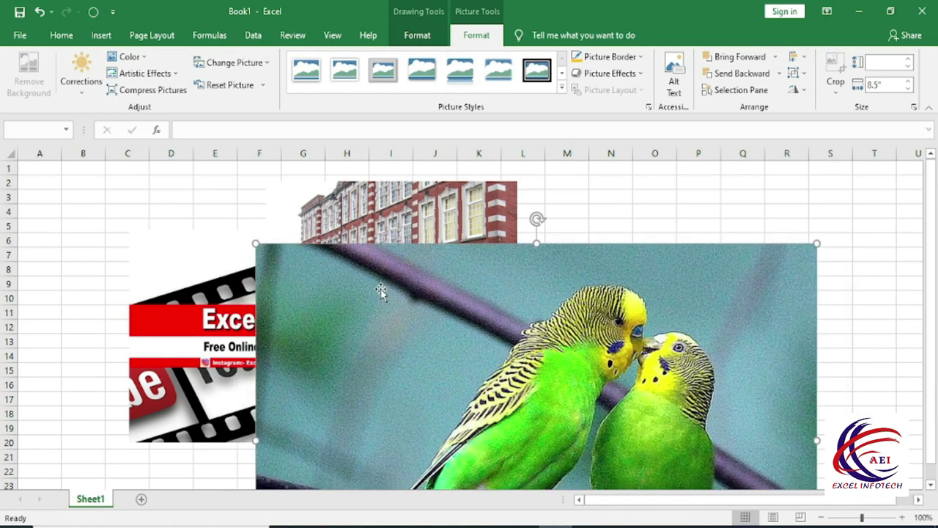
Step: Bring the parakeet photo to front over banner and school photo, then shift it down-right
{"action": "left_click", "coordinate": [779, 73]}
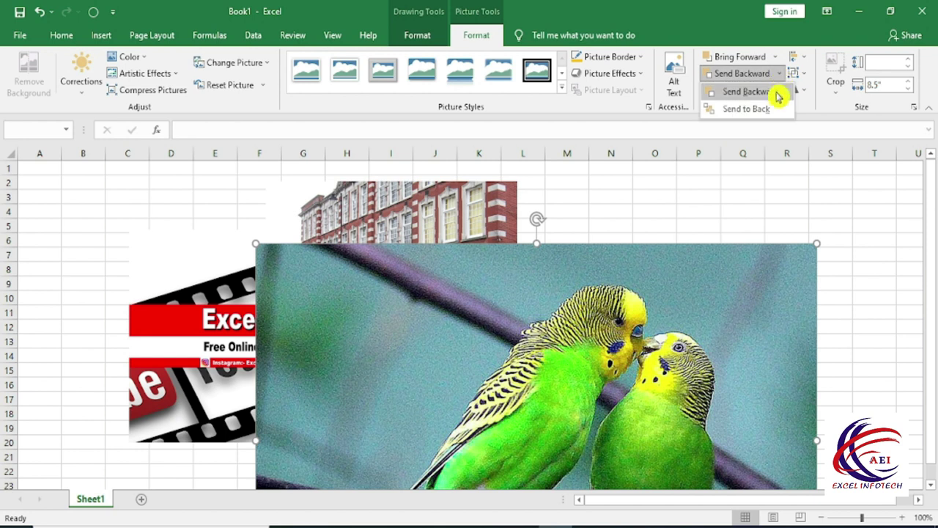
{"action": "left_click", "coordinate": [777, 112]}
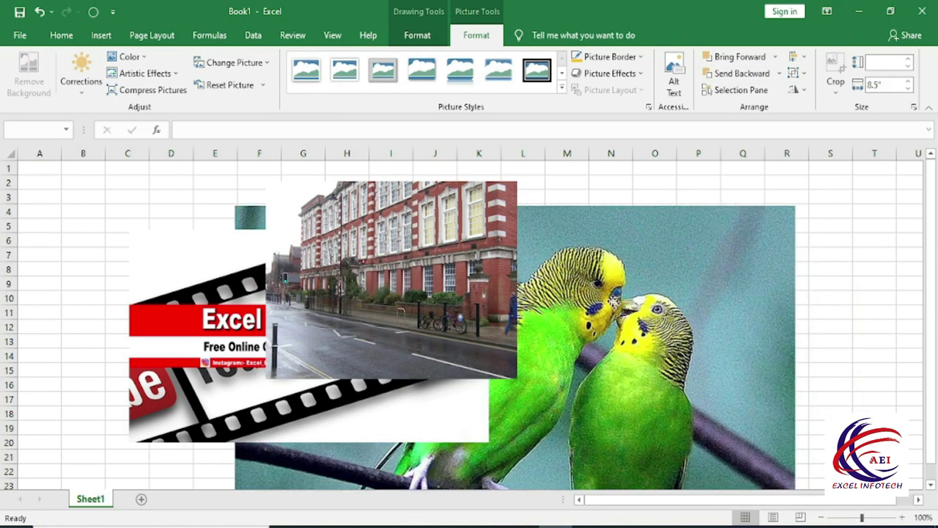
{"action": "left_click_drag", "start_coordinate": [626, 307], "coordinate": [500, 261]}
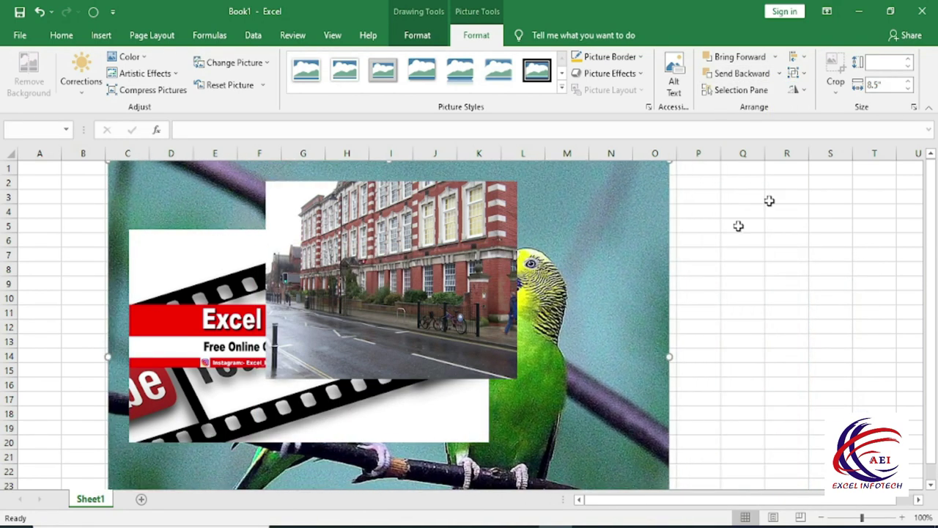
{"action": "left_click", "coordinate": [775, 57]}
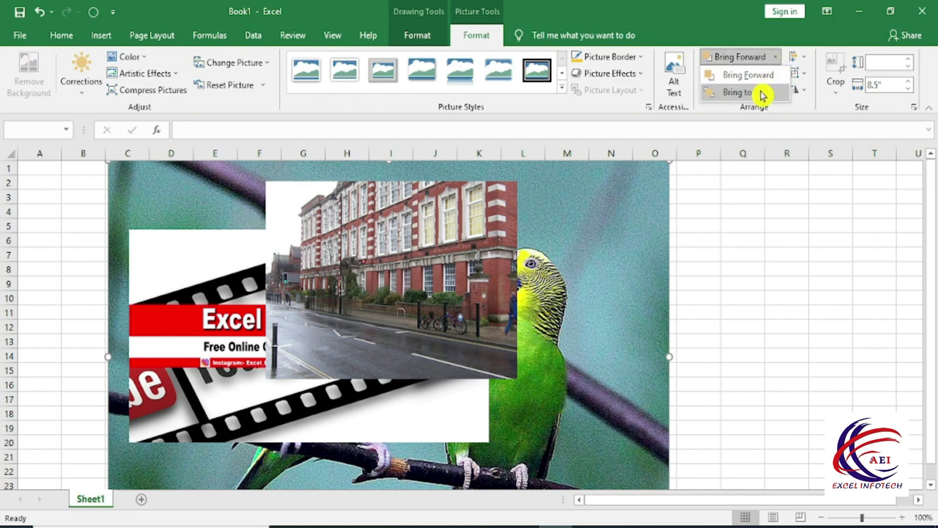
{"action": "left_click", "coordinate": [768, 96]}
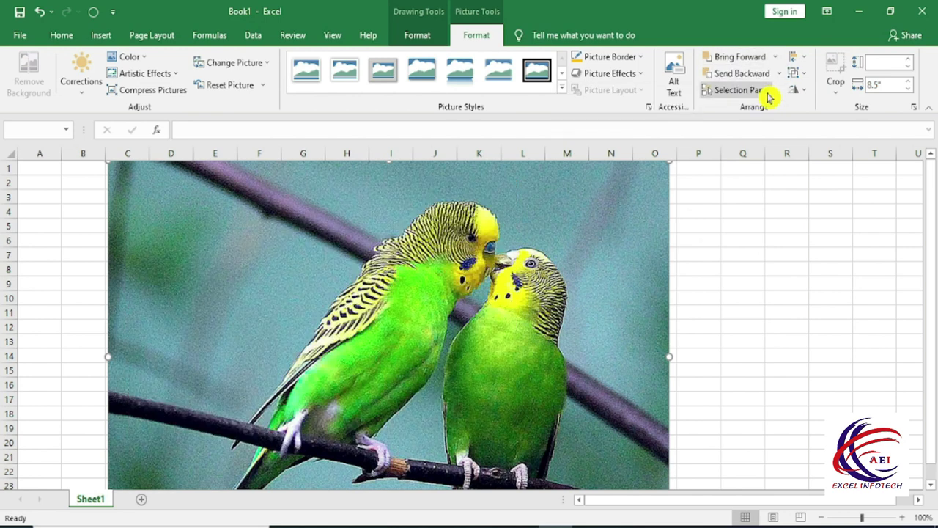
{"action": "left_click_drag", "start_coordinate": [438, 268], "coordinate": [579, 383]}
{"action": "left_click_drag", "start_coordinate": [513, 391], "coordinate": [535, 340]}
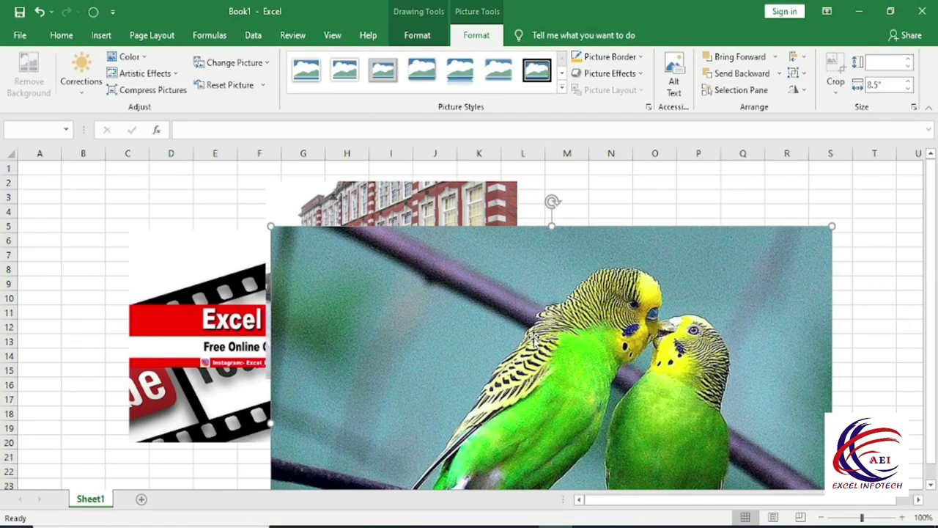
{"action": "left_click", "coordinate": [774, 63]}
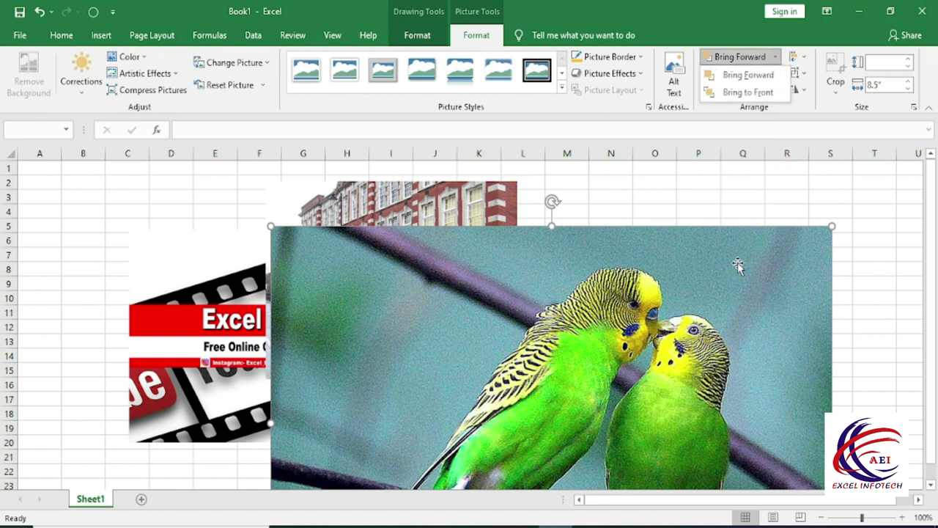
{"action": "left_click", "coordinate": [833, 194]}
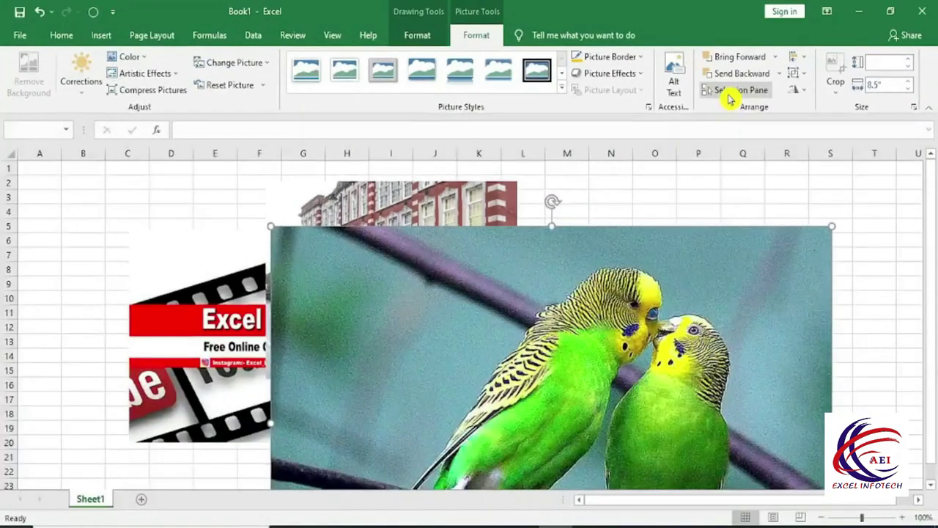
Step: In the Selection Pane, select TextBox 20, use Hide All then Show All, and reposition the parakeet photo
{"action": "left_click", "coordinate": [733, 103]}
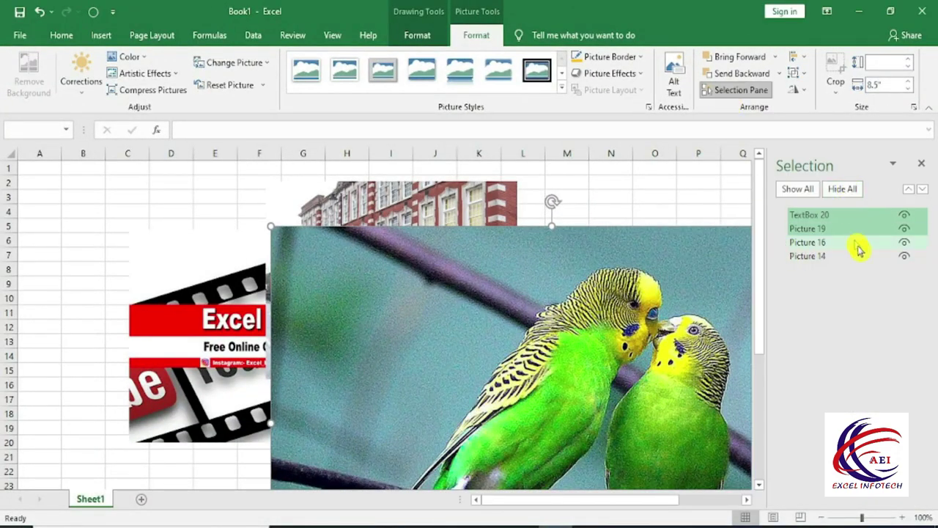
{"action": "left_click_drag", "start_coordinate": [564, 270], "coordinate": [309, 324]}
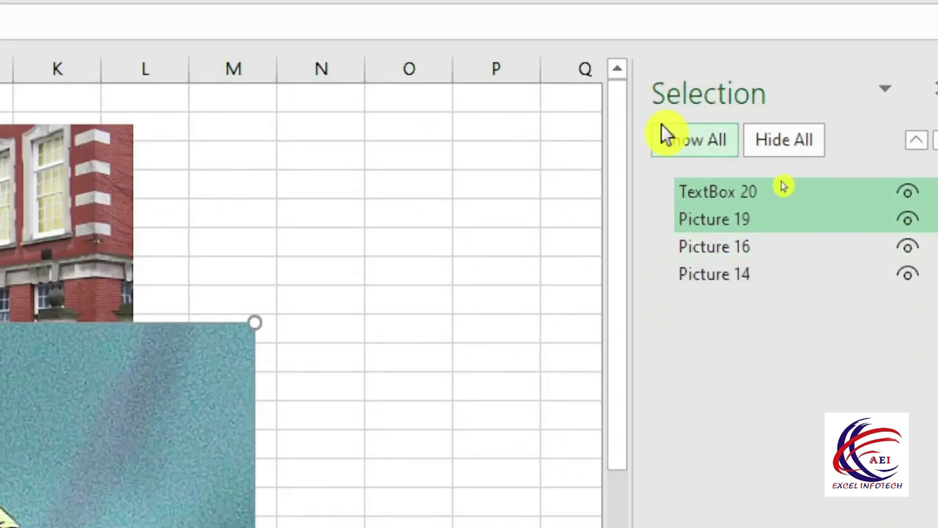
{"action": "left_click", "coordinate": [904, 223], "text": "ctrl"}
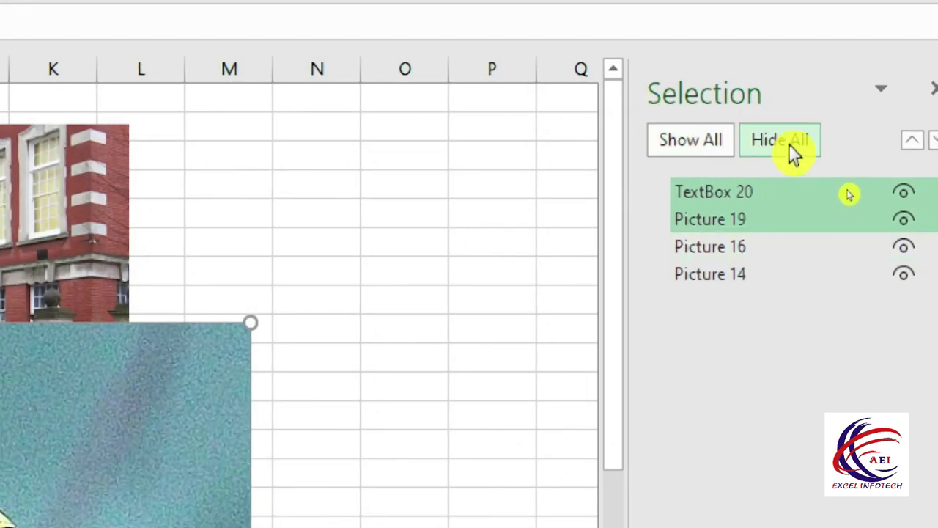
{"action": "left_click", "coordinate": [785, 143]}
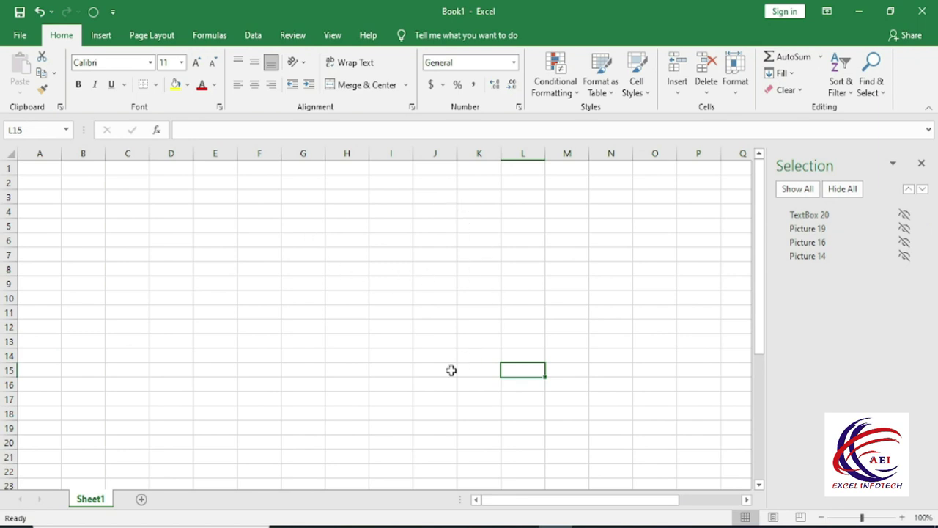
{"action": "left_click", "coordinate": [804, 190]}
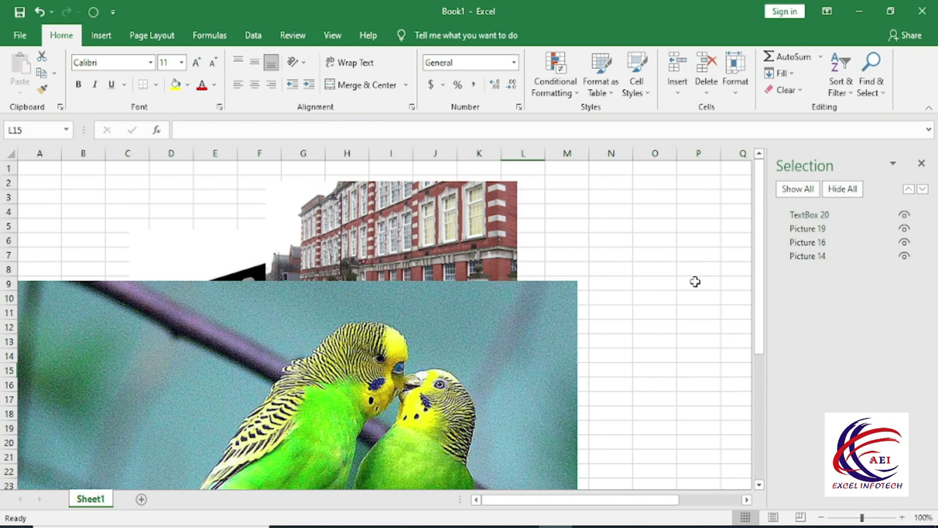
{"action": "left_click_drag", "start_coordinate": [479, 359], "coordinate": [595, 342]}
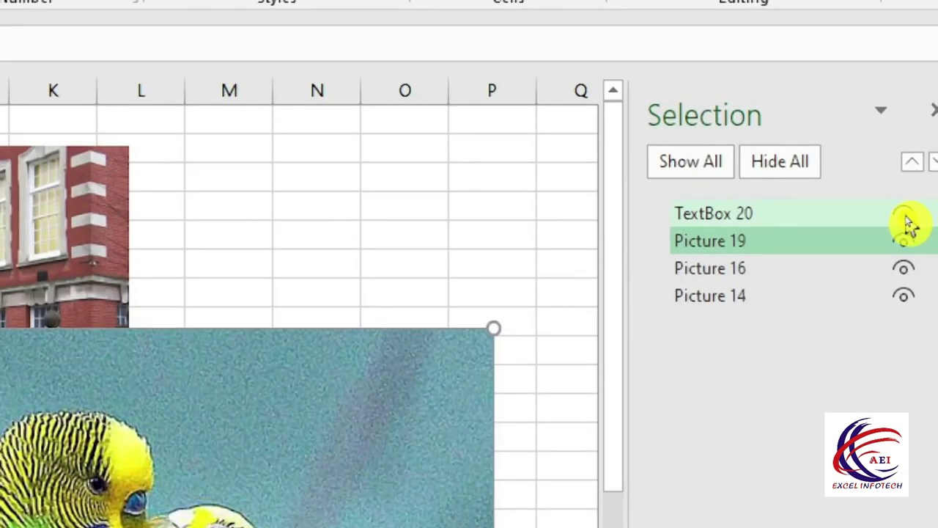
Step: Toggle TextBox 20 and Picture 19 visibility and move the parakeet photo over columns B–P
{"action": "left_click", "coordinate": [905, 217]}
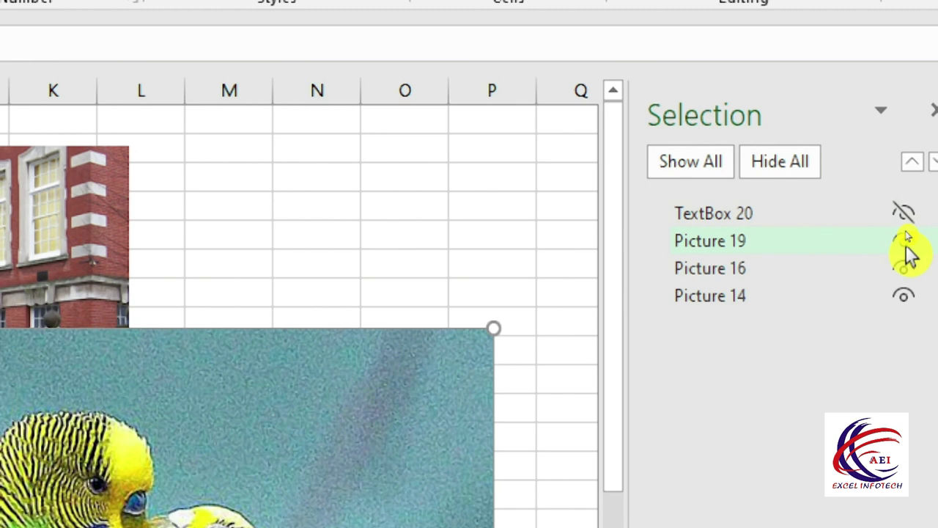
{"action": "left_click", "coordinate": [906, 242]}
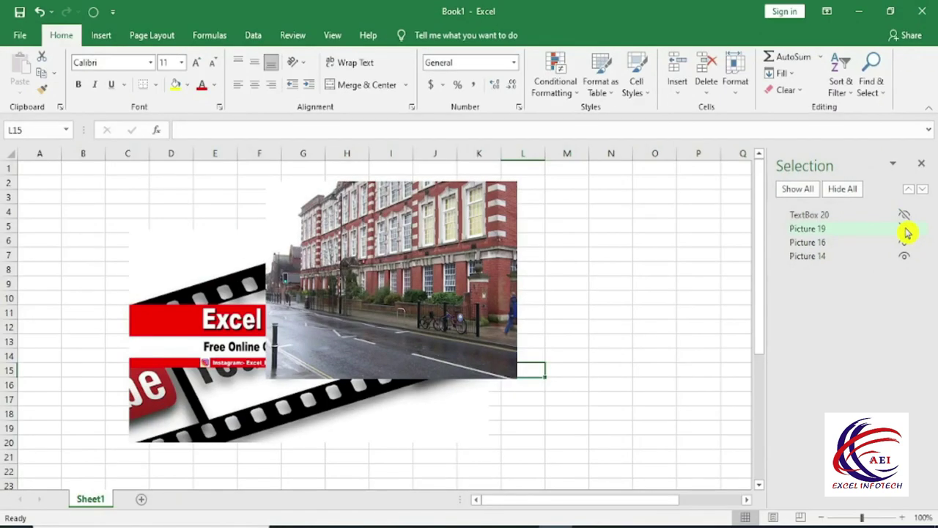
{"action": "left_click", "coordinate": [905, 233]}
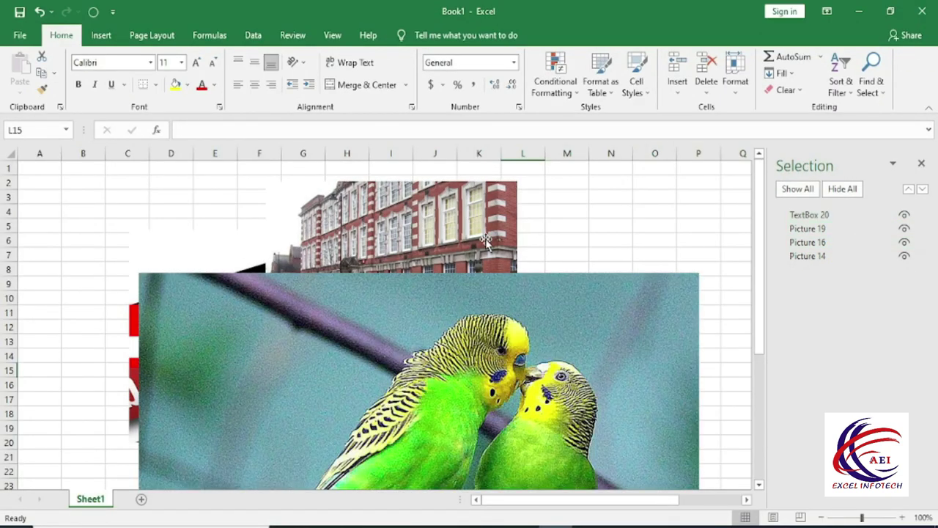
{"action": "left_click_drag", "start_coordinate": [411, 344], "coordinate": [388, 304]}
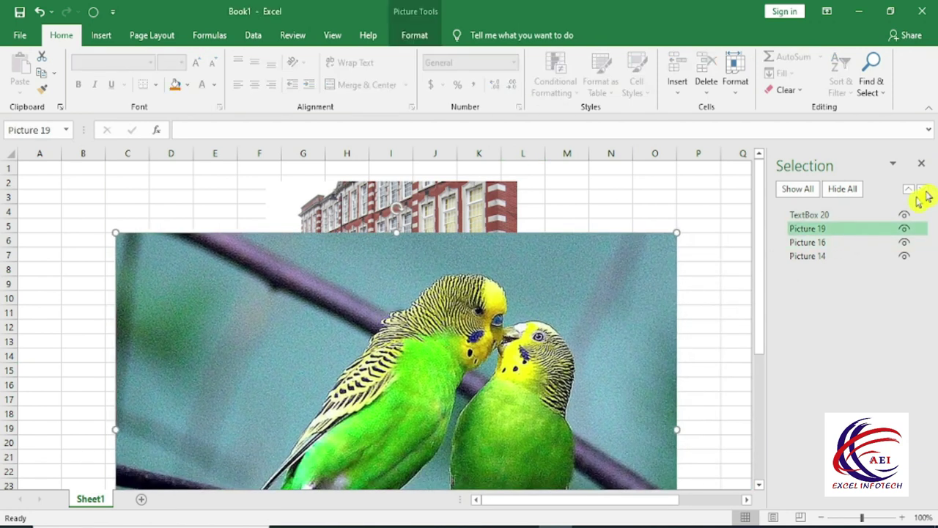
Step: Close the Selection pane and delete the parakeet picture
{"action": "left_click", "coordinate": [921, 163]}
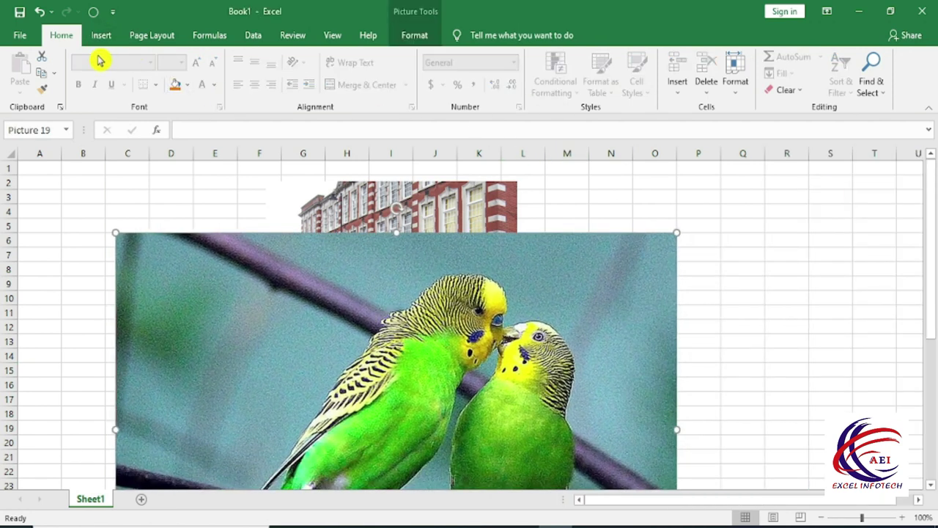
{"action": "left_click", "coordinate": [414, 35]}
{"action": "left_click", "coordinate": [798, 58]}
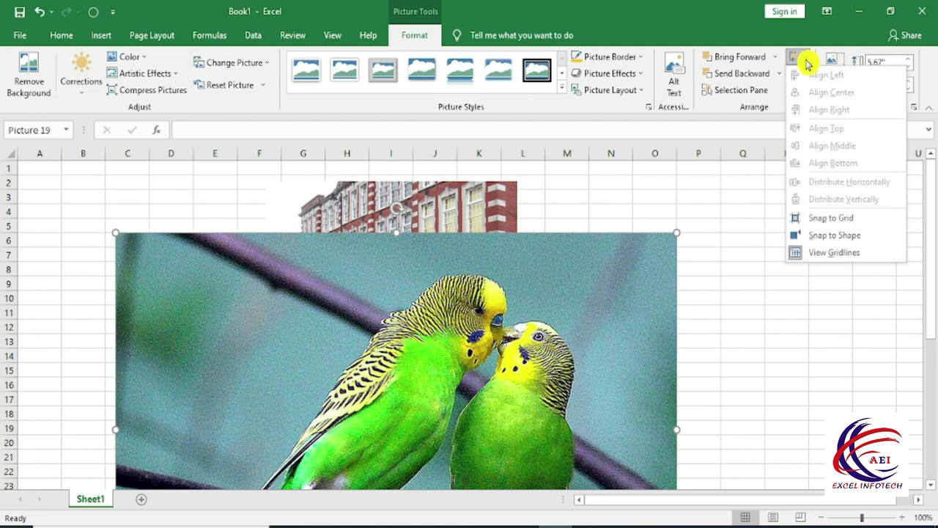
{"action": "left_click", "coordinate": [498, 331]}
{"action": "left_click", "coordinate": [419, 224]}
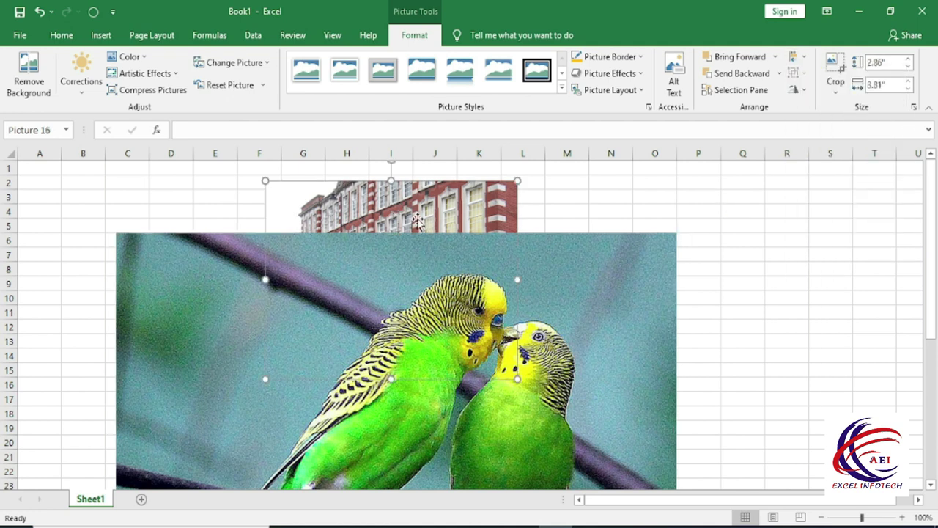
{"action": "left_click", "coordinate": [803, 63]}
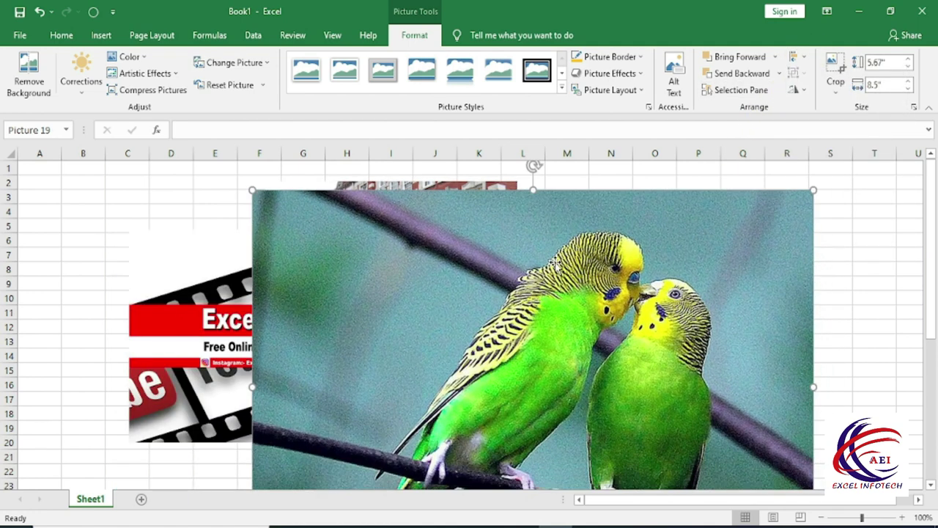
{"action": "key", "text": "Delete"}
Step: Place the banner over columns B–I and the school photo over columns L–Q
{"action": "left_click_drag", "start_coordinate": [458, 288], "coordinate": [685, 325]}
{"action": "left_click_drag", "start_coordinate": [259, 299], "coordinate": [147, 282]}
{"action": "left_click_drag", "start_coordinate": [233, 287], "coordinate": [268, 279]}
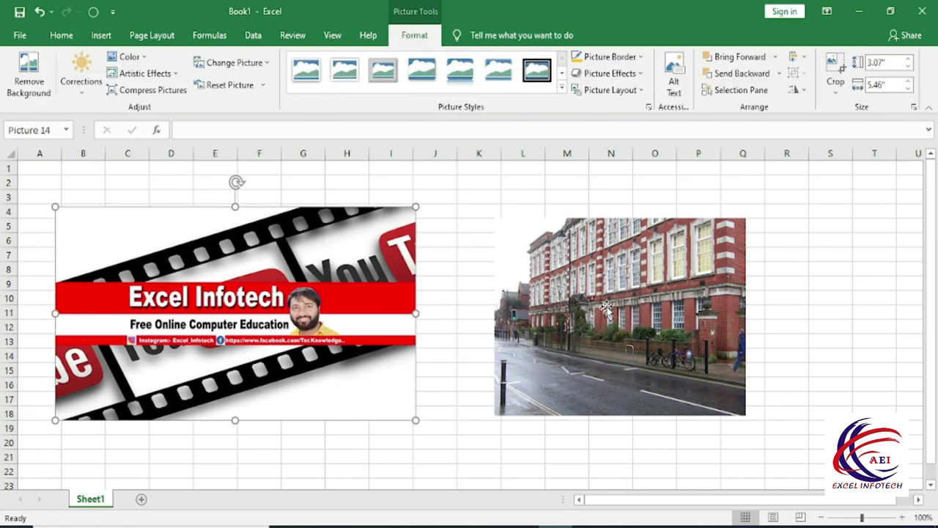
Step: Select both pictures and apply Align Left, then Align Center
{"action": "left_click", "coordinate": [611, 302], "text": "ctrl"}
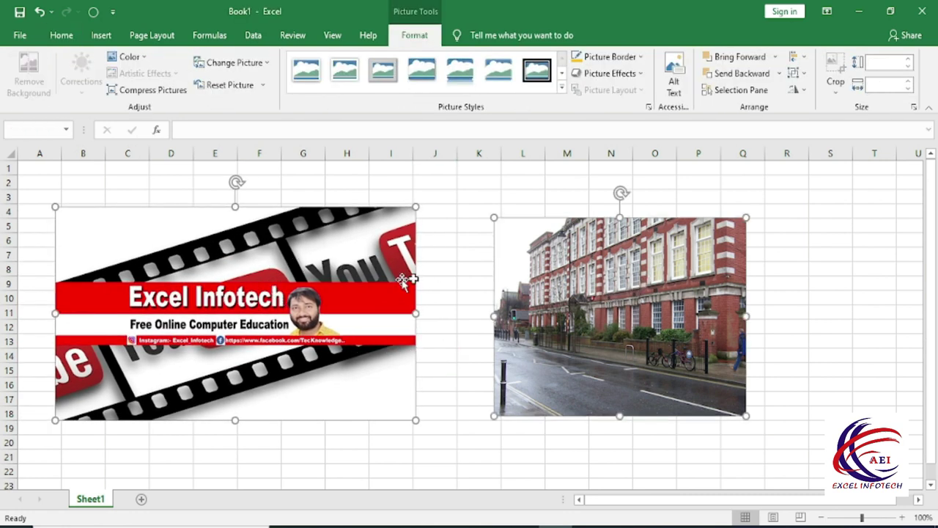
{"action": "left_click", "coordinate": [797, 57]}
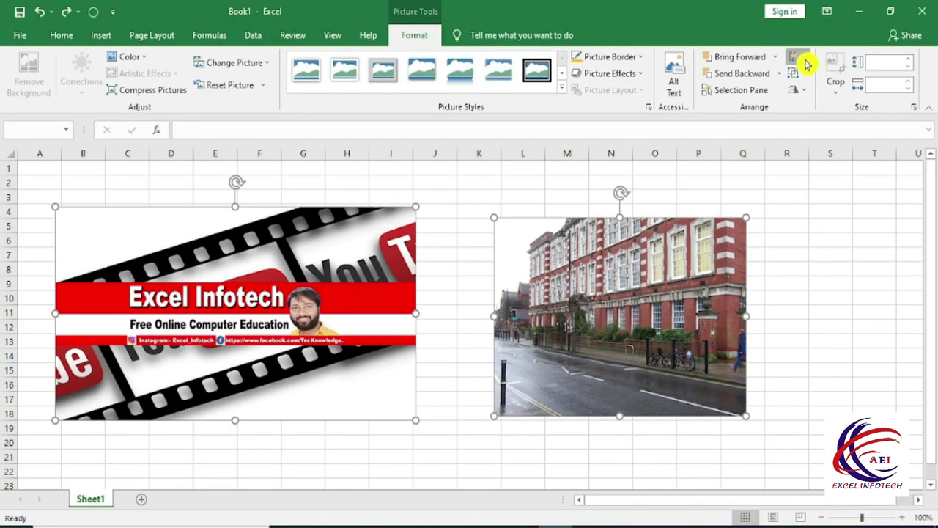
{"action": "left_click", "coordinate": [795, 57]}
{"action": "left_click", "coordinate": [813, 73]}
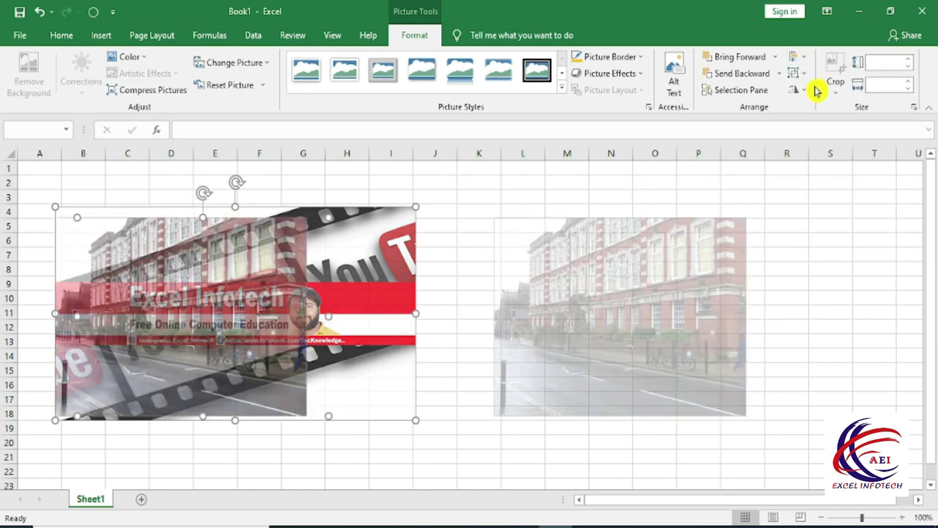
{"action": "left_click", "coordinate": [800, 58]}
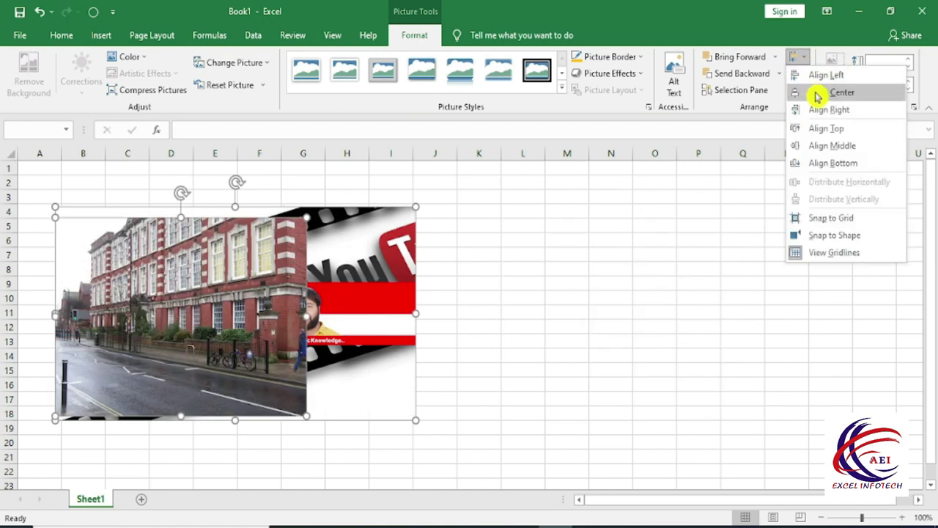
{"action": "left_click", "coordinate": [819, 93]}
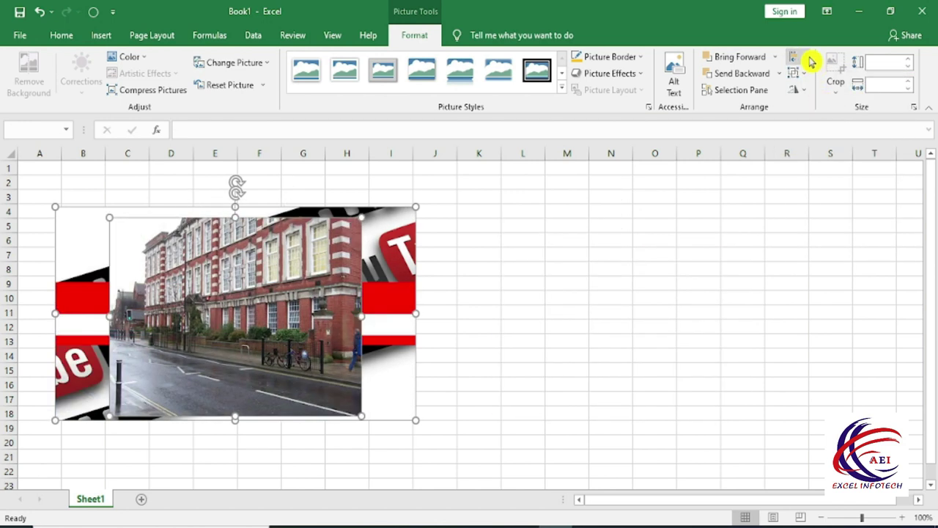
Step: Drag the stacked pictures right to columns J–R and deselect them
{"action": "left_click", "coordinate": [803, 58]}
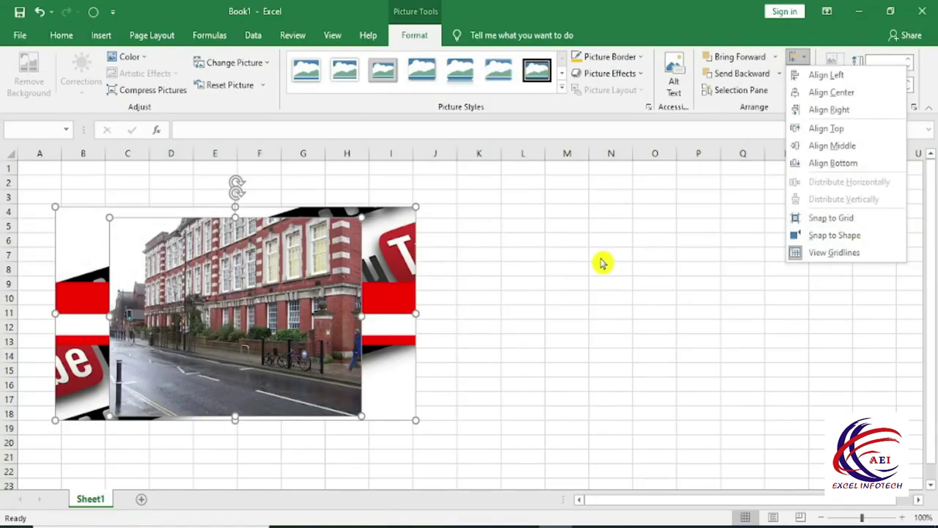
{"action": "left_click", "coordinate": [603, 262]}
{"action": "left_click_drag", "start_coordinate": [364, 268], "coordinate": [738, 274]}
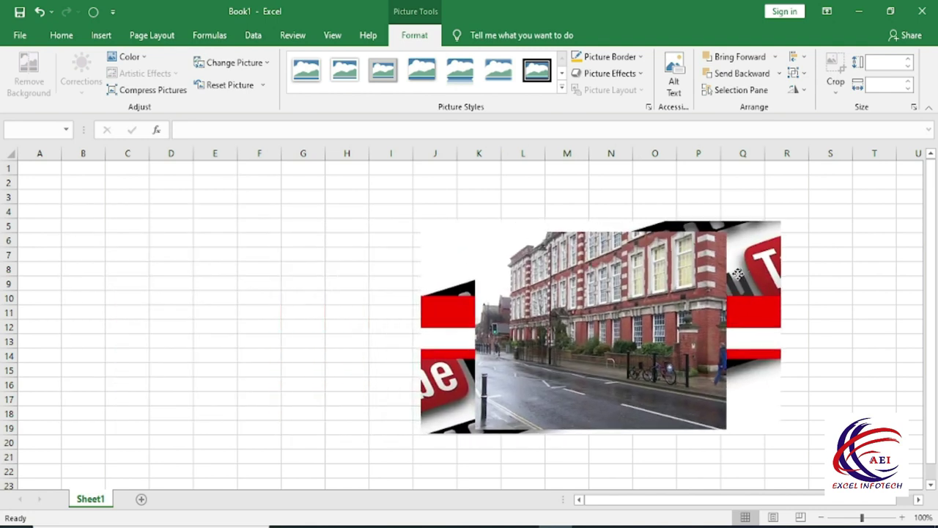
{"action": "left_click", "coordinate": [375, 267]}
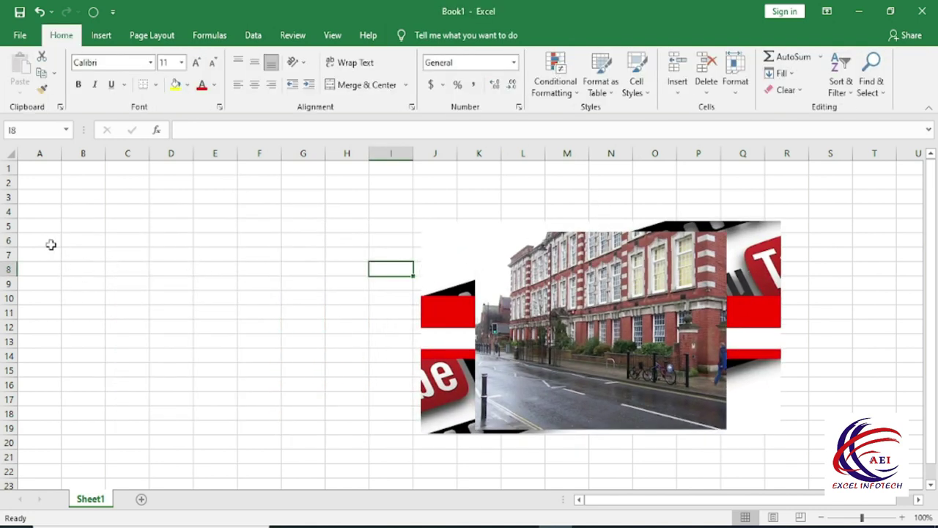
Step: Make row 7 much taller and column C much wider
{"action": "left_click_drag", "start_coordinate": [60, 212], "coordinate": [293, 379]}
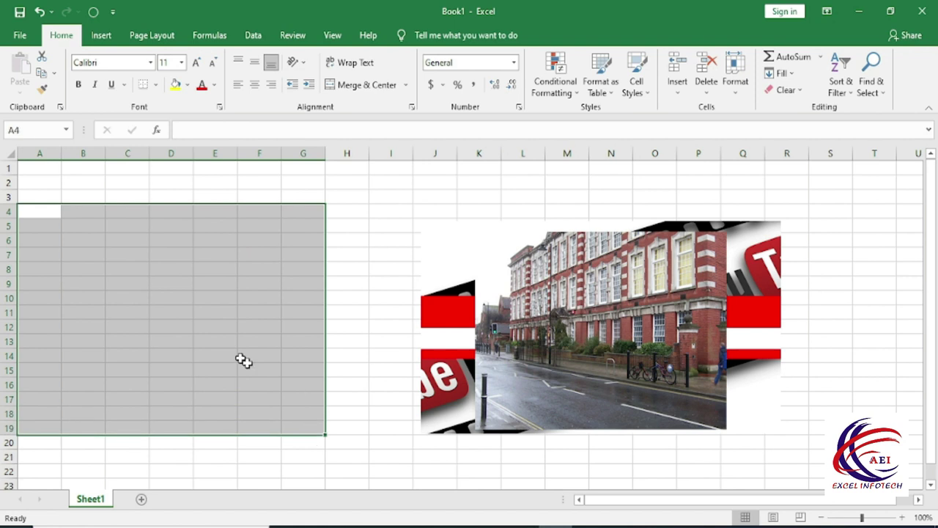
{"action": "left_click", "coordinate": [224, 331]}
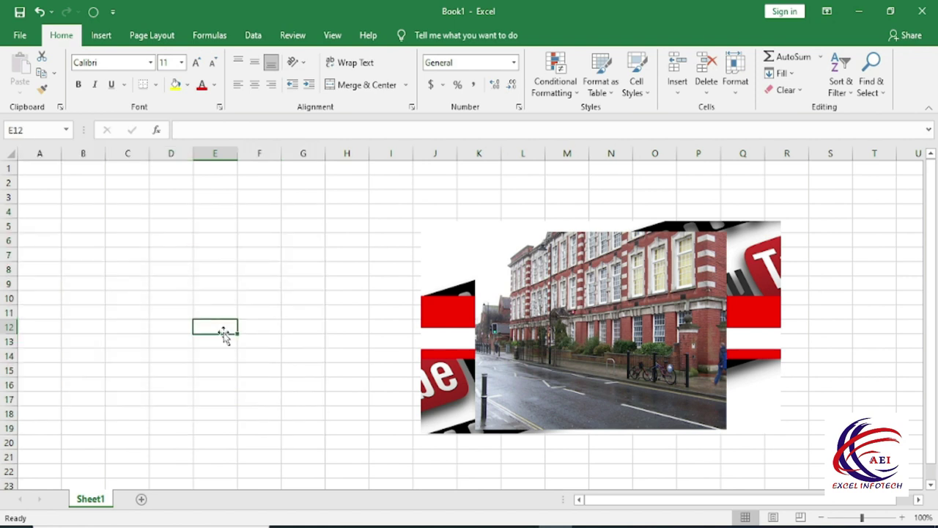
{"action": "left_click", "coordinate": [143, 255]}
{"action": "left_click_drag", "start_coordinate": [12, 265], "coordinate": [12, 375]}
{"action": "left_click_drag", "start_coordinate": [150, 157], "coordinate": [438, 172]}
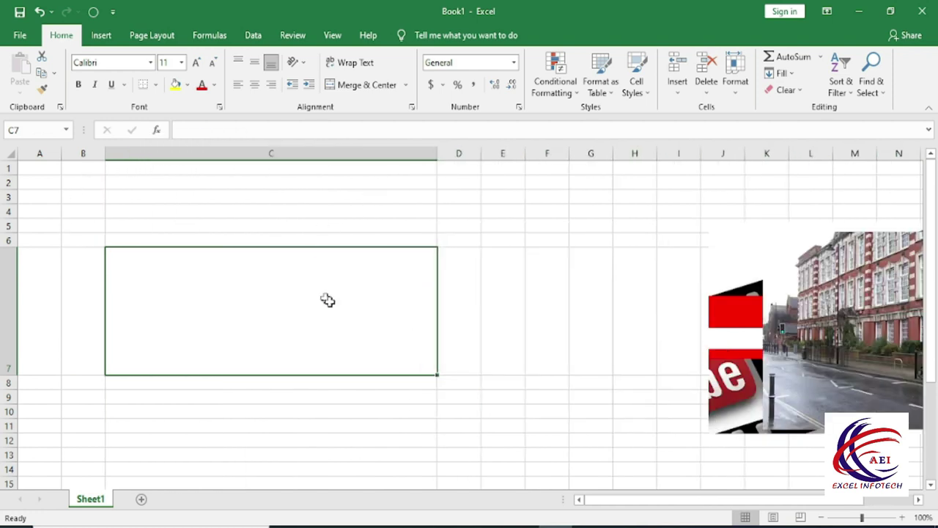
Step: Shrink and mirror the YouTube banner, placing it in the enlarged cell C7
{"action": "left_click_drag", "start_coordinate": [743, 366], "coordinate": [447, 323]}
{"action": "left_click_drag", "start_coordinate": [659, 253], "coordinate": [198, 379]}
{"action": "left_click_drag", "start_coordinate": [206, 433], "coordinate": [190, 297]}
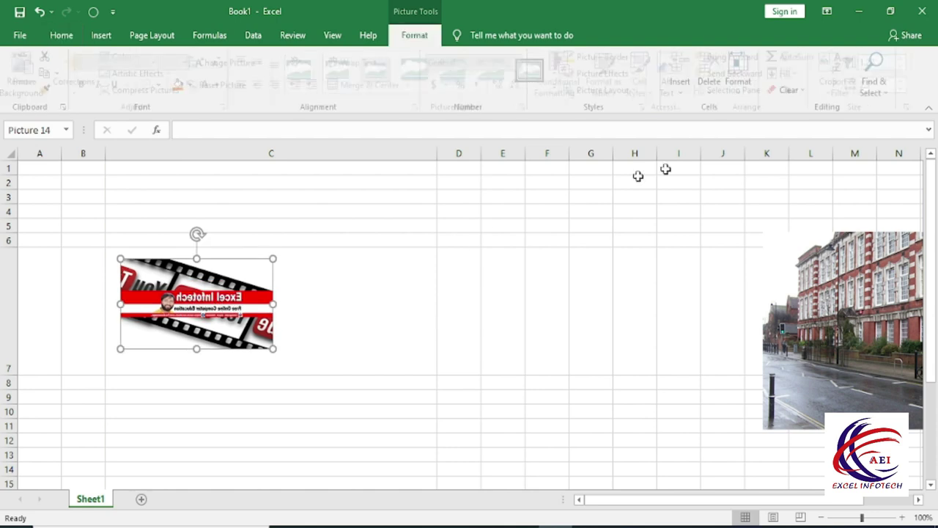
Step: Turn on Snap to Grid and Snap to Shape while moving the banner picture
{"action": "left_click", "coordinate": [805, 63]}
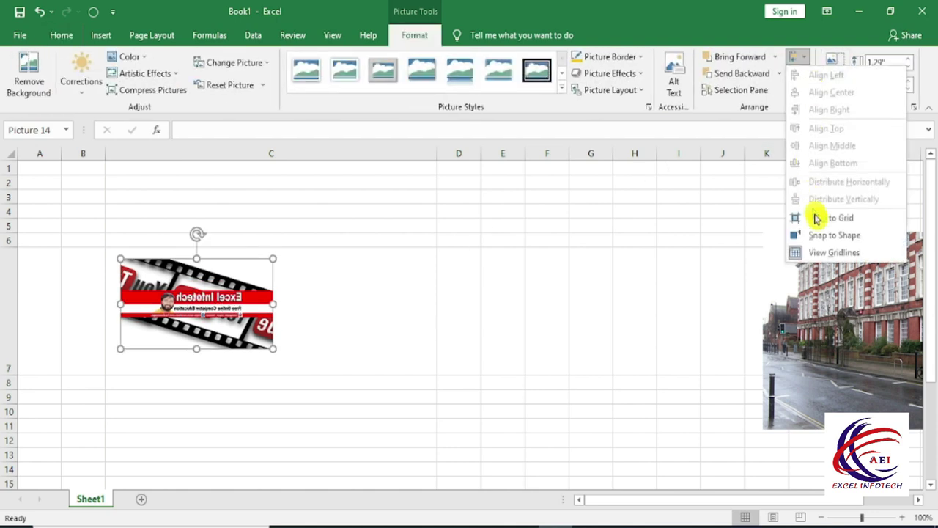
{"action": "left_click", "coordinate": [855, 218]}
{"action": "left_click_drag", "start_coordinate": [233, 284], "coordinate": [204, 329]}
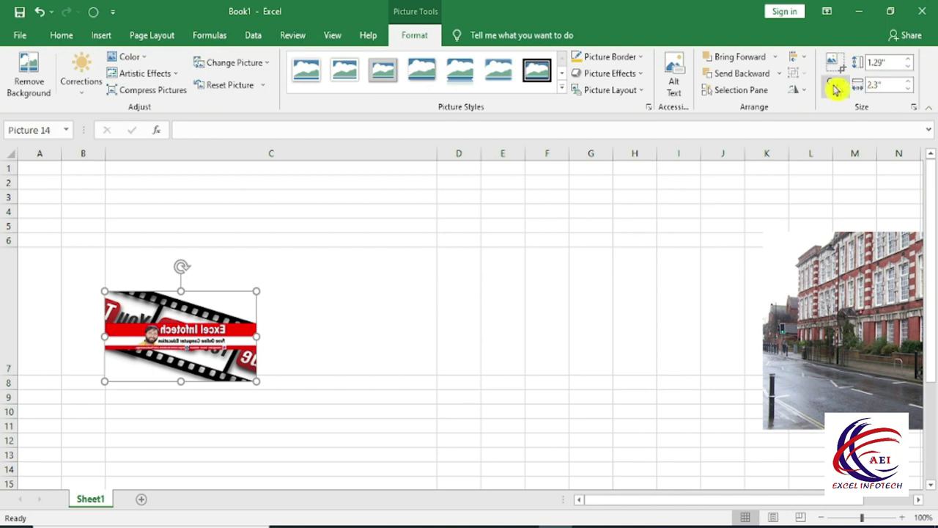
{"action": "left_click", "coordinate": [799, 57]}
{"action": "left_click", "coordinate": [815, 235]}
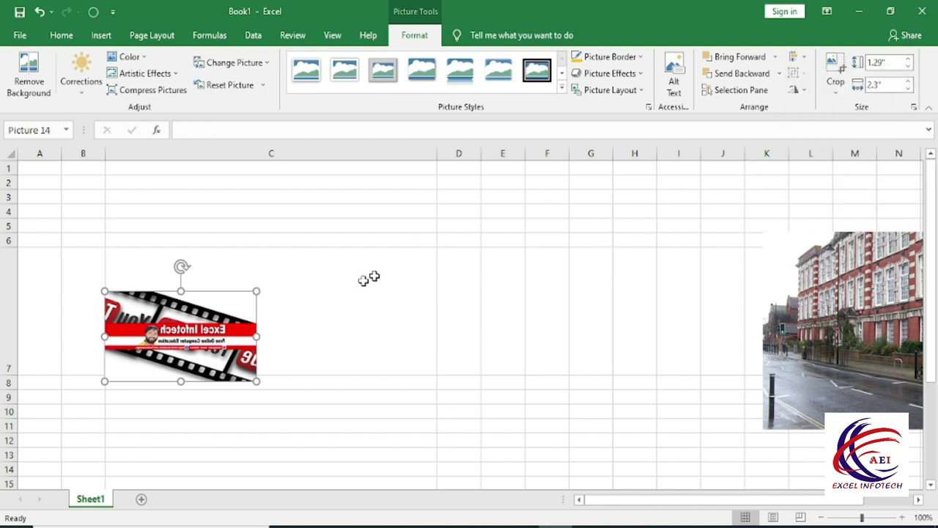
{"action": "left_click_drag", "start_coordinate": [227, 336], "coordinate": [149, 270]}
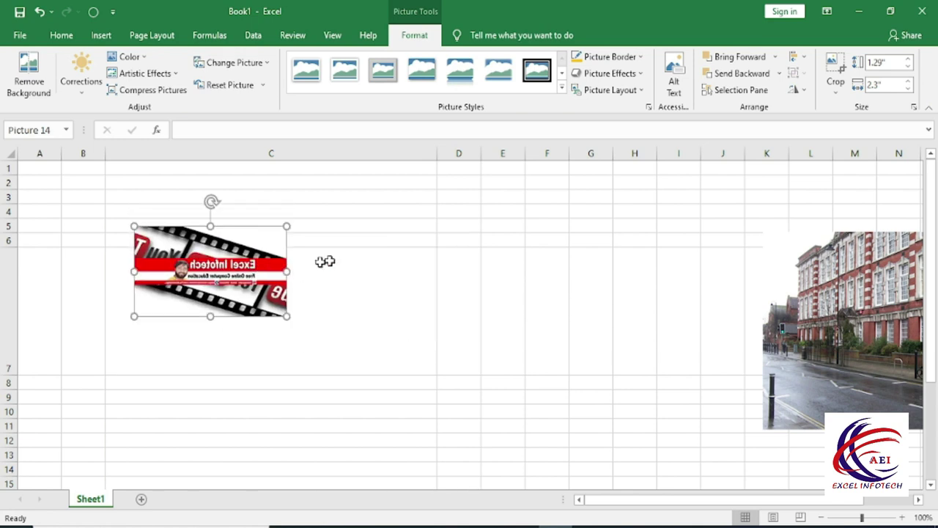
Step: Move the banner lower-right, then switch View Gridlines off and back on
{"action": "left_click", "coordinate": [798, 57]}
{"action": "left_click", "coordinate": [236, 293]}
{"action": "left_click_drag", "start_coordinate": [266, 311], "coordinate": [389, 302]}
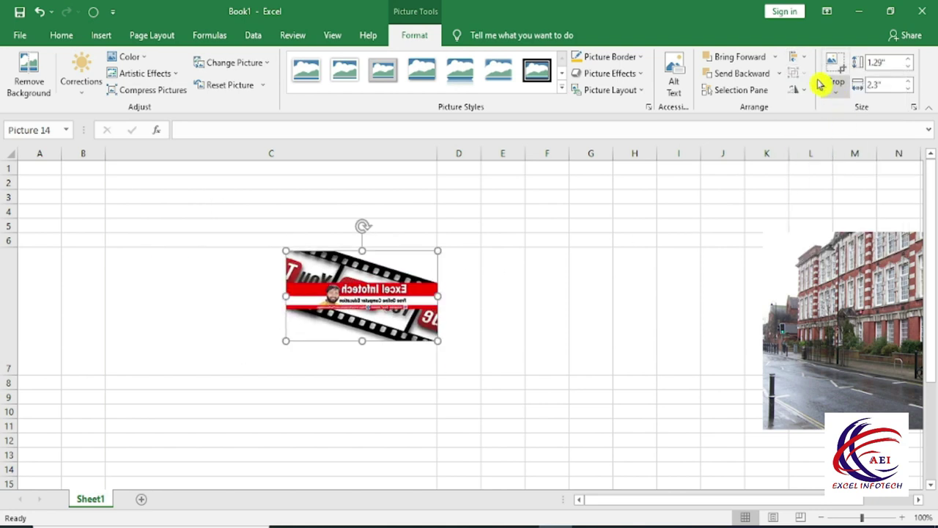
{"action": "left_click", "coordinate": [800, 57]}
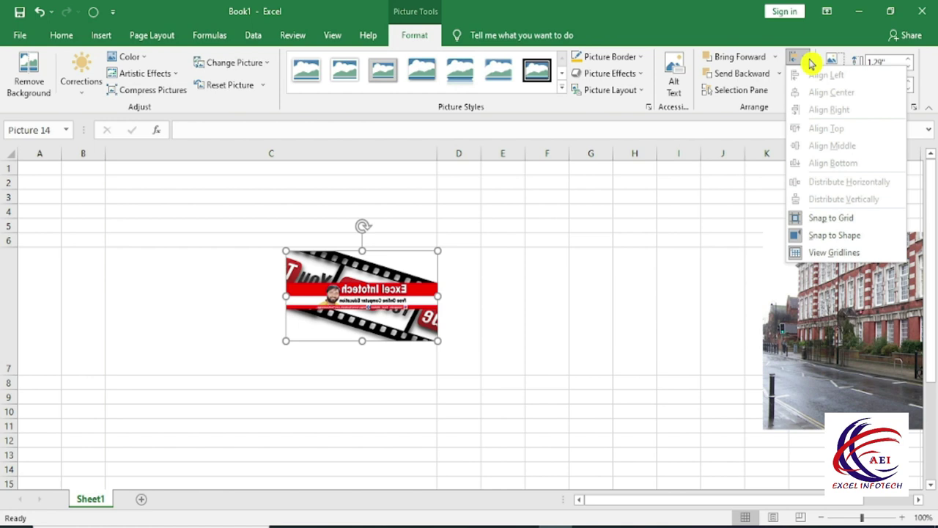
{"action": "left_click", "coordinate": [847, 253]}
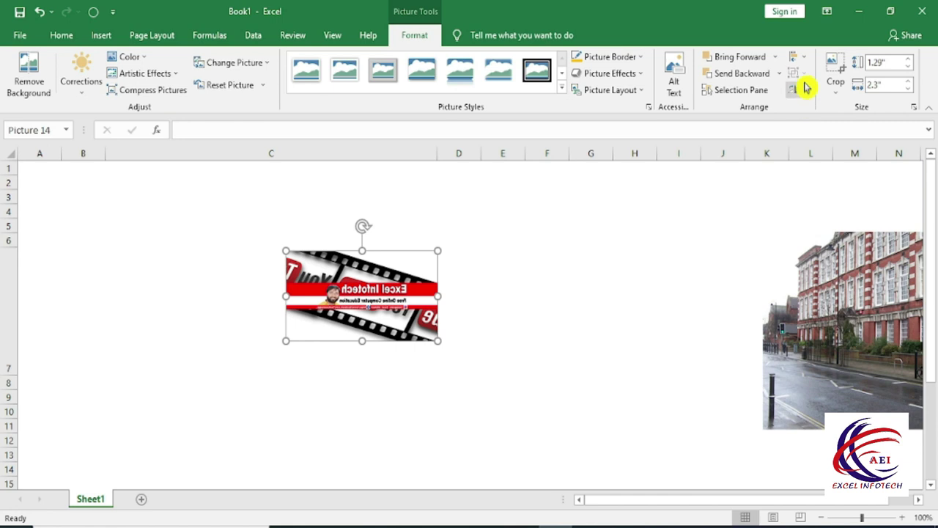
{"action": "left_click", "coordinate": [795, 58]}
{"action": "left_click", "coordinate": [819, 257]}
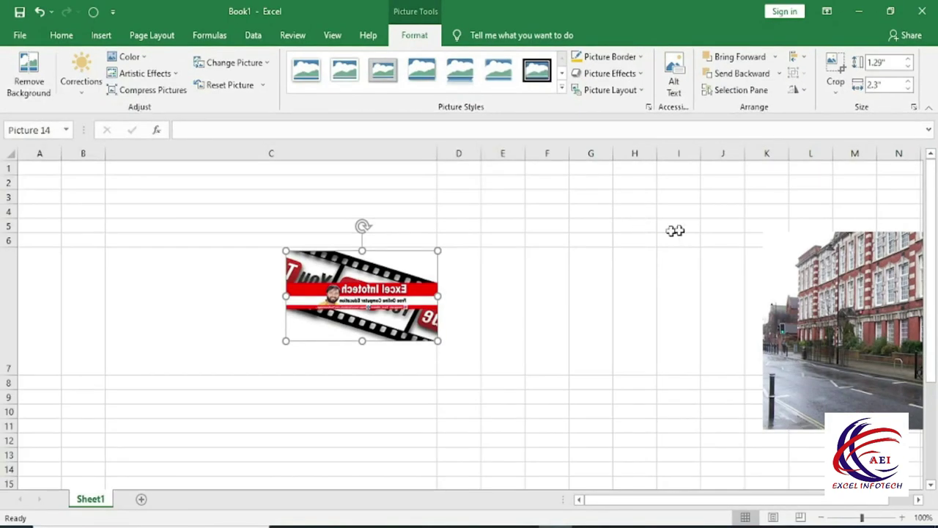
Step: Group the building picture with the film-strip banner and move the group left and back
{"action": "left_click_drag", "start_coordinate": [843, 350], "coordinate": [810, 382]}
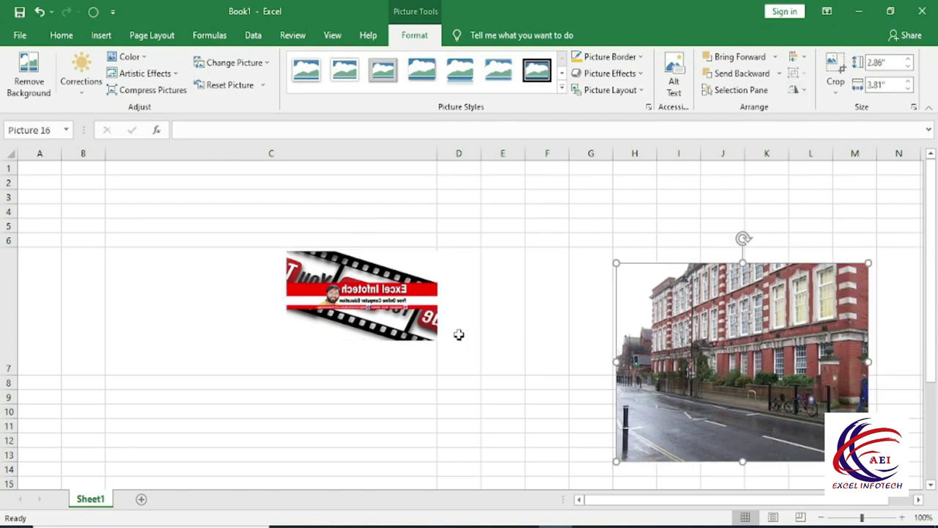
{"action": "left_click", "coordinate": [384, 316], "text": "ctrl"}
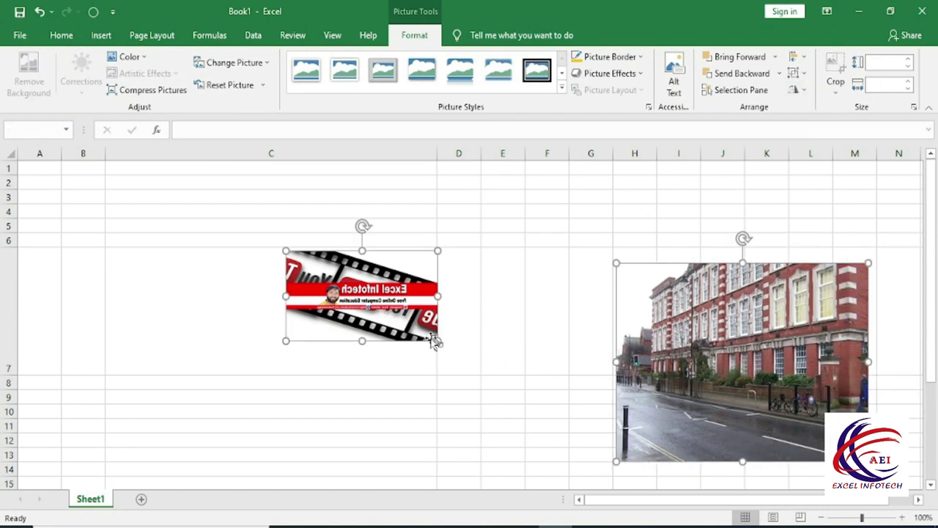
{"action": "left_click", "coordinate": [797, 73]}
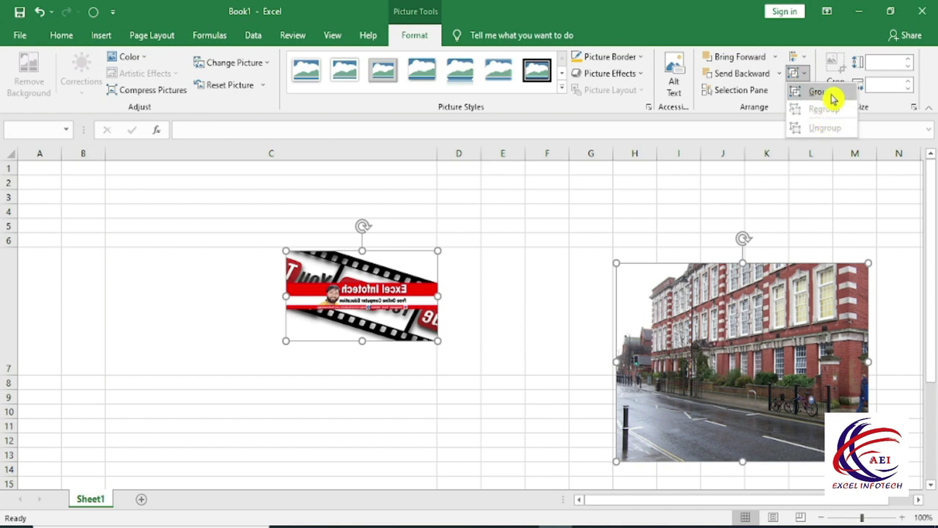
{"action": "left_click", "coordinate": [817, 91]}
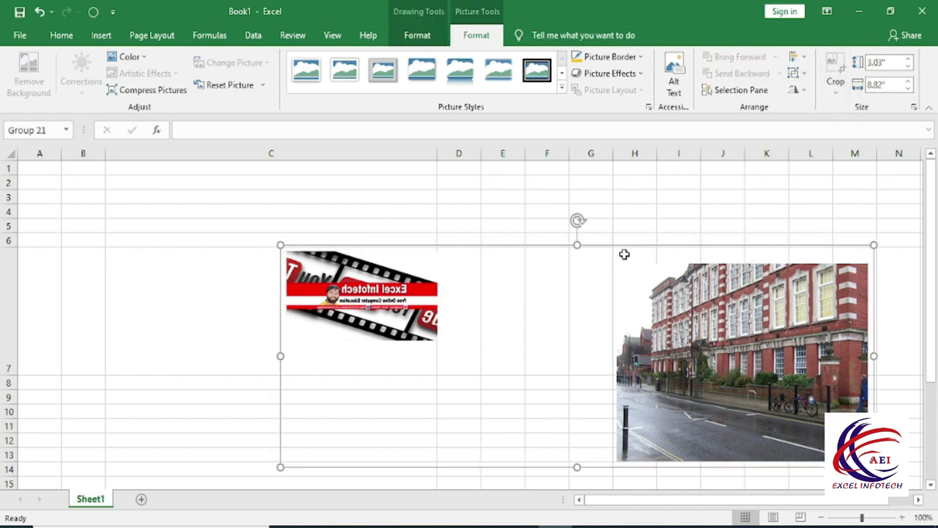
{"action": "left_click_drag", "start_coordinate": [721, 331], "coordinate": [605, 313]}
{"action": "left_click", "coordinate": [785, 293]}
{"action": "mouse_move", "coordinate": [286, 273]}
{"action": "left_mouse_down"}
{"action": "mouse_move", "coordinate": [356, 273]}
{"action": "mouse_move", "coordinate": [282, 262]}
{"action": "mouse_move", "coordinate": [286, 269]}
{"action": "left_mouse_up"}
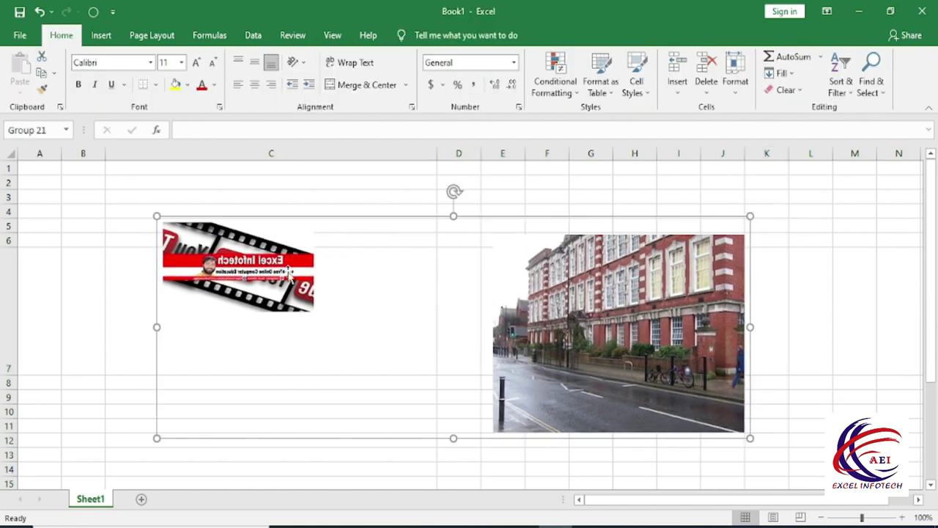
Step: Ungroup the pictures and move the banner down and to the right on its own
{"action": "left_click", "coordinate": [796, 72]}
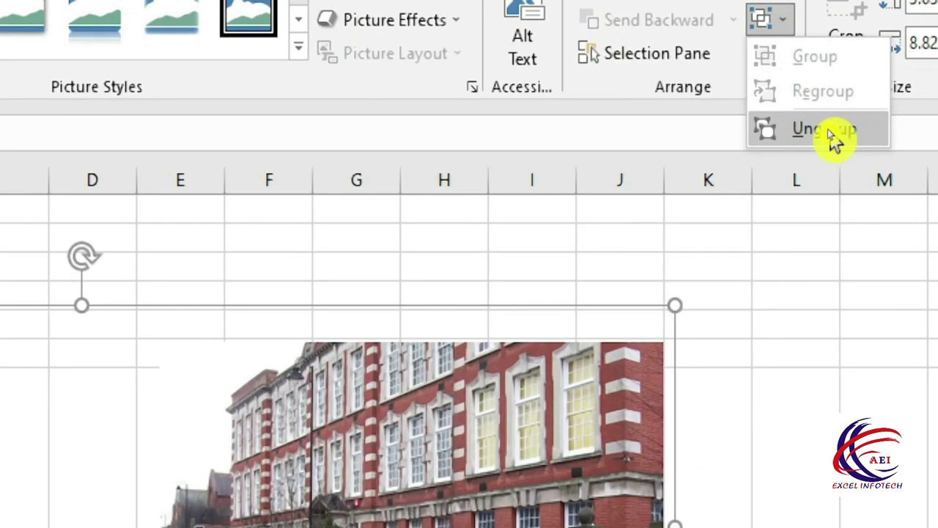
{"action": "left_click", "coordinate": [821, 130]}
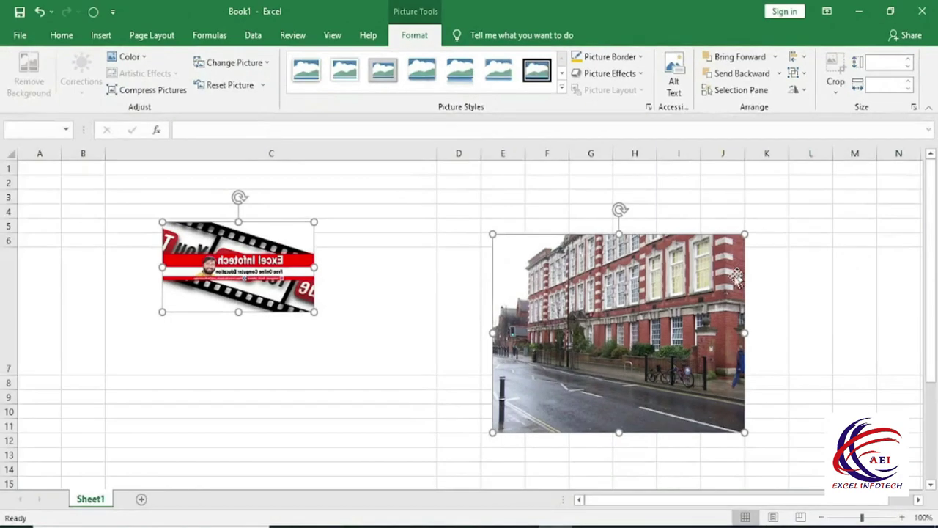
{"action": "left_click", "coordinate": [312, 338]}
{"action": "left_click_drag", "start_coordinate": [245, 261], "coordinate": [354, 346]}
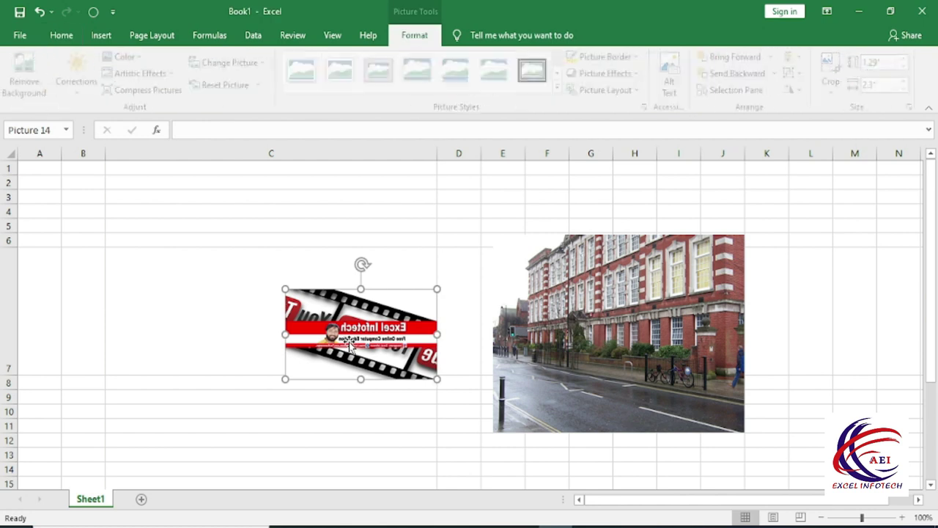
{"action": "left_click", "coordinate": [797, 73]}
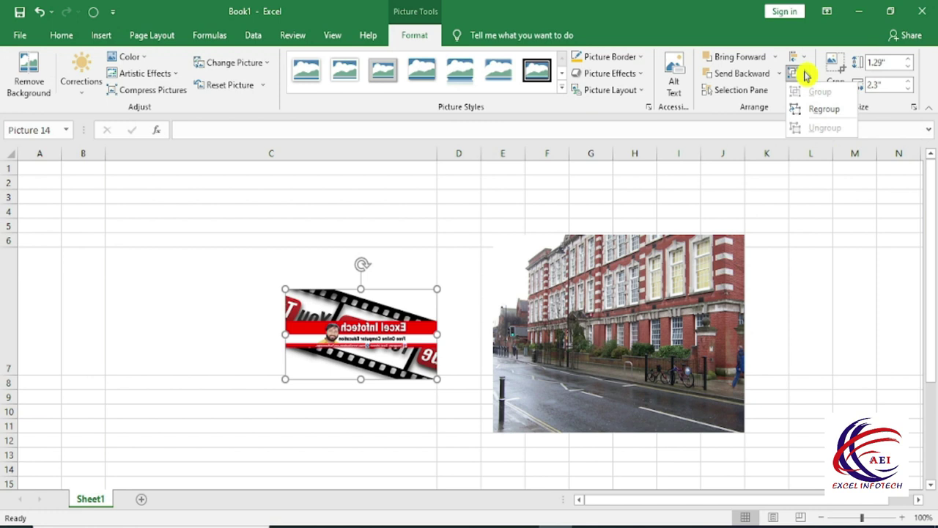
Step: Regroup the banner and building pictures and shift the group slightly left, then nudge it lower
{"action": "left_click", "coordinate": [826, 113]}
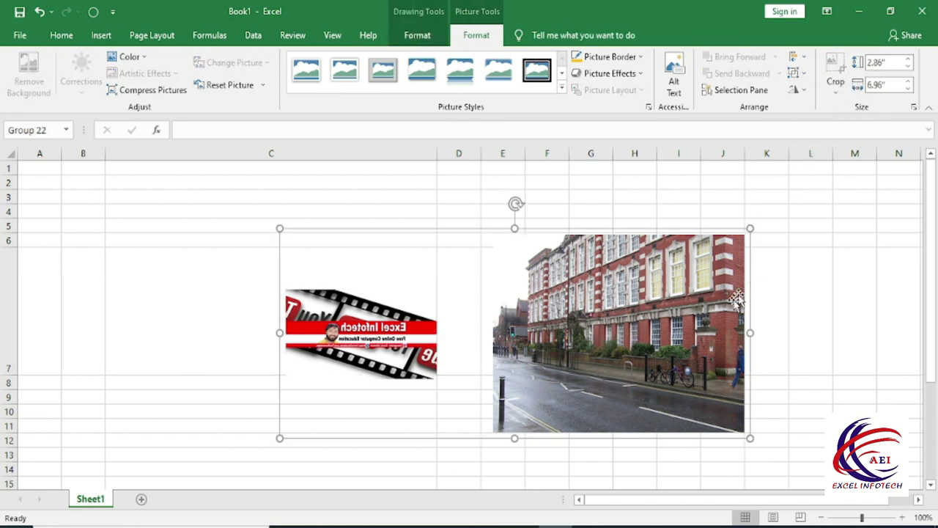
{"action": "left_click_drag", "start_coordinate": [637, 333], "coordinate": [504, 333]}
{"action": "left_click_drag", "start_coordinate": [594, 323], "coordinate": [558, 309]}
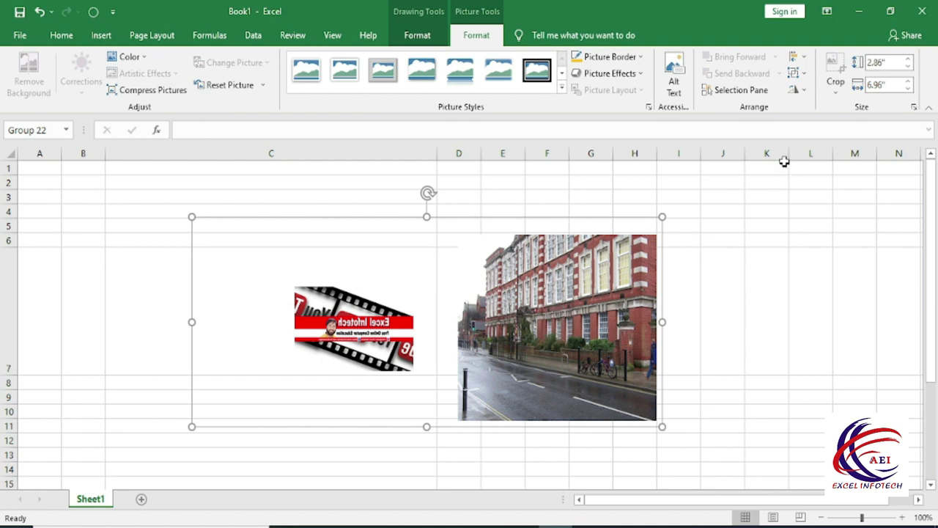
{"action": "left_click", "coordinate": [799, 90]}
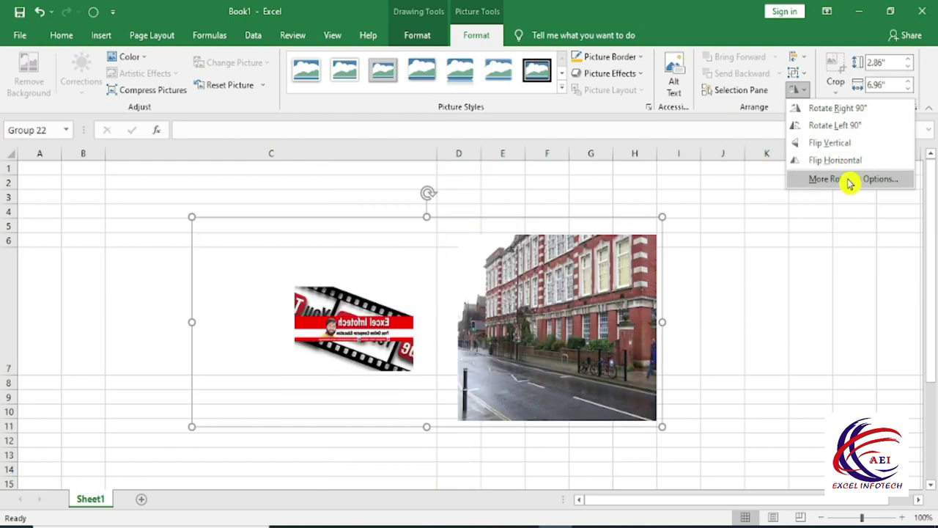
{"action": "left_click", "coordinate": [711, 227]}
{"action": "mouse_move", "coordinate": [666, 251]}
{"action": "left_mouse_down"}
{"action": "mouse_move", "coordinate": [621, 260]}
{"action": "mouse_move", "coordinate": [666, 258]}
{"action": "left_mouse_up"}
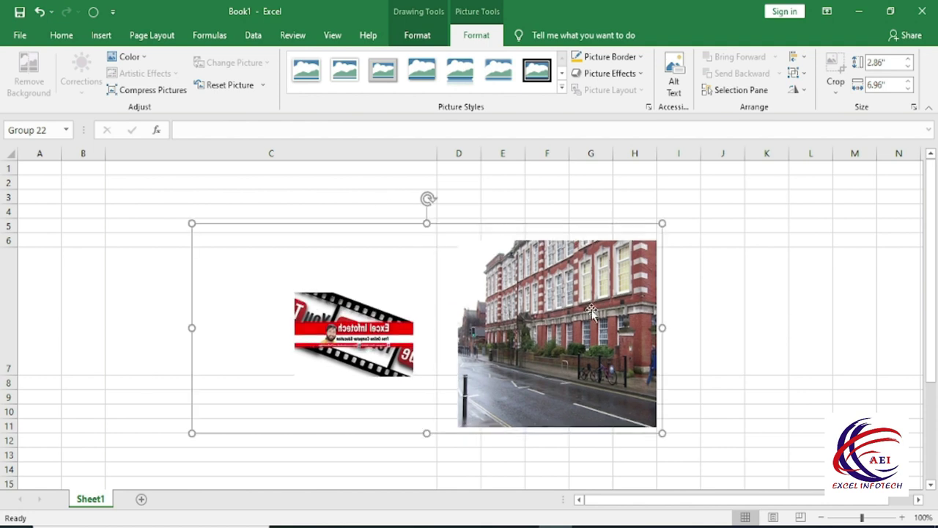
Step: Ungroup the two pictures and nudge the building picture slightly right and up
{"action": "left_click", "coordinate": [836, 87]}
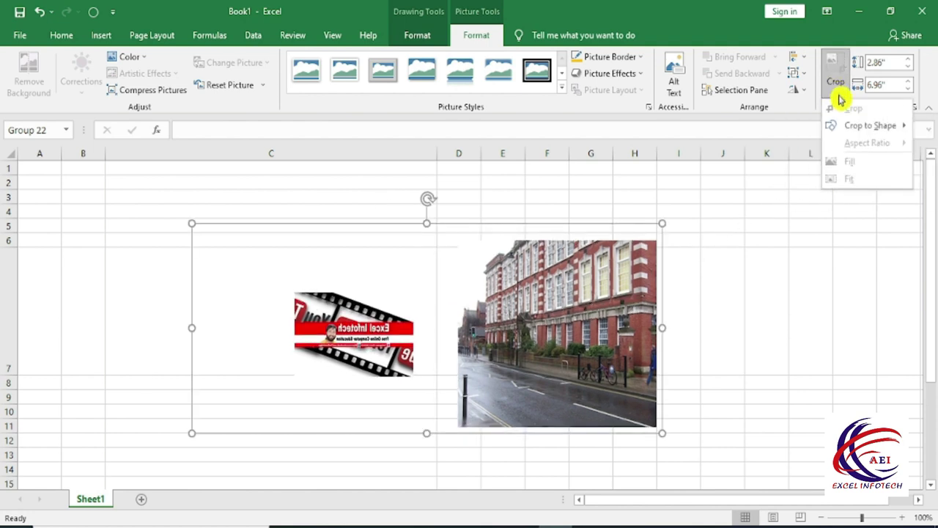
{"action": "left_click", "coordinate": [704, 315]}
{"action": "left_click", "coordinate": [793, 74]}
{"action": "left_click", "coordinate": [819, 136]}
{"action": "left_click", "coordinate": [767, 308]}
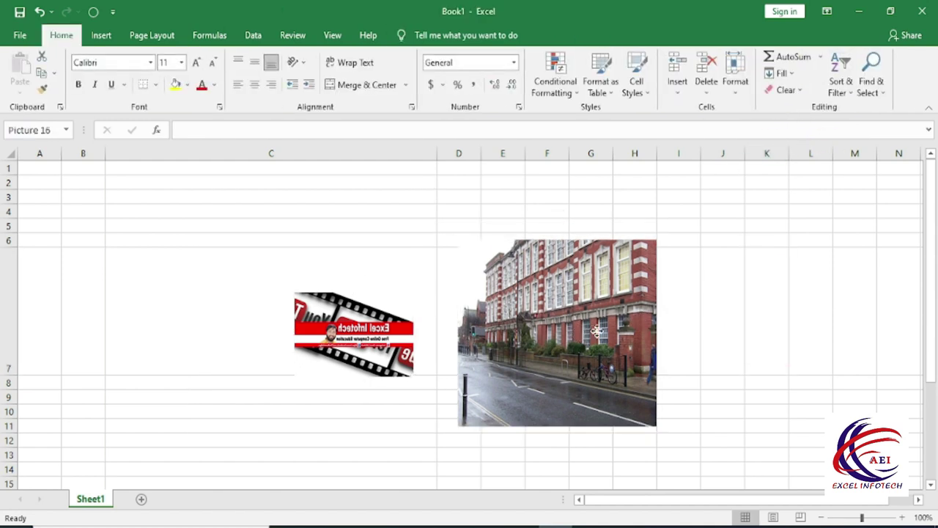
{"action": "left_click_drag", "start_coordinate": [587, 337], "coordinate": [608, 330]}
Step: Crop the building photo's top and right edges and resize it to 2.19 by 2.4 inches
{"action": "left_click", "coordinate": [836, 68]}
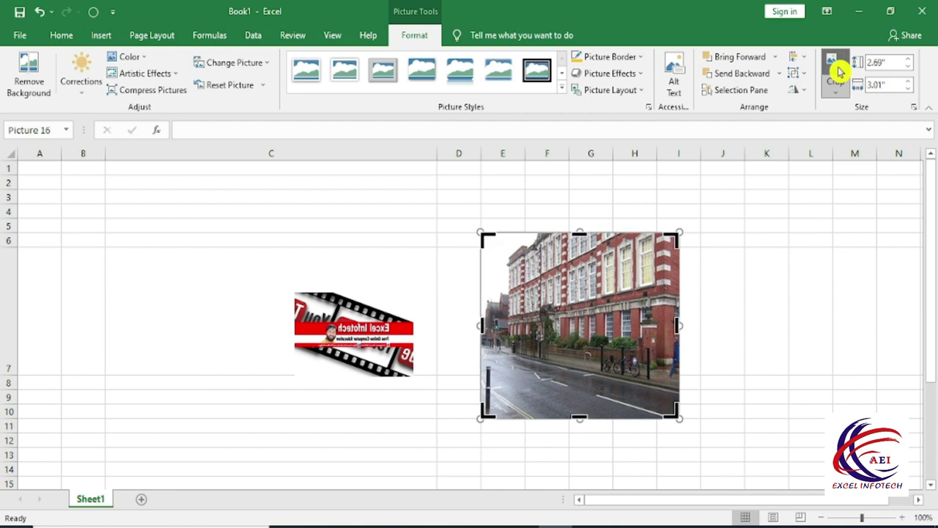
{"action": "left_click_drag", "start_coordinate": [670, 239], "coordinate": [628, 275]}
{"action": "left_click", "coordinate": [639, 315]}
{"action": "left_click", "coordinate": [586, 328]}
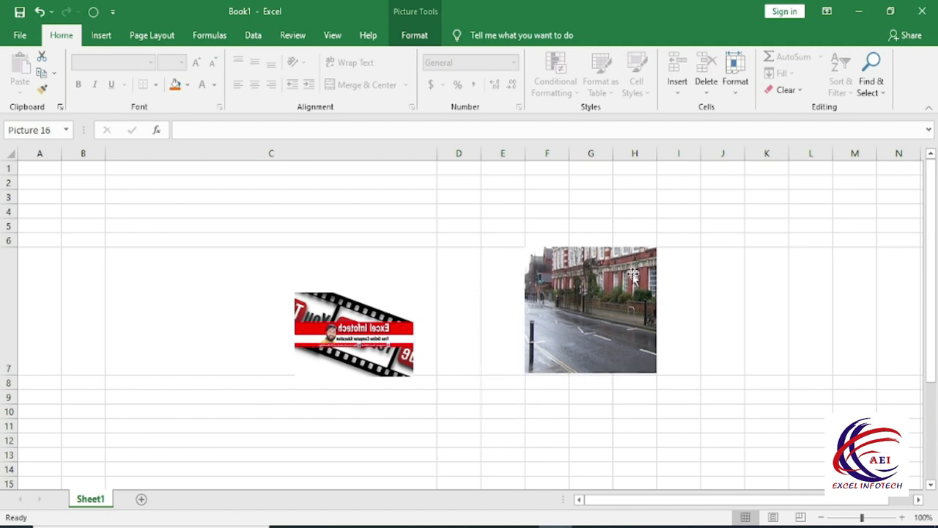
{"action": "double_click", "coordinate": [579, 325]}
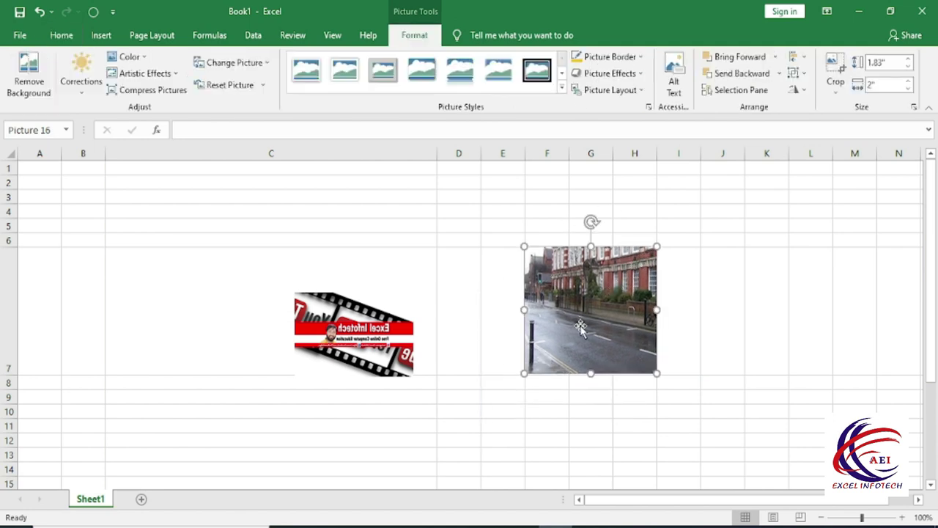
{"action": "left_click", "coordinate": [911, 61]}
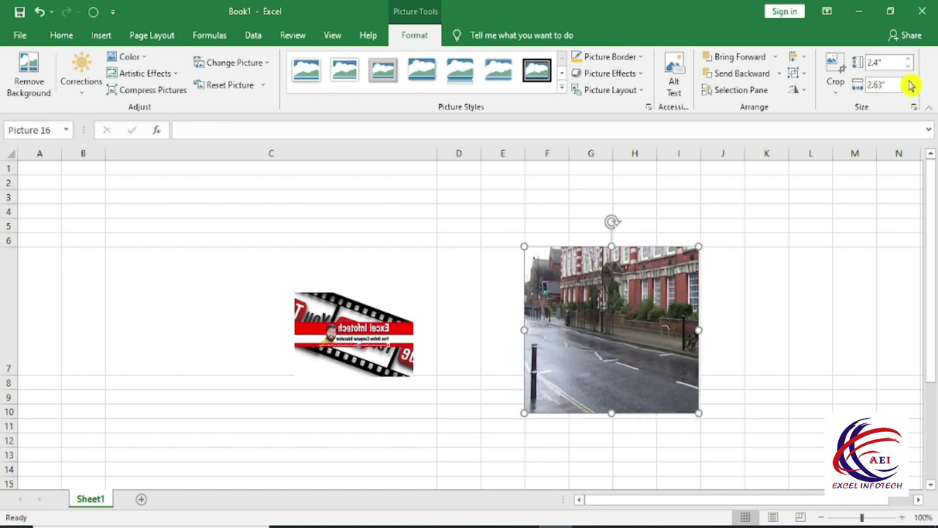
{"action": "left_click", "coordinate": [909, 81]}
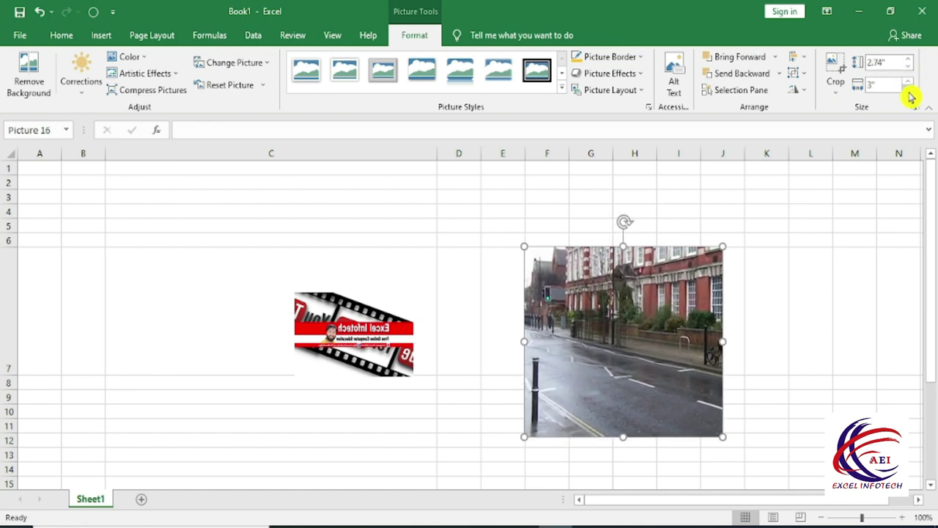
{"action": "left_click", "coordinate": [909, 86]}
Step: Crop the street photo to a rounded shape with a portrait aspect ratio, enlarging the crop area up-right
{"action": "left_click", "coordinate": [833, 87]}
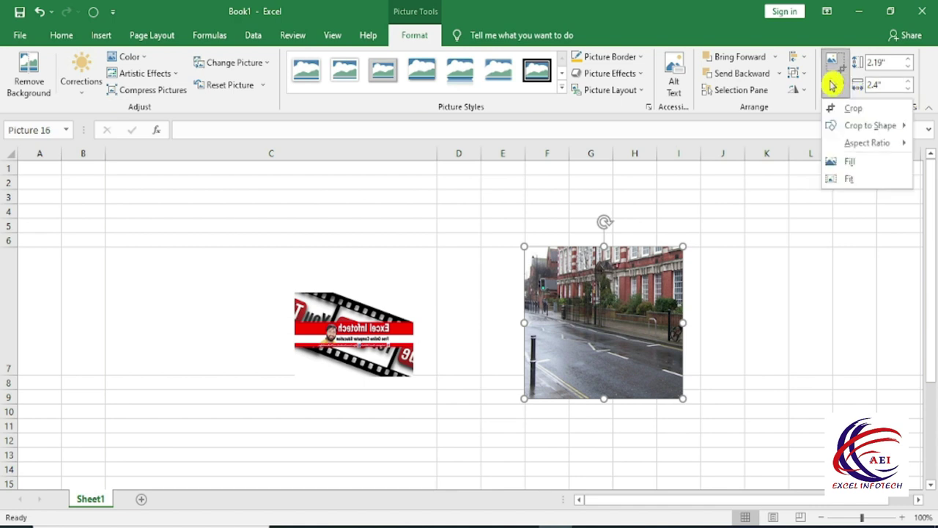
{"action": "mouse_move", "coordinate": [843, 126]}
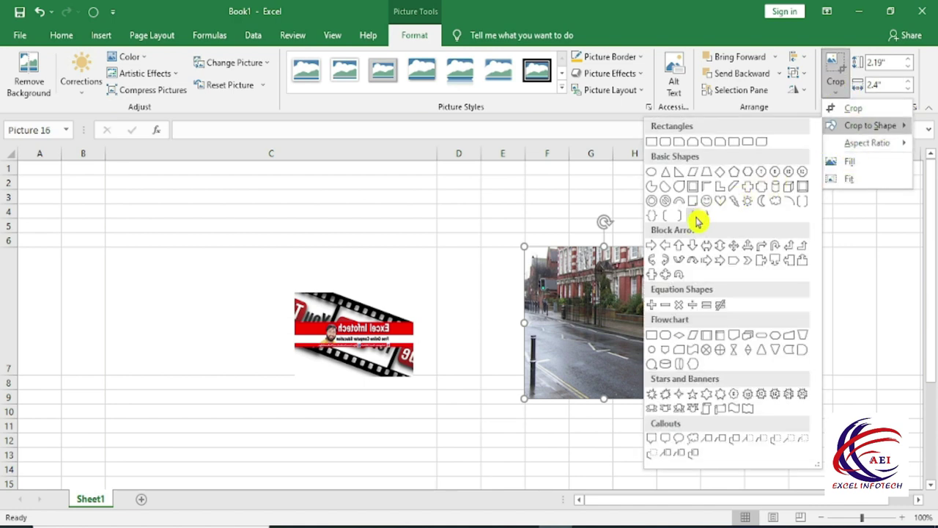
{"action": "left_click", "coordinate": [682, 188]}
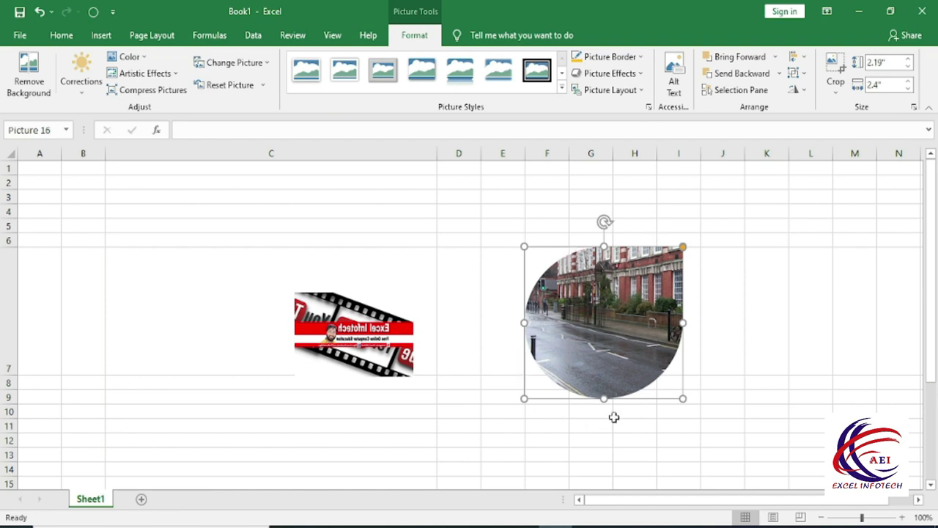
{"action": "left_click", "coordinate": [835, 87]}
{"action": "mouse_move", "coordinate": [861, 143]}
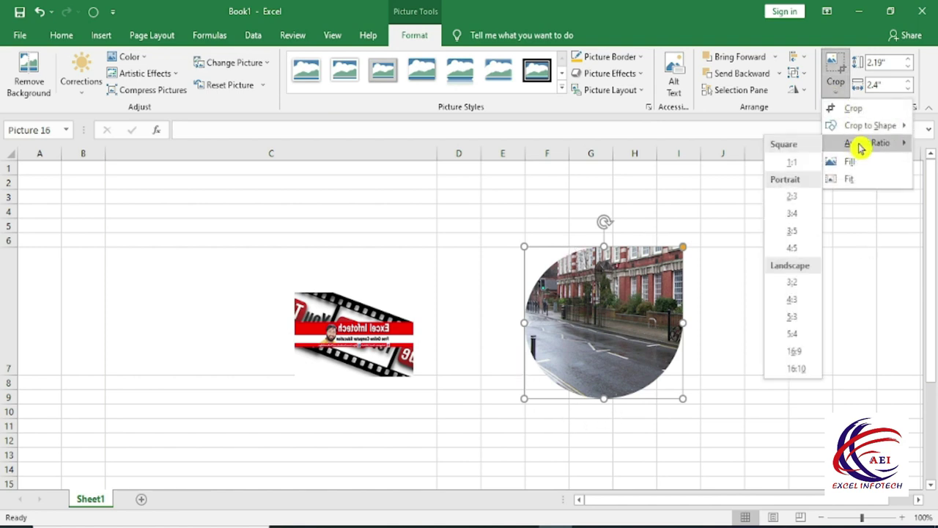
{"action": "left_click", "coordinate": [792, 213]}
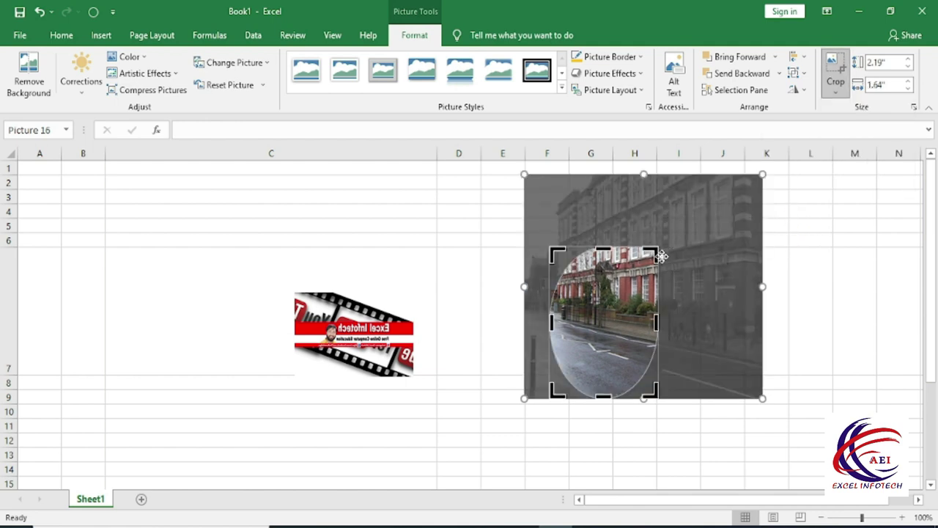
{"action": "left_click_drag", "start_coordinate": [653, 254], "coordinate": [743, 205]}
{"action": "left_click", "coordinate": [803, 267]}
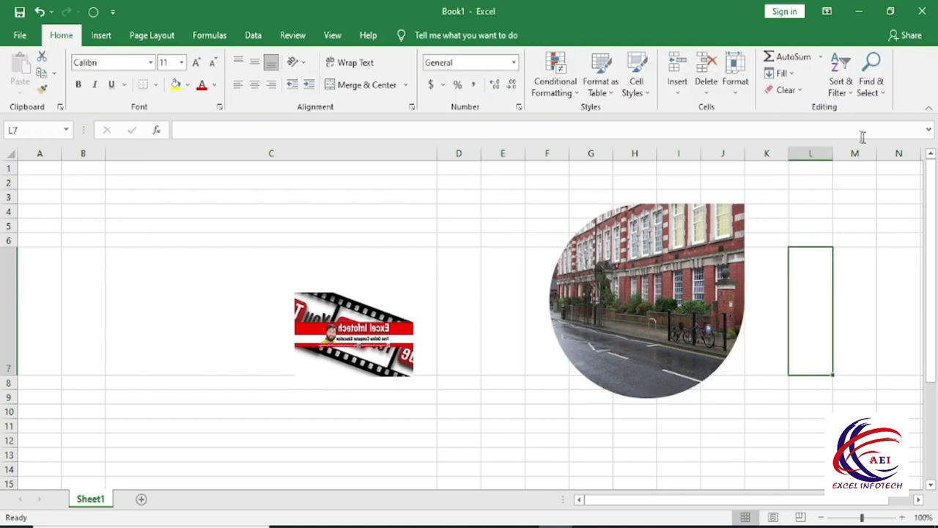
{"action": "left_click", "coordinate": [755, 209]}
Step: Set the crop to Fill and reposition and enlarge the photo within its round frame
{"action": "left_click", "coordinate": [836, 93]}
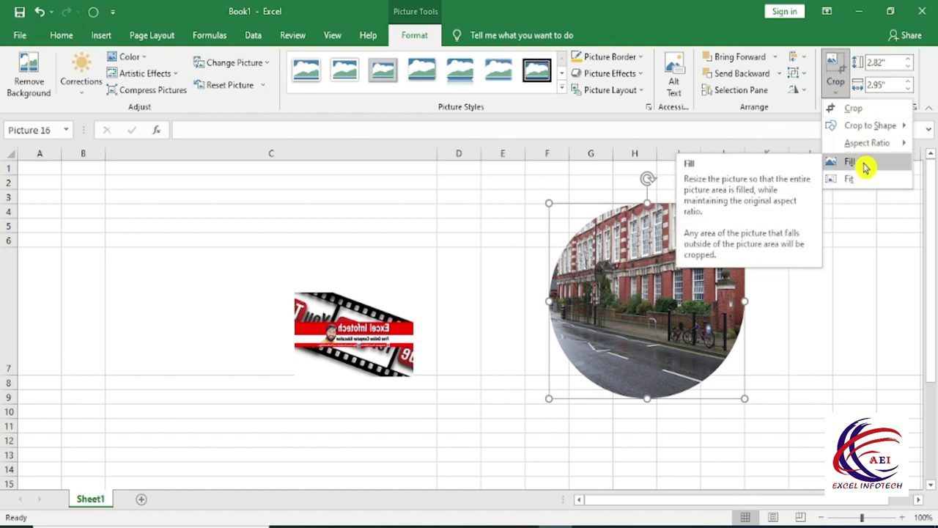
{"action": "left_click", "coordinate": [870, 166]}
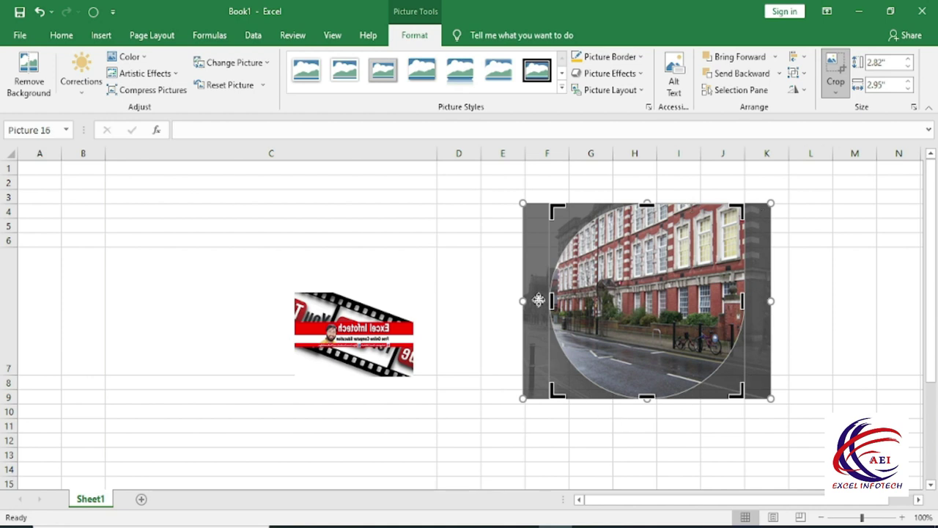
{"action": "mouse_move", "coordinate": [657, 294]}
{"action": "left_mouse_down"}
{"action": "mouse_move", "coordinate": [656, 308]}
{"action": "mouse_move", "coordinate": [633, 309]}
{"action": "mouse_move", "coordinate": [675, 277]}
{"action": "mouse_move", "coordinate": [674, 293]}
{"action": "left_mouse_up"}
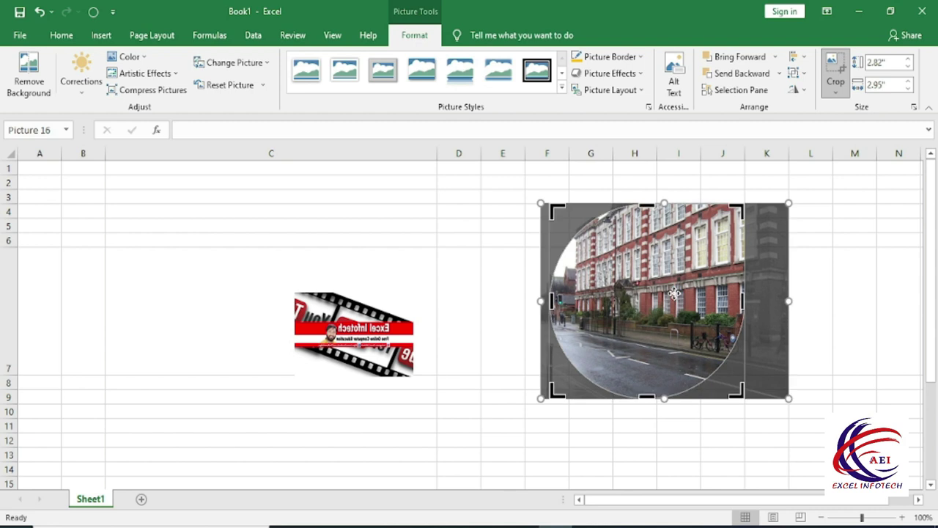
{"action": "left_click_drag", "start_coordinate": [540, 203], "coordinate": [521, 189]}
{"action": "left_click_drag", "start_coordinate": [670, 272], "coordinate": [682, 278]}
{"action": "left_click", "coordinate": [869, 256]}
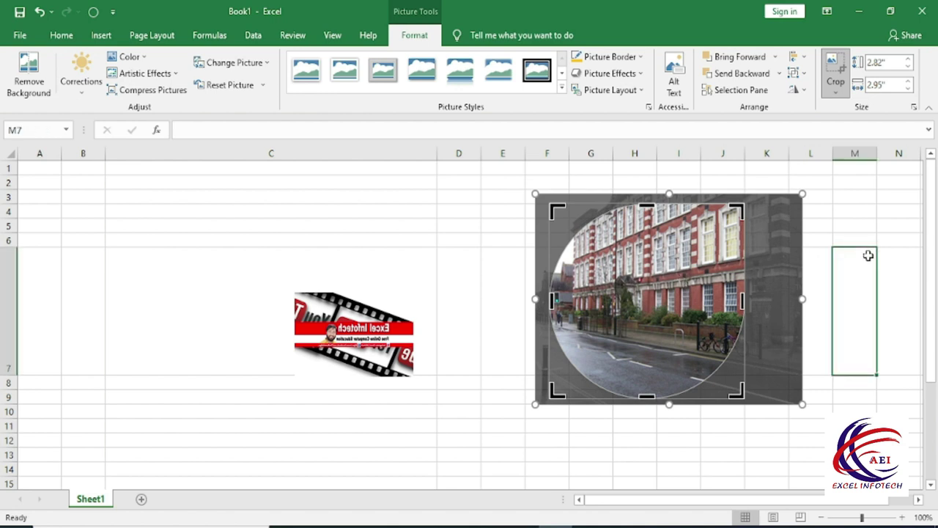
{"action": "left_click", "coordinate": [662, 281]}
Step: Fit the whole photo inside the crop shape and enlarge it to 3.53 by 3.7 inches
{"action": "left_click", "coordinate": [836, 92]}
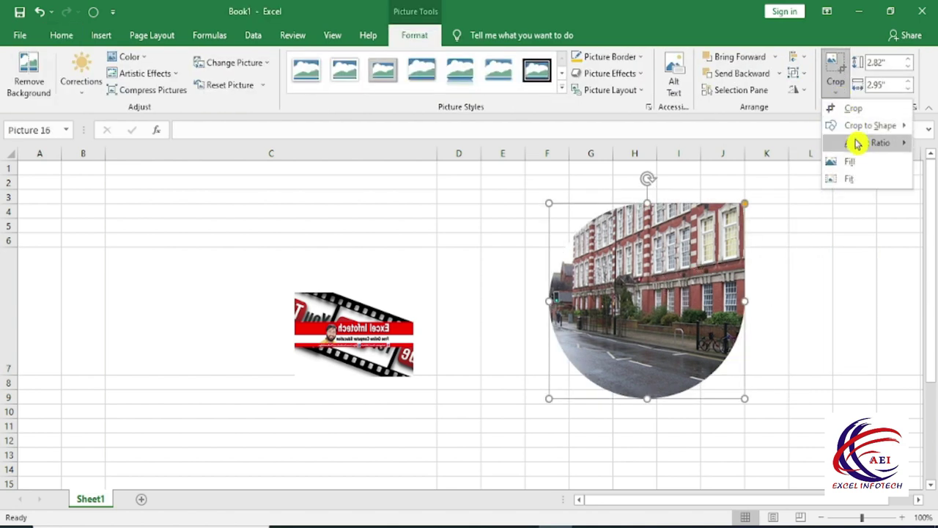
{"action": "left_click", "coordinate": [844, 180]}
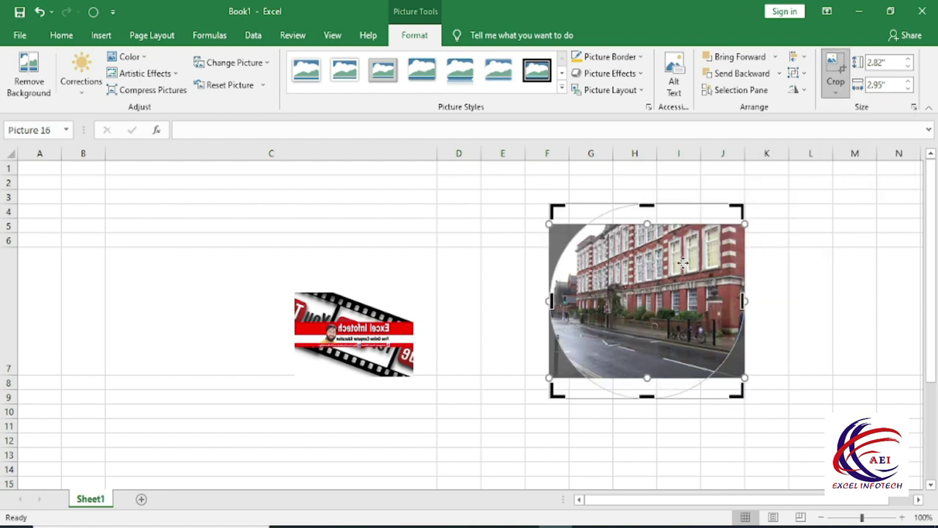
{"action": "left_click", "coordinate": [805, 249]}
{"action": "left_click", "coordinate": [671, 324]}
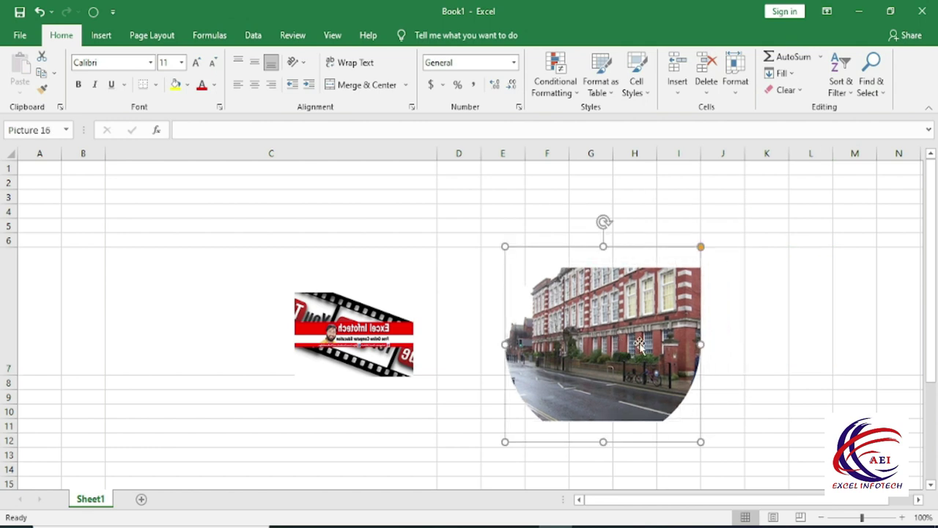
{"action": "double_click", "coordinate": [671, 323]}
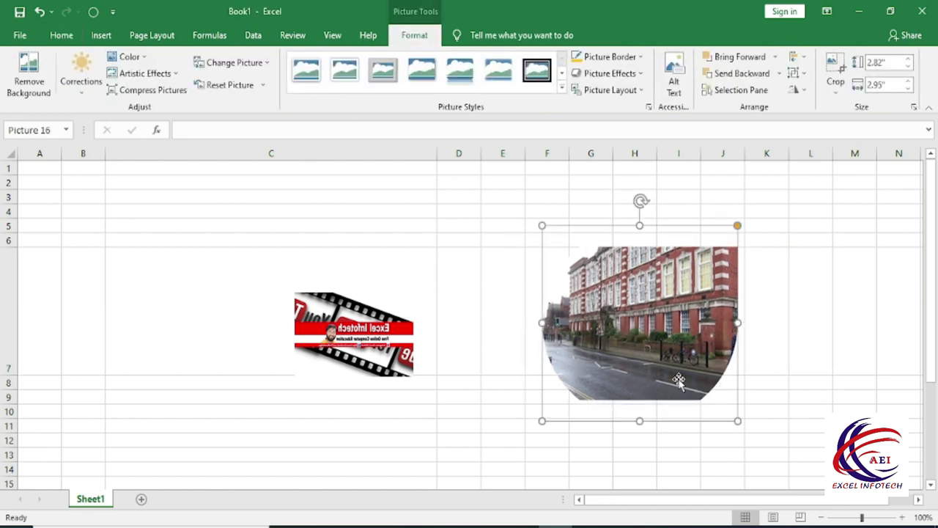
{"action": "left_click", "coordinate": [836, 89]}
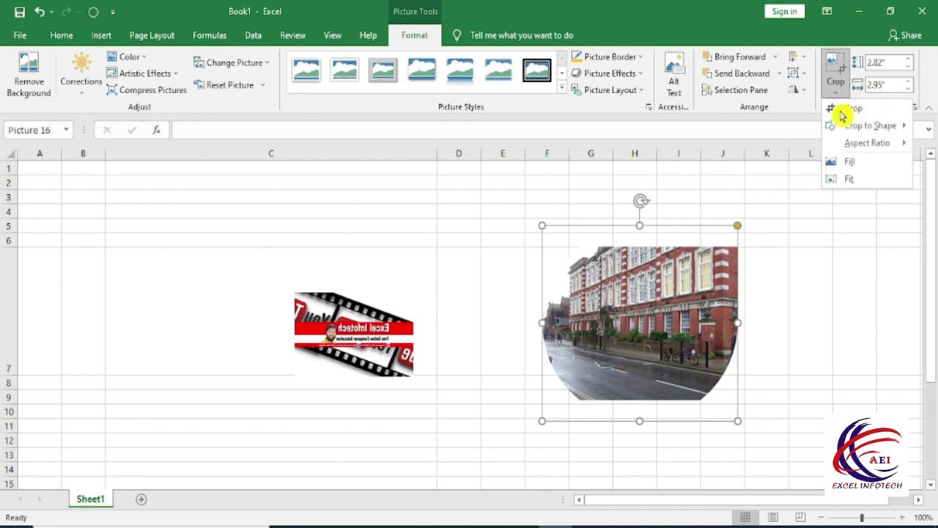
{"action": "left_click", "coordinate": [820, 288]}
{"action": "left_click", "coordinate": [908, 59]}
{"action": "left_click", "coordinate": [909, 59]}
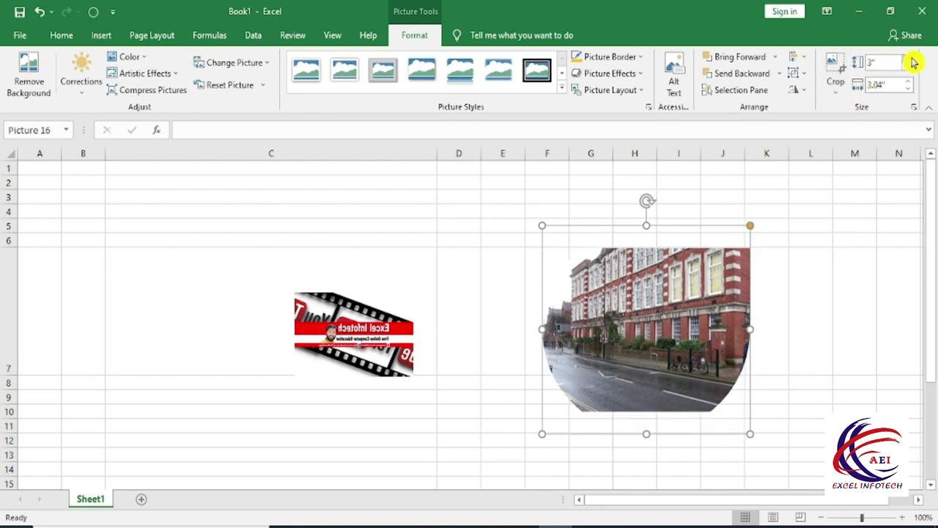
{"action": "left_click", "coordinate": [908, 60]}
{"action": "left_click", "coordinate": [909, 82]}
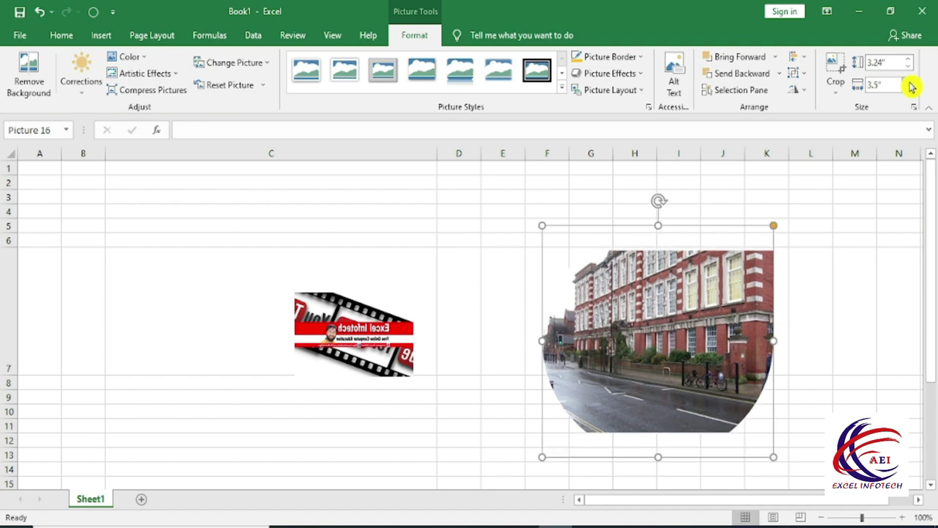
{"action": "left_click", "coordinate": [909, 82]}
{"action": "left_click", "coordinate": [909, 81]}
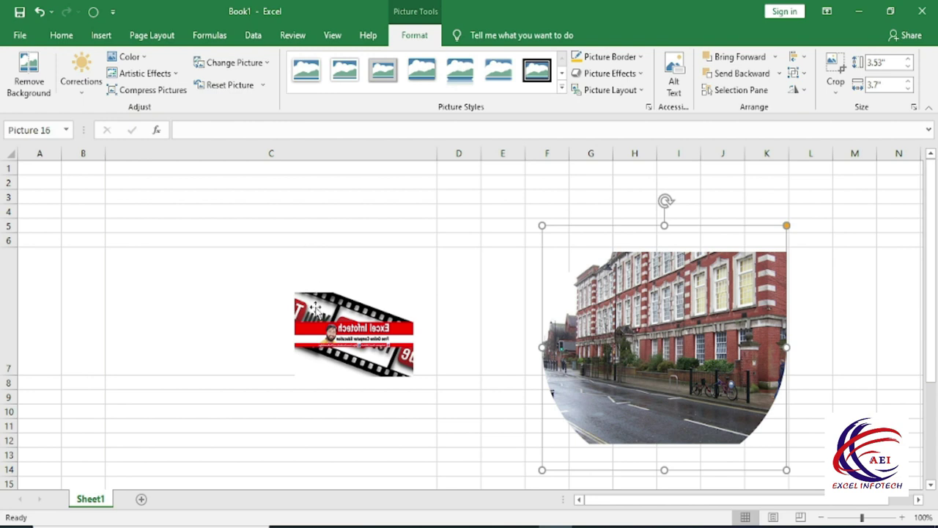
{"action": "left_click", "coordinate": [101, 36]}
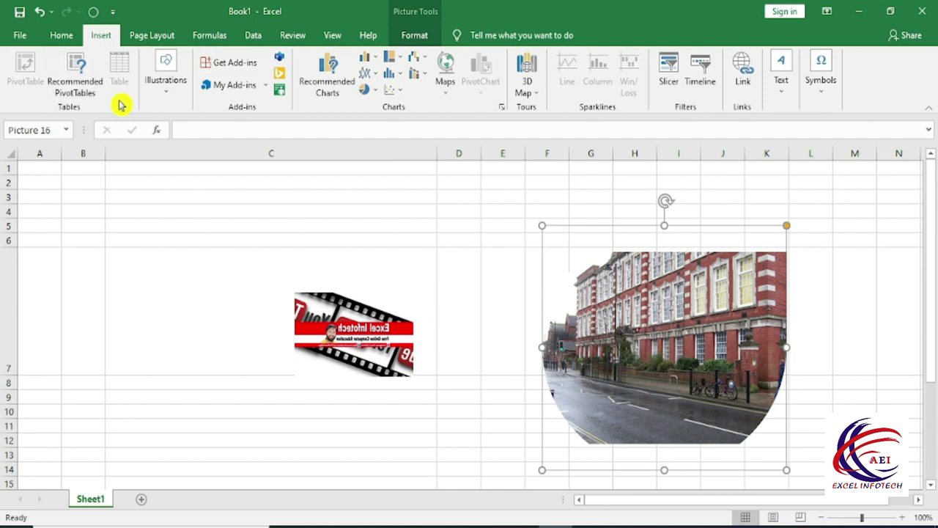
Step: Draw a Snip Same Side Corner Rectangle just left of the film-strip picture
{"action": "left_click", "coordinate": [164, 98]}
{"action": "left_click", "coordinate": [170, 157]}
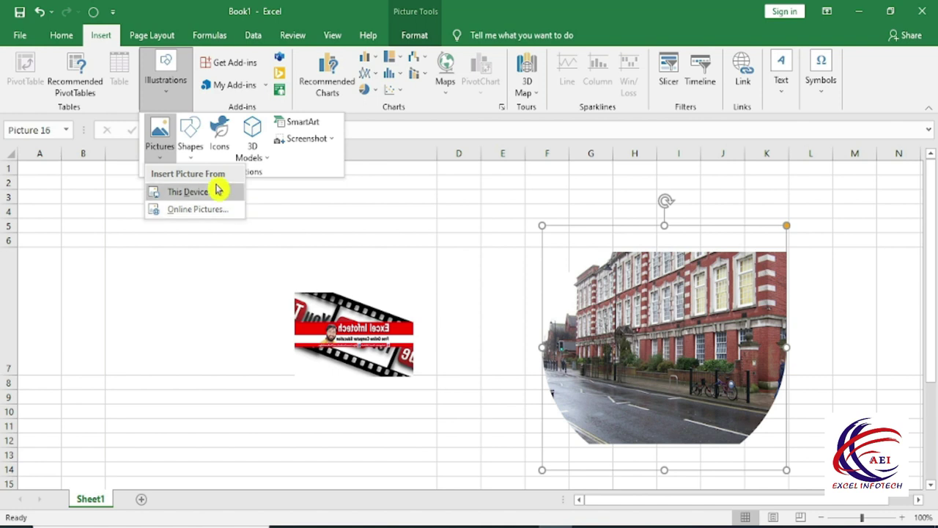
{"action": "mouse_move", "coordinate": [199, 158]}
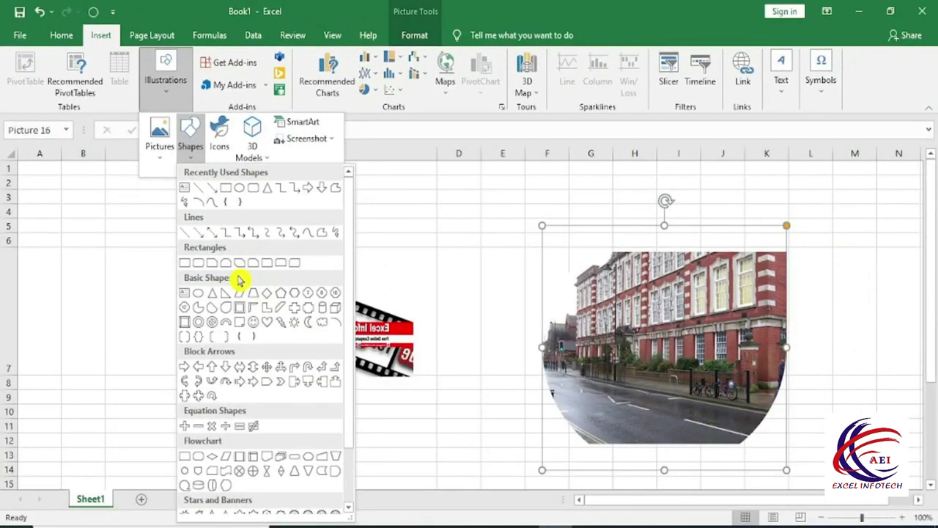
{"action": "left_click", "coordinate": [225, 262]}
{"action": "mouse_move", "coordinate": [104, 247]}
{"action": "left_mouse_down"}
{"action": "mouse_move", "coordinate": [295, 374]}
{"action": "mouse_move", "coordinate": [256, 377]}
{"action": "left_mouse_up"}
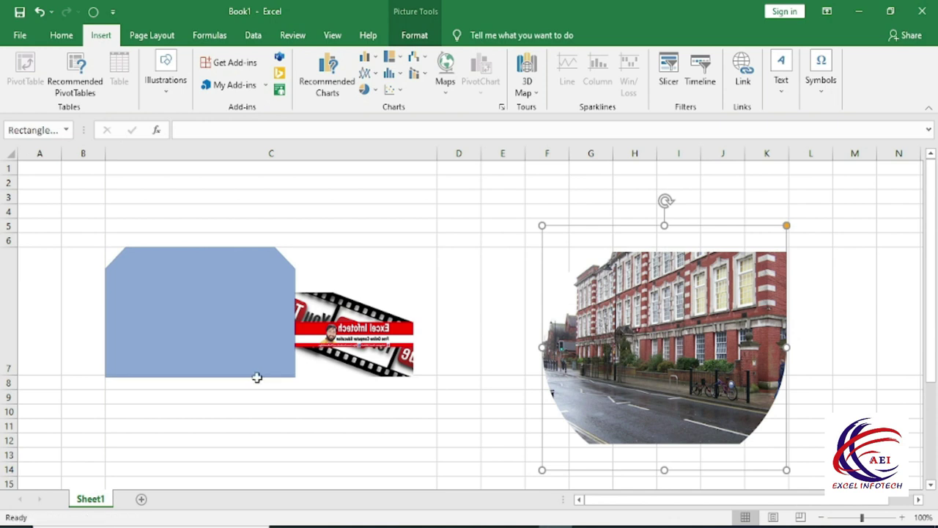
{"action": "left_click", "coordinate": [407, 338]}
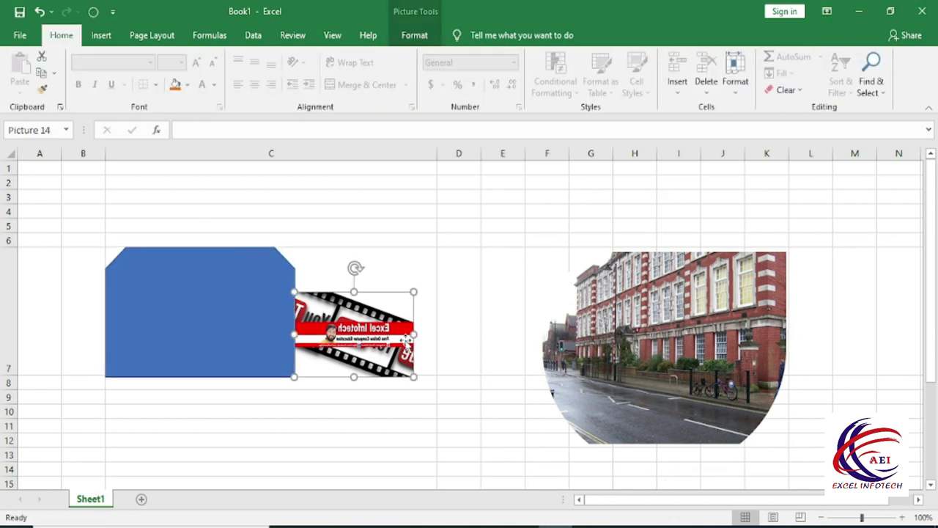
Step: Delete the film-strip and street photos and reposition the blue snipped rectangle
{"action": "key", "text": "Delete"}
{"action": "left_click", "coordinate": [587, 324]}
{"action": "key", "text": "Delete"}
{"action": "mouse_move", "coordinate": [279, 327]}
{"action": "left_mouse_down"}
{"action": "mouse_move", "coordinate": [427, 320]}
{"action": "mouse_move", "coordinate": [412, 305]}
{"action": "left_mouse_up"}
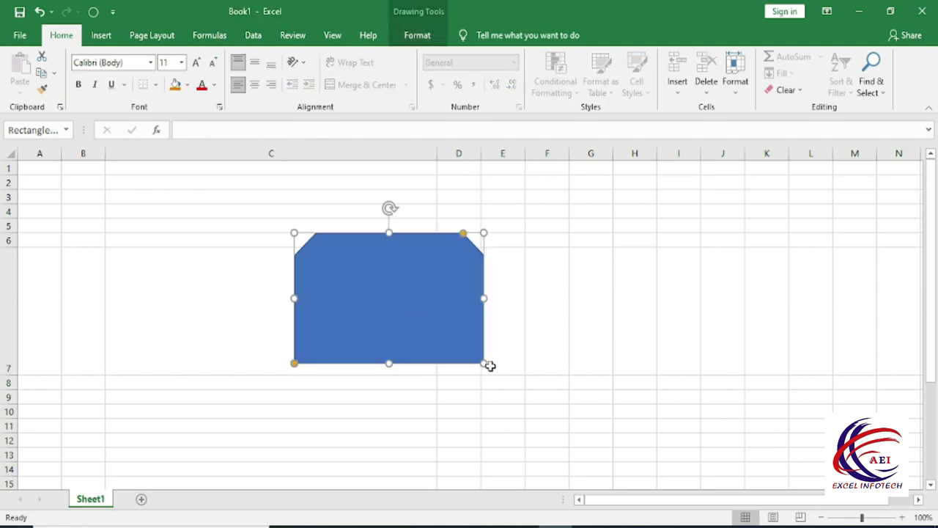
{"action": "key", "text": "ctrl+z"}
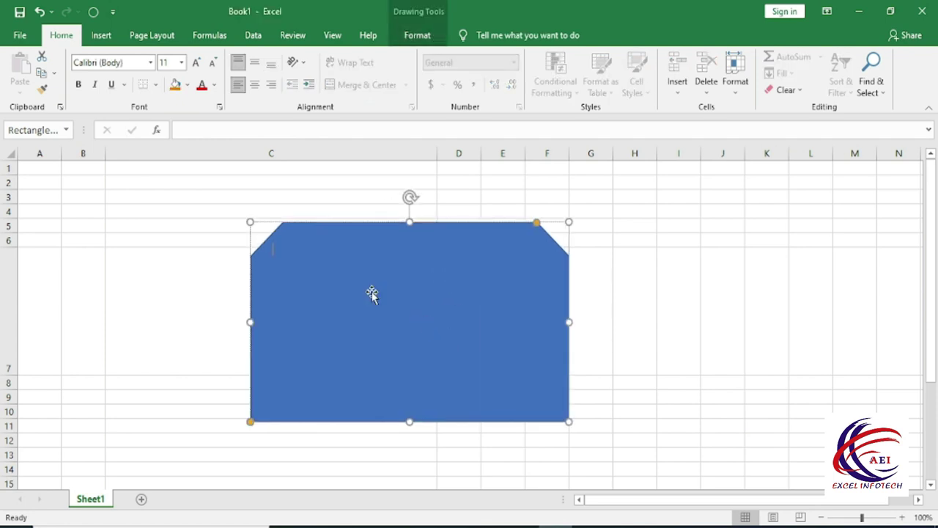
{"action": "left_click", "coordinate": [410, 35]}
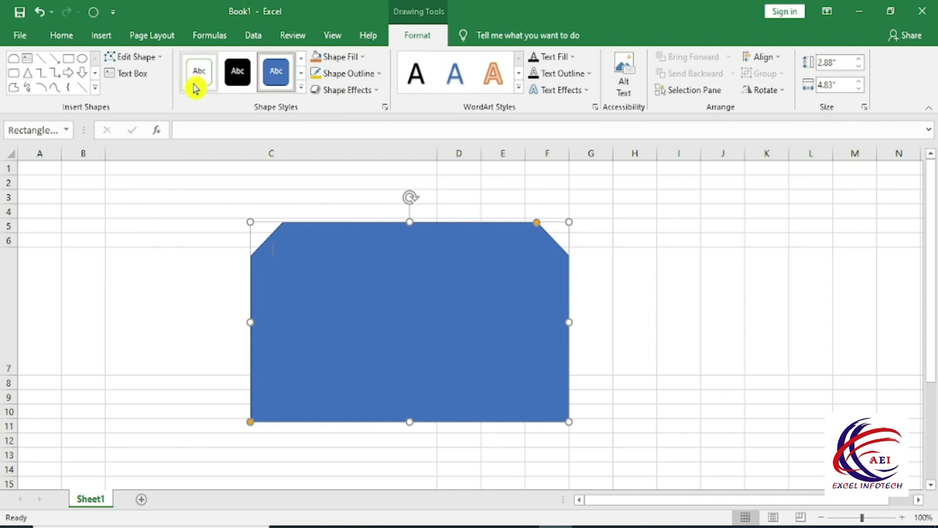
{"action": "left_click_drag", "start_coordinate": [395, 310], "coordinate": [368, 334]}
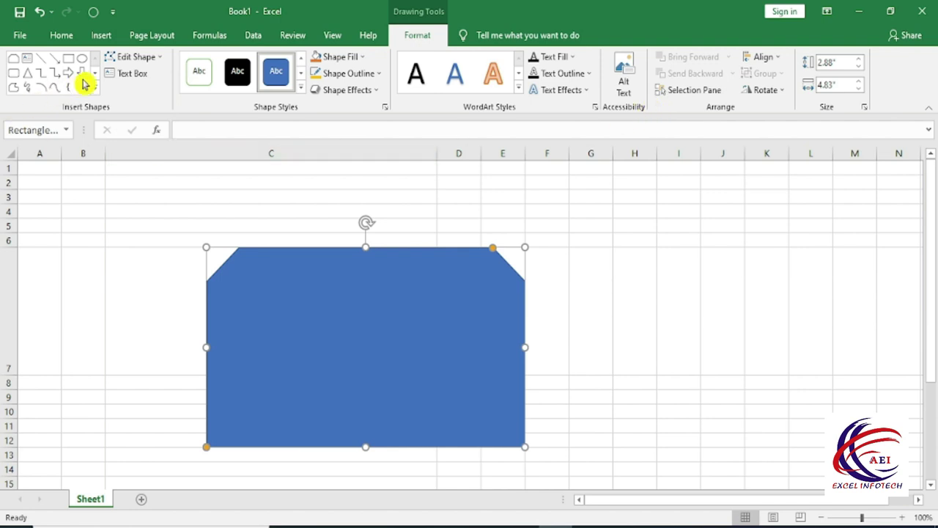
Step: Draw a 2.89 by 2 inch down arrow overlapping the rectangle's right side
{"action": "left_click", "coordinate": [87, 77]}
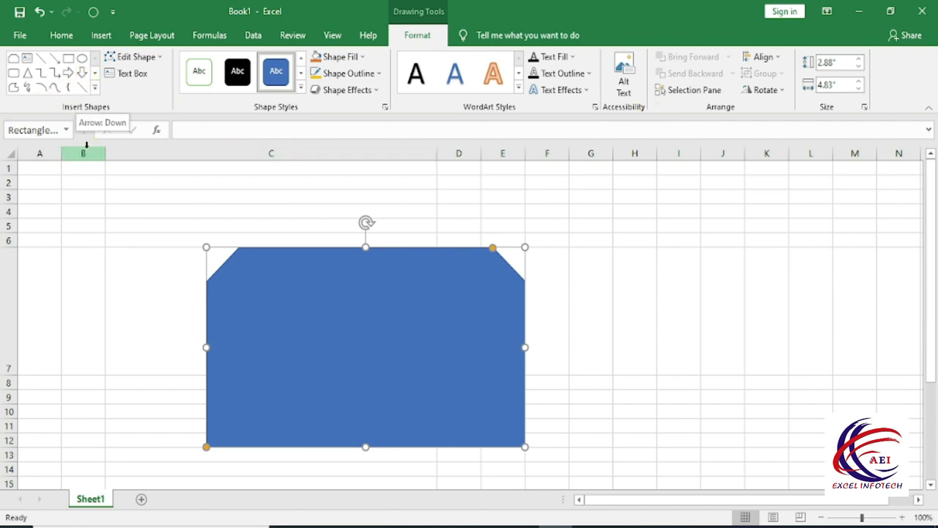
{"action": "left_click", "coordinate": [86, 72]}
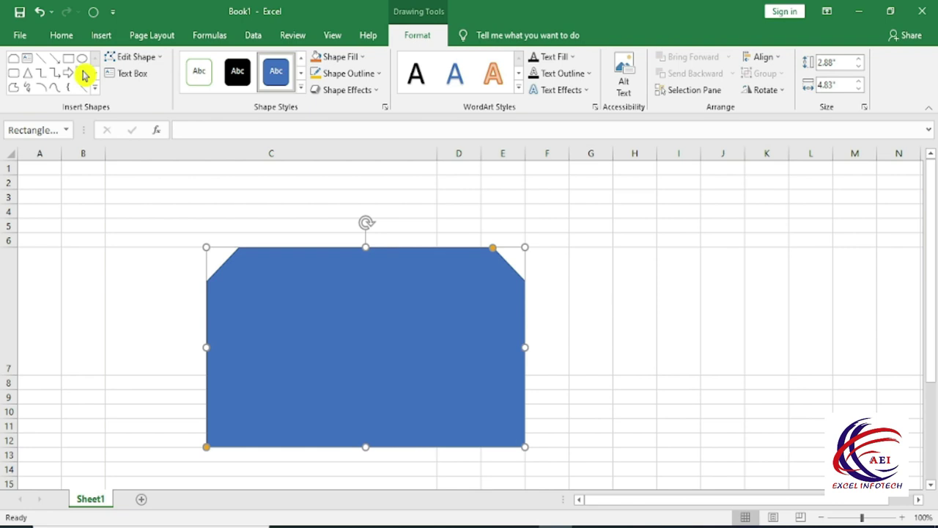
{"action": "left_click_drag", "start_coordinate": [437, 189], "coordinate": [570, 389]}
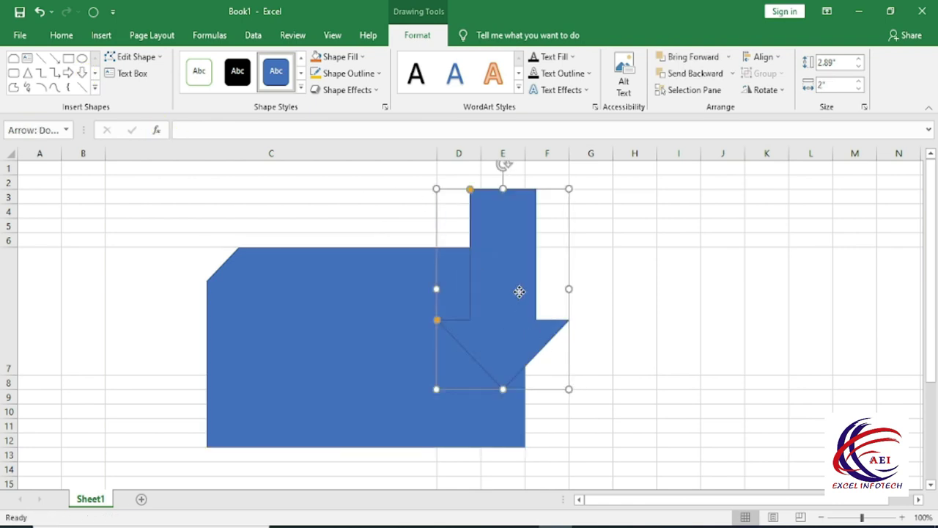
Step: Move the arrow right, give it a yellow gradient style, and rotate it to point left
{"action": "left_click_drag", "start_coordinate": [518, 292], "coordinate": [607, 292]}
{"action": "left_click", "coordinate": [301, 88]}
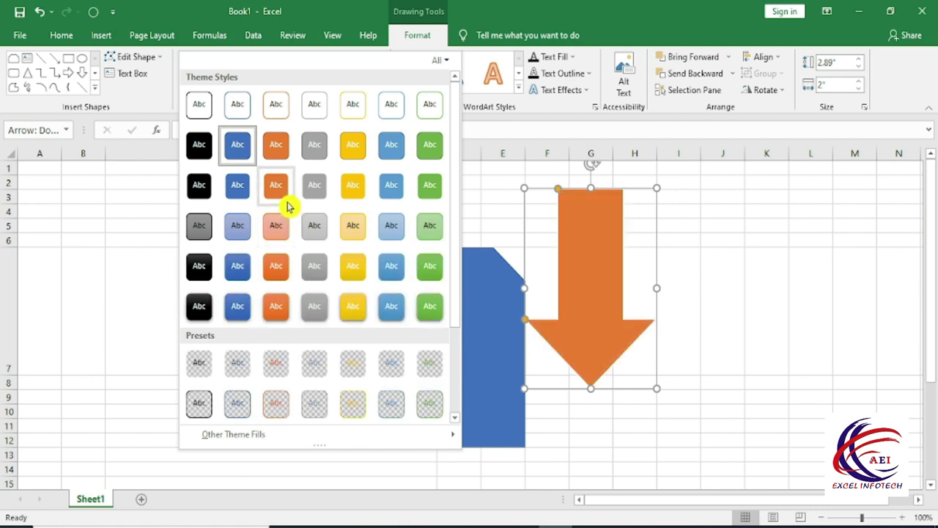
{"action": "left_click", "coordinate": [353, 267]}
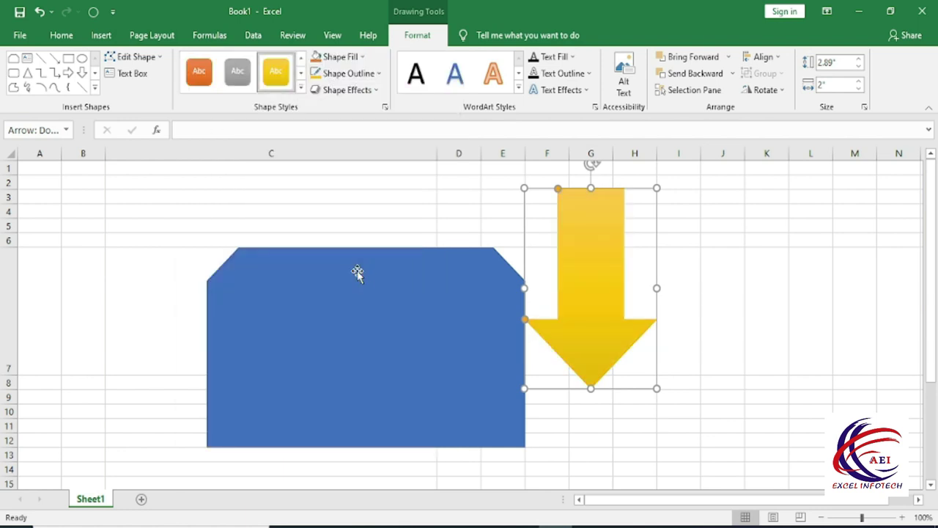
{"action": "left_click_drag", "start_coordinate": [591, 163], "coordinate": [619, 269]}
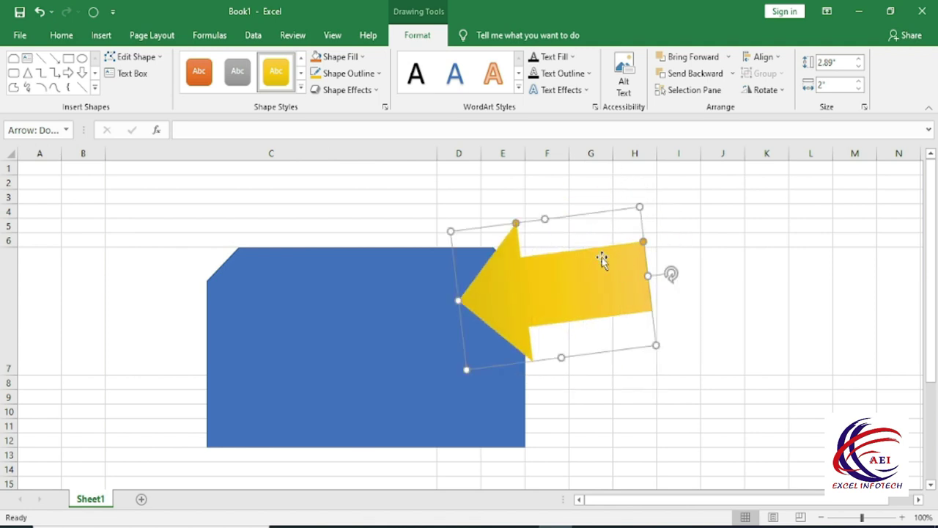
Step: Fill the arrow with a light green picked from the More Fill Colors hexagon
{"action": "left_click", "coordinate": [364, 59]}
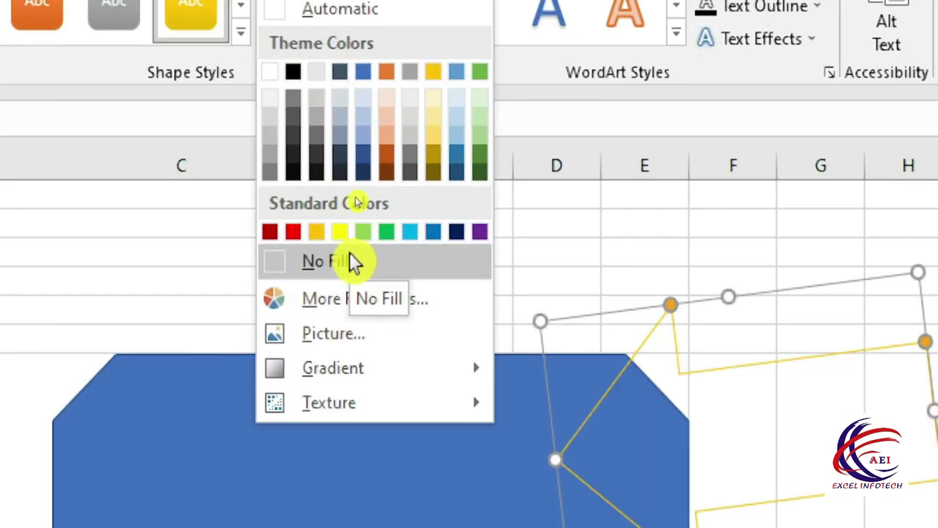
{"action": "left_click", "coordinate": [429, 297]}
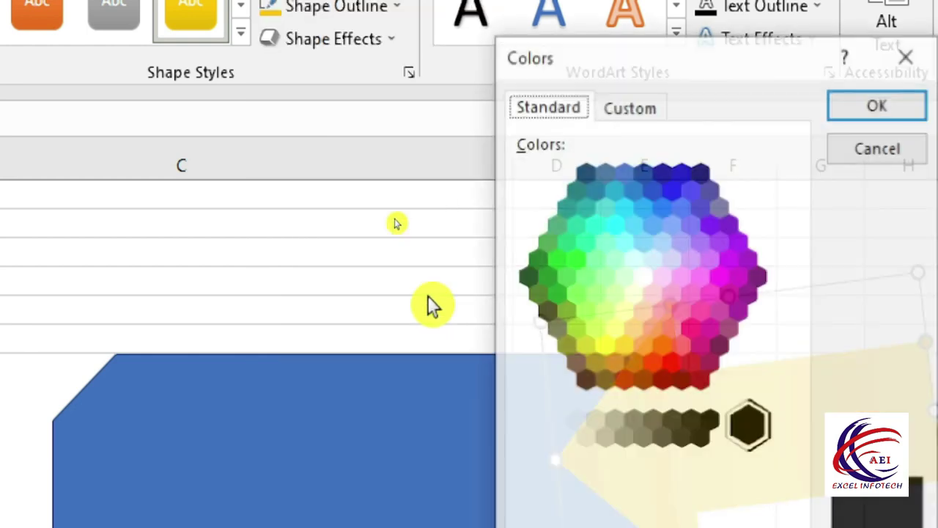
{"action": "left_click", "coordinate": [603, 241]}
{"action": "left_click", "coordinate": [566, 241]}
{"action": "left_click", "coordinate": [580, 279]}
{"action": "left_click_drag", "start_coordinate": [669, 60], "coordinate": [469, 33]}
{"action": "left_click", "coordinate": [691, 69]}
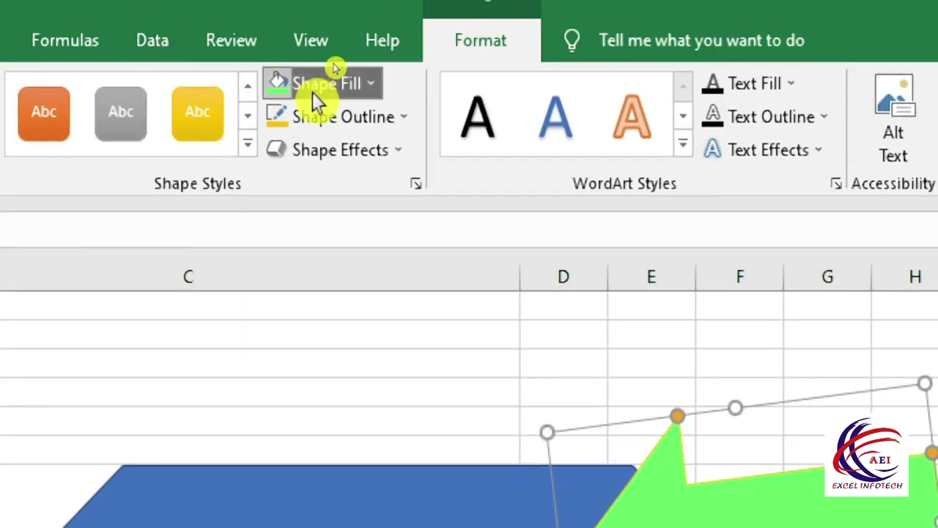
{"action": "left_click", "coordinate": [314, 42]}
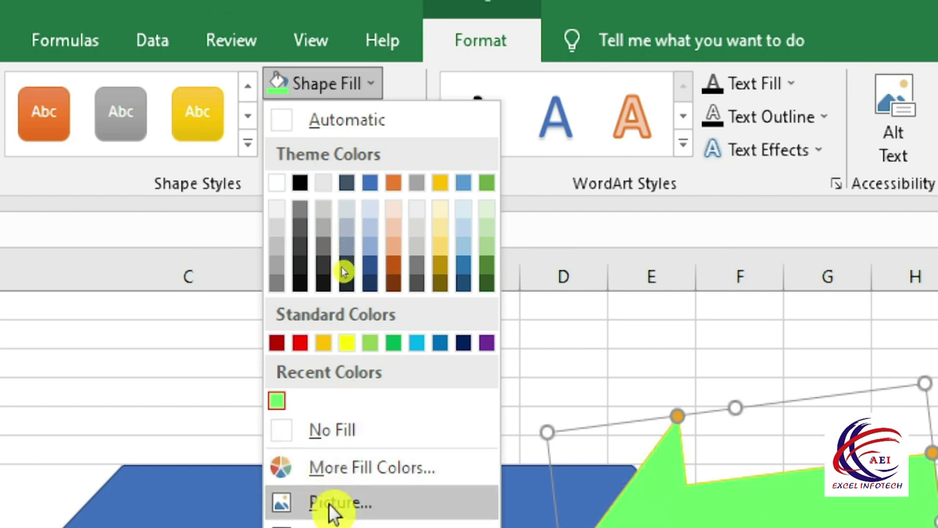
Step: Fill the arrow with the 555.jpg picture from a file
{"action": "left_click", "coordinate": [410, 508]}
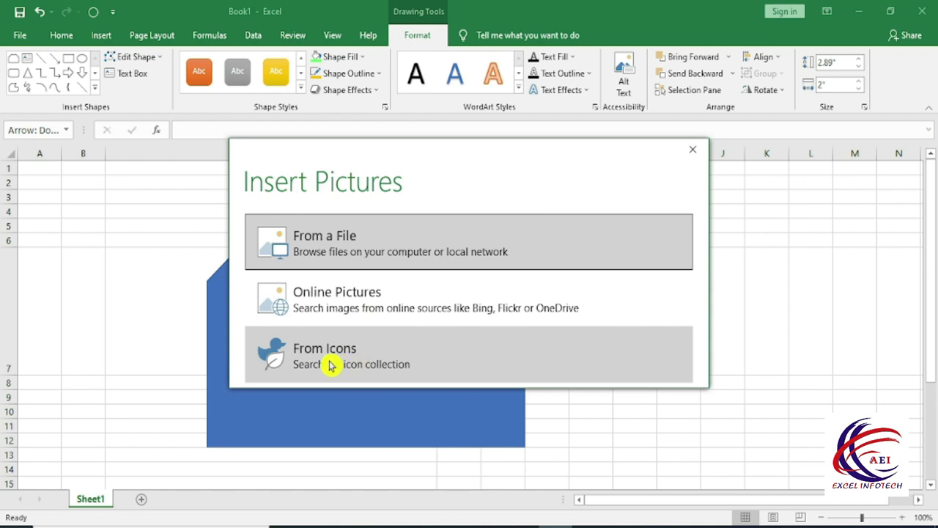
{"action": "left_click", "coordinate": [334, 251]}
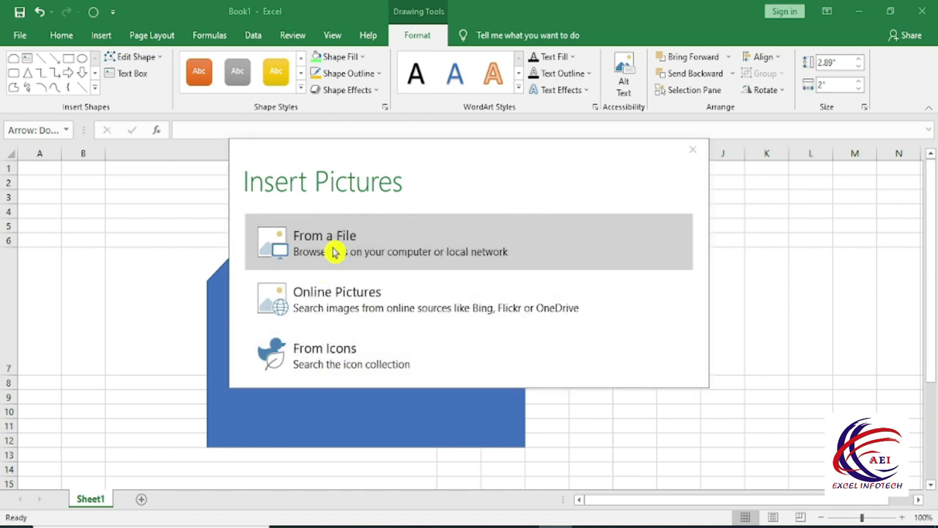
{"action": "left_click", "coordinate": [326, 135]}
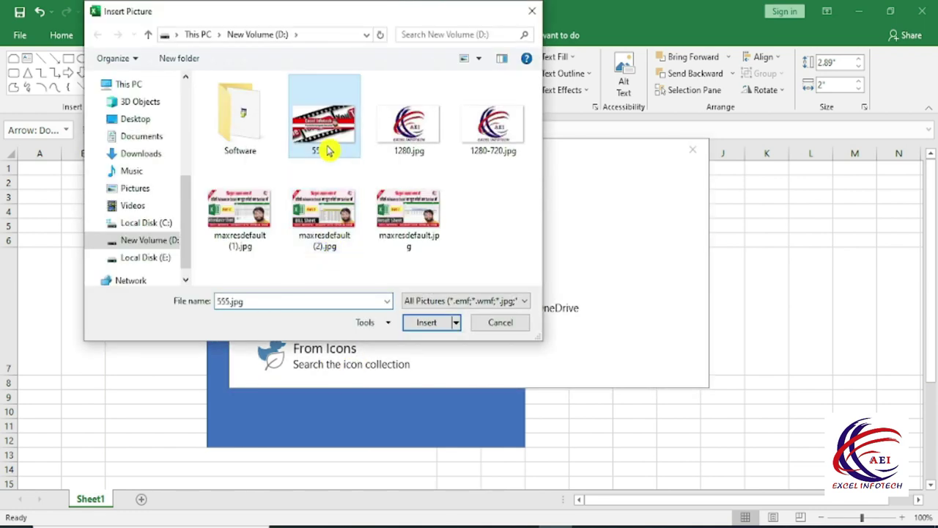
{"action": "left_click", "coordinate": [408, 125]}
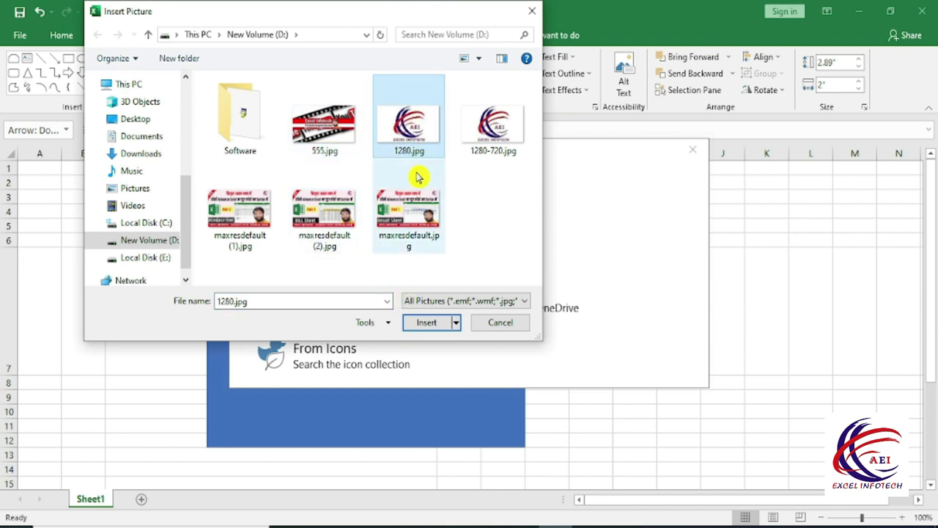
{"action": "left_click", "coordinate": [327, 151]}
{"action": "left_click", "coordinate": [426, 322]}
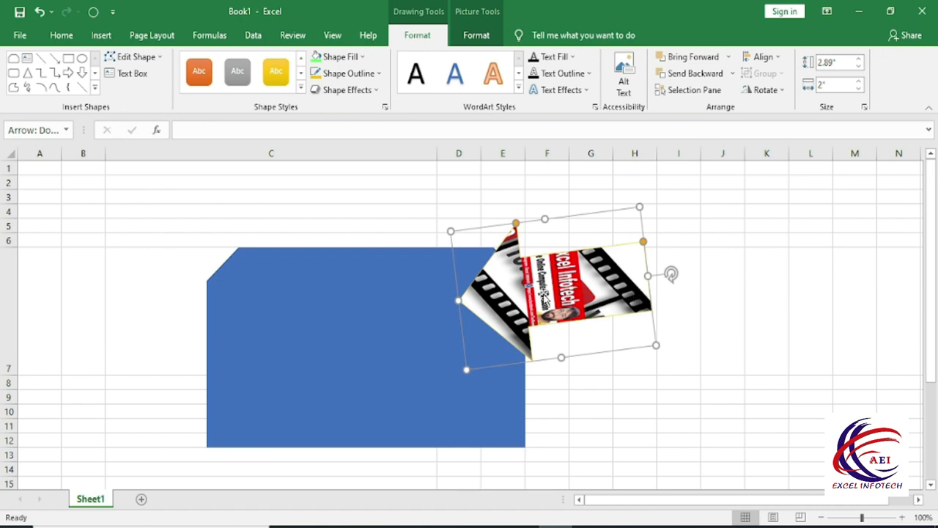
Step: Replace the arrow's picture fill with the Granite texture
{"action": "left_click", "coordinate": [363, 57]}
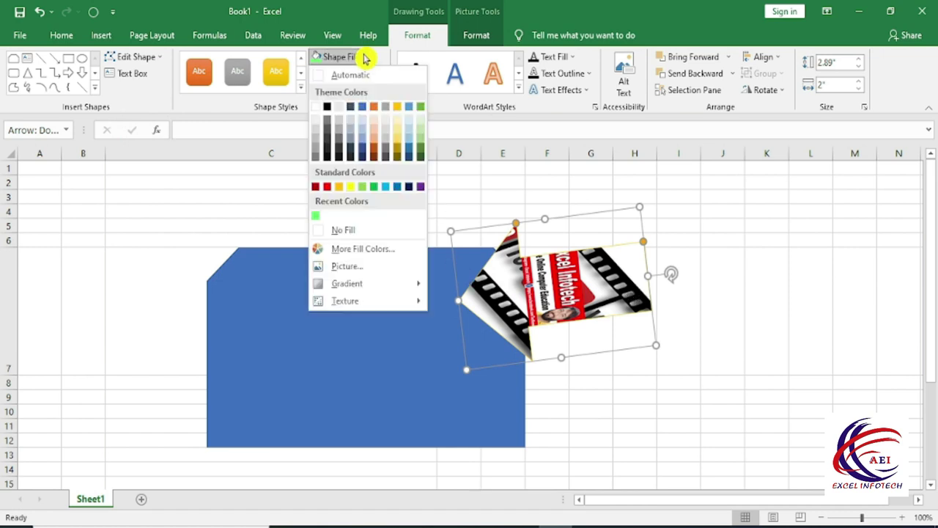
{"action": "mouse_move", "coordinate": [365, 286]}
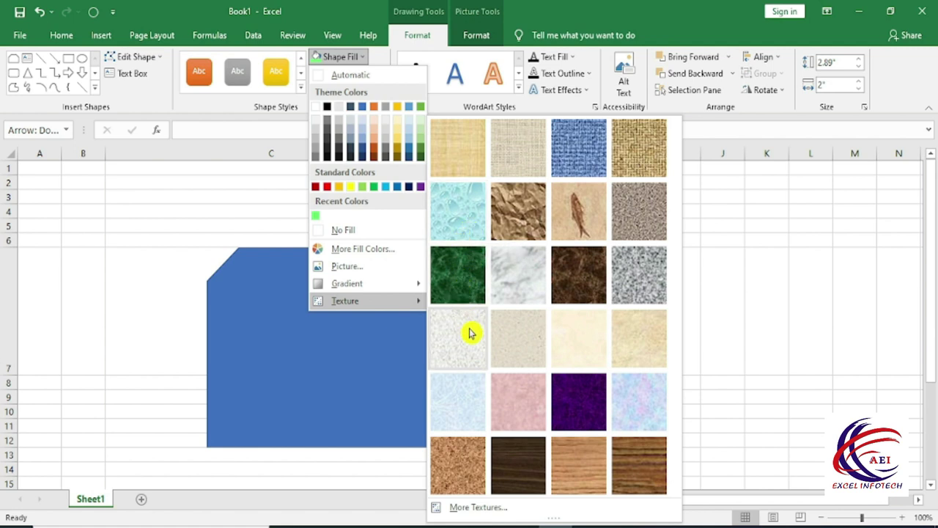
{"action": "left_click", "coordinate": [622, 269]}
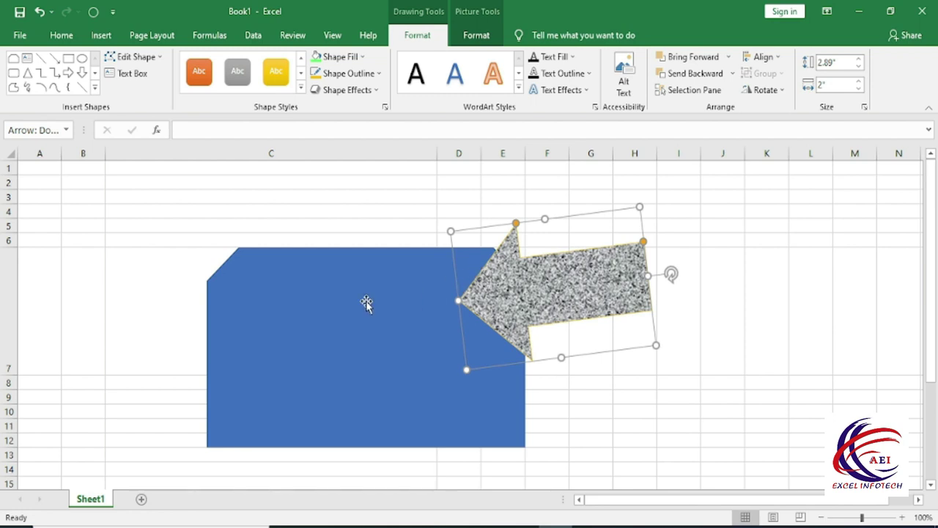
{"action": "left_click", "coordinate": [378, 74]}
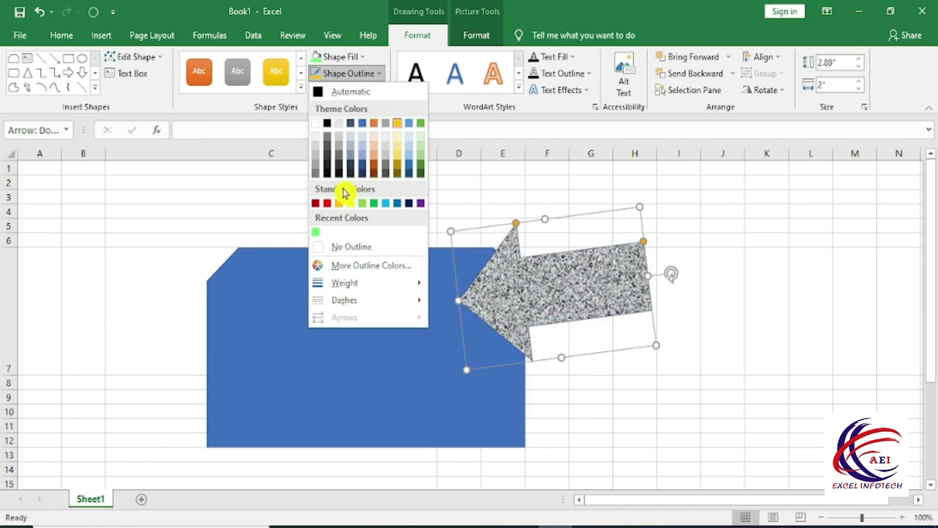
Step: Give the arrow a red, 6 pt, dashed outline
{"action": "left_click", "coordinate": [327, 203]}
{"action": "left_click", "coordinate": [350, 76]}
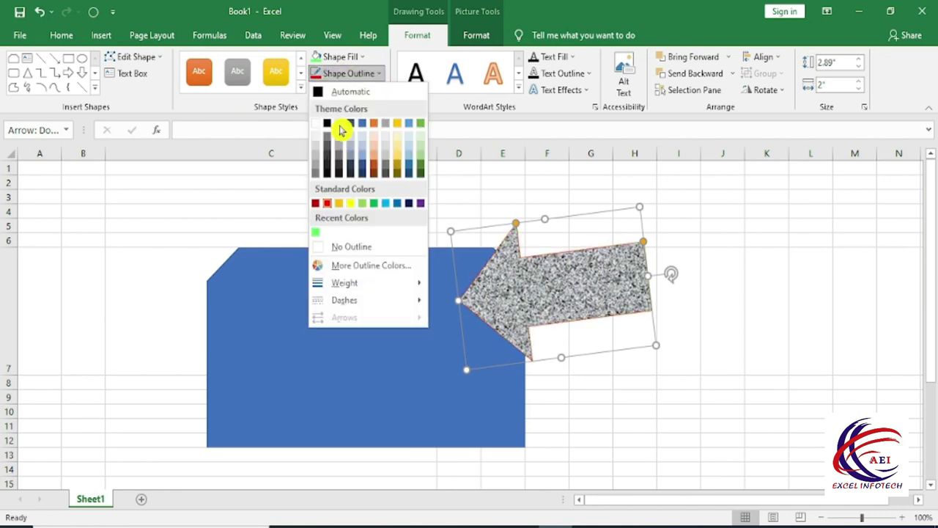
{"action": "mouse_move", "coordinate": [383, 287]}
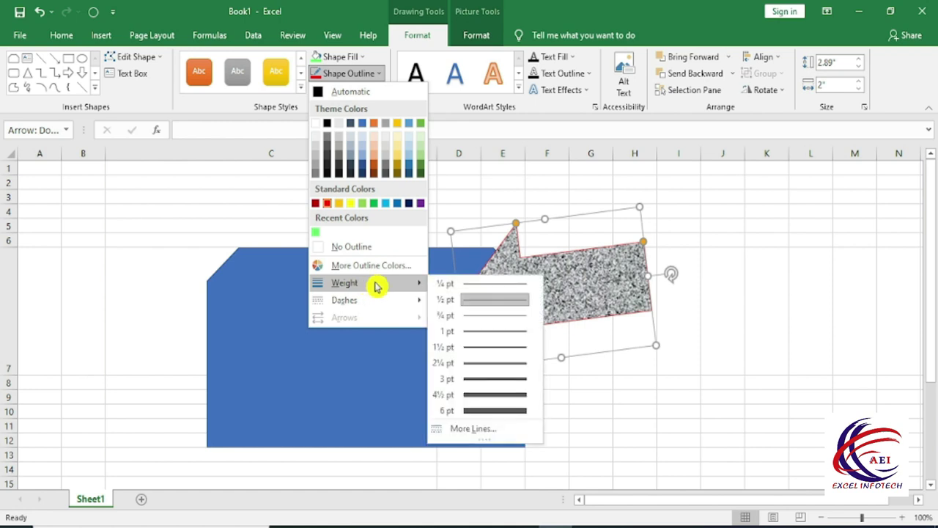
{"action": "left_click", "coordinate": [504, 412]}
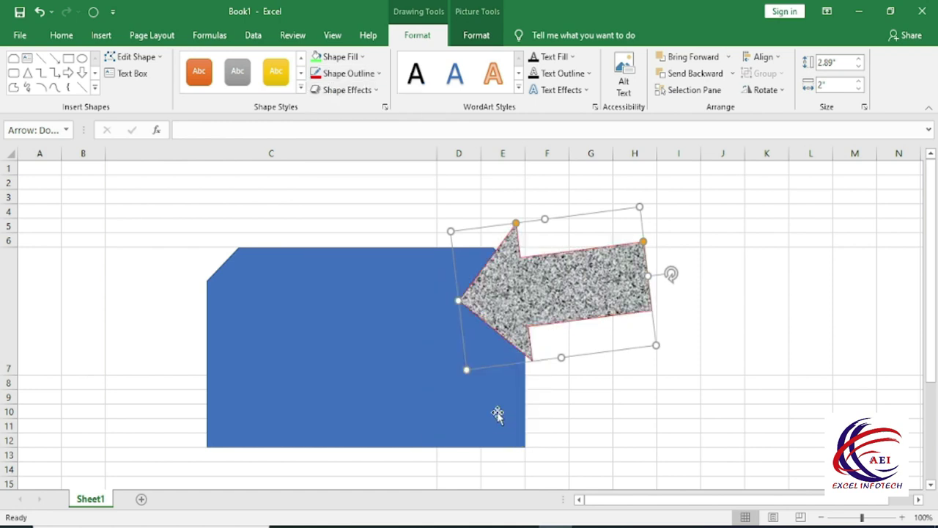
{"action": "left_click", "coordinate": [362, 77]}
{"action": "mouse_move", "coordinate": [402, 308]}
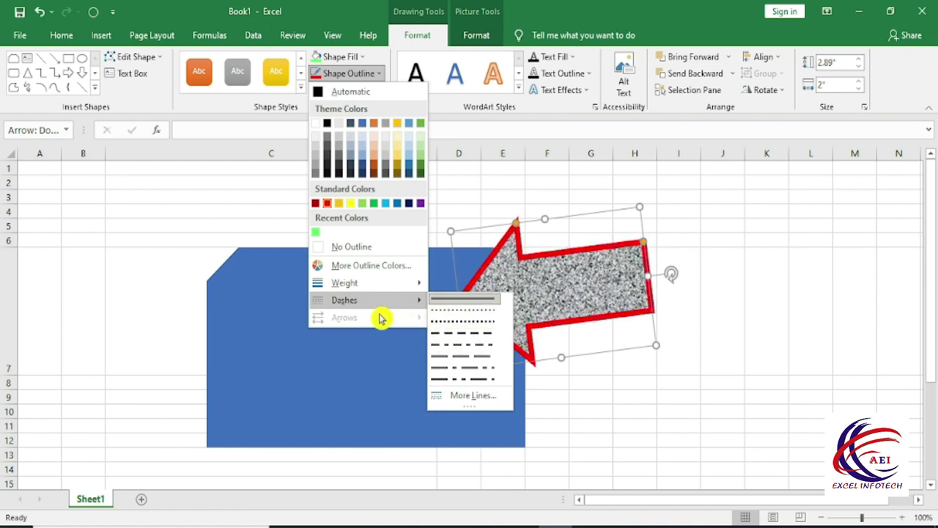
{"action": "left_click", "coordinate": [468, 350]}
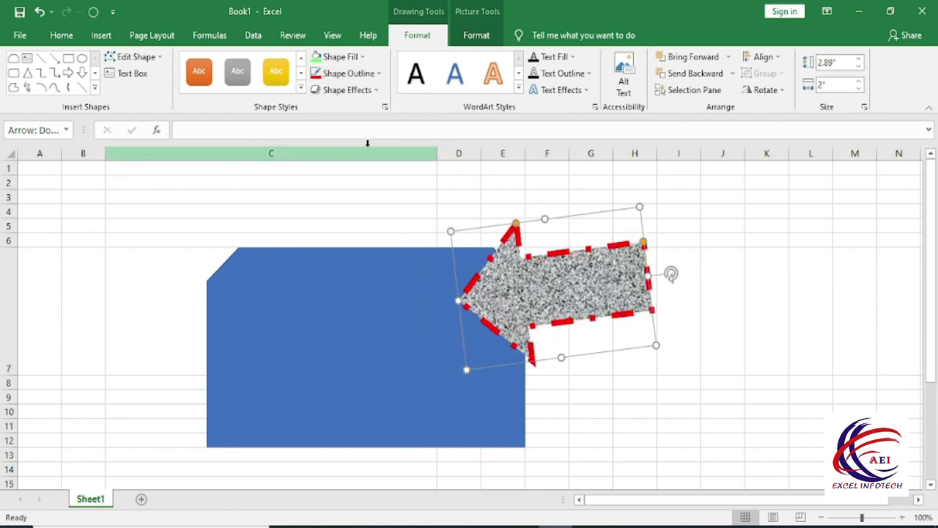
Step: Apply a 3-D Rotation preset to tilt the arrow into perspective, then deselect it
{"action": "left_click", "coordinate": [376, 99]}
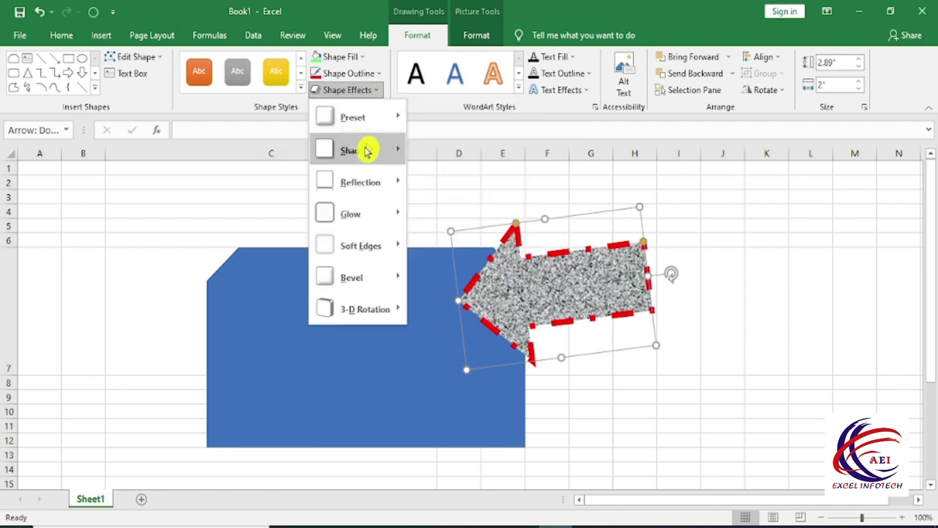
{"action": "mouse_move", "coordinate": [364, 160]}
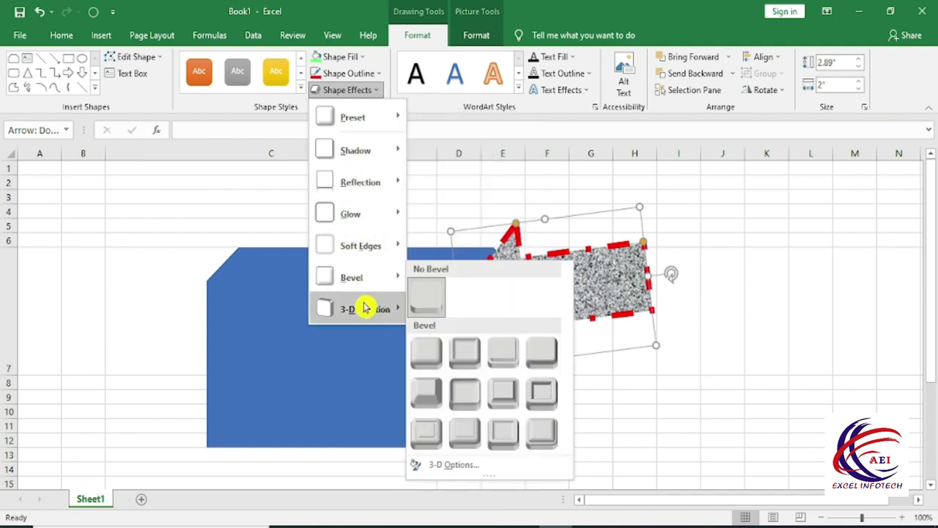
{"action": "mouse_move", "coordinate": [364, 307]}
{"action": "left_click", "coordinate": [464, 202]}
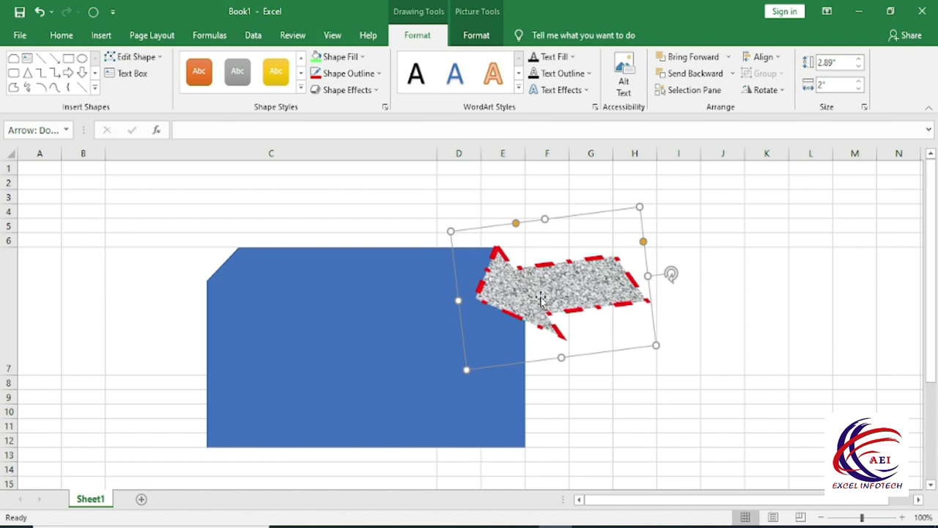
{"action": "key", "text": "Escape"}
{"action": "scroll", "coordinate": [379, 319], "scroll_direction": "down", "scroll_amount": 2}
{"action": "scroll", "coordinate": [380, 319], "scroll_direction": "right", "scroll_amount": 1}
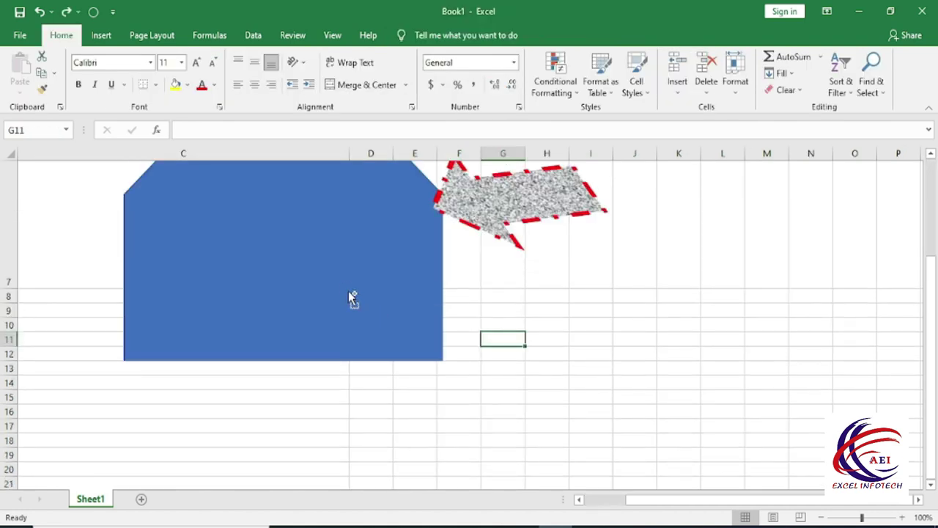
Step: Start a new workbook and draw a rectangle shape over roughly F5 to J15
{"action": "key", "text": "ctrl+n"}
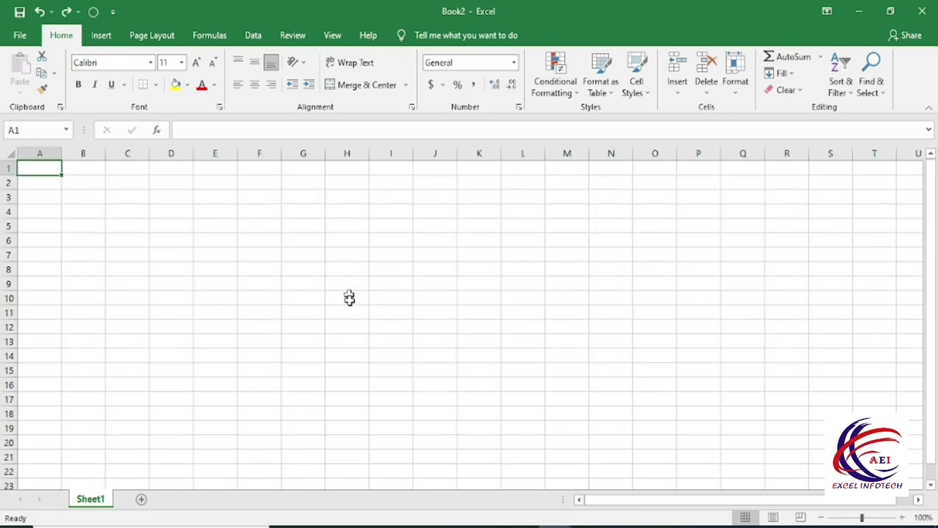
{"action": "left_click", "coordinate": [101, 35]}
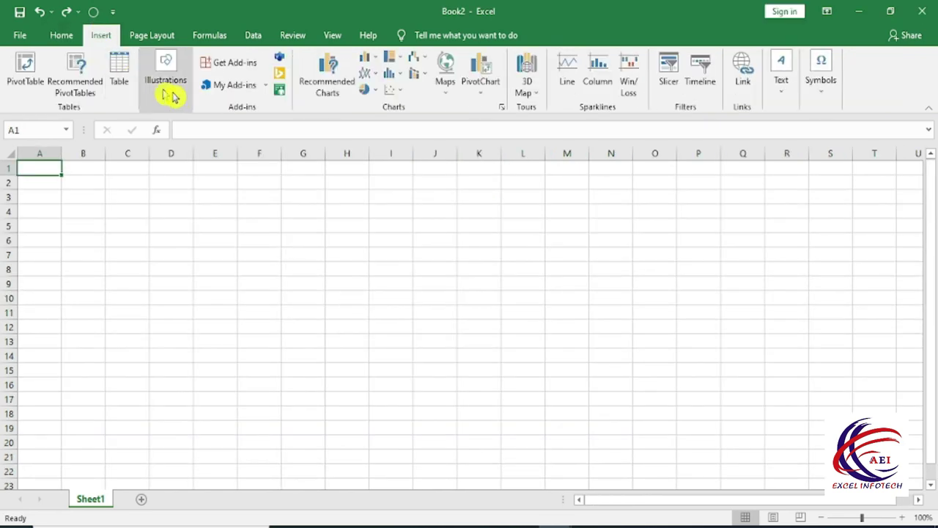
{"action": "left_click", "coordinate": [173, 97]}
{"action": "left_click", "coordinate": [195, 147]}
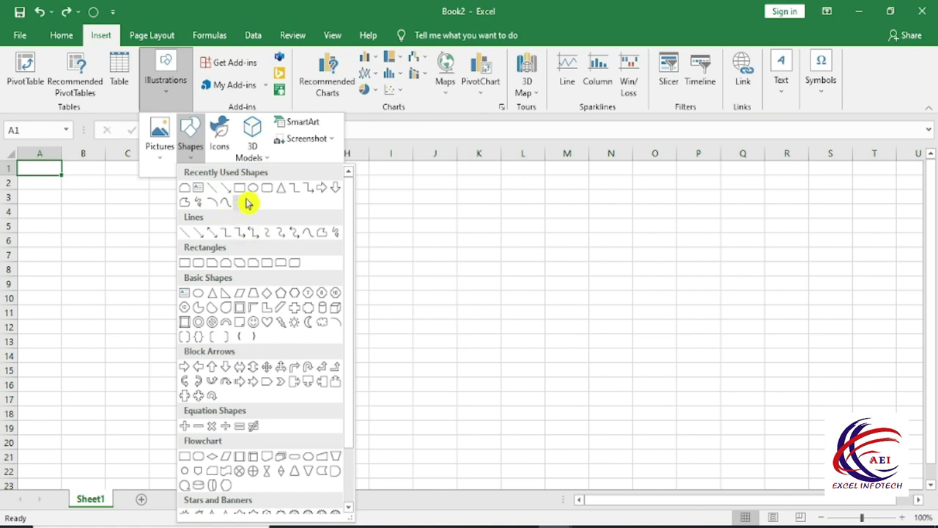
{"action": "left_click", "coordinate": [246, 189]}
{"action": "left_click_drag", "start_coordinate": [280, 224], "coordinate": [457, 377]}
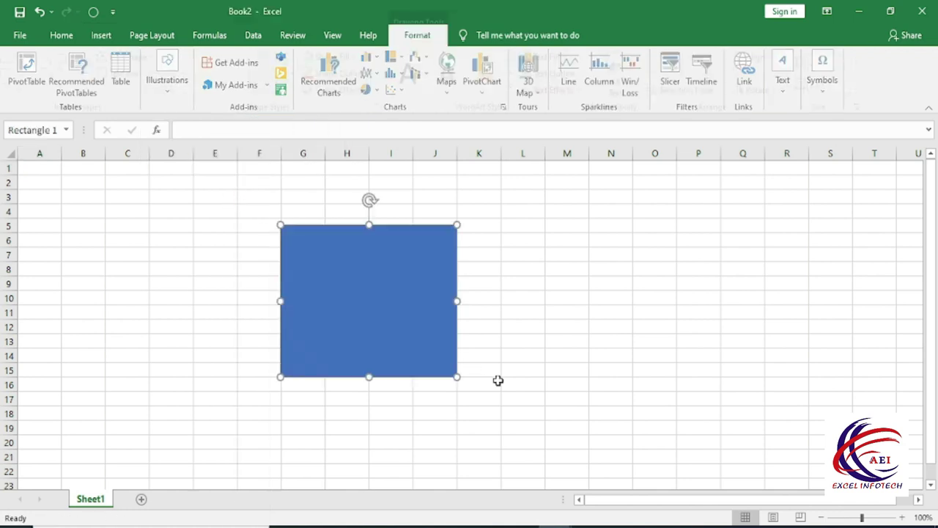
Step: Add text to the rectangle, give it the orange-outline WordArt style, and widen it to 6.67 inches
{"action": "right_click", "coordinate": [381, 296]}
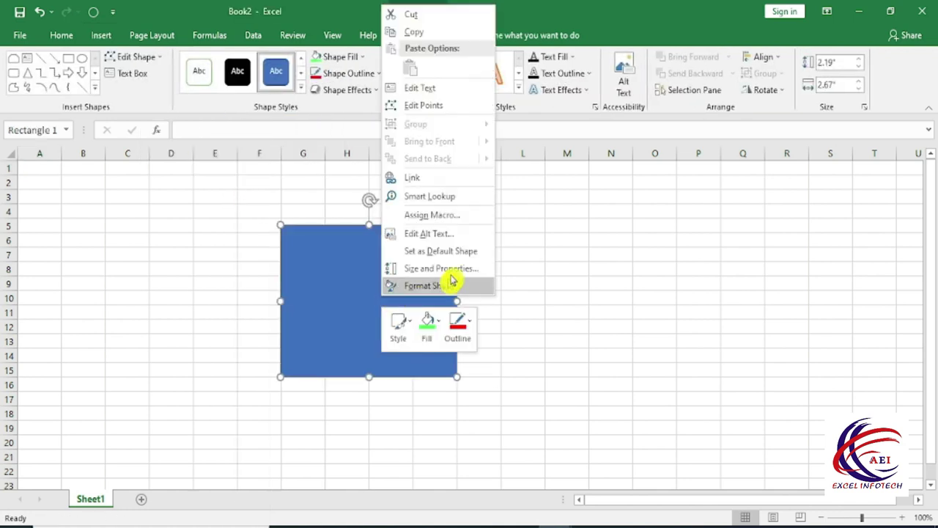
{"action": "left_click", "coordinate": [446, 96]}
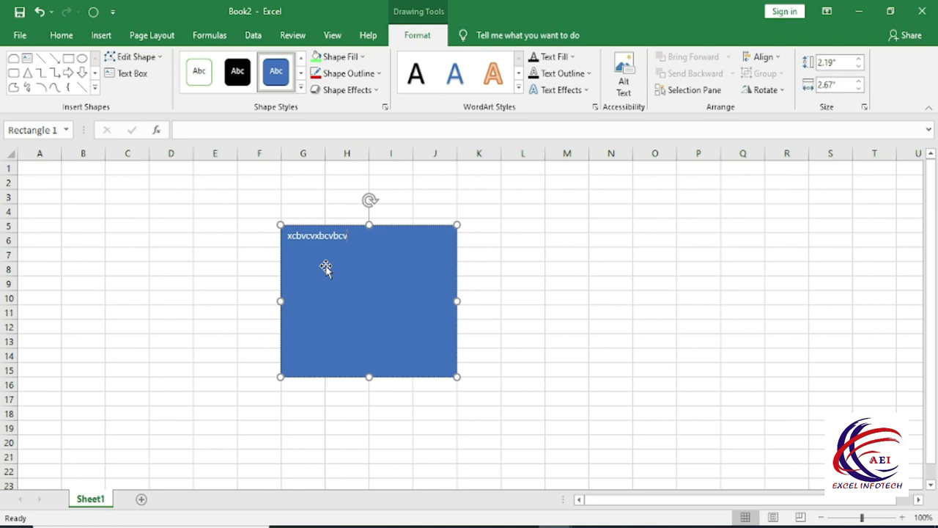
{"action": "double_click", "coordinate": [362, 239]}
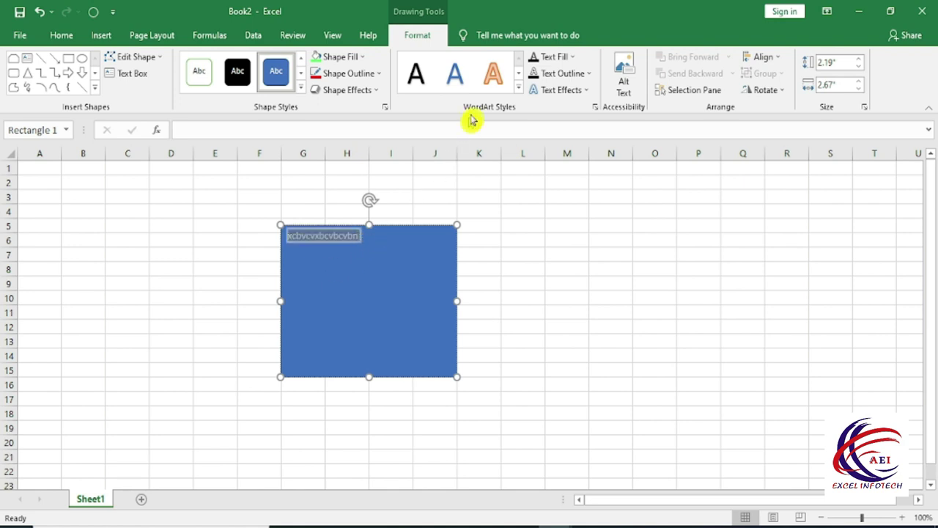
{"action": "left_click", "coordinate": [518, 89]}
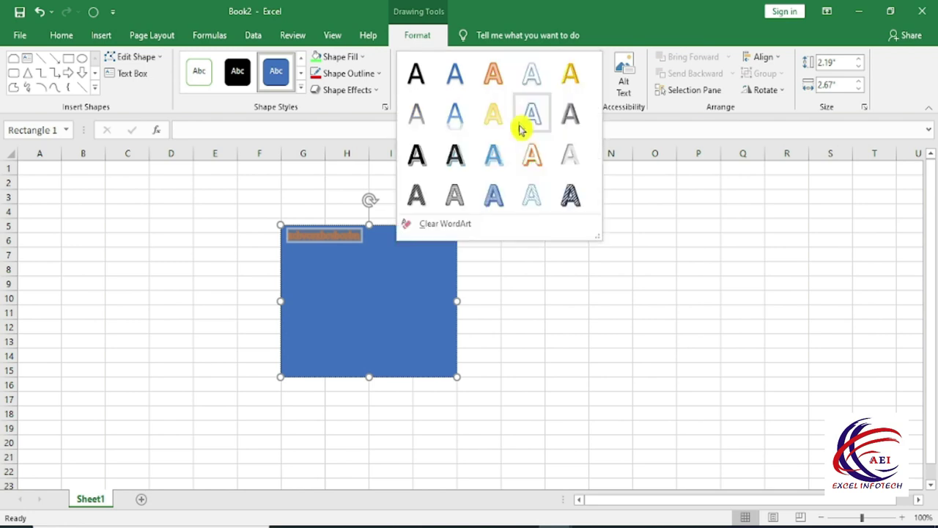
{"action": "left_click", "coordinate": [530, 156]}
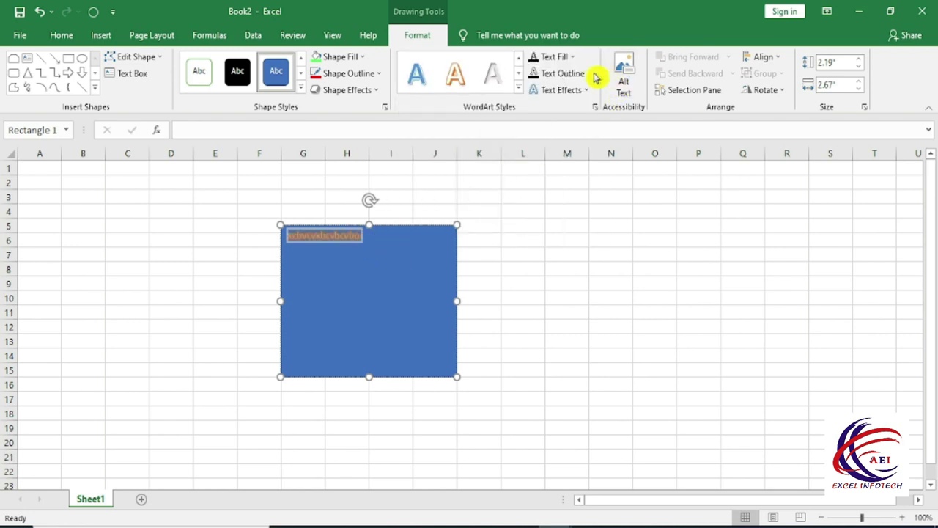
{"action": "left_click_drag", "start_coordinate": [457, 377], "coordinate": [721, 477]}
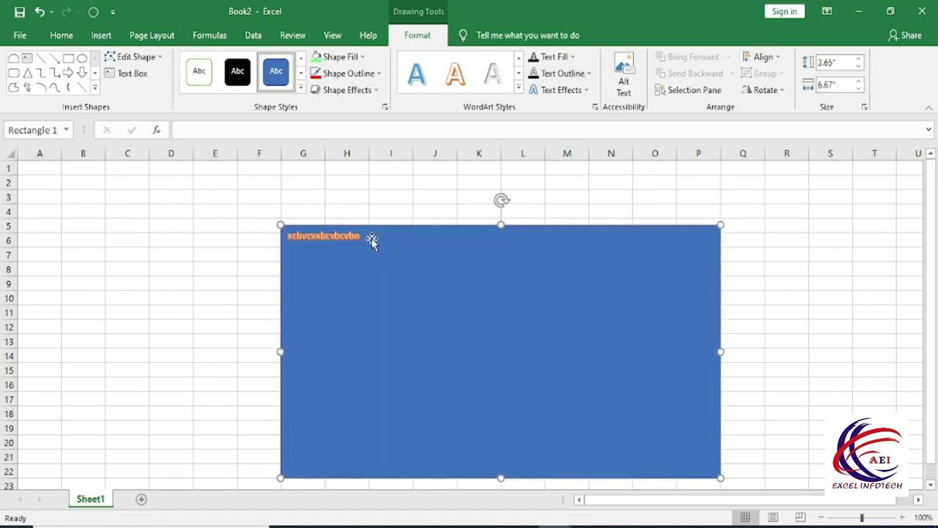
Step: Set the rectangle's text outline to No Outline
{"action": "left_click", "coordinate": [573, 58]}
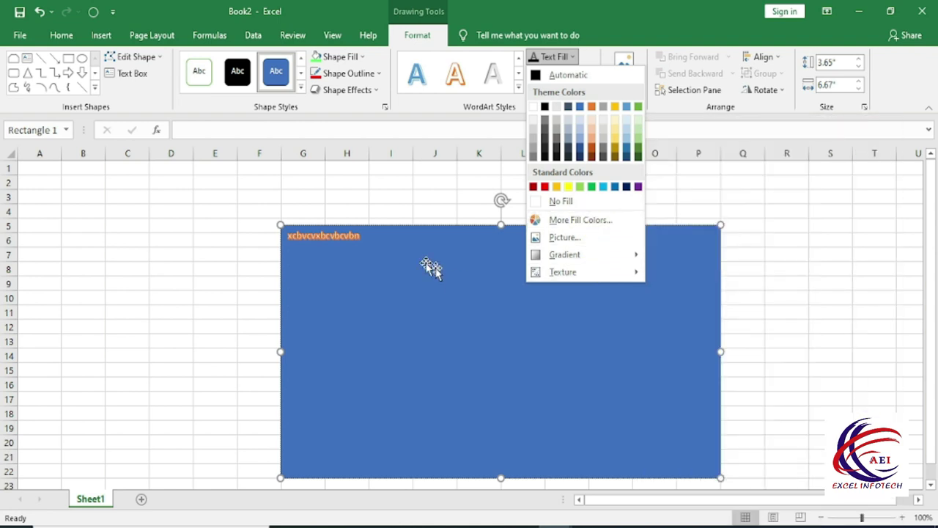
{"action": "left_click", "coordinate": [703, 189]}
{"action": "left_click", "coordinate": [590, 75]}
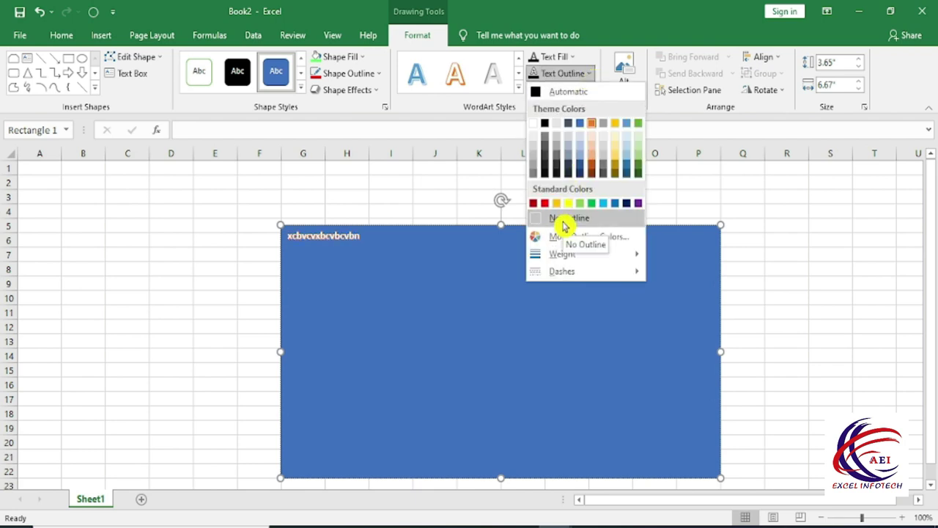
{"action": "left_click", "coordinate": [564, 218]}
Step: Apply the first Reflection variation to the text and zoom the sheet to 170%
{"action": "left_click", "coordinate": [561, 90]}
{"action": "mouse_move", "coordinate": [584, 158]}
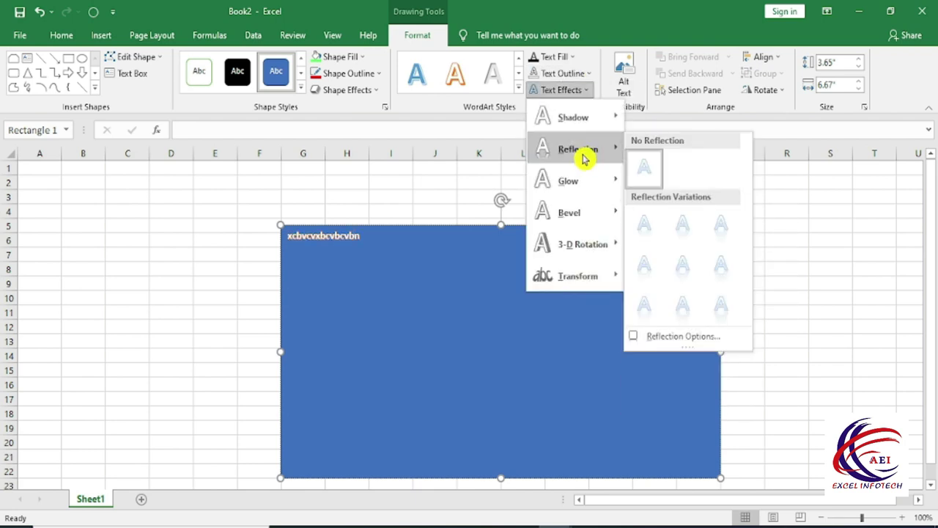
{"action": "left_click", "coordinate": [644, 224]}
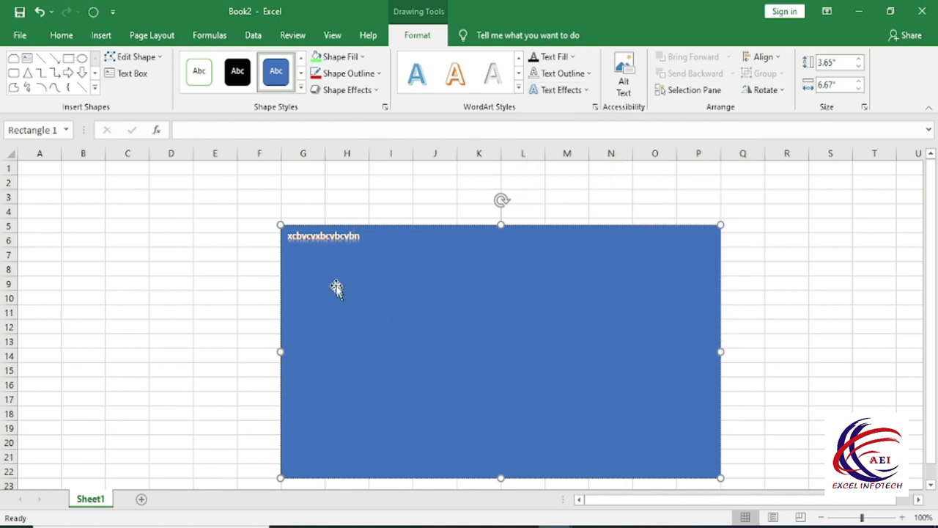
{"action": "left_click", "coordinate": [902, 517]}
{"action": "left_click", "coordinate": [902, 517]}
{"action": "left_click", "coordinate": [902, 517]}
{"action": "left_click", "coordinate": [902, 518]}
{"action": "left_click", "coordinate": [902, 518]}
{"action": "left_click", "coordinate": [902, 517]}
{"action": "left_click", "coordinate": [902, 517]}
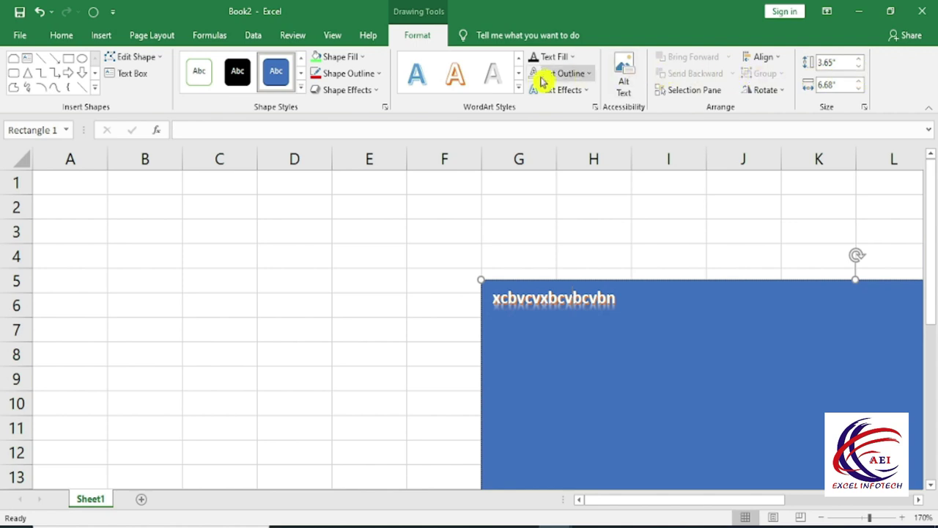
Step: Undo the rectangle and insert the fingerprint icon from the Body parts icons
{"action": "key", "text": "ctrl+z"}
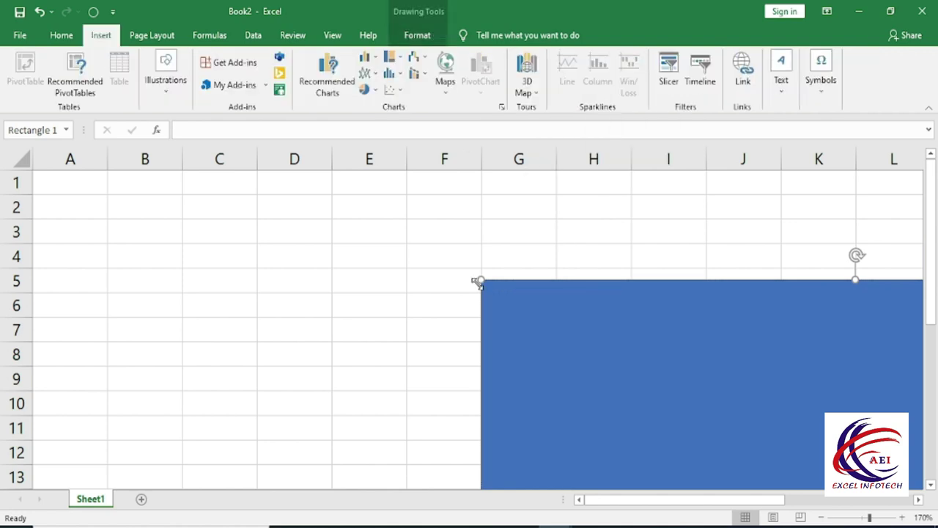
{"action": "key", "text": "ctrl+z"}
{"action": "left_click", "coordinate": [168, 92]}
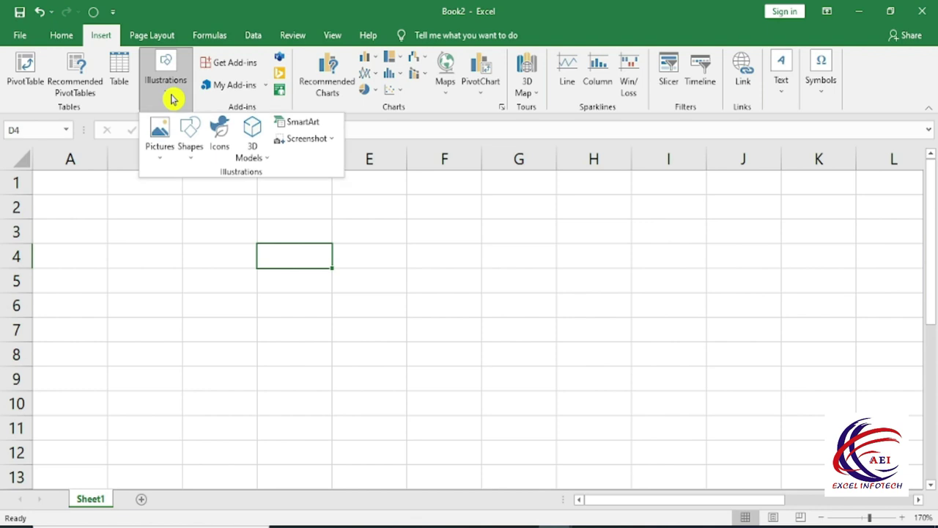
{"action": "left_click", "coordinate": [218, 146]}
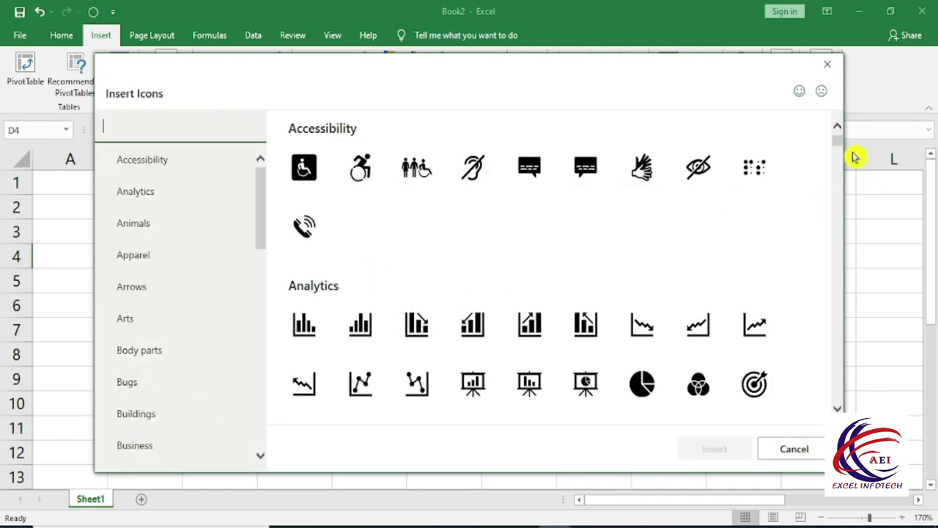
{"action": "left_click_drag", "start_coordinate": [838, 145], "coordinate": [840, 192]}
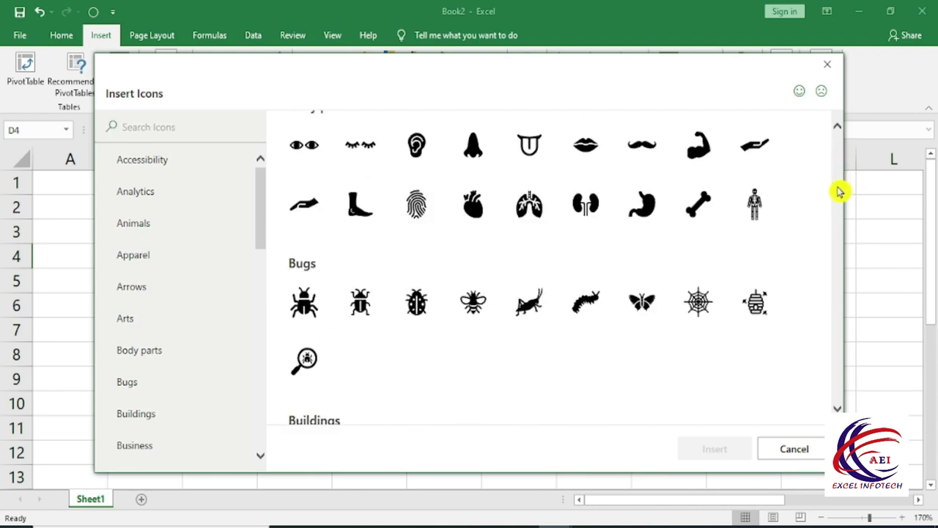
{"action": "left_click", "coordinate": [414, 211]}
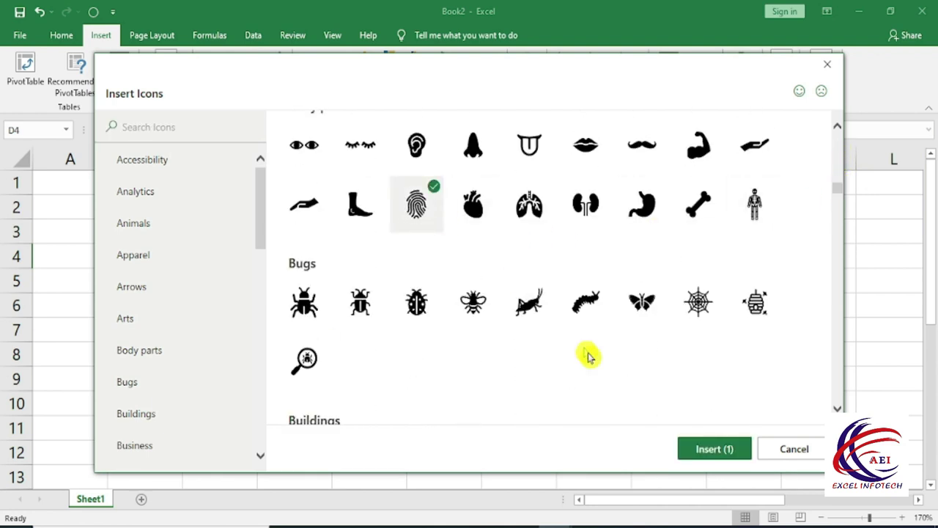
{"action": "left_click", "coordinate": [709, 449]}
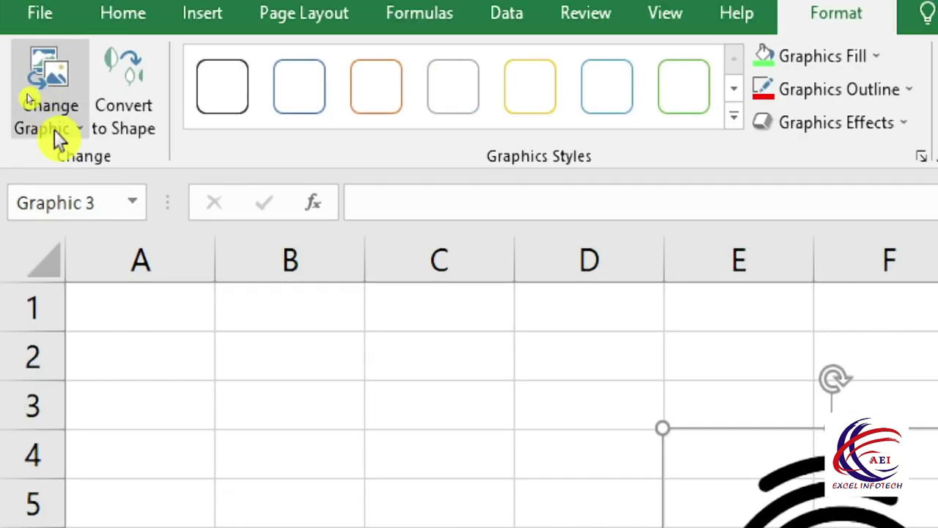
{"action": "left_click", "coordinate": [27, 93]}
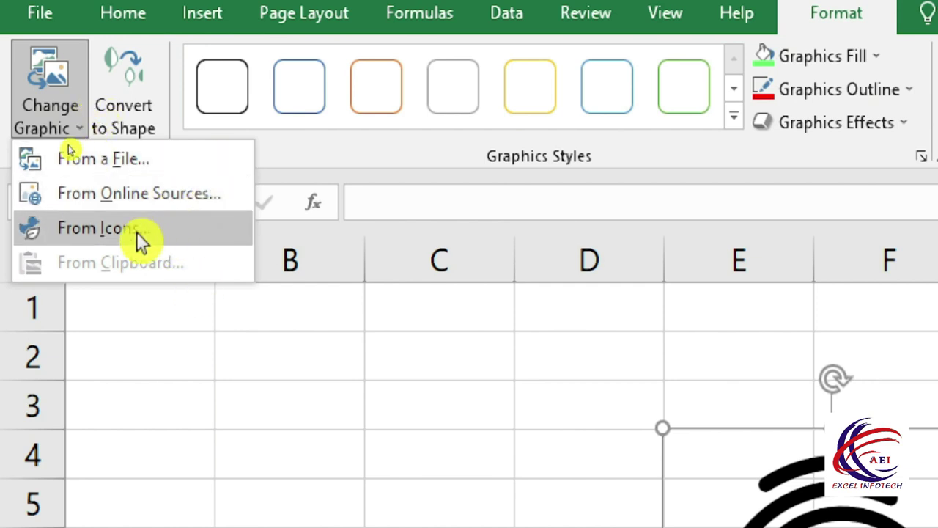
{"action": "left_click", "coordinate": [130, 161]}
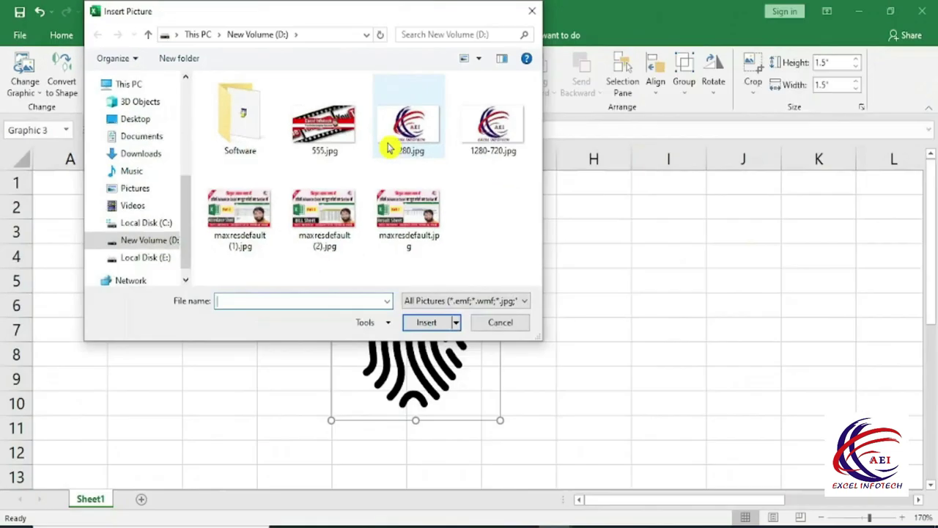
{"action": "left_click", "coordinate": [339, 134]}
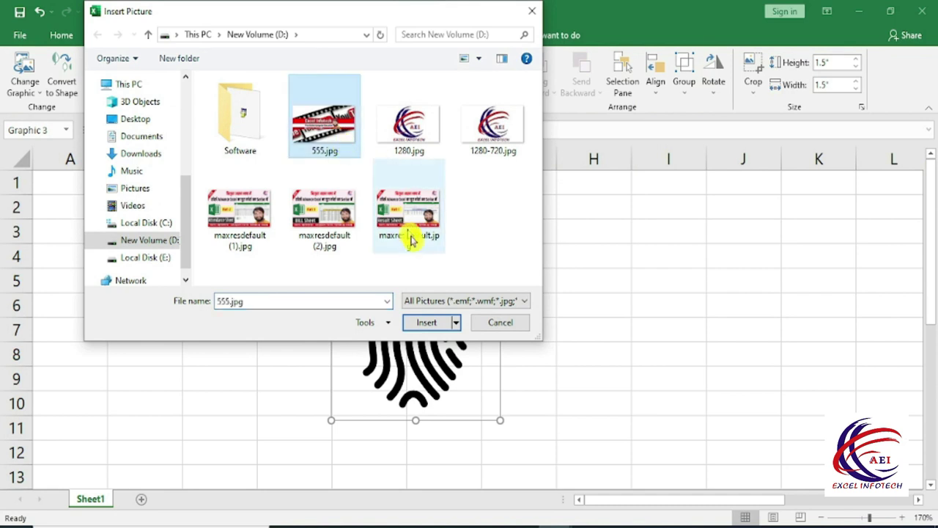
{"action": "left_click", "coordinate": [426, 322]}
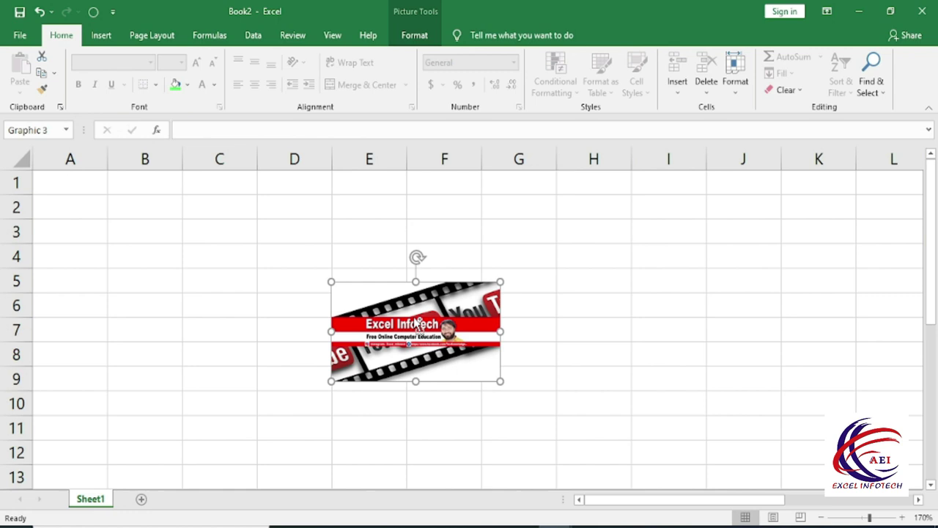
{"action": "key", "text": "ctrl+z"}
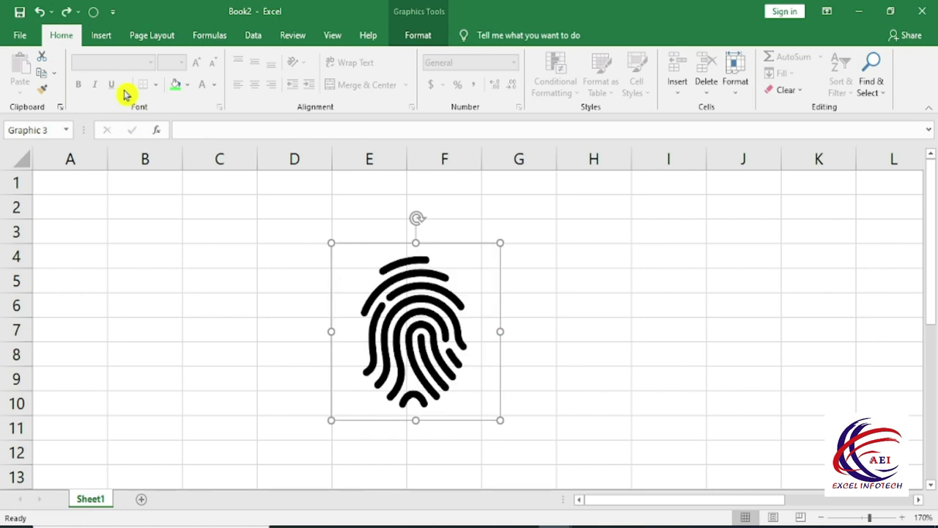
{"action": "double_click", "coordinate": [430, 330]}
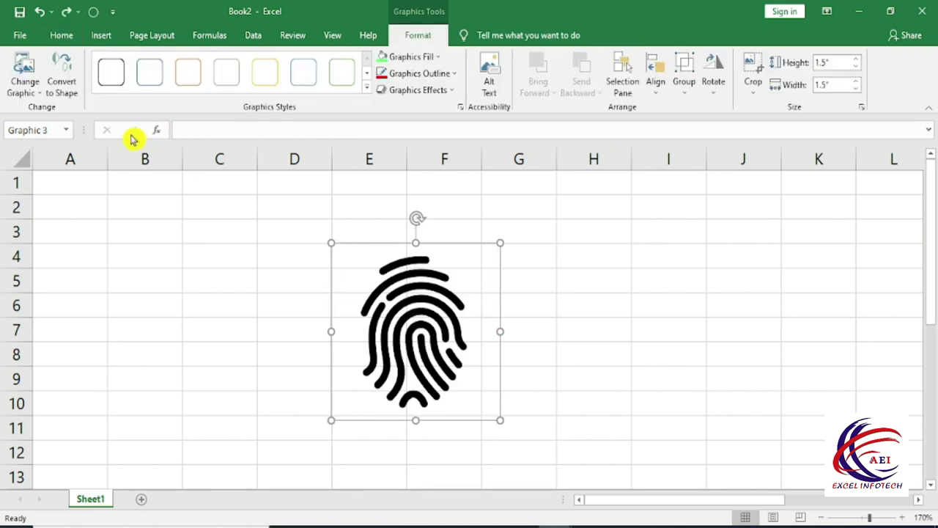
{"action": "left_click", "coordinate": [72, 95]}
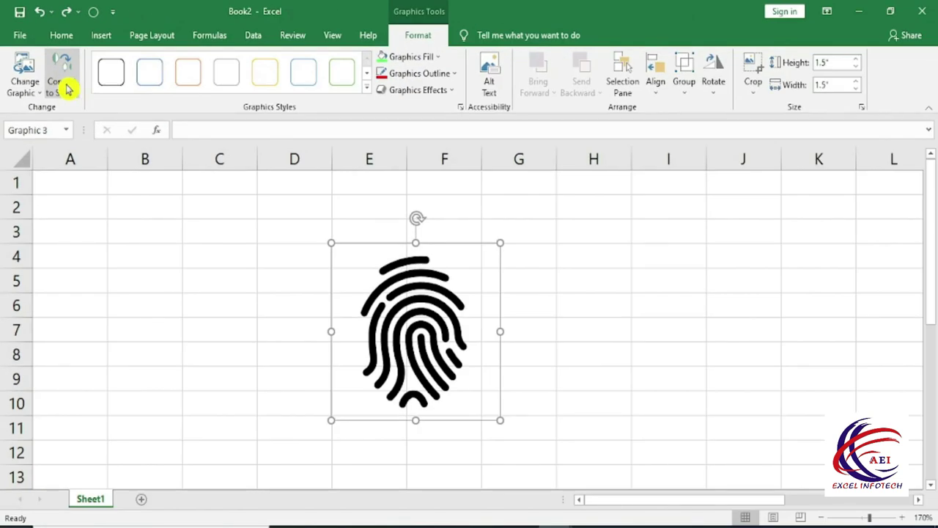
{"action": "left_click", "coordinate": [68, 88]}
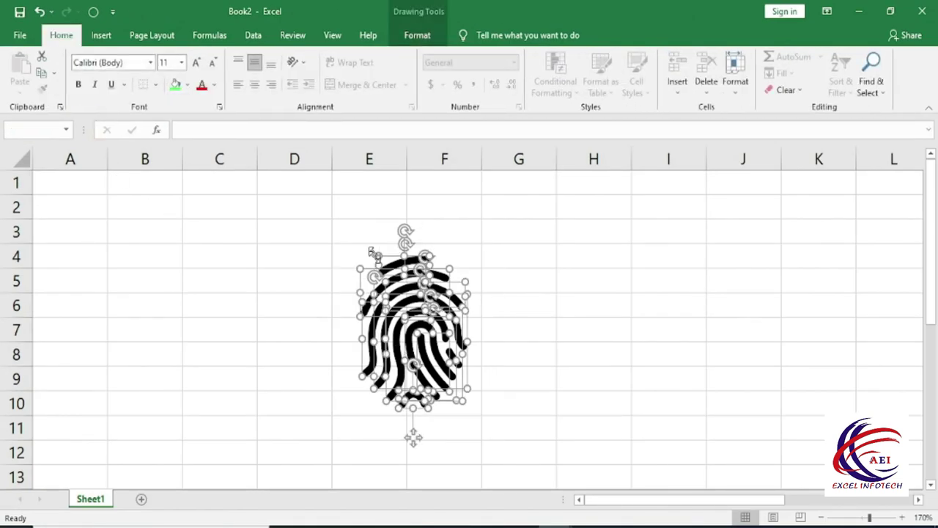
{"action": "left_click", "coordinate": [498, 301]}
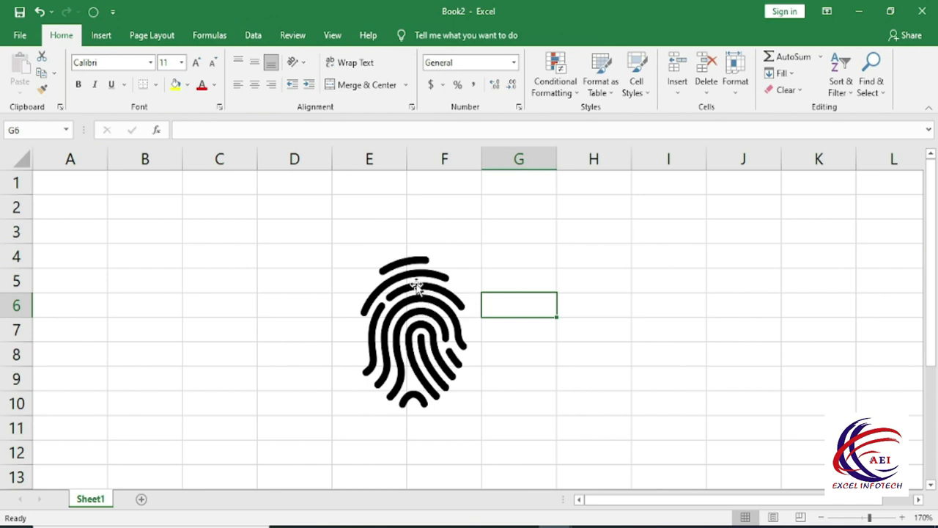
{"action": "left_click_drag", "start_coordinate": [407, 271], "coordinate": [392, 244]}
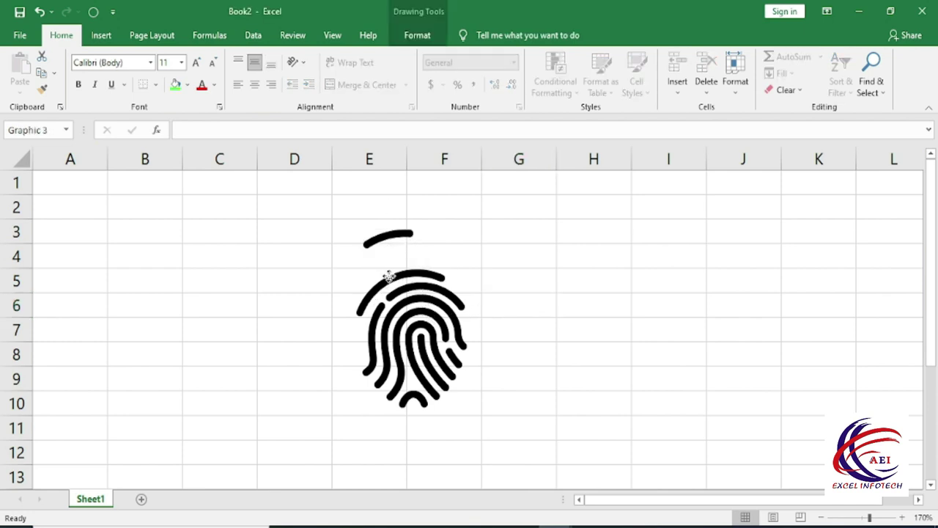
{"action": "left_click_drag", "start_coordinate": [384, 277], "coordinate": [340, 266]}
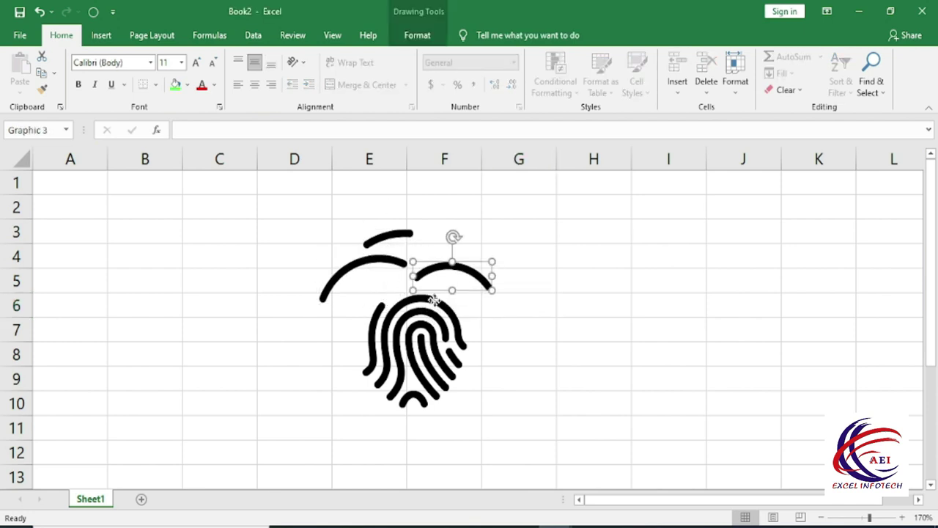
{"action": "left_click_drag", "start_coordinate": [446, 292], "coordinate": [488, 315]}
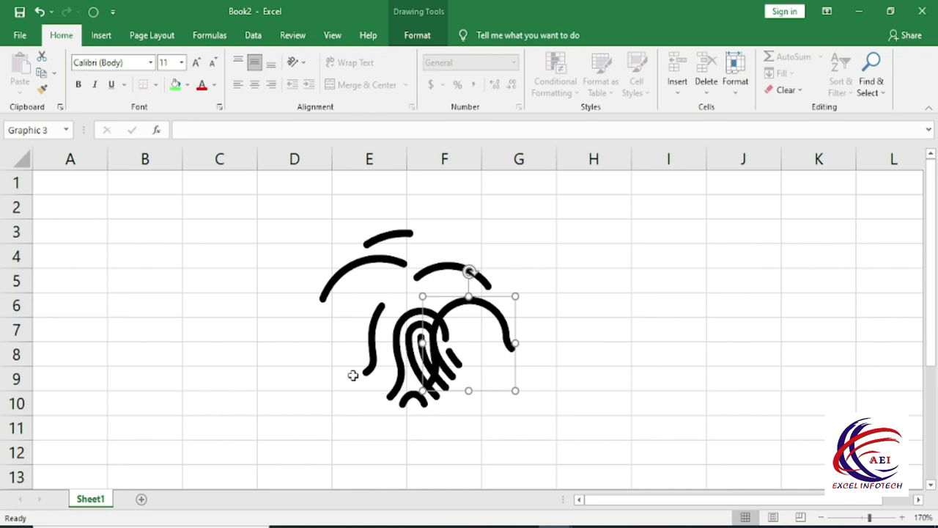
{"action": "key", "text": "ctrl+z"}
{"action": "key", "text": "ctrl+z"}
{"action": "key", "text": "ctrl+z"}
{"action": "key", "text": "ctrl+z"}
{"action": "key", "text": "ctrl+z"}
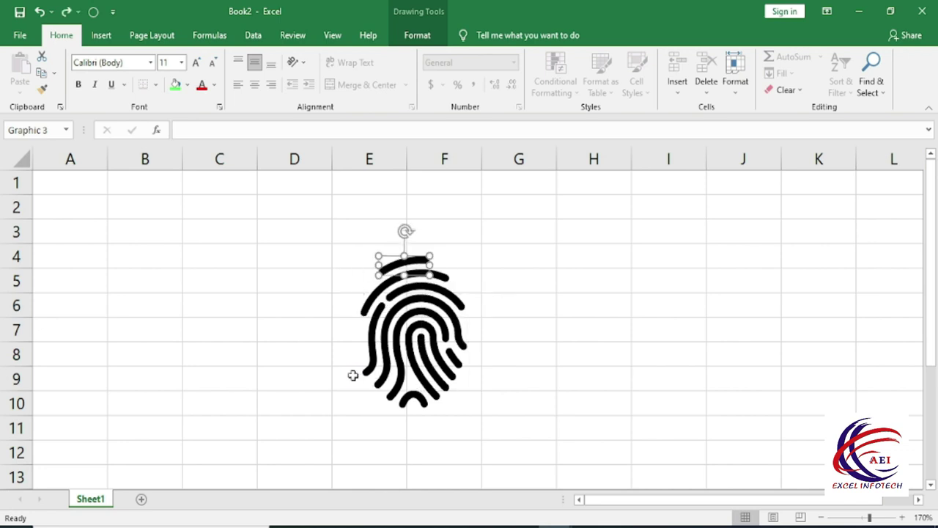
{"action": "key", "text": "ctrl+z"}
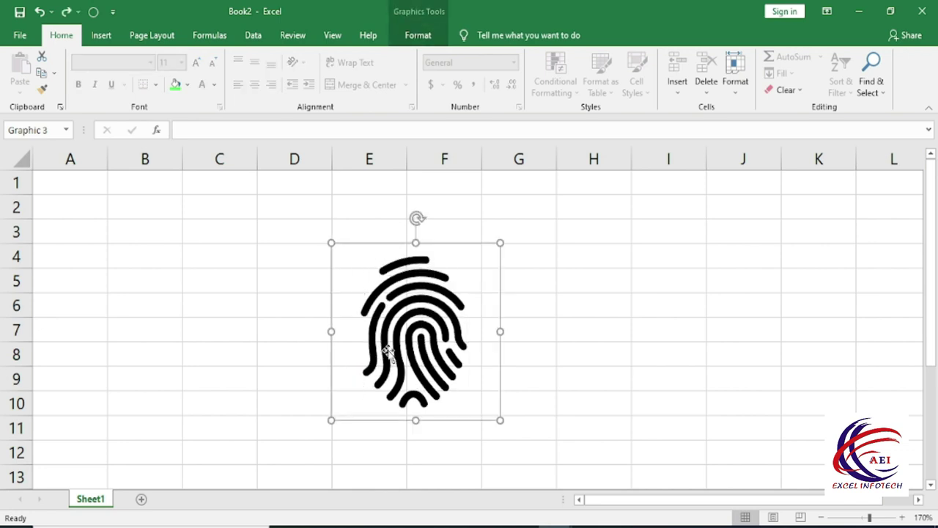
Step: Fill the fingerprint graphic orange and move it right over columns G–I, rows 3–10
{"action": "left_click", "coordinate": [417, 35]}
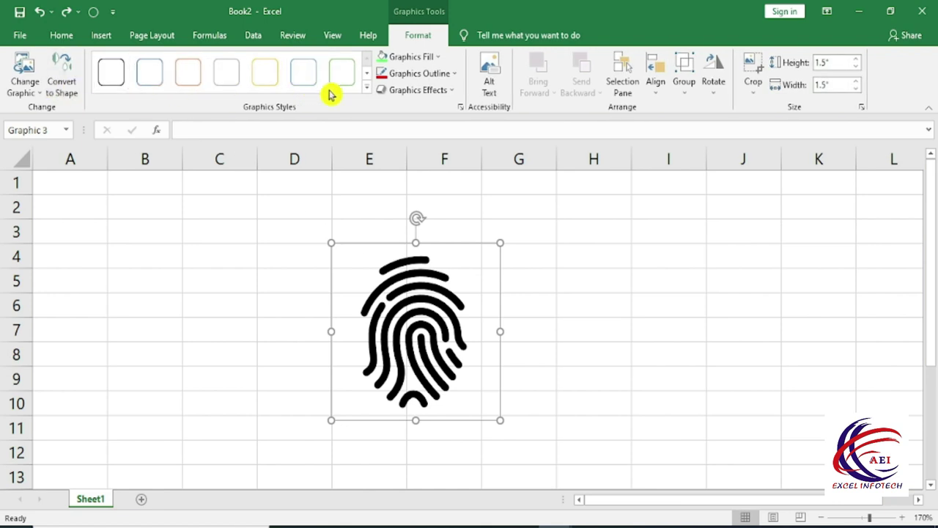
{"action": "left_click", "coordinate": [366, 88]}
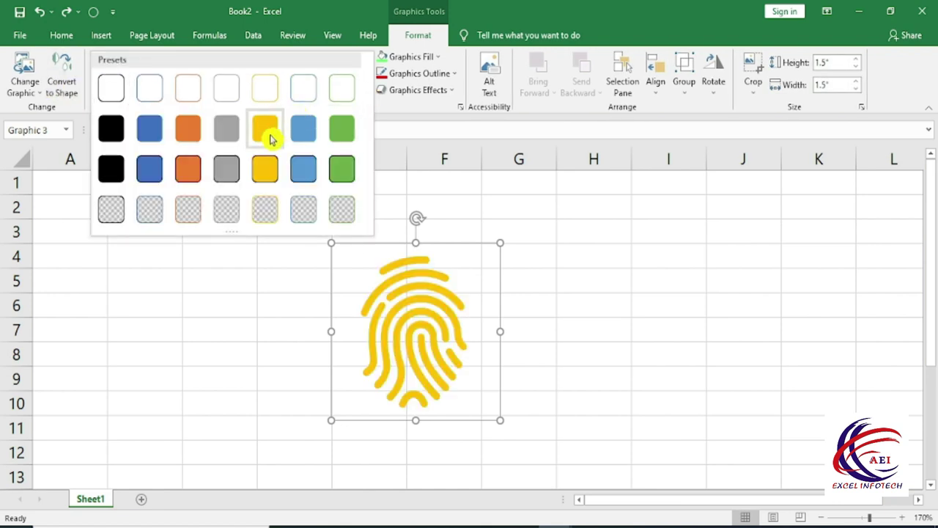
{"action": "left_click", "coordinate": [410, 57]}
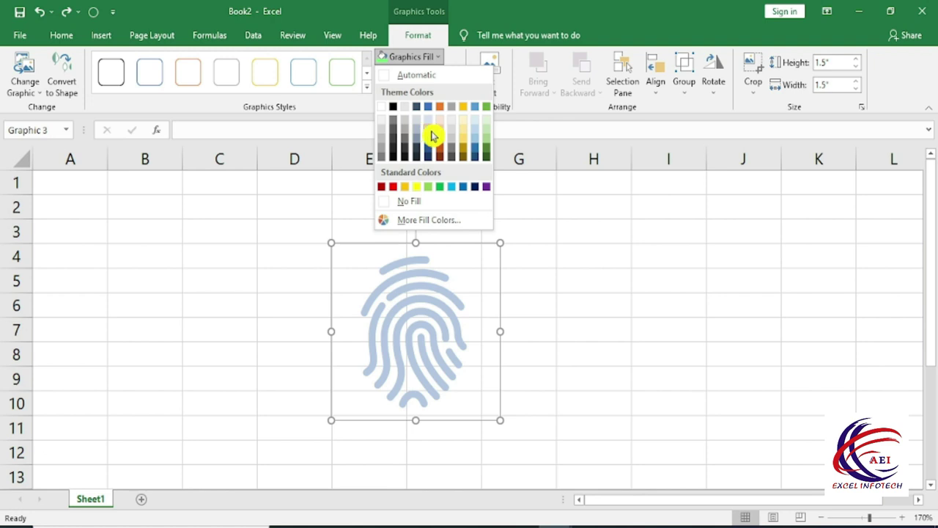
{"action": "left_click", "coordinate": [440, 149]}
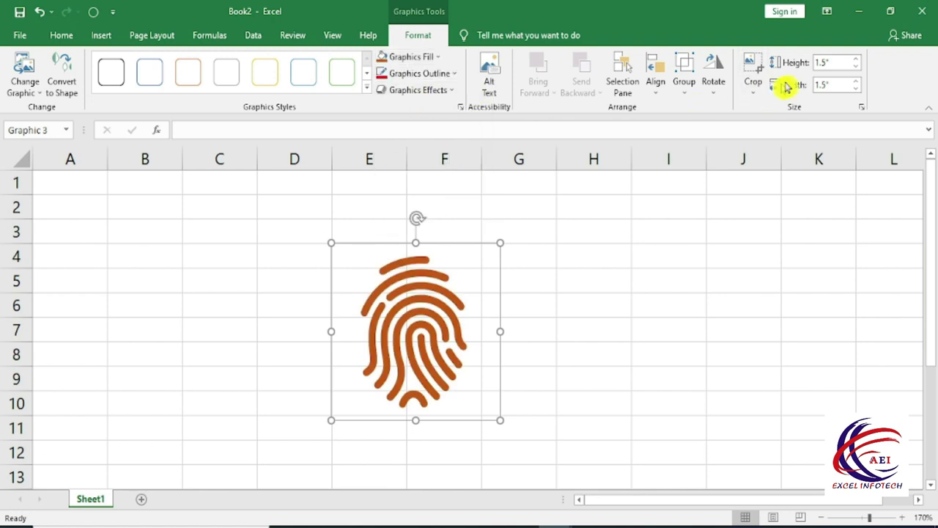
{"action": "left_click_drag", "start_coordinate": [394, 309], "coordinate": [598, 278]}
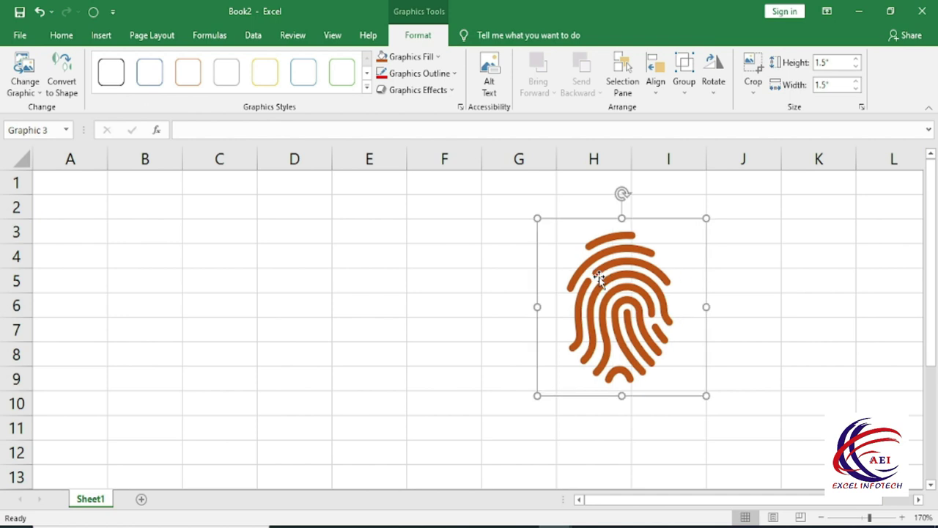
{"action": "left_click", "coordinate": [101, 35]}
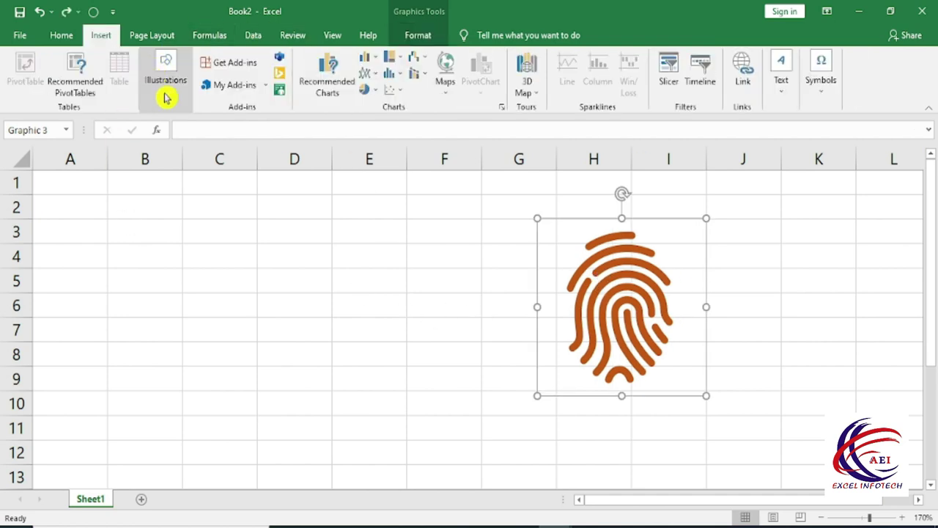
Step: Show the 3D Models insert choices, This Device and Stock 3D Models
{"action": "left_click", "coordinate": [167, 100]}
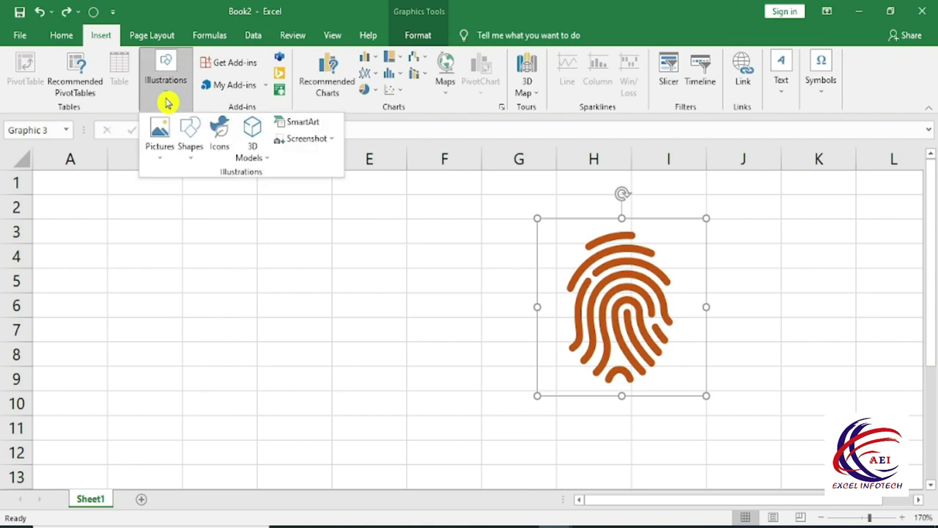
{"action": "left_click", "coordinate": [263, 167]}
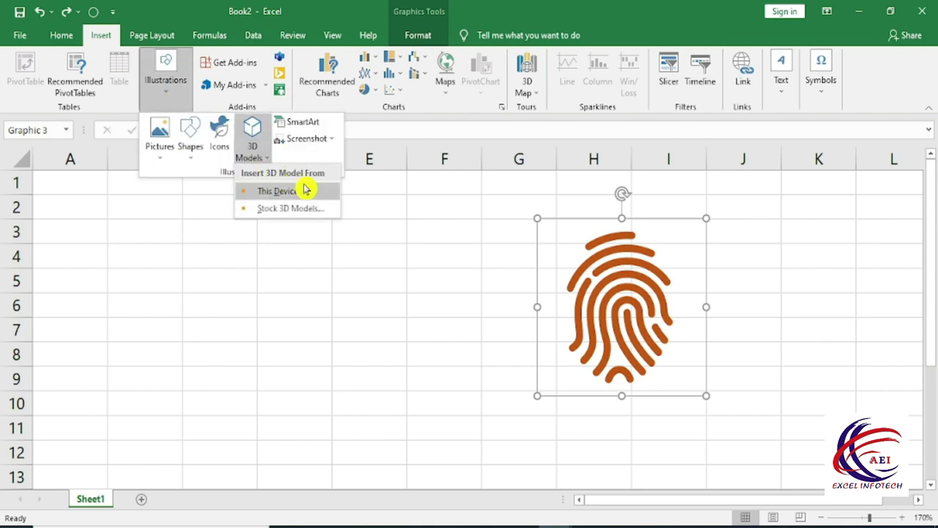
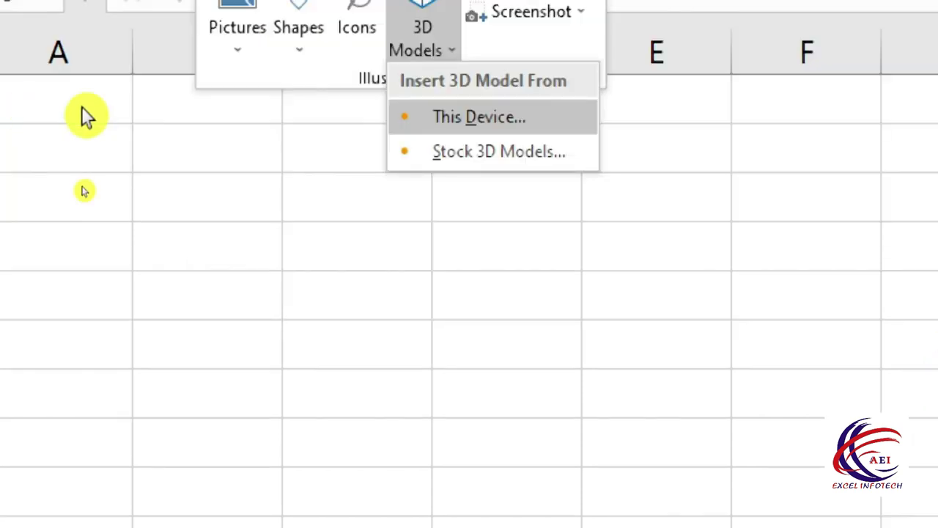
Step: Insert the microscope model from the Toys category of stock 3D models
{"action": "left_click", "coordinate": [492, 156]}
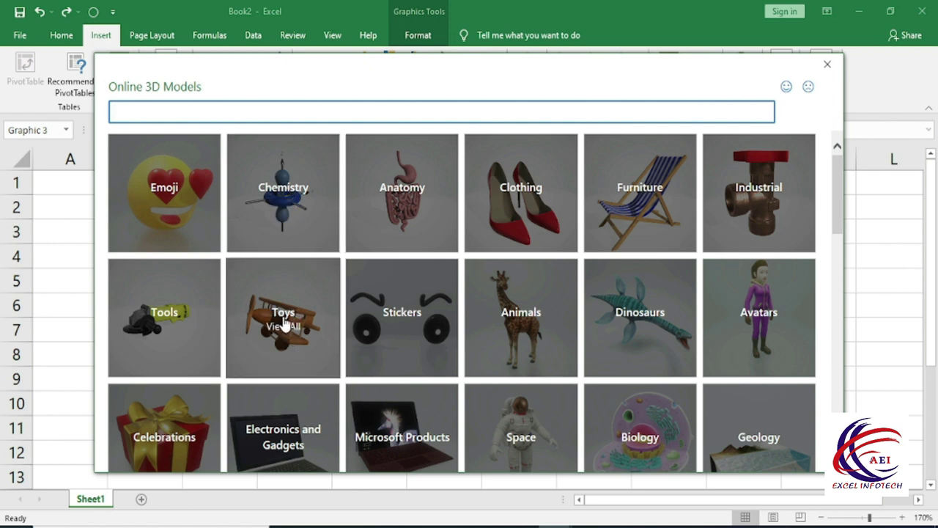
{"action": "left_click", "coordinate": [285, 323]}
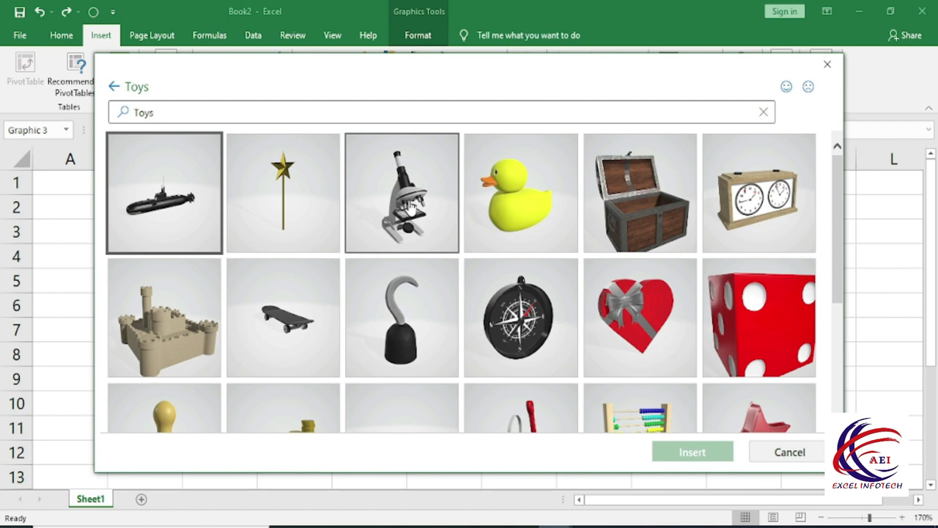
{"action": "left_click", "coordinate": [412, 209]}
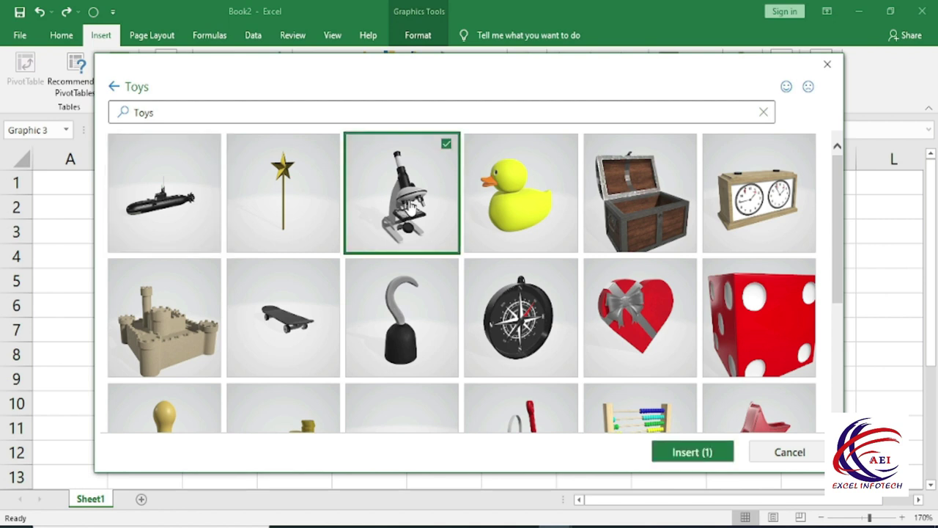
{"action": "left_click", "coordinate": [693, 453]}
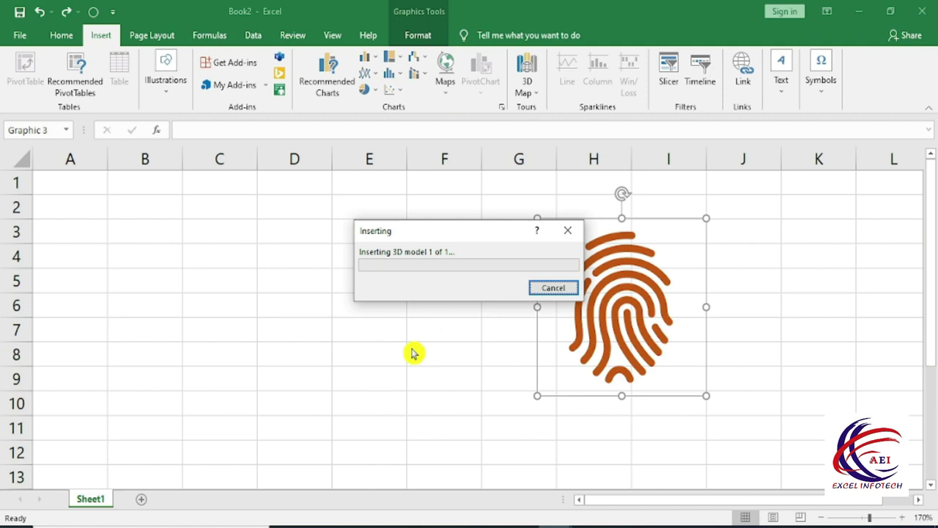
Step: Move the microscope model left and rotate it to face left at a side angle
{"action": "left_click_drag", "start_coordinate": [482, 326], "coordinate": [428, 304]}
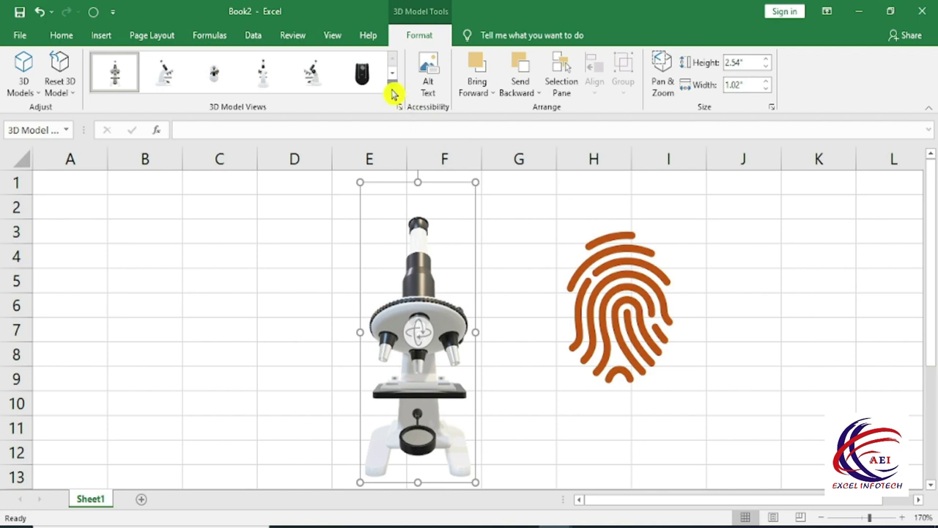
{"action": "left_click", "coordinate": [392, 89]}
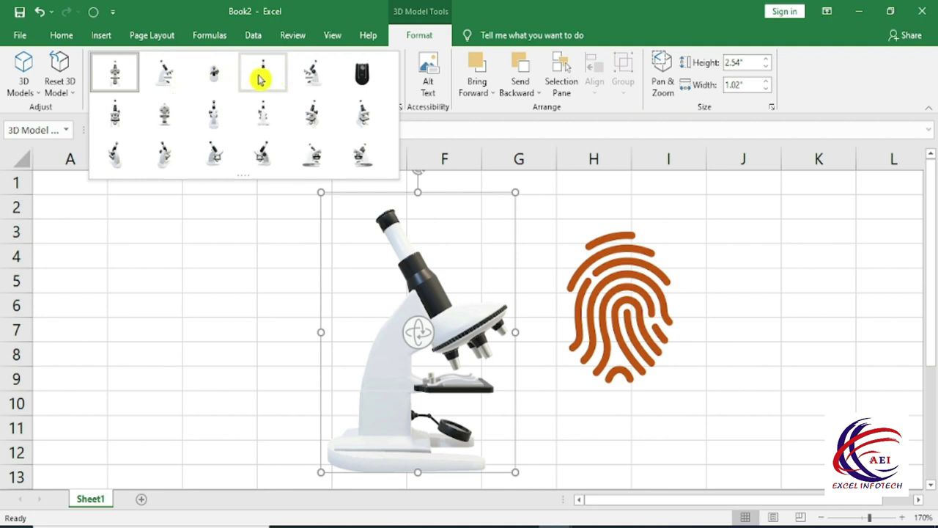
{"action": "left_click", "coordinate": [216, 270]}
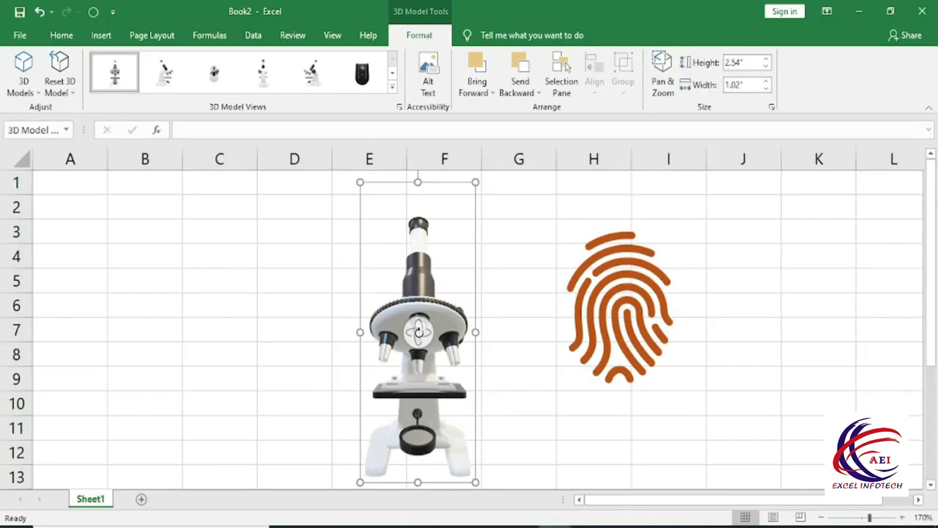
{"action": "left_click_drag", "start_coordinate": [419, 332], "coordinate": [318, 360]}
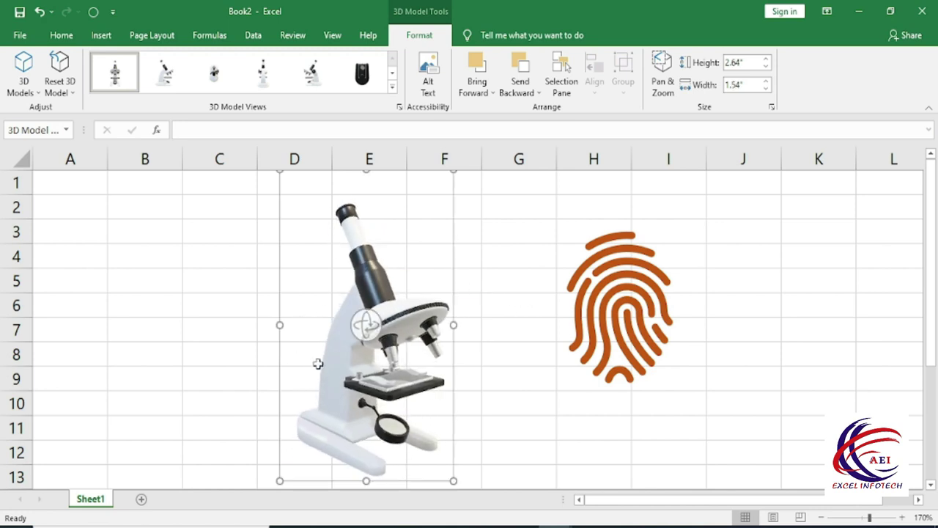
{"action": "left_click_drag", "start_coordinate": [429, 347], "coordinate": [237, 299]}
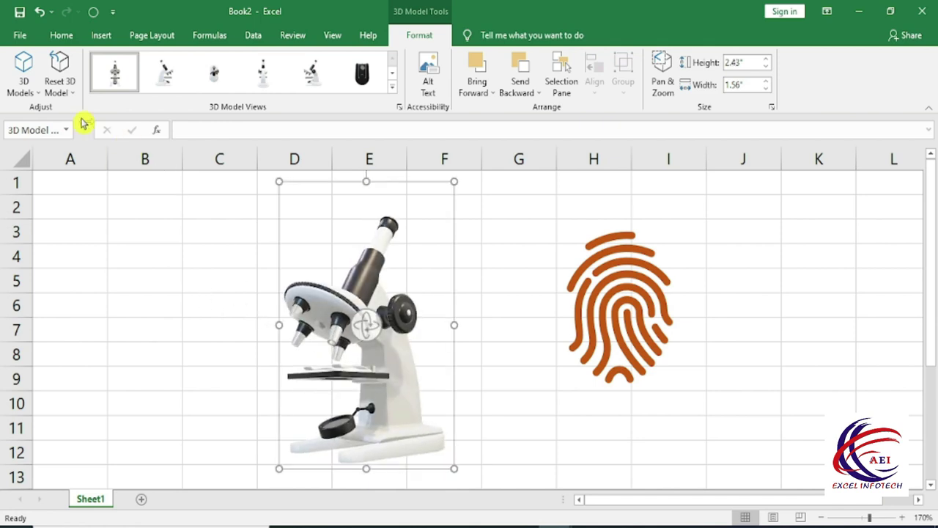
{"action": "left_click", "coordinate": [31, 94]}
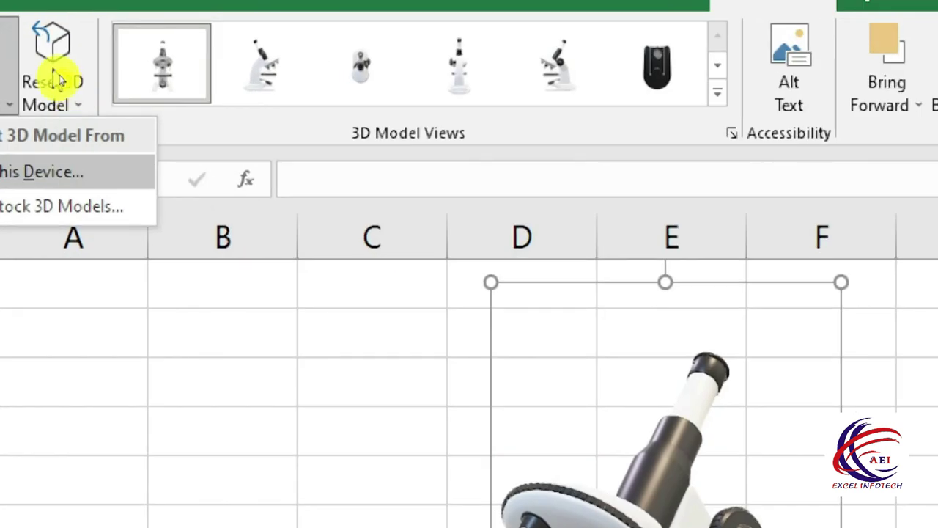
Step: Reset the microscope to its default front view and zoom it to fill its frame
{"action": "left_click", "coordinate": [59, 79]}
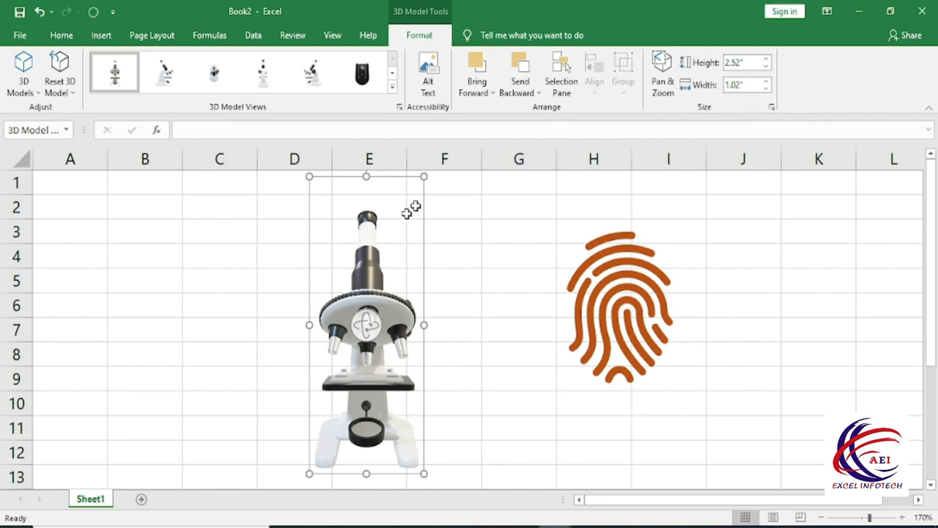
{"action": "left_click", "coordinate": [663, 82]}
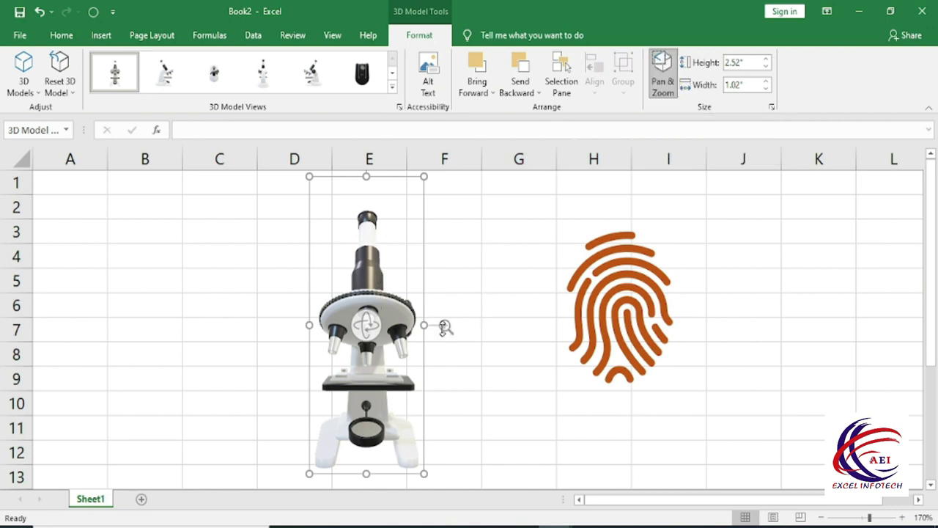
{"action": "left_click_drag", "start_coordinate": [445, 327], "coordinate": [452, 381]}
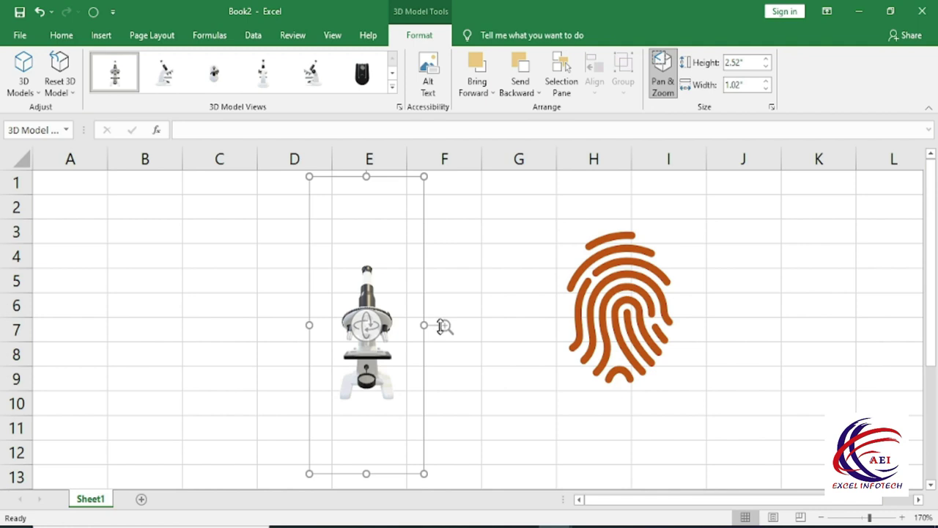
{"action": "left_click_drag", "start_coordinate": [445, 327], "coordinate": [456, 281]}
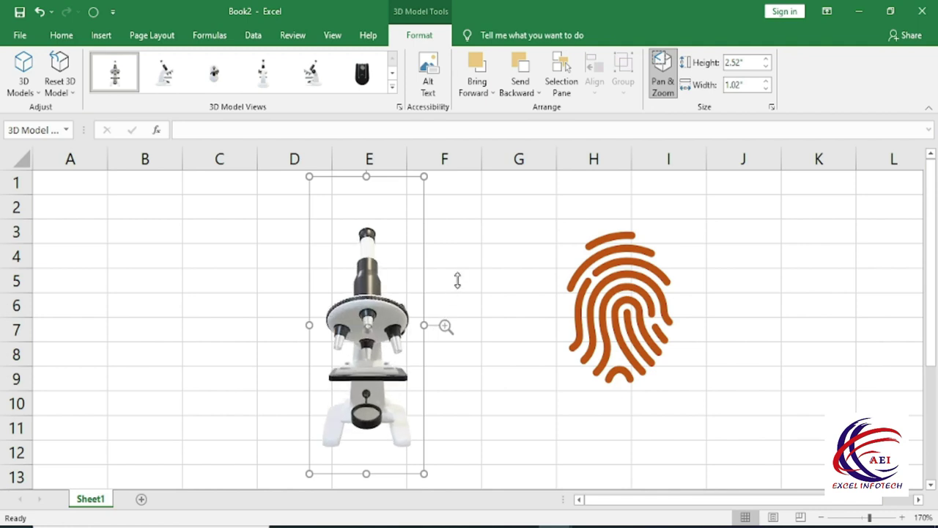
{"action": "left_click", "coordinate": [484, 377]}
{"action": "left_click", "coordinate": [425, 334]}
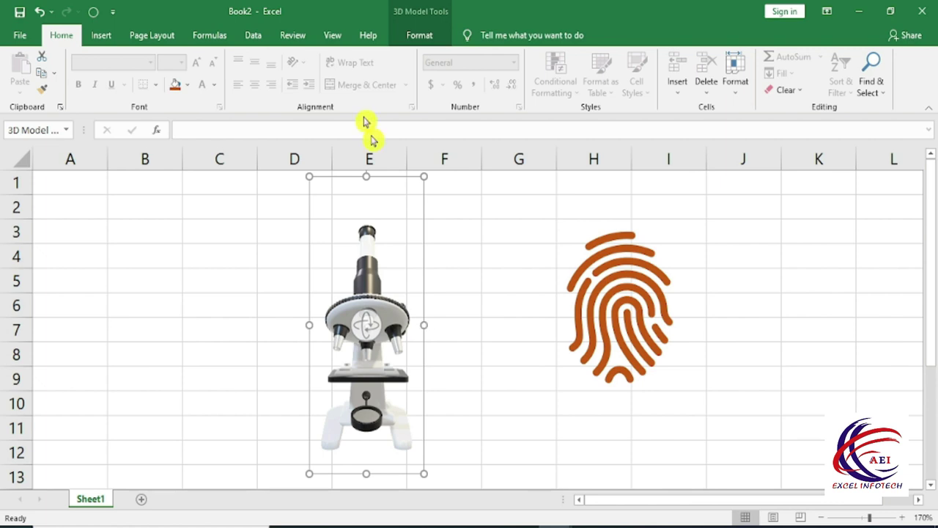
Step: Insert a Gear diagram from the SmartArt Cycle layouts
{"action": "left_click", "coordinate": [98, 36]}
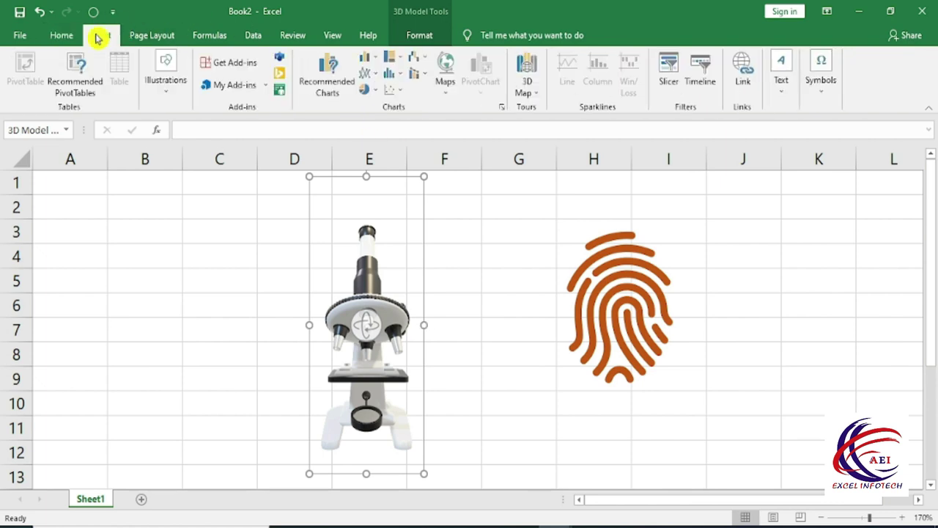
{"action": "left_click", "coordinate": [174, 99]}
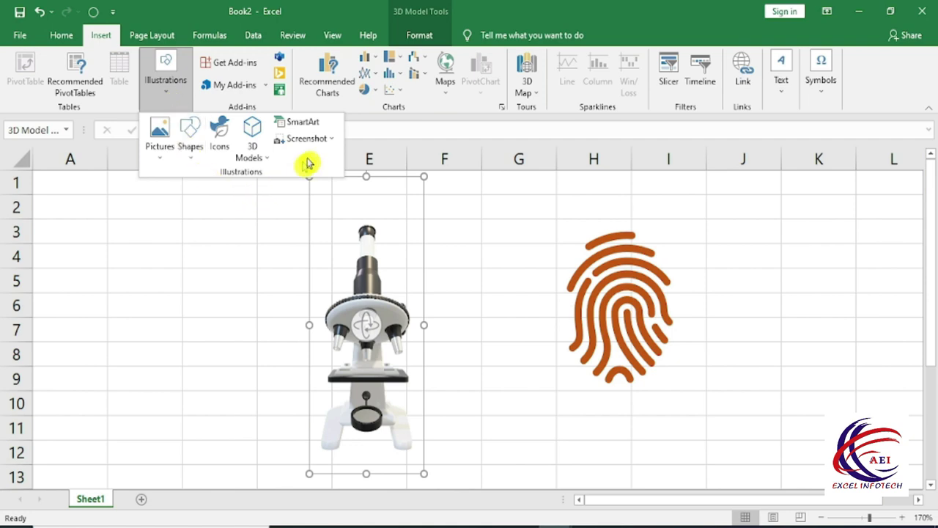
{"action": "left_click", "coordinate": [314, 126]}
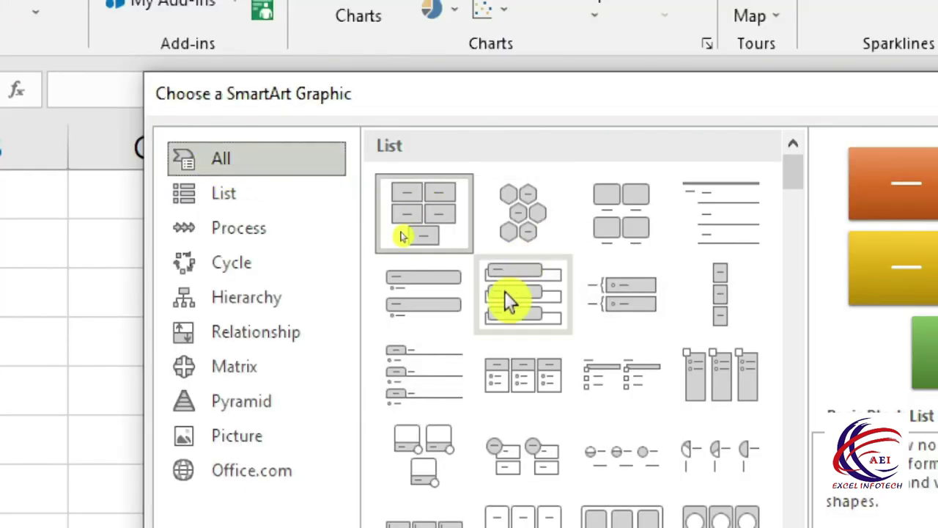
{"action": "left_click", "coordinate": [249, 193]}
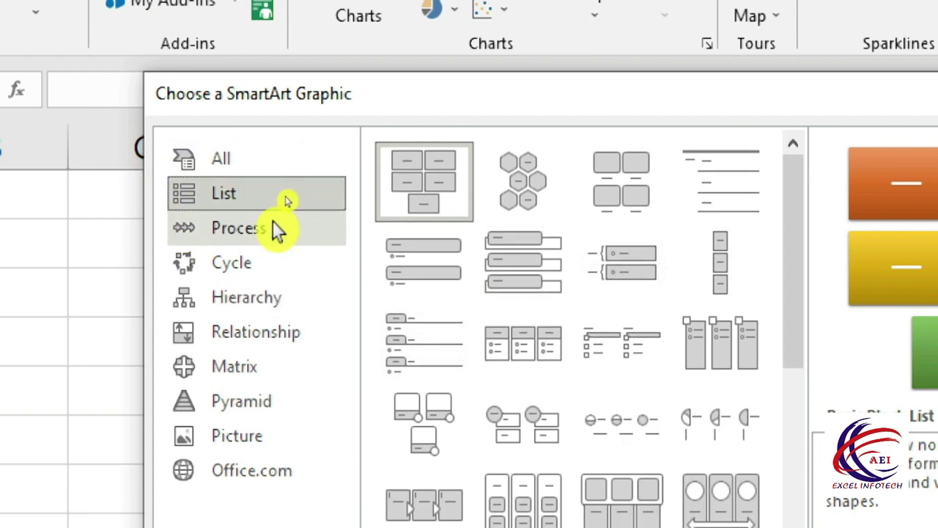
{"action": "left_click", "coordinate": [294, 225]}
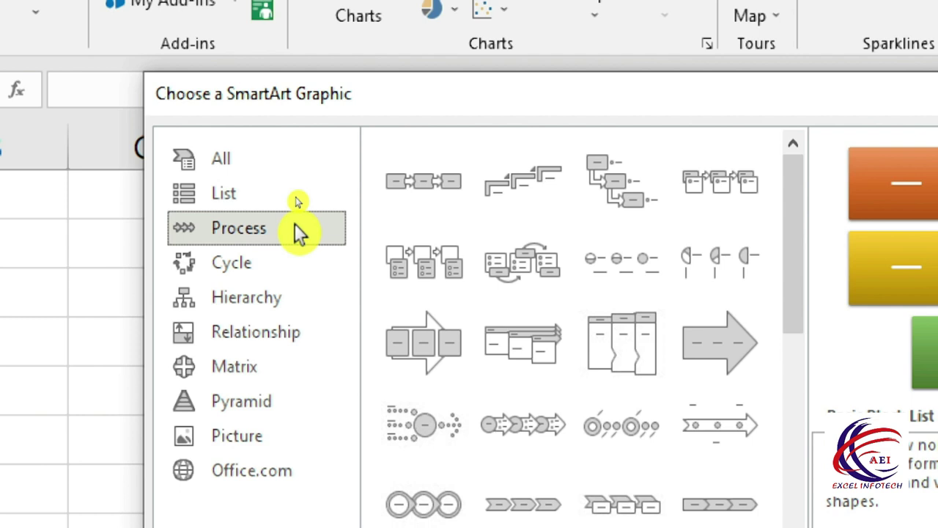
{"action": "left_click", "coordinate": [275, 281]}
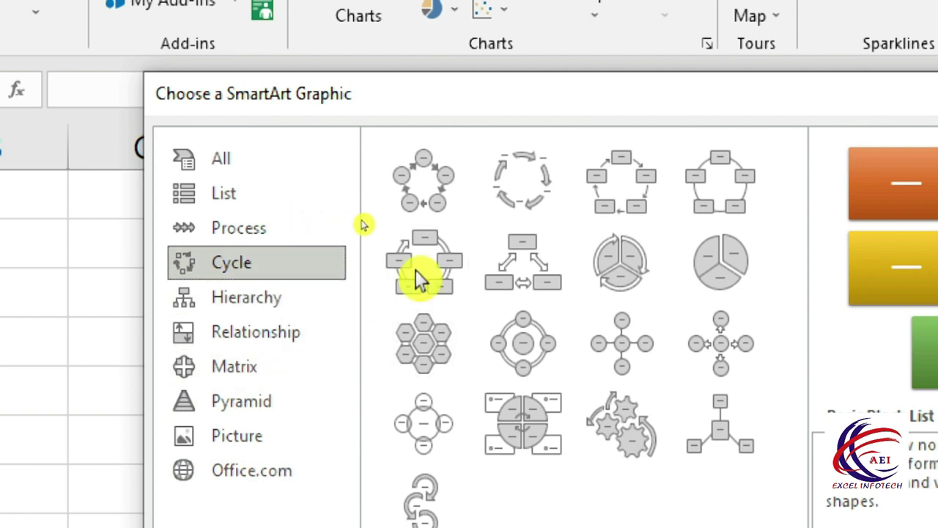
{"action": "left_click", "coordinate": [418, 172]}
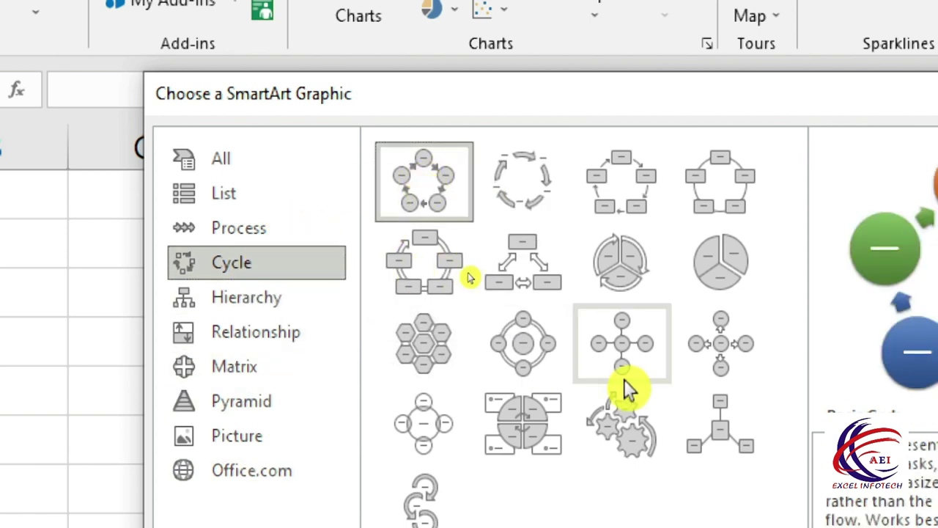
{"action": "left_click", "coordinate": [634, 425]}
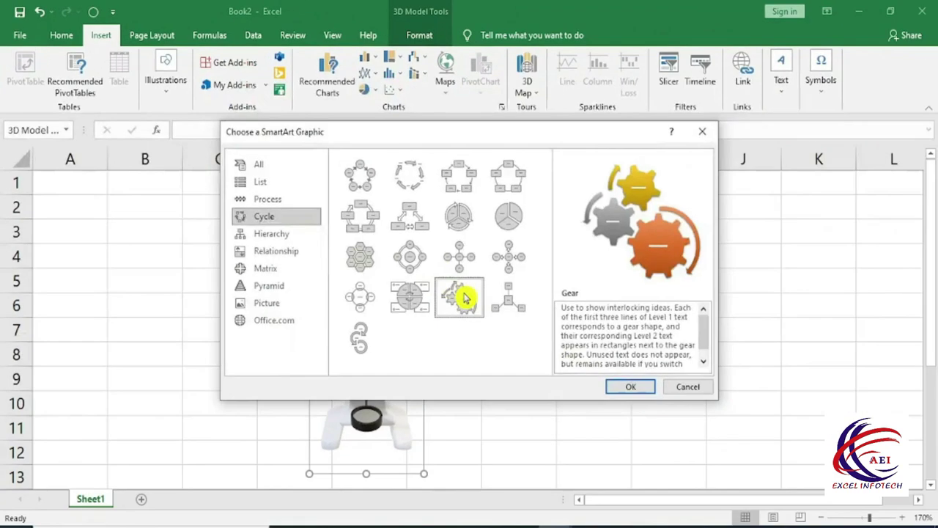
{"action": "left_click", "coordinate": [628, 388]}
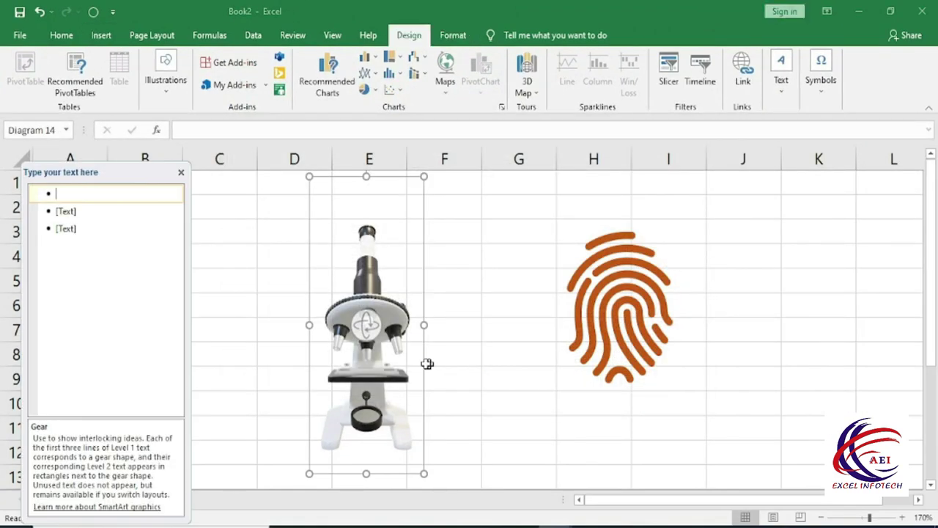
Step: Label the three gears 'vfd', 'dfgdfg' and 'fgdfg'
{"action": "left_click", "coordinate": [491, 272]}
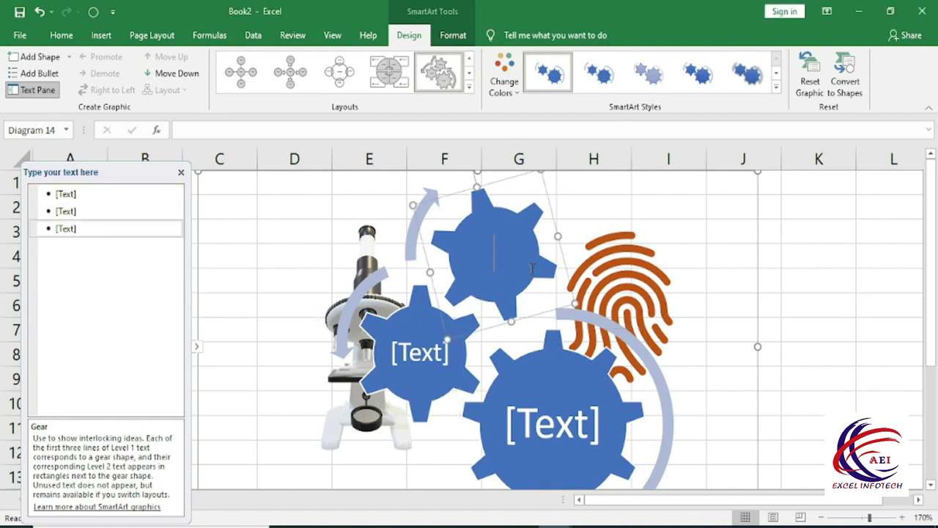
{"action": "type", "text": "vfd"}
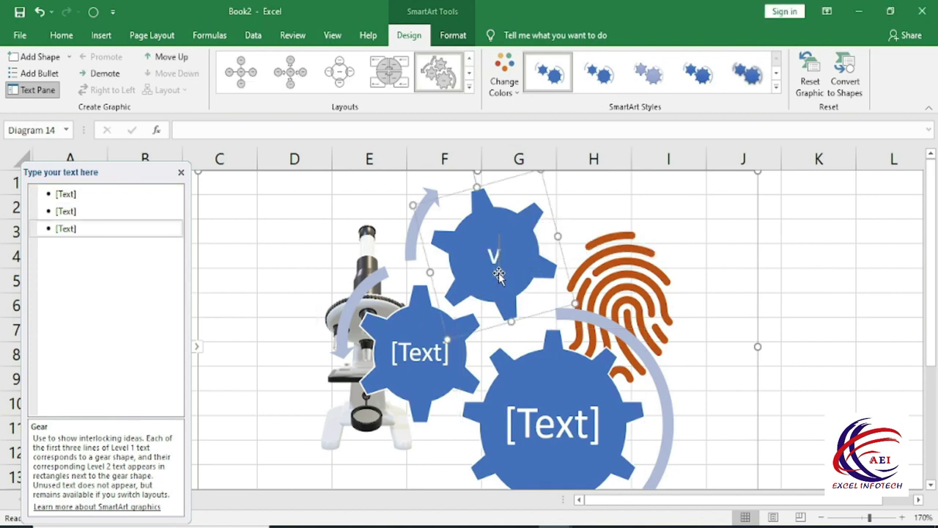
{"action": "left_click", "coordinate": [415, 347]}
{"action": "type", "text": "dfgdfg"}
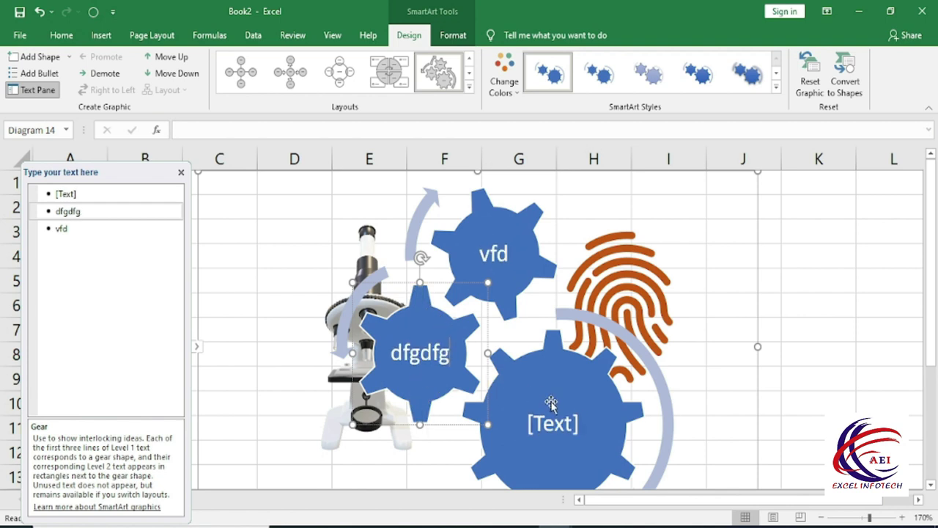
{"action": "left_click", "coordinate": [549, 407]}
{"action": "type", "text": "fgdfg"}
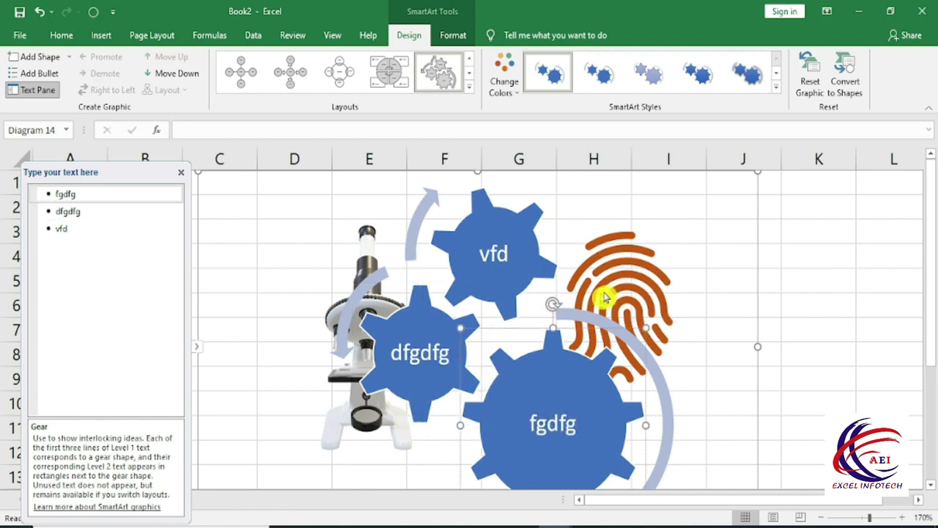
{"action": "left_click", "coordinate": [643, 285]}
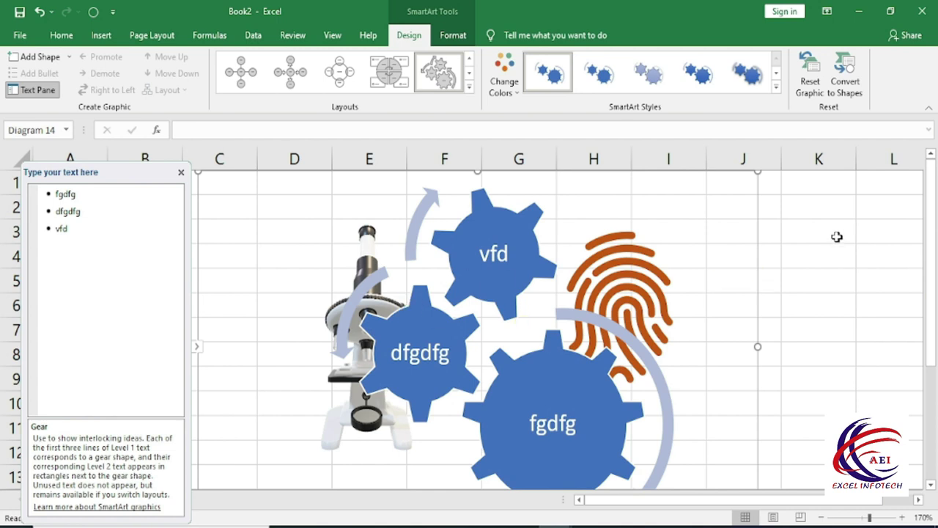
Step: Select all the SmartArt shapes and delete the diagram
{"action": "key", "text": "ctrl+a"}
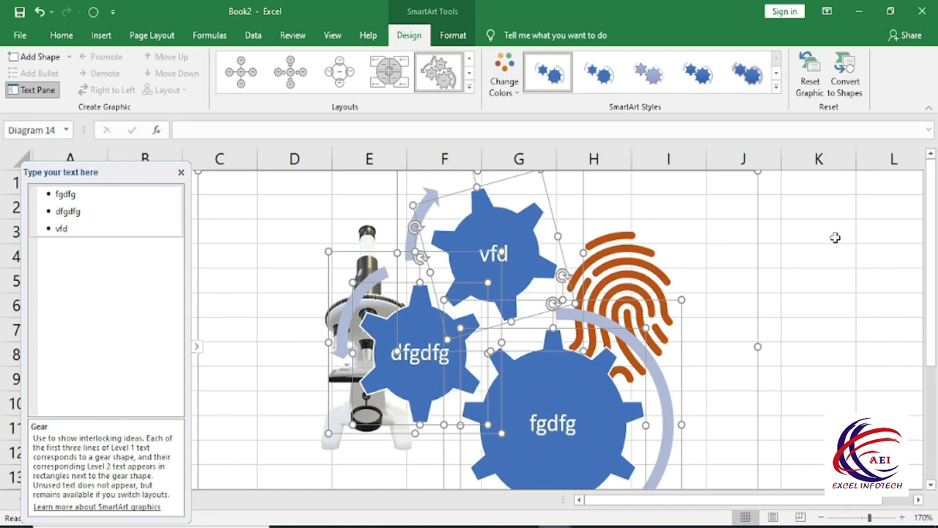
{"action": "key", "text": "Delete"}
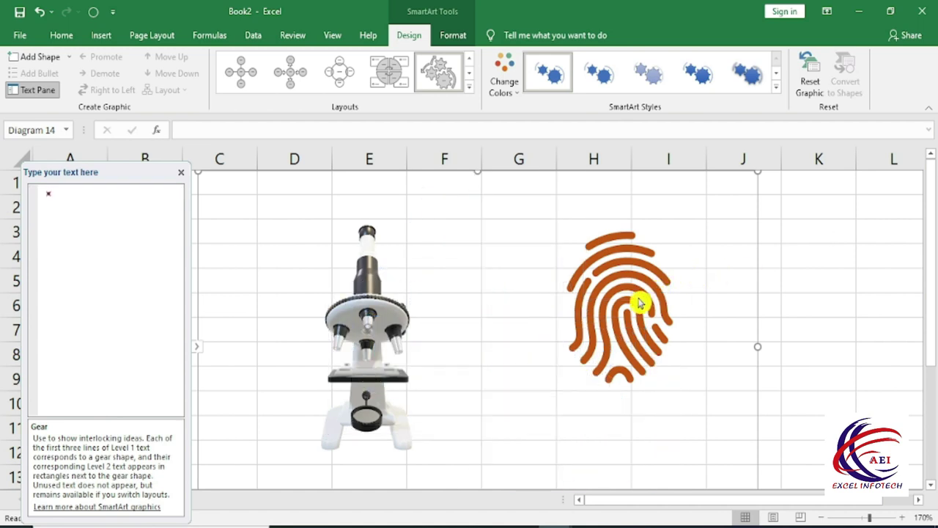
{"action": "left_click", "coordinate": [404, 286]}
Step: Move the microscope to column K and start a Screen Clipping
{"action": "left_click_drag", "start_coordinate": [404, 287], "coordinate": [833, 288]}
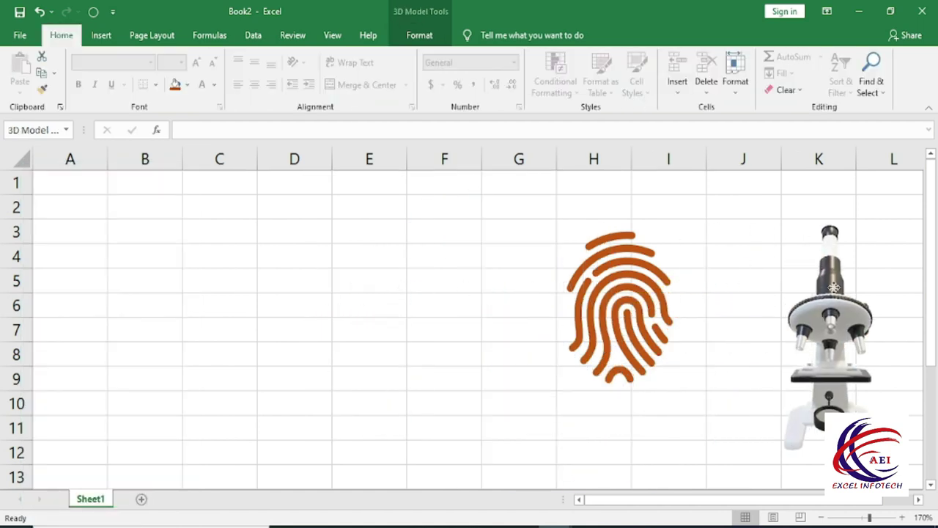
{"action": "left_click", "coordinate": [103, 36]}
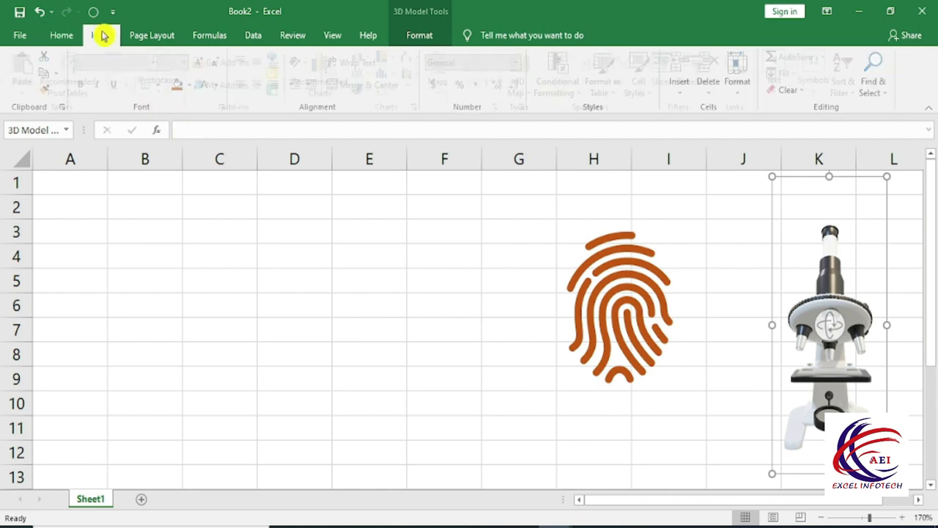
{"action": "left_click", "coordinate": [157, 95]}
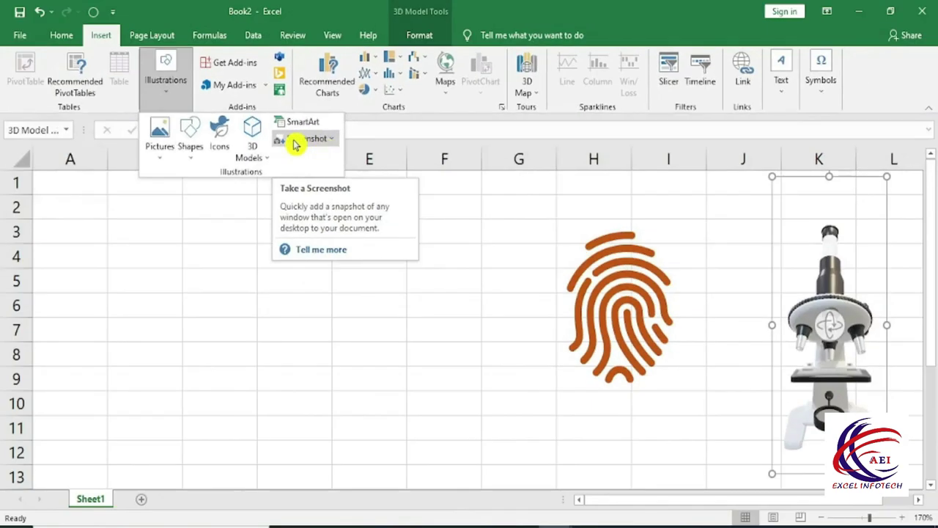
{"action": "left_click", "coordinate": [297, 142]}
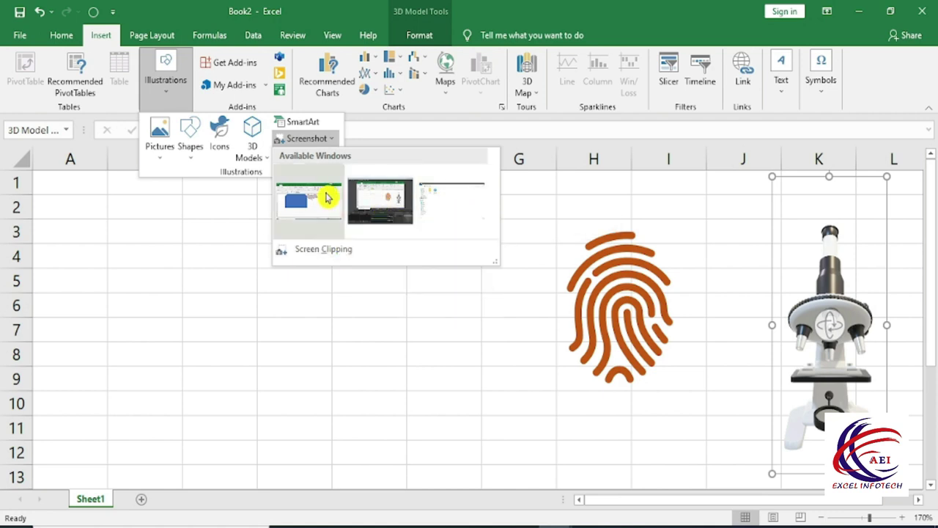
{"action": "left_click", "coordinate": [354, 252]}
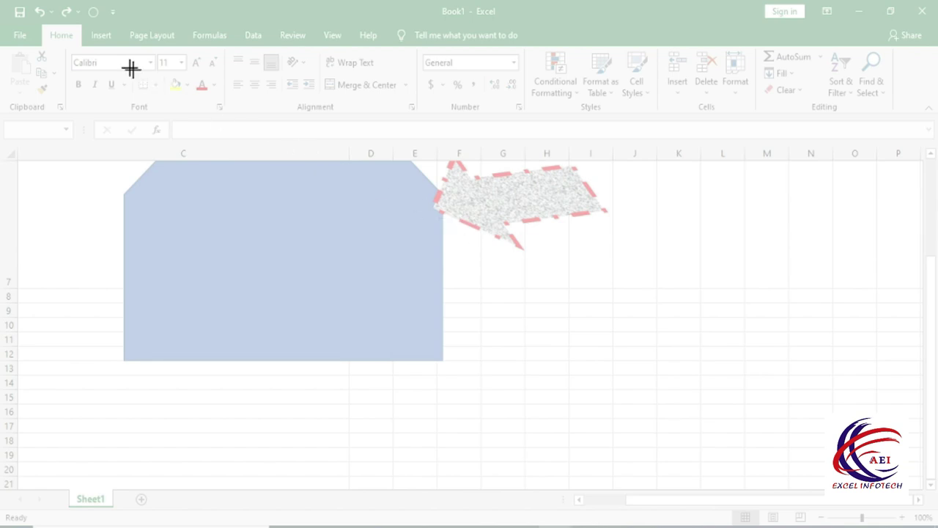
Step: Clip the Book1 window and shrink the picture to sit near cell C2
{"action": "left_click_drag", "start_coordinate": [18, 11], "coordinate": [684, 469]}
{"action": "left_click_drag", "start_coordinate": [681, 366], "coordinate": [381, 243]}
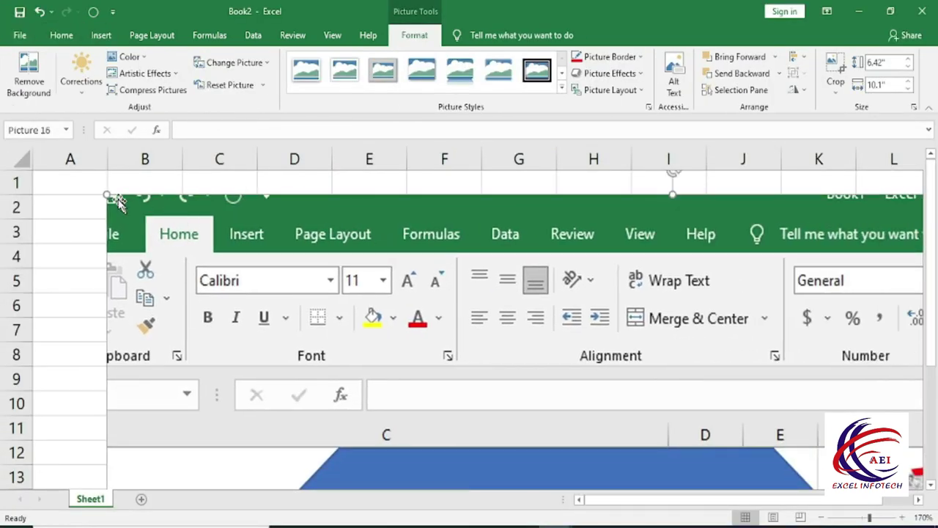
{"action": "left_click_drag", "start_coordinate": [108, 197], "coordinate": [432, 414]}
{"action": "left_click_drag", "start_coordinate": [683, 419], "coordinate": [432, 198]}
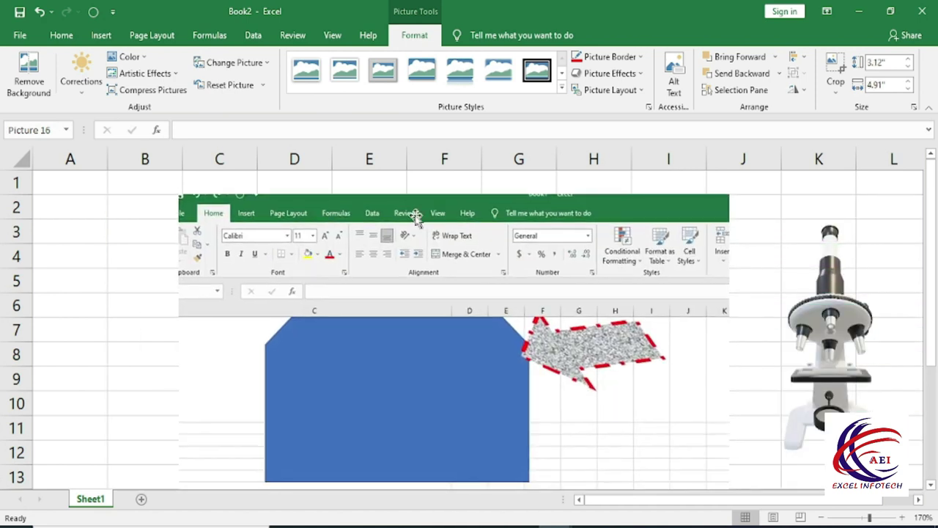
{"action": "left_click", "coordinate": [174, 189]}
{"action": "left_click", "coordinate": [184, 198]}
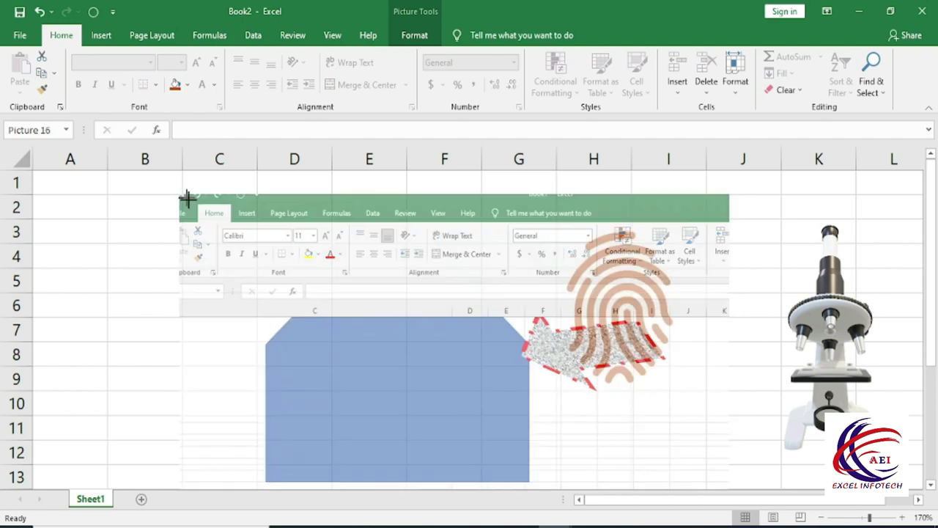
{"action": "left_click_drag", "start_coordinate": [187, 198], "coordinate": [398, 340]}
{"action": "left_click_drag", "start_coordinate": [522, 391], "coordinate": [344, 241]}
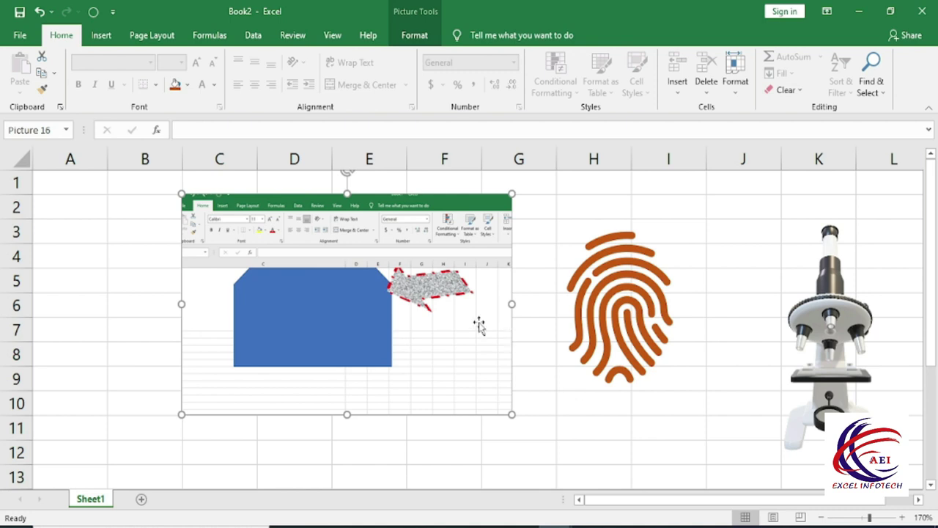
Step: Replace the clipped picture with a pasted screenshot at B1 and shrink it
{"action": "key", "text": "Delete"}
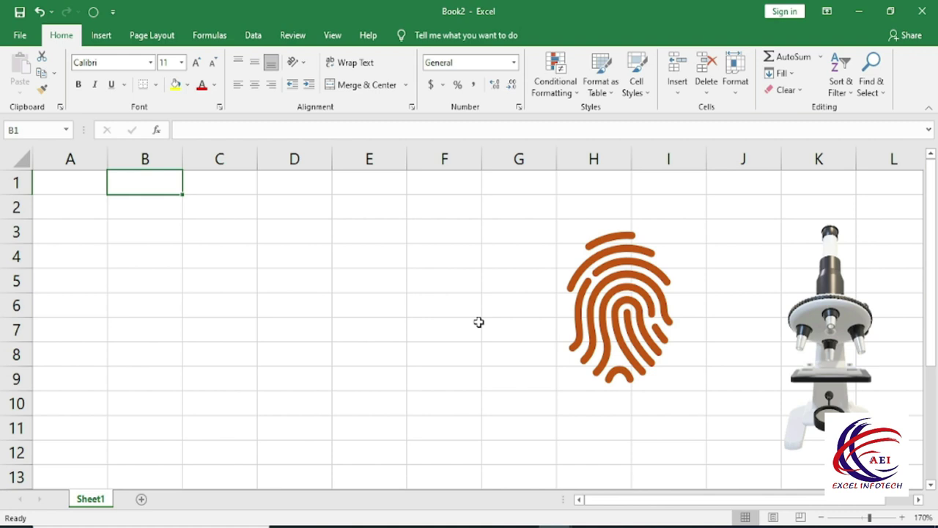
{"action": "key", "text": "ctrl+v"}
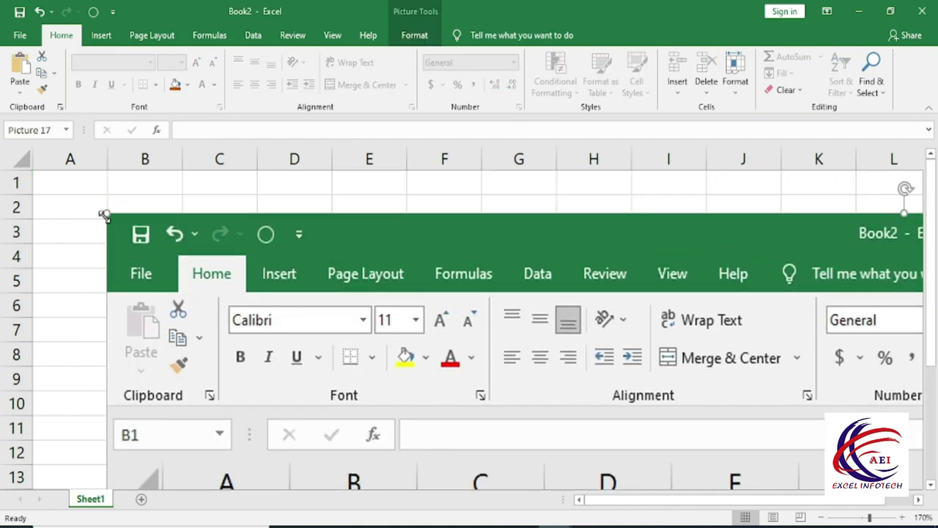
{"action": "left_click_drag", "start_coordinate": [105, 211], "coordinate": [672, 435]}
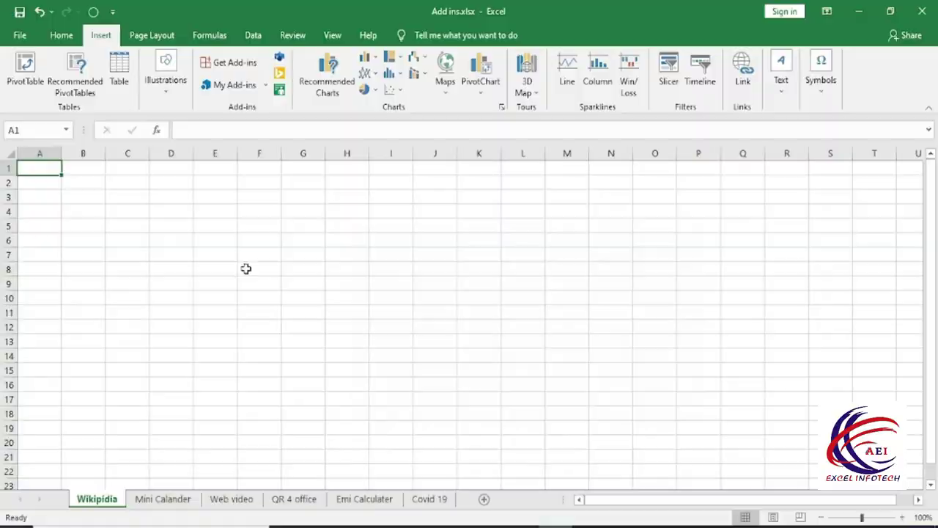
Step: Add the Wikipedia add-in from the Office Add-ins store and accept its license terms
{"action": "left_click", "coordinate": [245, 63]}
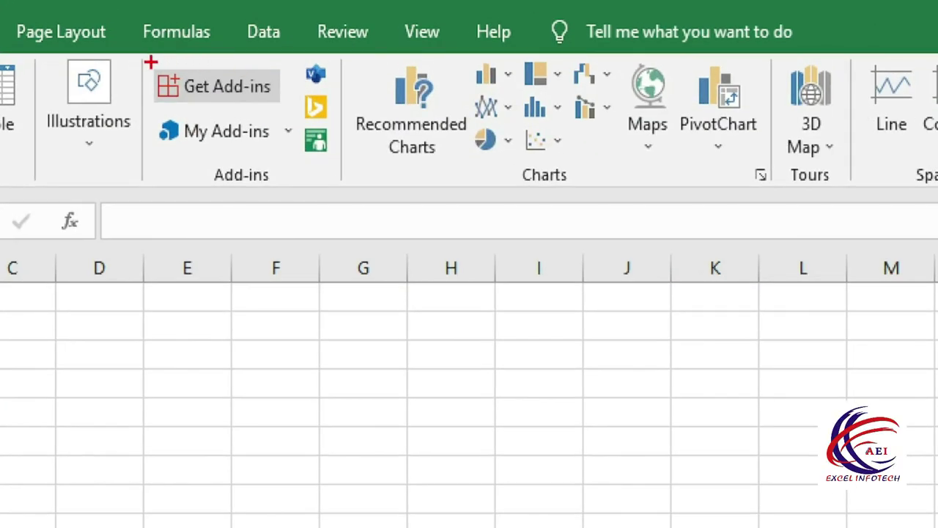
{"action": "left_click_drag", "start_coordinate": [193, 49], "coordinate": [300, 114]}
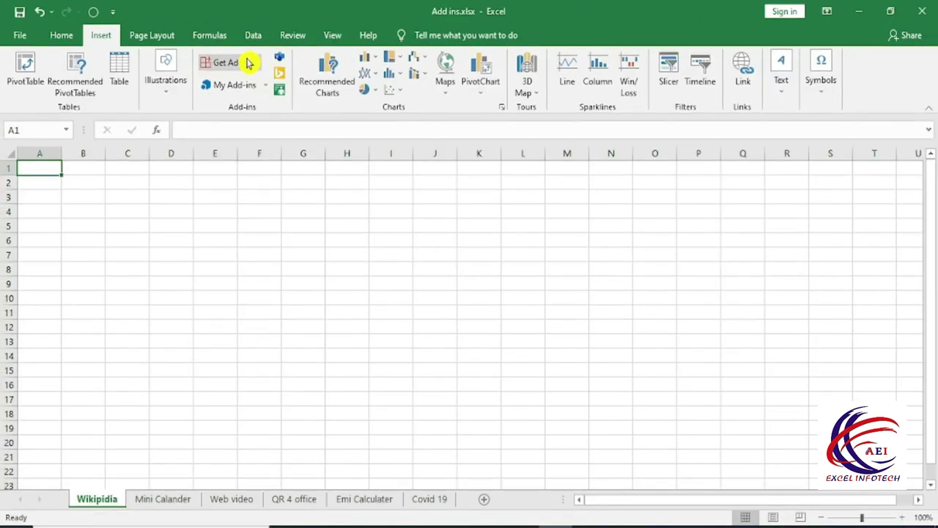
{"action": "left_click", "coordinate": [225, 63]}
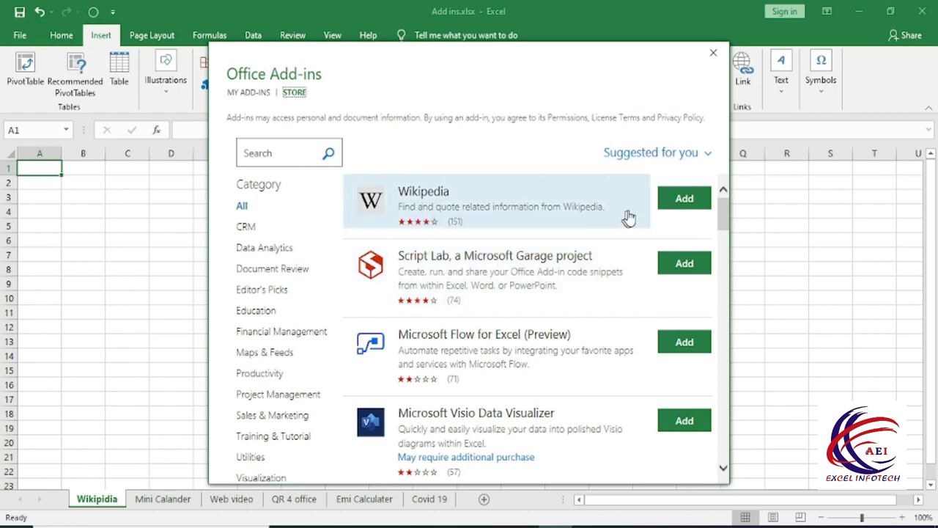
{"action": "left_click", "coordinate": [687, 200]}
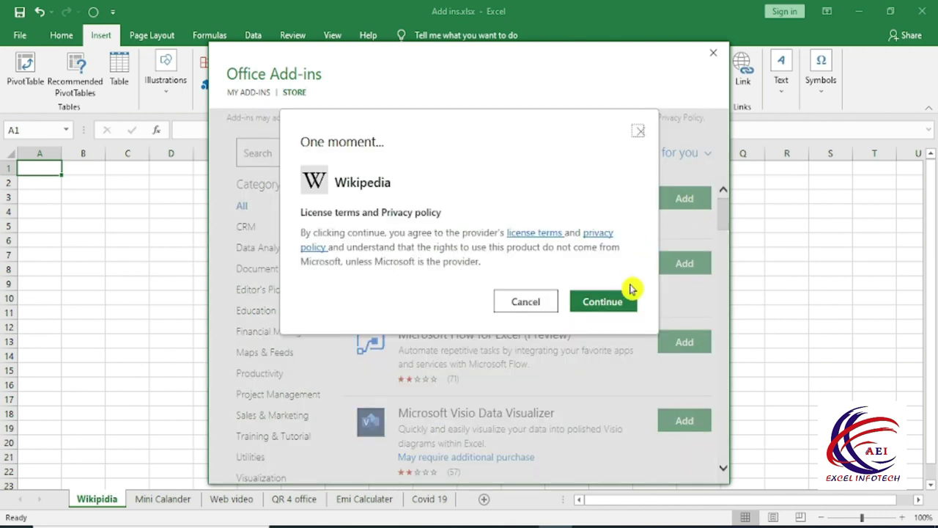
{"action": "left_click", "coordinate": [610, 304]}
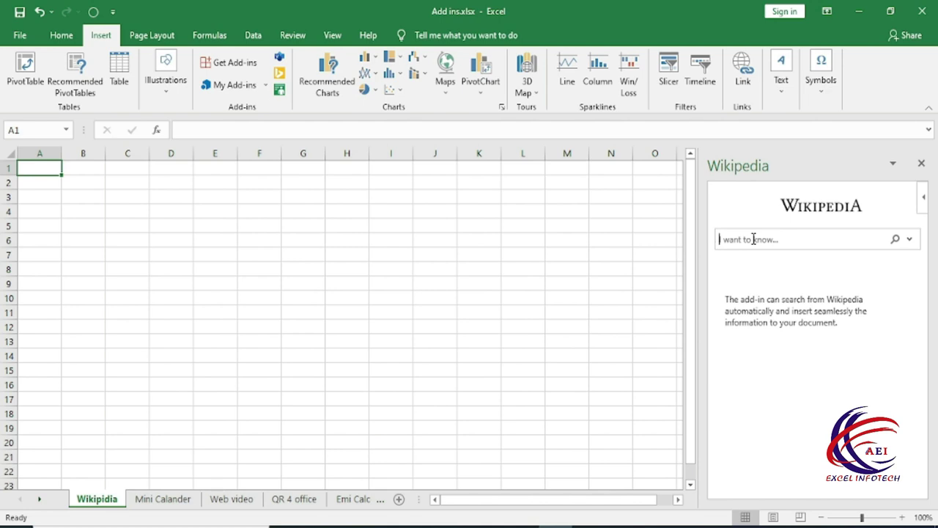
Step: Search Wikipedia for India, scroll the article, then go to the Mini Calander sheet
{"action": "type", "text": "l"}
{"action": "key", "text": "Return"}
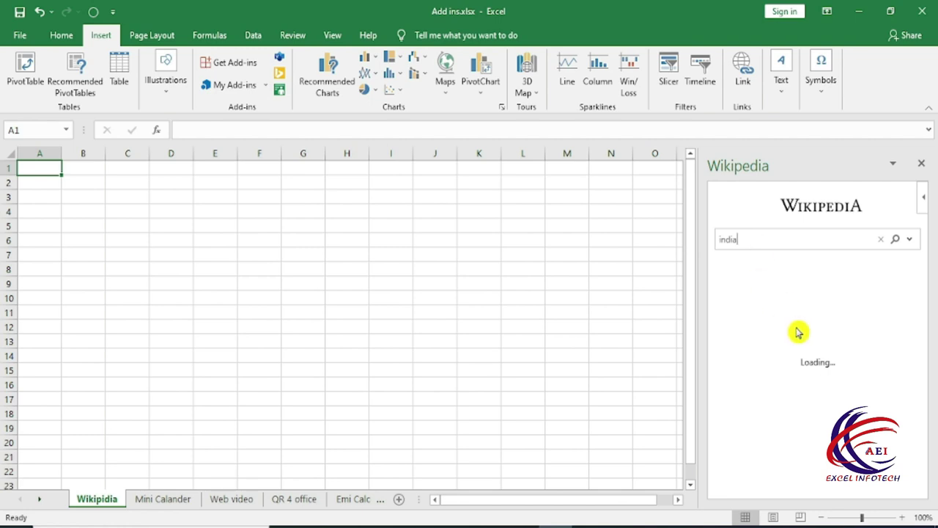
{"action": "left_click", "coordinate": [840, 238]}
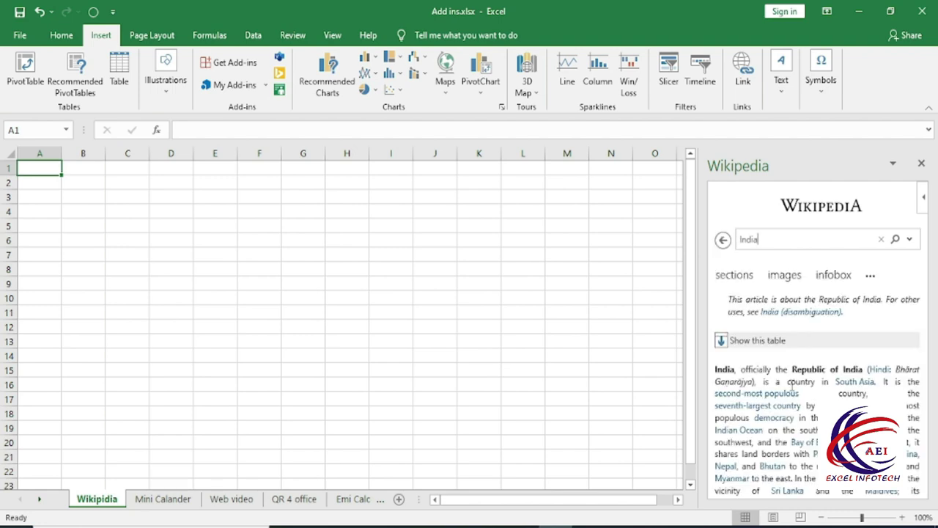
{"action": "scroll", "coordinate": [791, 384], "scroll_direction": "down", "scroll_amount": 3}
{"action": "scroll", "coordinate": [791, 384], "scroll_direction": "down", "scroll_amount": 12}
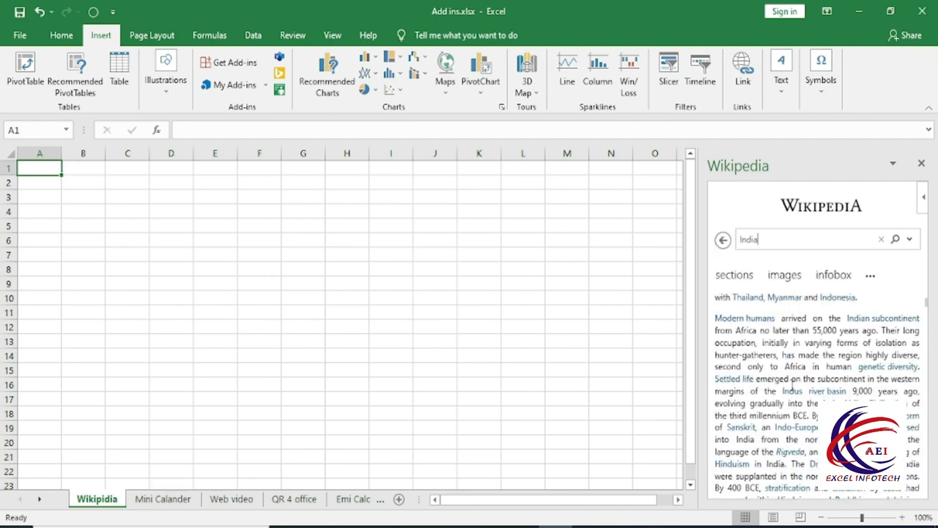
{"action": "scroll", "coordinate": [791, 384], "scroll_direction": "down", "scroll_amount": 4}
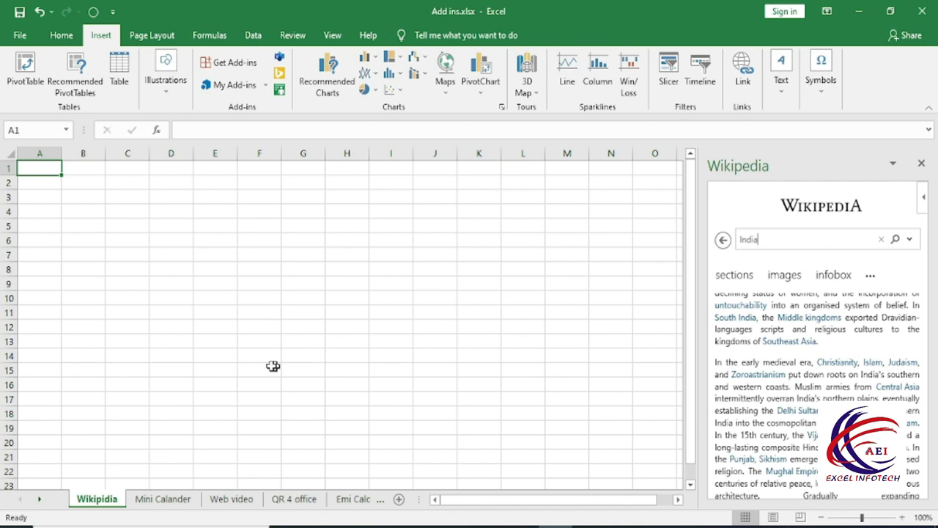
{"action": "left_click", "coordinate": [173, 501]}
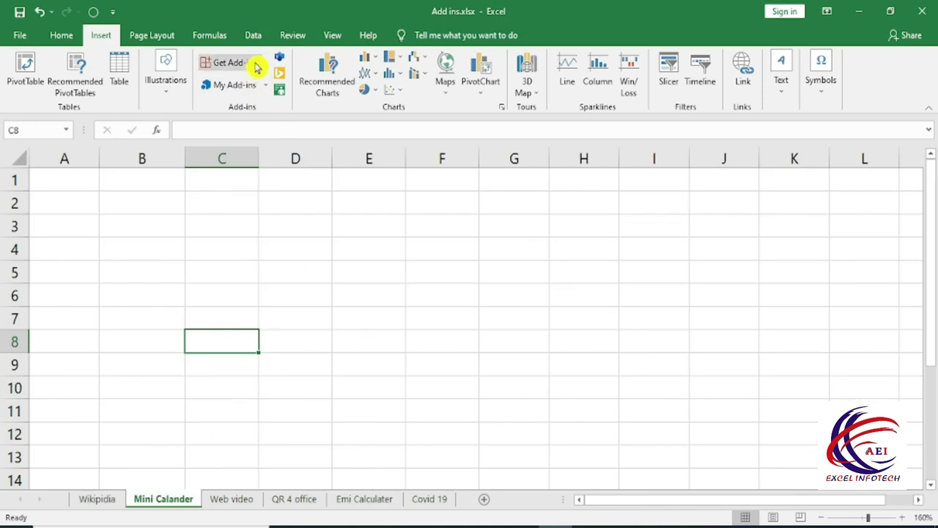
Step: Search the add-in store for 'mini calander' and add Mini Calendar and Date Picker
{"action": "left_click", "coordinate": [227, 63]}
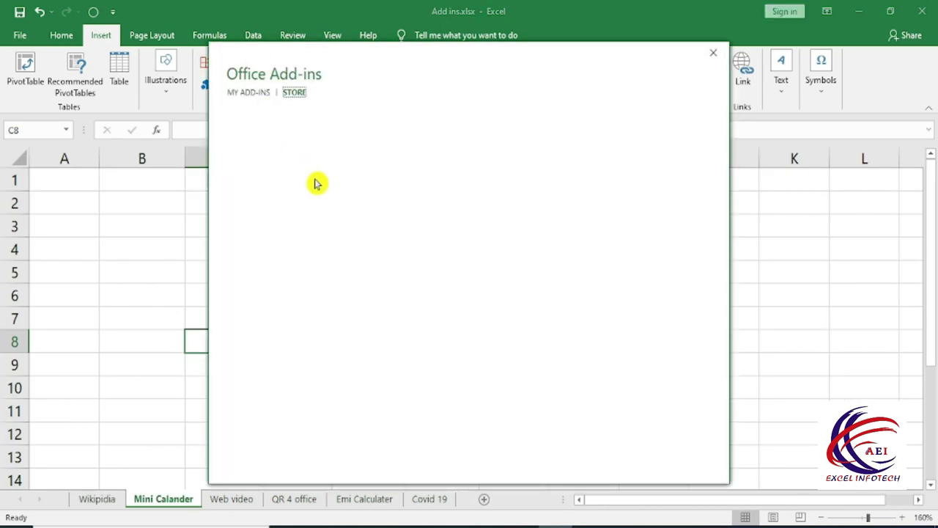
{"action": "left_click", "coordinate": [274, 152]}
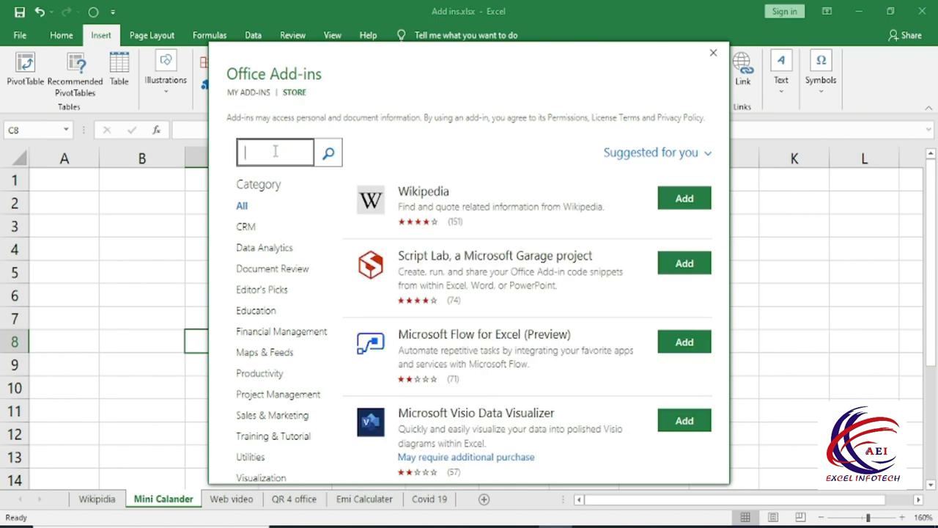
{"action": "type", "text": "mini calander"}
{"action": "key", "text": "Return"}
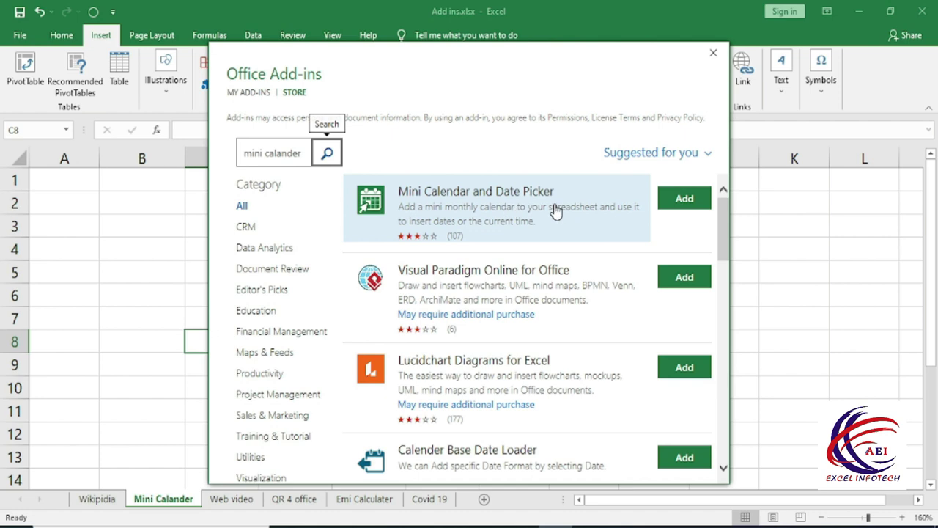
{"action": "left_click", "coordinate": [682, 203]}
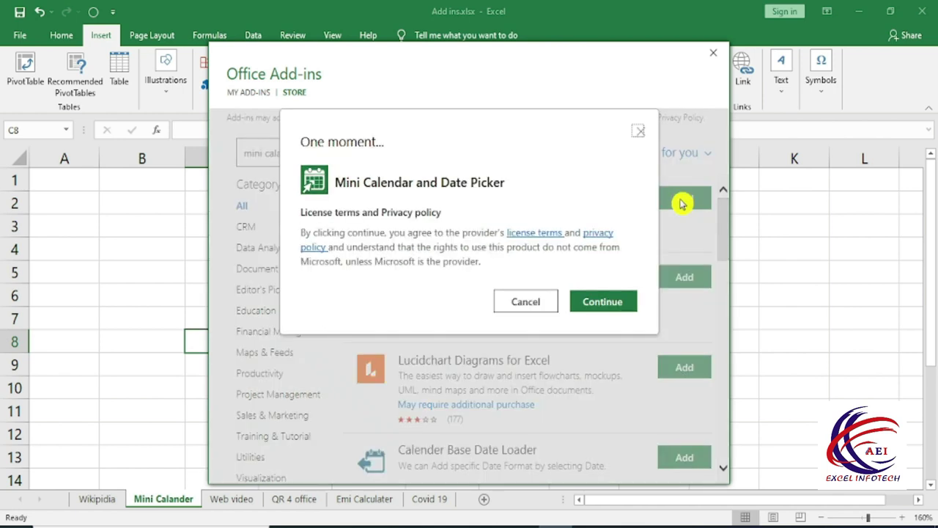
{"action": "left_click", "coordinate": [623, 303]}
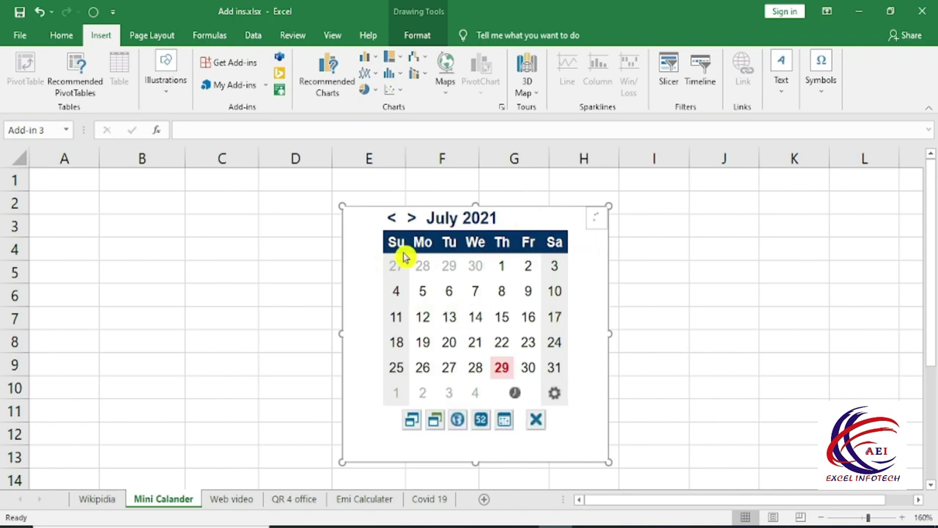
Step: Insert the dates 7/29/2021, 7/30/2021 and 7/31/2021 into A3:A5 from the Mini Calendar, then widen column A
{"action": "left_click", "coordinate": [77, 226]}
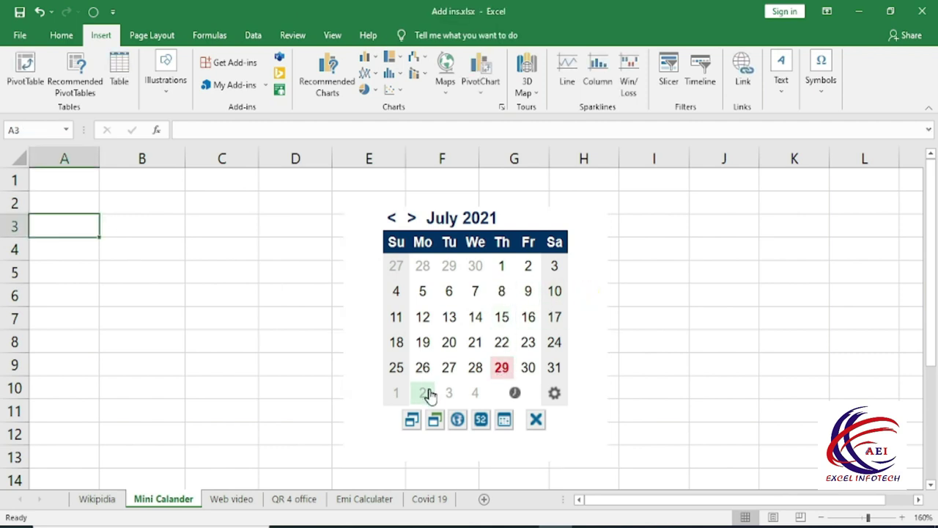
{"action": "left_click", "coordinate": [505, 369]}
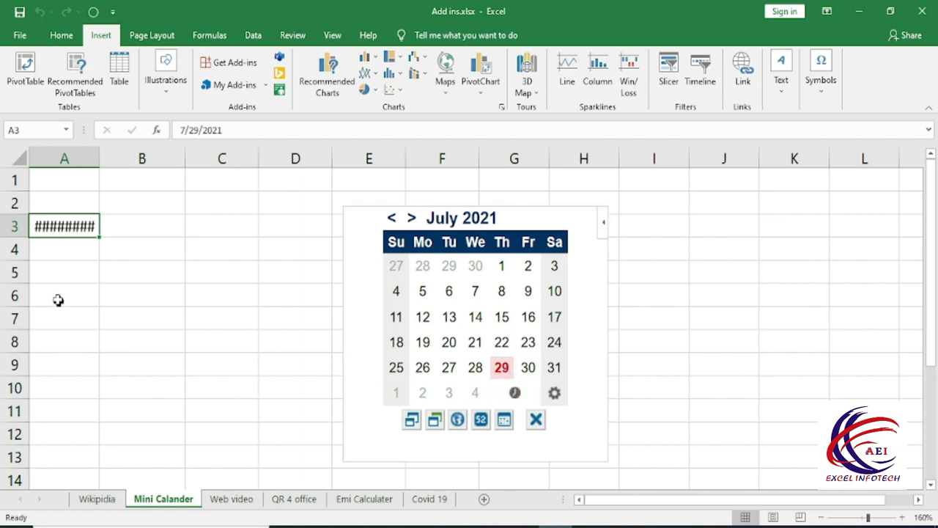
{"action": "left_click", "coordinate": [73, 243]}
{"action": "left_click", "coordinate": [528, 367]}
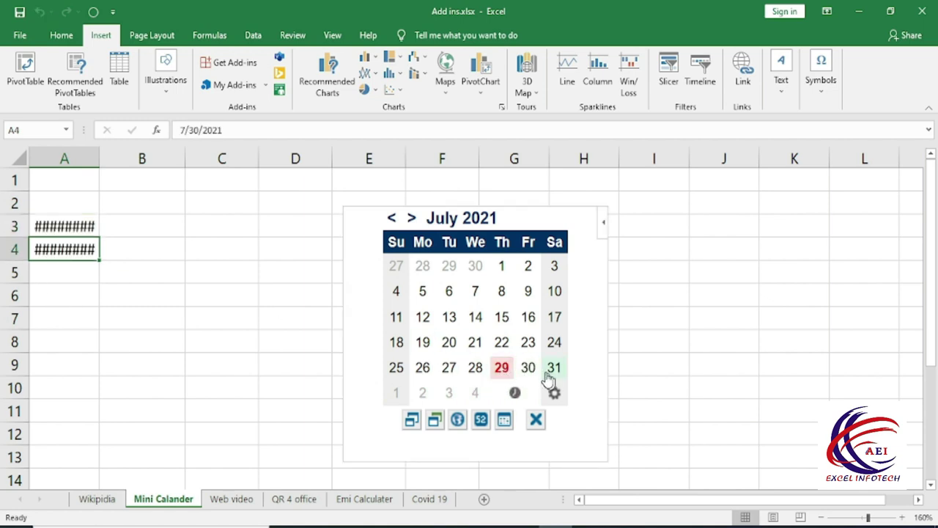
{"action": "left_click", "coordinate": [76, 271]}
{"action": "left_click", "coordinate": [553, 369]}
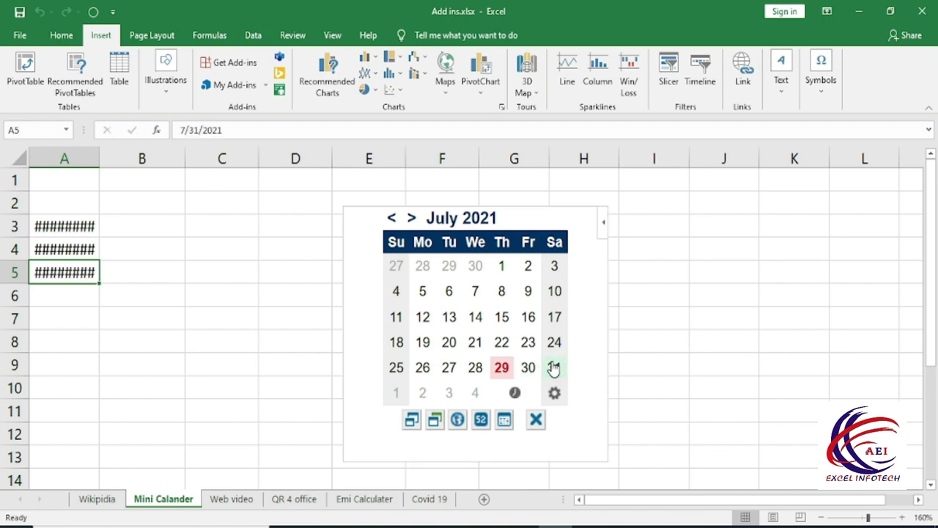
{"action": "left_click_drag", "start_coordinate": [100, 154], "coordinate": [128, 149]}
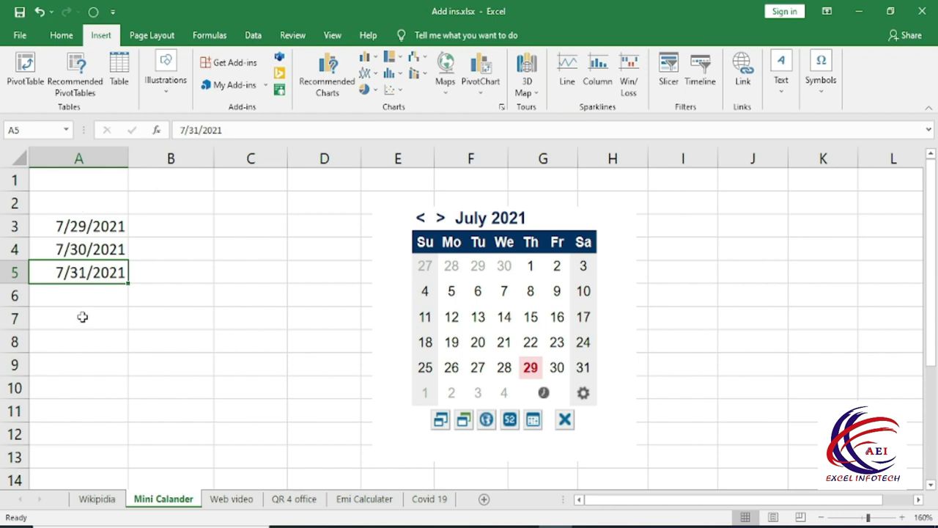
Step: Insert the time 1:03 AM into B3, B4 and B5, then select A3:A5
{"action": "left_click", "coordinate": [161, 219]}
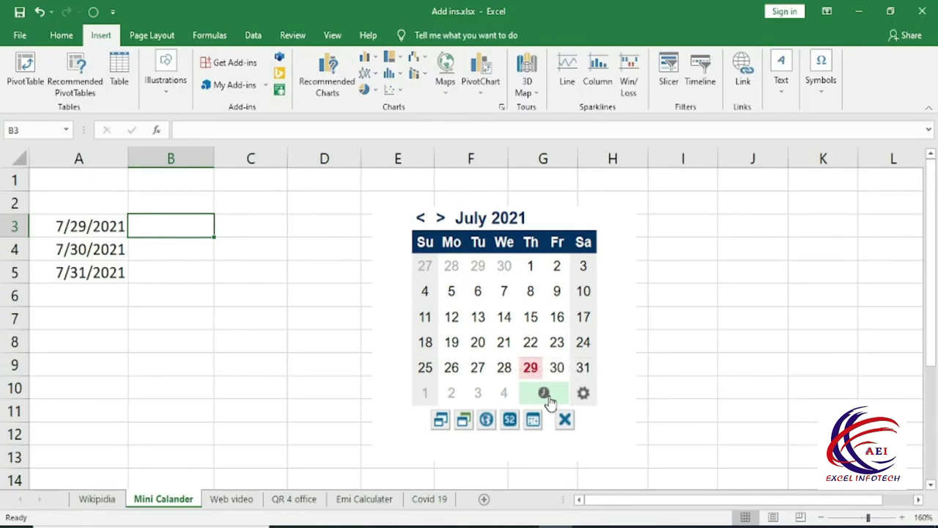
{"action": "left_click", "coordinate": [540, 392]}
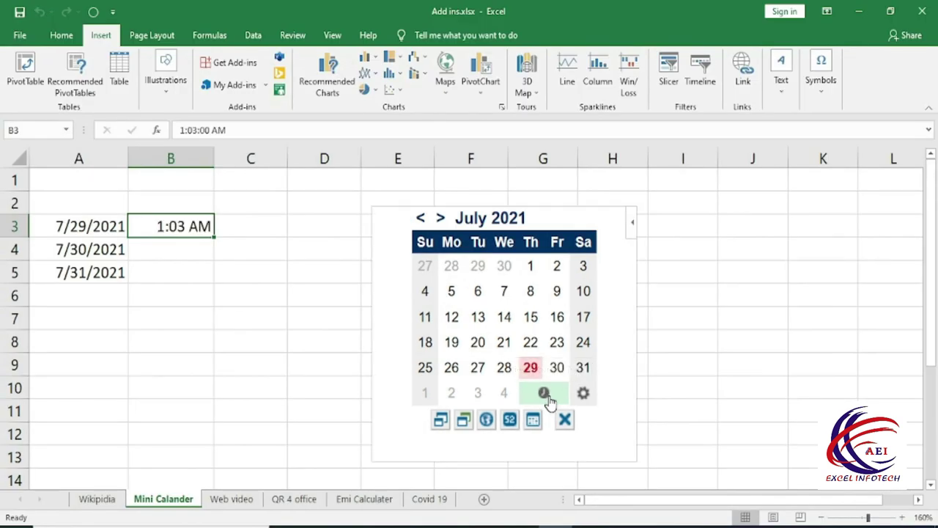
{"action": "left_click", "coordinate": [199, 248]}
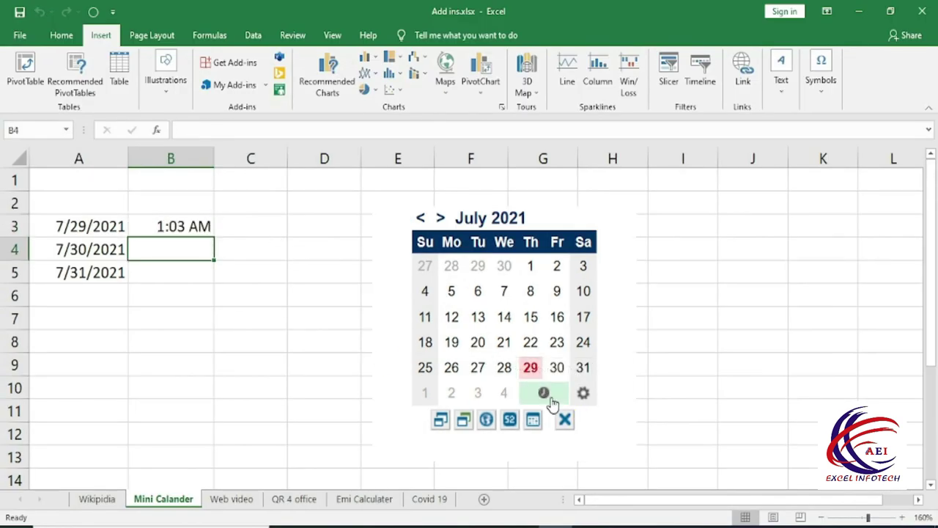
{"action": "left_click", "coordinate": [543, 392]}
{"action": "left_click", "coordinate": [192, 272]}
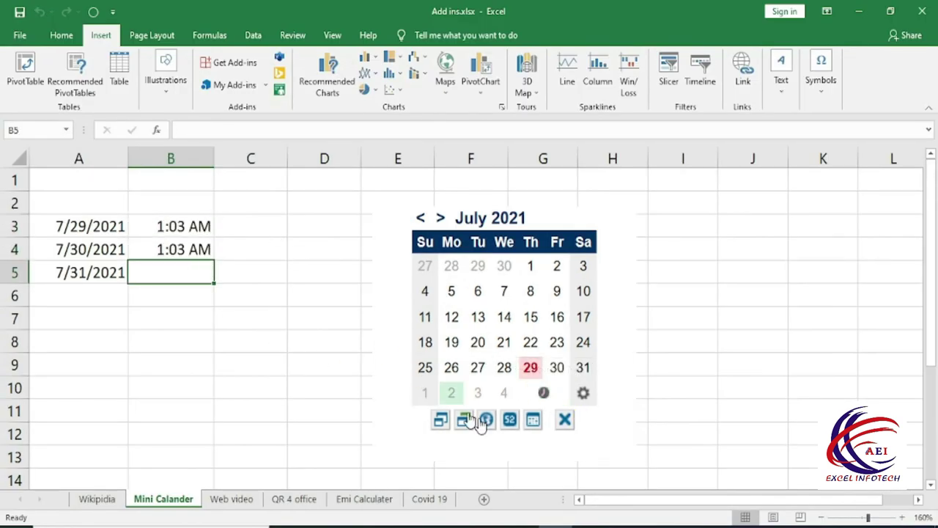
{"action": "left_click", "coordinate": [543, 392]}
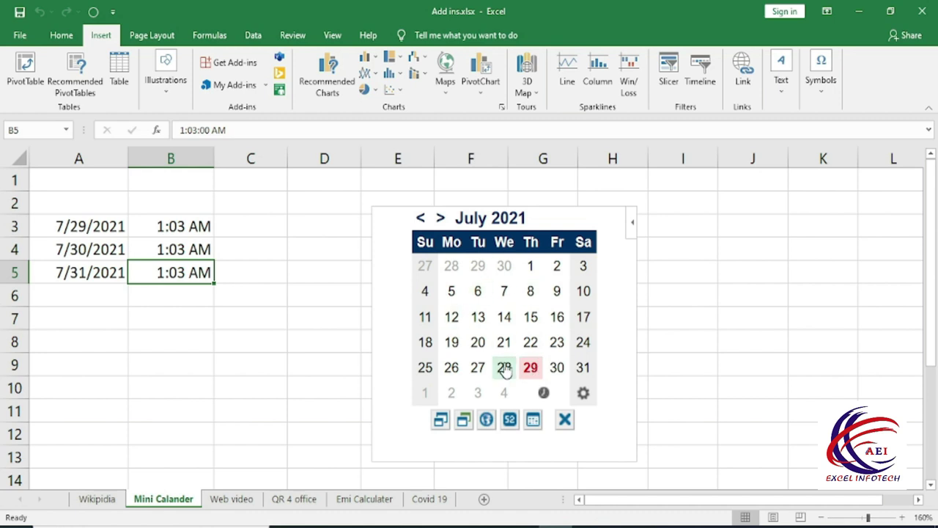
{"action": "left_click_drag", "start_coordinate": [96, 232], "coordinate": [91, 271]}
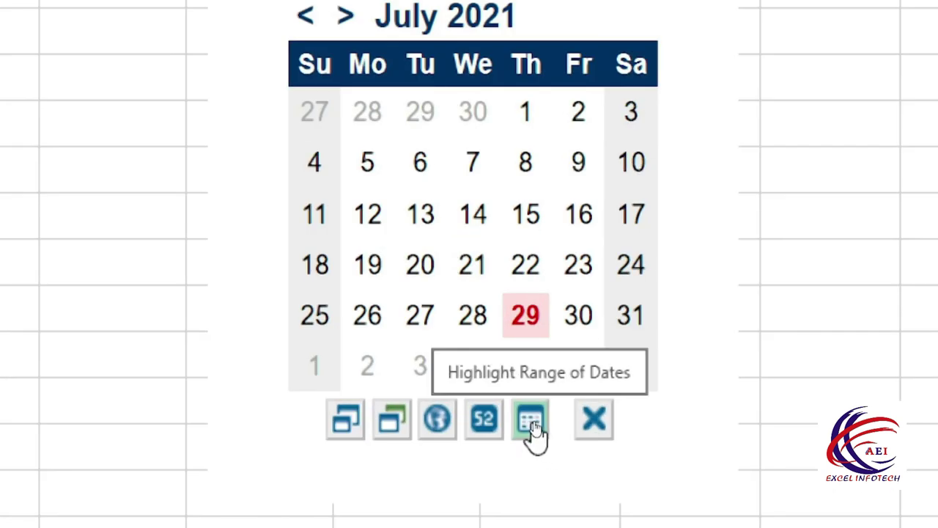
Step: Highlight July 29–31 on the Mini Calendar using 'Mini Calander'!$A$3:$A$5 as the date range
{"action": "left_click", "coordinate": [533, 425]}
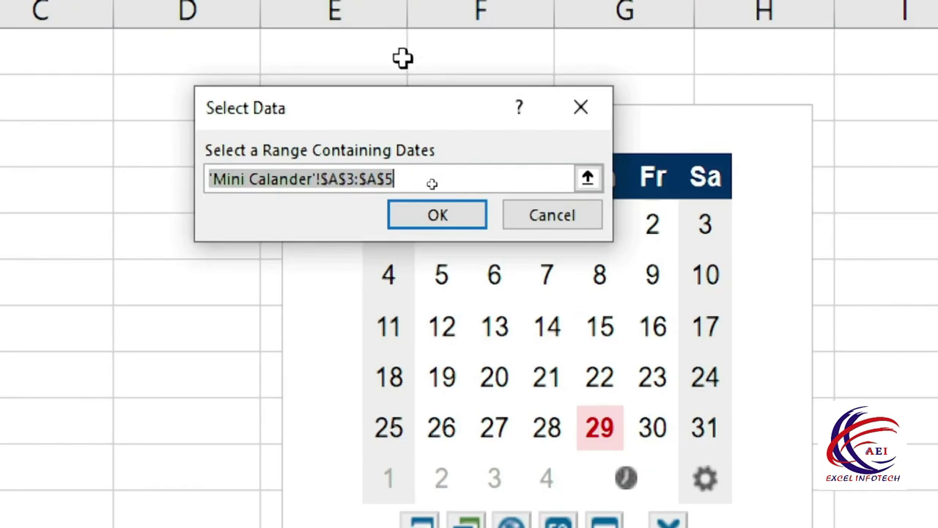
{"action": "left_click_drag", "start_coordinate": [412, 111], "coordinate": [427, 142]}
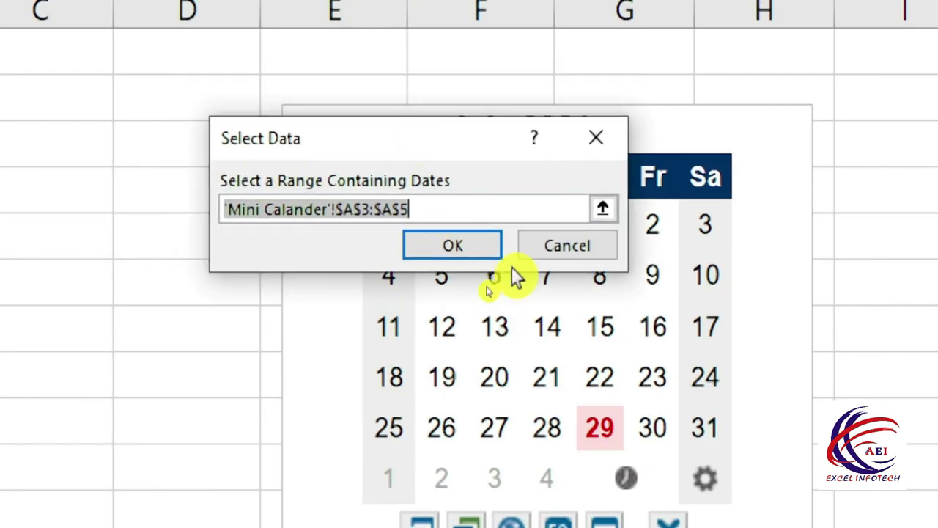
{"action": "left_click", "coordinate": [453, 244]}
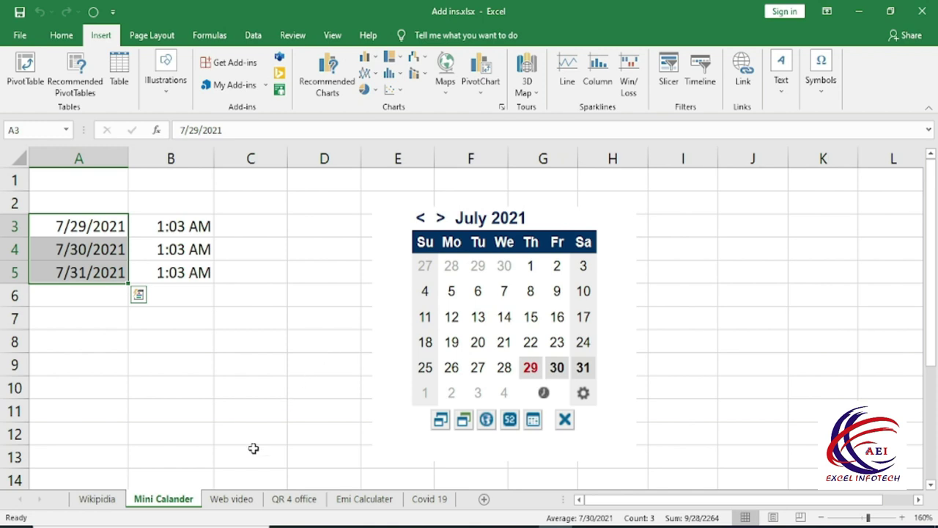
Step: On the Web video sheet, search the add-ins store for 'web video player' and add it
{"action": "left_click", "coordinate": [247, 503]}
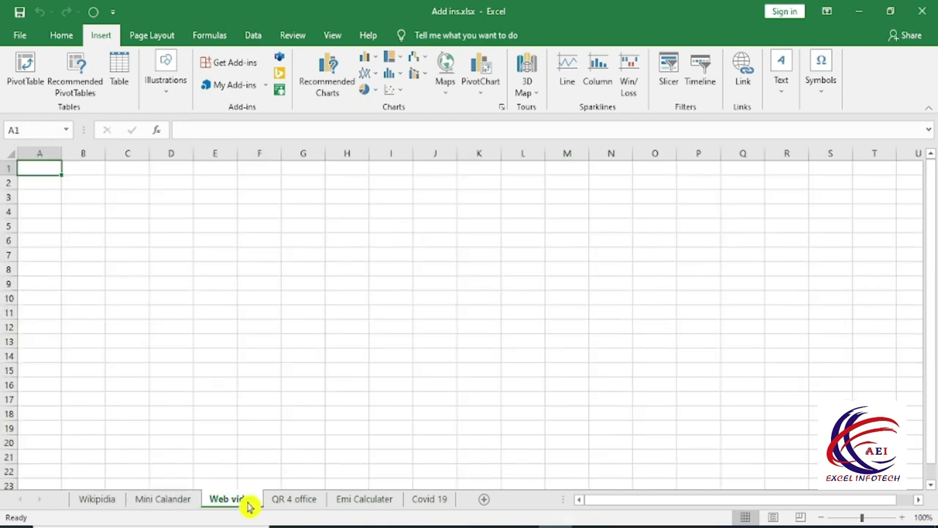
{"action": "left_click", "coordinate": [241, 64]}
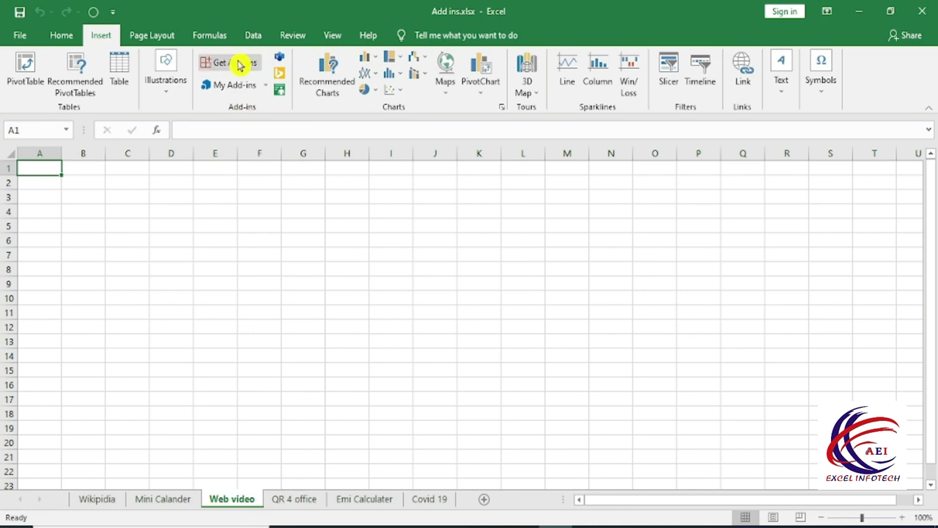
{"action": "left_click", "coordinate": [267, 156]}
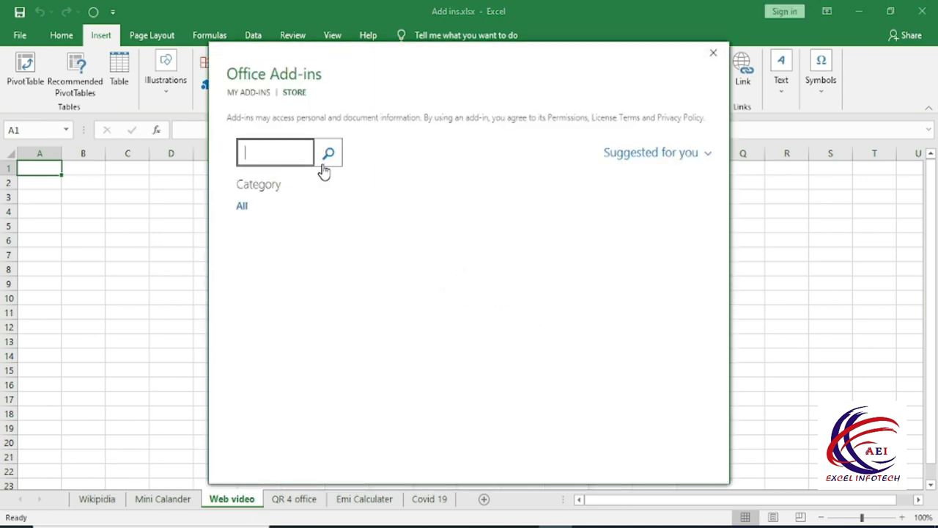
{"action": "type", "text": "web video player"}
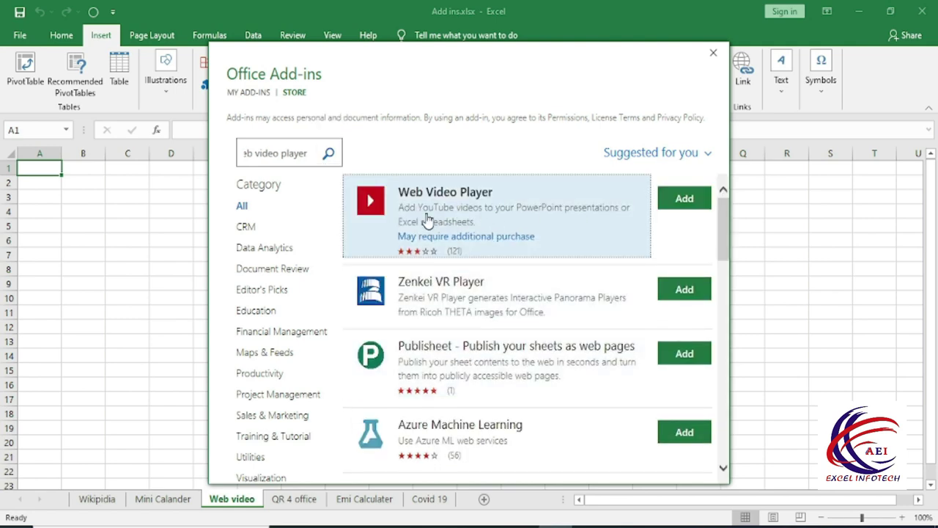
{"action": "left_click", "coordinate": [686, 200]}
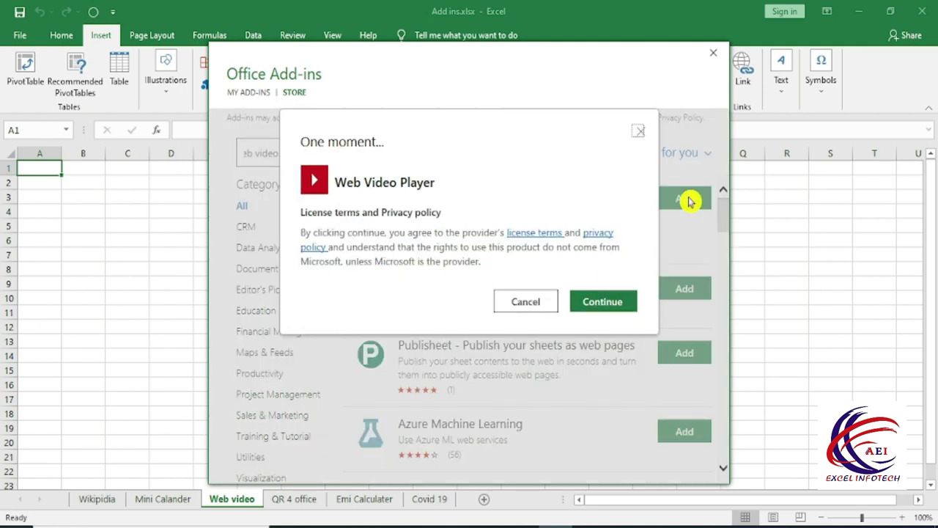
{"action": "left_click", "coordinate": [596, 305]}
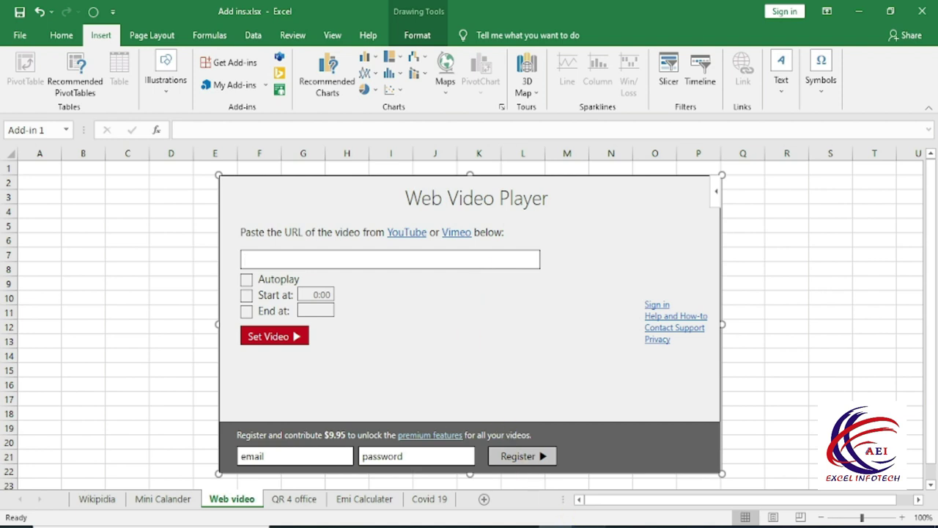
Step: Paste the YouTube tutorial's address from Chrome into Web Video Player and set the video
{"action": "left_click", "coordinate": [590, 522]}
{"action": "left_click", "coordinate": [265, 37]}
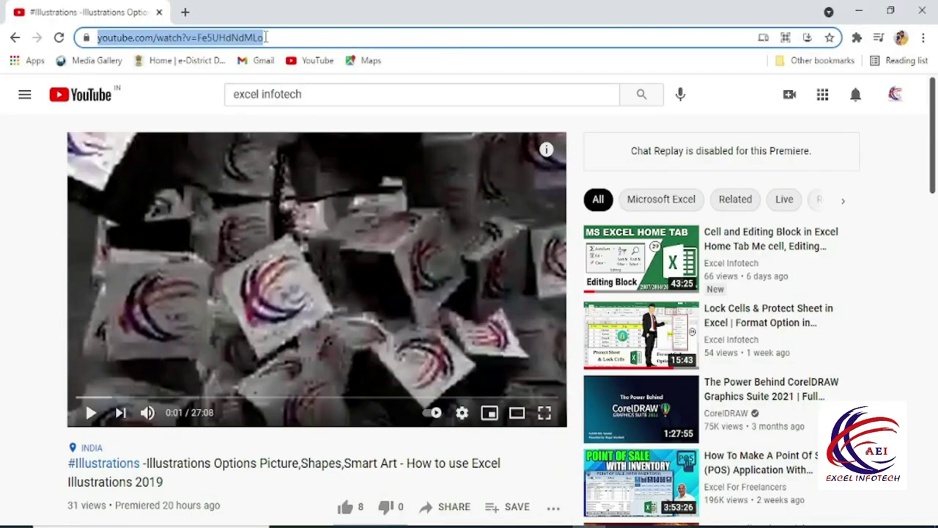
{"action": "key", "text": "ctrl+c"}
{"action": "key", "text": "alt+Tab"}
{"action": "left_click", "coordinate": [261, 261]}
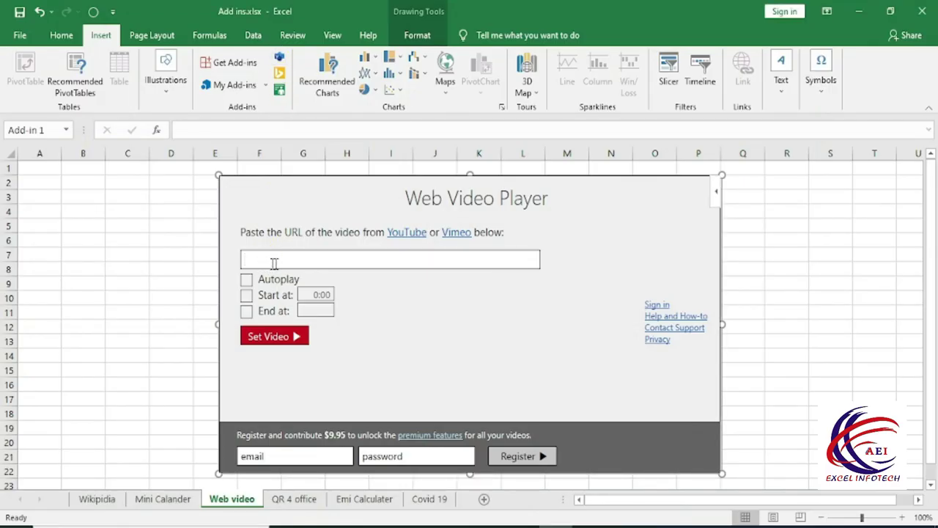
{"action": "key", "text": "ctrl+v"}
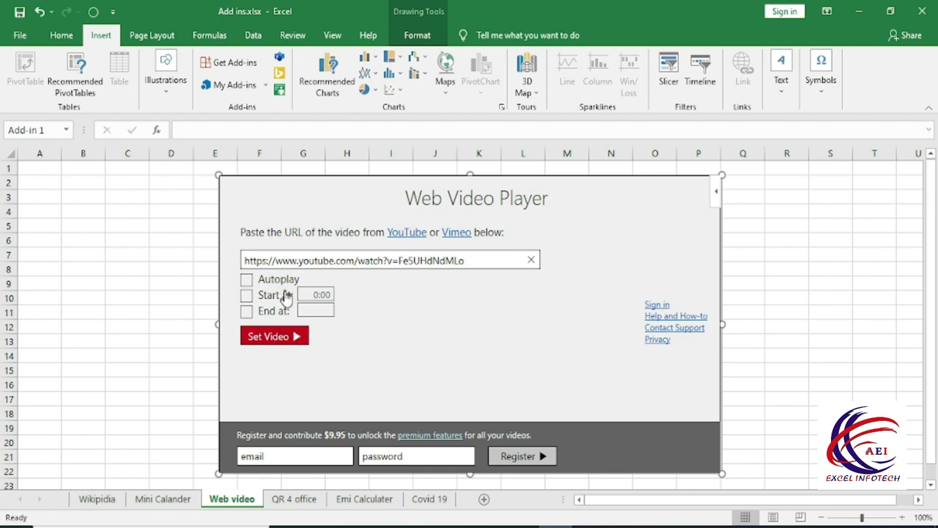
{"action": "left_click", "coordinate": [269, 337]}
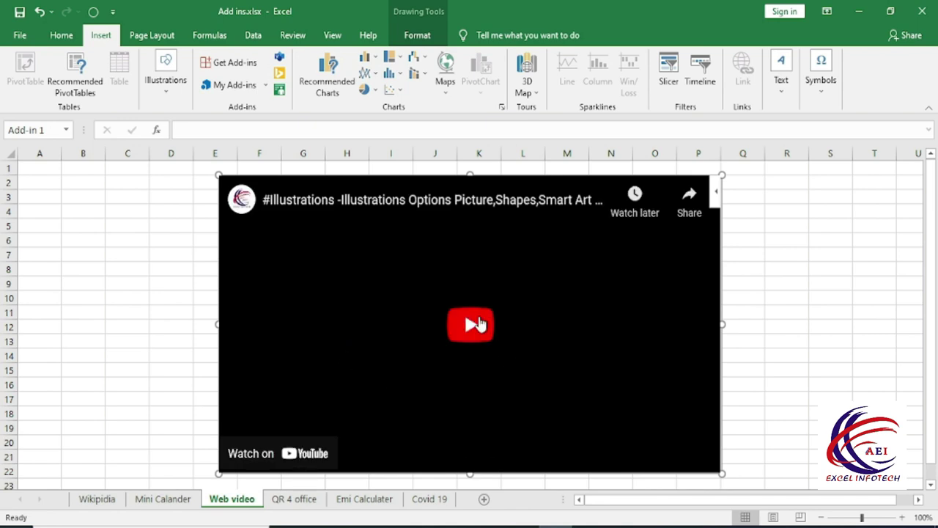
Step: Play the embedded video, change its playback quality, pause it, and go to the QR 4 office sheet
{"action": "left_click", "coordinate": [471, 327]}
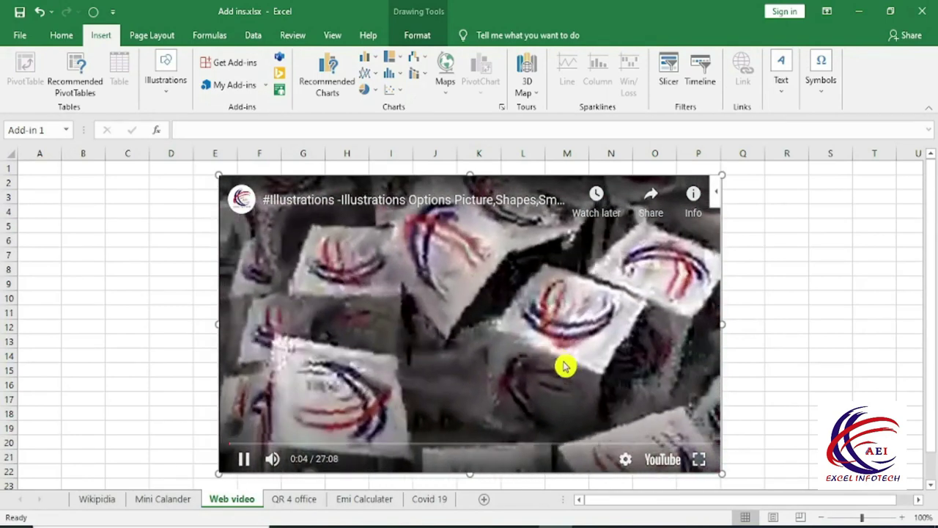
{"action": "left_click", "coordinate": [625, 459]}
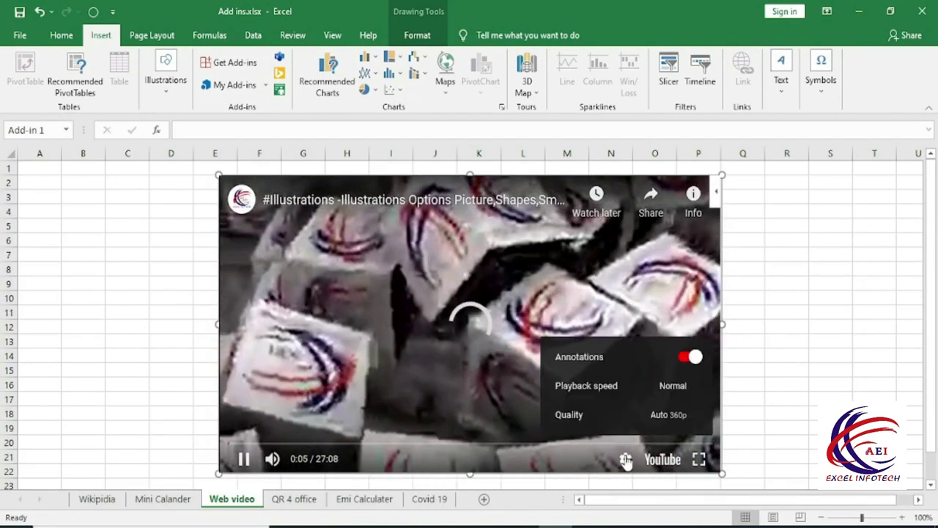
{"action": "left_click", "coordinate": [643, 412]}
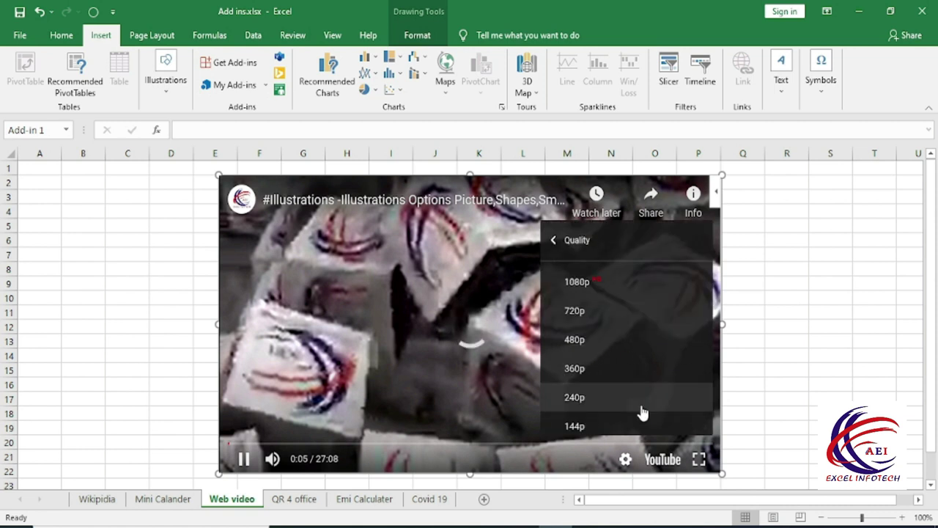
{"action": "left_click", "coordinate": [587, 312]}
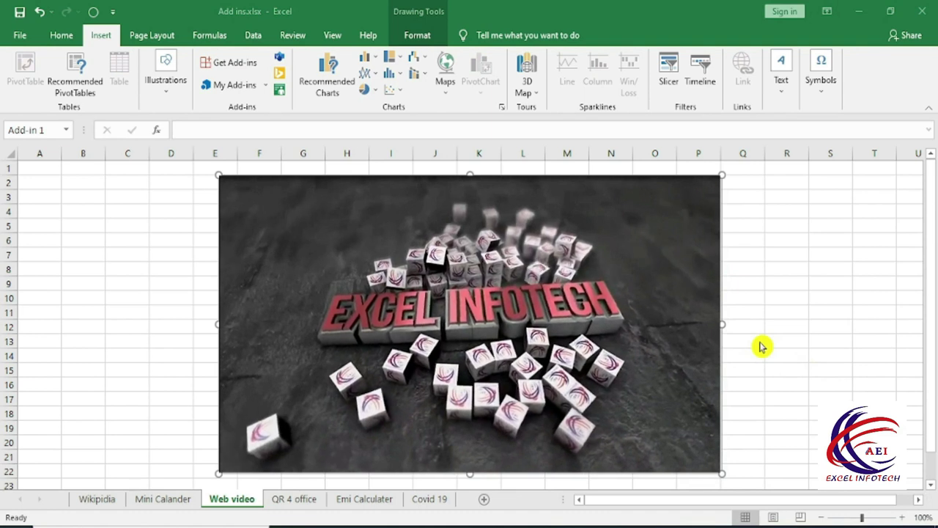
{"action": "left_click", "coordinate": [326, 390]}
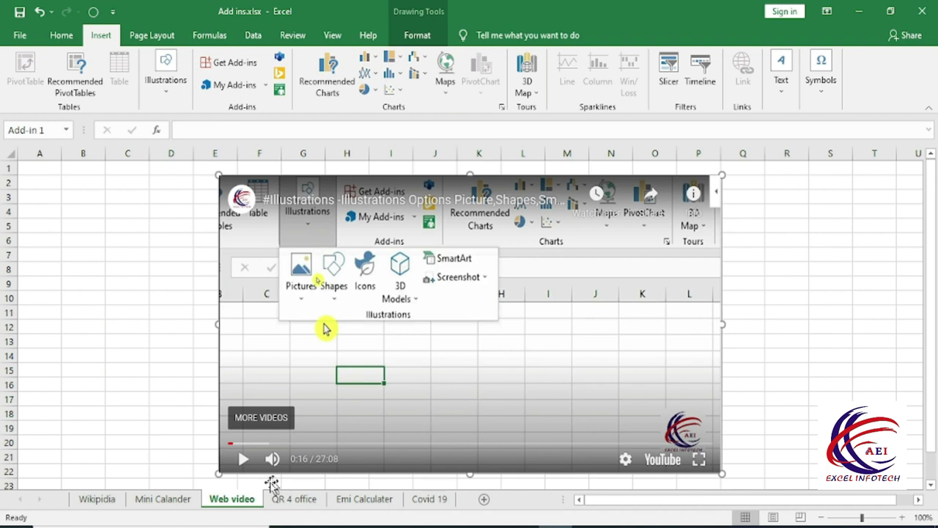
{"action": "left_click", "coordinate": [304, 506]}
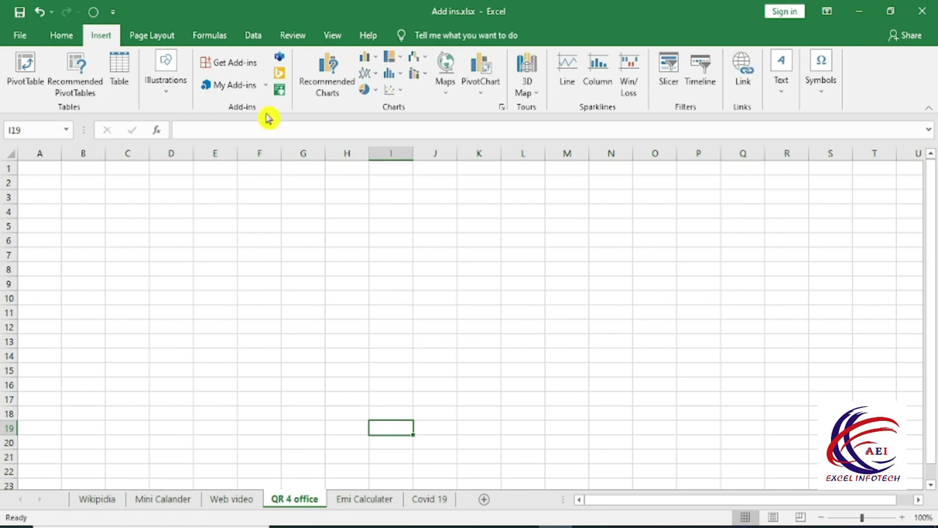
Step: Install QR4Office from a 'Qr 4 office' store search and show its link protocol choices
{"action": "left_click", "coordinate": [253, 66]}
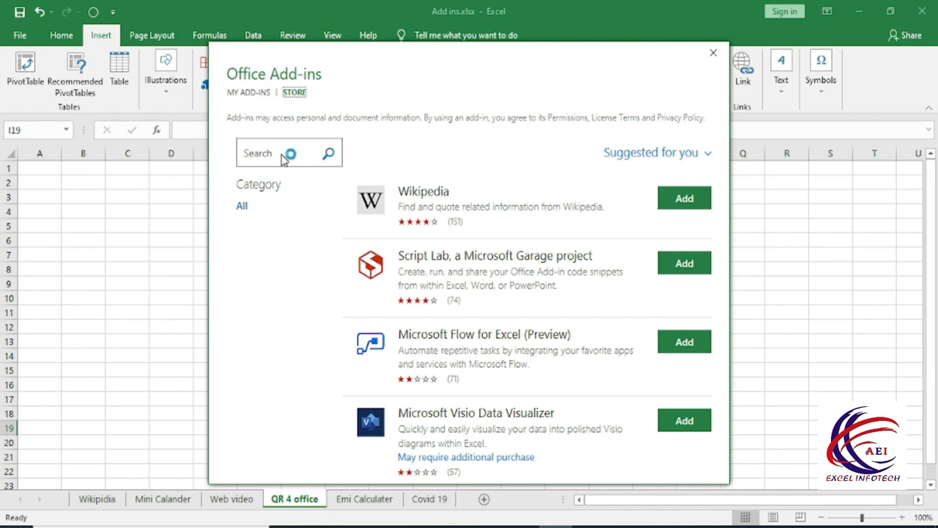
{"action": "left_click", "coordinate": [284, 160]}
{"action": "type", "text": "Qr 4 office"}
{"action": "key", "text": "Return"}
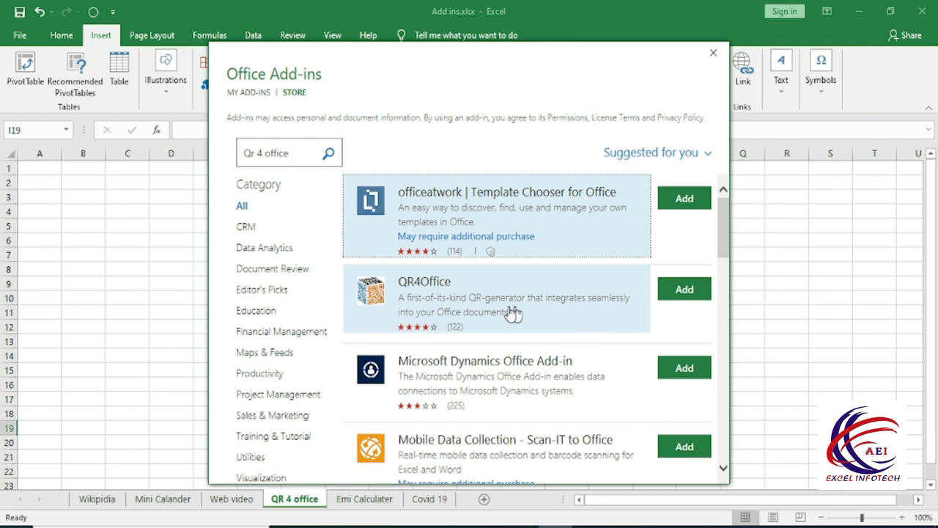
{"action": "left_click", "coordinate": [685, 295]}
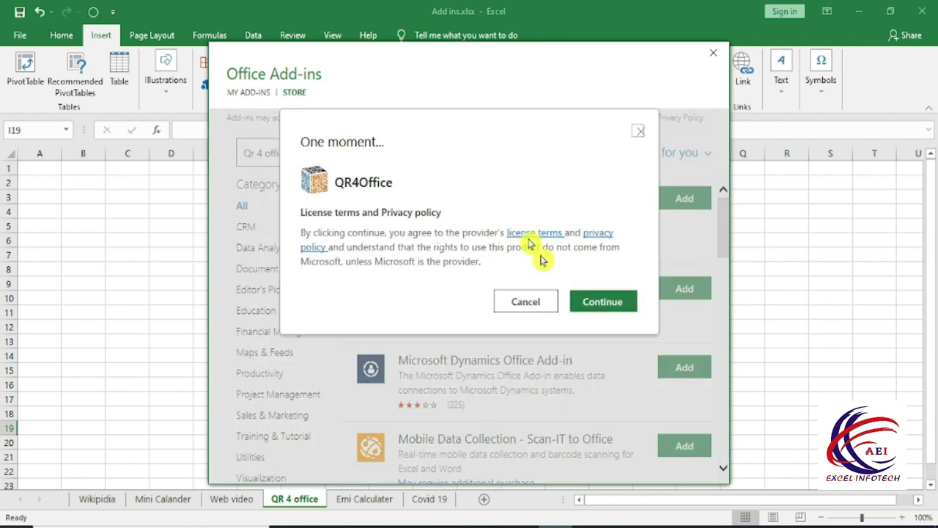
{"action": "left_click", "coordinate": [603, 304]}
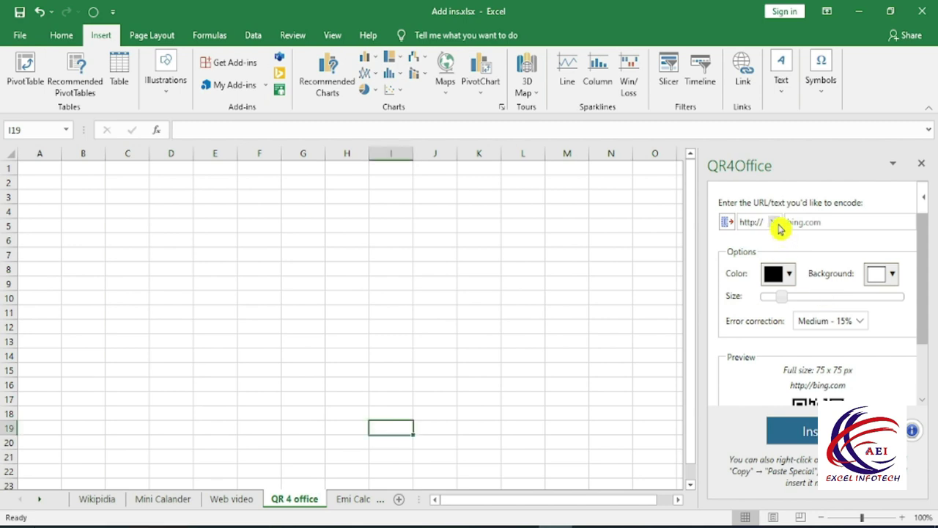
{"action": "left_click", "coordinate": [774, 223]}
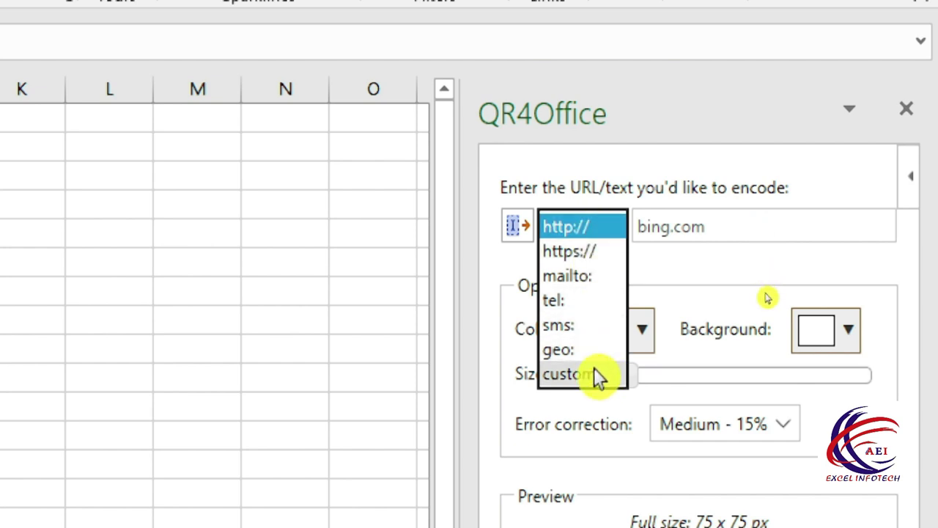
Step: Insert a tel: QR code for the typed phone number and enlarge it across columns H–L
{"action": "left_click", "coordinate": [581, 301]}
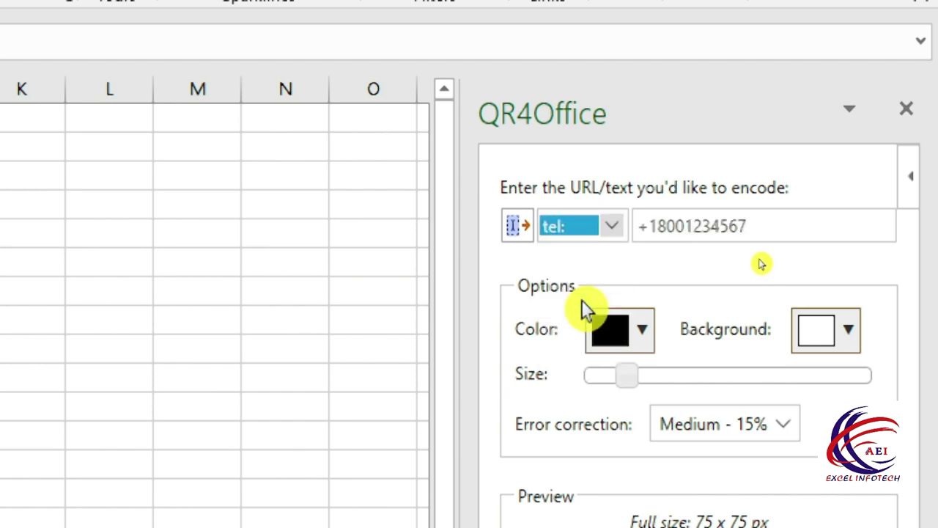
{"action": "left_click", "coordinate": [701, 226]}
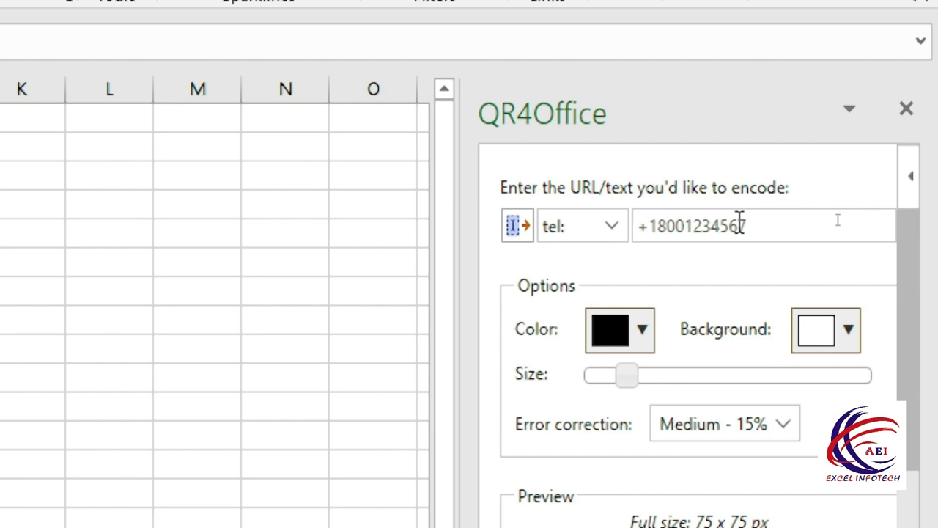
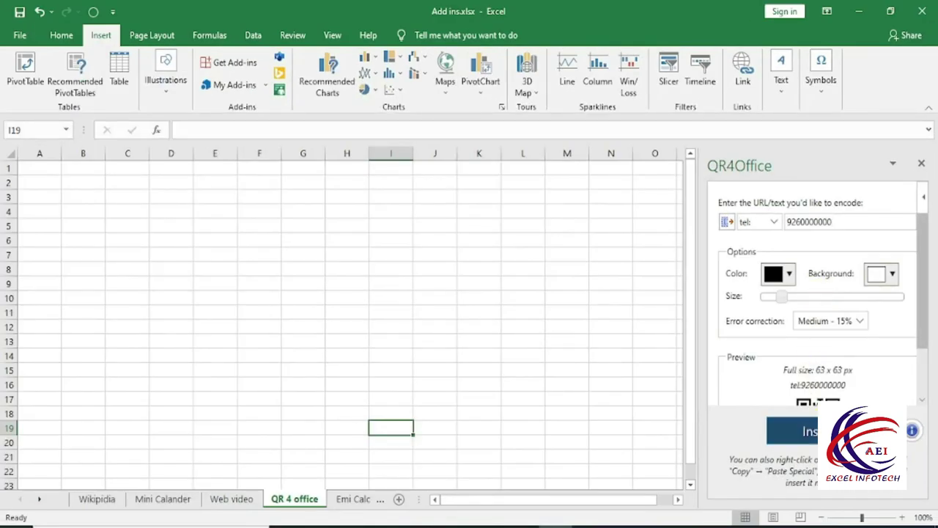
{"action": "left_click", "coordinate": [791, 430]}
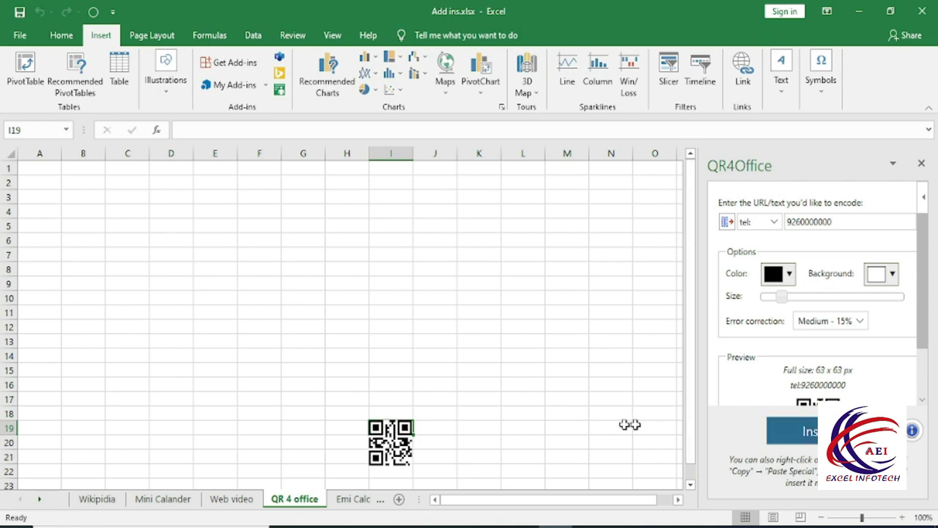
{"action": "left_click_drag", "start_coordinate": [406, 438], "coordinate": [548, 481]}
{"action": "left_click_drag", "start_coordinate": [485, 361], "coordinate": [459, 320]}
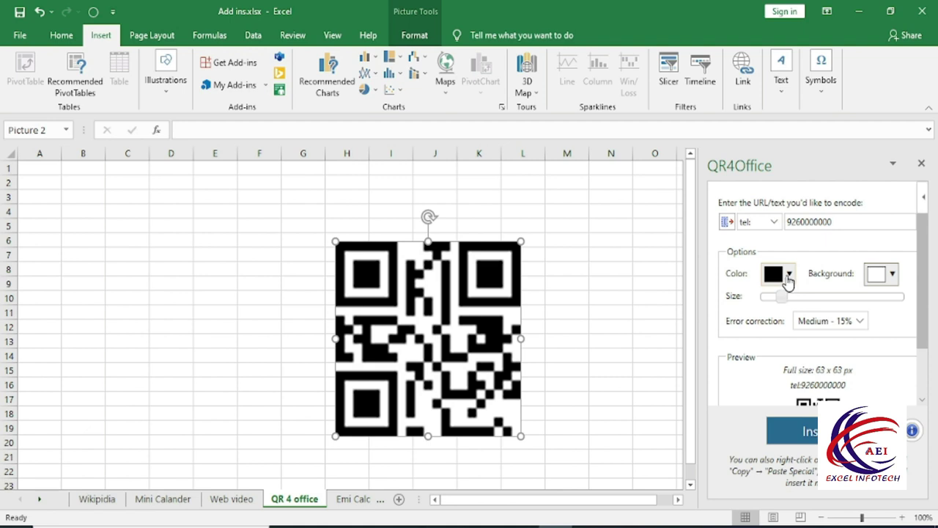
Step: Insert a red QR code and arrange it to the left of the black one
{"action": "left_click", "coordinate": [789, 284]}
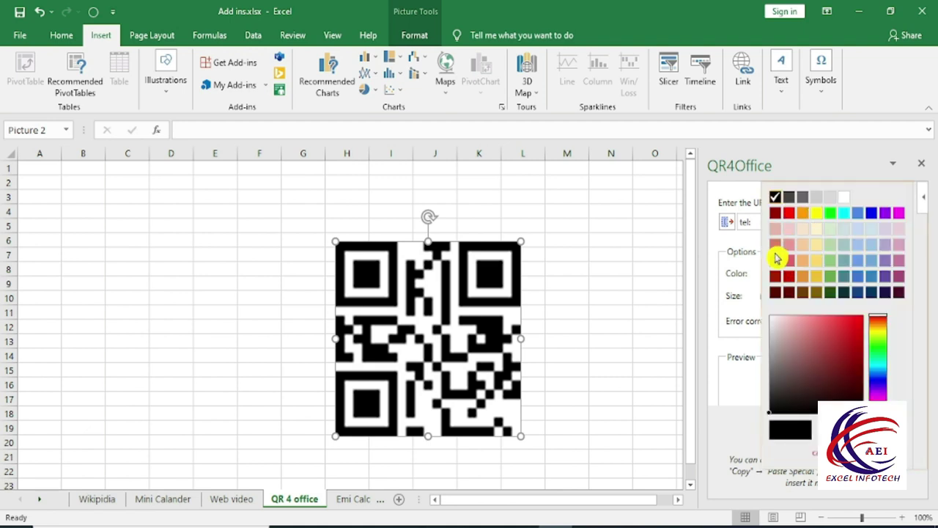
{"action": "left_click", "coordinate": [775, 260]}
{"action": "left_click", "coordinate": [805, 430]}
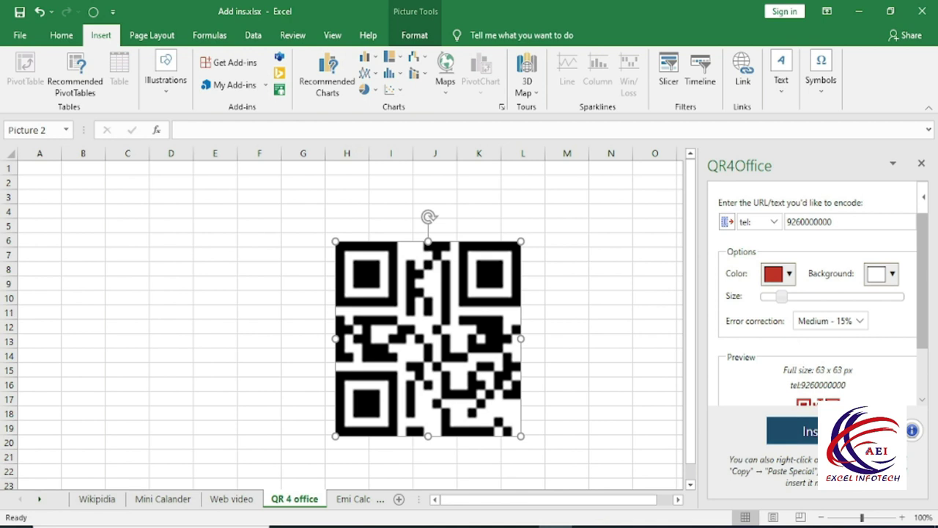
{"action": "left_click_drag", "start_coordinate": [402, 443], "coordinate": [291, 430]}
{"action": "left_click_drag", "start_coordinate": [241, 357], "coordinate": [197, 353]}
{"action": "left_click", "coordinate": [404, 333]}
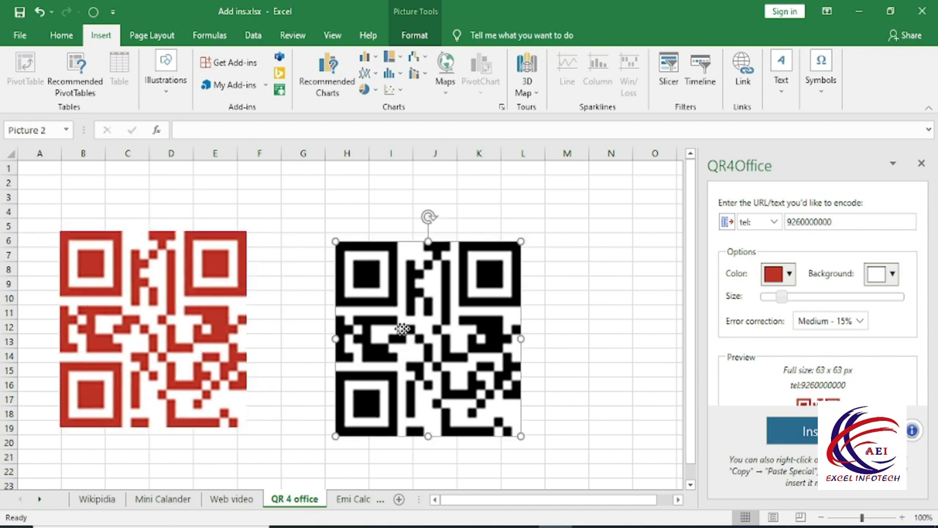
{"action": "left_click_drag", "start_coordinate": [403, 334], "coordinate": [335, 323]}
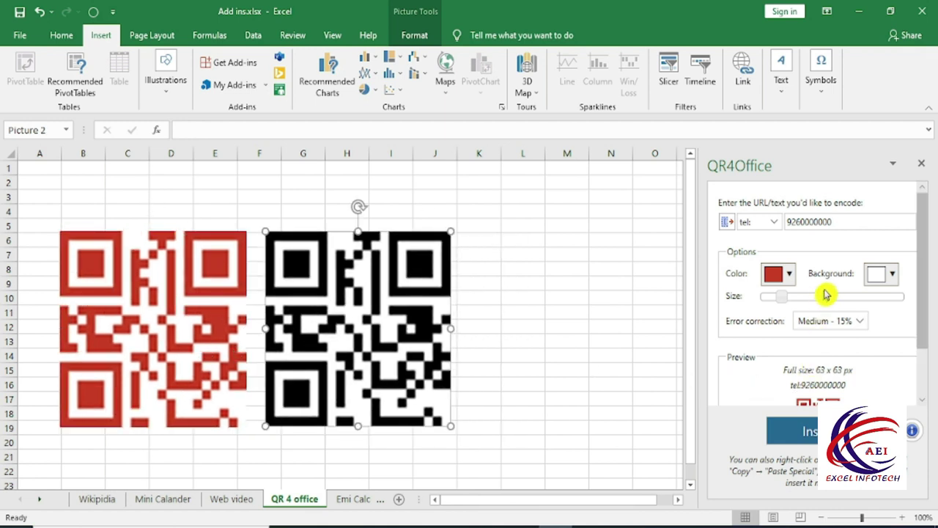
Step: Insert a red-on-violet QR code sized to match, then go to the Emi Calculater sheet
{"action": "left_click", "coordinate": [893, 276]}
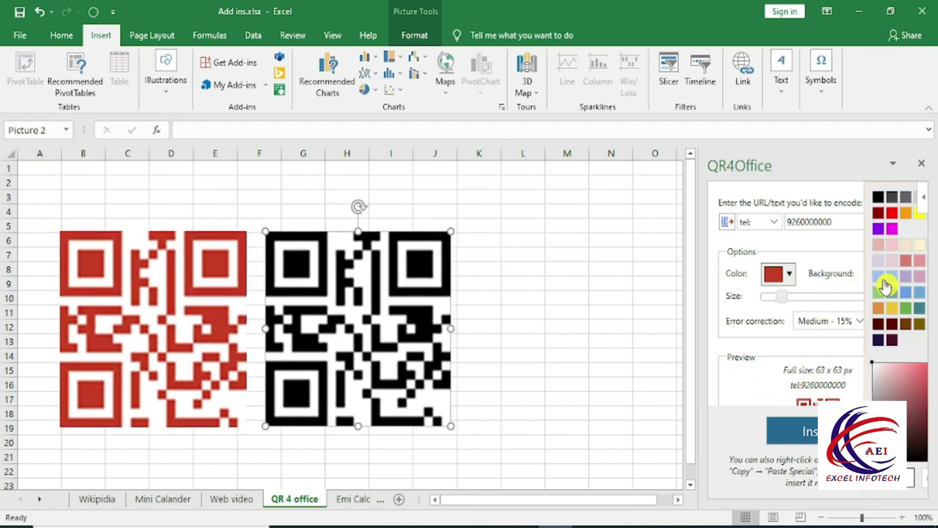
{"action": "left_click", "coordinate": [878, 230]}
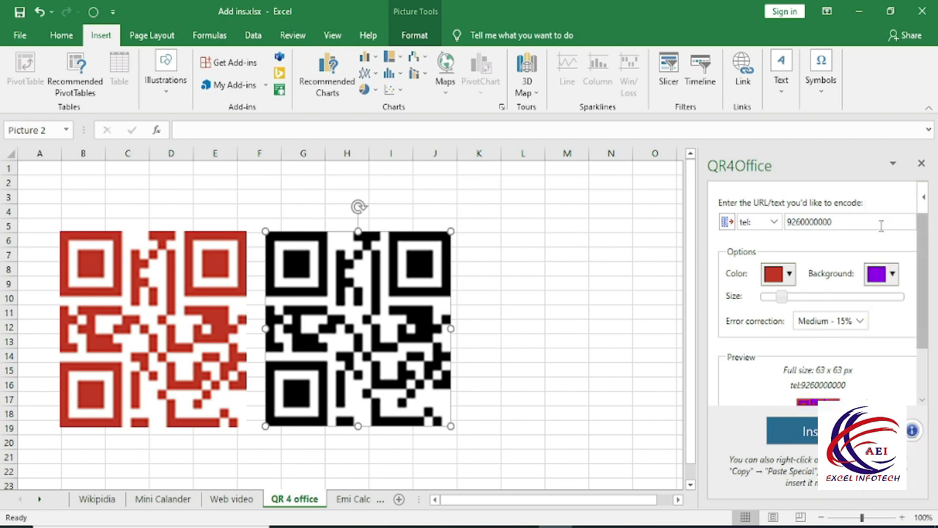
{"action": "left_click", "coordinate": [791, 430]}
{"action": "left_click_drag", "start_coordinate": [388, 441], "coordinate": [505, 294]}
{"action": "left_click_drag", "start_coordinate": [519, 290], "coordinate": [660, 416]}
{"action": "left_click_drag", "start_coordinate": [597, 364], "coordinate": [593, 351]}
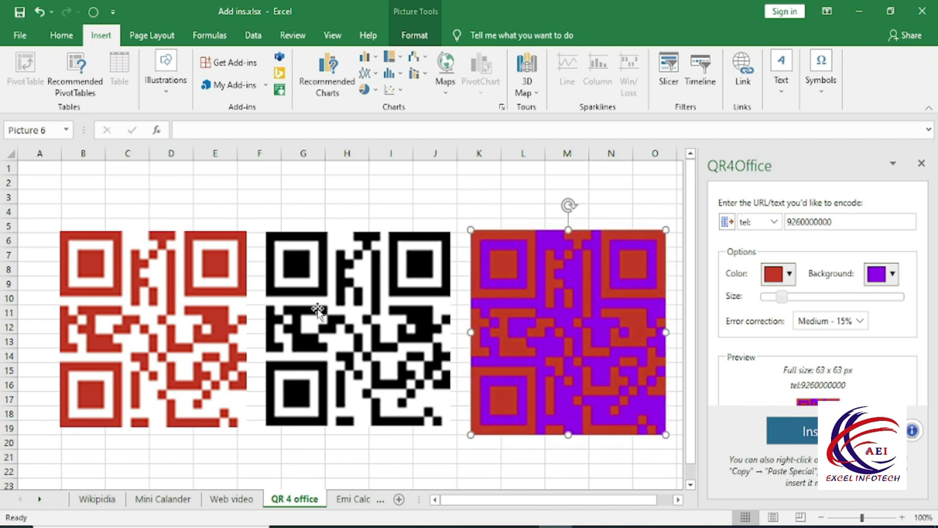
{"action": "left_click", "coordinate": [417, 201]}
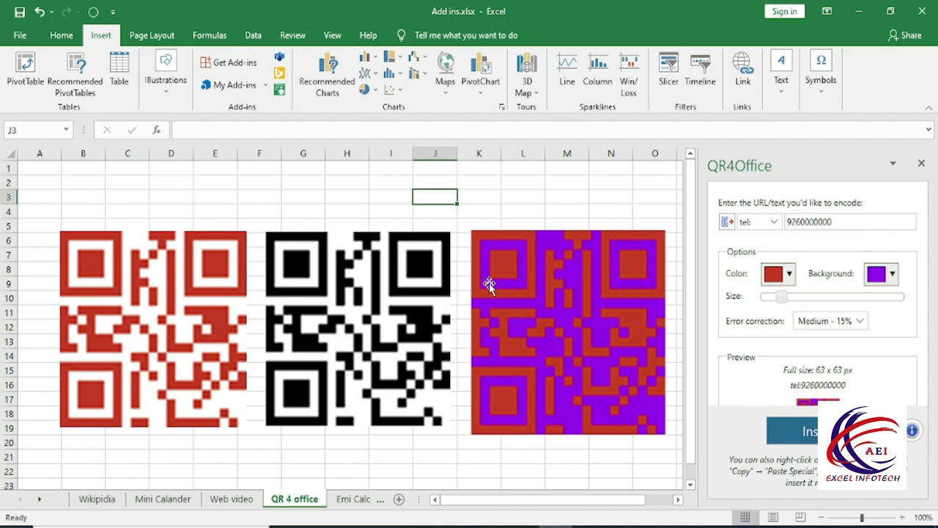
{"action": "left_click", "coordinate": [356, 499]}
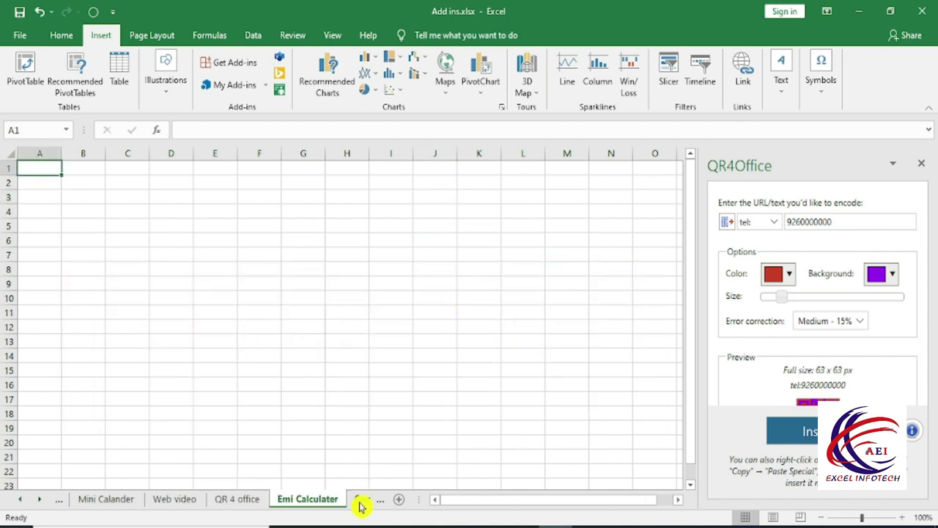
Step: Close QR4Office, search the add-ins store for 'Emi C', and add EMI Calculator
{"action": "left_click", "coordinate": [924, 167]}
{"action": "left_click", "coordinate": [242, 66]}
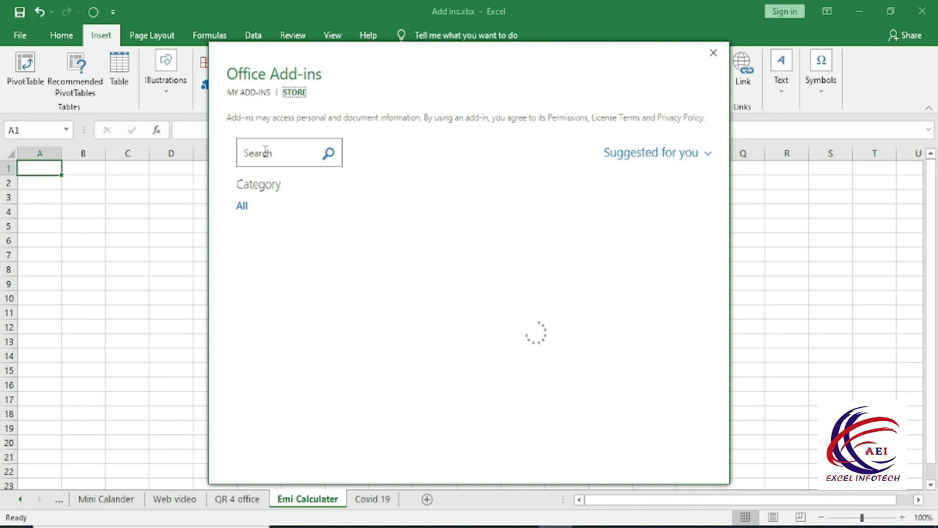
{"action": "left_click", "coordinate": [265, 151]}
{"action": "type", "text": "Emi Calculater"}
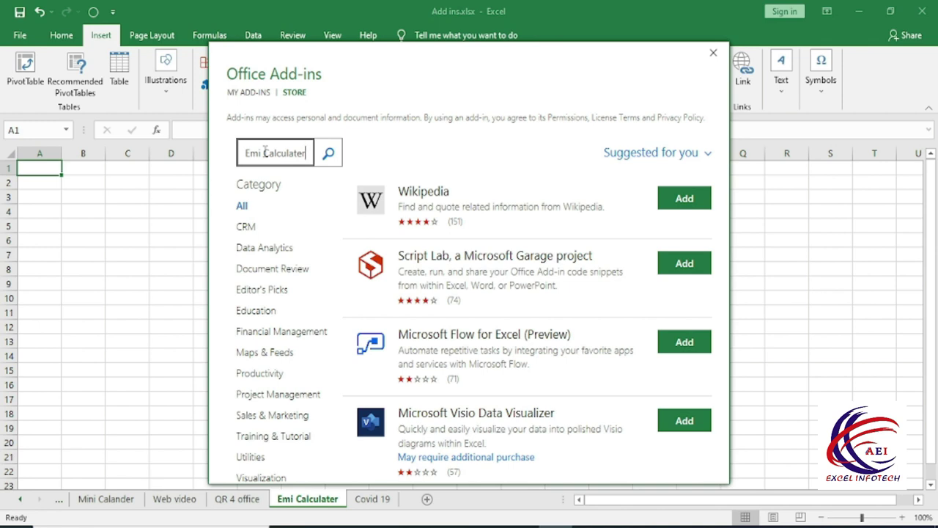
{"action": "key", "text": "Return"}
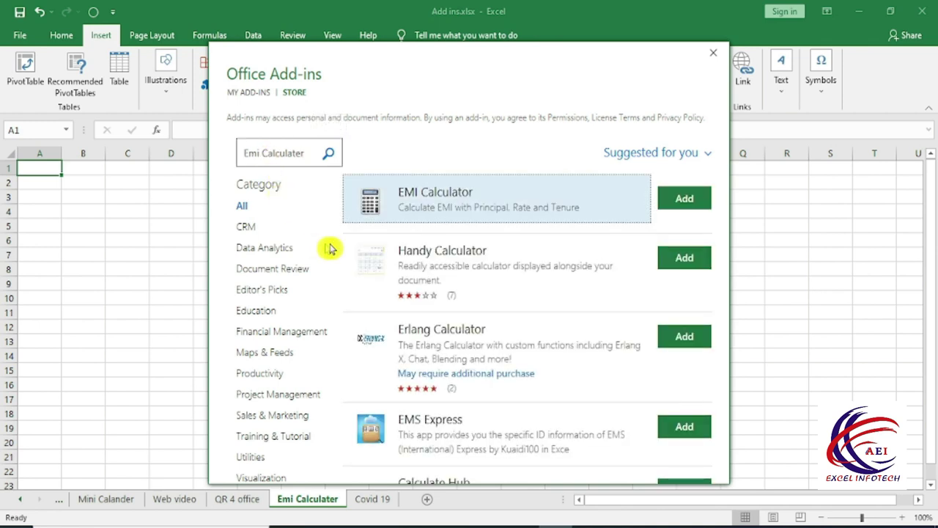
{"action": "left_click", "coordinate": [684, 198]}
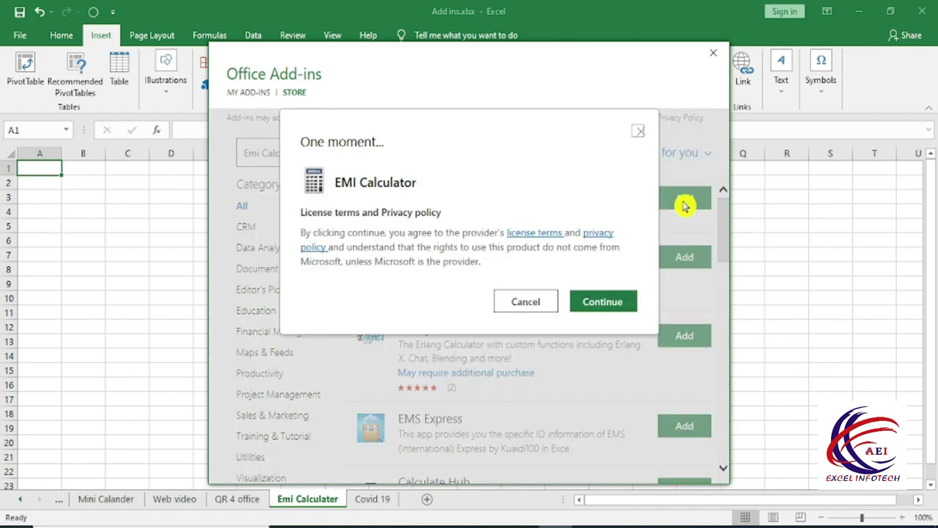
{"action": "left_click", "coordinate": [600, 304]}
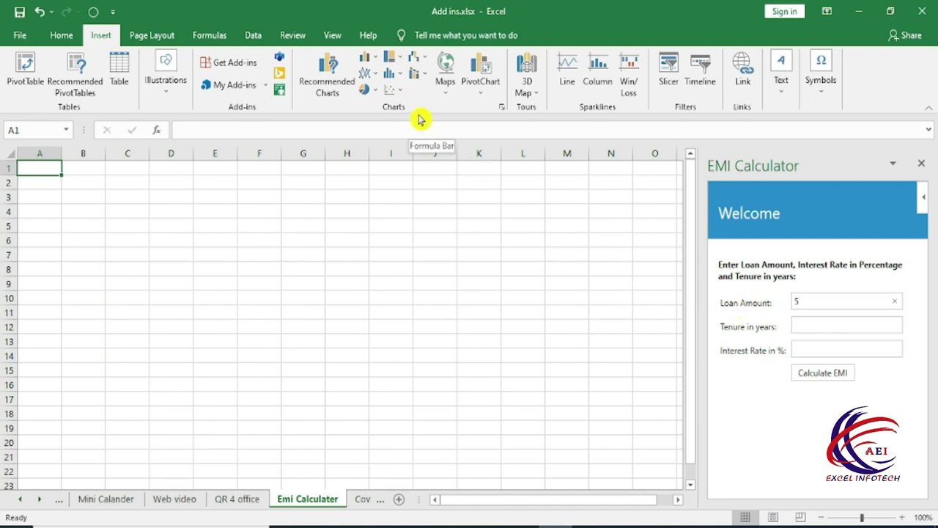
Step: Enter loan 500000, tenure 3 years and interest 12.5%, then calculate the EMI table
{"action": "type", "text": "00000"}
{"action": "left_click", "coordinate": [813, 328]}
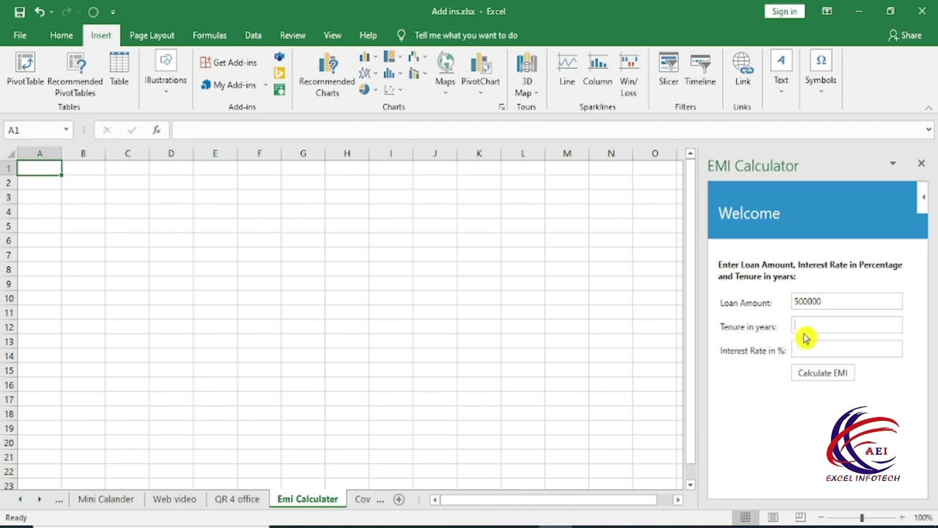
{"action": "type", "text": "3"}
{"action": "left_click", "coordinate": [812, 348]}
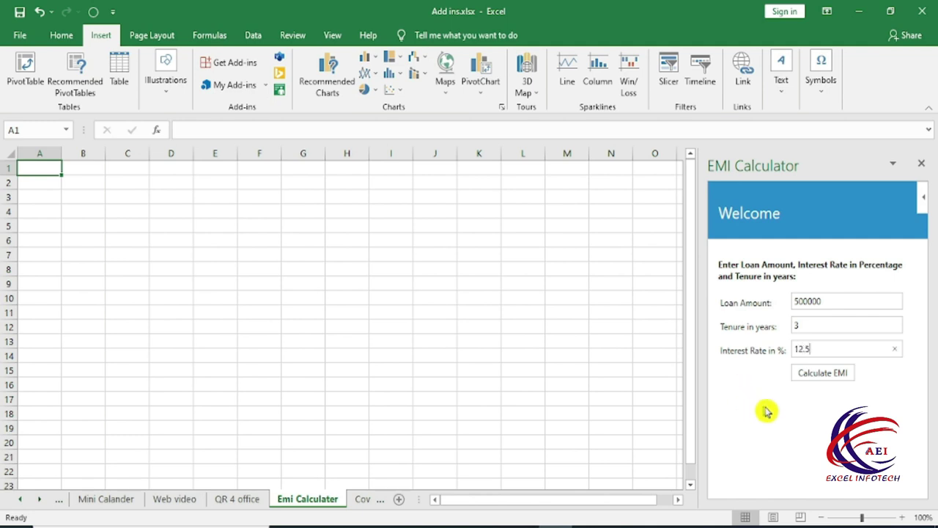
{"action": "left_click", "coordinate": [824, 375]}
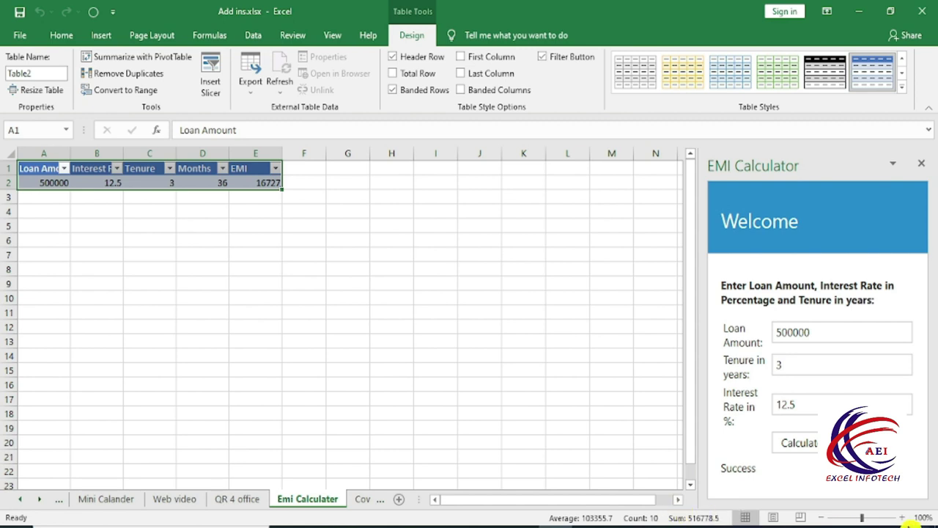
{"action": "left_click", "coordinate": [901, 517]}
{"action": "left_click", "coordinate": [901, 517]}
{"action": "left_click", "coordinate": [901, 517]}
{"action": "left_click", "coordinate": [902, 518]}
{"action": "left_click", "coordinate": [901, 518]}
{"action": "left_click", "coordinate": [901, 517]}
{"action": "scroll", "coordinate": [34, 201], "scroll_direction": "down", "scroll_amount": 1}
{"action": "scroll", "coordinate": [197, 293], "scroll_direction": "up", "scroll_amount": 1}
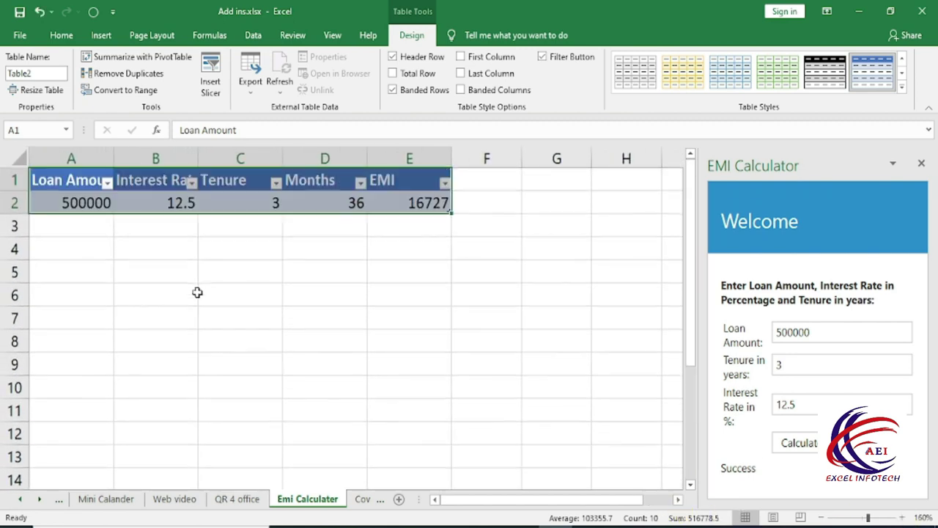
{"action": "left_click", "coordinate": [77, 203]}
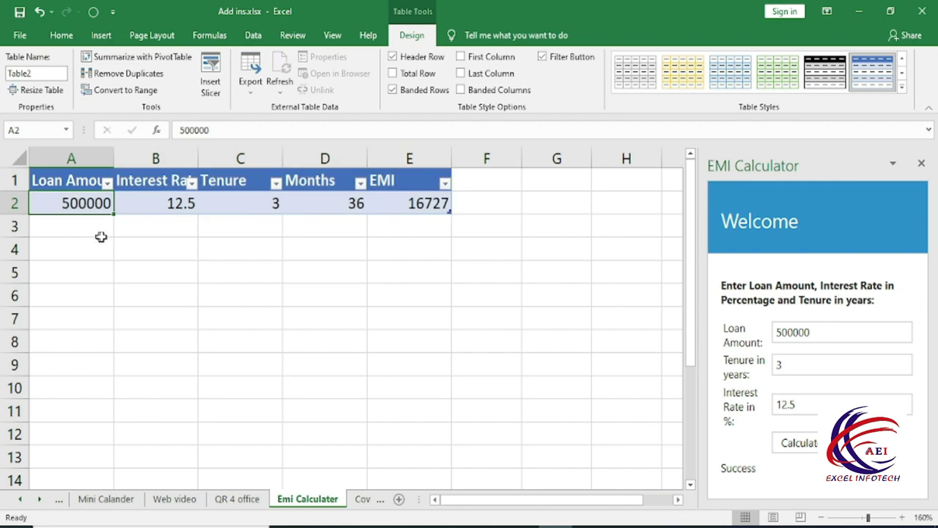
{"action": "left_click", "coordinate": [143, 204]}
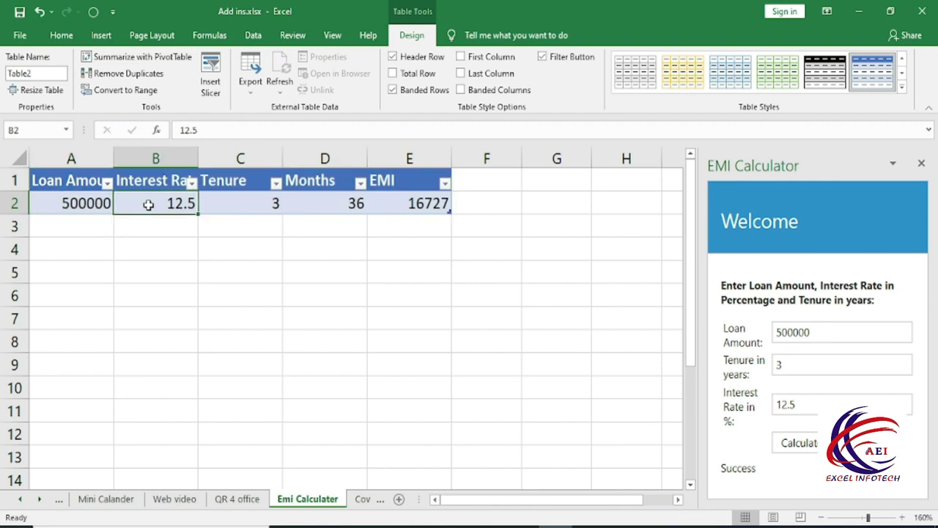
{"action": "left_click", "coordinate": [249, 205]}
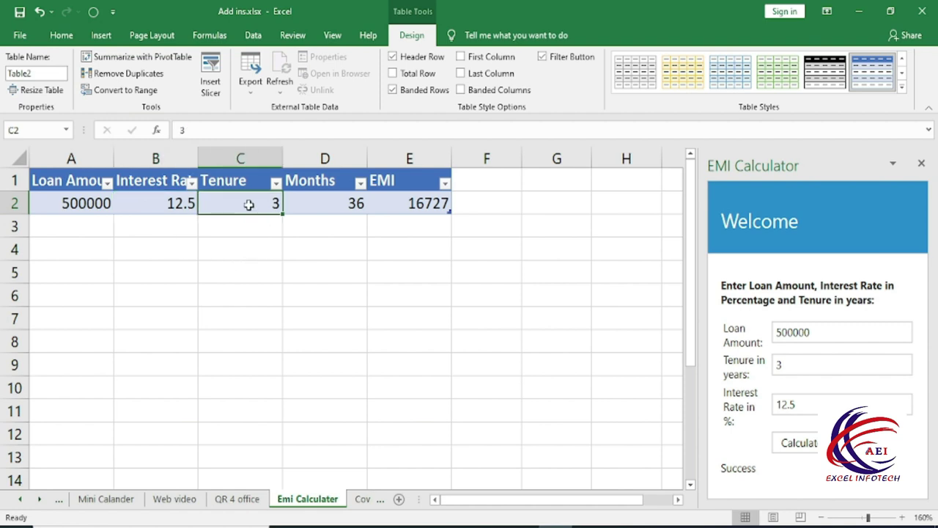
{"action": "left_click", "coordinate": [311, 213]}
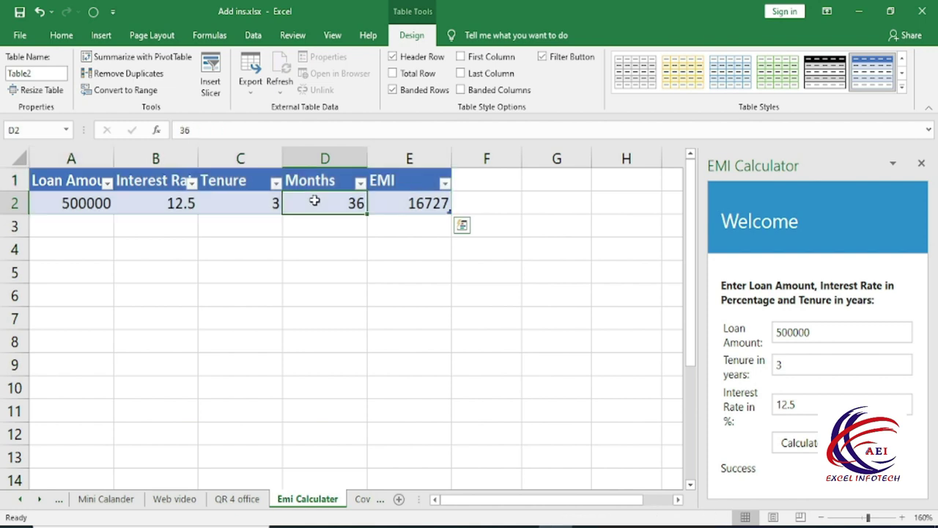
{"action": "left_click", "coordinate": [417, 203]}
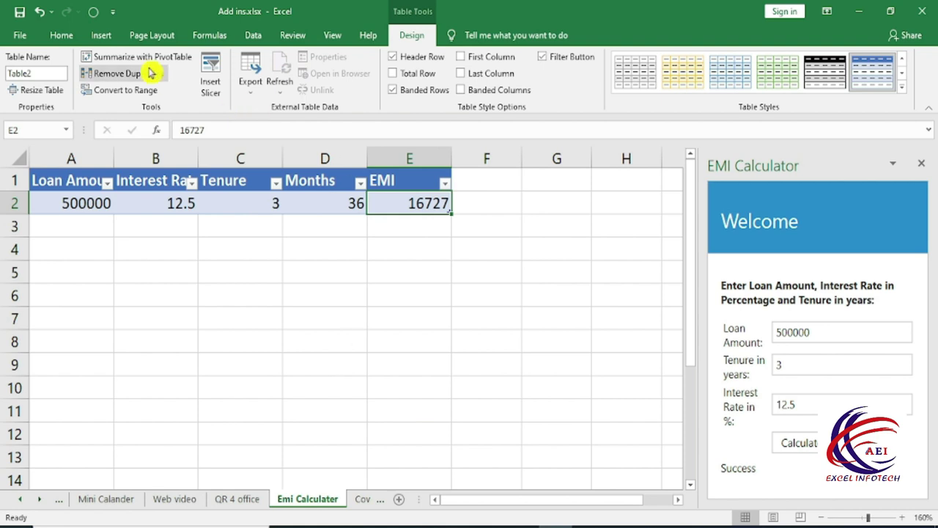
{"action": "left_click", "coordinate": [100, 37]}
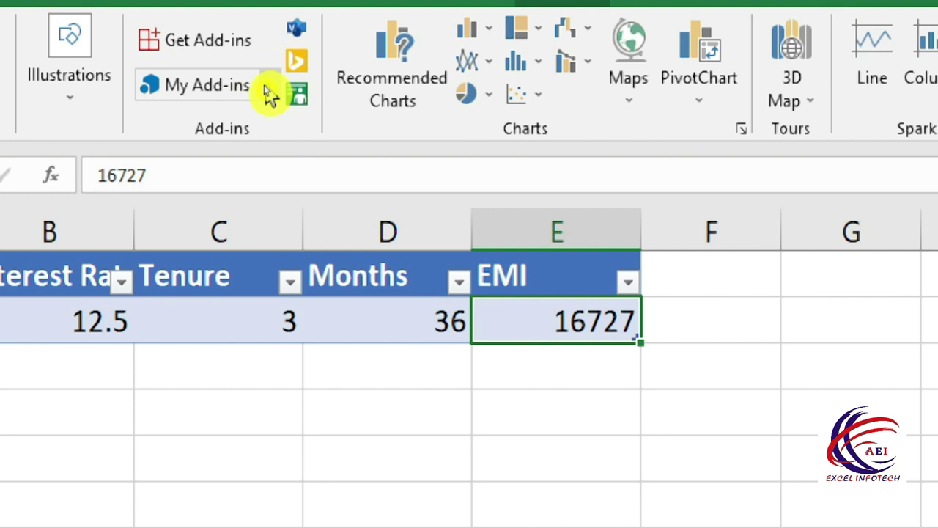
Step: Show all installed add-ins via Insert > My Add-ins > See All
{"action": "left_click", "coordinate": [269, 92]}
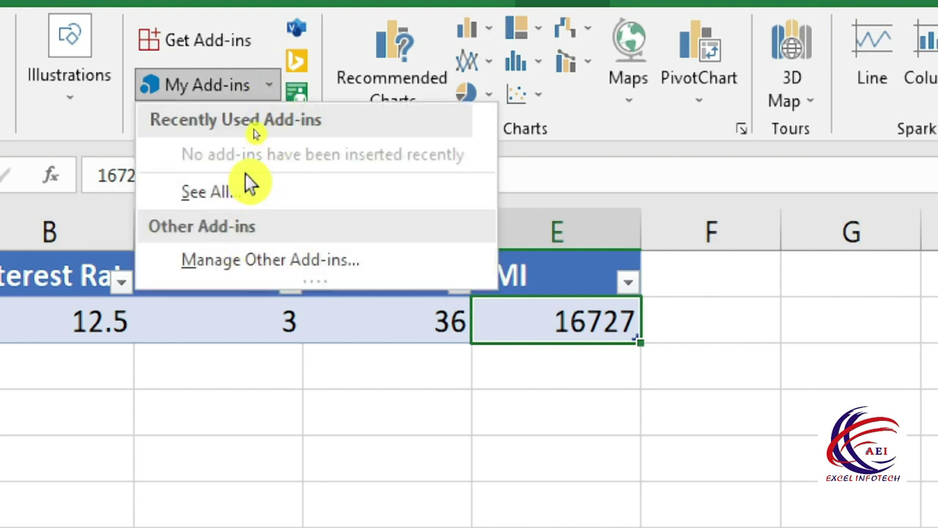
{"action": "left_click", "coordinate": [245, 192]}
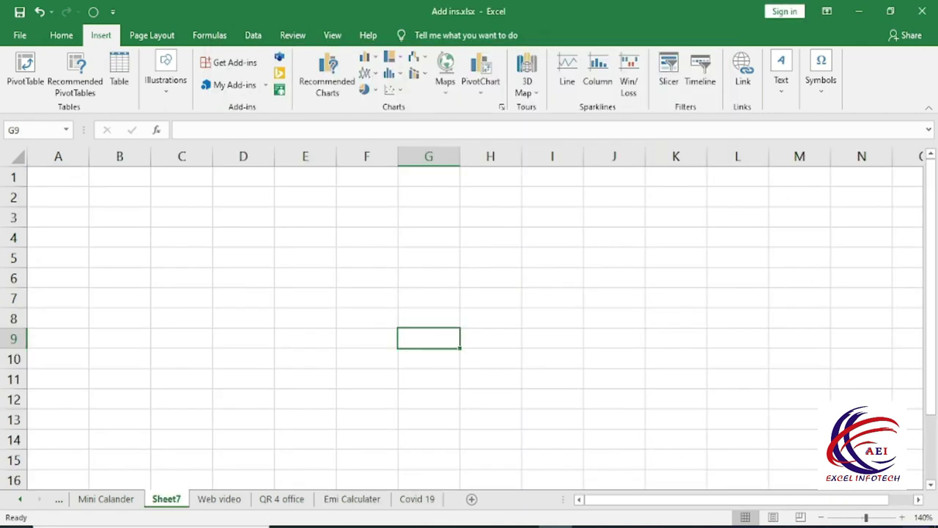
Step: Insert Visio Data Visualizer without signing in and create a vertical Organization Chart with sample employee data
{"action": "left_click", "coordinate": [821, 517]}
{"action": "left_click", "coordinate": [821, 517]}
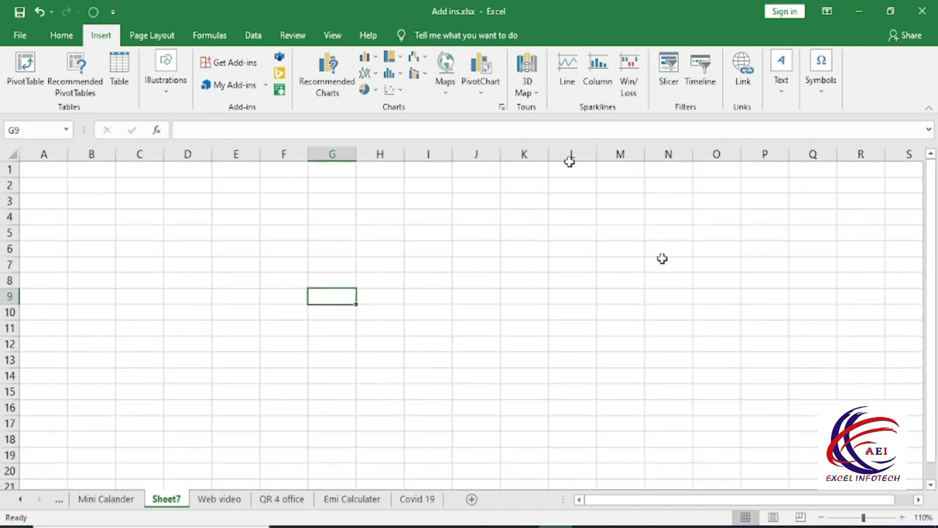
{"action": "left_click", "coordinate": [282, 58]}
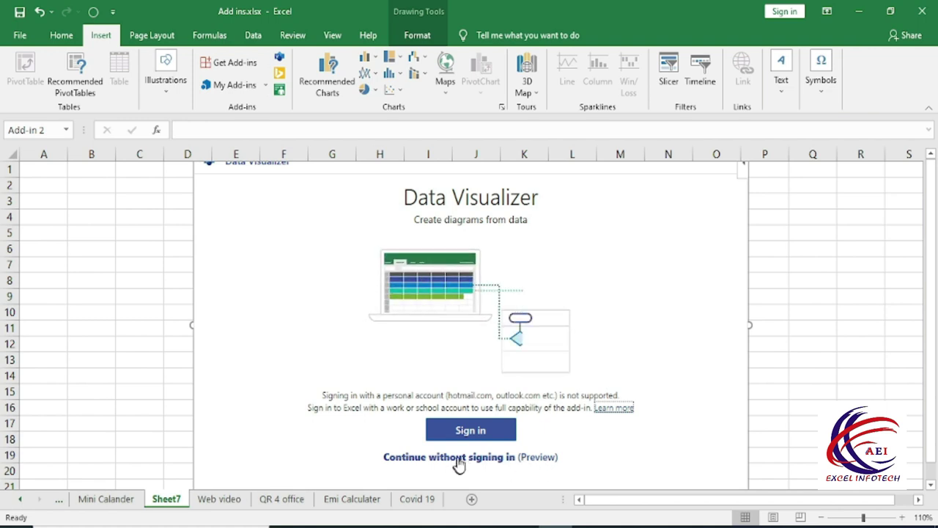
{"action": "left_click", "coordinate": [487, 459]}
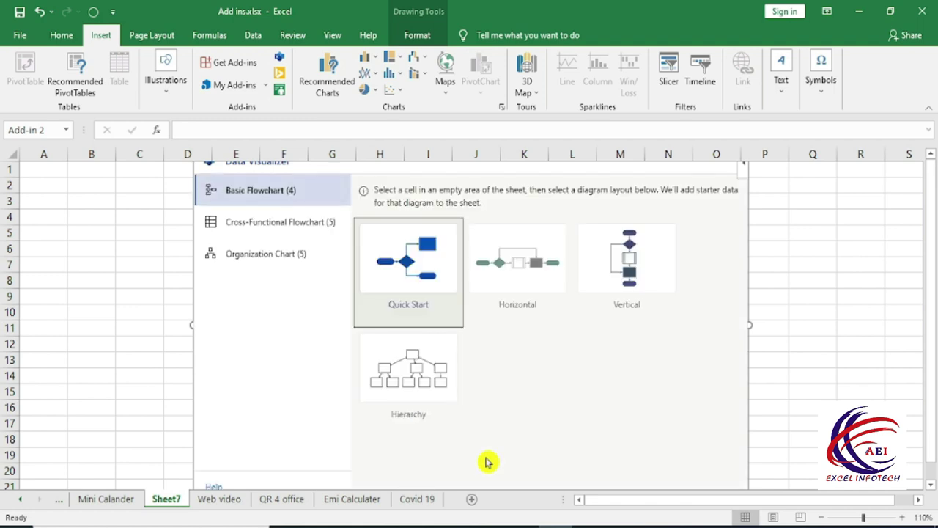
{"action": "left_click", "coordinate": [269, 220]}
{"action": "left_click", "coordinate": [267, 253]}
{"action": "left_click", "coordinate": [268, 229]}
{"action": "left_click", "coordinate": [268, 196]}
{"action": "left_click", "coordinate": [271, 233]}
{"action": "left_click", "coordinate": [269, 253]}
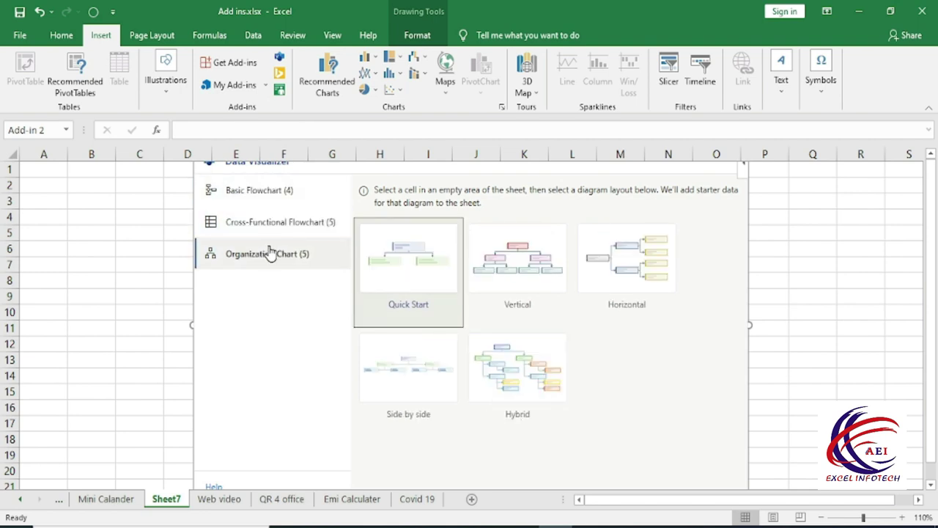
{"action": "left_click", "coordinate": [529, 254]}
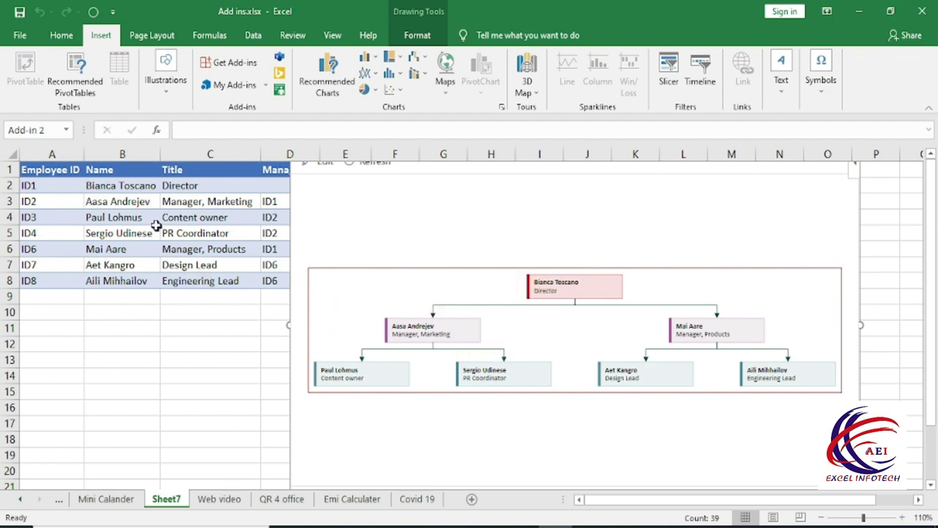
Step: Replace the director's name in cell B2 with a new name
{"action": "left_click", "coordinate": [112, 186]}
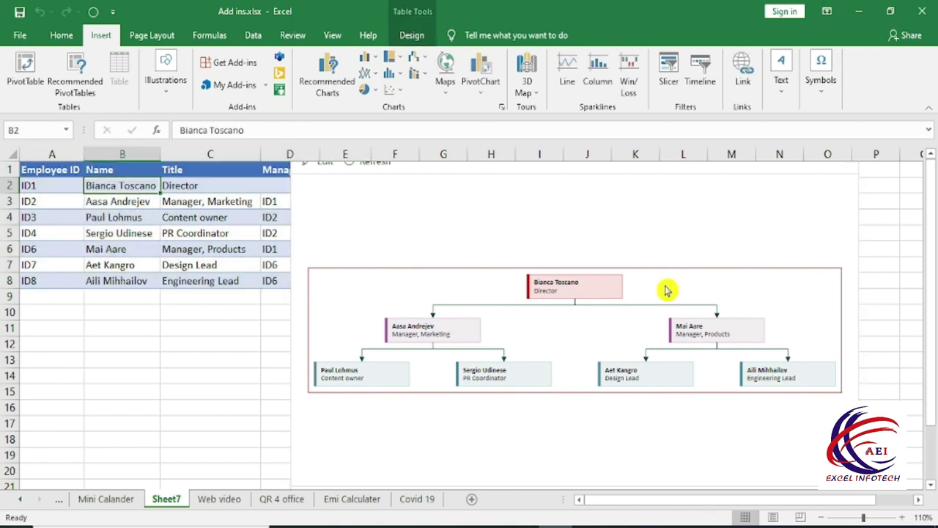
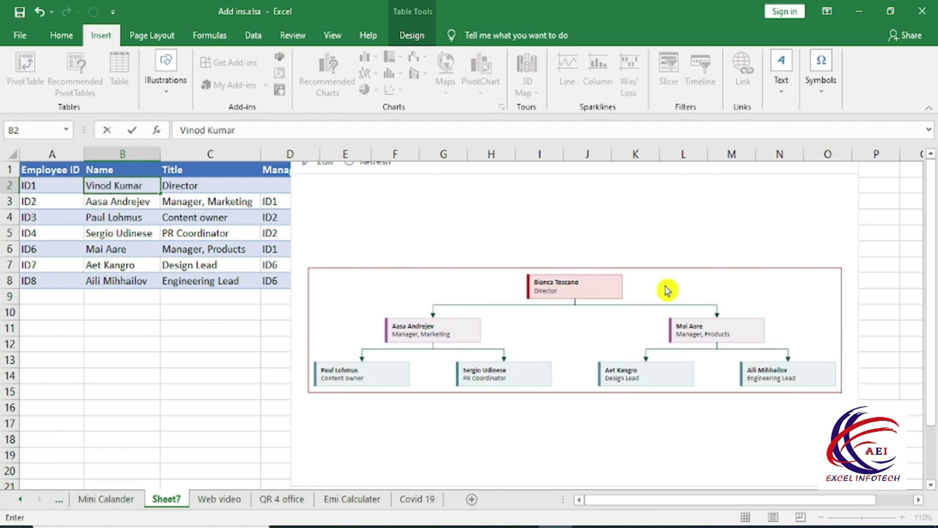
{"action": "key", "text": "Return"}
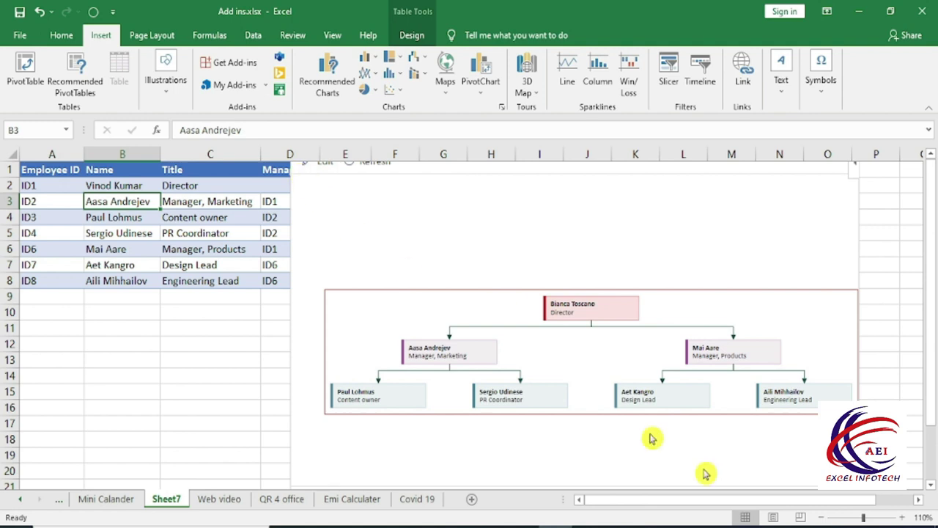
Step: Refresh the org chart, dismiss the edit sign-in prompt, and add a blank Sheet8
{"action": "left_click", "coordinate": [821, 517]}
{"action": "left_click", "coordinate": [822, 517]}
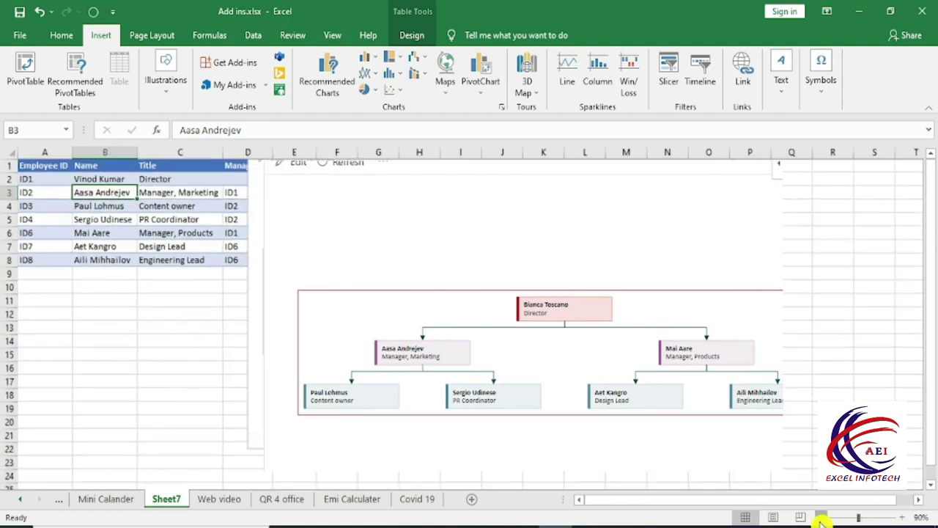
{"action": "left_click", "coordinate": [822, 517]}
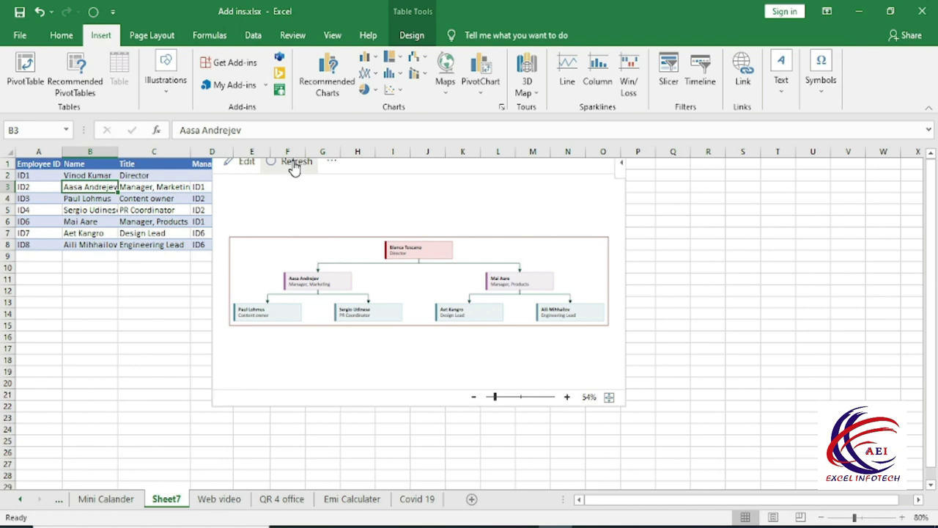
{"action": "left_click", "coordinate": [293, 167]}
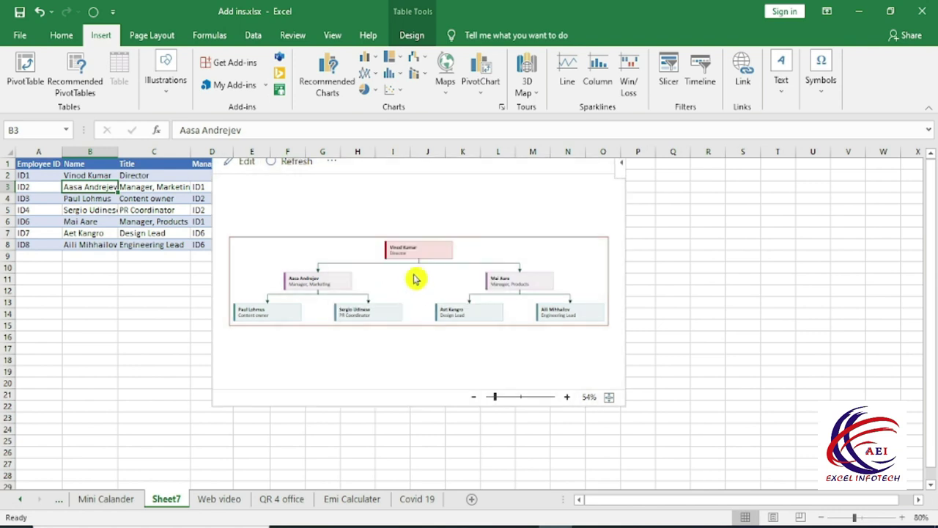
{"action": "scroll", "coordinate": [424, 275], "scroll_direction": "up", "scroll_amount": 2}
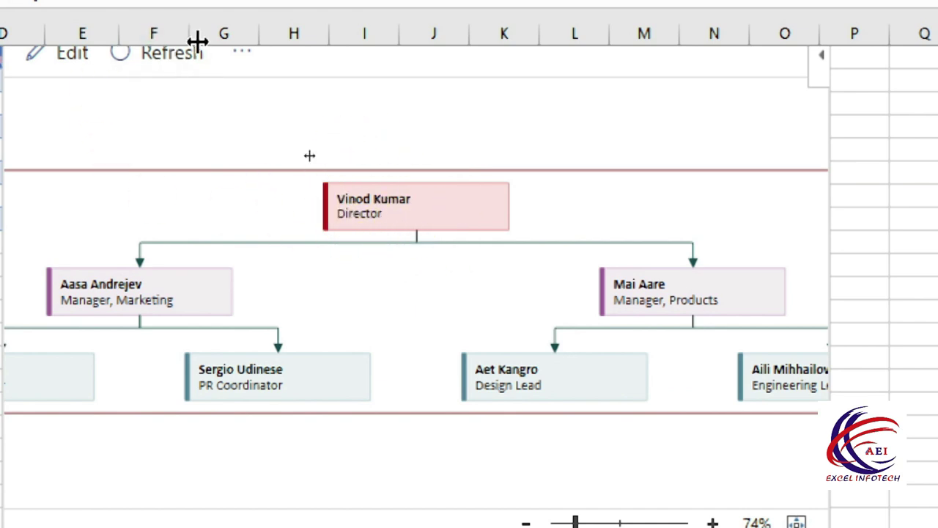
{"action": "left_click", "coordinate": [74, 63]}
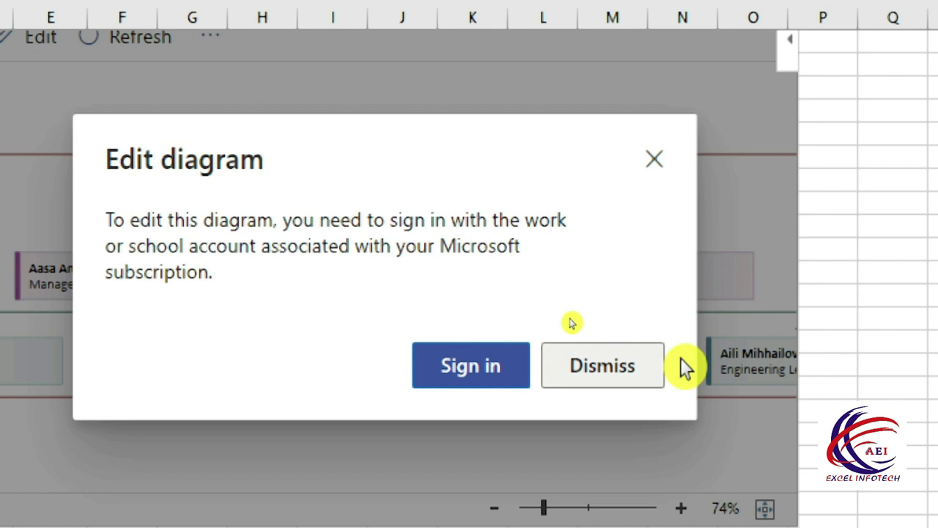
{"action": "left_click", "coordinate": [654, 159]}
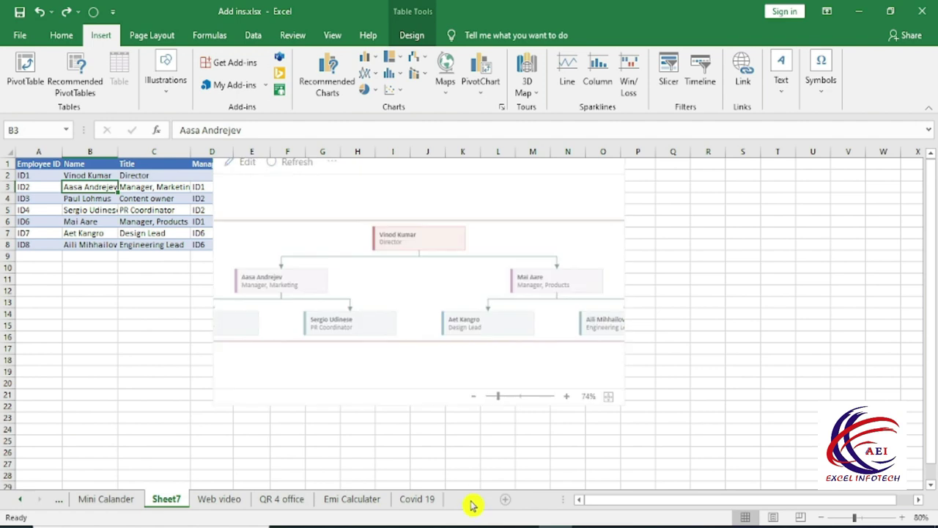
{"action": "left_click", "coordinate": [471, 498]}
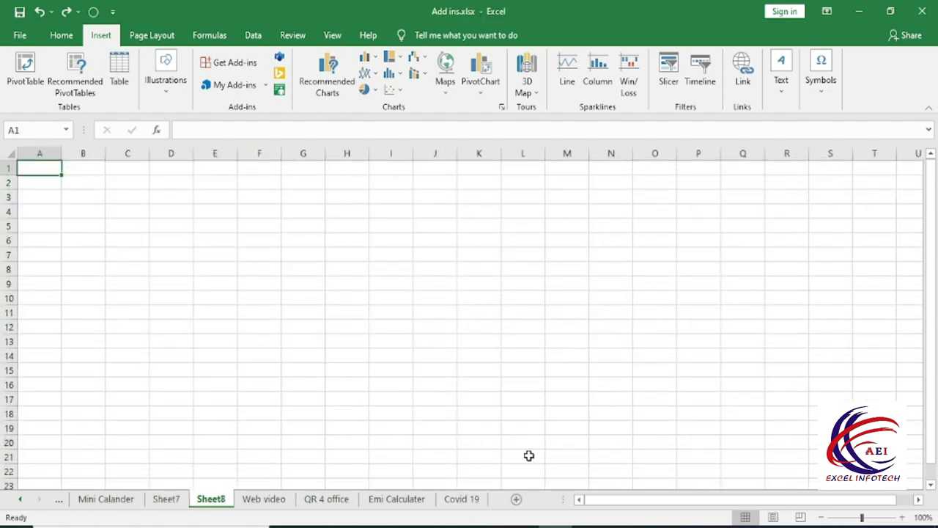
Step: Add a Bing Maps map with sample city Revenue/Expense data to Sheet8, then go to Covid 19
{"action": "left_click", "coordinate": [279, 74]}
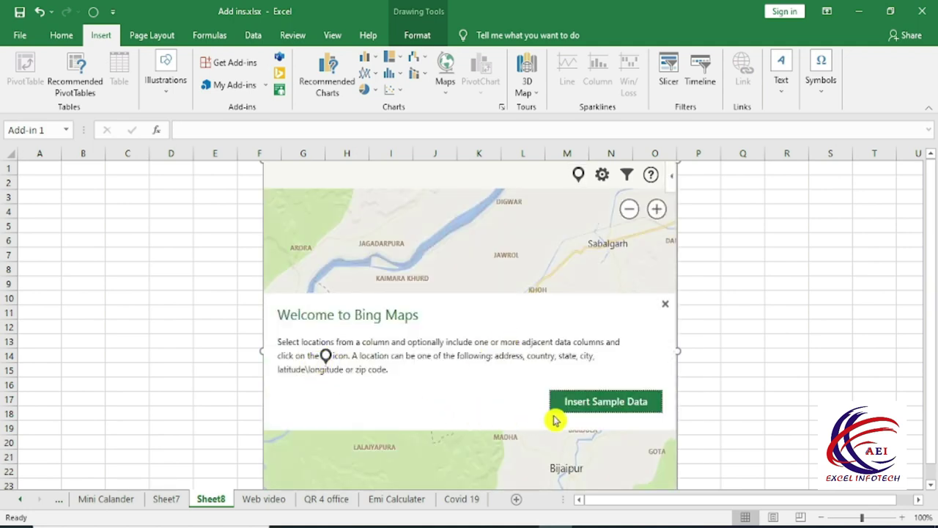
{"action": "left_click", "coordinate": [594, 413]}
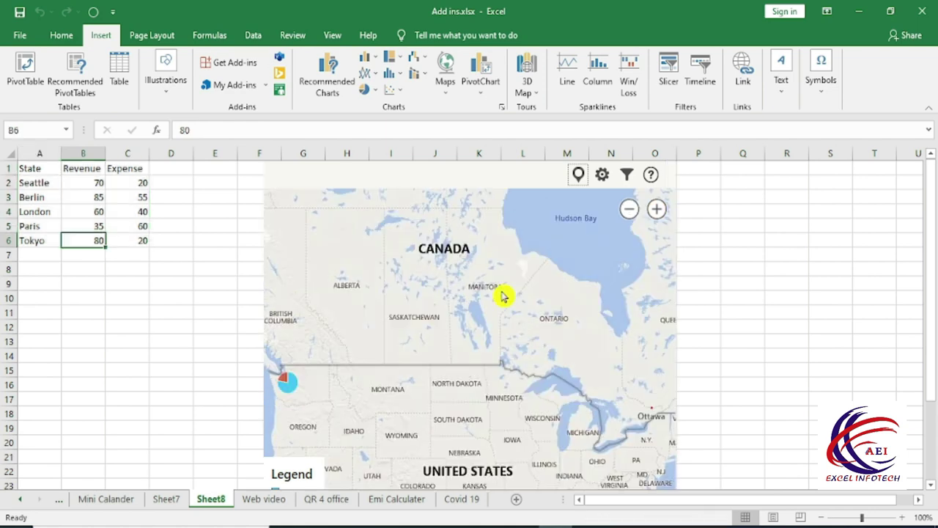
{"action": "left_click_drag", "start_coordinate": [502, 295], "coordinate": [469, 365]}
{"action": "scroll", "coordinate": [469, 365], "scroll_direction": "up", "scroll_amount": 3}
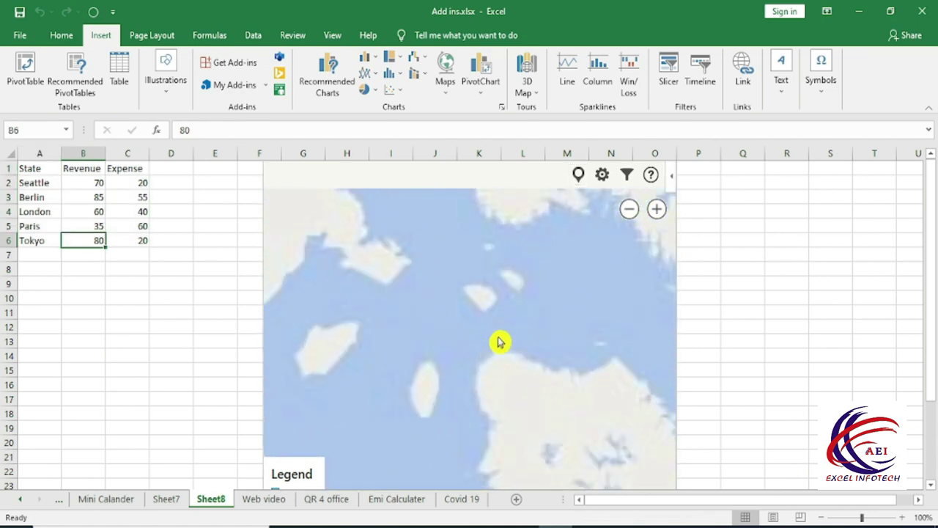
{"action": "scroll", "coordinate": [488, 320], "scroll_direction": "up", "scroll_amount": 3}
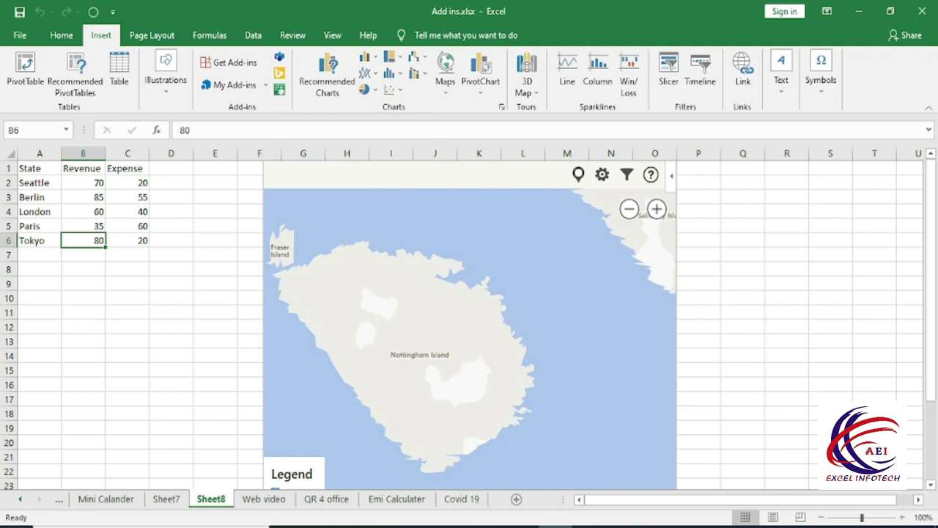
{"action": "left_click", "coordinate": [463, 498]}
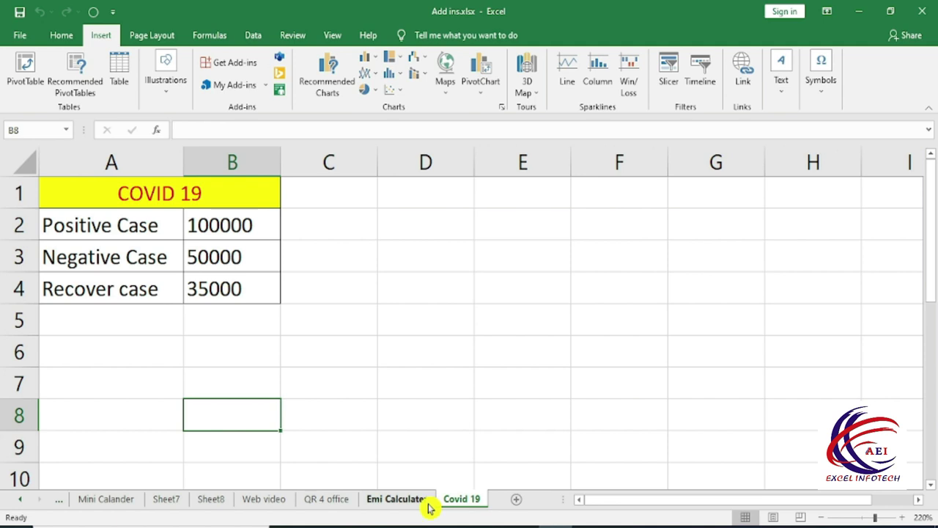
Step: Review the COVID 19 case labels and values: 100000 positive, 50000 negative, 35000 recovered
{"action": "left_click", "coordinate": [205, 199]}
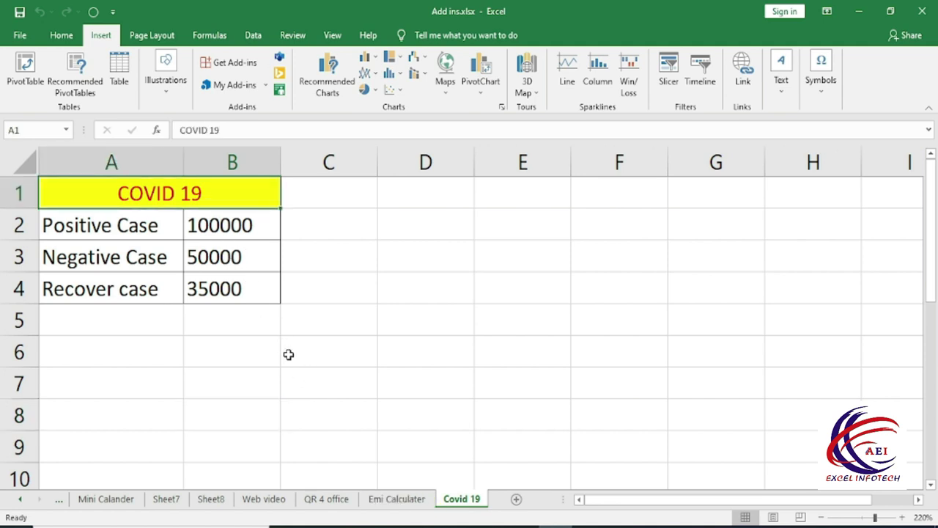
{"action": "left_click", "coordinate": [220, 233]}
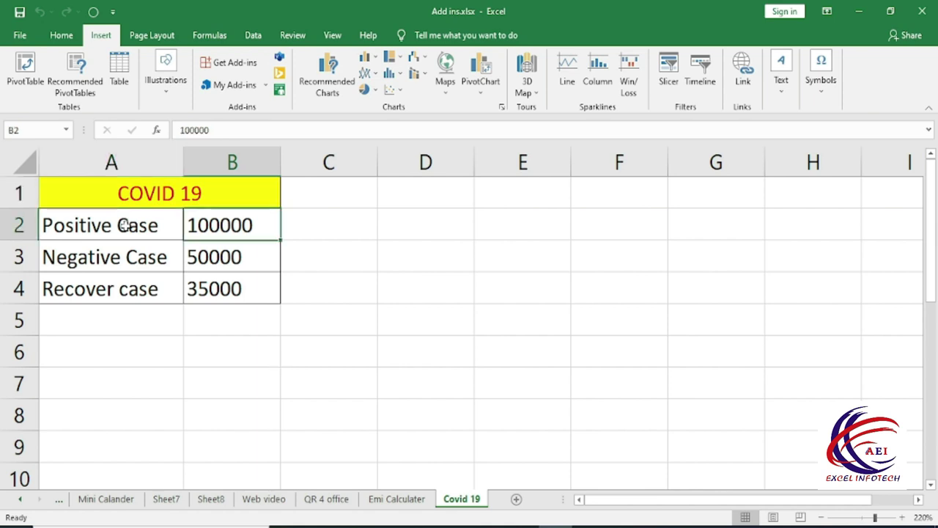
{"action": "left_click", "coordinate": [124, 226]}
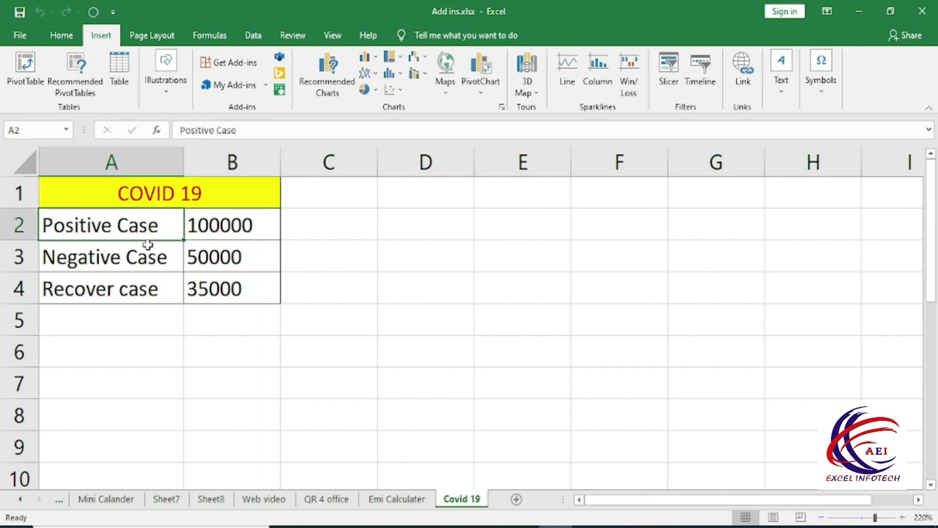
{"action": "left_click", "coordinate": [138, 249]}
{"action": "left_click", "coordinate": [219, 257]}
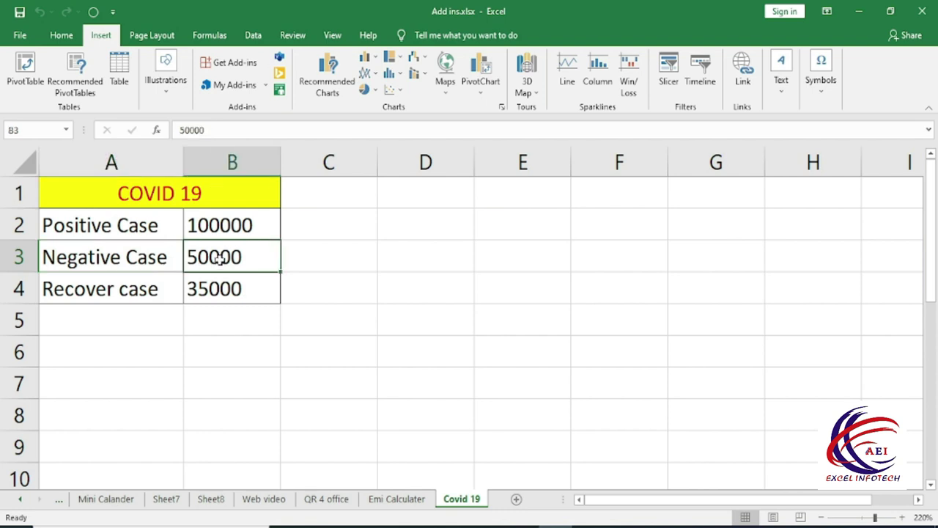
{"action": "left_click", "coordinate": [153, 291]}
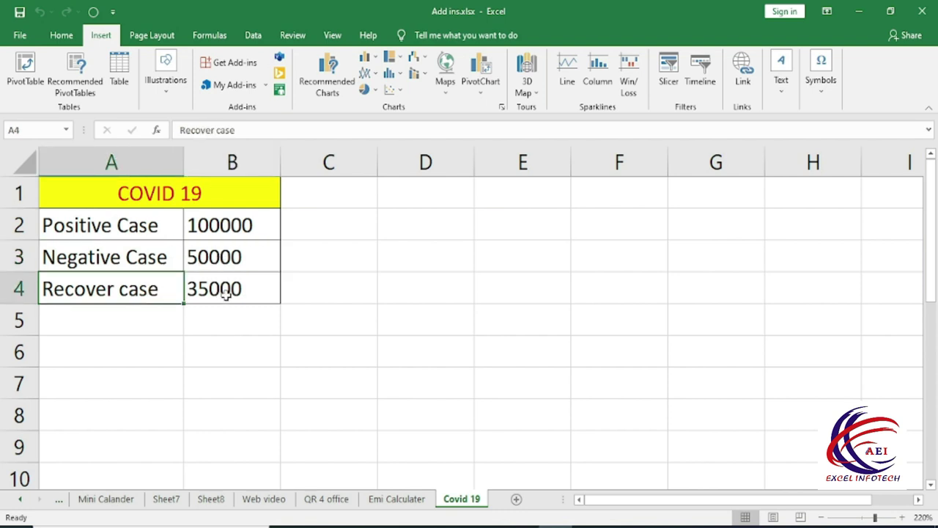
{"action": "left_click", "coordinate": [226, 292]}
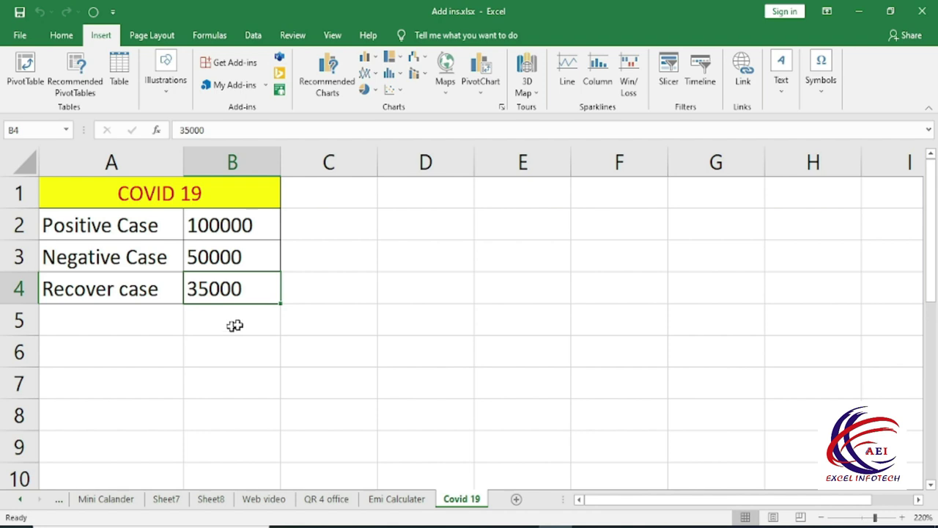
Step: Insert a People Graph and position it in columns F–N beside the case table
{"action": "left_click", "coordinate": [357, 252]}
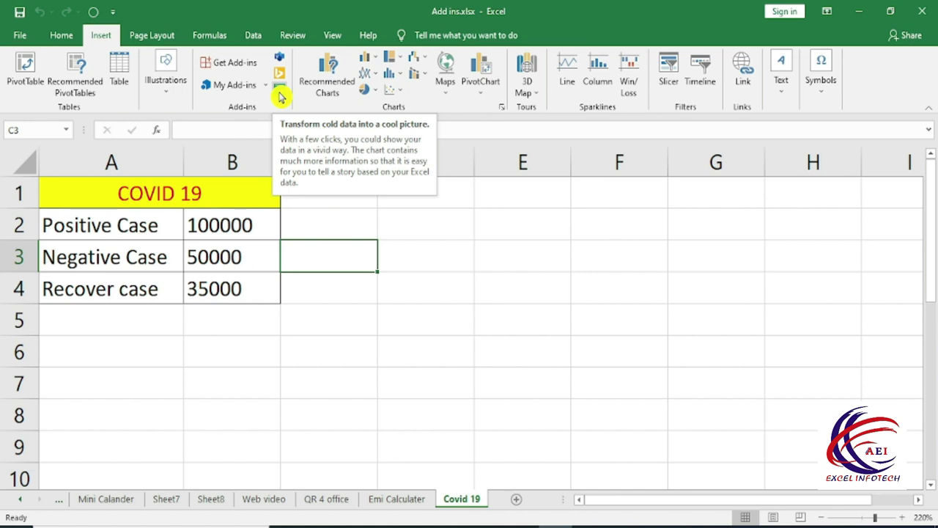
{"action": "left_click", "coordinate": [279, 94]}
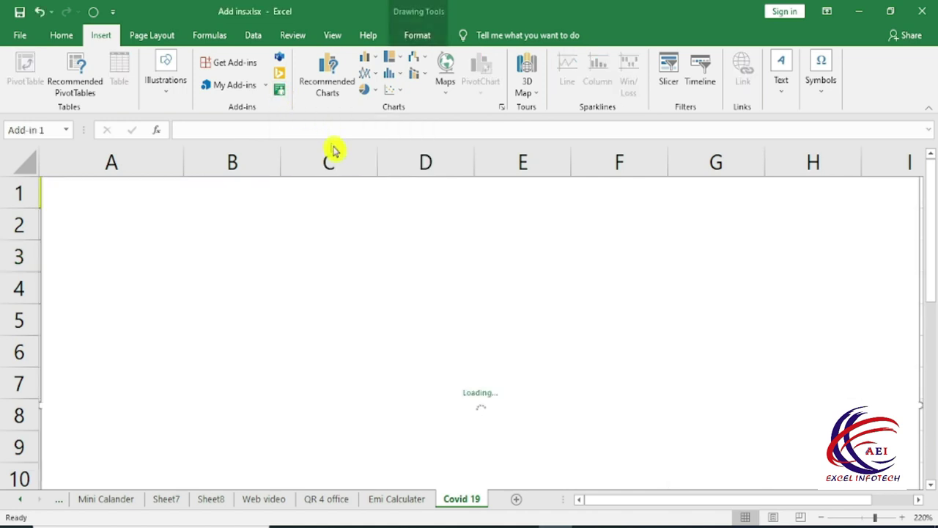
{"action": "left_click", "coordinate": [821, 518]}
{"action": "left_click", "coordinate": [820, 518]}
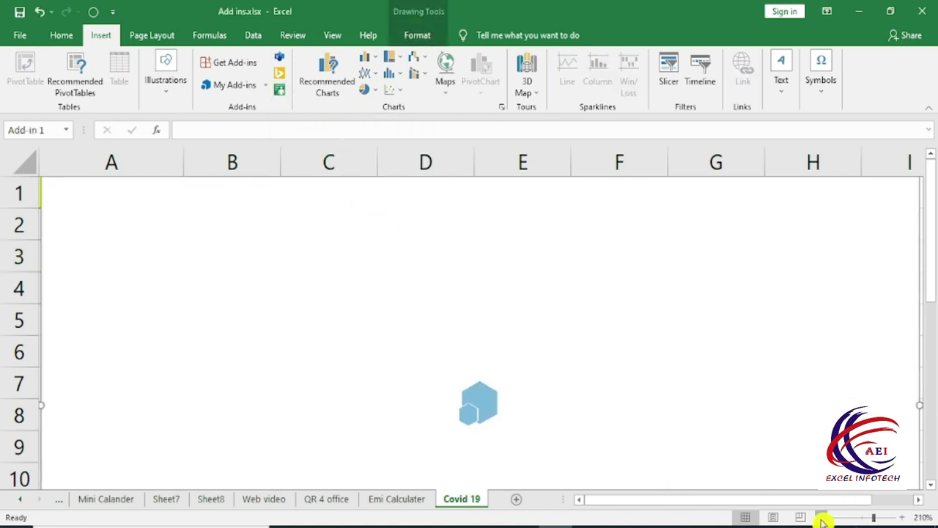
{"action": "left_click", "coordinate": [821, 518]}
{"action": "left_click", "coordinate": [821, 518]}
{"action": "left_click", "coordinate": [858, 518]}
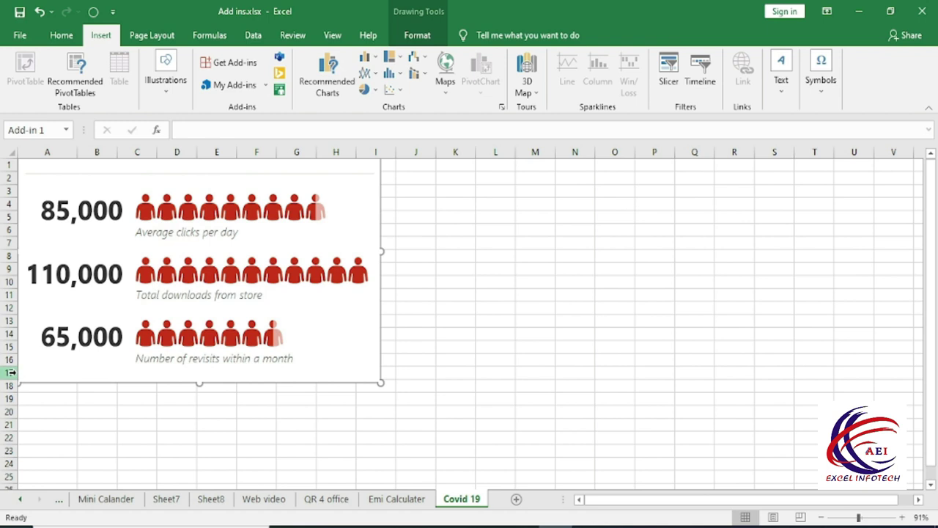
{"action": "mouse_move", "coordinate": [22, 387]}
{"action": "left_mouse_down"}
{"action": "mouse_move", "coordinate": [188, 379]}
{"action": "mouse_move", "coordinate": [398, 391]}
{"action": "mouse_move", "coordinate": [247, 390]}
{"action": "left_mouse_up"}
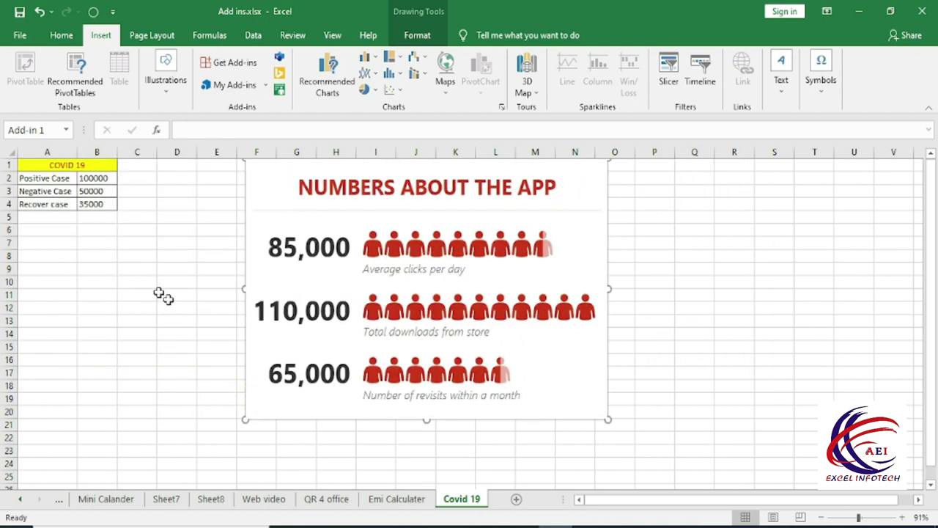
{"action": "left_click", "coordinate": [110, 257]}
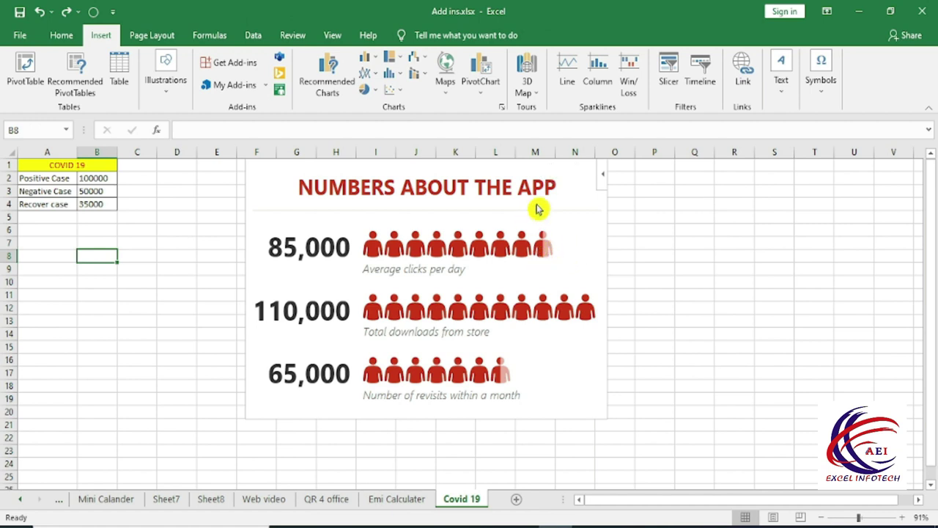
{"action": "mouse_move", "coordinate": [571, 200]}
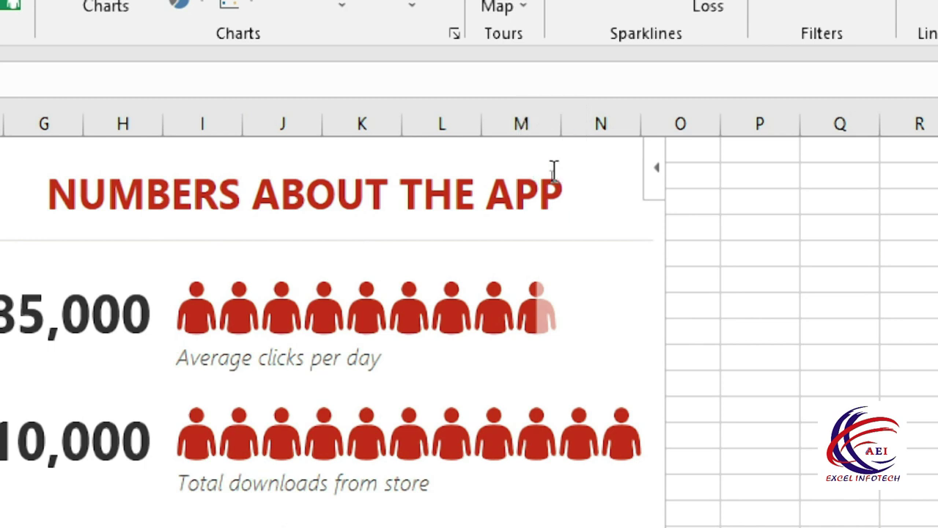
Step: Title the People Graph 'COVID 19' and build it from the case data in A2:B4
{"action": "left_click", "coordinate": [564, 185]}
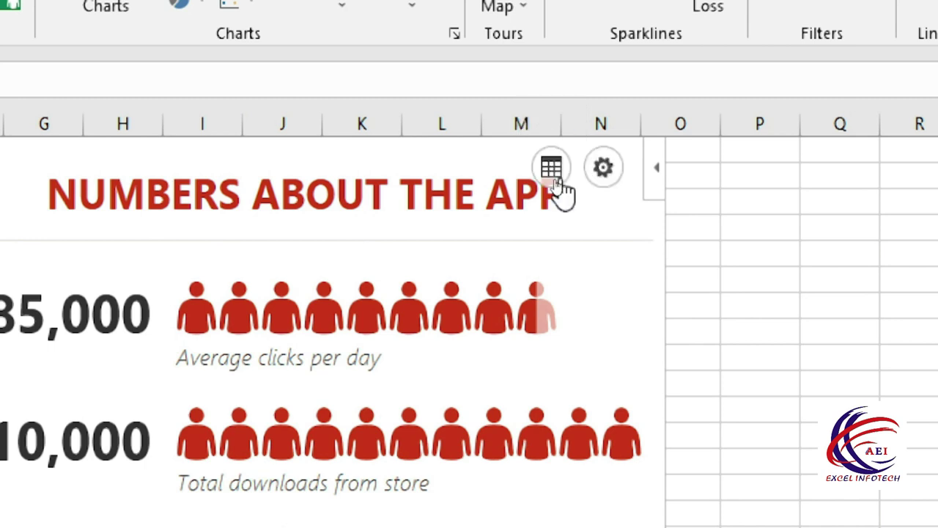
{"action": "left_click", "coordinate": [555, 176]}
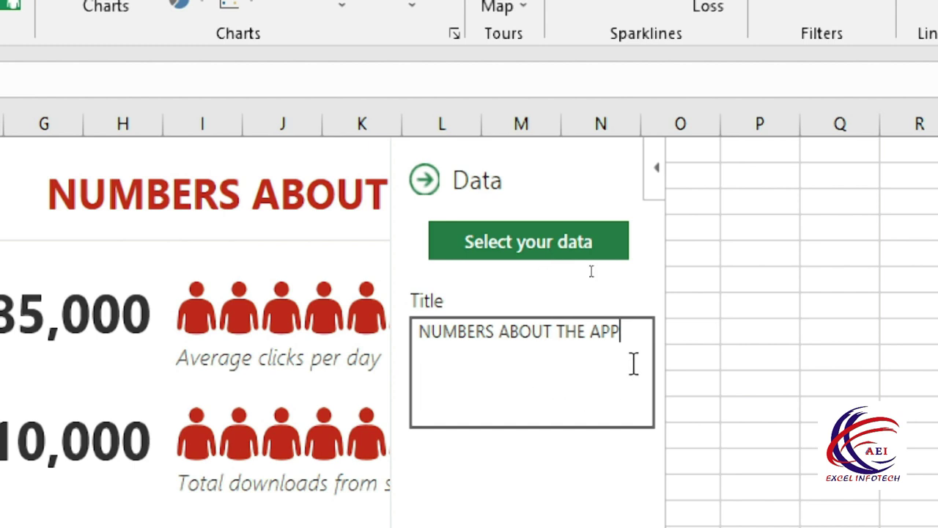
{"action": "left_click_drag", "start_coordinate": [631, 330], "coordinate": [334, 346]}
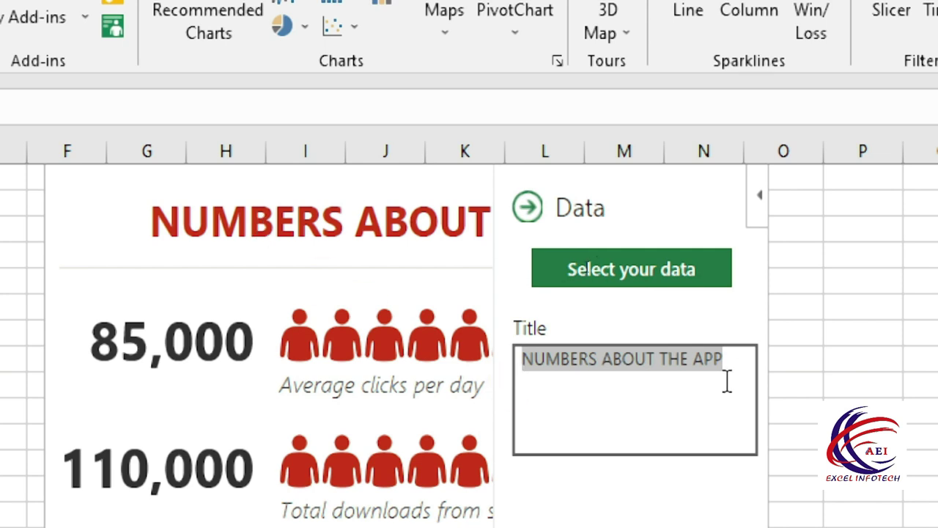
{"action": "type", "text": "COVID 19"}
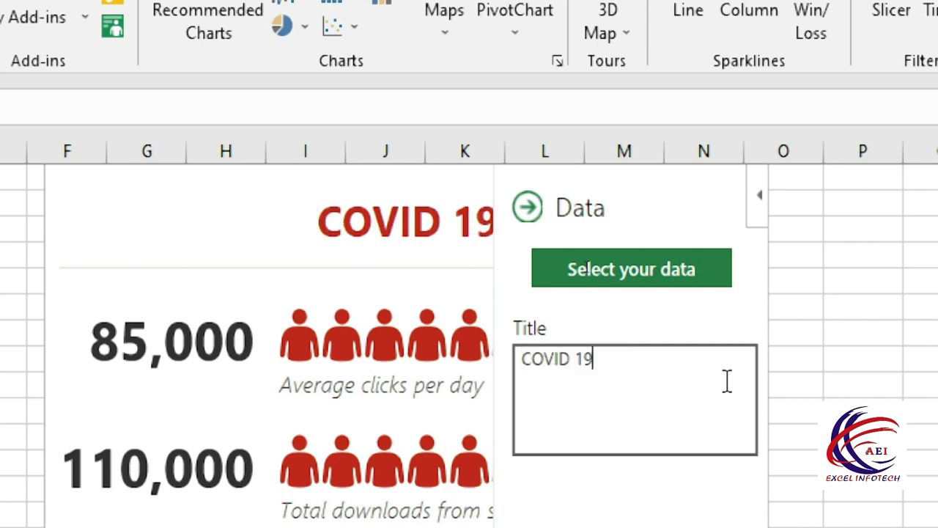
{"action": "left_click", "coordinate": [614, 272]}
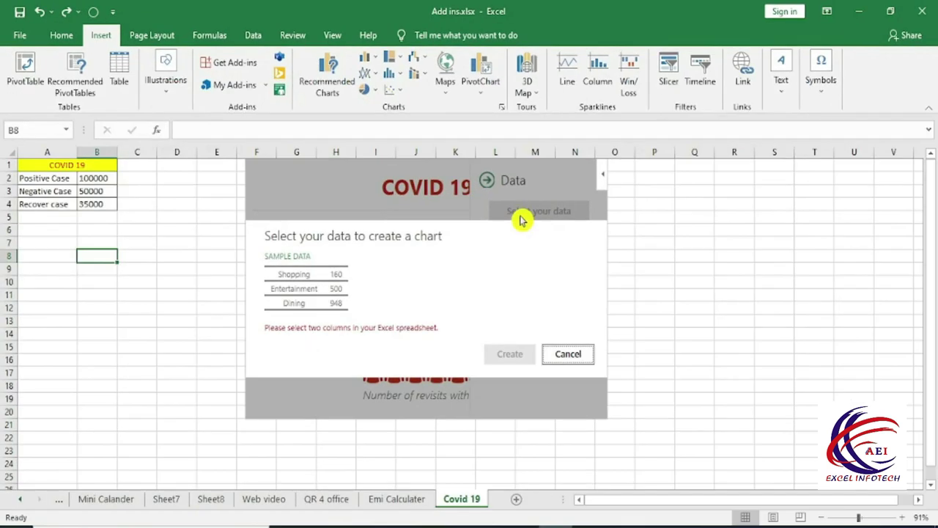
{"action": "left_click_drag", "start_coordinate": [44, 178], "coordinate": [97, 204]}
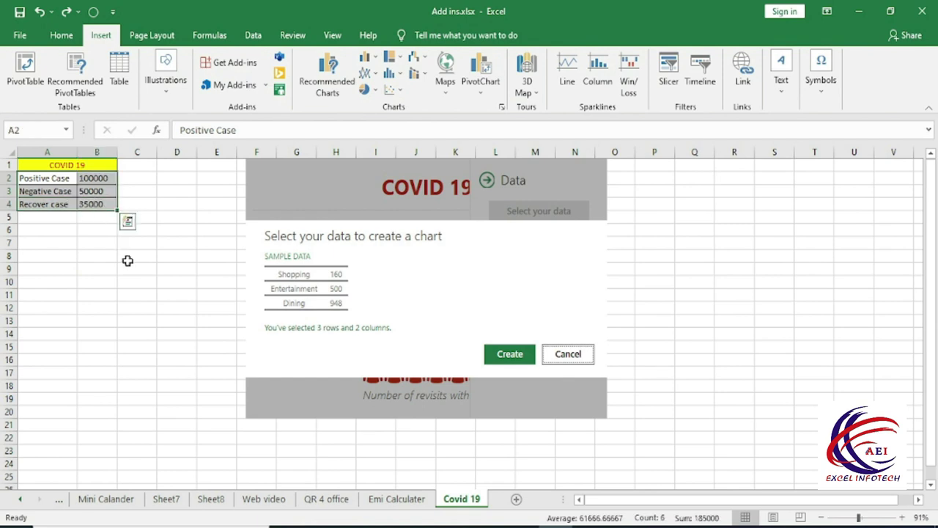
{"action": "left_click", "coordinate": [518, 358]}
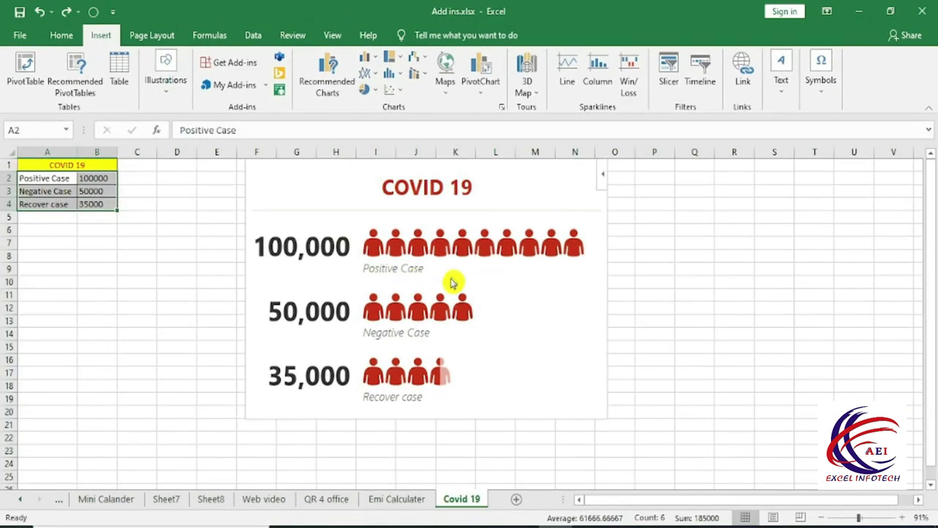
Step: Switch the People Graph from the yellow style to the blue people-icon style and close settings
{"action": "mouse_move", "coordinate": [575, 197]}
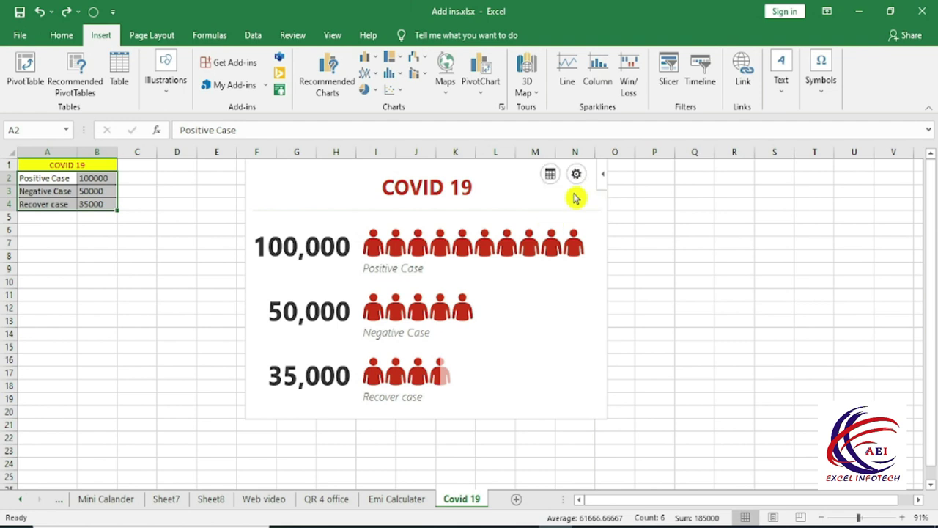
{"action": "left_click", "coordinate": [577, 175]}
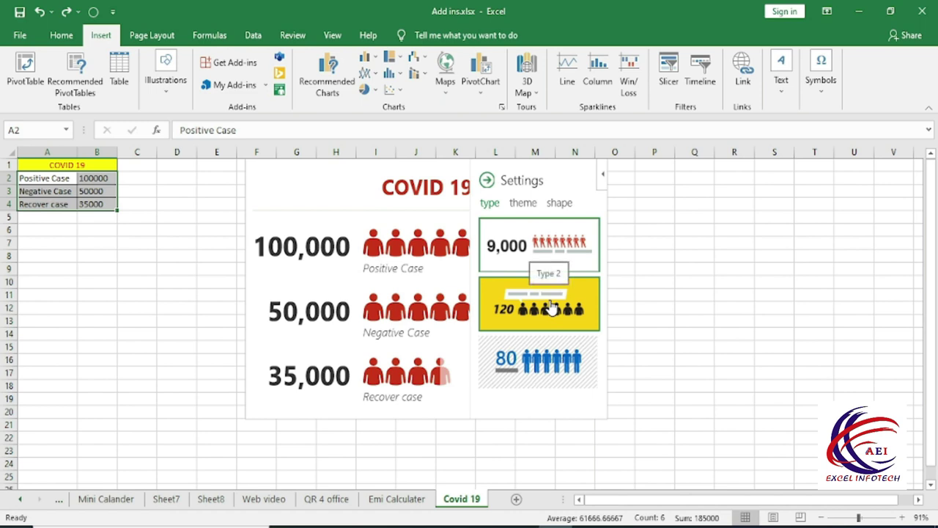
{"action": "left_click", "coordinate": [556, 309]}
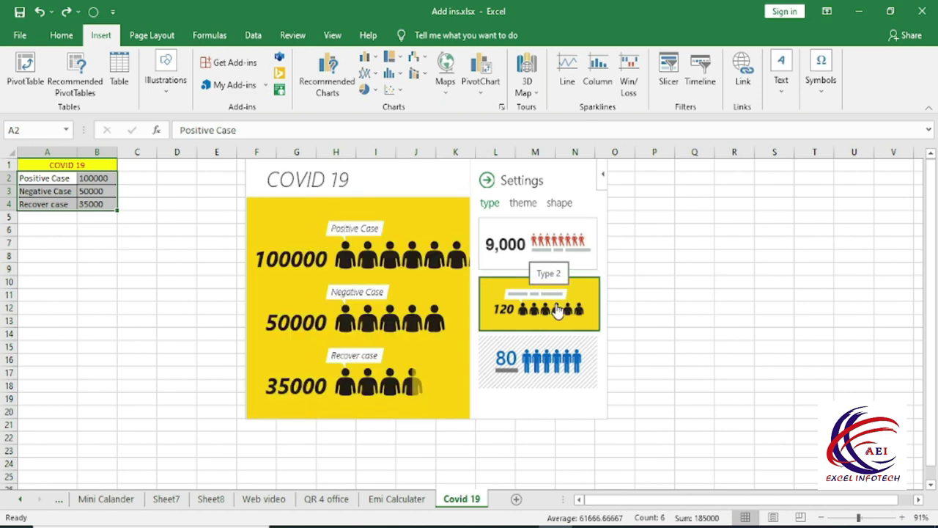
{"action": "left_click", "coordinate": [539, 358]}
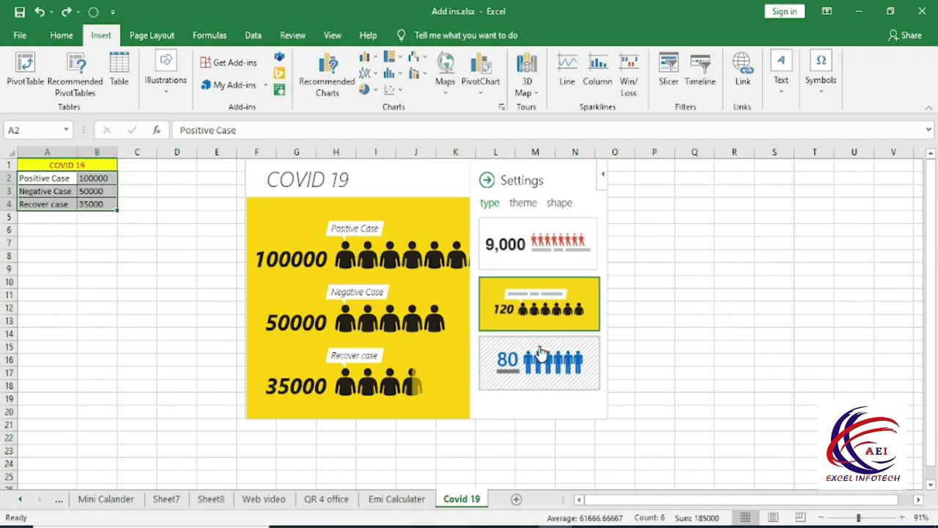
{"action": "left_click", "coordinate": [662, 295]}
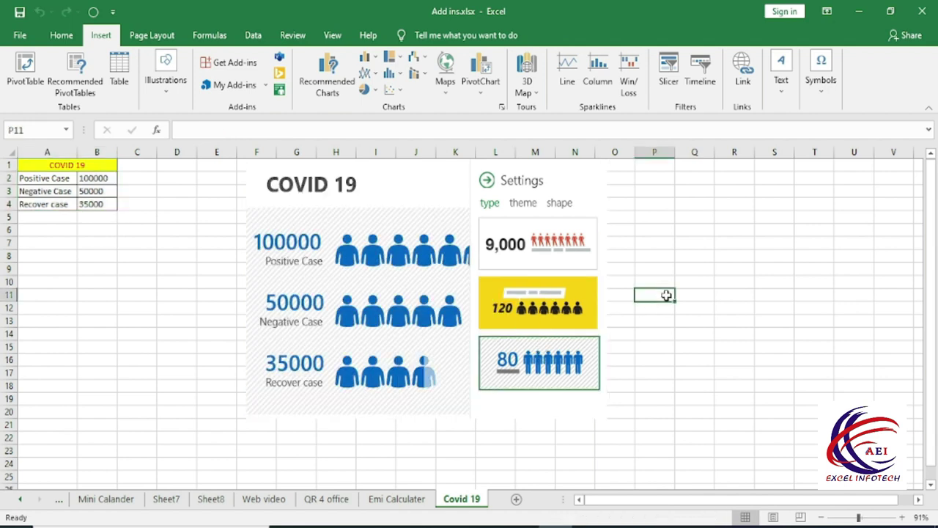
{"action": "left_click", "coordinate": [408, 192]}
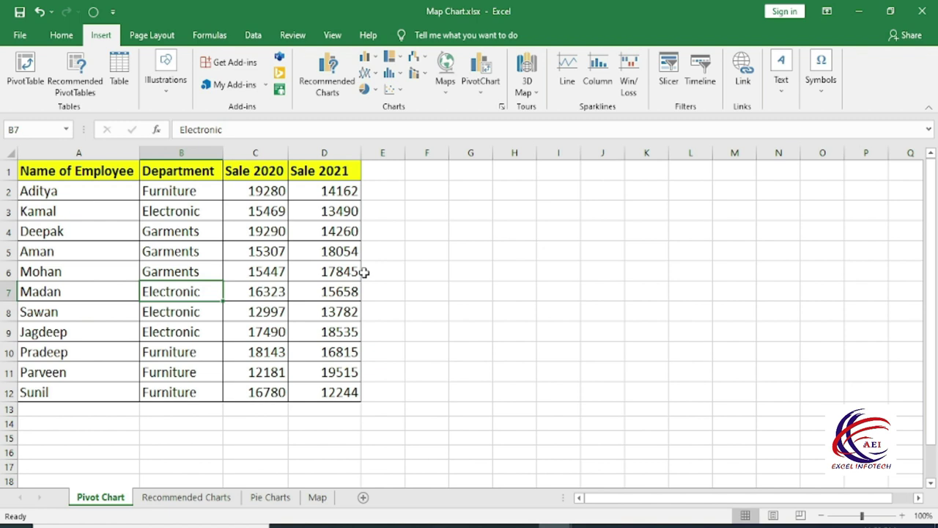
Step: Select the Name, Department, Sale 2020 and Sale 2021 columns one by one, then exactly A1:D12
{"action": "left_click", "coordinate": [480, 76]}
{"action": "key", "text": "Left"}
{"action": "key", "text": "Up"}
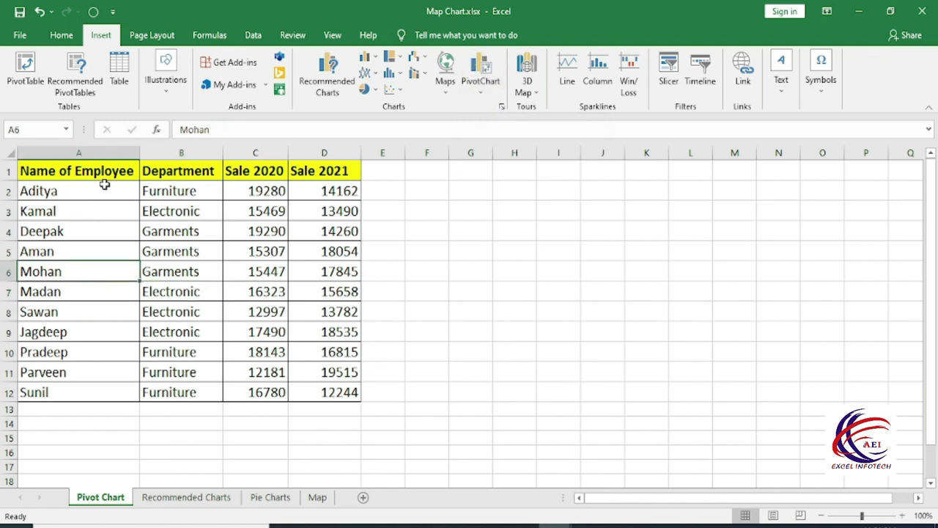
{"action": "left_click_drag", "start_coordinate": [91, 165], "coordinate": [86, 391]}
{"action": "left_click_drag", "start_coordinate": [179, 170], "coordinate": [183, 392]}
{"action": "left_click_drag", "start_coordinate": [257, 170], "coordinate": [268, 389]}
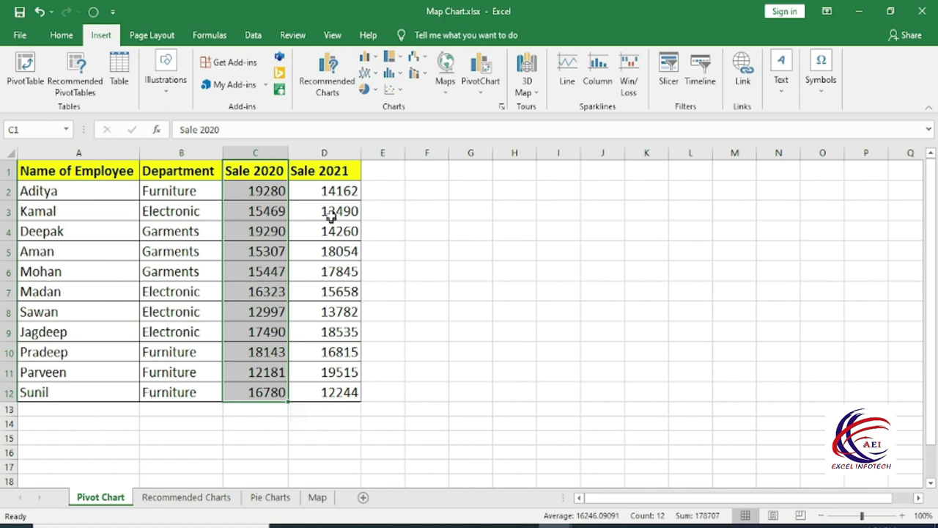
{"action": "left_click", "coordinate": [334, 171]}
{"action": "left_click_drag", "start_coordinate": [333, 209], "coordinate": [329, 388]}
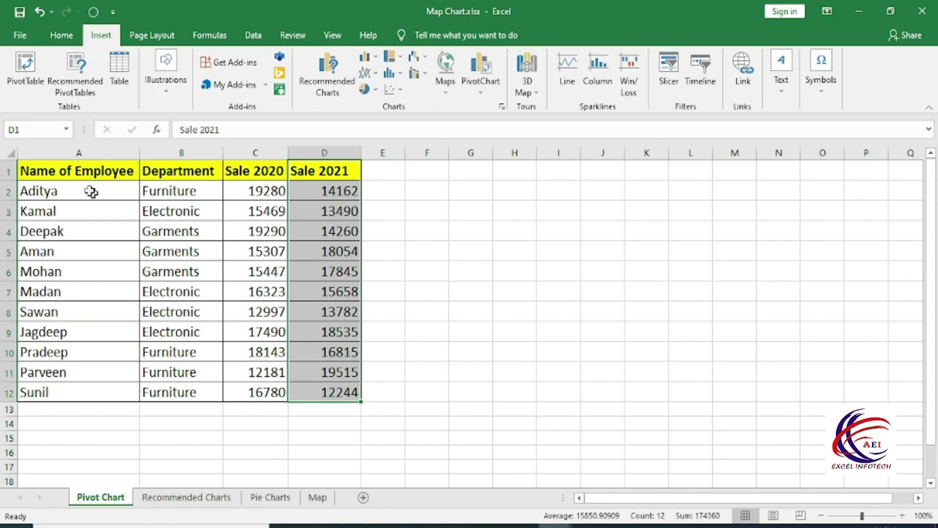
{"action": "left_click_drag", "start_coordinate": [48, 168], "coordinate": [333, 409]}
{"action": "left_click", "coordinate": [135, 257]}
{"action": "left_click_drag", "start_coordinate": [44, 170], "coordinate": [334, 393]}
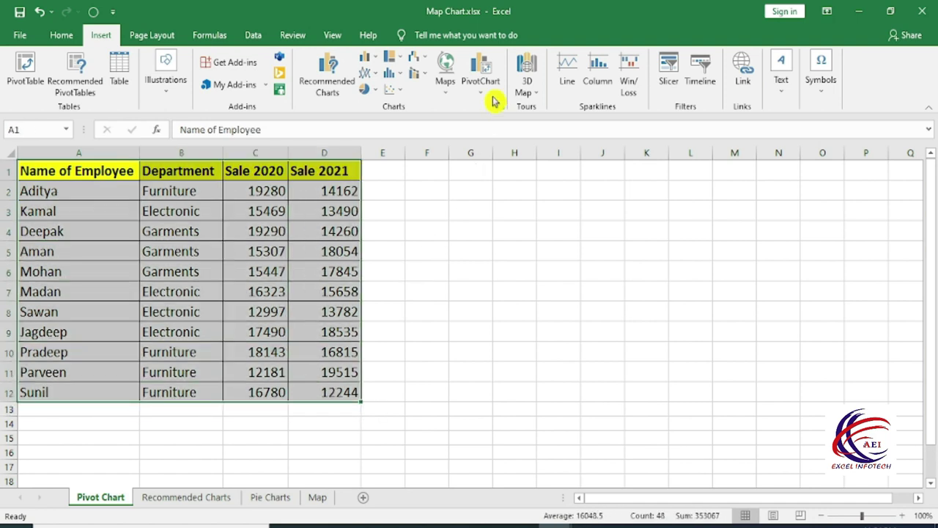
Step: Create an empty PivotChart from A1:D12 placed on the existing sheet at K6
{"action": "left_click", "coordinate": [482, 73]}
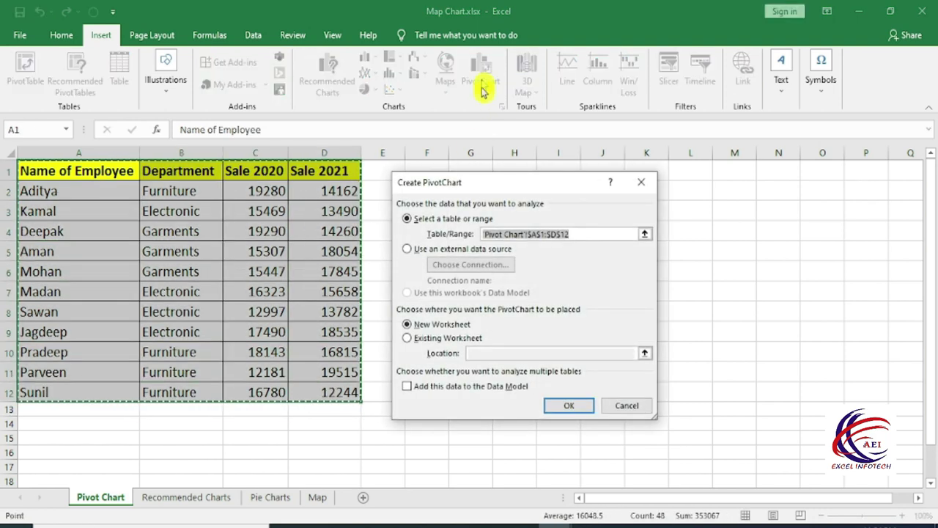
{"action": "left_click_drag", "start_coordinate": [456, 184], "coordinate": [432, 147]}
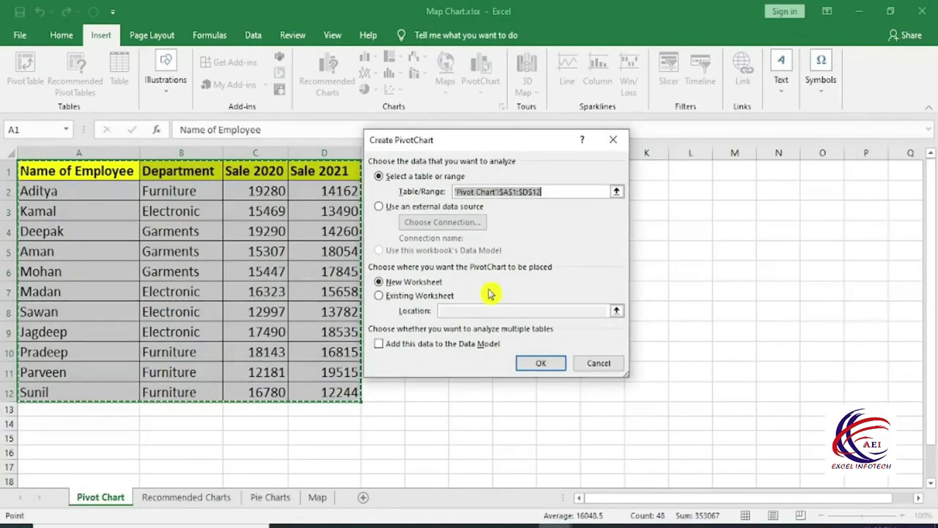
{"action": "left_click", "coordinate": [413, 296]}
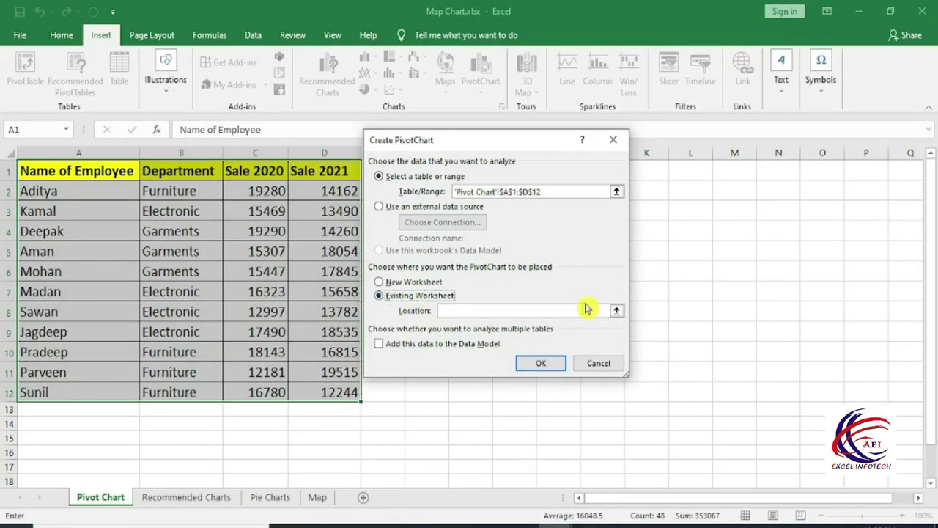
{"action": "left_click", "coordinate": [655, 173]}
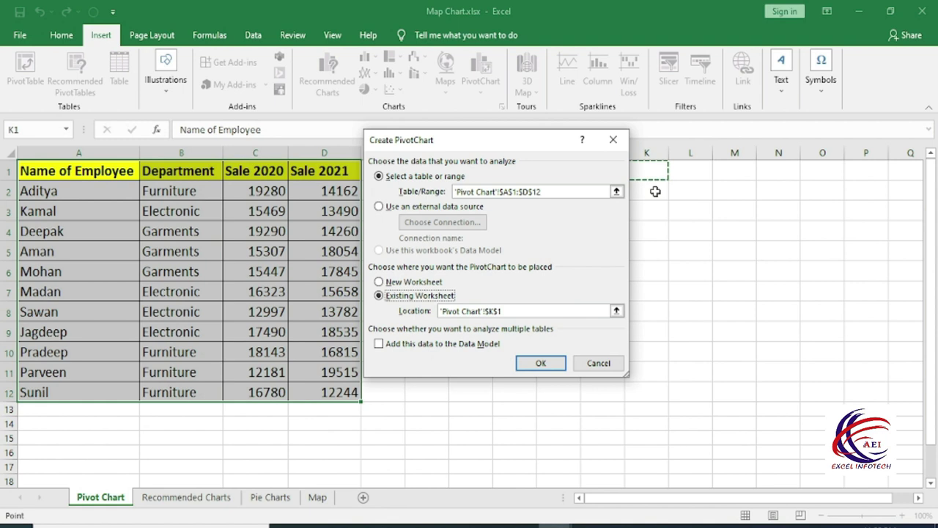
{"action": "left_click", "coordinate": [641, 272]}
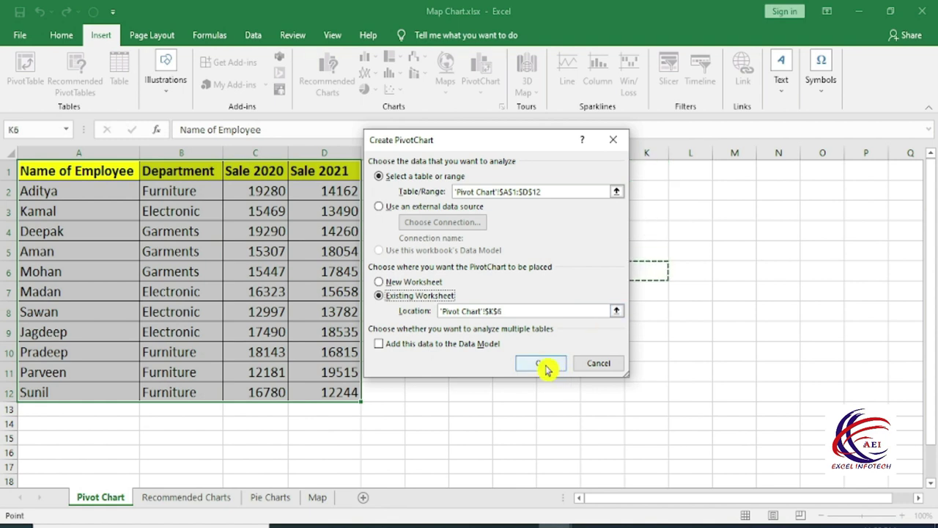
{"action": "left_click", "coordinate": [543, 365]}
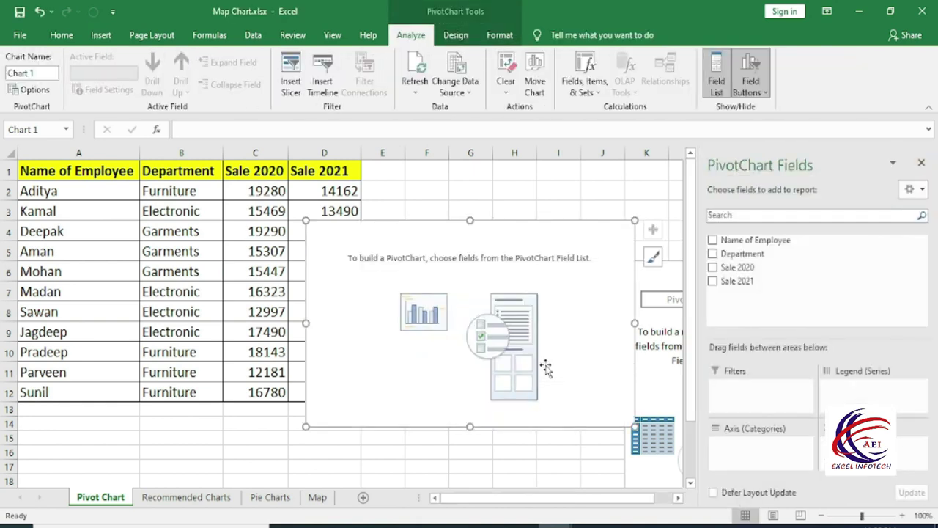
Step: Add Name of Employee, Sale 2020, Department and Sale 2021 to the PivotChart fields
{"action": "left_click_drag", "start_coordinate": [488, 506], "coordinate": [530, 509]}
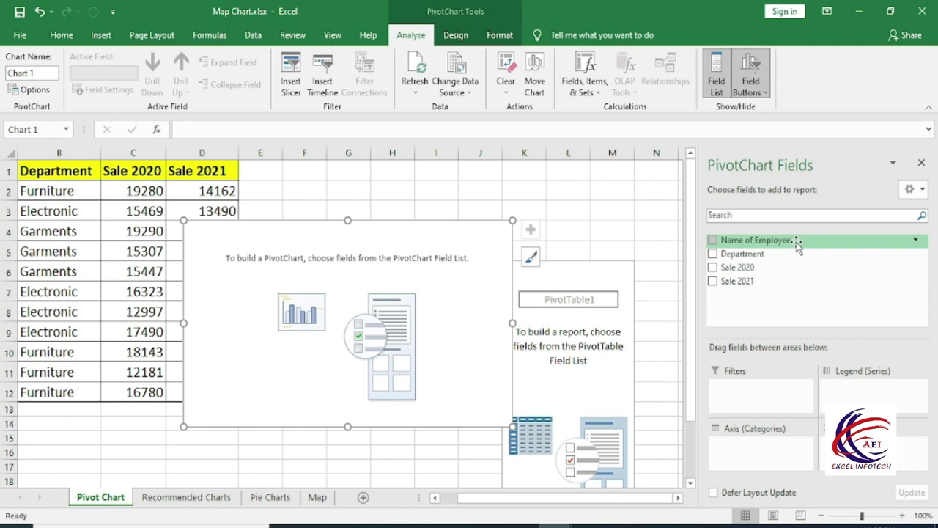
{"action": "left_click", "coordinate": [721, 251]}
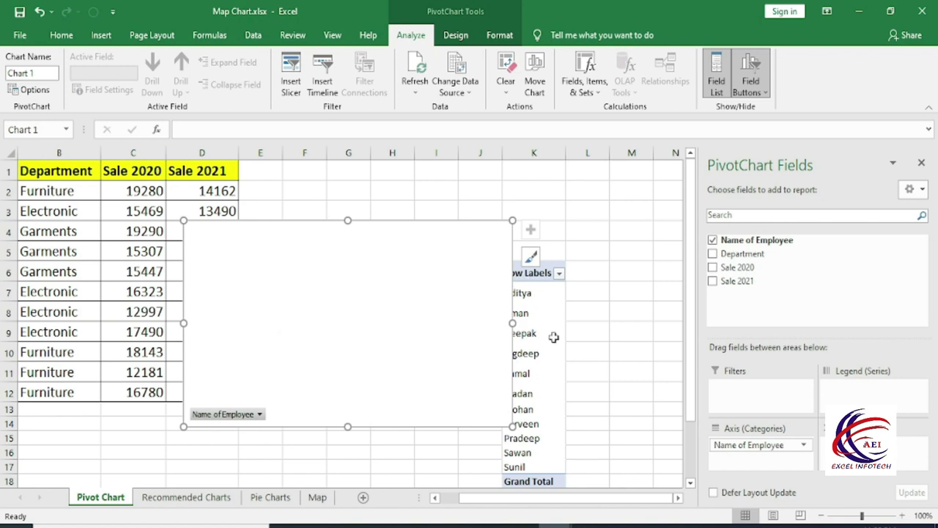
{"action": "left_click_drag", "start_coordinate": [296, 230], "coordinate": [252, 211]}
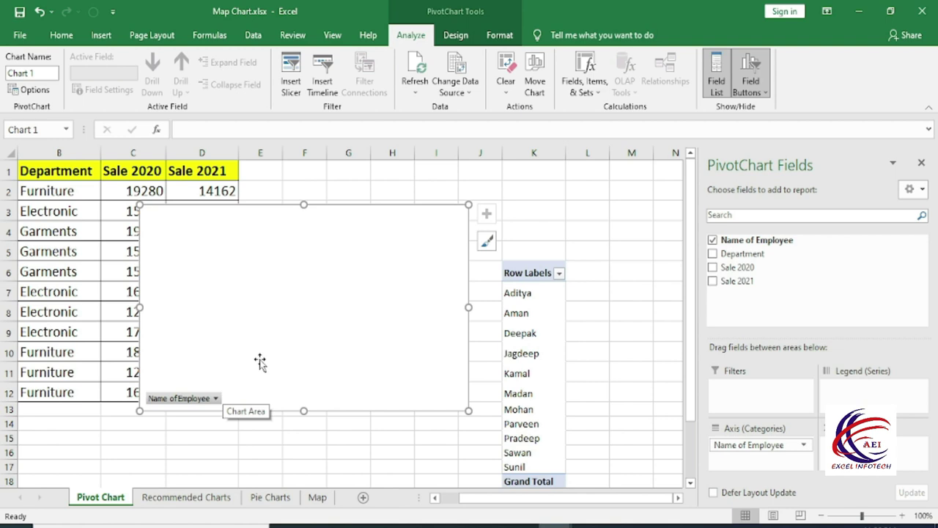
{"action": "left_click", "coordinate": [711, 268]}
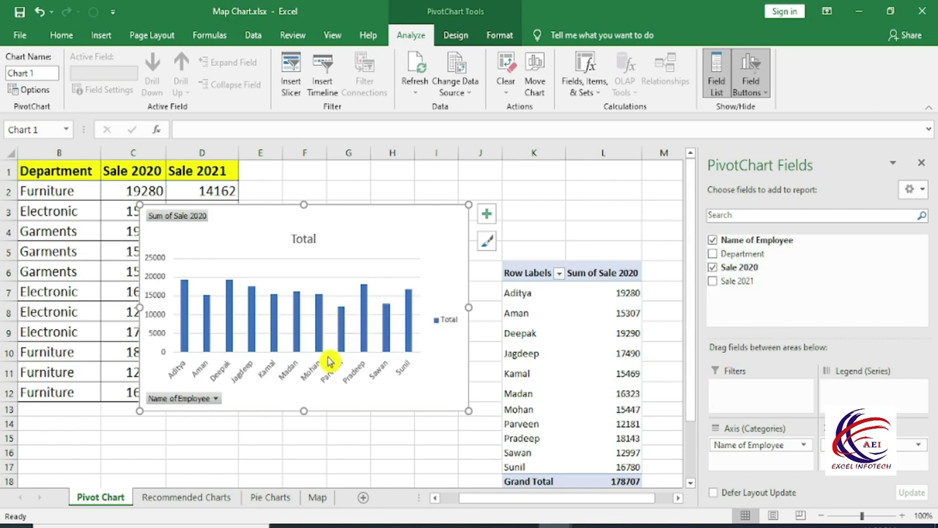
{"action": "left_click", "coordinate": [712, 254]}
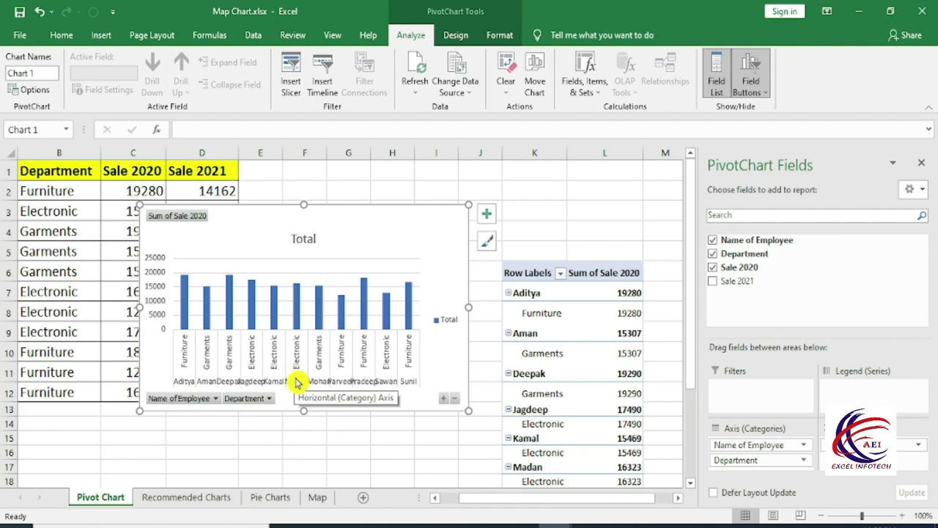
{"action": "left_click", "coordinate": [713, 284]}
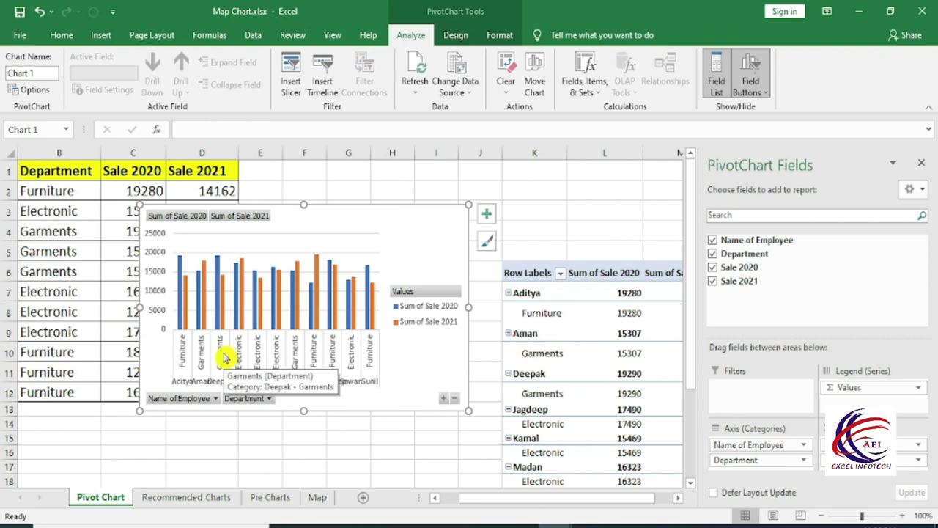
{"action": "left_click_drag", "start_coordinate": [523, 505], "coordinate": [578, 505]}
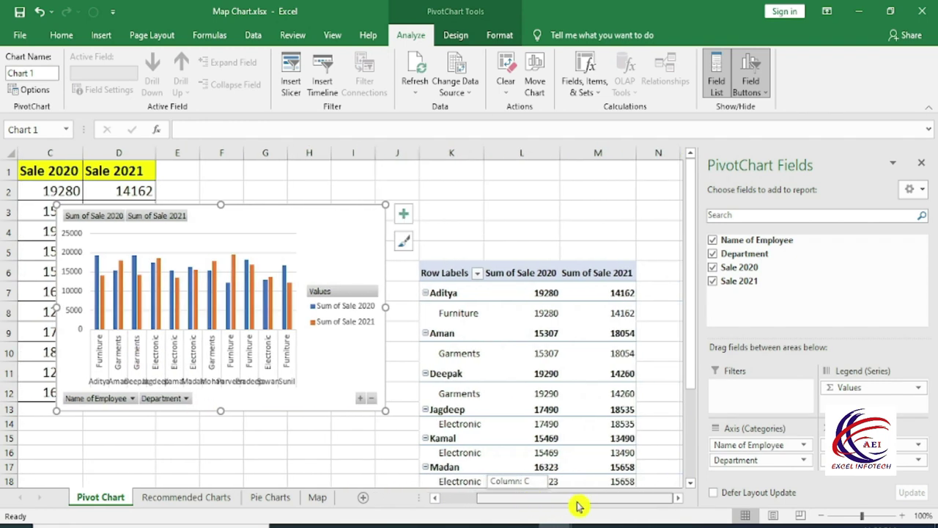
Step: Move Department into the values and inspect the resulting pivot table columns
{"action": "left_click_drag", "start_coordinate": [691, 362], "coordinate": [684, 418]}
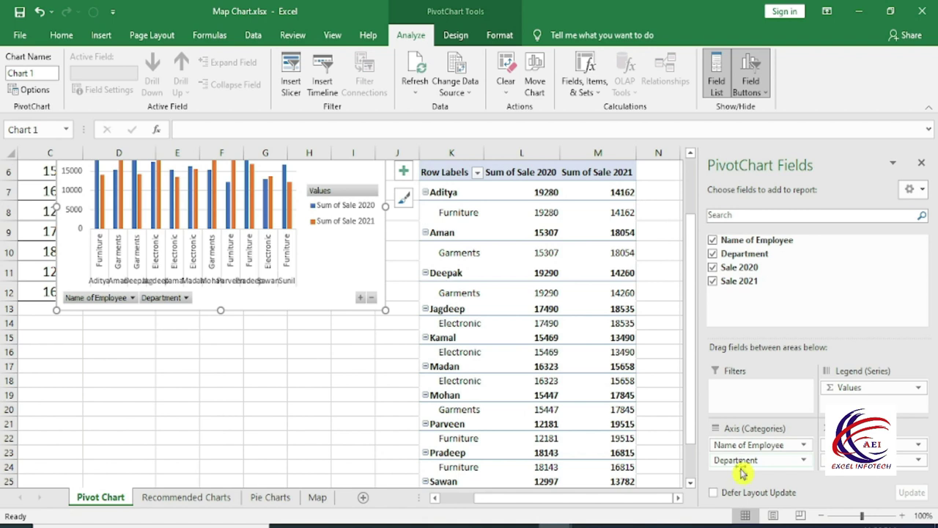
{"action": "left_click_drag", "start_coordinate": [735, 467], "coordinate": [843, 451]}
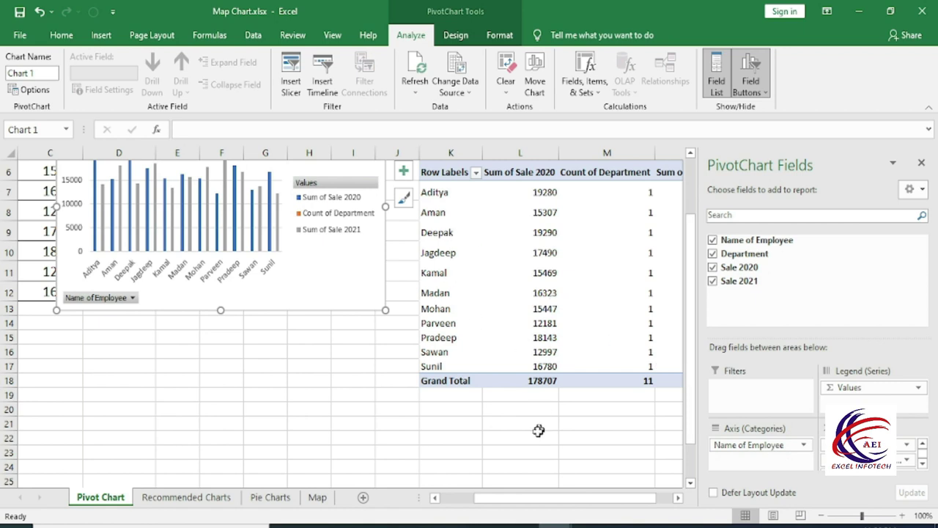
{"action": "left_click_drag", "start_coordinate": [492, 496], "coordinate": [564, 502]}
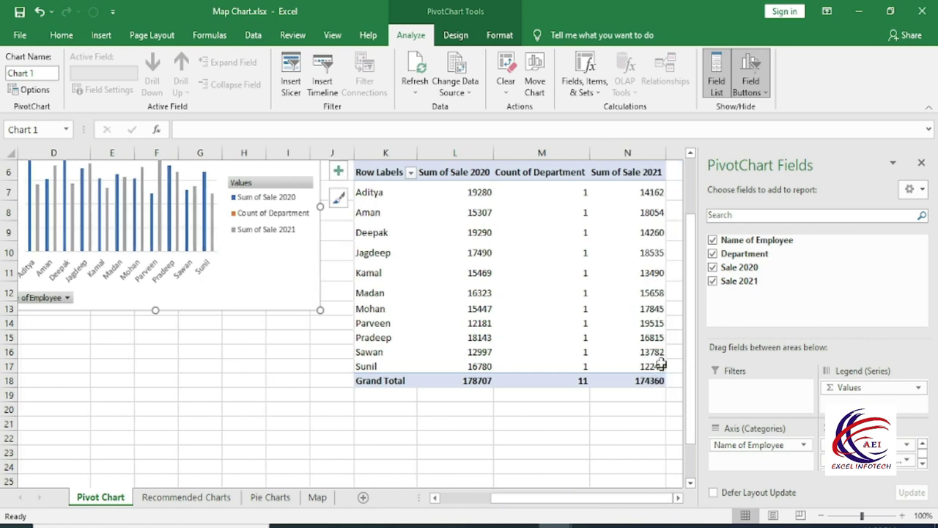
{"action": "left_click_drag", "start_coordinate": [379, 197], "coordinate": [384, 366]}
{"action": "left_click_drag", "start_coordinate": [473, 196], "coordinate": [469, 400]}
{"action": "left_click_drag", "start_coordinate": [557, 212], "coordinate": [557, 400]}
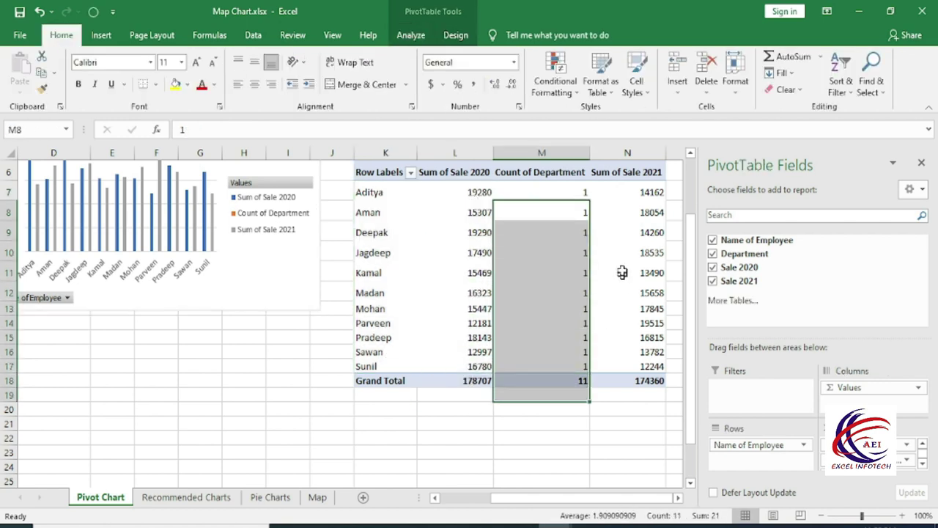
{"action": "left_click_drag", "start_coordinate": [636, 213], "coordinate": [632, 383]}
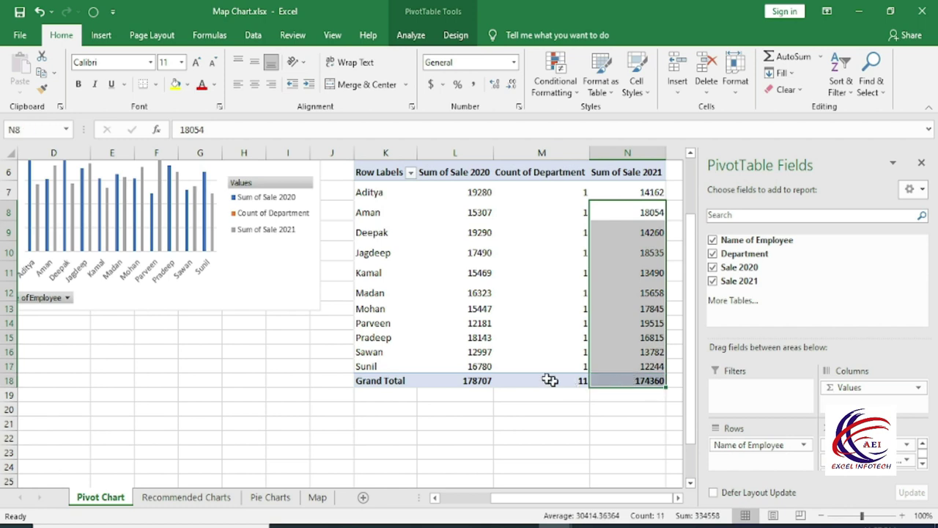
Step: Regroup the pivot rows by Department alone, removing Name of Employee
{"action": "left_click", "coordinate": [711, 254]}
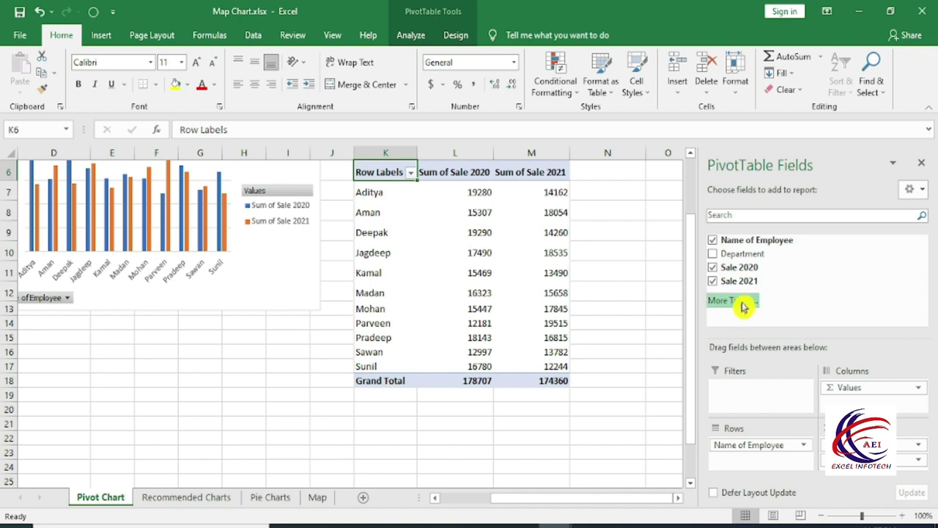
{"action": "left_click", "coordinate": [712, 257]}
{"action": "left_click", "coordinate": [712, 242]}
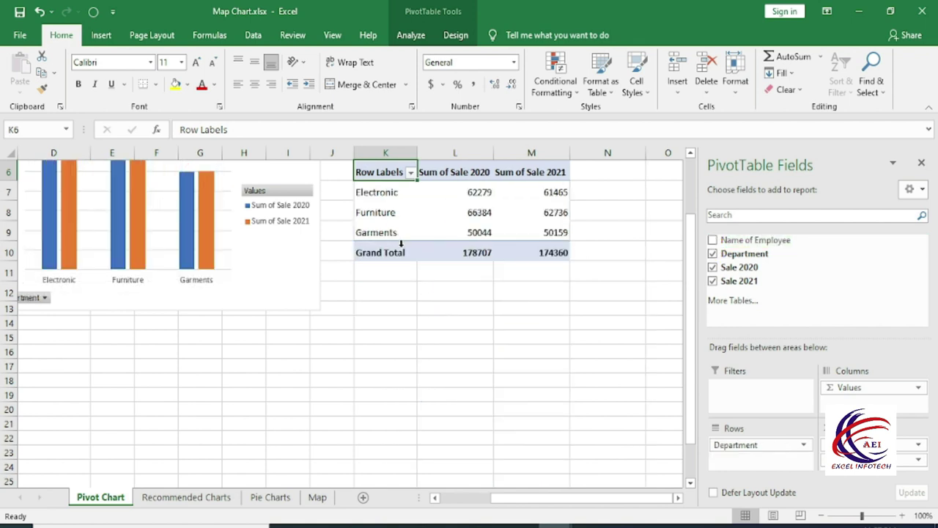
{"action": "left_click", "coordinate": [392, 191]}
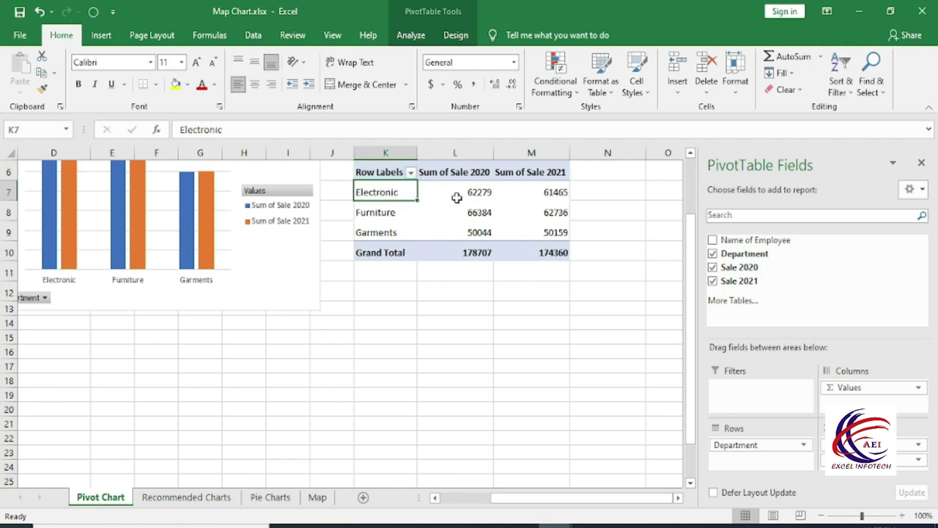
{"action": "left_click", "coordinate": [420, 192]}
{"action": "left_click", "coordinate": [382, 214]}
{"action": "left_click", "coordinate": [458, 212]}
{"action": "left_click", "coordinate": [381, 233]}
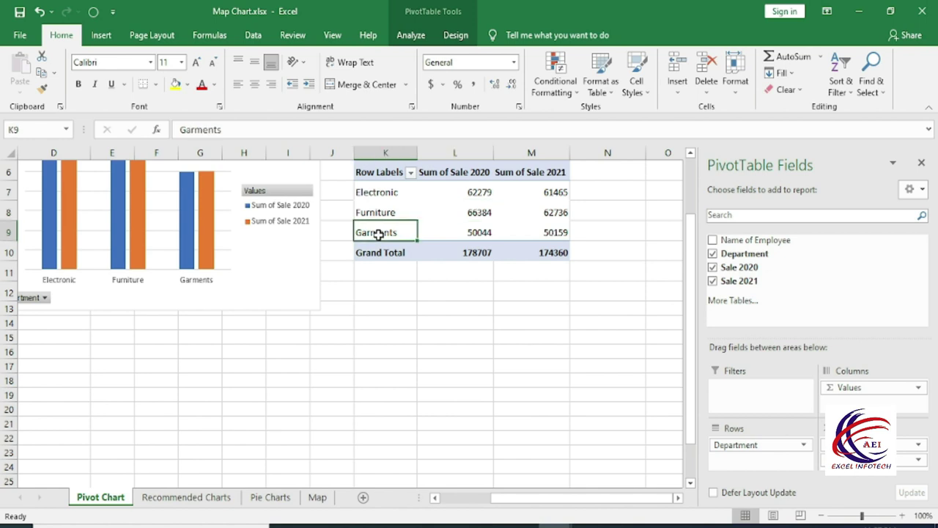
{"action": "left_click", "coordinate": [477, 233]}
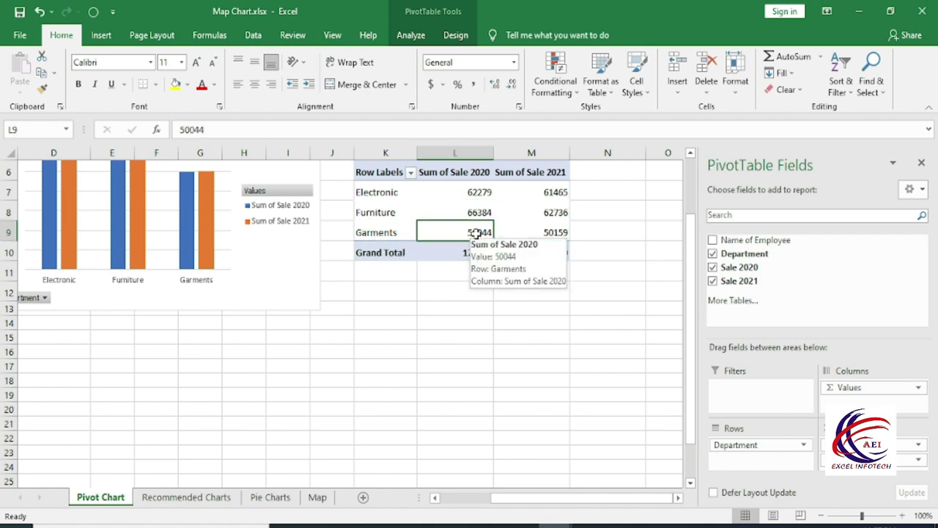
{"action": "left_click_drag", "start_coordinate": [545, 191], "coordinate": [550, 230]}
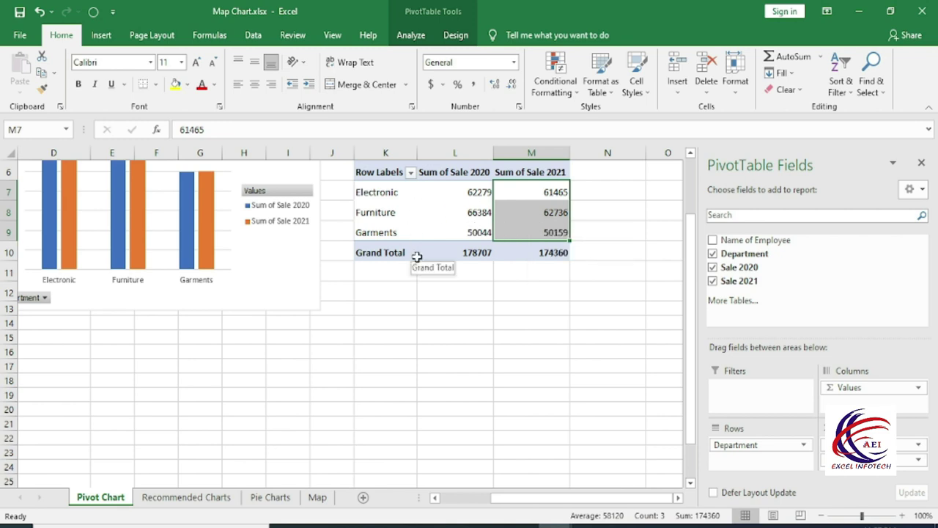
{"action": "left_click", "coordinate": [713, 241]}
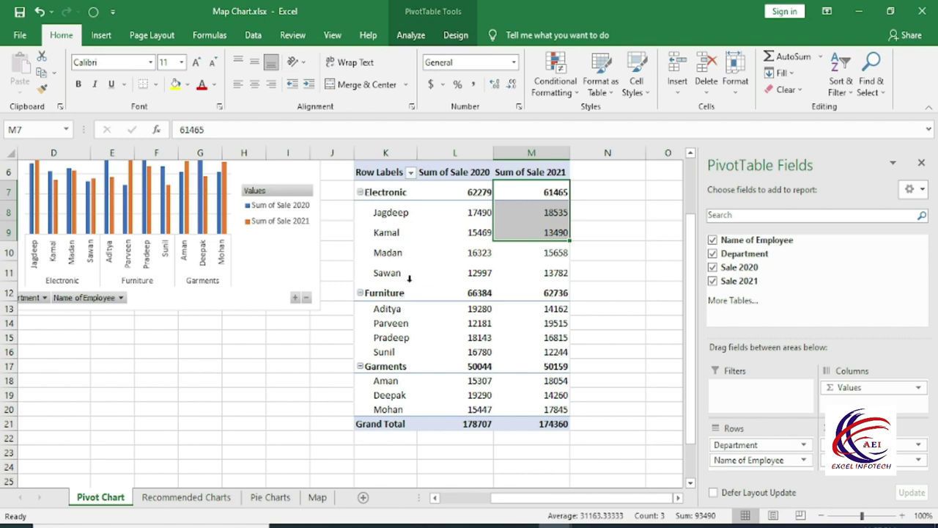
{"action": "left_click_drag", "start_coordinate": [524, 504], "coordinate": [466, 505]}
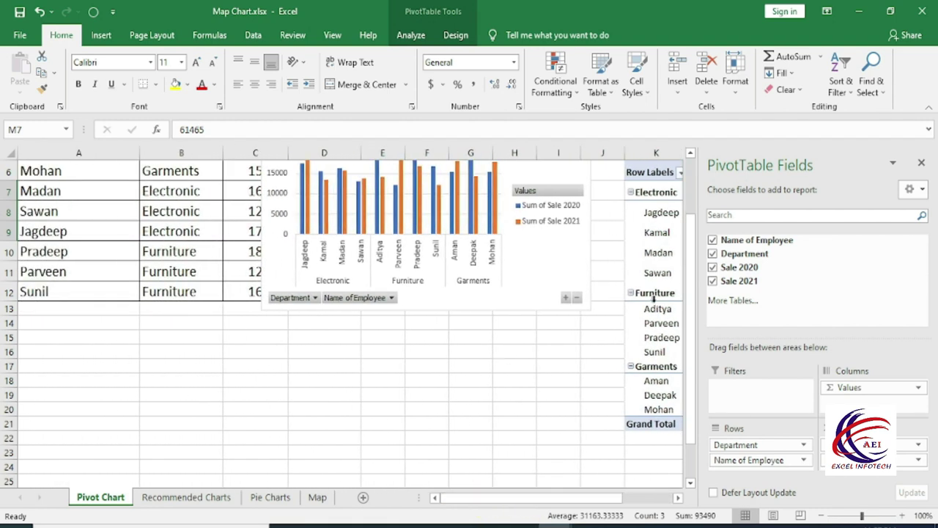
{"action": "left_click_drag", "start_coordinate": [690, 277], "coordinate": [611, 255]}
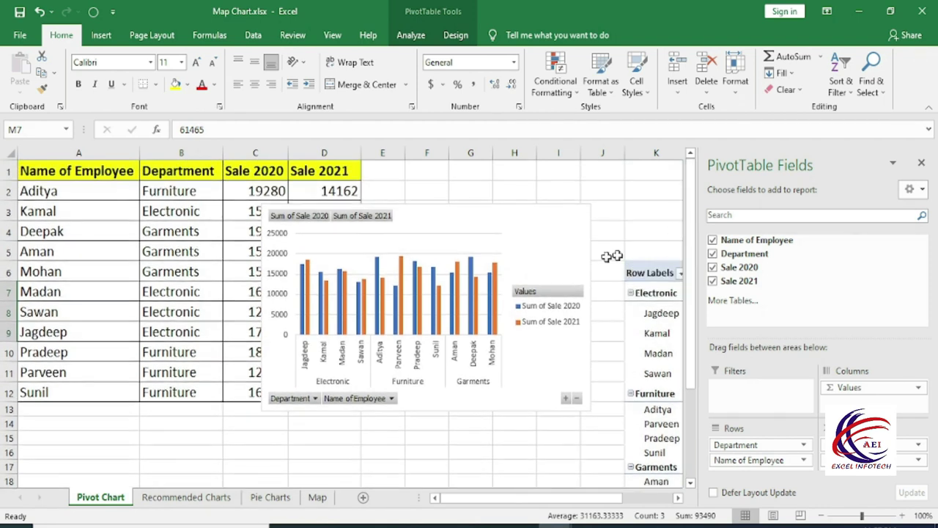
{"action": "mouse_move", "coordinate": [469, 279]}
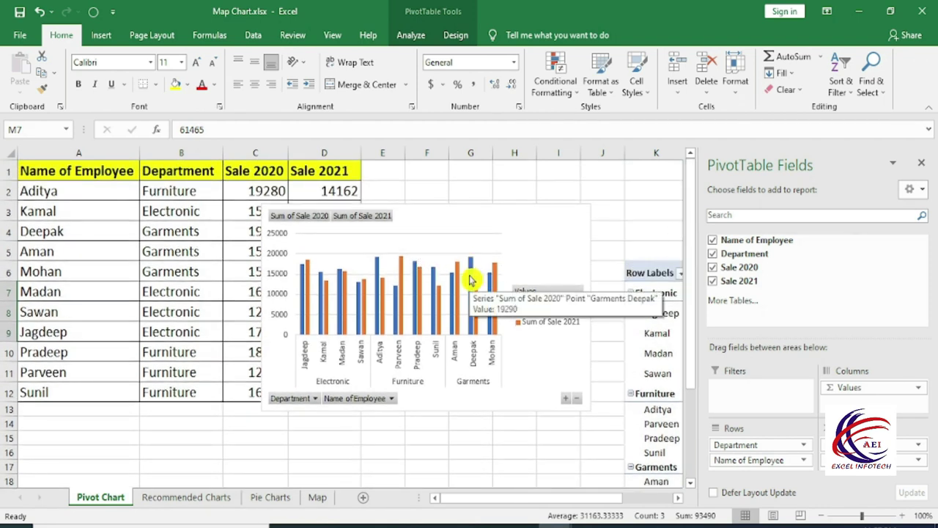
{"action": "left_click", "coordinate": [713, 254]}
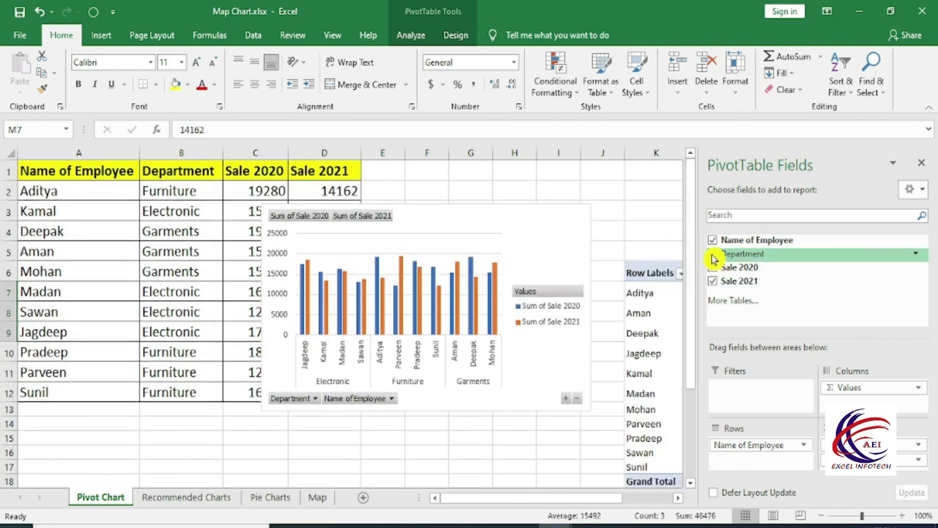
{"action": "left_click", "coordinate": [713, 254]}
{"action": "left_click", "coordinate": [713, 242]}
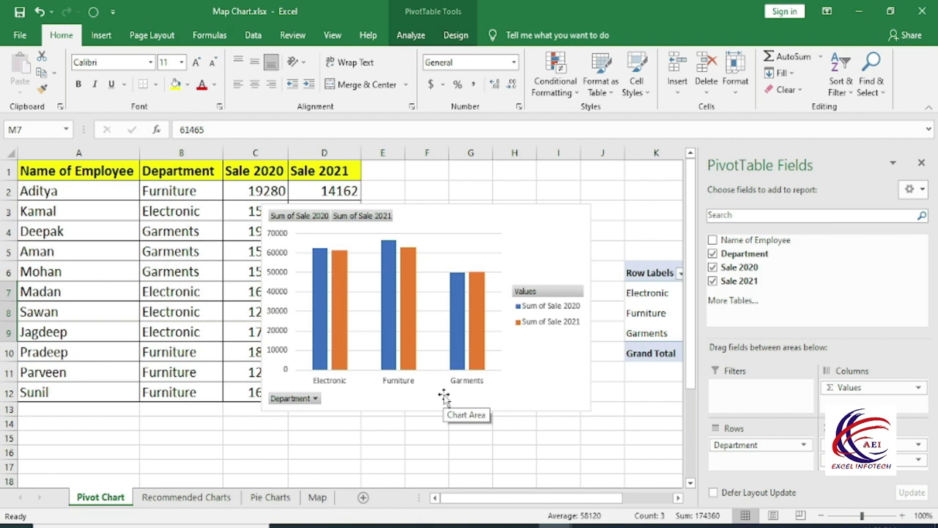
{"action": "left_click", "coordinate": [323, 296]}
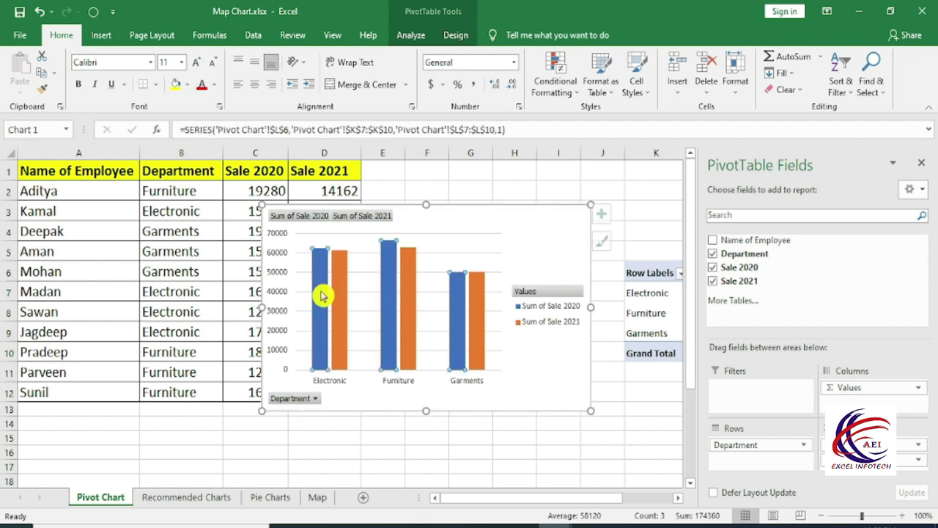
{"action": "left_click", "coordinate": [322, 295]}
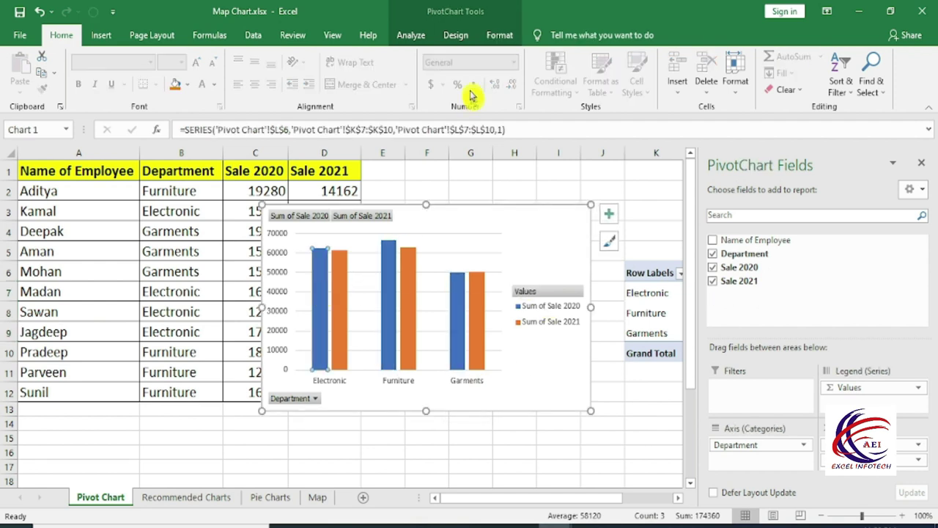
Step: Insert a slicer for the Department field on the PivotChart
{"action": "left_click", "coordinate": [463, 14]}
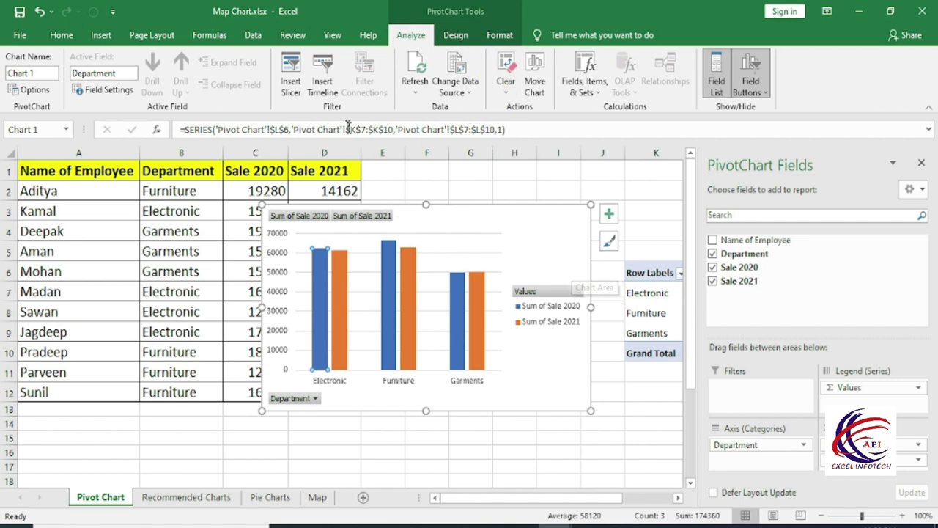
{"action": "left_click", "coordinate": [292, 69]}
{"action": "left_click_drag", "start_coordinate": [464, 135], "coordinate": [145, 205]}
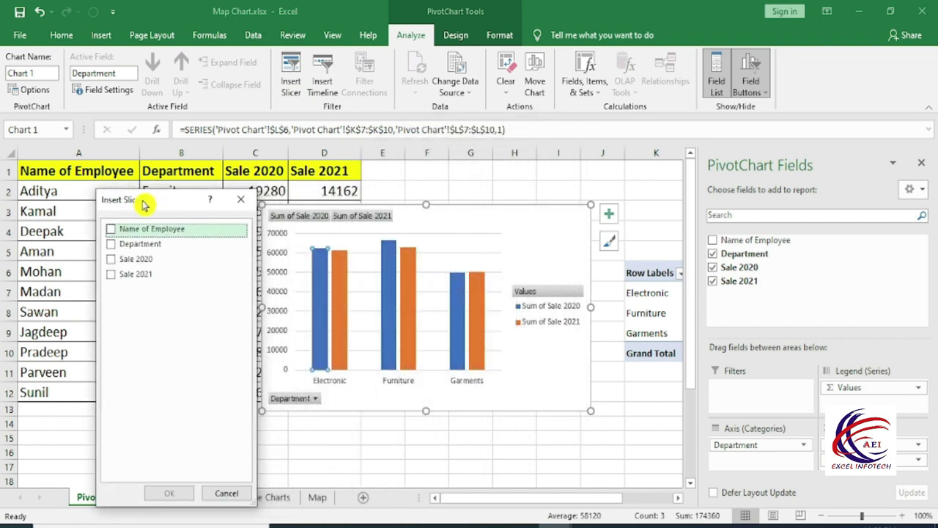
{"action": "left_click", "coordinate": [111, 249]}
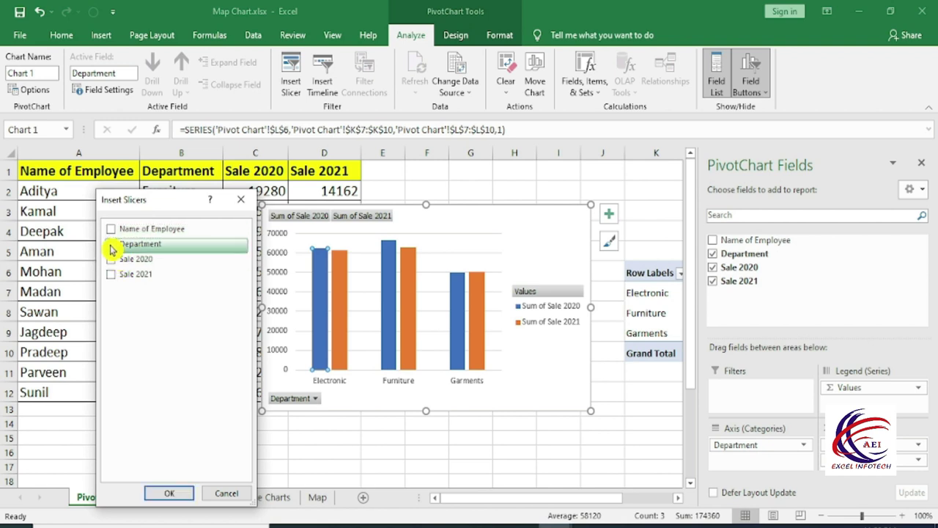
{"action": "left_click", "coordinate": [166, 489]}
{"action": "left_click", "coordinate": [181, 497]}
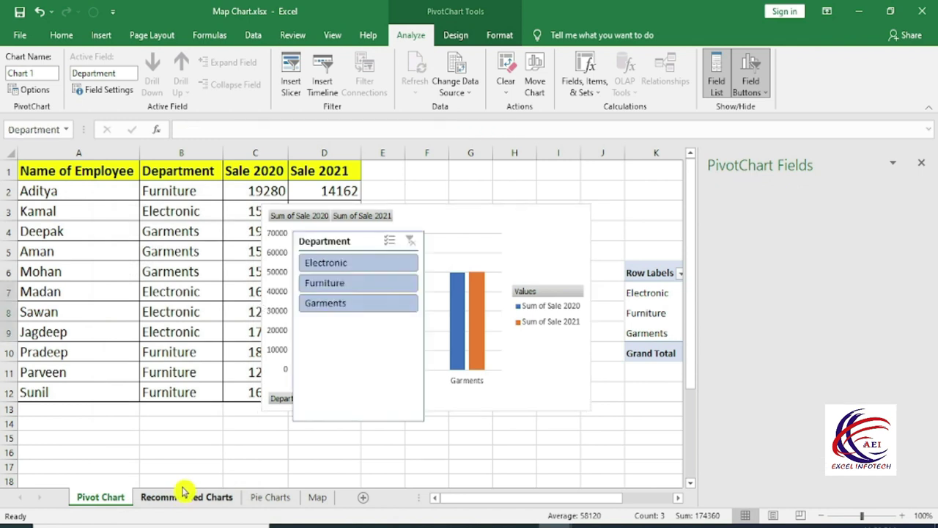
Step: Filter the chart to Electronic, Furniture and Garments in turn, clear the filter, then delete the slicer
{"action": "left_click_drag", "start_coordinate": [337, 240], "coordinate": [146, 231]}
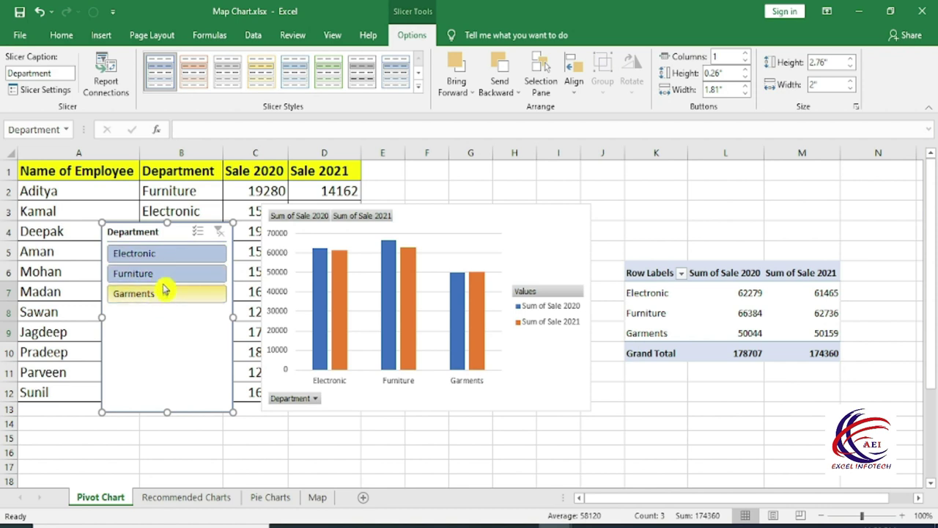
{"action": "left_click", "coordinate": [162, 254]}
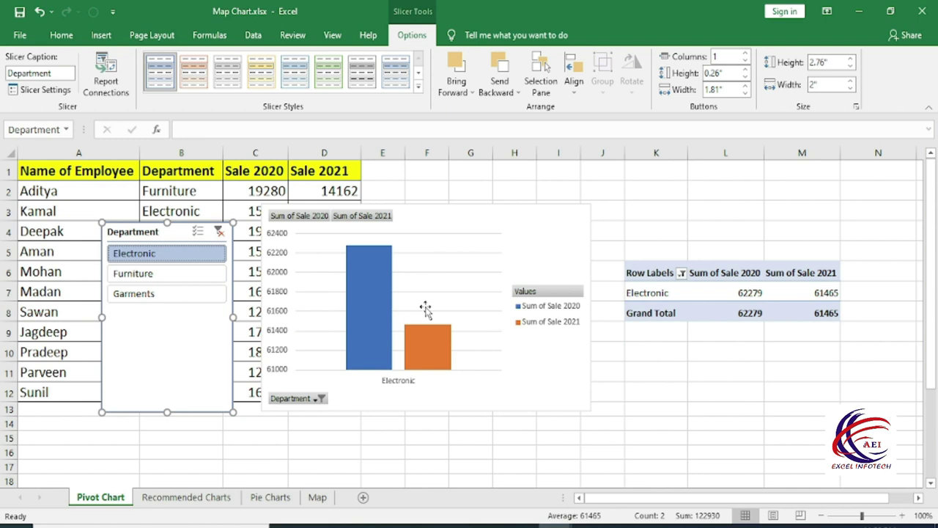
{"action": "left_click", "coordinate": [176, 274]}
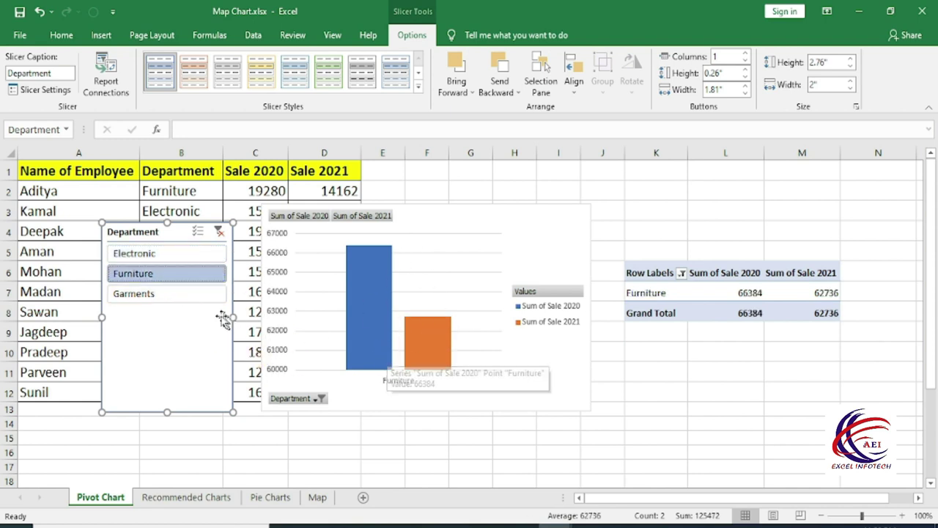
{"action": "left_click", "coordinate": [174, 295]}
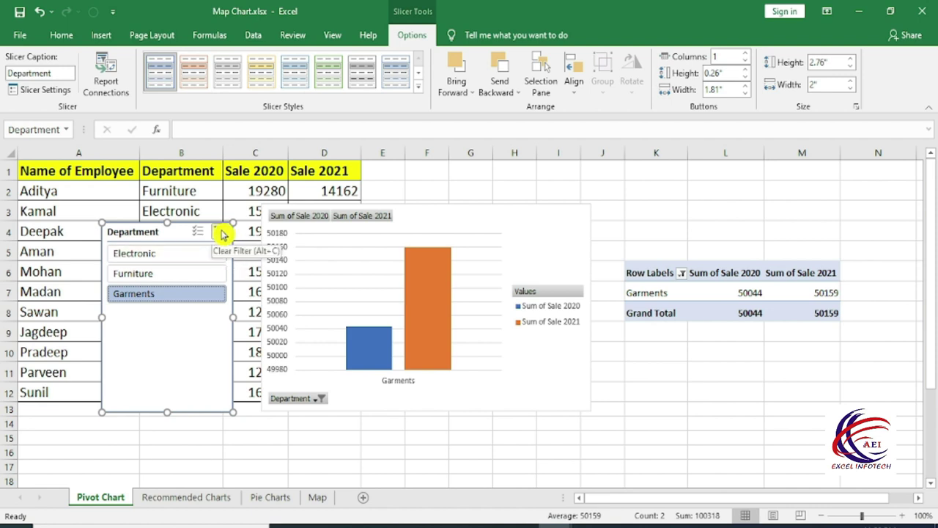
{"action": "left_click", "coordinate": [224, 234]}
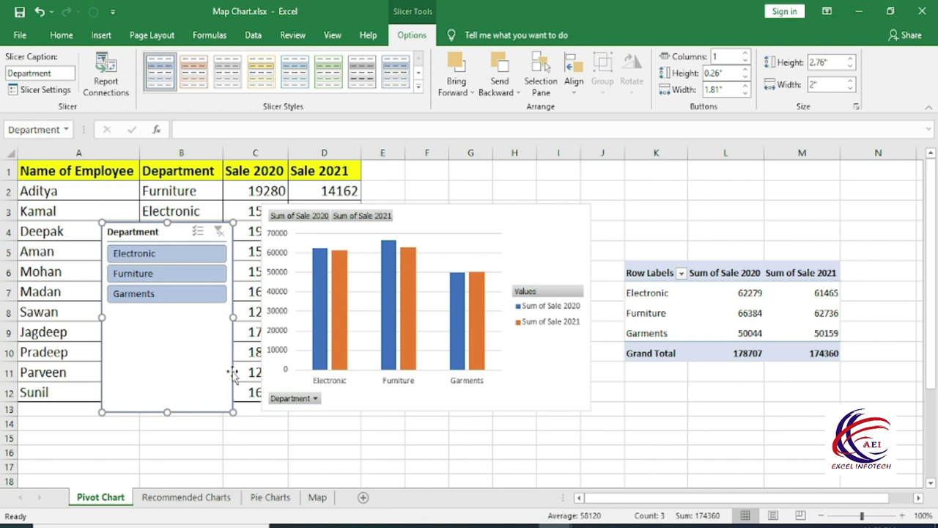
{"action": "key", "text": "Delete"}
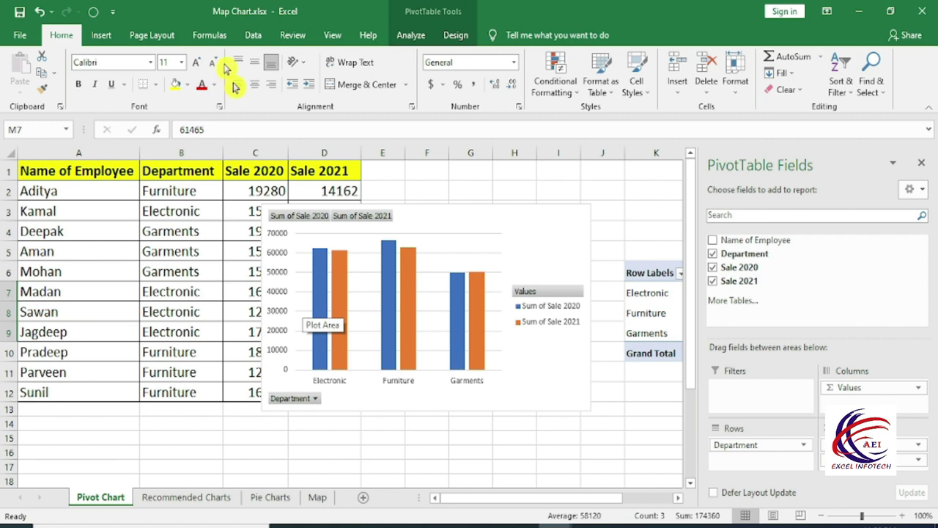
Step: Switch to the Recommended Charts sheet and select the employee sales table A1:D12
{"action": "left_click", "coordinate": [100, 35]}
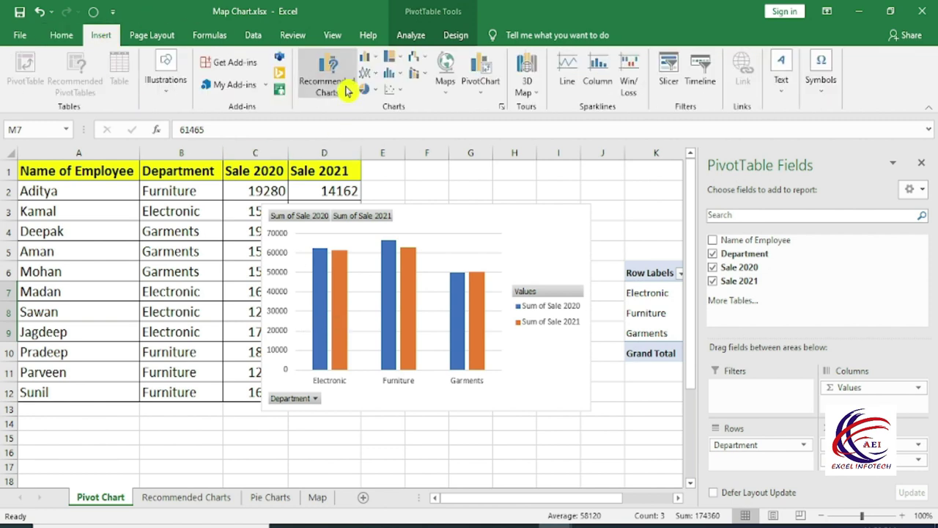
{"action": "left_click", "coordinate": [188, 497]}
{"action": "left_click", "coordinate": [446, 296]}
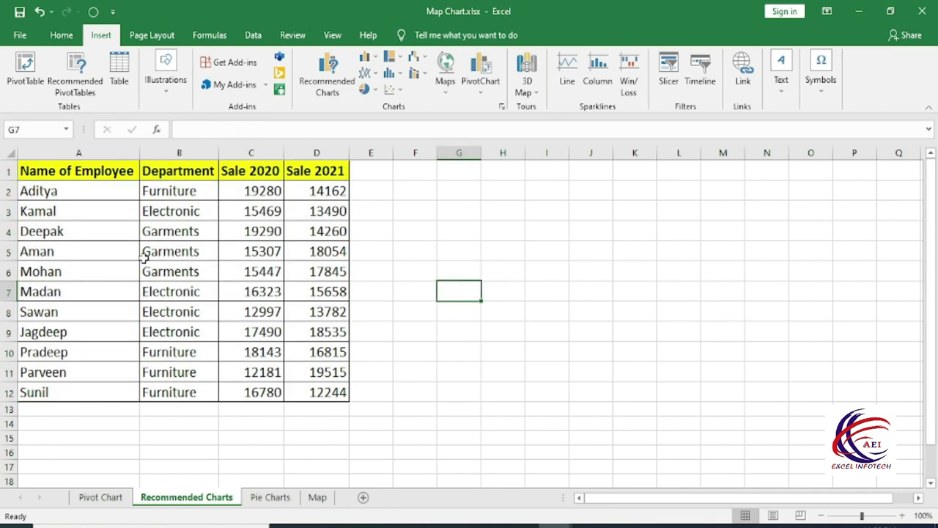
{"action": "left_click_drag", "start_coordinate": [51, 172], "coordinate": [322, 390]}
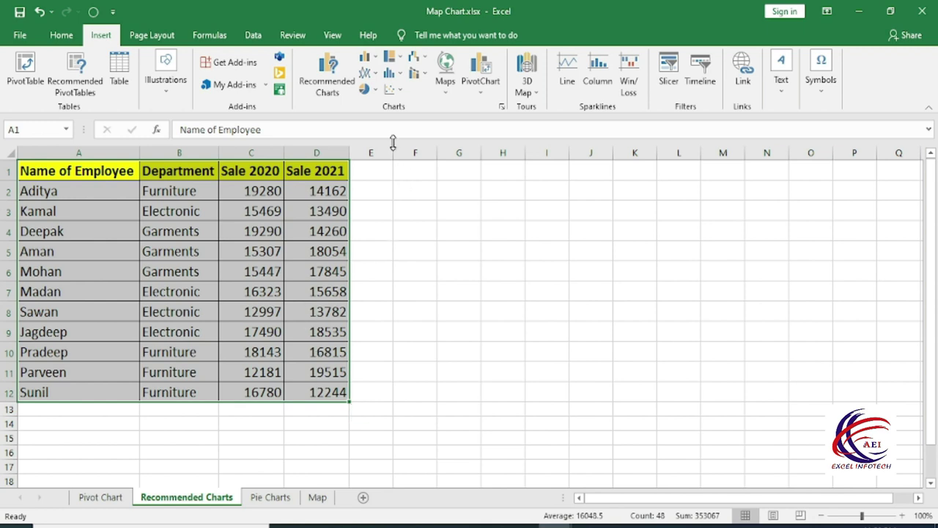
Step: Open Recommended Charts and preview the Sale 2021 by Department, clustered bar and stacked column suggestions
{"action": "left_click", "coordinate": [340, 87]}
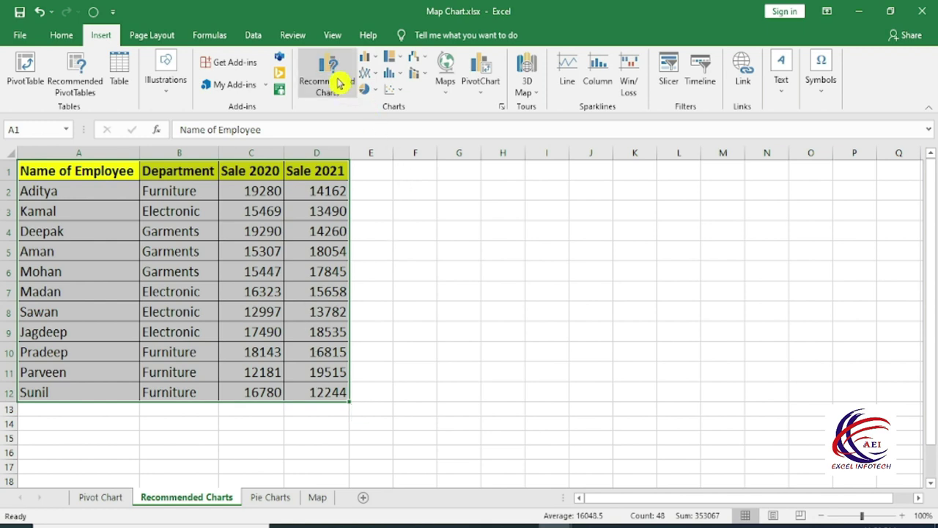
{"action": "left_click_drag", "start_coordinate": [387, 63], "coordinate": [442, 59]}
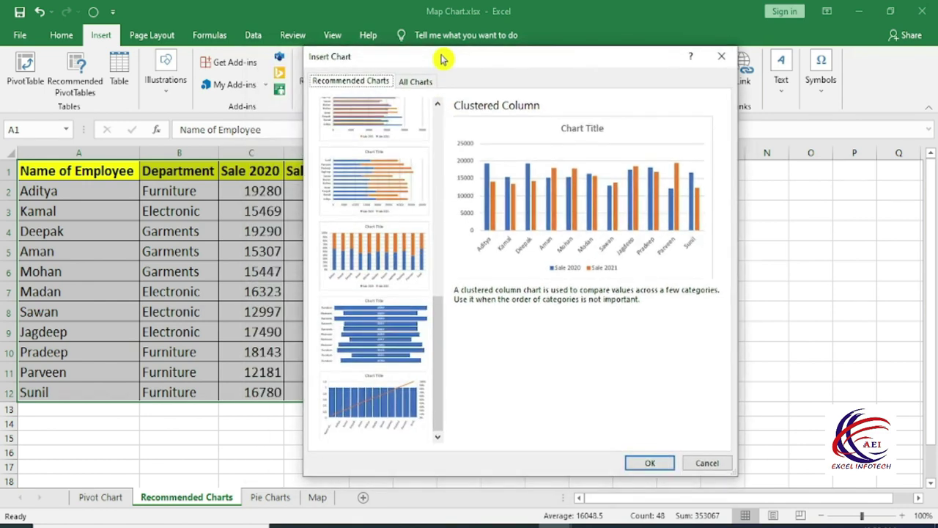
{"action": "left_click_drag", "start_coordinate": [438, 307], "coordinate": [442, 142]}
{"action": "left_click", "coordinate": [376, 210]}
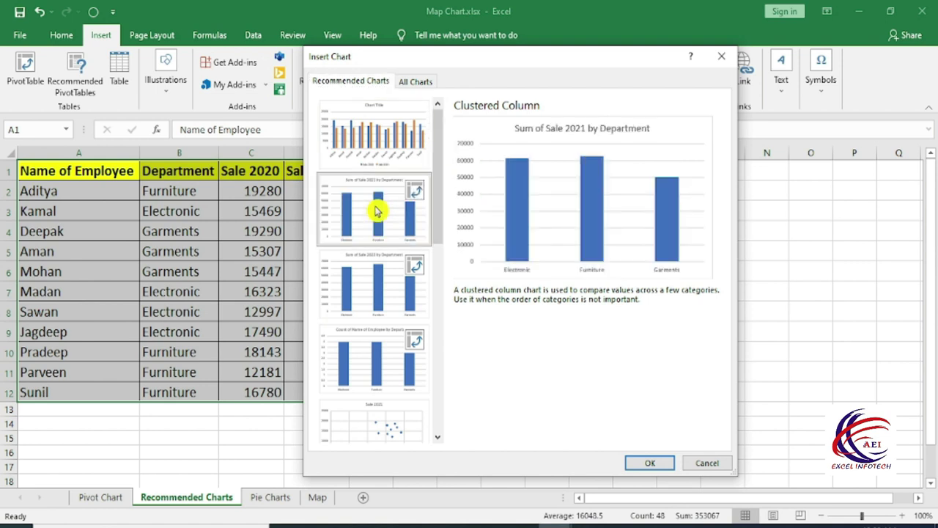
{"action": "left_click_drag", "start_coordinate": [437, 208], "coordinate": [435, 355]}
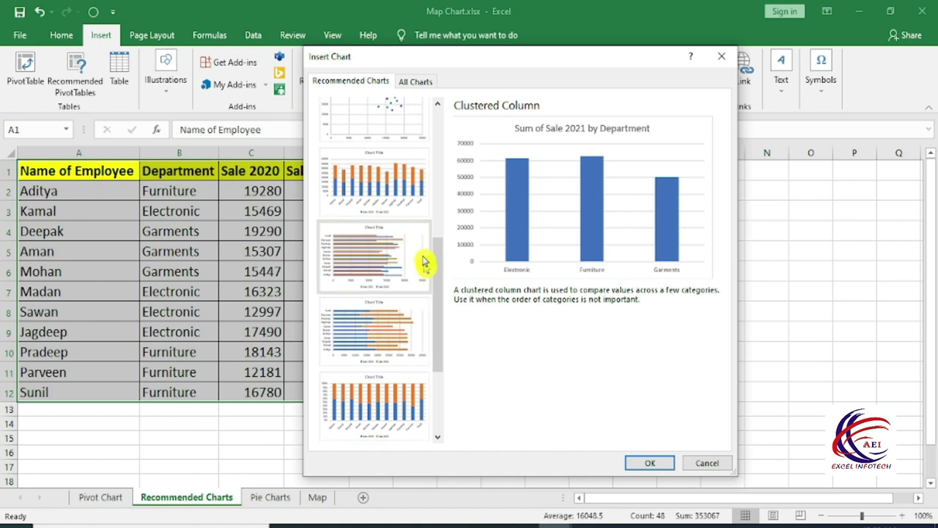
{"action": "left_click", "coordinate": [376, 256]}
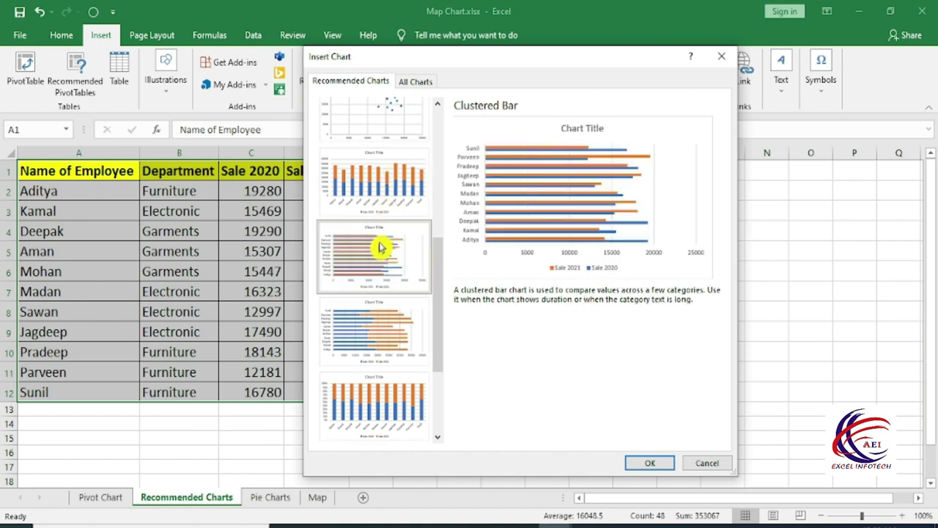
{"action": "left_click", "coordinate": [387, 192]}
Step: Insert the stacked column chart and move it to the right of the table
{"action": "left_click", "coordinate": [658, 467]}
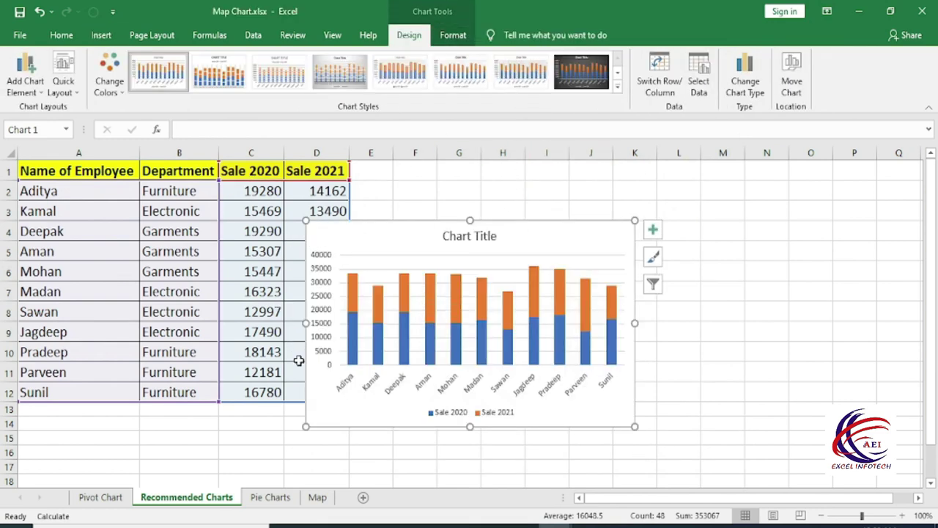
{"action": "left_click_drag", "start_coordinate": [355, 229], "coordinate": [452, 206]}
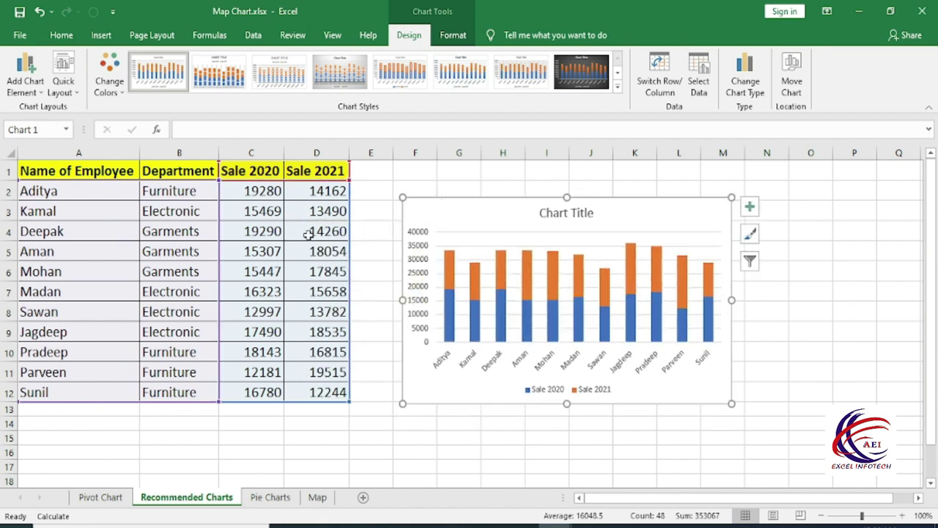
{"action": "left_click", "coordinate": [418, 243]}
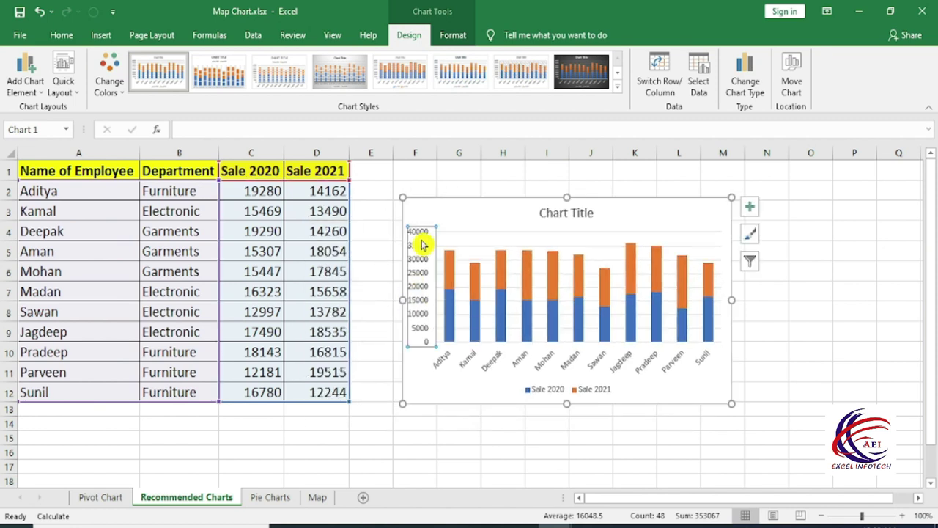
{"action": "left_click", "coordinate": [551, 246]}
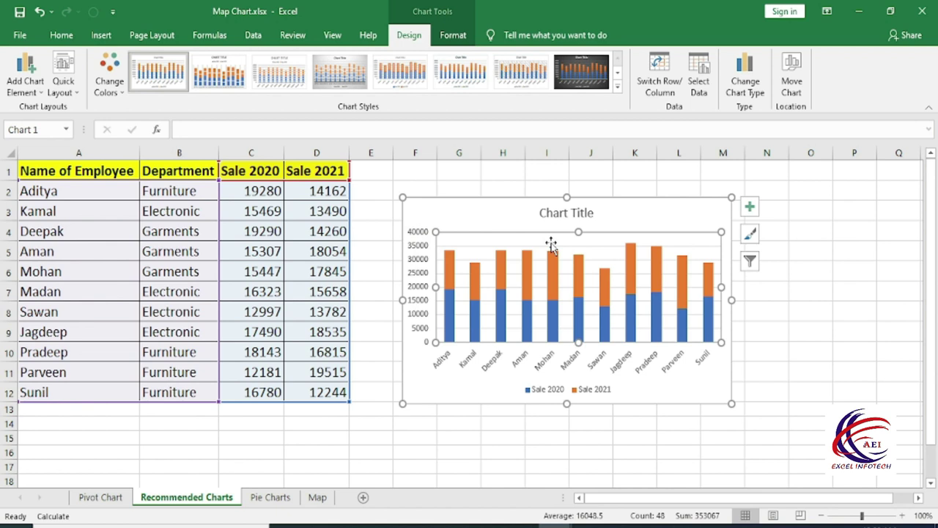
Step: Add series lines connecting the stacked columns via Add Chart Element > Lines
{"action": "left_click", "coordinate": [34, 94]}
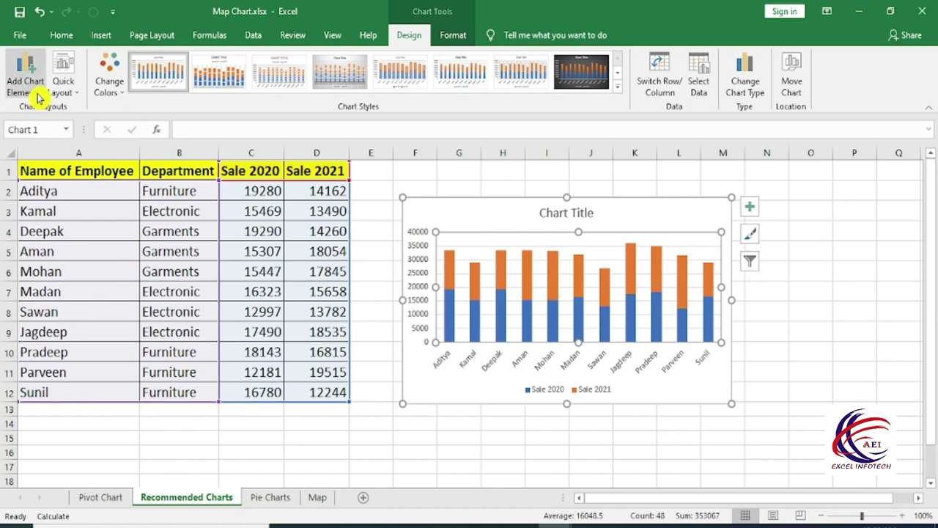
{"action": "mouse_move", "coordinate": [44, 107]}
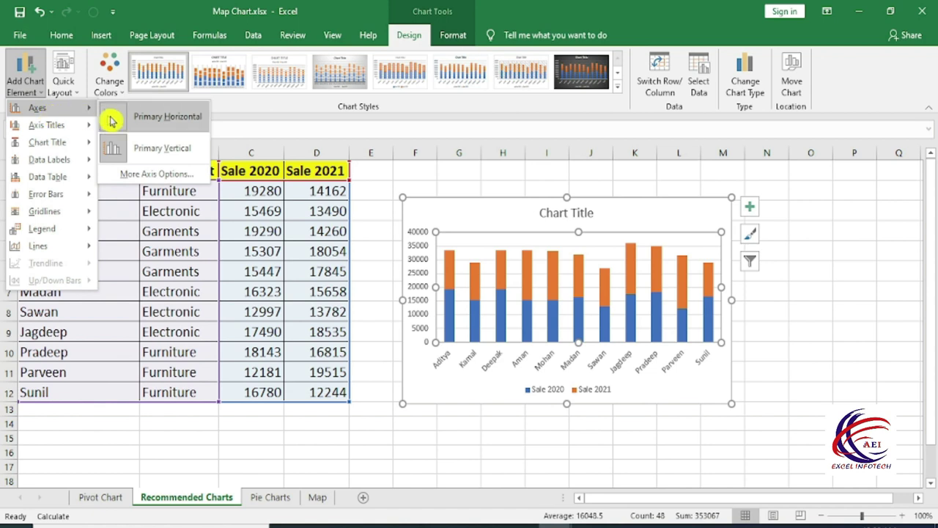
{"action": "mouse_move", "coordinate": [74, 125]}
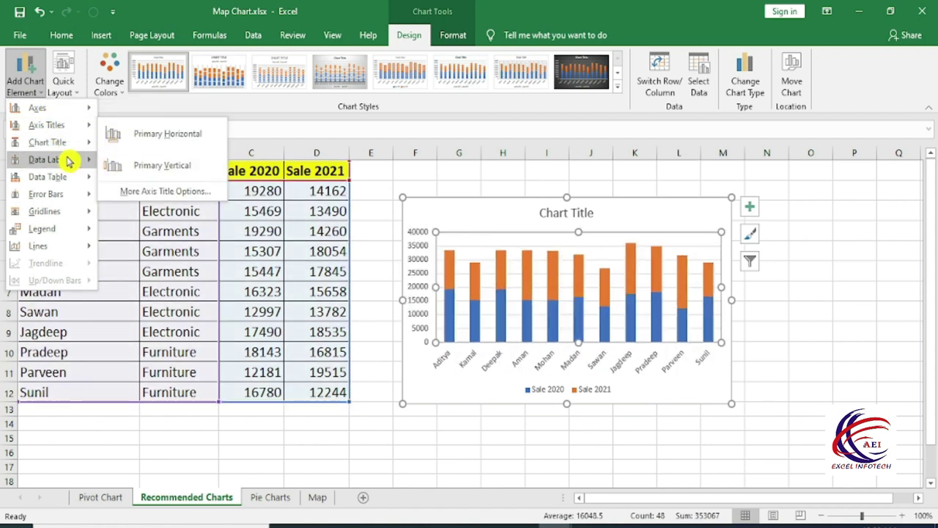
{"action": "mouse_move", "coordinate": [79, 160]}
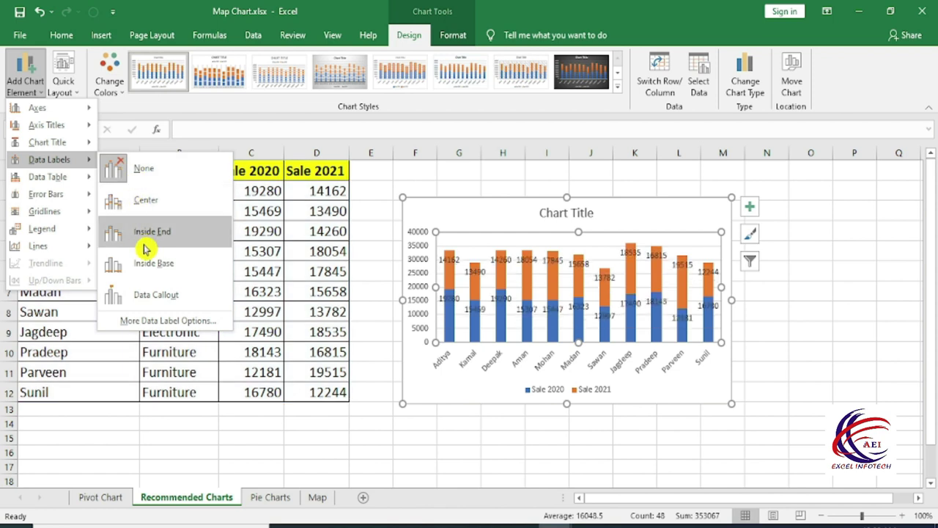
{"action": "mouse_move", "coordinate": [82, 194]}
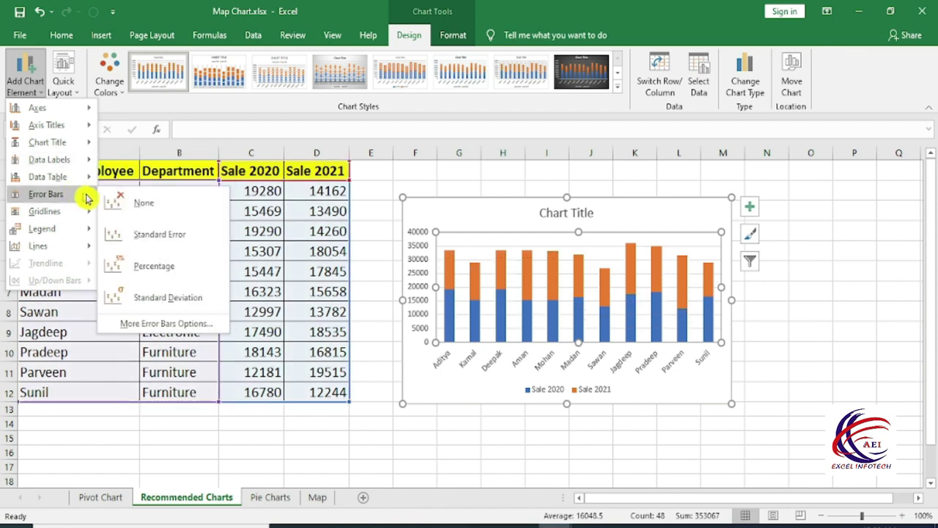
{"action": "mouse_move", "coordinate": [77, 176]}
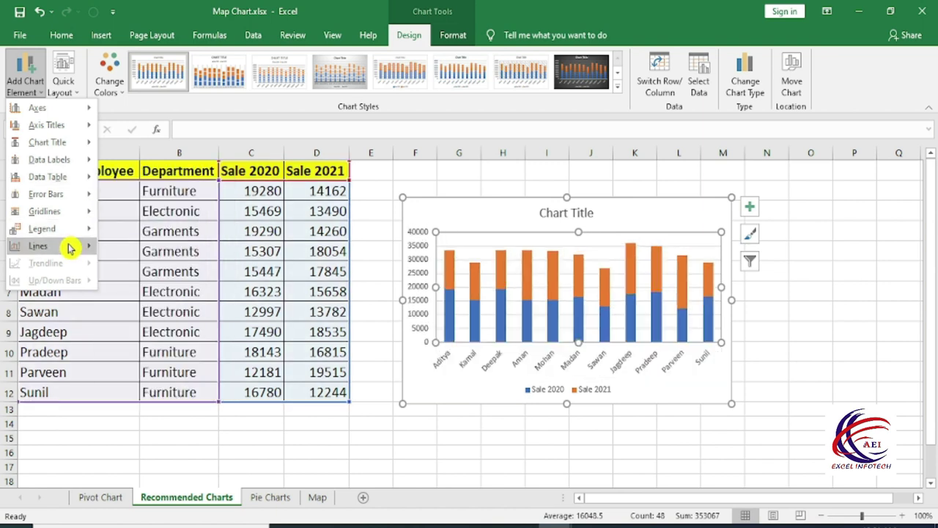
{"action": "mouse_move", "coordinate": [69, 247]}
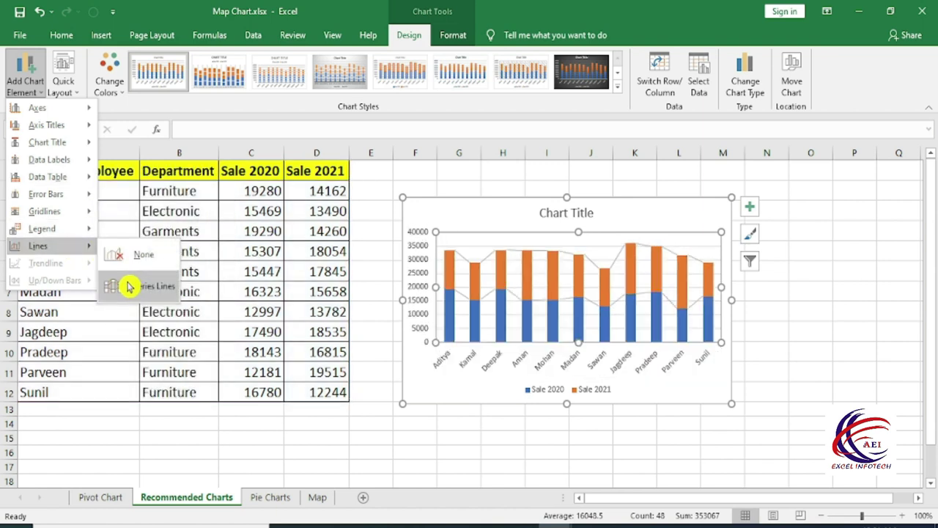
{"action": "left_click", "coordinate": [134, 286]}
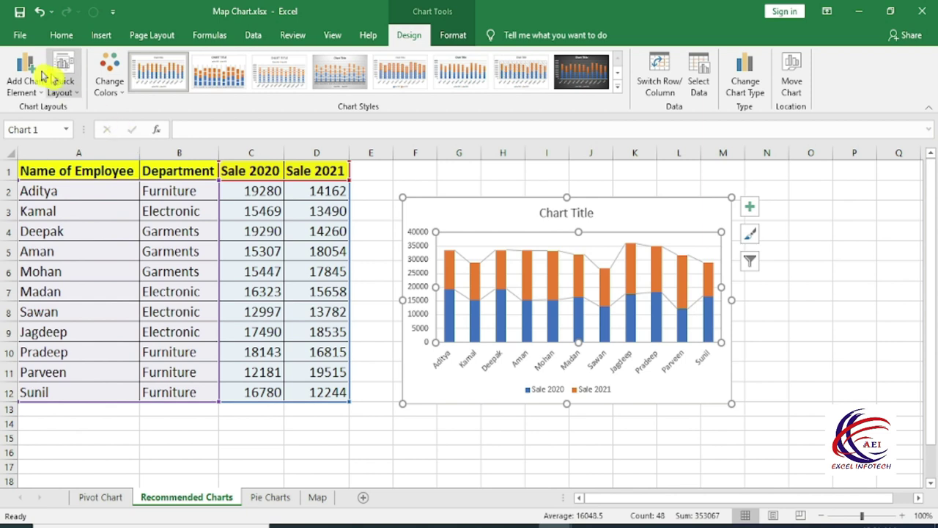
Step: Try Quick Layout 5 with axis title and data table, then undo it
{"action": "left_click", "coordinate": [70, 93]}
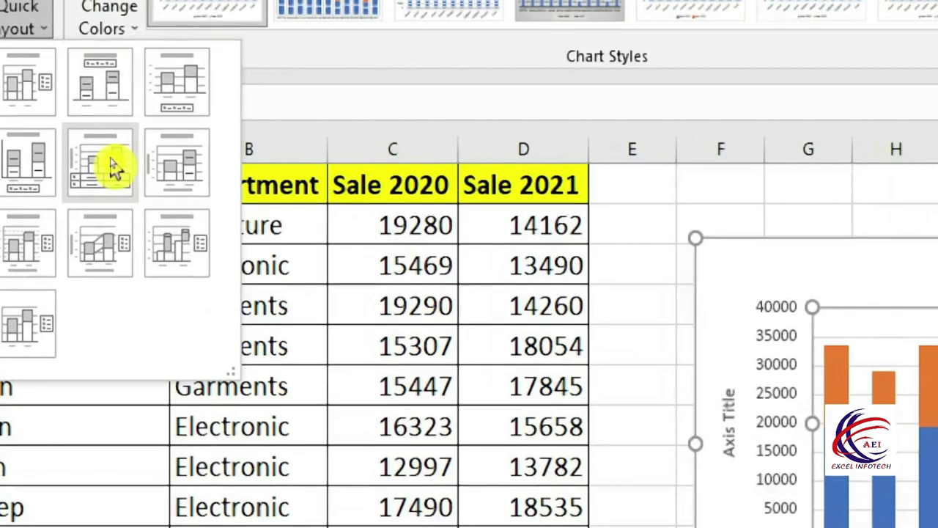
{"action": "left_click", "coordinate": [106, 159]}
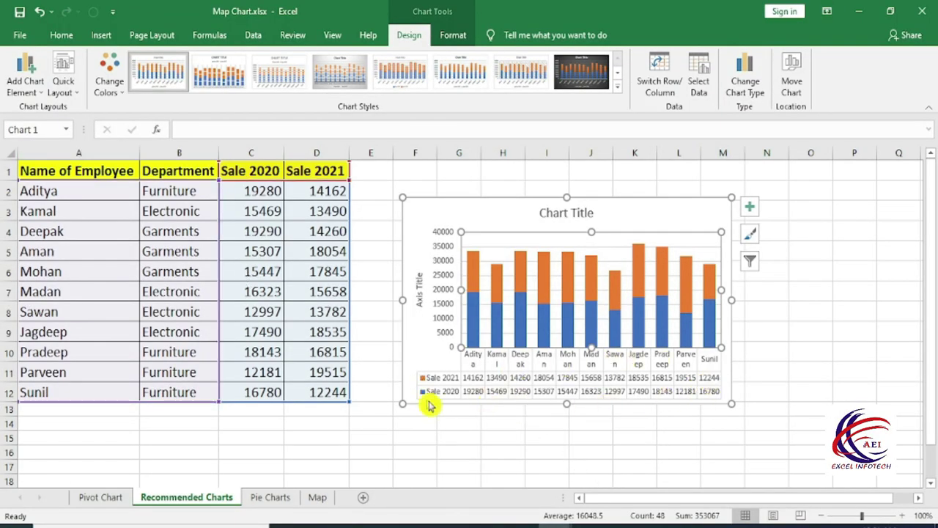
{"action": "key", "text": "ctrl+z"}
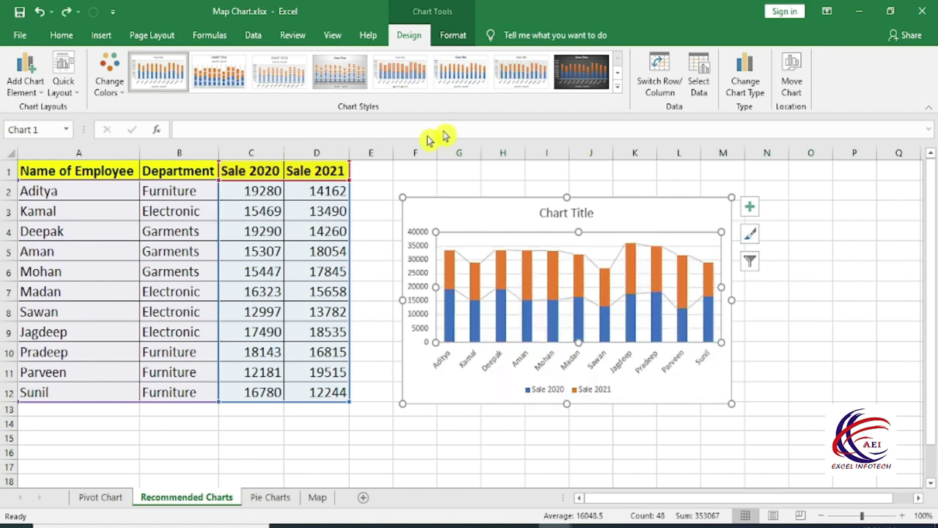
Step: Apply the dark chart style and the grey Monochromatic colour palette
{"action": "left_click", "coordinate": [618, 87]}
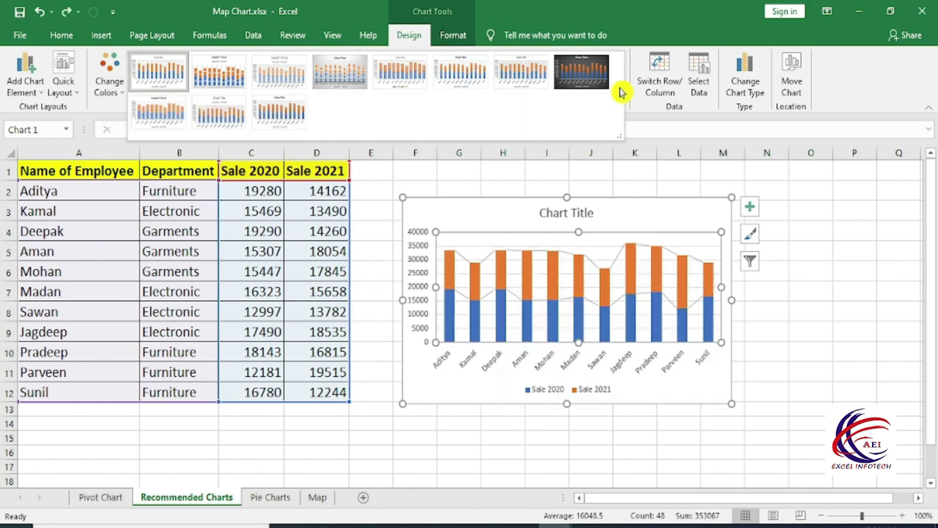
{"action": "left_click", "coordinate": [579, 79]}
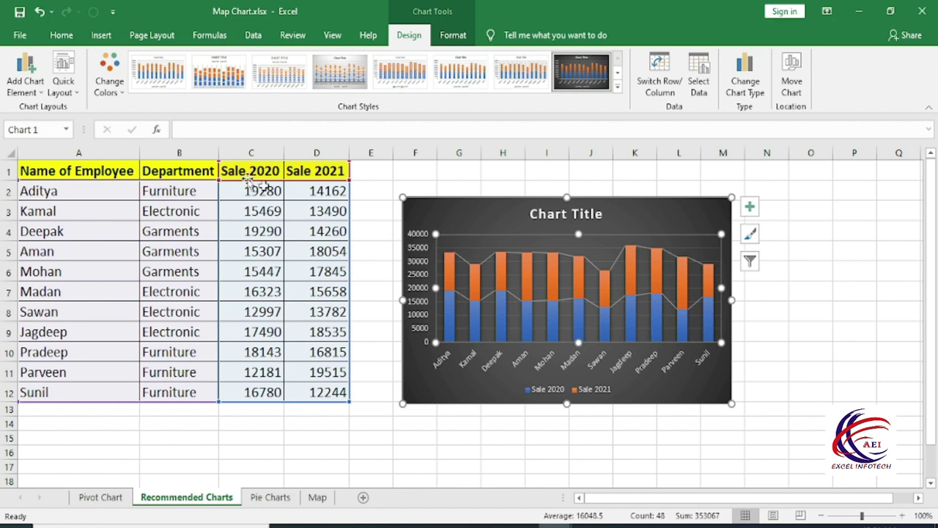
{"action": "left_click", "coordinate": [117, 91]}
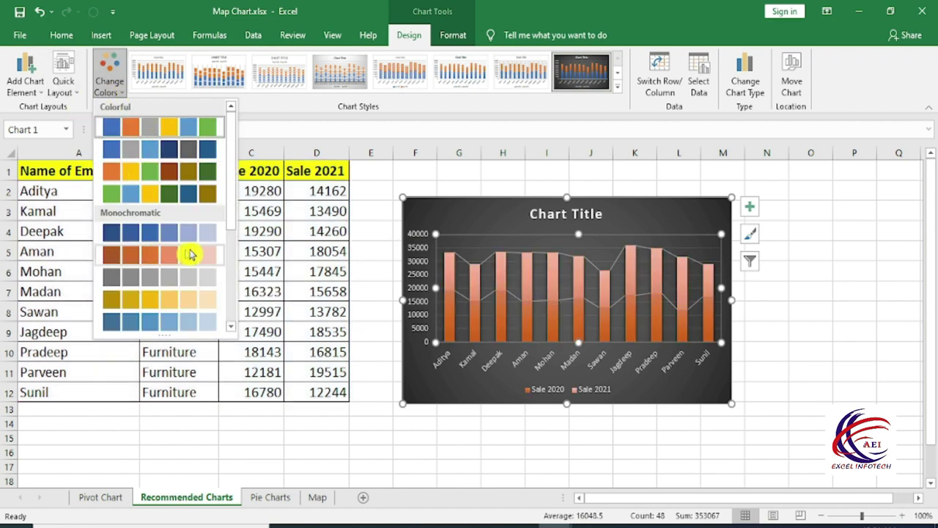
{"action": "left_click", "coordinate": [189, 274]}
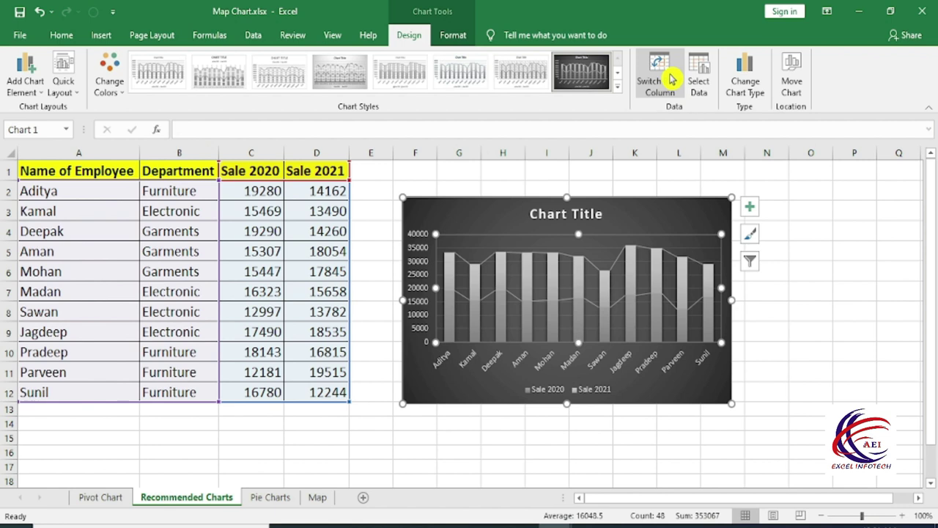
Step: Switch row/column twice, then open Select Data Source showing range A1:D12
{"action": "left_click", "coordinate": [659, 77]}
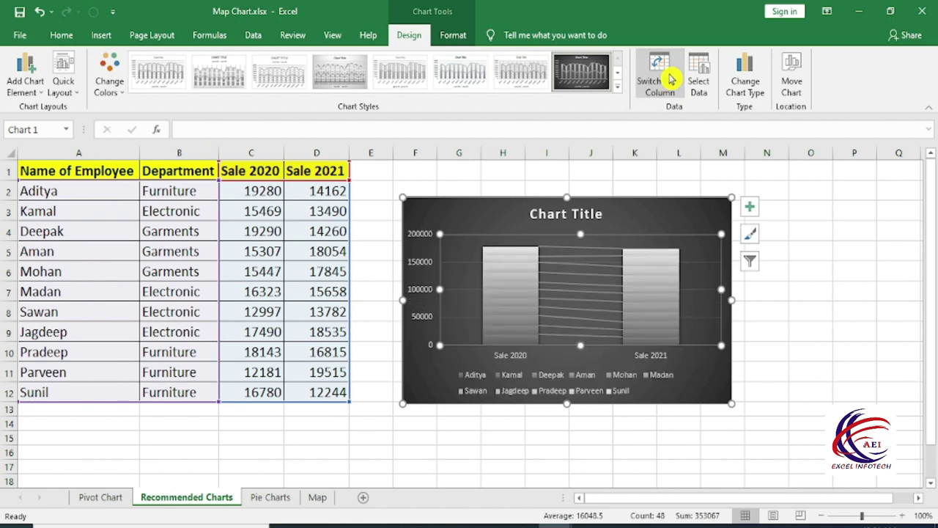
{"action": "left_click", "coordinate": [663, 82]}
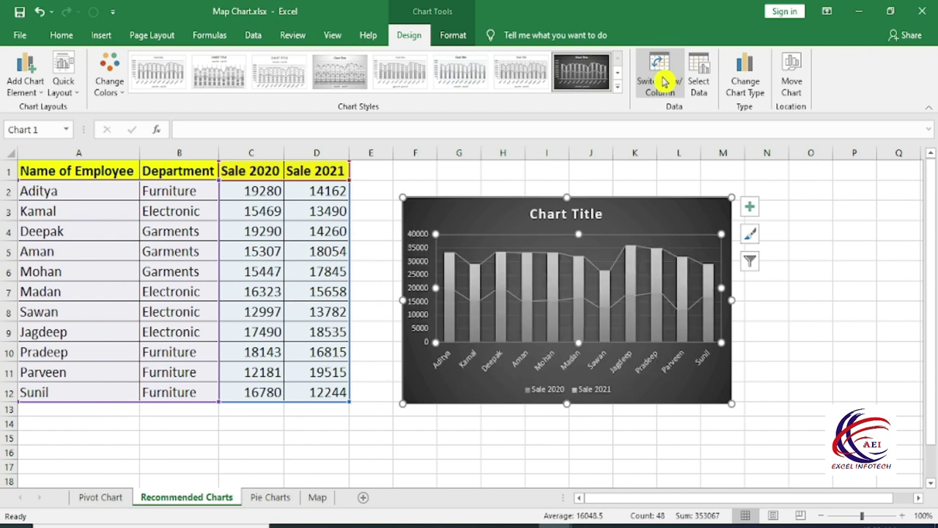
{"action": "left_click", "coordinate": [699, 82]}
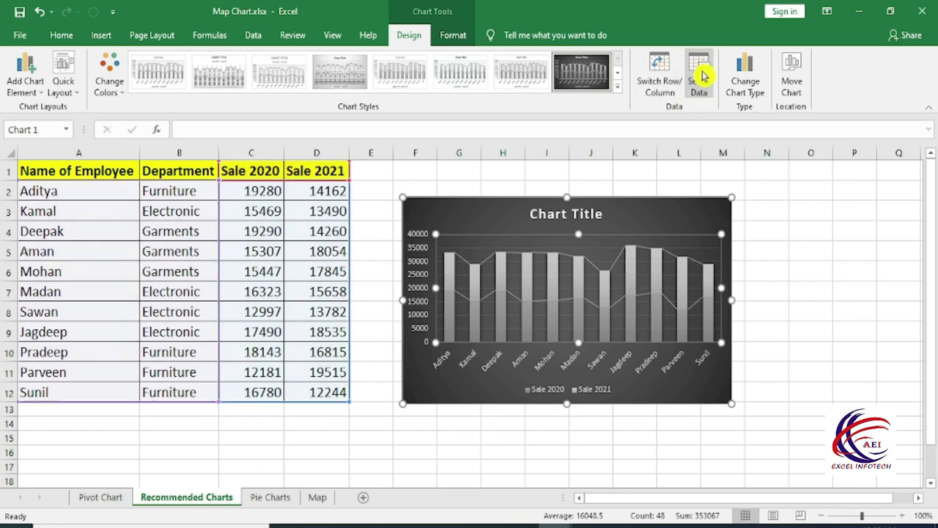
{"action": "left_click_drag", "start_coordinate": [251, 247], "coordinate": [477, 203]}
Step: Narrow the chart data range to A1:C12 so it plots only Sale 2020
{"action": "left_click_drag", "start_coordinate": [400, 200], "coordinate": [579, 229]}
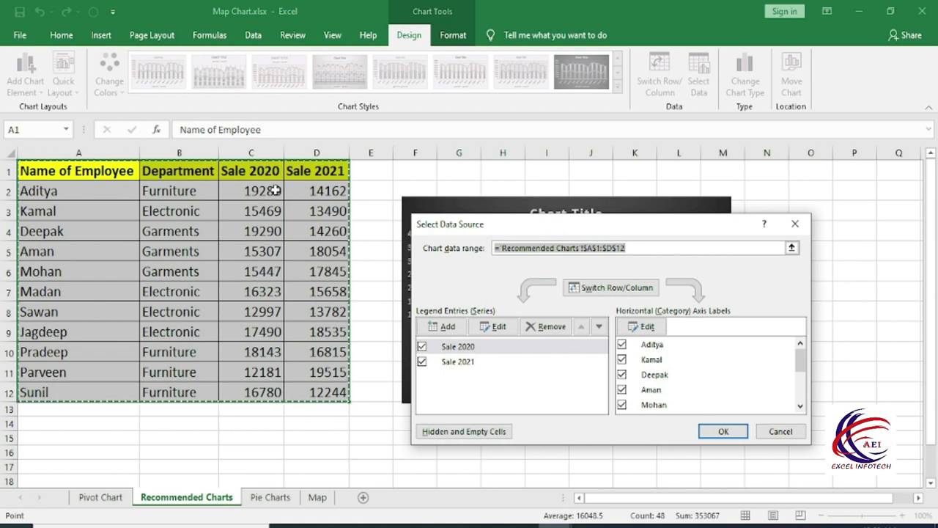
{"action": "left_click_drag", "start_coordinate": [27, 171], "coordinate": [255, 392]}
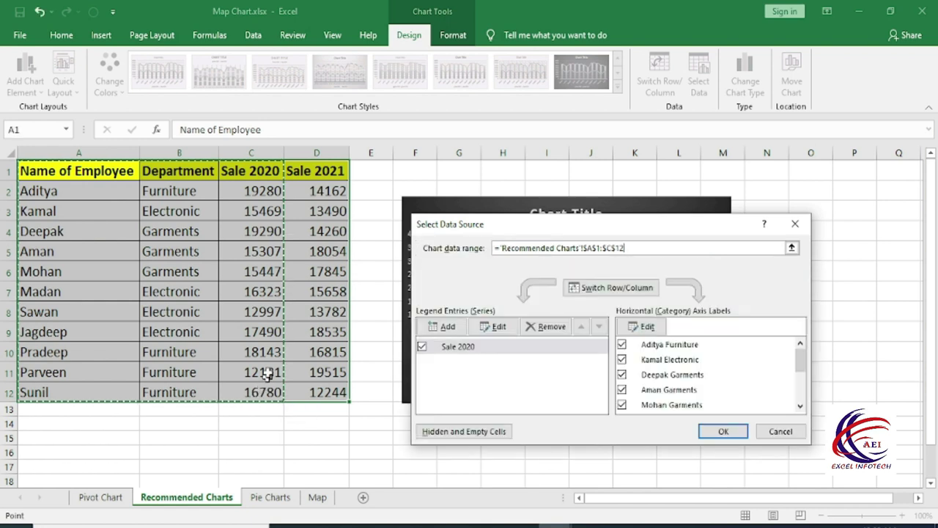
{"action": "left_click", "coordinate": [722, 432]}
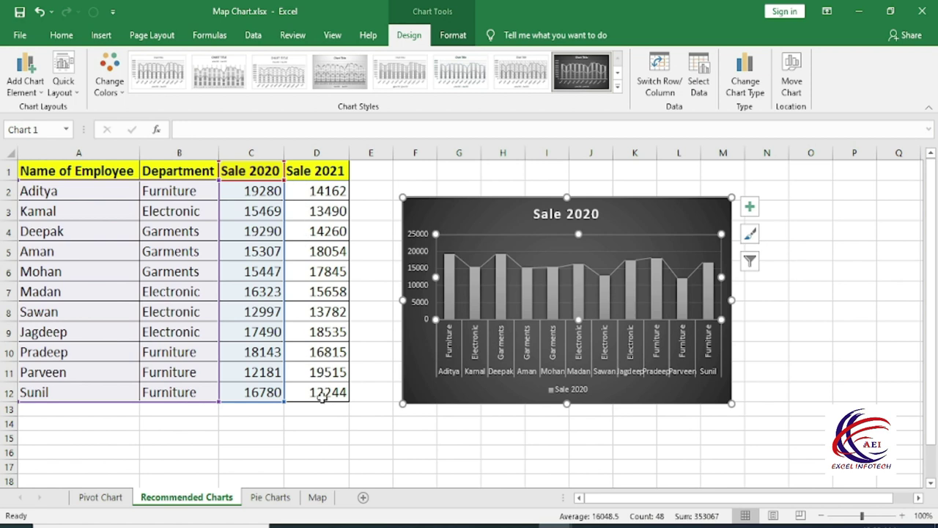
{"action": "mouse_move", "coordinate": [578, 273]}
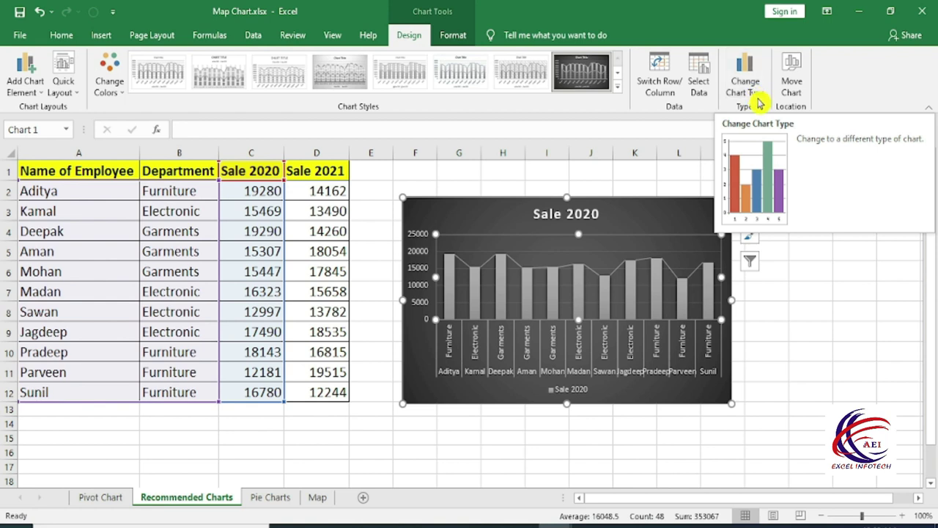
Step: In Change Chart Type, browse the Column, Line, Pie, Bar, Area, Scatter and Map categories
{"action": "left_click", "coordinate": [757, 98]}
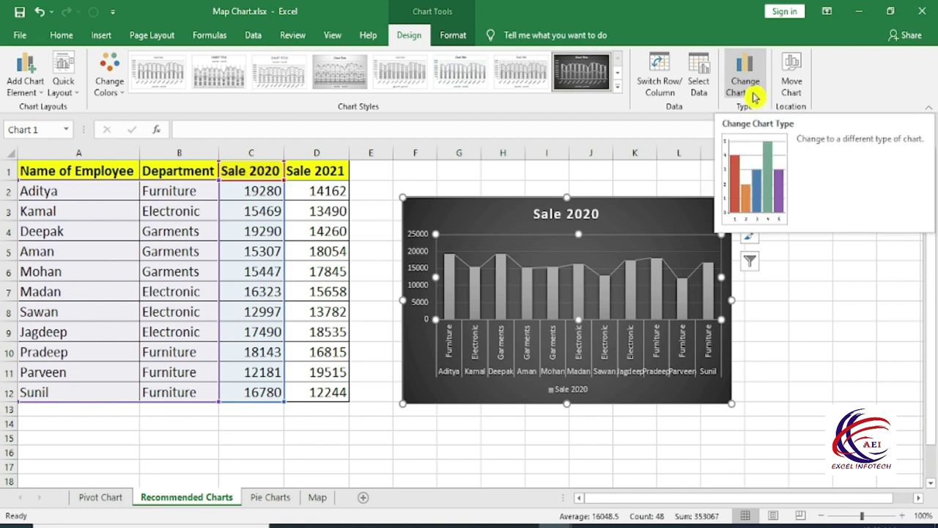
{"action": "left_click", "coordinate": [753, 95]}
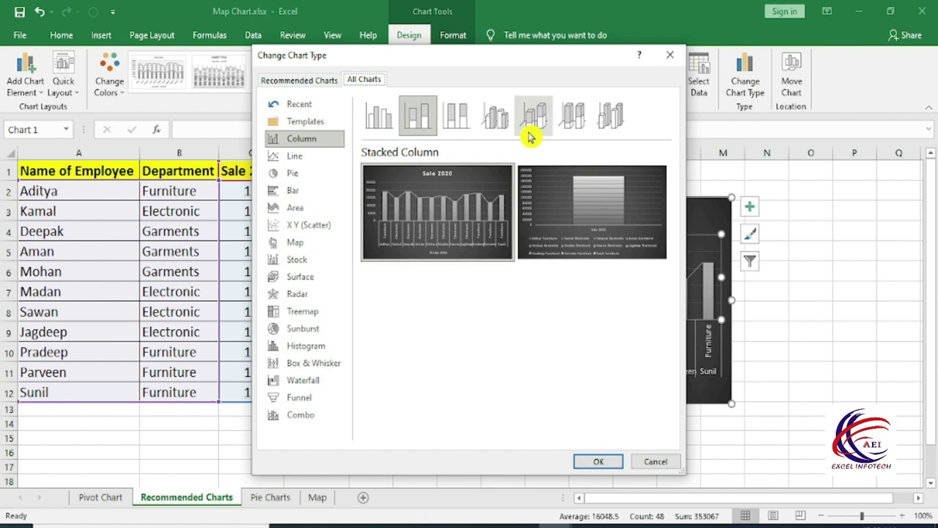
{"action": "left_click", "coordinate": [506, 117]}
{"action": "left_click", "coordinate": [538, 117]}
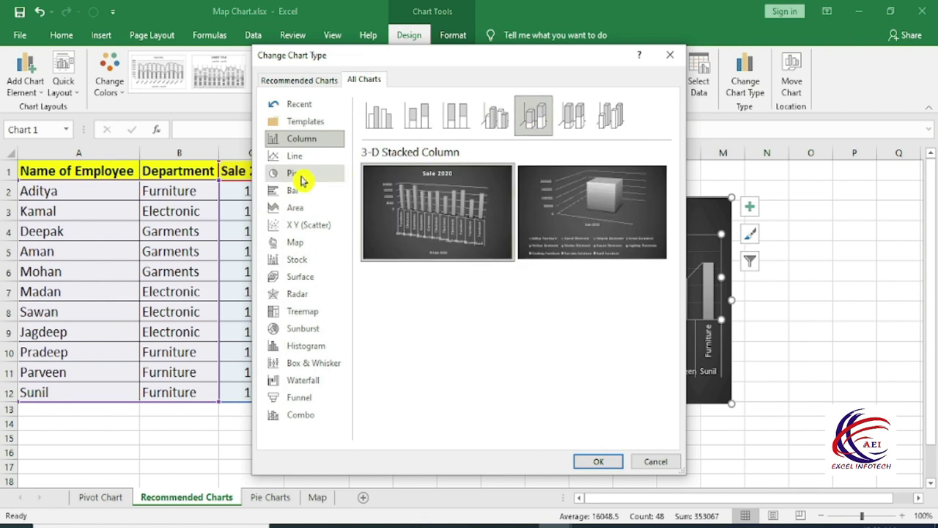
{"action": "left_click", "coordinate": [302, 156]}
{"action": "left_click", "coordinate": [291, 138]}
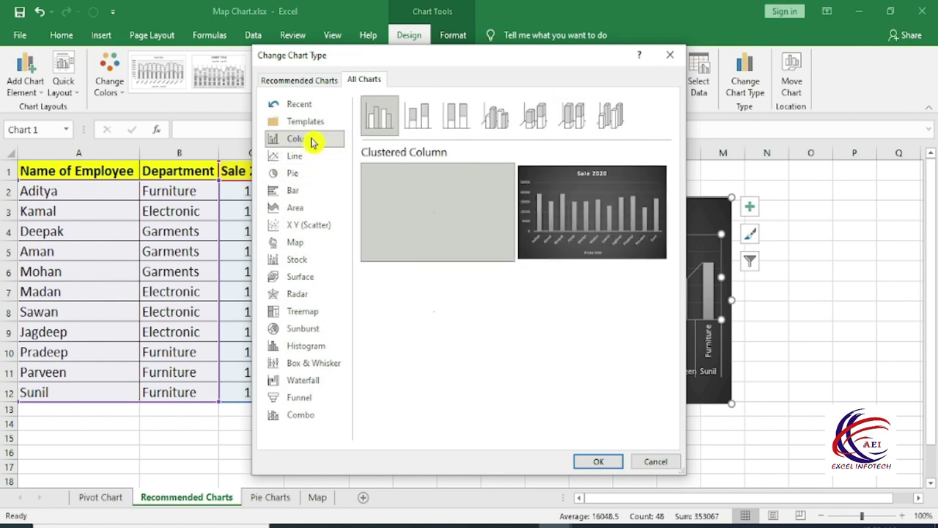
{"action": "left_click", "coordinate": [298, 176]}
{"action": "left_click", "coordinate": [297, 191]}
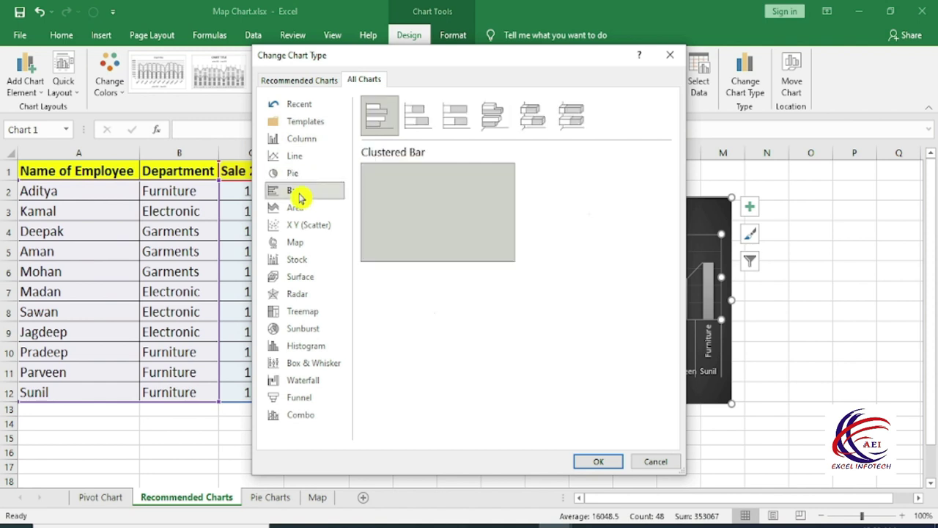
{"action": "left_click", "coordinate": [303, 209]}
{"action": "left_click", "coordinate": [305, 229]}
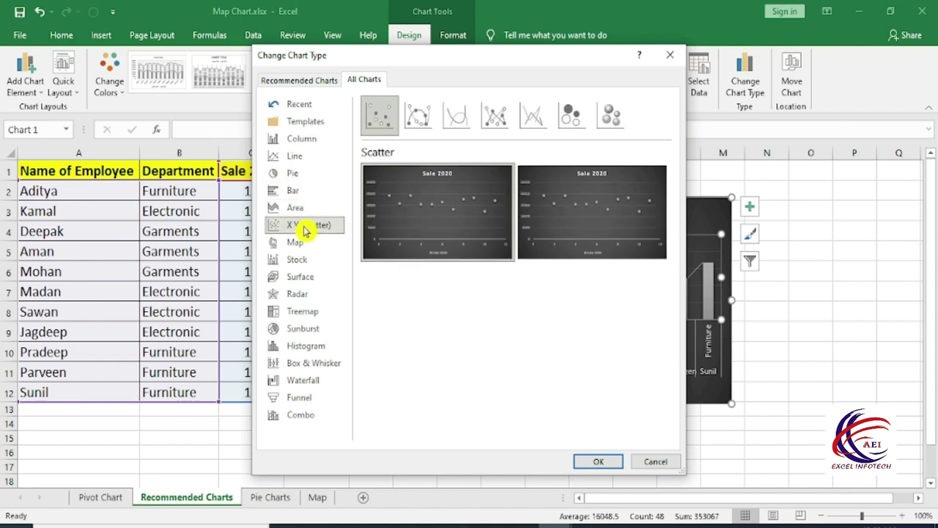
{"action": "left_click", "coordinate": [305, 242]}
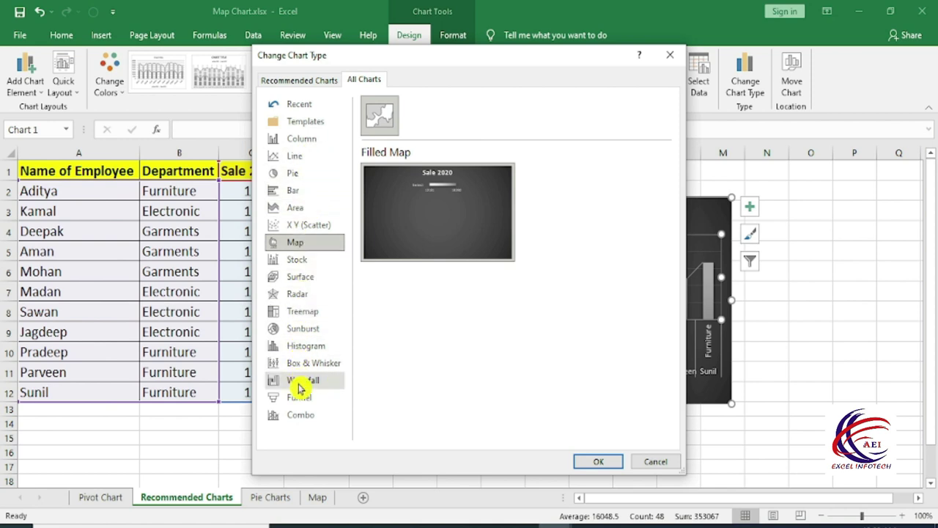
{"action": "left_click", "coordinate": [306, 260]}
Step: Choose Column > 100% Stacked Column and apply it to the chart
{"action": "left_click", "coordinate": [317, 139]}
{"action": "mouse_move", "coordinate": [384, 252]}
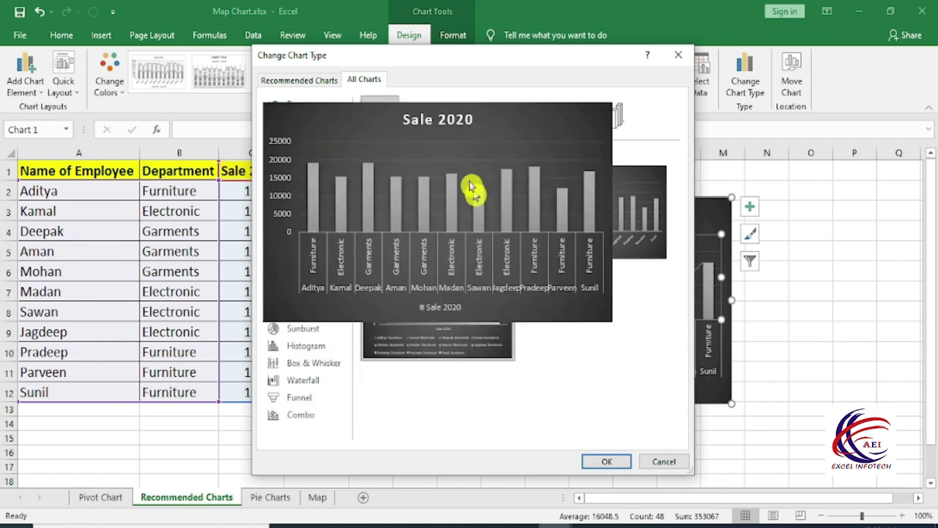
{"action": "left_click", "coordinate": [455, 117]}
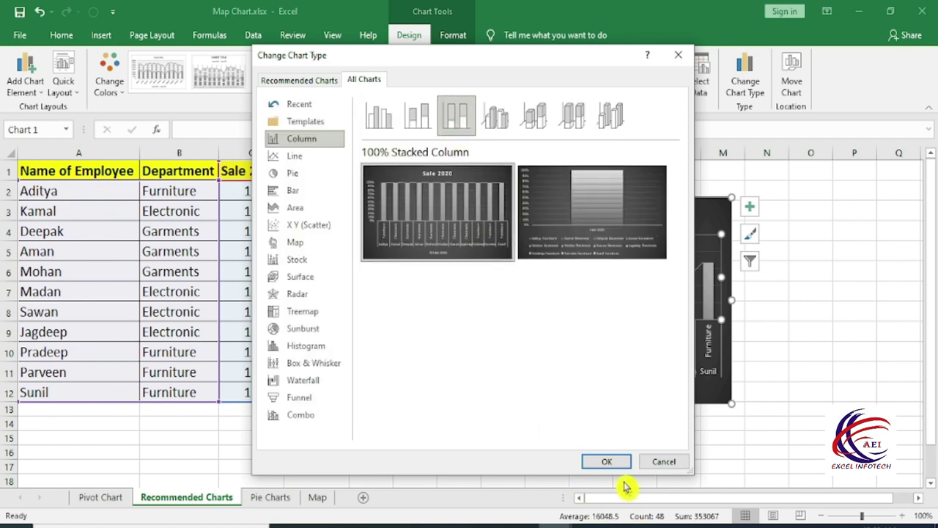
{"action": "left_click", "coordinate": [612, 461]}
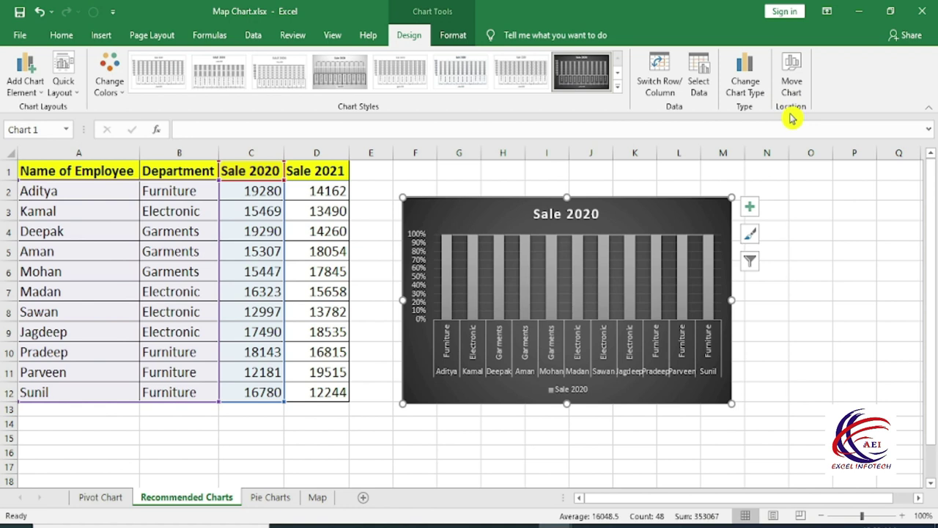
Step: Move the chart to a new sheet named Chart1
{"action": "left_click_drag", "start_coordinate": [610, 206], "coordinate": [618, 212]}
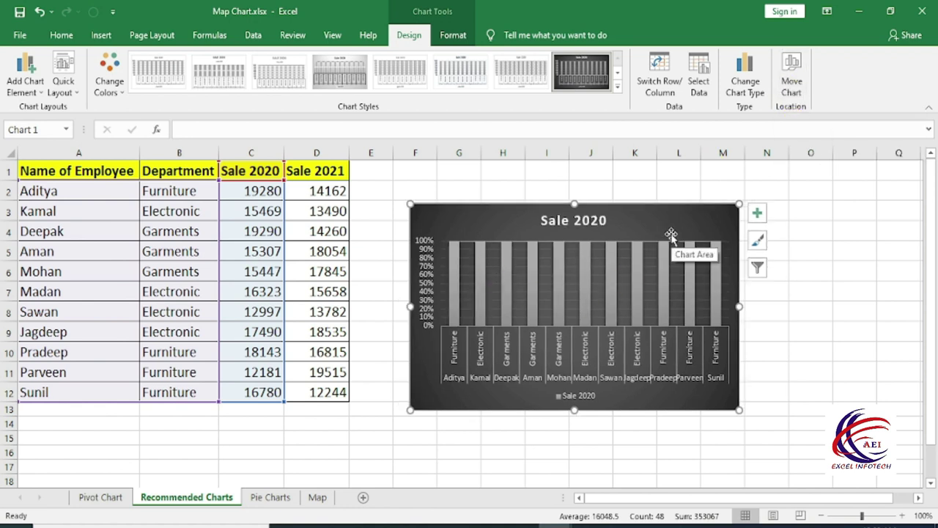
{"action": "left_click", "coordinate": [791, 82]}
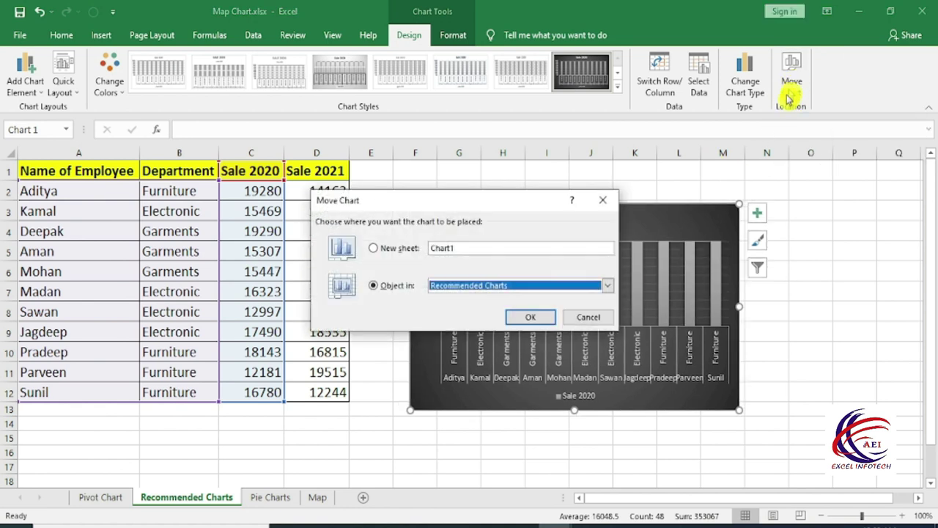
{"action": "left_click", "coordinate": [399, 250]}
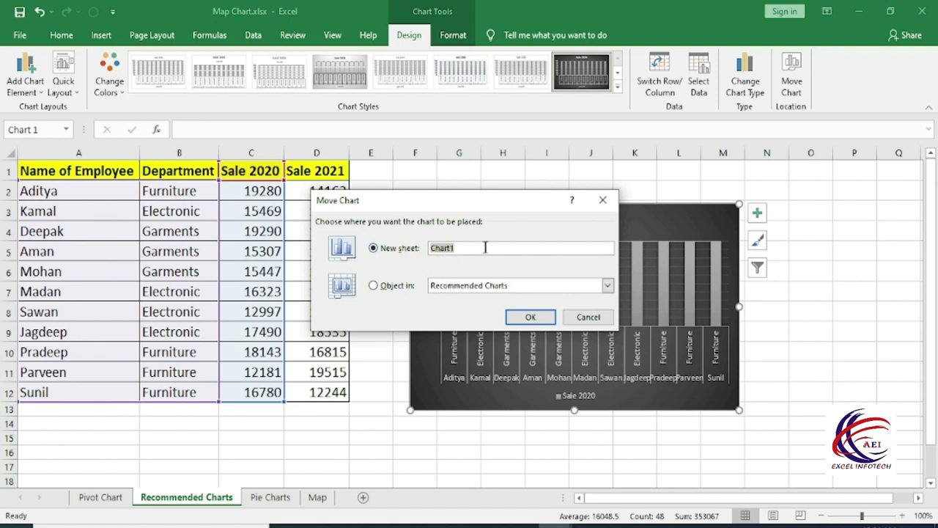
{"action": "left_click", "coordinate": [526, 317]}
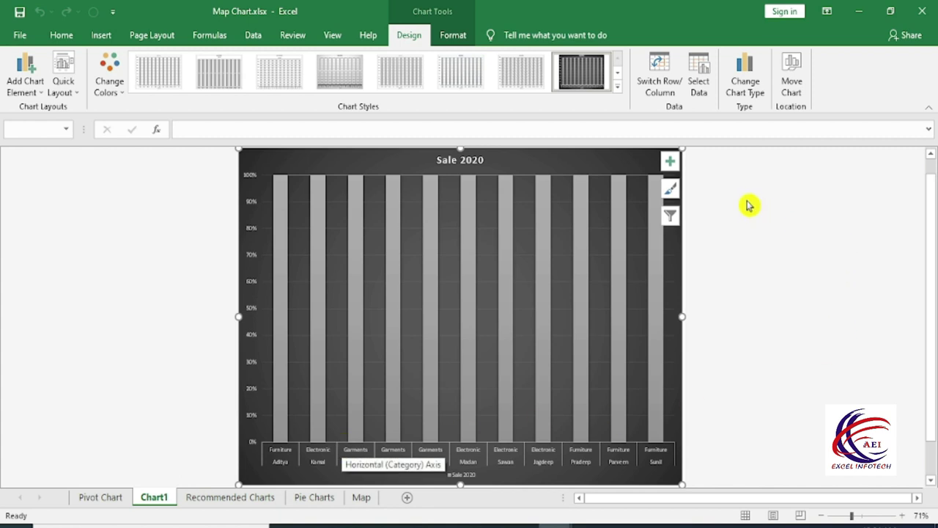
Step: Remove axes and chart title; add axis titles, data labels, data table and error bars
{"action": "left_click", "coordinate": [667, 163]}
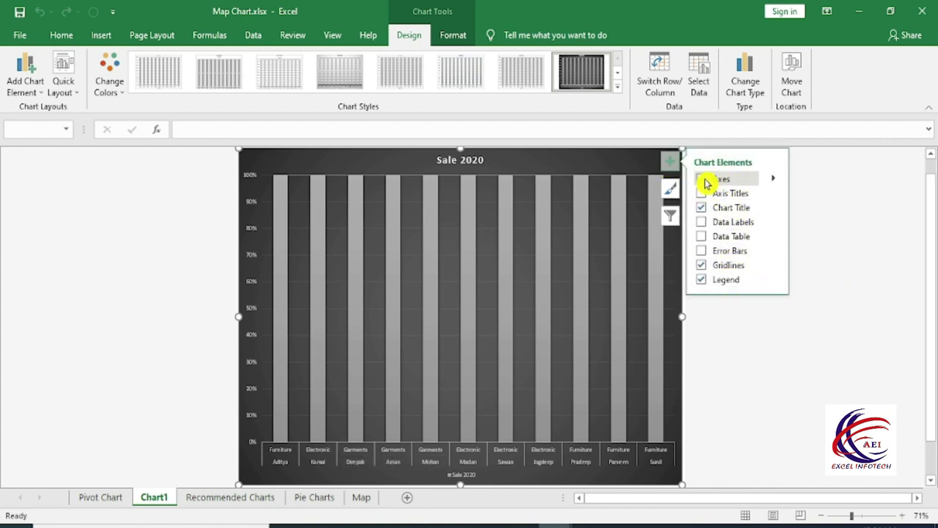
{"action": "left_click", "coordinate": [703, 179]}
{"action": "left_click", "coordinate": [705, 195]}
{"action": "left_click", "coordinate": [703, 207]}
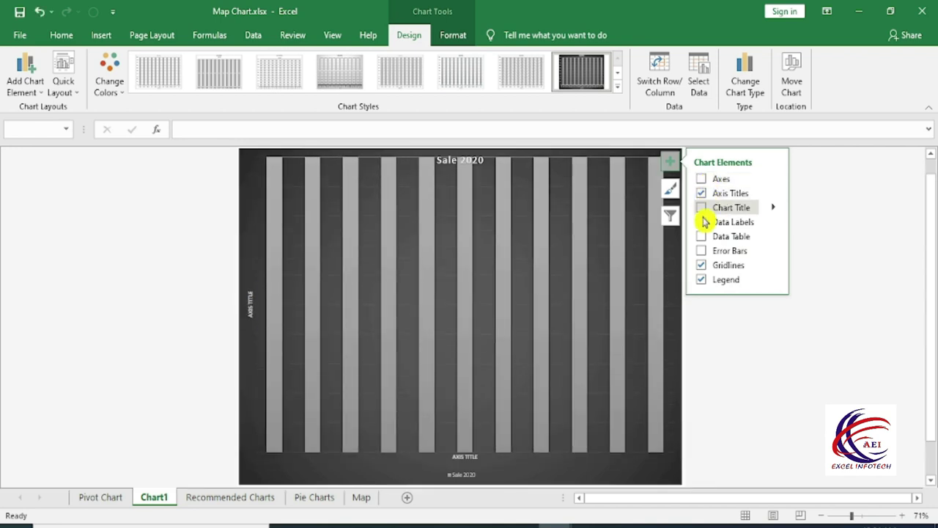
{"action": "left_click", "coordinate": [701, 220]}
{"action": "left_click", "coordinate": [701, 234]}
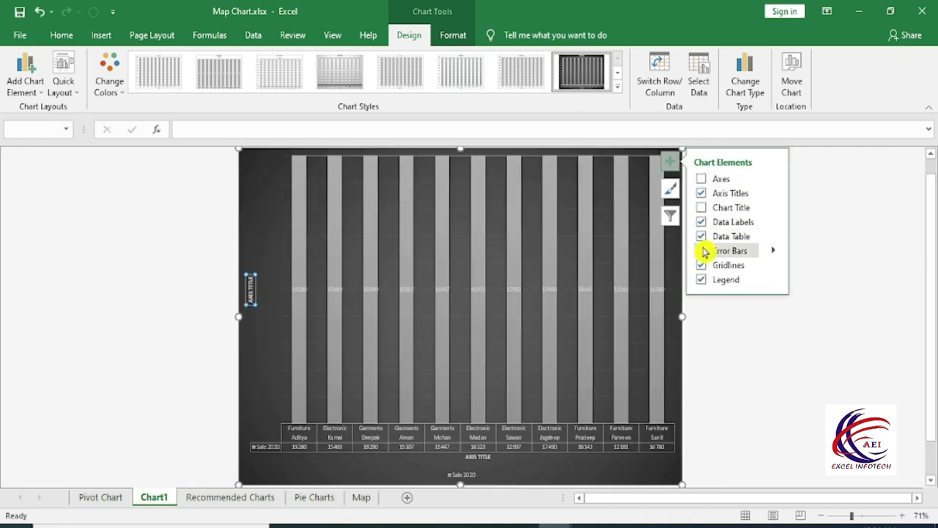
{"action": "left_click", "coordinate": [704, 251]}
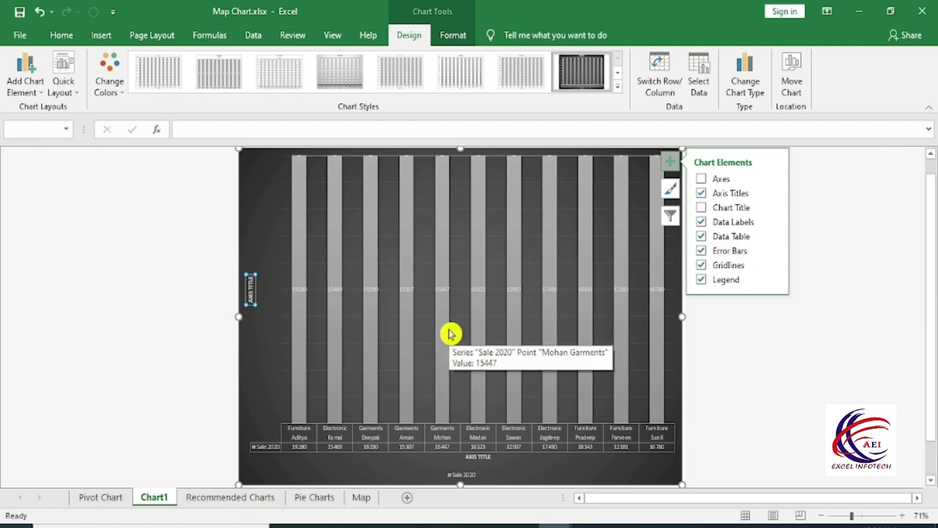
{"action": "left_click", "coordinate": [107, 36]}
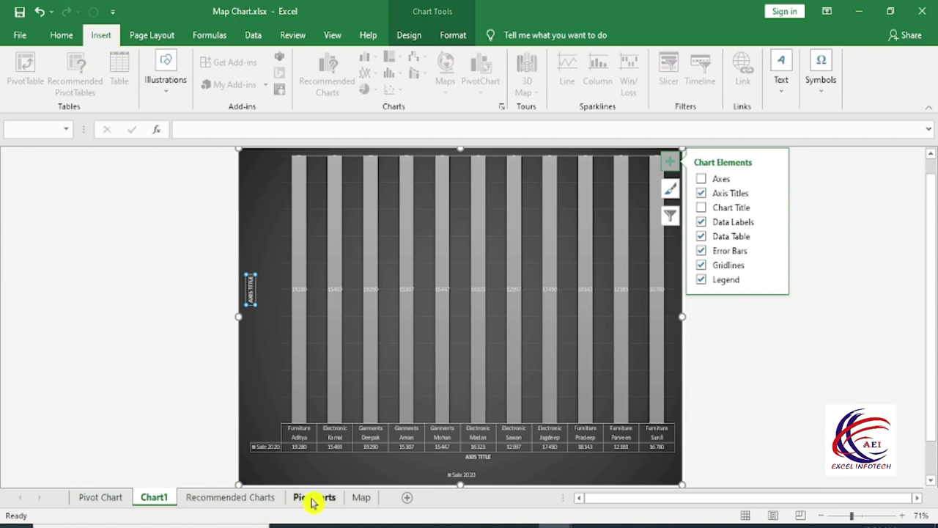
Step: Switch to the Map sheet and glance at the map chart options without inserting one
{"action": "left_click", "coordinate": [359, 498]}
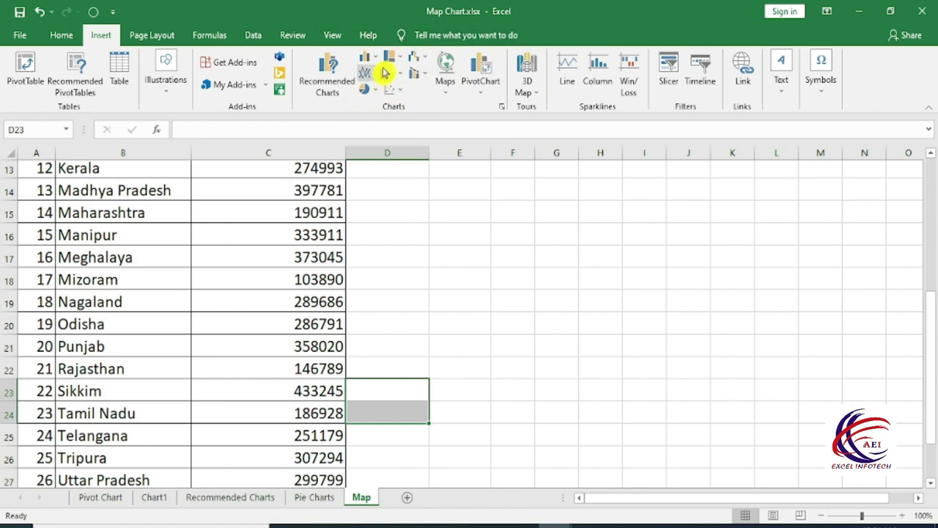
{"action": "left_click", "coordinate": [451, 94]}
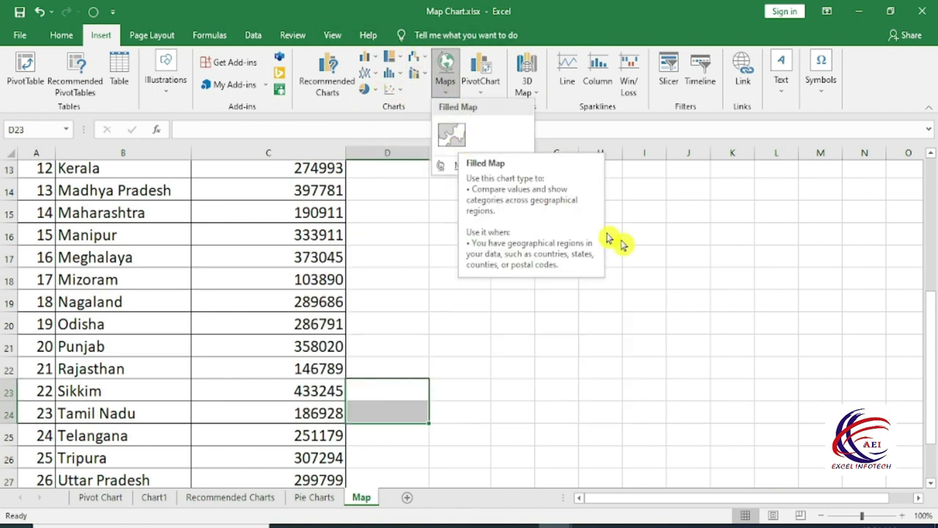
{"action": "left_click", "coordinate": [745, 258]}
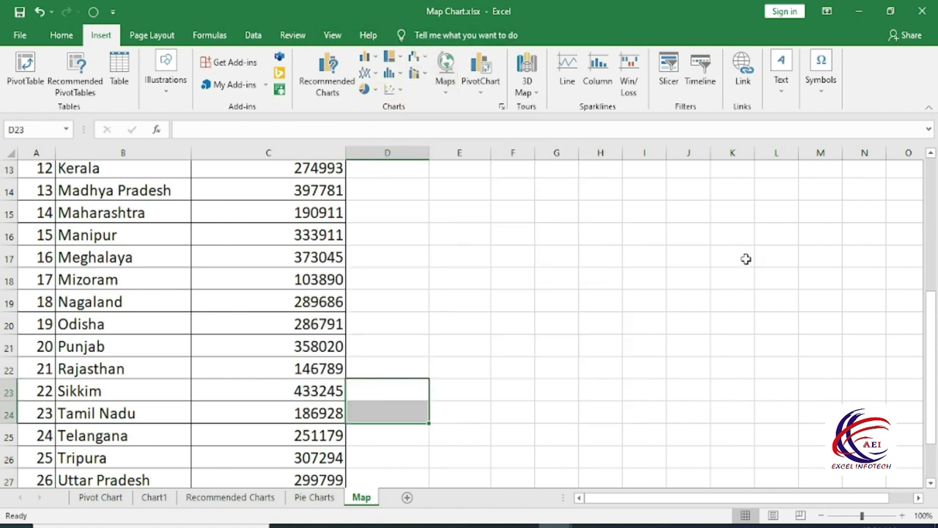
Step: Zoom out to 50% and select the States Name and Sales columns, B2:C28
{"action": "left_click", "coordinate": [824, 518]}
{"action": "left_click", "coordinate": [824, 518]}
{"action": "left_click", "coordinate": [824, 518]}
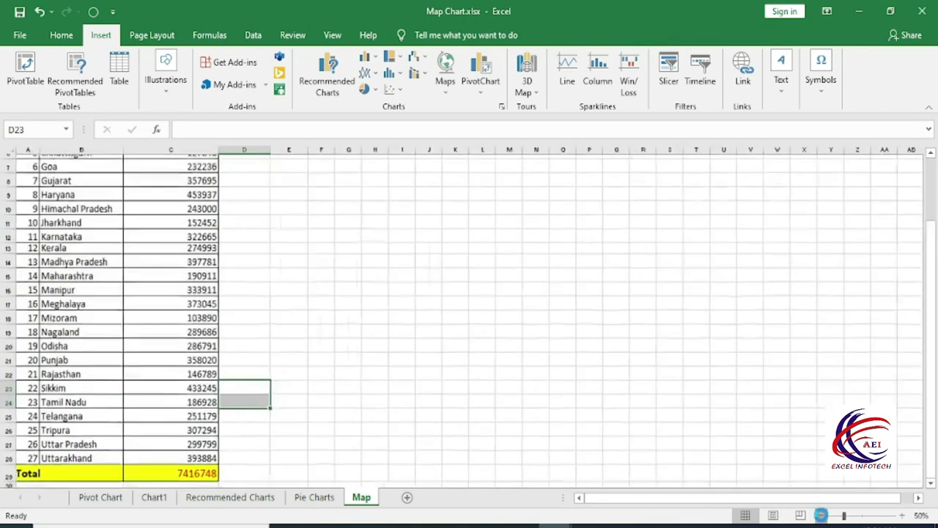
{"action": "left_click", "coordinate": [824, 518]}
{"action": "left_click", "coordinate": [823, 518]}
{"action": "left_click_drag", "start_coordinate": [44, 185], "coordinate": [92, 309]}
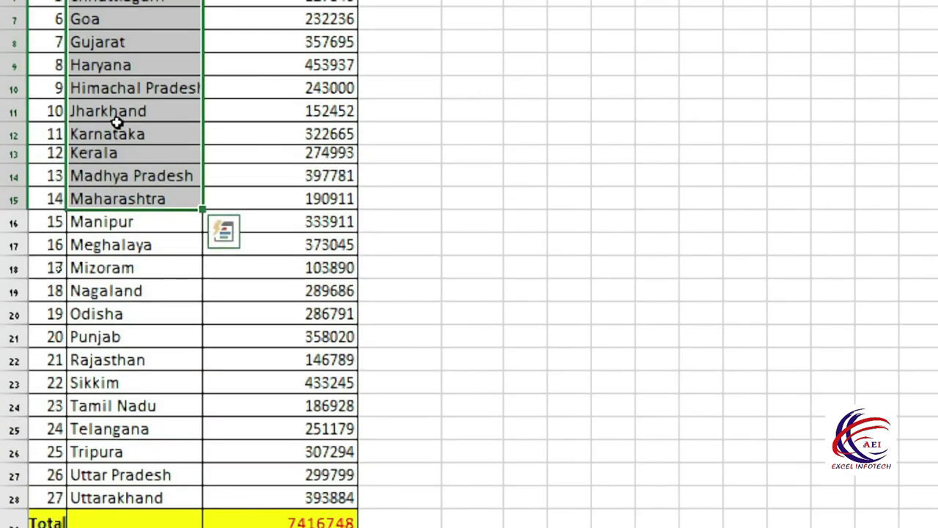
{"action": "left_click", "coordinate": [293, 135]}
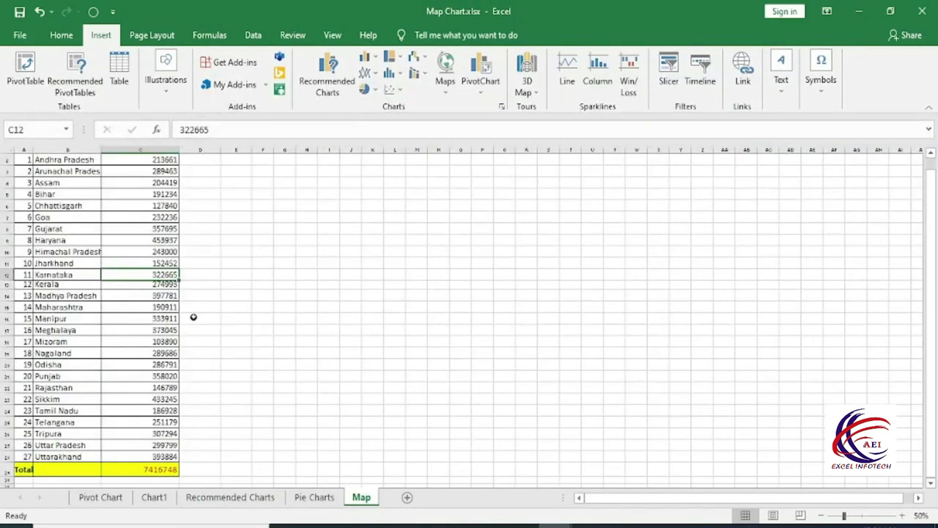
{"action": "scroll", "coordinate": [194, 317], "scroll_direction": "up", "scroll_amount": 1}
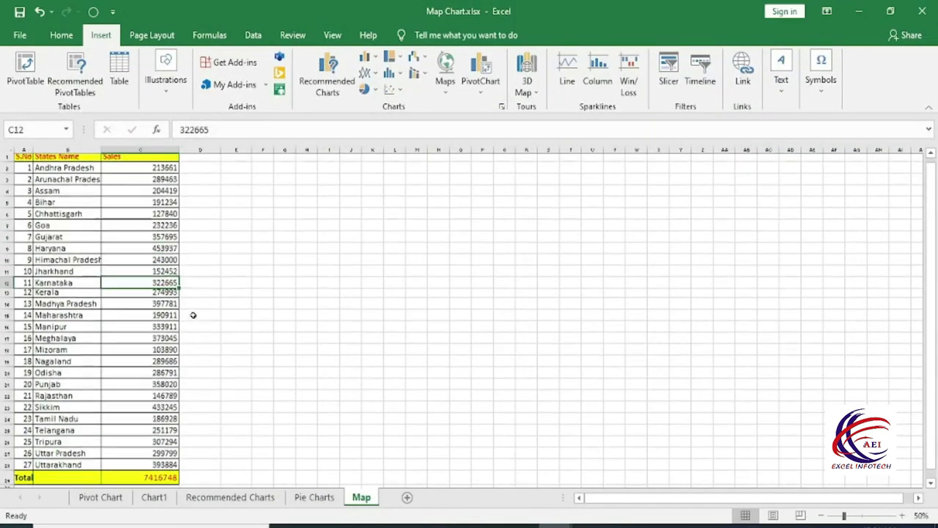
{"action": "left_click_drag", "start_coordinate": [36, 174], "coordinate": [141, 467]}
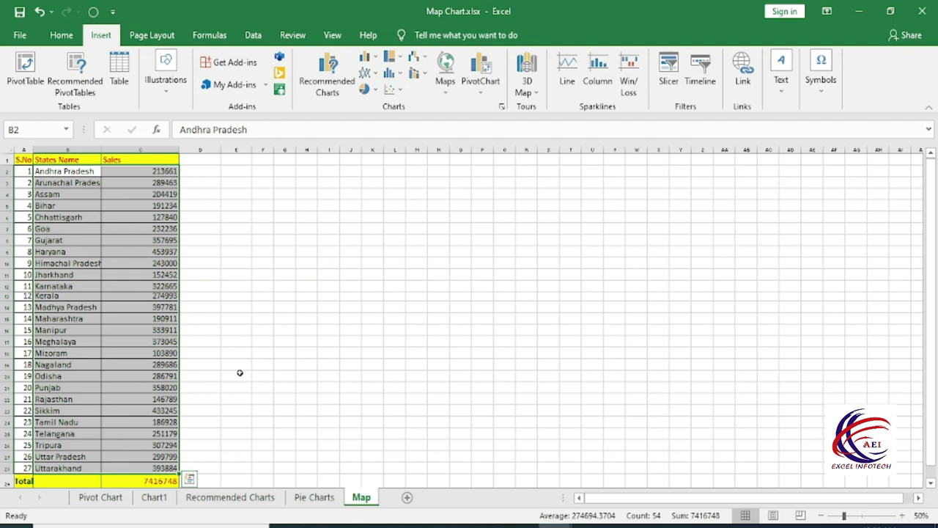
Step: Insert a Filled Map of the state sales and enlarge it
{"action": "left_click", "coordinate": [452, 89]}
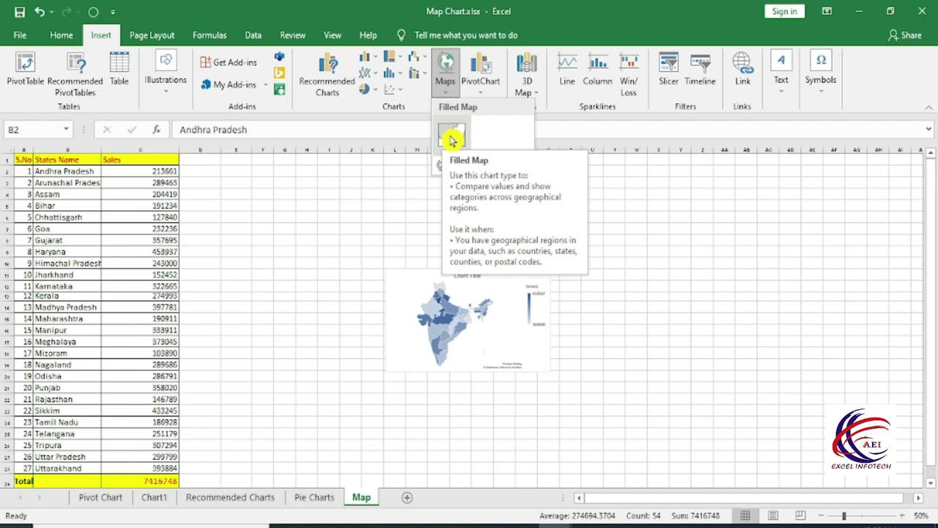
{"action": "left_click", "coordinate": [452, 139]}
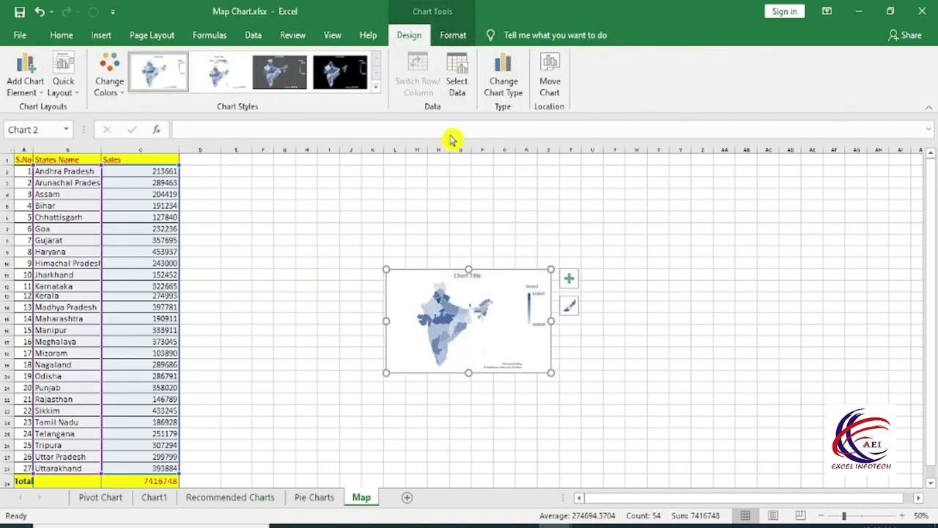
{"action": "left_click", "coordinate": [902, 515]}
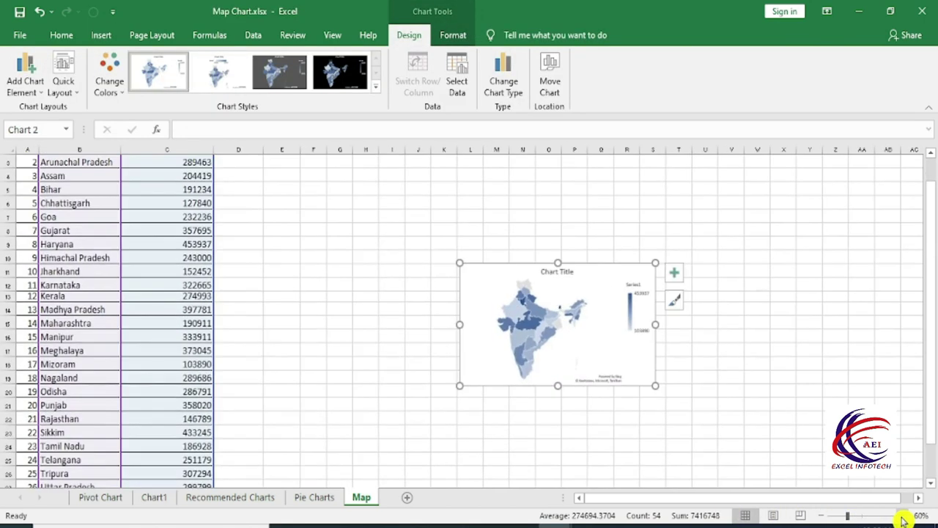
{"action": "left_click", "coordinate": [902, 515]}
{"action": "left_click", "coordinate": [902, 515]}
{"action": "left_click", "coordinate": [902, 515]}
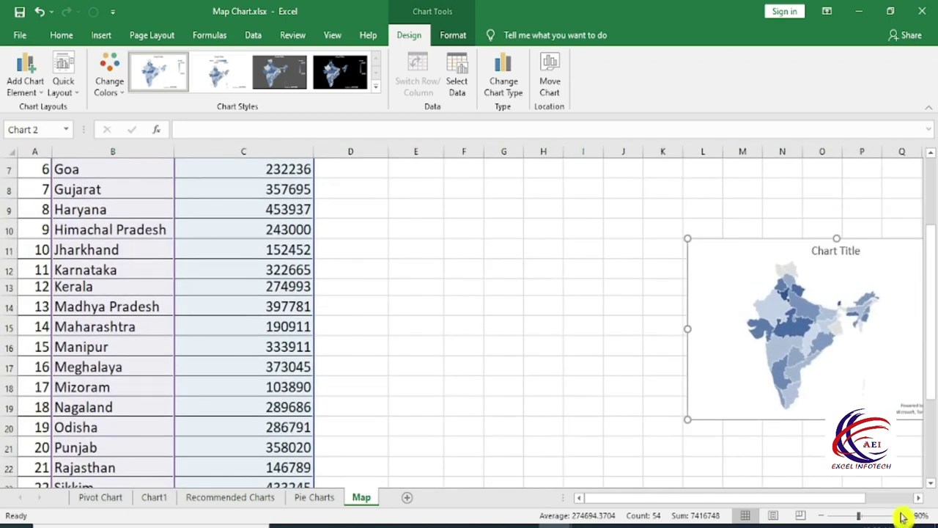
{"action": "left_click_drag", "start_coordinate": [368, 222], "coordinate": [296, 162]}
{"action": "left_click_drag", "start_coordinate": [675, 461], "coordinate": [737, 473]}
Step: Delete the colour legend from the map chart
{"action": "left_click", "coordinate": [715, 230]}
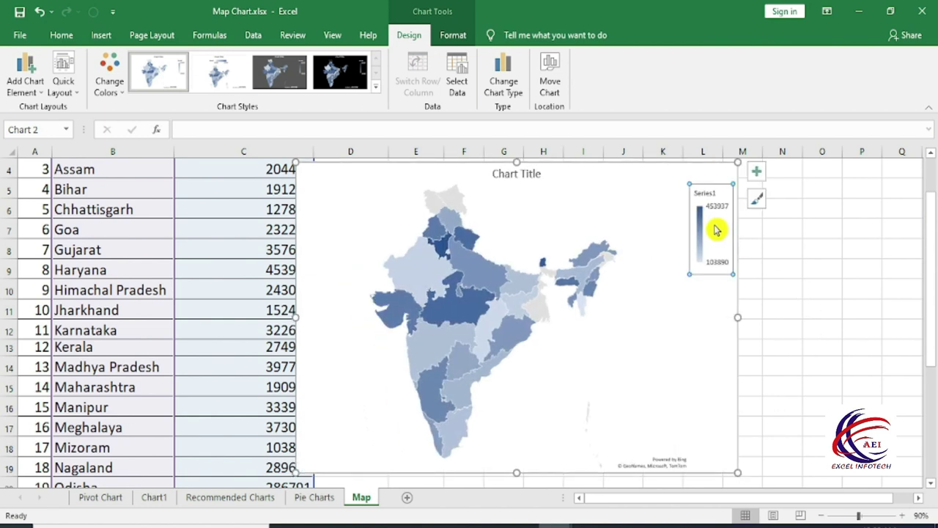
{"action": "left_click", "coordinate": [689, 187]}
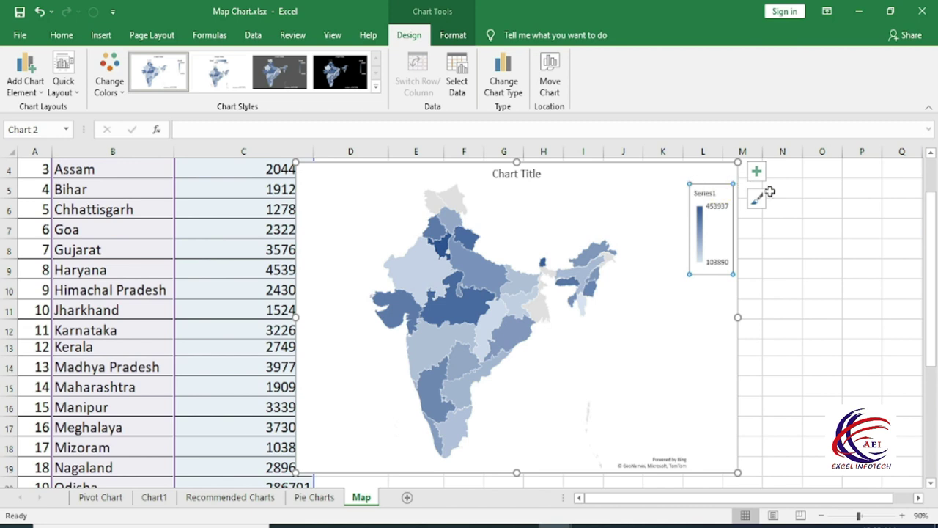
{"action": "key", "text": "Delete"}
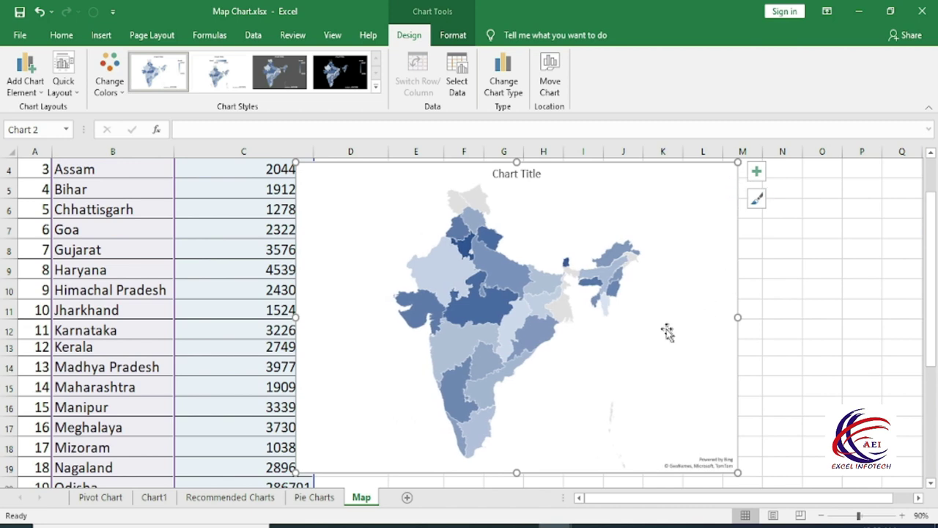
Step: Change the map chart title to Sales
{"action": "left_click", "coordinate": [516, 174]}
{"action": "left_click", "coordinate": [516, 174]}
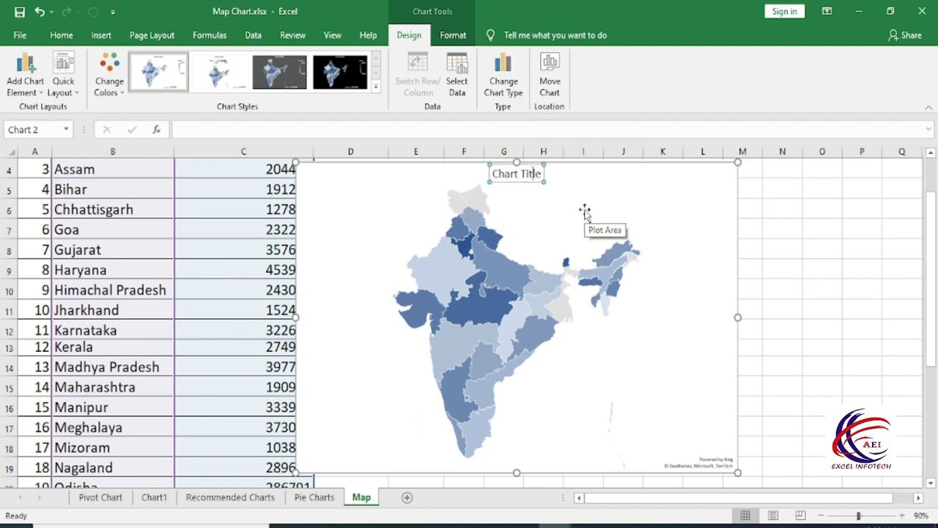
{"action": "key", "text": "ctrl+a"}
{"action": "type", "text": "Sal"}
{"action": "left_click", "coordinate": [597, 374]}
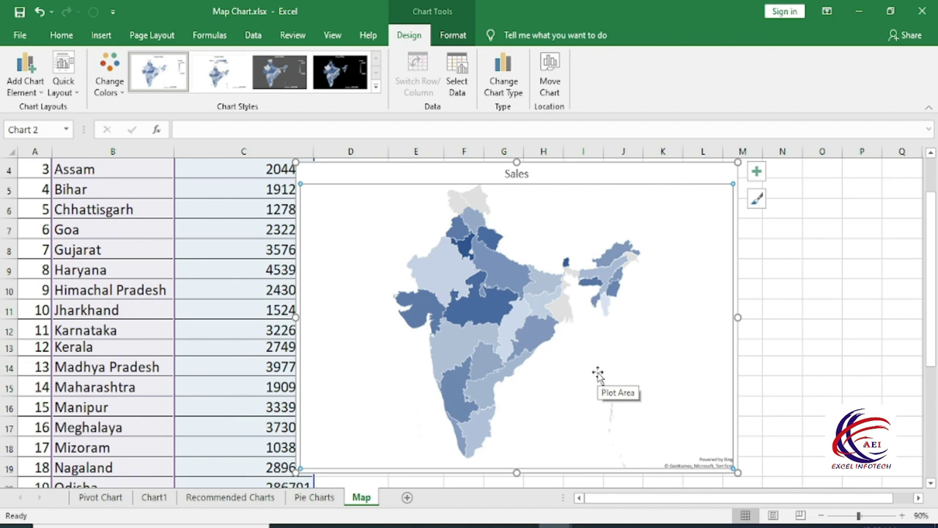
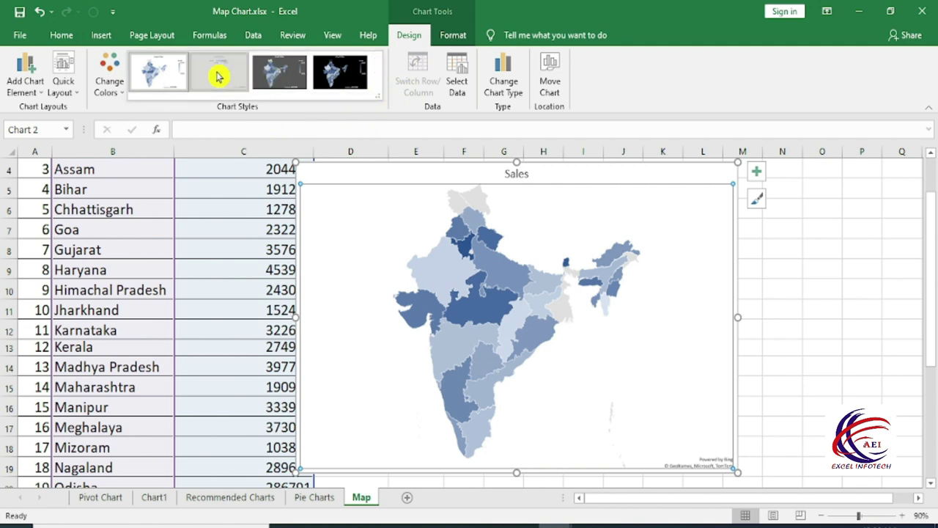
Step: Apply the white titled chart style with a horizontal legend to the India sales map
{"action": "left_click", "coordinate": [271, 76]}
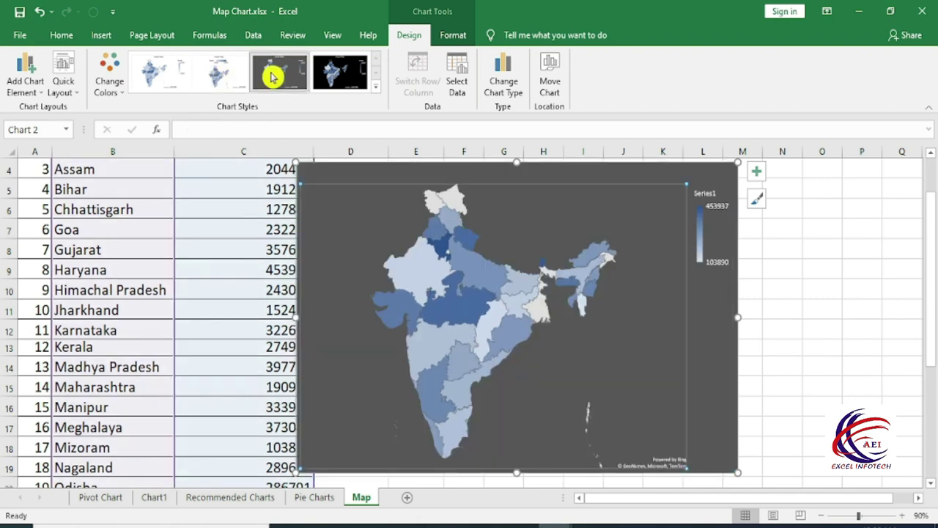
{"action": "left_click", "coordinate": [172, 76]}
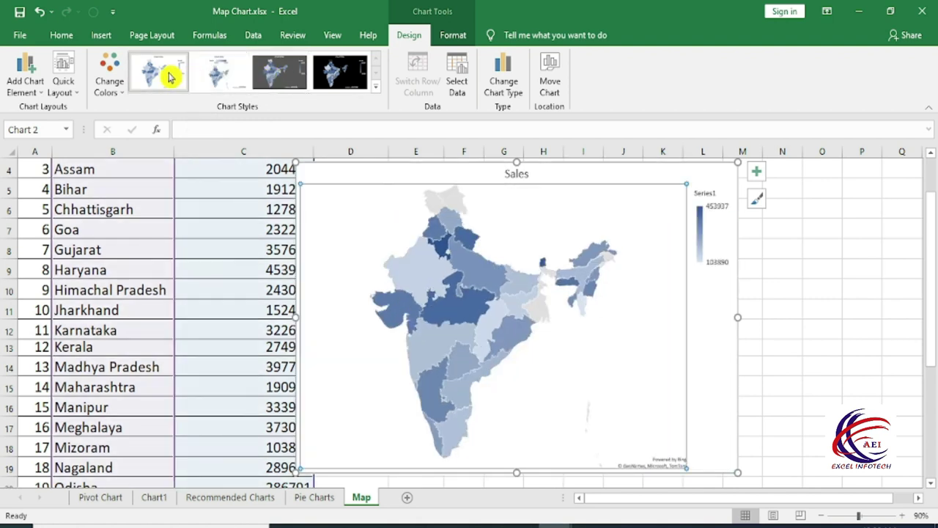
{"action": "left_click", "coordinate": [218, 73]}
Step: Recolour the map with Colorful Palette 3's orange-brown shades
{"action": "left_click", "coordinate": [118, 87]}
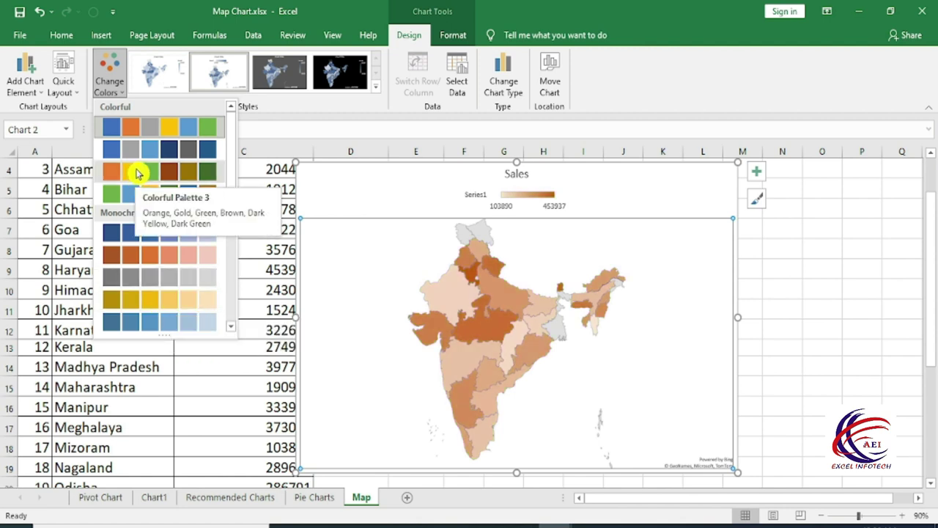
{"action": "left_click", "coordinate": [110, 176]}
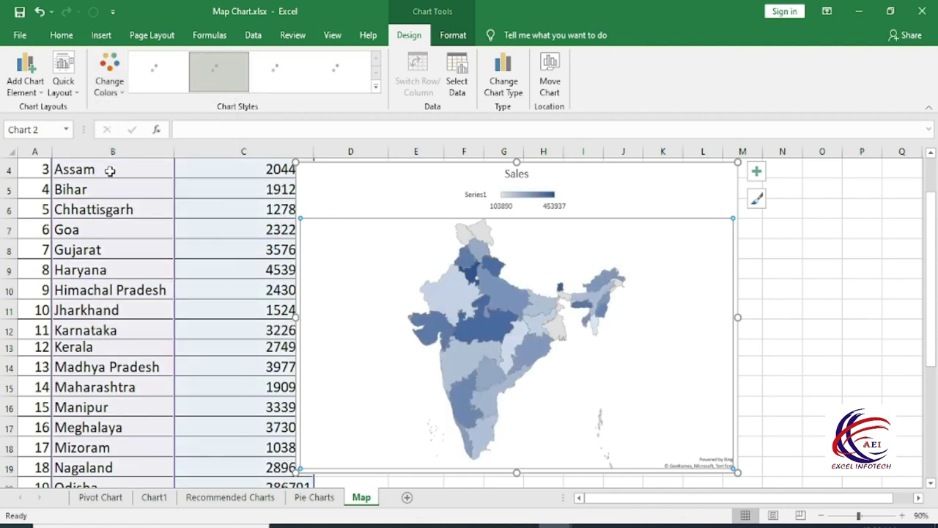
{"action": "left_click", "coordinate": [96, 89]}
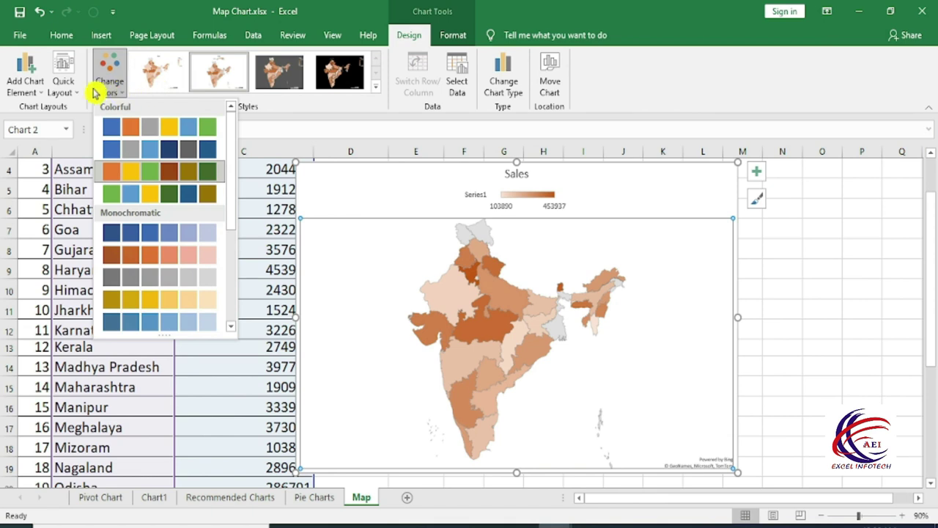
{"action": "left_click", "coordinate": [33, 86]}
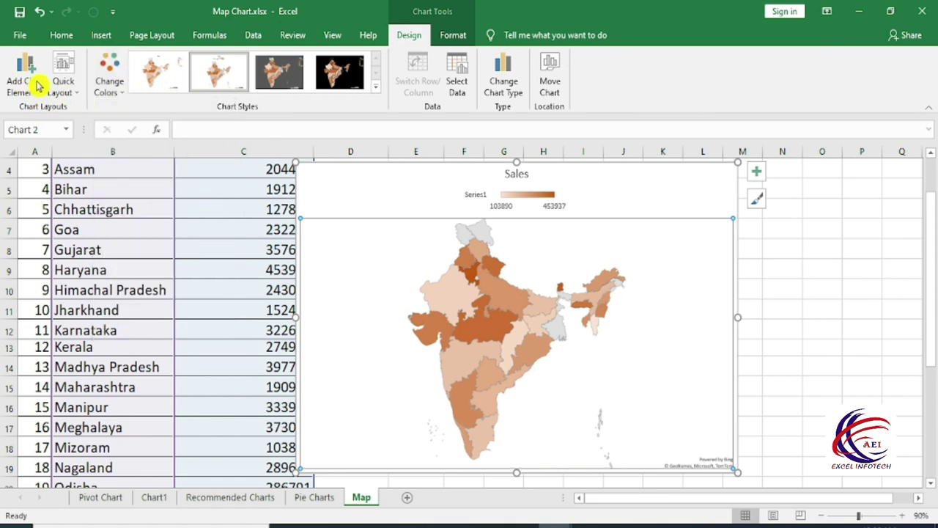
{"action": "mouse_move", "coordinate": [81, 109]}
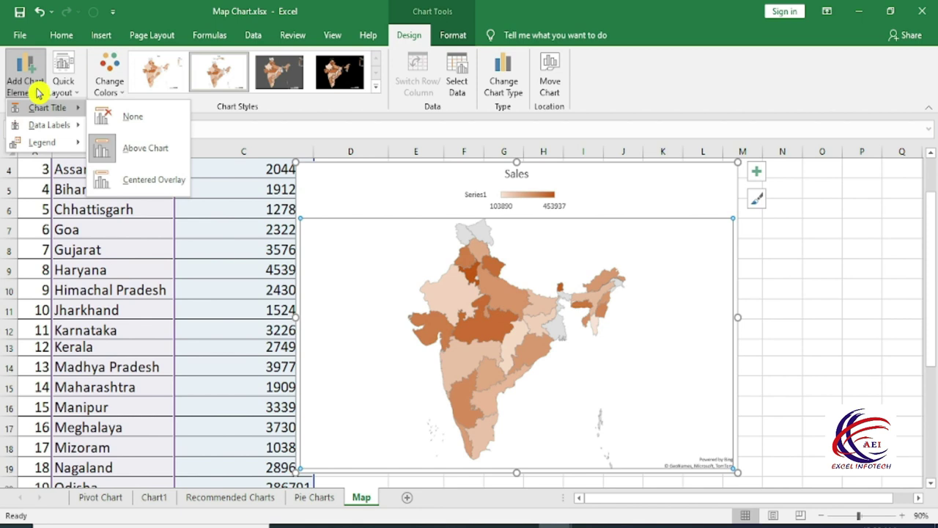
Step: Toggle the Chart Title element so the map heading changes from 'Sales' to 'Chart Title'
{"action": "left_click", "coordinate": [779, 264]}
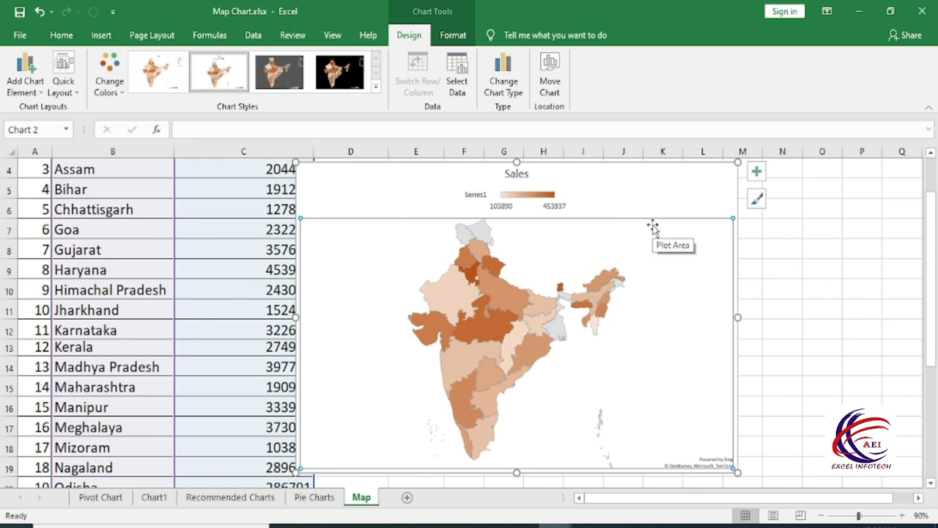
{"action": "left_click", "coordinate": [757, 172]}
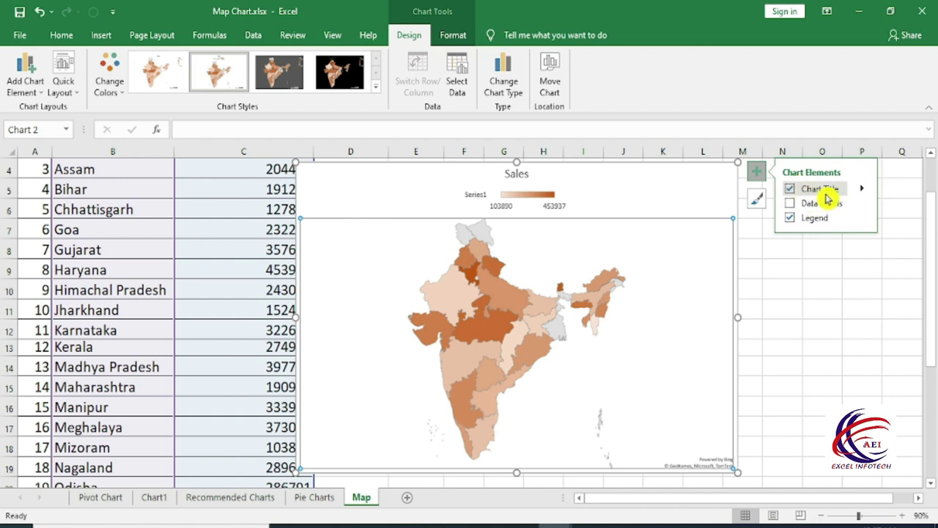
{"action": "left_click", "coordinate": [796, 193]}
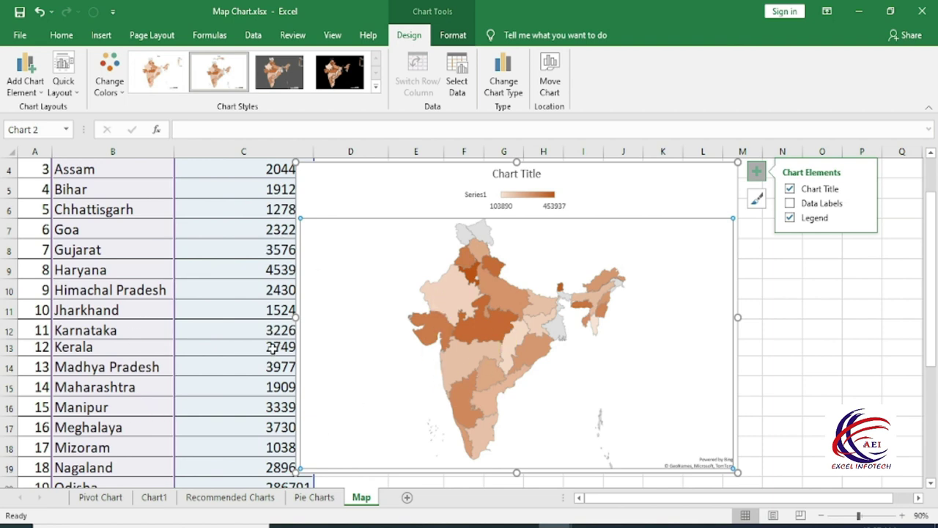
{"action": "mouse_move", "coordinate": [469, 320]}
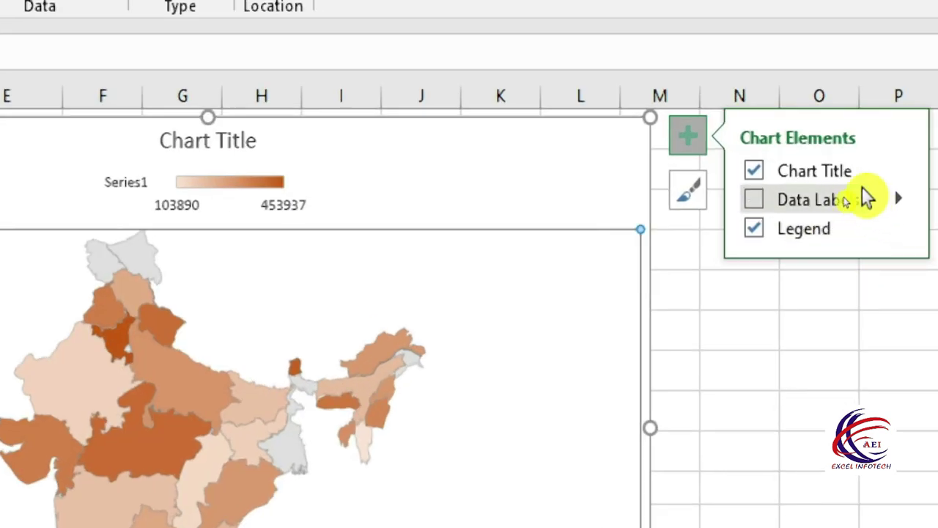
{"action": "mouse_move", "coordinate": [875, 204]}
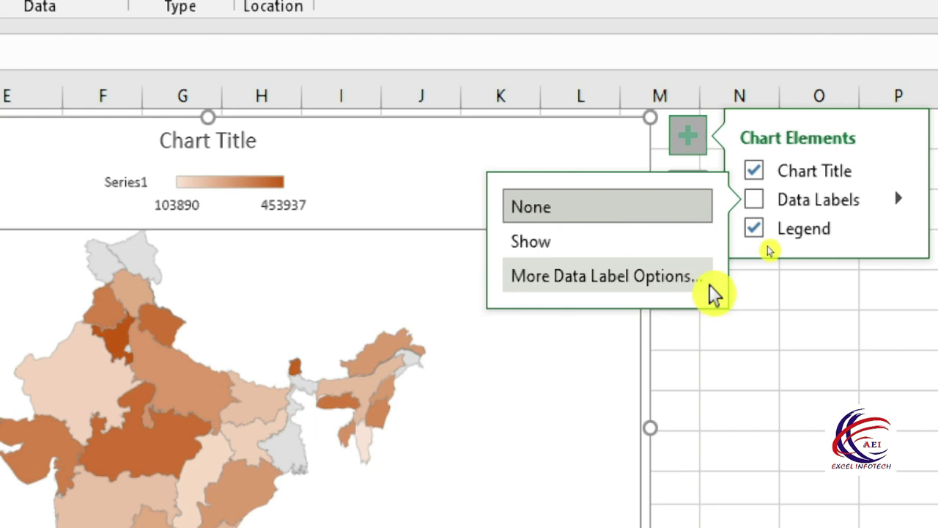
Step: In Format Data Labels, check Category Name and uncheck Value so labels show state names only
{"action": "left_click", "coordinate": [649, 282]}
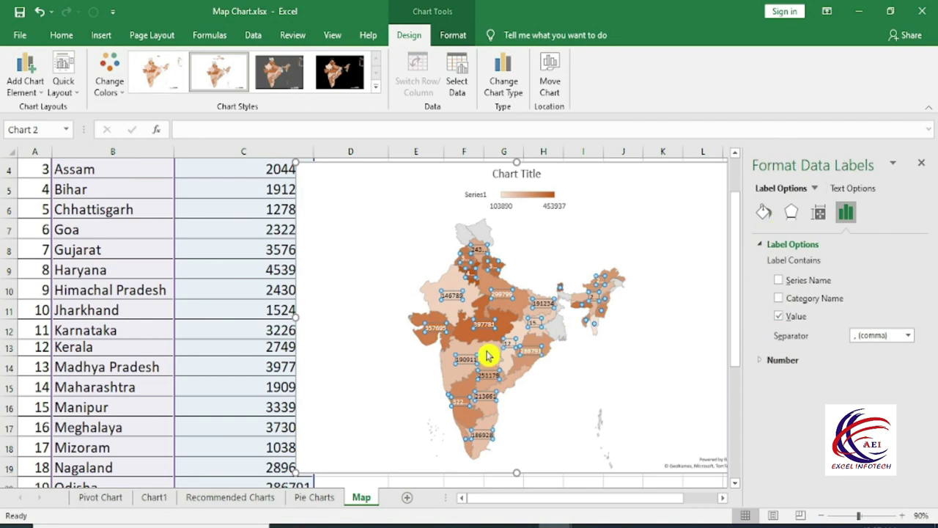
{"action": "mouse_move", "coordinate": [489, 356]}
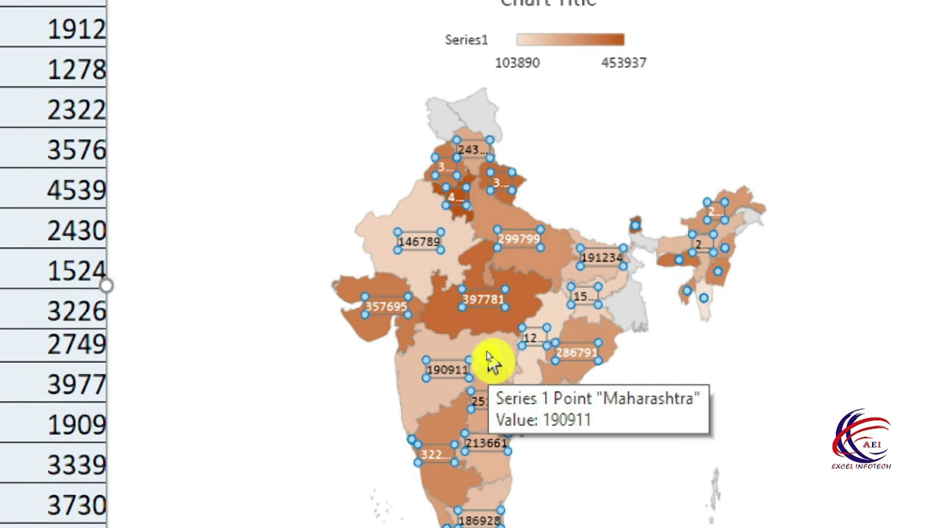
{"action": "mouse_move", "coordinate": [582, 373]}
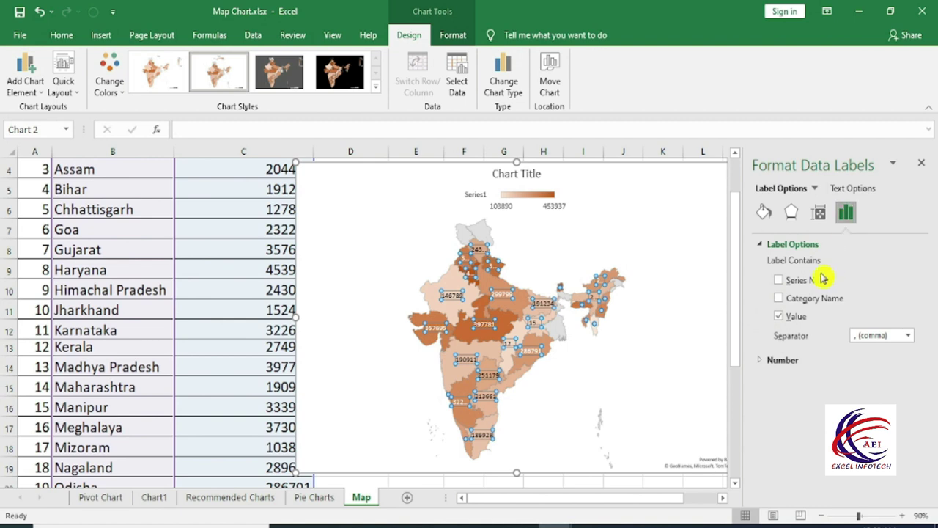
{"action": "left_click", "coordinate": [795, 303]}
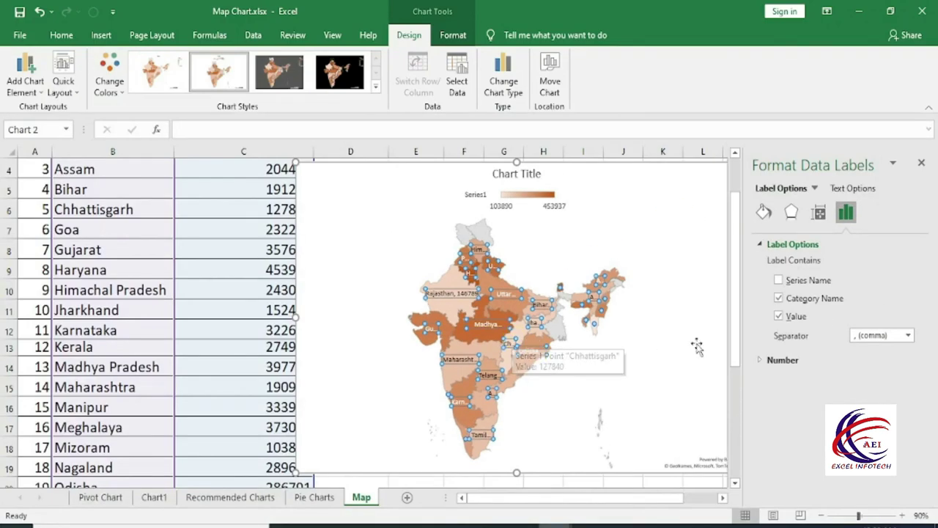
{"action": "left_click", "coordinate": [779, 315]}
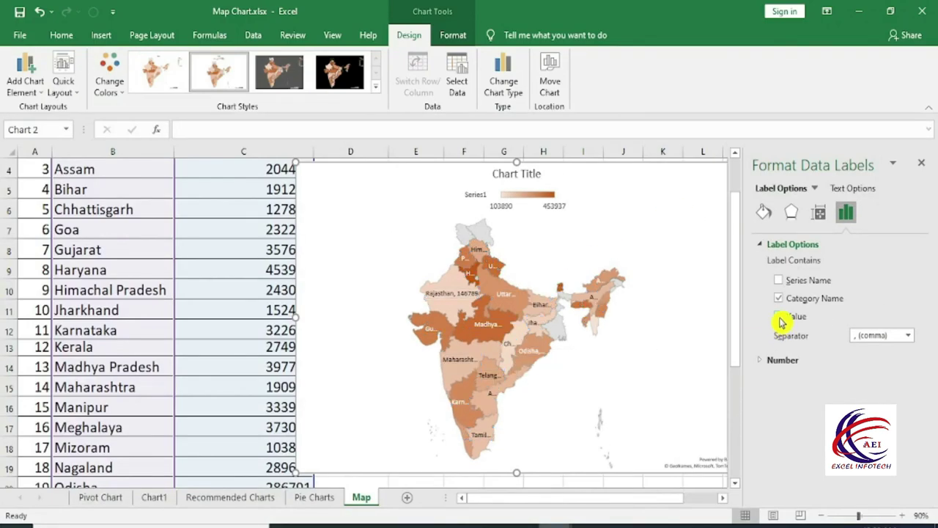
{"action": "mouse_move", "coordinate": [477, 350]}
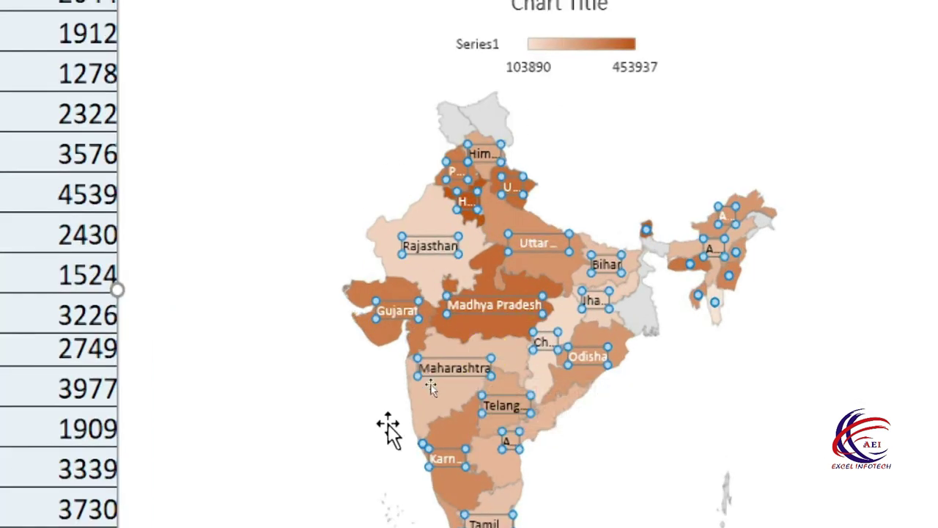
{"action": "mouse_move", "coordinate": [595, 333]}
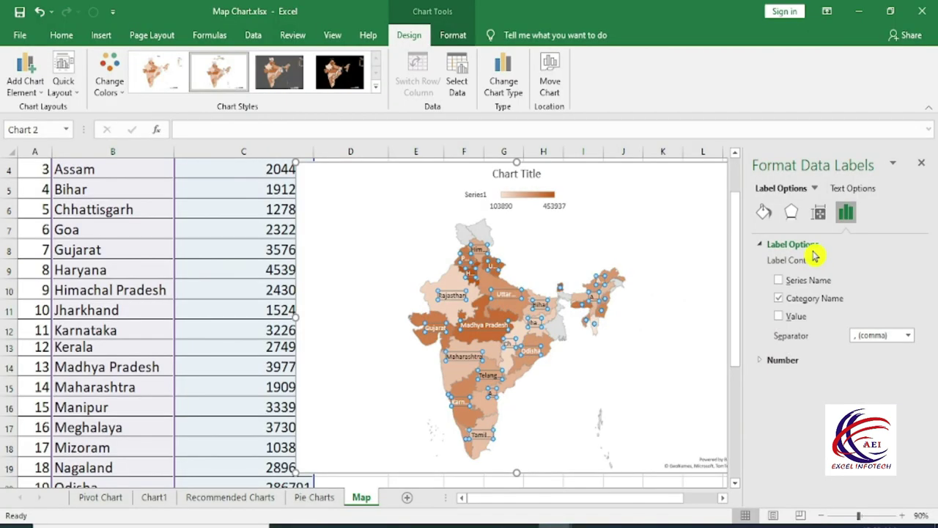
Step: Try gradient, picture and pattern fills, then set the state labels to a solid blue fill
{"action": "left_click", "coordinate": [768, 213]}
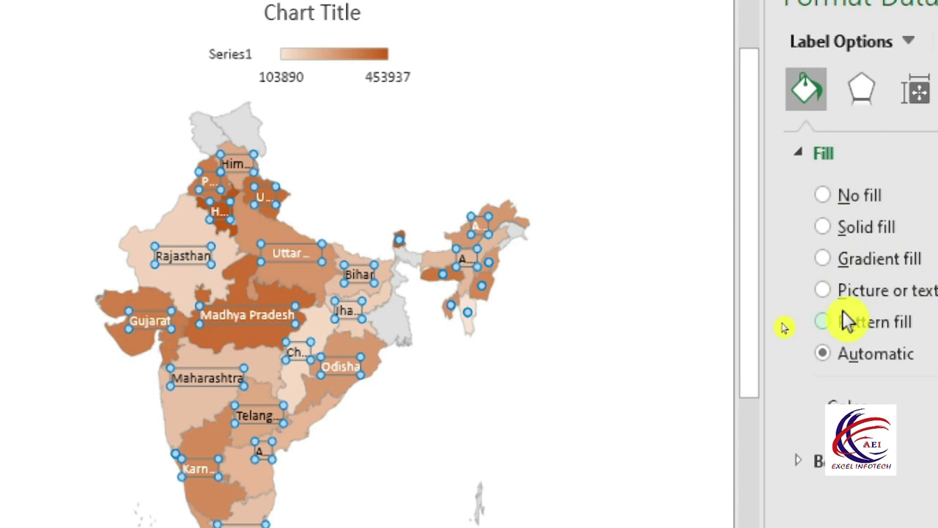
{"action": "left_click", "coordinate": [839, 257]}
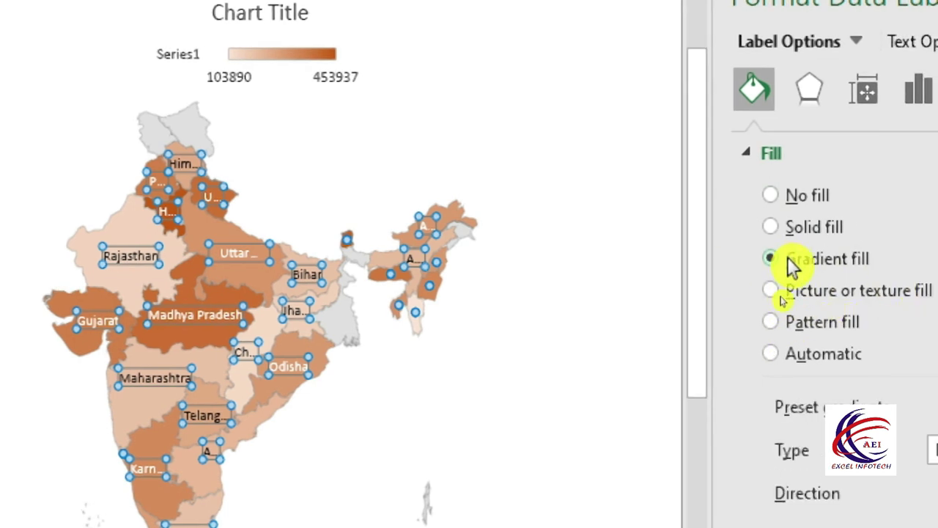
{"action": "left_click", "coordinate": [779, 290]}
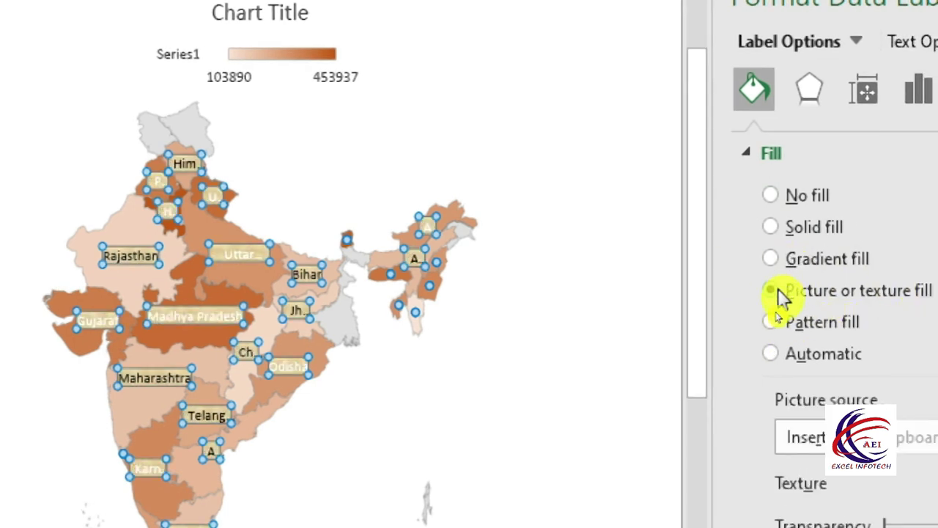
{"action": "left_click", "coordinate": [776, 323]}
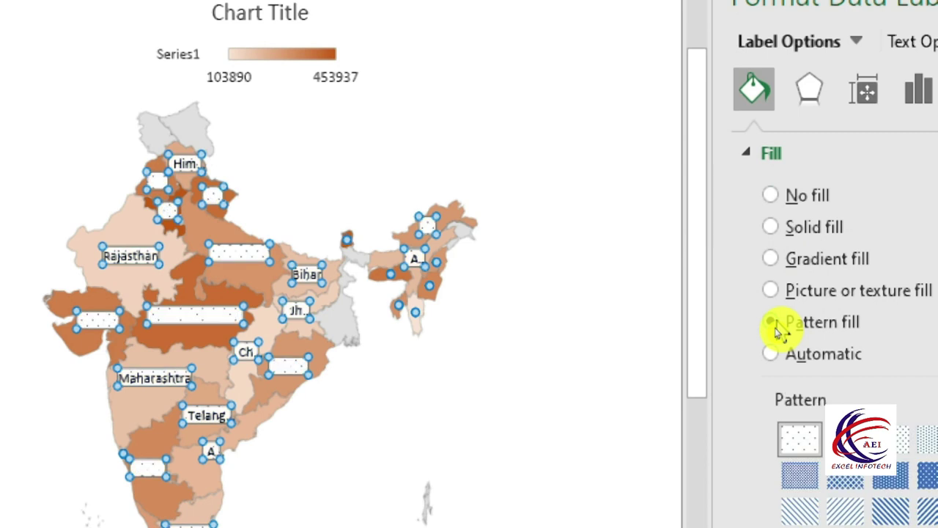
{"action": "left_click", "coordinate": [773, 355]}
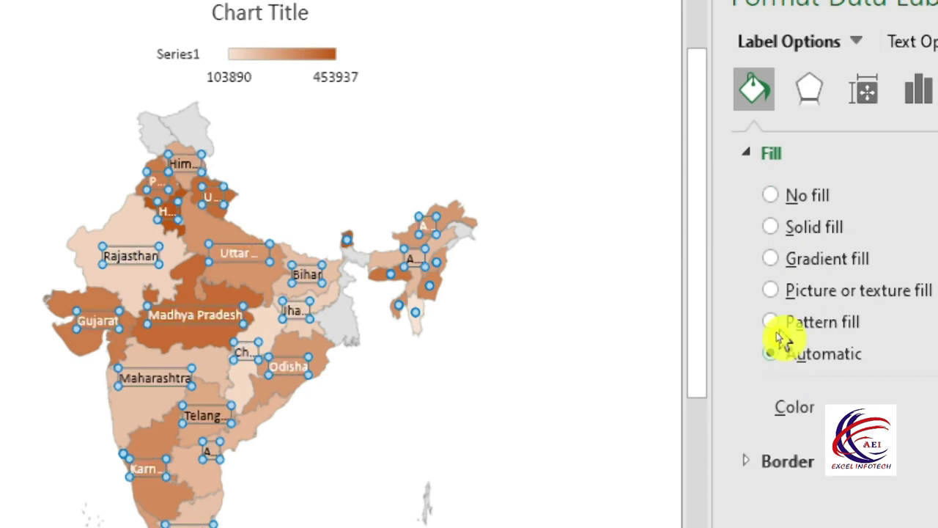
{"action": "left_click", "coordinate": [770, 197]}
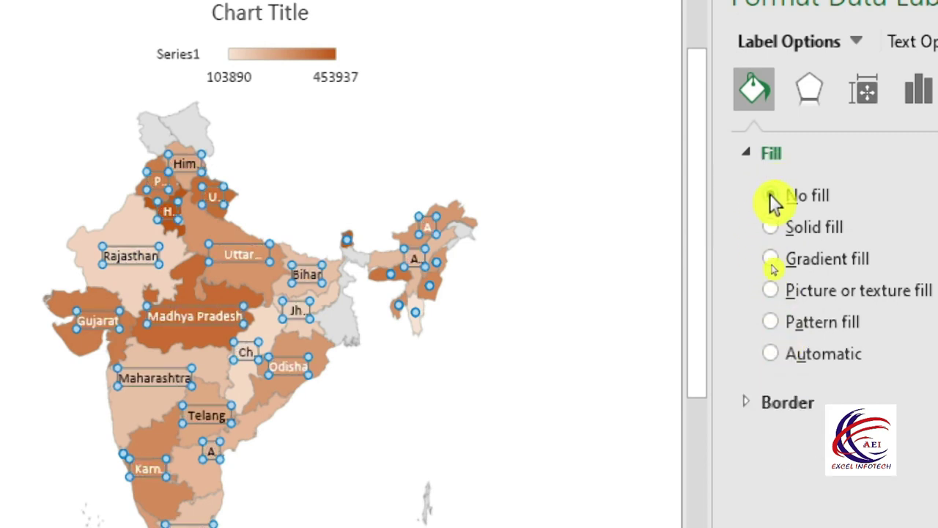
{"action": "left_click", "coordinate": [776, 227]}
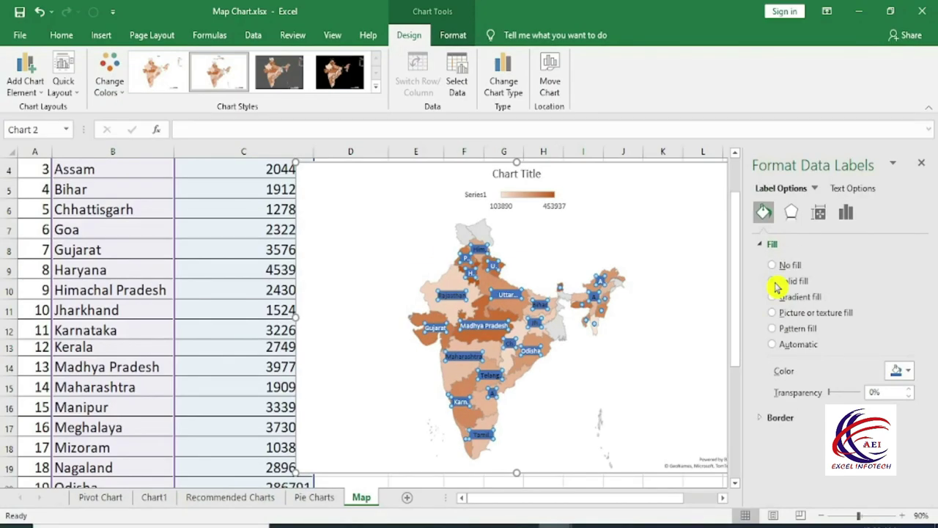
{"action": "left_click", "coordinate": [584, 229]}
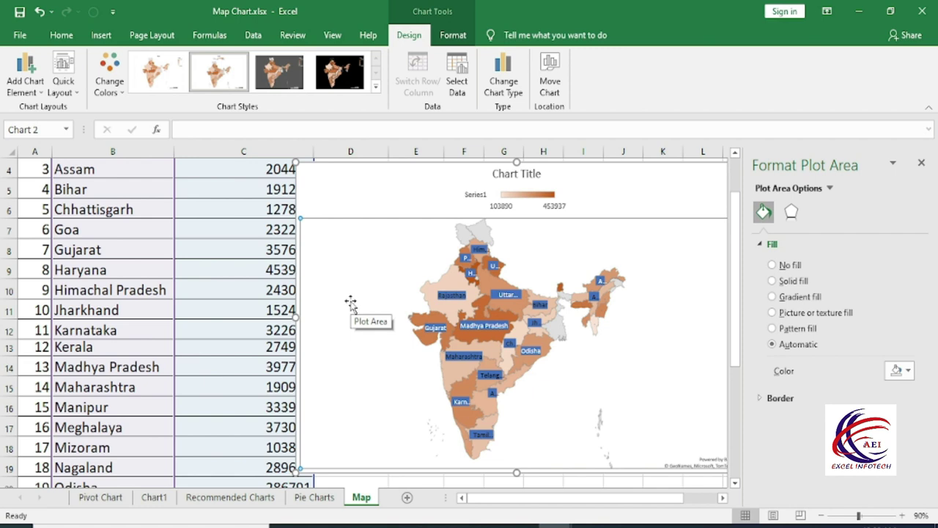
Step: On the Pie Charts sheet, select the employee sales range A2:D12 and show the column chart types
{"action": "left_click", "coordinate": [403, 499]}
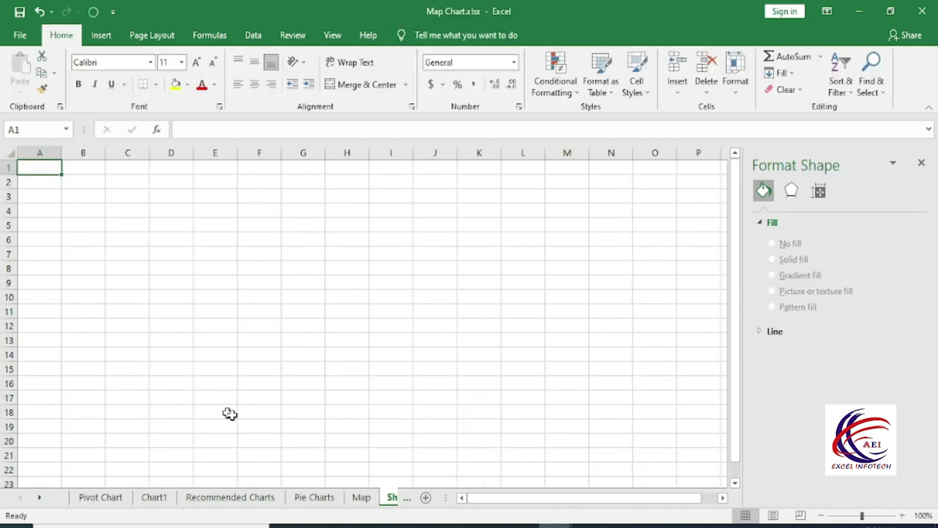
{"action": "left_click", "coordinate": [319, 497]}
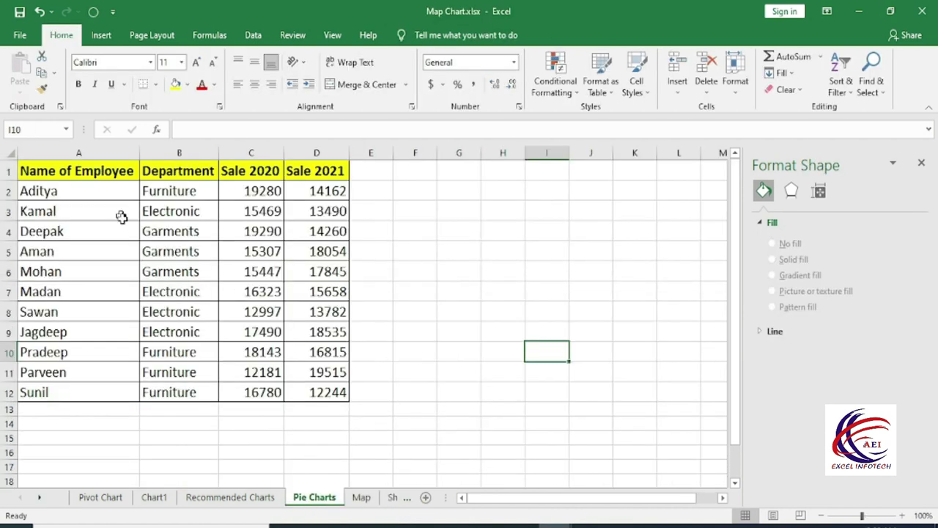
{"action": "left_click", "coordinate": [921, 163]}
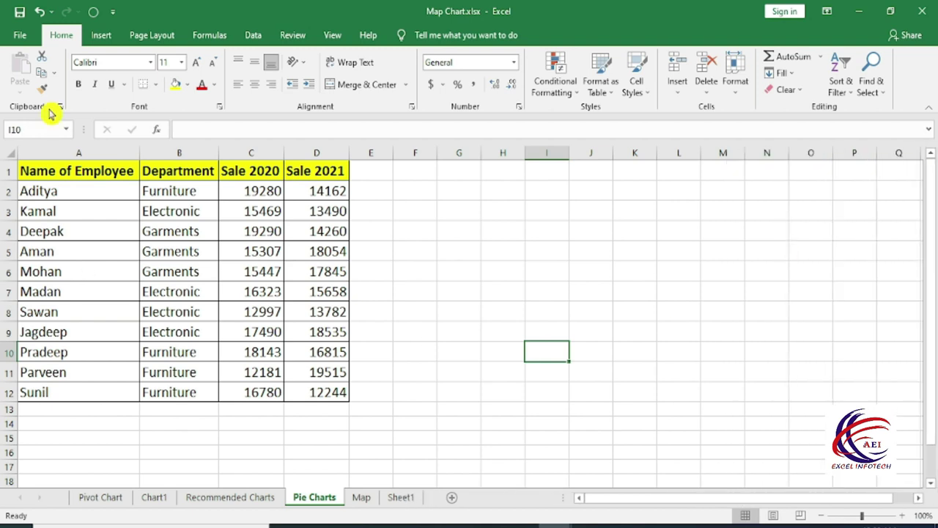
{"action": "left_click_drag", "start_coordinate": [95, 190], "coordinate": [338, 392]}
{"action": "left_click", "coordinate": [101, 36]}
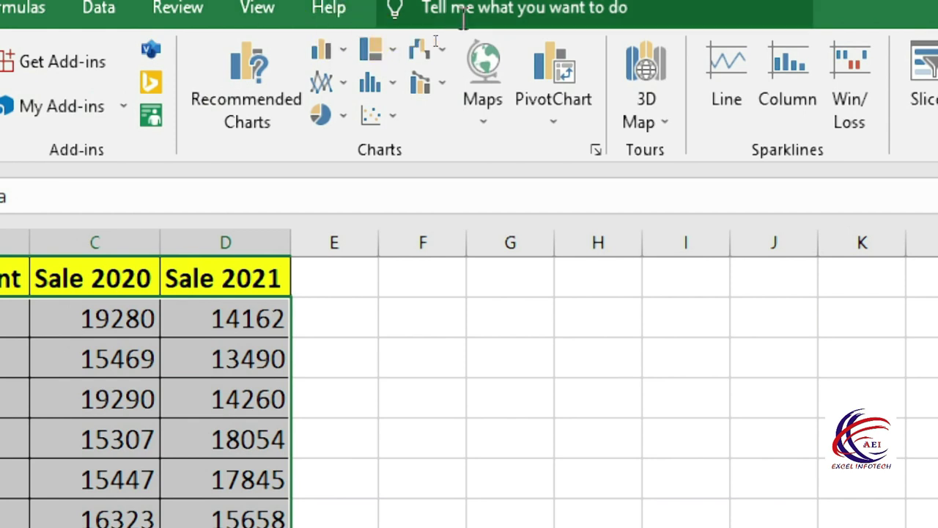
{"action": "left_click", "coordinate": [348, 52]}
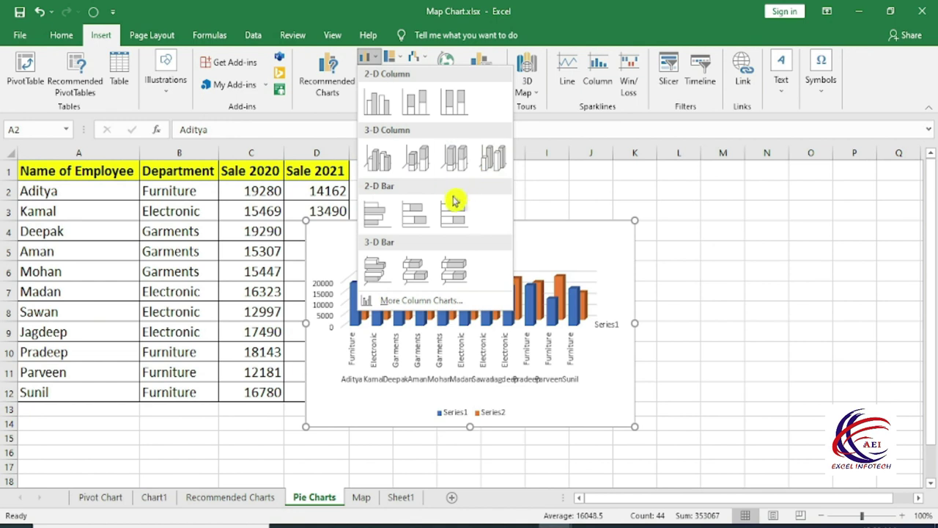
{"action": "left_click", "coordinate": [493, 156]}
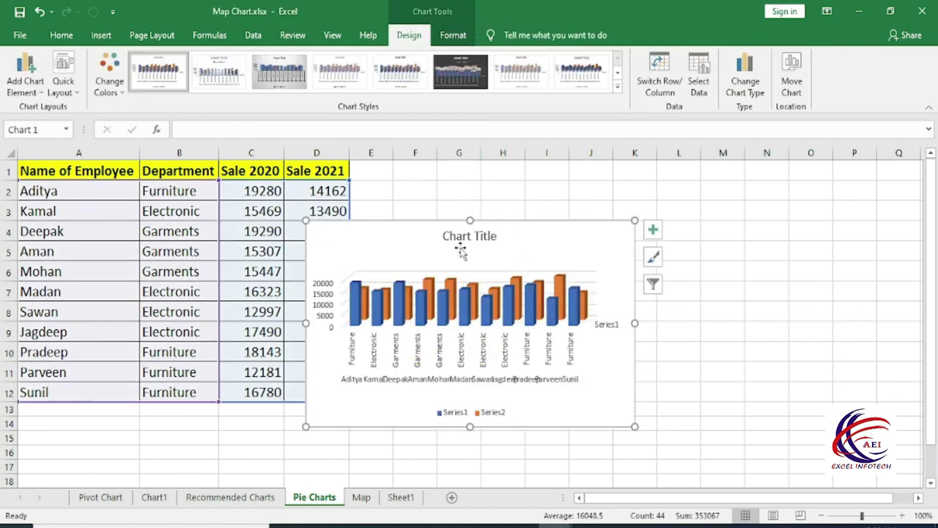
{"action": "left_click", "coordinate": [658, 81]}
{"action": "left_click", "coordinate": [658, 82]}
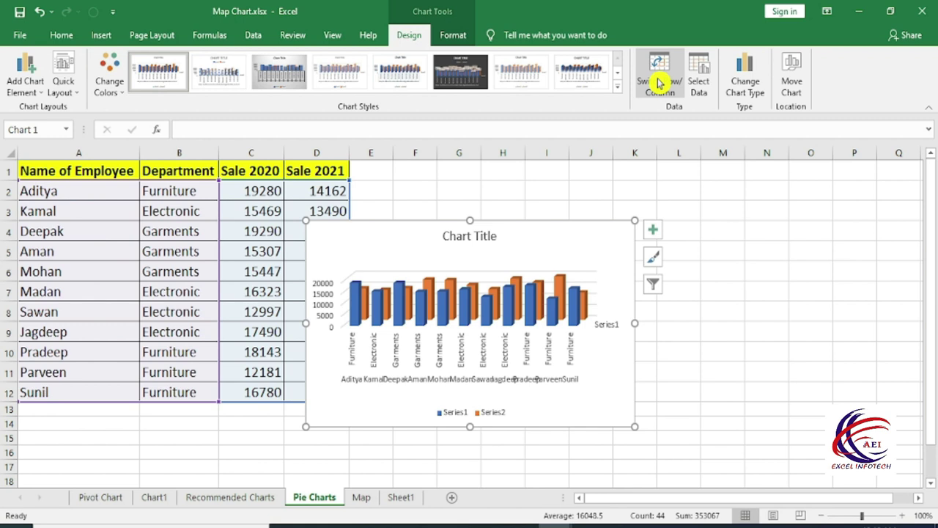
{"action": "left_click", "coordinate": [108, 81]}
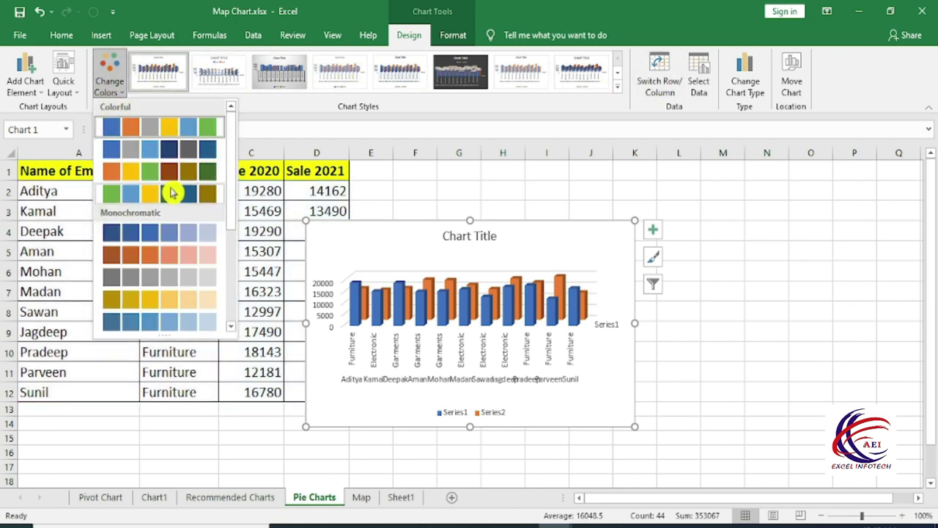
{"action": "left_click", "coordinate": [130, 171]}
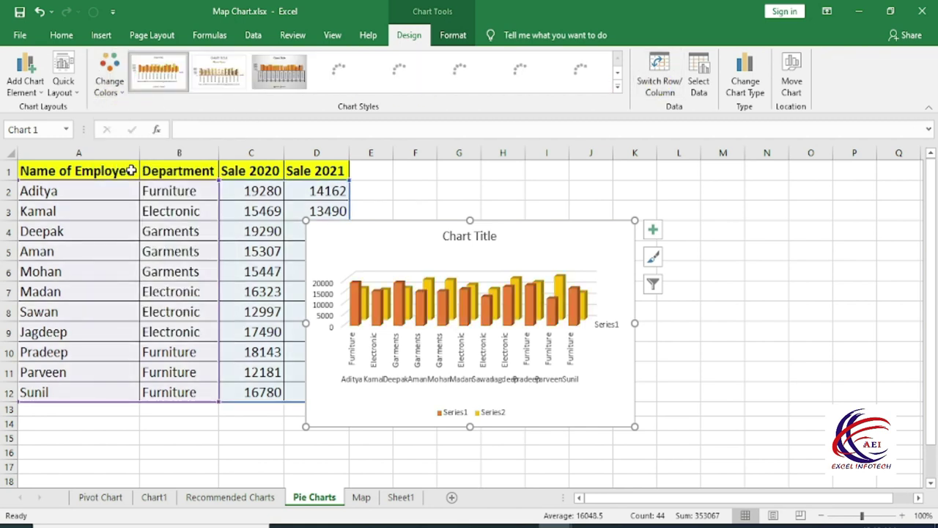
{"action": "left_click", "coordinate": [617, 86]}
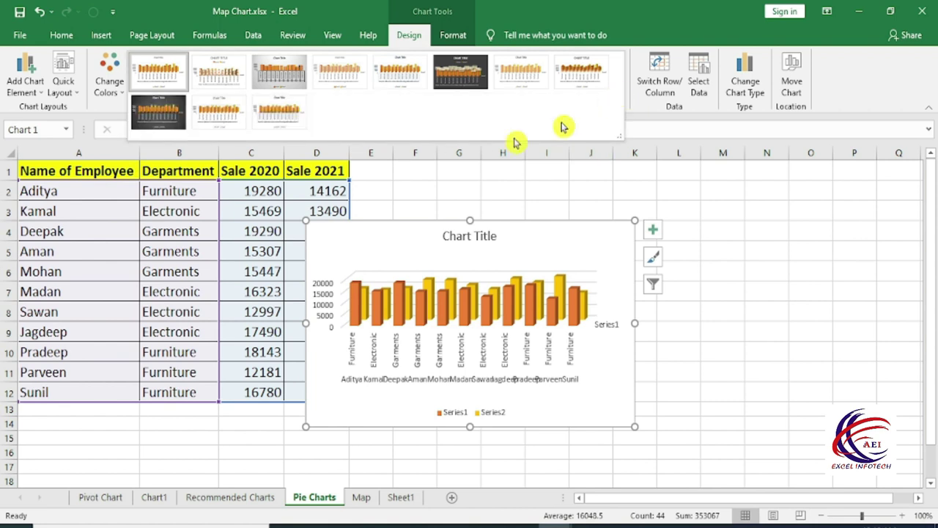
{"action": "left_click", "coordinate": [279, 125]}
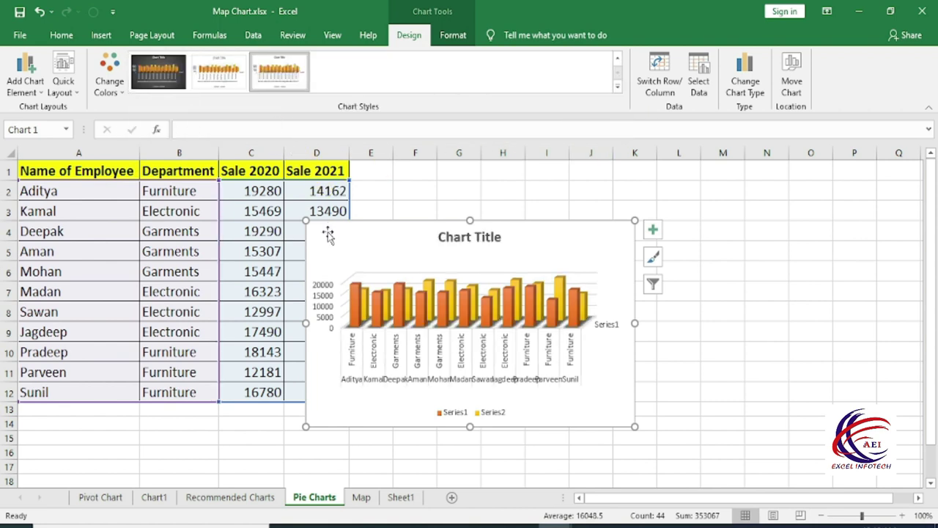
{"action": "left_click", "coordinate": [101, 34]}
{"action": "left_click", "coordinate": [414, 190]}
{"action": "left_click", "coordinate": [431, 240]}
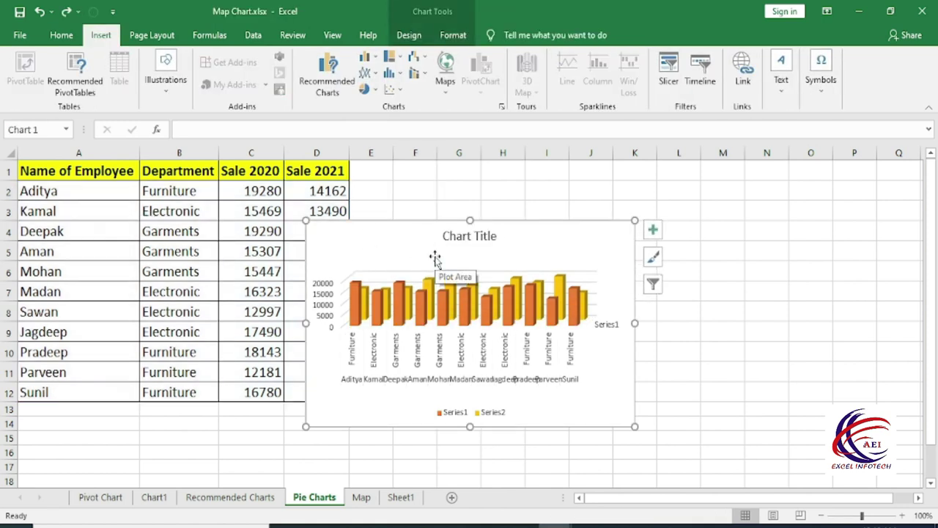
{"action": "key", "text": "ctrl+z"}
{"action": "key", "text": "ctrl+z"}
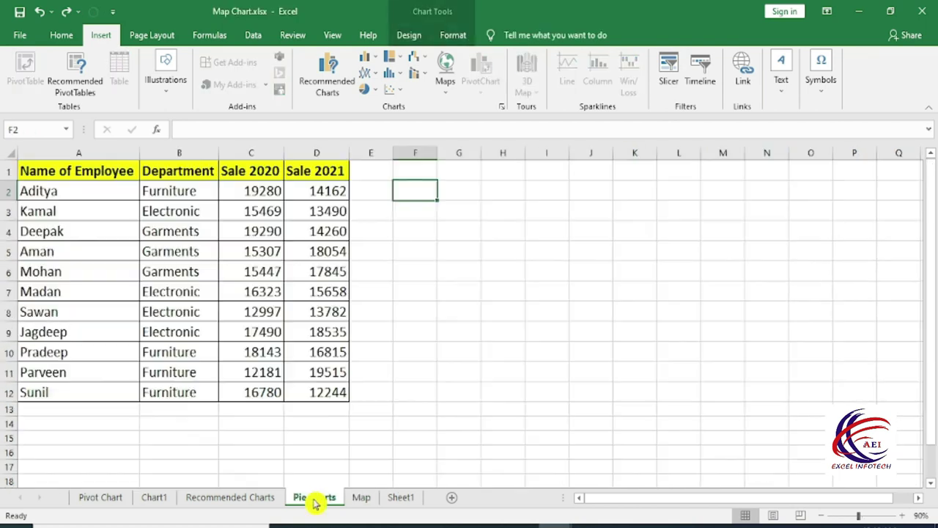
{"action": "left_click_drag", "start_coordinate": [43, 173], "coordinate": [327, 396]}
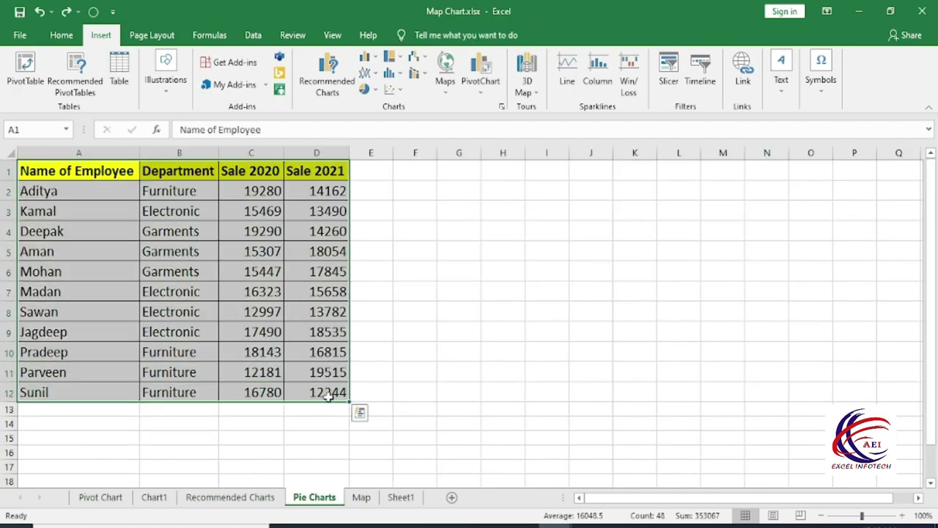
{"action": "left_click", "coordinate": [378, 73]}
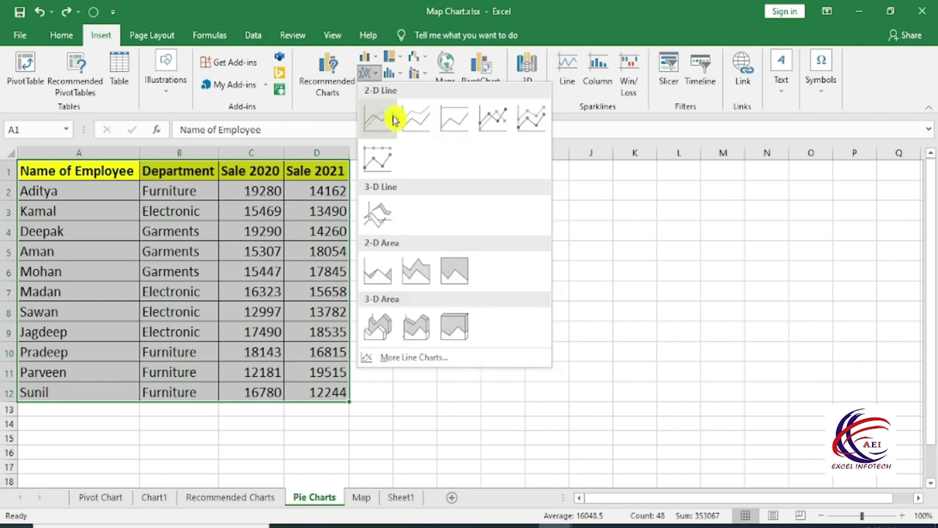
{"action": "left_click", "coordinate": [534, 121]}
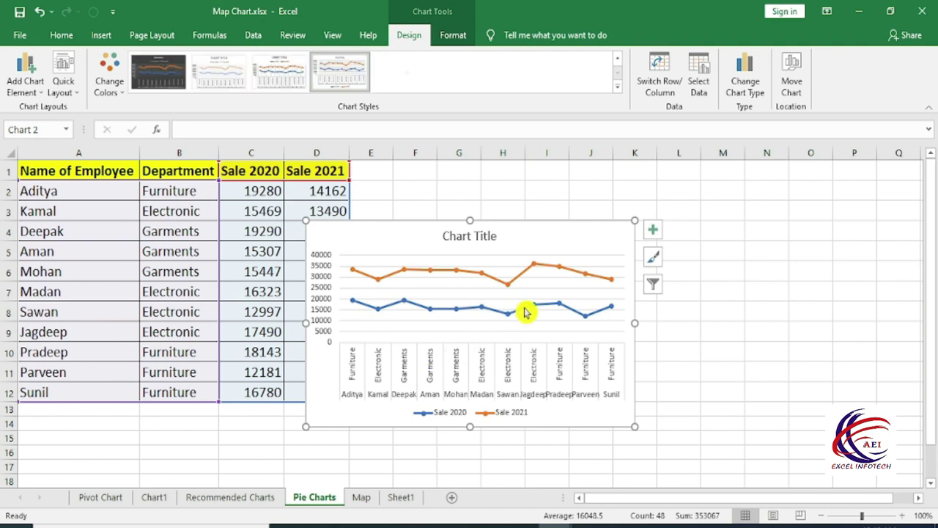
{"action": "key", "text": "Delete"}
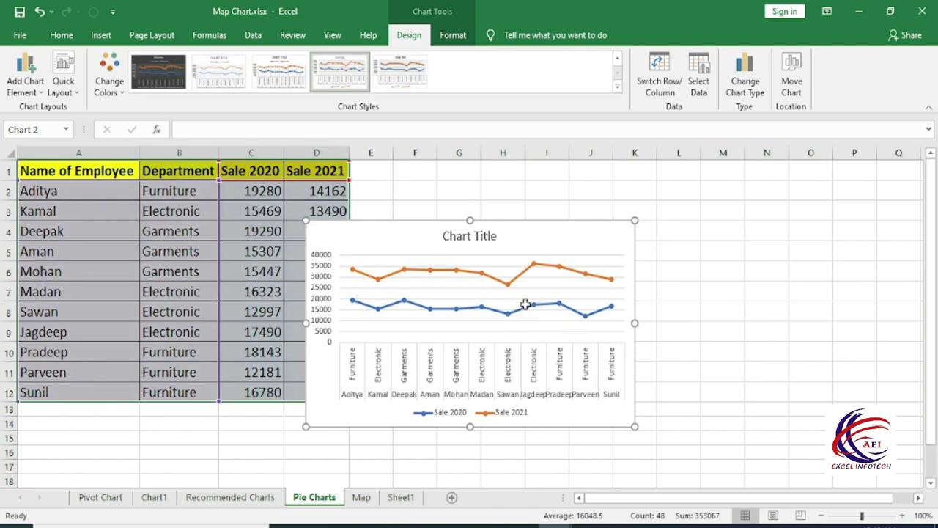
{"action": "left_click", "coordinate": [101, 36]}
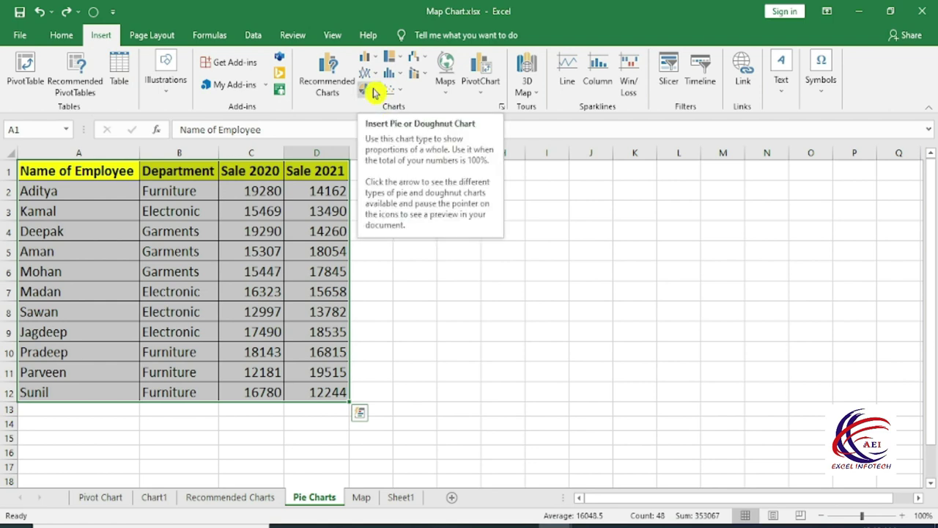
{"action": "left_click", "coordinate": [373, 91]}
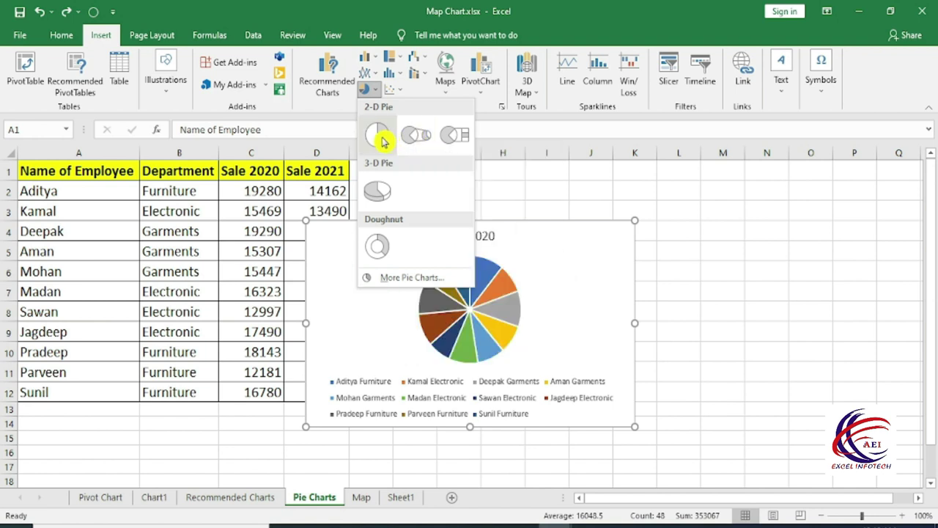
{"action": "left_click", "coordinate": [378, 135]}
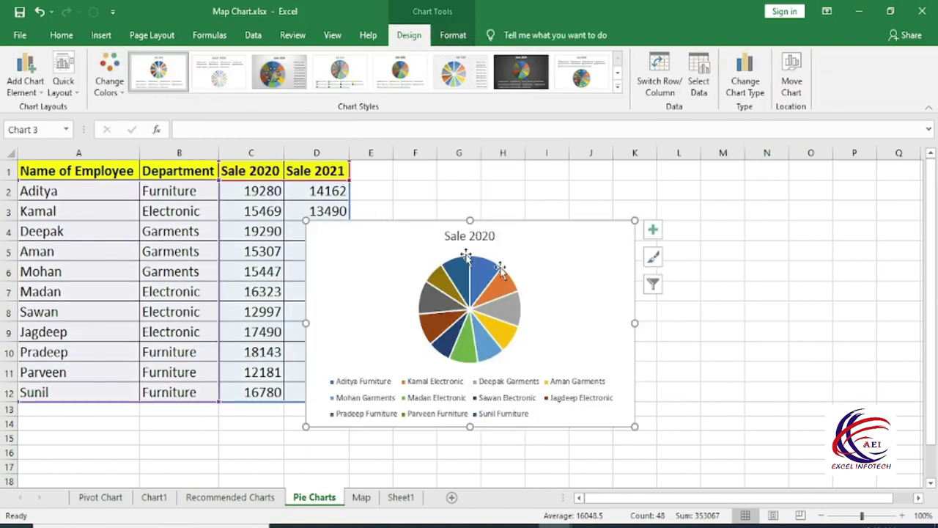
{"action": "left_click_drag", "start_coordinate": [305, 220], "coordinate": [227, 168]}
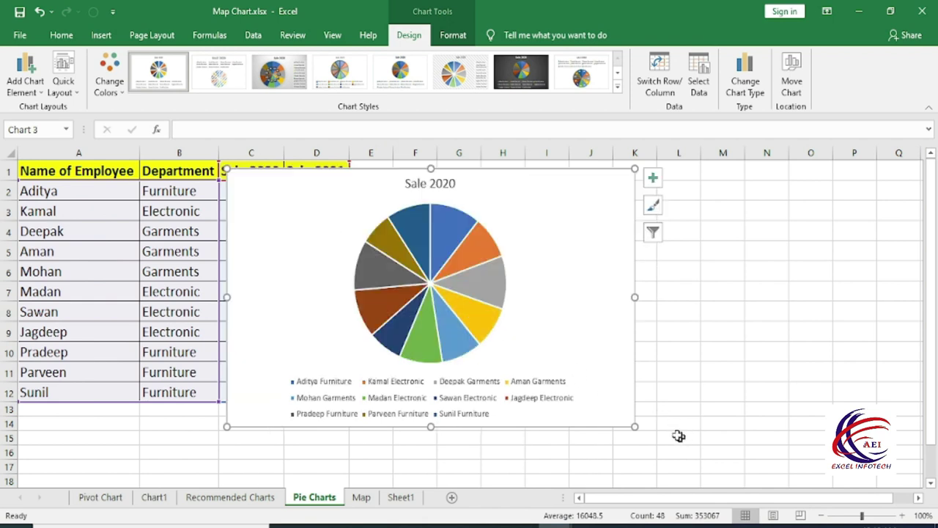
{"action": "left_click_drag", "start_coordinate": [632, 427], "coordinate": [722, 475]}
{"action": "left_click_drag", "start_coordinate": [536, 356], "coordinate": [581, 350]}
{"action": "key", "text": "ctrl+z"}
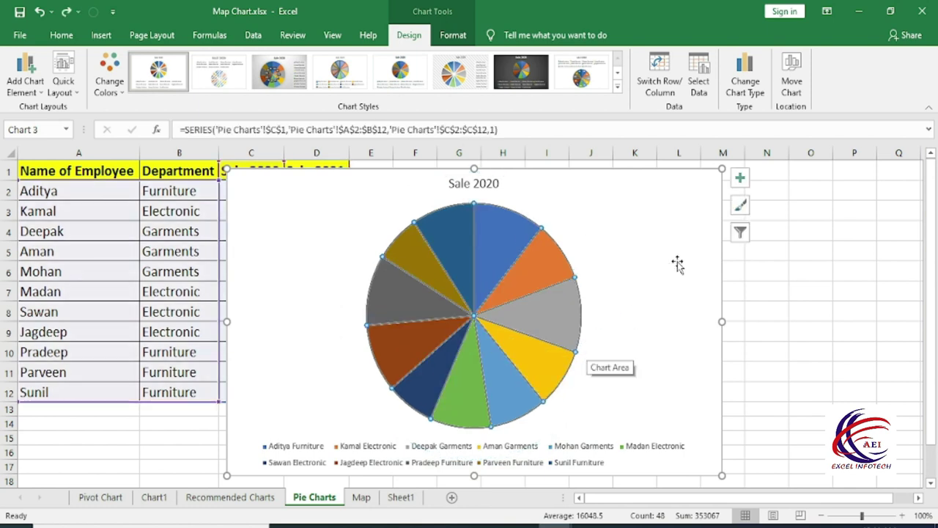
{"action": "key", "text": "ctrl+z"}
{"action": "key", "text": "ctrl+z"}
{"action": "key", "text": "ctrl+z"}
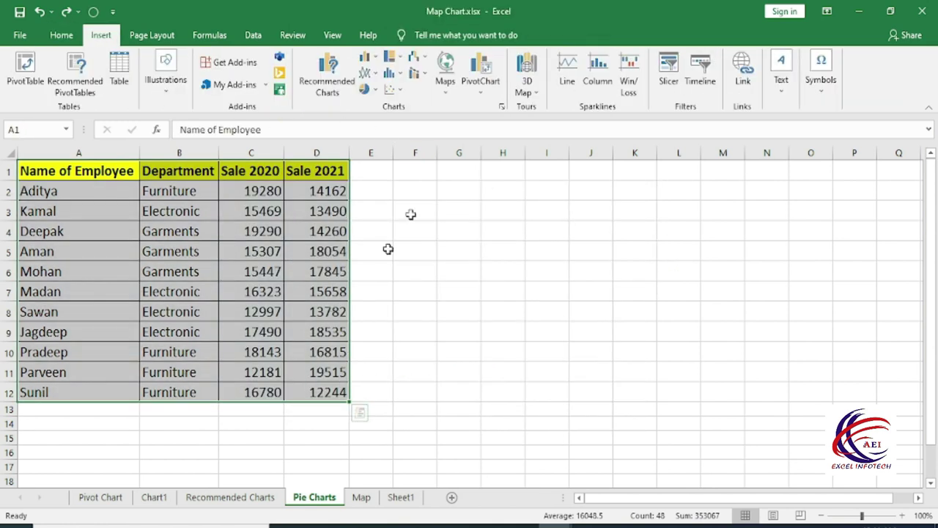
{"action": "left_click", "coordinate": [427, 58]}
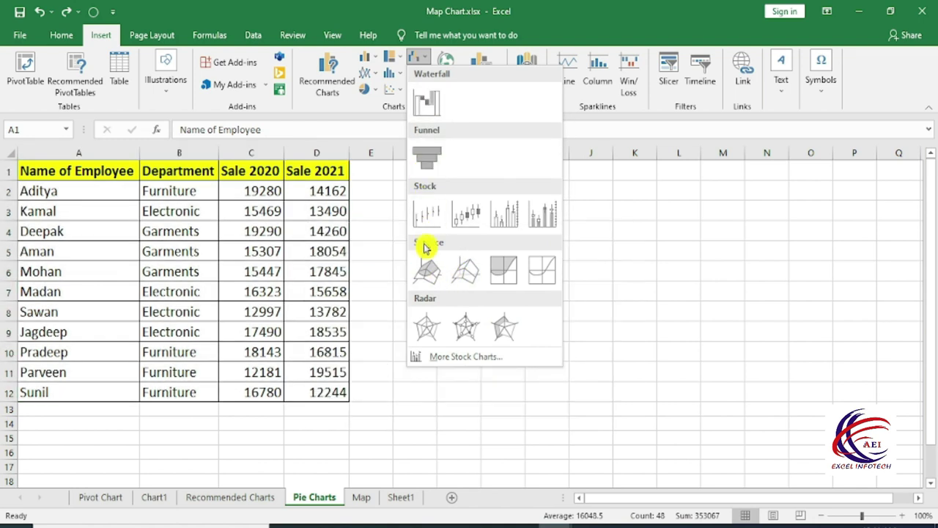
{"action": "left_click", "coordinate": [430, 270]}
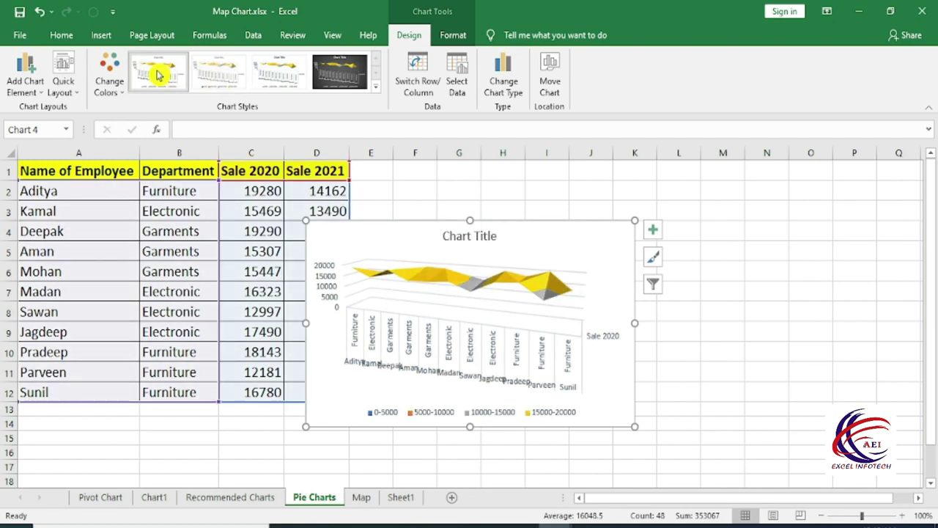
{"action": "key", "text": "Delete"}
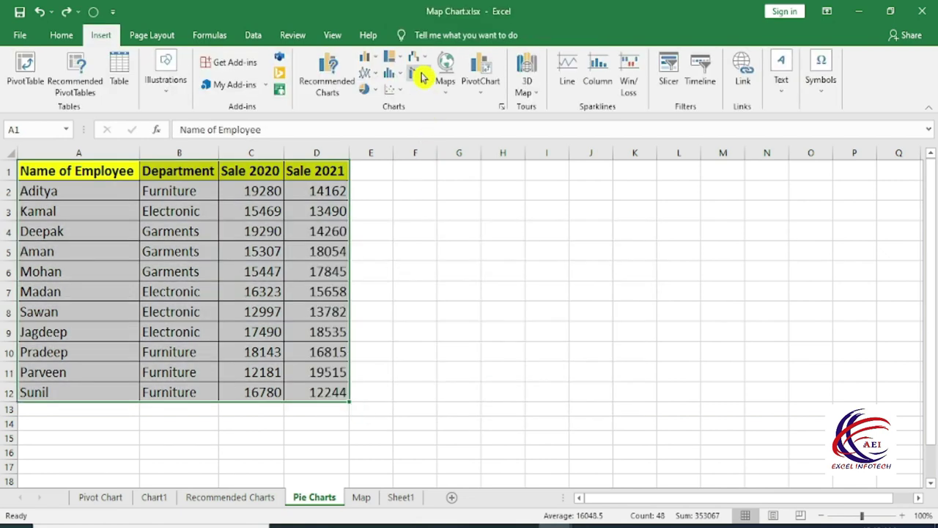
Step: Insert an area-and-column combo chart of Sale 2020 and Sale 2021 beside the table
{"action": "left_click", "coordinate": [418, 74]}
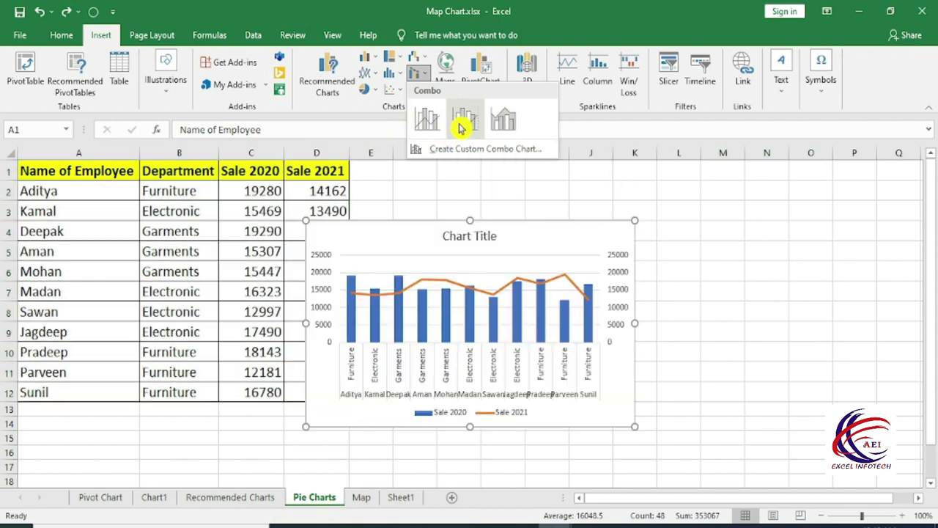
{"action": "left_click", "coordinate": [498, 125]}
{"action": "left_click_drag", "start_coordinate": [376, 237], "coordinate": [468, 226]}
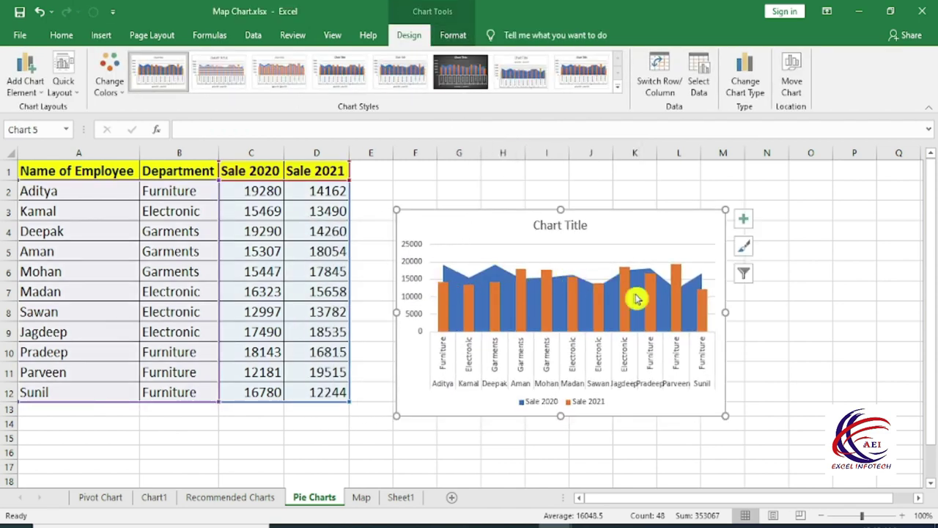
Step: Add a chart title, data labels and a data table to the combo chart
{"action": "left_click", "coordinate": [744, 219]}
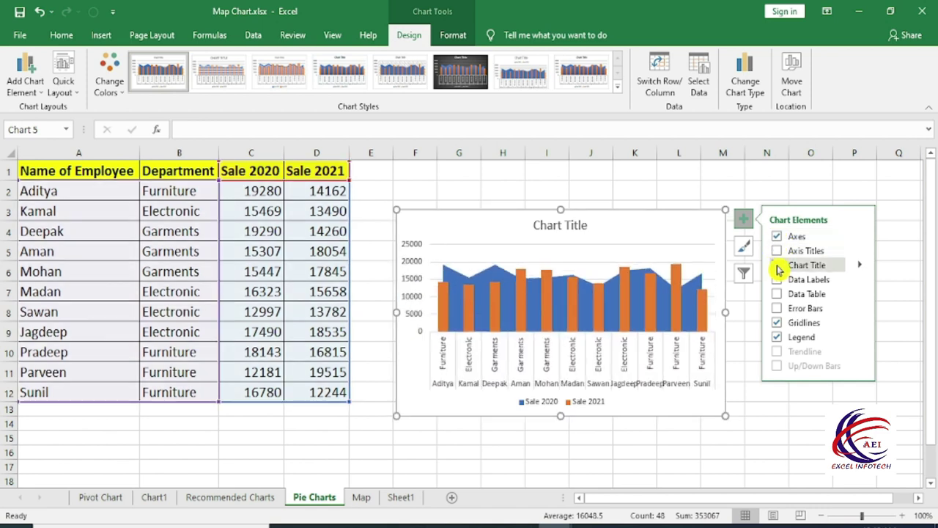
{"action": "left_click", "coordinate": [776, 265]}
{"action": "left_click", "coordinate": [777, 279]}
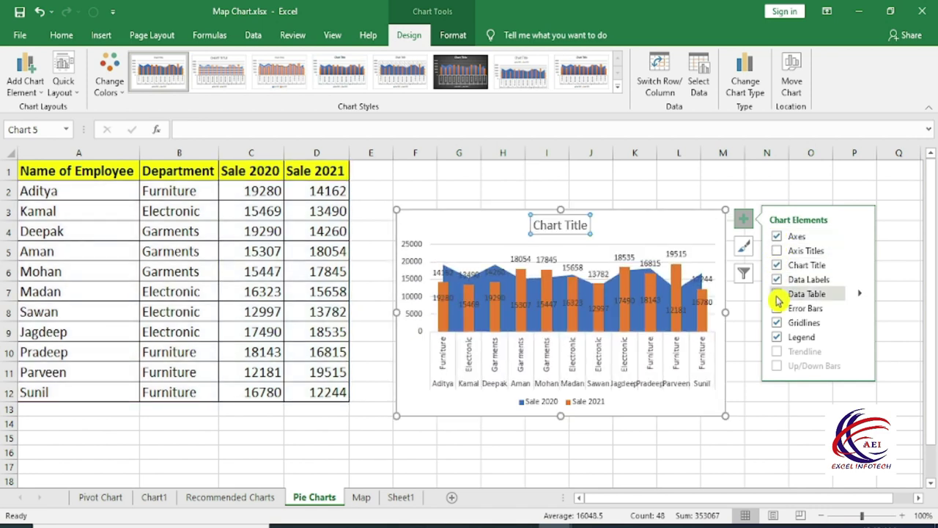
{"action": "left_click", "coordinate": [776, 294]}
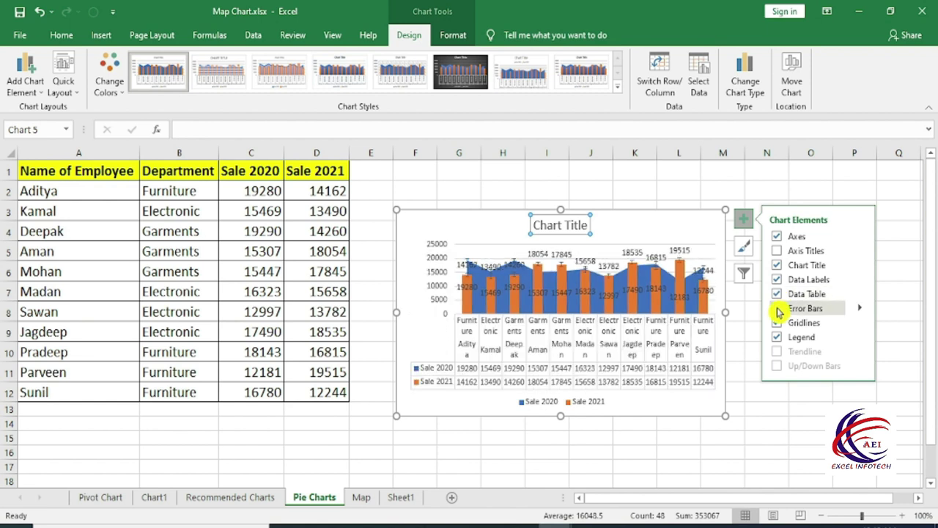
{"action": "left_click", "coordinate": [101, 34]}
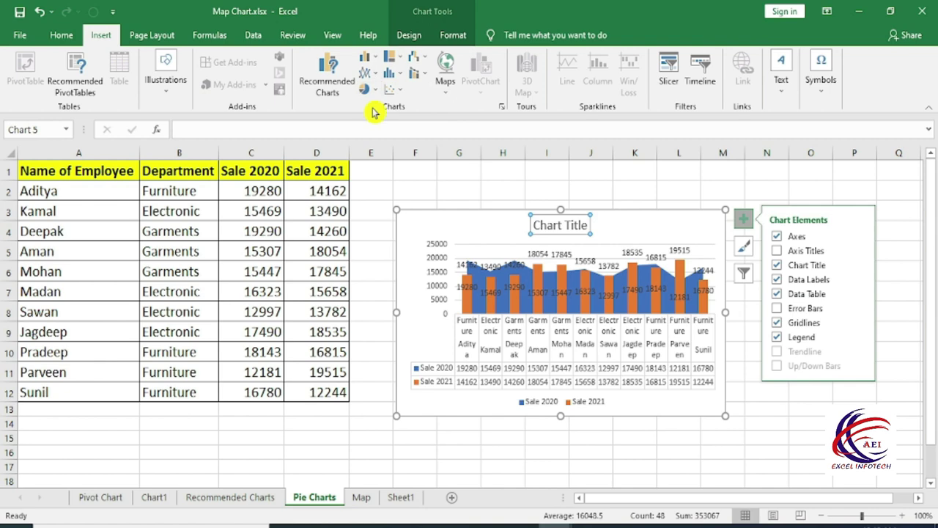
{"action": "left_click", "coordinate": [527, 90]}
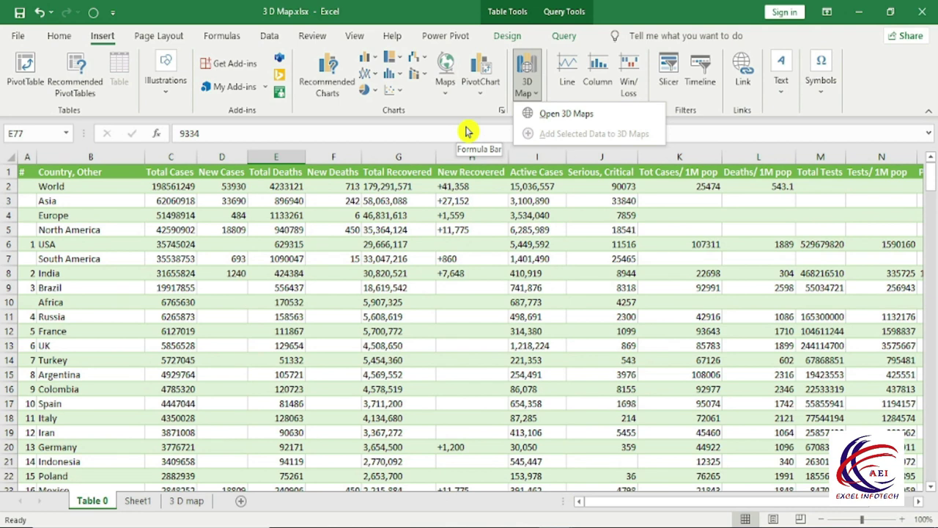
Step: In 3D Map.xlsx, select the Total Cases, New Cases and Total Deaths columns of the COVID table
{"action": "left_click", "coordinate": [169, 244]}
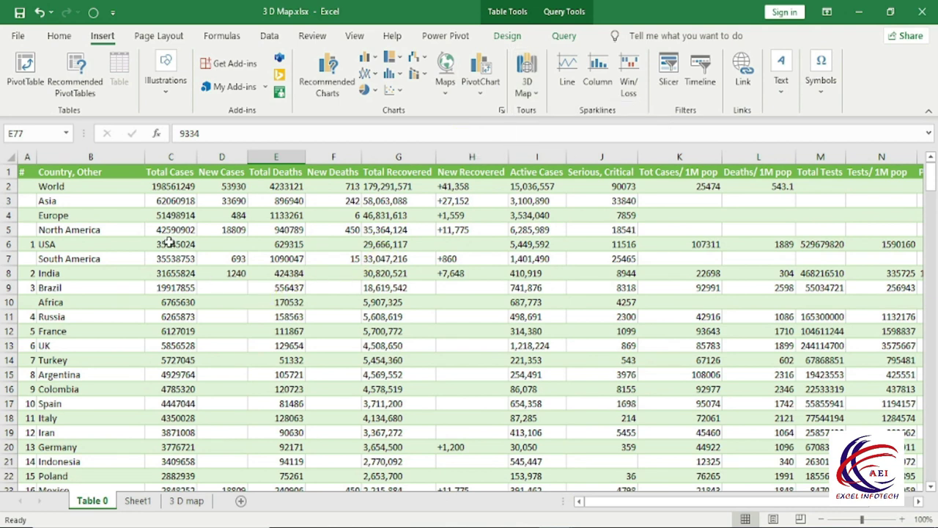
{"action": "left_click_drag", "start_coordinate": [82, 198], "coordinate": [513, 458]}
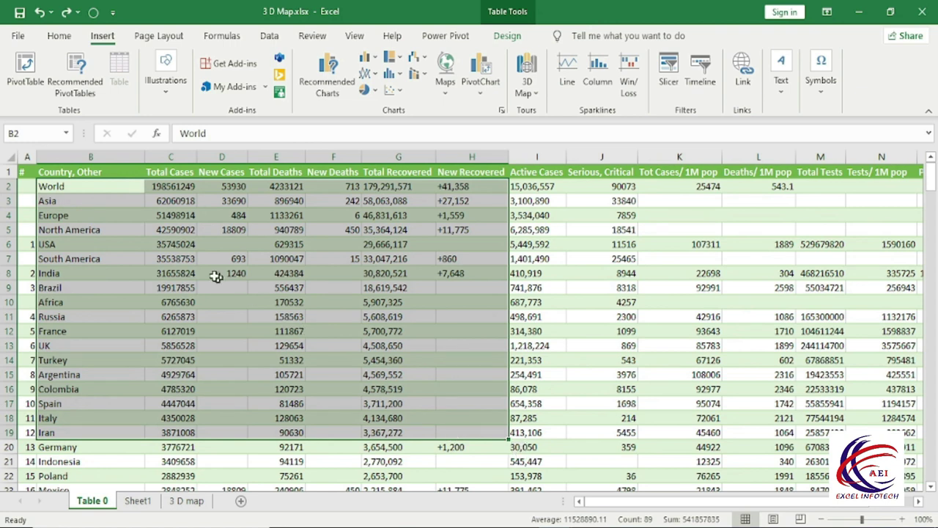
{"action": "left_click", "coordinate": [212, 259]}
{"action": "left_click_drag", "start_coordinate": [185, 192], "coordinate": [207, 419]}
{"action": "left_click_drag", "start_coordinate": [222, 187], "coordinate": [238, 293]}
{"action": "left_click_drag", "start_coordinate": [291, 187], "coordinate": [300, 365]}
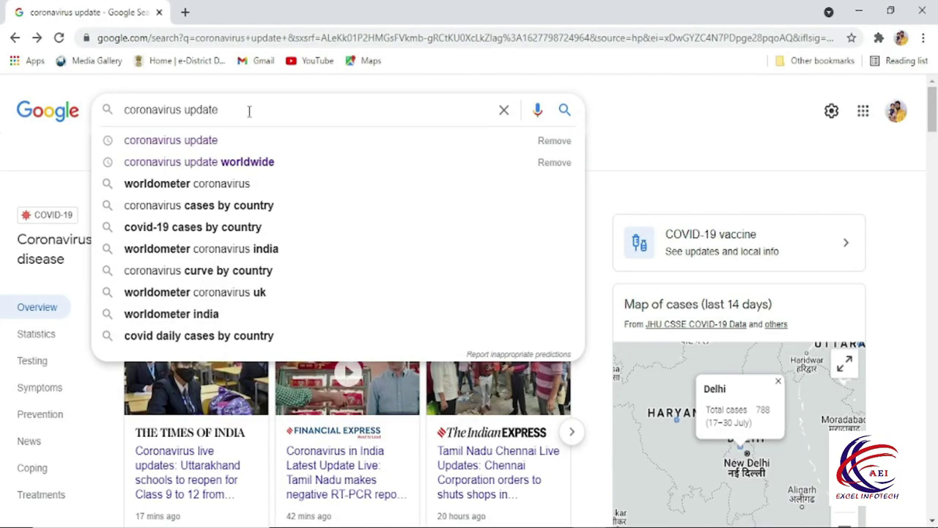
Step: Search Google for 'coronavirus update' and open the Worldometer coronavirus country table
{"action": "key", "text": "Return"}
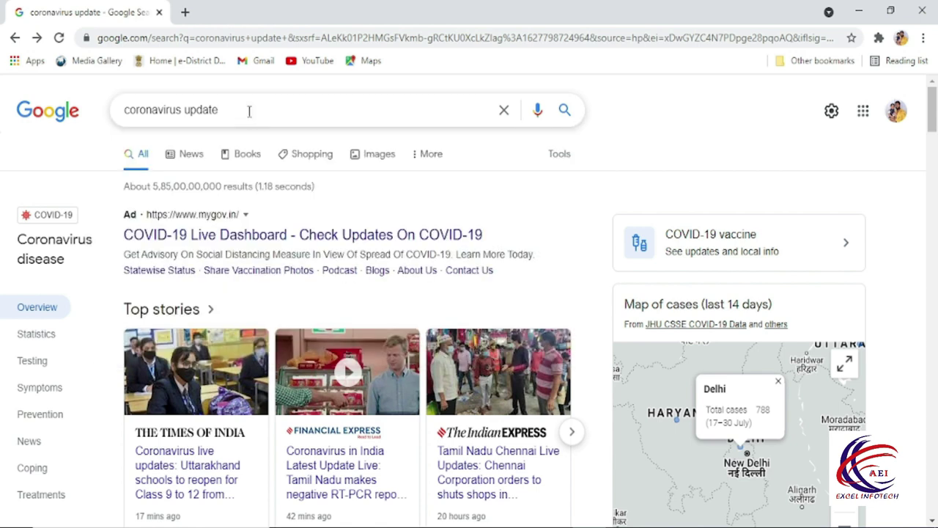
{"action": "scroll", "coordinate": [243, 285], "scroll_direction": "down", "scroll_amount": 2}
{"action": "scroll", "coordinate": [249, 322], "scroll_direction": "down", "scroll_amount": 3}
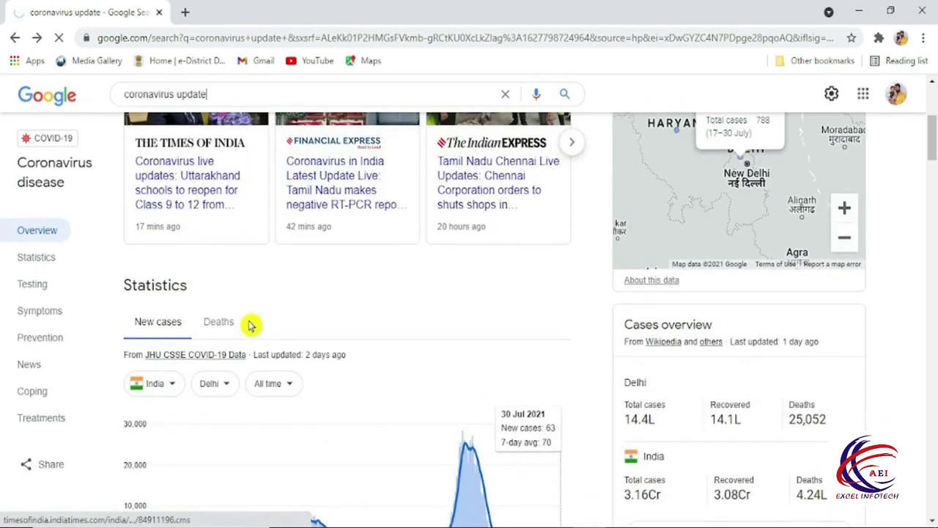
{"action": "scroll", "coordinate": [267, 348], "scroll_direction": "down", "scroll_amount": 4}
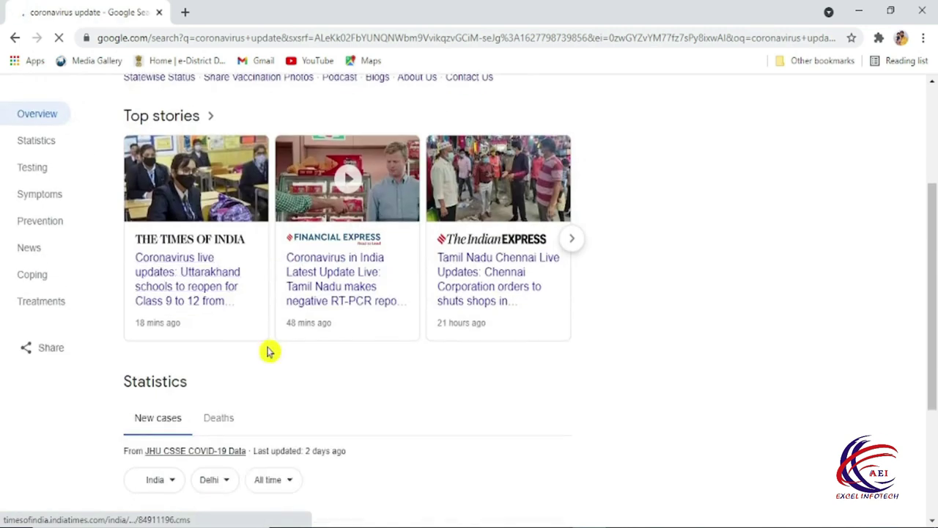
{"action": "scroll", "coordinate": [268, 350], "scroll_direction": "down", "scroll_amount": 5}
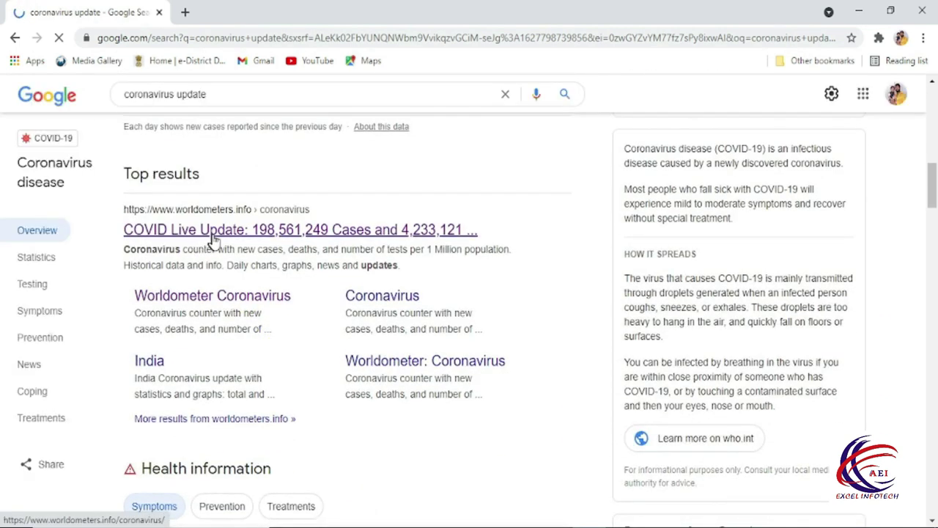
{"action": "left_click", "coordinate": [265, 232]}
{"action": "scroll", "coordinate": [294, 307], "scroll_direction": "down", "scroll_amount": 8}
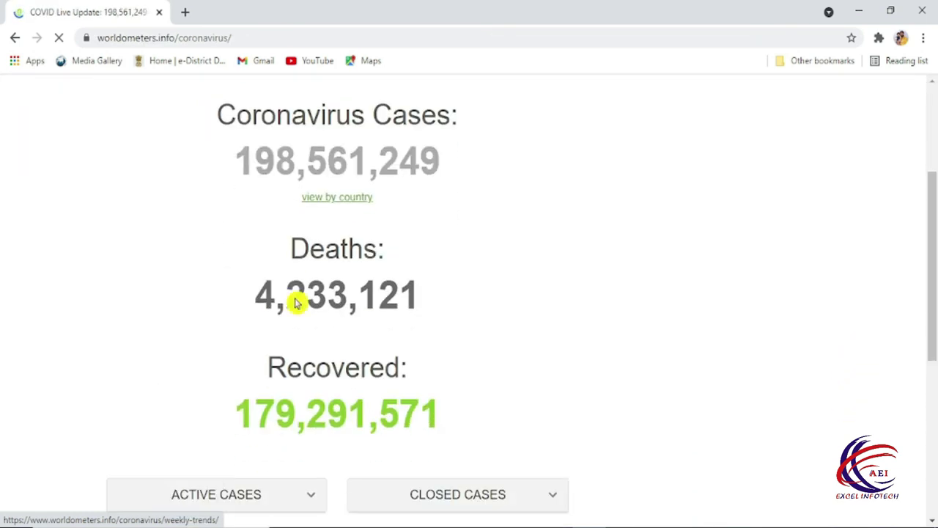
{"action": "scroll", "coordinate": [303, 323], "scroll_direction": "down", "scroll_amount": 9}
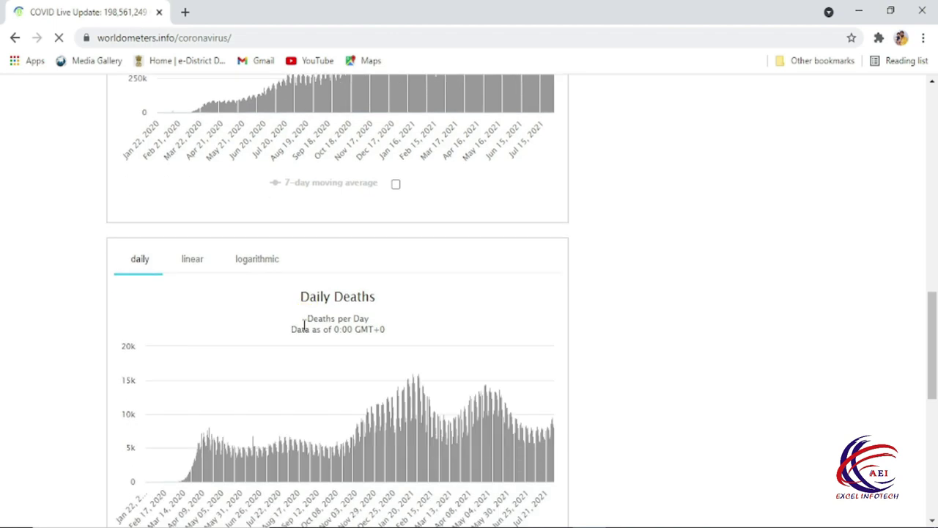
{"action": "scroll", "coordinate": [305, 329], "scroll_direction": "down", "scroll_amount": 12}
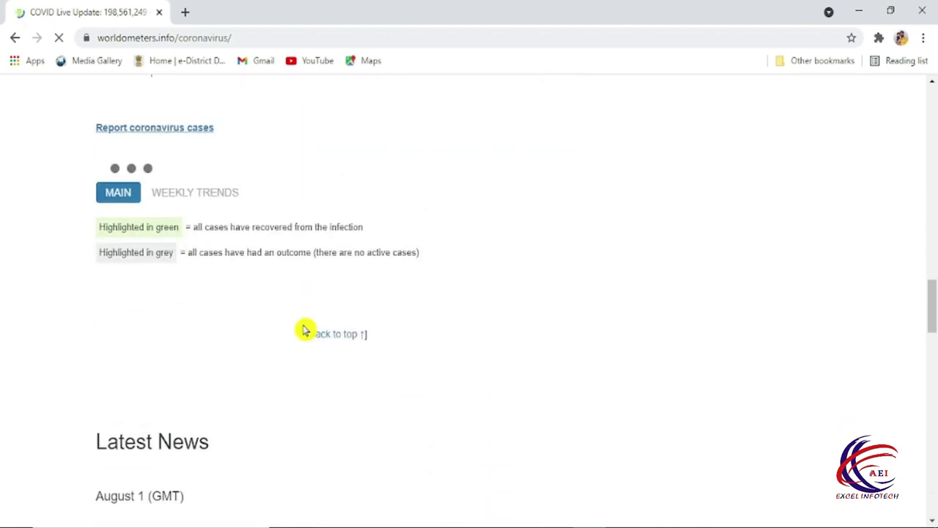
{"action": "scroll", "coordinate": [304, 329], "scroll_direction": "down", "scroll_amount": 11}
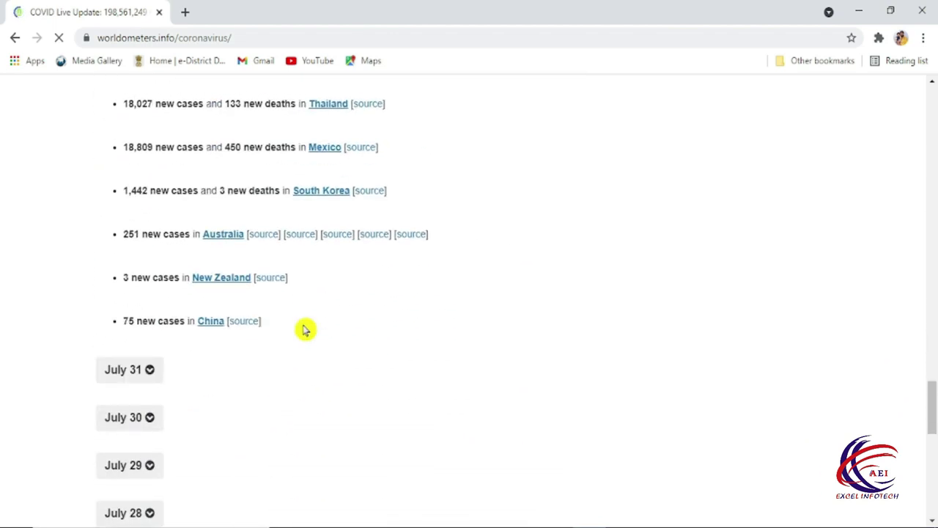
{"action": "scroll", "coordinate": [305, 330], "scroll_direction": "up", "scroll_amount": 15}
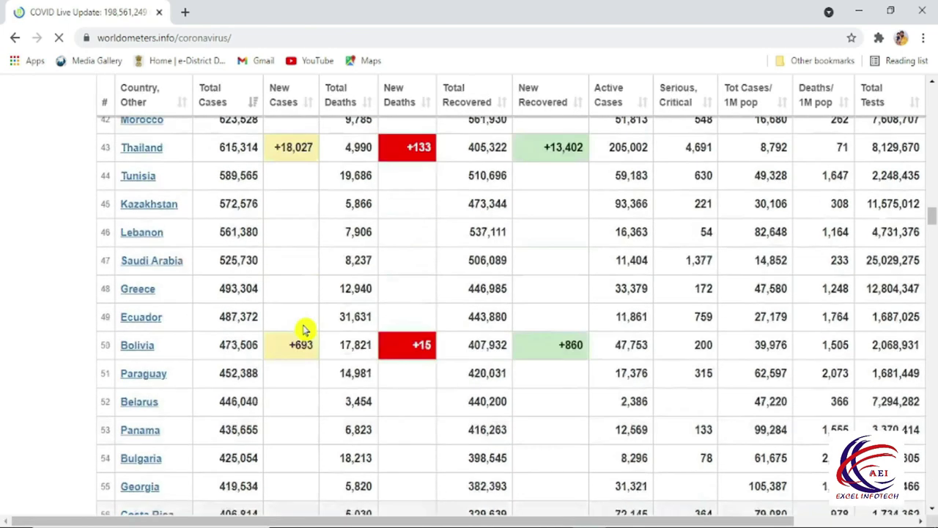
{"action": "scroll", "coordinate": [304, 330], "scroll_direction": "up", "scroll_amount": 9}
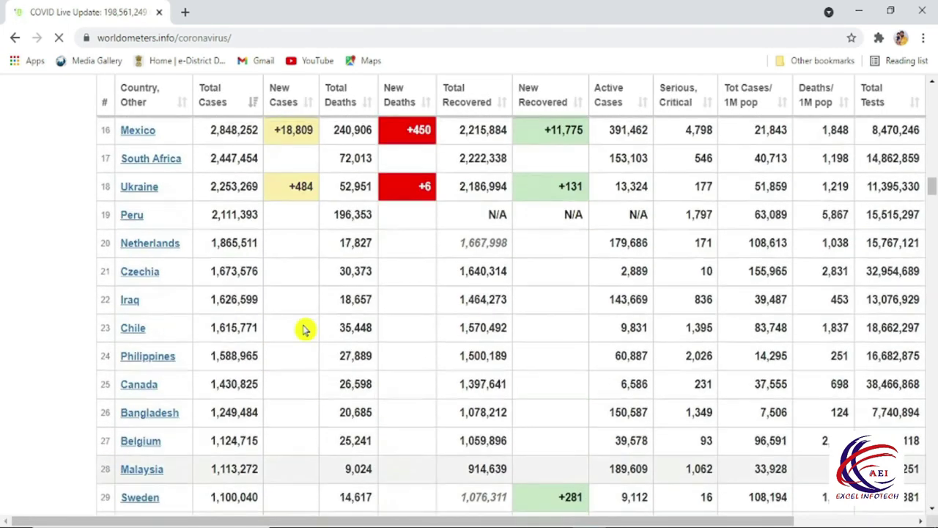
{"action": "scroll", "coordinate": [305, 330], "scroll_direction": "up", "scroll_amount": 6}
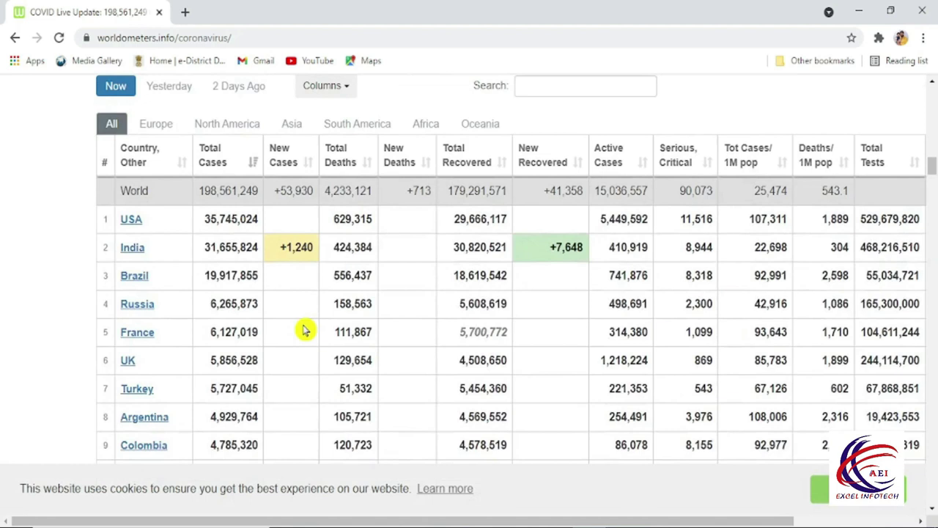
{"action": "scroll", "coordinate": [305, 329], "scroll_direction": "down", "scroll_amount": 1}
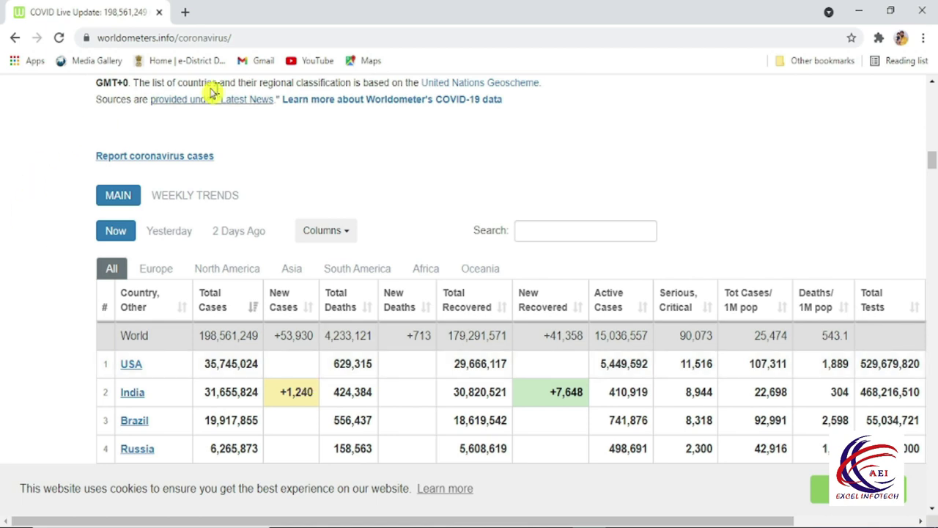
Step: Copy the worldometers.info page address and switch to the blank Book1 workbook
{"action": "left_click", "coordinate": [261, 38]}
{"action": "key", "text": "ctrl+c"}
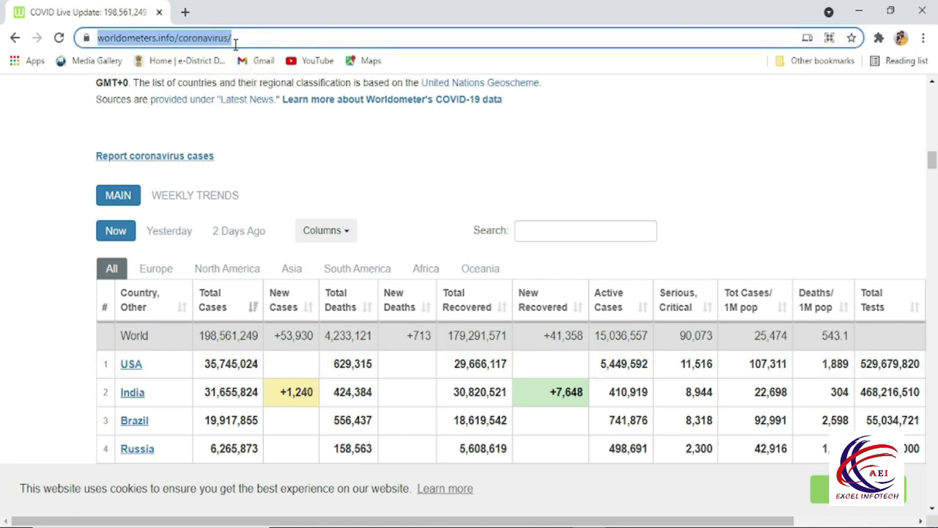
{"action": "left_click", "coordinate": [415, 244]}
{"action": "key", "text": "alt+Tab"}
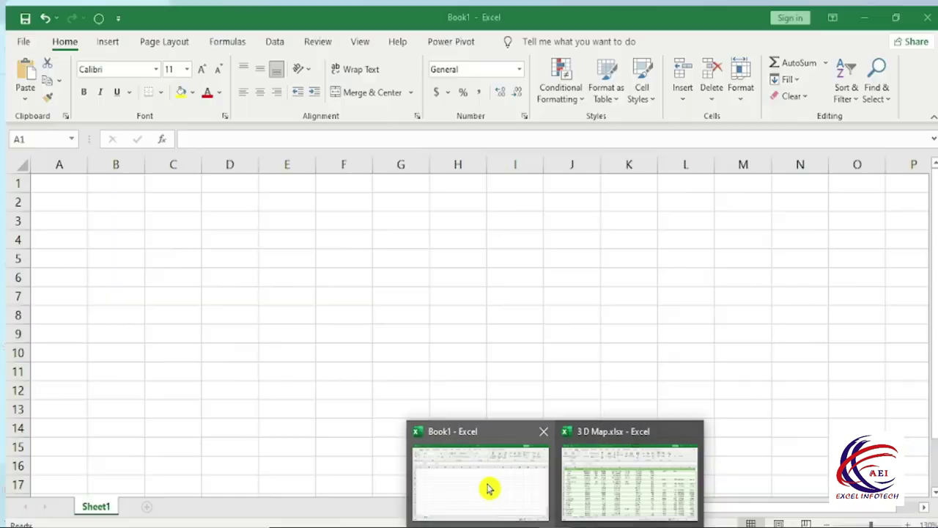
{"action": "left_click", "coordinate": [488, 488]}
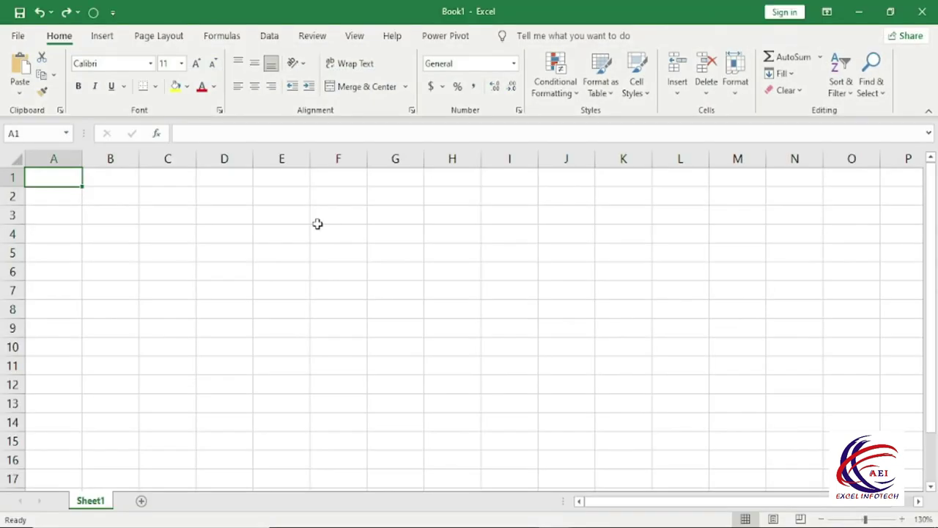
Step: Use Data > From Web with the pasted worldometers coronavirus URL to fetch its tables
{"action": "left_click", "coordinate": [269, 37]}
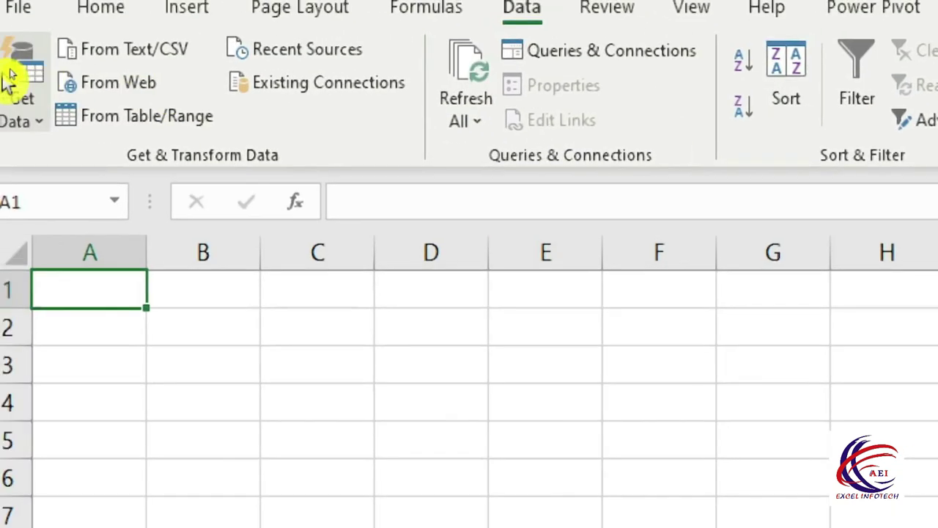
{"action": "left_click", "coordinate": [144, 91]}
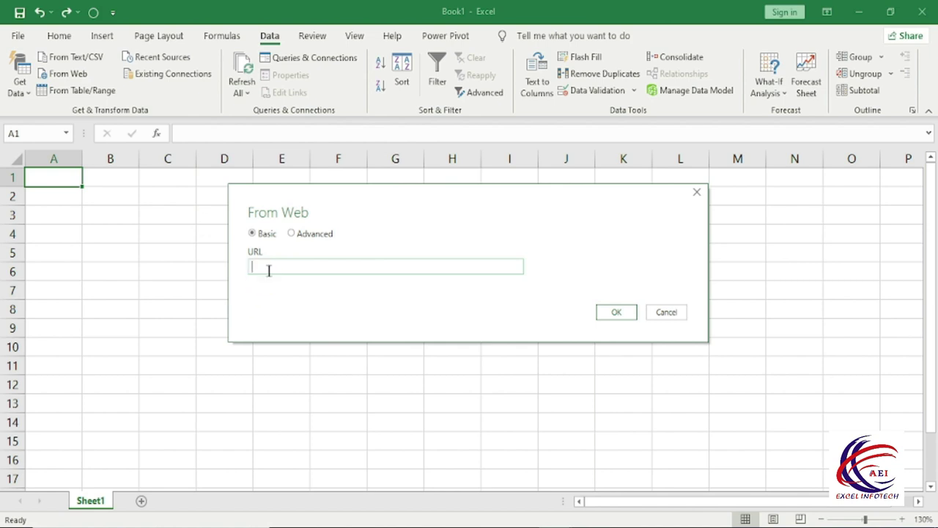
{"action": "key", "text": "ctrl+v"}
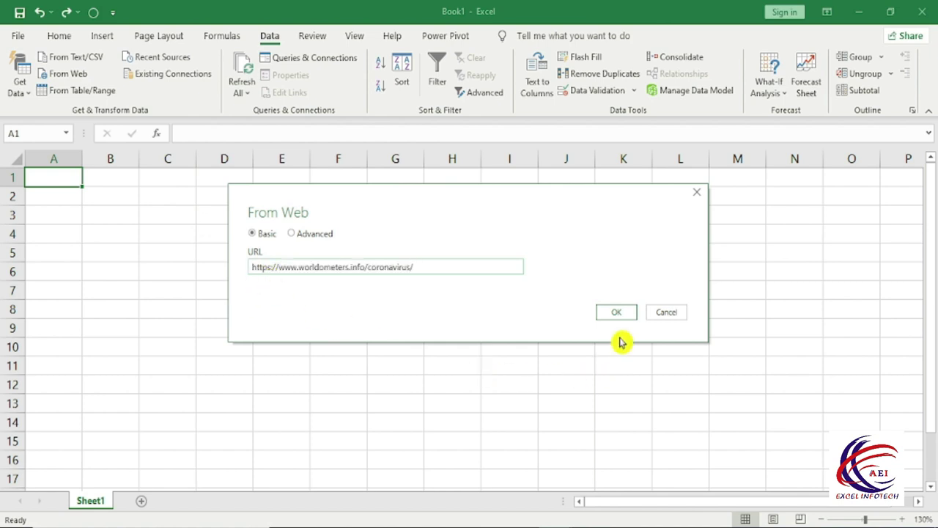
{"action": "left_click", "coordinate": [619, 313]}
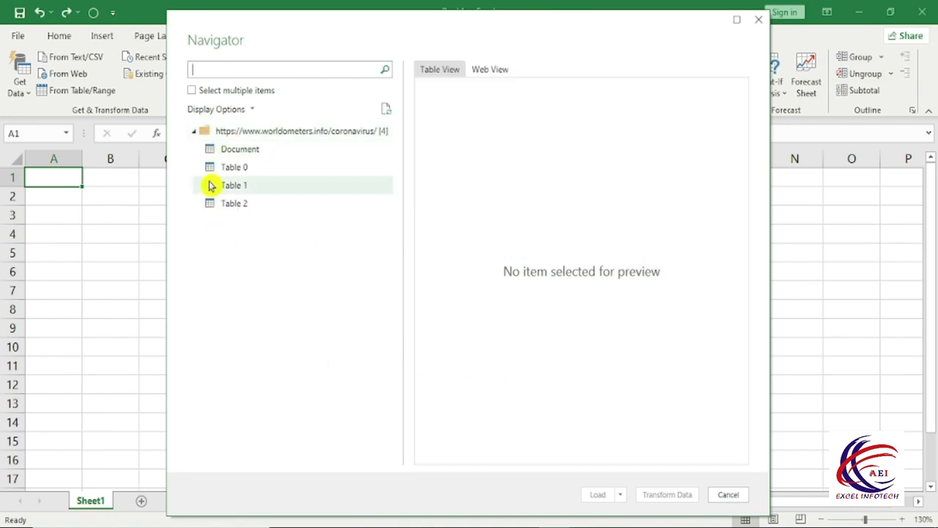
Step: Preview Document and Table 0 in the Navigator, then load Table 0 into a new sheet
{"action": "left_click", "coordinate": [257, 152]}
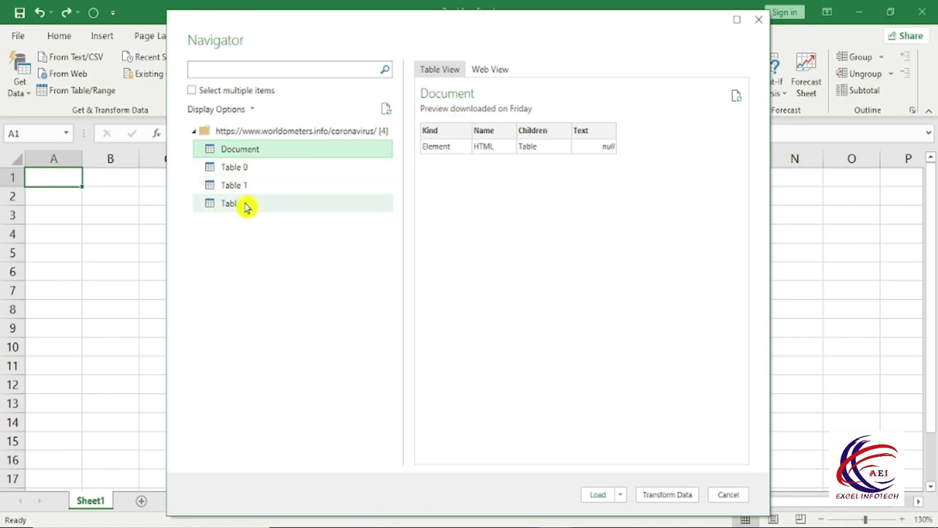
{"action": "left_click", "coordinate": [249, 173]}
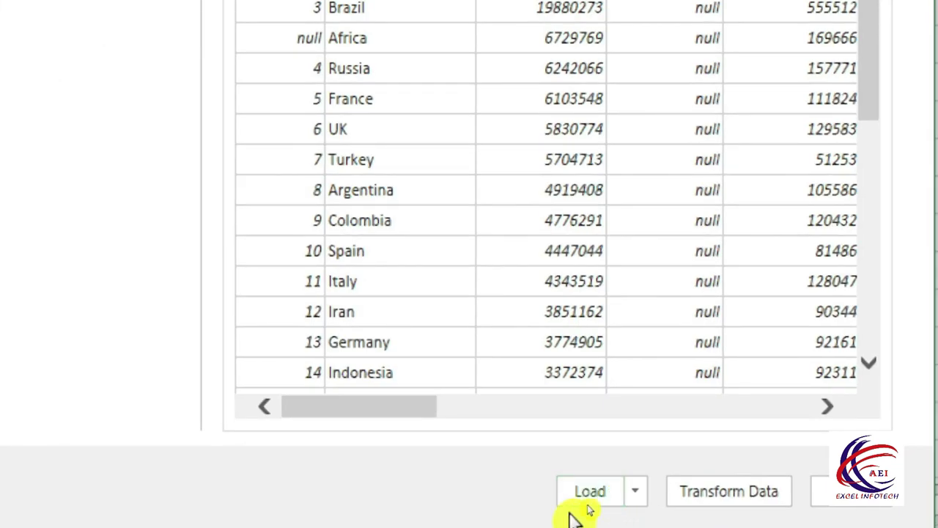
{"action": "left_click", "coordinate": [598, 495]}
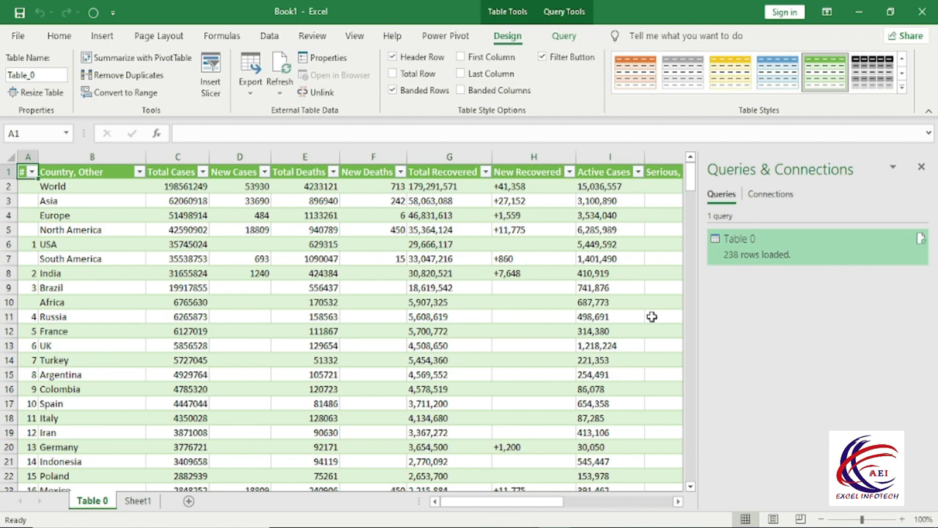
Step: Select the country names in column B, then close Book1 with Don't Save
{"action": "left_click", "coordinate": [135, 272]}
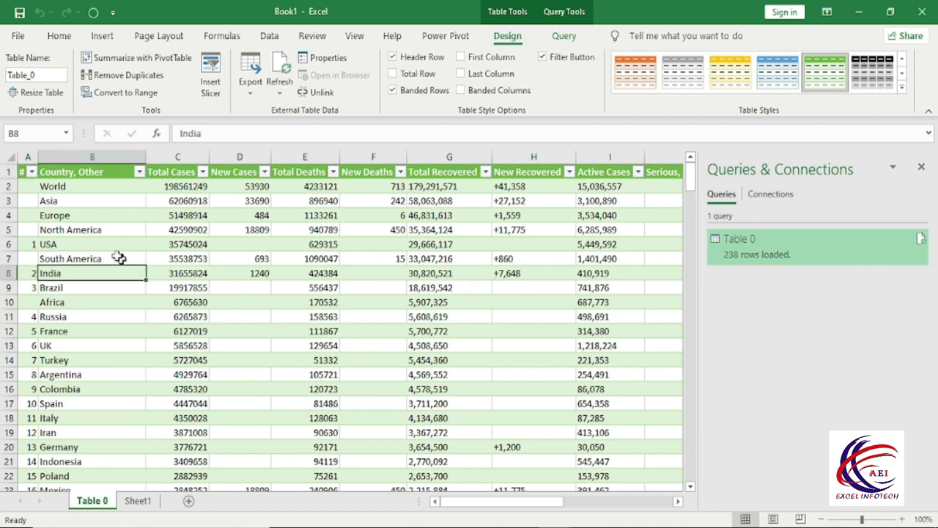
{"action": "left_click_drag", "start_coordinate": [65, 182], "coordinate": [197, 414]}
{"action": "left_click", "coordinate": [178, 258]}
{"action": "left_click_drag", "start_coordinate": [65, 175], "coordinate": [196, 445]}
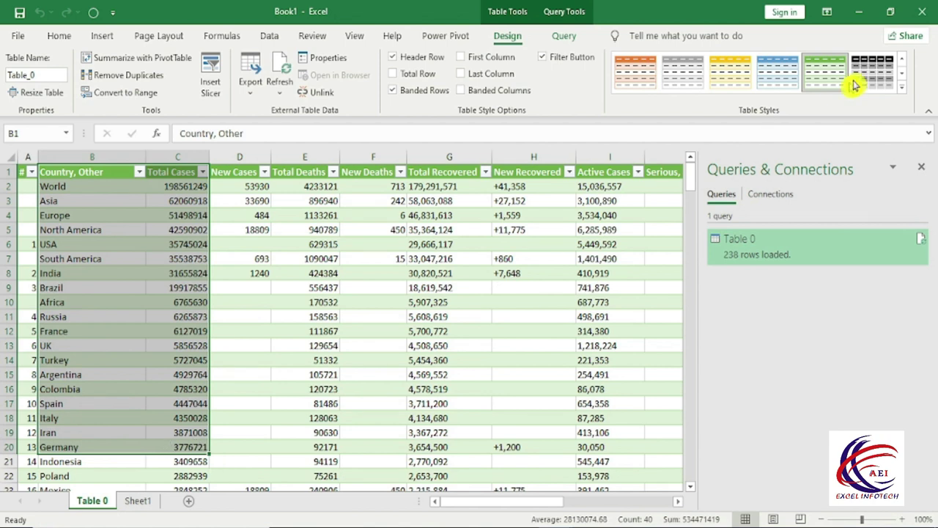
{"action": "left_click", "coordinate": [922, 11]}
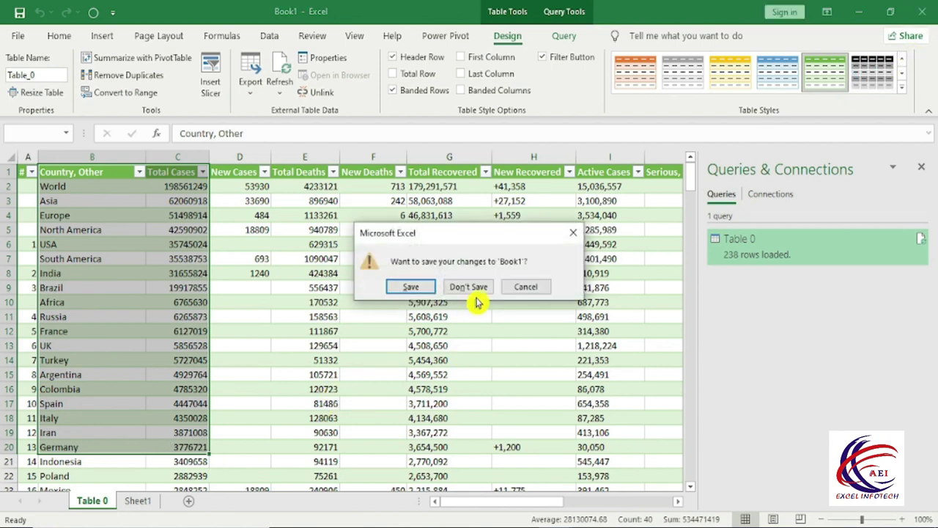
{"action": "left_click", "coordinate": [469, 286]}
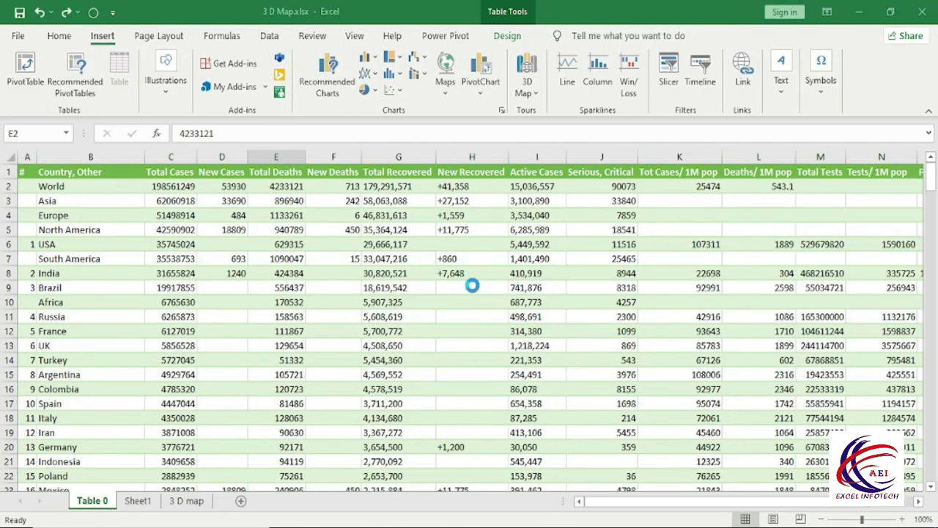
Step: On the 3 D map sheet, select all the country and case data and bring up Quick Analysis
{"action": "left_click", "coordinate": [186, 500]}
{"action": "scroll", "coordinate": [155, 330], "scroll_direction": "up", "scroll_amount": 10}
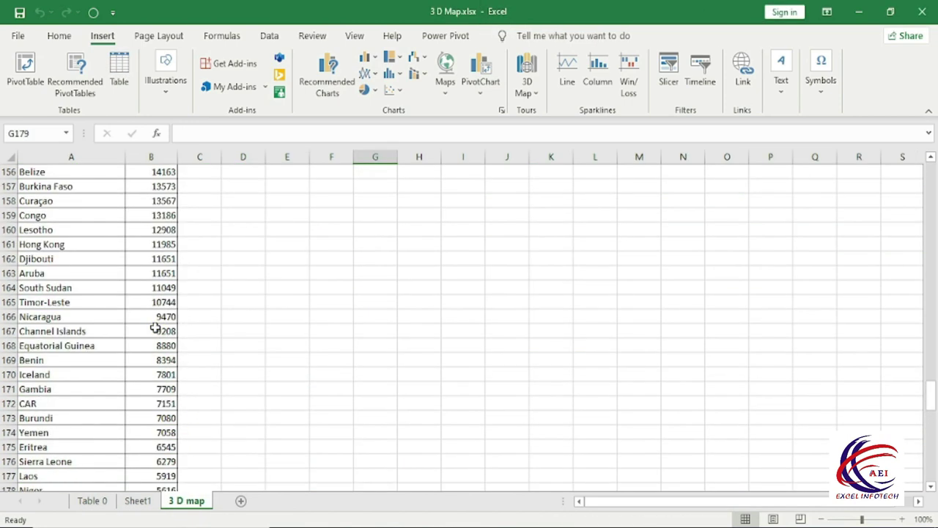
{"action": "scroll", "coordinate": [155, 328], "scroll_direction": "up", "scroll_amount": 19}
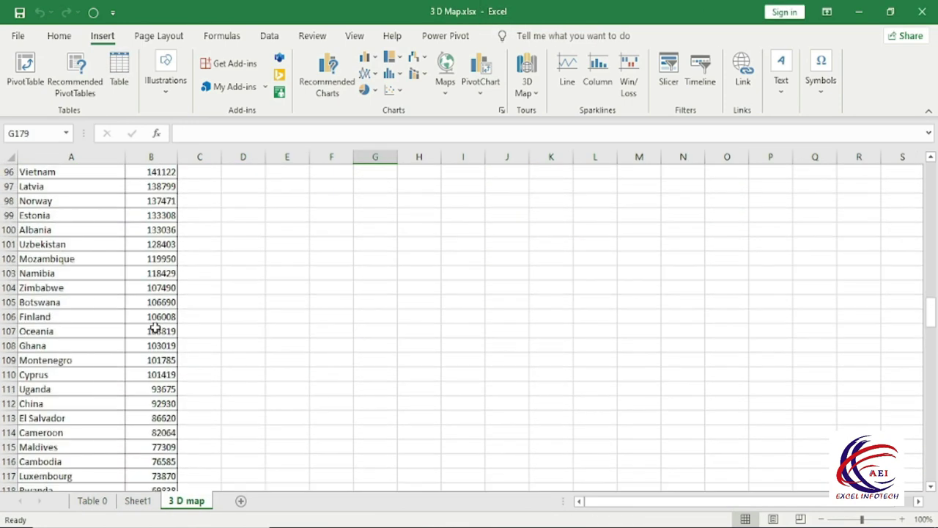
{"action": "scroll", "coordinate": [155, 327], "scroll_direction": "up", "scroll_amount": 9}
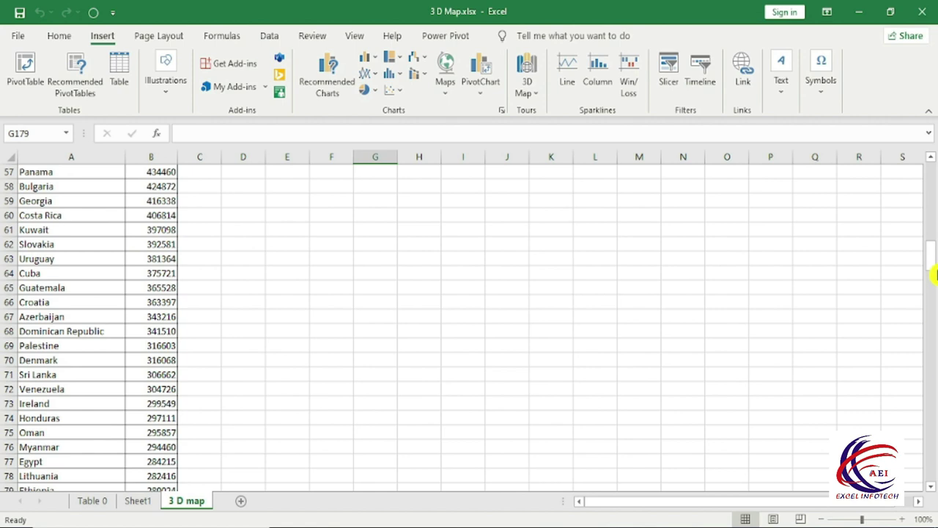
{"action": "left_click", "coordinate": [136, 283]}
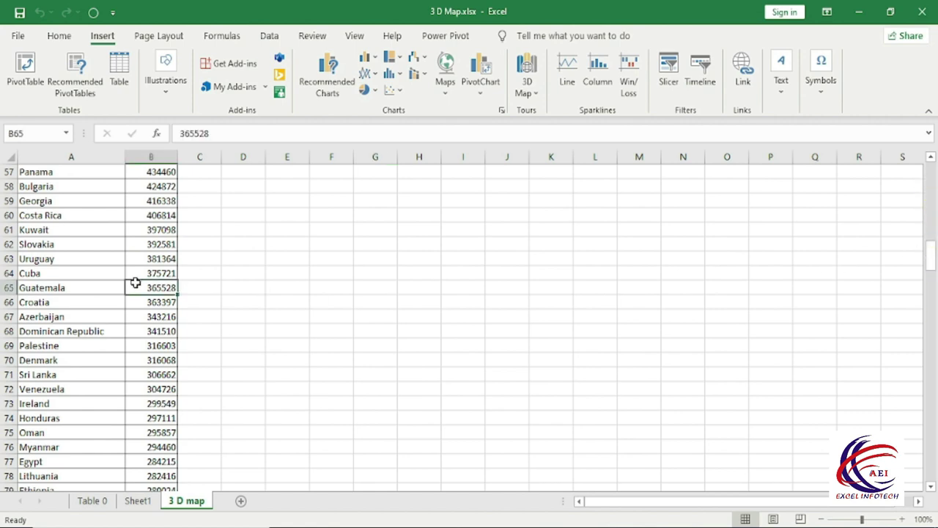
{"action": "key", "text": "ctrl+a"}
{"action": "key", "text": "ctrl+q"}
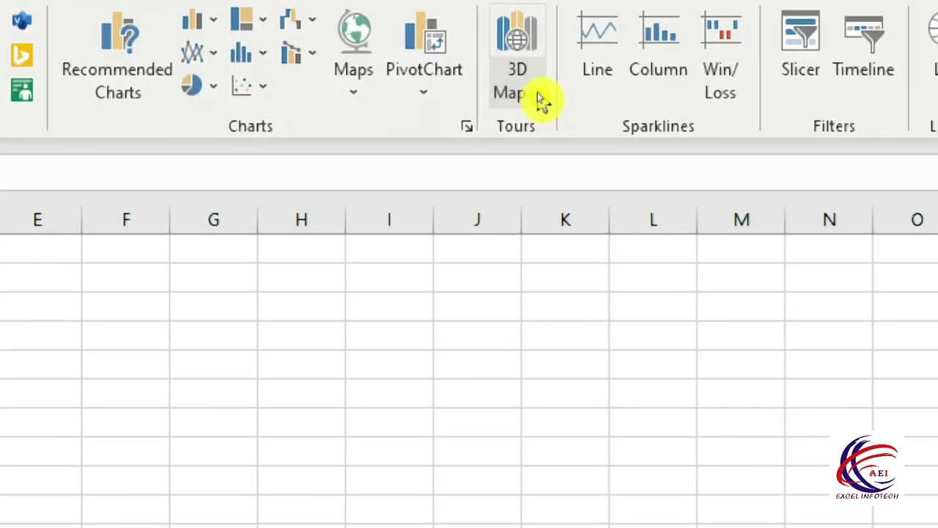
Step: Launch 3D Maps from the Insert tab's 3D Map menu and create a New Tour
{"action": "left_click", "coordinate": [540, 99]}
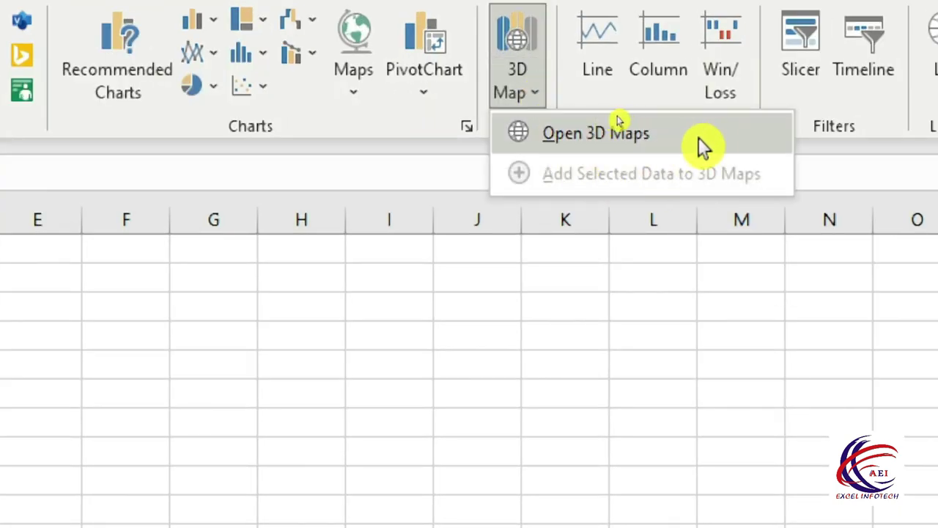
{"action": "left_click", "coordinate": [651, 137]}
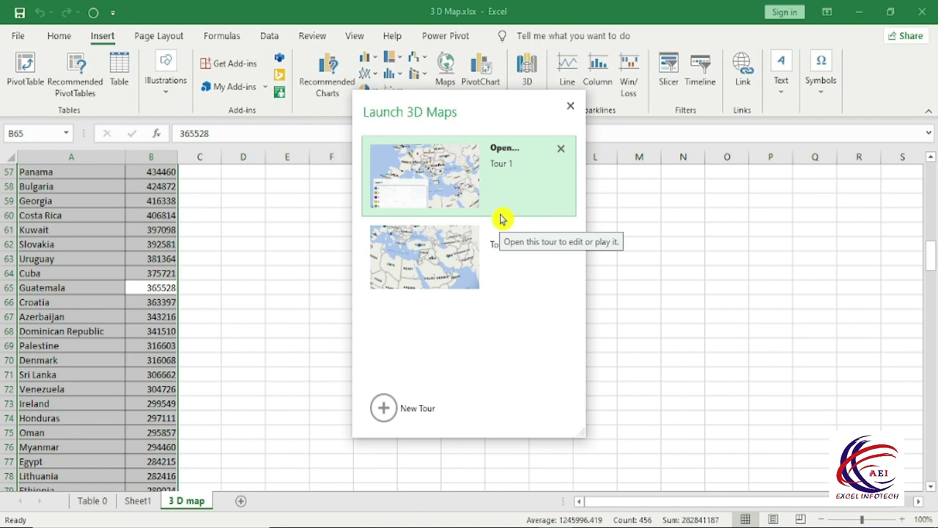
{"action": "left_click", "coordinate": [383, 411]}
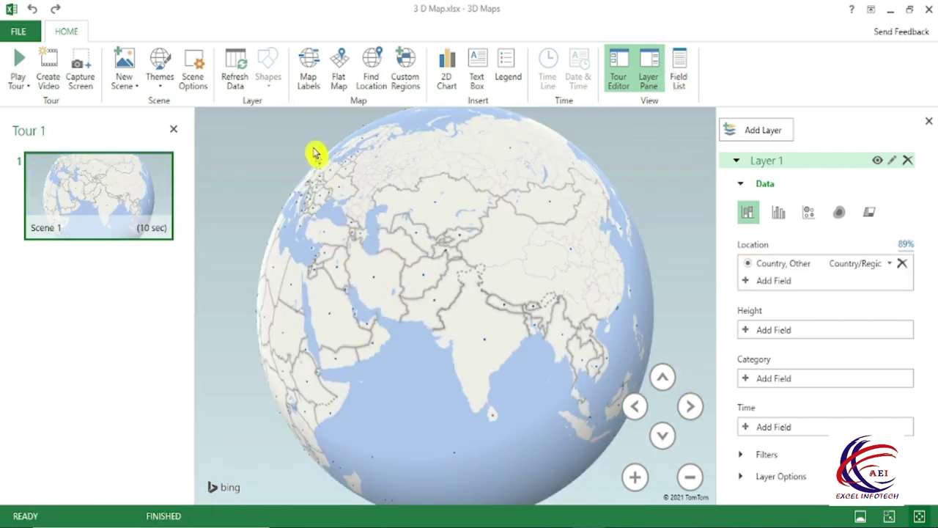
Step: Turn on map labels, set Total Cases as column height, and place a smaller legend top-left
{"action": "left_click", "coordinate": [310, 73]}
{"action": "left_click_drag", "start_coordinate": [520, 322], "coordinate": [513, 303]}
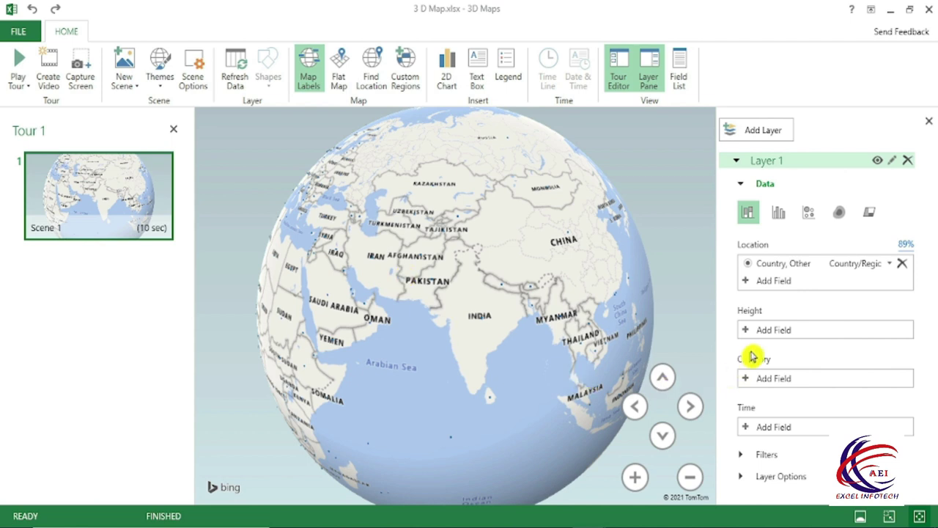
{"action": "left_click", "coordinate": [765, 331]}
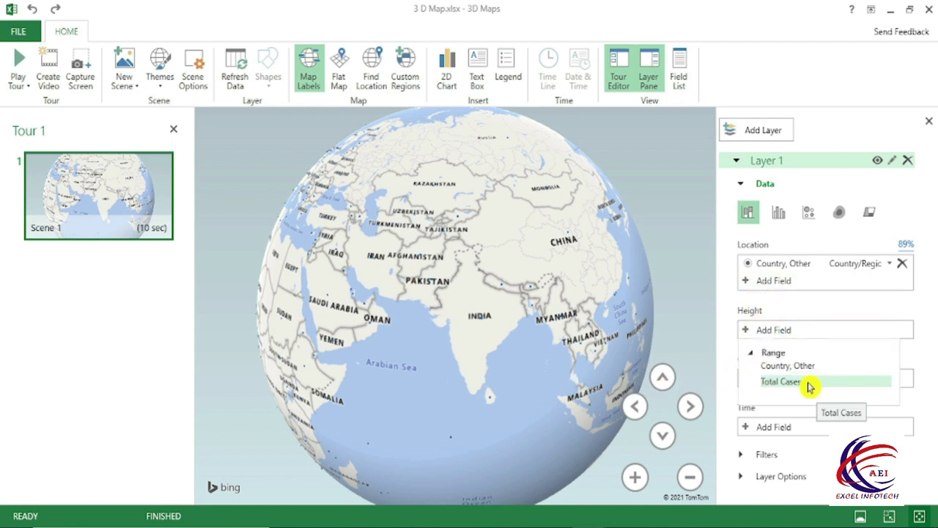
{"action": "left_click", "coordinate": [781, 381]}
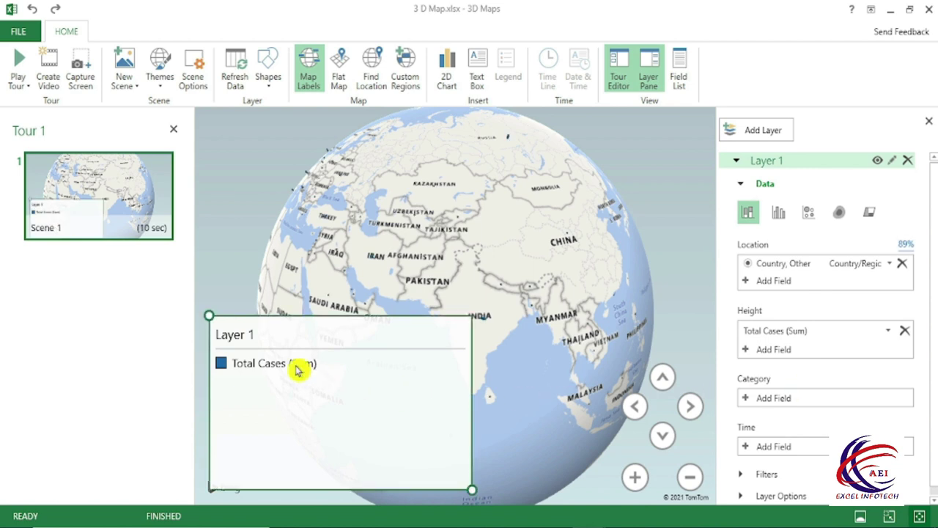
{"action": "left_click_drag", "start_coordinate": [471, 489], "coordinate": [428, 402]}
{"action": "left_click_drag", "start_coordinate": [294, 330], "coordinate": [283, 132]}
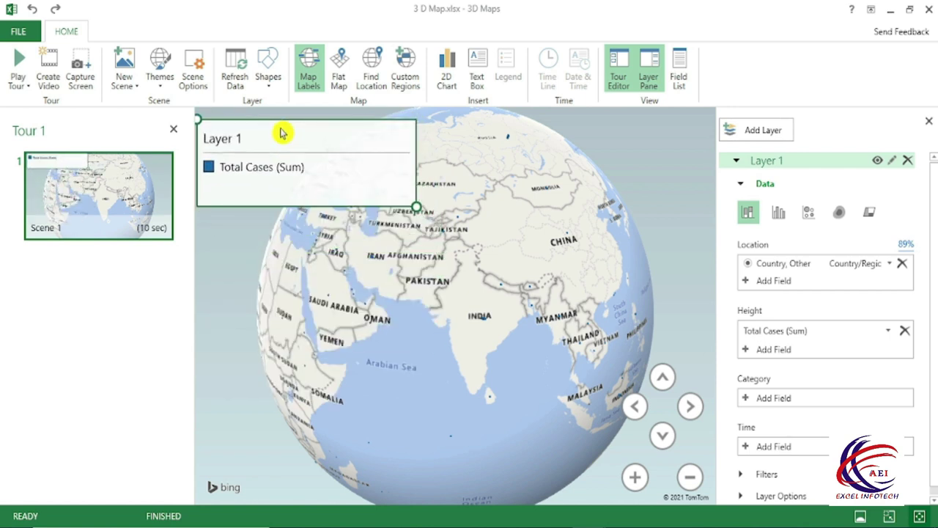
Step: Move the Field List aside, add Total Cases to Height again, and show clustered columns over India
{"action": "left_click", "coordinate": [679, 70]}
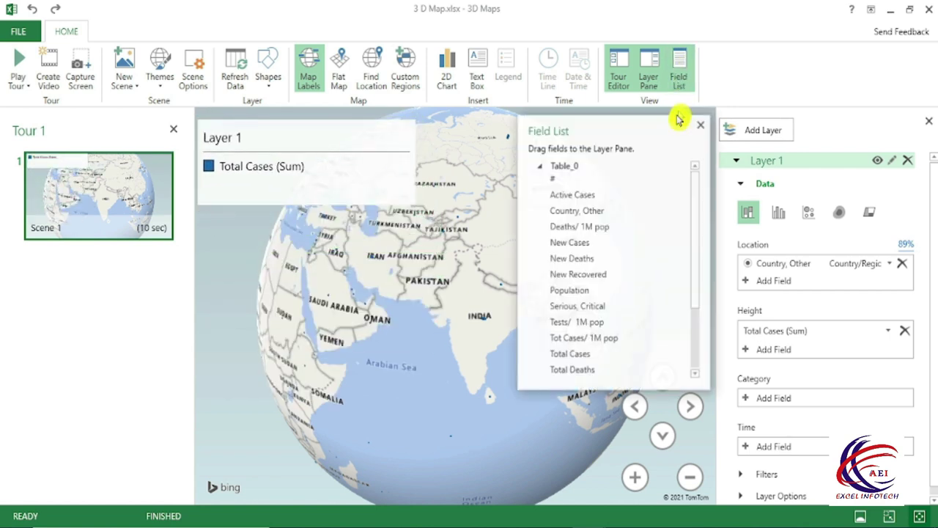
{"action": "left_click_drag", "start_coordinate": [581, 132], "coordinate": [62, 265]}
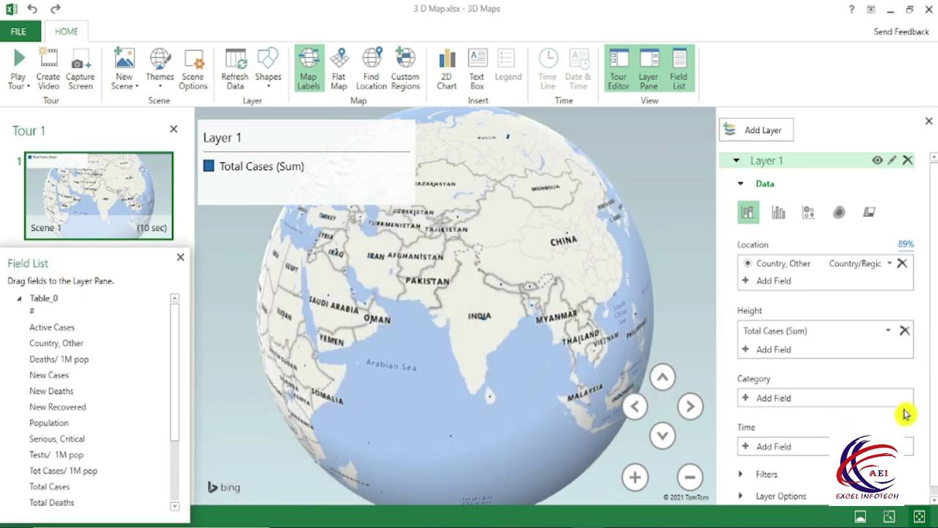
{"action": "left_click", "coordinate": [802, 350]}
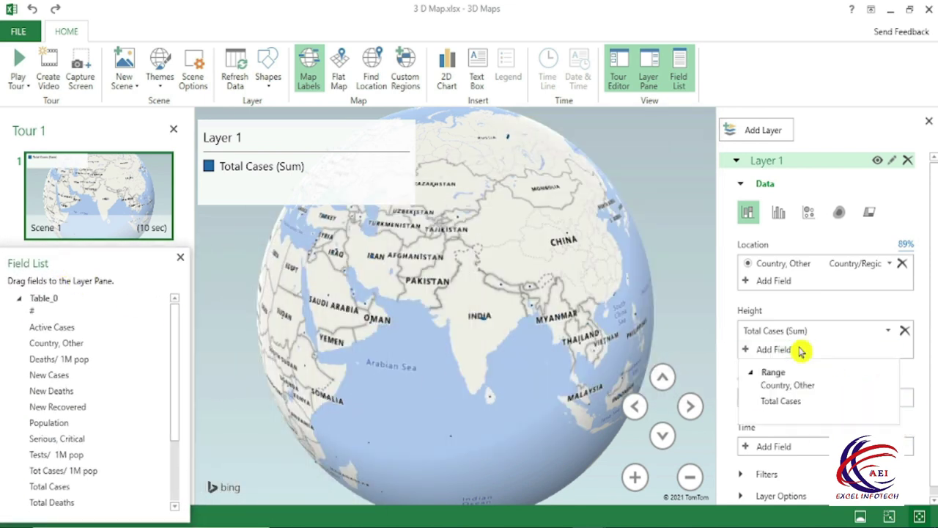
{"action": "left_click", "coordinate": [812, 402]}
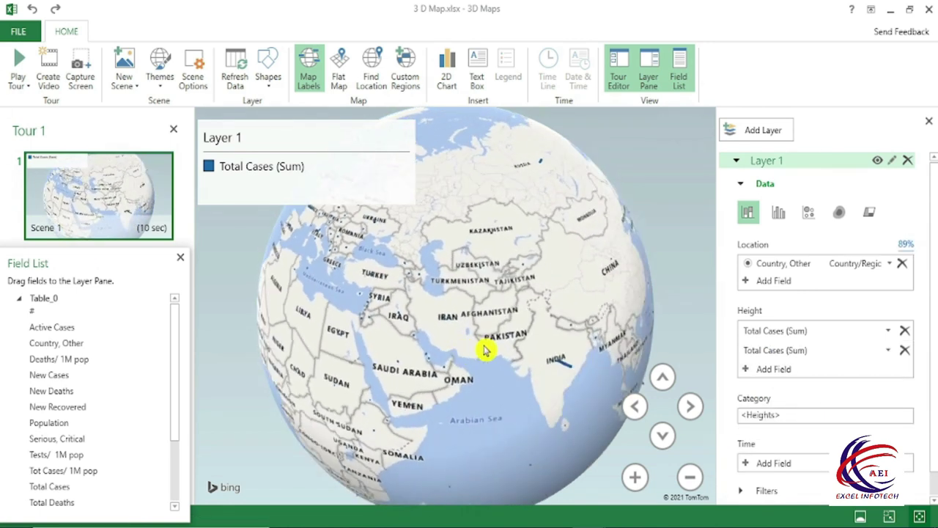
{"action": "scroll", "coordinate": [491, 325], "scroll_direction": "up", "scroll_amount": 5}
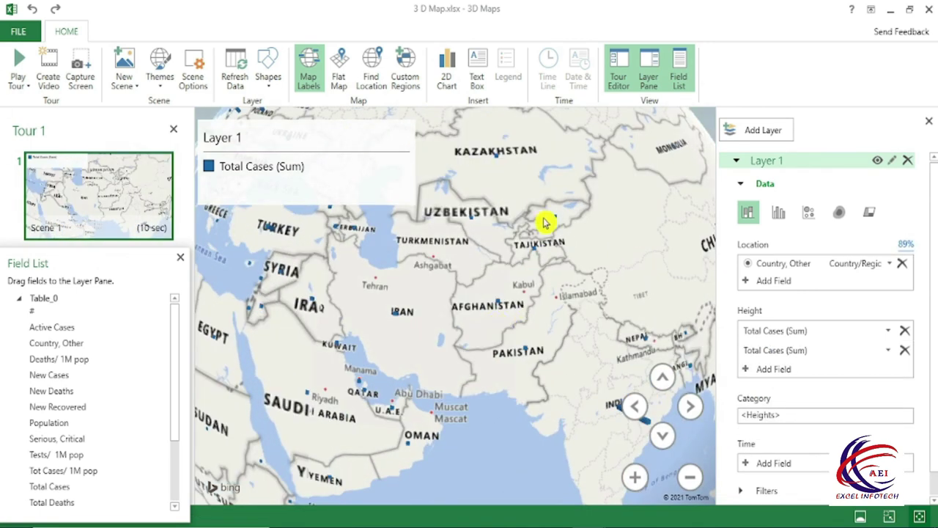
{"action": "left_click_drag", "start_coordinate": [545, 223], "coordinate": [415, 283]}
{"action": "left_click_drag", "start_coordinate": [586, 310], "coordinate": [446, 236]}
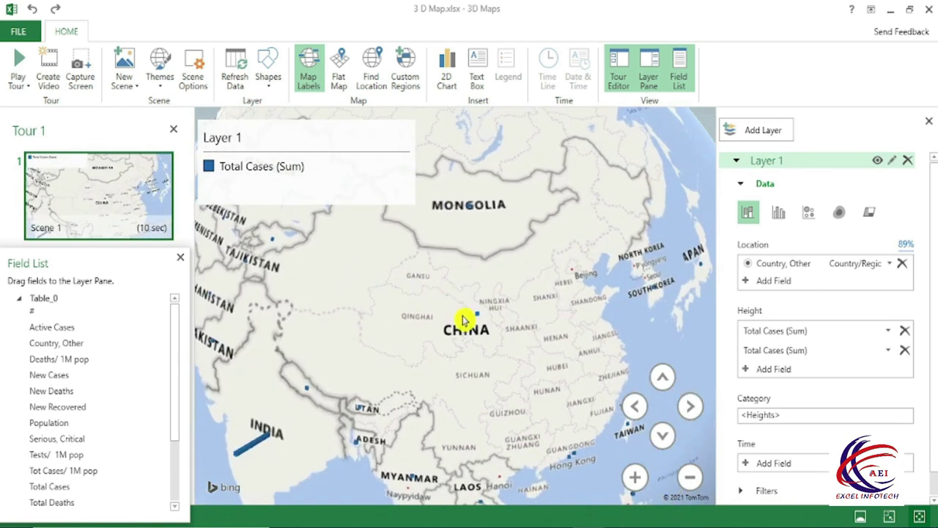
{"action": "left_click_drag", "start_coordinate": [463, 321], "coordinate": [584, 261]}
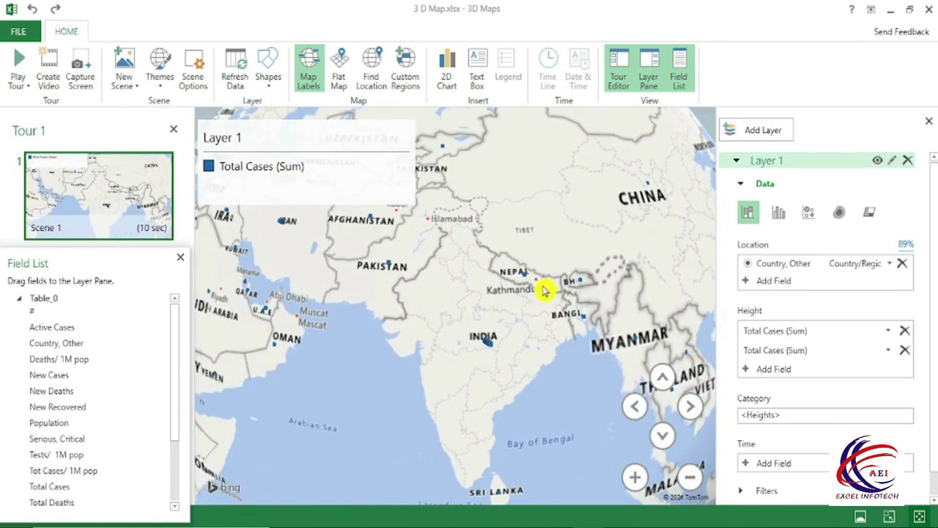
{"action": "left_click", "coordinate": [783, 219]}
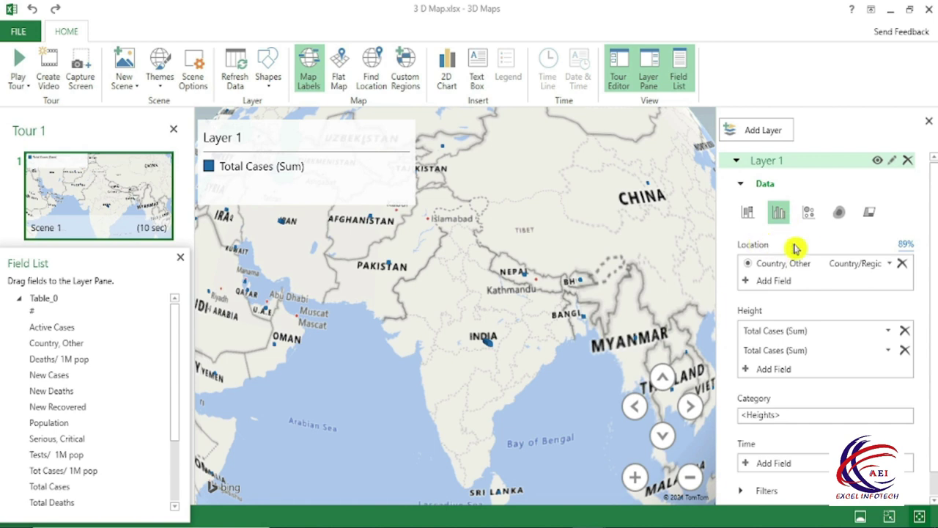
Step: Switch Layer 1 to the Bubble visualization and change the globe to a Flat Map
{"action": "left_click", "coordinate": [809, 214]}
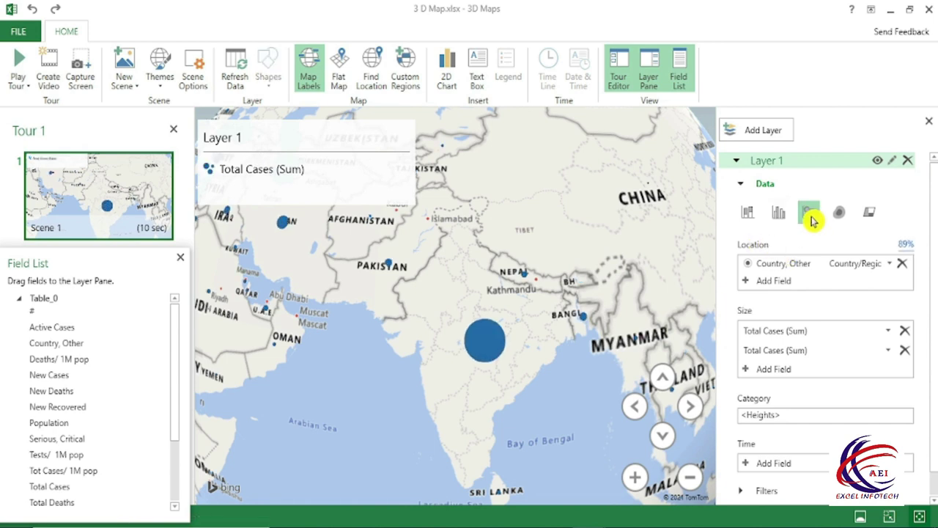
{"action": "left_click_drag", "start_coordinate": [457, 372], "coordinate": [561, 412]}
{"action": "scroll", "coordinate": [481, 345], "scroll_direction": "down", "scroll_amount": 5}
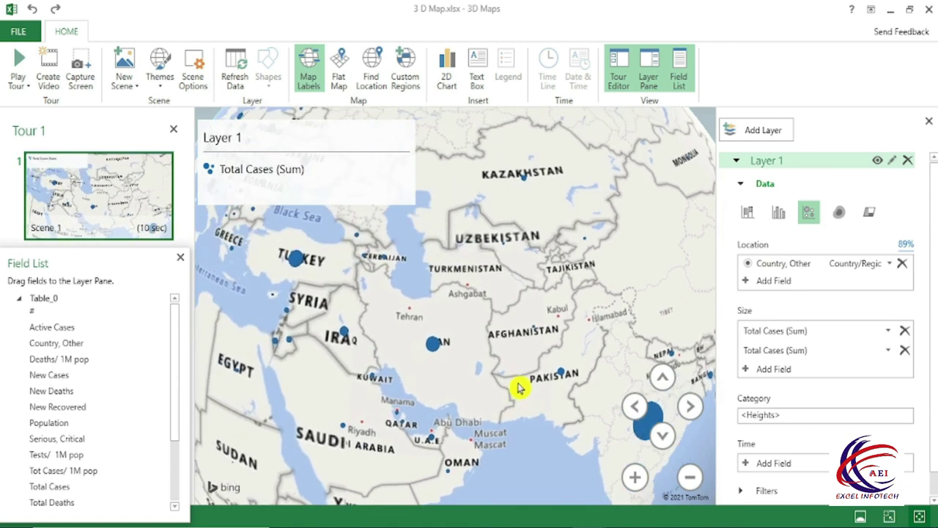
{"action": "left_click_drag", "start_coordinate": [366, 339], "coordinate": [575, 315]}
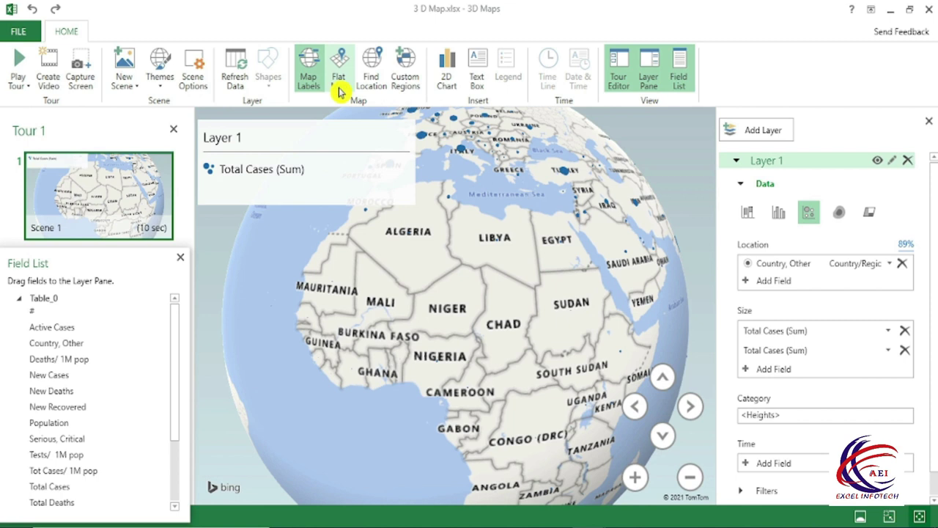
{"action": "left_click", "coordinate": [349, 66]}
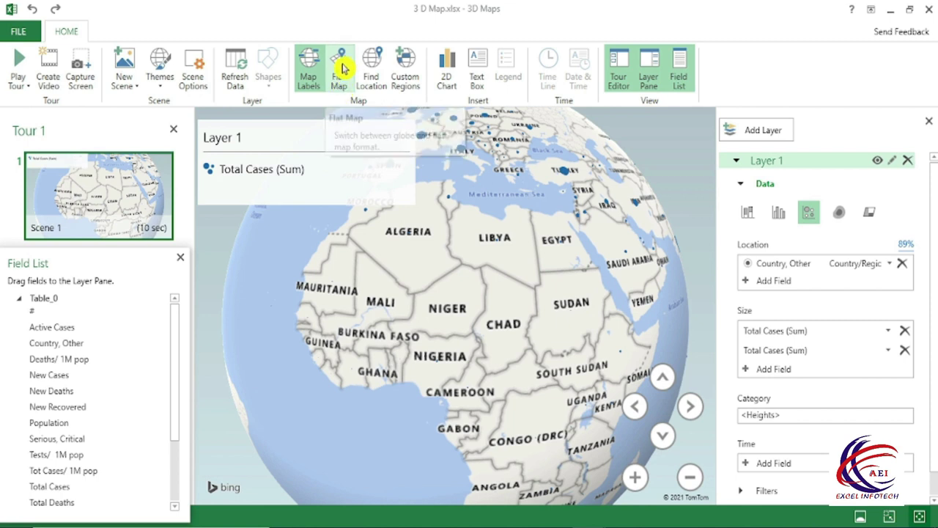
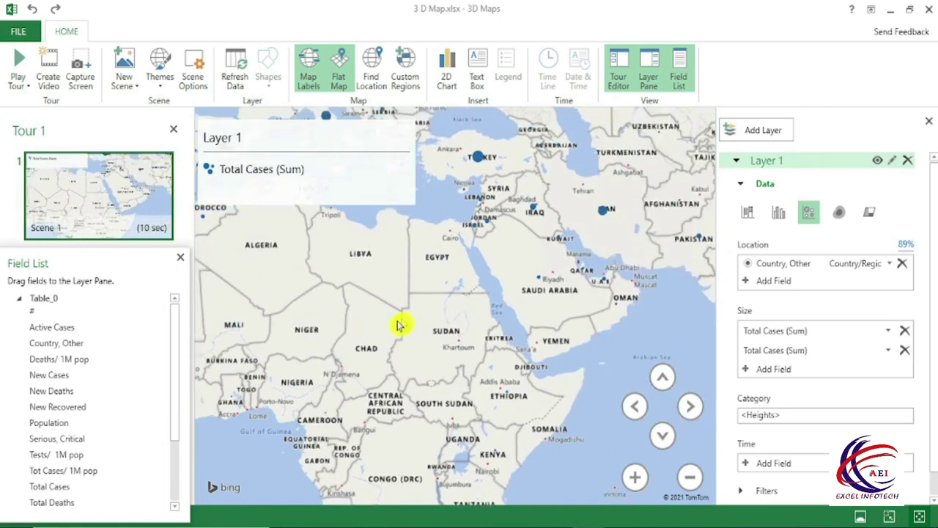
Step: Pan over Mongolia and China, zooming in and out on Mongolia's data point
{"action": "left_click_drag", "start_coordinate": [516, 245], "coordinate": [496, 322]}
{"action": "scroll", "coordinate": [496, 322], "scroll_direction": "up", "scroll_amount": 5}
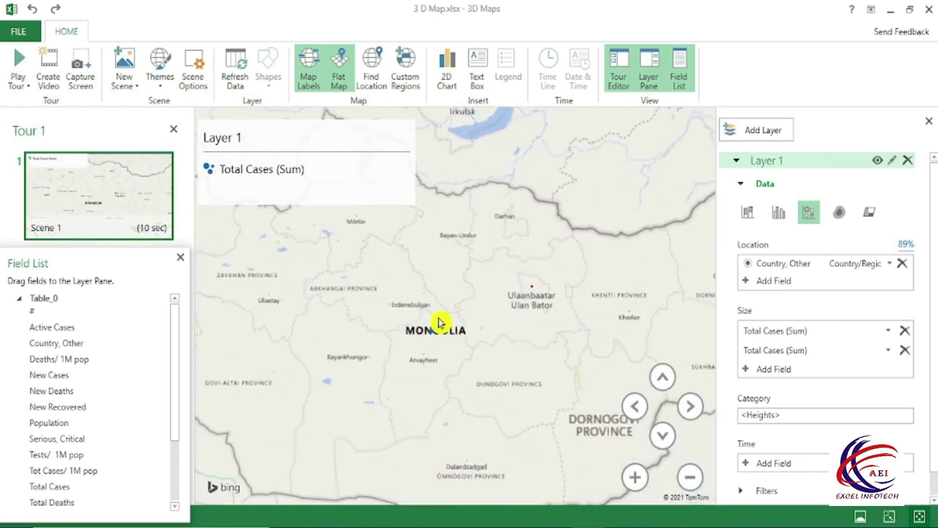
{"action": "scroll", "coordinate": [442, 318], "scroll_direction": "down", "scroll_amount": 5}
{"action": "scroll", "coordinate": [439, 323], "scroll_direction": "up", "scroll_amount": 5}
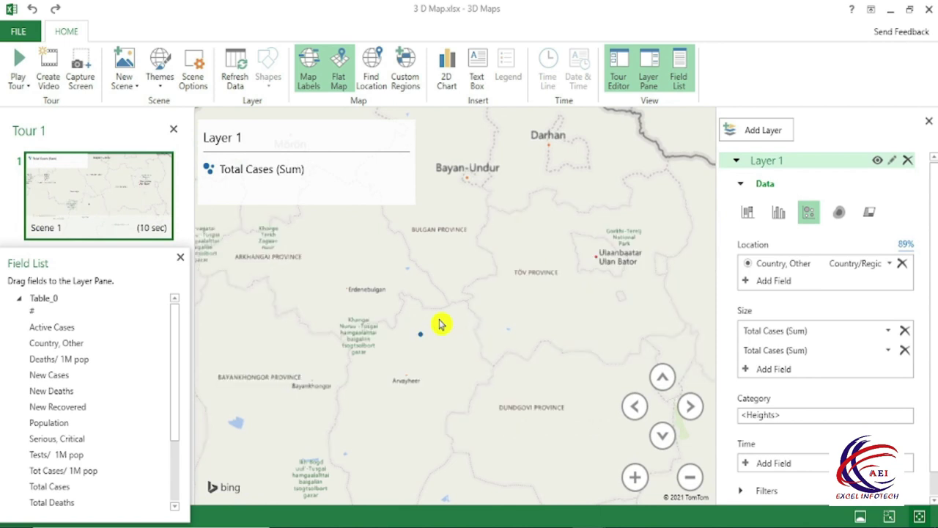
{"action": "scroll", "coordinate": [440, 323], "scroll_direction": "down", "scroll_amount": 3}
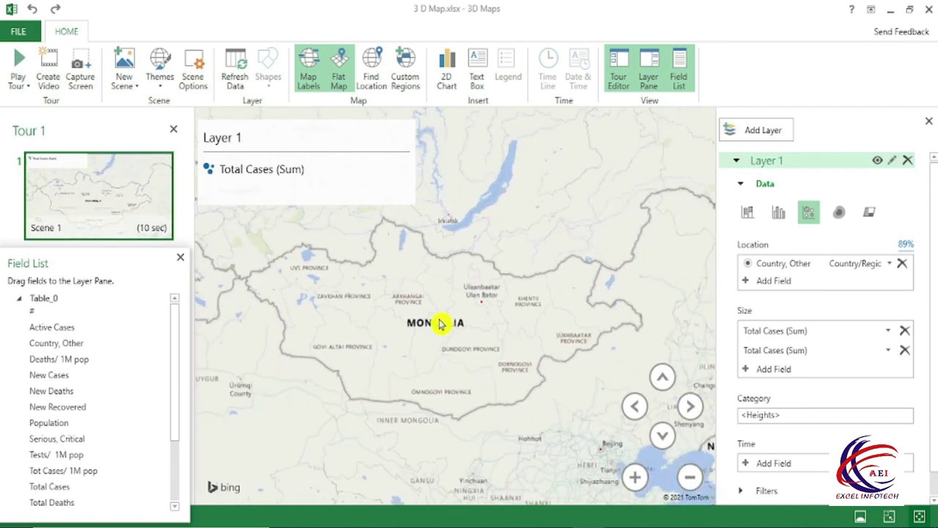
{"action": "scroll", "coordinate": [439, 323], "scroll_direction": "down", "scroll_amount": 2}
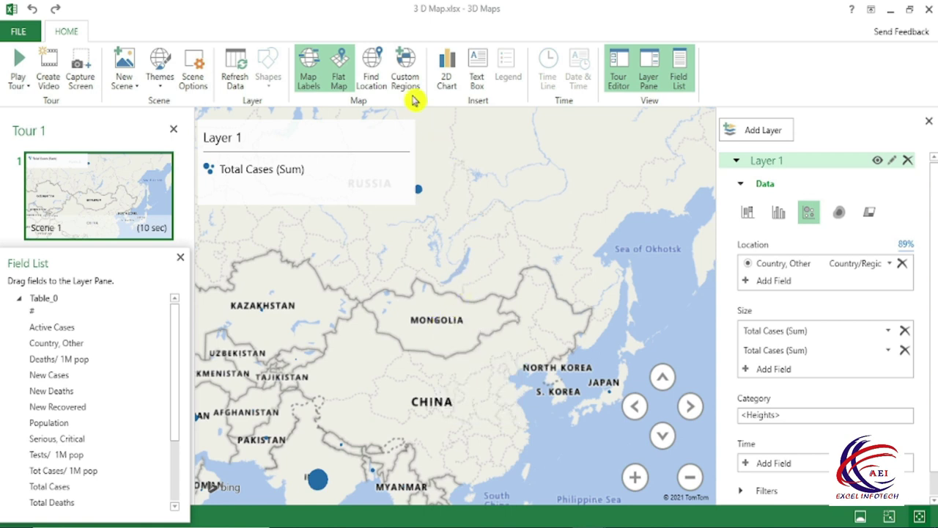
{"action": "scroll", "coordinate": [383, 281], "scroll_direction": "up", "scroll_amount": 2}
Step: Pan the map north toward the Arctic coast and bring up Find Location
{"action": "left_click_drag", "start_coordinate": [383, 279], "coordinate": [472, 415]}
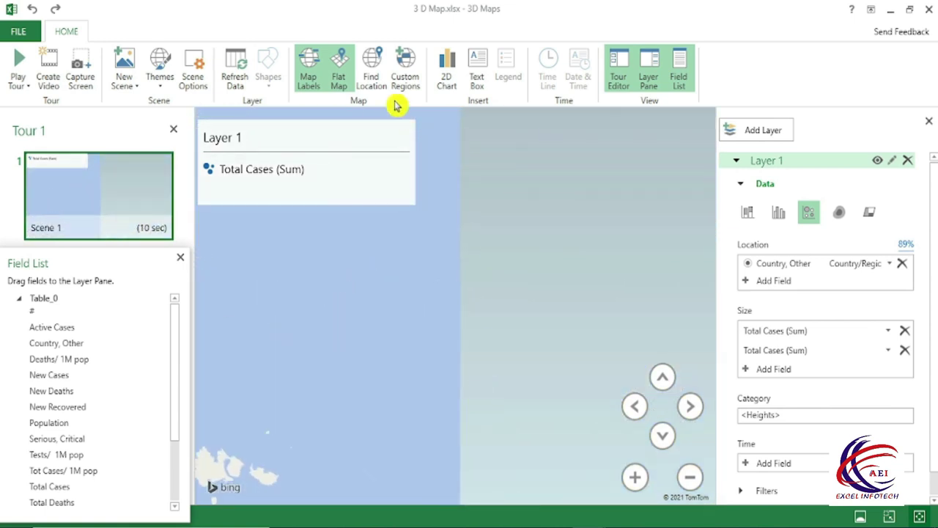
{"action": "left_click", "coordinate": [376, 68]}
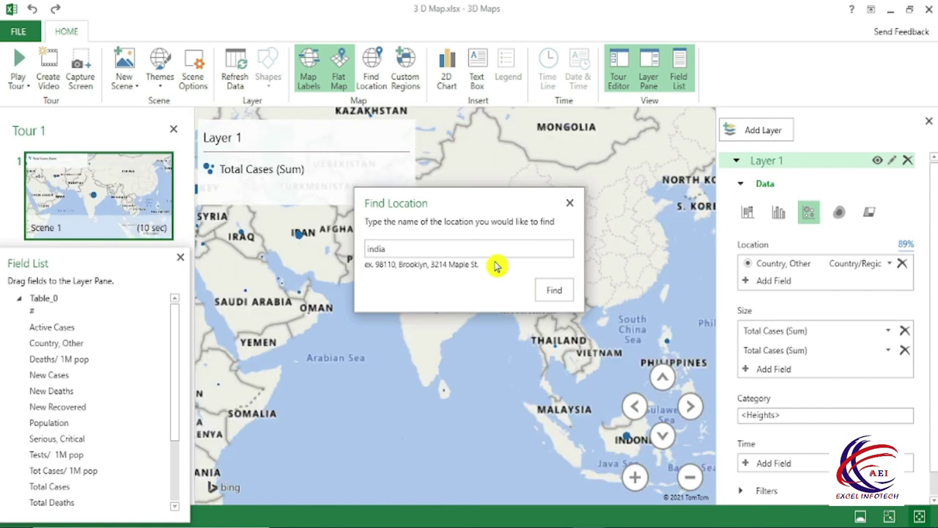
Step: Move the place search box off India, close it, and zoom in on India's bubble
{"action": "left_click_drag", "start_coordinate": [471, 203], "coordinate": [261, 364]}
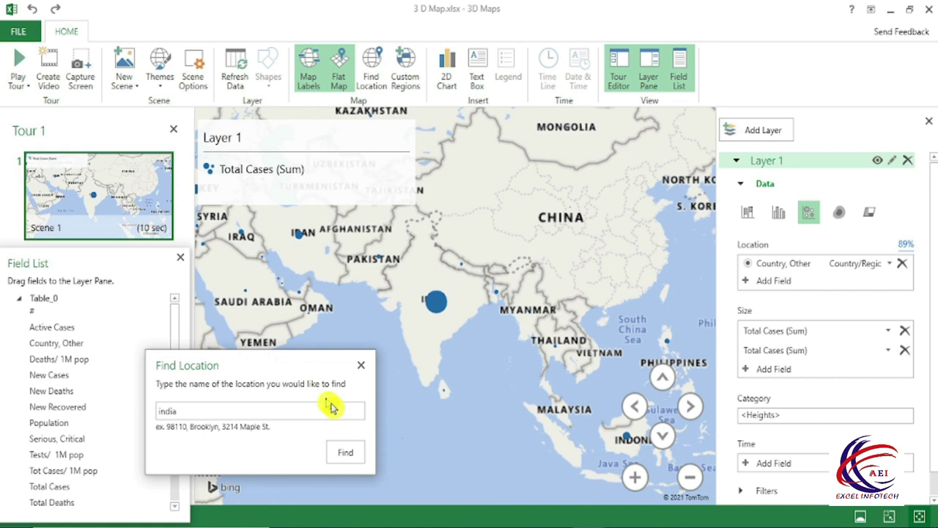
{"action": "left_click", "coordinate": [360, 365]}
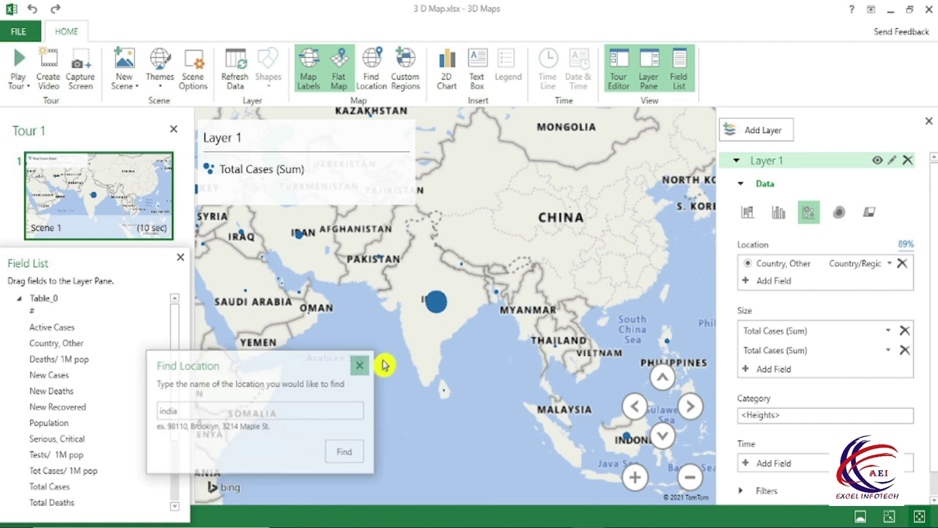
{"action": "scroll", "coordinate": [424, 309], "scroll_direction": "up", "scroll_amount": 1}
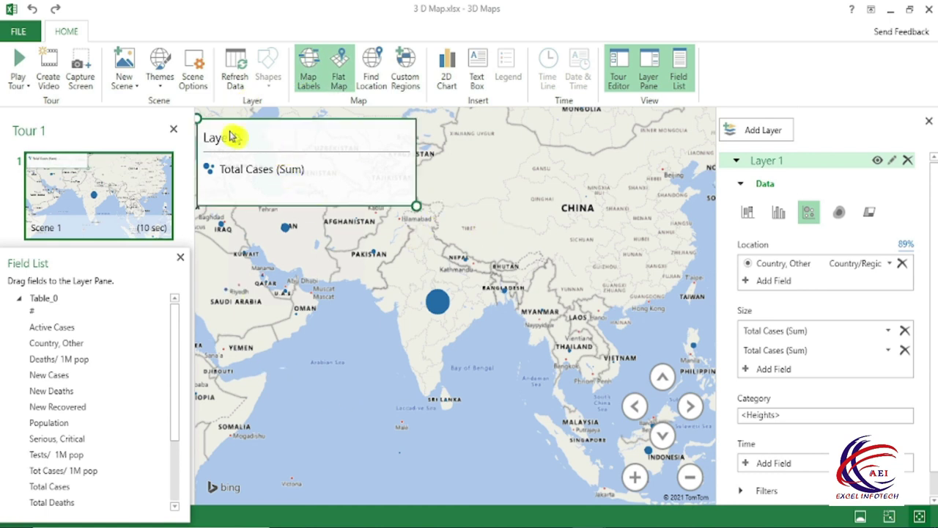
Step: Apply the grey theme with red data points, pan east over China, and turn on map labels
{"action": "left_click", "coordinate": [158, 86]}
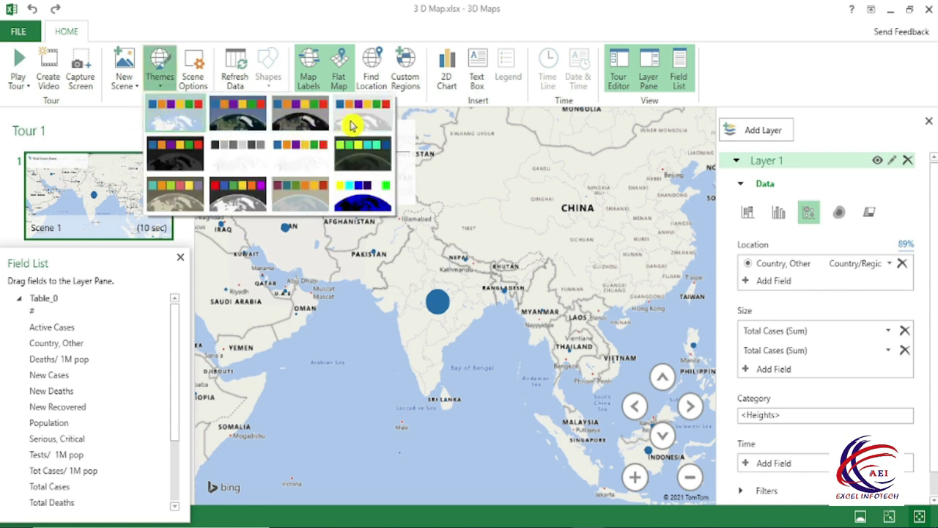
{"action": "left_click", "coordinate": [244, 200]}
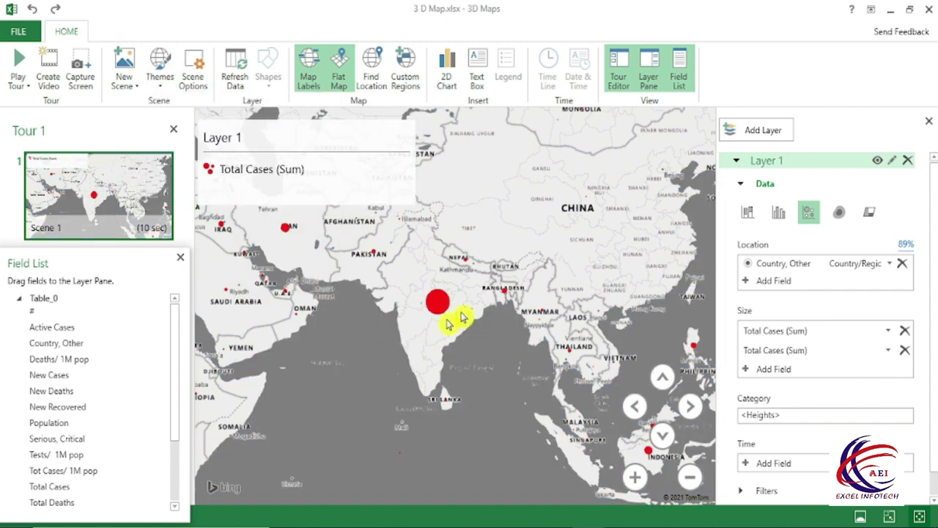
{"action": "left_click_drag", "start_coordinate": [457, 324], "coordinate": [413, 406]}
{"action": "left_click_drag", "start_coordinate": [475, 338], "coordinate": [536, 335]}
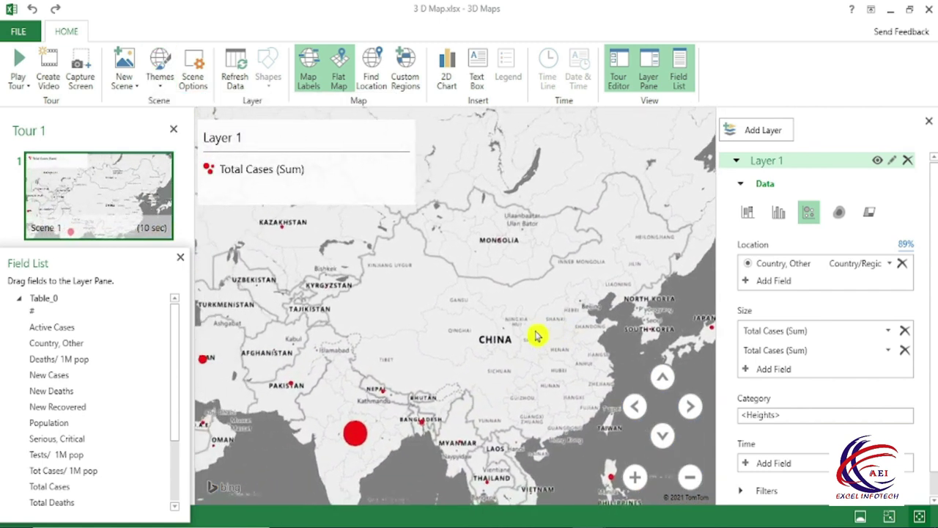
{"action": "left_click", "coordinate": [308, 70]}
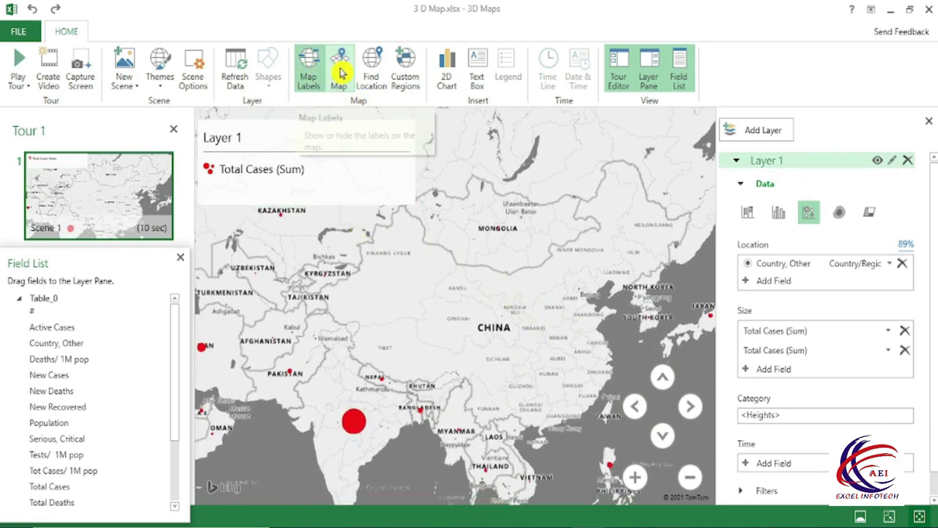
{"action": "scroll", "coordinate": [532, 268], "scroll_direction": "down", "scroll_amount": 3}
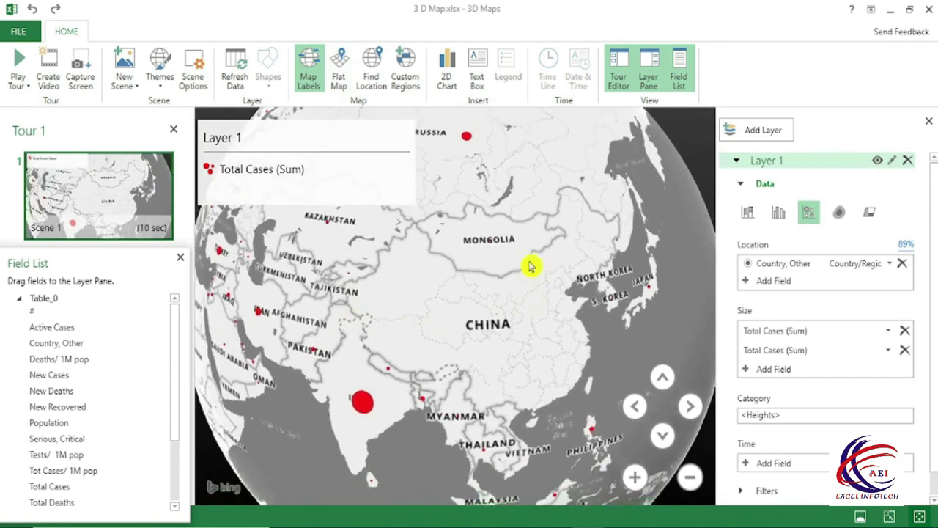
Step: Rotate the globe from northeast Asia through the Middle East and Atlantic to Central America
{"action": "left_click_drag", "start_coordinate": [519, 283], "coordinate": [551, 234]}
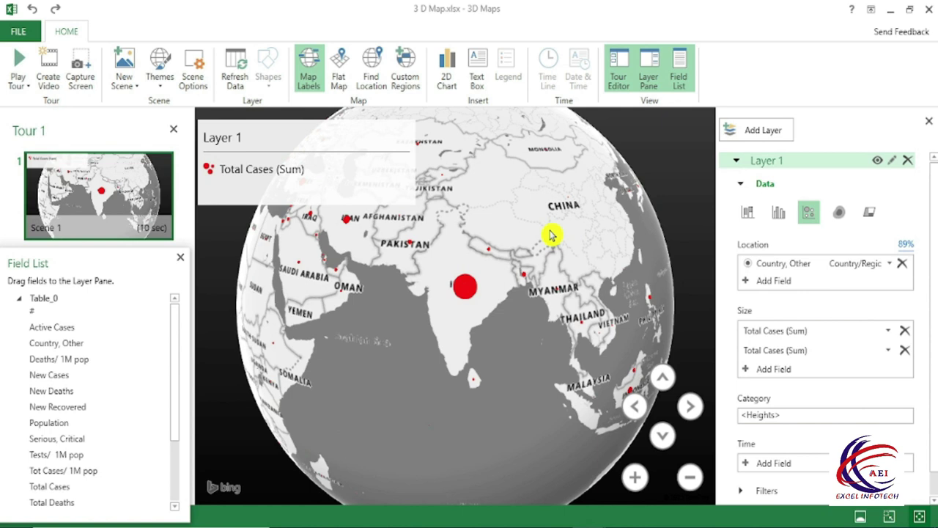
{"action": "left_click_drag", "start_coordinate": [461, 324], "coordinate": [620, 349]}
{"action": "left_click_drag", "start_coordinate": [518, 348], "coordinate": [383, 279]}
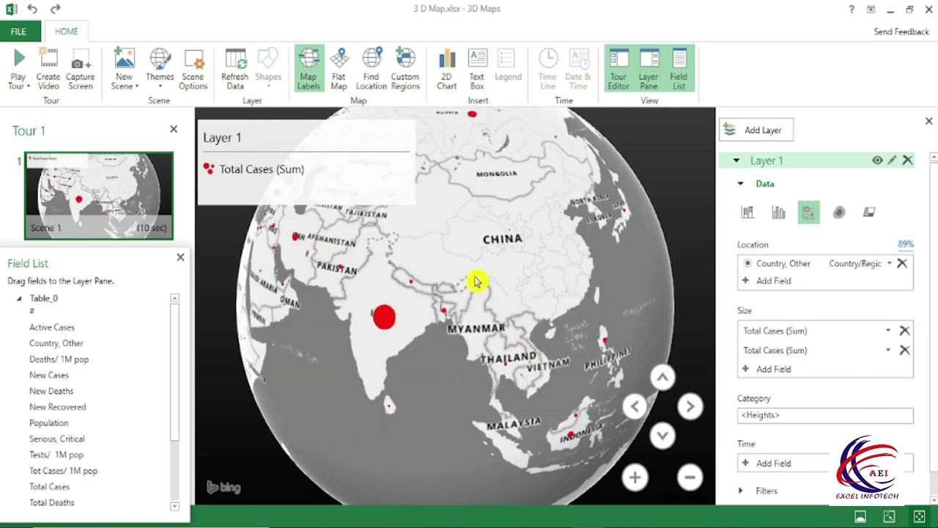
{"action": "left_click_drag", "start_coordinate": [476, 282], "coordinate": [530, 325]}
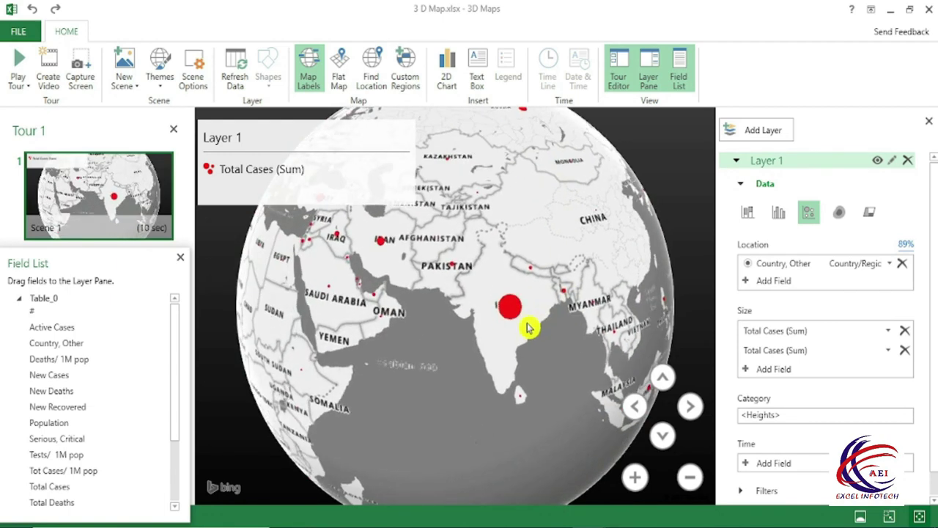
{"action": "left_click_drag", "start_coordinate": [382, 326], "coordinate": [550, 320]}
{"action": "left_click_drag", "start_coordinate": [469, 325], "coordinate": [601, 329]}
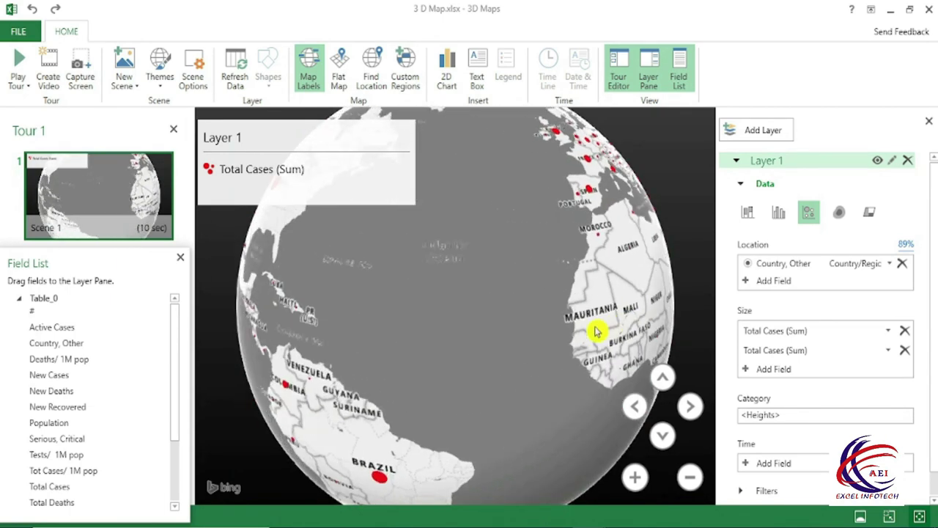
{"action": "left_click_drag", "start_coordinate": [391, 318], "coordinate": [528, 300]}
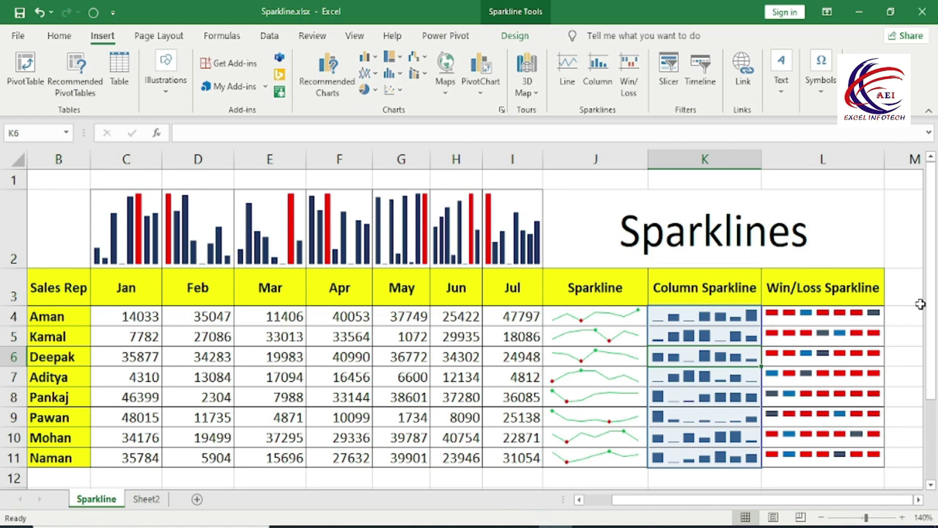
Step: Select the Sparklines title, Sales Rep names, month headers and January values to review the table
{"action": "left_click", "coordinate": [604, 237]}
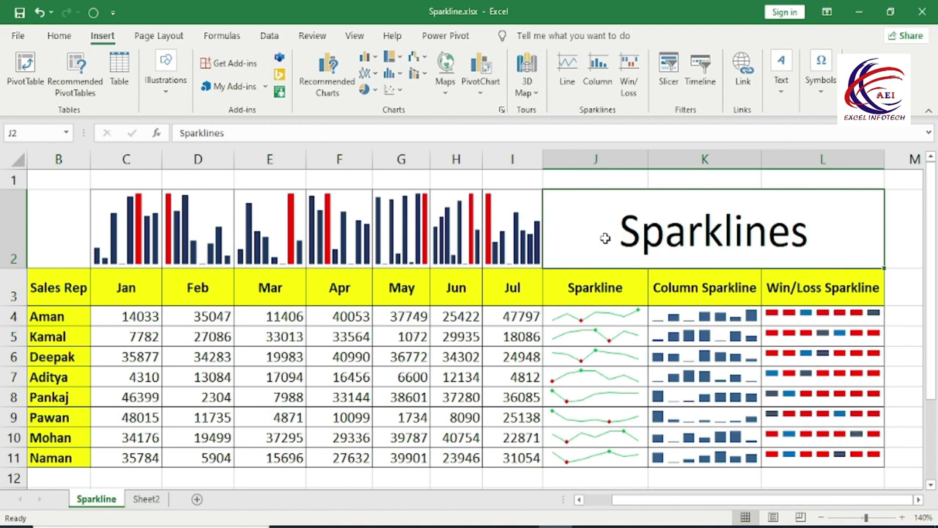
{"action": "left_click_drag", "start_coordinate": [66, 290], "coordinate": [44, 474]}
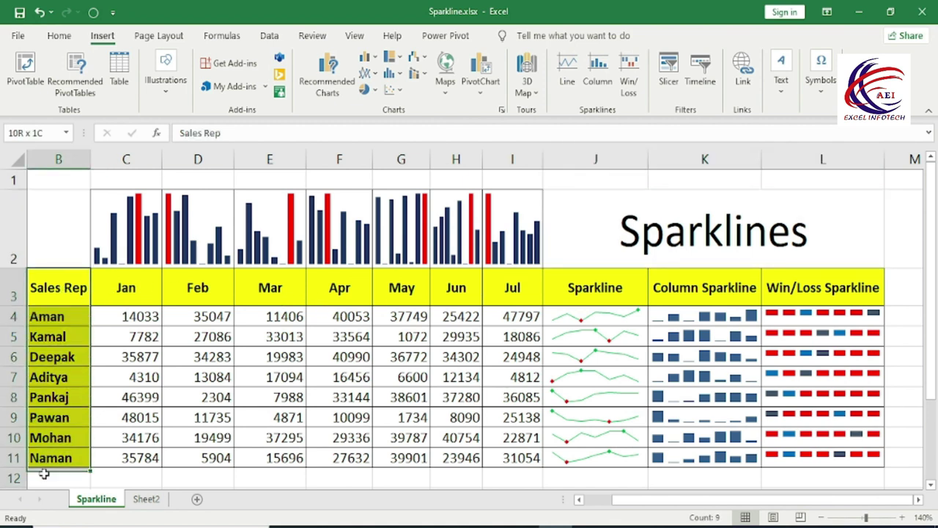
{"action": "key", "text": "Right"}
{"action": "key", "text": "Right"}
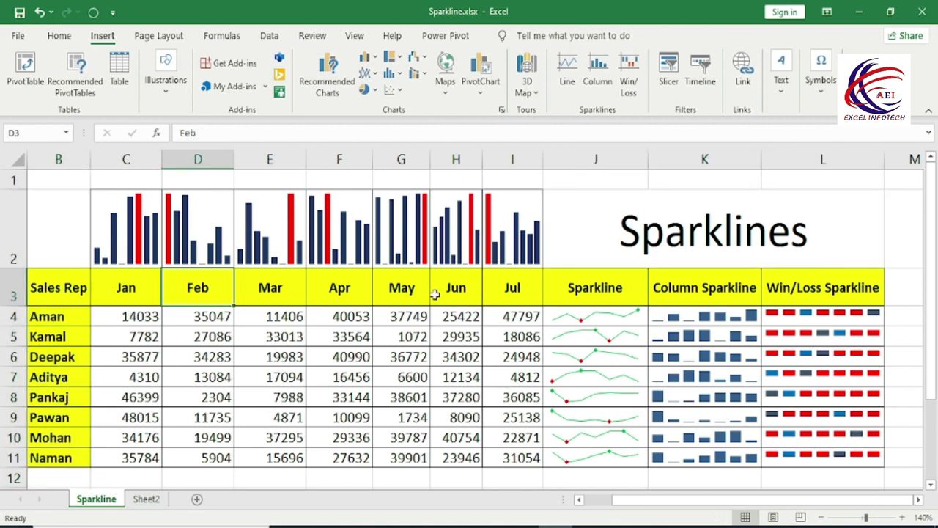
{"action": "left_click_drag", "start_coordinate": [515, 289], "coordinate": [181, 452]}
{"action": "left_click", "coordinate": [224, 357]}
{"action": "key", "text": "Left"}
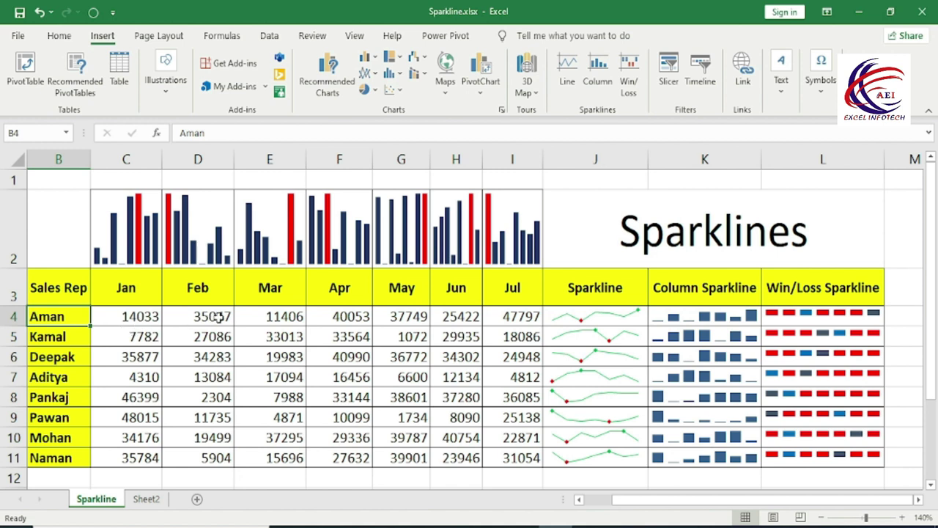
{"action": "left_click", "coordinate": [216, 315]}
{"action": "key", "text": "Right"}
{"action": "key", "text": "Right"}
{"action": "left_click", "coordinate": [121, 318]}
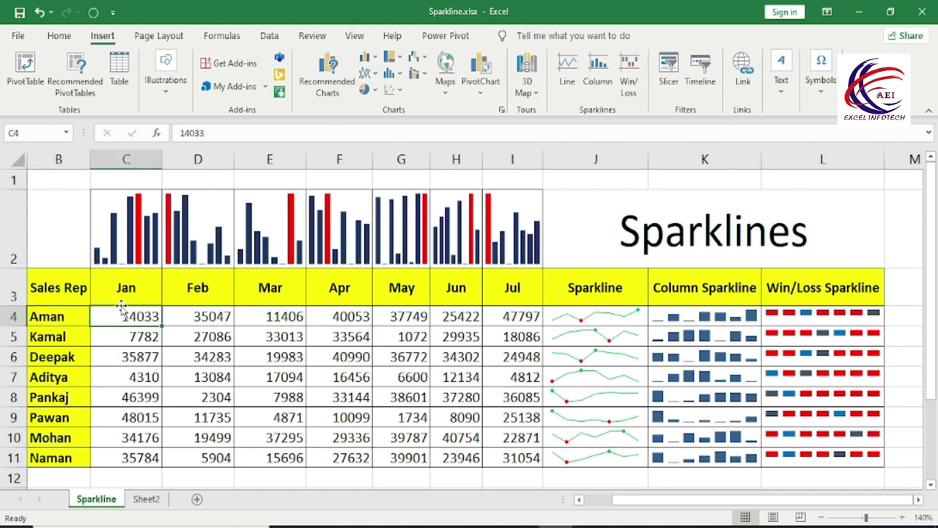
{"action": "left_click_drag", "start_coordinate": [120, 312], "coordinate": [118, 455]}
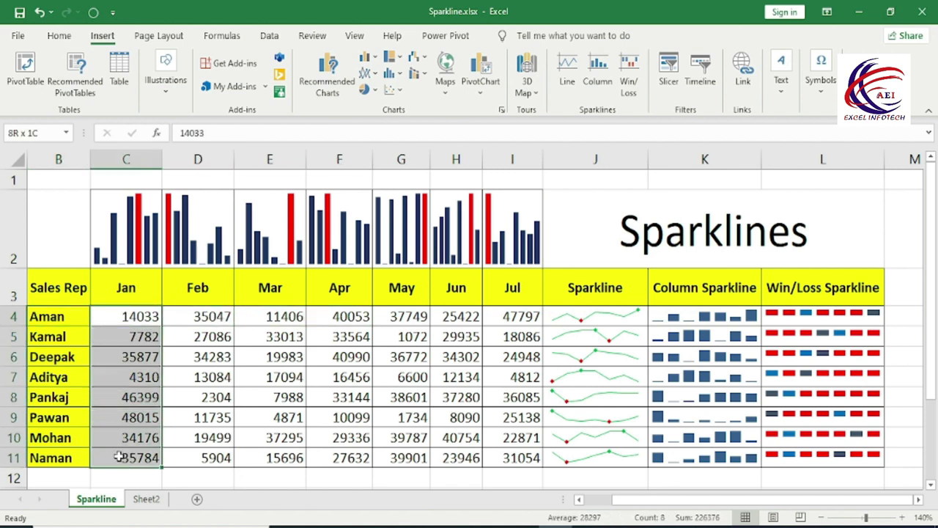
{"action": "left_click", "coordinate": [146, 221]}
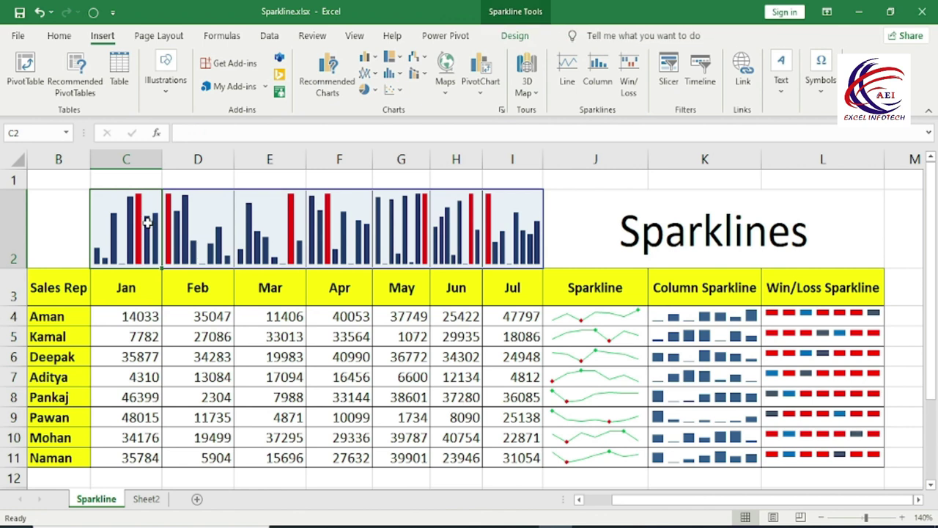
Step: Change the January value in C5 from 7782 to 56000 and check the Jan sparkline
{"action": "left_click", "coordinate": [122, 341]}
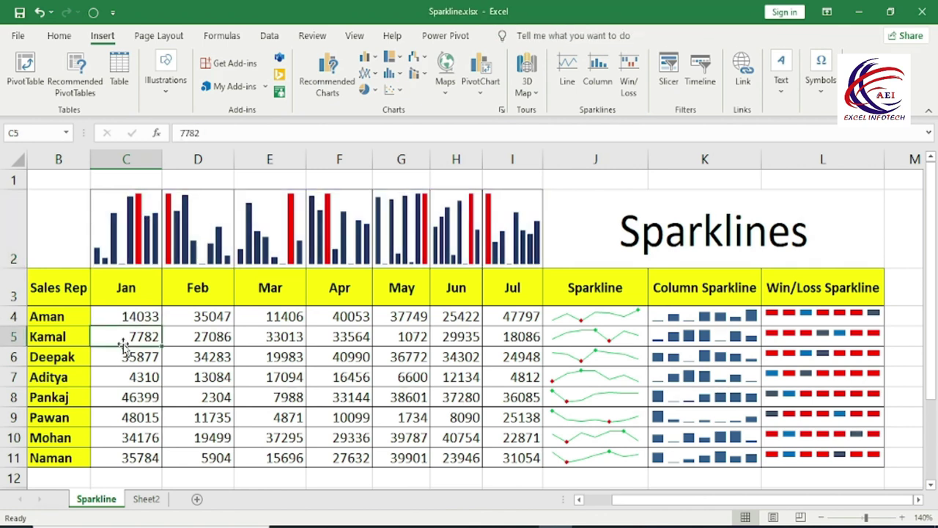
{"action": "type", "text": "56"}
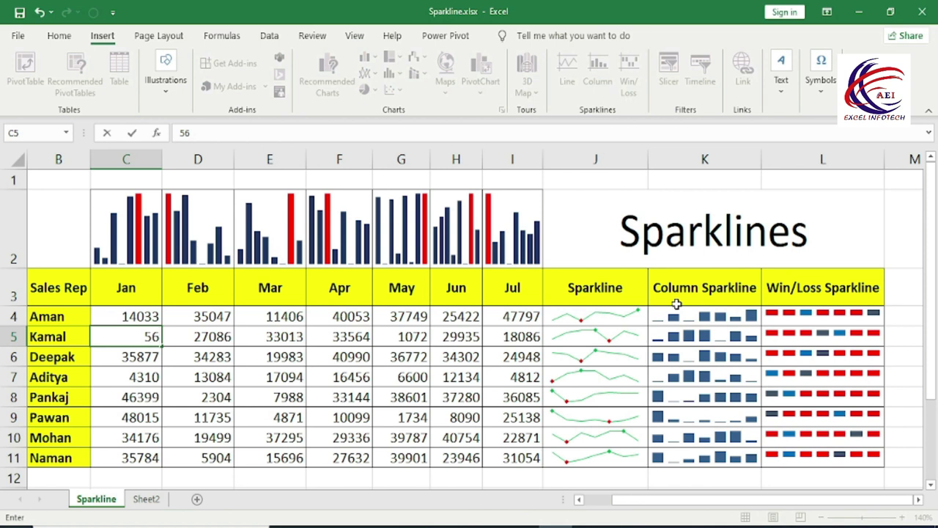
{"action": "type", "text": "000"}
{"action": "key", "text": "Return"}
{"action": "left_click", "coordinate": [144, 246]}
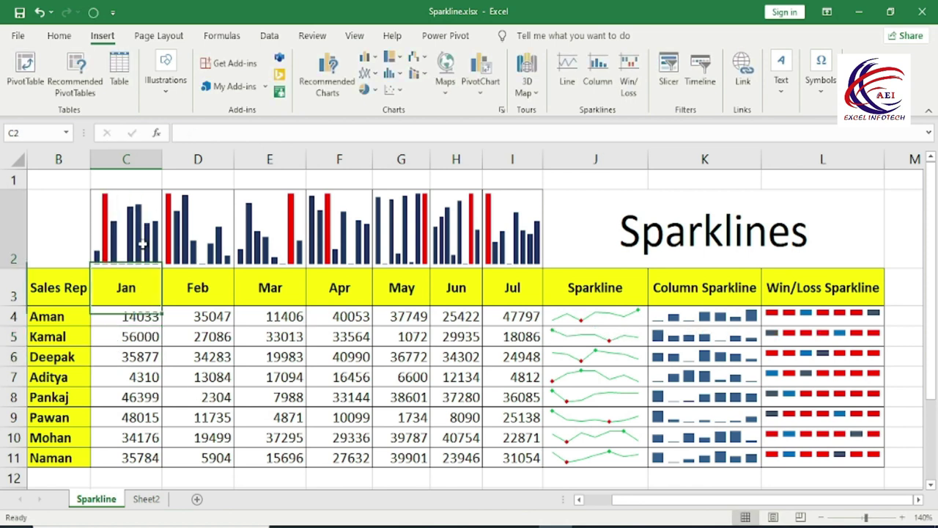
Step: Step through the January values in C4 to C9 alongside the updated Jan sparkline
{"action": "left_click", "coordinate": [139, 377]}
{"action": "left_click", "coordinate": [128, 316]}
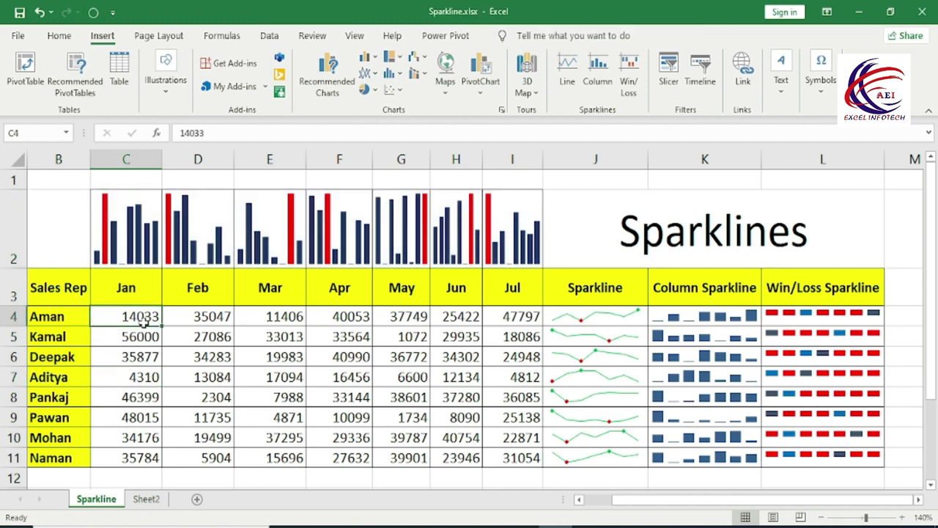
{"action": "left_click", "coordinate": [130, 336]}
{"action": "left_click", "coordinate": [138, 356]}
{"action": "left_click", "coordinate": [144, 374]}
{"action": "left_click", "coordinate": [139, 417]}
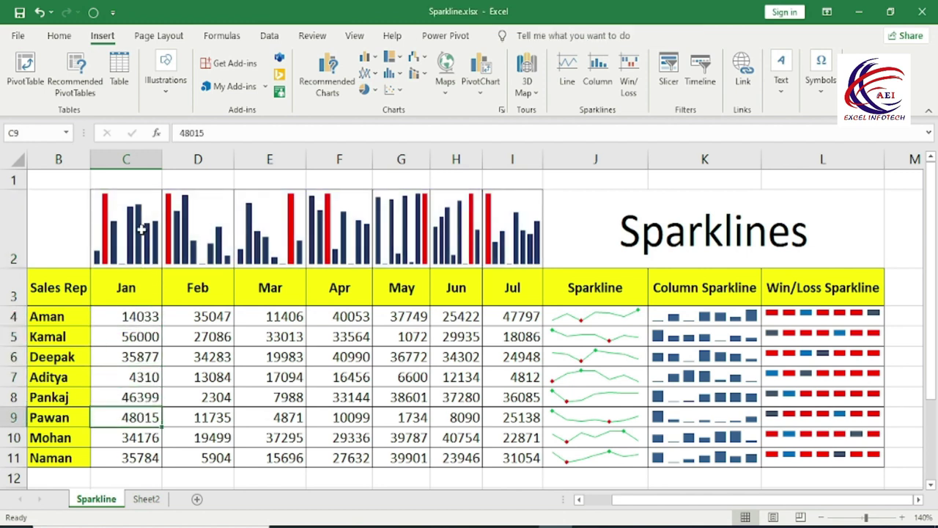
{"action": "left_click", "coordinate": [140, 231]}
{"action": "left_click", "coordinate": [141, 317]}
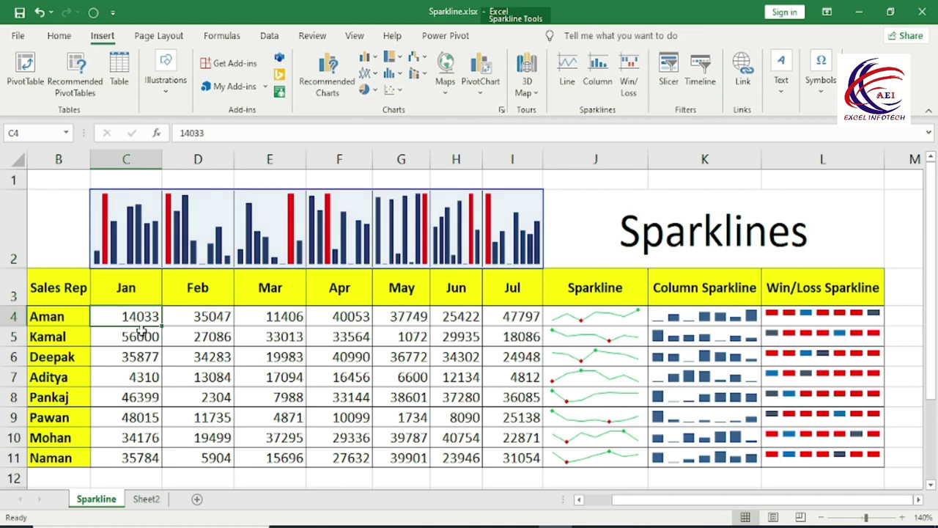
{"action": "left_click", "coordinate": [138, 336]}
{"action": "left_click", "coordinate": [138, 357]}
{"action": "left_click", "coordinate": [140, 375]}
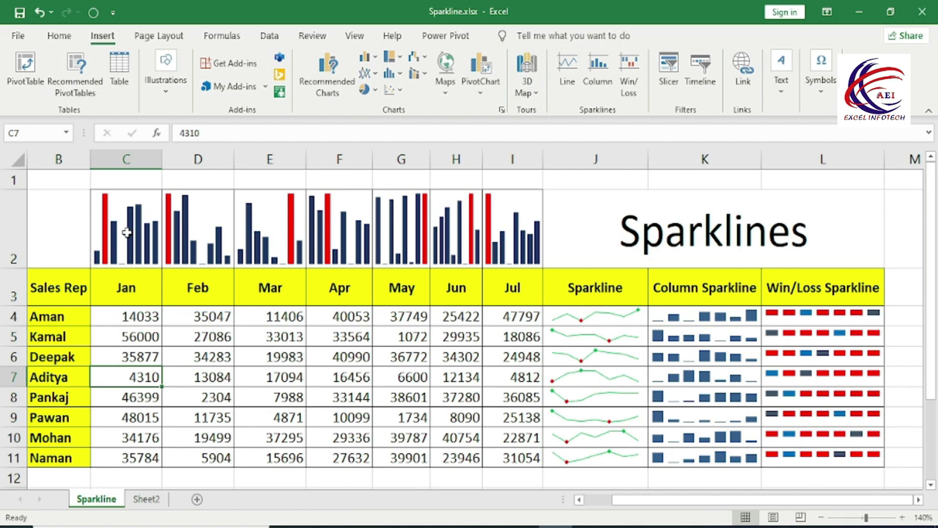
Step: Select each month's data range from Jan to Jul and the line sparkline group in column J
{"action": "left_click", "coordinate": [125, 357]}
{"action": "left_click_drag", "start_coordinate": [138, 297], "coordinate": [170, 426]}
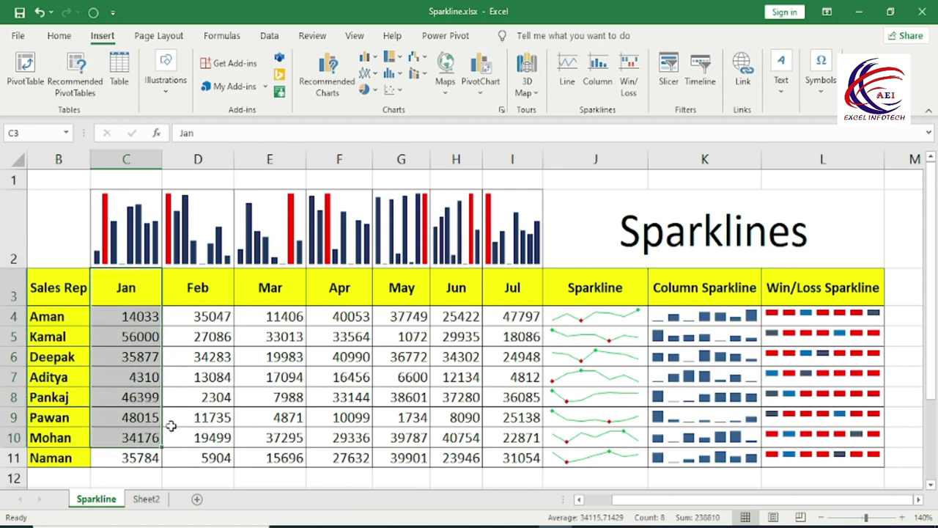
{"action": "left_click_drag", "start_coordinate": [197, 316], "coordinate": [198, 457]}
{"action": "left_click_drag", "start_coordinate": [269, 356], "coordinate": [269, 457]}
{"action": "left_click_drag", "start_coordinate": [340, 357], "coordinate": [466, 417]}
{"action": "left_click", "coordinate": [473, 336]}
{"action": "left_click_drag", "start_coordinate": [513, 316], "coordinate": [513, 439]}
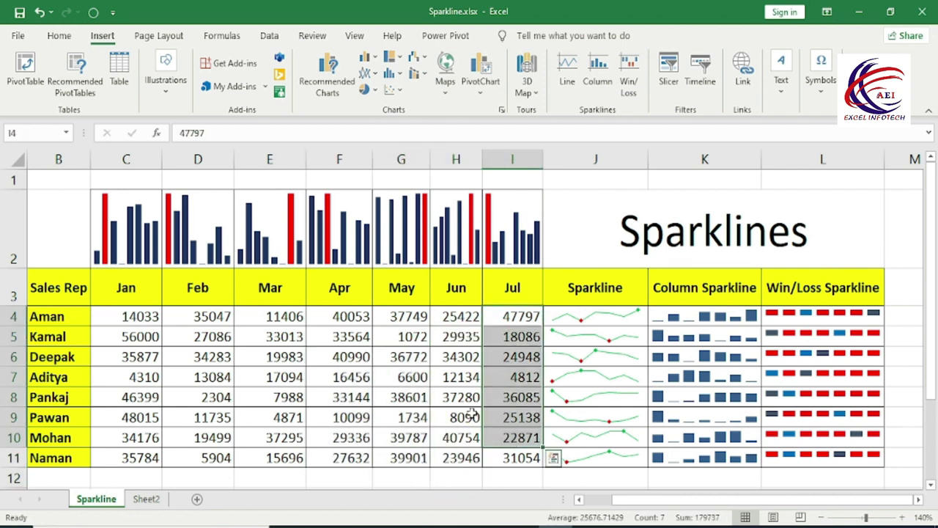
{"action": "left_click", "coordinate": [599, 317]}
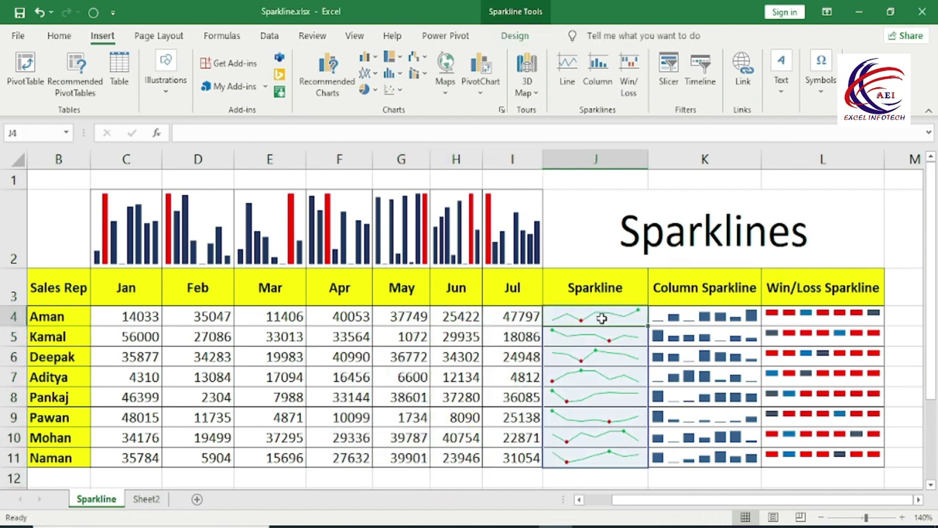
Step: Select Aman's values C4:I4 and the line, column and win/loss sparkline groups, then go to Sheet2
{"action": "left_click", "coordinate": [99, 320]}
{"action": "left_click", "coordinate": [516, 323]}
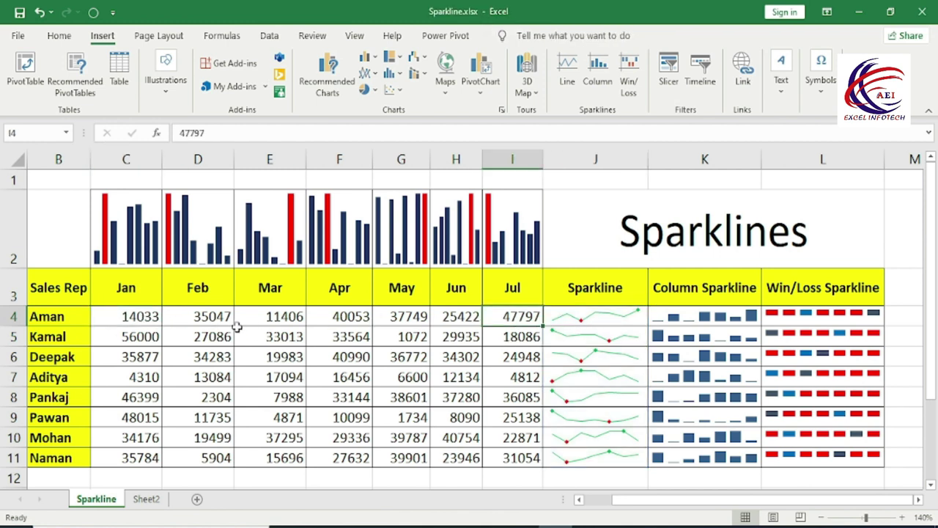
{"action": "left_click", "coordinate": [70, 319]}
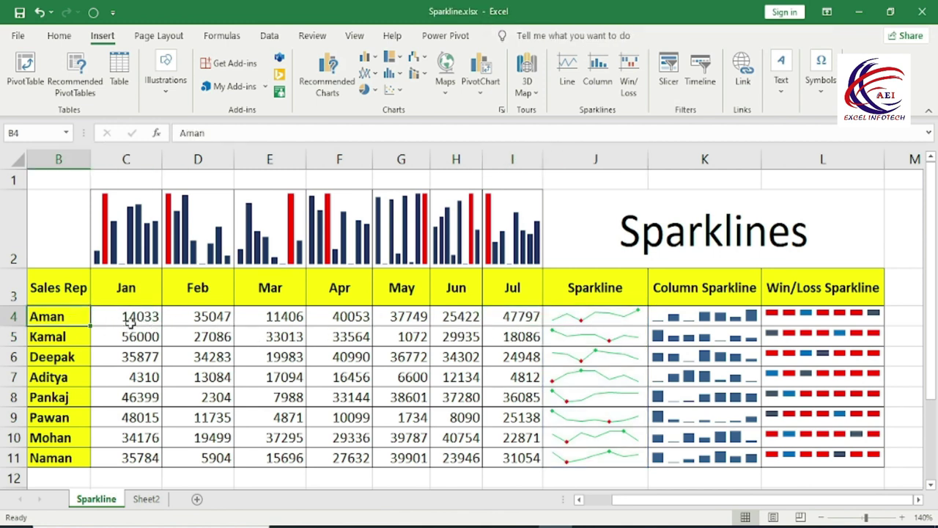
{"action": "left_click_drag", "start_coordinate": [130, 323], "coordinate": [528, 320]}
{"action": "left_click", "coordinate": [595, 322]}
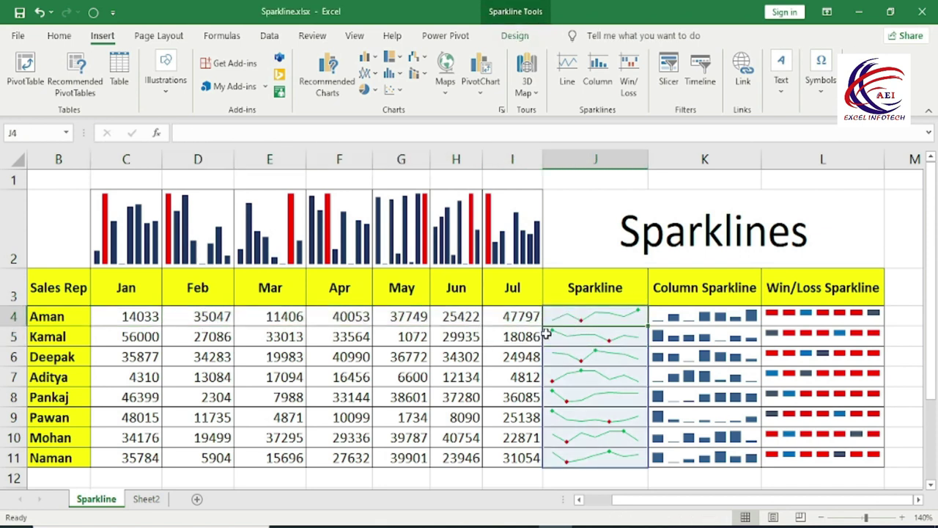
{"action": "left_click", "coordinate": [720, 322]}
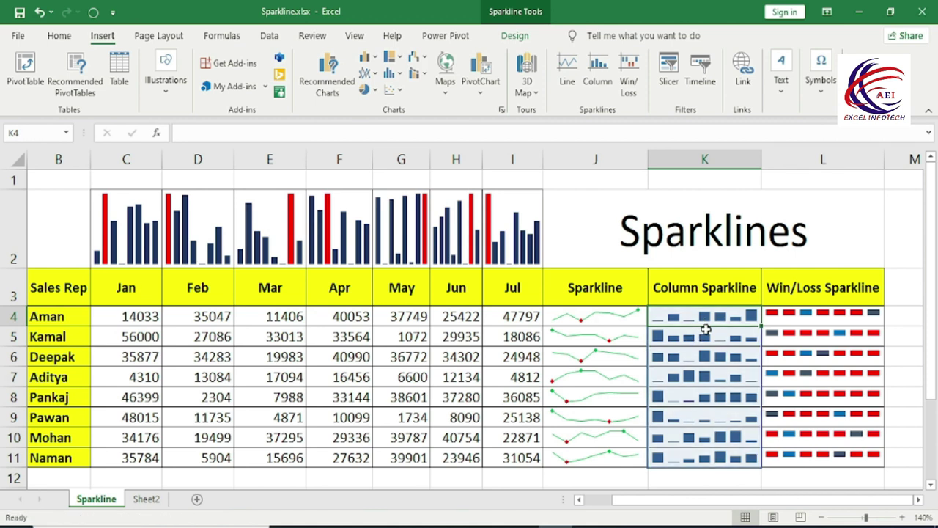
{"action": "left_click", "coordinate": [808, 323]}
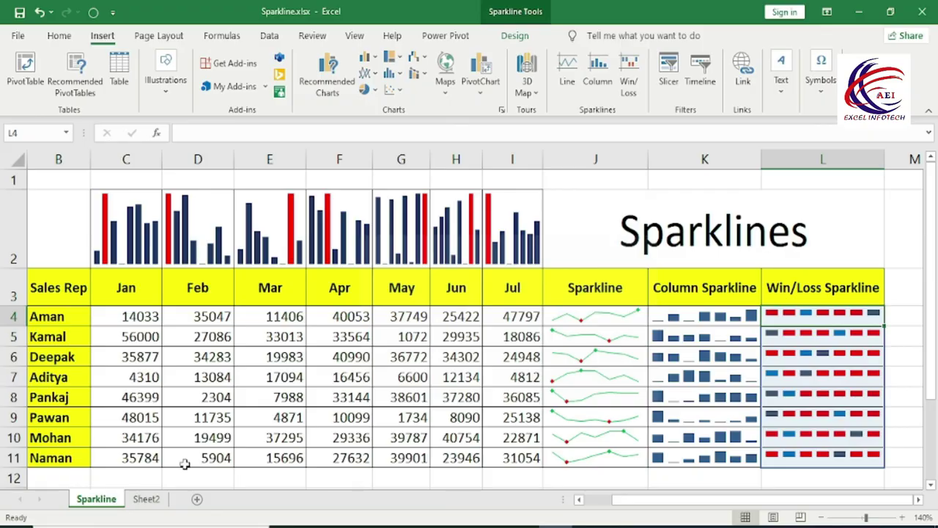
{"action": "left_click", "coordinate": [146, 500]}
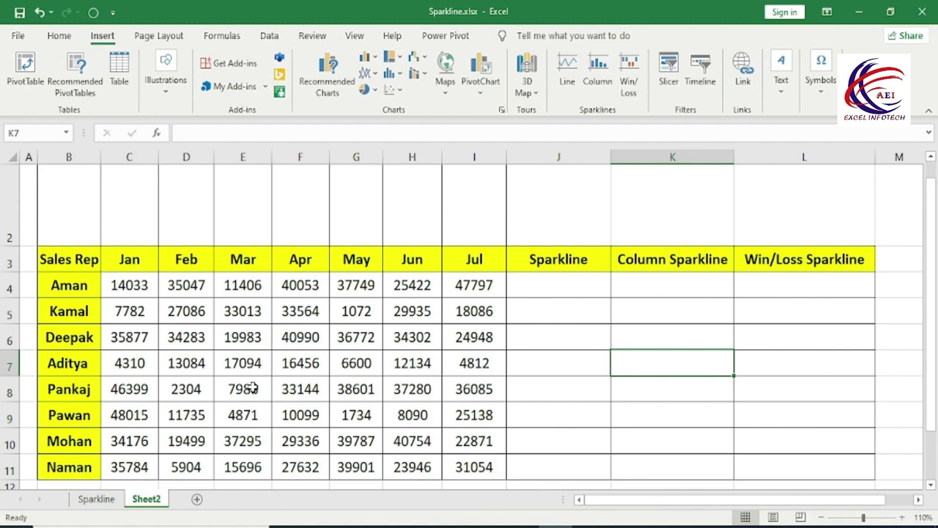
Step: Insert a column sparkline in C2 using the January sales range C4:C11
{"action": "left_click", "coordinate": [138, 312]}
{"action": "left_click_drag", "start_coordinate": [147, 264], "coordinate": [136, 462]}
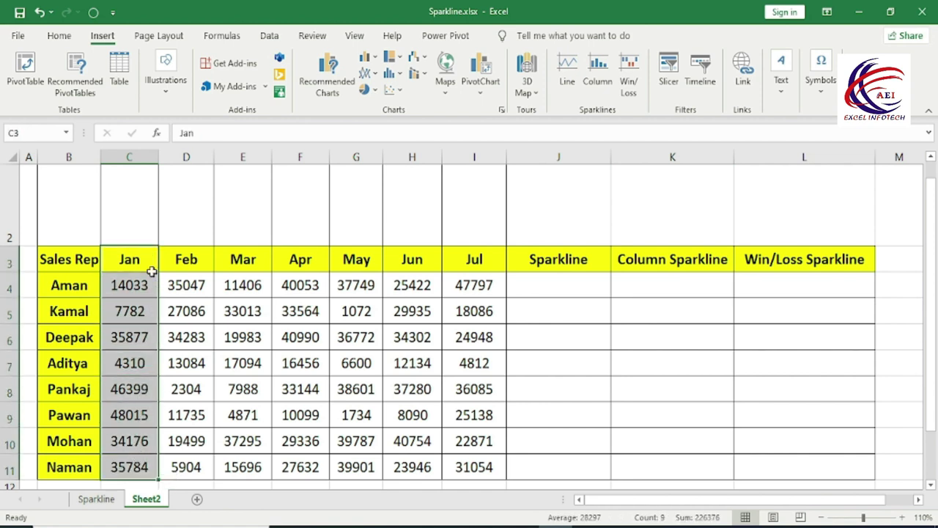
{"action": "left_click", "coordinate": [132, 200]}
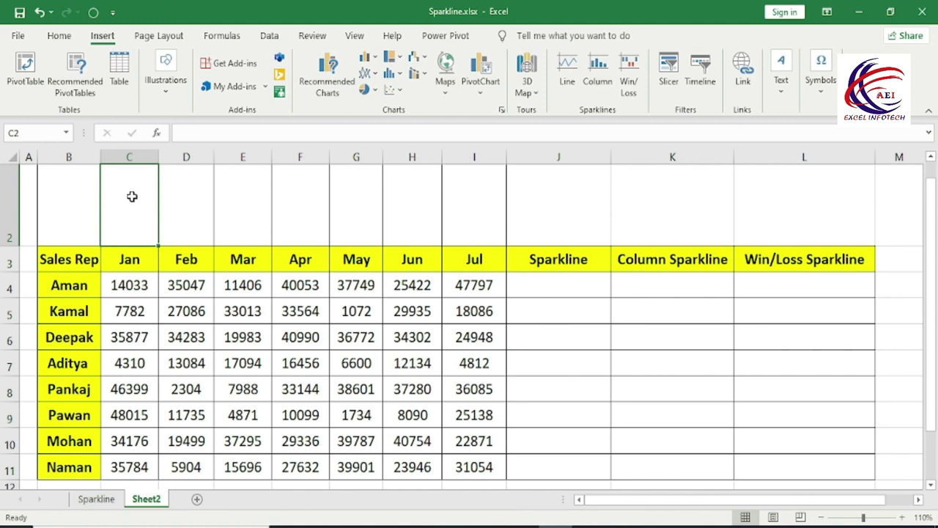
{"action": "scroll", "coordinate": [132, 196], "scroll_direction": "up", "scroll_amount": 1}
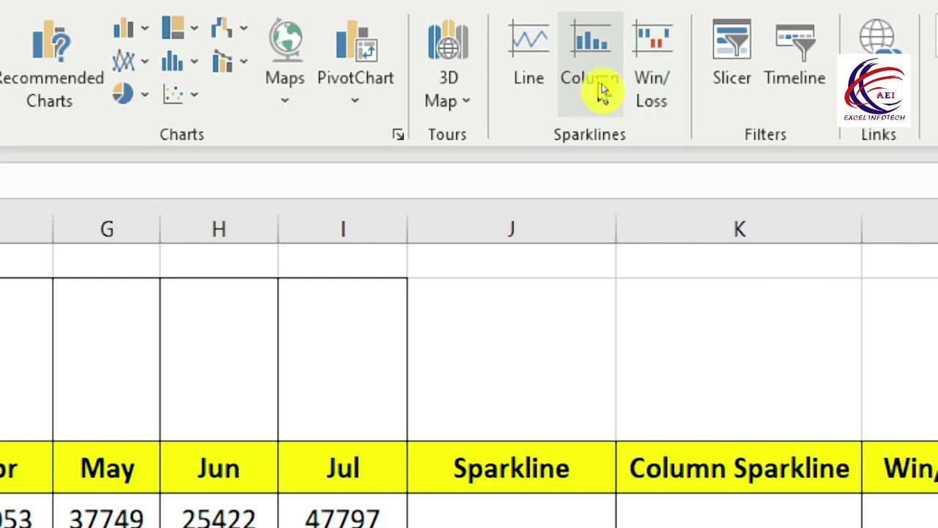
{"action": "left_click", "coordinate": [592, 77]}
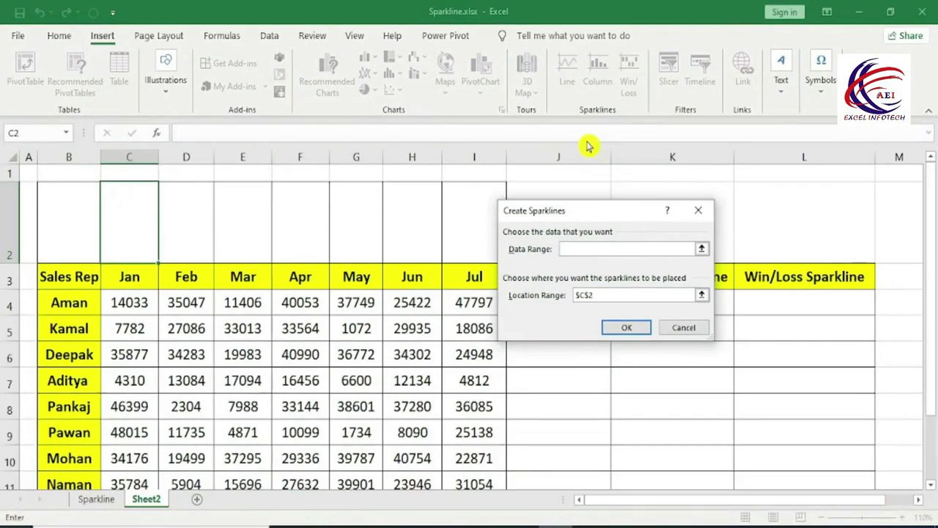
{"action": "left_click_drag", "start_coordinate": [517, 340], "coordinate": [409, 311]}
{"action": "left_click_drag", "start_coordinate": [509, 202], "coordinate": [450, 189]}
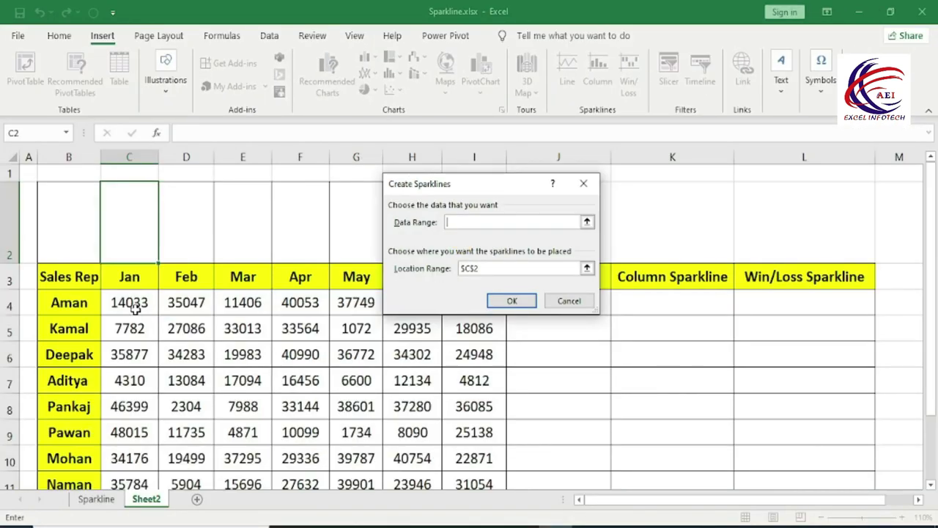
{"action": "left_click_drag", "start_coordinate": [134, 309], "coordinate": [132, 379]}
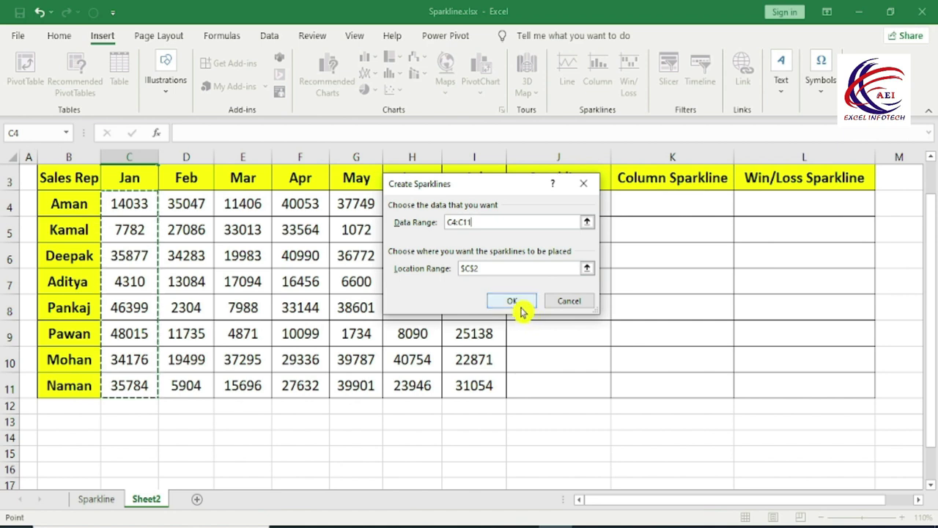
{"action": "left_click", "coordinate": [516, 305]}
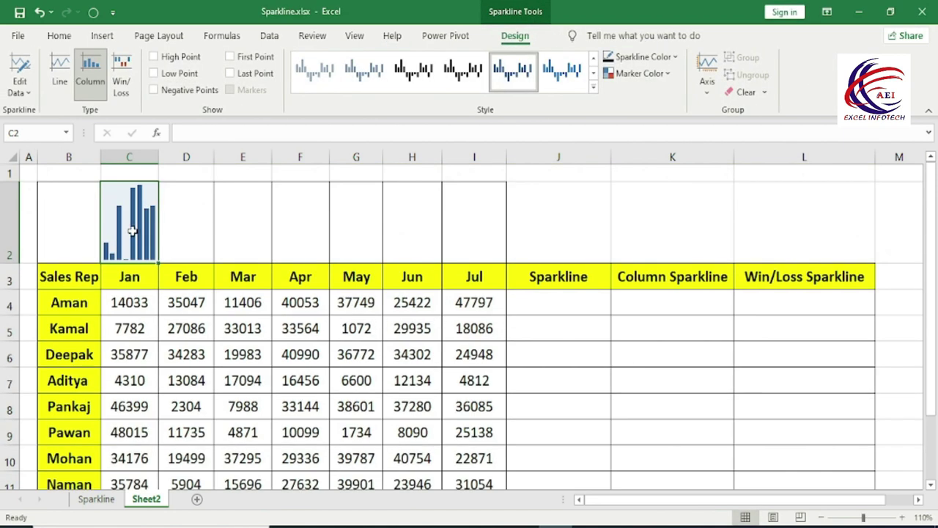
Step: Try an orange sparkline style, then settle on the blue style
{"action": "left_click", "coordinate": [593, 87]}
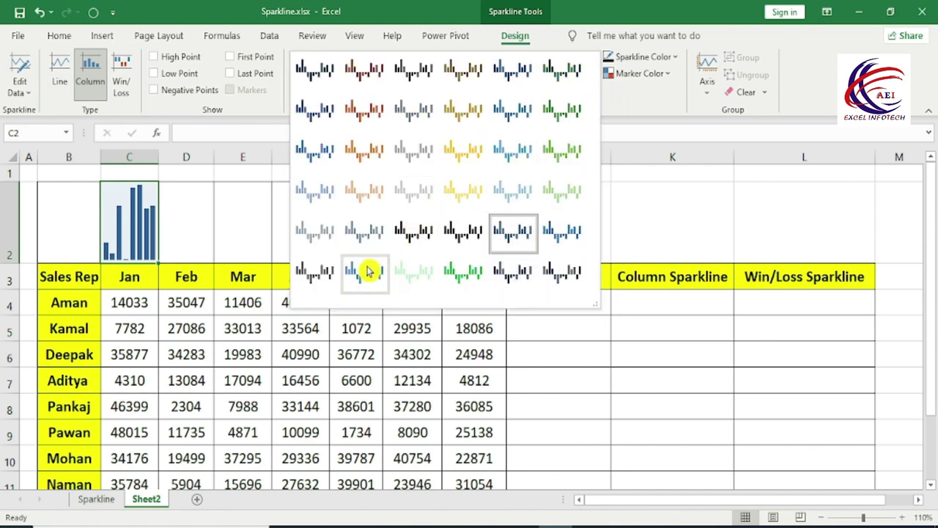
{"action": "left_click", "coordinate": [371, 113]}
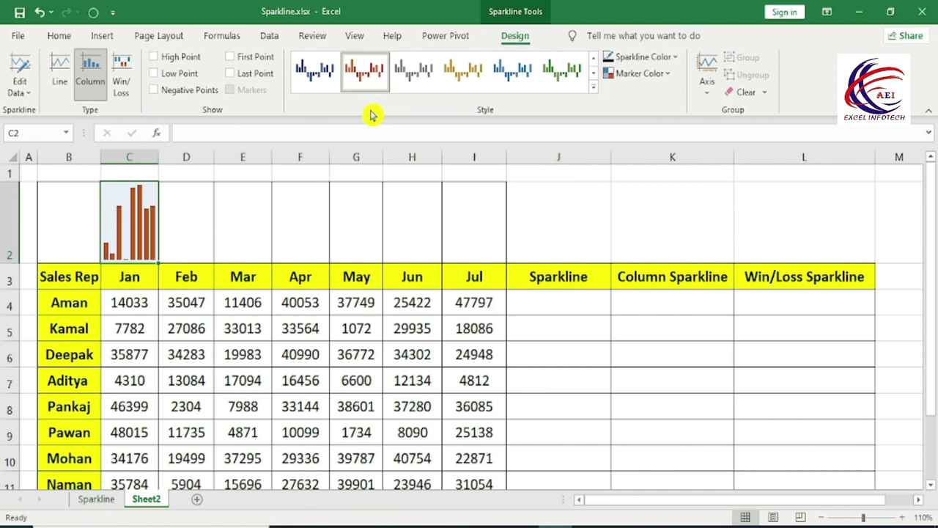
{"action": "left_click", "coordinate": [327, 81]}
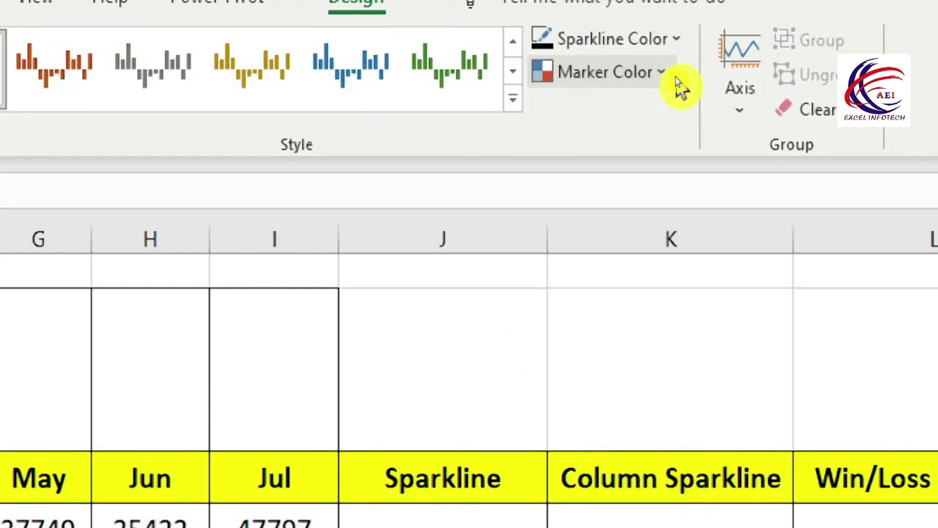
Step: Set the high point marker colour to dark and the low point marker colour to red
{"action": "left_click", "coordinate": [671, 85]}
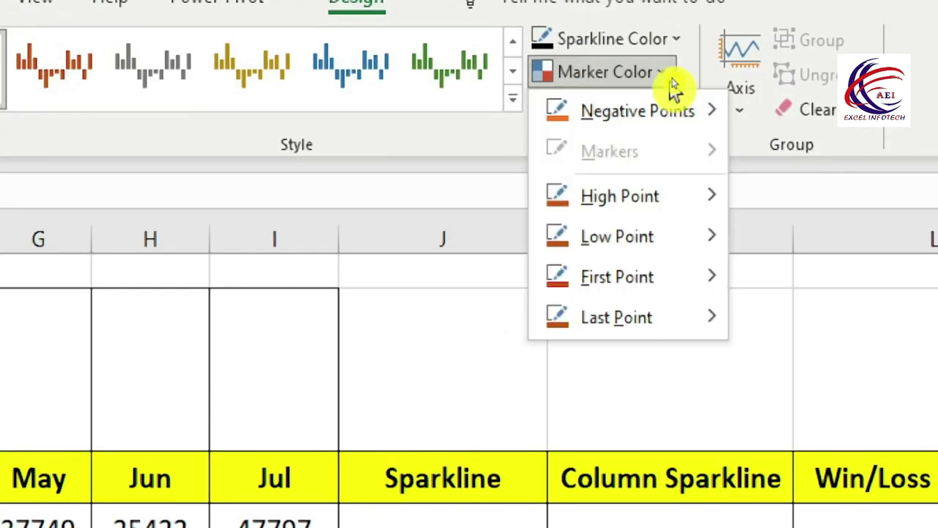
{"action": "mouse_move", "coordinate": [687, 203]}
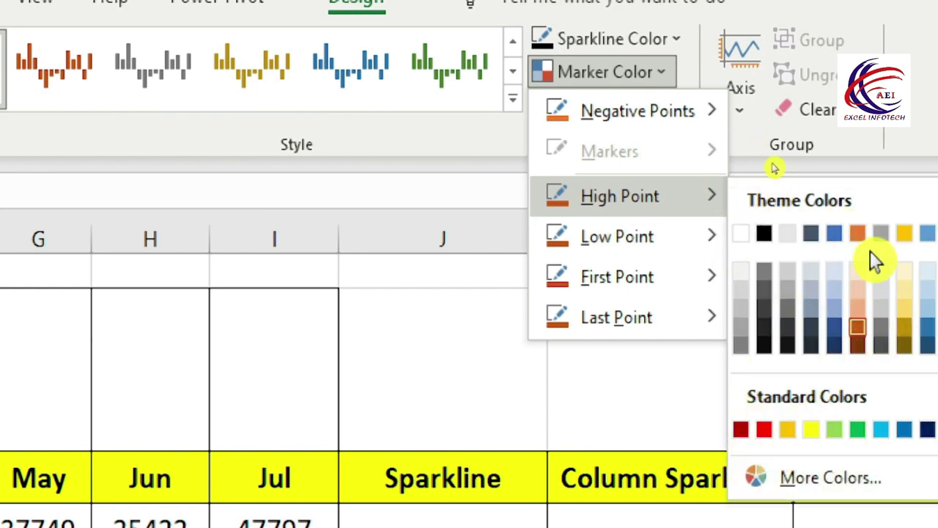
{"action": "left_click", "coordinate": [764, 343]}
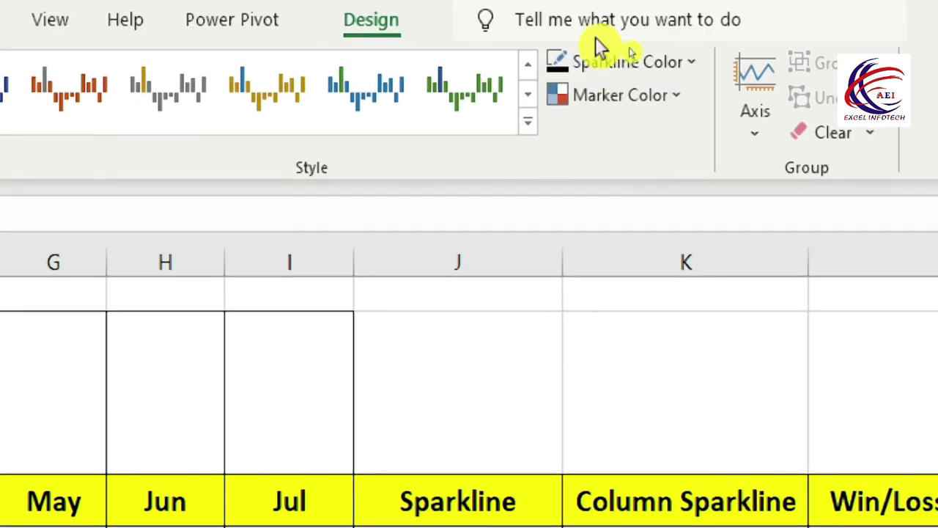
{"action": "left_click", "coordinate": [627, 96]}
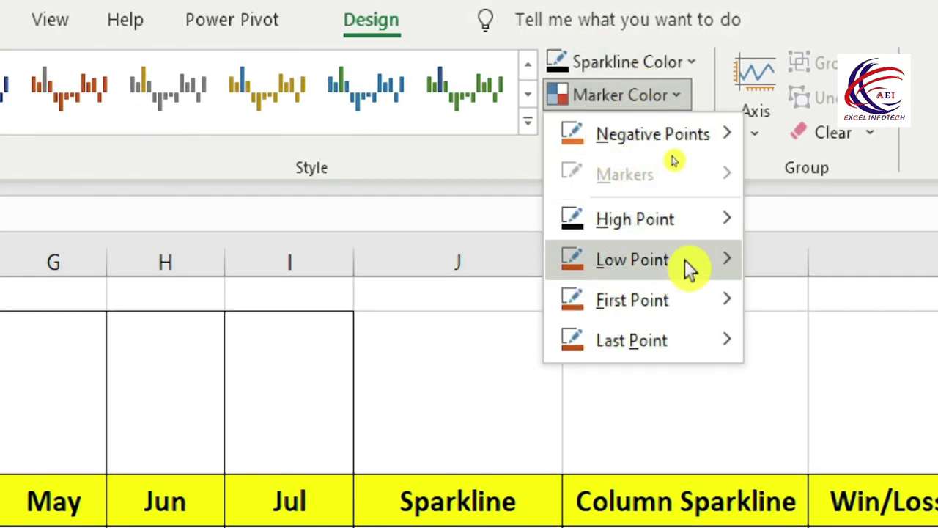
{"action": "mouse_move", "coordinate": [685, 260]}
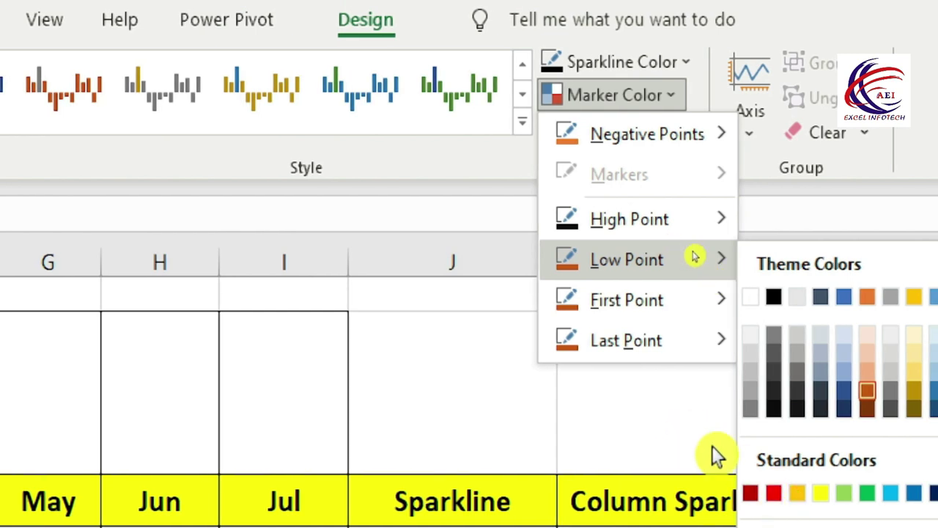
{"action": "left_click", "coordinate": [773, 492]}
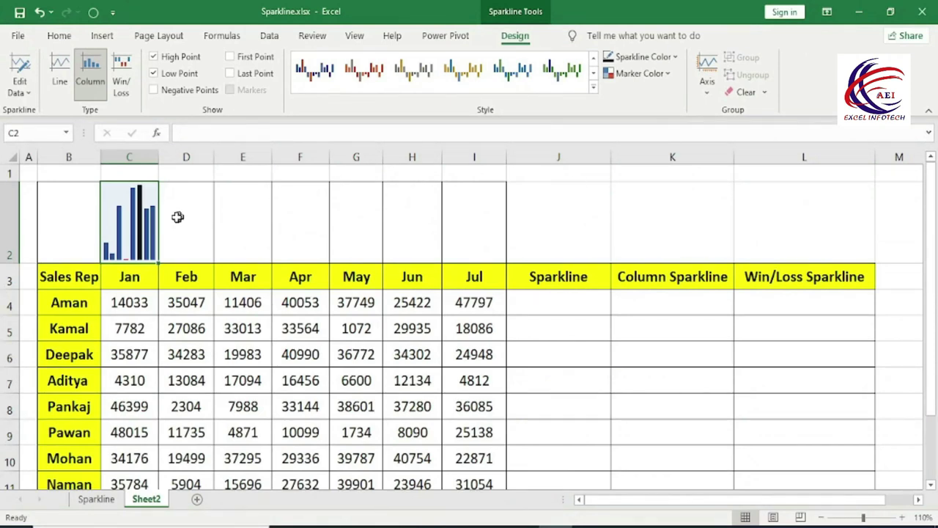
Step: Toggle the Low Point marking and turn on Negative Points for the Jan sparkline
{"action": "left_click", "coordinate": [153, 73]}
{"action": "left_click", "coordinate": [153, 74]}
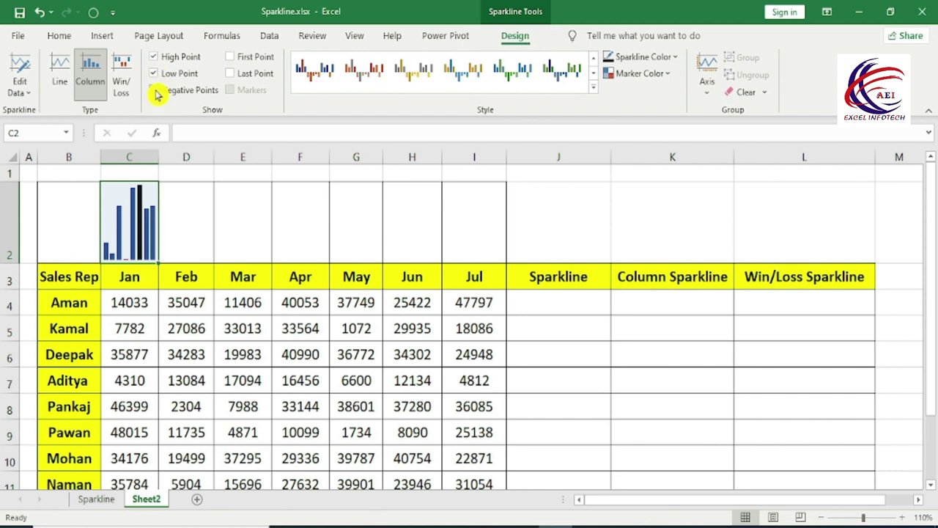
{"action": "left_click", "coordinate": [153, 74]}
{"action": "left_click", "coordinate": [154, 86]}
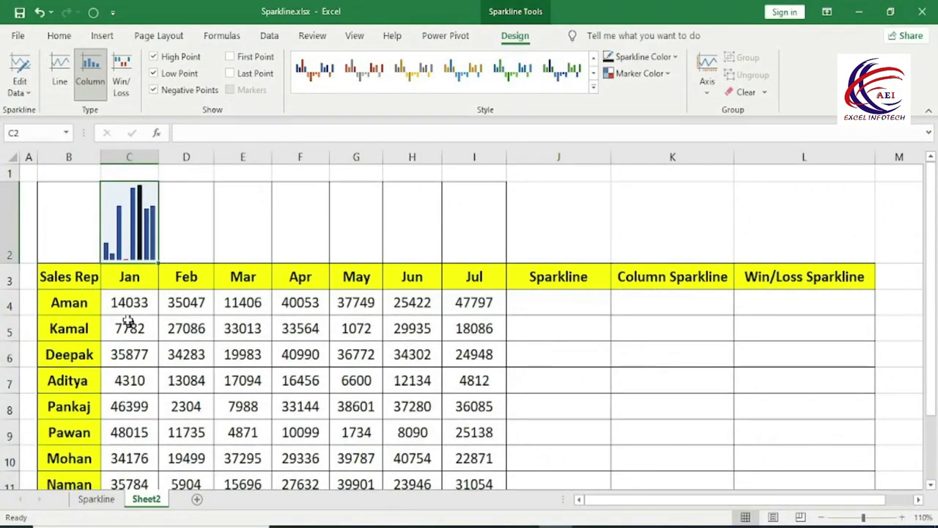
Step: Change Aman's January value in C4 to 3
{"action": "left_click", "coordinate": [129, 306]}
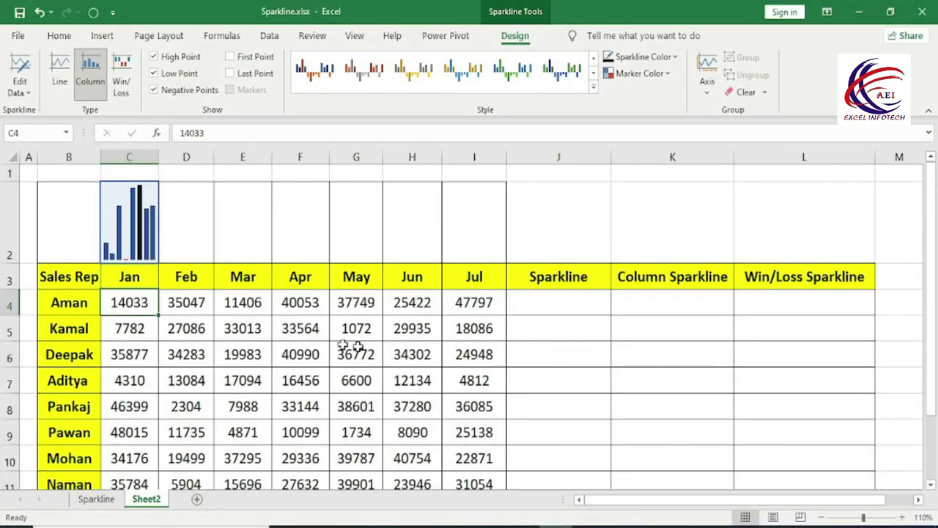
{"action": "type", "text": "3"}
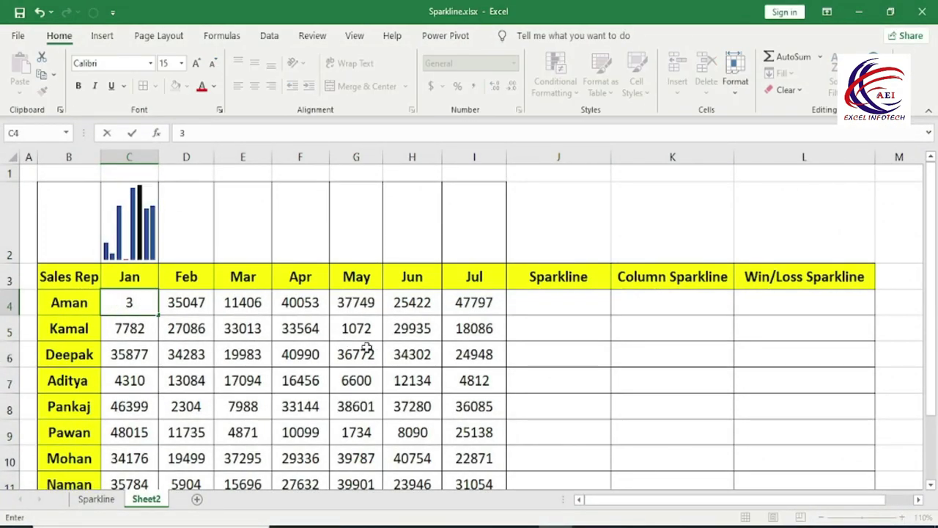
{"action": "key", "text": "Return"}
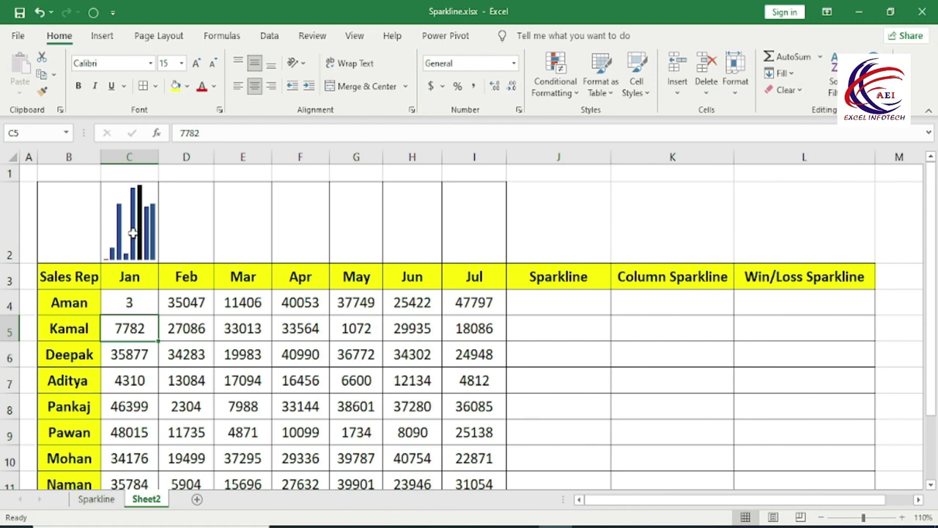
{"action": "left_click", "coordinate": [192, 231]}
Step: Fill the C2 column sparkline right across C2:I2 with Ctrl+R, then select J4
{"action": "left_click_drag", "start_coordinate": [150, 231], "coordinate": [448, 233]}
{"action": "key", "text": "ctrl+r"}
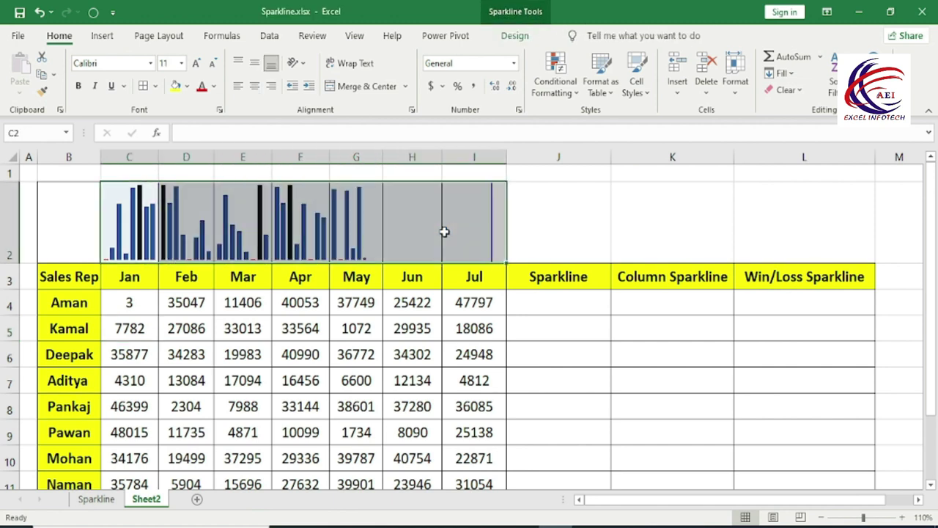
{"action": "left_click", "coordinate": [332, 255]}
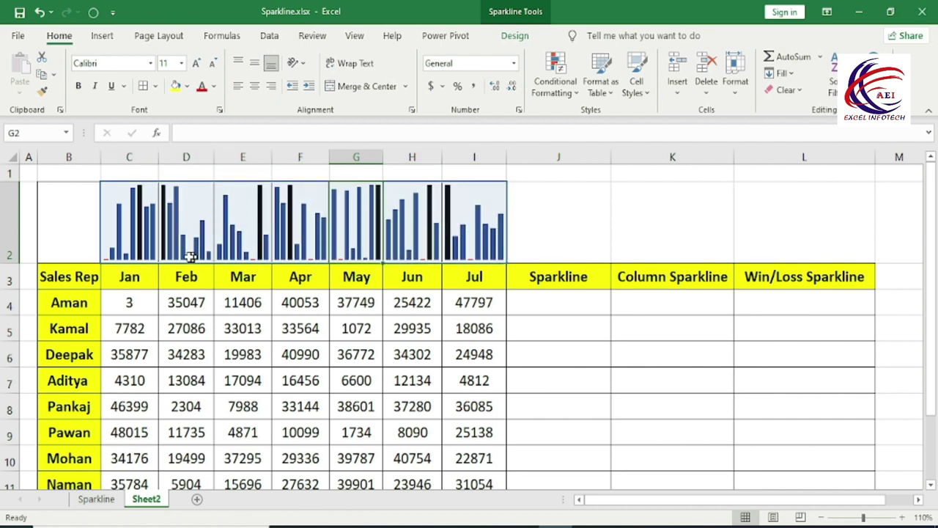
{"action": "left_click_drag", "start_coordinate": [146, 239], "coordinate": [473, 236]}
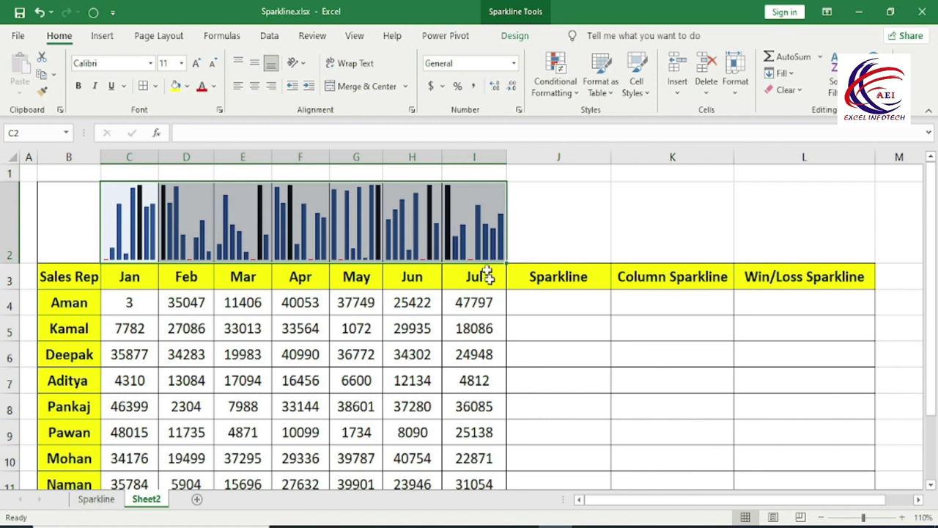
{"action": "left_click", "coordinate": [553, 302]}
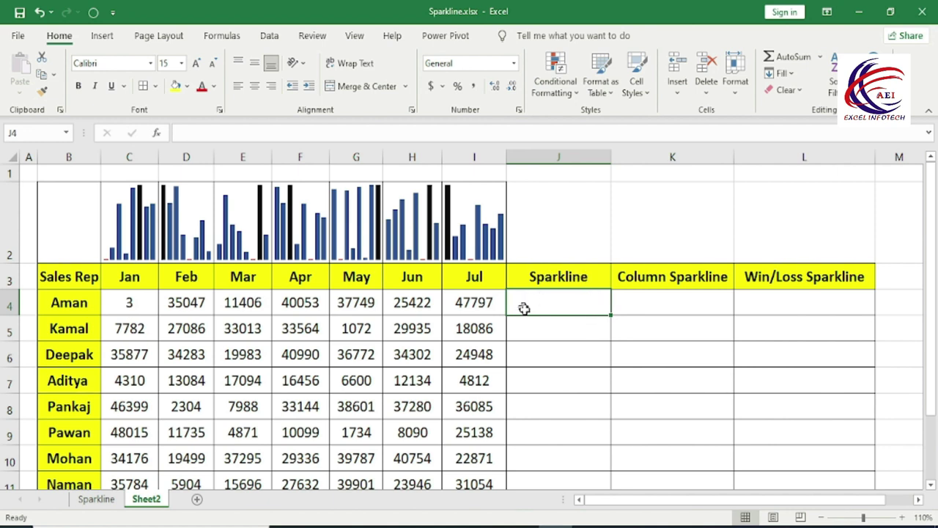
Step: Insert a line sparkline in J4 using Aman's figures C4:I4 as the data range
{"action": "left_click", "coordinate": [102, 35]}
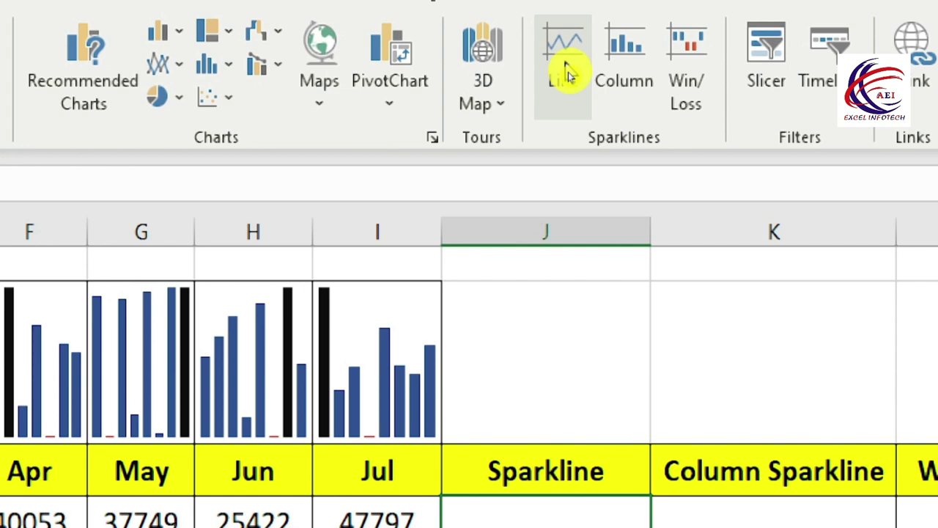
{"action": "left_click", "coordinate": [566, 74]}
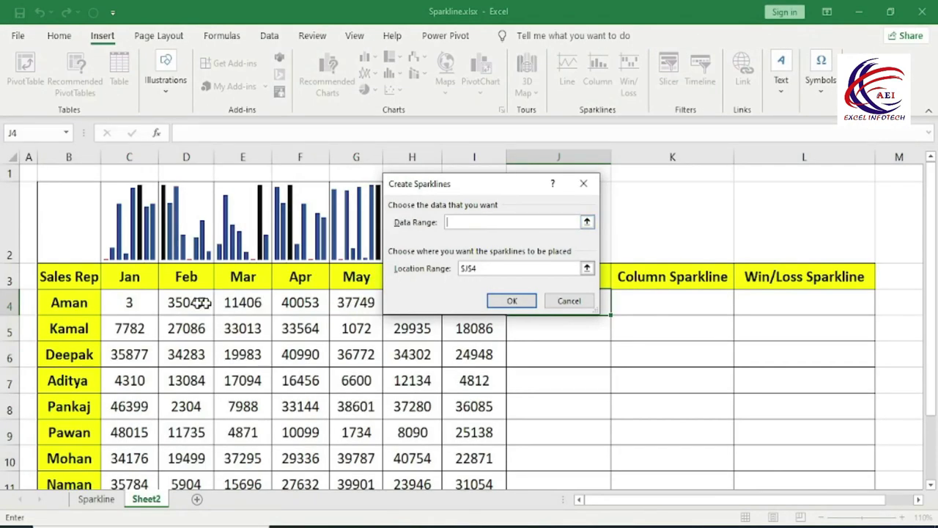
{"action": "left_click_drag", "start_coordinate": [133, 303], "coordinate": [478, 299]}
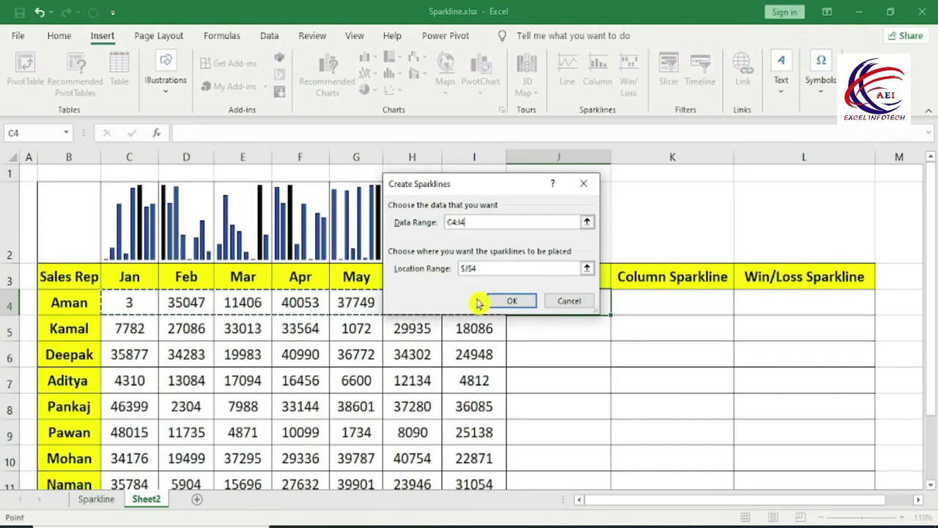
{"action": "left_click", "coordinate": [524, 301]}
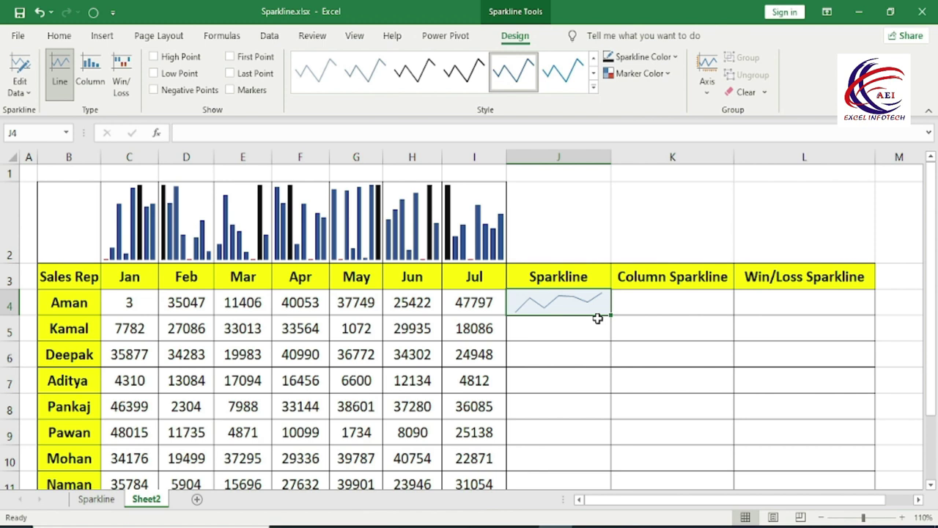
Step: Try a black sparkline style, then undo it
{"action": "left_click", "coordinate": [592, 86]}
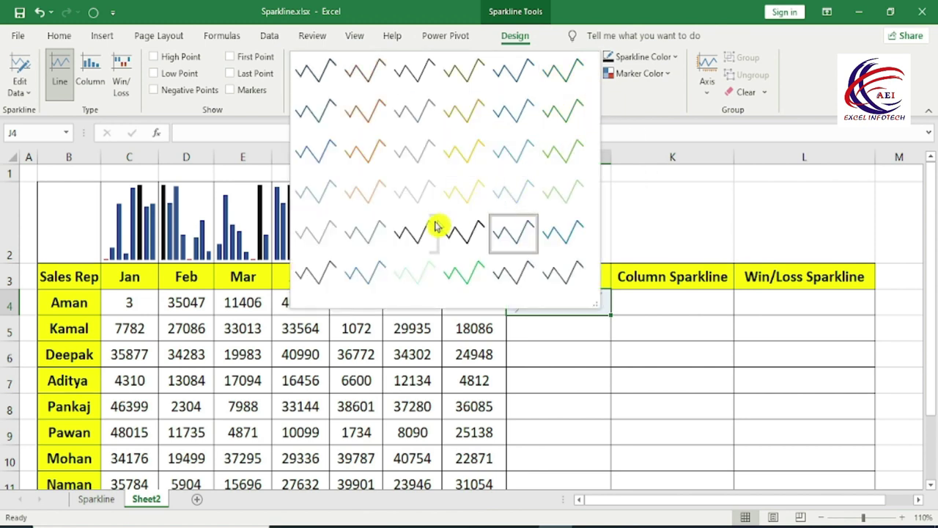
{"action": "left_click", "coordinate": [465, 234]}
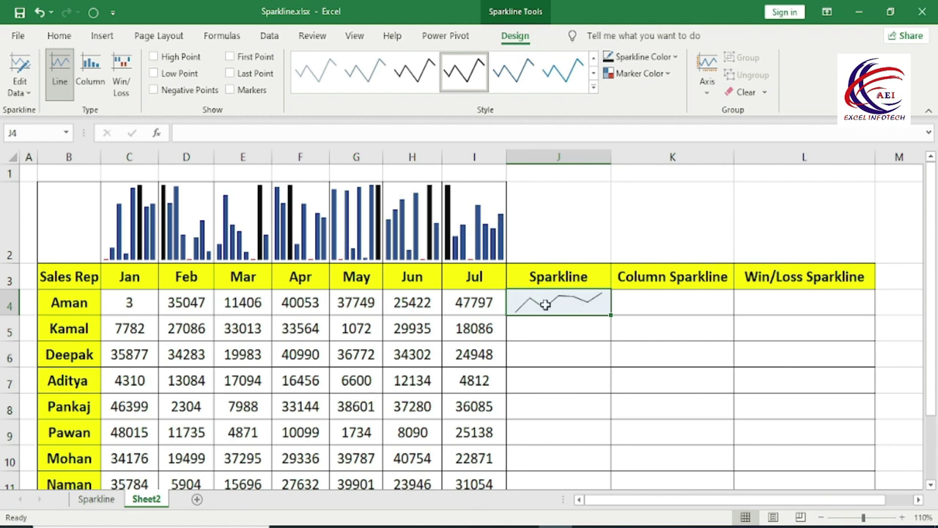
{"action": "key", "text": "ctrl+z"}
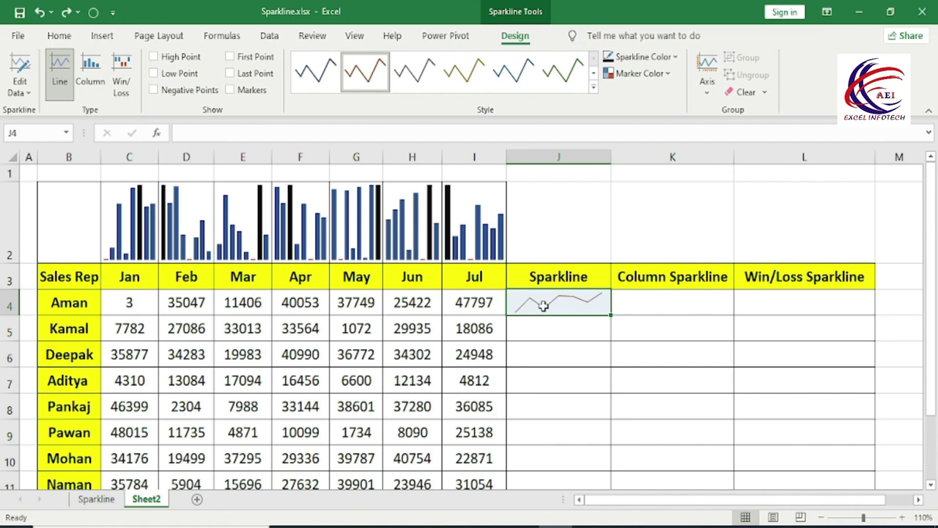
Step: Set the sparkline line weight to 3 pt after briefly trying 4½ pt
{"action": "left_click", "coordinate": [675, 57]}
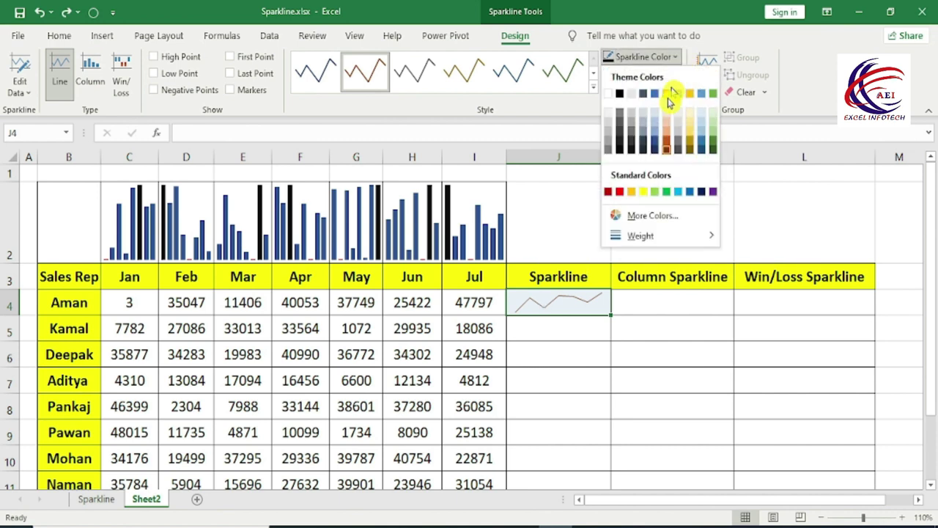
{"action": "mouse_move", "coordinate": [686, 243]}
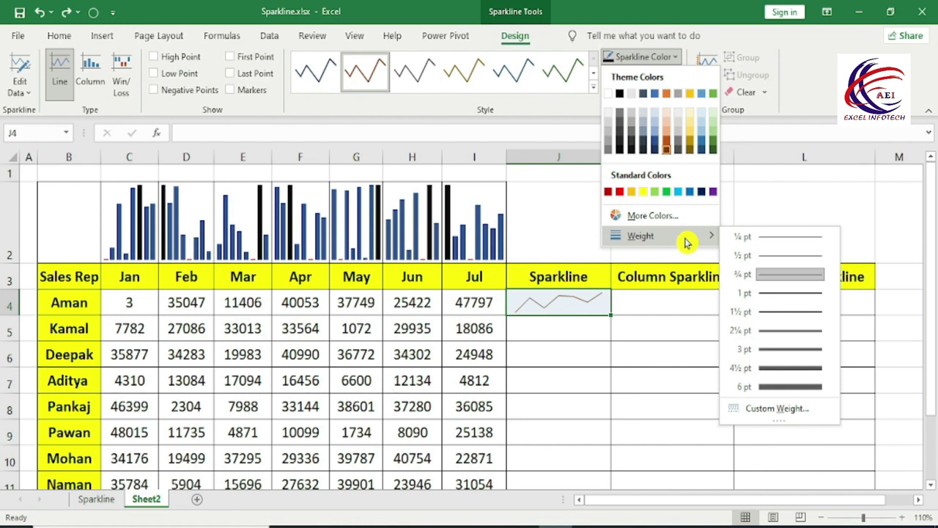
{"action": "left_click", "coordinate": [789, 375]}
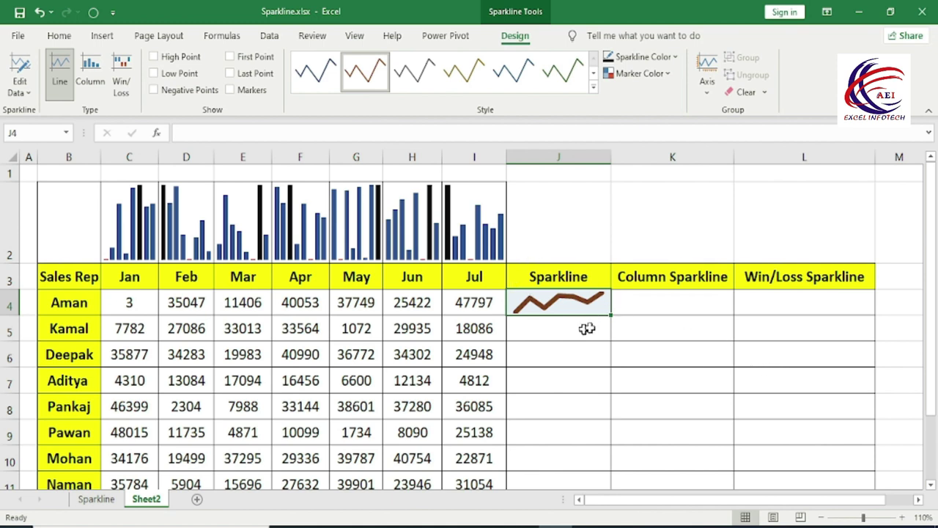
{"action": "left_click", "coordinate": [676, 59]}
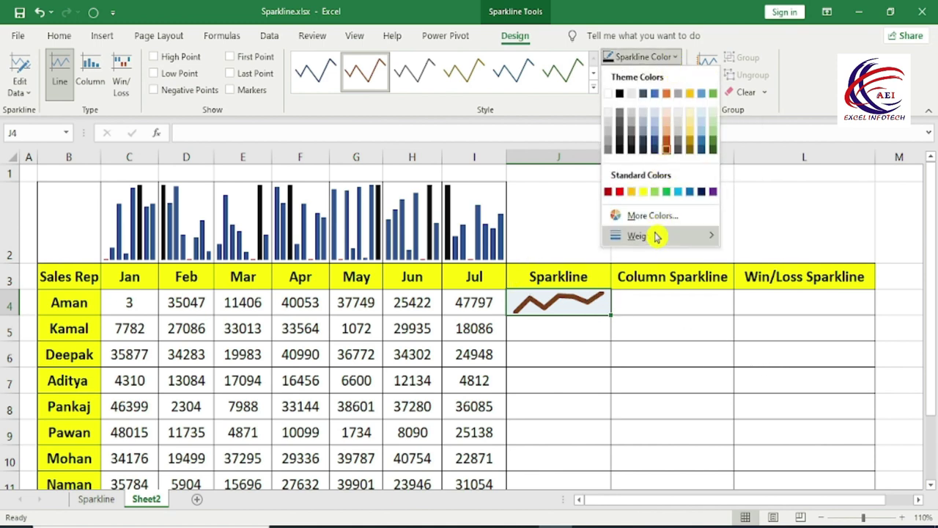
{"action": "mouse_move", "coordinate": [663, 235]}
{"action": "left_click", "coordinate": [780, 349]}
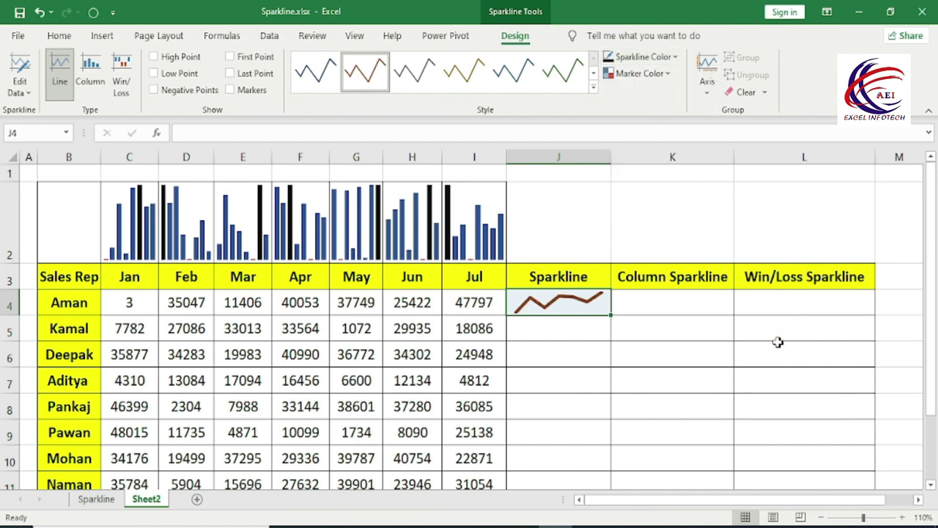
Step: Show markers on Aman's sparkline, with a red high point and a dark low point
{"action": "left_click", "coordinate": [234, 94]}
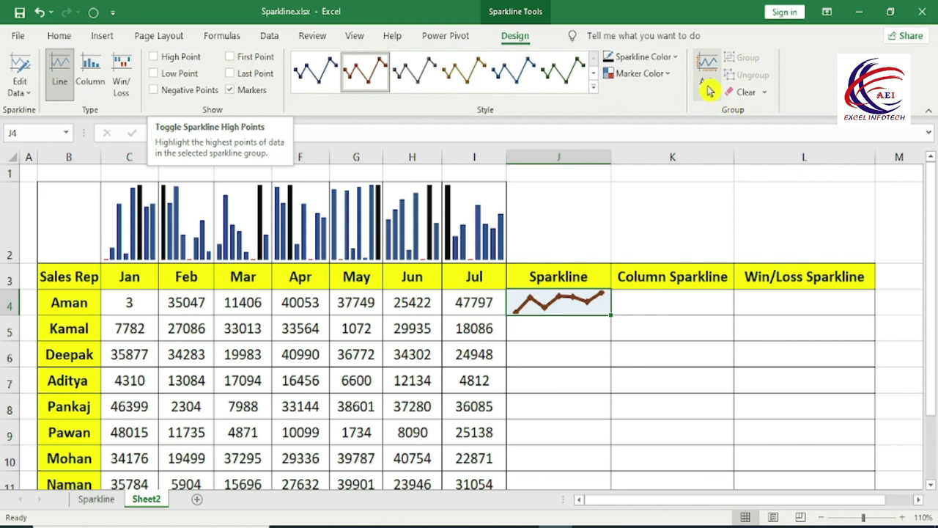
{"action": "left_click", "coordinate": [660, 73]}
{"action": "mouse_move", "coordinate": [667, 143]}
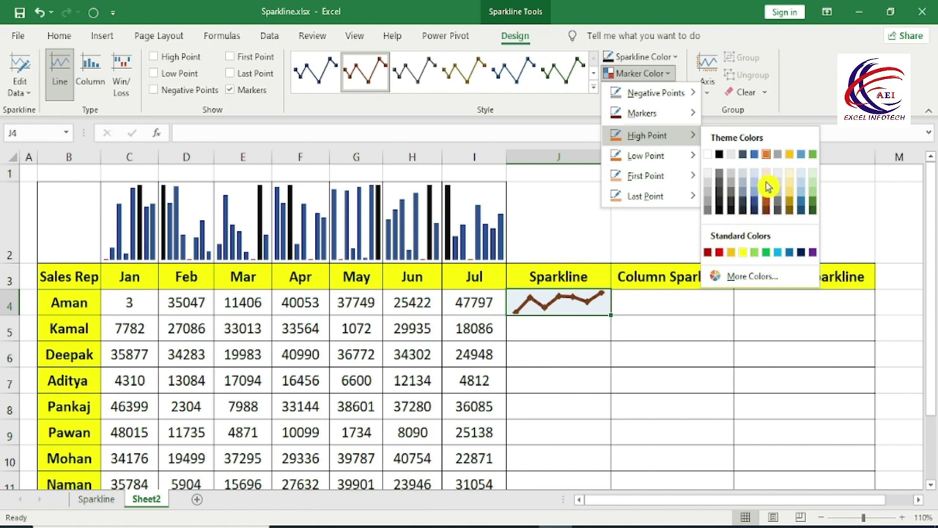
{"action": "left_click", "coordinate": [719, 252]}
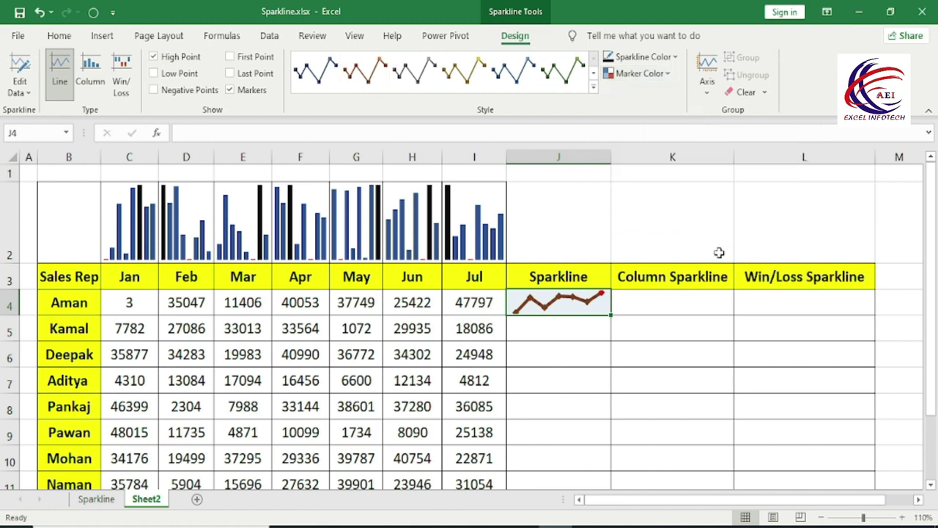
{"action": "left_click", "coordinate": [659, 74]}
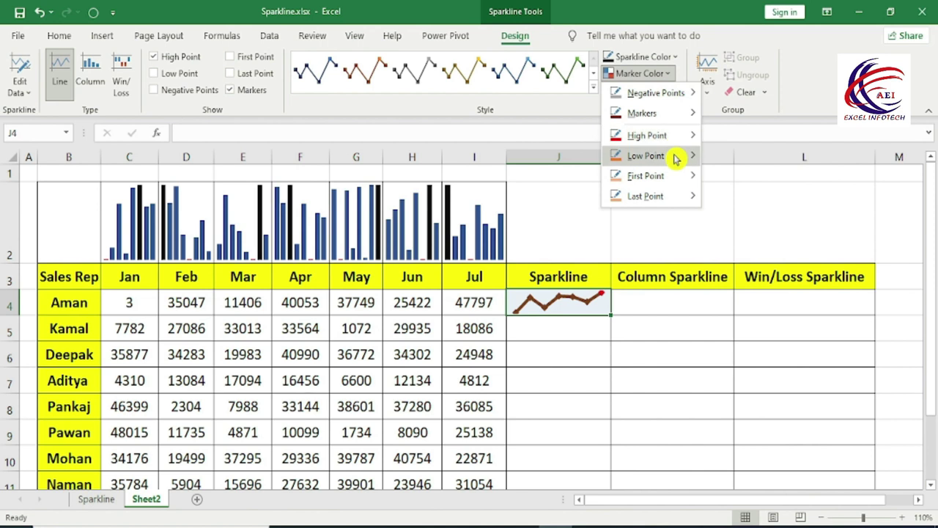
{"action": "mouse_move", "coordinate": [675, 139]}
{"action": "mouse_move", "coordinate": [667, 155]}
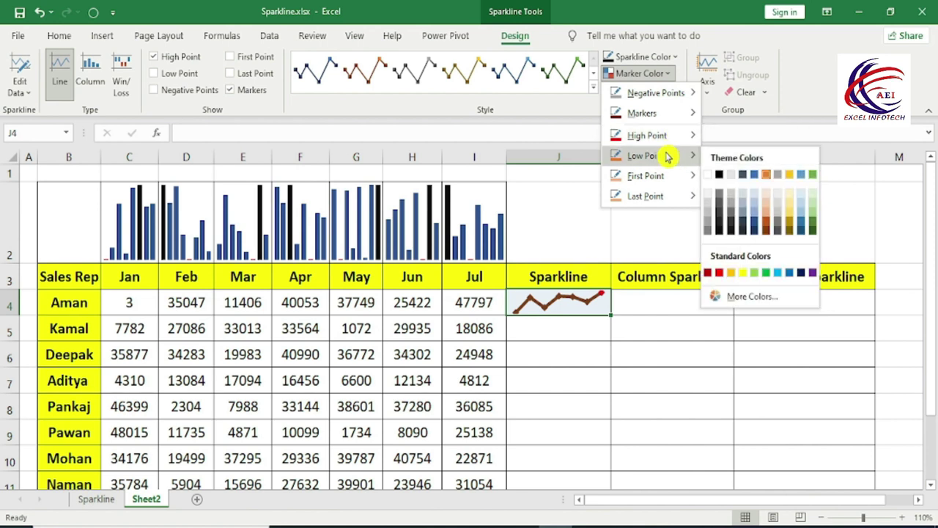
{"action": "left_click", "coordinate": [722, 176]}
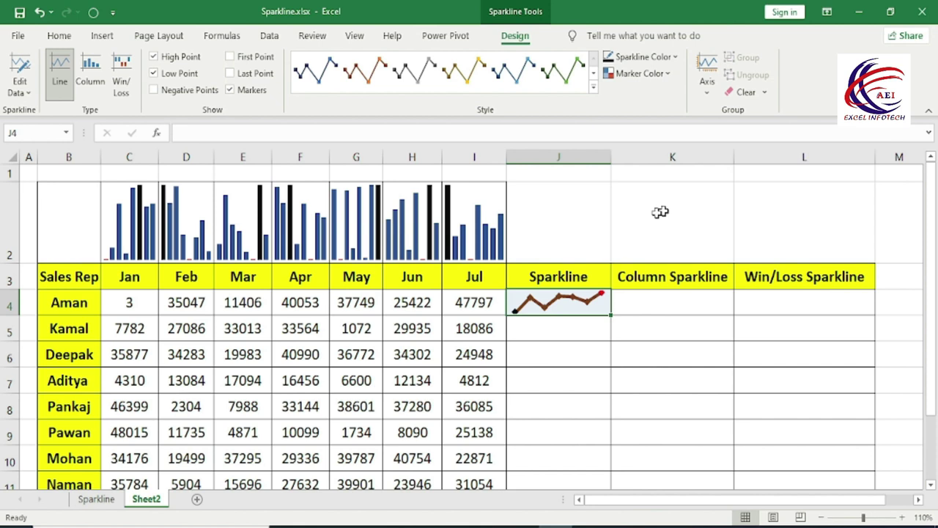
Step: Toggle the Low Point, High Point, First Point and Negative Points highlight options
{"action": "left_click", "coordinate": [157, 73]}
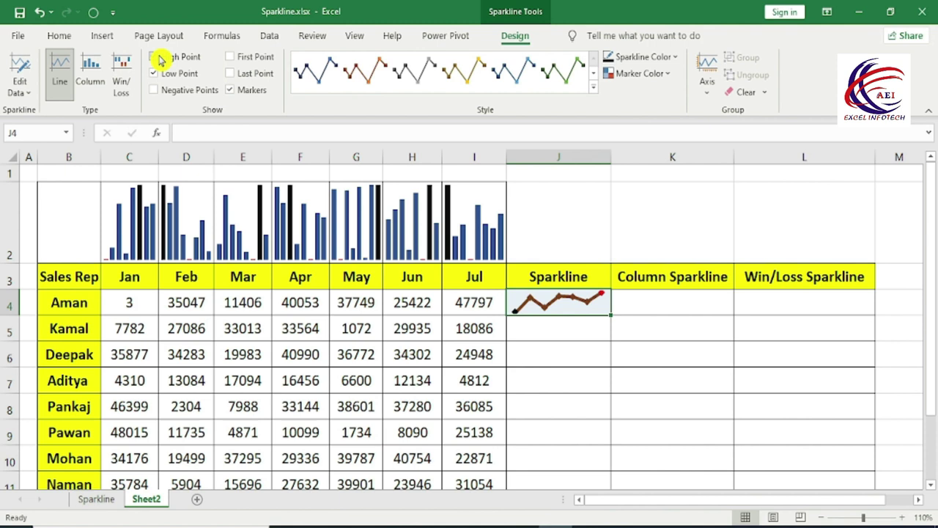
{"action": "left_click", "coordinate": [158, 57]}
{"action": "left_click", "coordinate": [244, 62]}
{"action": "left_click", "coordinate": [232, 59]}
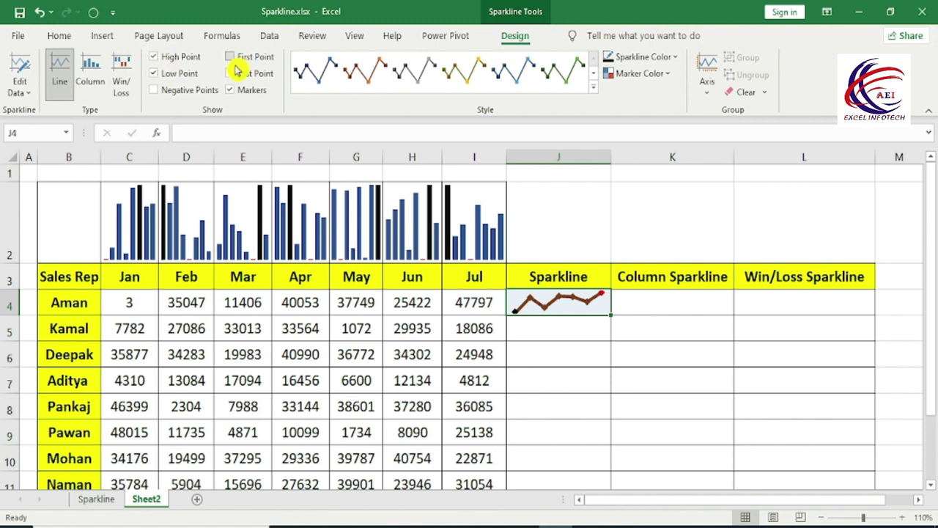
{"action": "left_click", "coordinate": [185, 94]}
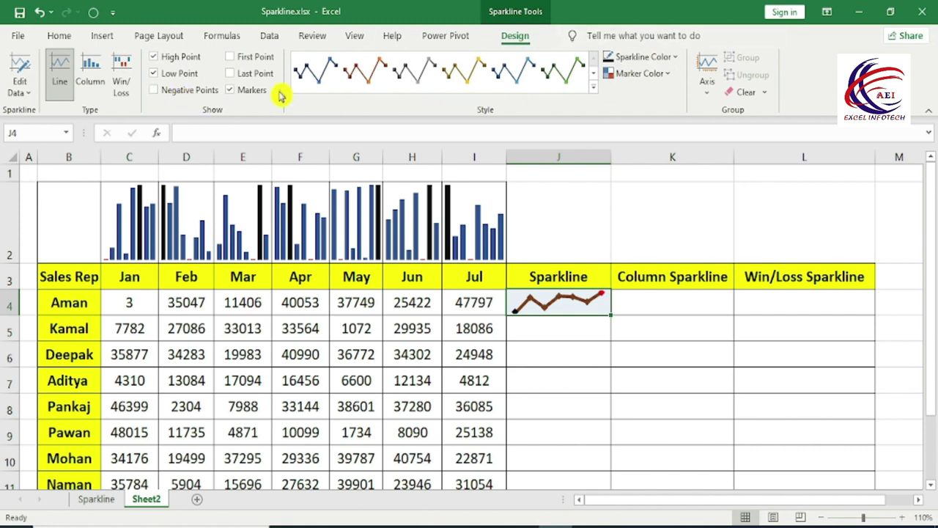
{"action": "left_click", "coordinate": [670, 78]}
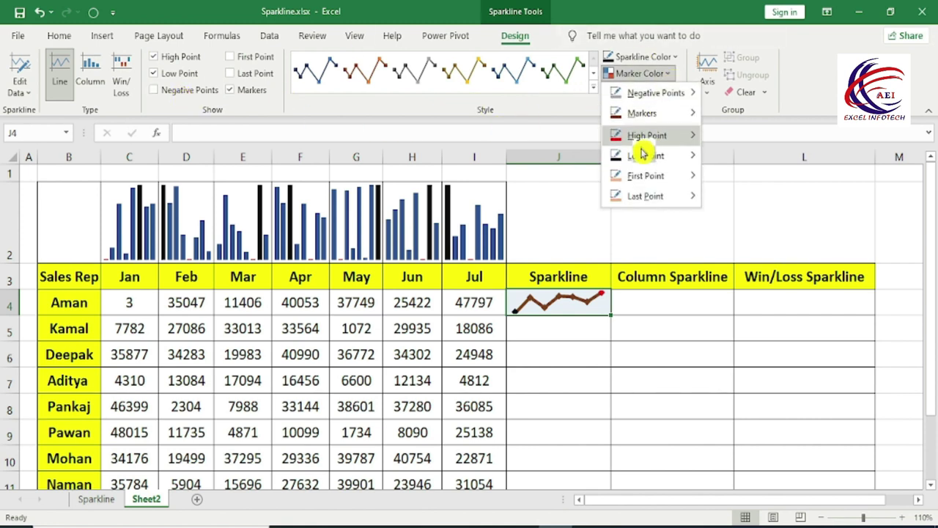
Step: Apply the pink-marker sparkline style after trying a yellow one
{"action": "left_click", "coordinate": [592, 87]}
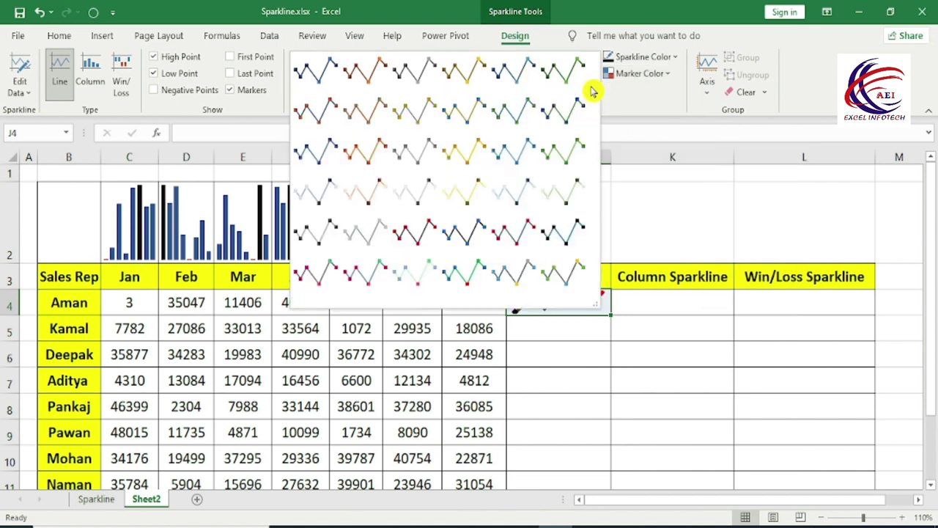
{"action": "left_click", "coordinate": [460, 194]}
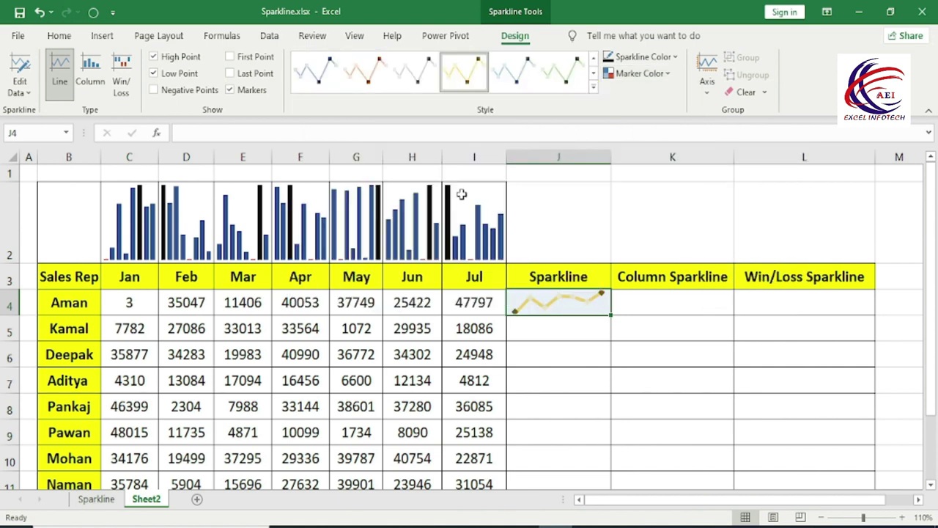
{"action": "left_click", "coordinate": [592, 88]}
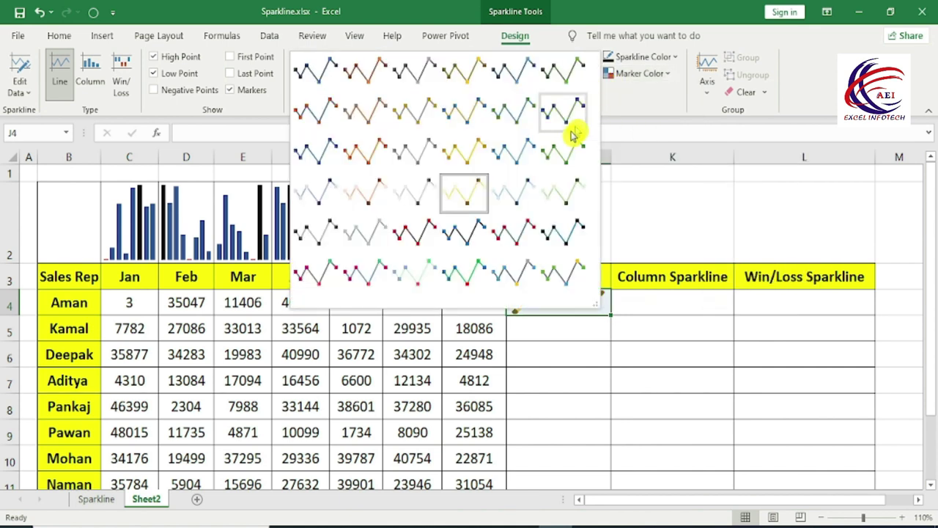
{"action": "left_click", "coordinate": [368, 278]}
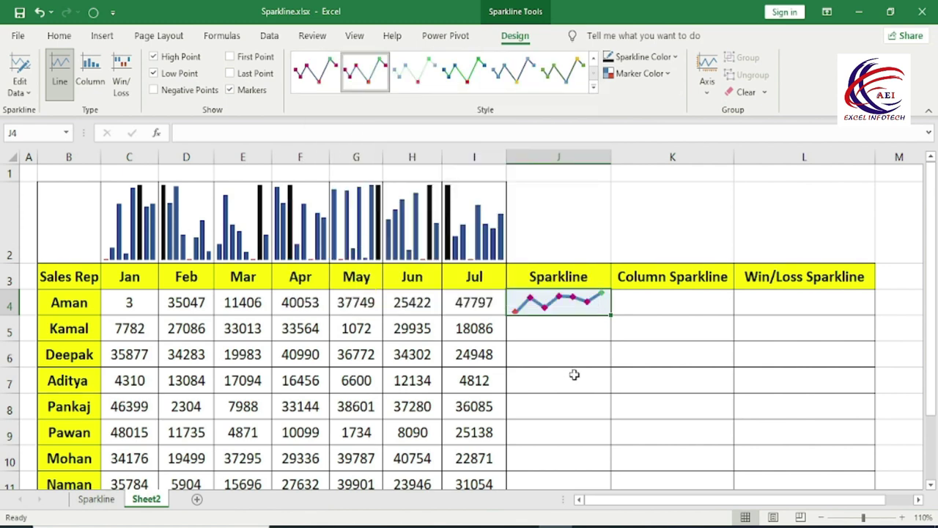
{"action": "scroll", "coordinate": [574, 374], "scroll_direction": "down", "scroll_amount": 2}
{"action": "scroll", "coordinate": [578, 368], "scroll_direction": "up", "scroll_amount": 2}
{"action": "left_click_drag", "start_coordinate": [578, 299], "coordinate": [573, 376]}
{"action": "key", "text": "ctrl+d"}
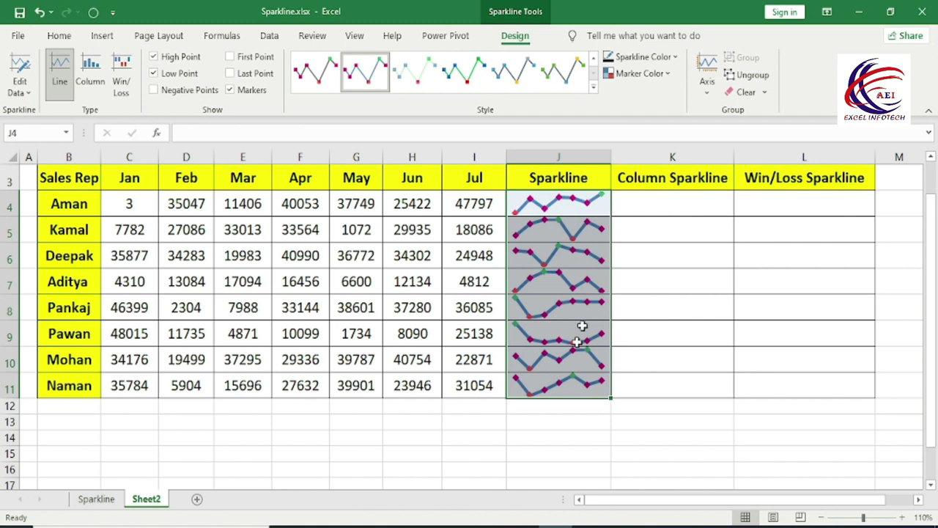
{"action": "scroll", "coordinate": [601, 282], "scroll_direction": "down", "scroll_amount": 3}
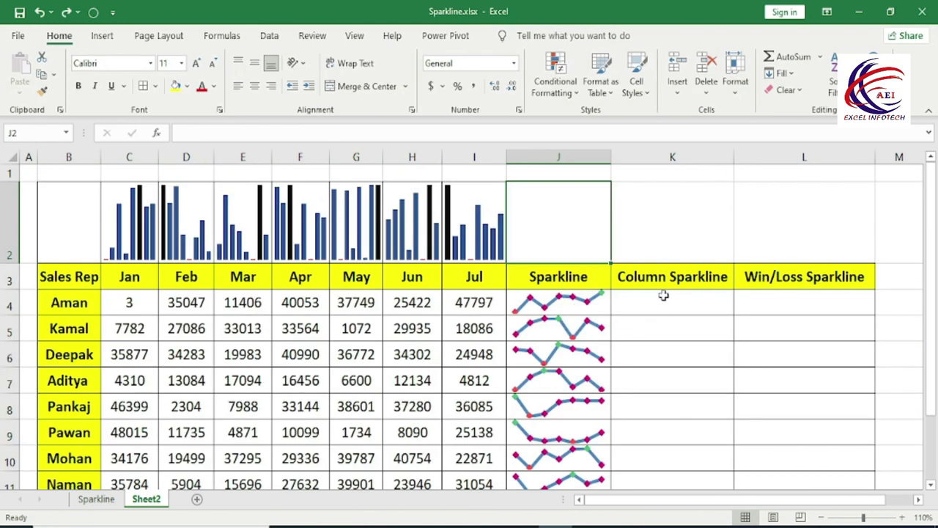
{"action": "left_click", "coordinate": [660, 277]}
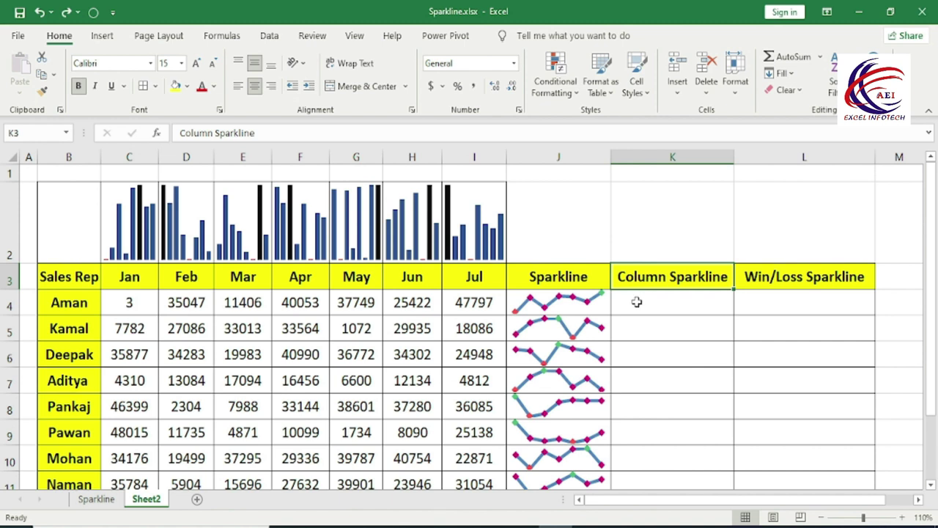
{"action": "left_click", "coordinate": [636, 302]}
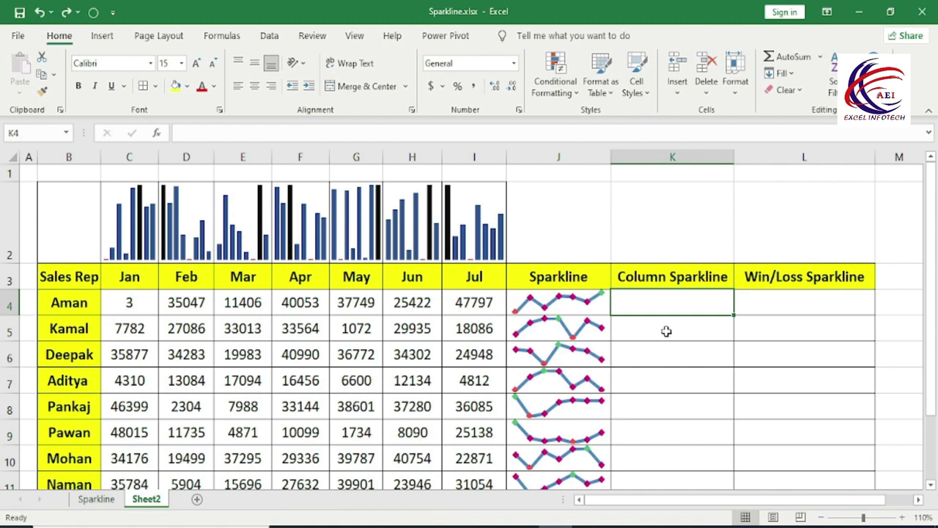
{"action": "left_click", "coordinate": [126, 304]}
{"action": "left_click", "coordinate": [448, 302]}
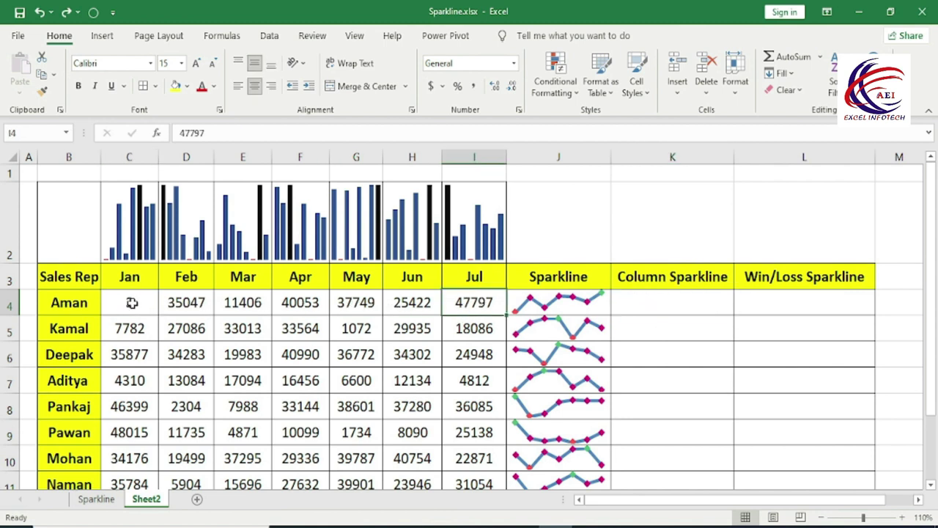
{"action": "left_click", "coordinate": [658, 307]}
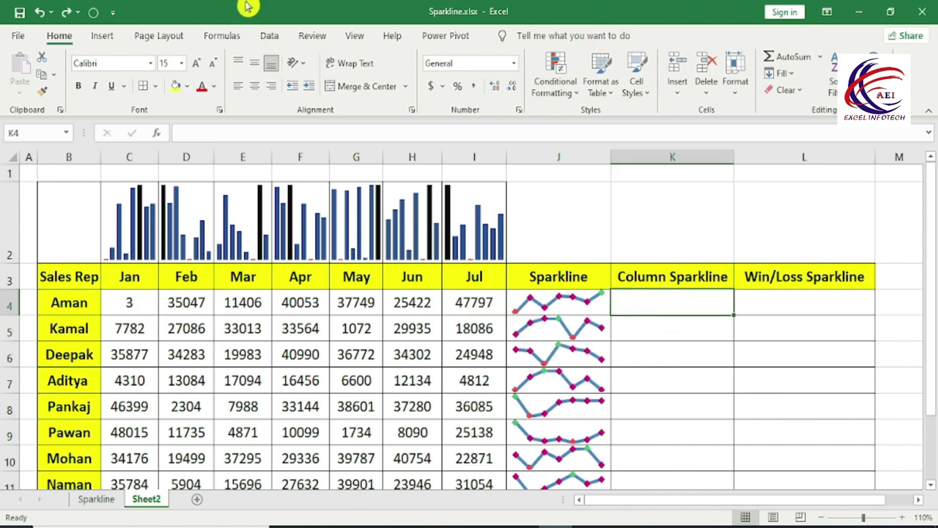
Step: Create a column sparkline in K4 from C4:I4 and fill it down to K11
{"action": "left_click", "coordinate": [102, 36]}
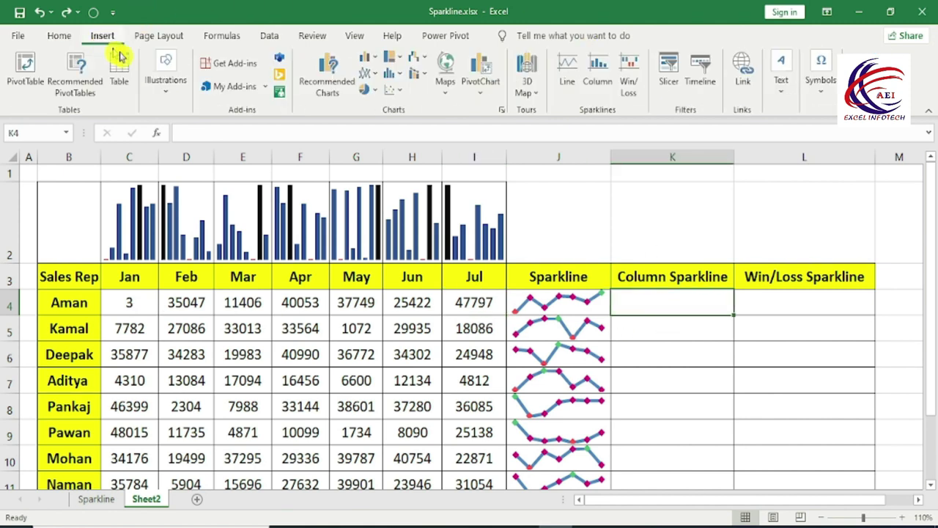
{"action": "left_click", "coordinate": [600, 93]}
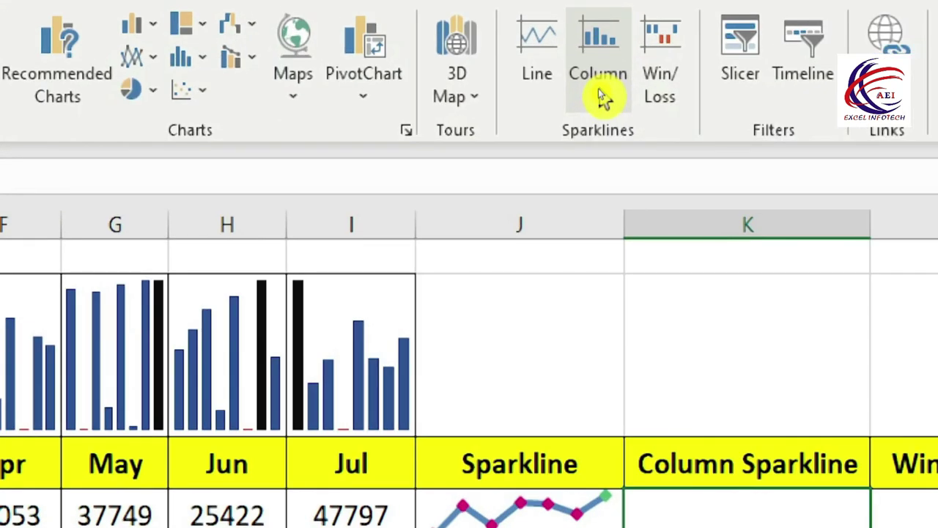
{"action": "left_click", "coordinate": [605, 47]}
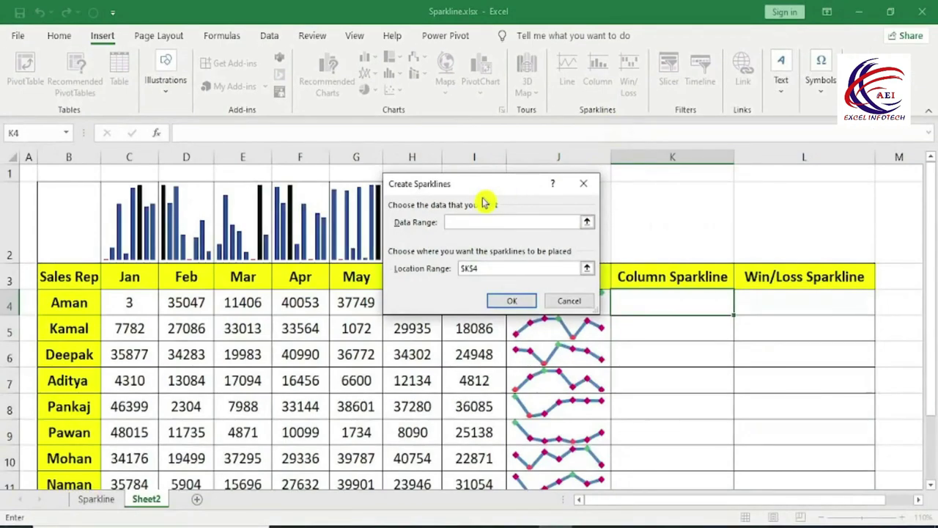
{"action": "left_click_drag", "start_coordinate": [133, 303], "coordinate": [472, 307]}
{"action": "key", "text": "Return"}
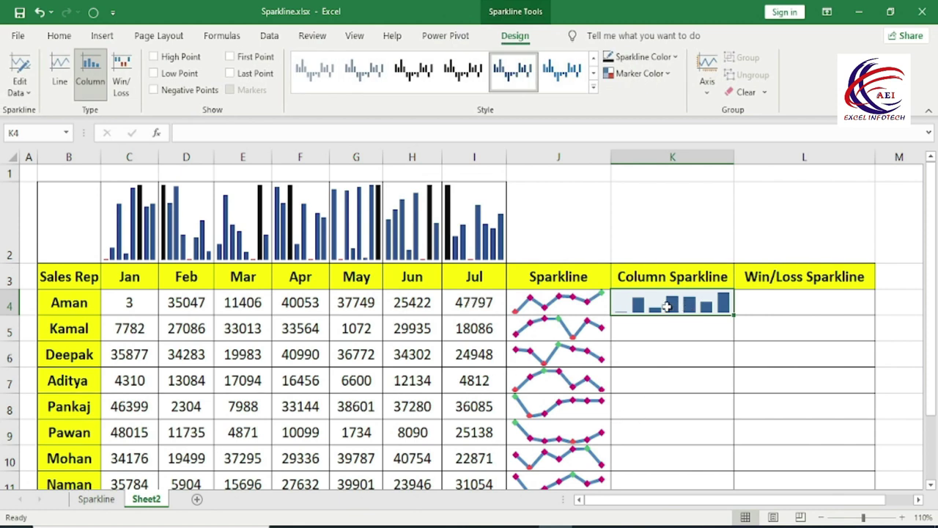
{"action": "left_click_drag", "start_coordinate": [662, 311], "coordinate": [648, 480]}
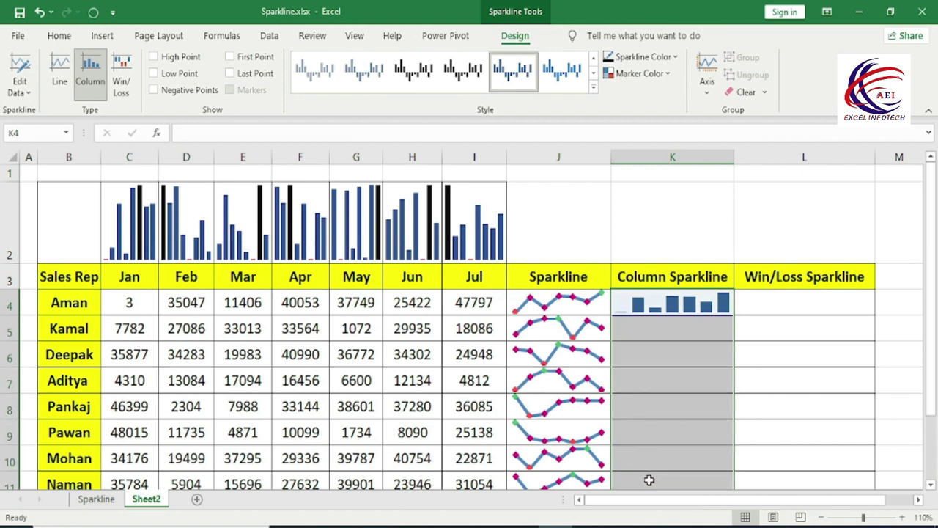
{"action": "key", "text": "ctrl+d"}
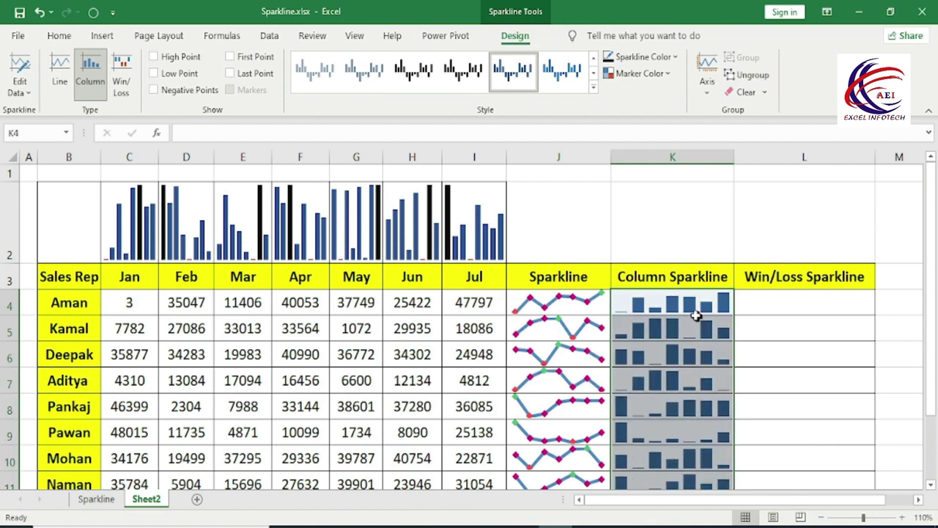
Step: Give the column sparklines a green style
{"action": "left_click", "coordinate": [696, 315]}
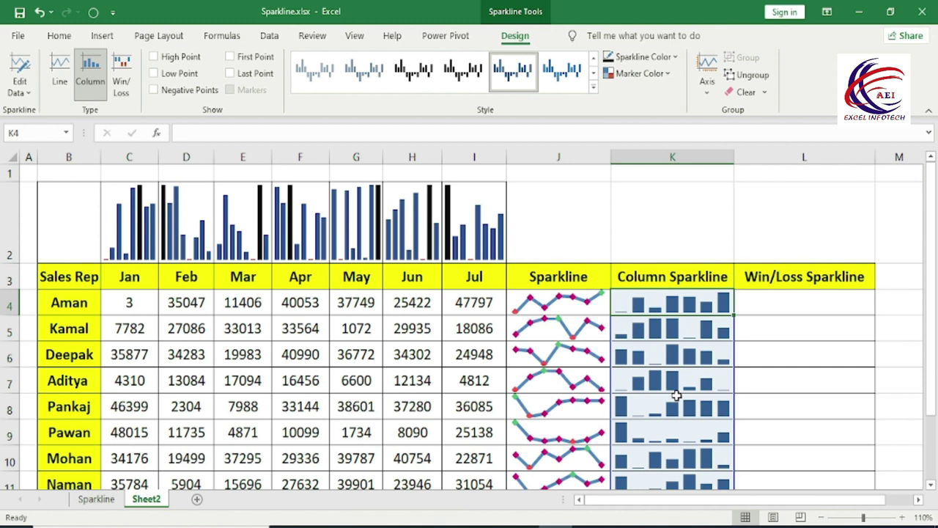
{"action": "left_click", "coordinate": [593, 86]}
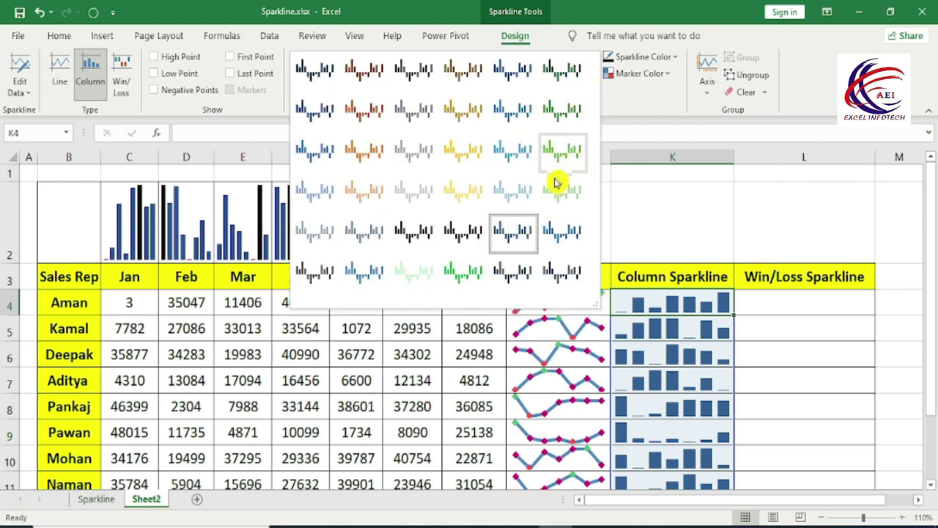
{"action": "left_click", "coordinate": [463, 272]}
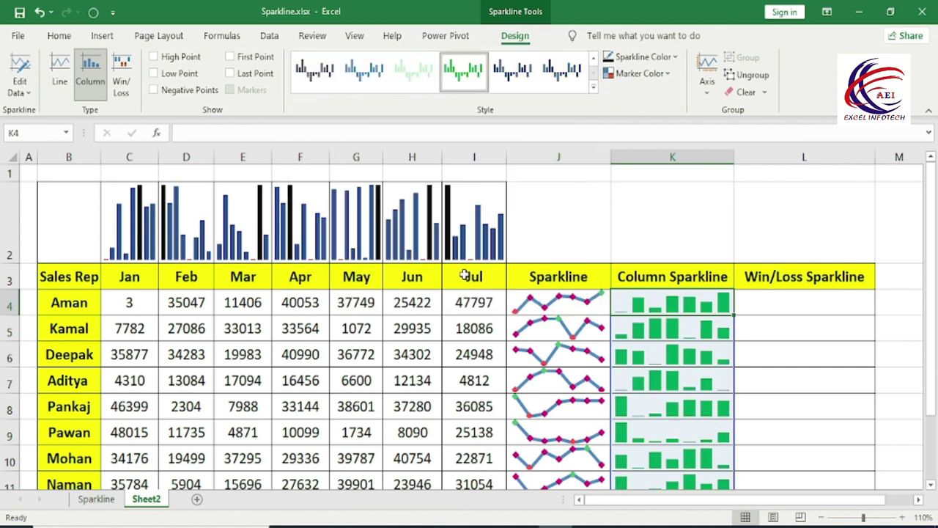
Step: Colour each rep's highest month red and lowest month a dark colour
{"action": "left_click", "coordinate": [658, 74]}
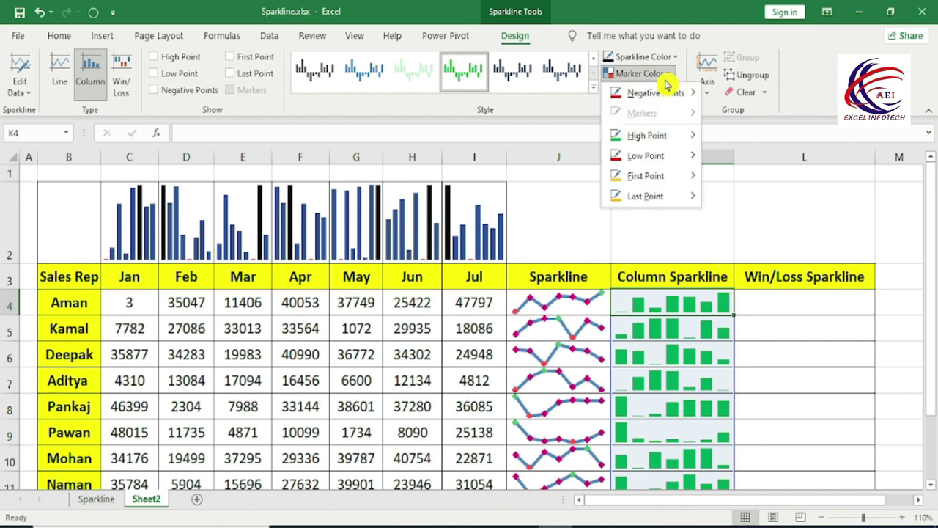
{"action": "mouse_move", "coordinate": [664, 143]}
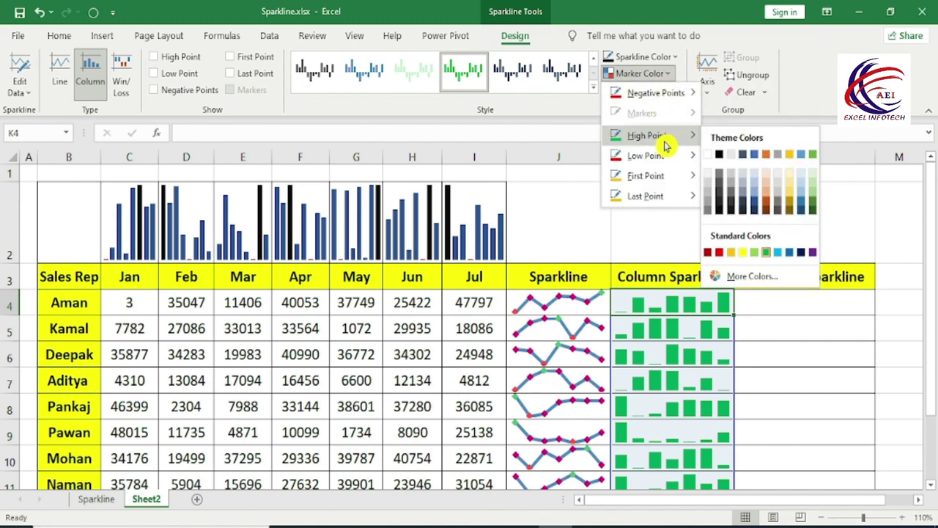
{"action": "left_click", "coordinate": [719, 252]}
{"action": "left_click", "coordinate": [643, 75]}
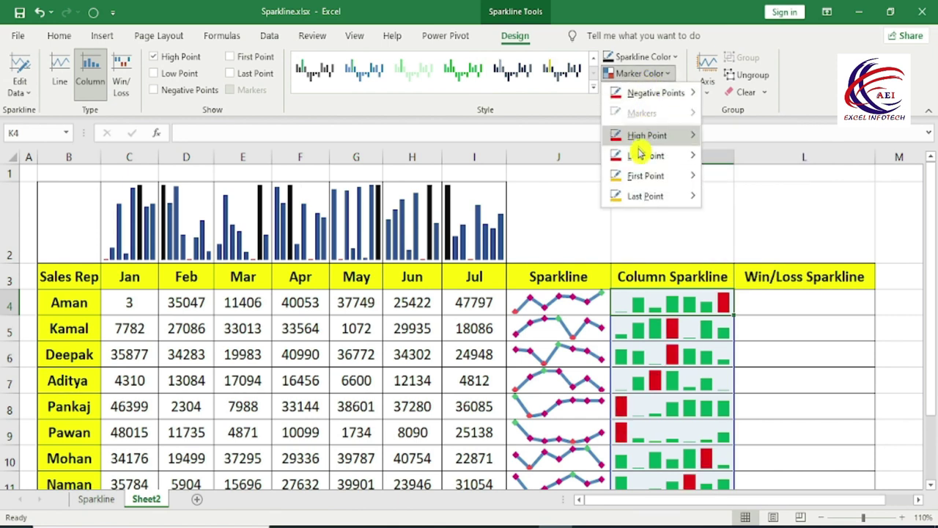
{"action": "mouse_move", "coordinate": [651, 157]}
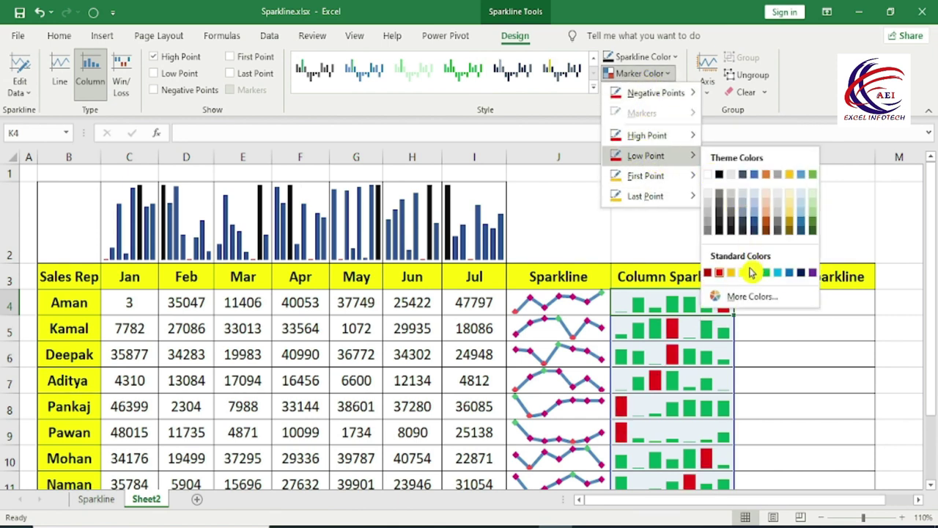
{"action": "left_click", "coordinate": [718, 174]}
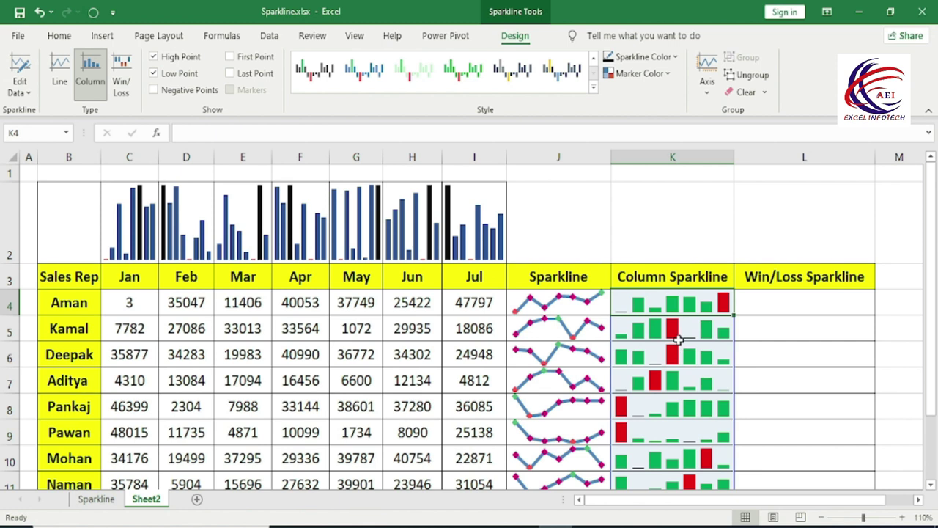
Step: Switch to the dark grey column style with green highlights
{"action": "left_click", "coordinate": [561, 74]}
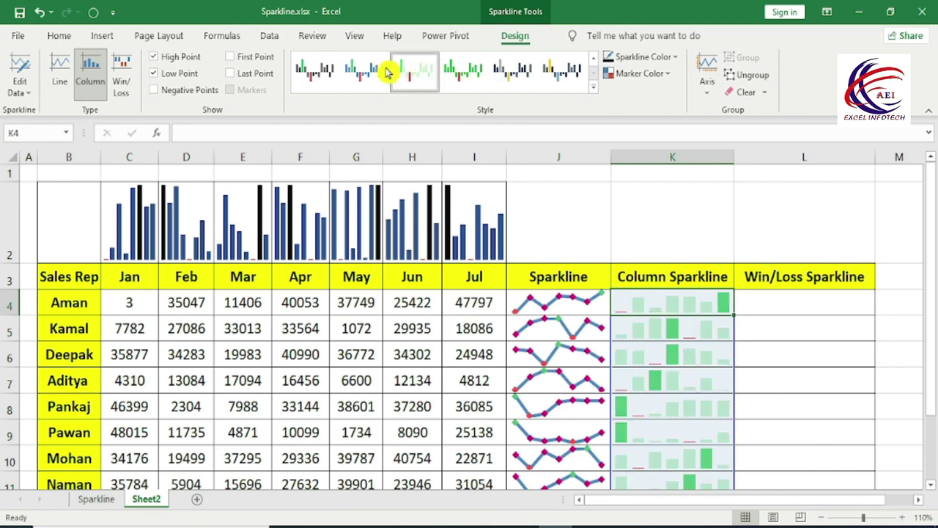
{"action": "left_click", "coordinate": [320, 71]}
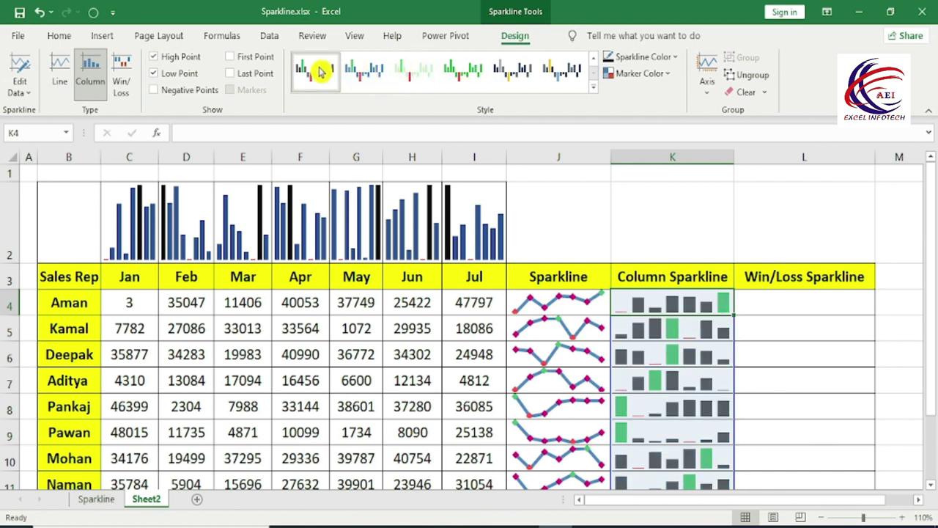
{"action": "key", "text": "Right"}
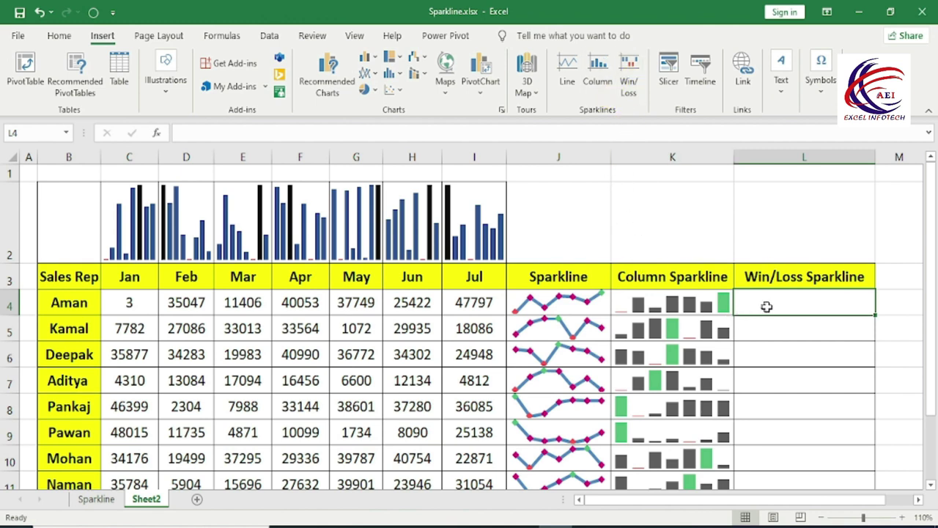
Step: Insert a win/loss sparkline in L4 from C4:I4 and give it a black style
{"action": "left_click", "coordinate": [630, 87]}
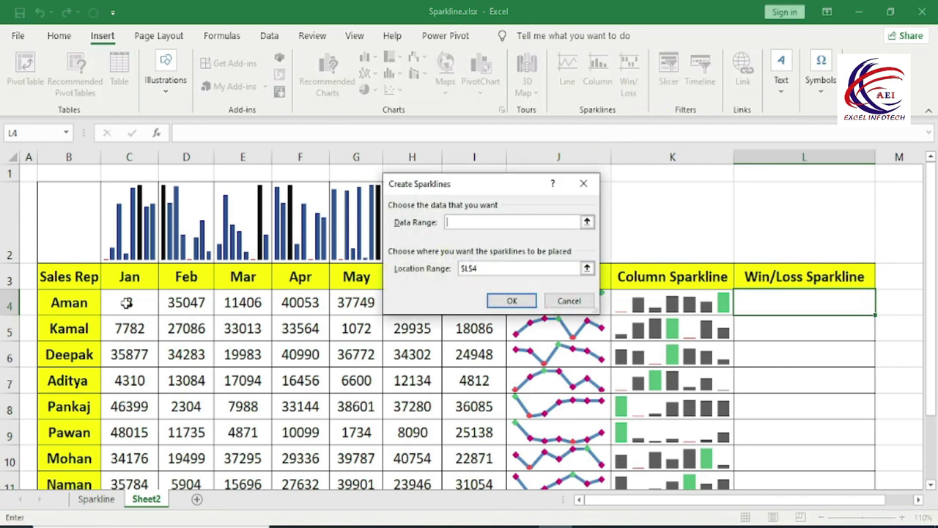
{"action": "left_click_drag", "start_coordinate": [126, 302], "coordinate": [481, 310]}
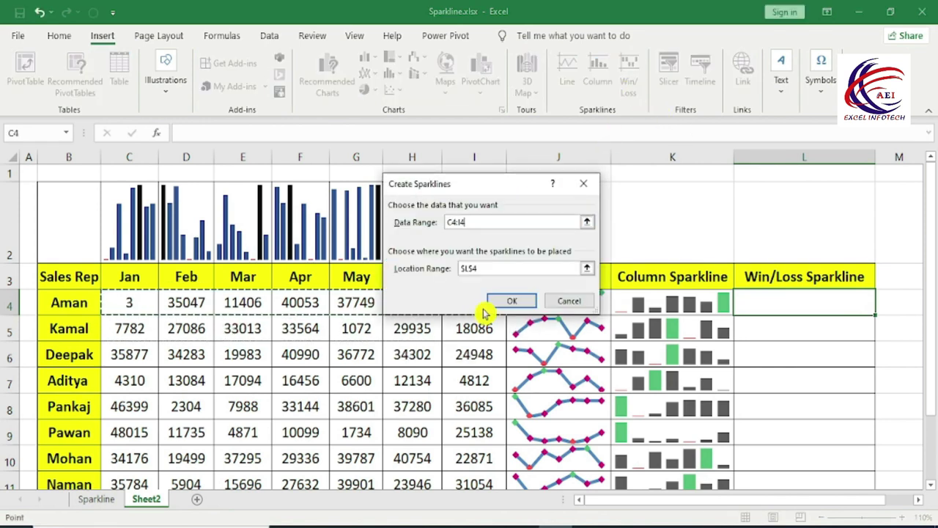
{"action": "left_click", "coordinate": [514, 304]}
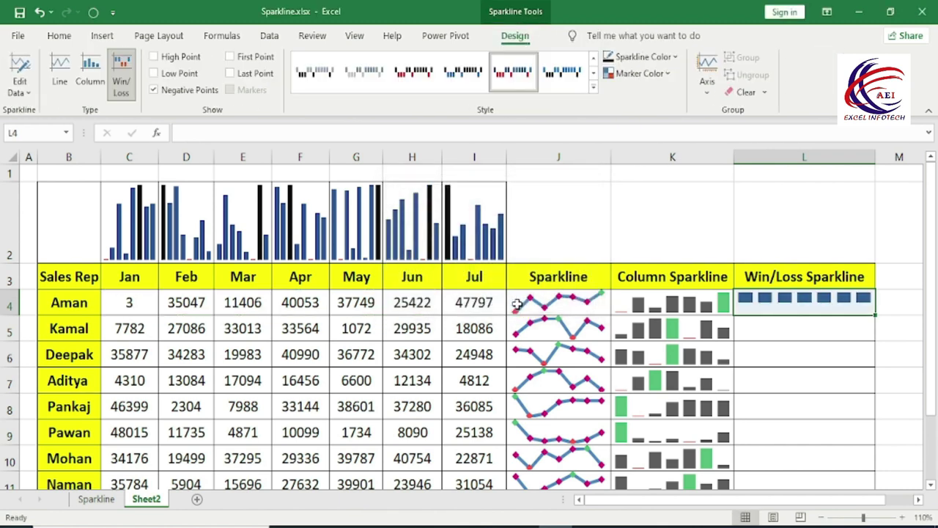
{"action": "left_click", "coordinate": [450, 77]}
{"action": "left_click", "coordinate": [408, 75]}
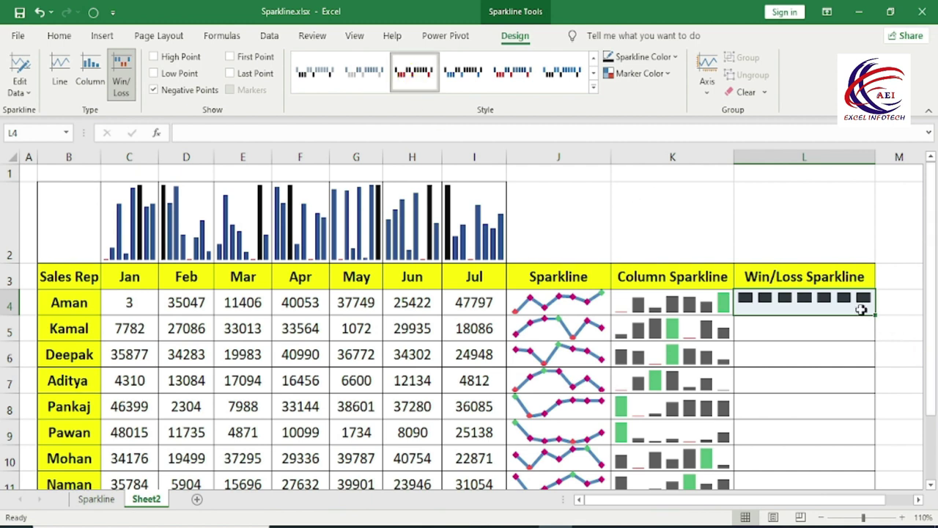
Step: Fill the win/loss sparkline down to L11 and select L4:L11
{"action": "left_click_drag", "start_coordinate": [861, 309], "coordinate": [814, 381]}
{"action": "scroll", "coordinate": [821, 484], "scroll_direction": "down", "scroll_amount": 1}
{"action": "key", "text": "ctrl+d"}
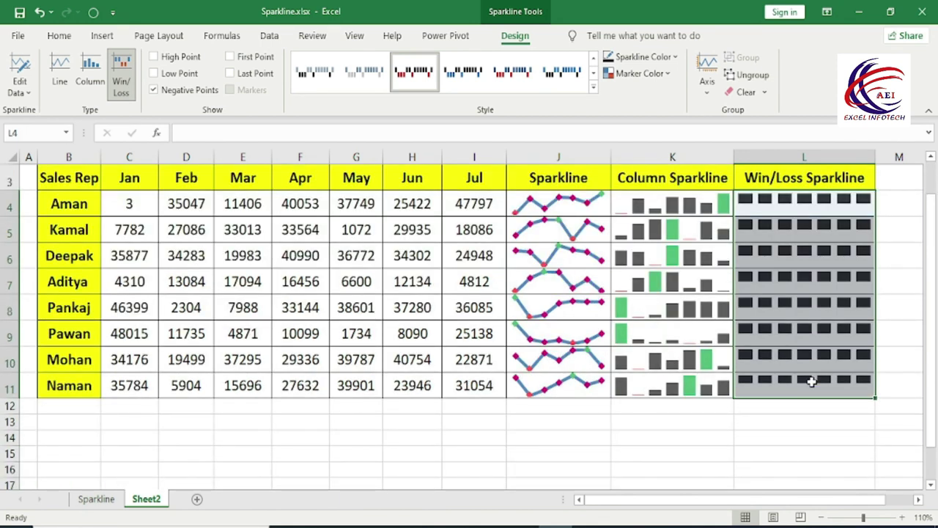
{"action": "left_click", "coordinate": [907, 312]}
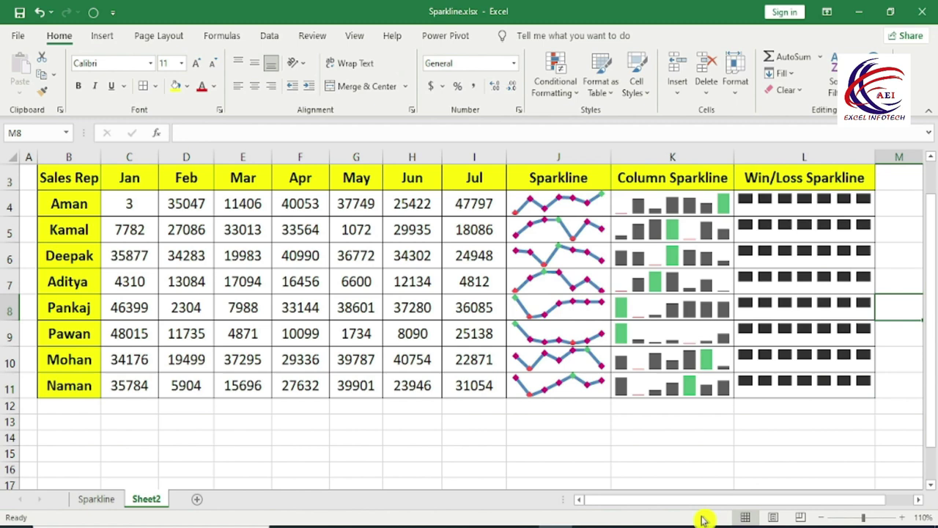
{"action": "left_click_drag", "start_coordinate": [657, 501], "coordinate": [705, 498]}
{"action": "scroll", "coordinate": [866, 332], "scroll_direction": "up", "scroll_amount": 1}
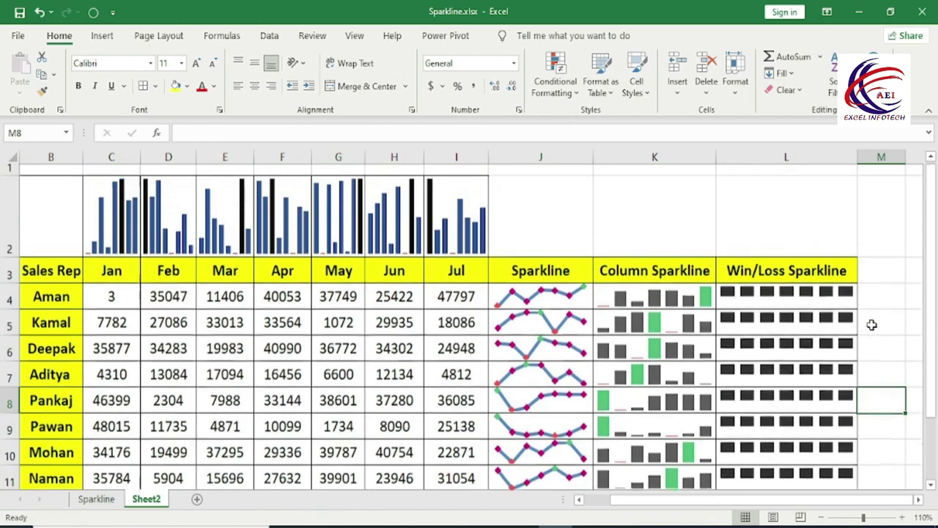
{"action": "scroll", "coordinate": [871, 328], "scroll_direction": "down", "scroll_amount": 1}
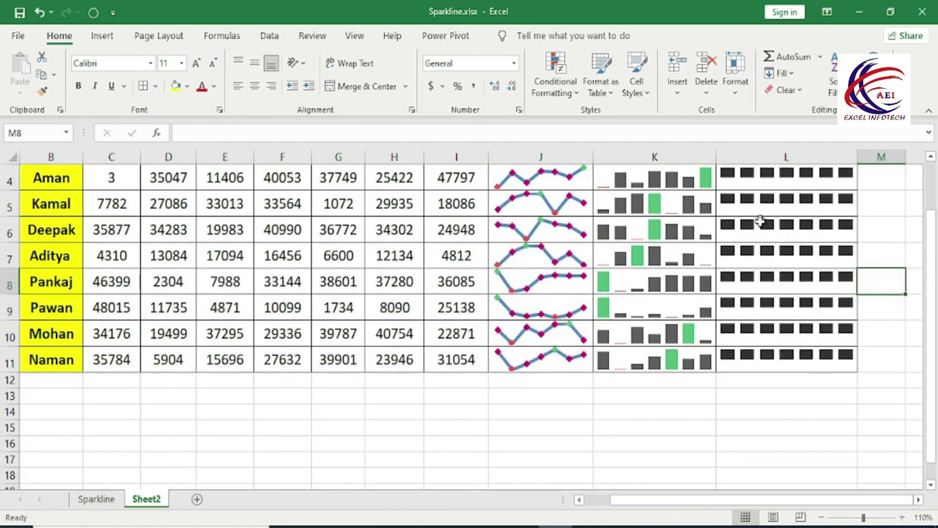
{"action": "scroll", "coordinate": [762, 233], "scroll_direction": "up", "scroll_amount": 1}
{"action": "left_click_drag", "start_coordinate": [761, 300], "coordinate": [777, 481]}
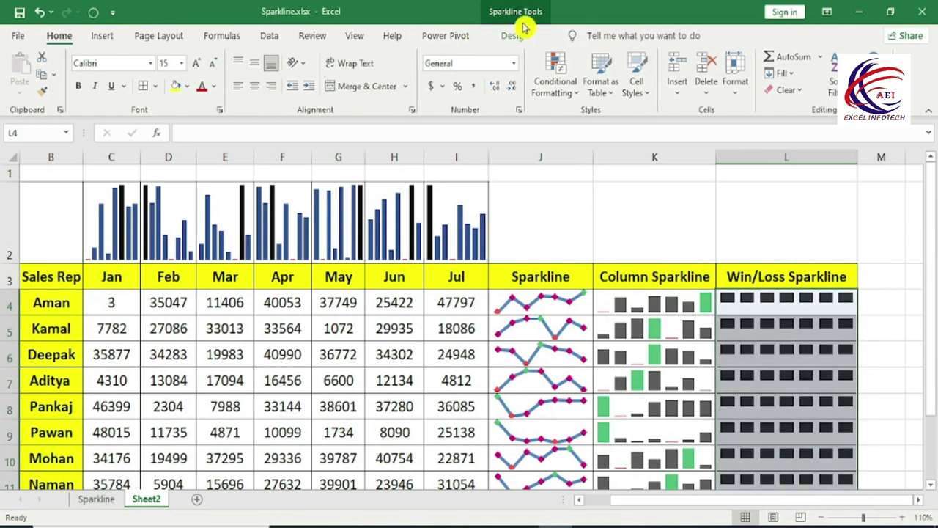
Step: Set the win/loss high-point markers to red and low-point markers to dark green
{"action": "left_click", "coordinate": [522, 22]}
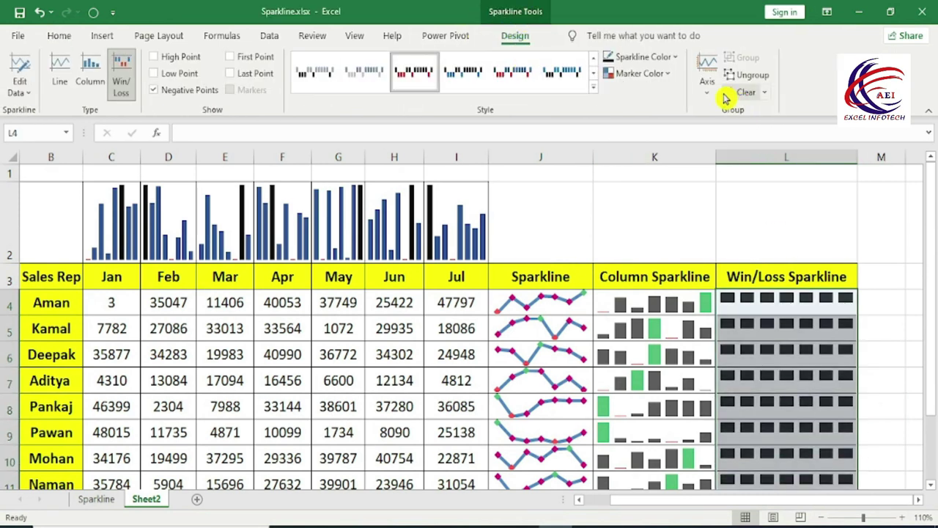
{"action": "left_click", "coordinate": [662, 75]}
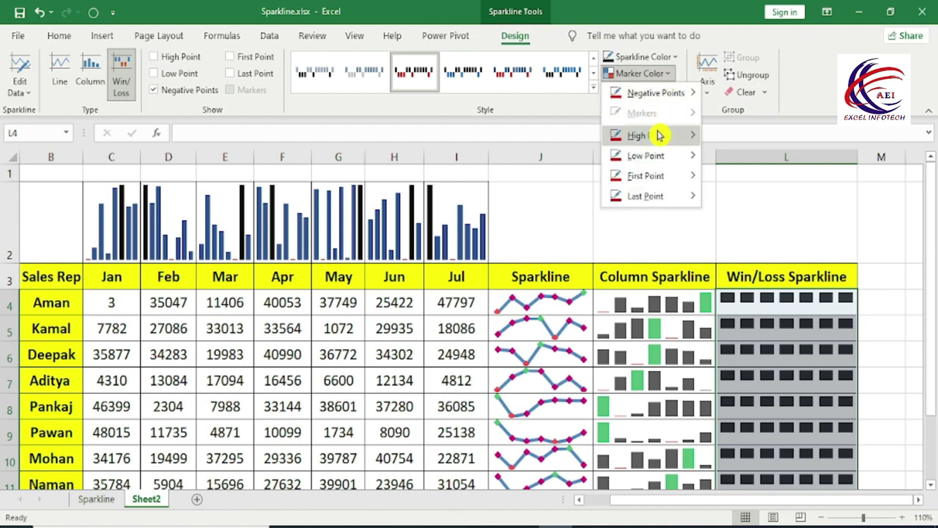
{"action": "mouse_move", "coordinate": [659, 135]}
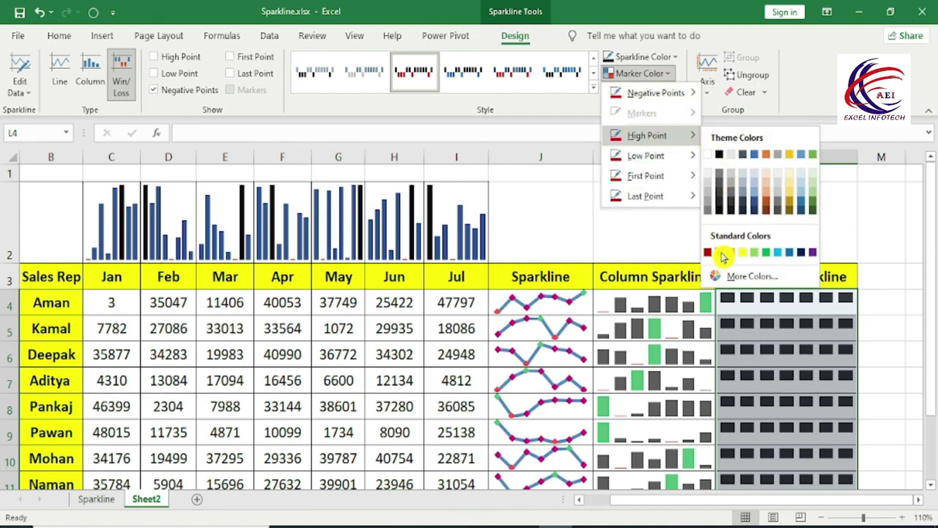
{"action": "left_click", "coordinate": [719, 252]}
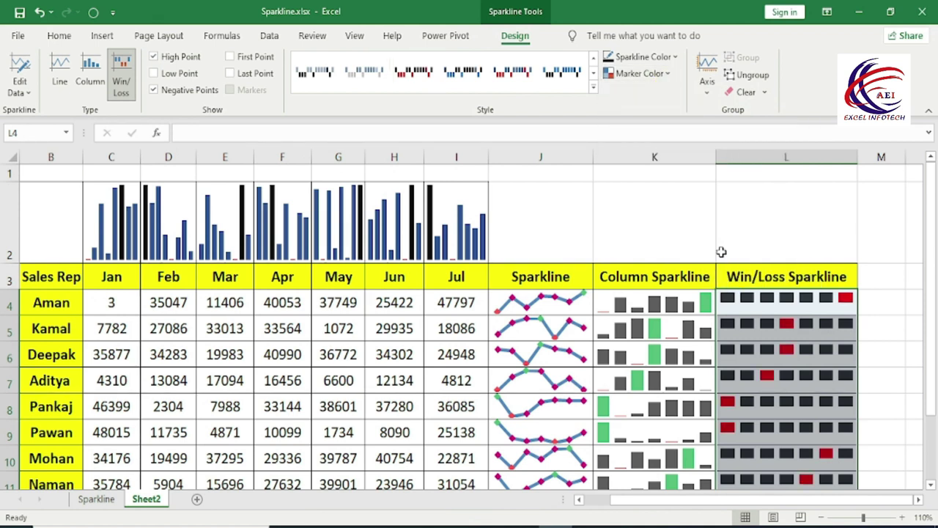
{"action": "left_click", "coordinate": [653, 74]}
{"action": "mouse_move", "coordinate": [652, 166]}
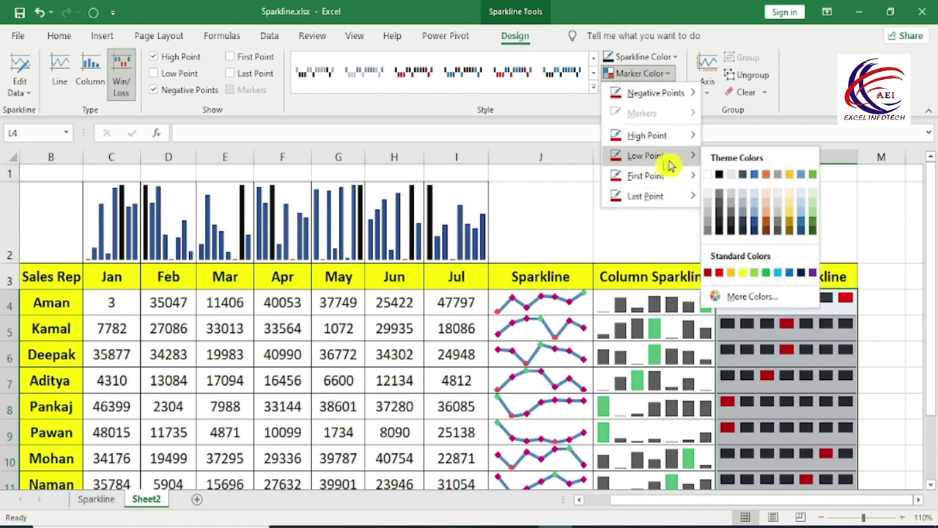
{"action": "left_click", "coordinate": [812, 221]}
Step: Reselect the win/loss sparklines L4:L11 and review the Marker Color choices
{"action": "left_click", "coordinate": [732, 197]}
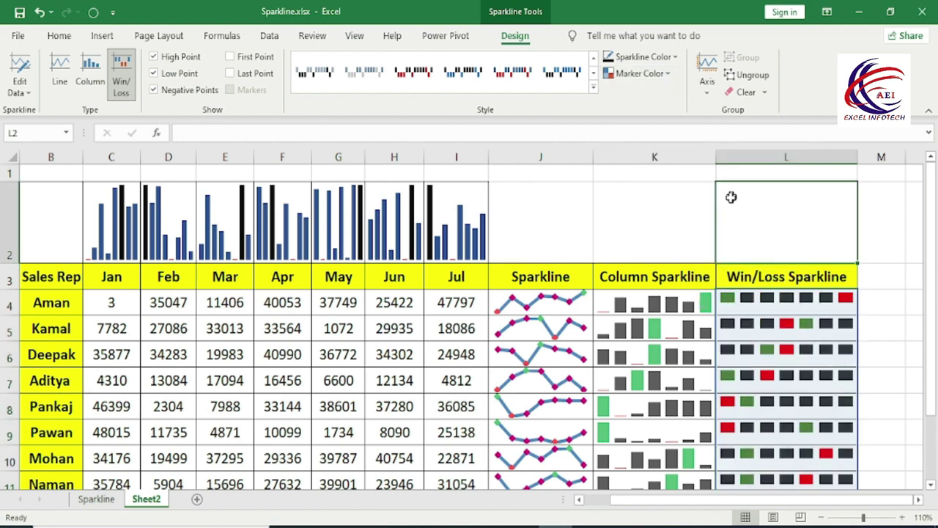
{"action": "left_click_drag", "start_coordinate": [760, 297], "coordinate": [743, 478]}
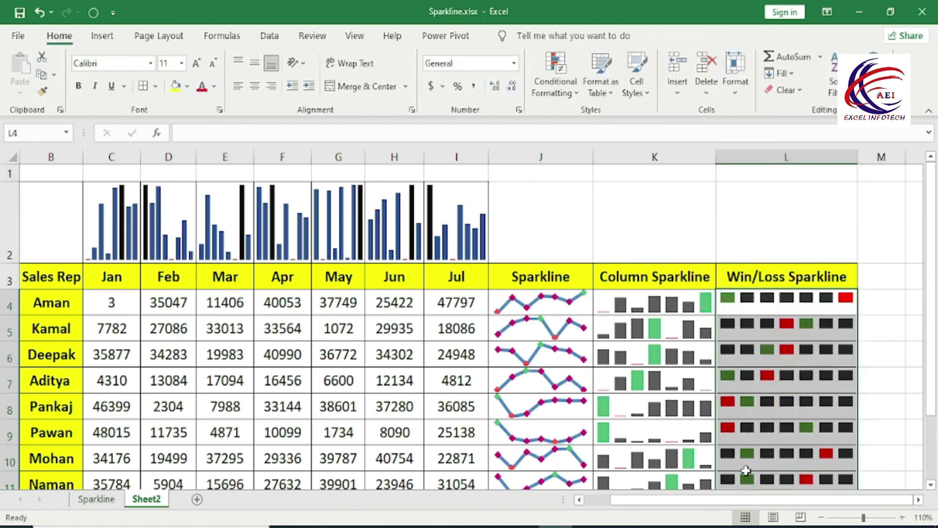
{"action": "left_click", "coordinate": [666, 73]}
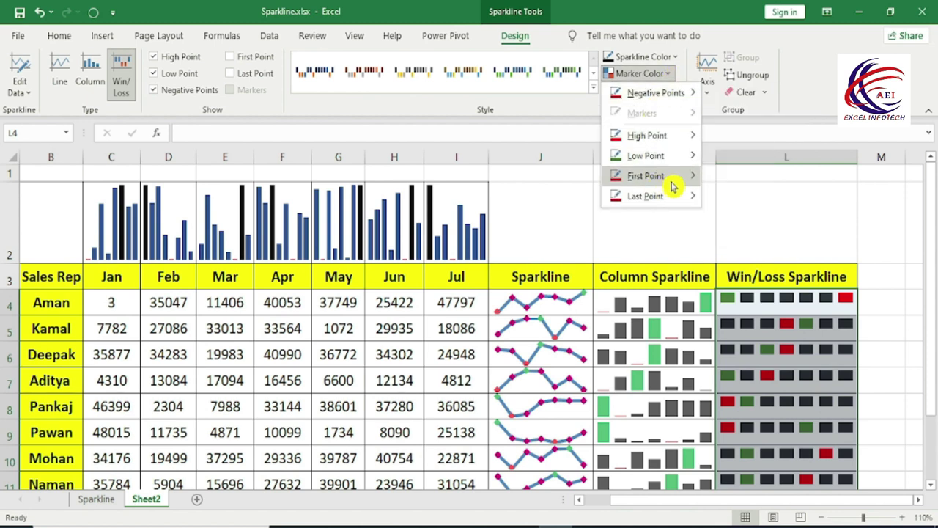
{"action": "mouse_move", "coordinate": [680, 185]}
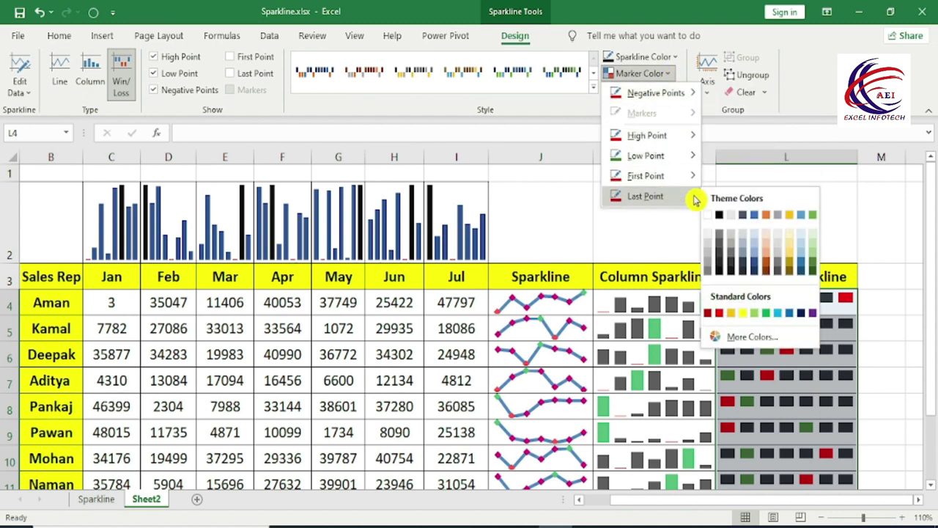
{"action": "mouse_move", "coordinate": [674, 98]}
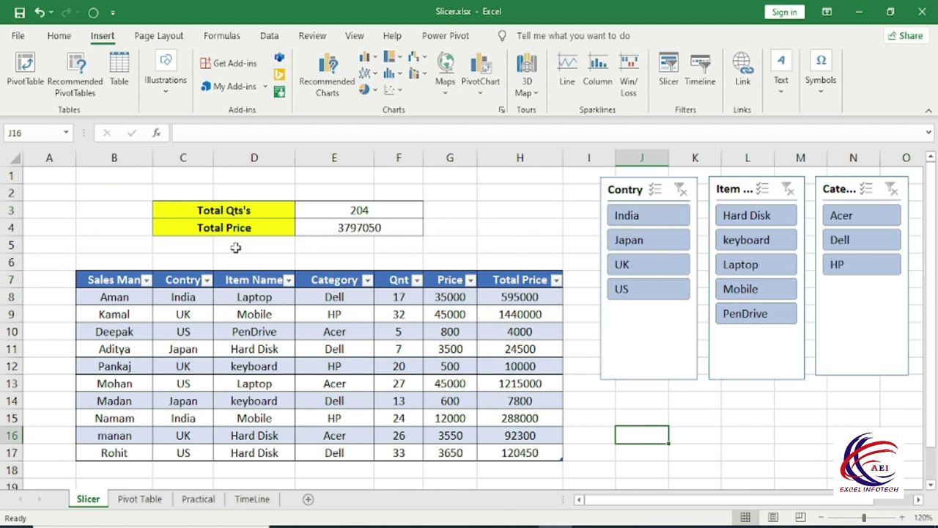
Step: Point out the Sales Man, Contry, Item Name, Category, Qnt, Price and Total Price columns
{"action": "left_click_drag", "start_coordinate": [112, 269], "coordinate": [103, 454]}
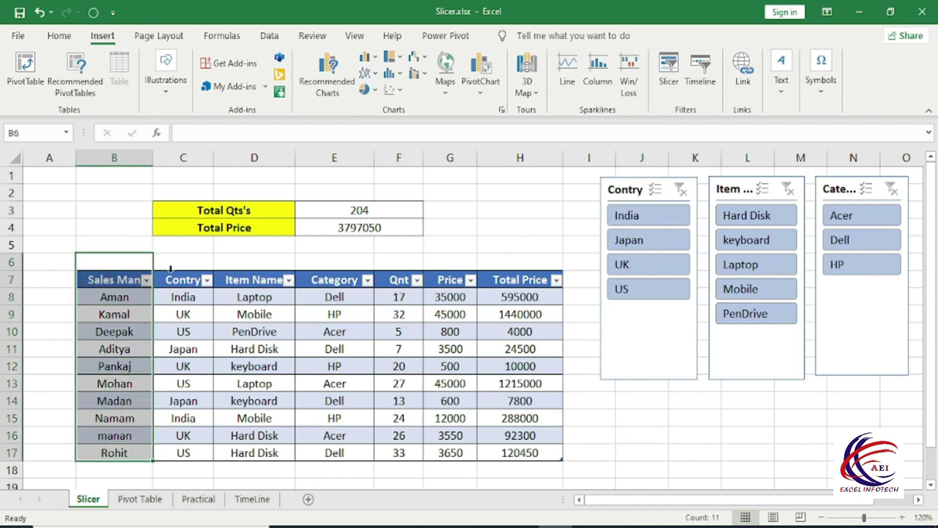
{"action": "left_click_drag", "start_coordinate": [174, 289], "coordinate": [170, 416]}
{"action": "left_click_drag", "start_coordinate": [249, 280], "coordinate": [252, 418]}
{"action": "left_click_drag", "start_coordinate": [337, 298], "coordinate": [341, 451]}
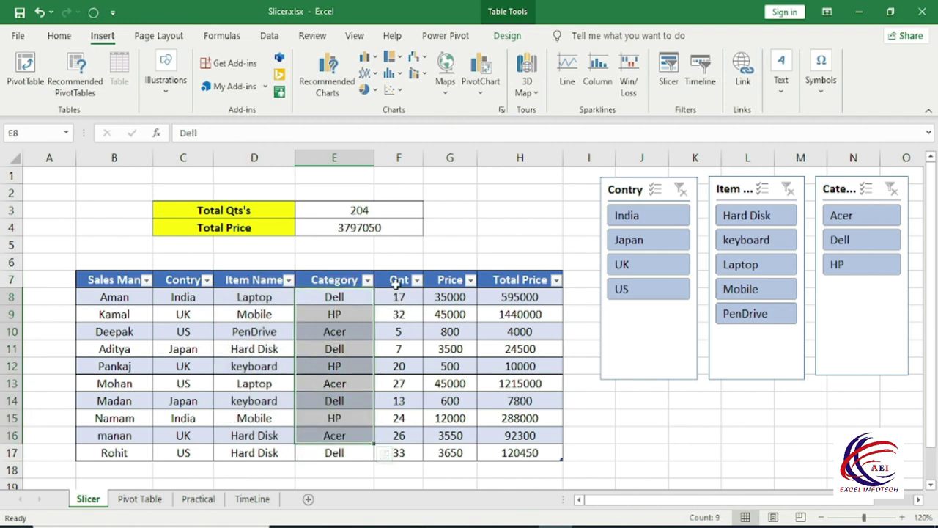
{"action": "left_click_drag", "start_coordinate": [399, 279], "coordinate": [401, 451]}
{"action": "left_click_drag", "start_coordinate": [450, 281], "coordinate": [450, 359]}
{"action": "left_click_drag", "start_coordinate": [519, 280], "coordinate": [526, 386]}
{"action": "left_click", "coordinate": [222, 329]}
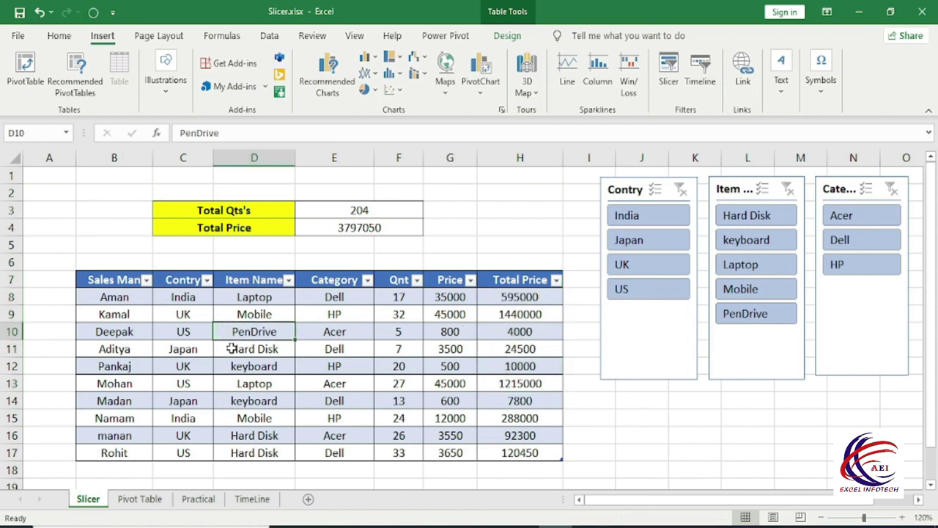
Step: Nudge the Contry and Item Name slicers and turn on Category multi-select
{"action": "left_click_drag", "start_coordinate": [638, 189], "coordinate": [628, 196]}
{"action": "left_click_drag", "start_coordinate": [737, 191], "coordinate": [729, 193]}
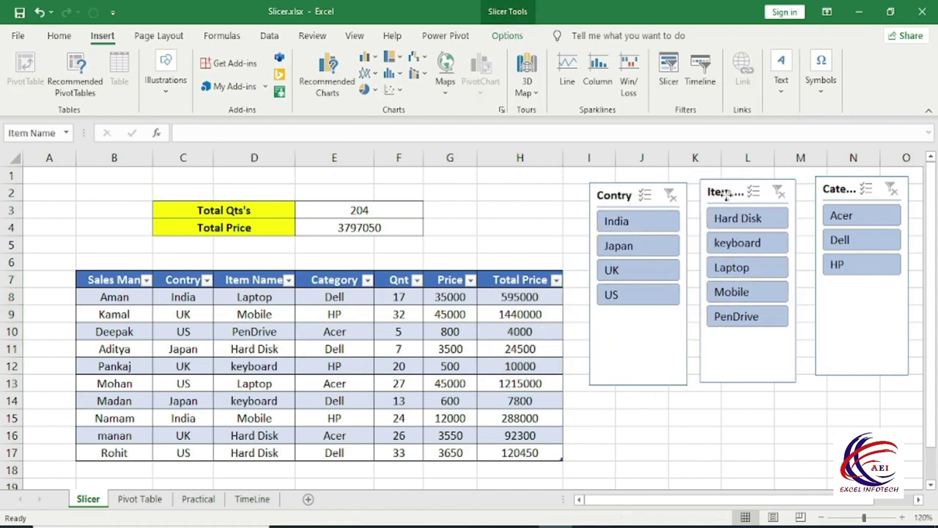
{"action": "left_click", "coordinate": [865, 192]}
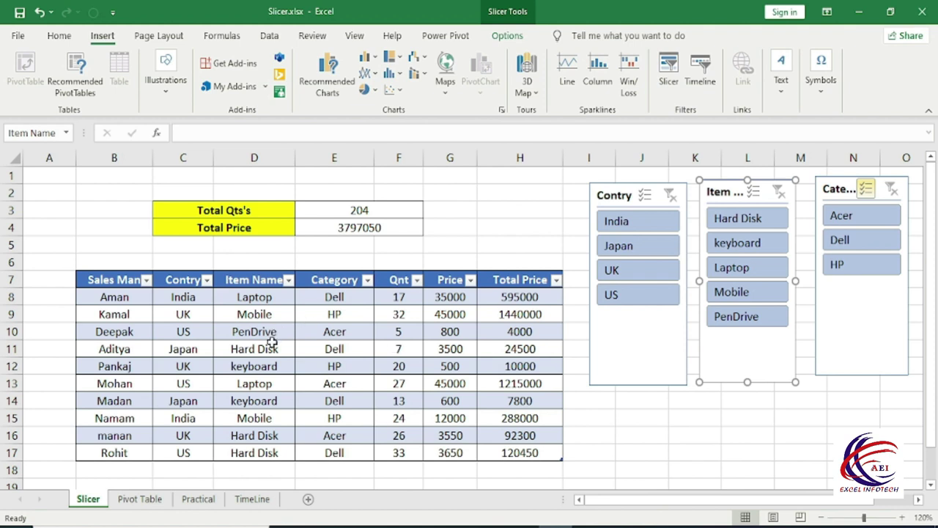
{"action": "left_click", "coordinate": [615, 226]}
{"action": "left_click_drag", "start_coordinate": [179, 296], "coordinate": [183, 314]}
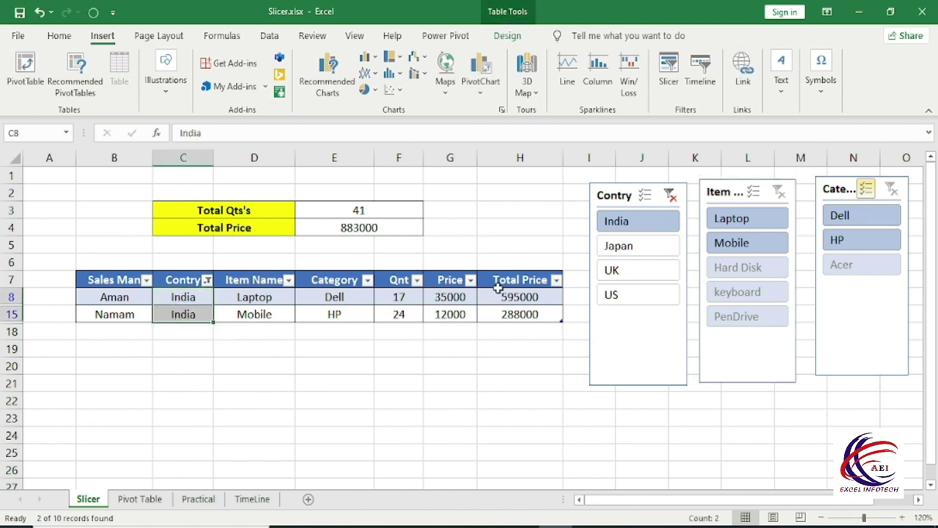
{"action": "left_click_drag", "start_coordinate": [364, 209], "coordinate": [369, 230]}
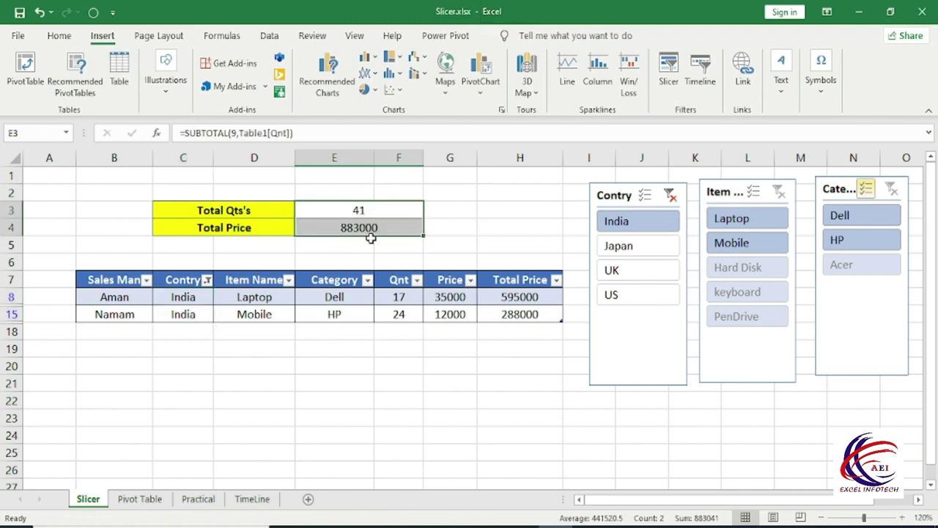
{"action": "left_click", "coordinate": [398, 297]}
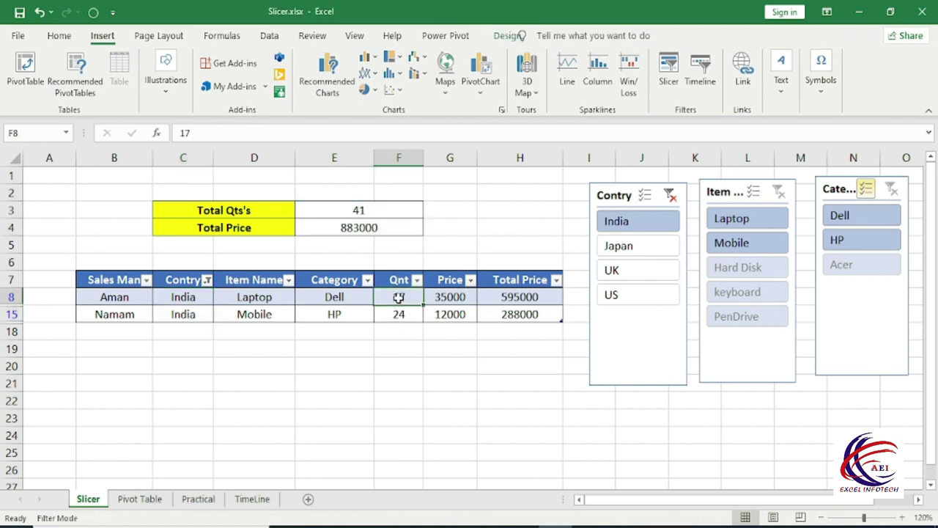
{"action": "left_click", "coordinate": [405, 314]}
{"action": "left_click", "coordinate": [370, 210]}
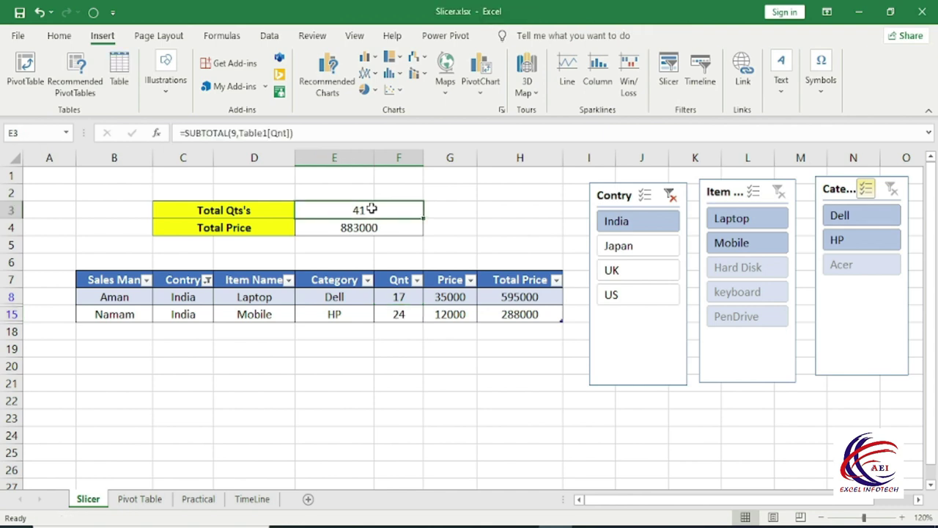
{"action": "left_click", "coordinate": [377, 229]}
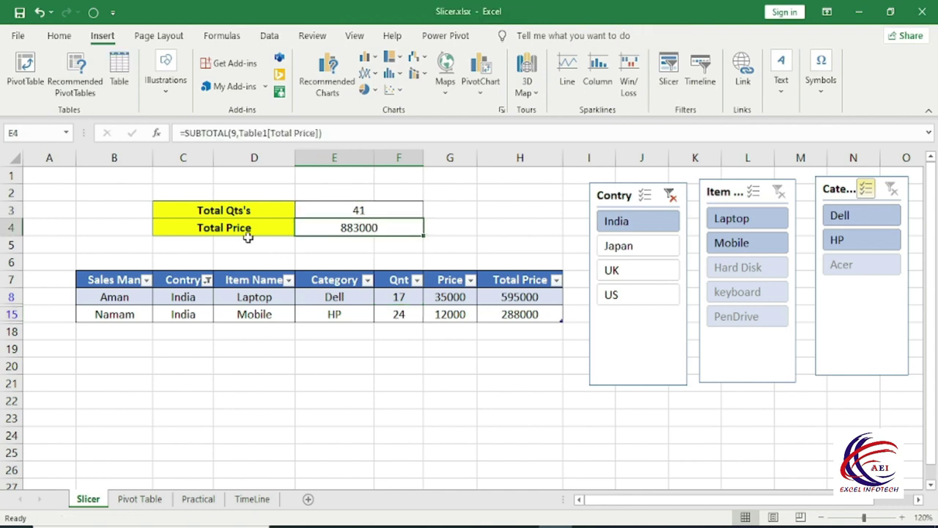
{"action": "left_click_drag", "start_coordinate": [515, 296], "coordinate": [513, 322]}
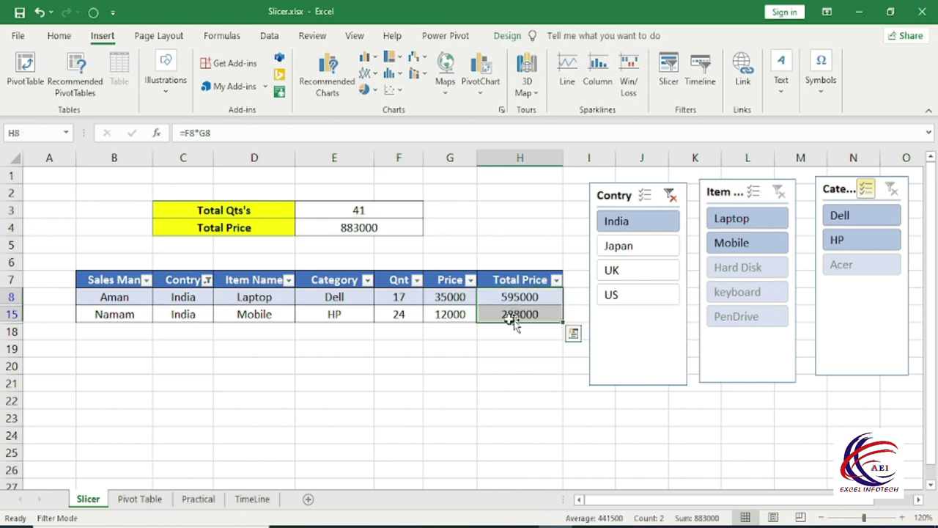
{"action": "left_click", "coordinate": [366, 227]}
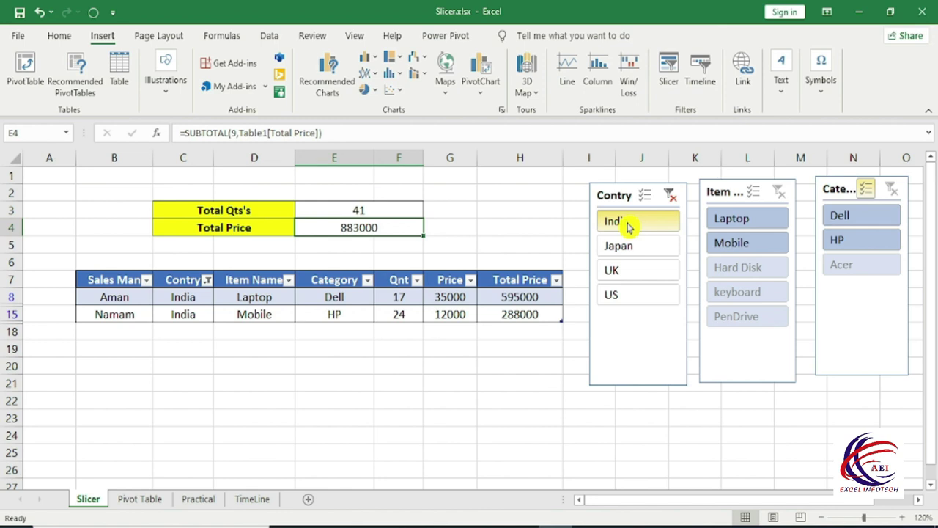
{"action": "left_click", "coordinate": [743, 225]}
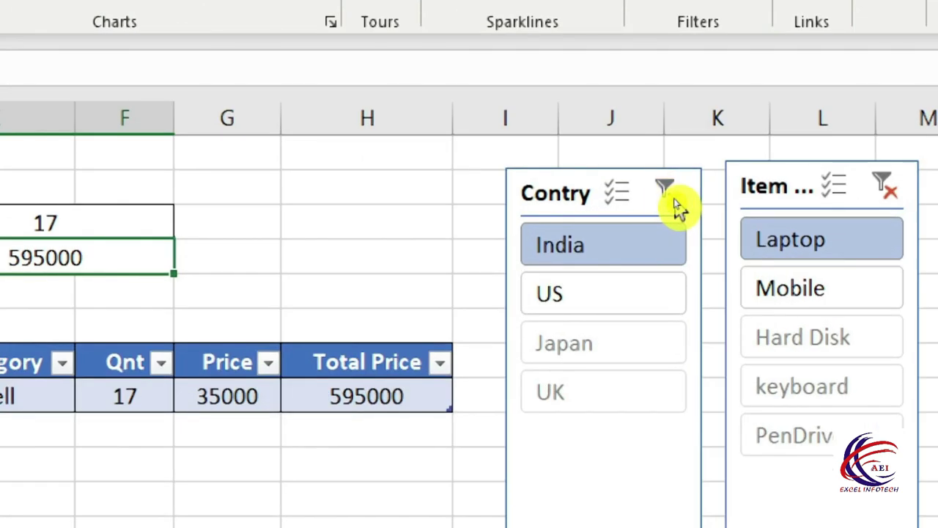
{"action": "left_click", "coordinate": [673, 198]}
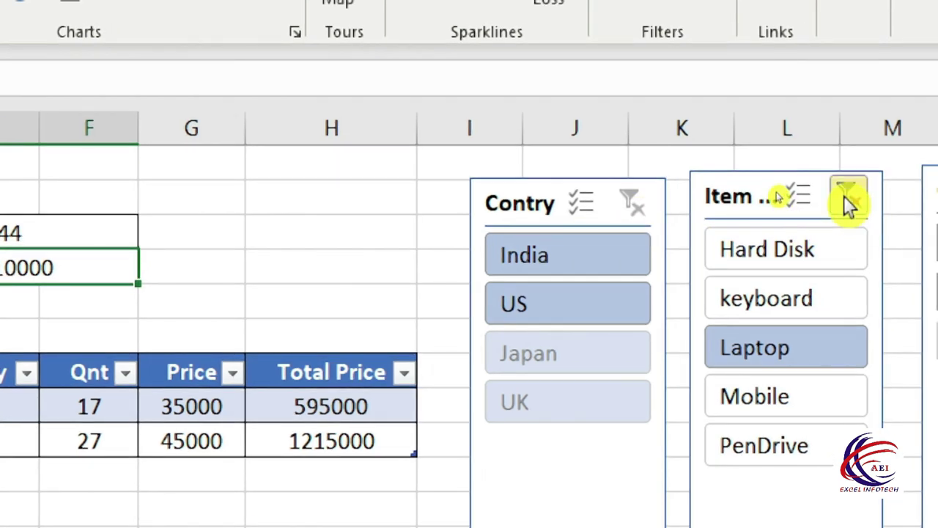
{"action": "left_click", "coordinate": [847, 196]}
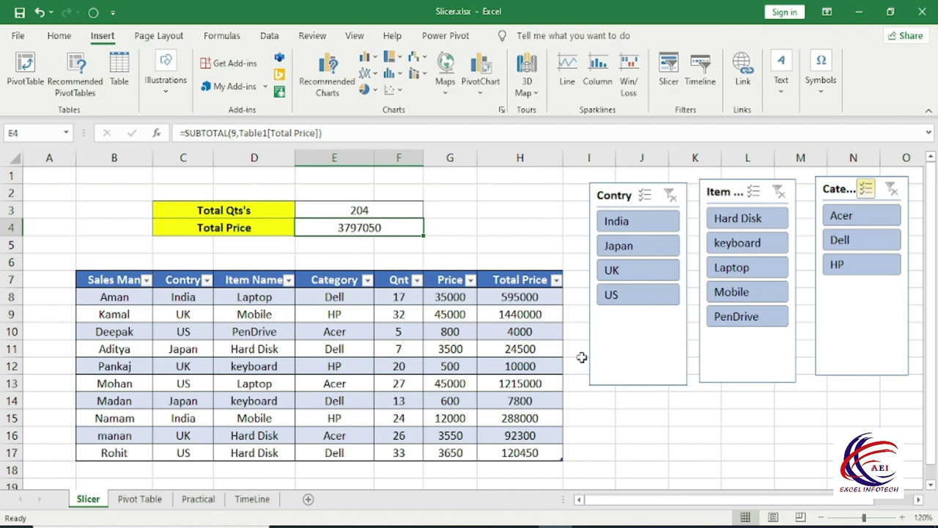
Step: Filter the table to Japan, clear it, then filter to Laptop only
{"action": "left_click", "coordinate": [627, 251]}
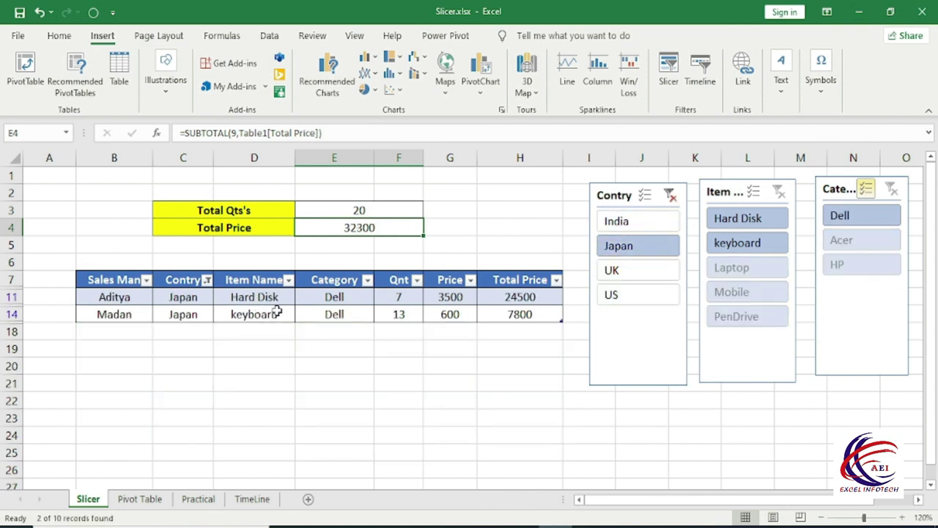
{"action": "left_click", "coordinate": [620, 247], "text": "ctrl"}
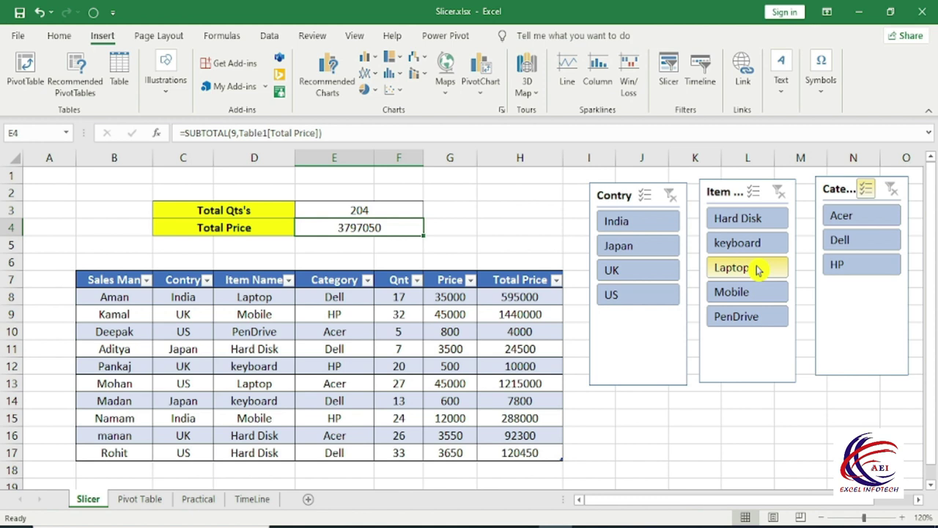
{"action": "left_click", "coordinate": [757, 271]}
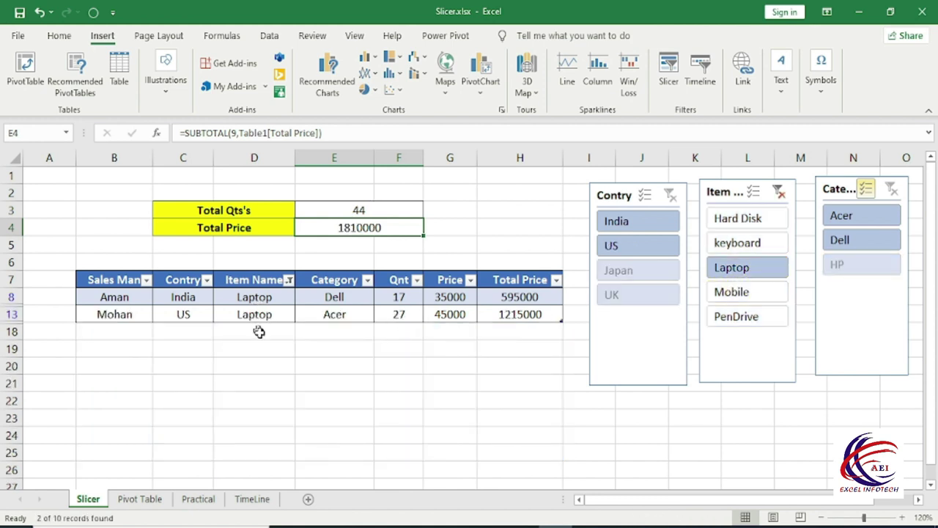
{"action": "left_click", "coordinate": [189, 296]}
{"action": "left_click", "coordinate": [185, 313]}
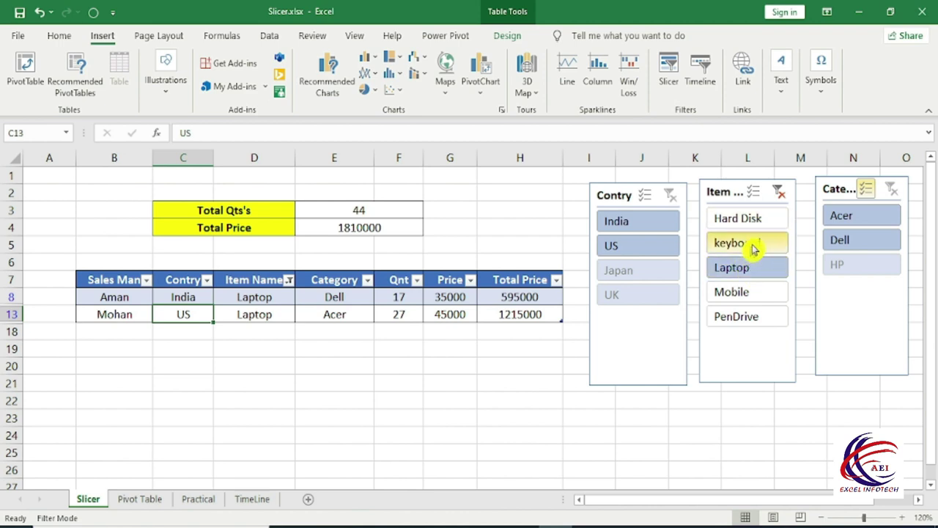
Step: Add Hard Disk and PenDrive, try the Acer category, then clear both filters
{"action": "left_click", "coordinate": [755, 227]}
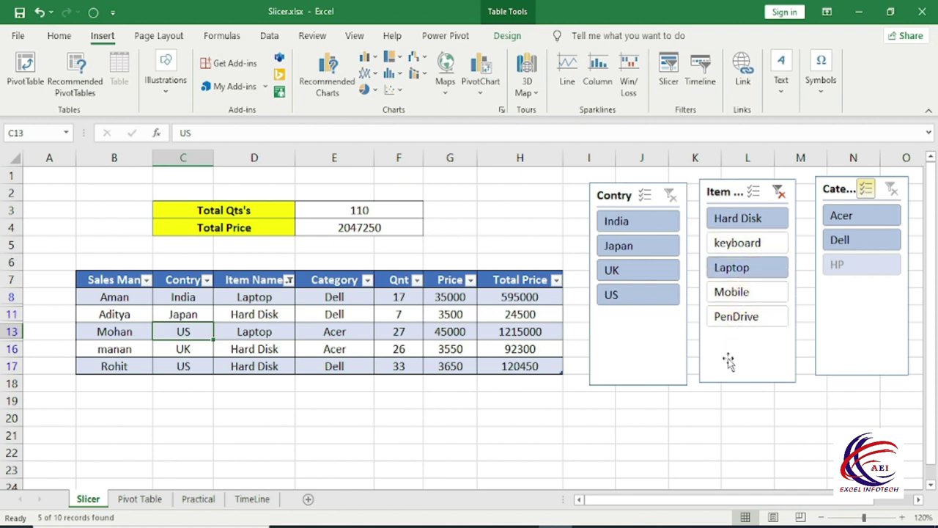
{"action": "left_click", "coordinate": [754, 317], "text": "ctrl"}
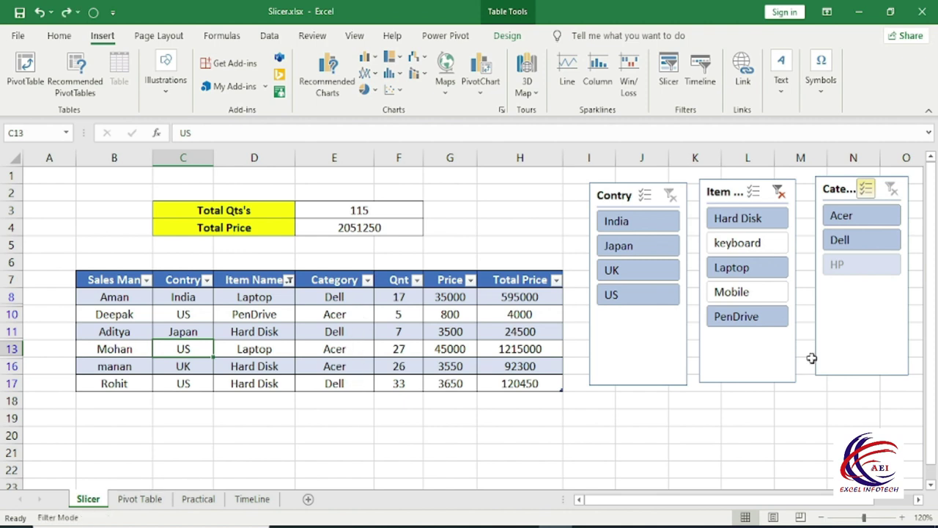
{"action": "left_click", "coordinate": [861, 242]}
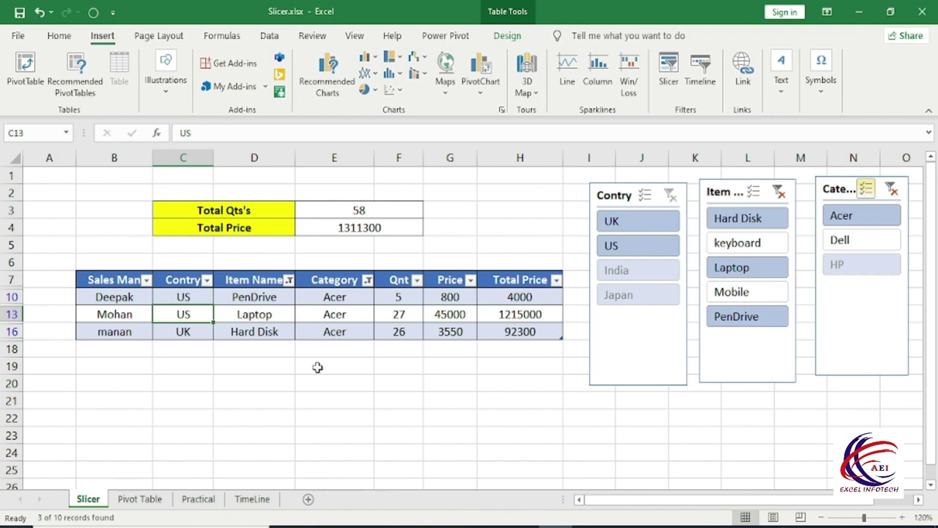
{"action": "left_click", "coordinate": [891, 189]}
{"action": "left_click", "coordinate": [779, 194]}
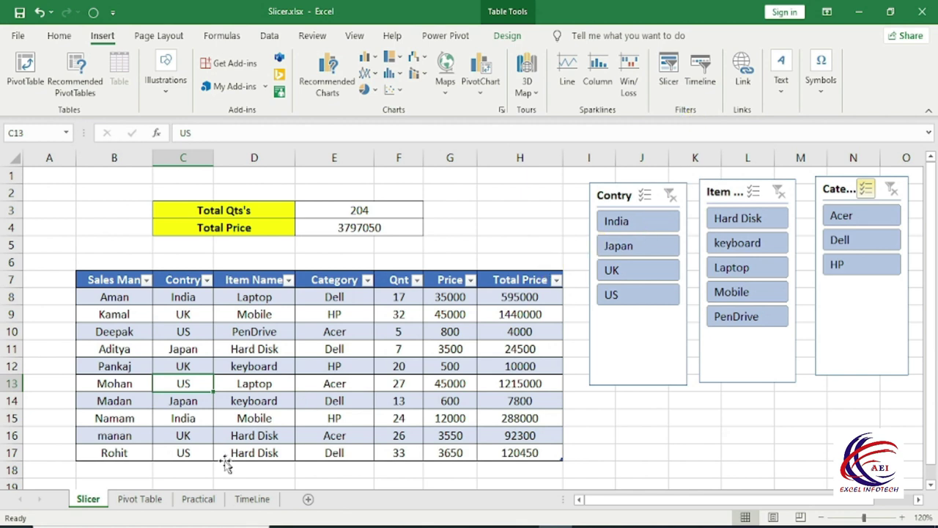
{"action": "left_click", "coordinate": [139, 499]}
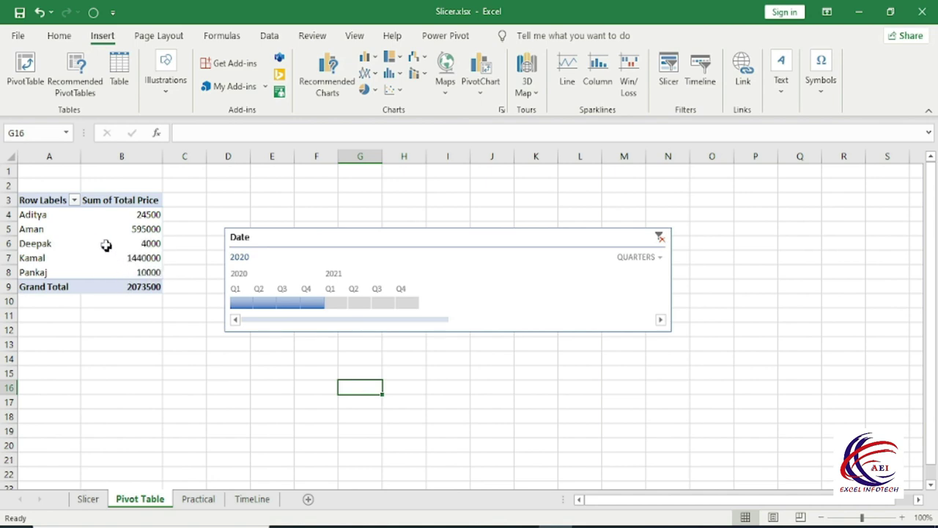
Step: Filter the pivot by timeline quarters Q1 2020, Q3 2020, then Q1–Q4 2021 in turn
{"action": "left_click", "coordinate": [106, 246]}
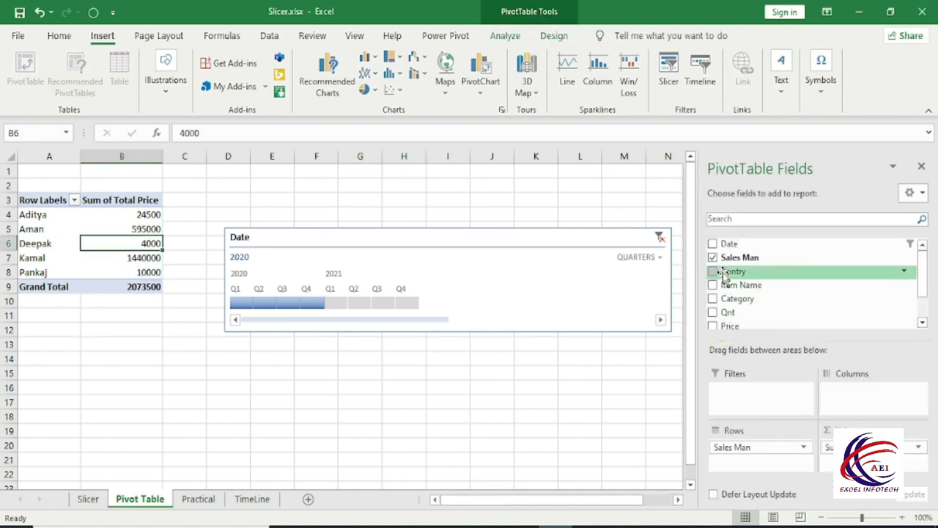
{"action": "left_click_drag", "start_coordinate": [921, 264], "coordinate": [925, 295]}
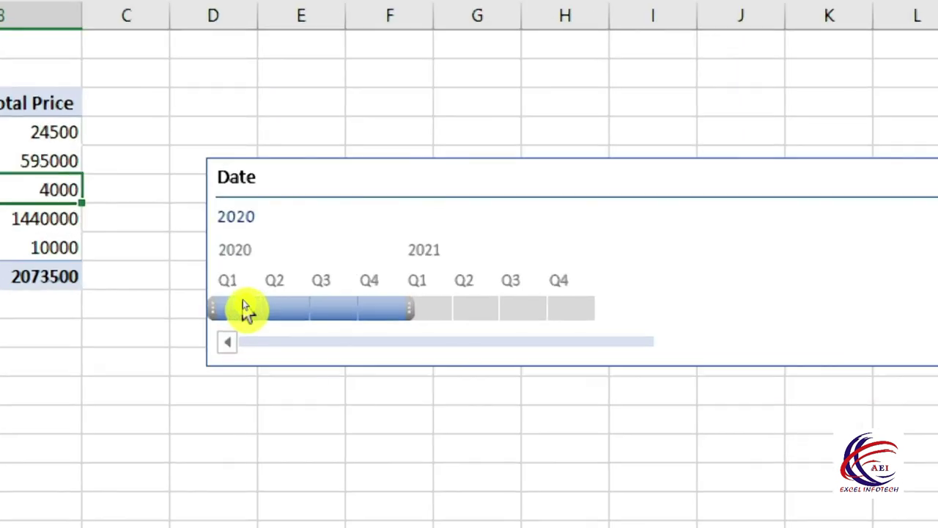
{"action": "left_click", "coordinate": [245, 303]}
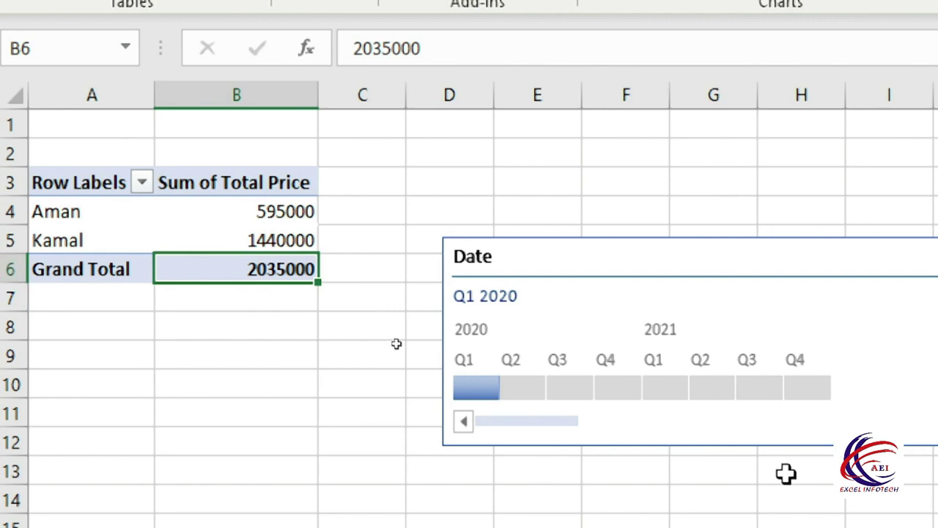
{"action": "left_click", "coordinate": [570, 388]}
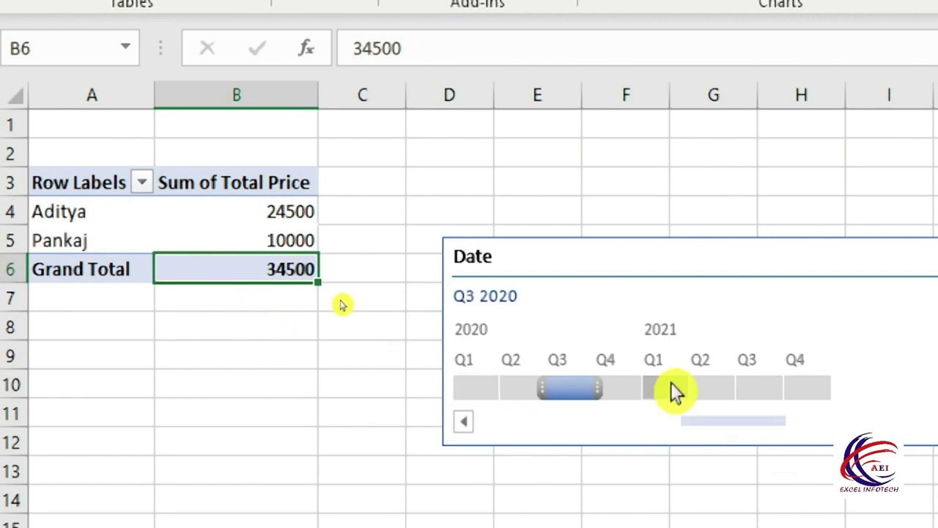
{"action": "left_click", "coordinate": [671, 383]}
{"action": "left_click", "coordinate": [720, 385]}
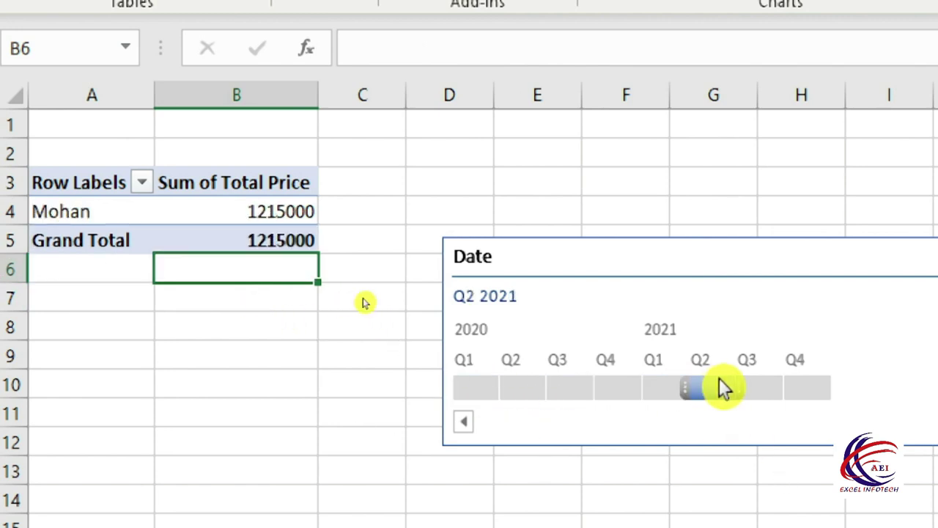
{"action": "left_click", "coordinate": [758, 381]}
{"action": "left_click", "coordinate": [810, 387]}
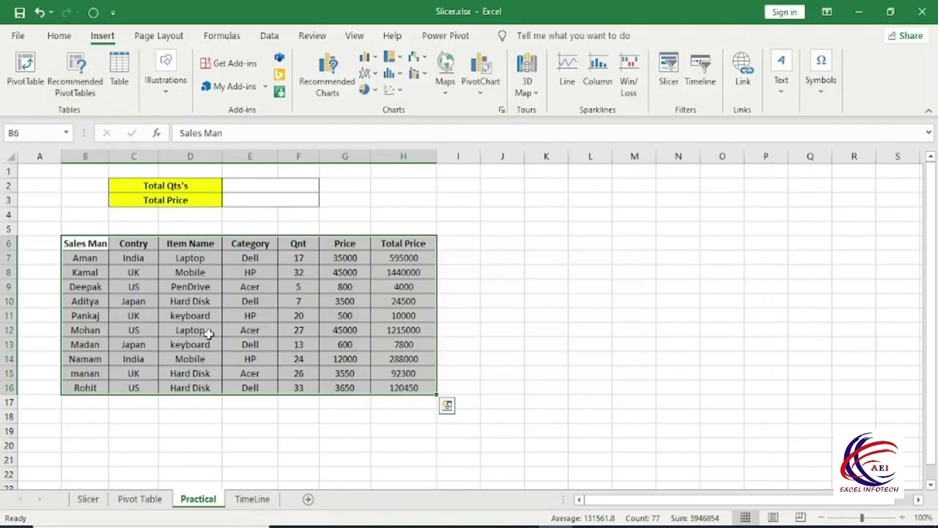
{"action": "left_click", "coordinate": [210, 333]}
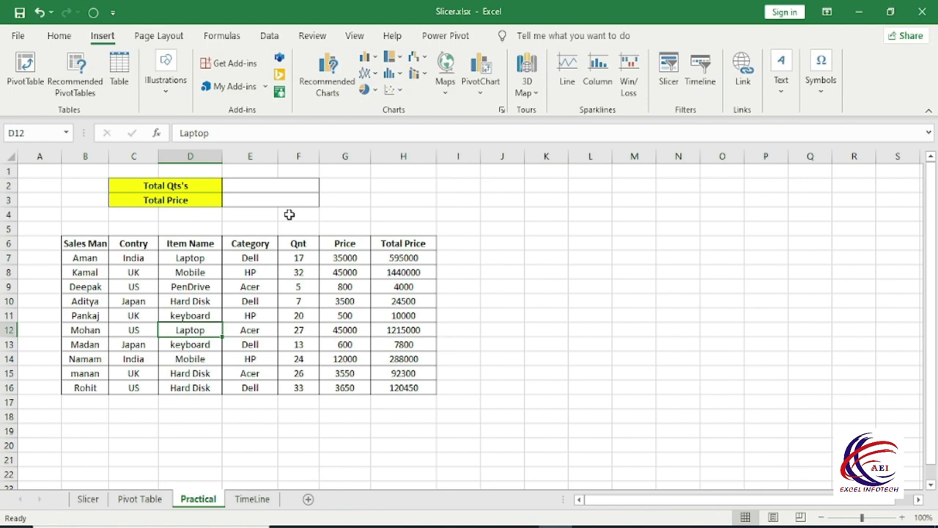
{"action": "left_click_drag", "start_coordinate": [59, 243], "coordinate": [422, 393]}
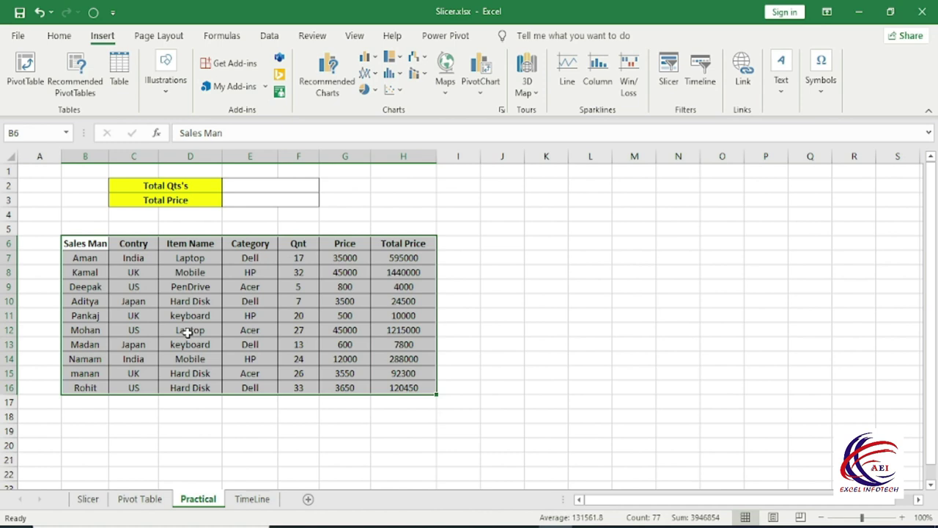
Step: Convert the sales data in B6:H16 into Table2, keeping its first row as headers
{"action": "key", "text": "ctrl+t"}
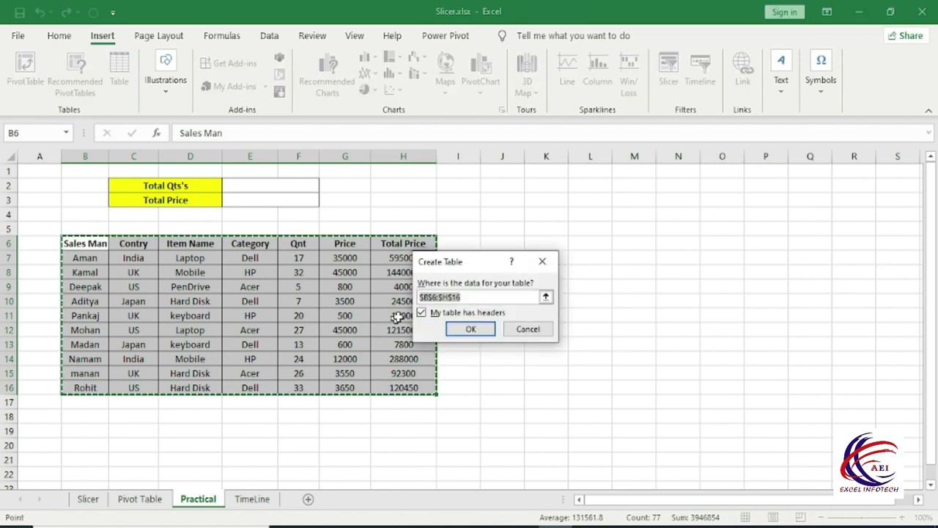
{"action": "left_click_drag", "start_coordinate": [441, 270], "coordinate": [487, 261]}
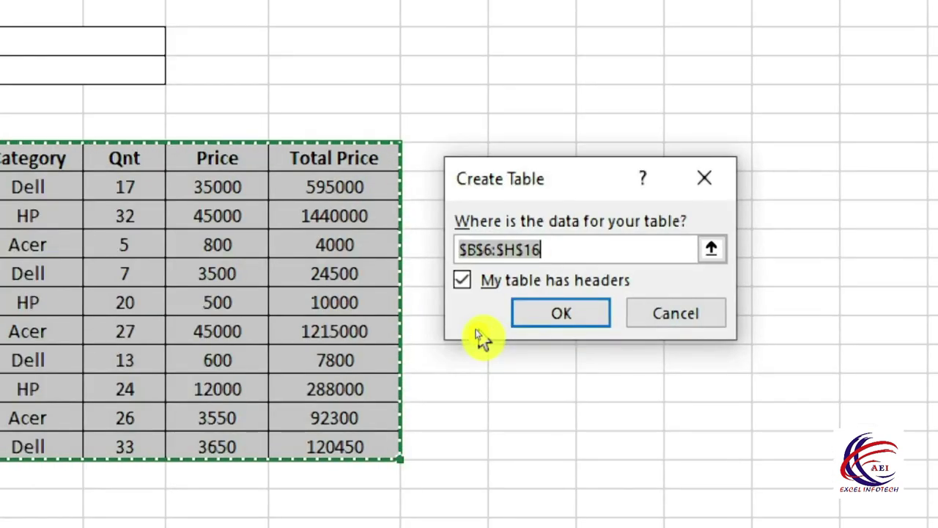
{"action": "key", "text": "Tab"}
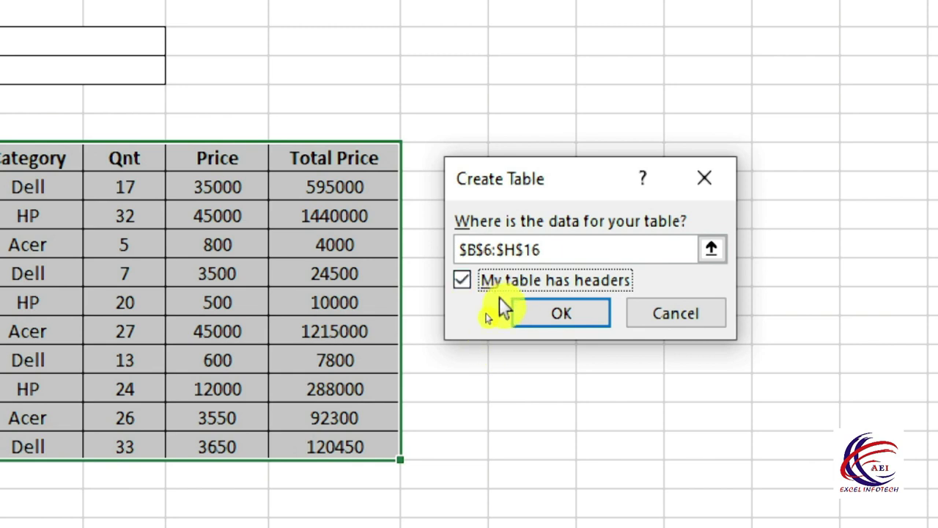
{"action": "left_click", "coordinate": [461, 279]}
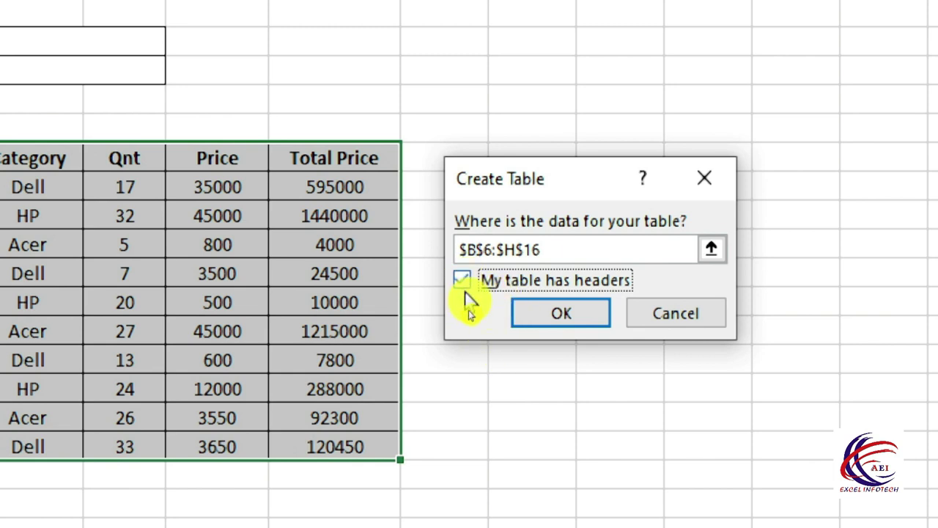
{"action": "left_click", "coordinate": [559, 311]}
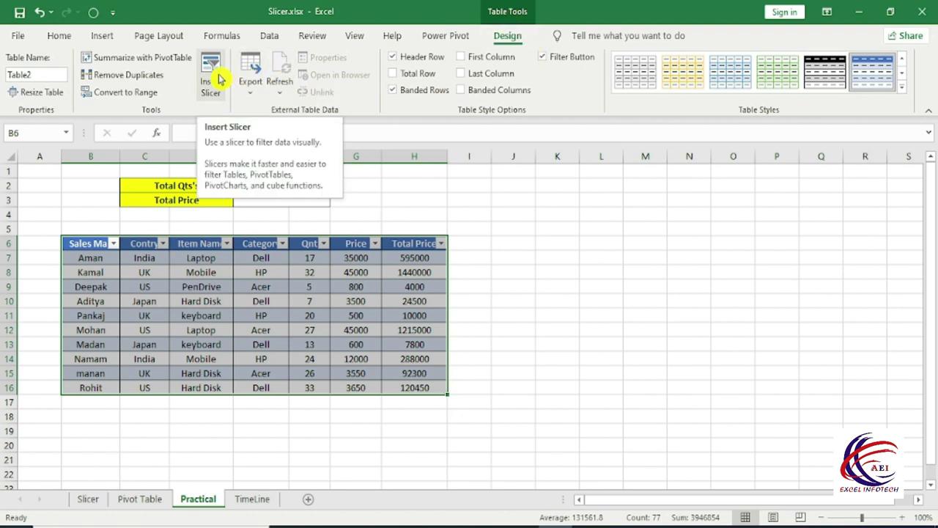
Step: Insert slicers for the table's Sales Man, Contry and Category fields
{"action": "left_click", "coordinate": [100, 36]}
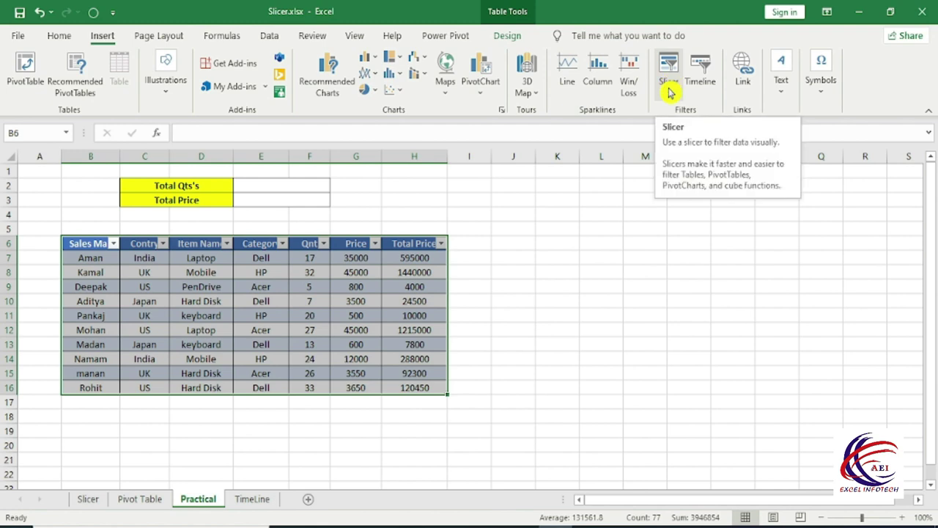
{"action": "left_click", "coordinate": [669, 86]}
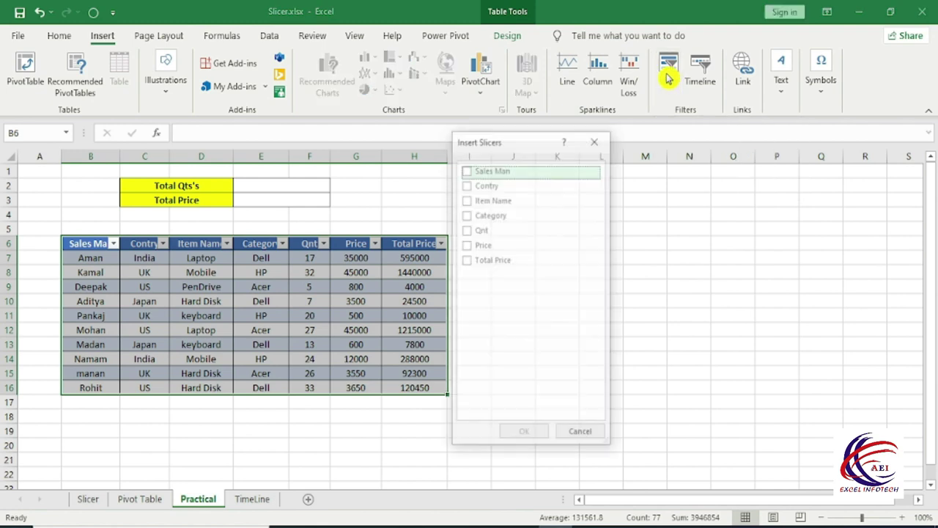
{"action": "left_click_drag", "start_coordinate": [532, 147], "coordinate": [606, 150]}
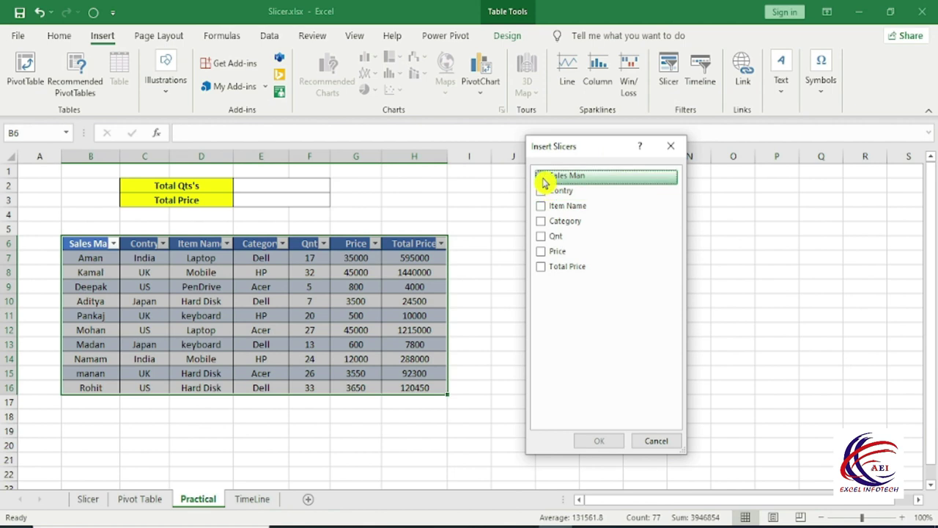
{"action": "left_click", "coordinate": [542, 179]}
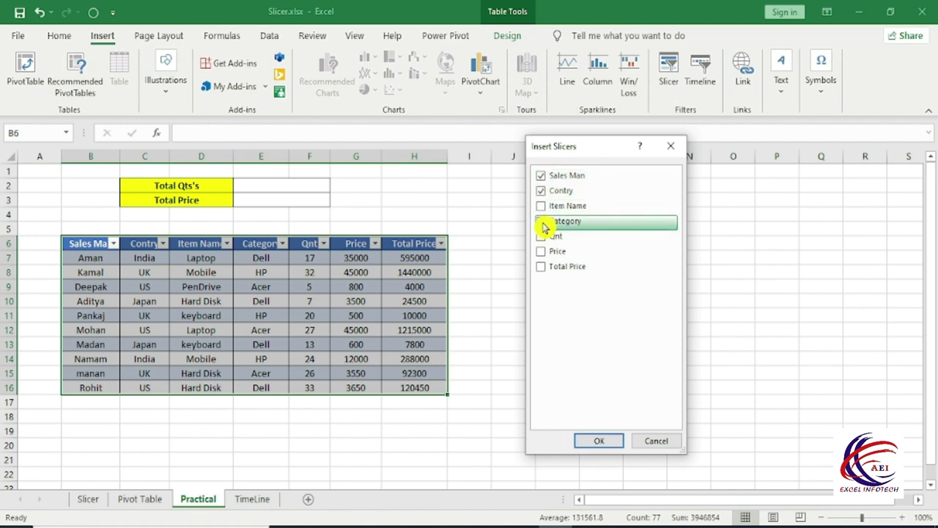
{"action": "left_click", "coordinate": [544, 227]}
{"action": "left_click", "coordinate": [599, 440]}
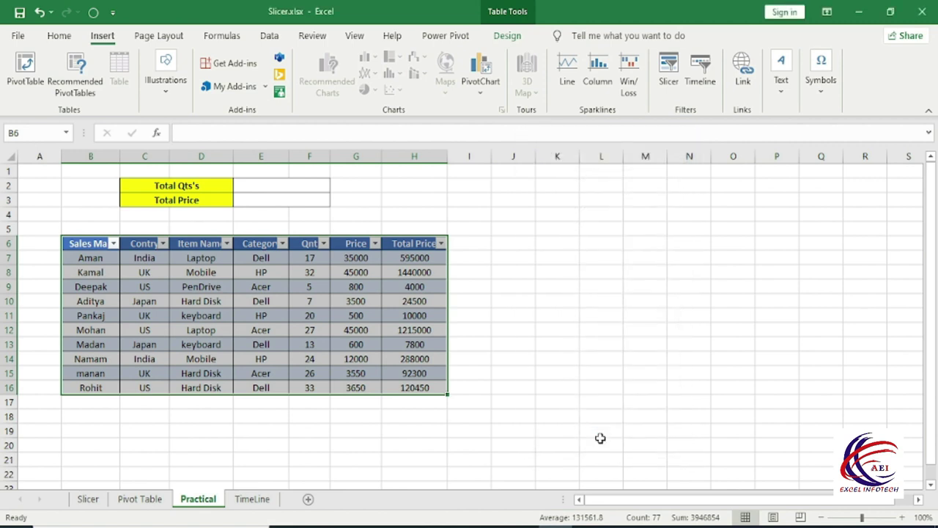
Step: Arrange the Sales Man, Contry and Category slicers in columns J–L, M–O and P–R, lengthening Sales Man
{"action": "left_click_drag", "start_coordinate": [475, 273], "coordinate": [804, 185]}
{"action": "left_click_drag", "start_coordinate": [448, 242], "coordinate": [680, 183]}
{"action": "left_click_drag", "start_coordinate": [411, 206], "coordinate": [527, 189]}
{"action": "left_click_drag", "start_coordinate": [626, 370], "coordinate": [624, 444]}
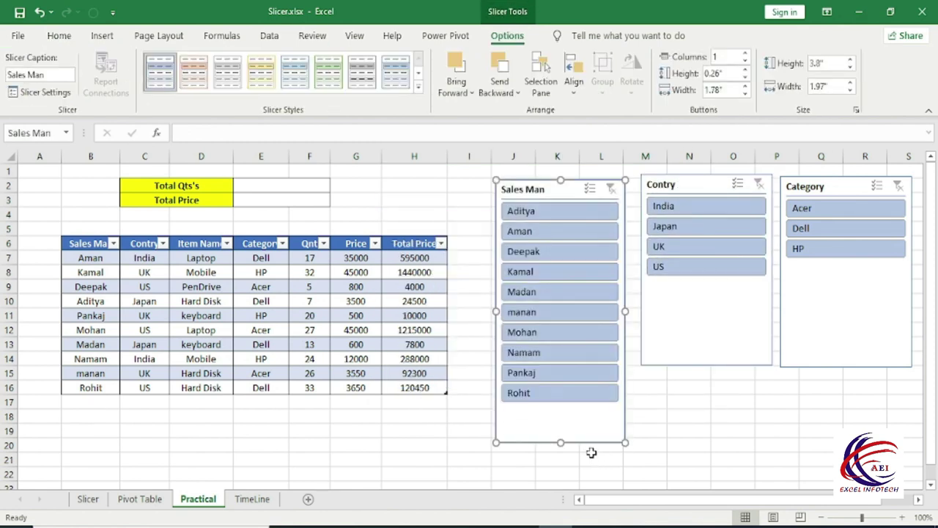
Step: Try Sales Man and Contry filters (Aman, Japan, UK, India), then clear them
{"action": "left_click", "coordinate": [531, 232]}
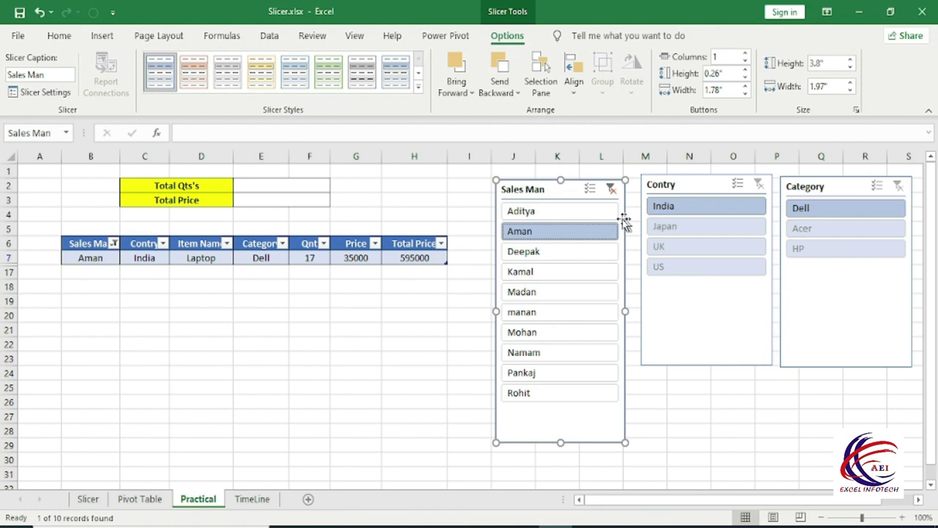
{"action": "left_click", "coordinate": [611, 189]}
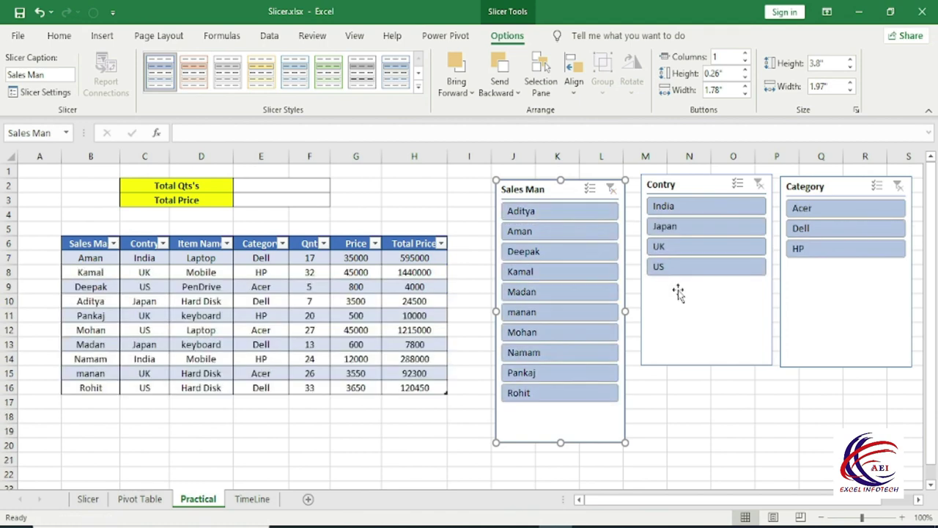
{"action": "left_click", "coordinate": [680, 233]}
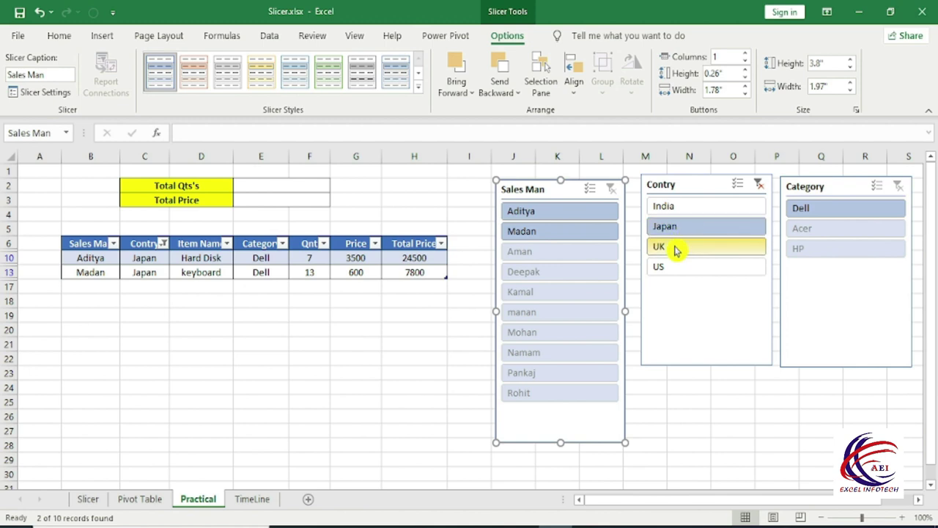
{"action": "left_click", "coordinate": [676, 246]}
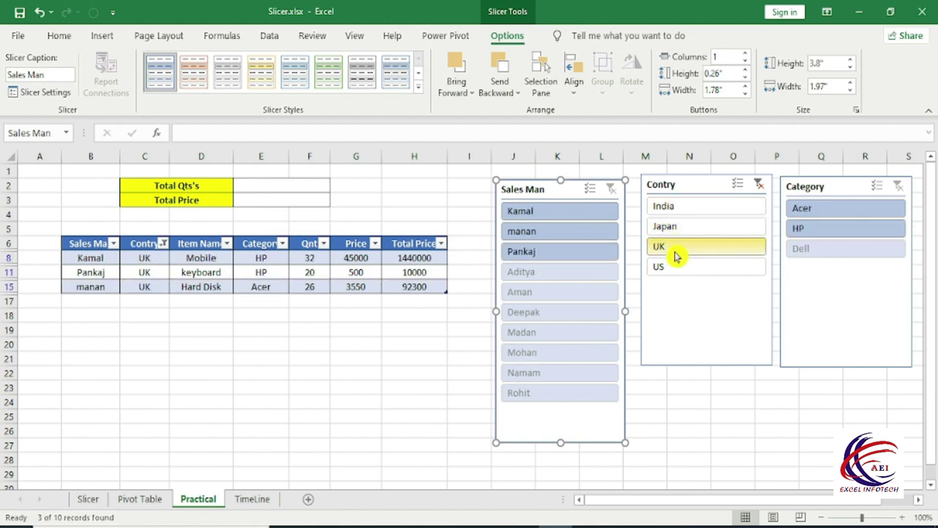
{"action": "left_click", "coordinate": [672, 207], "text": "ctrl"}
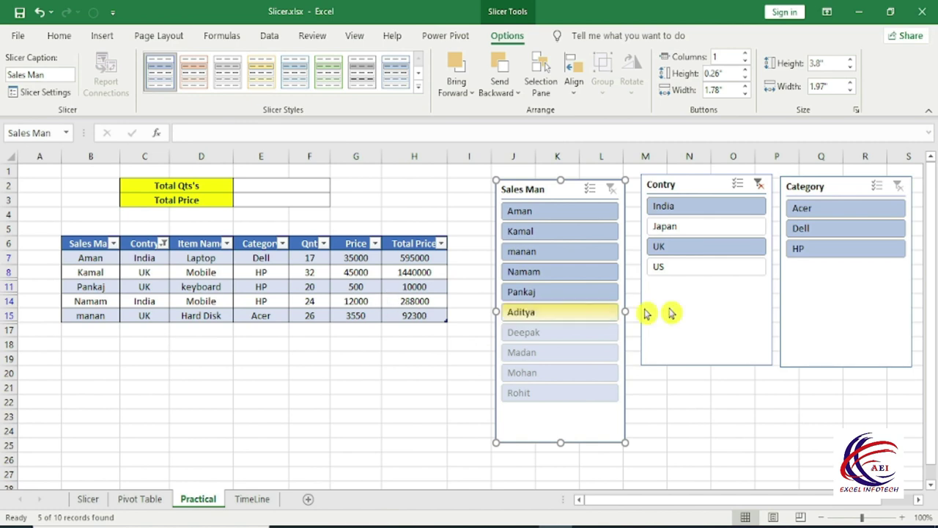
{"action": "left_click", "coordinate": [718, 209]}
{"action": "left_click", "coordinate": [695, 248]}
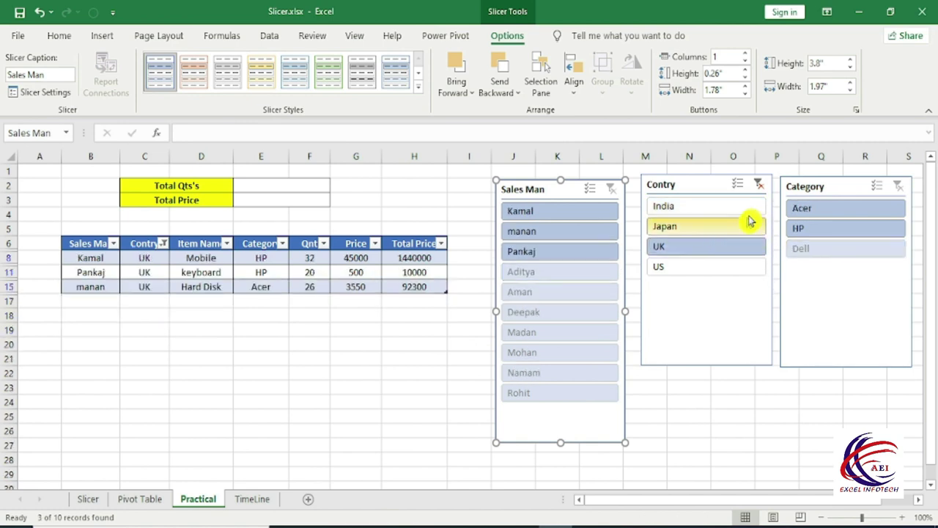
{"action": "left_click", "coordinate": [759, 183]}
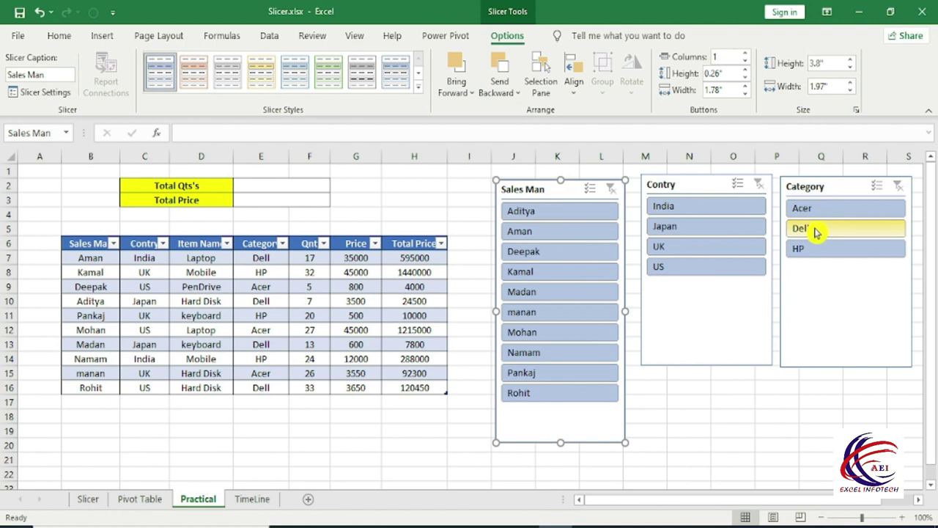
Step: Filter the Category slicer to Dell, then to Acer, leaving 3 rows
{"action": "left_click", "coordinate": [816, 233]}
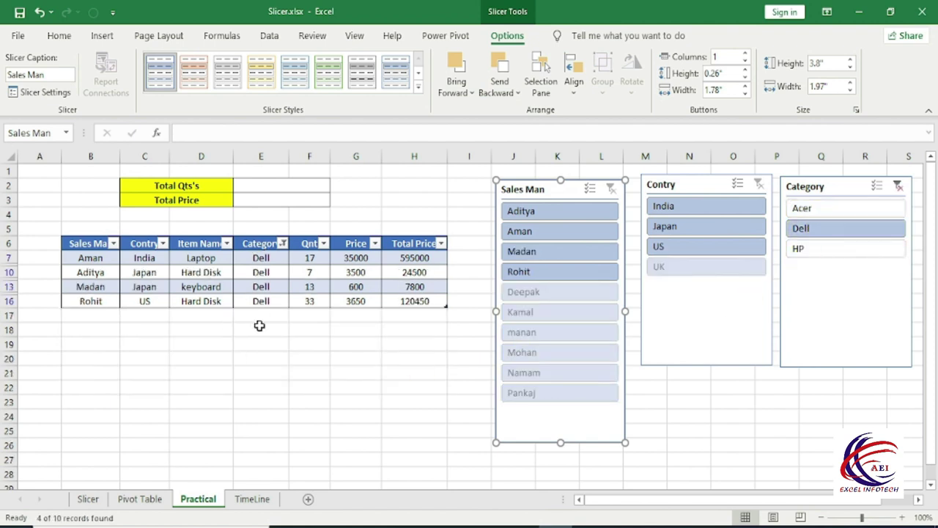
{"action": "left_click", "coordinate": [806, 209]}
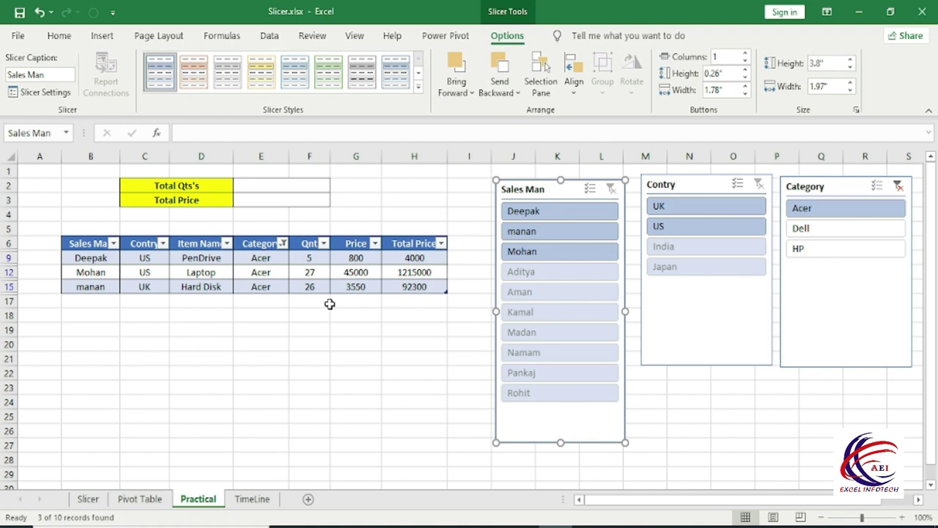
{"action": "left_click", "coordinate": [342, 383]}
{"action": "left_click", "coordinate": [272, 185]}
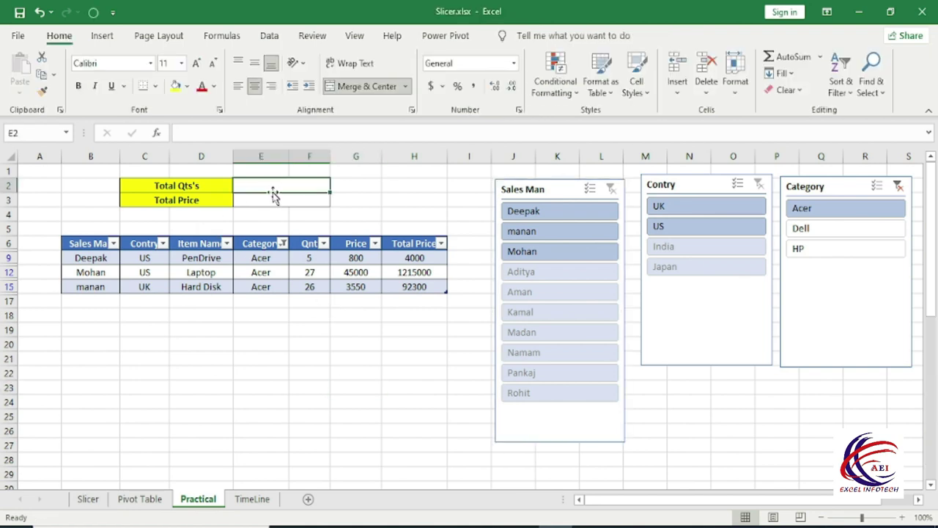
Step: Enter =SUBTOTAL(9,Table2[Qnt]) beside Total Qts's, giving 204
{"action": "left_click", "coordinate": [270, 195]}
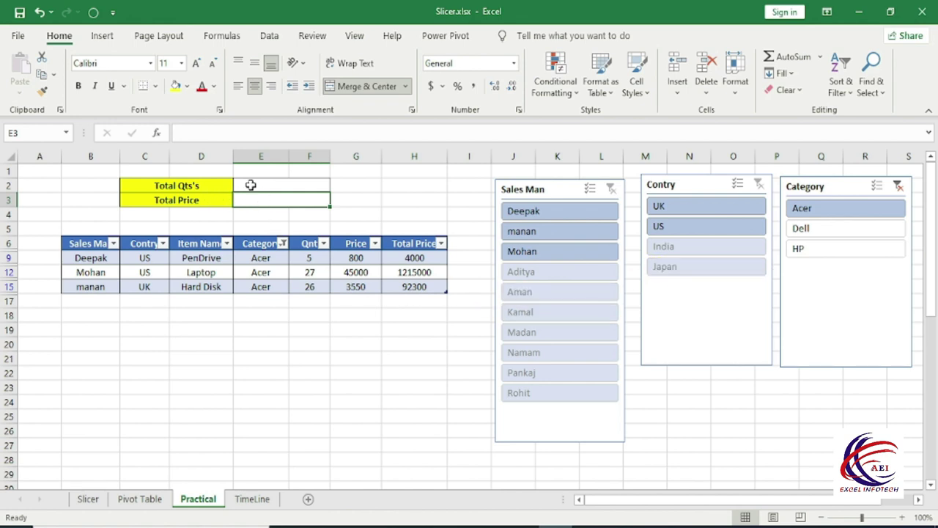
{"action": "left_click", "coordinate": [253, 186]}
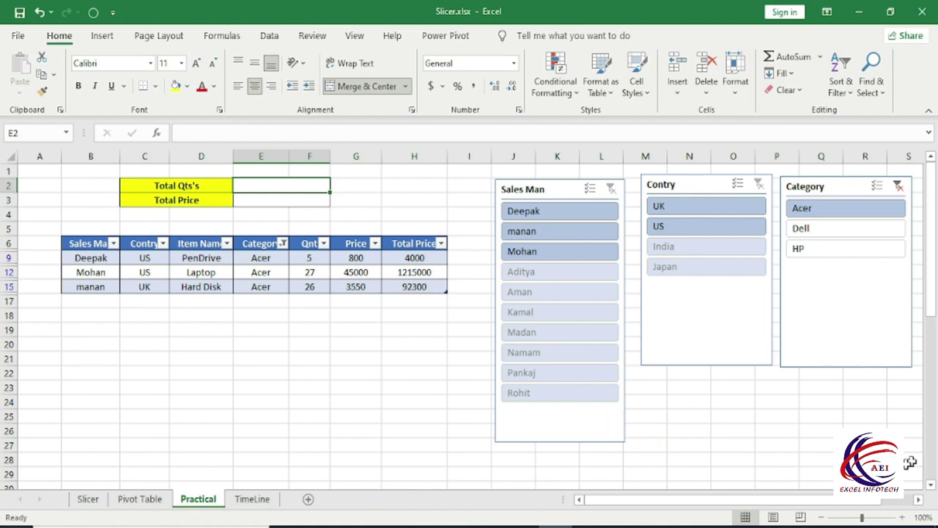
{"action": "type", "text": "=s"}
{"action": "type", "text": "ub"}
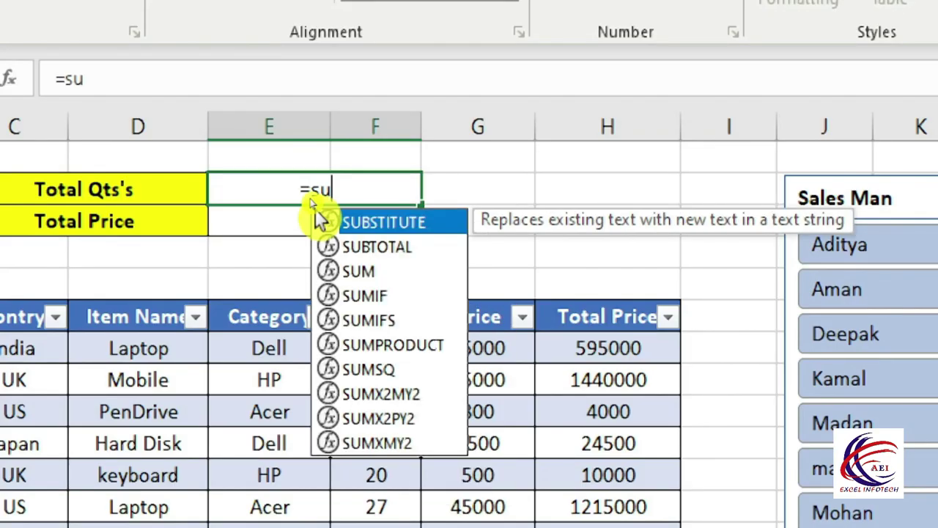
{"action": "key", "text": "Down"}
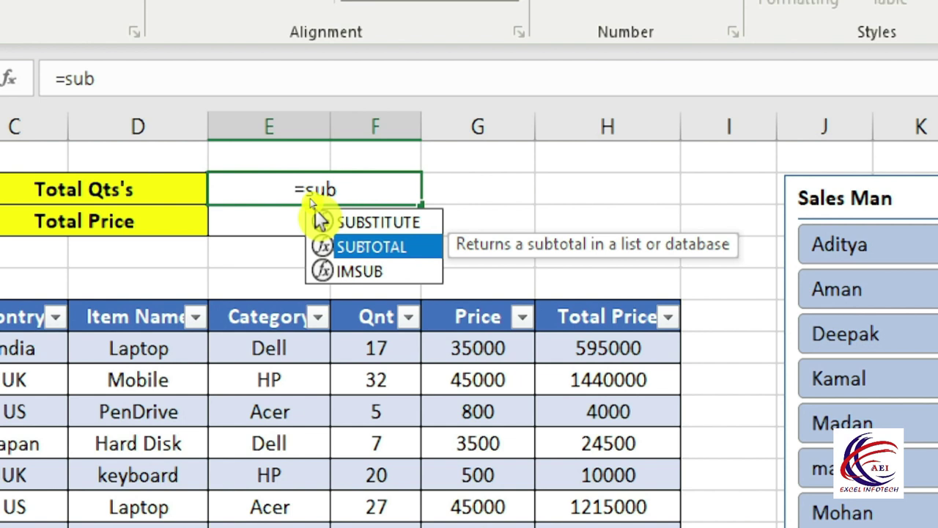
{"action": "key", "text": "Tab"}
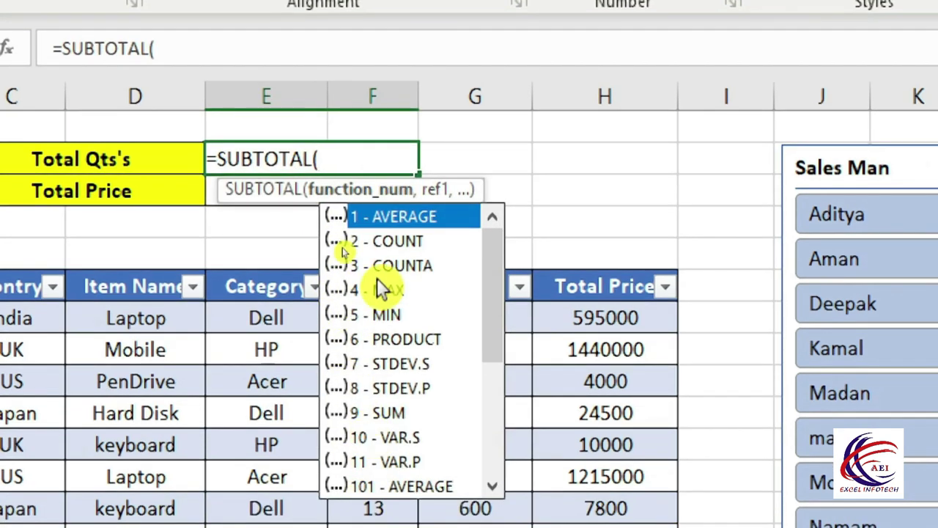
{"action": "left_click", "coordinate": [403, 413]}
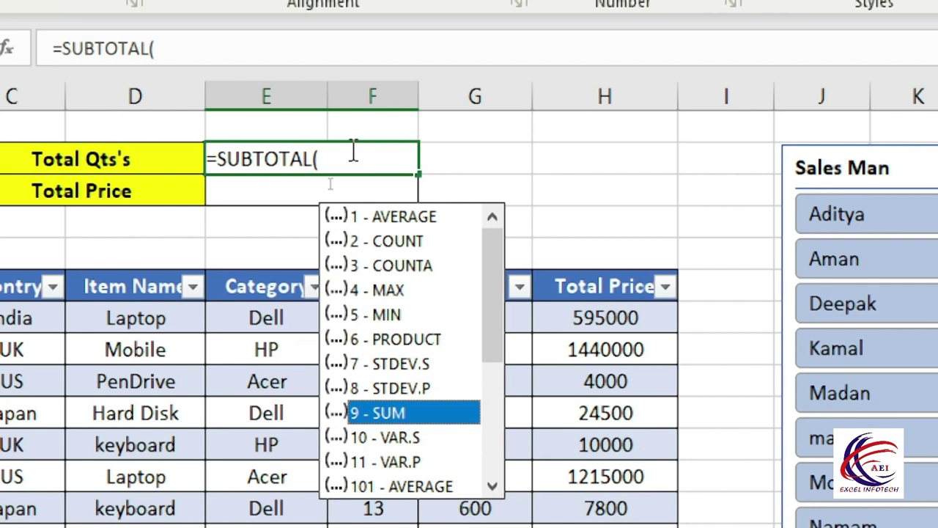
{"action": "type", "text": "9"}
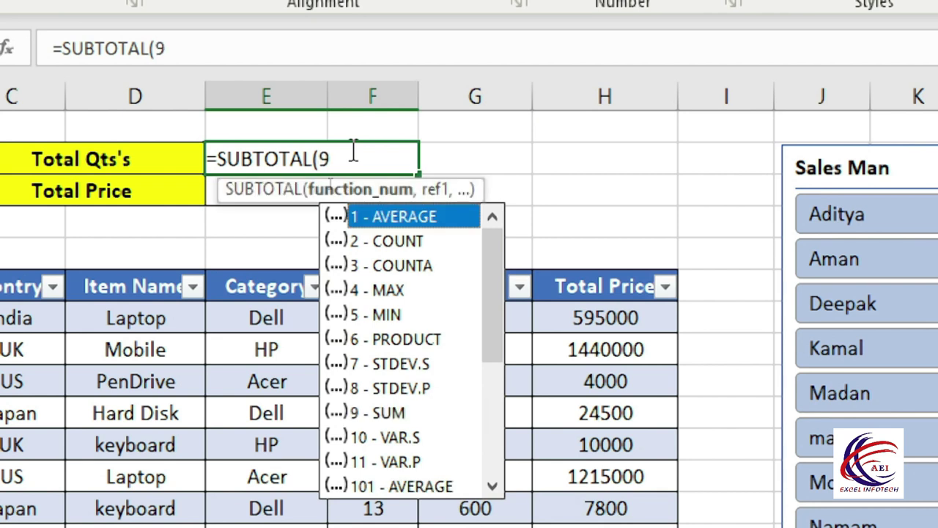
{"action": "type", "text": ","}
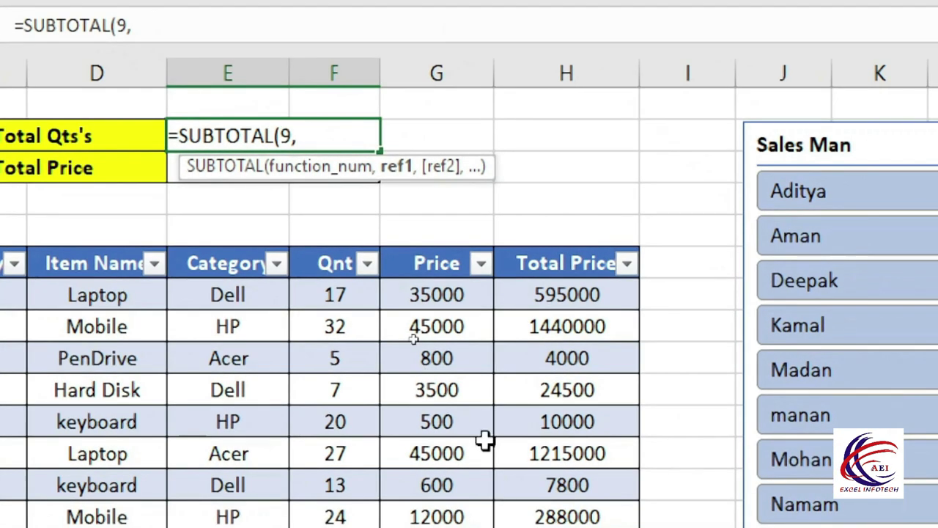
{"action": "left_click_drag", "start_coordinate": [318, 300], "coordinate": [345, 527]}
{"action": "type", "text": ")"}
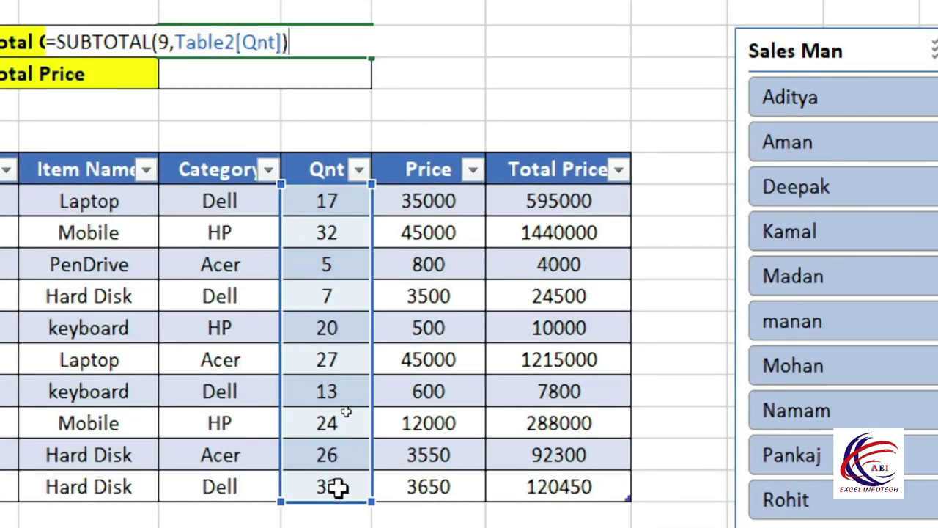
{"action": "key", "text": "Return"}
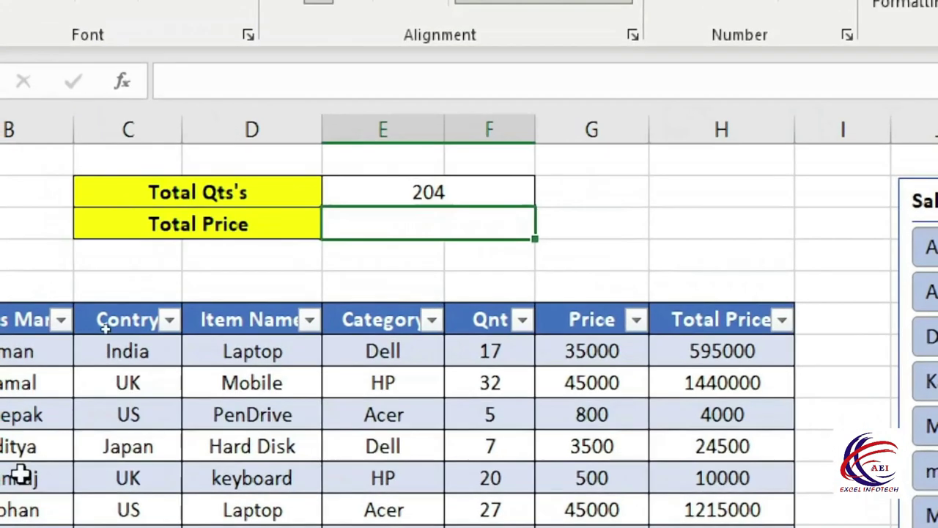
{"action": "left_click", "coordinate": [14, 428]}
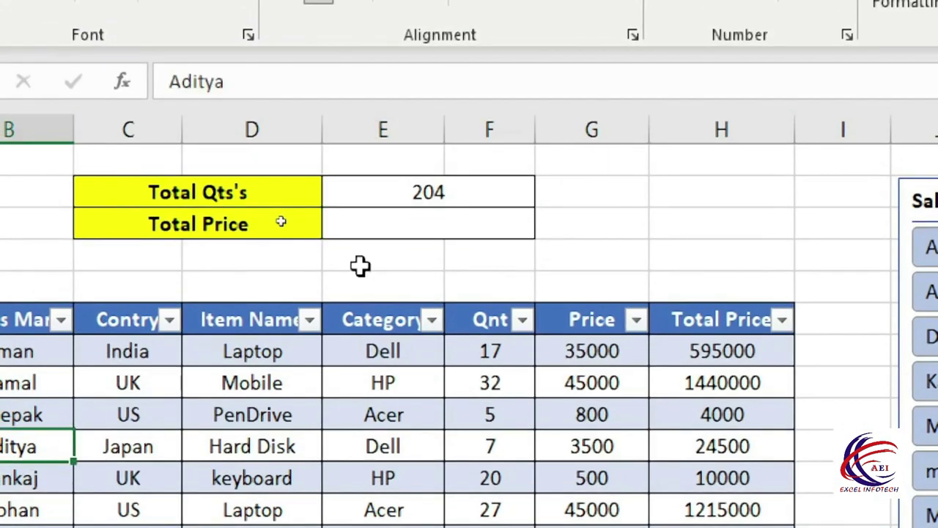
Step: Enter =SUBTOTAL(9,Table2[Total Price]) beside Total Price, giving 3797050
{"action": "left_click", "coordinate": [449, 228]}
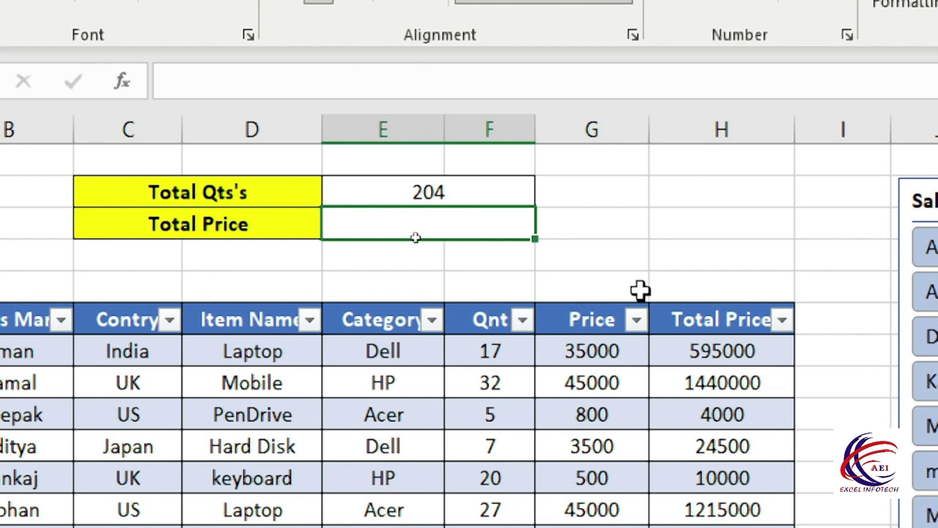
{"action": "type", "text": "=sub"}
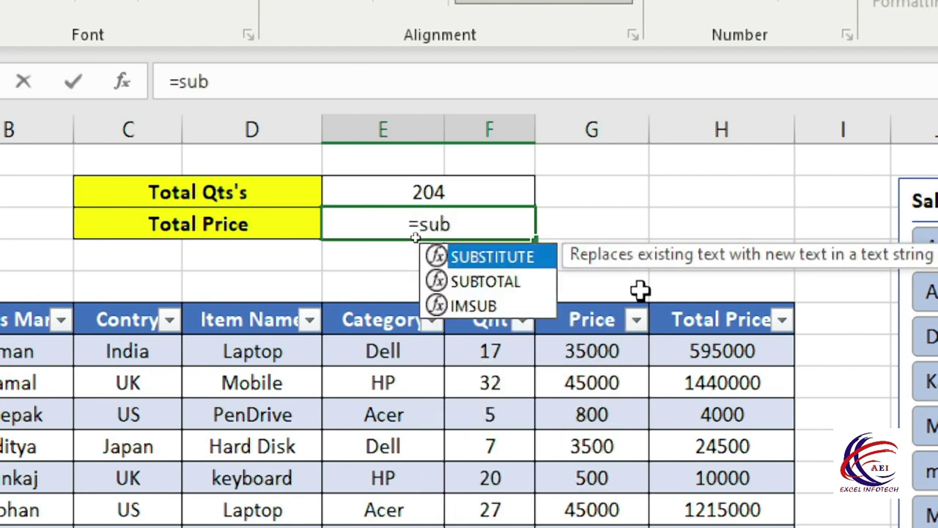
{"action": "key", "text": "Down"}
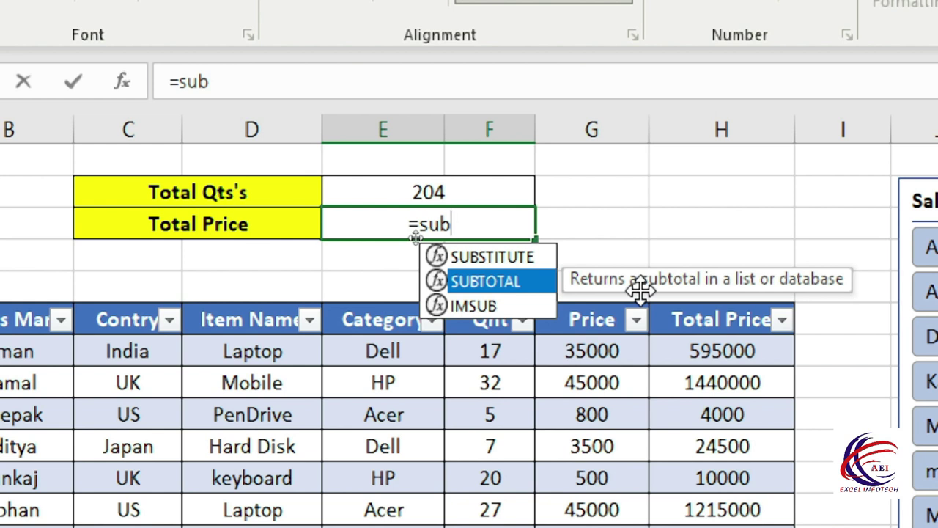
{"action": "key", "text": "Tab"}
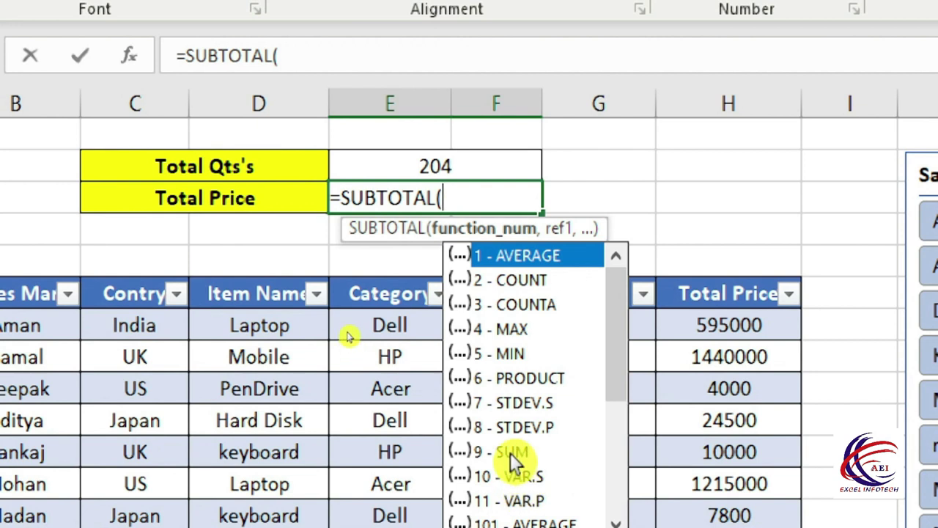
{"action": "left_click", "coordinate": [510, 452]}
{"action": "double_click", "coordinate": [510, 452]}
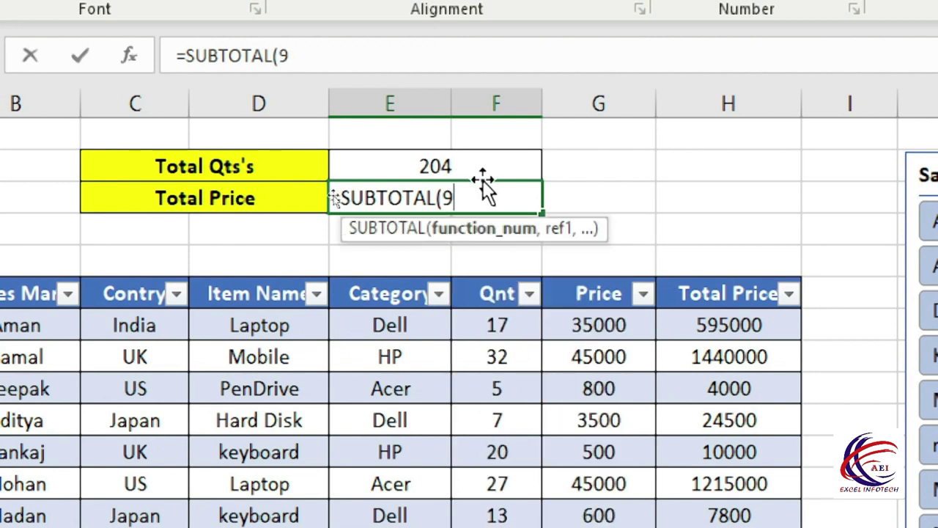
{"action": "type", "text": ","}
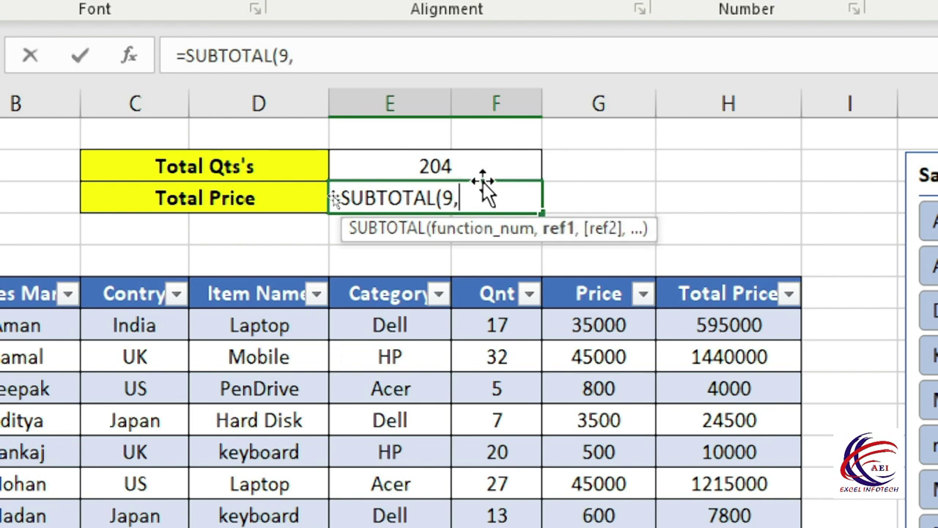
{"action": "mouse_move", "coordinate": [746, 315]}
{"action": "left_mouse_down"}
{"action": "mouse_move", "coordinate": [751, 326]}
{"action": "mouse_move", "coordinate": [744, 314]}
{"action": "left_mouse_up"}
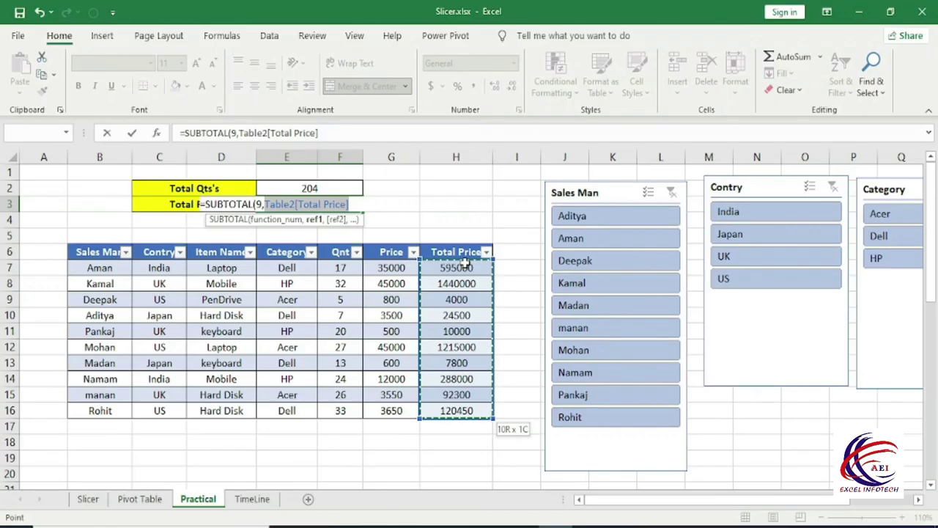
{"action": "left_click_drag", "start_coordinate": [466, 264], "coordinate": [452, 257]}
{"action": "type", "text": ")"}
{"action": "key", "text": "Return"}
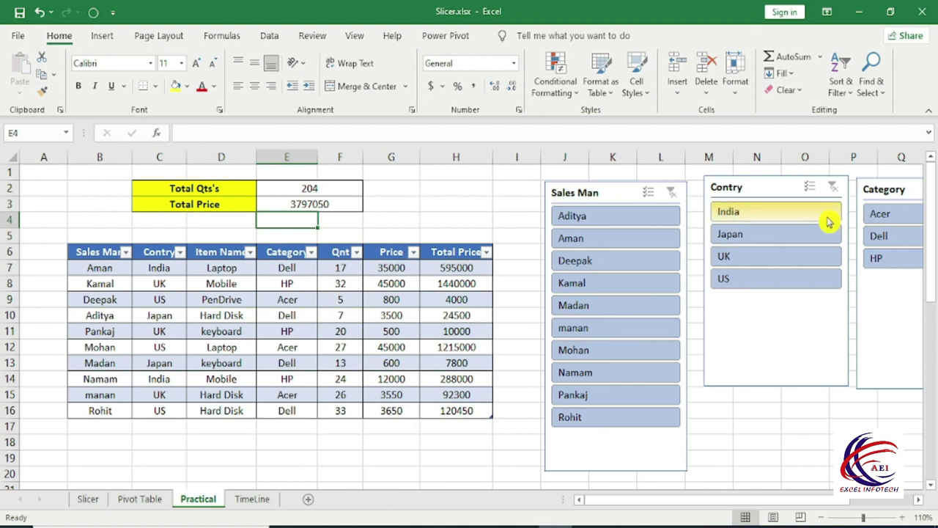
Step: Filter Contry to India and verify the totals, then clear the filter and go to the TimeLine sheet
{"action": "left_click", "coordinate": [757, 211]}
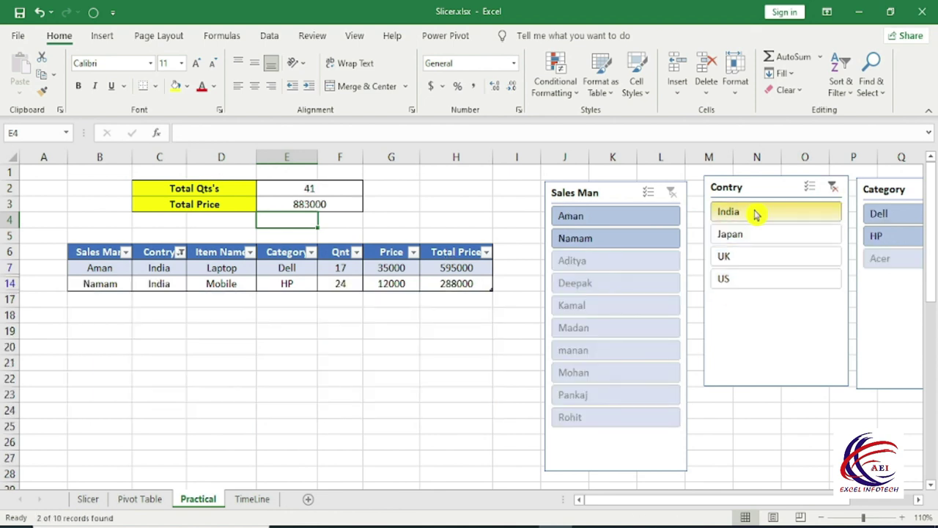
{"action": "left_click", "coordinate": [374, 314]}
{"action": "left_click_drag", "start_coordinate": [339, 267], "coordinate": [350, 285]}
{"action": "left_click", "coordinate": [329, 190]}
{"action": "left_click", "coordinate": [340, 195]}
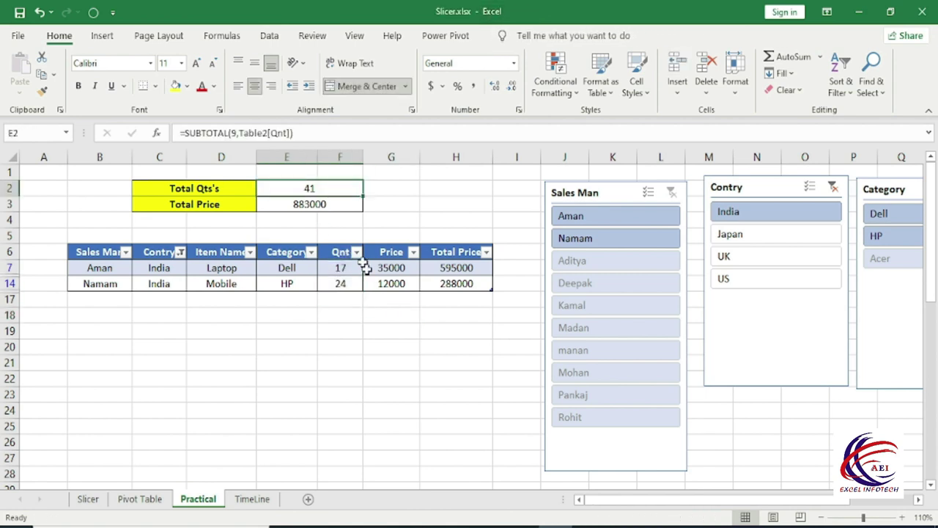
{"action": "left_click", "coordinate": [454, 283]}
{"action": "left_click_drag", "start_coordinate": [452, 270], "coordinate": [450, 282]}
{"action": "left_click", "coordinate": [325, 210]}
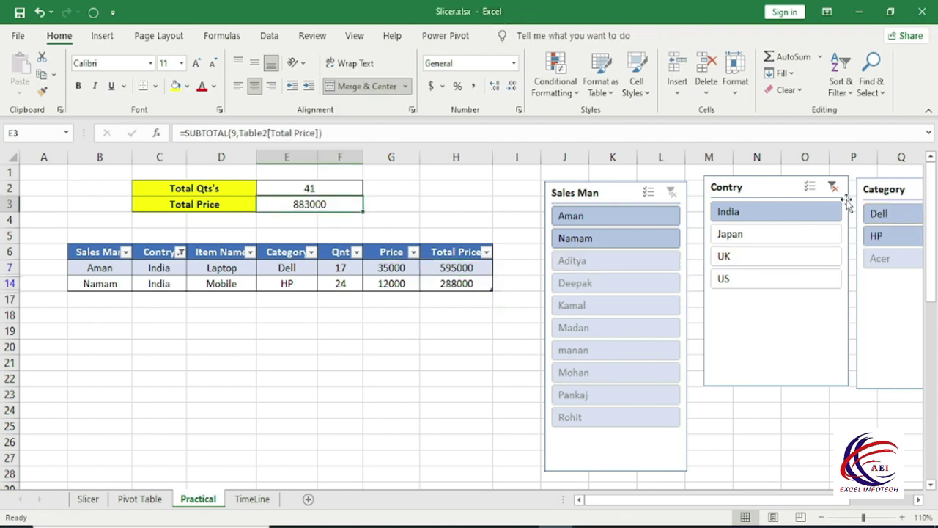
{"action": "left_click", "coordinate": [832, 186]}
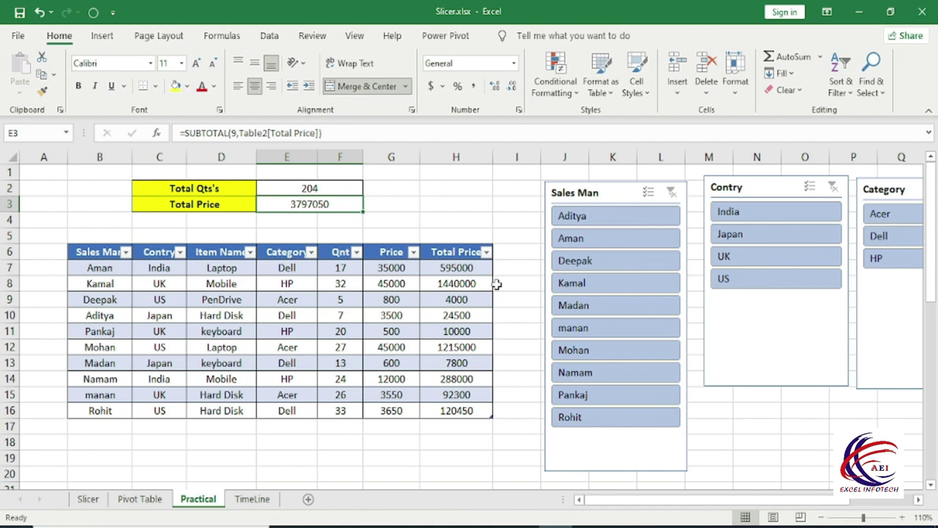
{"action": "left_click", "coordinate": [248, 498]}
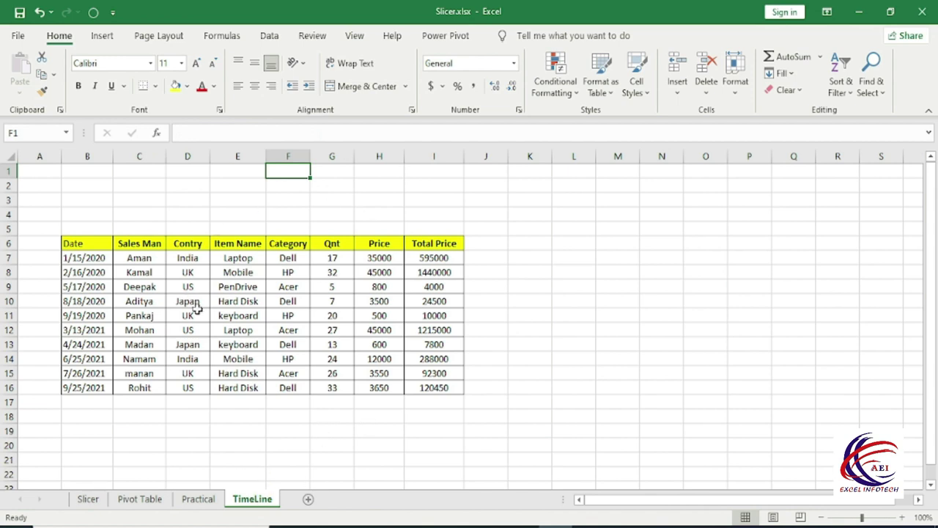
Step: Zoom to 130%, select the TimeLine table B6:I16, and start a PivotTable from it
{"action": "left_click", "coordinate": [901, 517]}
{"action": "left_click", "coordinate": [902, 517]}
{"action": "left_click_drag", "start_coordinate": [133, 271], "coordinate": [120, 457]}
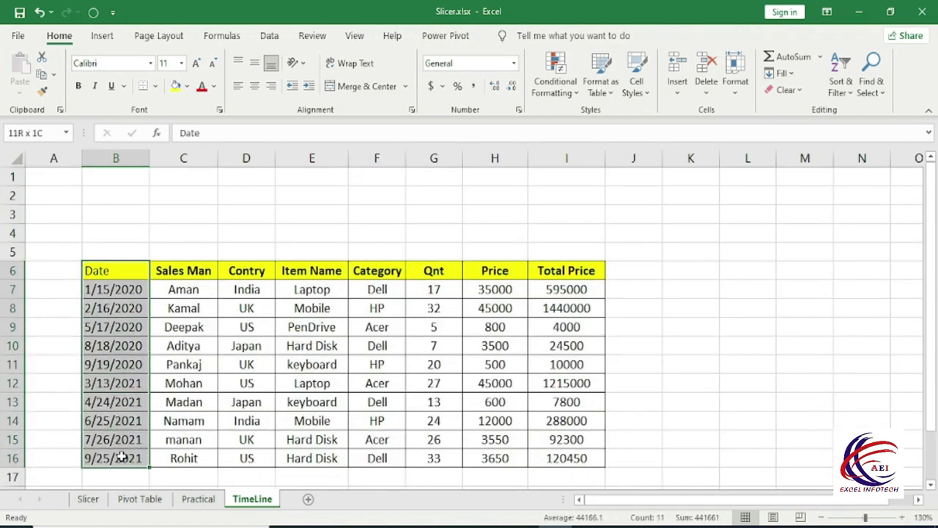
{"action": "left_click", "coordinate": [117, 288]}
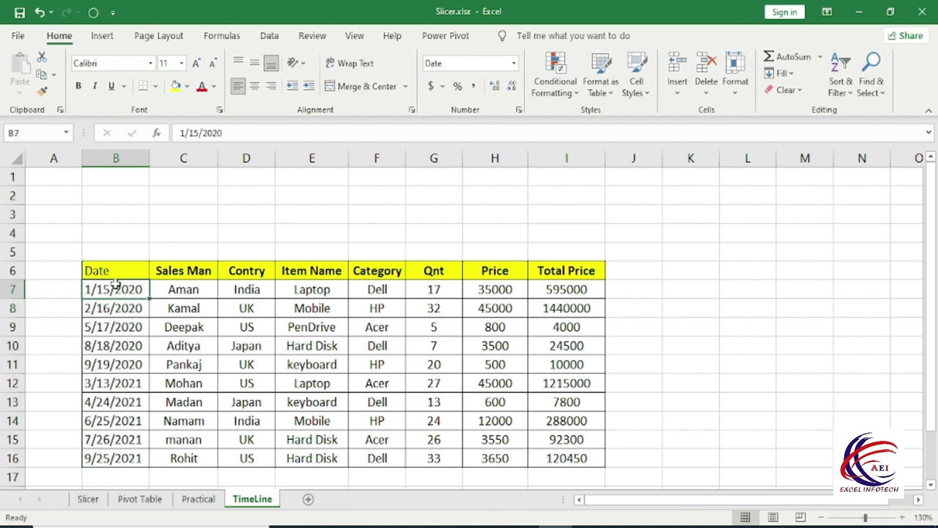
{"action": "left_click", "coordinate": [105, 266]}
{"action": "left_click_drag", "start_coordinate": [129, 291], "coordinate": [587, 458]}
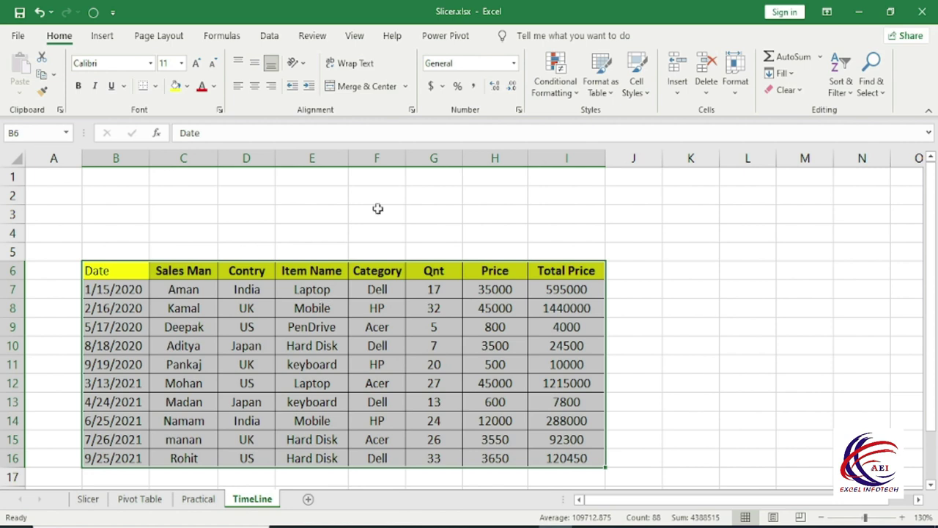
{"action": "left_click", "coordinate": [103, 36]}
{"action": "left_click", "coordinate": [18, 98]}
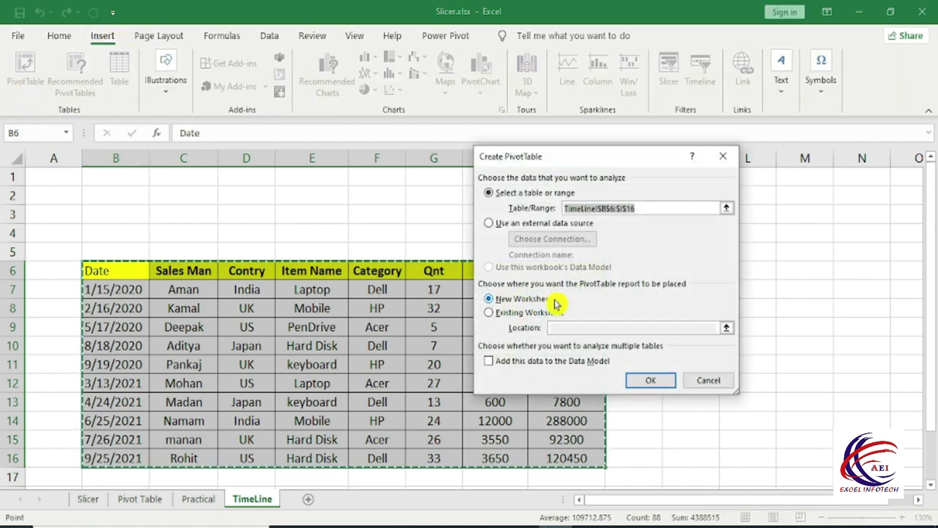
Step: Create PivotTable1 on a new worksheet
{"action": "left_click", "coordinate": [633, 378]}
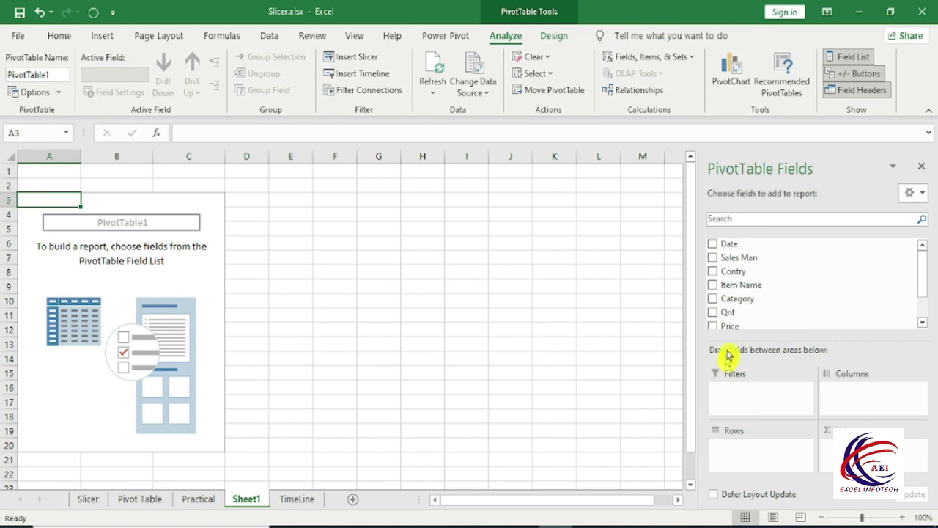
Step: Add Contry and Item Name as rows and sum Total Price, for a grand total of 3797050
{"action": "left_click", "coordinate": [714, 273]}
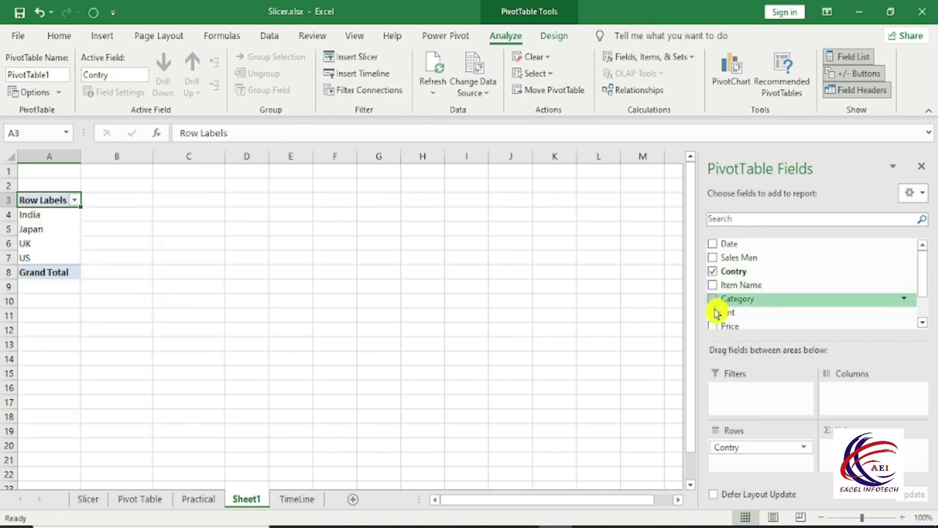
{"action": "left_click", "coordinate": [711, 287]}
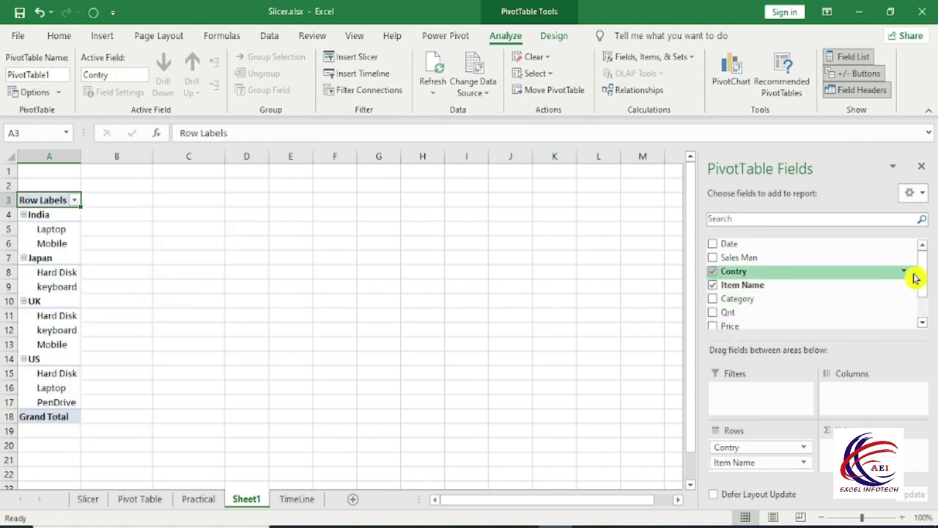
{"action": "left_click_drag", "start_coordinate": [916, 273], "coordinate": [922, 293]}
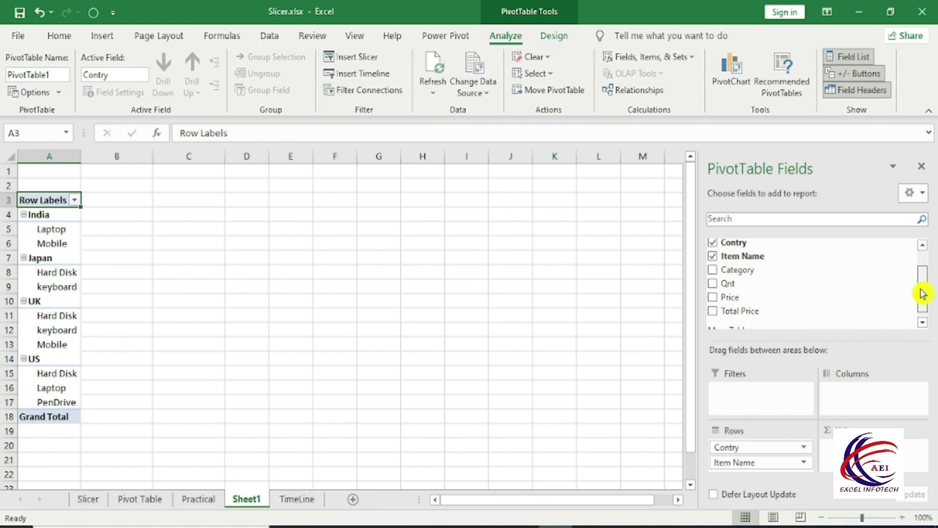
{"action": "left_click", "coordinate": [712, 310]}
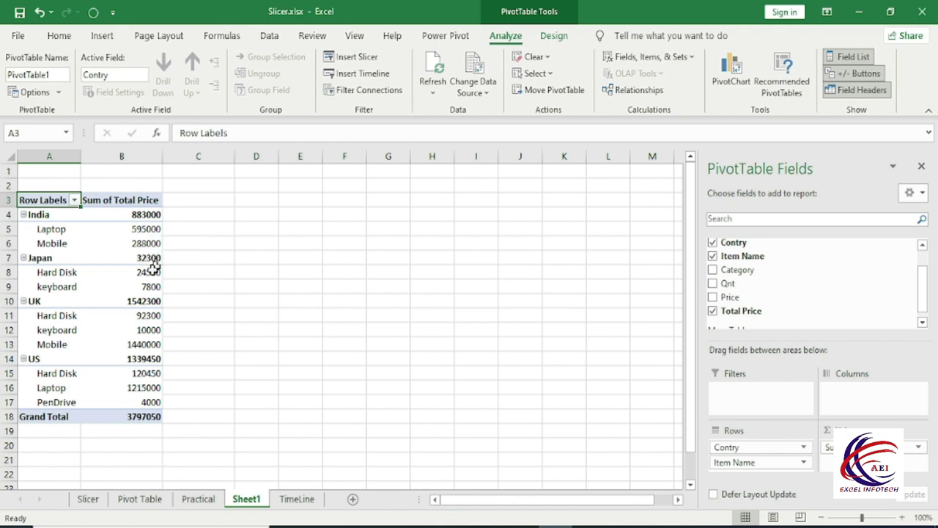
{"action": "left_click", "coordinate": [55, 274]}
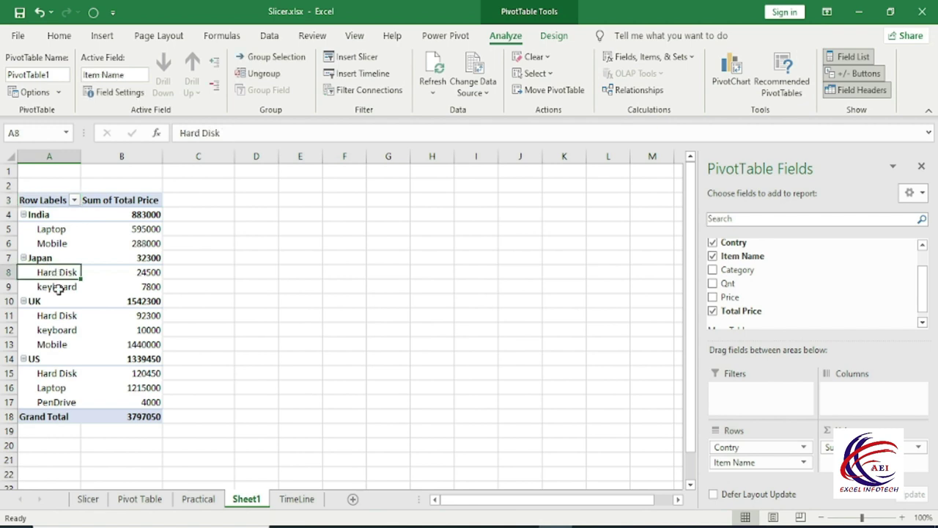
{"action": "left_click", "coordinate": [60, 288]}
{"action": "left_click", "coordinate": [139, 301]}
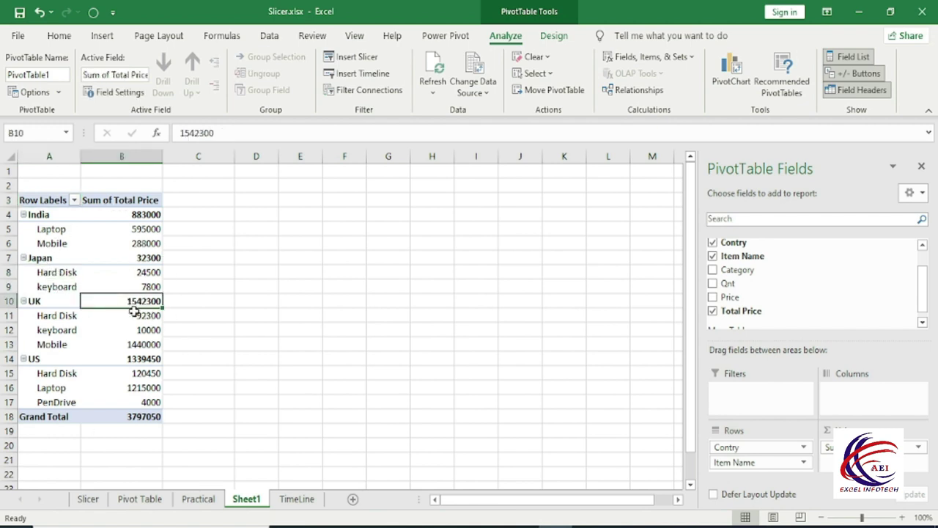
{"action": "mouse_move", "coordinate": [134, 315]}
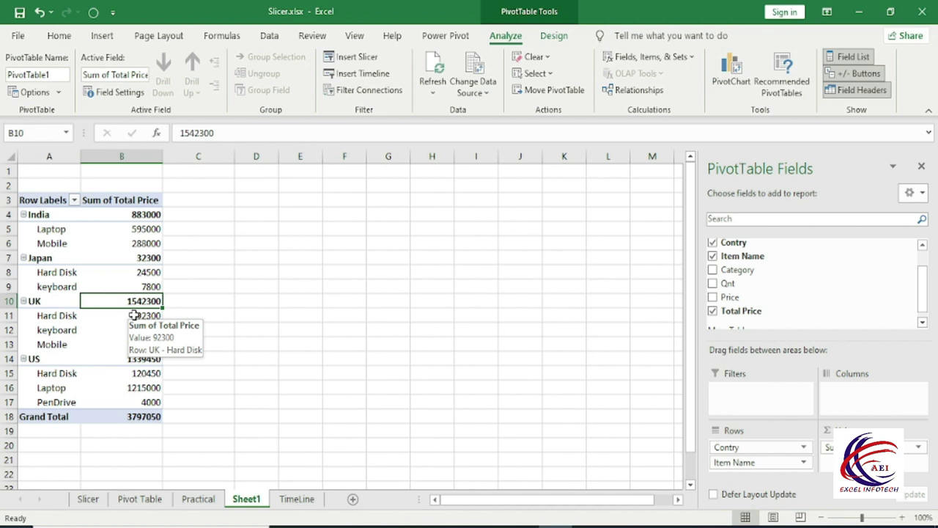
{"action": "left_click", "coordinate": [101, 36]}
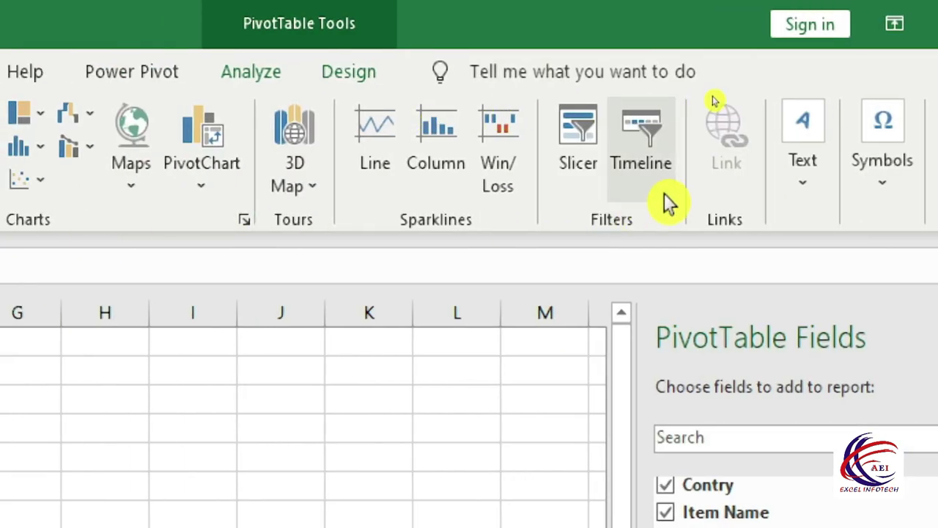
Step: Insert a Date timeline linked to PivotTable1
{"action": "left_click", "coordinate": [650, 143]}
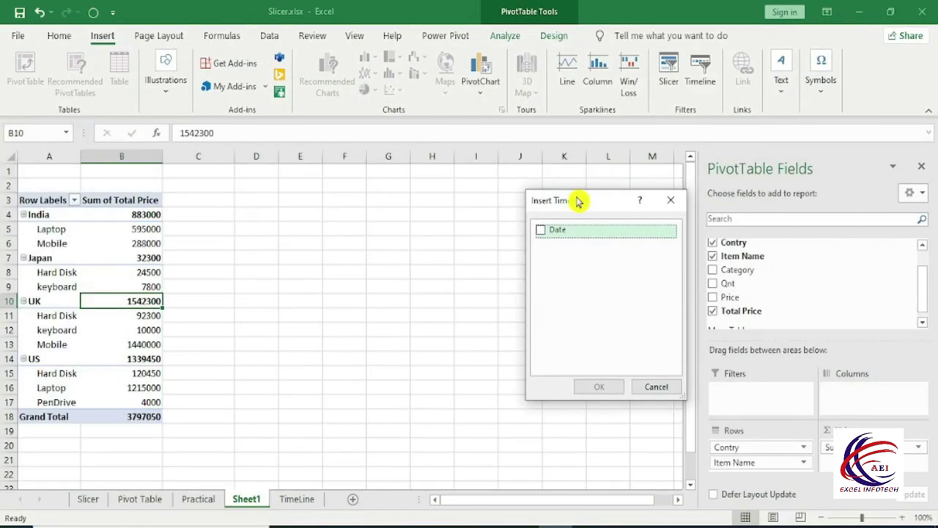
{"action": "left_click_drag", "start_coordinate": [577, 201], "coordinate": [465, 205]}
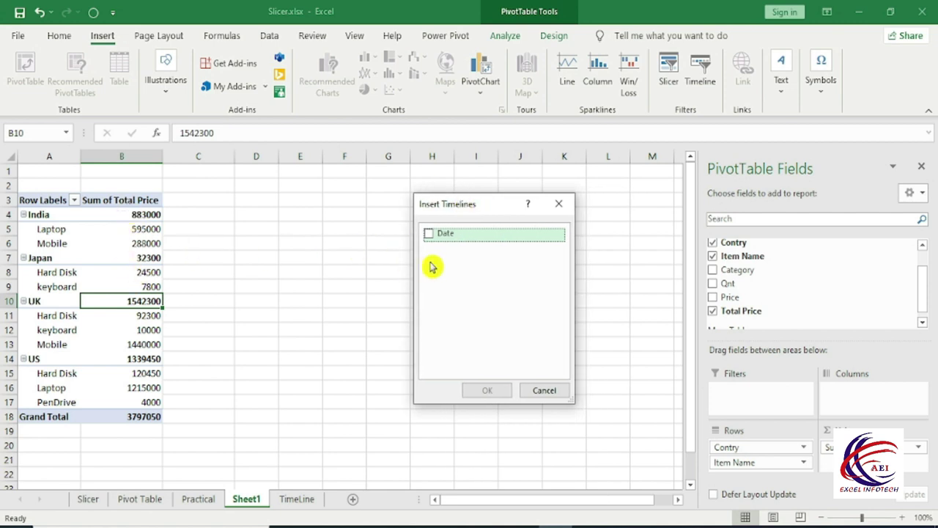
{"action": "left_click", "coordinate": [429, 233]}
{"action": "left_click", "coordinate": [498, 396]}
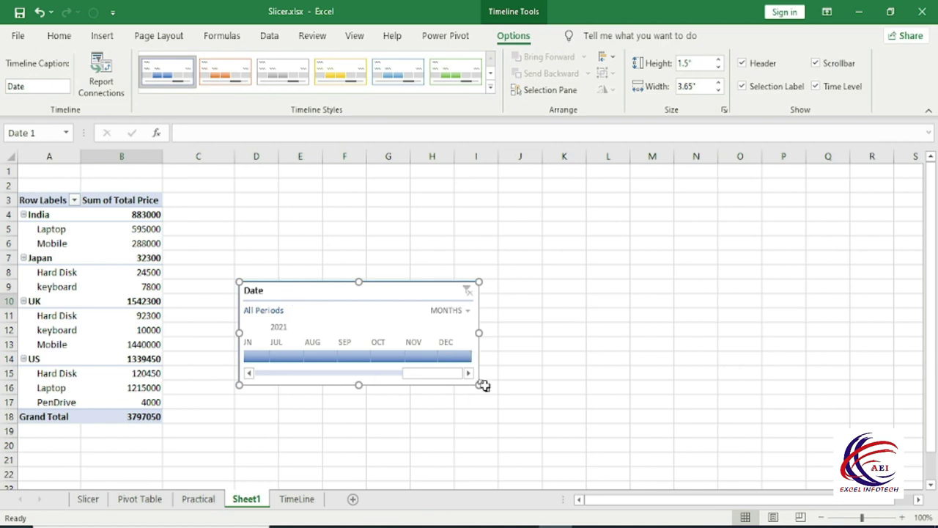
Step: Widen the Date timeline to about 7.42 inches beside the PivotTable, then filter to June, July and October 2021
{"action": "left_click_drag", "start_coordinate": [479, 387], "coordinate": [727, 392]}
{"action": "left_click_drag", "start_coordinate": [433, 285], "coordinate": [426, 237]}
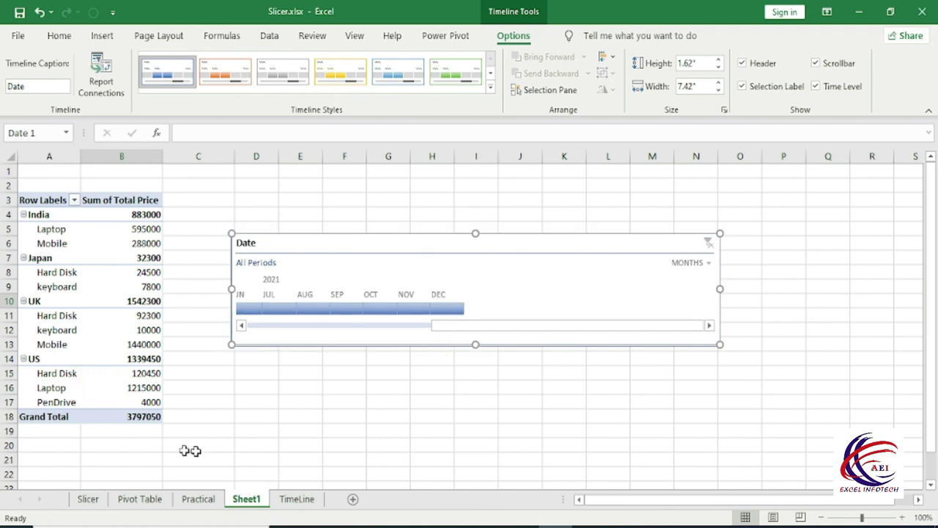
{"action": "left_click", "coordinate": [247, 307]}
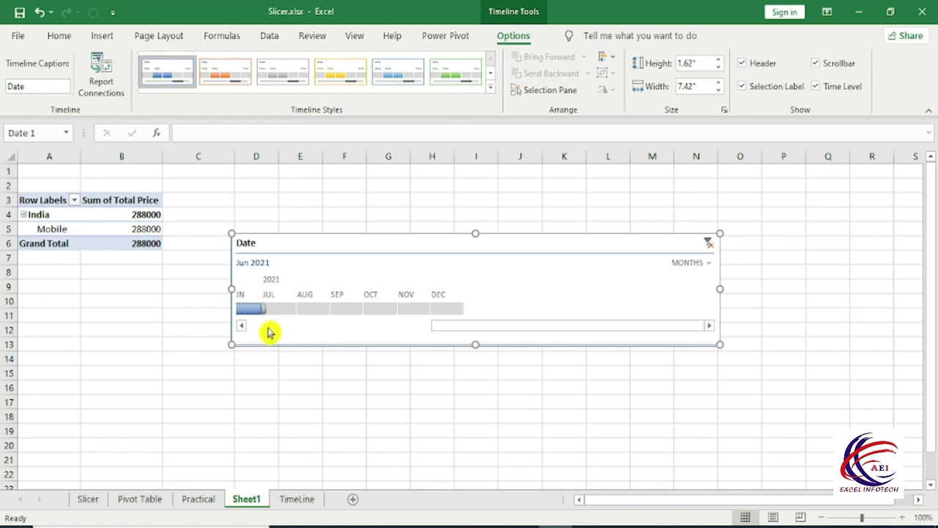
{"action": "left_click", "coordinate": [286, 313]}
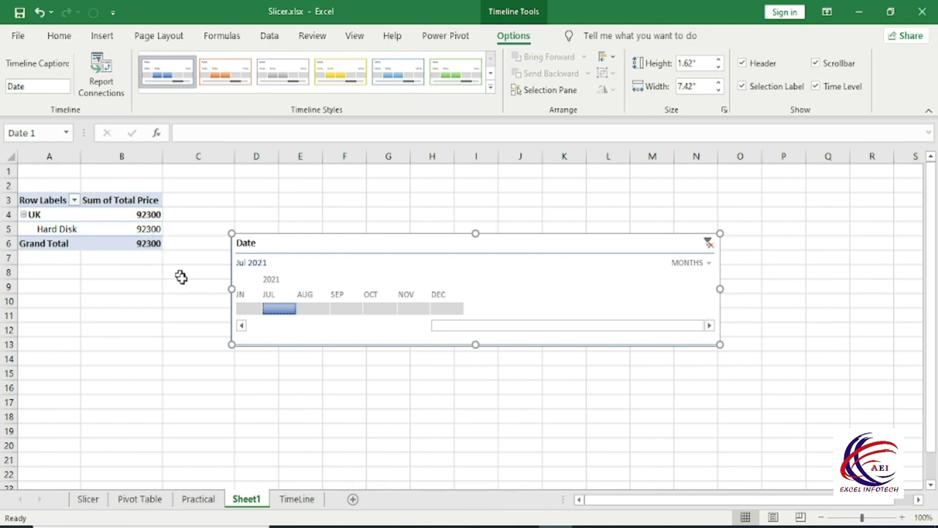
{"action": "left_click", "coordinate": [381, 312]}
{"action": "mouse_move", "coordinate": [383, 312]}
{"action": "left_mouse_down"}
{"action": "mouse_move", "coordinate": [442, 312]}
{"action": "mouse_move", "coordinate": [373, 309]}
{"action": "mouse_move", "coordinate": [393, 314]}
{"action": "left_mouse_up"}
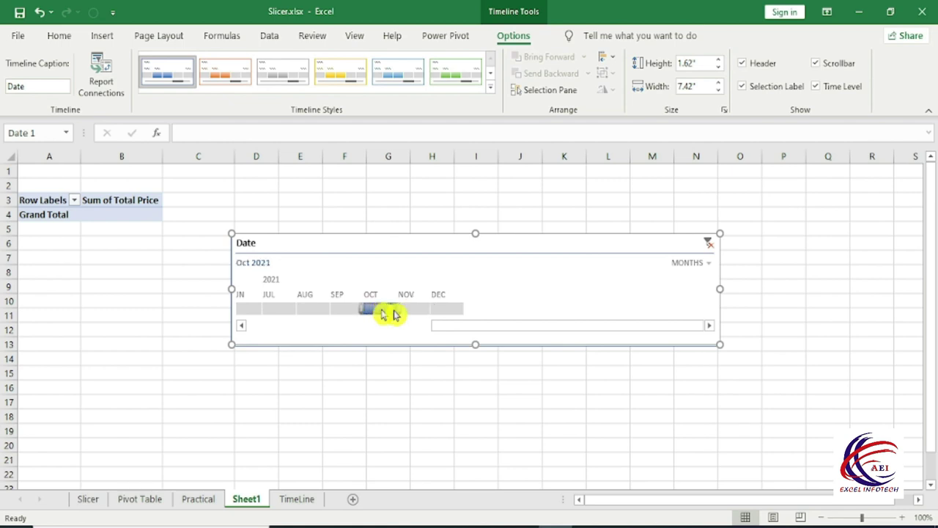
{"action": "left_click", "coordinate": [704, 267]}
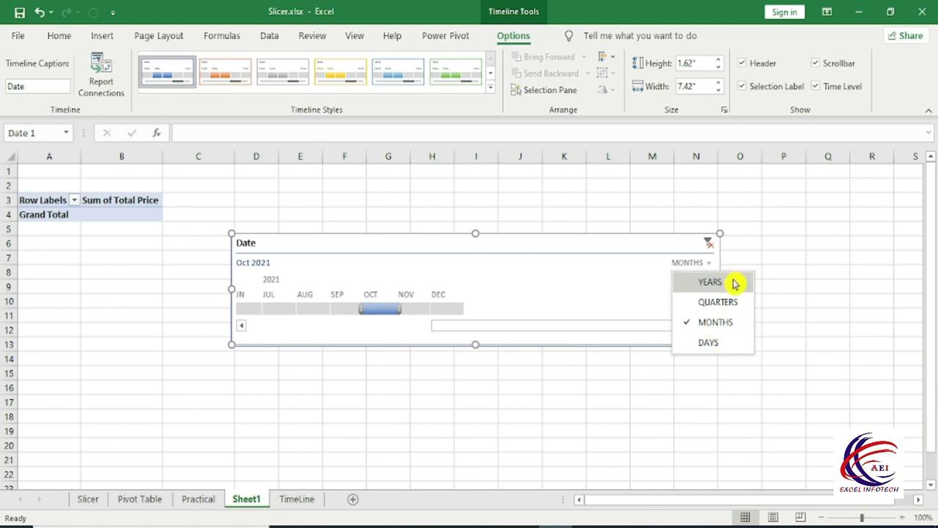
Step: Show the timeline by years, filter to 2020 and 2021, then return to months
{"action": "left_click", "coordinate": [733, 282]}
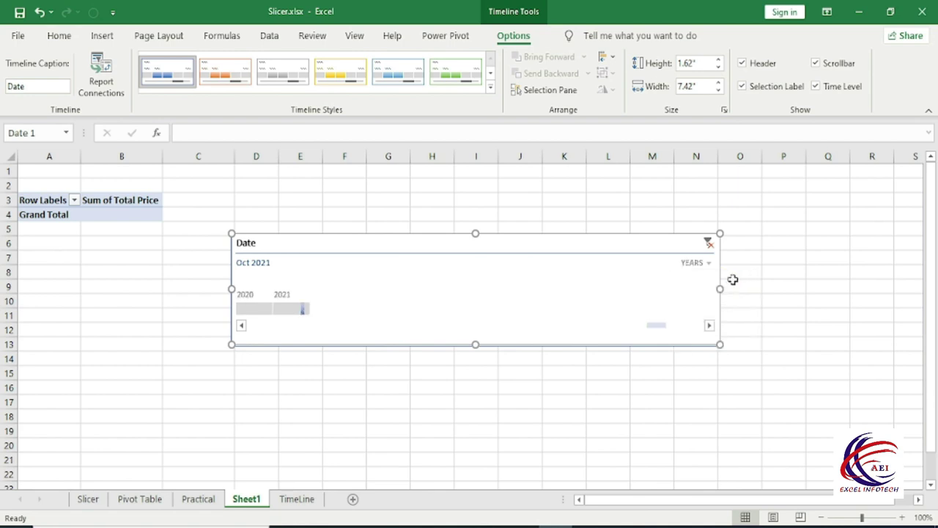
{"action": "left_click", "coordinate": [253, 309]}
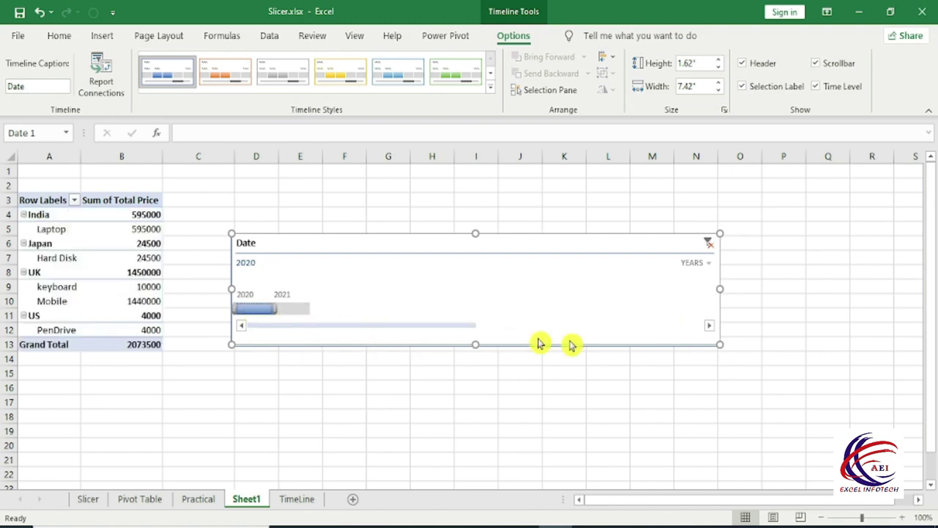
{"action": "left_click", "coordinate": [310, 308]}
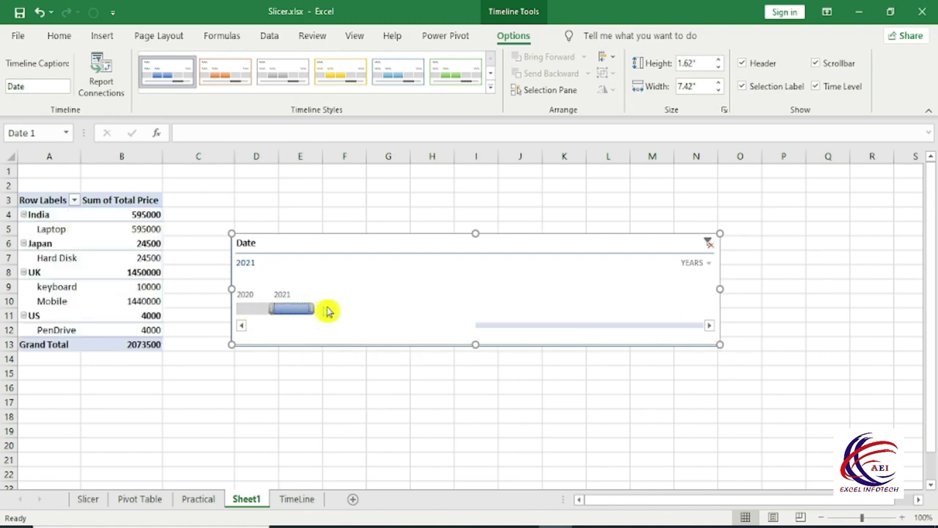
{"action": "left_click", "coordinate": [253, 311]}
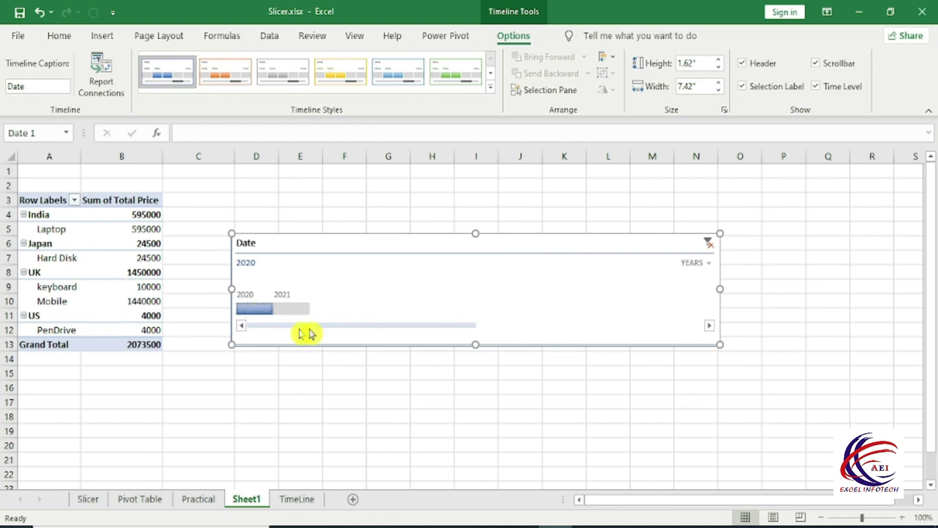
{"action": "left_click", "coordinate": [293, 312]}
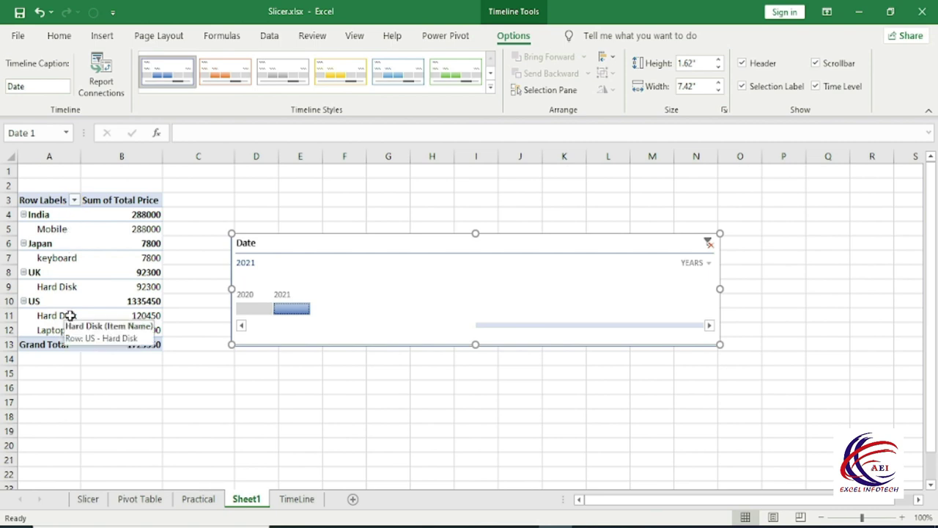
{"action": "left_click", "coordinate": [696, 264]}
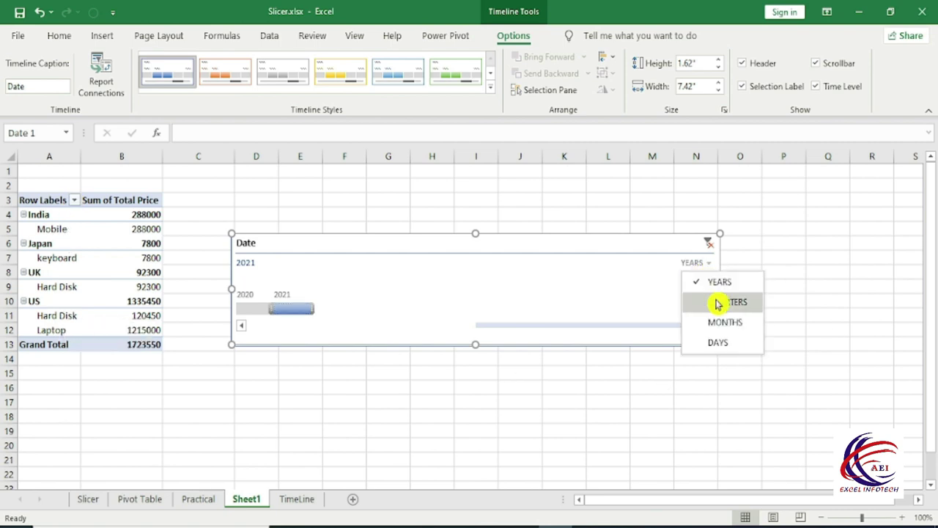
{"action": "left_click", "coordinate": [722, 322]}
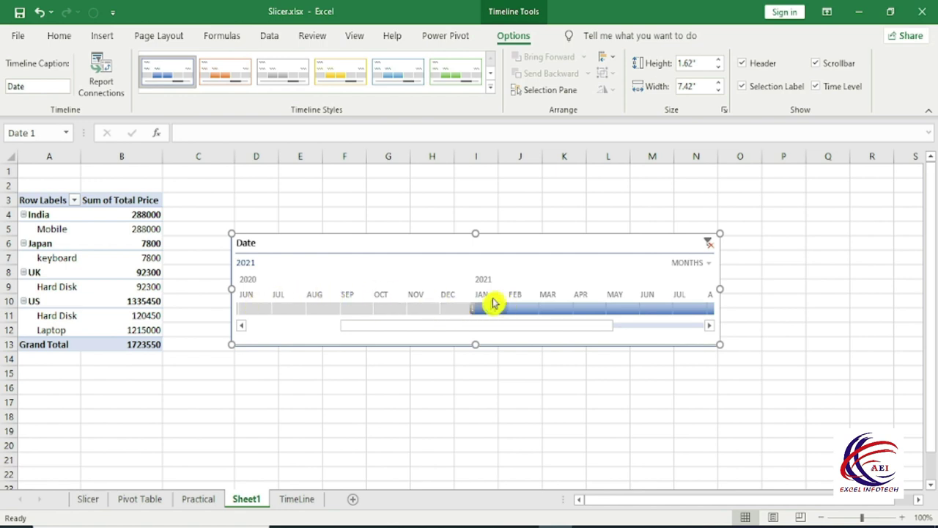
Step: Step the month filter from June 2020 to July 2021, leaving UK Hard Disk at 92300
{"action": "left_click", "coordinate": [246, 308]}
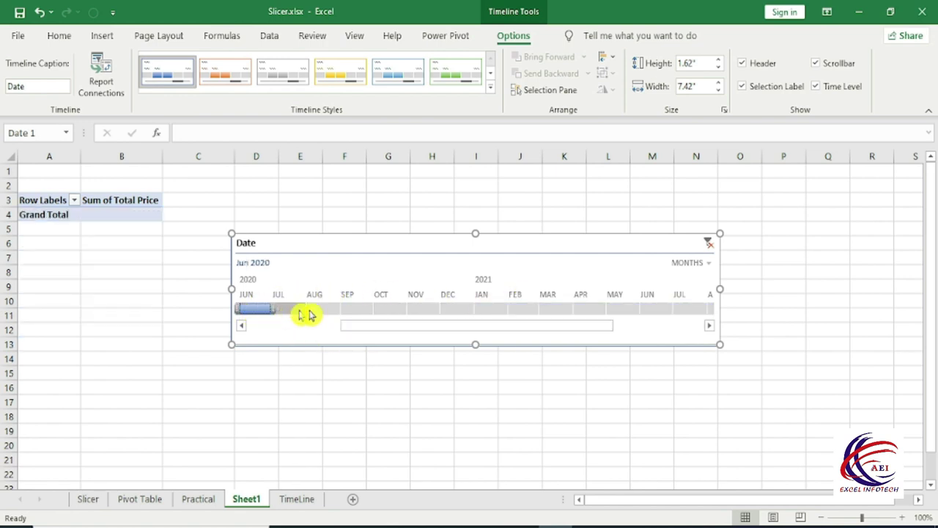
{"action": "left_click", "coordinate": [449, 310]}
{"action": "left_click", "coordinate": [526, 310]}
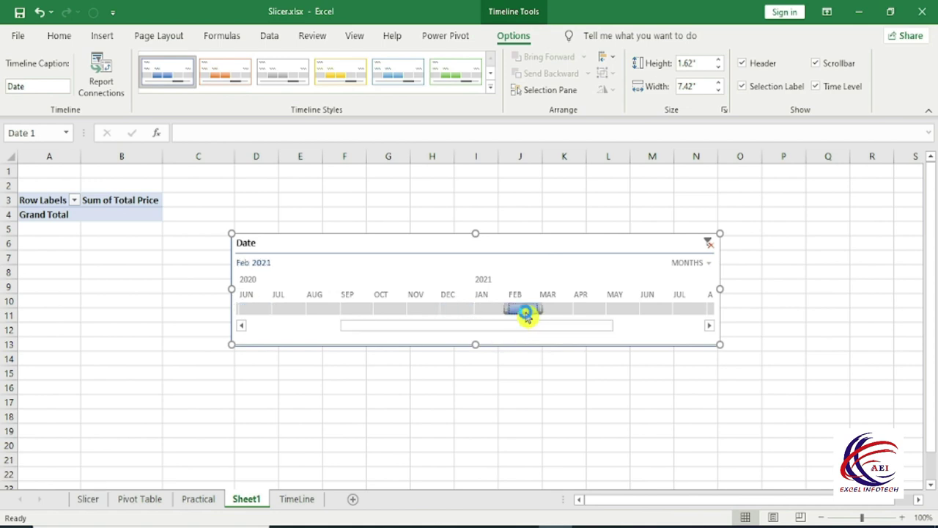
{"action": "left_click", "coordinate": [584, 309]}
{"action": "left_click", "coordinate": [623, 314]}
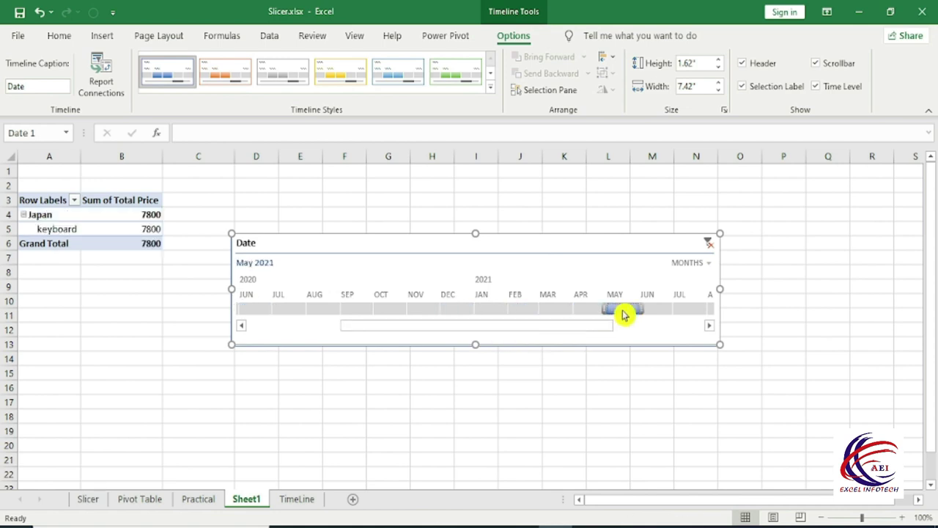
{"action": "left_click", "coordinate": [662, 310]}
{"action": "left_click", "coordinate": [685, 308]}
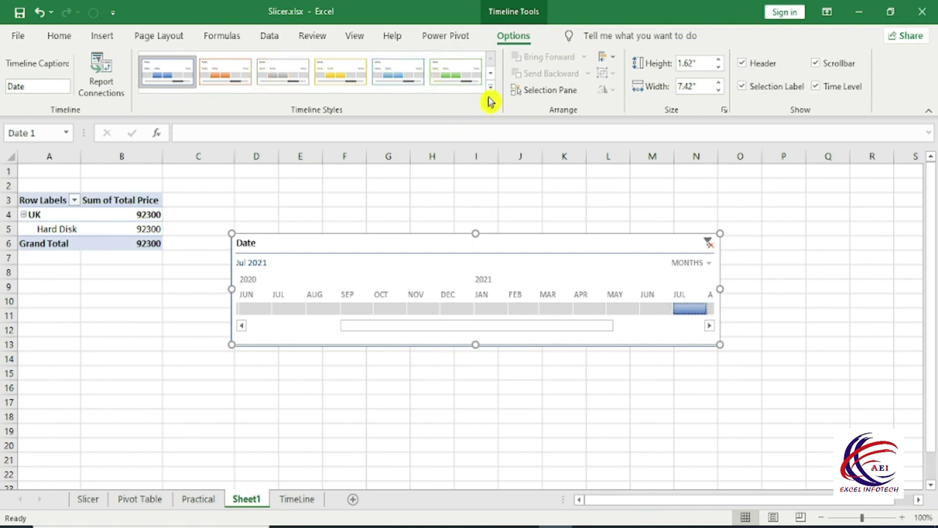
Step: Apply the orange timeline style and size the timeline to 1.5" tall by 7.91" wide
{"action": "left_click", "coordinate": [489, 87]}
{"action": "left_click", "coordinate": [387, 155]}
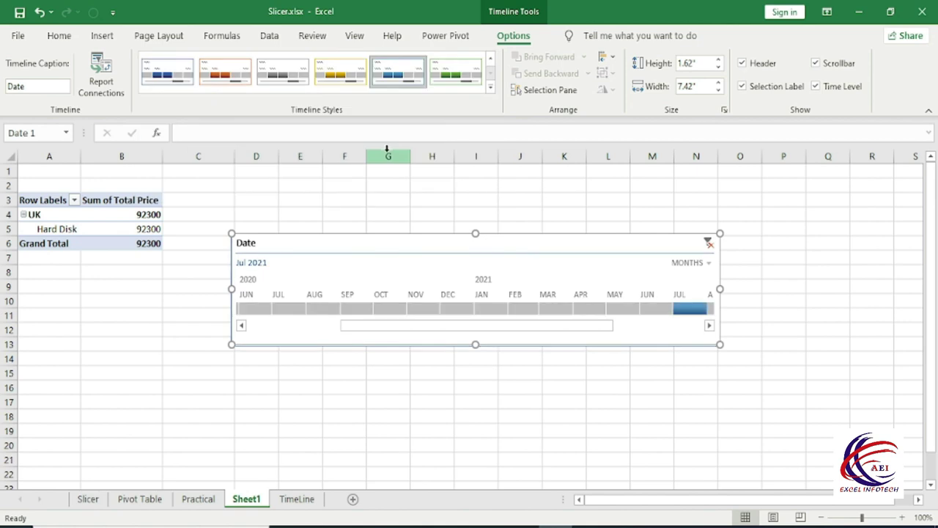
{"action": "left_click", "coordinate": [220, 78]}
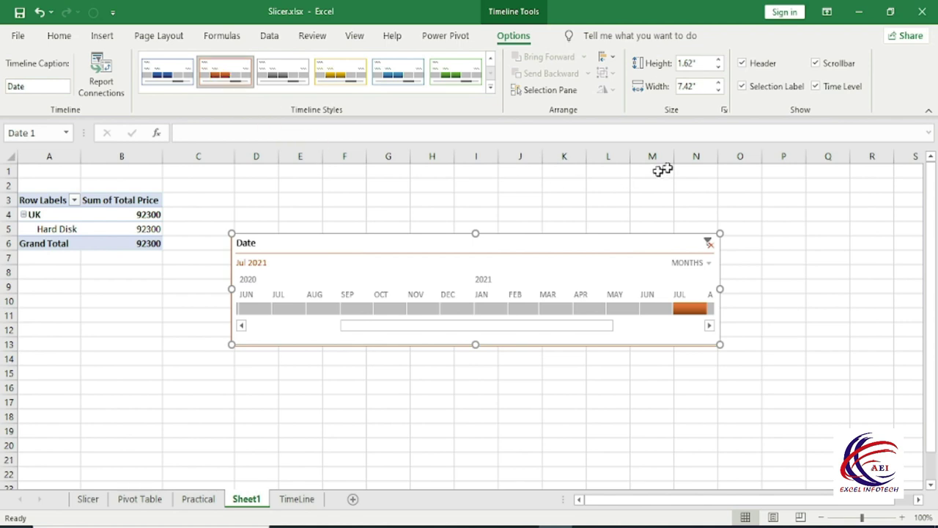
{"action": "left_click", "coordinate": [719, 61]}
{"action": "left_click", "coordinate": [719, 61]}
{"action": "left_click", "coordinate": [719, 61]}
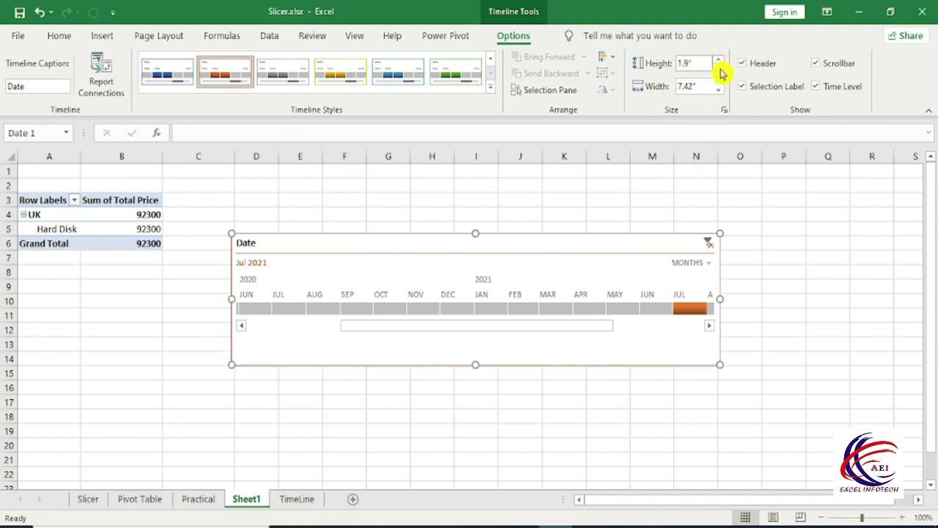
{"action": "left_click", "coordinate": [720, 82]}
{"action": "left_click", "coordinate": [720, 83]}
{"action": "left_click", "coordinate": [720, 83]}
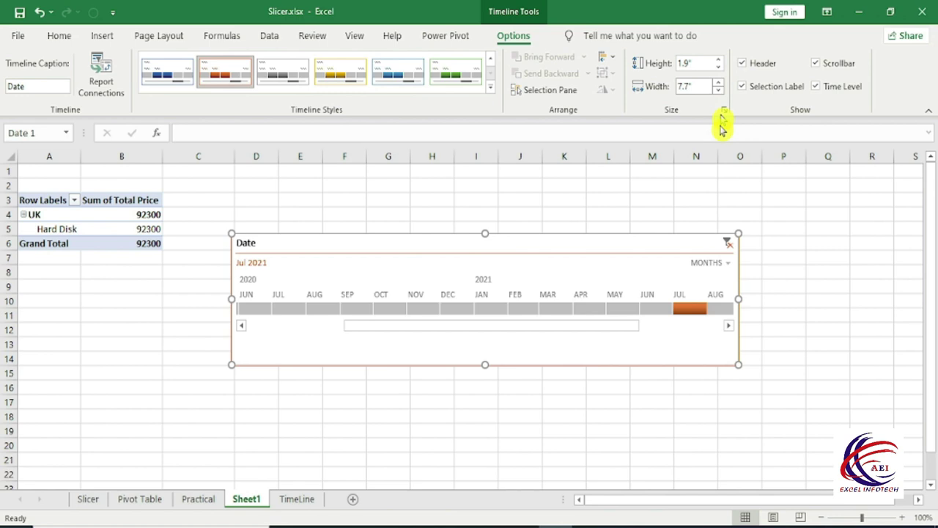
{"action": "left_click_drag", "start_coordinate": [738, 302], "coordinate": [751, 298]}
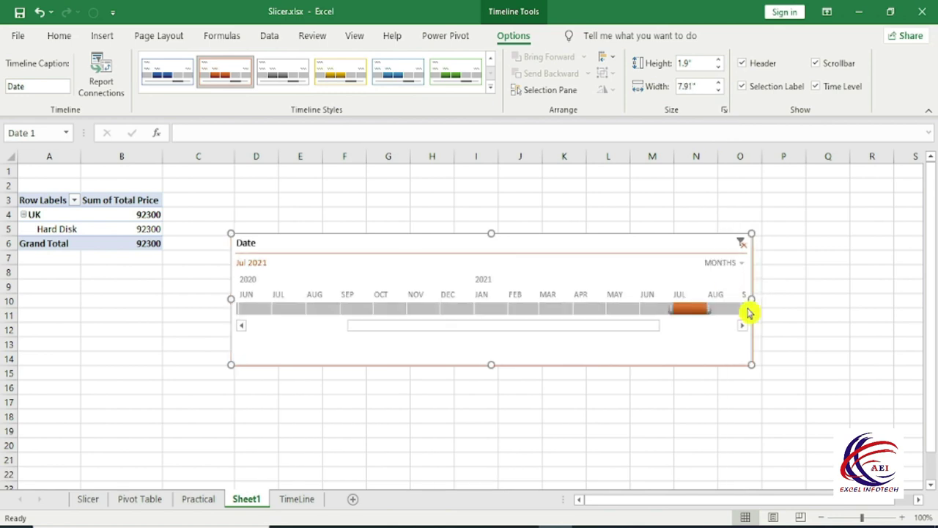
Step: Toggle the timeline's Header, Selection Label and Scrollbar off and back on
{"action": "left_click", "coordinate": [742, 63]}
{"action": "left_click", "coordinate": [742, 63]}
{"action": "left_click", "coordinate": [743, 85]}
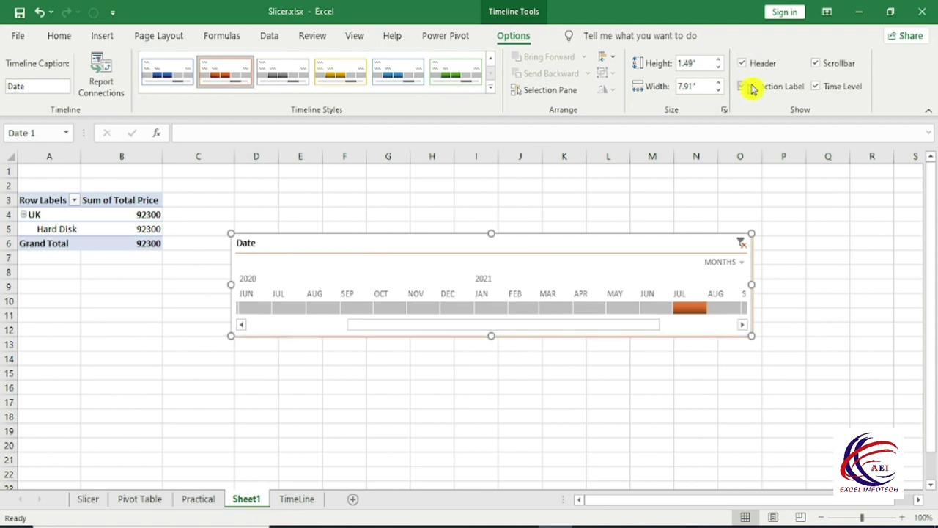
{"action": "left_click", "coordinate": [742, 86]}
{"action": "left_click", "coordinate": [815, 64]}
{"action": "left_click", "coordinate": [815, 65]}
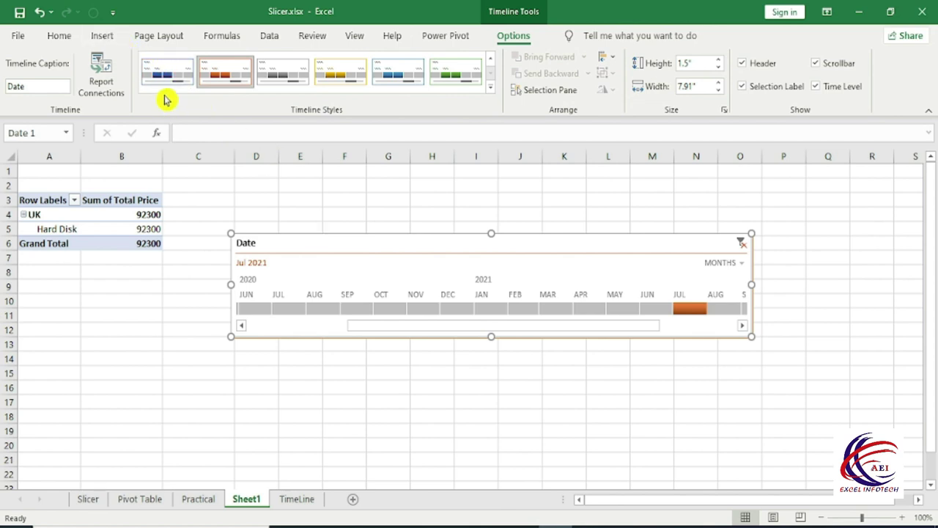
{"action": "left_click", "coordinate": [102, 37]}
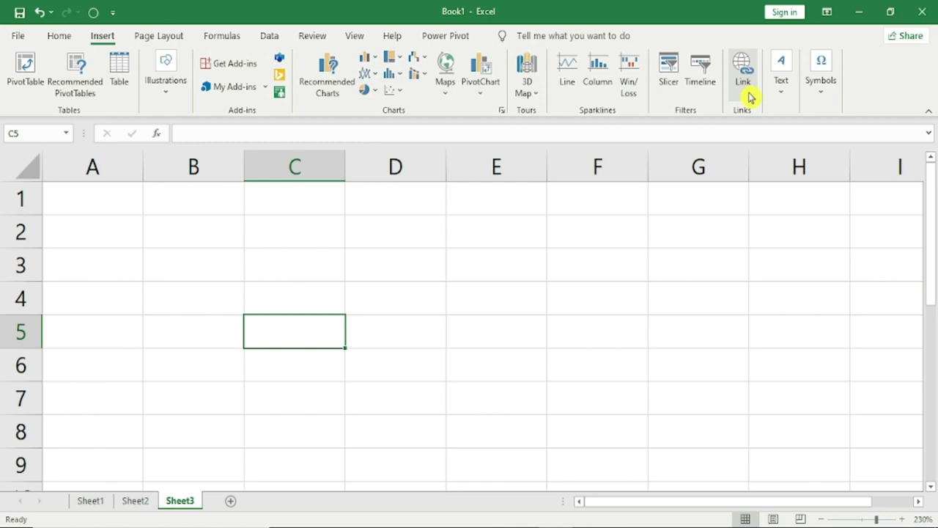
Step: Bring the blank Book1 workbook's Sheet3 into view
{"action": "left_click", "coordinate": [750, 97]}
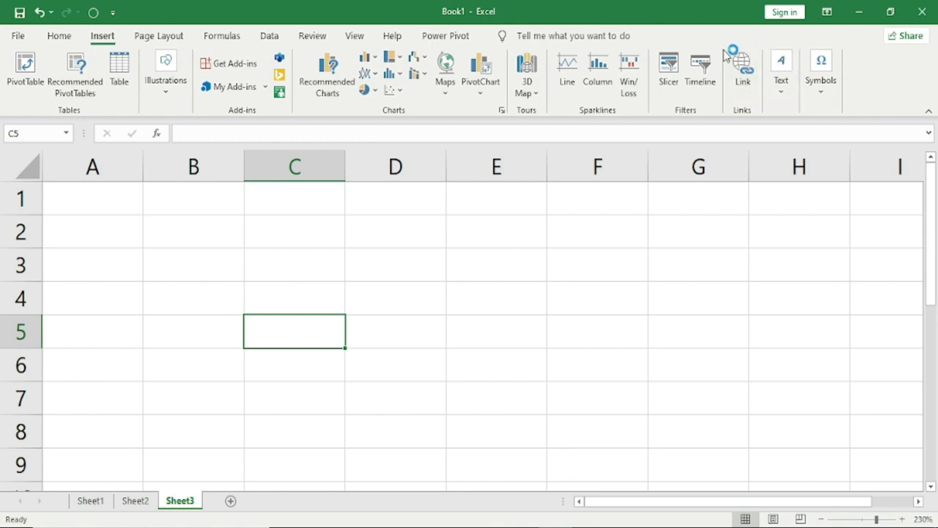
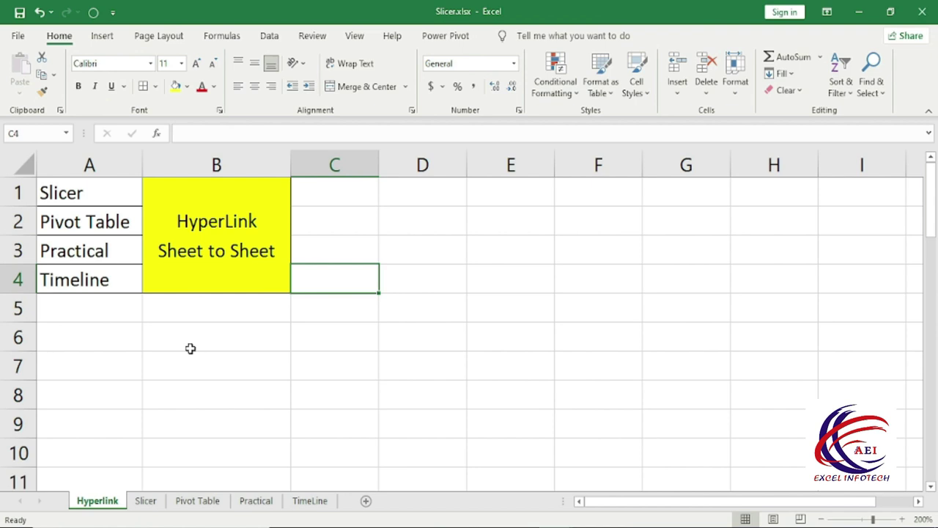
Step: Browse the Slicer, Pivot Table, Practical and TimeLine sheets, then select Slicer in A1
{"action": "left_click", "coordinate": [206, 226]}
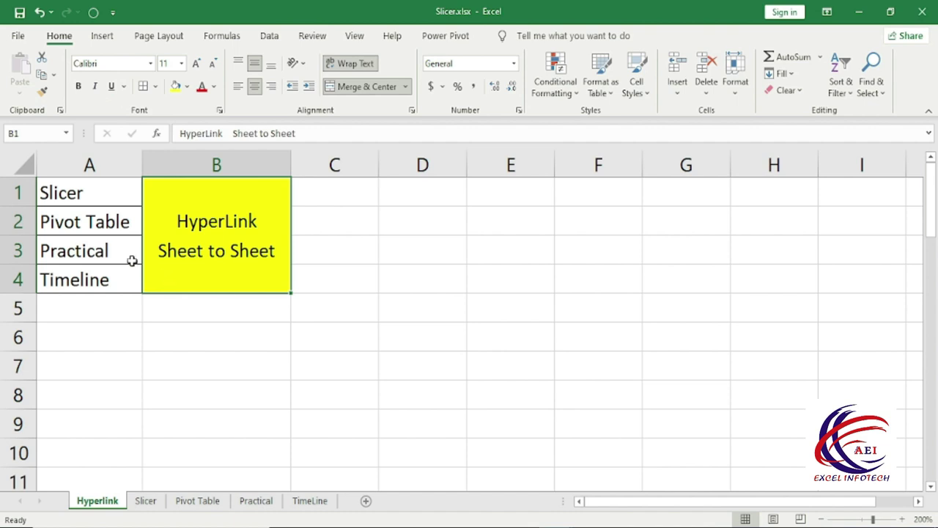
{"action": "left_click", "coordinate": [70, 195]}
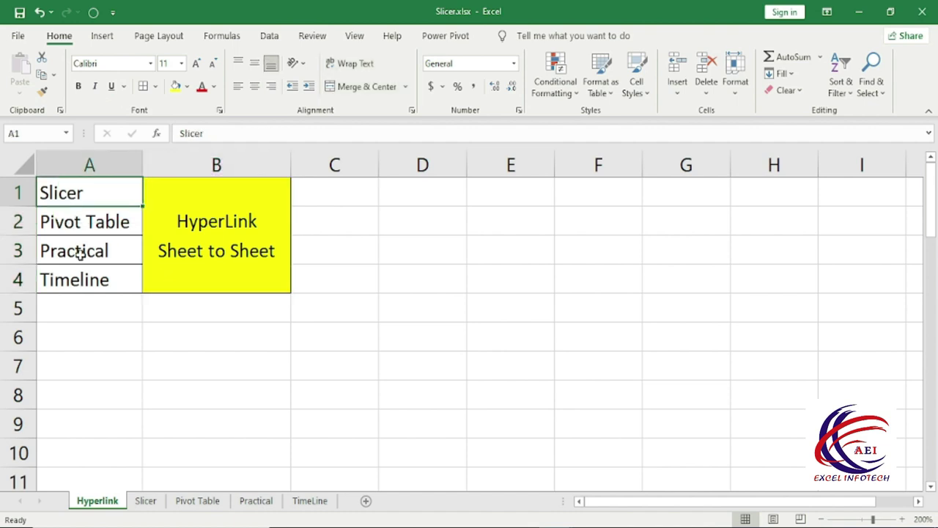
{"action": "left_click", "coordinate": [145, 501]}
{"action": "left_click", "coordinate": [192, 503]}
{"action": "left_click", "coordinate": [250, 504]}
{"action": "left_click", "coordinate": [305, 502]}
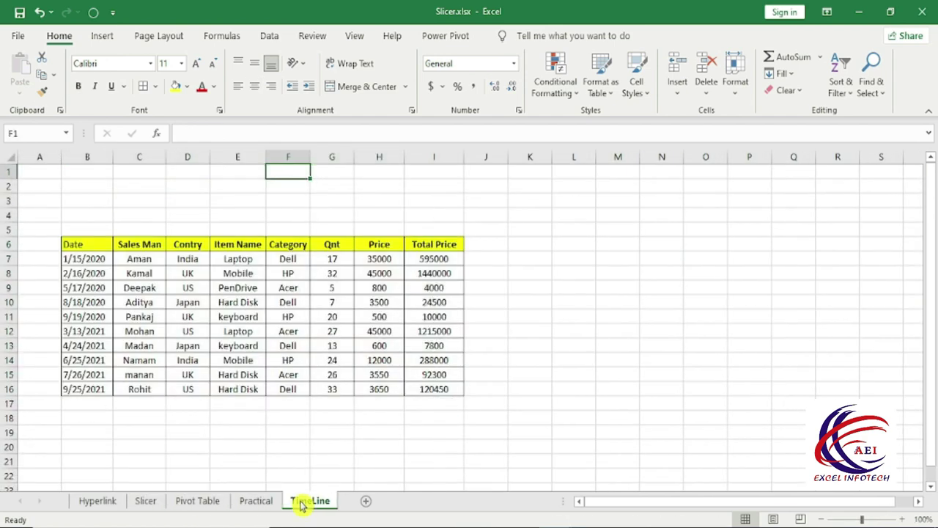
{"action": "left_click", "coordinate": [109, 501]}
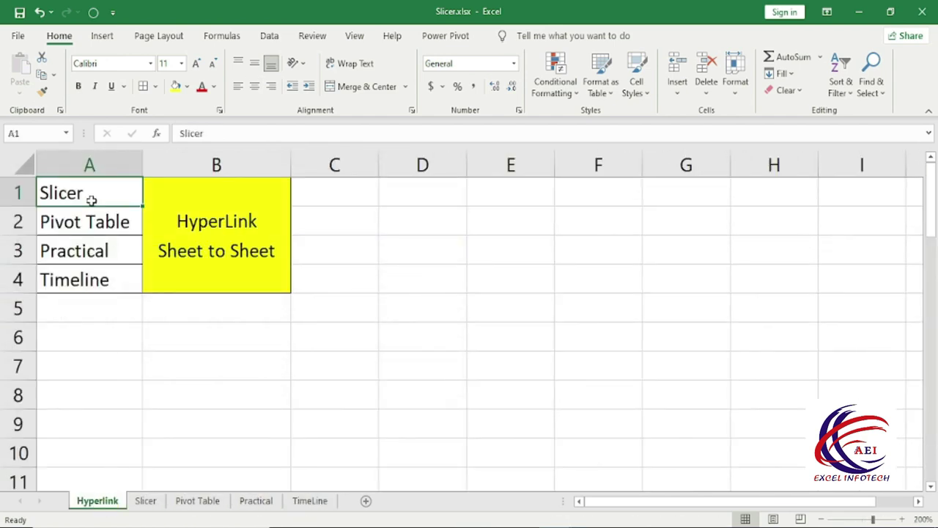
{"action": "left_click", "coordinate": [148, 500]}
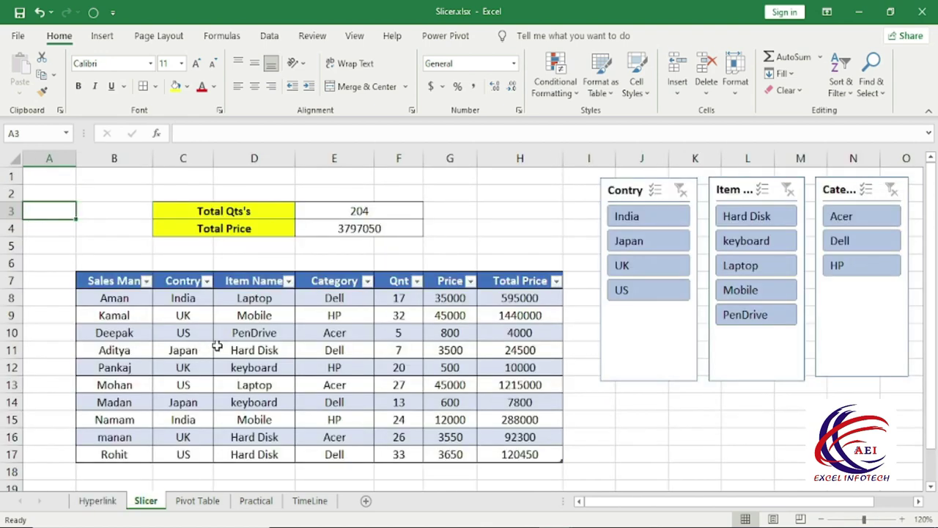
{"action": "left_click", "coordinate": [106, 500]}
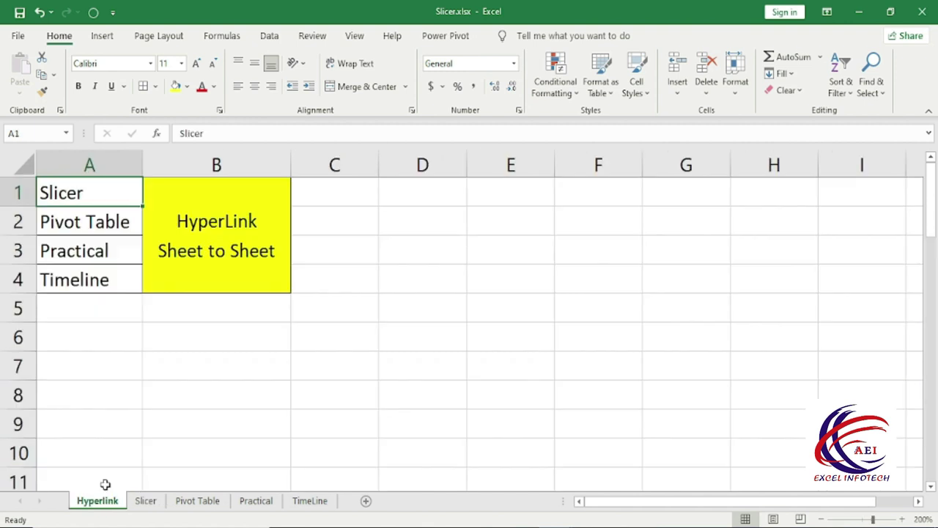
{"action": "left_click", "coordinate": [80, 227]}
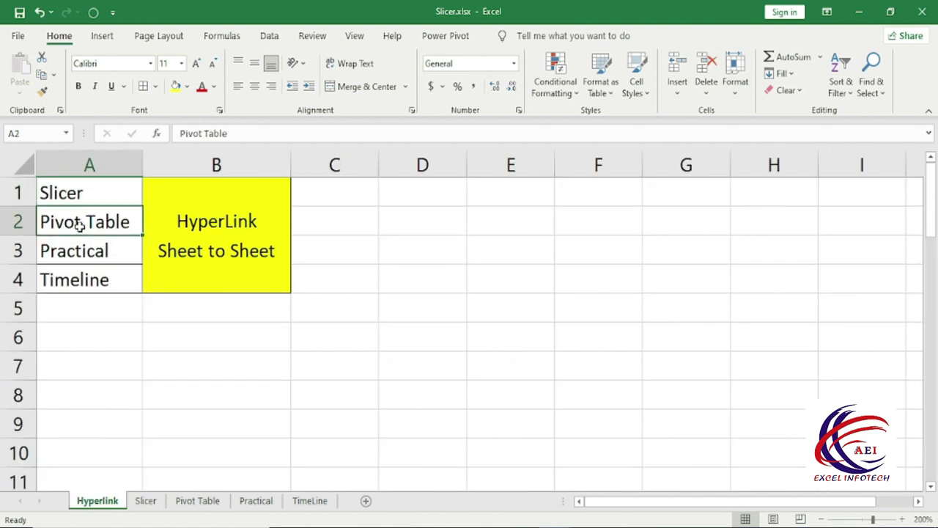
{"action": "left_click", "coordinate": [200, 504]}
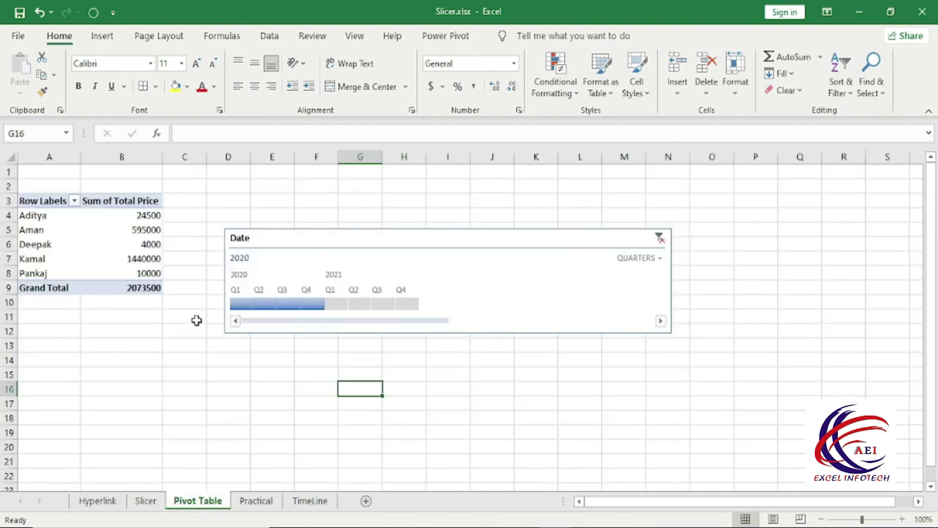
{"action": "left_click", "coordinate": [95, 504]}
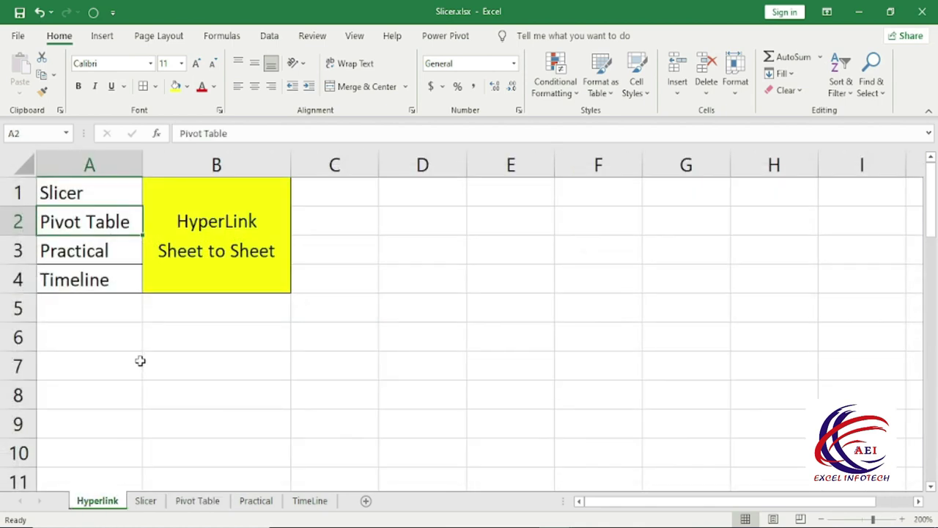
{"action": "left_click", "coordinate": [124, 200]}
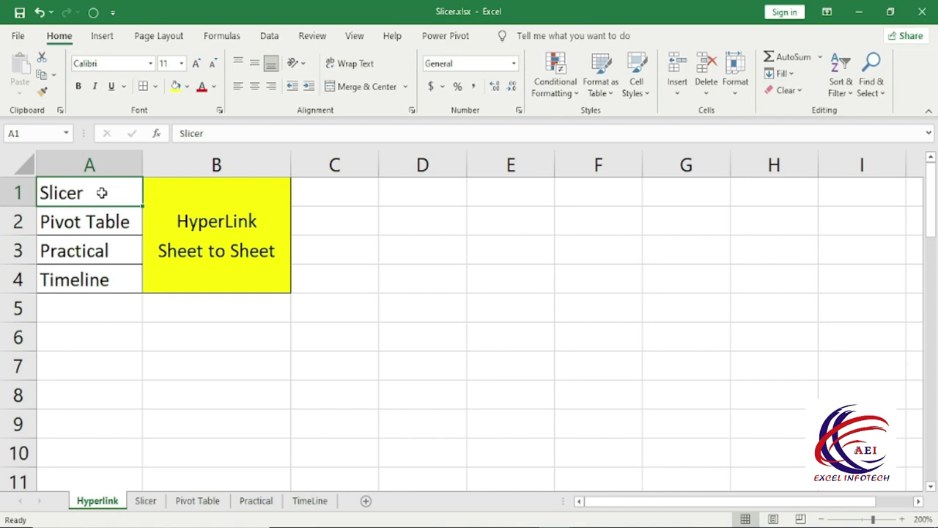
Step: Link A1 to the Slicer sheet's cell A1 via Insert > Link, then test the jump
{"action": "left_click", "coordinate": [104, 38]}
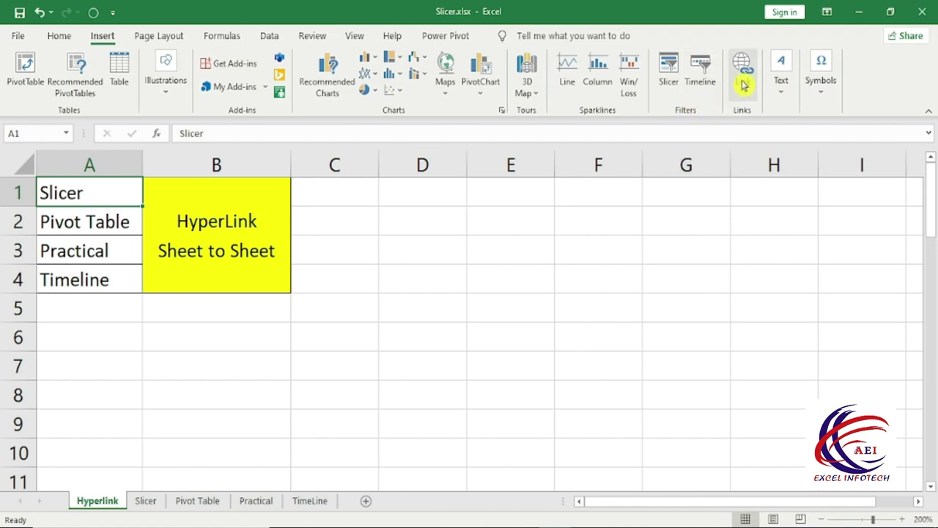
{"action": "left_click", "coordinate": [744, 92]}
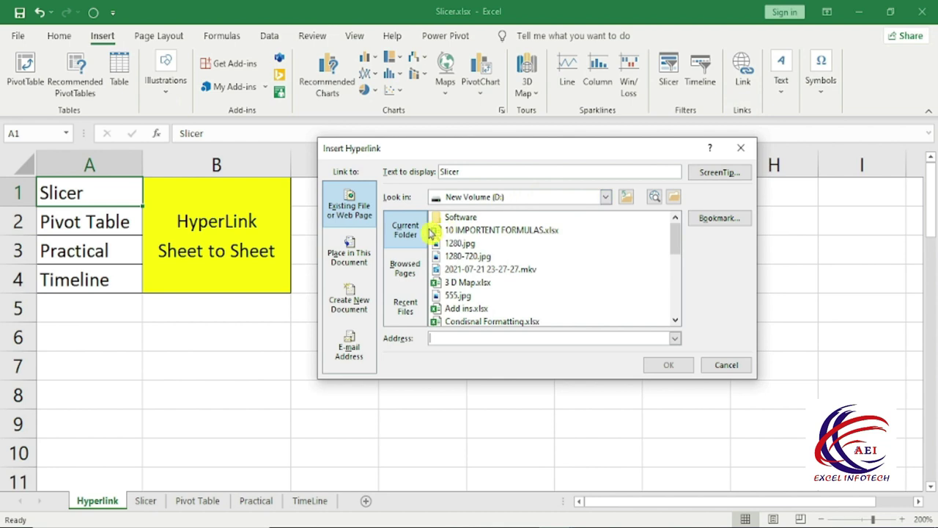
{"action": "left_click", "coordinate": [361, 268]}
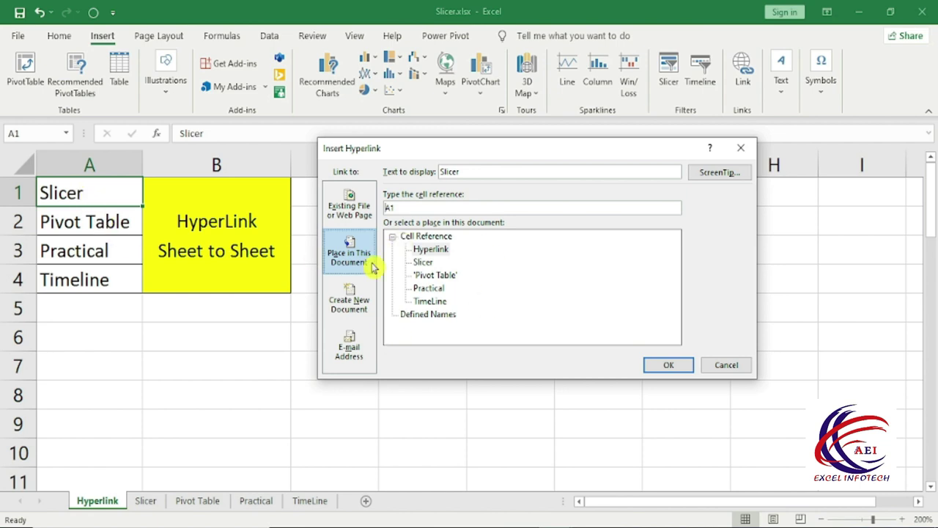
{"action": "left_click", "coordinate": [426, 262]}
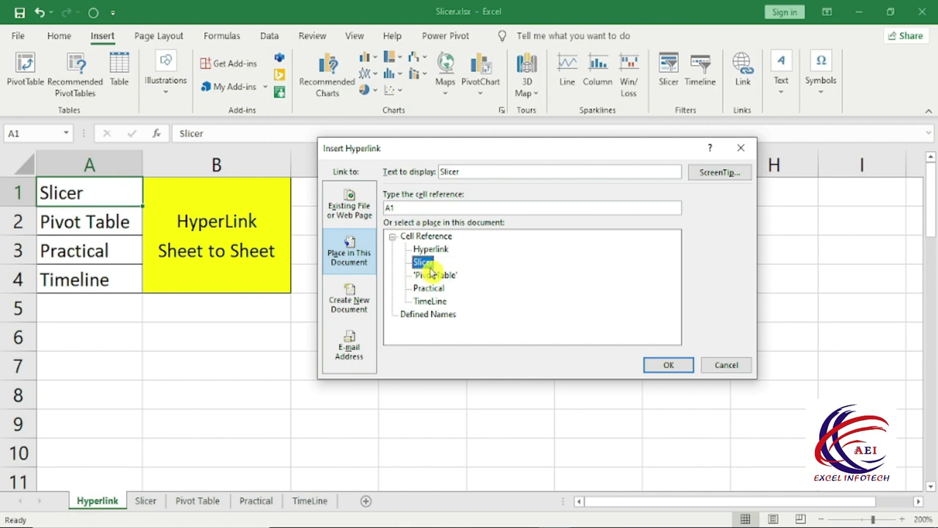
{"action": "left_click", "coordinate": [425, 210]}
{"action": "left_click_drag", "start_coordinate": [425, 208], "coordinate": [383, 209]}
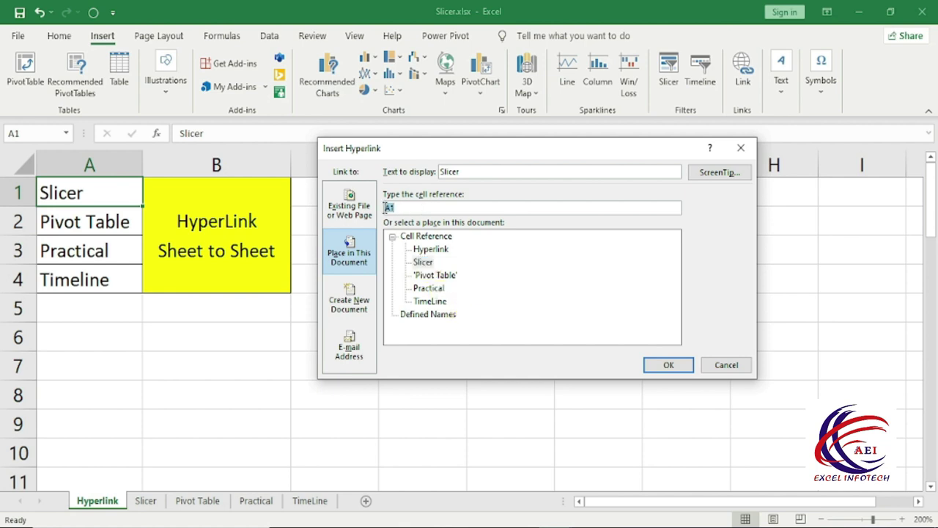
{"action": "left_click", "coordinate": [415, 209]}
{"action": "left_click", "coordinate": [477, 173]}
{"action": "double_click", "coordinate": [442, 173]}
{"action": "left_click", "coordinate": [422, 263]}
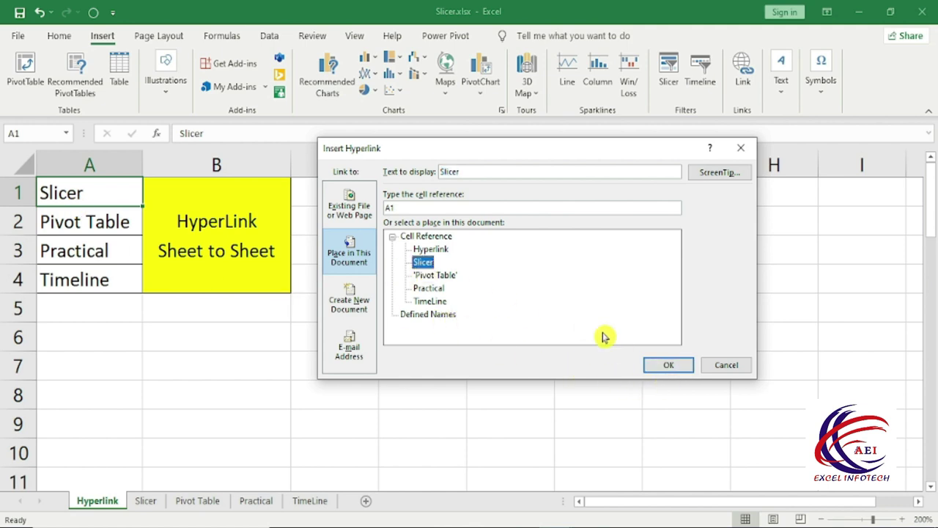
{"action": "left_click", "coordinate": [668, 365]}
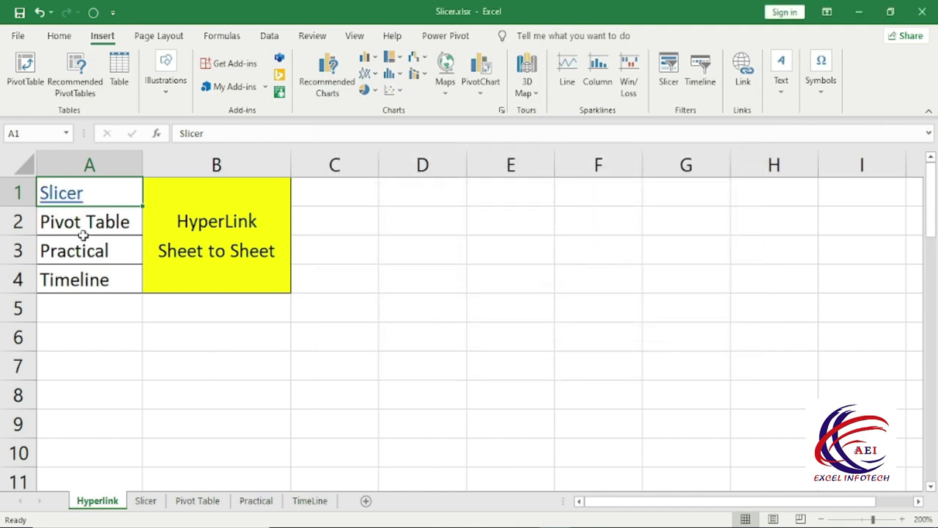
{"action": "left_click", "coordinate": [58, 197]}
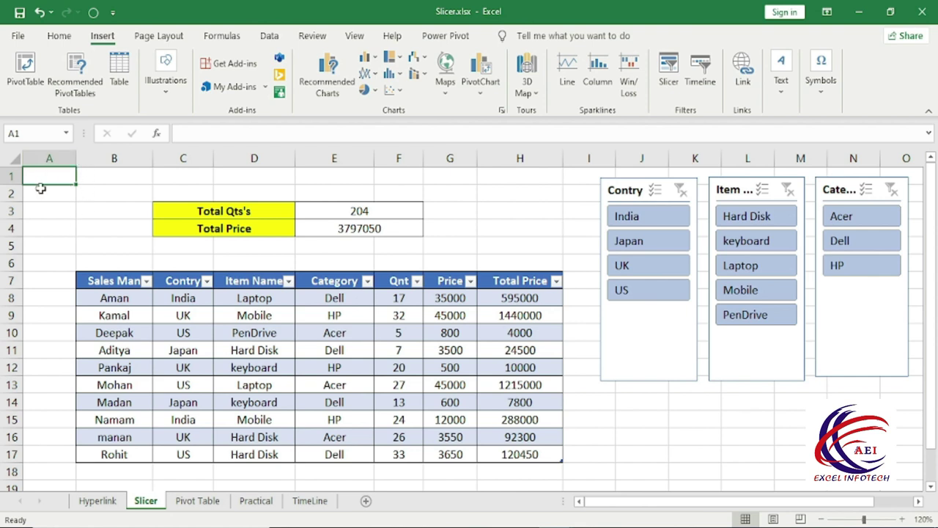
{"action": "left_click", "coordinate": [101, 501]}
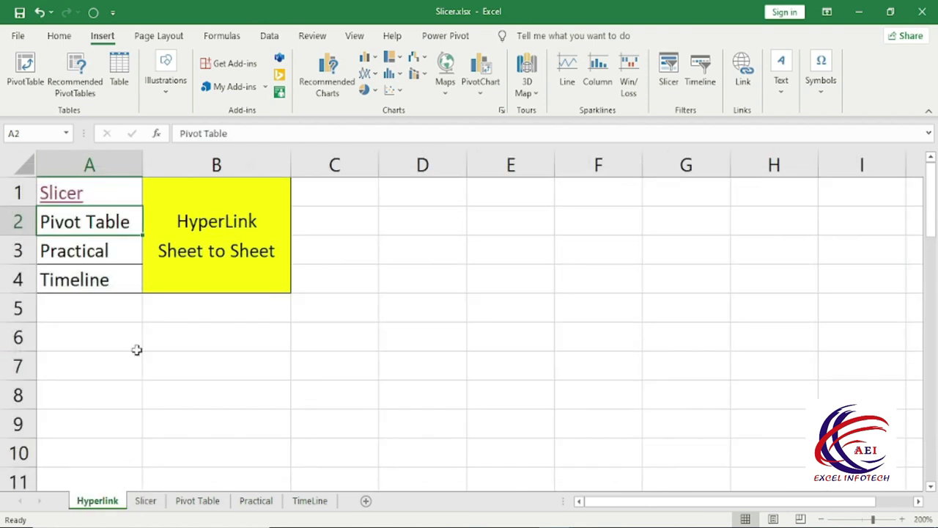
Step: Link Pivot Table in A2 to the Pivot Table sheet under Place in This Document
{"action": "right_click", "coordinate": [115, 223]}
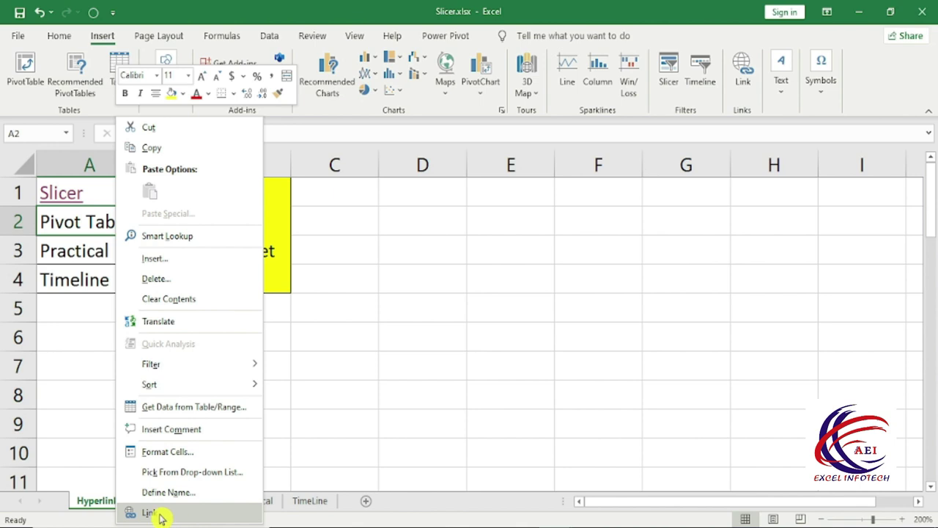
{"action": "left_click", "coordinate": [161, 517]}
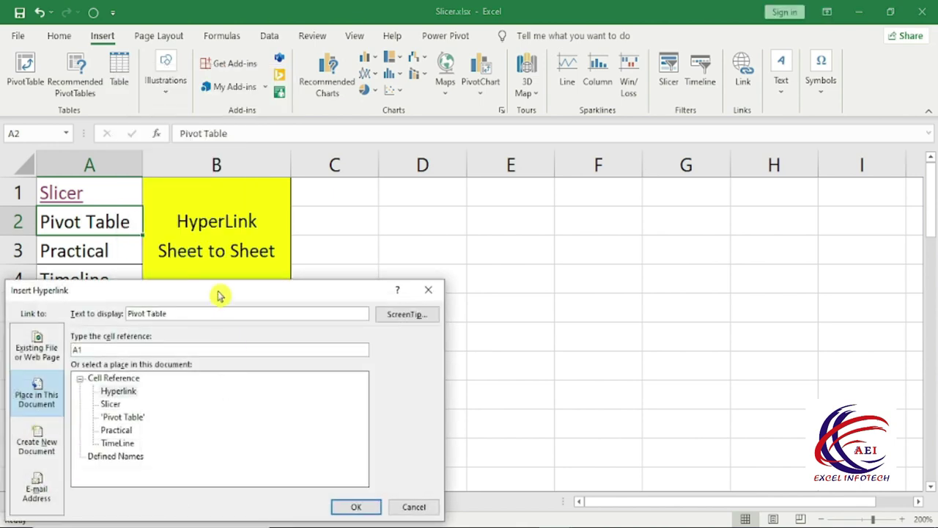
{"action": "left_click_drag", "start_coordinate": [226, 296], "coordinate": [444, 183]}
{"action": "left_click", "coordinate": [348, 307]}
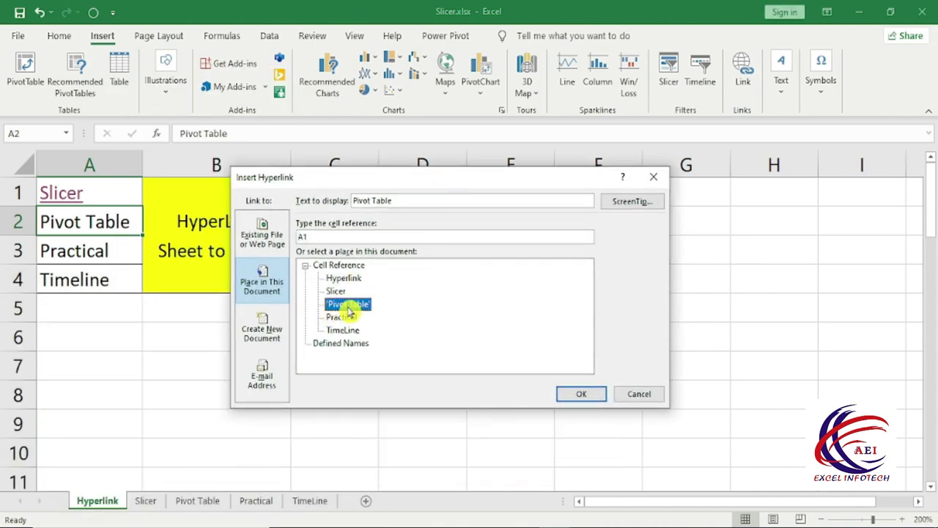
{"action": "double_click", "coordinate": [308, 237]}
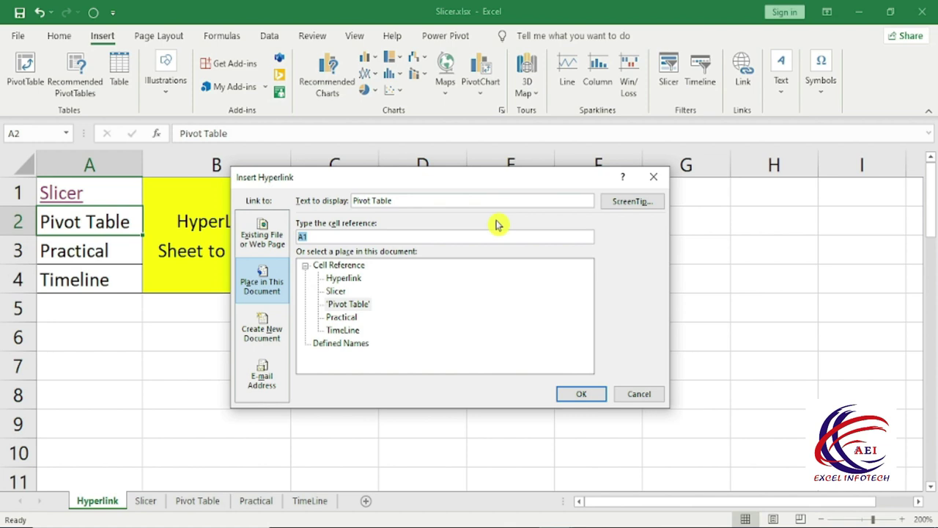
{"action": "type", "text": "a10"}
{"action": "left_click", "coordinate": [590, 393]}
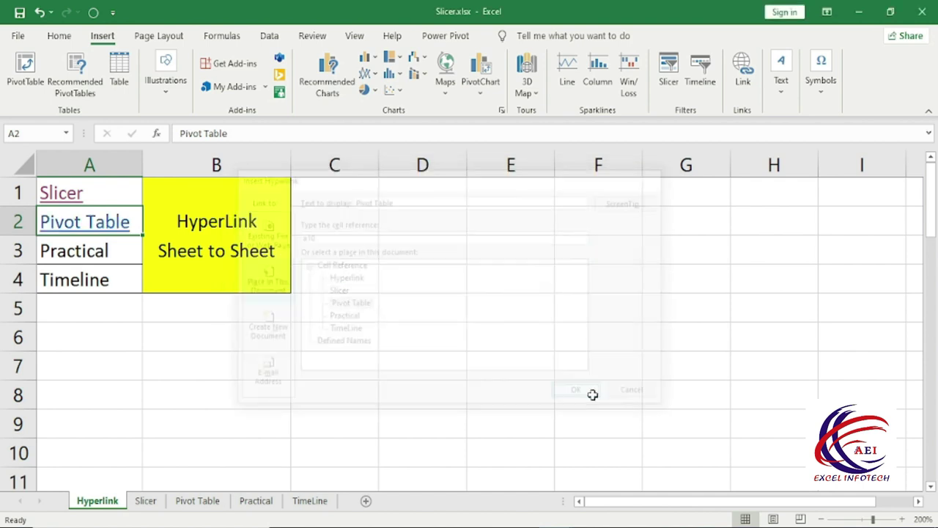
Step: Test the A2 link, return to the Hyperlink sheet and select Practical in A3
{"action": "left_click", "coordinate": [86, 222]}
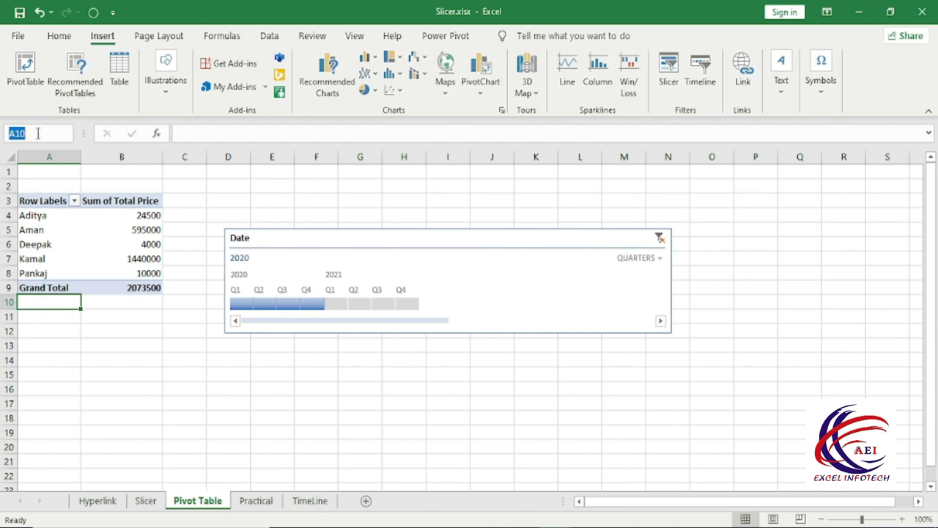
{"action": "left_click", "coordinate": [4, 132]}
{"action": "left_click", "coordinate": [98, 501]}
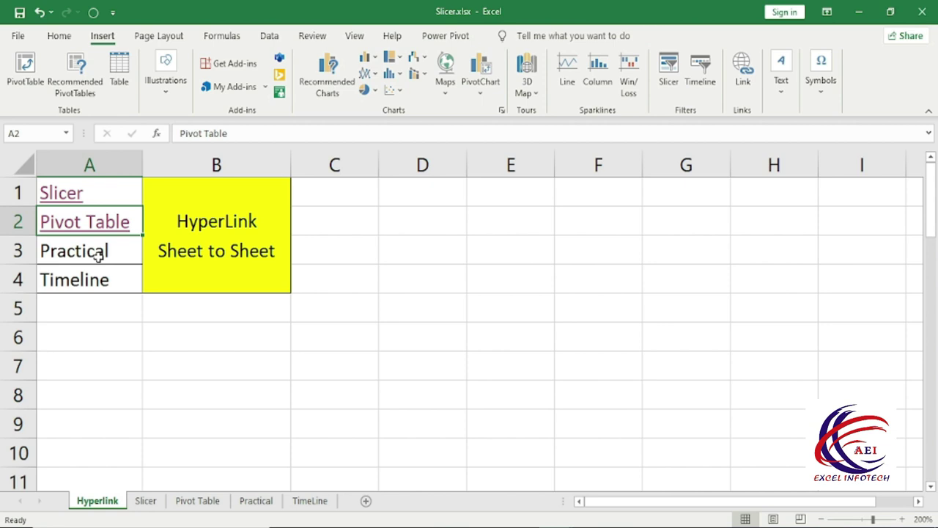
{"action": "left_click", "coordinate": [98, 253]}
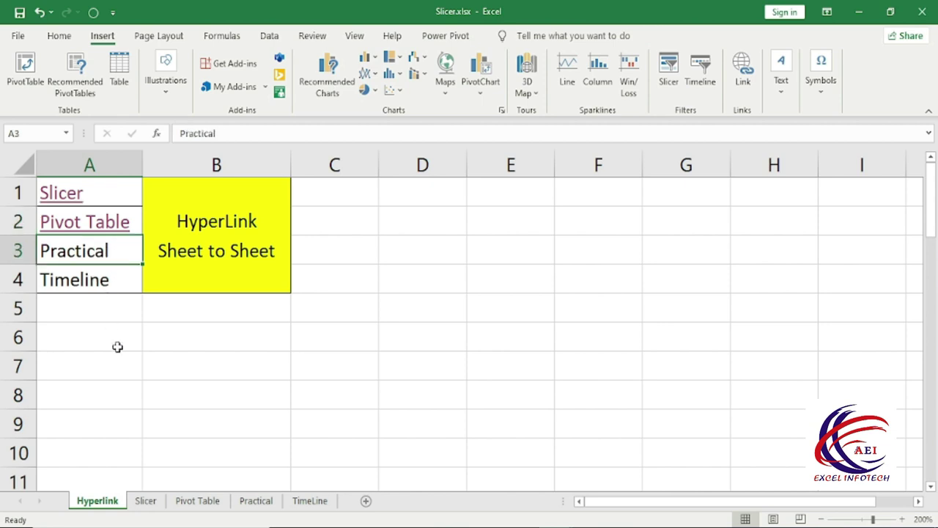
Step: Link A3 to the Practical sheet through the right-click Link dialog, then follow and return
{"action": "right_click", "coordinate": [107, 250]}
{"action": "left_click", "coordinate": [156, 507]}
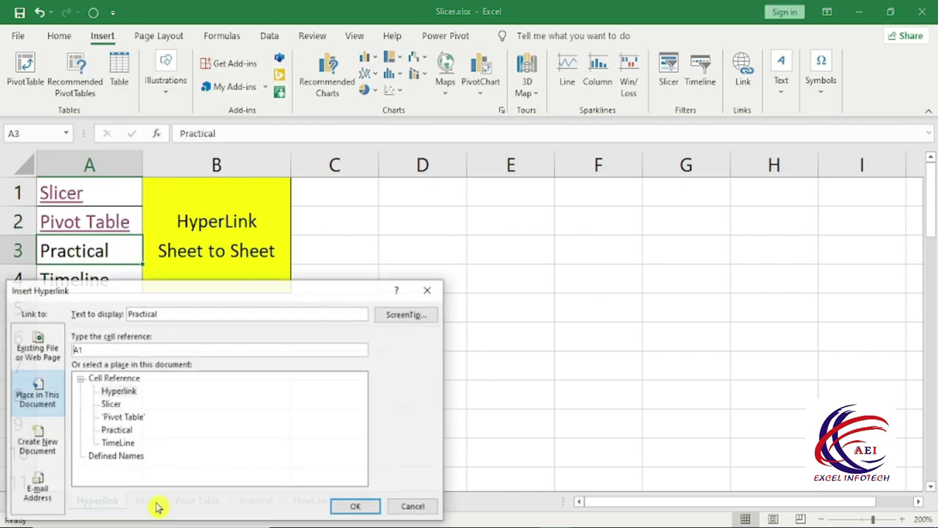
{"action": "left_click_drag", "start_coordinate": [225, 291], "coordinate": [372, 179]}
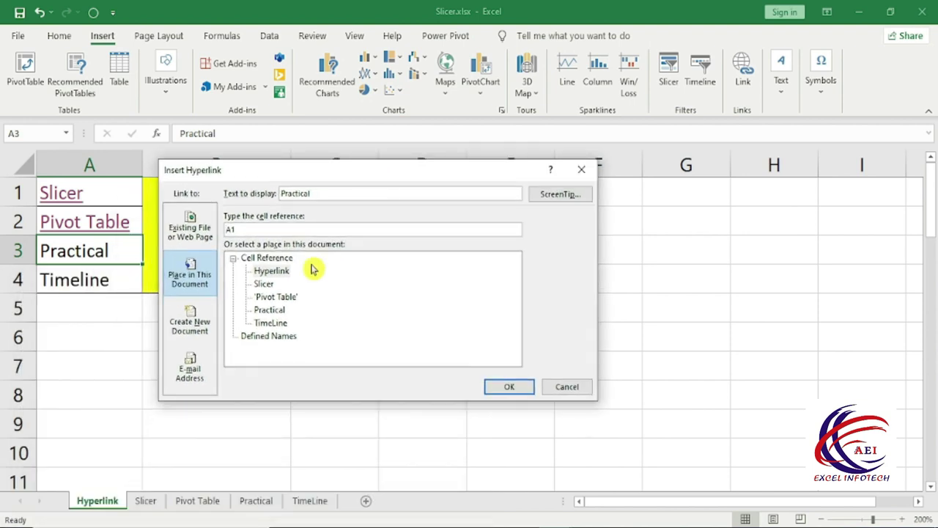
{"action": "left_click", "coordinate": [270, 311]}
{"action": "left_click", "coordinate": [517, 386]}
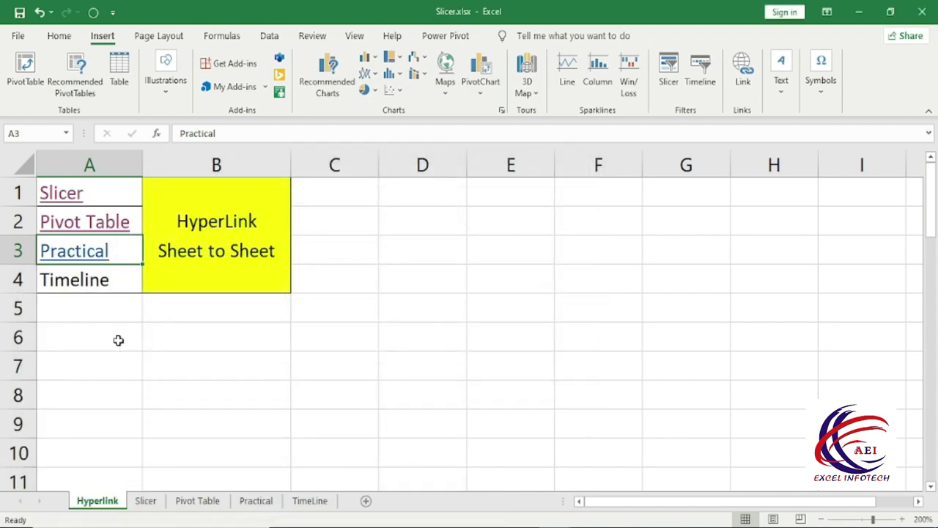
{"action": "left_click", "coordinate": [76, 266]}
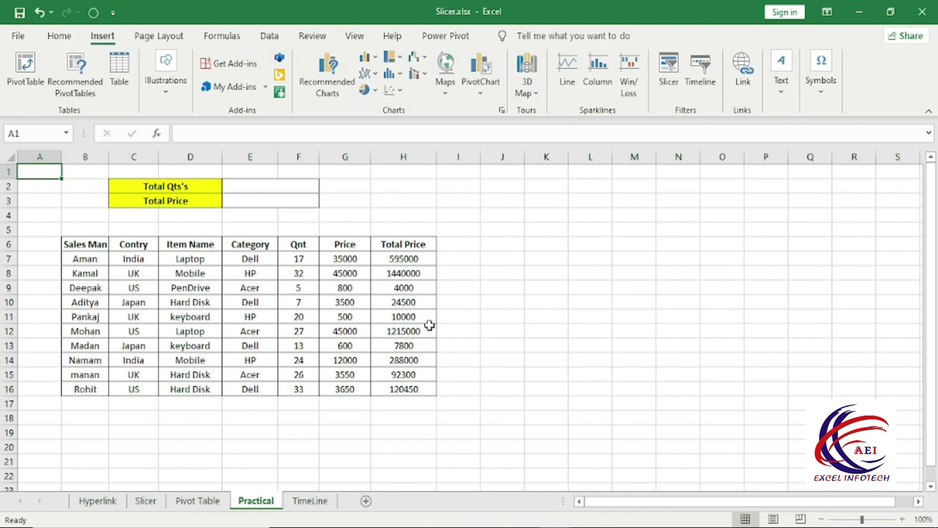
{"action": "left_click", "coordinate": [98, 501]}
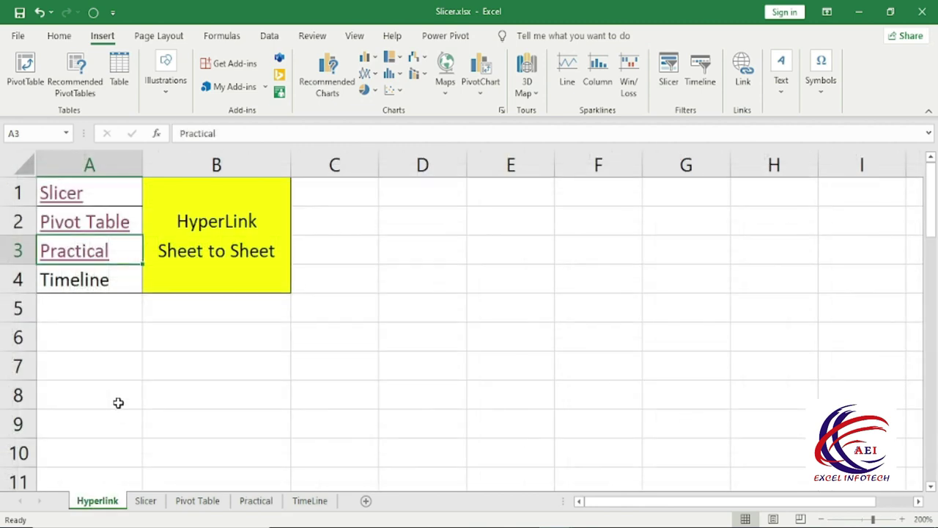
Step: Link Timeline in A4 to the TimeLine sheet's A1, follow it, and come back
{"action": "right_click", "coordinate": [68, 285]}
{"action": "left_click", "coordinate": [110, 509]}
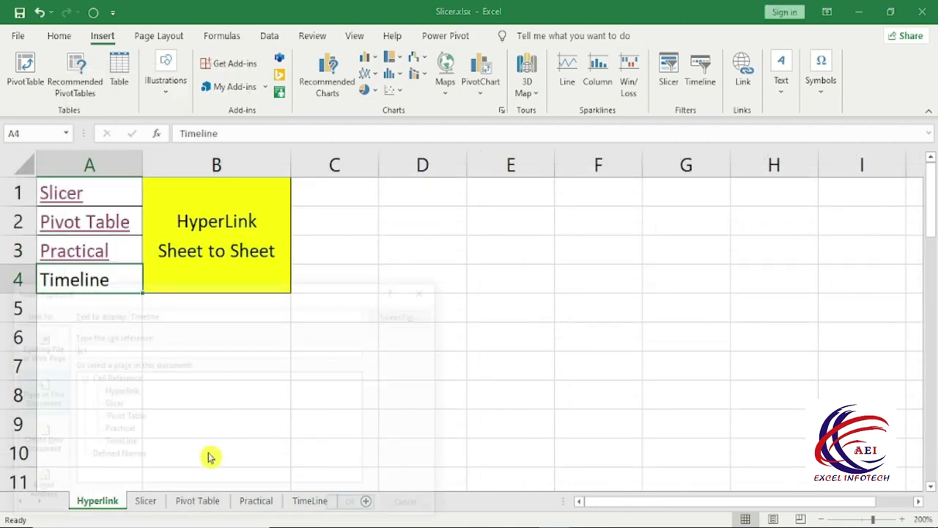
{"action": "left_click_drag", "start_coordinate": [306, 294], "coordinate": [436, 184]}
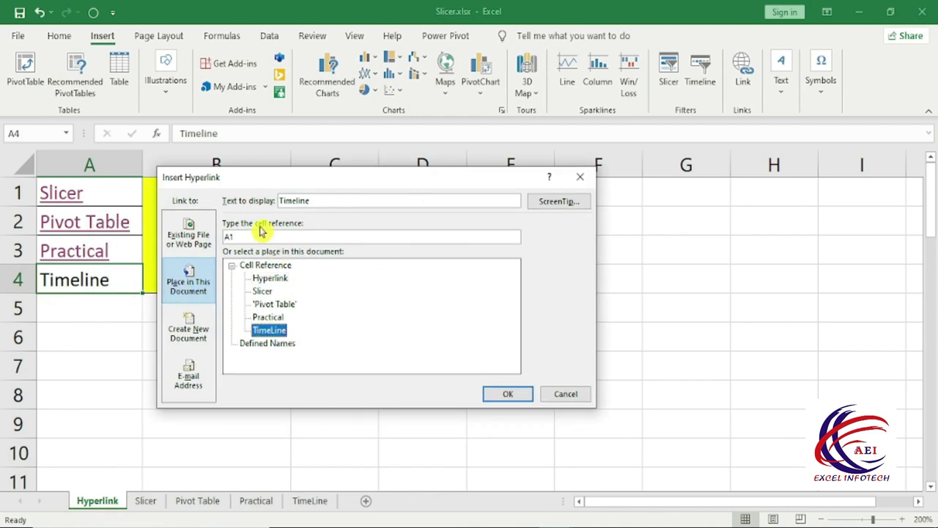
{"action": "left_click_drag", "start_coordinate": [248, 236], "coordinate": [217, 235]}
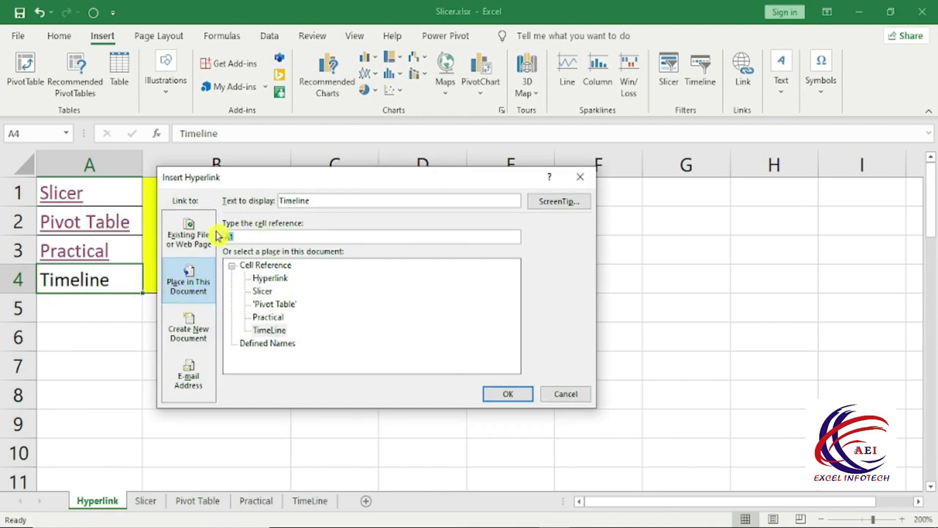
{"action": "left_click", "coordinate": [331, 201]}
{"action": "left_click_drag", "start_coordinate": [331, 202], "coordinate": [238, 209]}
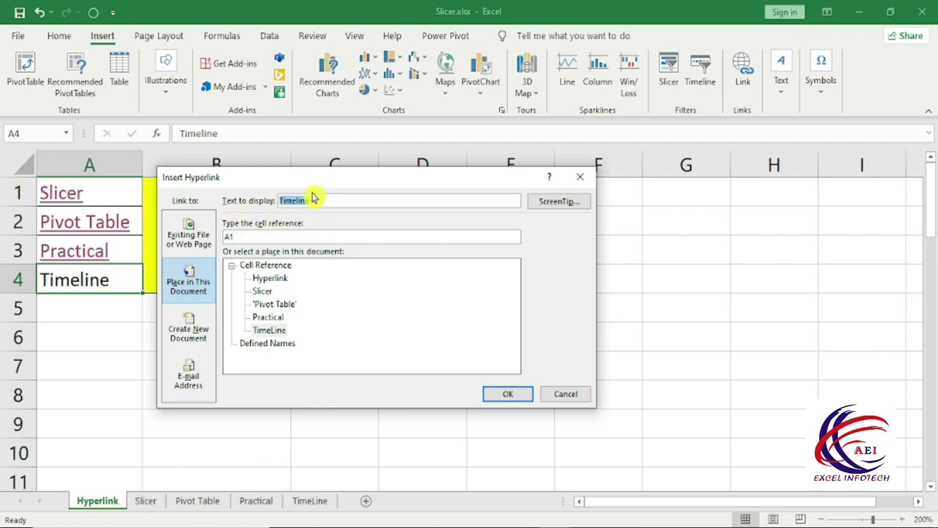
{"action": "left_click", "coordinate": [275, 334]}
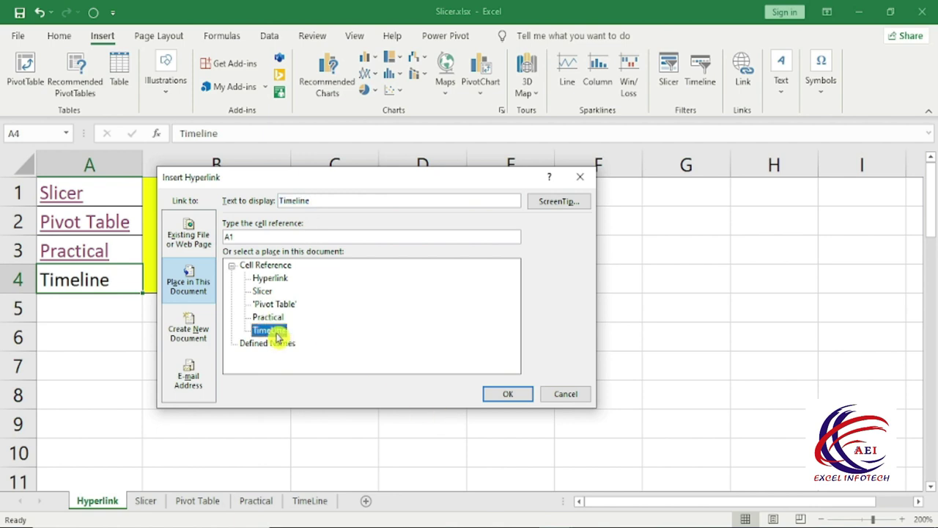
{"action": "left_click", "coordinate": [507, 396]}
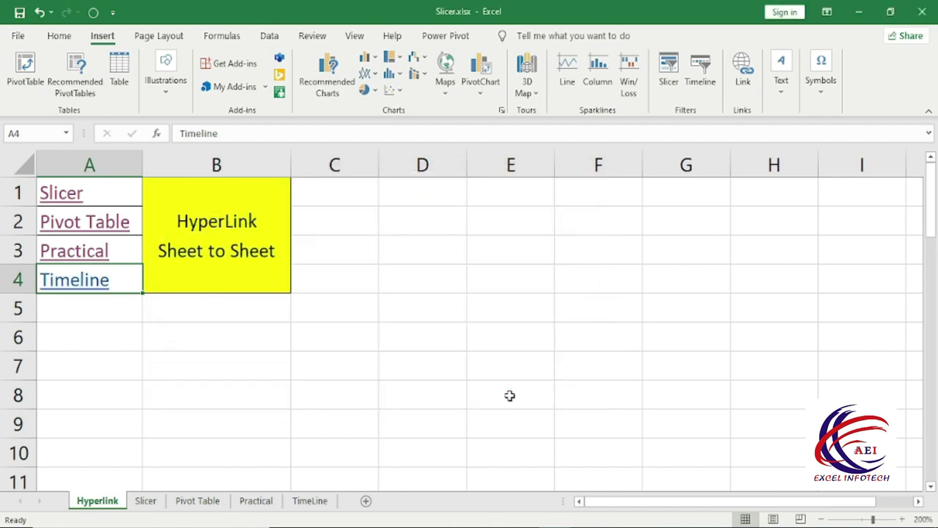
{"action": "left_click", "coordinate": [83, 281]}
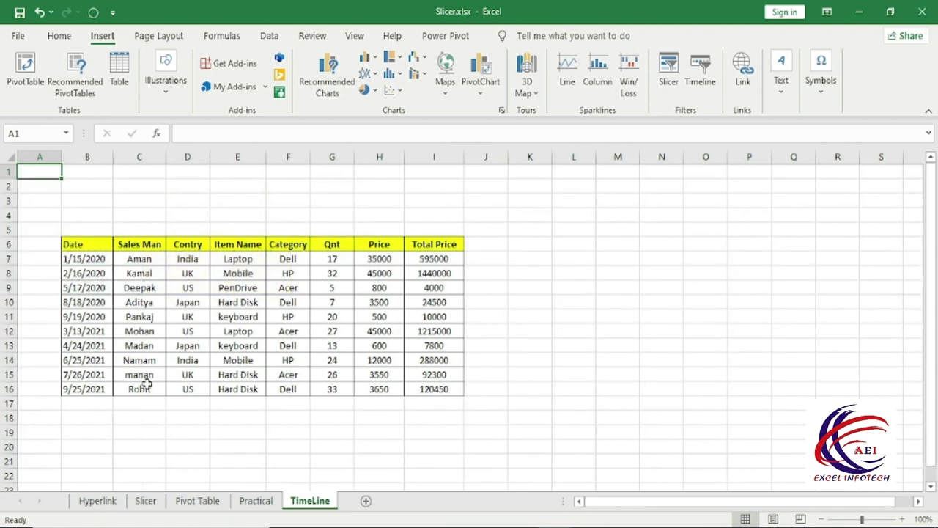
{"action": "left_click", "coordinate": [115, 502]}
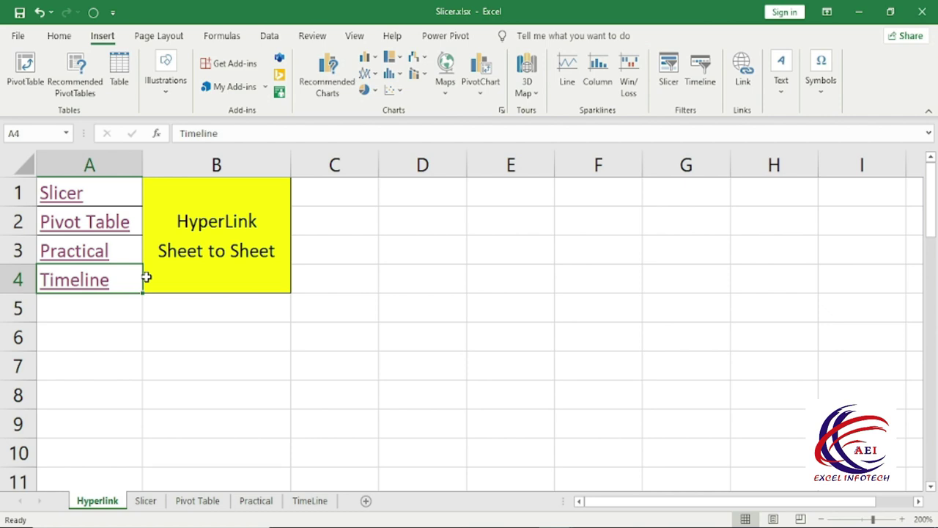
Step: Link YouTube in A15 to the existing image file 555.jpg
{"action": "scroll", "coordinate": [170, 342], "scroll_direction": "down", "scroll_amount": 3}
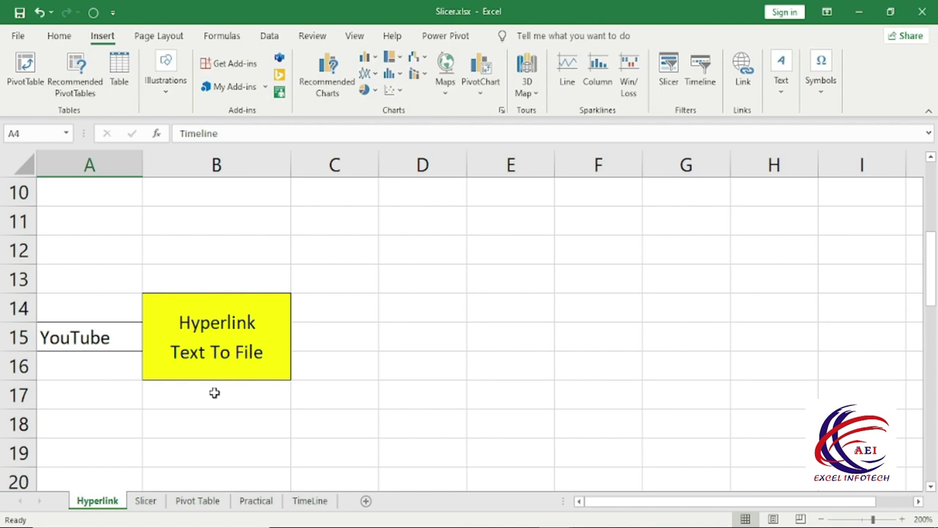
{"action": "left_click", "coordinate": [101, 332]}
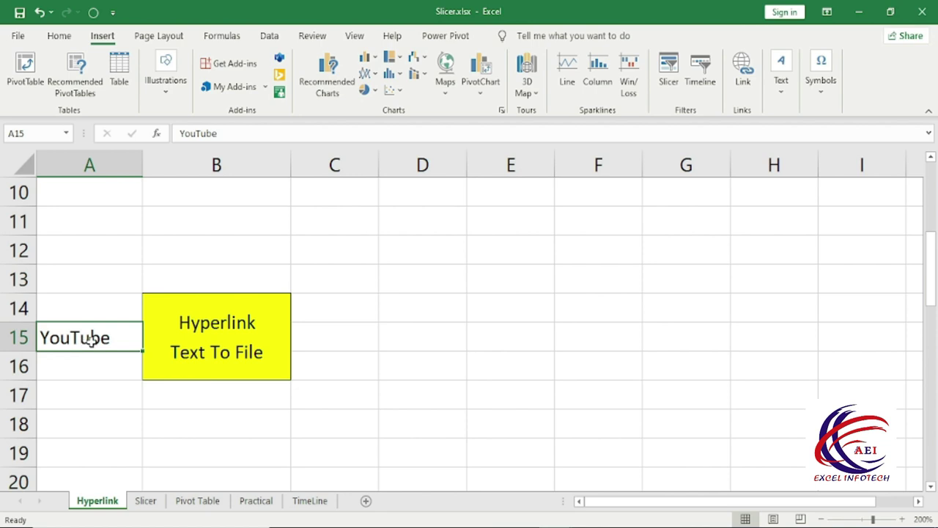
{"action": "right_click", "coordinate": [93, 343]}
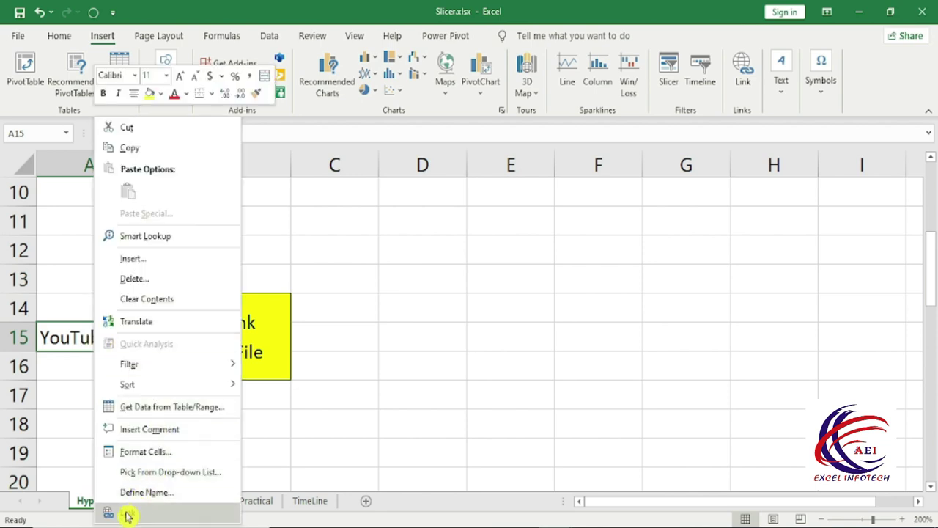
{"action": "left_click", "coordinate": [150, 515]}
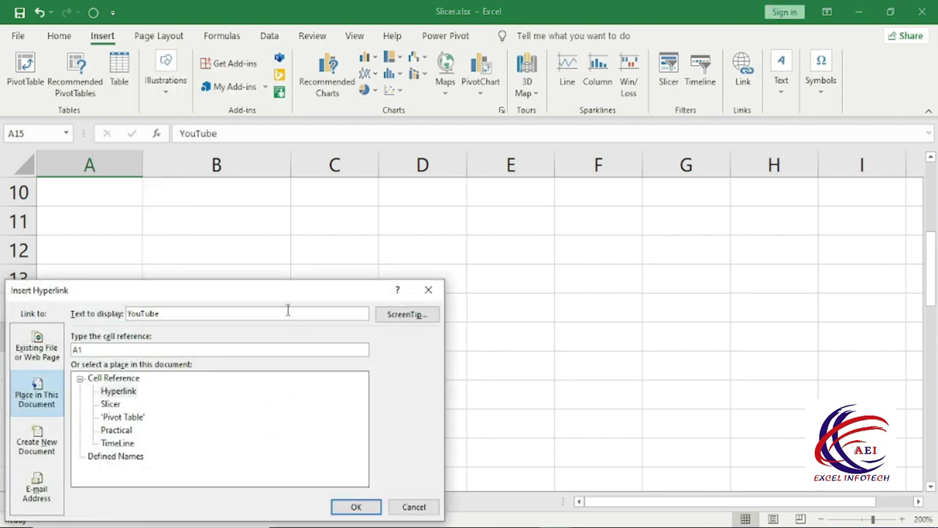
{"action": "left_click_drag", "start_coordinate": [286, 289], "coordinate": [434, 187]}
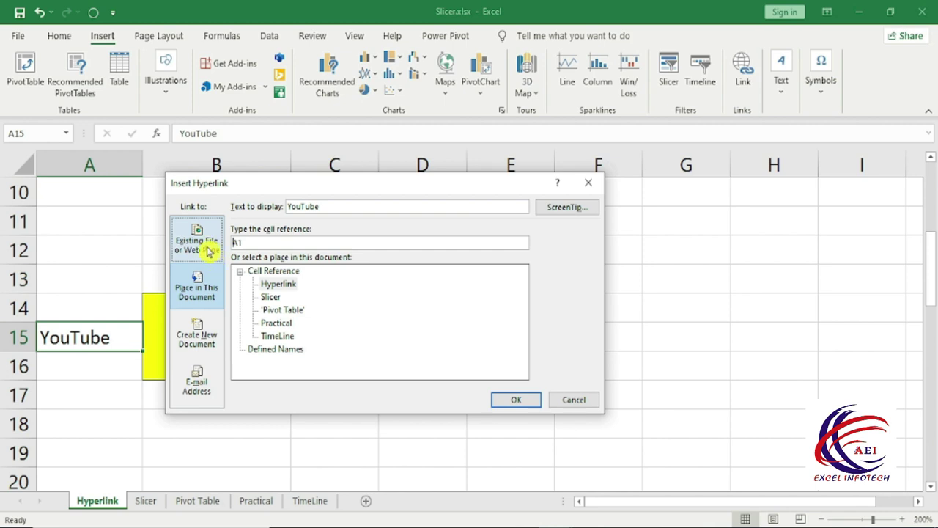
{"action": "left_click", "coordinate": [209, 252]}
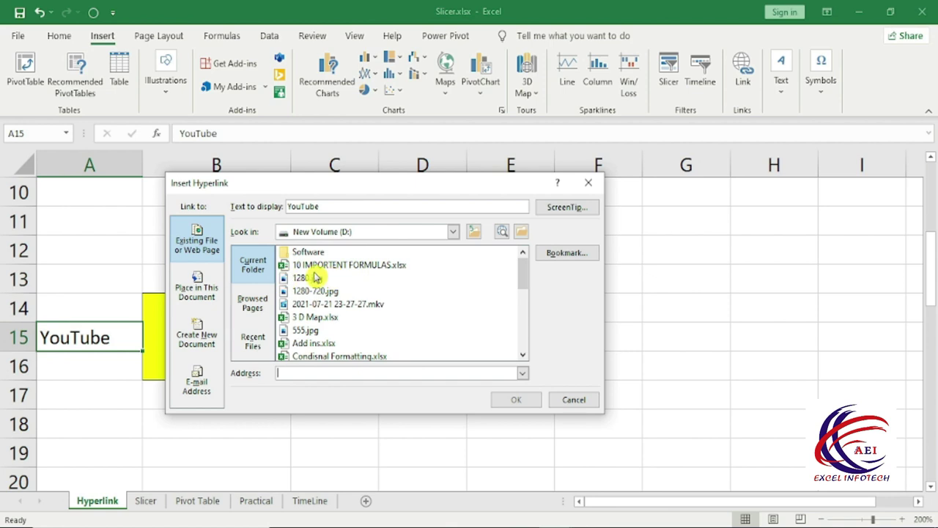
{"action": "left_click", "coordinate": [306, 330]}
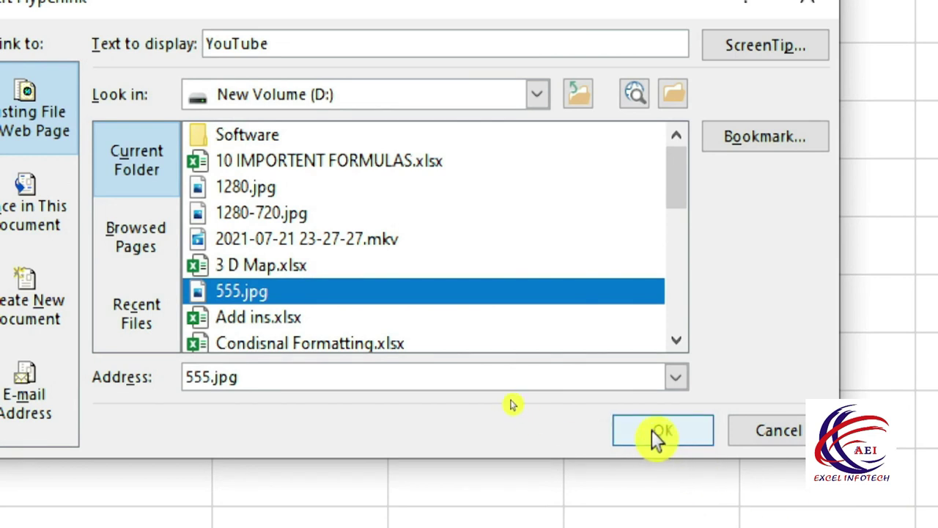
{"action": "left_click", "coordinate": [716, 466]}
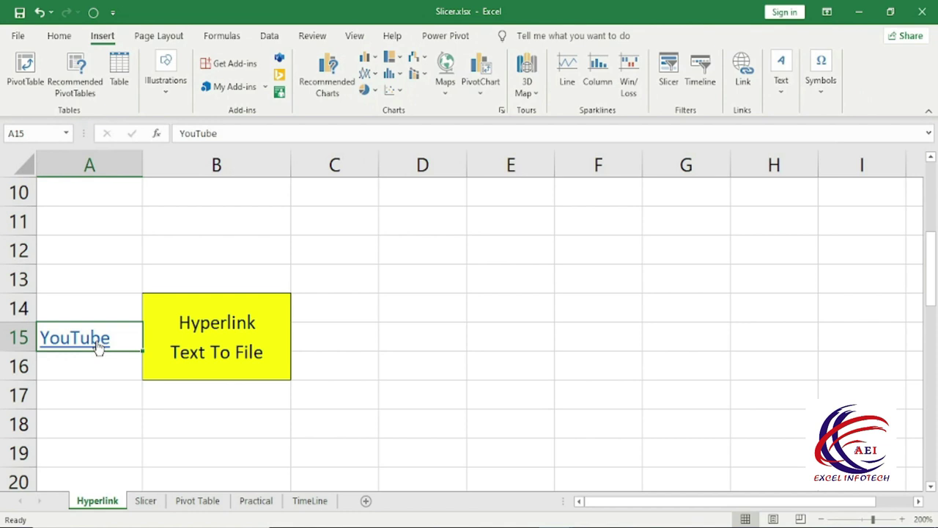
{"action": "left_click", "coordinate": [94, 337]}
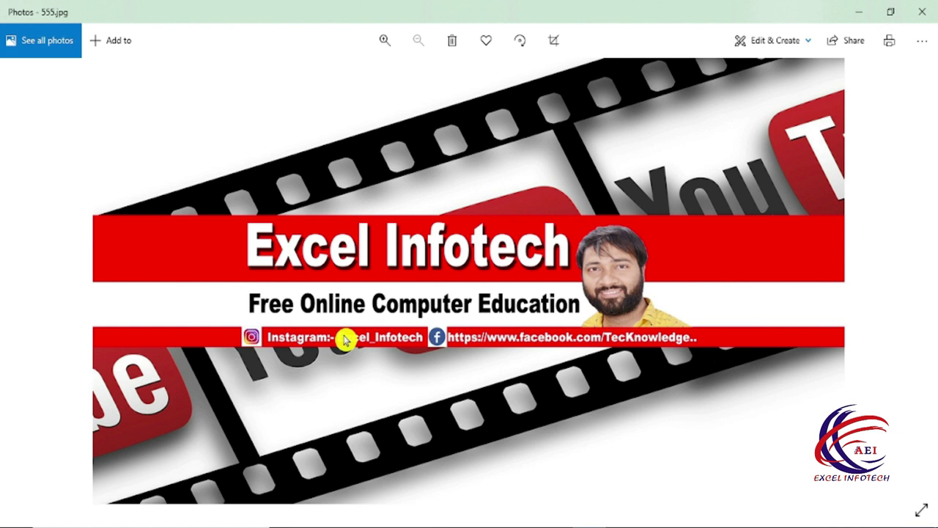
{"action": "key", "text": "alt+F4"}
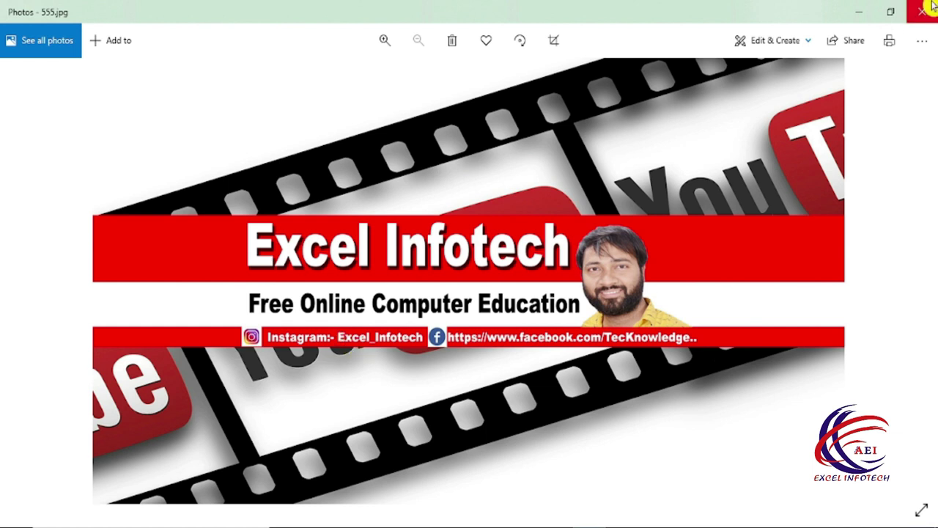
{"action": "scroll", "coordinate": [263, 365], "scroll_direction": "down", "scroll_amount": 2}
{"action": "scroll", "coordinate": [263, 365], "scroll_direction": "down", "scroll_amount": 2}
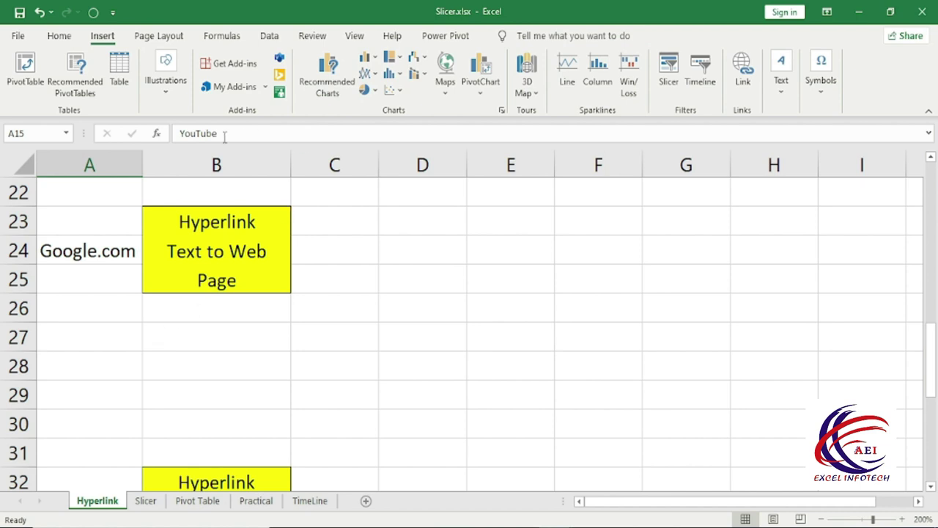
{"action": "left_click", "coordinate": [110, 253]}
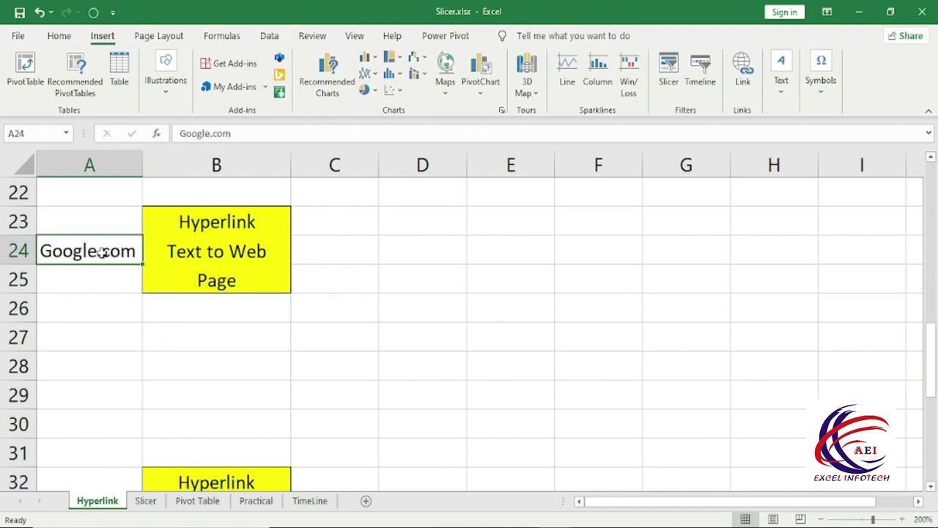
{"action": "right_click", "coordinate": [103, 251]}
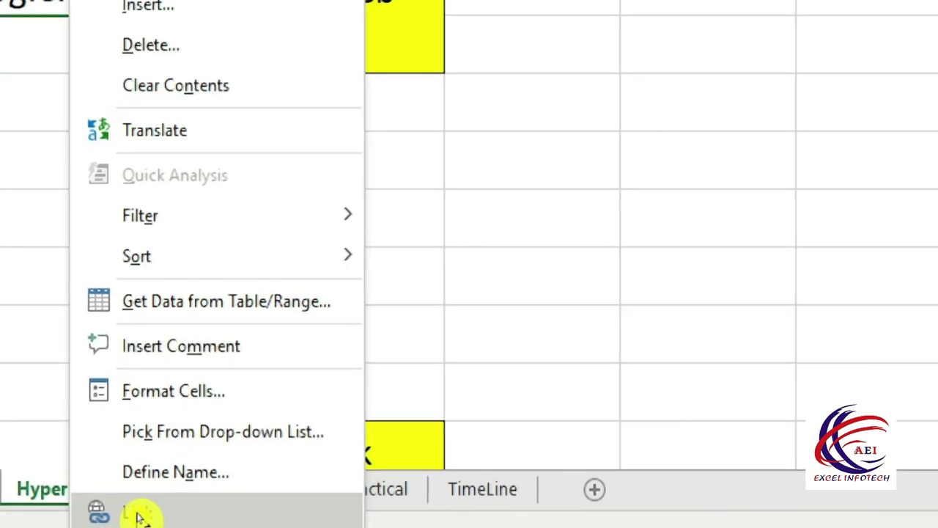
{"action": "left_click", "coordinate": [139, 514]}
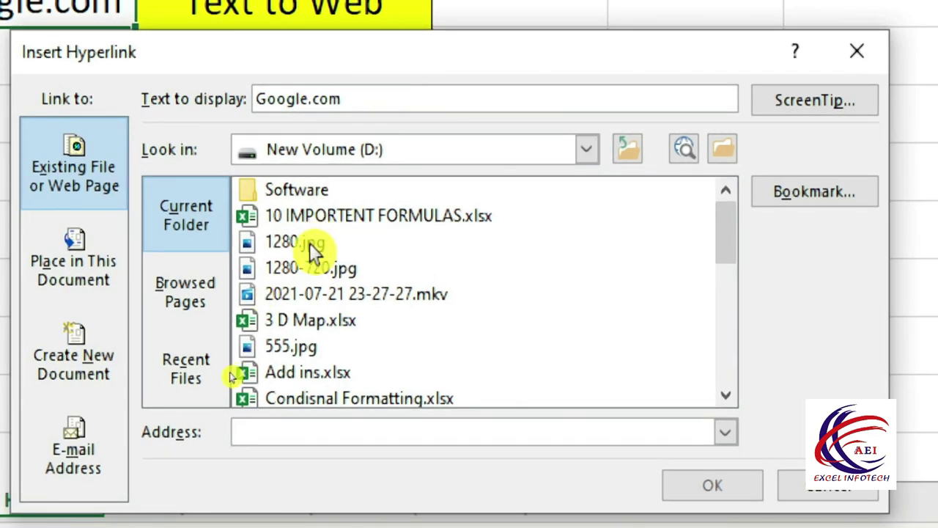
{"action": "left_click", "coordinate": [29, 125]}
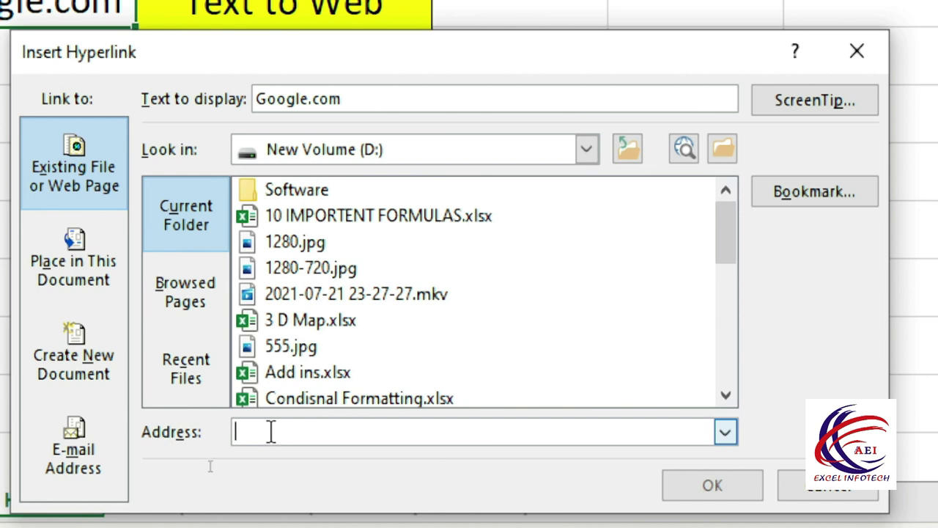
{"action": "type", "text": "https://www.google.co.in"}
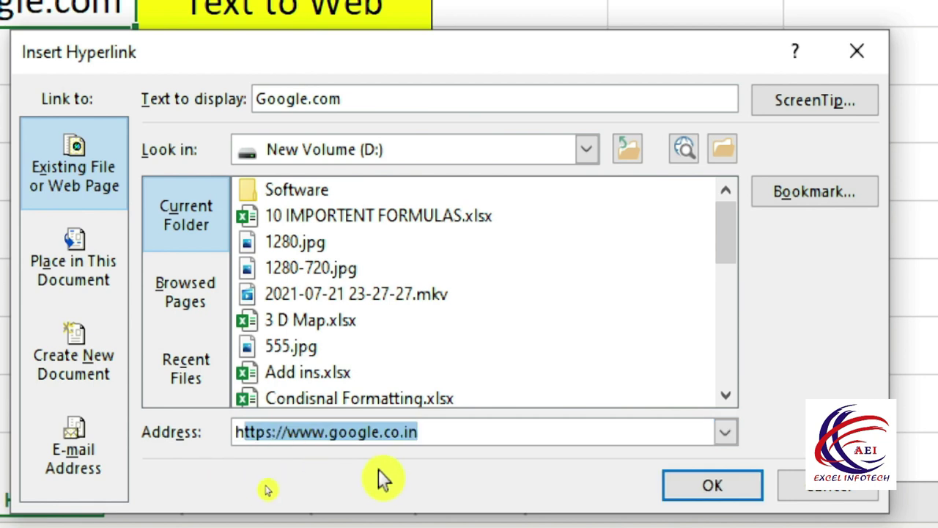
{"action": "left_click", "coordinate": [437, 431]}
{"action": "left_click_drag", "start_coordinate": [437, 432], "coordinate": [226, 431]}
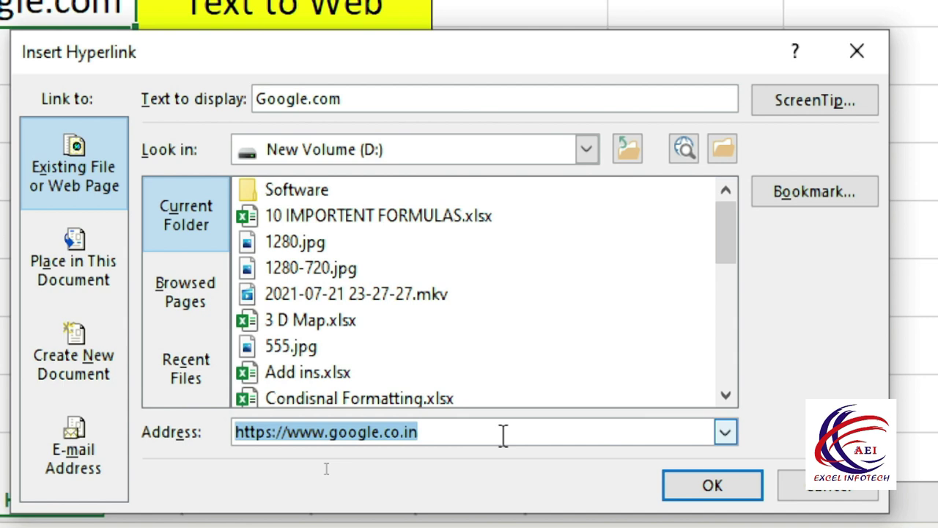
{"action": "left_click", "coordinate": [716, 495]}
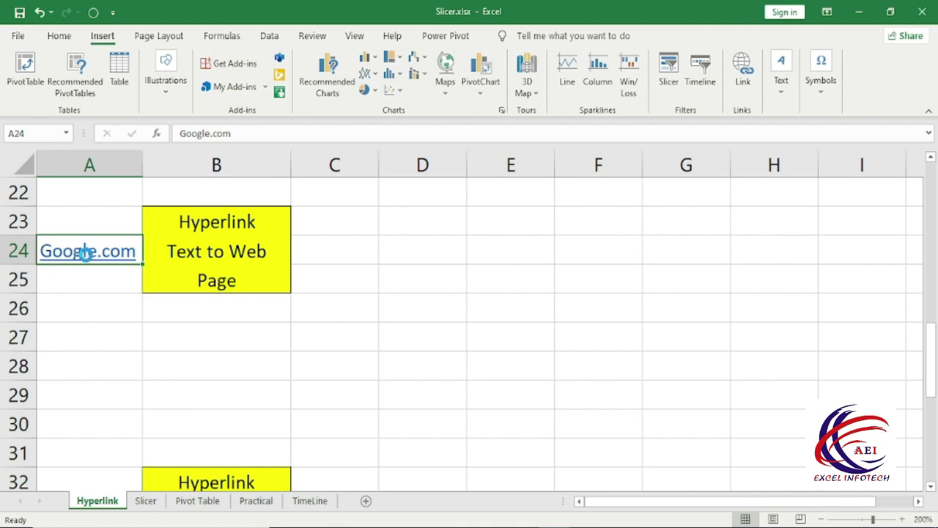
{"action": "left_click", "coordinate": [87, 250]}
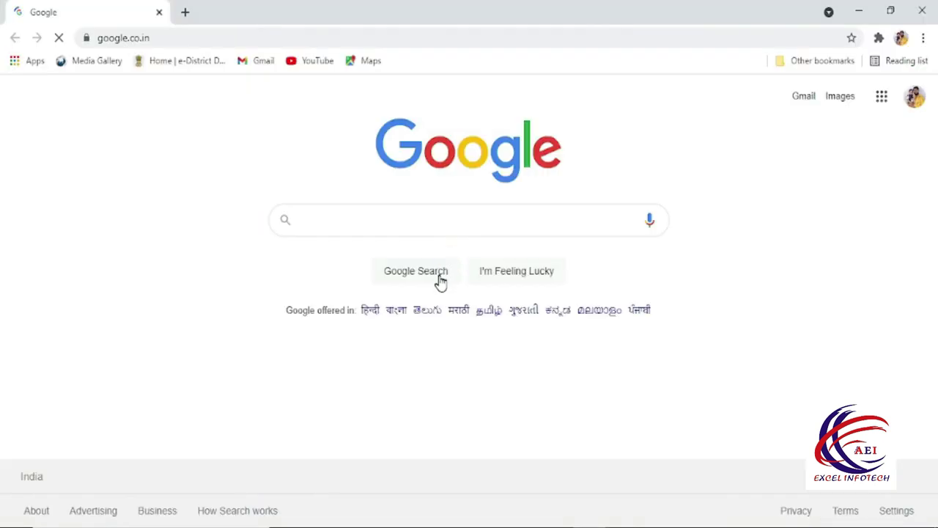
{"action": "left_click", "coordinate": [922, 11]}
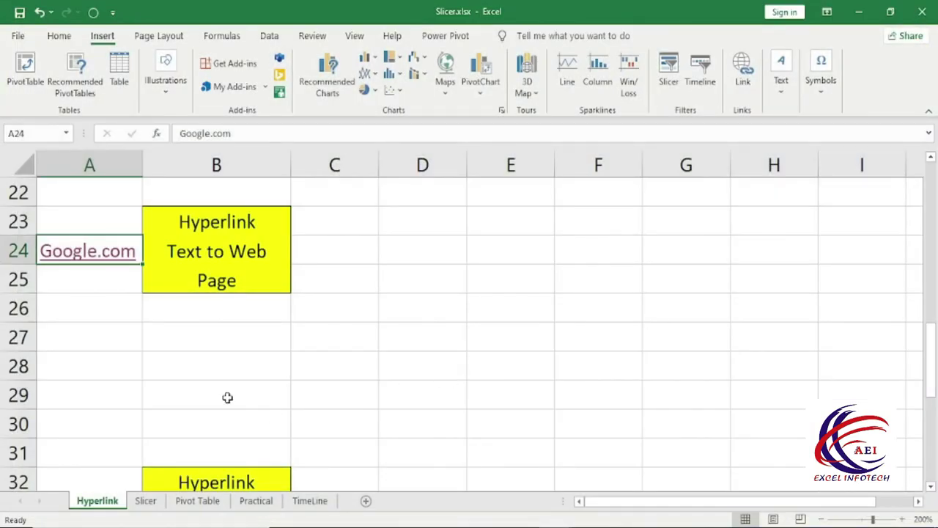
Step: Draw a rounded rectangle shape across C32:E34
{"action": "scroll", "coordinate": [226, 396], "scroll_direction": "down", "scroll_amount": 3}
{"action": "scroll", "coordinate": [223, 351], "scroll_direction": "down", "scroll_amount": 1}
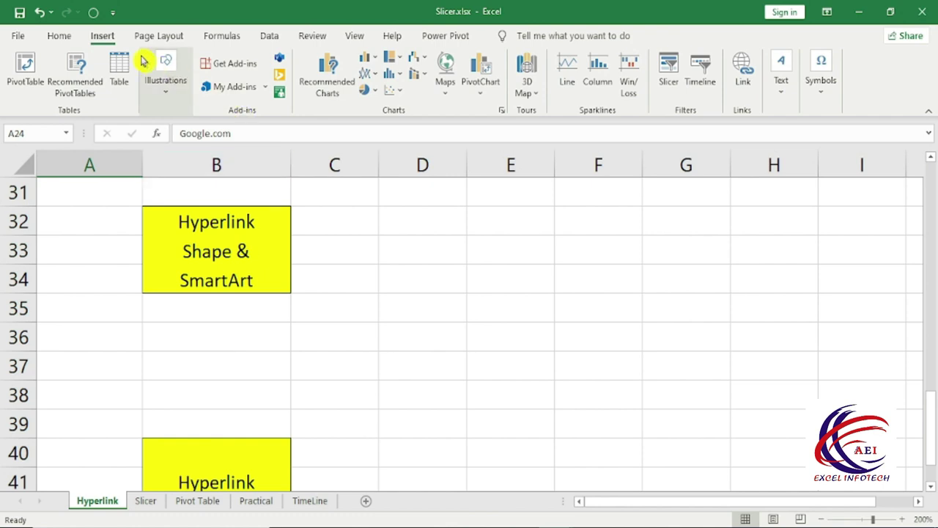
{"action": "left_click", "coordinate": [165, 81]}
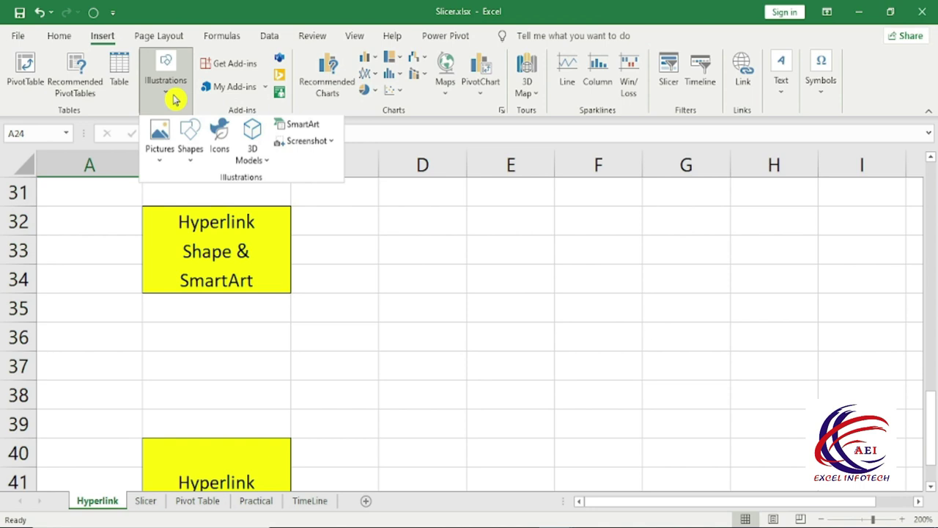
{"action": "left_click", "coordinate": [190, 143]}
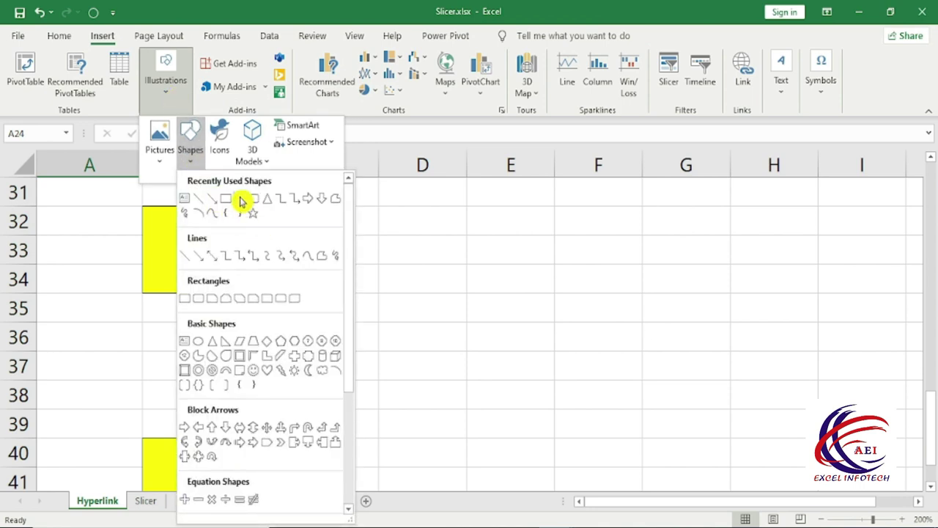
{"action": "left_click", "coordinate": [254, 204]}
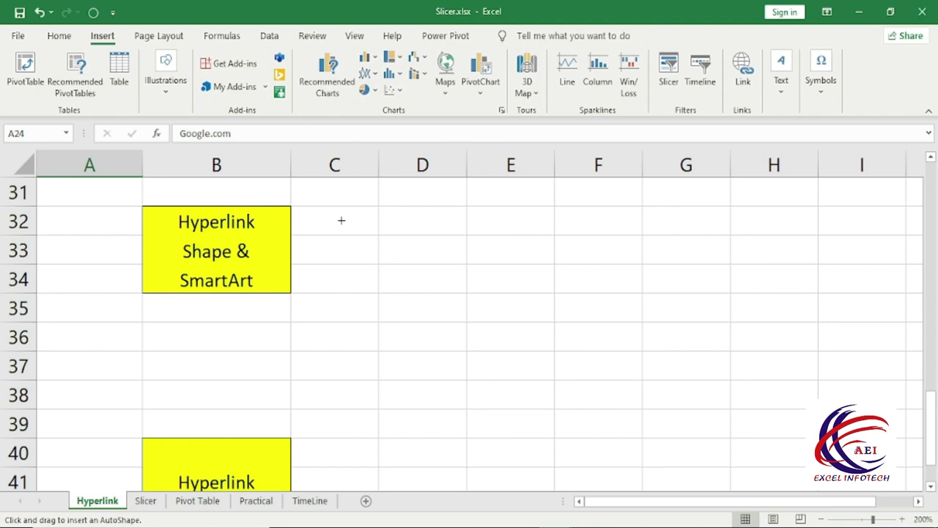
{"action": "left_click_drag", "start_coordinate": [349, 218], "coordinate": [516, 277]}
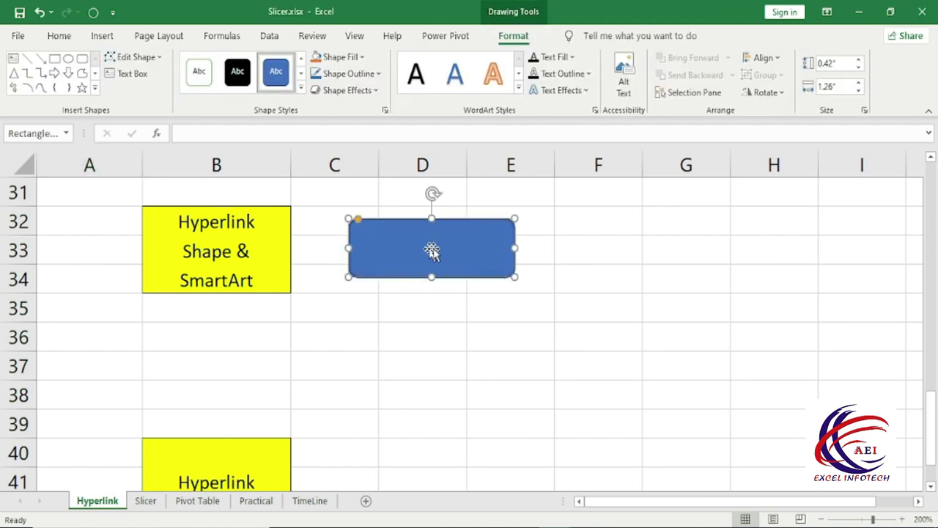
Step: Apply the black shape style to the rounded rectangle
{"action": "left_click", "coordinate": [300, 88]}
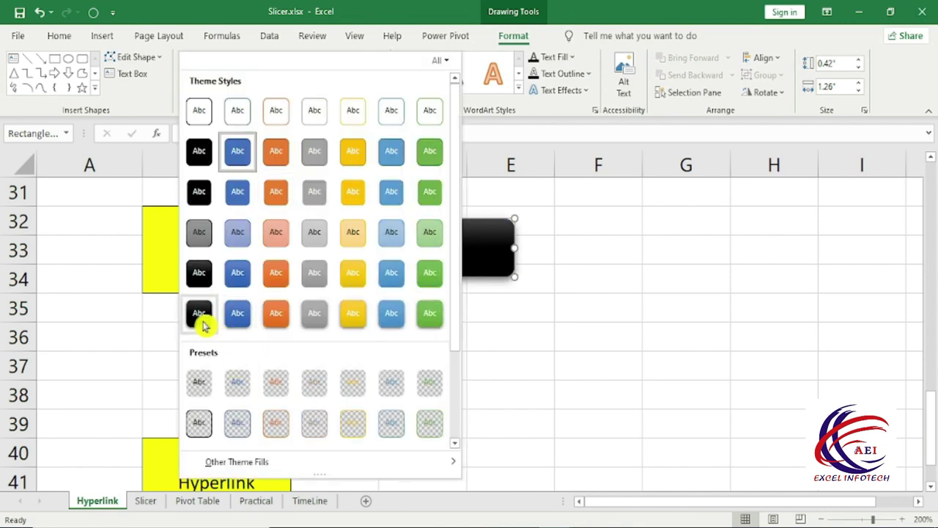
{"action": "left_click", "coordinate": [200, 315]}
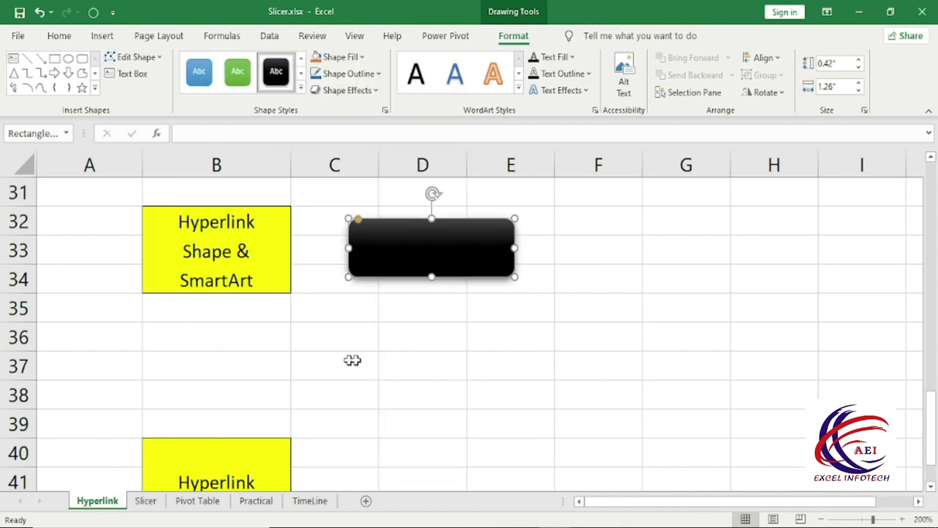
{"action": "left_click", "coordinate": [427, 333]}
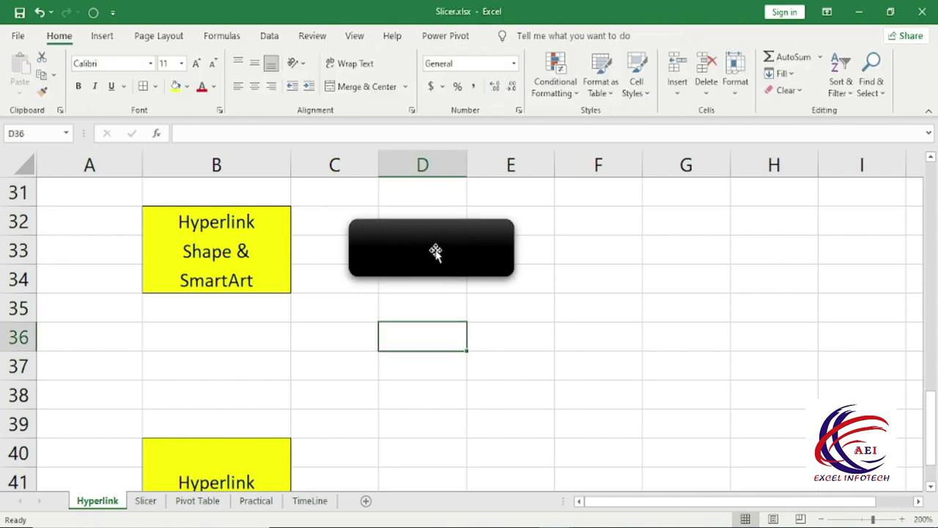
{"action": "left_click", "coordinate": [435, 252]}
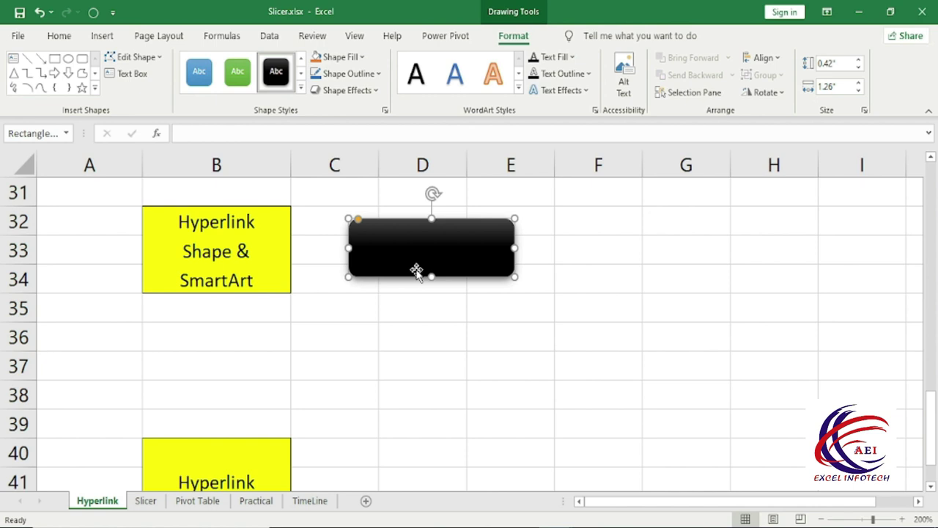
Step: Link the black rectangle to 10 IMPORTENT FORMULAS.xlsx
{"action": "right_click", "coordinate": [439, 259]}
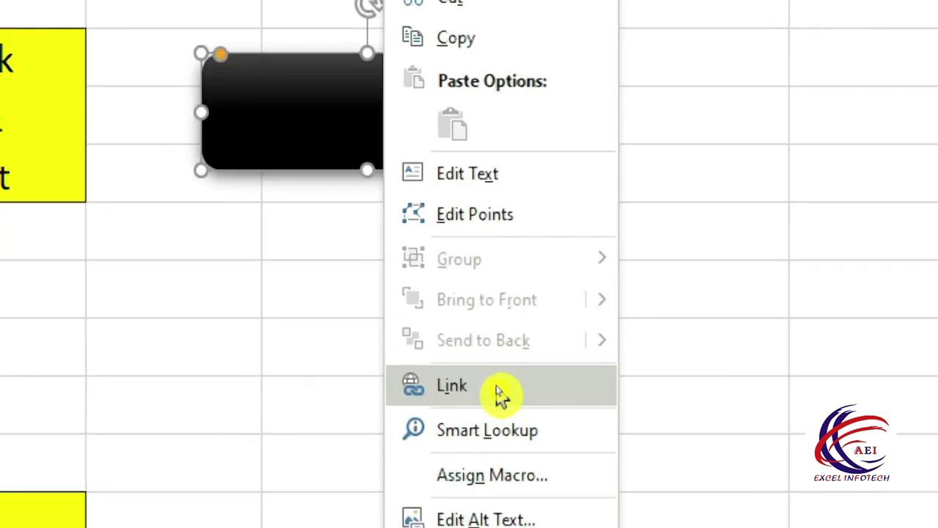
{"action": "left_click", "coordinate": [498, 392]}
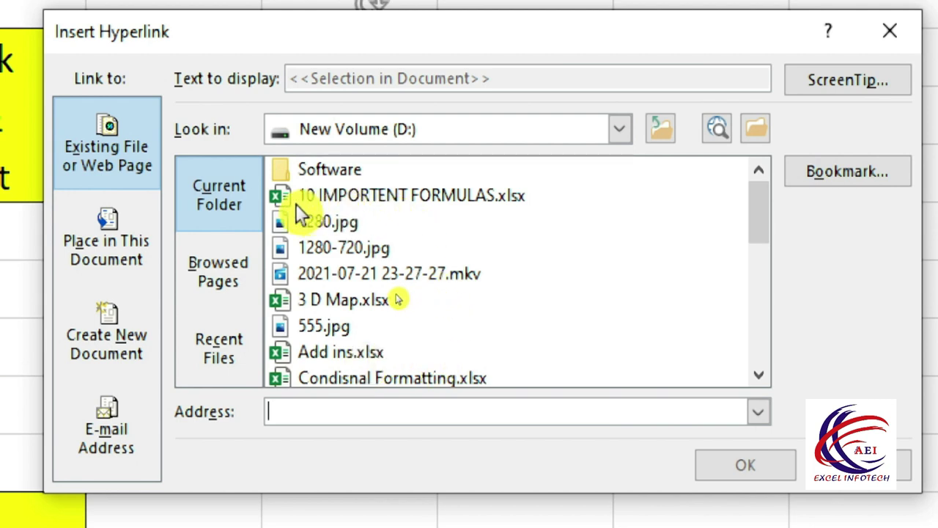
{"action": "left_click", "coordinate": [350, 195]}
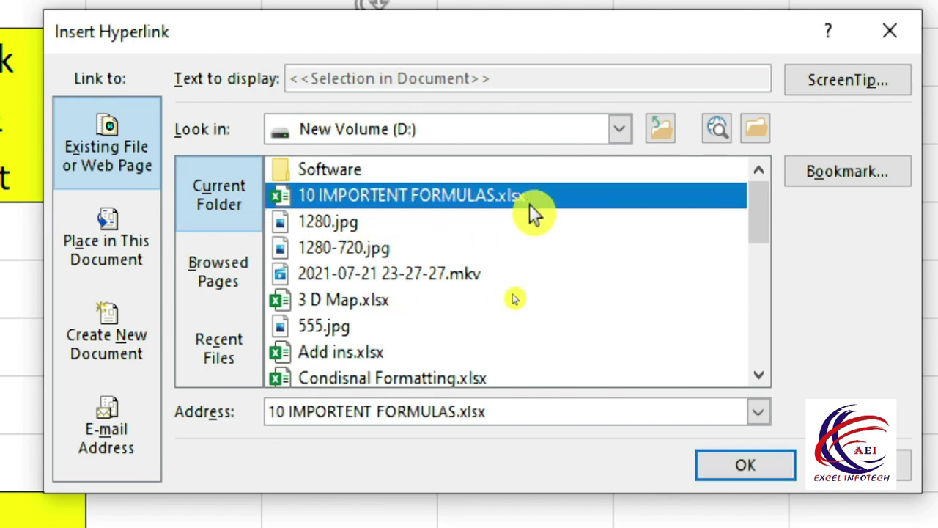
{"action": "left_click", "coordinate": [745, 467]}
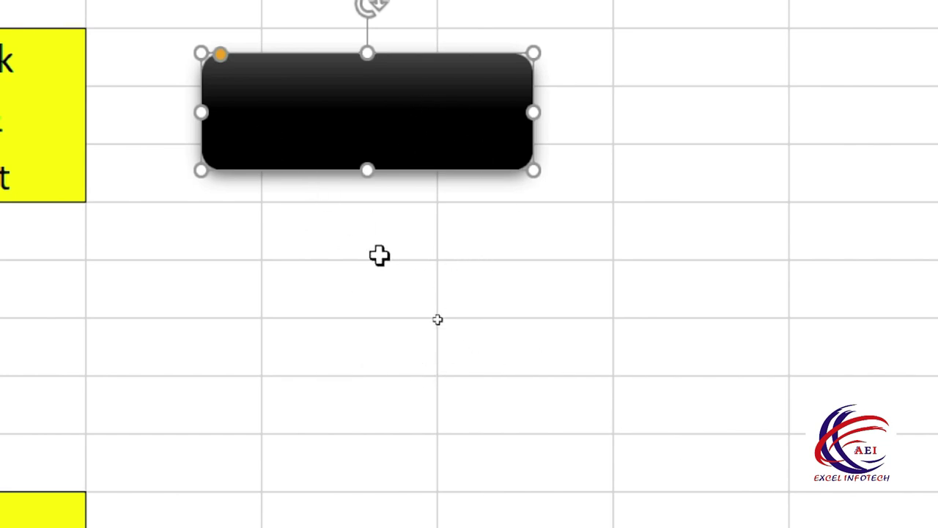
Step: Test the shape's link to open the workbook, then close it to return to Slicer.xlsx
{"action": "left_click", "coordinate": [380, 259]}
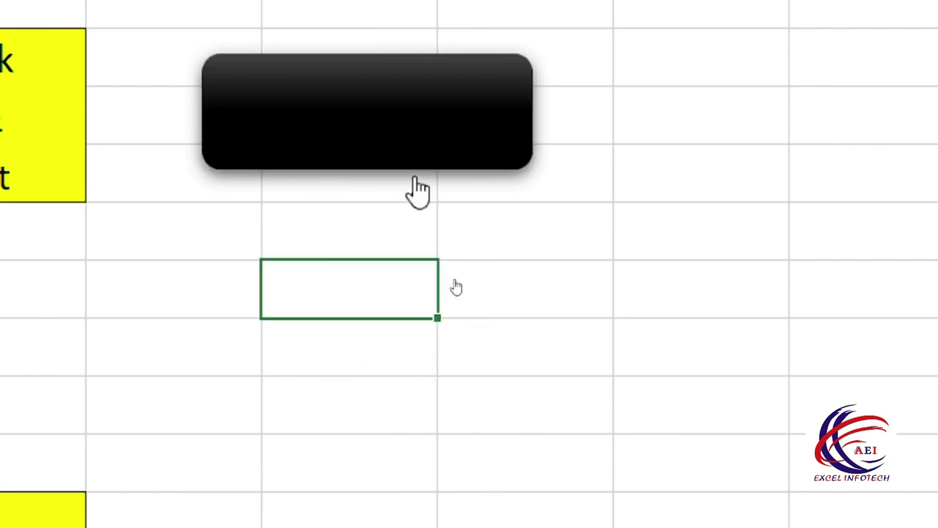
{"action": "mouse_move", "coordinate": [390, 143]}
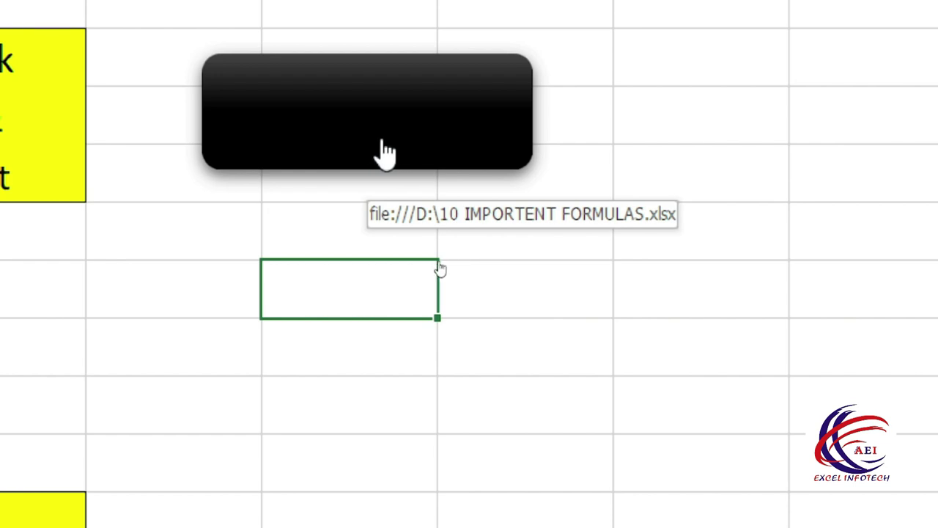
{"action": "left_click", "coordinate": [384, 143]}
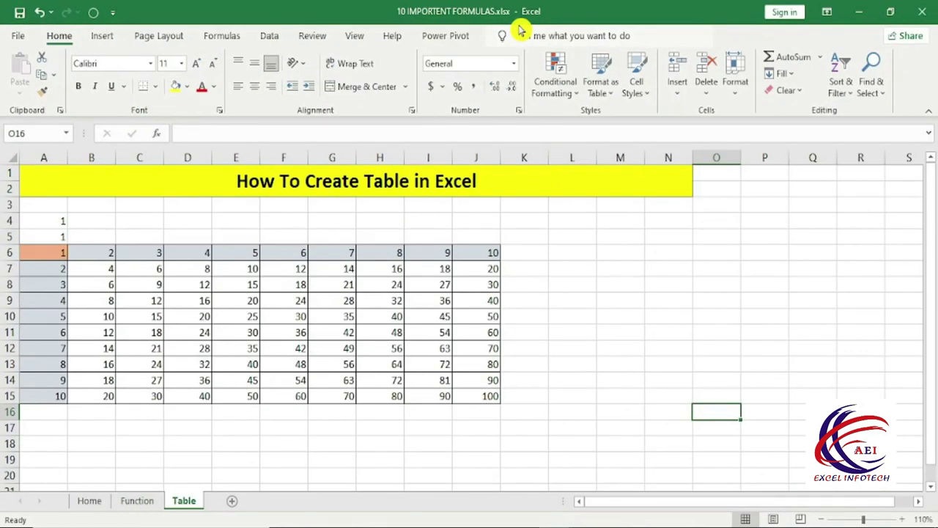
{"action": "left_click", "coordinate": [921, 12]}
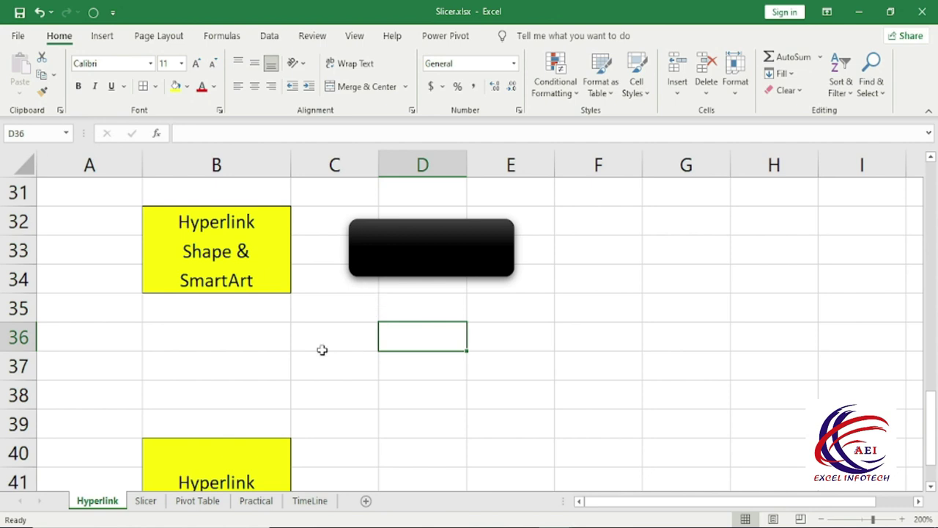
Step: Enter 'Excel Infotech' in cell C41
{"action": "scroll", "coordinate": [322, 367], "scroll_direction": "down", "scroll_amount": 2}
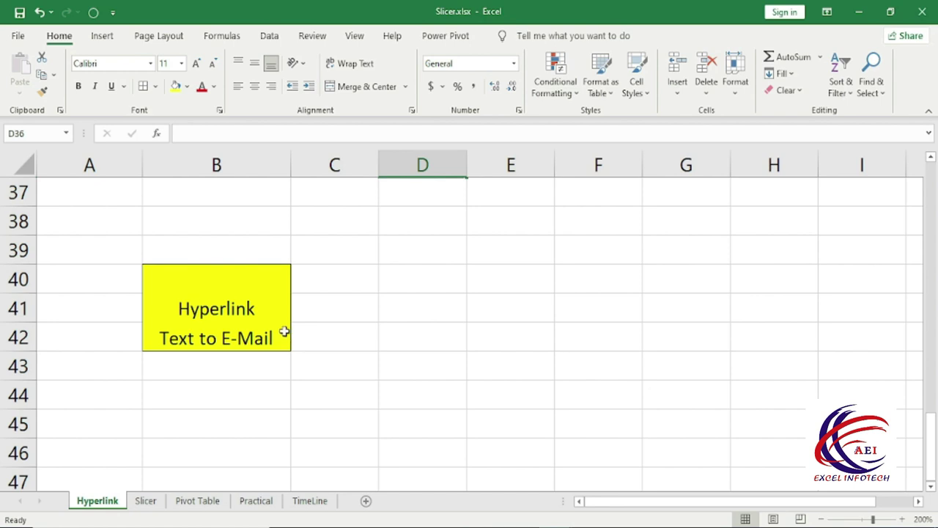
{"action": "left_click", "coordinate": [365, 313]}
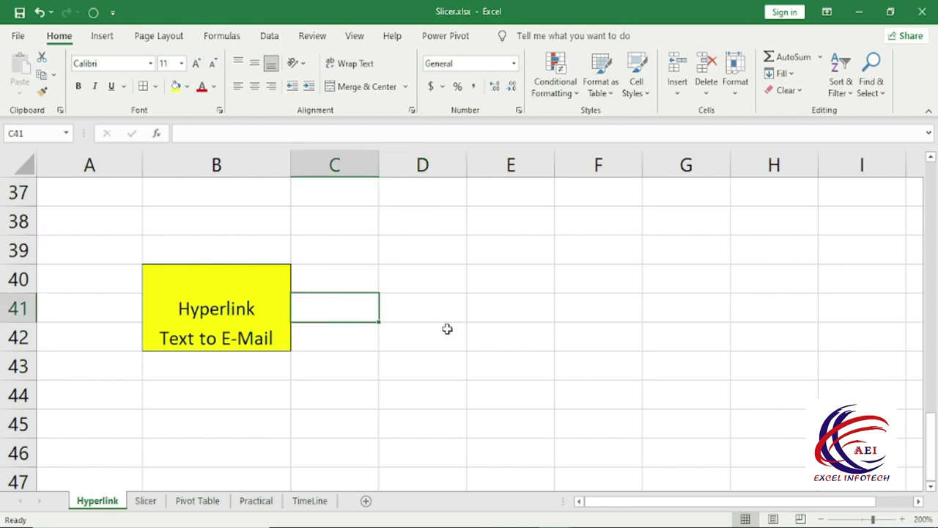
{"action": "type", "text": "Excel I"}
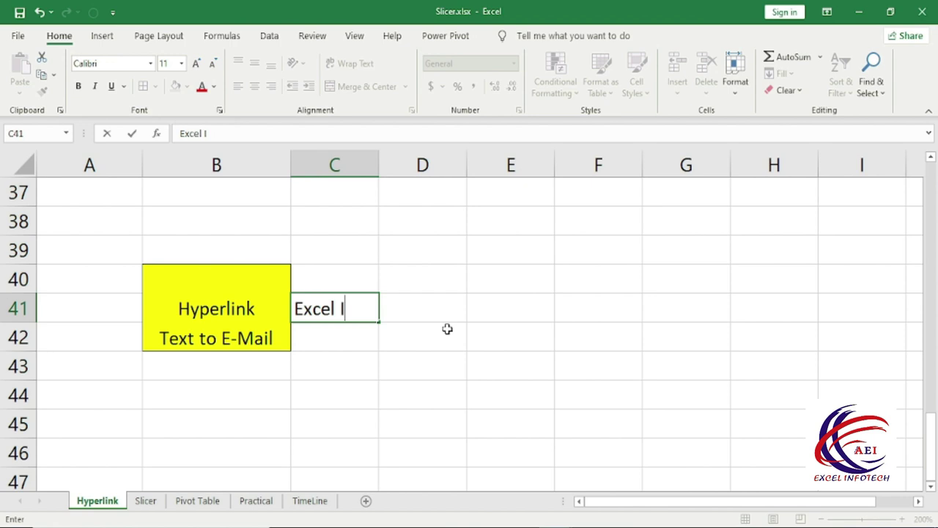
{"action": "type", "text": "nfotec"}
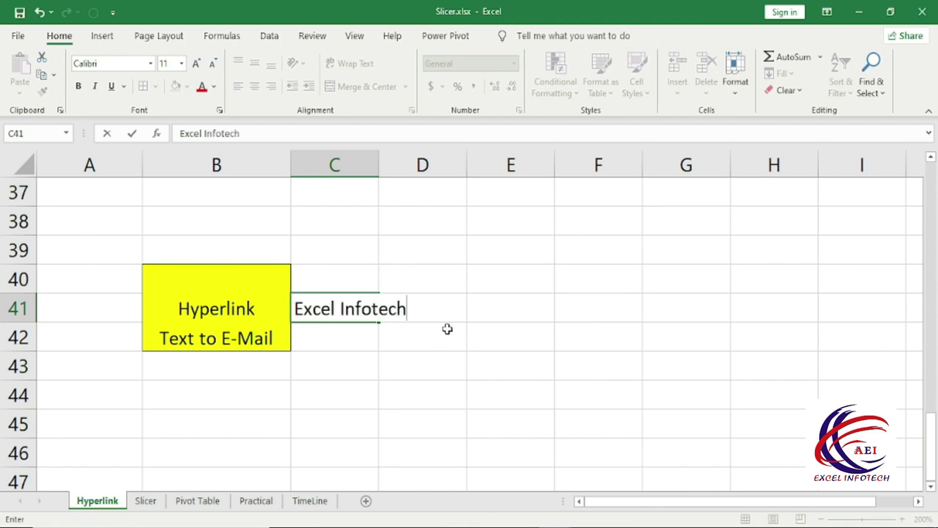
{"action": "type", "text": "h"}
{"action": "left_click", "coordinate": [447, 329]}
{"action": "left_click", "coordinate": [446, 359]}
{"action": "left_click", "coordinate": [357, 308]}
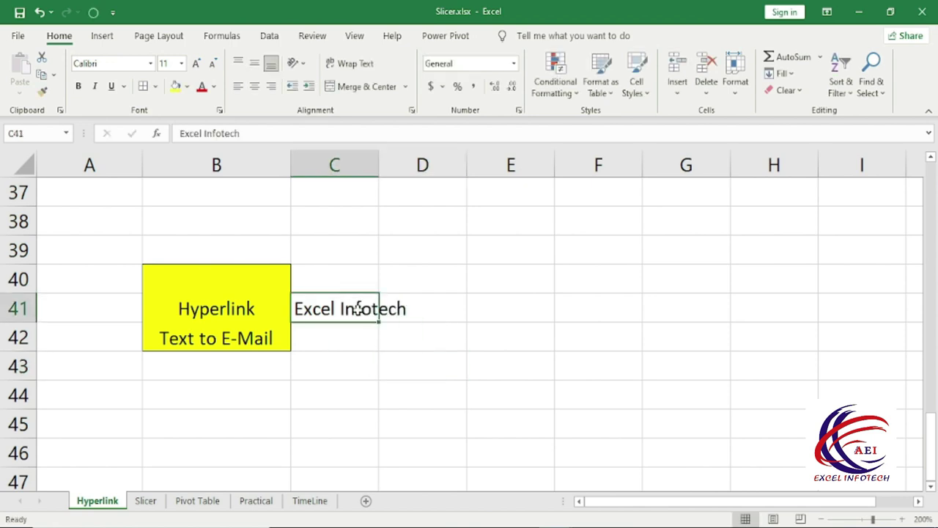
Step: Add an e-mail link to C41 with the pasted recipient address and subject 'Hyperlink', then test it
{"action": "right_click", "coordinate": [358, 309]}
{"action": "left_click", "coordinate": [407, 511]}
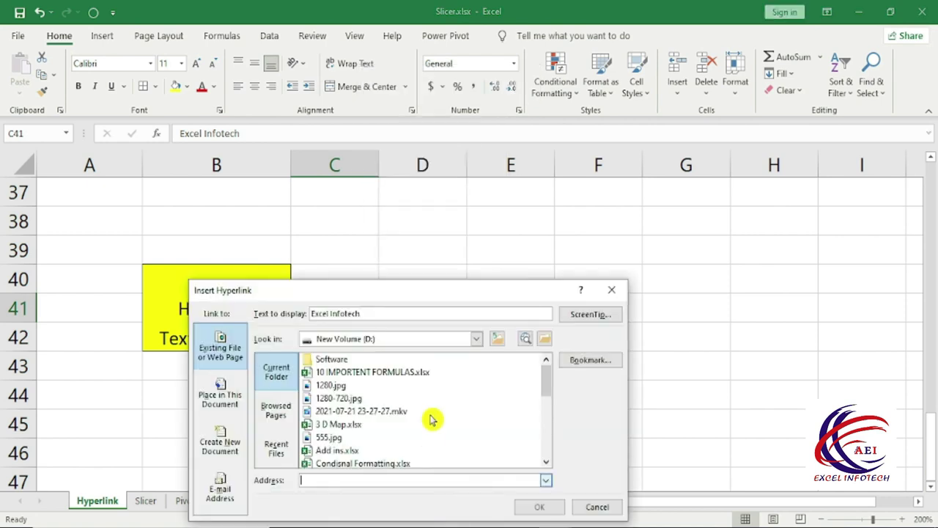
{"action": "left_click_drag", "start_coordinate": [419, 293], "coordinate": [475, 184]}
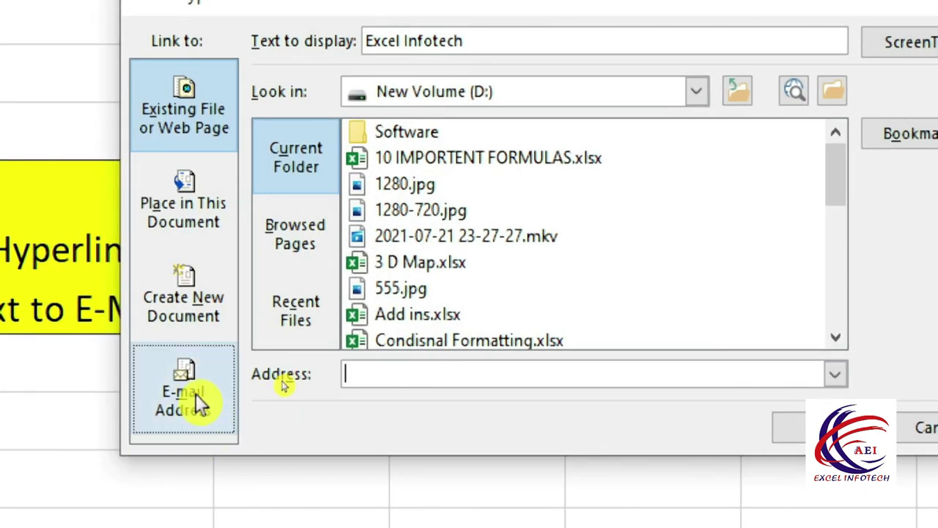
{"action": "left_click", "coordinate": [195, 393]}
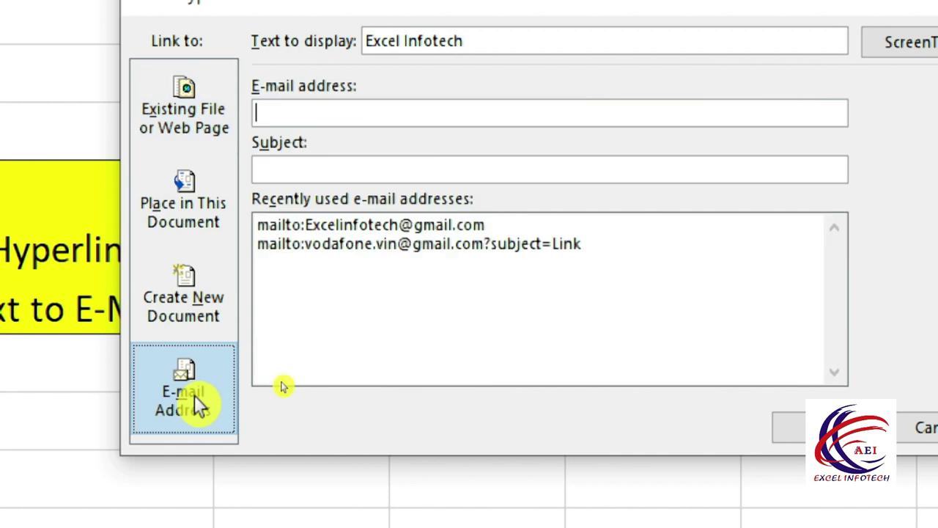
{"action": "left_click", "coordinate": [258, 118]}
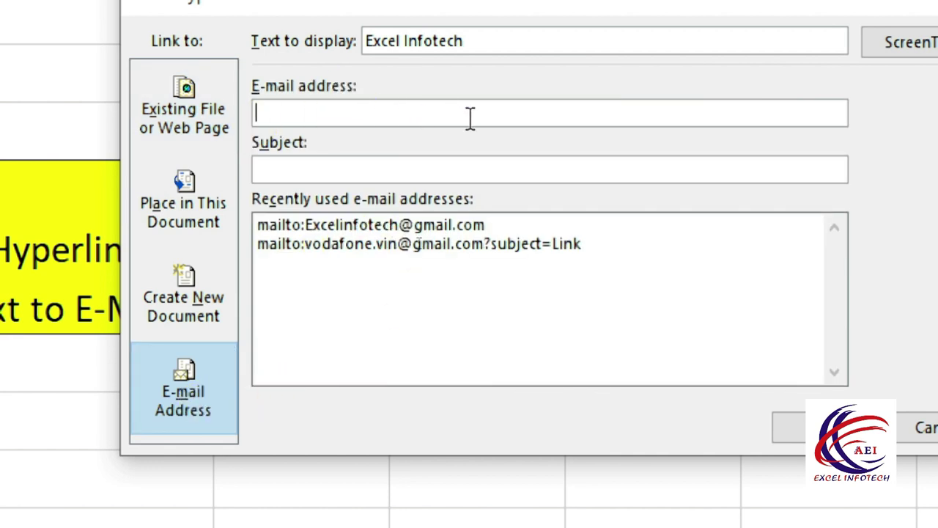
{"action": "key", "text": "ctrl+v"}
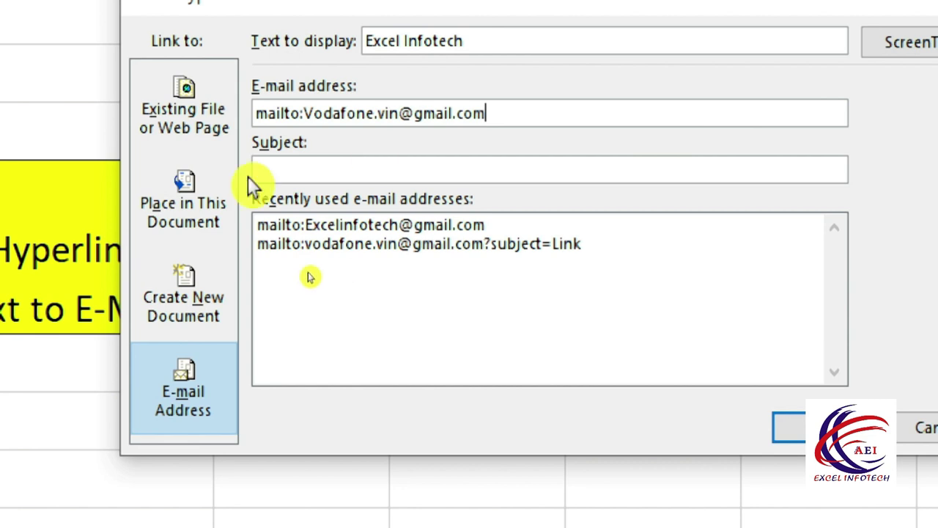
{"action": "left_click", "coordinate": [281, 175]}
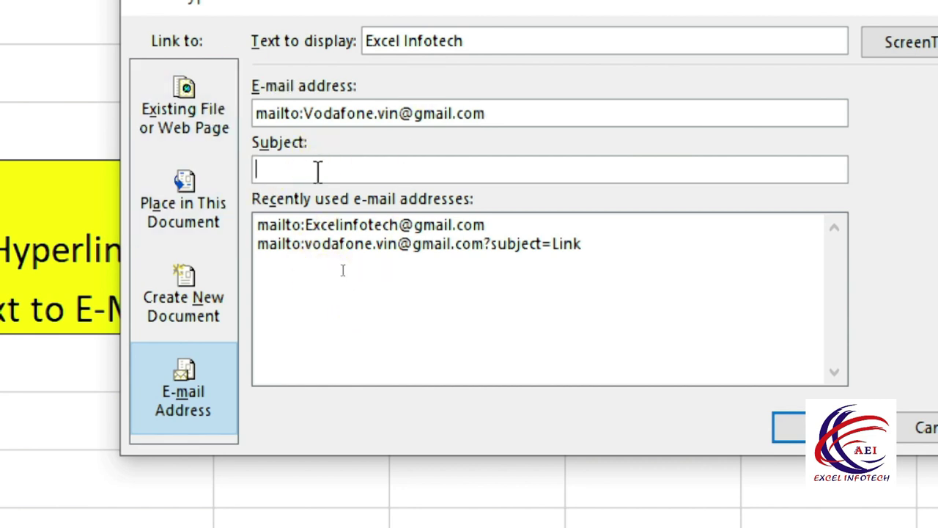
{"action": "type", "text": "Hyperlink"}
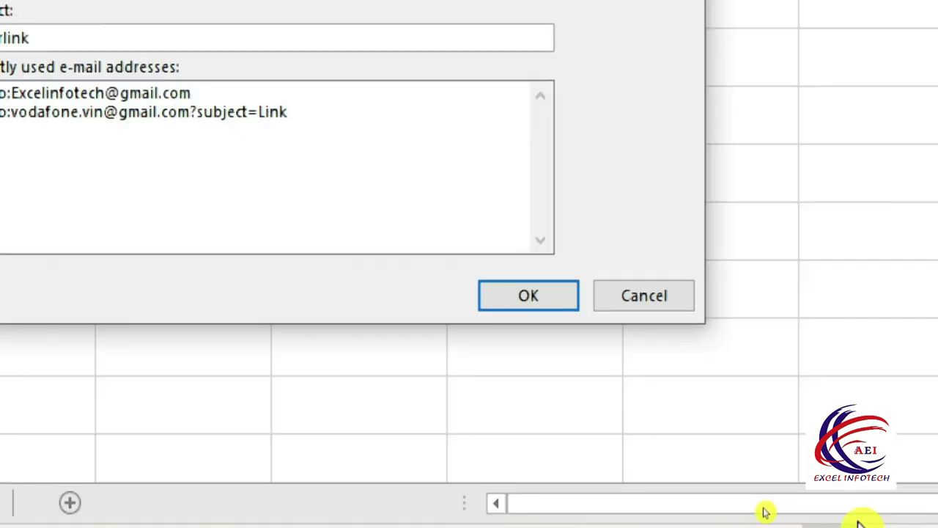
{"action": "left_click", "coordinate": [806, 429]}
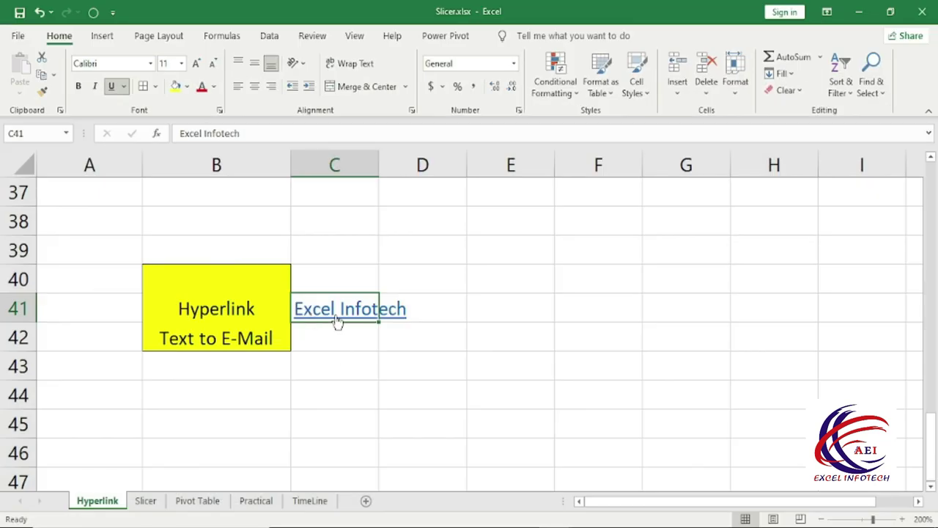
{"action": "left_click", "coordinate": [336, 311]}
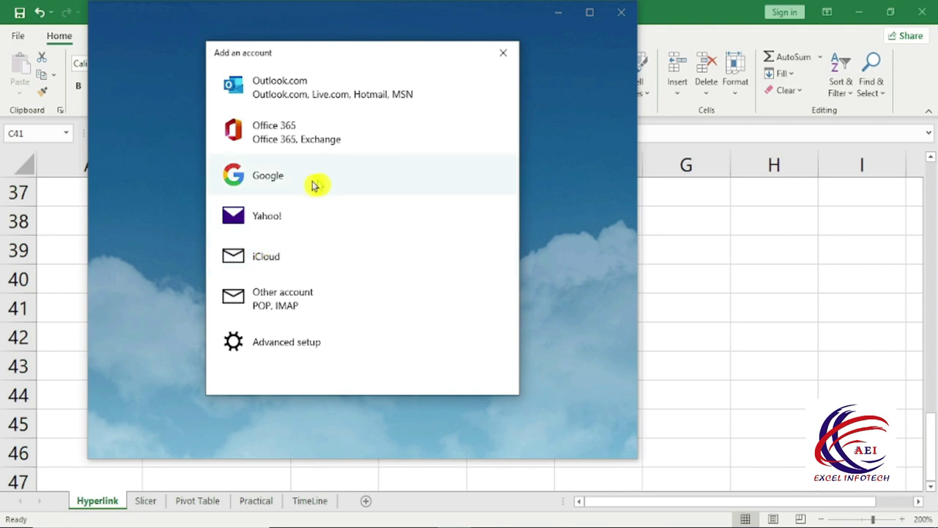
{"action": "left_click", "coordinate": [258, 185]}
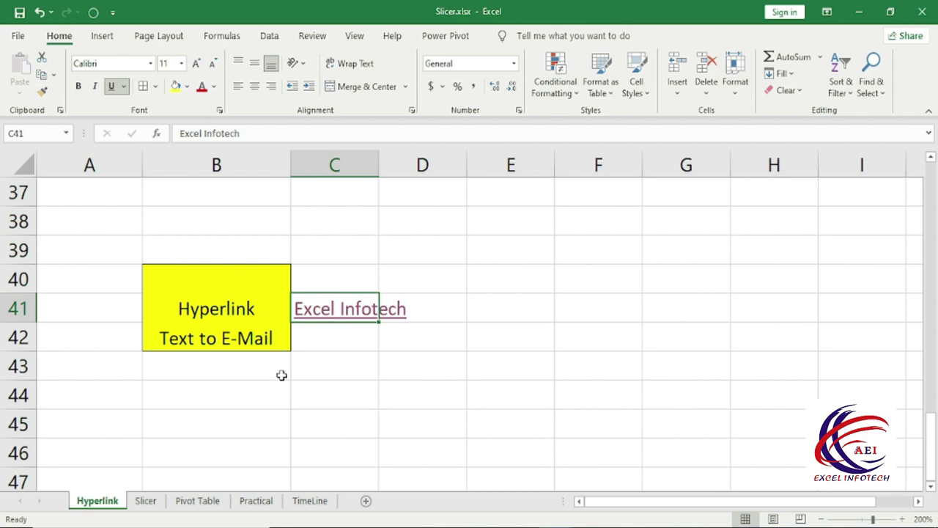
Step: Enter a person's name in cell F41
{"action": "left_click", "coordinate": [447, 371]}
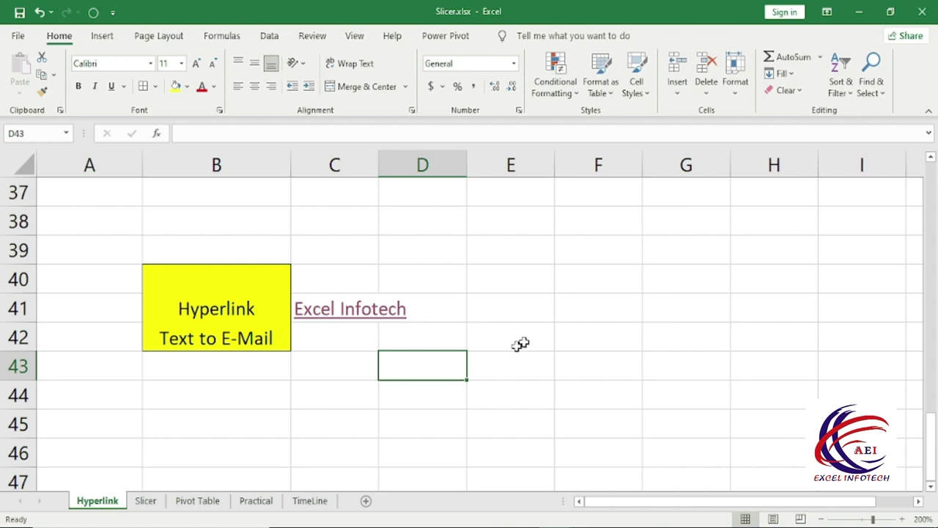
{"action": "key", "text": "Up"}
{"action": "key", "text": "Up"}
{"action": "key", "text": "Right"}
{"action": "key", "text": "Right"}
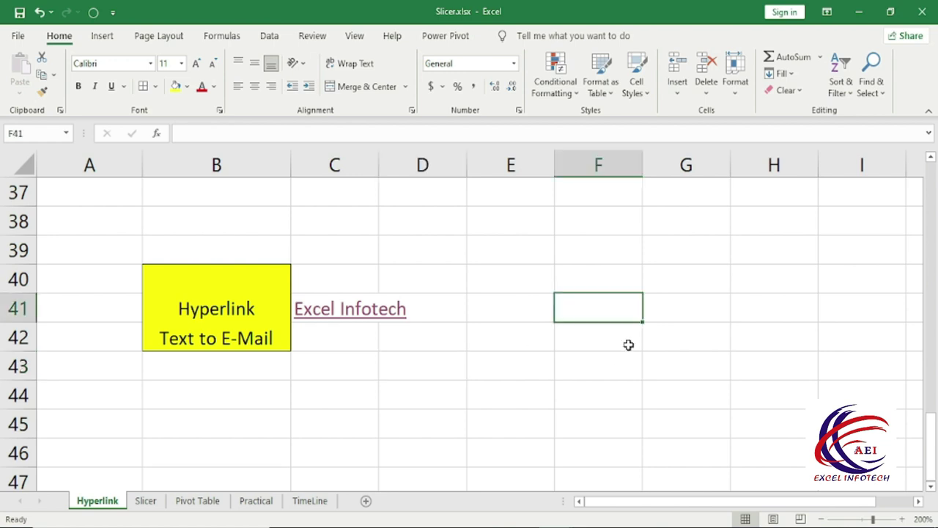
{"action": "type", "text": "Vinod"}
{"action": "key", "text": "Return"}
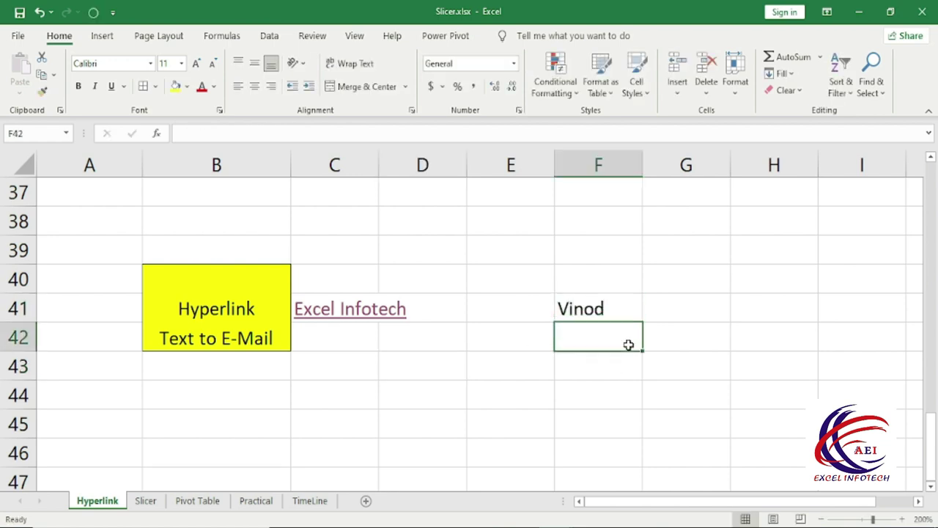
{"action": "key", "text": "Up"}
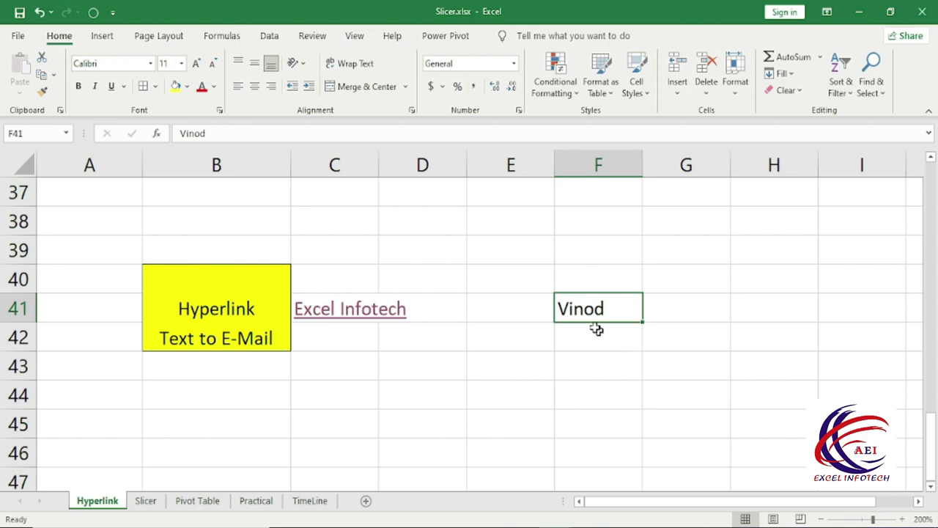
Step: Link F41 to a new document 'Excel Infotech 2021' on D:\, set to edit later
{"action": "right_click", "coordinate": [571, 311]}
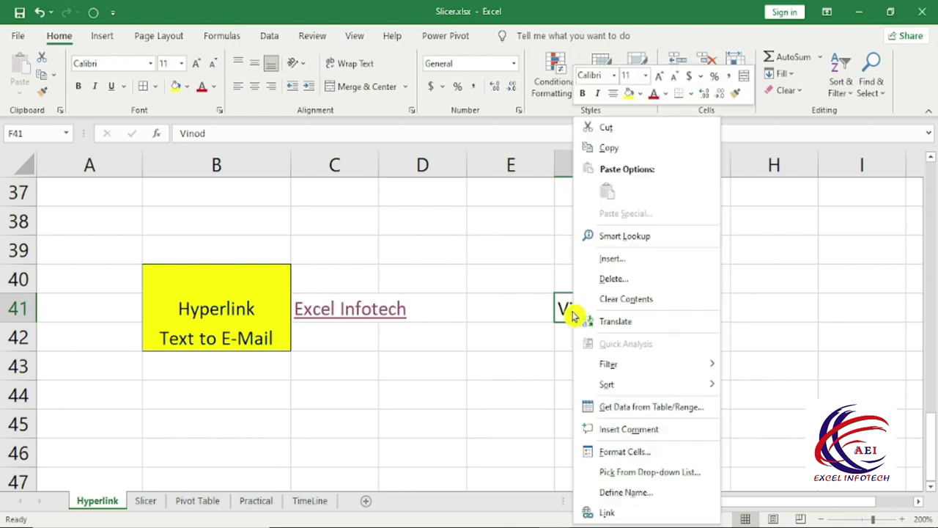
{"action": "left_click", "coordinate": [610, 511]}
{"action": "left_click_drag", "start_coordinate": [534, 296], "coordinate": [504, 154]}
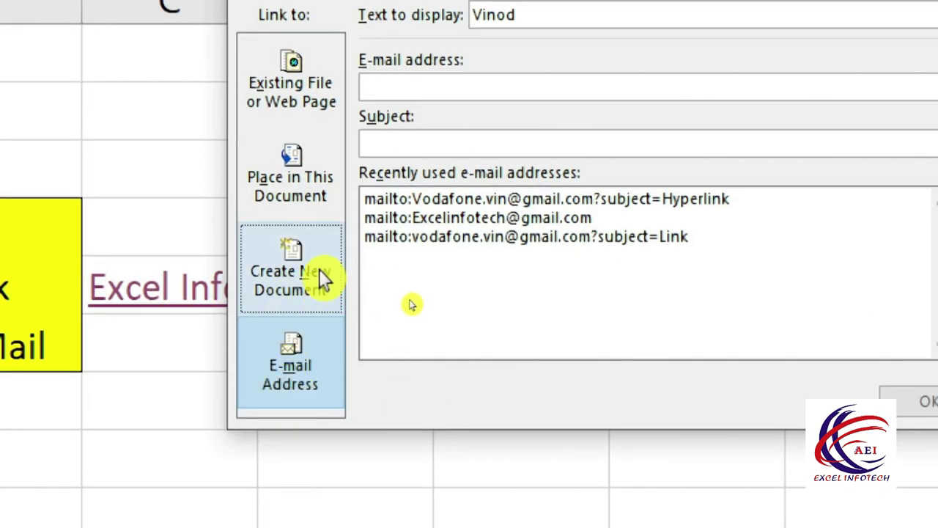
{"action": "left_click", "coordinate": [322, 277]}
{"action": "left_click", "coordinate": [389, 302]}
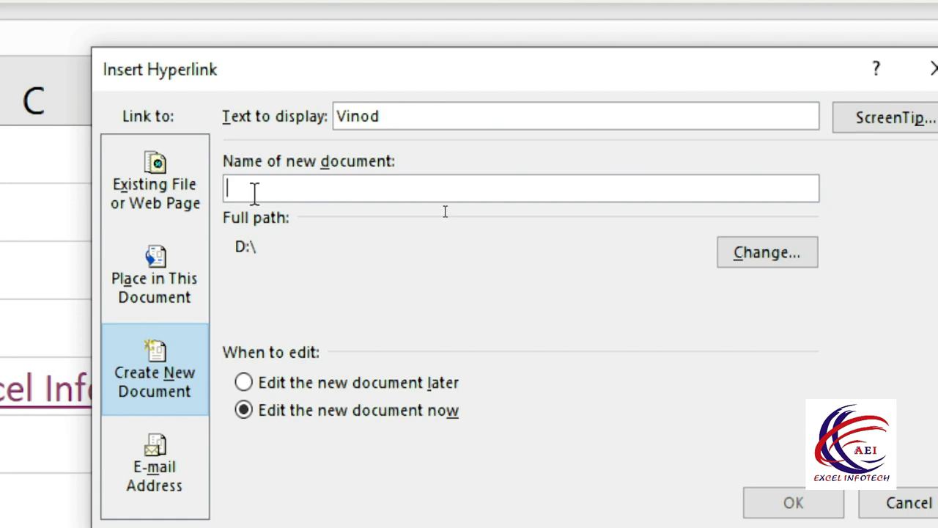
{"action": "type", "text": "Excel Infotech 2021"}
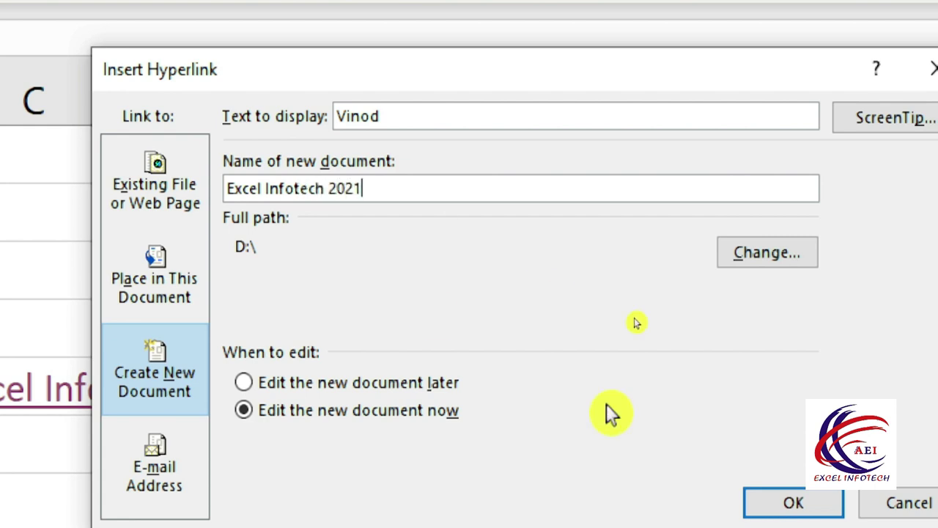
{"action": "left_click", "coordinate": [771, 248]}
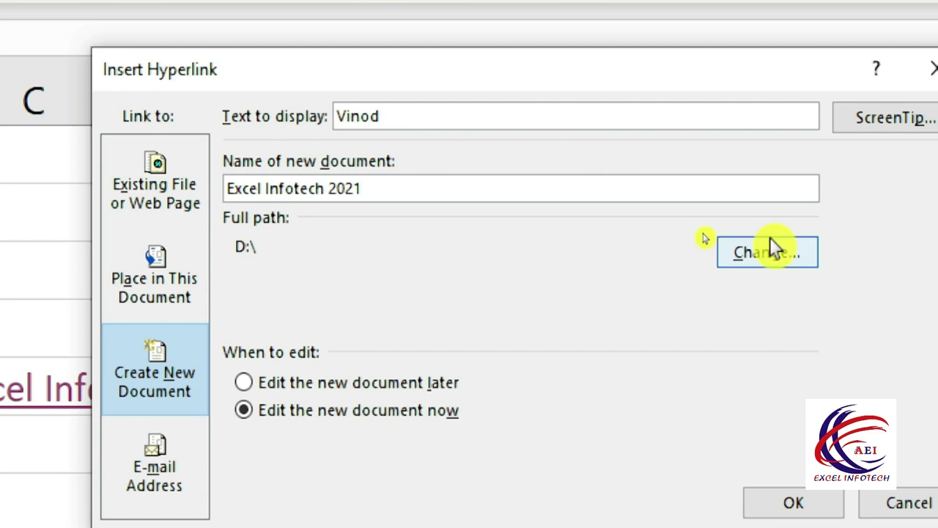
{"action": "left_click", "coordinate": [770, 248]}
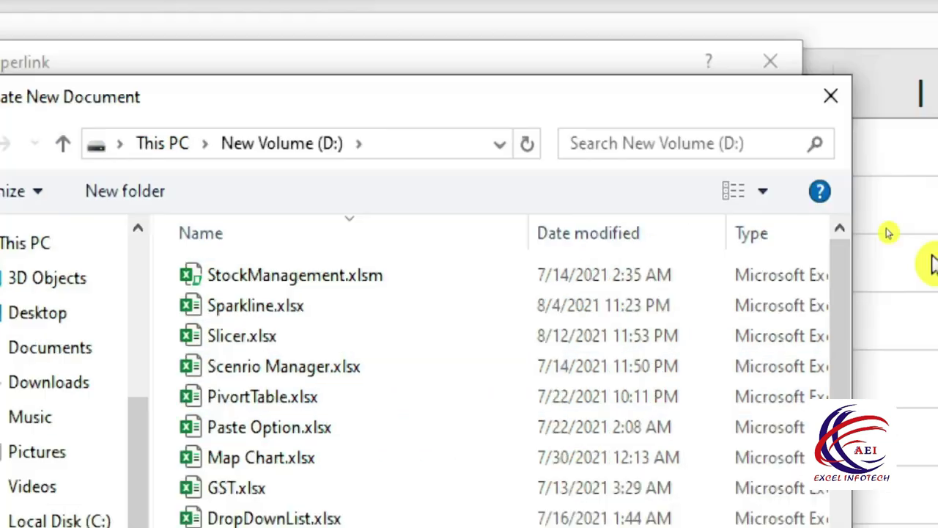
{"action": "left_click", "coordinate": [830, 96]}
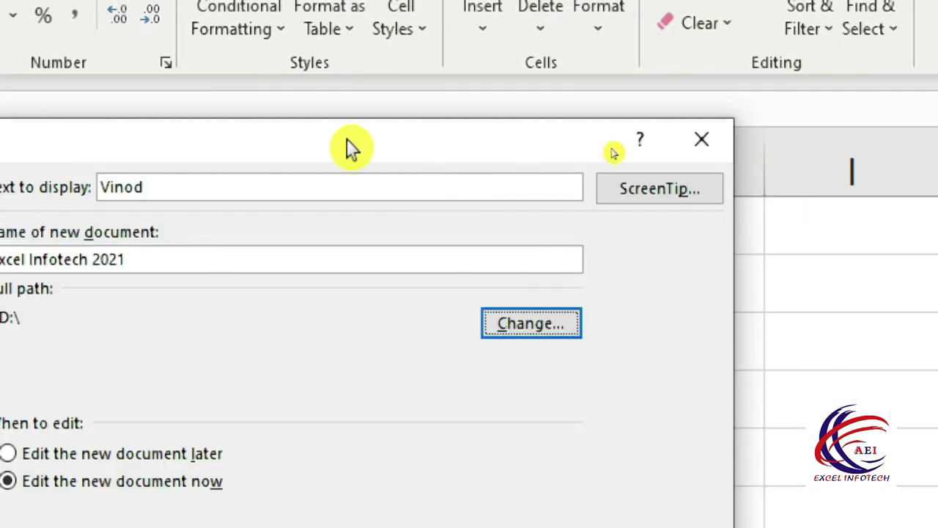
{"action": "left_click_drag", "start_coordinate": [352, 147], "coordinate": [483, 64]}
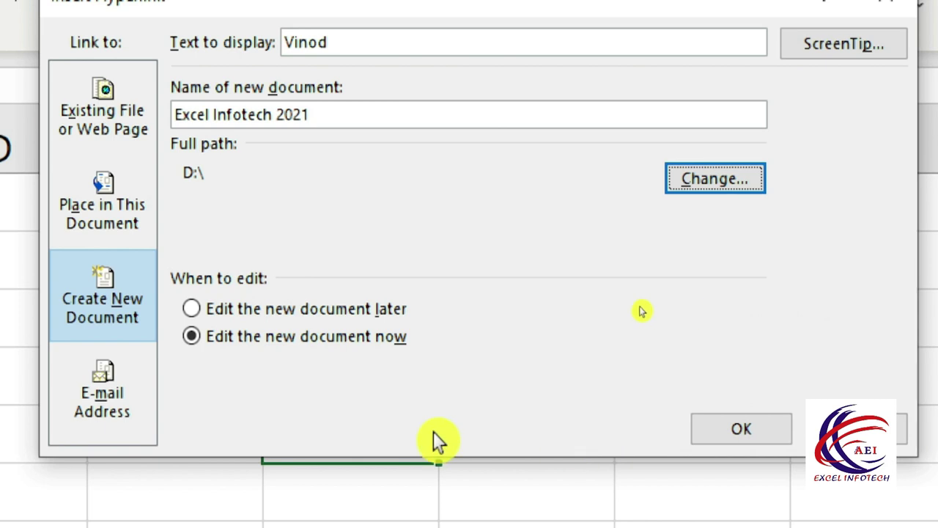
{"action": "left_click", "coordinate": [256, 309]}
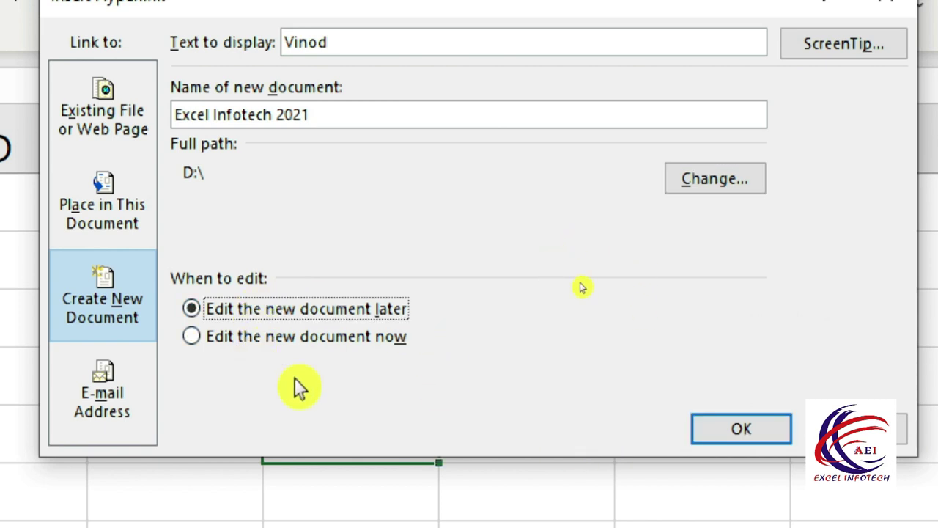
{"action": "left_click", "coordinate": [741, 429]}
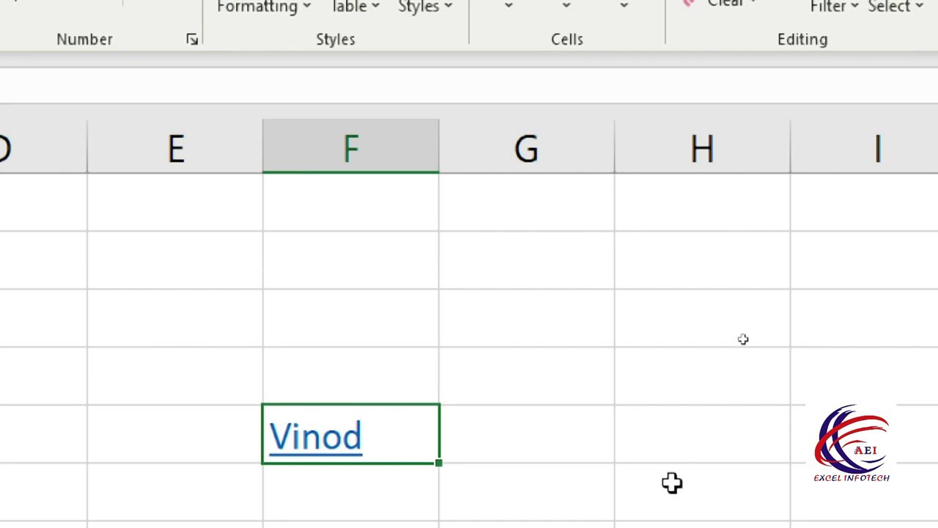
Step: Open the blank Excel Infotech 2021.xlsx workbook through the F41 hyperlink, then close it
{"action": "left_click", "coordinate": [303, 440]}
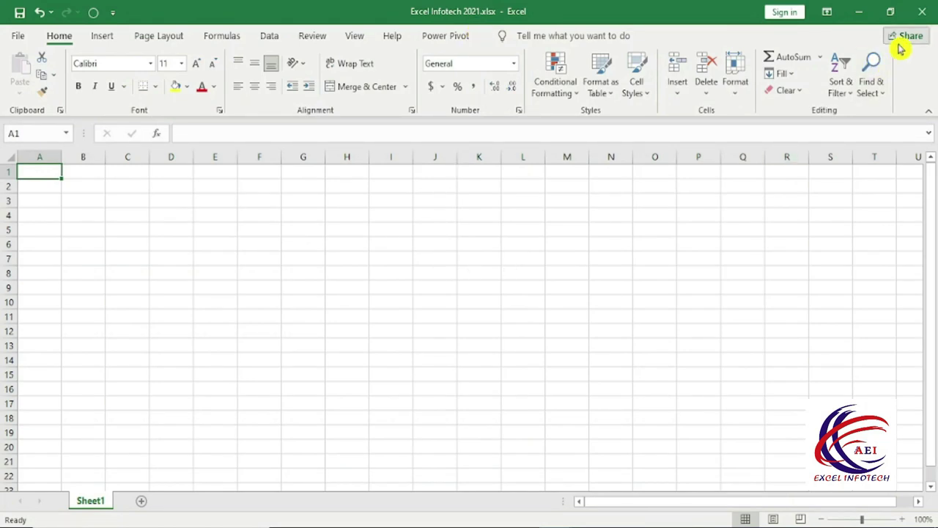
{"action": "left_click", "coordinate": [922, 12]}
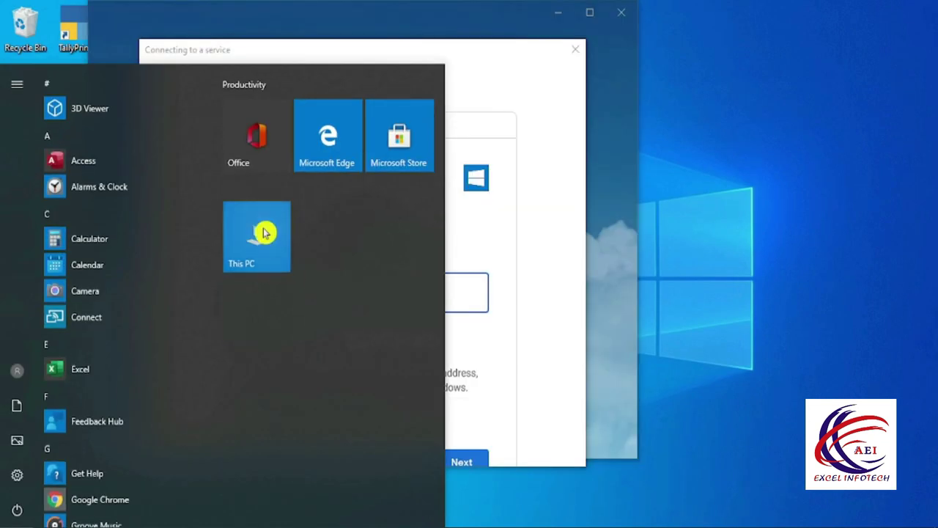
Step: Open Excel Infotech 2021.xlsx from the New Volume (D:) drive under This PC
{"action": "left_click", "coordinate": [442, 272]}
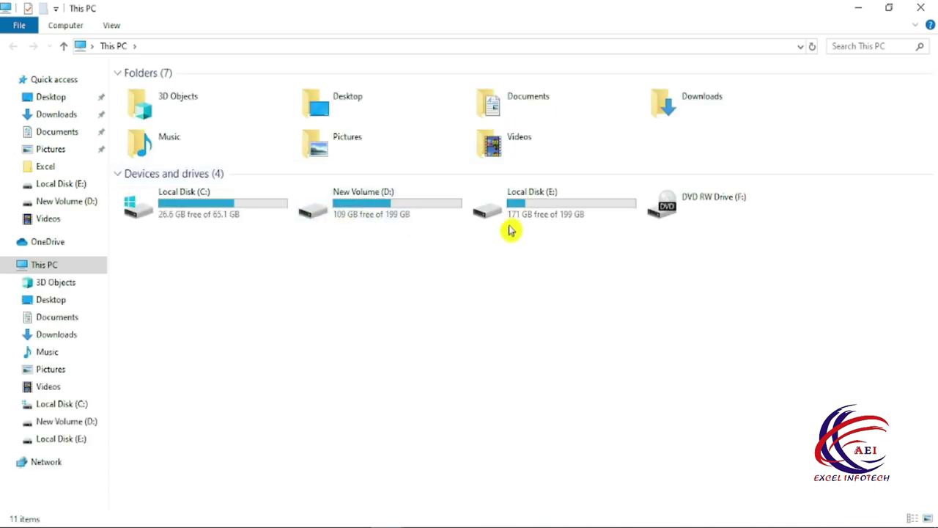
{"action": "double_click", "coordinate": [370, 212]}
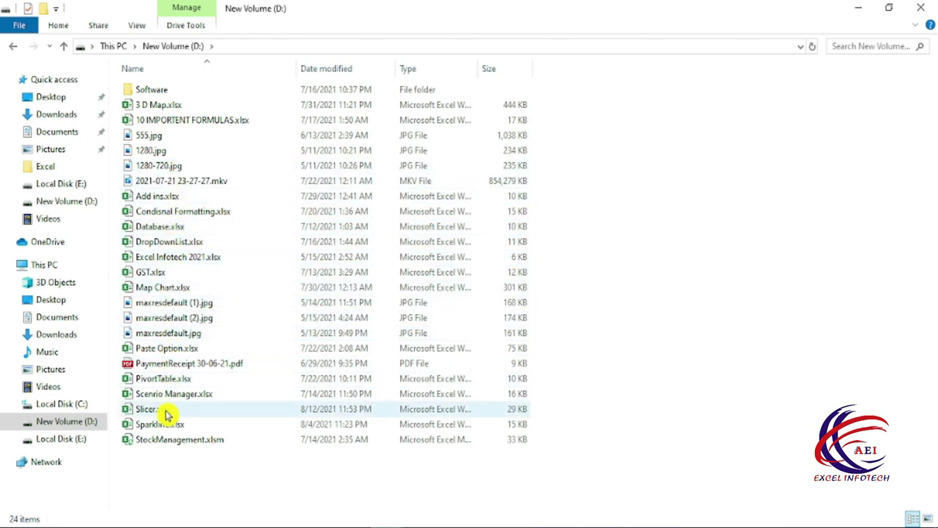
{"action": "left_click", "coordinate": [192, 259]}
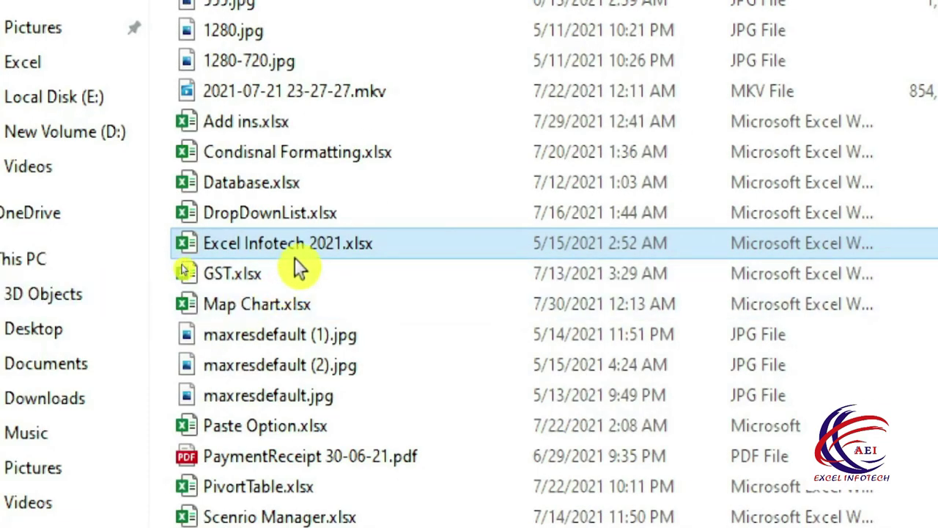
{"action": "double_click", "coordinate": [236, 249]}
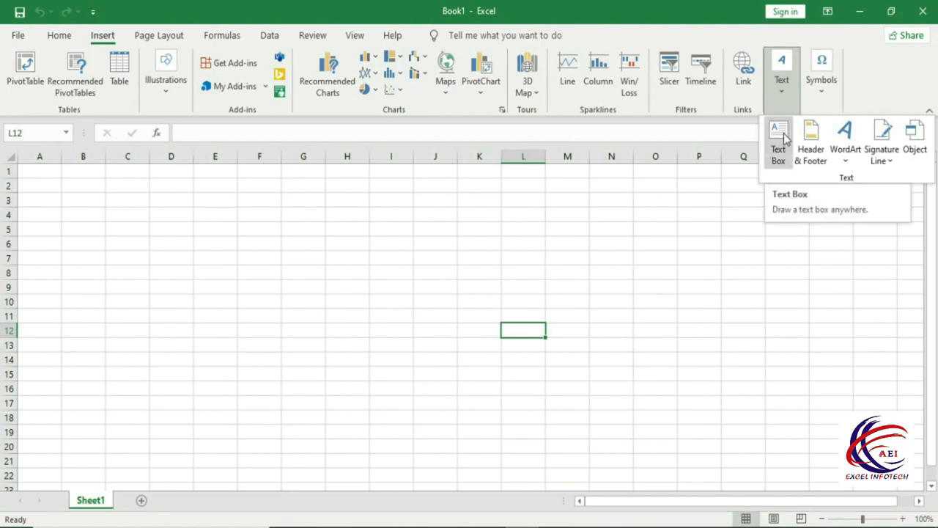
Step: Draw a text box from E3 to I20 and give it a yellow gradient shape style
{"action": "left_click", "coordinate": [783, 139]}
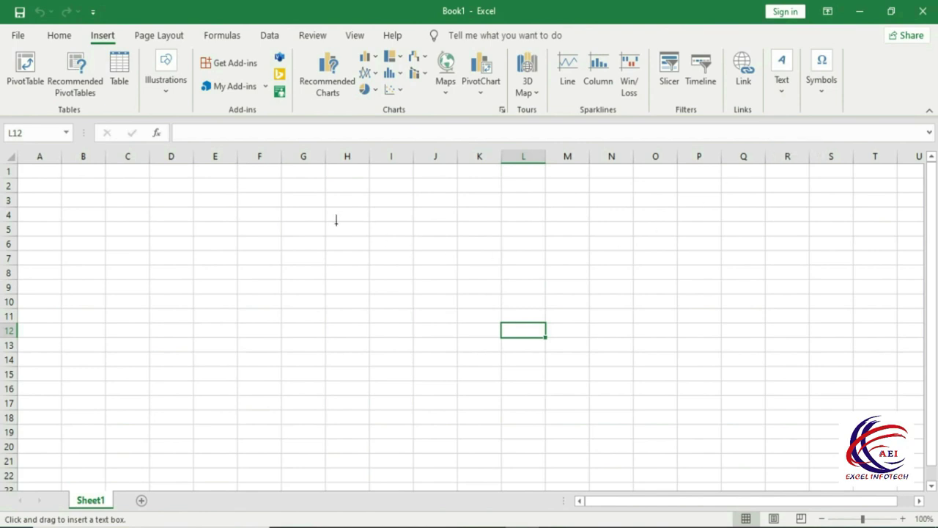
{"action": "left_click_drag", "start_coordinate": [227, 193], "coordinate": [380, 443]}
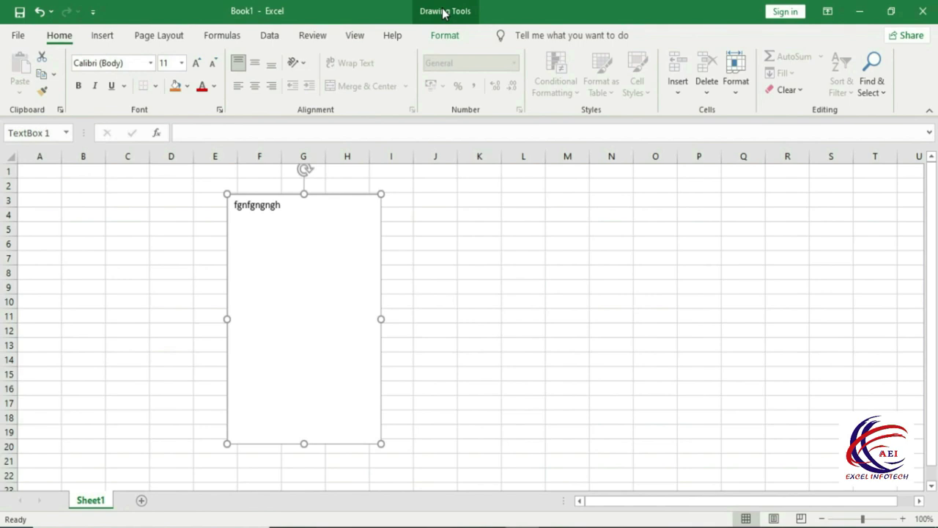
{"action": "left_click", "coordinate": [443, 13]}
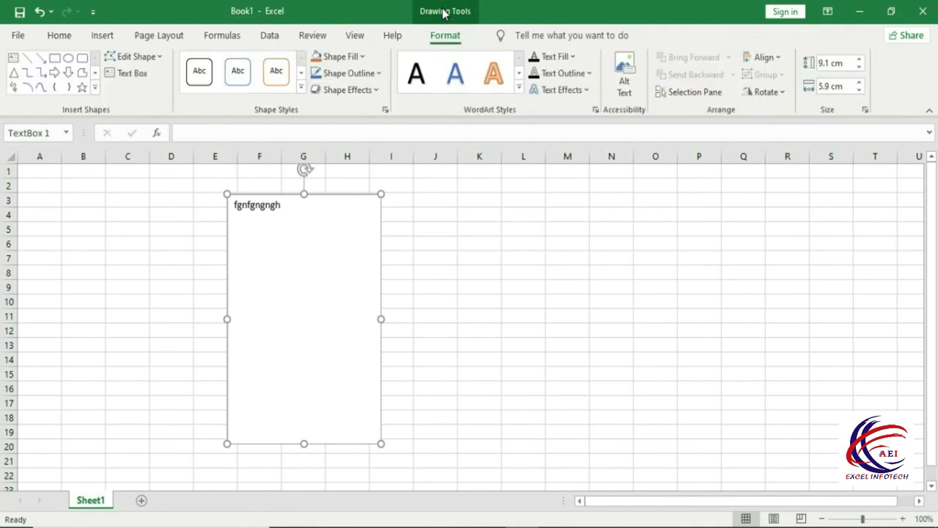
{"action": "left_click", "coordinate": [300, 87]}
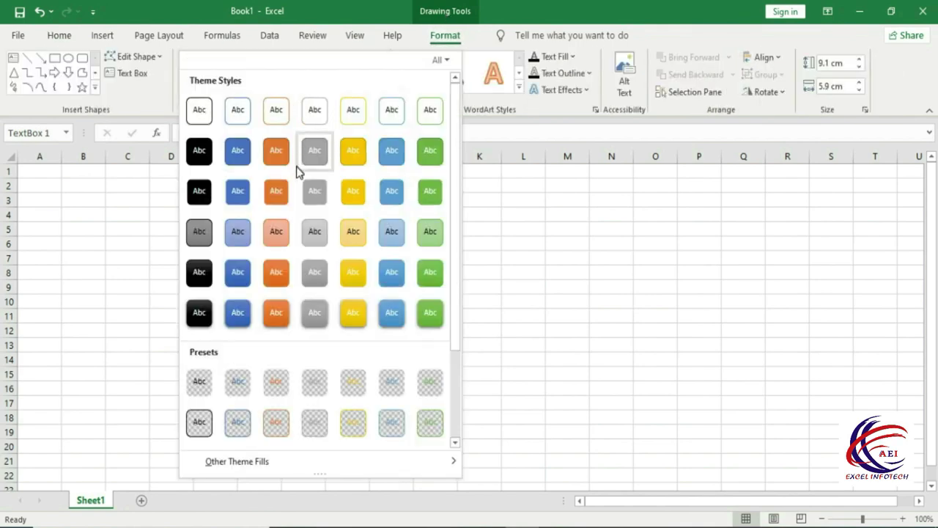
{"action": "left_click", "coordinate": [355, 273]}
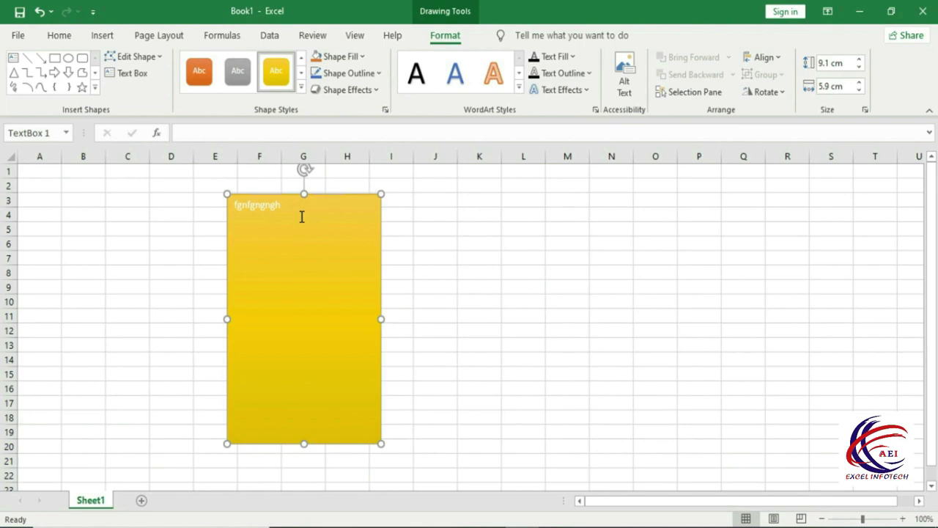
Step: Apply a pattern-filled WordArt style to the text inside the text box
{"action": "left_click_drag", "start_coordinate": [300, 206], "coordinate": [229, 204]}
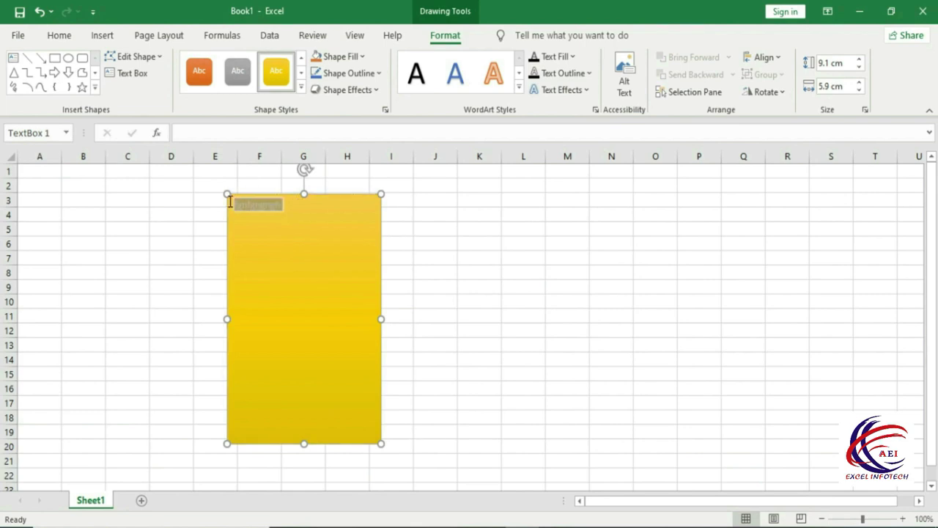
{"action": "left_click", "coordinate": [519, 89]}
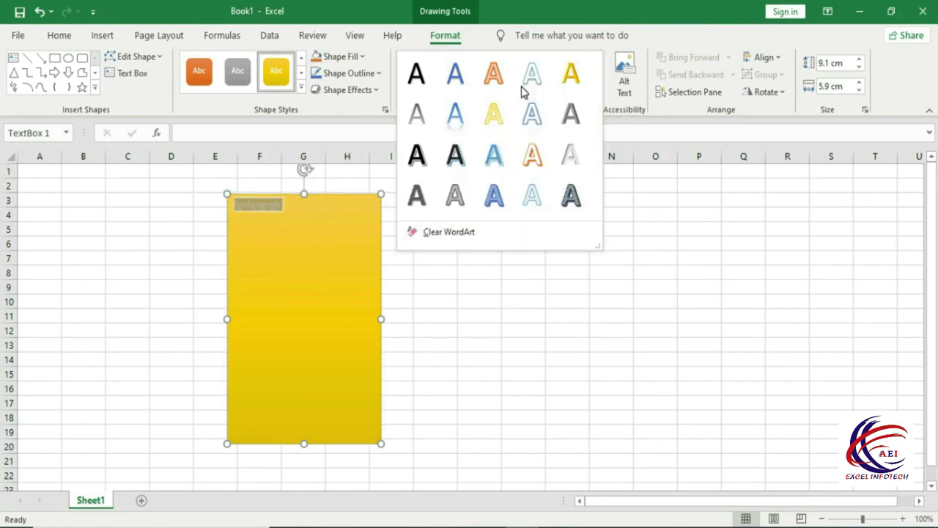
{"action": "left_click", "coordinate": [571, 198]}
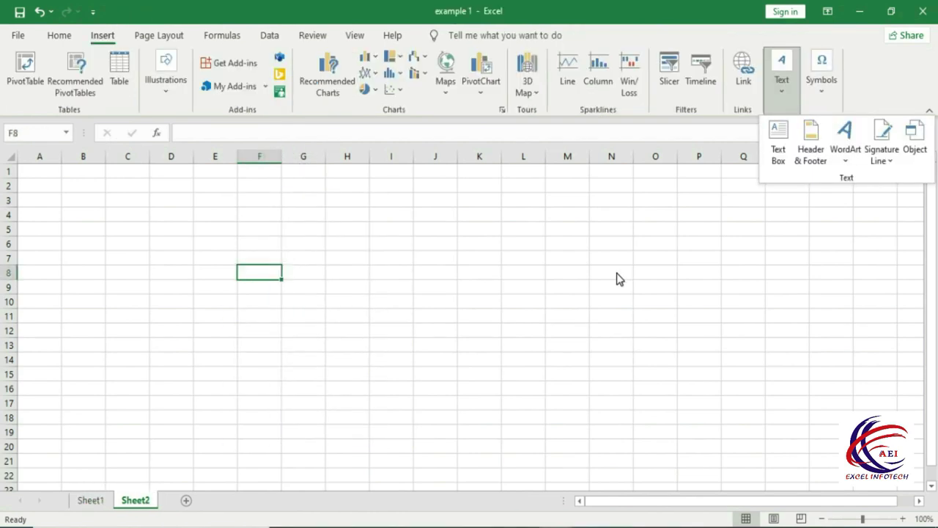
{"action": "left_click", "coordinate": [619, 274]}
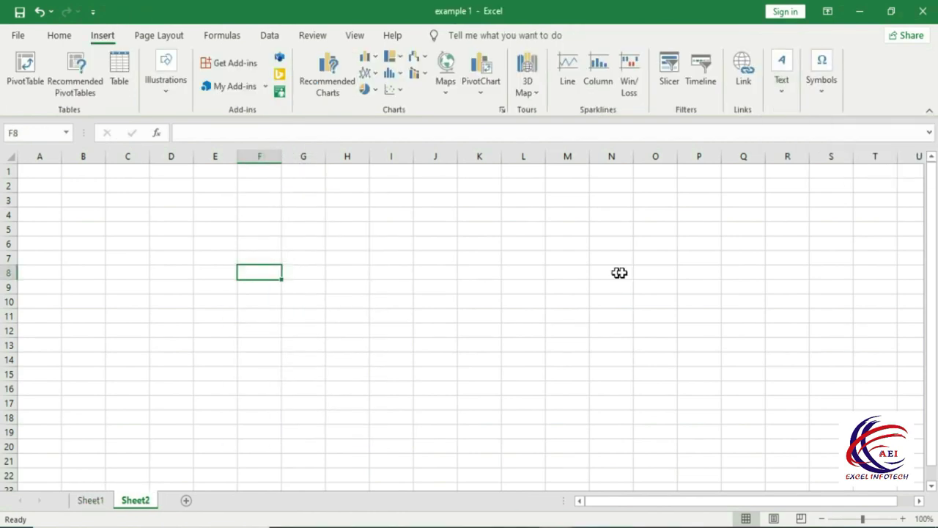
Step: Switch to Sheet1 with the sell by Store table
{"action": "left_click", "coordinate": [782, 82]}
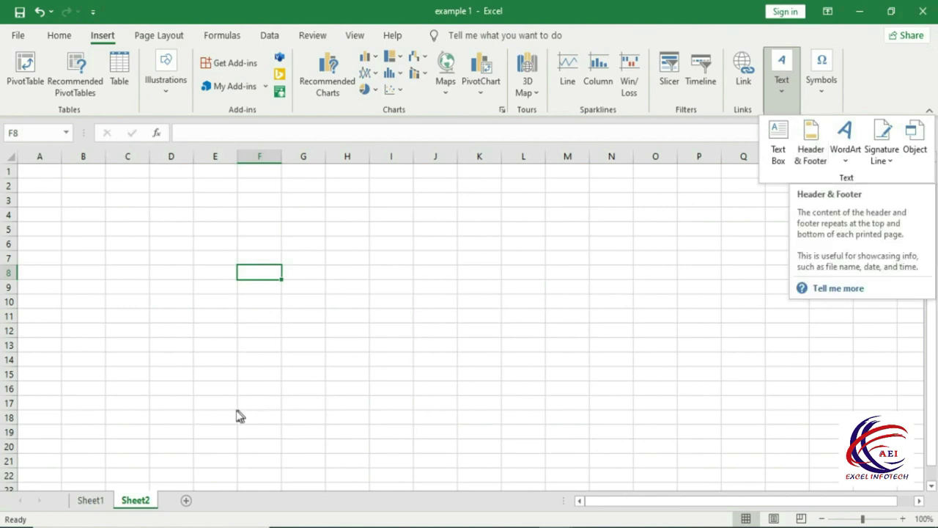
{"action": "left_click", "coordinate": [89, 502]}
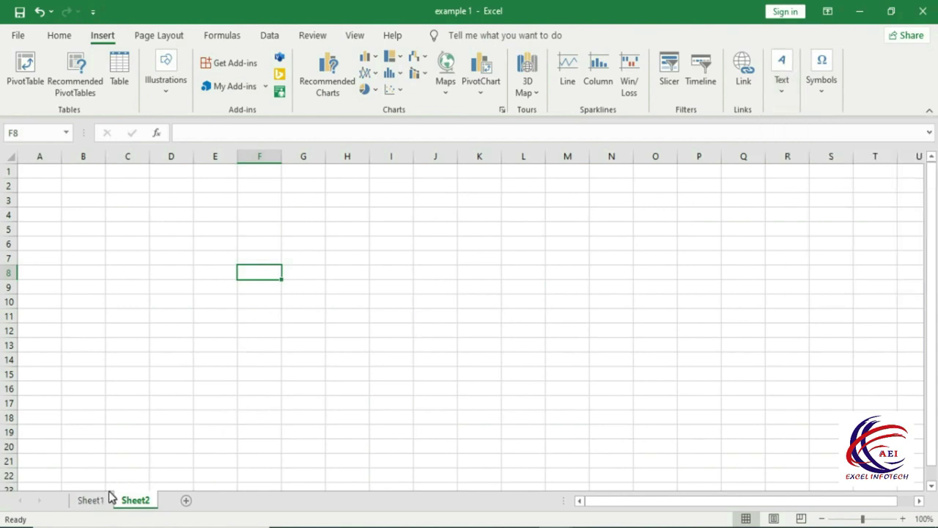
{"action": "left_click", "coordinate": [90, 500]}
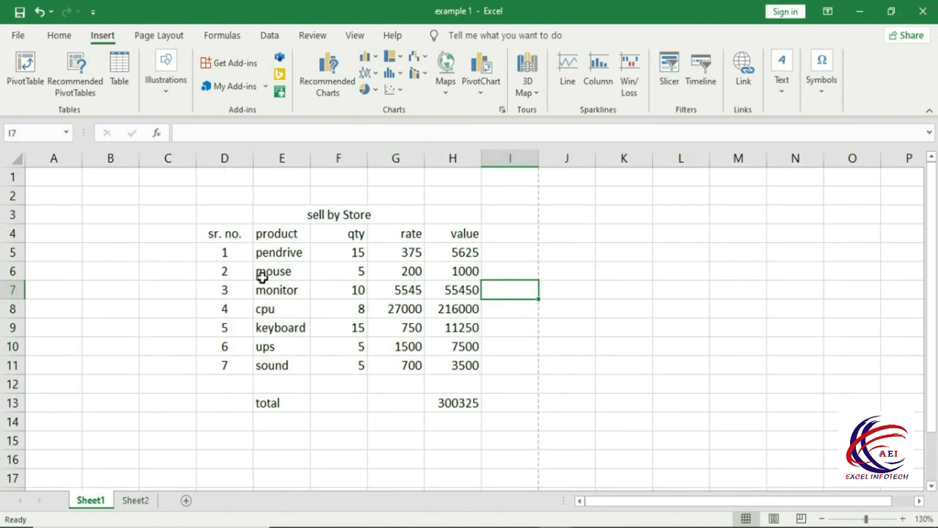
Step: Open the sheet header and delete its existing page-of-pages text
{"action": "left_click", "coordinate": [788, 96]}
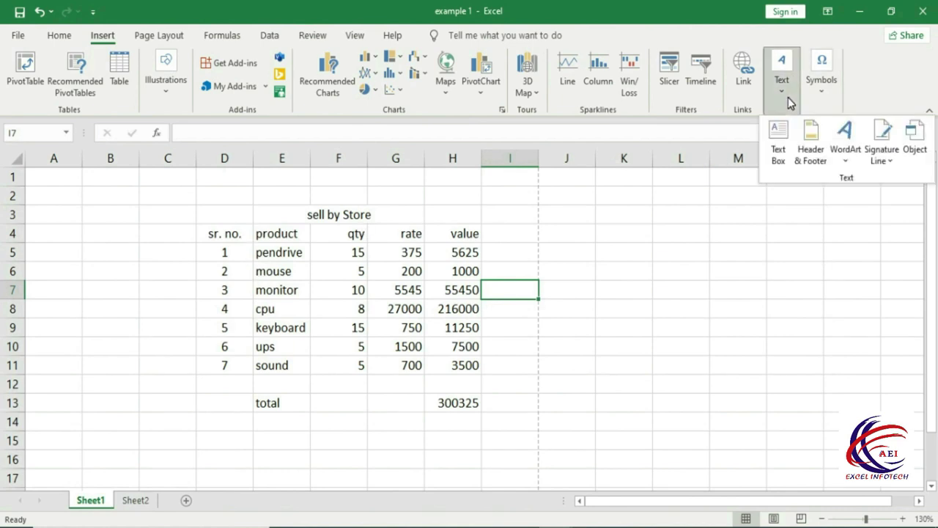
{"action": "left_click", "coordinate": [804, 140]}
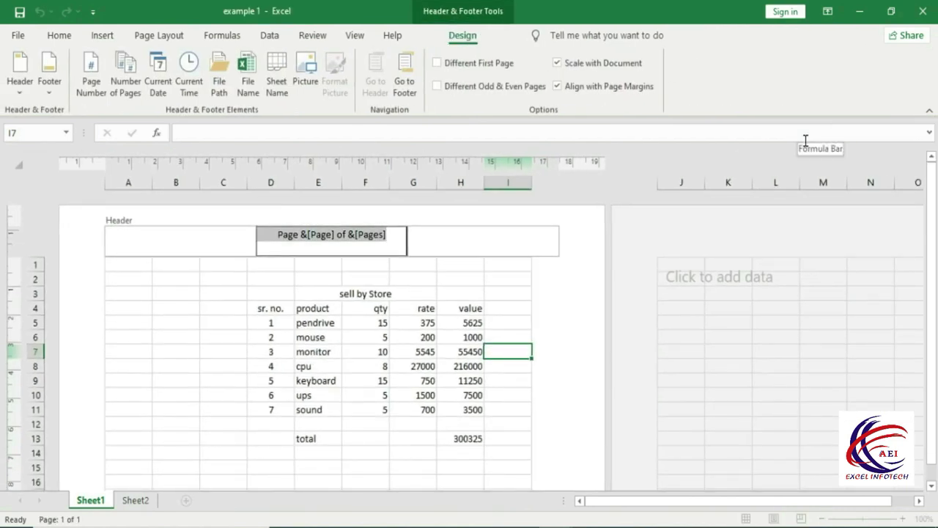
{"action": "key", "text": "Delete"}
{"action": "key", "text": "Escape"}
{"action": "left_click", "coordinate": [342, 245]}
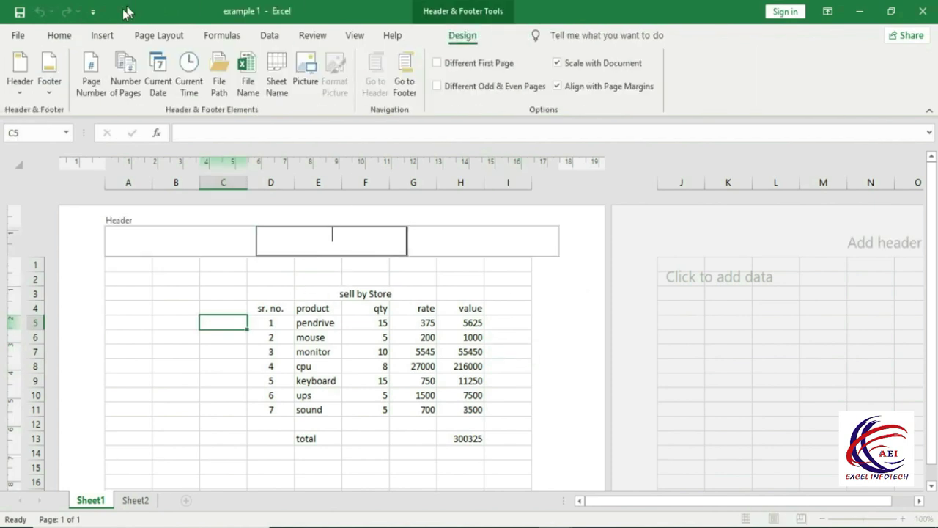
Step: Apply the Page 1 preset header and leave header editing
{"action": "left_click", "coordinate": [20, 86]}
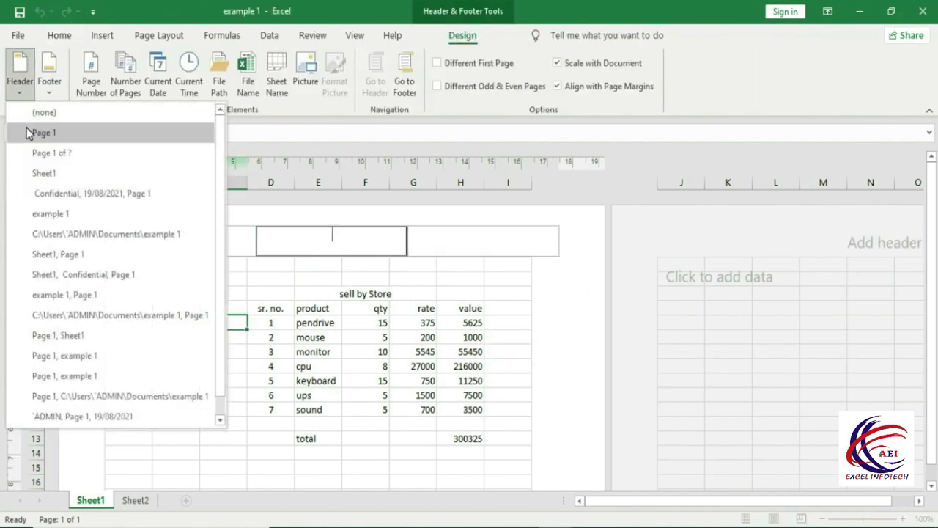
{"action": "left_click", "coordinate": [76, 133]}
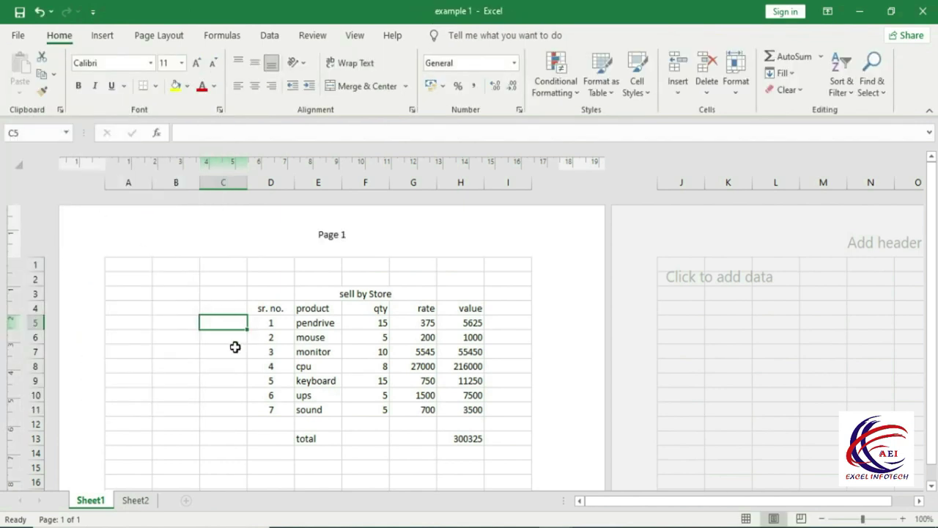
{"action": "left_click", "coordinate": [342, 249]}
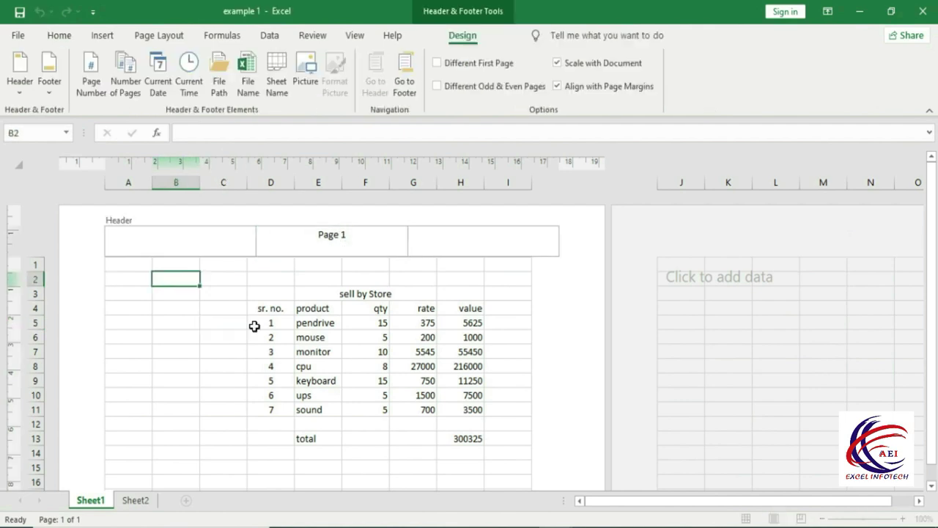
{"action": "left_click", "coordinate": [269, 322]}
{"action": "left_click", "coordinate": [362, 249]}
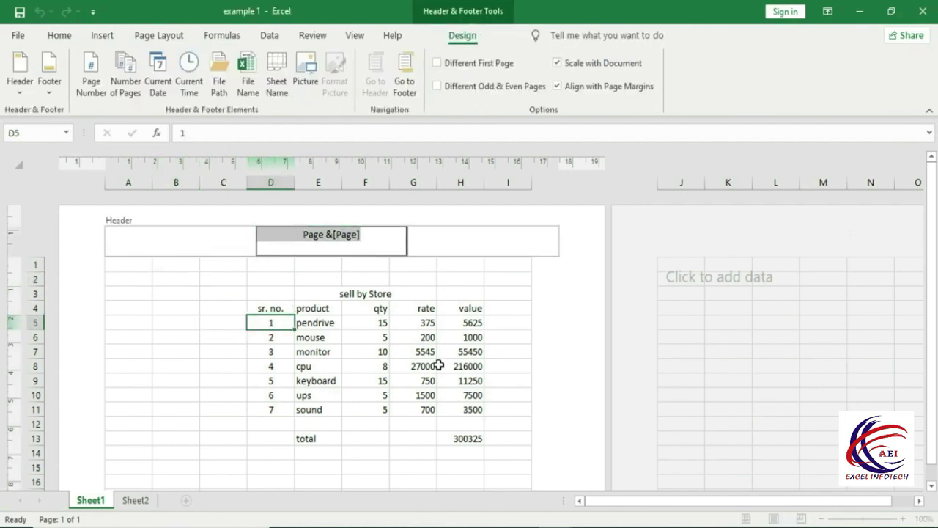
{"action": "left_click", "coordinate": [220, 308]}
{"action": "scroll", "coordinate": [256, 376], "scroll_direction": "down", "scroll_amount": 3}
{"action": "scroll", "coordinate": [256, 376], "scroll_direction": "down", "scroll_amount": 12}
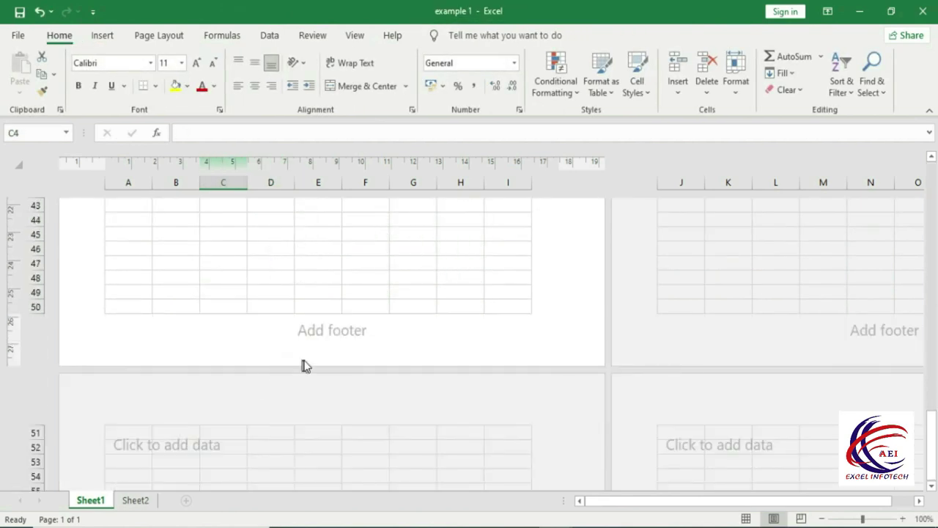
Step: Apply the footer preset with the file path centred and Page 1 on the right
{"action": "left_click", "coordinate": [324, 328]}
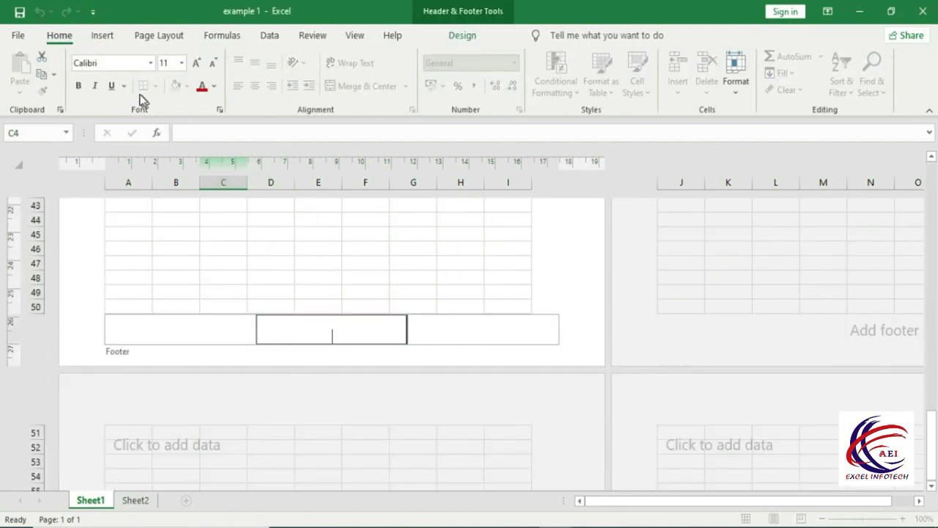
{"action": "left_click", "coordinate": [465, 15]}
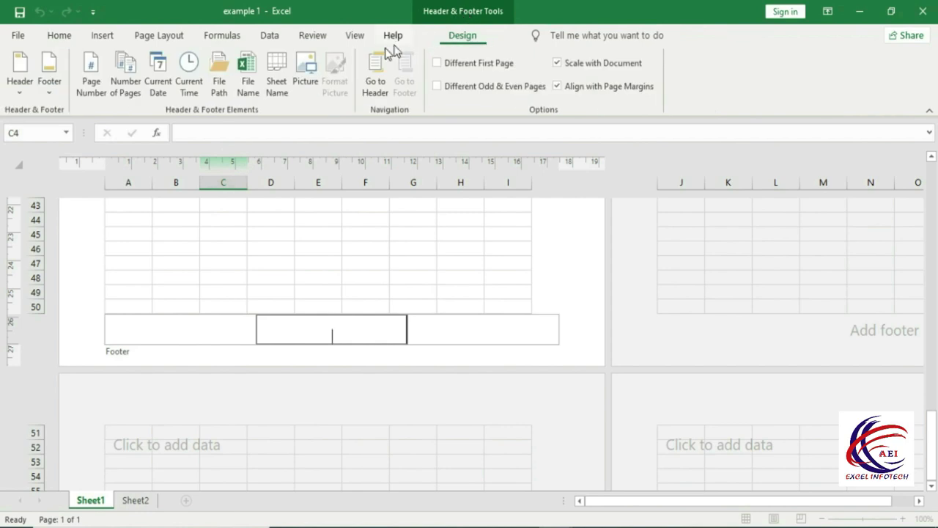
{"action": "left_click", "coordinate": [50, 87]}
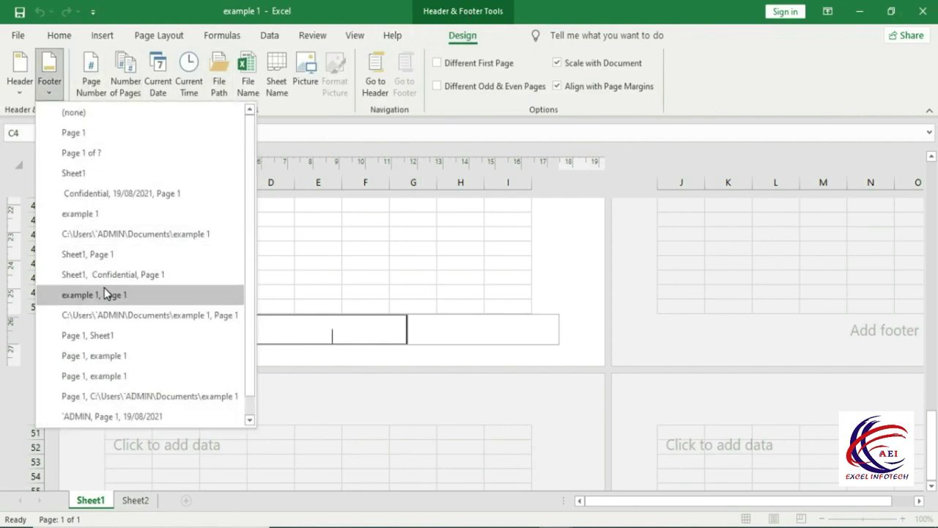
{"action": "left_click", "coordinate": [175, 315]}
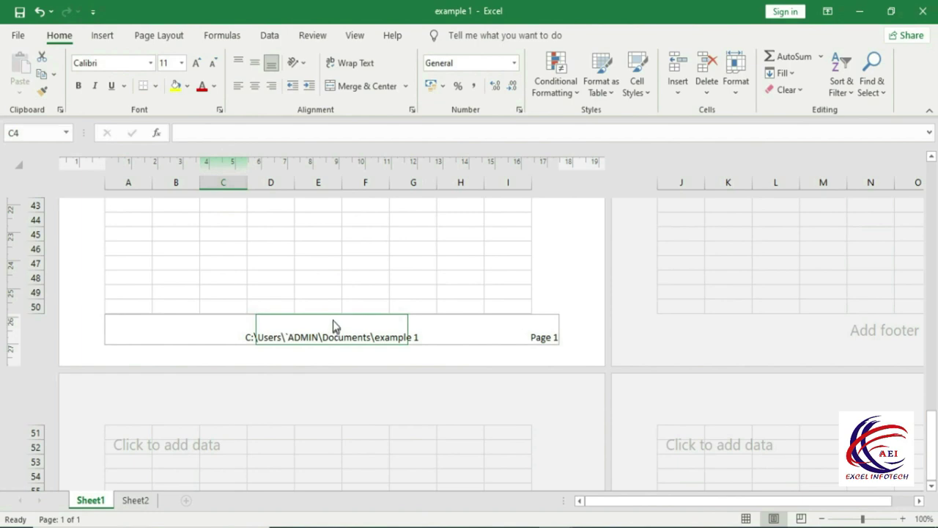
{"action": "scroll", "coordinate": [333, 273], "scroll_direction": "up", "scroll_amount": 12}
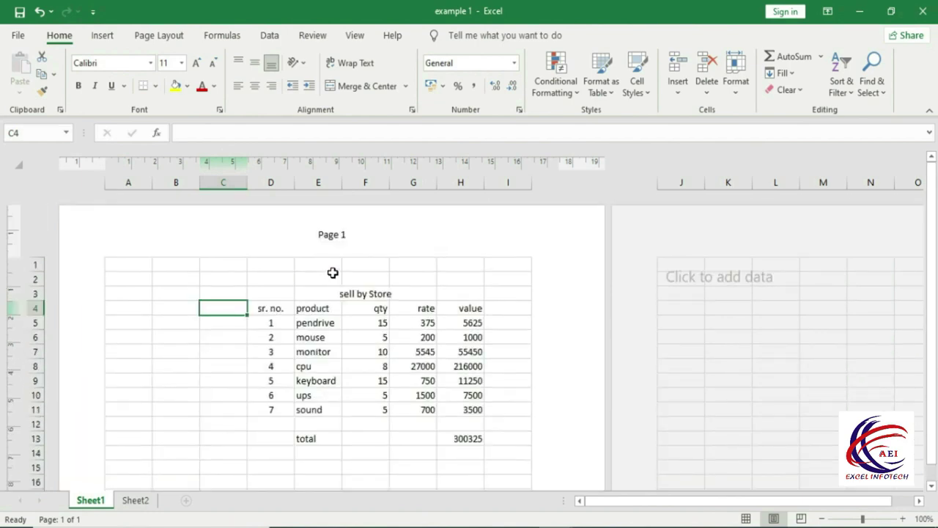
Step: Insert a page number into the left header section, then delete it again
{"action": "left_click", "coordinate": [333, 233]}
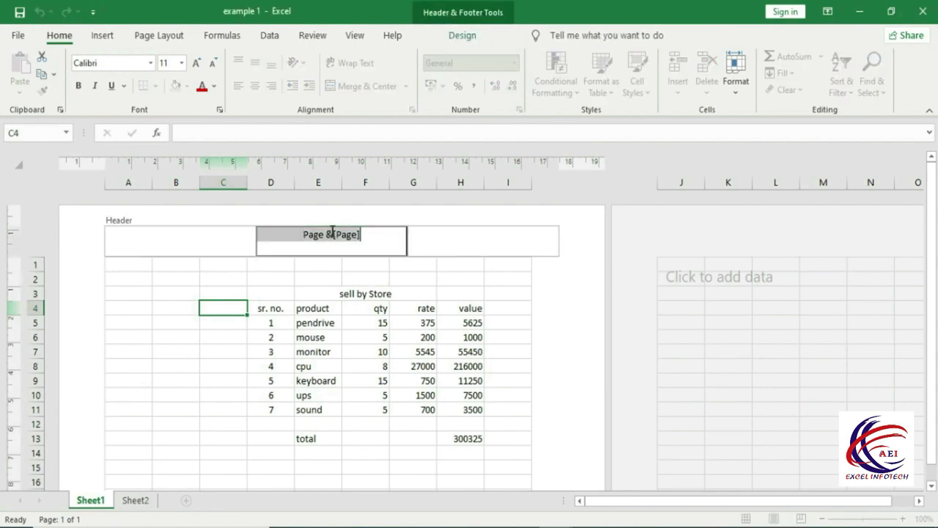
{"action": "left_click", "coordinate": [477, 34]}
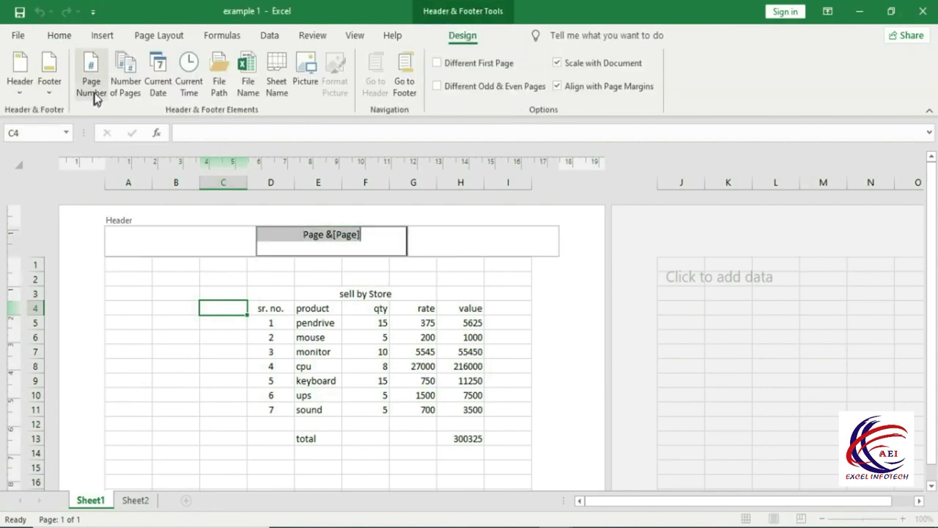
{"action": "left_click", "coordinate": [134, 236]}
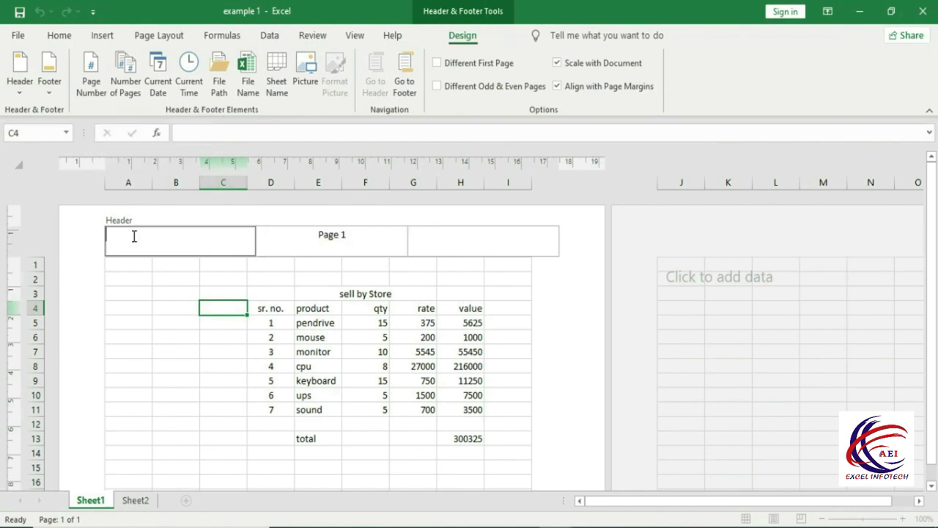
{"action": "left_click", "coordinate": [91, 82]}
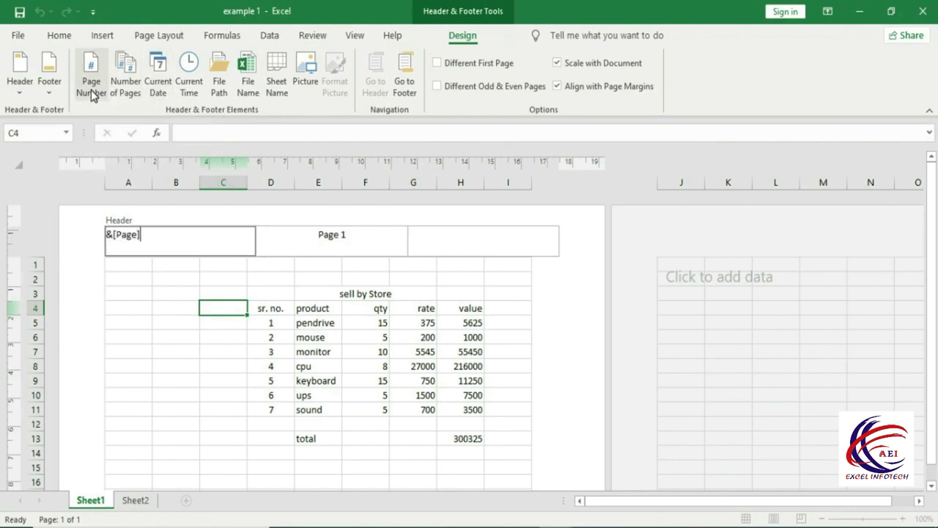
{"action": "left_click", "coordinate": [142, 293]}
{"action": "left_click", "coordinate": [134, 235]}
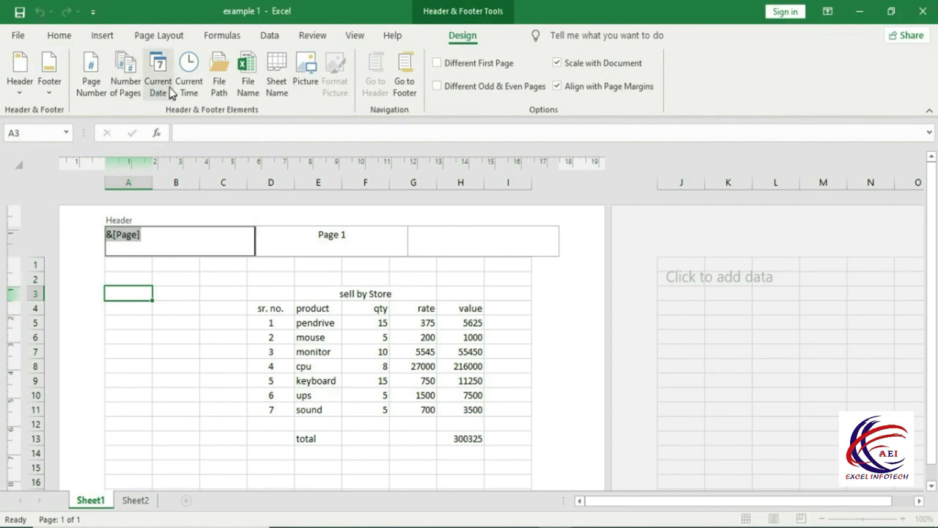
{"action": "key", "text": "Delete"}
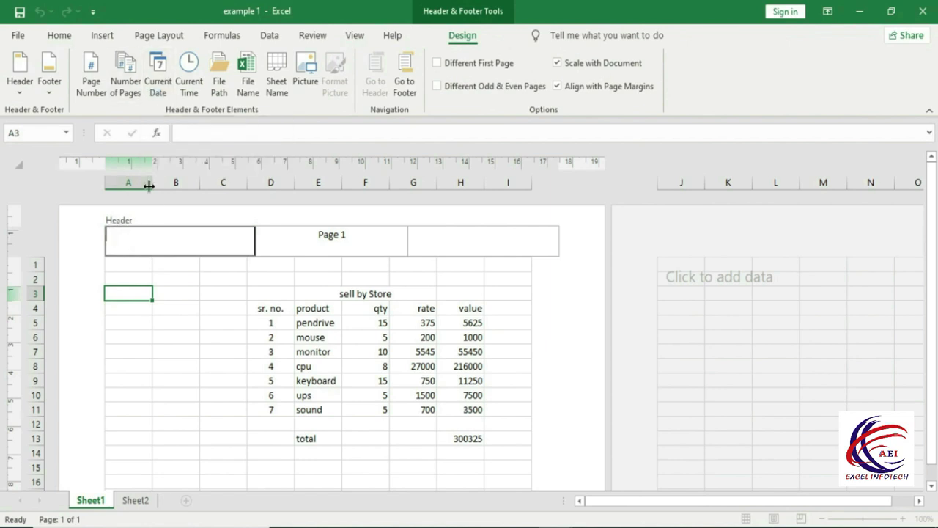
Step: Try the current date, then the current time, then the file path in the left header
{"action": "left_click", "coordinate": [158, 70]}
{"action": "left_click", "coordinate": [151, 333]}
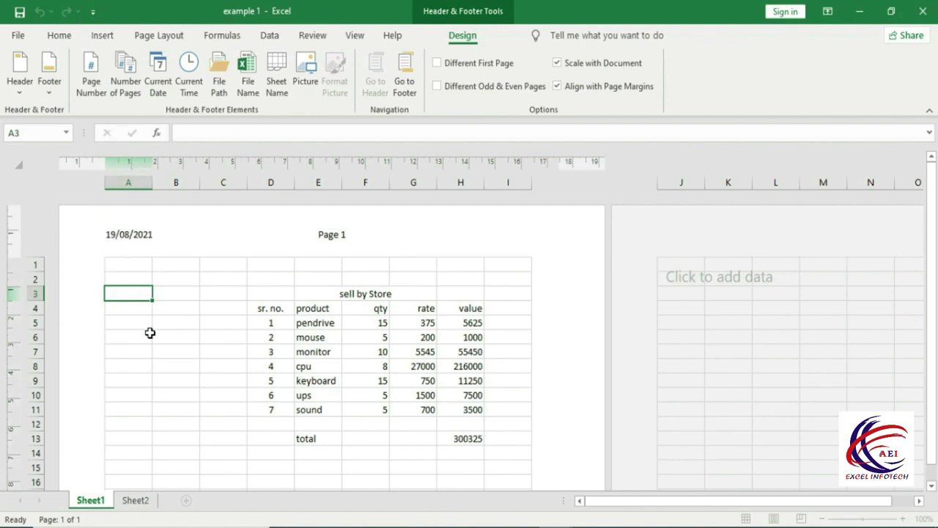
{"action": "left_click", "coordinate": [156, 234]}
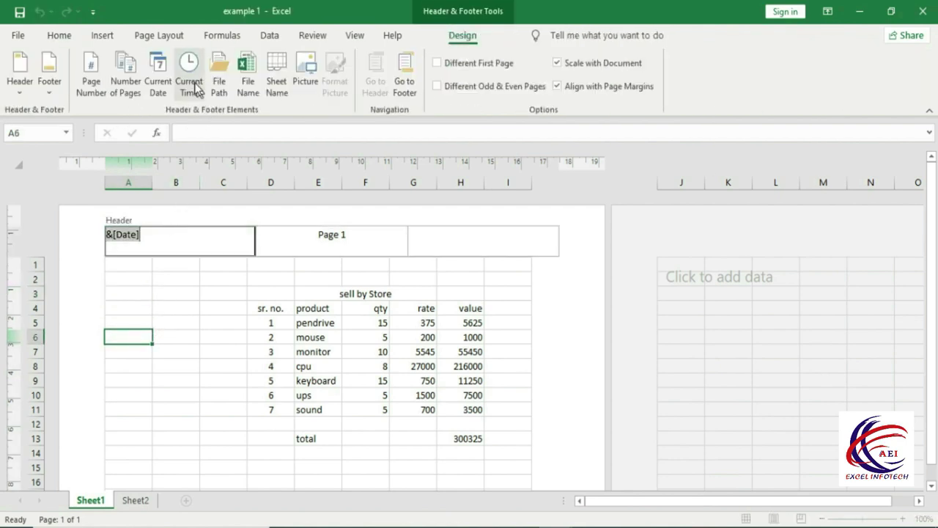
{"action": "left_click", "coordinate": [193, 81]}
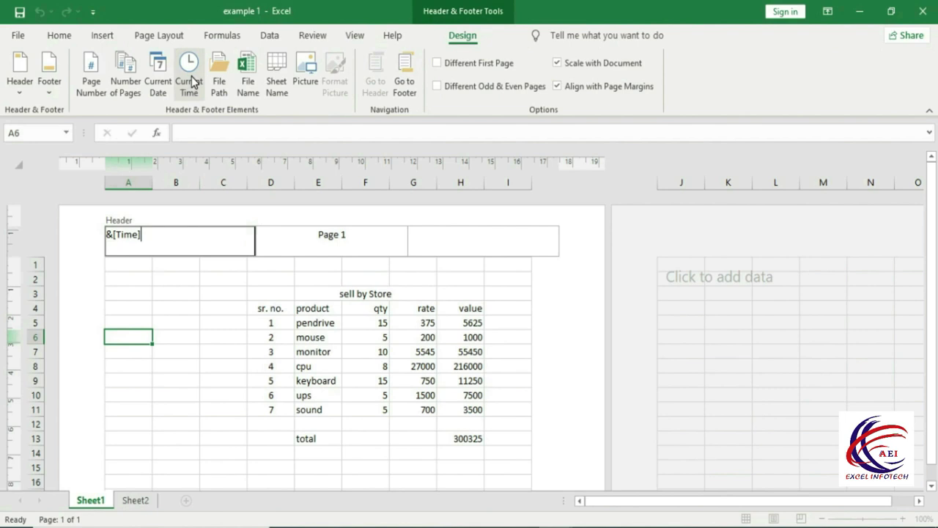
{"action": "left_click", "coordinate": [148, 309]}
{"action": "left_click", "coordinate": [144, 235]}
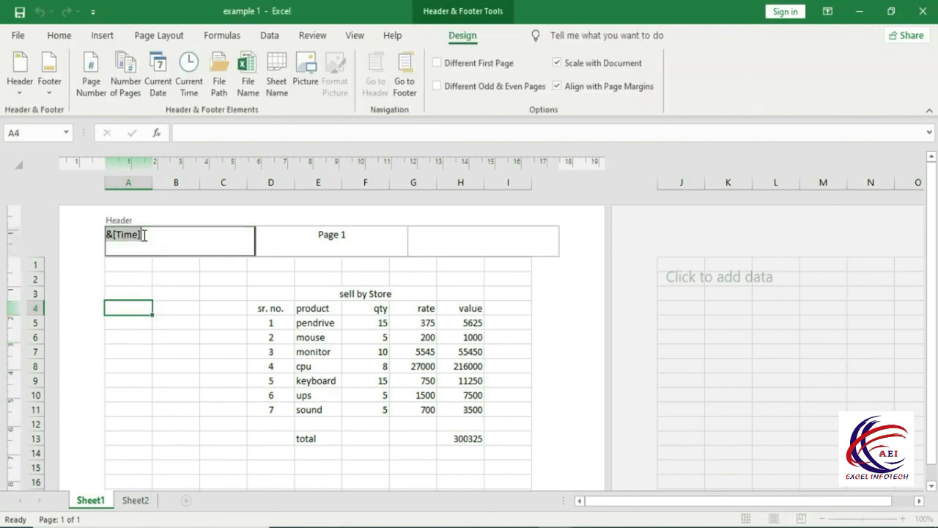
{"action": "left_click", "coordinate": [219, 77]}
{"action": "left_click", "coordinate": [167, 293]}
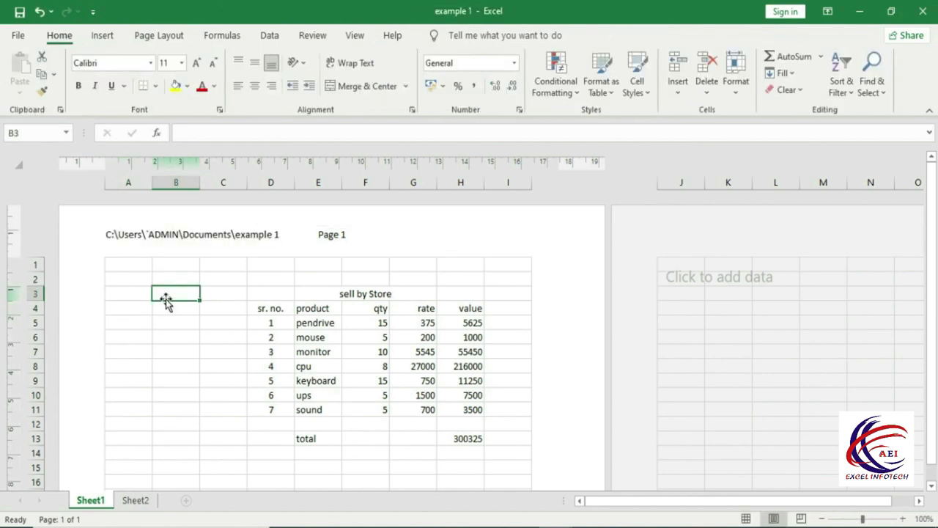
Step: Switch the left header to the file name, then the sheet name, and bring up Insert Pictures
{"action": "left_click", "coordinate": [184, 235]}
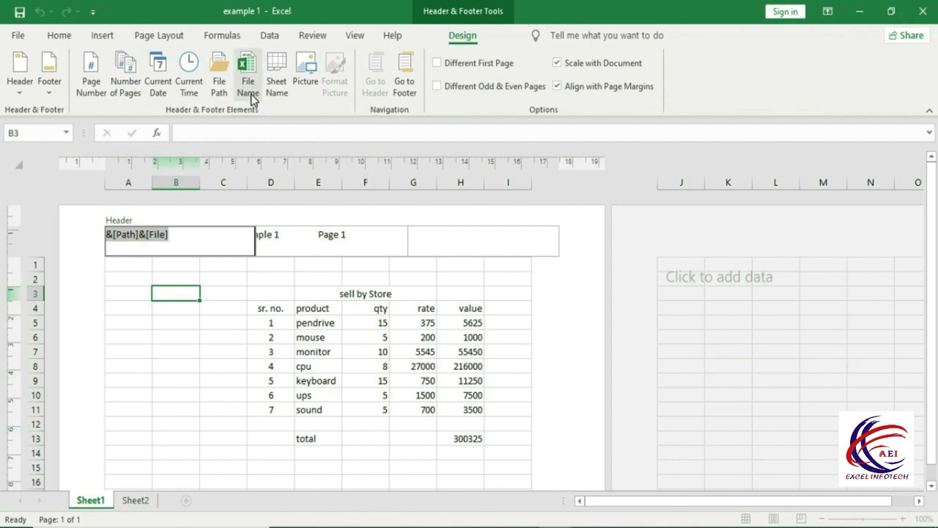
{"action": "left_click", "coordinate": [250, 87]}
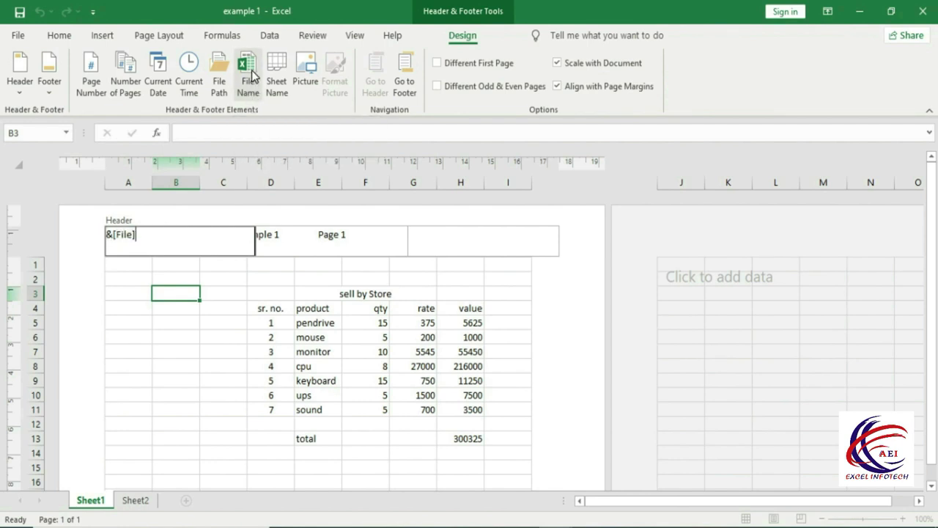
{"action": "left_click", "coordinate": [190, 292]}
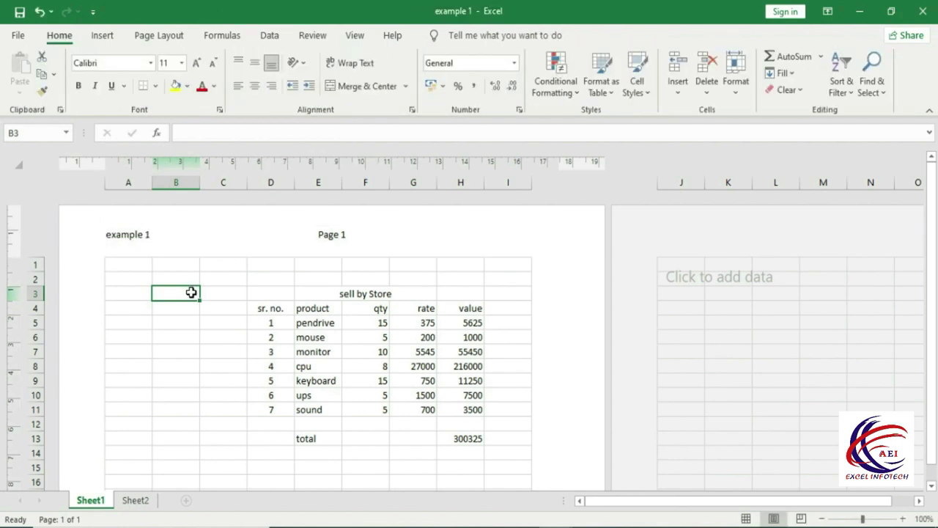
{"action": "left_click", "coordinate": [168, 231]}
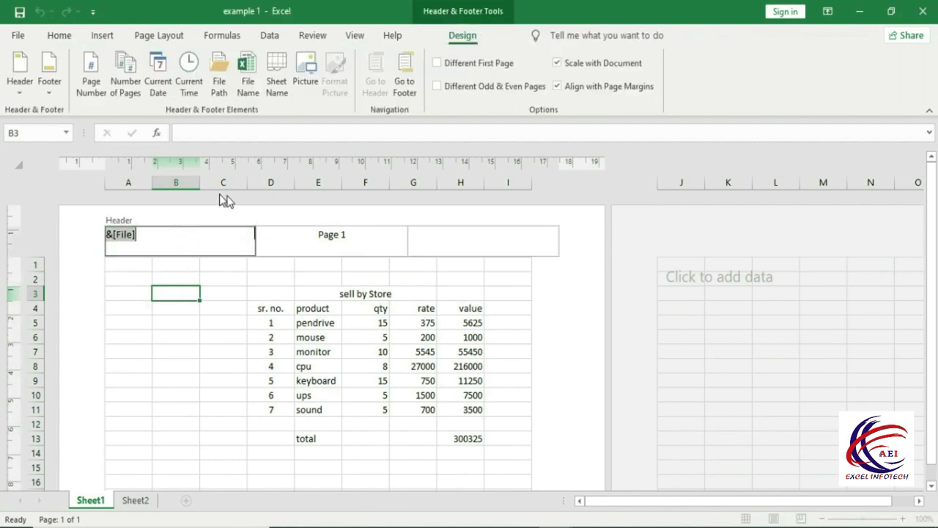
{"action": "left_click", "coordinate": [281, 77]}
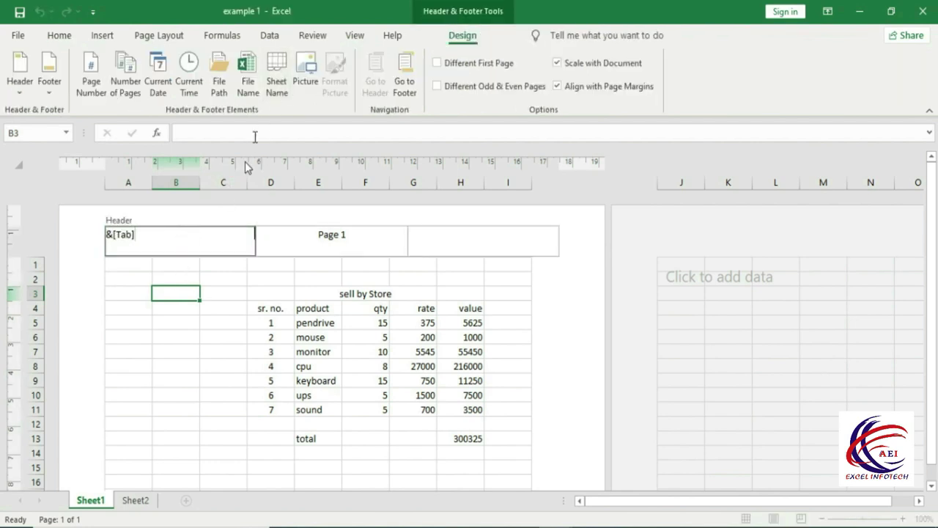
{"action": "left_click", "coordinate": [188, 320]}
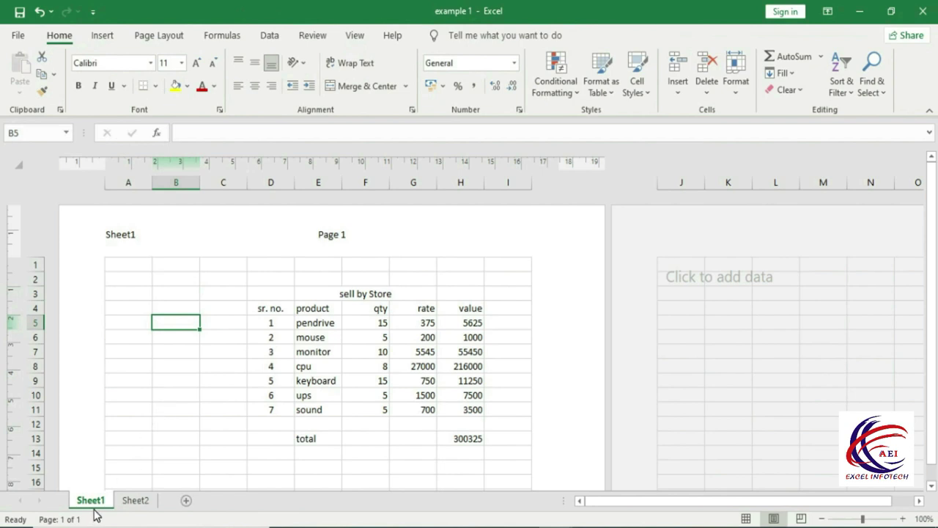
{"action": "left_click", "coordinate": [160, 236]}
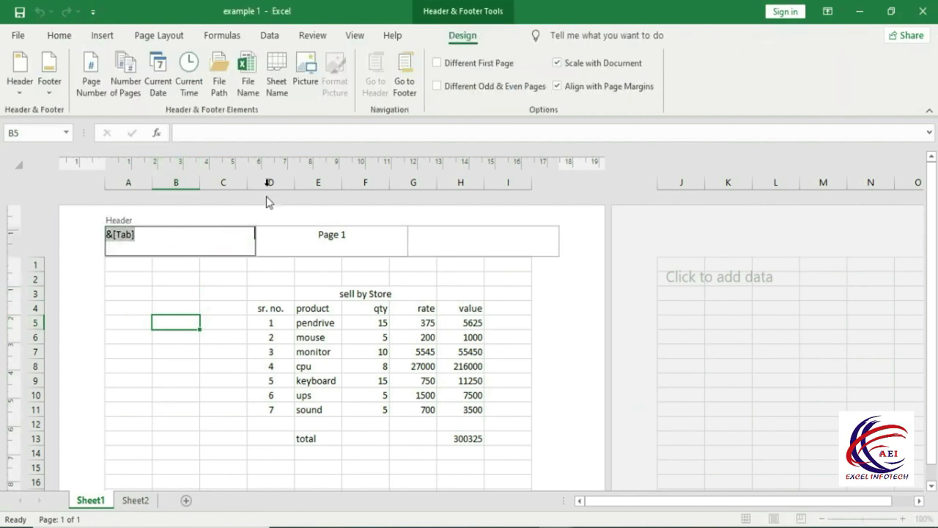
{"action": "left_click", "coordinate": [297, 76]}
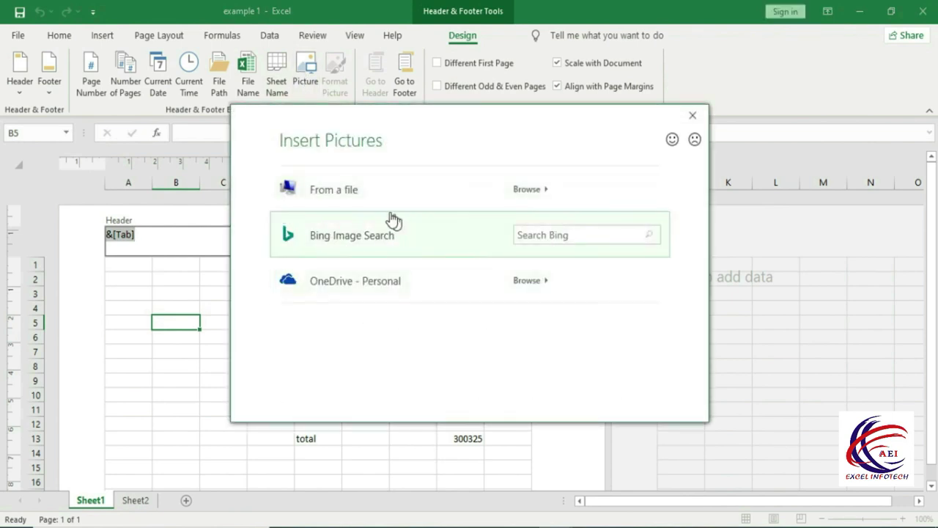
Step: Close the Insert Pictures dialog and jump to the footer and back to the header
{"action": "left_click", "coordinate": [520, 235]}
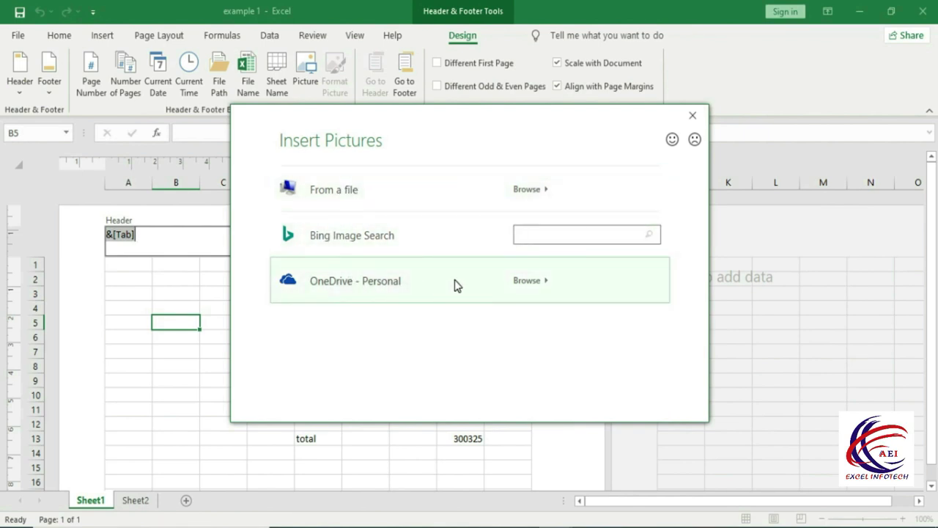
{"action": "left_click", "coordinate": [693, 115]}
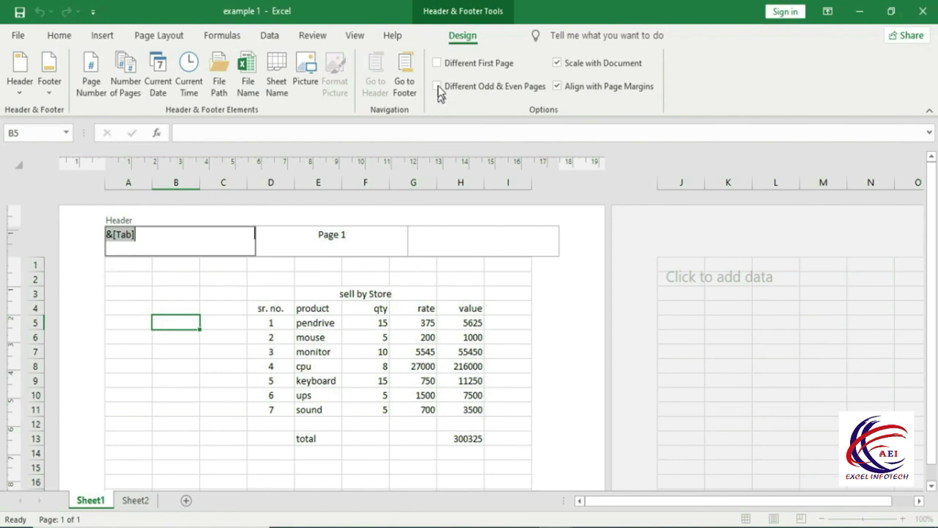
{"action": "left_click", "coordinate": [405, 79]}
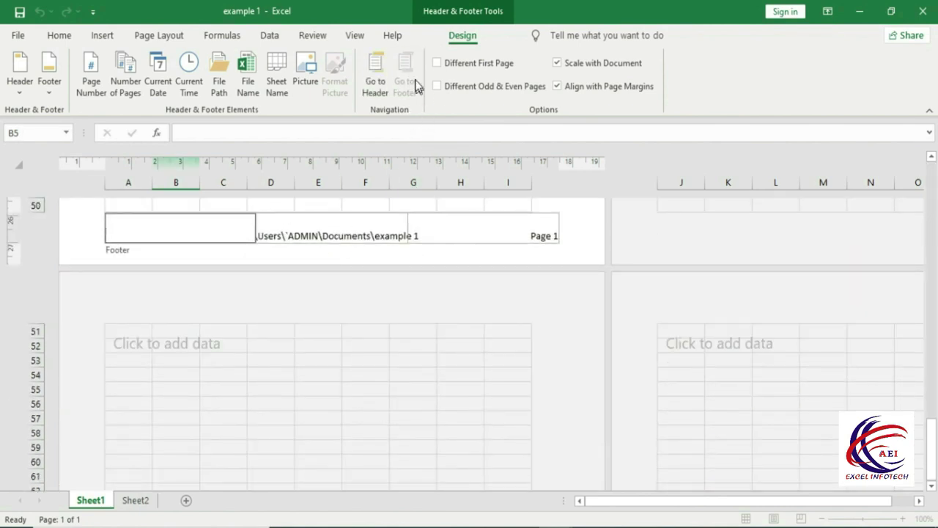
{"action": "left_click", "coordinate": [375, 74]}
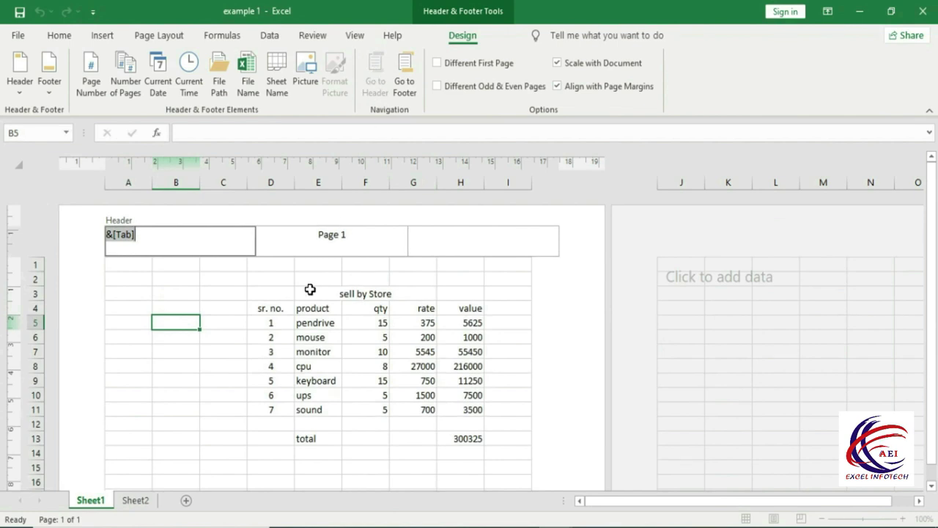
{"action": "left_click", "coordinate": [389, 247]}
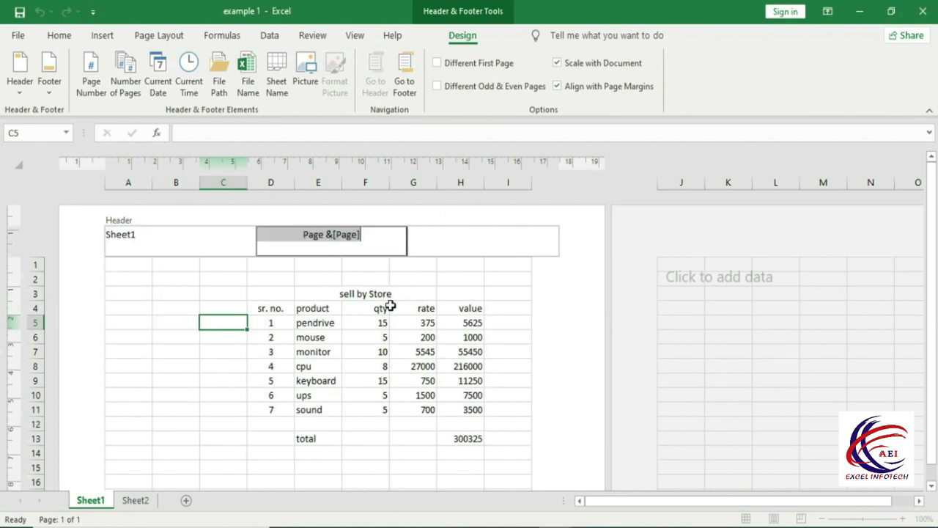
Step: Turn on Scale with Document, trying Different First Page and Odd & Even Pages but leaving them off
{"action": "left_click", "coordinate": [564, 63]}
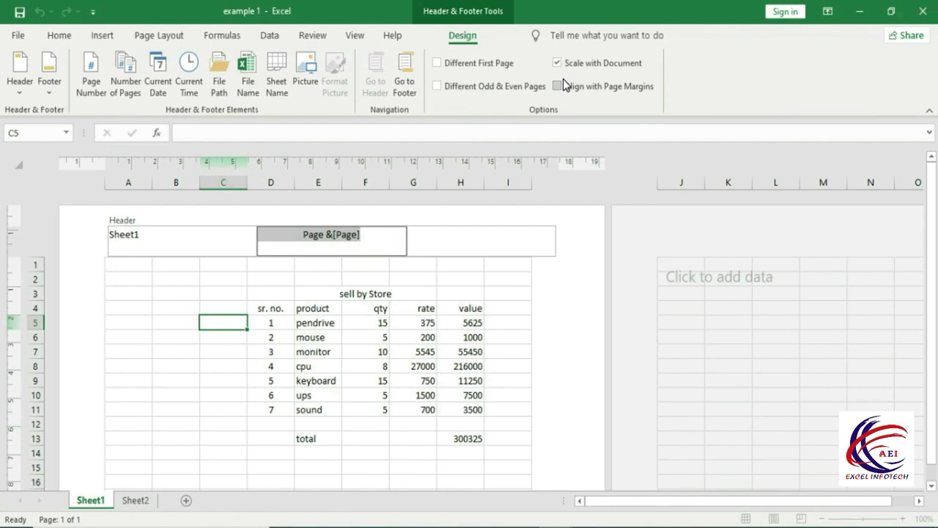
{"action": "left_click", "coordinate": [465, 67]}
{"action": "left_click", "coordinate": [463, 68]}
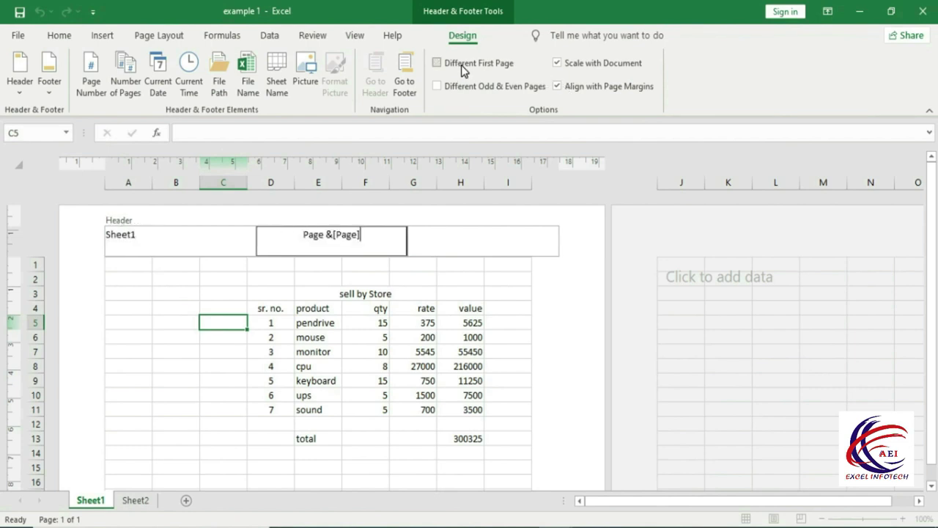
{"action": "left_click", "coordinate": [462, 65]}
{"action": "left_click", "coordinate": [462, 65]}
{"action": "left_click", "coordinate": [463, 88]}
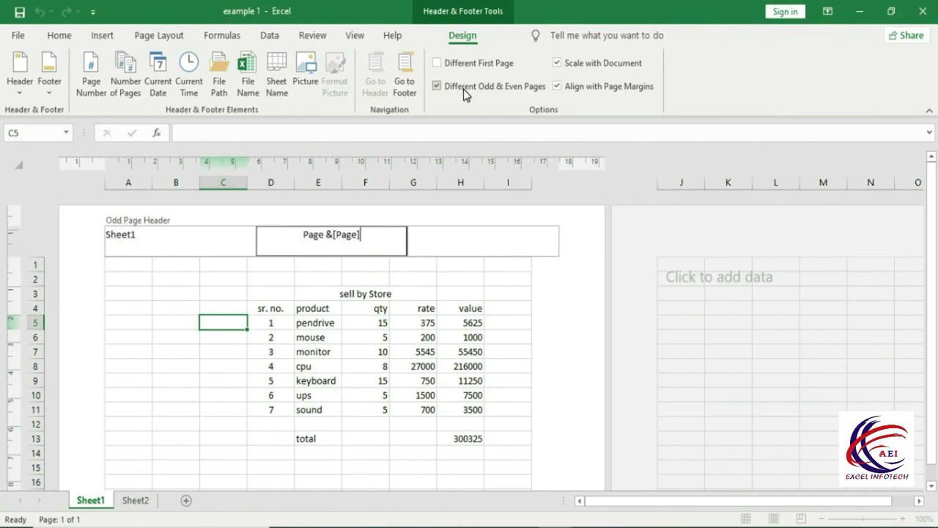
{"action": "left_click", "coordinate": [464, 88]}
{"action": "left_click", "coordinate": [463, 88]}
{"action": "left_click", "coordinate": [463, 88]}
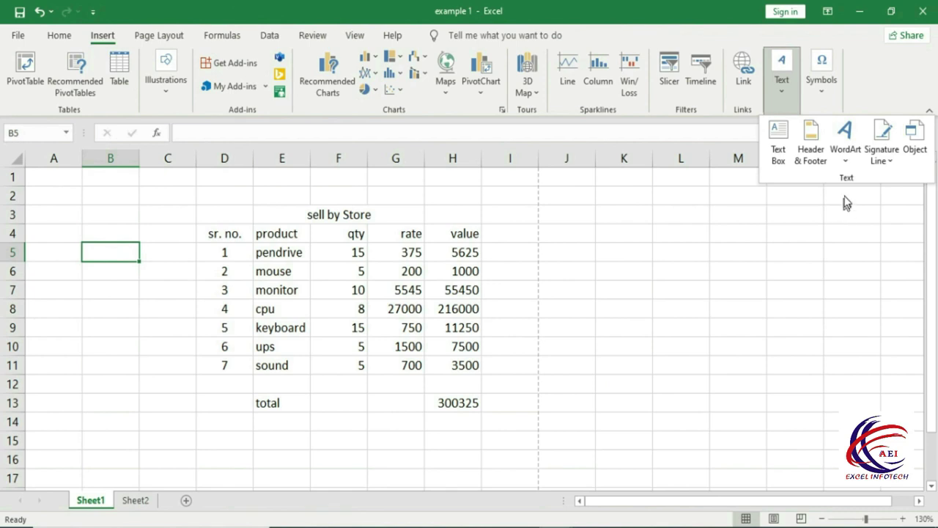
Step: Insert a WordArt text box reading 'excel infotech'
{"action": "left_click", "coordinate": [849, 158]}
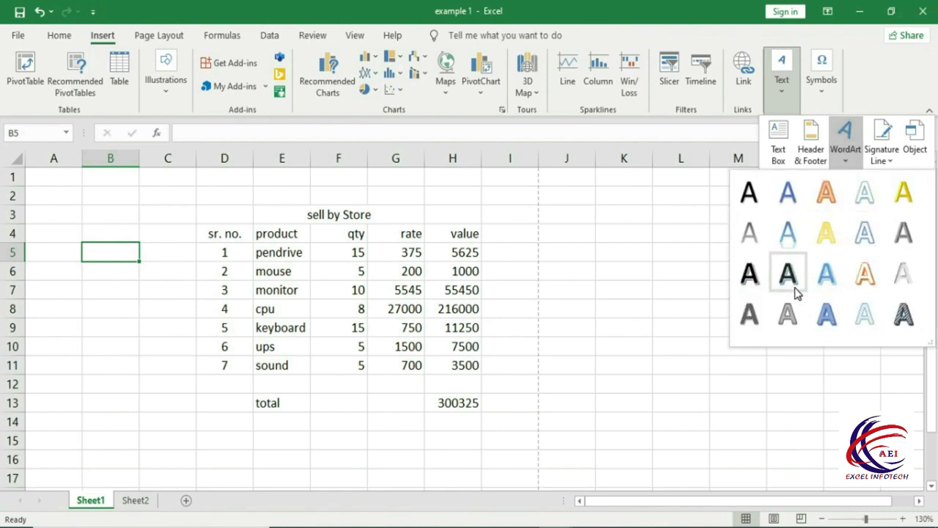
{"action": "left_click", "coordinate": [789, 276]}
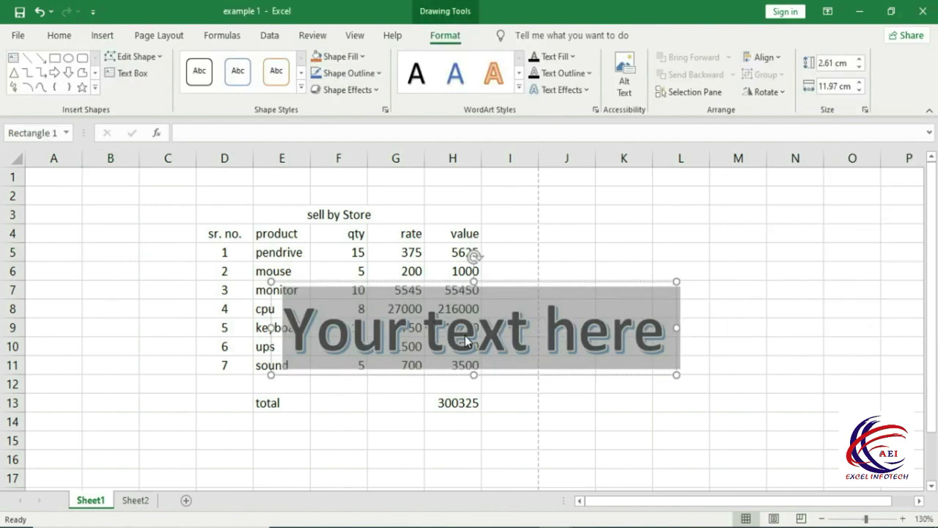
{"action": "type", "text": "excel in"}
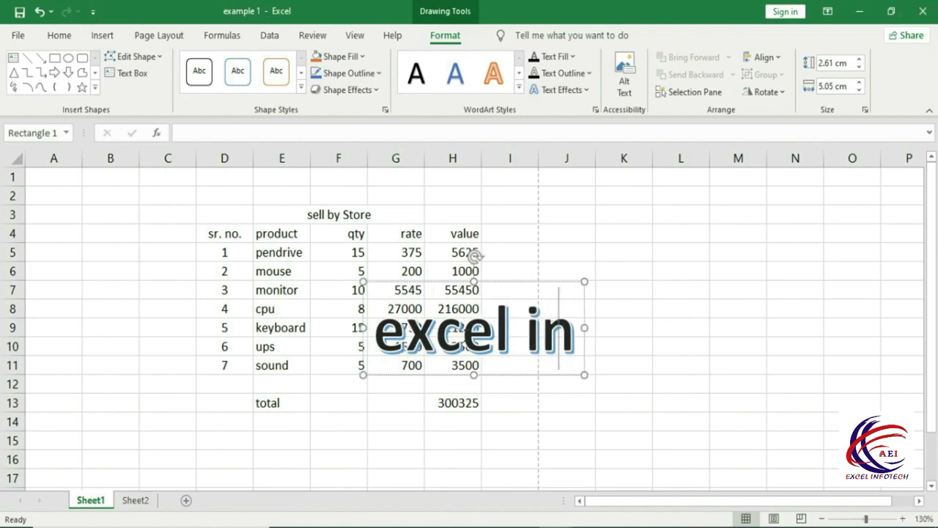
{"action": "type", "text": "fotech"}
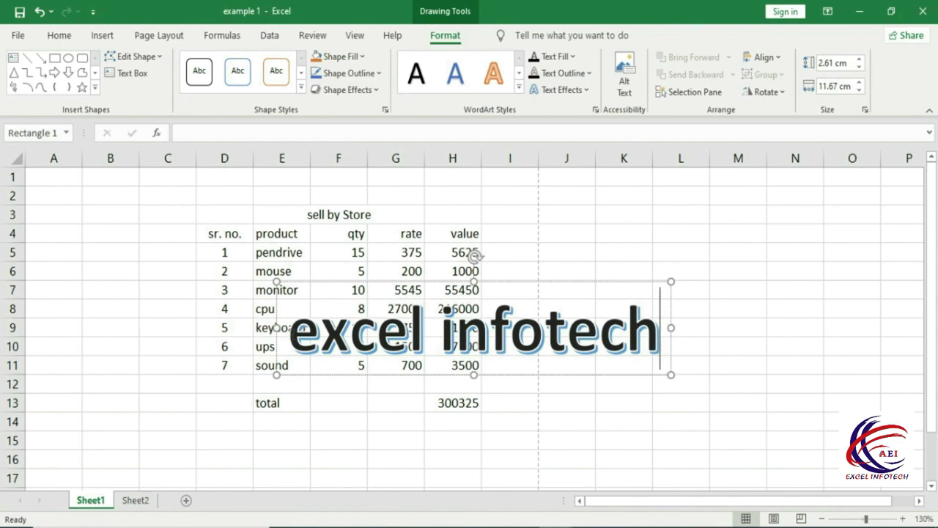
Step: Give the 'excel infotech' text a gradient text fill
{"action": "left_click", "coordinate": [300, 87]}
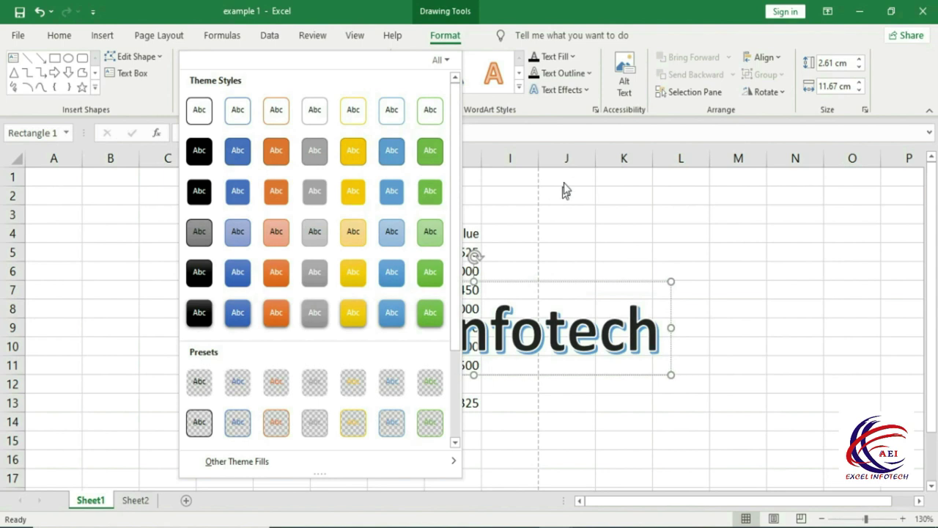
{"action": "left_click", "coordinate": [557, 139]}
{"action": "left_click", "coordinate": [518, 87]}
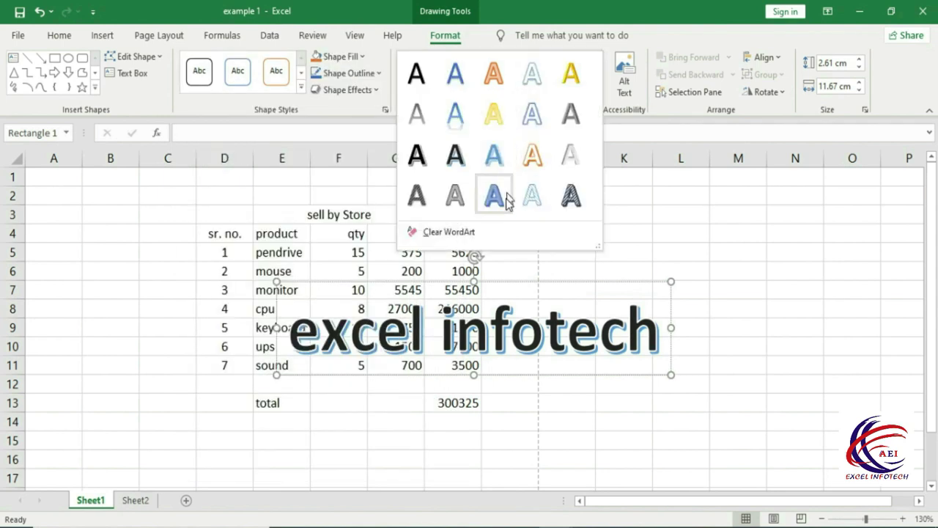
{"action": "left_click", "coordinate": [568, 198]}
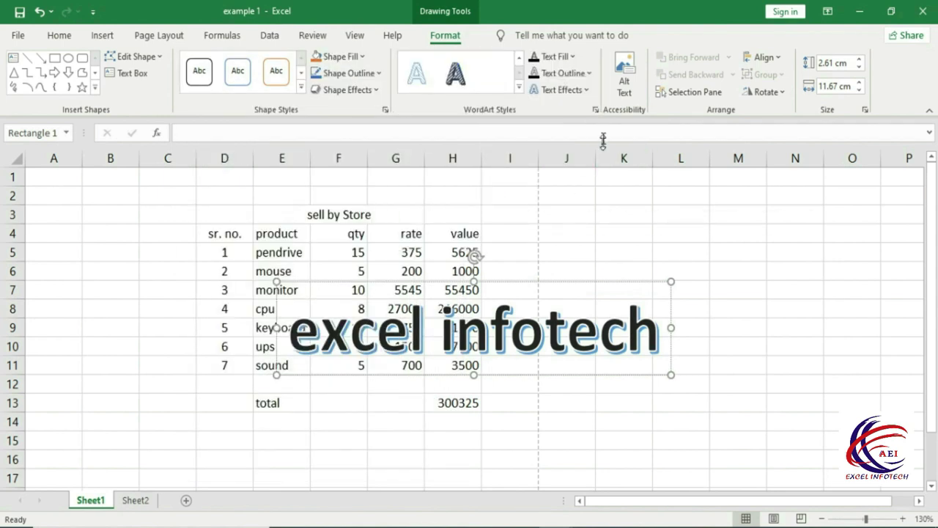
{"action": "left_click", "coordinate": [557, 56]}
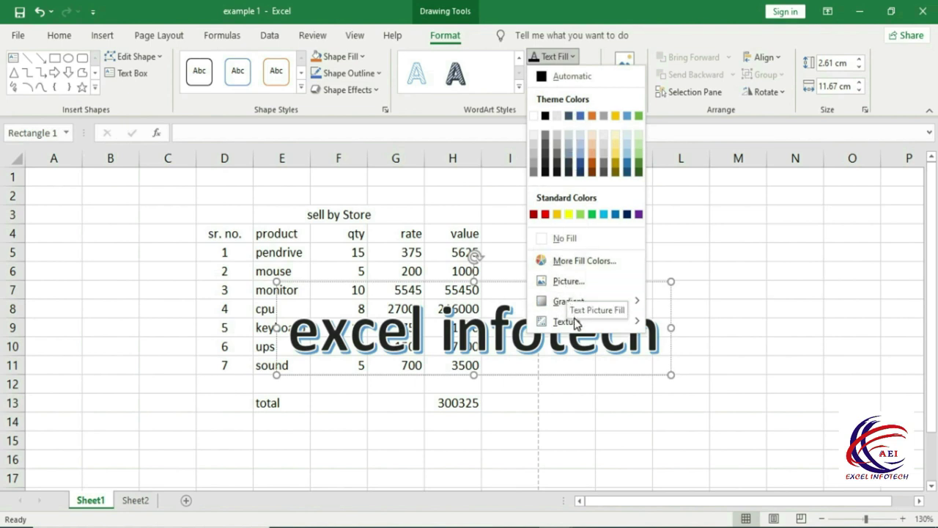
{"action": "mouse_move", "coordinate": [572, 311]}
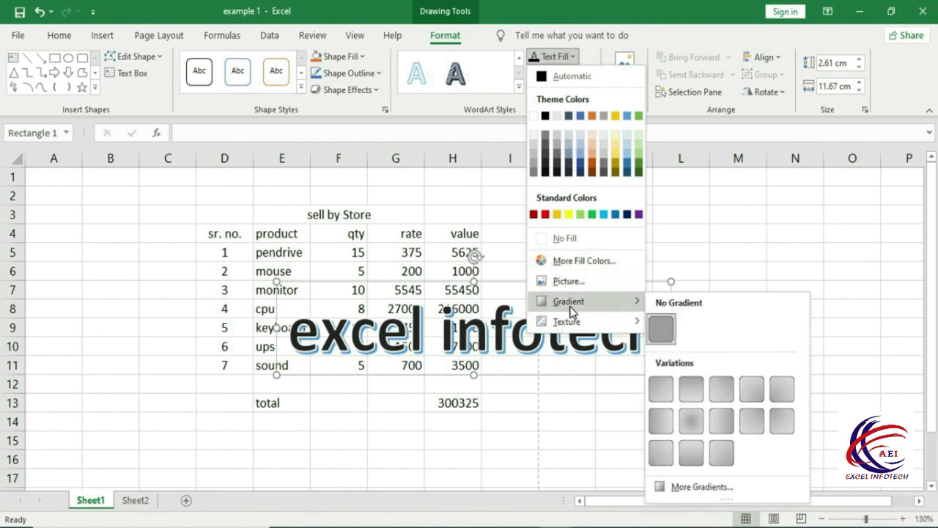
{"action": "left_click", "coordinate": [687, 390]}
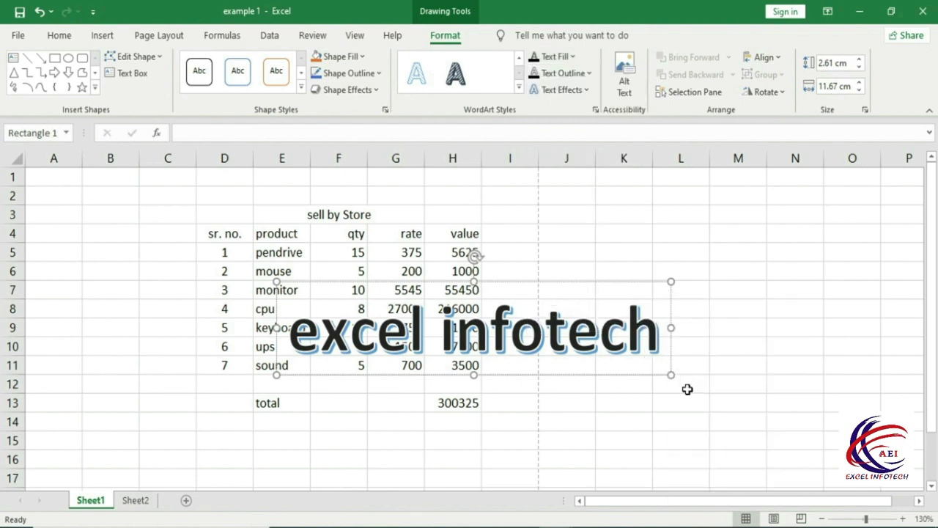
Step: Move the WordArt text box off the sell by Store table to its right
{"action": "left_click", "coordinate": [626, 90]}
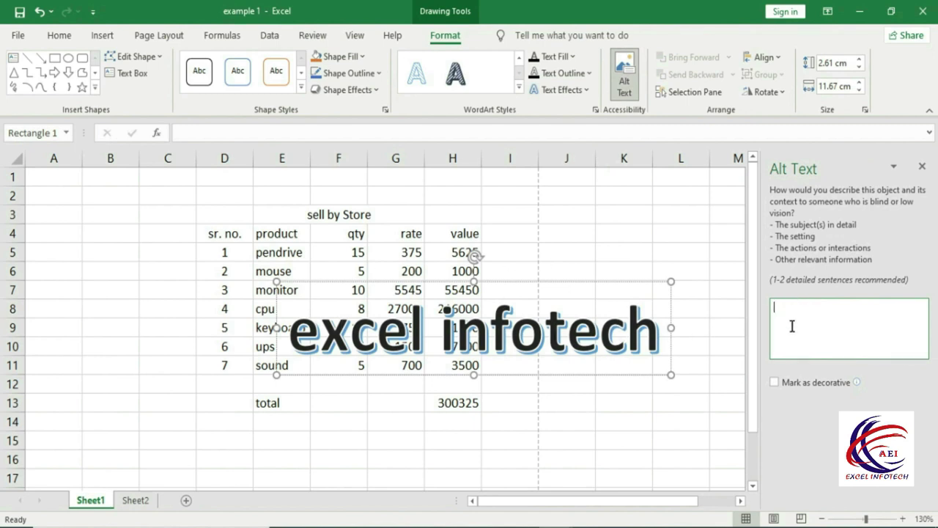
{"action": "left_click", "coordinate": [922, 166]}
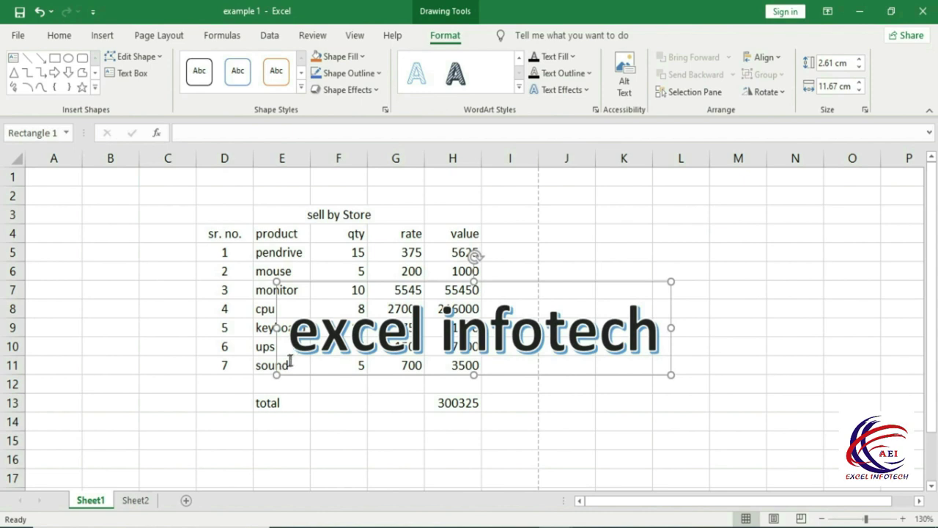
{"action": "left_click_drag", "start_coordinate": [278, 372], "coordinate": [521, 329]}
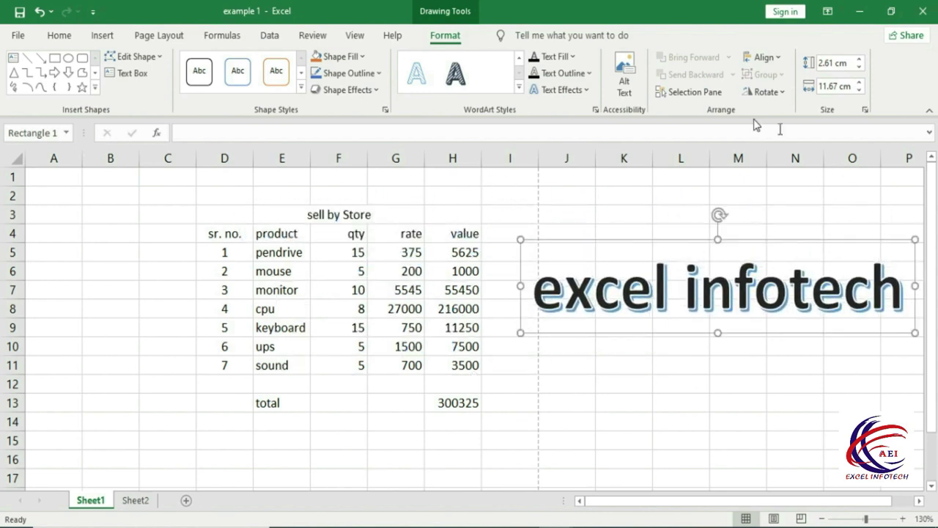
{"action": "left_click", "coordinate": [566, 384]}
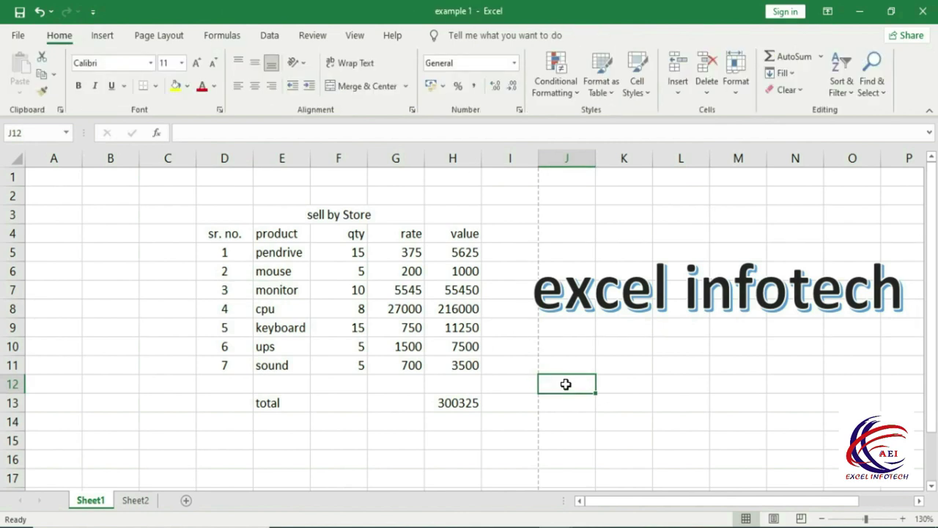
Step: Set up a Microsoft Office signature line with the signer's title Manager
{"action": "left_click", "coordinate": [102, 36]}
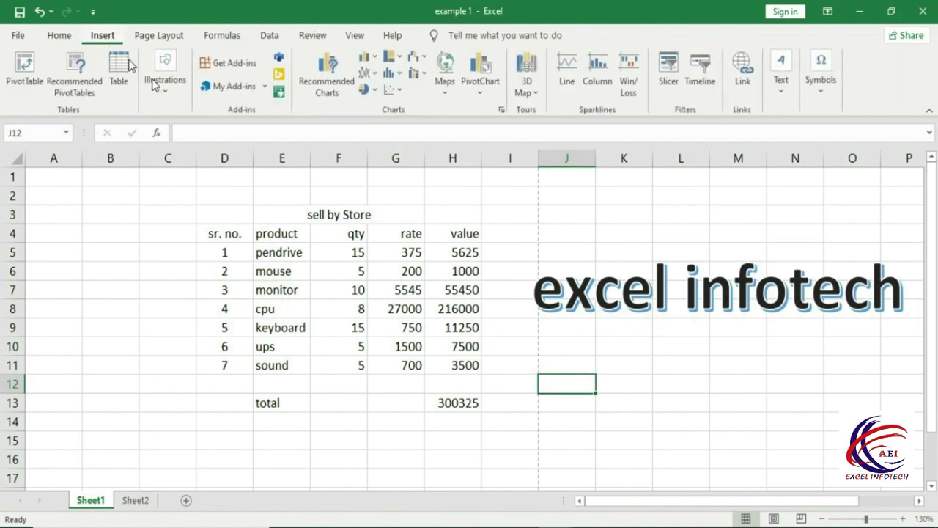
{"action": "left_click", "coordinate": [783, 101]}
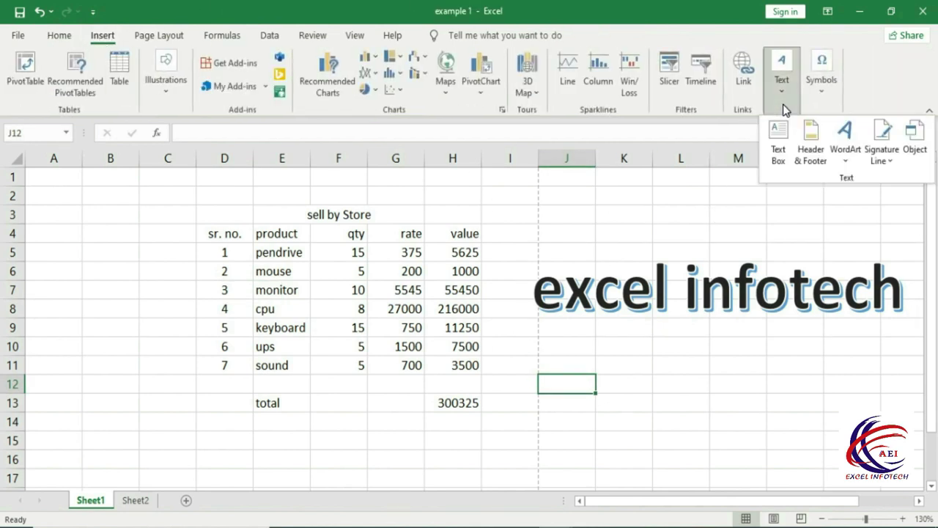
{"action": "left_click", "coordinate": [883, 157]}
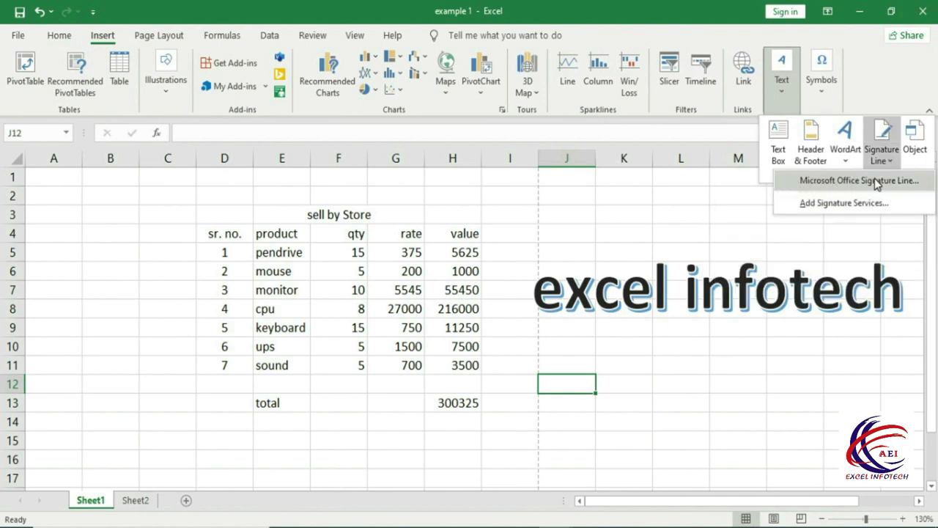
{"action": "left_click", "coordinate": [865, 181]}
{"action": "left_click_drag", "start_coordinate": [395, 172], "coordinate": [359, 179]}
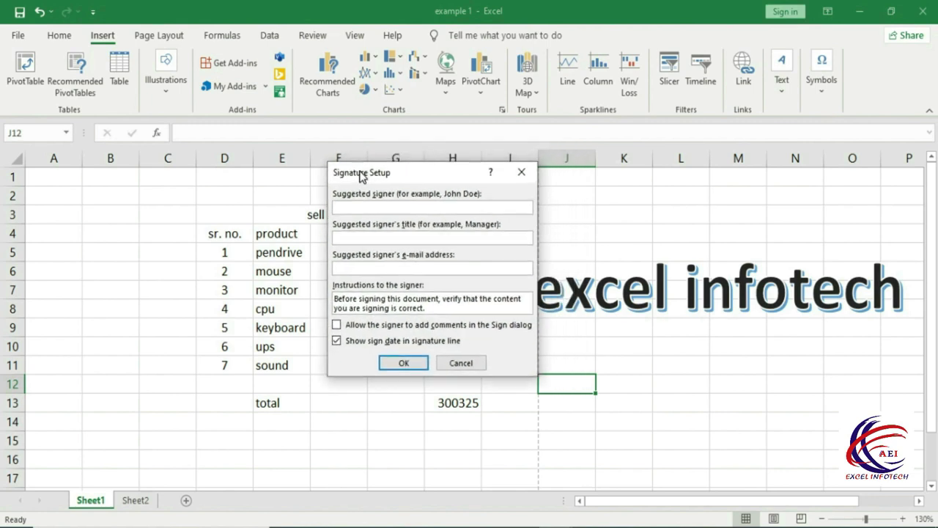
{"action": "left_click", "coordinate": [346, 197]}
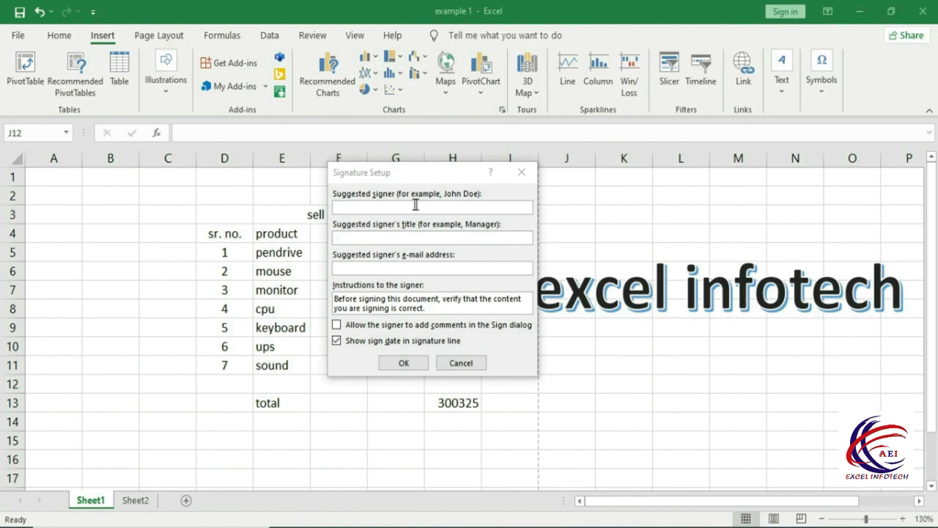
{"action": "left_click", "coordinate": [340, 208]}
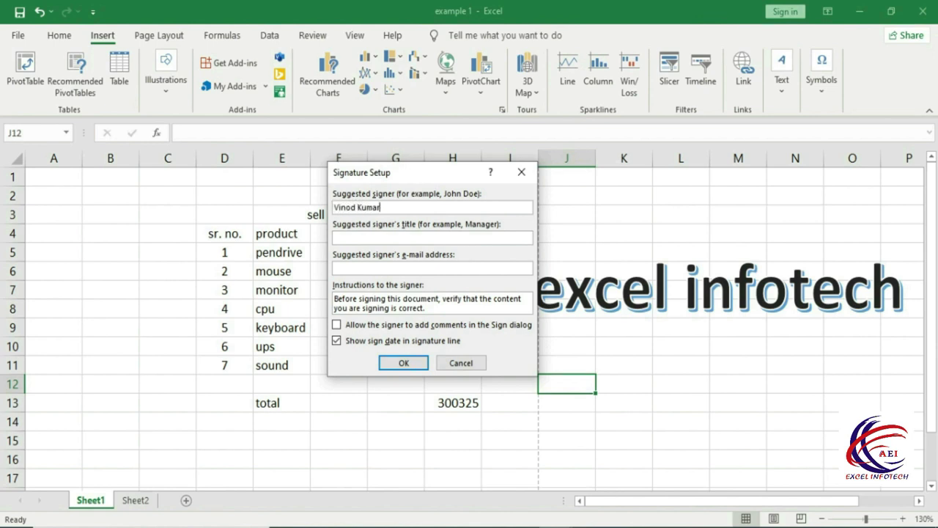
{"action": "left_click", "coordinate": [368, 238]}
{"action": "type", "text": "Manager"}
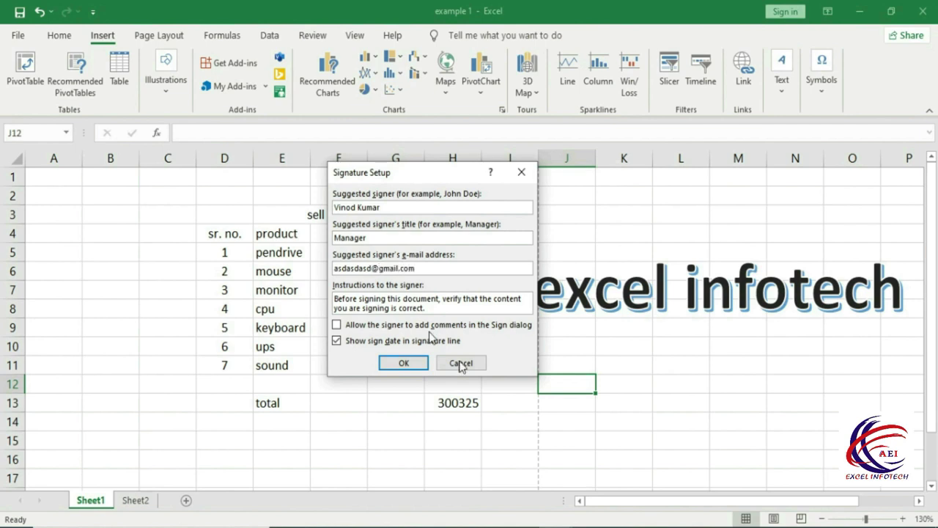
{"action": "left_click", "coordinate": [407, 362]}
Step: Move the signature line to the sheet's top-left corner and add a new blank worksheet
{"action": "left_click", "coordinate": [650, 455]}
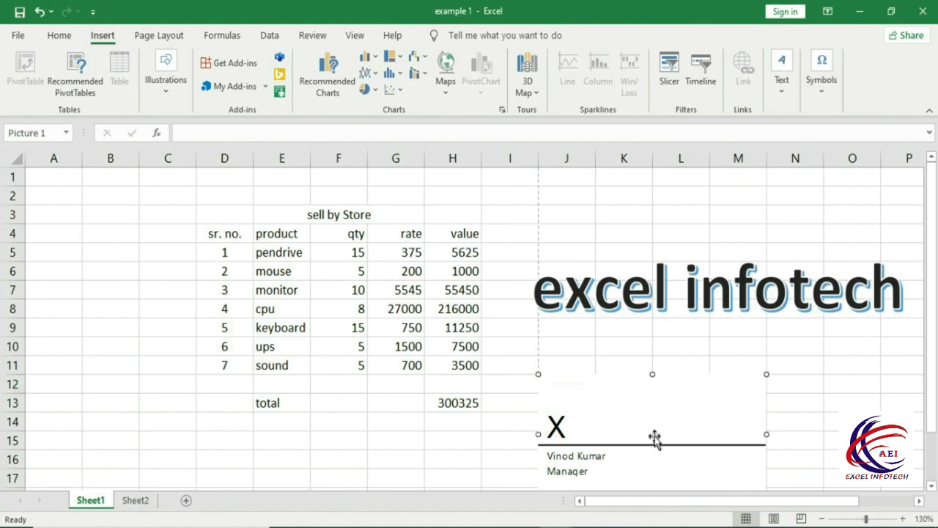
{"action": "mouse_move", "coordinate": [654, 436]}
{"action": "left_mouse_down"}
{"action": "mouse_move", "coordinate": [508, 408]}
{"action": "mouse_move", "coordinate": [241, 318]}
{"action": "mouse_move", "coordinate": [168, 221]}
{"action": "mouse_move", "coordinate": [157, 231]}
{"action": "left_mouse_up"}
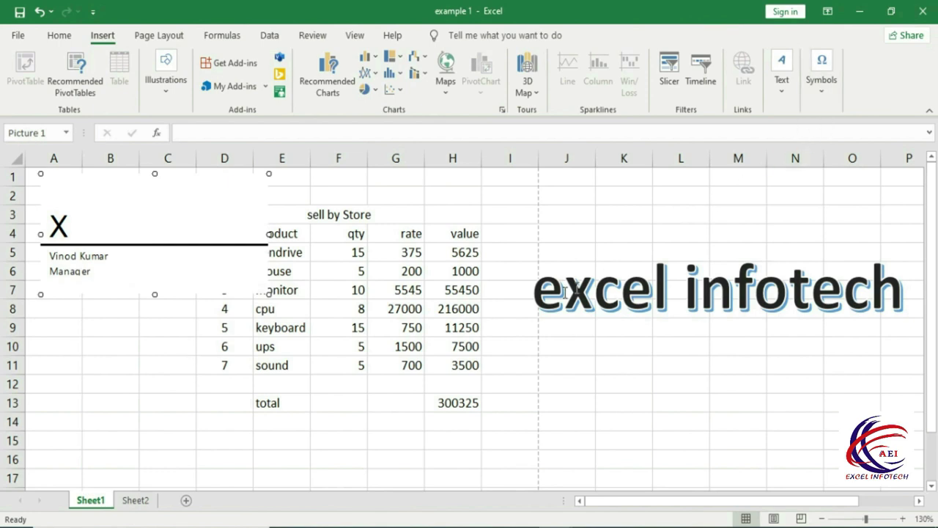
{"action": "left_click", "coordinate": [176, 359]}
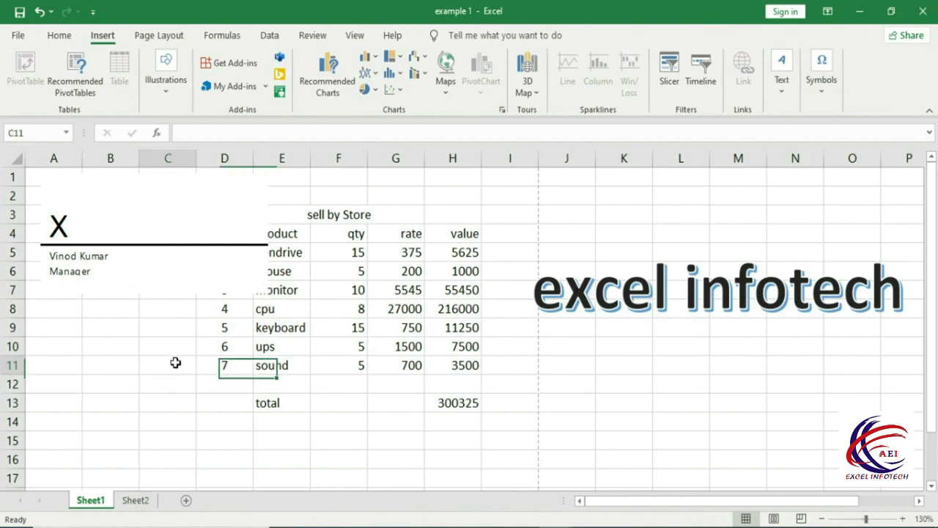
{"action": "left_click", "coordinate": [795, 103]}
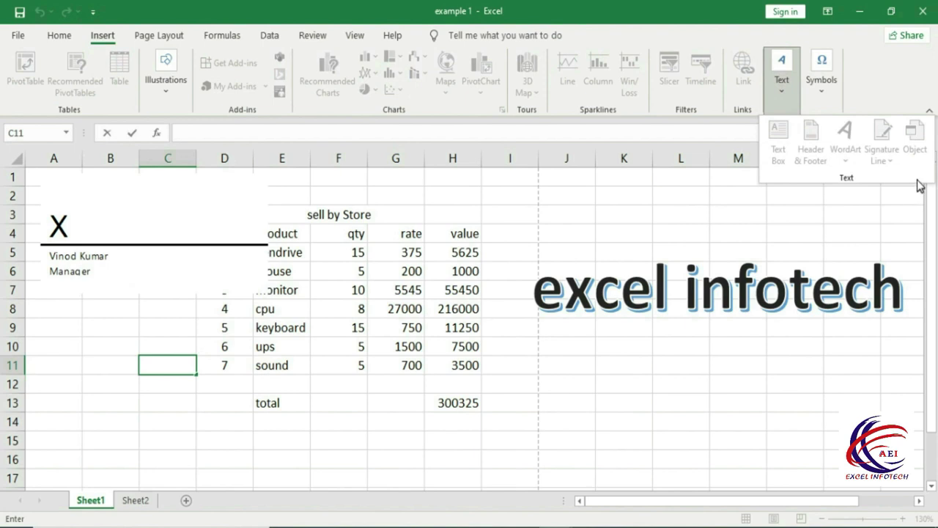
{"action": "left_click", "coordinate": [699, 403]}
{"action": "left_click", "coordinate": [690, 398]}
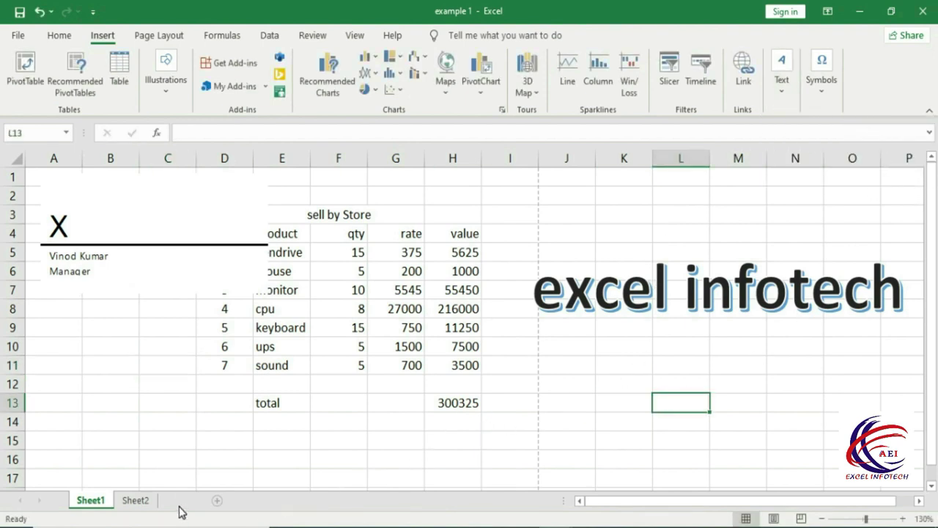
{"action": "left_click", "coordinate": [186, 500]}
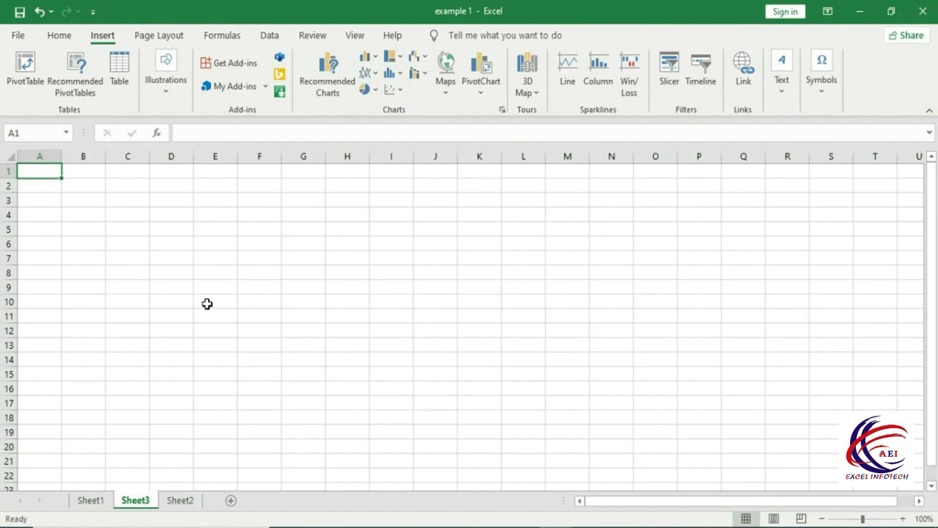
Step: Embed a new Bitmap Image object on Sheet3 from the Object dialog's Create New list
{"action": "left_click", "coordinate": [787, 95]}
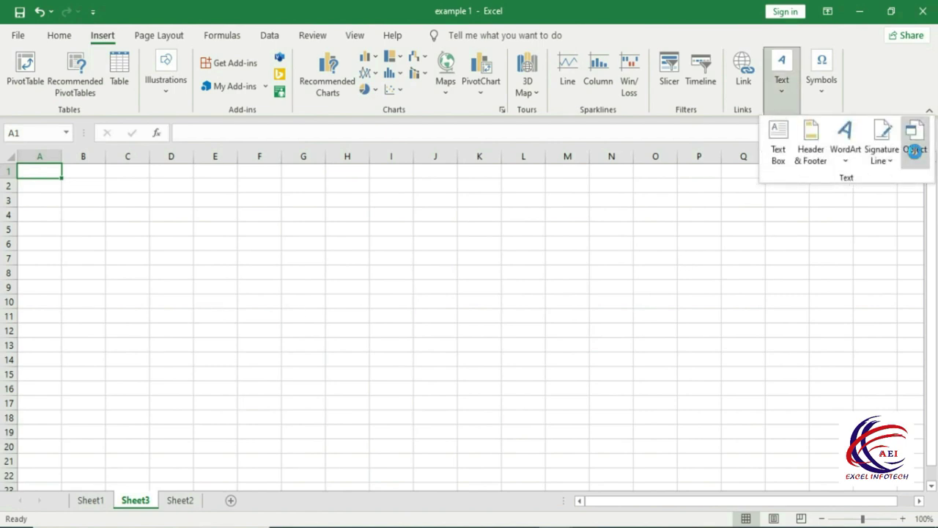
{"action": "left_click", "coordinate": [914, 150]}
{"action": "left_click_drag", "start_coordinate": [386, 207], "coordinate": [595, 150]}
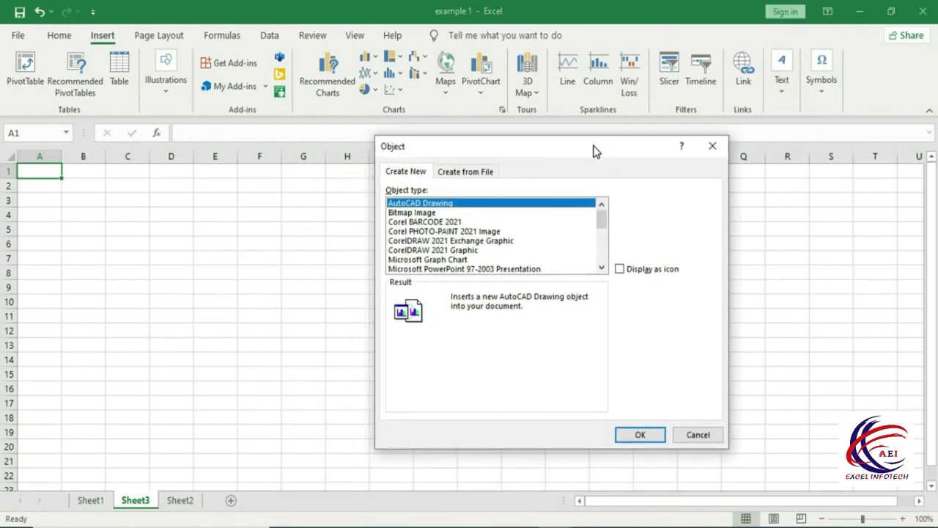
{"action": "left_click", "coordinate": [427, 211]}
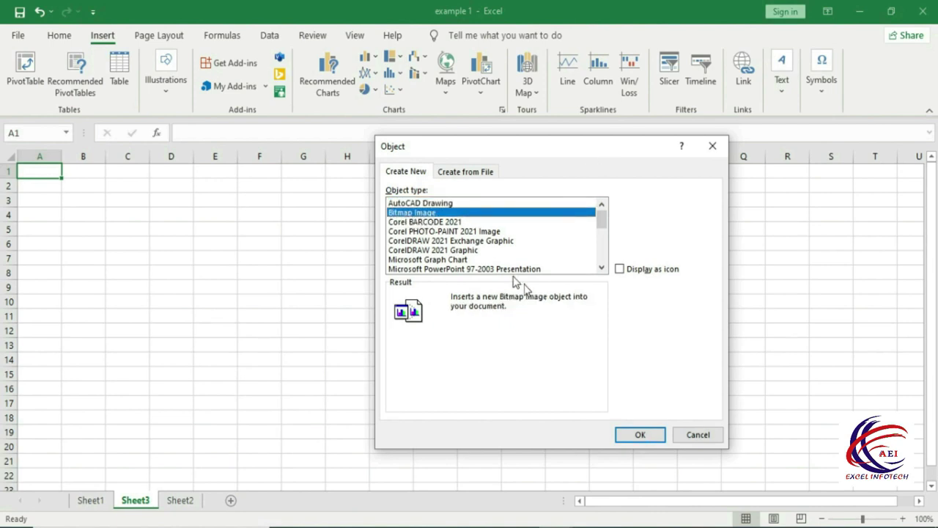
{"action": "left_click", "coordinate": [642, 433]}
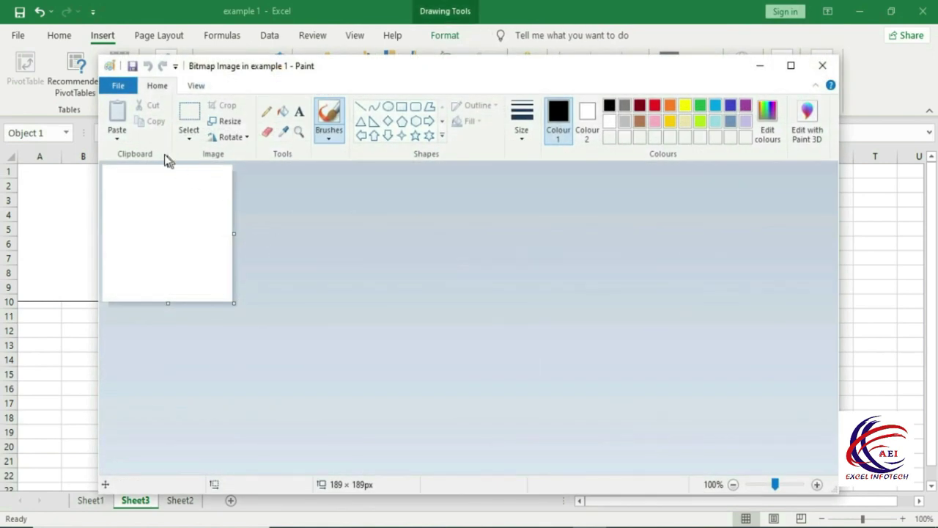
Step: Enlarge the Paint canvas, draw a four-pointed star with an orange outline, and return to Excel
{"action": "left_click_drag", "start_coordinate": [229, 303], "coordinate": [432, 422]}
{"action": "left_click", "coordinate": [401, 135]}
{"action": "mouse_move", "coordinate": [225, 240]}
{"action": "left_mouse_down"}
{"action": "mouse_move", "coordinate": [271, 304]}
{"action": "mouse_move", "coordinate": [386, 377]}
{"action": "left_mouse_up"}
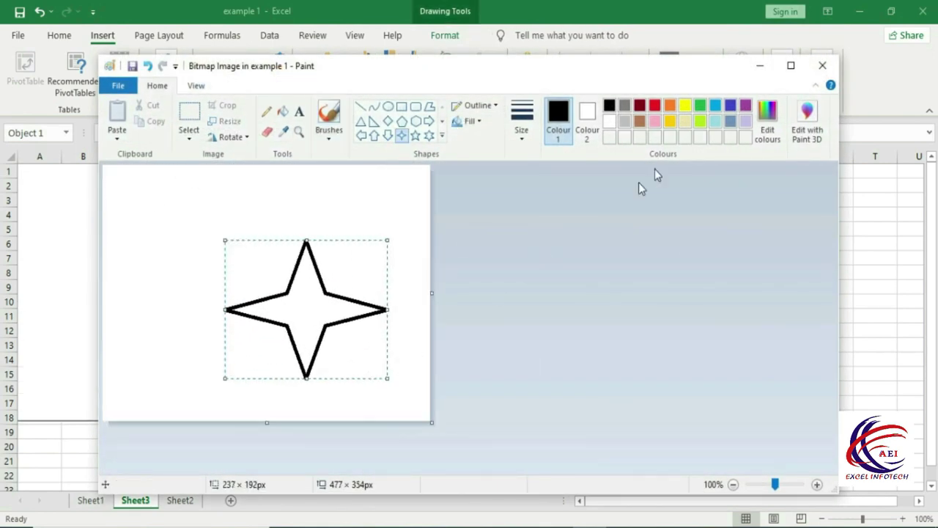
{"action": "left_click", "coordinate": [670, 106]}
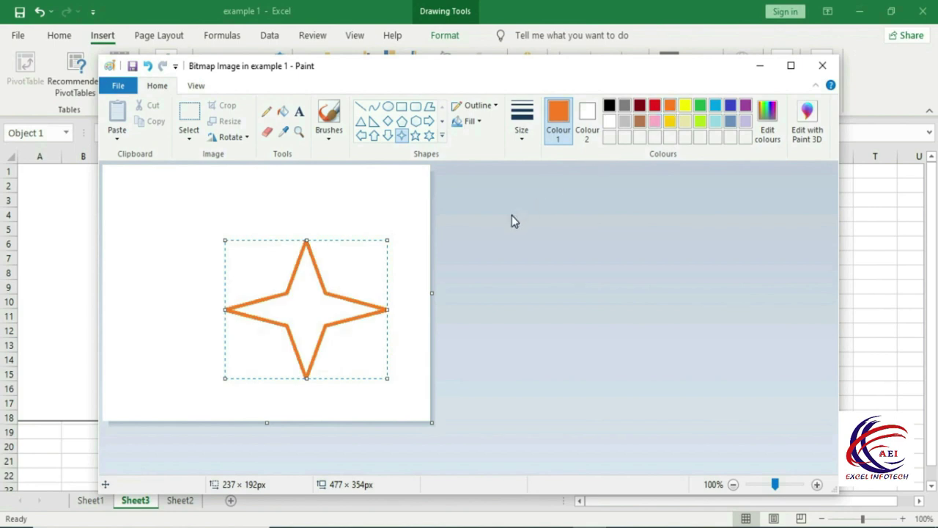
{"action": "left_click", "coordinate": [824, 65]}
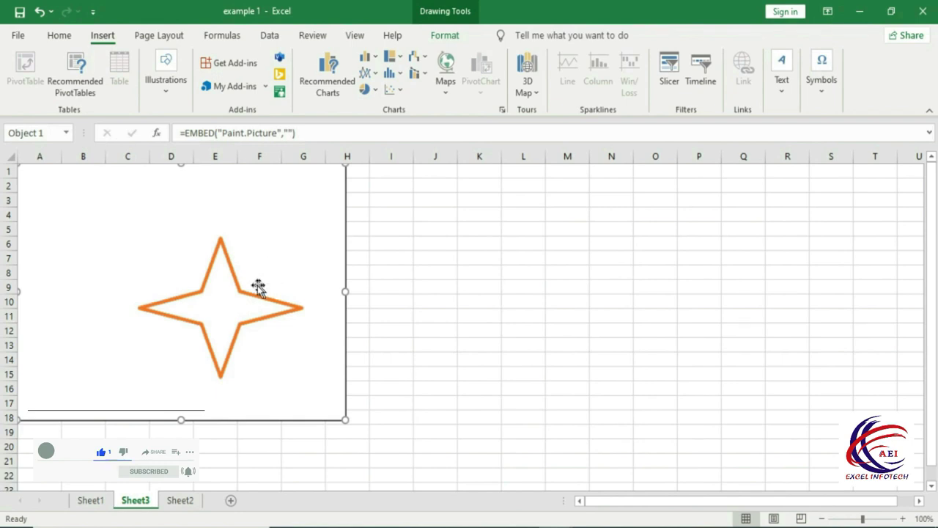
Step: Reopen the embedded star image and fill the background around the star black
{"action": "double_click", "coordinate": [244, 286]}
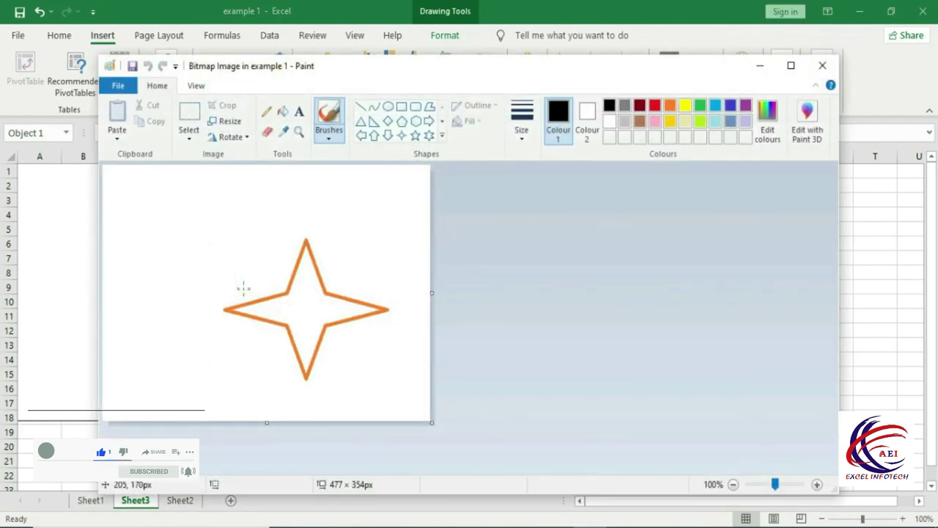
{"action": "left_click", "coordinate": [282, 111]}
{"action": "left_click", "coordinate": [267, 210]}
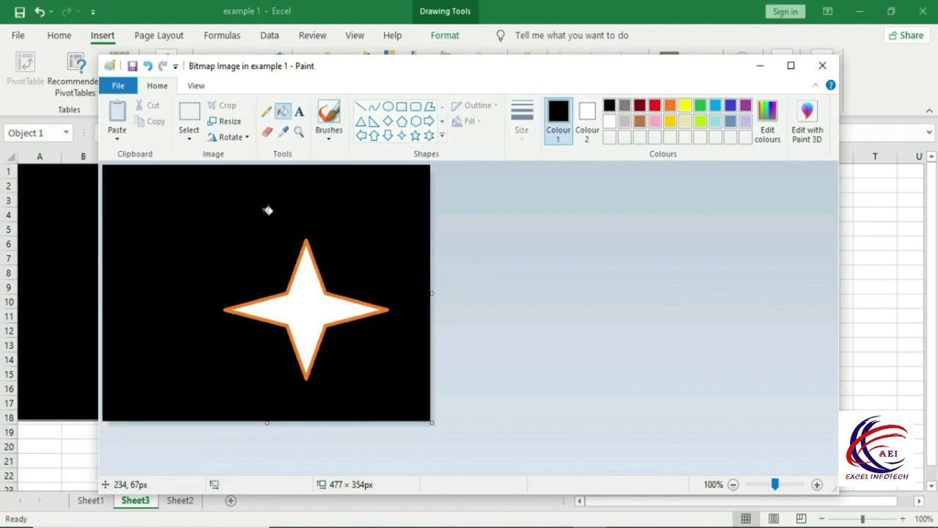
{"action": "left_click", "coordinate": [822, 65]}
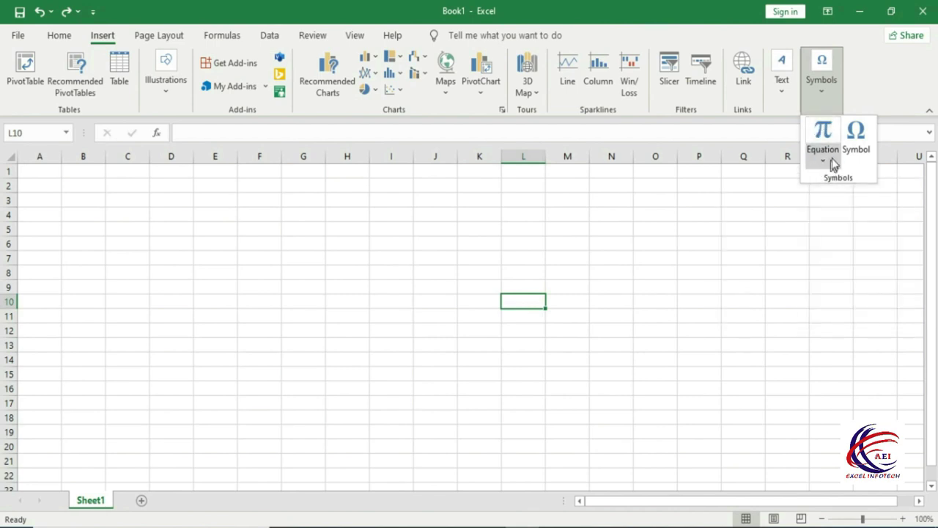
Step: Insert the built-in Binomial Theorem equation, set it to 40 pt, and drag it up near G5
{"action": "left_click", "coordinate": [819, 161]}
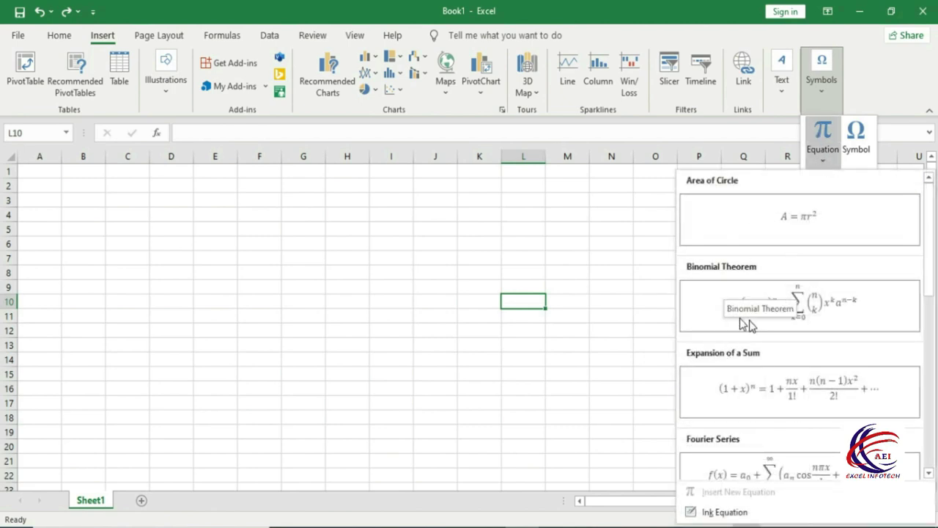
{"action": "left_click", "coordinate": [790, 308]}
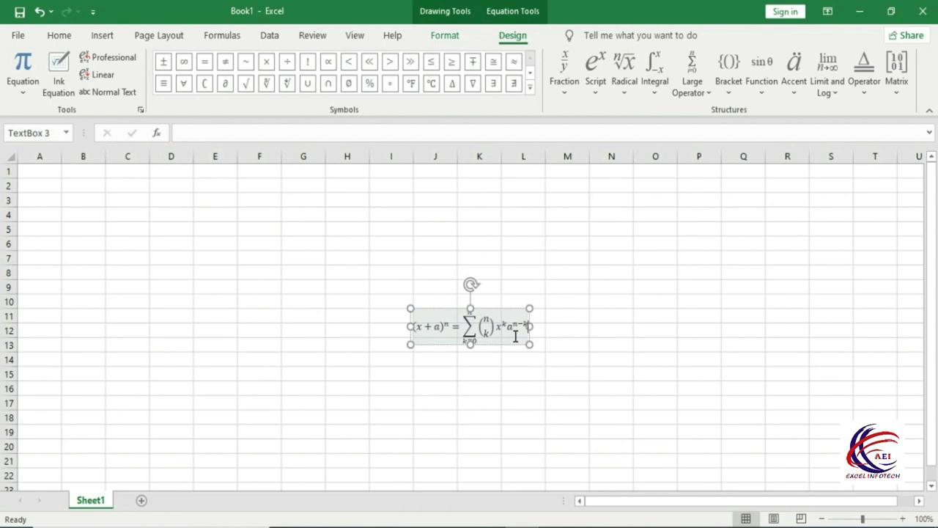
{"action": "left_click", "coordinate": [59, 35]}
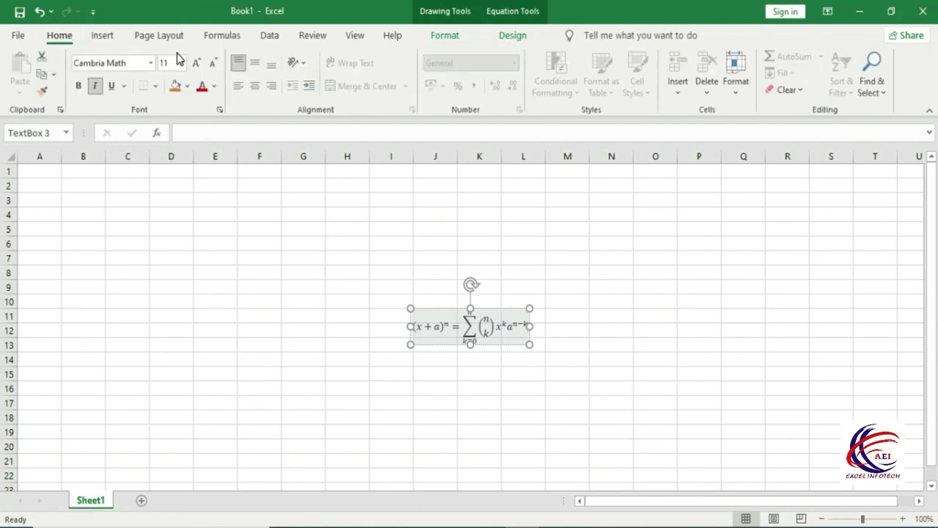
{"action": "left_click", "coordinate": [181, 63]}
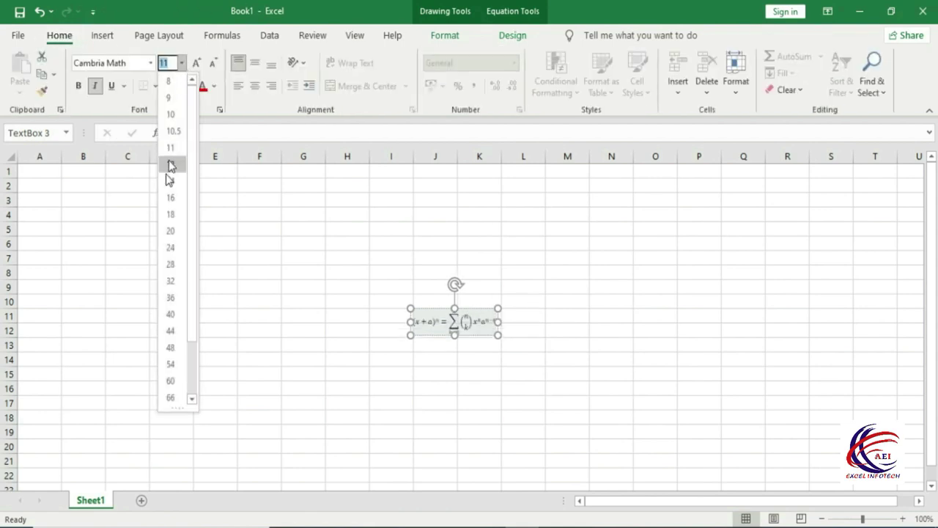
{"action": "left_click", "coordinate": [171, 313]}
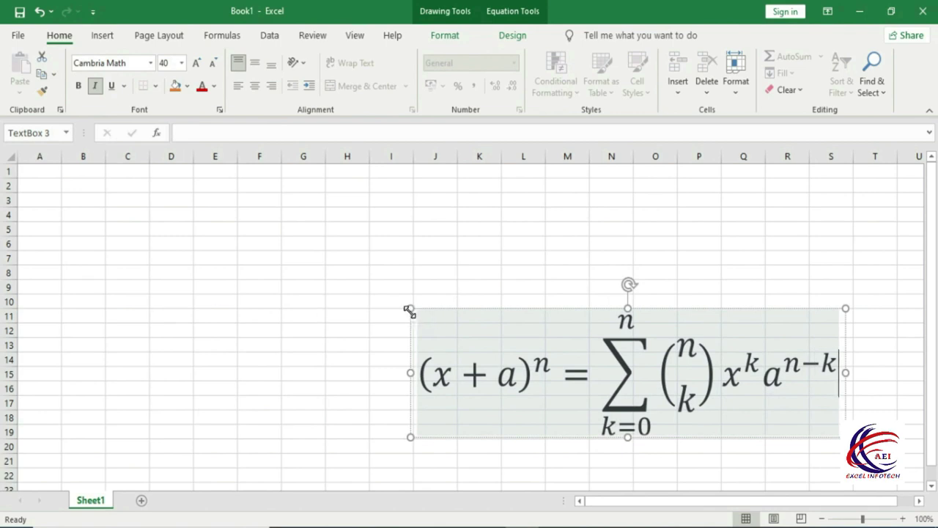
{"action": "left_click_drag", "start_coordinate": [409, 311], "coordinate": [297, 230]}
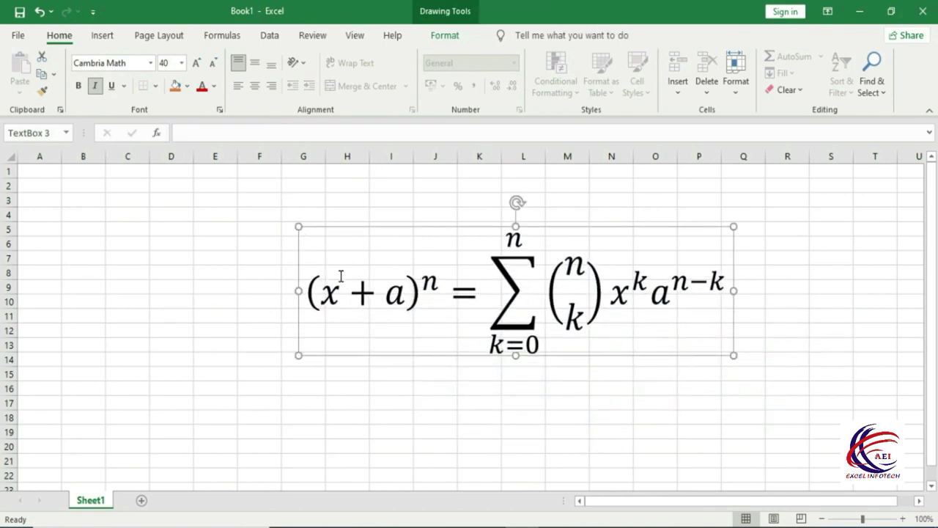
Step: Apply the orange shape style to the equation box after briefly trying a yellow style
{"action": "left_click", "coordinate": [462, 11]}
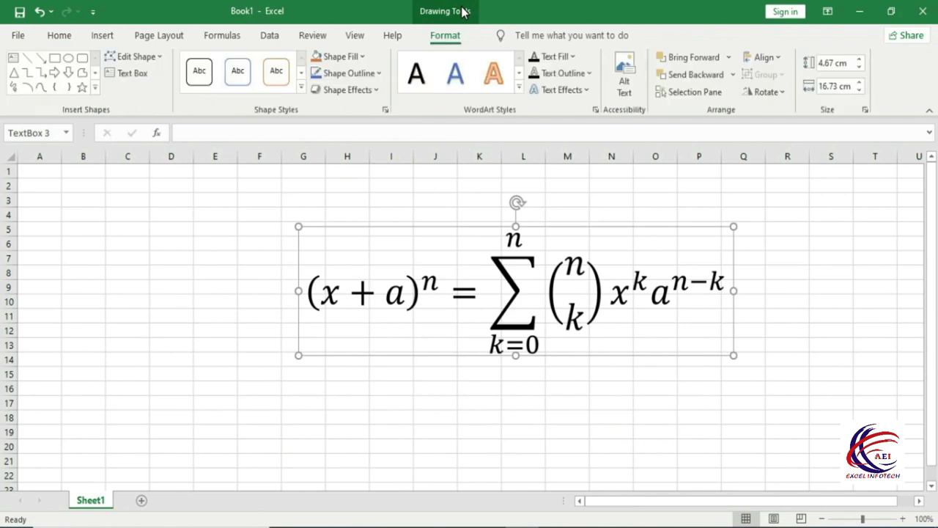
{"action": "left_click", "coordinate": [300, 86]}
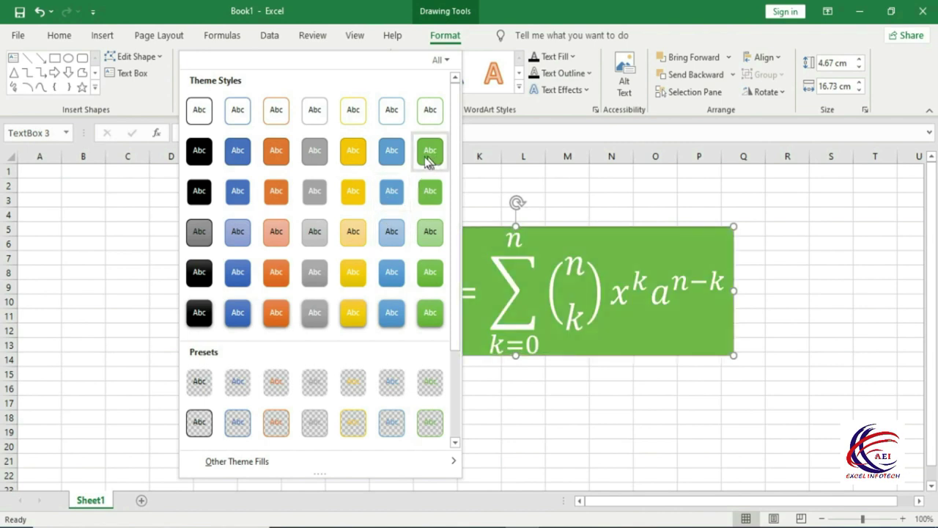
{"action": "left_click", "coordinate": [342, 151]}
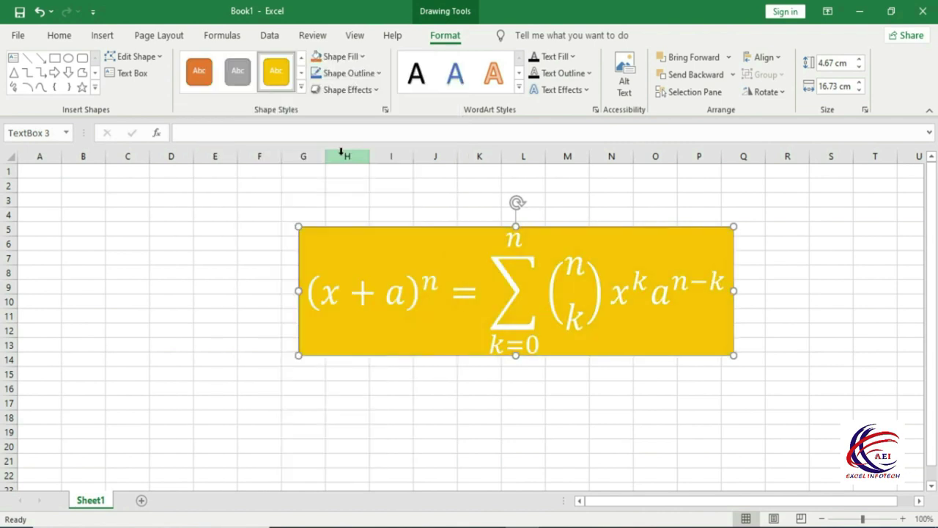
{"action": "left_click", "coordinate": [198, 72]}
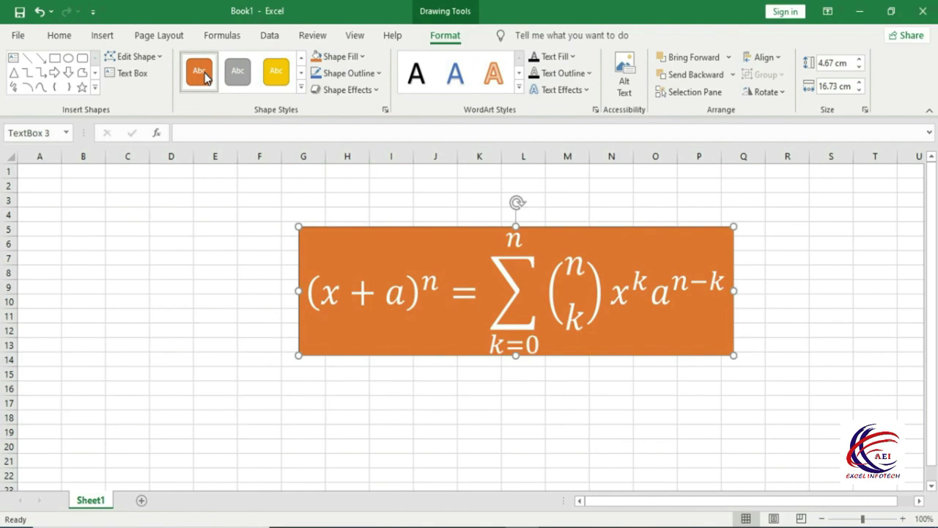
Step: Put the caret back in the equation and browse the built-in equations in Equation Tools
{"action": "left_click", "coordinate": [348, 285]}
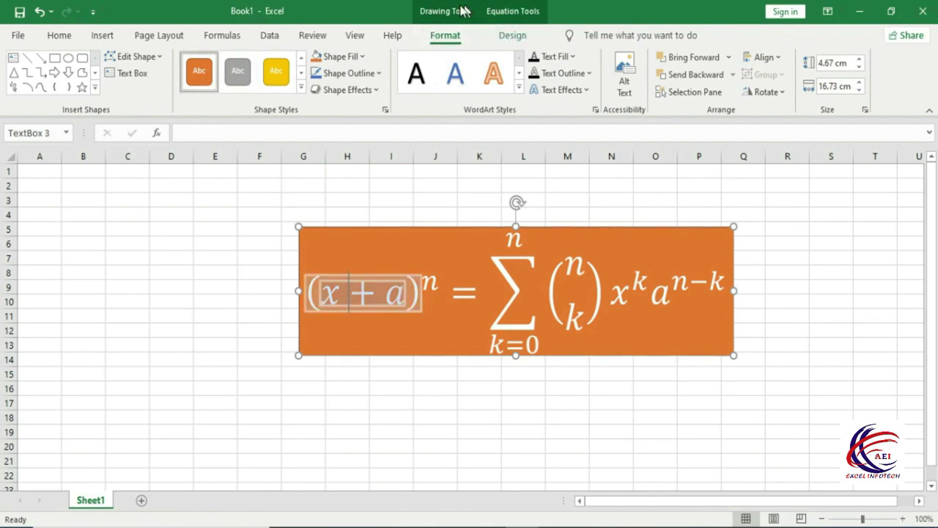
{"action": "left_click", "coordinate": [511, 13]}
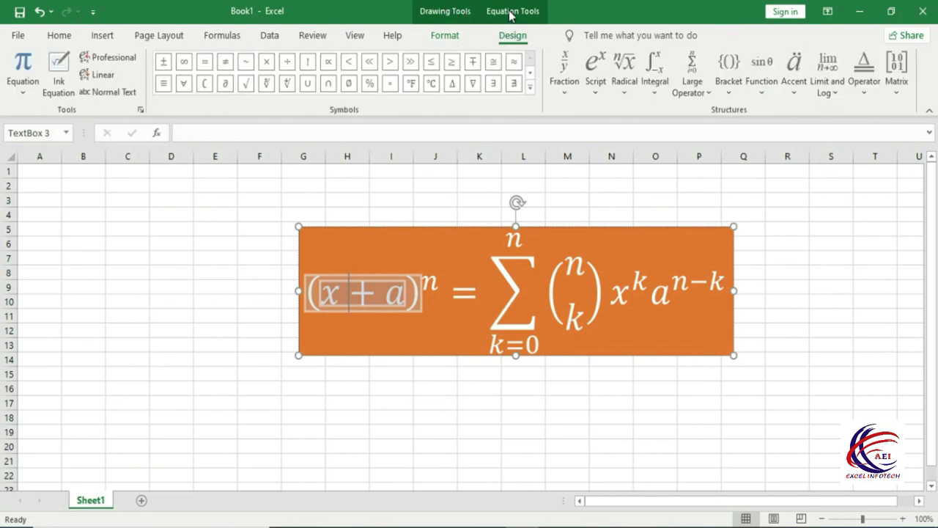
{"action": "left_click", "coordinate": [38, 97]}
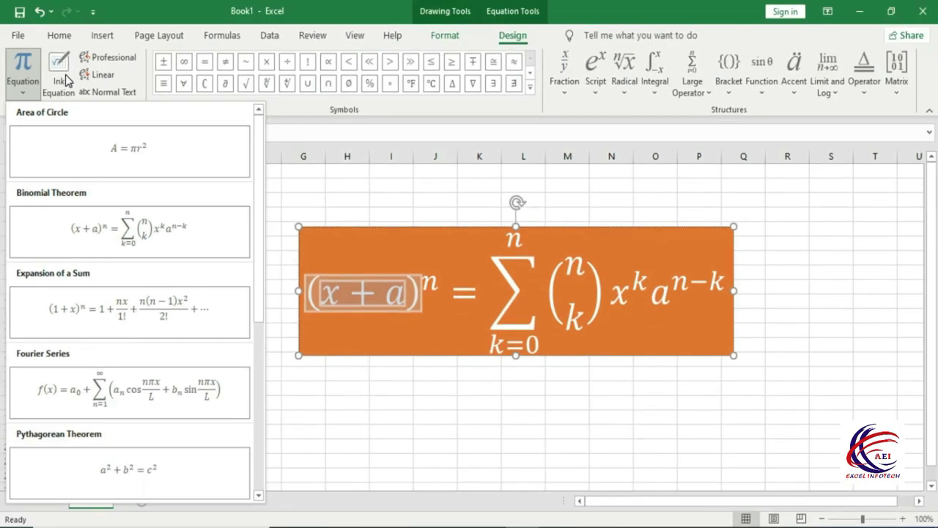
Step: Hand-draw a square root sign with Ink Equation and insert it after x
{"action": "left_click", "coordinate": [114, 57]}
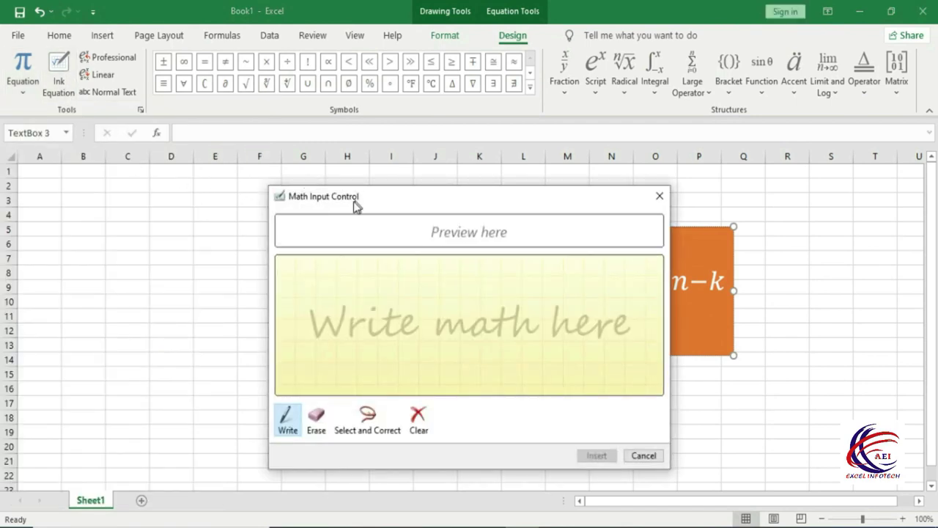
{"action": "left_click_drag", "start_coordinate": [355, 203], "coordinate": [296, 195]}
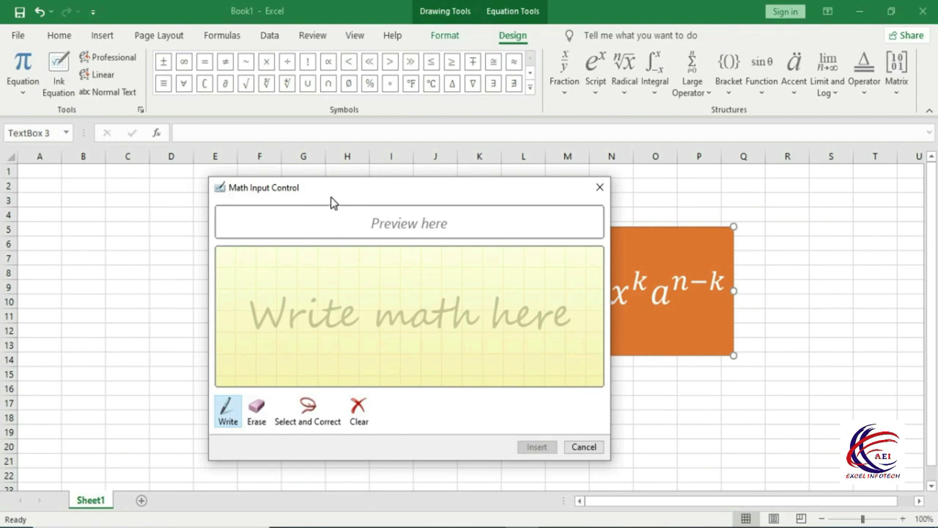
{"action": "left_click_drag", "start_coordinate": [331, 202], "coordinate": [605, 190]}
{"action": "left_click_drag", "start_coordinate": [547, 324], "coordinate": [566, 300]}
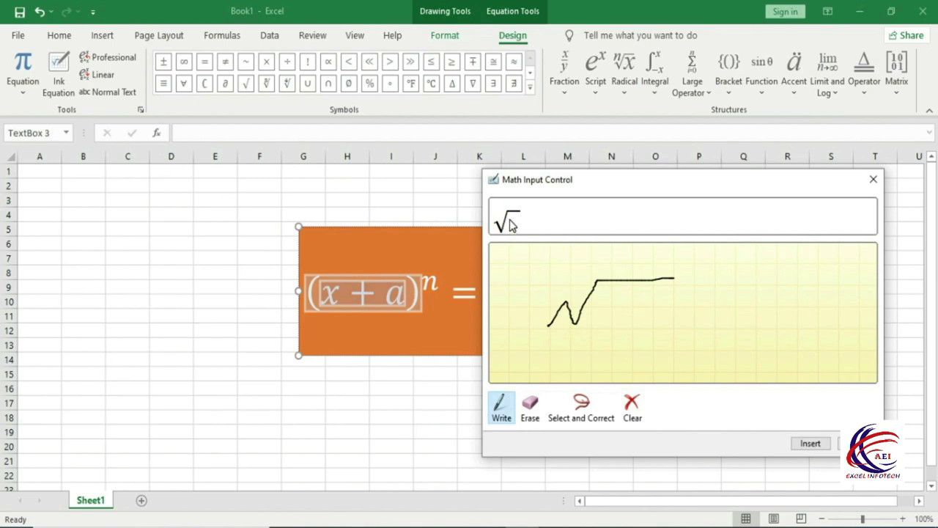
{"action": "left_click", "coordinate": [815, 444]}
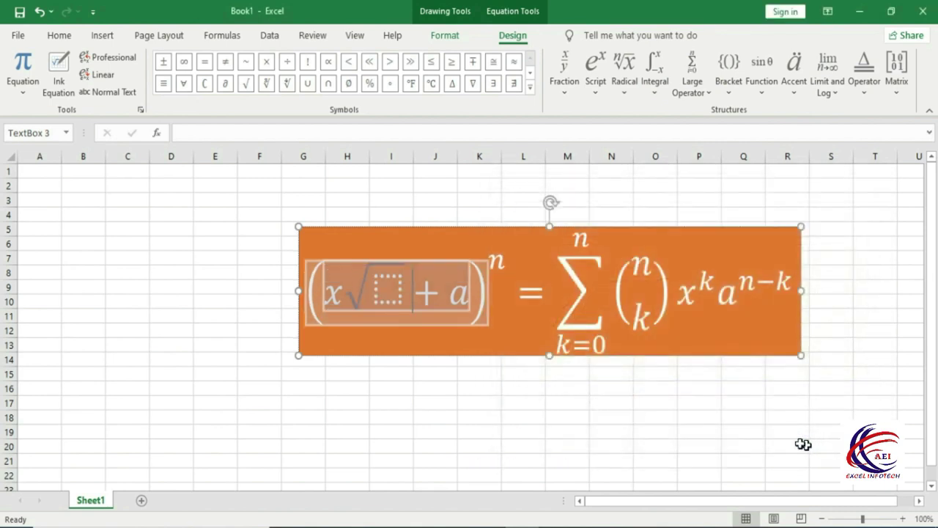
Step: Type 12 under the new root sign and finish editing the equation
{"action": "left_click", "coordinate": [394, 294]}
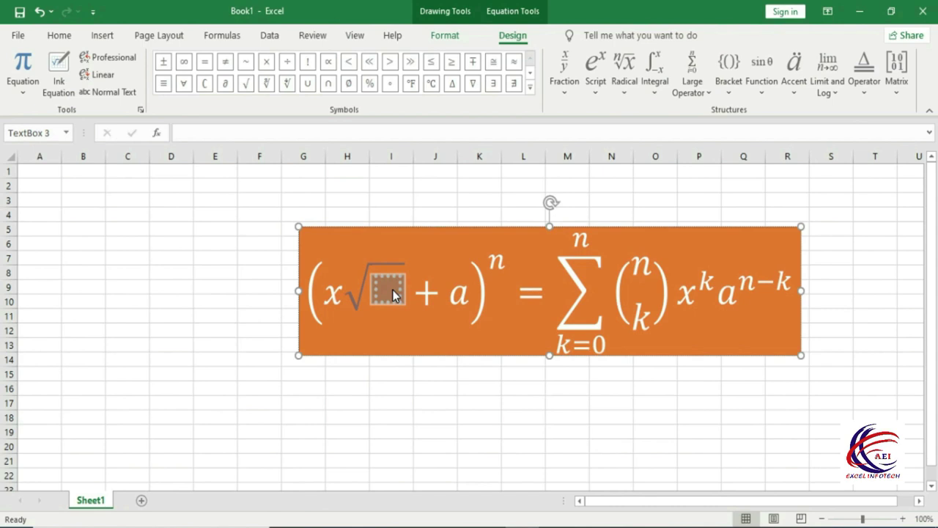
{"action": "type", "text": "12"}
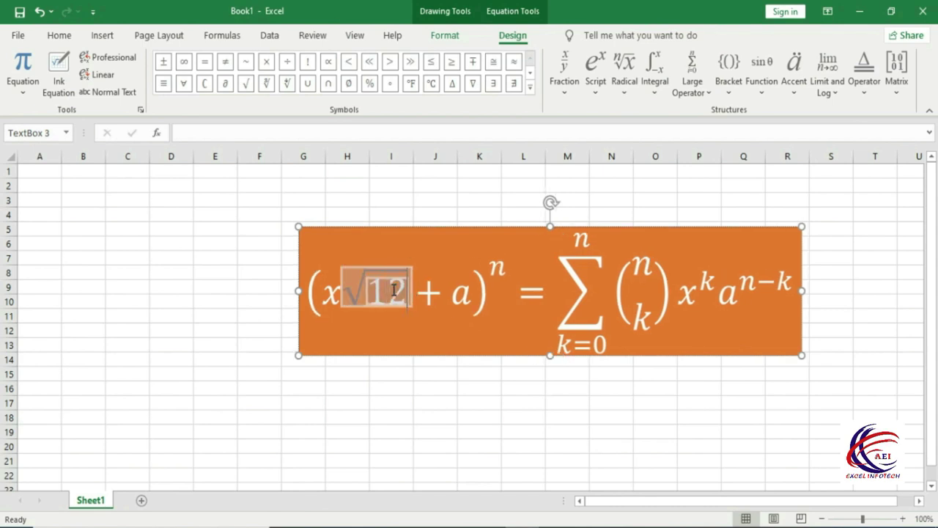
{"action": "left_click", "coordinate": [381, 357]}
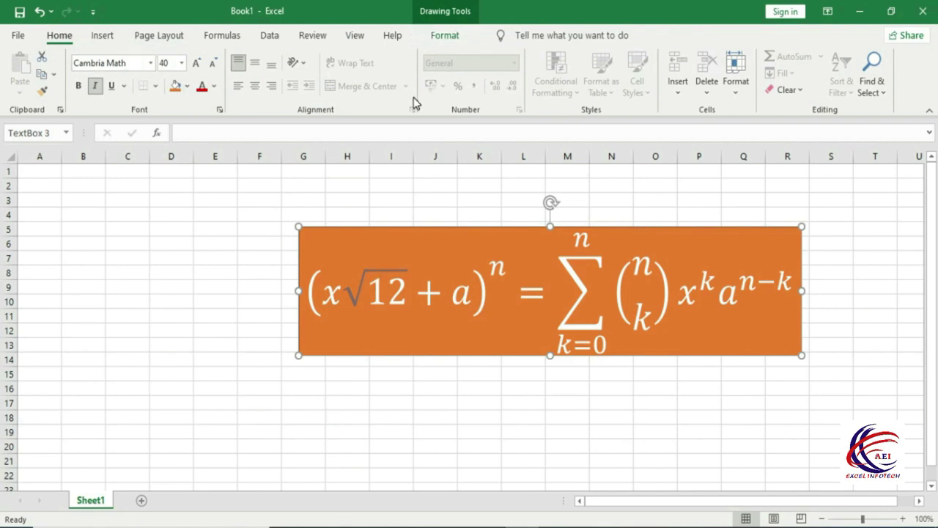
{"action": "left_click", "coordinate": [357, 276]}
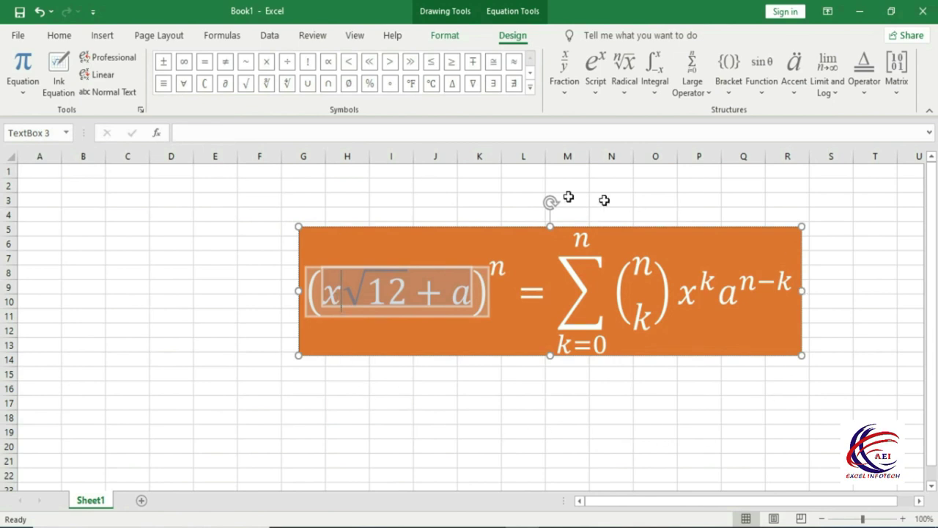
{"action": "left_click", "coordinate": [111, 76]}
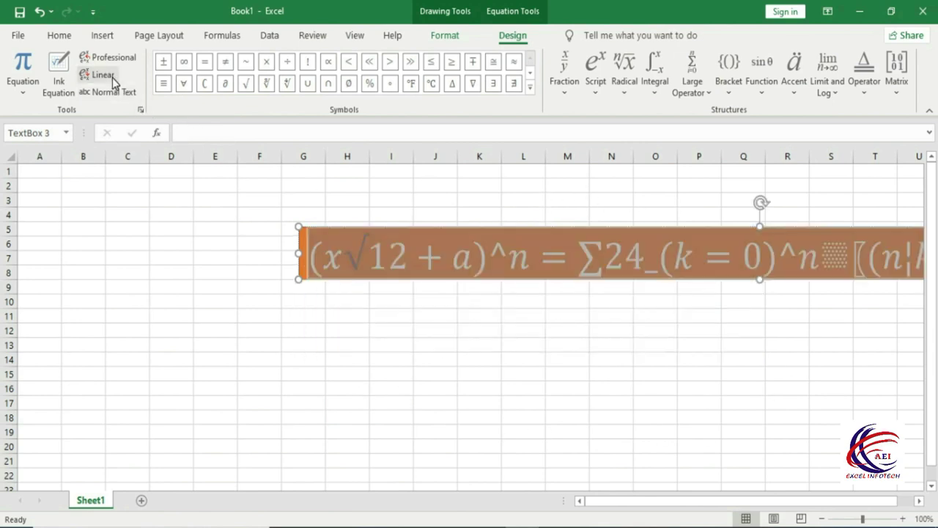
{"action": "left_click_drag", "start_coordinate": [601, 503], "coordinate": [791, 508]}
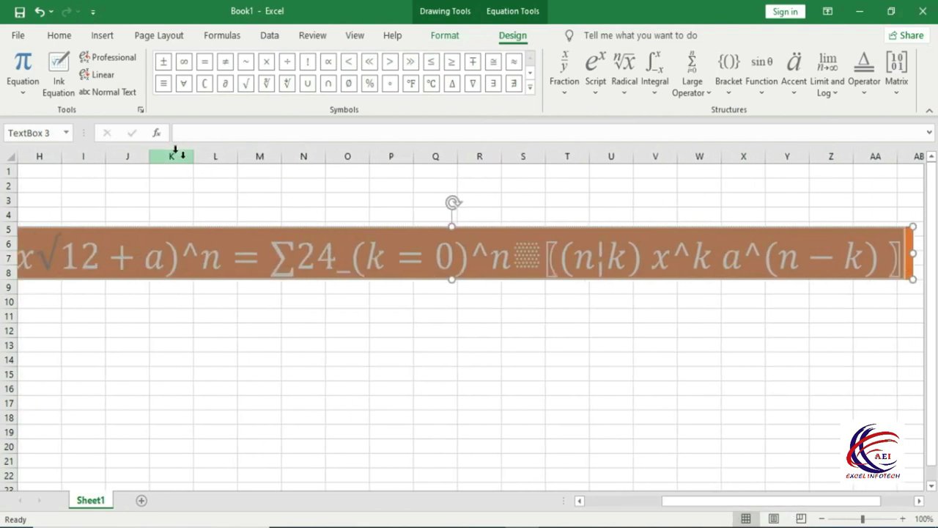
{"action": "left_click", "coordinate": [111, 92]}
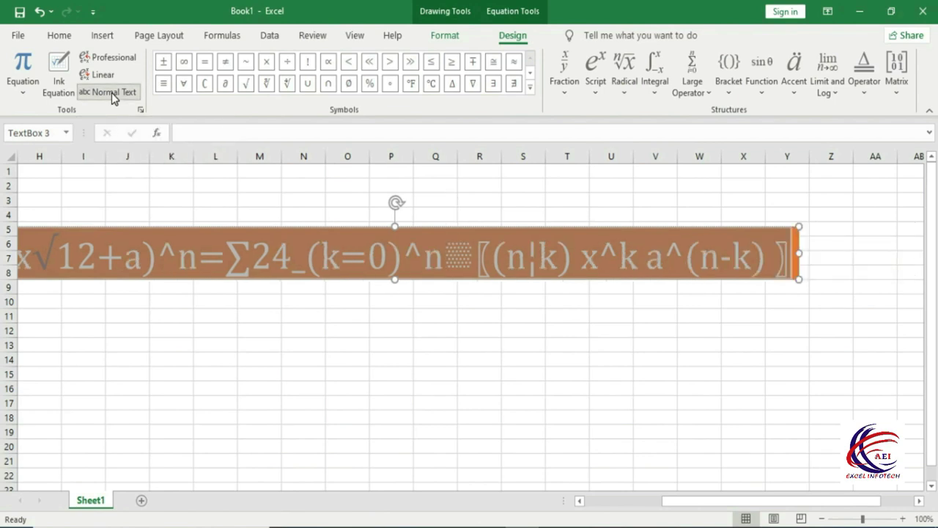
{"action": "left_click", "coordinate": [111, 92]}
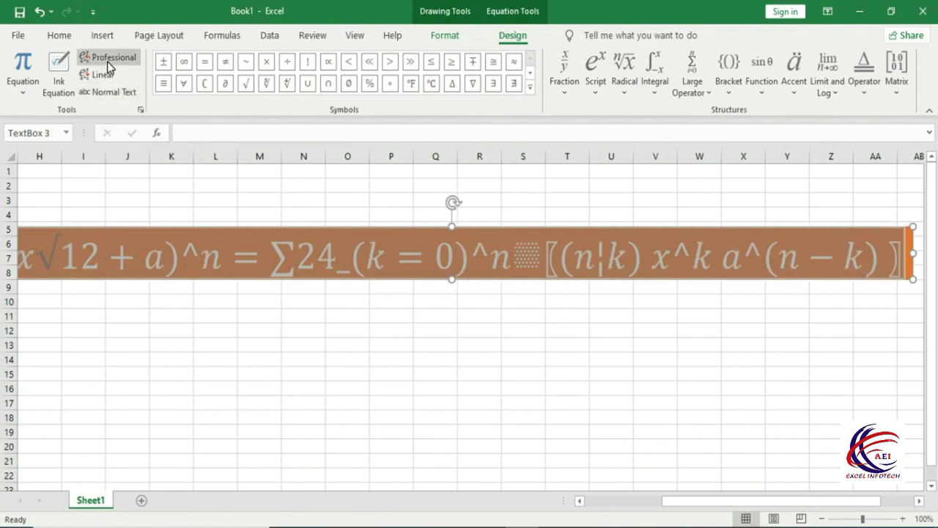
{"action": "left_click", "coordinate": [109, 64]}
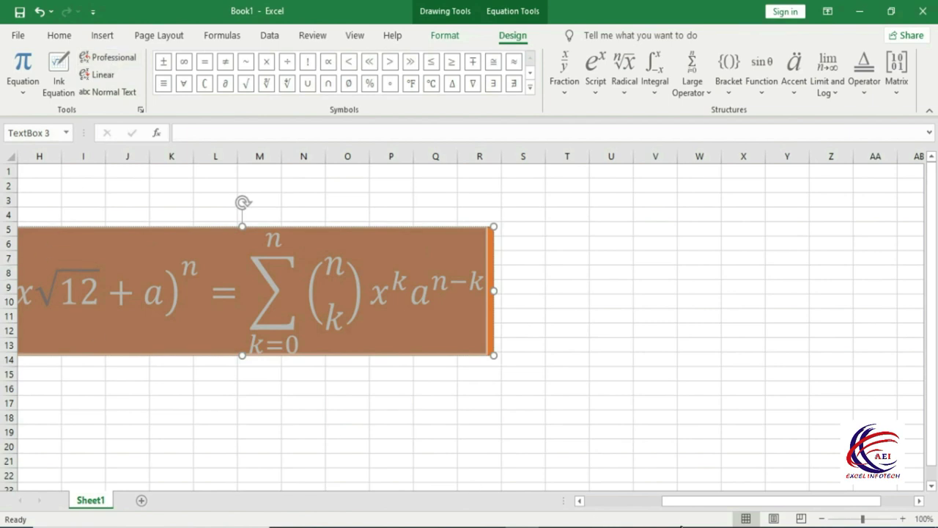
{"action": "left_click_drag", "start_coordinate": [692, 503], "coordinate": [628, 506]}
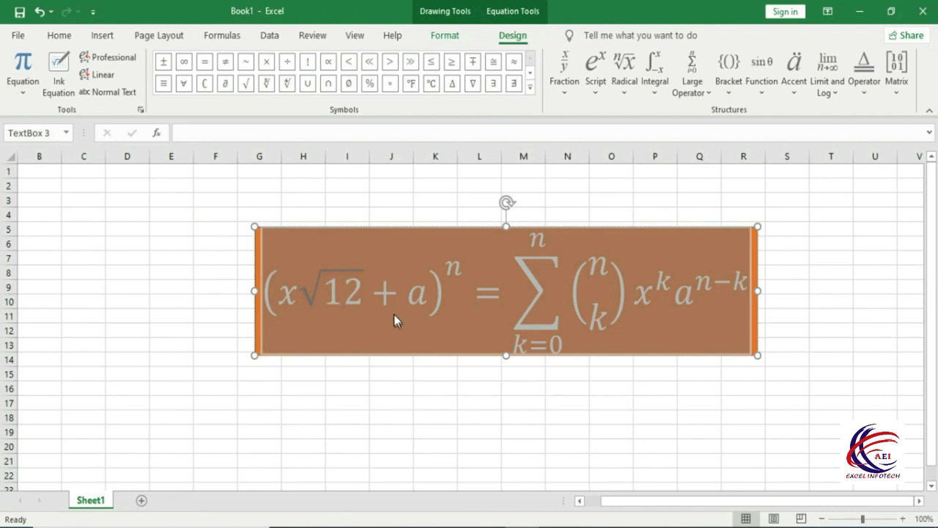
Step: Insert an infinity sign just before the equation's equals sign
{"action": "left_click", "coordinate": [297, 293]}
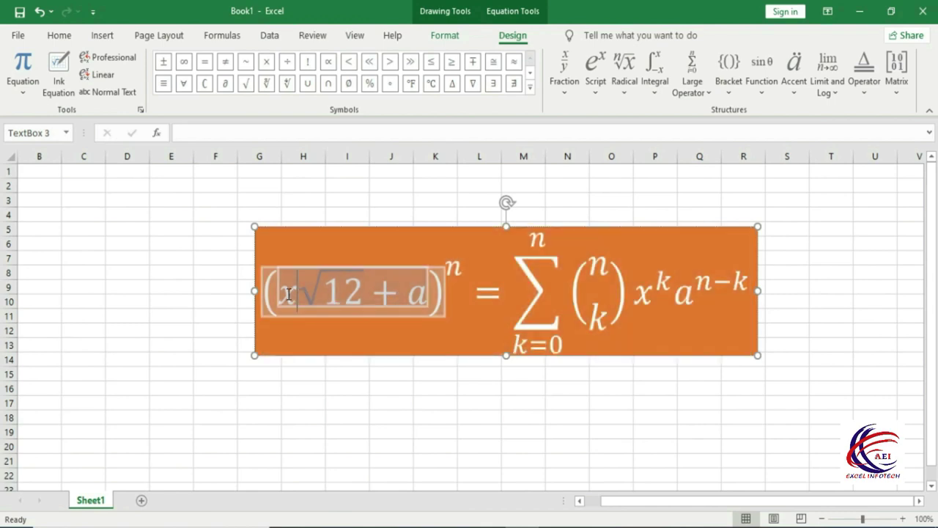
{"action": "left_click", "coordinate": [471, 297]}
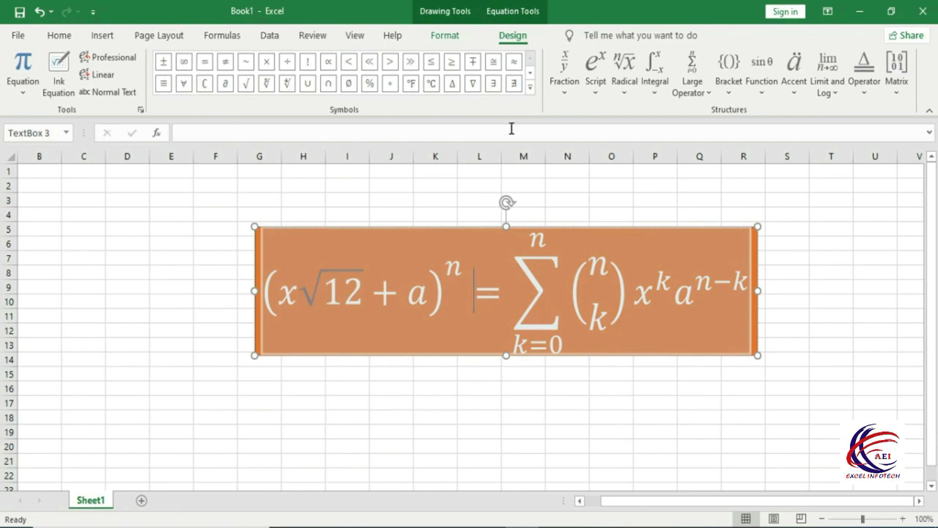
{"action": "left_click", "coordinate": [530, 86]}
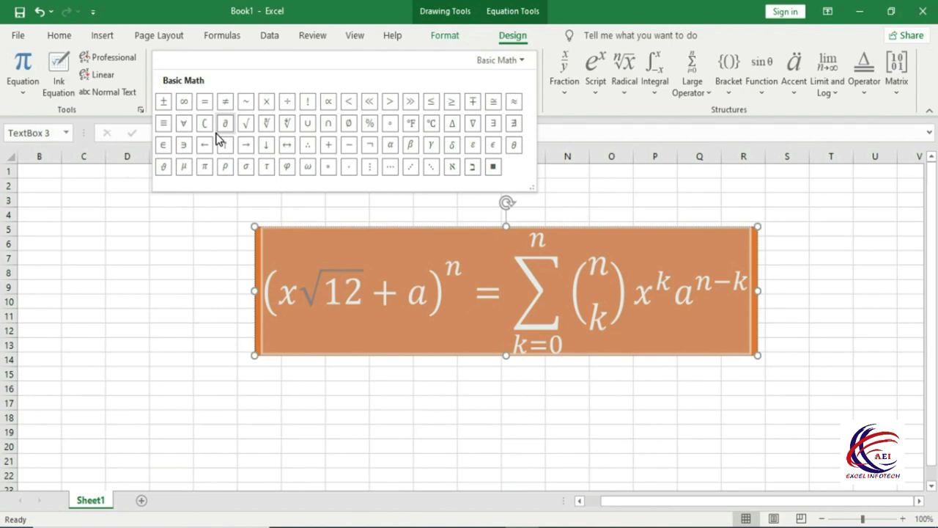
{"action": "key", "text": "Escape"}
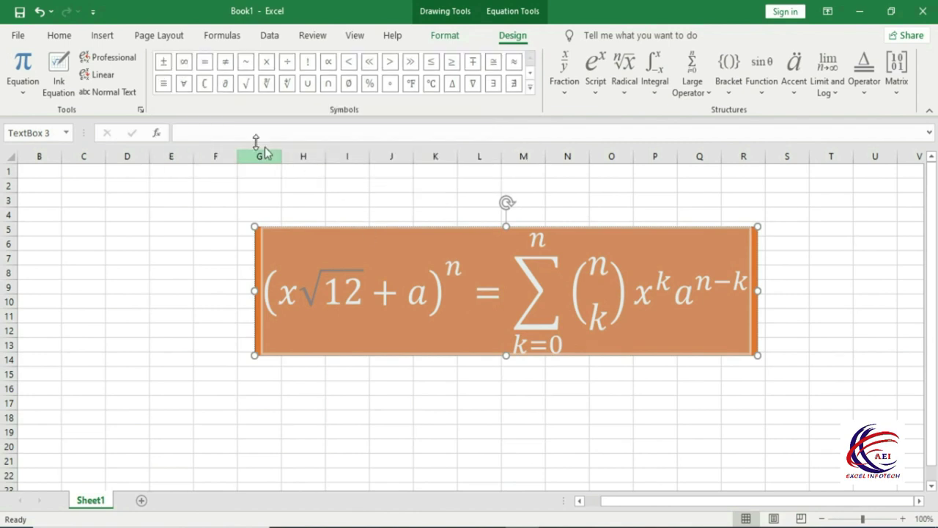
{"action": "left_click", "coordinate": [183, 63]}
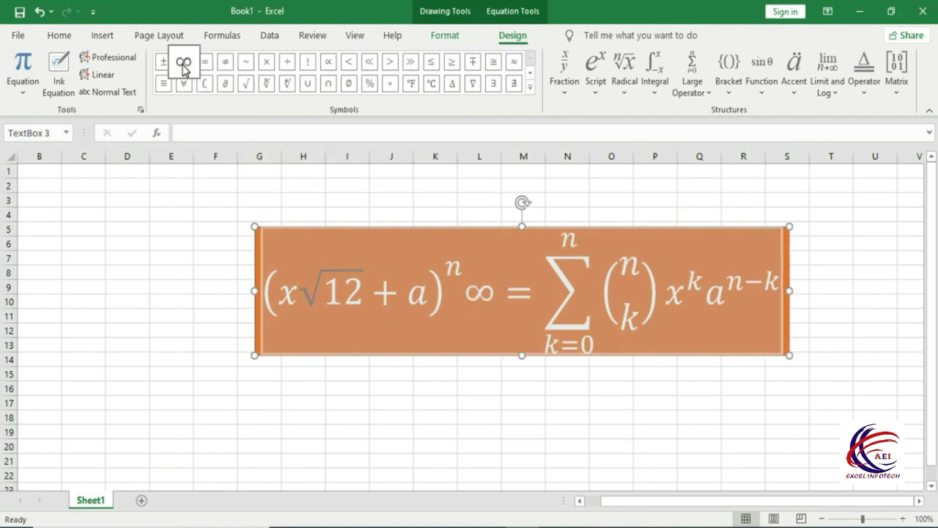
Step: Replace the infinity sign with a dy/dx fraction and add 2 to make d2y/dx
{"action": "left_click_drag", "start_coordinate": [464, 293], "coordinate": [494, 300]}
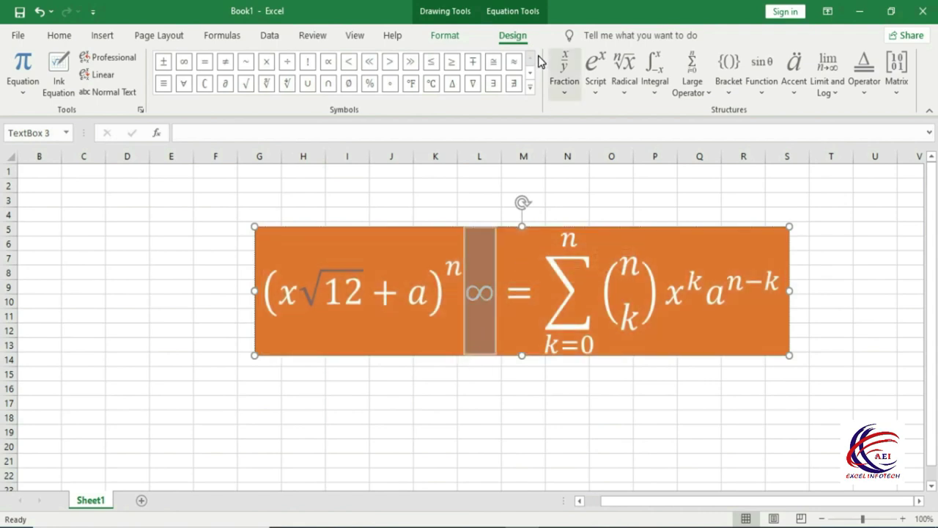
{"action": "left_click", "coordinate": [561, 95]}
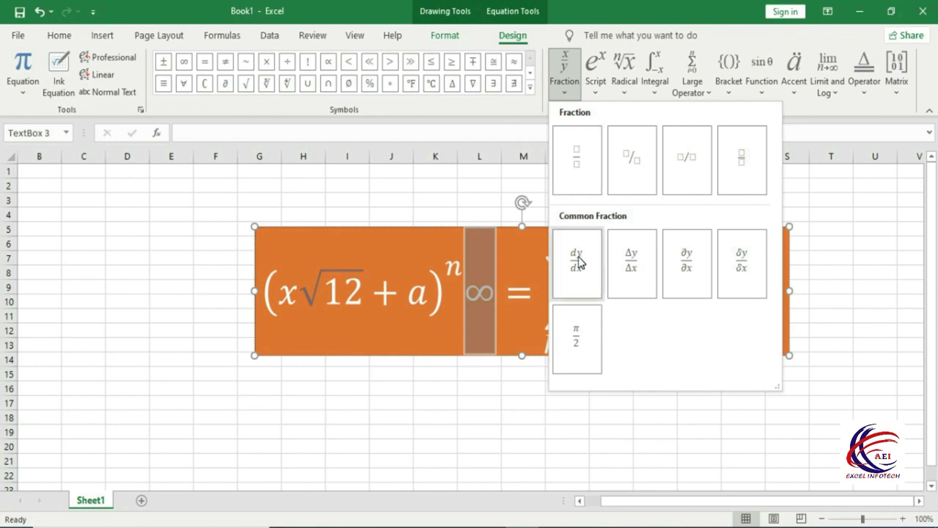
{"action": "key", "text": "Escape"}
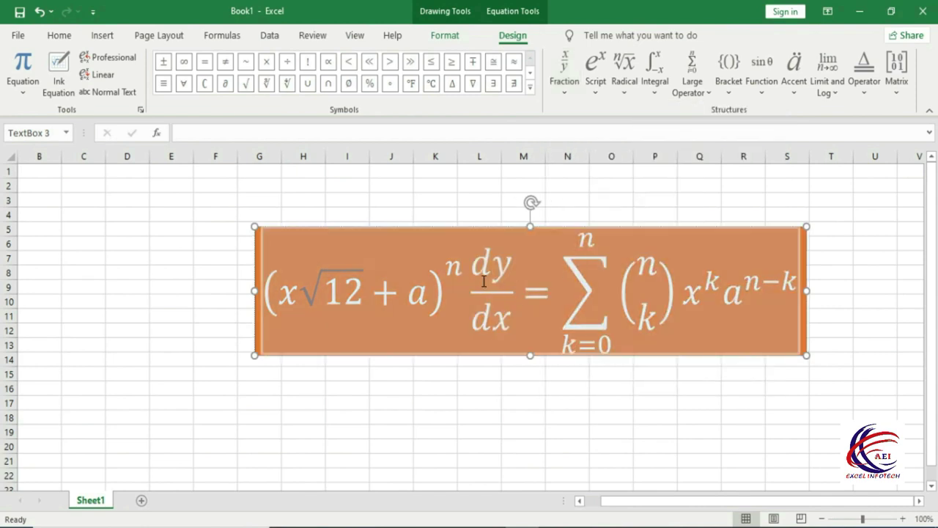
{"action": "left_click", "coordinate": [487, 276]}
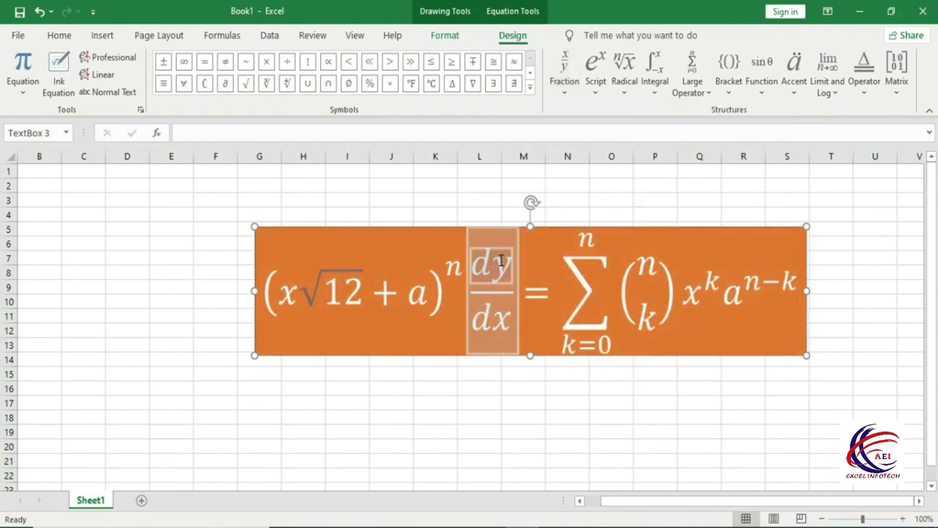
{"action": "type", "text": "2"}
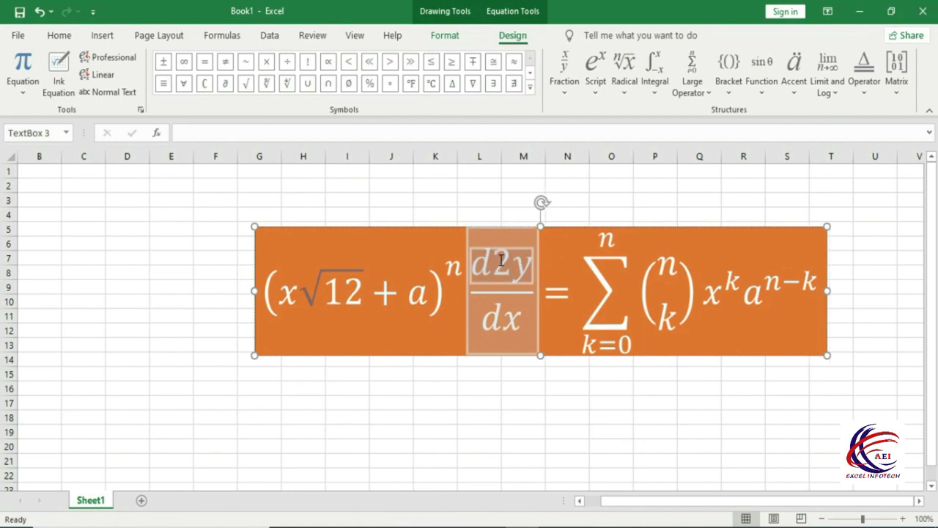
Step: Browse the Radical, Large Operator and Operator structure lists without inserting anything
{"action": "left_click", "coordinate": [624, 77]}
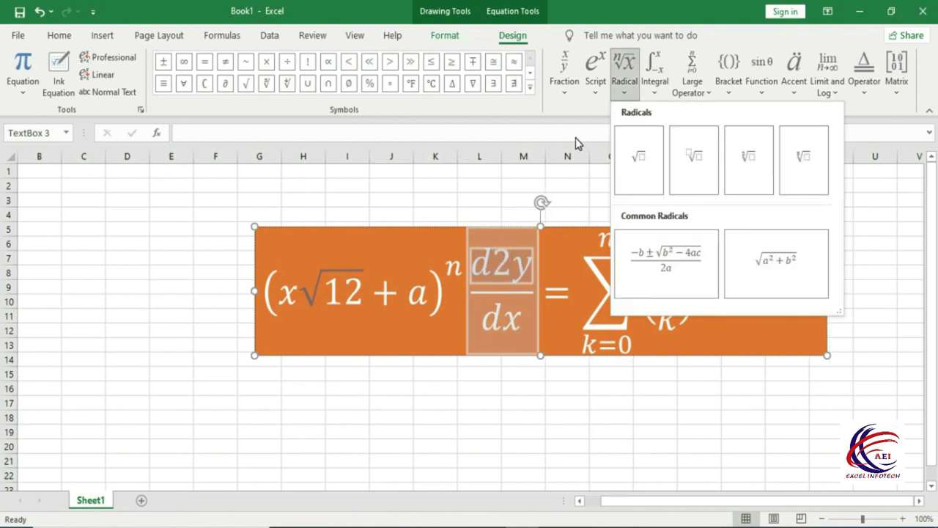
{"action": "left_click", "coordinate": [579, 136]}
{"action": "left_click", "coordinate": [625, 94]}
{"action": "left_click", "coordinate": [708, 92]}
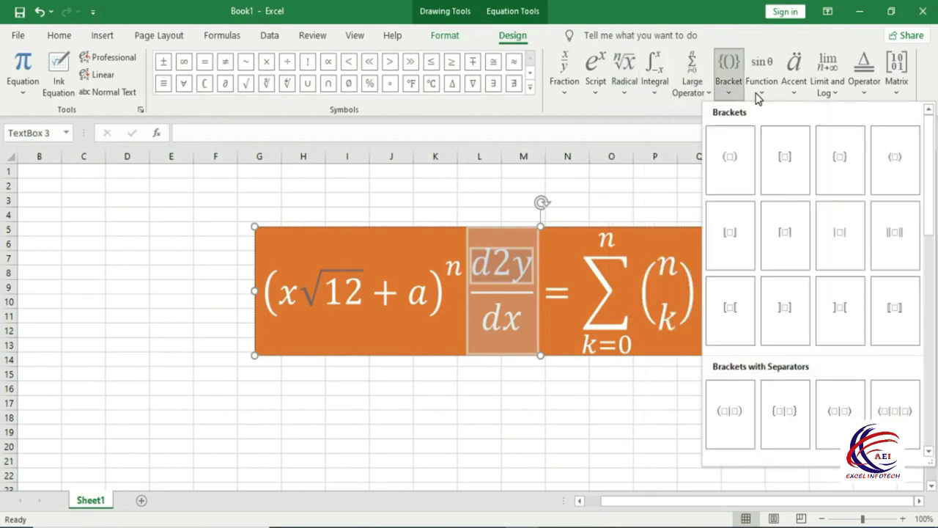
{"action": "mouse_move", "coordinate": [769, 93]}
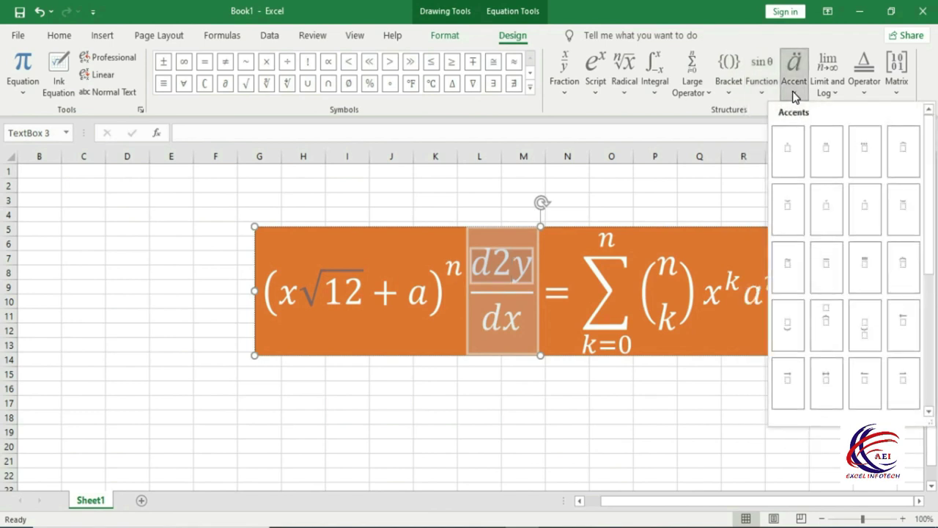
{"action": "left_click", "coordinate": [864, 81]}
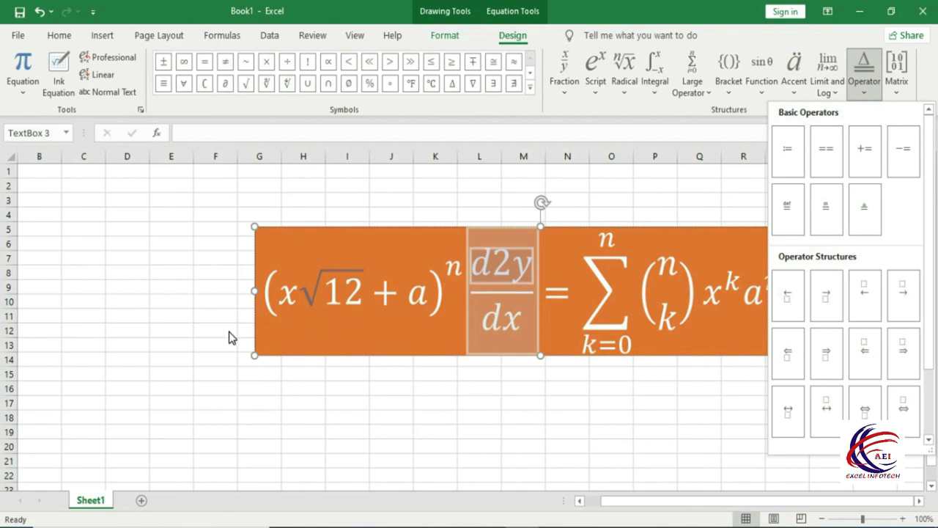
{"action": "left_click", "coordinate": [102, 35]}
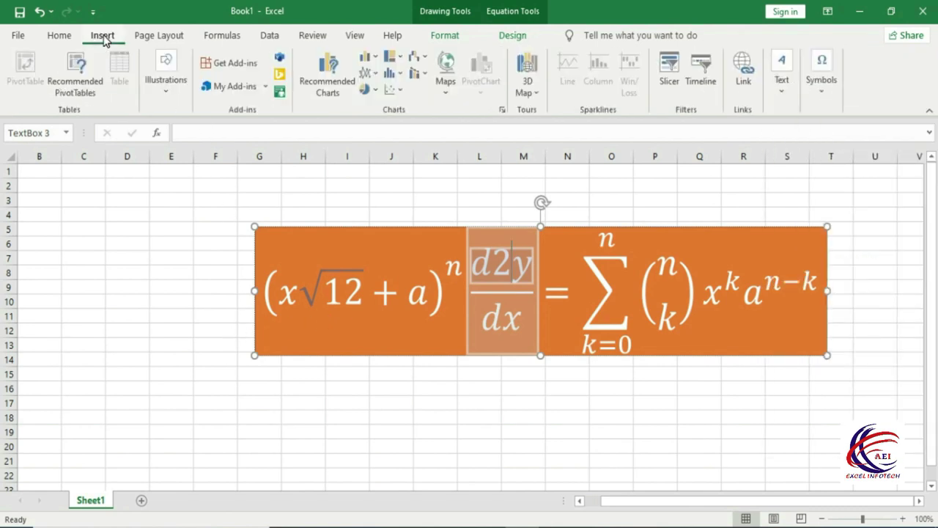
Step: Insert © and then £ into cell C19 from the Symbol dialog's recently used symbols
{"action": "left_click", "coordinate": [92, 433]}
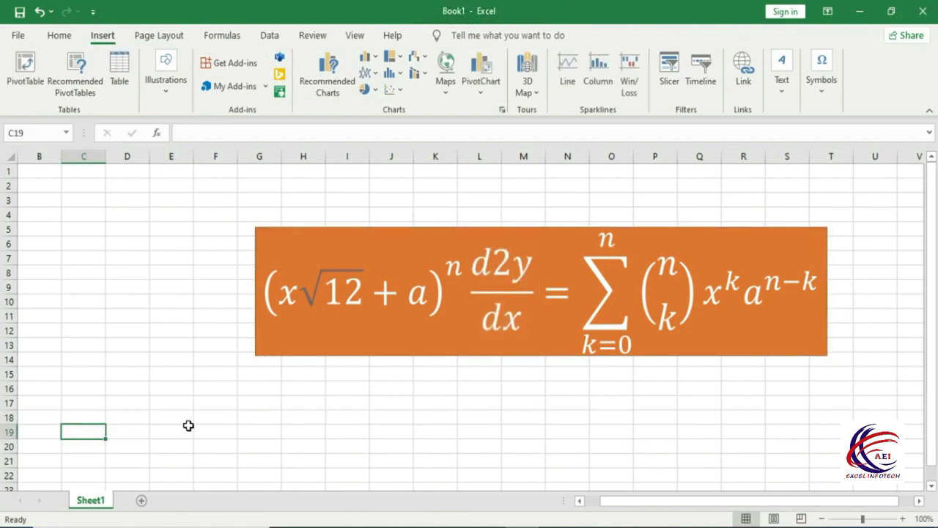
{"action": "left_click", "coordinate": [819, 109]}
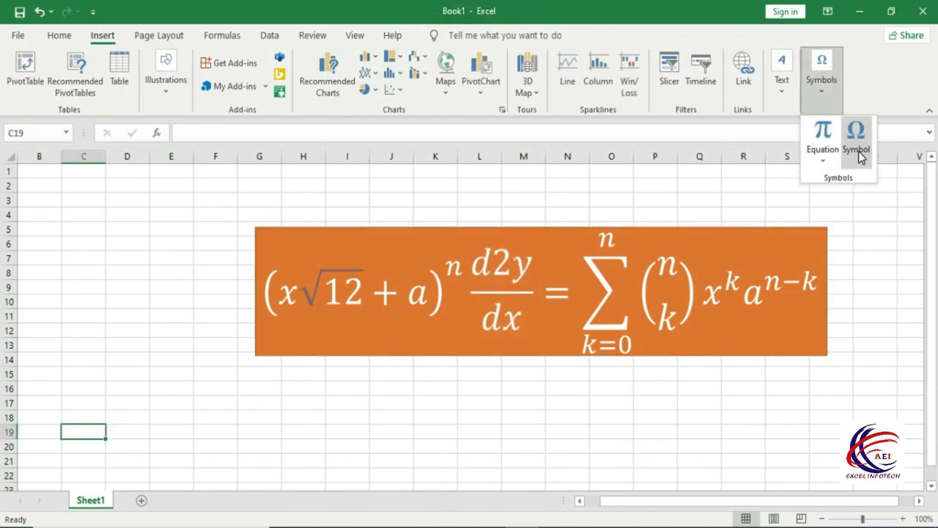
{"action": "left_click", "coordinate": [856, 155]}
{"action": "left_click_drag", "start_coordinate": [544, 167], "coordinate": [339, 75]}
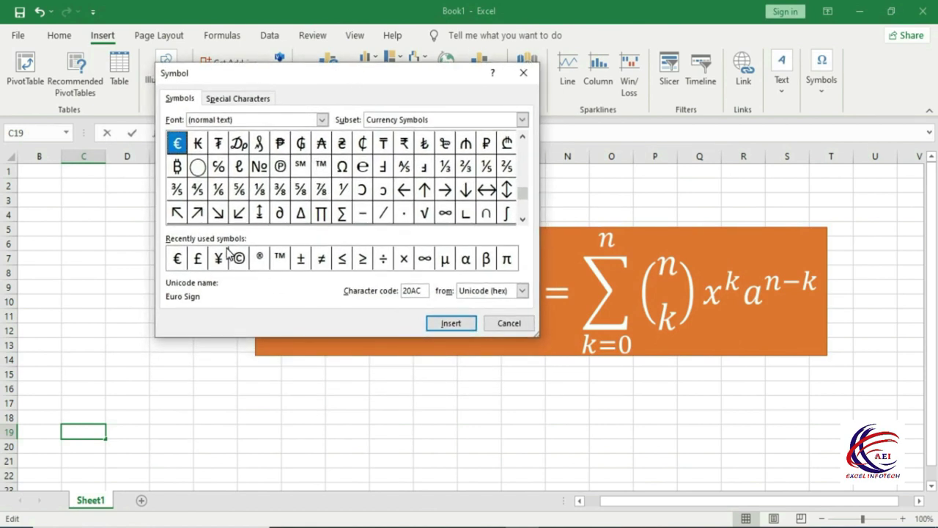
{"action": "left_click", "coordinate": [246, 262]}
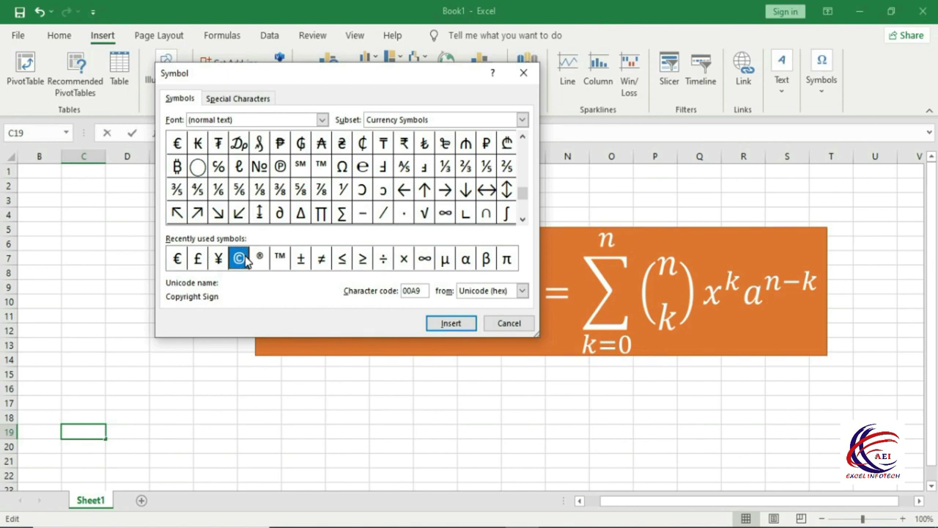
{"action": "left_click", "coordinate": [450, 324]}
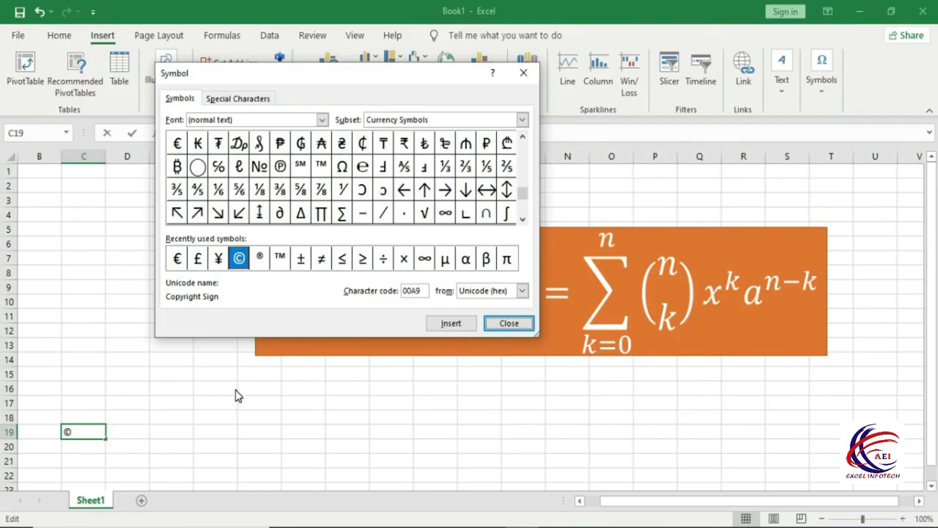
{"action": "left_click", "coordinate": [199, 261]}
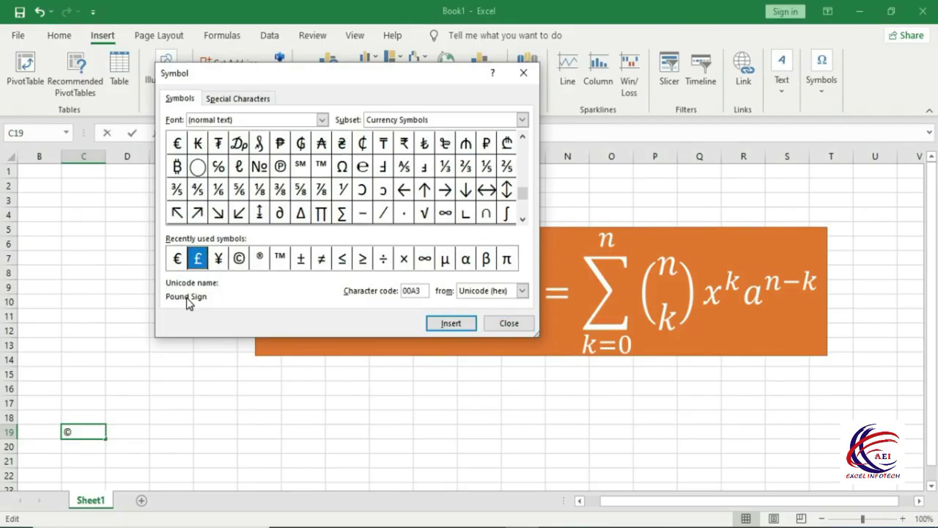
{"action": "left_click", "coordinate": [452, 324]}
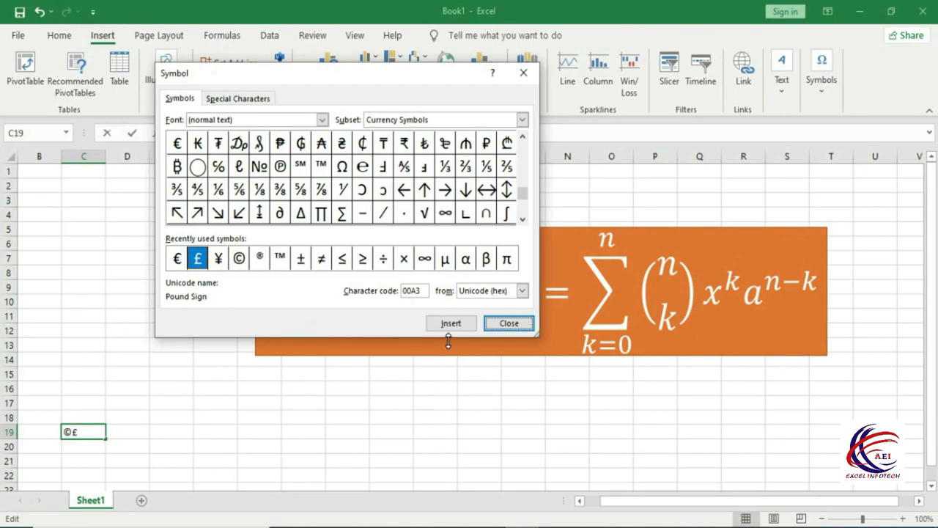
{"action": "left_click", "coordinate": [450, 323]}
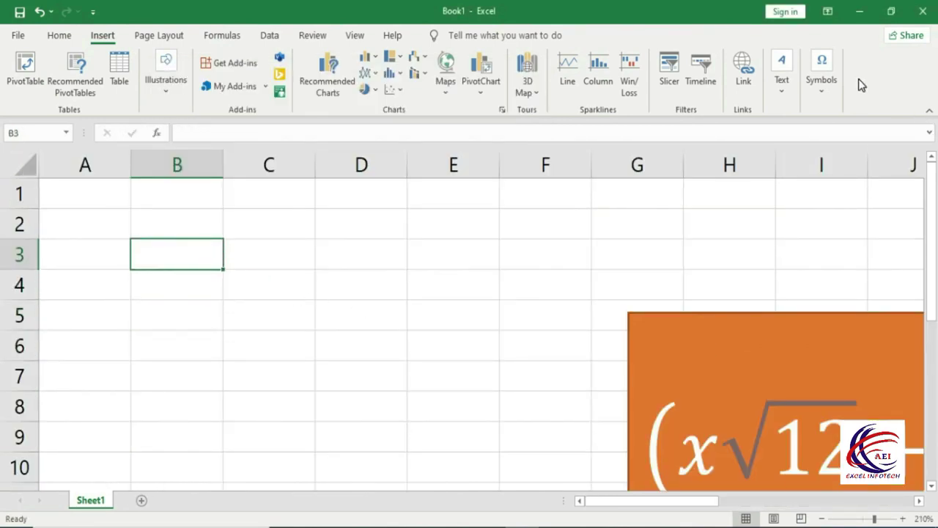
Step: Insert the Trademark ™ character from the Symbol dialog's Special Characters into B3
{"action": "left_click", "coordinate": [820, 79]}
{"action": "left_click", "coordinate": [856, 149]}
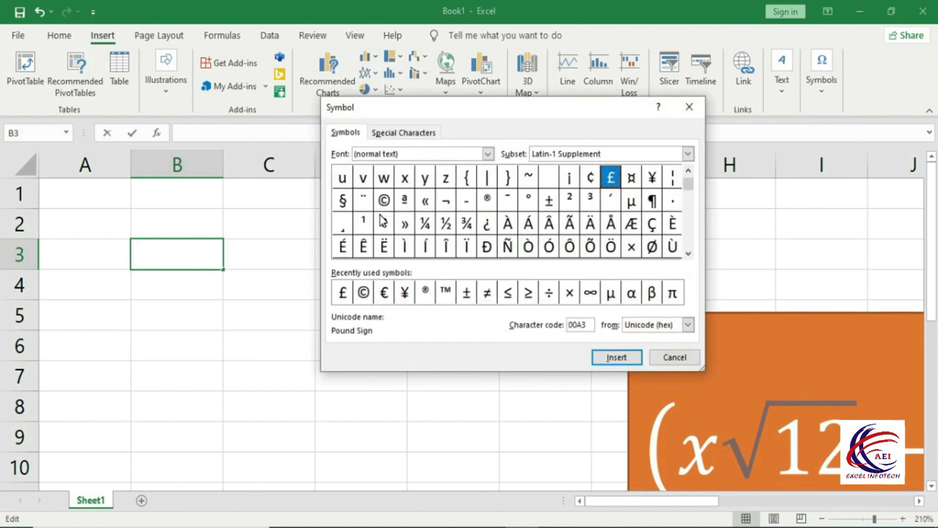
{"action": "left_click", "coordinate": [409, 133]}
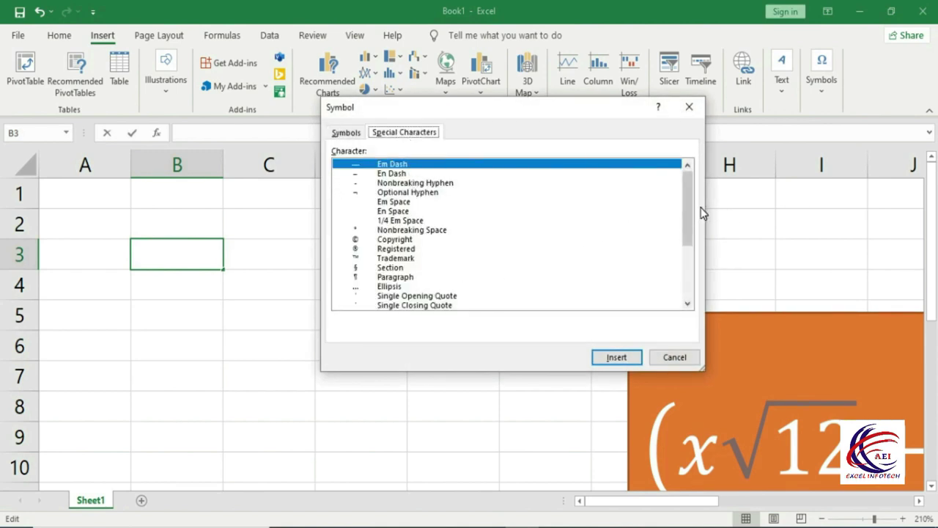
{"action": "mouse_move", "coordinate": [686, 196]}
{"action": "left_mouse_down"}
{"action": "mouse_move", "coordinate": [697, 267]}
{"action": "mouse_move", "coordinate": [696, 203]}
{"action": "left_mouse_up"}
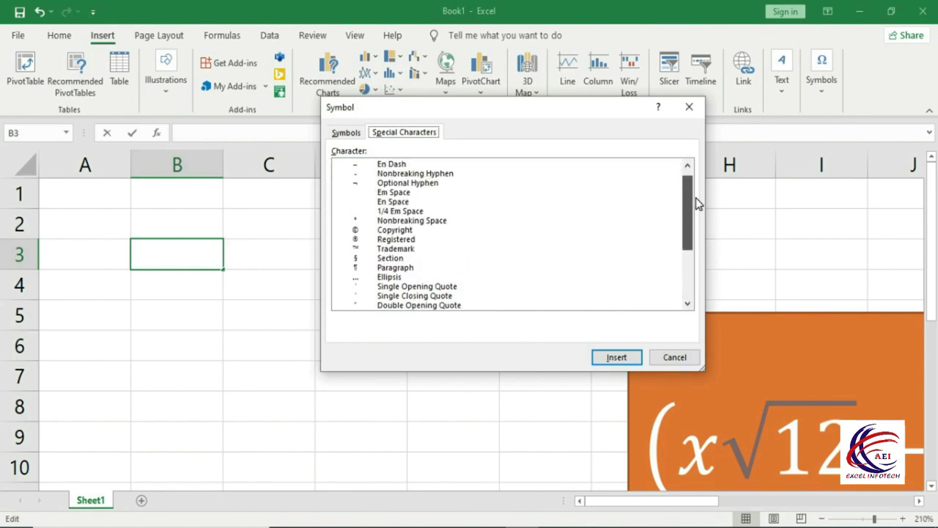
{"action": "left_click", "coordinate": [392, 203]}
{"action": "left_click", "coordinate": [386, 221]}
{"action": "left_click", "coordinate": [385, 232]}
{"action": "left_click", "coordinate": [389, 249]}
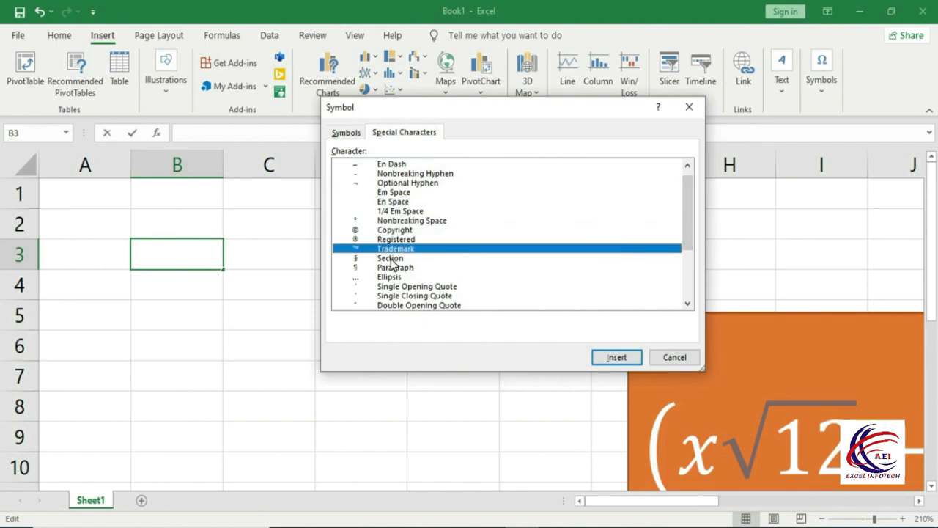
{"action": "left_click", "coordinate": [610, 357]}
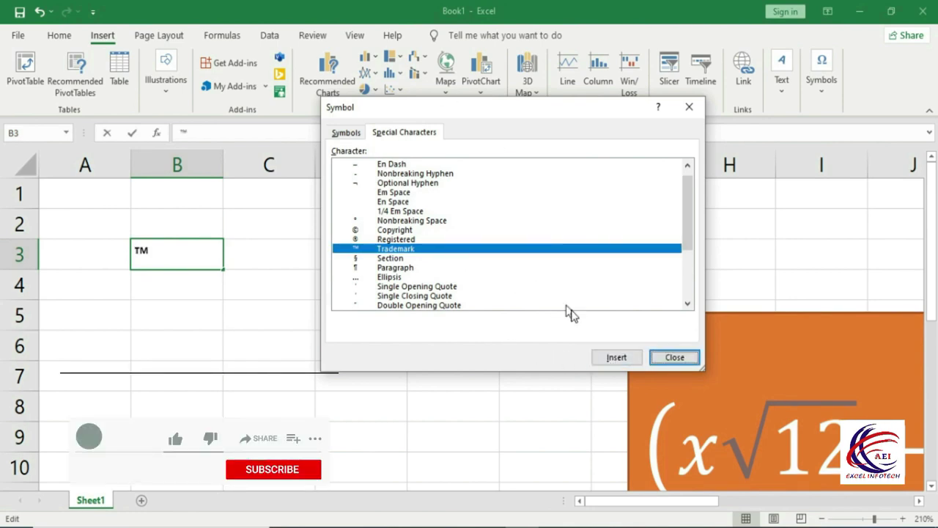
{"action": "left_click", "coordinate": [663, 359]}
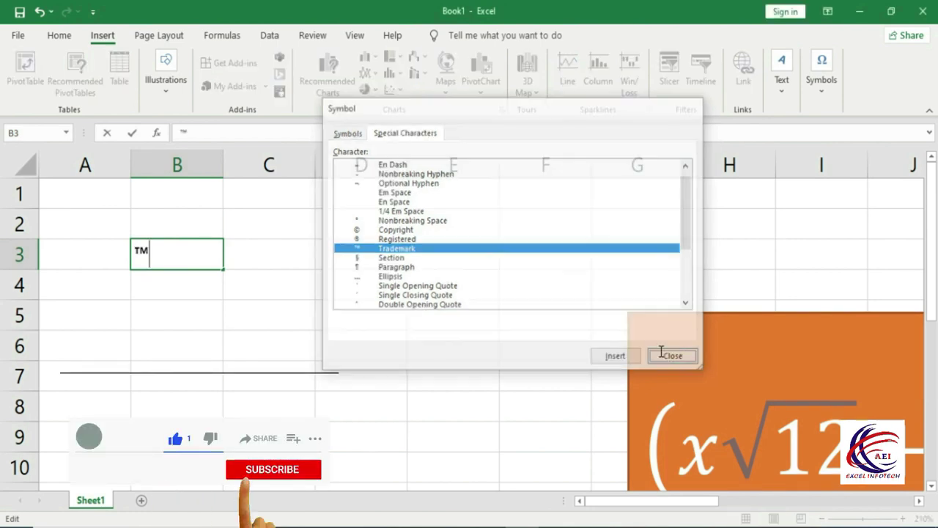
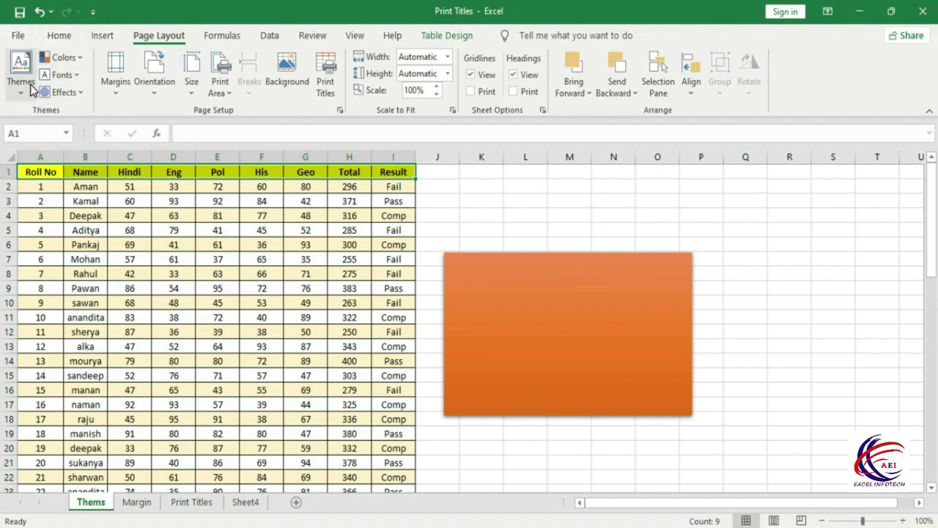
Step: Browse the theme, colour, font and effects galleries without applying any change
{"action": "left_click", "coordinate": [30, 84]}
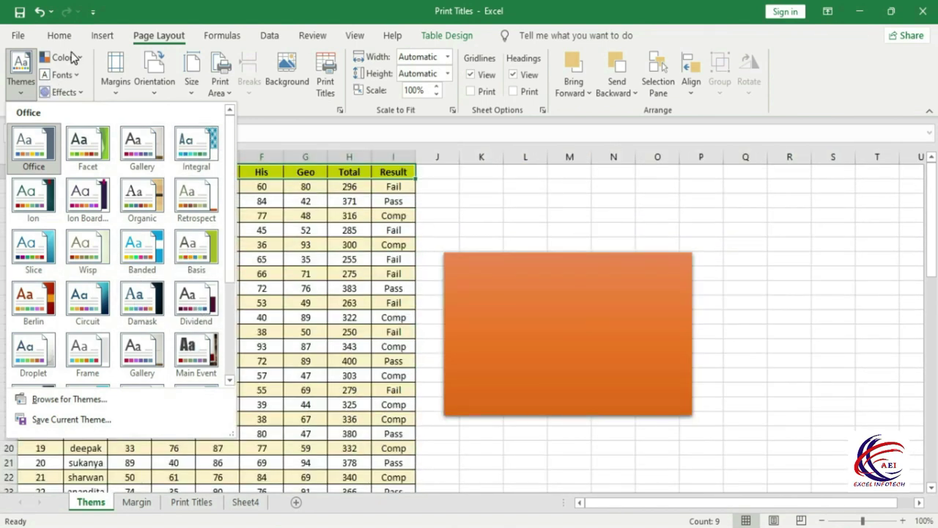
{"action": "left_click", "coordinate": [72, 58]}
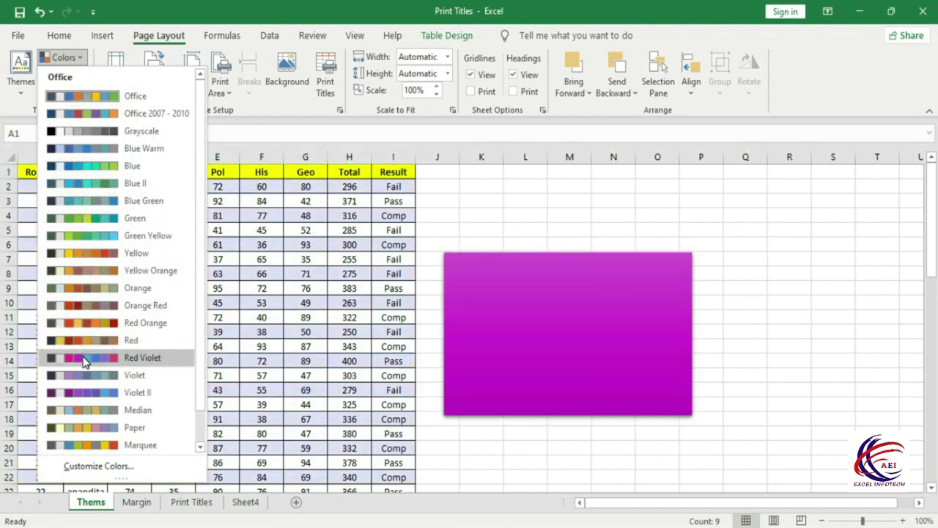
{"action": "left_click", "coordinate": [72, 57]}
{"action": "left_click", "coordinate": [61, 74]}
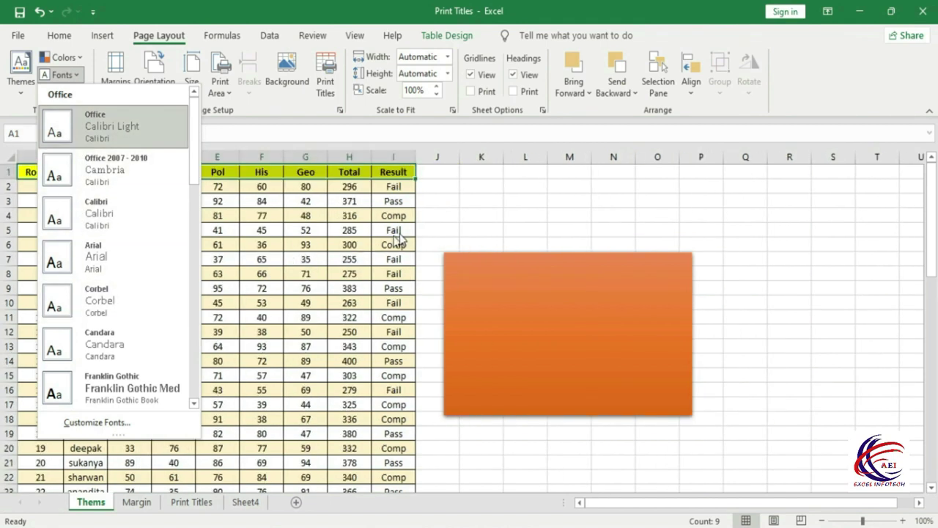
{"action": "key", "text": "Escape"}
{"action": "left_click", "coordinate": [72, 94]}
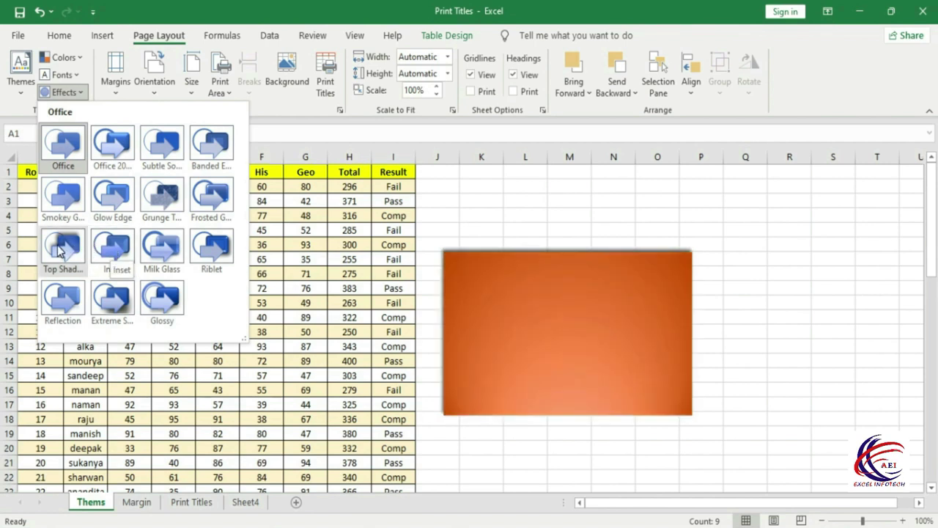
{"action": "left_click", "coordinate": [169, 297]}
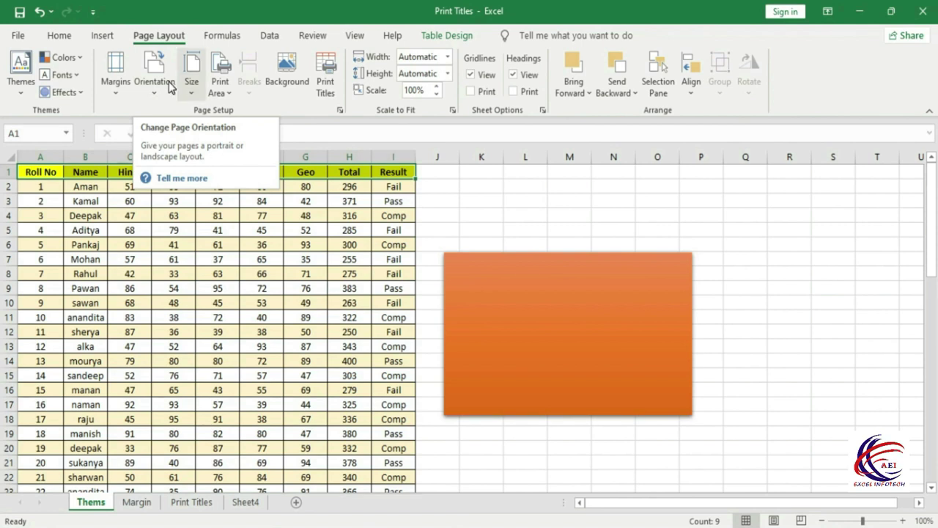
Step: Apply the last custom margins (2.5 cm on every side) and check the print preview
{"action": "left_click", "coordinate": [121, 93]}
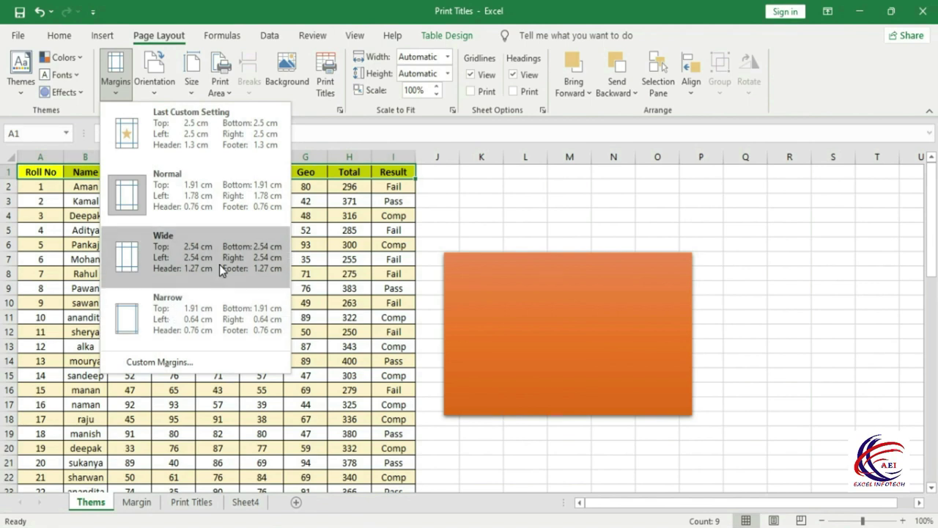
{"action": "left_click", "coordinate": [180, 127]}
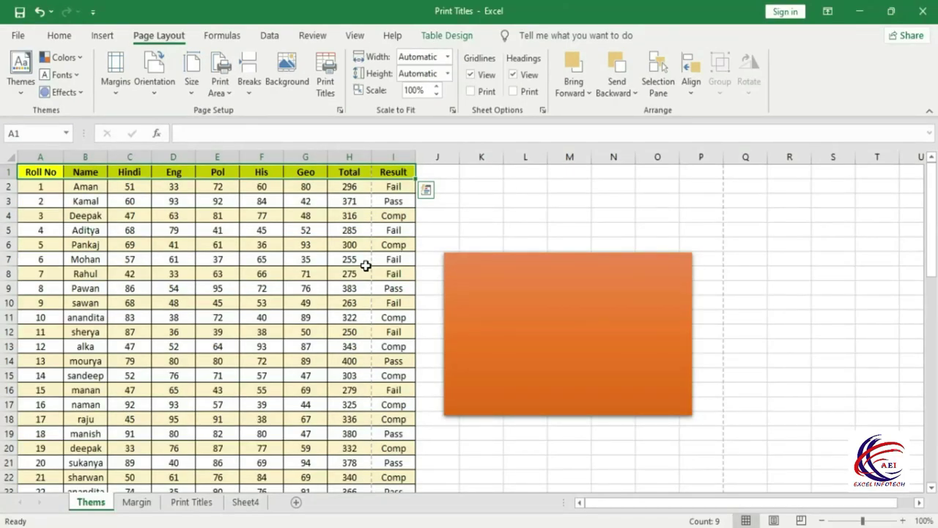
{"action": "key", "text": "ctrl+F2"}
{"action": "key", "text": "ctrl+p"}
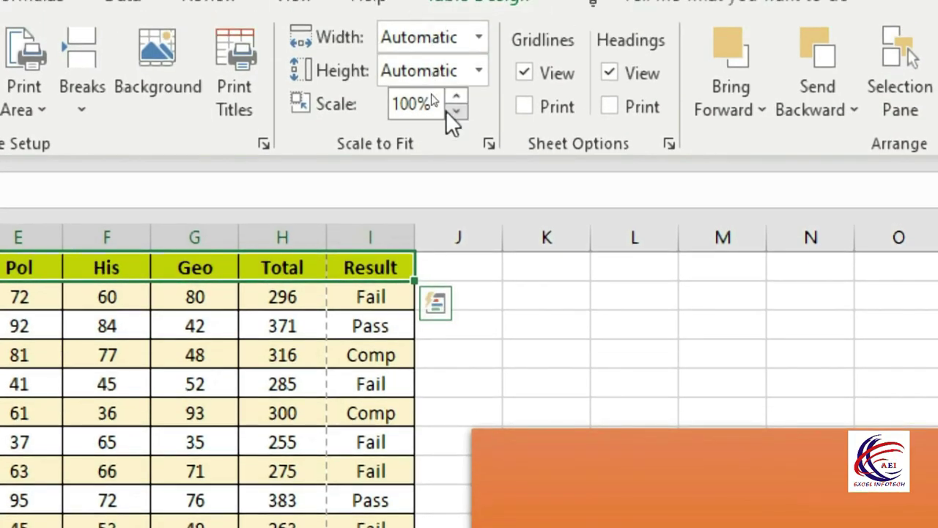
Step: Lower the print scale step by step from 95% to 85% and preview the printed pages
{"action": "left_click", "coordinate": [457, 110]}
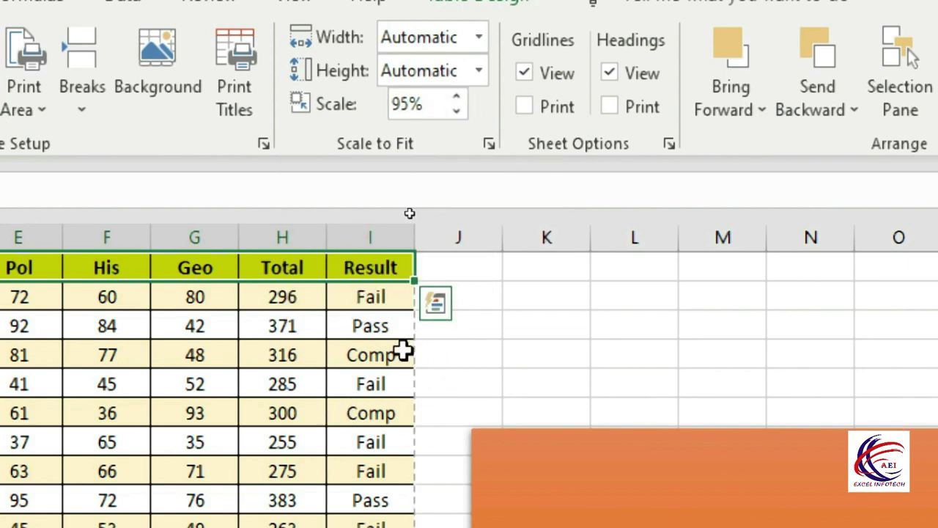
{"action": "left_click", "coordinate": [456, 110]}
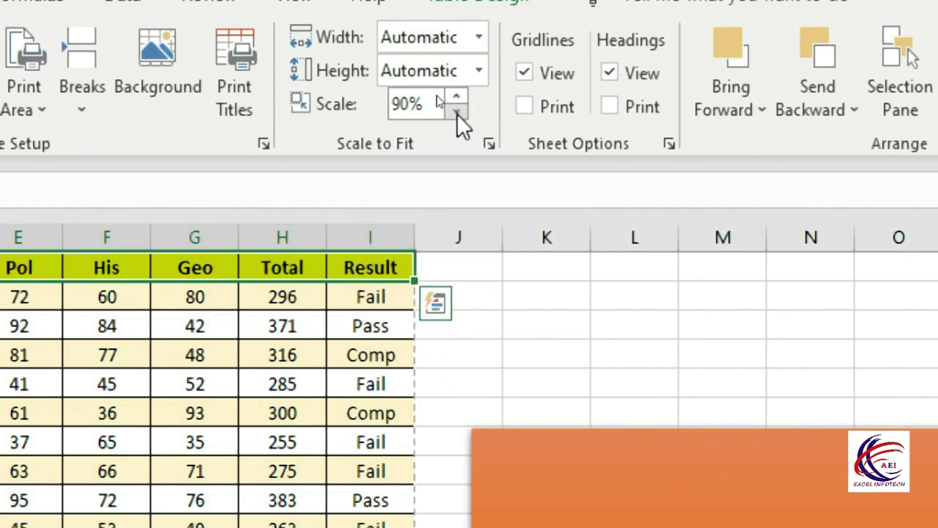
{"action": "left_click", "coordinate": [457, 110]}
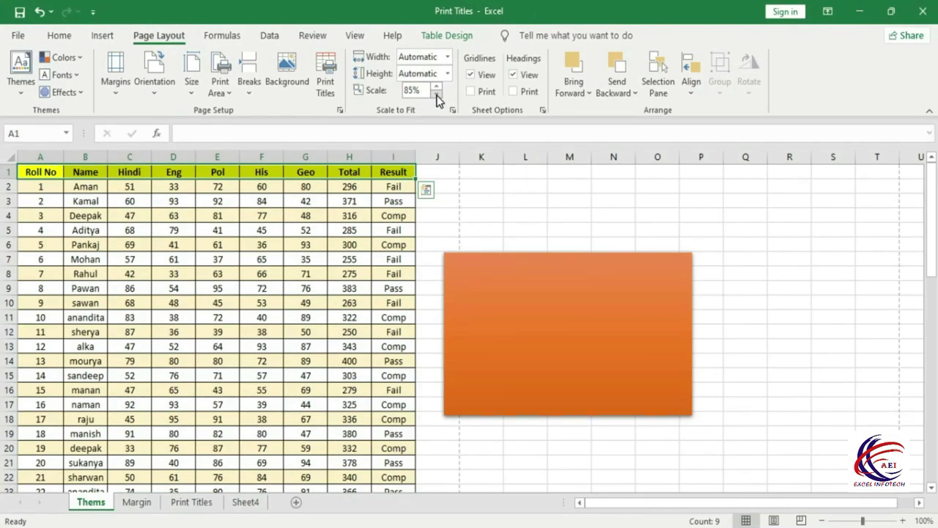
{"action": "key", "text": "ctrl+p"}
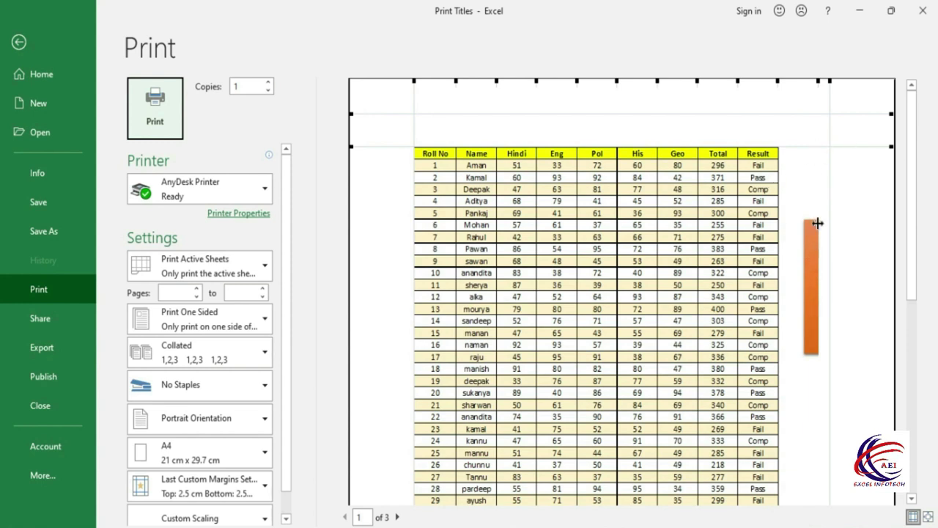
Step: Leave the preview and apply Narrow page margins
{"action": "key", "text": "Escape"}
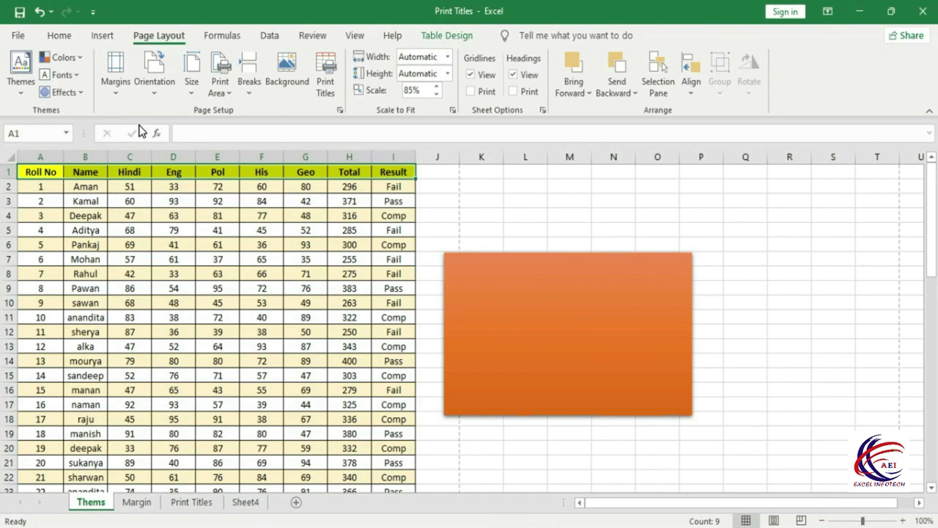
{"action": "left_click", "coordinate": [111, 81]}
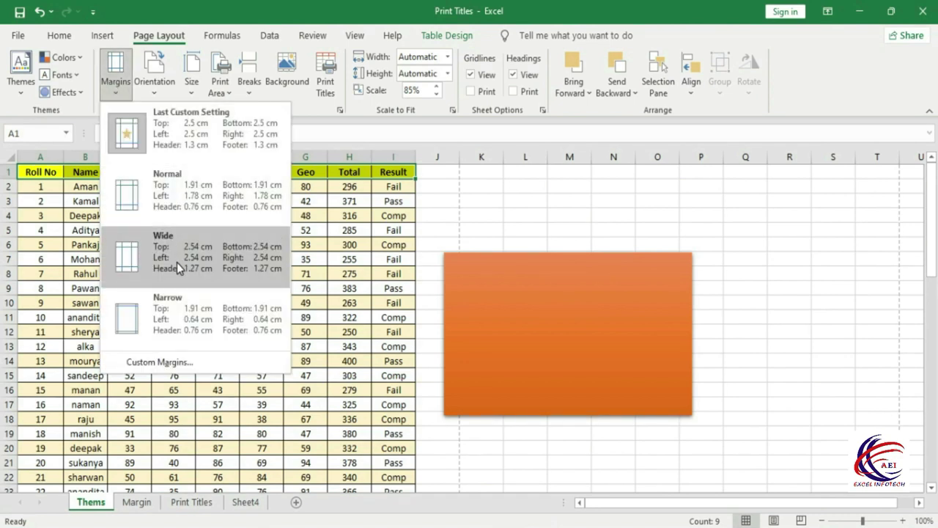
{"action": "left_click", "coordinate": [170, 320]}
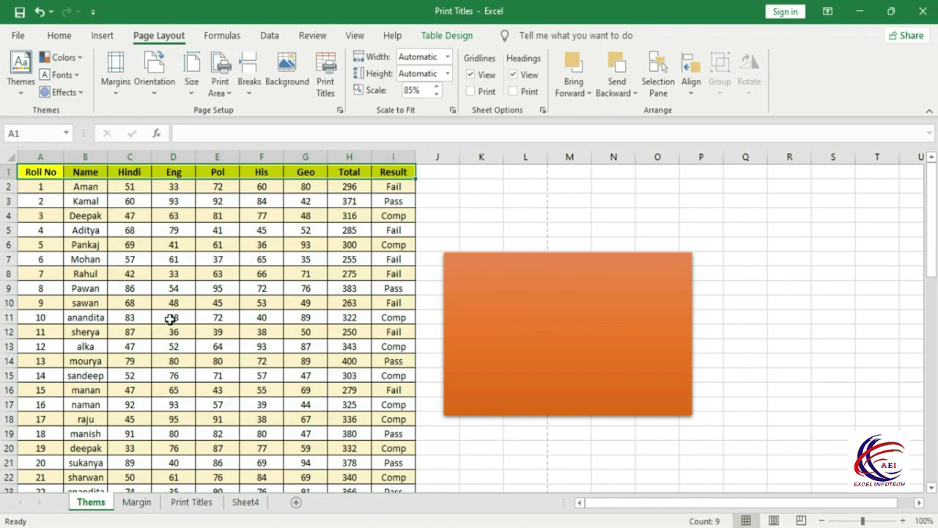
Step: Turn the printed page to landscape orientation
{"action": "left_click", "coordinate": [115, 77]}
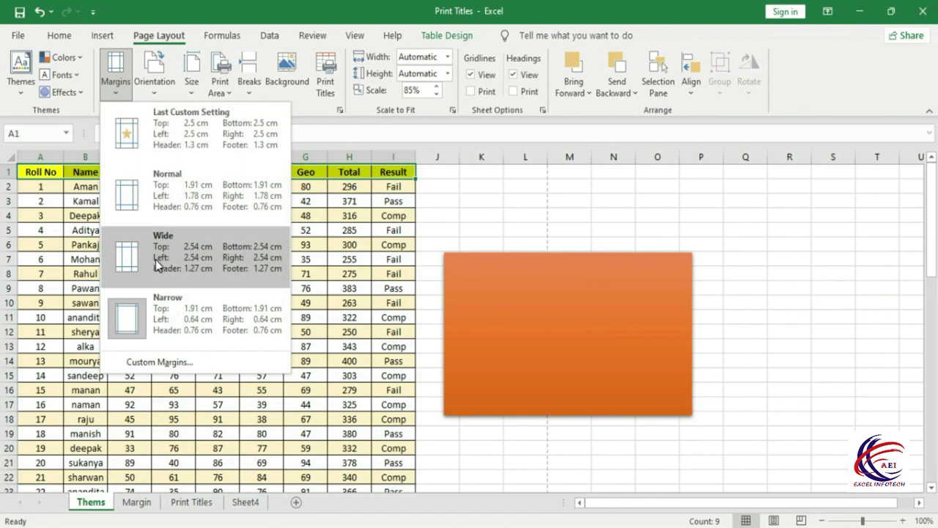
{"action": "left_click", "coordinate": [426, 190]}
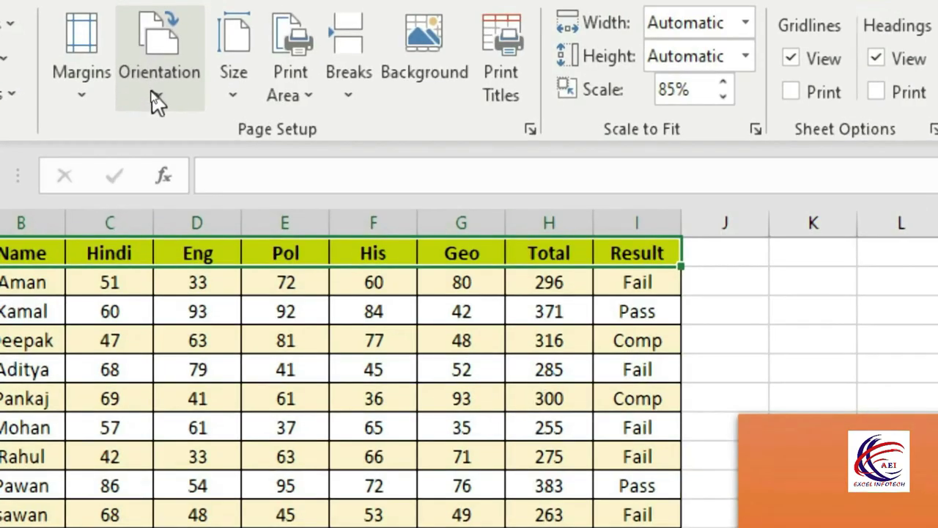
{"action": "left_click", "coordinate": [151, 94]}
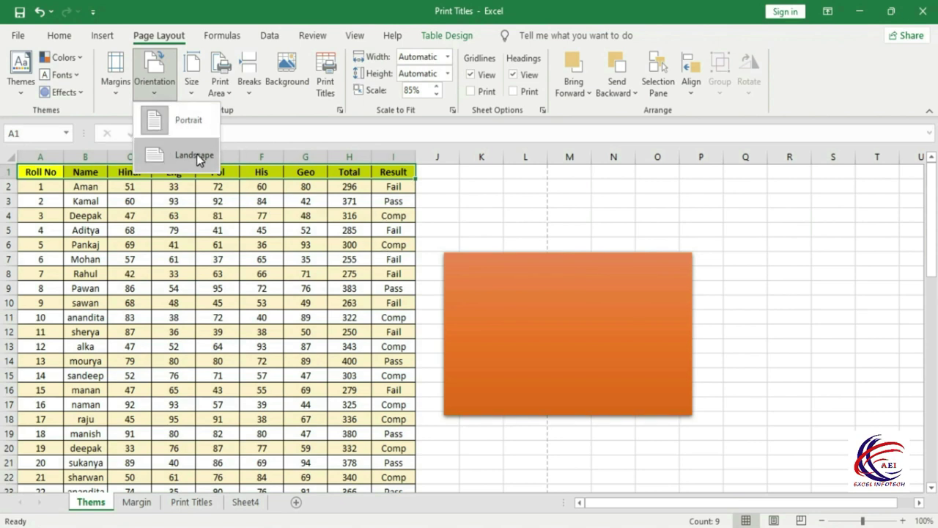
{"action": "left_click", "coordinate": [195, 153]}
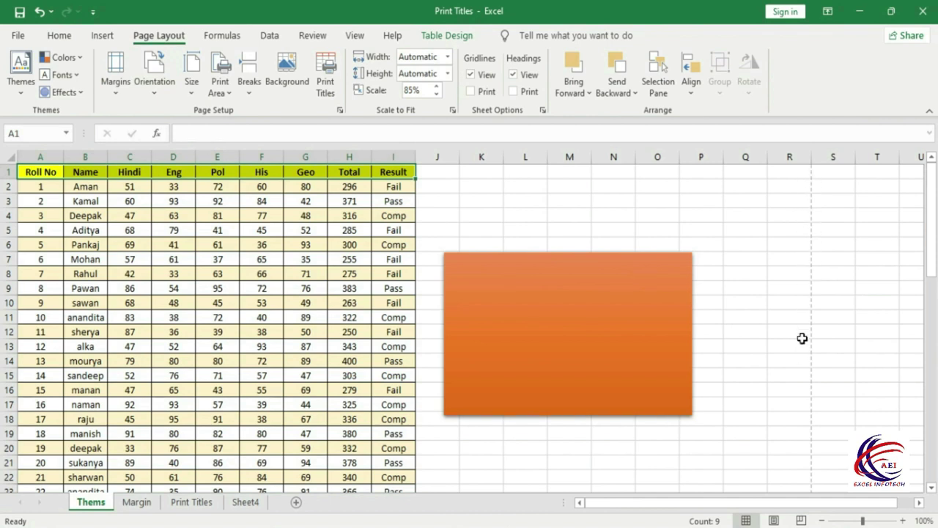
Step: Preview how the landscape pages will print
{"action": "scroll", "coordinate": [178, 444], "scroll_direction": "down", "scroll_amount": 3}
{"action": "scroll", "coordinate": [178, 444], "scroll_direction": "down", "scroll_amount": 7}
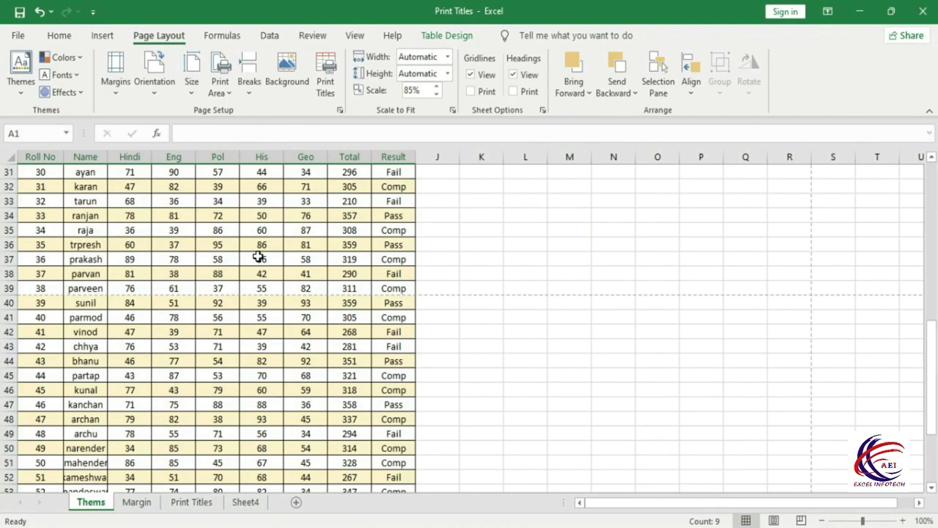
{"action": "key", "text": "ctrl+p"}
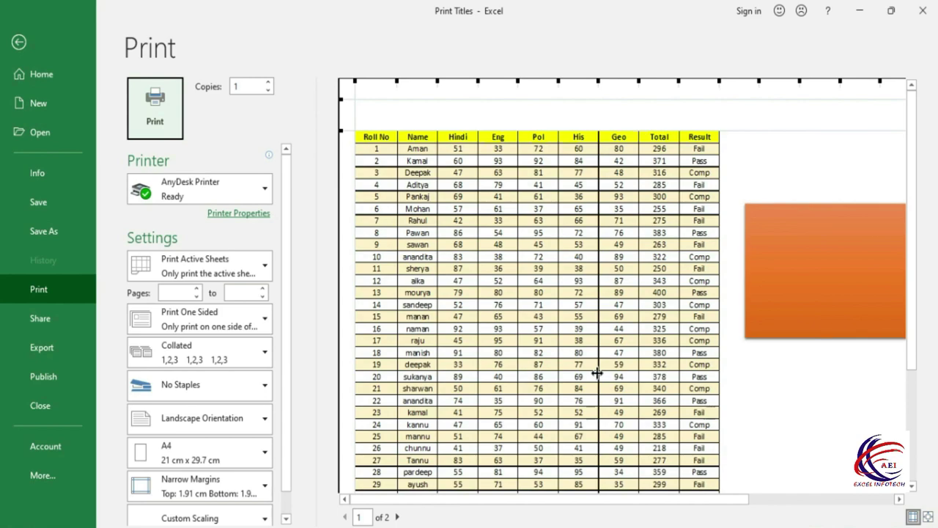
{"action": "key", "text": "Escape"}
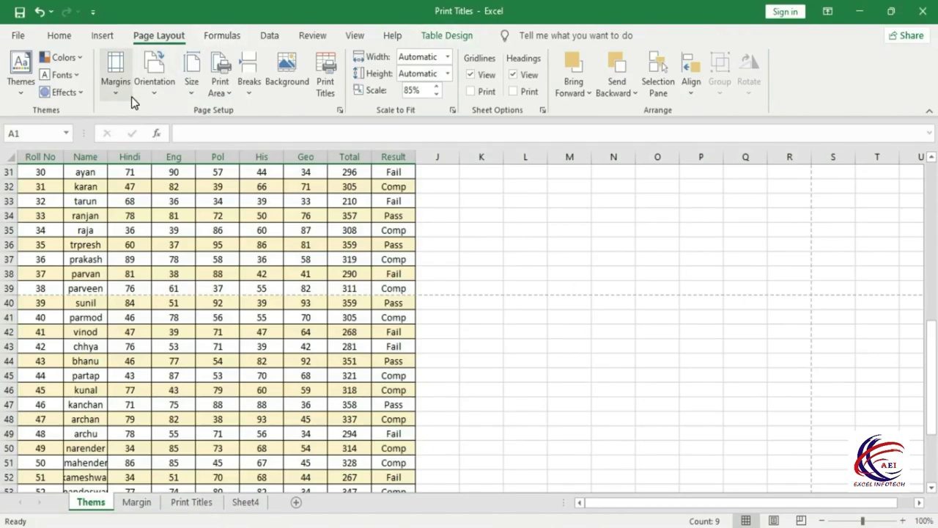
Step: Switch the page back to portrait, preview it, and bring up the paper sizes
{"action": "left_click", "coordinate": [156, 86]}
{"action": "left_click", "coordinate": [174, 119]}
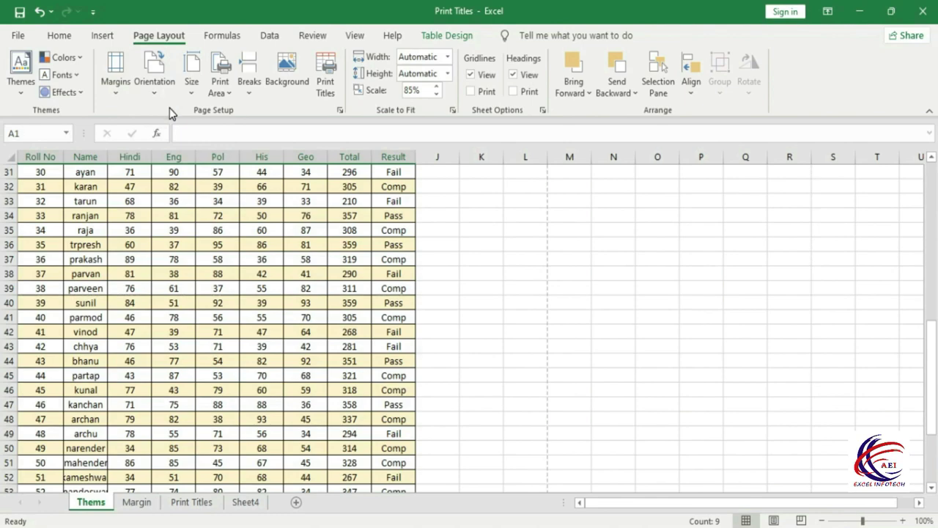
{"action": "key", "text": "ctrl+p"}
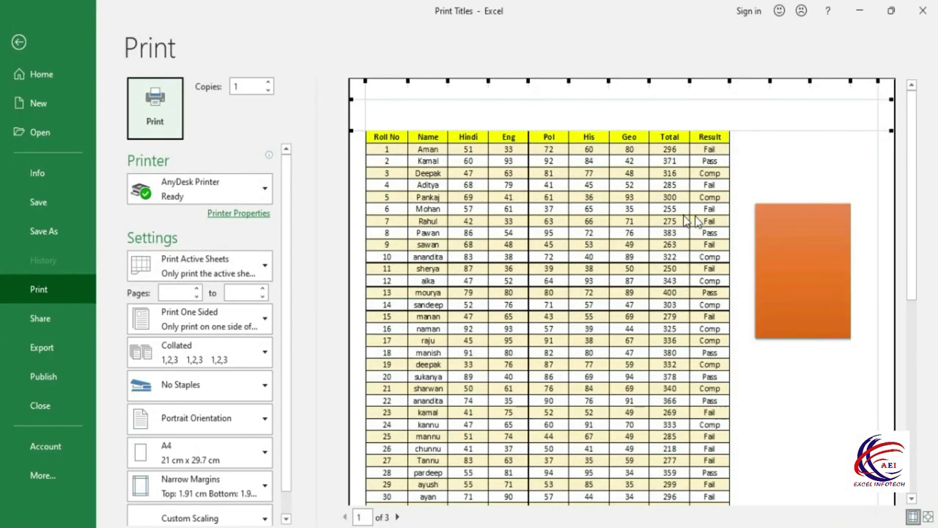
{"action": "key", "text": "Escape"}
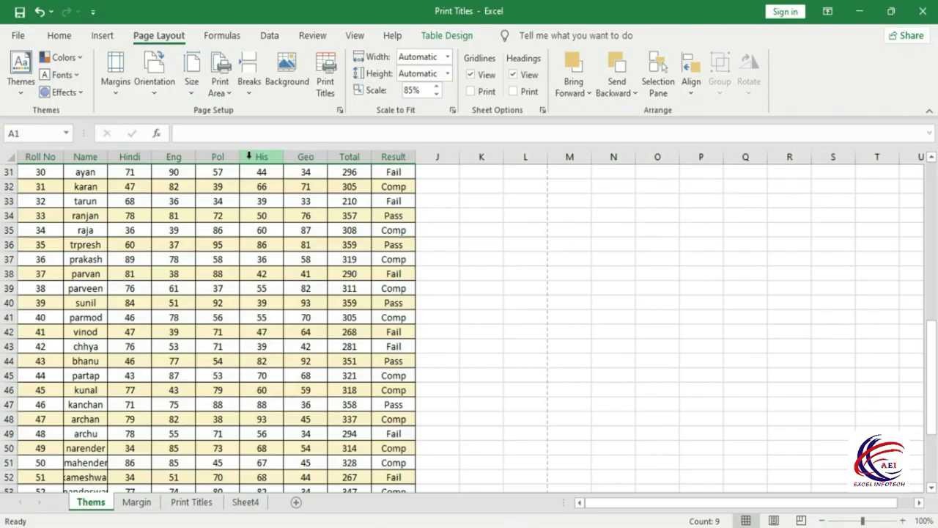
{"action": "left_click", "coordinate": [138, 90]}
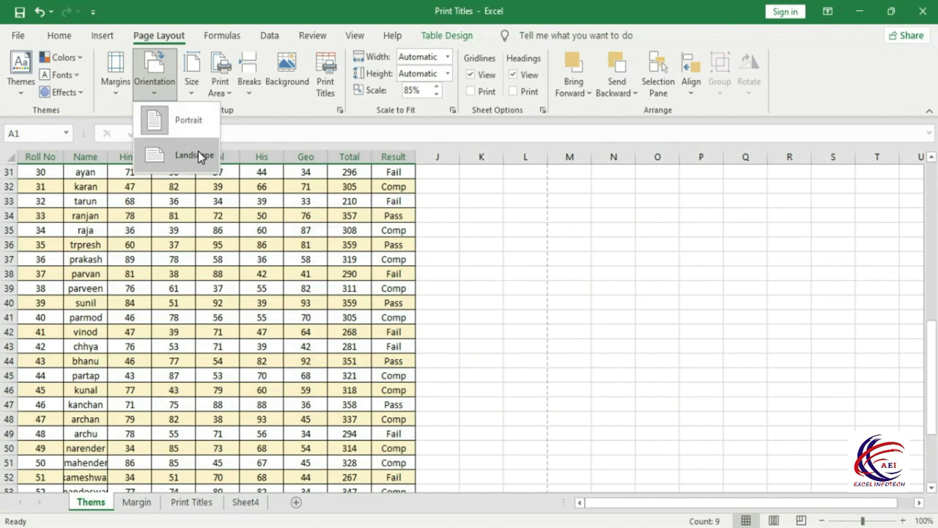
{"action": "left_click", "coordinate": [194, 94]}
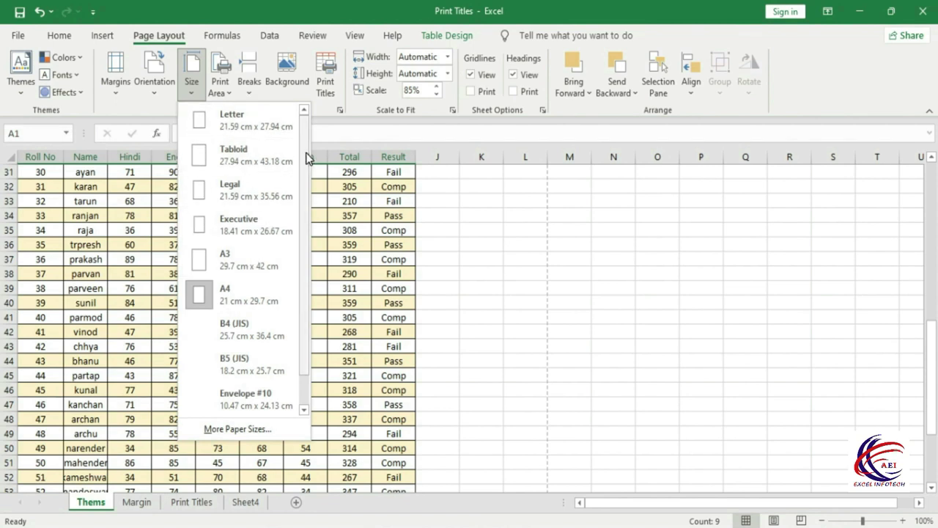
Step: Choose A4 paper size and scroll back up to the table's header row
{"action": "scroll", "coordinate": [306, 183], "scroll_direction": "down", "scroll_amount": 1}
{"action": "scroll", "coordinate": [303, 200], "scroll_direction": "up", "scroll_amount": 1}
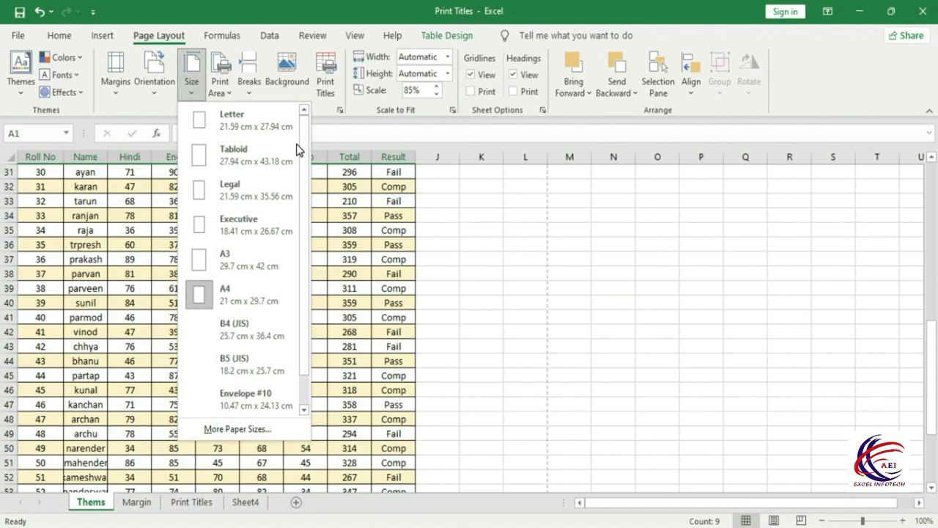
{"action": "left_click", "coordinate": [223, 297]}
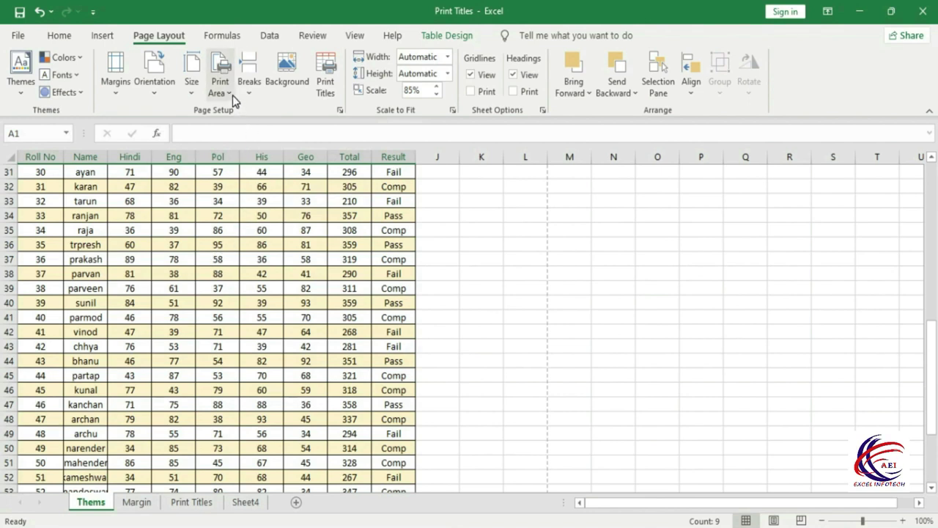
{"action": "scroll", "coordinate": [260, 262], "scroll_direction": "up", "scroll_amount": 6}
{"action": "scroll", "coordinate": [260, 262], "scroll_direction": "up", "scroll_amount": 4}
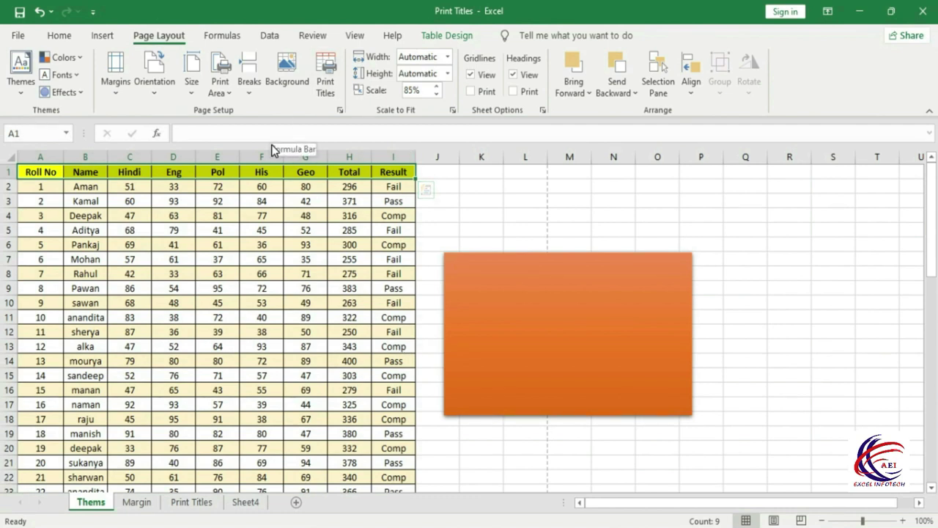
Step: Set A1:I15, the header and first 14 students, as the print area
{"action": "left_click_drag", "start_coordinate": [34, 183], "coordinate": [378, 303]}
{"action": "left_click", "coordinate": [493, 245]}
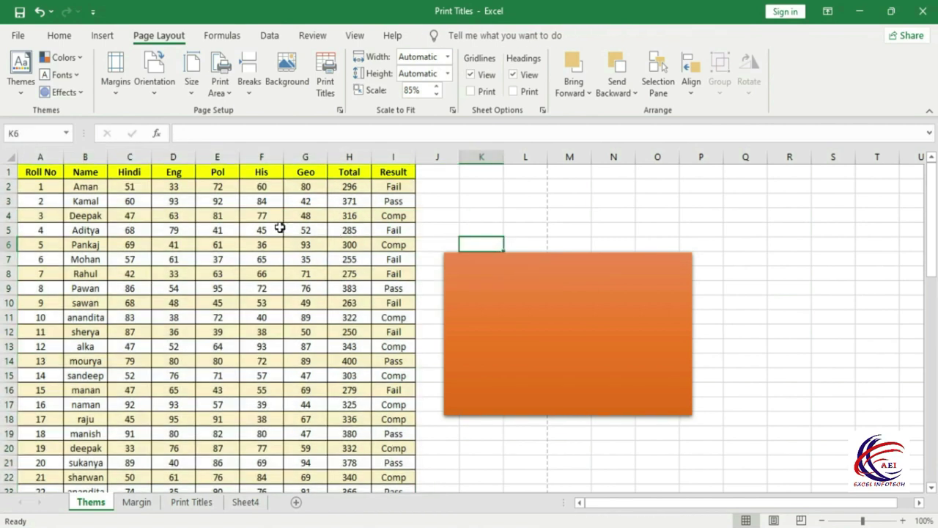
{"action": "left_click", "coordinate": [46, 187]}
{"action": "key", "text": "ctrl+shift+End"}
{"action": "left_click", "coordinate": [109, 213]}
{"action": "left_click_drag", "start_coordinate": [43, 174], "coordinate": [396, 370]}
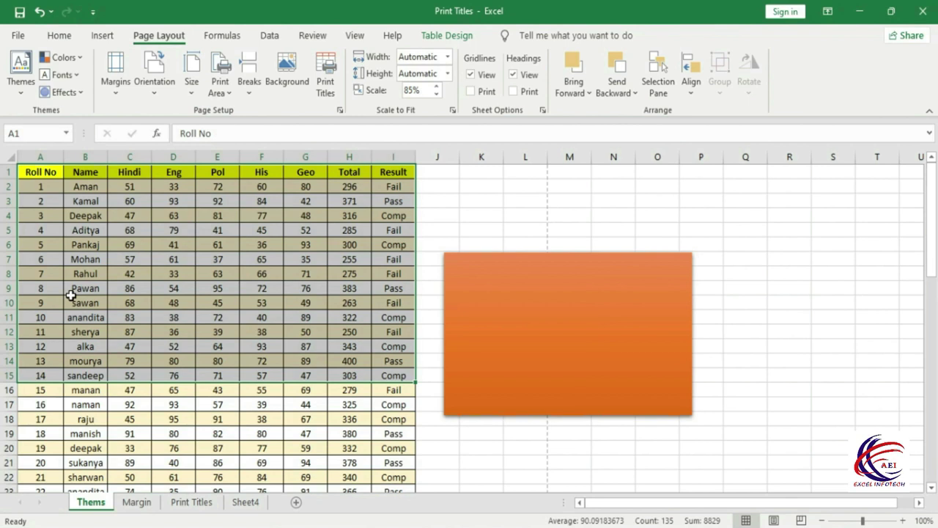
{"action": "left_click", "coordinate": [222, 88]}
{"action": "left_click", "coordinate": [241, 113]}
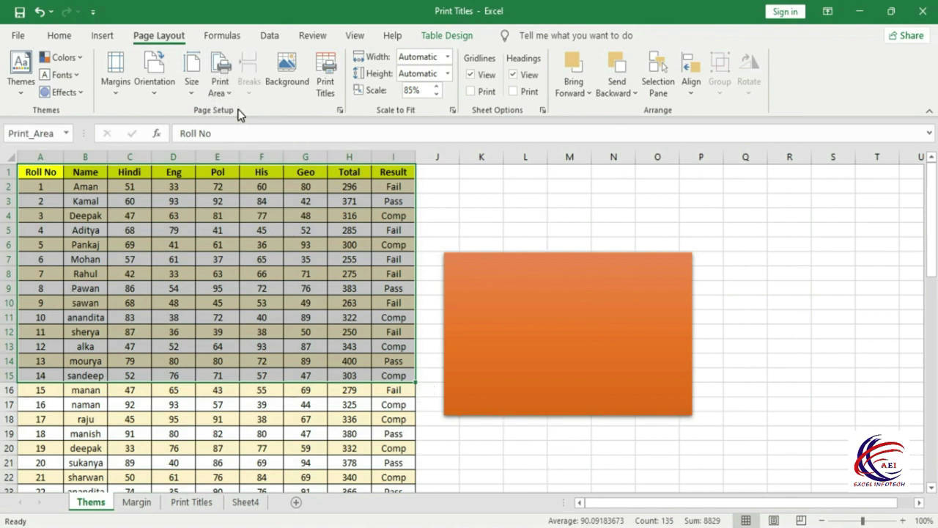
Step: Preview the limited printout, then clear the print area and preview the full sheet
{"action": "left_click", "coordinate": [449, 306]}
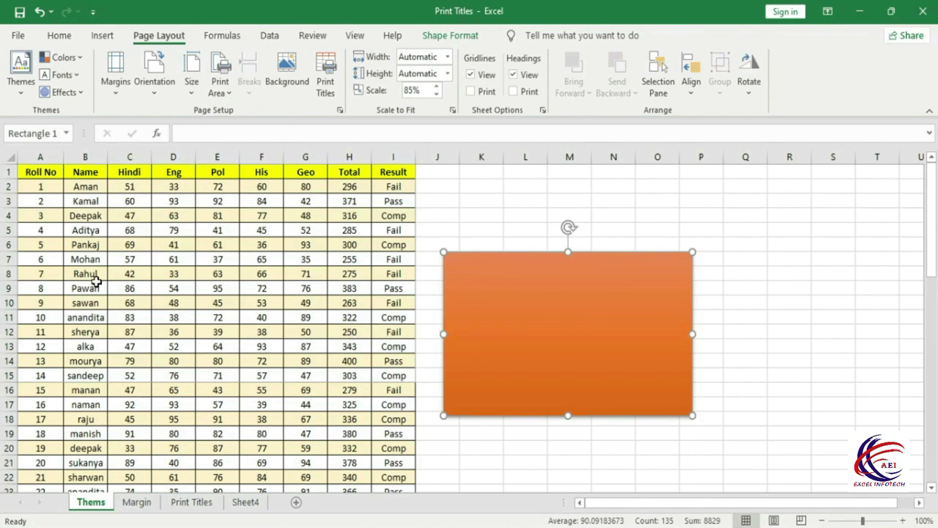
{"action": "key", "text": "ctrl+p"}
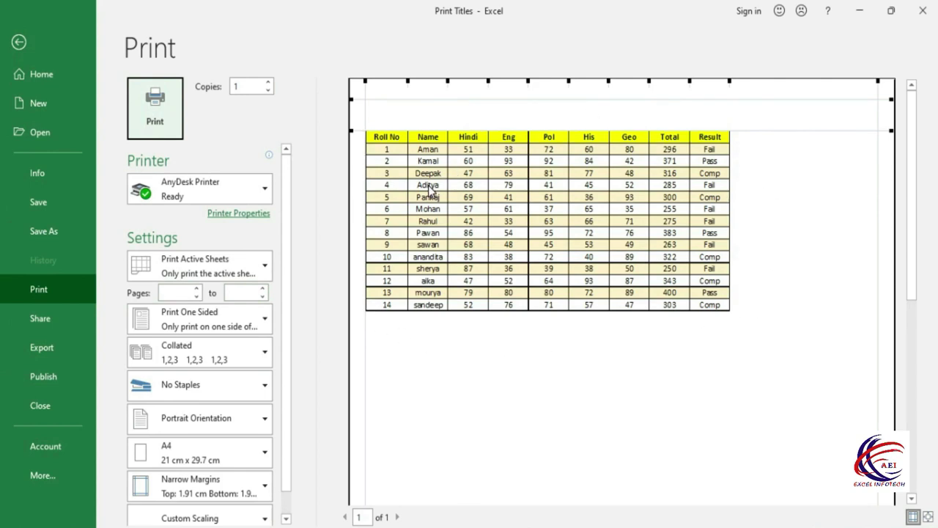
{"action": "key", "text": "Escape"}
{"action": "left_click", "coordinate": [228, 93]}
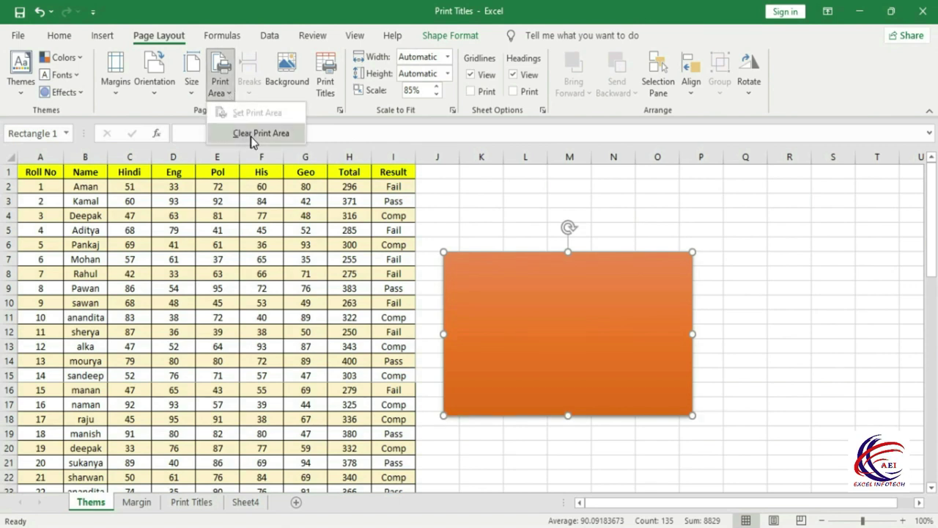
{"action": "left_click", "coordinate": [269, 138]}
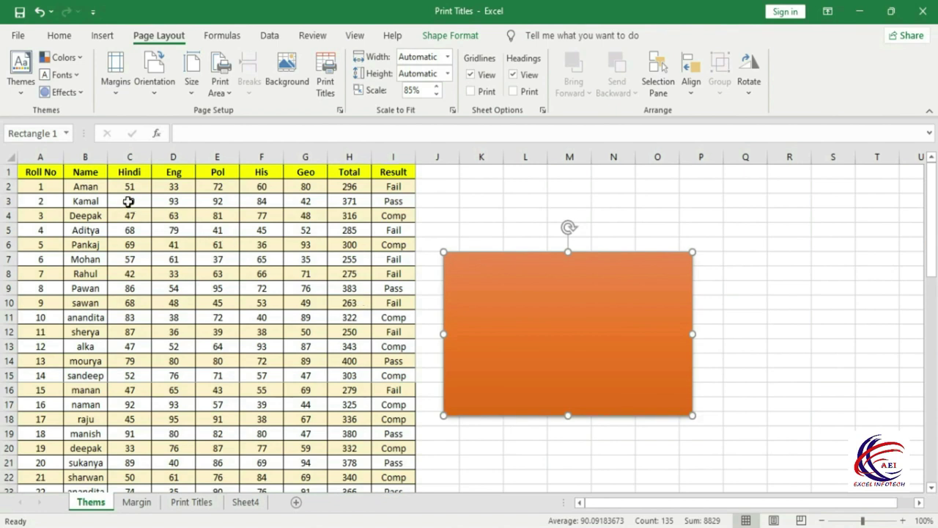
{"action": "key", "text": "ctrl+p"}
{"action": "key", "text": "Escape"}
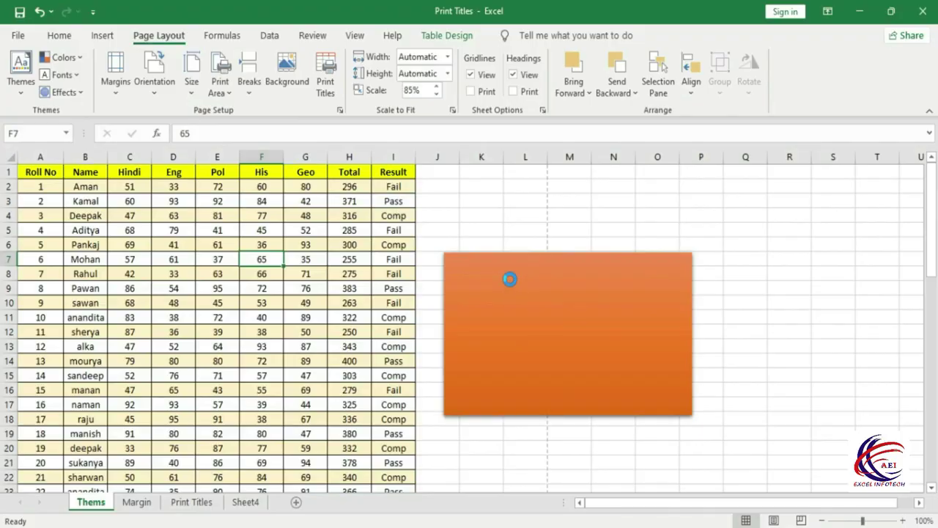
Step: Confirm no print area remains, then select row 12 where Roll No 11 begins
{"action": "key", "text": "ctrl+p"}
{"action": "key", "text": "Escape"}
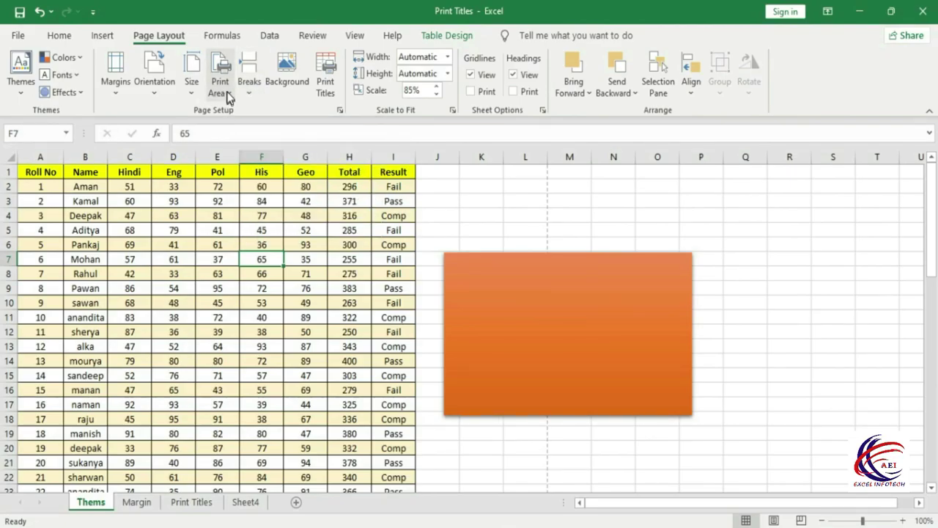
{"action": "left_click", "coordinate": [220, 89]}
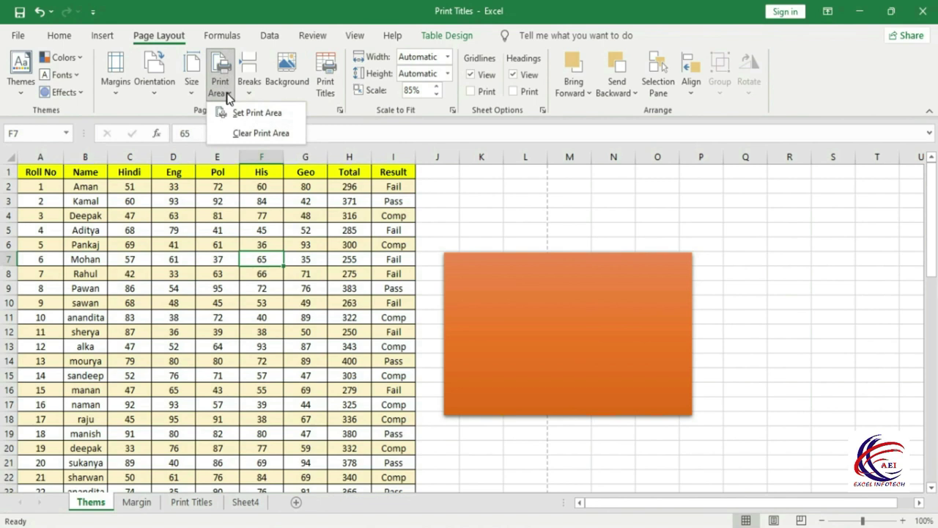
{"action": "left_click", "coordinate": [439, 182]}
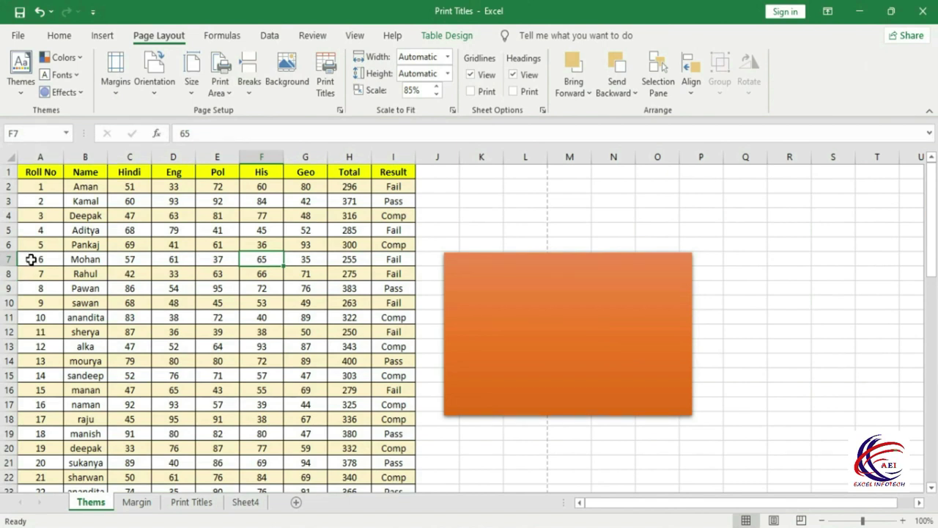
{"action": "left_click", "coordinate": [21, 331]}
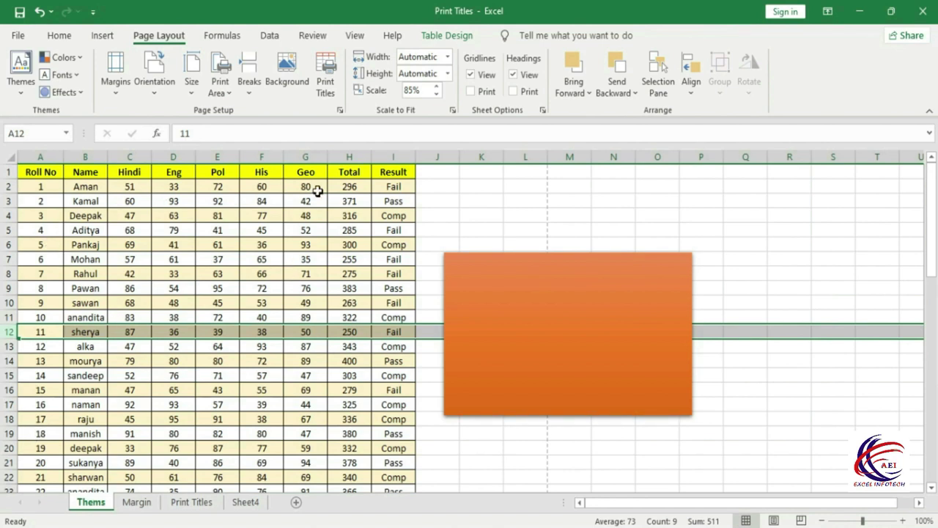
{"action": "left_click", "coordinate": [254, 99]}
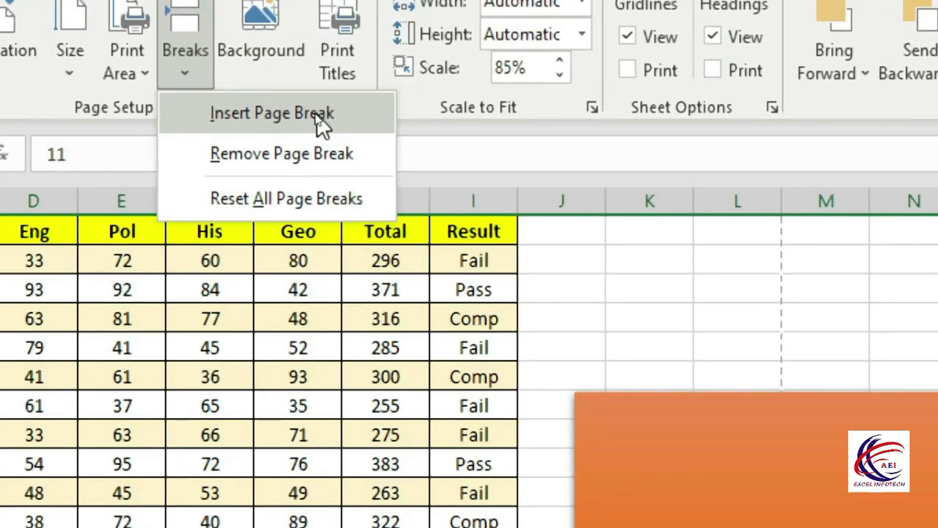
Step: Insert a page break above row 12 and confirm page 2 of 4 starts at Roll No 11
{"action": "left_click", "coordinate": [319, 118]}
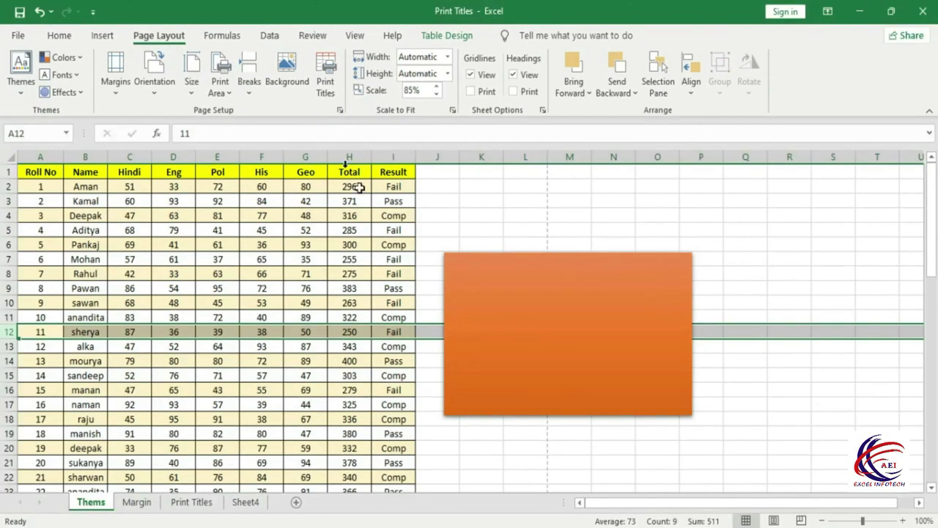
{"action": "left_click", "coordinate": [524, 432]}
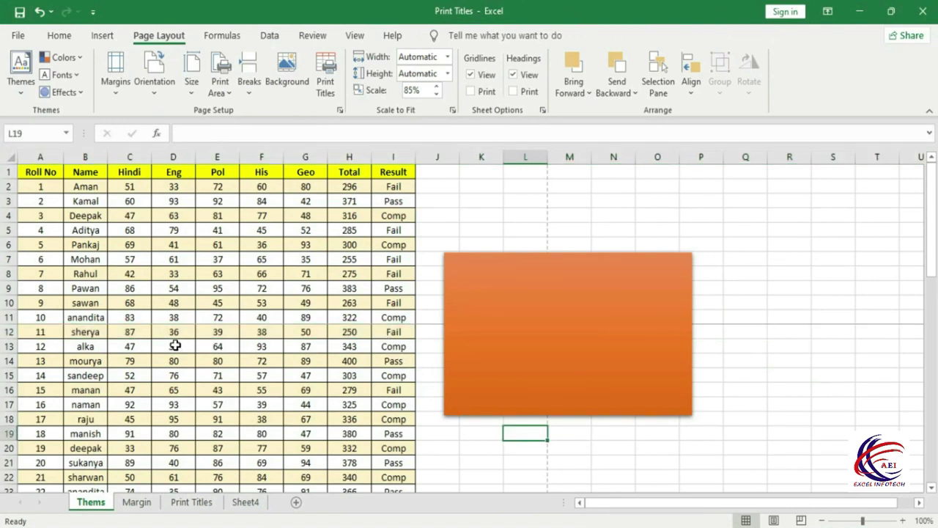
{"action": "key", "text": "ctrl+p"}
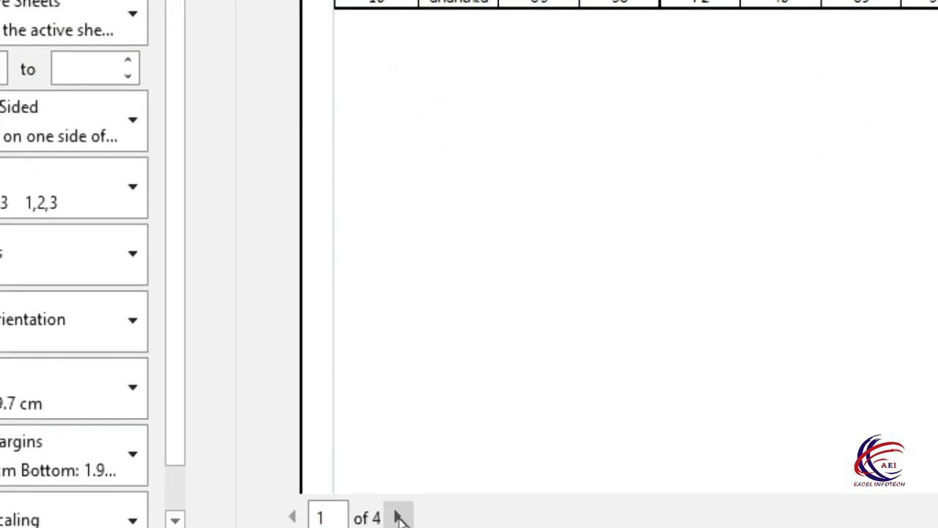
{"action": "left_click", "coordinate": [400, 517]}
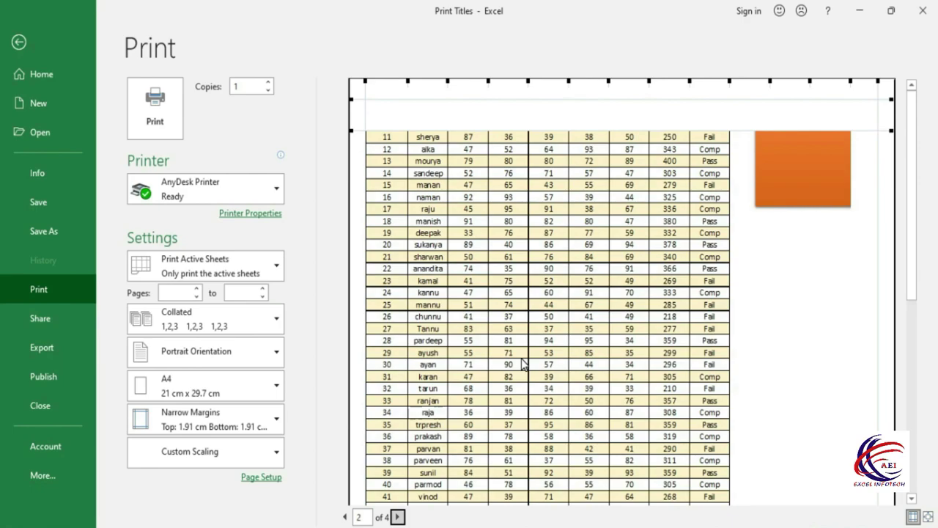
{"action": "key", "text": "Escape"}
{"action": "left_click", "coordinate": [249, 80]}
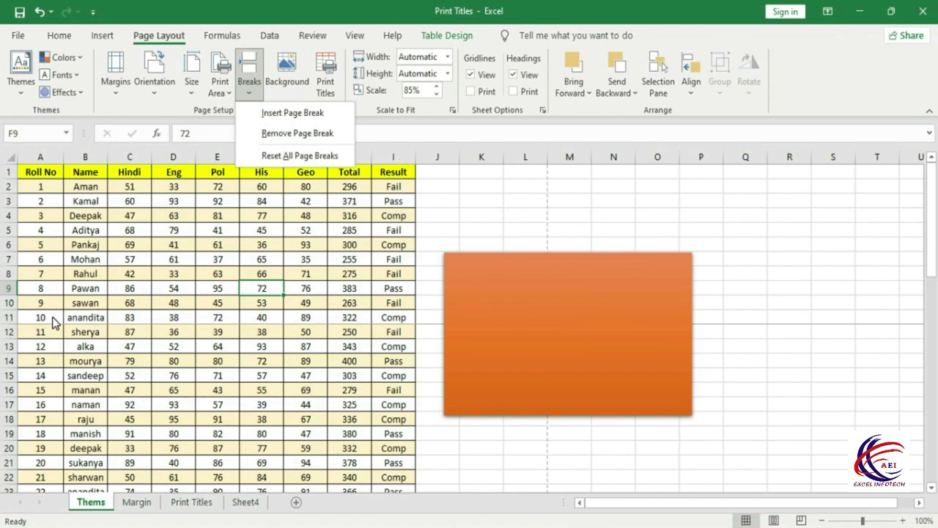
Step: Remove the manual page break above row 12 so Roll No 11 no longer starts a page
{"action": "left_click", "coordinate": [10, 333]}
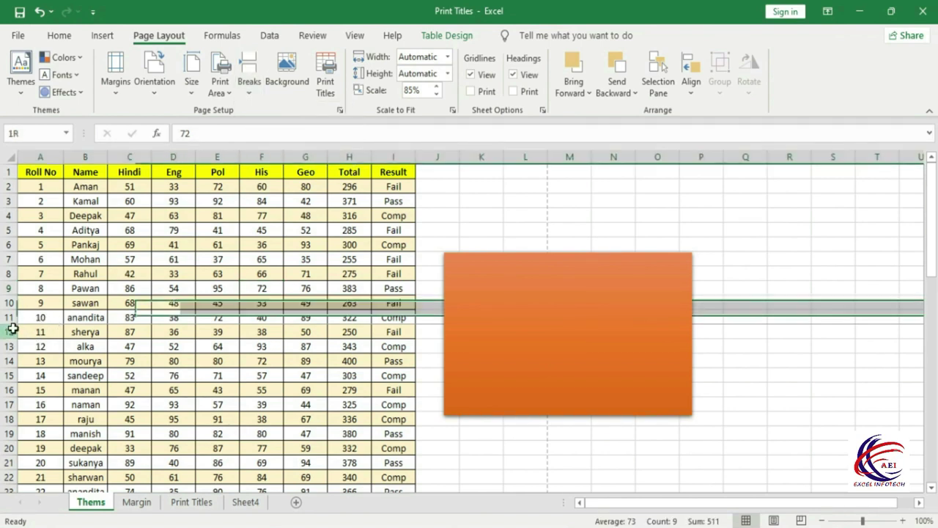
{"action": "left_click", "coordinate": [254, 89]}
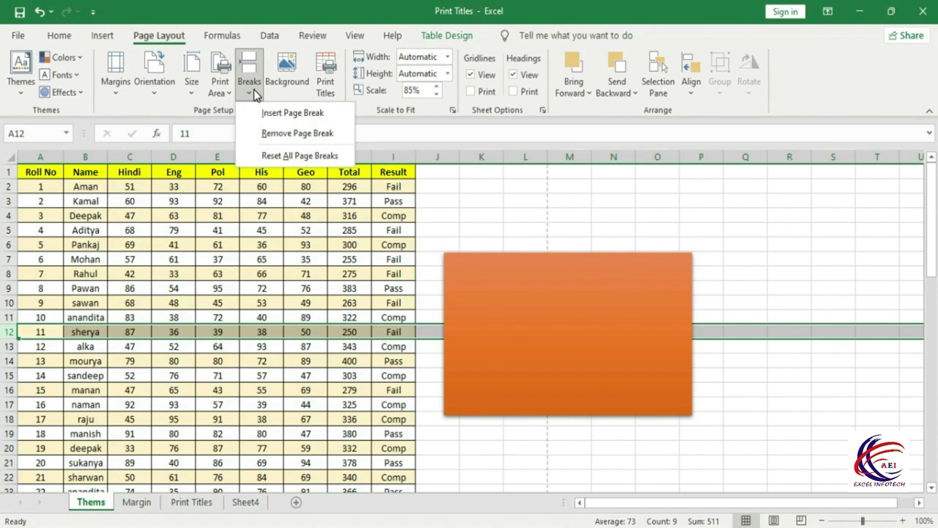
{"action": "left_click", "coordinate": [324, 136]}
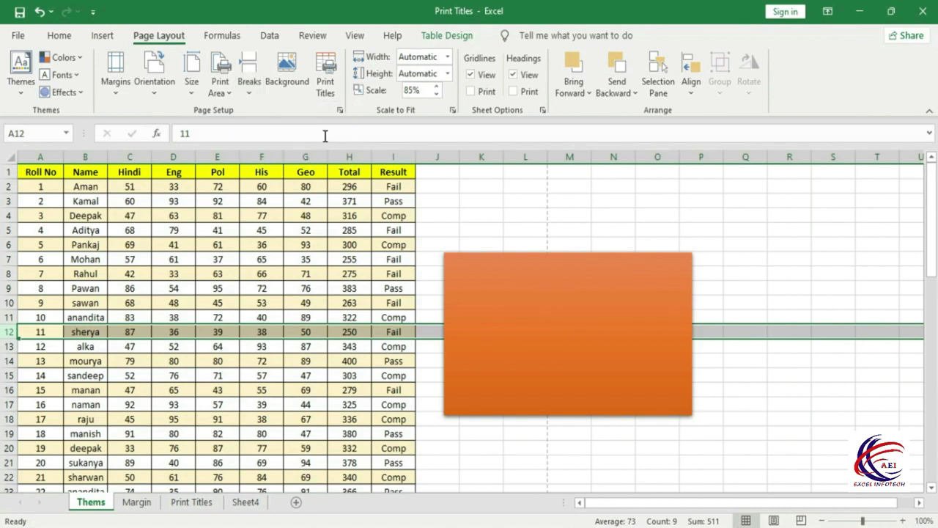
{"action": "left_click", "coordinate": [386, 386]}
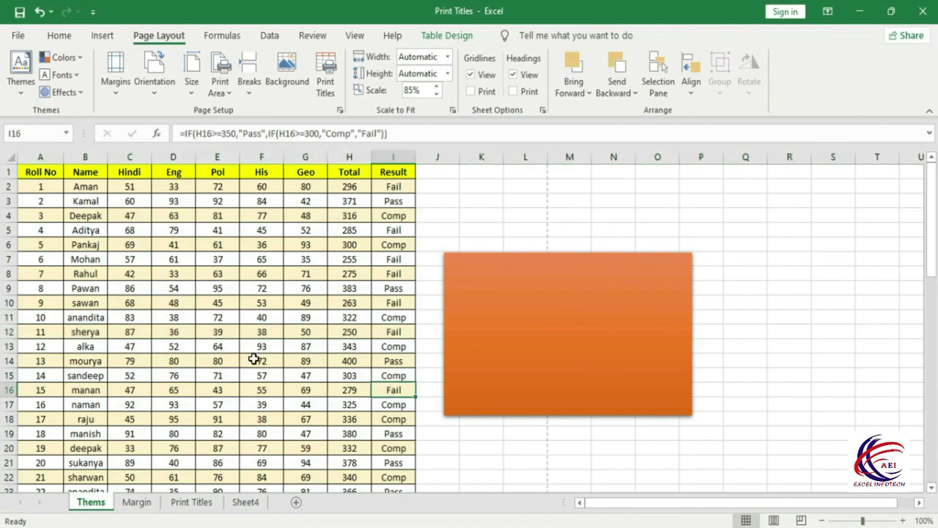
{"action": "left_click", "coordinate": [253, 99]}
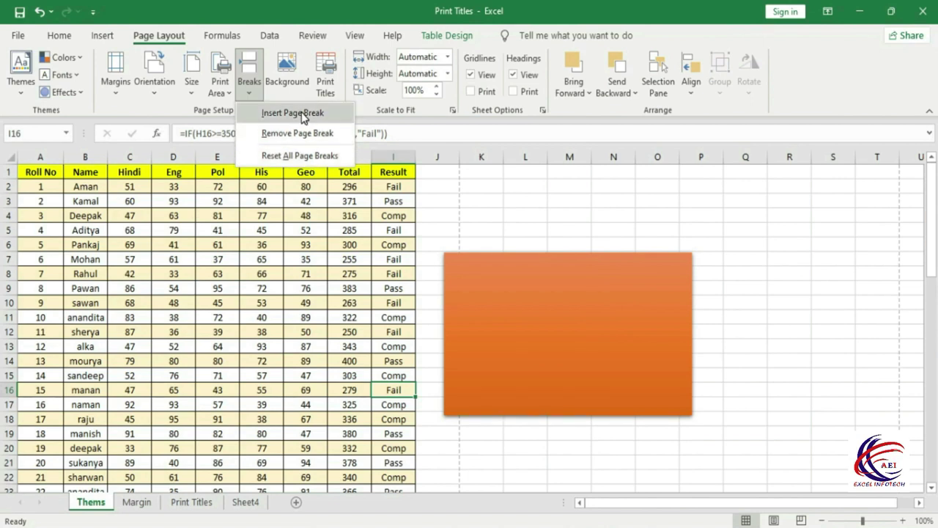
{"action": "left_click", "coordinate": [281, 245]}
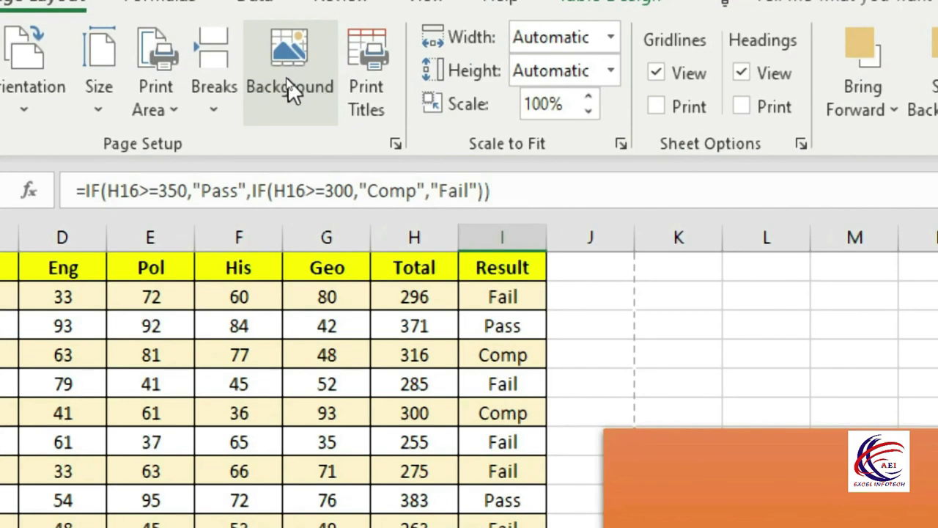
Step: Set the Profile photo as sheet background, shift the orange rectangle, then delete the background
{"action": "left_click", "coordinate": [286, 82]}
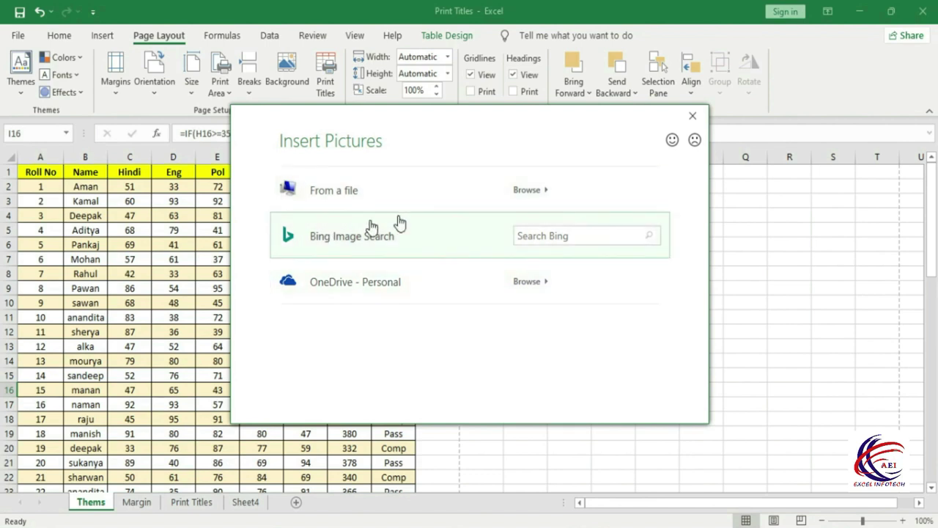
{"action": "left_click", "coordinate": [554, 196]}
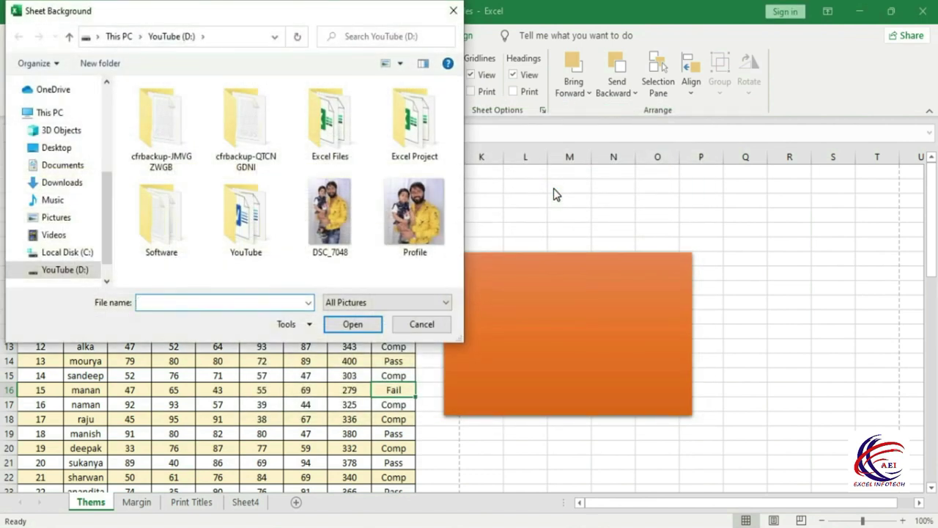
{"action": "left_click", "coordinate": [427, 213]}
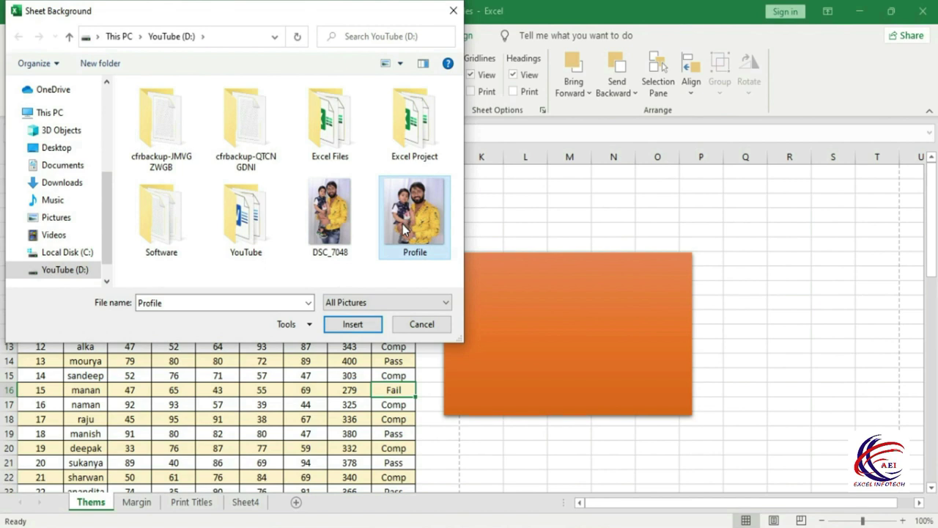
{"action": "left_click", "coordinate": [350, 326]}
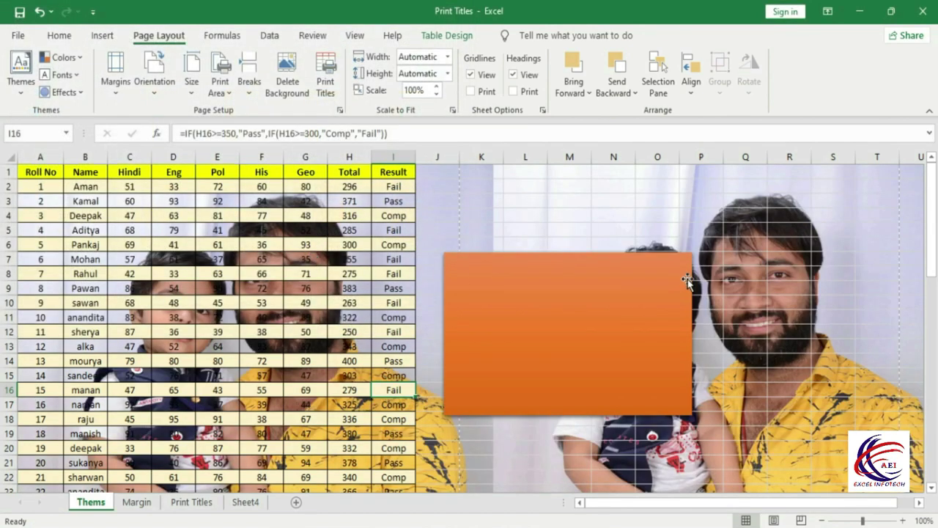
{"action": "mouse_move", "coordinate": [605, 300]}
{"action": "left_mouse_down"}
{"action": "mouse_move", "coordinate": [587, 378]}
{"action": "mouse_move", "coordinate": [784, 458]}
{"action": "mouse_move", "coordinate": [596, 377]}
{"action": "mouse_move", "coordinate": [590, 309]}
{"action": "left_mouse_up"}
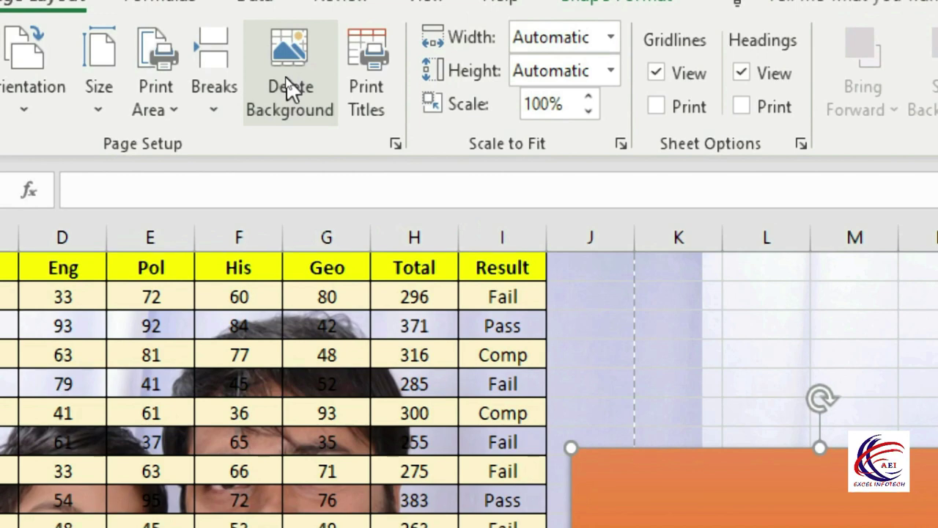
{"action": "left_click", "coordinate": [291, 89]}
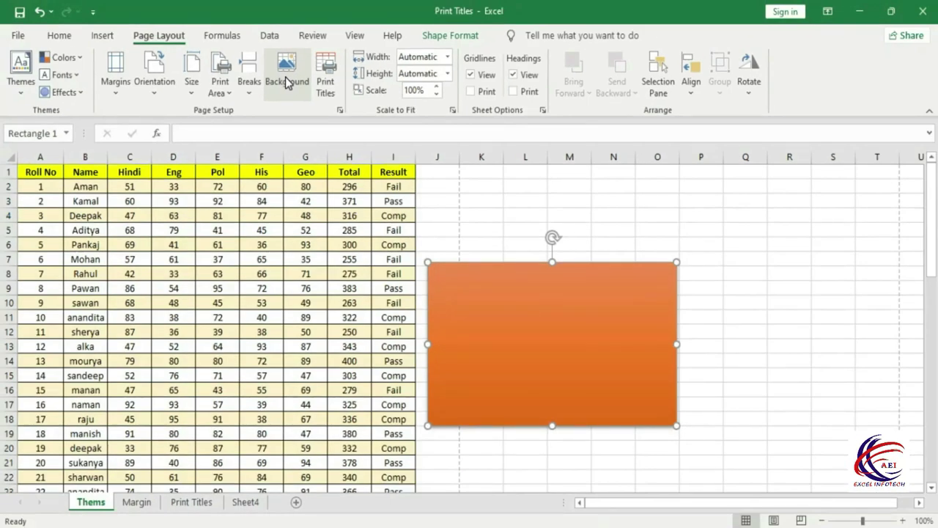
Step: Fit the marks sheet to 1 page wide by 1 tall on A4 at 600 dpi, and preview it
{"action": "left_click", "coordinate": [330, 88]}
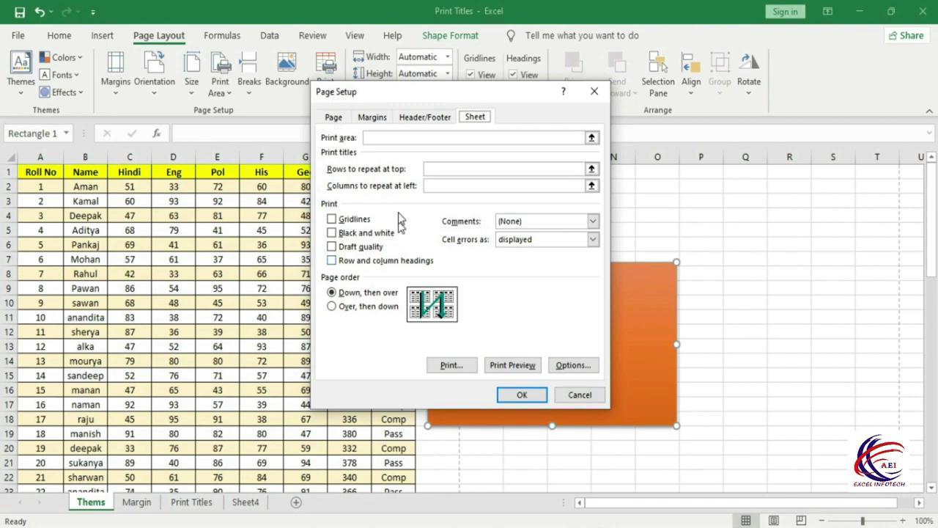
{"action": "left_click", "coordinate": [329, 117]}
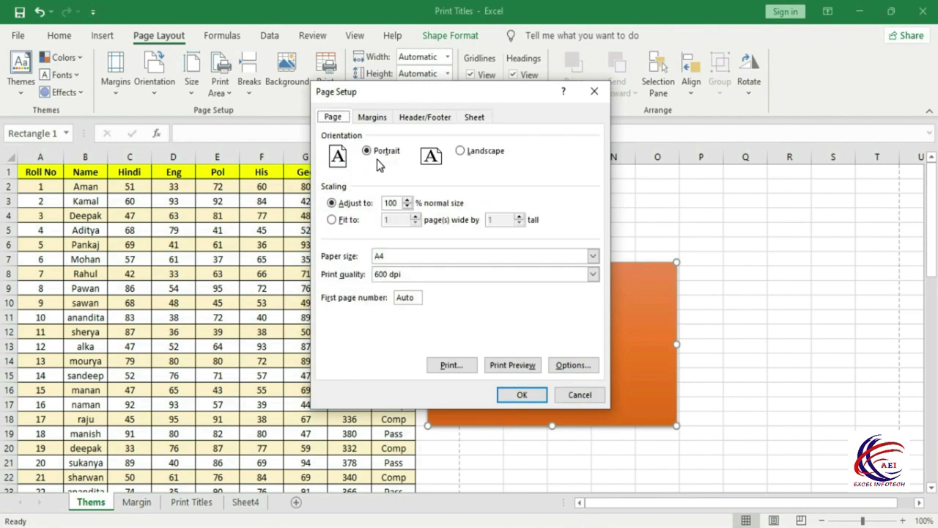
{"action": "left_click", "coordinate": [458, 151]}
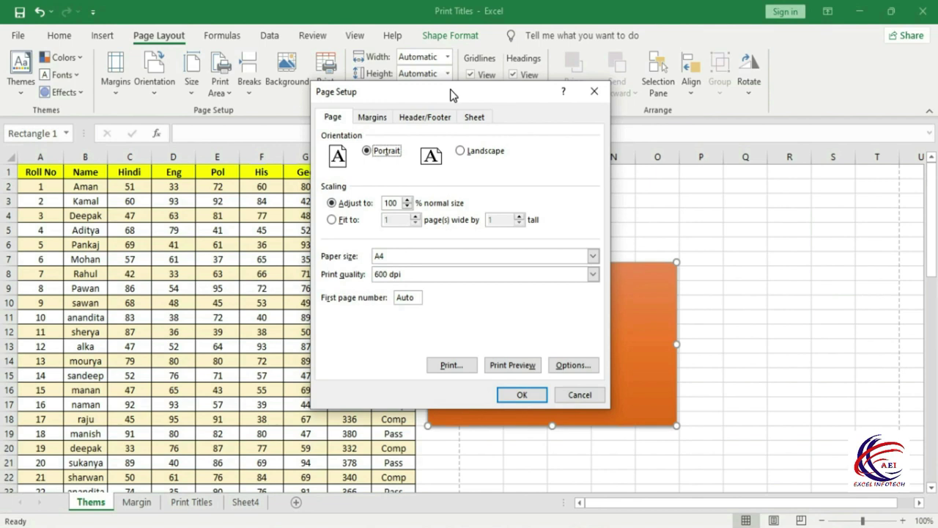
{"action": "left_click_drag", "start_coordinate": [450, 95], "coordinate": [448, 153]}
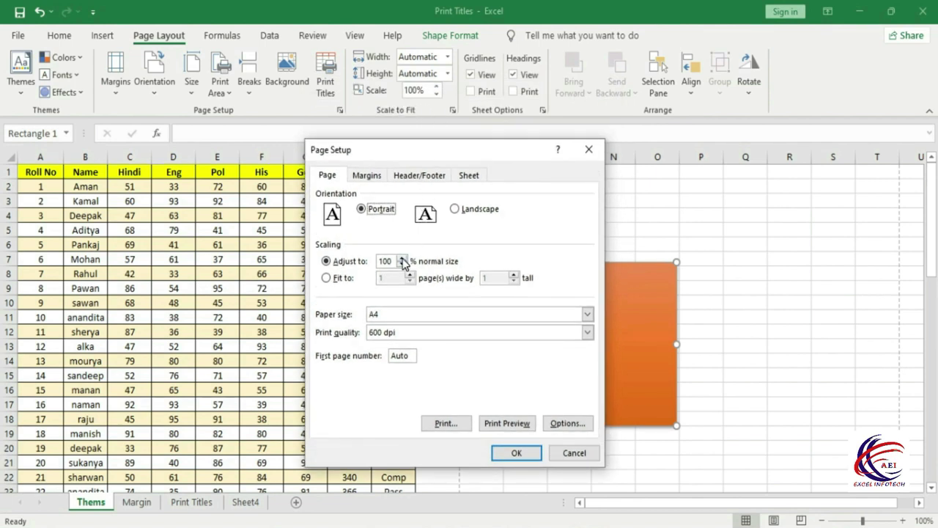
{"action": "left_click", "coordinate": [401, 258]}
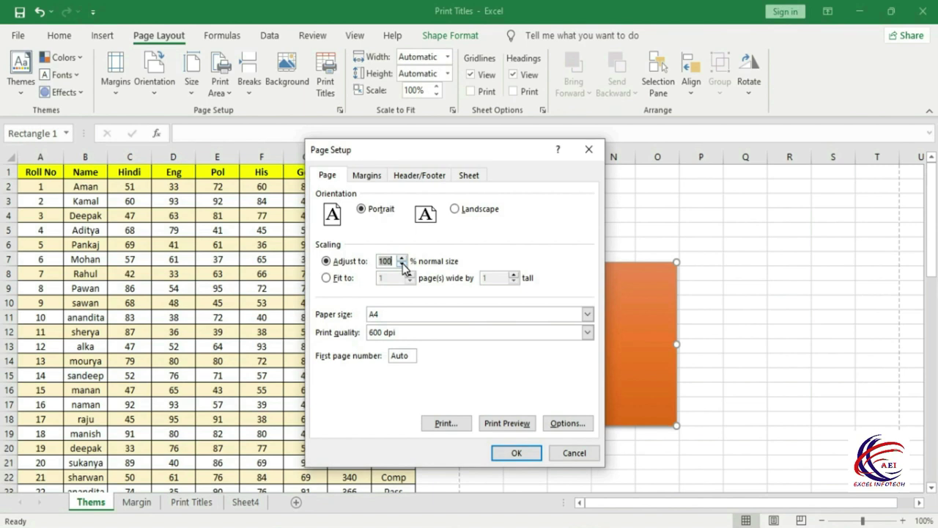
{"action": "left_click", "coordinate": [335, 280]}
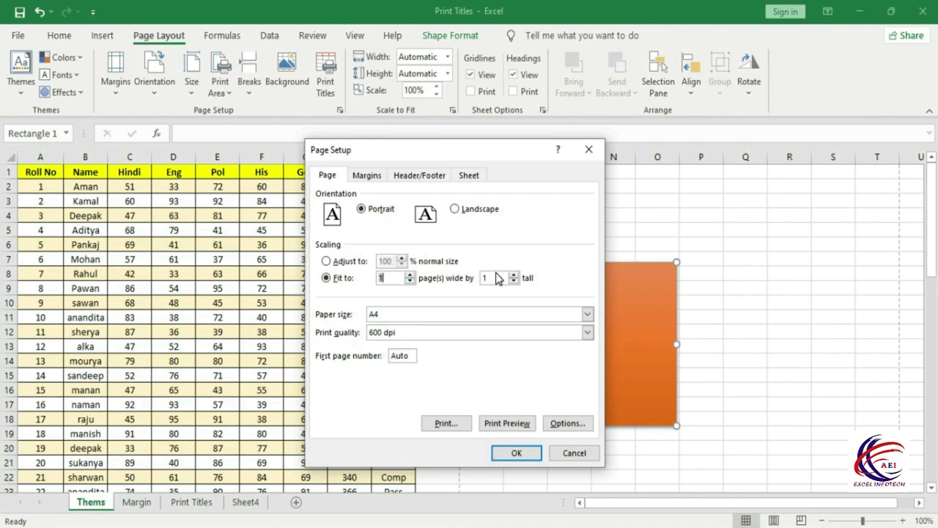
{"action": "left_click", "coordinate": [395, 316]}
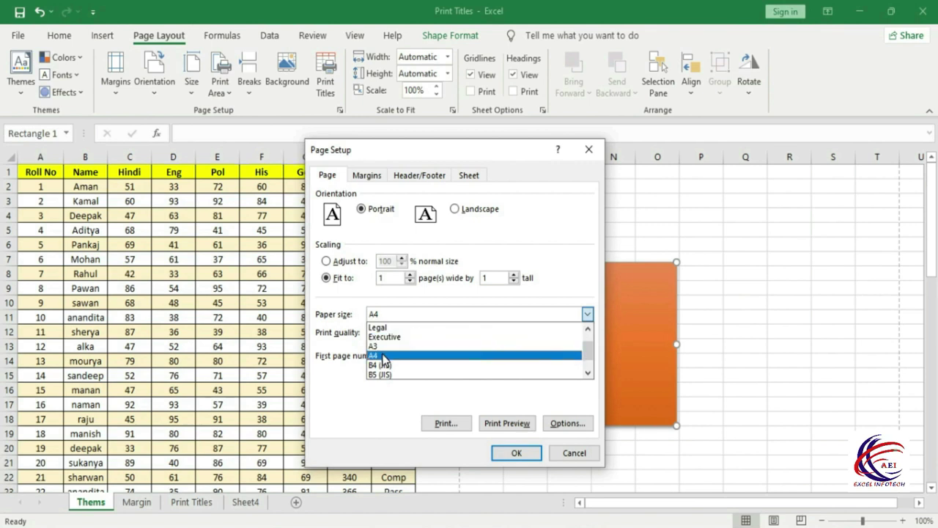
{"action": "left_click", "coordinate": [383, 354]}
{"action": "left_click", "coordinate": [410, 333]}
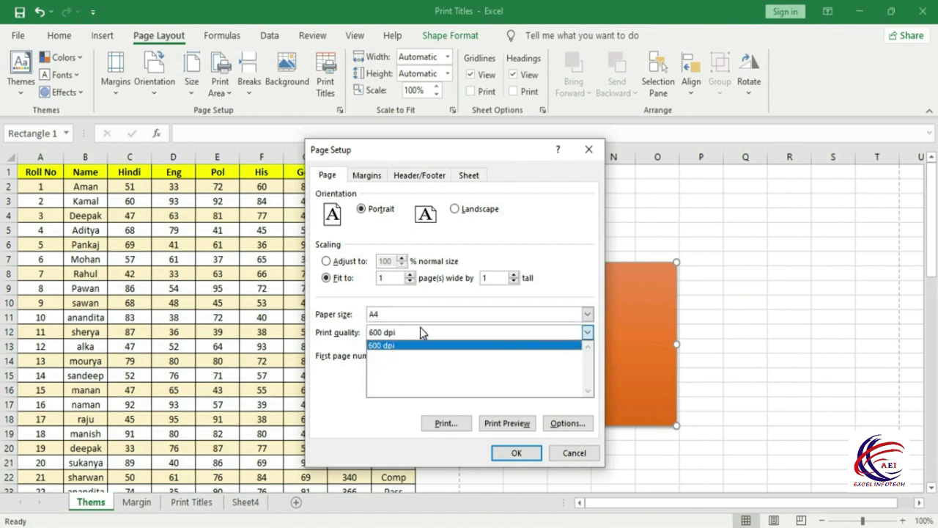
{"action": "left_click", "coordinate": [340, 382]}
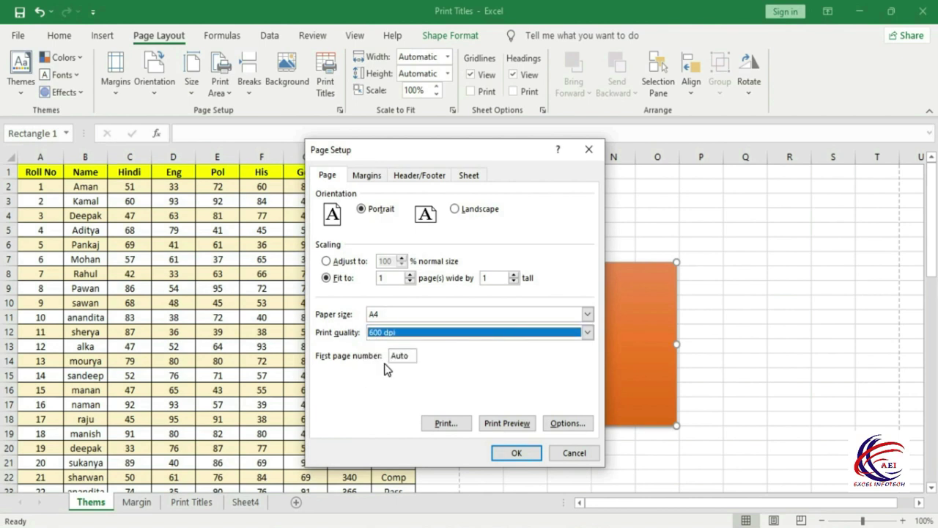
{"action": "left_click", "coordinate": [506, 423]}
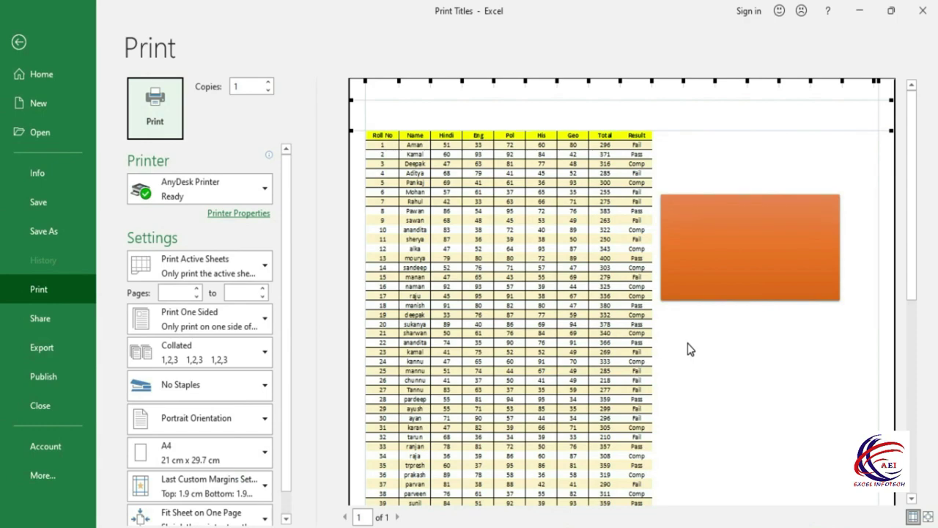
{"action": "key", "text": "Escape"}
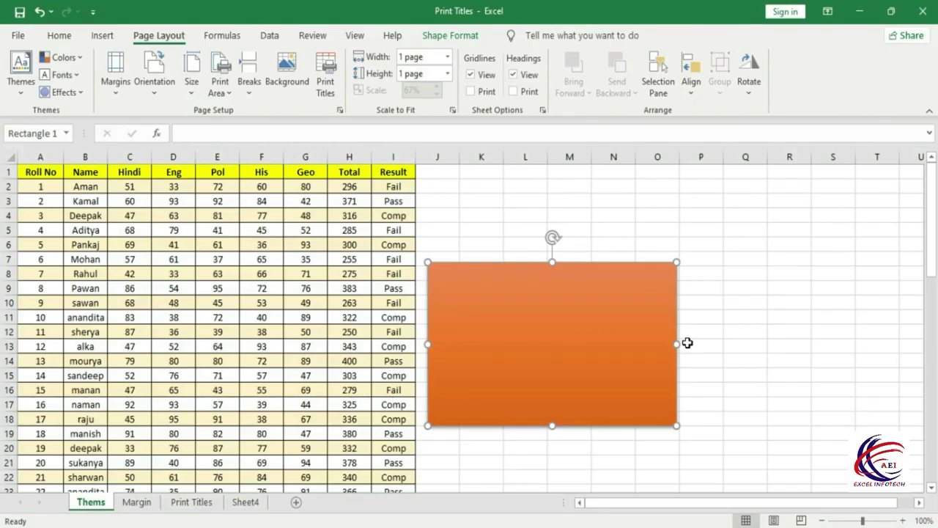
Step: Tick Center on page Horizontally and Vertically, then confirm in print preview that the table fits page 1 of 1
{"action": "left_click", "coordinate": [332, 77]}
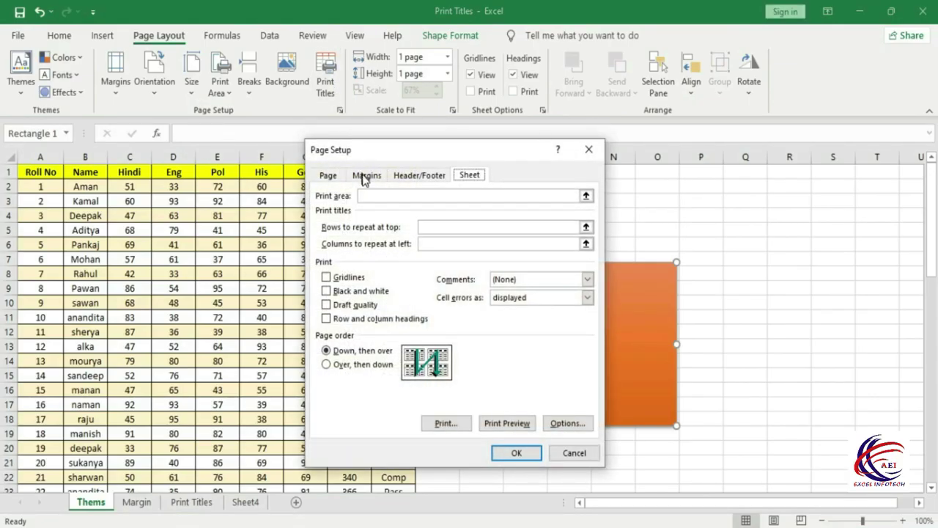
{"action": "left_click", "coordinate": [365, 177]}
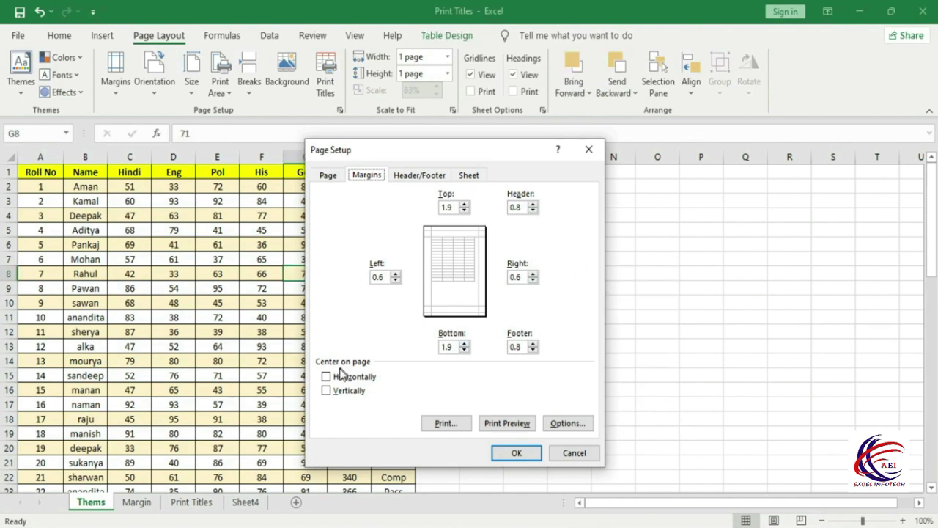
{"action": "left_click", "coordinate": [326, 376]}
{"action": "left_click", "coordinate": [326, 391]}
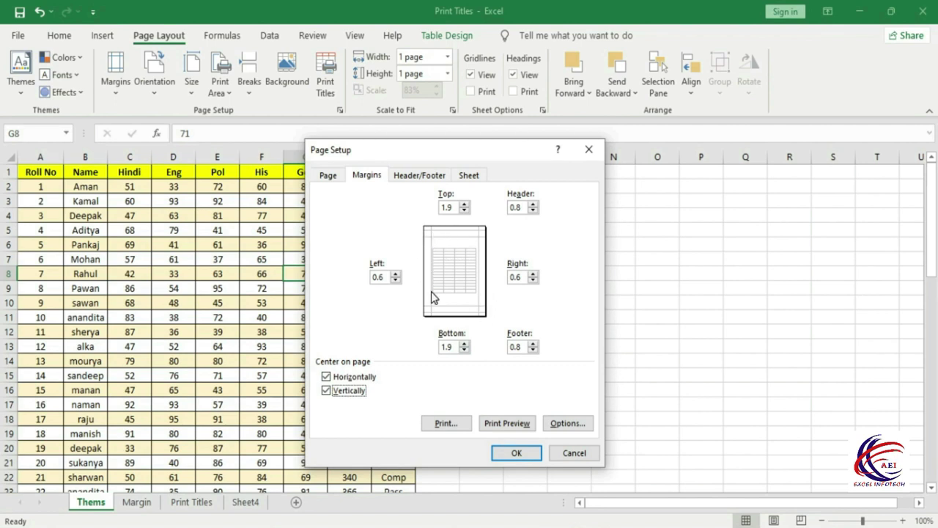
{"action": "left_click", "coordinate": [506, 423]}
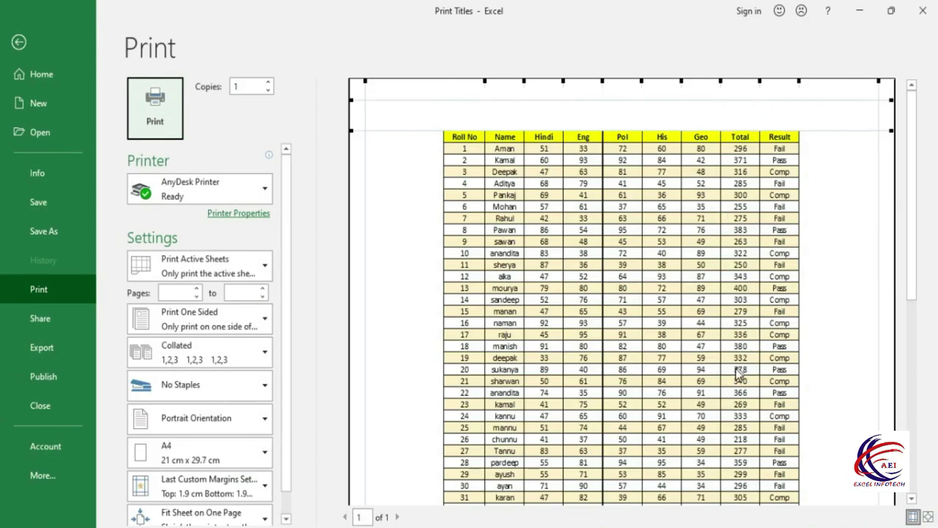
{"action": "scroll", "coordinate": [664, 396], "scroll_direction": "down", "scroll_amount": 5}
{"action": "scroll", "coordinate": [664, 395], "scroll_direction": "up", "scroll_amount": 5}
{"action": "key", "text": "Escape"}
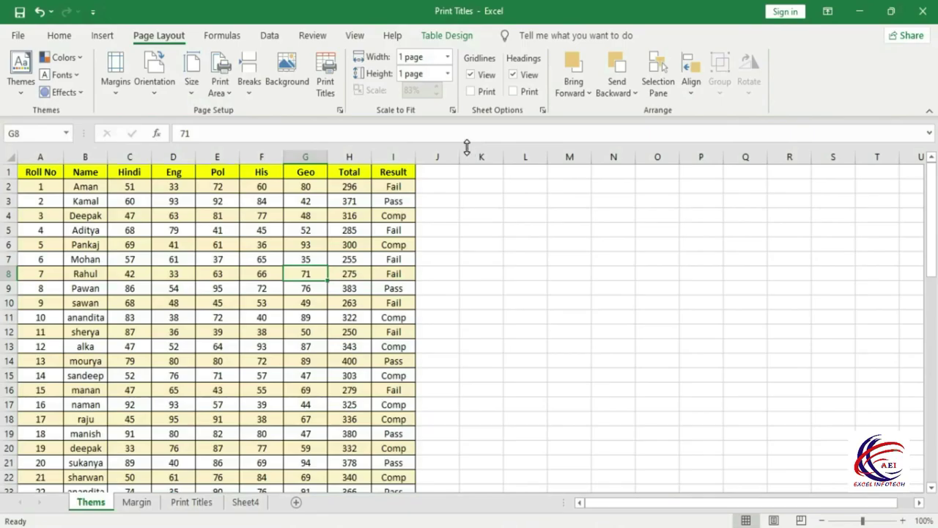
Step: Give the printout a 'Page 1 of ?' header
{"action": "left_click", "coordinate": [325, 82]}
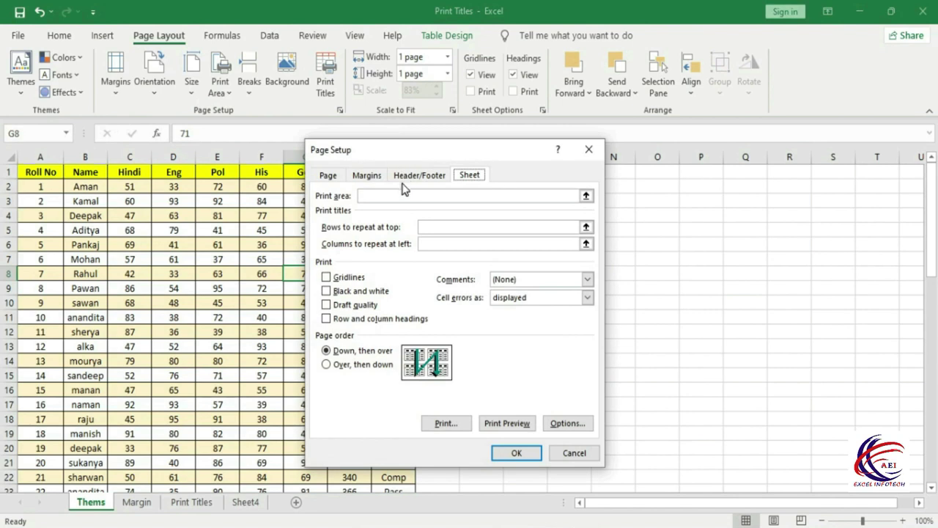
{"action": "left_click", "coordinate": [409, 179]}
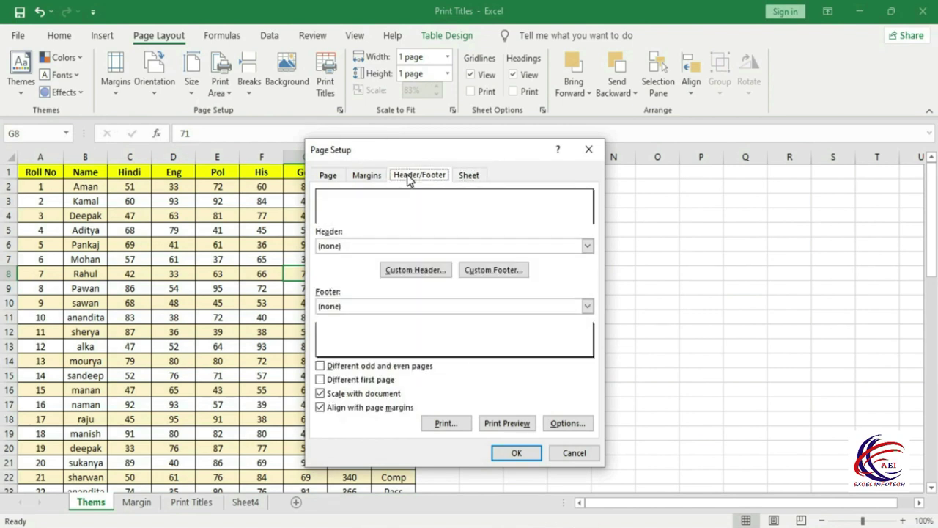
{"action": "left_click", "coordinate": [359, 246]}
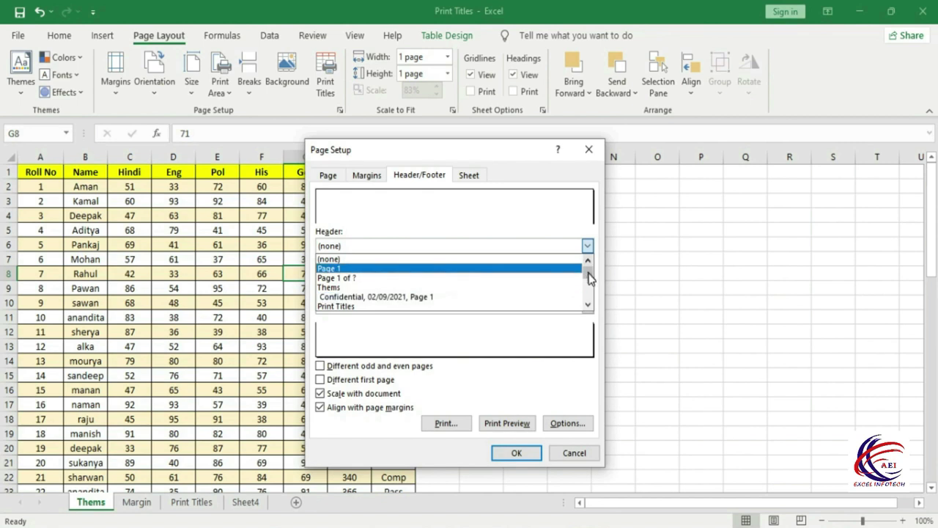
{"action": "mouse_move", "coordinate": [589, 273]}
{"action": "left_mouse_down"}
{"action": "mouse_move", "coordinate": [590, 304]}
{"action": "mouse_move", "coordinate": [592, 260]}
{"action": "left_mouse_up"}
{"action": "left_click", "coordinate": [576, 277]}
{"action": "left_click", "coordinate": [587, 245]}
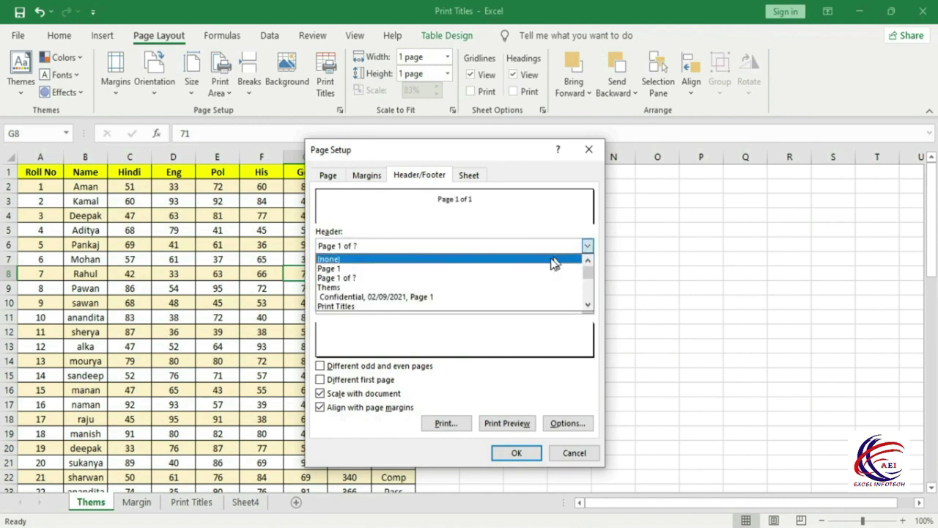
{"action": "left_click", "coordinate": [370, 278]}
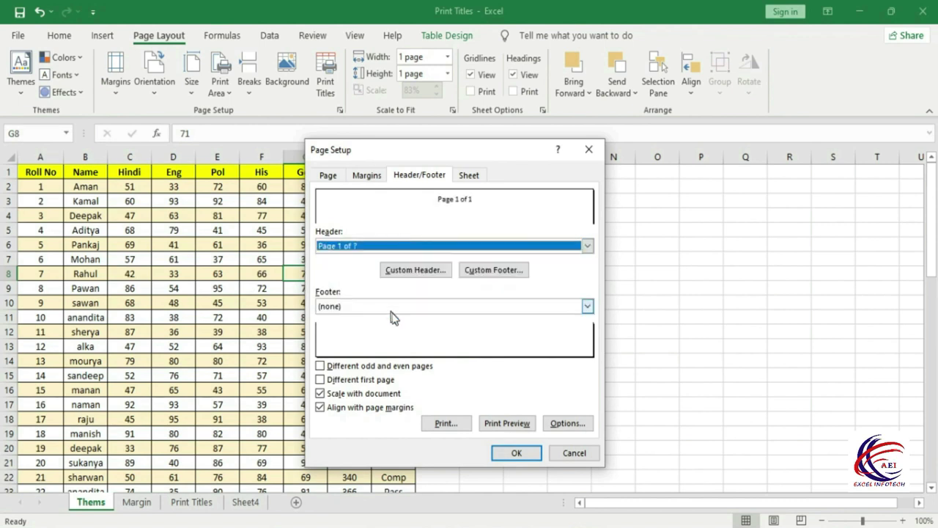
Step: Use the file path D:\Excel Project\Print Titles as the footer and check it in preview
{"action": "left_click", "coordinate": [348, 306]}
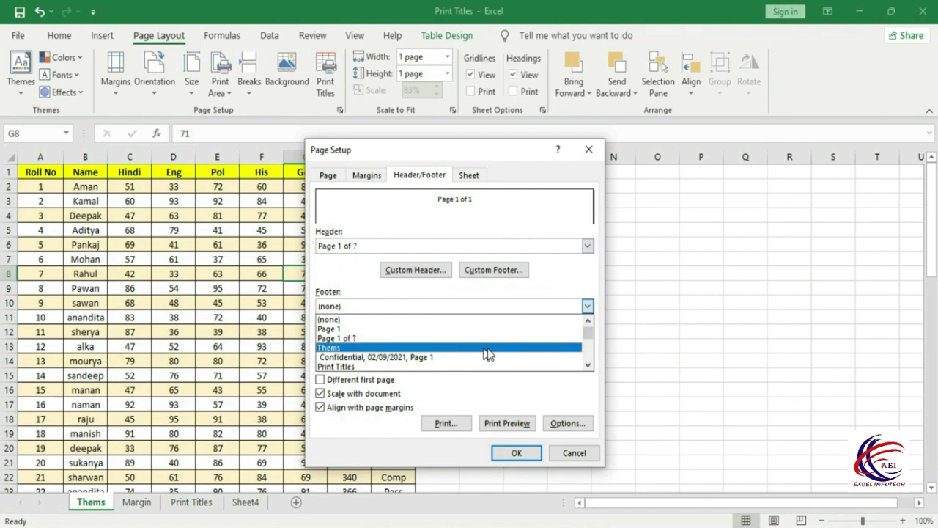
{"action": "left_click_drag", "start_coordinate": [586, 335], "coordinate": [592, 345]}
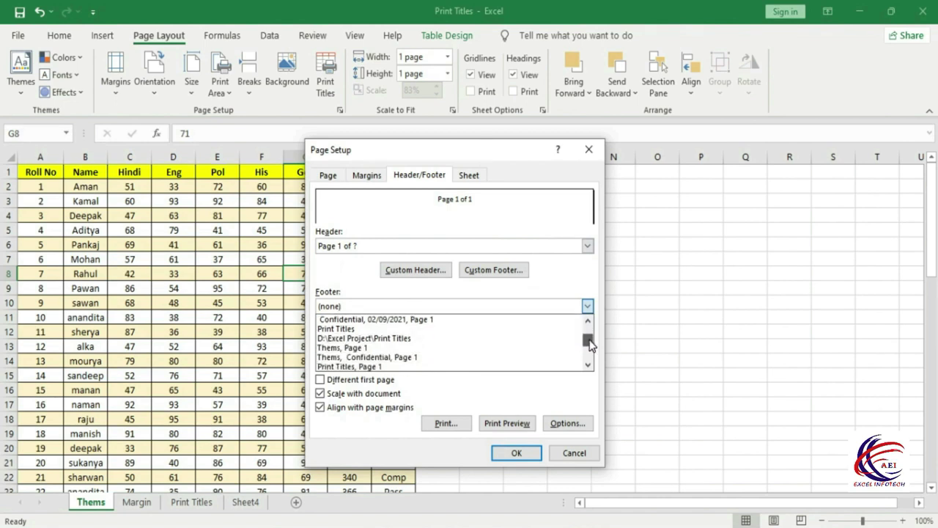
{"action": "left_click", "coordinate": [394, 338]}
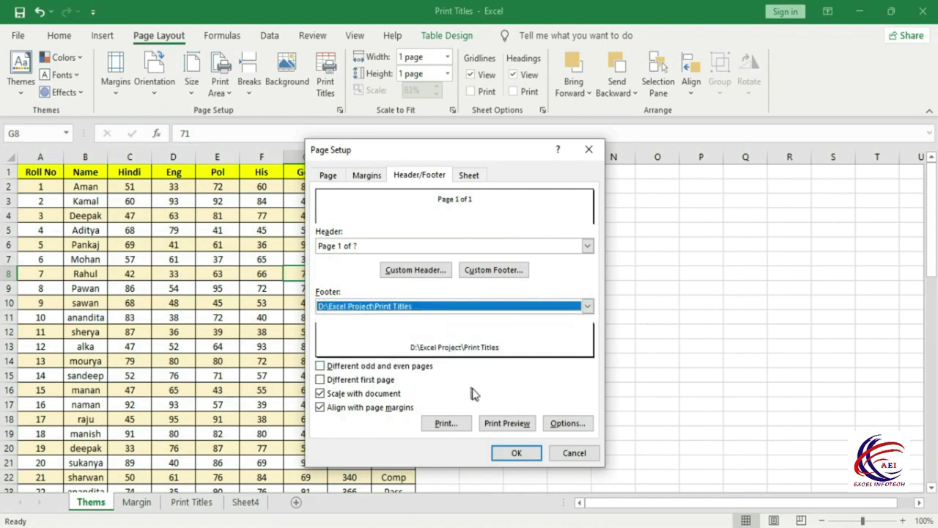
{"action": "left_click", "coordinate": [519, 423]}
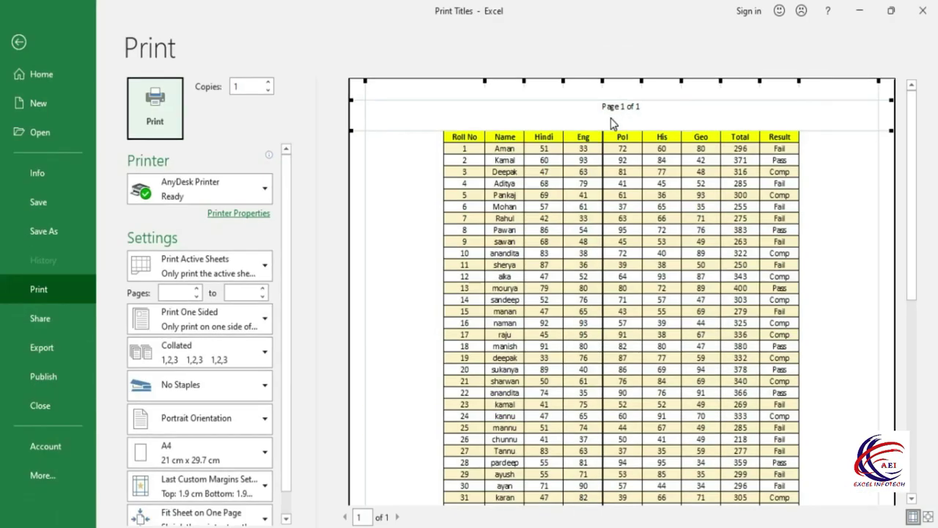
{"action": "scroll", "coordinate": [629, 366], "scroll_direction": "down", "scroll_amount": 5}
{"action": "scroll", "coordinate": [626, 432], "scroll_direction": "down", "scroll_amount": 3}
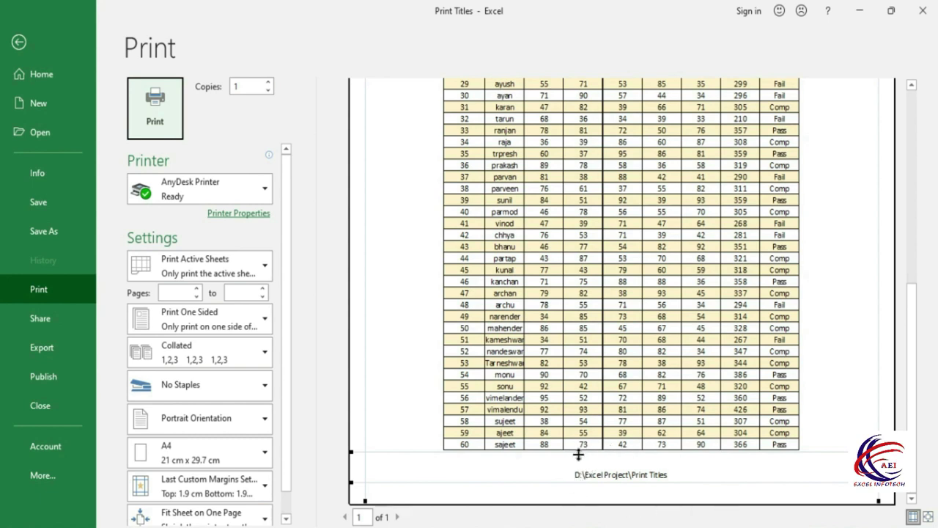
{"action": "key", "text": "Escape"}
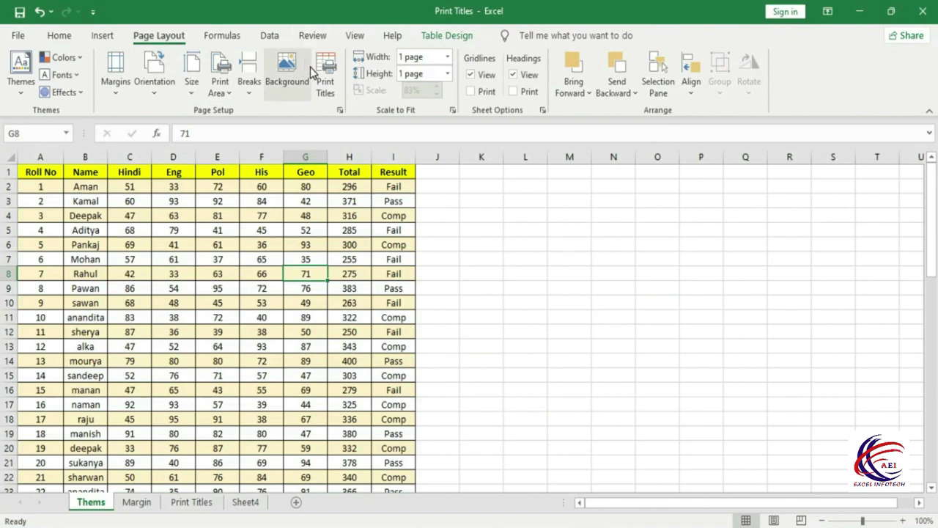
Step: Set the print area to $A$1:$I$19 and preview the header plus the first 18 students
{"action": "left_click", "coordinate": [318, 72]}
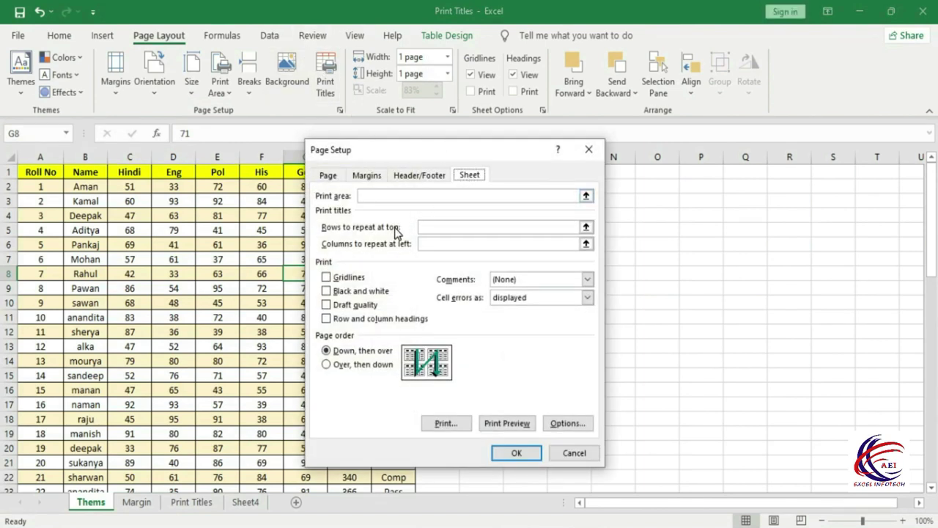
{"action": "left_click_drag", "start_coordinate": [418, 158], "coordinate": [595, 144]}
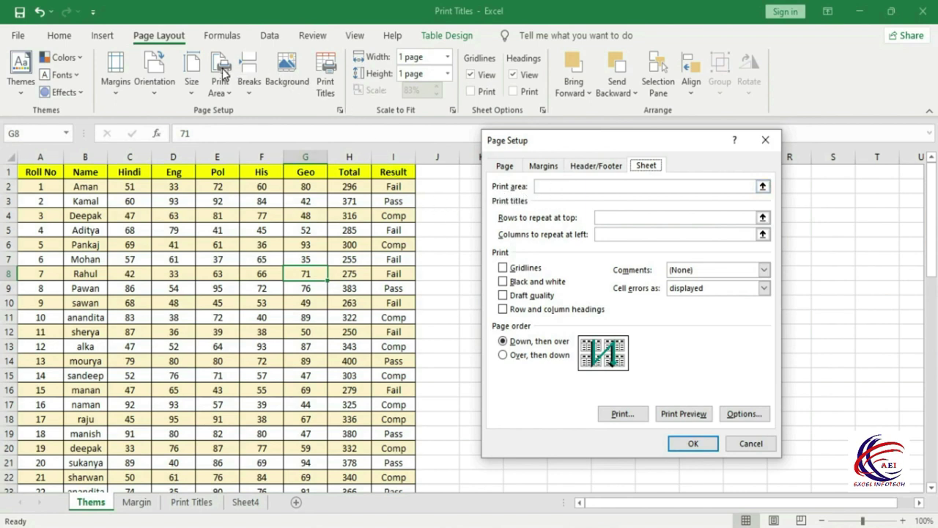
{"action": "left_click", "coordinate": [547, 186]}
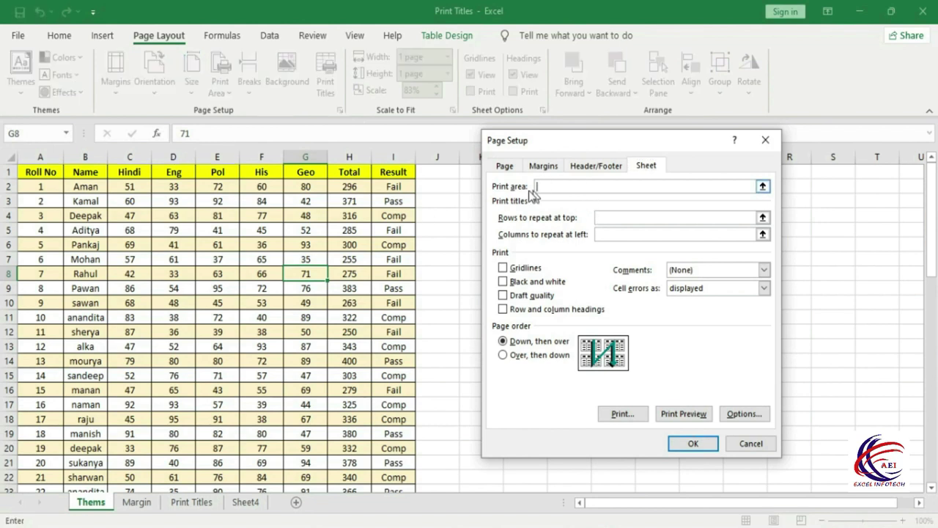
{"action": "left_click_drag", "start_coordinate": [33, 171], "coordinate": [392, 433]}
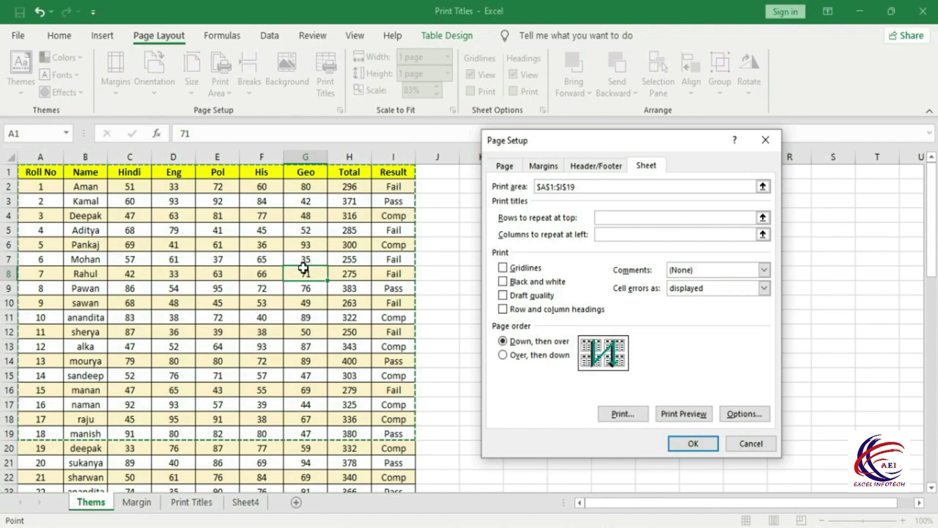
{"action": "left_click", "coordinate": [679, 412]}
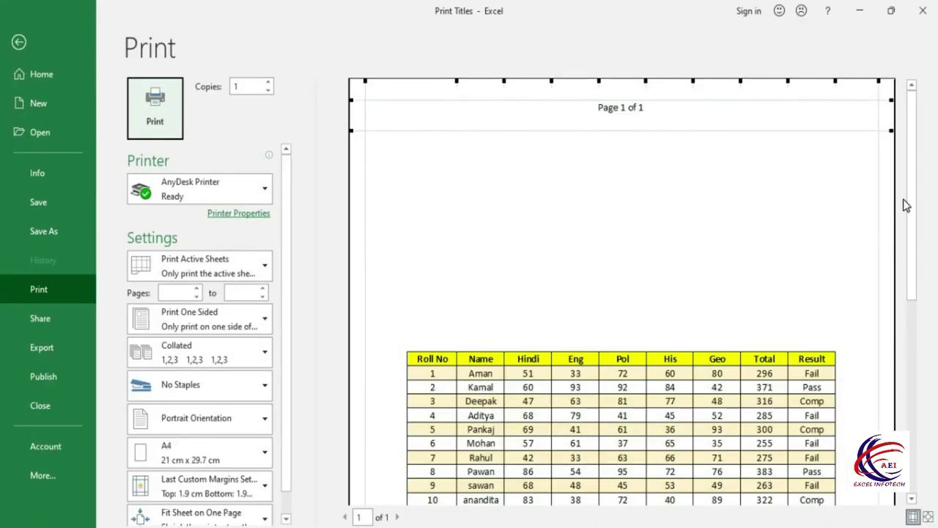
{"action": "left_click_drag", "start_coordinate": [916, 216], "coordinate": [915, 329]}
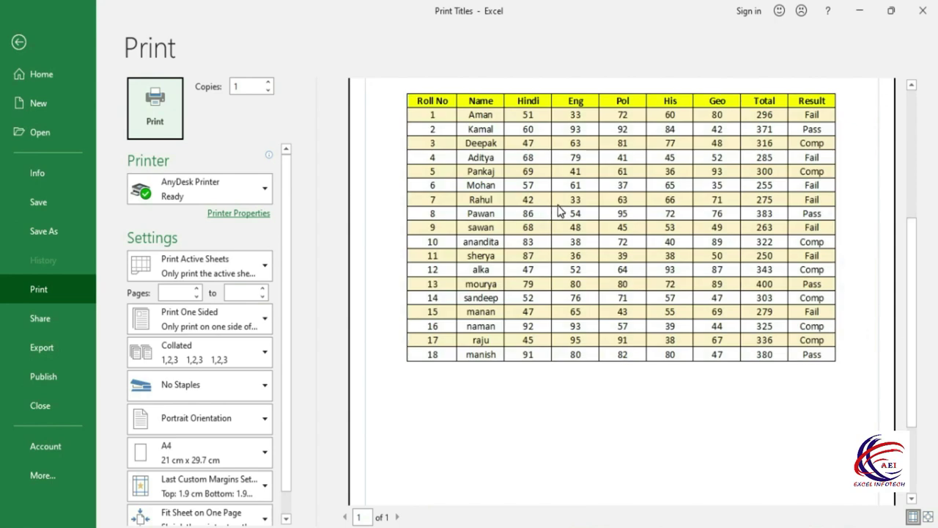
{"action": "key", "text": "Escape"}
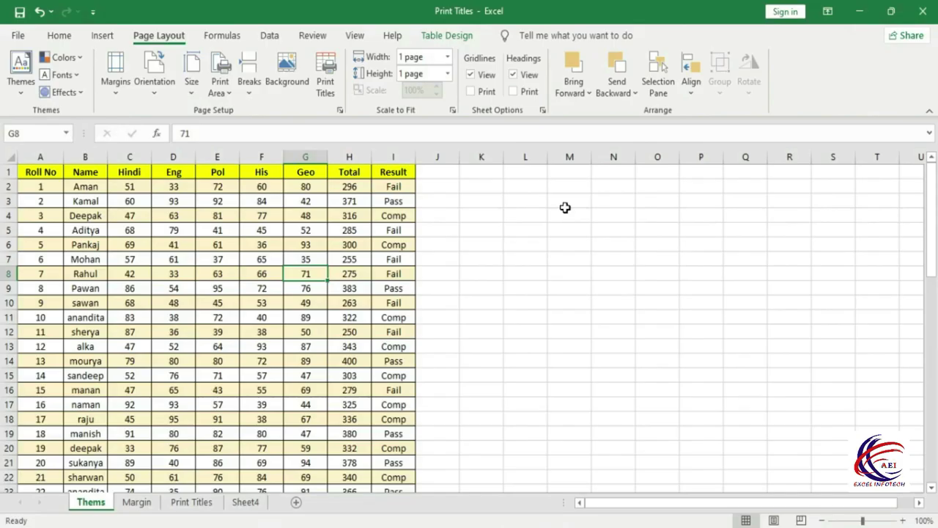
Step: Preview the full marks table over 2 pages and check page 2, which lacks the heading row
{"action": "left_click", "coordinate": [525, 288]}
{"action": "left_click", "coordinate": [332, 76]}
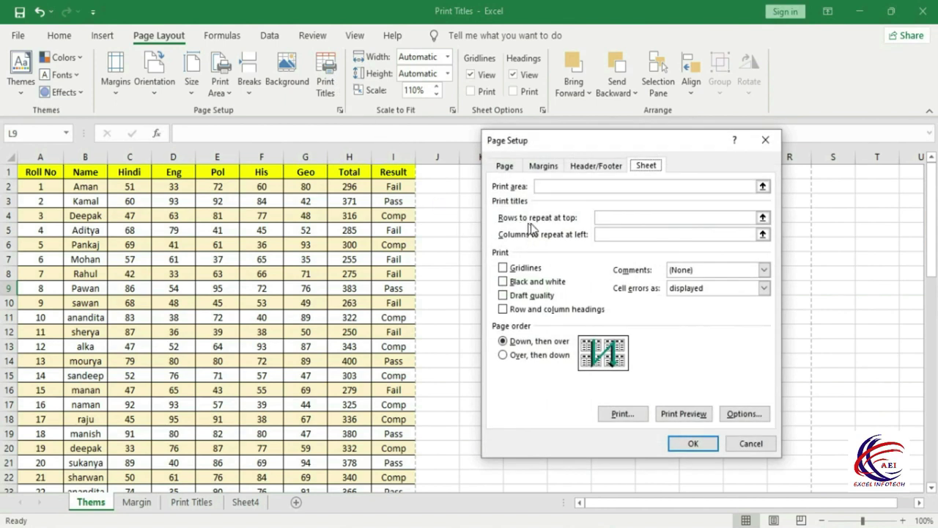
{"action": "left_click", "coordinate": [620, 222]}
{"action": "left_click", "coordinate": [682, 414]}
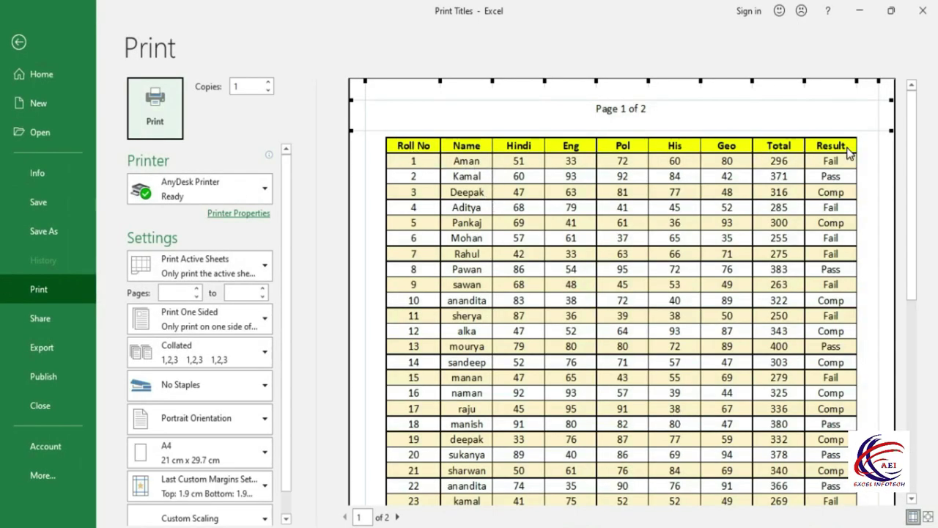
{"action": "left_click", "coordinate": [397, 516]}
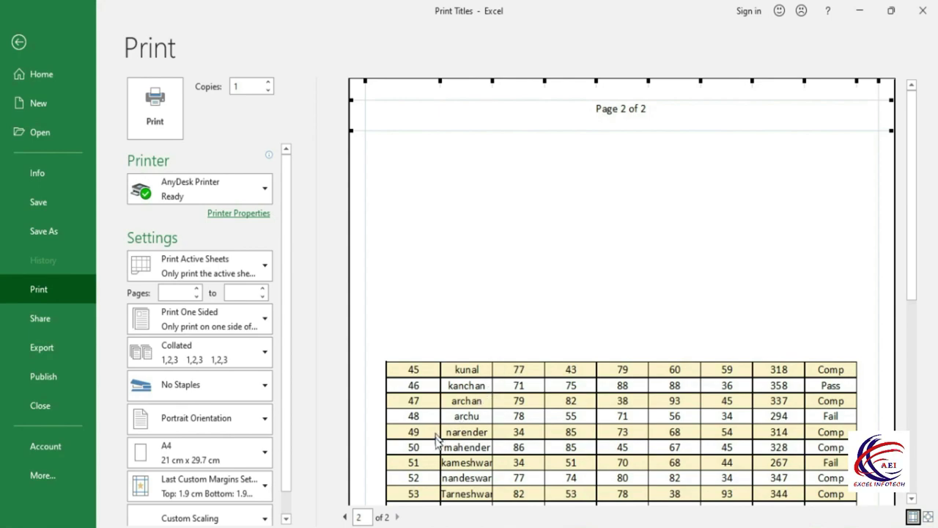
{"action": "key", "text": "Escape"}
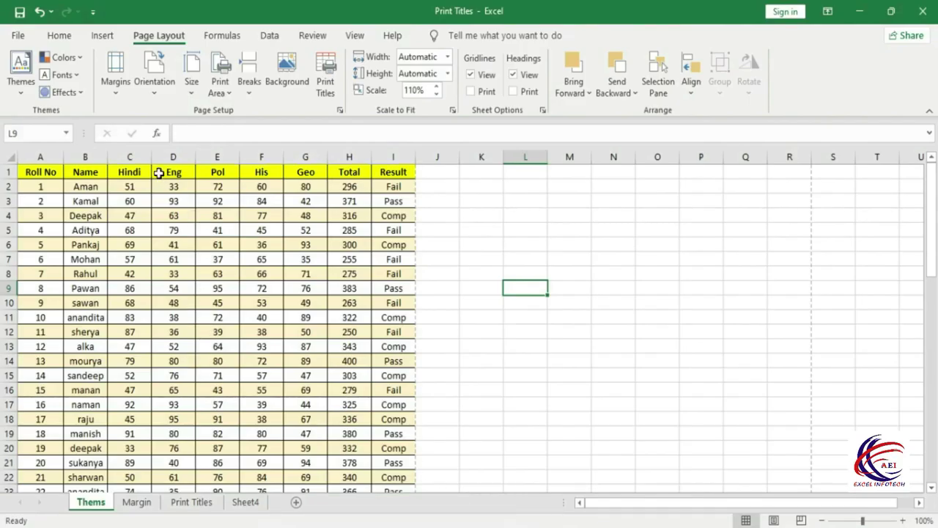
Step: Inspect row 45, where the page break falls, then bring up Page Setup's sheet settings
{"action": "scroll", "coordinate": [210, 414], "scroll_direction": "down", "scroll_amount": 15}
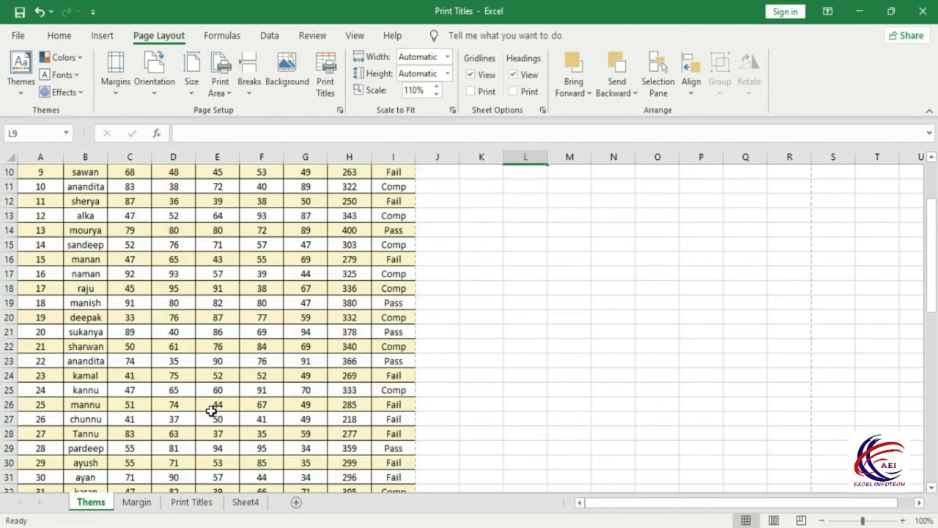
{"action": "scroll", "coordinate": [210, 411], "scroll_direction": "up", "scroll_amount": 3}
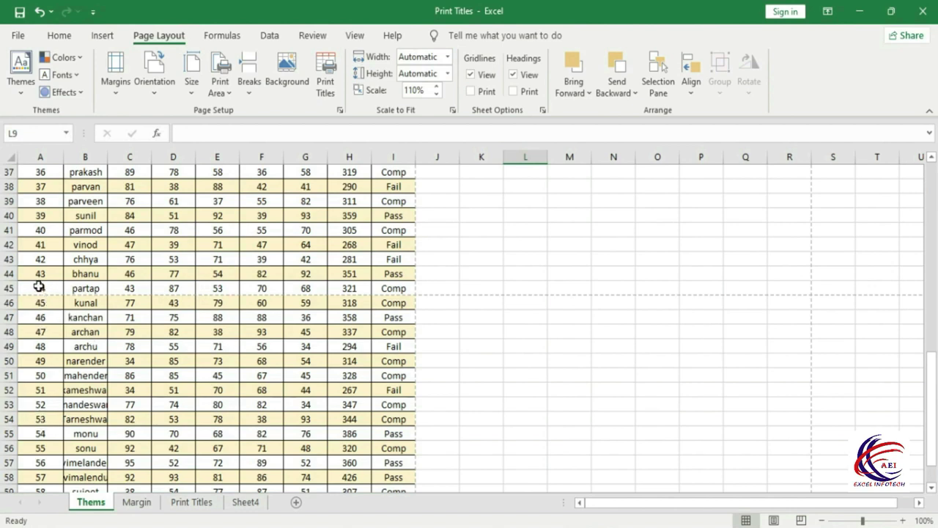
{"action": "left_click", "coordinate": [38, 288]}
{"action": "left_click", "coordinate": [78, 291]}
{"action": "left_click", "coordinate": [132, 291]}
{"action": "left_click", "coordinate": [176, 291]}
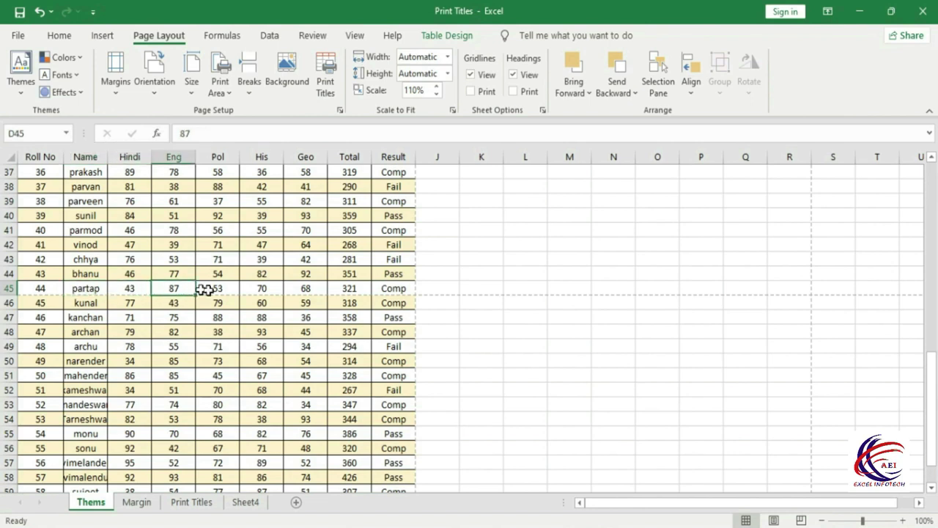
{"action": "left_click", "coordinate": [219, 291]}
{"action": "left_click", "coordinate": [285, 291]}
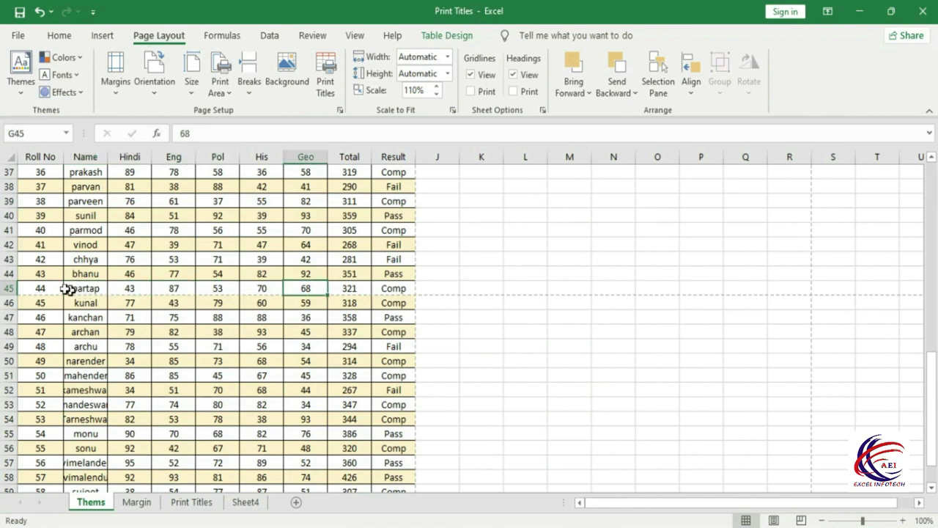
{"action": "scroll", "coordinate": [62, 287], "scroll_direction": "up", "scroll_amount": 8}
{"action": "scroll", "coordinate": [60, 286], "scroll_direction": "up", "scroll_amount": 4}
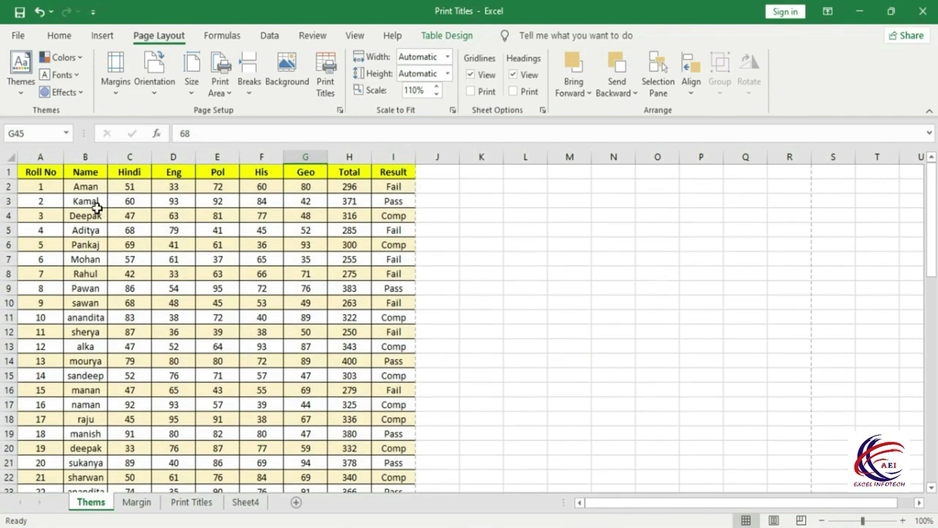
{"action": "scroll", "coordinate": [98, 465], "scroll_direction": "down", "scroll_amount": 5}
{"action": "scroll", "coordinate": [101, 472], "scroll_direction": "down", "scroll_amount": 5}
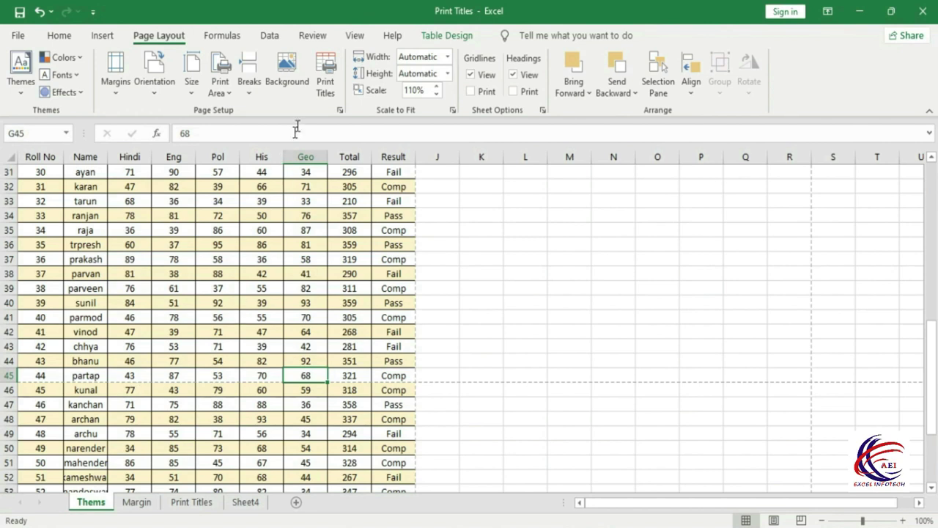
{"action": "left_click", "coordinate": [323, 93]}
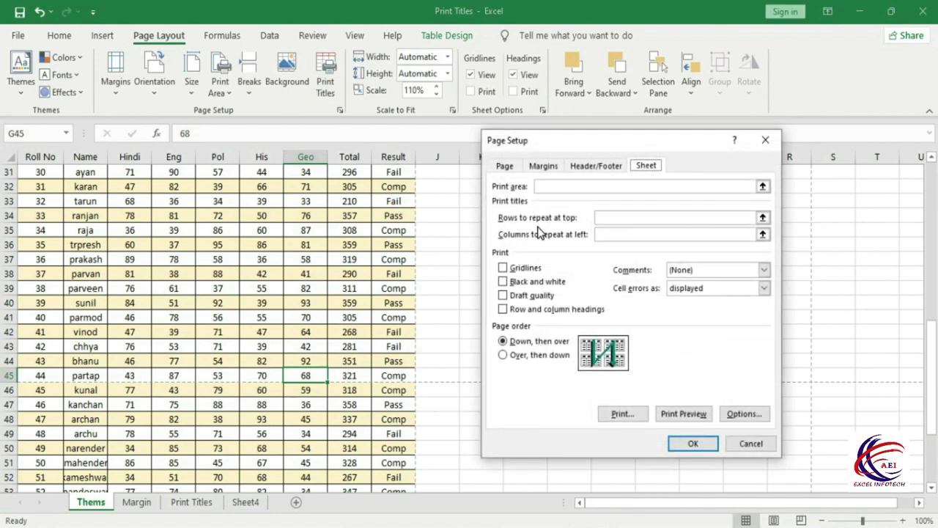
Step: Set Rows to repeat at top to $1:$1 and confirm the headings appear on page 2 of 2
{"action": "left_click", "coordinate": [604, 217]}
{"action": "scroll", "coordinate": [172, 242], "scroll_direction": "up", "scroll_amount": 10}
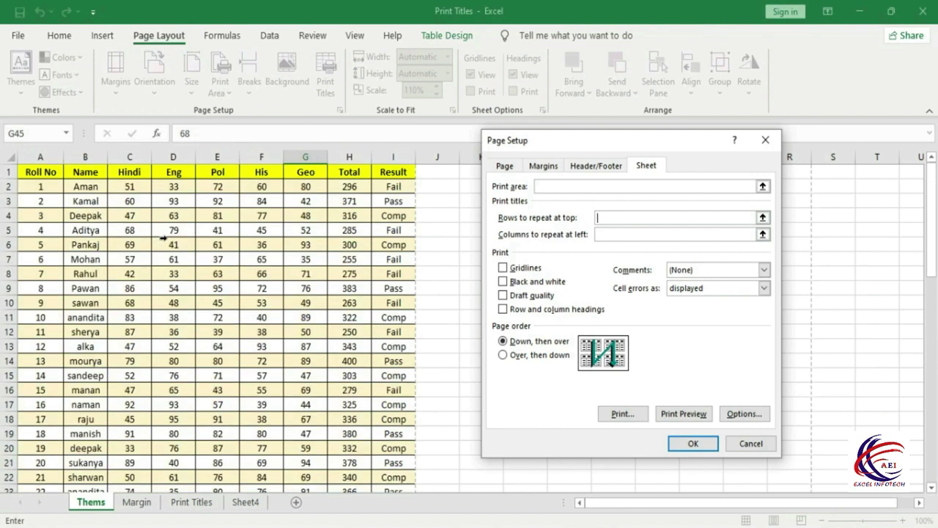
{"action": "left_click", "coordinate": [14, 171]}
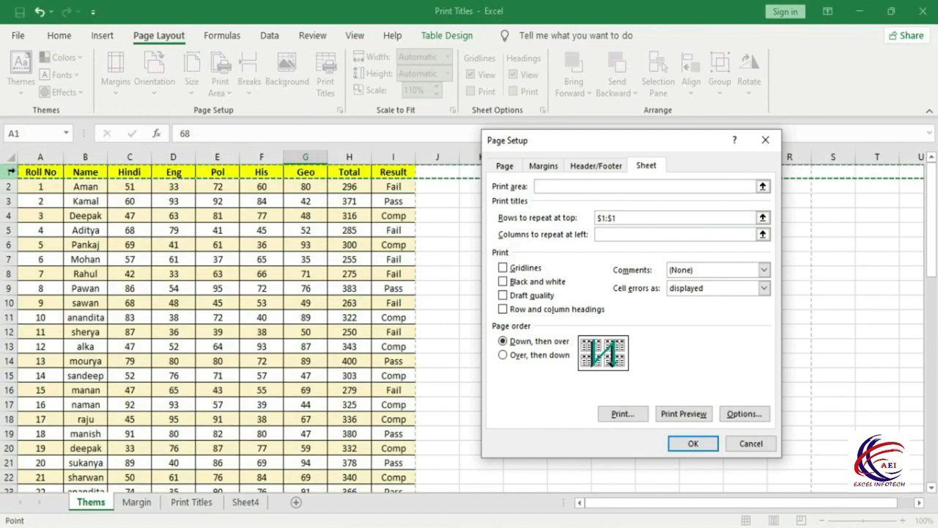
{"action": "left_click", "coordinate": [663, 413]}
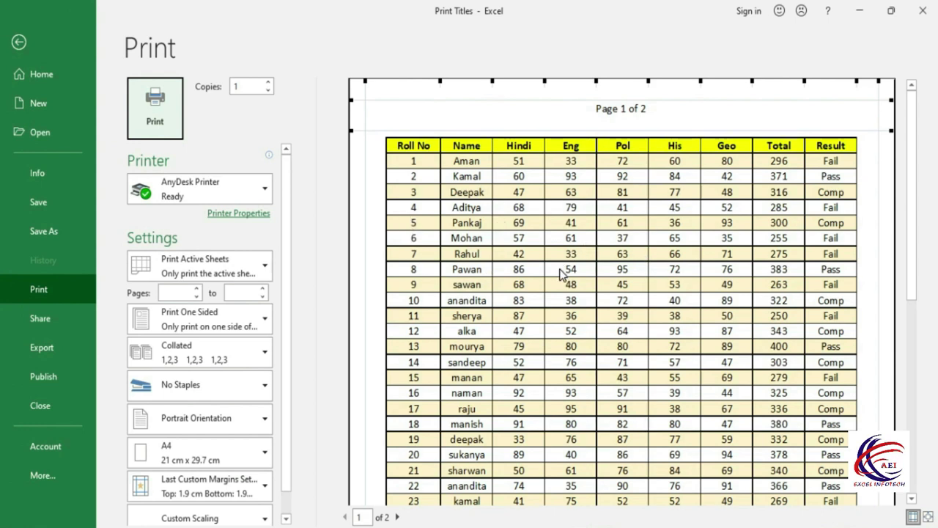
{"action": "left_click", "coordinate": [396, 517]}
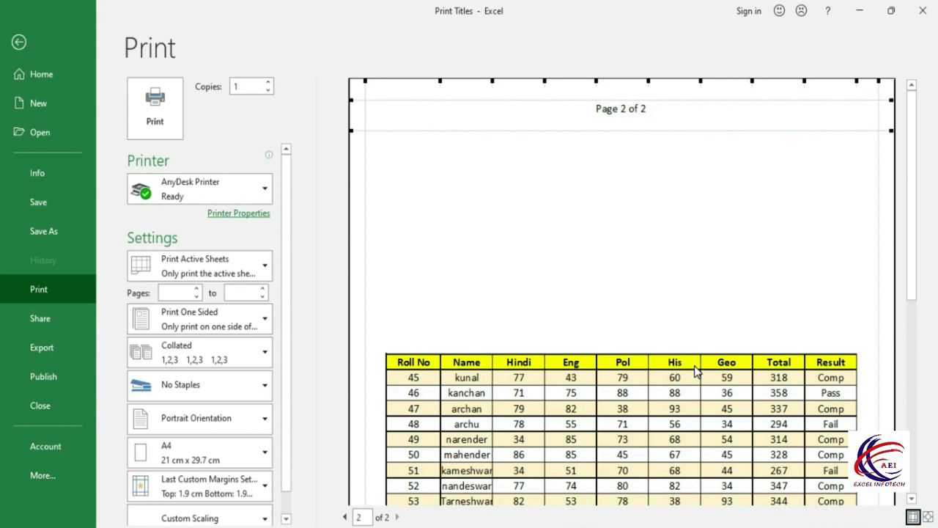
{"action": "key", "text": "Escape"}
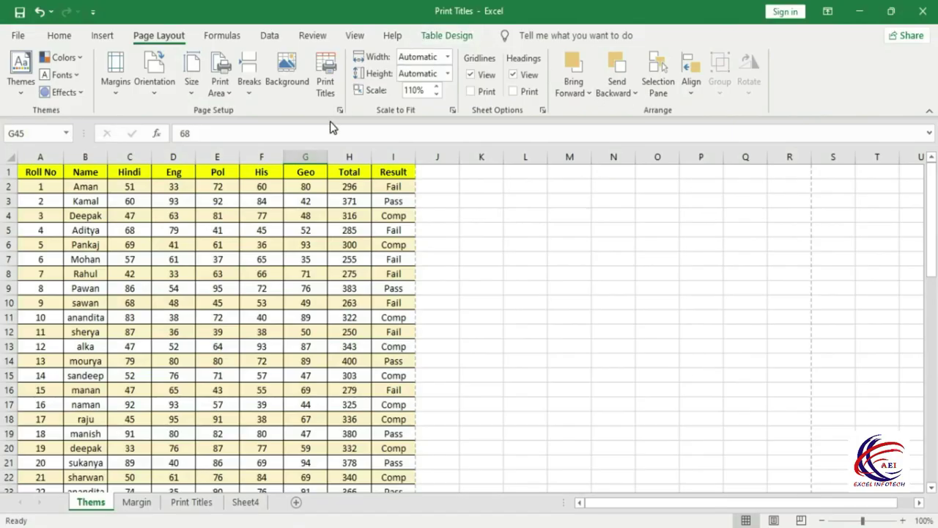
Step: Cancel Page Setup on Sheet4 without changes and scroll back to the Roll No heading row
{"action": "left_click", "coordinate": [325, 73]}
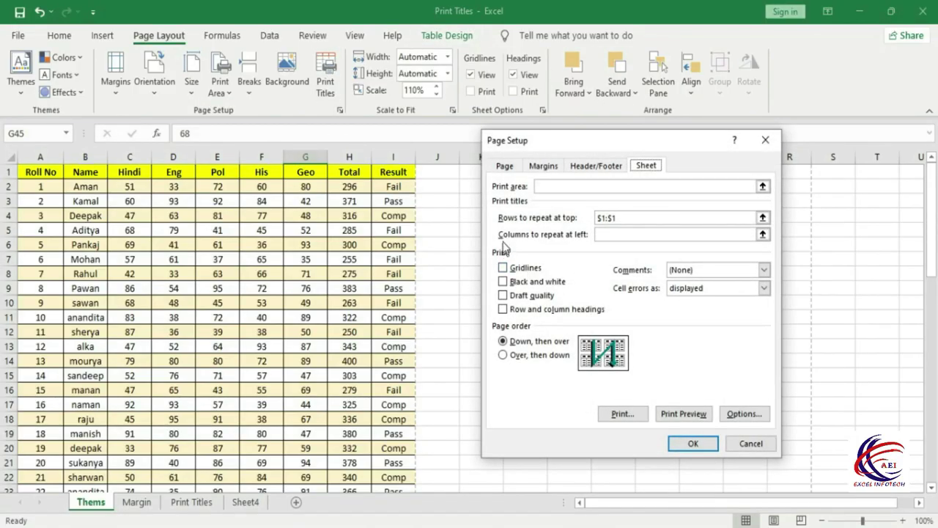
{"action": "left_click", "coordinate": [623, 235]}
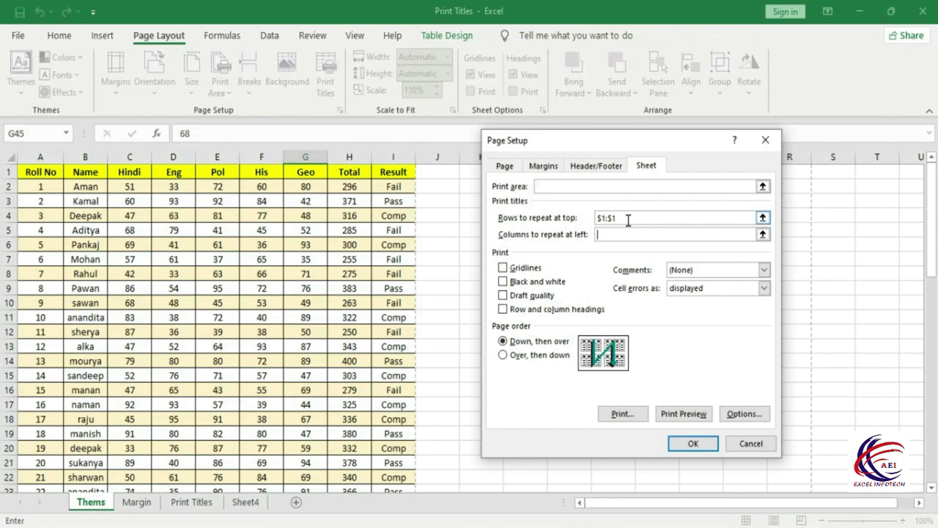
{"action": "left_click", "coordinate": [628, 218]}
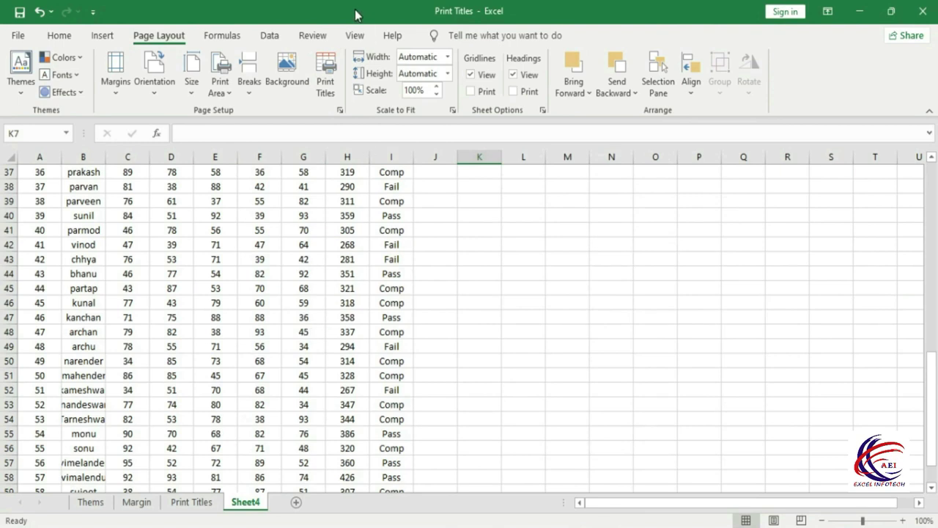
{"action": "left_click", "coordinate": [325, 81]}
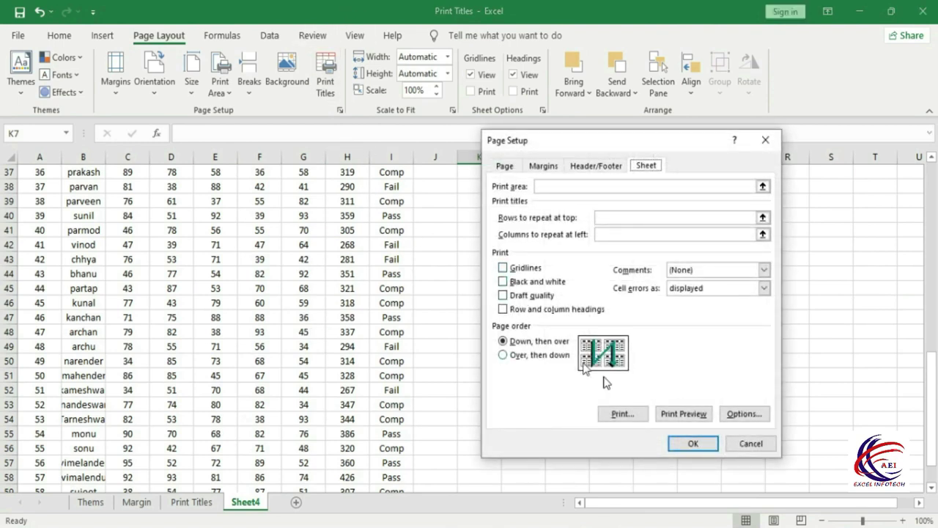
{"action": "left_click", "coordinate": [746, 445]}
{"action": "scroll", "coordinate": [252, 277], "scroll_direction": "up", "scroll_amount": 12}
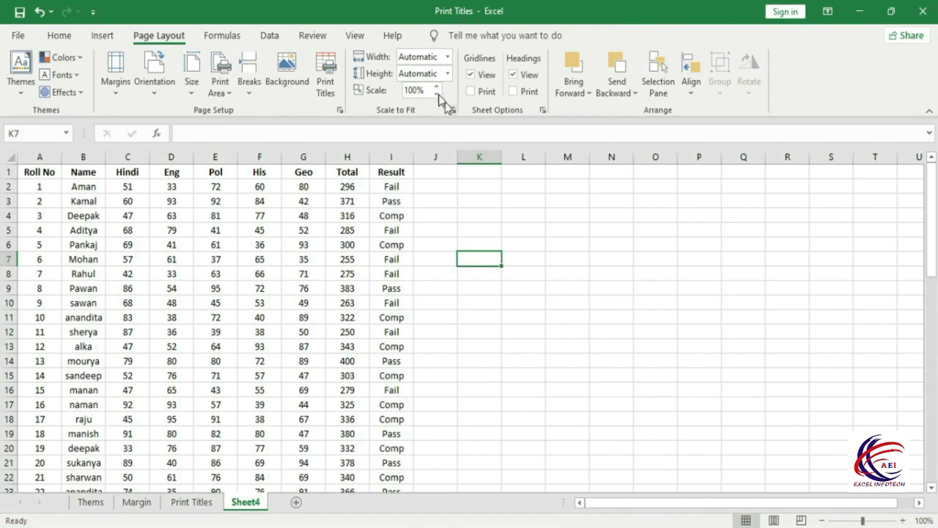
Step: Turn on gridline printing for Sheet4, preview it, then switch to the Thems sheet
{"action": "left_click", "coordinate": [325, 81]}
{"action": "left_click", "coordinate": [503, 267]}
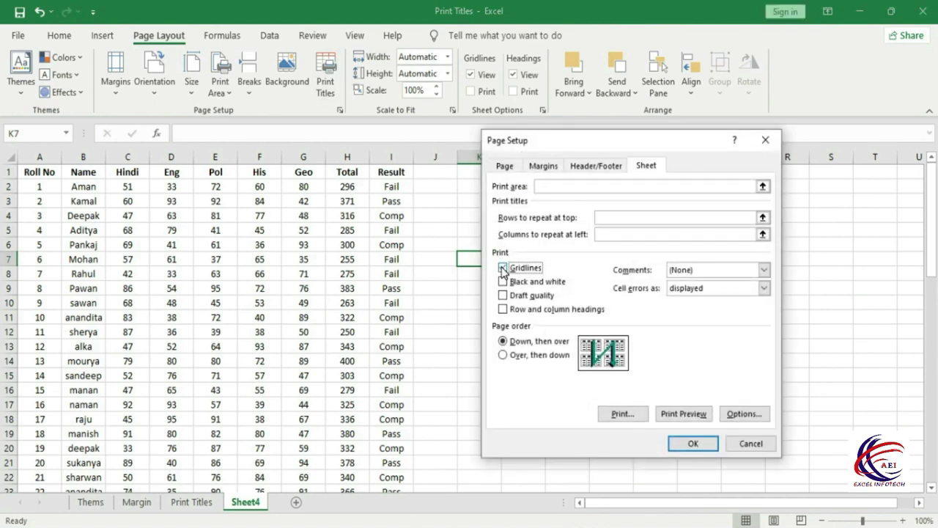
{"action": "left_click", "coordinate": [682, 413]}
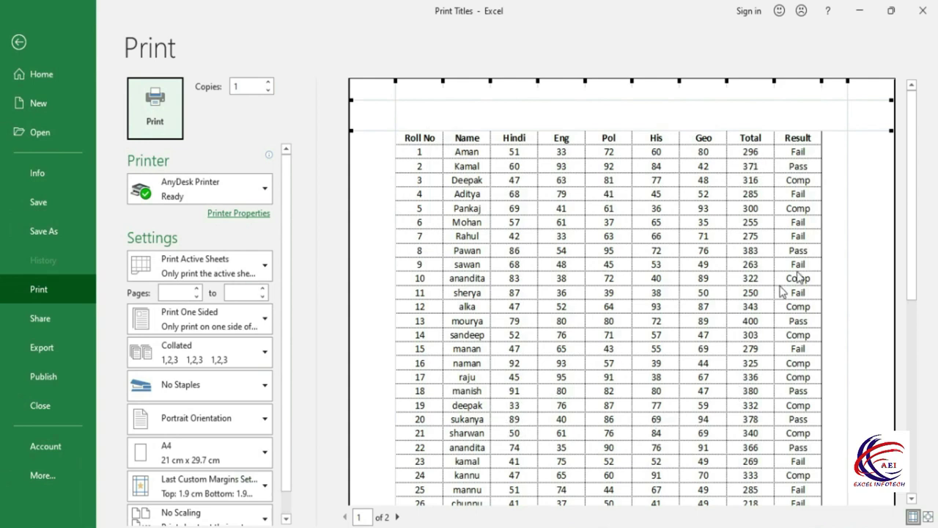
{"action": "left_click_drag", "start_coordinate": [912, 214], "coordinate": [916, 373]}
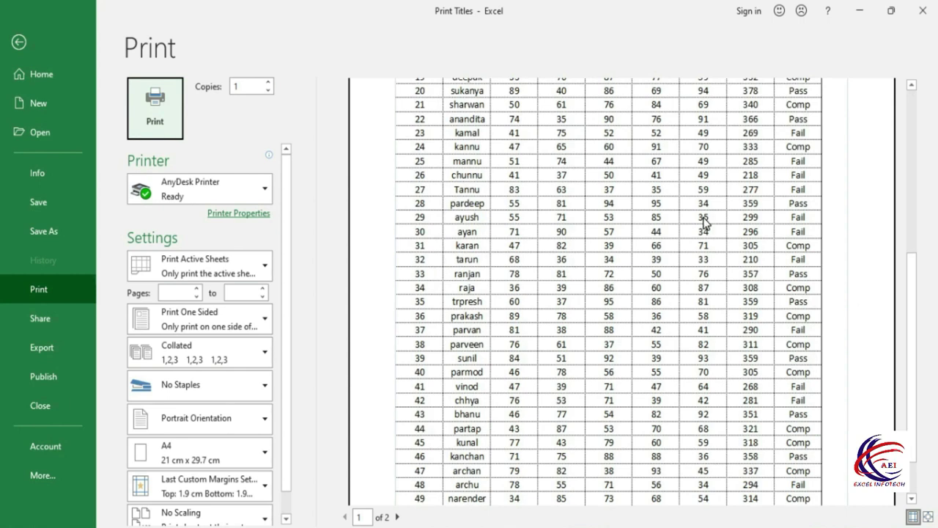
{"action": "key", "text": "Escape"}
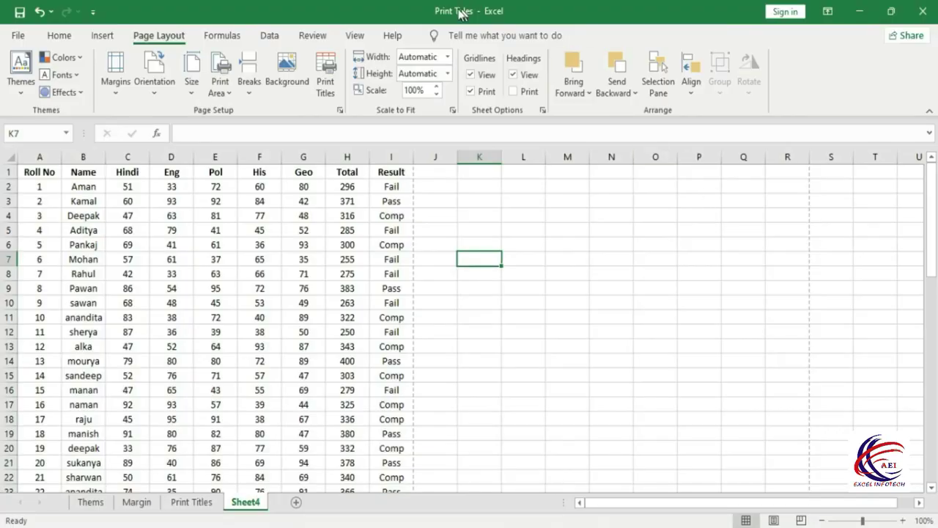
{"action": "left_click", "coordinate": [325, 77]}
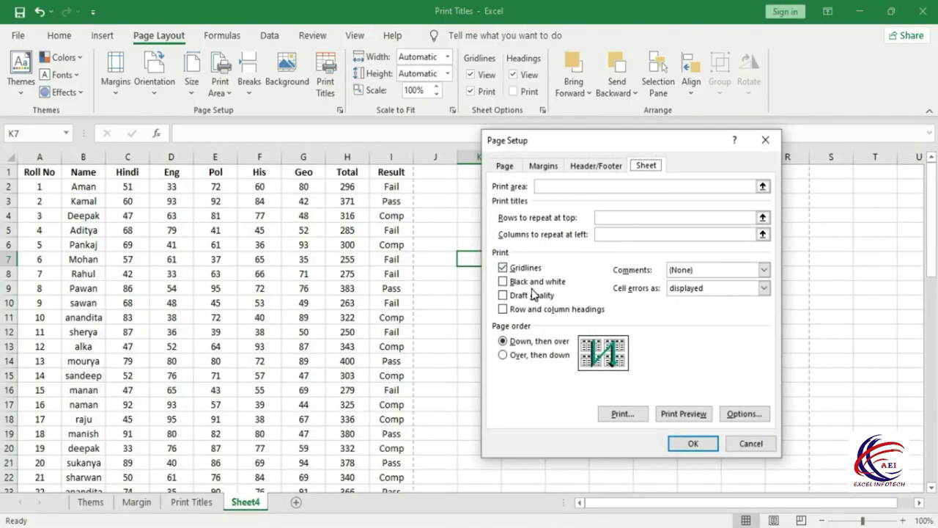
{"action": "key", "text": "Escape"}
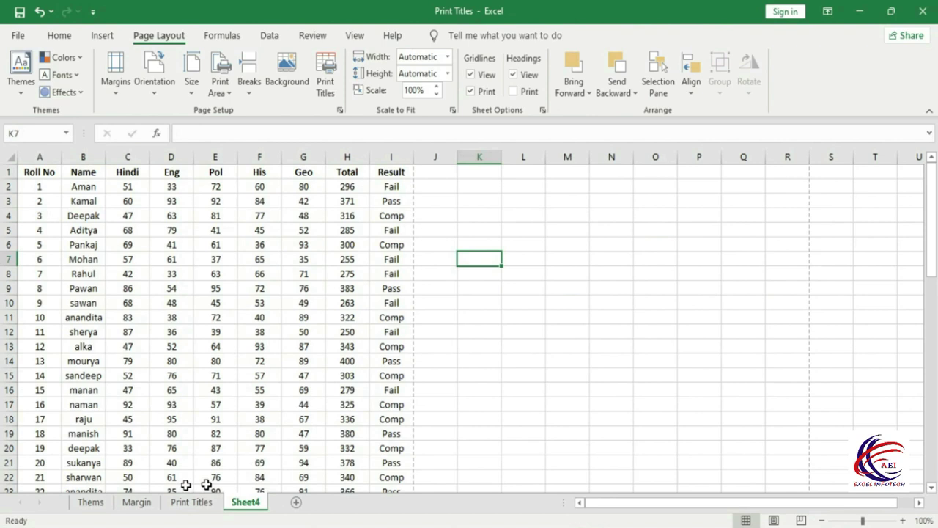
{"action": "left_click", "coordinate": [91, 504]}
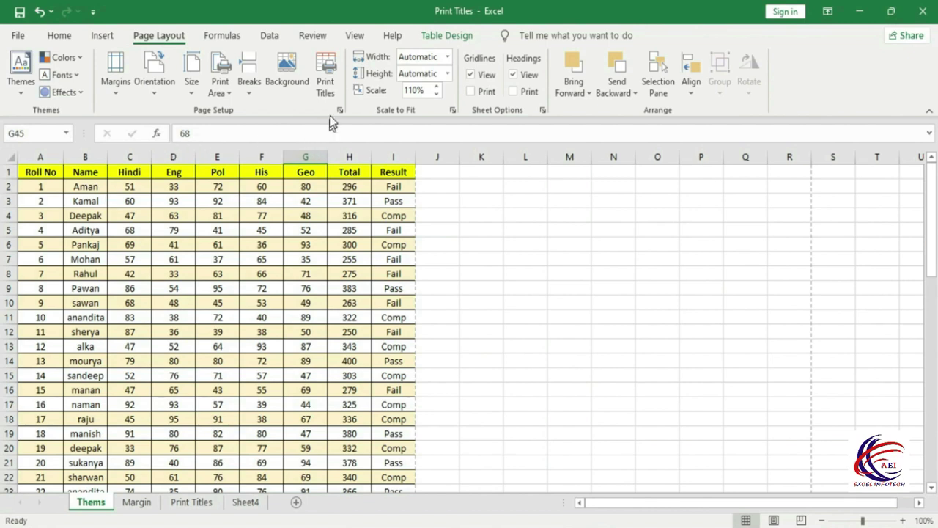
Step: Preview the Thems sheet printed in black and white
{"action": "left_click", "coordinate": [328, 80]}
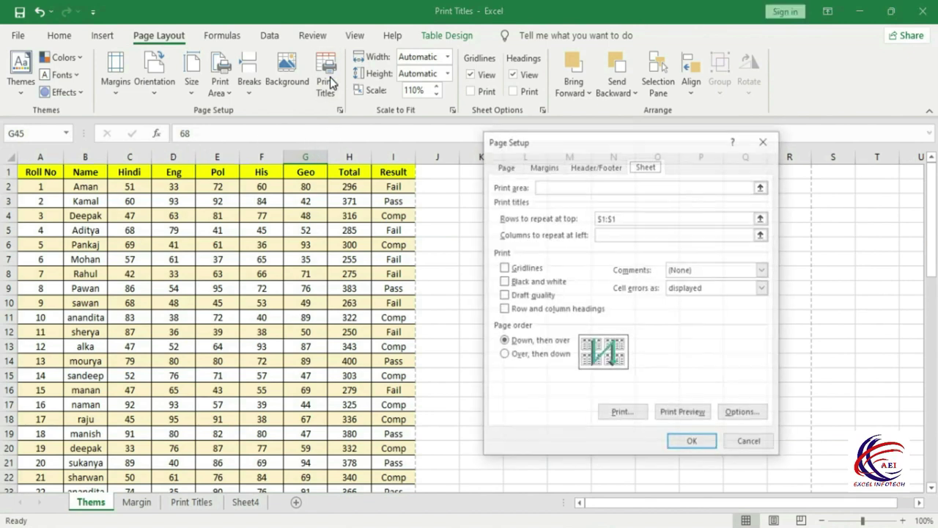
{"action": "left_click", "coordinate": [525, 284]}
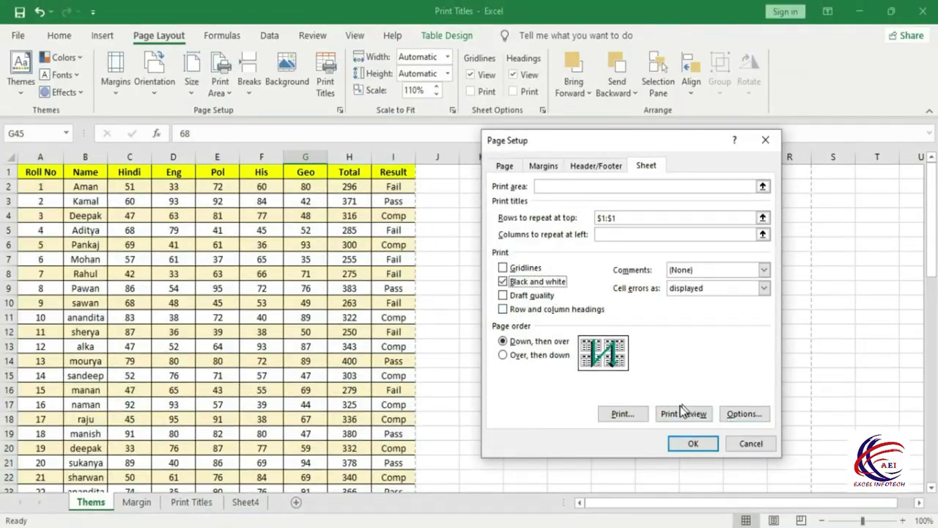
{"action": "left_click", "coordinate": [824, 526]}
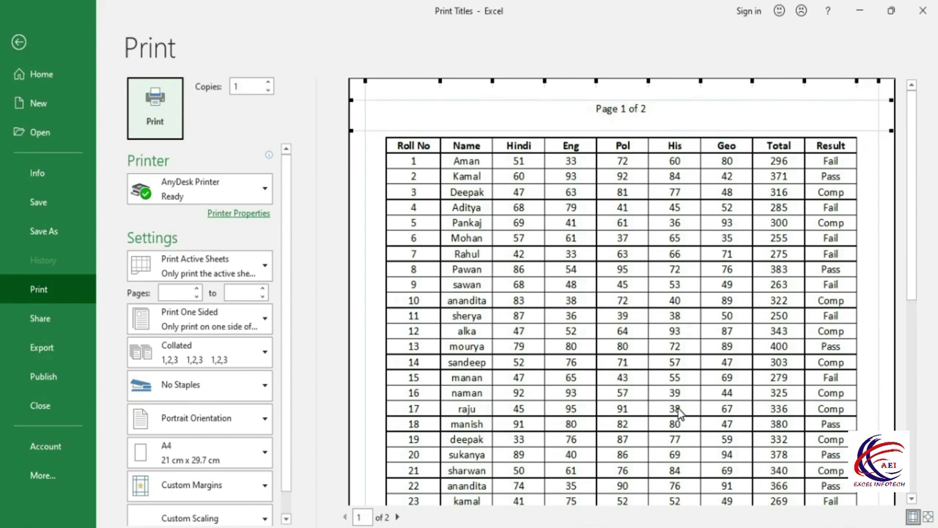
{"action": "key", "text": "Escape"}
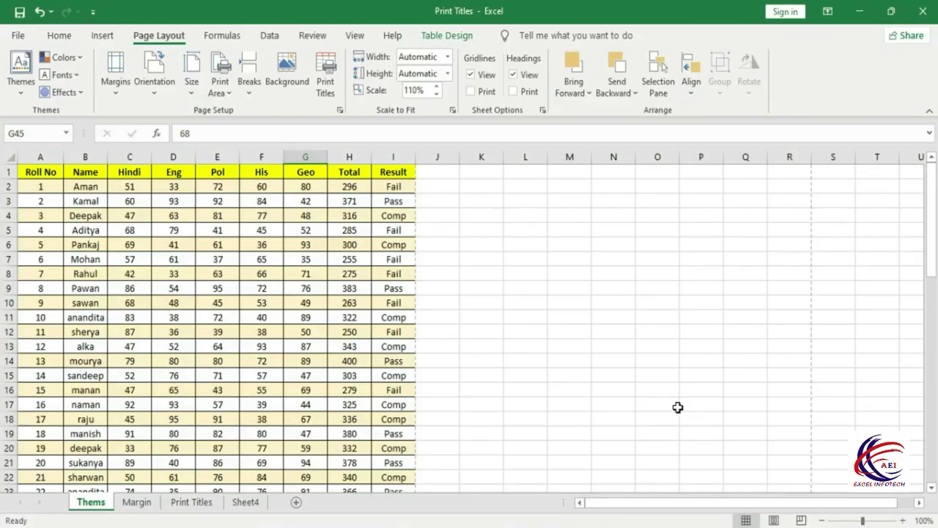
Step: Turn off black and white and preview a draft-quality printout instead
{"action": "left_click", "coordinate": [325, 73]}
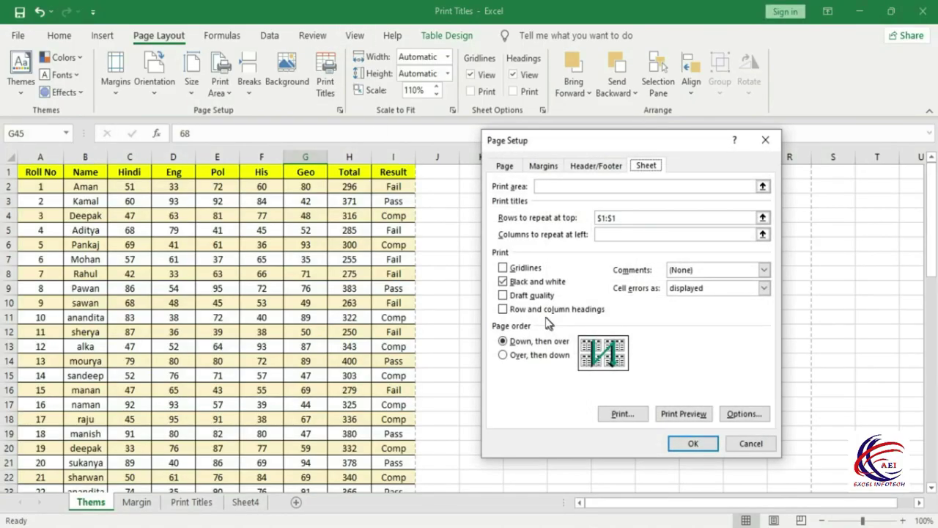
{"action": "left_click", "coordinate": [504, 282]}
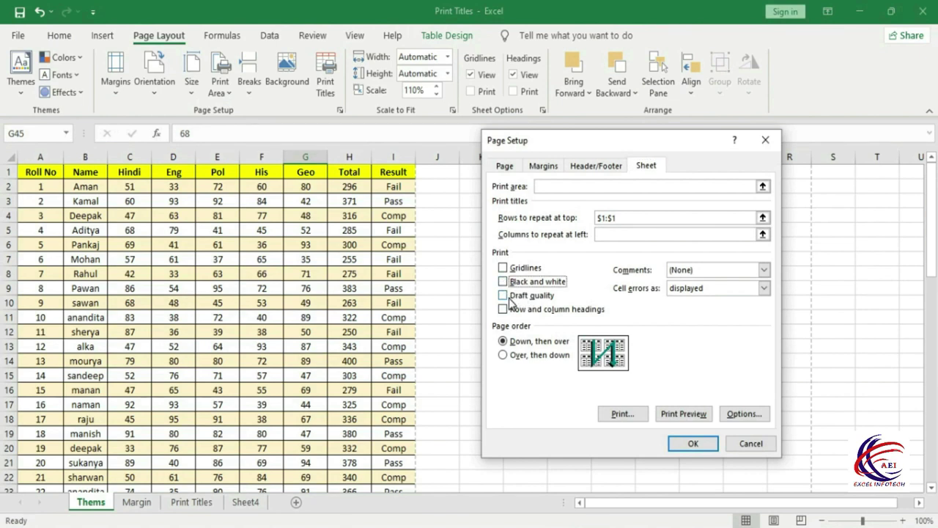
{"action": "left_click", "coordinate": [511, 299]}
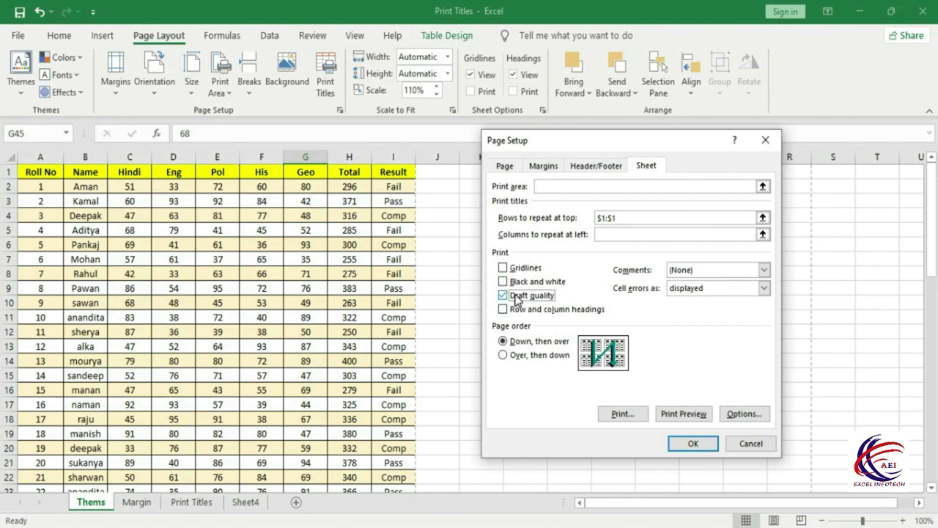
{"action": "left_click", "coordinate": [664, 417]}
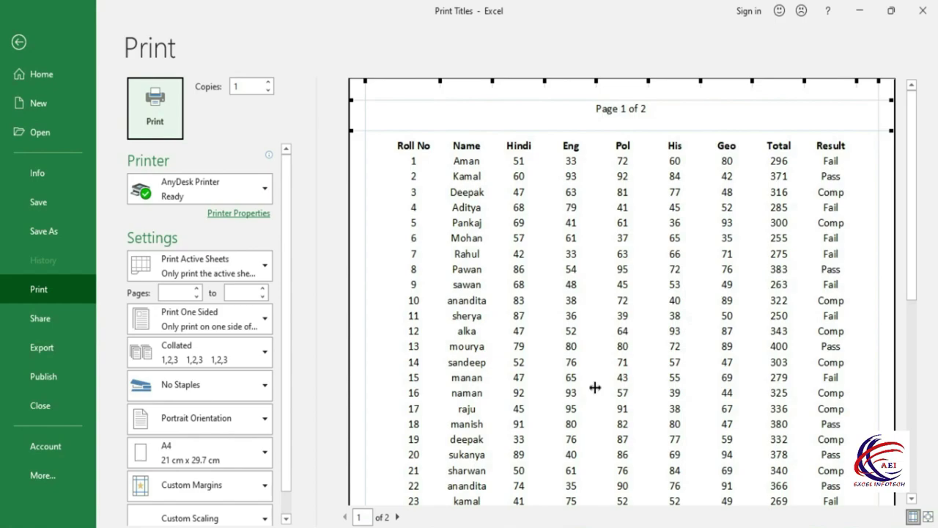
{"action": "key", "text": "Escape"}
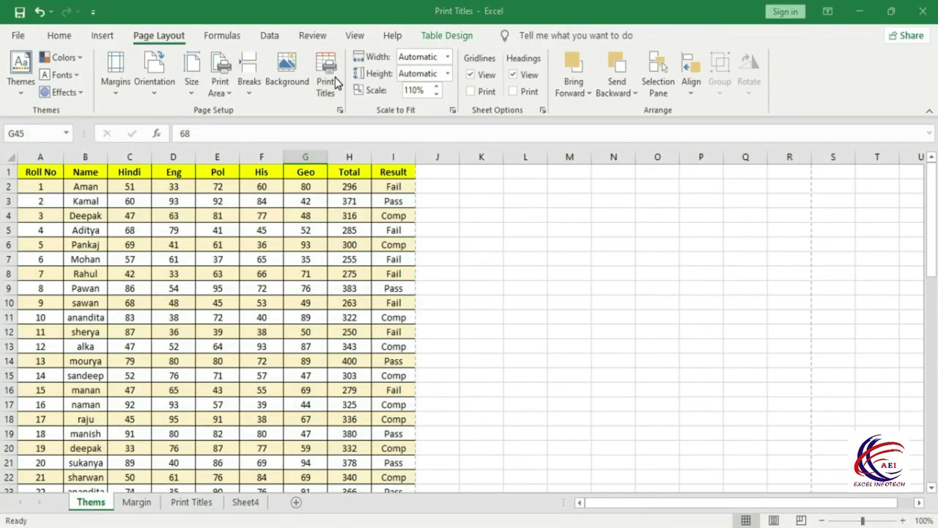
Step: Turn off draft quality, print row and column headings, and preview the 2-page result
{"action": "left_click", "coordinate": [328, 86]}
{"action": "left_click", "coordinate": [534, 314]}
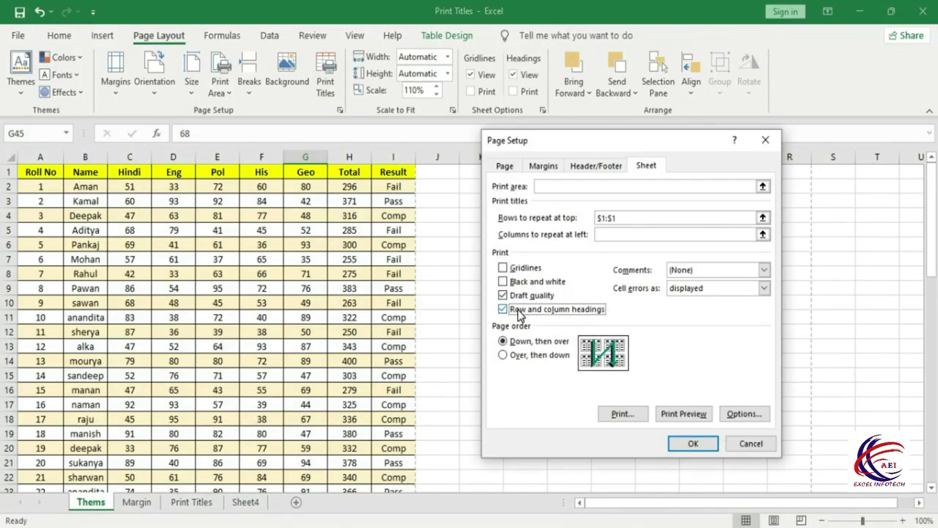
{"action": "left_click", "coordinate": [530, 297]}
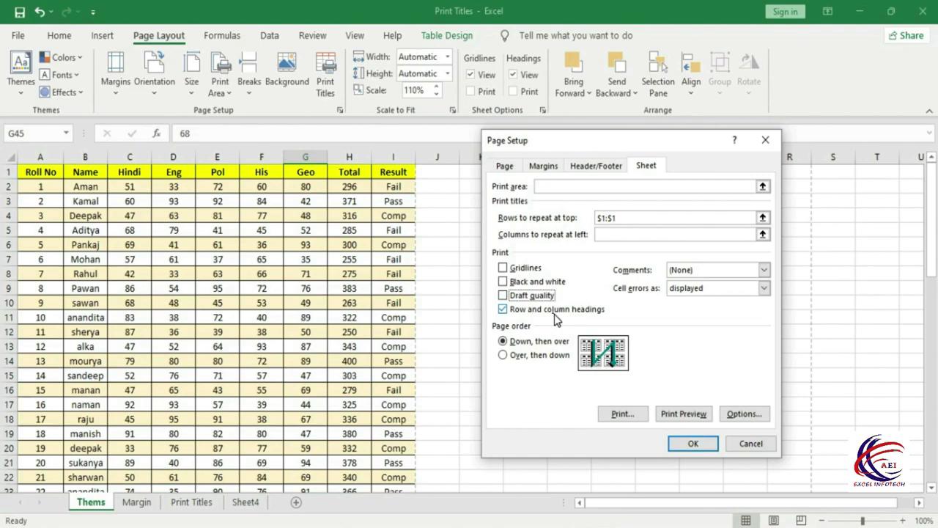
{"action": "left_click", "coordinate": [682, 413]}
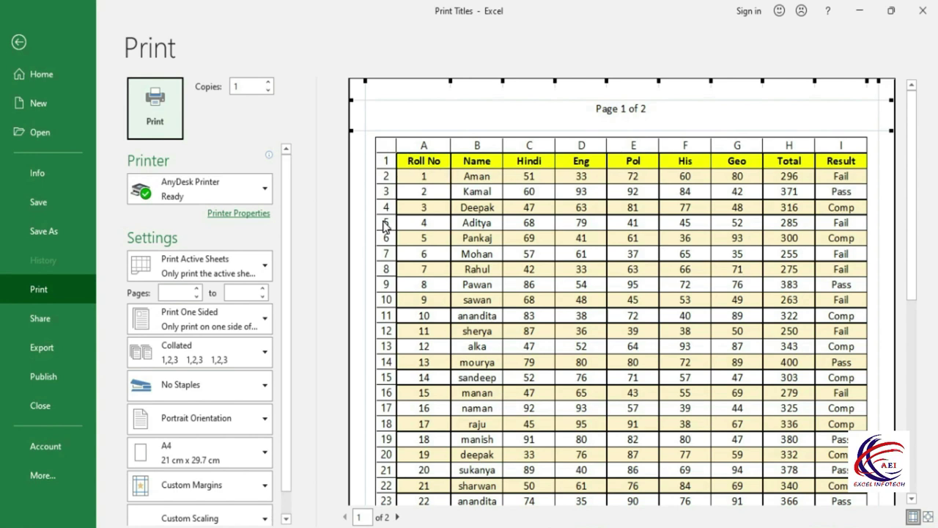
{"action": "key", "text": "Escape"}
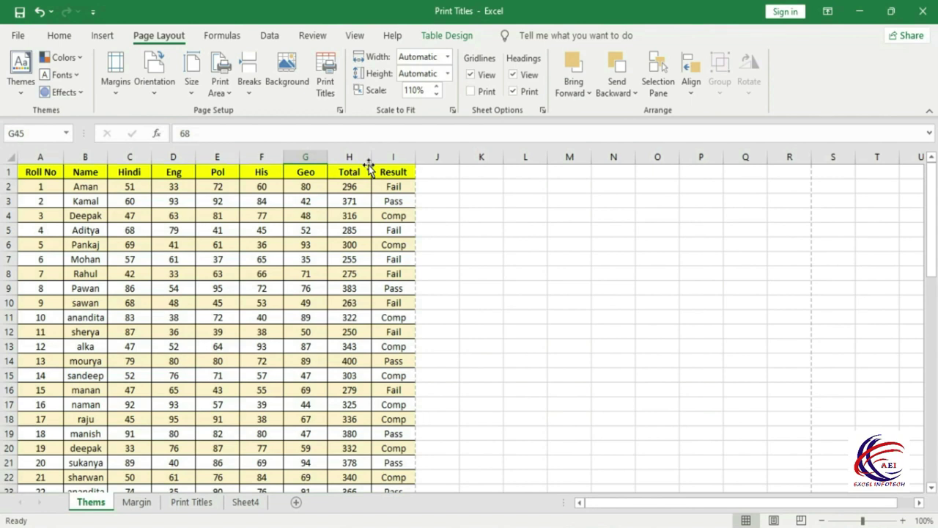
Step: Switch to the Margin sheet and review its Page Setup page order, leaving it down, then over
{"action": "key", "text": "ctrl+Page_Down"}
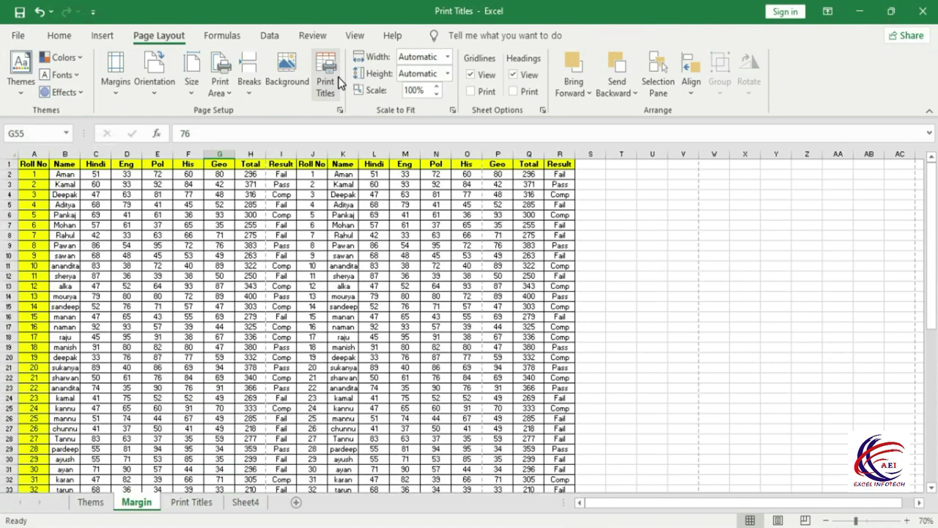
{"action": "left_click", "coordinate": [327, 79]}
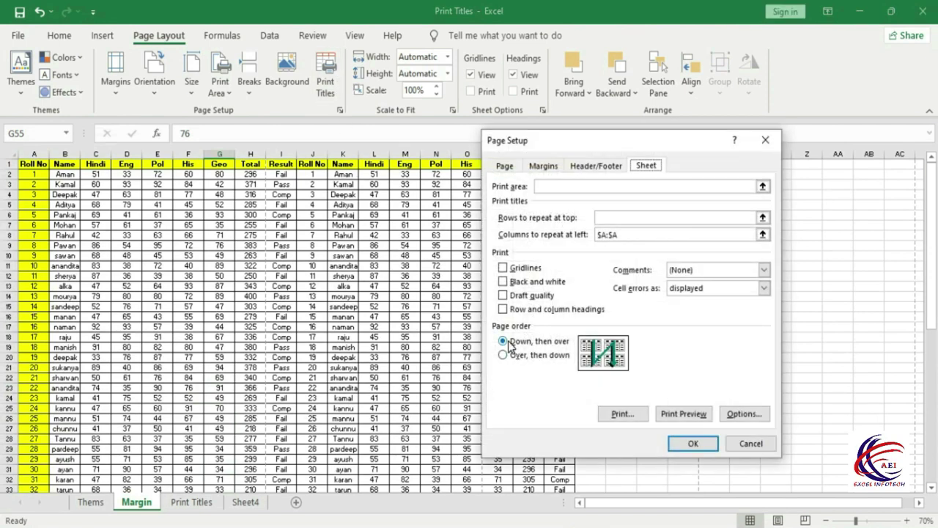
{"action": "left_click_drag", "start_coordinate": [570, 146], "coordinate": [623, 136]}
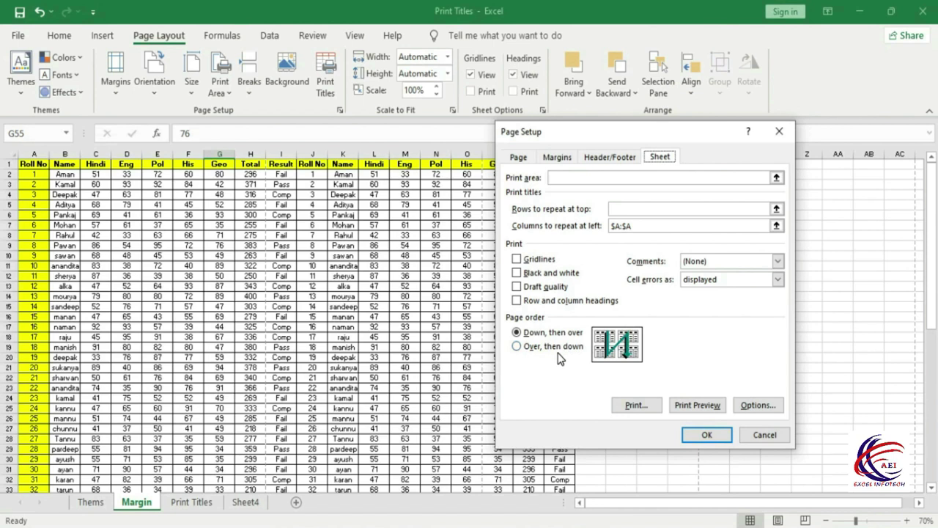
{"action": "key", "text": "Return"}
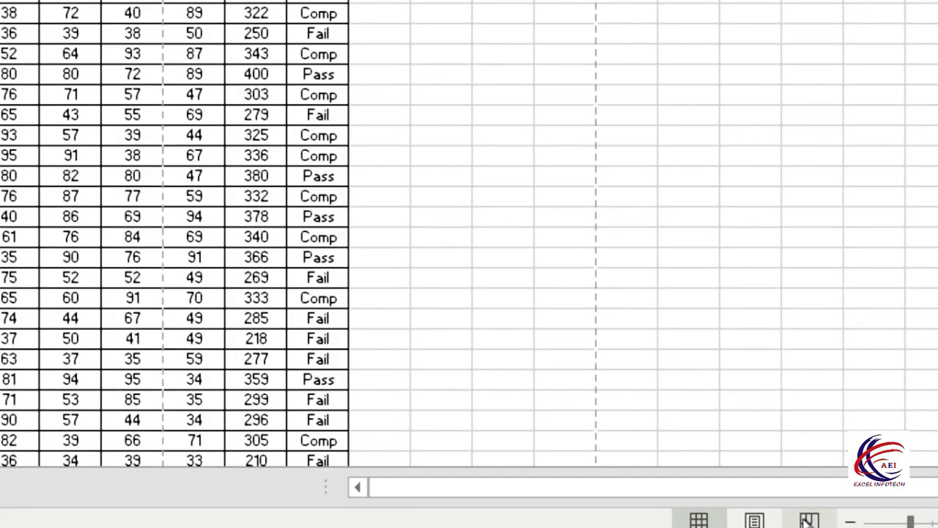
Step: Show the Margin sheet in Page Break Preview and zoom it to 100%
{"action": "left_click", "coordinate": [805, 520]}
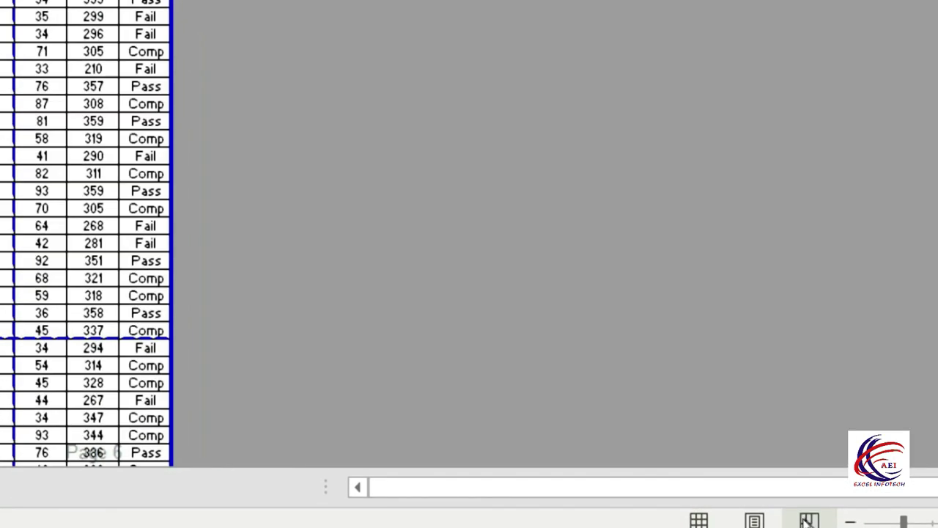
{"action": "scroll", "coordinate": [290, 239], "scroll_direction": "up", "scroll_amount": 4}
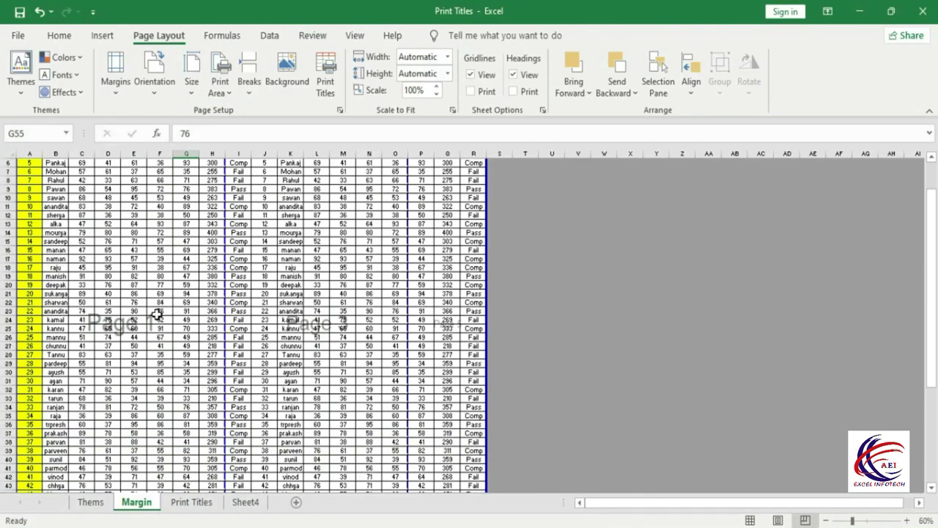
{"action": "left_click", "coordinate": [907, 519]}
{"action": "left_click", "coordinate": [908, 519]}
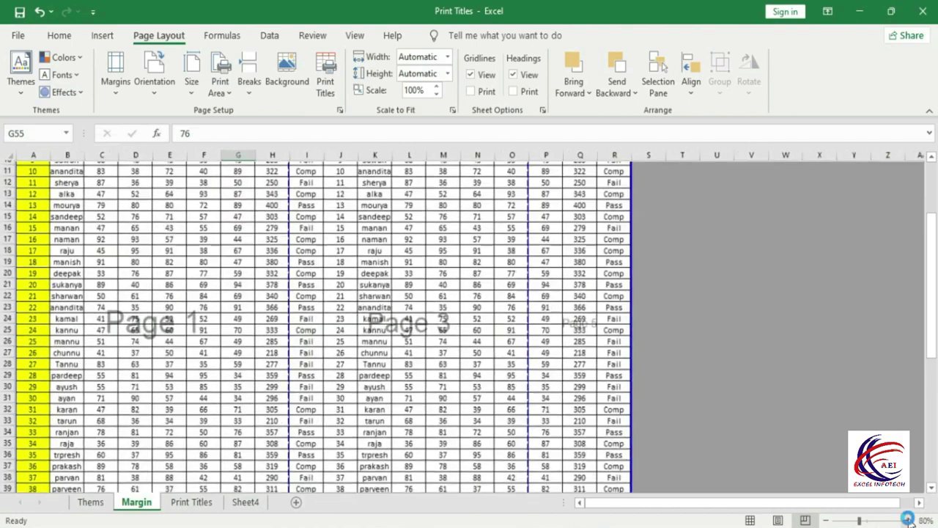
{"action": "left_click", "coordinate": [907, 520]}
{"action": "left_click", "coordinate": [908, 520]}
{"action": "left_click", "coordinate": [188, 316]}
{"action": "left_click", "coordinate": [520, 343]}
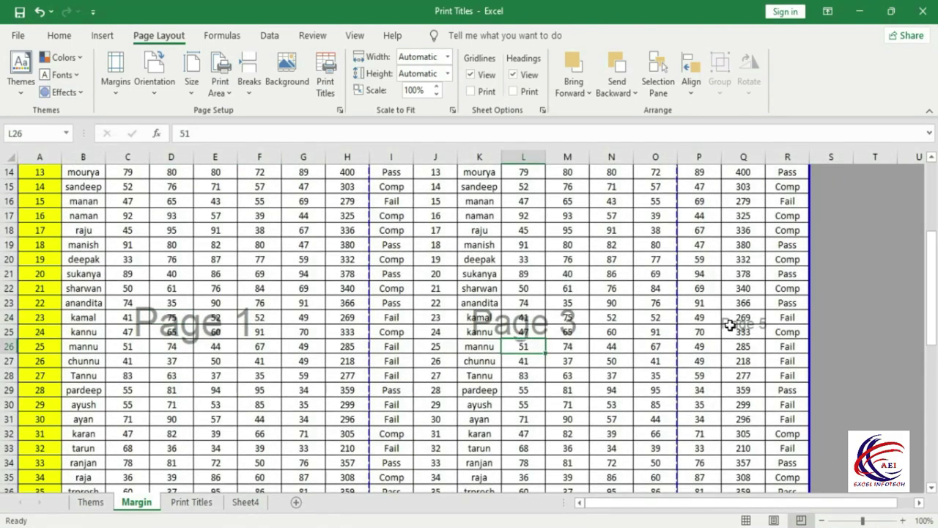
Step: Inspect the total formulas for rows 25 and 56 and their mark cells
{"action": "left_click", "coordinate": [751, 334]}
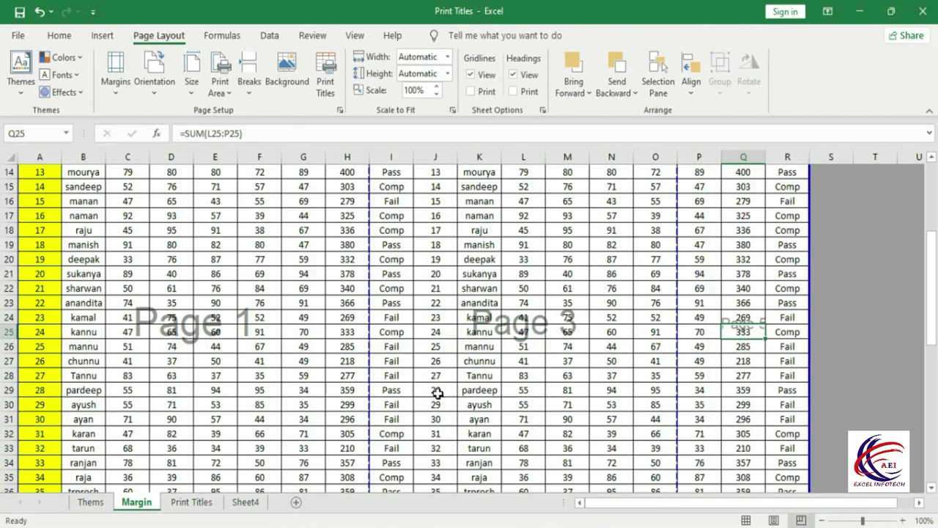
{"action": "scroll", "coordinate": [121, 418], "scroll_direction": "down", "scroll_amount": 9}
{"action": "scroll", "coordinate": [121, 418], "scroll_direction": "down", "scroll_amount": 1}
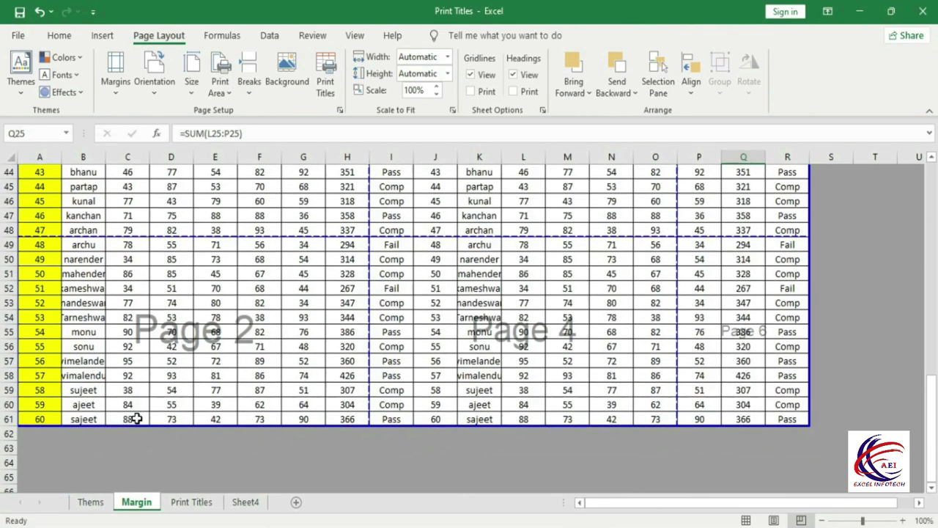
{"action": "left_click", "coordinate": [218, 332]}
{"action": "left_click", "coordinate": [549, 349]}
{"action": "left_click", "coordinate": [729, 343]}
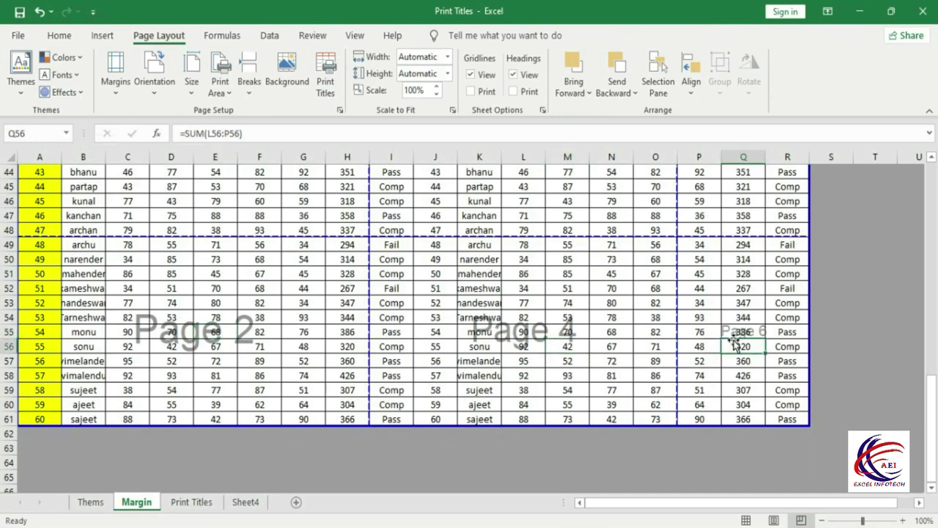
Step: Check the mark cells in rows 22 and 54, then bring up Print Titles in Page Setup
{"action": "scroll", "coordinate": [612, 390], "scroll_direction": "up", "scroll_amount": 10}
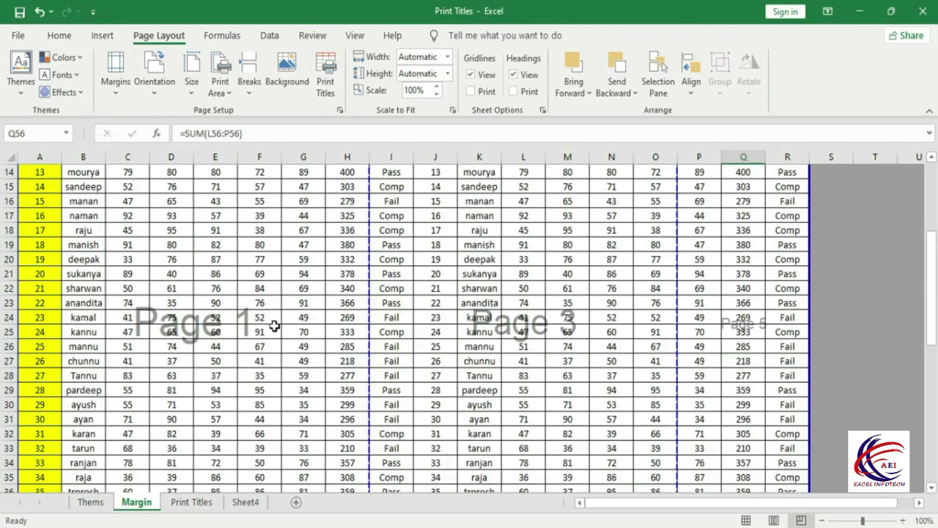
{"action": "left_click", "coordinate": [260, 288]}
{"action": "scroll", "coordinate": [260, 367], "scroll_direction": "down", "scroll_amount": 4}
{"action": "scroll", "coordinate": [266, 433], "scroll_direction": "down", "scroll_amount": 6}
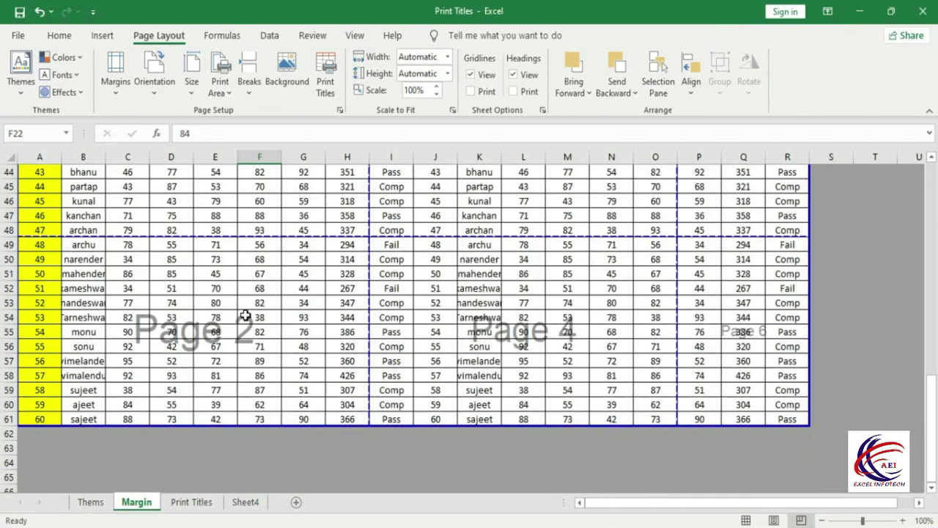
{"action": "left_click", "coordinate": [259, 317]}
{"action": "scroll", "coordinate": [408, 396], "scroll_direction": "up", "scroll_amount": 4}
{"action": "scroll", "coordinate": [408, 397], "scroll_direction": "up", "scroll_amount": 10}
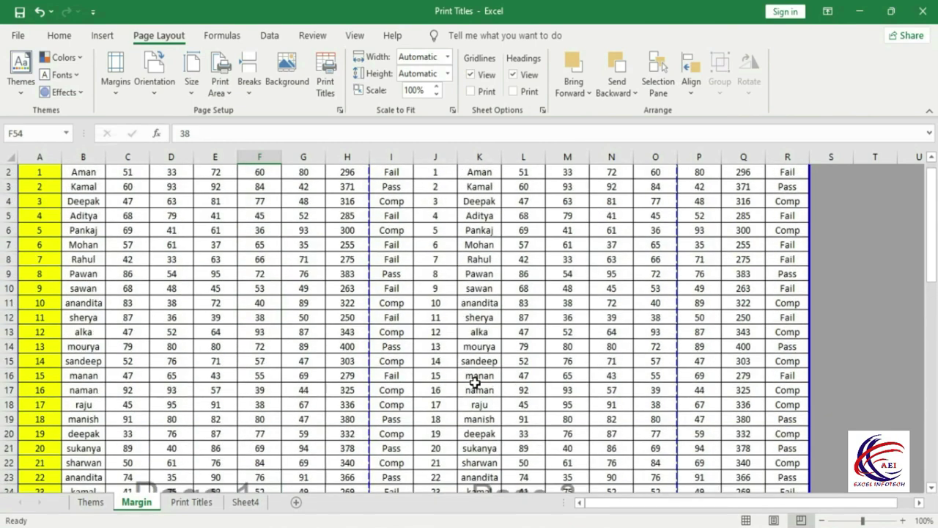
{"action": "scroll", "coordinate": [464, 477], "scroll_direction": "down", "scroll_amount": 12}
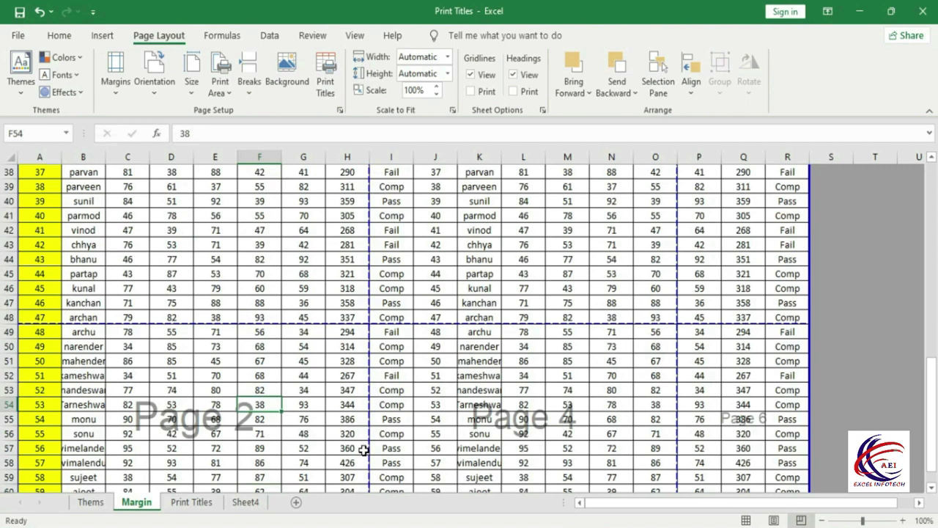
{"action": "left_click", "coordinate": [327, 73]}
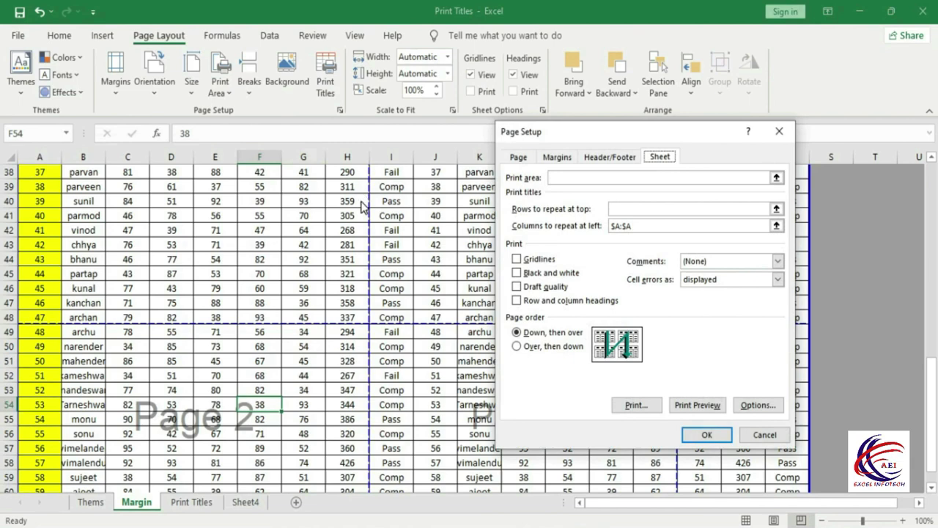
Step: Set the Margin sheet's page order to over, then down, and check row 24's total formula
{"action": "left_click", "coordinate": [518, 346]}
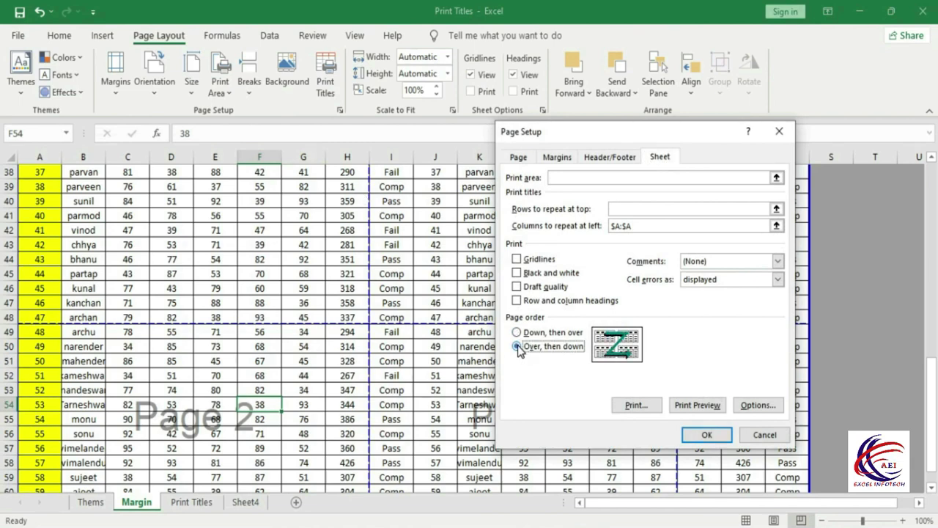
{"action": "left_click", "coordinate": [706, 434]}
{"action": "scroll", "coordinate": [209, 361], "scroll_direction": "up", "scroll_amount": 11}
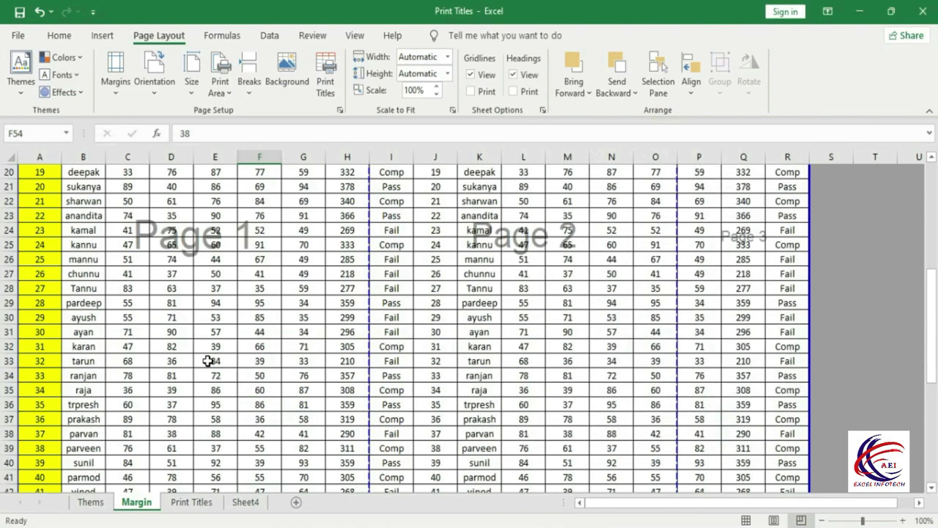
{"action": "left_click", "coordinate": [226, 449]}
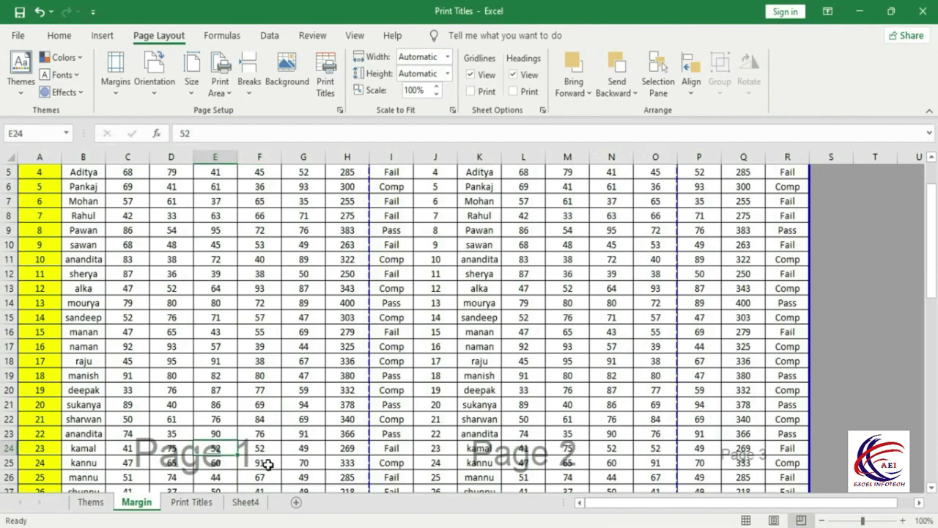
{"action": "left_click", "coordinate": [532, 473]}
{"action": "left_click", "coordinate": [752, 444]}
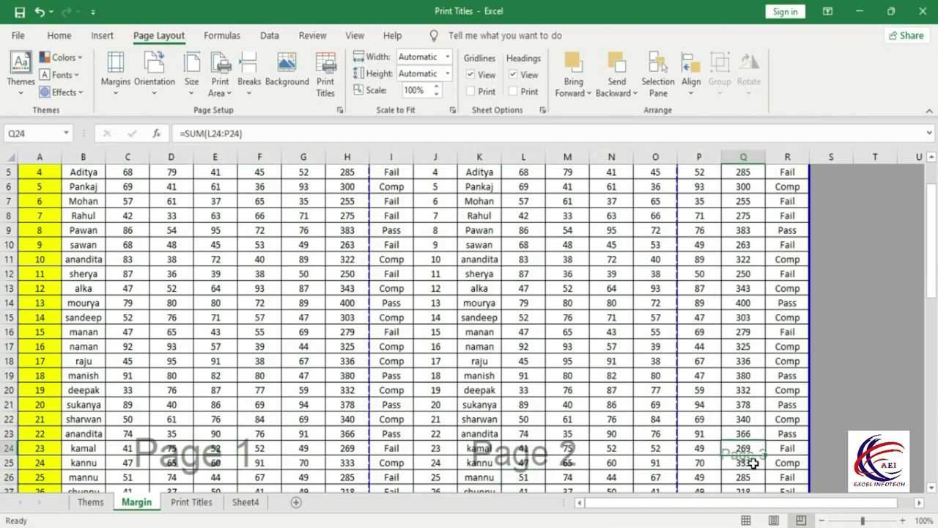
Step: Check the total formula for row 55, then switch to the Thems sheet
{"action": "scroll", "coordinate": [686, 469], "scroll_direction": "down", "scroll_amount": 3}
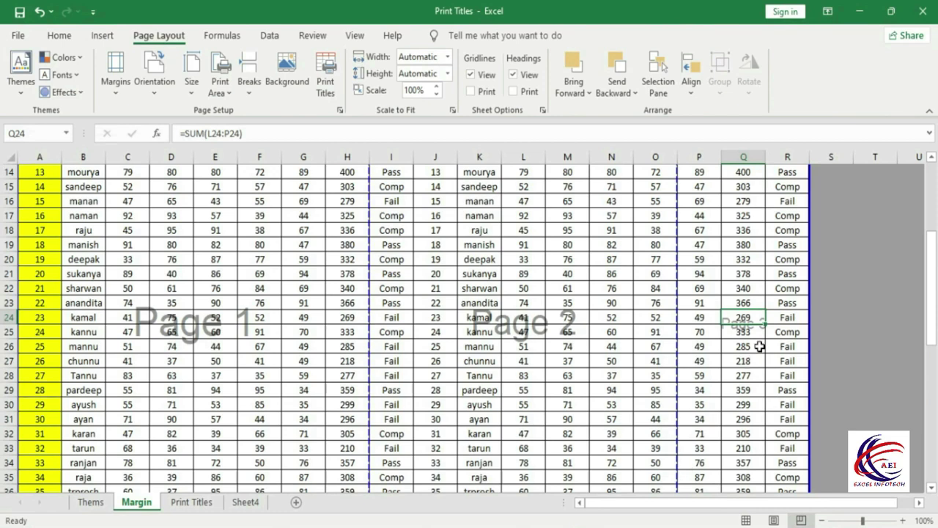
{"action": "scroll", "coordinate": [146, 458], "scroll_direction": "down", "scroll_amount": 10}
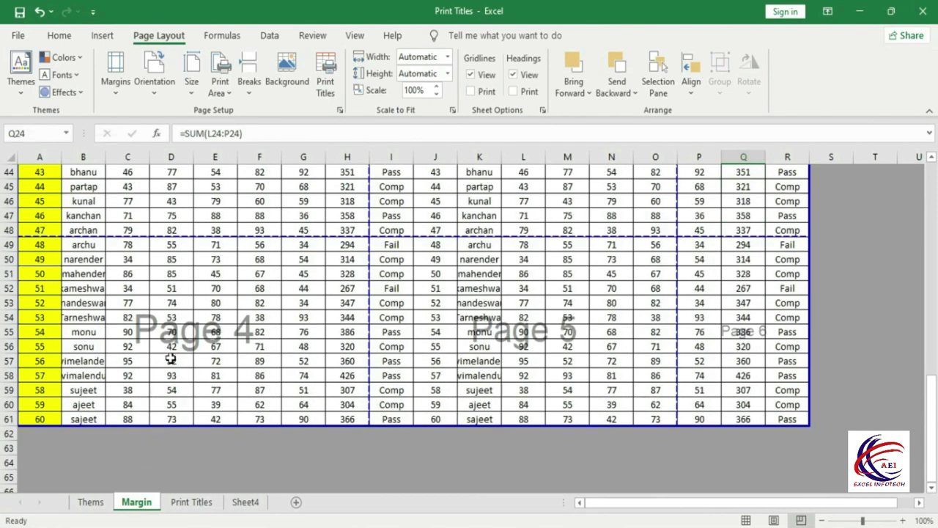
{"action": "left_click", "coordinate": [171, 347]}
{"action": "left_click", "coordinate": [521, 333]}
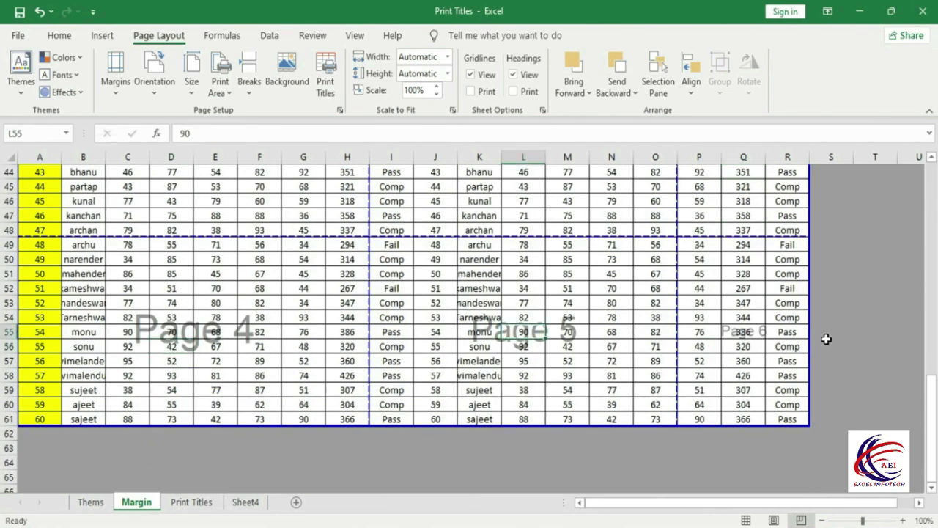
{"action": "left_click", "coordinate": [746, 331]}
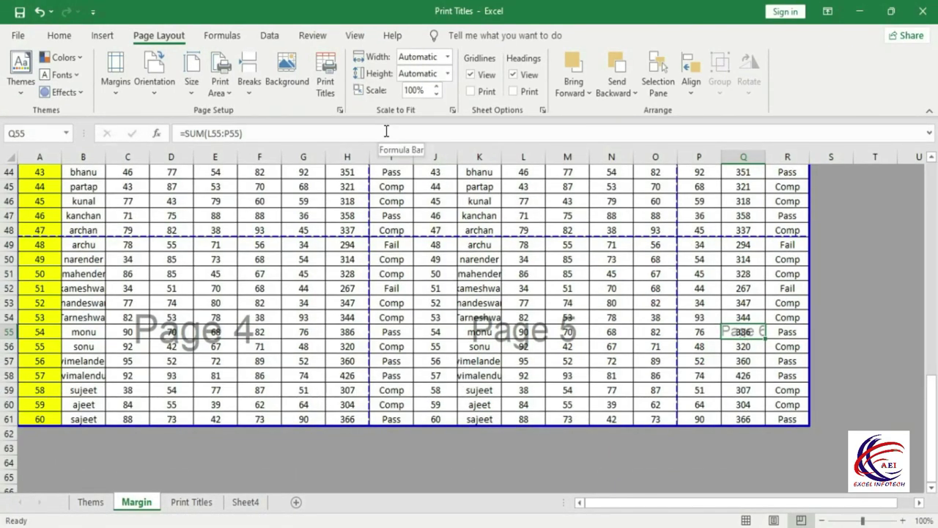
{"action": "key", "text": "ctrl+Page_Up"}
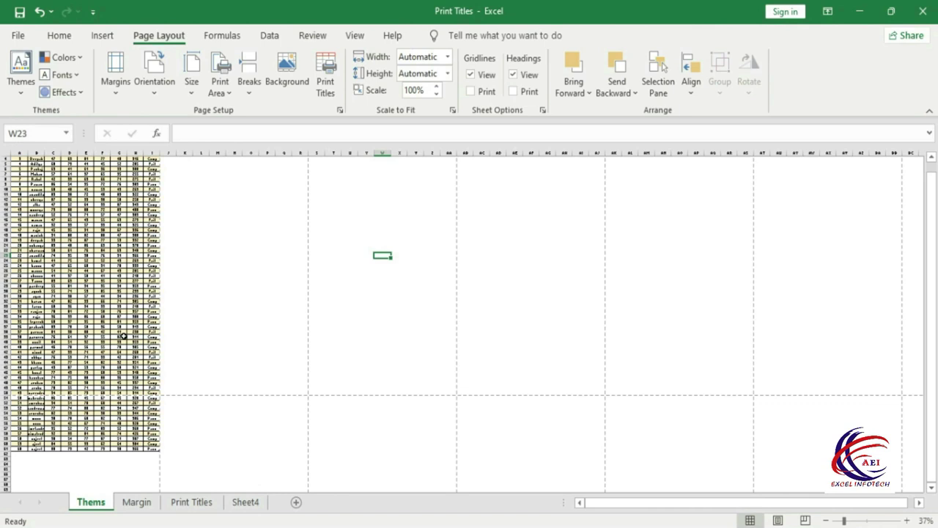
{"action": "key", "text": "ctrl+p"}
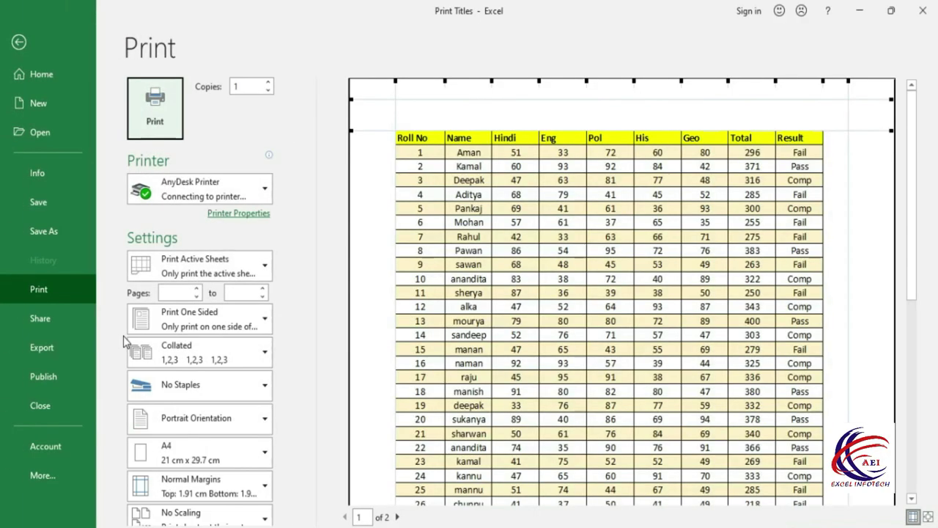
{"action": "scroll", "coordinate": [476, 314], "scroll_direction": "down", "scroll_amount": 1}
{"action": "scroll", "coordinate": [475, 317], "scroll_direction": "down", "scroll_amount": 7}
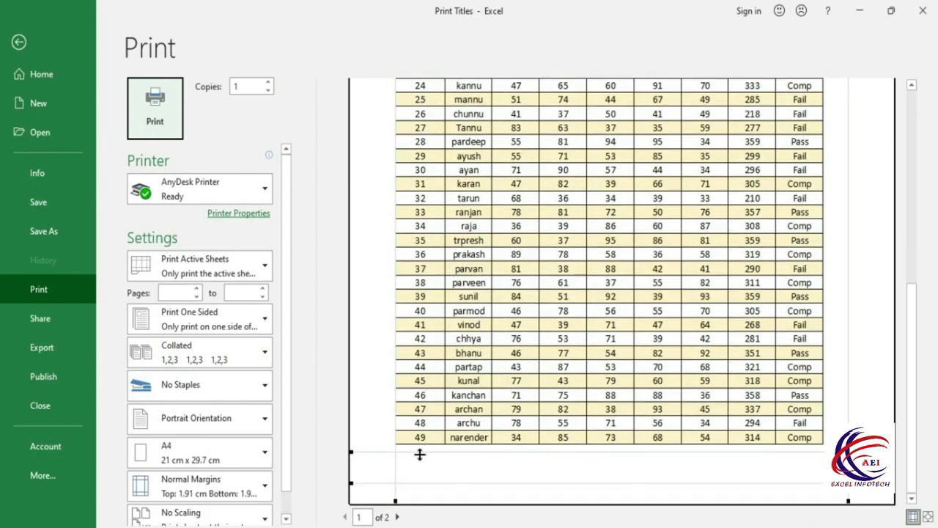
{"action": "key", "text": "Escape"}
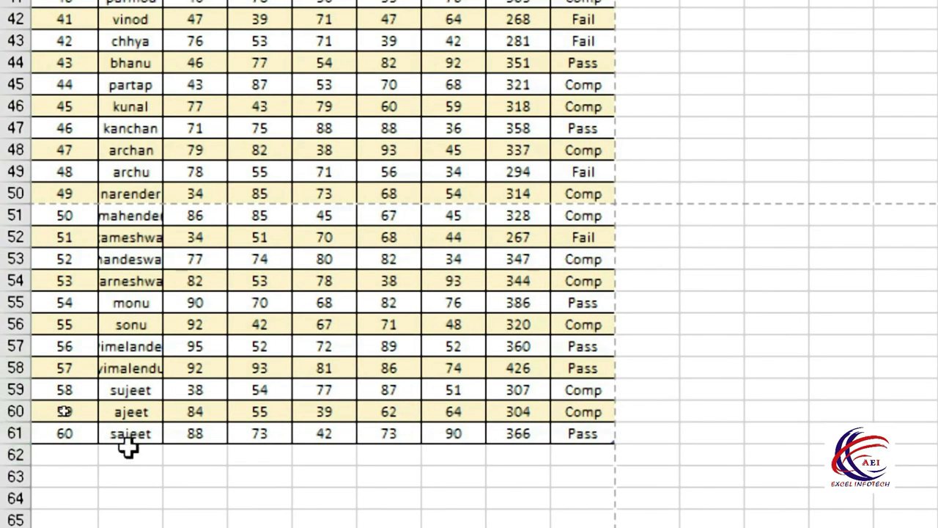
{"action": "left_click", "coordinate": [94, 438]}
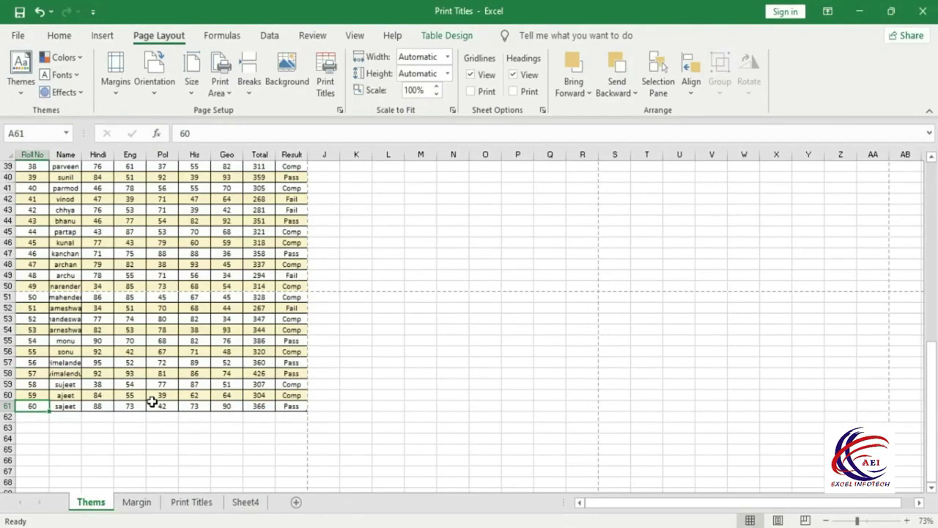
{"action": "left_click", "coordinate": [18, 37]}
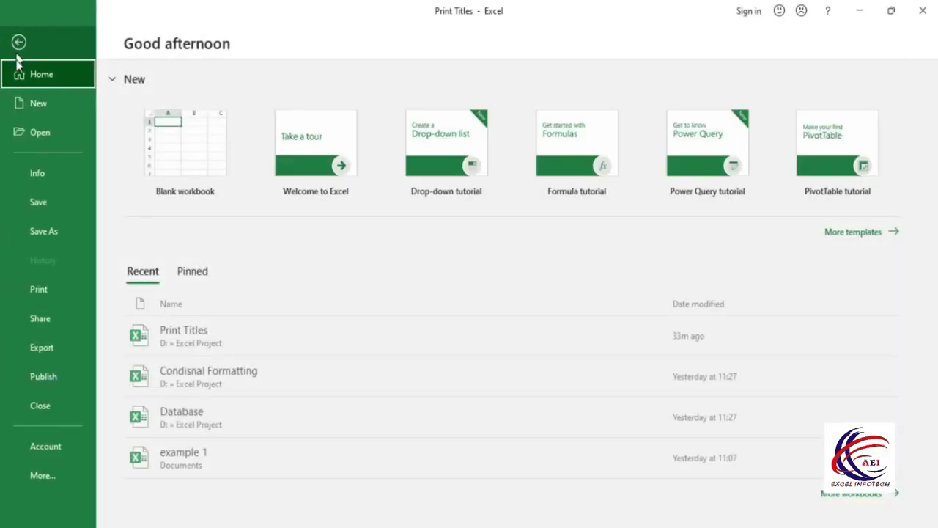
{"action": "left_click", "coordinate": [30, 289]}
{"action": "scroll", "coordinate": [549, 367], "scroll_direction": "down", "scroll_amount": 10}
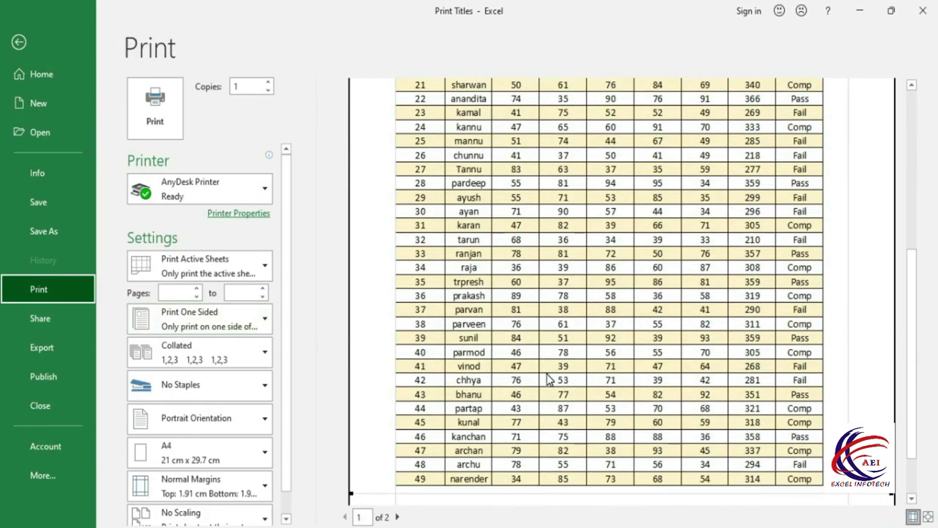
{"action": "scroll", "coordinate": [545, 378], "scroll_direction": "down", "scroll_amount": 2}
{"action": "key", "text": "Escape"}
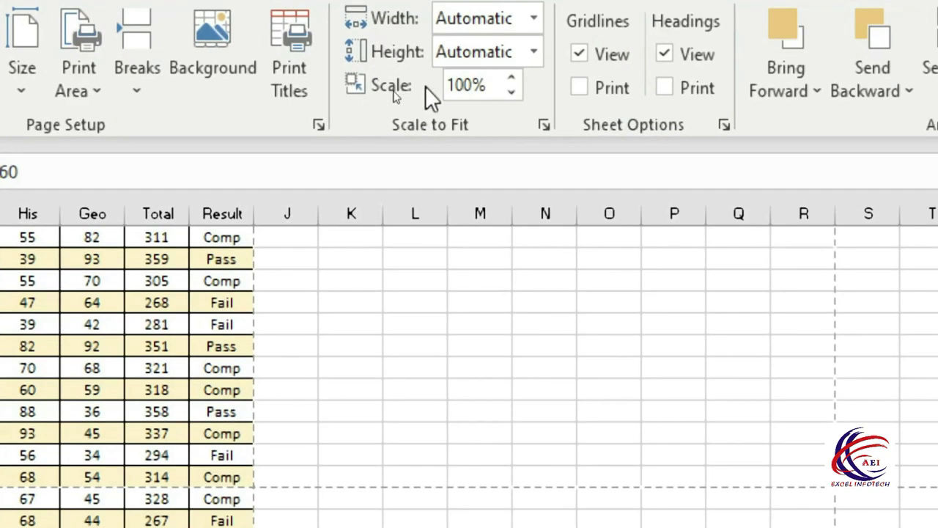
Step: Preview the Thems sheet at an 80% print scale, then restore the scale to 100%
{"action": "left_click", "coordinate": [512, 91]}
{"action": "left_click", "coordinate": [512, 92]}
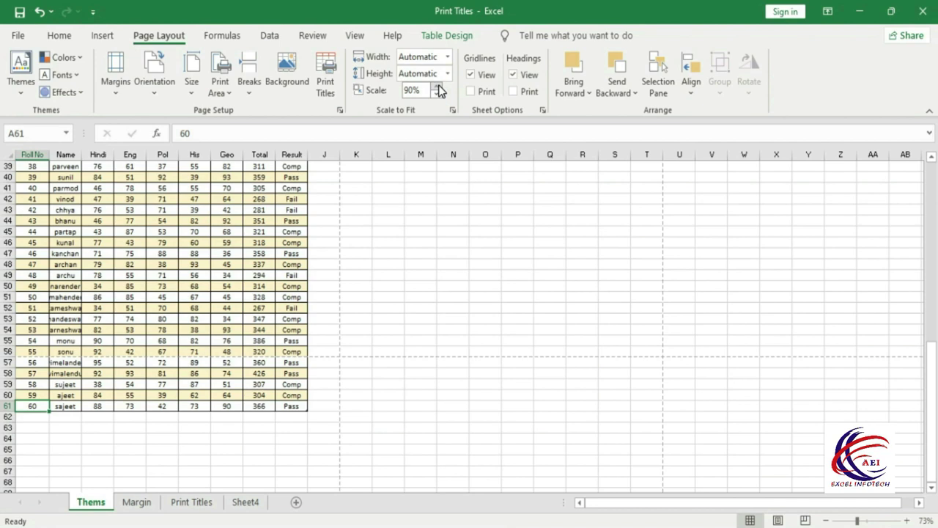
{"action": "left_click", "coordinate": [438, 91]}
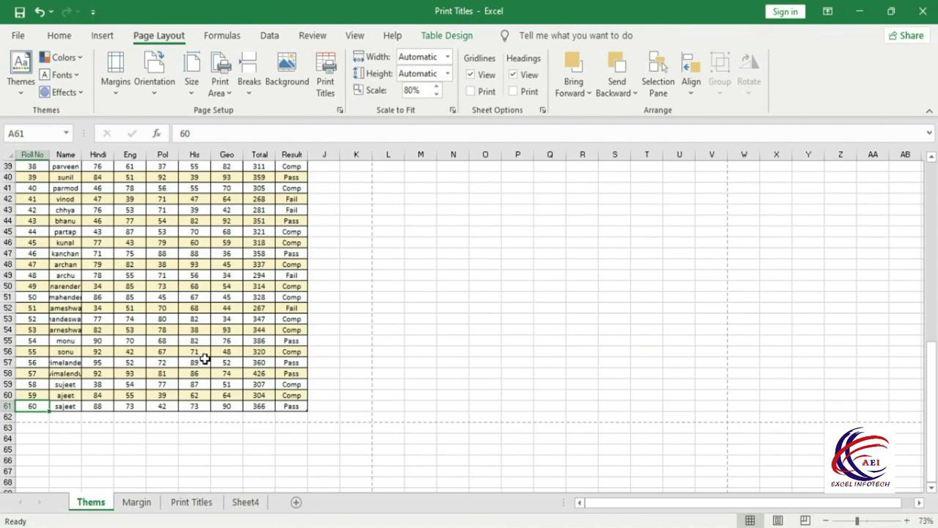
{"action": "key", "text": "ctrl+p"}
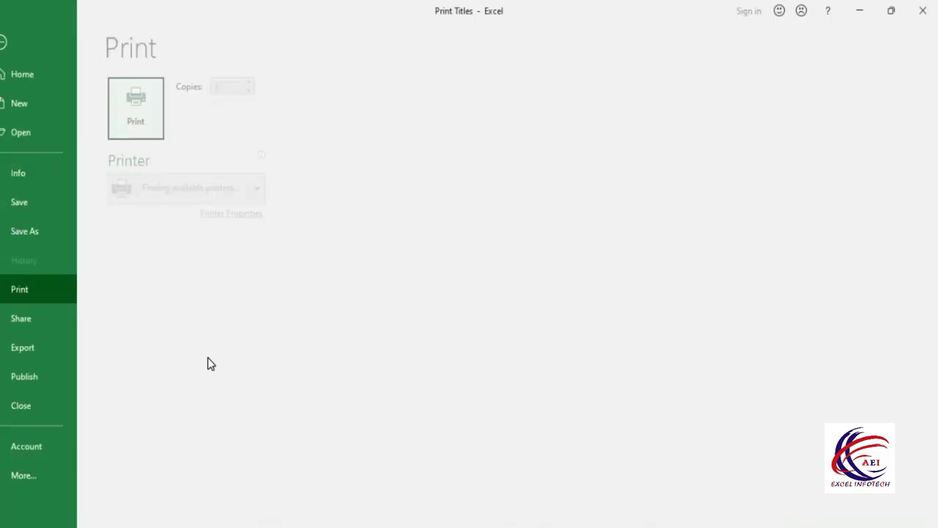
{"action": "scroll", "coordinate": [480, 383], "scroll_direction": "down", "scroll_amount": 5}
{"action": "scroll", "coordinate": [498, 425], "scroll_direction": "down", "scroll_amount": 2}
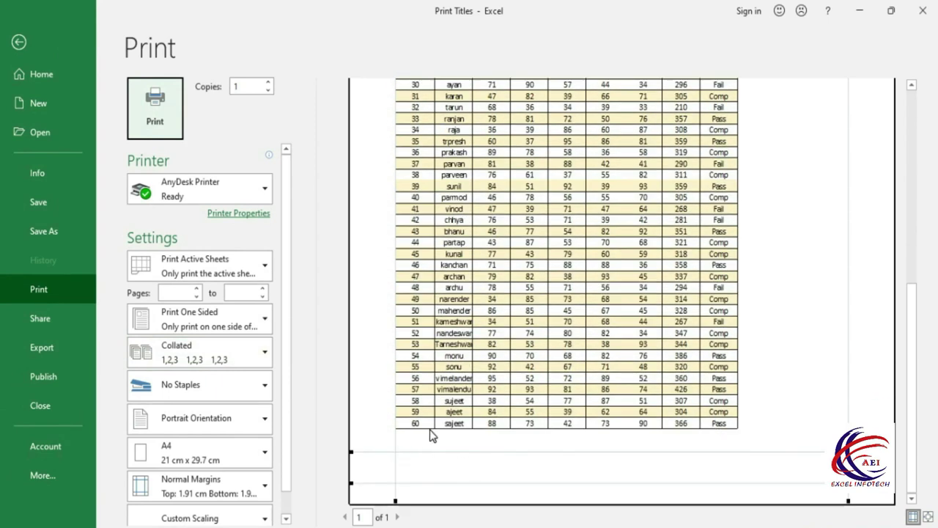
{"action": "key", "text": "Escape"}
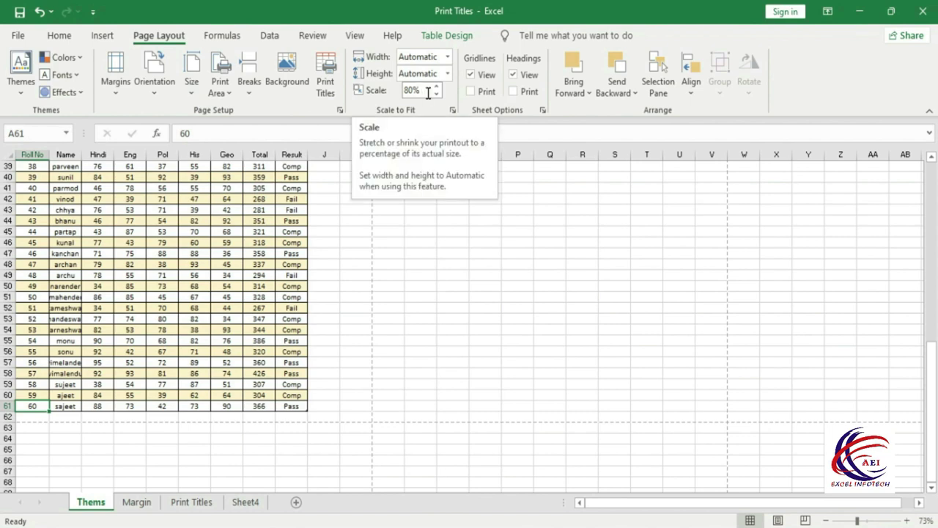
{"action": "left_click", "coordinate": [437, 86]}
{"action": "left_click", "coordinate": [437, 87]}
{"action": "left_click", "coordinate": [437, 87]}
{"action": "left_click", "coordinate": [437, 86]}
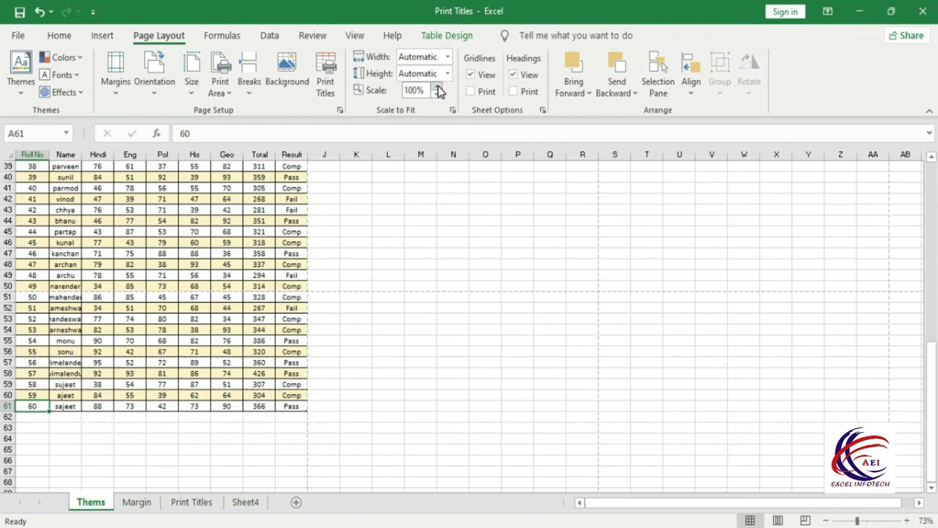
Step: Set the Thems sheet's Scale to Fit height to 1 page and zoom the view out
{"action": "scroll", "coordinate": [316, 302], "scroll_direction": "up", "scroll_amount": 4}
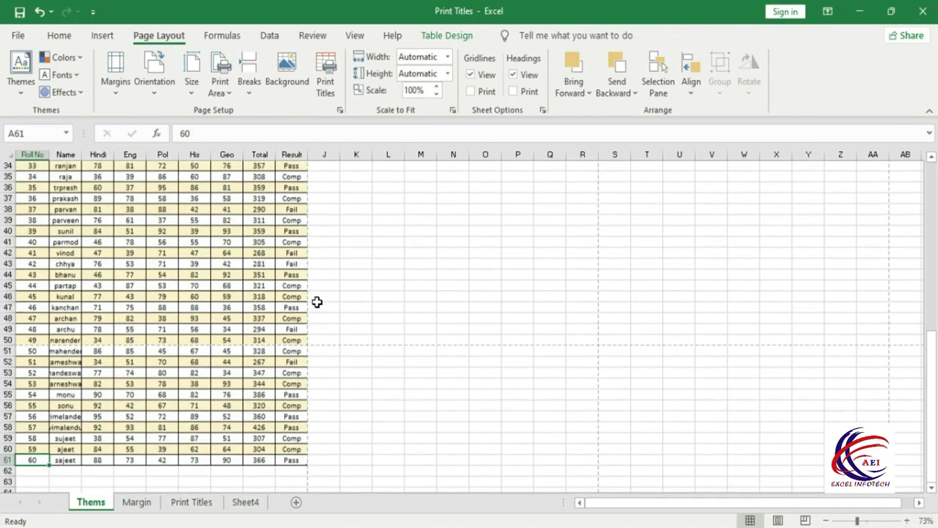
{"action": "scroll", "coordinate": [316, 302], "scroll_direction": "up", "scroll_amount": 3}
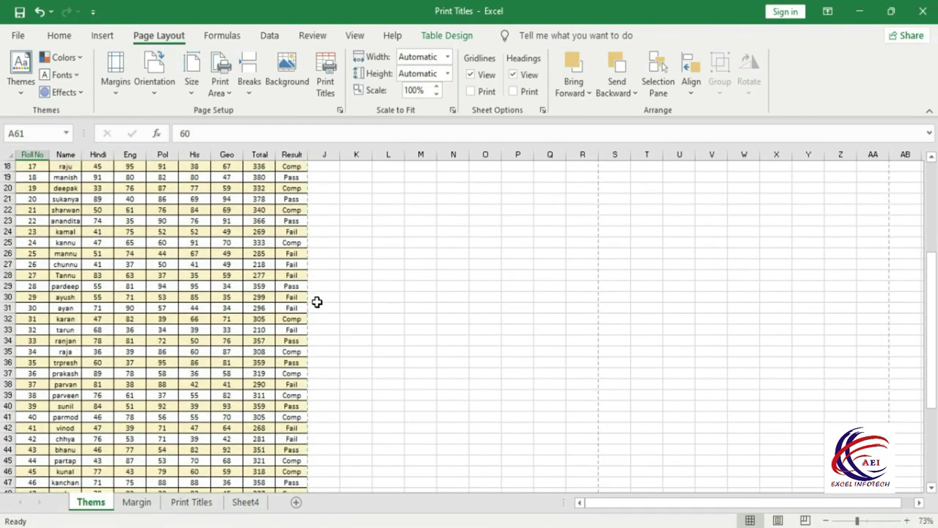
{"action": "scroll", "coordinate": [315, 302], "scroll_direction": "up", "scroll_amount": 3}
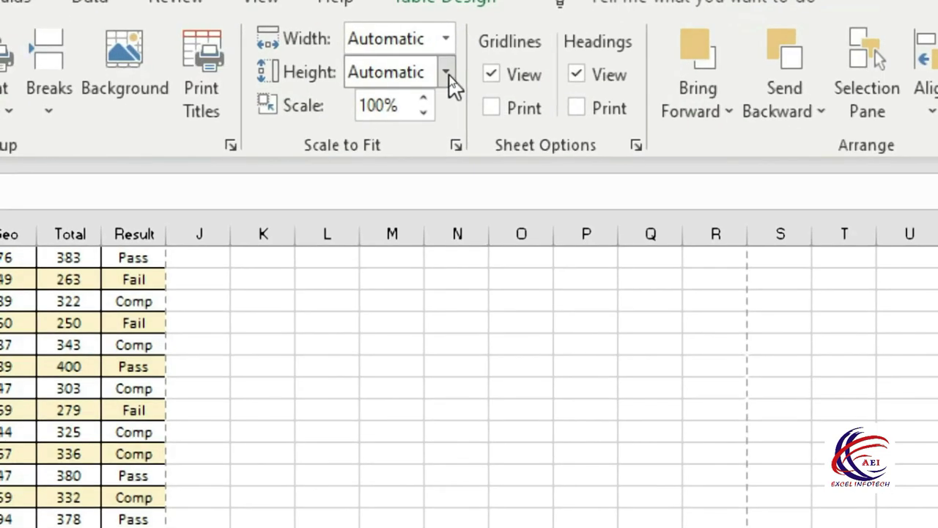
{"action": "left_click", "coordinate": [448, 75]}
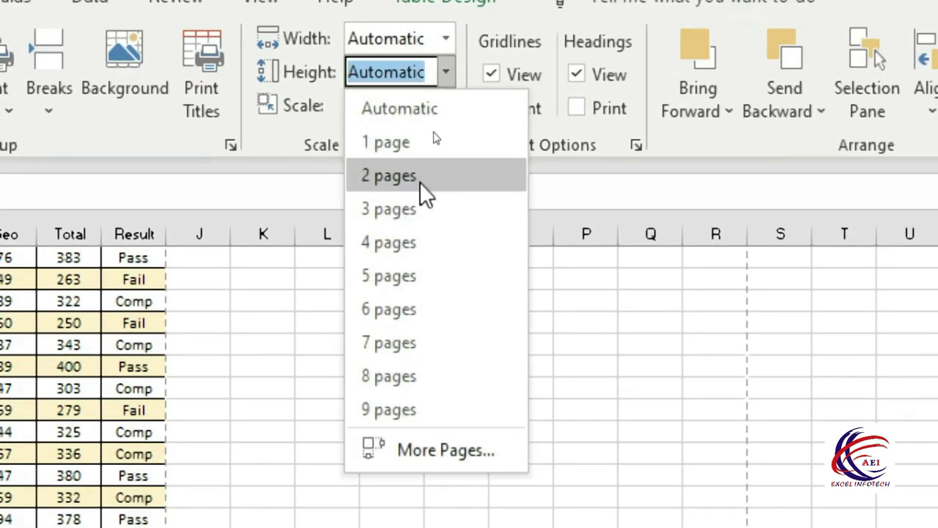
{"action": "left_click", "coordinate": [418, 142]}
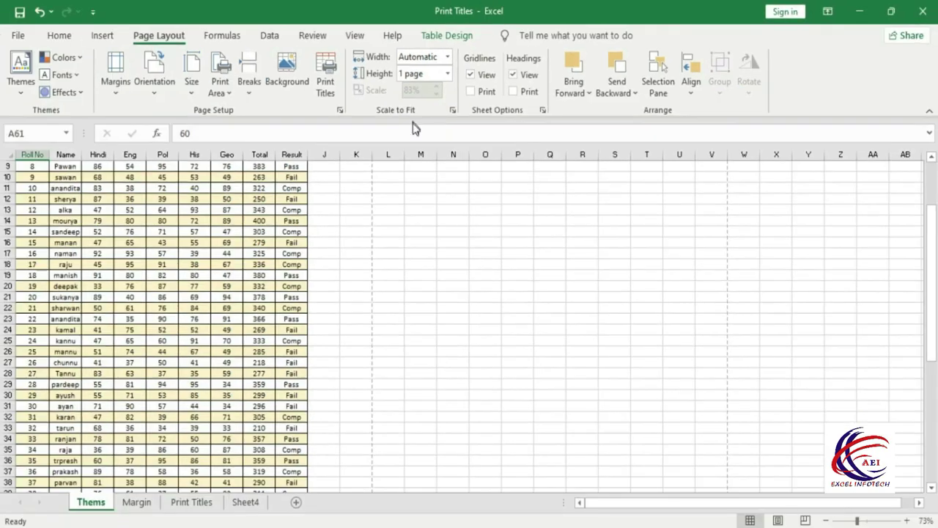
{"action": "scroll", "coordinate": [299, 369], "scroll_direction": "down", "scroll_amount": 6}
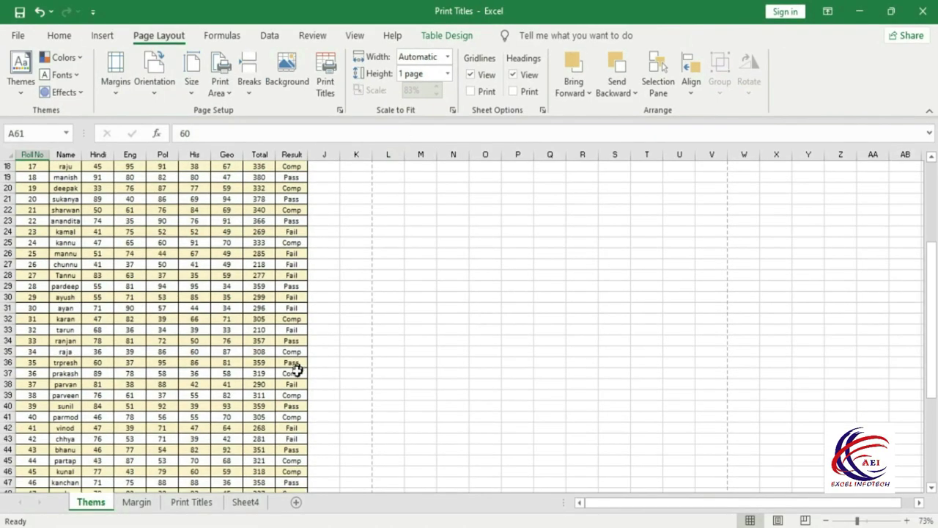
{"action": "left_click", "coordinate": [825, 520]}
{"action": "left_click", "coordinate": [825, 521]}
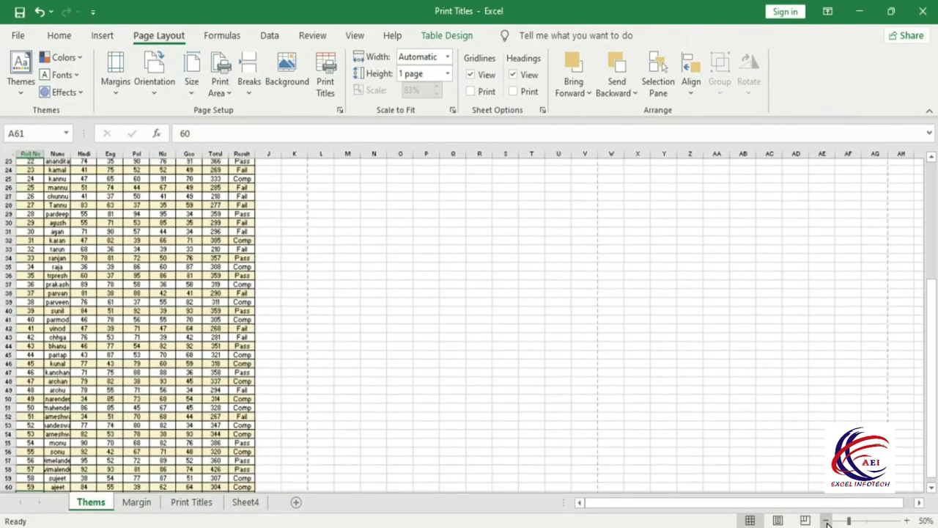
{"action": "left_click", "coordinate": [825, 520]}
{"action": "left_click", "coordinate": [826, 521]}
{"action": "left_click", "coordinate": [825, 520]}
{"action": "left_click", "coordinate": [825, 520]}
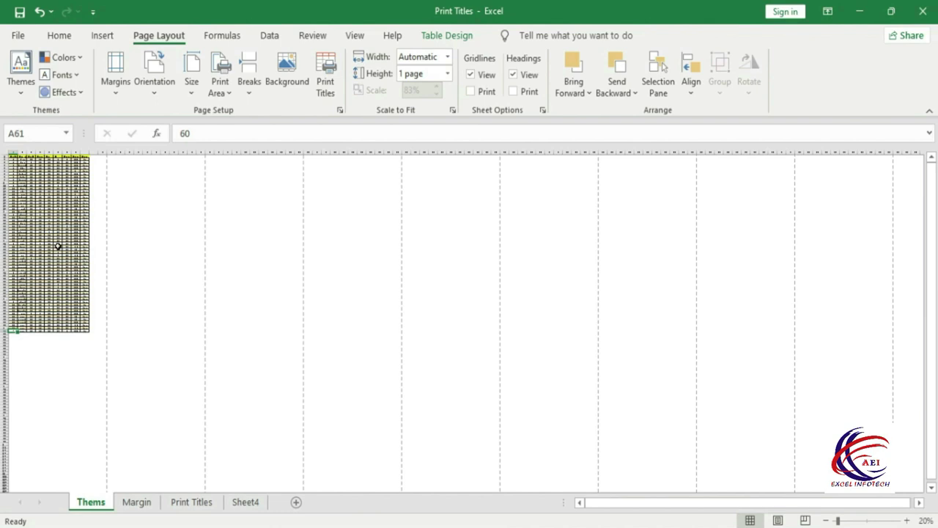
{"action": "left_click", "coordinate": [18, 36]}
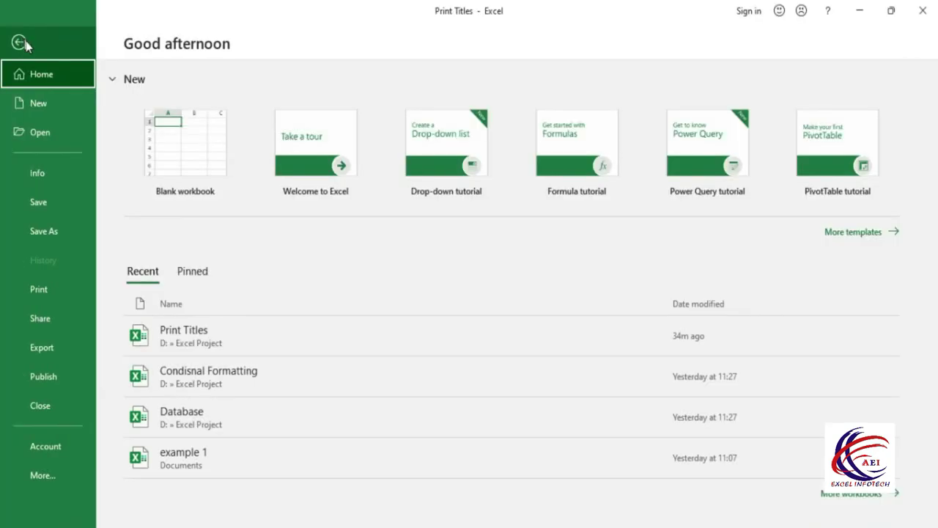
{"action": "left_click", "coordinate": [45, 288]}
{"action": "scroll", "coordinate": [607, 366], "scroll_direction": "down", "scroll_amount": 5}
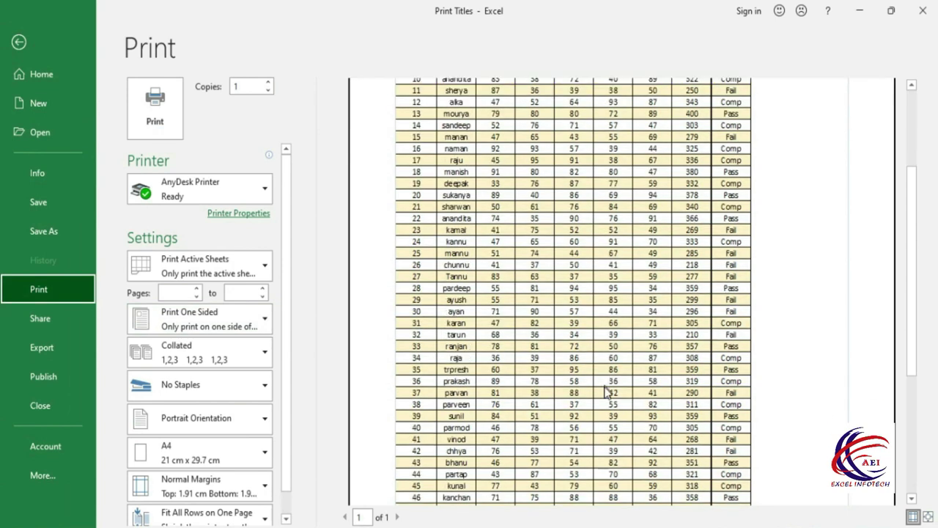
{"action": "scroll", "coordinate": [608, 396], "scroll_direction": "down", "scroll_amount": 2}
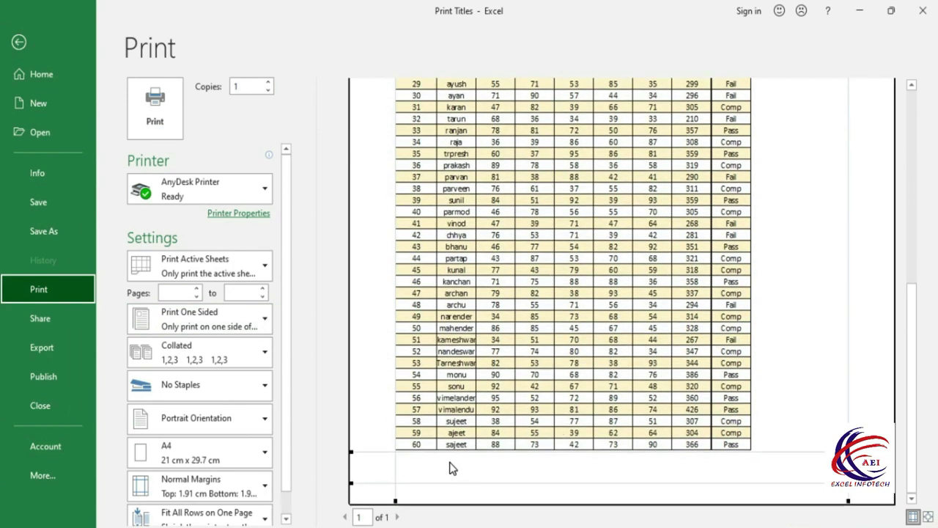
{"action": "key", "text": "Escape"}
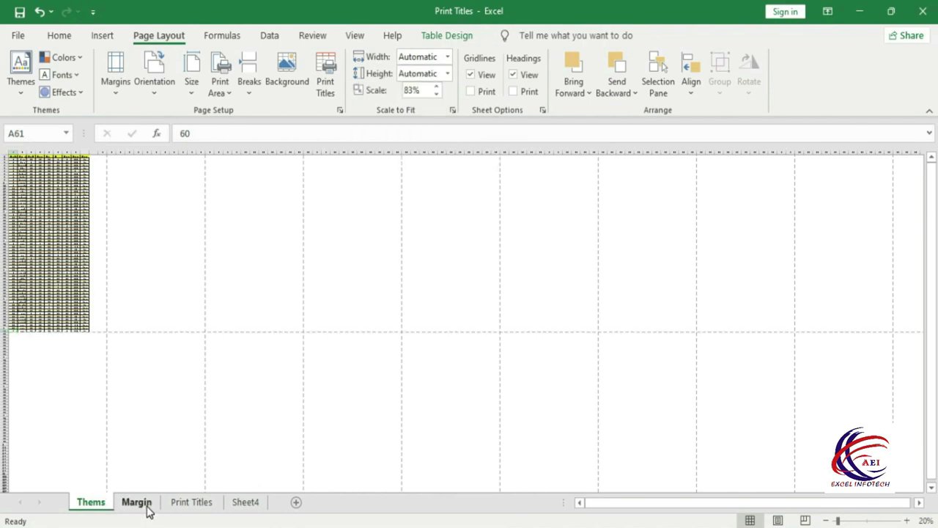
Step: Switch to the Margin sheet and raise its print scale step by step to 70%
{"action": "left_click", "coordinate": [146, 505]}
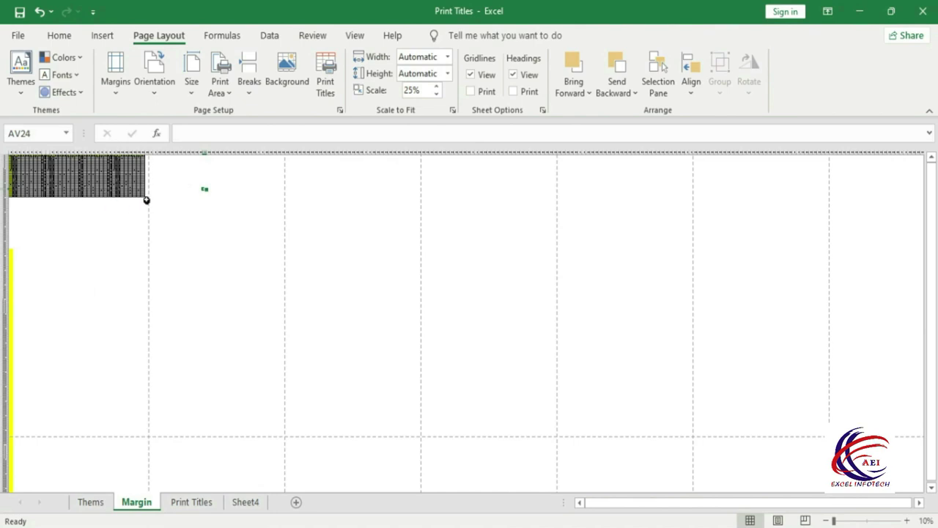
{"action": "left_click", "coordinate": [437, 86]}
{"action": "left_click", "coordinate": [437, 87]}
{"action": "left_click", "coordinate": [437, 86]}
{"action": "left_click", "coordinate": [437, 86]}
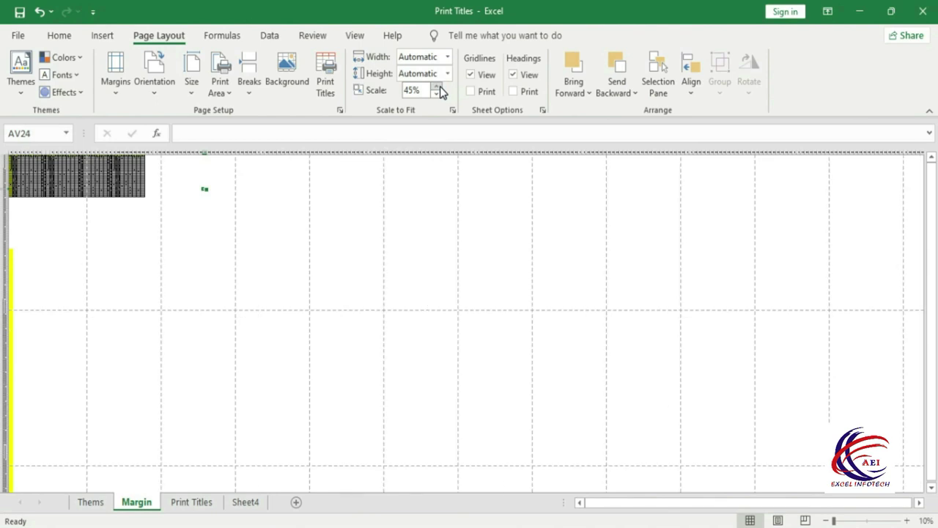
{"action": "left_click", "coordinate": [437, 85]}
{"action": "left_click", "coordinate": [437, 86]}
{"action": "left_click", "coordinate": [437, 85]}
{"action": "left_click", "coordinate": [436, 86]}
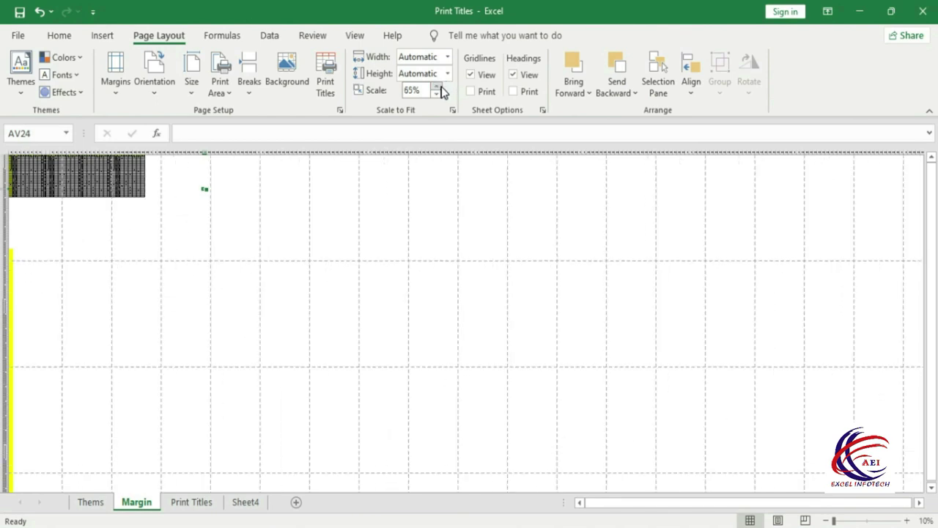
{"action": "left_click", "coordinate": [437, 86]}
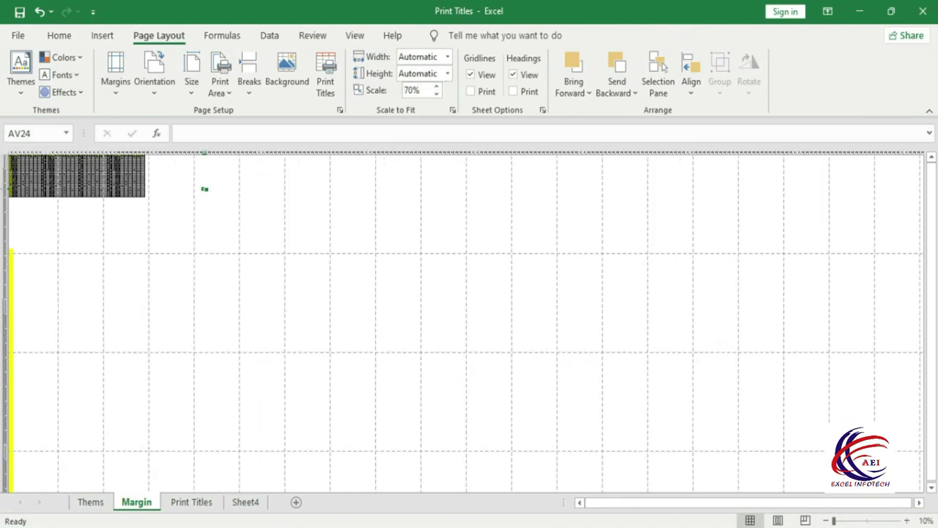
Step: Fit the Margin sheet's width to 1 page (25% scale) and confirm it in print preview
{"action": "left_click", "coordinate": [861, 521]}
{"action": "scroll", "coordinate": [290, 351], "scroll_direction": "up", "scroll_amount": 4}
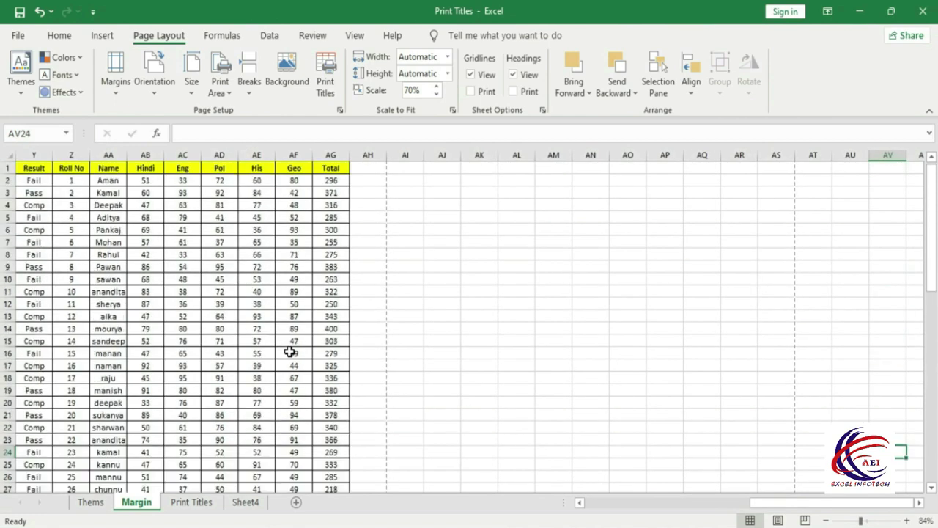
{"action": "left_click_drag", "start_coordinate": [790, 504], "coordinate": [592, 504]}
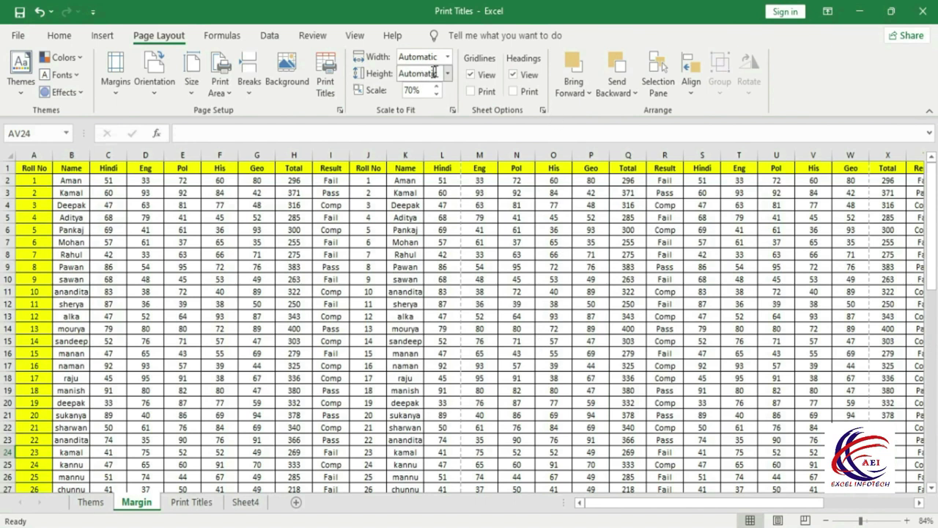
{"action": "left_click", "coordinate": [448, 58]}
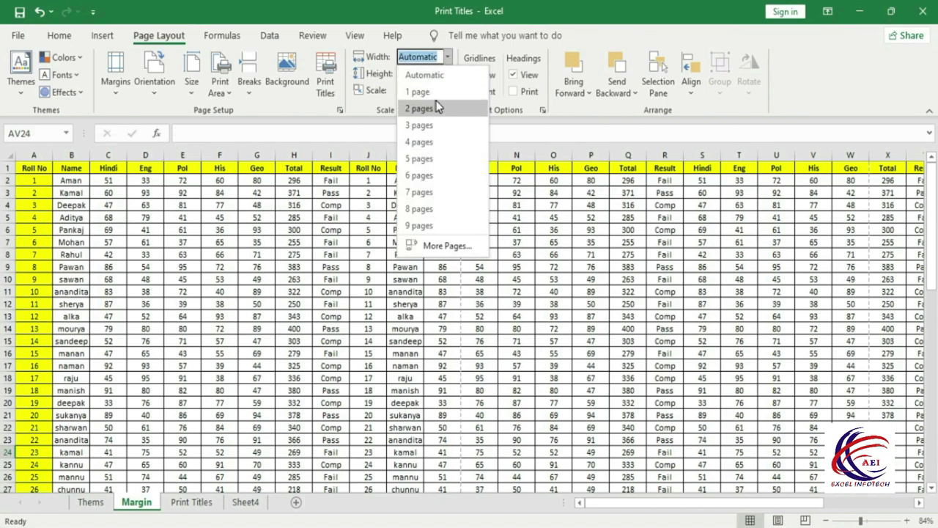
{"action": "left_click", "coordinate": [444, 92]}
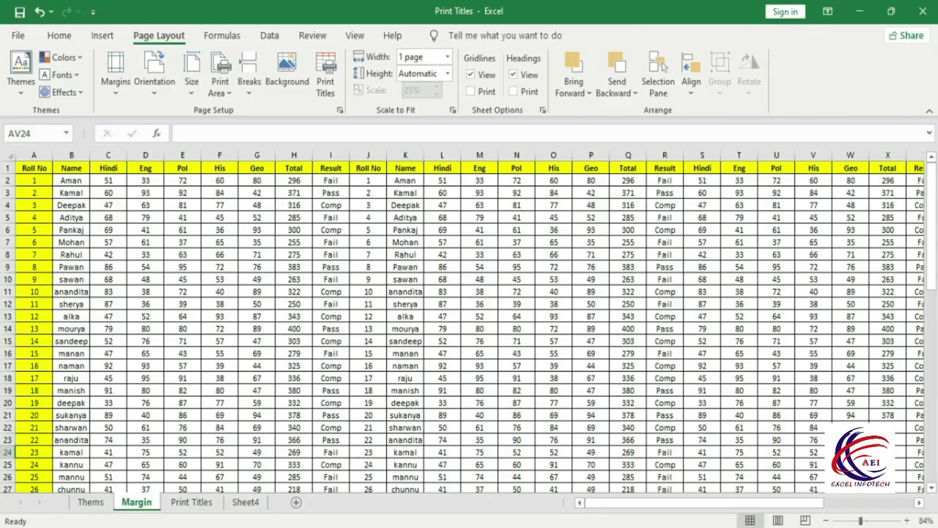
{"action": "left_click", "coordinate": [825, 520]}
{"action": "left_click", "coordinate": [825, 520]}
{"action": "left_click", "coordinate": [825, 519]}
{"action": "left_click", "coordinate": [825, 519]}
{"action": "left_click", "coordinate": [825, 520]}
{"action": "left_click", "coordinate": [825, 519]}
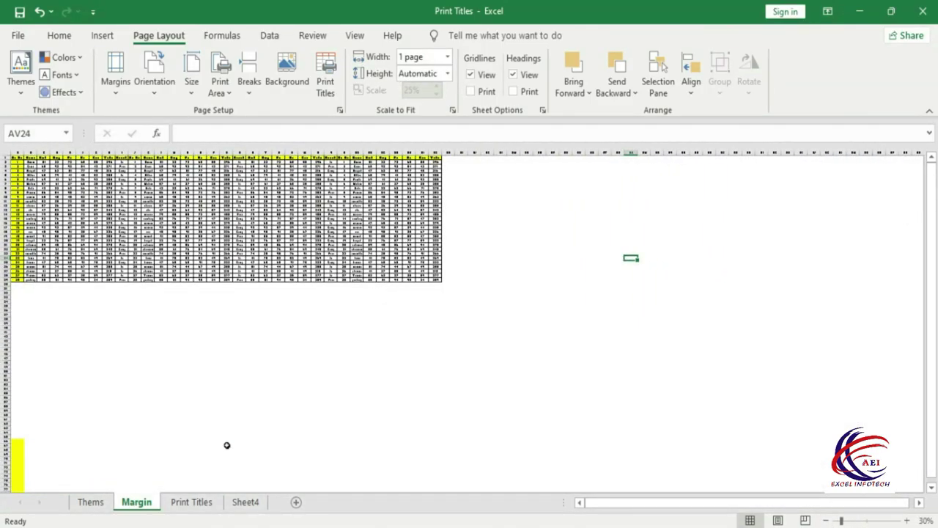
{"action": "key", "text": "ctrl+p"}
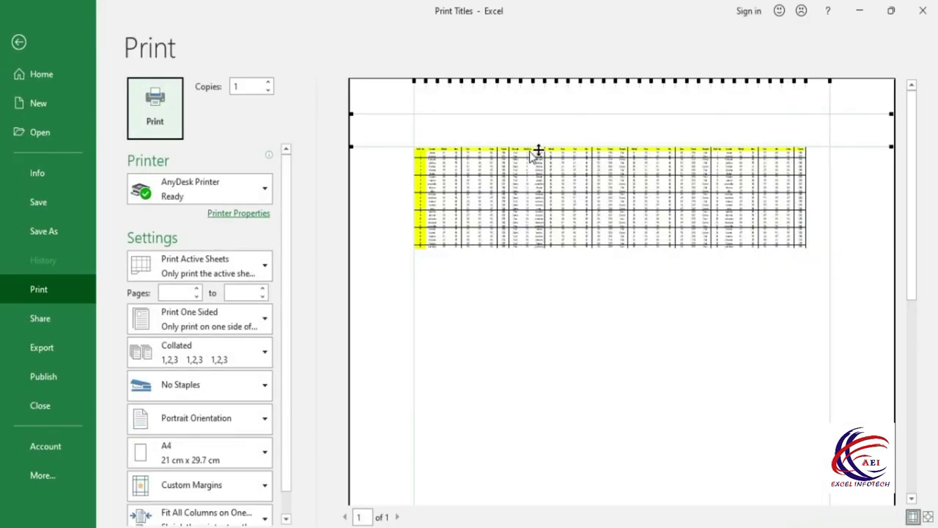
{"action": "key", "text": "Escape"}
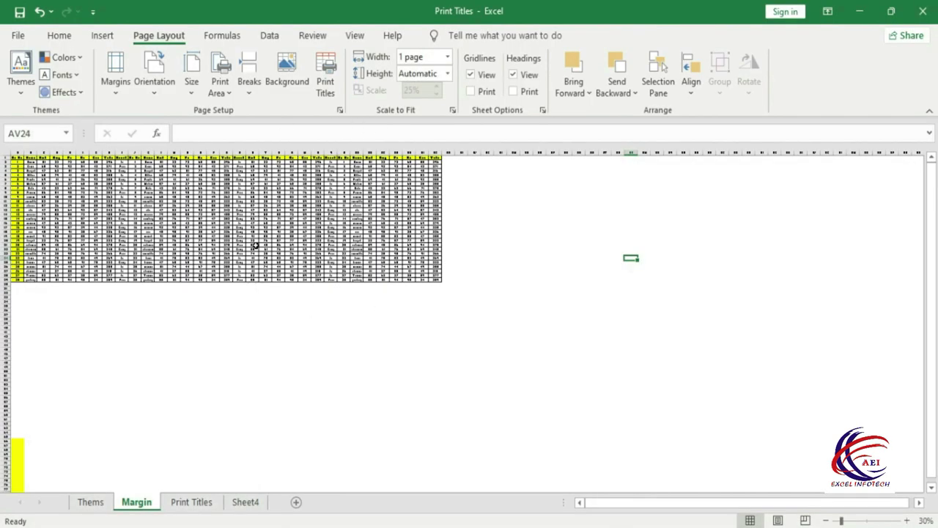
Step: Switch the Margin sheet to landscape orientation and check the print preview
{"action": "left_click", "coordinate": [158, 92]}
{"action": "left_click", "coordinate": [167, 156]}
{"action": "left_click", "coordinate": [158, 93]}
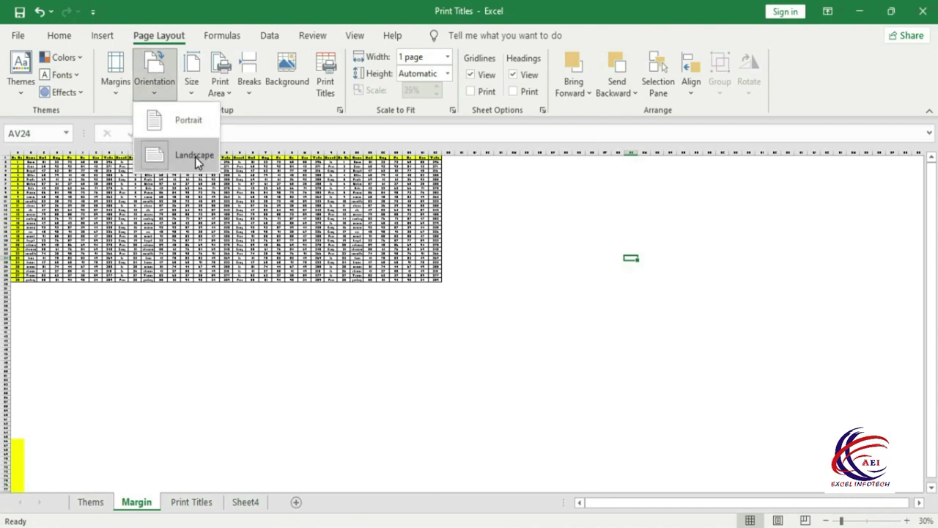
{"action": "left_click", "coordinate": [195, 157]}
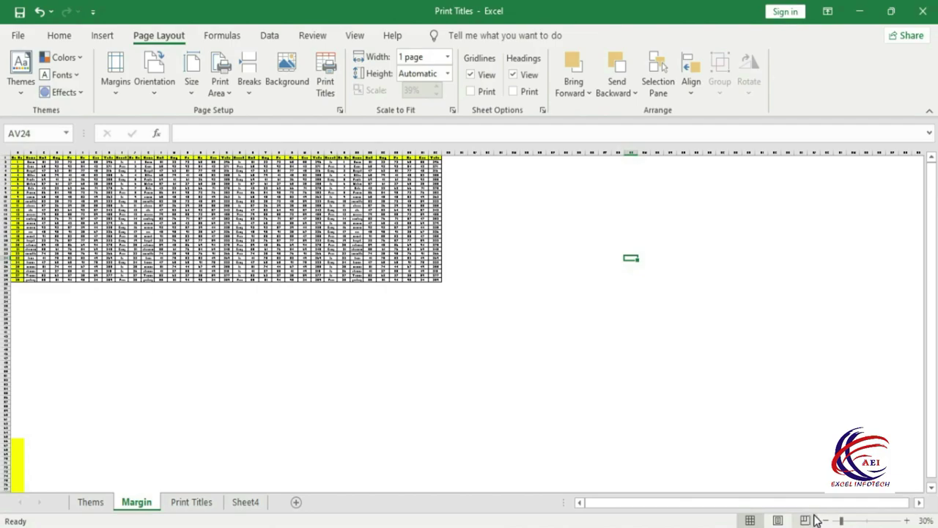
{"action": "key", "text": "ctrl+p"}
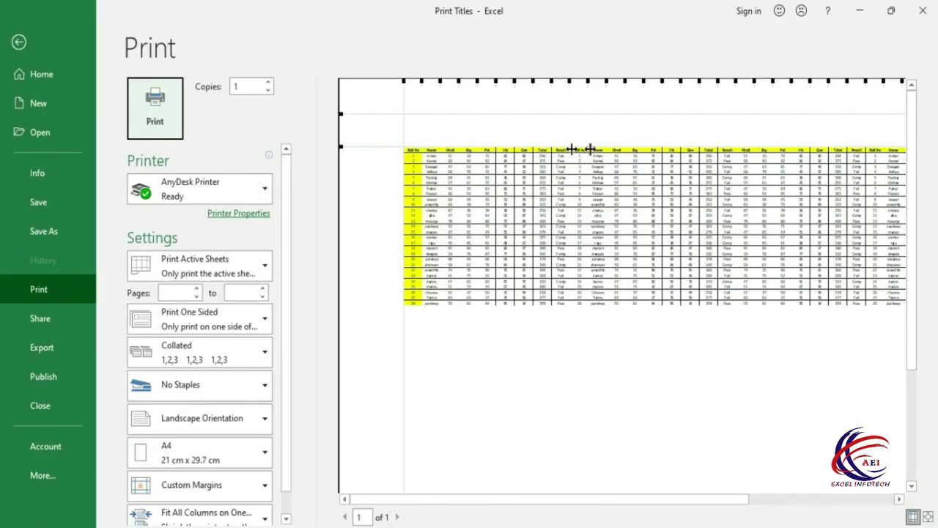
{"action": "key", "text": "Escape"}
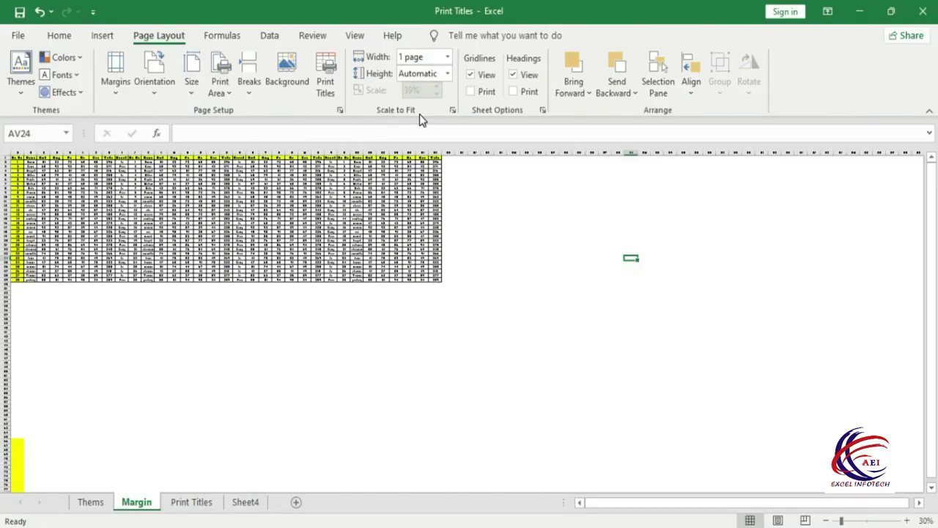
Step: Return the width scaling to Automatic, zoom back in, and go to Sheet4
{"action": "left_click", "coordinate": [447, 57]}
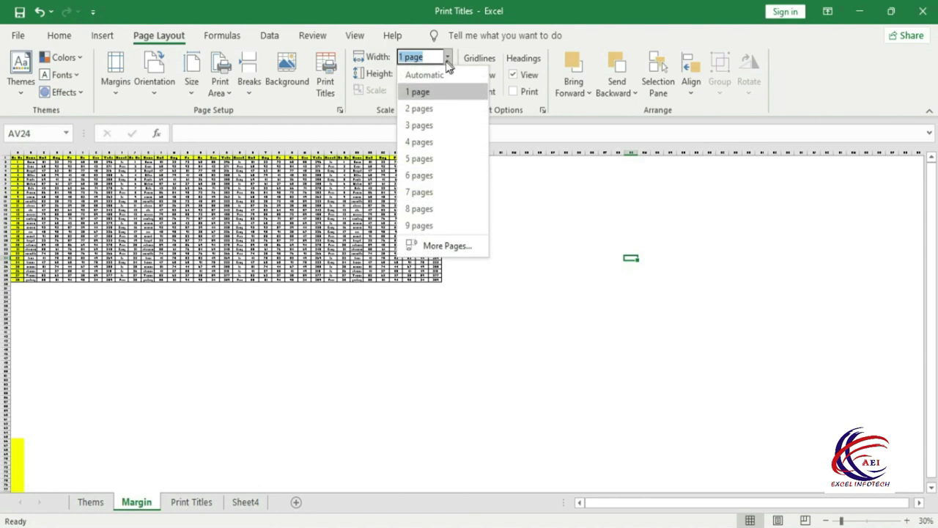
{"action": "left_click", "coordinate": [432, 73]}
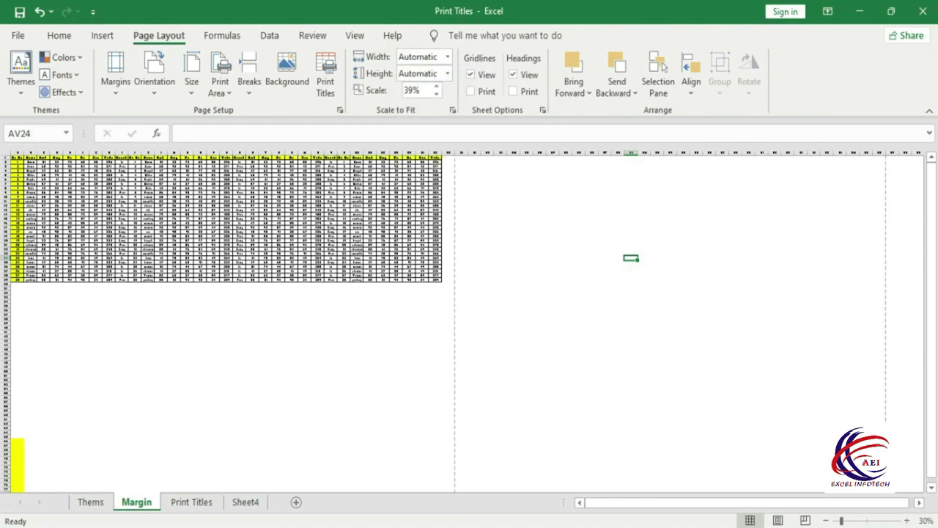
{"action": "left_click", "coordinate": [907, 520]}
{"action": "left_click", "coordinate": [907, 519]}
{"action": "left_click", "coordinate": [907, 519]}
{"action": "left_click", "coordinate": [907, 520]}
{"action": "left_click", "coordinate": [907, 520]}
{"action": "left_click", "coordinate": [907, 519]}
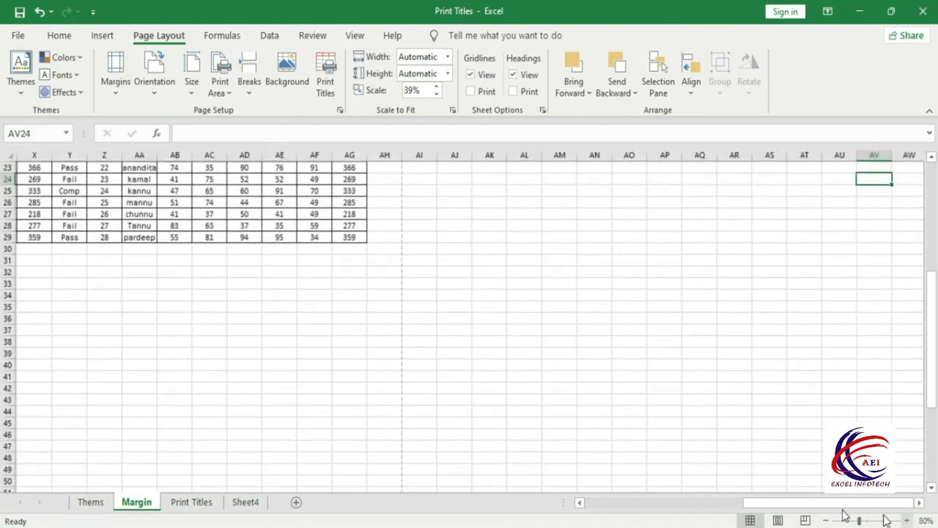
{"action": "left_click", "coordinate": [243, 504]}
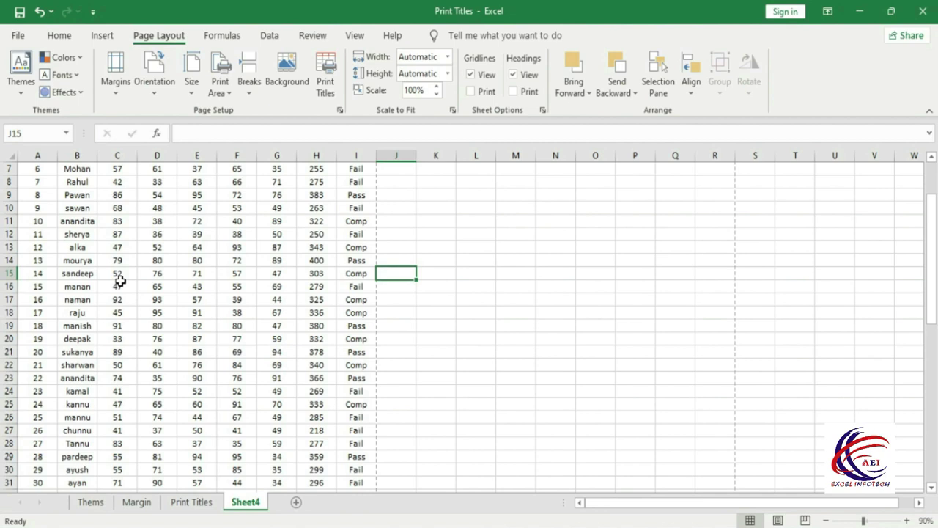
Step: Preview Sheet4's printout without gridlines
{"action": "scroll", "coordinate": [119, 281], "scroll_direction": "up", "scroll_amount": 2}
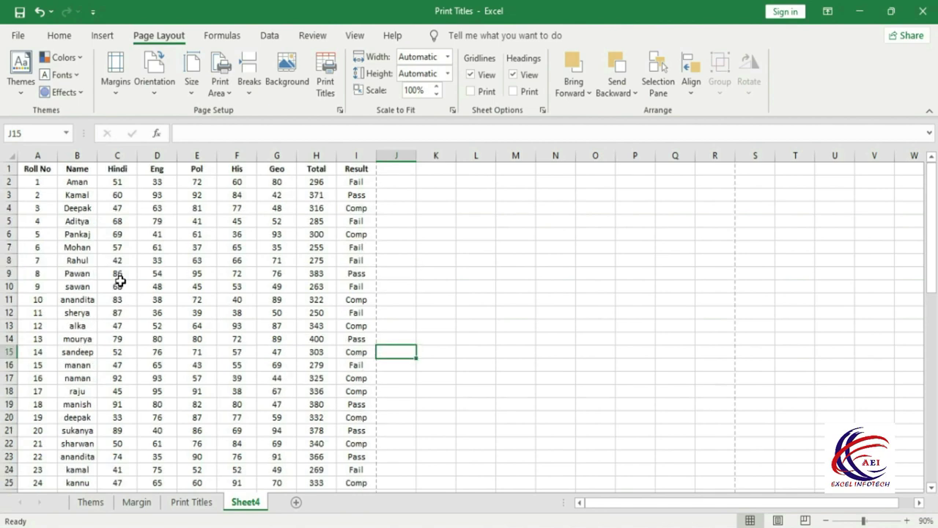
{"action": "key", "text": "ctrl+p"}
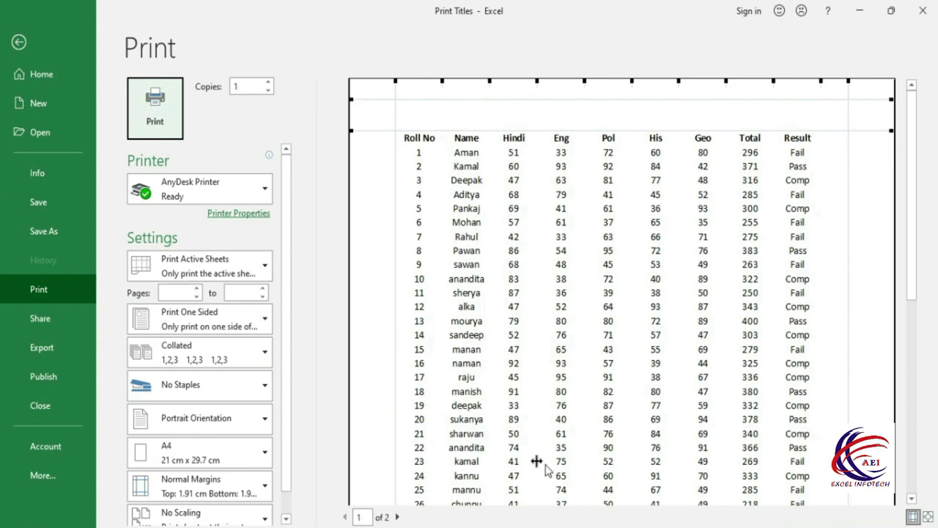
{"action": "scroll", "coordinate": [531, 395], "scroll_direction": "down", "scroll_amount": 2}
{"action": "scroll", "coordinate": [530, 400], "scroll_direction": "down", "scroll_amount": 1}
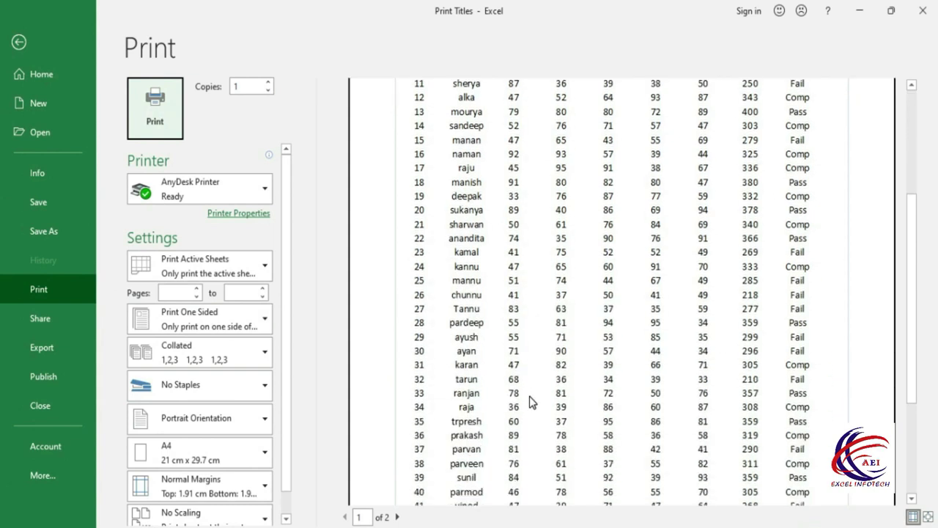
{"action": "scroll", "coordinate": [529, 396], "scroll_direction": "down", "scroll_amount": 1}
{"action": "scroll", "coordinate": [557, 427], "scroll_direction": "up", "scroll_amount": 3}
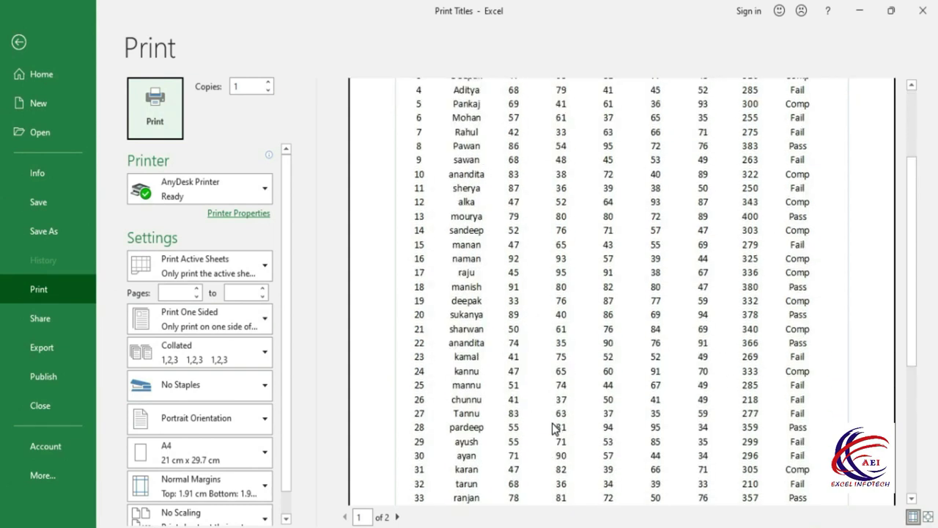
{"action": "scroll", "coordinate": [555, 429], "scroll_direction": "up", "scroll_amount": 2}
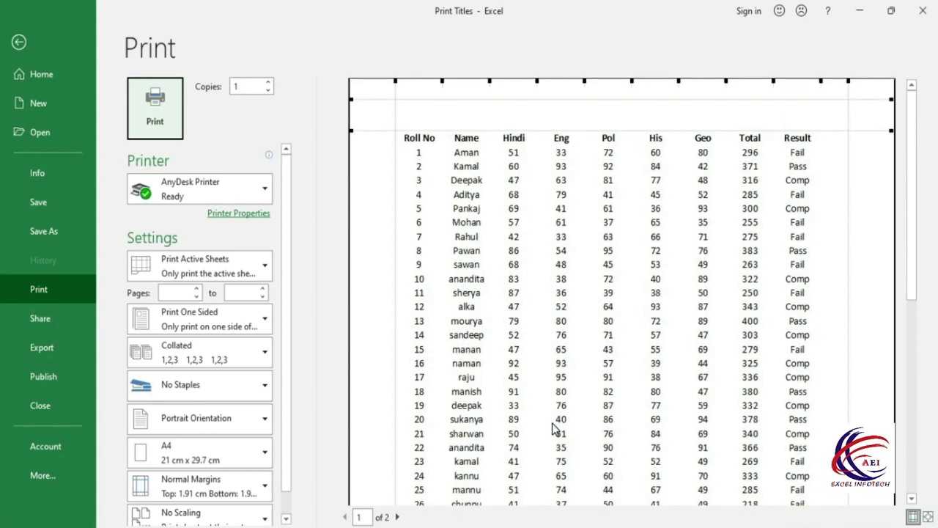
{"action": "key", "text": "Escape"}
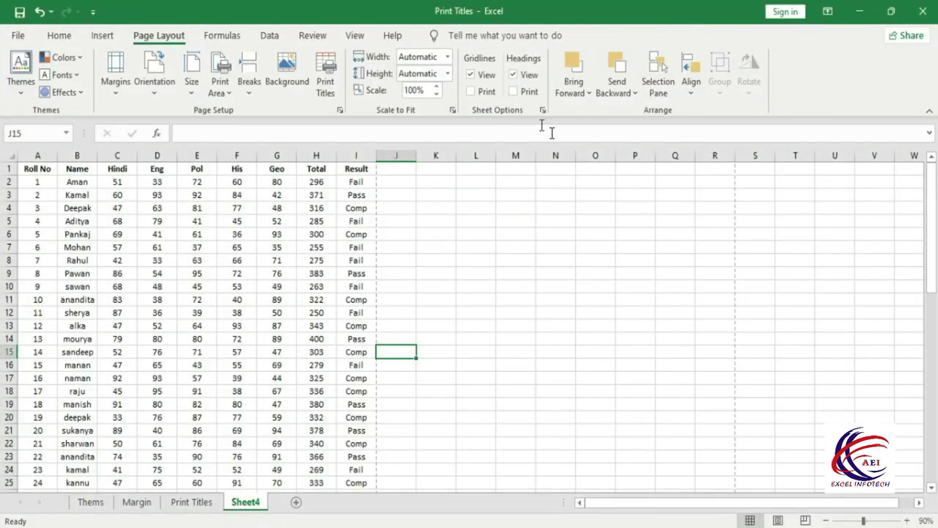
Step: Turn on Print for gridlines and confirm the bordered 2-page preview
{"action": "left_click", "coordinate": [471, 93]}
{"action": "key", "text": "ctrl+p"}
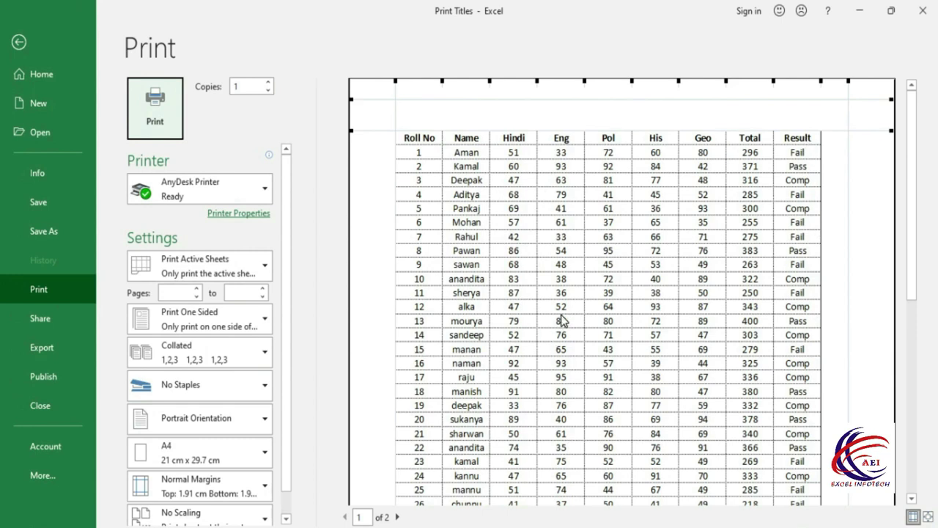
{"action": "key", "text": "Escape"}
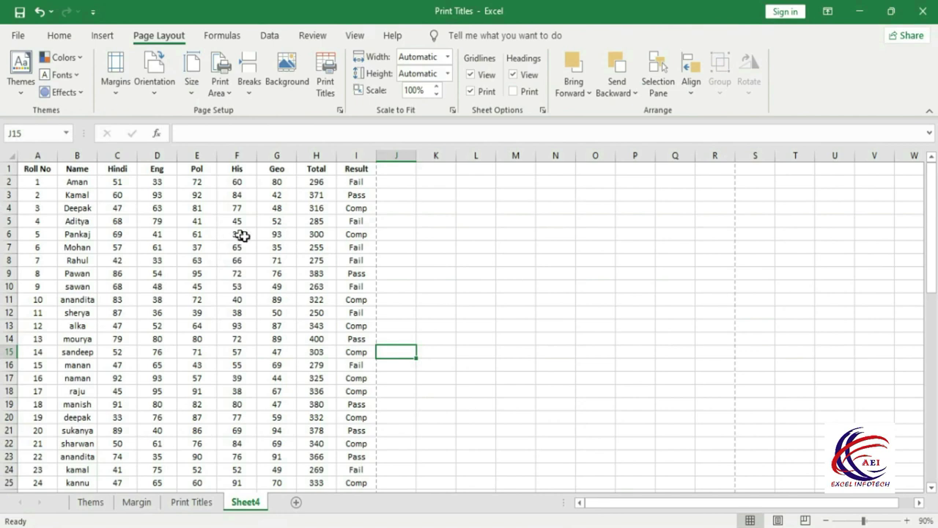
Step: Hide Sheet4's on-screen gridlines and check the print preview
{"action": "left_click", "coordinate": [475, 75]}
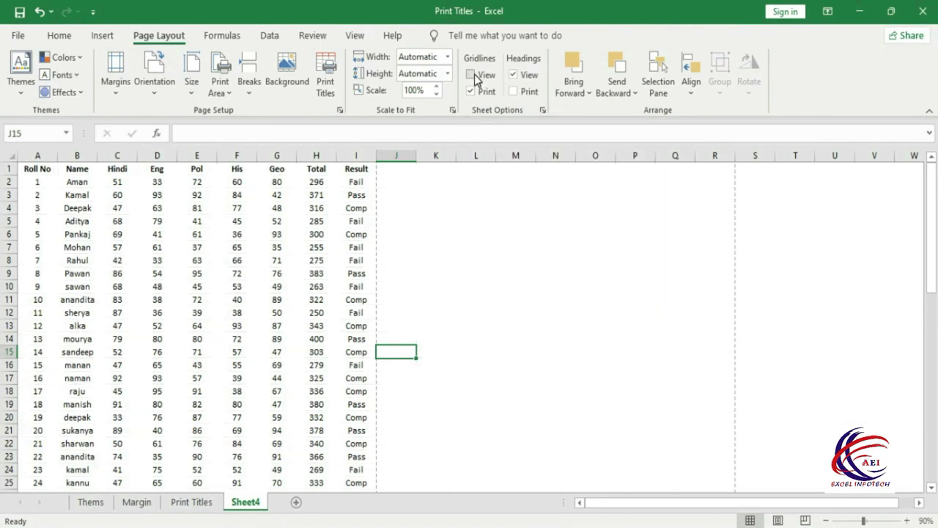
{"action": "key", "text": "ctrl+p"}
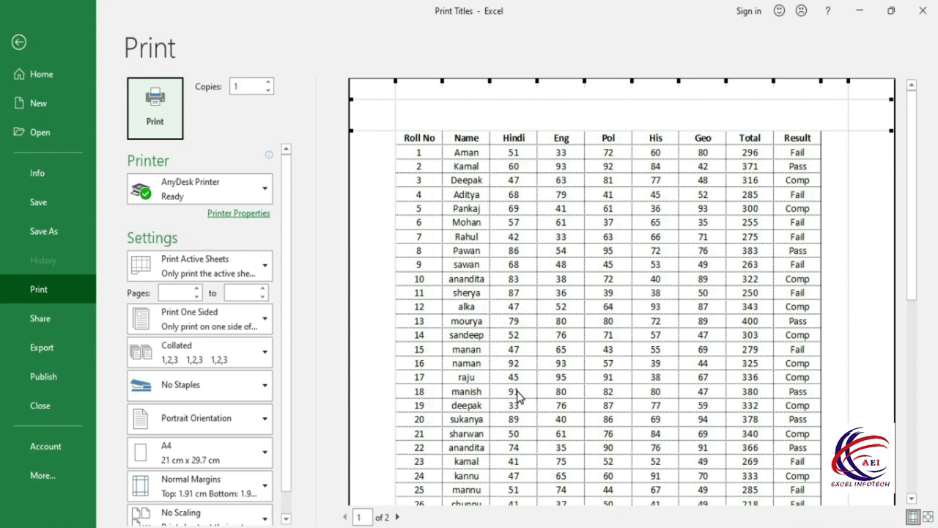
{"action": "key", "text": "Escape"}
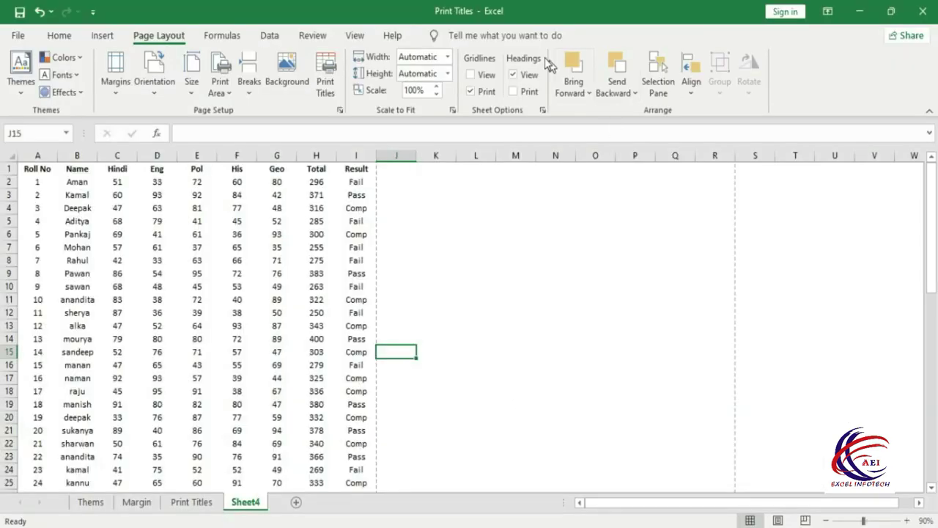
Step: Stop gridlines from printing, verify in preview, and hide the on-screen row and column headings
{"action": "left_click", "coordinate": [471, 91]}
{"action": "key", "text": "ctrl+p"}
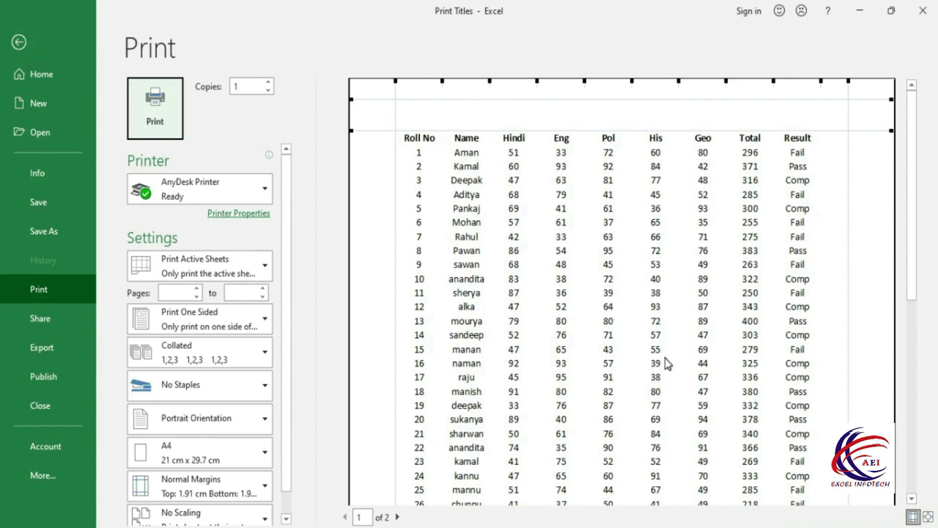
{"action": "key", "text": "Escape"}
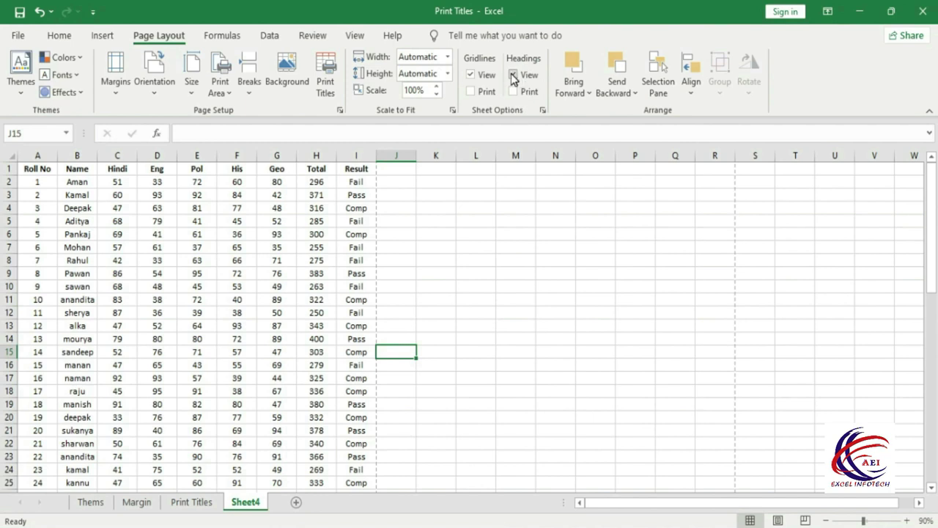
{"action": "left_click", "coordinate": [512, 74]}
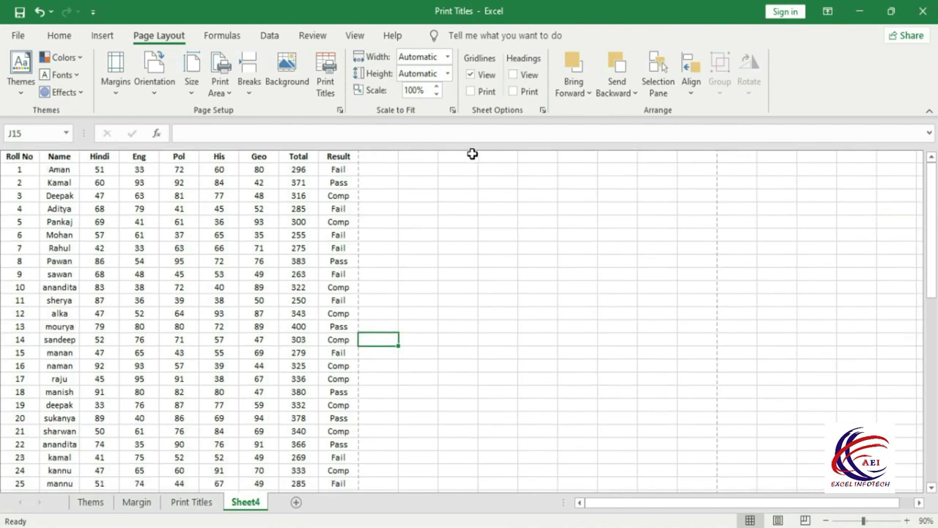
Step: Show Sheet4's row numbers and column letters on screen again and check the preview
{"action": "left_click", "coordinate": [514, 74]}
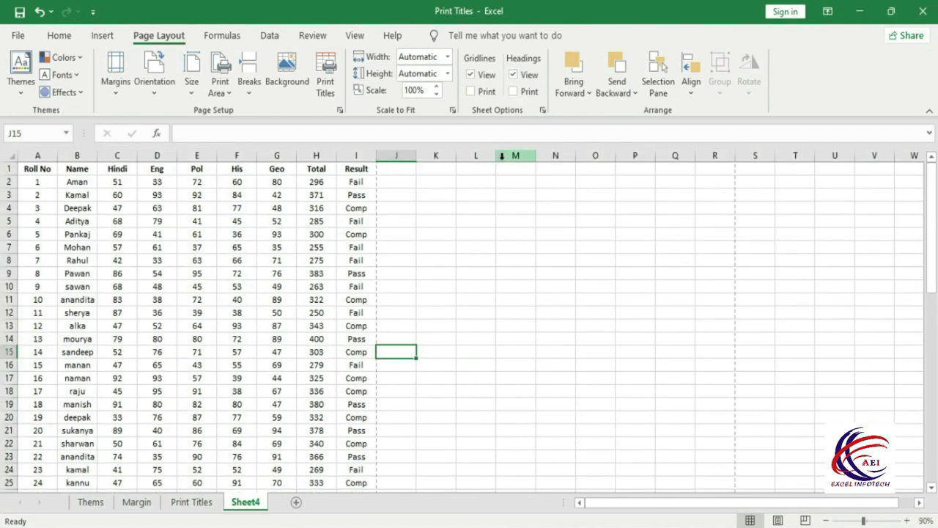
{"action": "key", "text": "ctrl+p"}
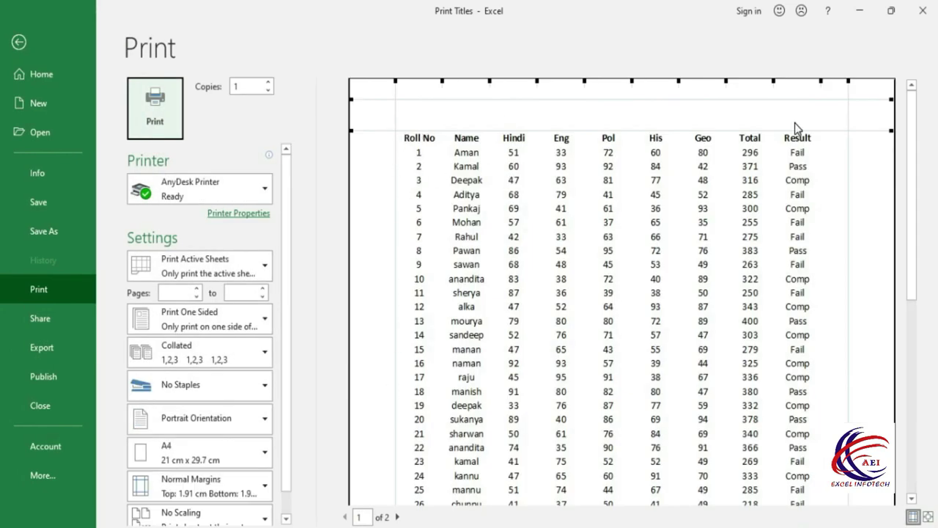
{"action": "key", "text": "Escape"}
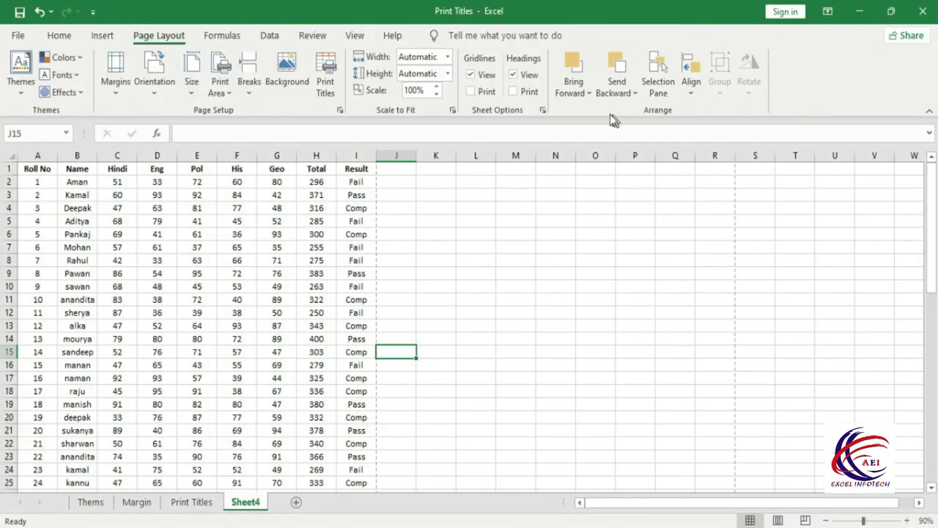
Step: Turn on Print for headings and confirm they appear in the print preview
{"action": "left_click", "coordinate": [518, 92]}
{"action": "key", "text": "ctrl+p"}
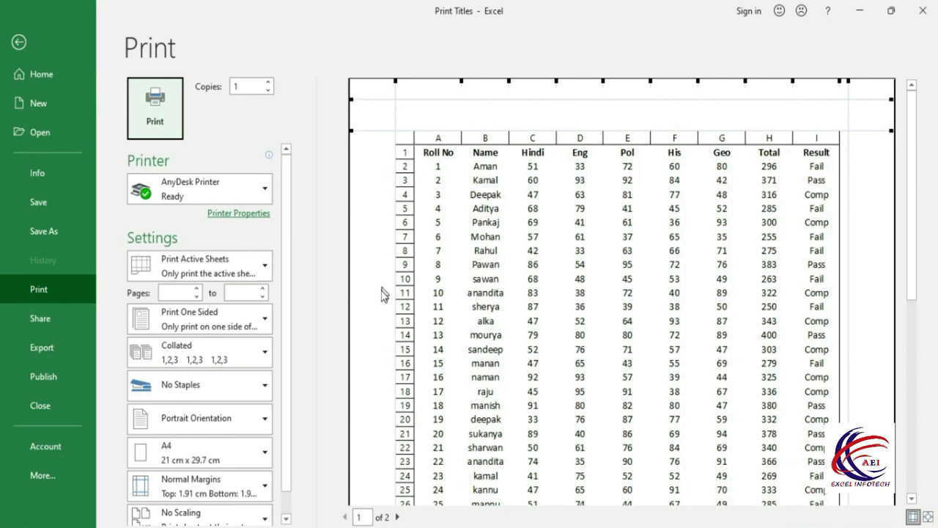
{"action": "key", "text": "Escape"}
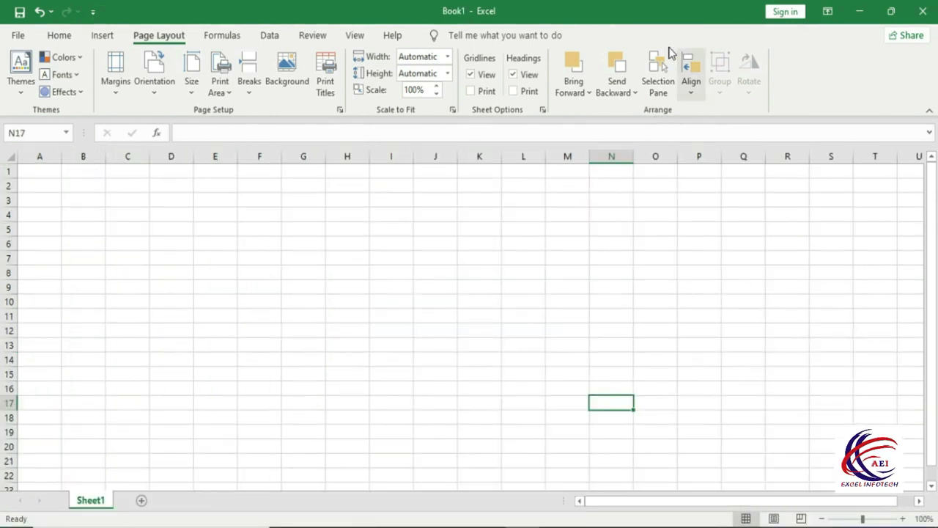
Step: Draw a rounded rectangle over H7:K14 and a chord shape across columns B to E
{"action": "left_click", "coordinate": [102, 36]}
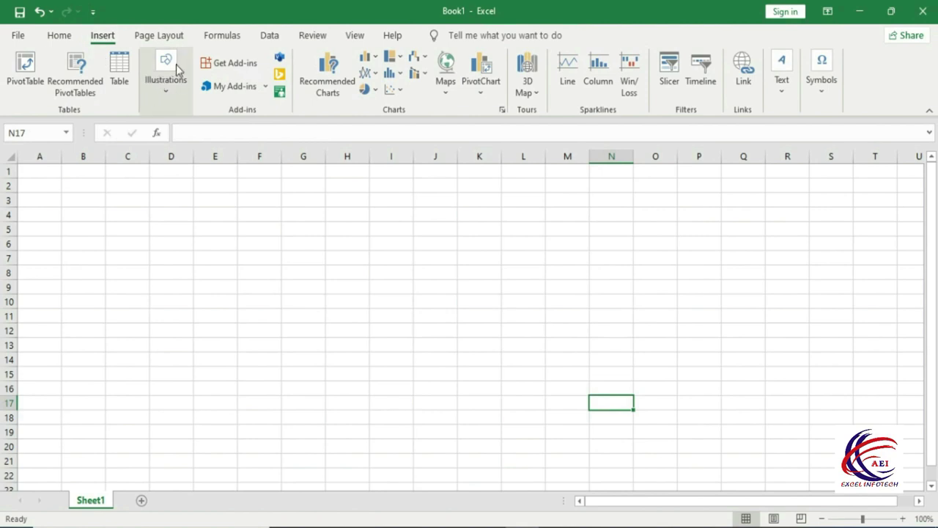
{"action": "left_click", "coordinate": [167, 100]}
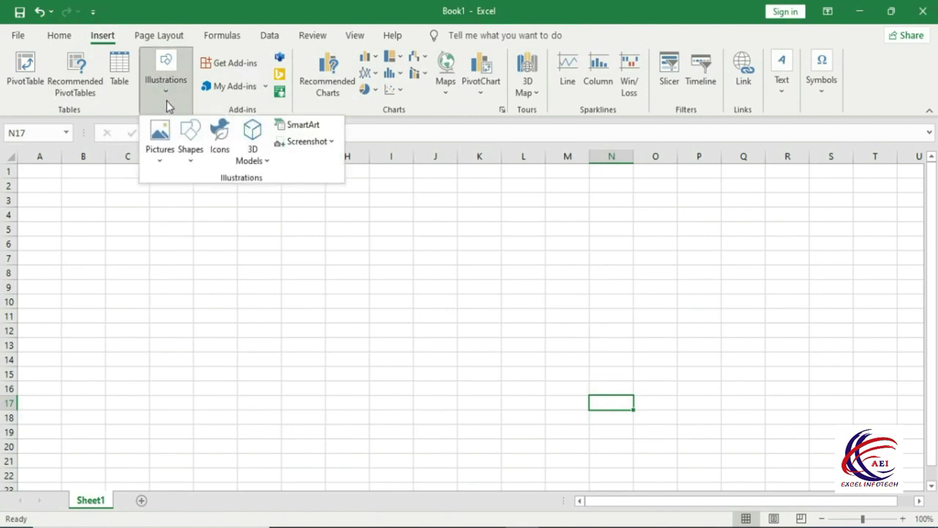
{"action": "left_click", "coordinate": [192, 161]}
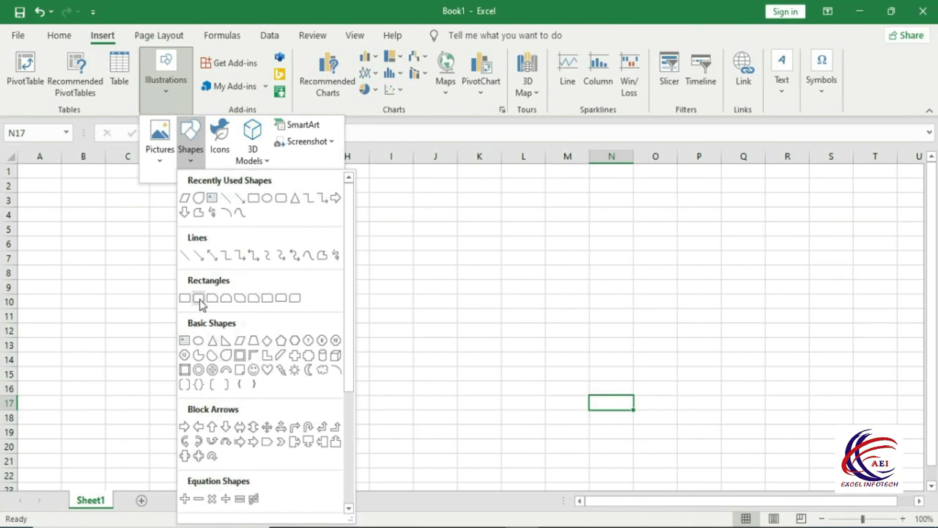
{"action": "left_click", "coordinate": [199, 301]}
{"action": "left_click_drag", "start_coordinate": [329, 251], "coordinate": [489, 357]}
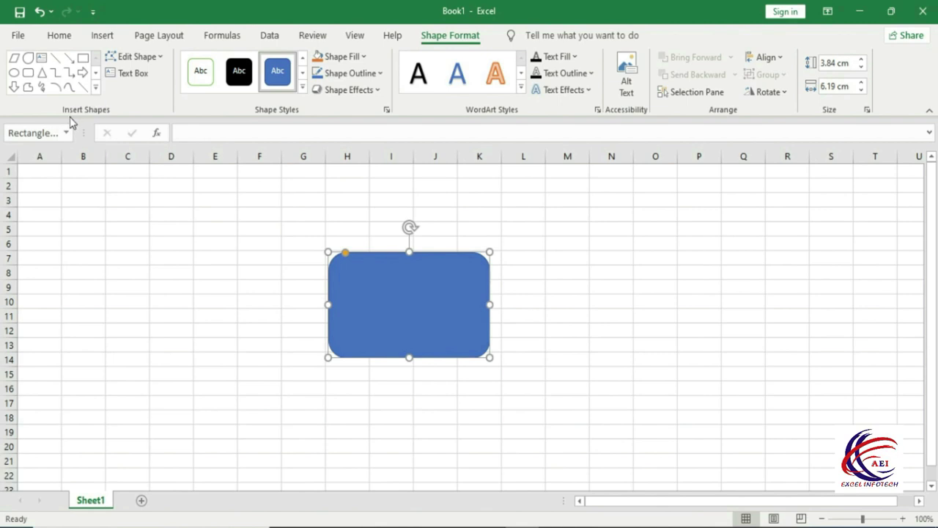
{"action": "left_click", "coordinate": [95, 87]}
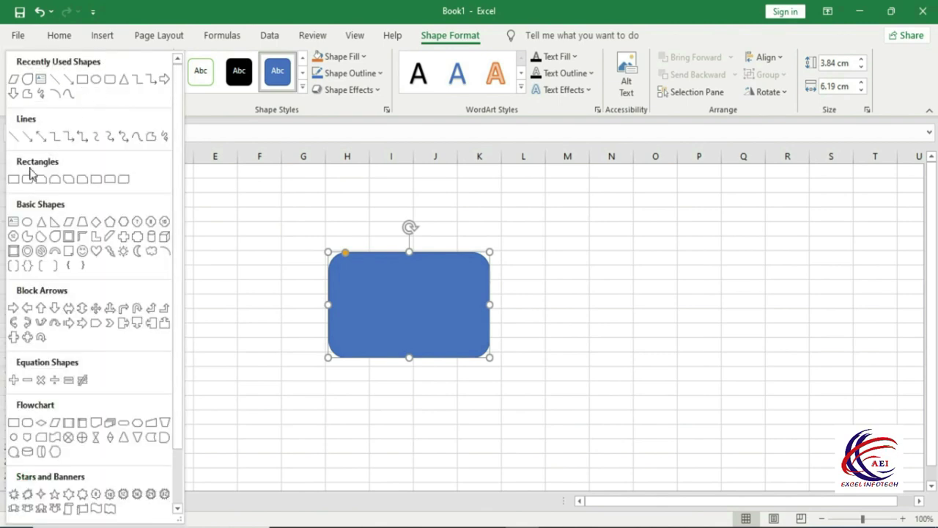
{"action": "left_click", "coordinate": [40, 236]}
{"action": "left_click_drag", "start_coordinate": [91, 237], "coordinate": [245, 374]}
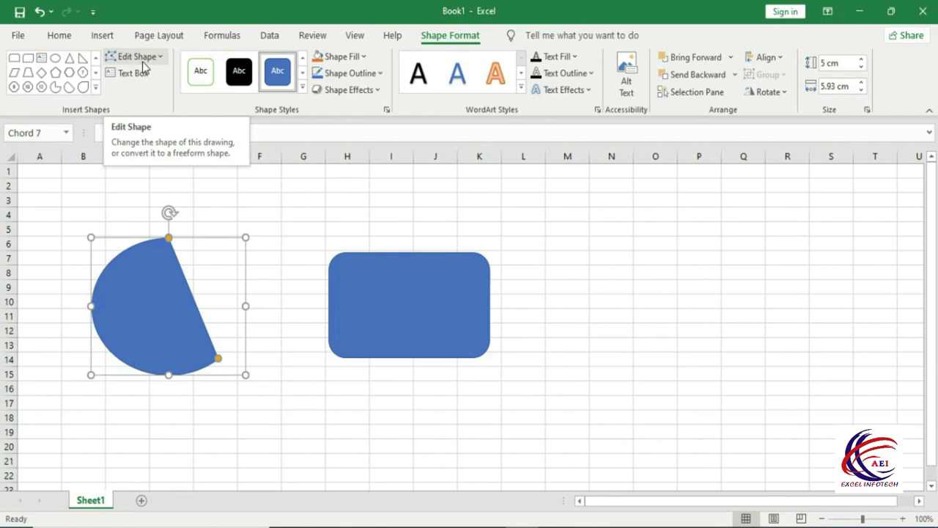
Step: Change the chord into a Teardrop shape via Edit Shape > Change Shape
{"action": "left_click", "coordinate": [166, 56]}
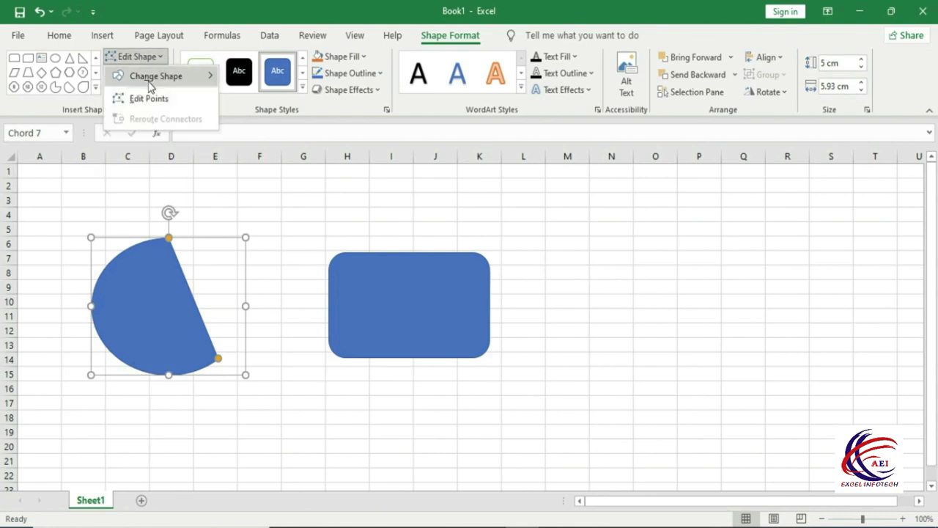
{"action": "mouse_move", "coordinate": [149, 84]}
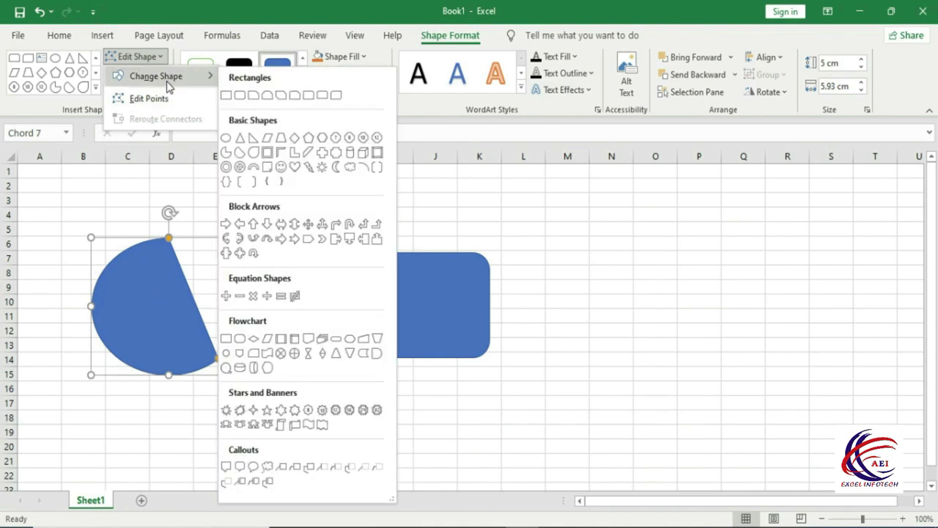
{"action": "left_click", "coordinate": [252, 151]}
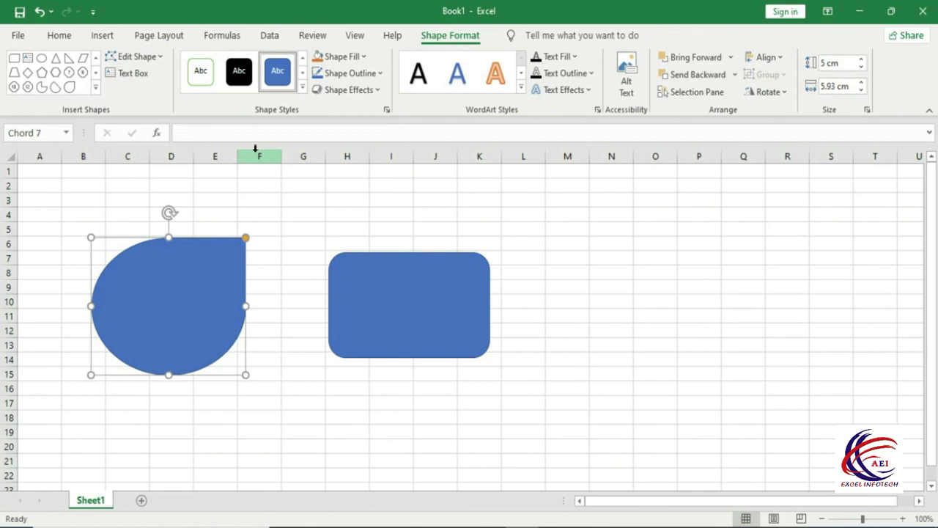
{"action": "left_click", "coordinate": [156, 56]}
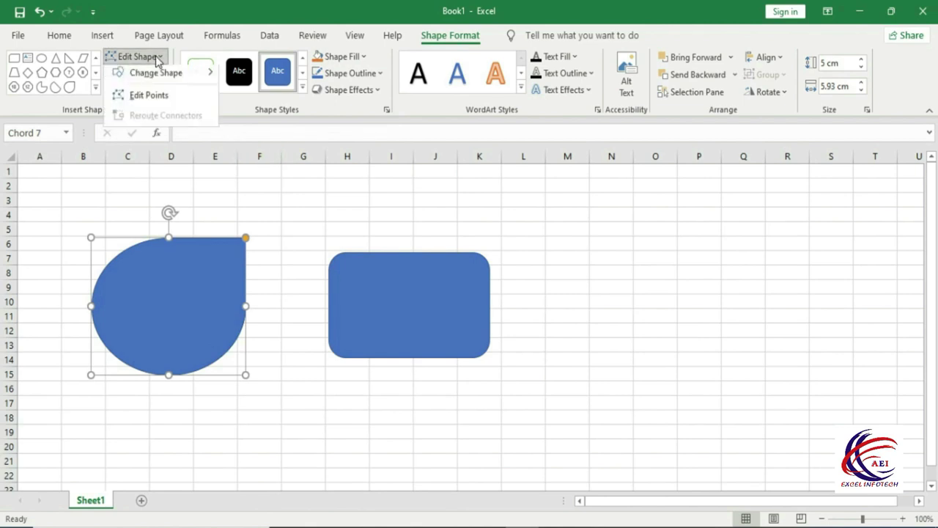
Step: Edit the teardrop's points, pulling its top vertex up and bending the curve into a notch
{"action": "left_click", "coordinate": [156, 99]}
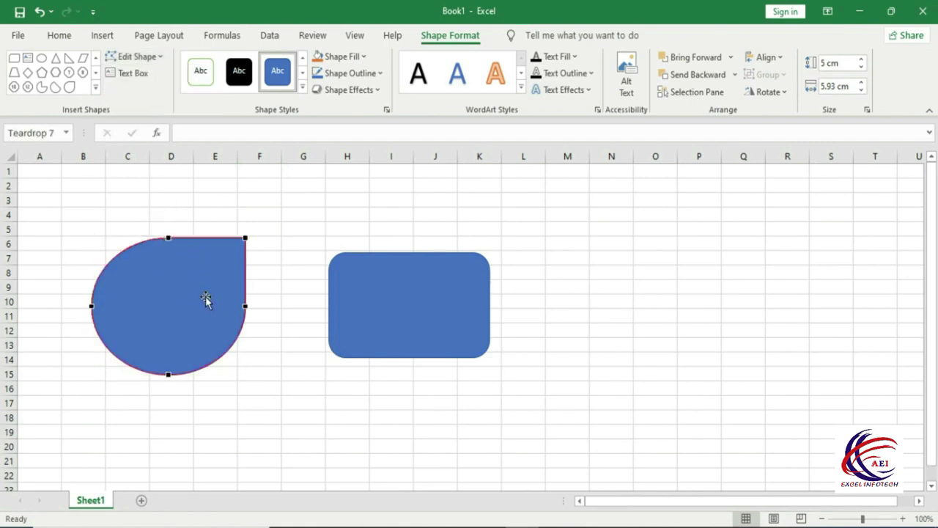
{"action": "left_click_drag", "start_coordinate": [169, 239], "coordinate": [174, 208]}
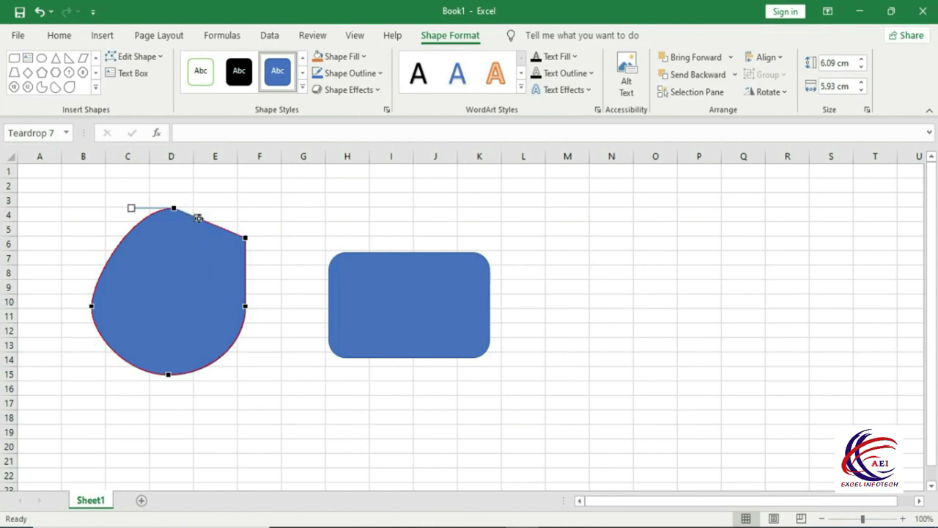
{"action": "left_click_drag", "start_coordinate": [198, 218], "coordinate": [169, 273]}
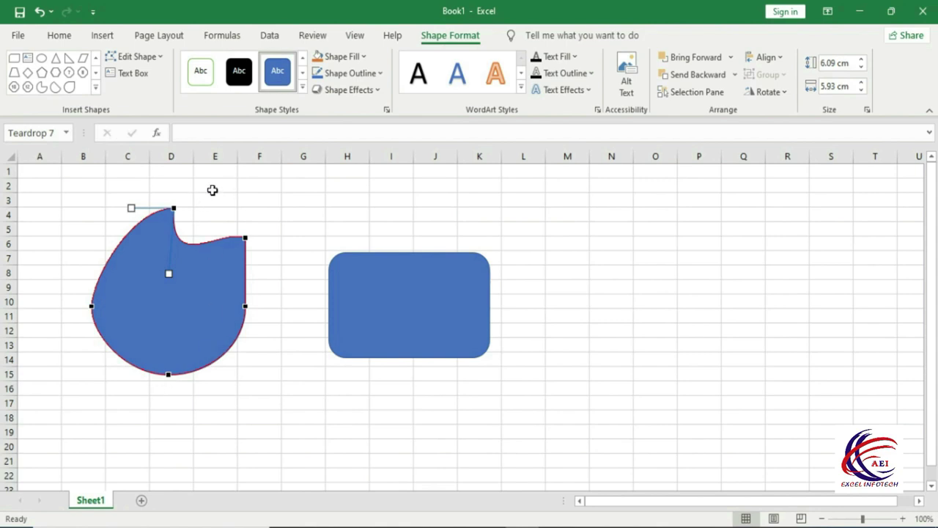
{"action": "left_click", "coordinate": [179, 169]}
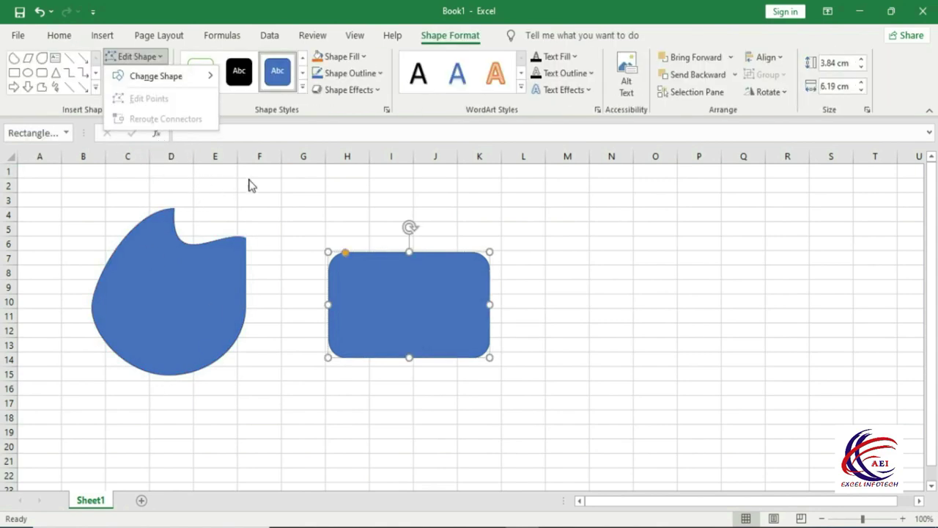
{"action": "key", "text": "Escape"}
Step: Move the rounded rectangle right to K7:N13 and shift the teardrop right and up
{"action": "left_click", "coordinate": [136, 57]}
{"action": "left_click", "coordinate": [273, 188]}
{"action": "left_click_drag", "start_coordinate": [400, 323], "coordinate": [537, 313]}
{"action": "left_click_drag", "start_coordinate": [215, 288], "coordinate": [276, 277]}
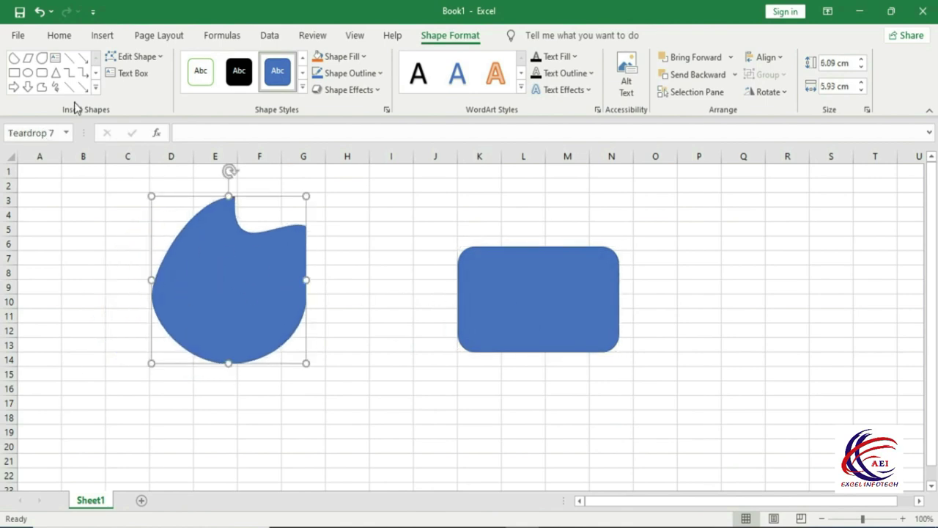
Step: Link the teardrop to the rounded rectangle with an Elbow Connector, then rearrange both shapes
{"action": "left_click", "coordinate": [96, 88]}
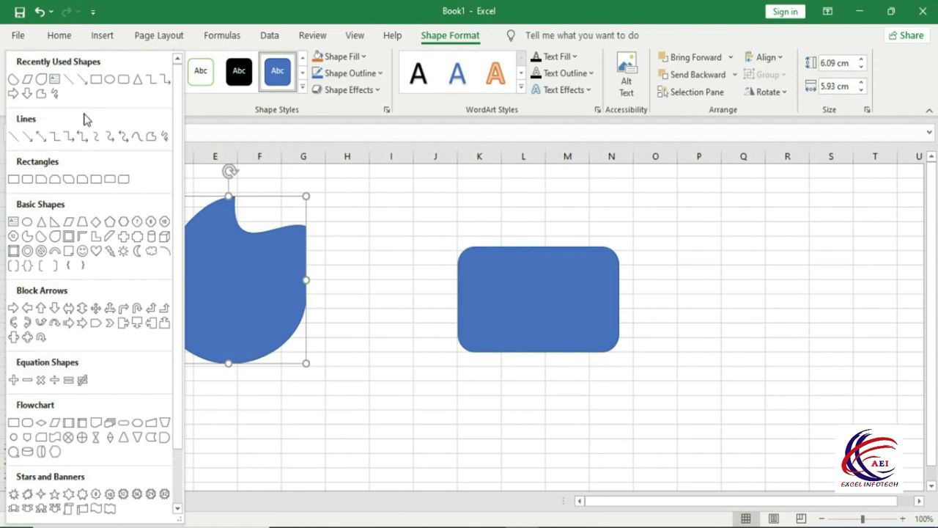
{"action": "left_click", "coordinate": [55, 137]}
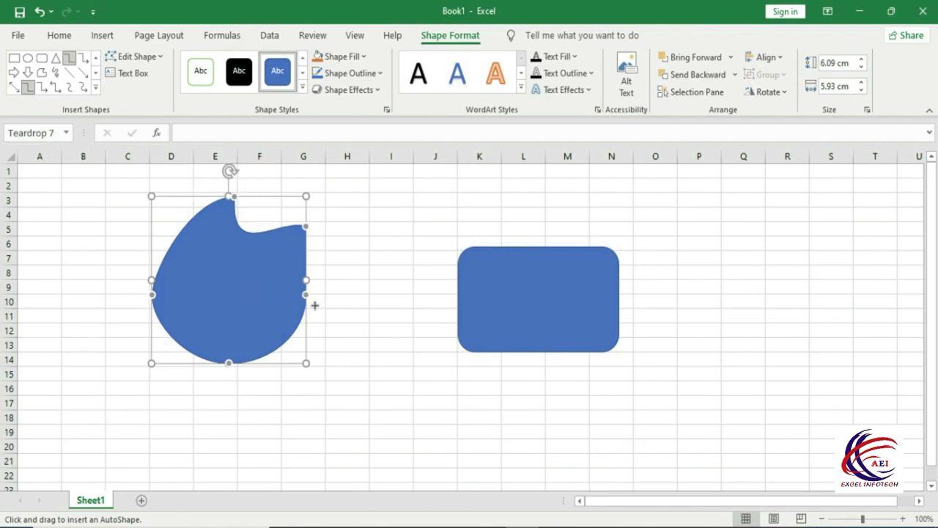
{"action": "left_click_drag", "start_coordinate": [306, 294], "coordinate": [492, 371]}
{"action": "left_click_drag", "start_coordinate": [247, 300], "coordinate": [303, 411]}
{"action": "left_click_drag", "start_coordinate": [499, 337], "coordinate": [437, 209]}
{"action": "left_click_drag", "start_coordinate": [220, 367], "coordinate": [470, 392]}
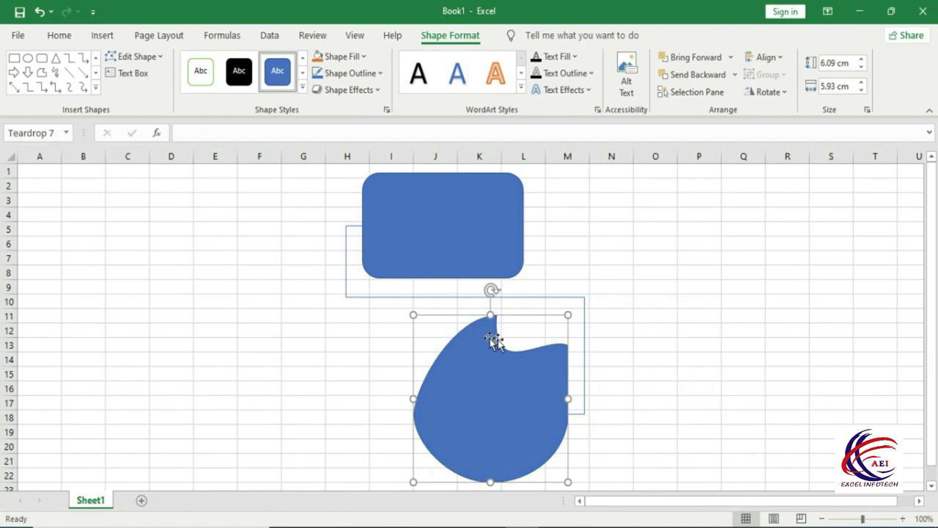
Step: Reroute the connector, then reposition the shapes, leaving the teardrop at the left near C1:F12
{"action": "left_click", "coordinate": [161, 58]}
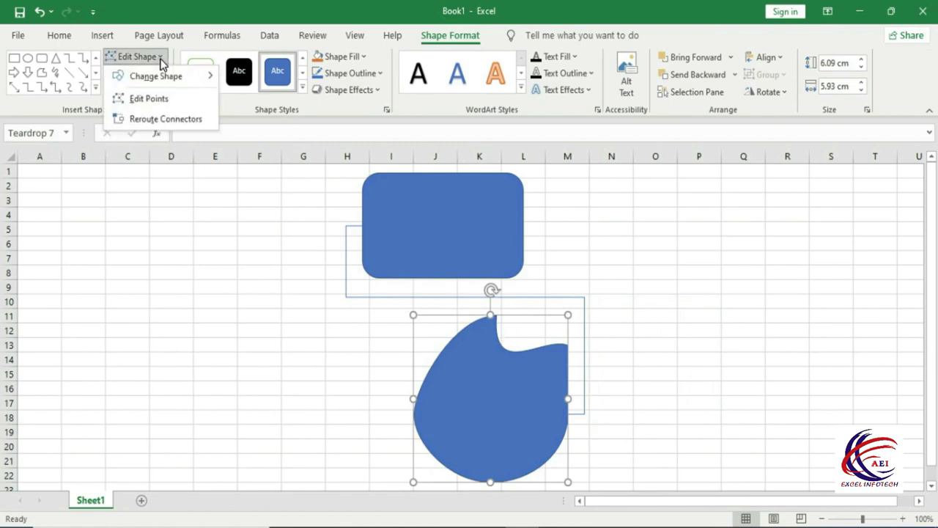
{"action": "left_click", "coordinate": [166, 118]}
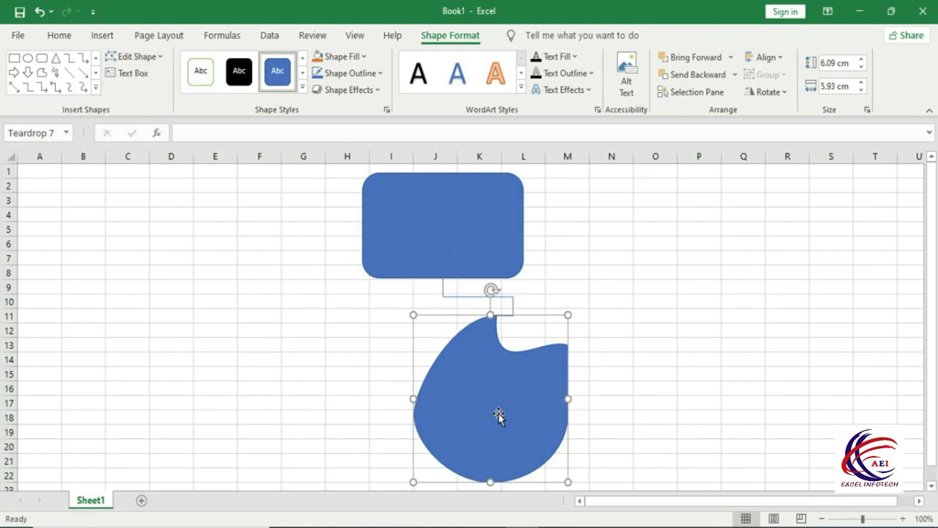
{"action": "left_click_drag", "start_coordinate": [498, 416], "coordinate": [659, 418]}
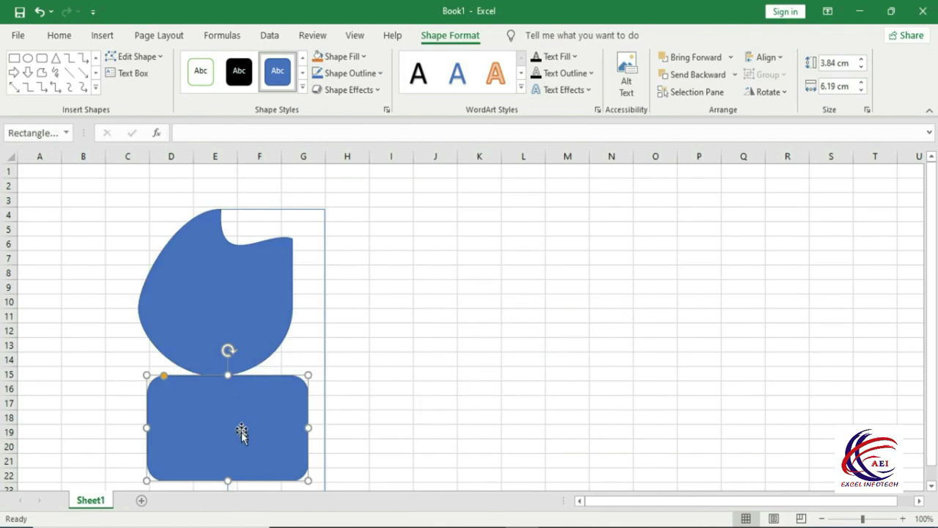
{"action": "left_click_drag", "start_coordinate": [241, 433], "coordinate": [415, 433]}
{"action": "left_click_drag", "start_coordinate": [232, 293], "coordinate": [307, 268]}
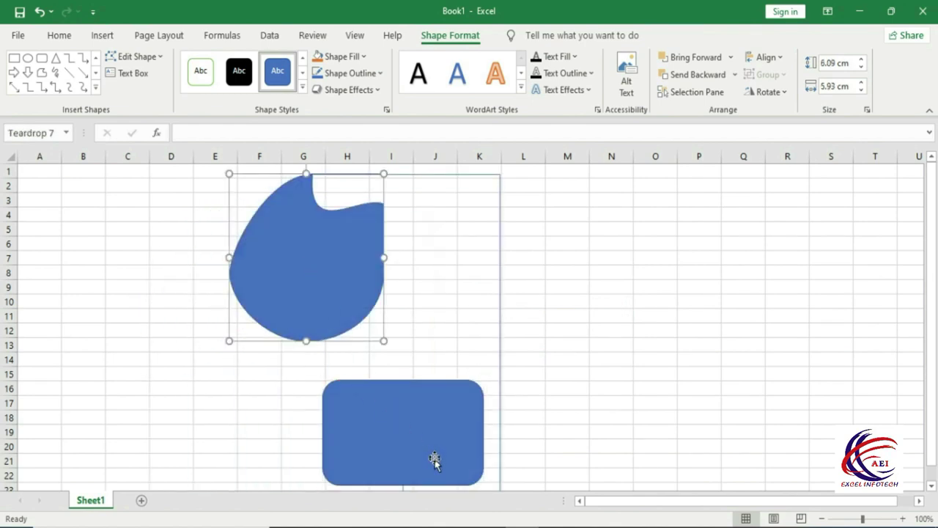
{"action": "left_click_drag", "start_coordinate": [435, 459], "coordinate": [433, 435]}
{"action": "left_click_drag", "start_coordinate": [333, 296], "coordinate": [212, 274]}
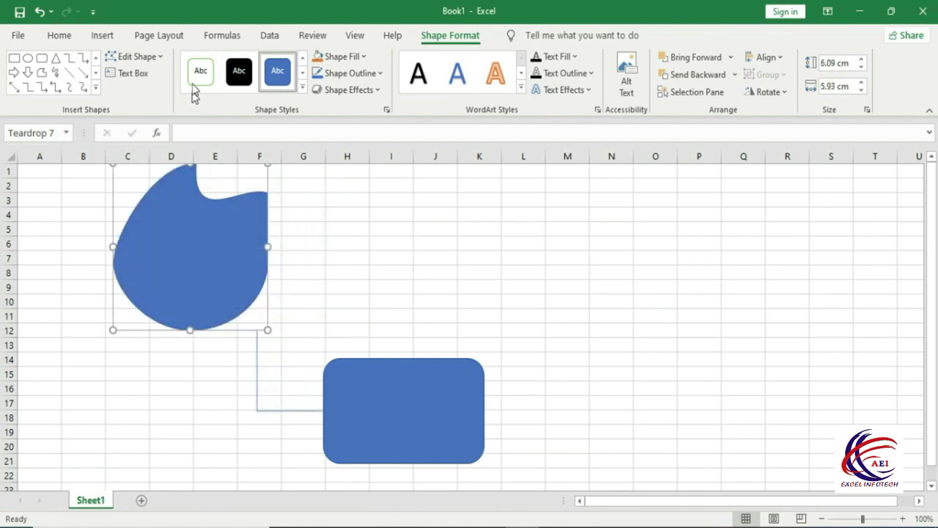
Step: Draw a tall text box across columns M-P and reselect the teardrop
{"action": "left_click", "coordinate": [159, 56]}
{"action": "key", "text": "Escape"}
{"action": "left_click", "coordinate": [142, 77]}
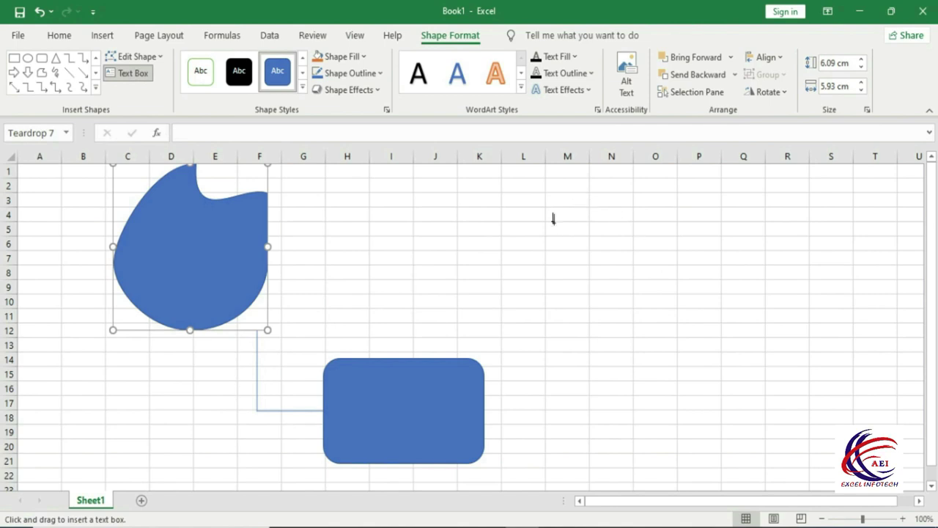
{"action": "left_click_drag", "start_coordinate": [546, 209], "coordinate": [710, 464]}
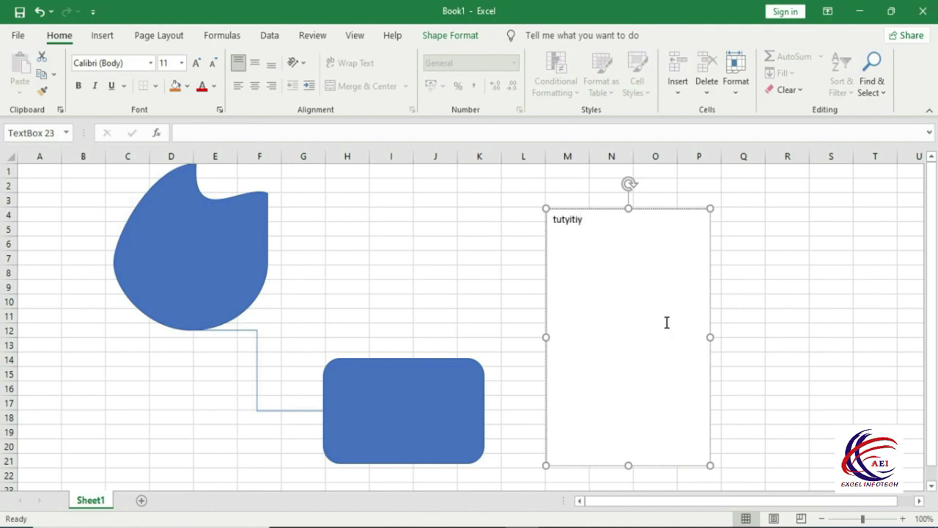
{"action": "key", "text": "Escape"}
{"action": "key", "text": "Tab"}
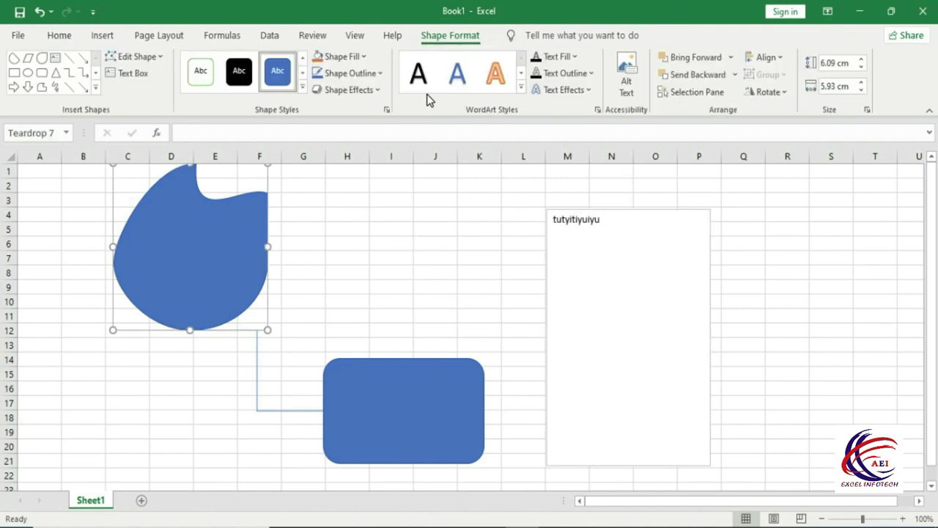
Step: Apply a green shape style to the teardrop, then fill it light blue via More Fill Colors
{"action": "left_click", "coordinate": [302, 87]}
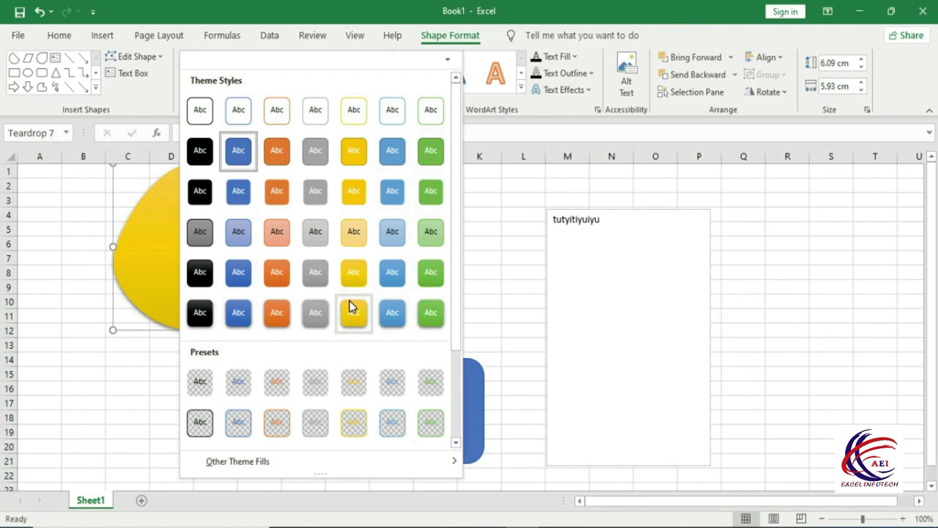
{"action": "left_click", "coordinate": [425, 310]}
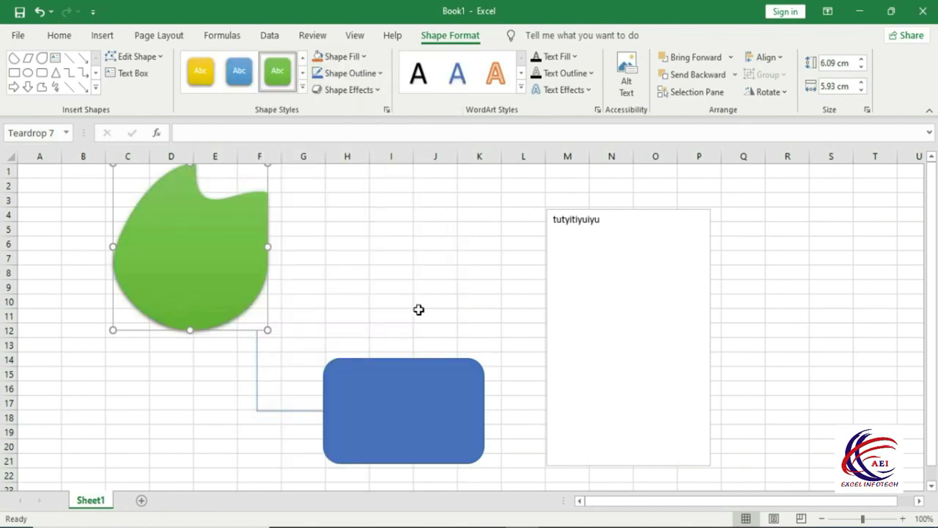
{"action": "left_click", "coordinate": [363, 57]}
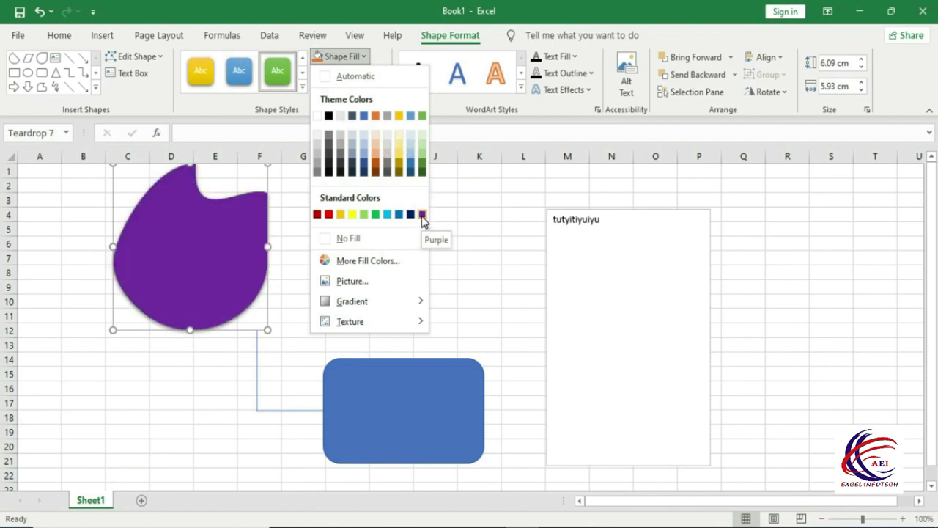
{"action": "left_click", "coordinate": [394, 261]}
{"action": "left_click", "coordinate": [630, 258]}
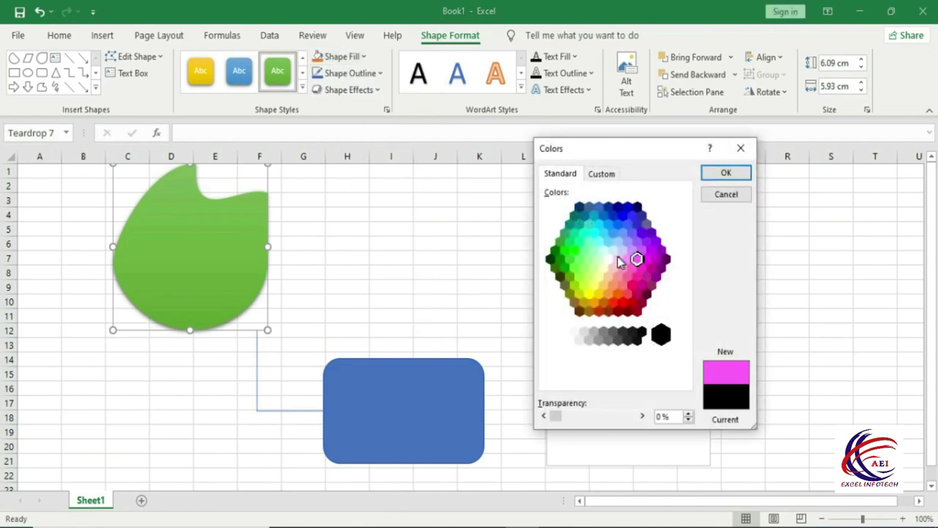
{"action": "left_click", "coordinate": [603, 251]}
{"action": "left_click", "coordinate": [594, 268]}
{"action": "left_click", "coordinate": [622, 233]}
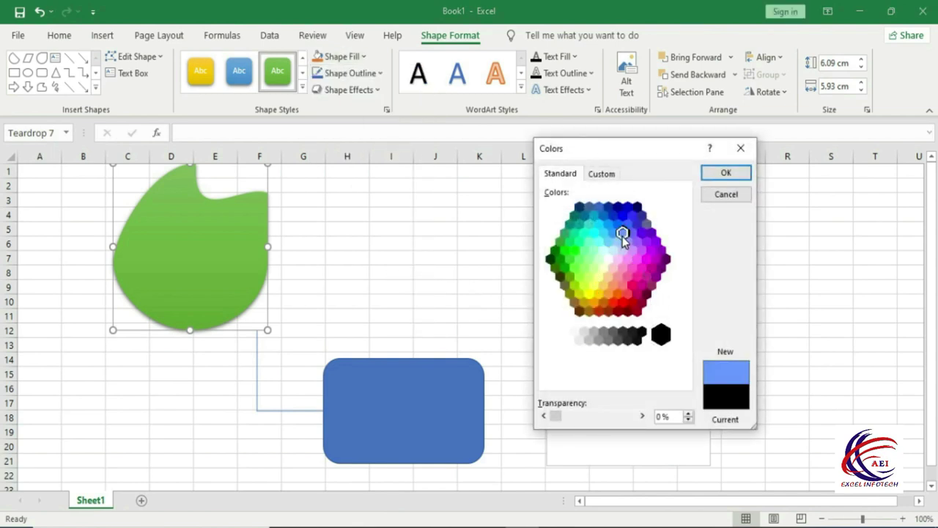
{"action": "left_click", "coordinate": [725, 172]}
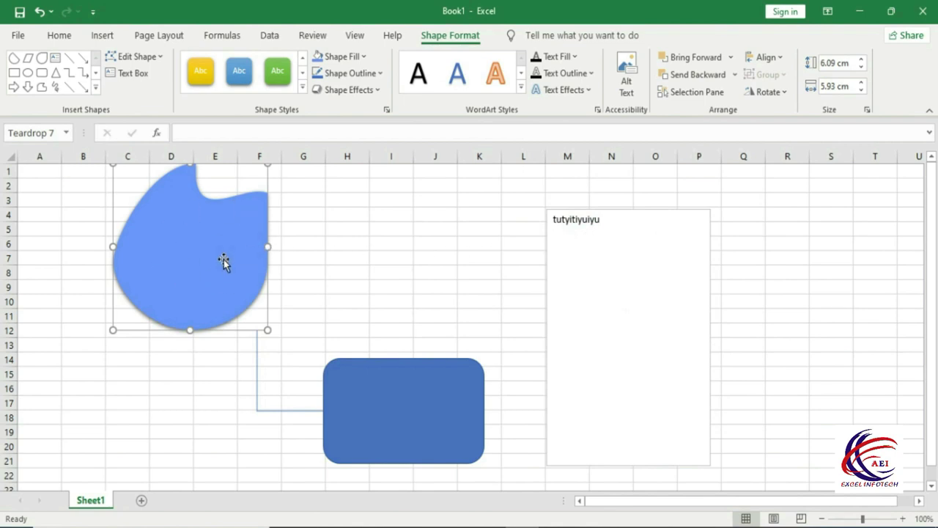
Step: Start a picture fill for the teardrop, bringing up the Insert Pictures dialog
{"action": "left_click", "coordinate": [362, 57]}
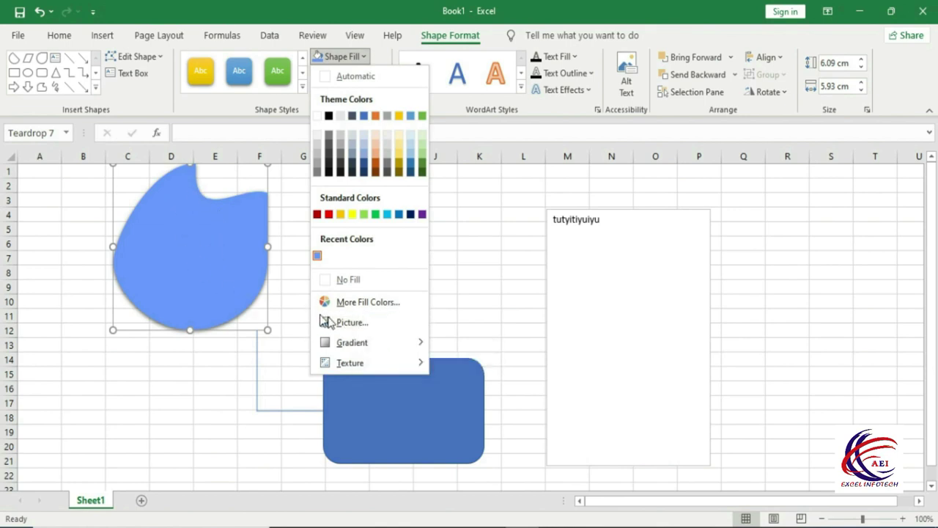
{"action": "left_click", "coordinate": [344, 323]}
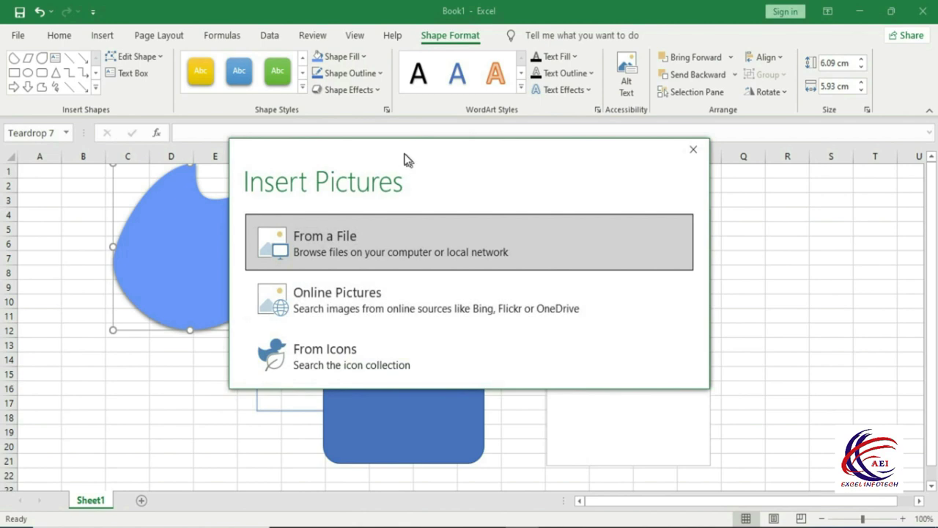
{"action": "left_click_drag", "start_coordinate": [403, 156], "coordinate": [428, 159]}
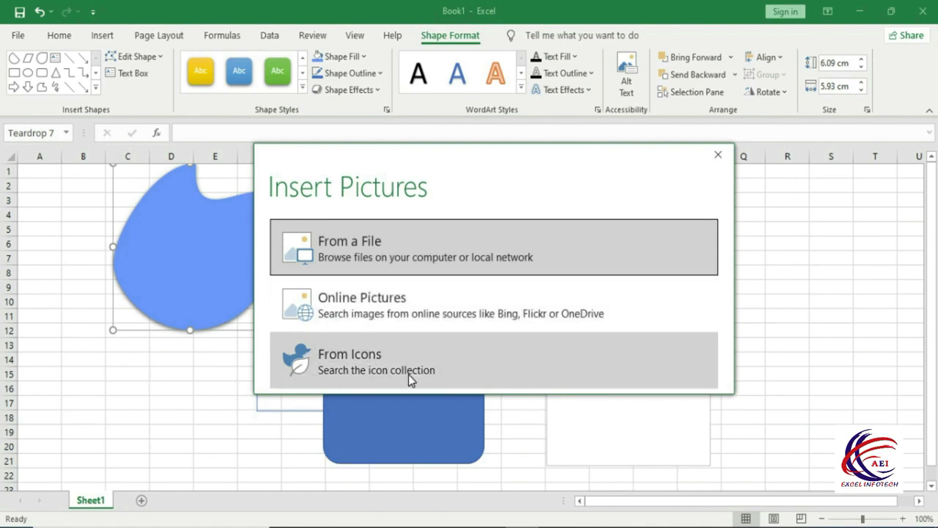
Step: Fill the teardrop shape with the Profile photo from the YouTube (D:) drive
{"action": "left_click", "coordinate": [351, 248]}
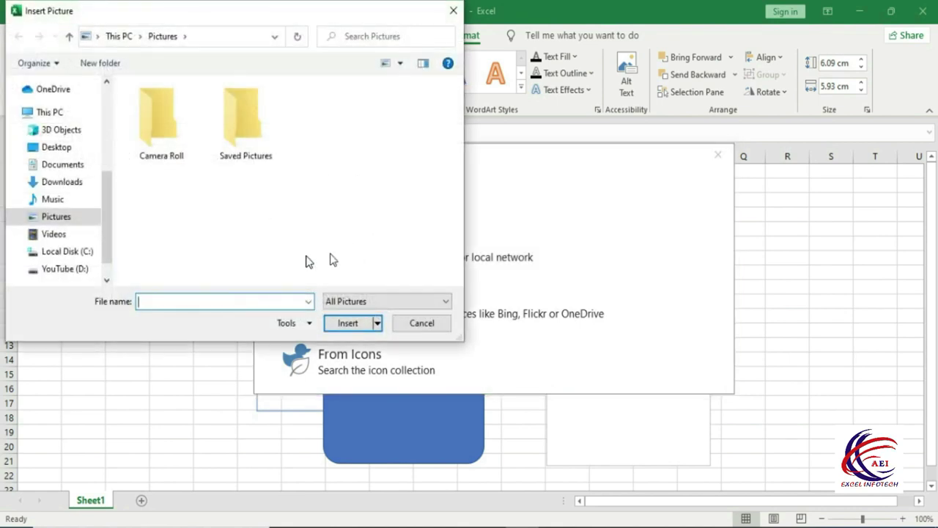
{"action": "left_click", "coordinate": [68, 268]}
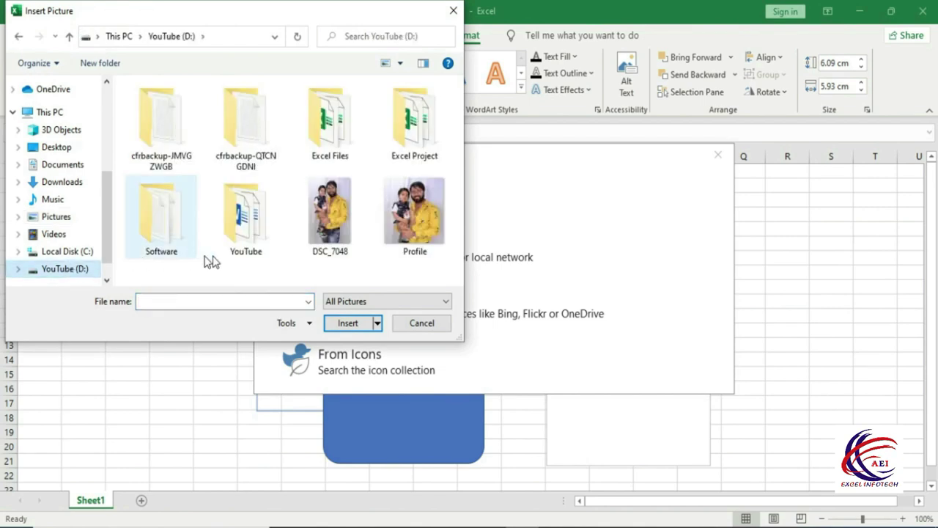
{"action": "left_click", "coordinate": [329, 224]}
{"action": "left_click", "coordinate": [401, 233]}
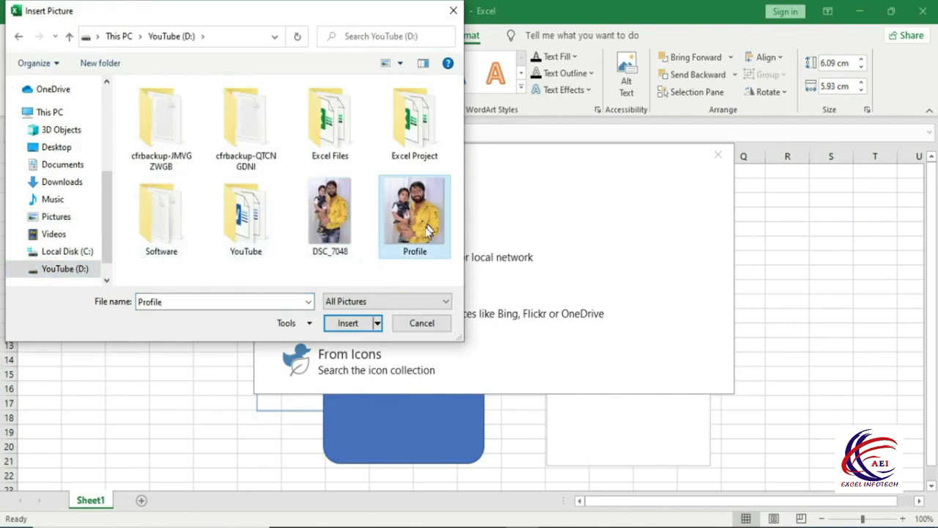
{"action": "left_click", "coordinate": [341, 320]}
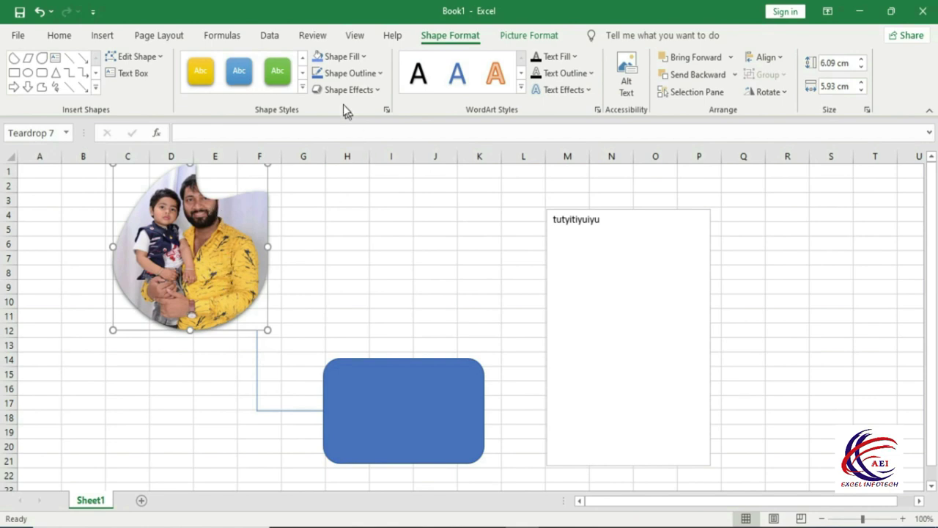
{"action": "left_click", "coordinate": [344, 57]}
{"action": "left_click", "coordinate": [357, 325]}
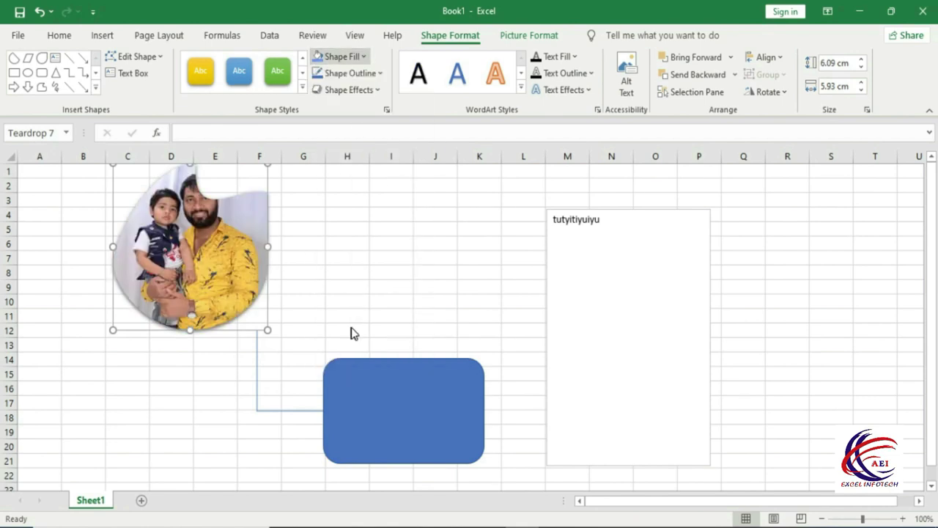
Step: Replace the teardrop fill with the Victorian house picture from an online 'House' search
{"action": "left_click", "coordinate": [332, 298]}
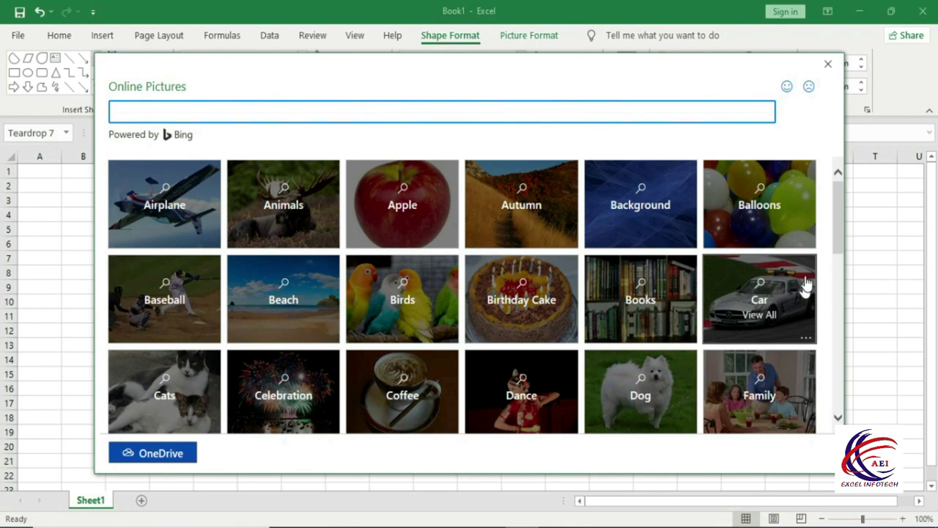
{"action": "left_click_drag", "start_coordinate": [839, 218], "coordinate": [842, 289]}
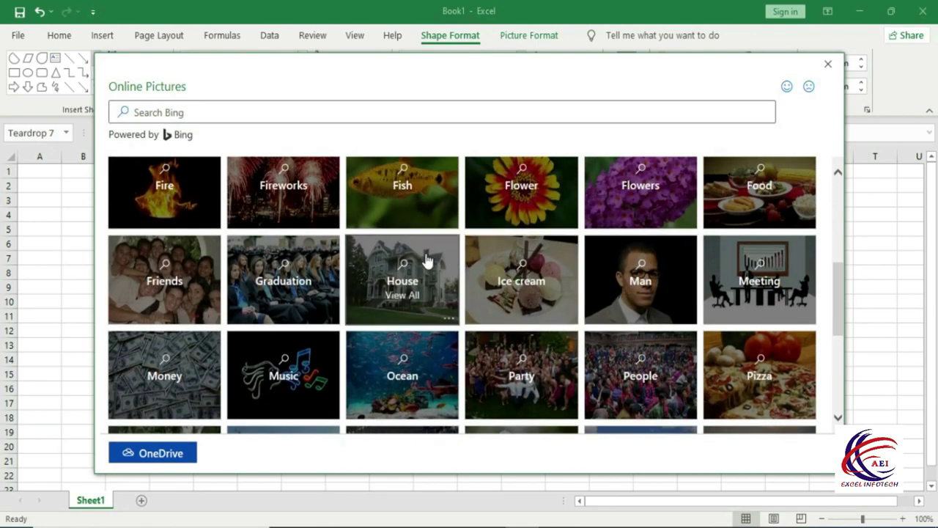
{"action": "left_click", "coordinate": [401, 271]}
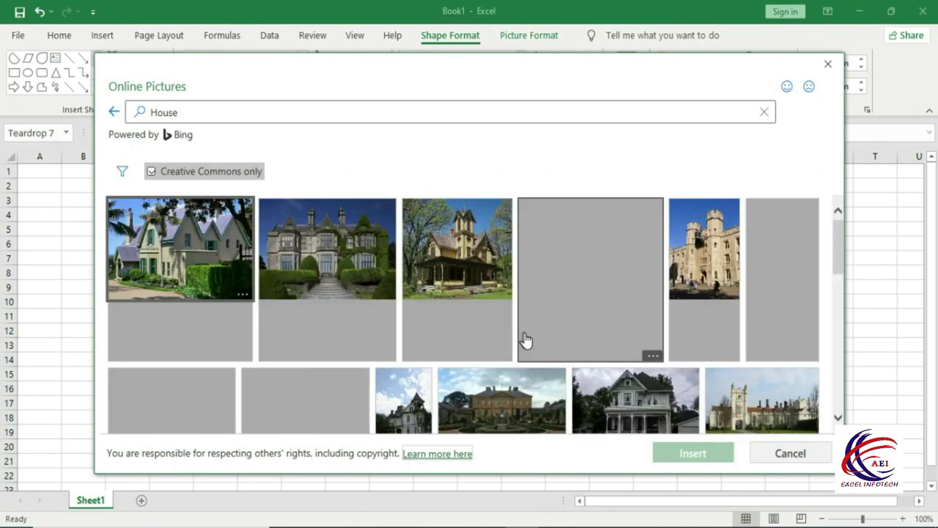
{"action": "scroll", "coordinate": [534, 368], "scroll_direction": "down", "scroll_amount": 2}
{"action": "left_click", "coordinate": [635, 371]}
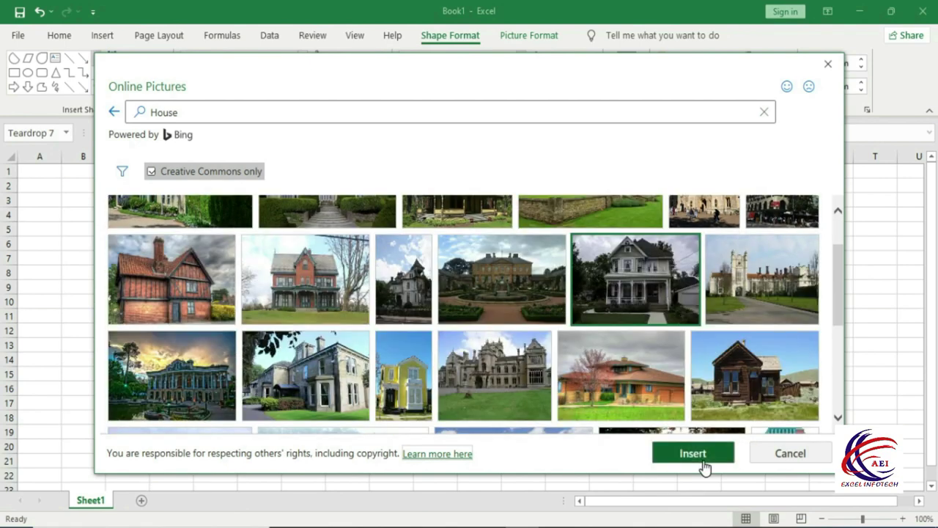
{"action": "left_click", "coordinate": [696, 457]}
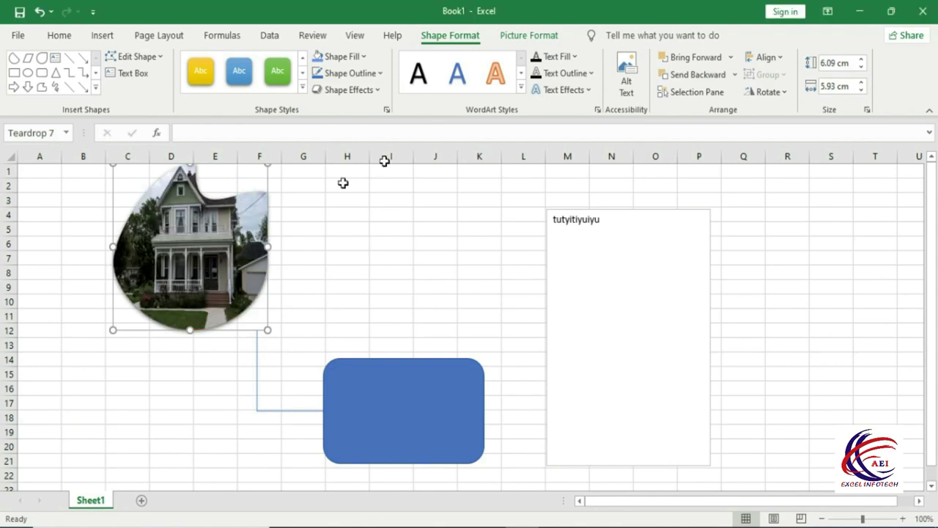
{"action": "left_click", "coordinate": [329, 57]}
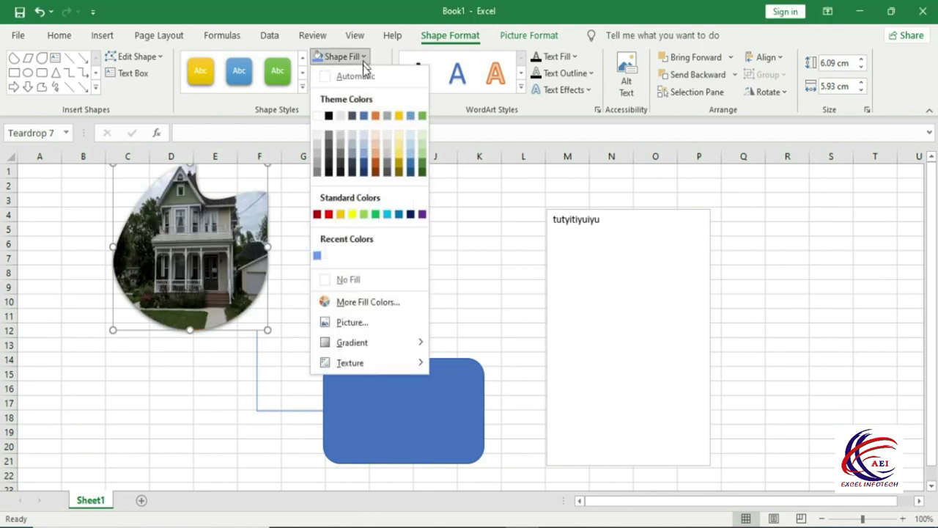
Step: Fill the teardrop with the Celebration podium icon and drag it slightly lower and right
{"action": "left_click", "coordinate": [365, 326]}
{"action": "left_click", "coordinate": [342, 359]}
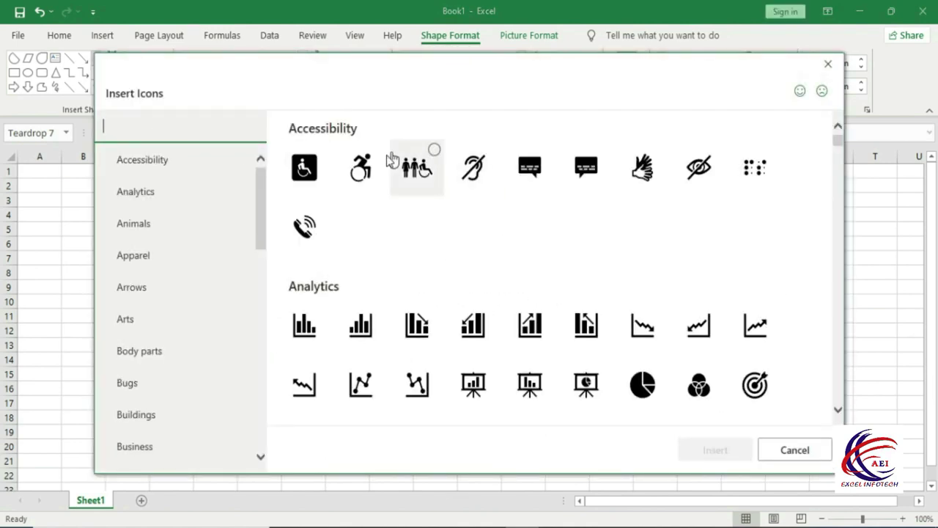
{"action": "left_click_drag", "start_coordinate": [839, 147], "coordinate": [802, 211]}
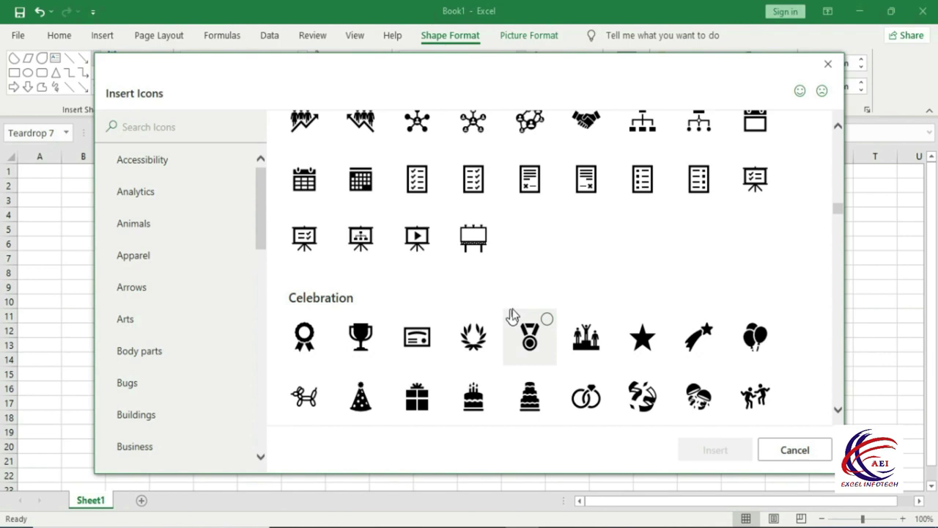
{"action": "left_click", "coordinate": [585, 337]}
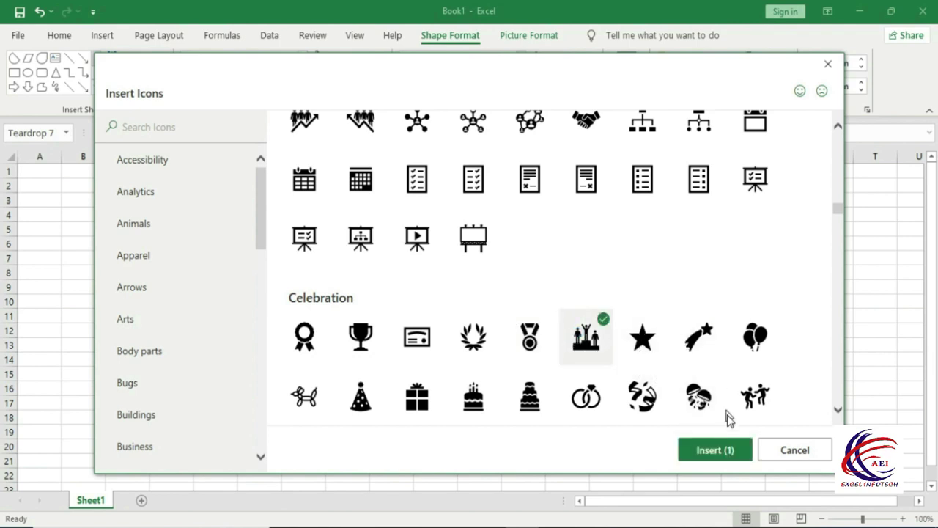
{"action": "left_click", "coordinate": [722, 453]}
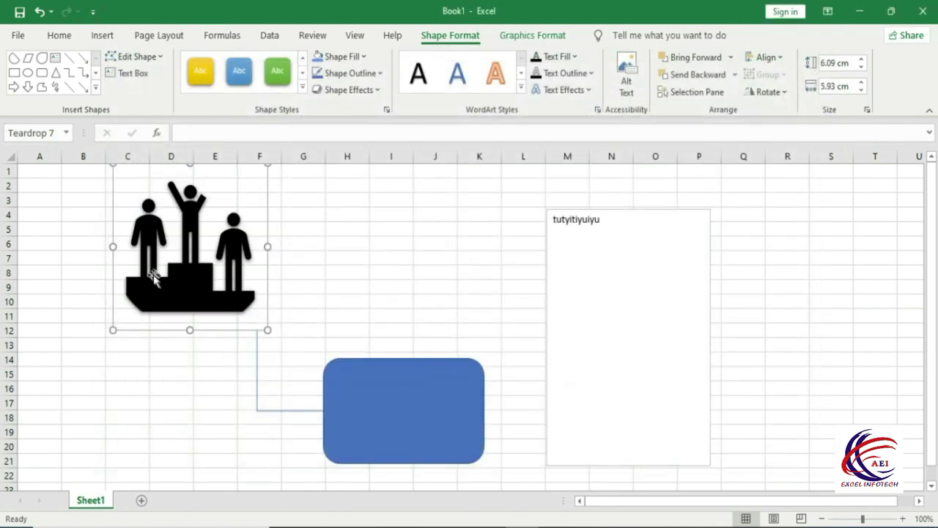
{"action": "left_click_drag", "start_coordinate": [154, 275], "coordinate": [191, 268]}
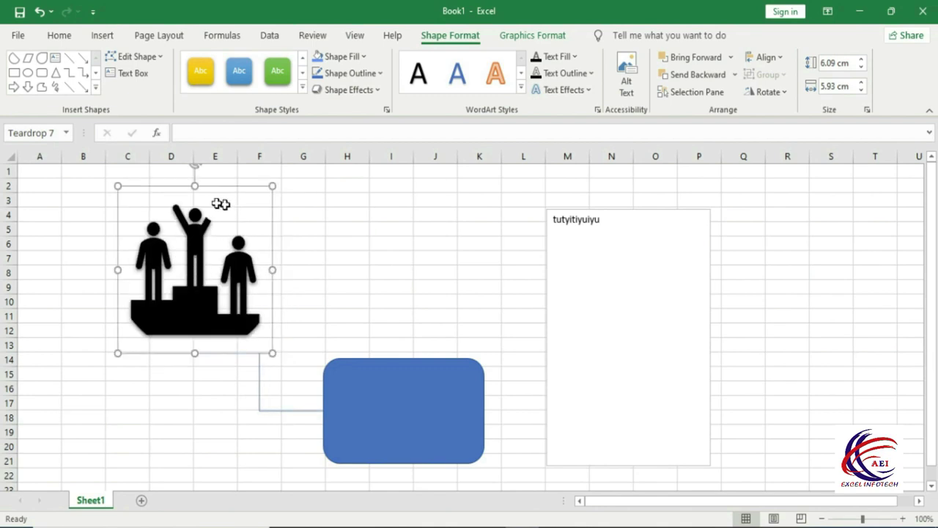
Step: Give the podium teardrop a red Standard Color outline at 2¼ pt weight
{"action": "left_click", "coordinate": [358, 61]}
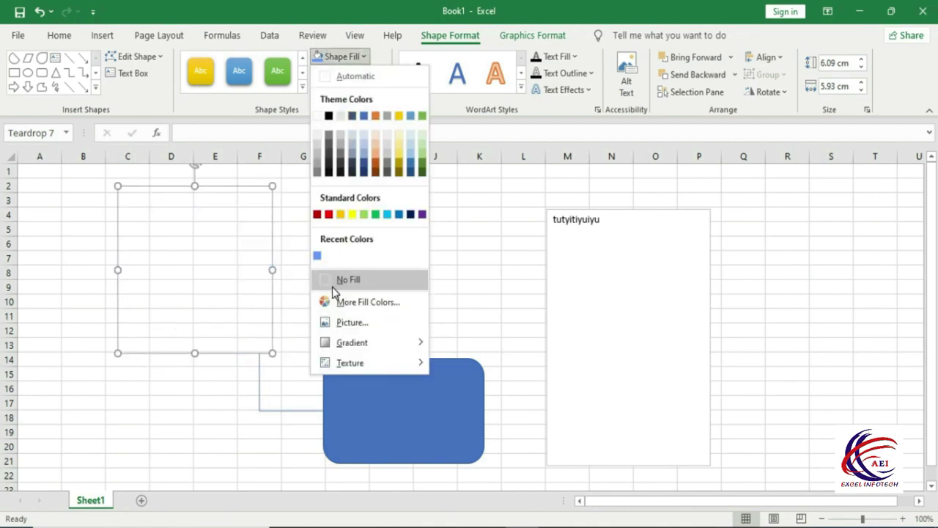
{"action": "mouse_move", "coordinate": [362, 350]}
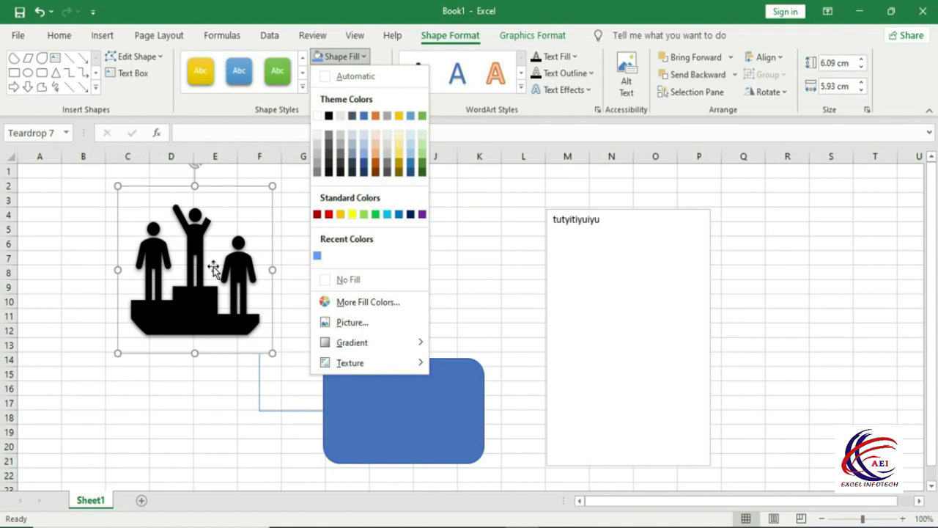
{"action": "left_click", "coordinate": [469, 253]}
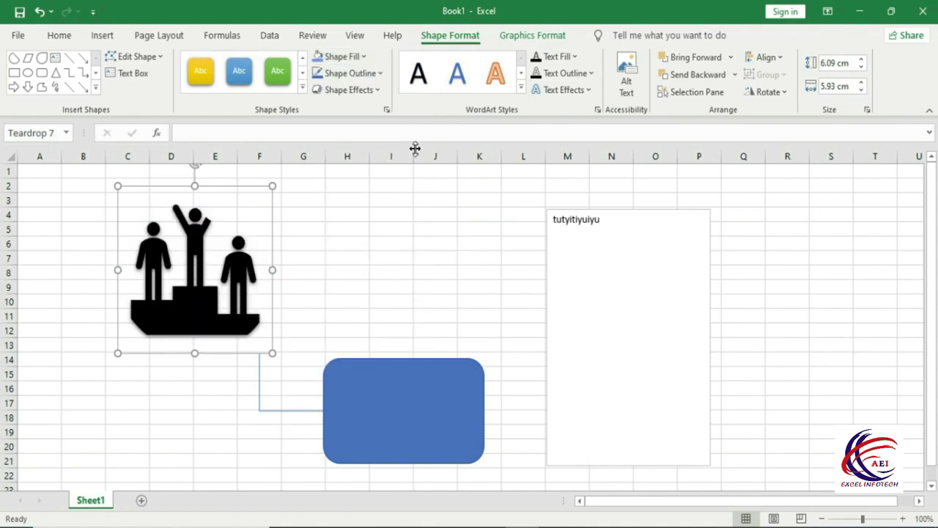
{"action": "left_click", "coordinate": [381, 74]}
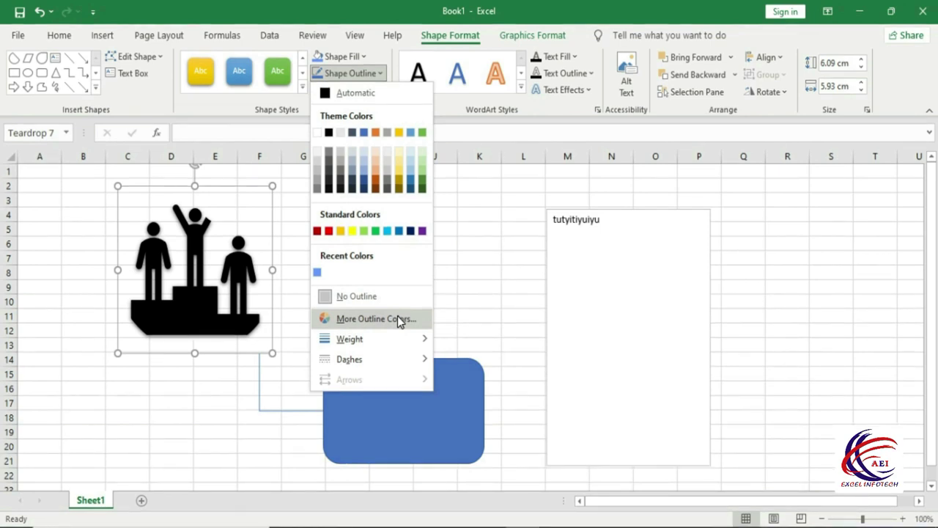
{"action": "mouse_move", "coordinate": [378, 338]}
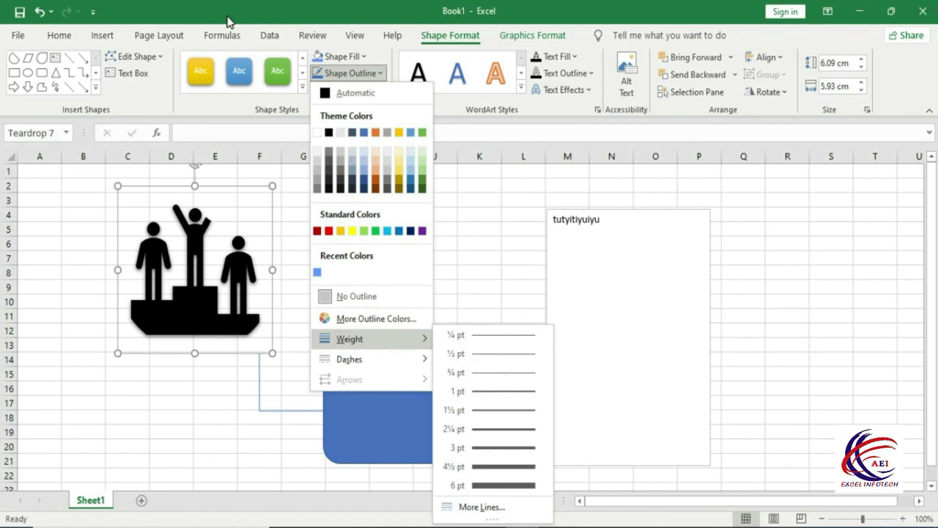
{"action": "left_click", "coordinate": [329, 231]}
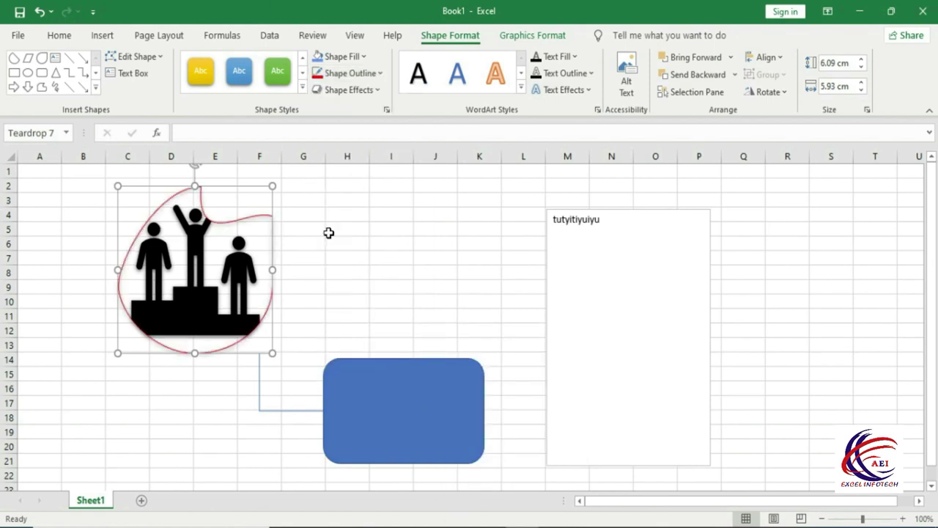
{"action": "left_click", "coordinate": [351, 73]}
{"action": "mouse_move", "coordinate": [321, 340]}
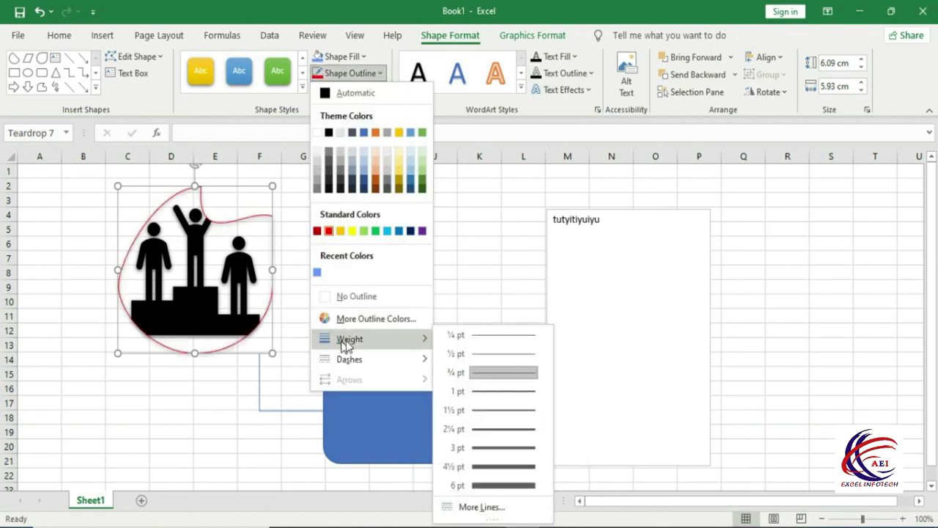
{"action": "left_click", "coordinate": [494, 432]}
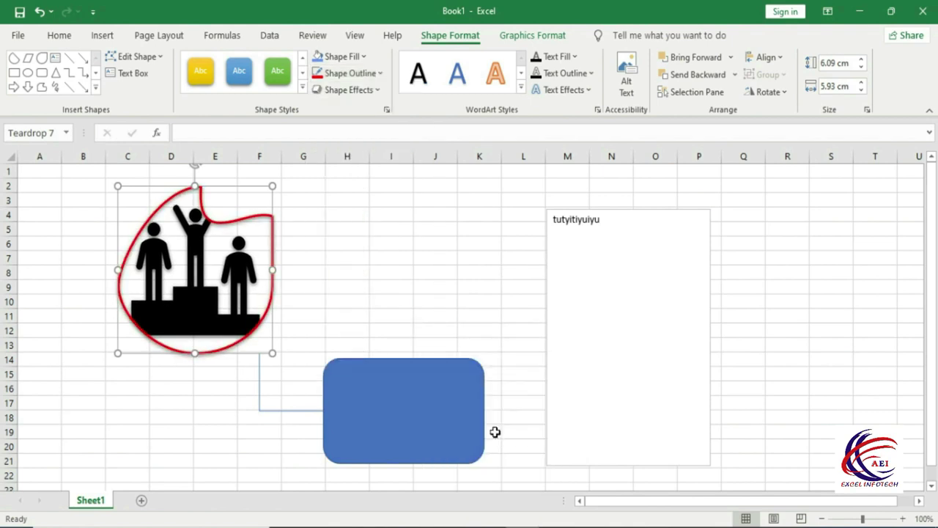
{"action": "left_click", "coordinate": [368, 73]}
{"action": "mouse_move", "coordinate": [376, 371]}
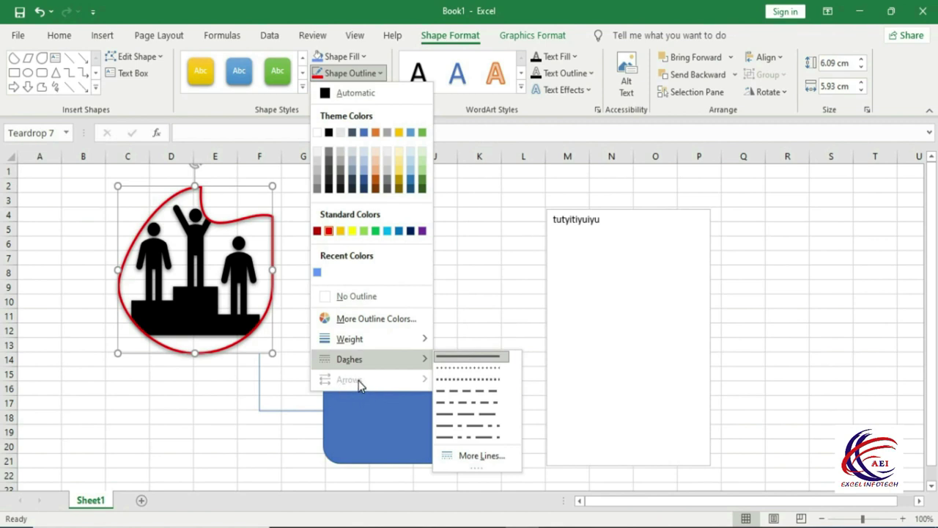
{"action": "left_click", "coordinate": [84, 93]}
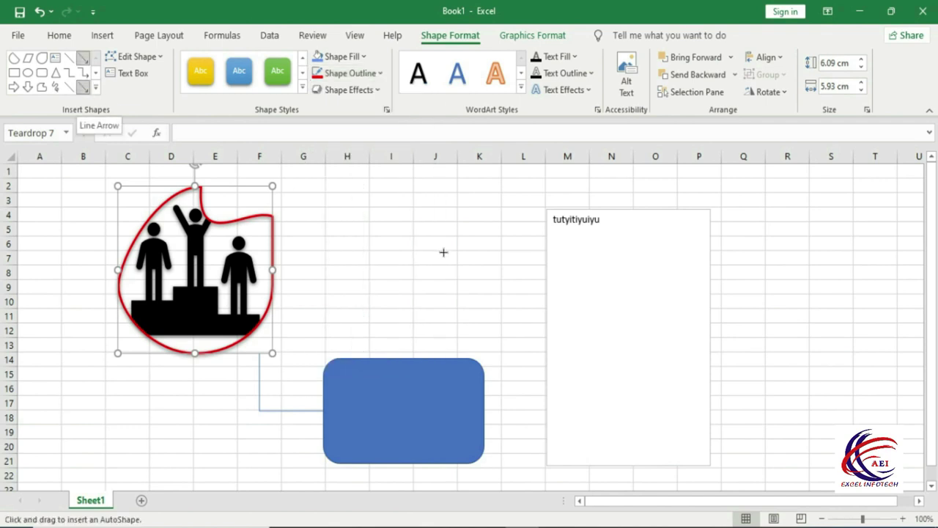
Step: Draw a diagonal line from H5 to K12 with oval dot ends on both sides
{"action": "left_click_drag", "start_coordinate": [355, 221], "coordinate": [479, 334]}
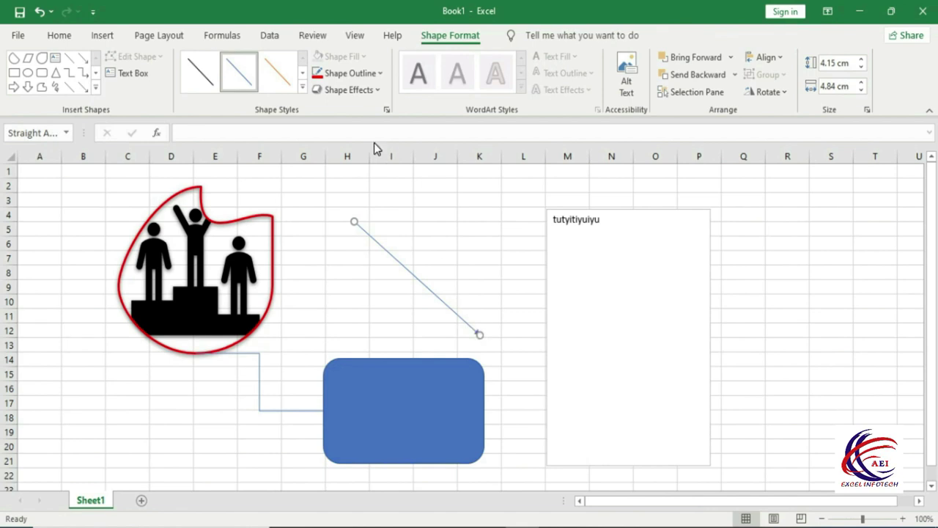
{"action": "left_click", "coordinate": [377, 75]}
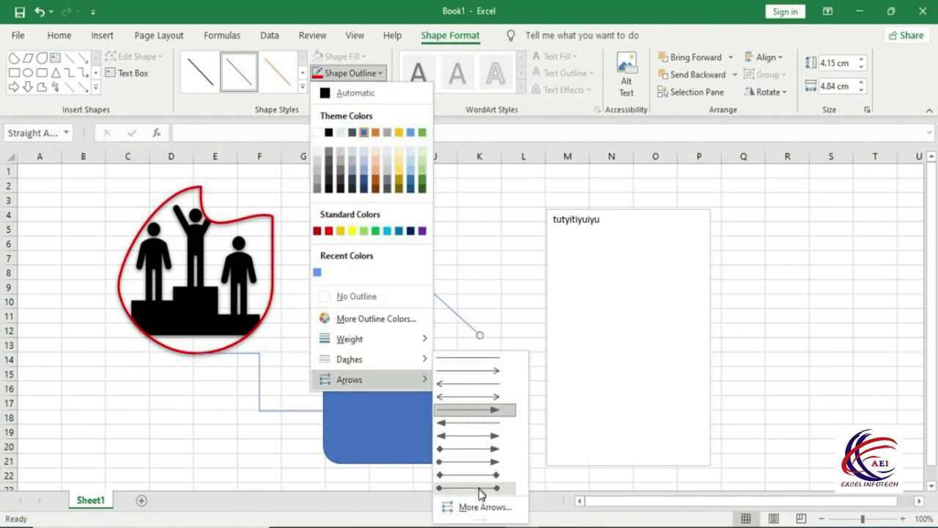
{"action": "left_click", "coordinate": [483, 489]}
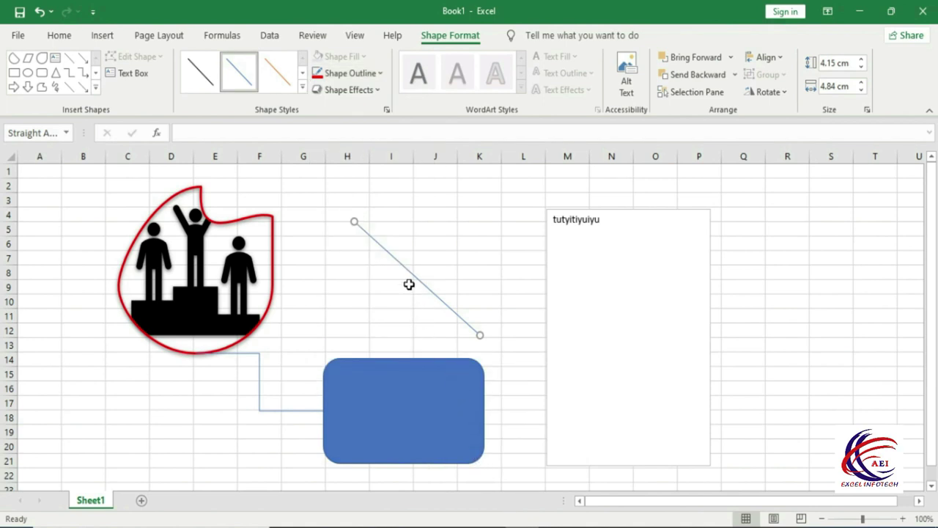
{"action": "left_click", "coordinate": [389, 174]}
{"action": "left_click", "coordinate": [235, 256]}
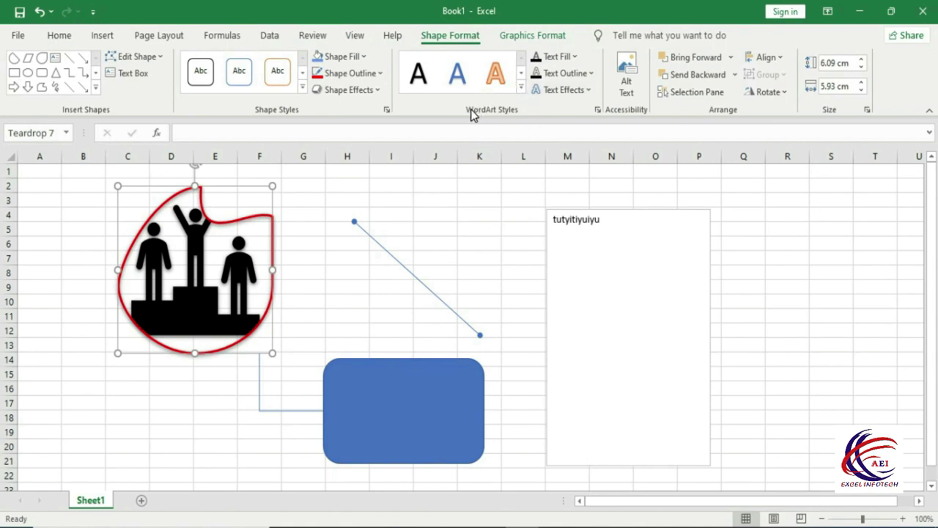
Step: Apply the dark patterned WordArt style to all the text box's text
{"action": "left_click", "coordinate": [622, 237]}
{"action": "left_click_drag", "start_coordinate": [601, 217], "coordinate": [561, 217]}
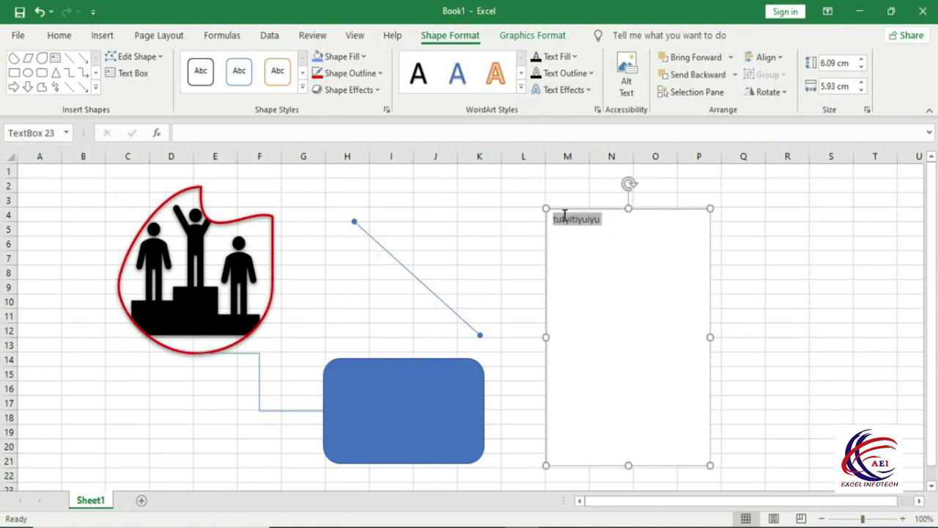
{"action": "left_click", "coordinate": [521, 86]}
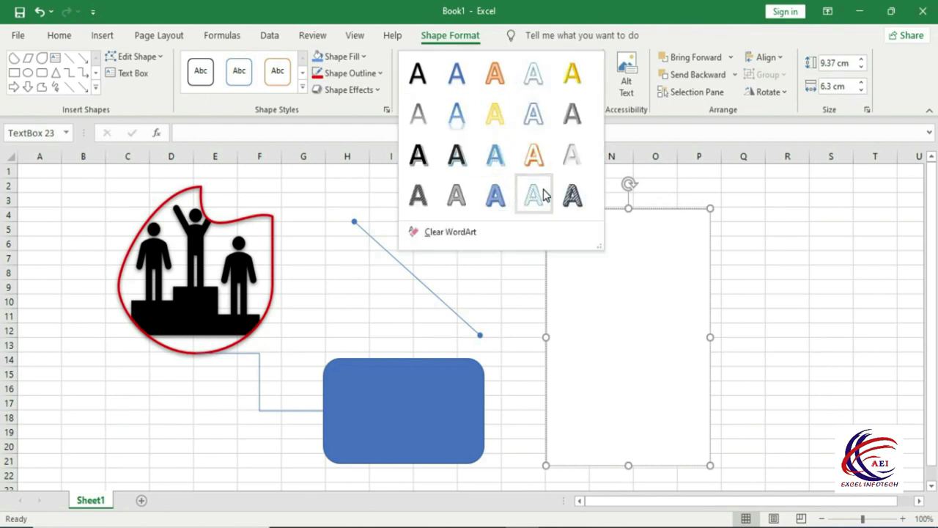
{"action": "left_click", "coordinate": [572, 195]}
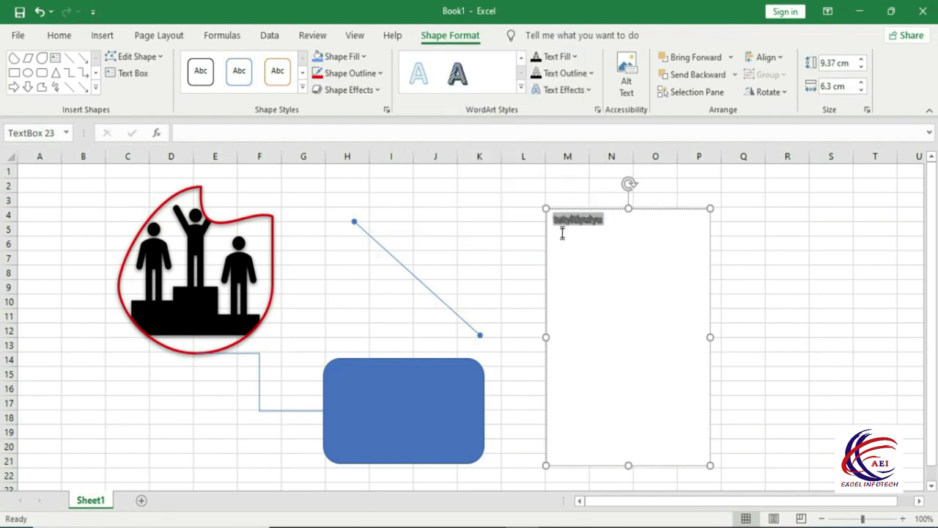
{"action": "left_click", "coordinate": [599, 235]}
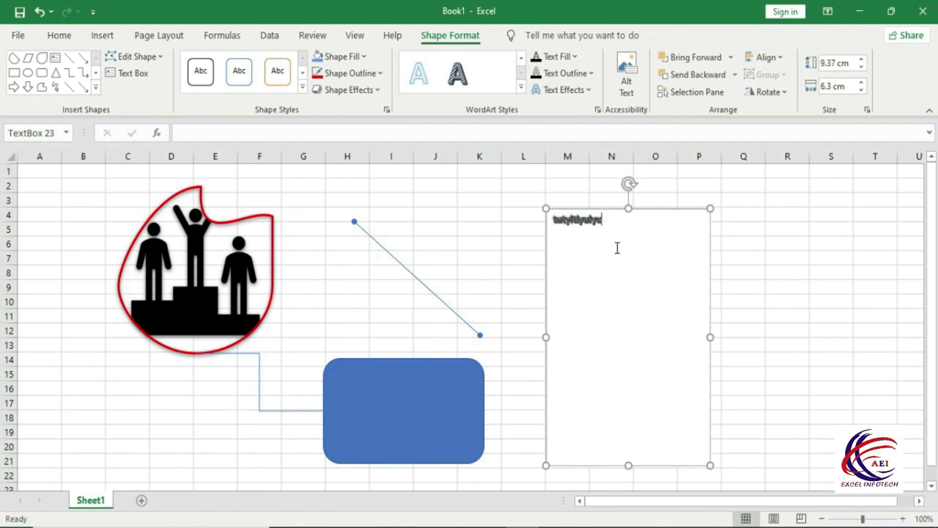
Step: Give the text a red outline and change its text fill colour
{"action": "scroll", "coordinate": [592, 115], "scroll_direction": "up", "scroll_amount": 5}
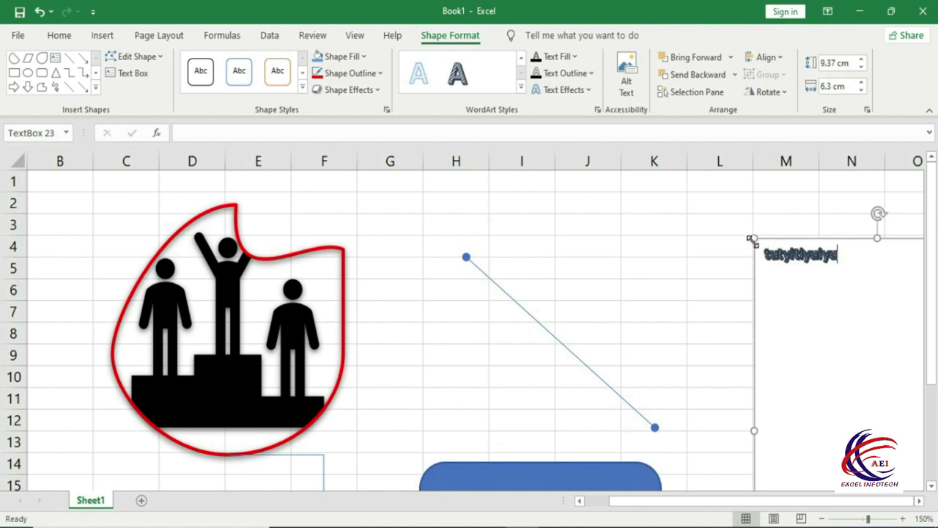
{"action": "left_click", "coordinate": [573, 58]}
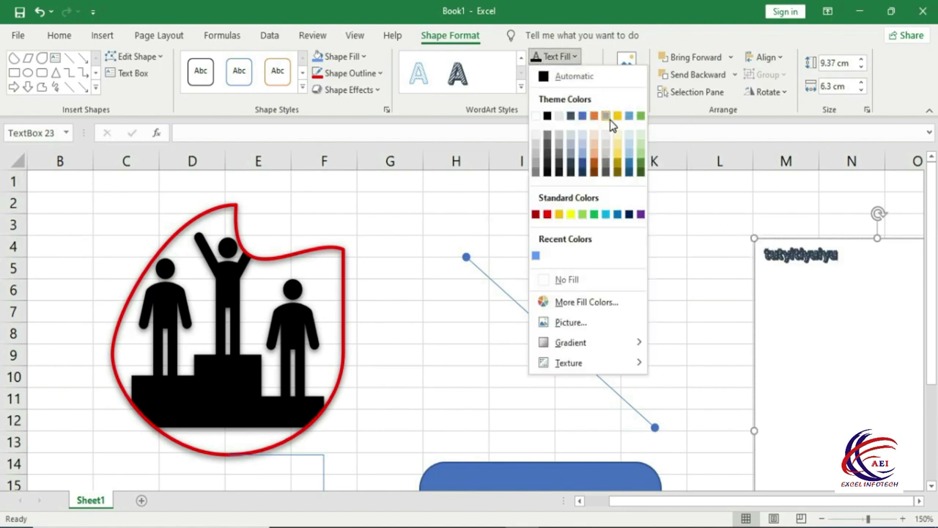
{"action": "left_click", "coordinate": [591, 151]}
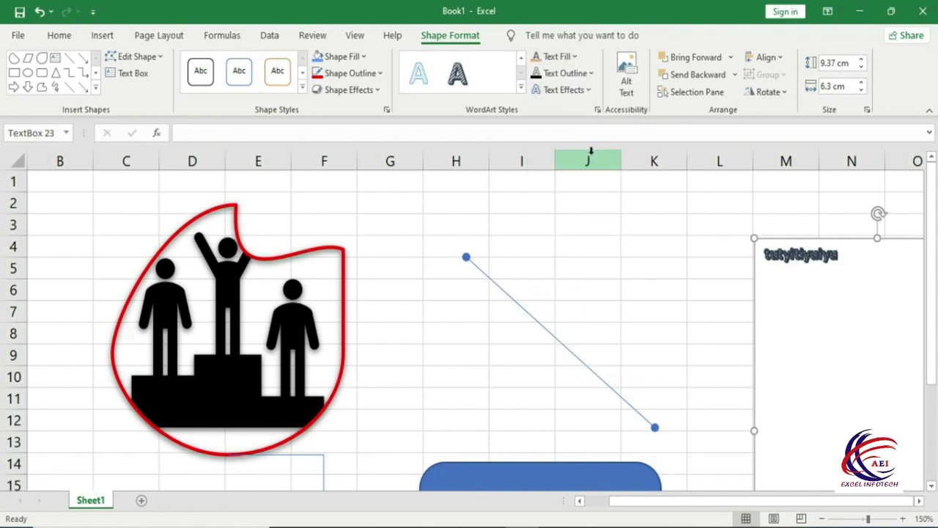
{"action": "left_click", "coordinate": [591, 73]}
{"action": "left_click", "coordinate": [687, 213]}
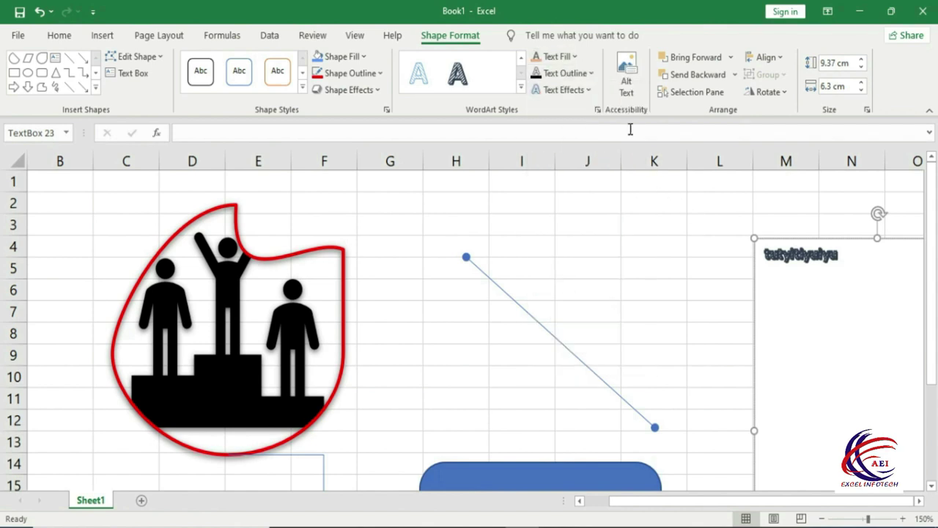
{"action": "left_click", "coordinate": [593, 74]}
{"action": "left_click", "coordinate": [549, 232]}
{"action": "key", "text": "ctrl+a"}
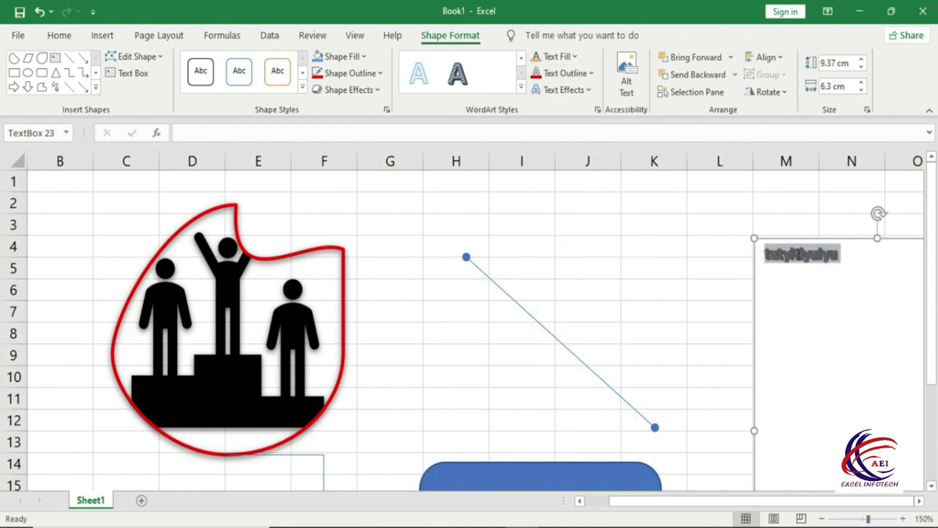
{"action": "left_click", "coordinate": [566, 57]}
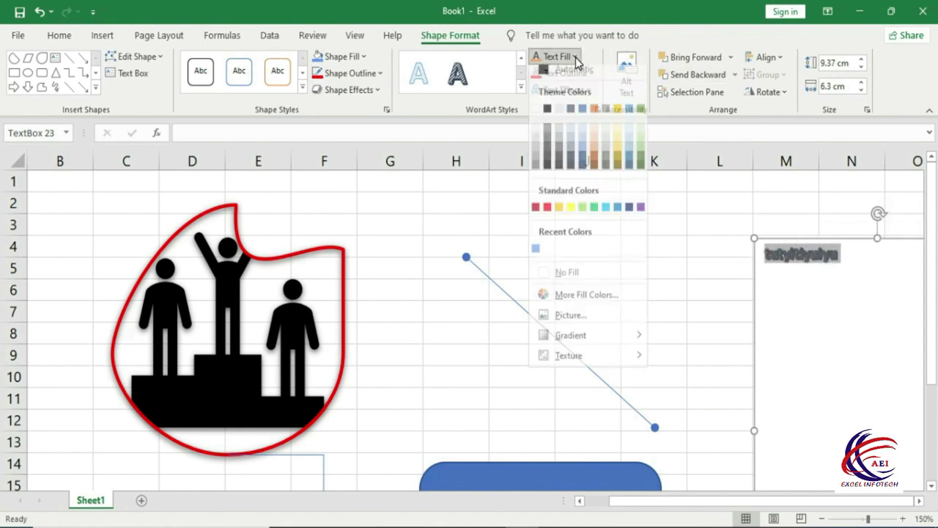
{"action": "left_click", "coordinate": [559, 215]}
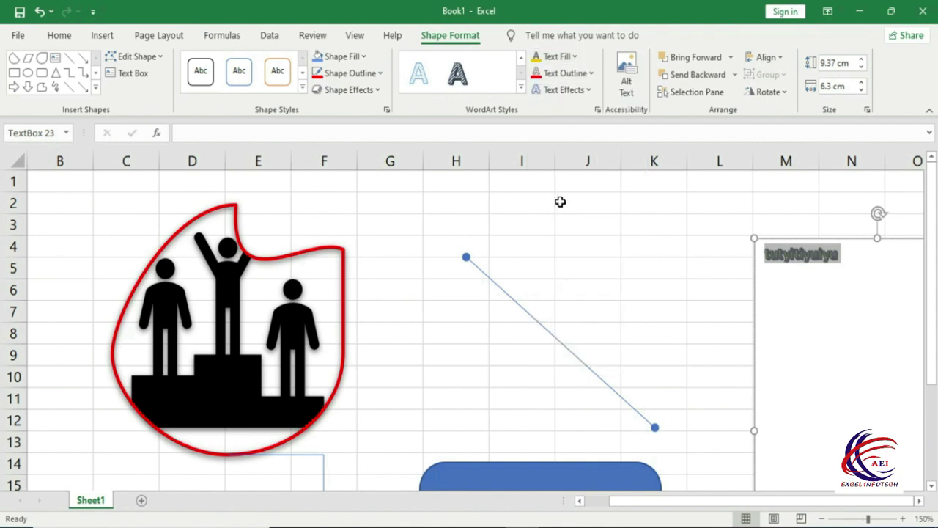
{"action": "left_click", "coordinate": [590, 73]}
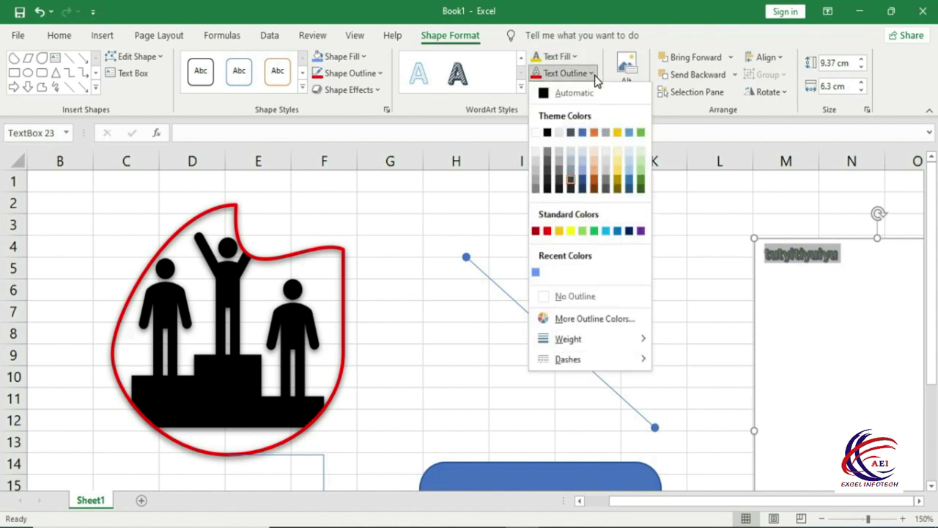
{"action": "left_click", "coordinate": [549, 232]}
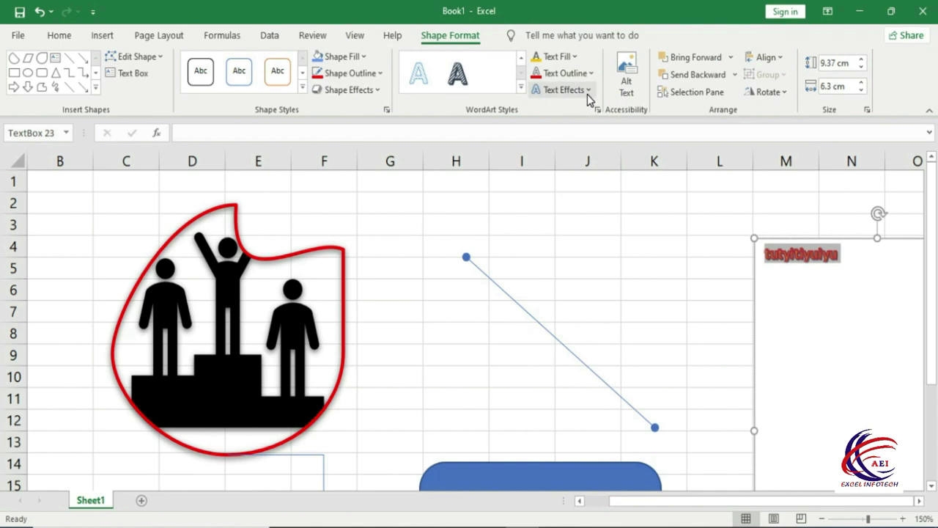
Step: Add a bevel text effect and bring up the Alt Text pane for TextBox 23
{"action": "left_click", "coordinate": [588, 91]}
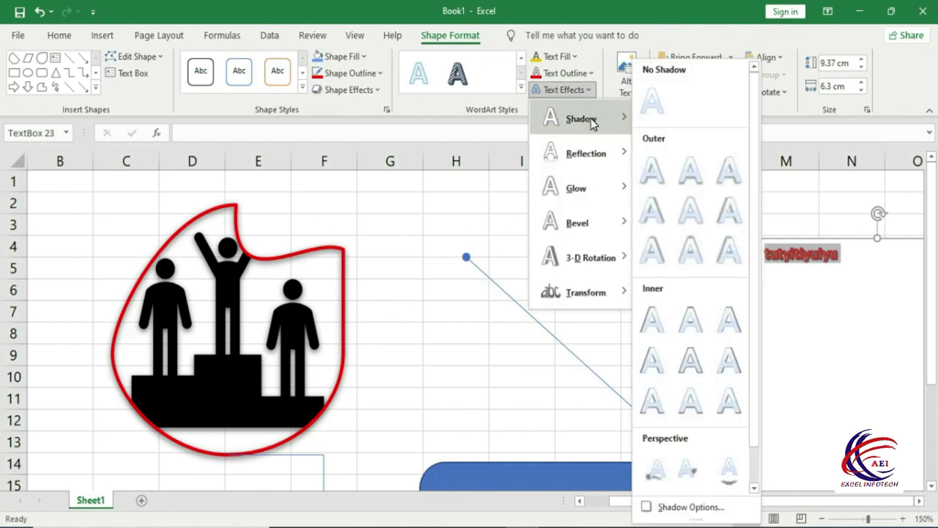
{"action": "mouse_move", "coordinate": [589, 188]}
{"action": "mouse_move", "coordinate": [599, 153]}
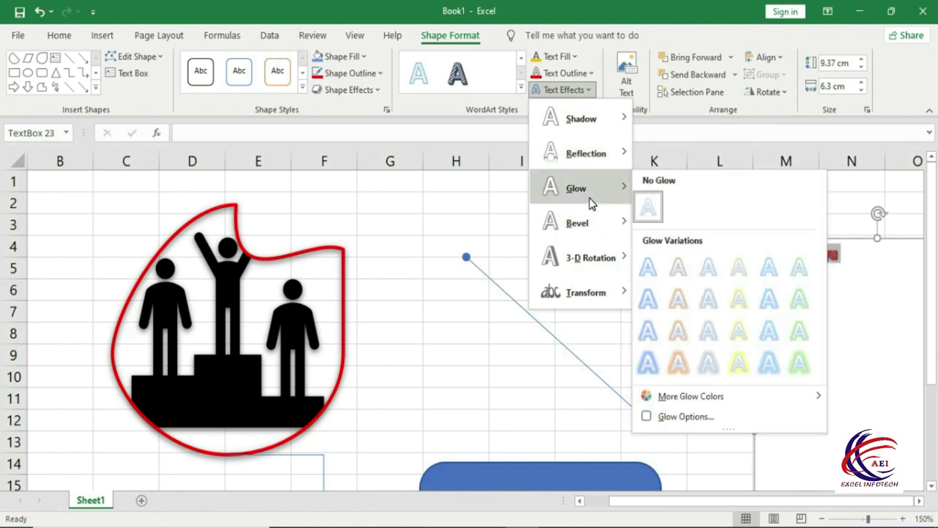
{"action": "mouse_move", "coordinate": [589, 224]}
{"action": "left_click", "coordinate": [660, 324]}
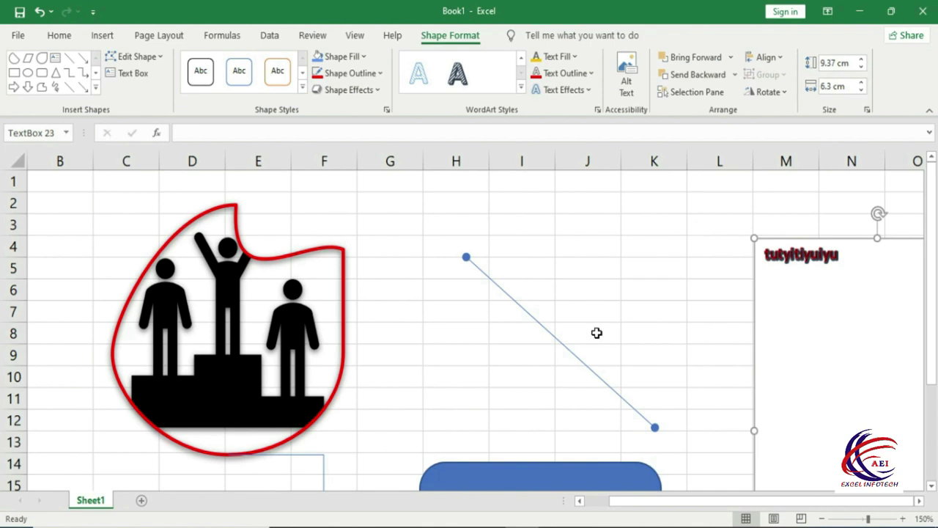
{"action": "left_click", "coordinate": [629, 71]}
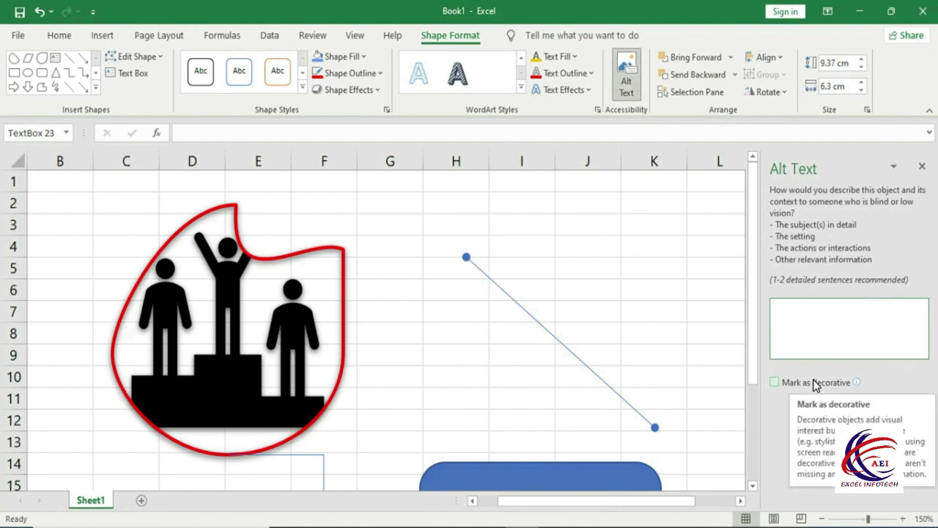
Step: Describe the podium teardrop as 'this is a shape' in Alt Text, then raise the blue rounded rectangle to row 10
{"action": "left_click", "coordinate": [178, 273]}
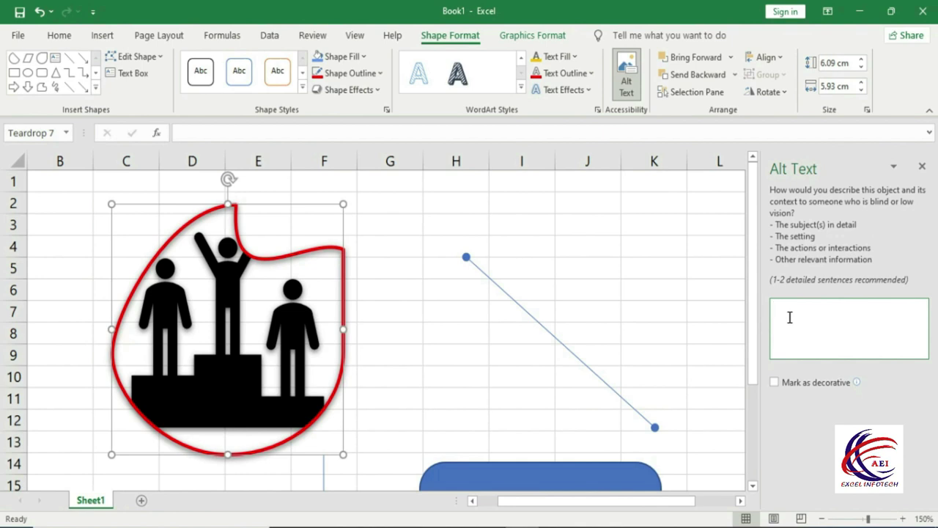
{"action": "type", "text": "is is a shape"}
{"action": "left_click", "coordinate": [921, 168]}
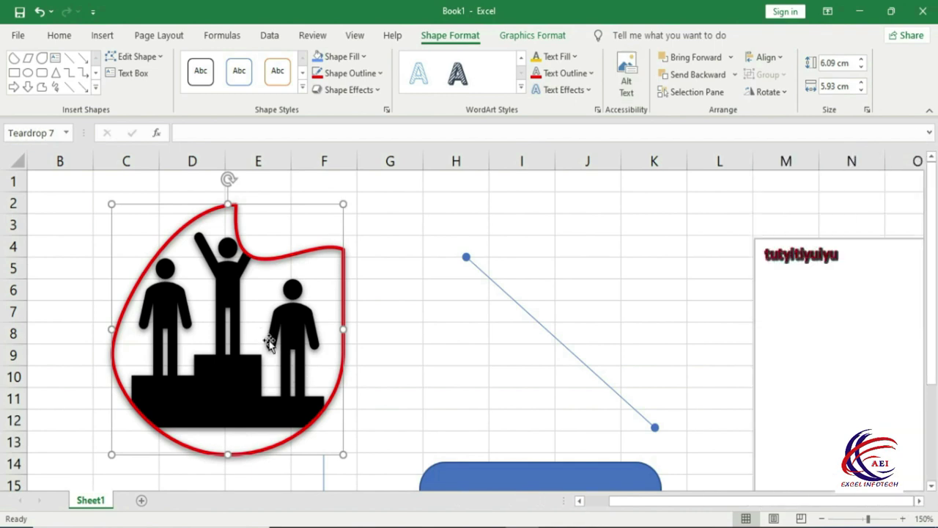
{"action": "left_click", "coordinate": [627, 77]}
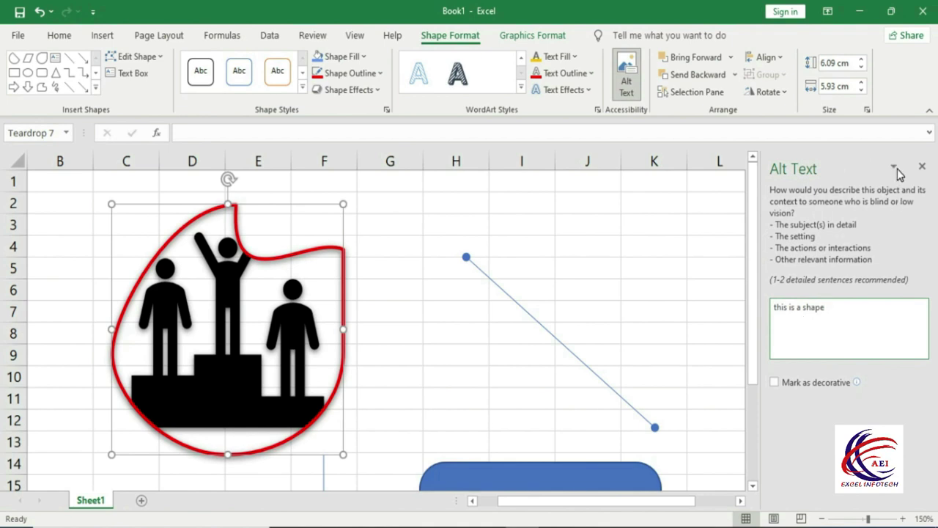
{"action": "left_click", "coordinate": [922, 167]}
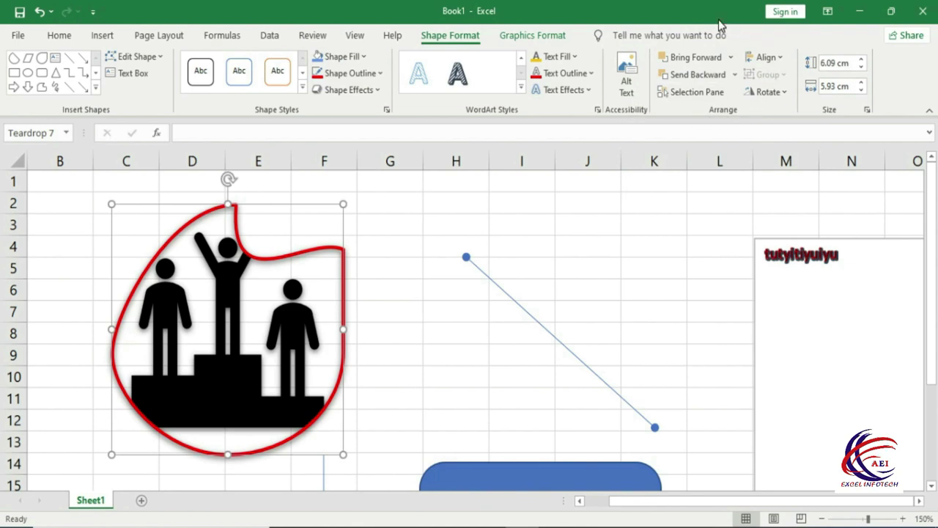
{"action": "left_click_drag", "start_coordinate": [554, 484], "coordinate": [568, 416]}
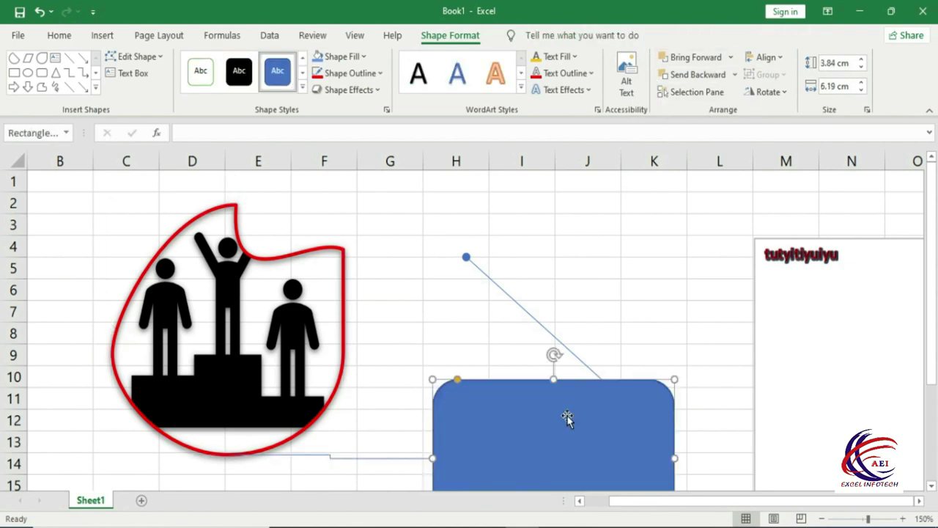
Step: Add a new sheet and draw a rectangle over columns F–I
{"action": "left_click", "coordinate": [142, 500]}
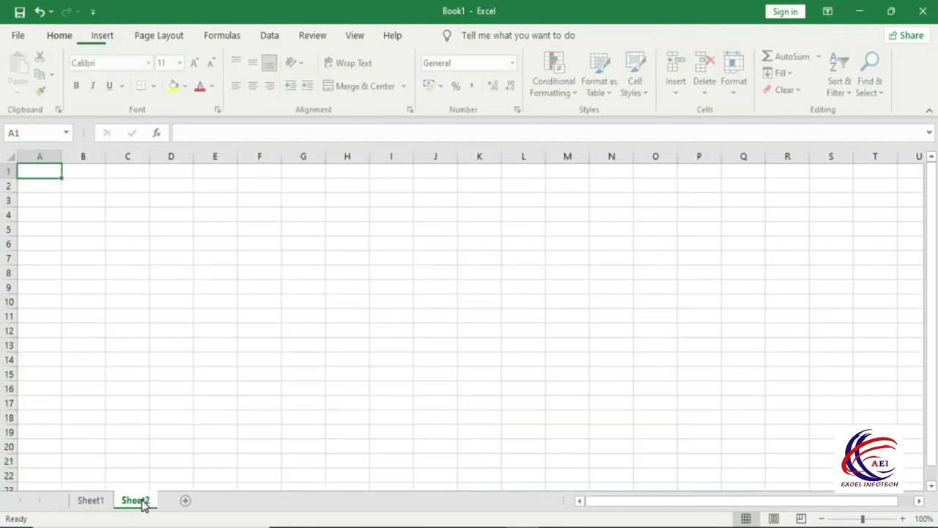
{"action": "left_click", "coordinate": [107, 36]}
{"action": "left_click", "coordinate": [166, 81]}
{"action": "left_click", "coordinate": [186, 150]}
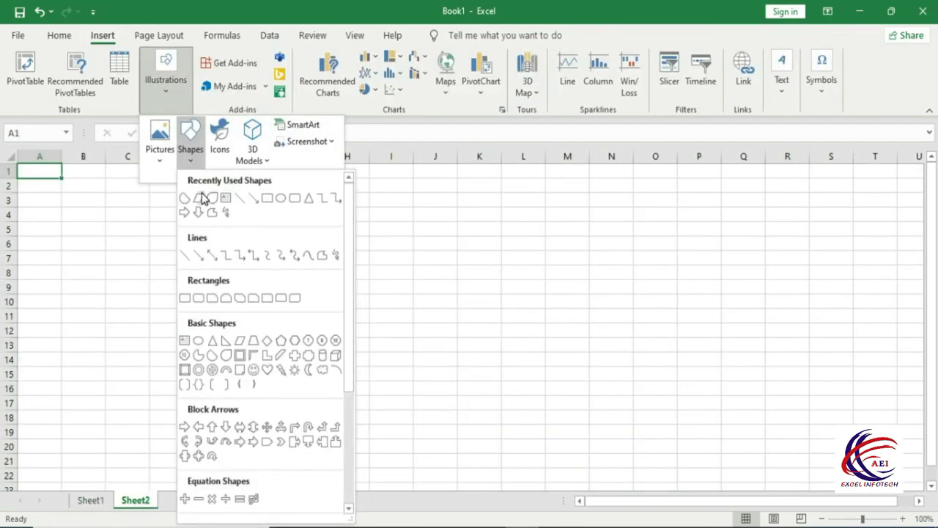
{"action": "left_click", "coordinate": [267, 199]}
{"action": "left_click_drag", "start_coordinate": [270, 249], "coordinate": [409, 347]}
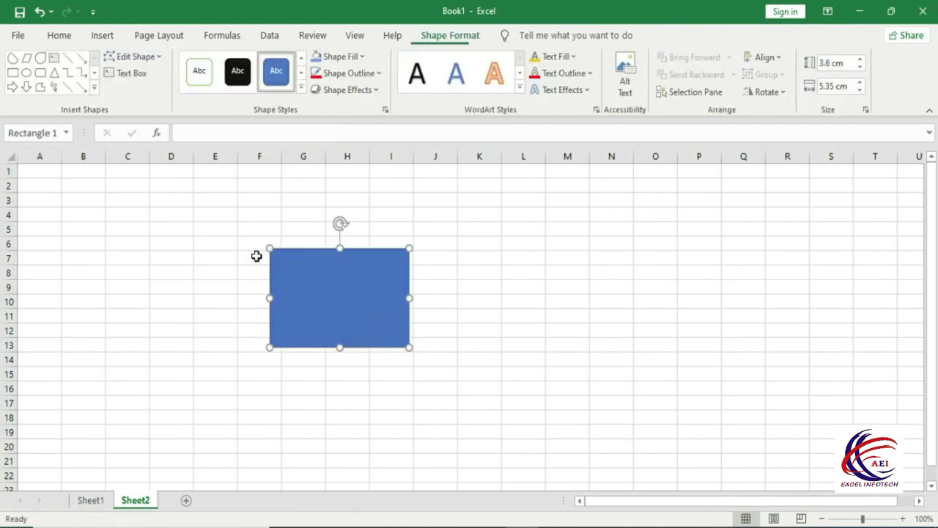
Step: Draw a solid black triangle overlapping the rectangle and bring it in front
{"action": "left_click", "coordinate": [56, 73]}
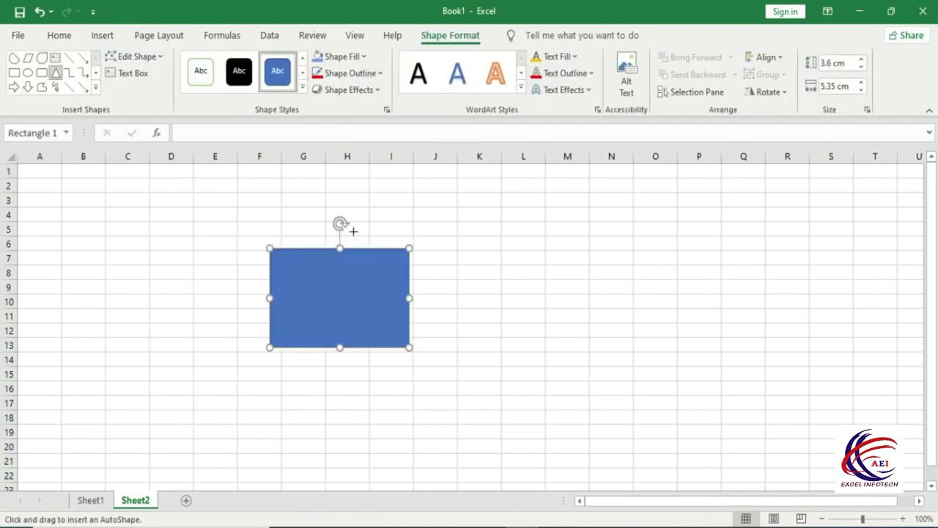
{"action": "left_click_drag", "start_coordinate": [405, 242], "coordinate": [550, 373]}
{"action": "left_click", "coordinate": [239, 71]}
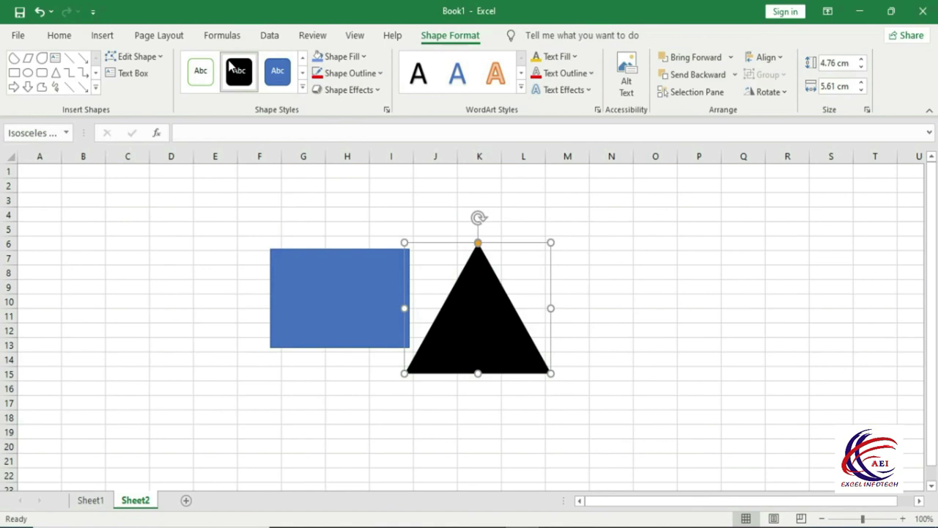
{"action": "left_click_drag", "start_coordinate": [484, 323], "coordinate": [418, 315]}
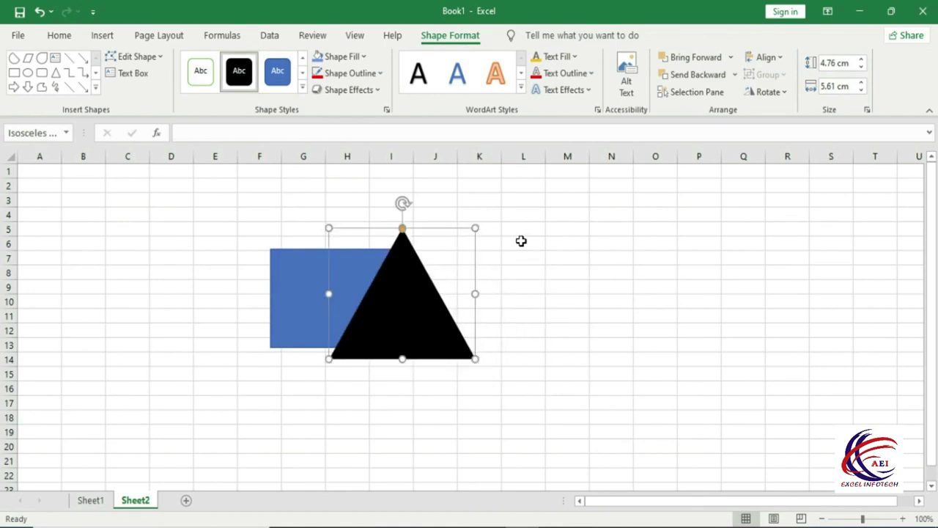
{"action": "left_click", "coordinate": [698, 76]}
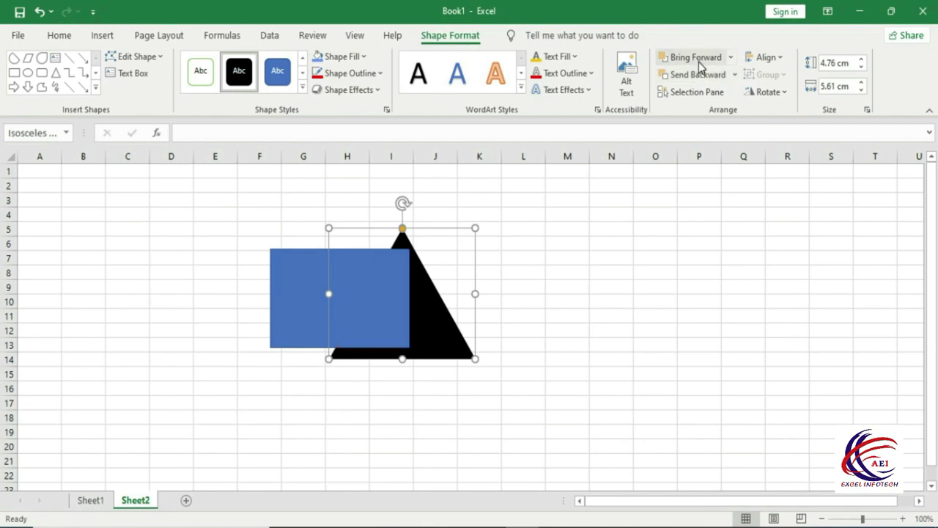
{"action": "left_click", "coordinate": [698, 58]}
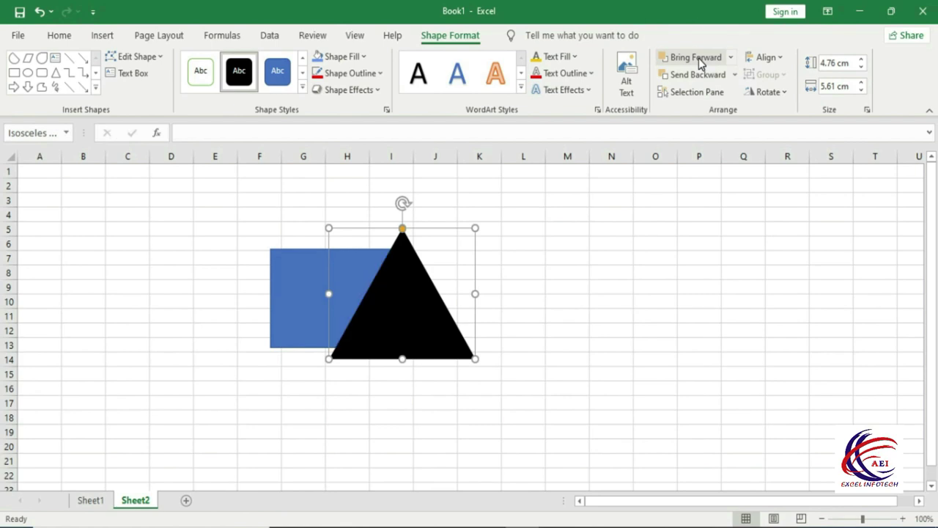
{"action": "left_click", "coordinate": [699, 59]}
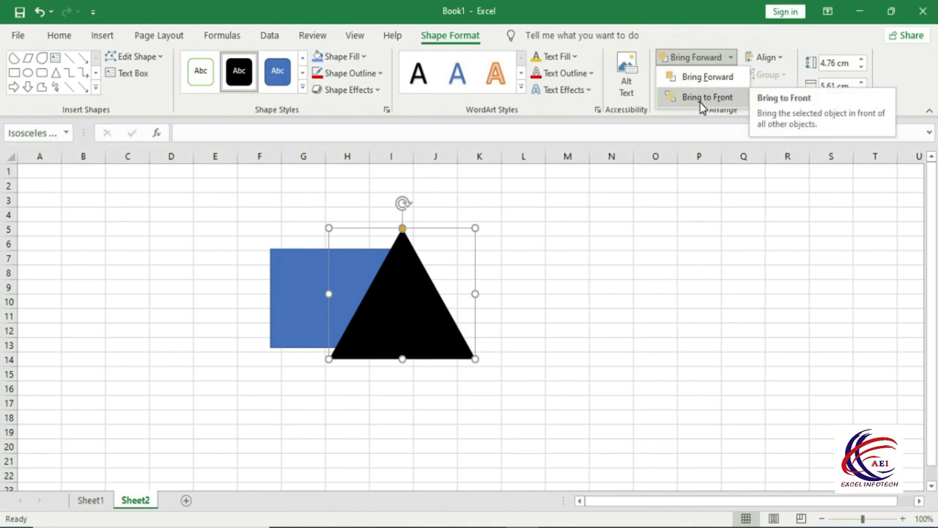
{"action": "left_click", "coordinate": [628, 214]}
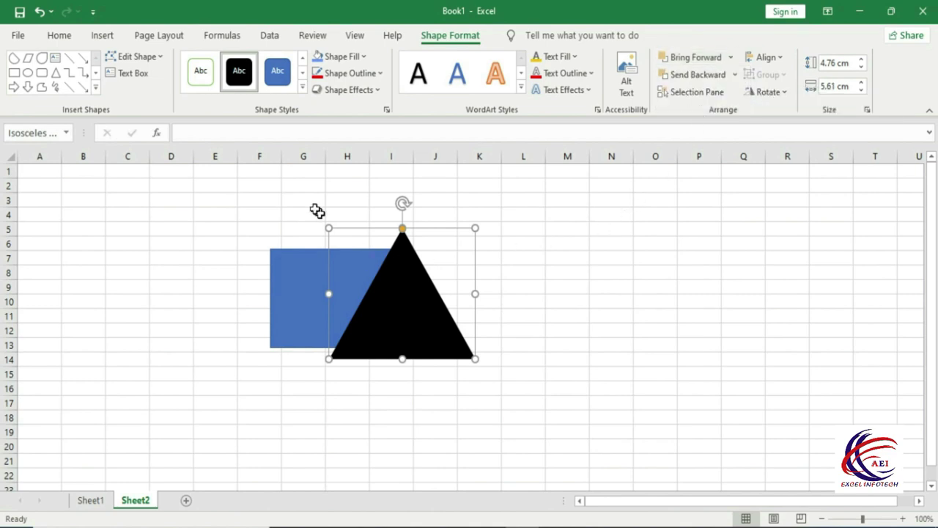
Step: Draw a 7.09 × 10.48 cm rounded rectangle over E2:K15, overlapping the triangle
{"action": "left_click", "coordinate": [42, 72]}
{"action": "left_click_drag", "start_coordinate": [212, 186], "coordinate": [484, 379]}
{"action": "left_click_drag", "start_coordinate": [410, 302], "coordinate": [601, 369]}
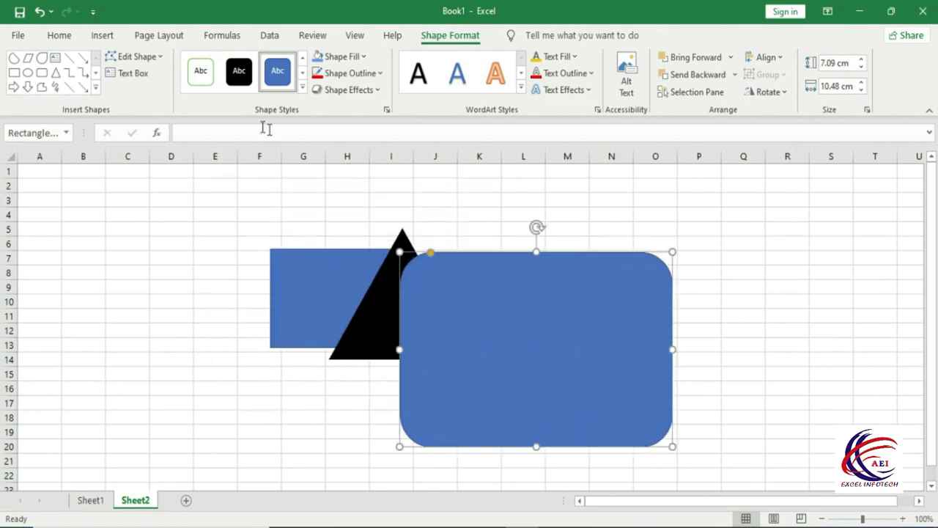
Step: Give the rounded rectangle an orange style, move it to F9:K22, and test Send Backward/Bring Forward
{"action": "left_click", "coordinate": [302, 86]}
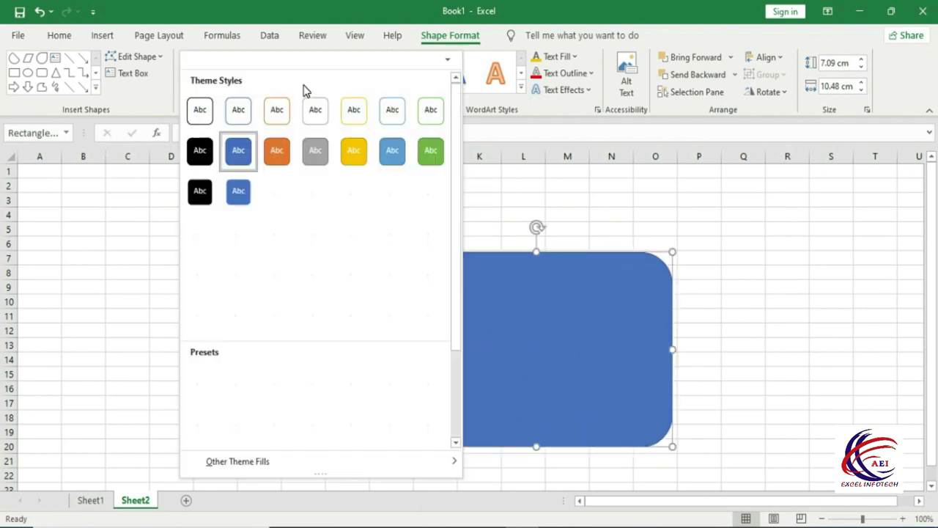
{"action": "left_click", "coordinate": [280, 145]}
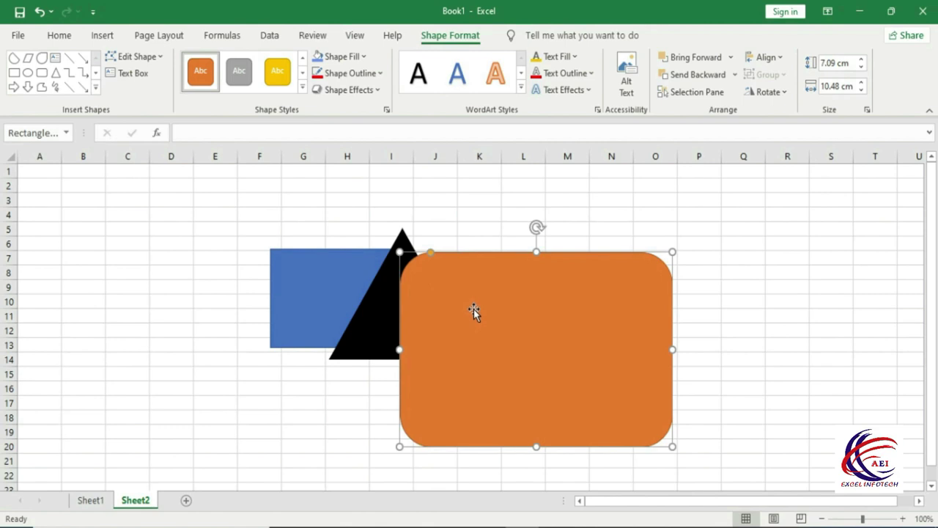
{"action": "left_click_drag", "start_coordinate": [484, 308], "coordinate": [351, 322]}
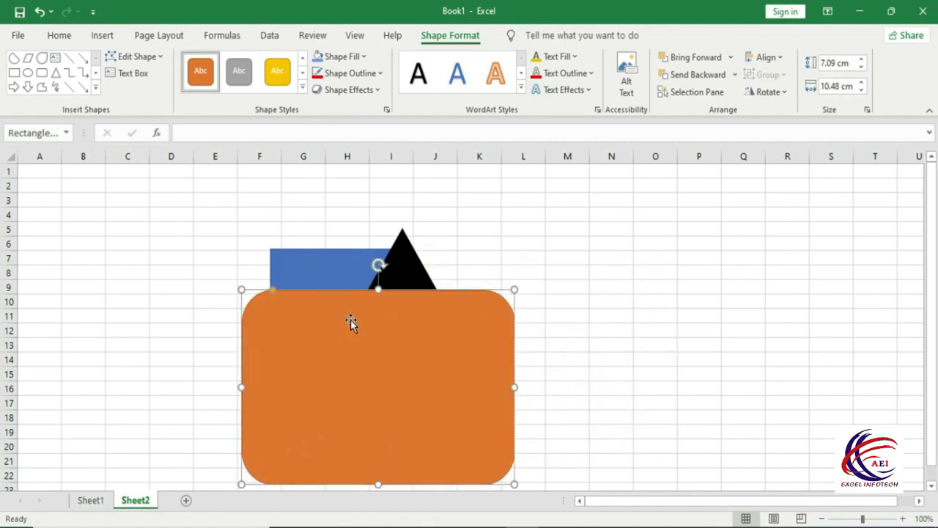
{"action": "left_click", "coordinate": [692, 76]}
{"action": "left_click", "coordinate": [693, 76]}
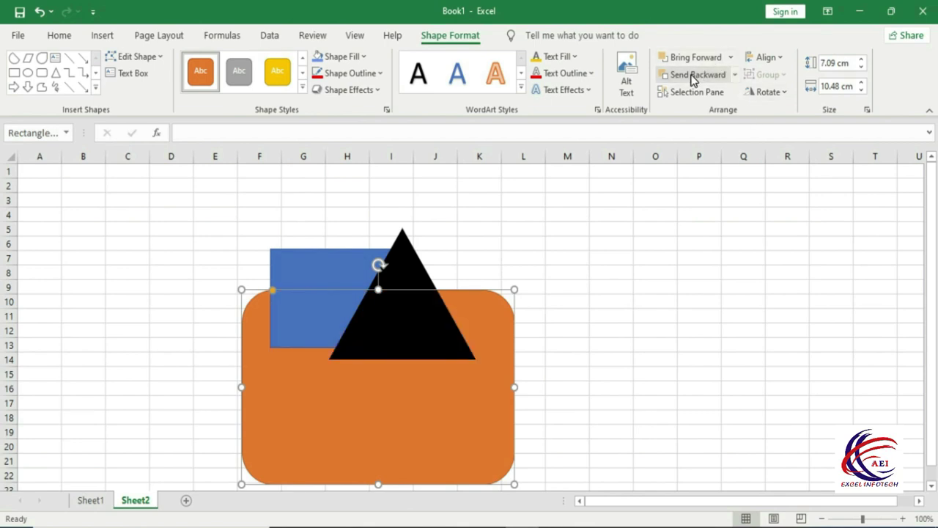
{"action": "left_click", "coordinate": [694, 58]}
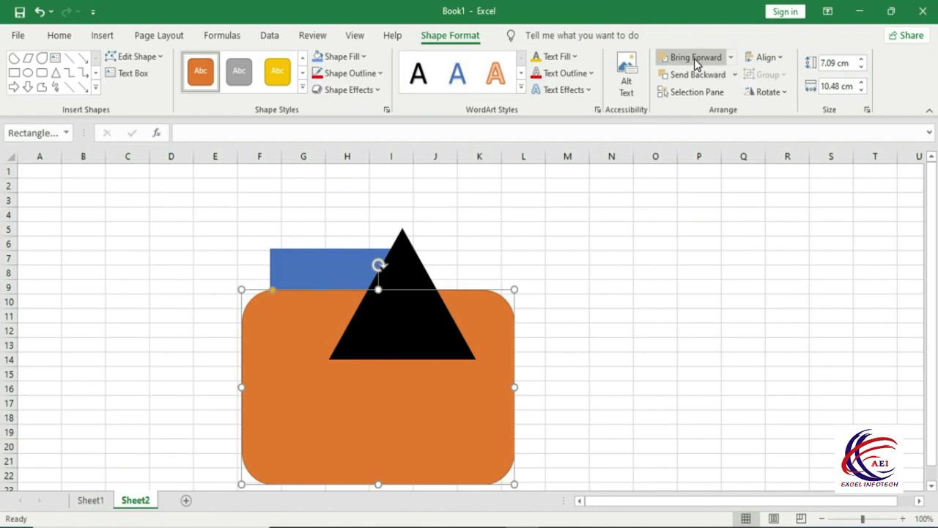
{"action": "left_click", "coordinate": [694, 58]}
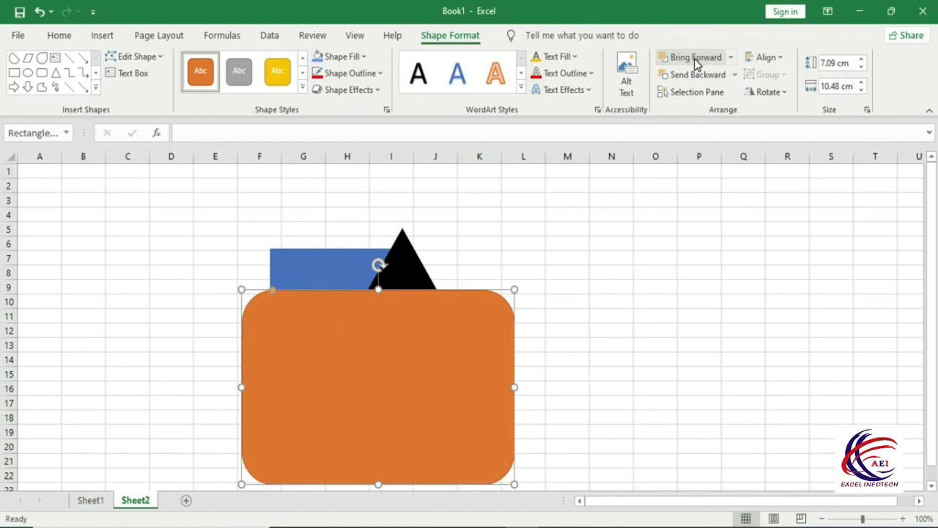
Step: Send the orange rectangle to back, then bring it to front over rows 12–23
{"action": "left_click", "coordinate": [734, 74]}
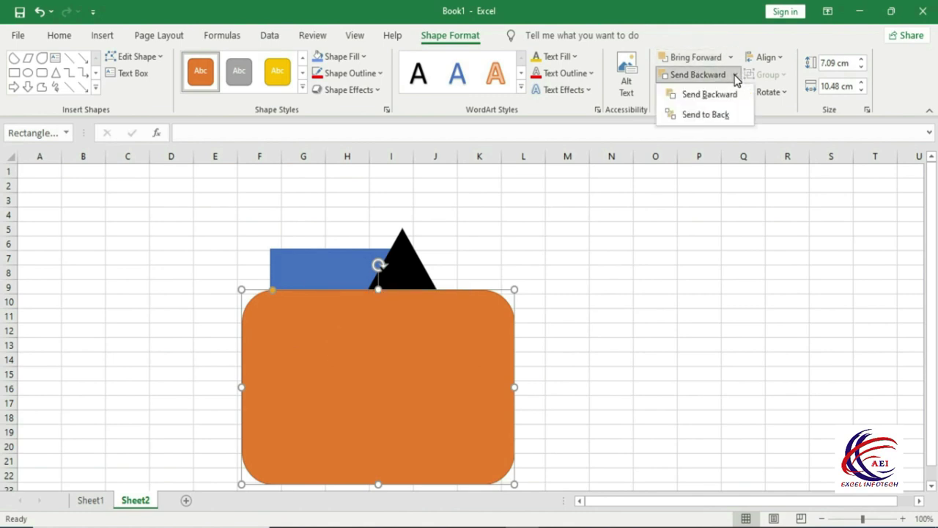
{"action": "left_click", "coordinate": [705, 116]}
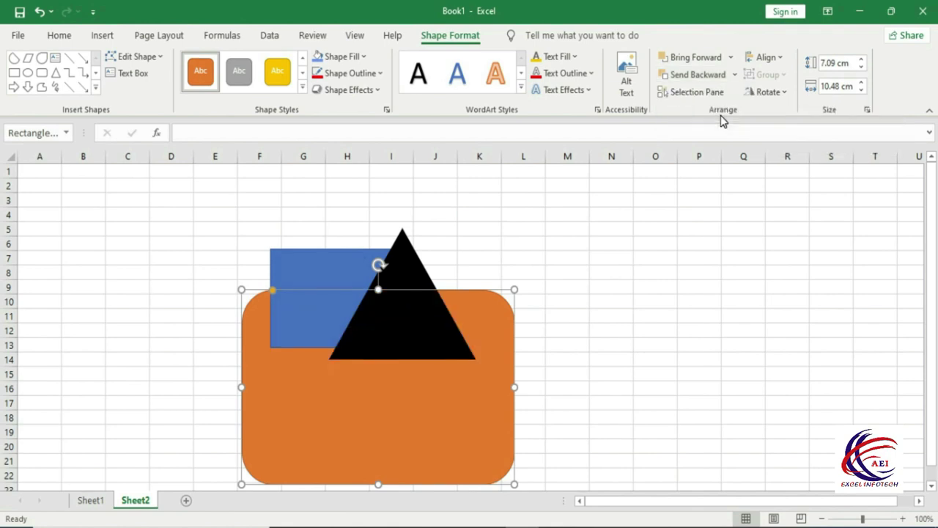
{"action": "left_click_drag", "start_coordinate": [508, 362], "coordinate": [516, 282]}
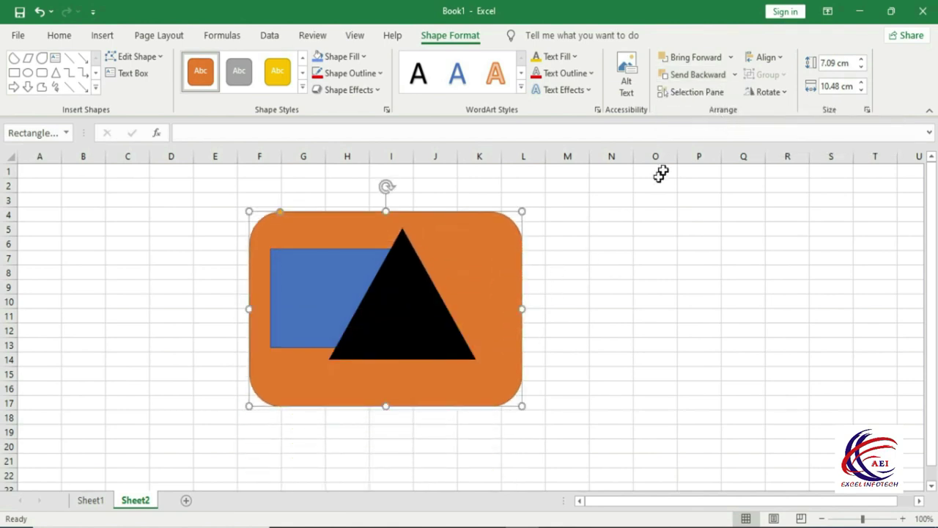
{"action": "left_click", "coordinate": [730, 59]}
{"action": "left_click", "coordinate": [707, 96]}
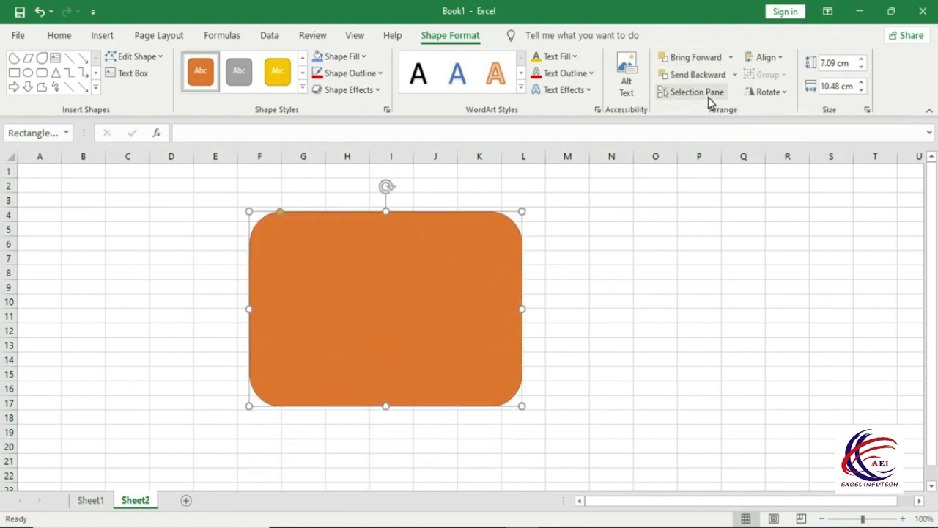
{"action": "left_click_drag", "start_coordinate": [412, 257], "coordinate": [454, 368]}
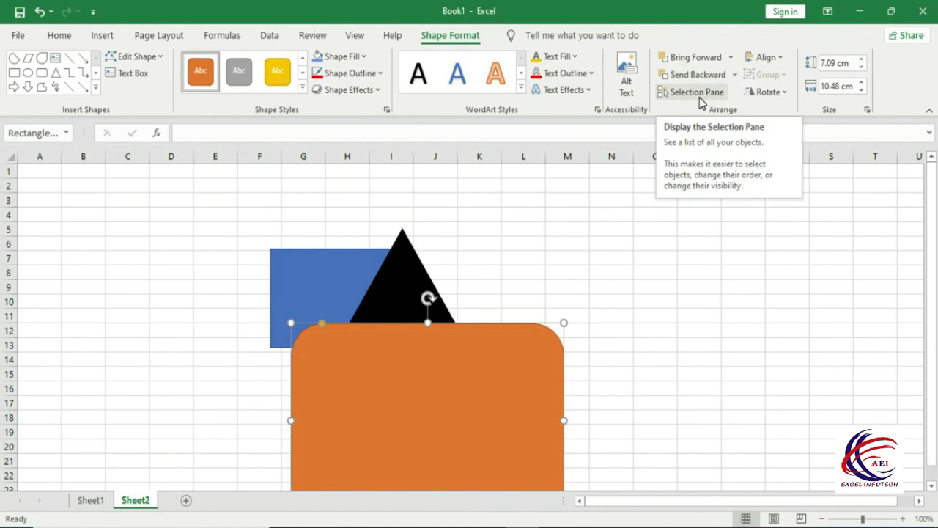
{"action": "left_click", "coordinate": [700, 95]}
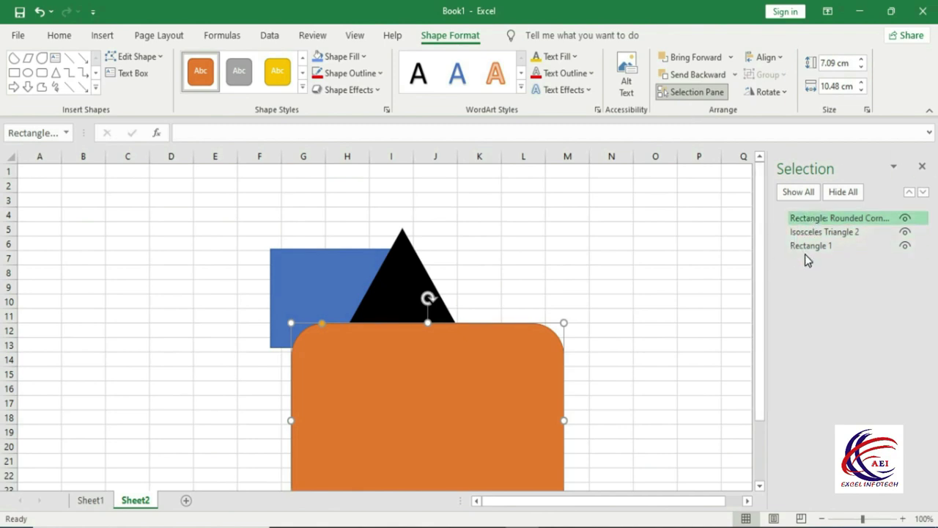
{"action": "left_click", "coordinate": [906, 219]}
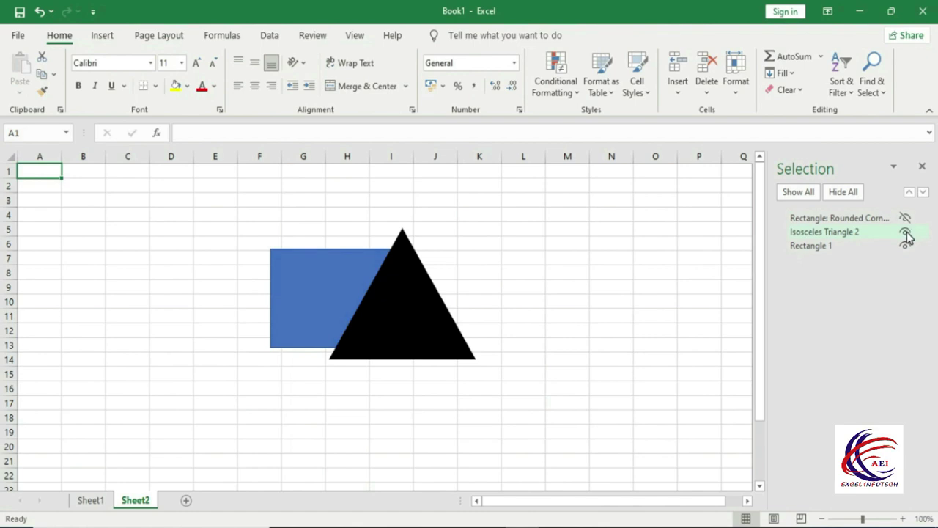
{"action": "left_click", "coordinate": [906, 233]}
{"action": "left_click", "coordinate": [906, 247]}
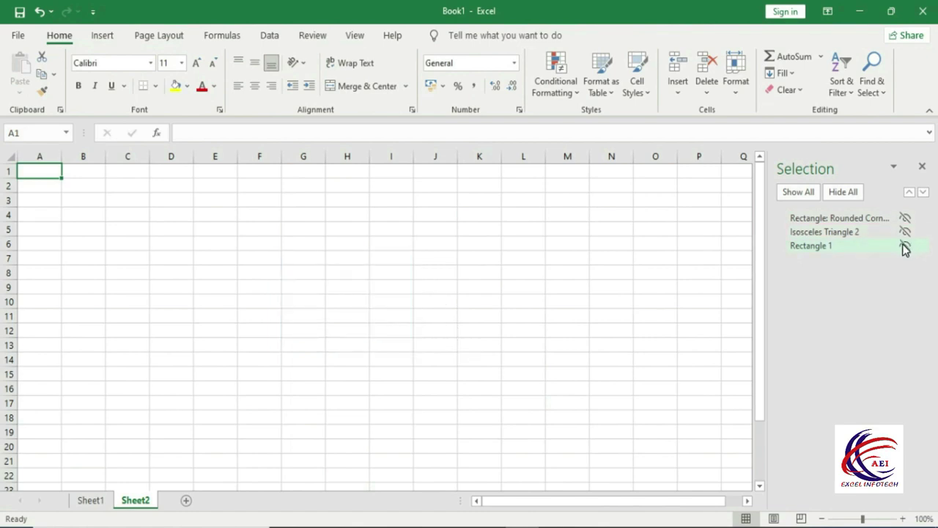
{"action": "left_click", "coordinate": [905, 247]}
{"action": "left_click", "coordinate": [905, 233]}
{"action": "left_click", "coordinate": [906, 219]}
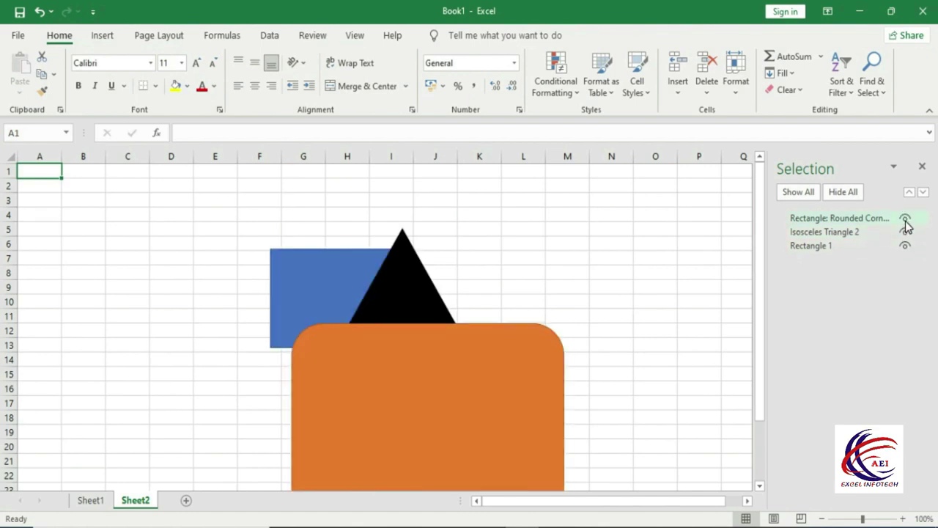
{"action": "left_click", "coordinate": [923, 168]}
{"action": "left_click", "coordinate": [407, 359]}
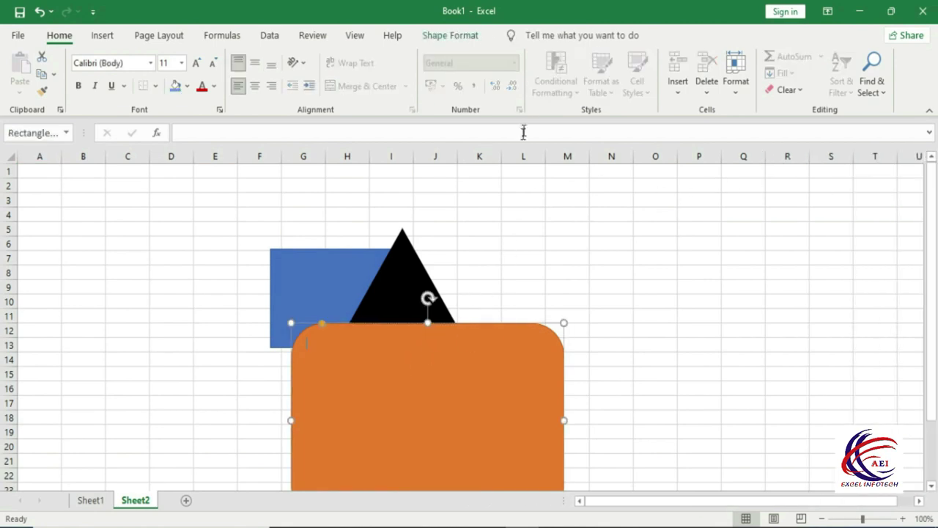
Step: Left-align the orange rectangle with the triangle and move both down and right together
{"action": "left_click", "coordinate": [440, 35]}
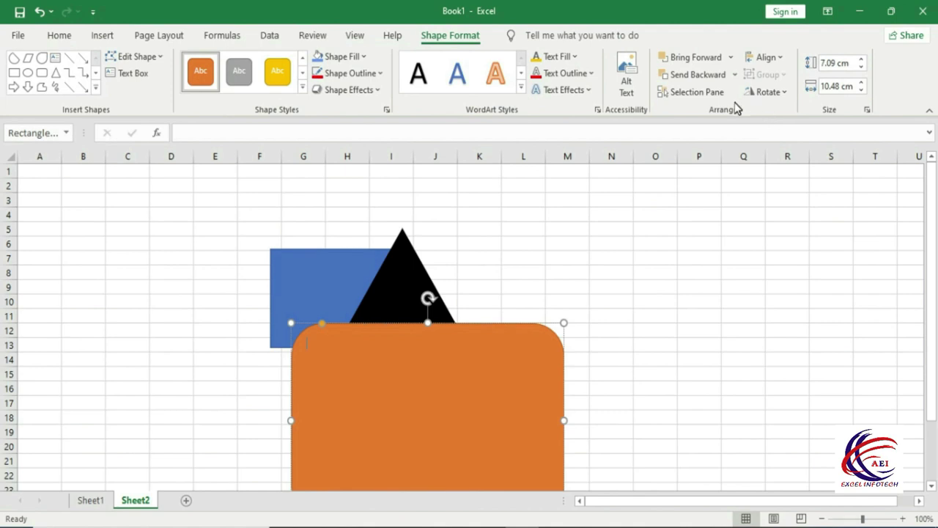
{"action": "left_click", "coordinate": [777, 61]}
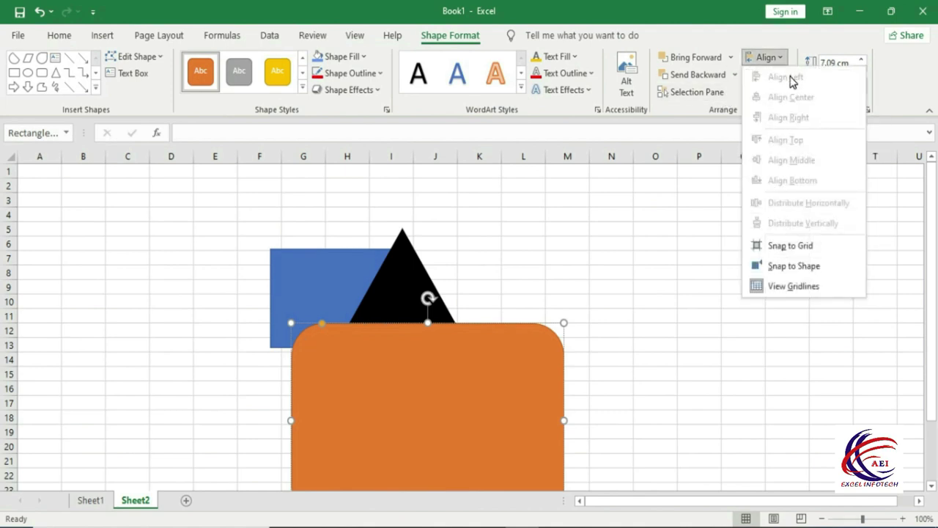
{"action": "left_click", "coordinate": [535, 245]}
{"action": "left_click_drag", "start_coordinate": [469, 366], "coordinate": [671, 293]}
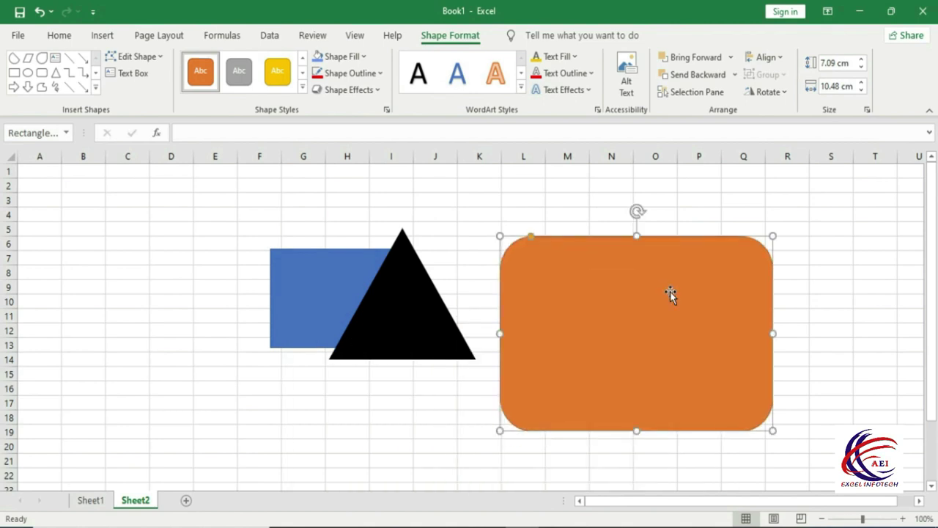
{"action": "left_click", "coordinate": [443, 308], "text": "ctrl"}
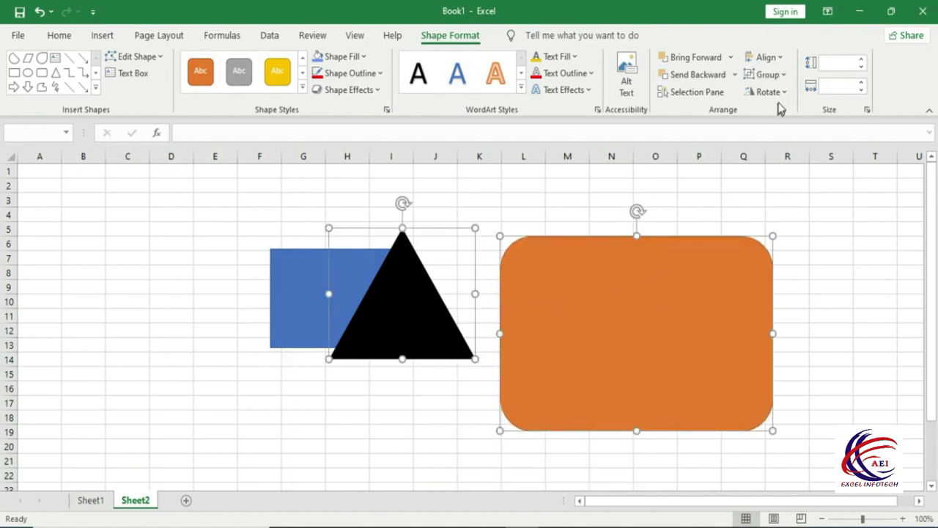
{"action": "left_click", "coordinate": [765, 57]}
{"action": "left_click", "coordinate": [787, 76]}
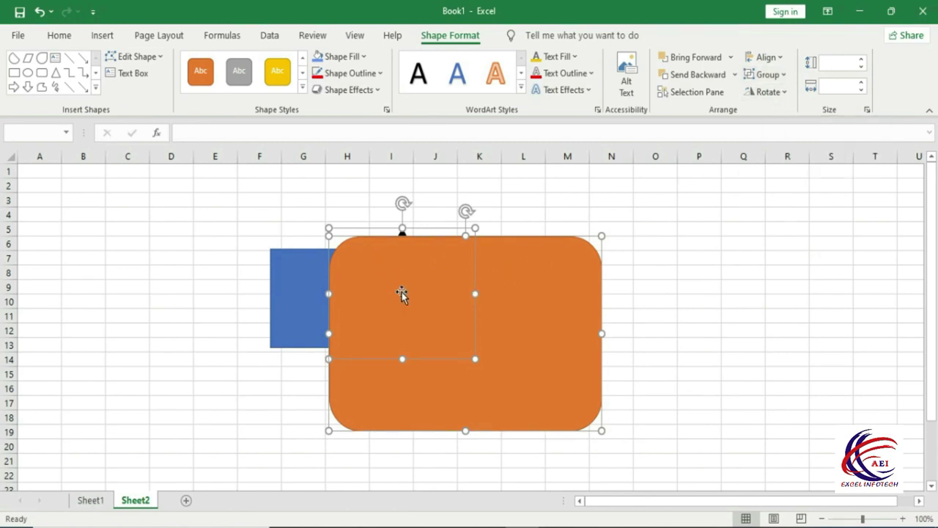
{"action": "left_click_drag", "start_coordinate": [467, 312], "coordinate": [712, 364]}
{"action": "key", "text": "Escape"}
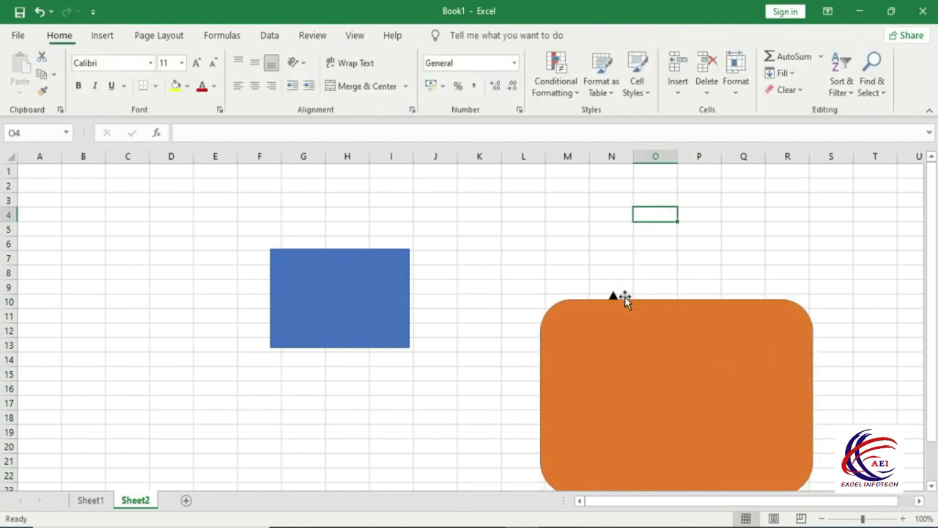
Step: Move the triangle to columns B–E, slightly lower, then left- and centre-align the blue rectangle with it
{"action": "left_click_drag", "start_coordinate": [610, 293], "coordinate": [153, 189]}
{"action": "left_click_drag", "start_coordinate": [164, 259], "coordinate": [168, 284]}
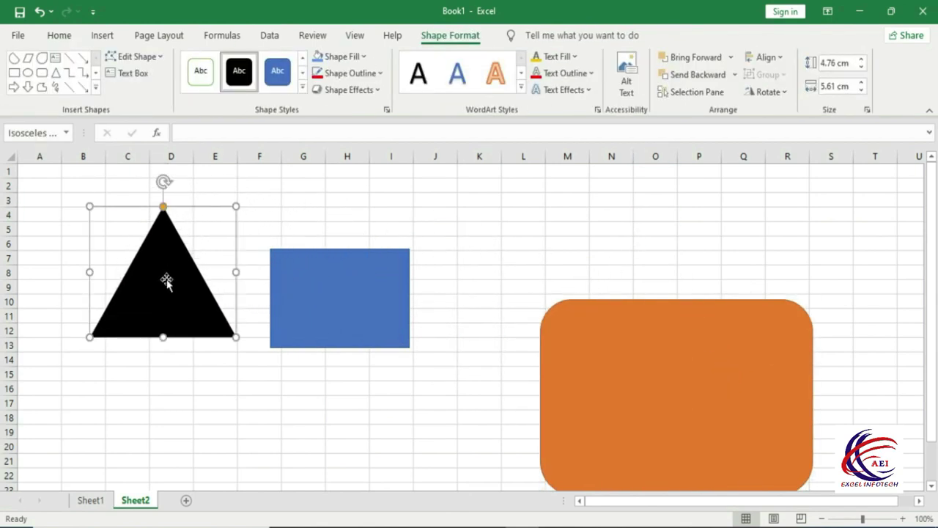
{"action": "left_click", "coordinate": [323, 295], "text": "shift"}
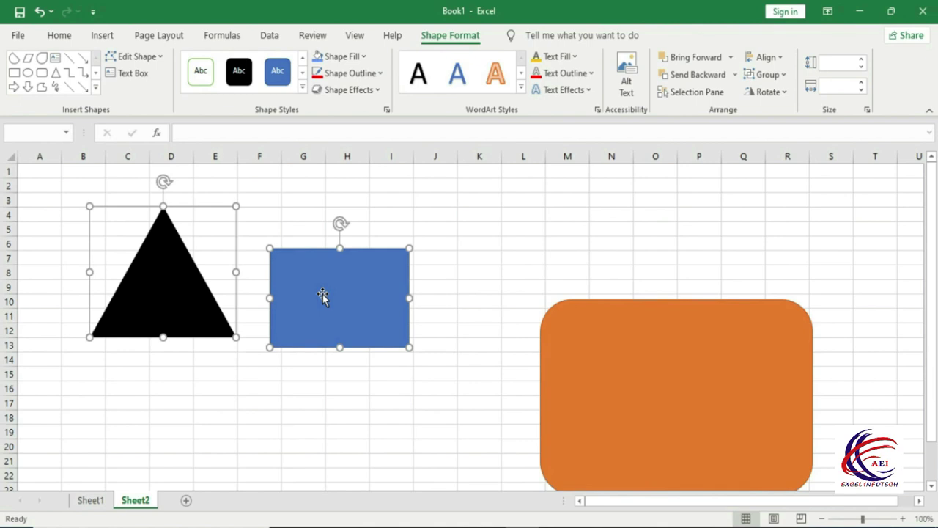
{"action": "left_click", "coordinate": [781, 59]}
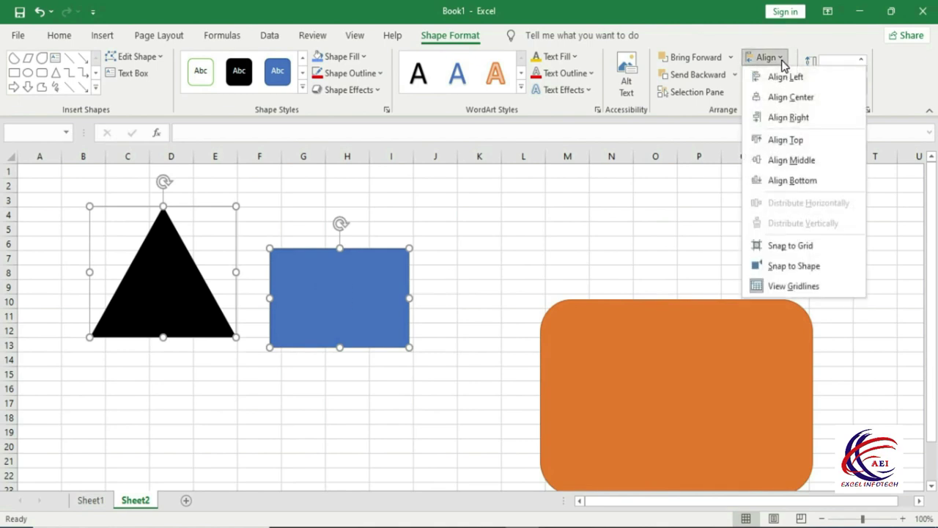
{"action": "left_click", "coordinate": [785, 76]}
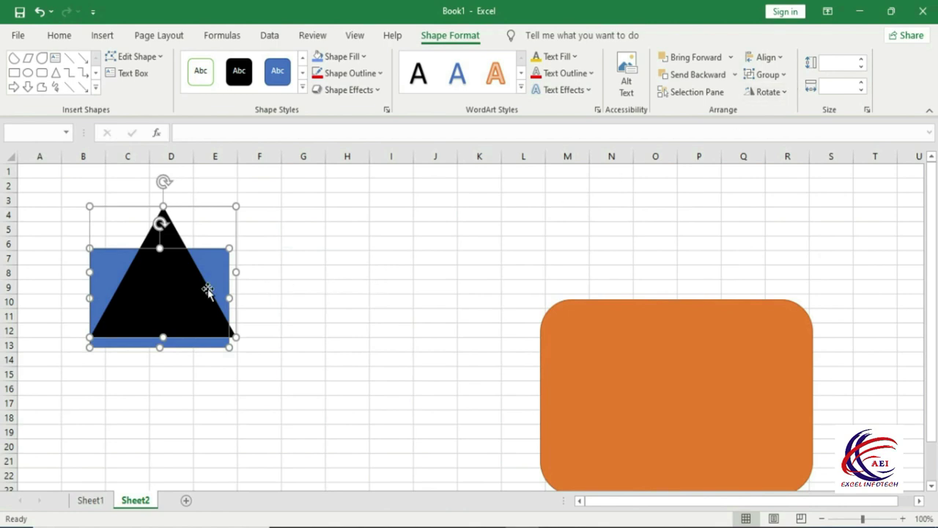
{"action": "left_click", "coordinate": [778, 62]}
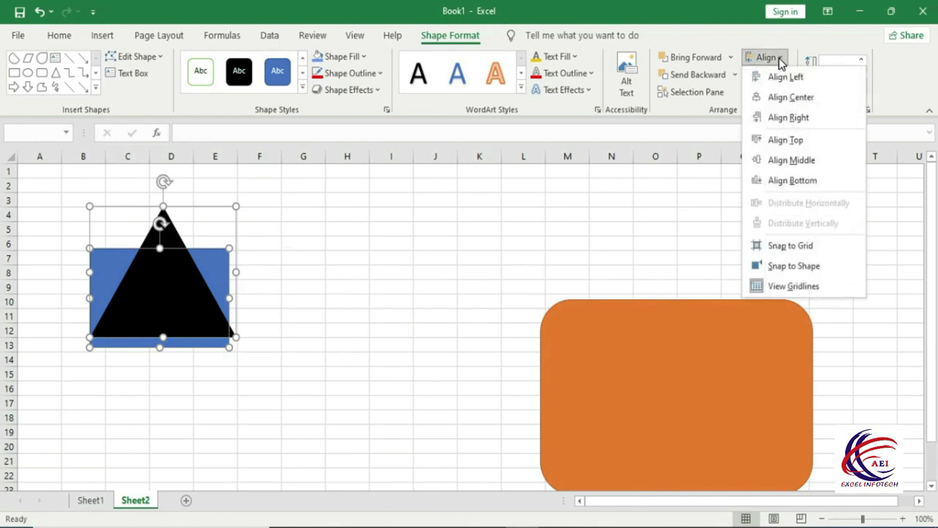
{"action": "left_click", "coordinate": [791, 103]}
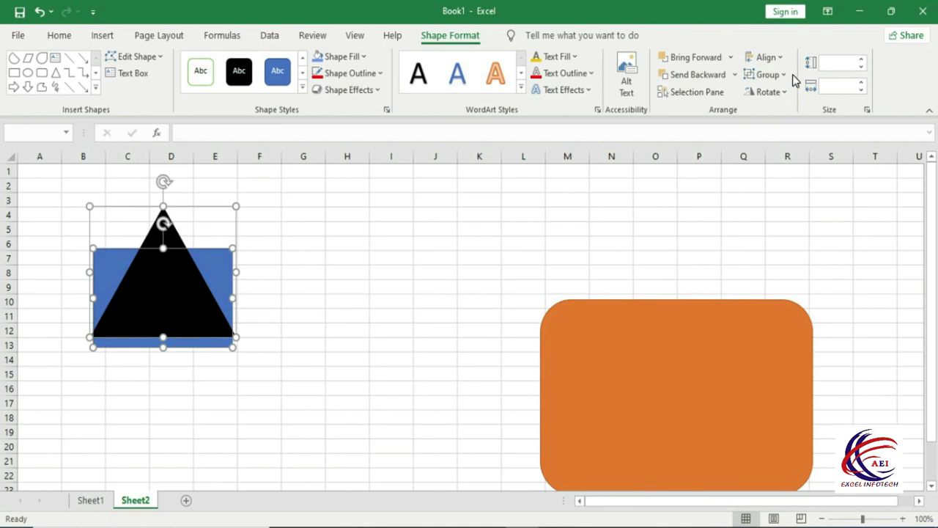
Step: Try right, top and middle alignment, settle on Align Bottom, and move both shapes right
{"action": "left_click", "coordinate": [780, 59]}
{"action": "left_click", "coordinate": [791, 119]}
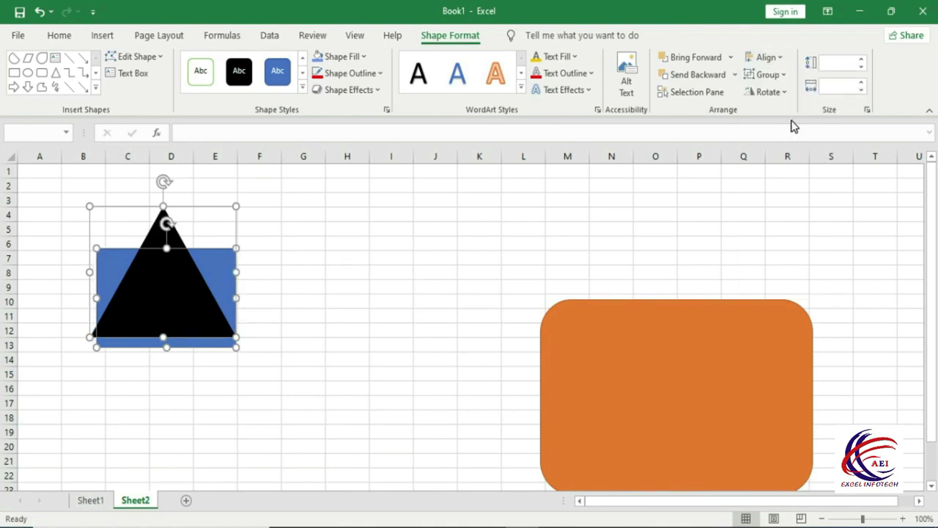
{"action": "left_click", "coordinate": [775, 62]}
{"action": "left_click", "coordinate": [788, 141]}
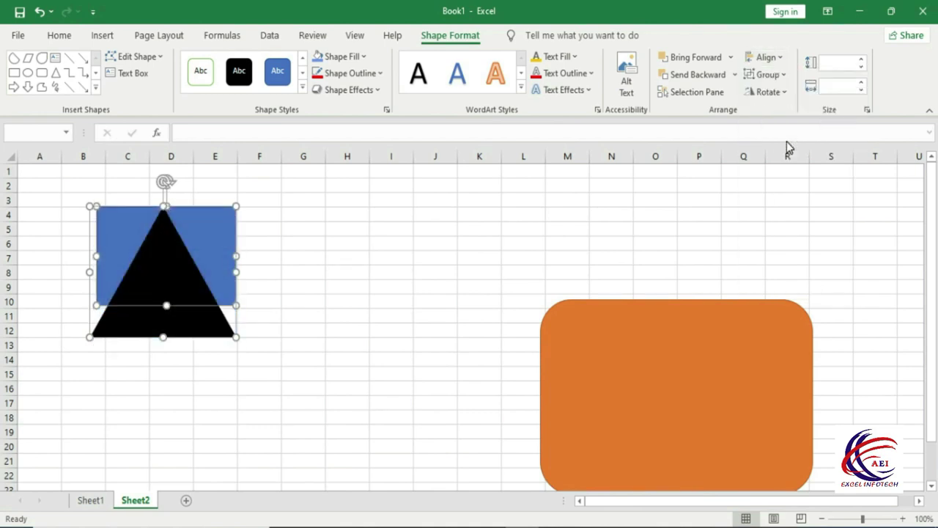
{"action": "left_click", "coordinate": [777, 58]}
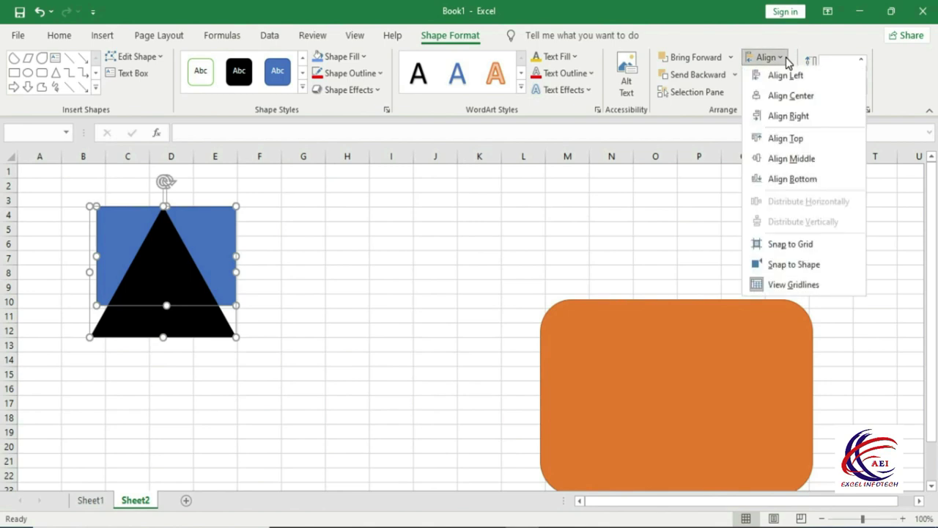
{"action": "left_click", "coordinate": [795, 161]}
{"action": "left_click", "coordinate": [776, 58]}
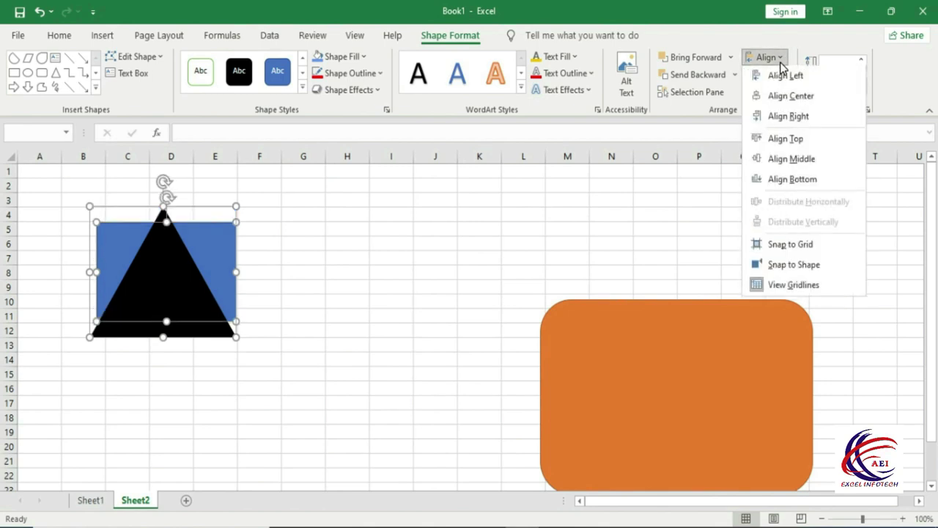
{"action": "left_click", "coordinate": [791, 179]}
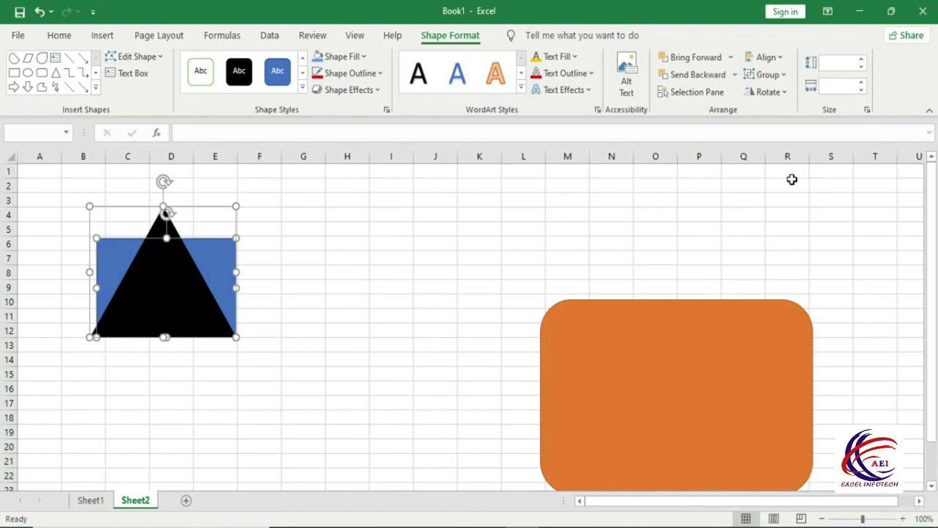
{"action": "left_click", "coordinate": [779, 58]}
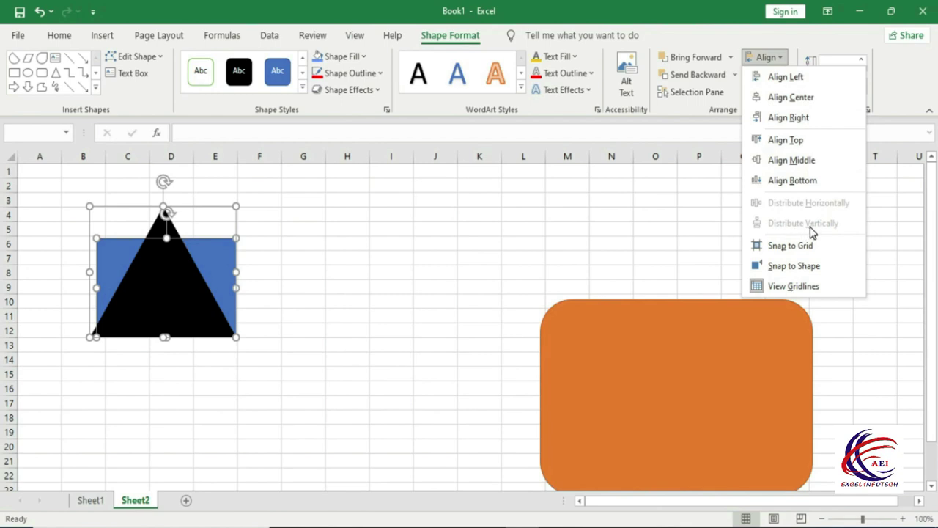
{"action": "left_click", "coordinate": [601, 263]}
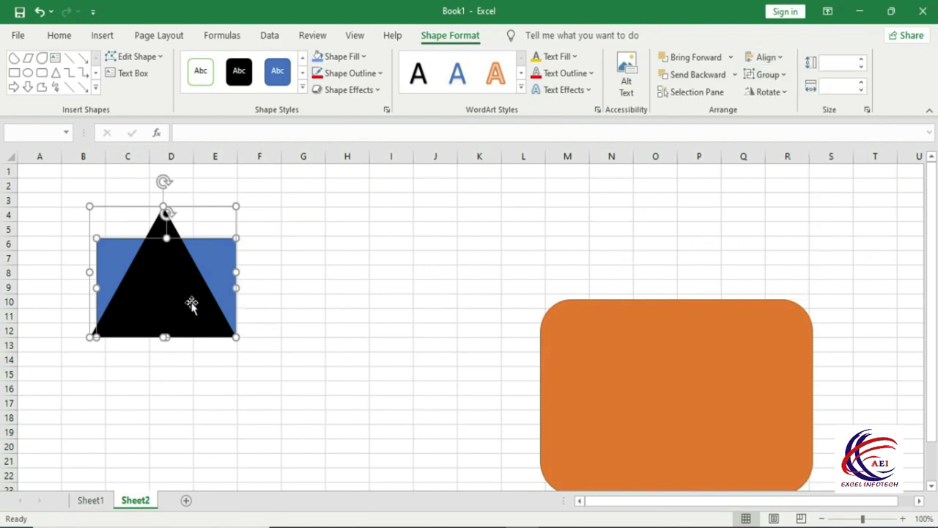
{"action": "left_click_drag", "start_coordinate": [191, 306], "coordinate": [444, 348]}
{"action": "left_click", "coordinate": [440, 327]}
Step: Select the orange rounded rectangle, triangle and blue rectangle and distribute them horizontally
{"action": "scroll", "coordinate": [443, 349], "scroll_direction": "down", "scroll_amount": 2}
{"action": "left_click_drag", "start_coordinate": [609, 304], "coordinate": [396, 404]}
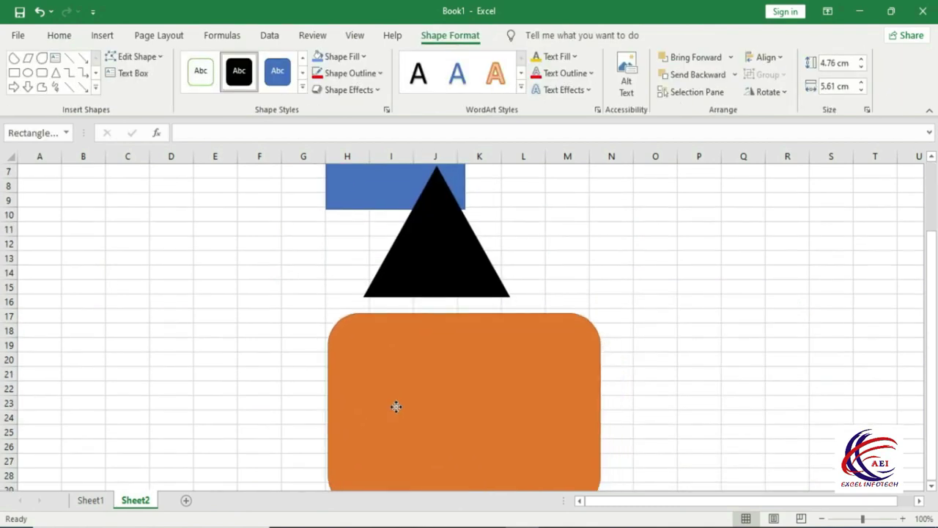
{"action": "left_click", "coordinate": [822, 518]}
{"action": "left_click", "coordinate": [822, 518]}
{"action": "left_click", "coordinate": [822, 518]}
{"action": "left_click", "coordinate": [822, 518]}
{"action": "left_click_drag", "start_coordinate": [350, 372], "coordinate": [342, 365]}
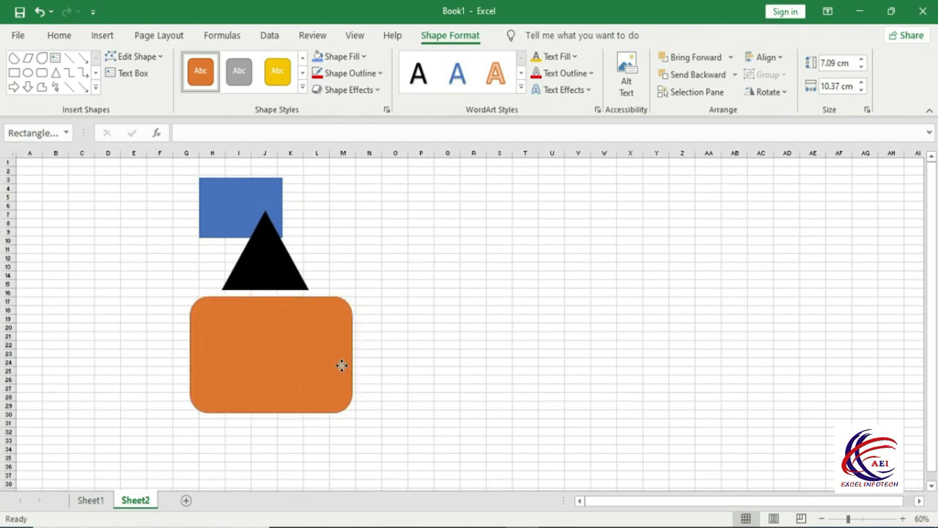
{"action": "left_click", "coordinate": [342, 365]}
{"action": "left_click", "coordinate": [275, 258], "text": "shift"}
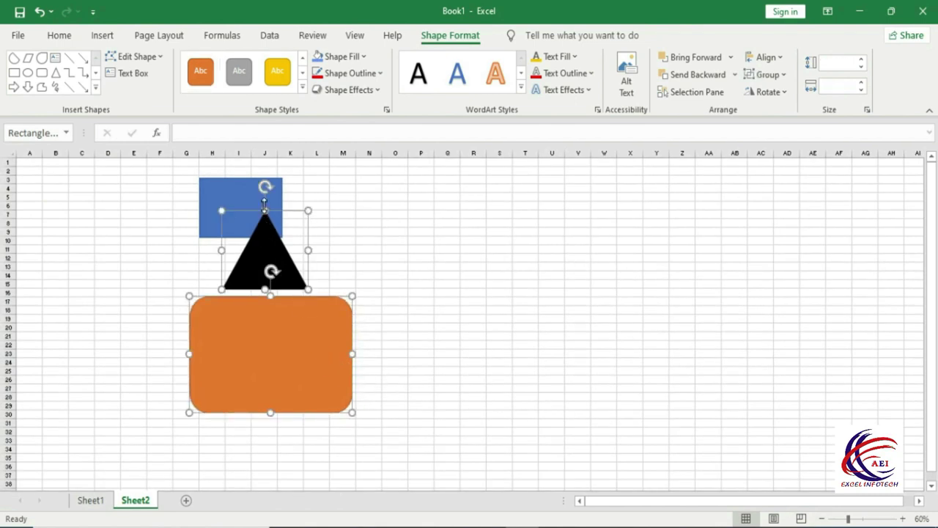
{"action": "left_click", "coordinate": [259, 192], "text": "shift"}
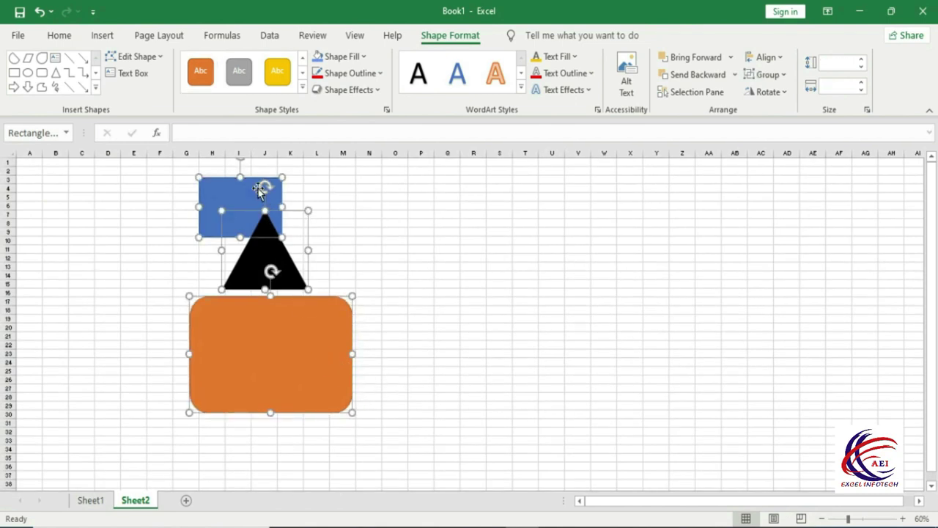
{"action": "left_click", "coordinate": [766, 57]}
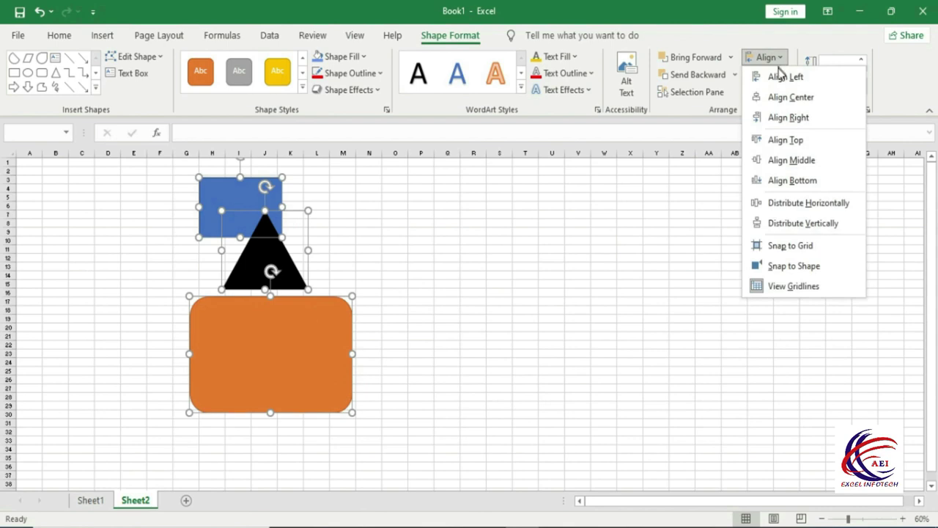
{"action": "left_click", "coordinate": [838, 207]}
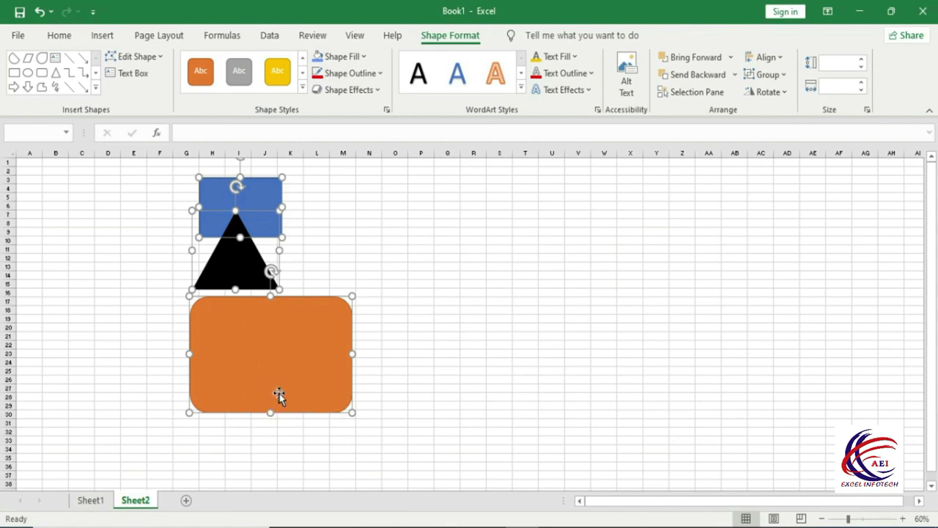
Step: Move the triangle and then the blue rectangle to the right of the orange shape
{"action": "left_click", "coordinate": [456, 362]}
{"action": "left_click", "coordinate": [247, 268]}
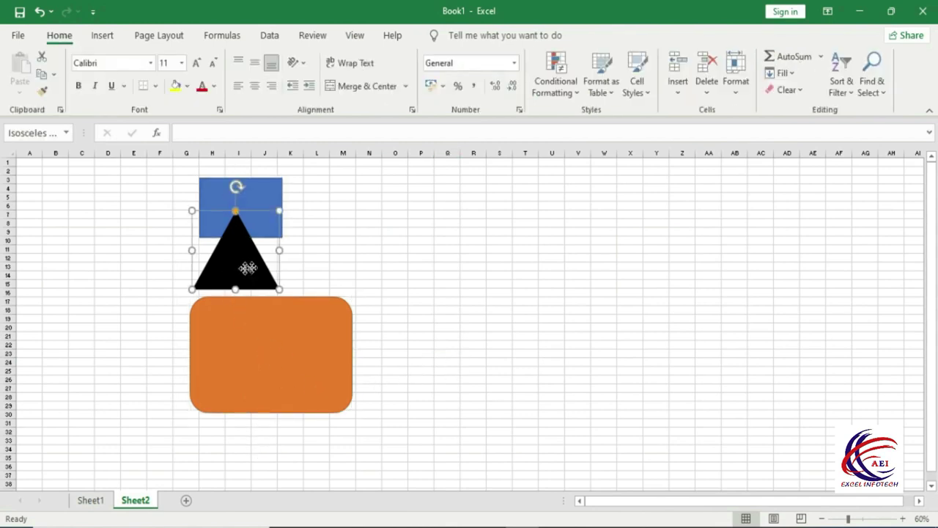
{"action": "left_click_drag", "start_coordinate": [247, 268], "coordinate": [421, 339]}
{"action": "left_click_drag", "start_coordinate": [268, 218], "coordinate": [555, 340]}
Step: Reselect all three shapes, distribute them vertically, then delete them
{"action": "left_click", "coordinate": [431, 346], "text": "ctrl"}
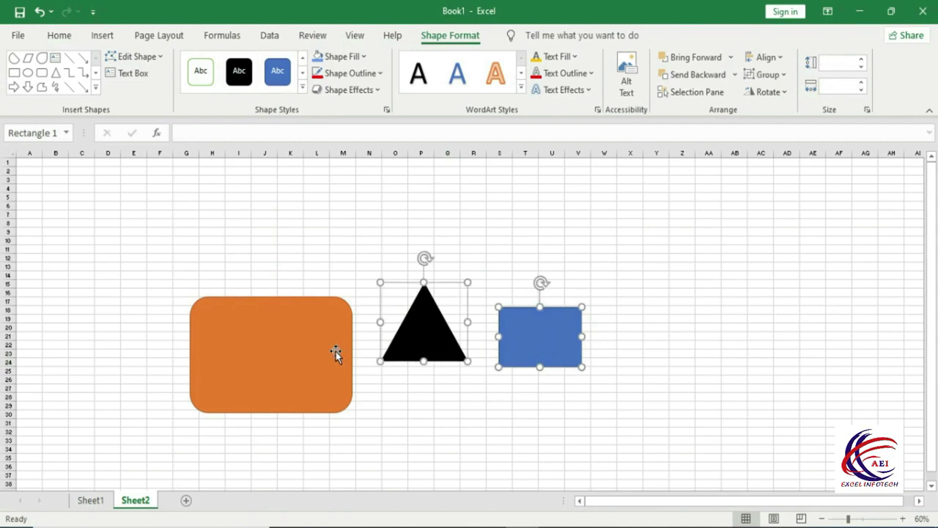
{"action": "left_click", "coordinate": [335, 351], "text": "ctrl"}
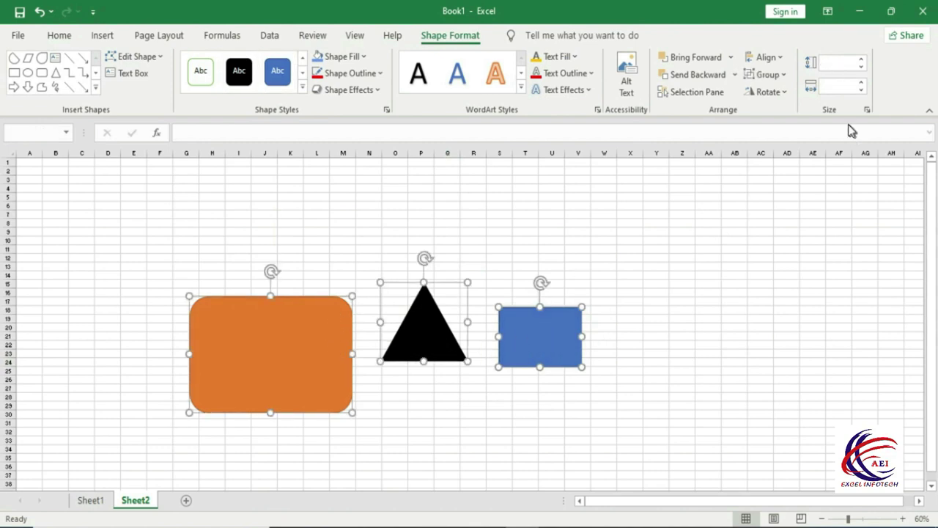
{"action": "left_click", "coordinate": [764, 58]}
{"action": "left_click", "coordinate": [790, 222]}
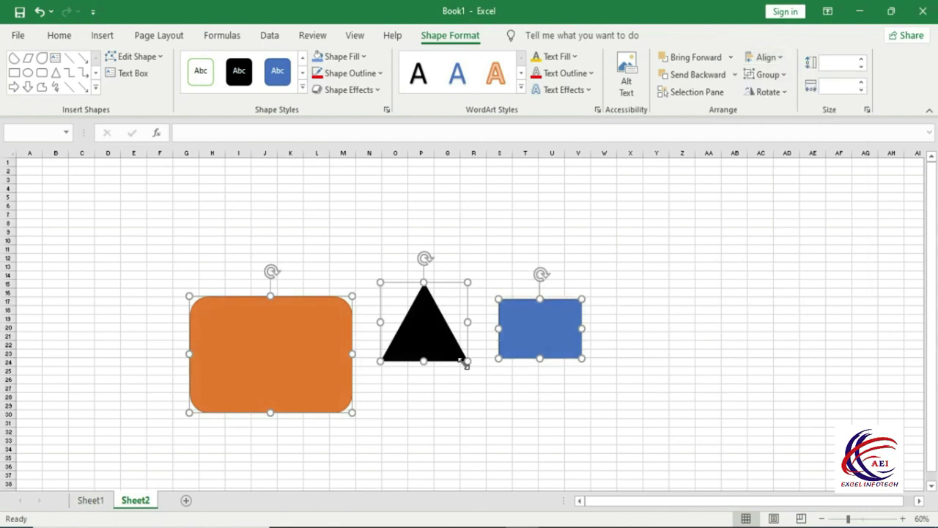
{"action": "left_click", "coordinate": [780, 58]}
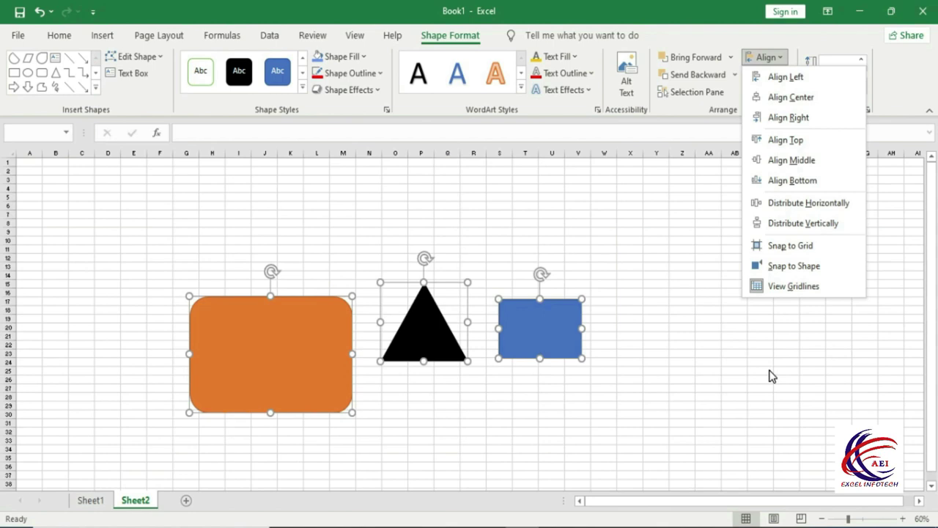
{"action": "left_click", "coordinate": [688, 349]}
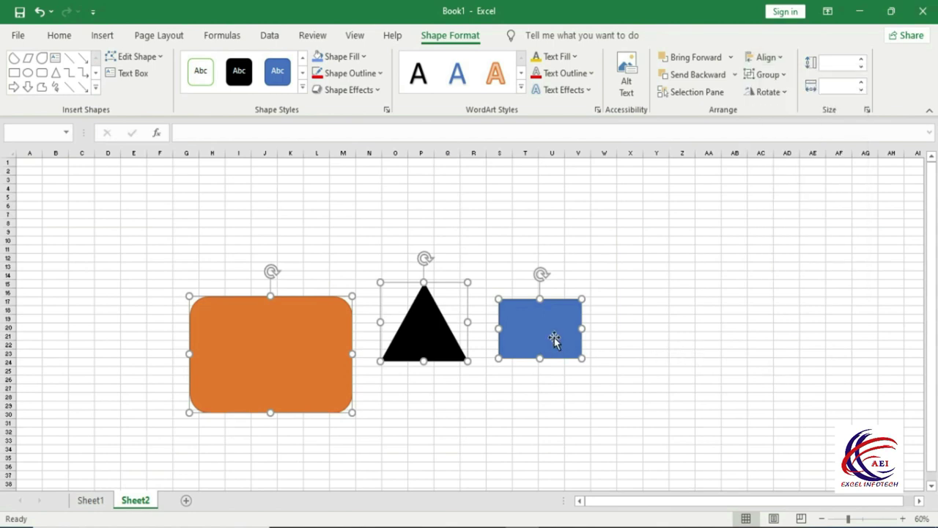
{"action": "key", "text": "Delete"}
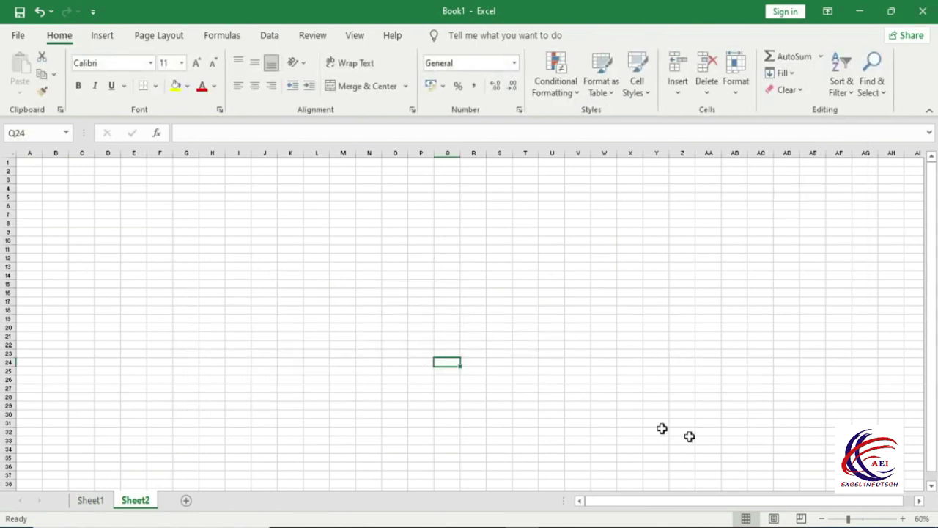
Step: Draw a Rectangle shape, about 0.95 × 1.52 cm, around rows 19–21 in columns M–N
{"action": "scroll", "coordinate": [484, 318], "scroll_direction": "up", "scroll_amount": 12, "text": "ctrl"}
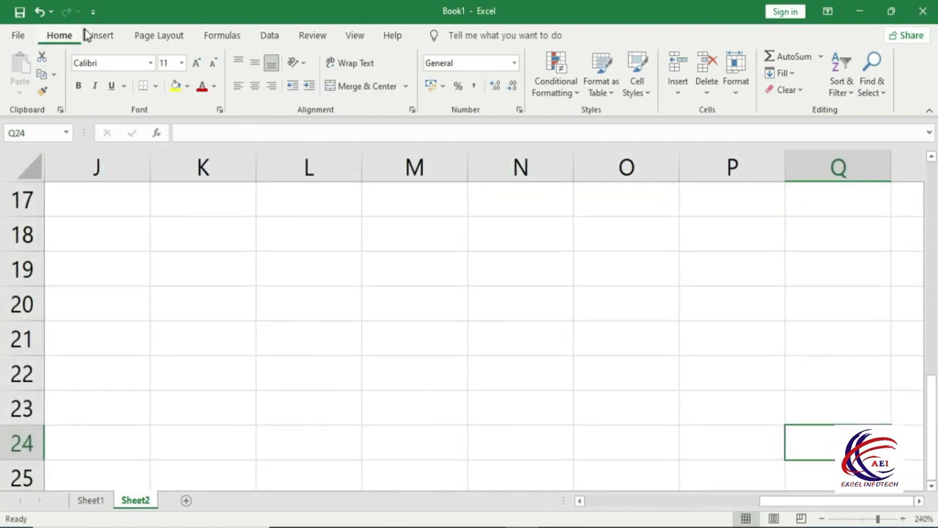
{"action": "left_click", "coordinate": [103, 36]}
{"action": "left_click", "coordinate": [166, 92]}
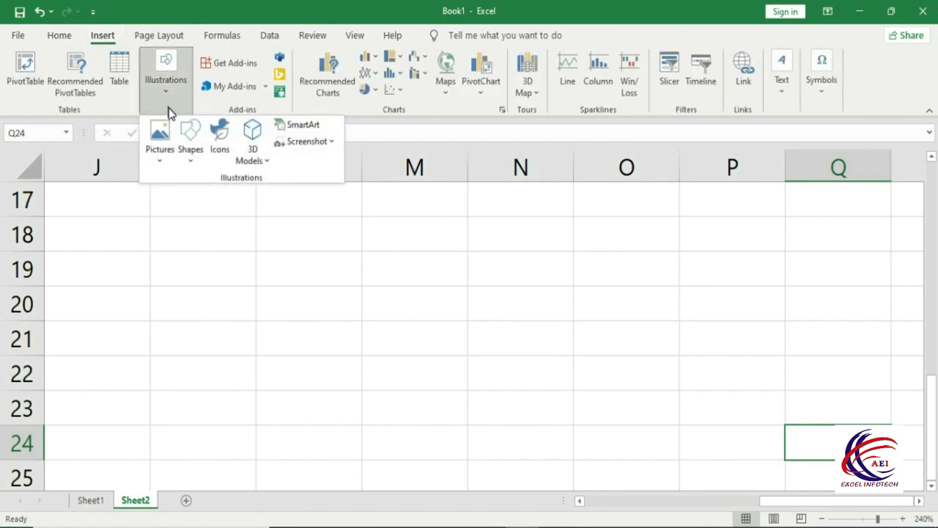
{"action": "left_click", "coordinate": [190, 150]}
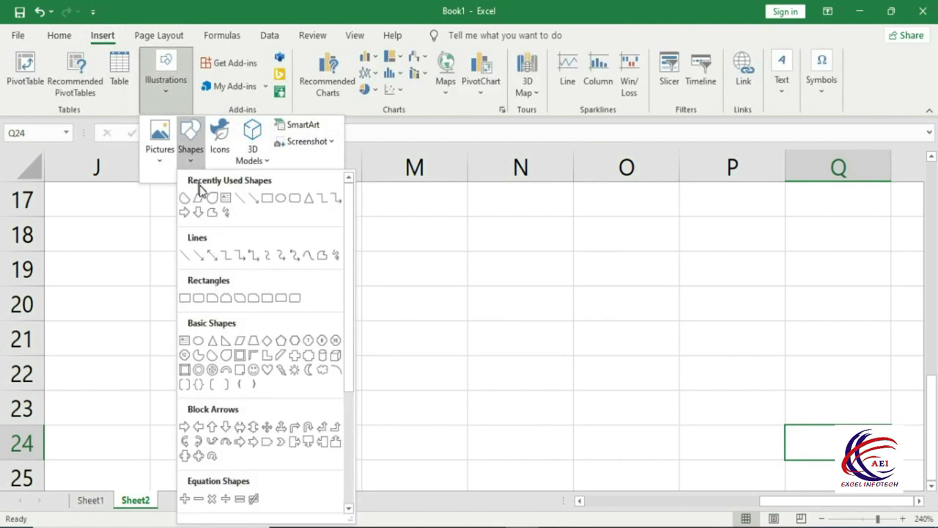
{"action": "left_click", "coordinate": [267, 199]}
{"action": "left_click_drag", "start_coordinate": [484, 280], "coordinate": [575, 340]}
{"action": "mouse_move", "coordinate": [530, 314]}
{"action": "left_mouse_down"}
{"action": "mouse_move", "coordinate": [516, 285]}
{"action": "mouse_move", "coordinate": [540, 318]}
{"action": "mouse_move", "coordinate": [477, 298]}
{"action": "mouse_move", "coordinate": [520, 281]}
{"action": "mouse_move", "coordinate": [502, 335]}
{"action": "mouse_move", "coordinate": [506, 279]}
{"action": "mouse_move", "coordinate": [513, 315]}
{"action": "left_mouse_up"}
{"action": "left_click", "coordinate": [525, 324]}
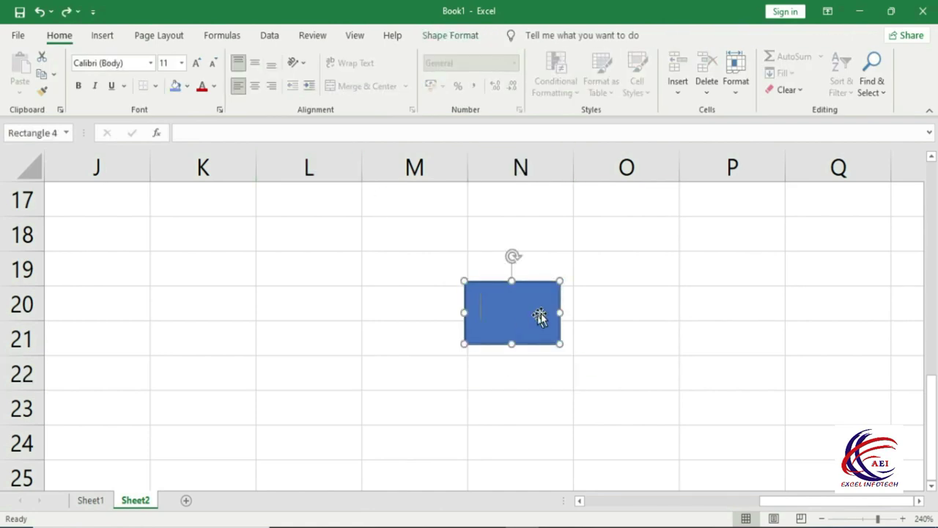
{"action": "left_click", "coordinate": [433, 38]}
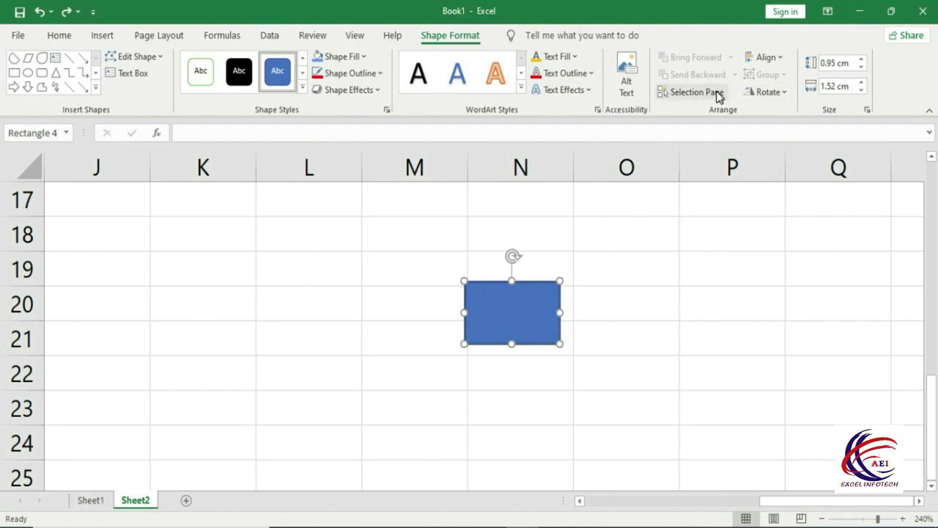
Step: Enable Snap to Grid and snap the rectangle to column N's edges at 0.95 × 1.7 cm
{"action": "left_click", "coordinate": [770, 58]}
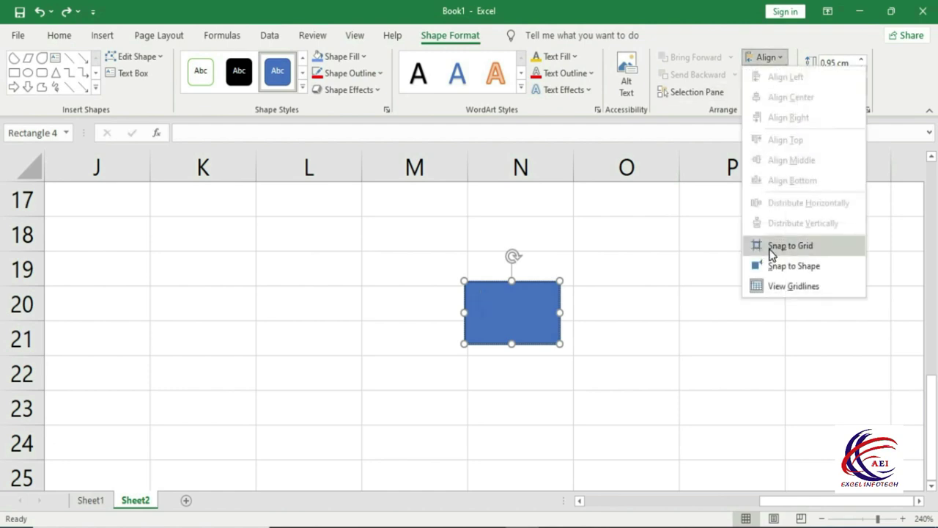
{"action": "left_click", "coordinate": [793, 247]}
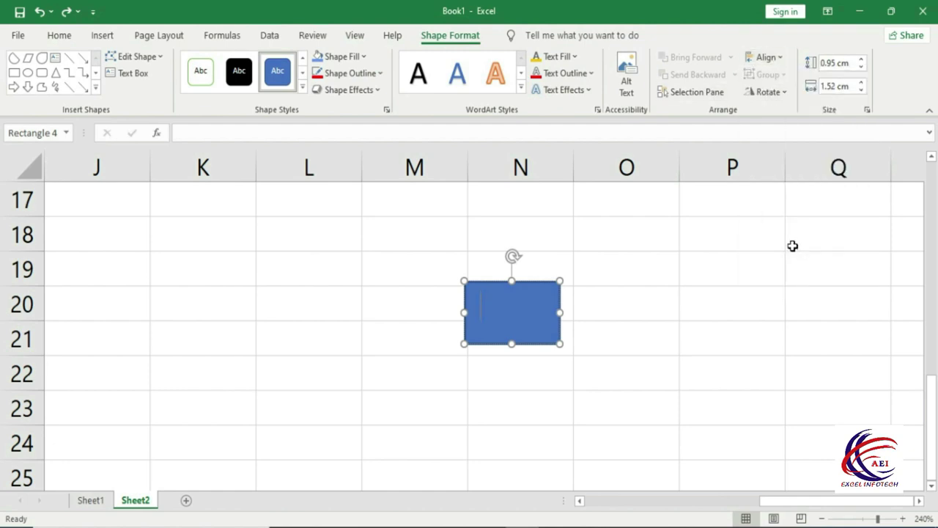
{"action": "left_click", "coordinate": [641, 294]}
{"action": "mouse_move", "coordinate": [553, 311]}
{"action": "left_mouse_down"}
{"action": "mouse_move", "coordinate": [561, 335]}
{"action": "mouse_move", "coordinate": [568, 296]}
{"action": "mouse_move", "coordinate": [553, 295]}
{"action": "mouse_move", "coordinate": [569, 305]}
{"action": "left_mouse_up"}
{"action": "left_click_drag", "start_coordinate": [571, 304], "coordinate": [573, 305]}
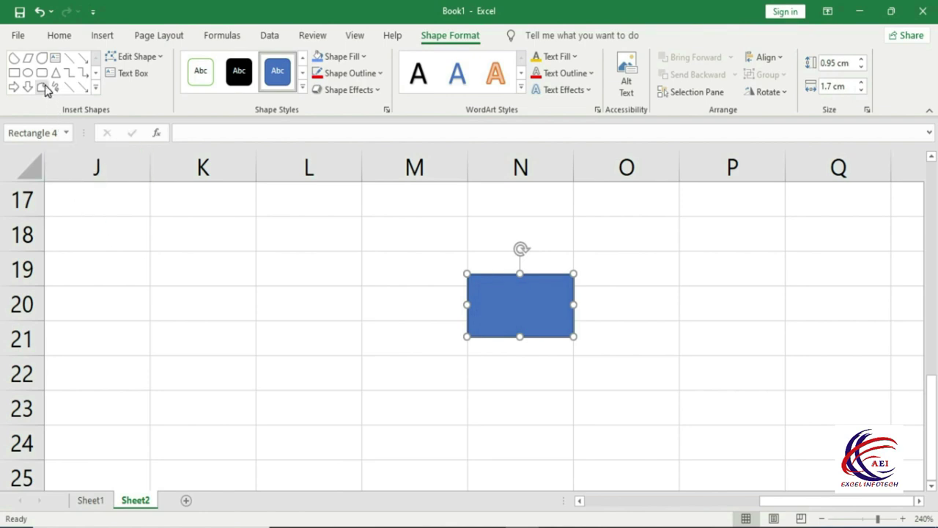
Step: Draw an oval over column L, enable Snap to Shape, and stretch the rectangle across columns M–O
{"action": "left_click", "coordinate": [27, 73]}
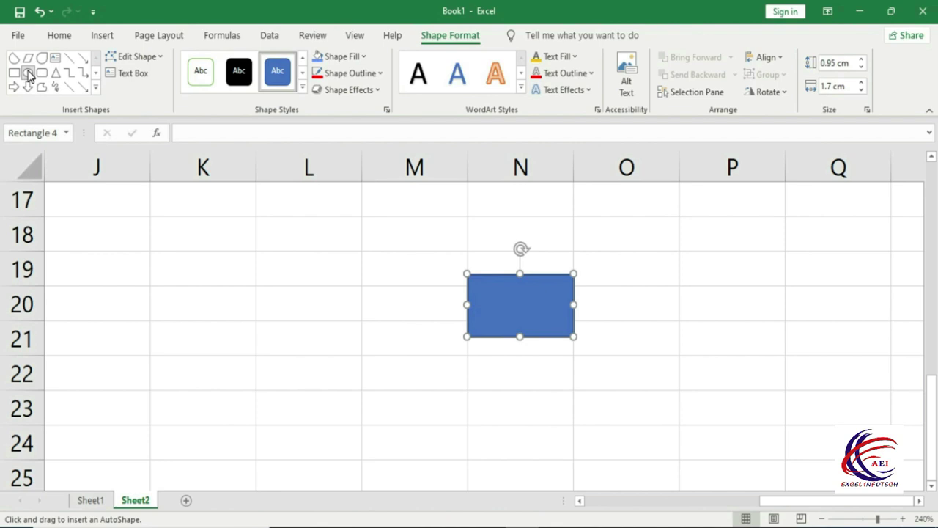
{"action": "left_click_drag", "start_coordinate": [257, 252], "coordinate": [307, 293]}
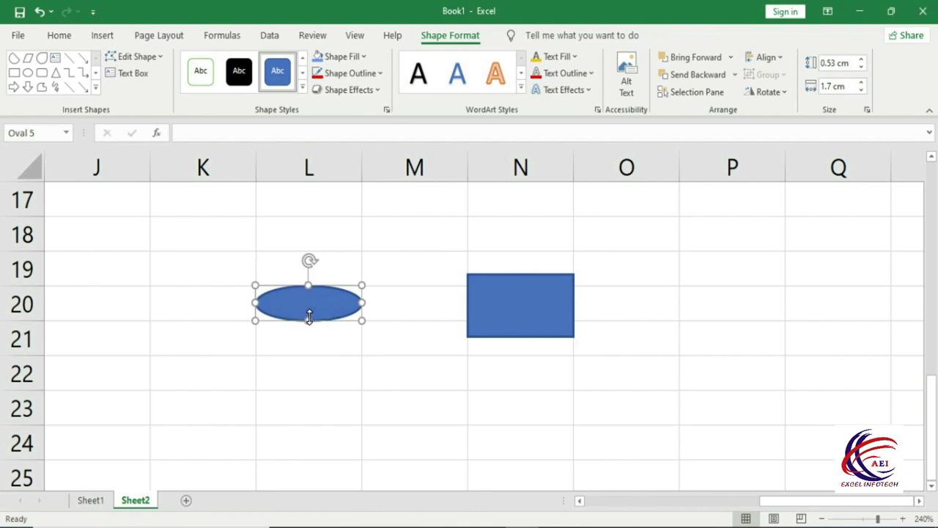
{"action": "left_click", "coordinate": [764, 57]}
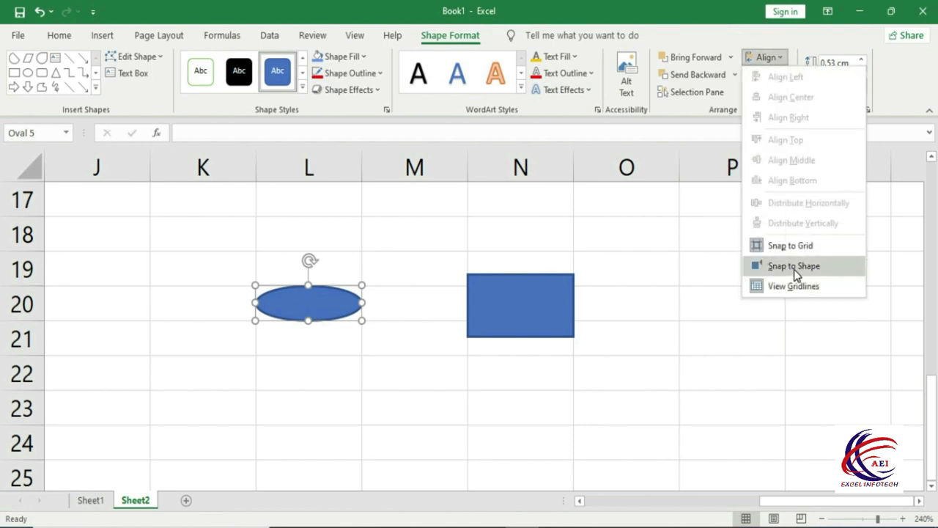
{"action": "left_click", "coordinate": [506, 318]}
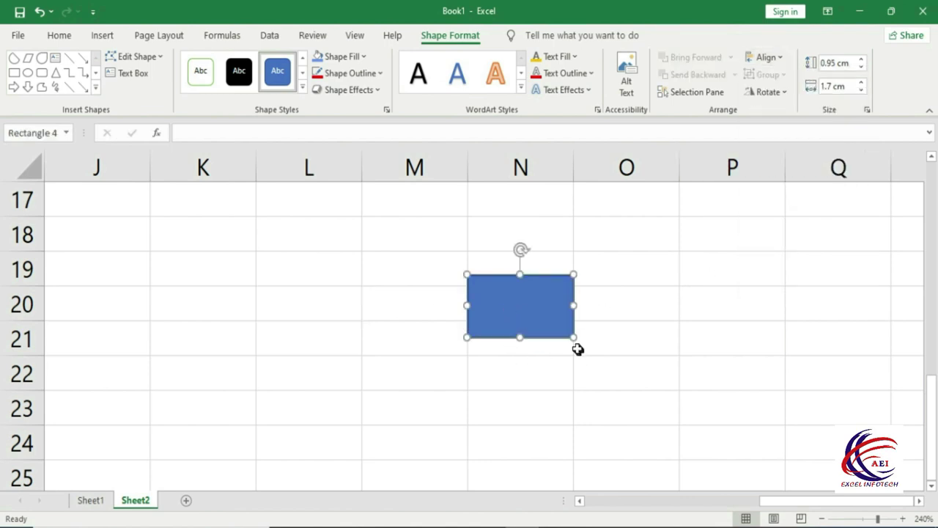
{"action": "left_click_drag", "start_coordinate": [575, 337], "coordinate": [786, 460]}
{"action": "left_click_drag", "start_coordinate": [615, 384], "coordinate": [508, 349]}
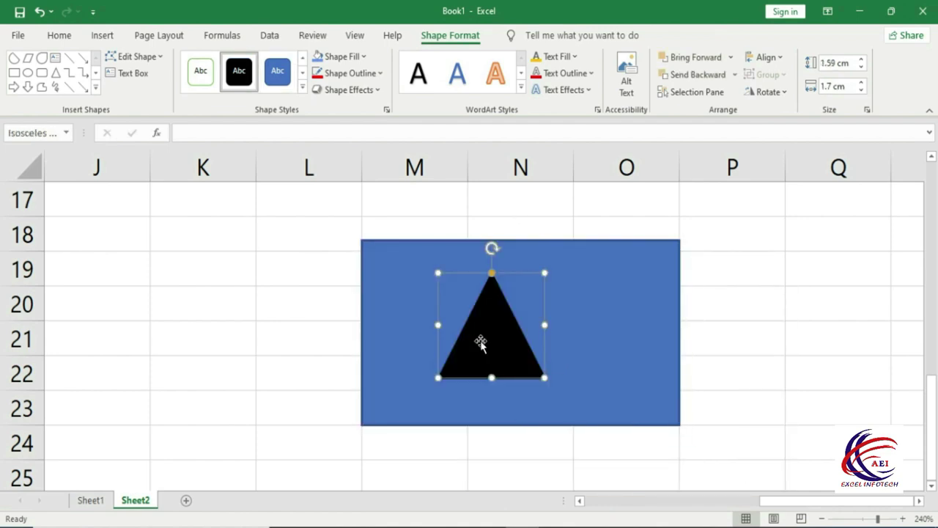
Step: Move the rectangle and triangle right together, then turn off View Gridlines
{"action": "left_click", "coordinate": [609, 320], "text": "shift"}
{"action": "left_click", "coordinate": [765, 57]}
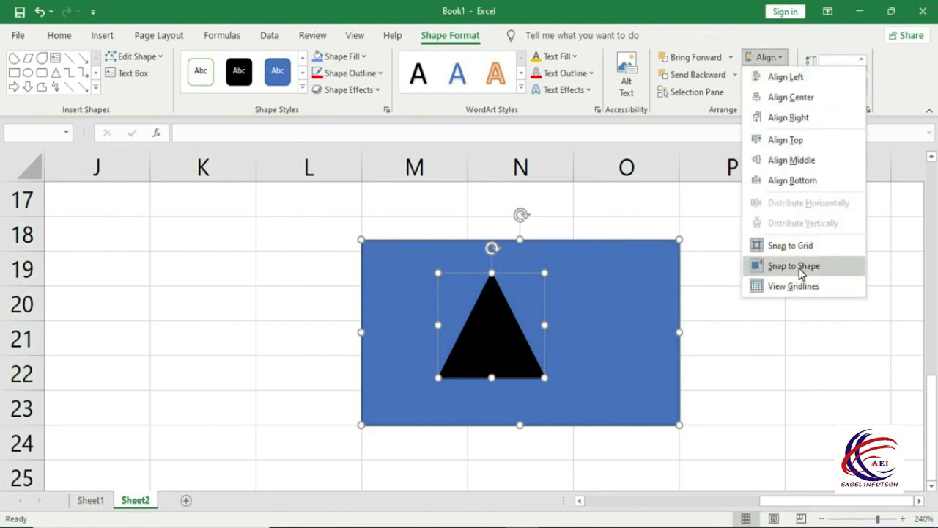
{"action": "left_click", "coordinate": [551, 371]}
{"action": "left_click_drag", "start_coordinate": [503, 341], "coordinate": [731, 385]}
{"action": "left_click", "coordinate": [450, 348]}
{"action": "left_click", "coordinate": [607, 339]}
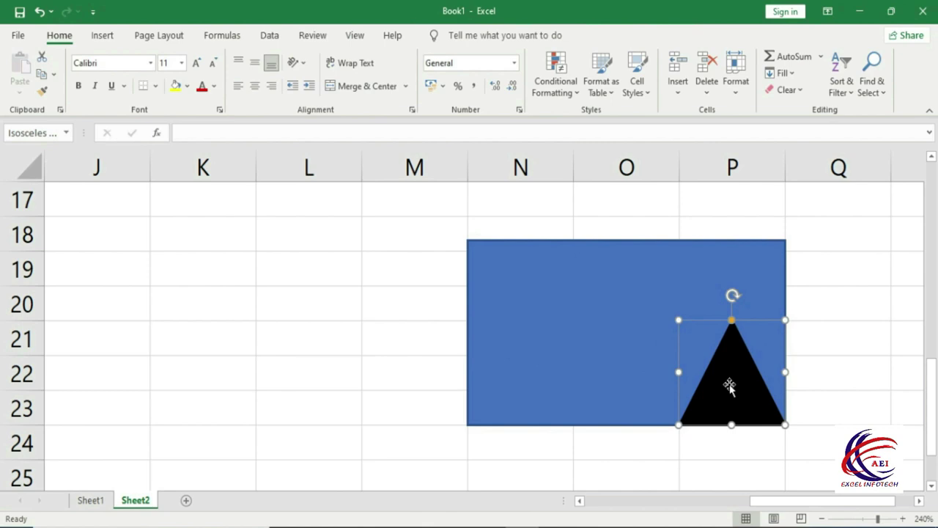
{"action": "left_click", "coordinate": [651, 320]}
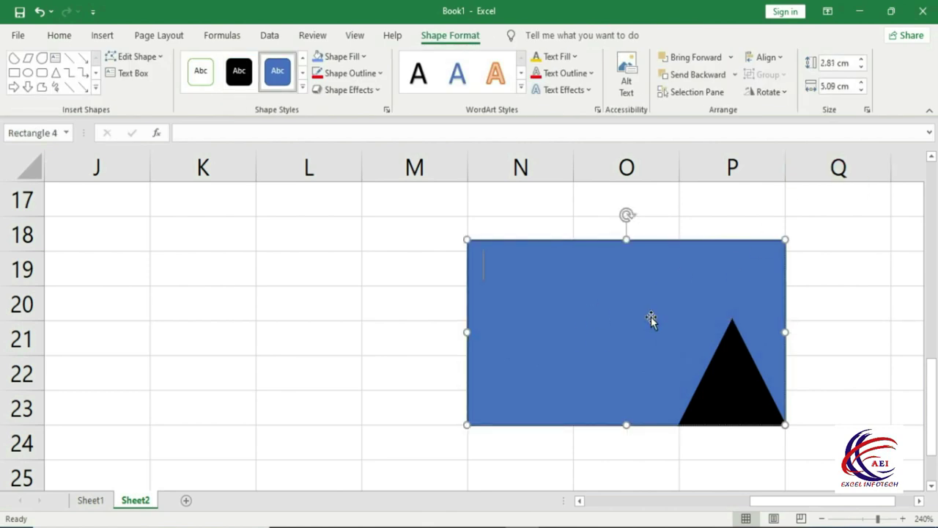
{"action": "left_click", "coordinate": [778, 56]}
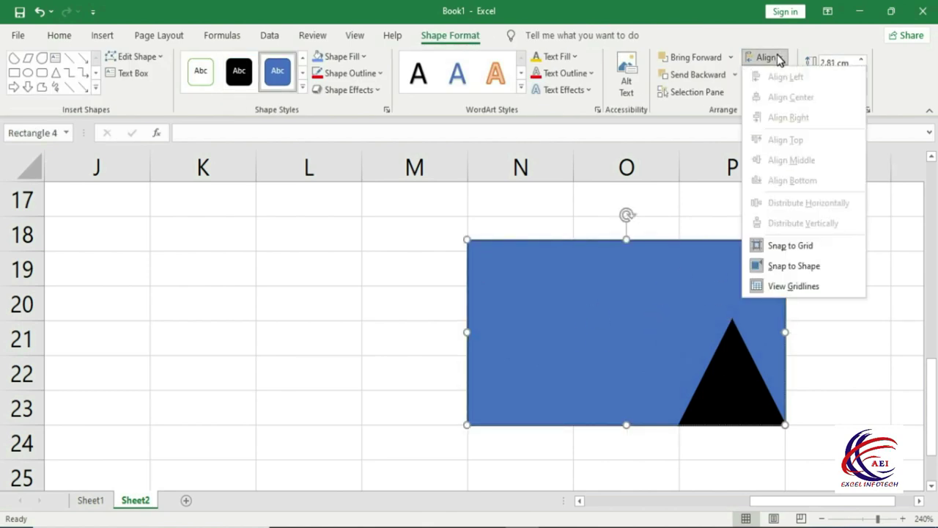
{"action": "left_click", "coordinate": [773, 291]}
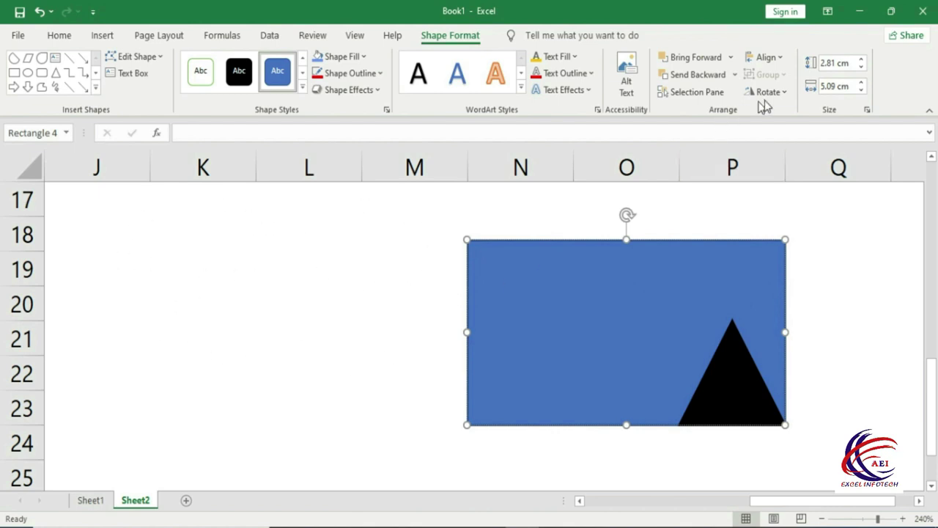
Step: Turn gridlines back on and group the triangle with the blue rectangle
{"action": "left_click", "coordinate": [762, 57]}
{"action": "left_click", "coordinate": [789, 291]}
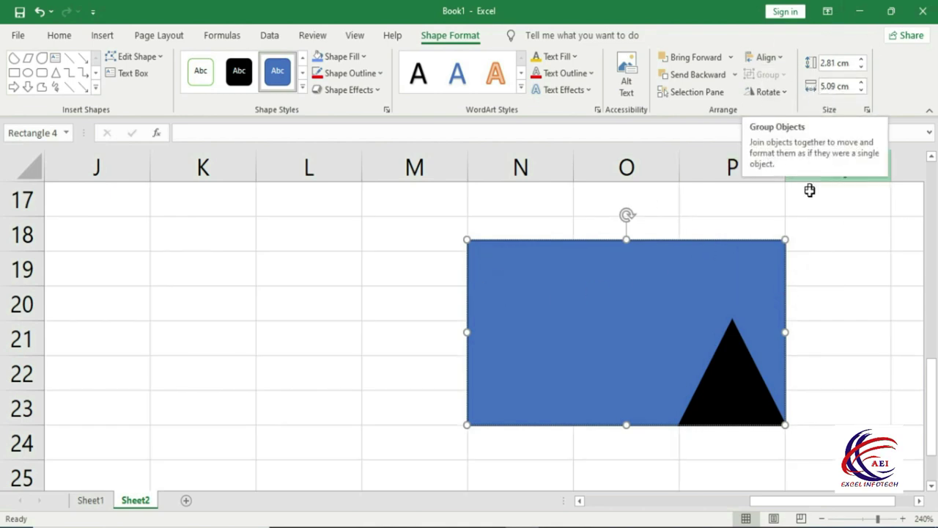
{"action": "left_click", "coordinate": [821, 229]}
{"action": "left_click_drag", "start_coordinate": [741, 342], "coordinate": [381, 306]}
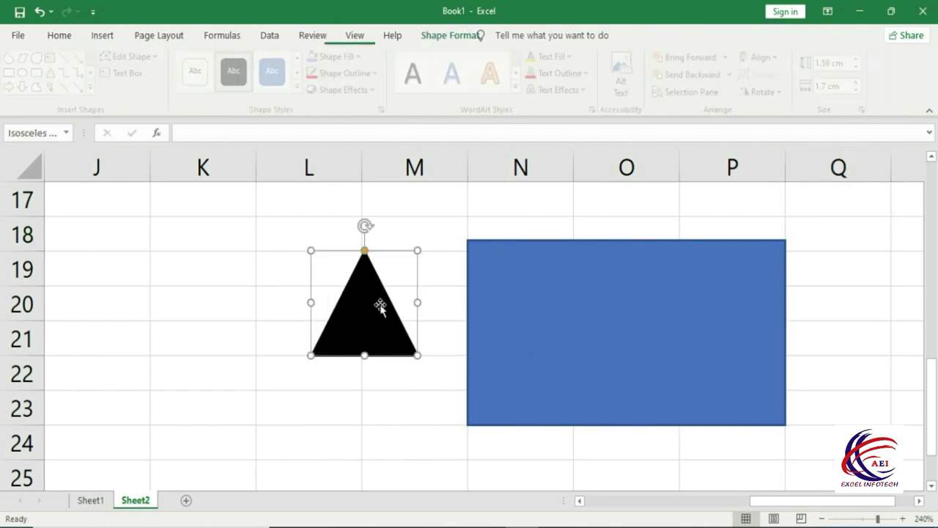
{"action": "left_click", "coordinate": [546, 312], "text": "ctrl"}
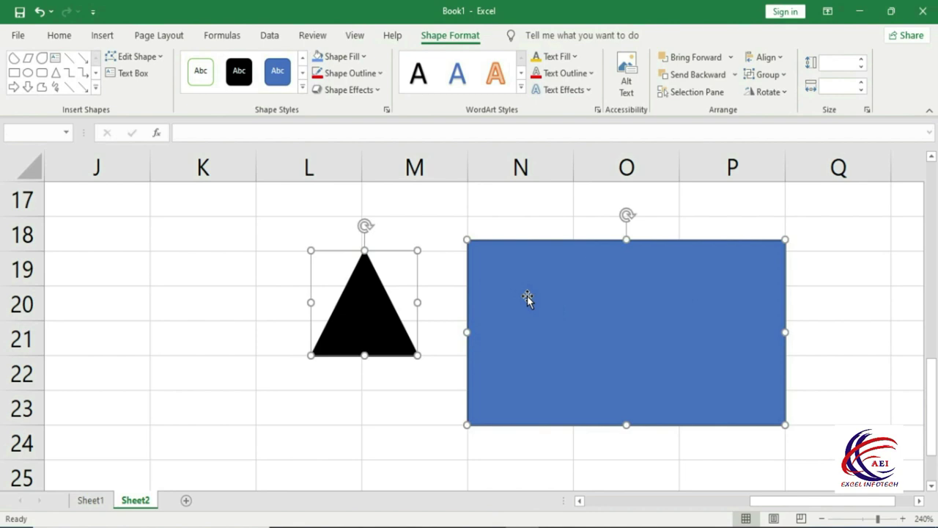
{"action": "left_click", "coordinate": [781, 76]}
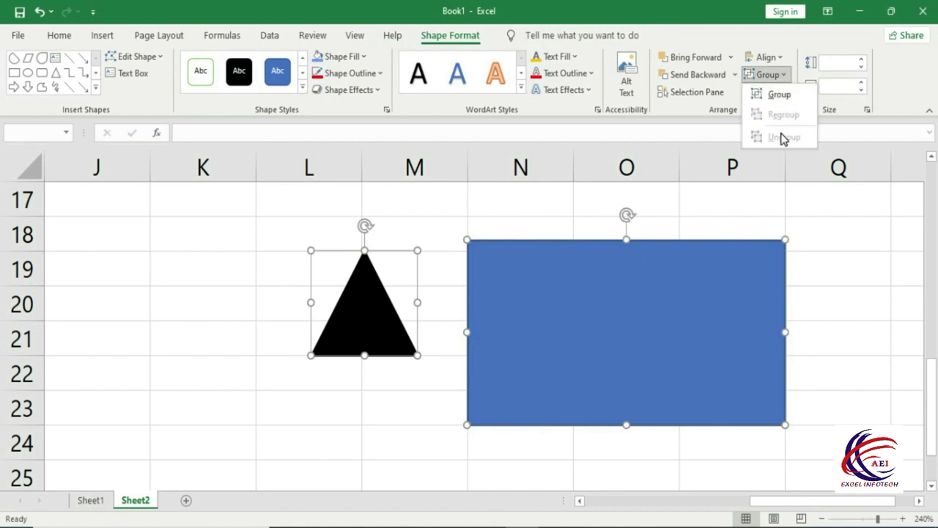
{"action": "left_click", "coordinate": [780, 96]}
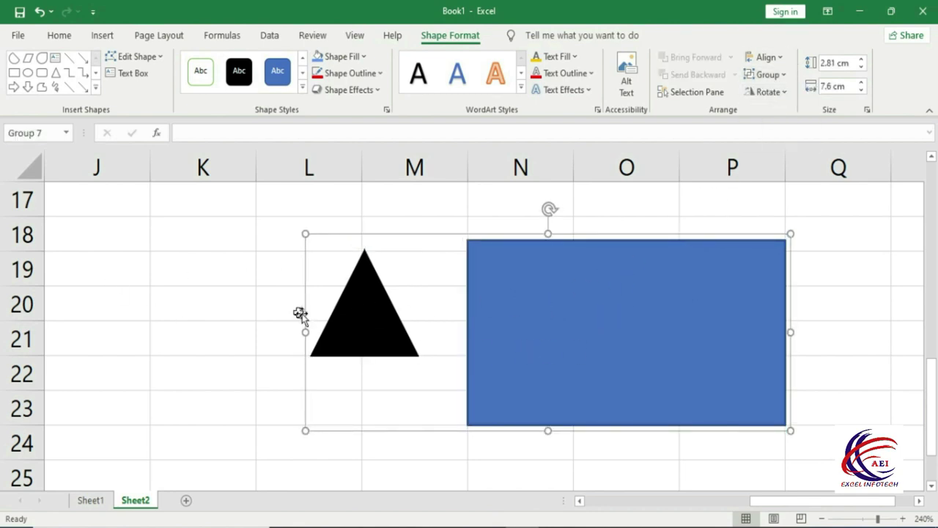
Step: Ungroup the shapes, reposition each separately, regroup them and move the group right
{"action": "left_click", "coordinate": [245, 278]}
{"action": "left_click_drag", "start_coordinate": [548, 329], "coordinate": [488, 344]}
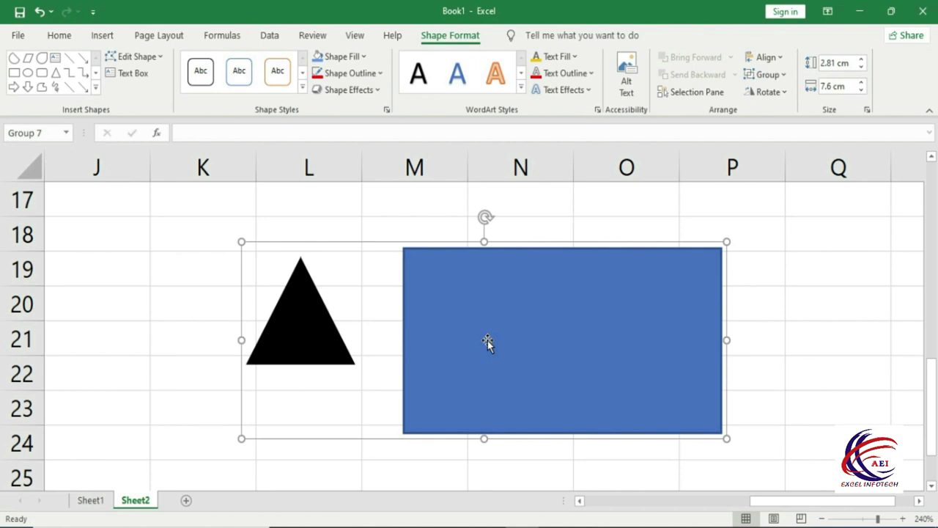
{"action": "left_click", "coordinate": [765, 74]}
{"action": "left_click", "coordinate": [783, 137]}
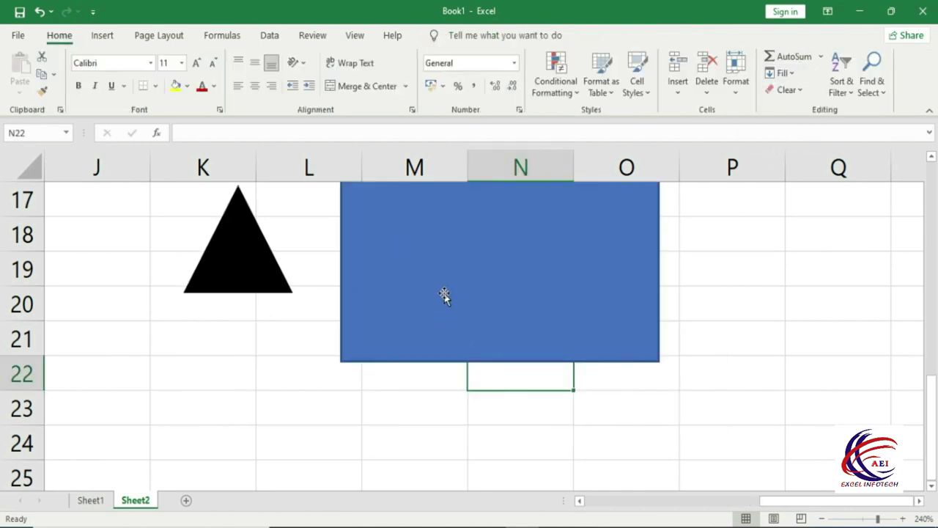
{"action": "left_click_drag", "start_coordinate": [445, 295], "coordinate": [488, 361]}
{"action": "left_click_drag", "start_coordinate": [267, 272], "coordinate": [244, 302]}
{"action": "left_click", "coordinate": [781, 75]}
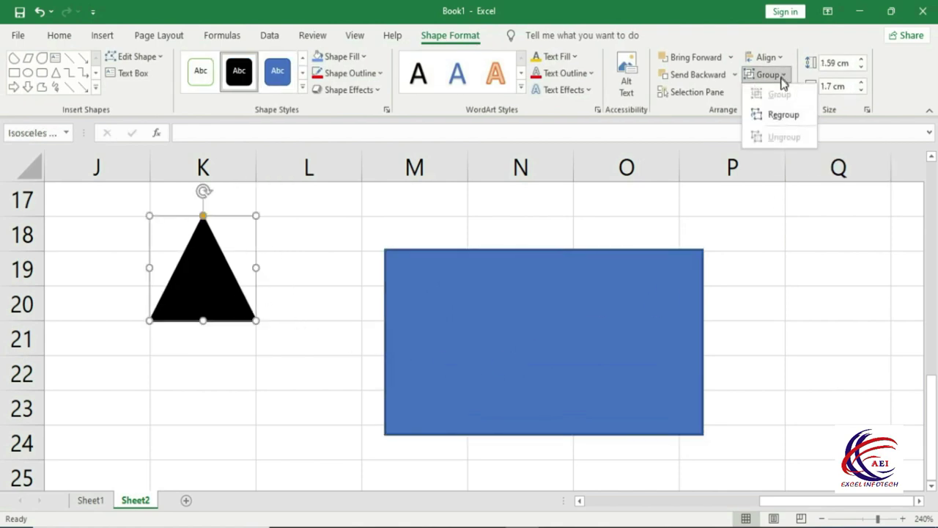
{"action": "left_click", "coordinate": [780, 117]}
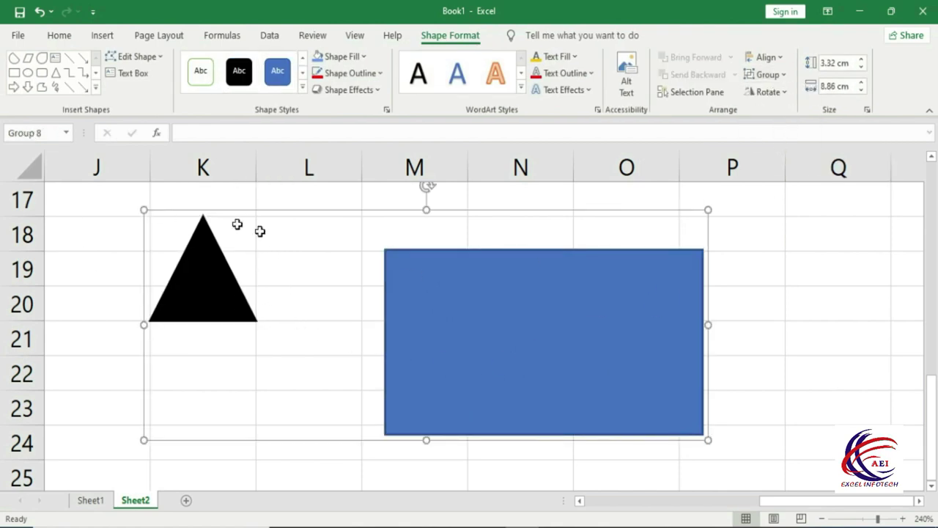
{"action": "left_click_drag", "start_coordinate": [491, 320], "coordinate": [558, 339]}
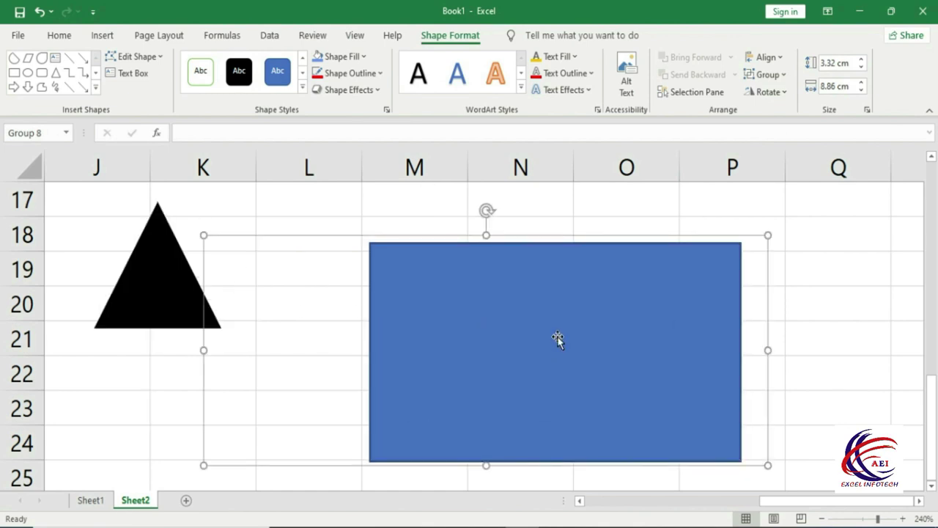
{"action": "left_click", "coordinate": [766, 74]}
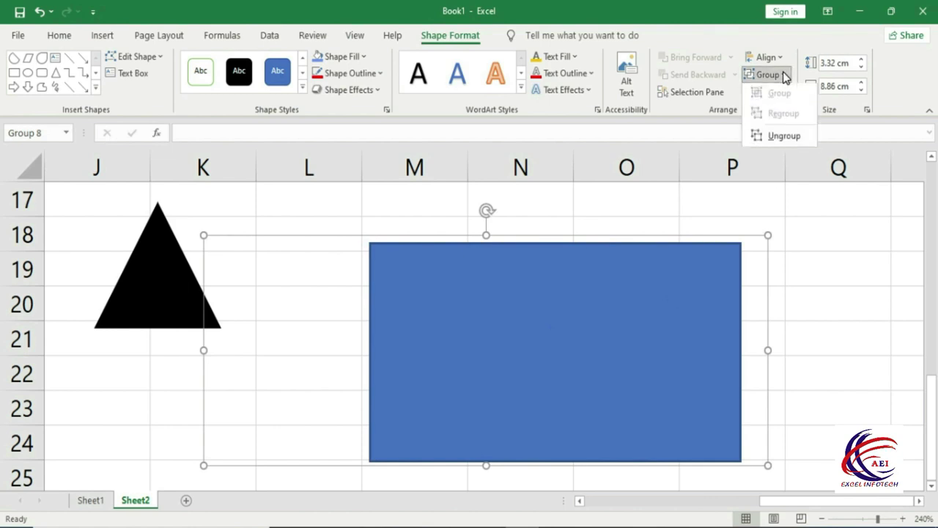
{"action": "left_click", "coordinate": [830, 233]}
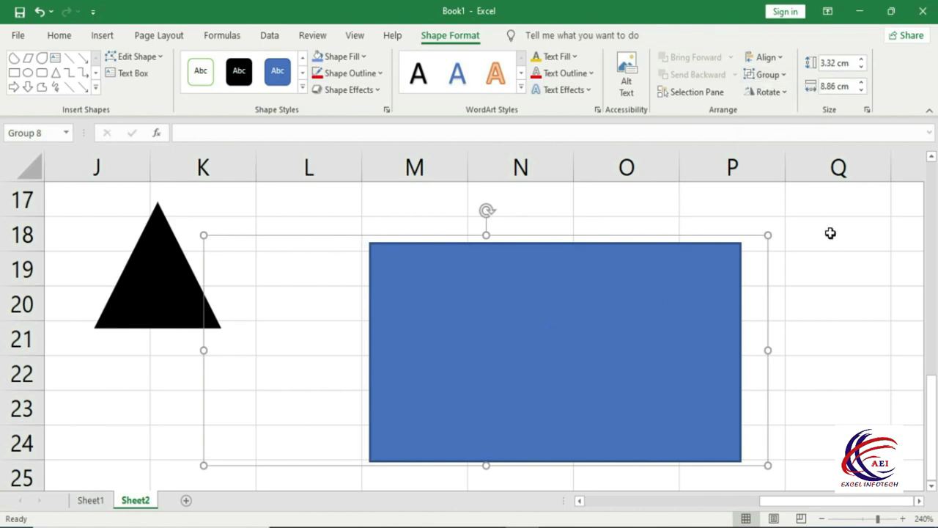
Step: Zoom the sheet out and check the group's rotation options without rotating it
{"action": "left_click", "coordinate": [779, 89]}
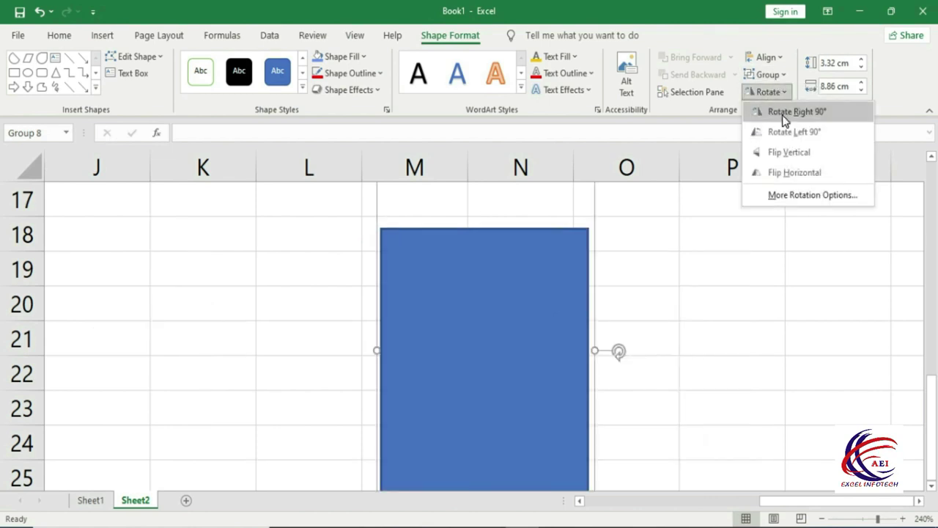
{"action": "left_click", "coordinate": [796, 272]}
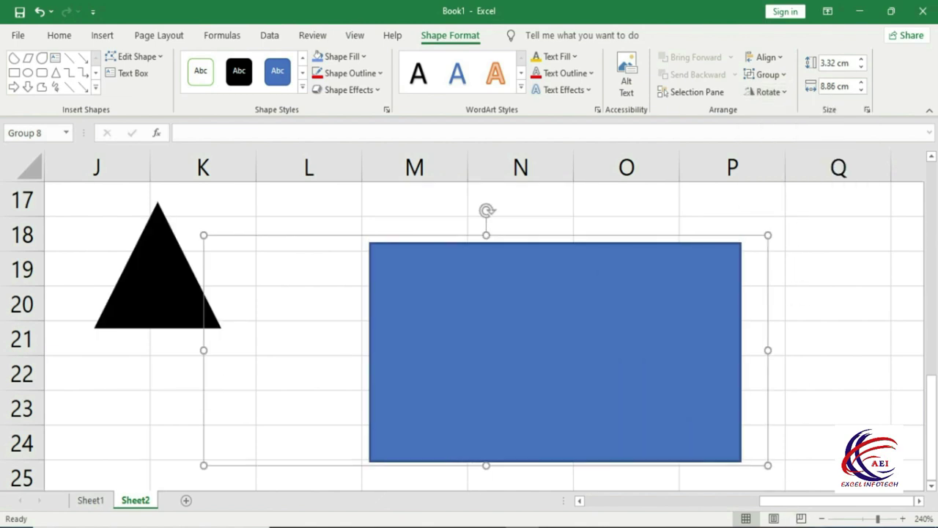
{"action": "left_click", "coordinate": [822, 518]}
{"action": "left_click", "coordinate": [822, 518]}
{"action": "left_click", "coordinate": [822, 518]}
{"action": "left_click", "coordinate": [822, 519]}
{"action": "left_click", "coordinate": [822, 518]}
{"action": "left_click", "coordinate": [821, 518]}
{"action": "left_click", "coordinate": [822, 518]}
{"action": "left_click", "coordinate": [821, 518]}
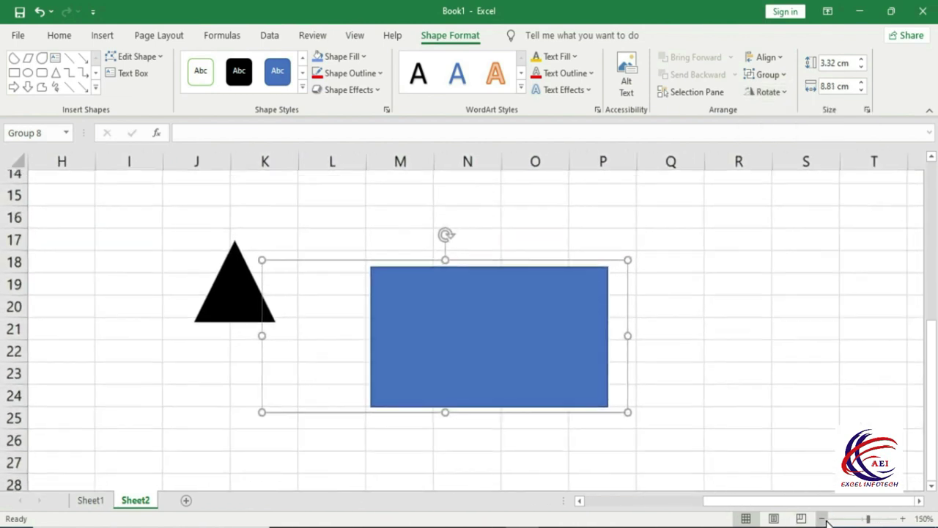
{"action": "left_click", "coordinate": [822, 518]}
{"action": "left_click", "coordinate": [781, 73]}
{"action": "left_click", "coordinate": [781, 73]}
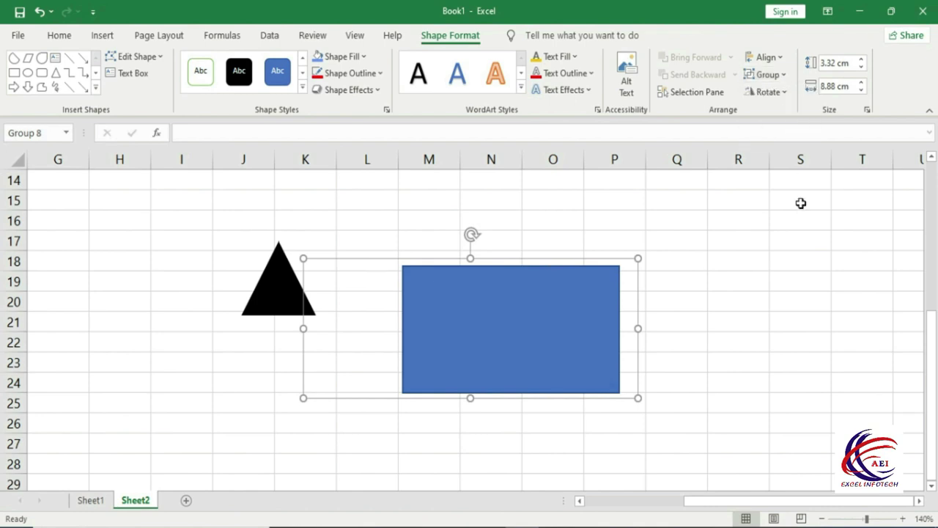
{"action": "left_click", "coordinate": [770, 92]}
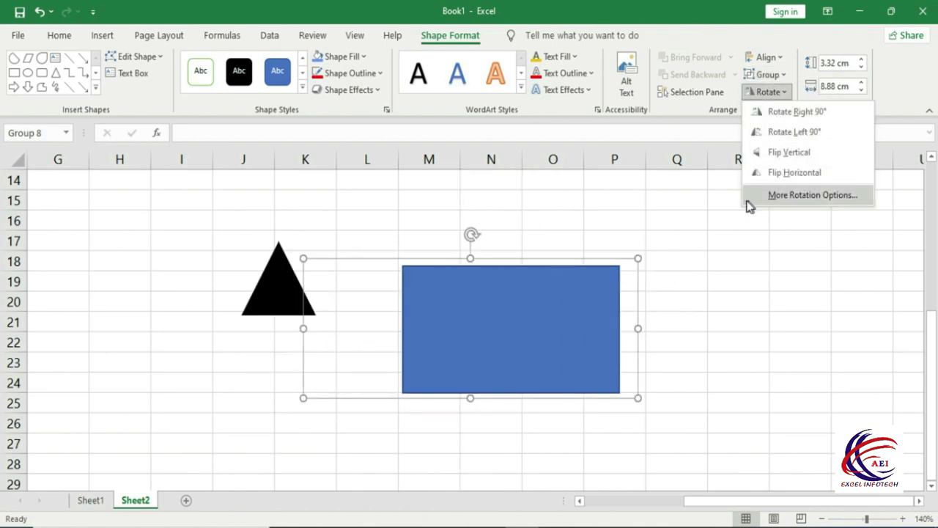
{"action": "left_click", "coordinate": [675, 246]}
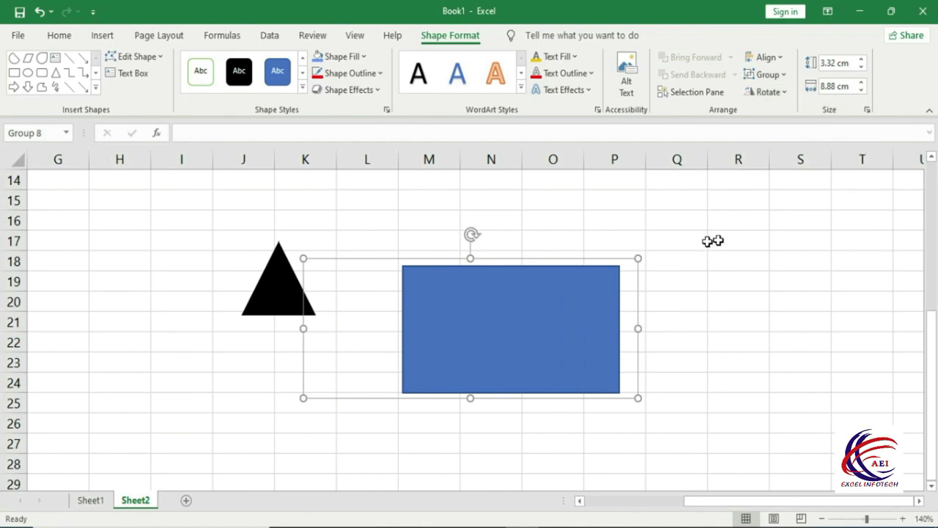
Step: Resize the group to 4.1 cm high and 8.8 cm wide
{"action": "left_click", "coordinate": [861, 61]}
{"action": "left_click", "coordinate": [862, 62]}
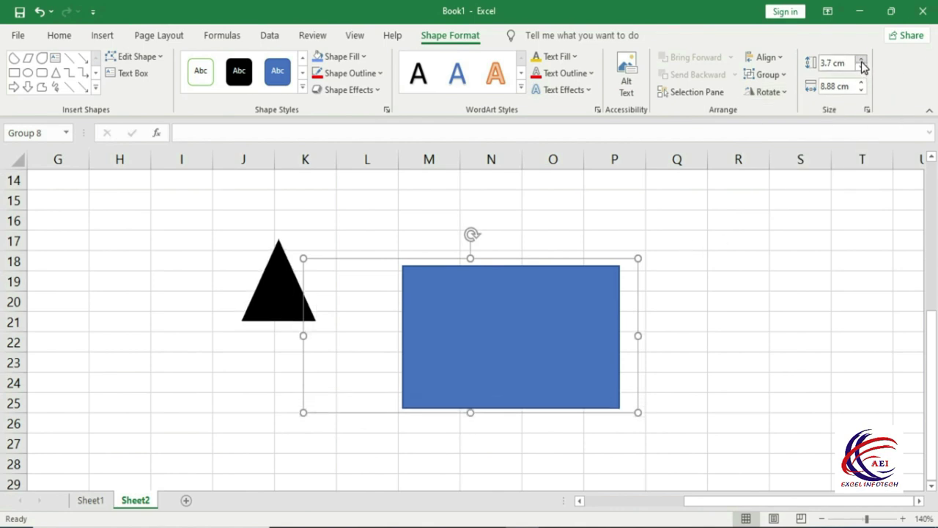
{"action": "left_click", "coordinate": [862, 62]}
{"action": "left_click", "coordinate": [862, 61]}
{"action": "left_click", "coordinate": [861, 83]}
{"action": "left_click", "coordinate": [862, 82]}
{"action": "left_click", "coordinate": [862, 83]}
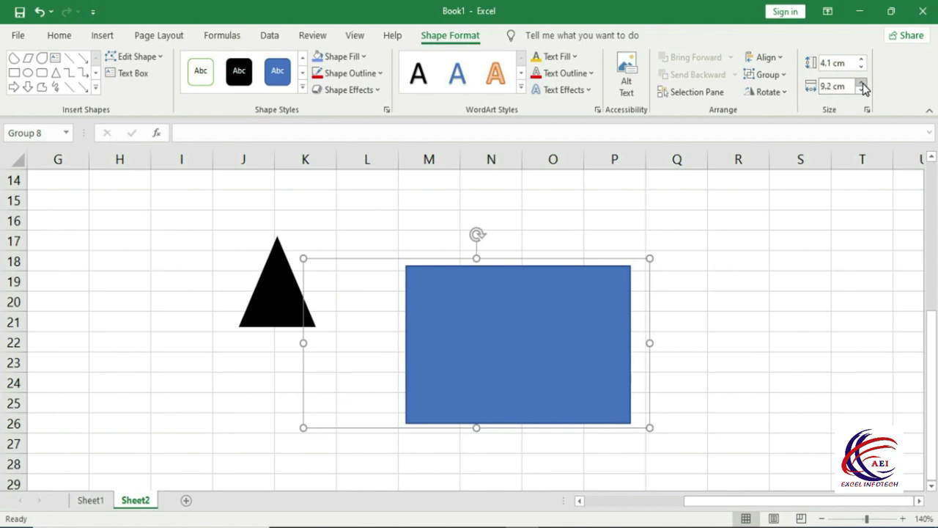
{"action": "left_click", "coordinate": [862, 83]}
{"action": "left_click", "coordinate": [861, 90]}
{"action": "left_click", "coordinate": [862, 90]}
{"action": "left_click", "coordinate": [863, 90]}
{"action": "left_click", "coordinate": [863, 91]}
{"action": "left_click", "coordinate": [864, 90]}
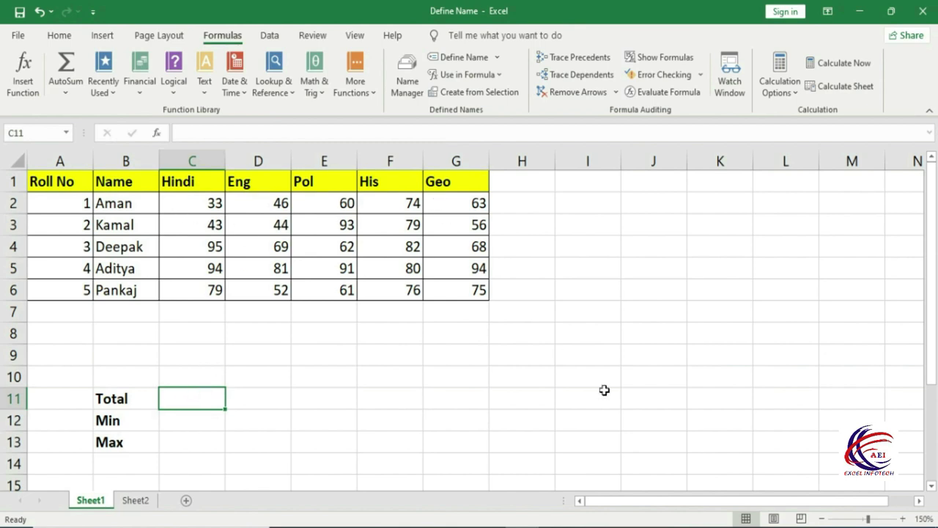
Step: Enter =SUM(hindi,eng,pol,his,geo) in C11 so it totals 1750
{"action": "type", "text": "=sum"}
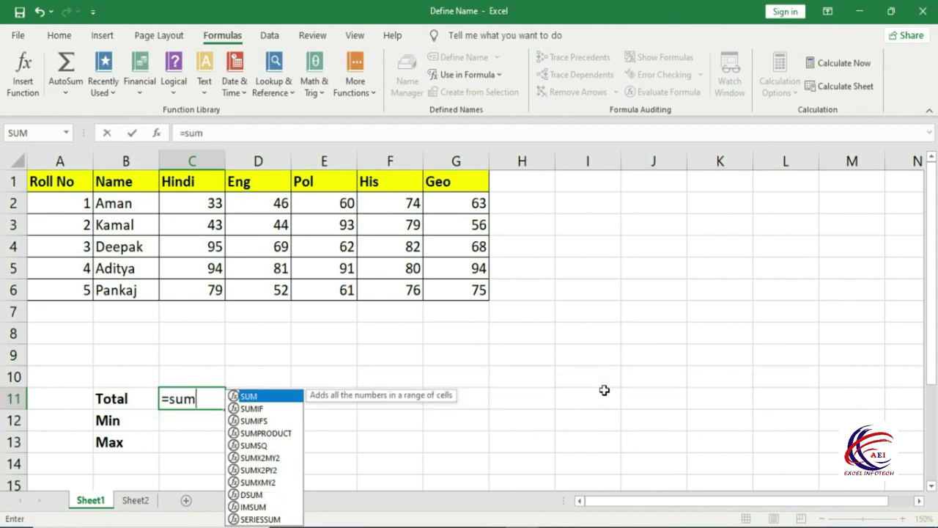
{"action": "key", "text": "Tab"}
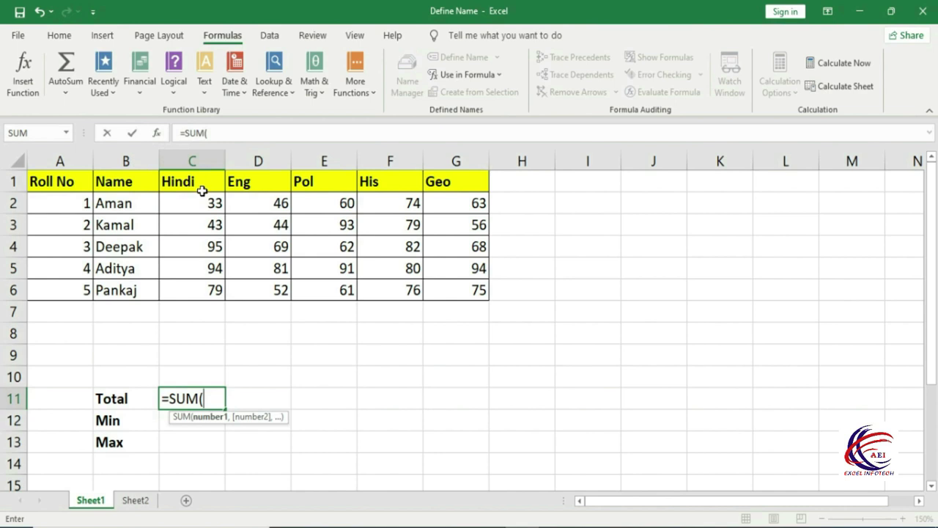
{"action": "type", "text": "h"}
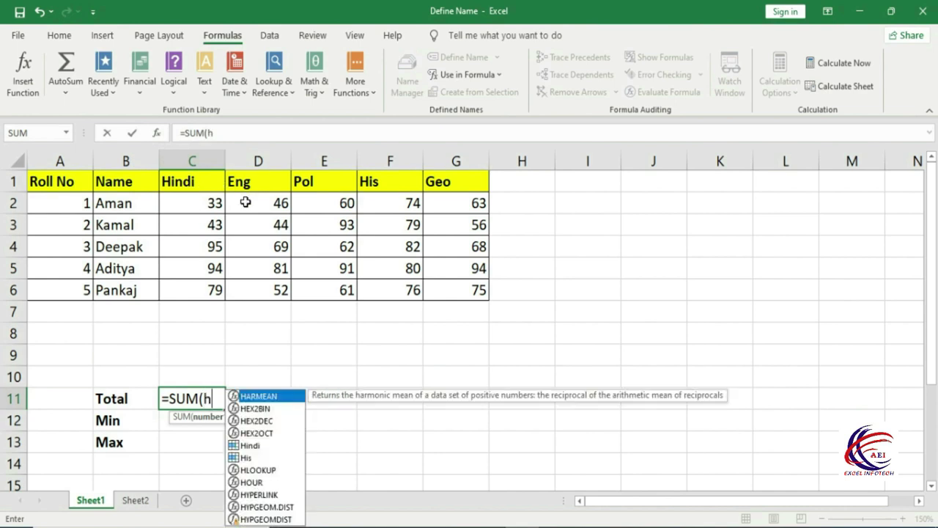
{"action": "type", "text": "indi"}
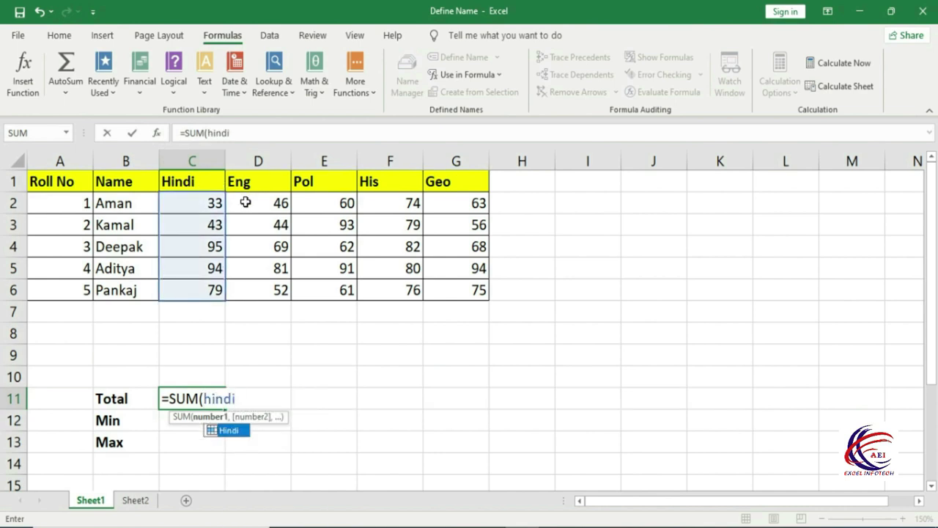
{"action": "type", "text": ","}
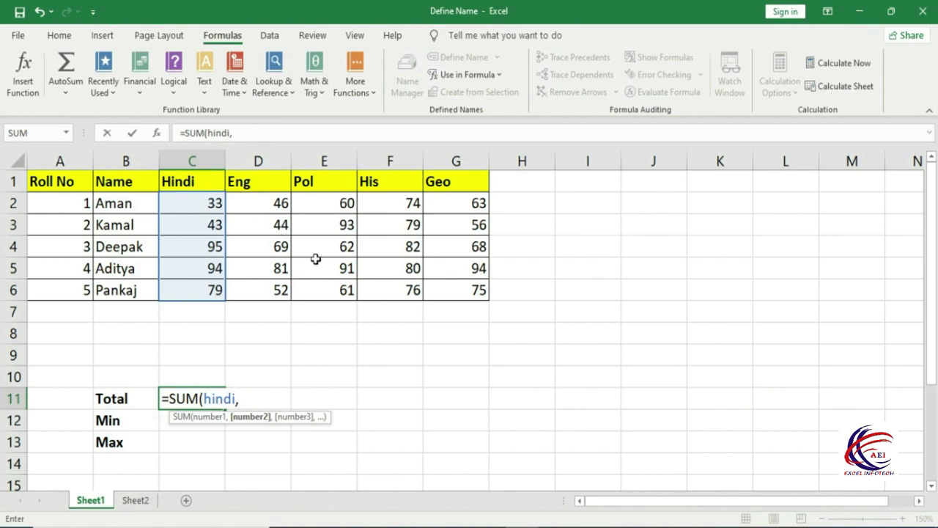
{"action": "type", "text": "eng"}
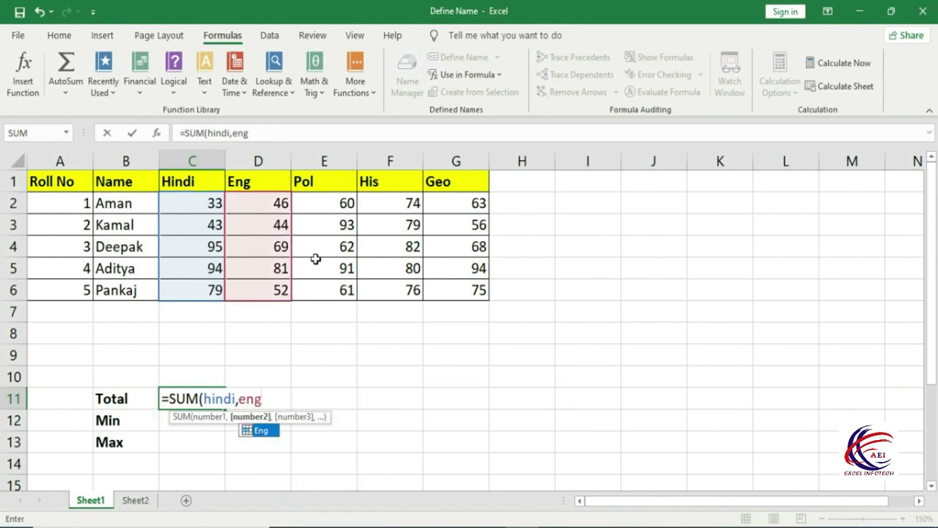
{"action": "type", "text": ","}
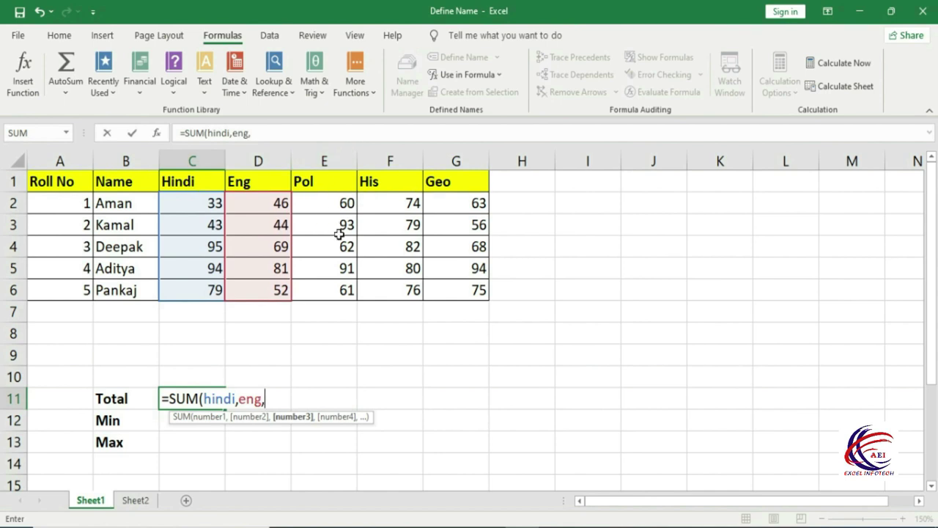
{"action": "type", "text": "pol,"}
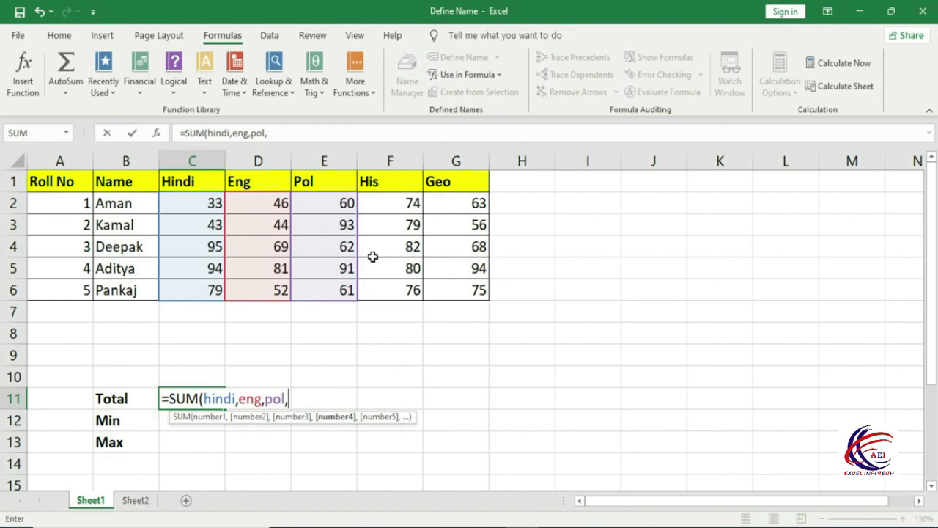
{"action": "type", "text": "his"}
{"action": "type", "text": ","}
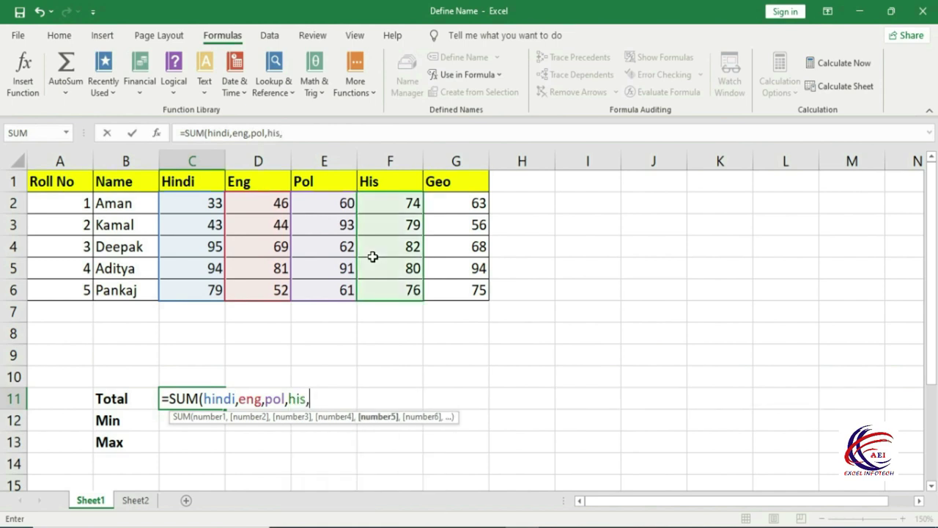
{"action": "type", "text": "geo"}
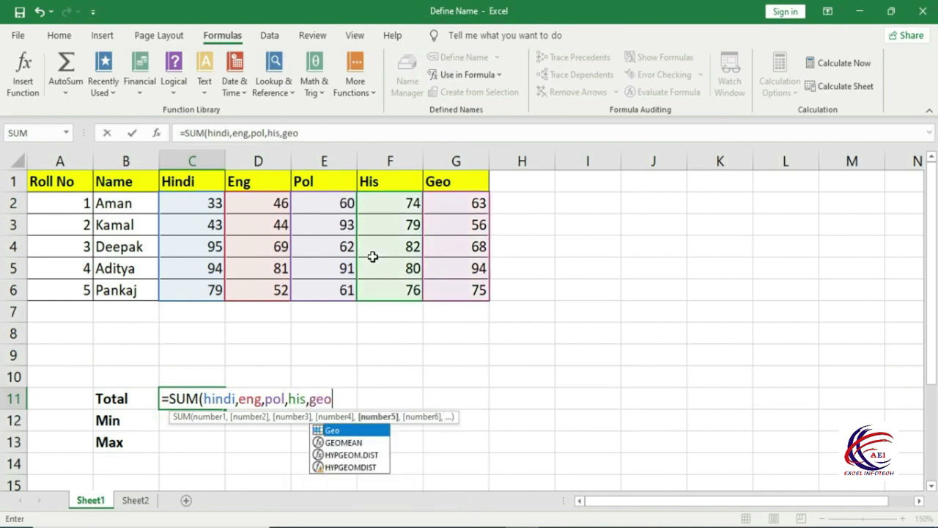
{"action": "type", "text": ")"}
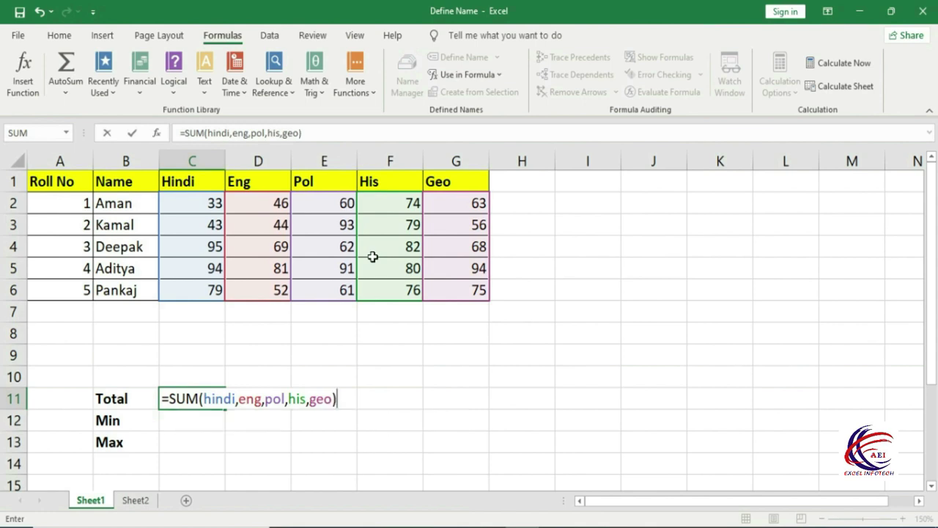
{"action": "key", "text": "Return"}
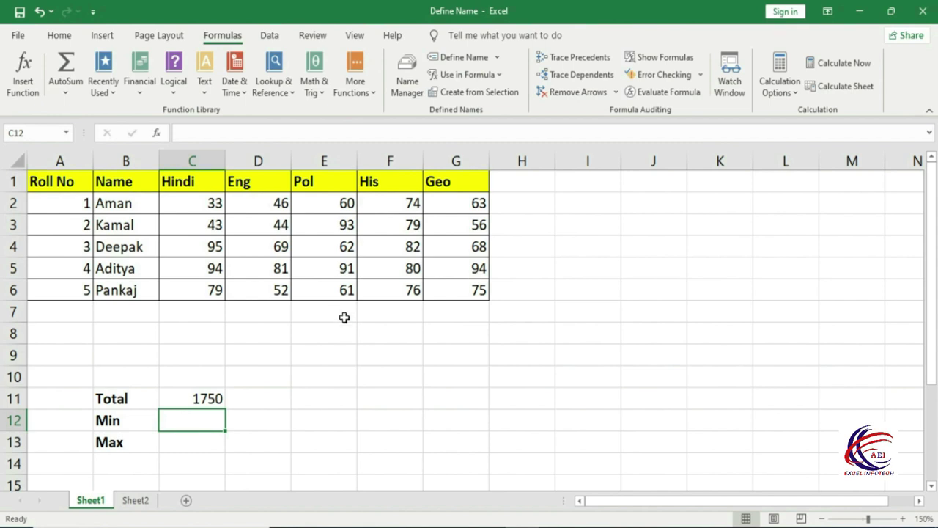
Step: Enter =MIN(hindi) in C12, giving 33, and check it against the Hindi marks
{"action": "left_click", "coordinate": [218, 398]}
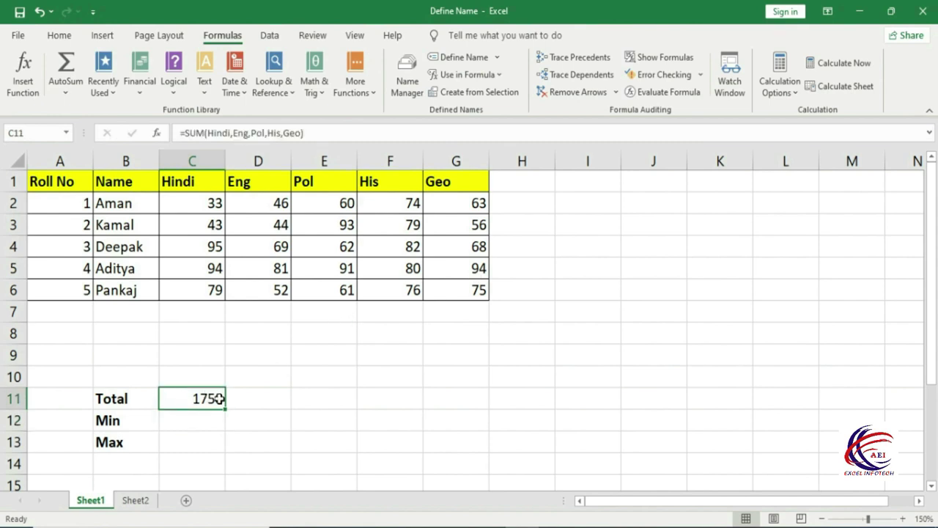
{"action": "double_click", "coordinate": [219, 398]}
{"action": "left_click", "coordinate": [220, 395]}
{"action": "left_click", "coordinate": [209, 427]}
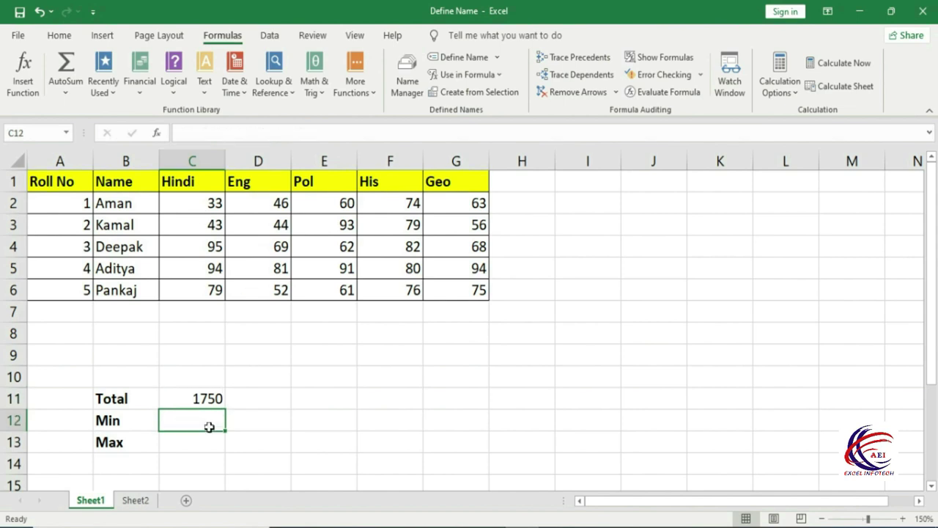
{"action": "double_click", "coordinate": [206, 414]}
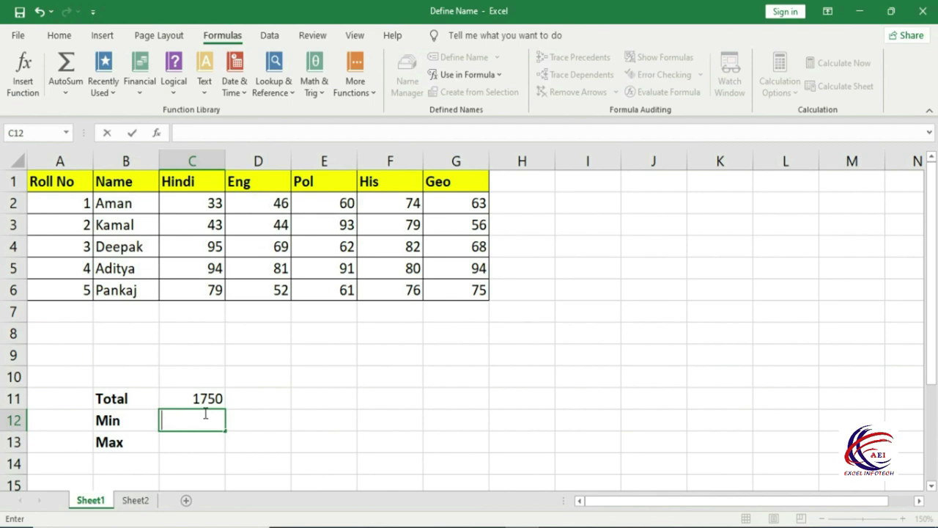
{"action": "type", "text": "=min"}
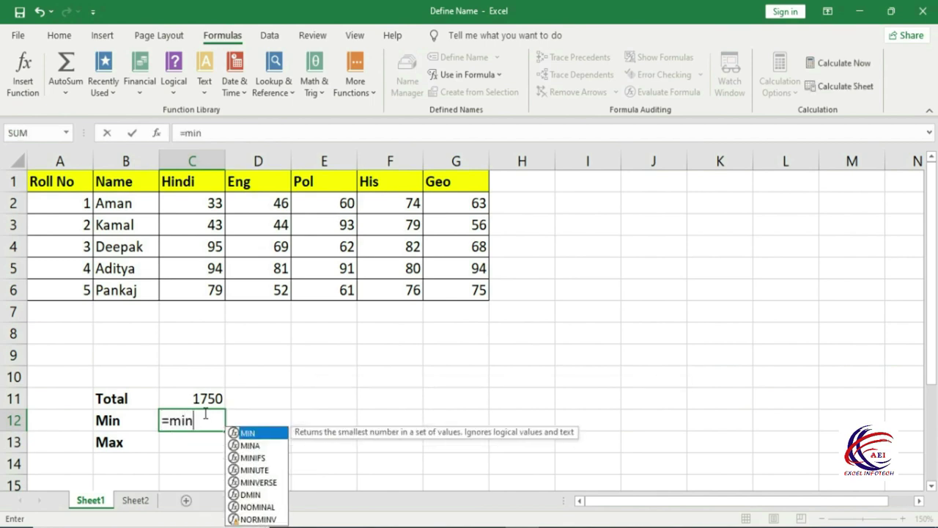
{"action": "key", "text": "Tab"}
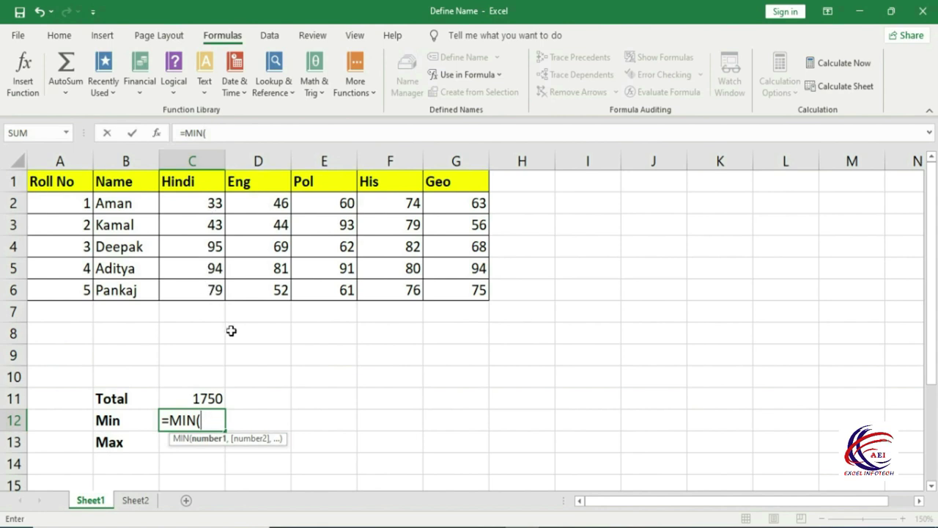
{"action": "type", "text": "hindi"}
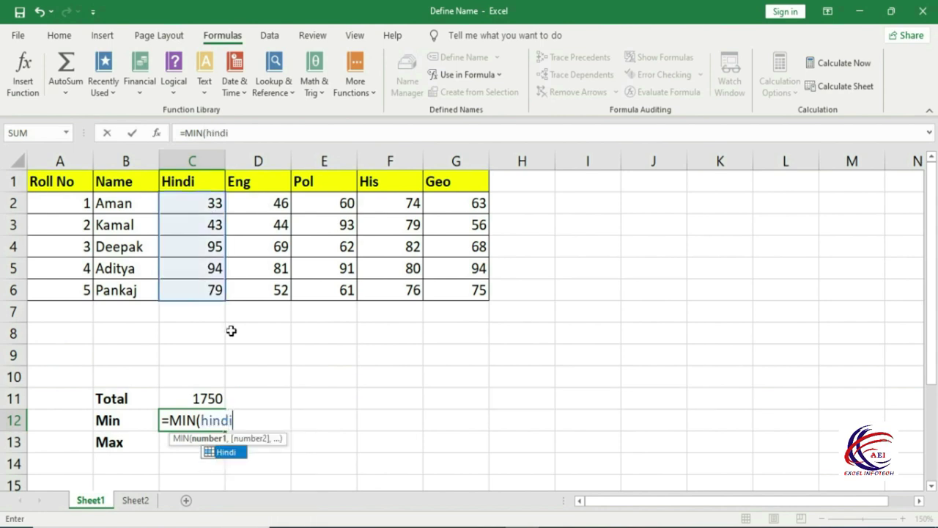
{"action": "type", "text": ")"}
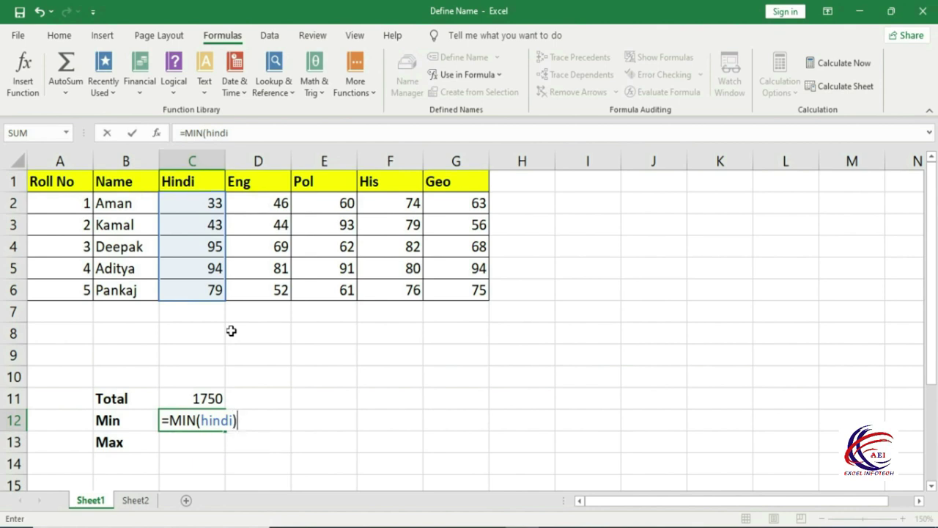
{"action": "key", "text": "Return"}
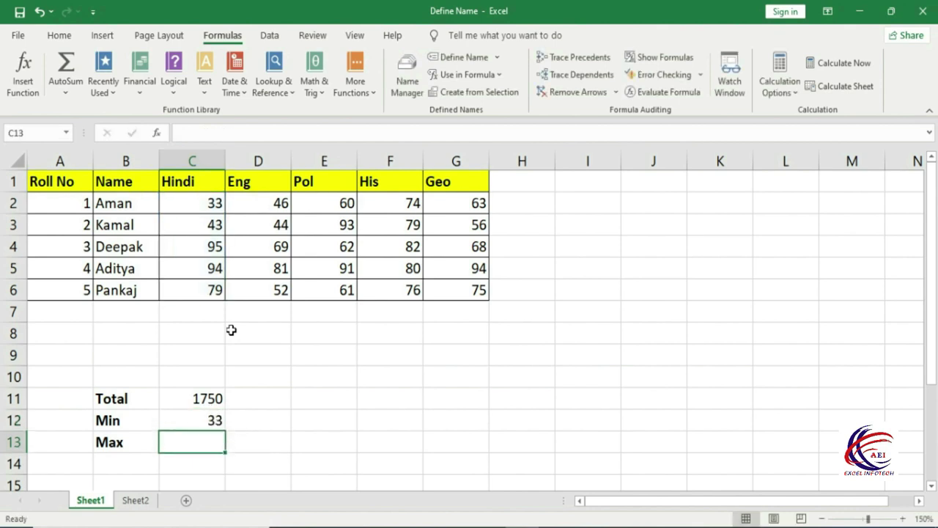
{"action": "left_click", "coordinate": [210, 422]}
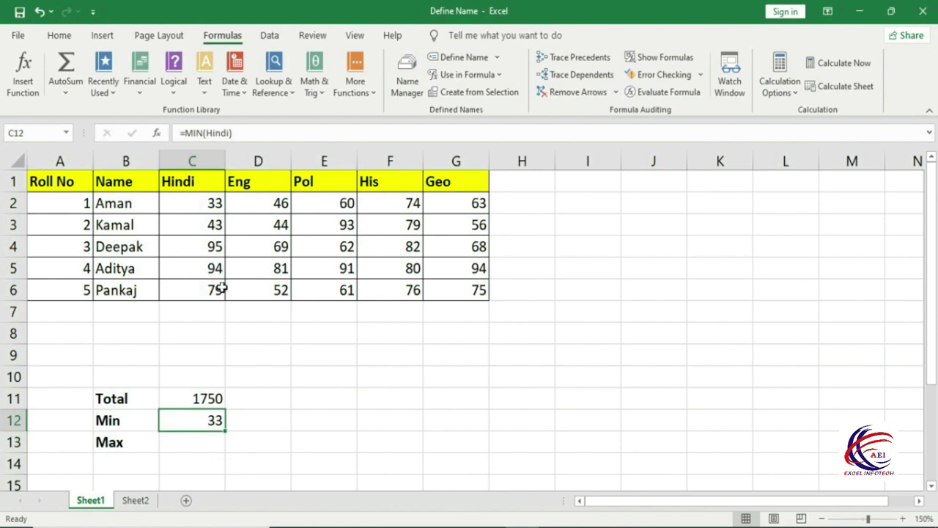
{"action": "left_click", "coordinate": [215, 203]}
Step: Enter =MAX(geo) in C13, giving 94, and verify the named ranges
{"action": "key", "text": "Down"}
{"action": "key", "text": "Down"}
{"action": "key", "text": "Down"}
{"action": "key", "text": "Down"}
{"action": "key", "text": "Down"}
{"action": "key", "text": "Down"}
{"action": "key", "text": "Down"}
{"action": "key", "text": "Down"}
{"action": "key", "text": "Down"}
{"action": "key", "text": "Down"}
{"action": "key", "text": "Down"}
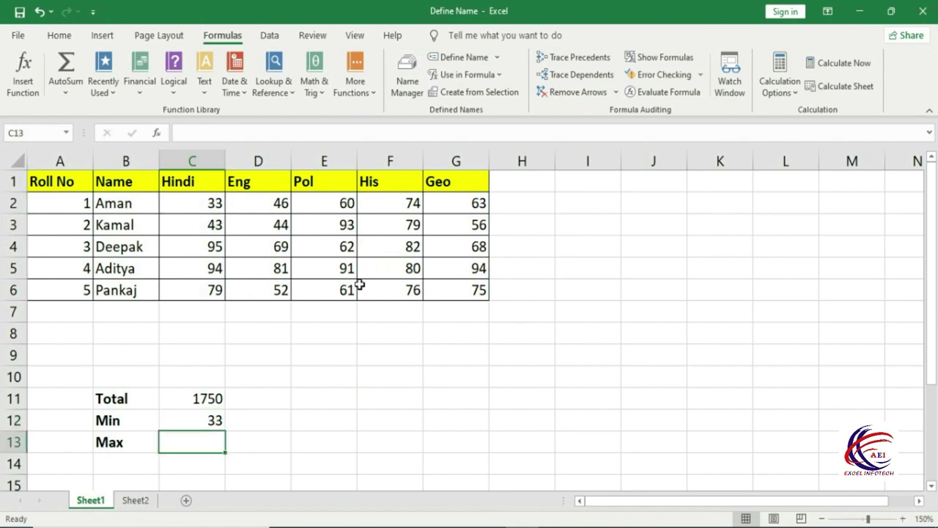
{"action": "type", "text": "="}
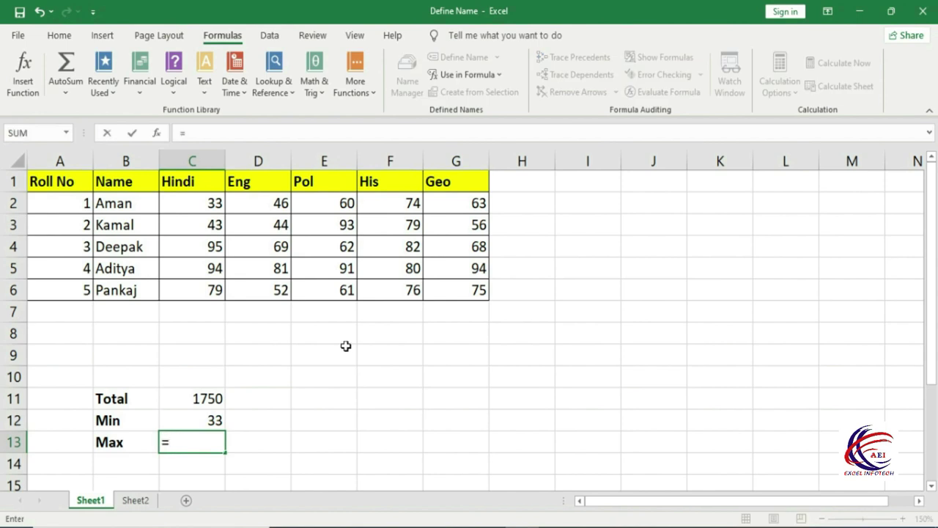
{"action": "type", "text": "max"}
{"action": "key", "text": "Tab"}
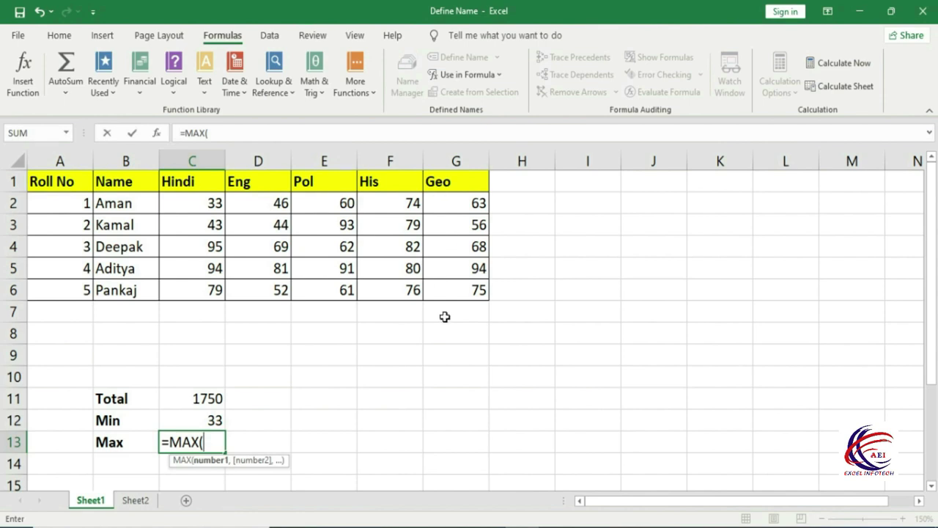
{"action": "type", "text": "geo"}
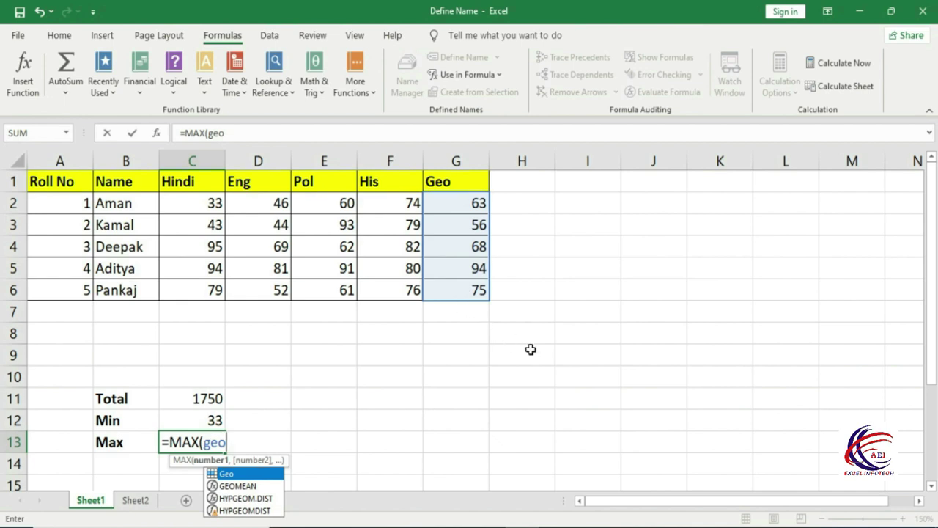
{"action": "type", "text": ")"}
{"action": "key", "text": "Return"}
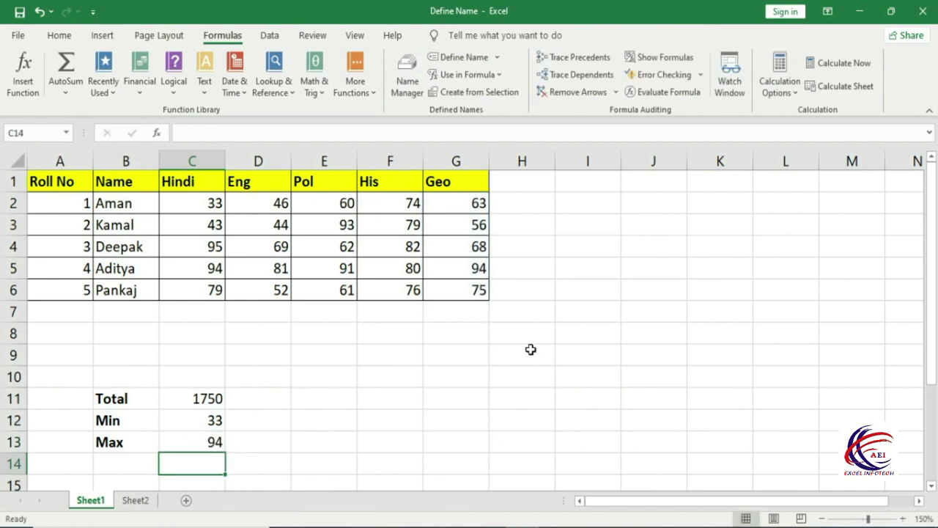
{"action": "left_click", "coordinate": [469, 271]}
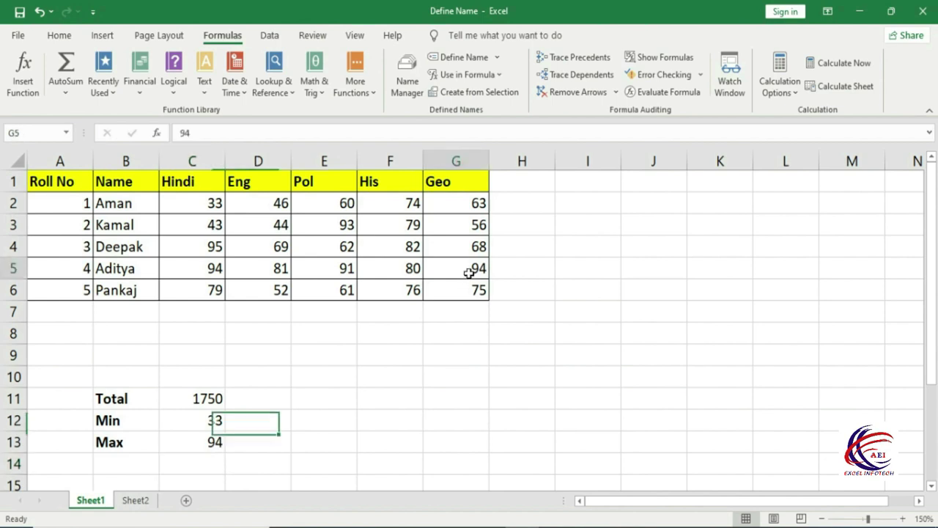
{"action": "left_click", "coordinate": [205, 450]}
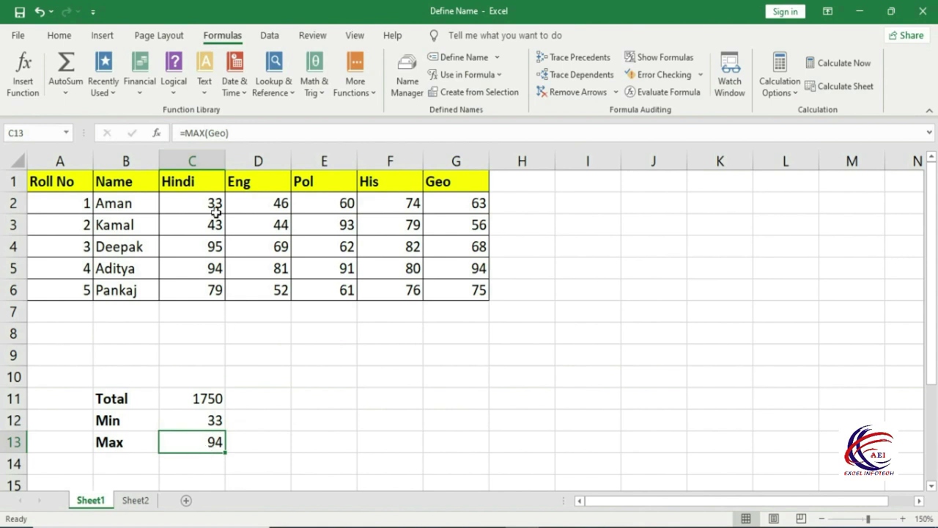
{"action": "left_click_drag", "start_coordinate": [213, 207], "coordinate": [211, 298]}
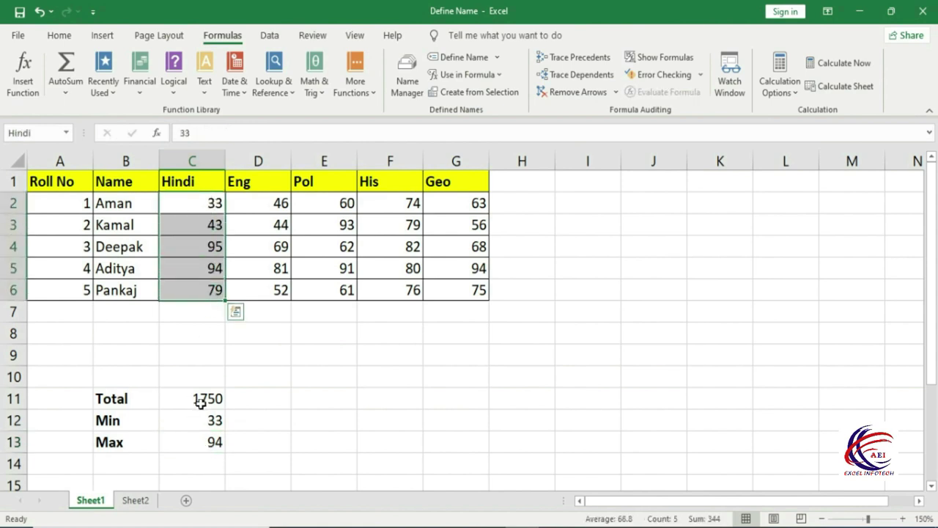
{"action": "left_click_drag", "start_coordinate": [195, 401], "coordinate": [199, 442]}
{"action": "left_click", "coordinate": [270, 412]}
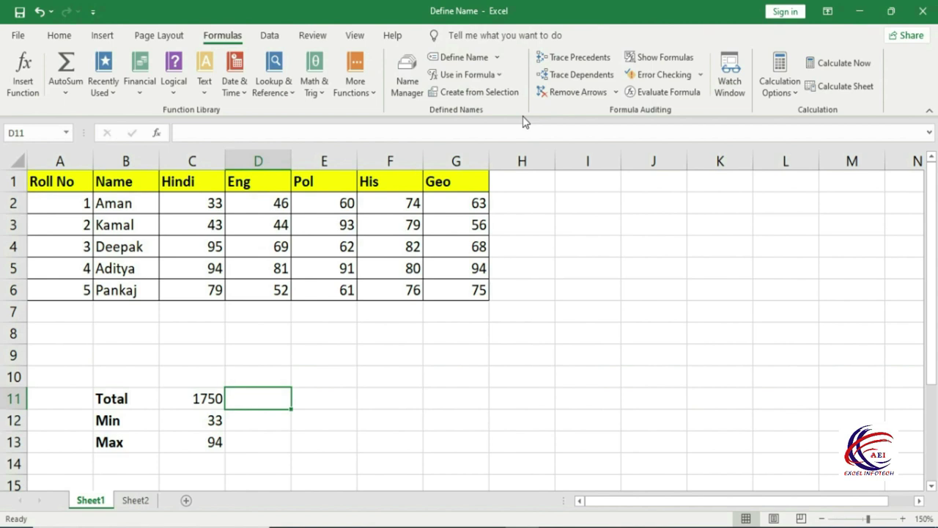
Step: On Sheet2, delete the names Eng, Geo, Hindi, His and Pol in Name Manager
{"action": "left_click", "coordinate": [139, 503]}
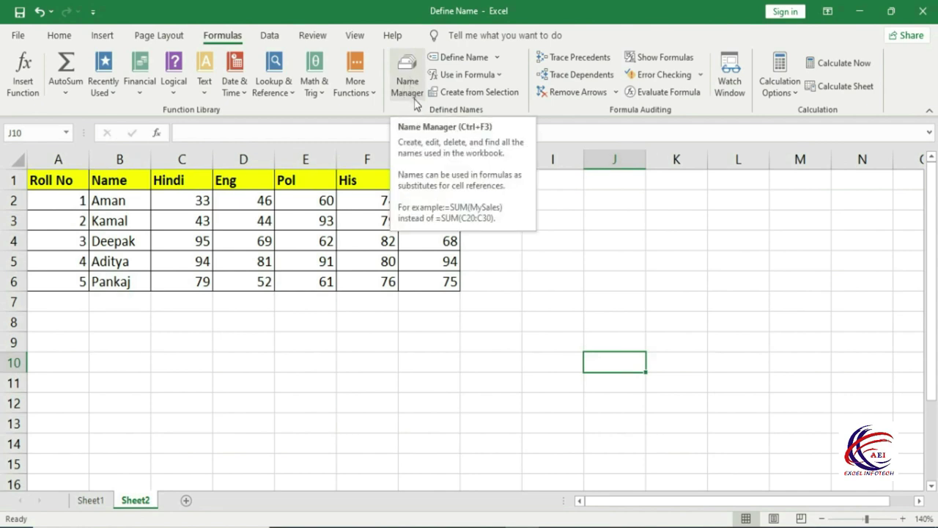
{"action": "left_click", "coordinate": [410, 86]}
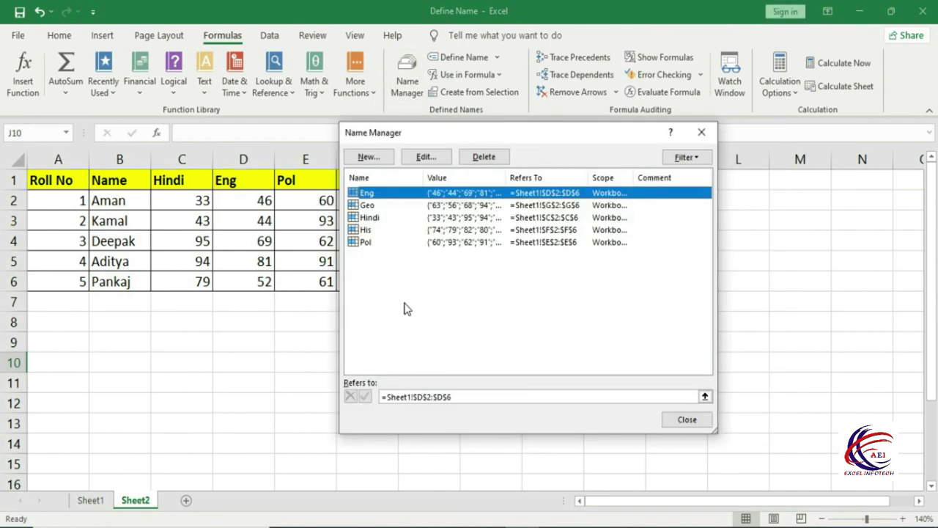
{"action": "left_click_drag", "start_coordinate": [419, 139], "coordinate": [414, 154]}
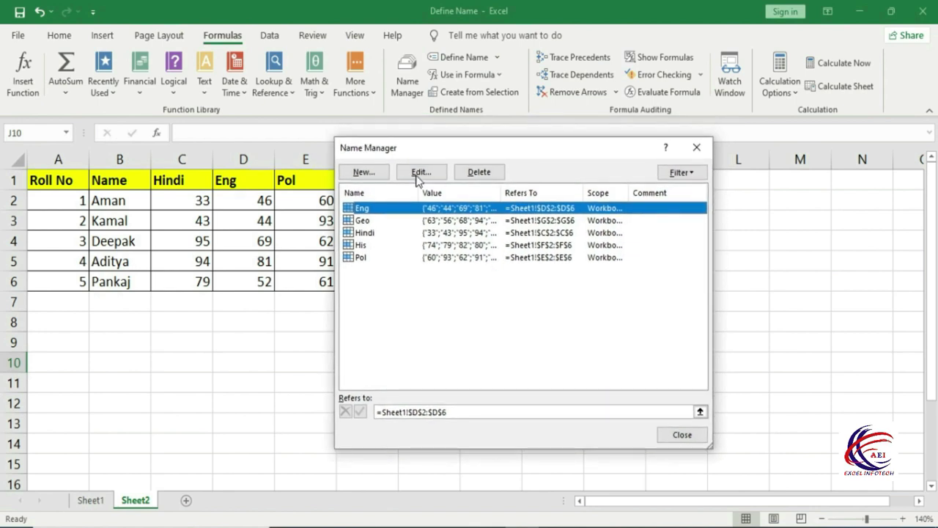
{"action": "left_click_drag", "start_coordinate": [473, 298], "coordinate": [367, 203]}
{"action": "left_click", "coordinate": [479, 171]}
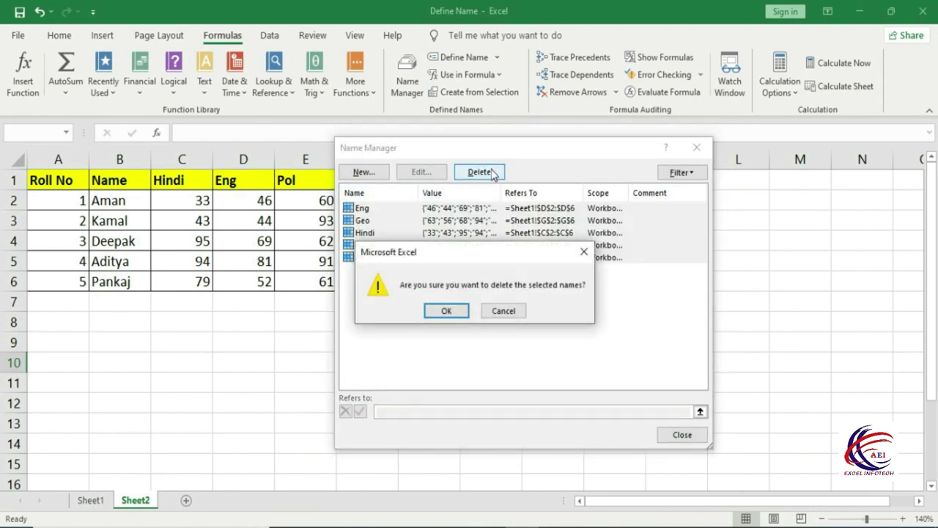
{"action": "left_click", "coordinate": [451, 311]}
{"action": "left_click_drag", "start_coordinate": [453, 156], "coordinate": [473, 181]}
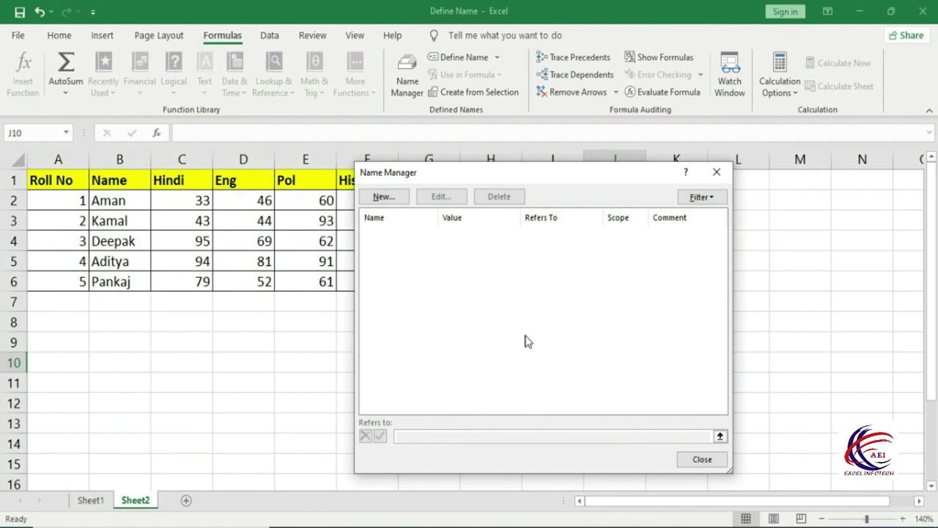
Step: Start a new name 'Hindi' and set its scope to Workbook
{"action": "left_click", "coordinate": [379, 197]}
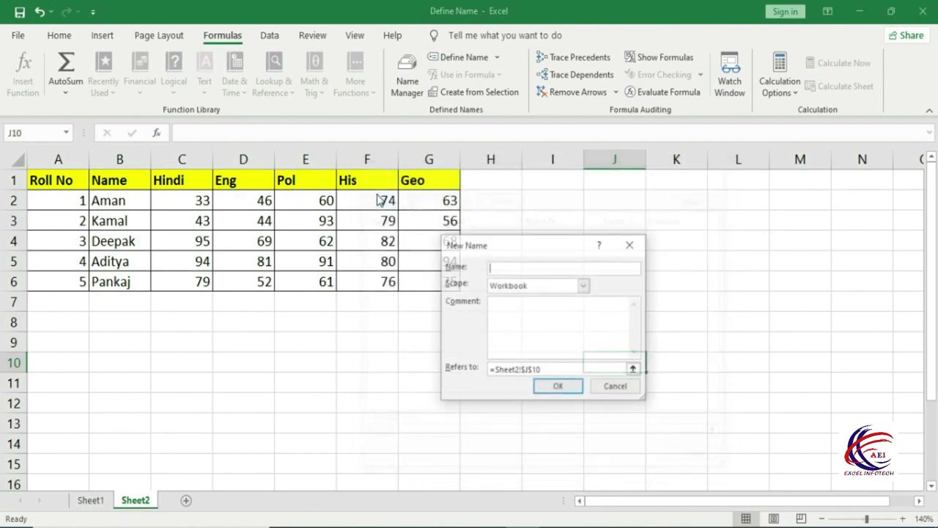
{"action": "left_click_drag", "start_coordinate": [489, 241], "coordinate": [527, 196]}
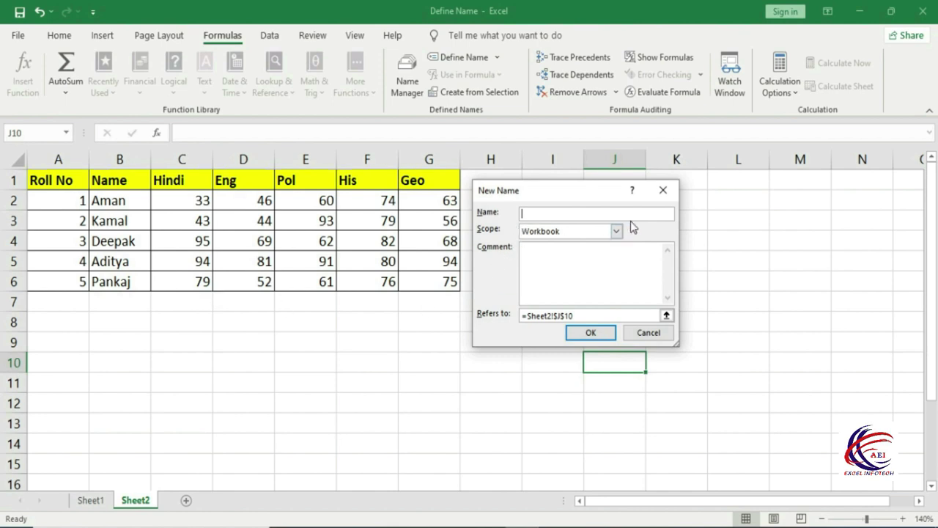
{"action": "type", "text": "Hindi"}
{"action": "key", "text": "Tab"}
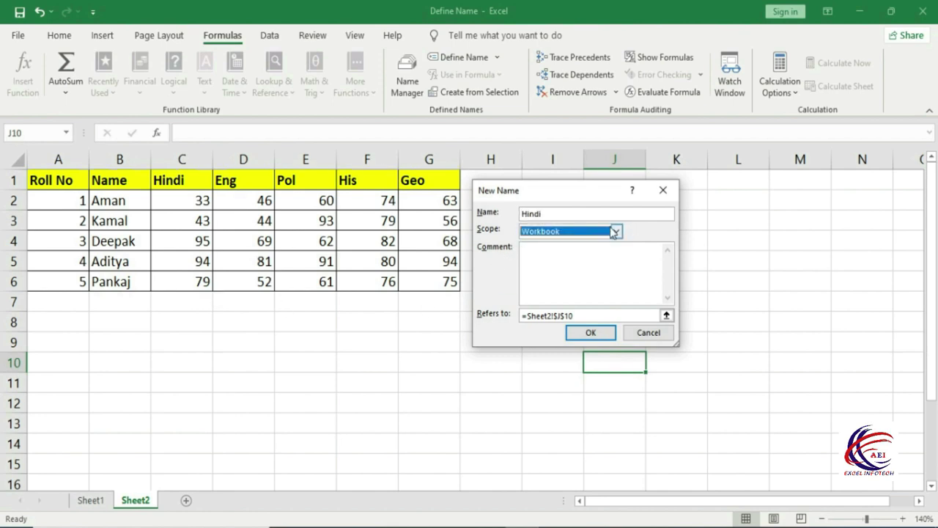
{"action": "left_click", "coordinate": [615, 231]}
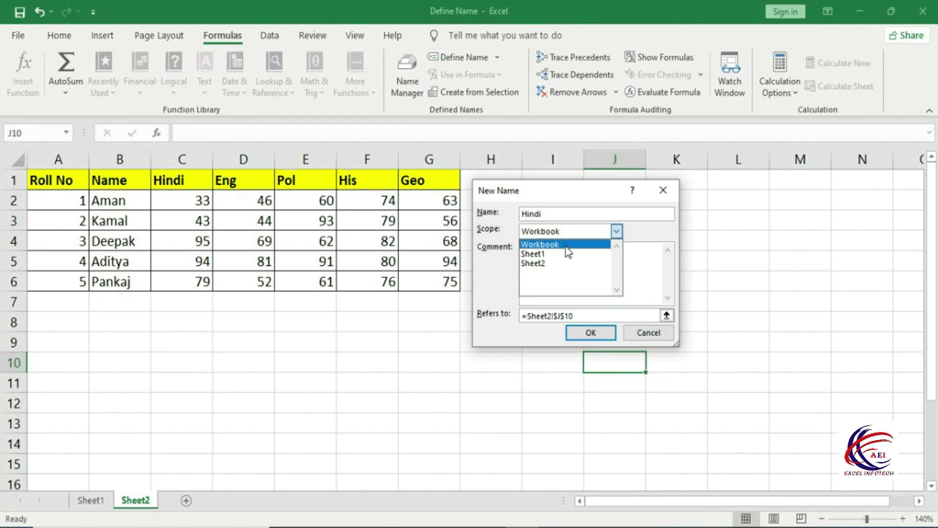
{"action": "left_click", "coordinate": [542, 254]}
{"action": "left_click", "coordinate": [588, 233]}
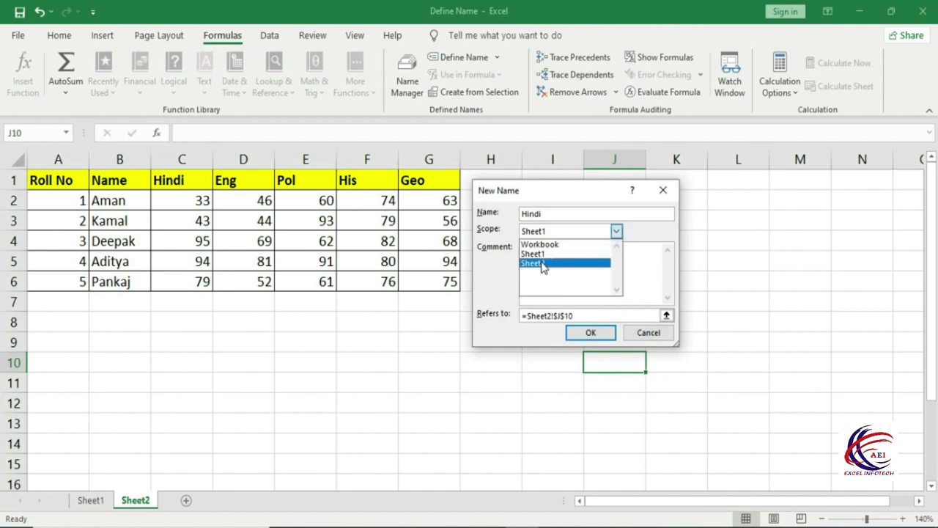
{"action": "left_click", "coordinate": [555, 244]}
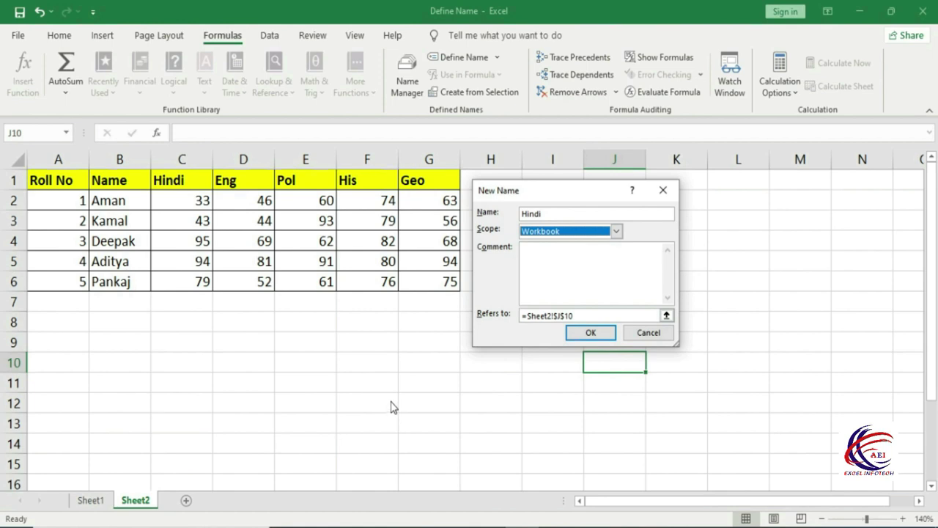
Step: Point Hindi to Sheet2!$C$1:$C$6, confirm it and close Name Manager
{"action": "left_click_drag", "start_coordinate": [584, 315], "coordinate": [450, 315]}
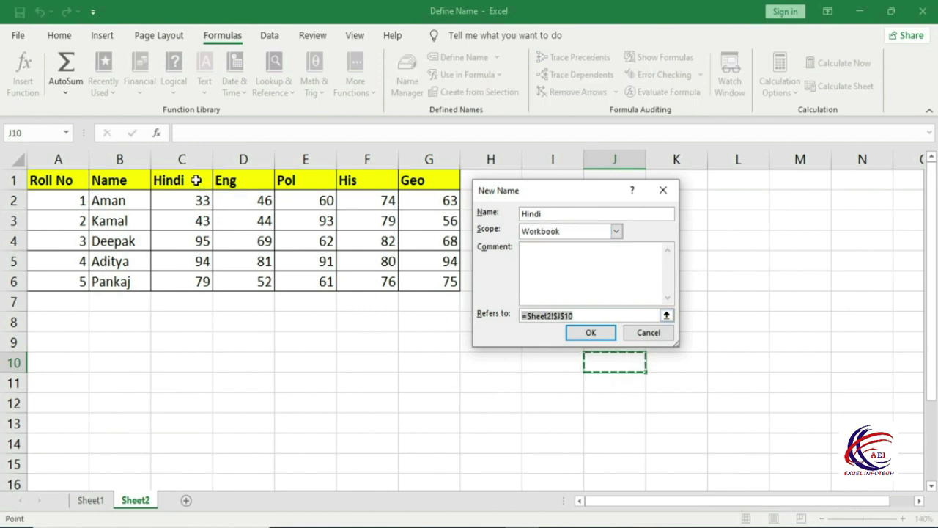
{"action": "left_click_drag", "start_coordinate": [193, 182], "coordinate": [188, 279]}
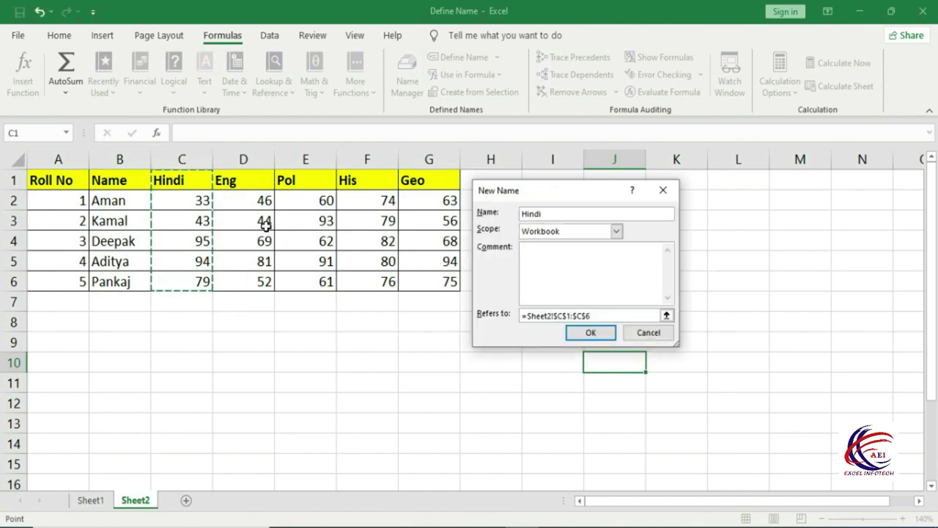
{"action": "left_click", "coordinate": [590, 333]}
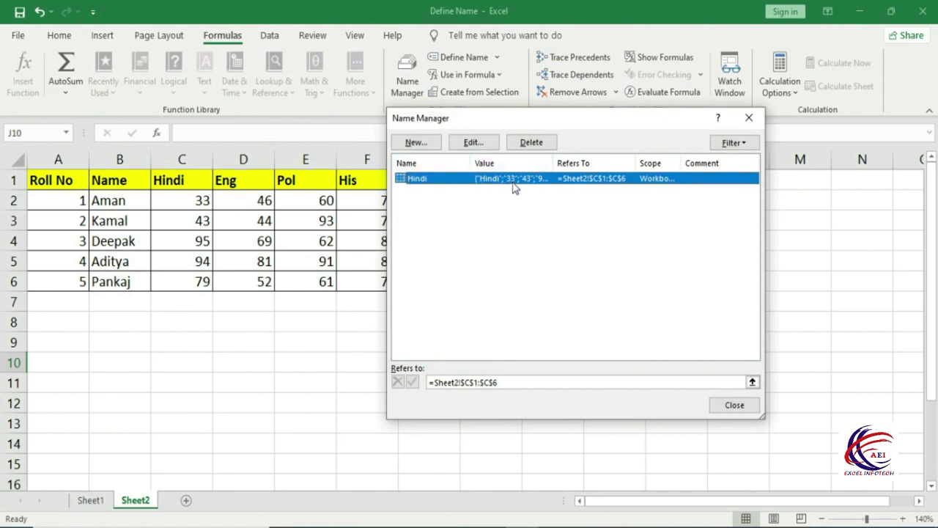
{"action": "left_click", "coordinate": [734, 405]}
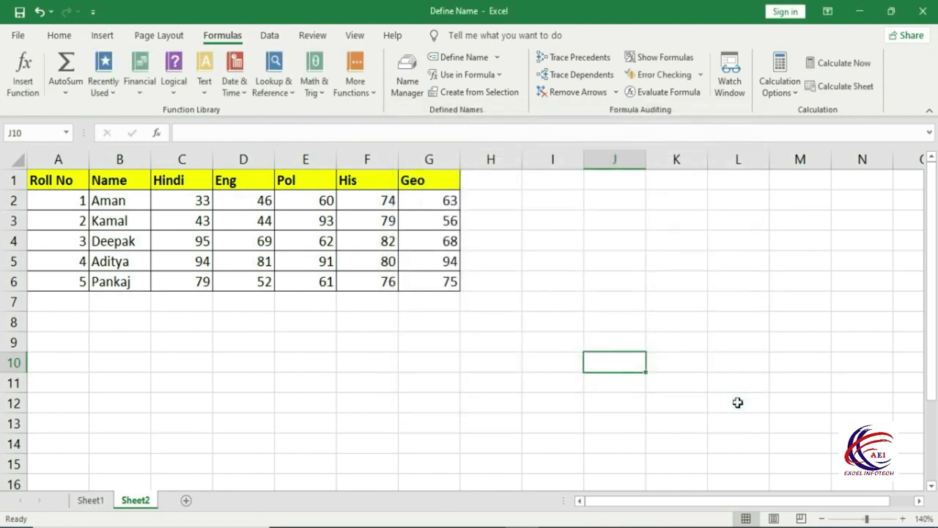
{"action": "left_click", "coordinate": [556, 313]}
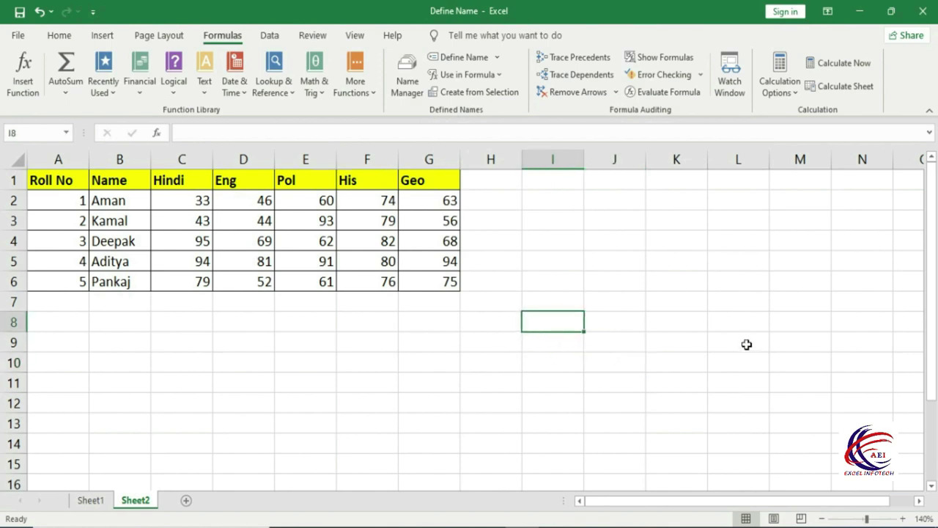
Step: Enter =MIN(Hindi) in I8 so it returns the lowest Hindi mark, 33
{"action": "type", "text": "="}
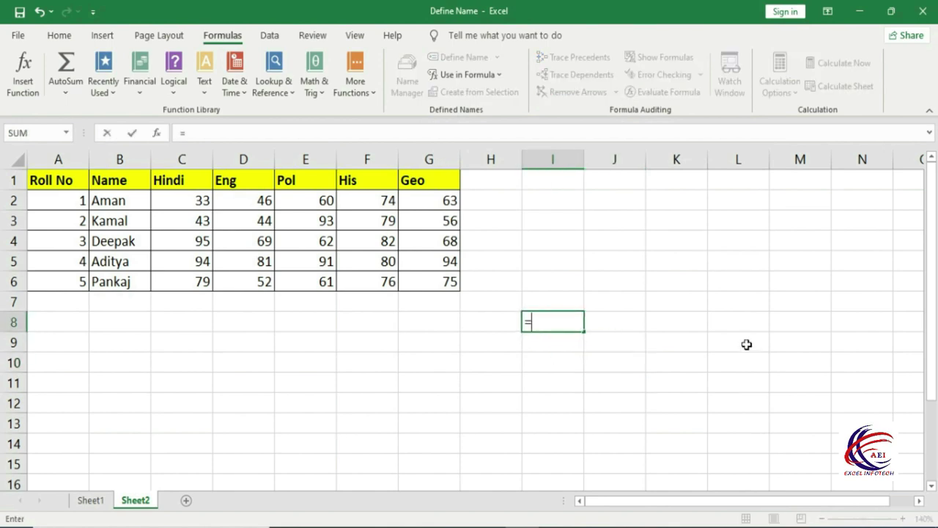
{"action": "type", "text": "min"}
{"action": "key", "text": "Tab"}
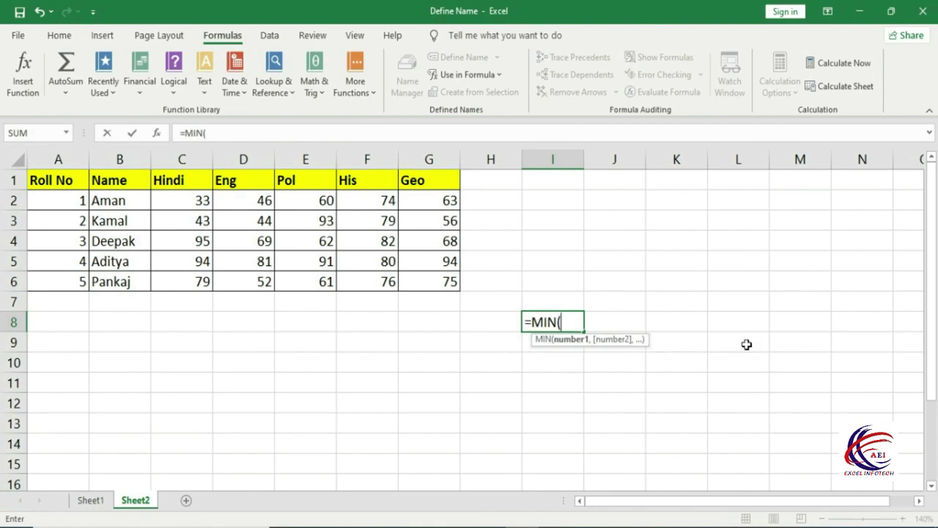
{"action": "type", "text": "hindi"}
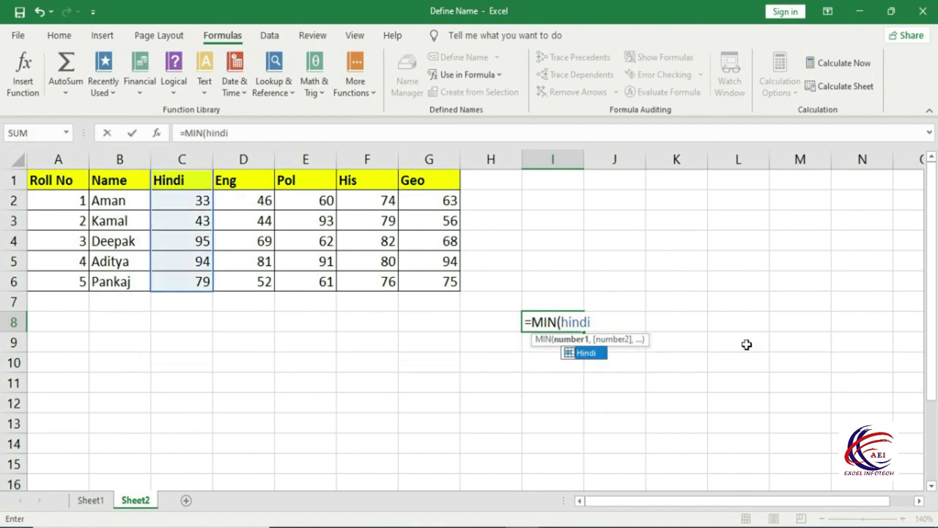
{"action": "type", "text": ")"}
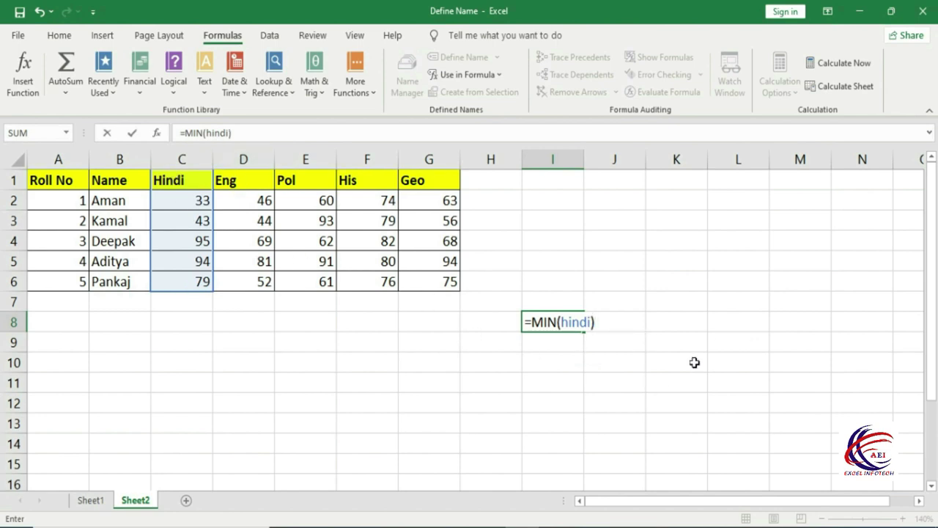
{"action": "key", "text": "Return"}
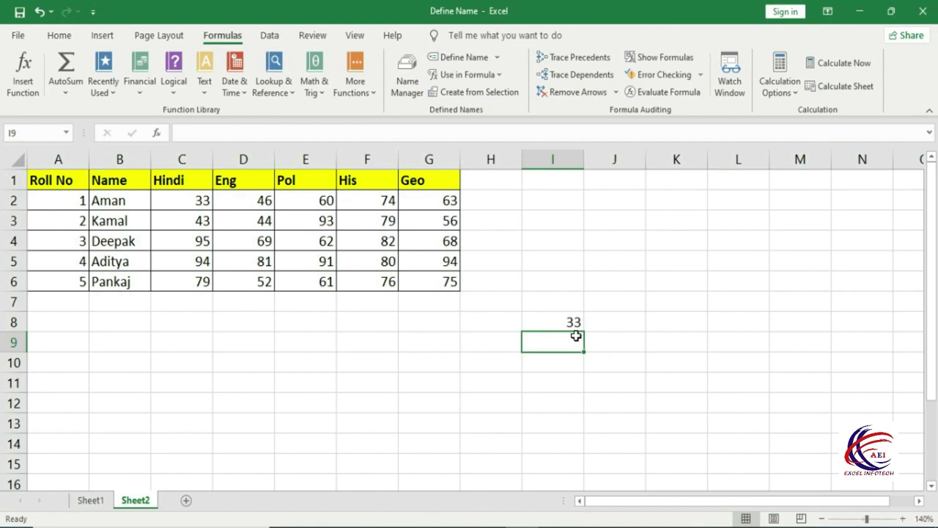
{"action": "left_click", "coordinate": [570, 323]}
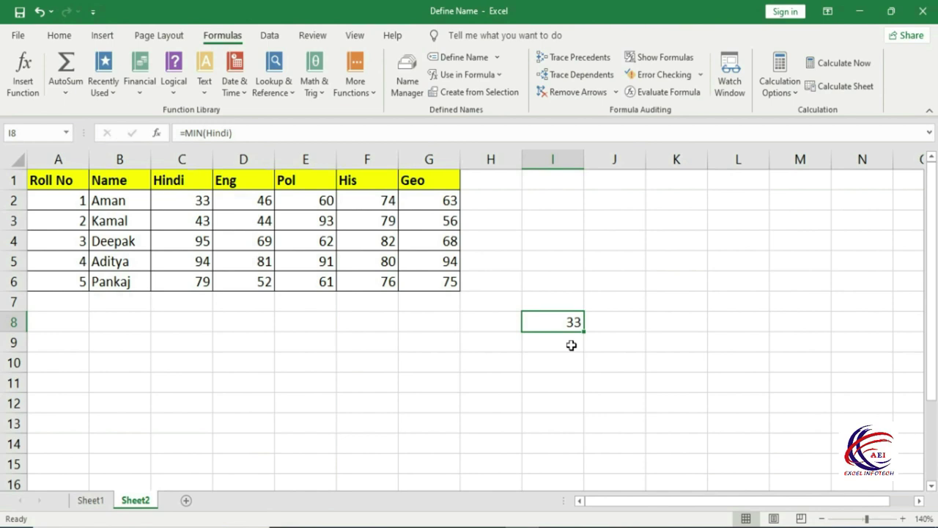
{"action": "left_click", "coordinate": [571, 344]}
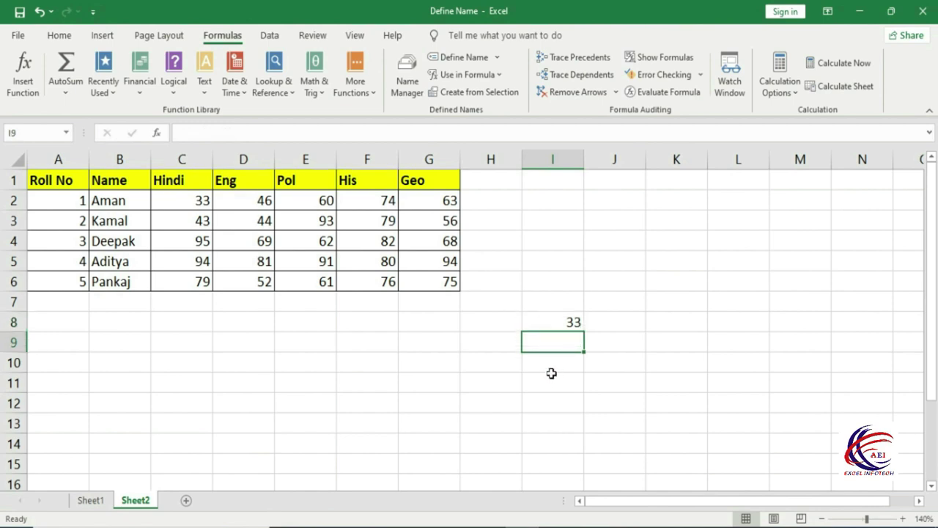
Step: Open the New Name dialog, reposition it, then dismiss it without defining a name
{"action": "left_click", "coordinate": [469, 62]}
{"action": "left_click_drag", "start_coordinate": [537, 192], "coordinate": [611, 229]}
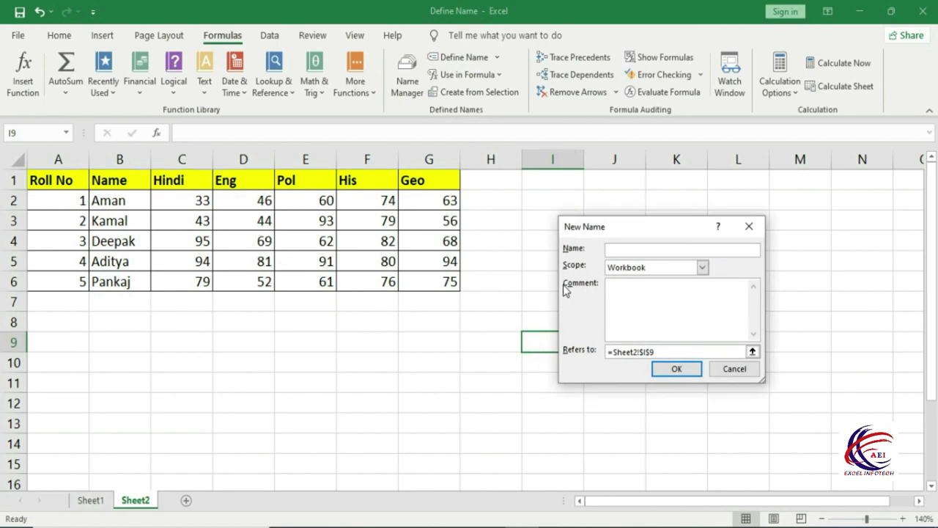
{"action": "left_click_drag", "start_coordinate": [589, 225], "coordinate": [593, 188]}
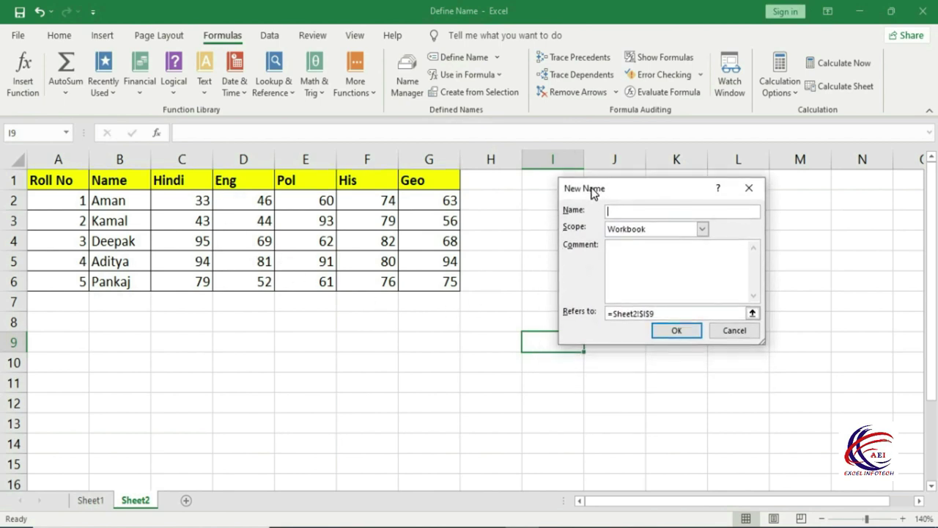
{"action": "left_click", "coordinate": [748, 187]}
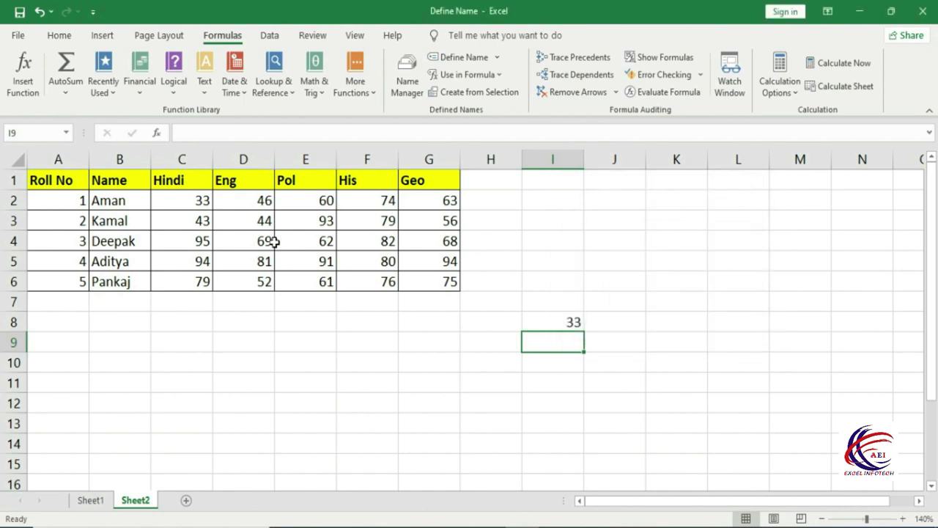
Step: Select D1:D6 and define it as the workbook-scoped name Eng
{"action": "left_click_drag", "start_coordinate": [255, 187], "coordinate": [254, 277]}
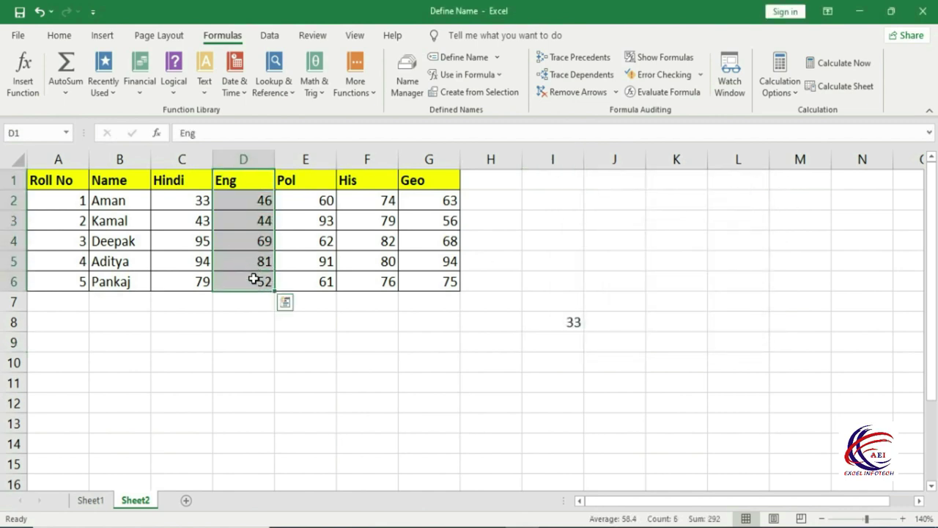
{"action": "left_click", "coordinate": [469, 57]}
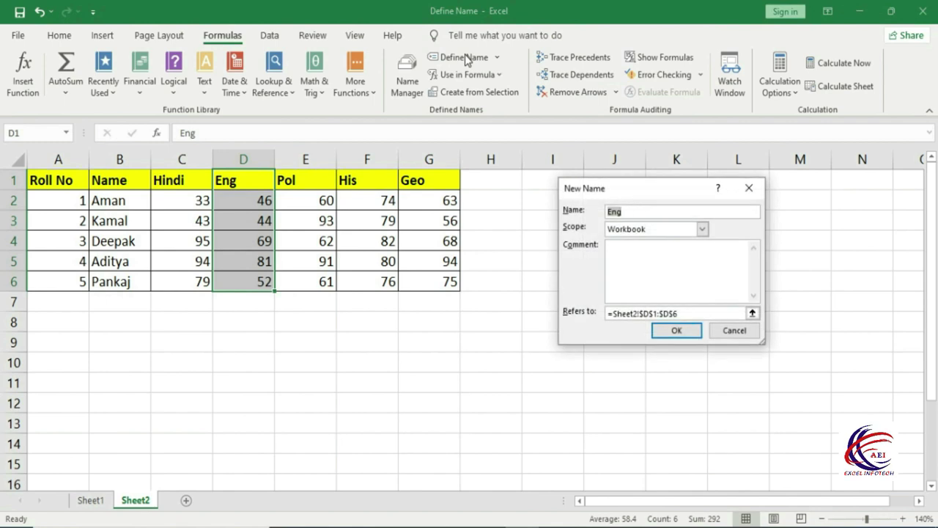
{"action": "left_click_drag", "start_coordinate": [606, 190], "coordinate": [587, 196]}
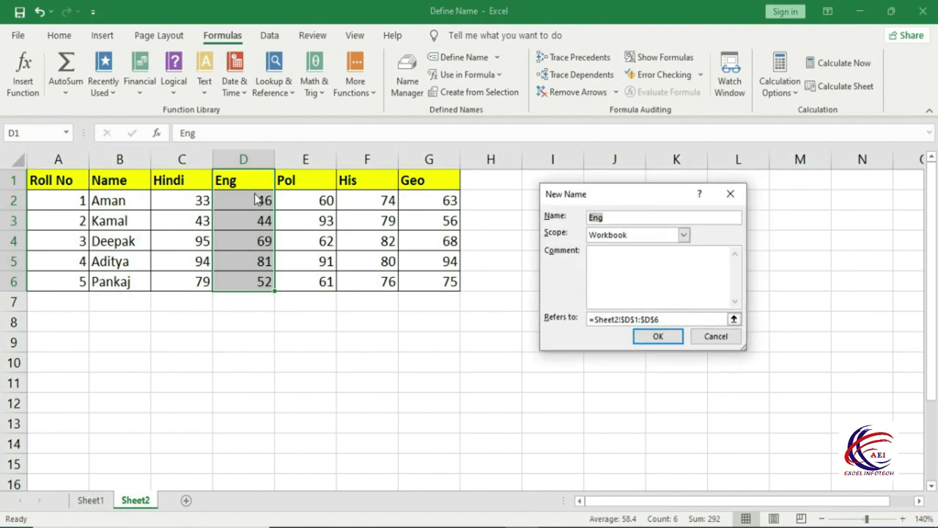
{"action": "left_click", "coordinate": [620, 215]}
{"action": "left_click_drag", "start_coordinate": [623, 218], "coordinate": [559, 219]}
{"action": "left_click", "coordinate": [683, 234]}
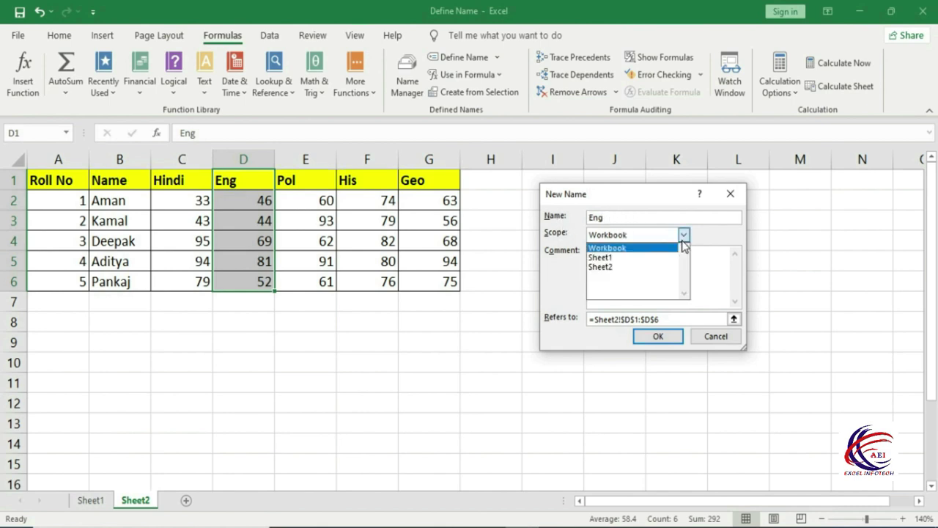
{"action": "left_click", "coordinate": [612, 249]}
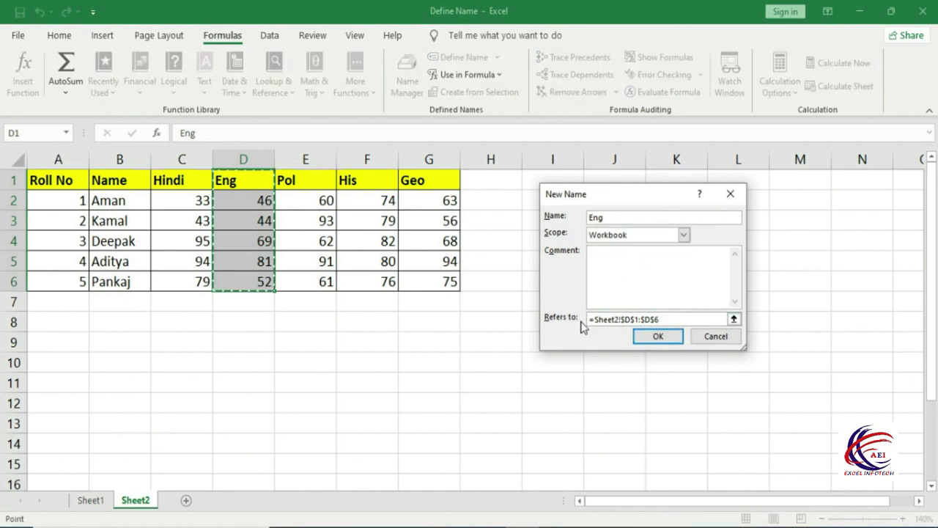
{"action": "left_click", "coordinate": [660, 320]}
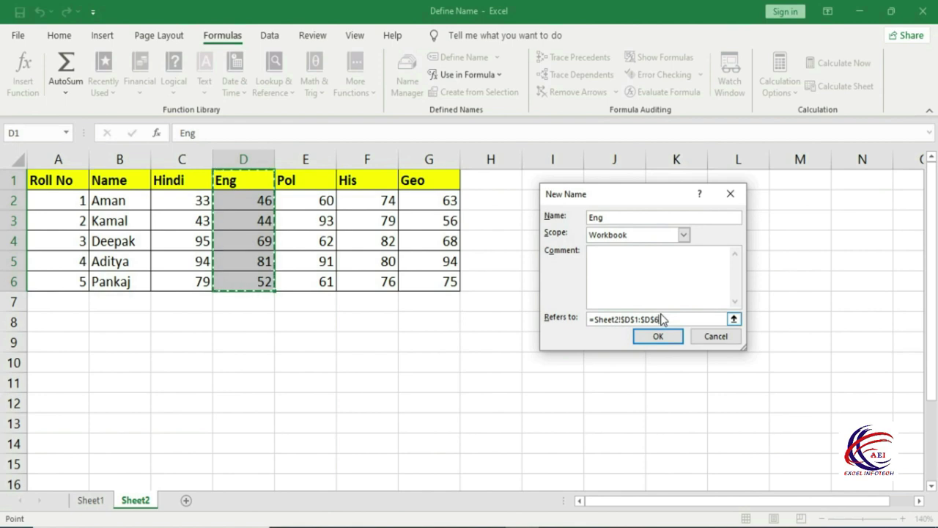
{"action": "left_click", "coordinate": [659, 336]}
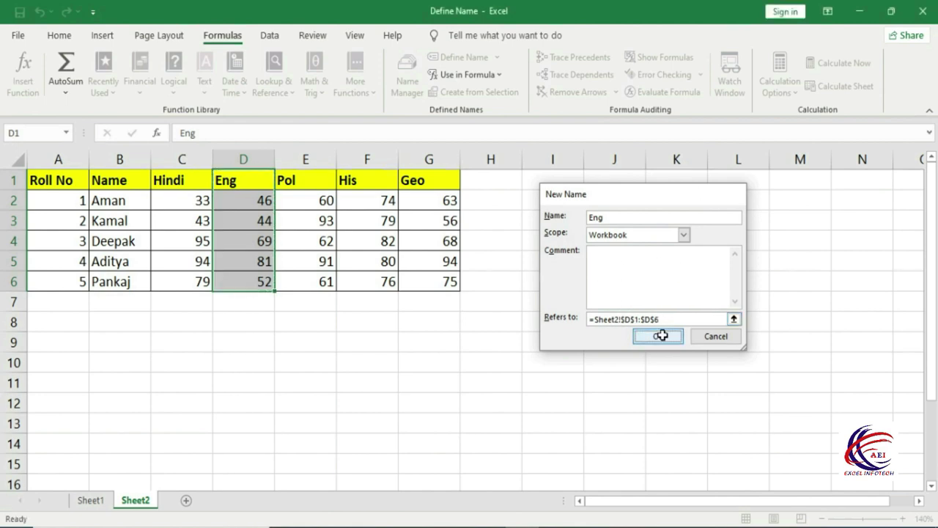
{"action": "left_click", "coordinate": [567, 260]}
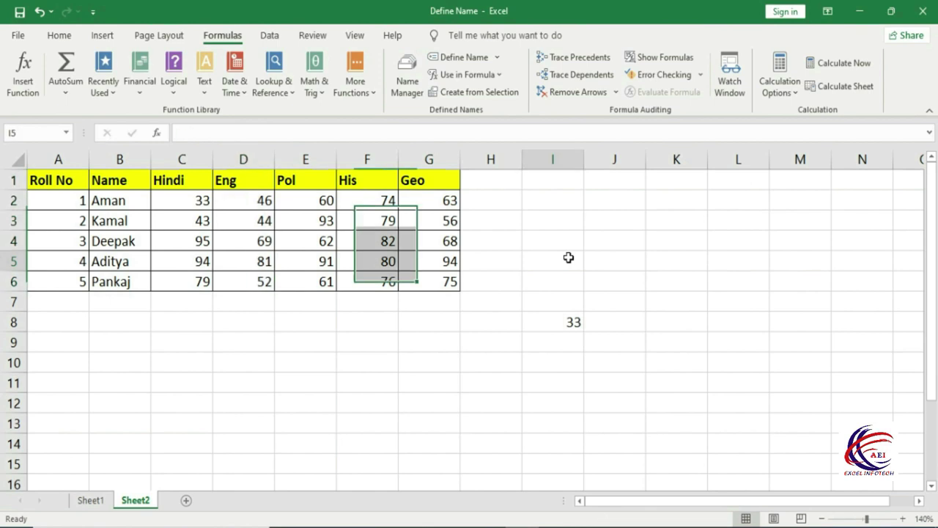
Step: Enter =MAX(Eng) in I5, returning the highest English mark, 81
{"action": "type", "text": "="}
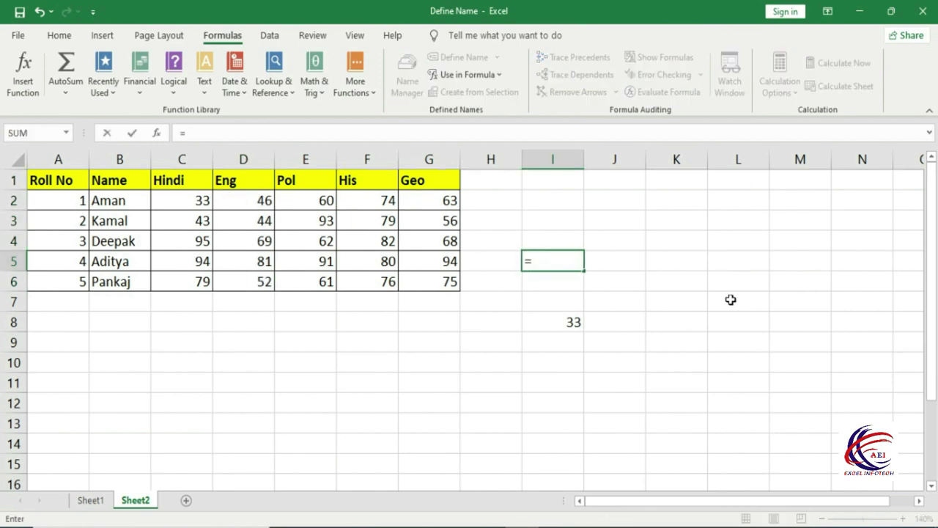
{"action": "type", "text": "max"}
{"action": "key", "text": "Tab"}
{"action": "type", "text": "D"}
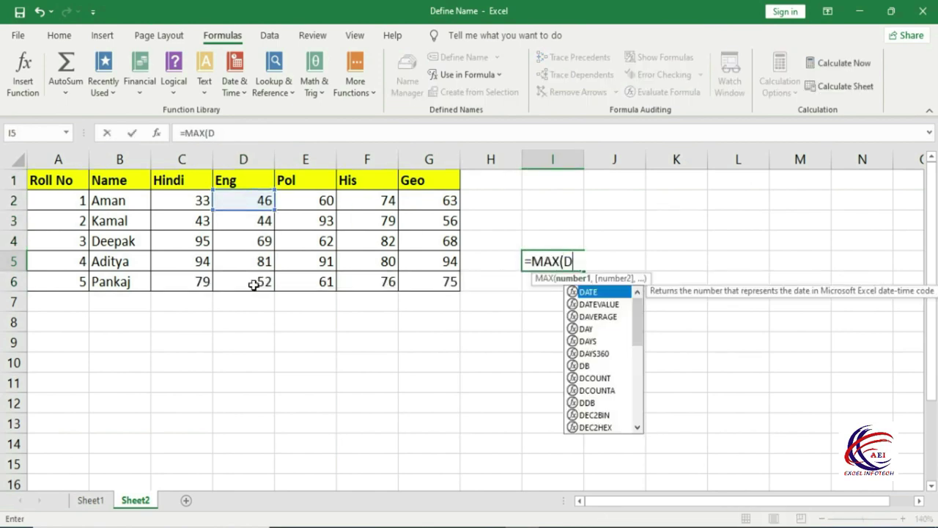
{"action": "key", "text": "BackSpace"}
{"action": "type", "text": "eng"}
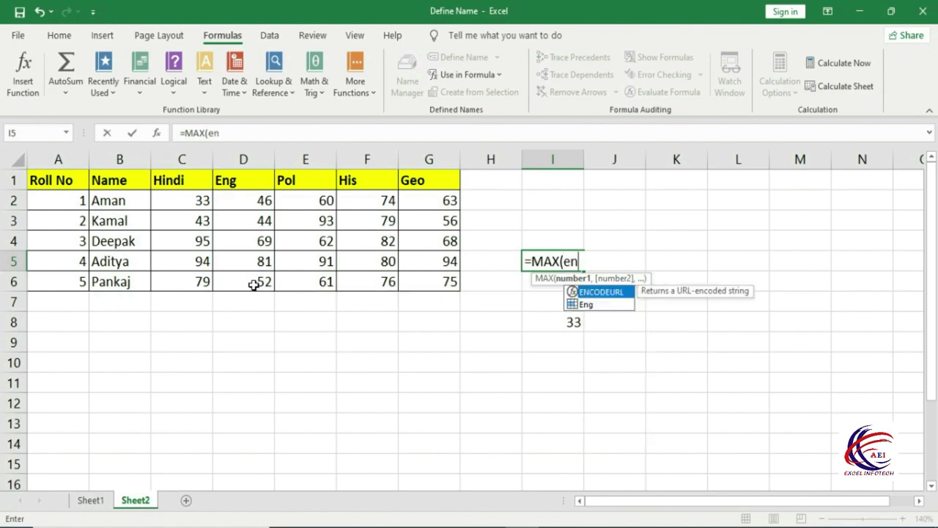
{"action": "type", "text": ")"}
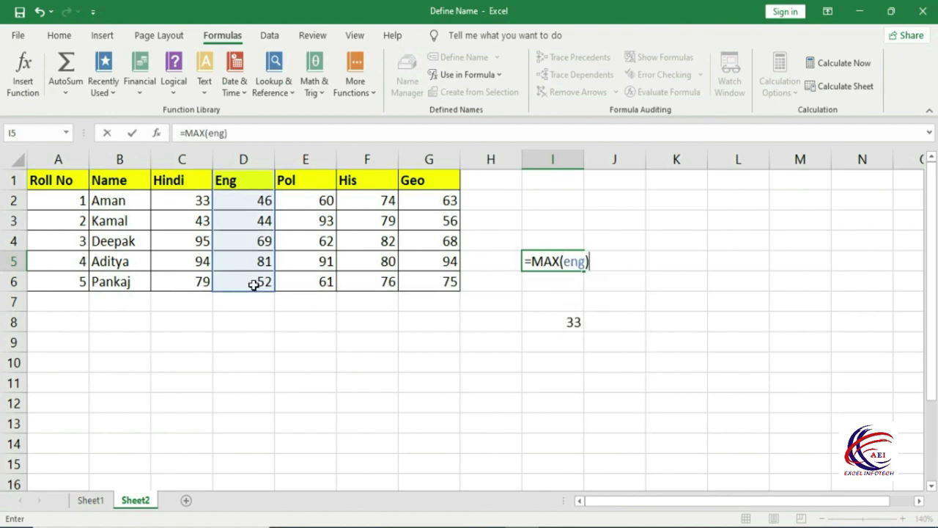
{"action": "key", "text": "Return"}
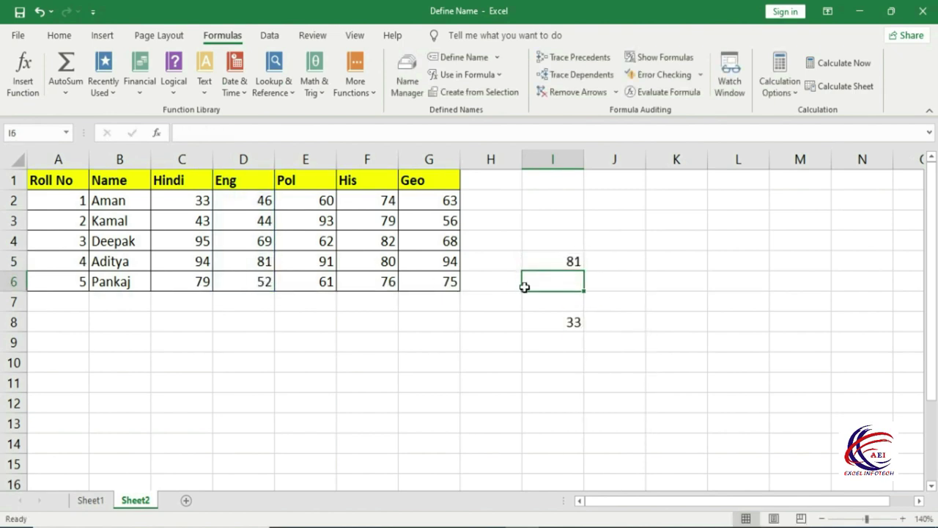
{"action": "left_click", "coordinate": [550, 261]}
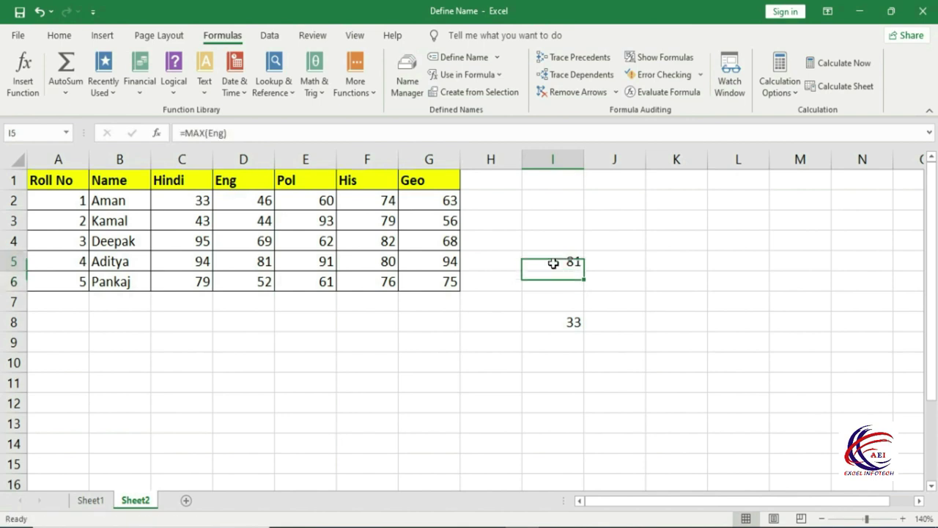
{"action": "left_click", "coordinate": [262, 261]}
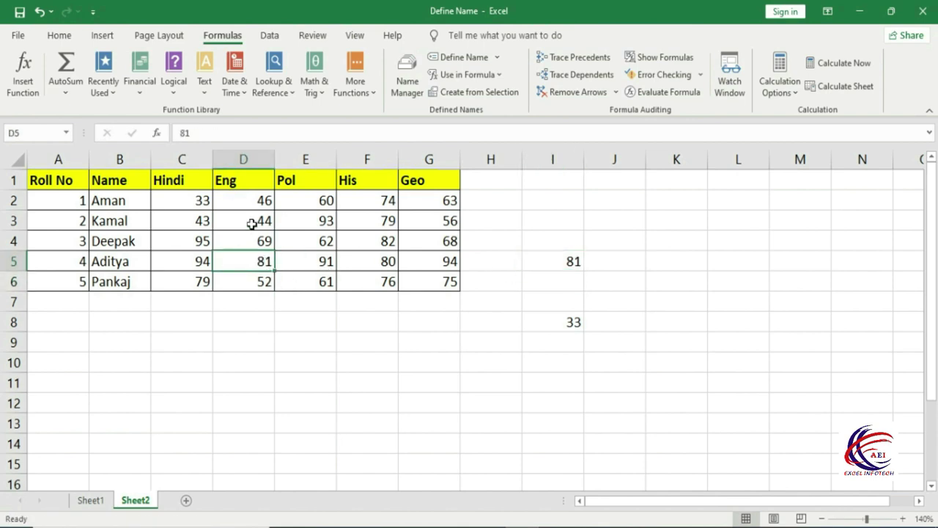
{"action": "left_click_drag", "start_coordinate": [249, 198], "coordinate": [243, 299]}
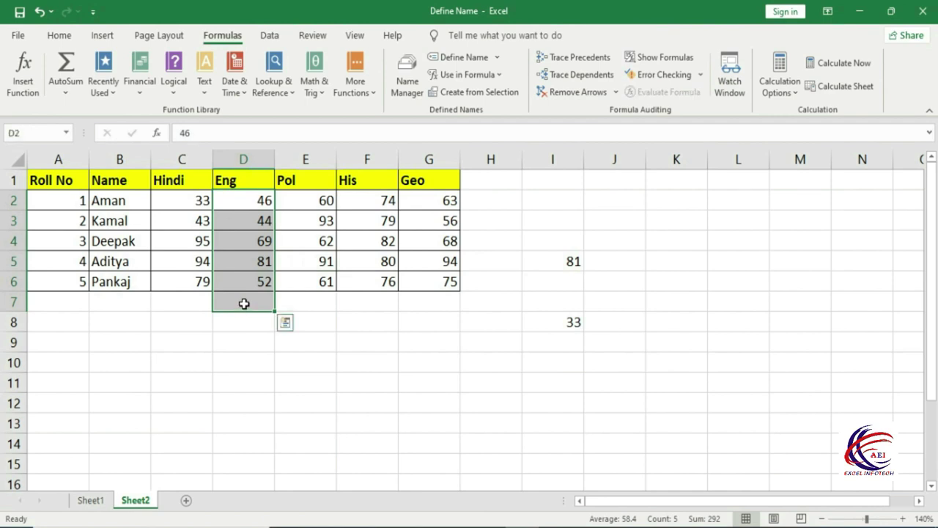
{"action": "left_click", "coordinate": [243, 299]}
{"action": "type", "text": "15"}
{"action": "key", "text": "Return"}
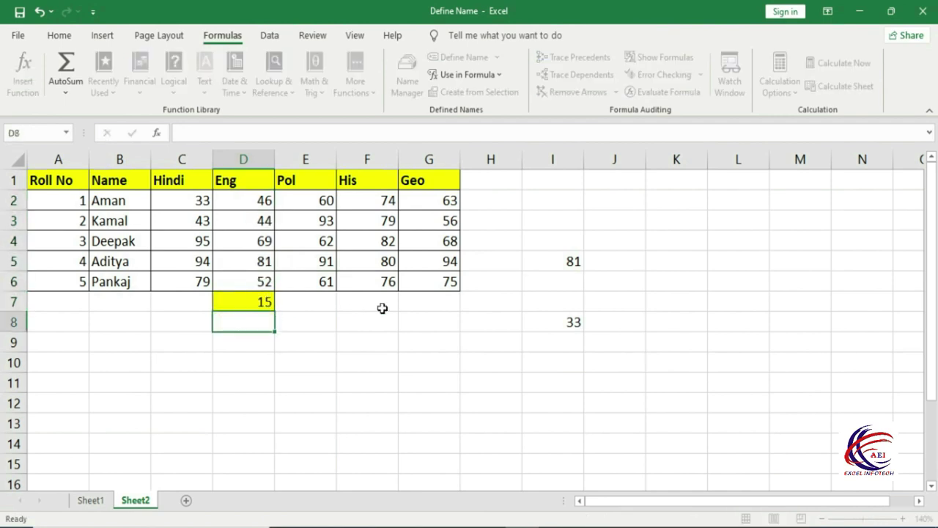
{"action": "type", "text": "65"}
{"action": "key", "text": "Return"}
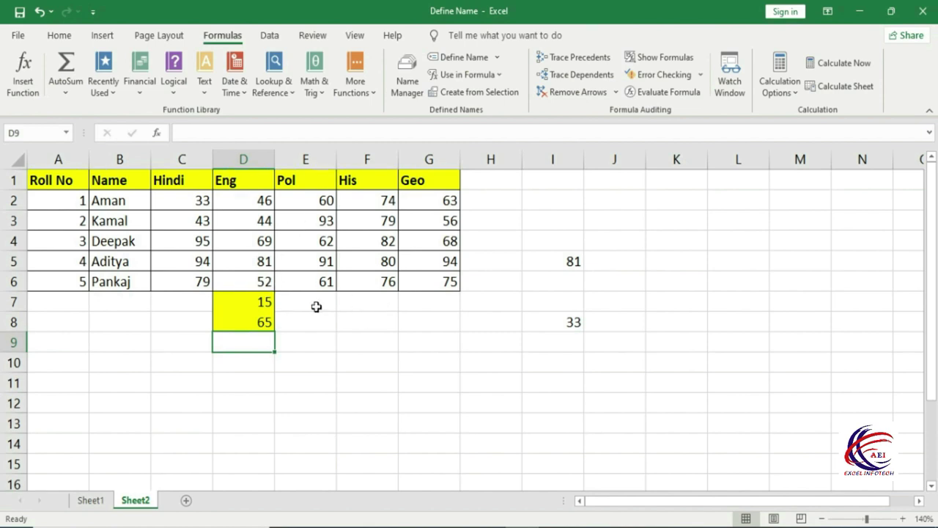
{"action": "left_click", "coordinate": [551, 261]}
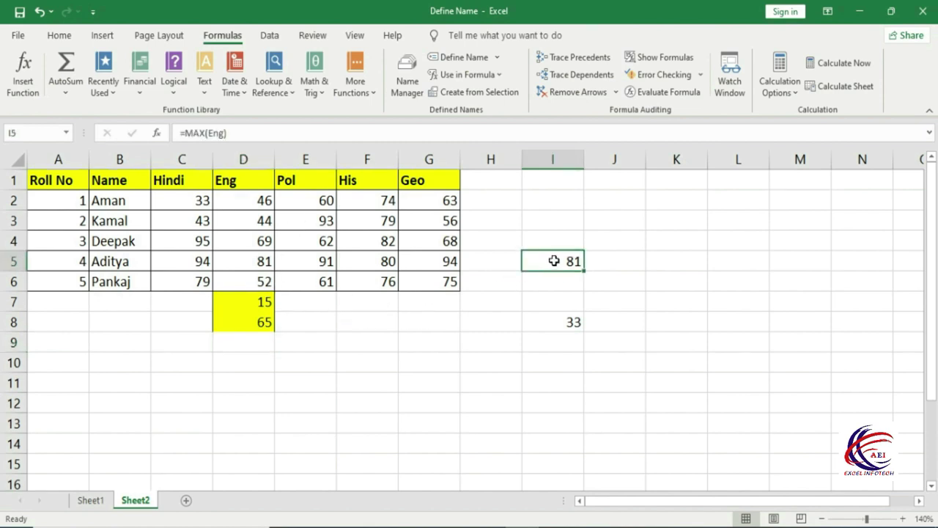
{"action": "left_click_drag", "start_coordinate": [260, 202], "coordinate": [263, 281]}
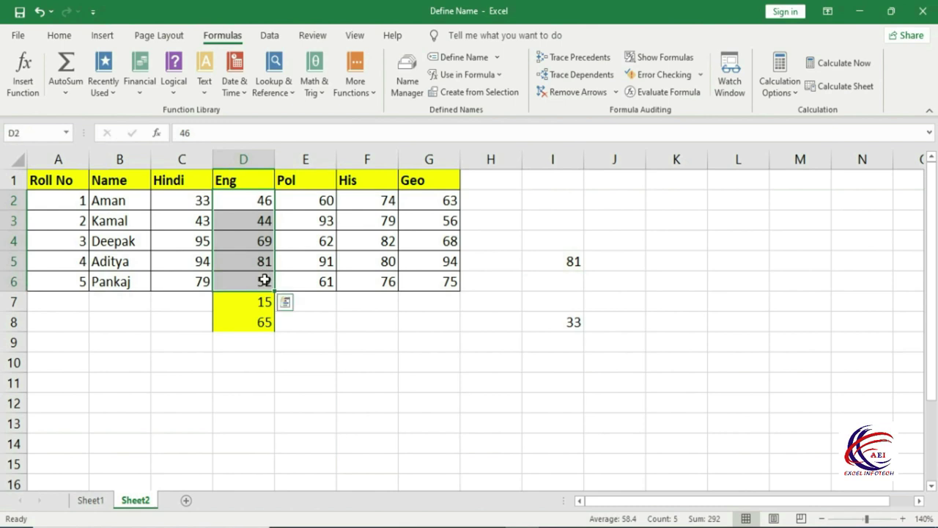
{"action": "left_click", "coordinate": [529, 219]}
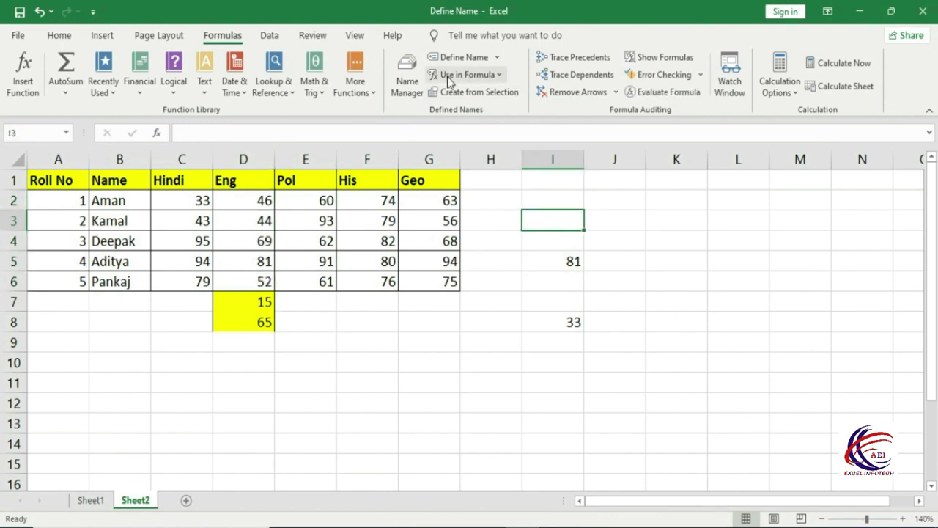
{"action": "left_click", "coordinate": [491, 77]}
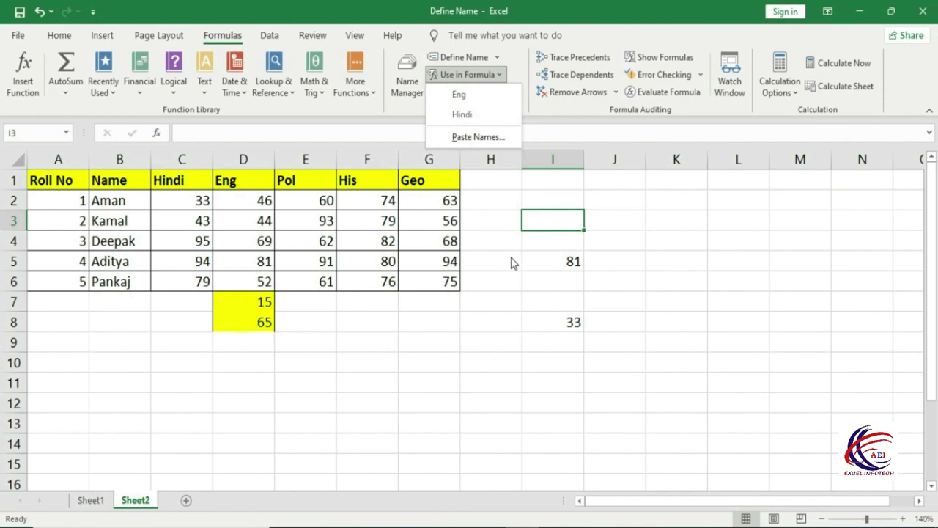
{"action": "left_click", "coordinate": [488, 272]}
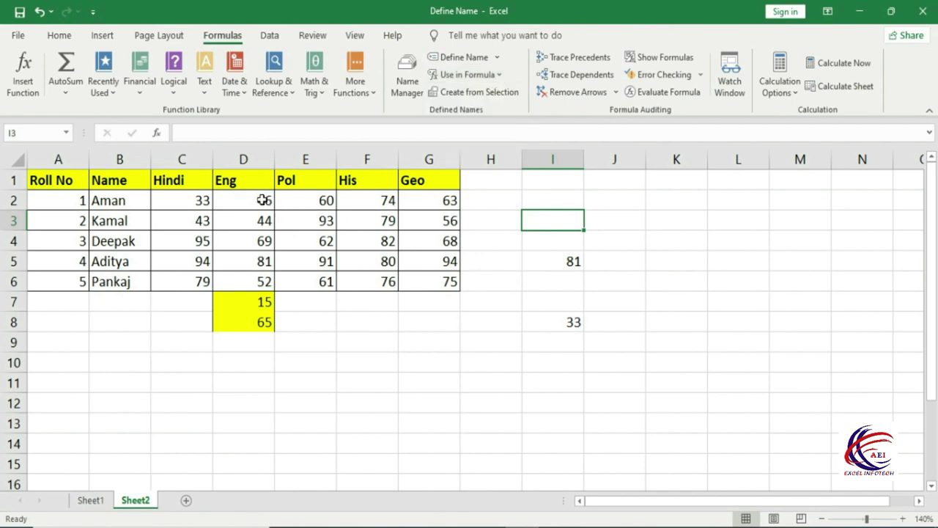
{"action": "left_click_drag", "start_coordinate": [259, 199], "coordinate": [266, 320]}
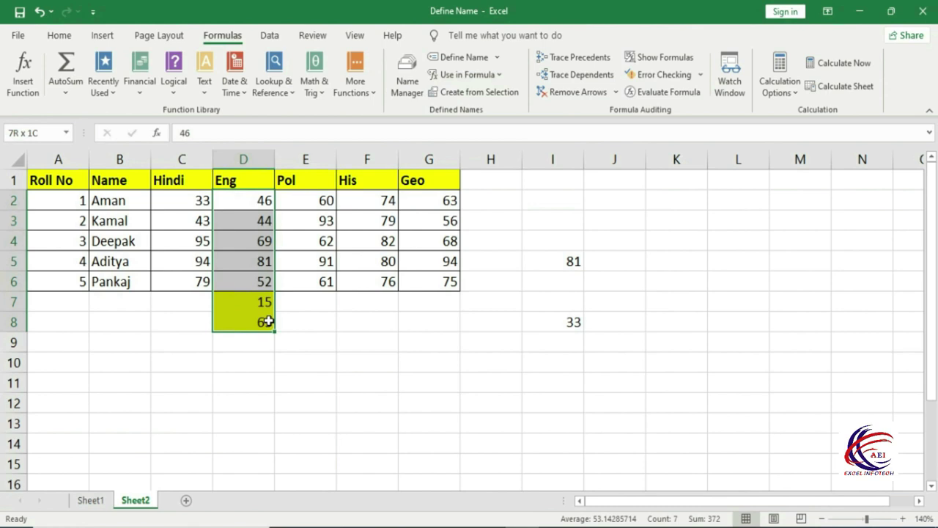
{"action": "left_click", "coordinate": [265, 304]}
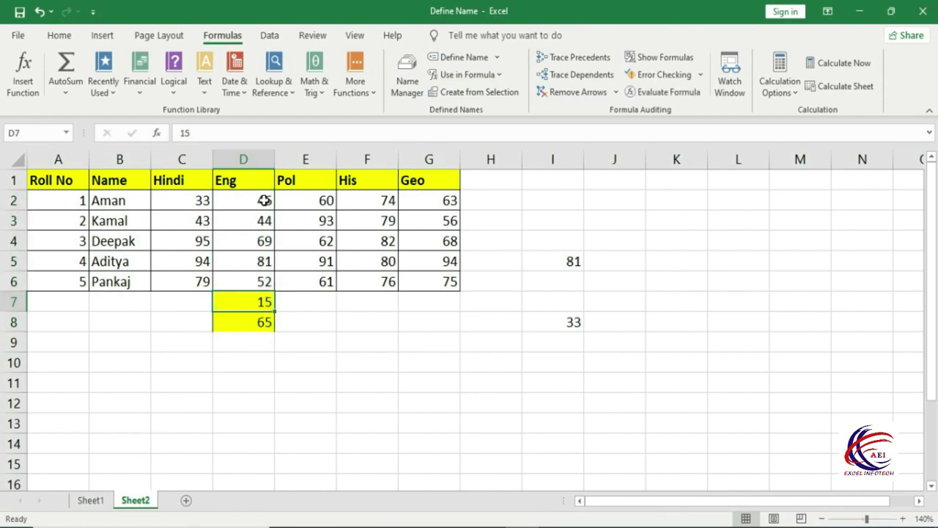
{"action": "left_click_drag", "start_coordinate": [262, 203], "coordinate": [263, 278]}
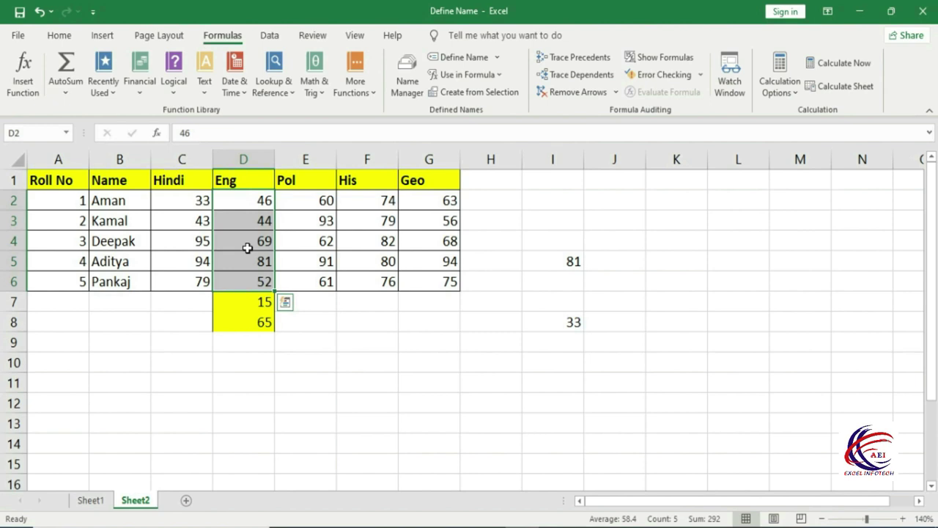
{"action": "left_click", "coordinate": [454, 340]}
{"action": "left_click", "coordinate": [634, 280]}
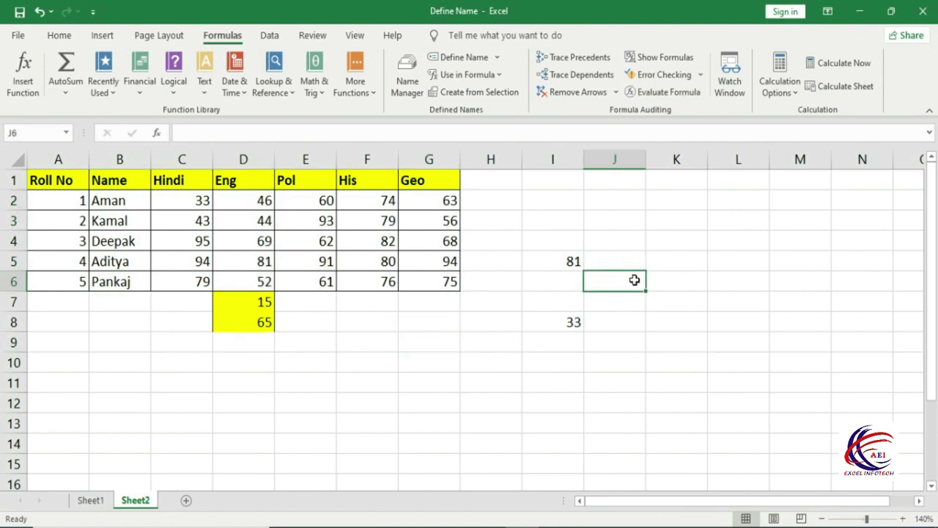
{"action": "left_click", "coordinate": [605, 261]}
{"action": "left_click", "coordinate": [621, 286]}
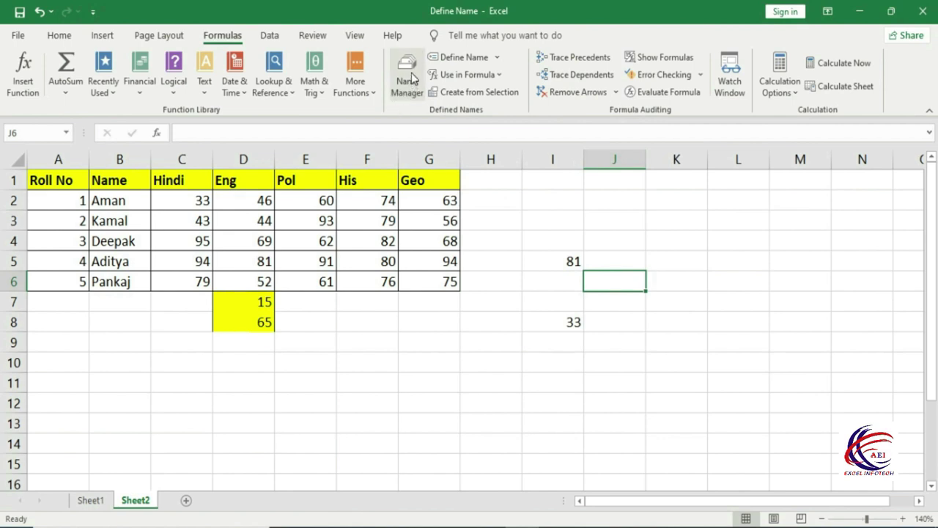
Step: In Name Manager, change the Eng name to refer to Sheet2!$D$1:$D$8
{"action": "left_click", "coordinate": [410, 76]}
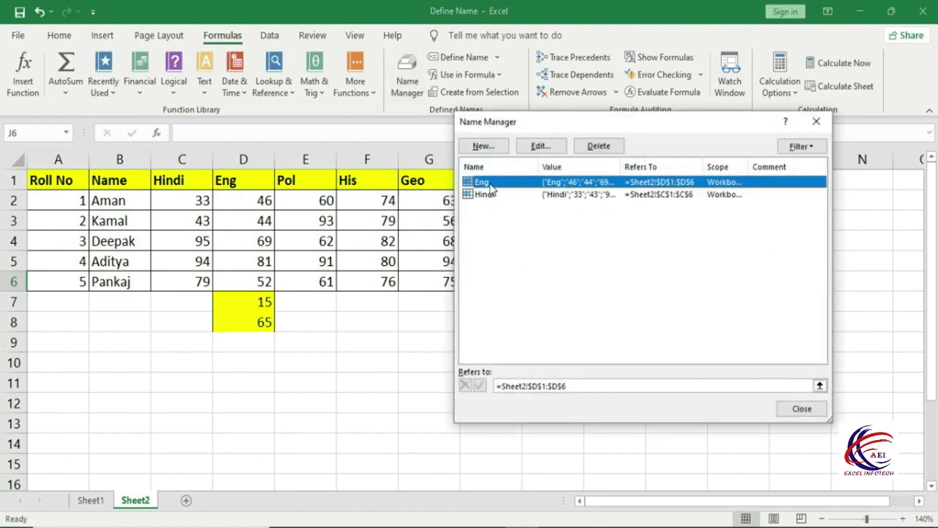
{"action": "left_click", "coordinate": [541, 146]}
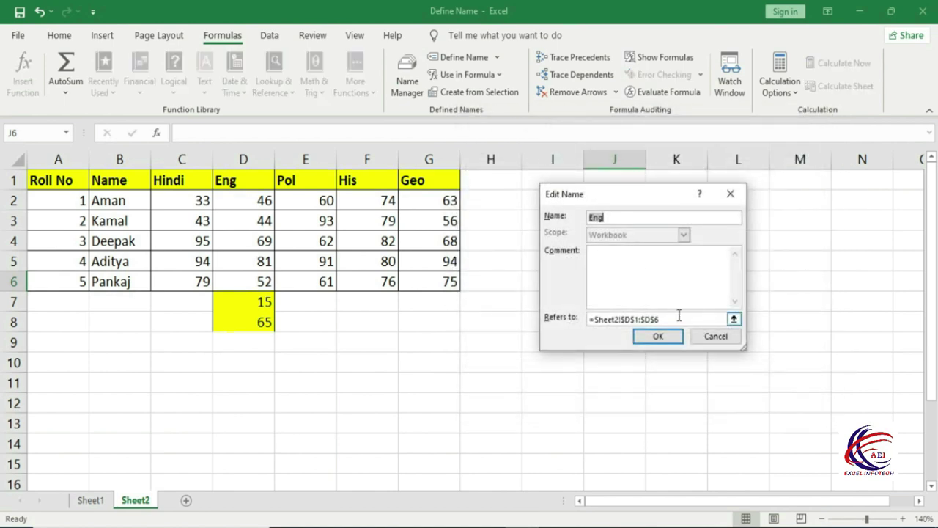
{"action": "left_click", "coordinate": [584, 320]}
{"action": "left_click_drag", "start_coordinate": [247, 186], "coordinate": [246, 324]}
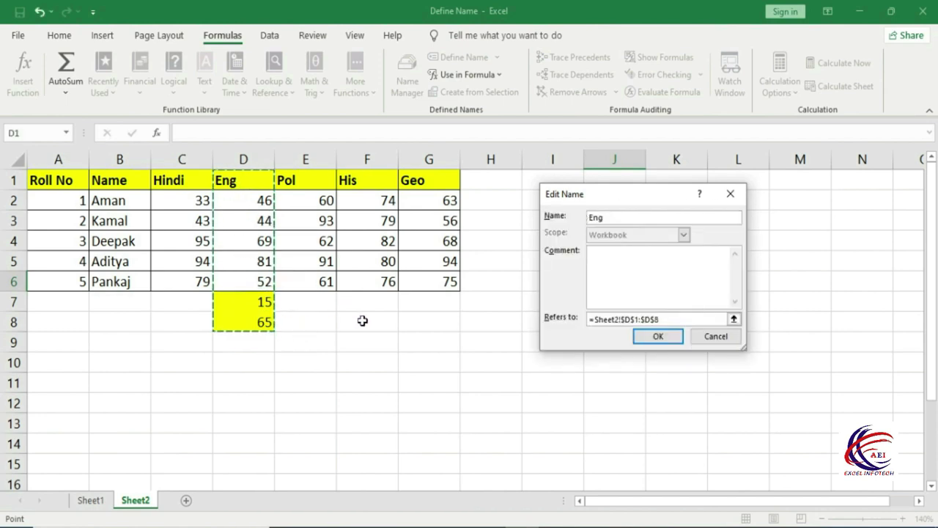
{"action": "left_click", "coordinate": [652, 341]}
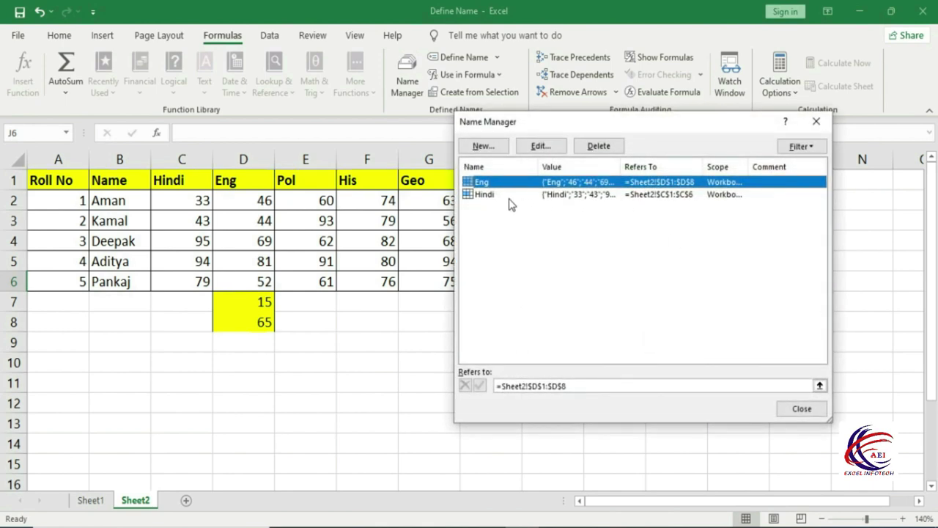
{"action": "left_click", "coordinate": [802, 409]}
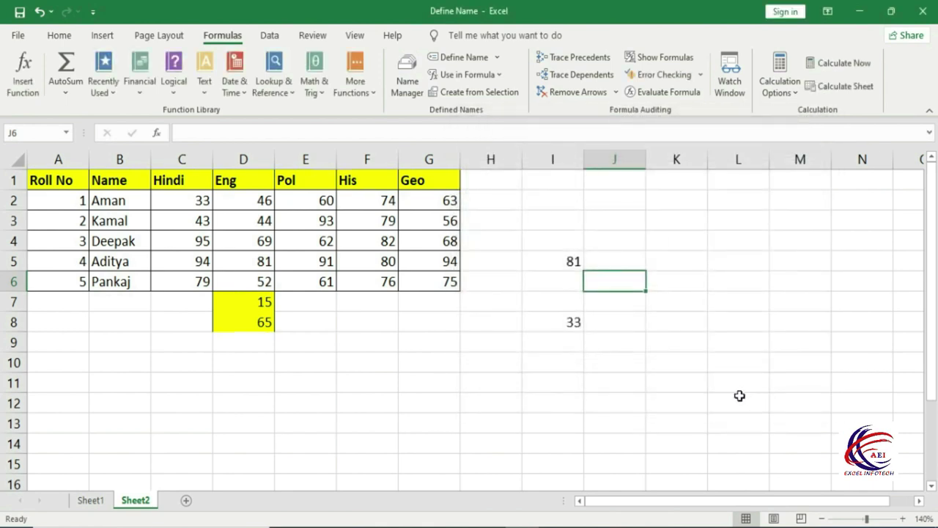
{"action": "left_click", "coordinate": [660, 284]}
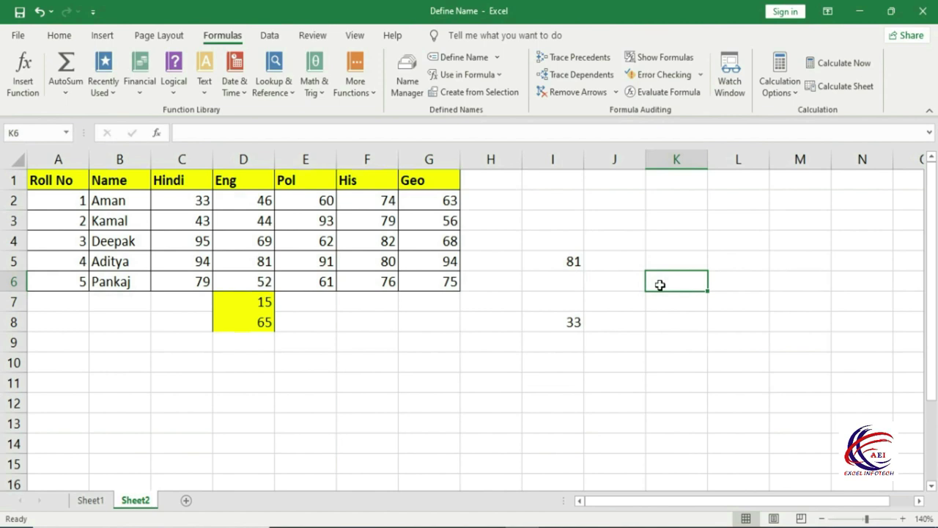
Step: Enter =SUM(Eng) in K6, inserting Eng from Use in Formula, to total 372
{"action": "type", "text": "=sum"}
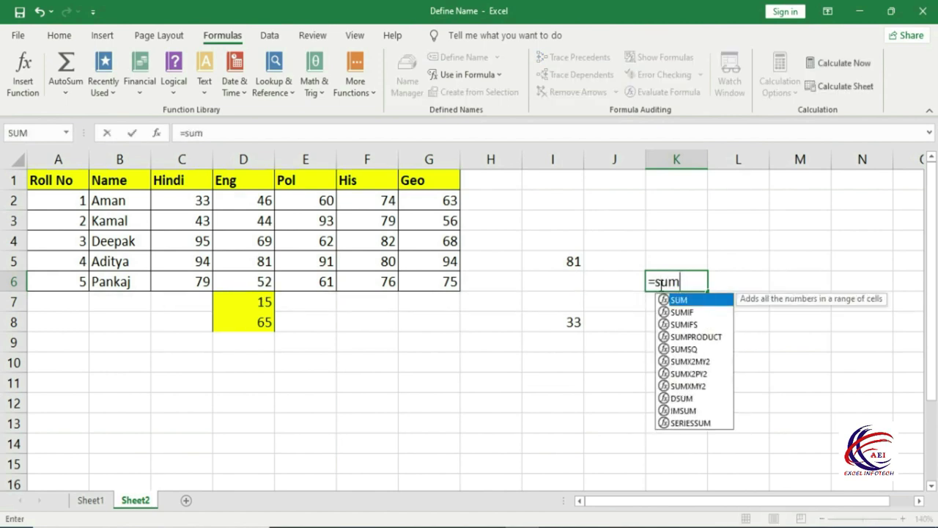
{"action": "key", "text": "Tab"}
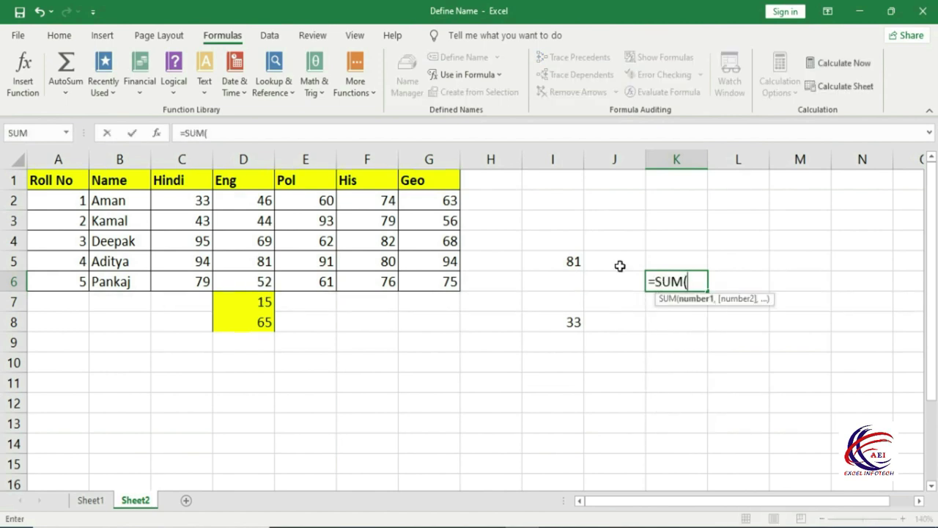
{"action": "left_click", "coordinate": [488, 75]}
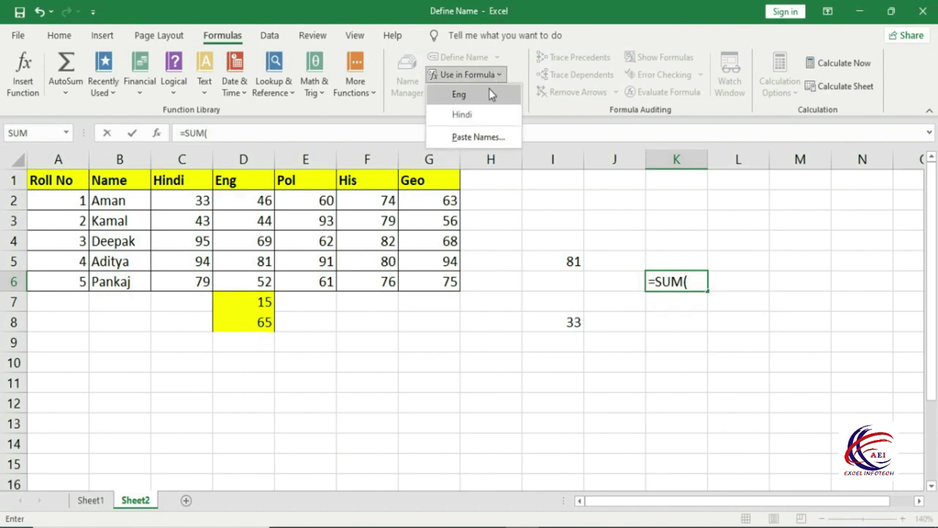
{"action": "left_click", "coordinate": [461, 95]}
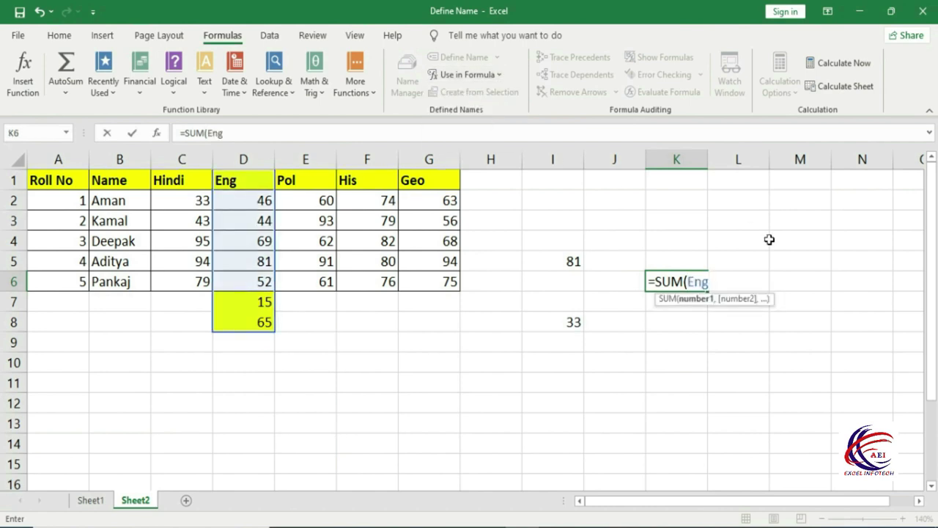
{"action": "key", "text": "Return"}
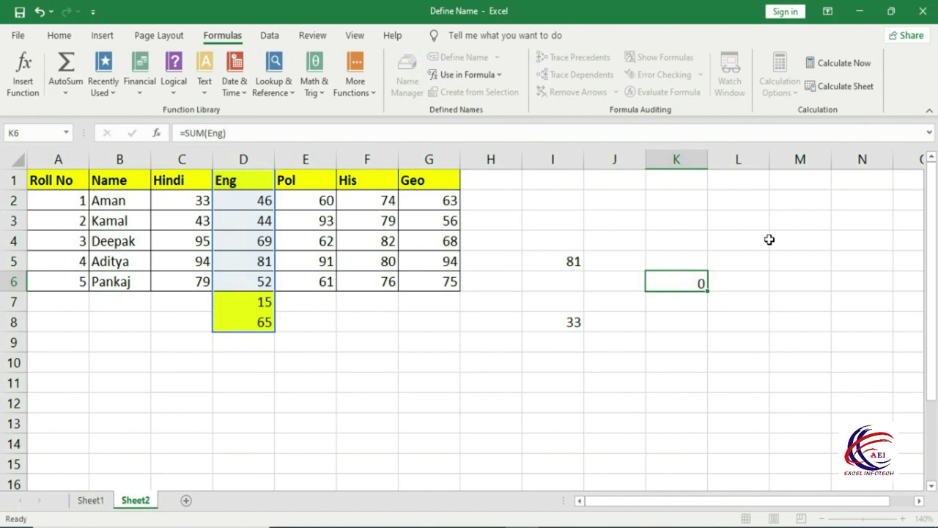
{"action": "left_click", "coordinate": [693, 276]}
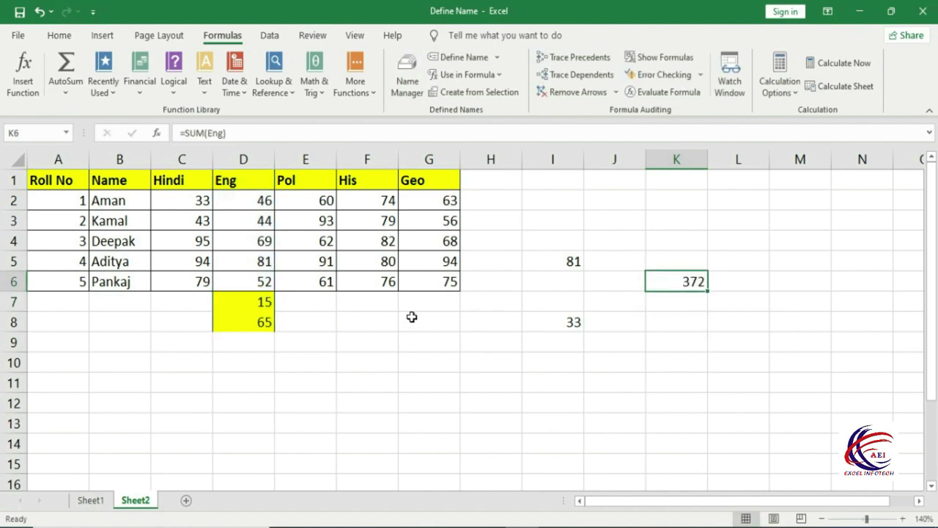
{"action": "left_click_drag", "start_coordinate": [259, 200], "coordinate": [256, 321]}
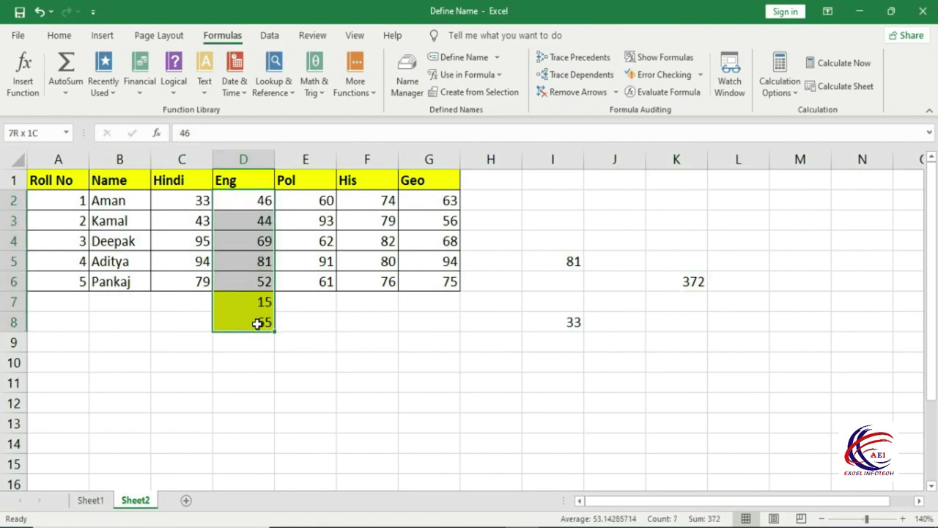
{"action": "left_click_drag", "start_coordinate": [260, 285], "coordinate": [262, 203]}
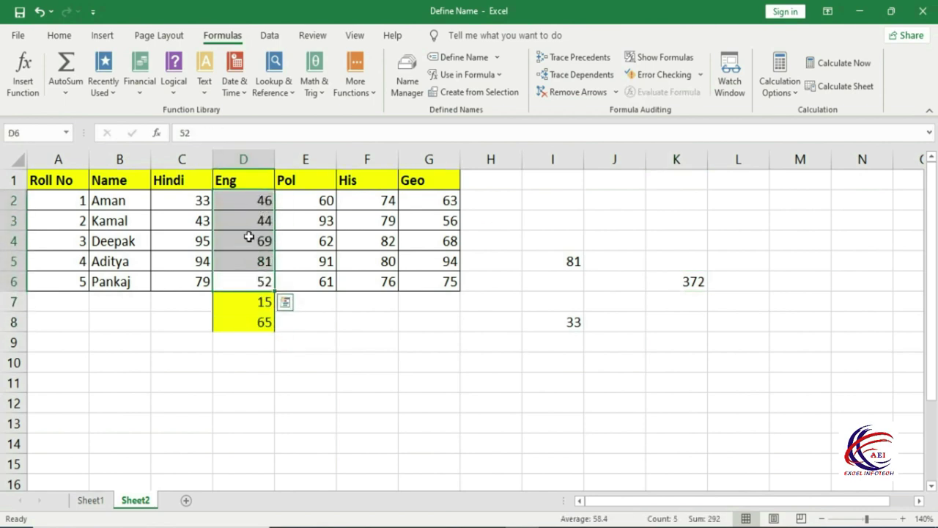
{"action": "left_click_drag", "start_coordinate": [254, 300], "coordinate": [247, 321]}
{"action": "left_click_drag", "start_coordinate": [259, 200], "coordinate": [262, 320]}
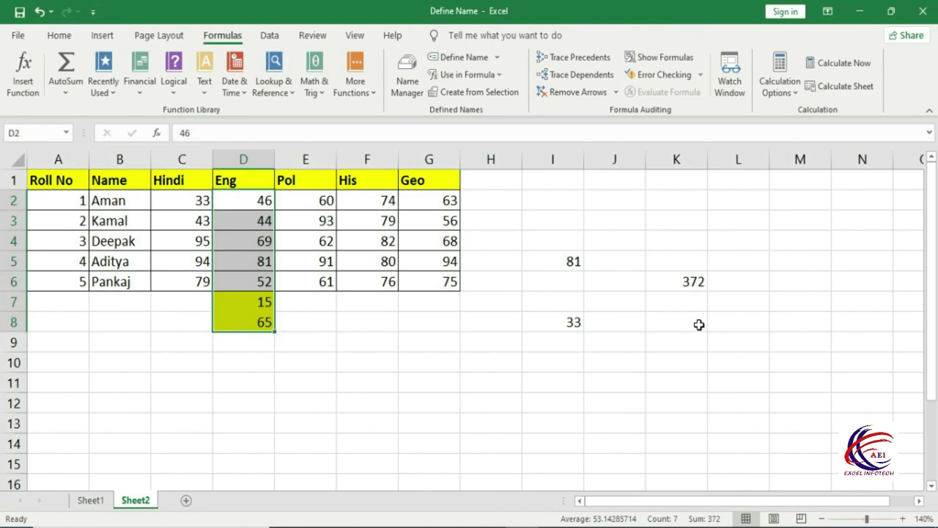
{"action": "left_click", "coordinate": [408, 75]}
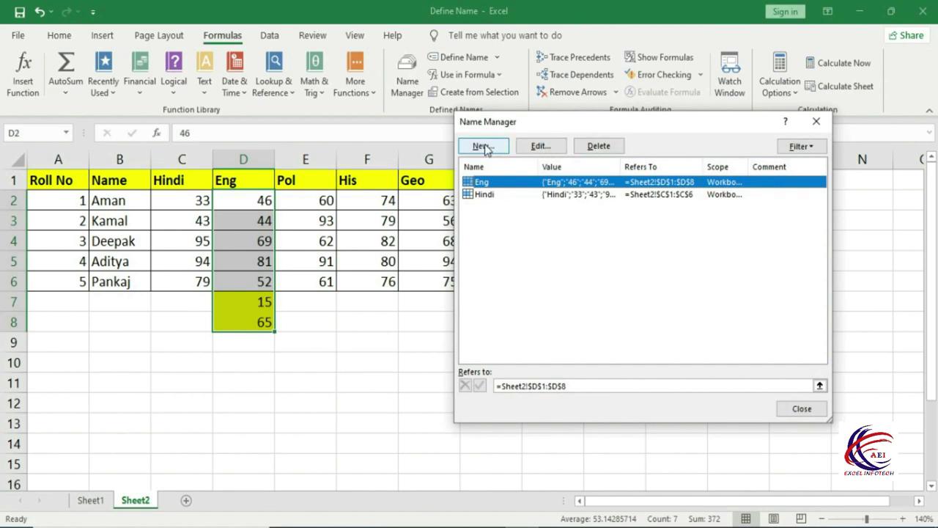
{"action": "left_click", "coordinate": [815, 121]}
{"action": "left_click", "coordinate": [367, 369]}
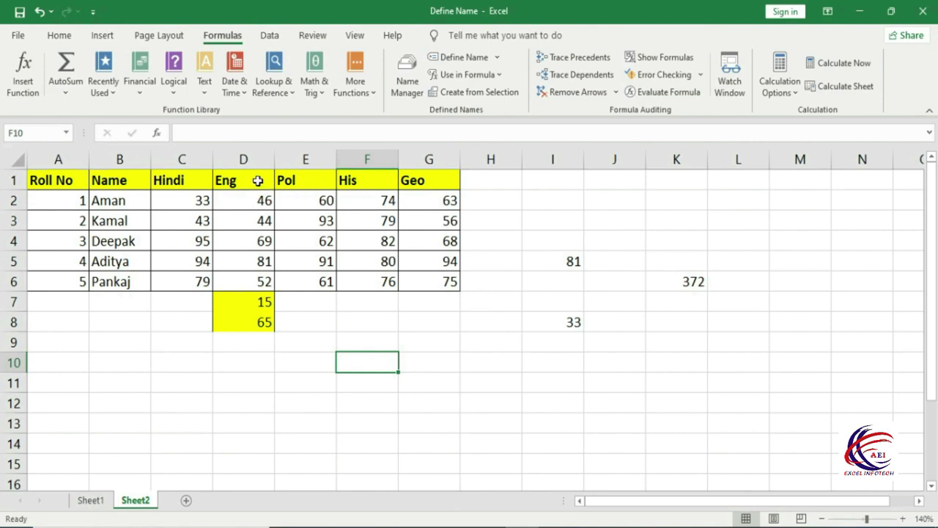
Step: Select the subject marks block C1:G6, including its header row
{"action": "left_click_drag", "start_coordinate": [257, 181], "coordinate": [253, 262]}
{"action": "left_click_drag", "start_coordinate": [316, 182], "coordinate": [315, 262]}
{"action": "left_click_drag", "start_coordinate": [367, 181], "coordinate": [381, 262]}
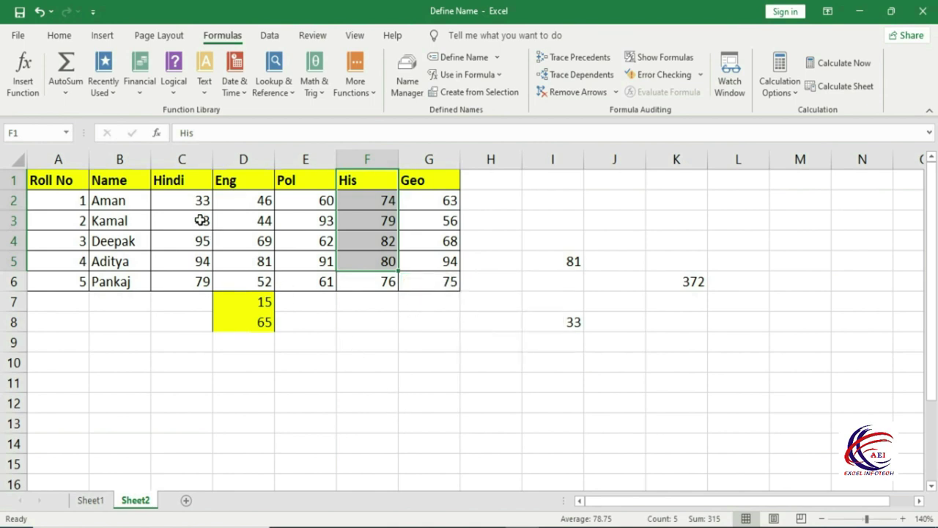
{"action": "left_click_drag", "start_coordinate": [192, 181], "coordinate": [433, 286]}
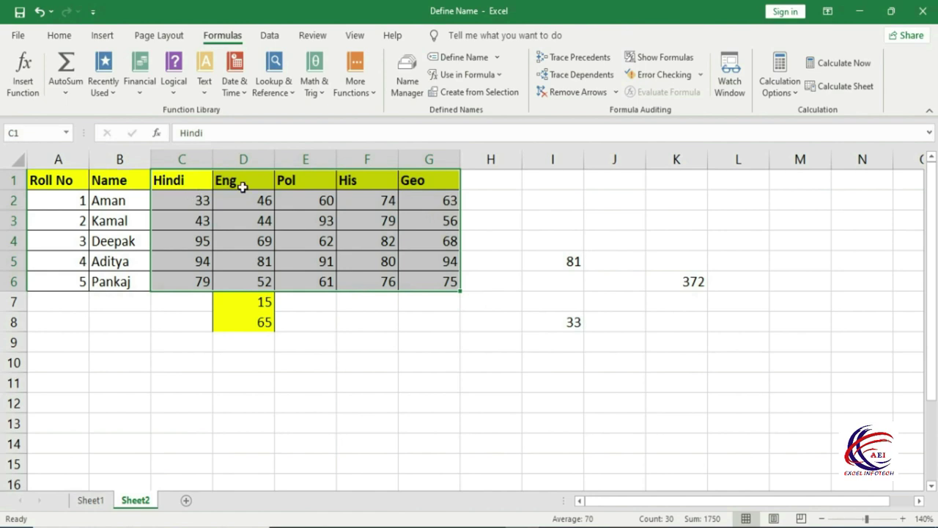
{"action": "left_click", "coordinate": [425, 356]}
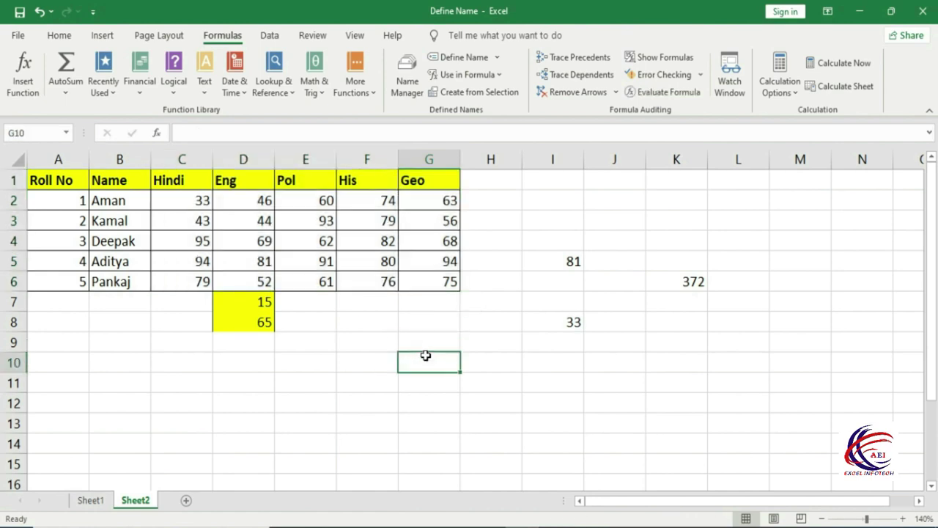
{"action": "left_click", "coordinate": [353, 377]}
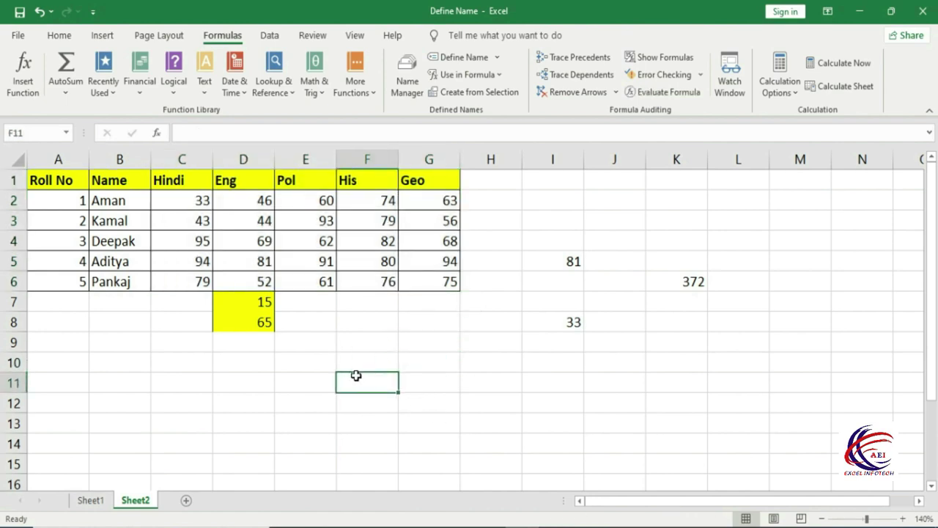
{"action": "left_click_drag", "start_coordinate": [179, 184], "coordinate": [429, 282]}
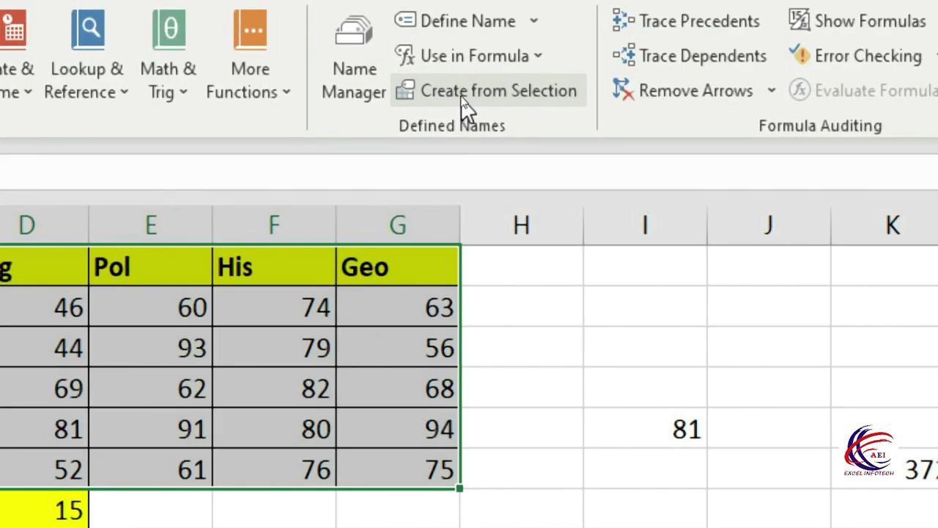
Step: Open Create Names from Selection with only the Top row option checked
{"action": "left_click", "coordinate": [462, 95]}
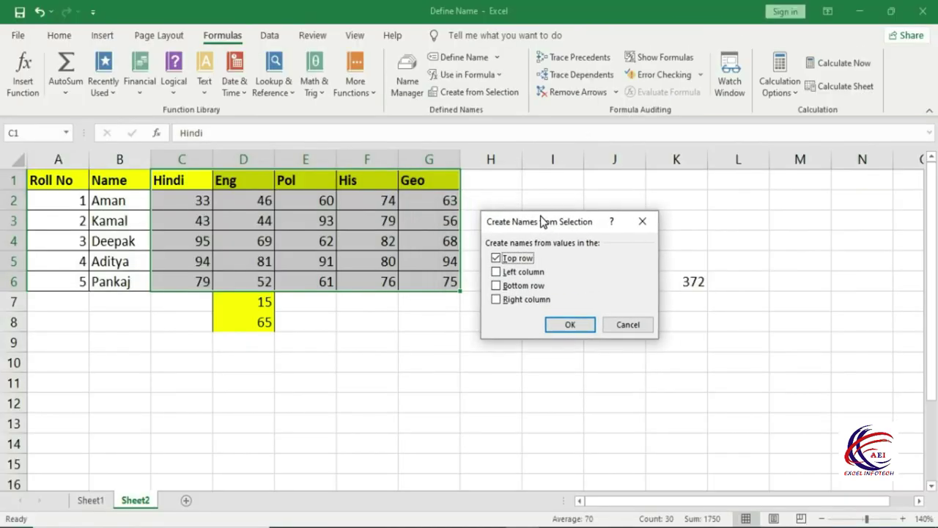
{"action": "left_click_drag", "start_coordinate": [542, 222], "coordinate": [573, 227]}
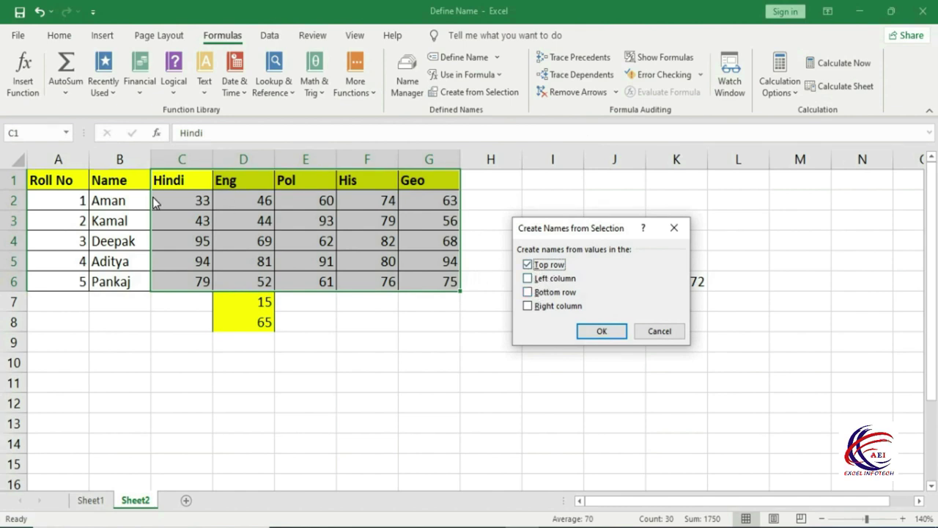
{"action": "left_click", "coordinate": [551, 279]}
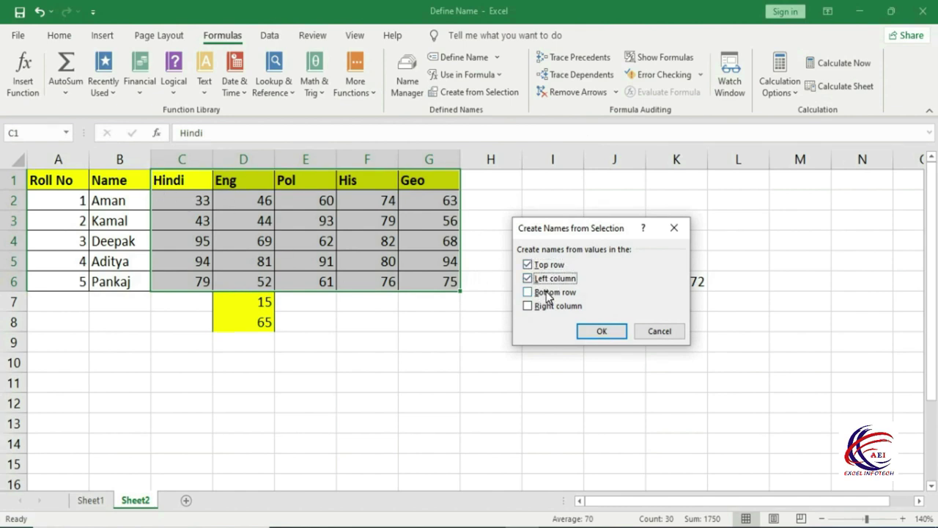
{"action": "left_click", "coordinate": [542, 304]}
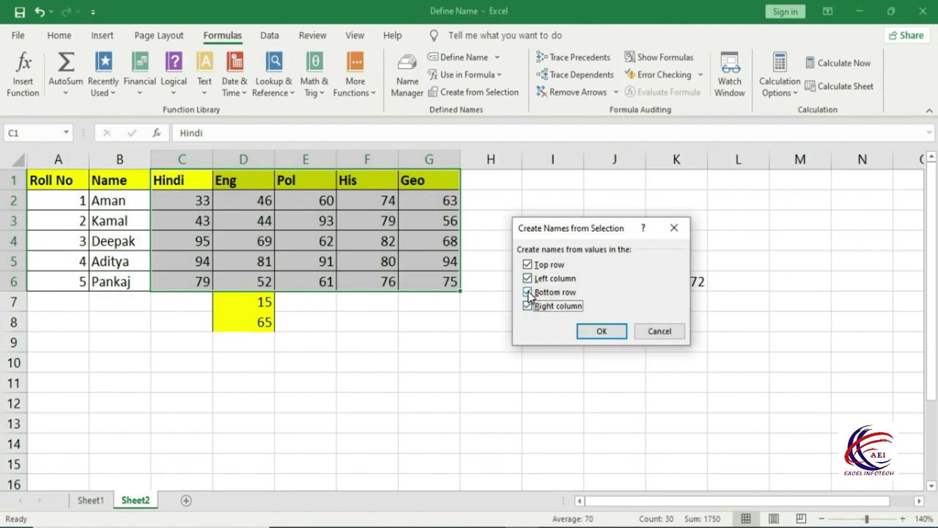
{"action": "left_click", "coordinate": [546, 292]}
{"action": "left_click", "coordinate": [548, 278]}
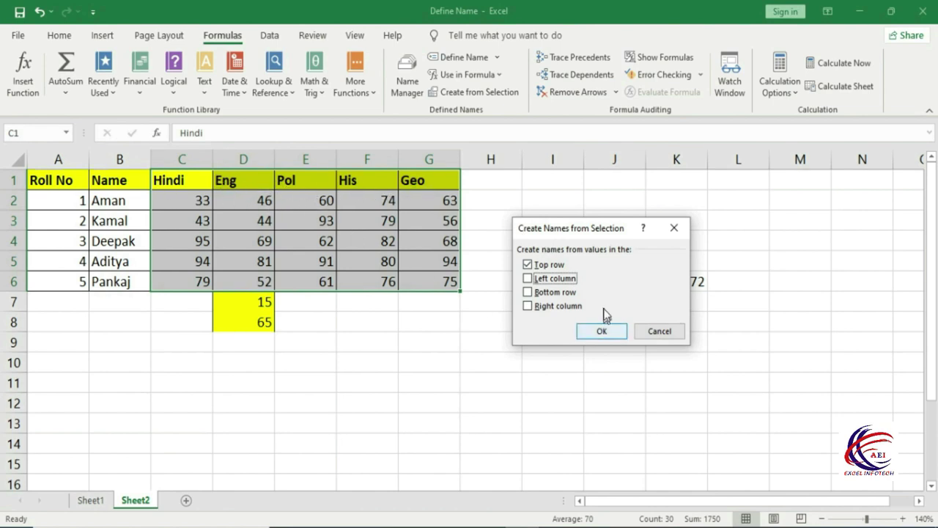
Step: Create names from the top row, replacing the Hindi and Eng names, so K6 shows 292
{"action": "left_click", "coordinate": [601, 331]}
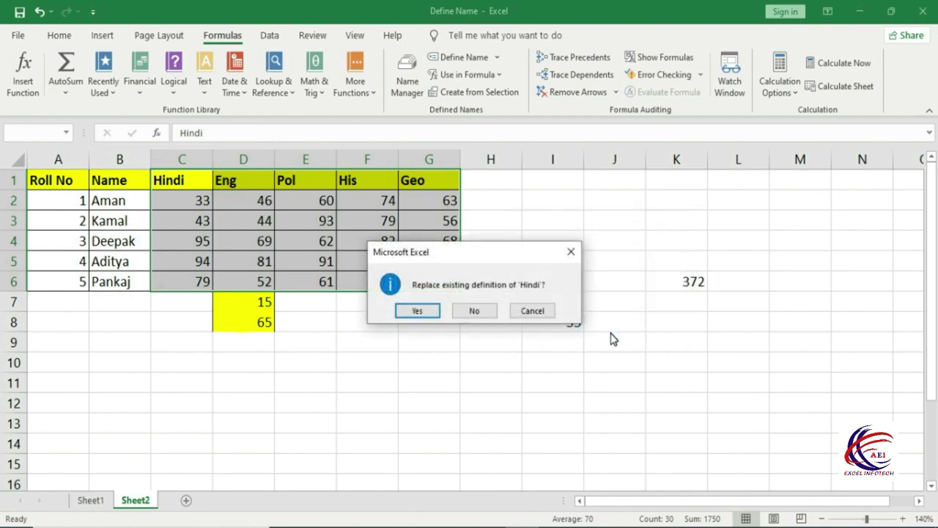
{"action": "left_click_drag", "start_coordinate": [429, 258], "coordinate": [447, 295]}
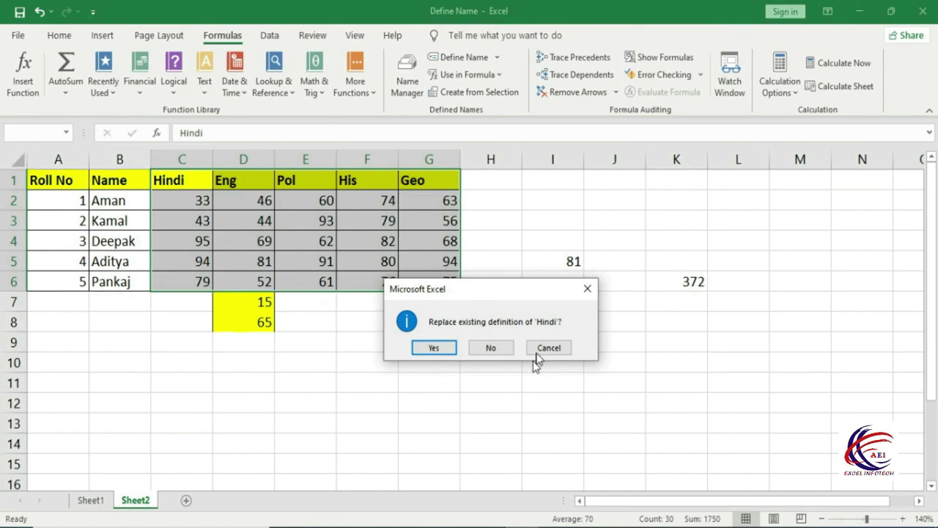
{"action": "left_click", "coordinate": [435, 349]}
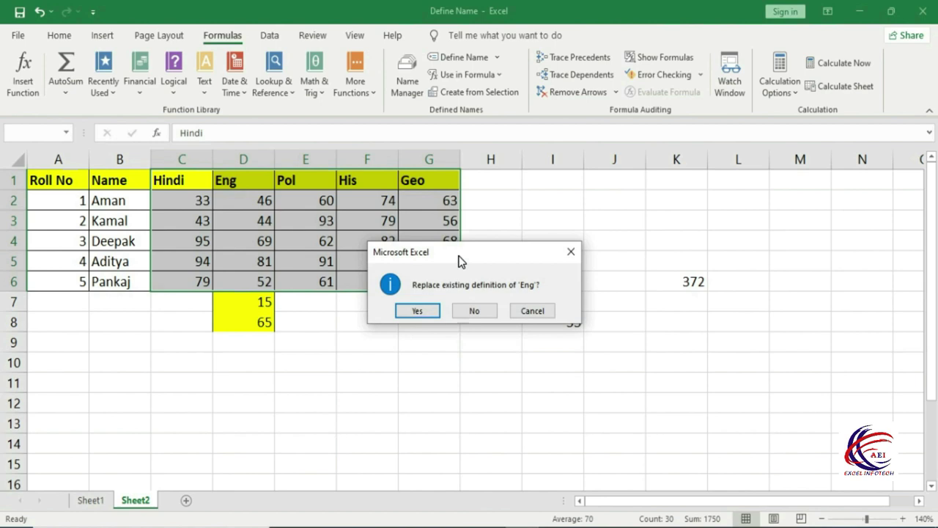
{"action": "left_click_drag", "start_coordinate": [459, 255], "coordinate": [457, 290]}
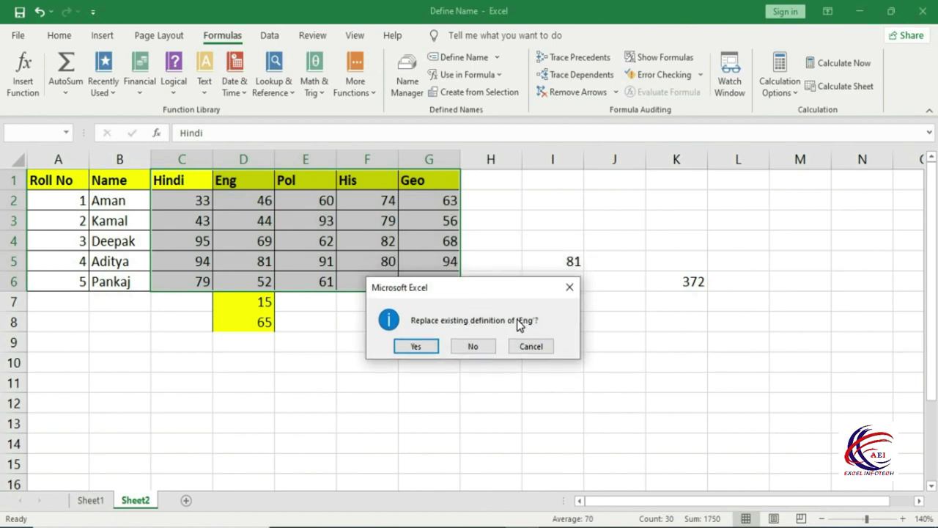
{"action": "left_click", "coordinate": [428, 348]}
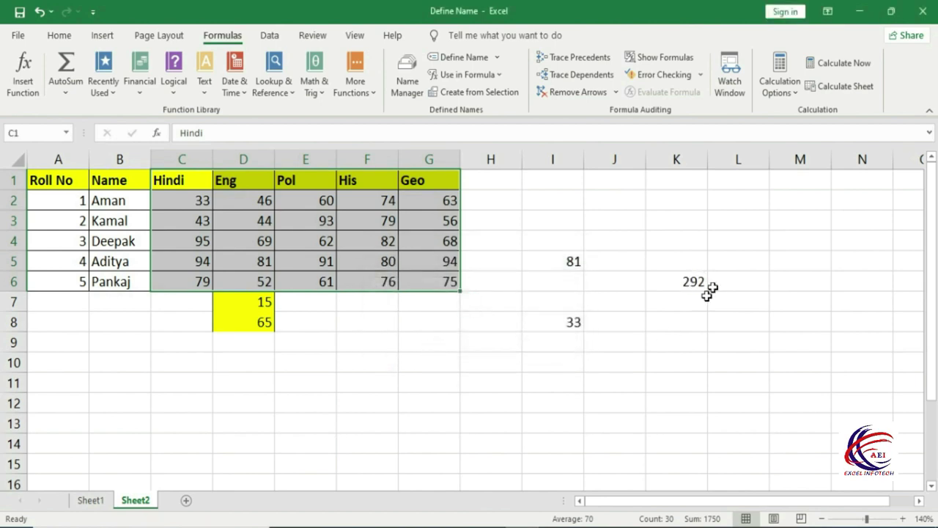
{"action": "left_click", "coordinate": [689, 283]}
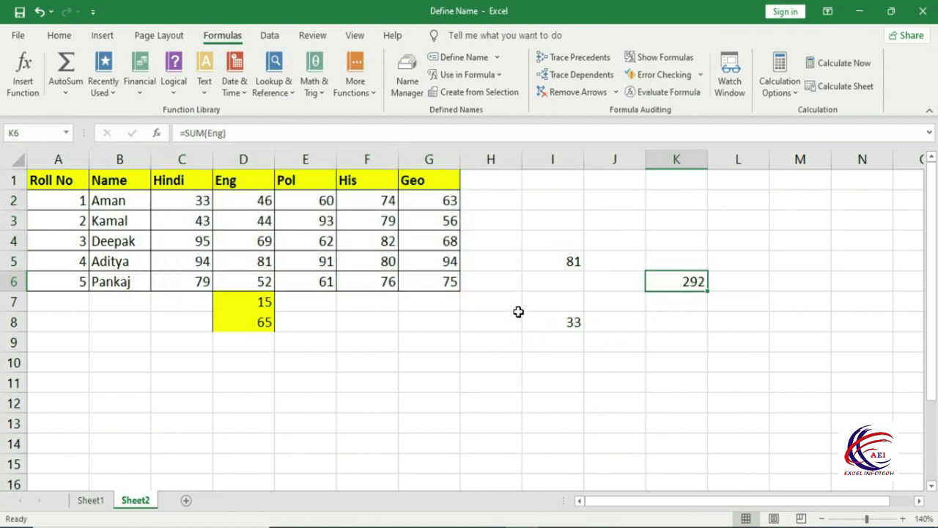
Step: Enter =MIN(His) in G11, inserting His from Use in Formula, to return 74
{"action": "left_click", "coordinate": [505, 75]}
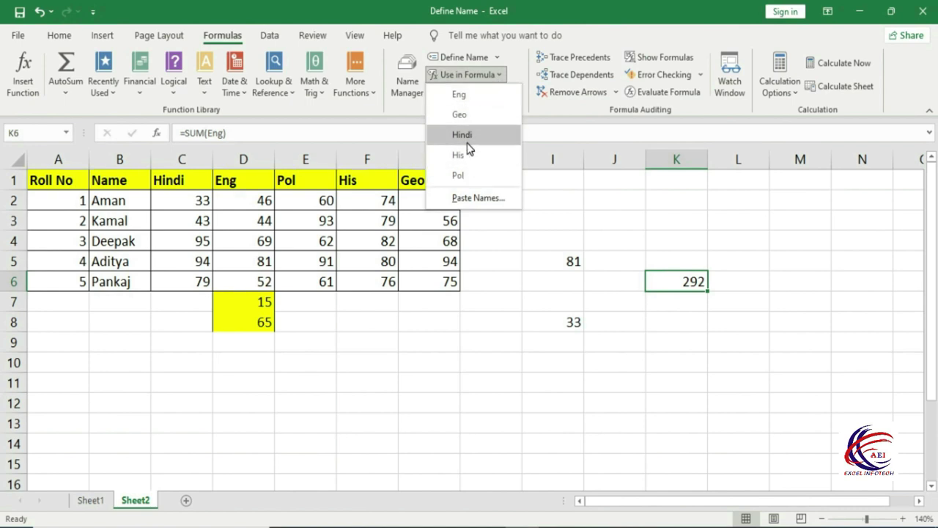
{"action": "left_click", "coordinate": [414, 369]}
{"action": "left_click", "coordinate": [414, 370]}
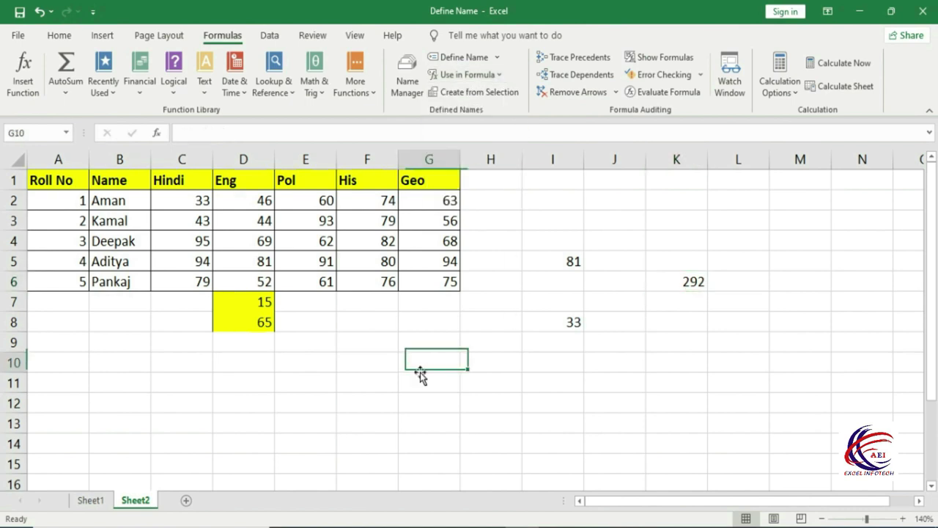
{"action": "left_click", "coordinate": [431, 389]}
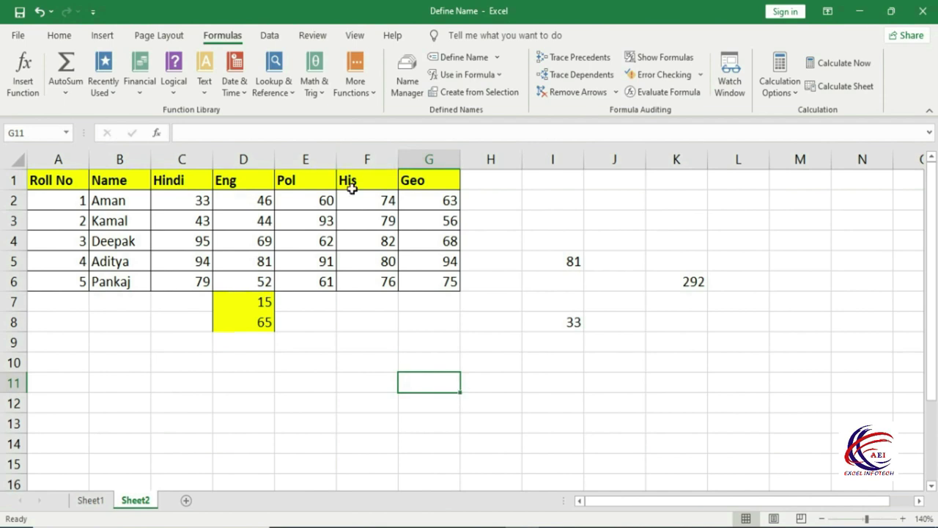
{"action": "type", "text": "="}
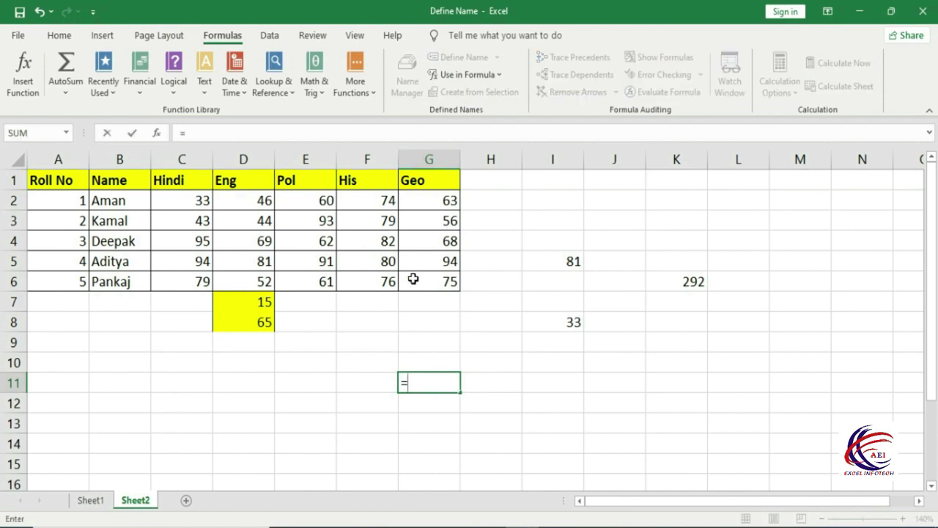
{"action": "type", "text": "min"}
{"action": "key", "text": "Tab"}
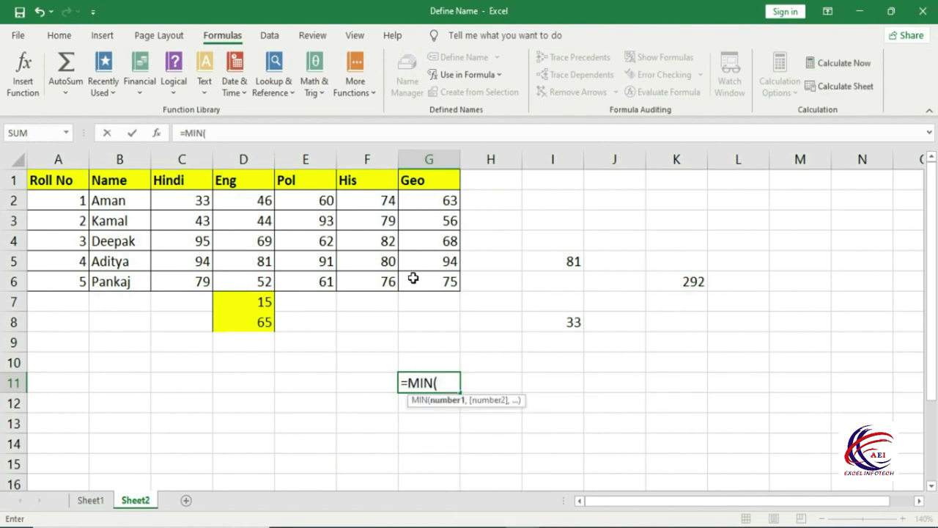
{"action": "left_click", "coordinate": [501, 75]}
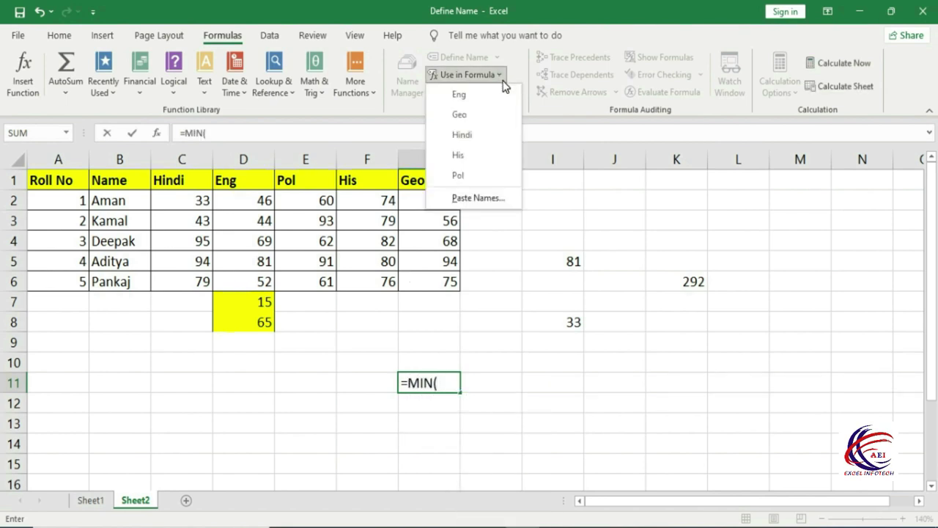
{"action": "left_click", "coordinate": [468, 156]}
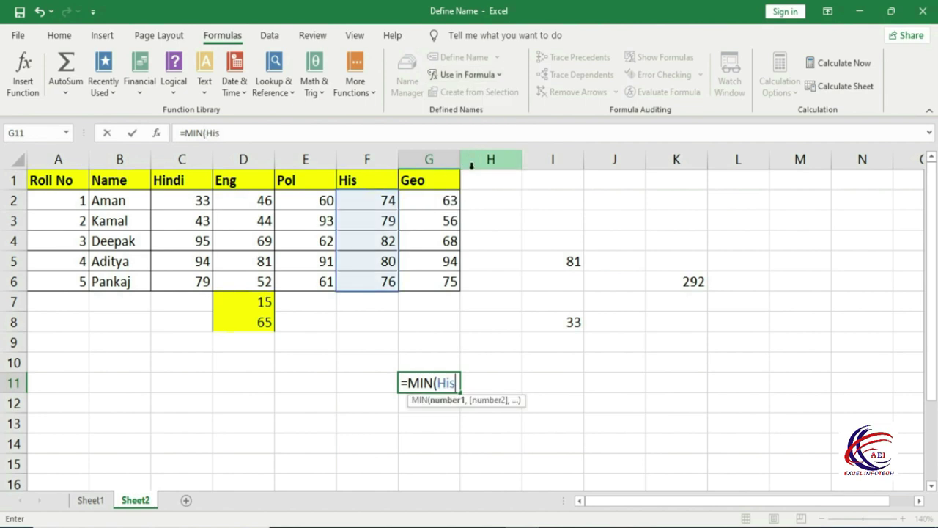
{"action": "type", "text": ")"}
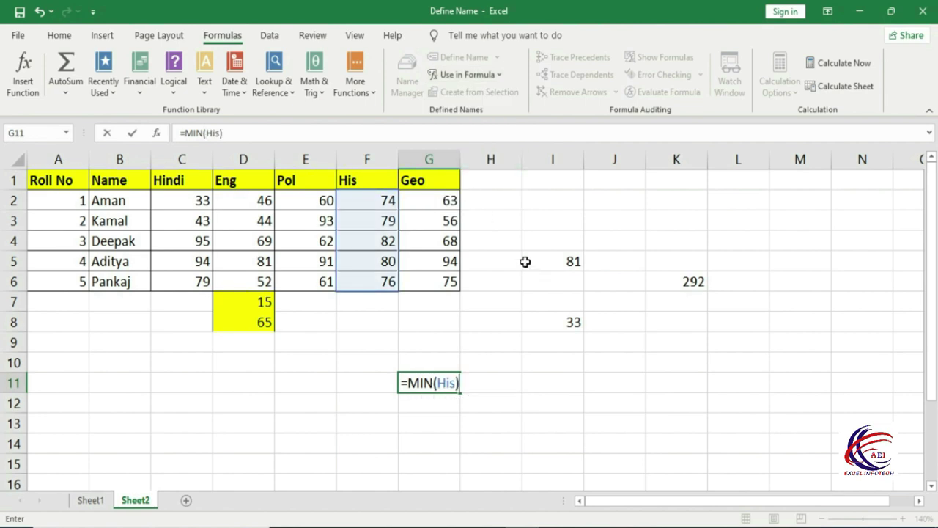
{"action": "key", "text": "Return"}
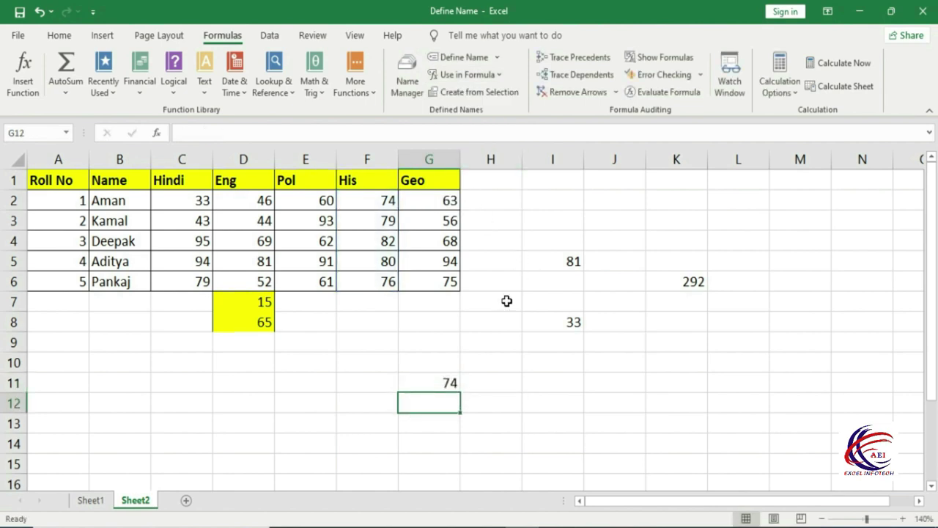
{"action": "left_click", "coordinate": [433, 382]}
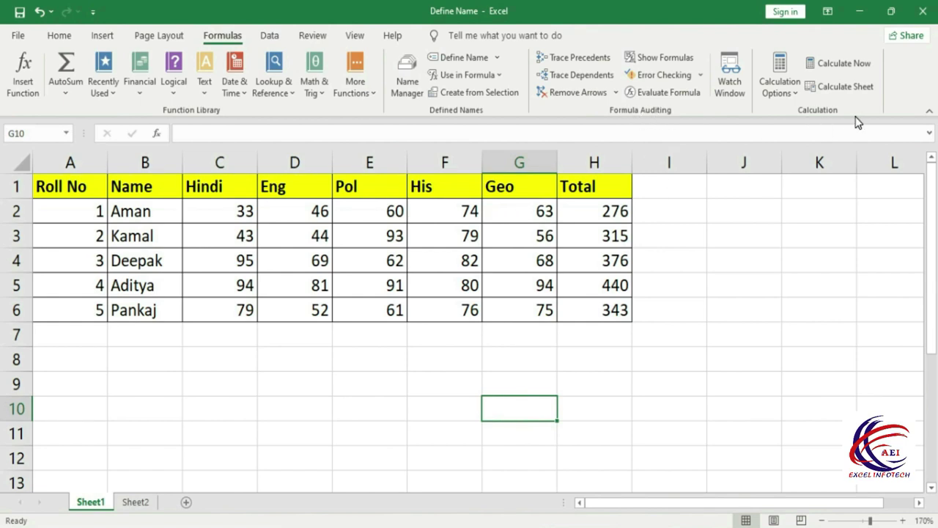
Step: Enter =E5+F5+G5 in Sheet1 cell E10, totalling 265
{"action": "left_click", "coordinate": [394, 404]}
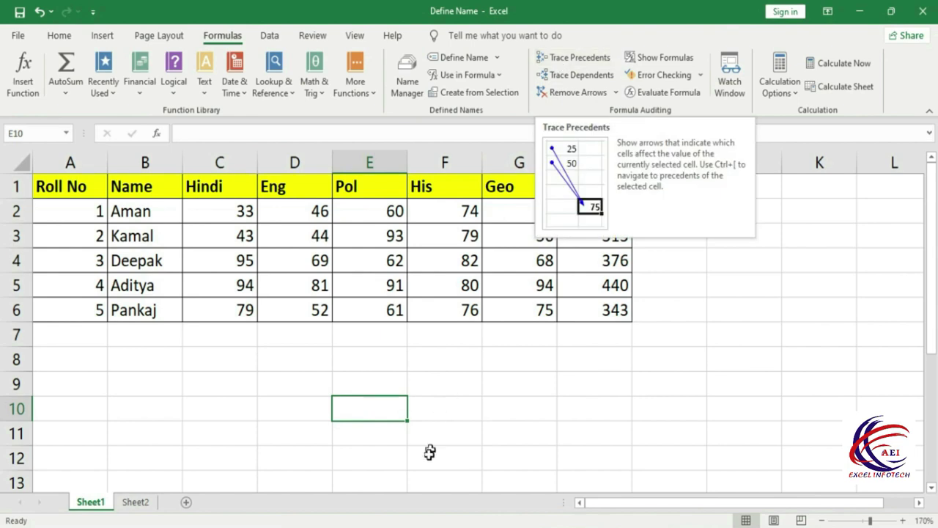
{"action": "type", "text": "="}
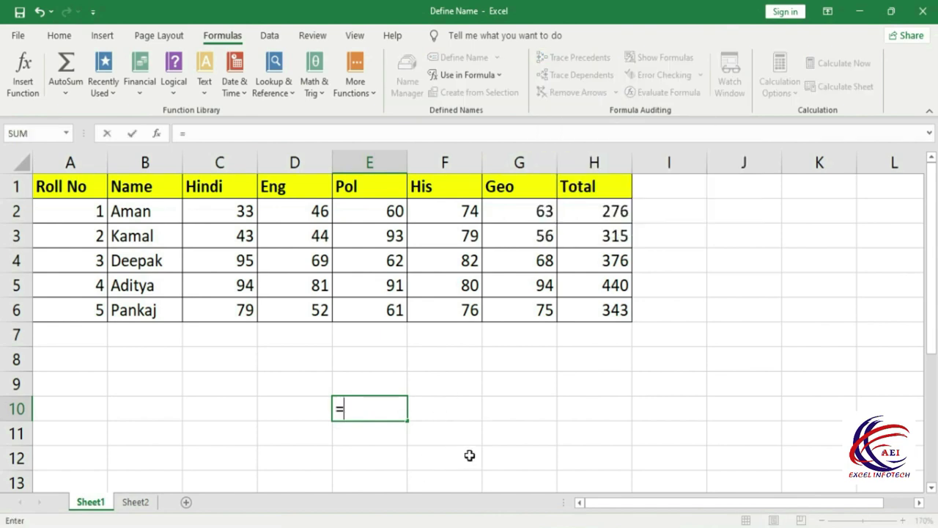
{"action": "left_click", "coordinate": [386, 297]}
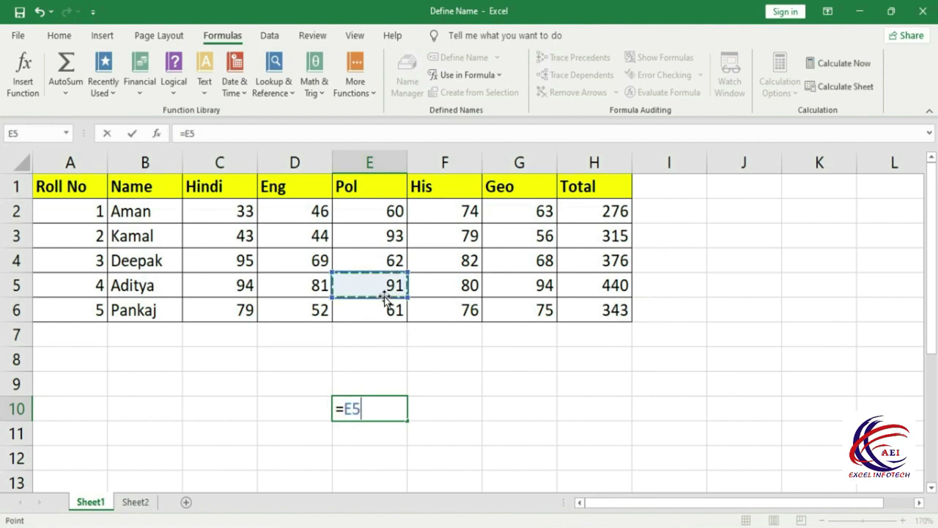
{"action": "type", "text": "+"}
{"action": "left_click", "coordinate": [450, 288]}
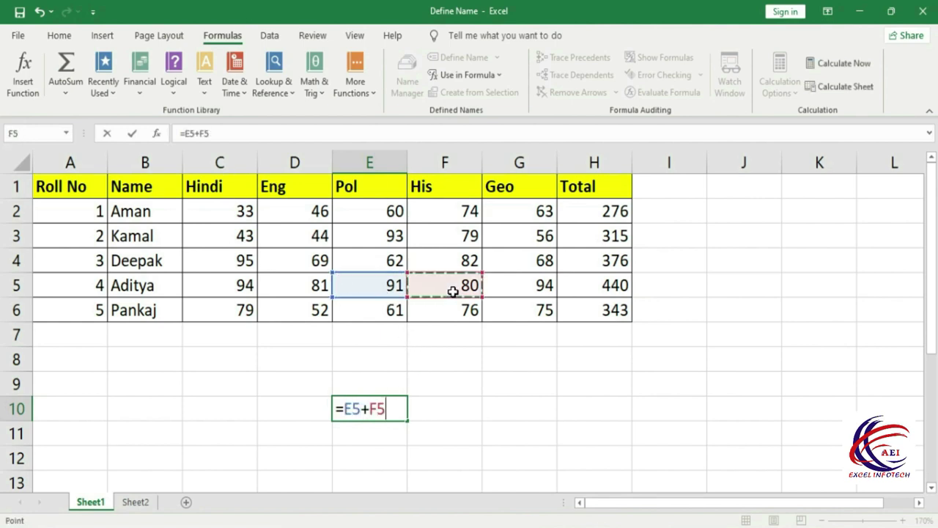
{"action": "type", "text": "+"}
{"action": "left_click", "coordinate": [517, 284]}
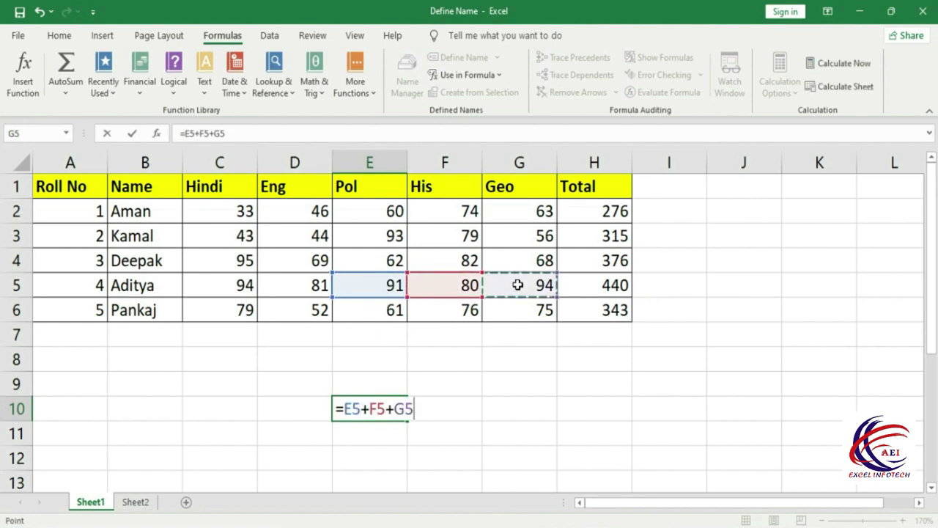
{"action": "key", "text": "Return"}
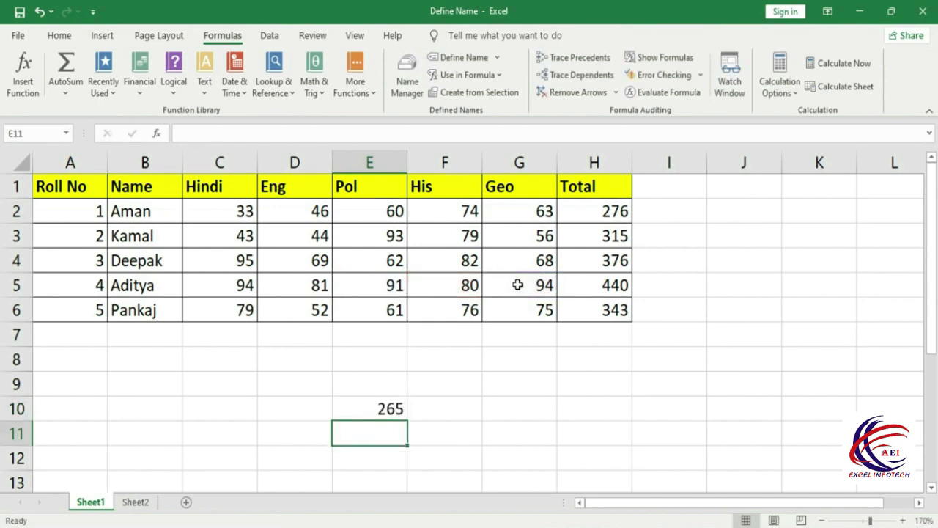
{"action": "left_click", "coordinate": [362, 407]}
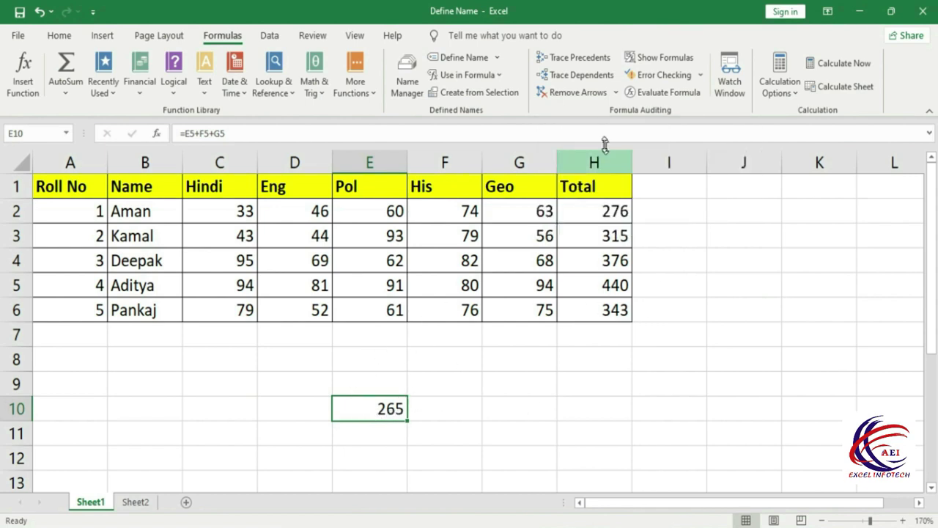
Step: Trace precedents of the E10 total (265), showing arrows from E5, F5 and G5
{"action": "left_click", "coordinate": [567, 58]}
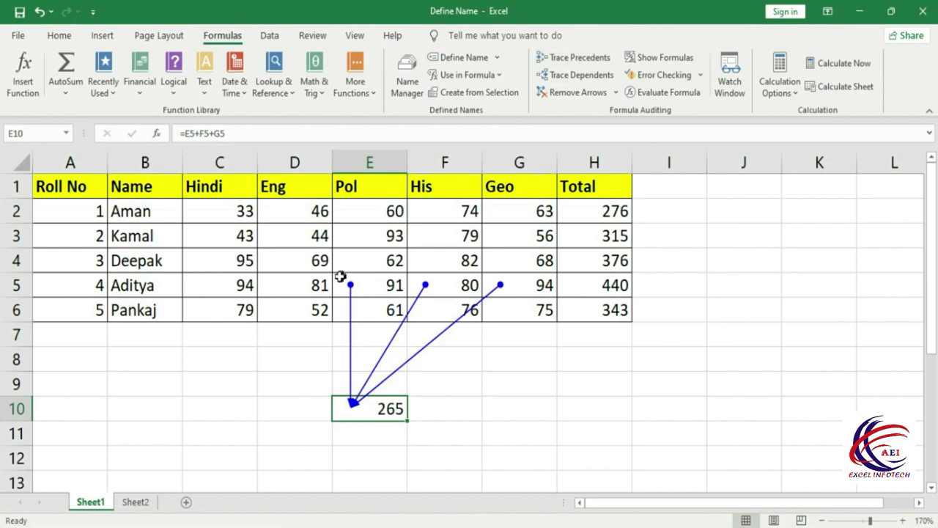
{"action": "left_click", "coordinate": [381, 290]}
{"action": "left_click", "coordinate": [472, 286]}
{"action": "left_click", "coordinate": [498, 293]}
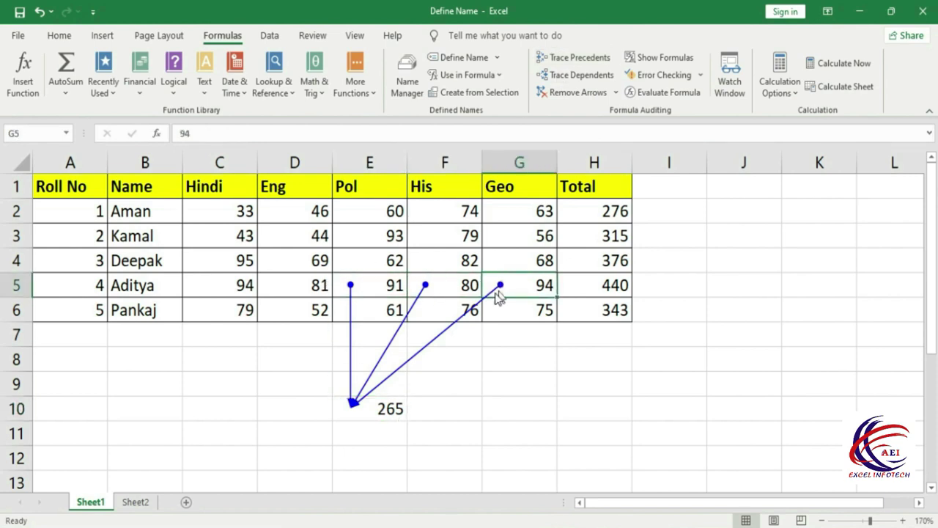
{"action": "left_click", "coordinate": [384, 403]}
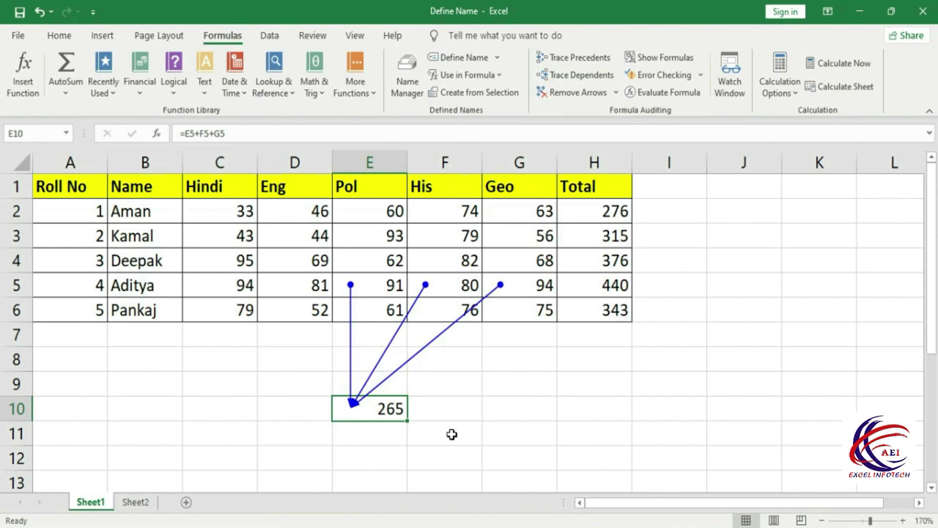
Step: Clear E10's precedent arrows and inspect H5's total formula without changing it
{"action": "left_click", "coordinate": [578, 92]}
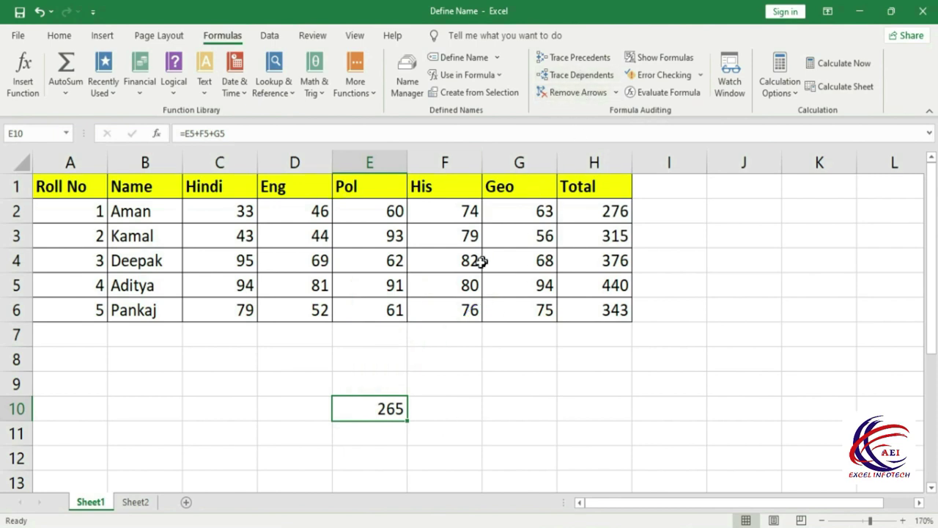
{"action": "left_click", "coordinate": [460, 284]}
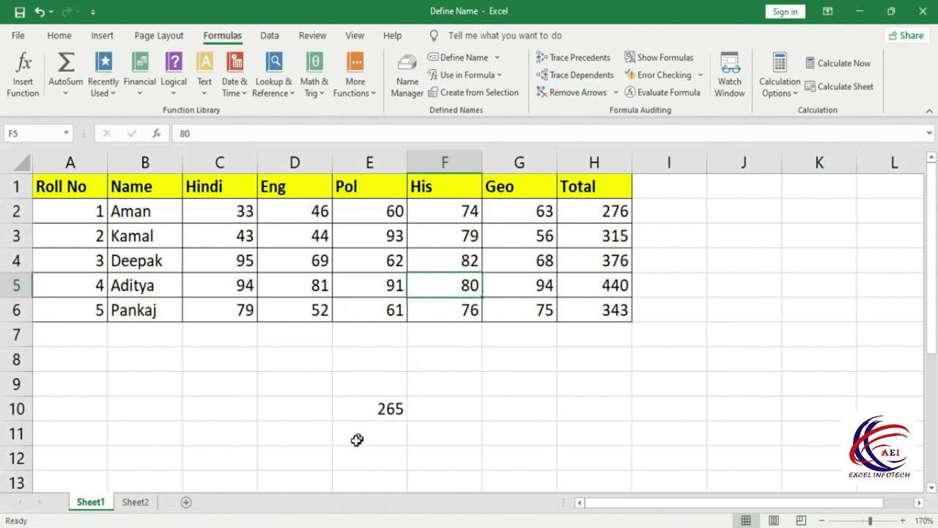
{"action": "left_click", "coordinate": [610, 281]}
{"action": "key", "text": "alt+equal"}
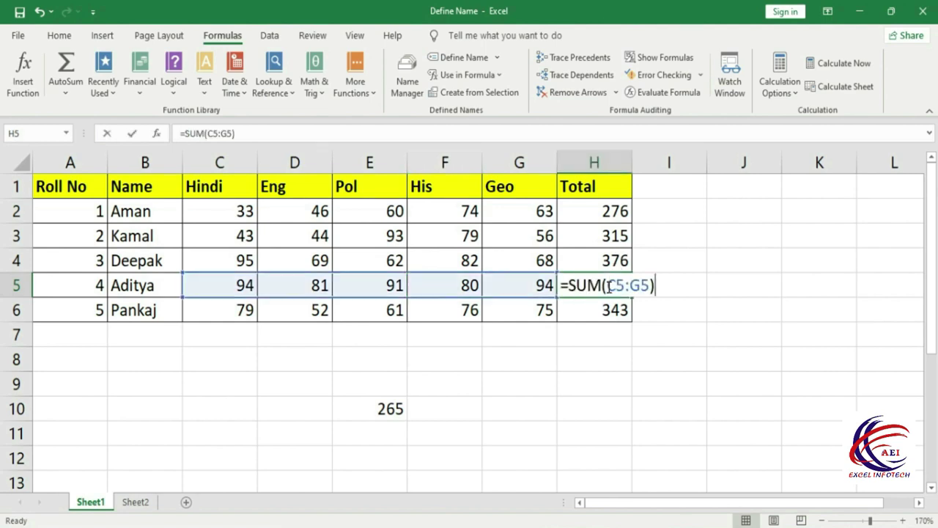
{"action": "left_click", "coordinate": [527, 344]}
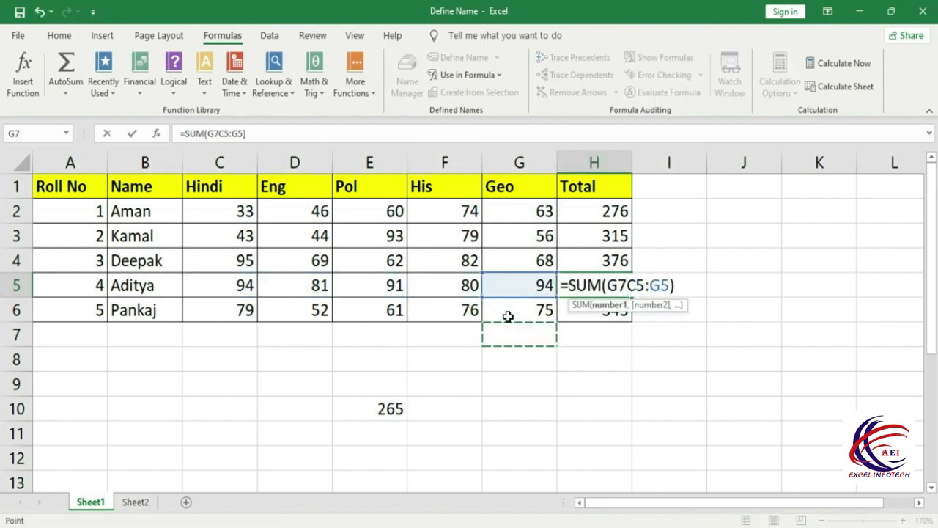
{"action": "key", "text": "Escape"}
Step: Trace the dependents of F5's score 80, check E10 and H5, then remove all arrows
{"action": "left_click", "coordinate": [467, 284]}
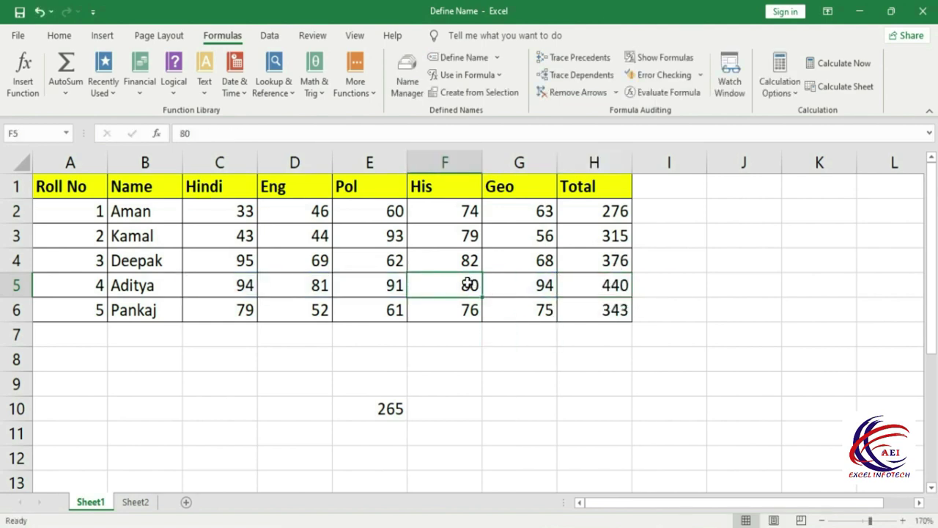
{"action": "left_click", "coordinate": [561, 76]}
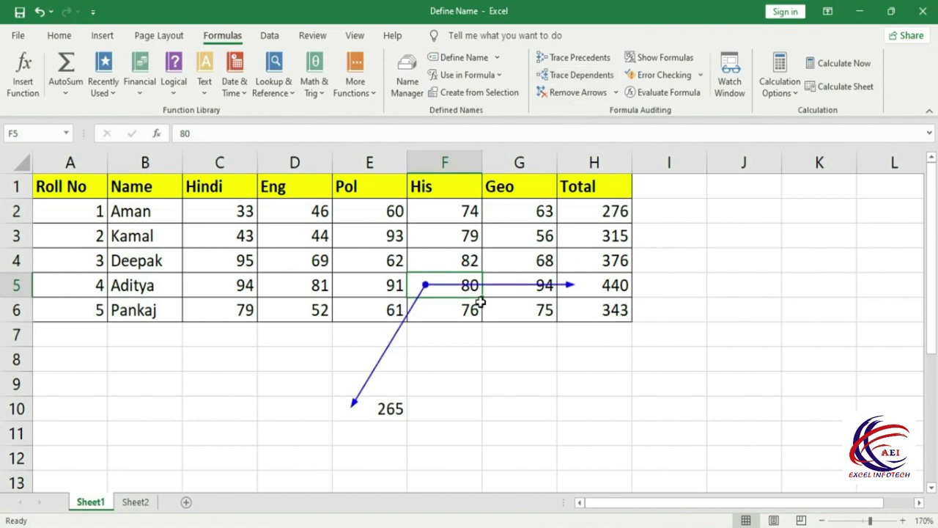
{"action": "left_click", "coordinate": [392, 412]}
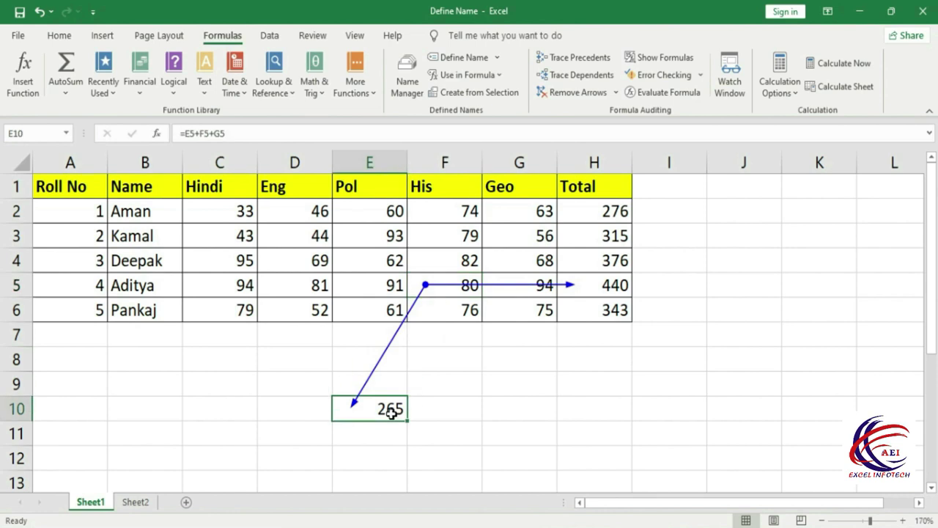
{"action": "left_click", "coordinate": [602, 280]}
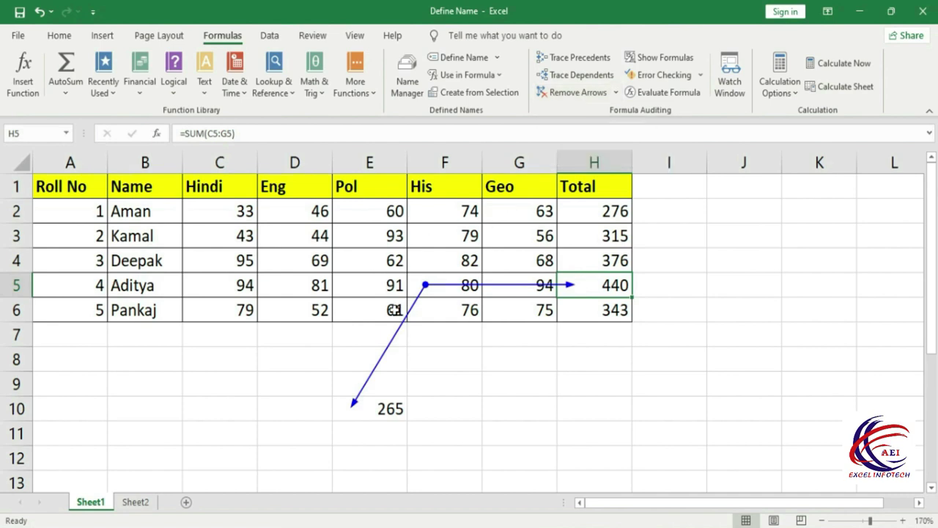
{"action": "left_click", "coordinate": [573, 93]}
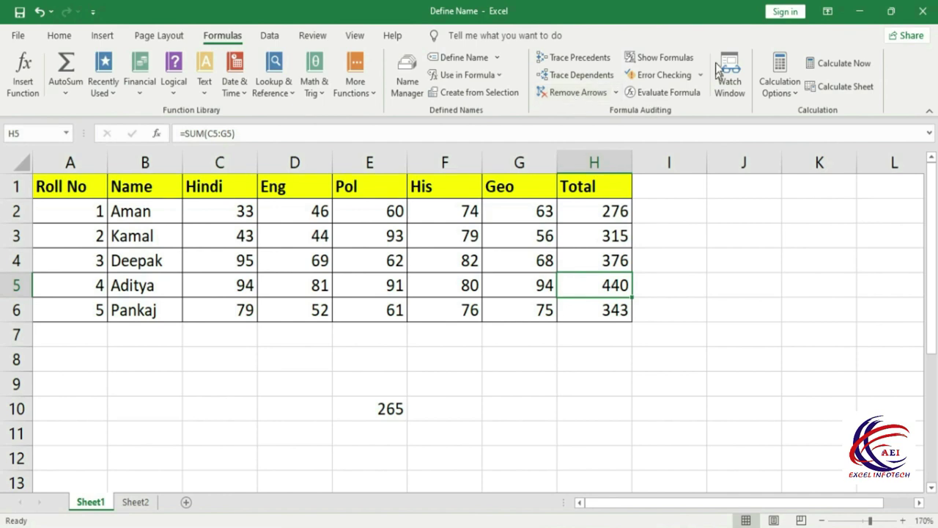
{"action": "left_click", "coordinate": [653, 58]}
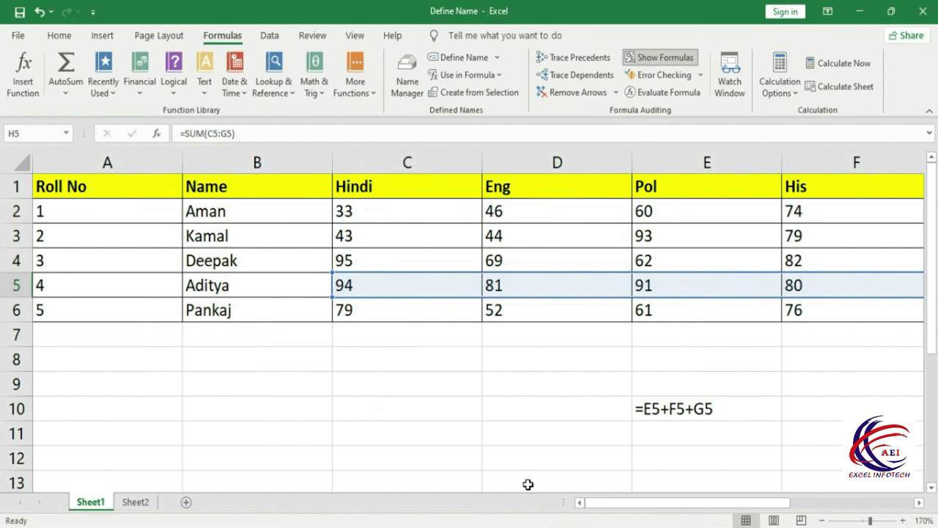
{"action": "left_click_drag", "start_coordinate": [587, 508], "coordinate": [709, 506]}
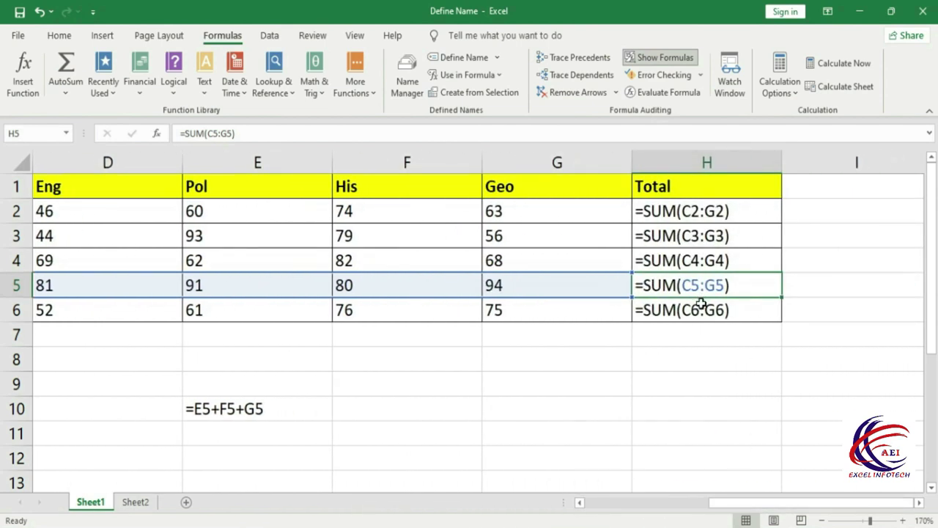
{"action": "left_click", "coordinate": [648, 60]}
{"action": "left_click_drag", "start_coordinate": [689, 504], "coordinate": [606, 502]}
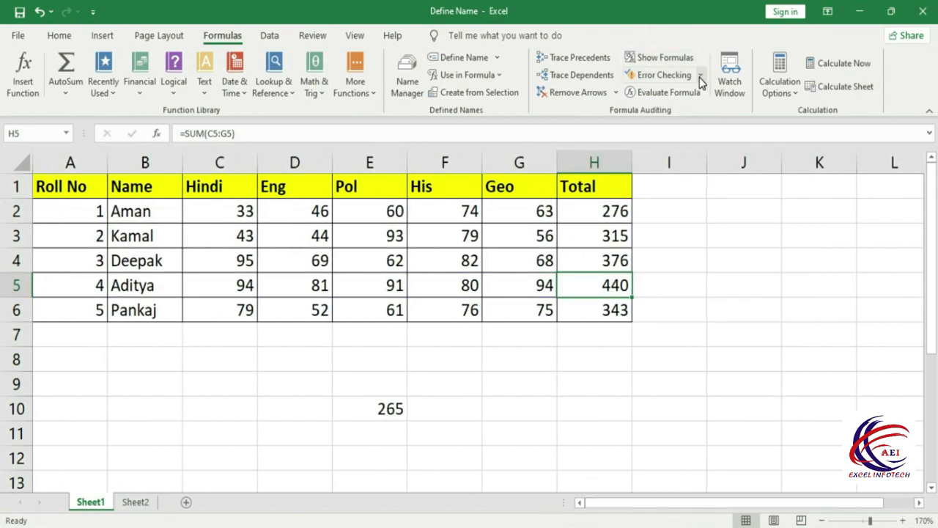
Step: Misspell Aman's total in H2 as =SM(C2:G2) so it shows #NAME?
{"action": "left_click", "coordinate": [686, 213]}
{"action": "double_click", "coordinate": [607, 210]}
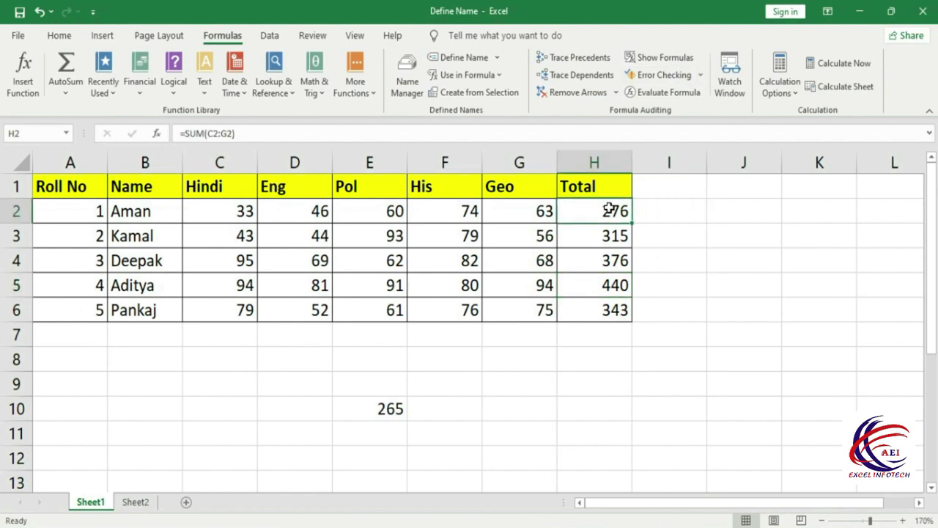
{"action": "left_click", "coordinate": [589, 211]}
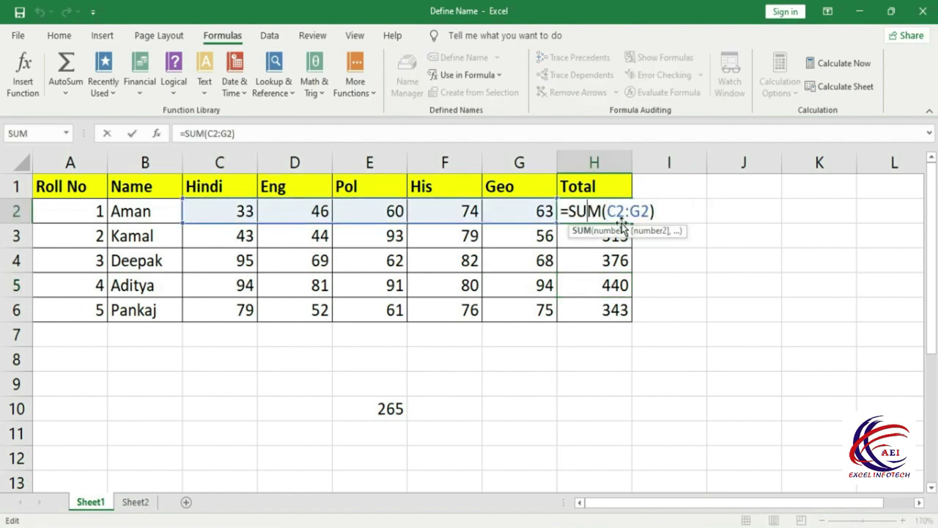
{"action": "key", "text": "BackSpace"}
{"action": "key", "text": "Return"}
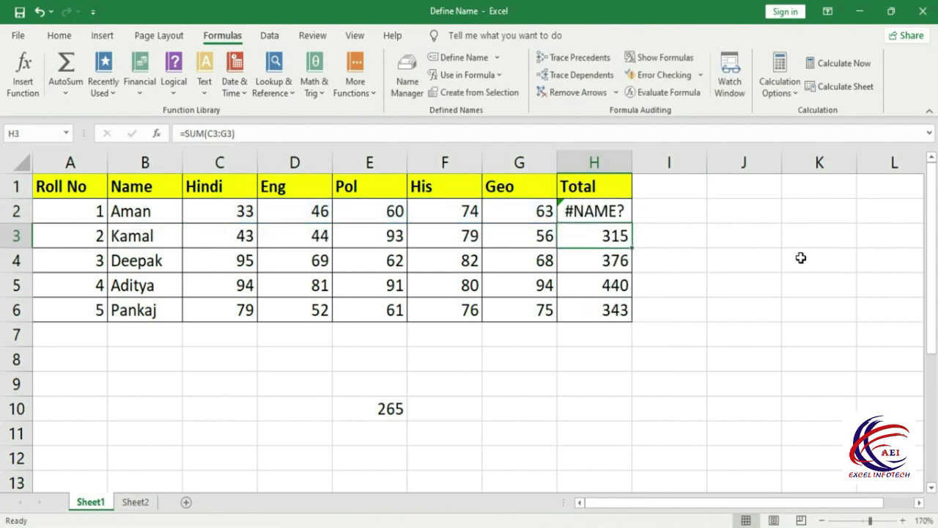
Step: Misspell Aditya's total in H5 as =SU(C5:G5), then select G8
{"action": "left_click", "coordinate": [592, 282]}
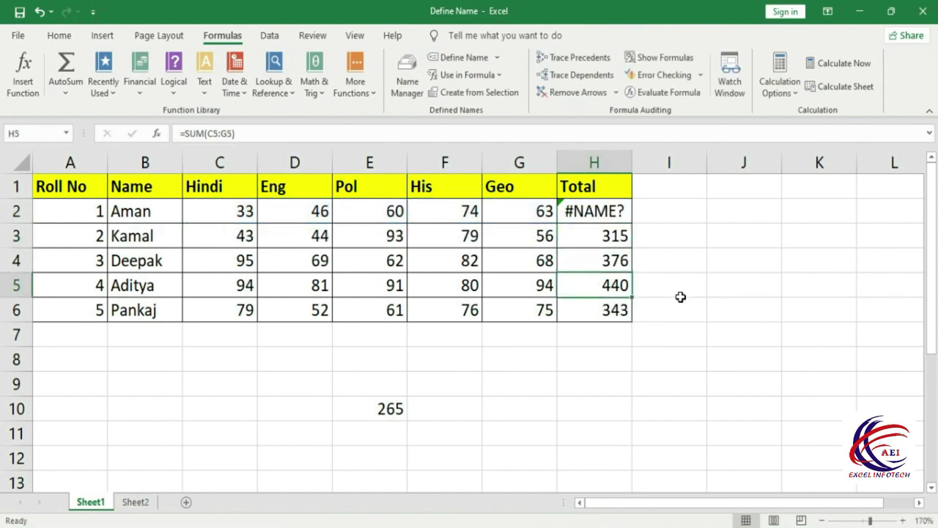
{"action": "key", "text": "F2"}
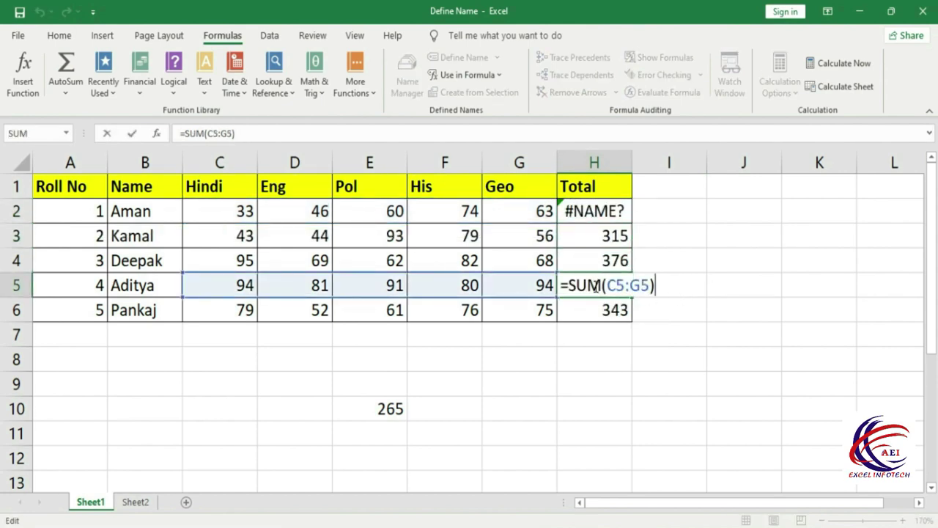
{"action": "left_click", "coordinate": [595, 285]}
{"action": "key", "text": "BackSpace"}
{"action": "key", "text": "Return"}
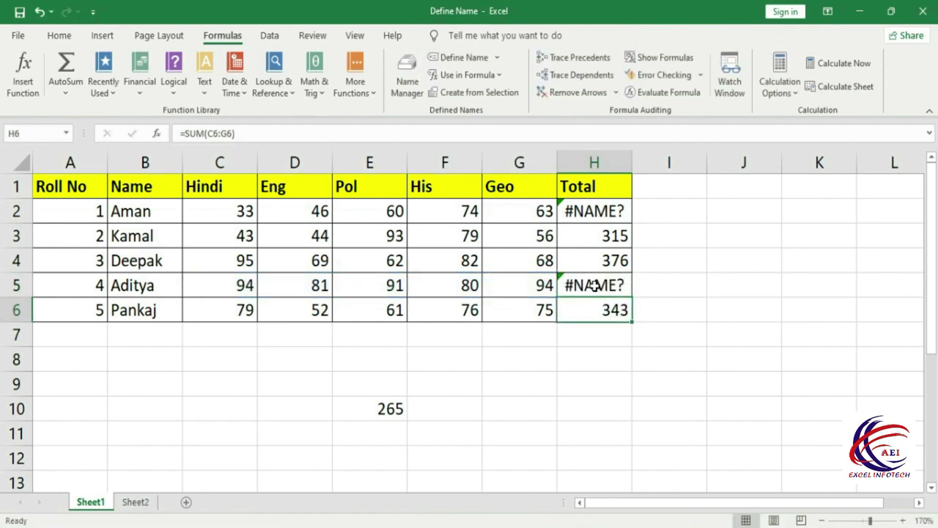
{"action": "left_click", "coordinate": [542, 358]}
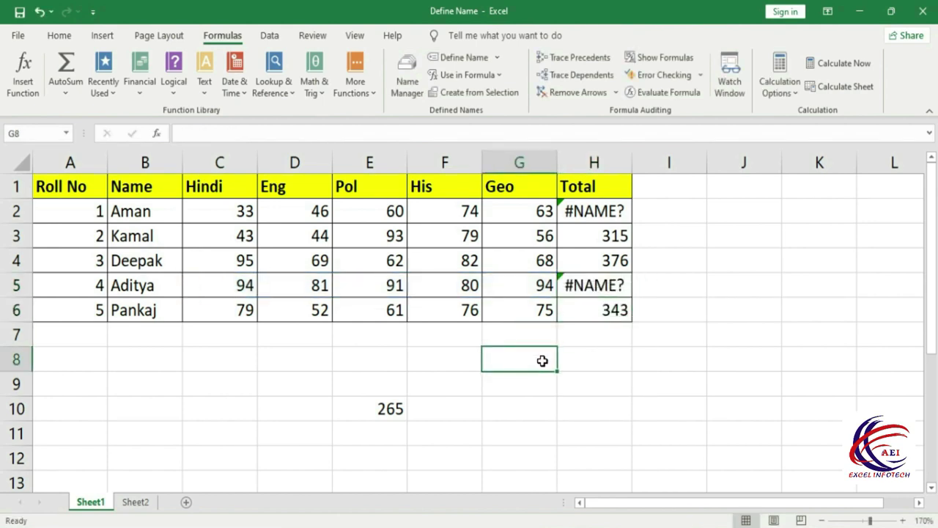
{"action": "left_click", "coordinate": [700, 75]}
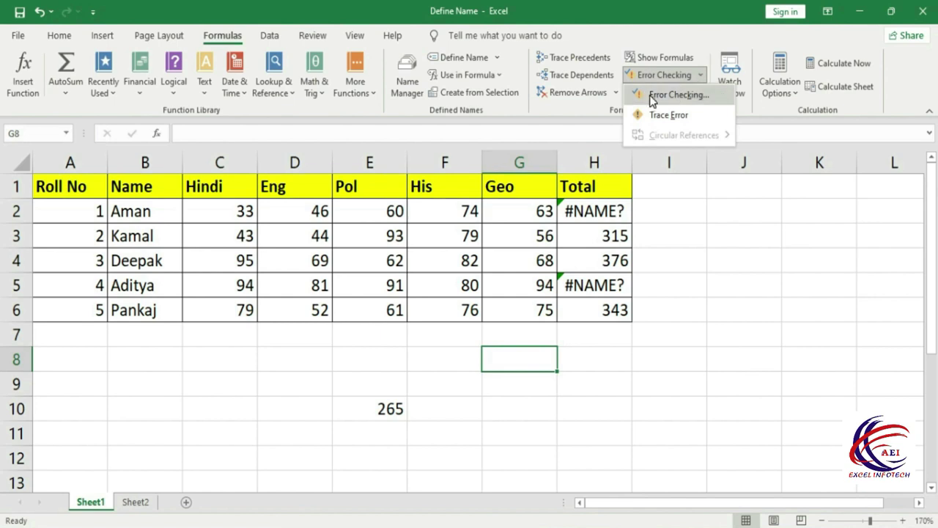
{"action": "left_click", "coordinate": [674, 95]}
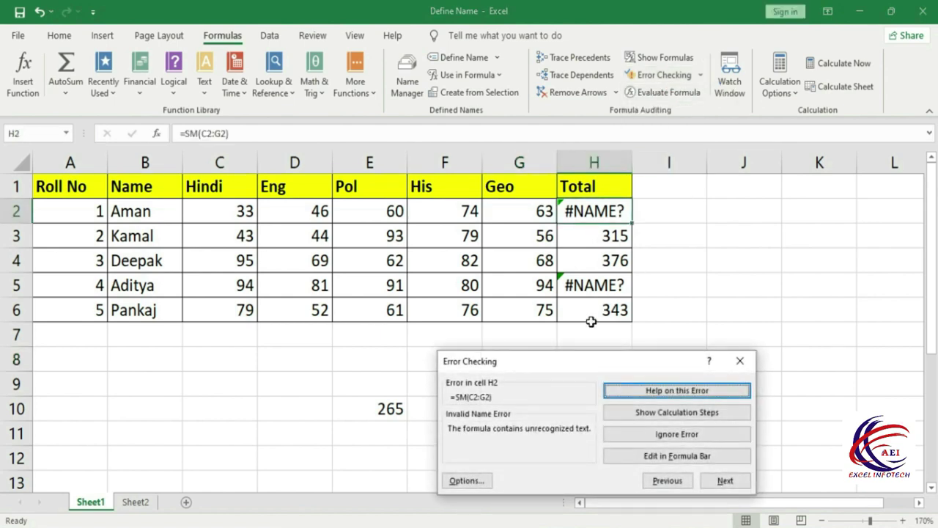
{"action": "left_click_drag", "start_coordinate": [556, 370], "coordinate": [573, 328]}
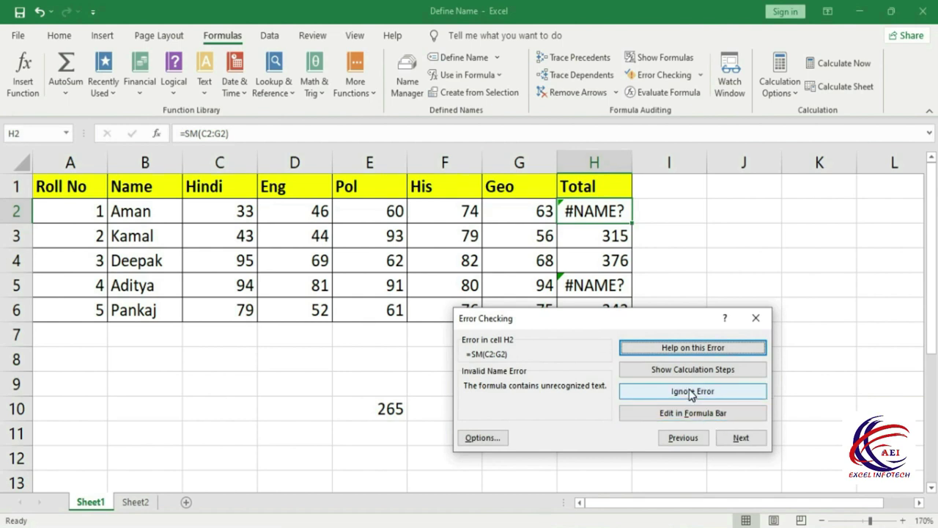
{"action": "left_click", "coordinate": [717, 369]}
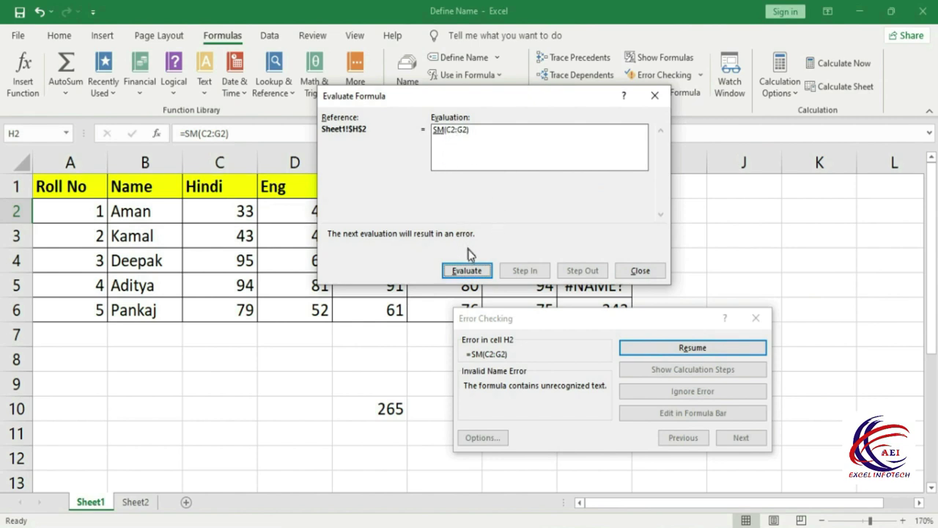
{"action": "left_click", "coordinate": [469, 270]}
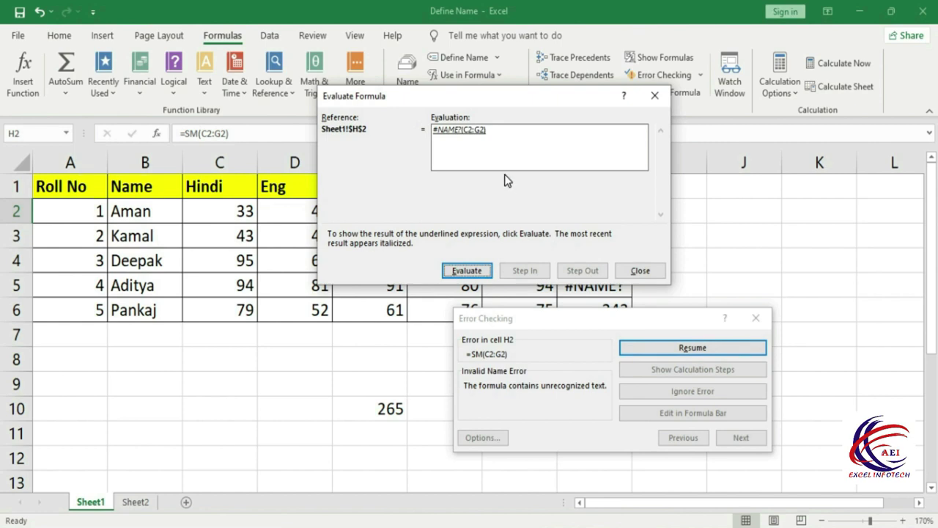
{"action": "left_click", "coordinate": [642, 271]}
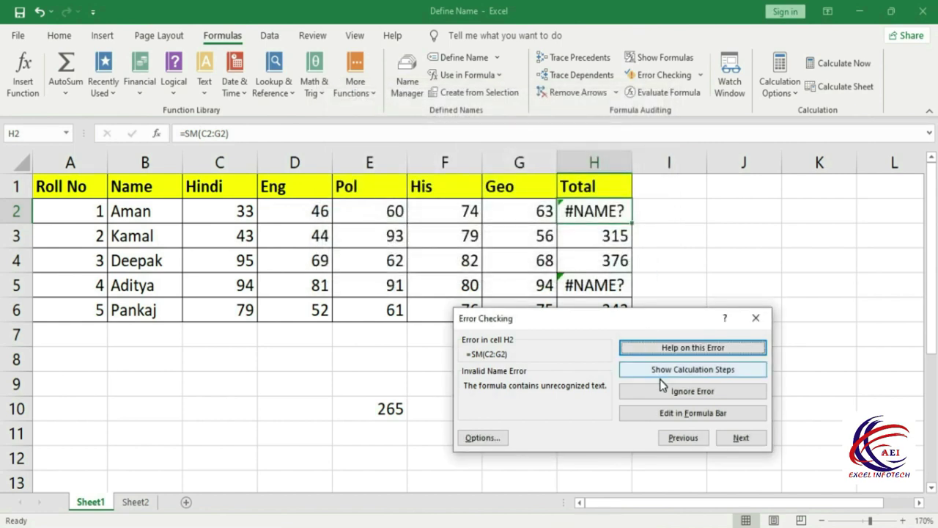
{"action": "left_click", "coordinate": [687, 414]}
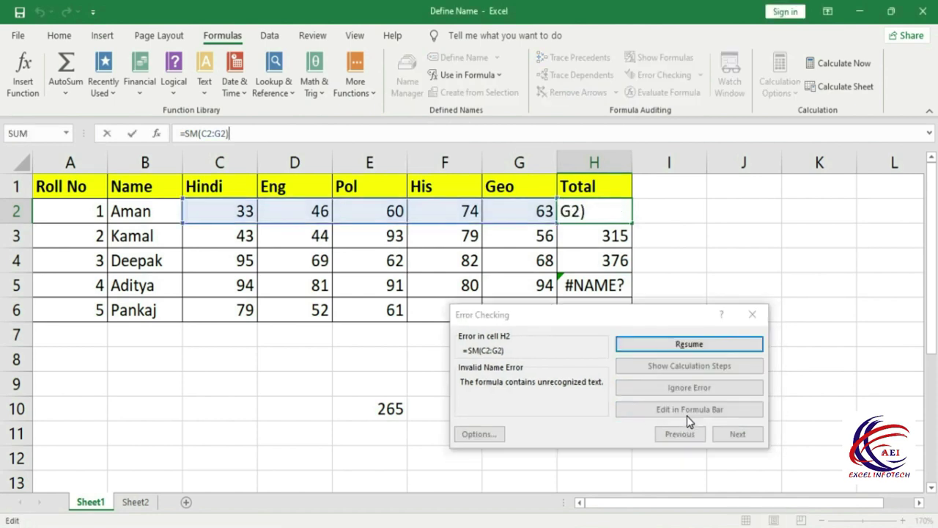
{"action": "left_click", "coordinate": [565, 210]}
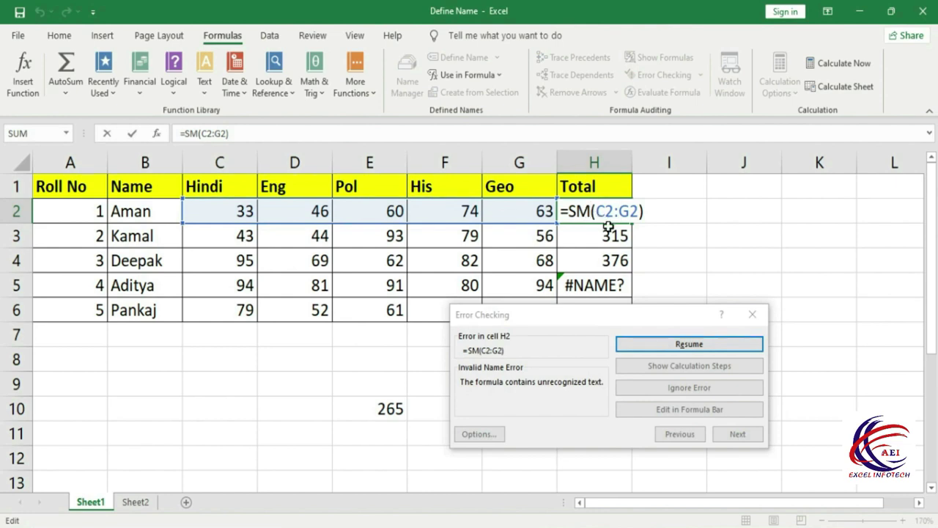
{"action": "left_click", "coordinate": [752, 313]}
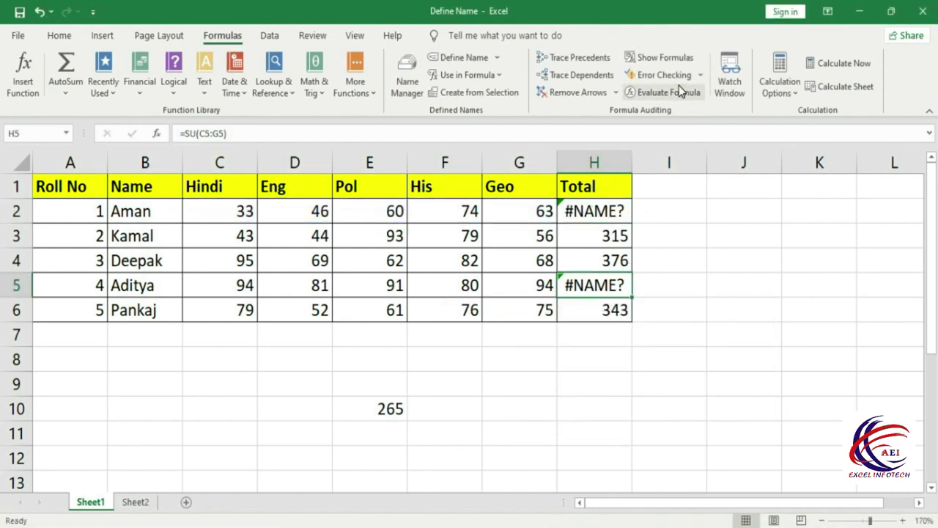
Step: Use Trace Error on the #NAME? totals in H5 and H2, then remove all trace arrows
{"action": "left_click", "coordinate": [701, 75]}
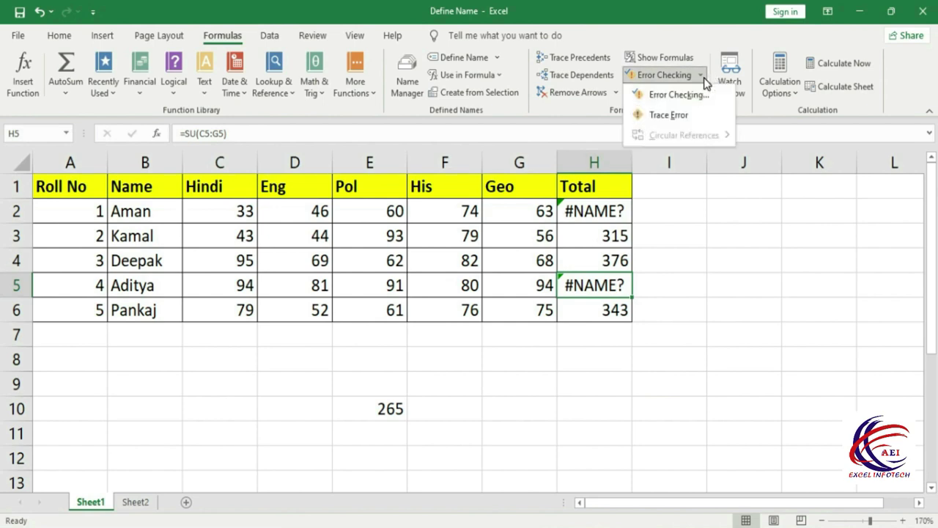
{"action": "left_click", "coordinate": [670, 116]}
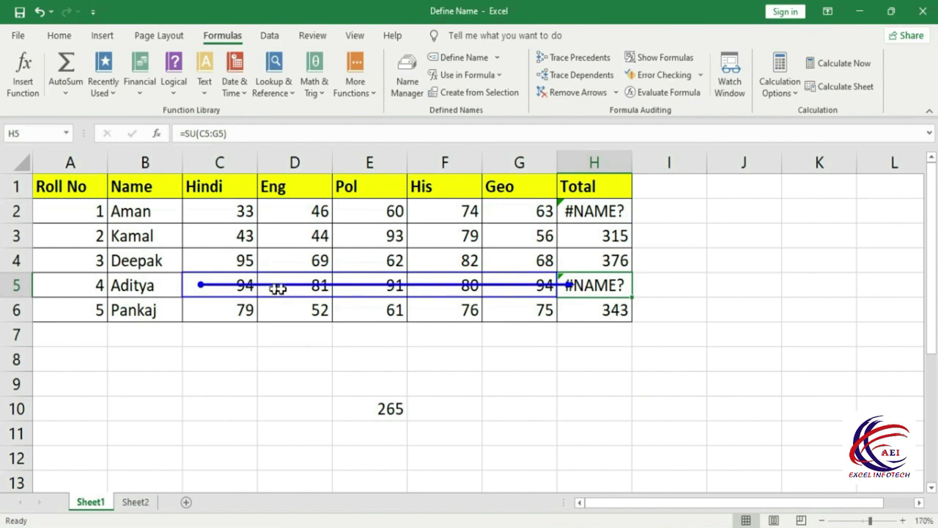
{"action": "left_click", "coordinate": [583, 211]}
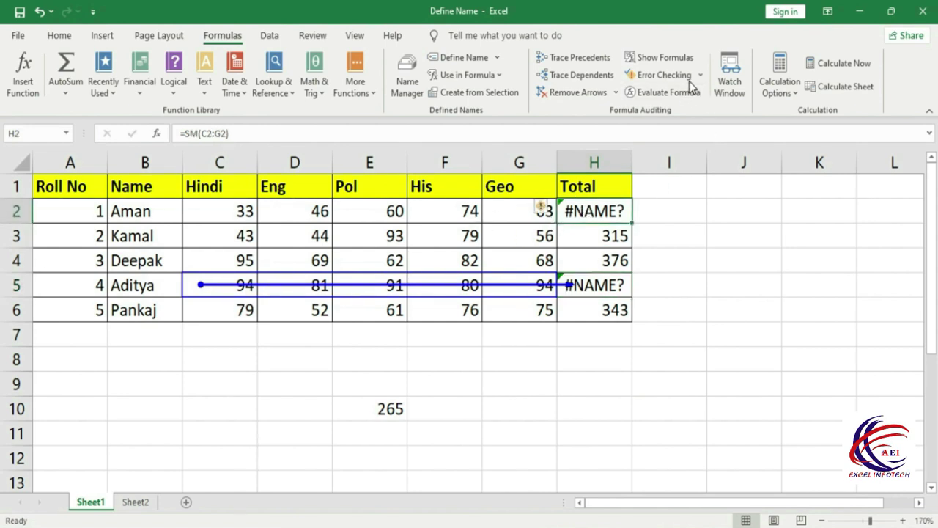
{"action": "left_click", "coordinate": [663, 75]}
{"action": "left_click", "coordinate": [667, 115]}
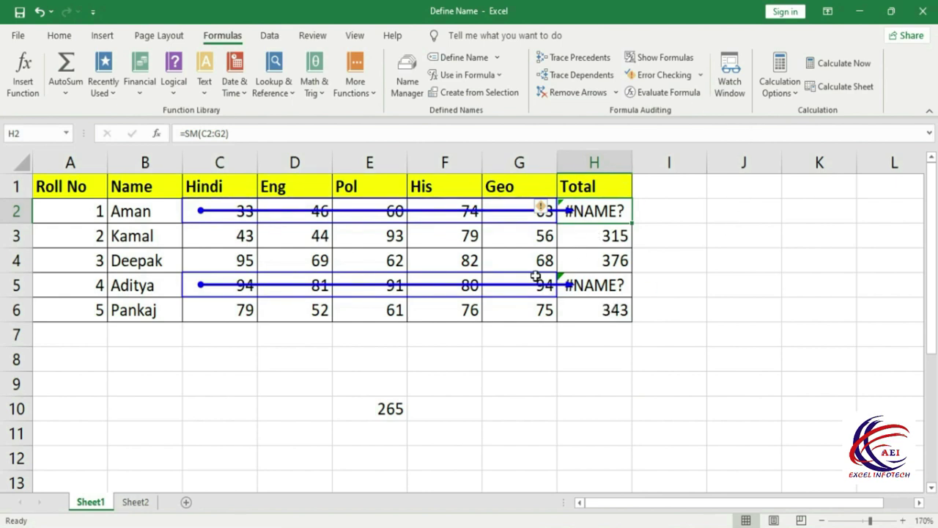
{"action": "left_click", "coordinate": [571, 93]}
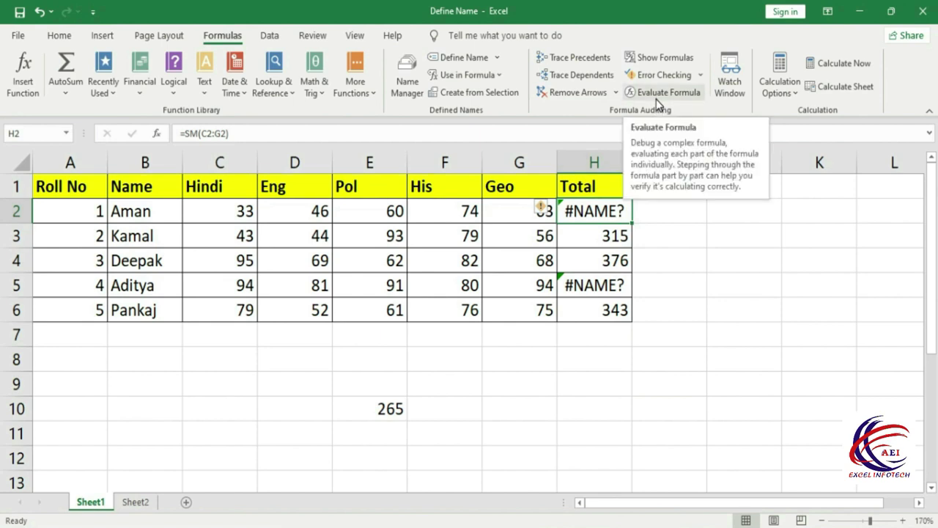
{"action": "left_click", "coordinate": [592, 258]}
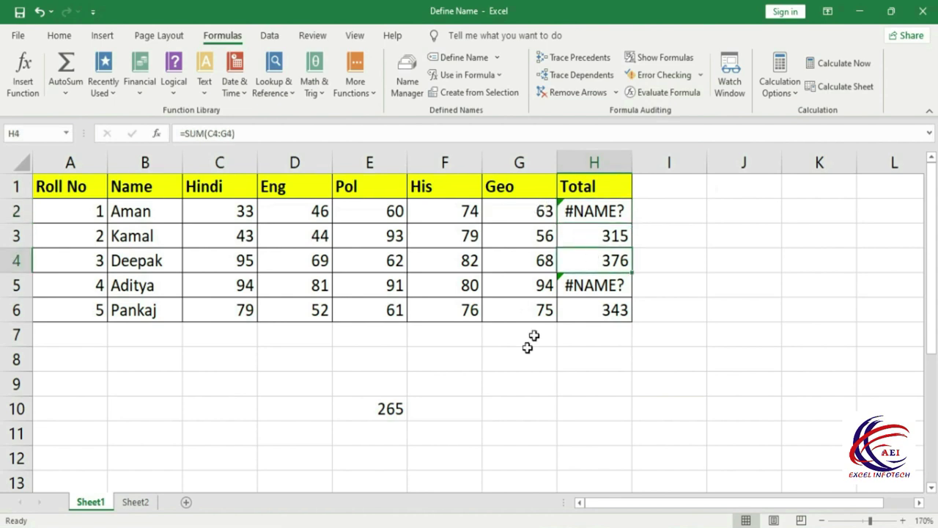
{"action": "left_click", "coordinate": [363, 411]}
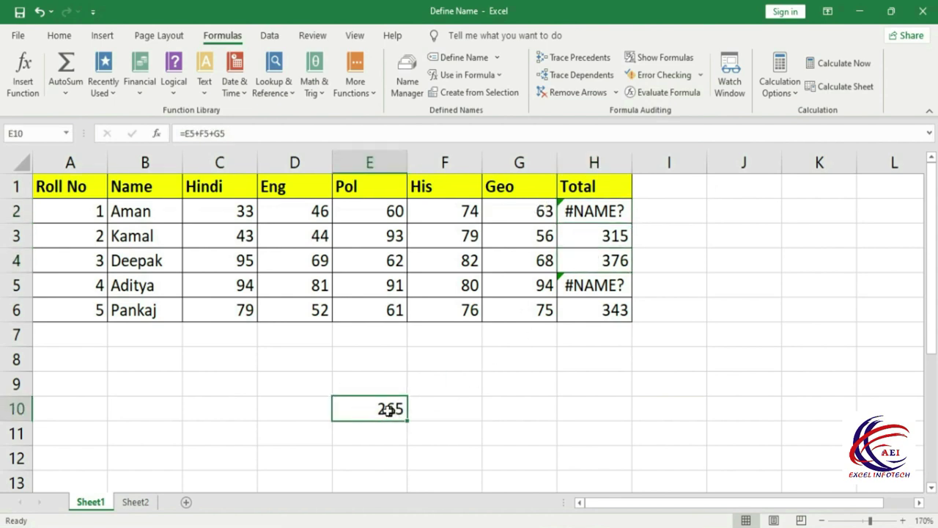
{"action": "left_click", "coordinate": [694, 93]}
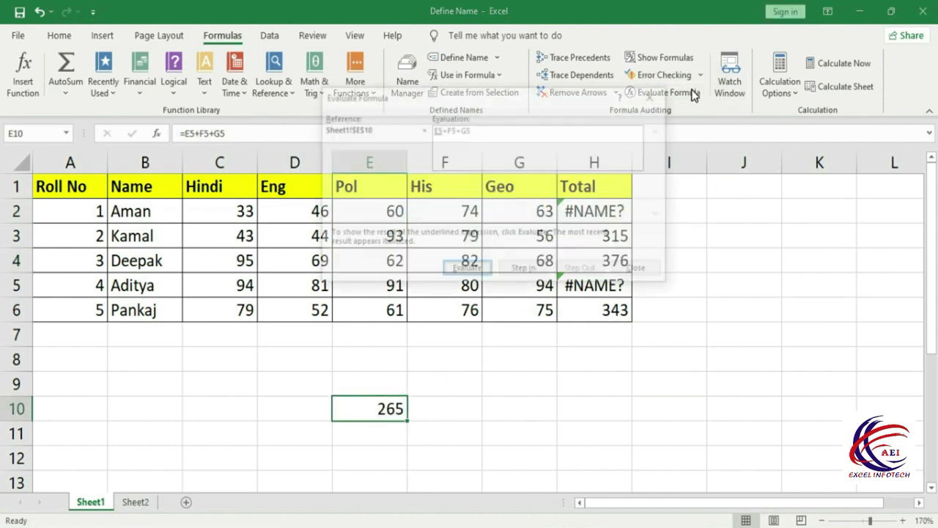
{"action": "left_click_drag", "start_coordinate": [499, 96], "coordinate": [720, 197]}
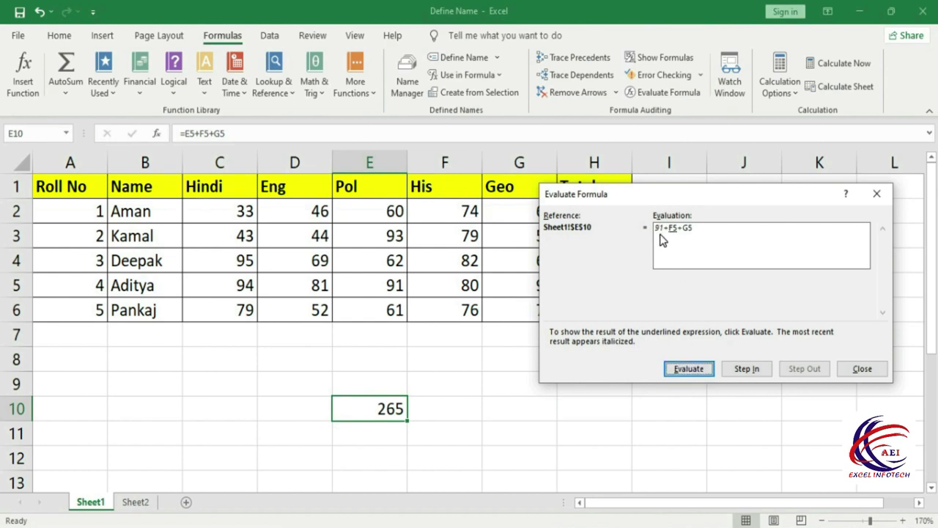
{"action": "left_click", "coordinate": [690, 369]}
{"action": "left_click", "coordinate": [691, 370]}
{"action": "left_click", "coordinate": [696, 371]}
{"action": "left_click", "coordinate": [695, 370]}
{"action": "left_click", "coordinate": [689, 368]}
{"action": "left_click_drag", "start_coordinate": [663, 195], "coordinate": [621, 331]}
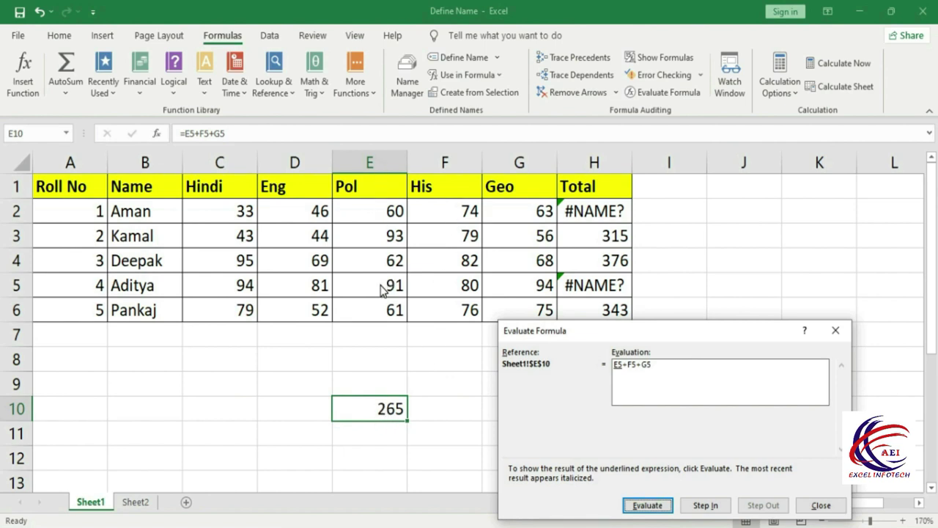
{"action": "left_click", "coordinate": [644, 507]}
{"action": "left_click", "coordinate": [645, 507]}
{"action": "left_click", "coordinate": [652, 507]}
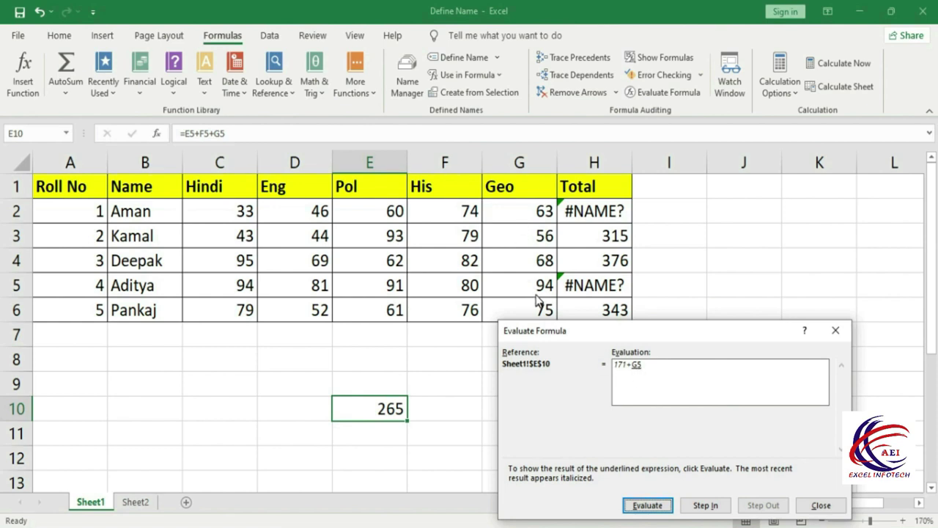
{"action": "left_click", "coordinate": [639, 504]}
{"action": "left_click", "coordinate": [648, 505]}
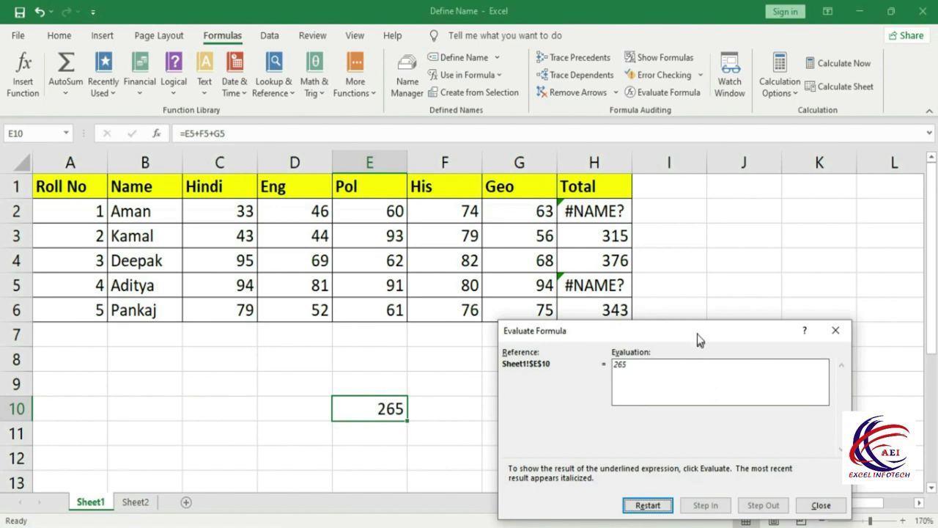
{"action": "left_click_drag", "start_coordinate": [696, 338], "coordinate": [718, 229]}
{"action": "left_click", "coordinate": [678, 394]}
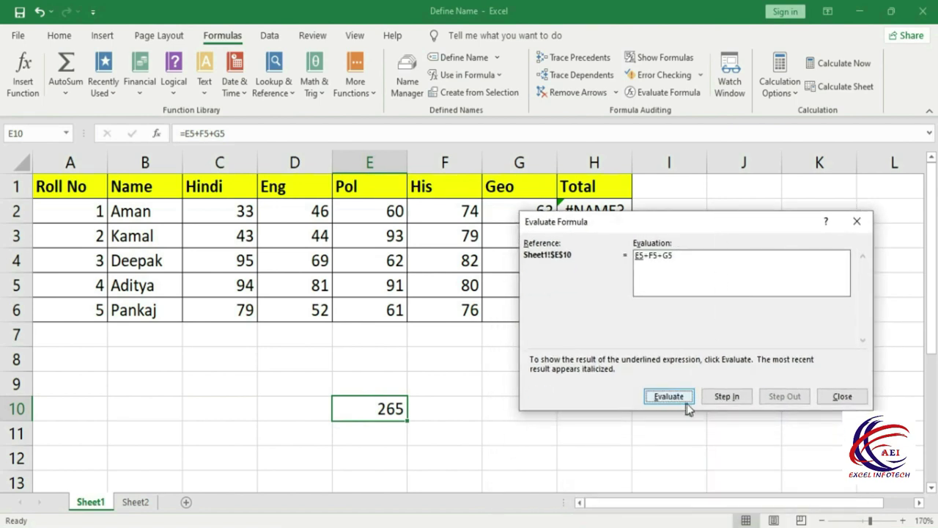
{"action": "left_click", "coordinate": [720, 398]}
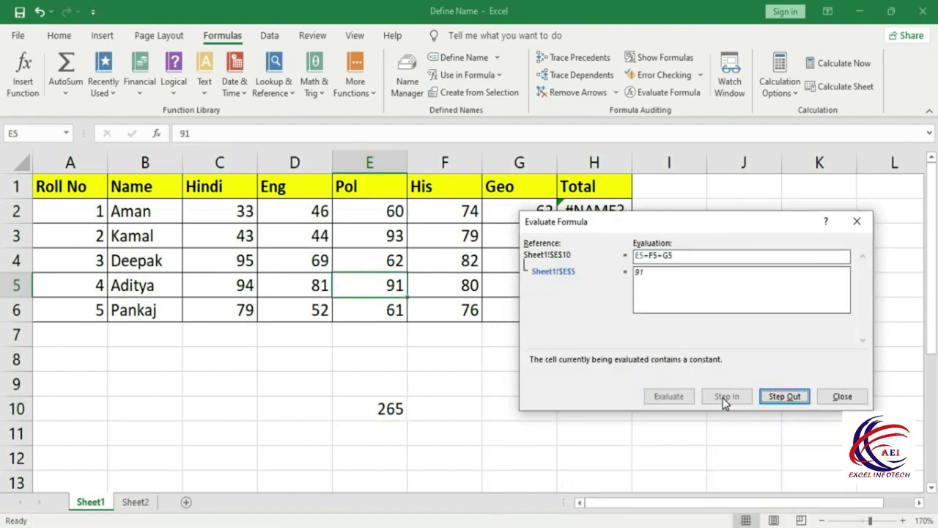
{"action": "left_click", "coordinate": [783, 396]}
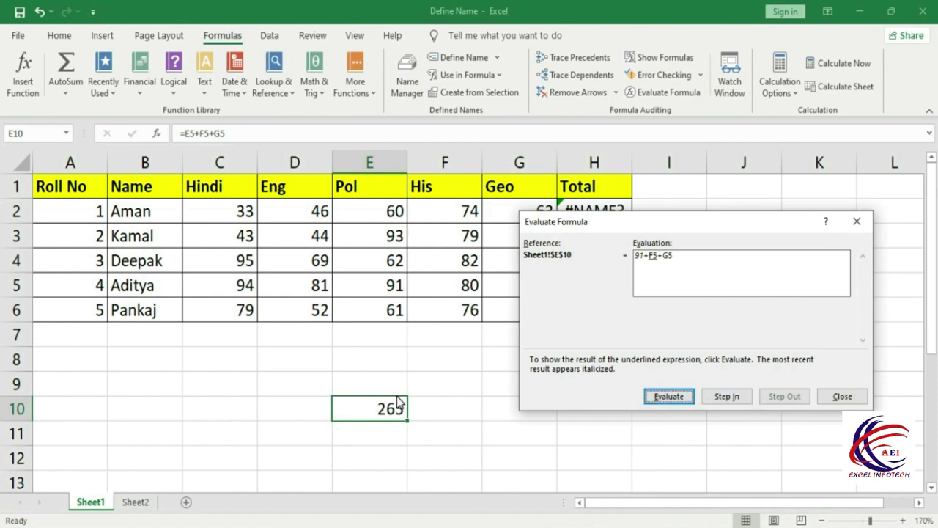
{"action": "left_click", "coordinate": [843, 397]}
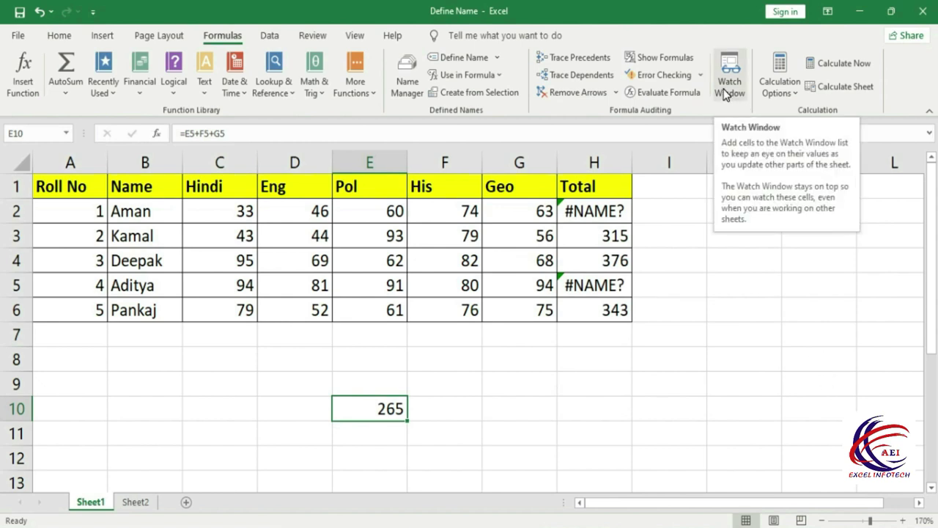
Step: Add a watch on every cell of A1:H6 and enlarge the Watch Window
{"action": "left_click_drag", "start_coordinate": [73, 186], "coordinate": [595, 310]}
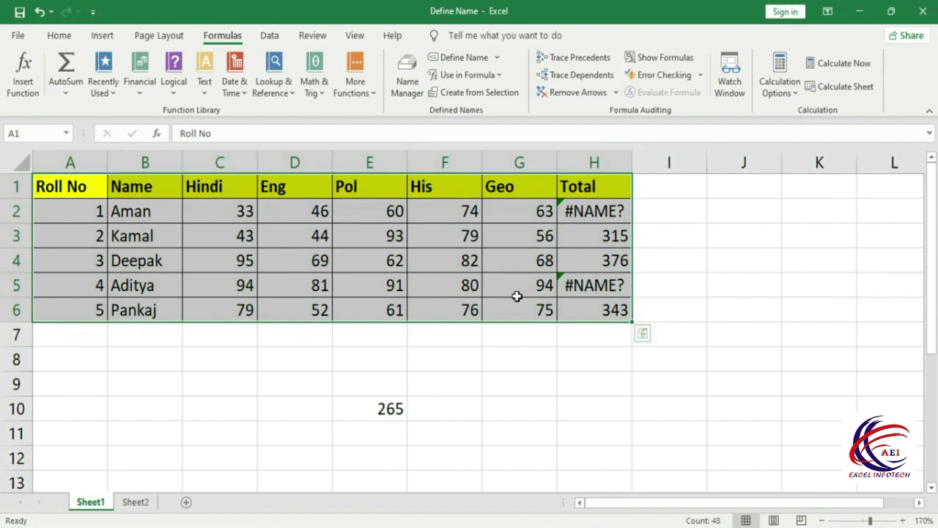
{"action": "left_click", "coordinate": [731, 81]}
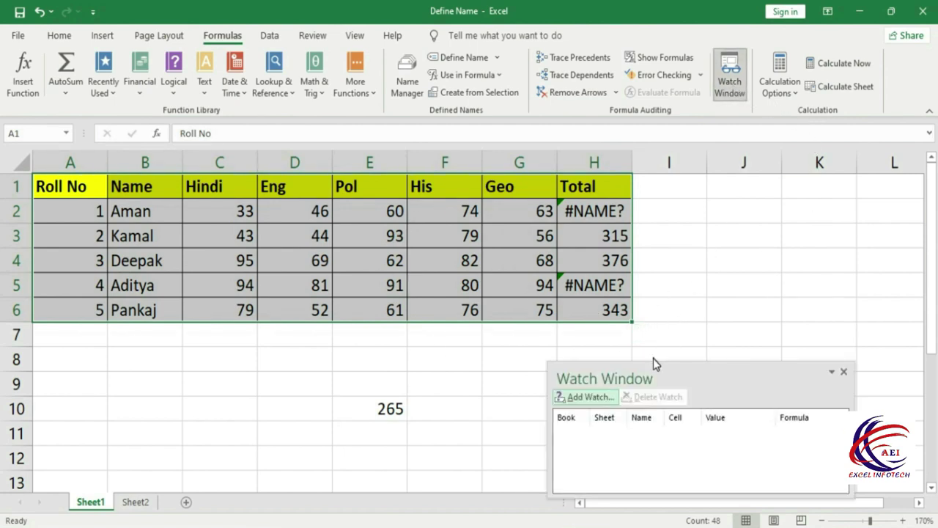
{"action": "left_click_drag", "start_coordinate": [653, 362], "coordinate": [641, 225]}
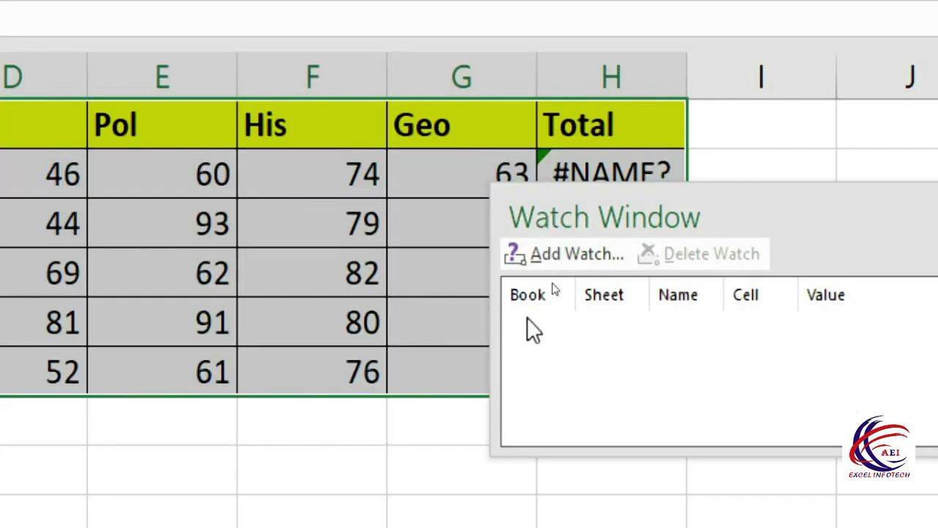
{"action": "left_click", "coordinate": [585, 255]}
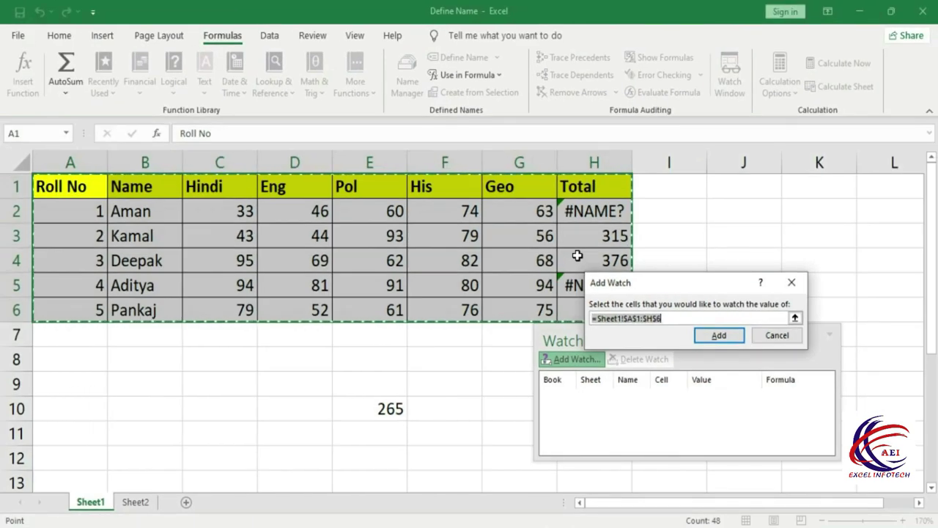
{"action": "left_click", "coordinate": [718, 336]}
{"action": "left_click_drag", "start_coordinate": [694, 329], "coordinate": [529, 131]}
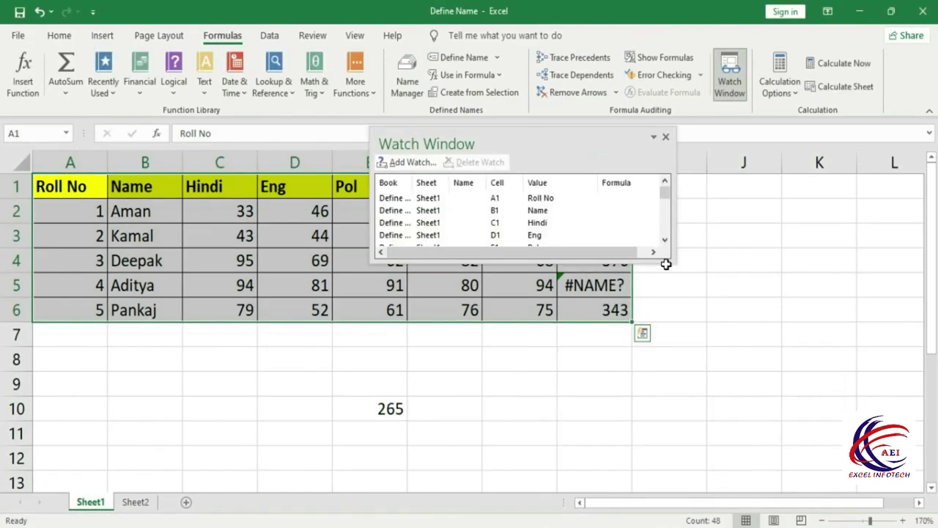
{"action": "left_click_drag", "start_coordinate": [666, 262], "coordinate": [796, 446]}
Step: Inspect the H2 and B3 watches, sort by Cell and Value, then close the Watch Window
{"action": "left_click", "coordinate": [537, 385]}
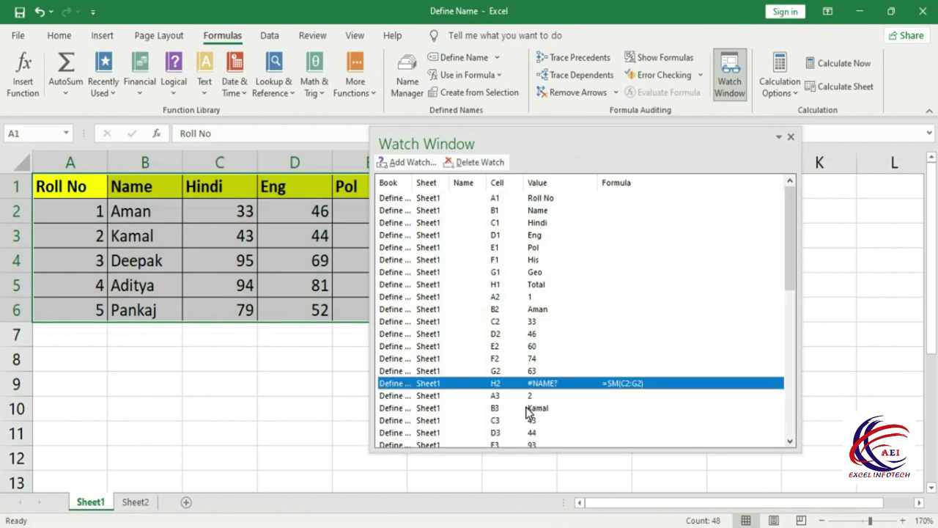
{"action": "left_click", "coordinate": [530, 409]}
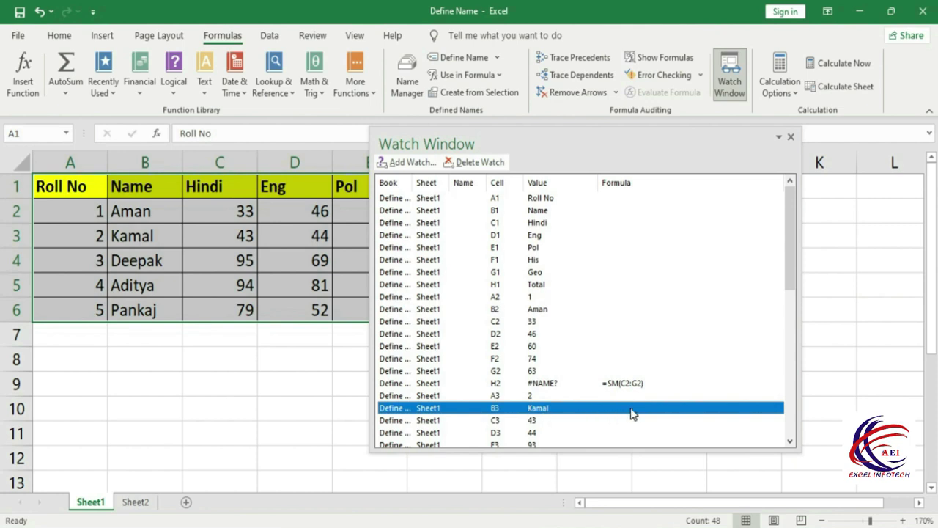
{"action": "left_click", "coordinate": [485, 382]}
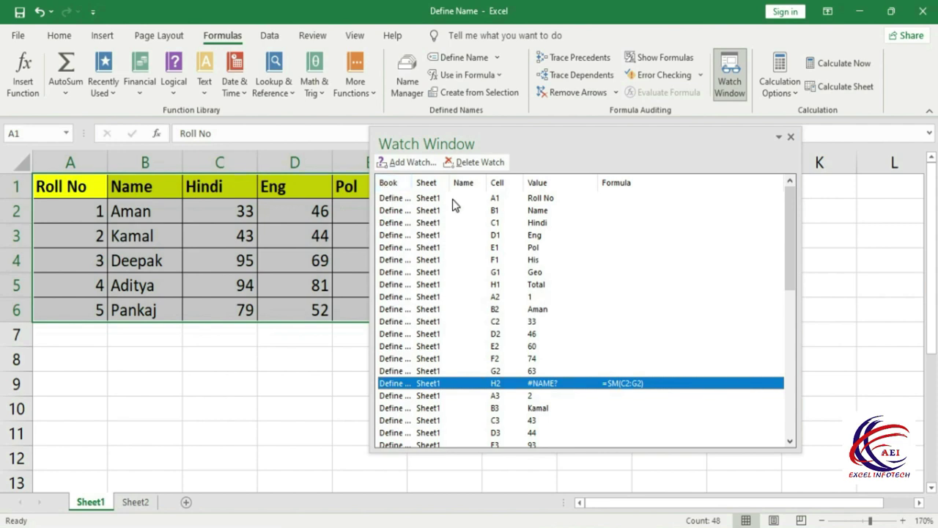
{"action": "left_click", "coordinate": [507, 187]}
{"action": "left_click", "coordinate": [539, 184]}
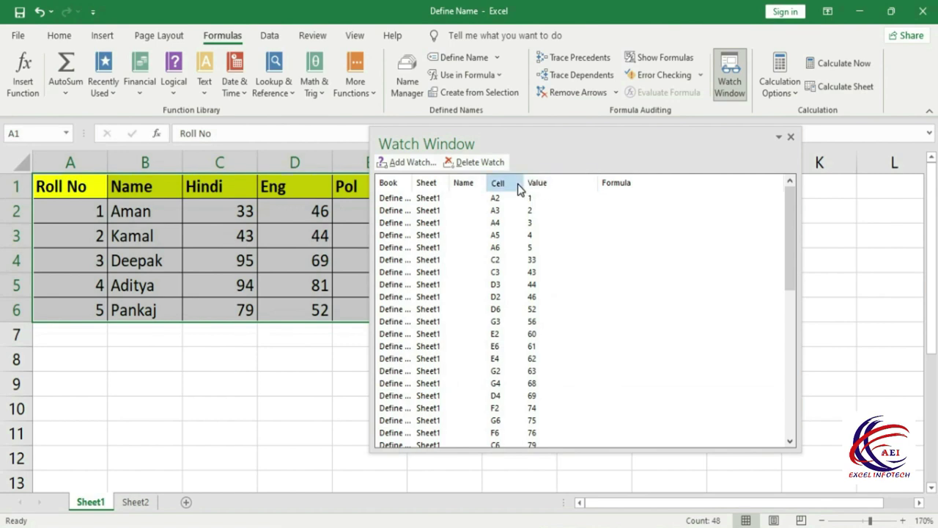
{"action": "left_click", "coordinate": [518, 184]}
{"action": "left_click", "coordinate": [535, 184]}
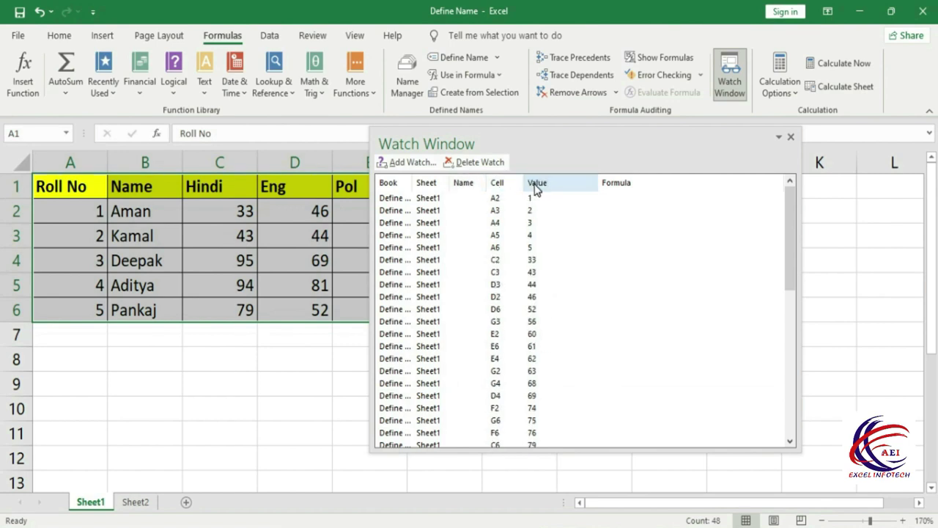
{"action": "left_click", "coordinate": [791, 137]}
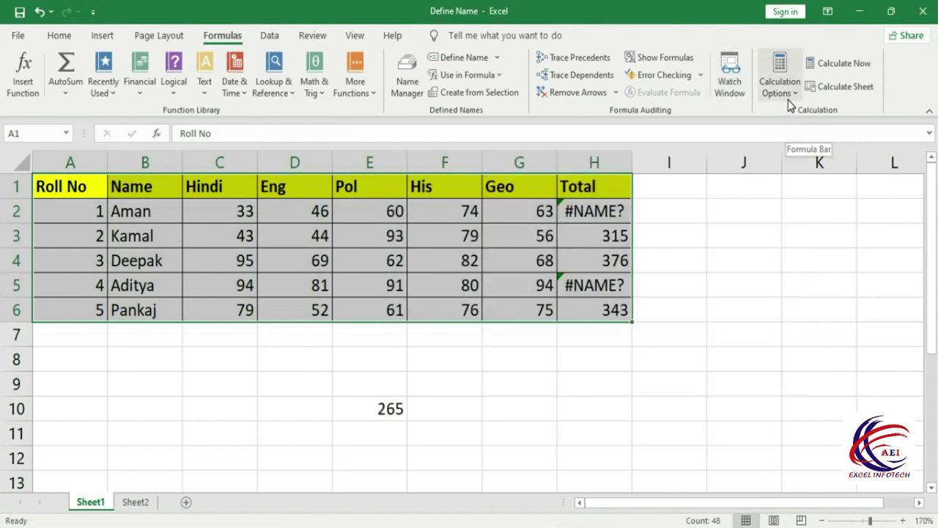
Step: Replace the #NAME? totals in H2:H6 with an AutoSum in H2 filled down
{"action": "left_click", "coordinate": [743, 334]}
{"action": "left_click", "coordinate": [779, 80]}
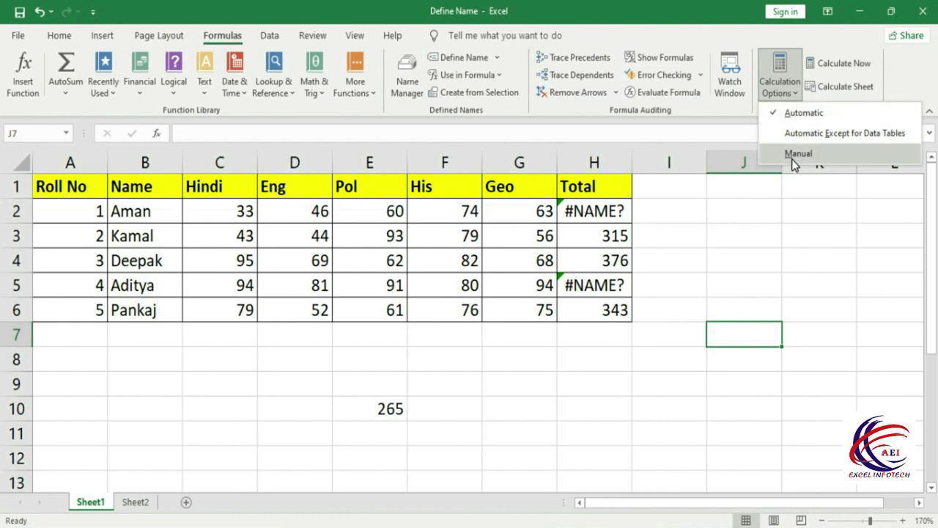
{"action": "left_click", "coordinate": [740, 297]}
{"action": "left_click", "coordinate": [595, 211]}
{"action": "left_click_drag", "start_coordinate": [597, 236], "coordinate": [596, 304]}
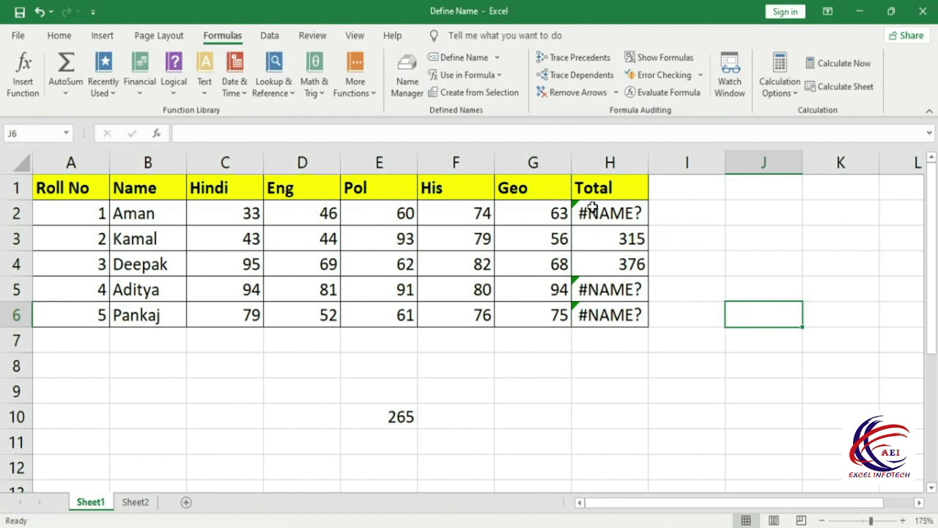
{"action": "left_click_drag", "start_coordinate": [592, 209], "coordinate": [597, 308]}
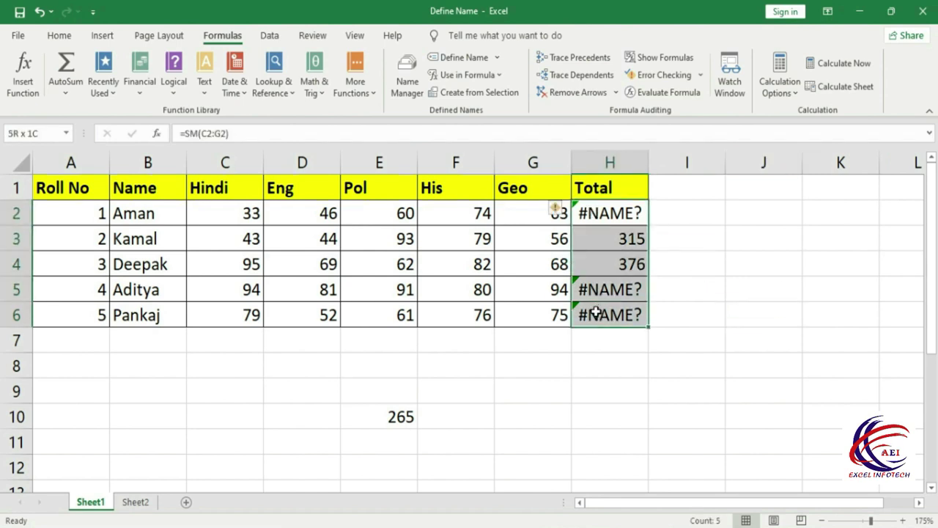
{"action": "key", "text": "Delete"}
{"action": "key", "text": "Down"}
{"action": "key", "text": "Up"}
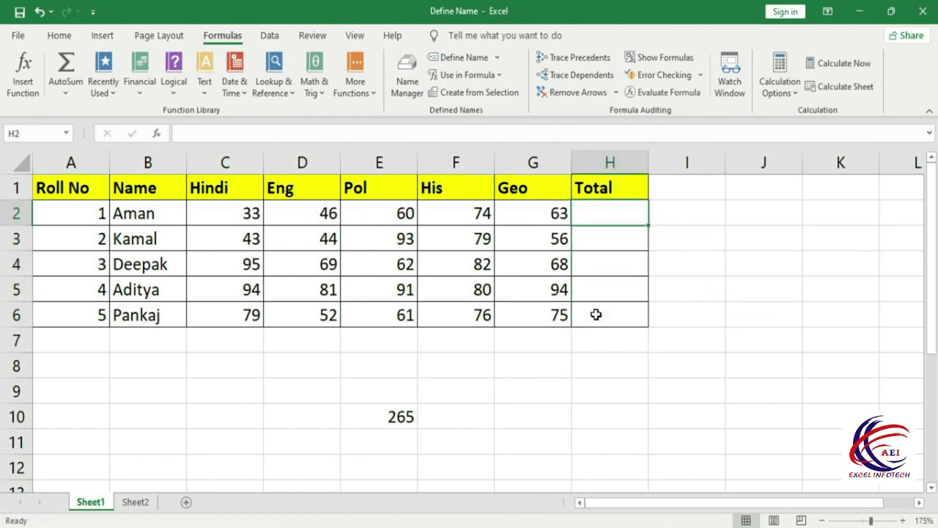
{"action": "key", "text": "alt+equal"}
{"action": "key", "text": "Return"}
{"action": "key", "text": "Up"}
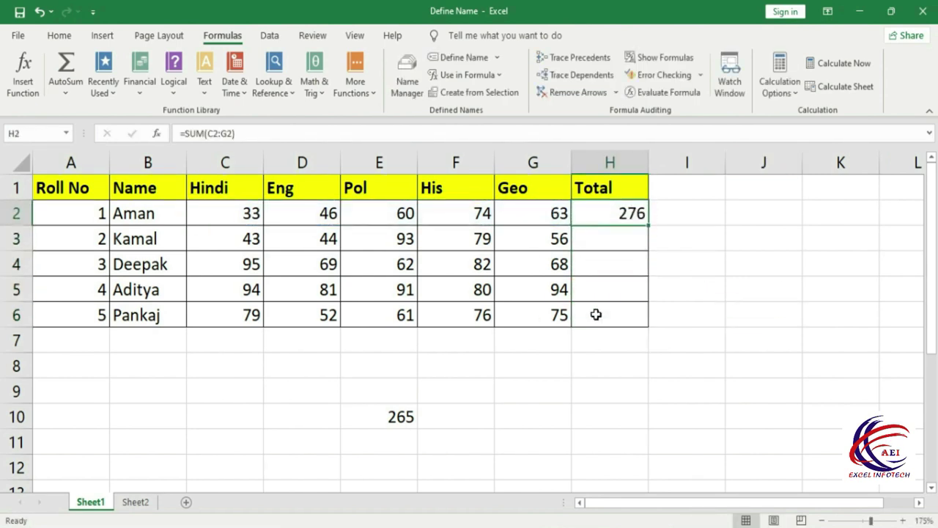
{"action": "key", "text": "shift+Down"}
{"action": "key", "text": "shift+Down"}
{"action": "key", "text": "shift+Down"}
{"action": "key", "text": "shift+Down"}
{"action": "key", "text": "ctrl+d"}
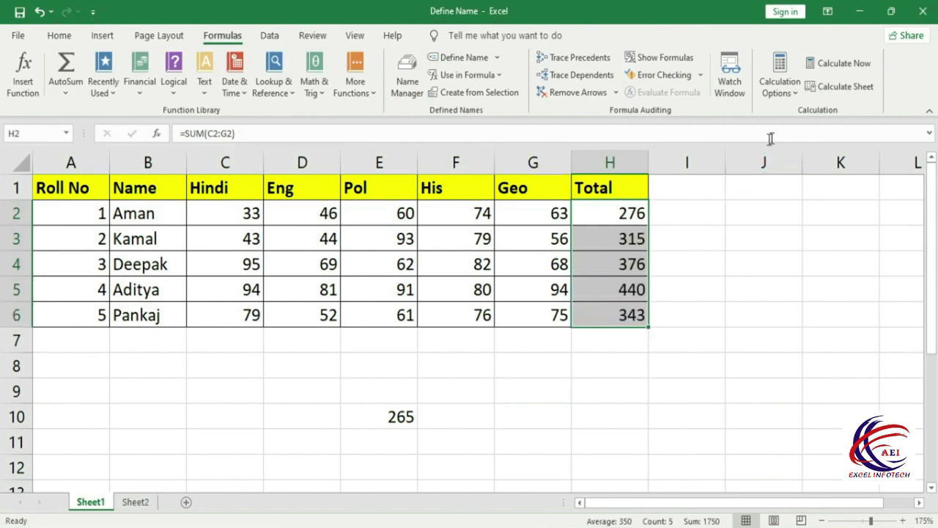
Step: Switch calculation to Manual and change Aman's Geo score in G2 to 60, then 55
{"action": "left_click", "coordinate": [789, 90]}
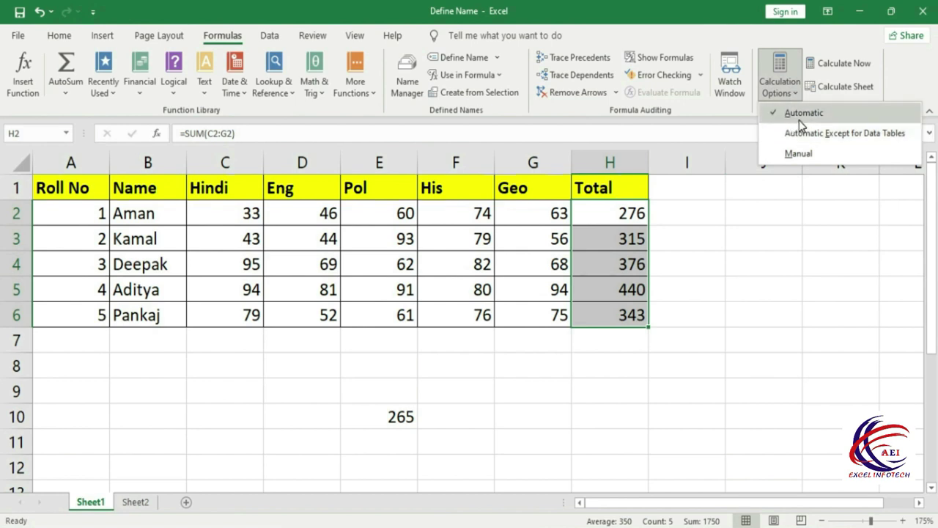
{"action": "left_click", "coordinate": [795, 153]}
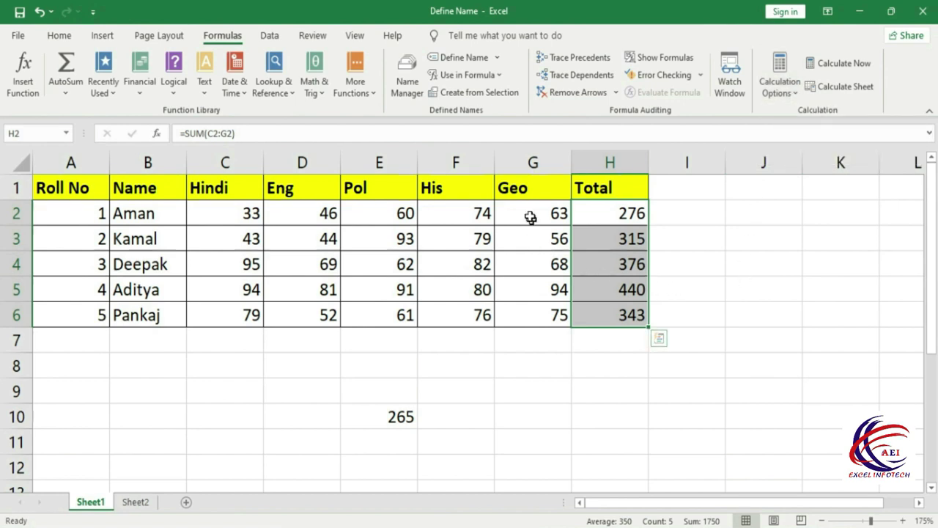
{"action": "left_click", "coordinate": [561, 212]}
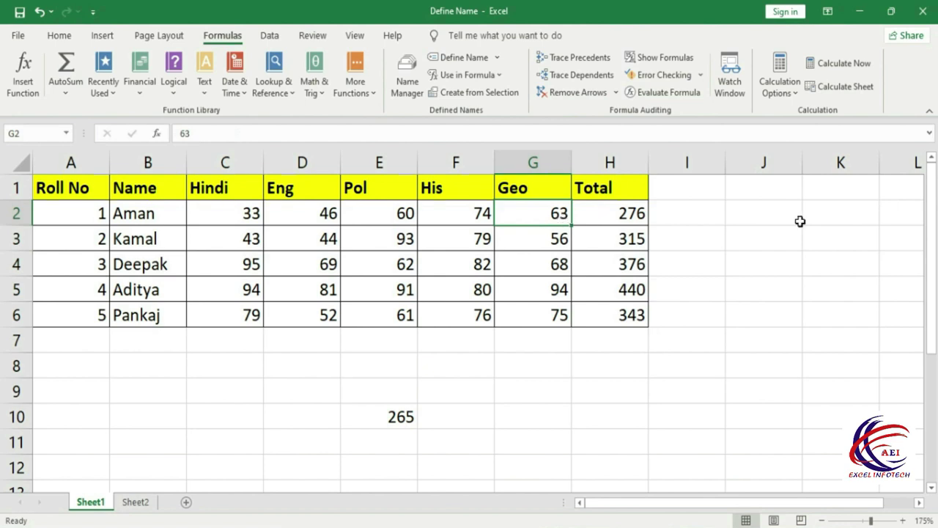
{"action": "type", "text": "60"}
{"action": "key", "text": "Return"}
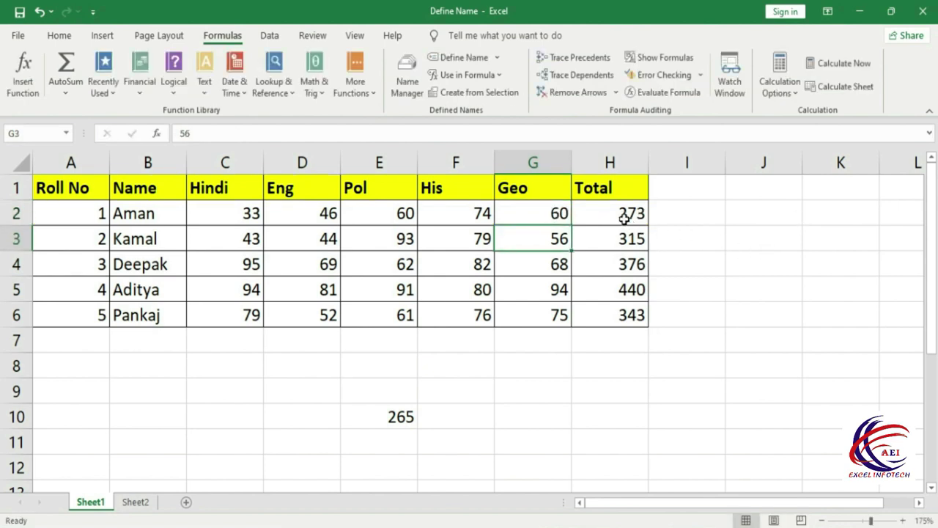
{"action": "left_click", "coordinate": [624, 218]}
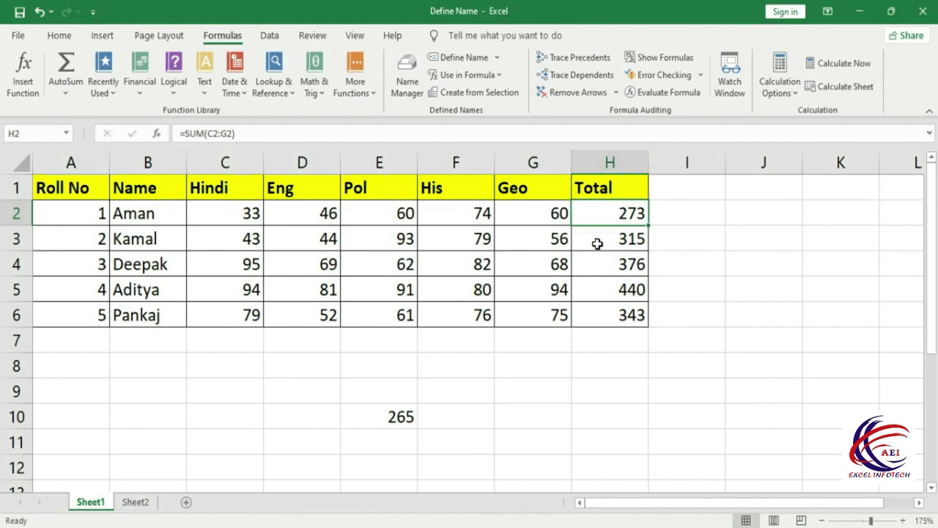
{"action": "left_click", "coordinate": [784, 88]}
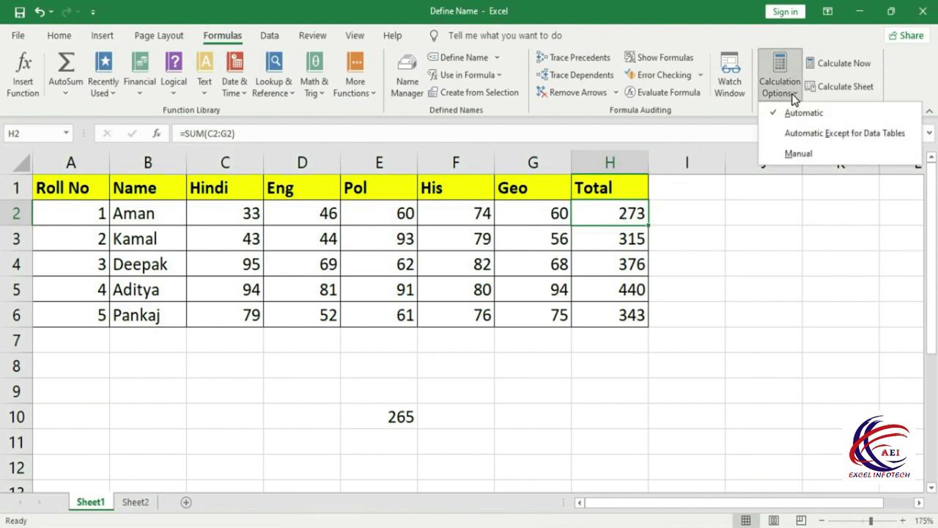
{"action": "left_click", "coordinate": [799, 153]}
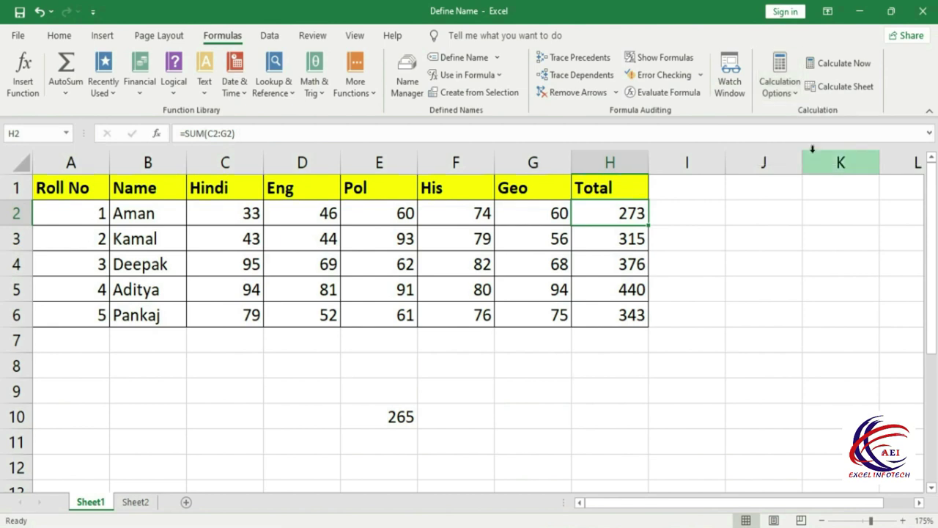
{"action": "left_click", "coordinate": [546, 212]}
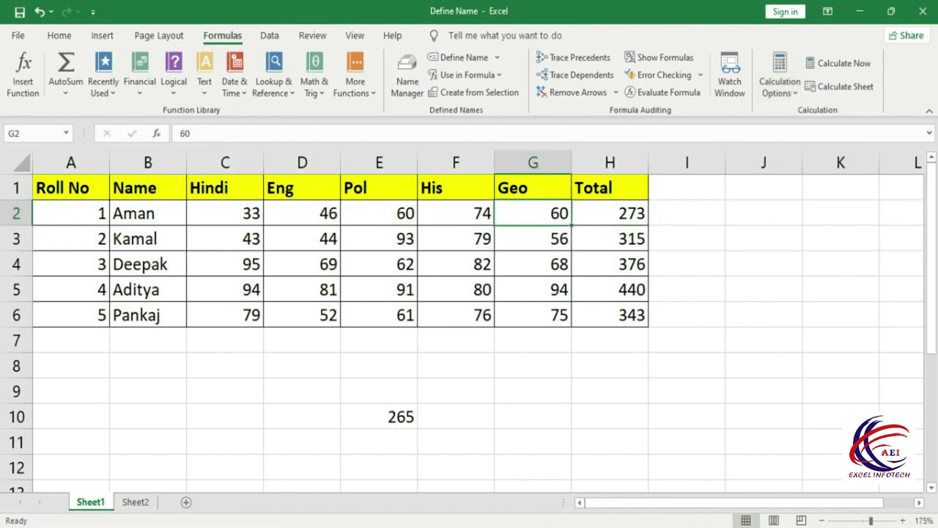
{"action": "type", "text": "55"}
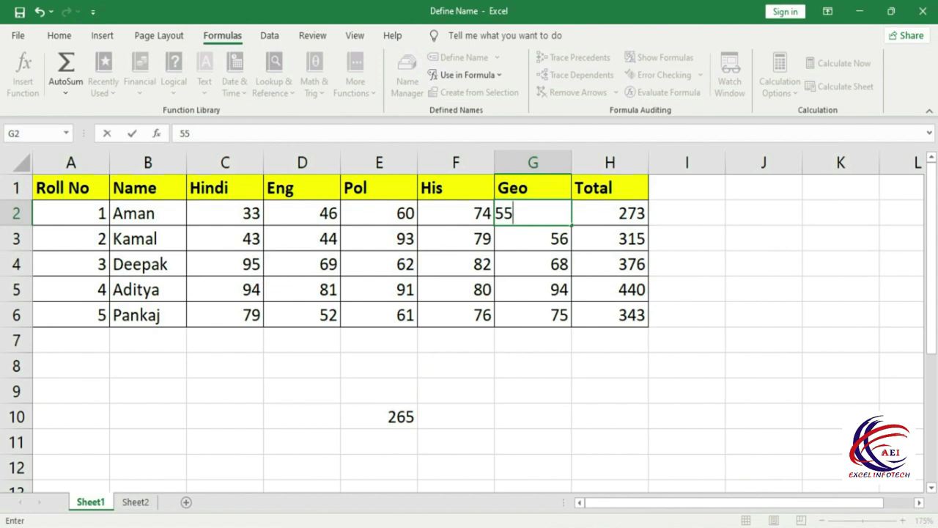
{"action": "key", "text": "Return"}
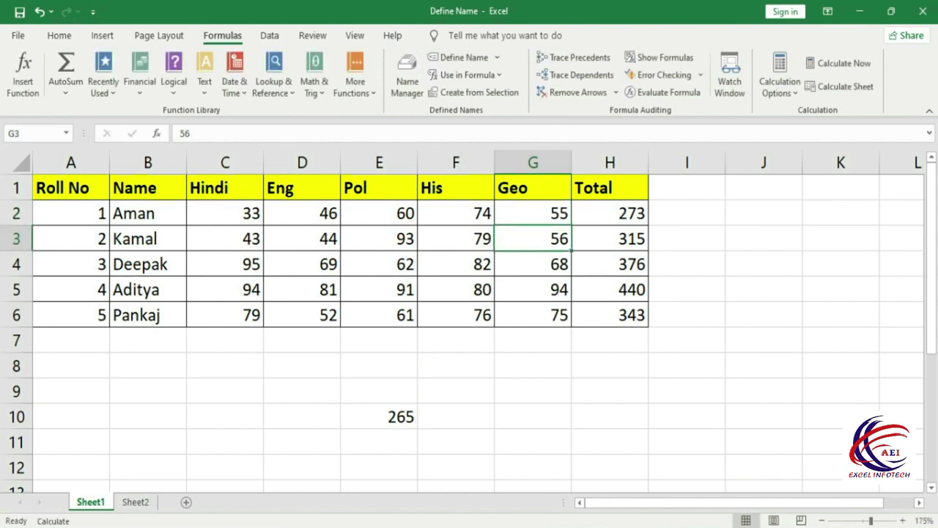
{"action": "left_click", "coordinate": [632, 222]}
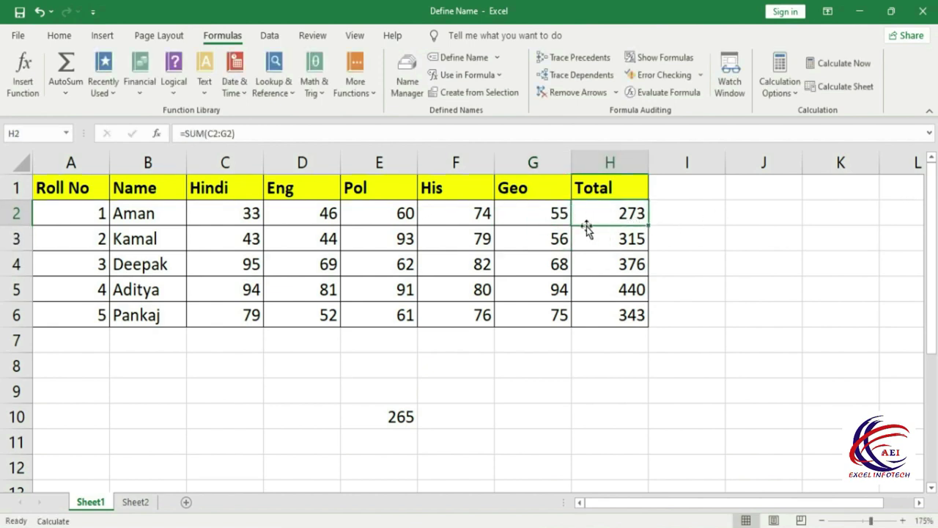
Step: Change Kamal's Geo score in G3 to 25 and enter 69 in G4
{"action": "left_click", "coordinate": [551, 223]}
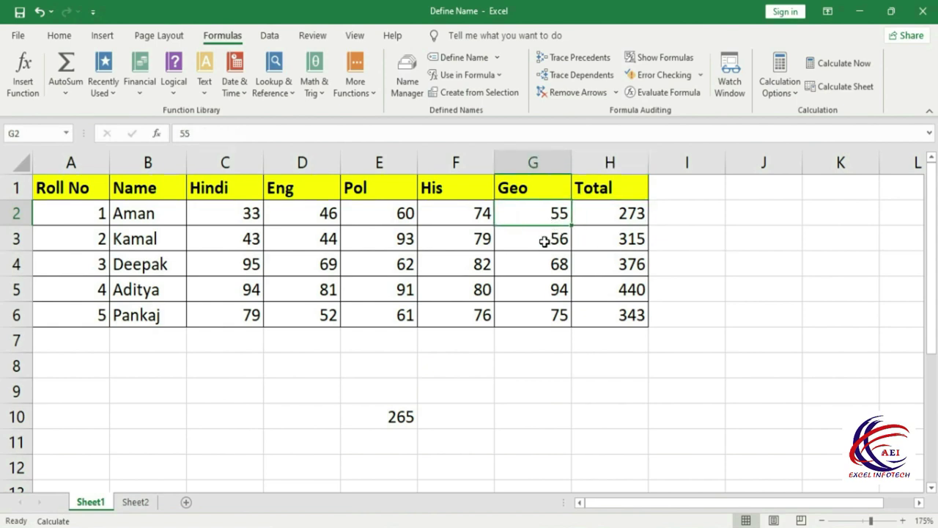
{"action": "left_click", "coordinate": [563, 244]}
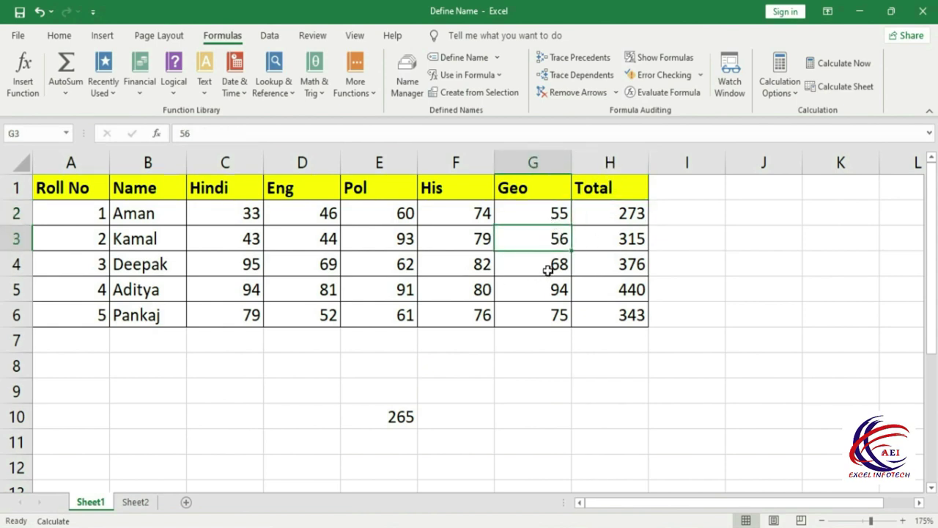
{"action": "type", "text": "25"}
{"action": "key", "text": "Return"}
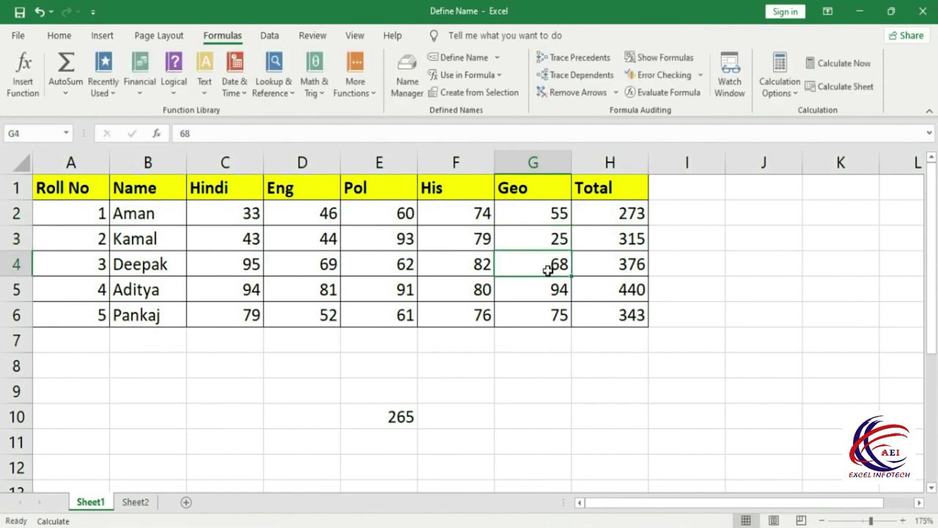
{"action": "type", "text": "69"}
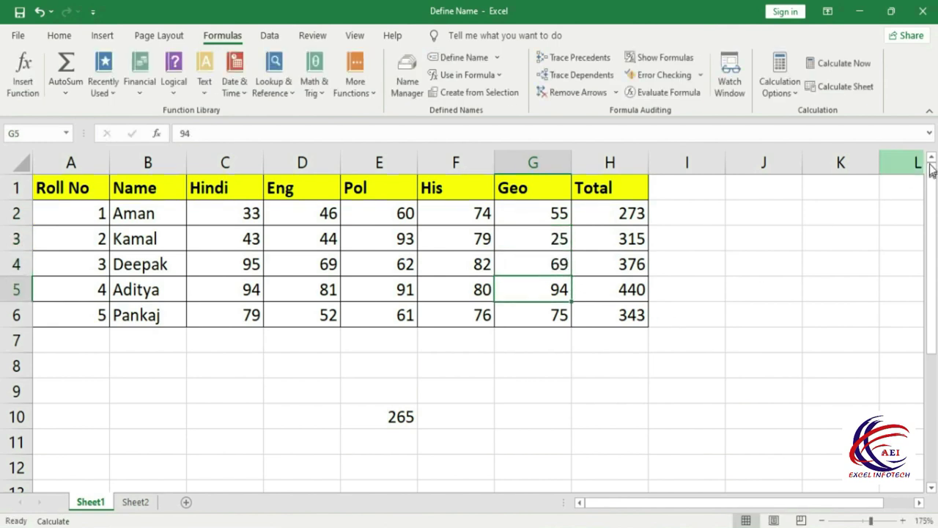
{"action": "left_click", "coordinate": [780, 82]}
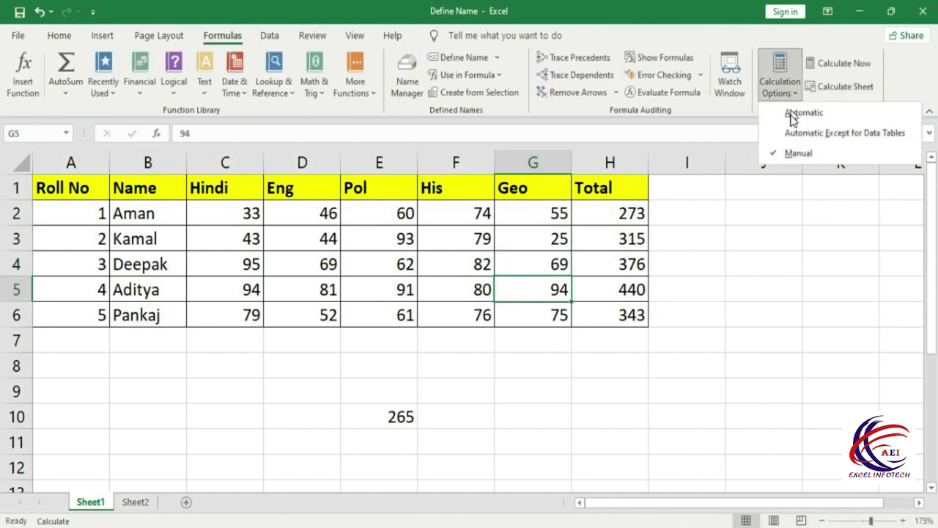
Step: Keep Manual calculation and run Calculate Now so the totals update to 268, 284 and 377
{"action": "left_click", "coordinate": [802, 155]}
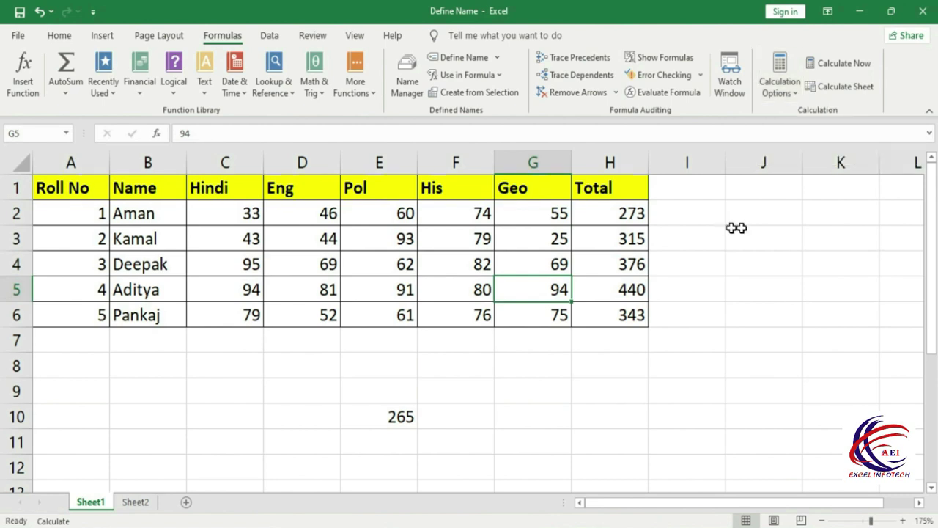
{"action": "left_click", "coordinate": [827, 65]}
{"action": "left_click", "coordinate": [556, 216]}
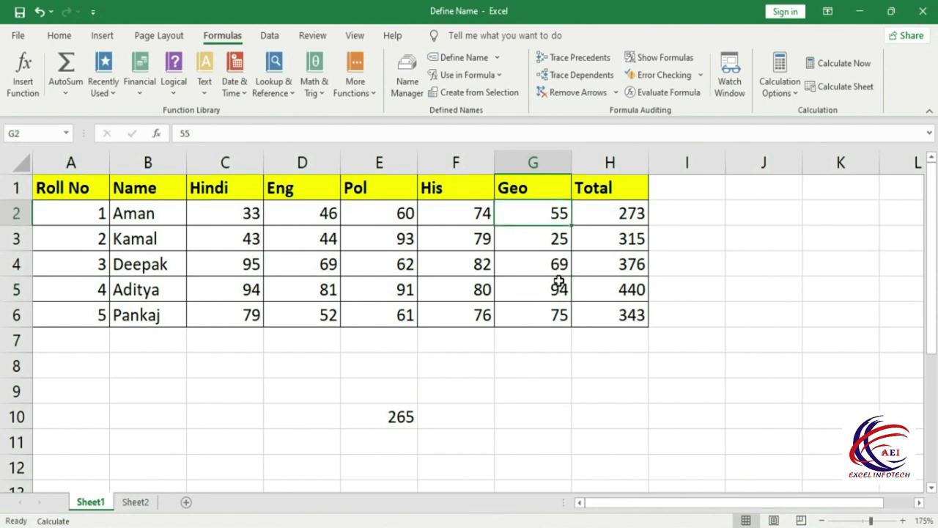
{"action": "left_click", "coordinate": [827, 64]}
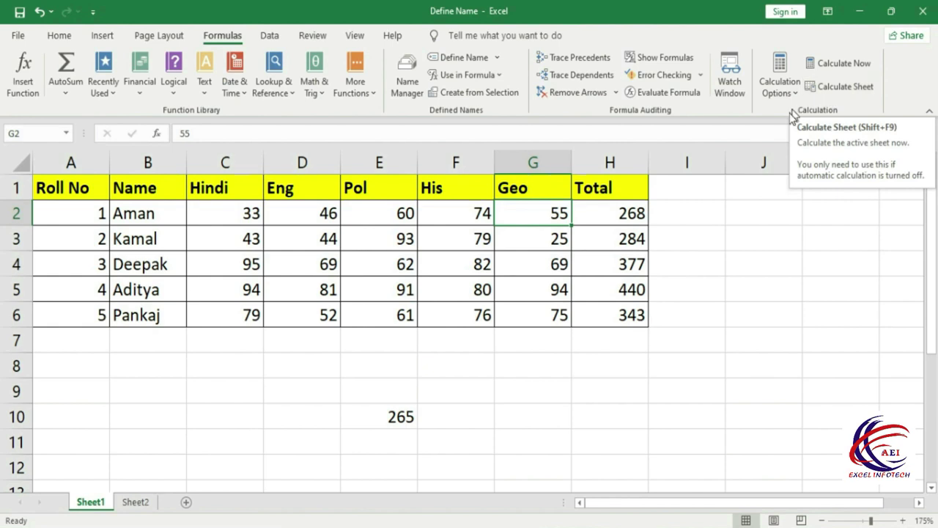
{"action": "left_click", "coordinate": [564, 393]}
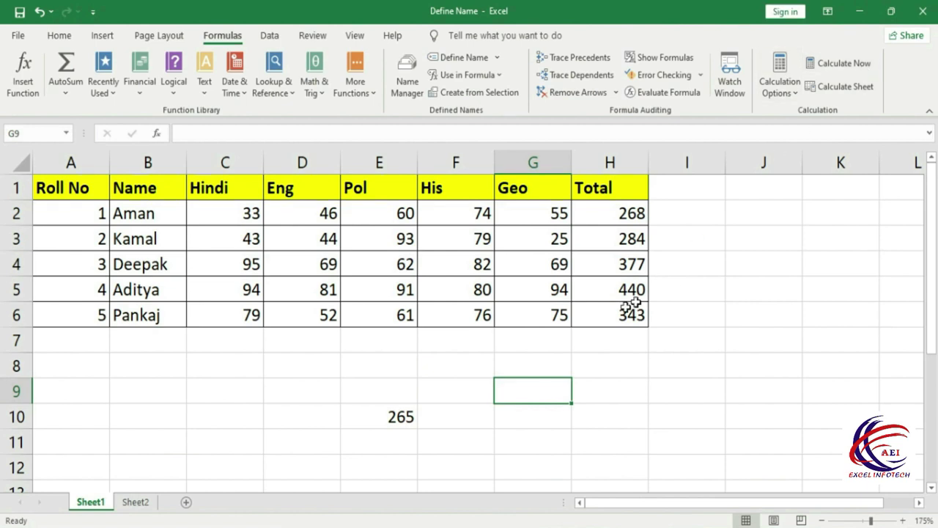
{"action": "left_click", "coordinate": [486, 272]}
{"action": "left_click", "coordinate": [370, 262]}
{"action": "left_click", "coordinate": [268, 242]}
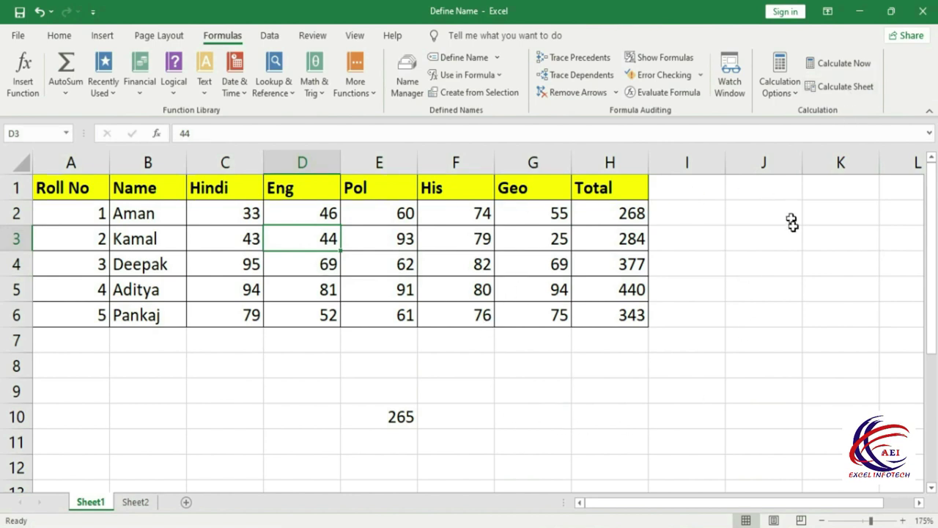
{"action": "left_click", "coordinate": [780, 86]}
Step: Set Calculation Options back to Automatic
{"action": "left_click", "coordinate": [807, 114]}
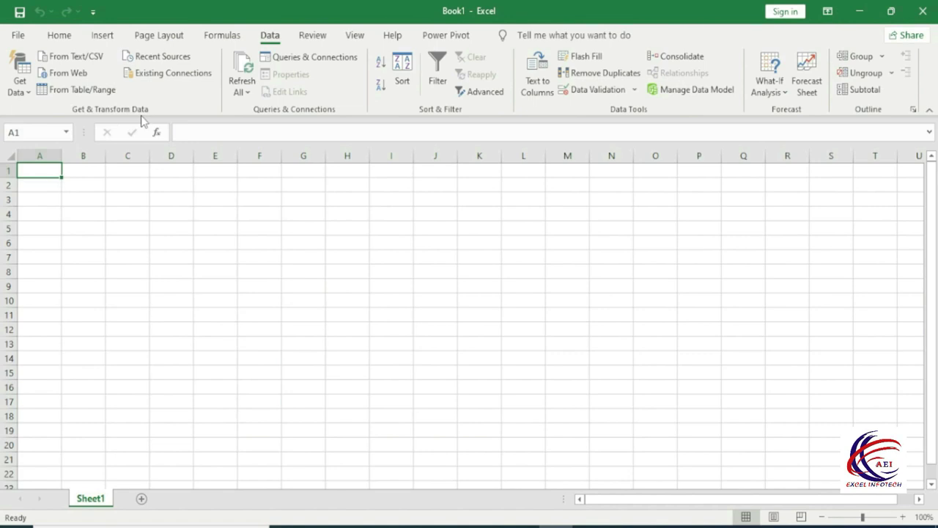
Step: Use Get Data > From File > From Workbook to import Desktop's Condisnal Formatting file
{"action": "left_click", "coordinate": [26, 94]}
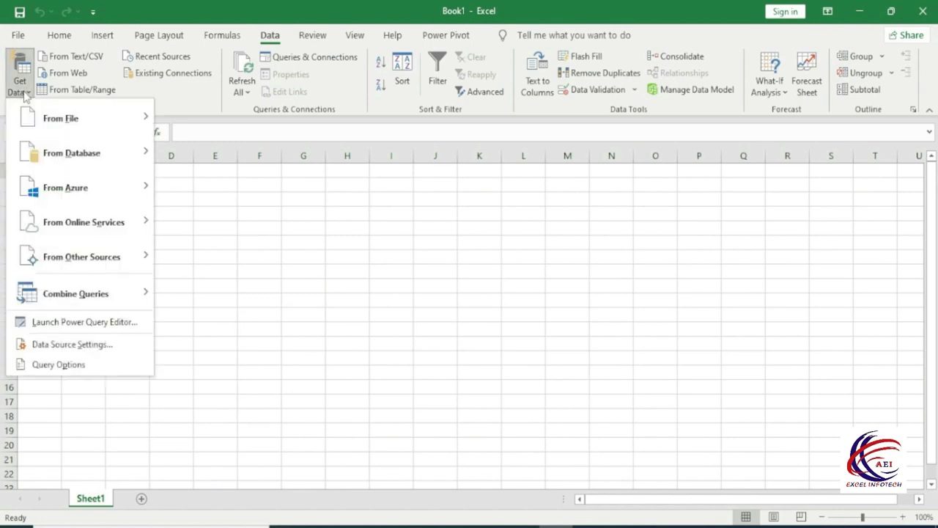
{"action": "mouse_move", "coordinate": [103, 128]}
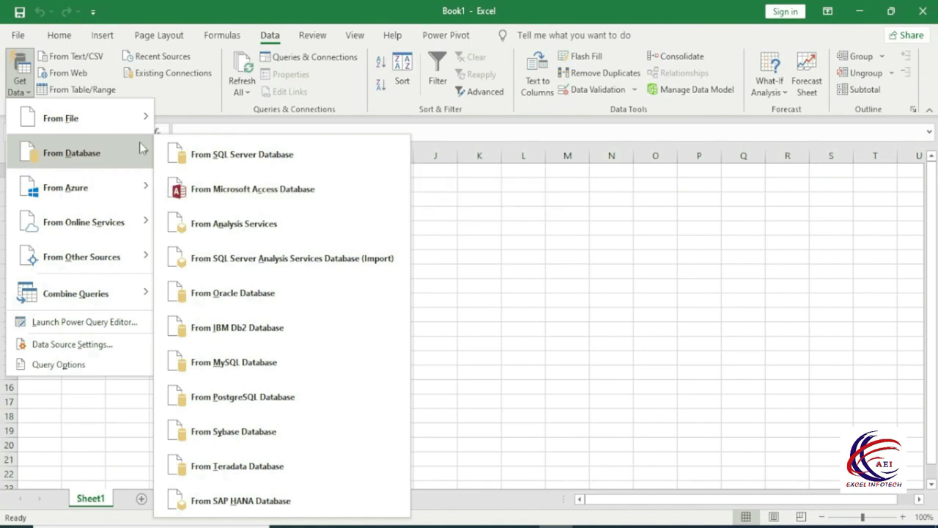
{"action": "mouse_move", "coordinate": [139, 118]}
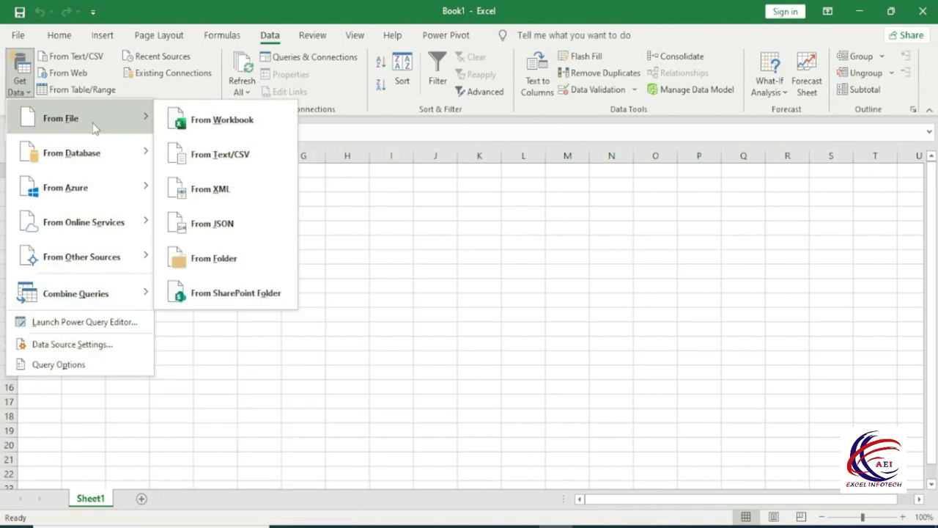
{"action": "left_click", "coordinate": [239, 123]}
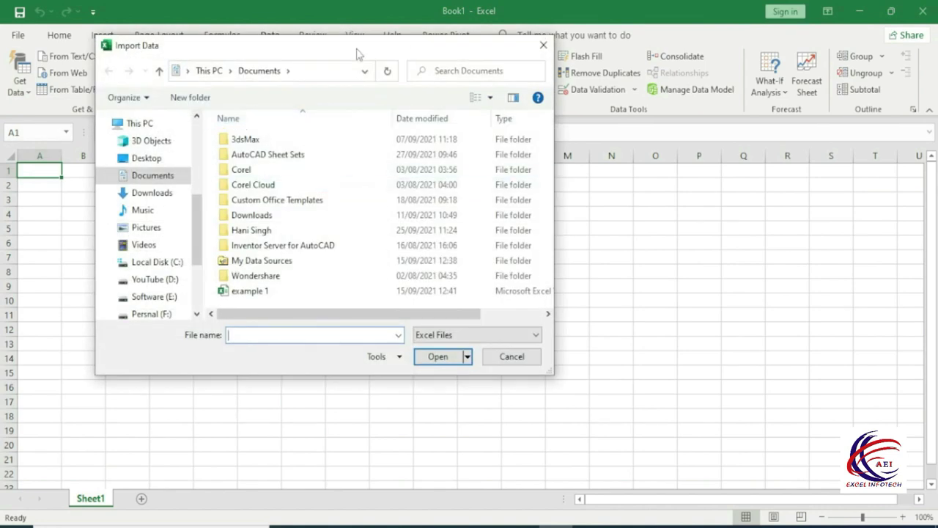
{"action": "left_click_drag", "start_coordinate": [353, 42], "coordinate": [481, 92]}
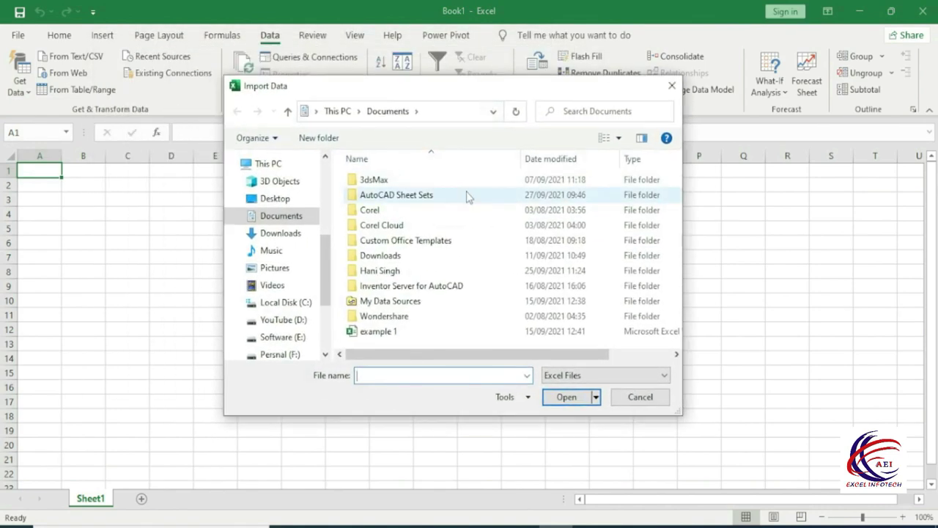
{"action": "left_click", "coordinate": [273, 198]}
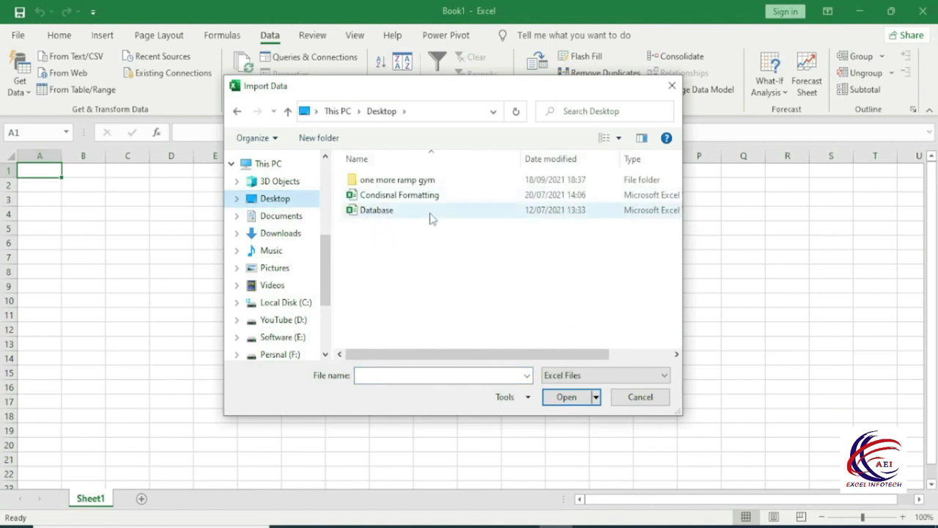
{"action": "left_click", "coordinate": [396, 198]}
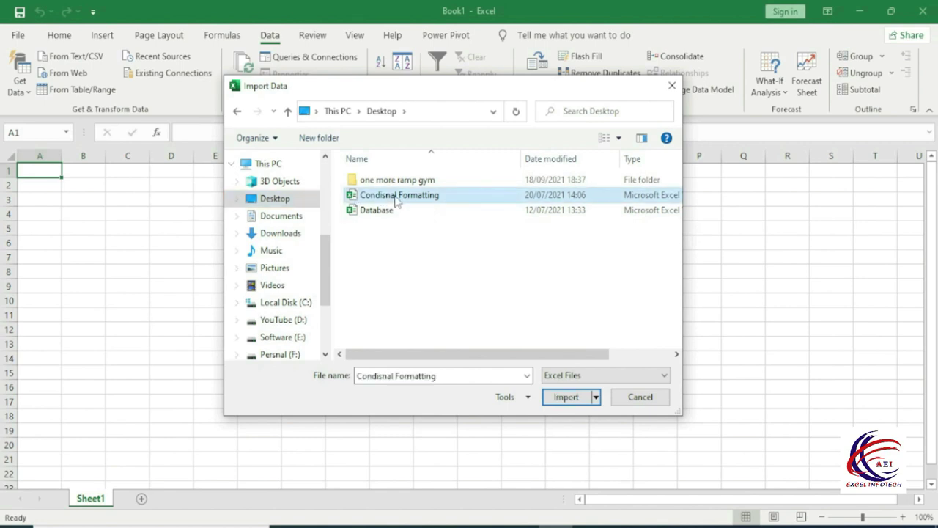
{"action": "left_click", "coordinate": [564, 397]}
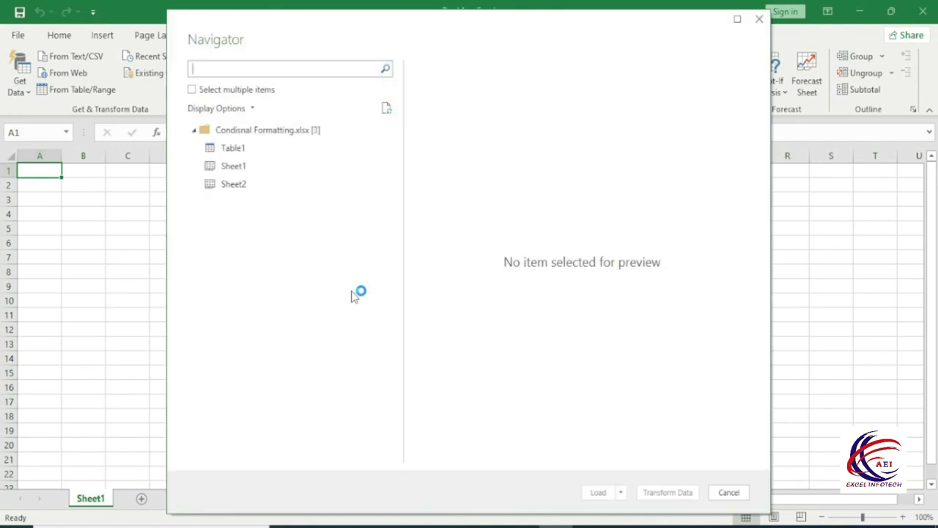
Step: Preview Table1, Sheet1 and Sheet2, load Table1 into Book1, then minimize Excel and Chrome
{"action": "left_click_drag", "start_coordinate": [376, 25], "coordinate": [355, 18]}
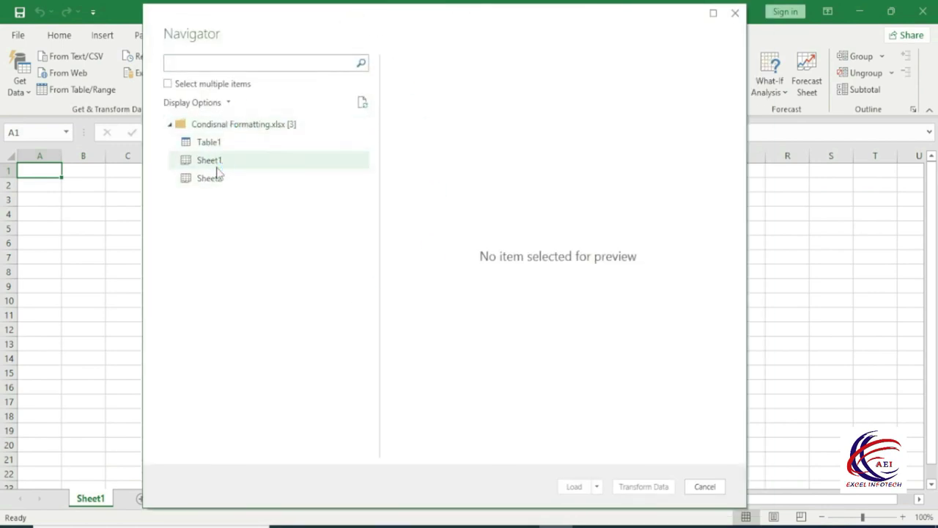
{"action": "left_click", "coordinate": [209, 145]}
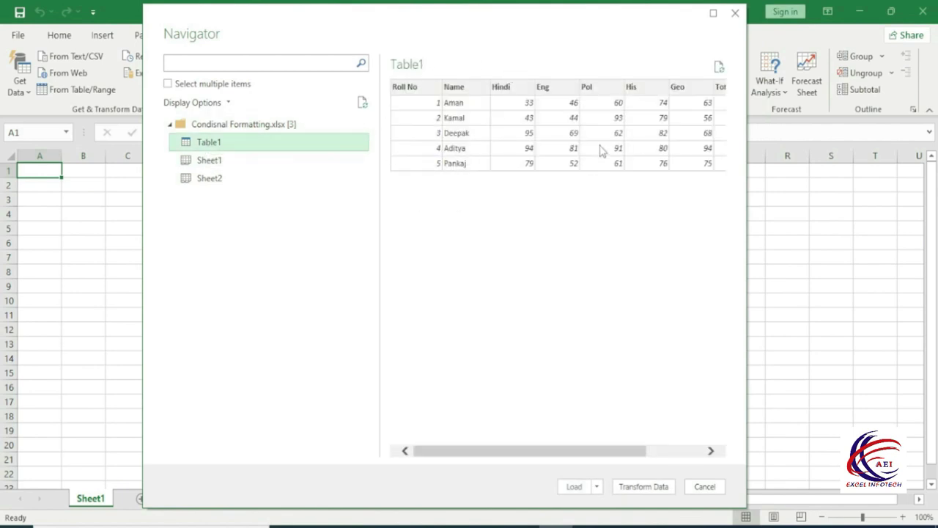
{"action": "left_click", "coordinate": [212, 166]}
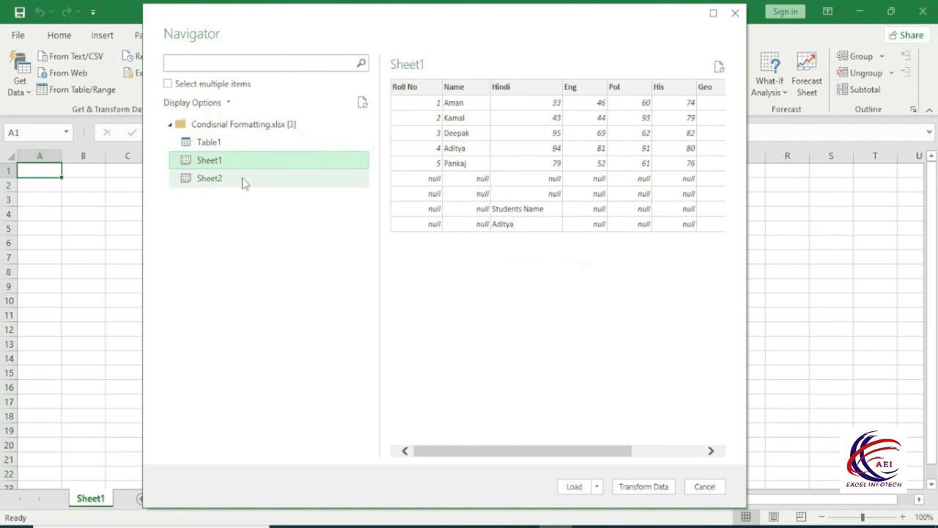
{"action": "left_click", "coordinate": [221, 181]}
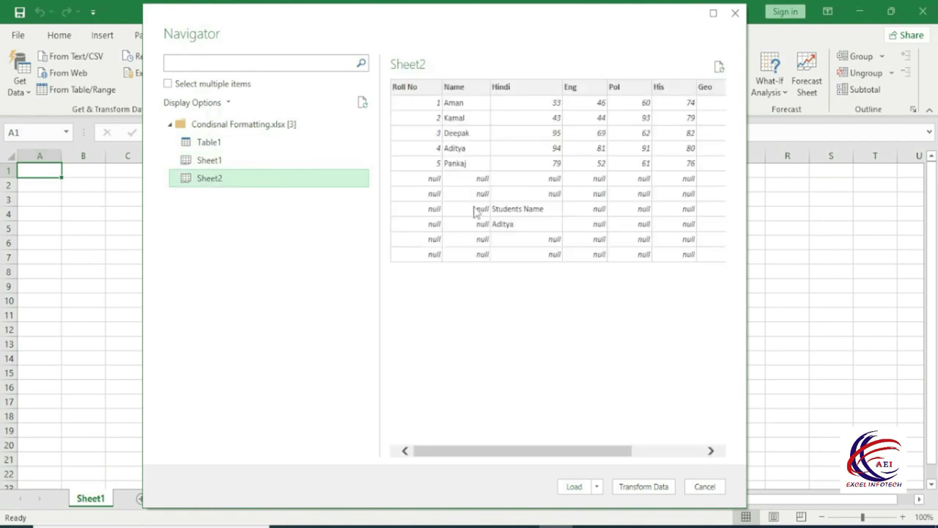
{"action": "left_click", "coordinate": [222, 149]}
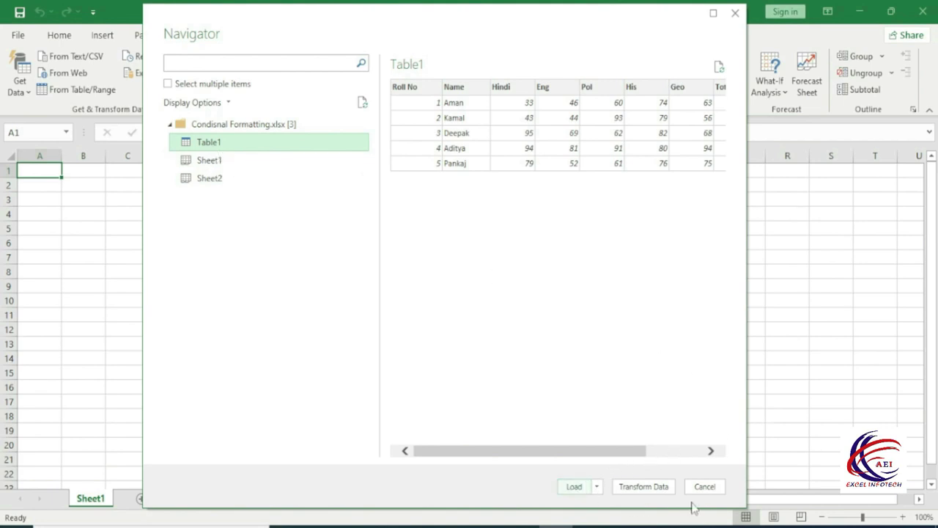
{"action": "left_click", "coordinate": [573, 488]}
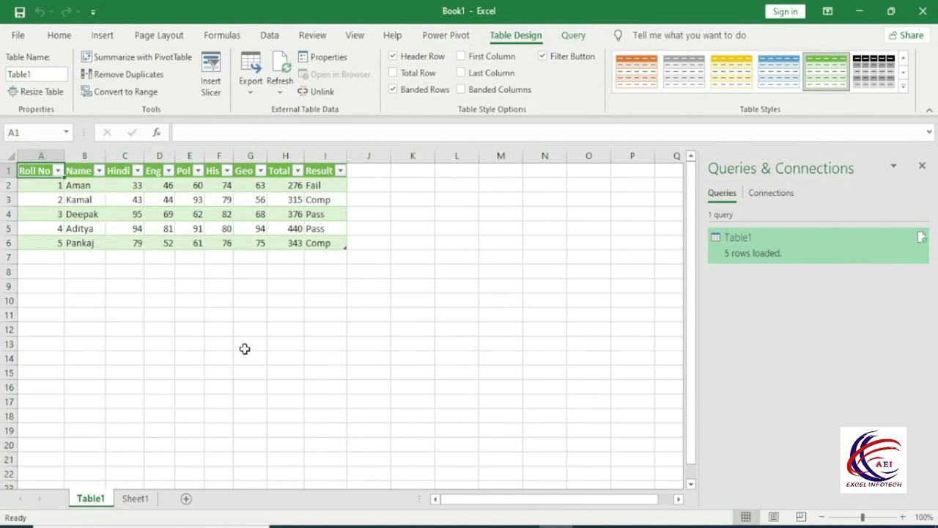
{"action": "left_click", "coordinate": [859, 11]}
{"action": "left_click", "coordinate": [860, 11]}
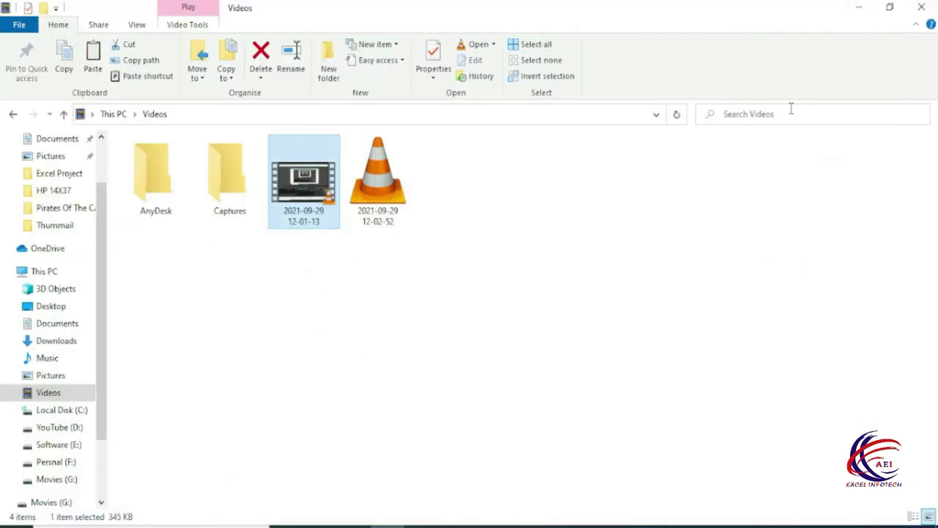
Step: Minimize File Explorer and open the Condisnal Formatting workbook from the desktop
{"action": "left_click", "coordinate": [860, 9]}
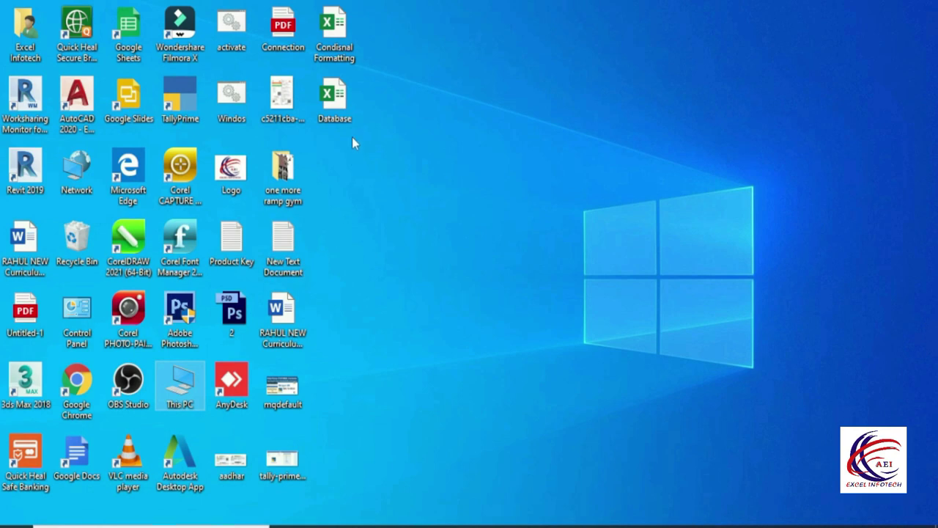
{"action": "double_click", "coordinate": [336, 45]}
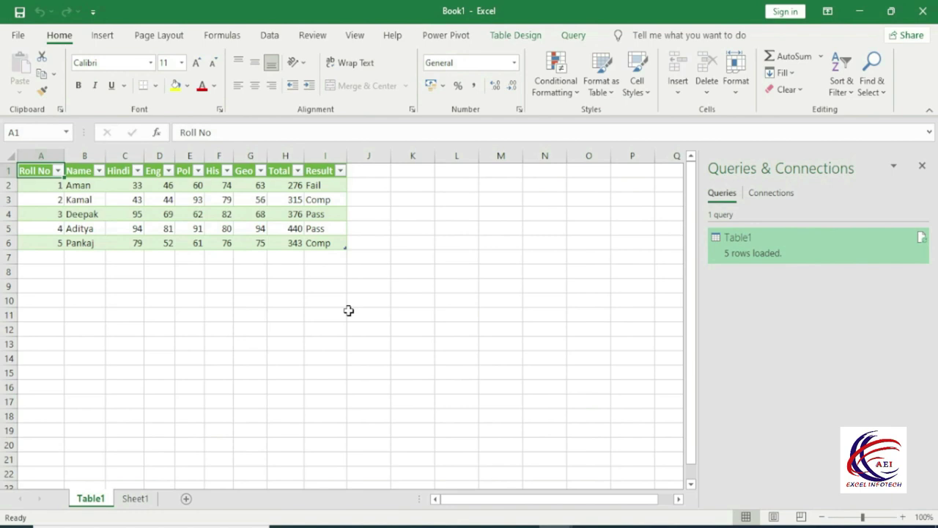
Step: Import the New Text Document file via From Text/CSV and load its three lines into a new sheet
{"action": "left_click", "coordinate": [280, 35]}
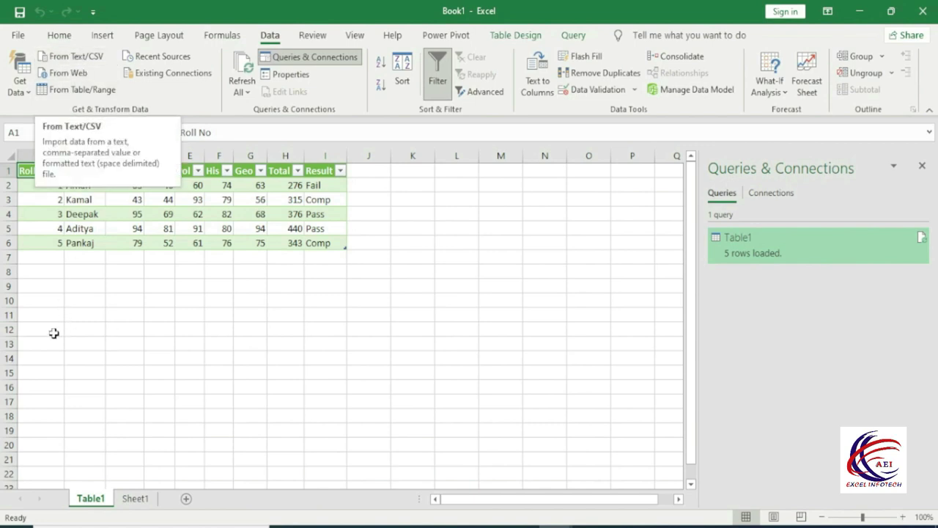
{"action": "left_click", "coordinate": [58, 357]}
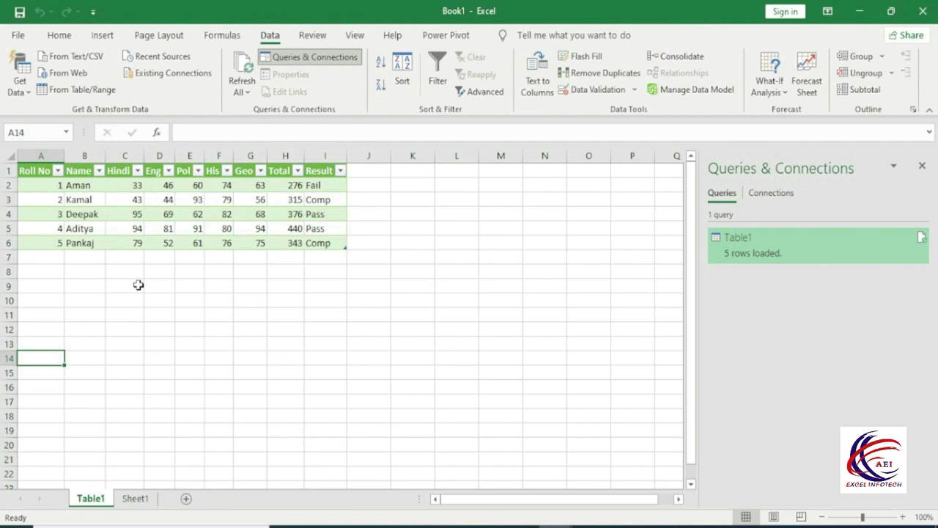
{"action": "left_click", "coordinate": [70, 58]}
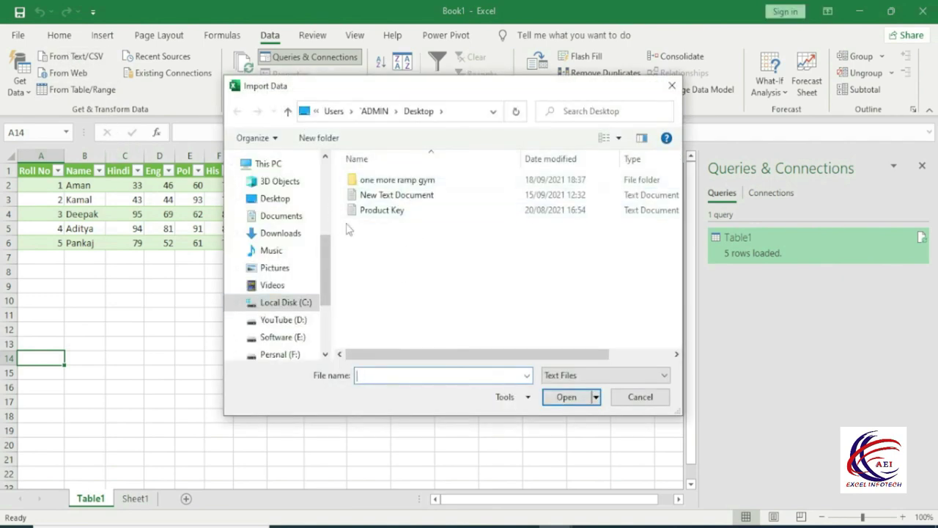
{"action": "left_click", "coordinate": [388, 219]}
{"action": "left_click", "coordinate": [393, 200]}
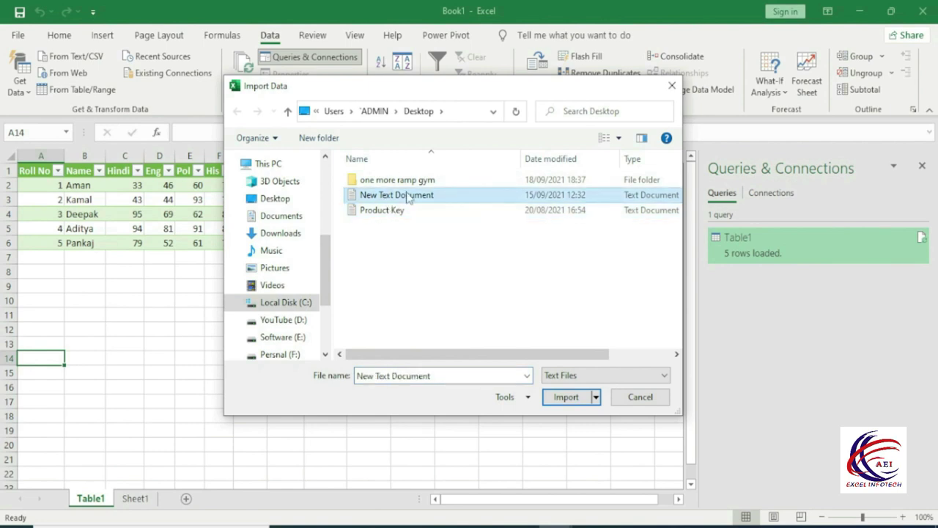
{"action": "left_click", "coordinate": [564, 397]}
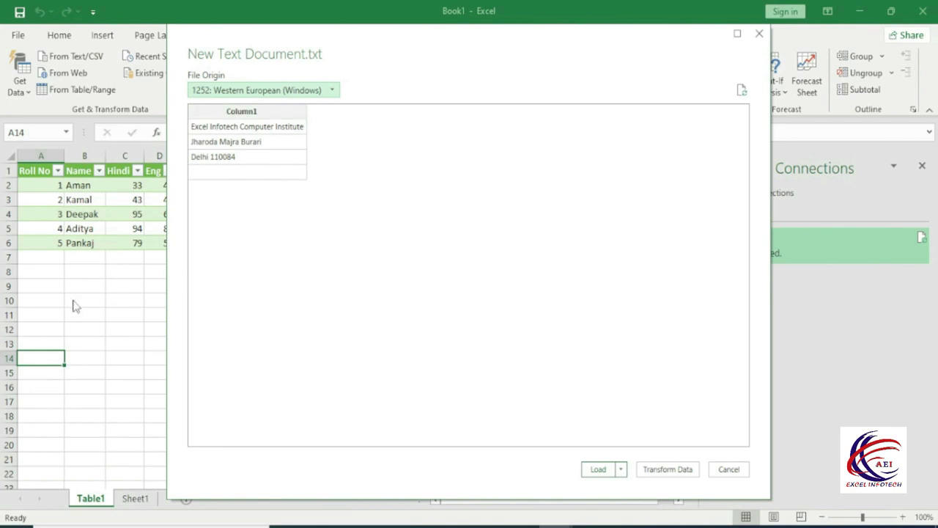
{"action": "left_click", "coordinate": [598, 471]}
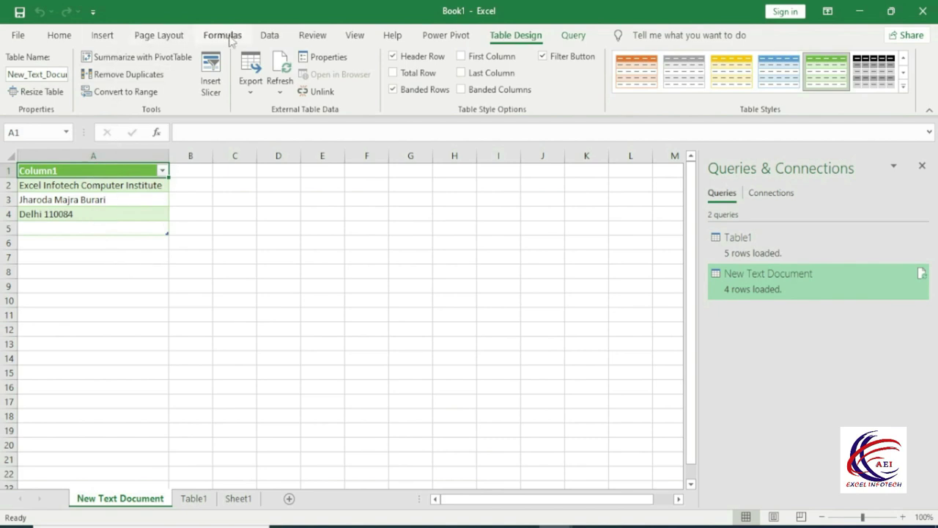
Step: Close the queries pane, open From Web in Basic URL mode, and switch to Chrome for the address
{"action": "left_click", "coordinate": [271, 35]}
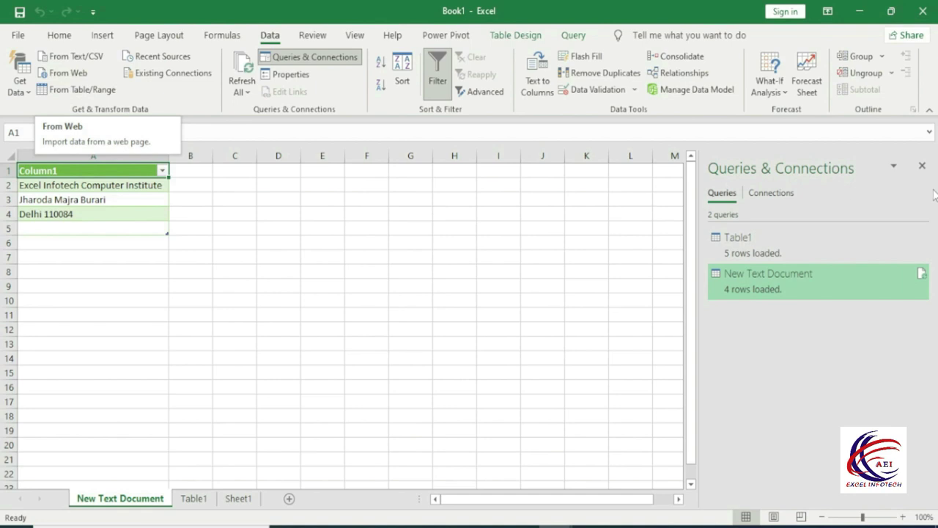
{"action": "left_click", "coordinate": [922, 166]}
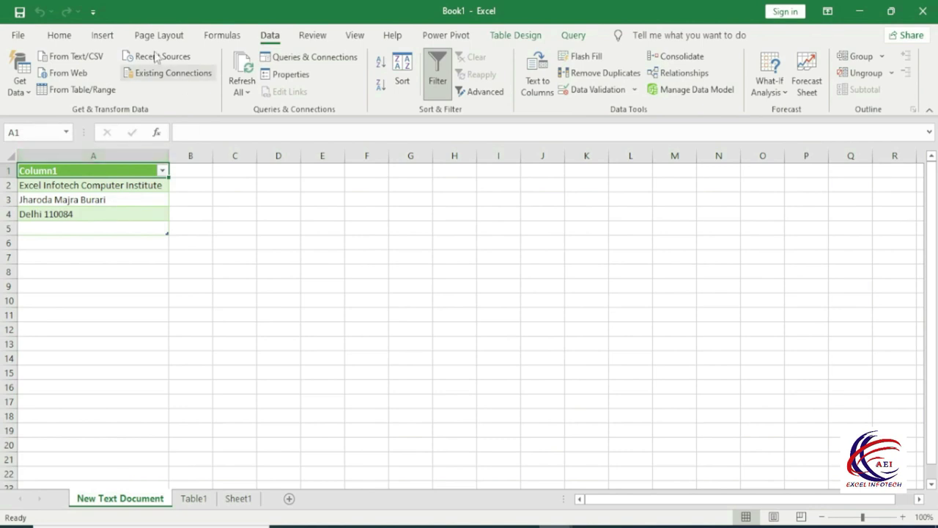
{"action": "left_click", "coordinate": [66, 73]}
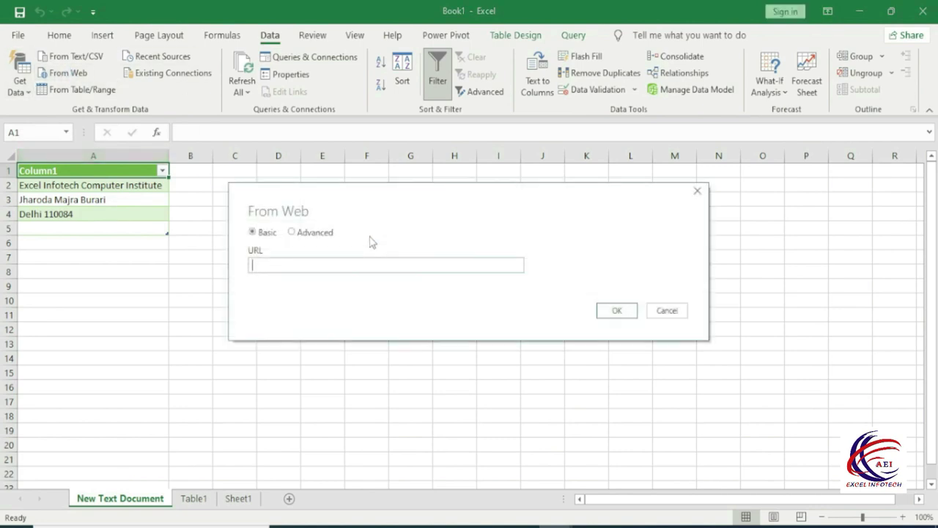
{"action": "left_click", "coordinate": [291, 233]}
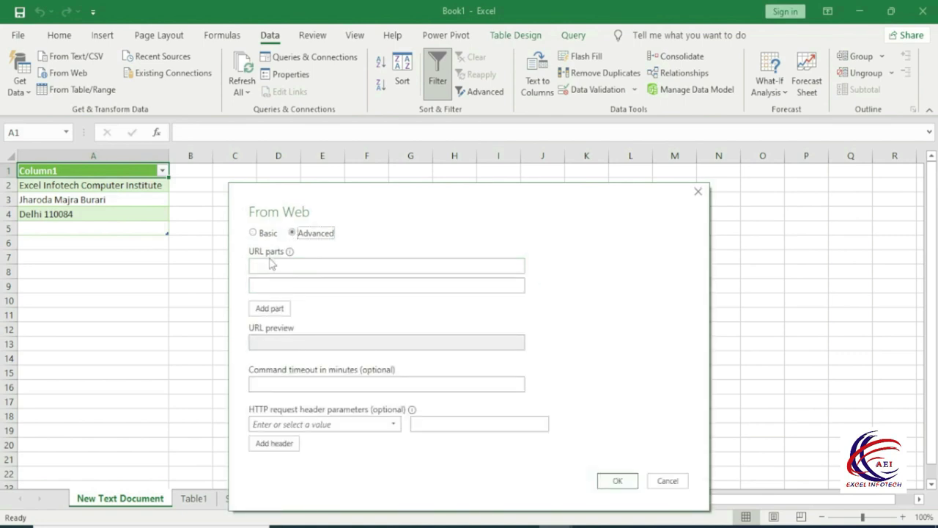
{"action": "left_click", "coordinate": [254, 232]}
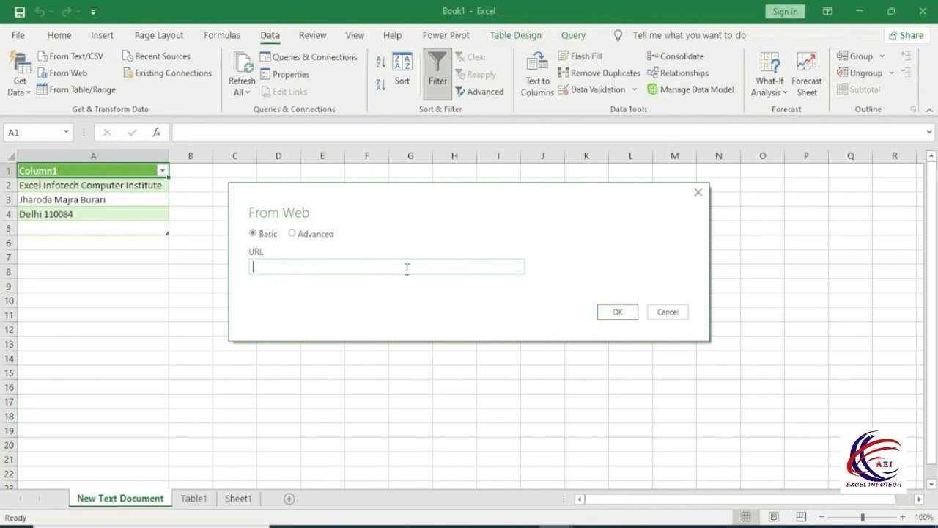
{"action": "left_click", "coordinate": [564, 524]}
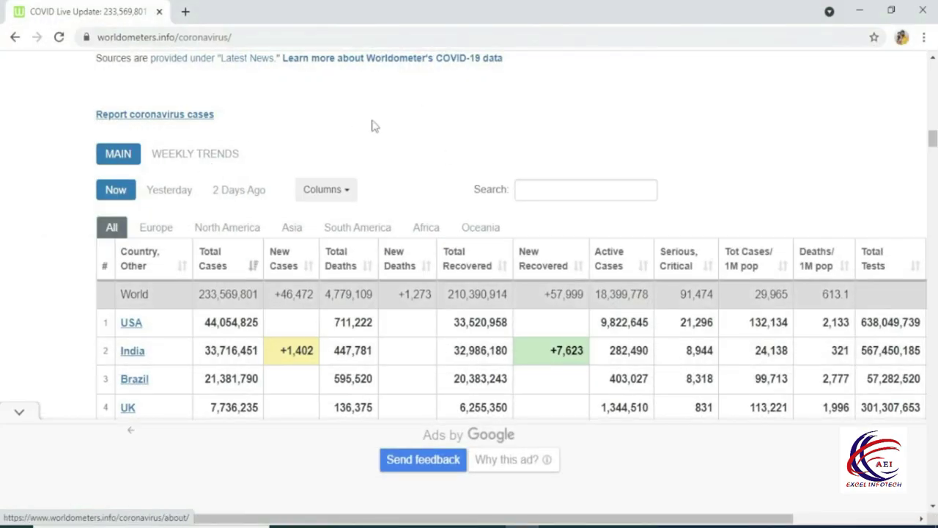
Step: Copy the worldometers coronavirus page address from Chrome's address bar
{"action": "left_click", "coordinate": [253, 36]}
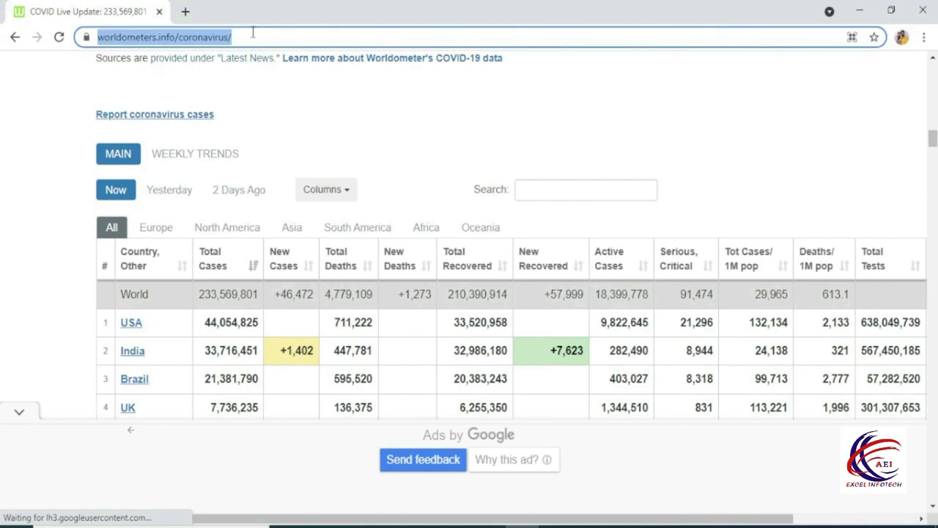
{"action": "right_click", "coordinate": [247, 37]}
{"action": "left_click", "coordinate": [282, 116]}
Step: Return to Book1's From Web dialog and open the empty URL box's context menu
{"action": "mouse_move", "coordinate": [476, 522]}
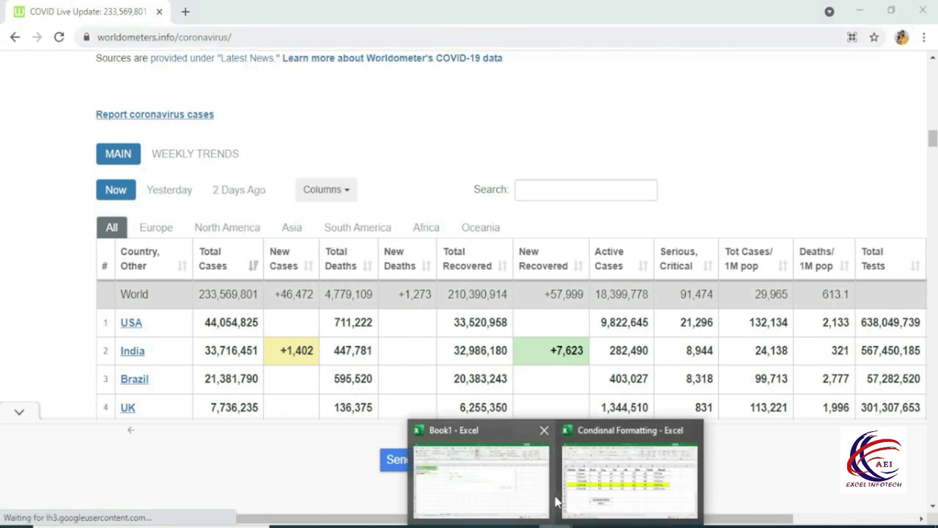
{"action": "left_click", "coordinate": [480, 461]}
{"action": "right_click", "coordinate": [285, 266]}
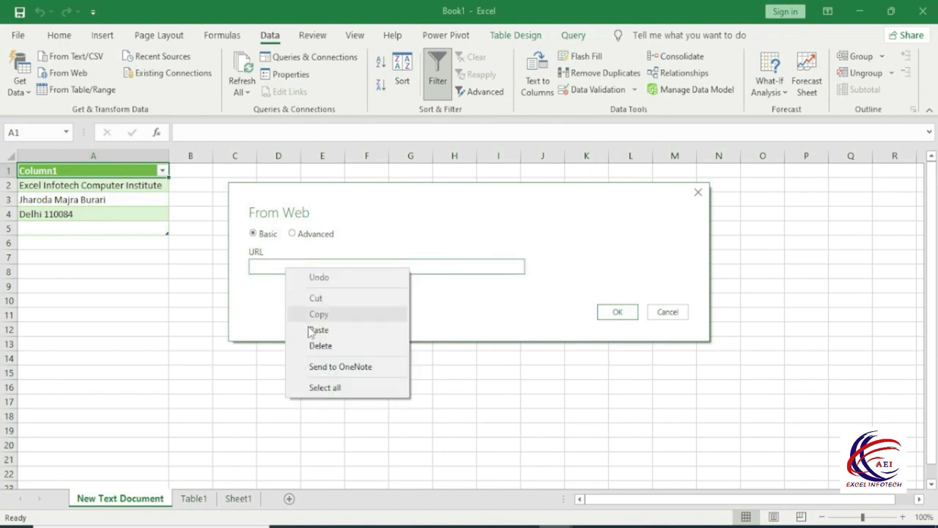
Step: Connect to the pasted worldometers URL and preview the page in Web View
{"action": "left_click", "coordinate": [314, 329]}
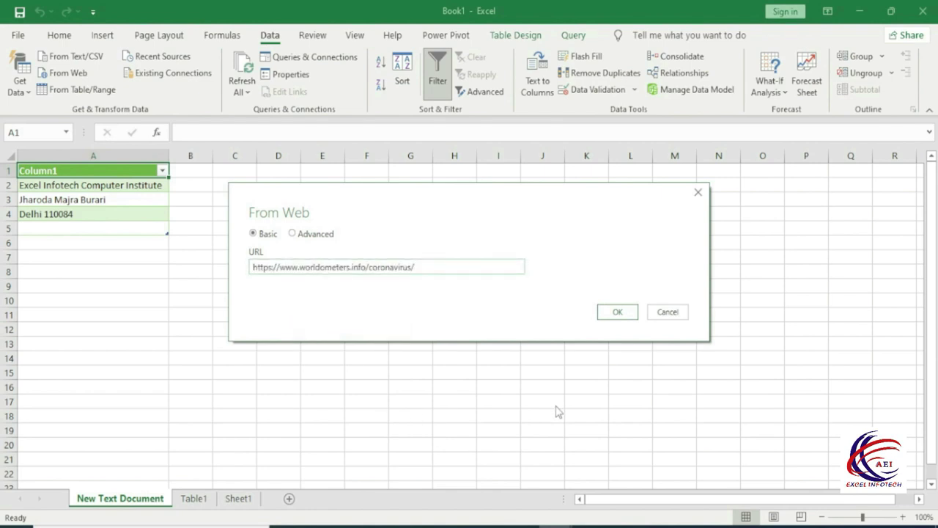
{"action": "left_click", "coordinate": [617, 313]}
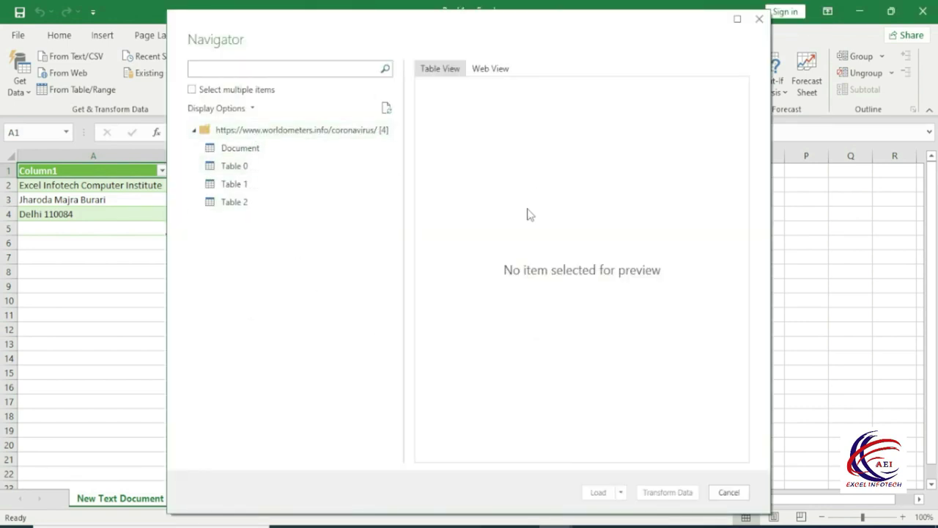
{"action": "left_click", "coordinate": [496, 75]}
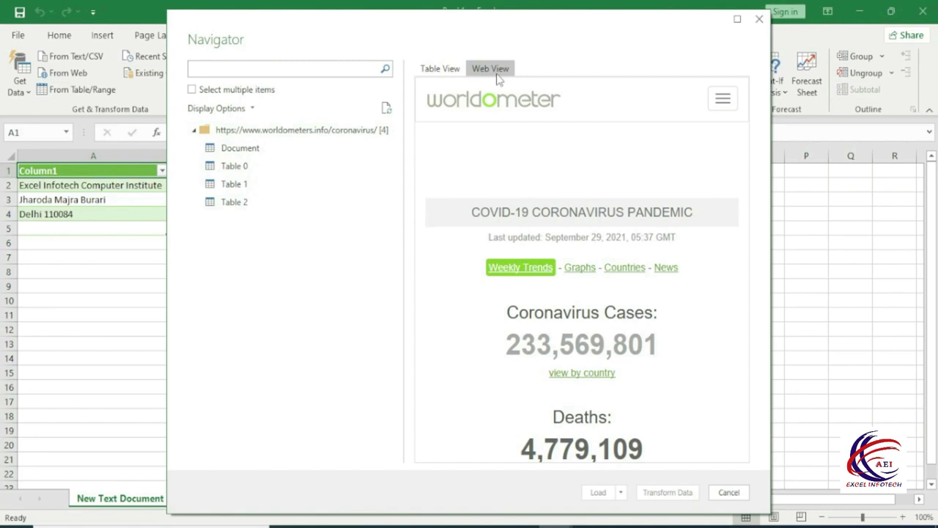
{"action": "scroll", "coordinate": [595, 367], "scroll_direction": "down", "scroll_amount": 10}
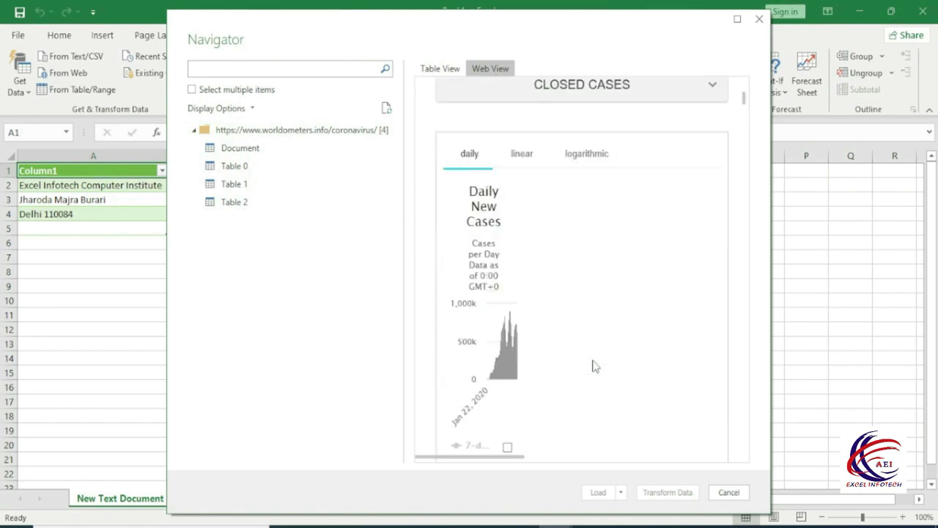
{"action": "scroll", "coordinate": [595, 366], "scroll_direction": "down", "scroll_amount": 5}
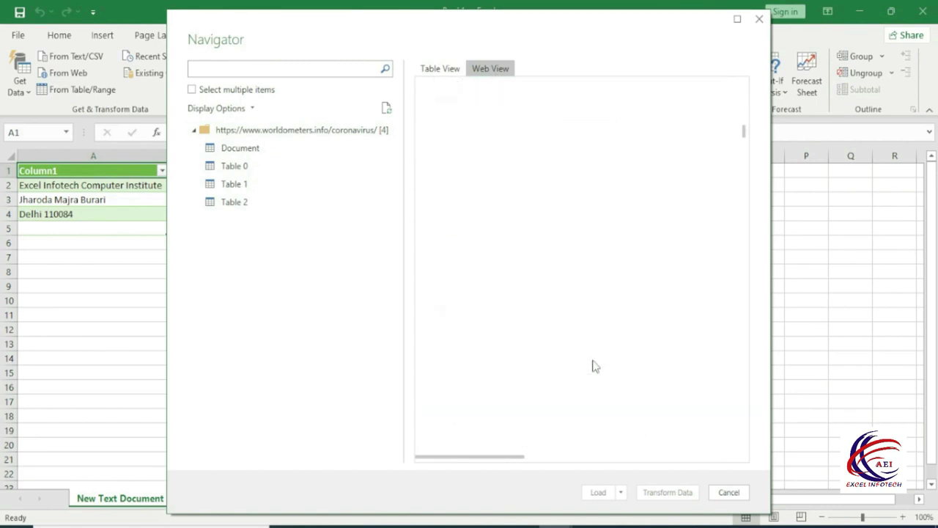
{"action": "scroll", "coordinate": [595, 366], "scroll_direction": "up", "scroll_amount": 8}
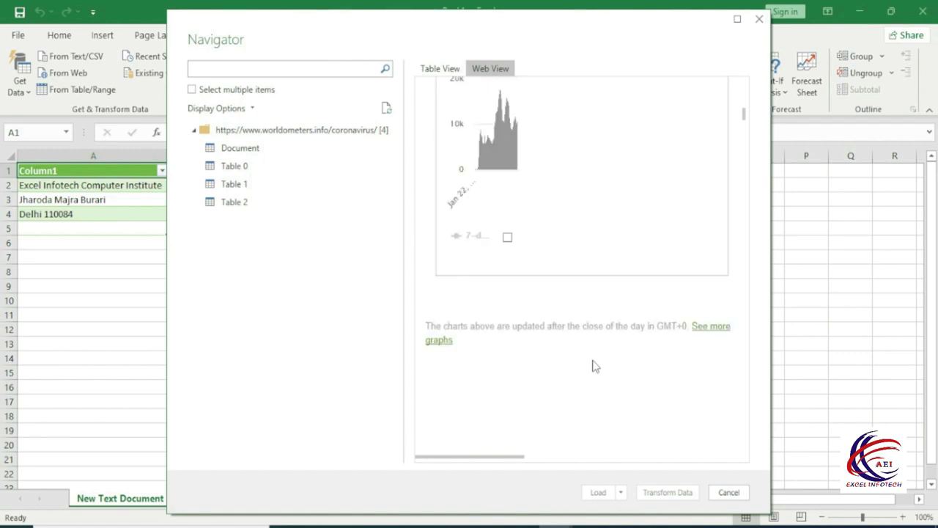
Step: Preview Table 0 and Table 1 in Navigator, then load Table 1
{"action": "left_click", "coordinate": [445, 69]}
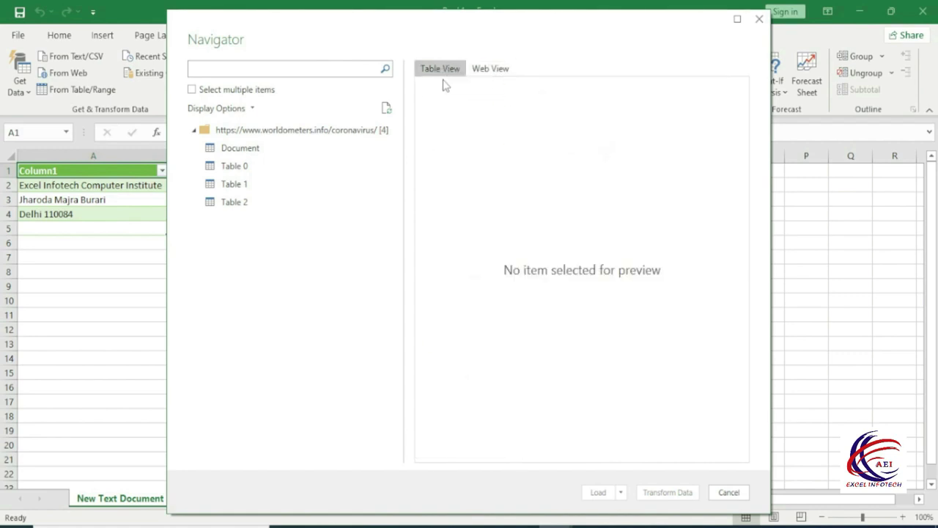
{"action": "left_click", "coordinate": [248, 168]}
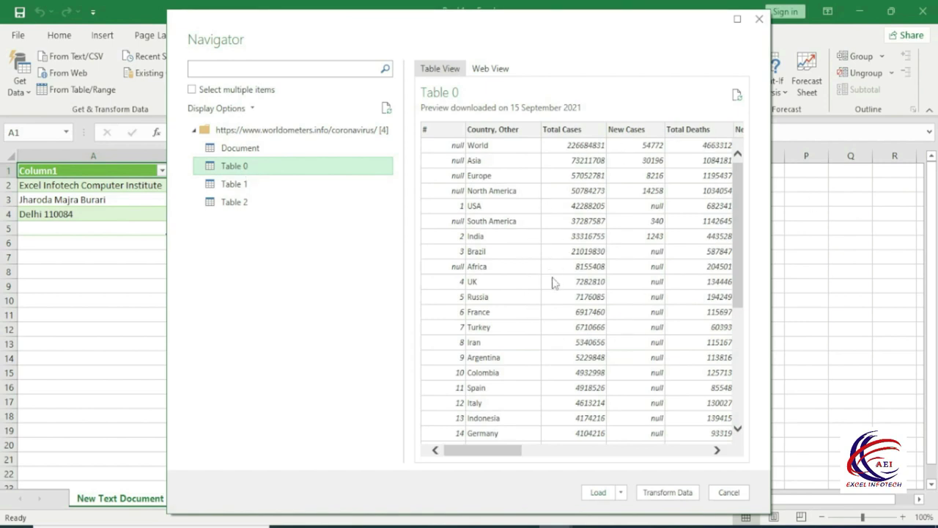
{"action": "left_click", "coordinate": [233, 184]}
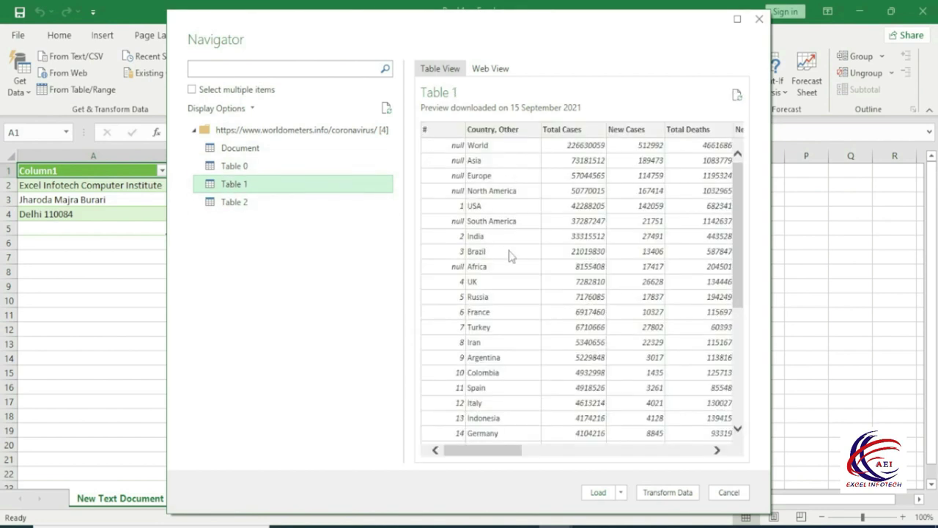
{"action": "left_click", "coordinate": [599, 493]}
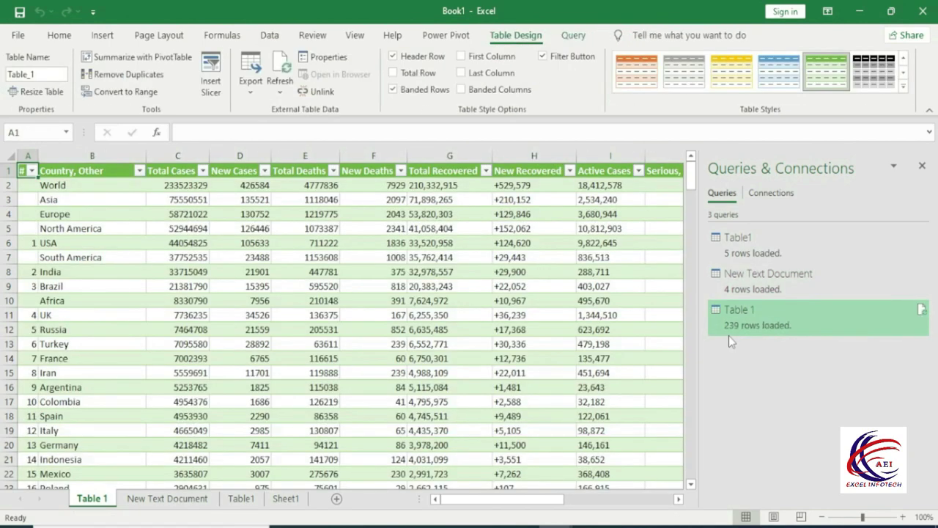
Step: Close the Queries & Connections pane to show the 239-row COVID table full width
{"action": "mouse_move", "coordinate": [729, 335]}
{"action": "left_click", "coordinate": [922, 166]}
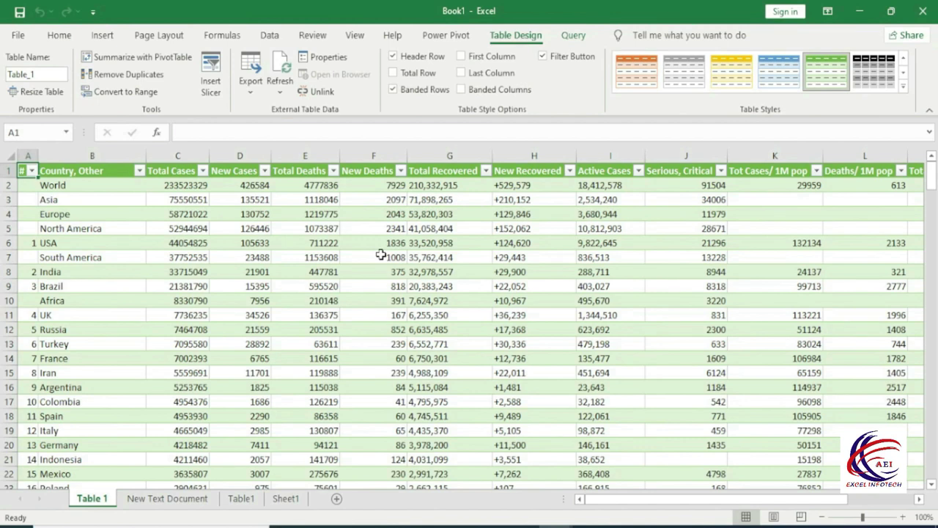
{"action": "left_click", "coordinate": [269, 36]}
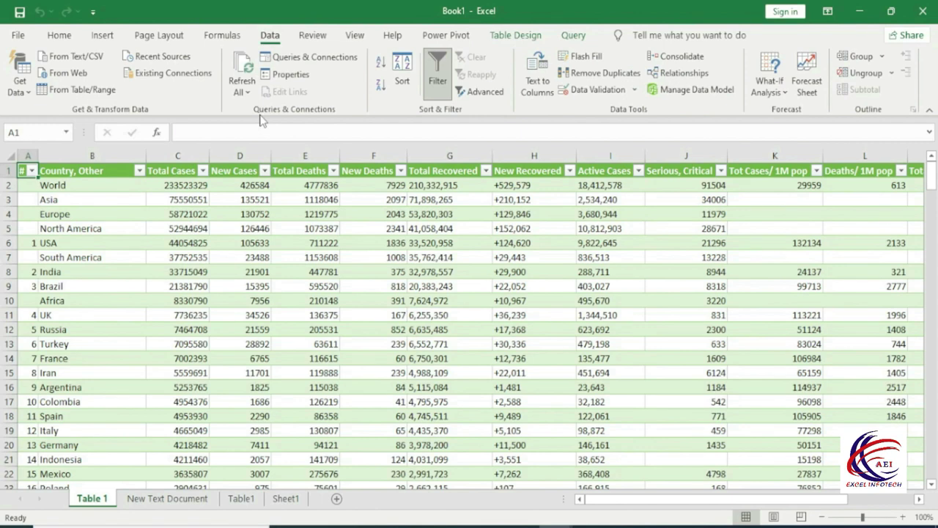
Step: Review the Recent Sources list, moving it aside, then close it without connecting
{"action": "left_click", "coordinate": [170, 58]}
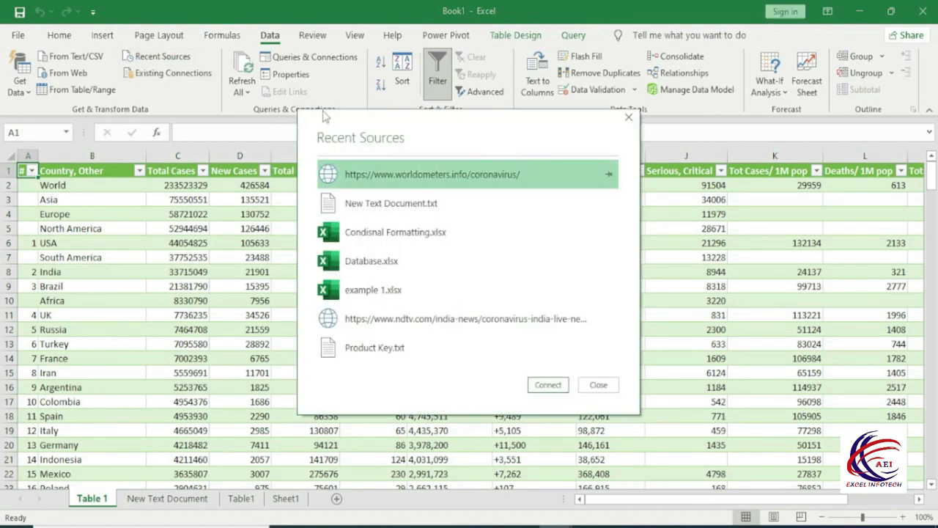
{"action": "left_click_drag", "start_coordinate": [345, 121], "coordinate": [275, 95]}
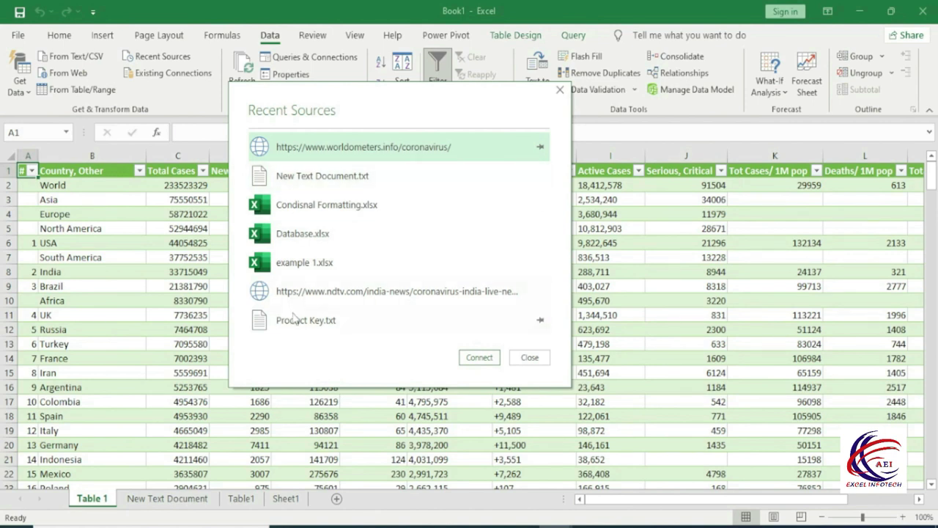
{"action": "left_click", "coordinate": [525, 357]}
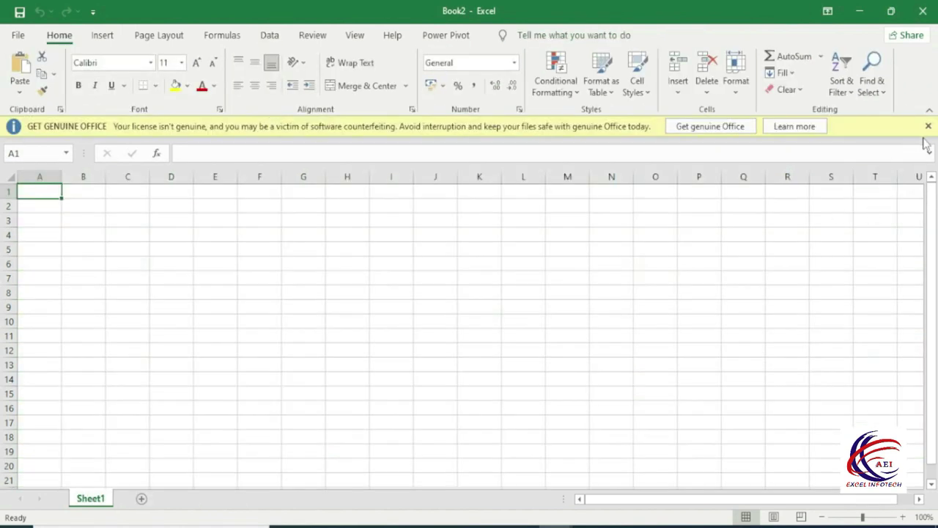
Step: Dismiss the licence warning and pick the Desktop's Condisnal Formatting workbook via Existing Connections
{"action": "left_click", "coordinate": [928, 126]}
{"action": "left_click", "coordinate": [270, 37]}
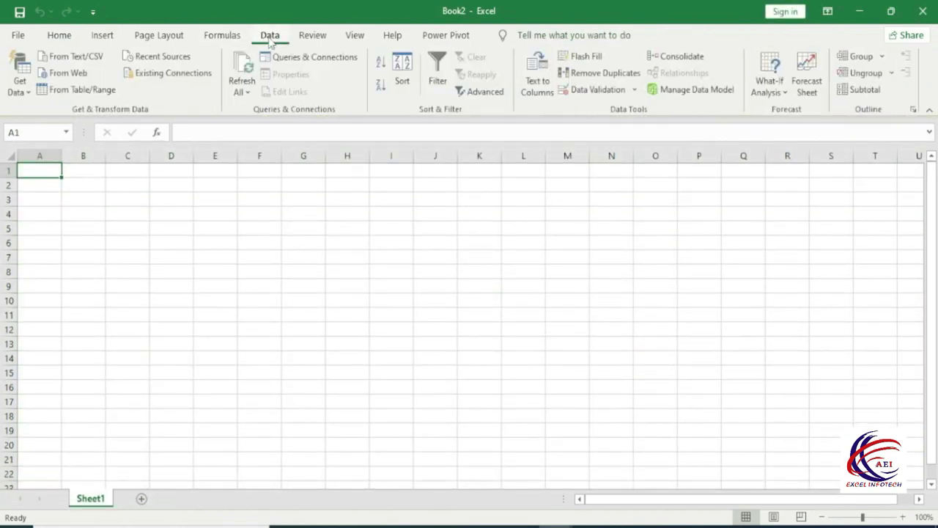
{"action": "left_click", "coordinate": [174, 74]}
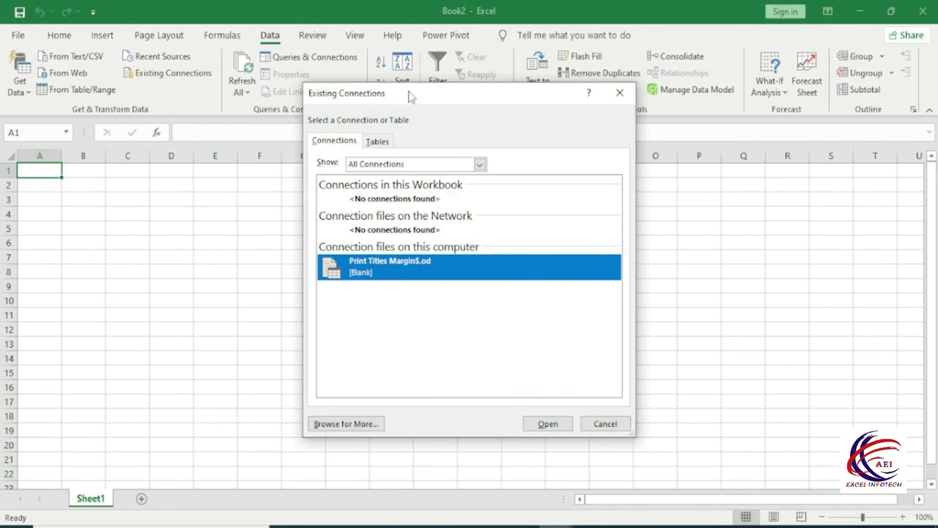
{"action": "left_click_drag", "start_coordinate": [410, 97], "coordinate": [326, 76]}
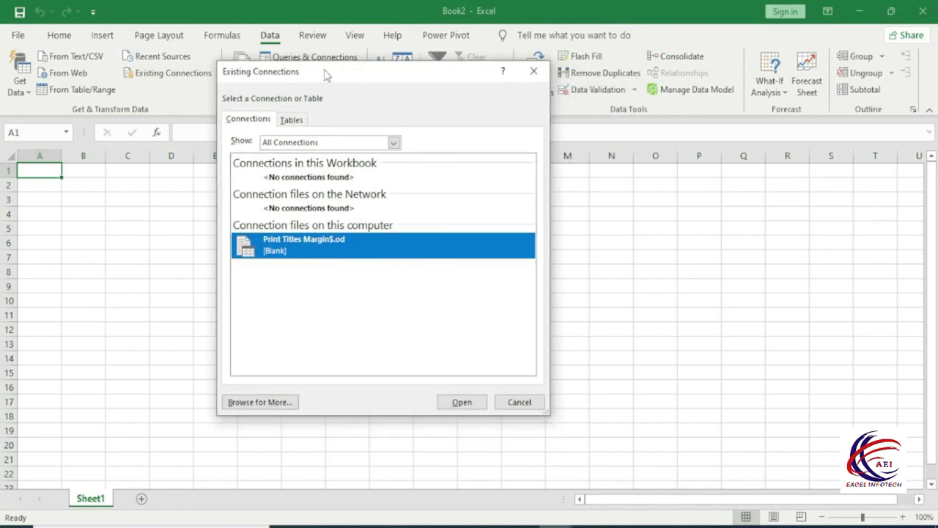
{"action": "left_click", "coordinate": [261, 403]}
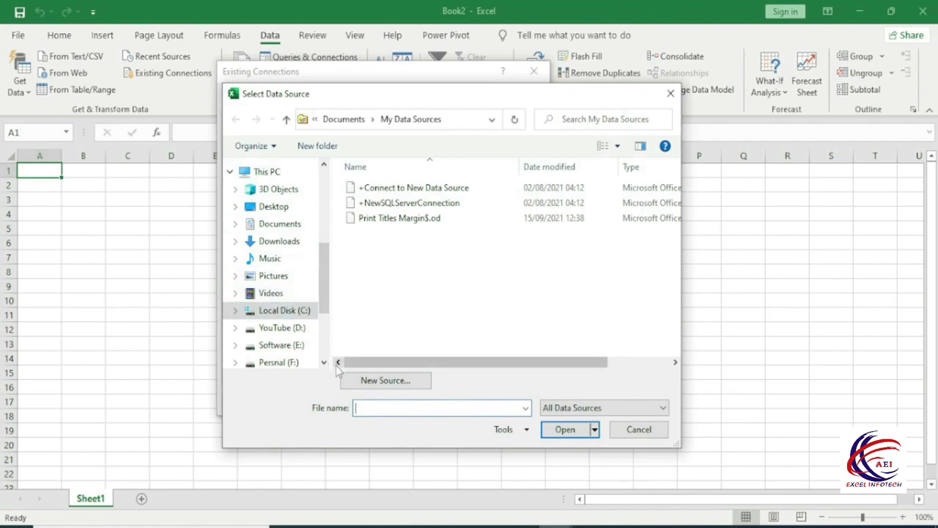
{"action": "left_click", "coordinate": [272, 209]}
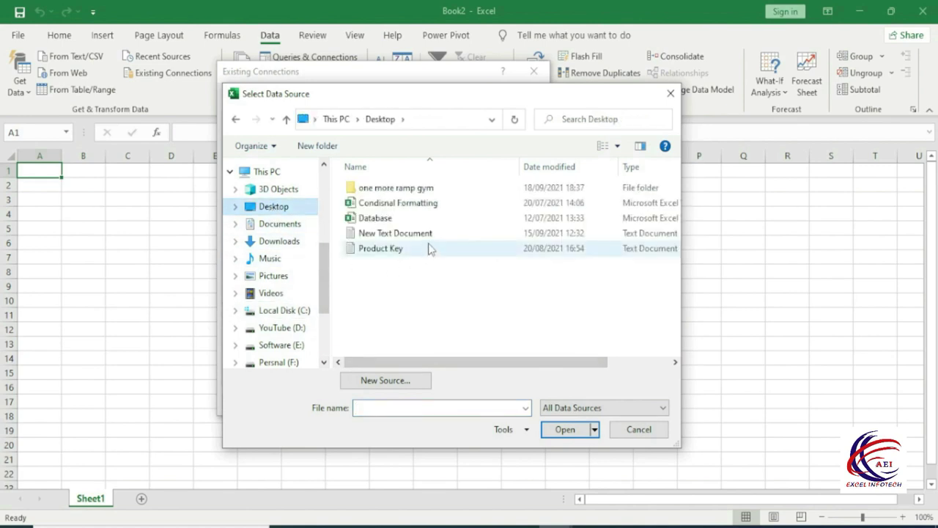
{"action": "left_click", "coordinate": [372, 207]}
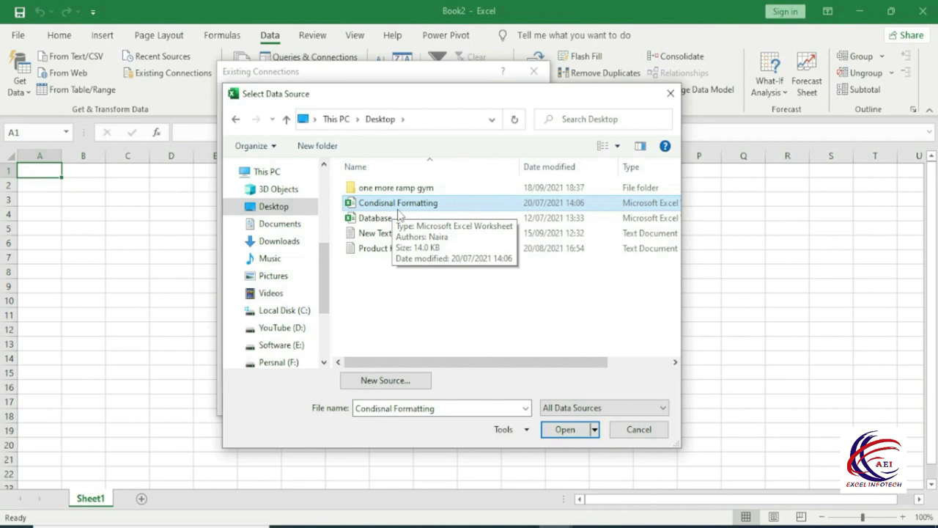
{"action": "left_click", "coordinate": [566, 433]}
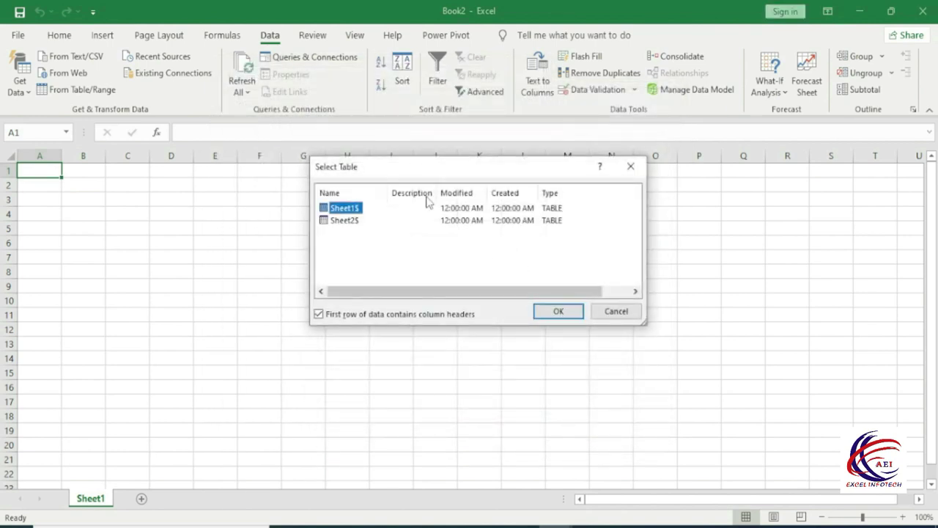
Step: Import its Sheet1$ as a plain table at A1, then select cell A15
{"action": "left_click_drag", "start_coordinate": [414, 172], "coordinate": [436, 181]}
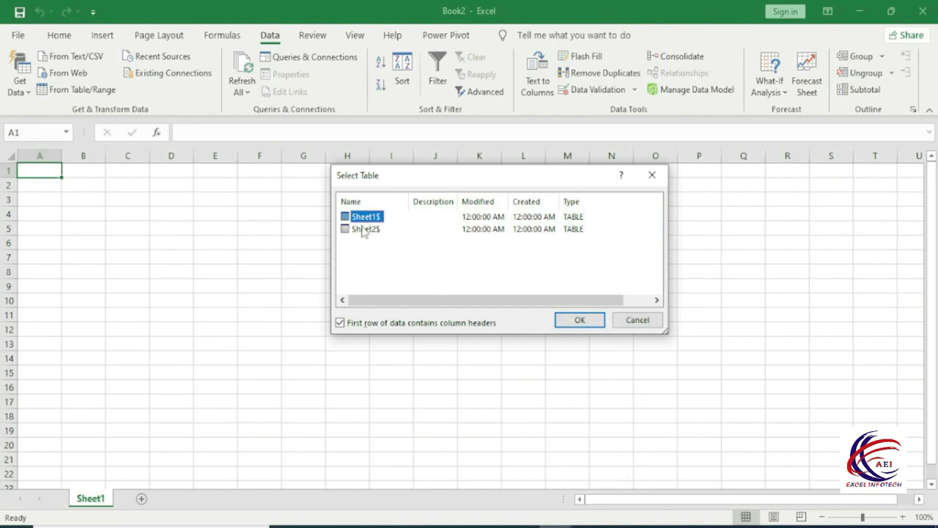
{"action": "left_click", "coordinate": [584, 320]}
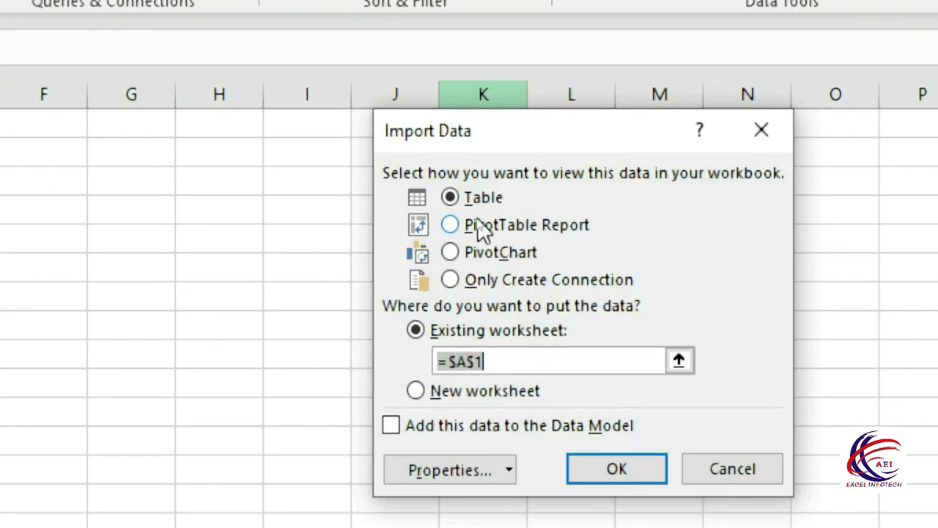
{"action": "left_click", "coordinate": [479, 227]}
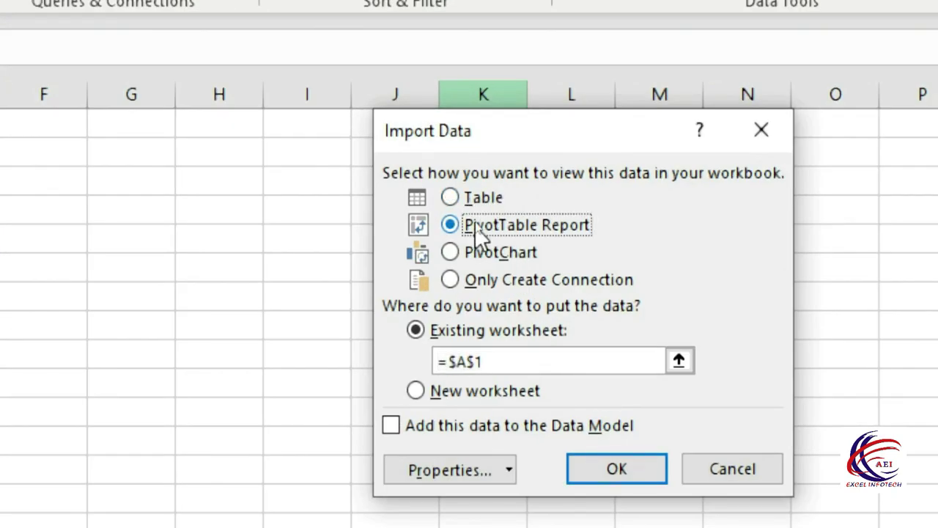
{"action": "left_click", "coordinate": [447, 253]}
{"action": "left_click", "coordinate": [469, 284]}
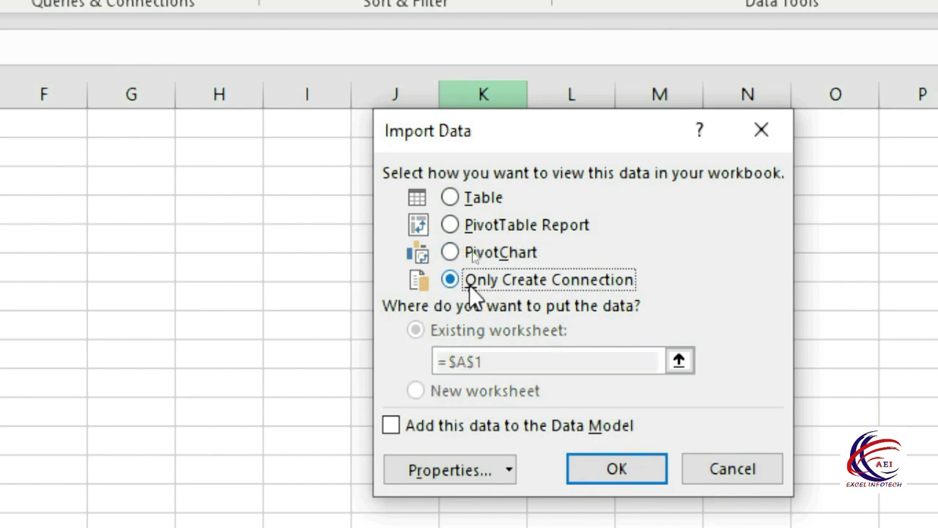
{"action": "left_click", "coordinate": [463, 199]}
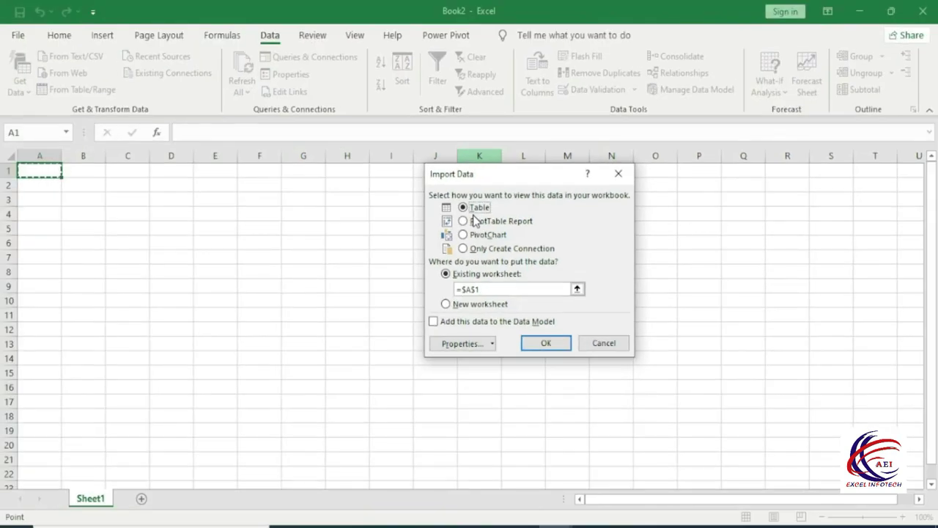
{"action": "left_click", "coordinate": [543, 346]}
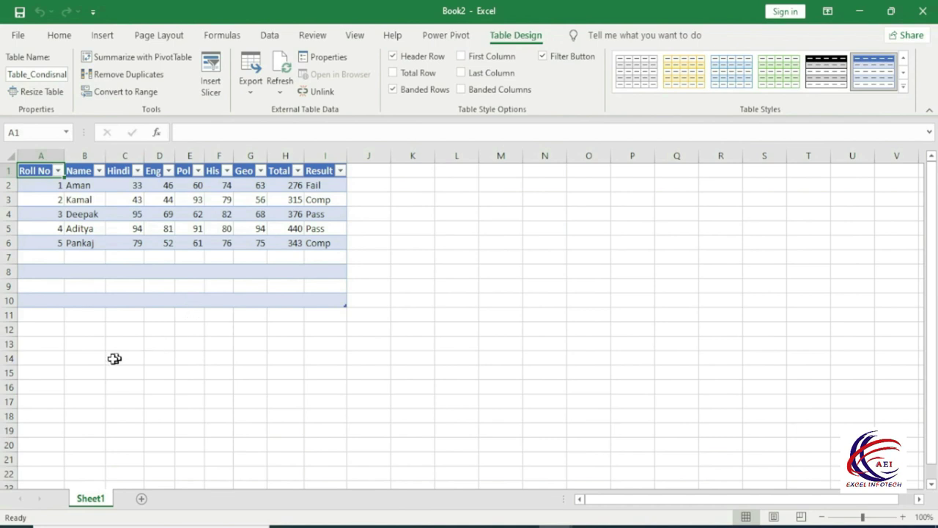
{"action": "left_click", "coordinate": [38, 370]}
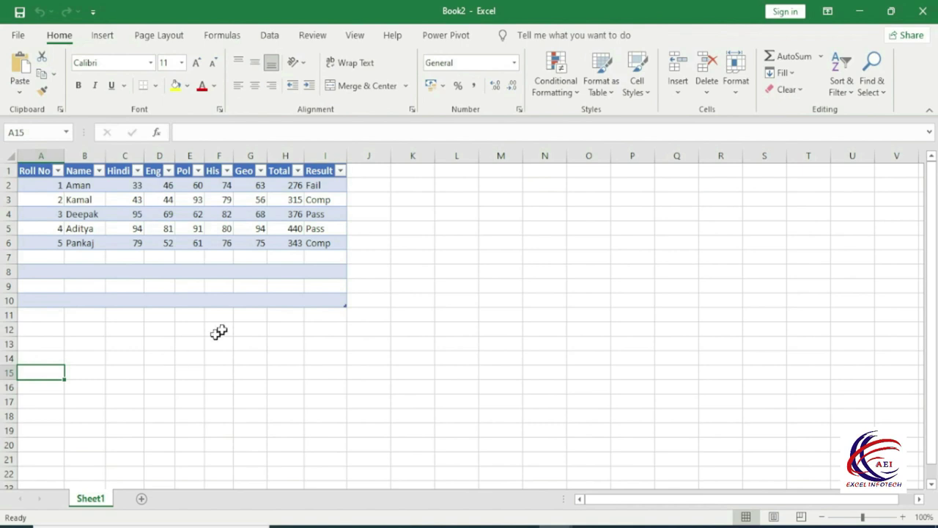
Step: Create a PivotTable report at $A$15 linked to Sheet1$ of Desktop\Database via Existing Connections
{"action": "left_click", "coordinate": [280, 38]}
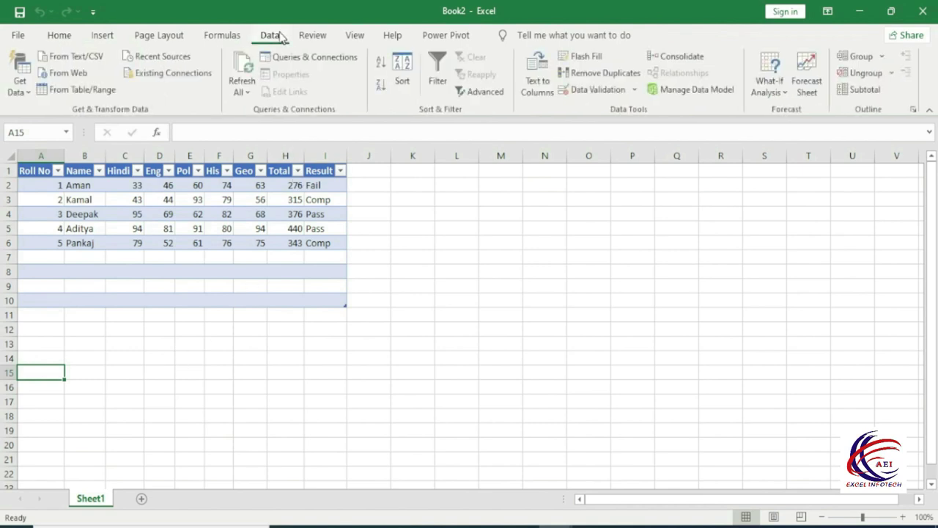
{"action": "left_click", "coordinate": [196, 75]}
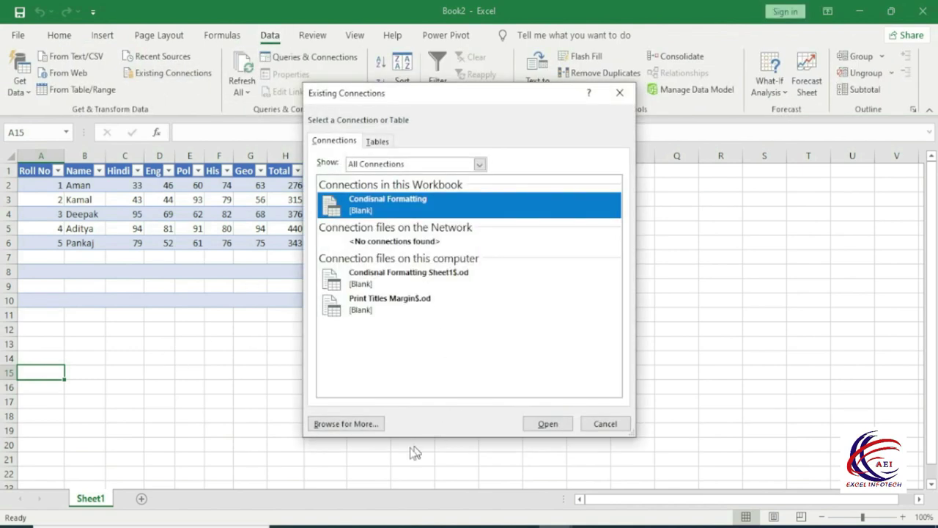
{"action": "left_click", "coordinate": [344, 423]}
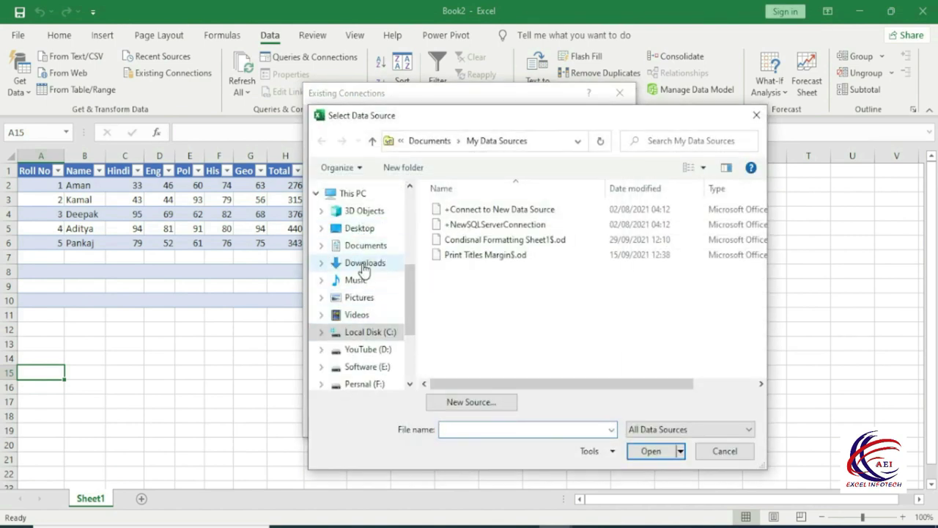
{"action": "left_click", "coordinate": [359, 228]}
{"action": "left_click", "coordinate": [463, 242]}
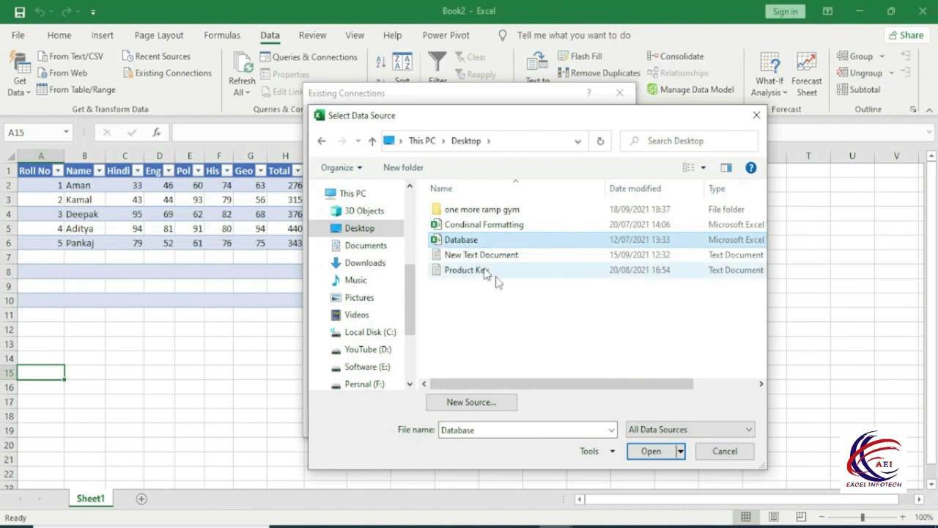
{"action": "left_click", "coordinate": [645, 452]}
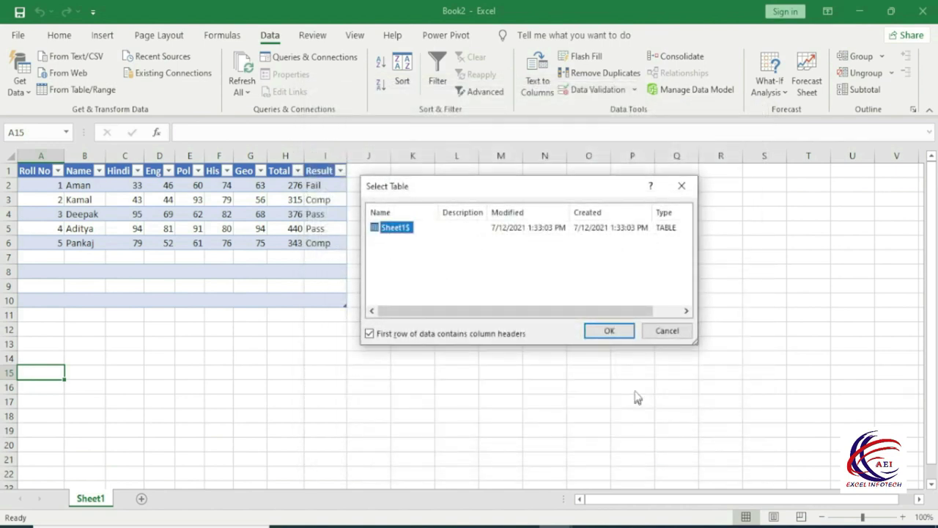
{"action": "left_click", "coordinate": [608, 331]}
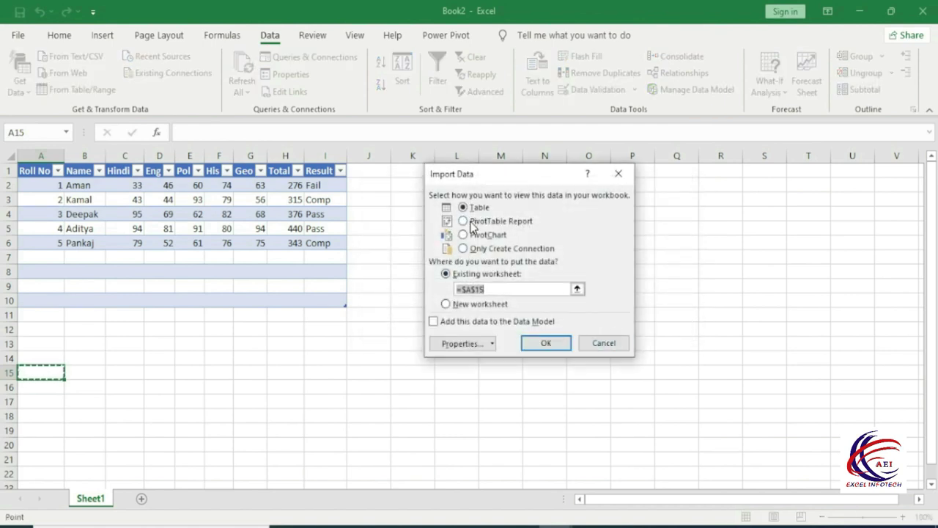
{"action": "left_click", "coordinate": [499, 221]}
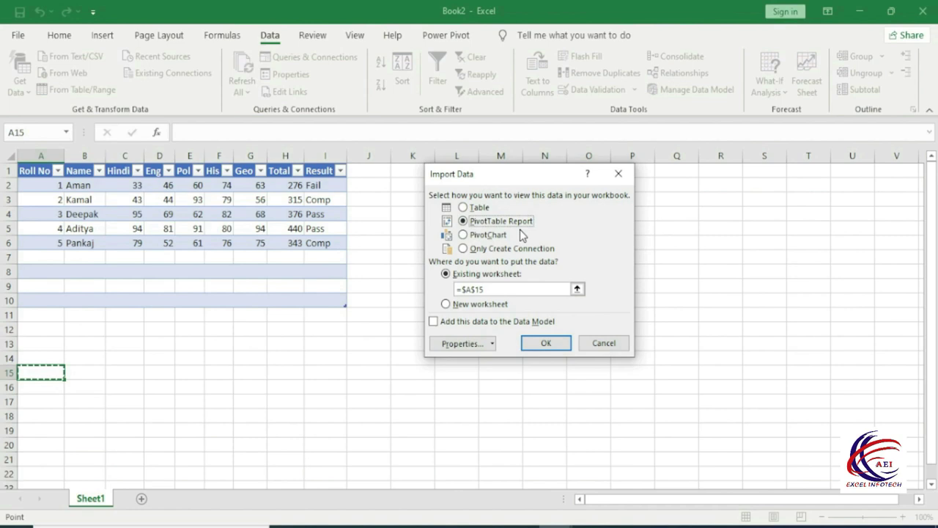
{"action": "left_click", "coordinate": [543, 346]}
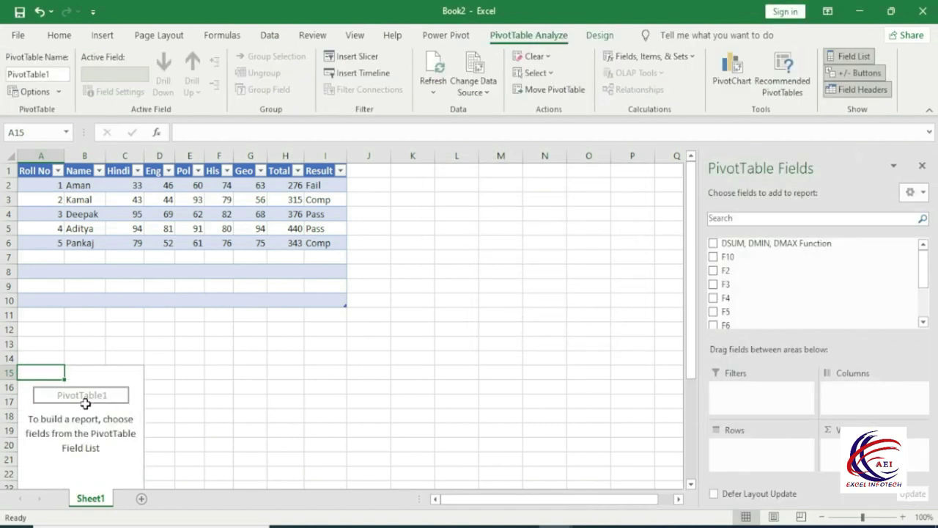
Step: Add DSUM, DMIN, DMAX Function, F10 and F2 to the PivotTable, giving a 66480 total
{"action": "scroll", "coordinate": [139, 418], "scroll_direction": "down", "scroll_amount": 1}
{"action": "scroll", "coordinate": [139, 417], "scroll_direction": "down", "scroll_amount": 2}
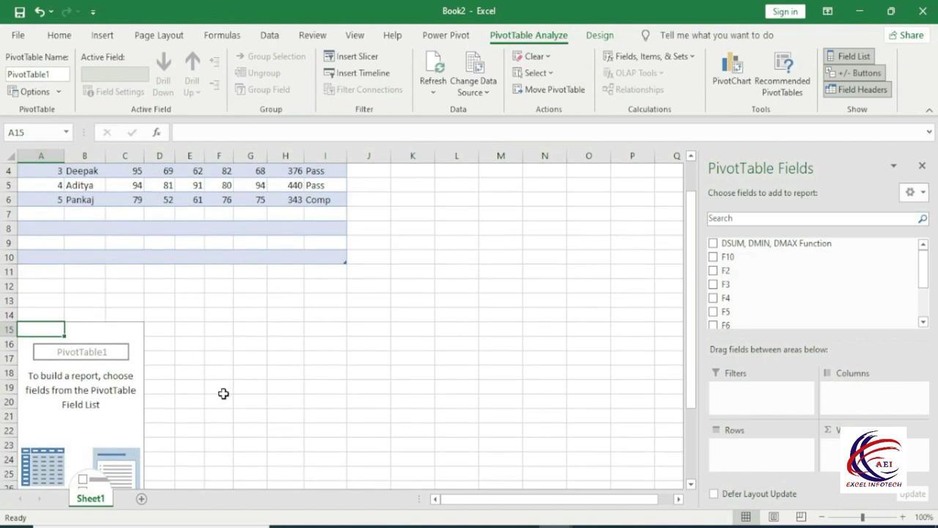
{"action": "left_click", "coordinate": [713, 244]}
{"action": "left_click", "coordinate": [713, 258]}
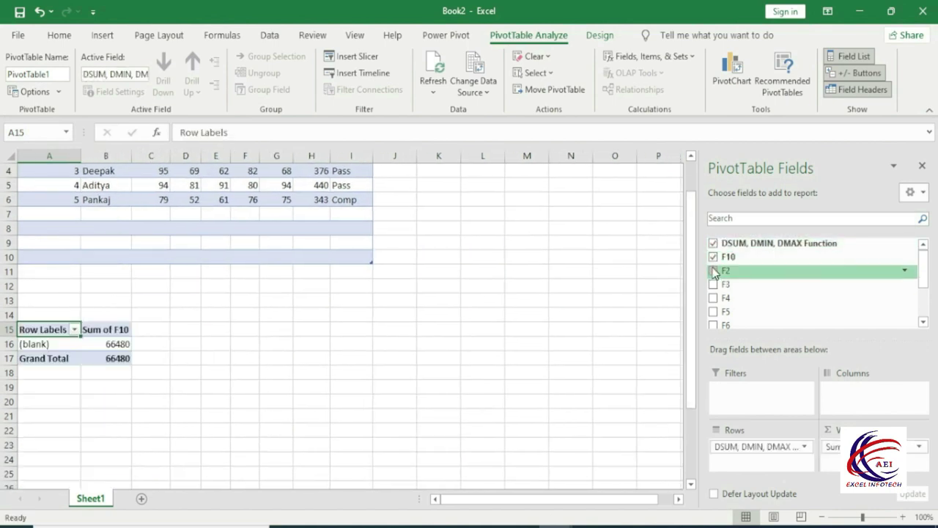
{"action": "left_click", "coordinate": [713, 271]}
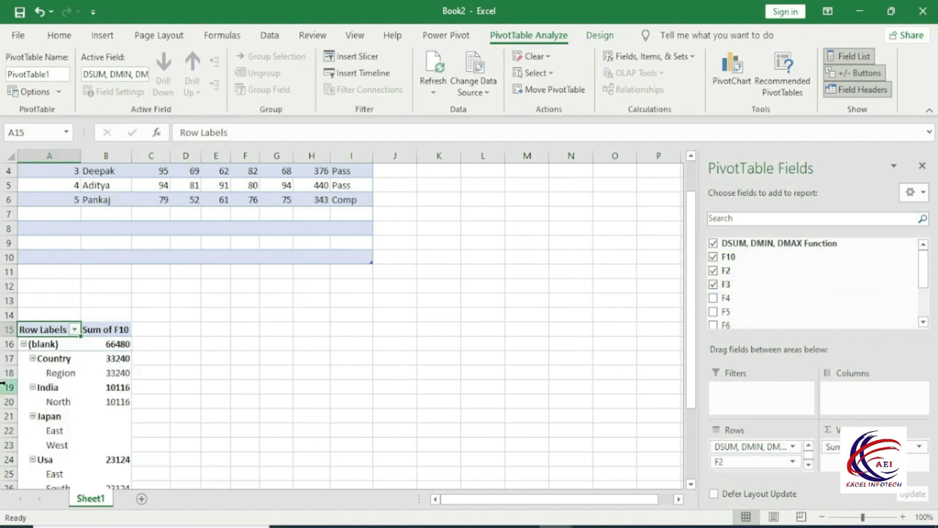
{"action": "scroll", "coordinate": [213, 414], "scroll_direction": "up", "scroll_amount": 1}
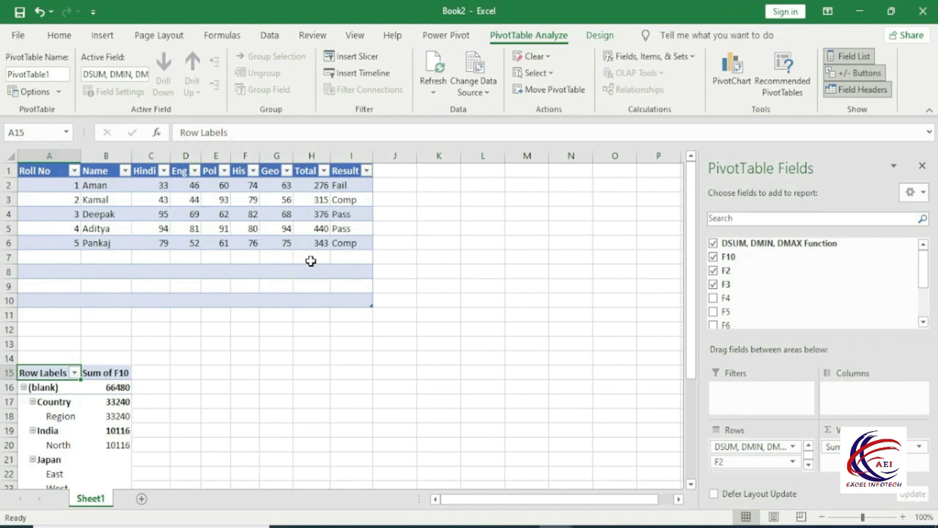
{"action": "left_click", "coordinate": [271, 36]}
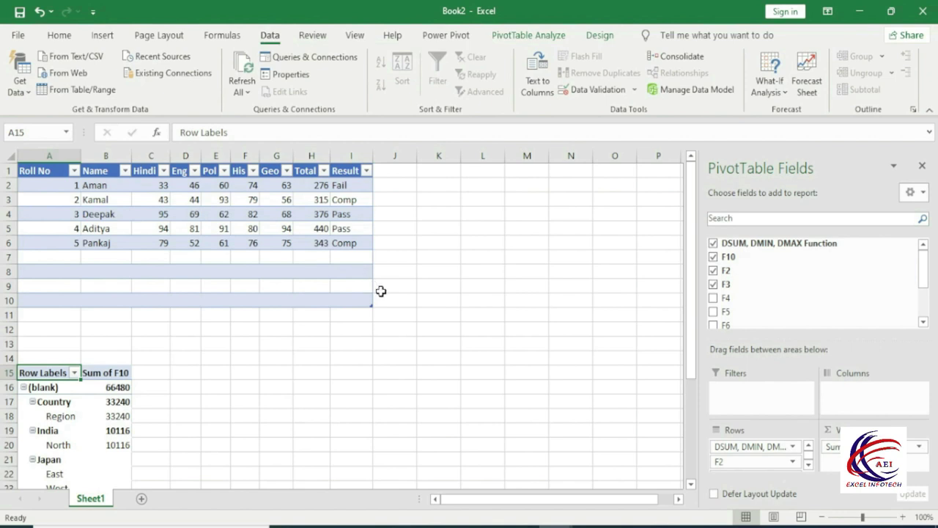
Step: Open Condisnal Formatting, delete the Total and Result data in H1:I6, and return to Book2
{"action": "left_click", "coordinate": [394, 358]}
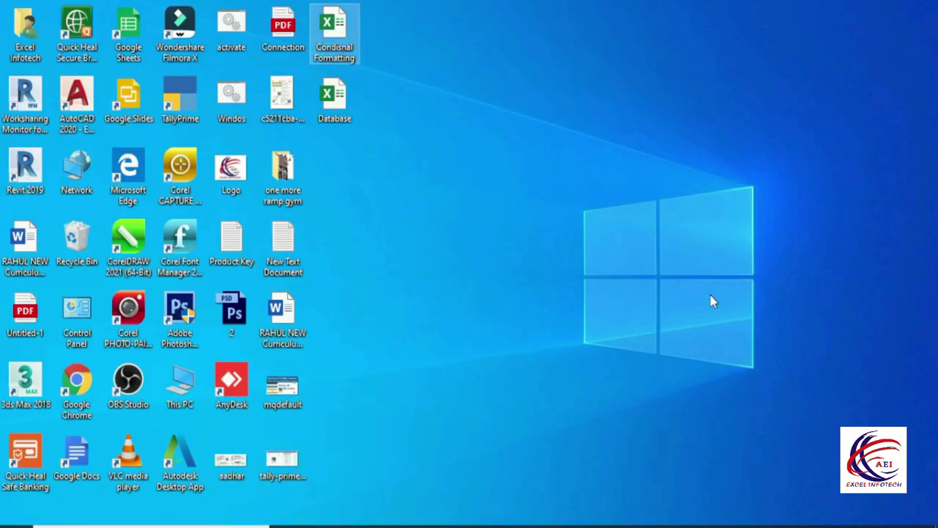
{"action": "double_click", "coordinate": [329, 36]}
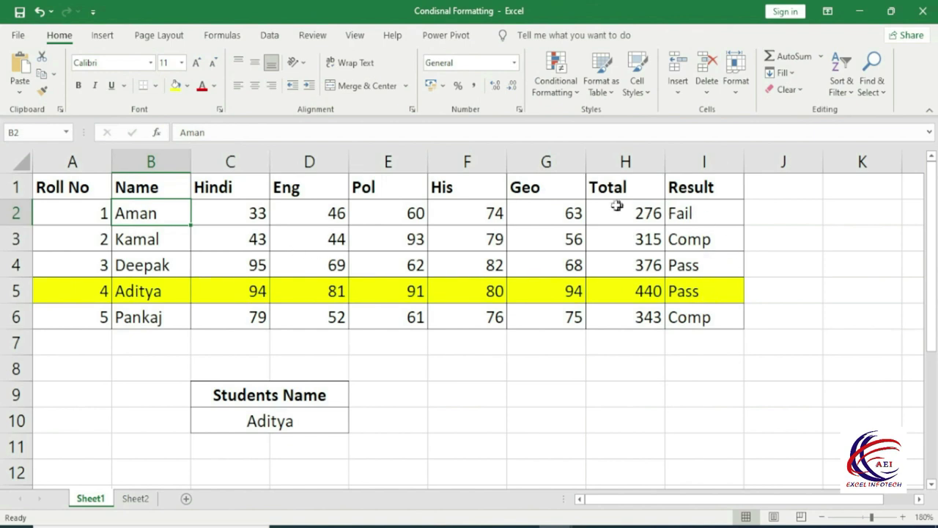
{"action": "left_click_drag", "start_coordinate": [606, 180], "coordinate": [722, 321]}
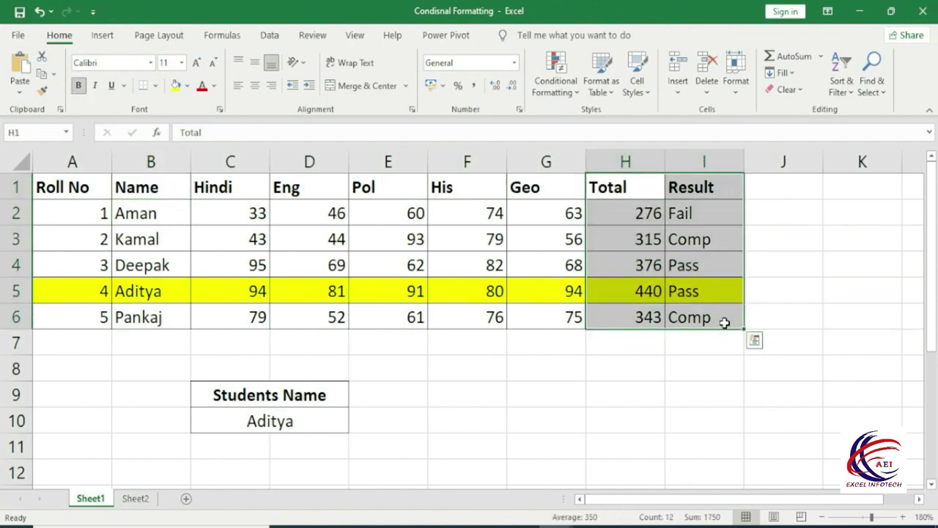
{"action": "key", "text": "Delete"}
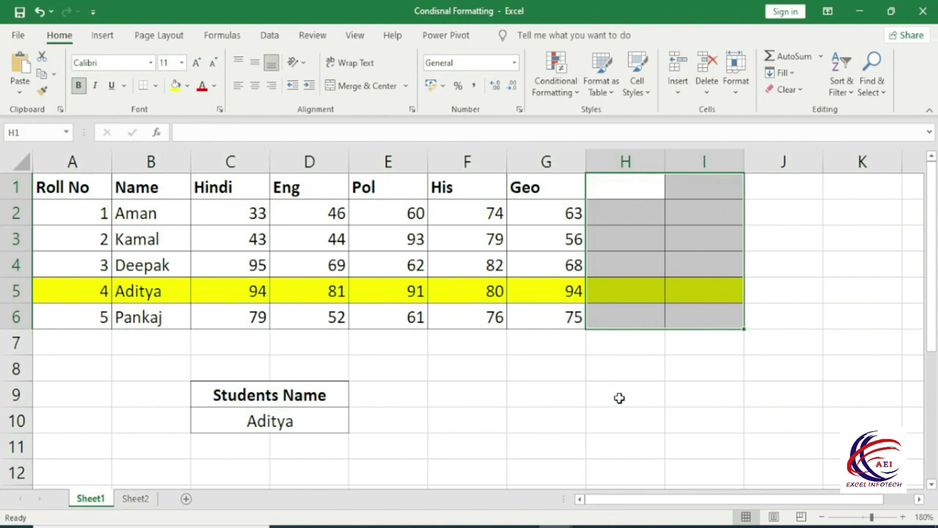
{"action": "left_click", "coordinate": [619, 398]}
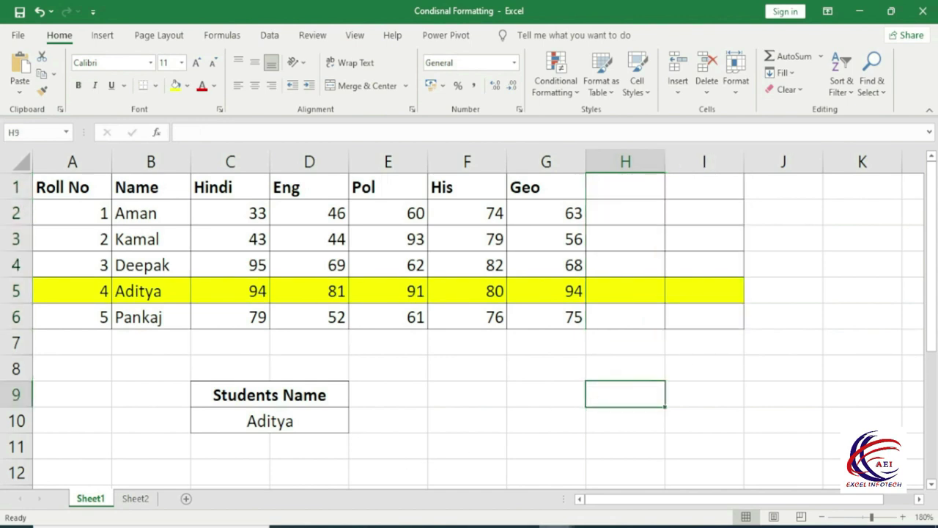
{"action": "mouse_move", "coordinate": [555, 525]}
{"action": "left_click", "coordinate": [663, 483]}
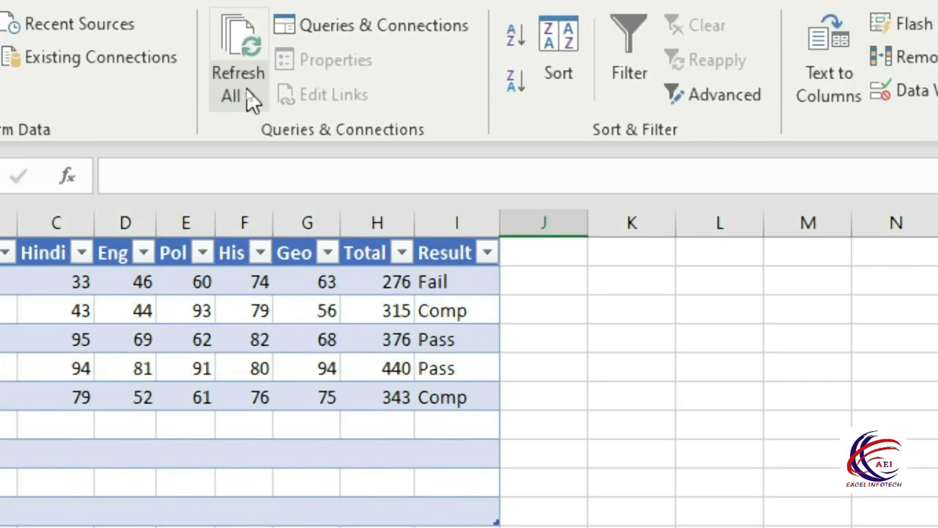
Step: Refresh all of Book2's data connections, then select cell H9 inside the linked marks table
{"action": "left_click", "coordinate": [247, 93]}
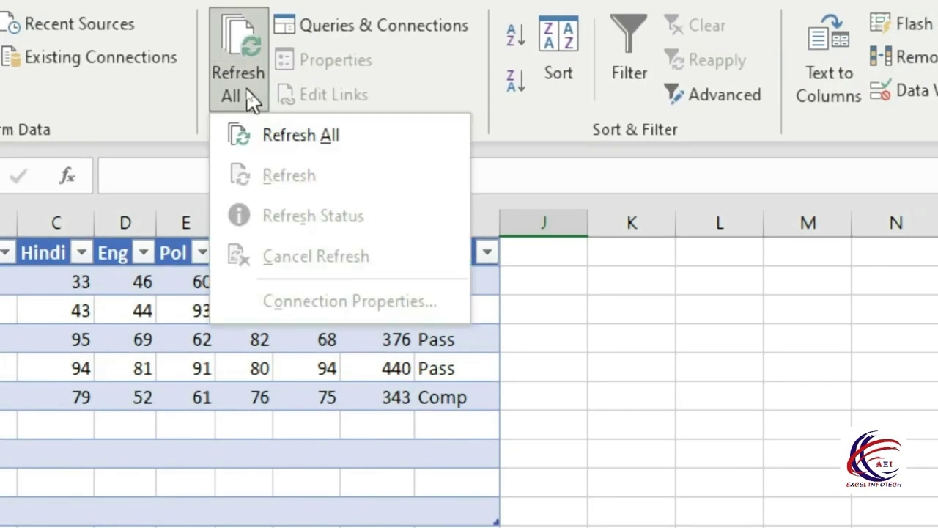
{"action": "left_click", "coordinate": [318, 137]}
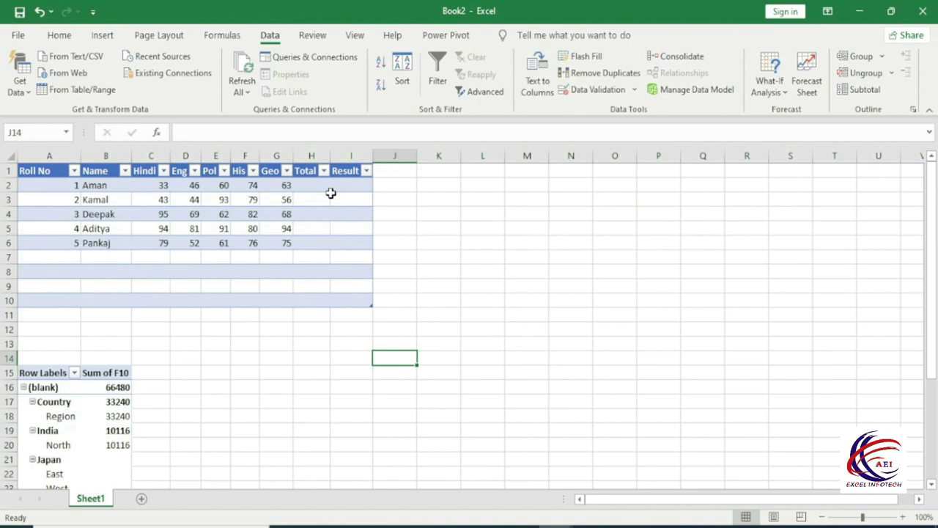
{"action": "left_click", "coordinate": [276, 242]}
{"action": "left_click", "coordinate": [311, 286]}
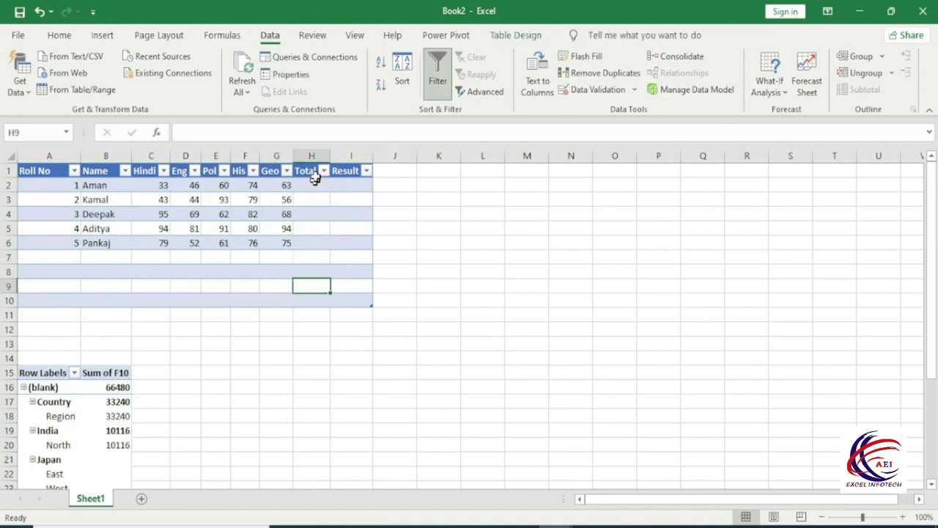
Step: View the Condisnal Formatting table range properties in Queries & Connections and close them unchanged
{"action": "left_click", "coordinate": [292, 65]}
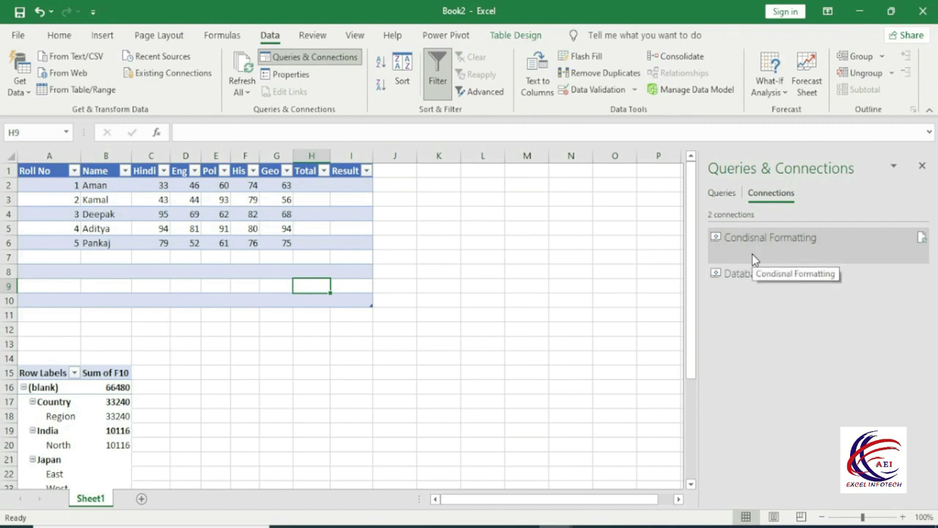
{"action": "left_click", "coordinate": [286, 77]}
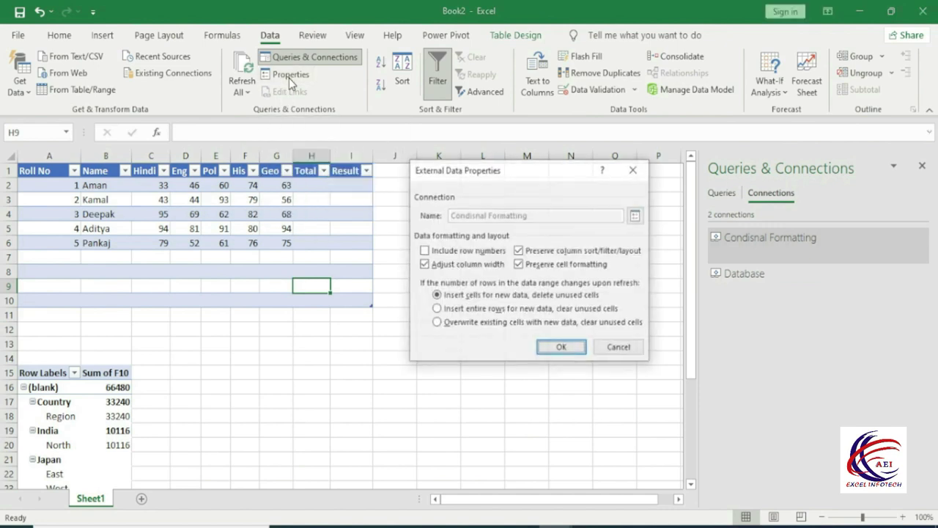
{"action": "left_click", "coordinate": [634, 169]}
{"action": "left_click", "coordinate": [423, 343]}
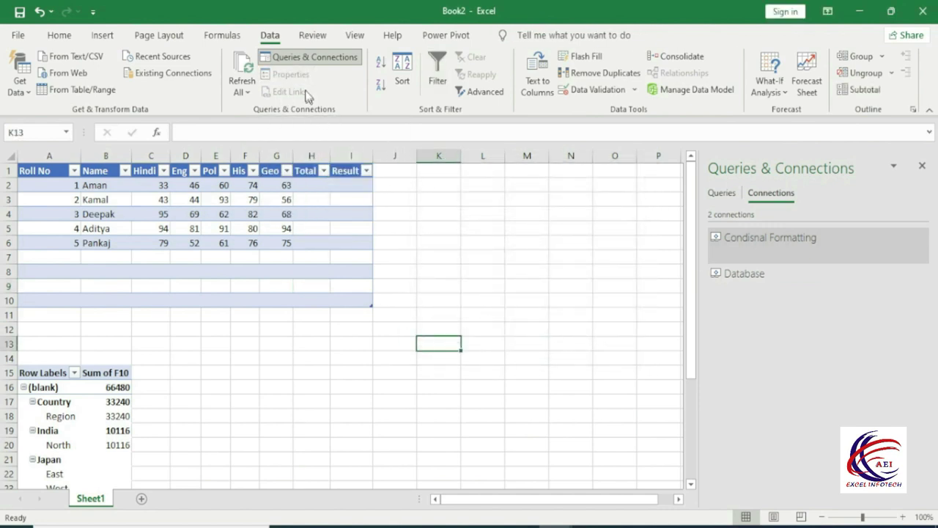
Step: From a PivotTable cell, review the Database connection's properties, then close the connections list
{"action": "left_click", "coordinate": [111, 404]}
{"action": "left_click", "coordinate": [281, 74]}
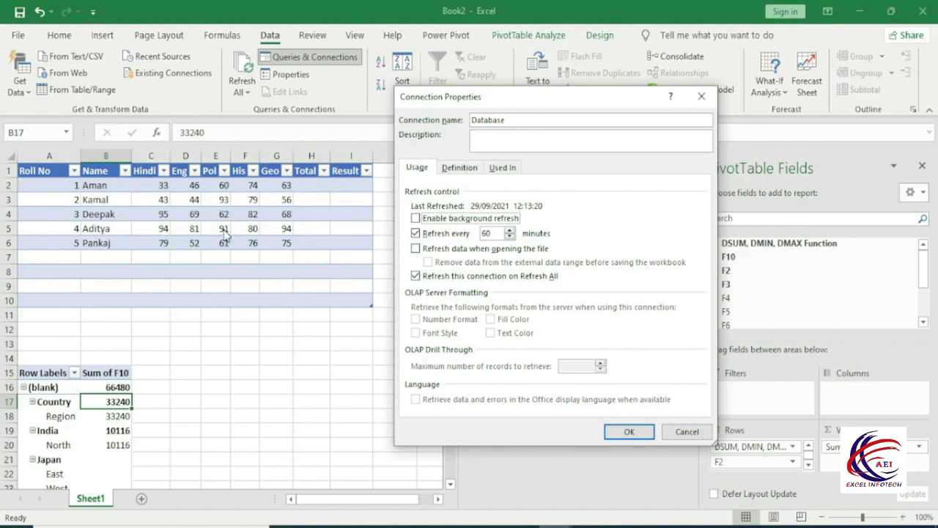
{"action": "left_click", "coordinate": [625, 430]}
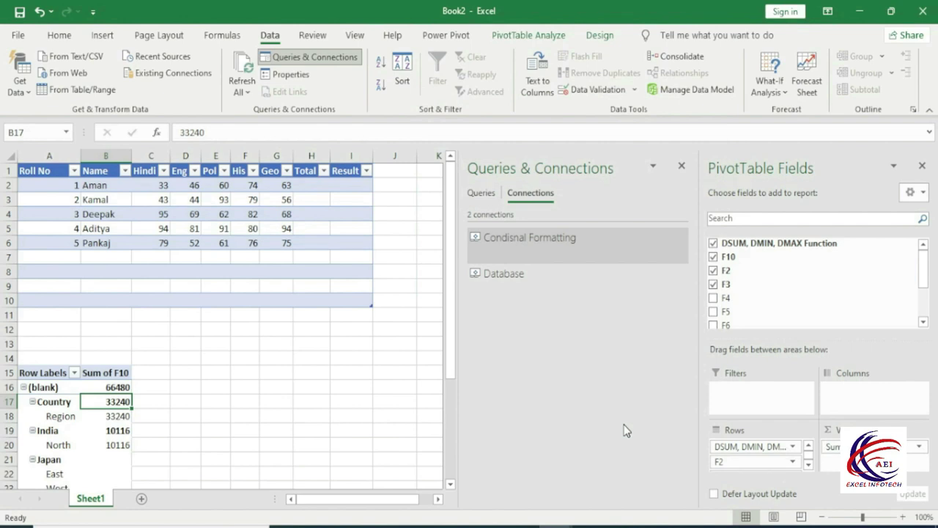
{"action": "left_click", "coordinate": [682, 167]}
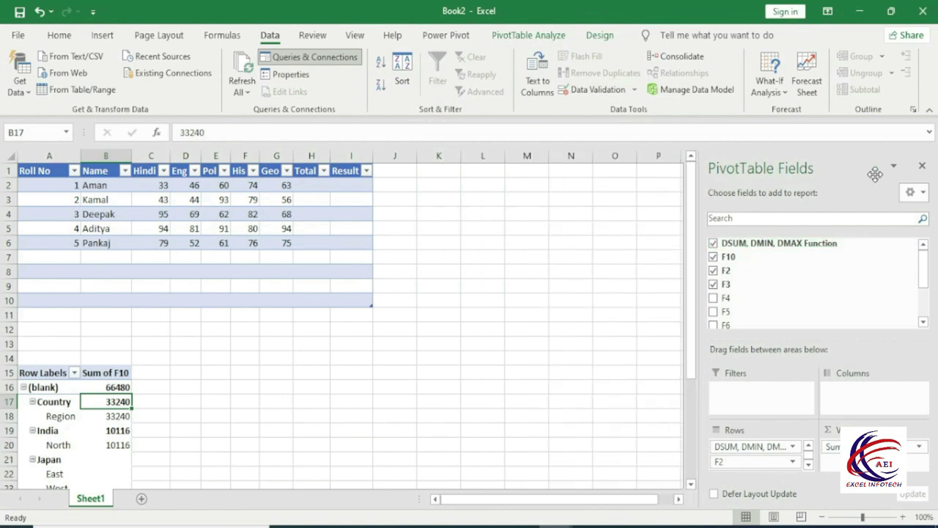
Step: Close the PivotTable Fields pane
{"action": "left_click", "coordinate": [922, 165]}
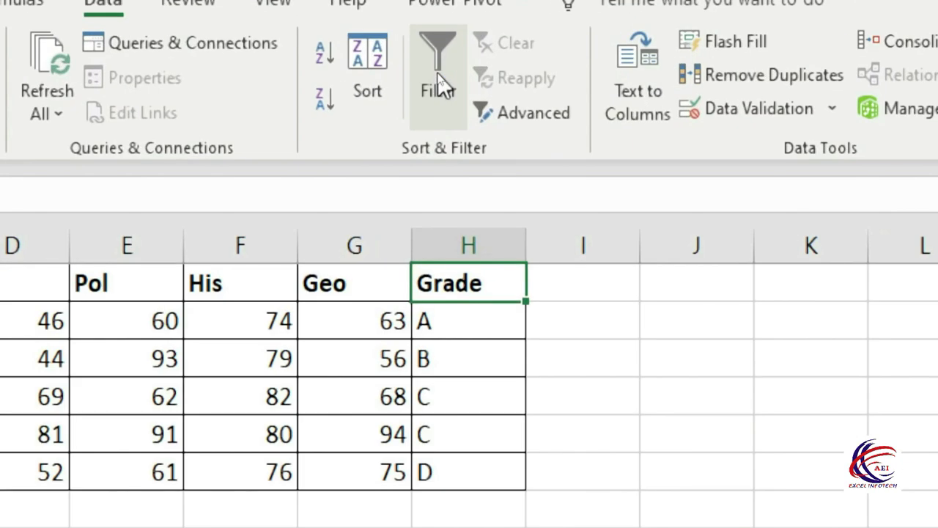
Step: Turn on Filter, sort the table by Grade Z to A, then by Roll No smallest to largest
{"action": "left_click", "coordinate": [437, 75]}
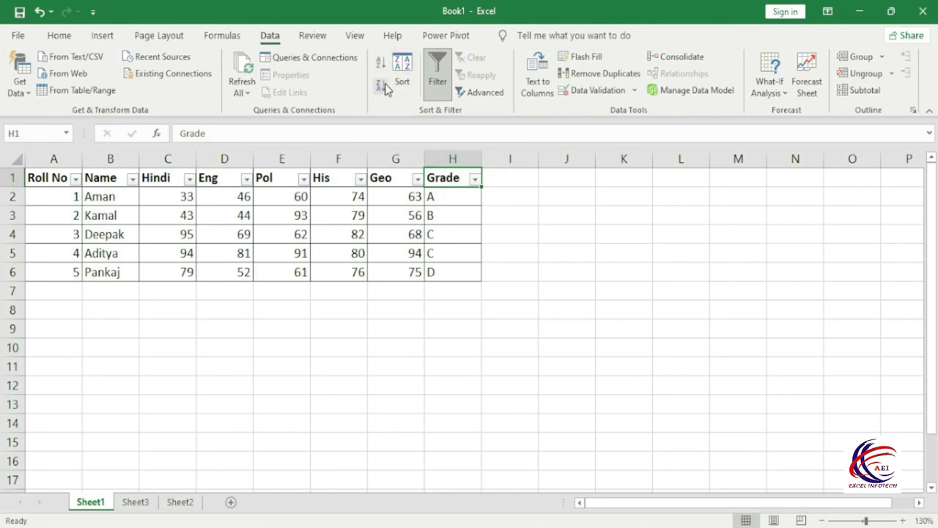
{"action": "left_click", "coordinate": [474, 180]}
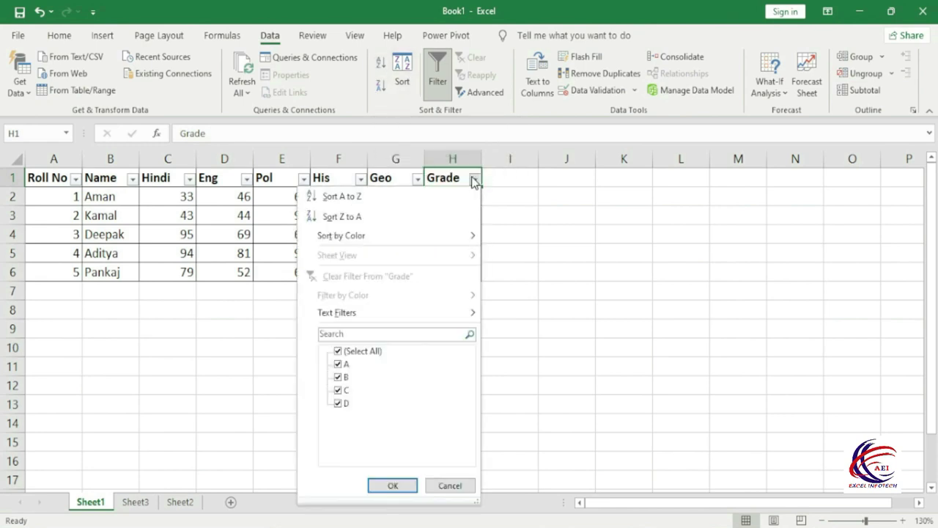
{"action": "left_click", "coordinate": [368, 222]}
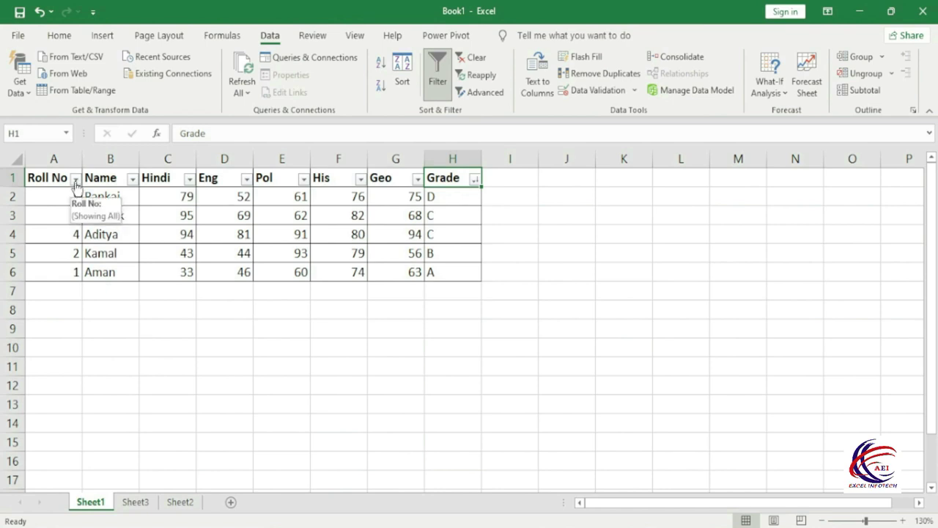
{"action": "left_click", "coordinate": [75, 179]}
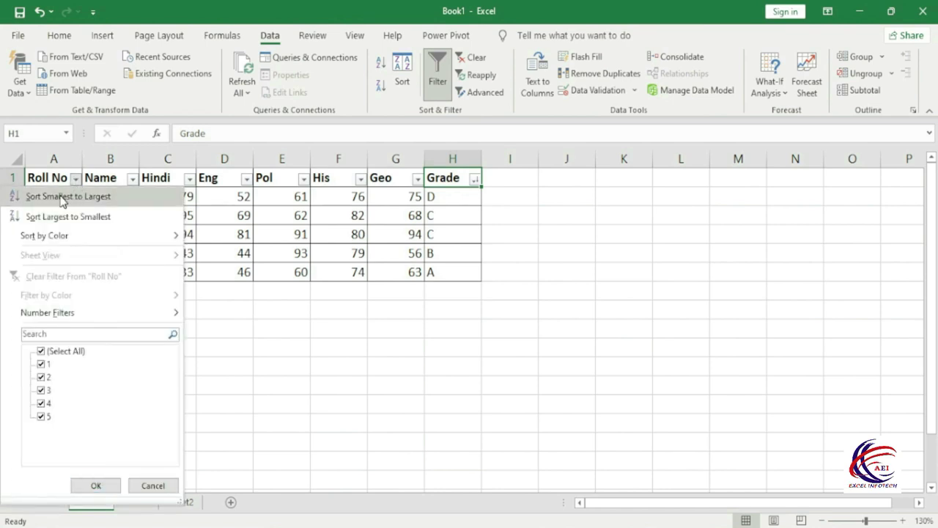
{"action": "left_click", "coordinate": [62, 198]}
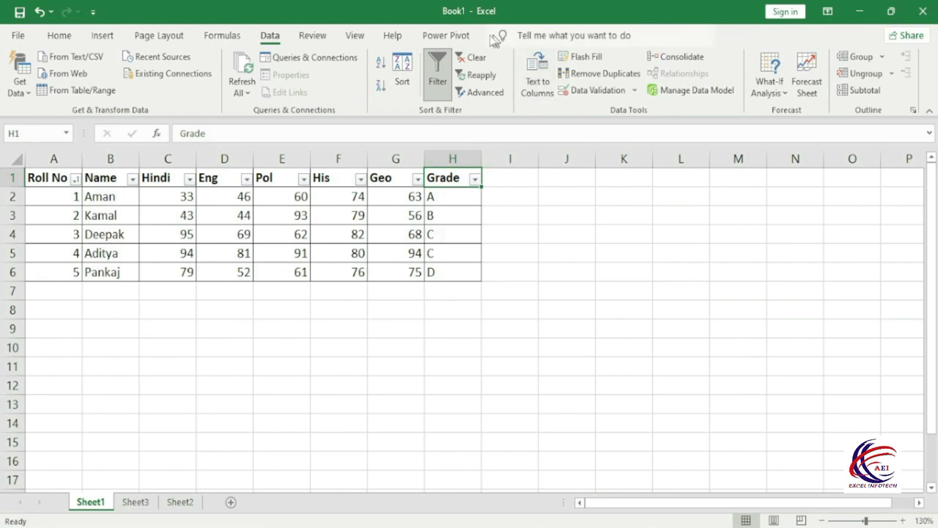
Step: On Sheet2, select only the His column cells F1:F6
{"action": "left_click", "coordinate": [403, 86]}
{"action": "left_click_drag", "start_coordinate": [563, 177], "coordinate": [514, 220]}
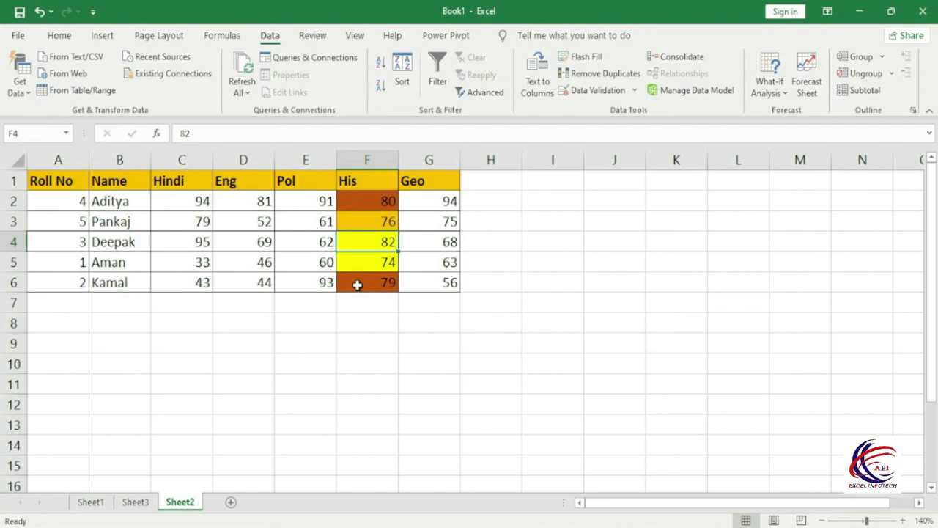
{"action": "left_click_drag", "start_coordinate": [55, 184], "coordinate": [440, 281]}
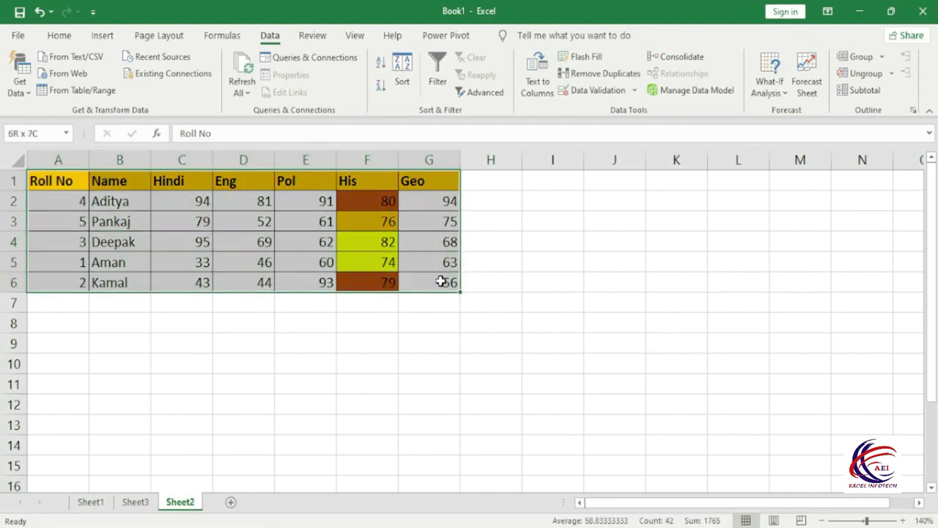
{"action": "left_click", "coordinate": [407, 320]}
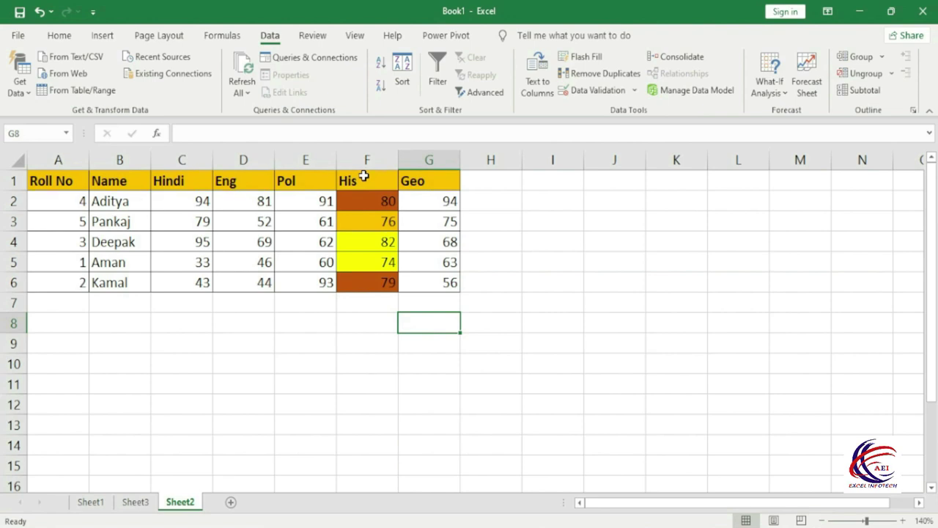
{"action": "left_click_drag", "start_coordinate": [363, 176], "coordinate": [362, 281]}
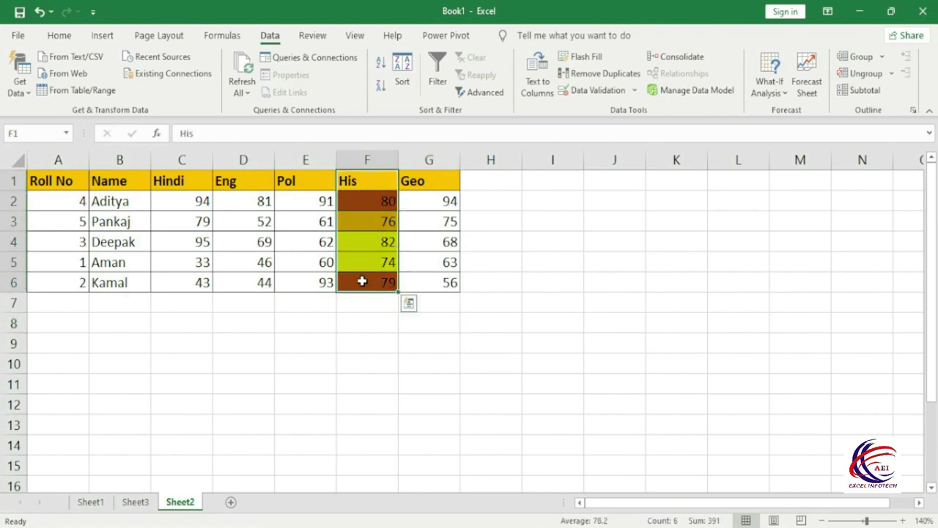
Step: Start a sort that continues with the current selection, leaving the neighbouring columns untouched
{"action": "left_click", "coordinate": [402, 70]}
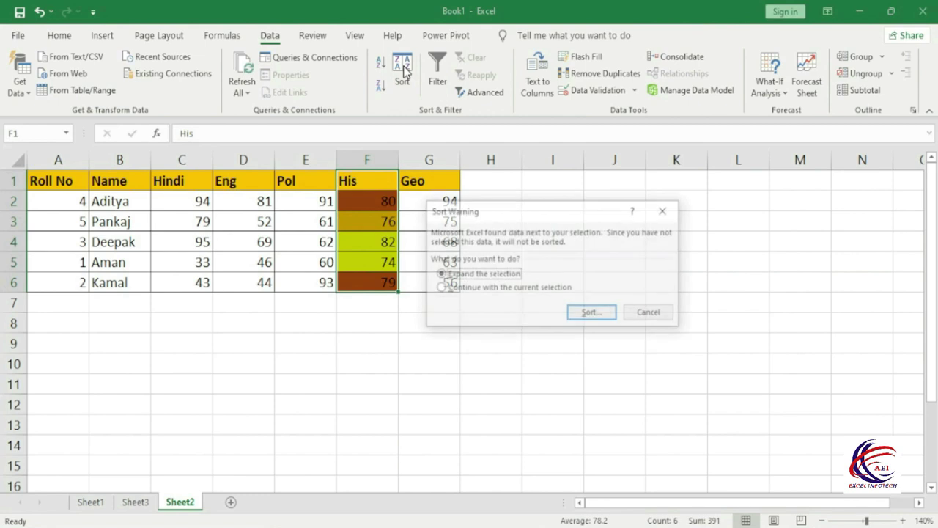
{"action": "left_click_drag", "start_coordinate": [480, 212], "coordinate": [453, 261]}
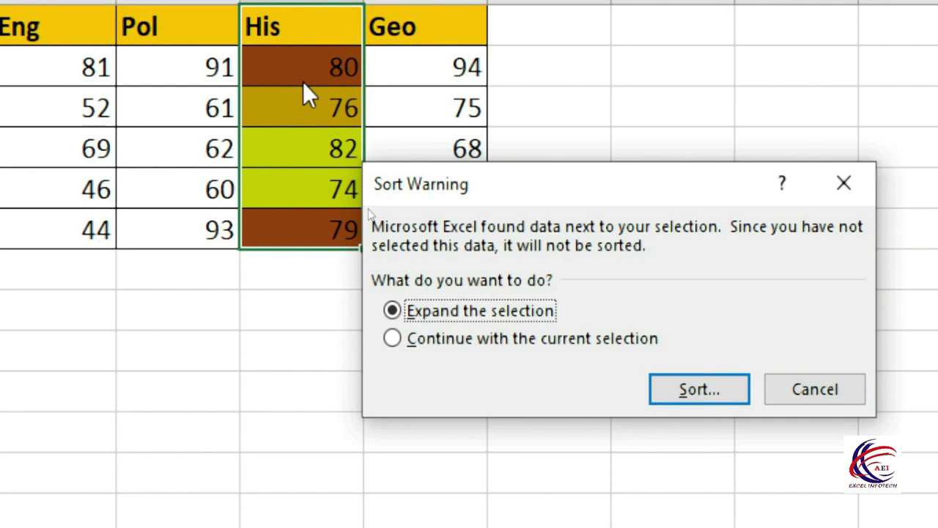
{"action": "left_click", "coordinate": [431, 342]}
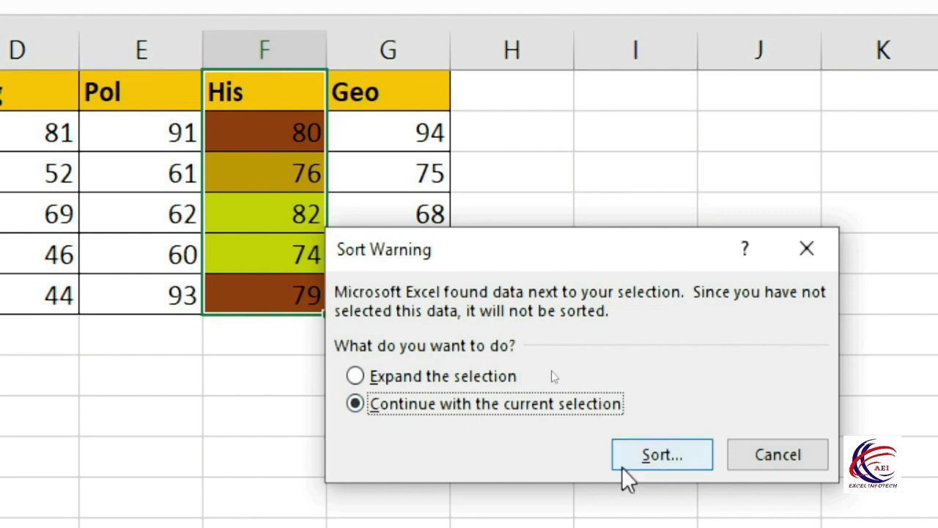
{"action": "left_click", "coordinate": [667, 456]}
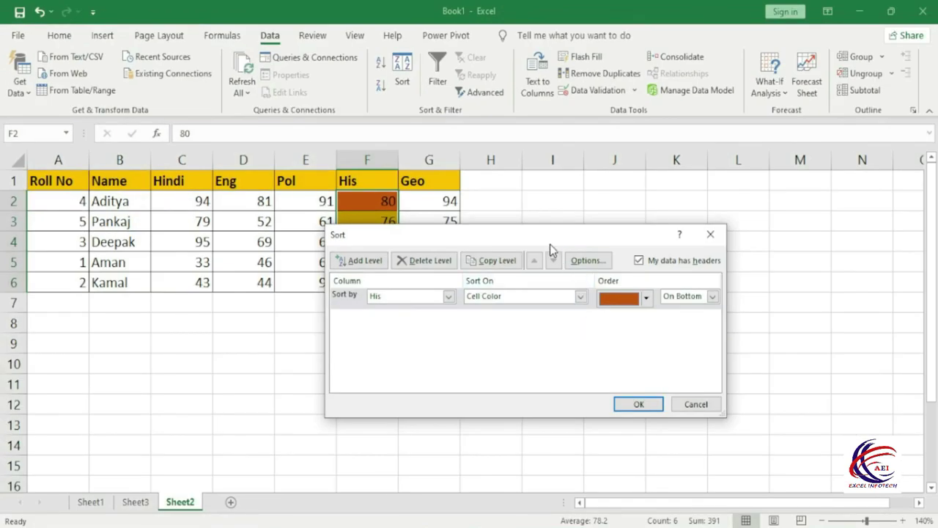
Step: In the Sort dialog, keep His as the column and sort on Cell Color
{"action": "left_click_drag", "start_coordinate": [549, 244], "coordinate": [601, 279]}
{"action": "left_click", "coordinate": [460, 329]}
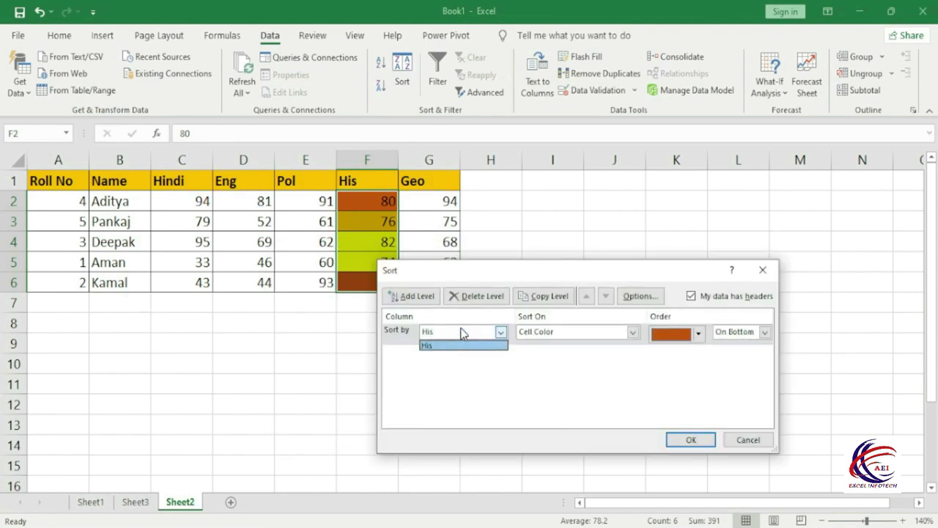
{"action": "left_click", "coordinate": [460, 332]}
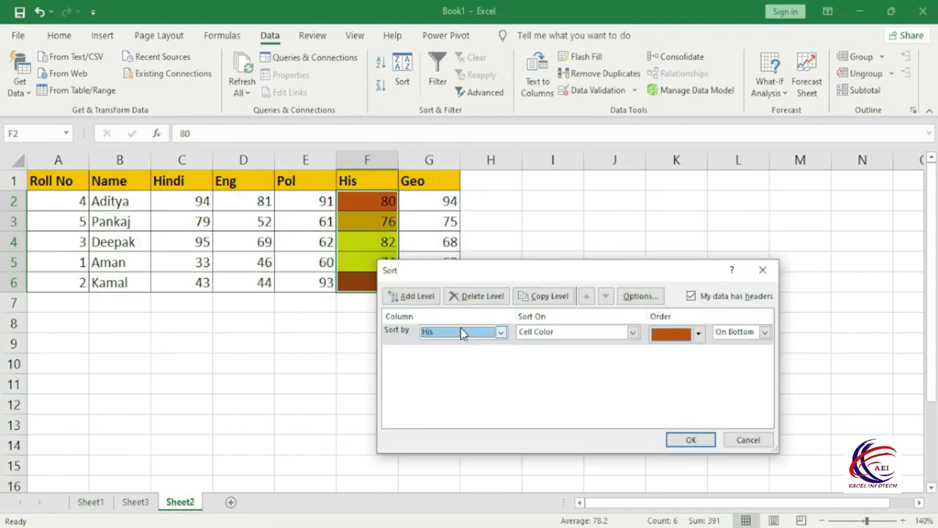
{"action": "left_click", "coordinate": [634, 334]}
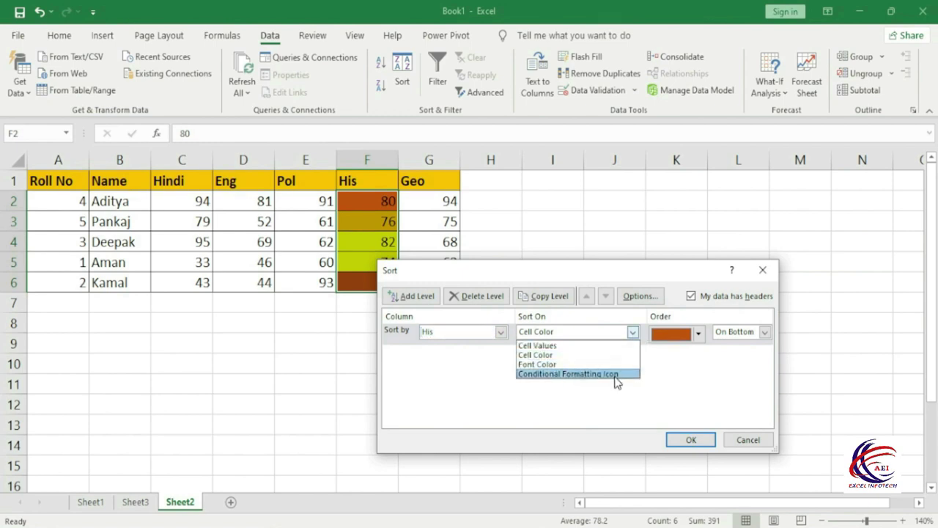
{"action": "left_click", "coordinate": [549, 356]}
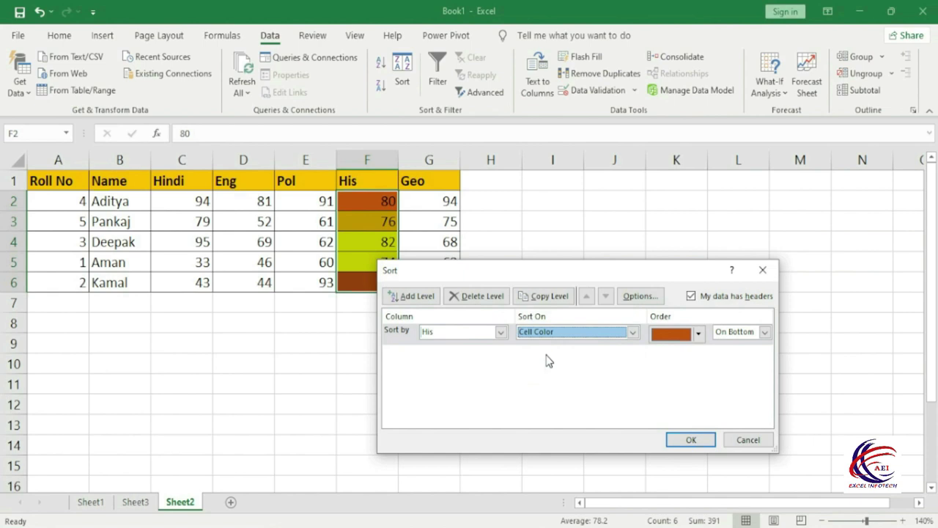
Step: Choose yellow as the sort colour, place it On Top, and apply the sort
{"action": "left_click", "coordinate": [700, 337]}
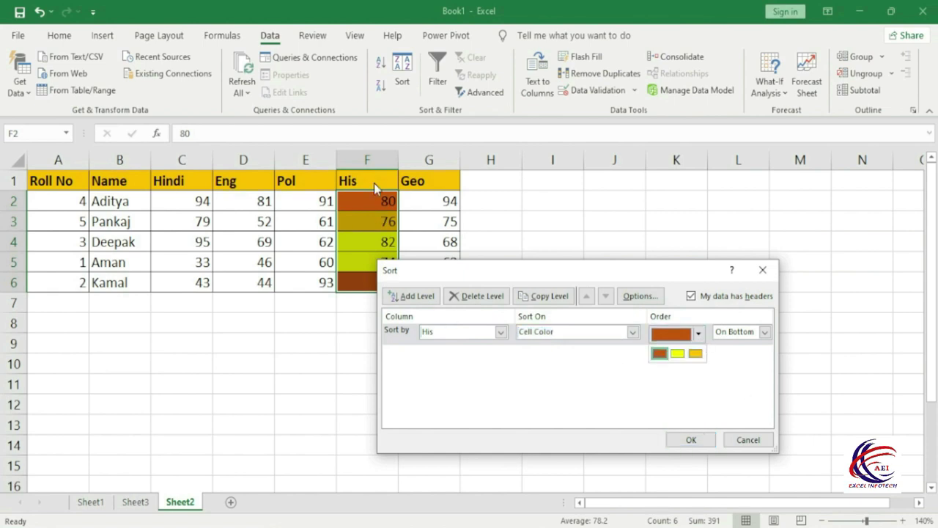
{"action": "left_click", "coordinate": [488, 301]}
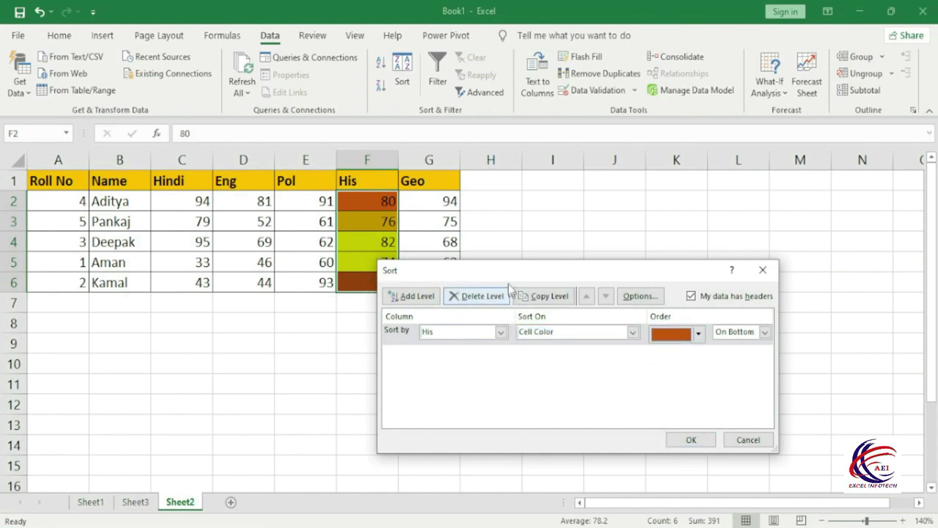
{"action": "left_click_drag", "start_coordinate": [508, 269], "coordinate": [561, 290]}
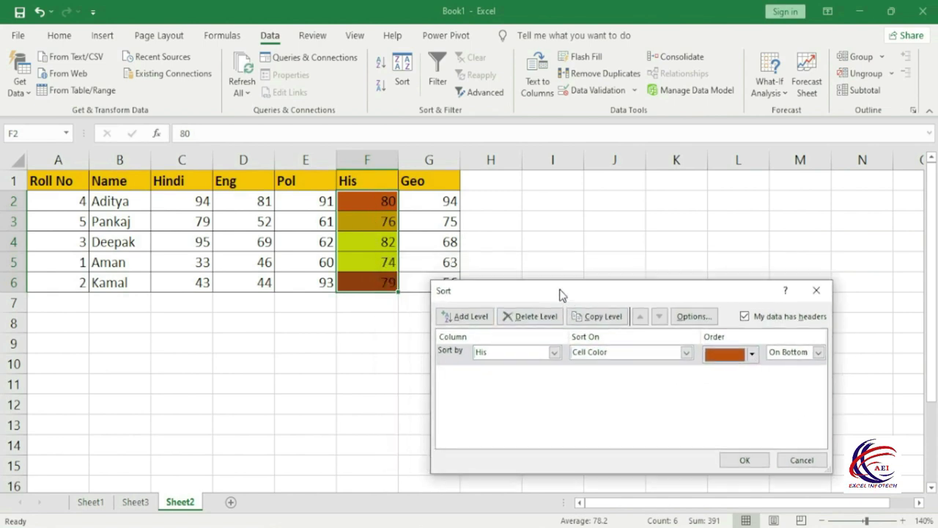
{"action": "left_click", "coordinate": [752, 354]}
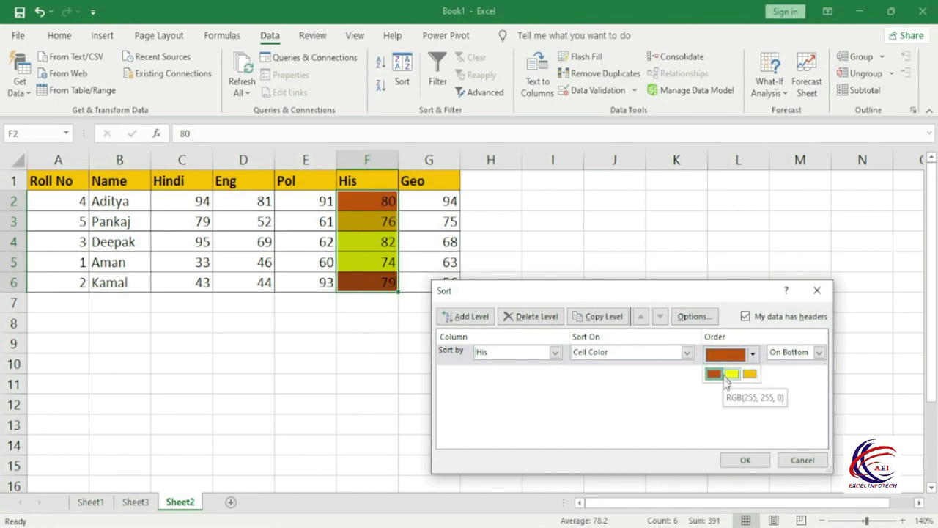
{"action": "left_click", "coordinate": [732, 375]}
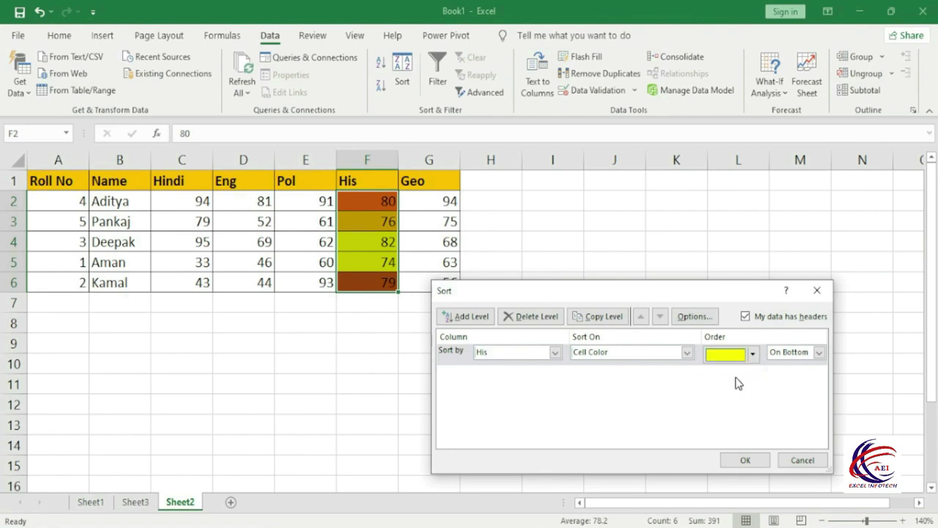
{"action": "left_click", "coordinate": [819, 352]}
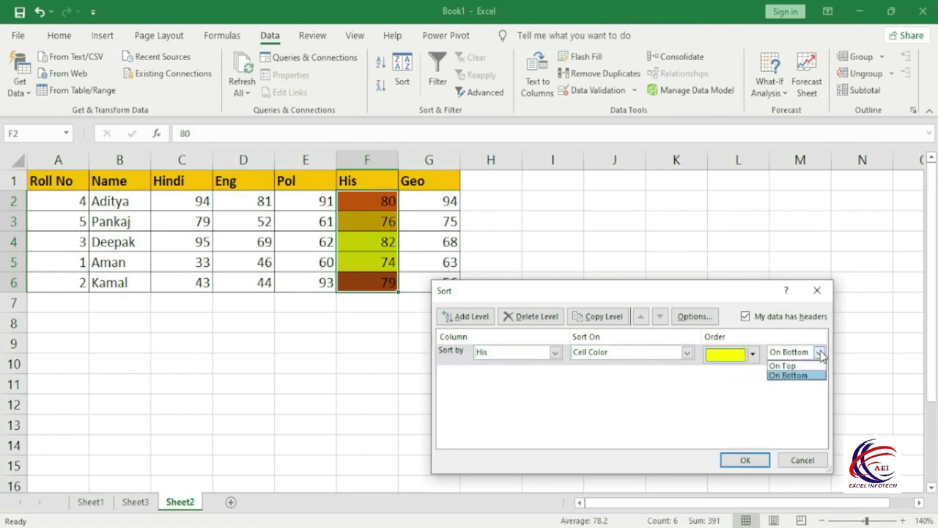
{"action": "left_click", "coordinate": [781, 366]}
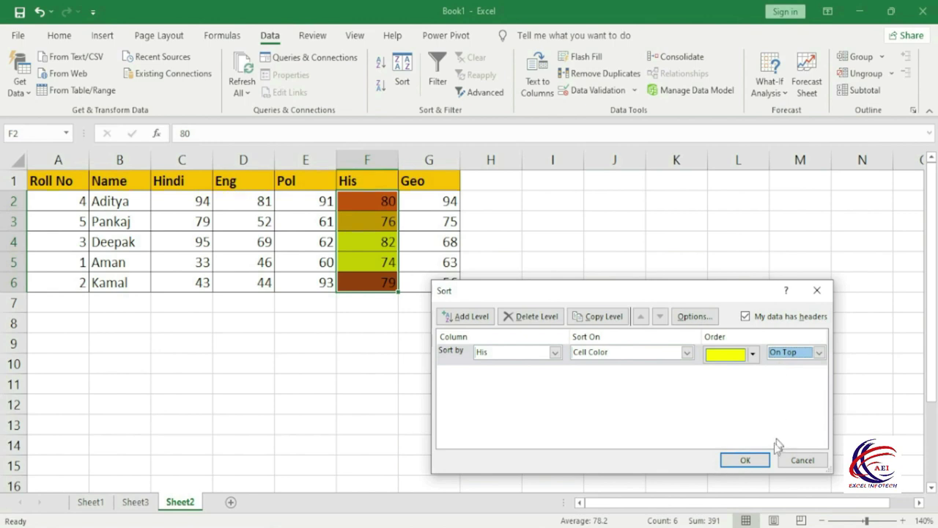
{"action": "left_click", "coordinate": [745, 460]}
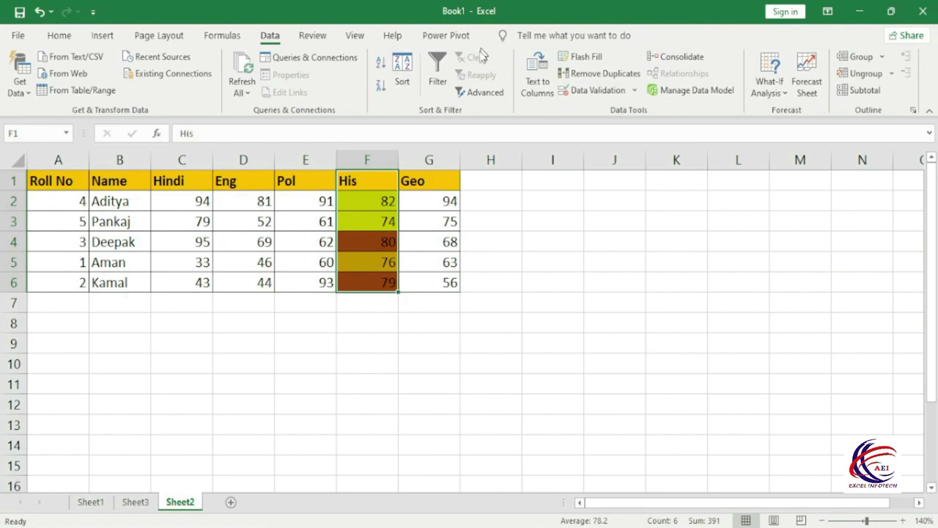
Step: Re-sort the His column alone by cell colour with brown set to On Bottom
{"action": "left_click", "coordinate": [402, 73]}
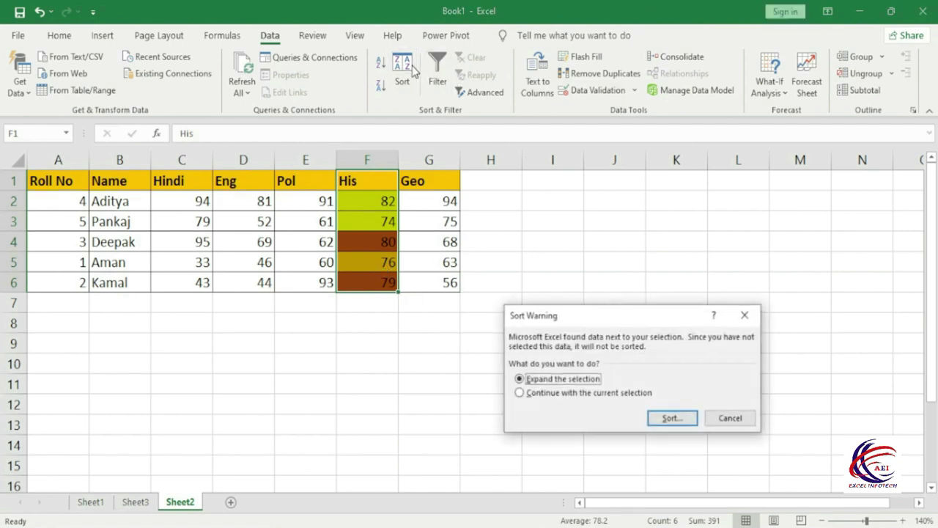
{"action": "left_click", "coordinate": [532, 394]}
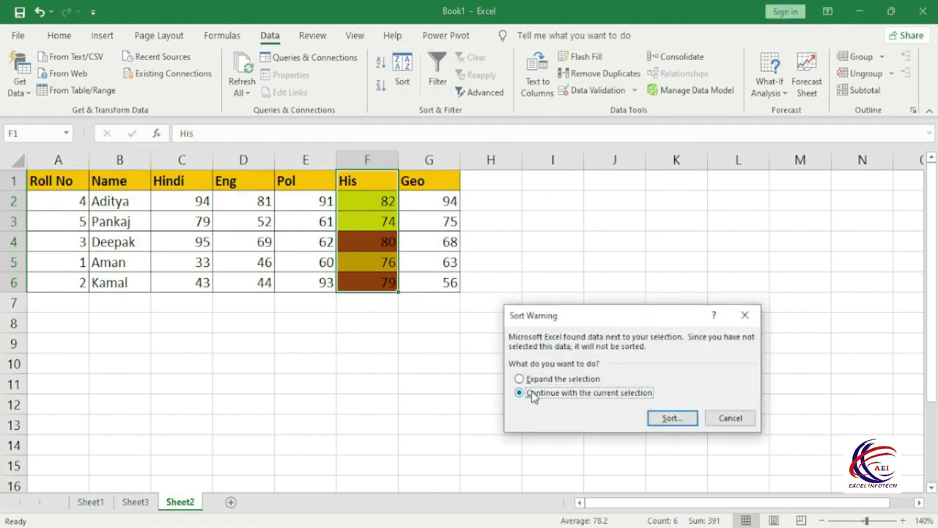
{"action": "left_click", "coordinate": [672, 419]}
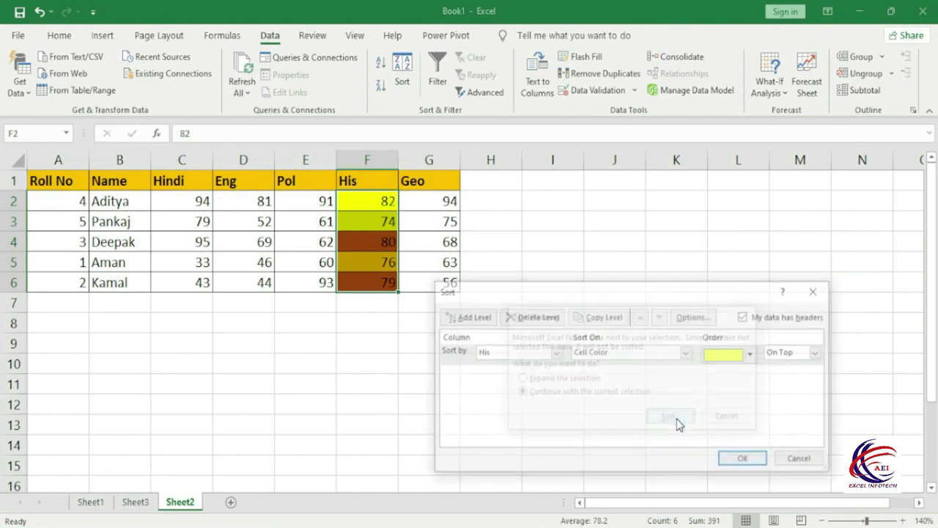
{"action": "left_click", "coordinate": [753, 354]}
{"action": "left_click", "coordinate": [713, 374]}
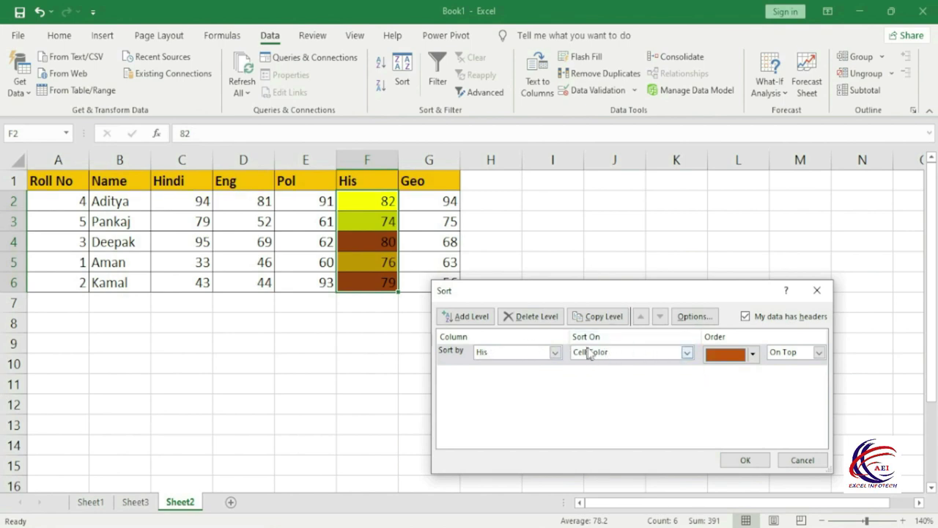
{"action": "left_click", "coordinate": [818, 353]}
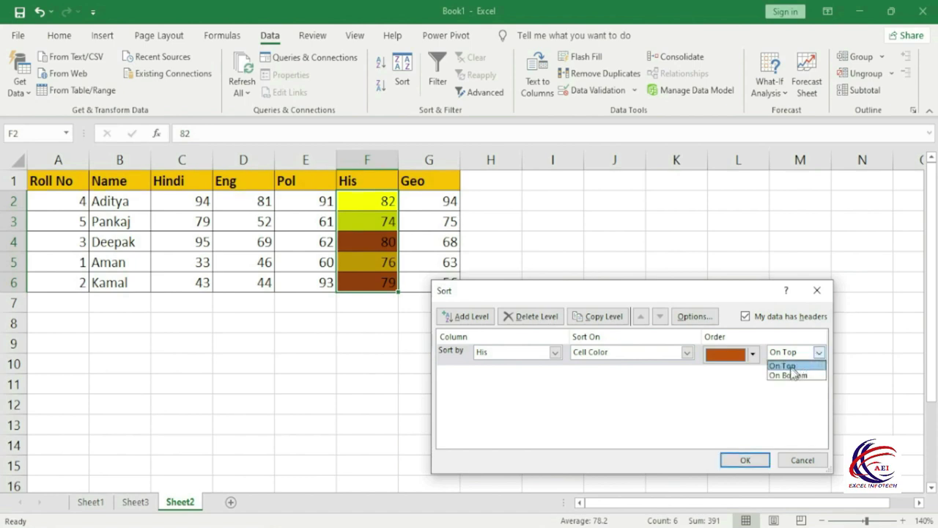
{"action": "left_click", "coordinate": [790, 373]}
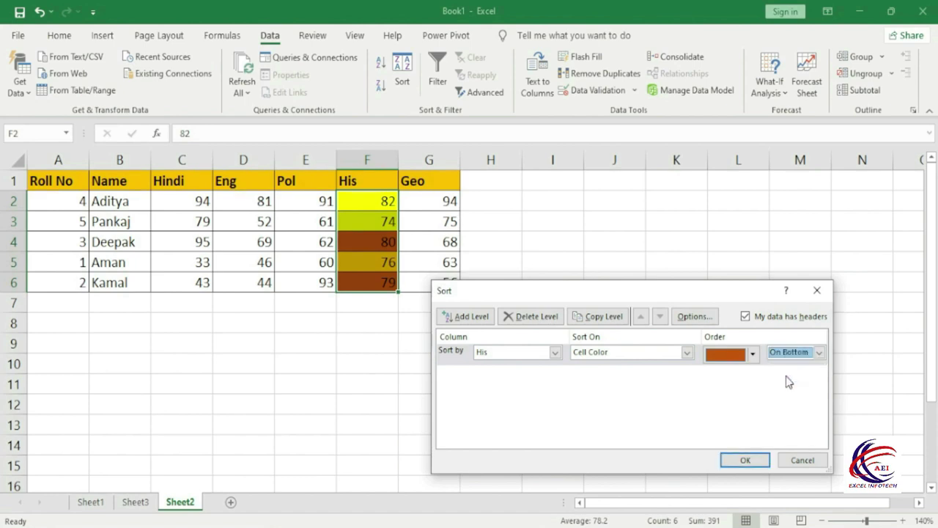
{"action": "left_click", "coordinate": [746, 459]}
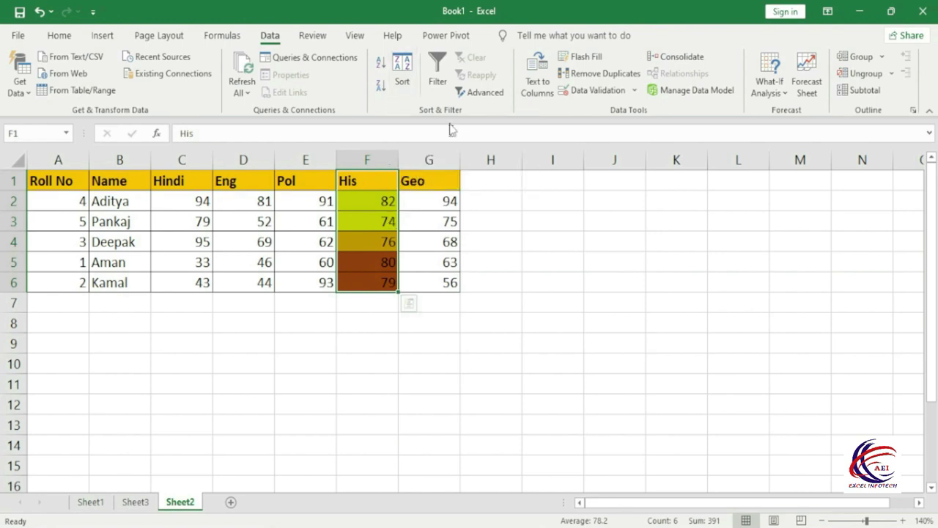
Step: Toggle the table filter, then sort Roll No smallest to largest
{"action": "left_click", "coordinate": [438, 71]}
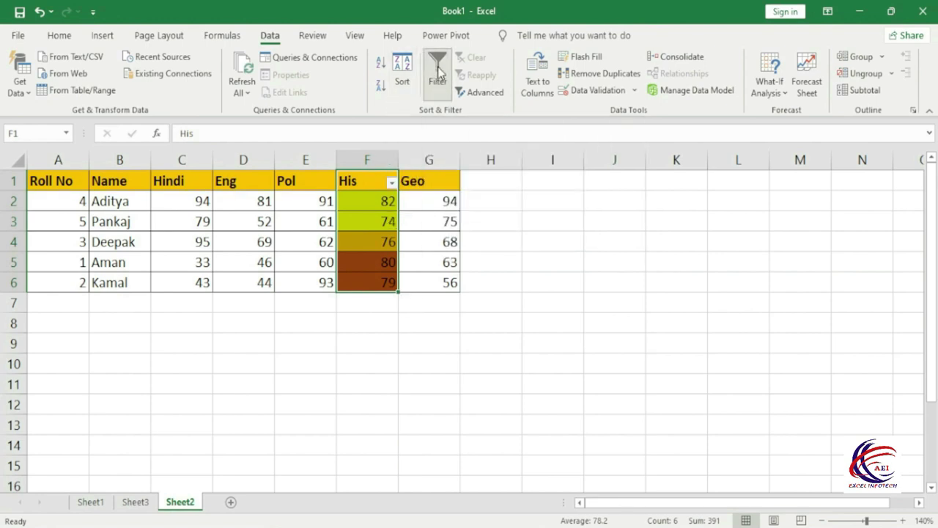
{"action": "left_click", "coordinate": [438, 71]}
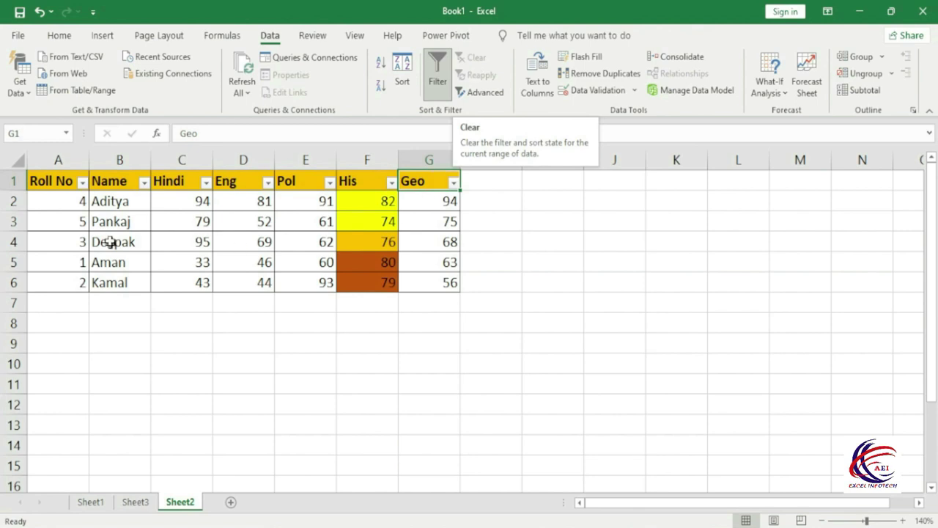
{"action": "left_click", "coordinate": [82, 182]}
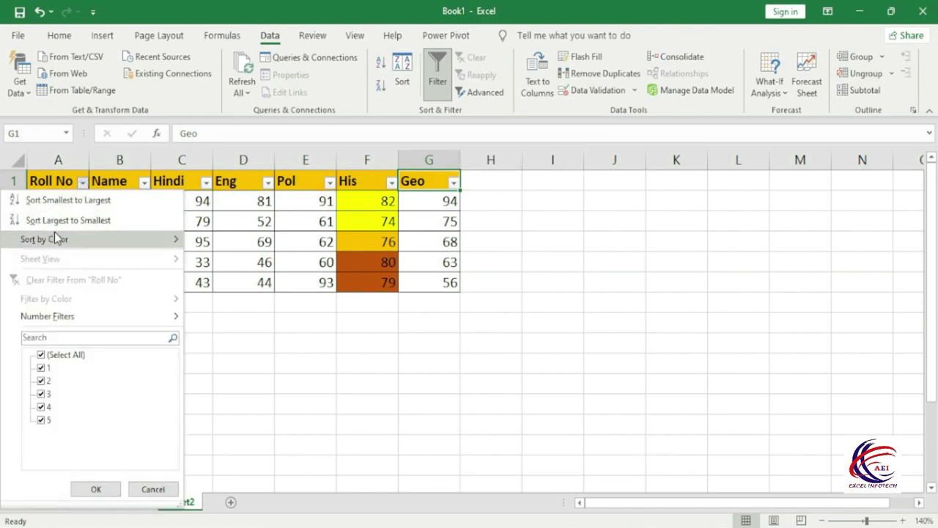
{"action": "left_click", "coordinate": [63, 201]}
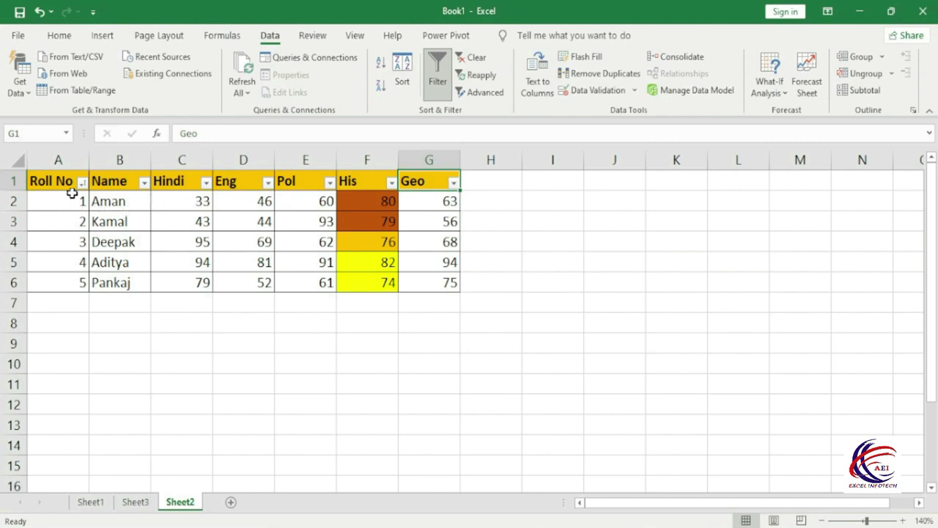
Step: Filter Roll No to show only 1 and 2, then clear the filter to show all rows
{"action": "left_click", "coordinate": [82, 183]}
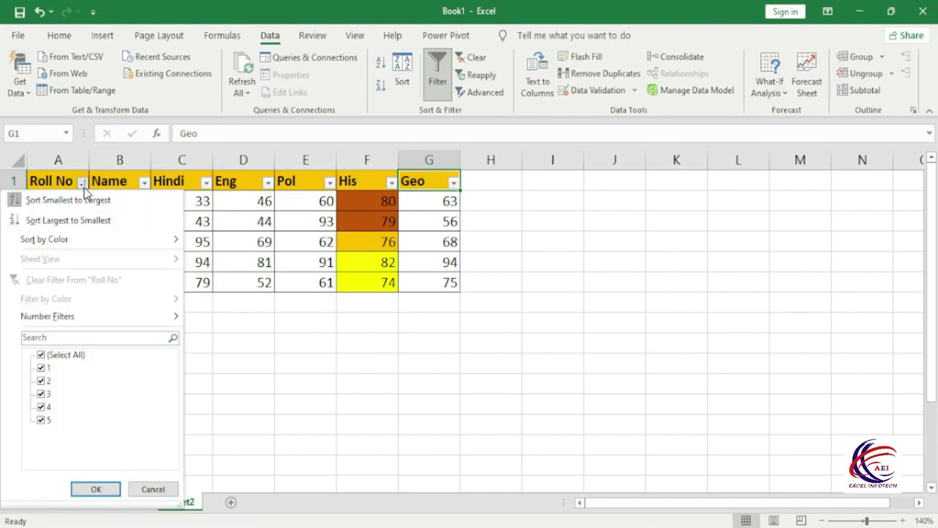
{"action": "left_click", "coordinate": [41, 355]}
{"action": "left_click", "coordinate": [42, 367]}
{"action": "left_click", "coordinate": [42, 380]}
{"action": "left_click", "coordinate": [95, 489]}
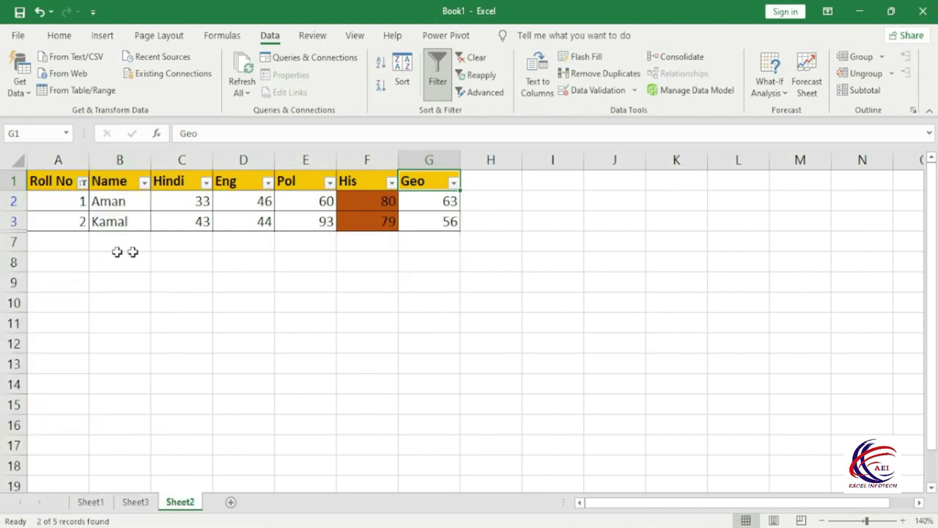
{"action": "left_click", "coordinate": [473, 58]}
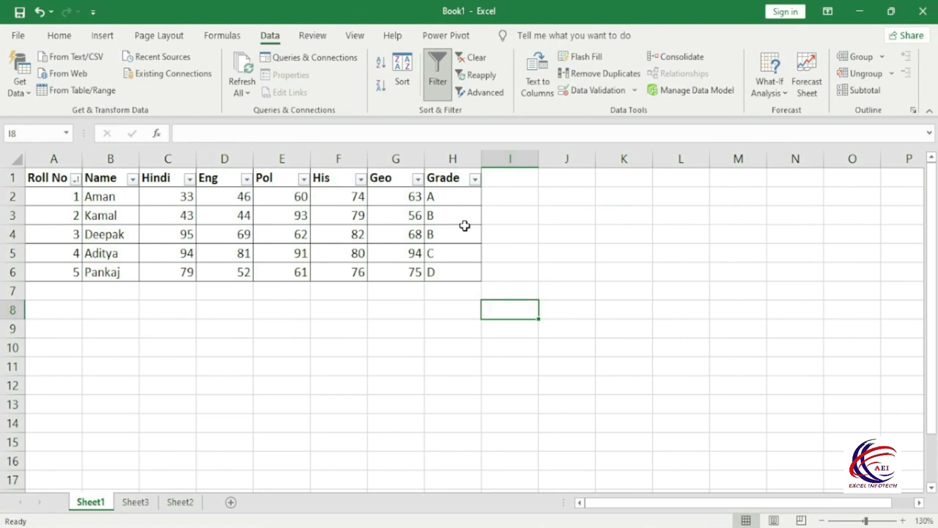
Step: Filter the Grade column to show only students with grades A and B
{"action": "left_click", "coordinate": [475, 178]}
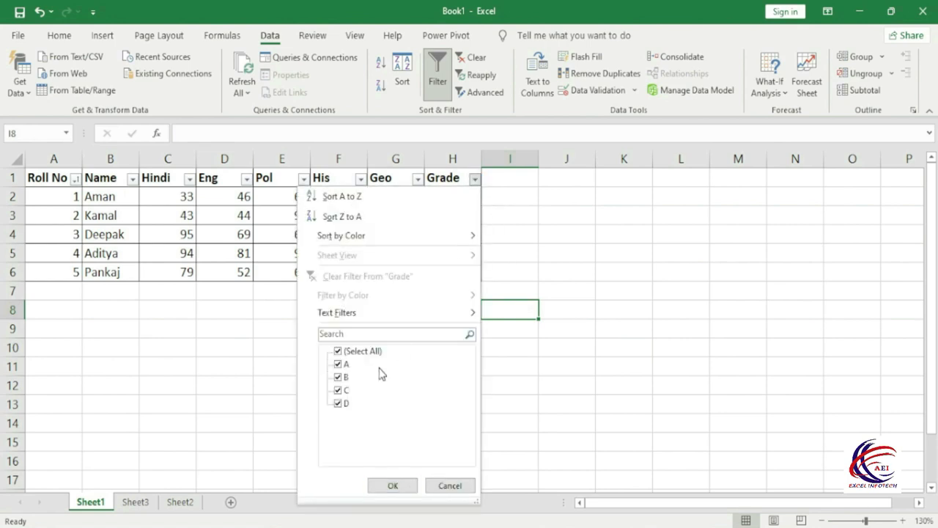
{"action": "left_click", "coordinate": [336, 352]}
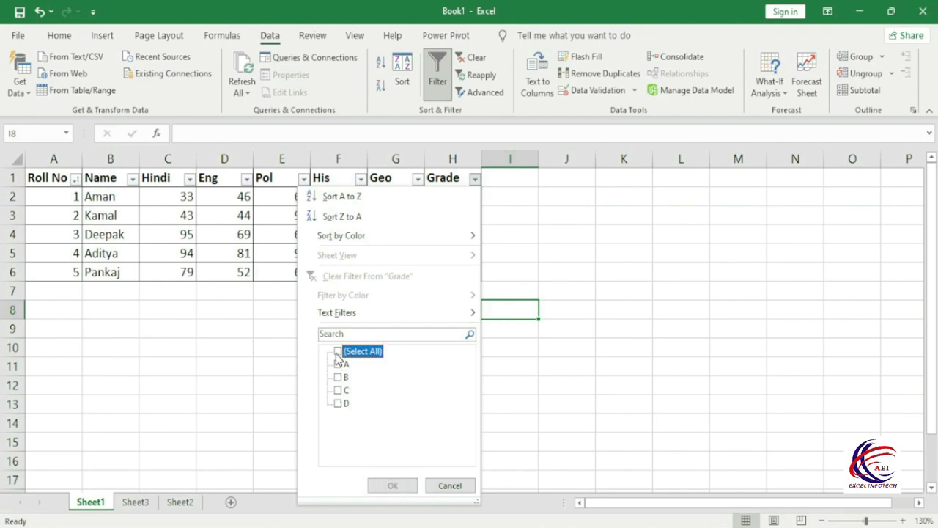
{"action": "left_click", "coordinate": [337, 364]}
{"action": "left_click", "coordinate": [337, 376]}
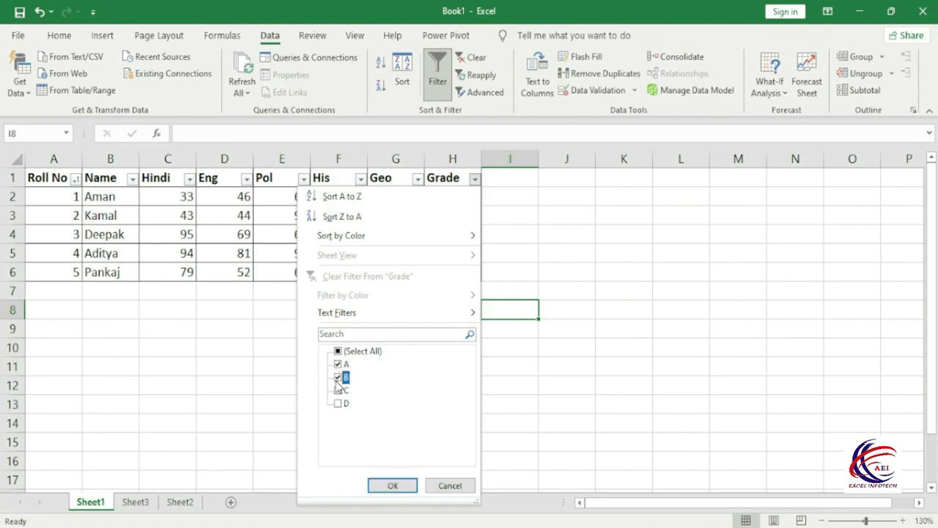
{"action": "left_click", "coordinate": [393, 484]}
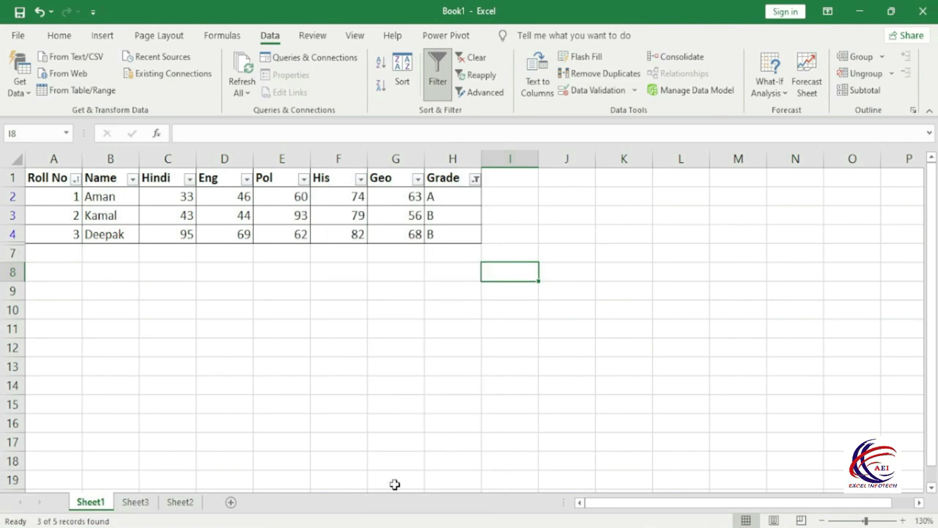
Step: Change the grade in cell H3 to C
{"action": "left_click", "coordinate": [434, 198]}
{"action": "left_click", "coordinate": [435, 215]}
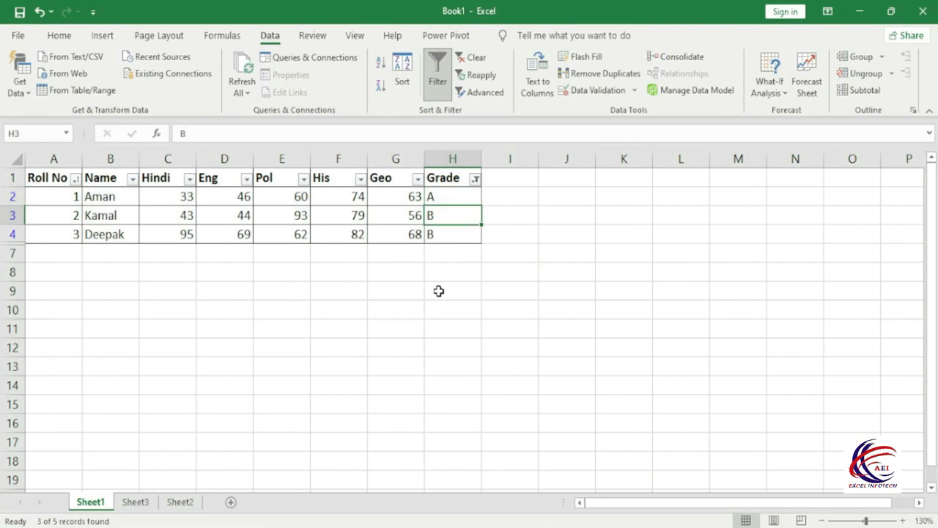
{"action": "type", "text": "C"}
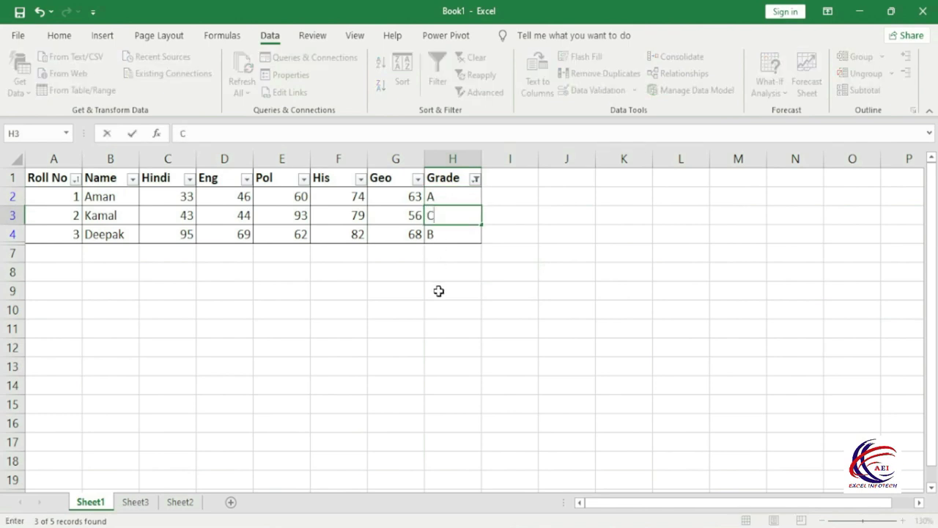
{"action": "key", "text": "Return"}
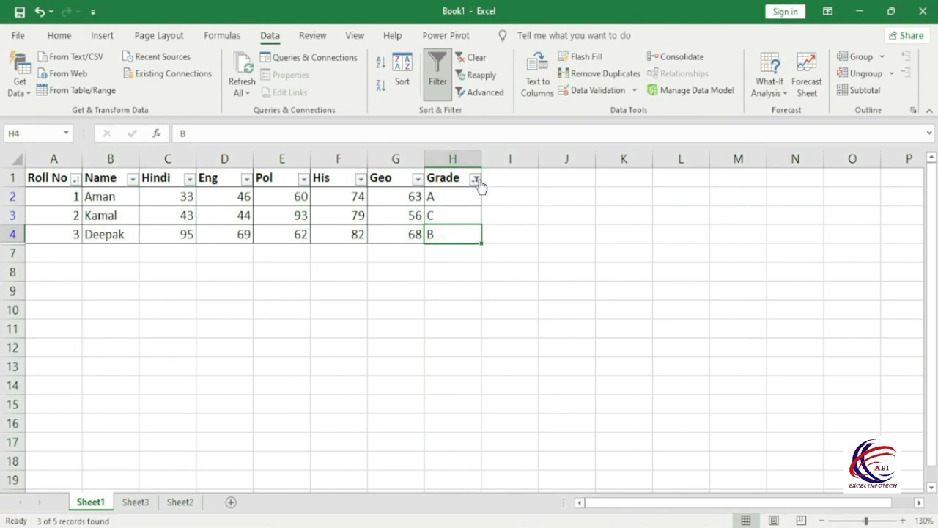
Step: Toggle grade C in the Grade filter, reapply the filter, then go to Sheet3
{"action": "left_click", "coordinate": [475, 178]}
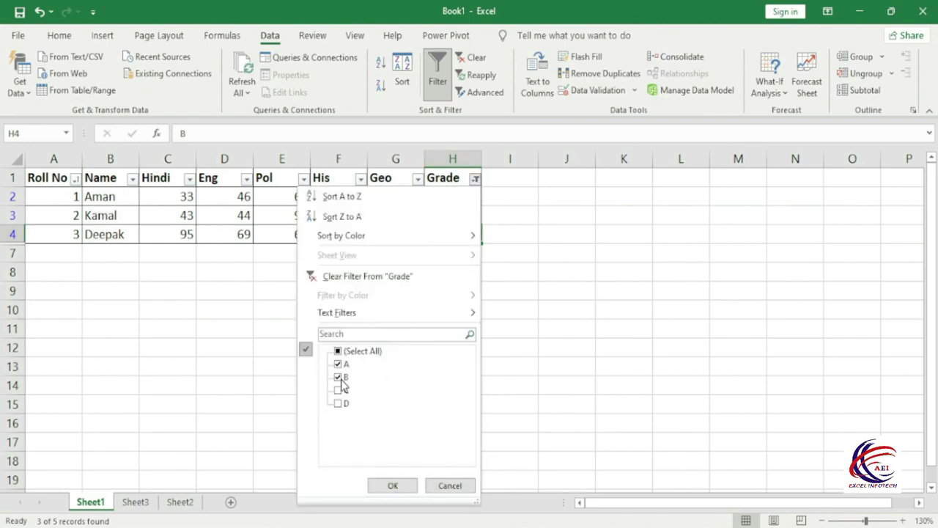
{"action": "left_click", "coordinate": [339, 389]}
{"action": "left_click", "coordinate": [392, 485]}
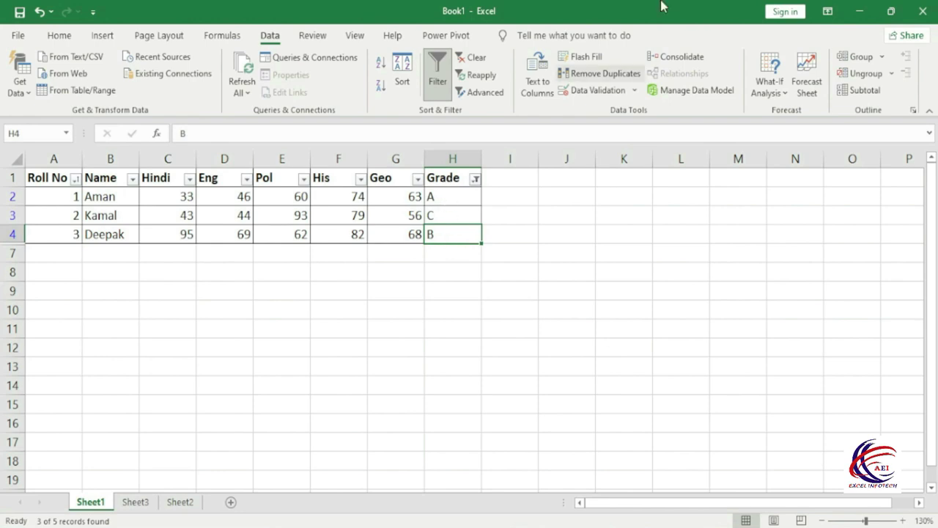
{"action": "left_click", "coordinate": [482, 75]}
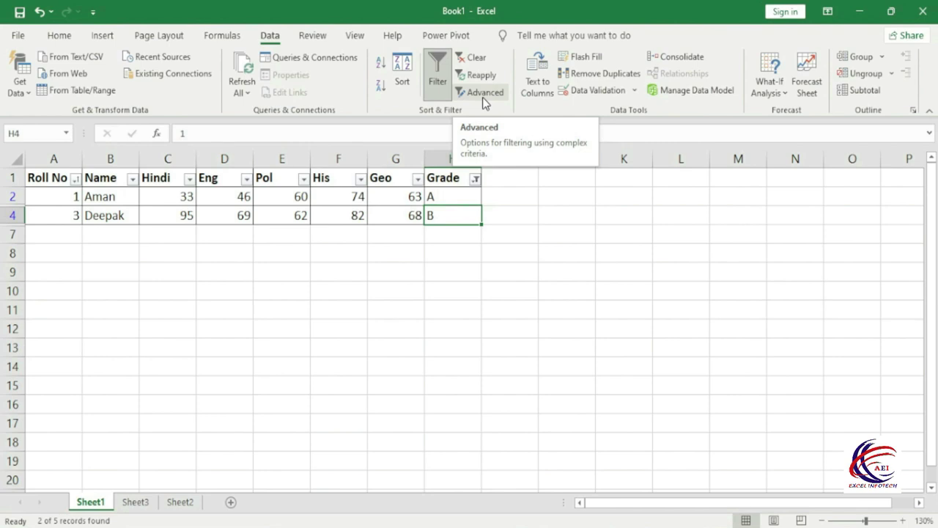
{"action": "left_click", "coordinate": [183, 503]}
{"action": "left_click", "coordinate": [132, 504]}
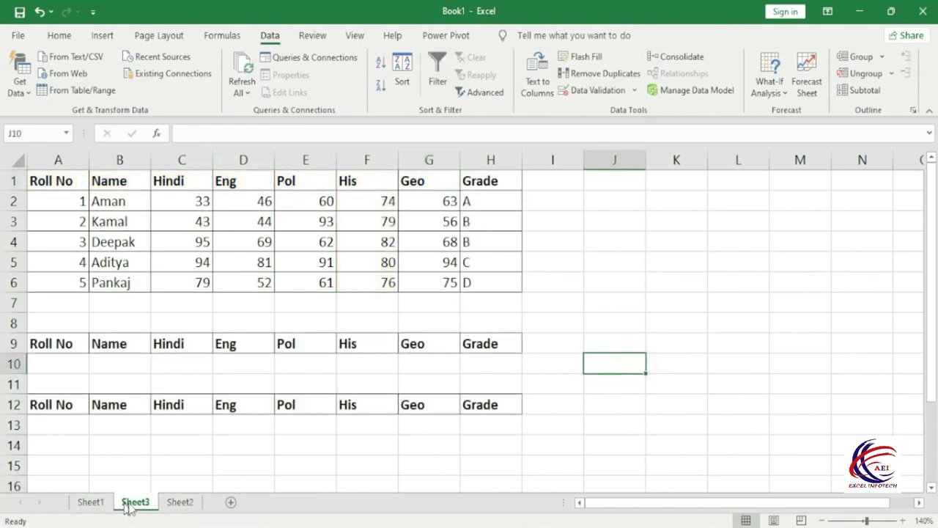
{"action": "left_click", "coordinate": [45, 180]}
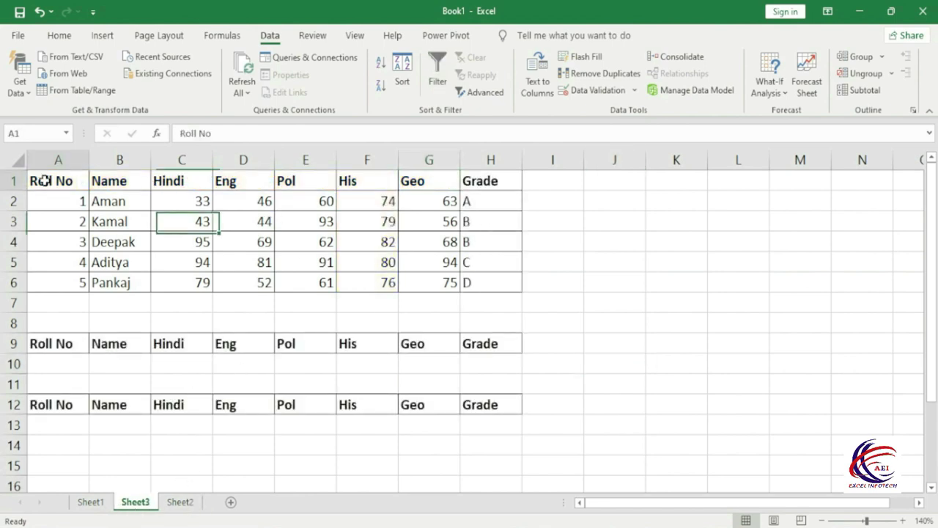
{"action": "left_click_drag", "start_coordinate": [45, 181], "coordinate": [509, 287]}
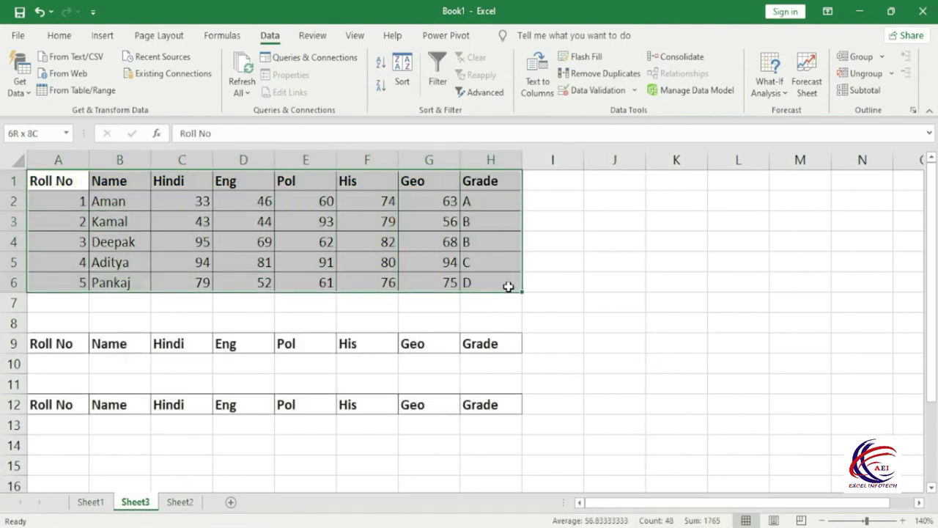
{"action": "left_click_drag", "start_coordinate": [36, 341], "coordinate": [515, 349]}
{"action": "left_click_drag", "start_coordinate": [37, 408], "coordinate": [483, 413]}
{"action": "left_click", "coordinate": [364, 181]}
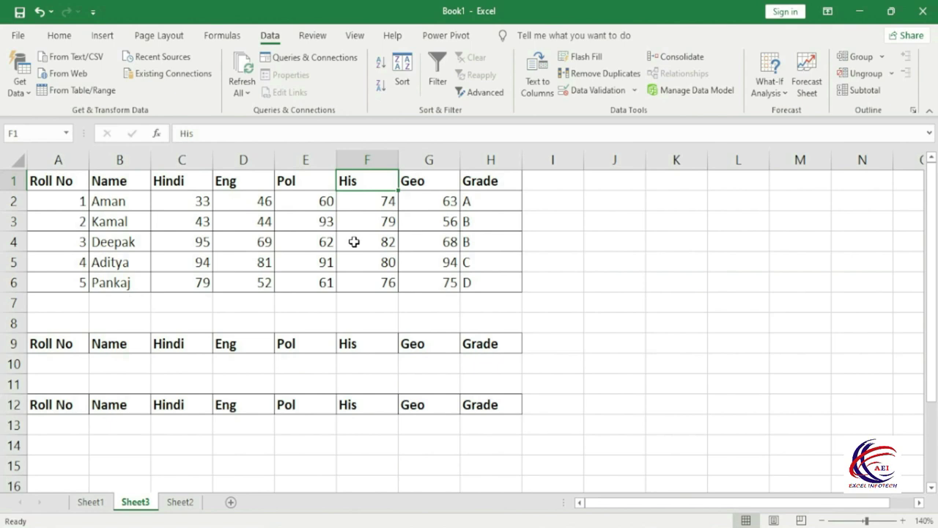
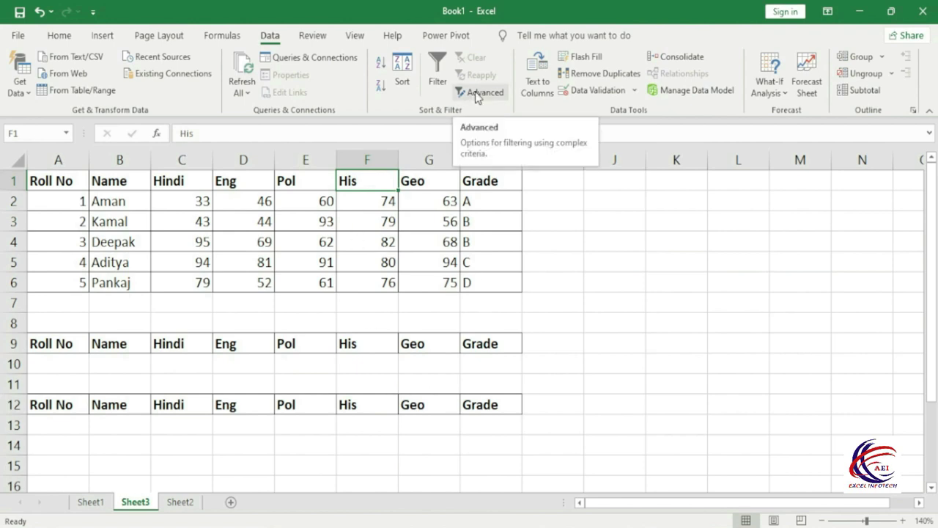
Step: Enter the His criterion >=80 in F10 and select the student table A1:H6
{"action": "left_click", "coordinate": [359, 360]}
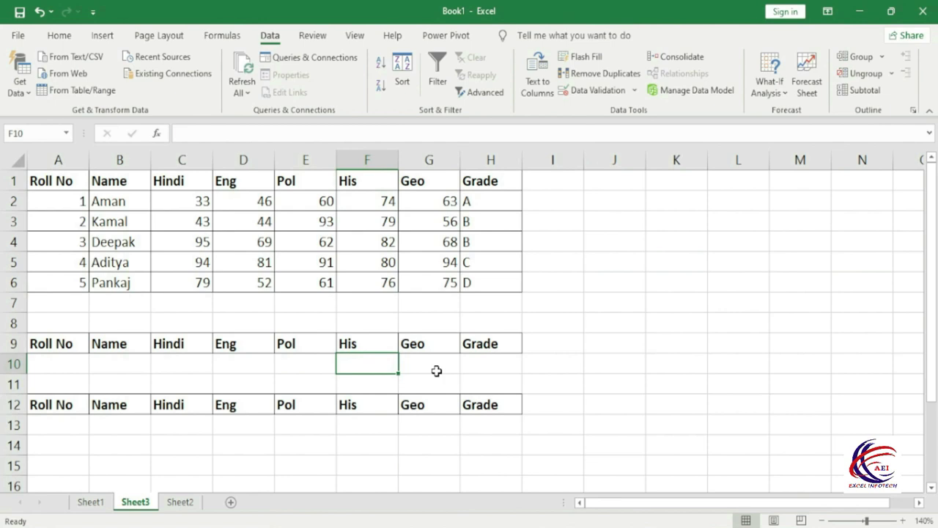
{"action": "type", "text": ">=8"}
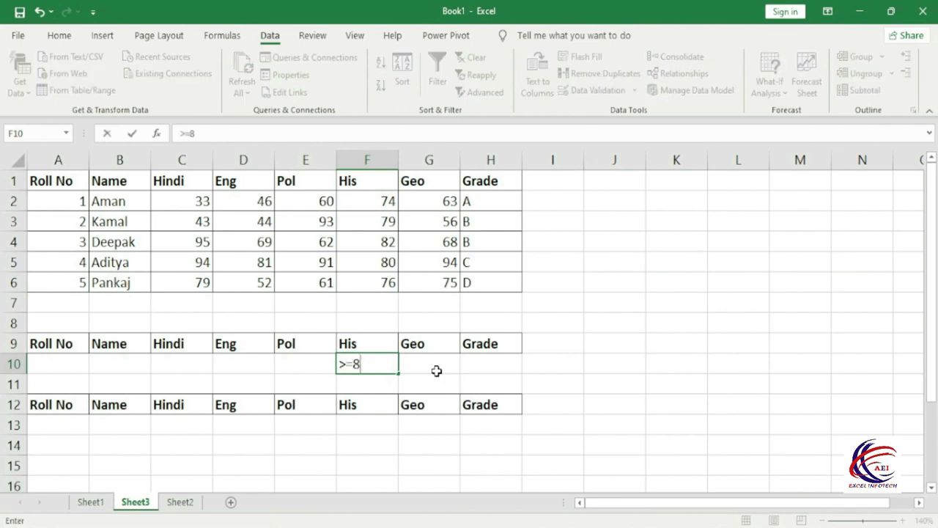
{"action": "type", "text": "0"}
{"action": "key", "text": "Return"}
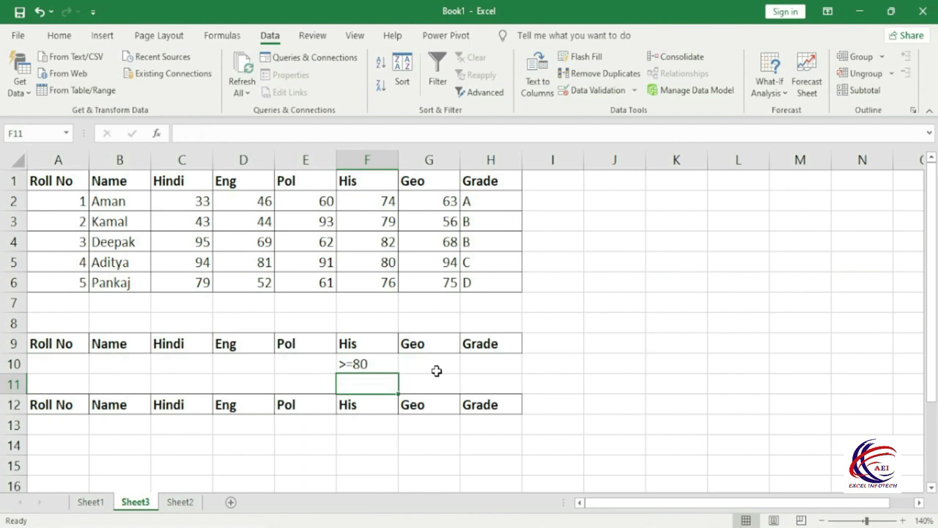
{"action": "left_click_drag", "start_coordinate": [50, 180], "coordinate": [517, 287]}
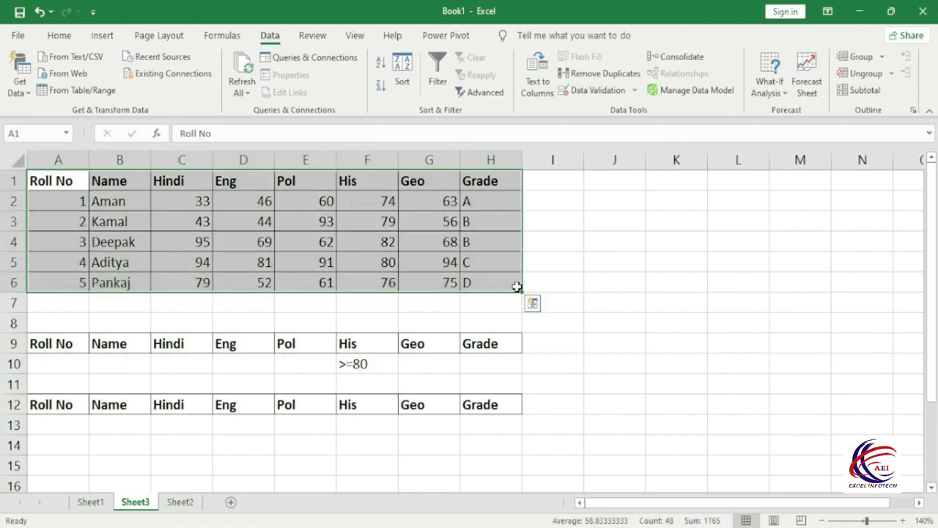
Step: In Advanced Filter, keep list range A1:H6 and set the criteria range to A9:H10
{"action": "left_click", "coordinate": [480, 92]}
{"action": "left_click_drag", "start_coordinate": [627, 293], "coordinate": [667, 208]}
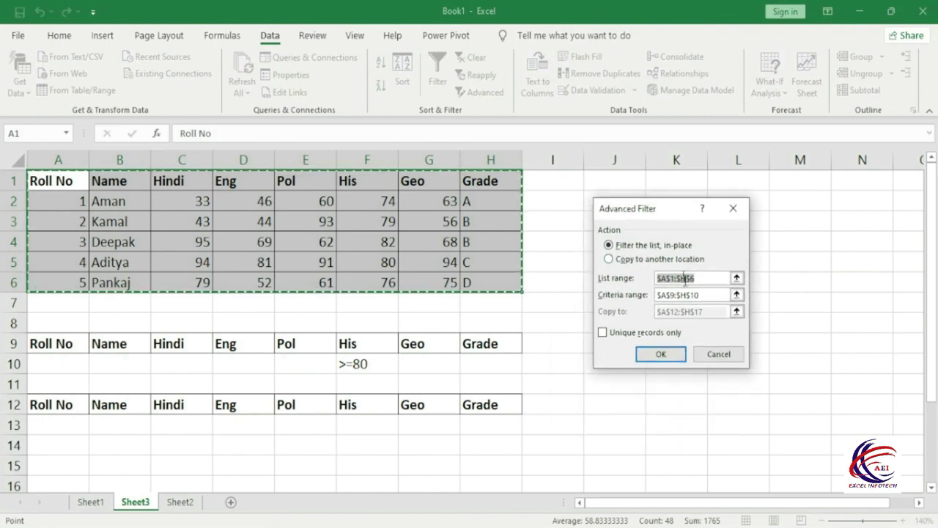
{"action": "left_click", "coordinate": [707, 296]}
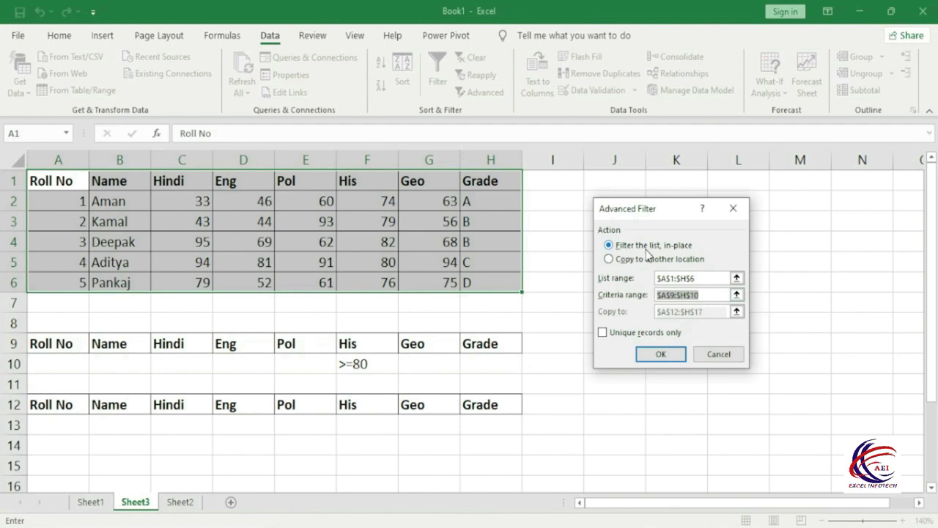
{"action": "left_click", "coordinate": [706, 279]}
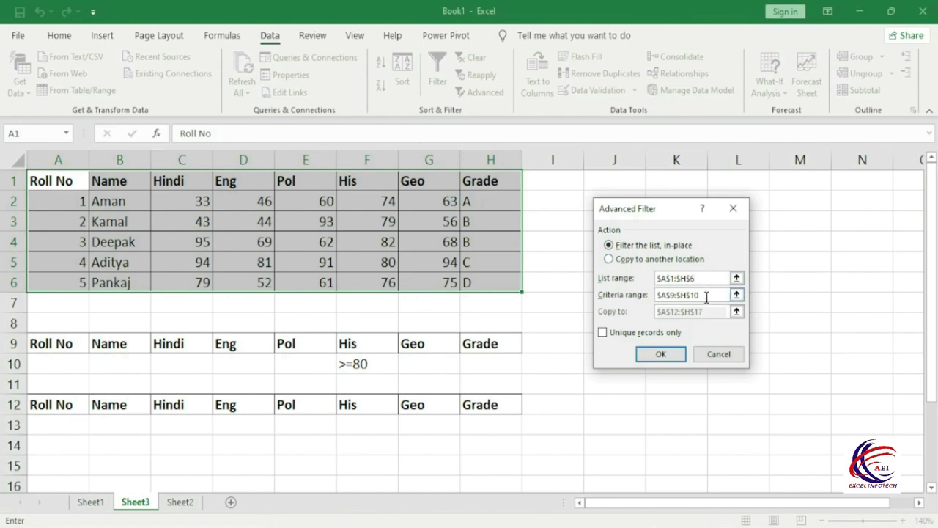
{"action": "left_click_drag", "start_coordinate": [706, 295], "coordinate": [637, 299]}
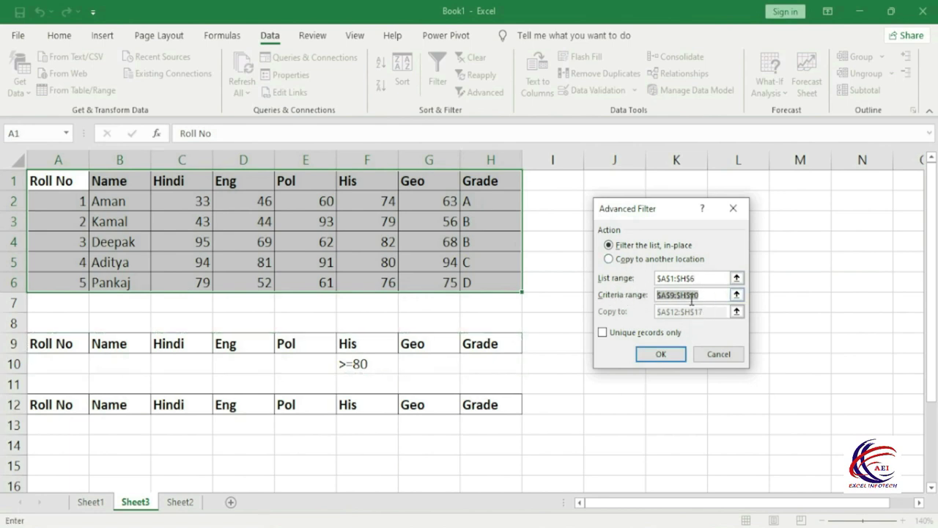
{"action": "key", "text": "BackSpace"}
{"action": "left_click_drag", "start_coordinate": [51, 343], "coordinate": [488, 357]}
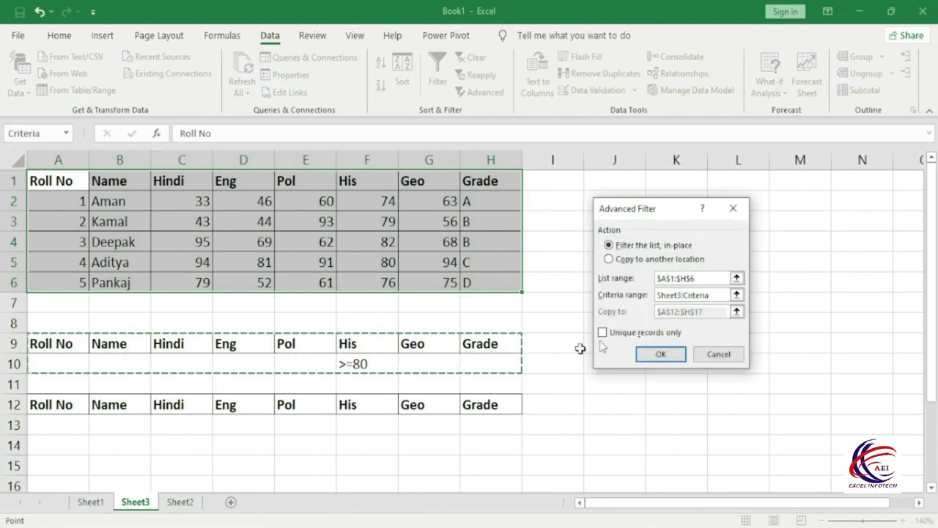
Step: Copy the matching rows to A12:H17, then select the His column to compare scores
{"action": "left_click", "coordinate": [623, 259]}
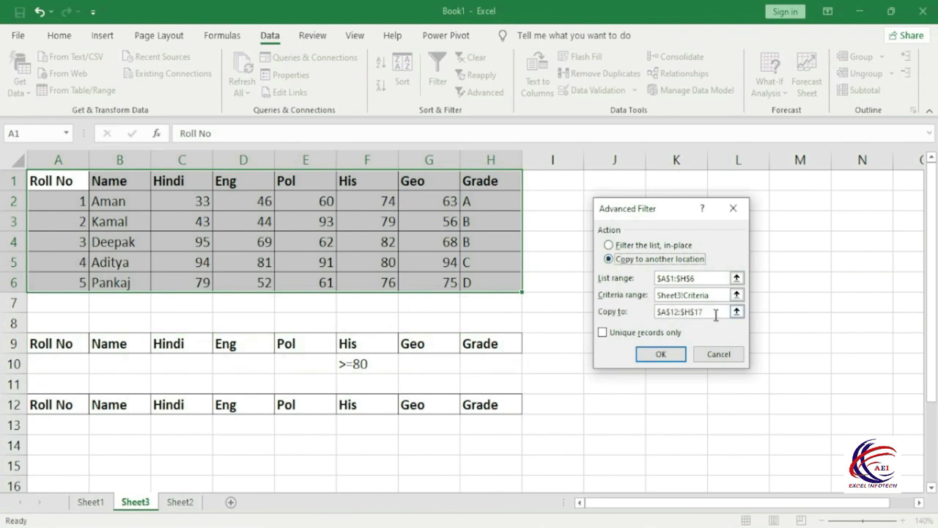
{"action": "left_click_drag", "start_coordinate": [718, 312], "coordinate": [619, 313]}
{"action": "key", "text": "BackSpace"}
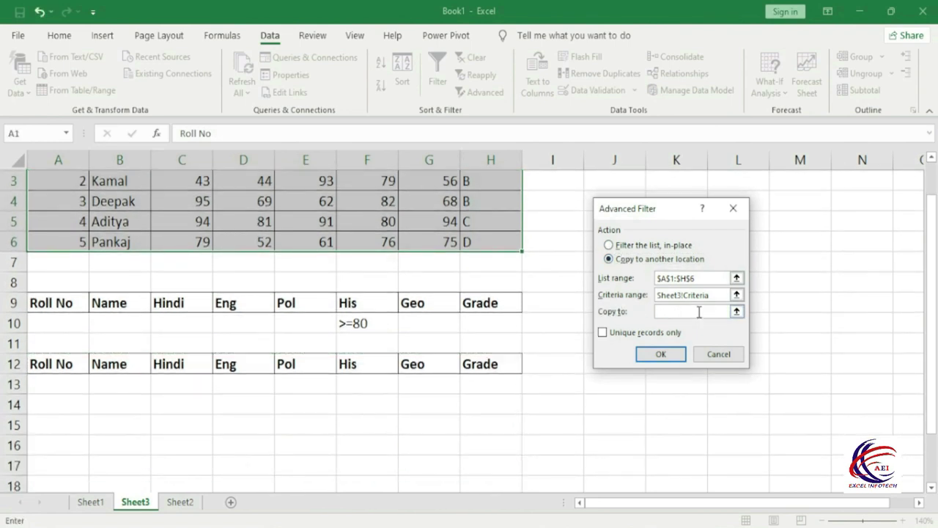
{"action": "left_click_drag", "start_coordinate": [62, 363], "coordinate": [496, 467]}
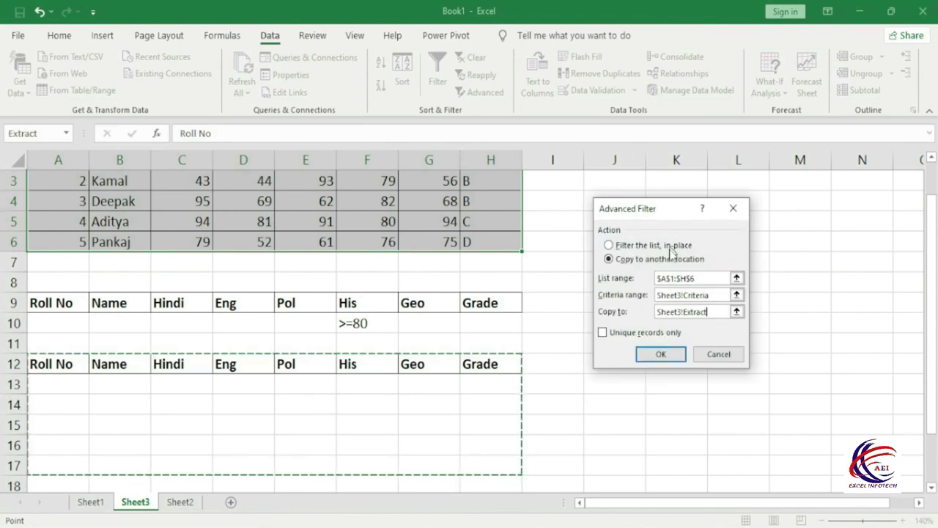
{"action": "left_click", "coordinate": [659, 354]}
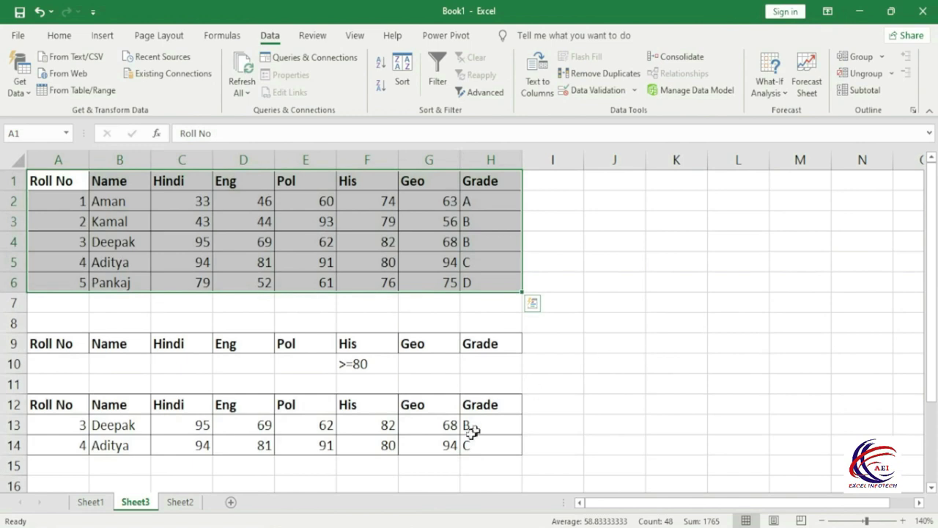
{"action": "left_click_drag", "start_coordinate": [382, 489], "coordinate": [389, 183]}
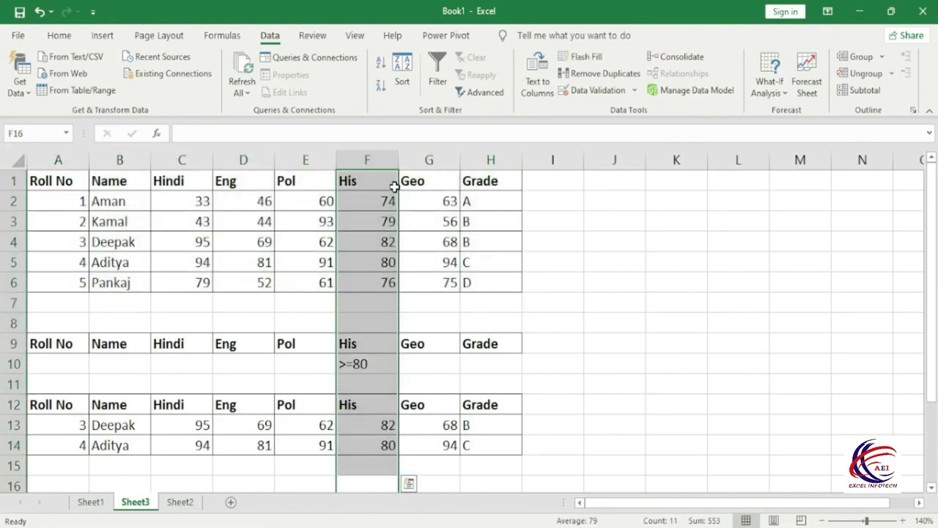
Step: Return to A1, point out target cells B1:D2, undo the last action, and select the name in A1
{"action": "left_click", "coordinate": [379, 295]}
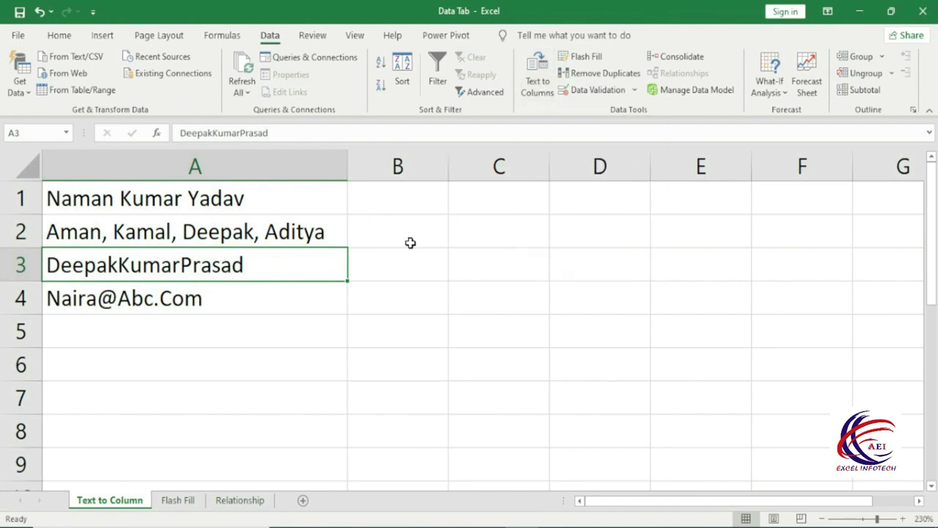
{"action": "key", "text": "ctrl+Home"}
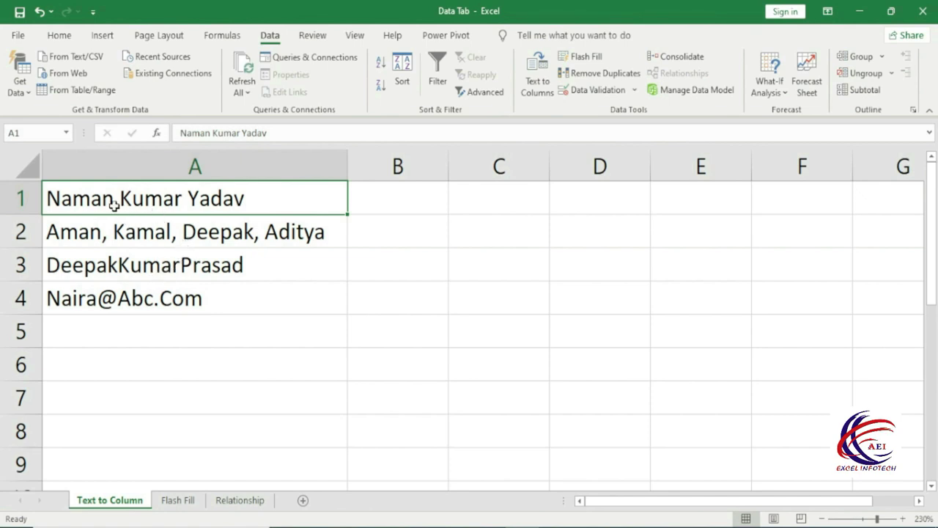
{"action": "left_click", "coordinate": [393, 202]}
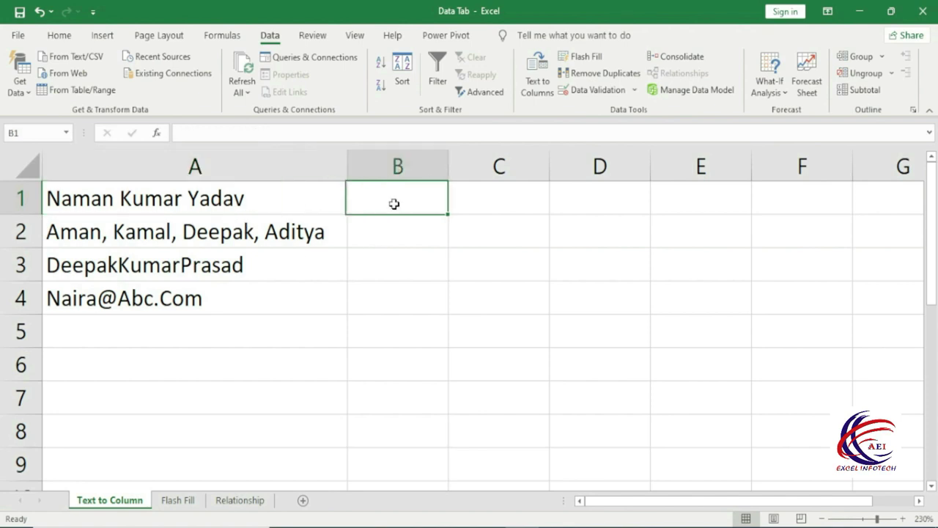
{"action": "left_click", "coordinate": [511, 201]}
{"action": "left_click", "coordinate": [598, 213]}
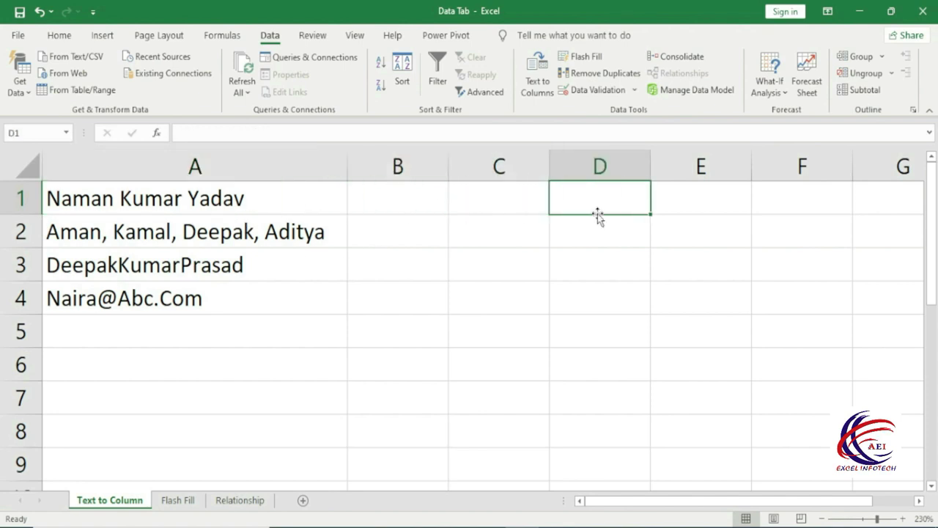
{"action": "left_click", "coordinate": [401, 227]}
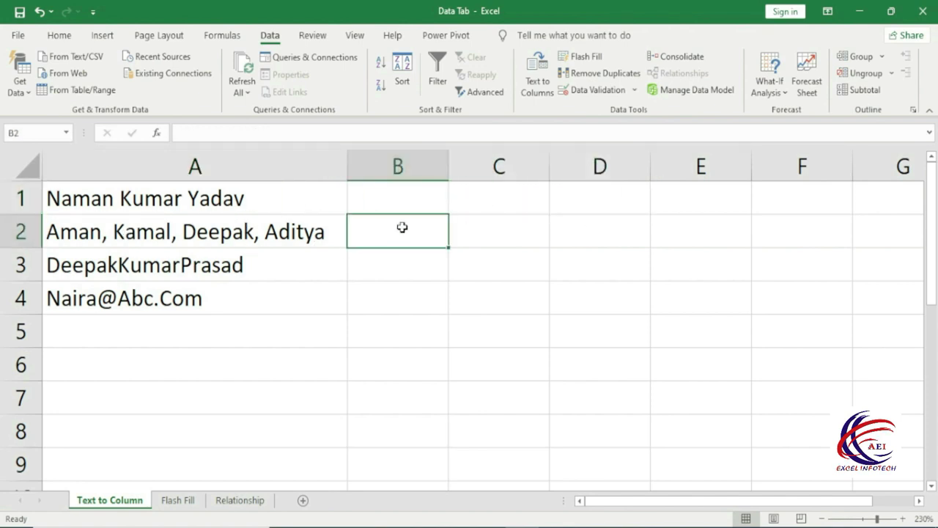
{"action": "left_click", "coordinate": [505, 239]}
{"action": "left_click", "coordinate": [577, 229]}
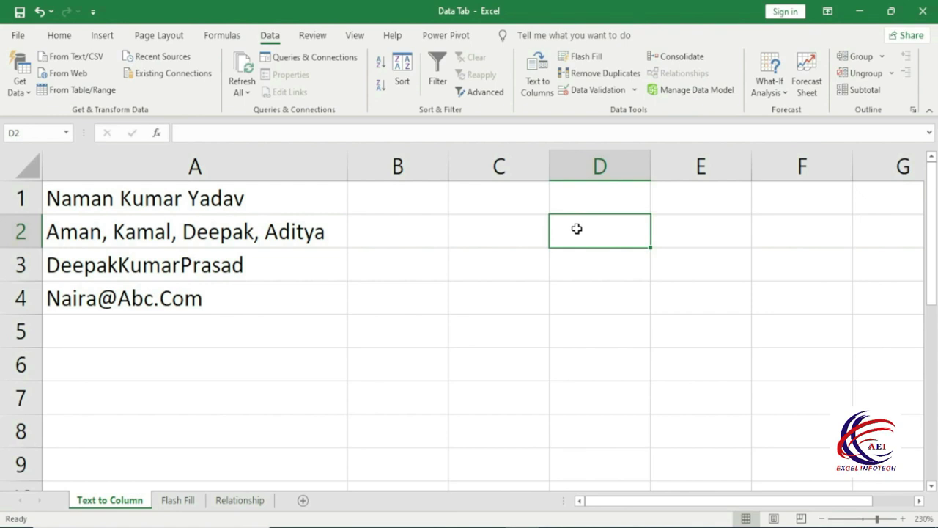
{"action": "key", "text": "ctrl+z"}
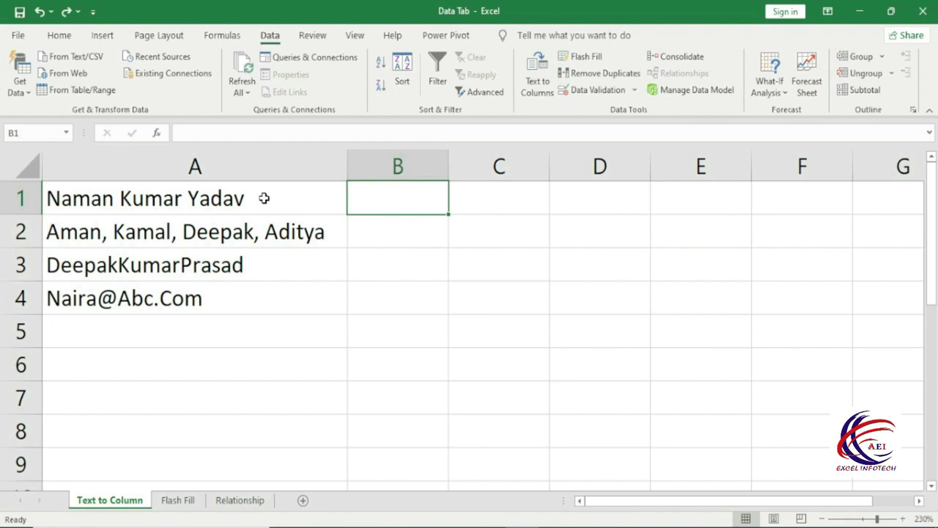
{"action": "left_click", "coordinate": [263, 198]}
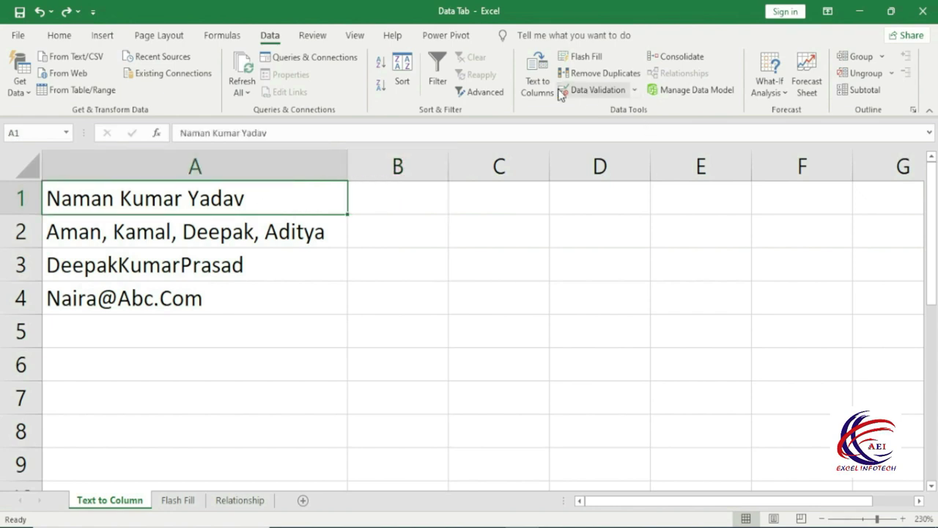
Step: Split A1 with Text to Columns, Delimited on Space only (not @), destination B1
{"action": "left_click", "coordinate": [534, 86]}
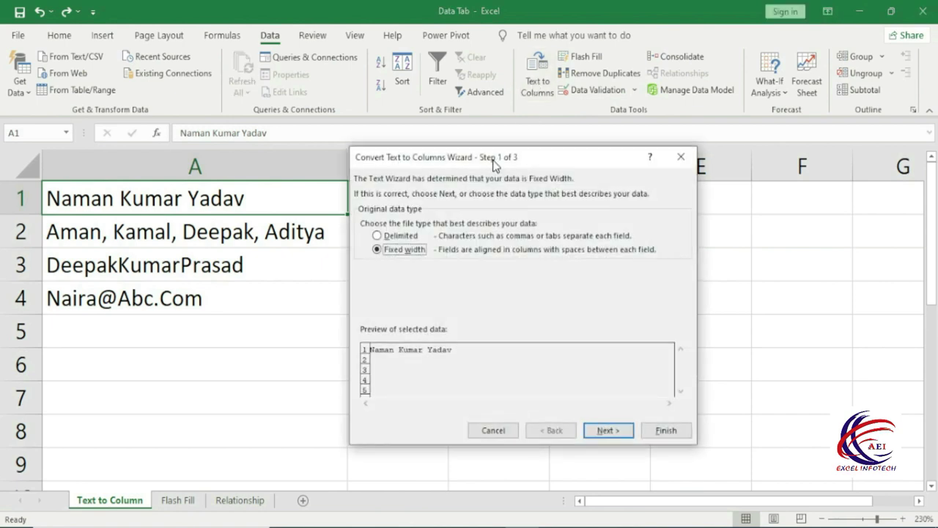
{"action": "left_click_drag", "start_coordinate": [496, 161], "coordinate": [658, 143]}
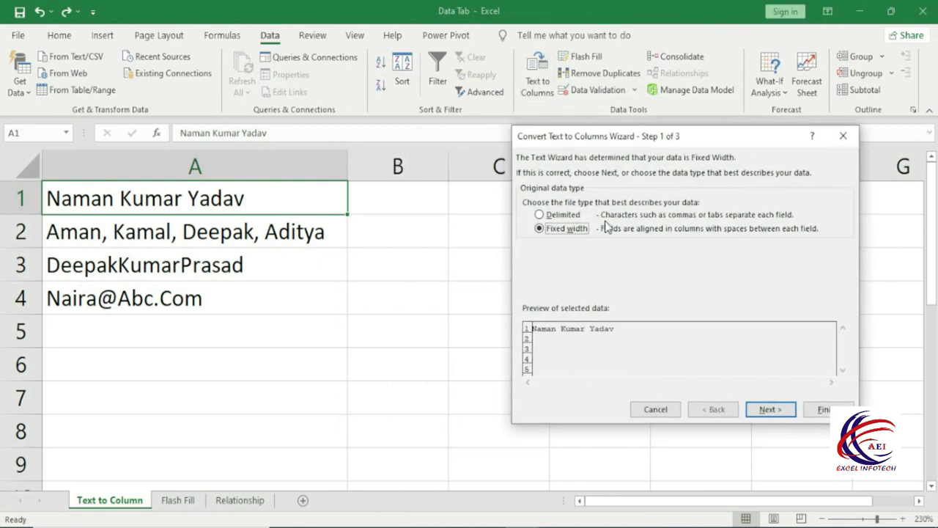
{"action": "left_click", "coordinate": [563, 217]}
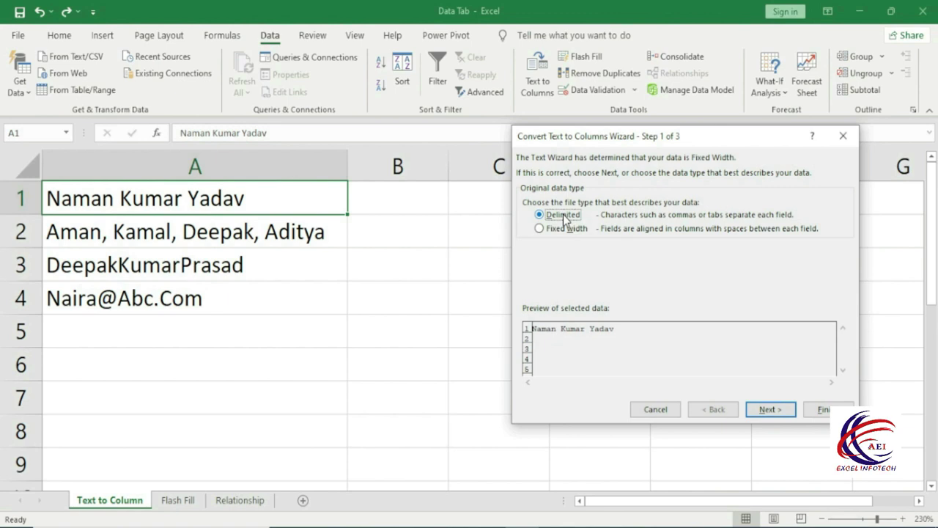
{"action": "left_click", "coordinate": [768, 410]}
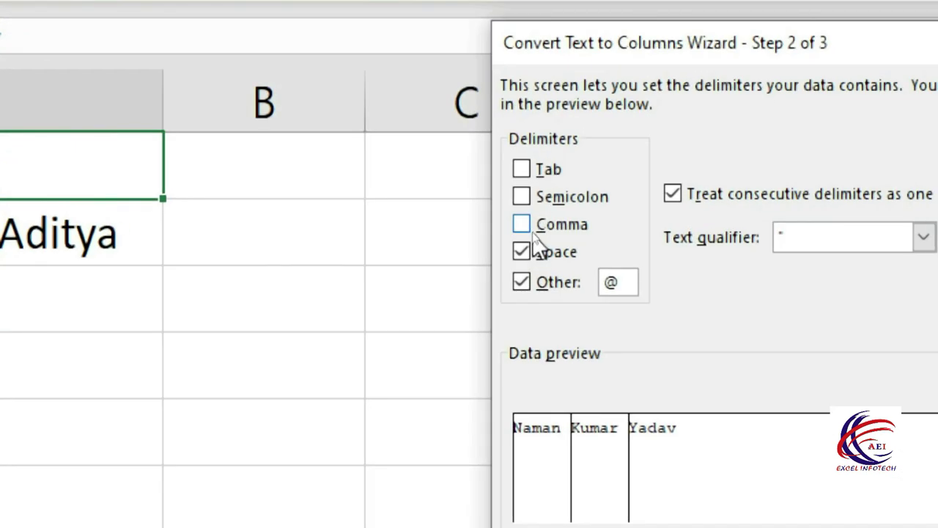
{"action": "left_click", "coordinate": [523, 284]}
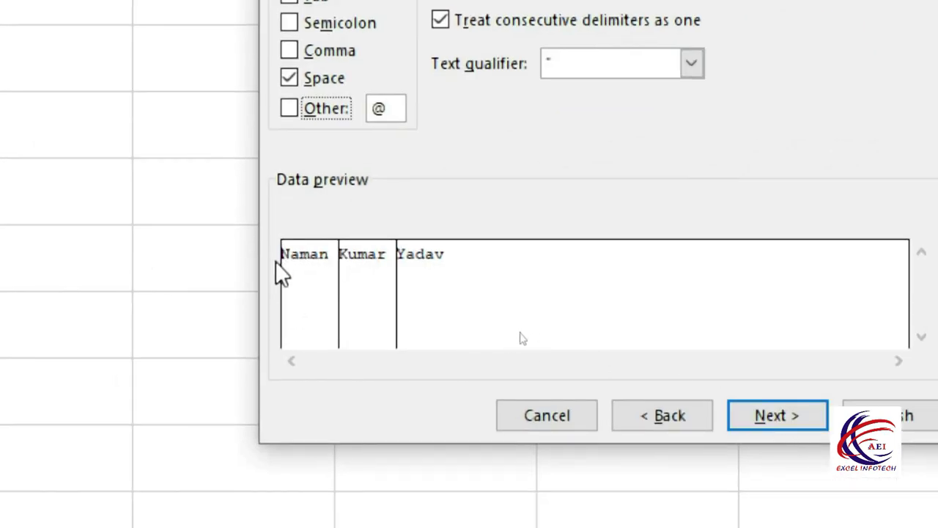
{"action": "left_click", "coordinate": [778, 416]}
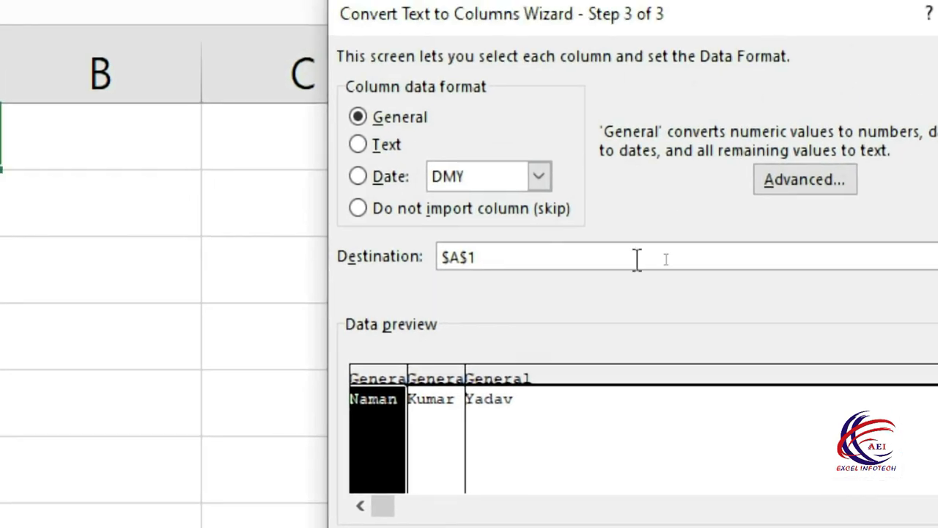
{"action": "left_click_drag", "start_coordinate": [637, 258], "coordinate": [422, 257]}
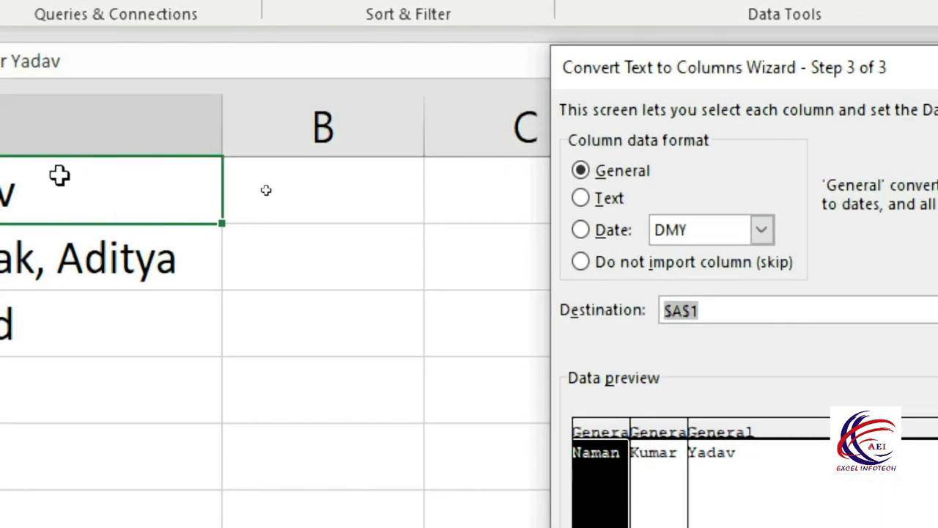
{"action": "left_click", "coordinate": [340, 188]}
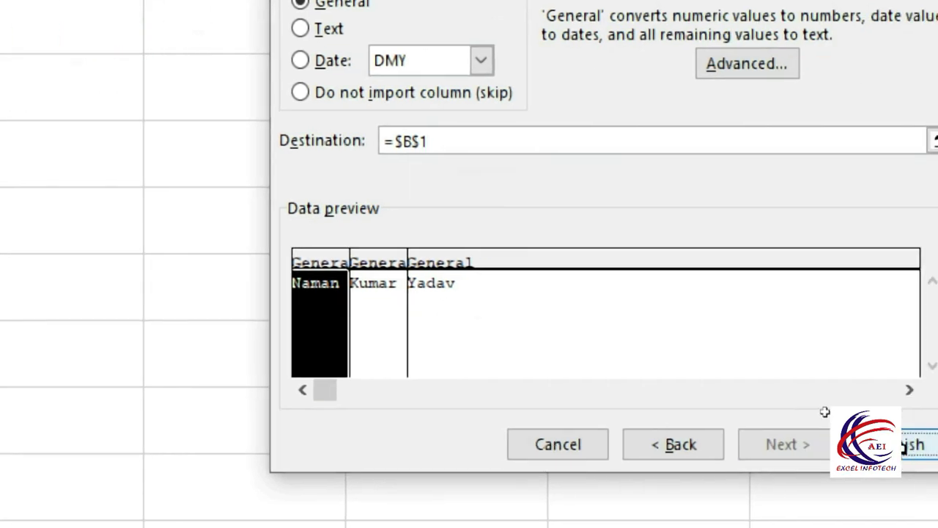
{"action": "left_click", "coordinate": [905, 446]}
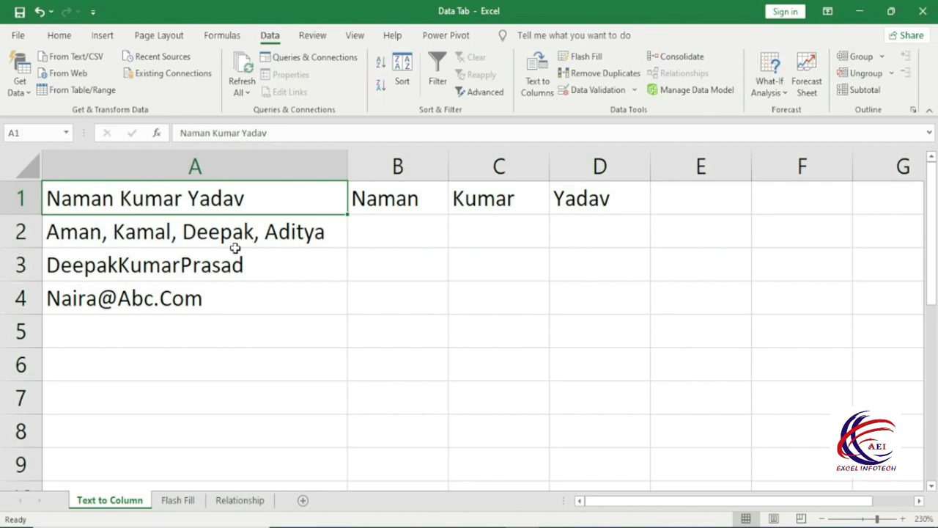
{"action": "left_click", "coordinate": [364, 235]}
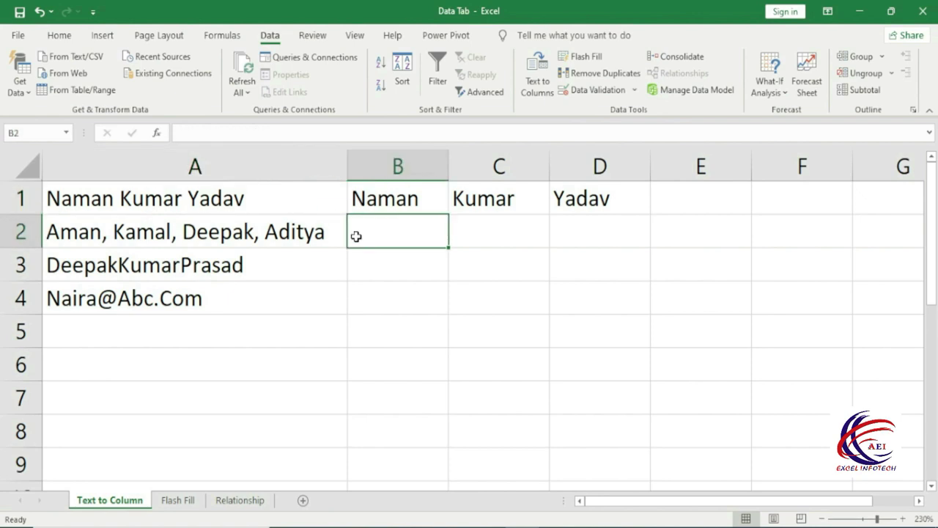
Step: Start Text to Columns on A2's list as Delimited, splitting on both comma and space
{"action": "left_click", "coordinate": [271, 223]}
{"action": "left_click", "coordinate": [529, 93]}
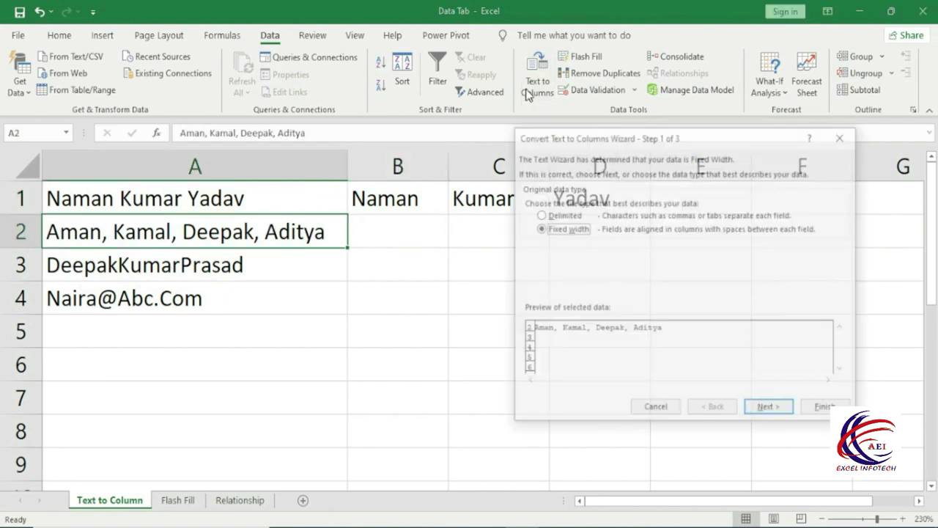
{"action": "left_click", "coordinate": [545, 216]}
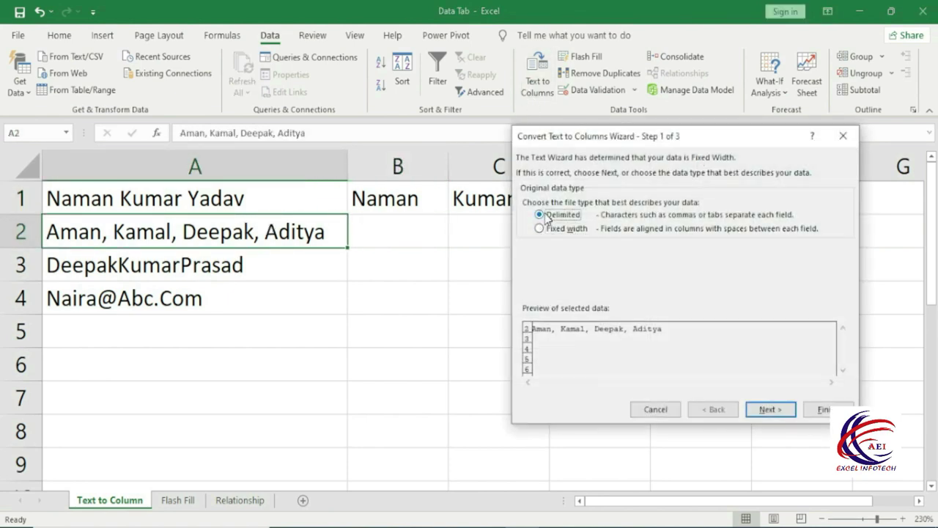
{"action": "left_click", "coordinate": [762, 407]}
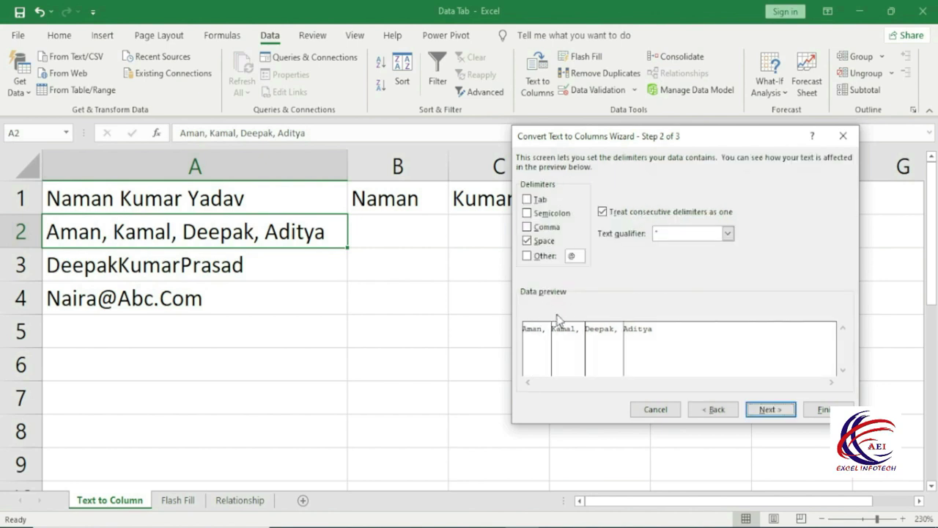
{"action": "left_click", "coordinate": [527, 227]}
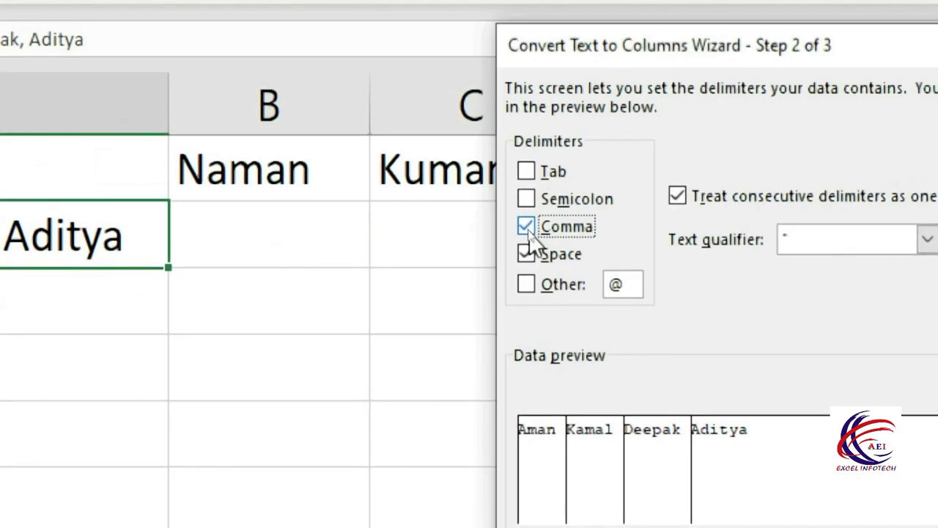
{"action": "left_click", "coordinate": [527, 228]}
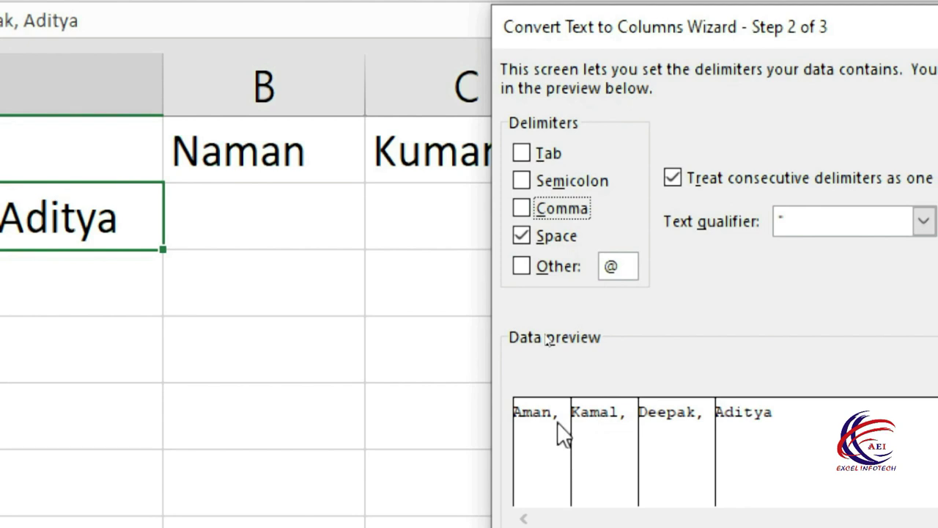
{"action": "left_click", "coordinate": [520, 208]}
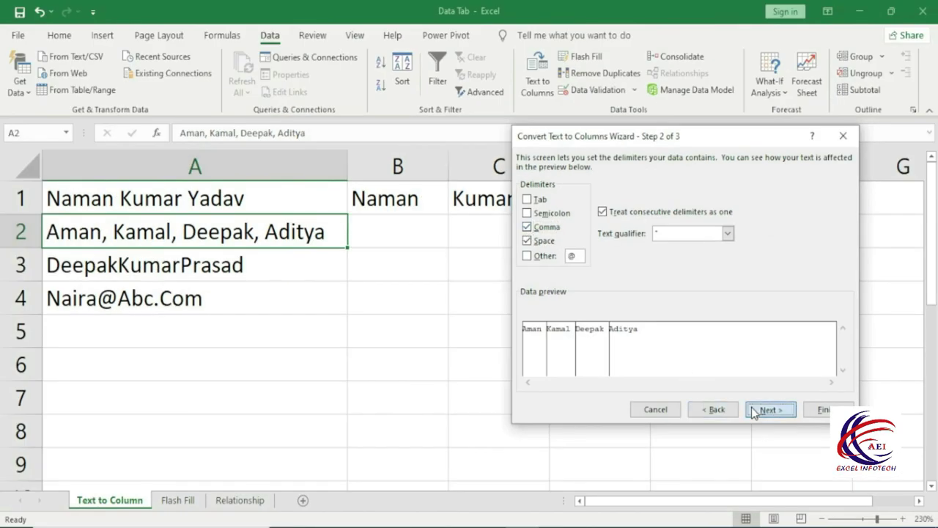
Step: Set the destination to B2 and finish, giving Aman, Kamal, Deepak, Aditya in B2:E2
{"action": "left_click", "coordinate": [755, 408]}
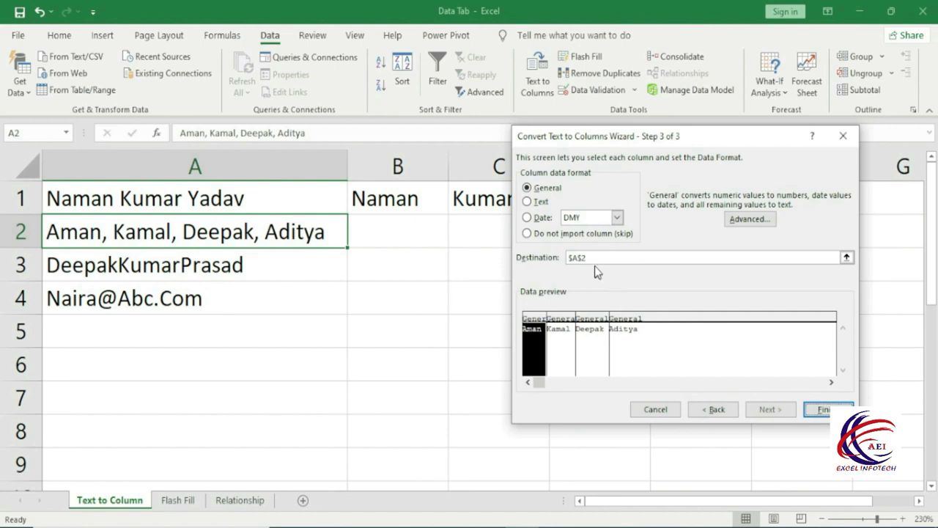
{"action": "left_click_drag", "start_coordinate": [593, 257], "coordinate": [568, 258]}
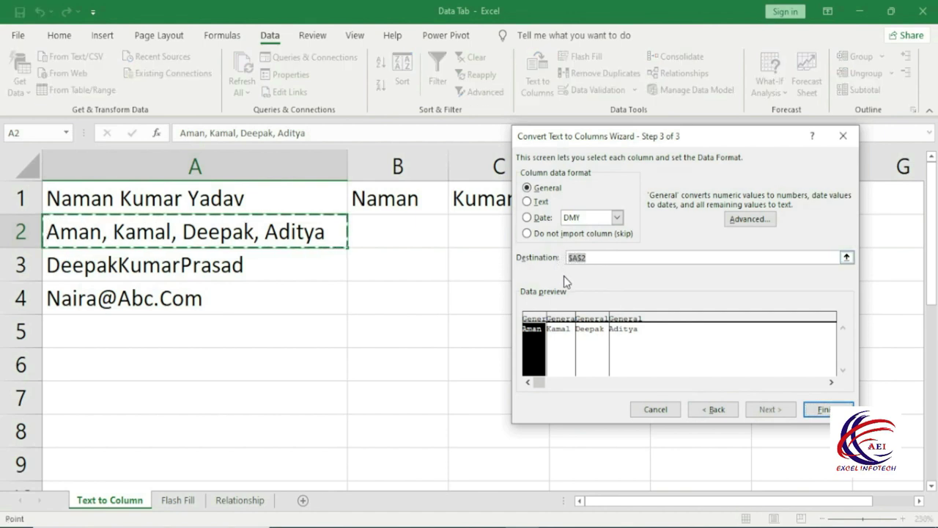
{"action": "left_click", "coordinate": [443, 225]}
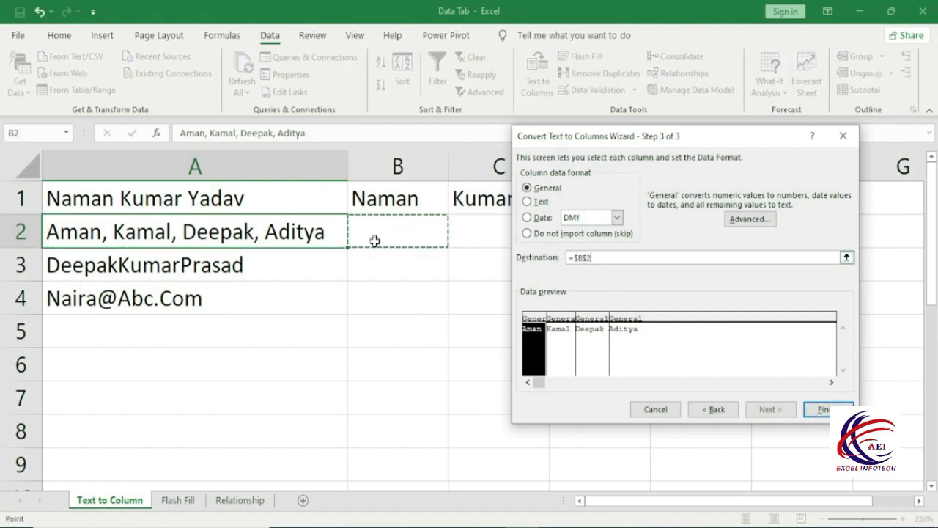
{"action": "left_click", "coordinate": [824, 409]}
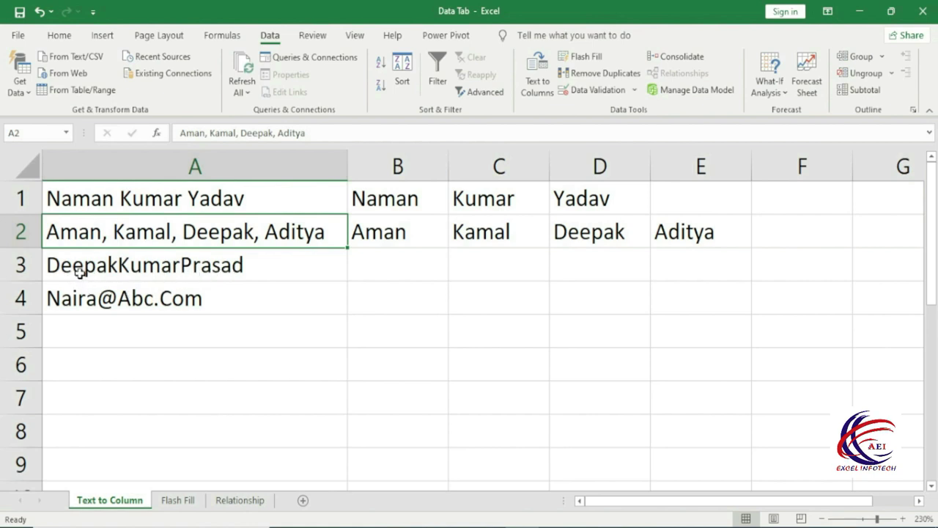
{"action": "left_click", "coordinate": [143, 266]}
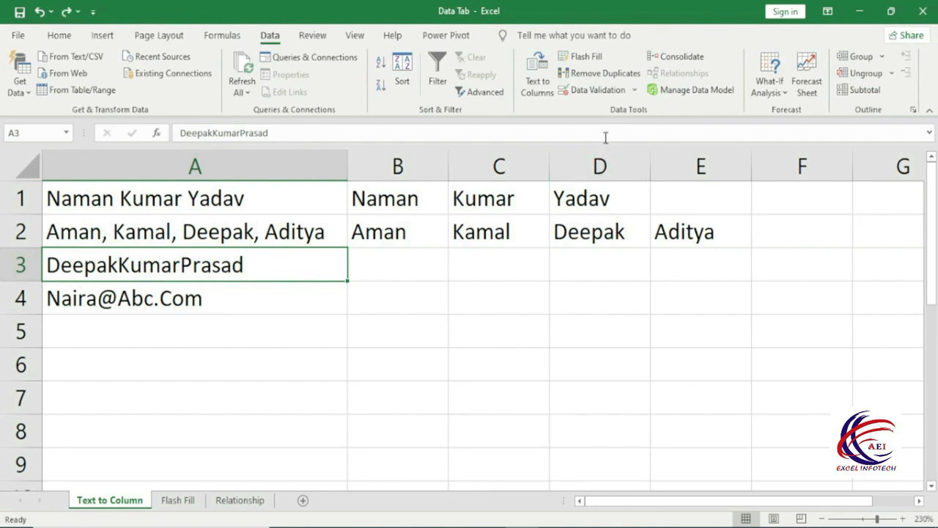
{"action": "left_click", "coordinate": [538, 84]}
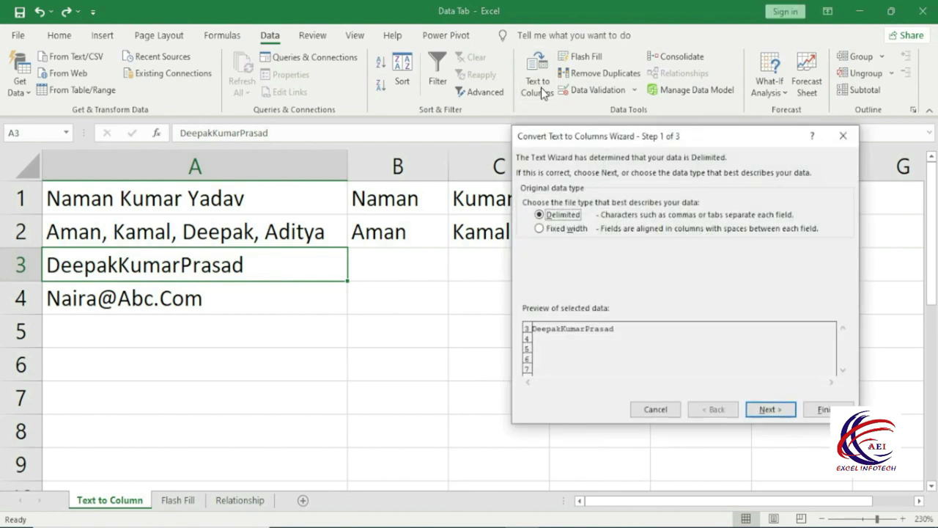
{"action": "left_click", "coordinate": [552, 230]}
{"action": "left_click", "coordinate": [768, 409]}
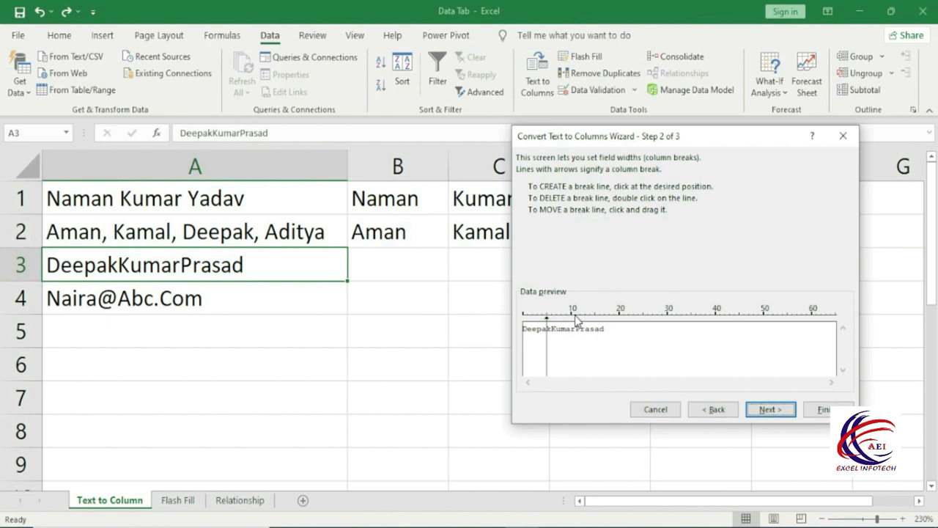
{"action": "left_click", "coordinate": [766, 410]}
{"action": "left_click", "coordinate": [592, 258]}
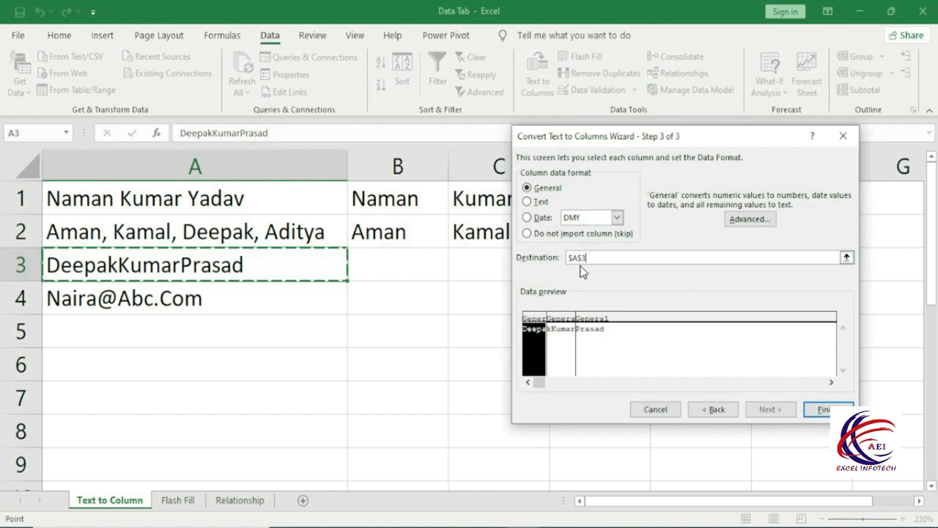
{"action": "left_click", "coordinate": [392, 261]}
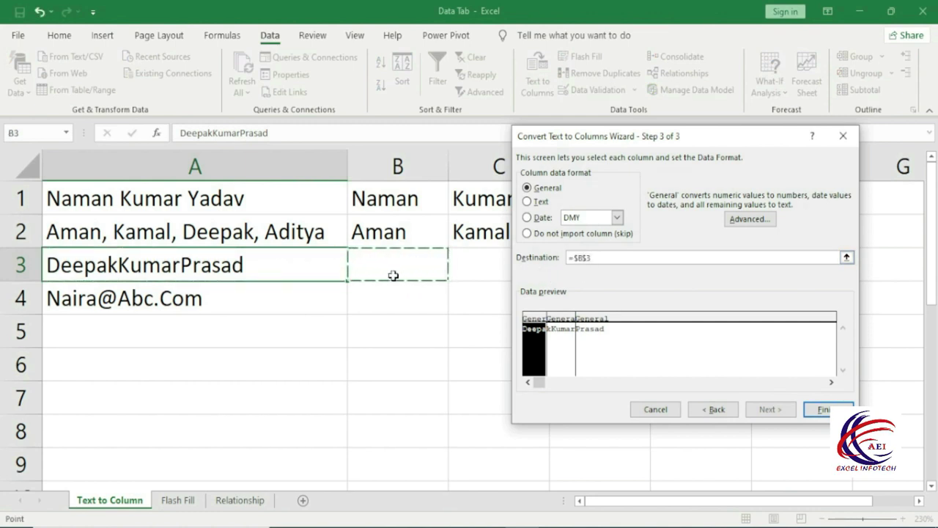
{"action": "left_click", "coordinate": [826, 409]}
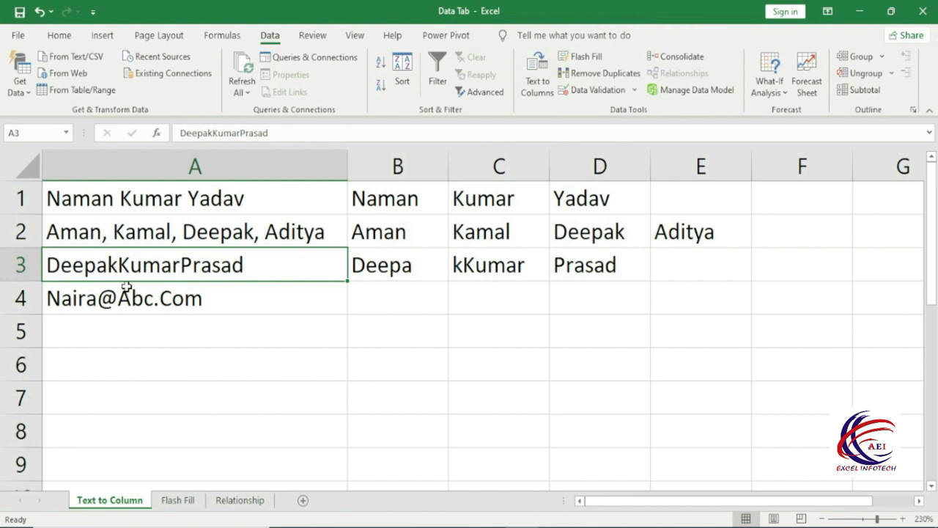
{"action": "left_click", "coordinate": [126, 289]}
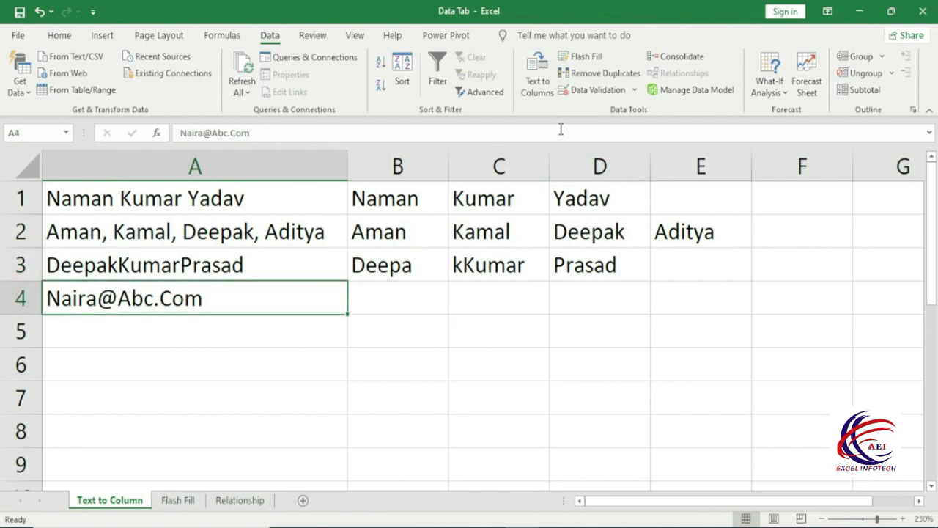
Step: Split A4's e-mail at '@' only (no comma or space) into B4:C4, then open the Flash Fill sheet
{"action": "left_click", "coordinate": [540, 85]}
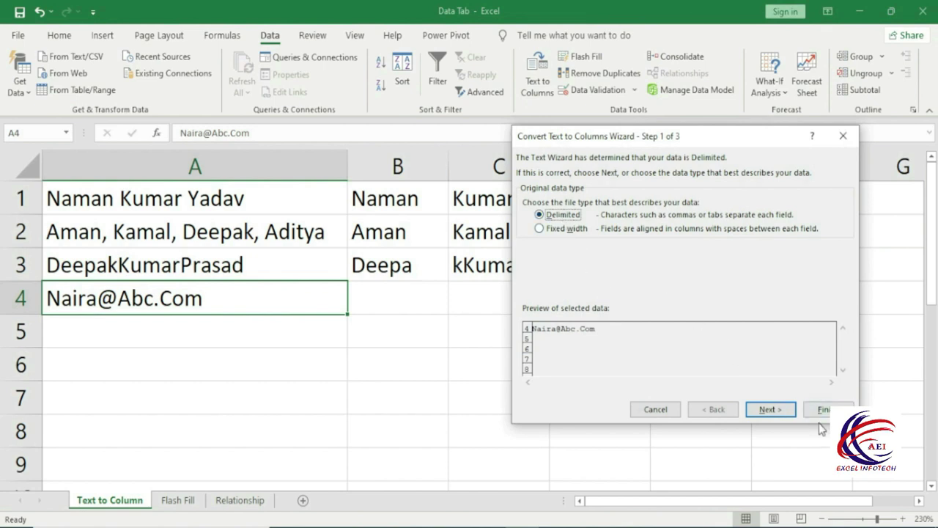
{"action": "left_click", "coordinate": [771, 410]}
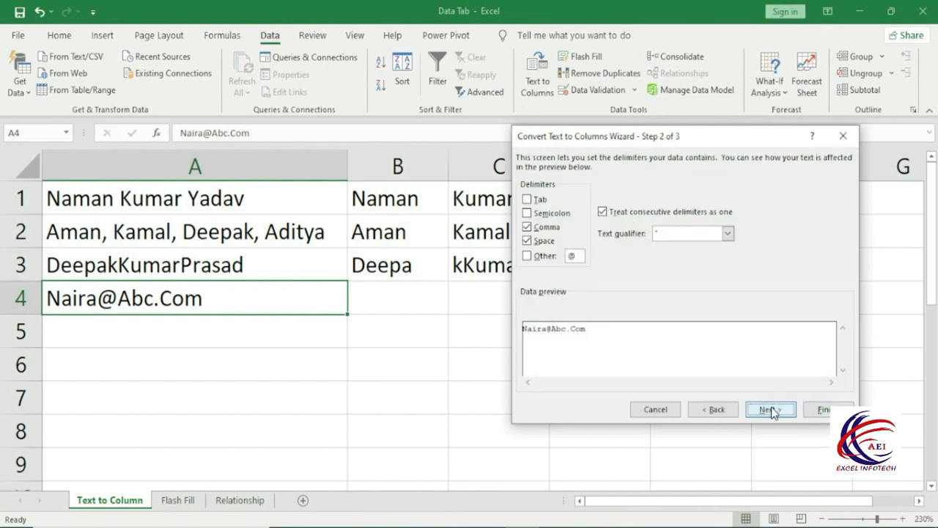
{"action": "left_click", "coordinate": [528, 256]}
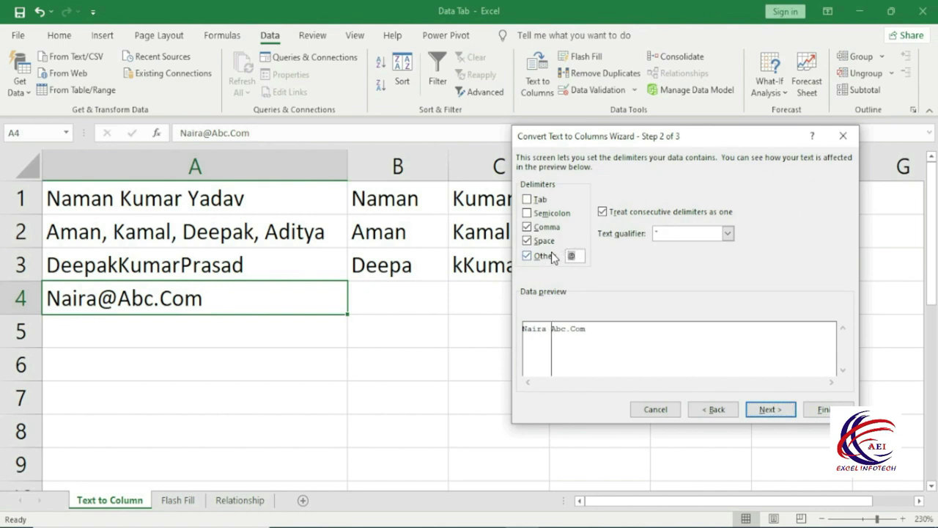
{"action": "left_click", "coordinate": [526, 240]}
{"action": "left_click", "coordinate": [528, 227]}
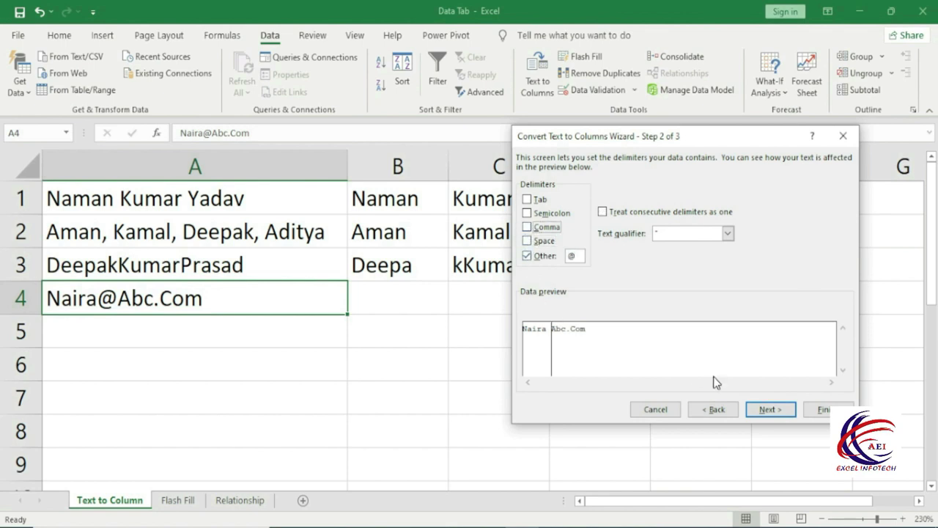
{"action": "left_click", "coordinate": [770, 410]}
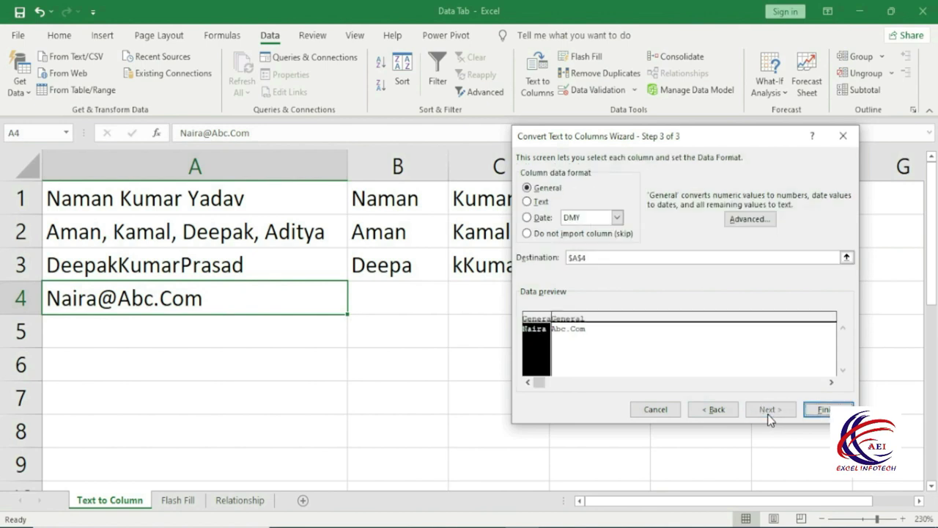
{"action": "left_click_drag", "start_coordinate": [597, 257], "coordinate": [553, 257]}
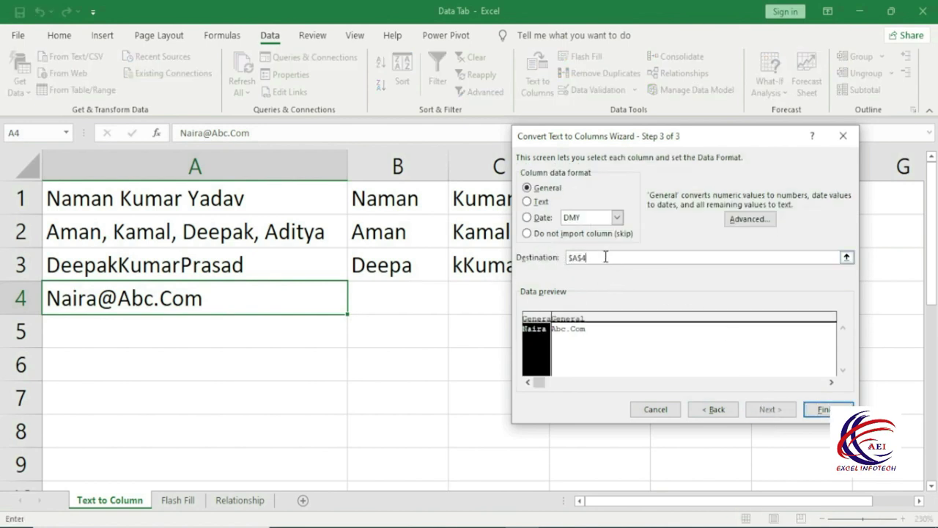
{"action": "left_click_drag", "start_coordinate": [605, 257], "coordinate": [564, 257]}
{"action": "left_click", "coordinate": [384, 301]}
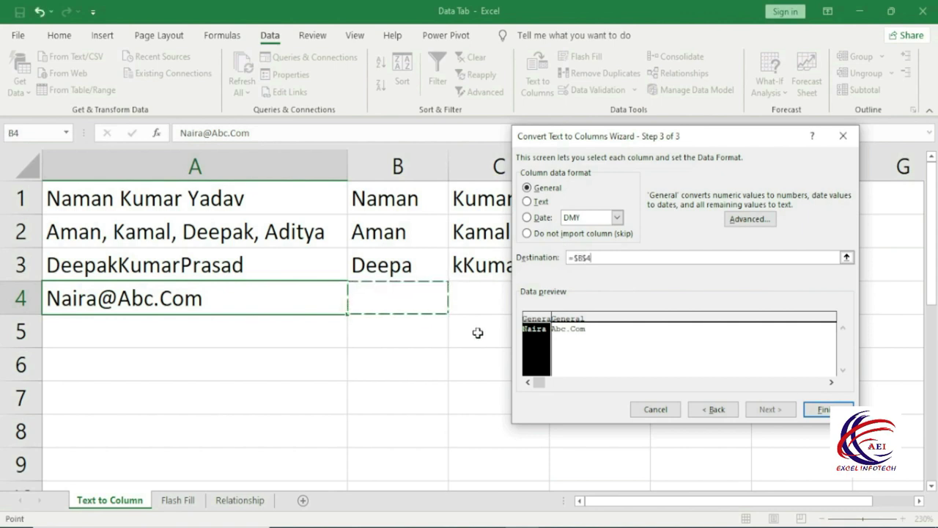
{"action": "left_click", "coordinate": [824, 410]}
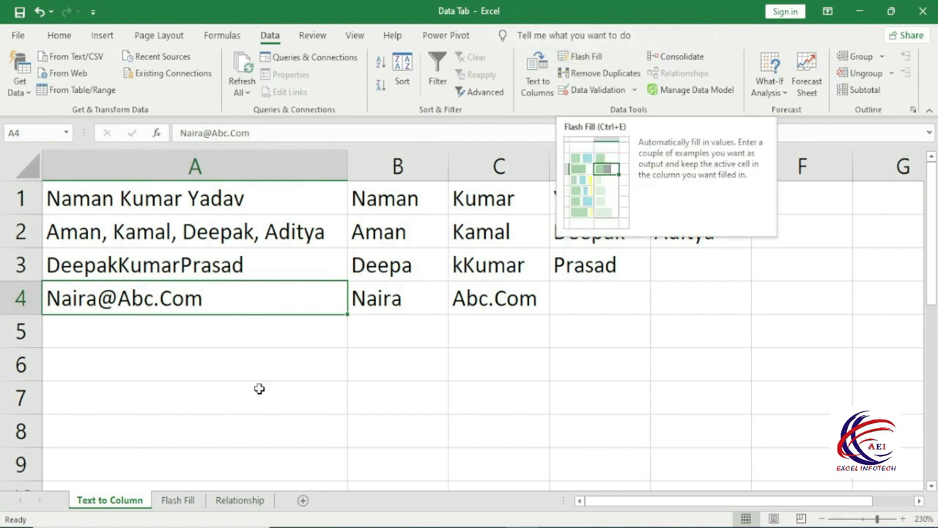
{"action": "left_click", "coordinate": [178, 501]}
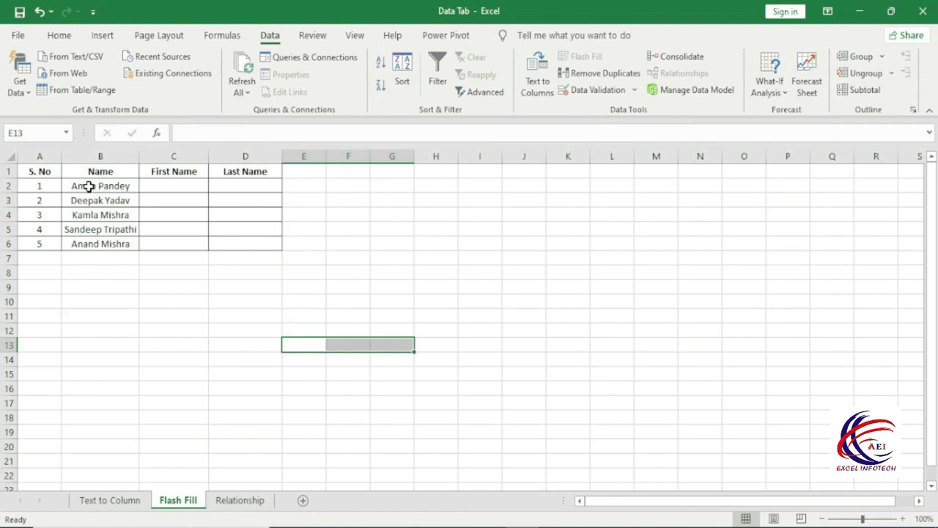
{"action": "scroll", "coordinate": [435, 356], "scroll_direction": "up", "scroll_amount": 4}
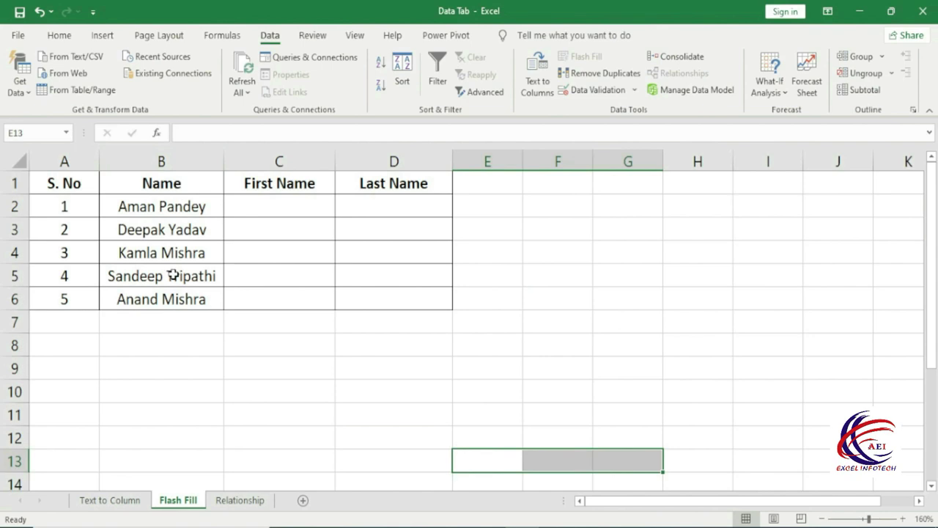
{"action": "left_click", "coordinate": [285, 199]}
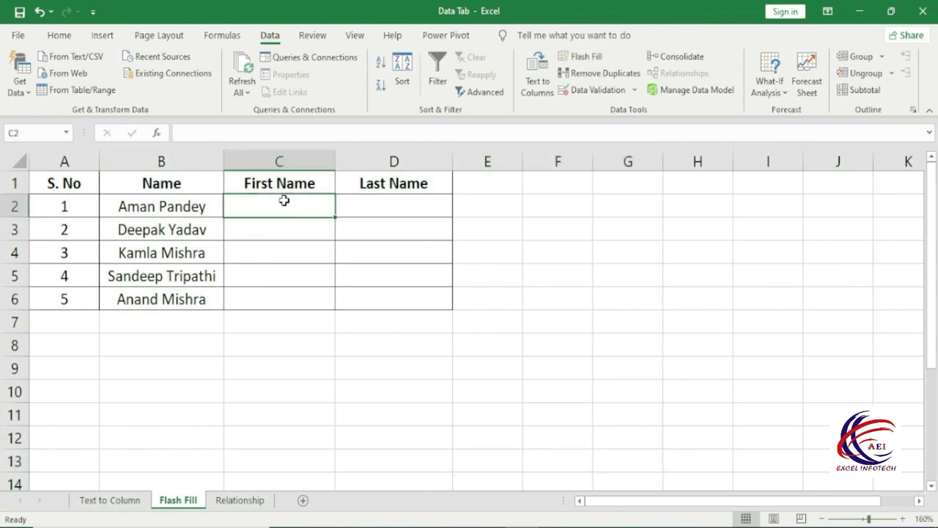
{"action": "left_click", "coordinate": [413, 198]}
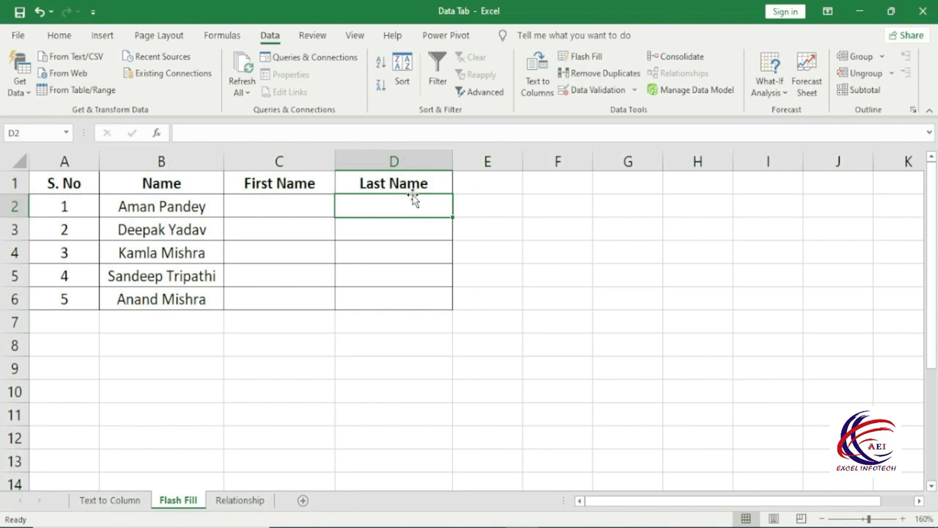
{"action": "left_click", "coordinate": [284, 211]}
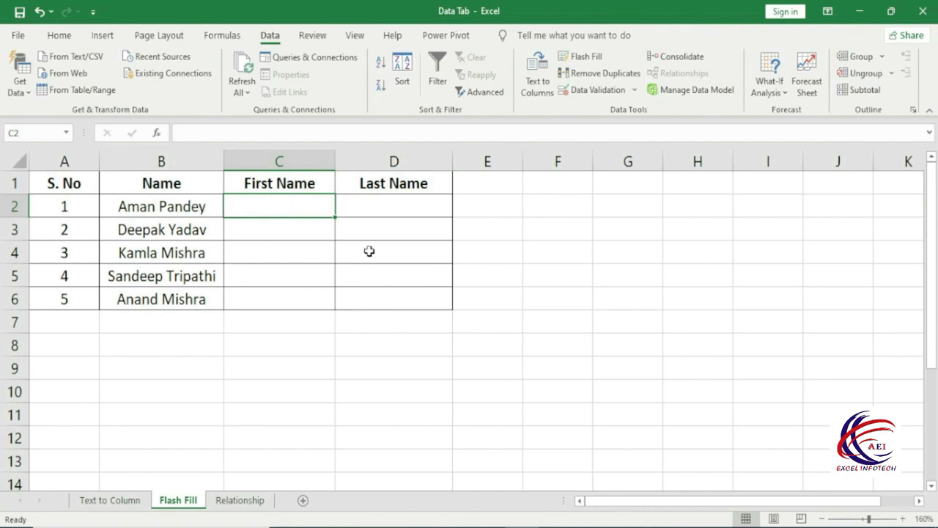
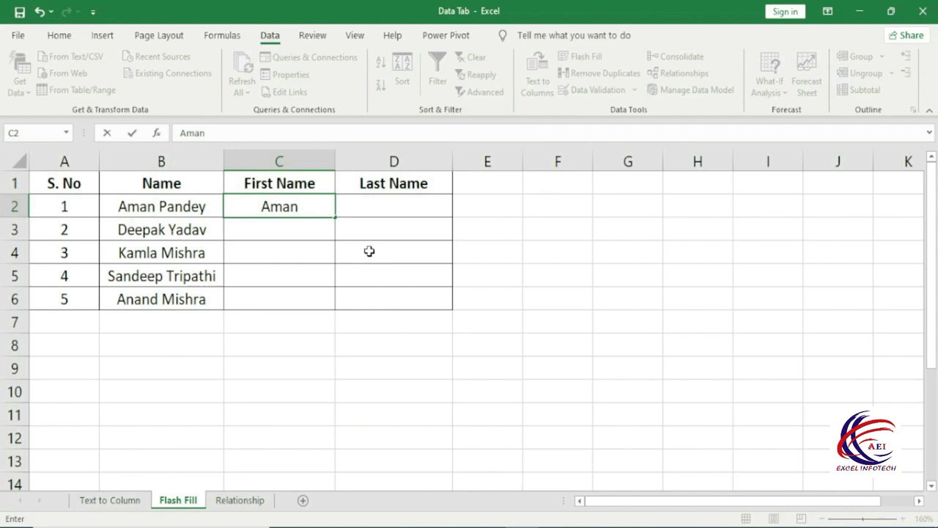
{"action": "key", "text": "Tab"}
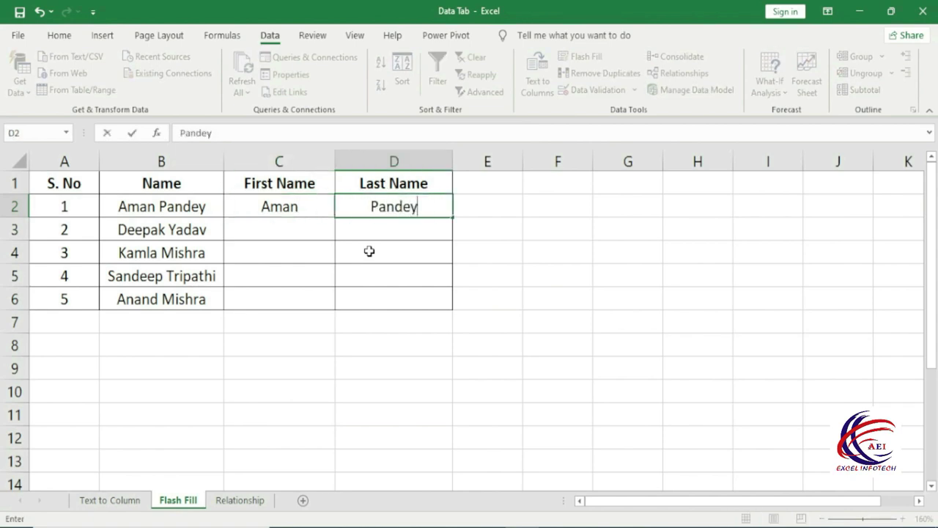
{"action": "key", "text": "shift+Tab"}
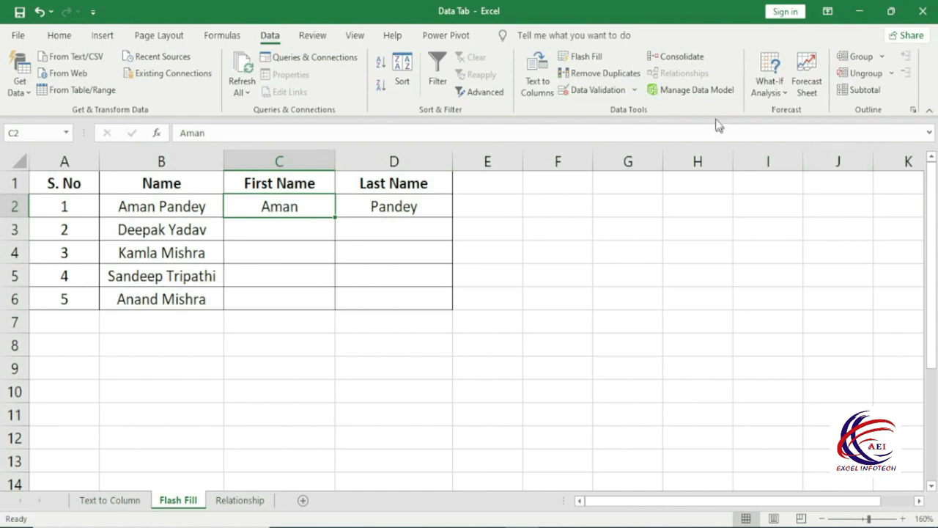
{"action": "left_click", "coordinate": [585, 58]}
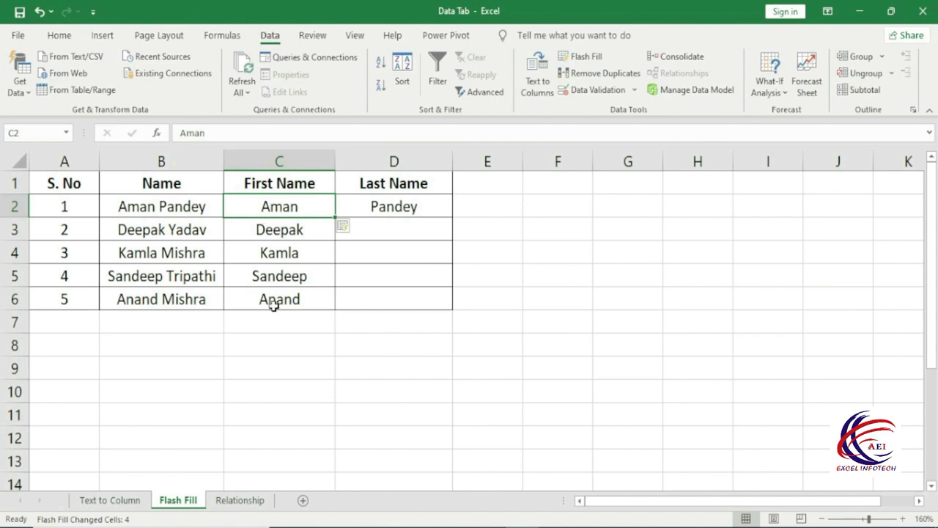
{"action": "left_click", "coordinate": [410, 228]}
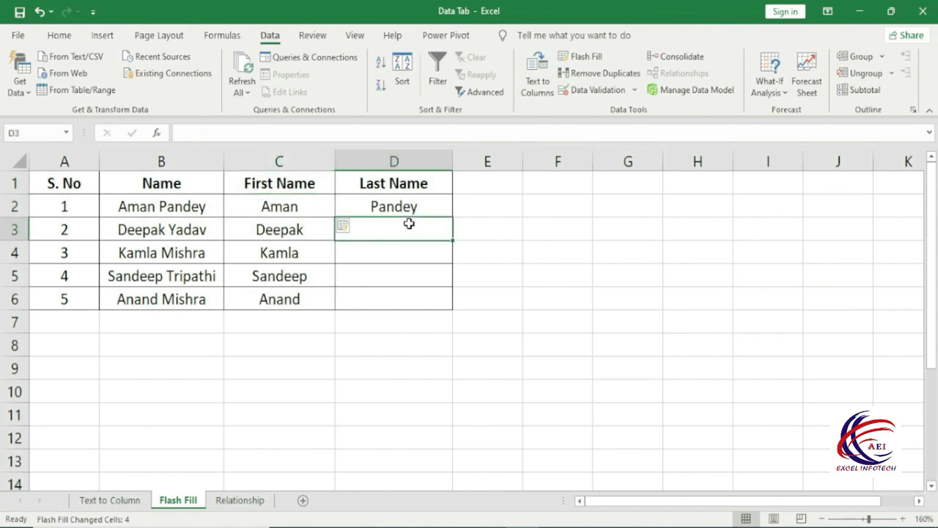
{"action": "left_click", "coordinate": [408, 207]}
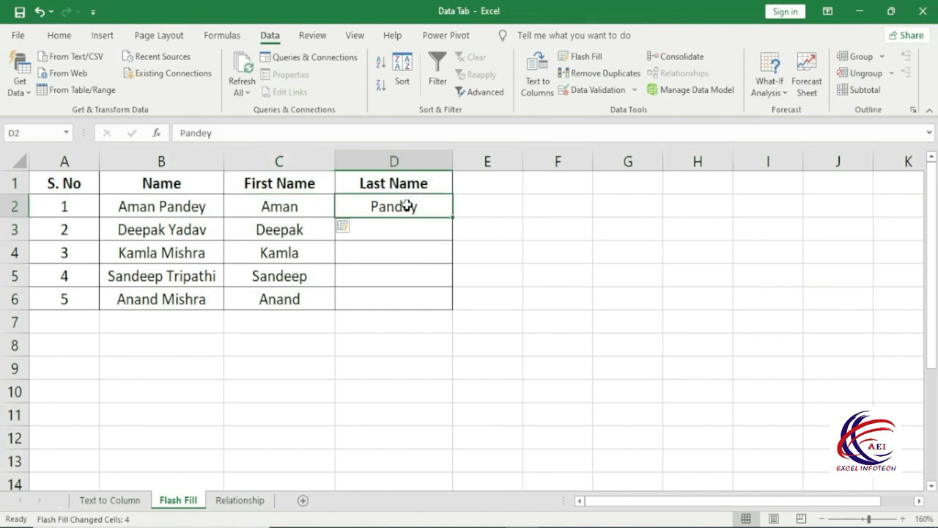
Step: Flash Fill the last names, change D6 to yadav, and select the last names D2:D6
{"action": "left_click", "coordinate": [572, 60]}
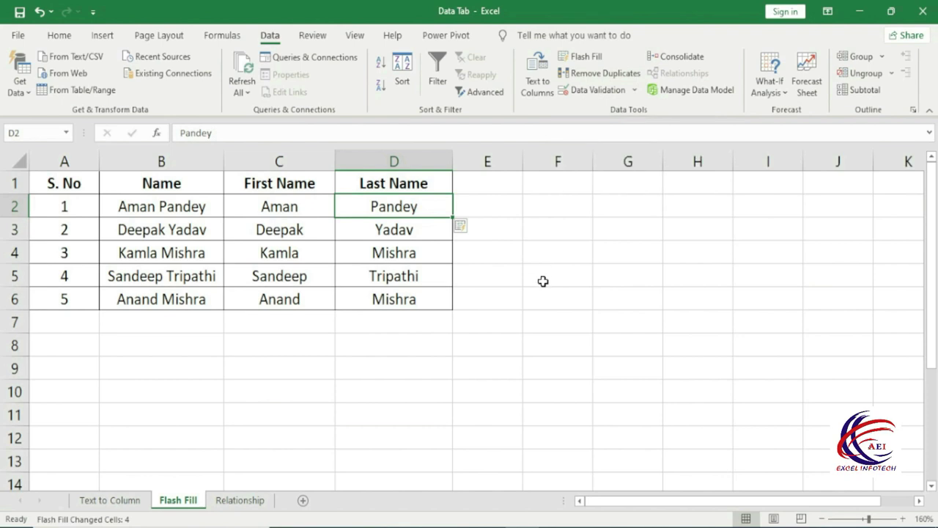
{"action": "left_click", "coordinate": [391, 304]}
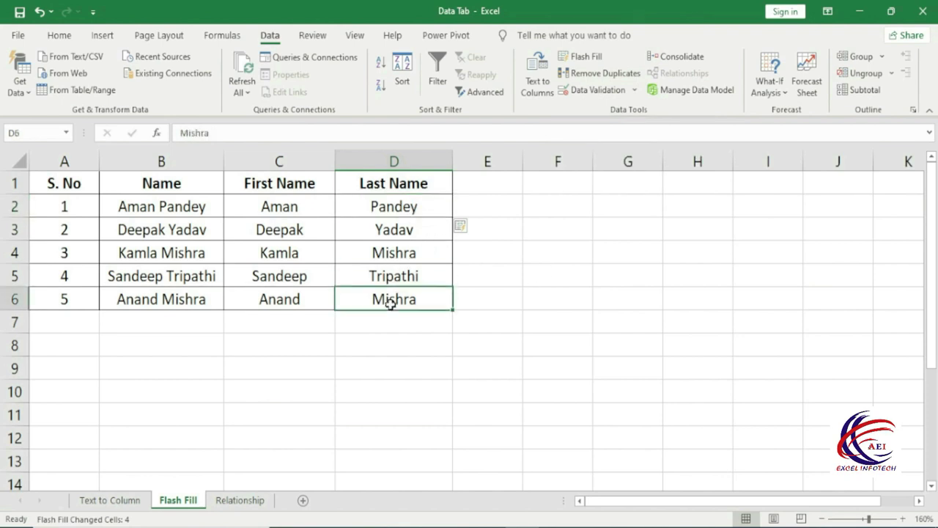
{"action": "type", "text": "yadav"}
{"action": "key", "text": "Return"}
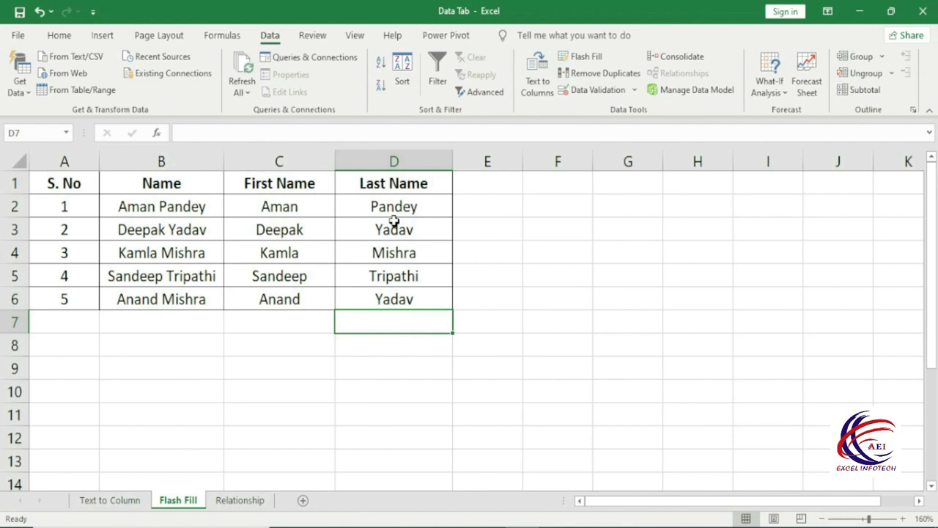
{"action": "left_click_drag", "start_coordinate": [398, 203], "coordinate": [389, 293]}
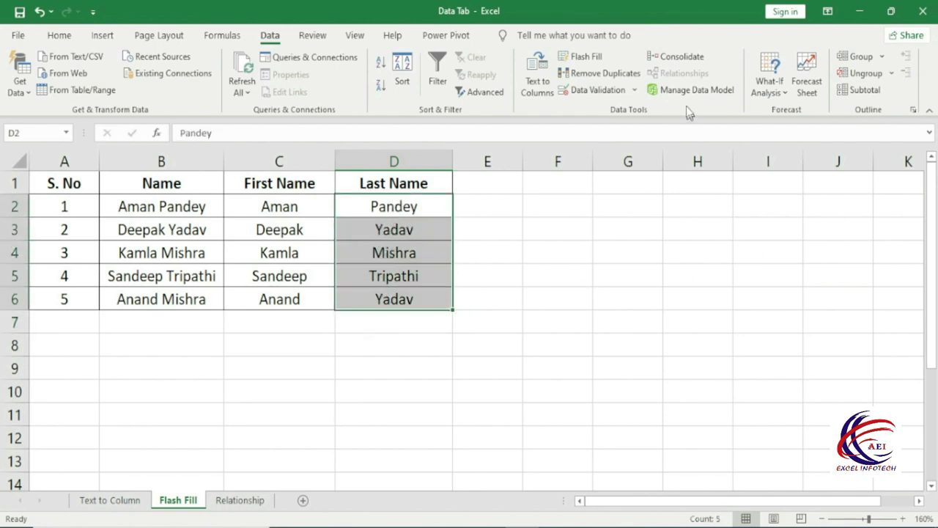
Step: Remove duplicates from the current selection D2:D6 only, dropping the repeated Yadav
{"action": "left_click", "coordinate": [604, 73]}
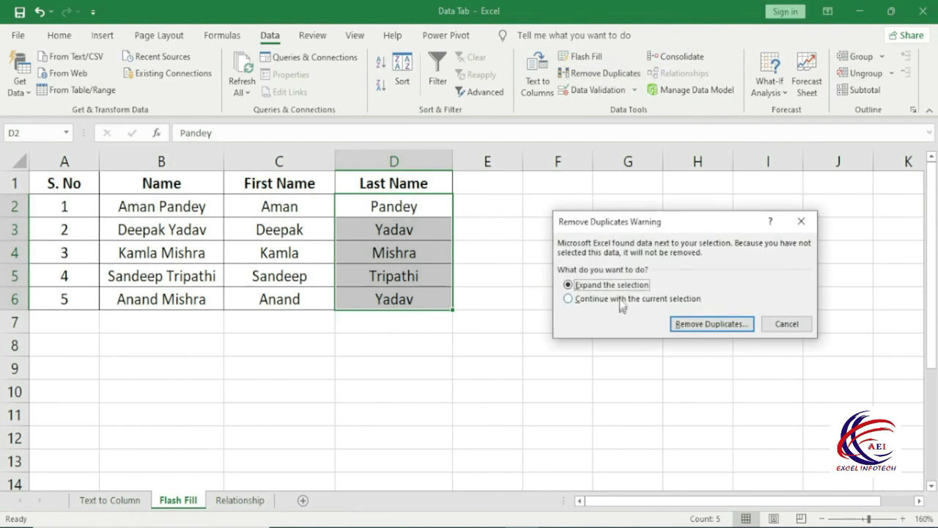
{"action": "left_click_drag", "start_coordinate": [628, 222], "coordinate": [619, 157]}
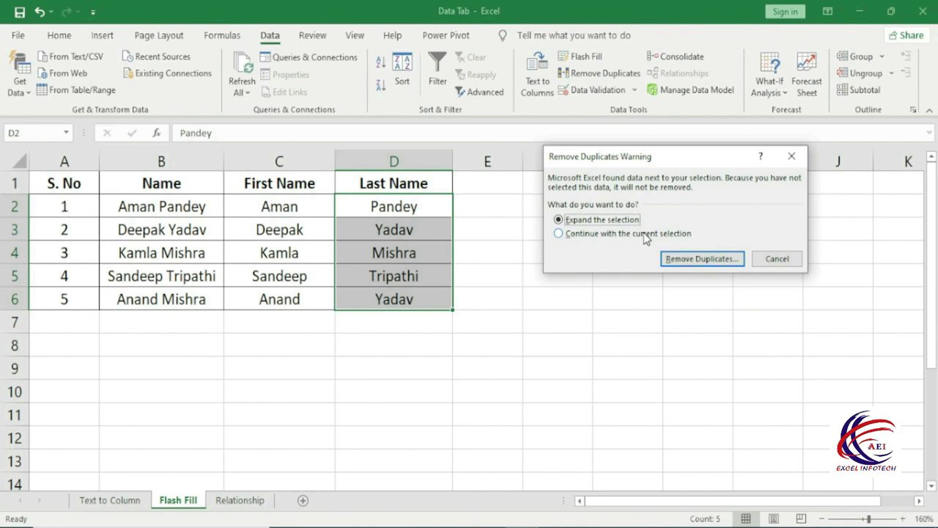
{"action": "left_click", "coordinate": [574, 235]}
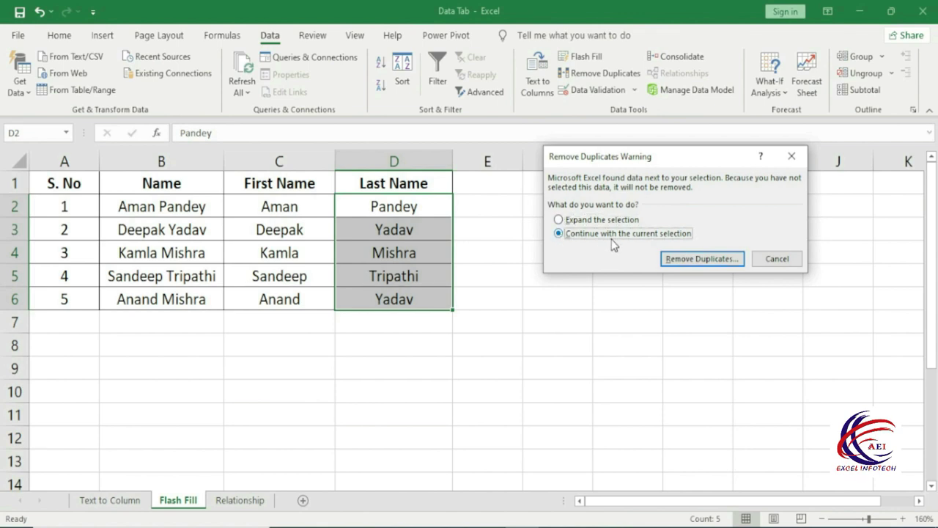
{"action": "left_click", "coordinate": [721, 260]}
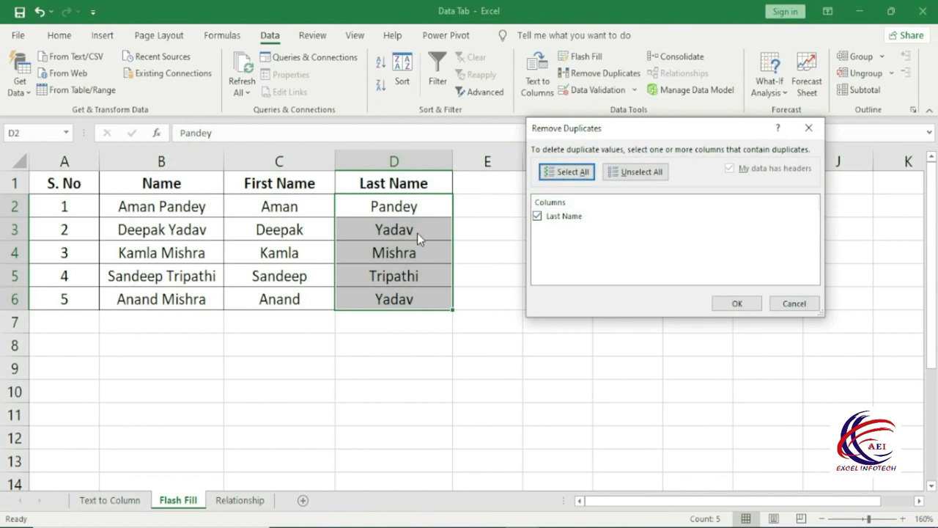
{"action": "left_click", "coordinate": [746, 303]}
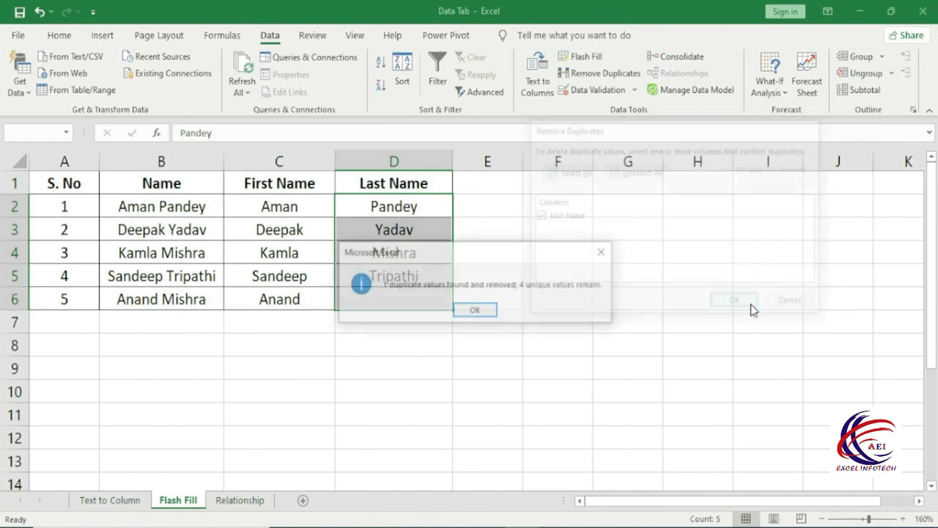
{"action": "left_click", "coordinate": [477, 311]}
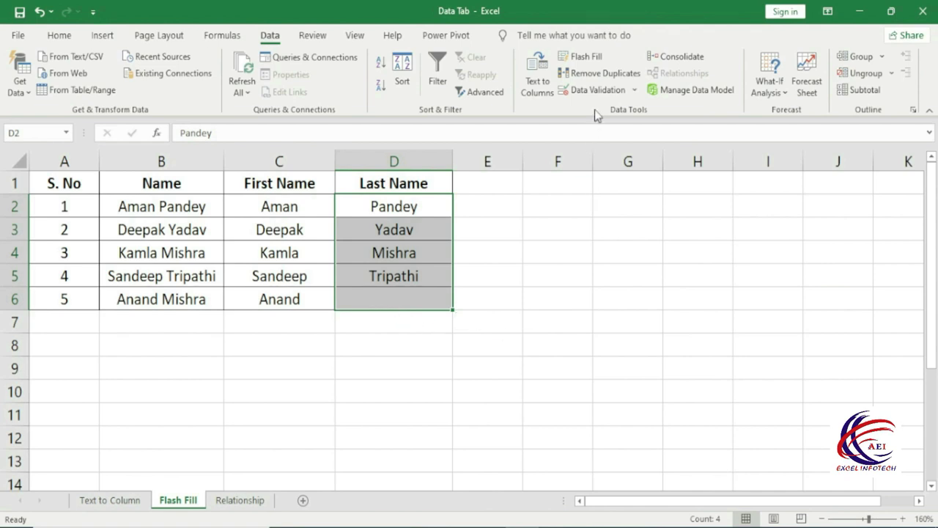
{"action": "left_click", "coordinate": [228, 347]}
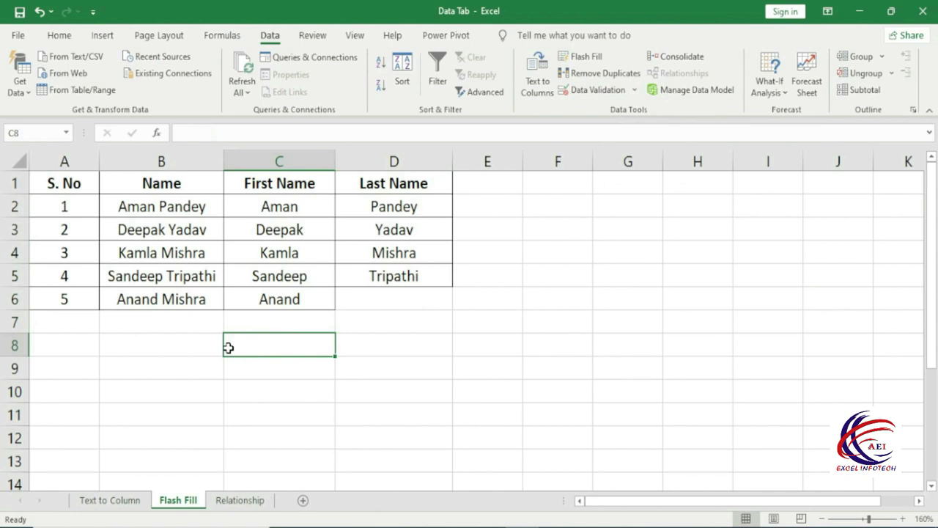
Step: Restrict A1:E12 to whole numbers between 30 and 100 via Data Validation
{"action": "scroll", "coordinate": [227, 347], "scroll_direction": "down", "scroll_amount": 4}
{"action": "scroll", "coordinate": [228, 347], "scroll_direction": "up", "scroll_amount": 4}
{"action": "left_click_drag", "start_coordinate": [59, 183], "coordinate": [498, 430]}
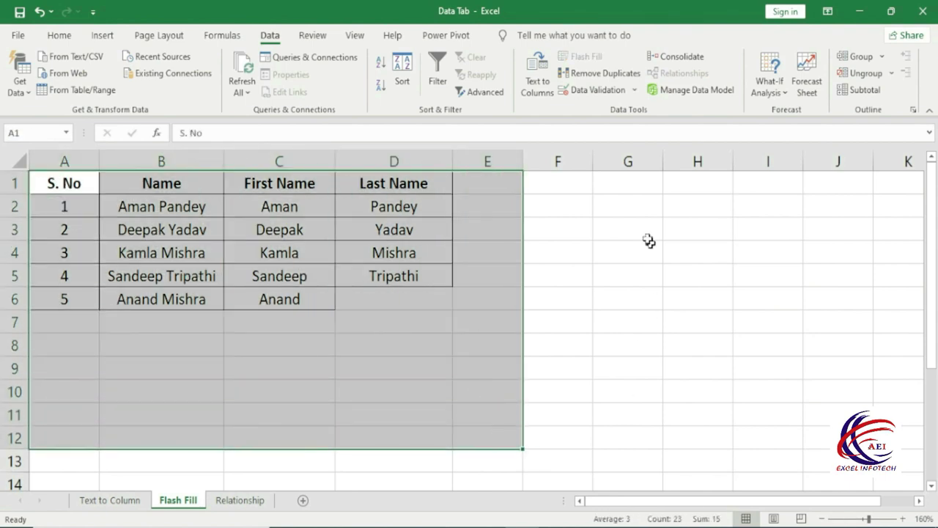
{"action": "left_click", "coordinate": [595, 89]}
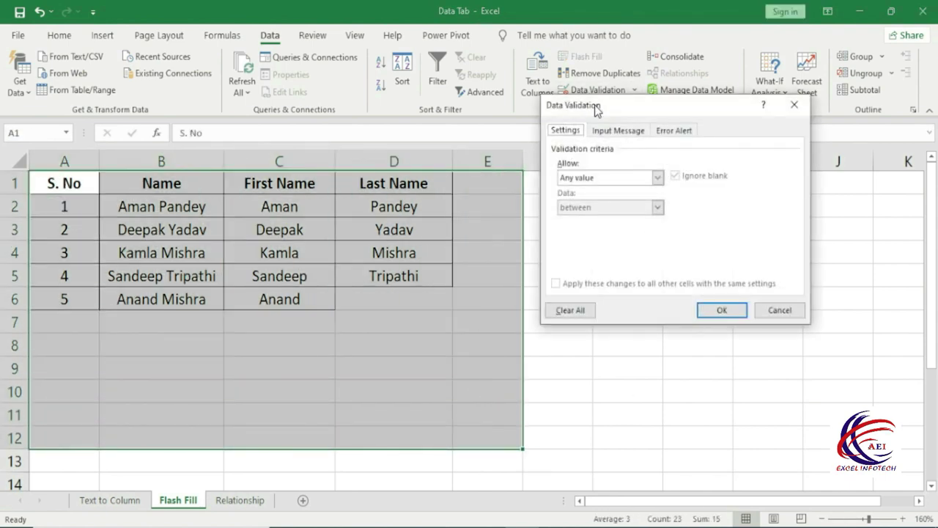
{"action": "left_click_drag", "start_coordinate": [597, 110], "coordinate": [617, 121]}
{"action": "left_click", "coordinate": [611, 191]}
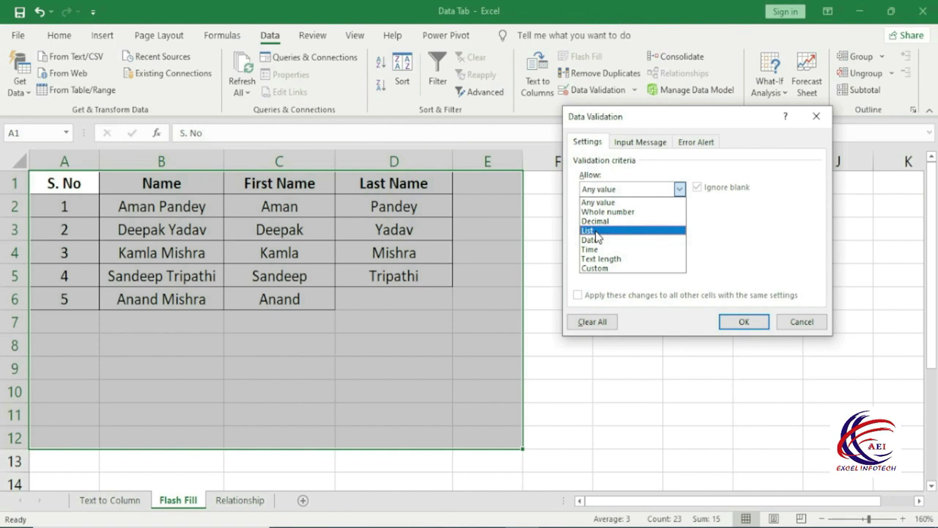
{"action": "left_click", "coordinate": [596, 230]}
{"action": "left_click", "coordinate": [679, 188]}
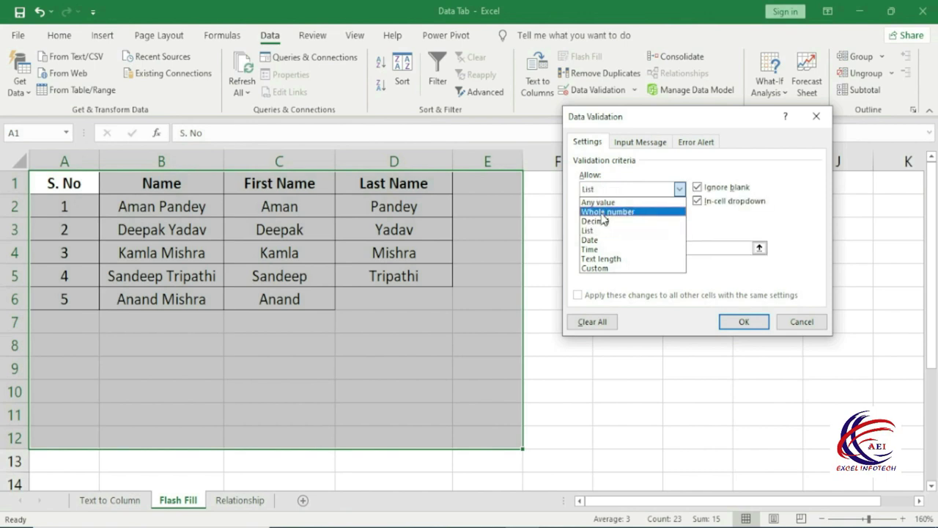
{"action": "left_click", "coordinate": [624, 212]}
{"action": "left_click", "coordinate": [627, 216]}
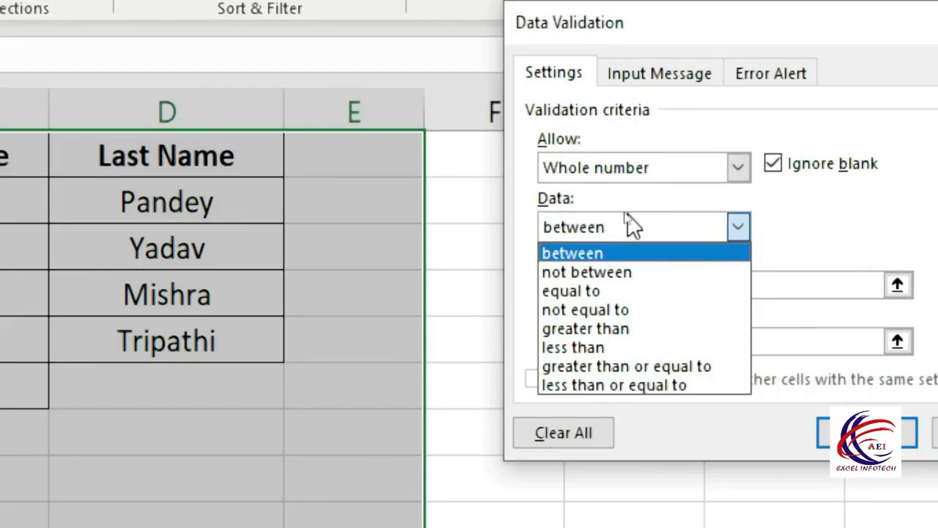
{"action": "left_click", "coordinate": [598, 254]}
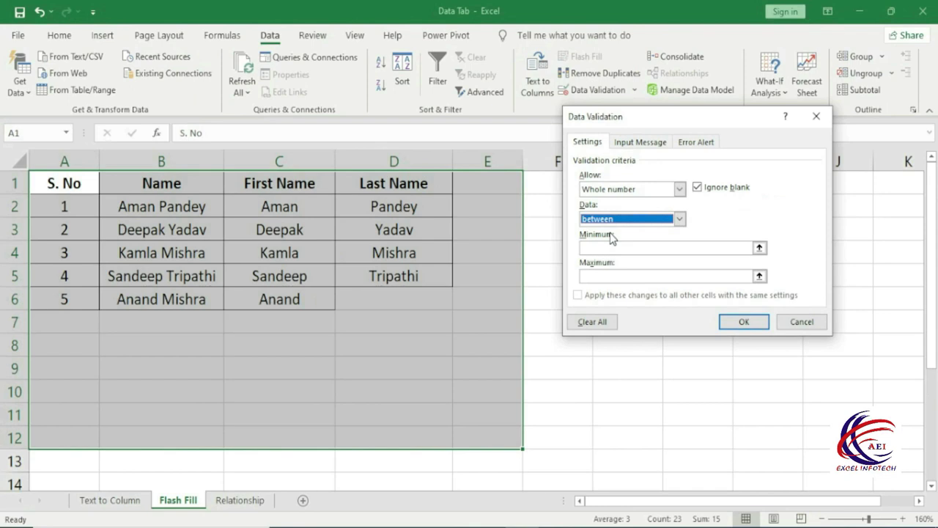
{"action": "left_click", "coordinate": [589, 283]}
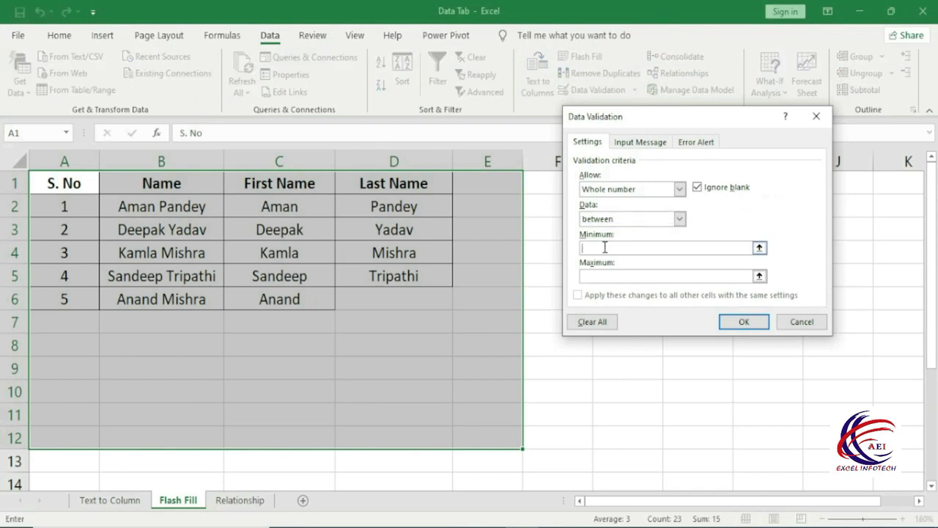
{"action": "type", "text": "30"}
{"action": "left_click", "coordinate": [609, 276]}
{"action": "type", "text": "100"}
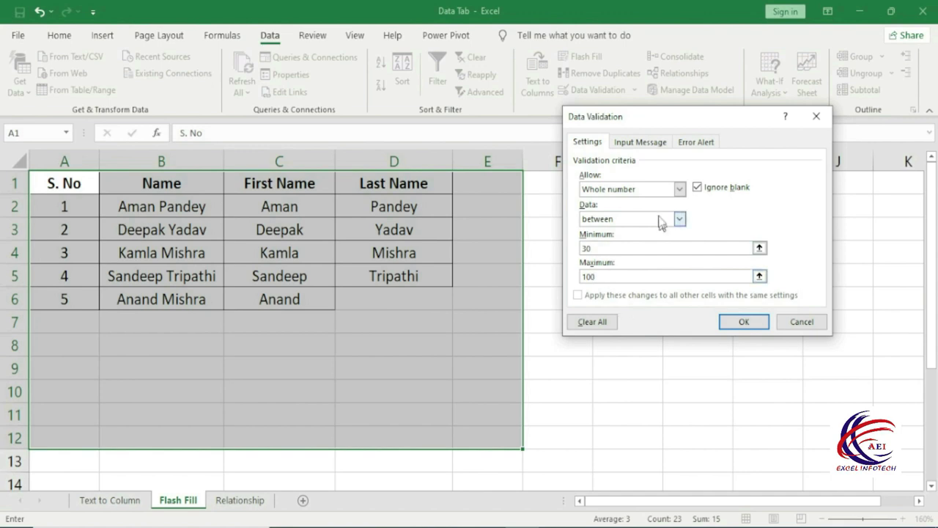
Step: Add an input message titled 'Not Be Used' reading 'Only 30 To 100'
{"action": "left_click", "coordinate": [645, 143]}
{"action": "left_click_drag", "start_coordinate": [633, 118], "coordinate": [604, 183]}
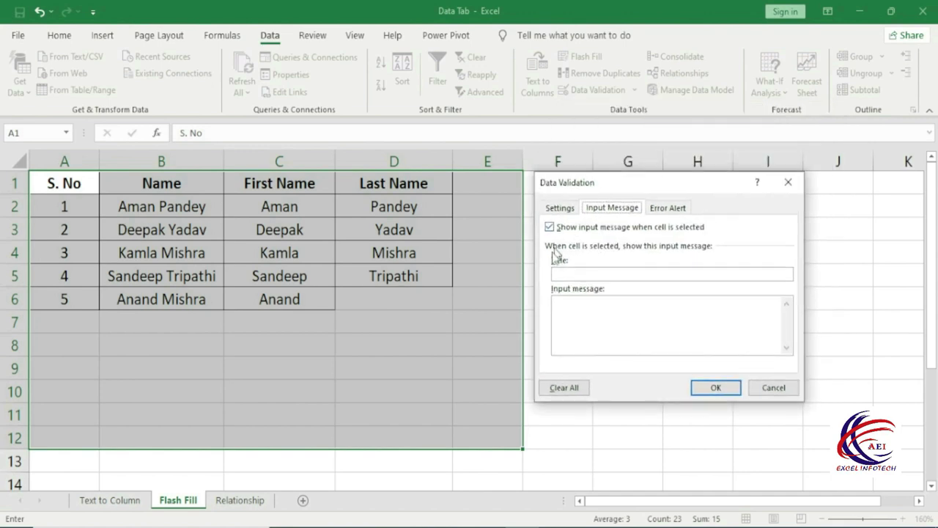
{"action": "left_click", "coordinate": [580, 274]}
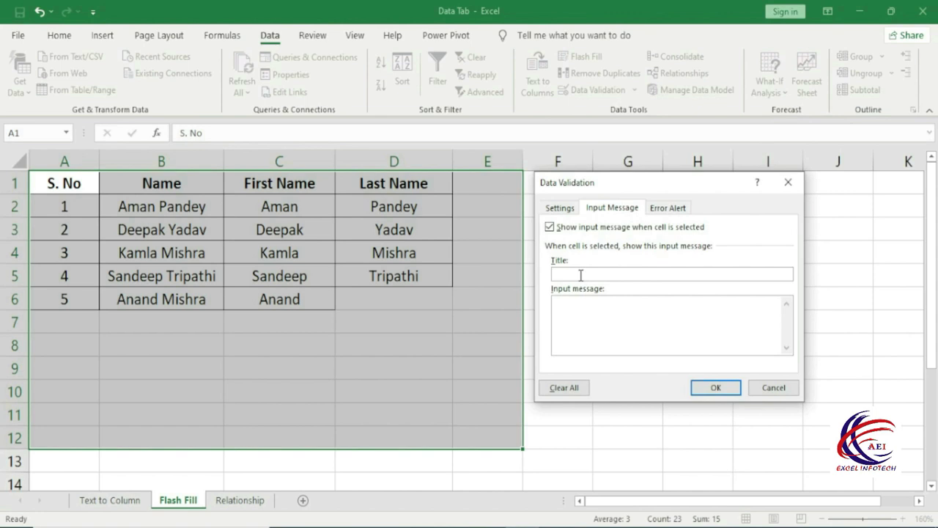
{"action": "type", "text": "Not Be Used"}
{"action": "left_click", "coordinate": [595, 317]}
{"action": "type", "text": "Only 30 T"}
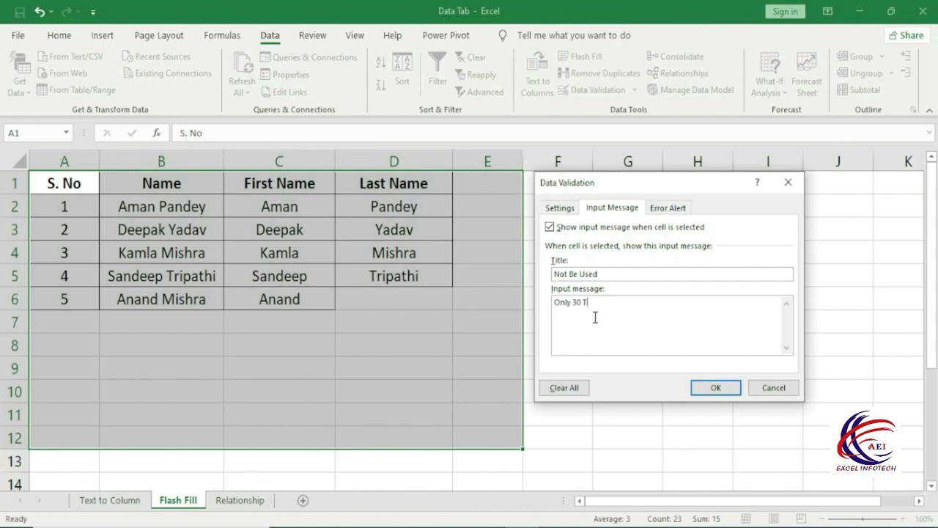
{"action": "type", "text": "o 100"}
Step: Set a Stop-style error alert titled Stop with a placeholder message and confirm
{"action": "left_click", "coordinate": [668, 208]}
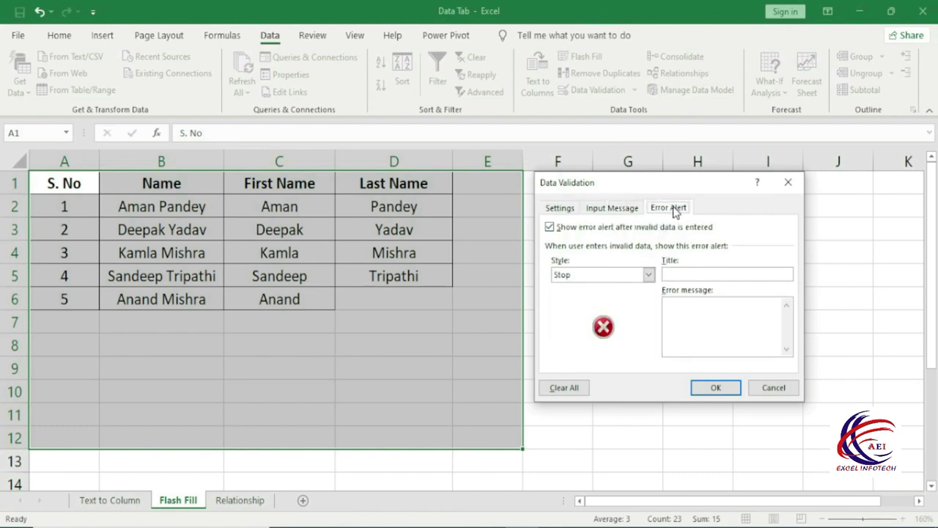
{"action": "left_click", "coordinate": [648, 275]}
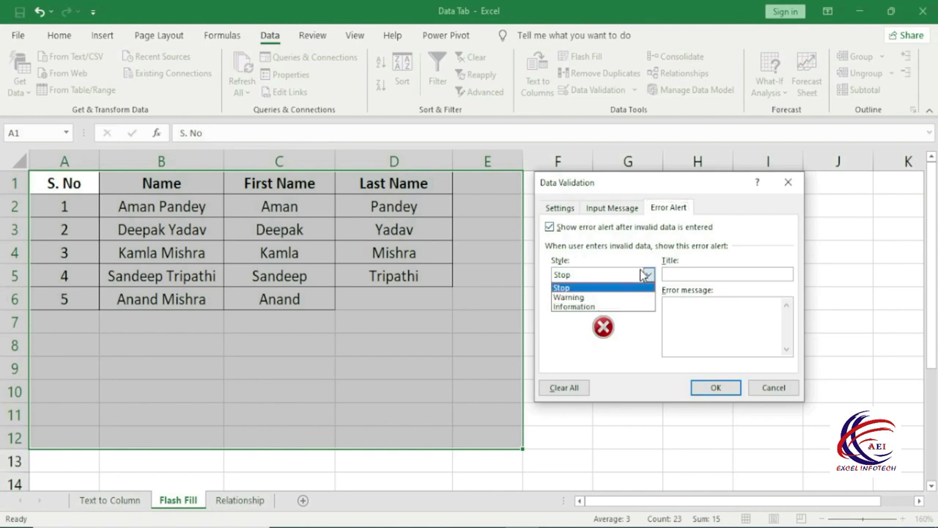
{"action": "left_click", "coordinate": [591, 297]}
{"action": "left_click", "coordinate": [590, 274]}
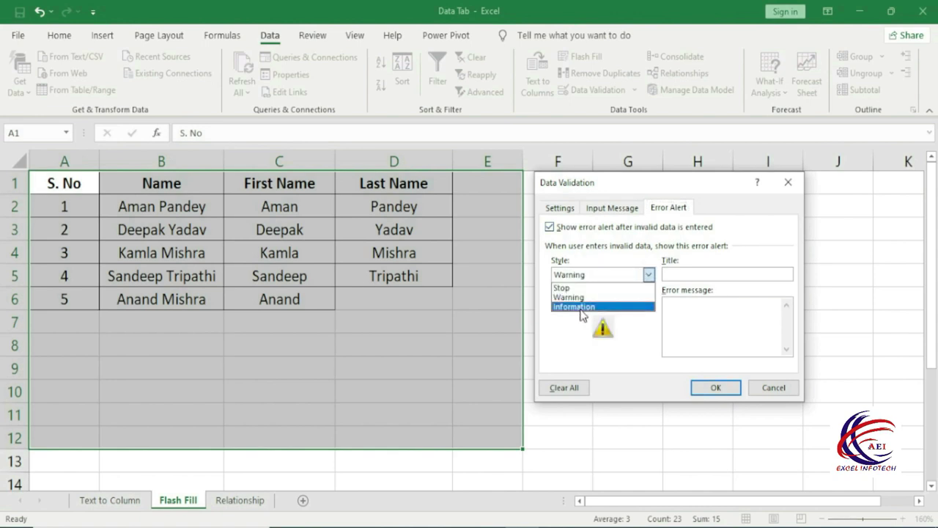
{"action": "left_click", "coordinate": [584, 305]}
{"action": "left_click", "coordinate": [590, 274]}
{"action": "left_click", "coordinate": [579, 286]}
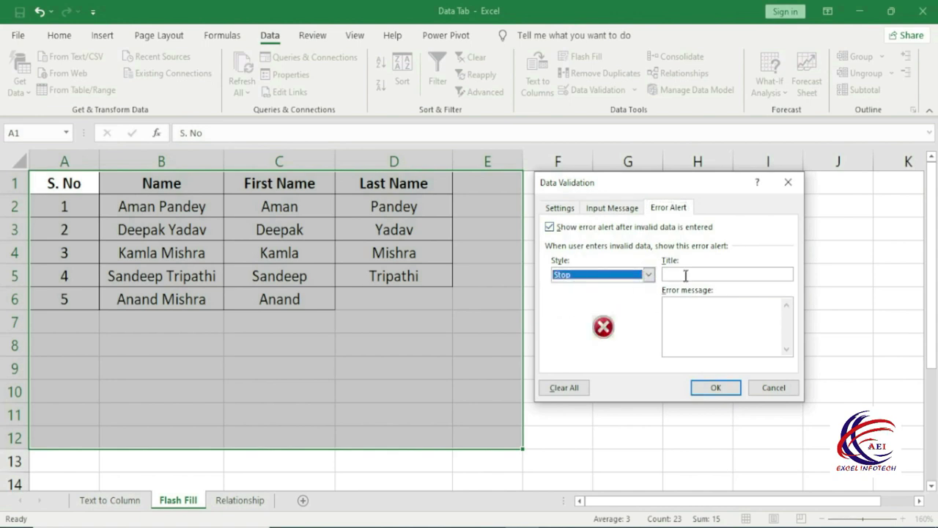
{"action": "left_click", "coordinate": [687, 274]}
{"action": "type", "text": "Stop"}
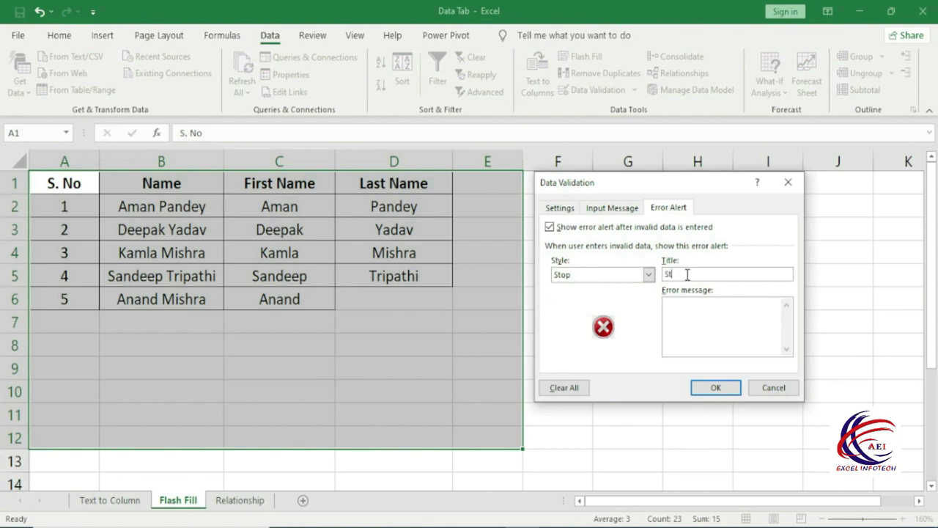
{"action": "left_click", "coordinate": [689, 322]}
{"action": "type", "text": "sdgsdhjfjkghj"}
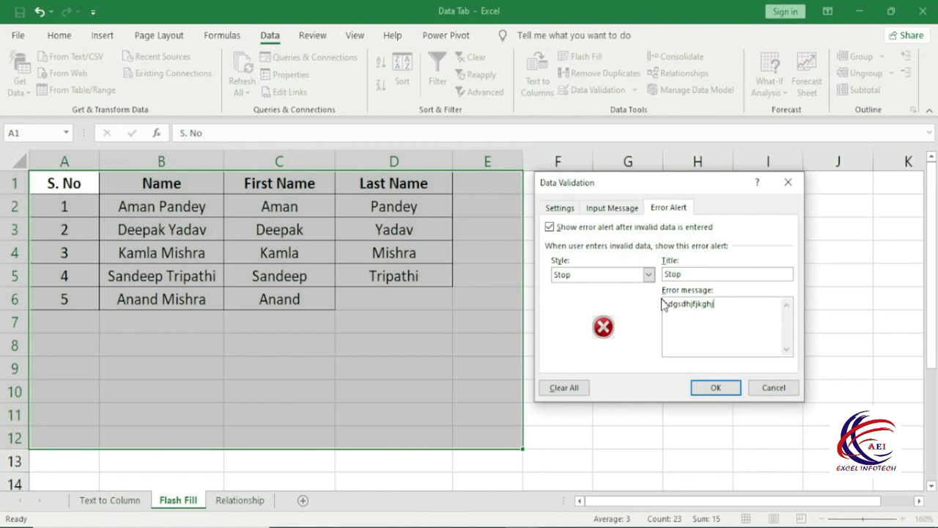
{"action": "left_click", "coordinate": [718, 386]}
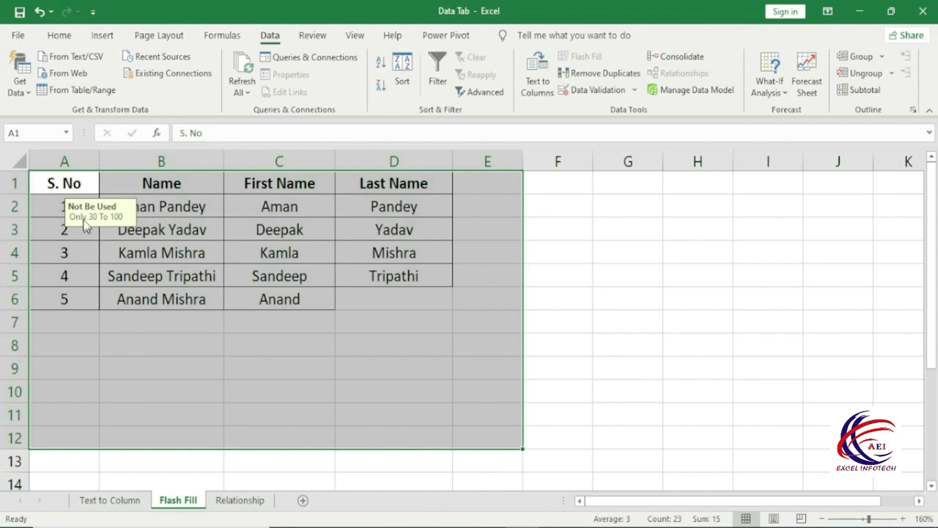
Step: Enter 30 in D8 and 100 in D9 under the 30-to-100 validation rule
{"action": "left_click", "coordinate": [241, 304]}
{"action": "left_click", "coordinate": [281, 347]}
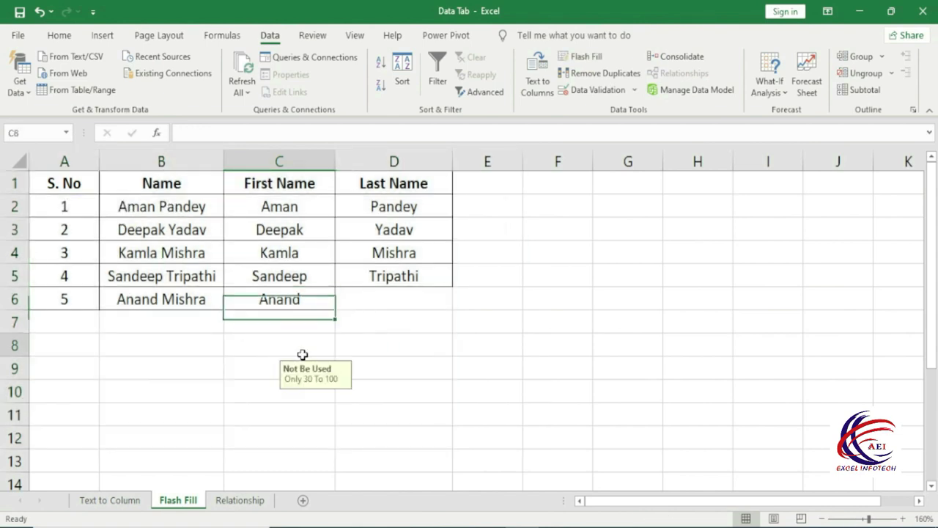
{"action": "left_click", "coordinate": [417, 342]}
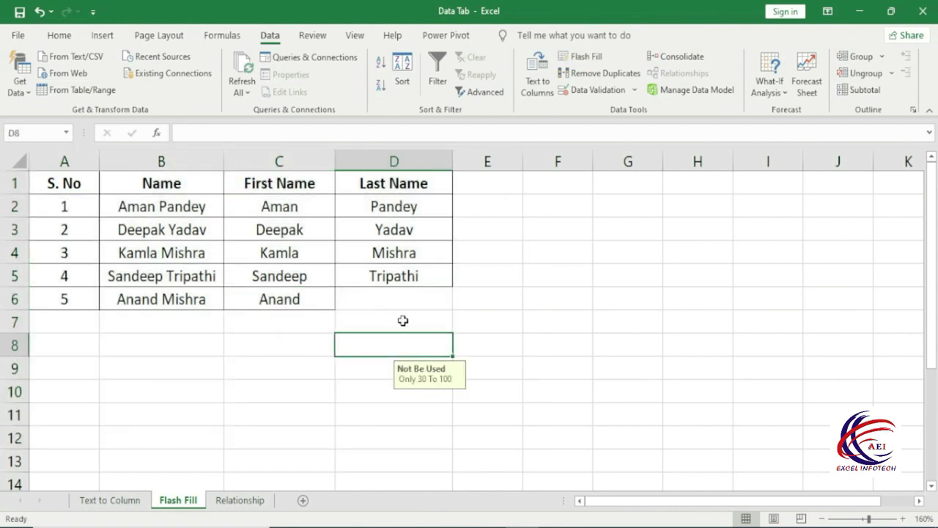
{"action": "type", "text": "0"}
{"action": "key", "text": "Return"}
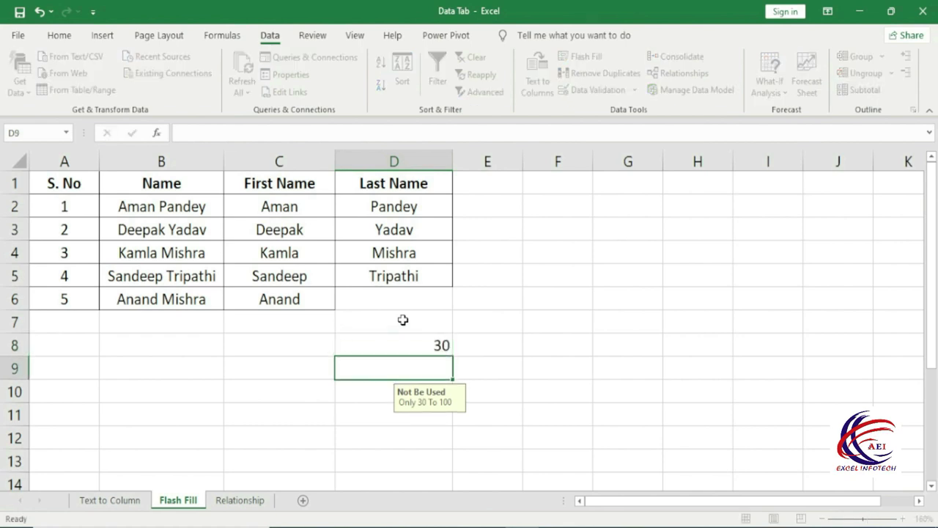
{"action": "type", "text": "100"}
{"action": "key", "text": "Return"}
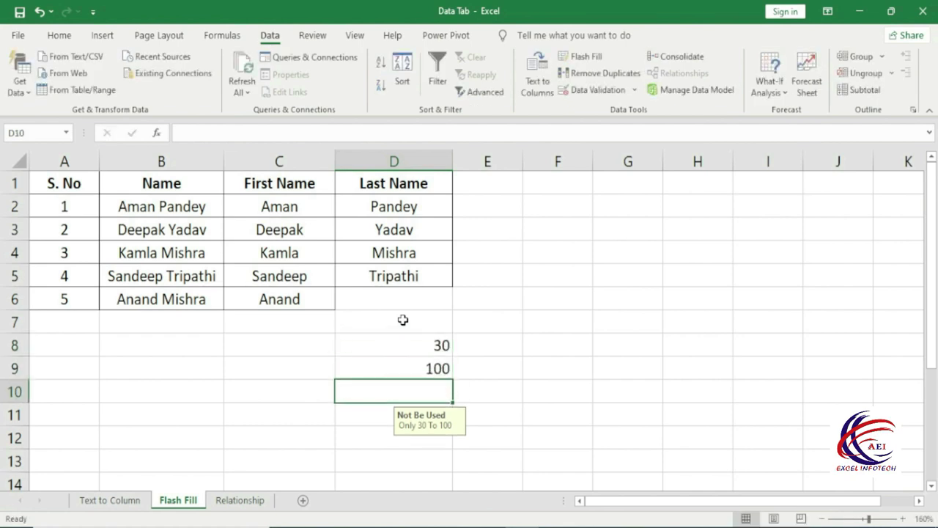
Step: Try entering 101 in D10 and cancel the Stop alert so D10 stays blank
{"action": "type", "text": "101"}
{"action": "key", "text": "Return"}
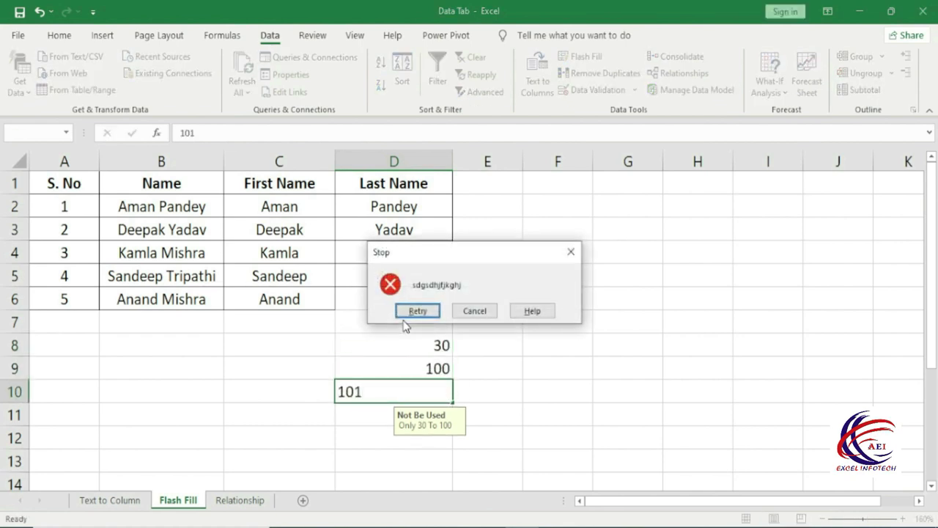
{"action": "left_click_drag", "start_coordinate": [430, 247], "coordinate": [513, 269]}
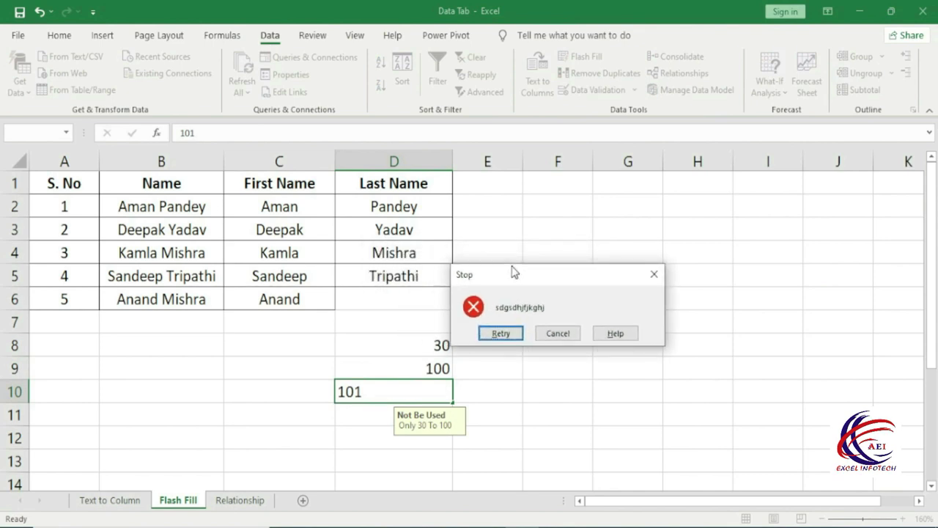
{"action": "left_click", "coordinate": [559, 334]}
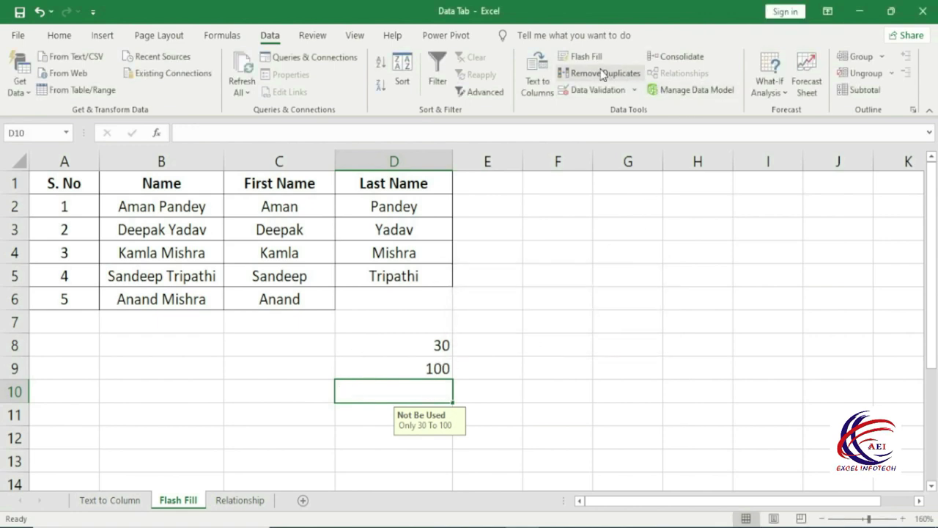
{"action": "left_click", "coordinate": [635, 93]}
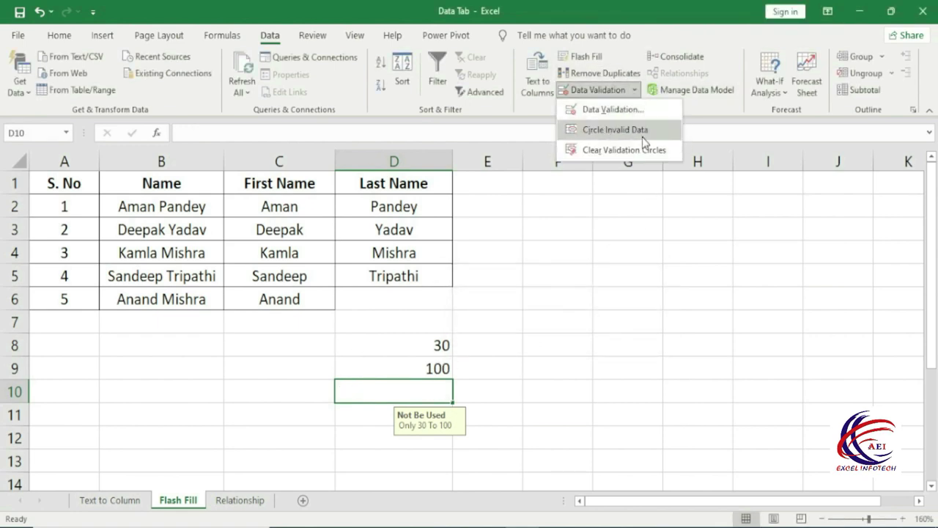
{"action": "left_click", "coordinate": [636, 133]}
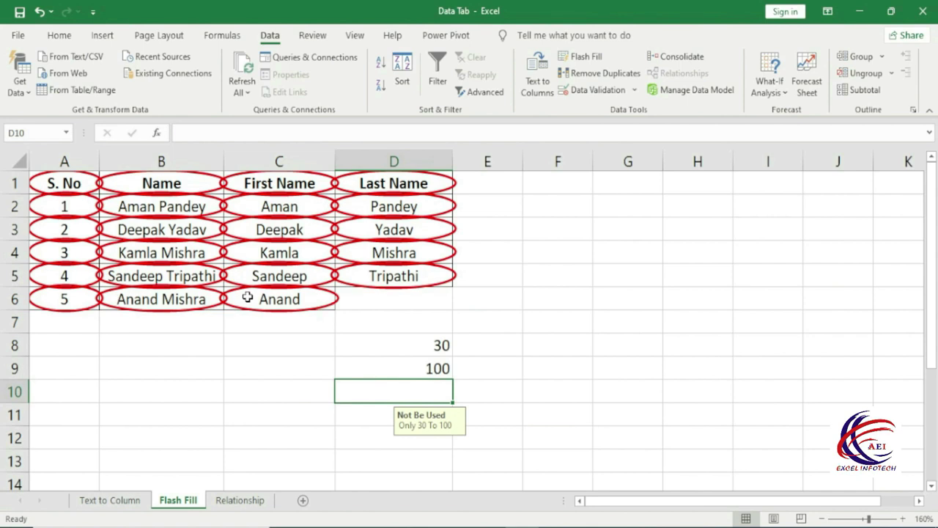
{"action": "left_click", "coordinate": [616, 90]}
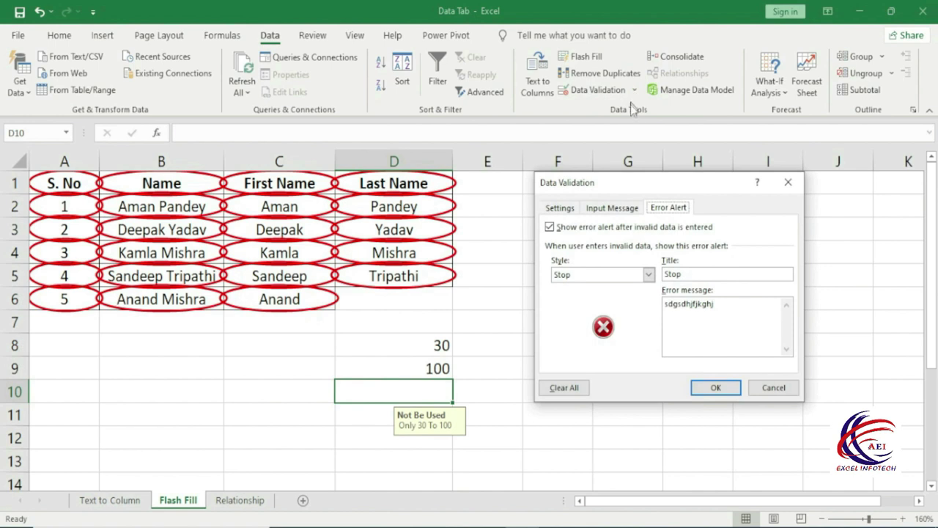
{"action": "left_click", "coordinate": [788, 181]}
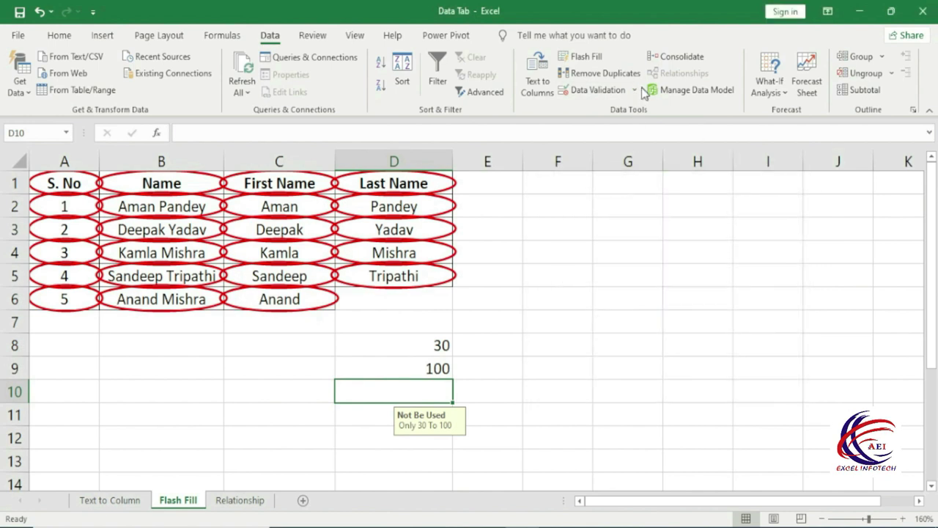
{"action": "left_click", "coordinate": [629, 90]}
{"action": "left_click", "coordinate": [787, 181]}
{"action": "left_click", "coordinate": [634, 89]}
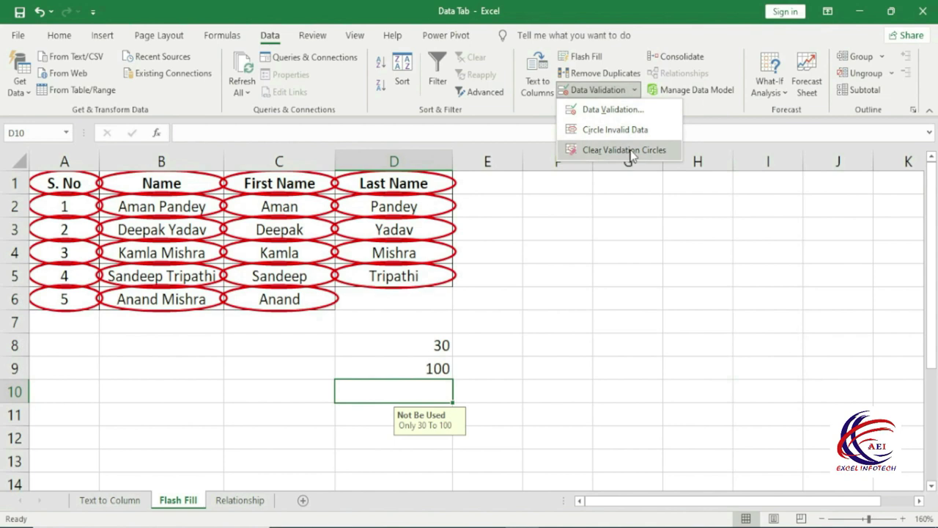
{"action": "left_click", "coordinate": [645, 151]}
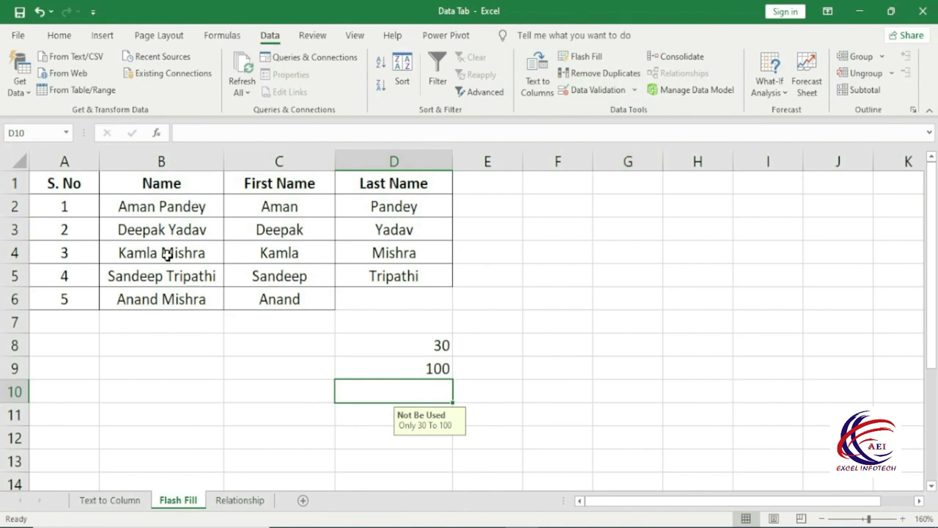
Step: Clear all data validation from the whole A1:F14 range
{"action": "left_click_drag", "start_coordinate": [86, 183], "coordinate": [564, 467]}
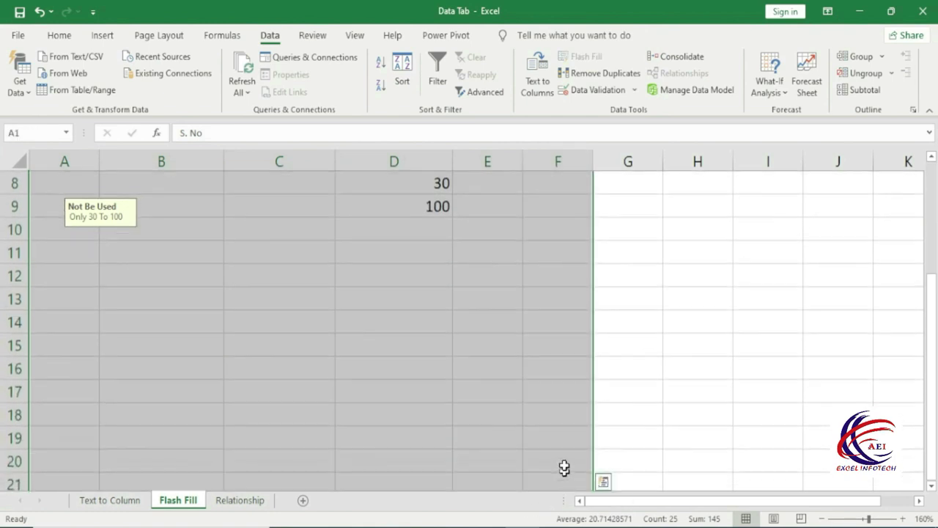
{"action": "scroll", "coordinate": [491, 335], "scroll_direction": "up", "scroll_amount": 3}
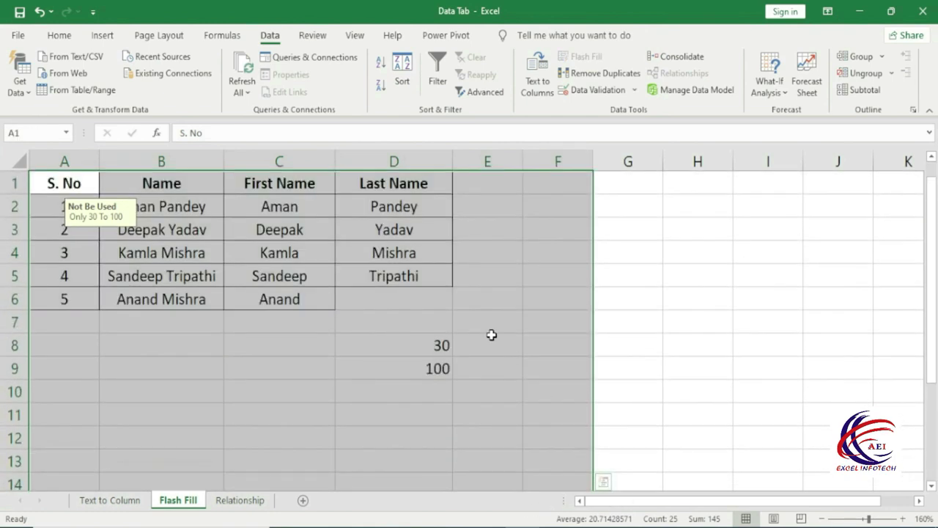
{"action": "left_click", "coordinate": [592, 90]}
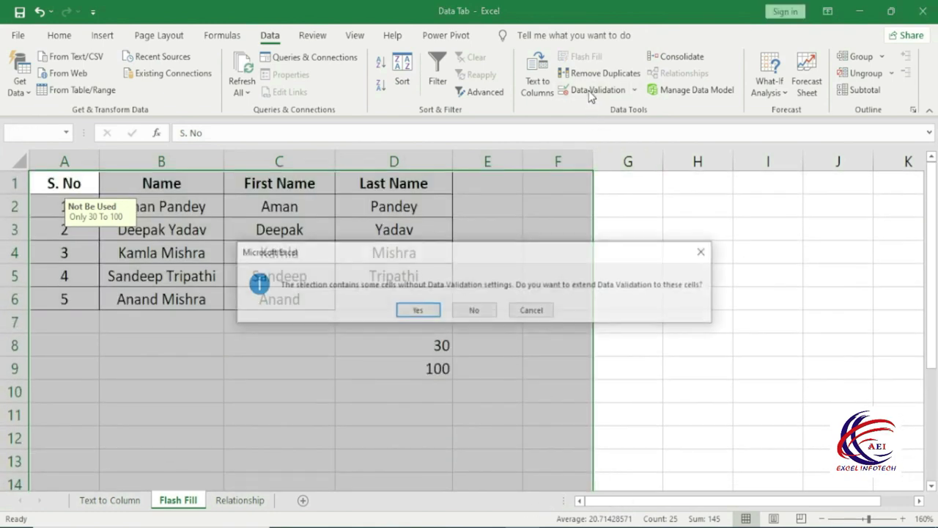
{"action": "left_click", "coordinate": [402, 313]}
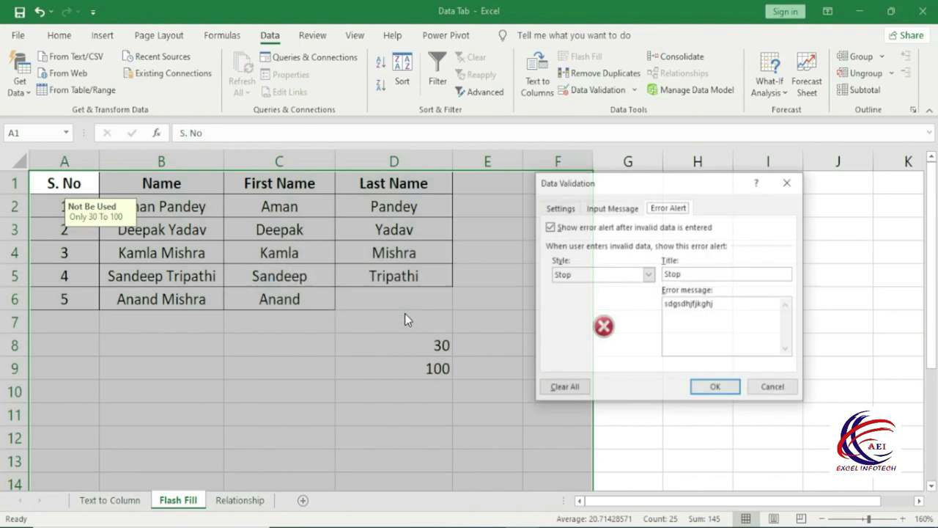
{"action": "left_click", "coordinate": [562, 390]}
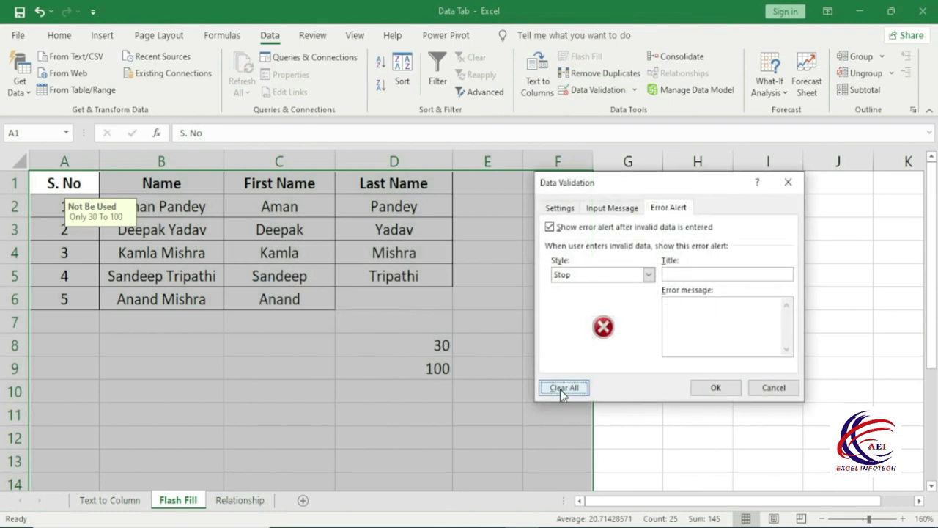
{"action": "left_click", "coordinate": [717, 388]}
Step: Enter 545454 in D10, confirm no validation remains, and select F8
{"action": "left_click", "coordinate": [362, 390]}
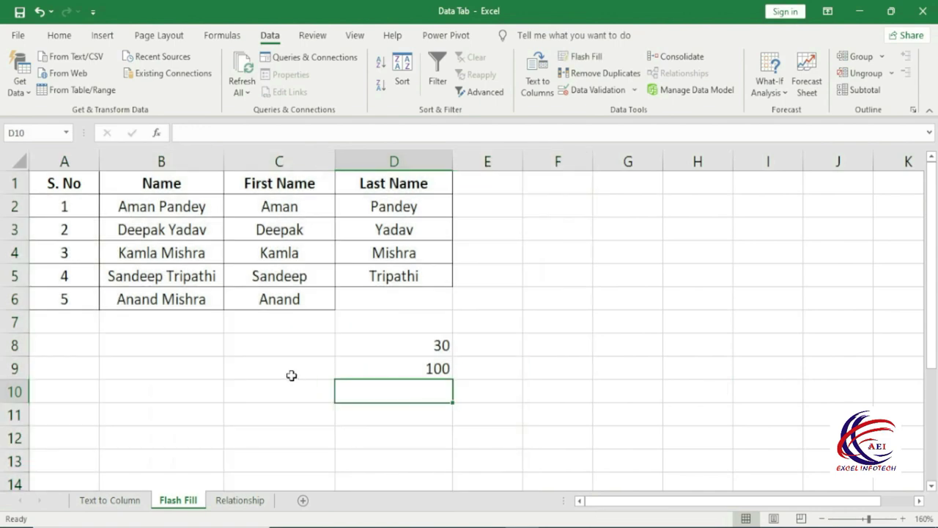
{"action": "type", "text": "545454"}
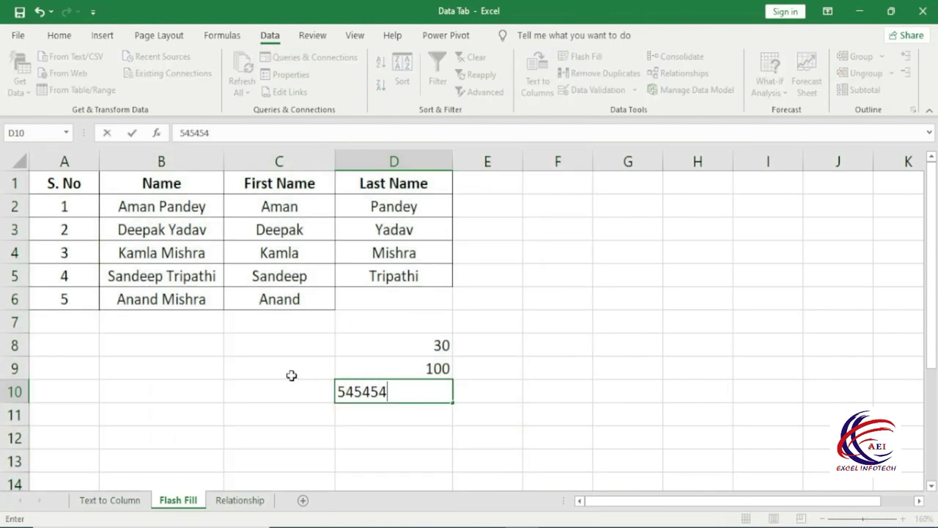
{"action": "key", "text": "Return"}
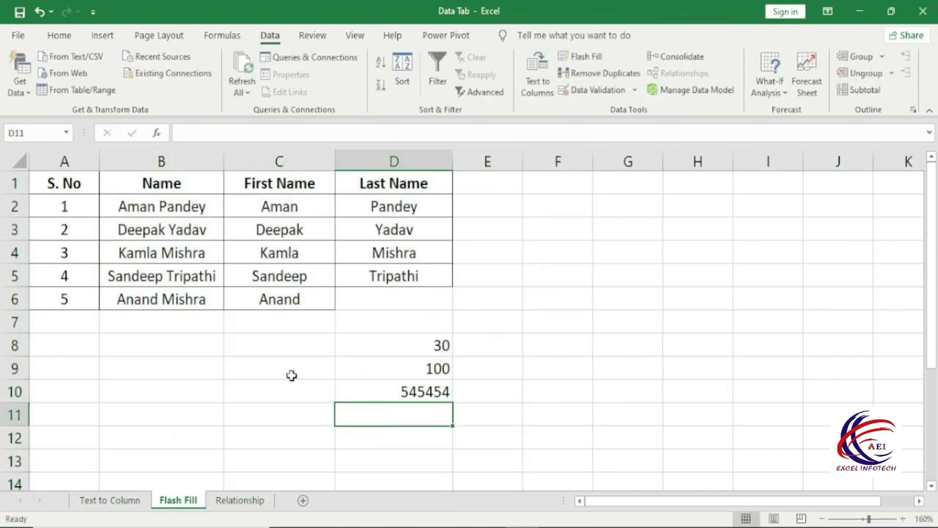
{"action": "left_click", "coordinate": [574, 93]}
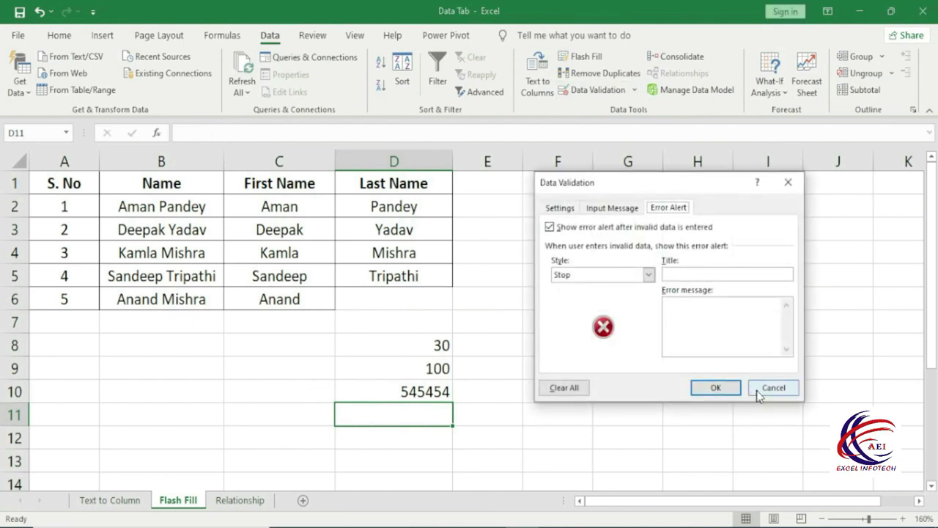
{"action": "left_click", "coordinate": [773, 389]}
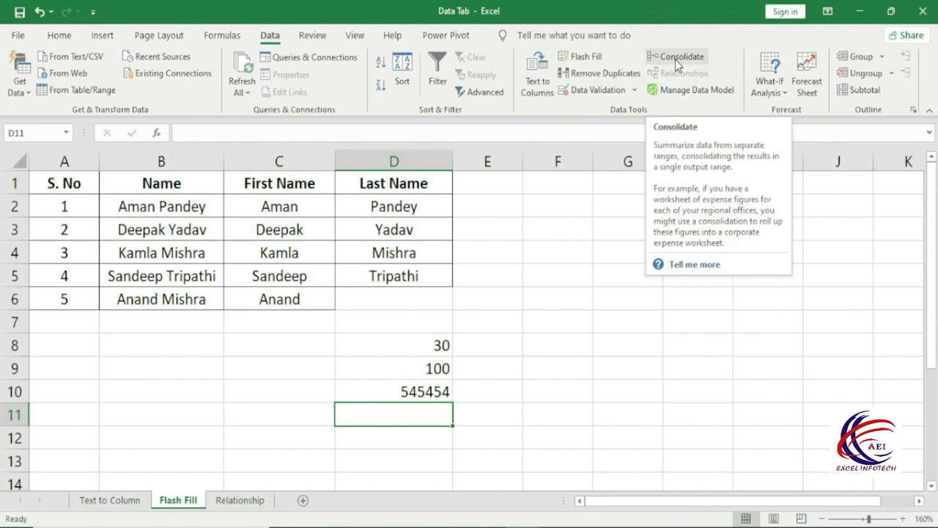
{"action": "left_click", "coordinate": [548, 354]}
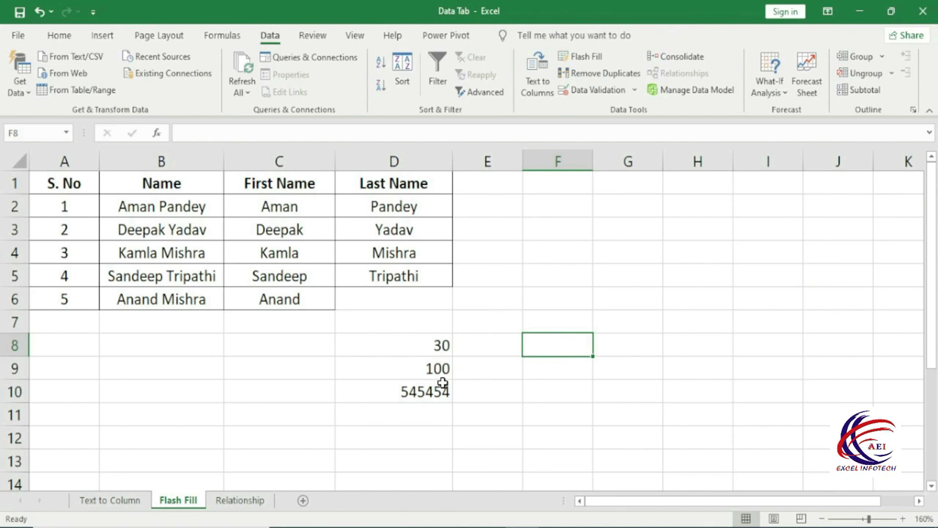
Step: Consolidate D8, D9 and D10 with Sum into F8
{"action": "left_click", "coordinate": [675, 57]}
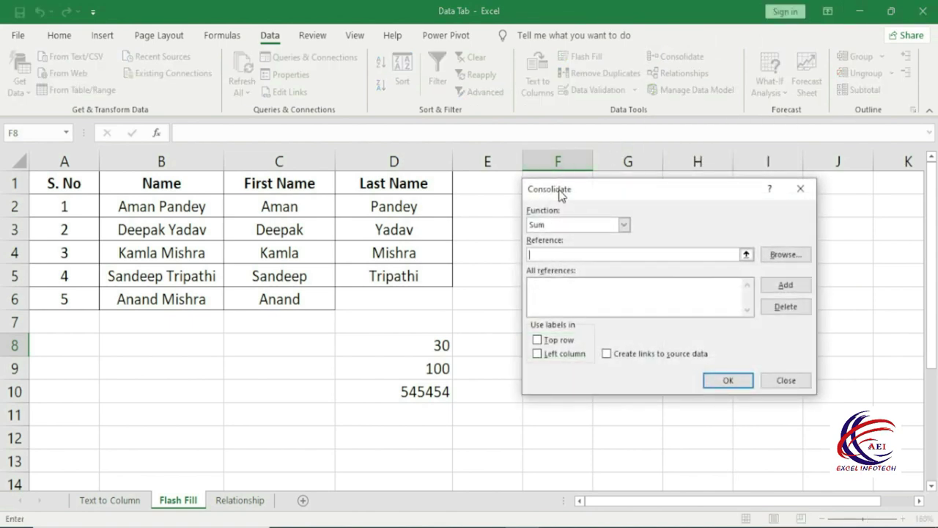
{"action": "left_click", "coordinate": [562, 223]}
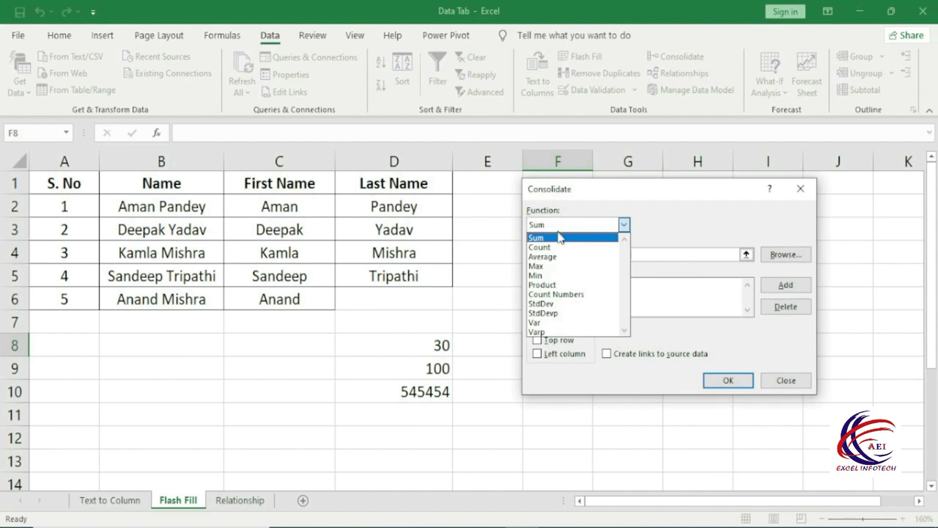
{"action": "left_click", "coordinate": [558, 234]}
{"action": "left_click_drag", "start_coordinate": [605, 184], "coordinate": [701, 144]}
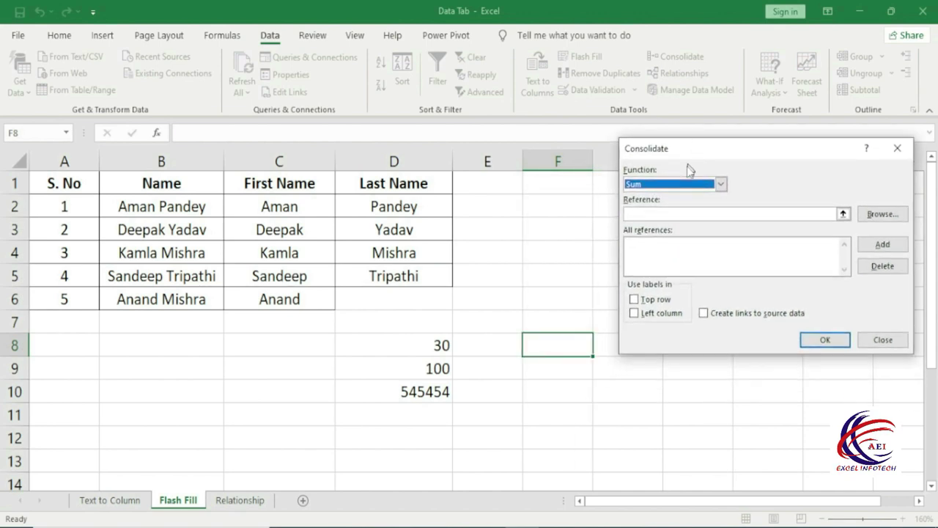
{"action": "left_click", "coordinate": [634, 213]}
{"action": "left_click", "coordinate": [444, 344]}
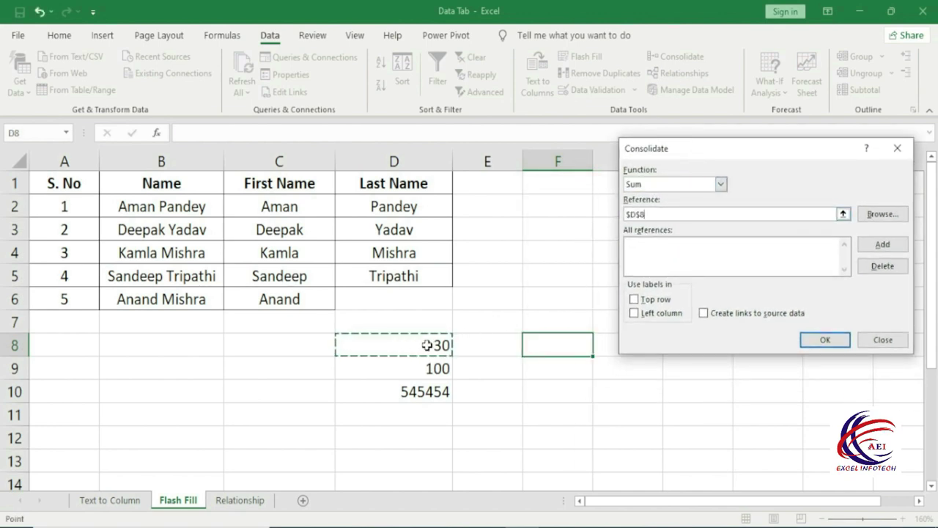
{"action": "left_click", "coordinate": [882, 244]}
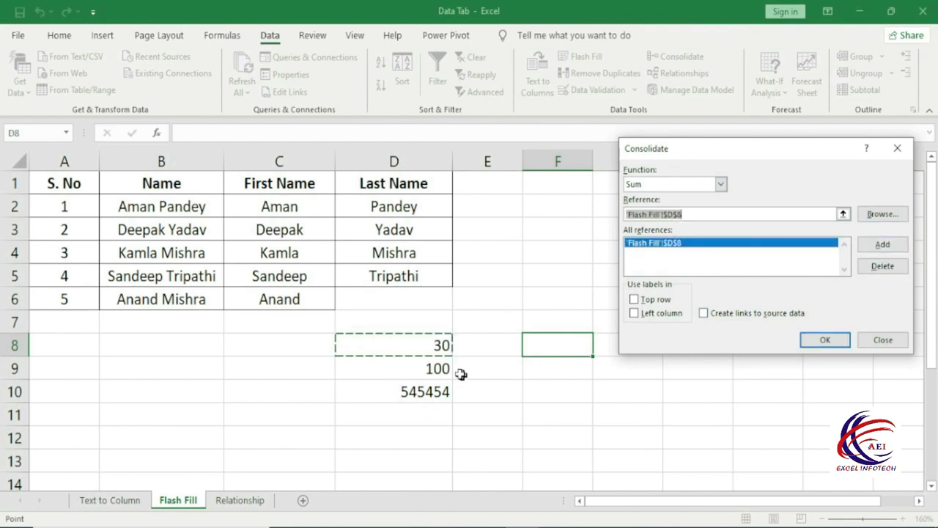
{"action": "left_click", "coordinate": [444, 369]}
{"action": "left_click", "coordinate": [883, 246]}
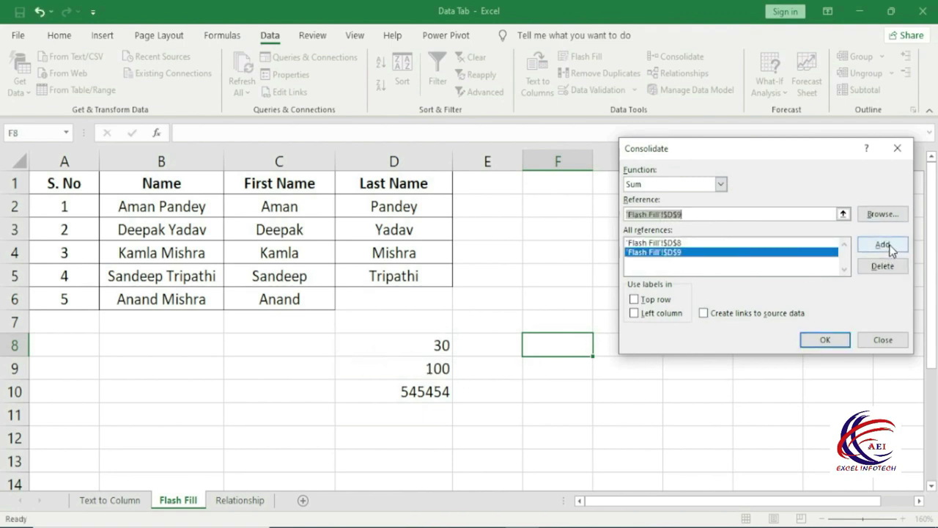
{"action": "left_click", "coordinate": [386, 386]}
{"action": "left_click", "coordinate": [881, 245]}
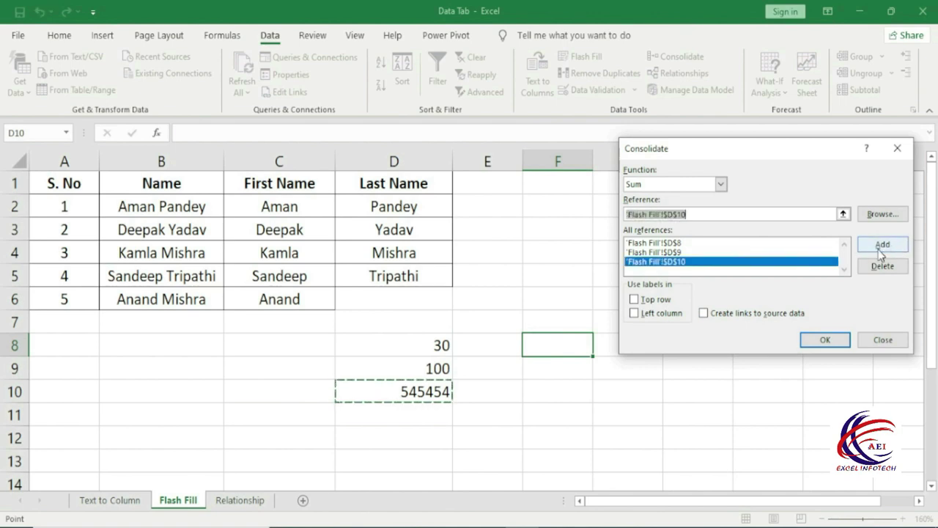
{"action": "left_click", "coordinate": [825, 339]}
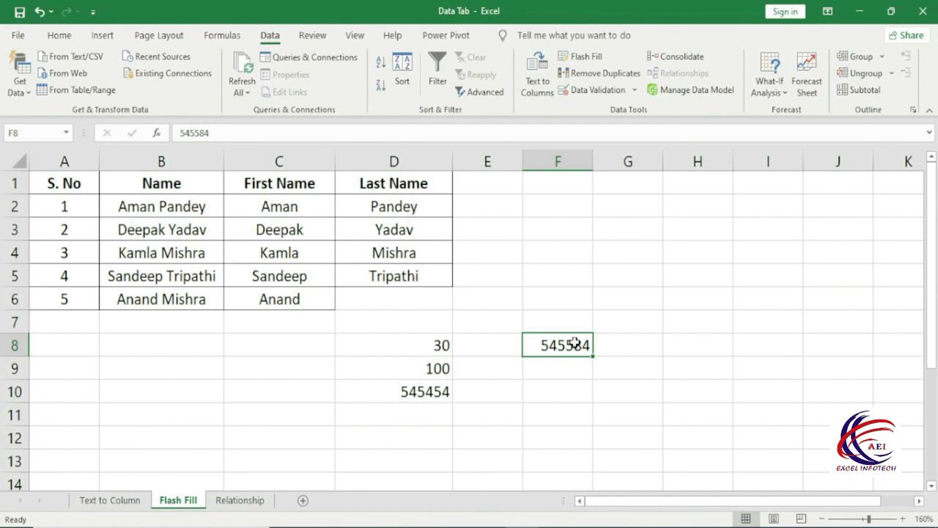
Step: Consolidate the same references with Product into F9 and widen column F
{"action": "left_click", "coordinate": [557, 364]}
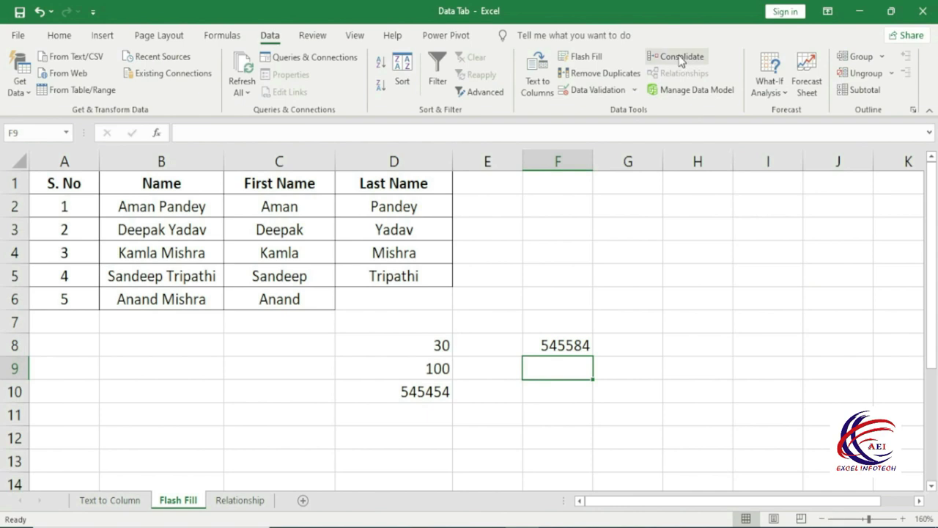
{"action": "left_click", "coordinate": [680, 59]}
{"action": "left_click", "coordinate": [721, 184]}
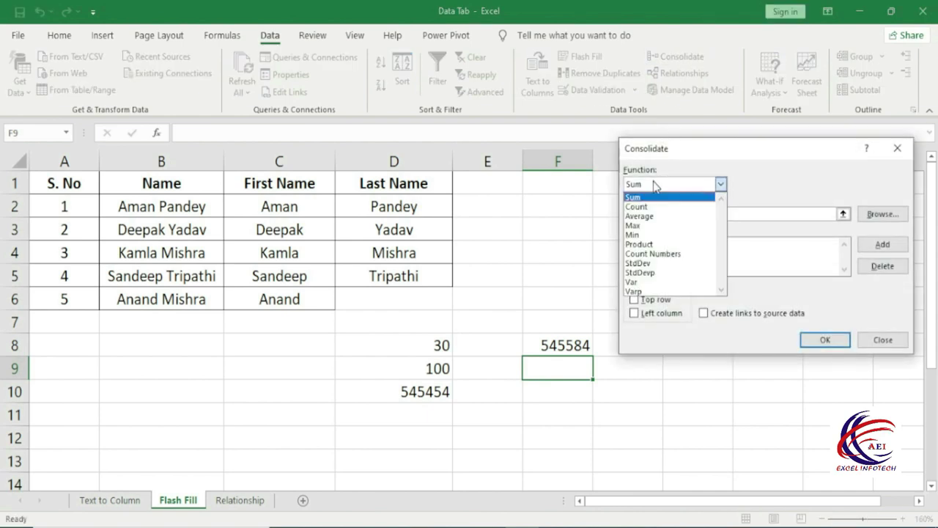
{"action": "left_click", "coordinate": [654, 244]}
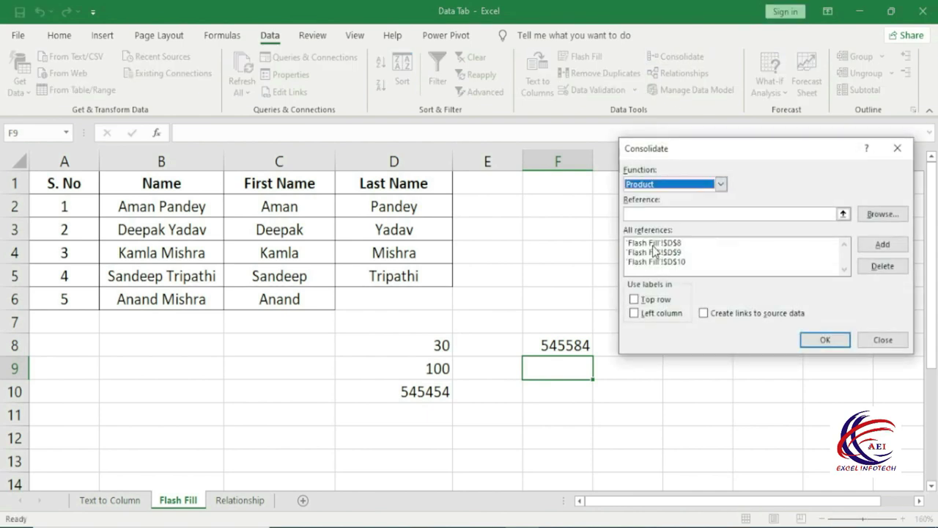
{"action": "left_click", "coordinate": [827, 339]}
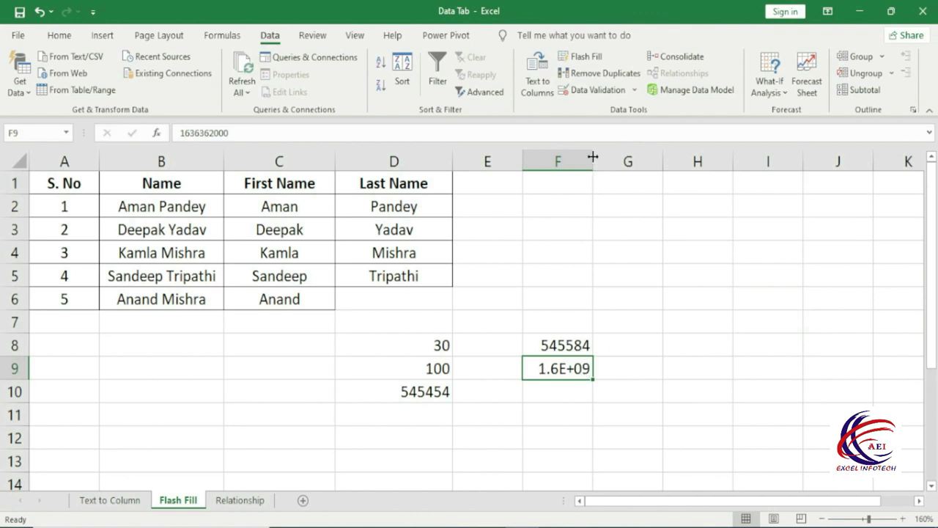
{"action": "left_click_drag", "start_coordinate": [593, 157], "coordinate": [639, 156]}
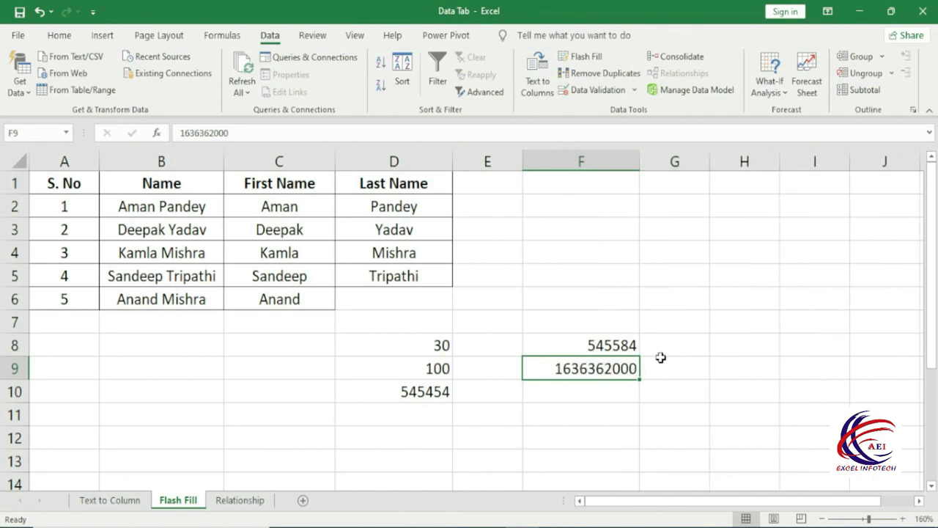
Step: Consolidate the same references with Max into F10
{"action": "left_click", "coordinate": [595, 389]}
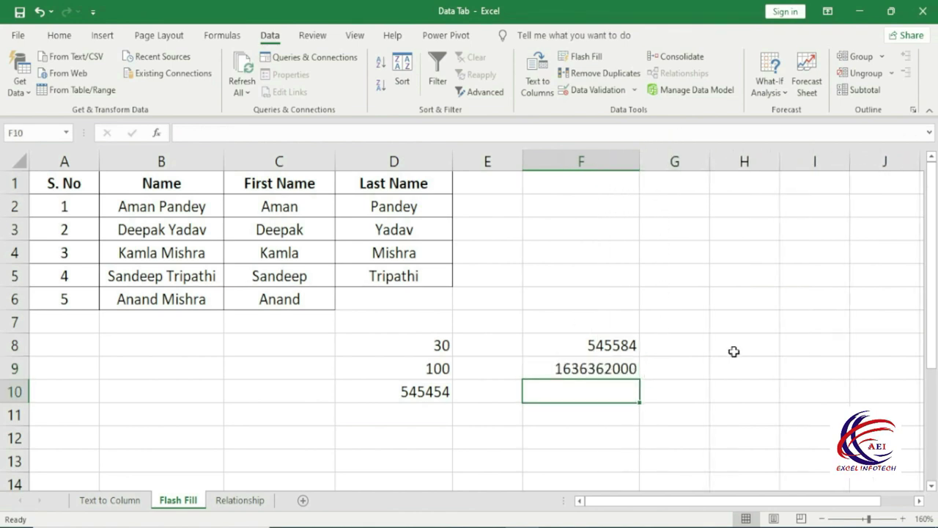
{"action": "left_click", "coordinate": [673, 56]}
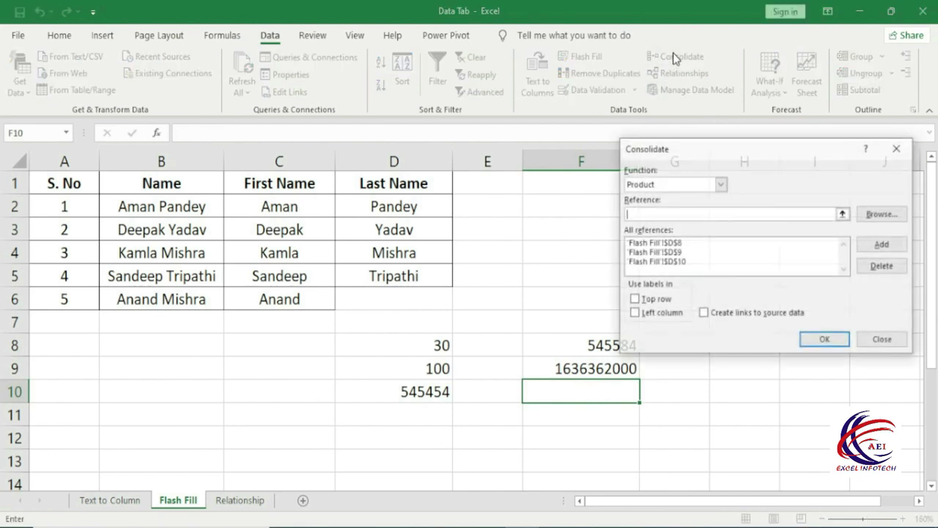
{"action": "left_click", "coordinate": [653, 188]}
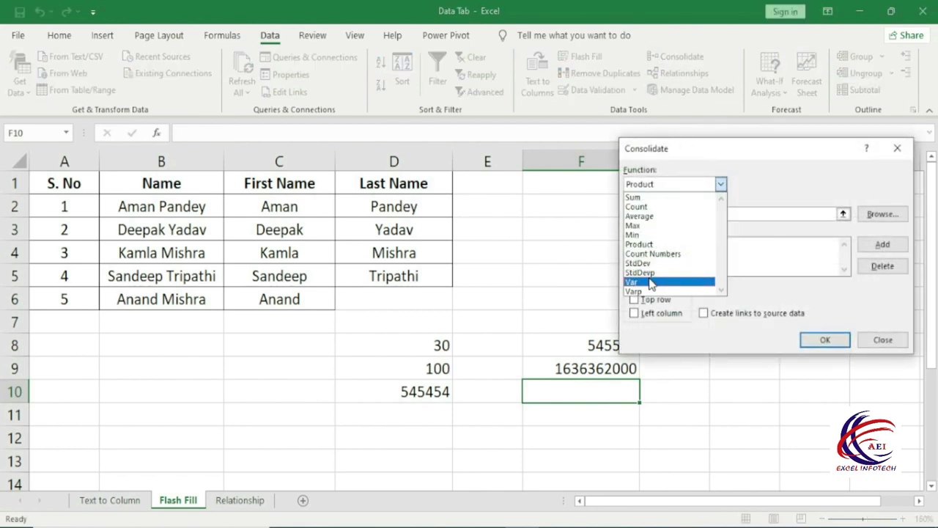
{"action": "left_click", "coordinate": [642, 225]}
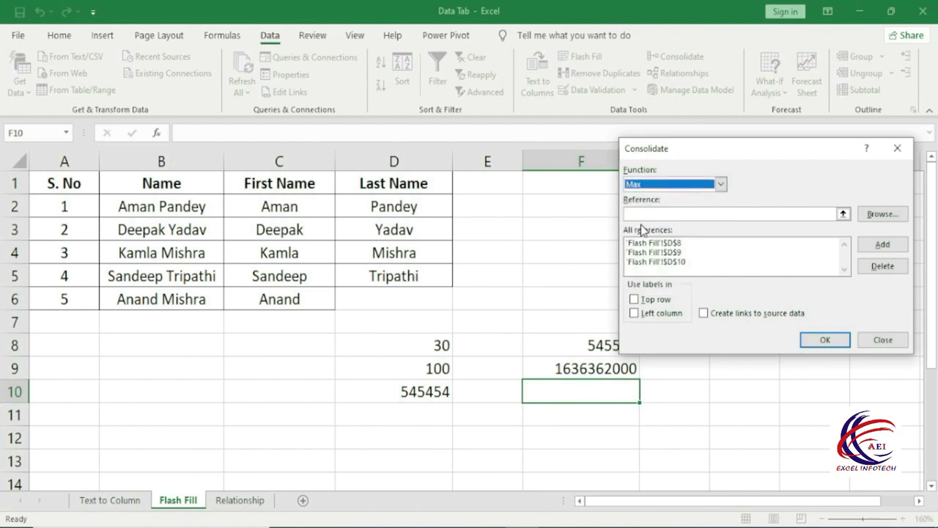
{"action": "left_click", "coordinate": [827, 340]}
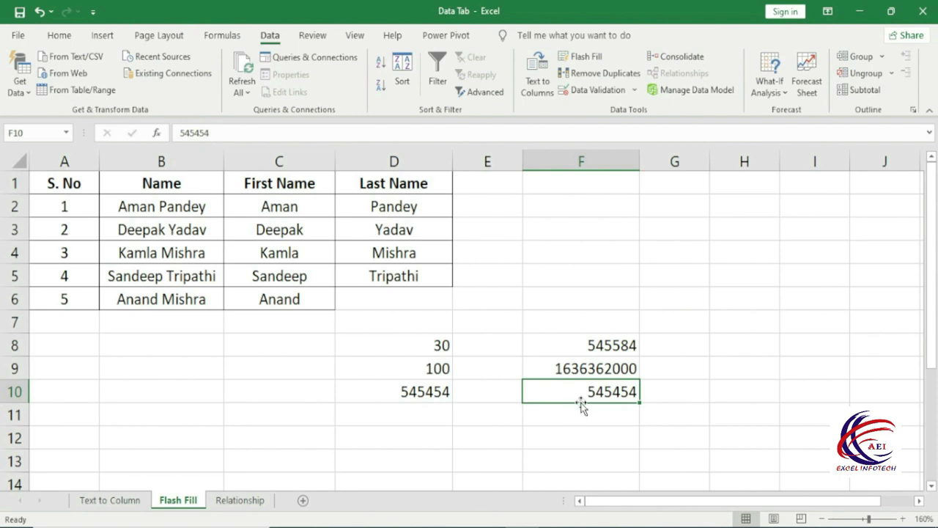
{"action": "left_click_drag", "start_coordinate": [597, 347], "coordinate": [595, 386]}
{"action": "left_click", "coordinate": [212, 133]}
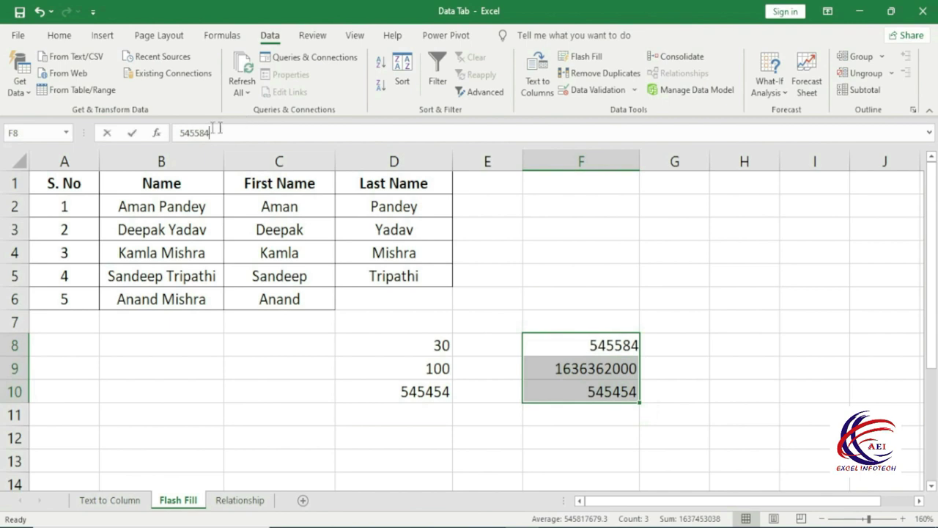
{"action": "left_click_drag", "start_coordinate": [212, 133], "coordinate": [179, 132]}
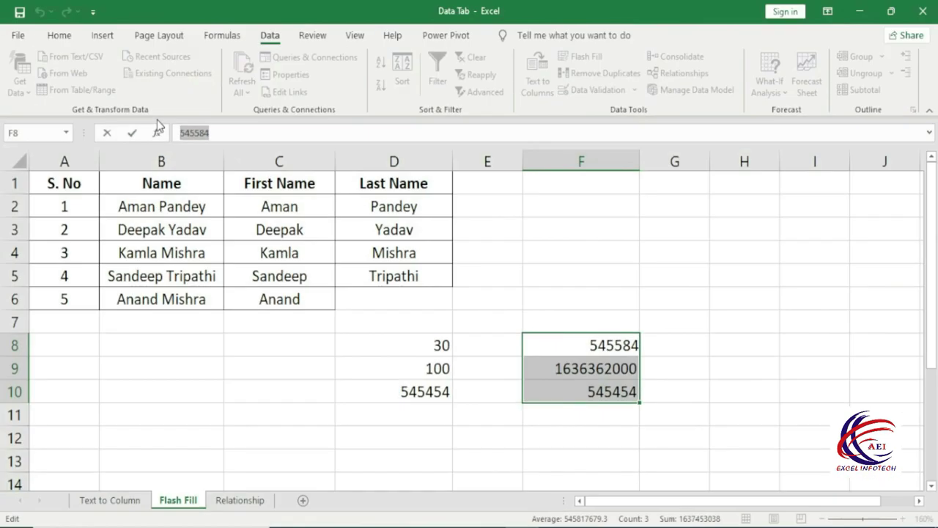
{"action": "left_click", "coordinate": [515, 347]}
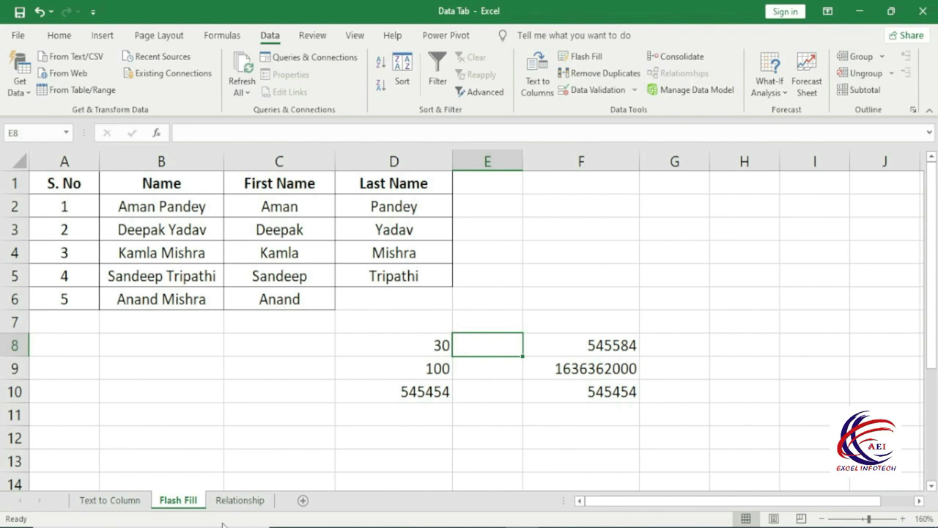
Step: On the Relationship sheet, convert the student data A1:J11 into a table
{"action": "left_click", "coordinate": [234, 501]}
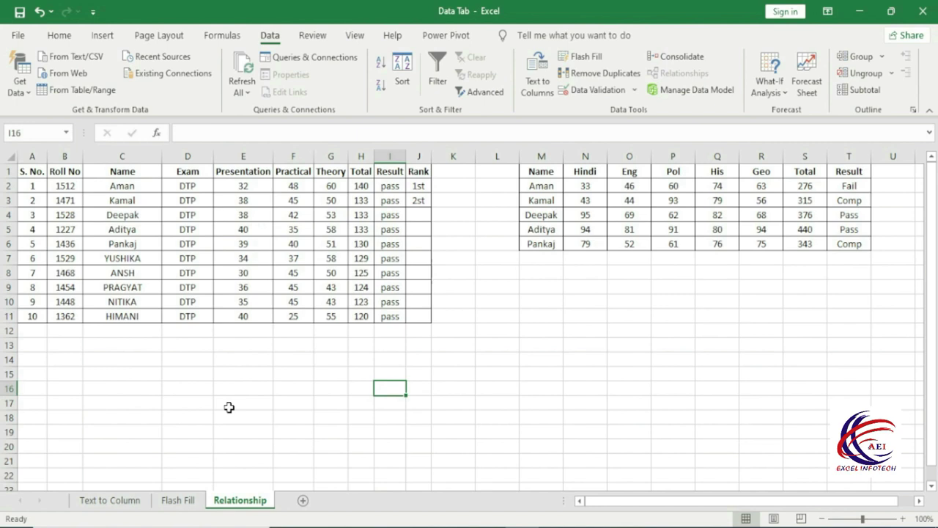
{"action": "left_click_drag", "start_coordinate": [29, 171], "coordinate": [412, 311]}
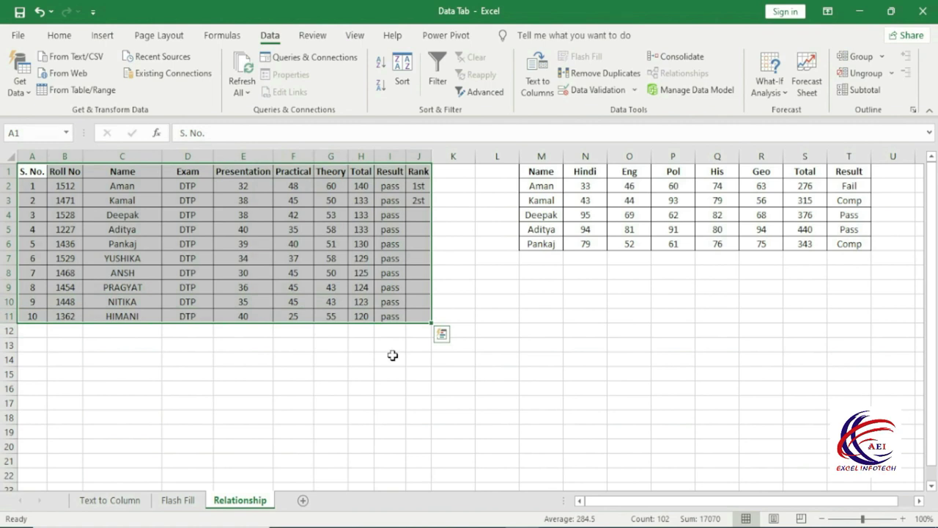
{"action": "key", "text": "ctrl+t"}
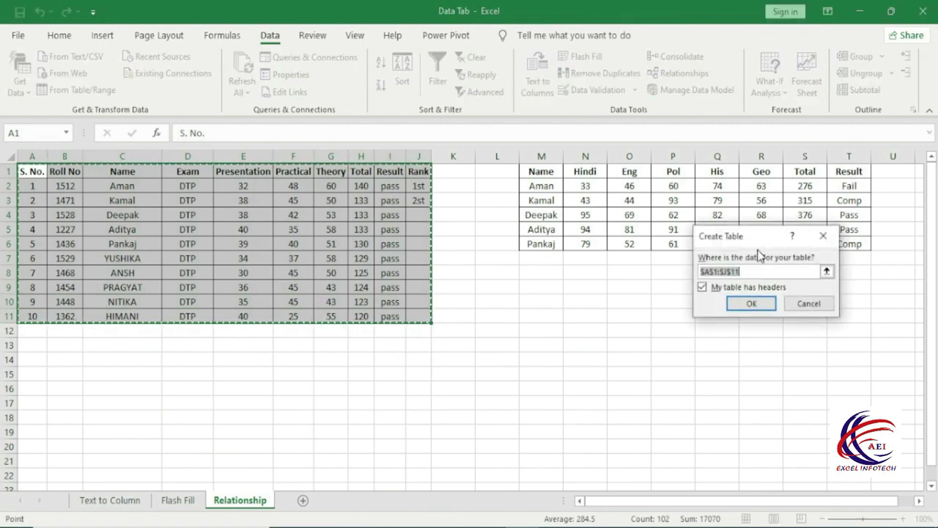
{"action": "left_click_drag", "start_coordinate": [749, 238], "coordinate": [505, 260]}
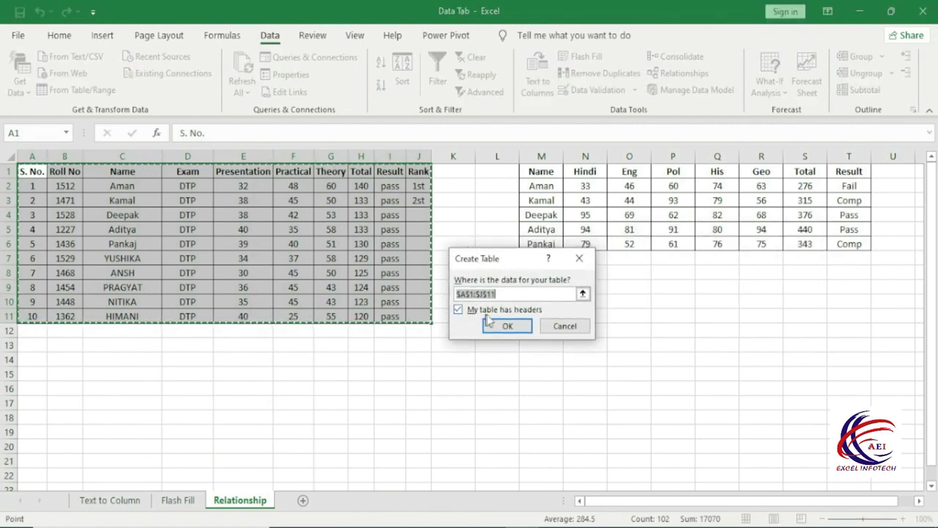
{"action": "left_click", "coordinate": [507, 328]}
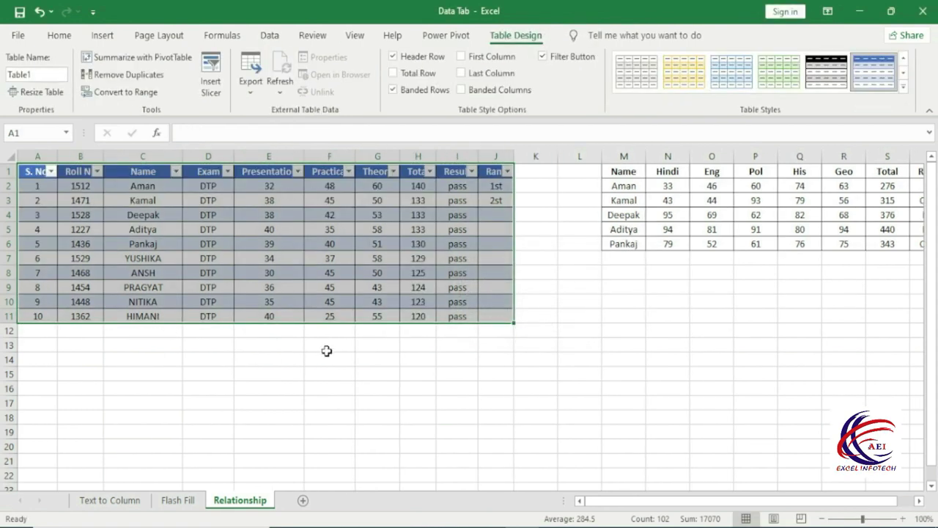
Step: Convert the marks data M1:T6 into a second table, Table2
{"action": "left_click_drag", "start_coordinate": [624, 171], "coordinate": [839, 242]}
{"action": "key", "text": "ctrl+t"}
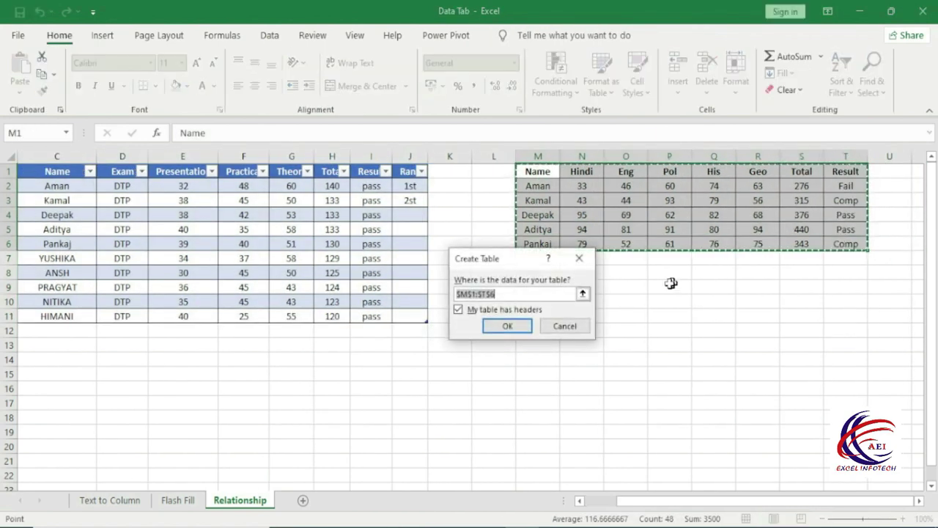
{"action": "left_click", "coordinate": [506, 334]}
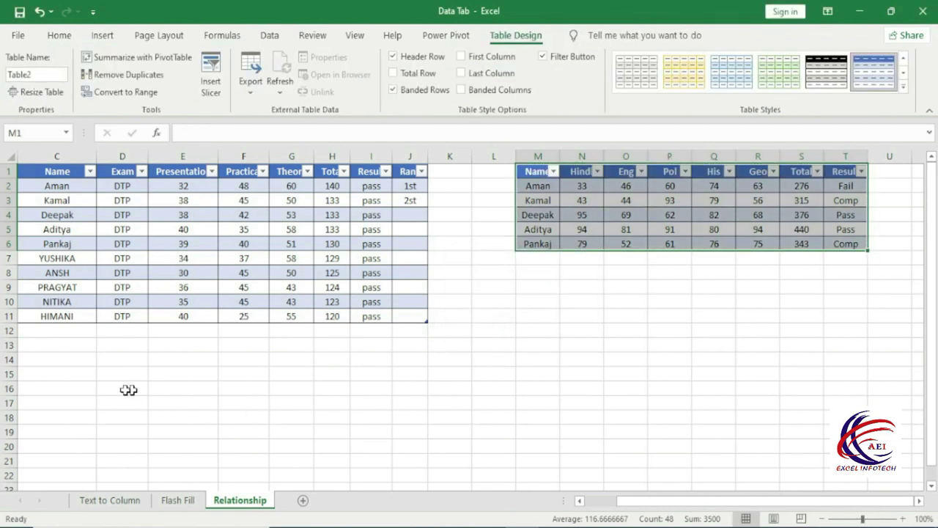
{"action": "left_click", "coordinate": [69, 377]}
{"action": "left_click", "coordinate": [96, 41]}
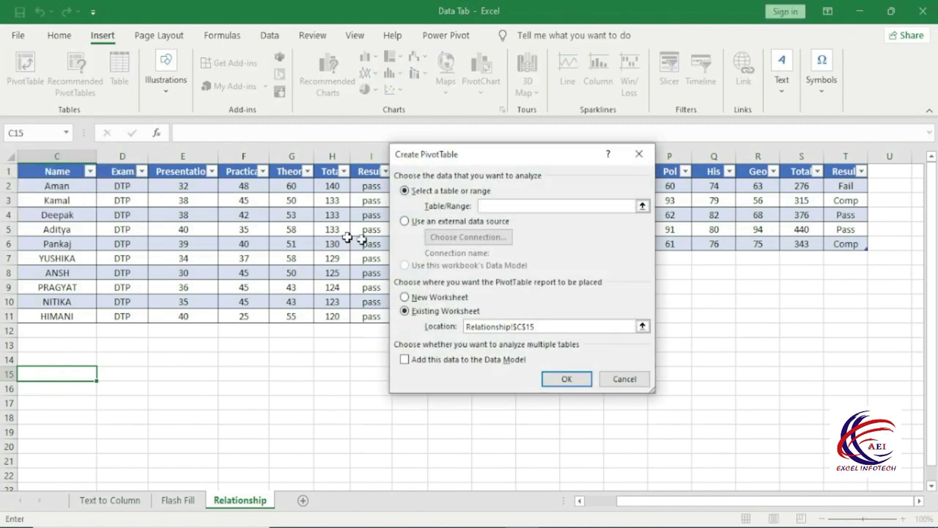
Step: Cancel the PivotTable dialog and start a new relationship from Data > Relationships
{"action": "left_click", "coordinate": [633, 385]}
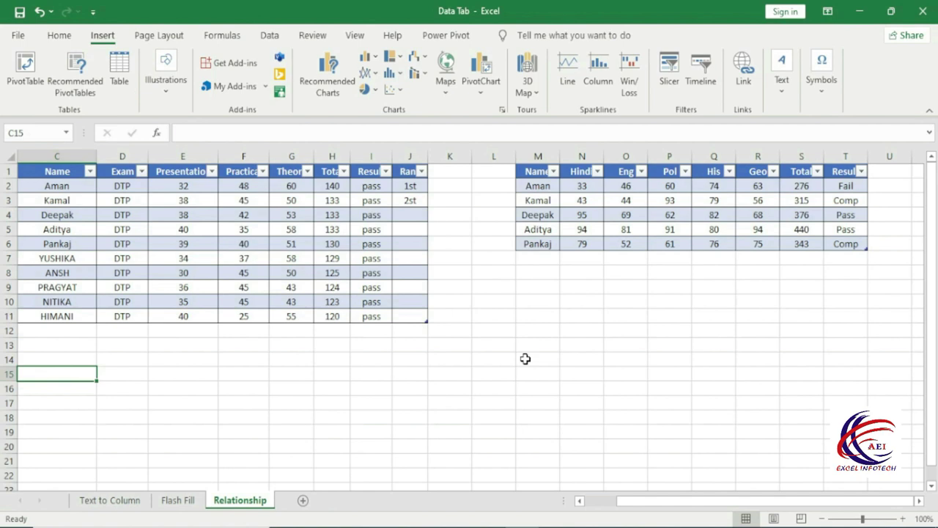
{"action": "left_click", "coordinate": [267, 37]}
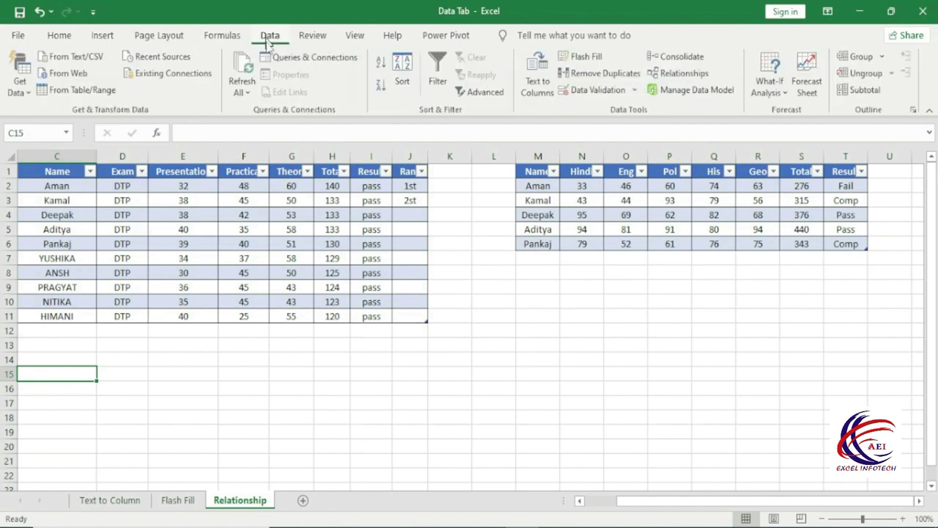
{"action": "left_click", "coordinate": [683, 74]}
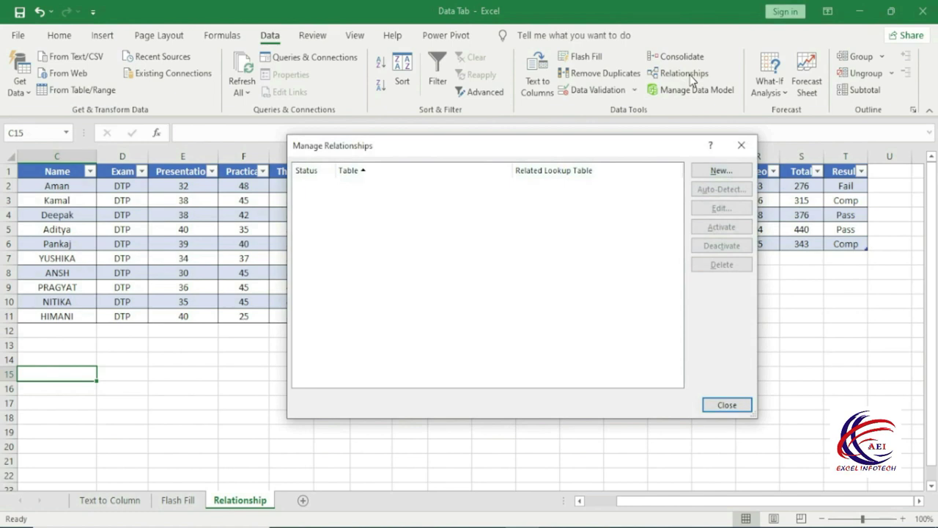
{"action": "left_click", "coordinate": [723, 173]}
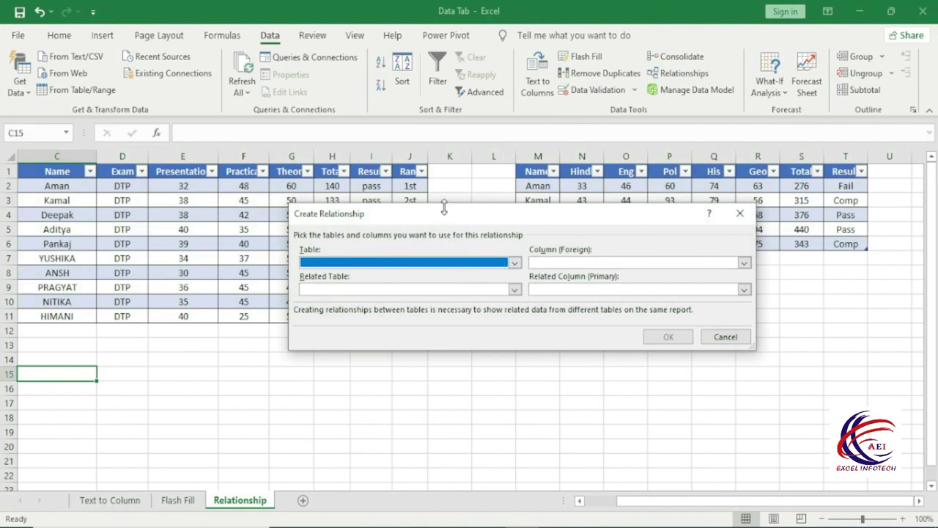
{"action": "left_click_drag", "start_coordinate": [476, 215], "coordinate": [471, 349]}
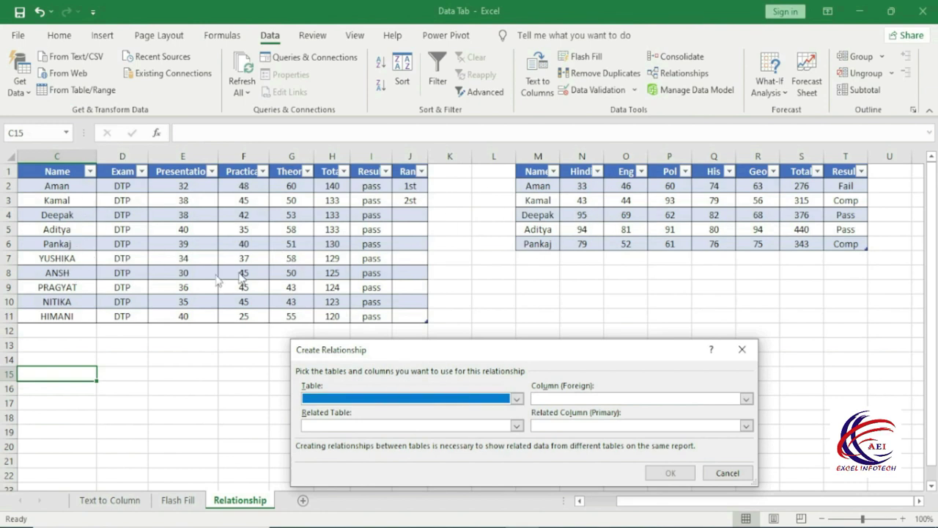
{"action": "left_click_drag", "start_coordinate": [538, 355], "coordinate": [581, 266]}
Step: Relate Table1's Name column to Table2's Name column and close Manage Relationships
{"action": "left_click", "coordinate": [507, 322]}
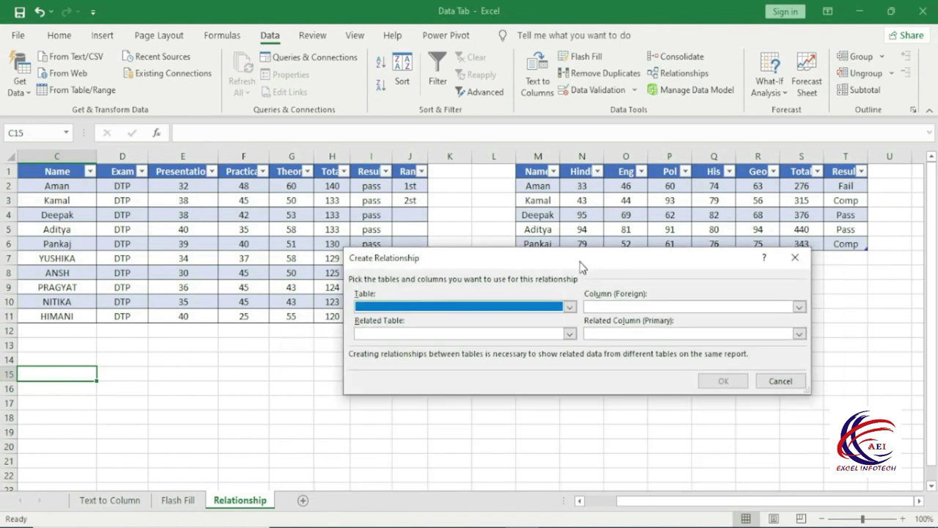
{"action": "left_click", "coordinate": [437, 308]}
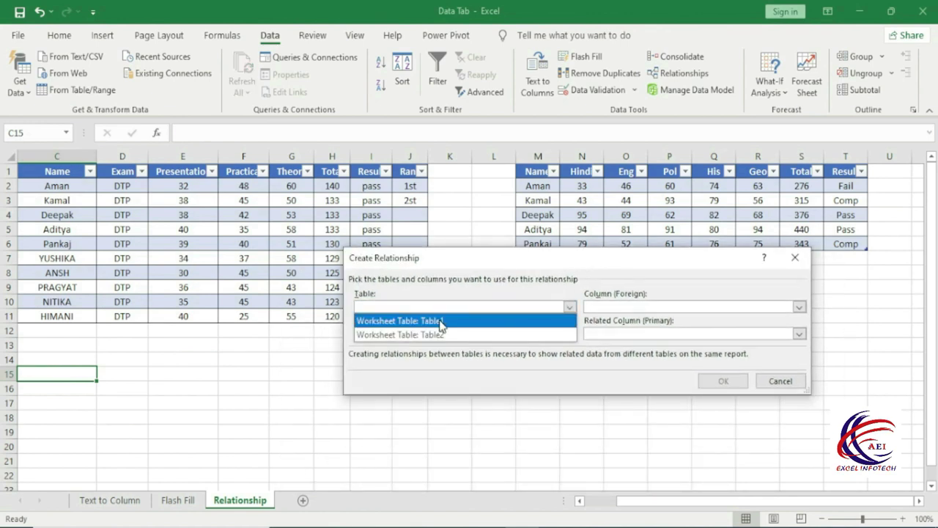
{"action": "left_click", "coordinate": [439, 320]}
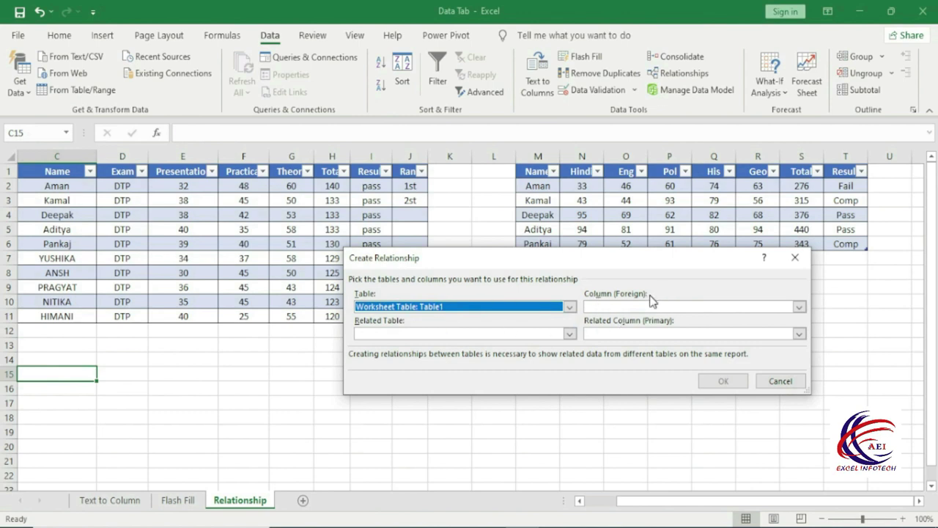
{"action": "left_click", "coordinate": [618, 308]}
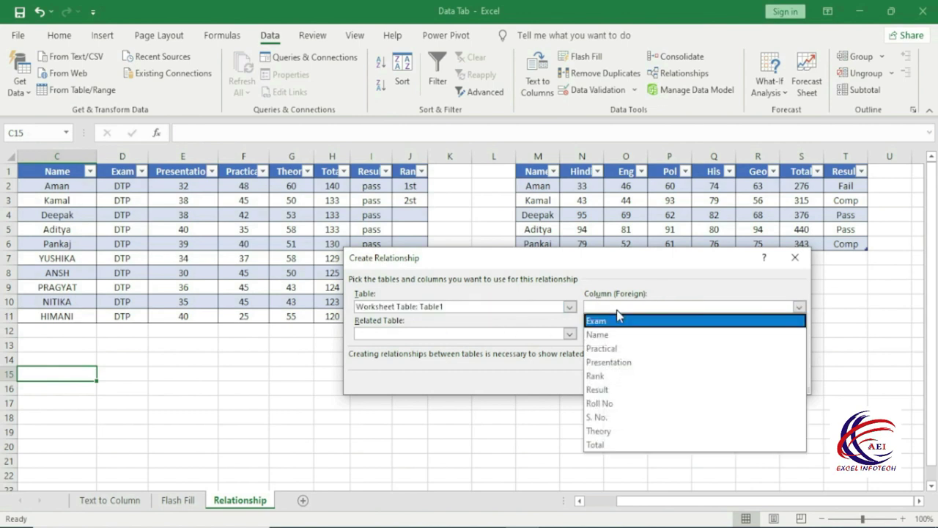
{"action": "left_click", "coordinate": [614, 334]}
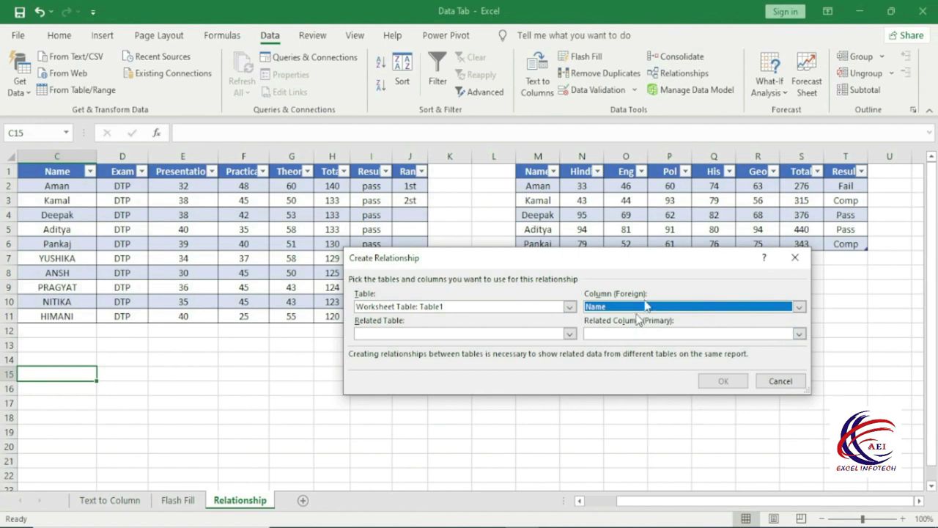
{"action": "left_click", "coordinate": [570, 334]}
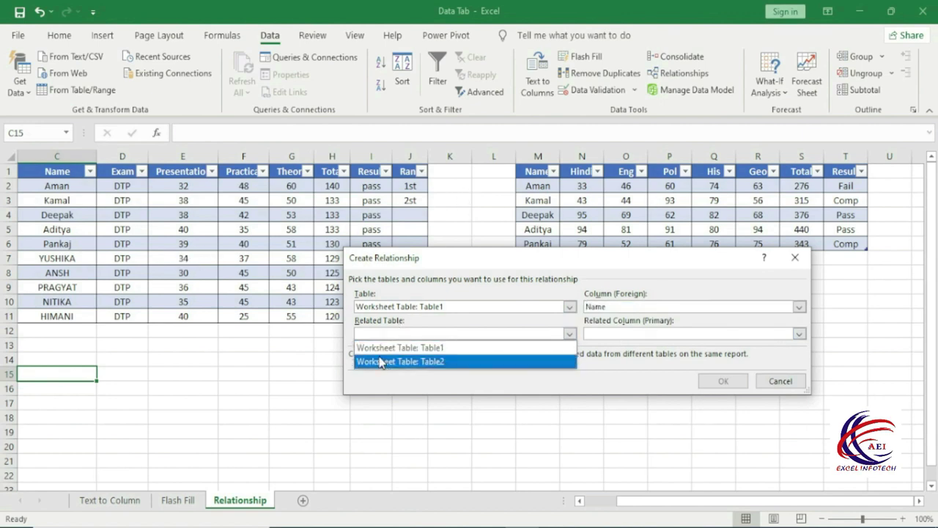
{"action": "left_click", "coordinate": [406, 361]}
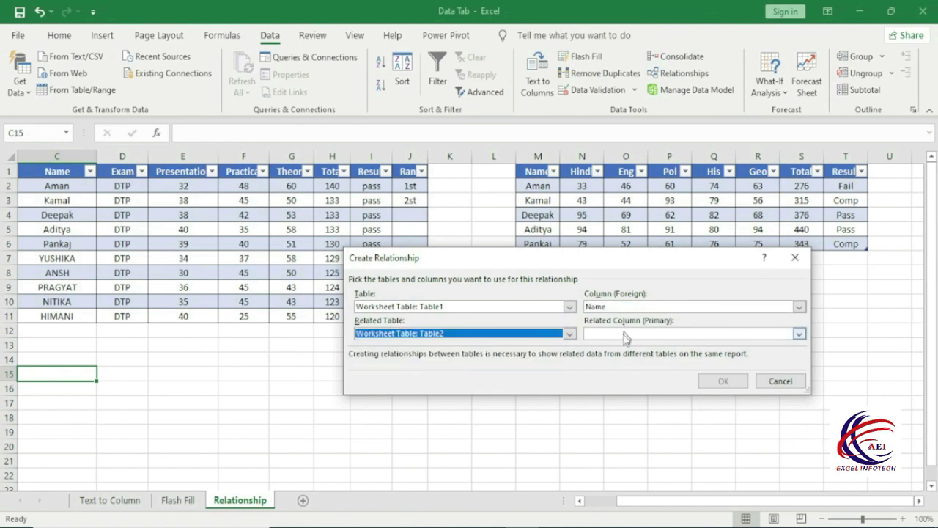
{"action": "left_click", "coordinate": [623, 335]}
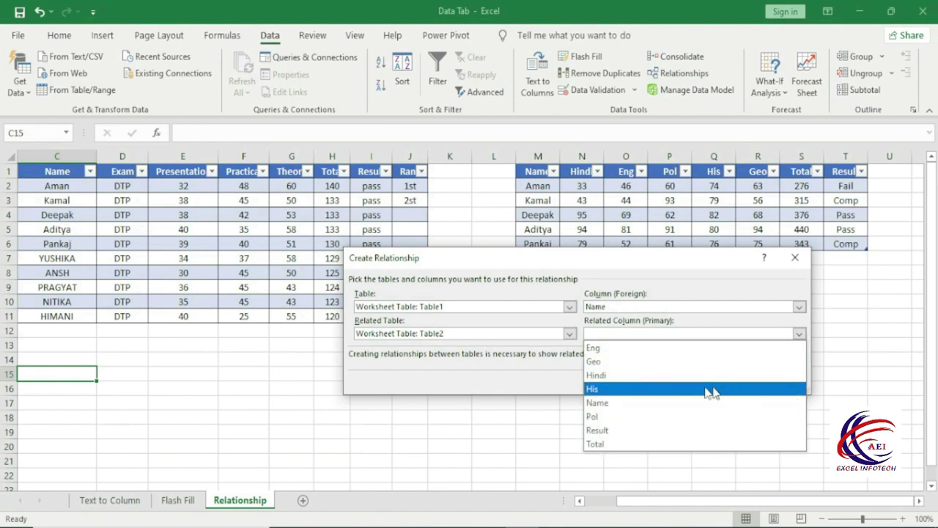
{"action": "left_click", "coordinate": [645, 403]}
{"action": "left_click", "coordinate": [723, 379]}
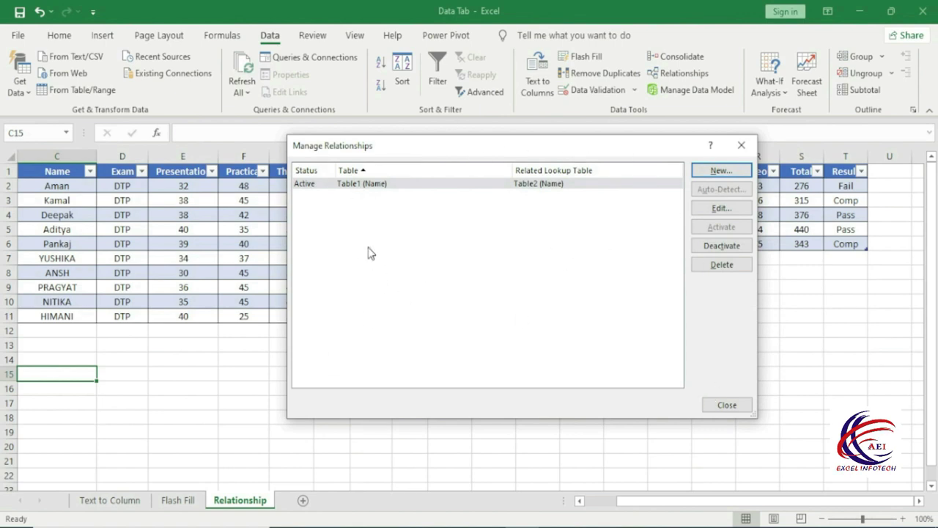
{"action": "left_click", "coordinate": [718, 402]}
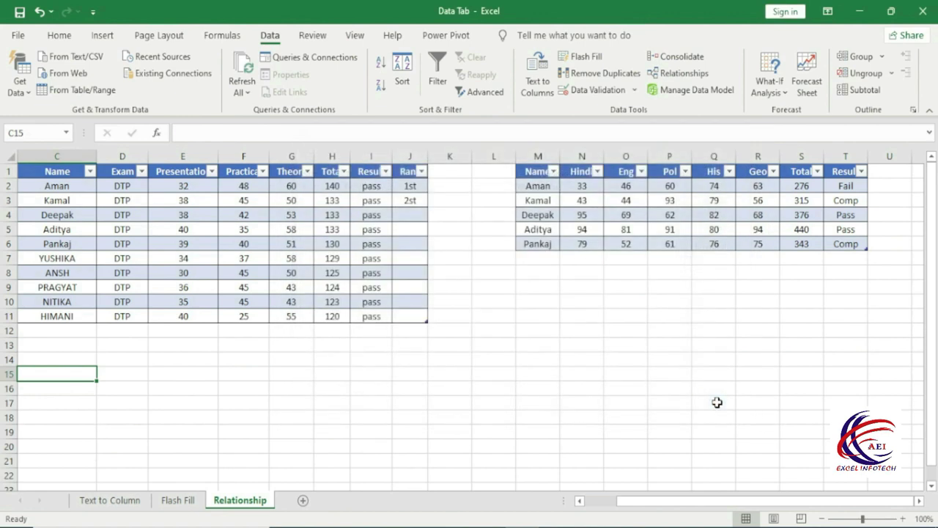
Step: Insert a PivotTable at C15 using the workbook Data Model
{"action": "left_click", "coordinate": [108, 41]}
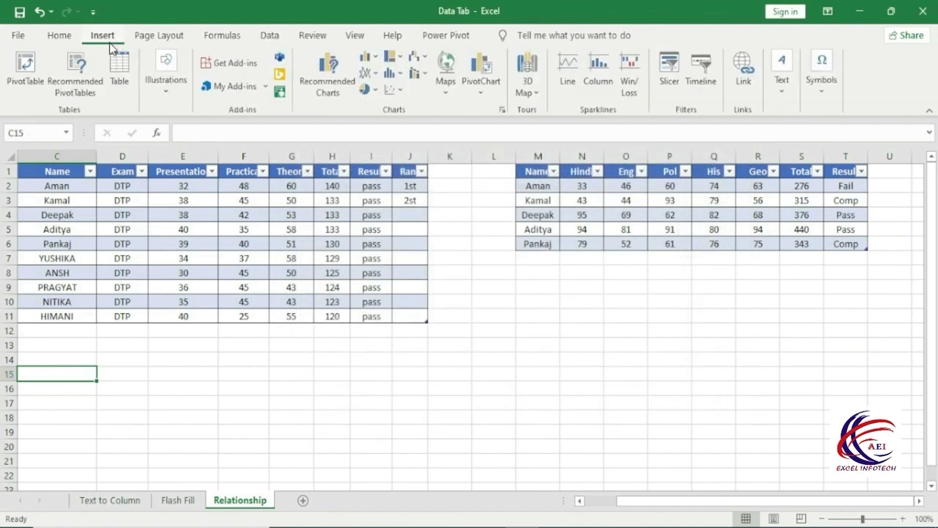
{"action": "left_click", "coordinate": [20, 66]}
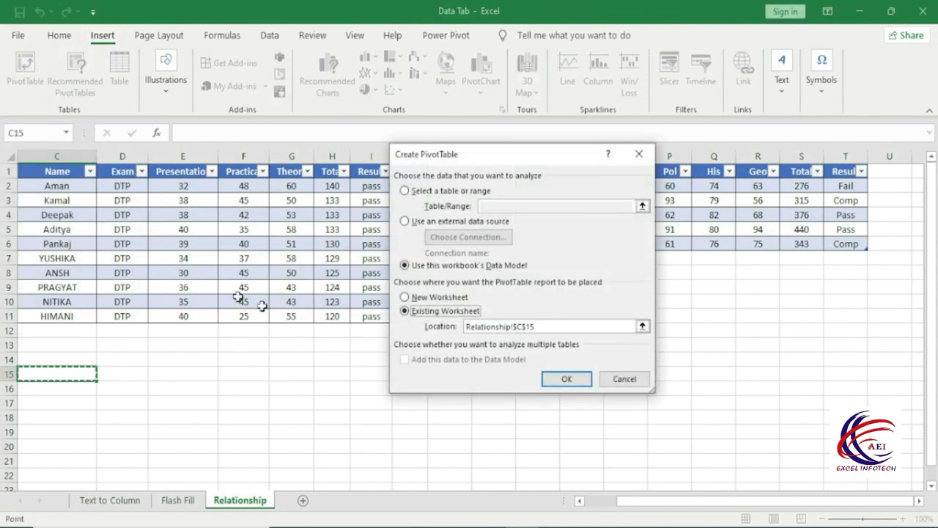
{"action": "left_click", "coordinate": [563, 379]}
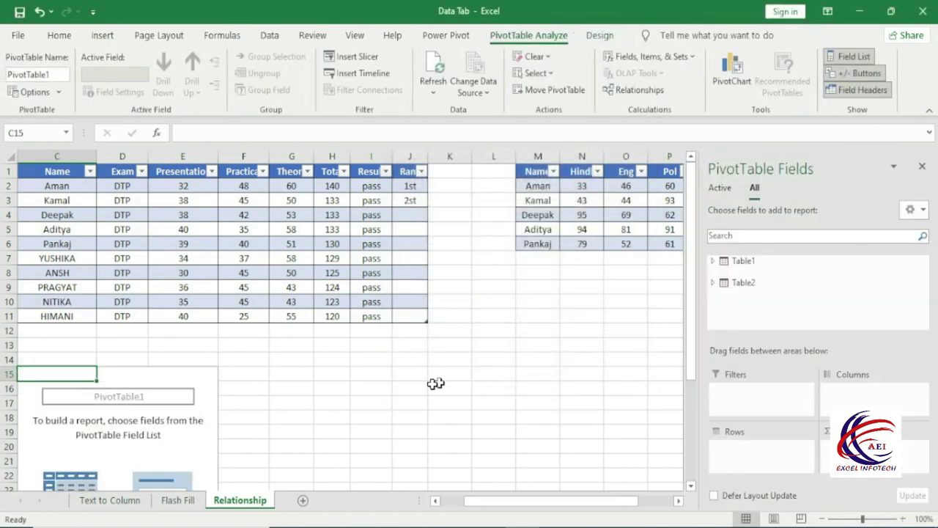
{"action": "scroll", "coordinate": [402, 394], "scroll_direction": "down", "scroll_amount": 1}
{"action": "scroll", "coordinate": [402, 393], "scroll_direction": "down", "scroll_amount": 2}
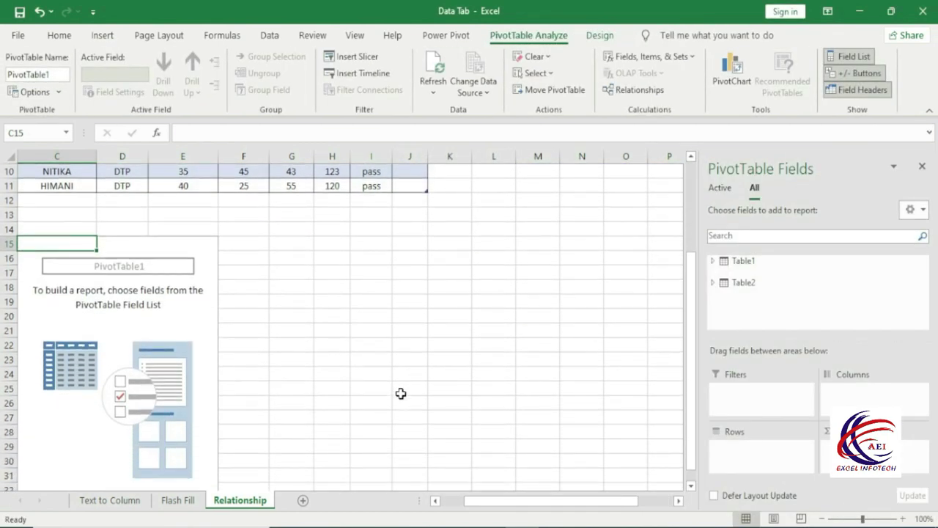
{"action": "scroll", "coordinate": [401, 394], "scroll_direction": "down", "scroll_amount": 2}
{"action": "scroll", "coordinate": [410, 394], "scroll_direction": "up", "scroll_amount": 1}
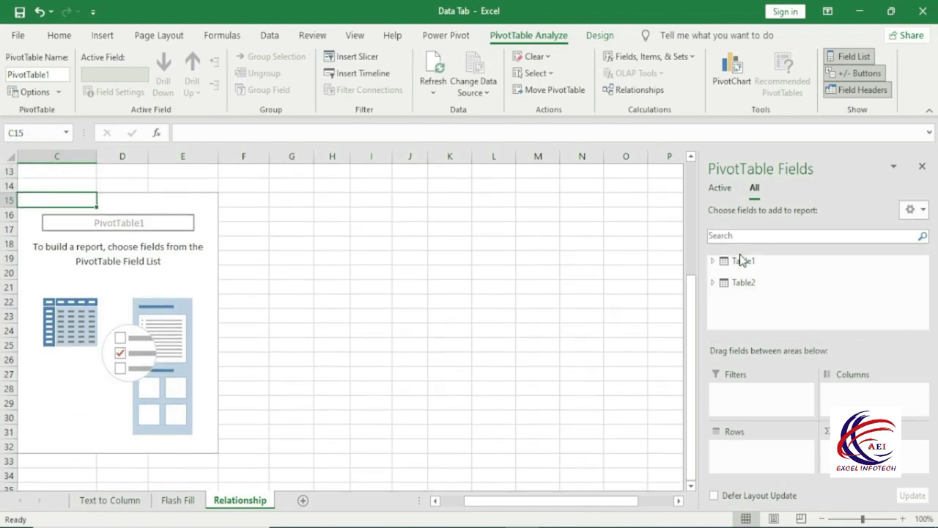
{"action": "left_click", "coordinate": [733, 284]}
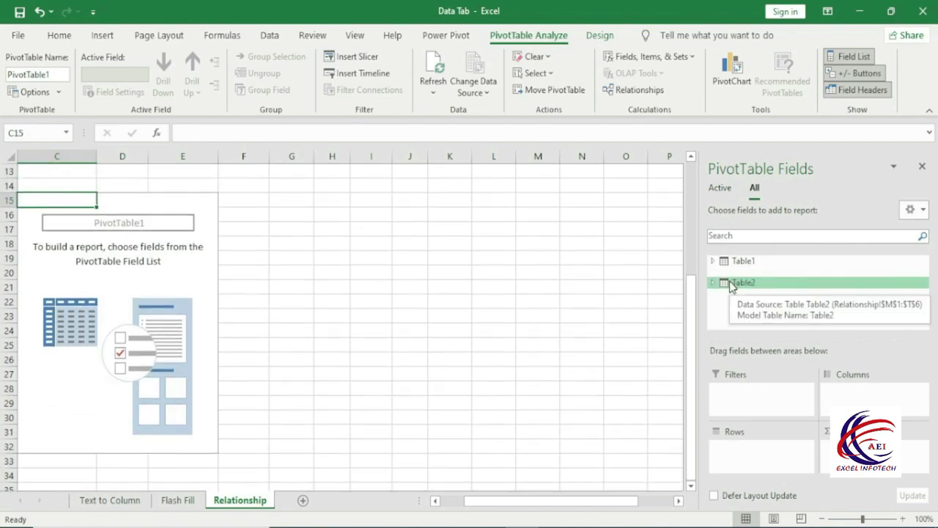
Step: Add Table1's Name plus Table2's Result and Presentation fields to the PivotTable
{"action": "left_click", "coordinate": [719, 261]}
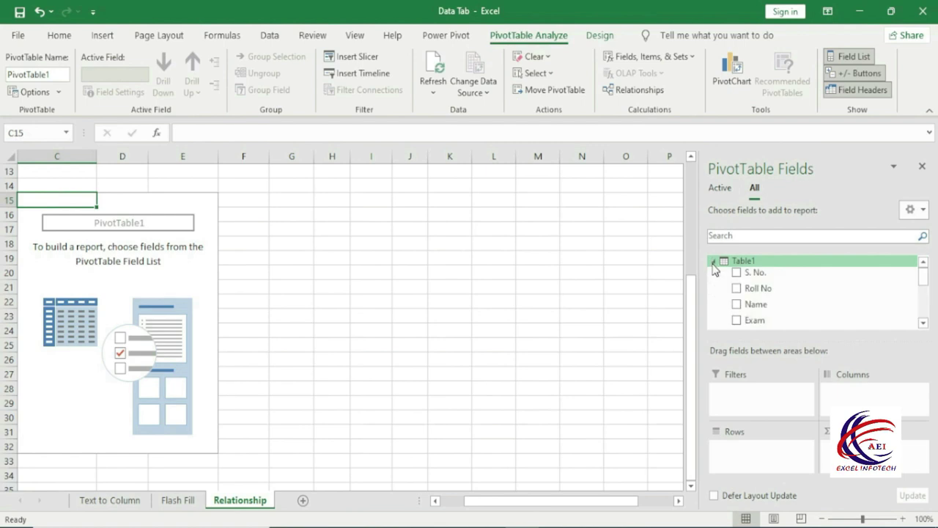
{"action": "left_click", "coordinate": [737, 305]}
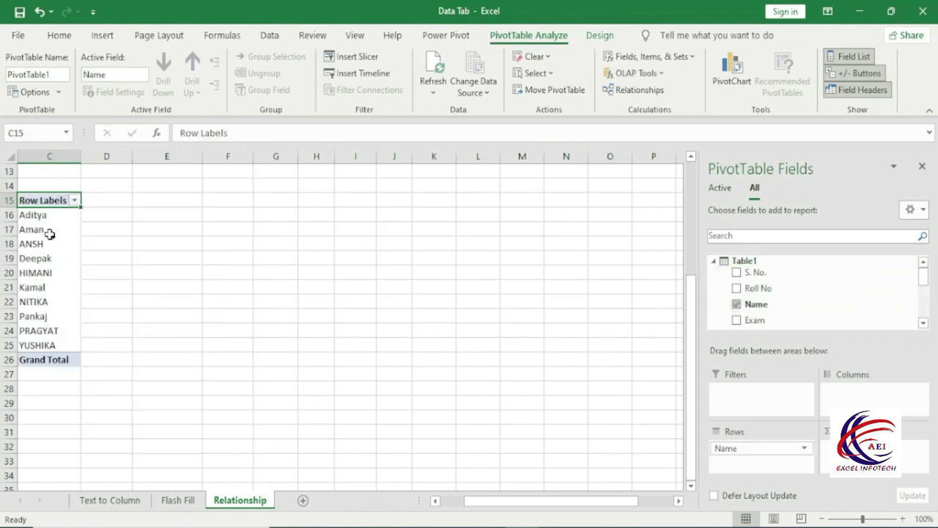
{"action": "scroll", "coordinate": [795, 321], "scroll_direction": "down", "scroll_amount": 3}
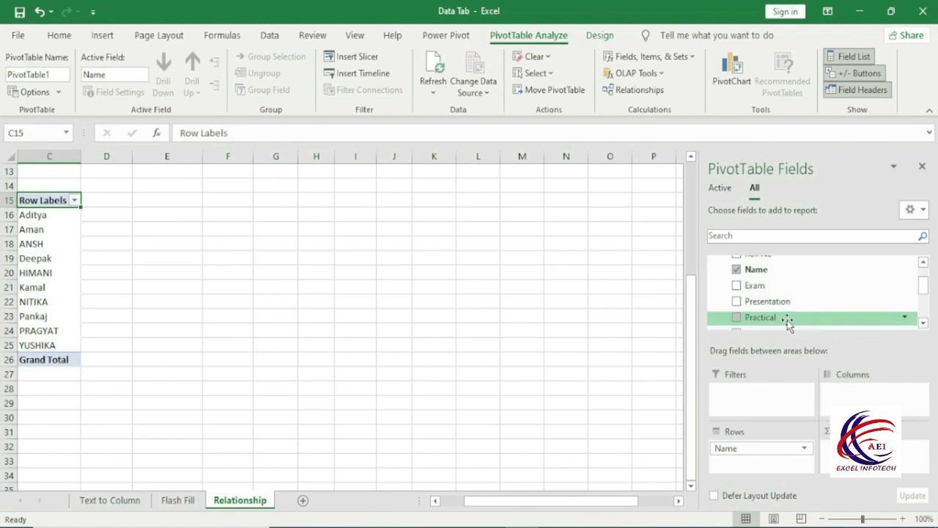
{"action": "left_click", "coordinate": [736, 314]}
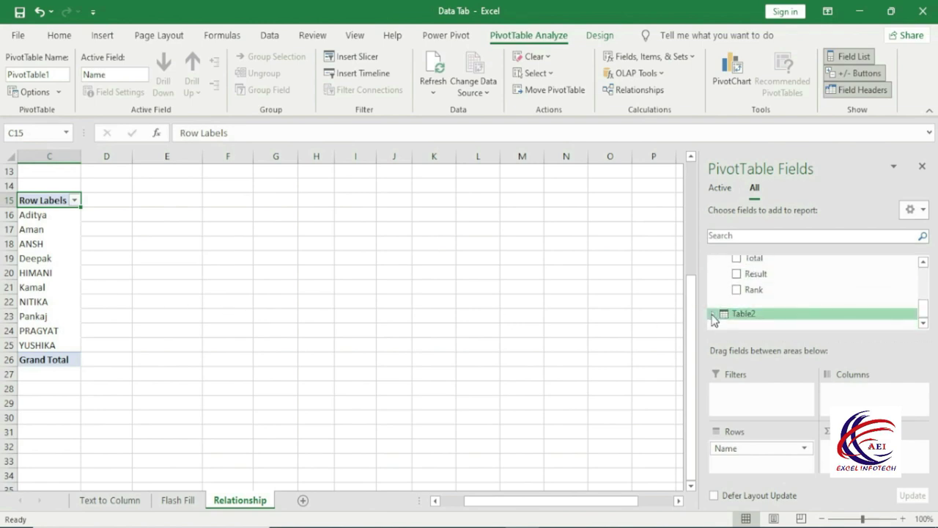
{"action": "scroll", "coordinate": [753, 323], "scroll_direction": "down", "scroll_amount": 2}
{"action": "scroll", "coordinate": [753, 326], "scroll_direction": "down", "scroll_amount": 1}
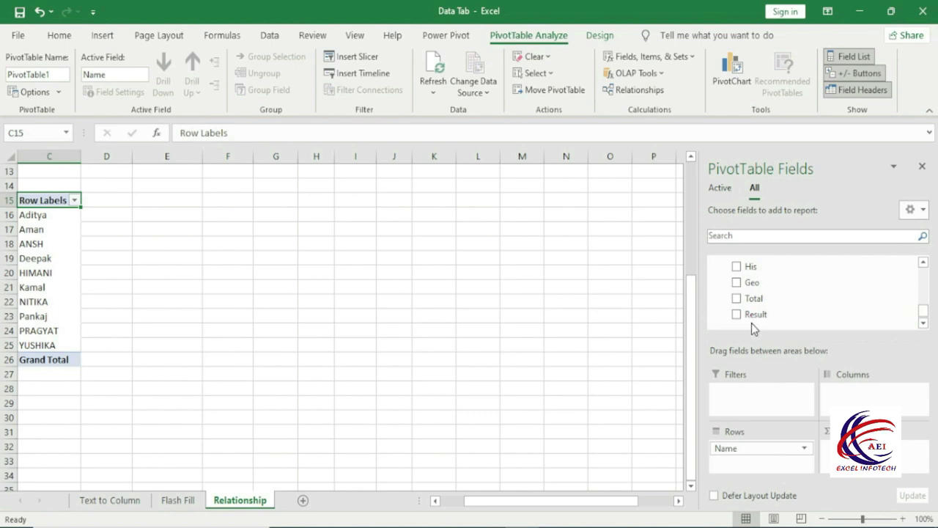
{"action": "left_click", "coordinate": [736, 314]}
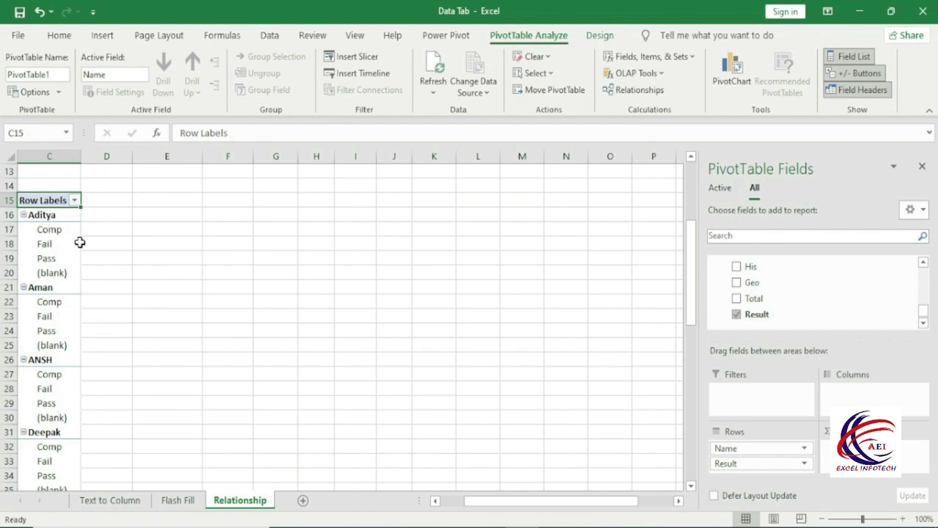
{"action": "scroll", "coordinate": [55, 393], "scroll_direction": "down", "scroll_amount": 3}
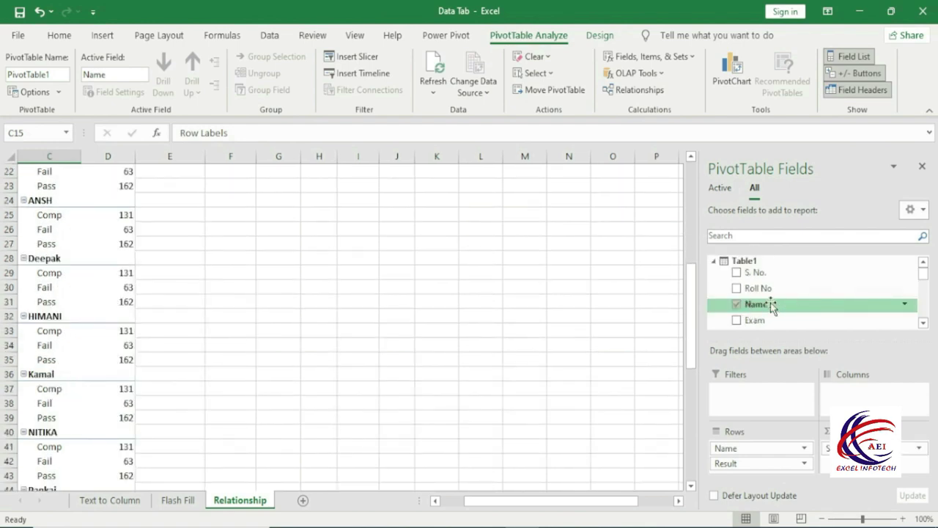
{"action": "scroll", "coordinate": [759, 308], "scroll_direction": "down", "scroll_amount": 1}
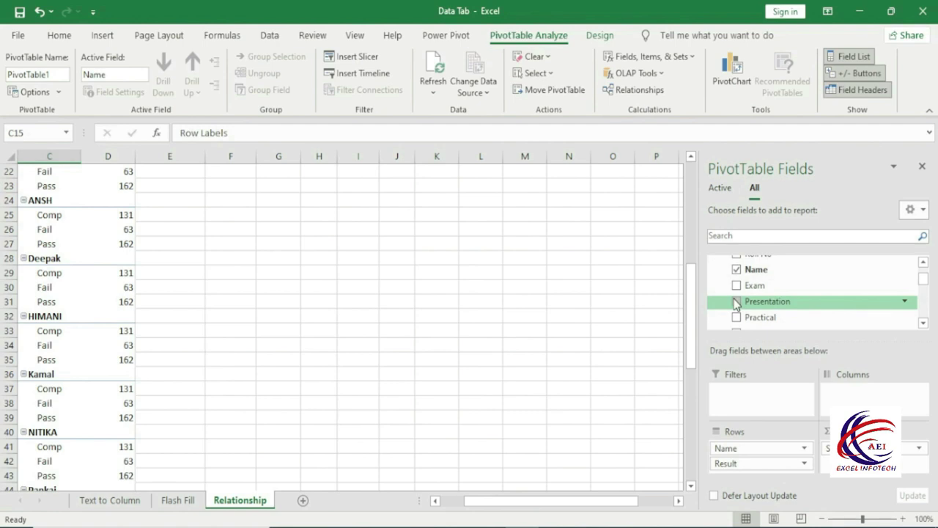
{"action": "left_click", "coordinate": [735, 301]}
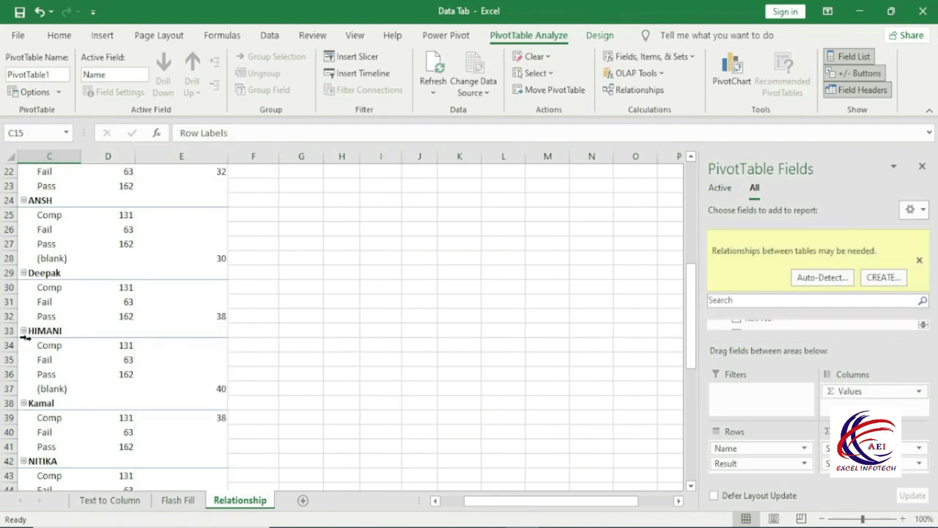
Step: Move Result from Rows to Values so it shows as Count of Result
{"action": "scroll", "coordinate": [155, 330], "scroll_direction": "up", "scroll_amount": 3}
{"action": "mouse_move", "coordinate": [155, 330]}
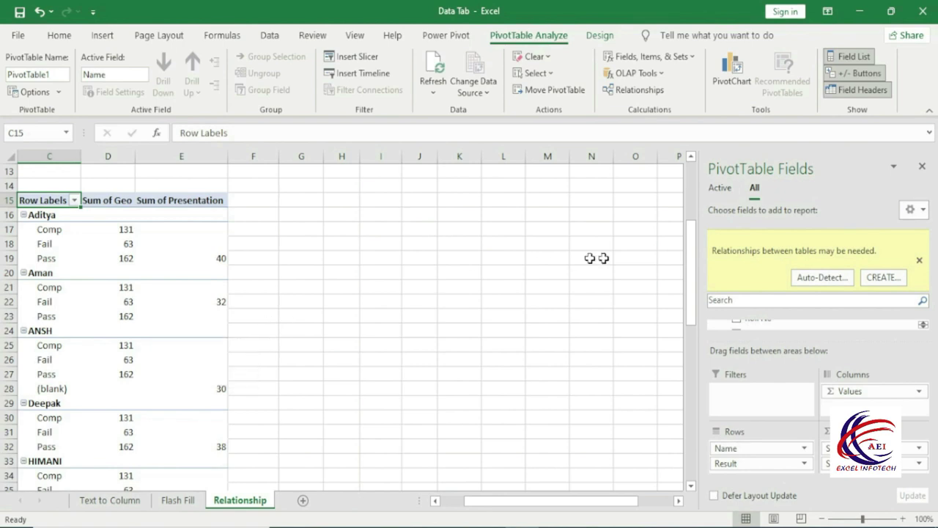
{"action": "scroll", "coordinate": [662, 435], "scroll_direction": "down", "scroll_amount": 1}
{"action": "left_click_drag", "start_coordinate": [728, 466], "coordinate": [872, 469]}
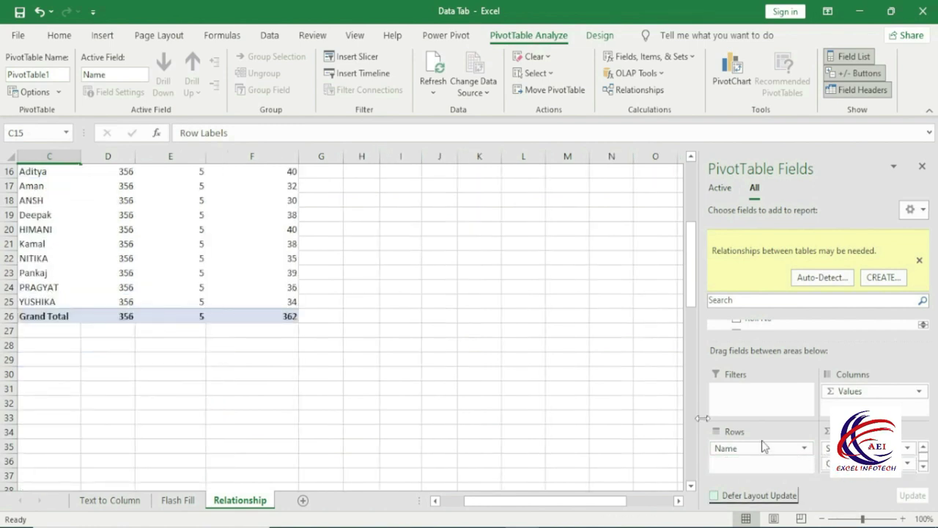
{"action": "scroll", "coordinate": [486, 358], "scroll_direction": "up", "scroll_amount": 2}
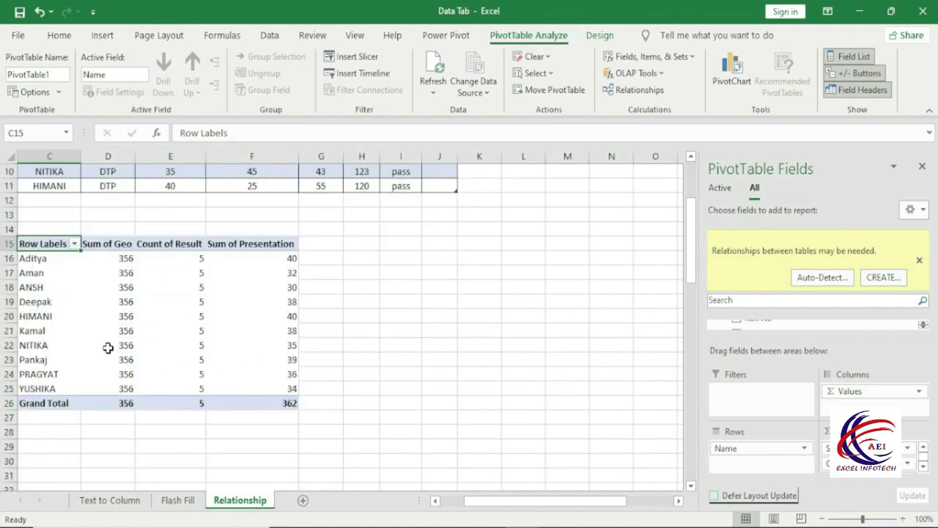
{"action": "mouse_move", "coordinate": [107, 347]}
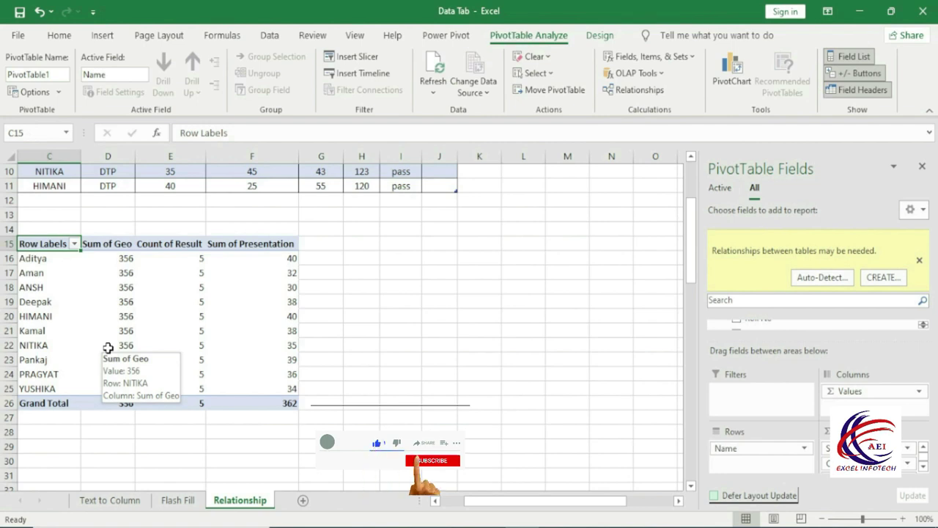
{"action": "mouse_move", "coordinate": [251, 301]}
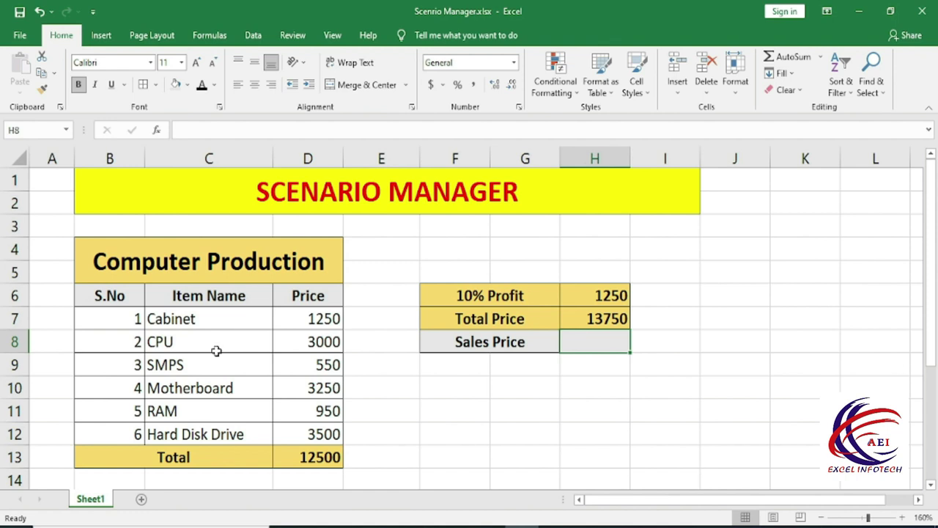
{"action": "left_click_drag", "start_coordinate": [194, 320], "coordinate": [197, 418]}
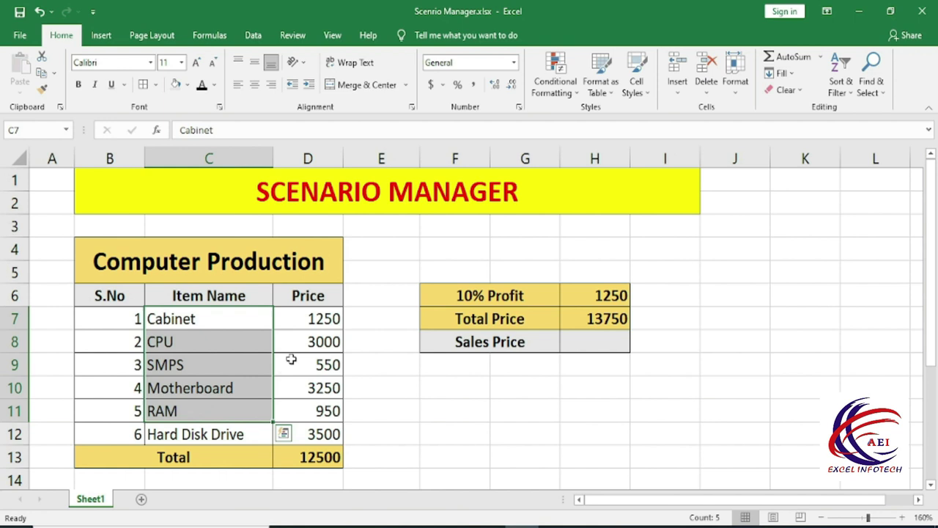
{"action": "left_click", "coordinate": [310, 318]}
{"action": "left_click_drag", "start_coordinate": [310, 318], "coordinate": [318, 413]}
{"action": "left_click", "coordinate": [367, 364]}
{"action": "left_click_drag", "start_coordinate": [313, 318], "coordinate": [320, 415]}
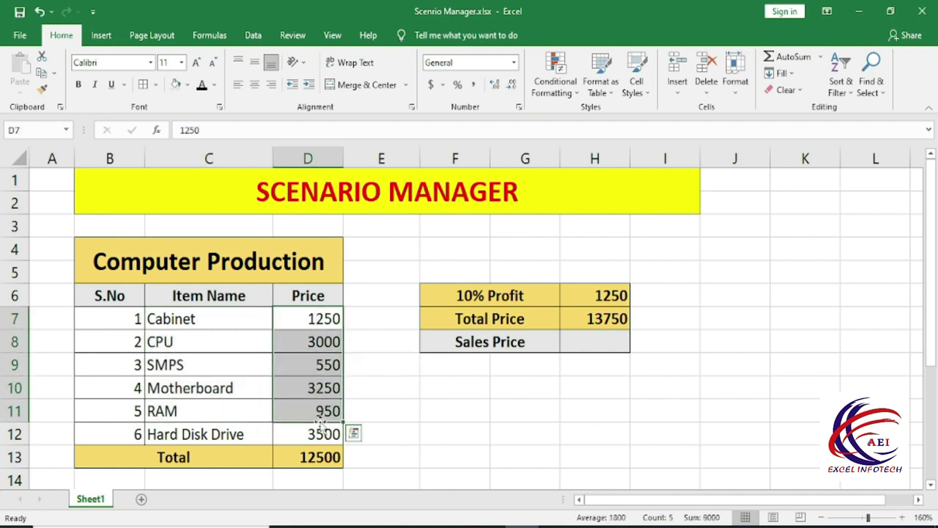
{"action": "key", "text": "shift+BackSpace"}
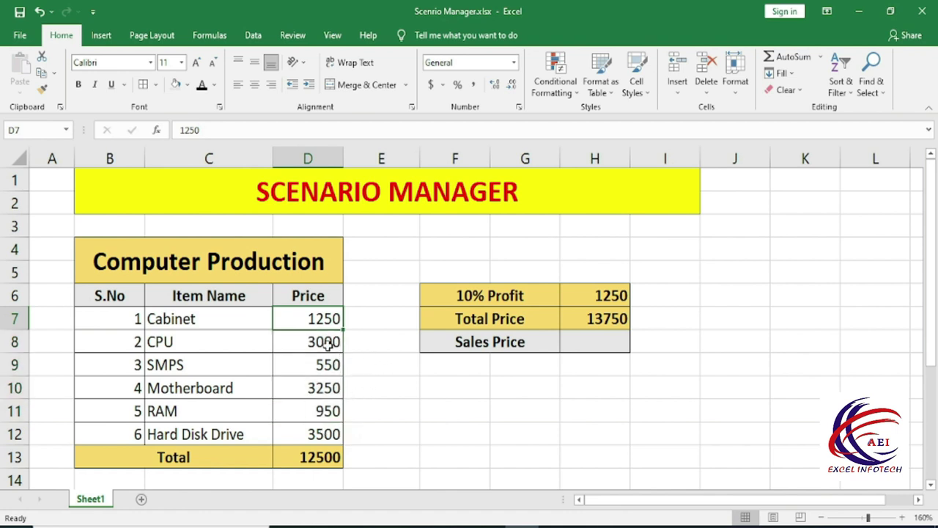
{"action": "left_click", "coordinate": [590, 342]}
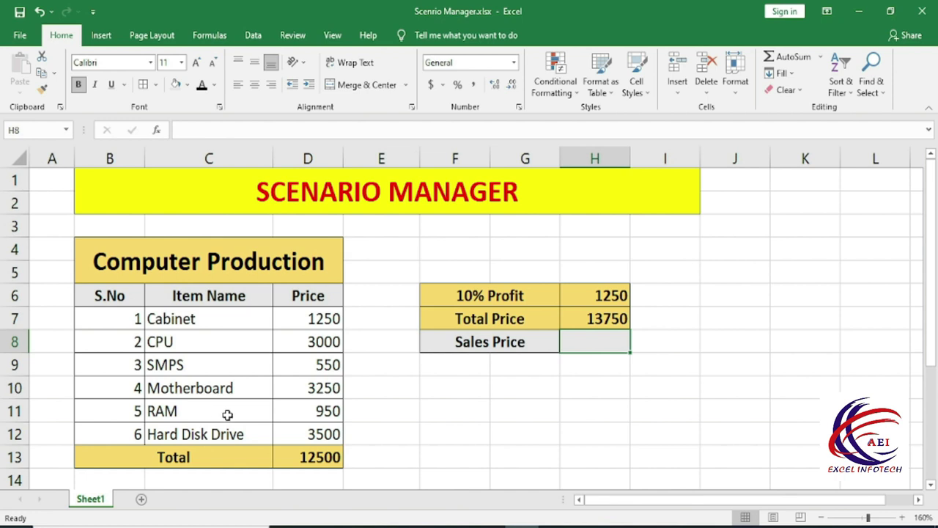
{"action": "left_click", "coordinate": [381, 388]}
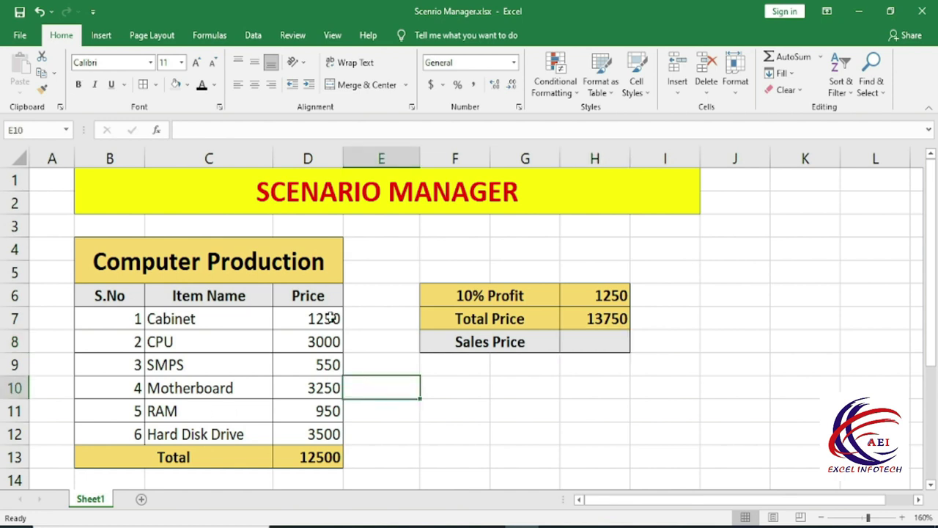
{"action": "left_click_drag", "start_coordinate": [329, 318], "coordinate": [331, 432]}
{"action": "left_click", "coordinate": [391, 392]}
{"action": "left_click", "coordinate": [596, 339]}
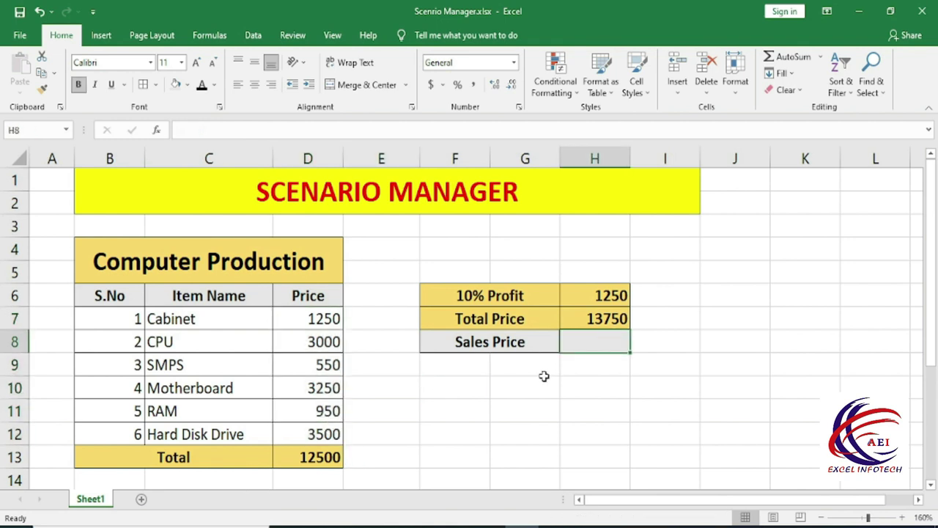
{"action": "left_click", "coordinate": [474, 405]}
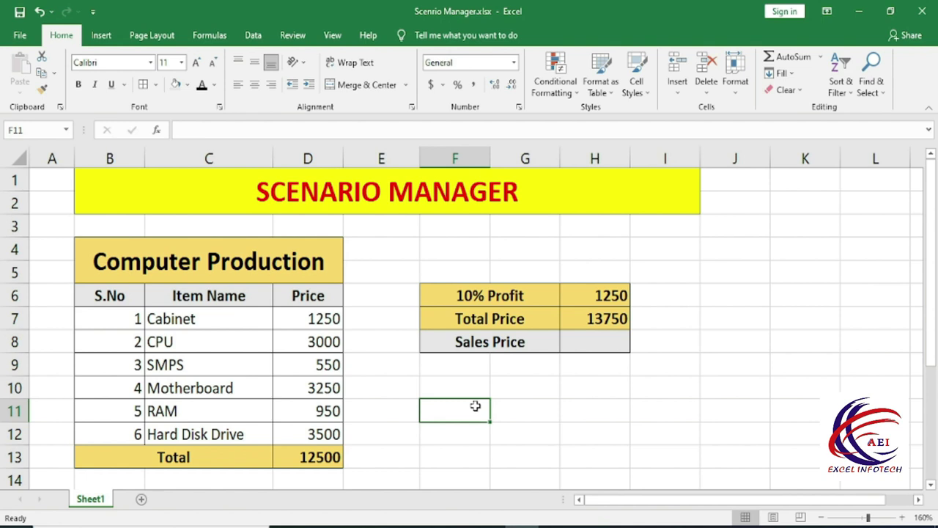
{"action": "left_click", "coordinate": [551, 385]}
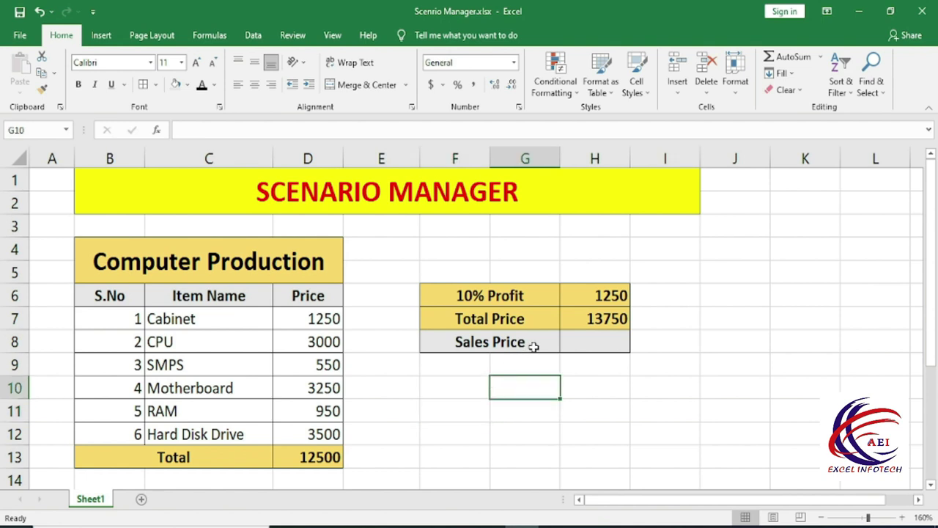
{"action": "left_click", "coordinate": [580, 342]}
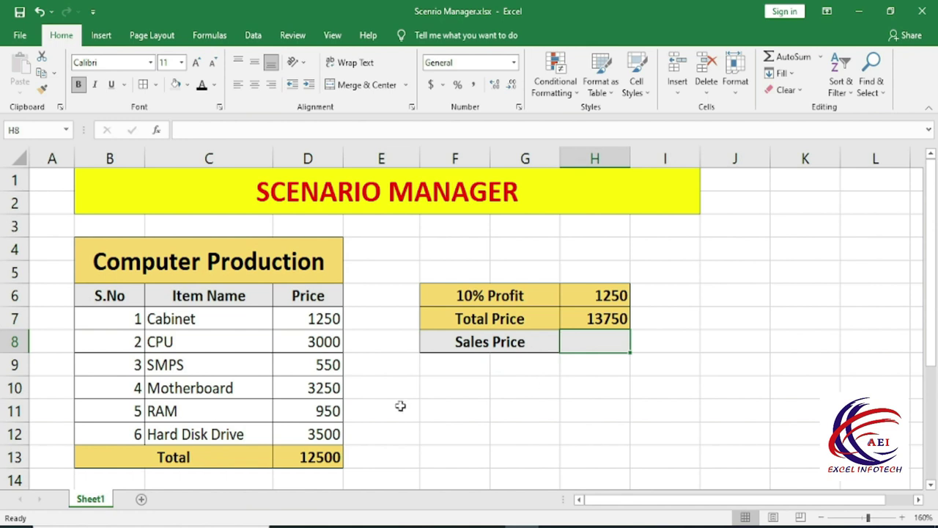
{"action": "left_click", "coordinate": [523, 348]}
{"action": "left_click", "coordinate": [582, 341]}
Step: Review the prices, the Total SUM formula in D13 and the Total Price formula in H7
{"action": "left_click_drag", "start_coordinate": [311, 321], "coordinate": [327, 442]}
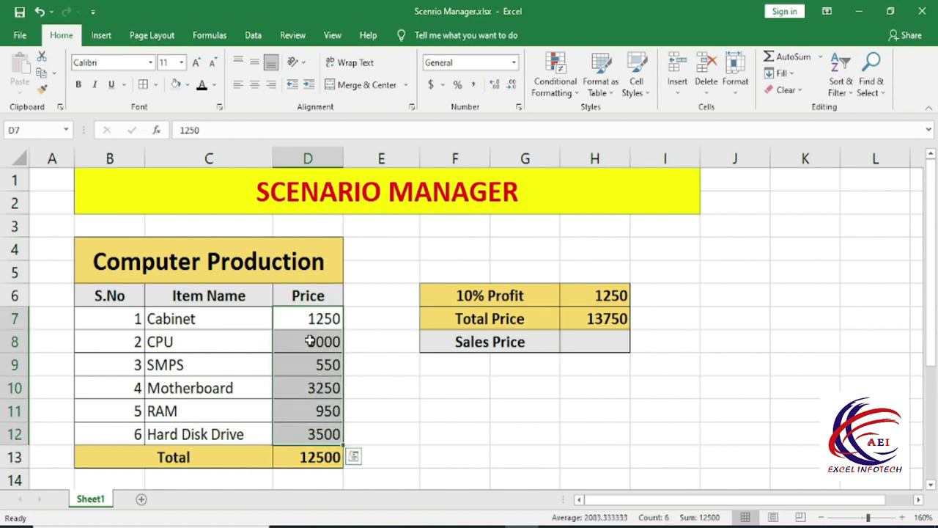
{"action": "left_click", "coordinate": [319, 456]}
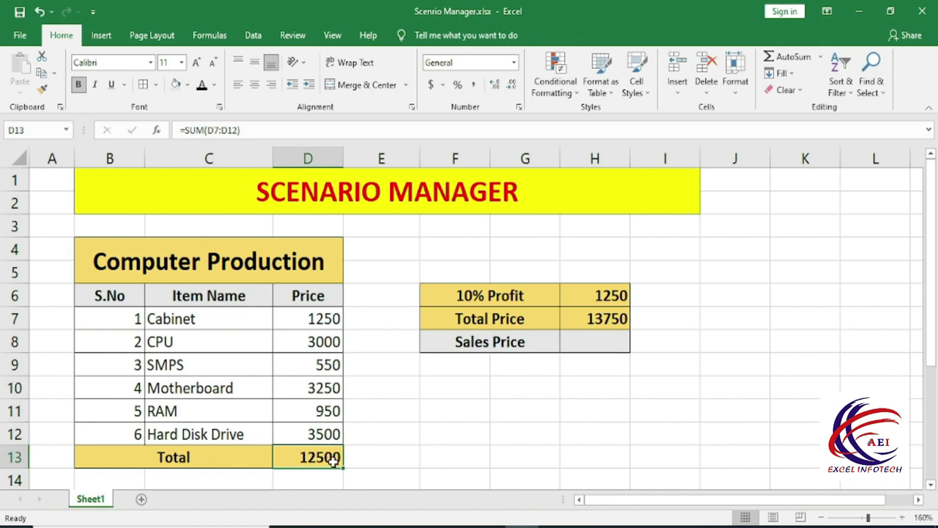
{"action": "left_click", "coordinate": [241, 365]}
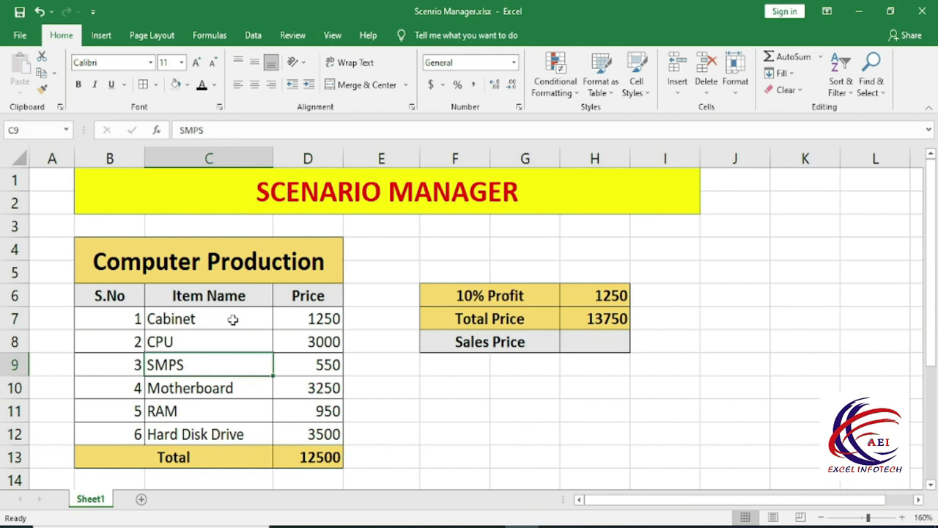
{"action": "left_click_drag", "start_coordinate": [218, 318], "coordinate": [216, 426]}
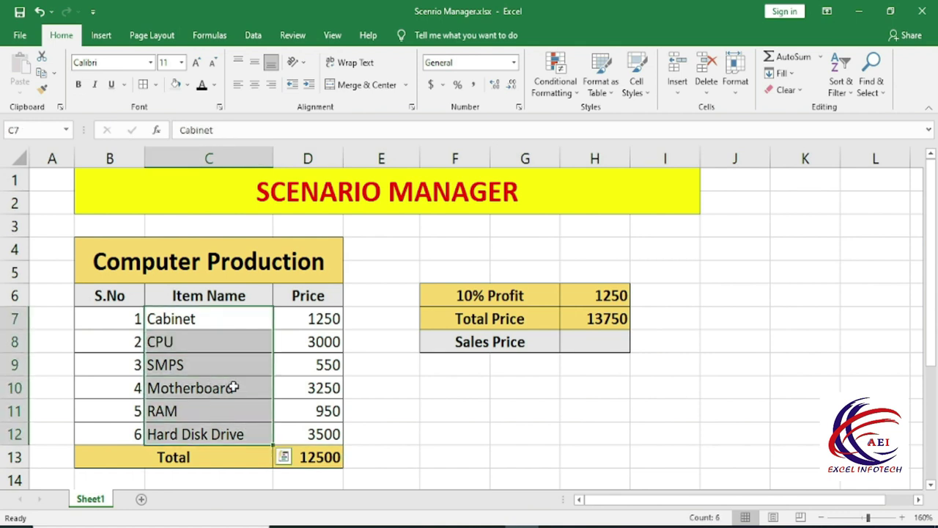
{"action": "left_click_drag", "start_coordinate": [316, 316], "coordinate": [315, 434]}
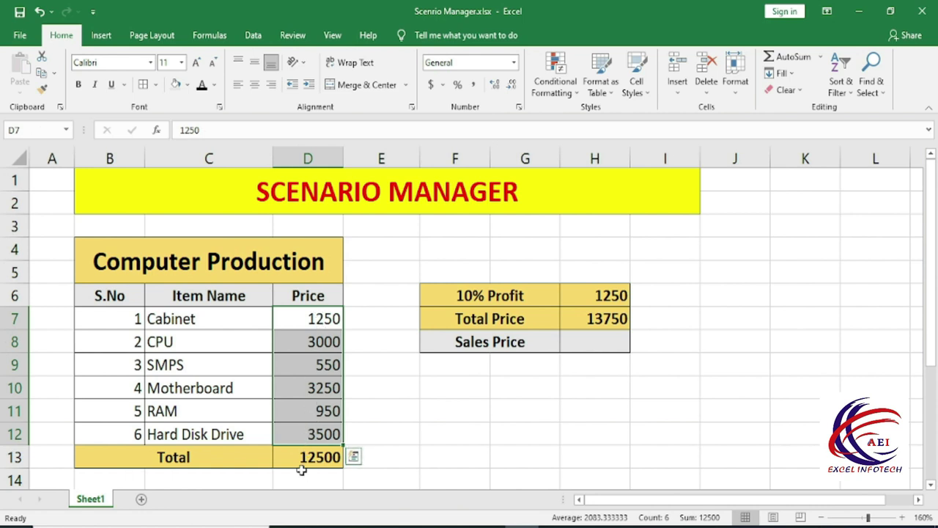
{"action": "left_click", "coordinate": [297, 456]}
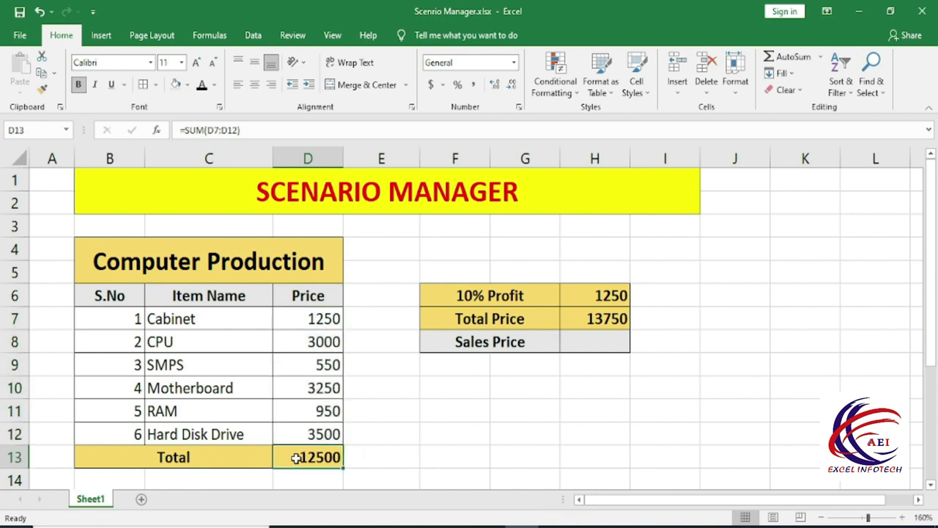
{"action": "left_click", "coordinate": [592, 295]}
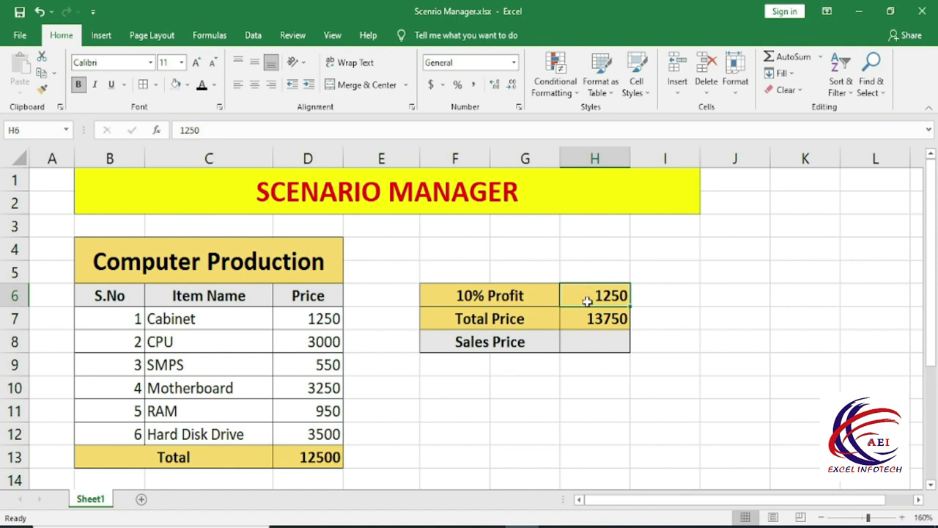
{"action": "left_click", "coordinate": [569, 327]}
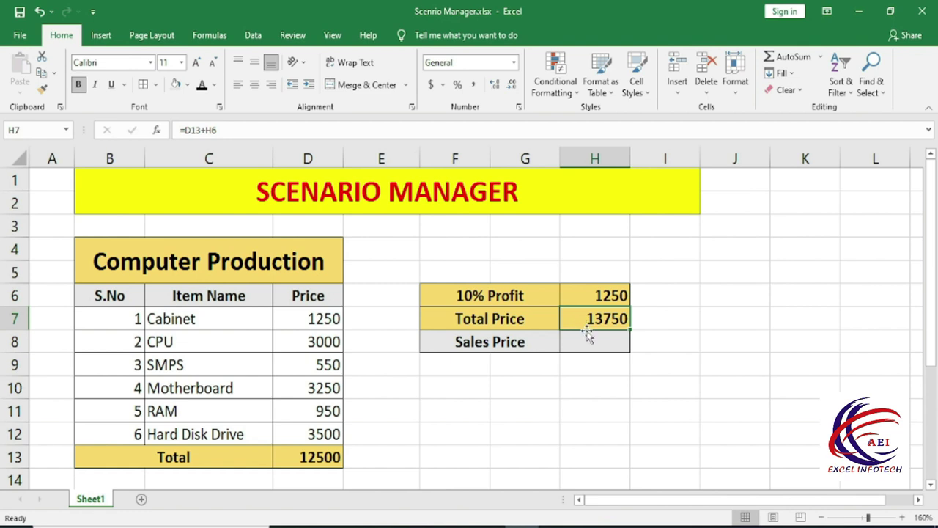
{"action": "left_click", "coordinate": [586, 338]}
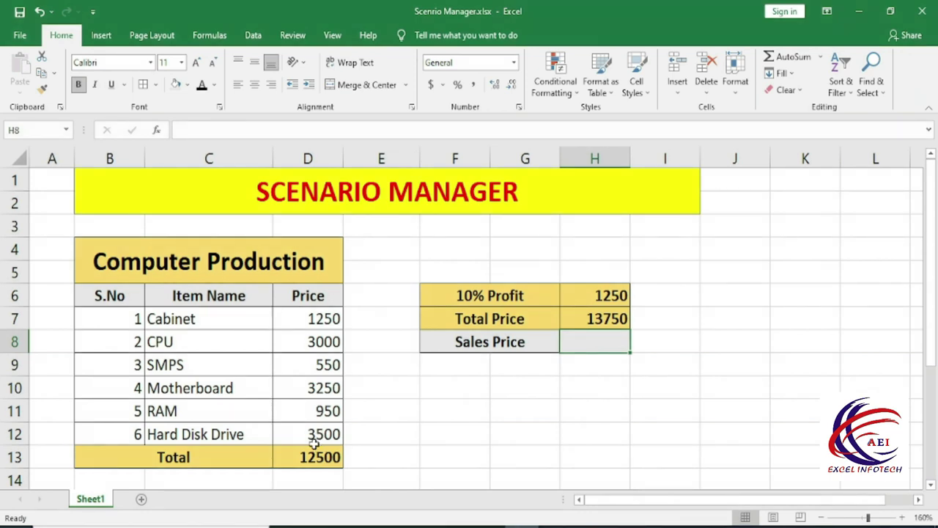
Step: Recheck item names, individual prices, 10% Profit and the empty Sales Price cell H8
{"action": "left_click_drag", "start_coordinate": [188, 315], "coordinate": [249, 435]}
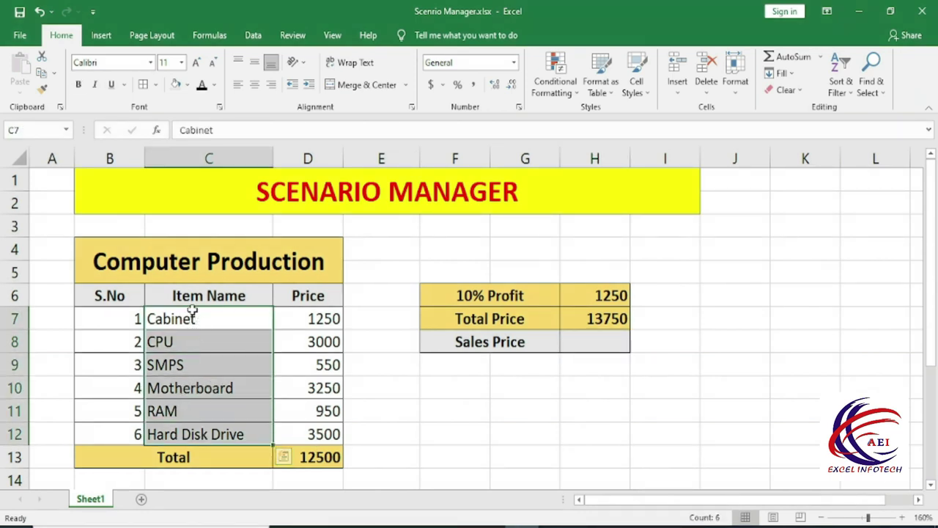
{"action": "left_click", "coordinate": [315, 320]}
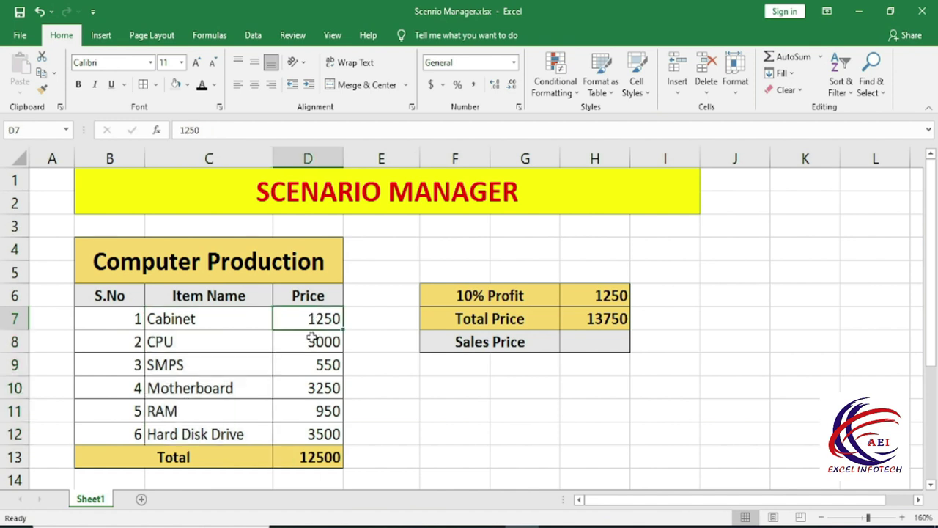
{"action": "left_click", "coordinate": [311, 341]}
{"action": "left_click", "coordinate": [313, 367]}
{"action": "left_click", "coordinate": [315, 452]}
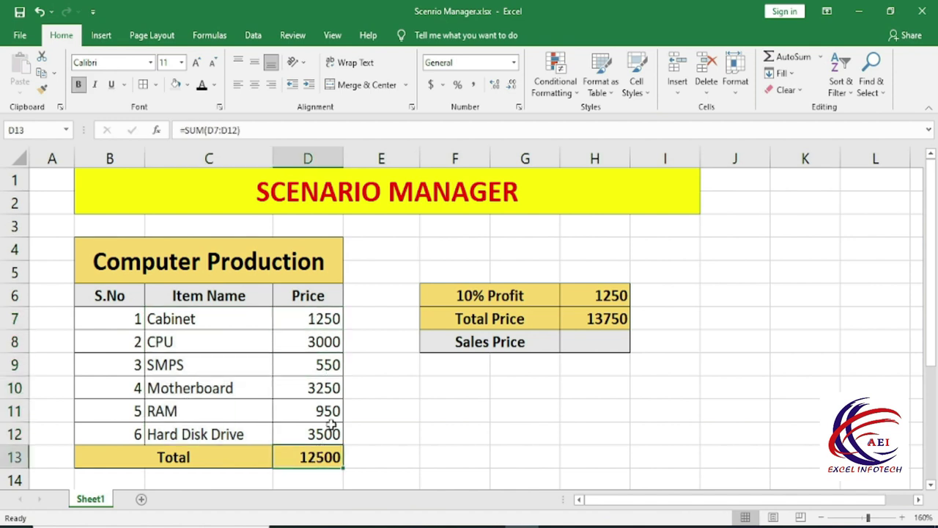
{"action": "left_click", "coordinate": [592, 296]}
{"action": "left_click", "coordinate": [503, 296]}
{"action": "left_click", "coordinate": [588, 295]}
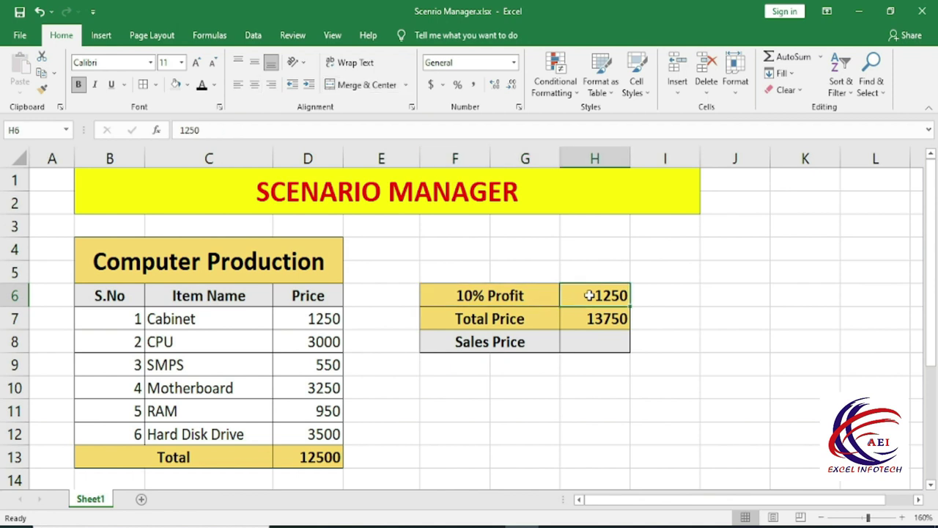
{"action": "left_click", "coordinate": [290, 463]}
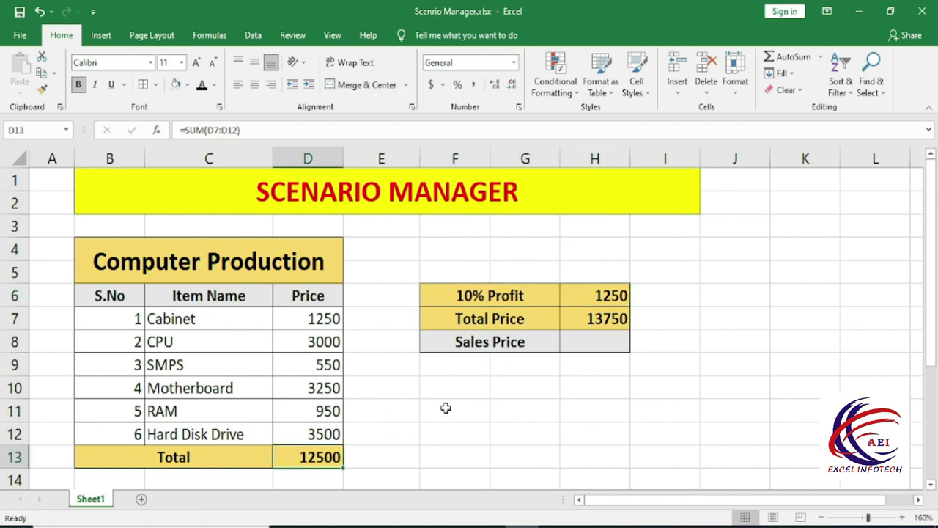
{"action": "left_click", "coordinate": [495, 316]}
{"action": "left_click", "coordinate": [598, 317]}
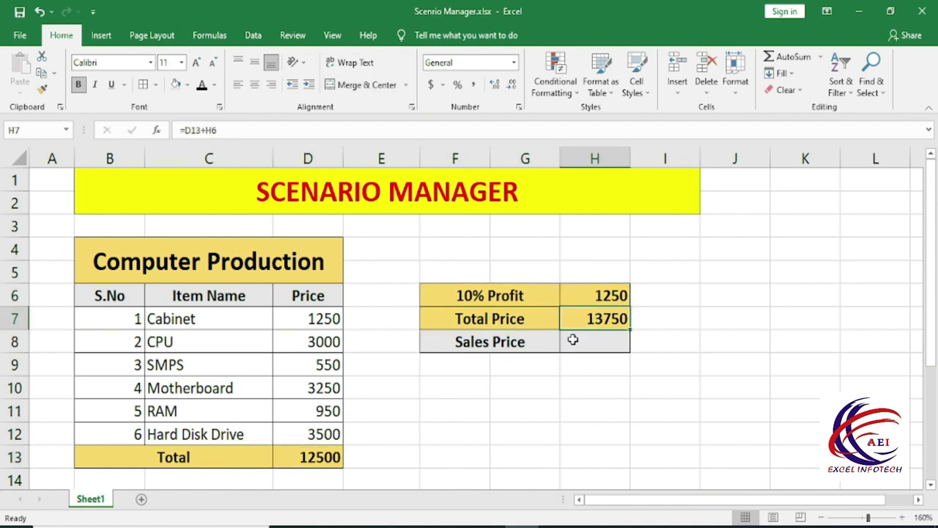
{"action": "left_click", "coordinate": [573, 341]}
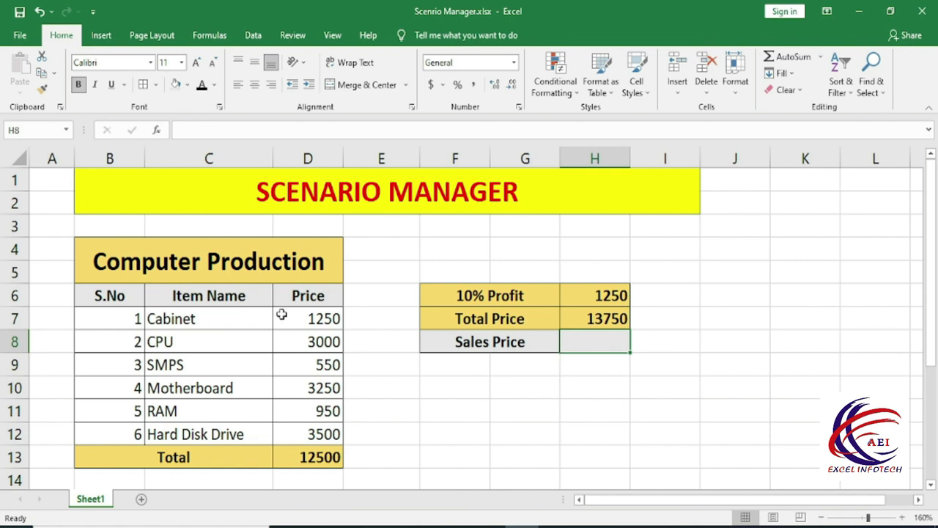
Step: Select the Price cells D7:D12 as the values to vary
{"action": "left_click", "coordinate": [311, 327]}
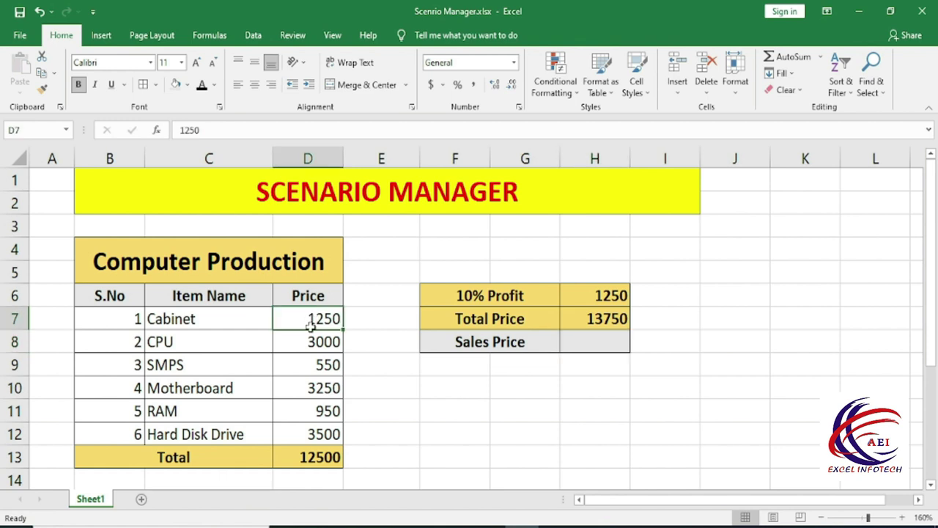
{"action": "left_click_drag", "start_coordinate": [311, 327], "coordinate": [309, 433]}
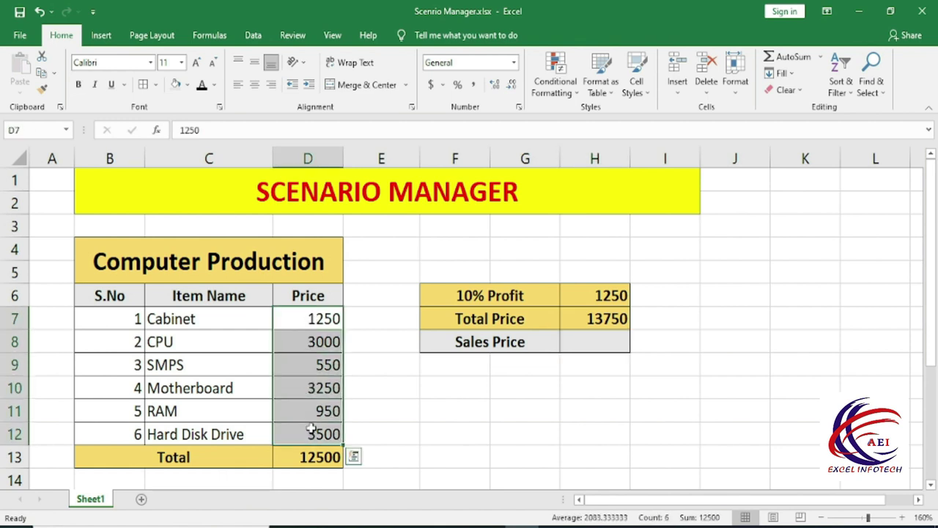
{"action": "left_click", "coordinate": [251, 36]}
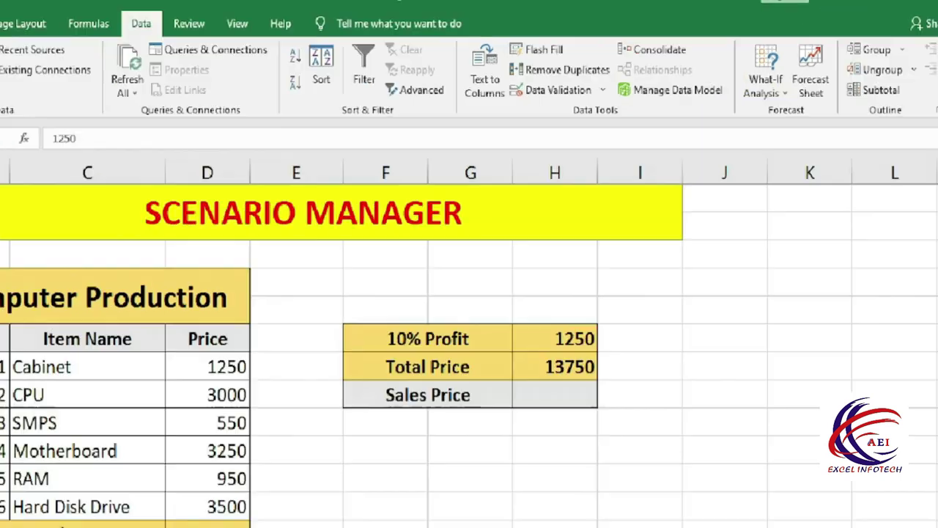
Step: Open What-If Analysis > Scenario Manager, which shows no scenarios defined
{"action": "left_click_drag", "start_coordinate": [740, 38], "coordinate": [799, 122]}
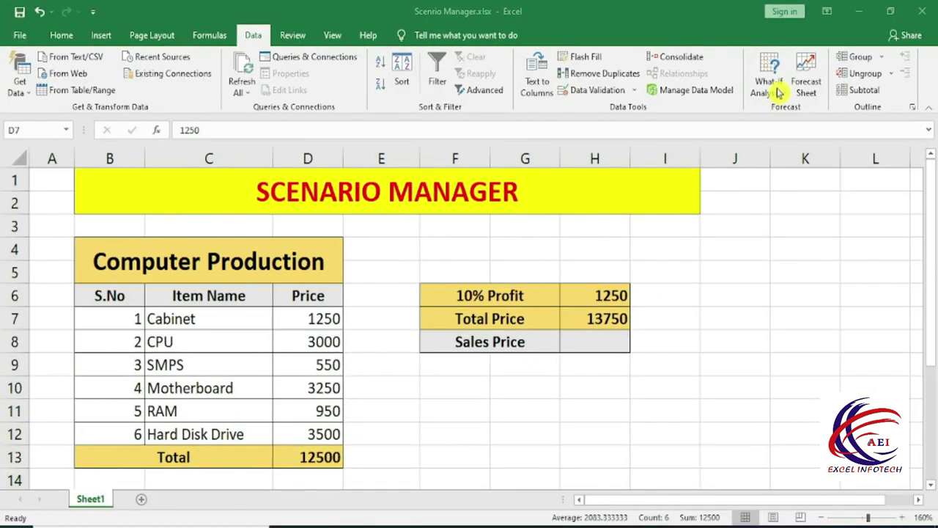
{"action": "left_click", "coordinate": [780, 93]}
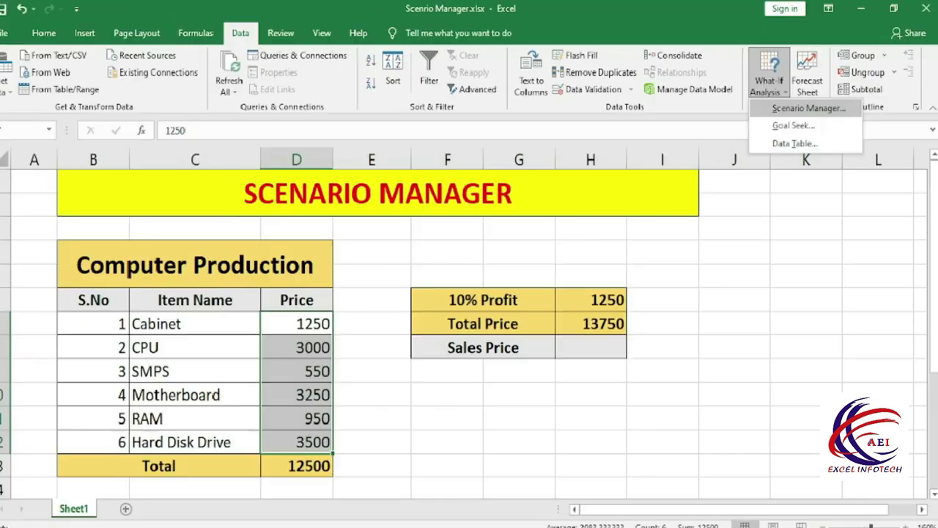
{"action": "left_click", "coordinate": [773, 85]}
{"action": "left_click", "coordinate": [775, 93]}
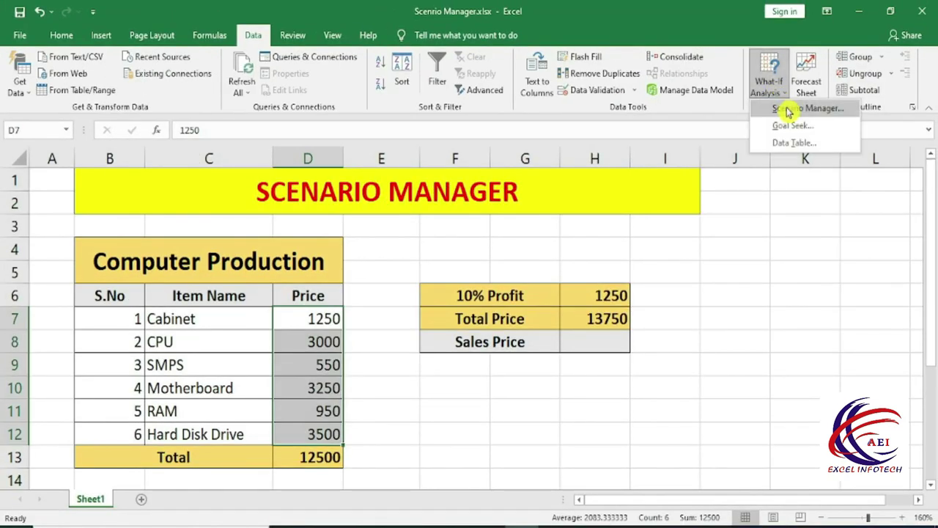
{"action": "left_click", "coordinate": [798, 165]}
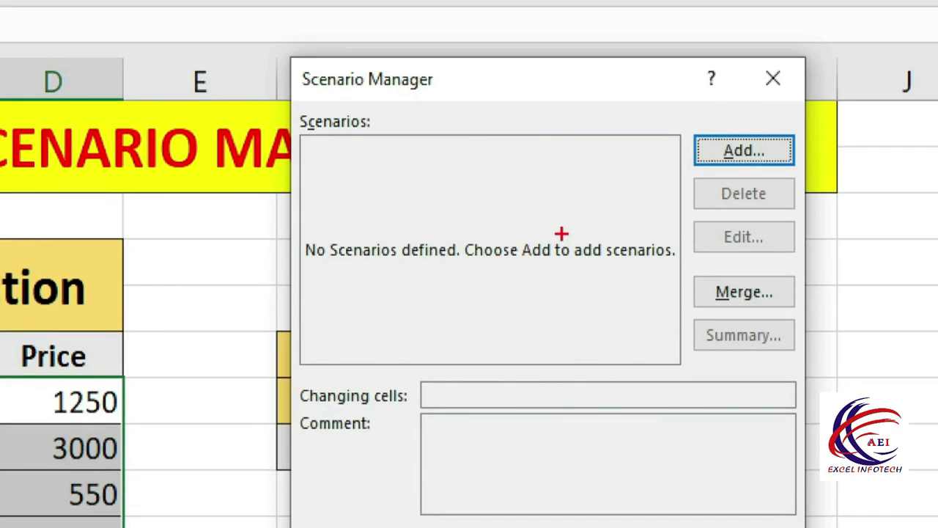
{"action": "left_click_drag", "start_coordinate": [690, 113], "coordinate": [839, 189]}
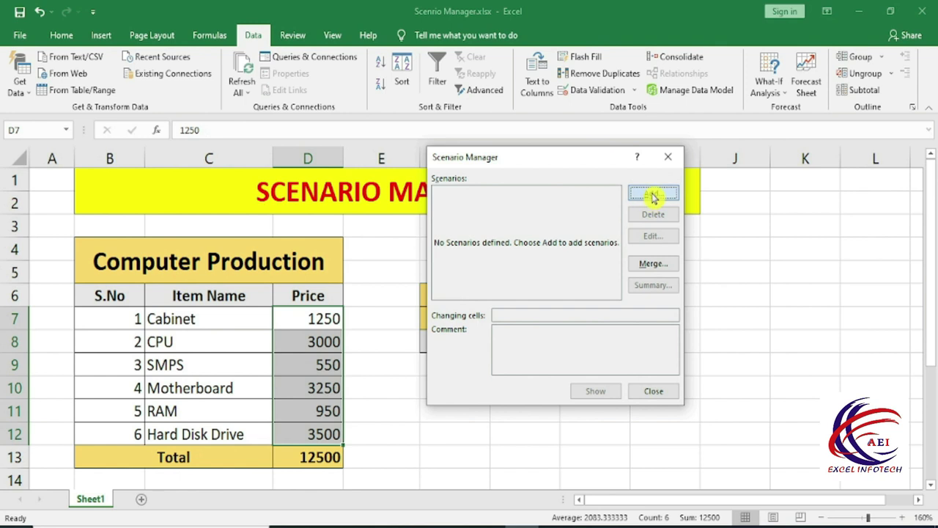
Step: Add a scenario named MinPrice with changing cells D7:D12
{"action": "left_click", "coordinate": [653, 194]}
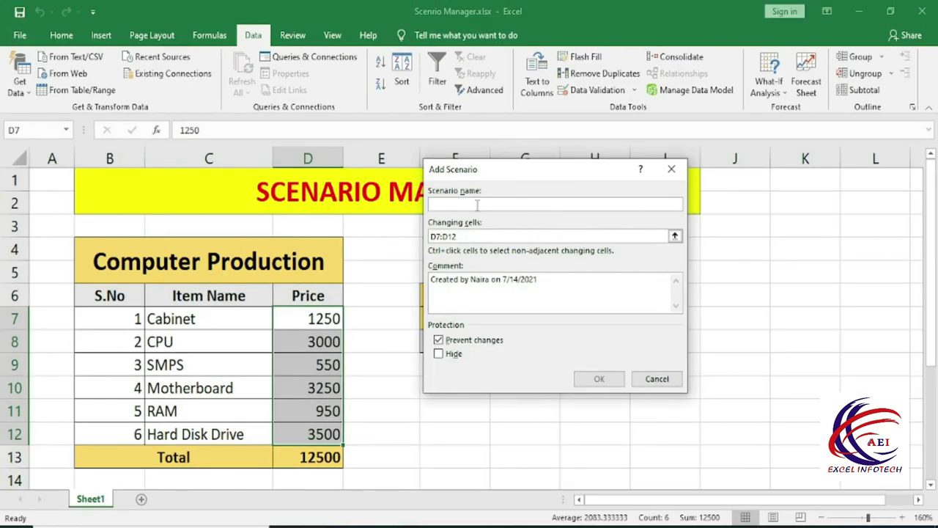
{"action": "type", "text": "MinPrice"}
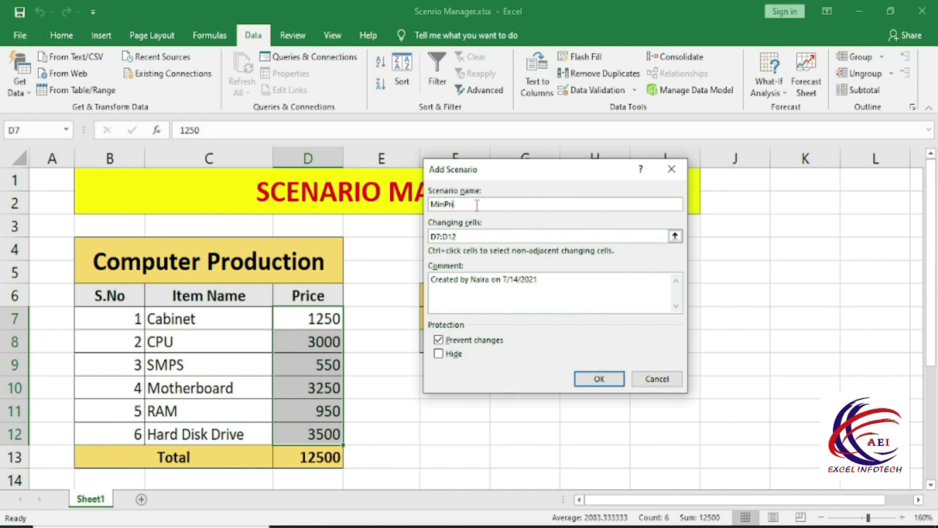
{"action": "left_click", "coordinate": [595, 378]}
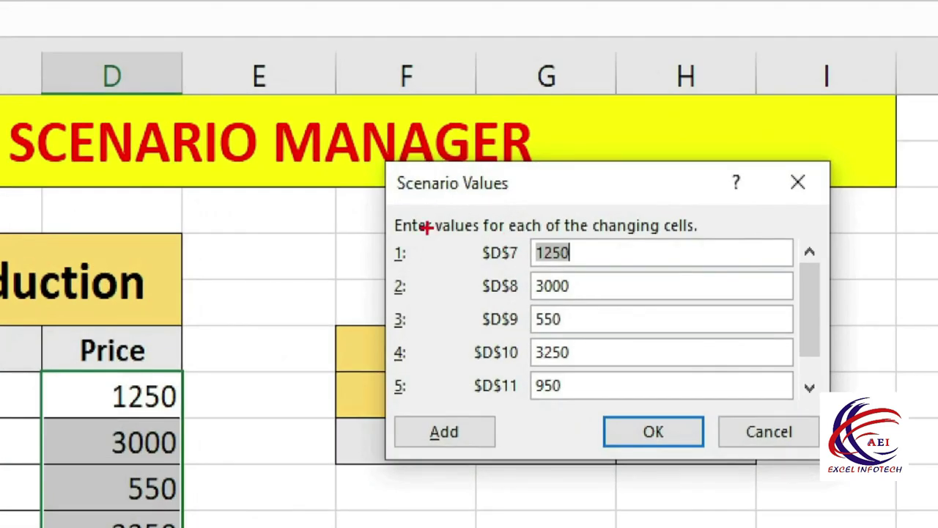
{"action": "mouse_move", "coordinate": [489, 249]}
{"action": "left_mouse_down"}
{"action": "mouse_move", "coordinate": [599, 337]}
{"action": "mouse_move", "coordinate": [602, 405]}
{"action": "left_mouse_up"}
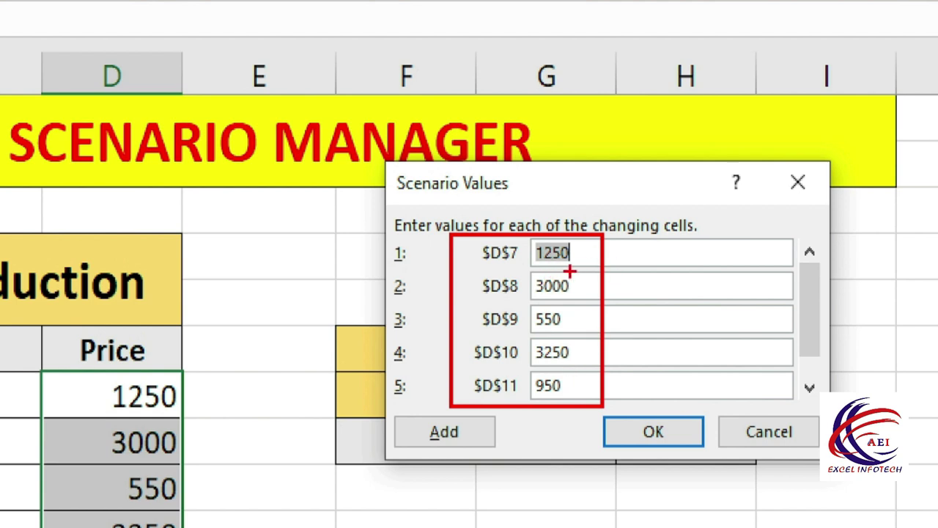
{"action": "left_click_drag", "start_coordinate": [594, 253], "coordinate": [663, 227]}
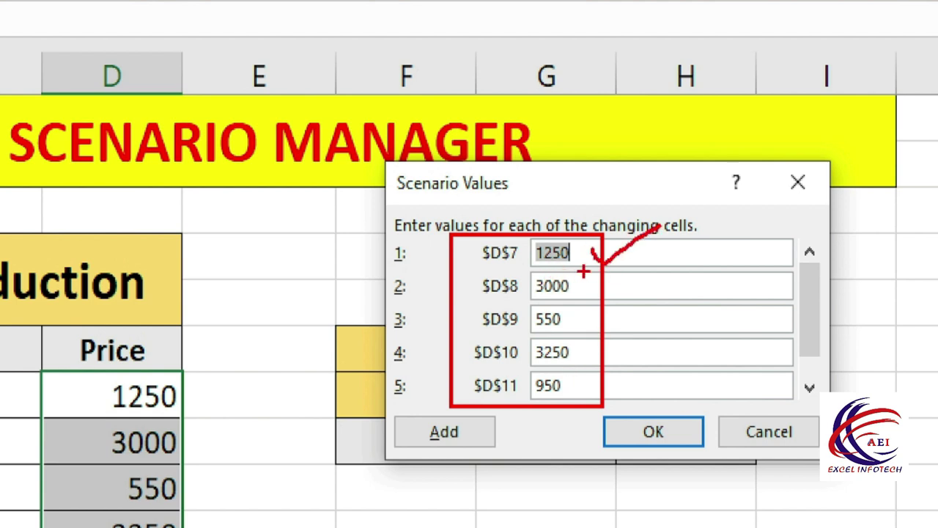
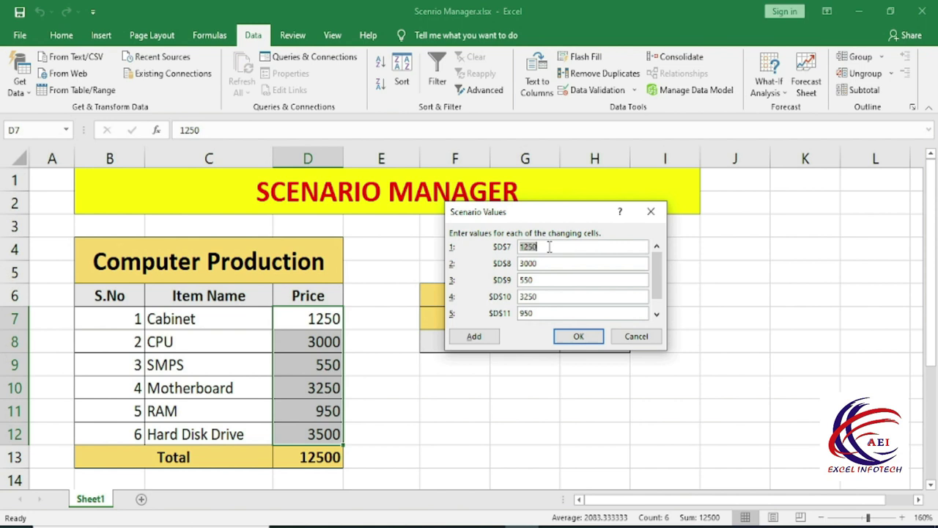
Step: Replace the Scenario Values for D7–D11 with 1200, 2800, 500, 3200 and 900
{"action": "left_click_drag", "start_coordinate": [549, 247], "coordinate": [519, 247]}
{"action": "key", "text": "BackSpace"}
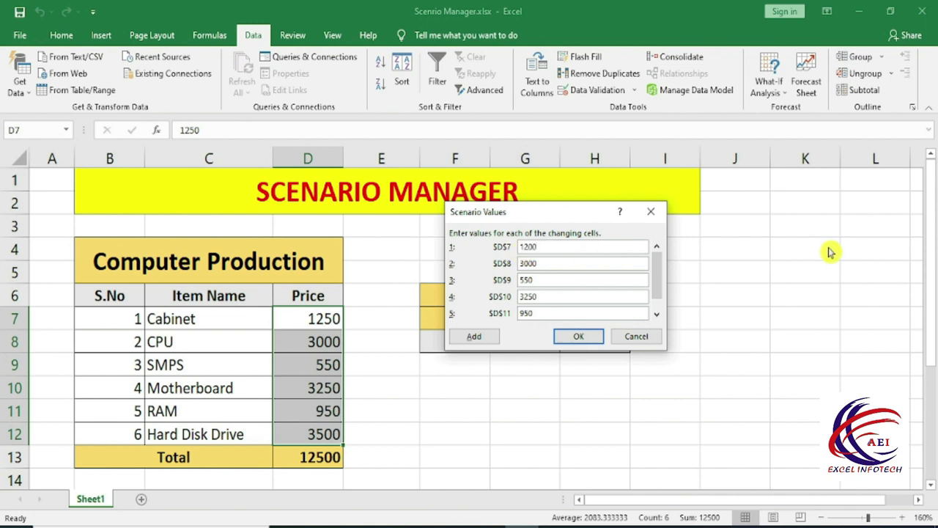
{"action": "key", "text": "Tab"}
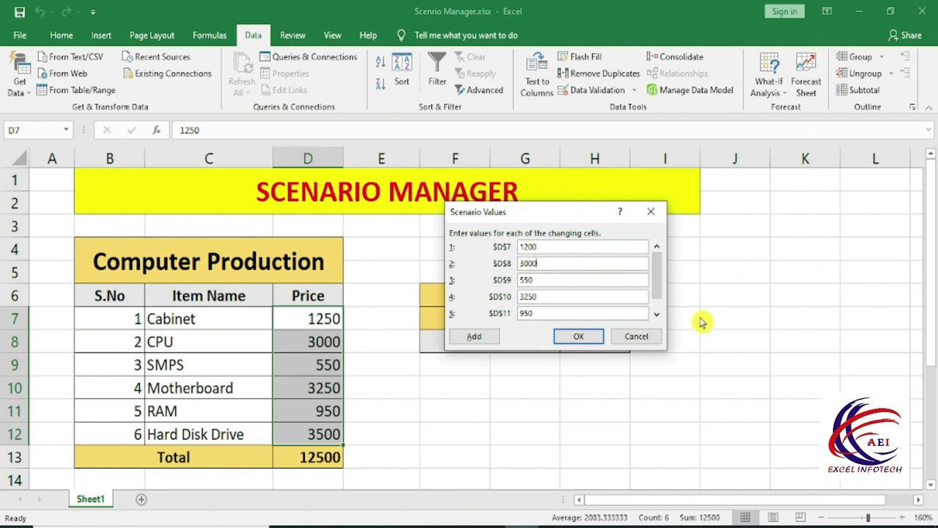
{"action": "type", "text": "28"}
{"action": "key", "text": "Tab"}
{"action": "type", "text": "5"}
{"action": "key", "text": "Tab"}
{"action": "type", "text": "32"}
{"action": "key", "text": "Tab"}
{"action": "type", "text": "9"}
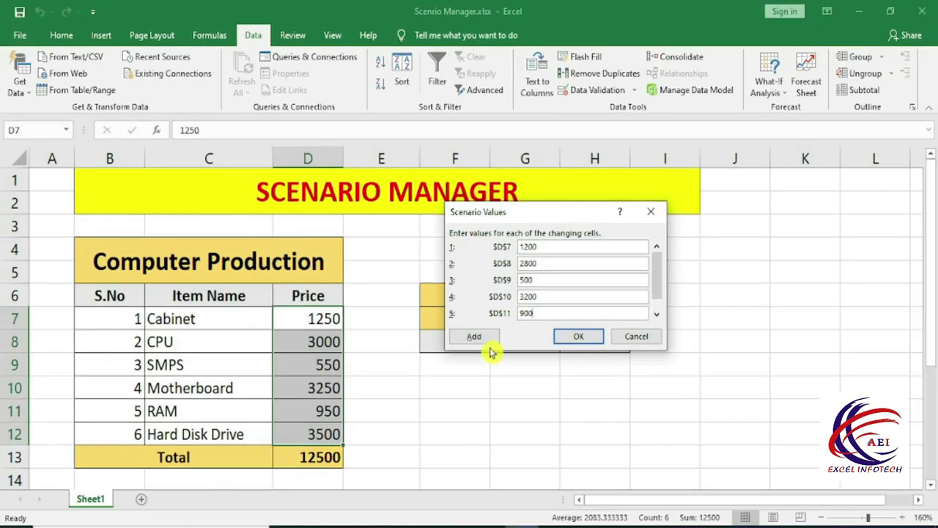
Step: Save the current scenario and add a second one named Max Price
{"action": "left_click", "coordinate": [485, 328]}
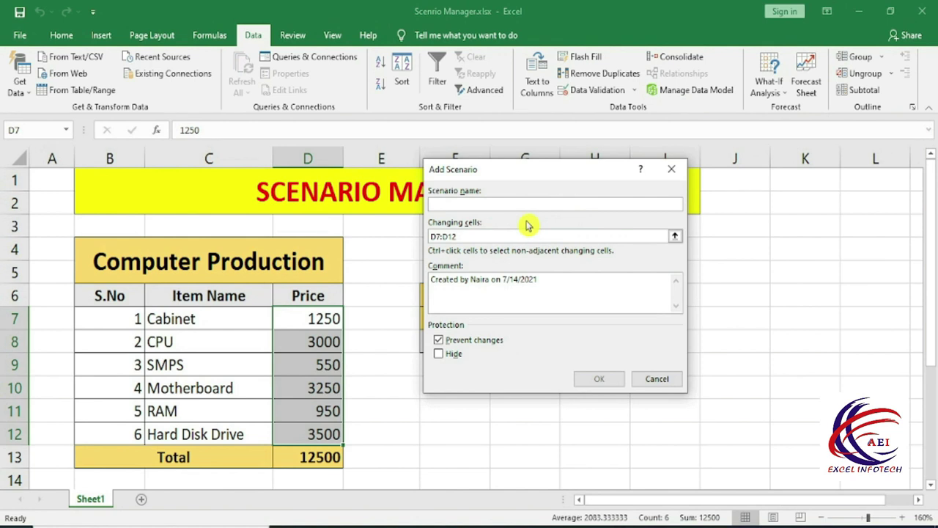
{"action": "type", "text": "Max Price"}
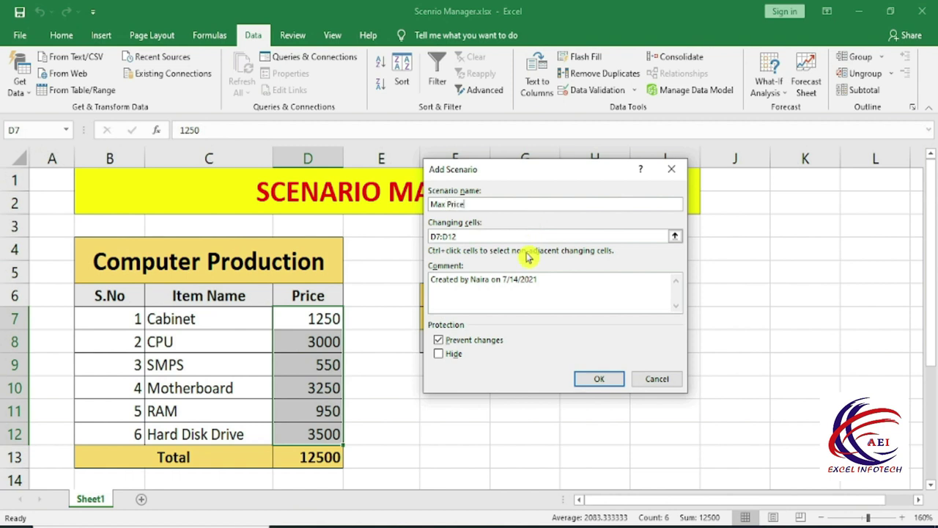
{"action": "left_click", "coordinate": [597, 378]}
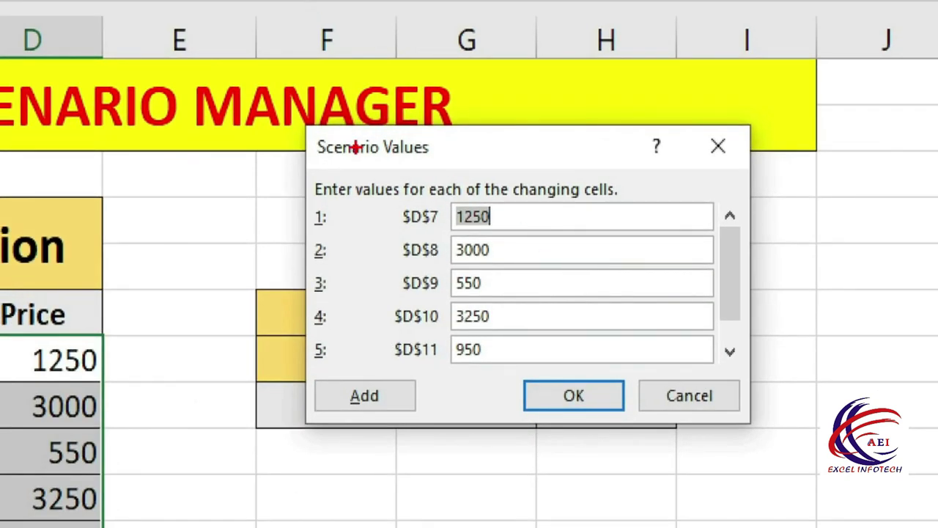
{"action": "mouse_move", "coordinate": [356, 164]}
{"action": "left_mouse_down"}
{"action": "mouse_move", "coordinate": [399, 229]}
{"action": "mouse_move", "coordinate": [560, 382]}
{"action": "left_mouse_up"}
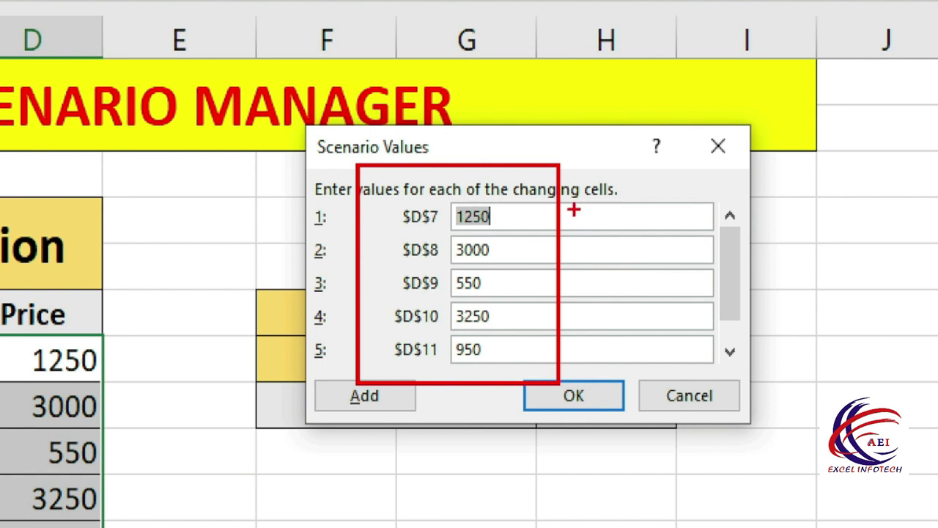
{"action": "left_click_drag", "start_coordinate": [584, 223], "coordinate": [639, 181]}
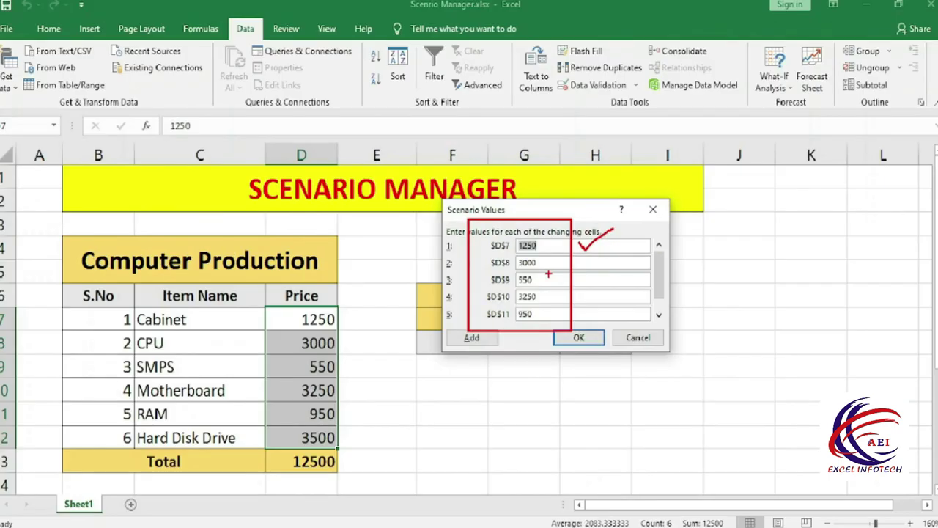
Step: Give Max Price the values 1350, 3200, 600, 3300 and 1050 for D7–D11
{"action": "key", "text": "BackSpace"}
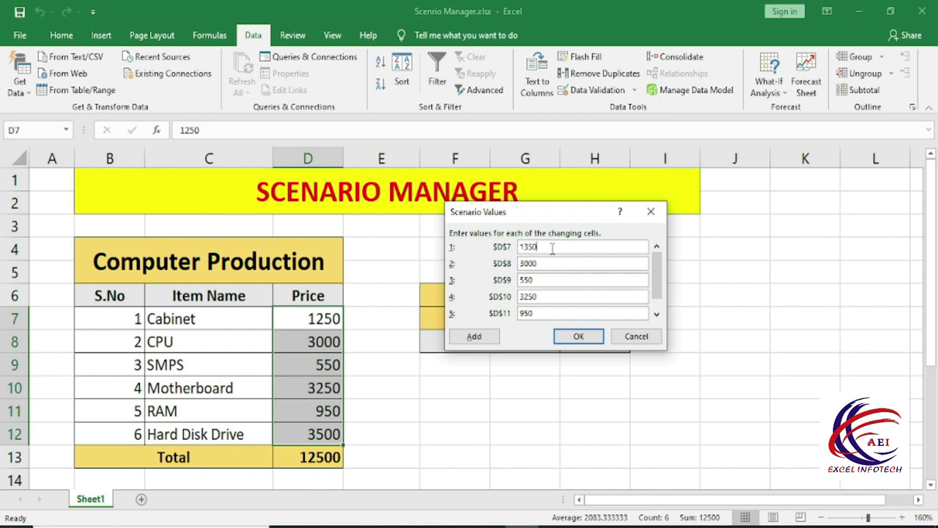
{"action": "key", "text": "Tab"}
{"action": "type", "text": "3200"}
{"action": "key", "text": "Tab"}
{"action": "type", "text": "600"}
{"action": "key", "text": "Tab"}
{"action": "type", "text": "33"}
{"action": "left_click", "coordinate": [579, 339]}
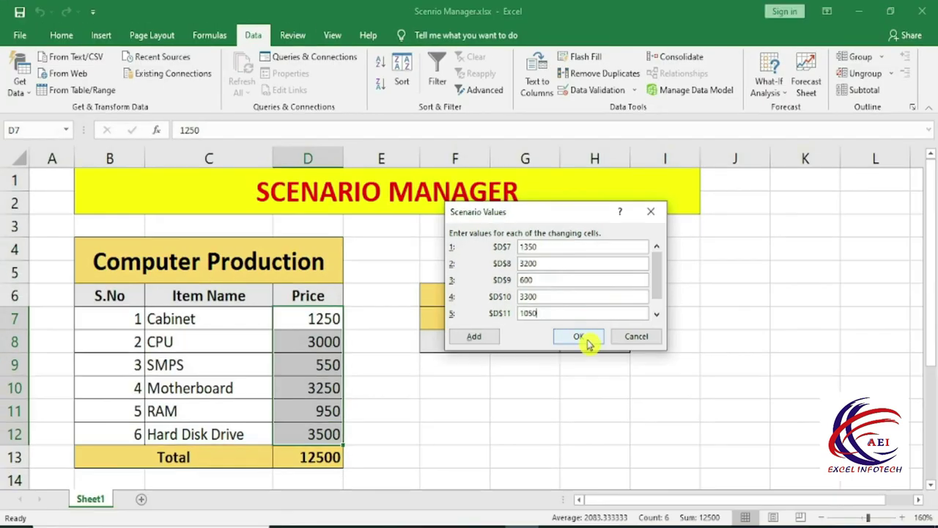
Step: Create a Scenario summary report with result cell D13 on a new Scenario Summary sheet
{"action": "left_click", "coordinate": [579, 337]}
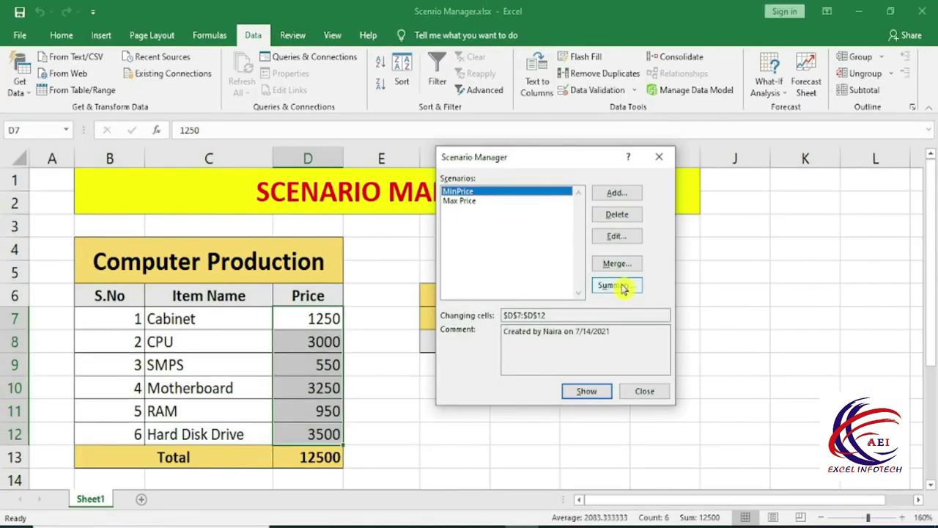
{"action": "left_click", "coordinate": [638, 301]}
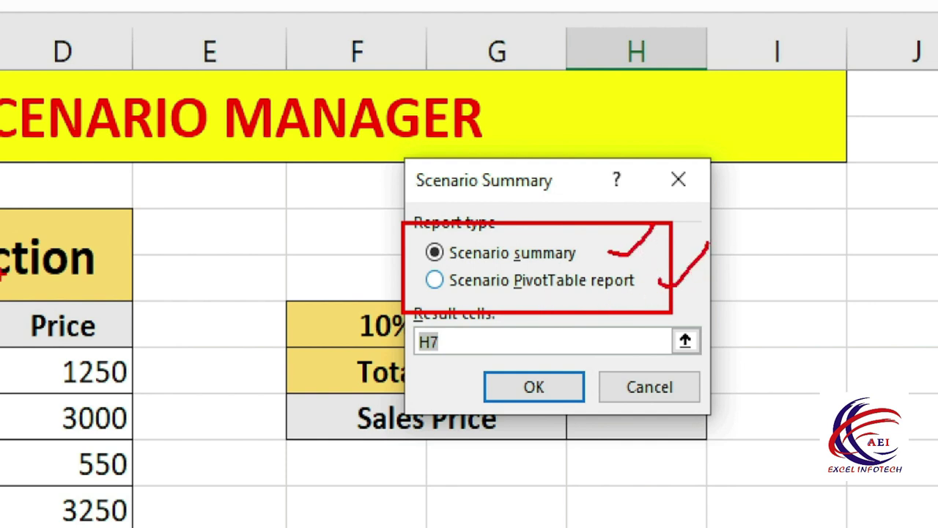
{"action": "left_click", "coordinate": [435, 280]}
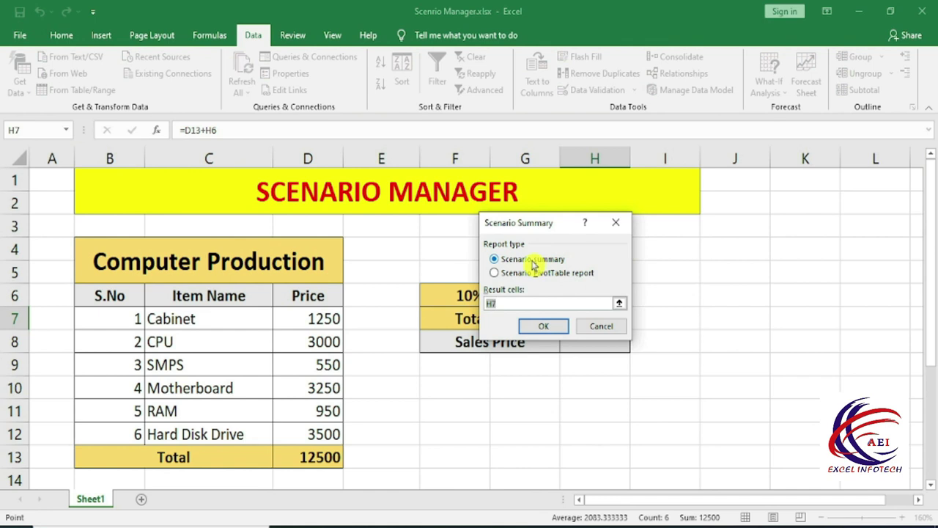
{"action": "left_click", "coordinate": [515, 258]}
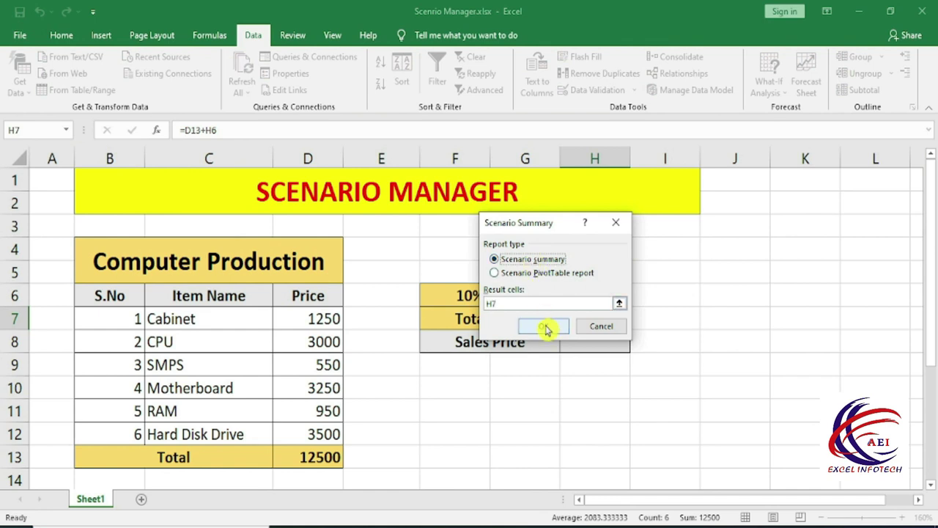
{"action": "left_click", "coordinate": [505, 306]}
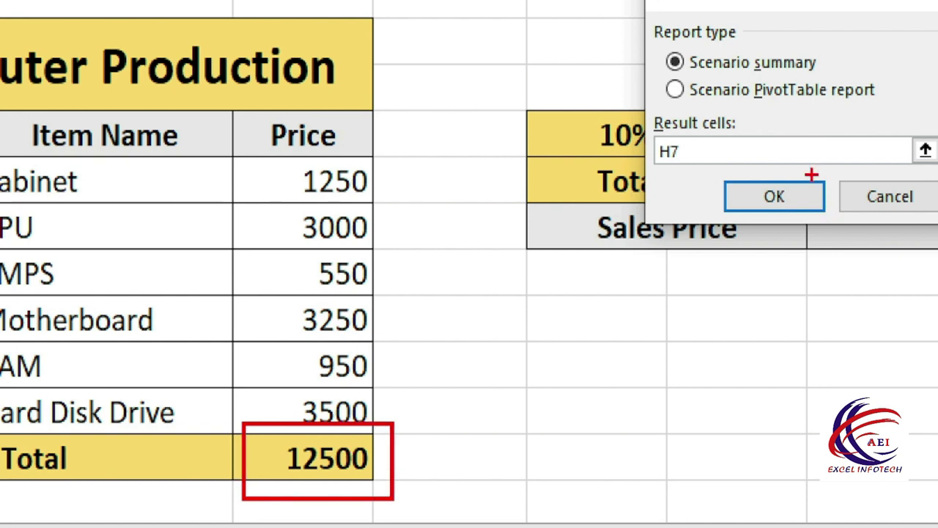
{"action": "key", "text": "BackSpace"}
{"action": "key", "text": "BackSpace"}
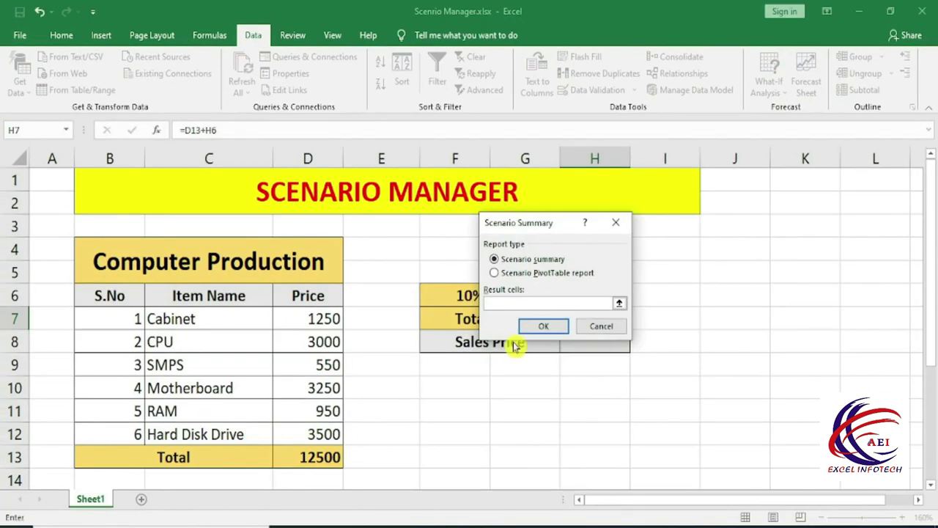
{"action": "left_click", "coordinate": [320, 457]}
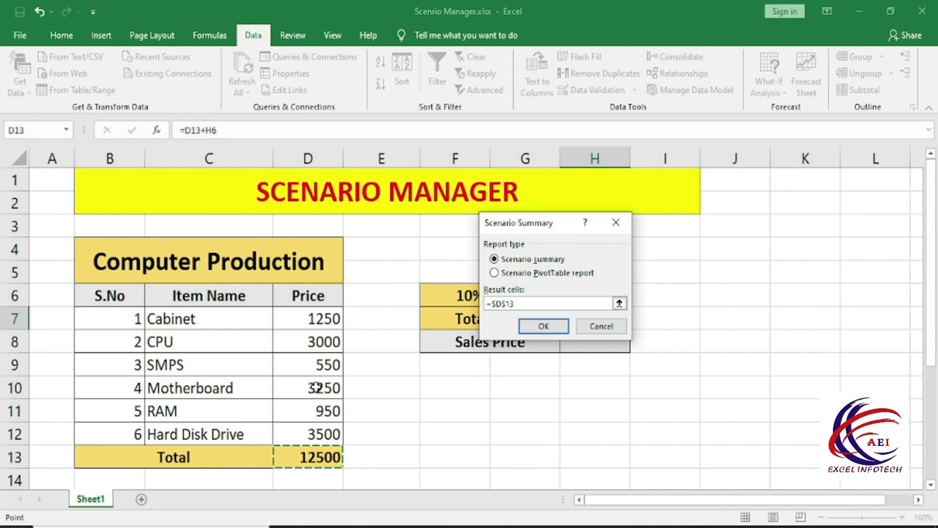
{"action": "left_click", "coordinate": [541, 326]}
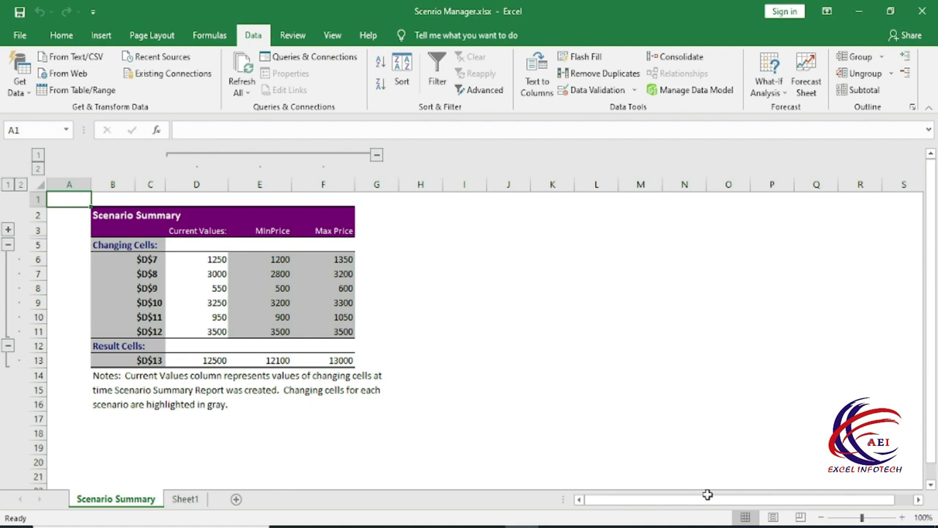
{"action": "left_click", "coordinate": [903, 517]}
{"action": "left_click", "coordinate": [903, 517]}
{"action": "left_click", "coordinate": [903, 517]}
{"action": "left_click", "coordinate": [904, 517]}
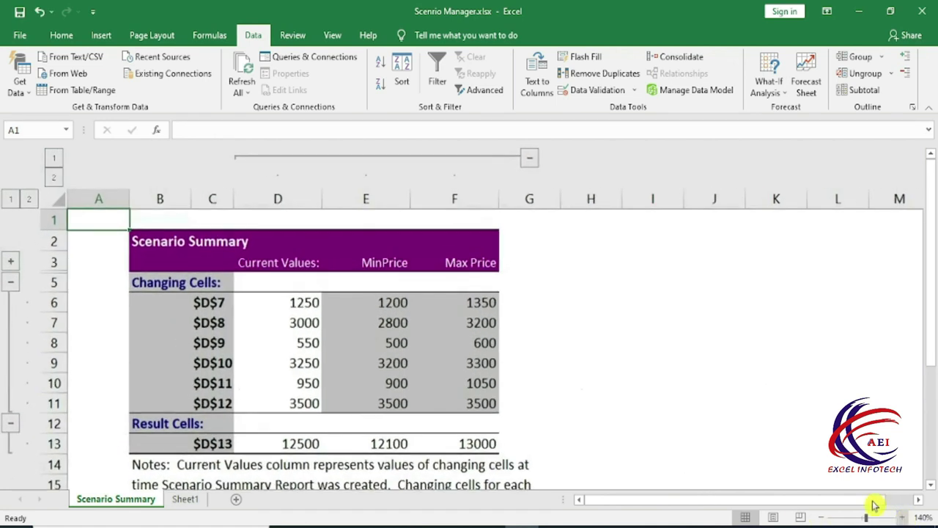
{"action": "scroll", "coordinate": [360, 352], "scroll_direction": "down", "scroll_amount": 1}
{"action": "scroll", "coordinate": [362, 412], "scroll_direction": "up", "scroll_amount": 1}
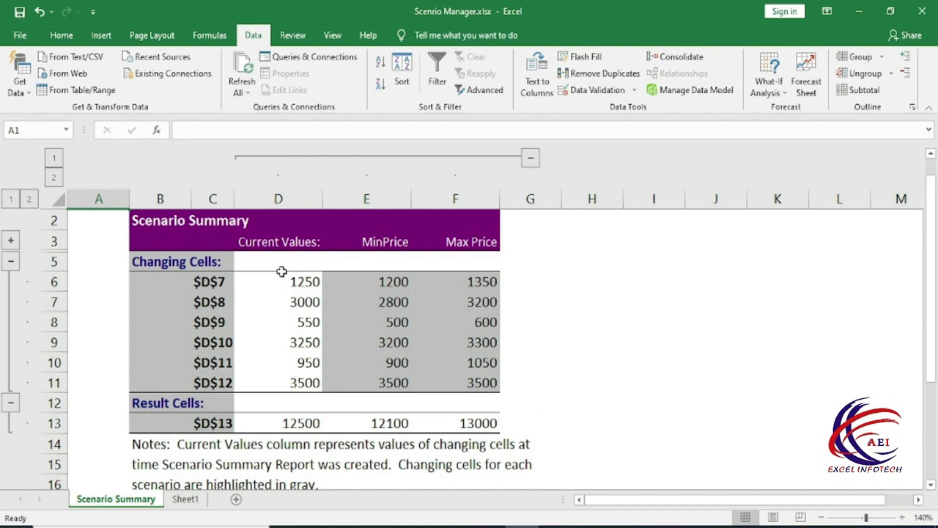
{"action": "left_click_drag", "start_coordinate": [282, 238], "coordinate": [291, 422]}
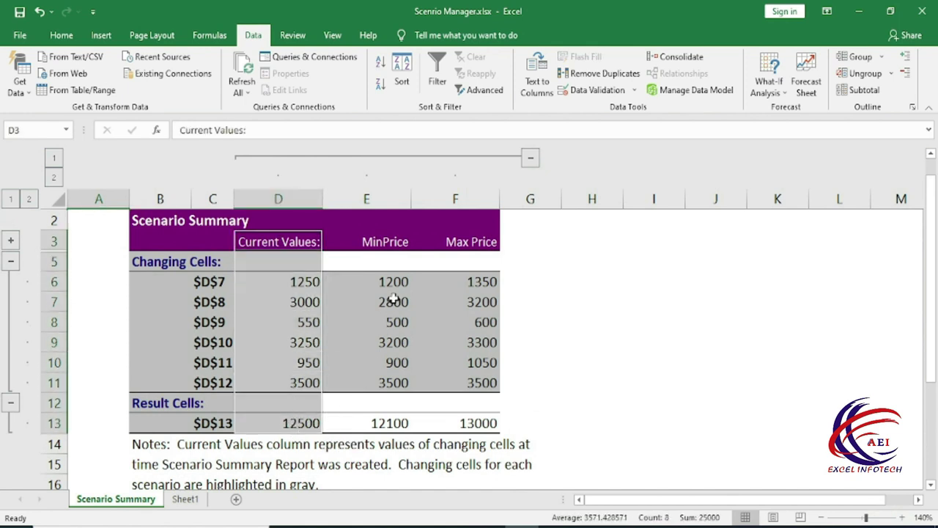
{"action": "left_click_drag", "start_coordinate": [383, 233], "coordinate": [405, 429]}
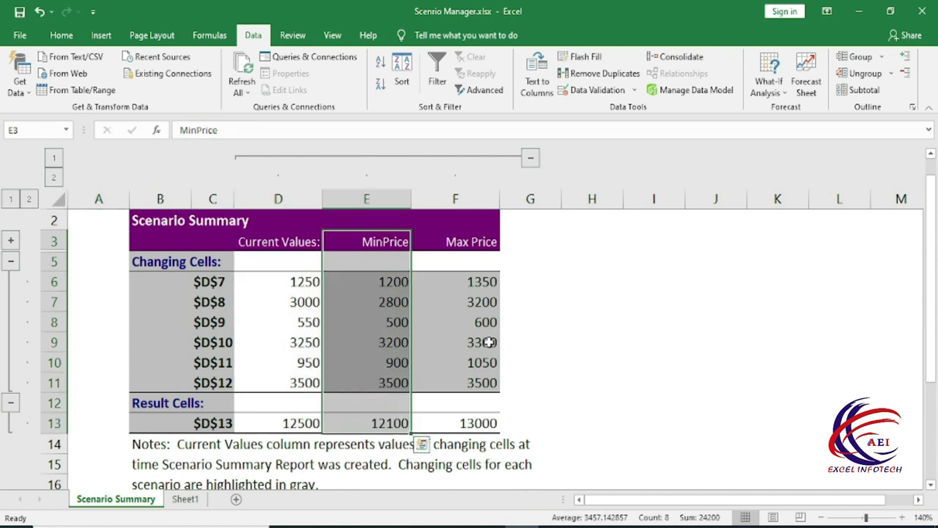
{"action": "left_click_drag", "start_coordinate": [468, 231], "coordinate": [469, 434]}
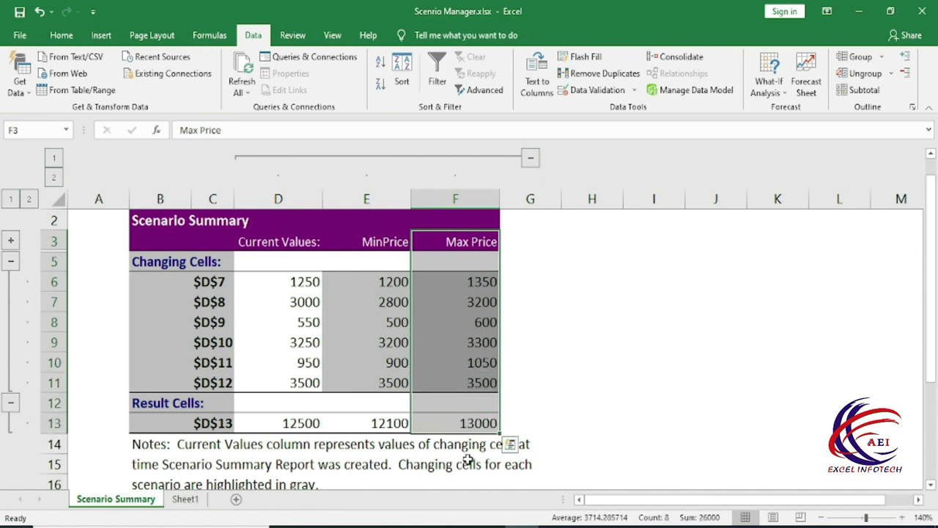
{"action": "left_click", "coordinate": [477, 425]}
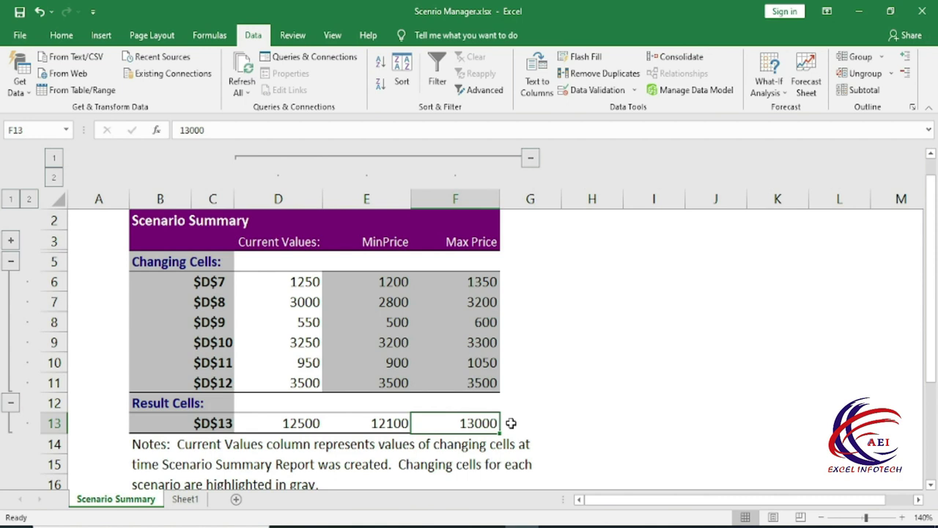
Step: On Sheet1, enter 13000 in J7 and 10% in J8
{"action": "left_click", "coordinate": [186, 500]}
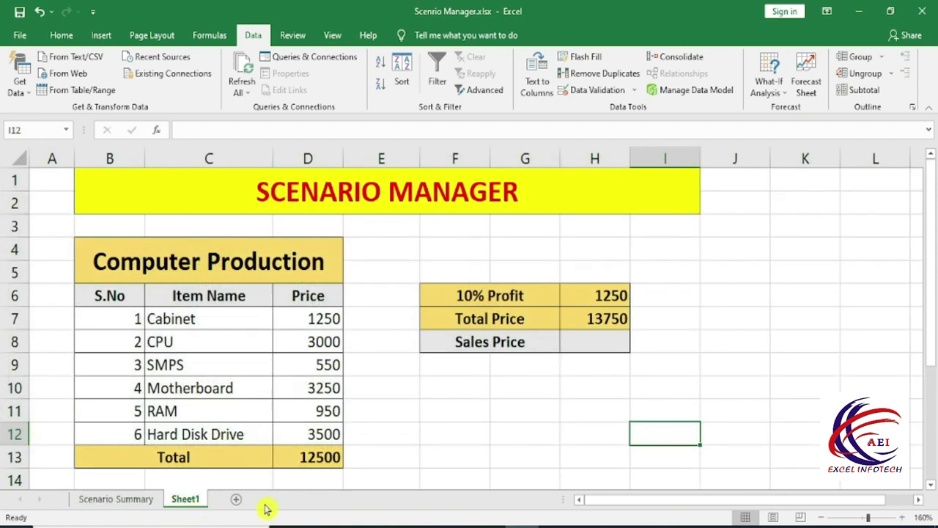
{"action": "left_click", "coordinate": [724, 312]}
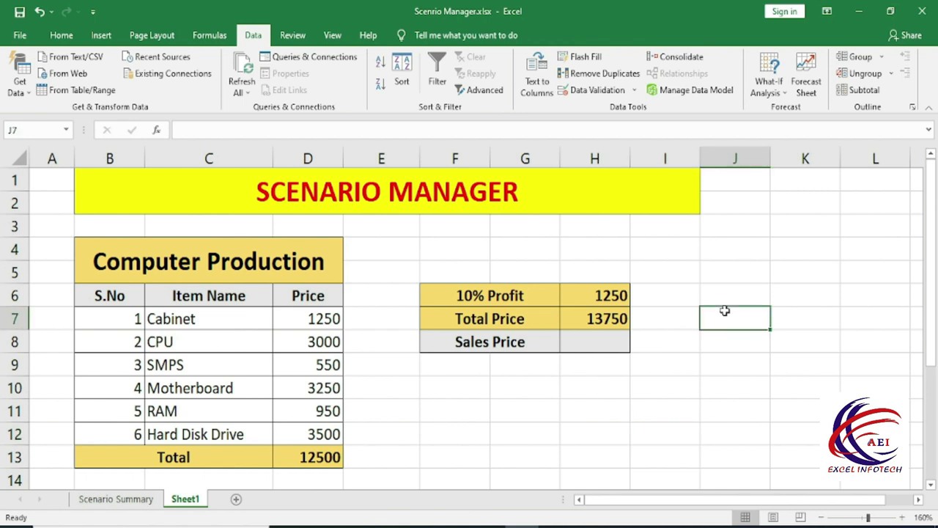
{"action": "type", "text": "13000"}
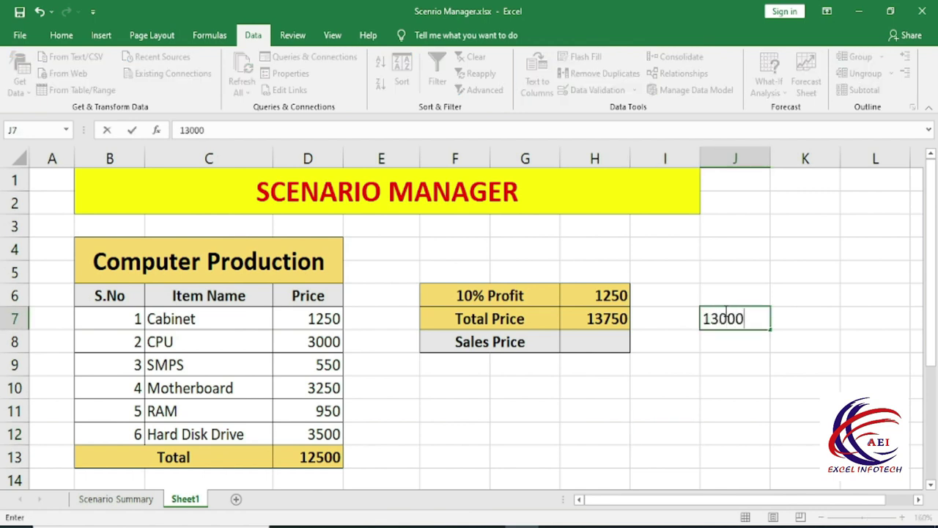
{"action": "key", "text": "Return"}
{"action": "type", "text": "10"}
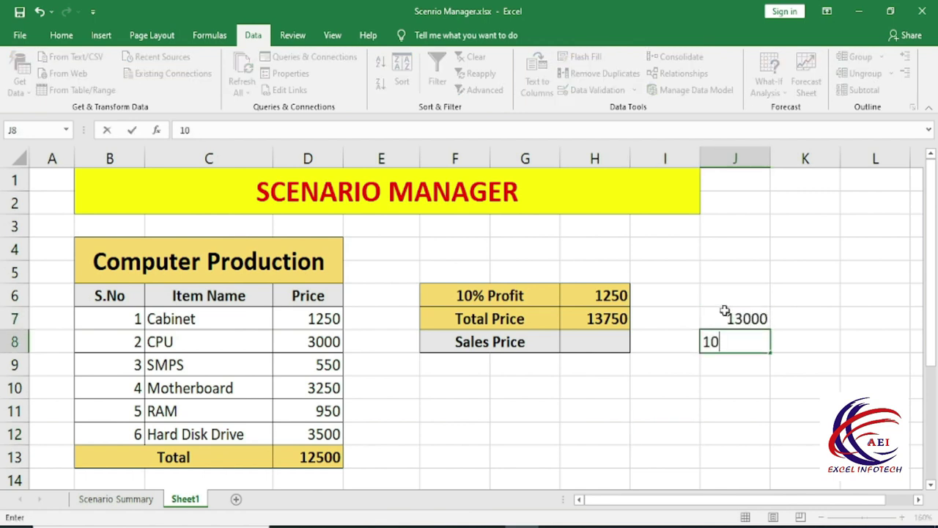
{"action": "type", "text": "%"}
{"action": "key", "text": "Return"}
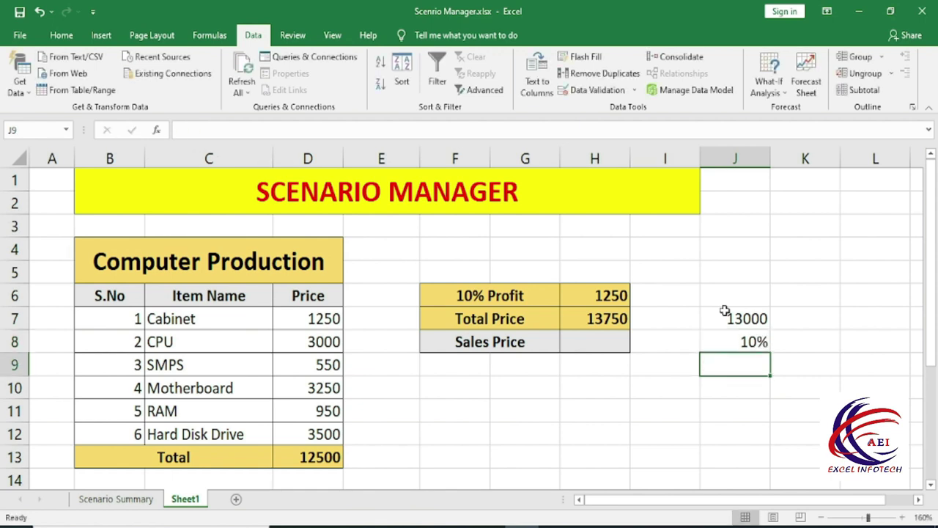
Step: Calculate the 10% profit in J9 with the formula =J7*J8
{"action": "type", "text": "="}
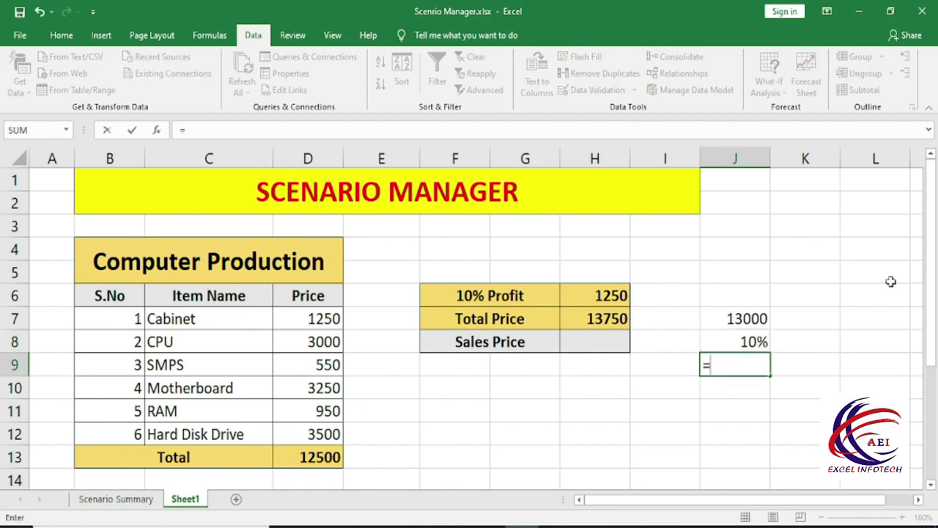
{"action": "key", "text": "Up"}
{"action": "key", "text": "Up"}
{"action": "type", "text": "*"}
{"action": "key", "text": "Up"}
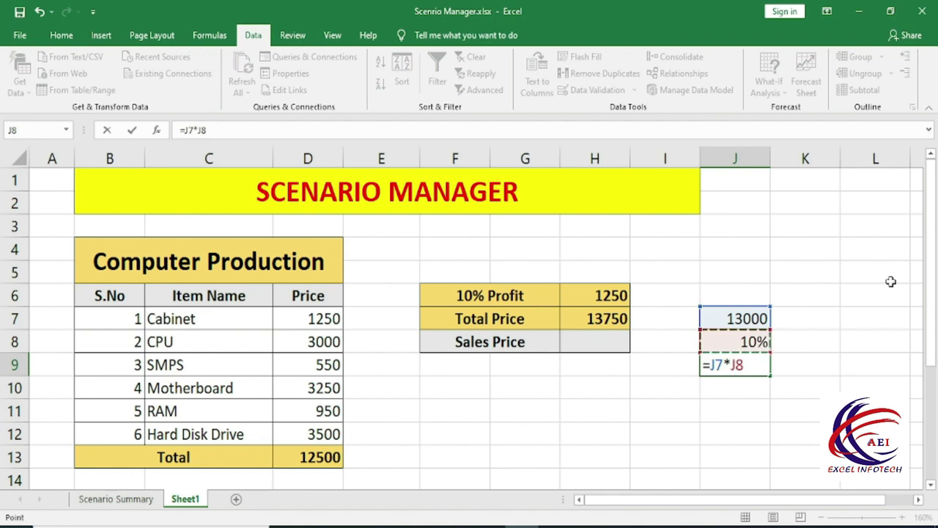
{"action": "key", "text": "Return"}
{"action": "left_click", "coordinate": [752, 365]}
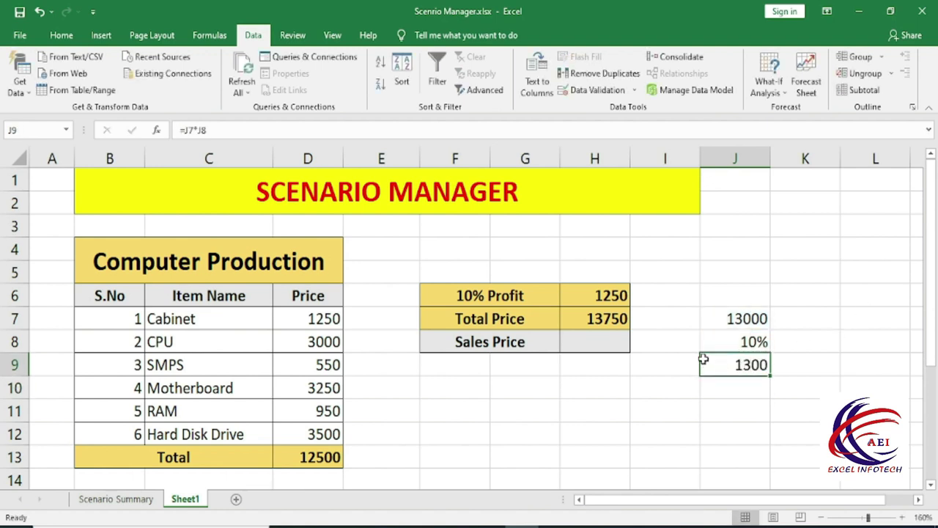
Step: Calculate the total 14300 in J10 with the formula =J7+J9
{"action": "left_click", "coordinate": [733, 392]}
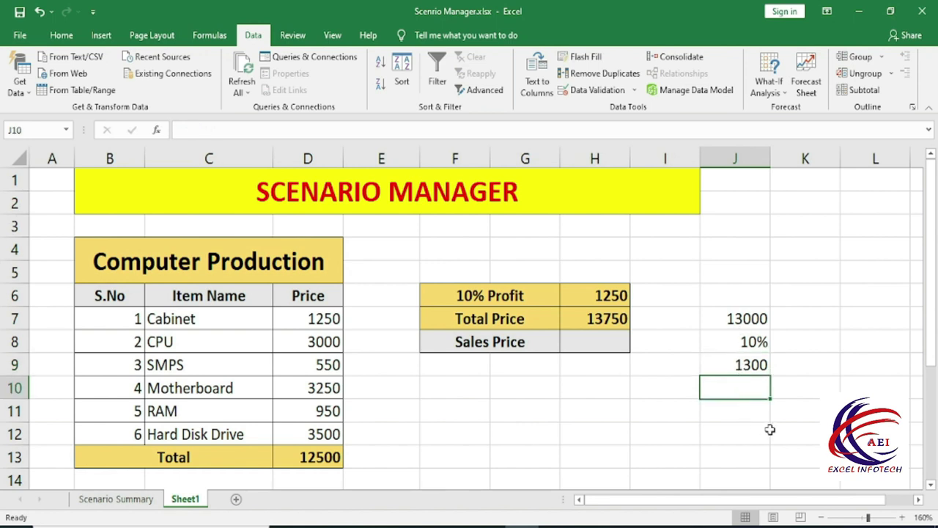
{"action": "type", "text": "="}
{"action": "key", "text": "Up"}
{"action": "key", "text": "Up"}
{"action": "key", "text": "Up"}
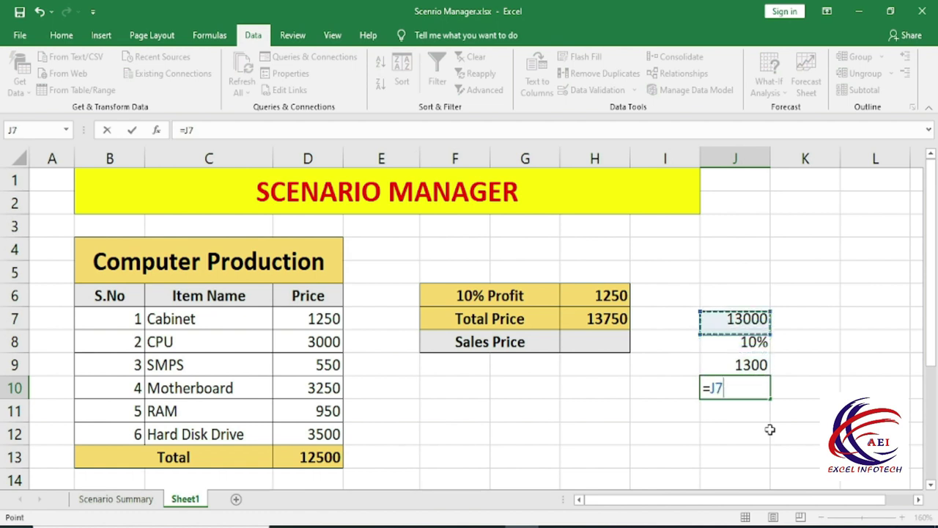
{"action": "type", "text": "+"}
{"action": "key", "text": "Up"}
{"action": "key", "text": "Return"}
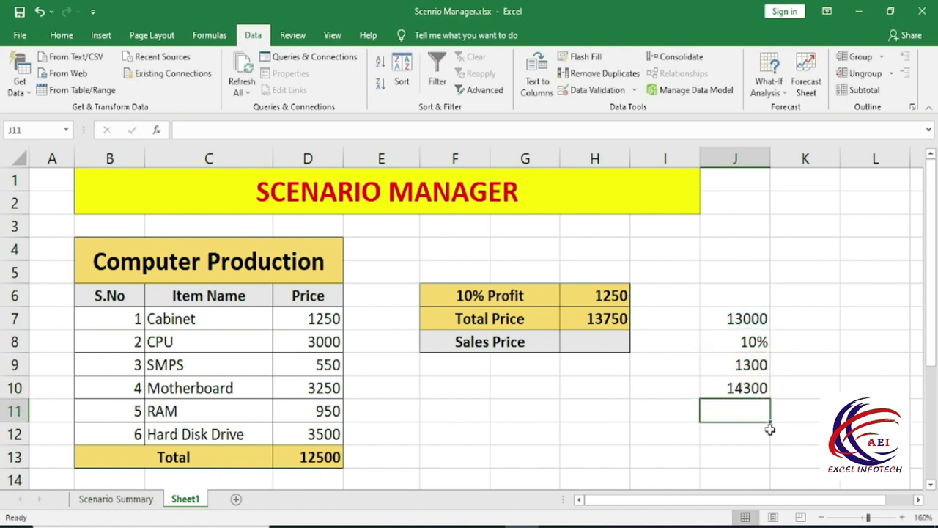
{"action": "left_click", "coordinate": [733, 394]}
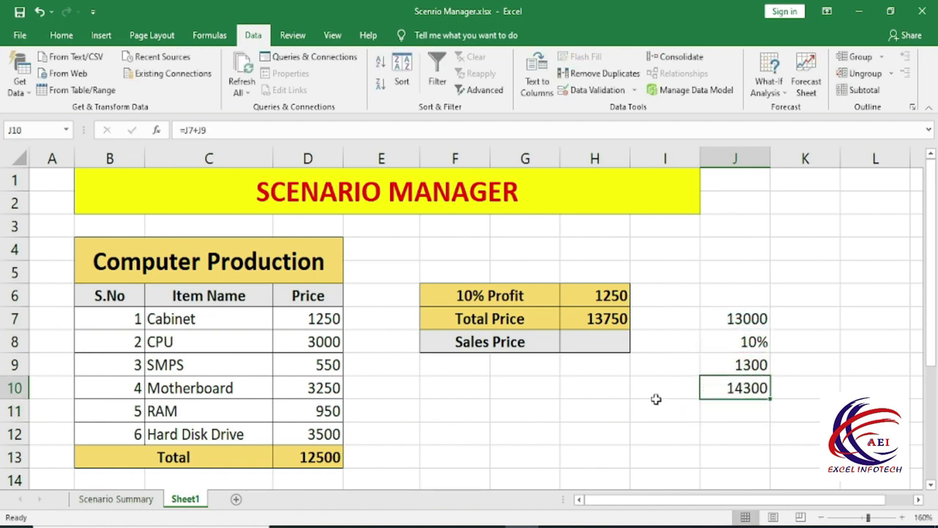
Step: Enter 14300 as the Sales Price in H8
{"action": "left_click", "coordinate": [600, 346]}
{"action": "type", "text": "14314300"}
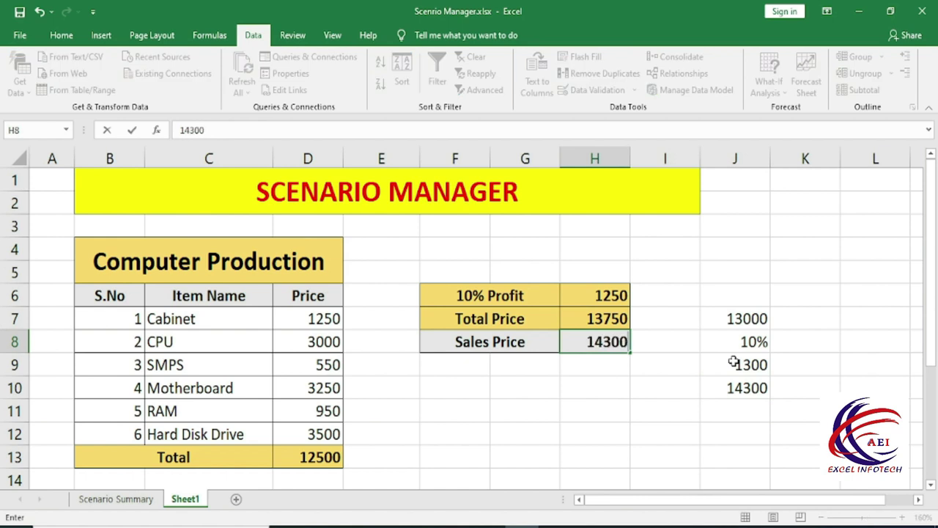
{"action": "key", "text": "Return"}
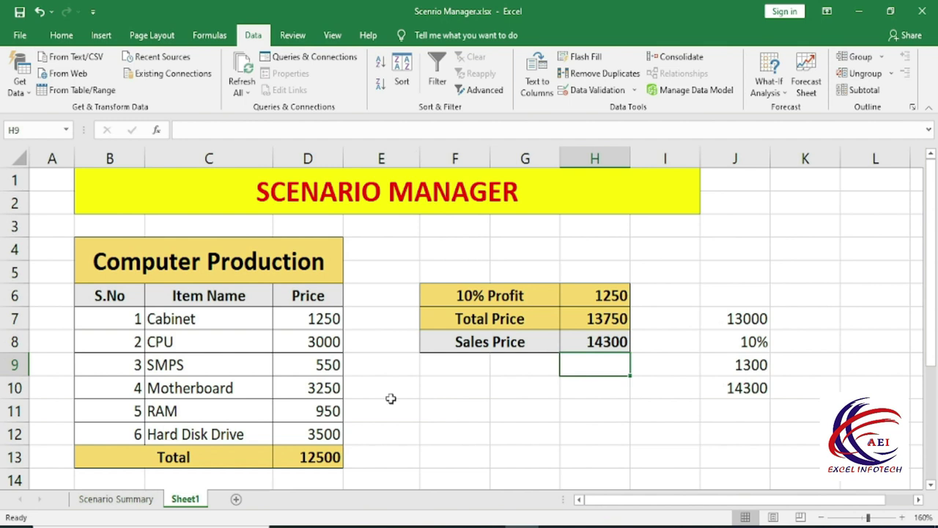
Step: Compare the summary's changing cells $D$7:$D$12 with Sheet1's items Cabinet through Hard Disk Drive
{"action": "left_click", "coordinate": [147, 501]}
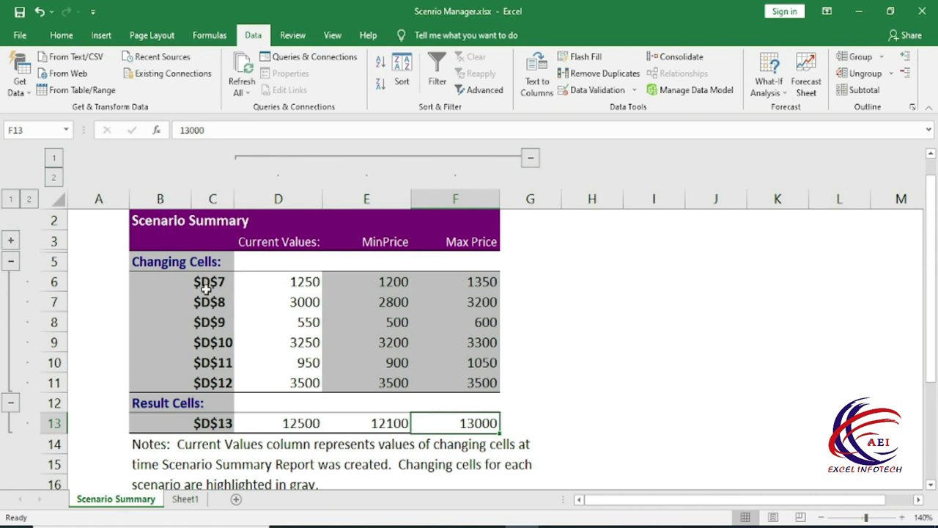
{"action": "left_click_drag", "start_coordinate": [206, 282], "coordinate": [209, 381]}
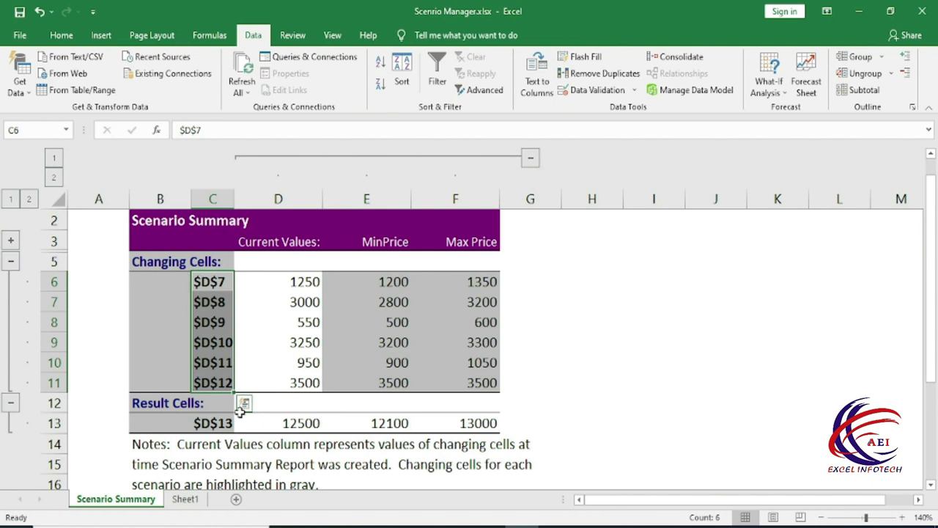
{"action": "left_click", "coordinate": [185, 499]}
{"action": "left_click_drag", "start_coordinate": [189, 324], "coordinate": [203, 433]}
{"action": "left_click", "coordinate": [139, 504]}
Step: Back on Sheet1, review the item and price cells, ending on the Cabinet price 1250 in D7
{"action": "left_click", "coordinate": [185, 499]}
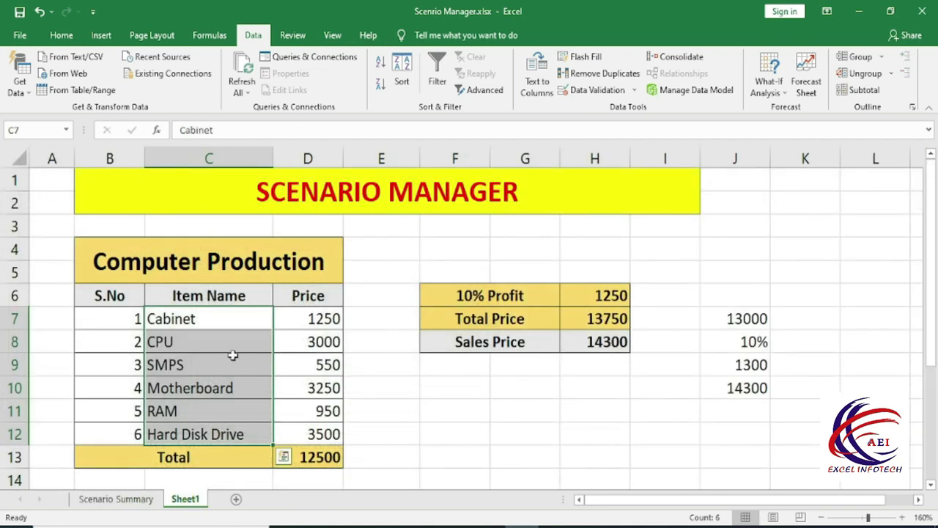
{"action": "left_click", "coordinate": [232, 351]}
{"action": "left_click", "coordinate": [313, 318]}
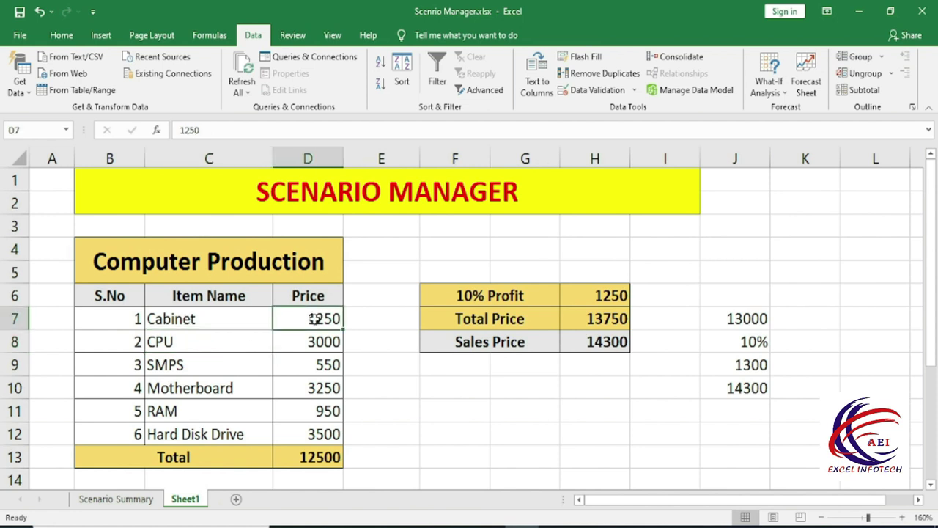
{"action": "left_click", "coordinate": [315, 340]}
{"action": "left_click", "coordinate": [318, 323]}
{"action": "left_click", "coordinate": [151, 319]}
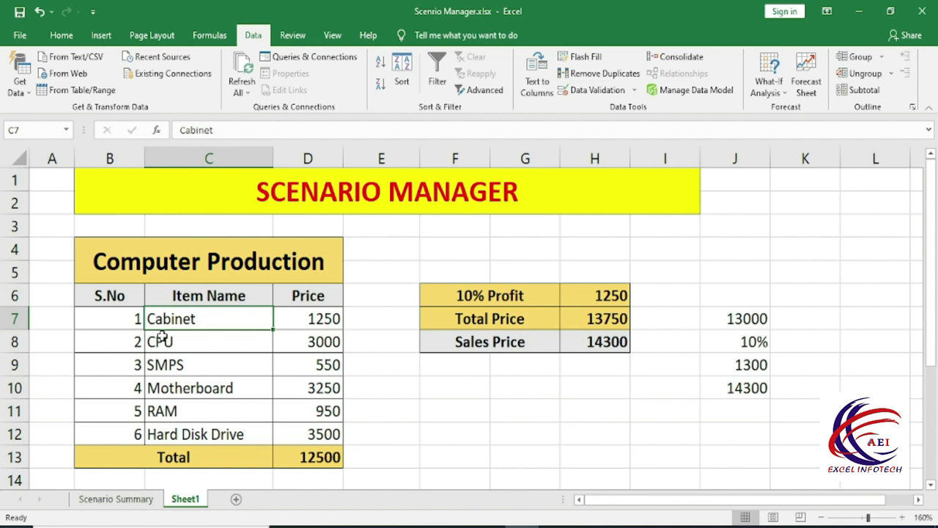
{"action": "left_click", "coordinate": [300, 319]}
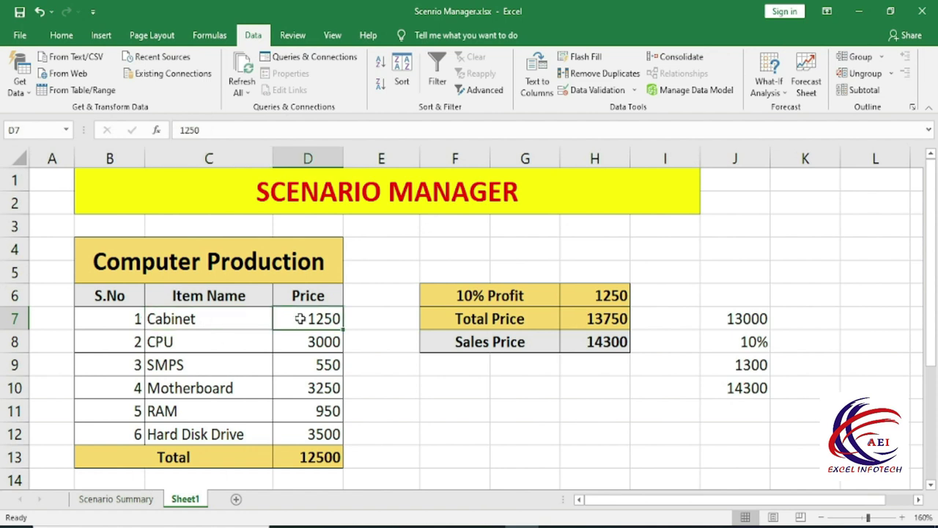
{"action": "left_click", "coordinate": [132, 500]}
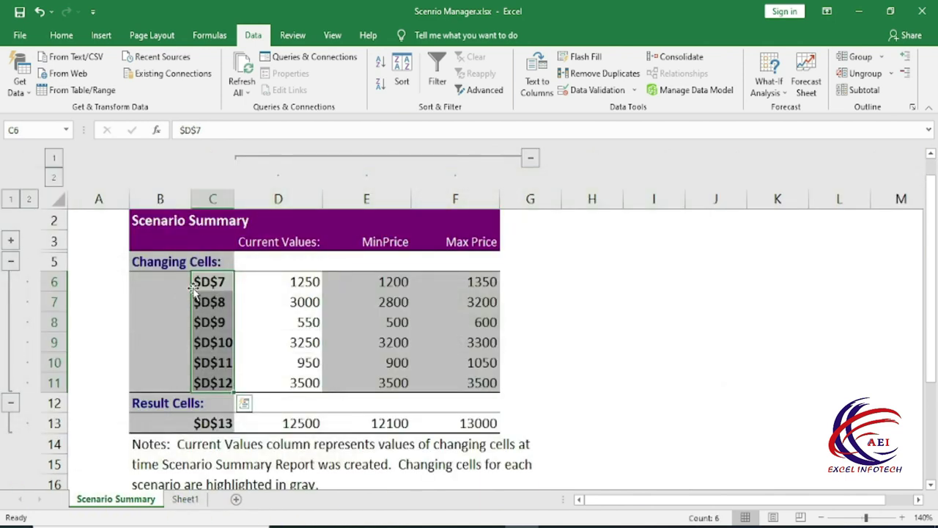
{"action": "left_click", "coordinate": [184, 500]}
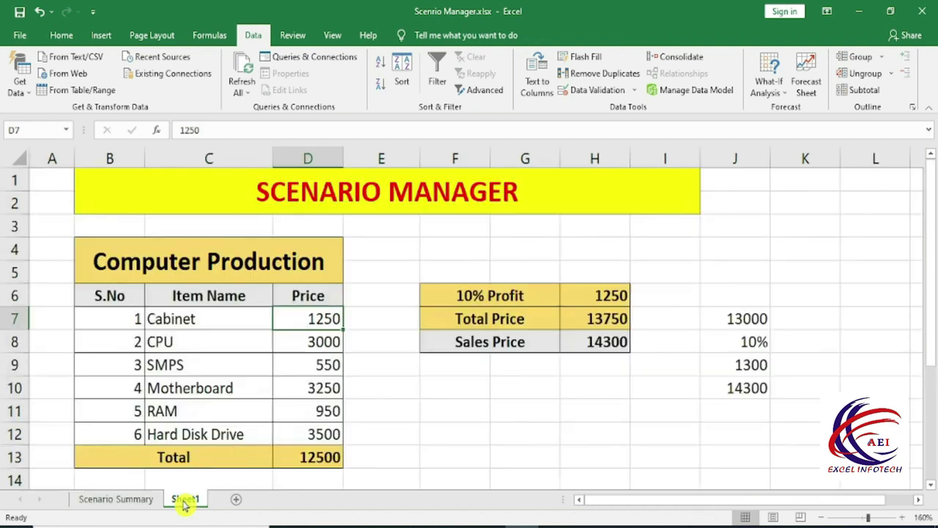
{"action": "left_click", "coordinate": [195, 319]}
{"action": "left_click", "coordinate": [330, 319]}
Step: Name the price cells D7, D8 and D9 Cabinet, CPU and SMPS via the Name Box
{"action": "left_click", "coordinate": [37, 131]}
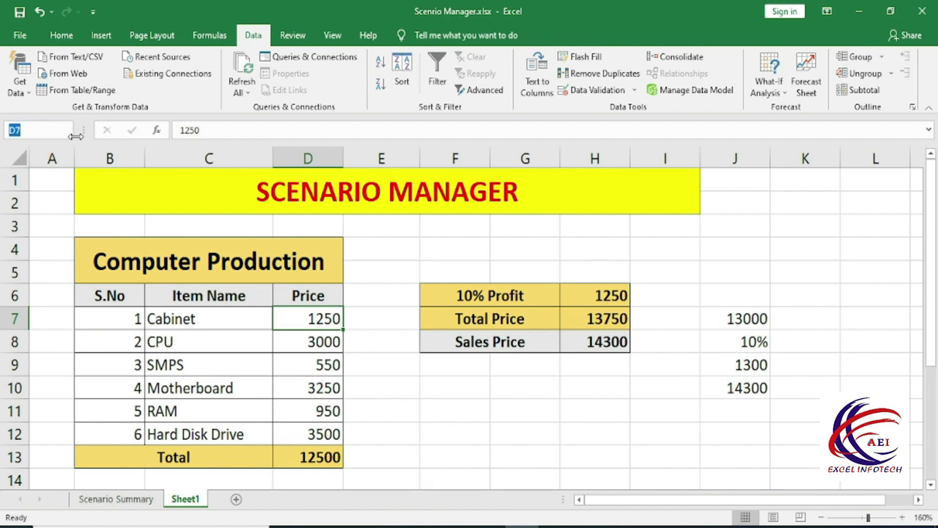
{"action": "type", "text": "Cabinet"}
{"action": "key", "text": "Return"}
{"action": "left_click", "coordinate": [311, 343]}
{"action": "left_click", "coordinate": [48, 132]}
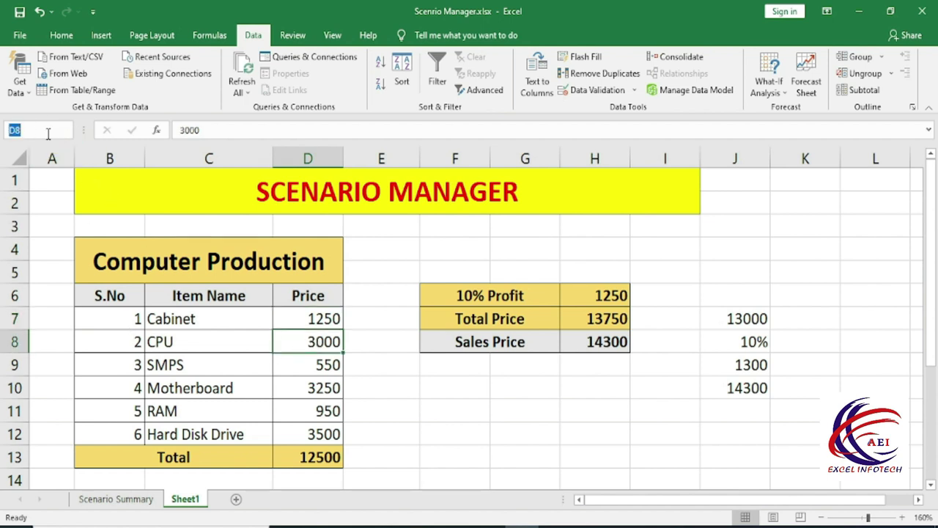
{"action": "type", "text": "CPU"}
{"action": "key", "text": "Return"}
{"action": "left_click", "coordinate": [323, 366]}
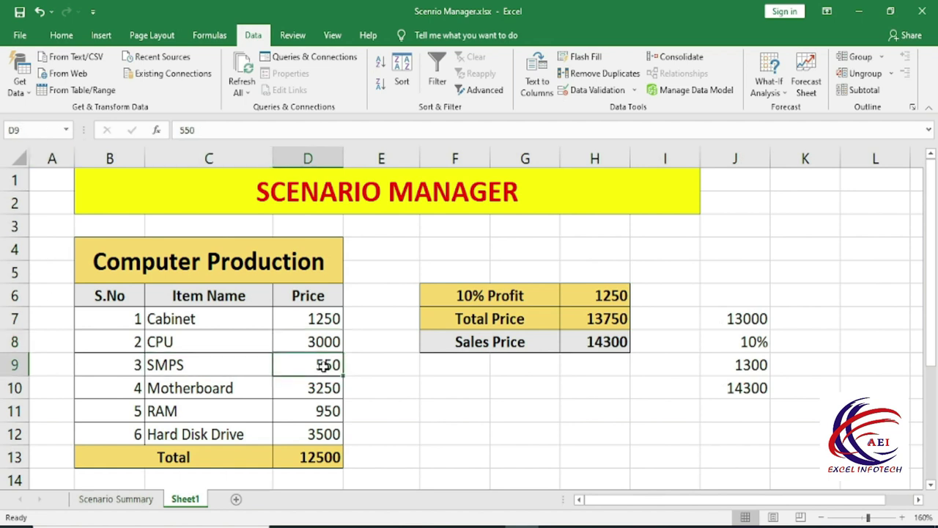
{"action": "left_click", "coordinate": [49, 131]}
{"action": "type", "text": "SMPS"}
{"action": "key", "text": "Return"}
Step: Name the price cells D10, D11 and D12 Motherboard, RAM and HDD
{"action": "left_click", "coordinate": [302, 393]}
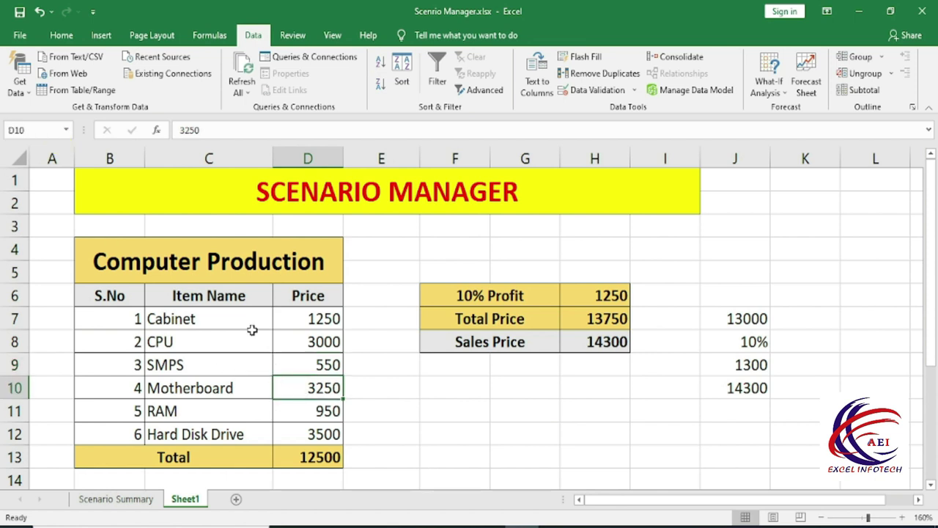
{"action": "left_click", "coordinate": [49, 130]}
{"action": "type", "text": "Motherboard"}
{"action": "key", "text": "Return"}
{"action": "left_click", "coordinate": [319, 409]}
{"action": "left_click", "coordinate": [42, 130]}
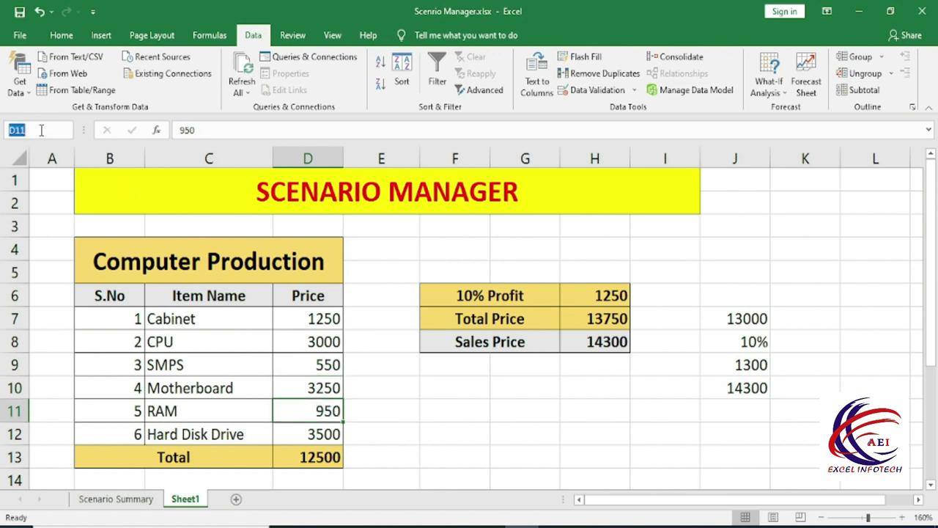
{"action": "type", "text": "RAM"}
{"action": "key", "text": "Return"}
{"action": "key", "text": "Return"}
{"action": "left_click", "coordinate": [56, 130]}
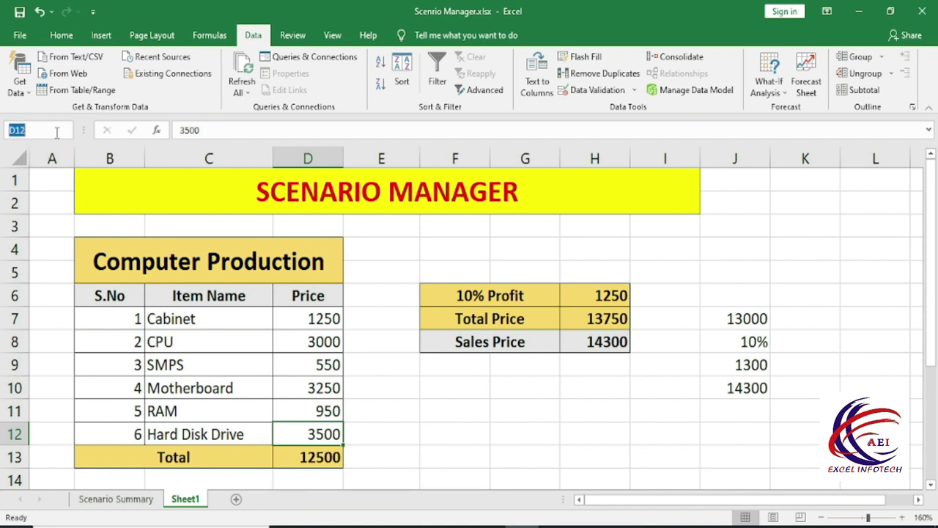
{"action": "type", "text": "HDD"}
{"action": "key", "text": "Return"}
Step: Select the prices D7:D12 and open Scenario Manager from What-If Analysis
{"action": "left_click_drag", "start_coordinate": [322, 320], "coordinate": [332, 438]}
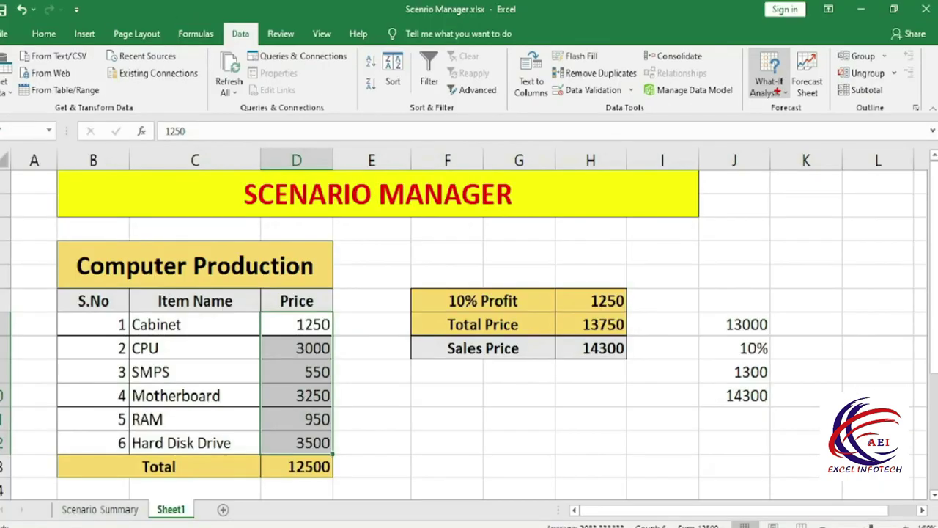
{"action": "left_click", "coordinate": [776, 90]}
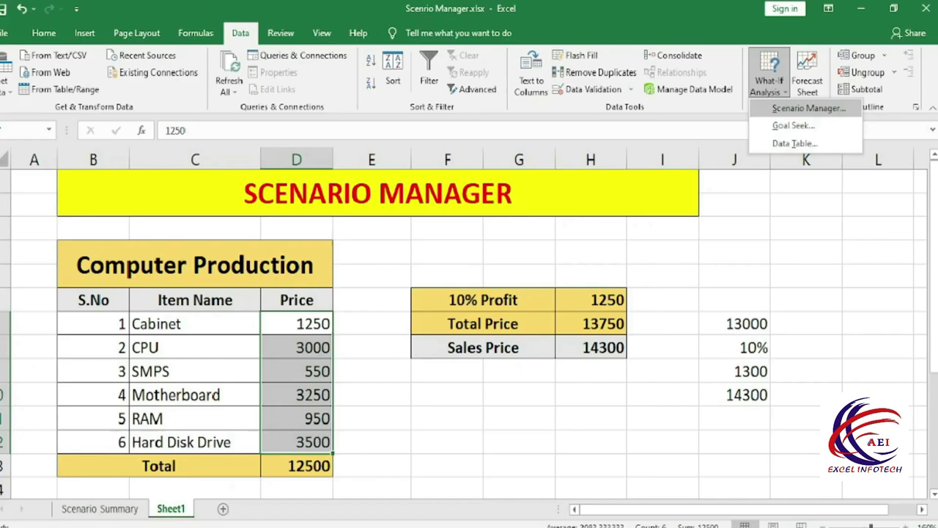
{"action": "left_click", "coordinate": [779, 99]}
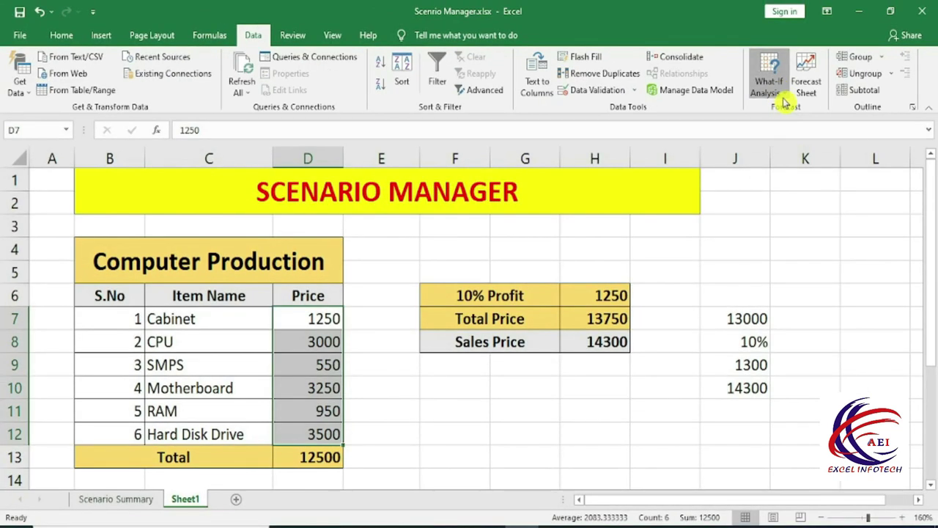
{"action": "left_click", "coordinate": [784, 102]}
{"action": "left_click", "coordinate": [809, 168]}
Step: Delete the MinPrice and Max Price scenarios and begin adding a new scenario
{"action": "left_click", "coordinate": [527, 190]}
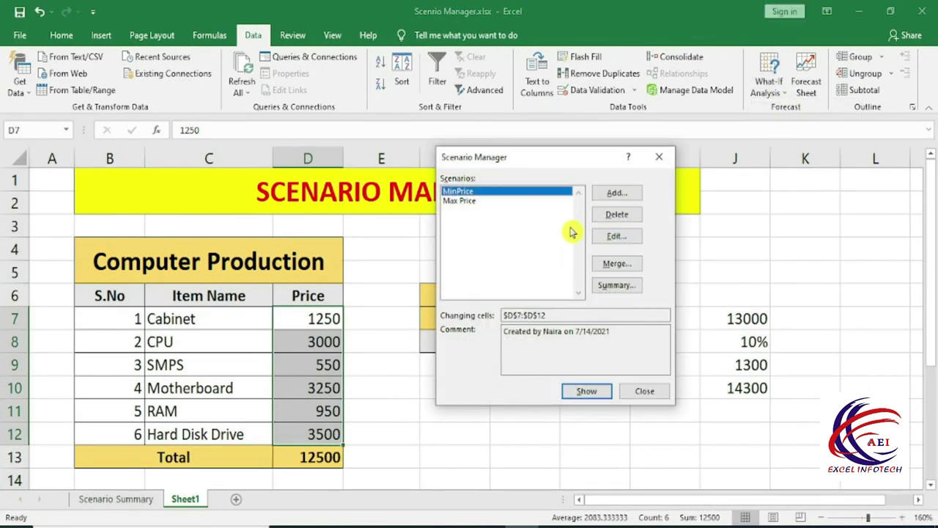
{"action": "left_click", "coordinate": [617, 219]}
{"action": "left_click", "coordinate": [618, 216]}
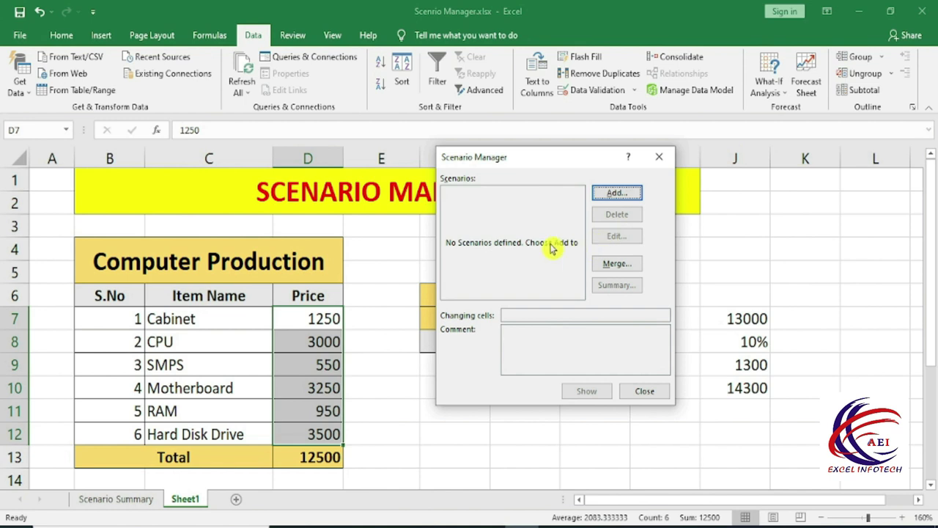
{"action": "left_click", "coordinate": [617, 192]}
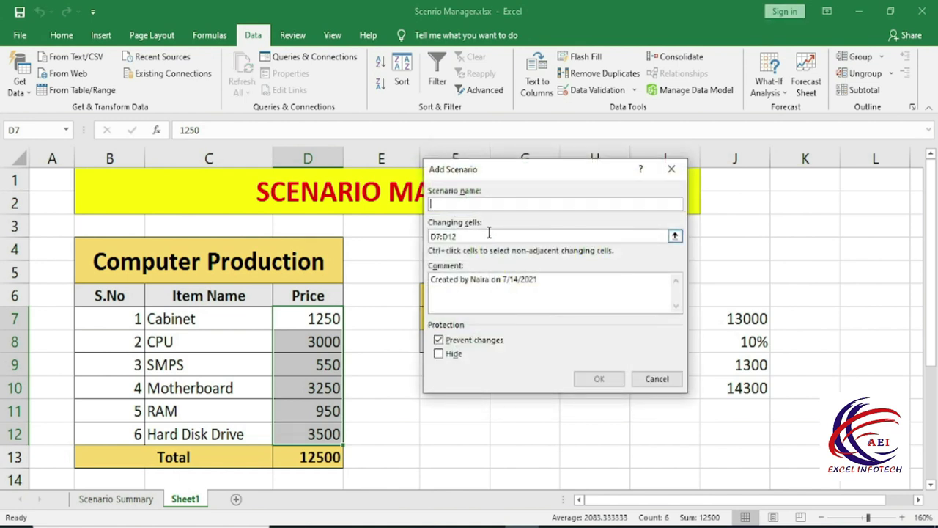
Step: Create the MinCost scenario with lower component prices, ending with RAM at 900
{"action": "type", "text": "MinCost"}
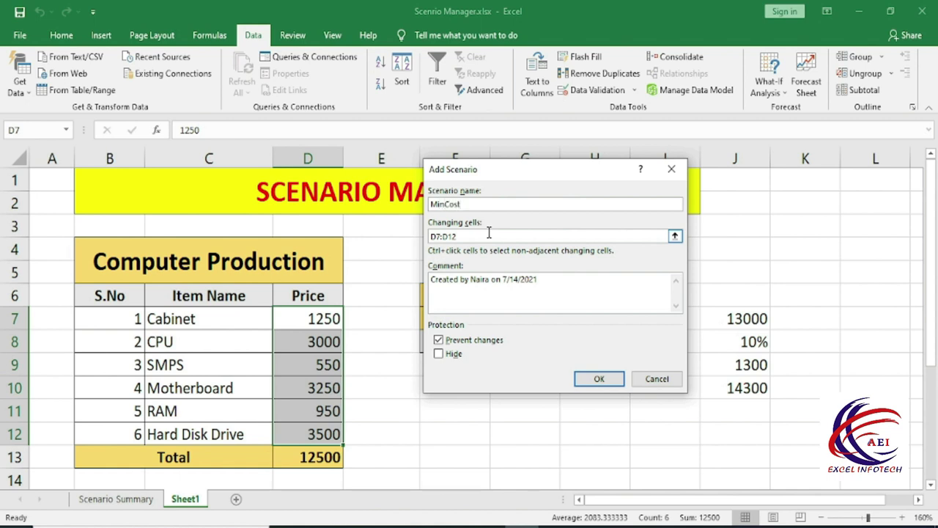
{"action": "left_click", "coordinate": [599, 378]}
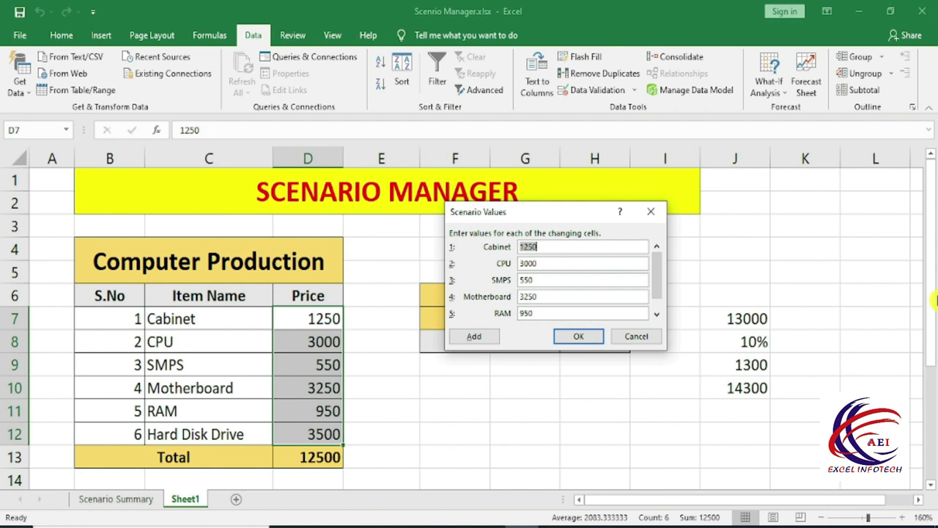
{"action": "type", "text": "1"}
{"action": "key", "text": "Tab"}
{"action": "type", "text": "28"}
{"action": "key", "text": "Tab"}
{"action": "type", "text": "5"}
{"action": "key", "text": "Tab"}
{"action": "type", "text": "31"}
{"action": "key", "text": "Tab"}
{"action": "type", "text": "900"}
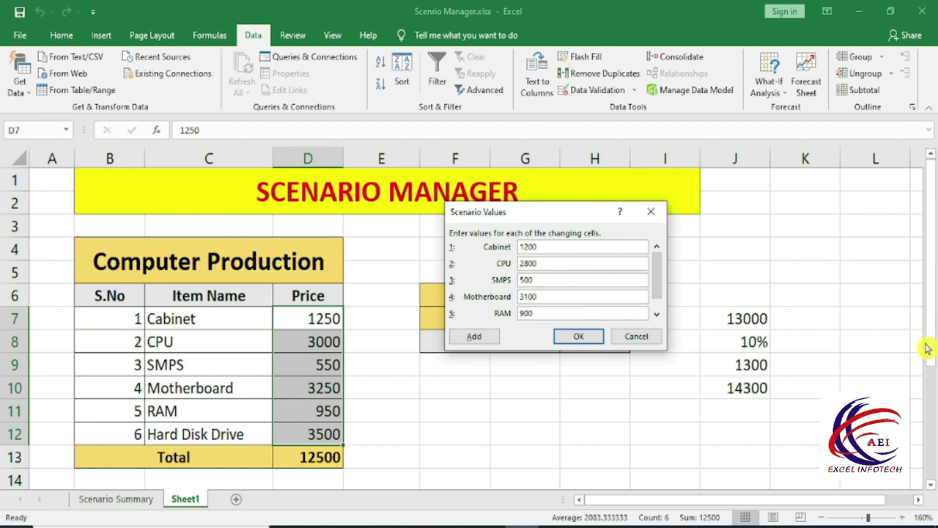
{"action": "left_click", "coordinate": [478, 338]}
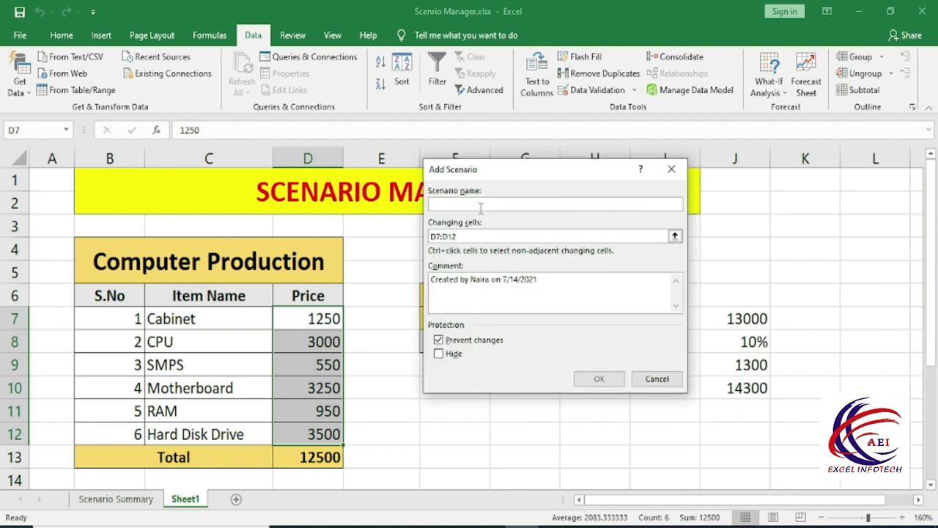
Step: Add the MaxCost scenario with higher prices, including Cabinet 1300, SMPS 600 and Motherboard 3300
{"action": "type", "text": "MaxCo"}
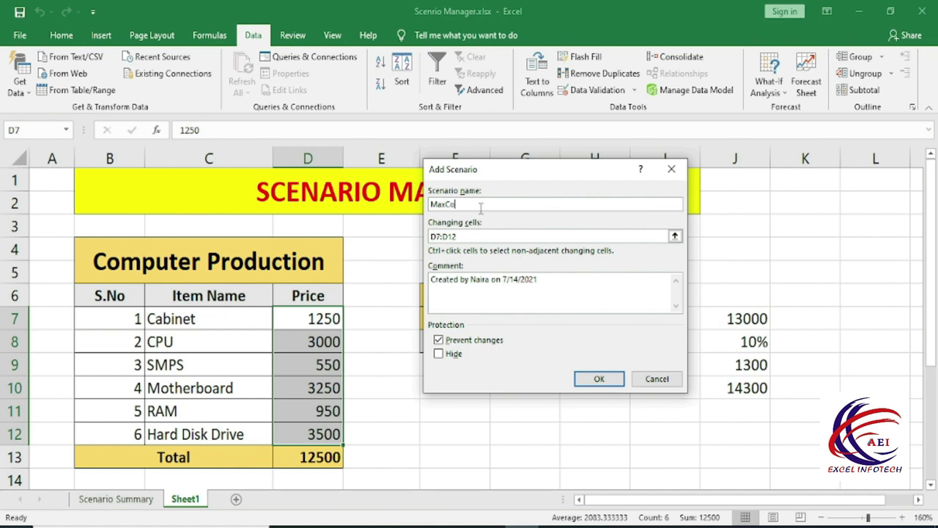
{"action": "type", "text": "st"}
{"action": "left_click", "coordinate": [595, 378]}
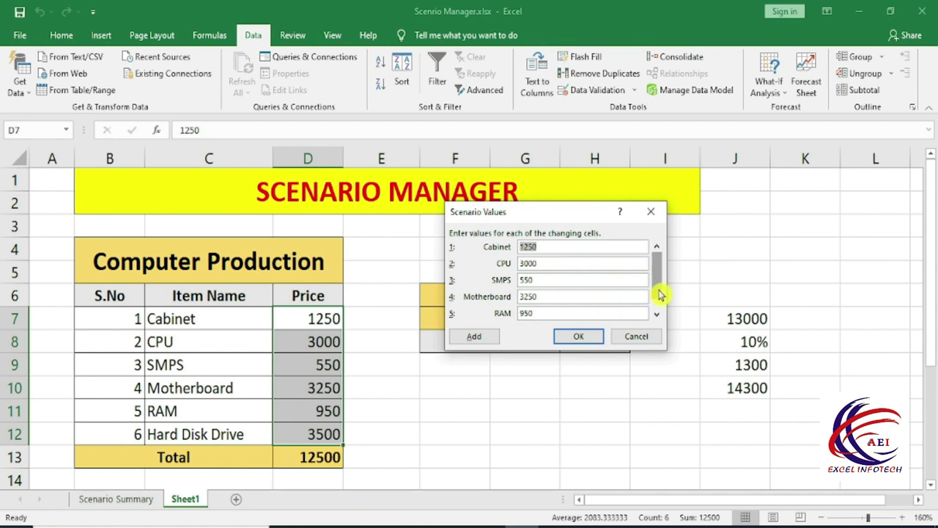
{"action": "type", "text": "1300"}
{"action": "key", "text": "Tab"}
{"action": "type", "text": "3"}
{"action": "key", "text": "Tab"}
{"action": "type", "text": "600"}
{"action": "key", "text": "Tab"}
{"action": "type", "text": "3300"}
{"action": "key", "text": "Tab"}
{"action": "type", "text": "10"}
{"action": "key", "text": "Return"}
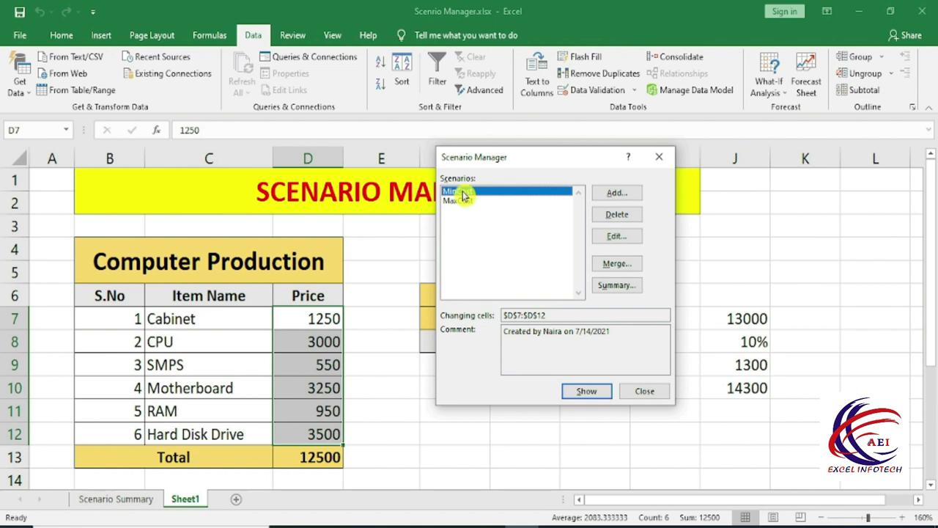
Step: Generate the scenario summary report for result cell D13
{"action": "left_click", "coordinate": [466, 201]}
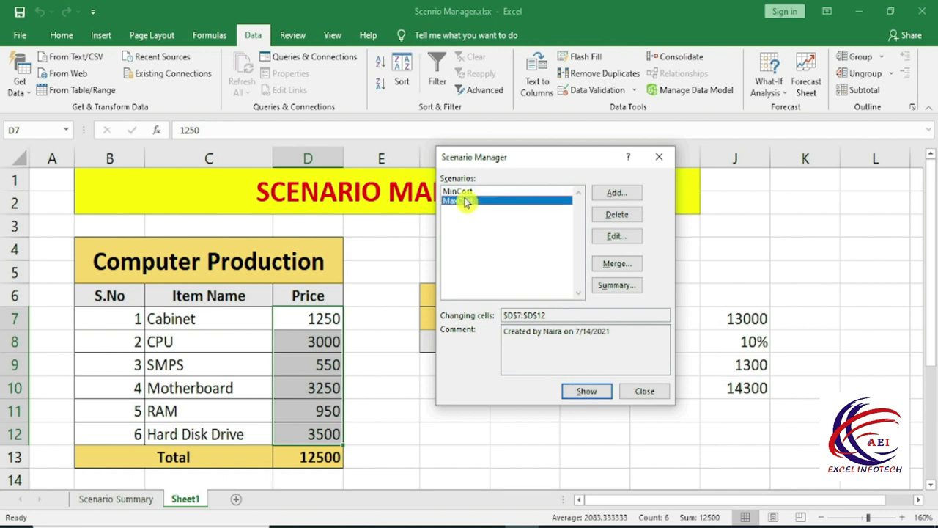
{"action": "left_click", "coordinate": [617, 285]}
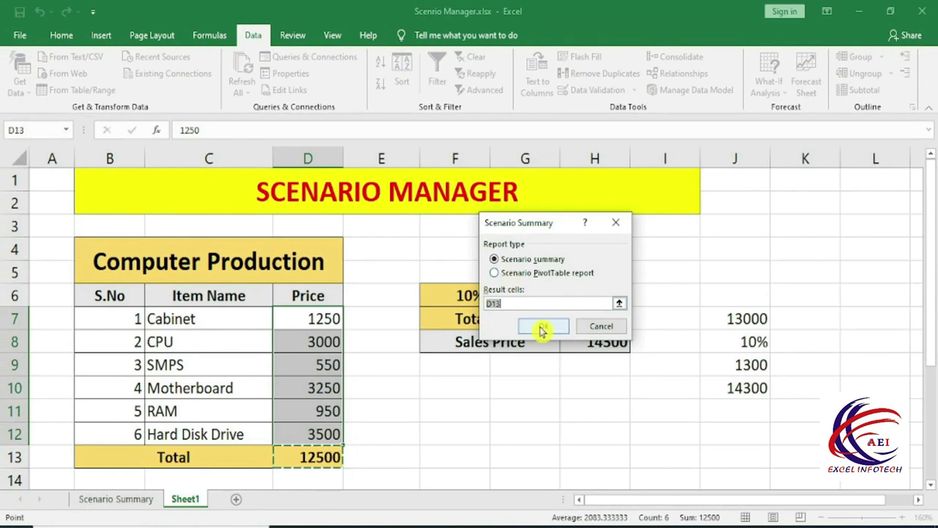
{"action": "left_click", "coordinate": [542, 330]}
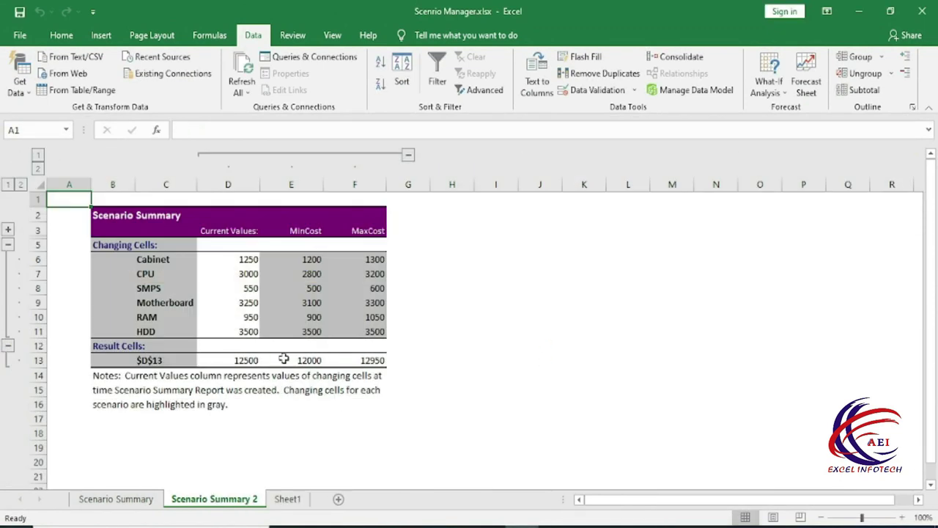
Step: Review the report's changing cells and Current, MinCost and MaxCost columns at 130% zoom
{"action": "left_click_drag", "start_coordinate": [242, 216], "coordinate": [207, 350]}
{"action": "left_click", "coordinate": [159, 232]}
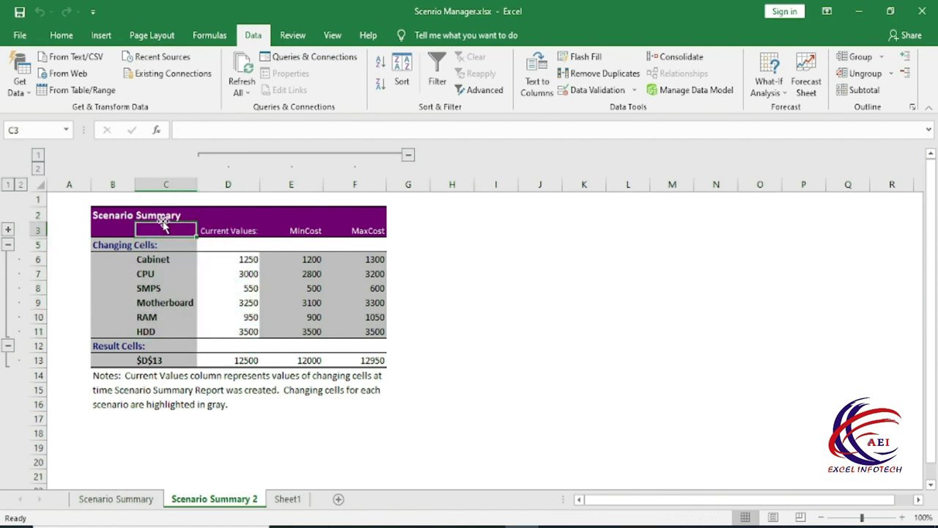
{"action": "left_click_drag", "start_coordinate": [162, 268], "coordinate": [158, 332]}
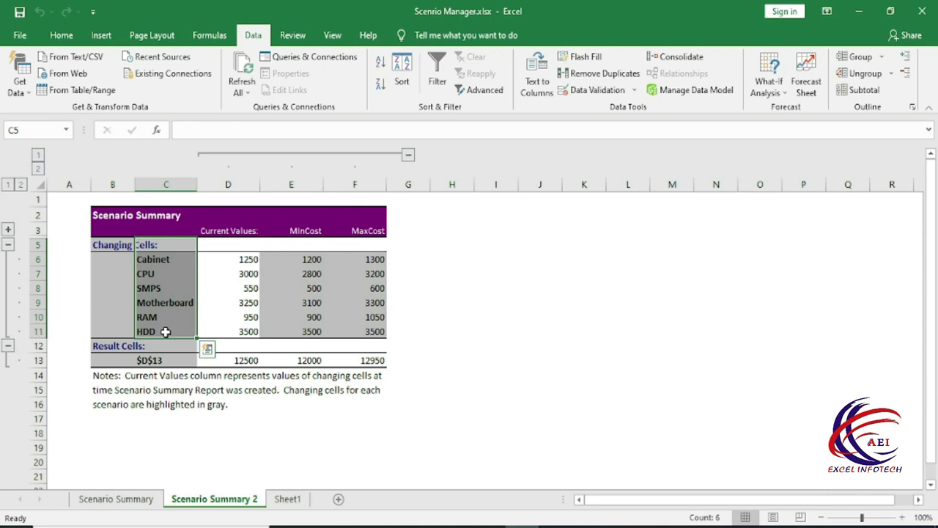
{"action": "left_click", "coordinate": [229, 184]}
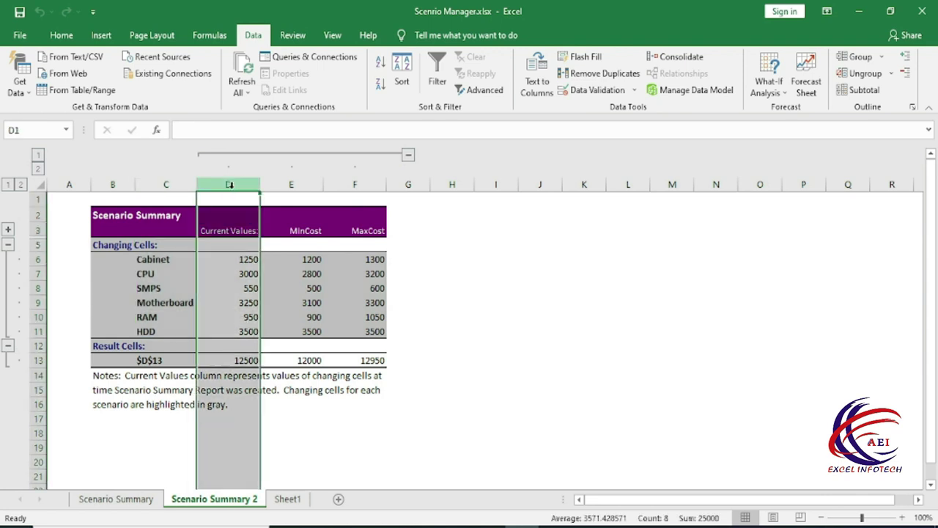
{"action": "left_click", "coordinate": [308, 187]}
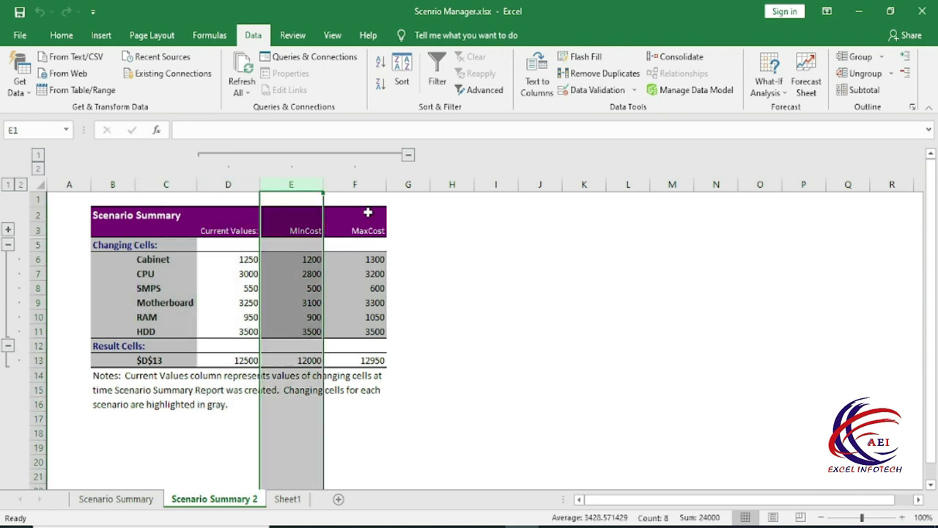
{"action": "left_click", "coordinate": [357, 184]}
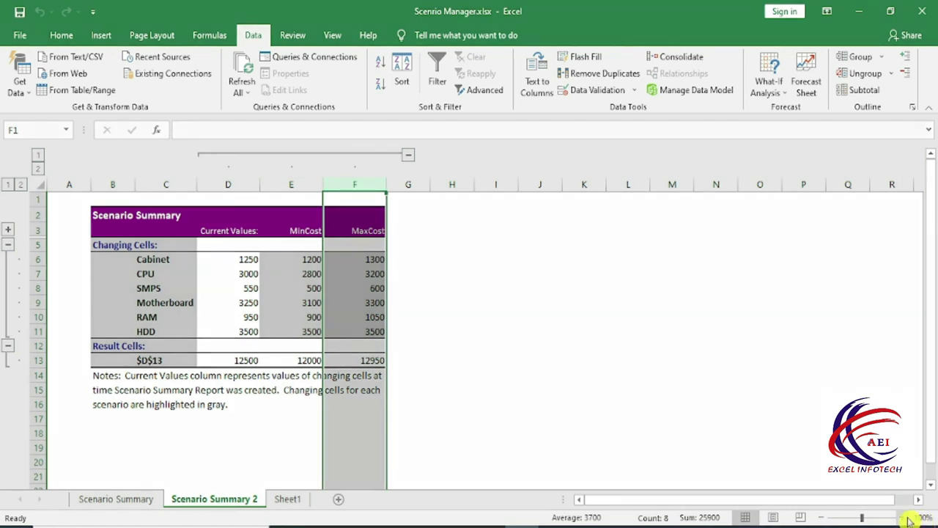
{"action": "left_click", "coordinate": [909, 518]}
{"action": "left_click", "coordinate": [908, 517]}
{"action": "left_click", "coordinate": [909, 517]}
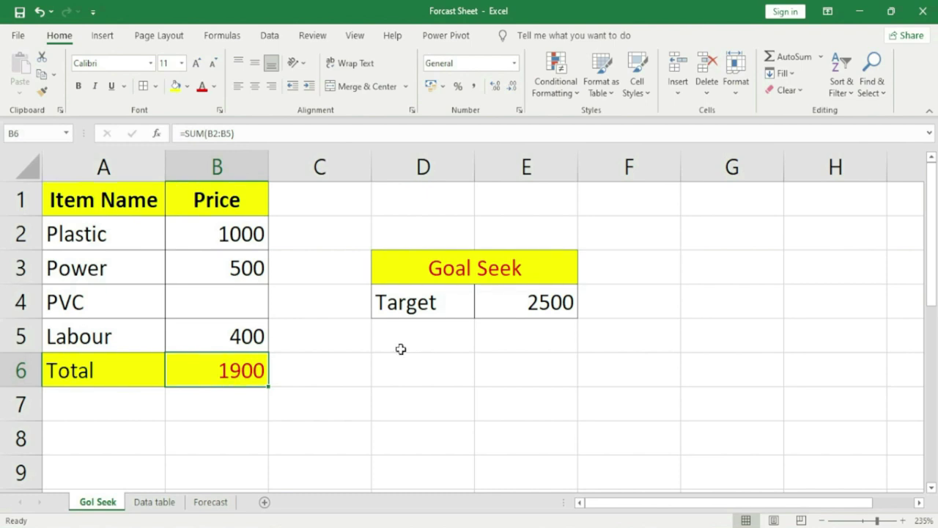
Step: Check the prices in B2:B5 and confirm B6 holds =SUM(B2:B5) totalling 1900
{"action": "left_click_drag", "start_coordinate": [209, 233], "coordinate": [213, 337]}
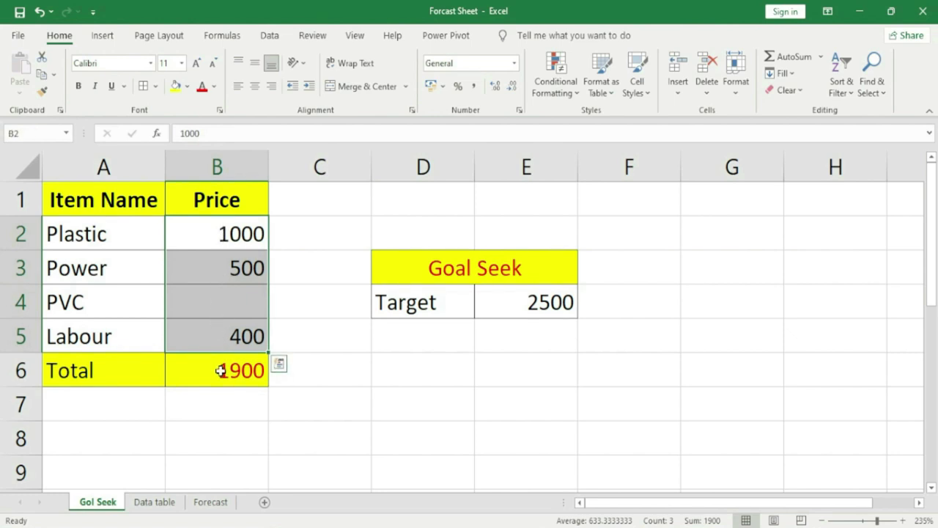
{"action": "left_click", "coordinate": [216, 235]}
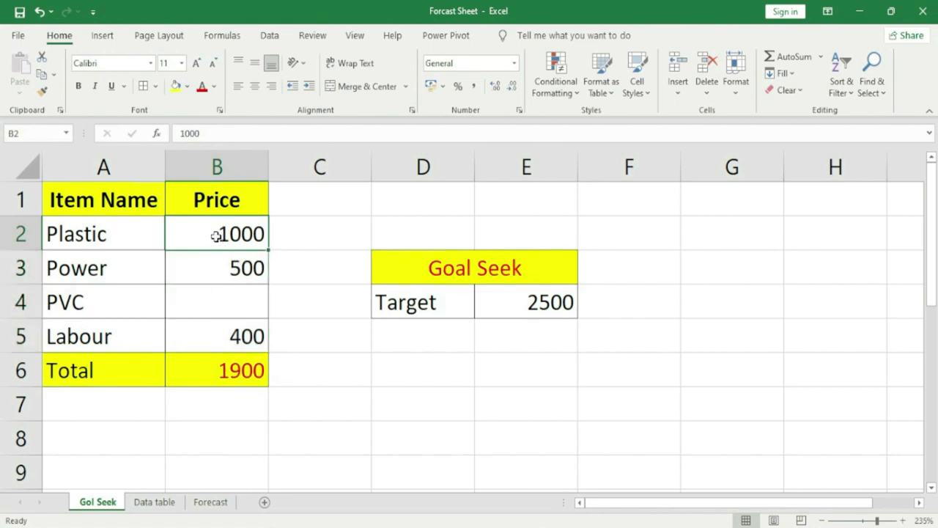
{"action": "left_click", "coordinate": [226, 267]}
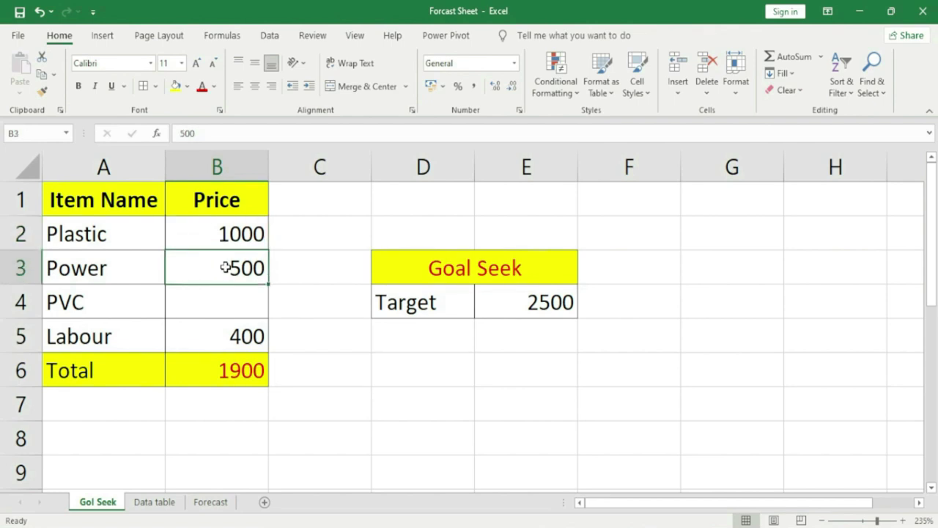
{"action": "left_click", "coordinate": [226, 302]}
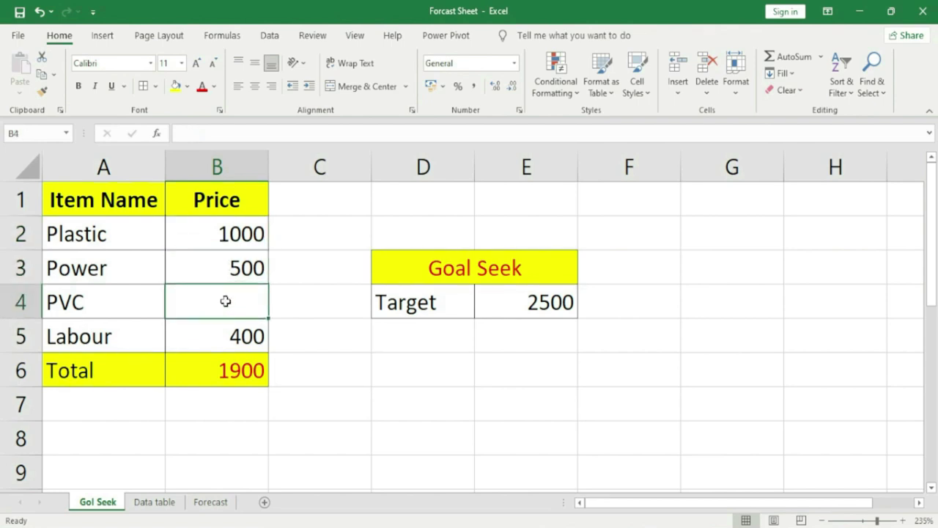
{"action": "left_click", "coordinate": [219, 335]}
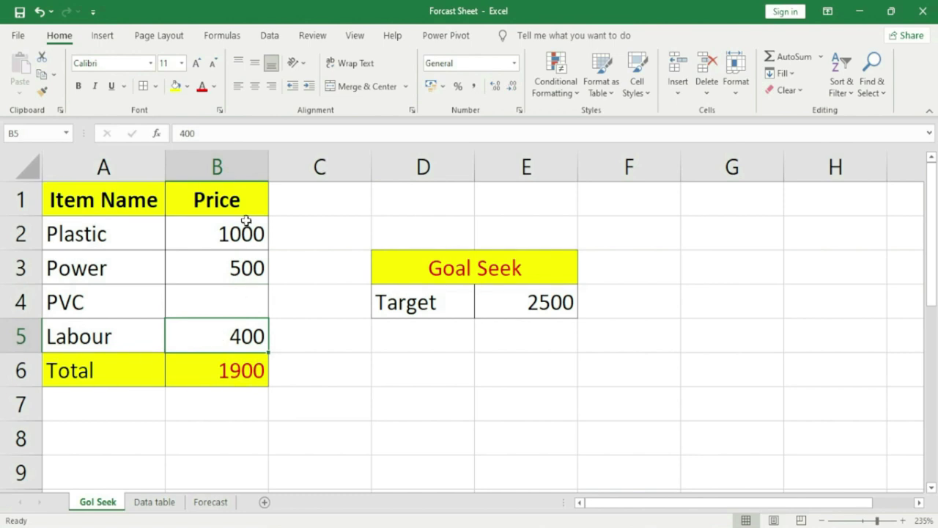
{"action": "left_click_drag", "start_coordinate": [244, 233], "coordinate": [229, 342]}
{"action": "left_click", "coordinate": [230, 370]}
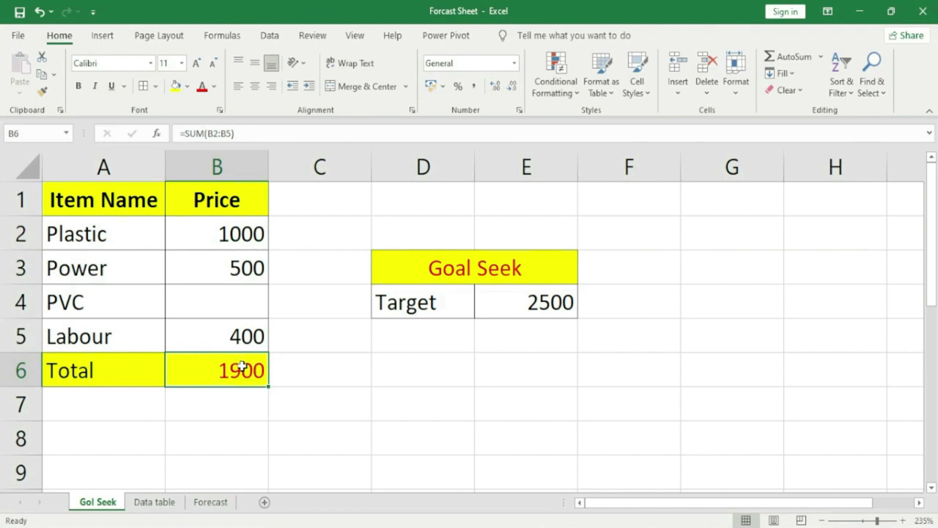
{"action": "double_click", "coordinate": [237, 369]}
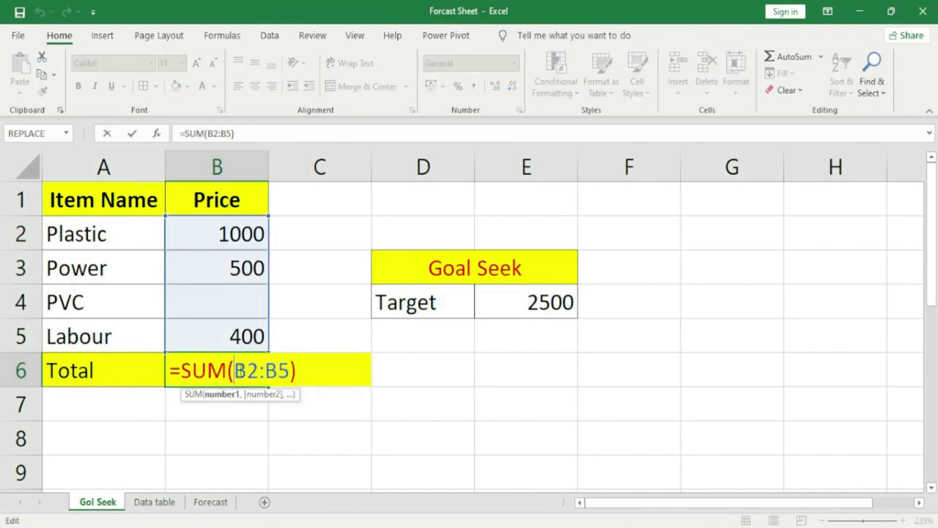
{"action": "key", "text": "Return"}
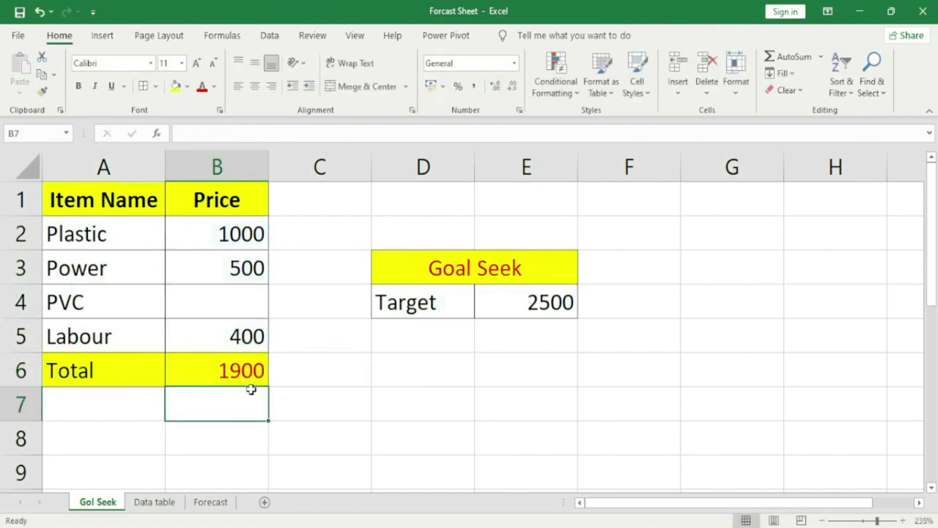
Step: Compare the 2500 target in E4 with Total B6 and empty PVC price B4, then show the Data ribbon
{"action": "left_click", "coordinate": [555, 300]}
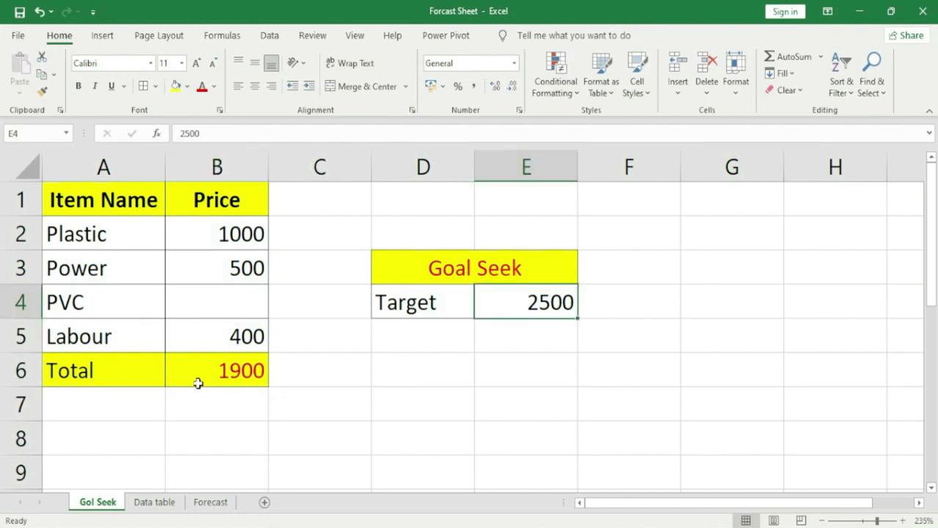
{"action": "left_click", "coordinate": [217, 371]}
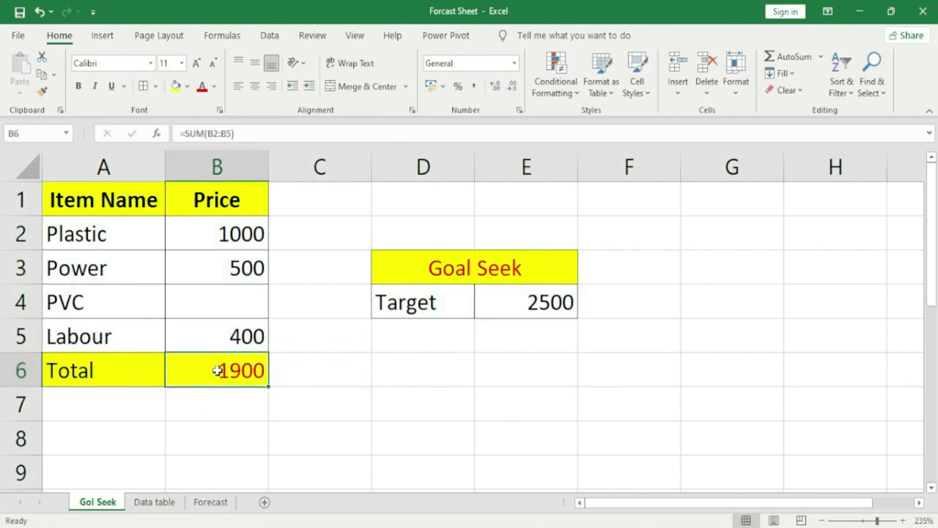
{"action": "left_click", "coordinate": [234, 289]}
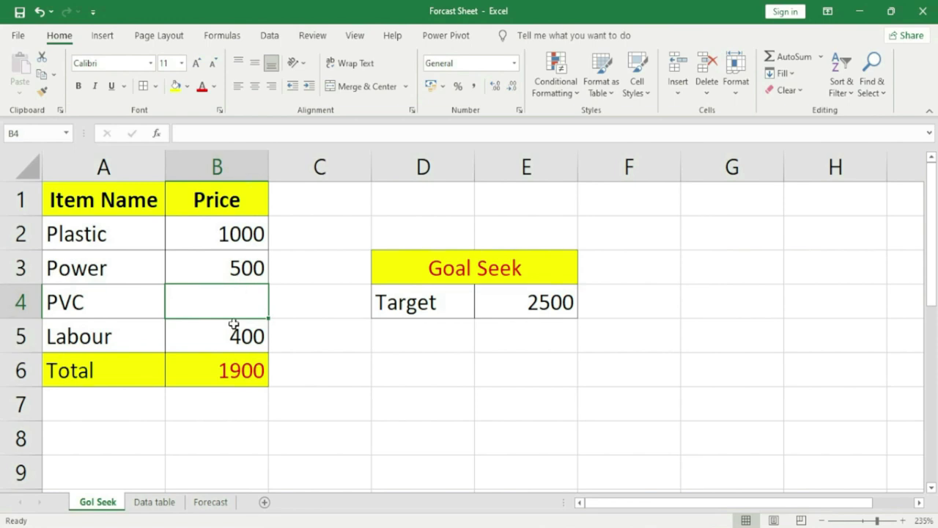
{"action": "left_click", "coordinate": [235, 367]}
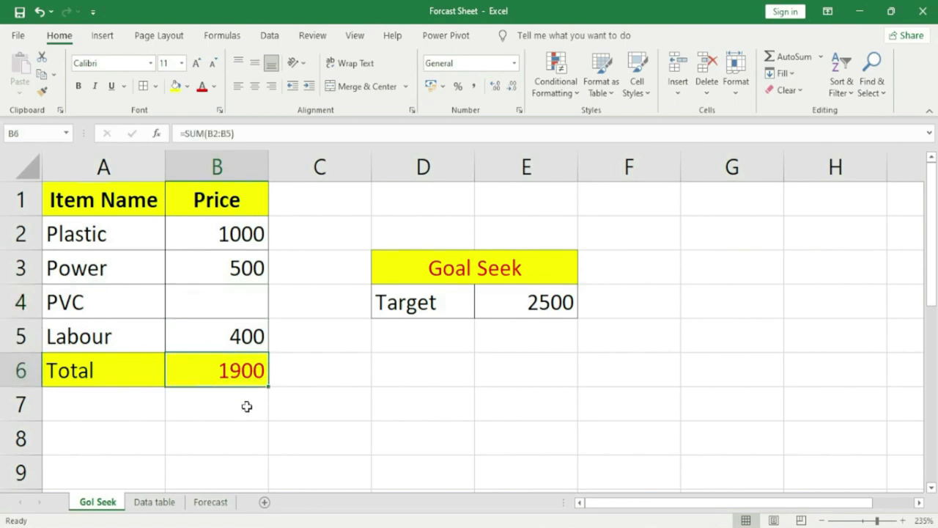
{"action": "left_click", "coordinate": [223, 306]}
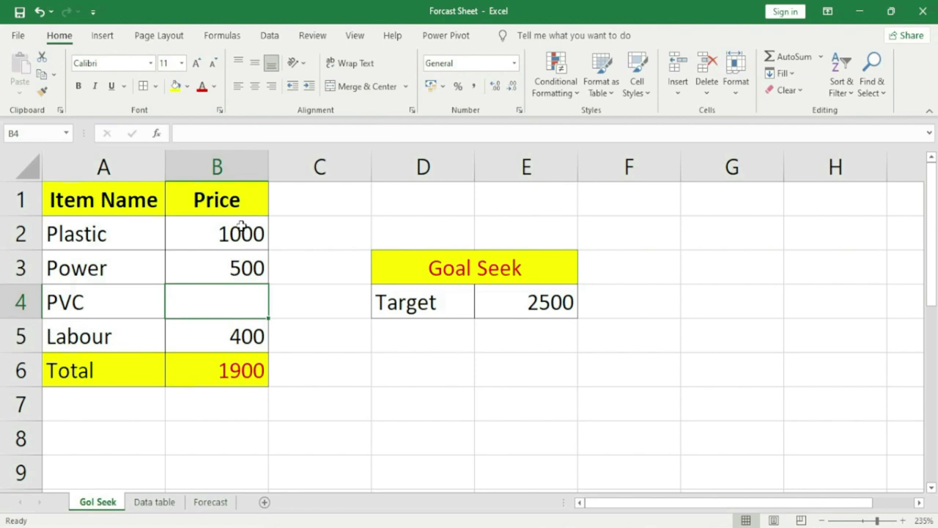
{"action": "left_click", "coordinate": [193, 375]}
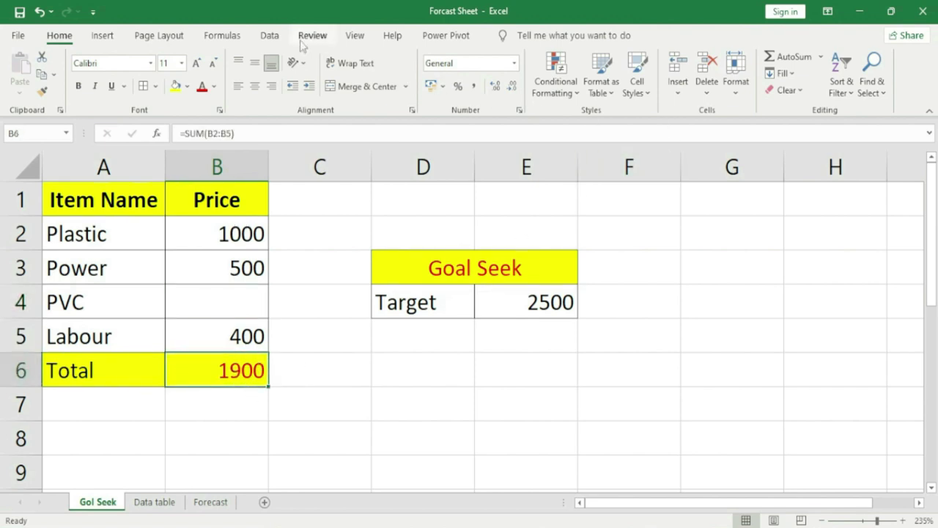
{"action": "left_click", "coordinate": [270, 36]}
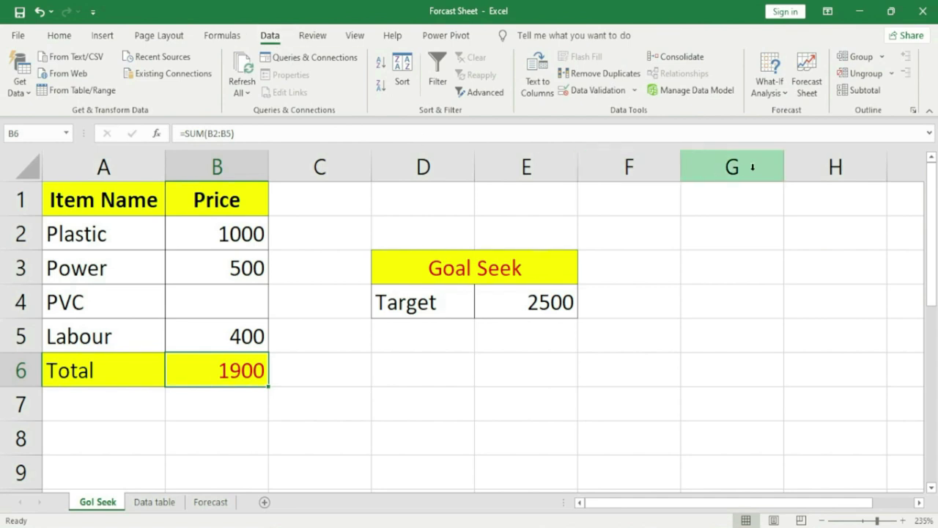
Step: Goal Seek B6 to 2500 by changing the PVC price B4, which becomes 600
{"action": "left_click", "coordinate": [777, 91]}
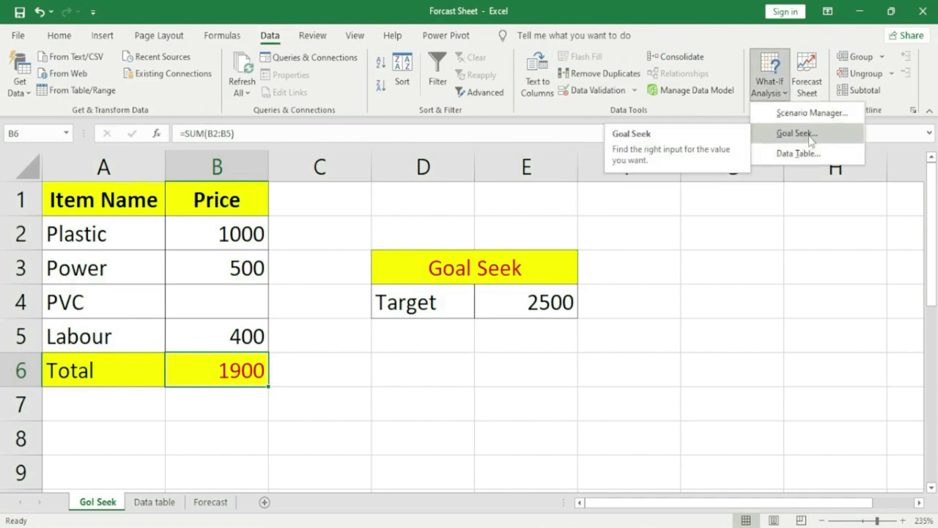
{"action": "left_click", "coordinate": [797, 134]}
{"action": "left_click_drag", "start_coordinate": [410, 214], "coordinate": [382, 187]}
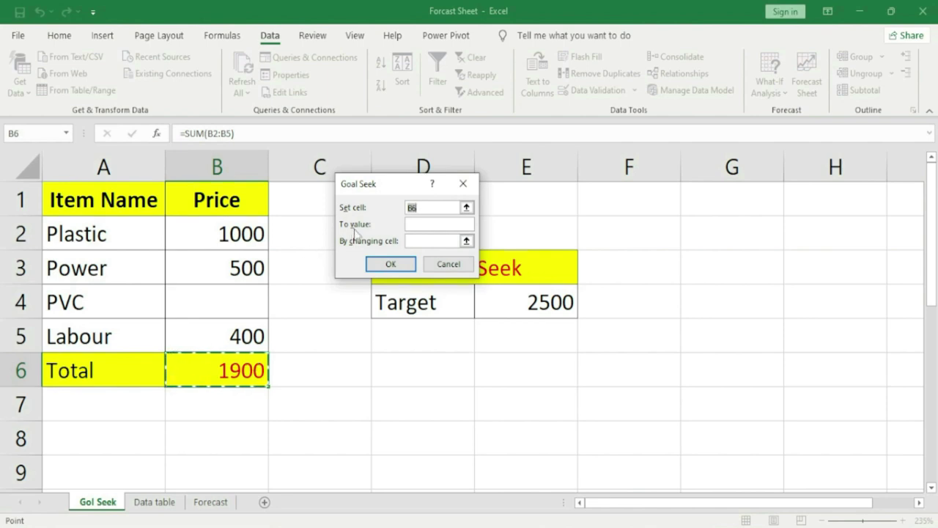
{"action": "left_click", "coordinate": [430, 224]}
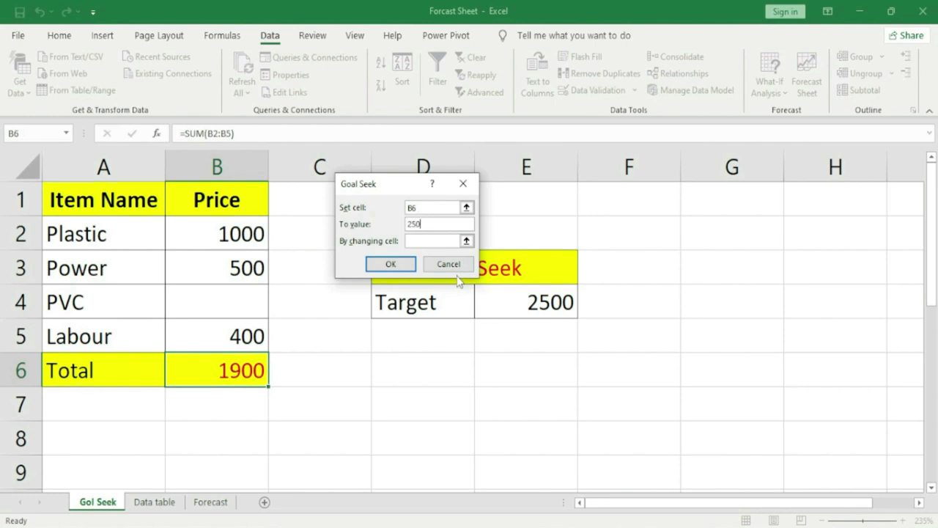
{"action": "left_click", "coordinate": [429, 241]}
{"action": "left_click", "coordinate": [233, 304]}
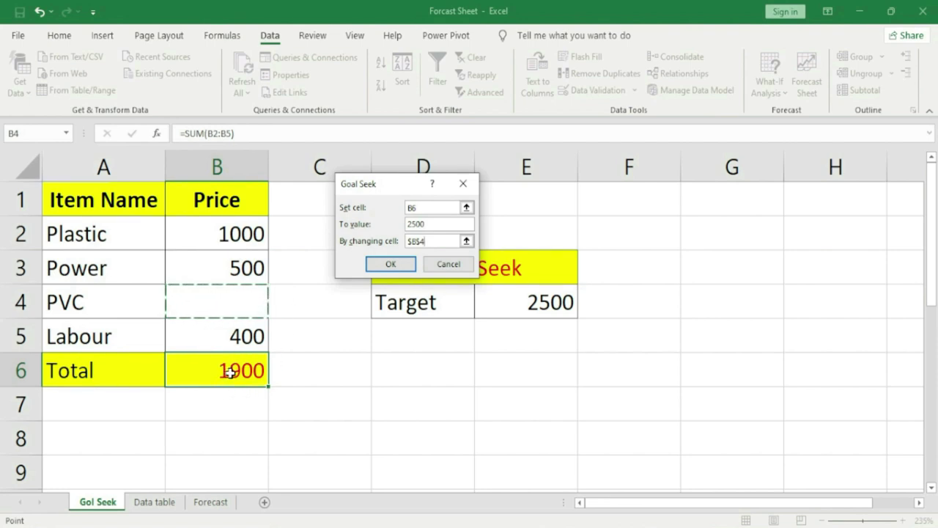
{"action": "left_click", "coordinate": [387, 264]}
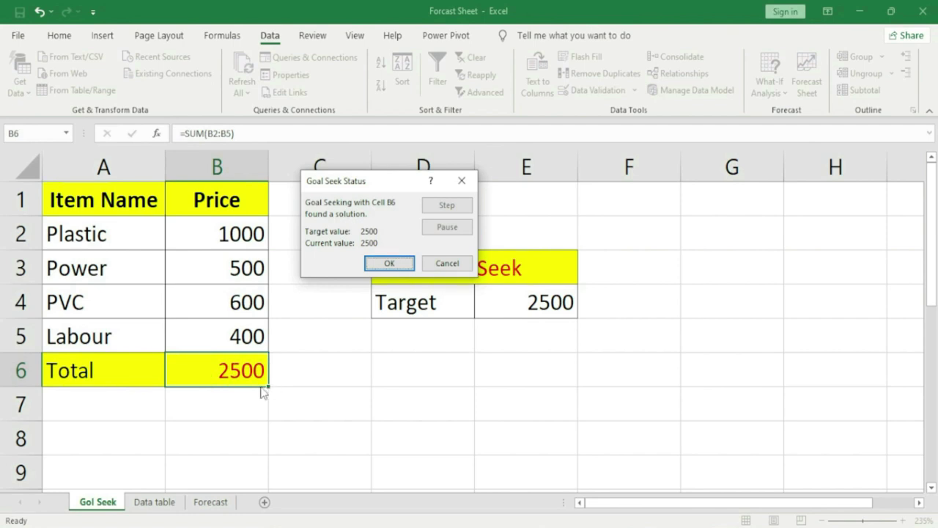
{"action": "left_click", "coordinate": [383, 262]}
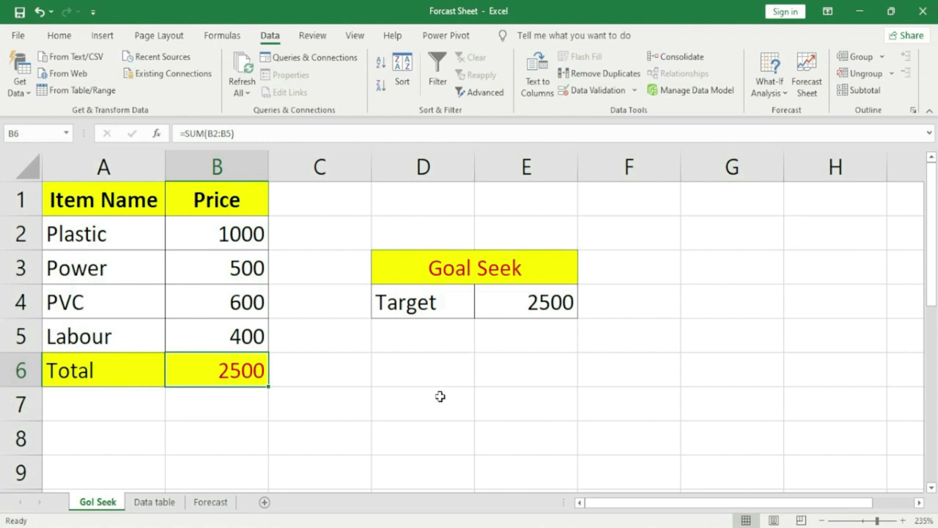
Step: Enter 1800 as the new target value in E4, then select the Total cell B6
{"action": "left_click", "coordinate": [526, 308]}
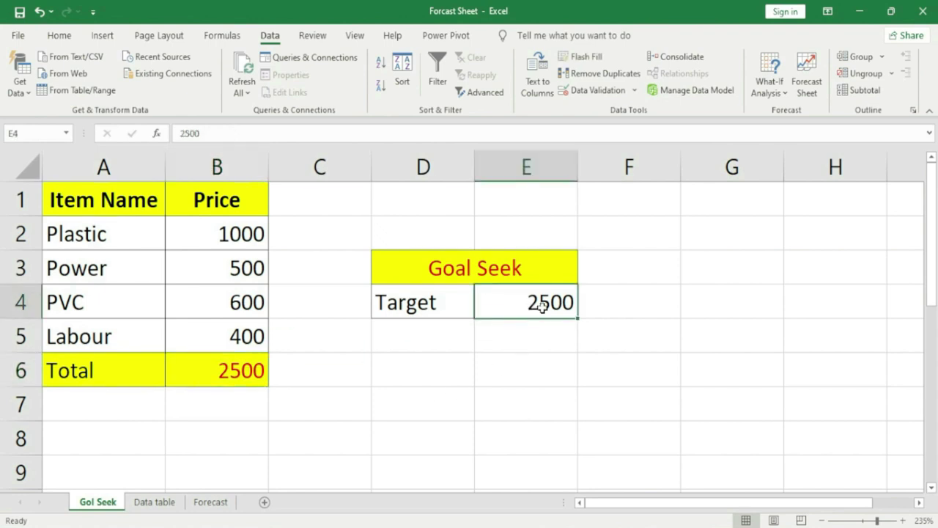
{"action": "type", "text": "1800"}
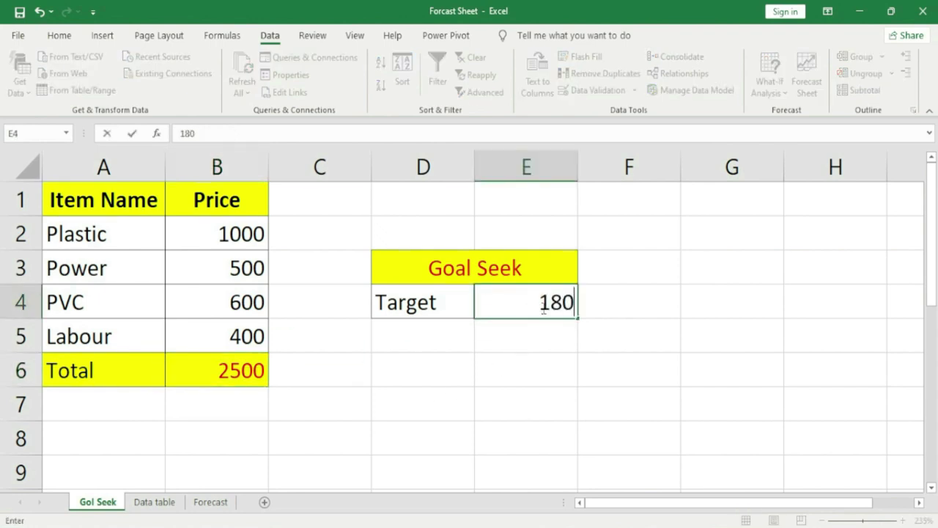
{"action": "key", "text": "Return"}
{"action": "left_click", "coordinate": [543, 300]}
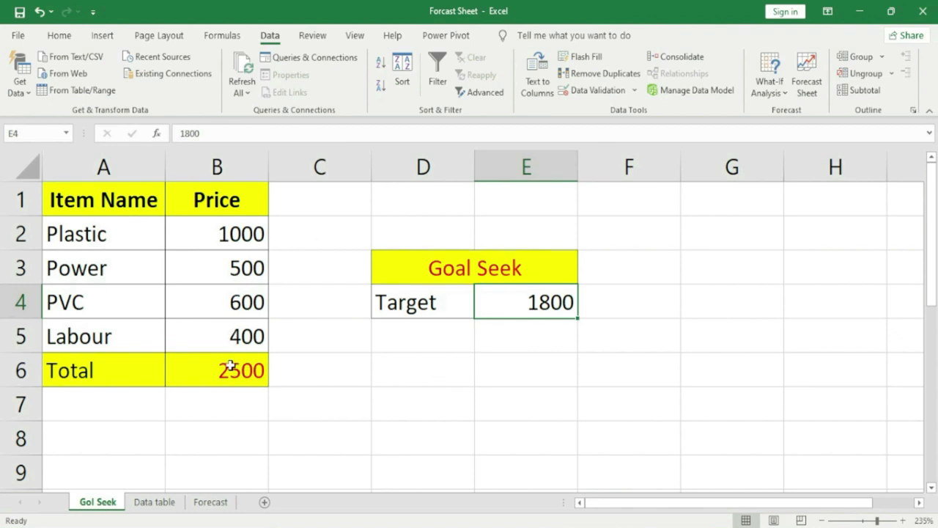
{"action": "left_click", "coordinate": [227, 366]}
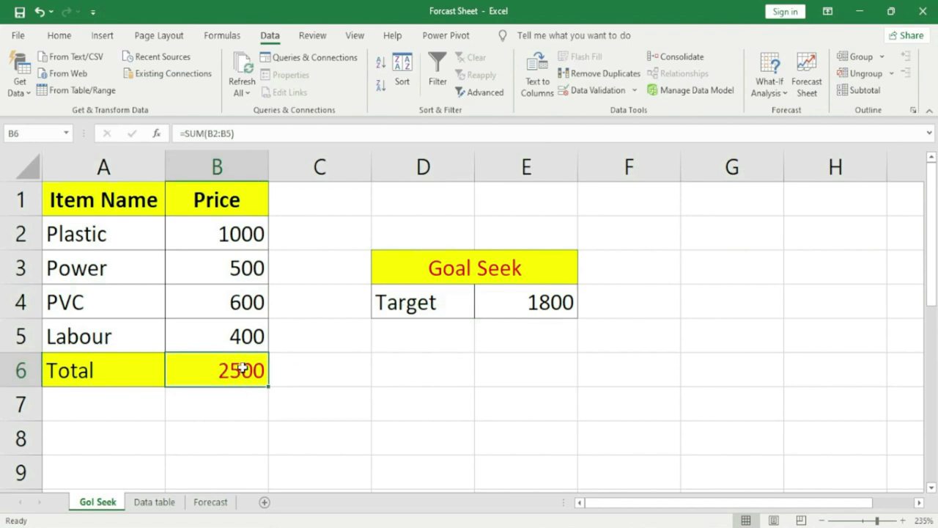
Step: Goal Seek B6 to 1800 by changing the Plastic price B2, which drops to 300
{"action": "left_click", "coordinate": [775, 91]}
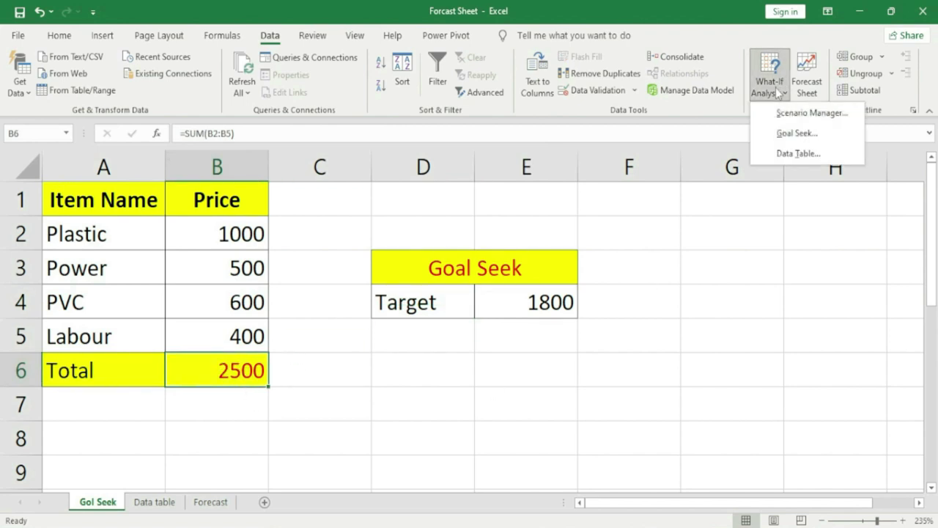
{"action": "left_click", "coordinate": [796, 132]}
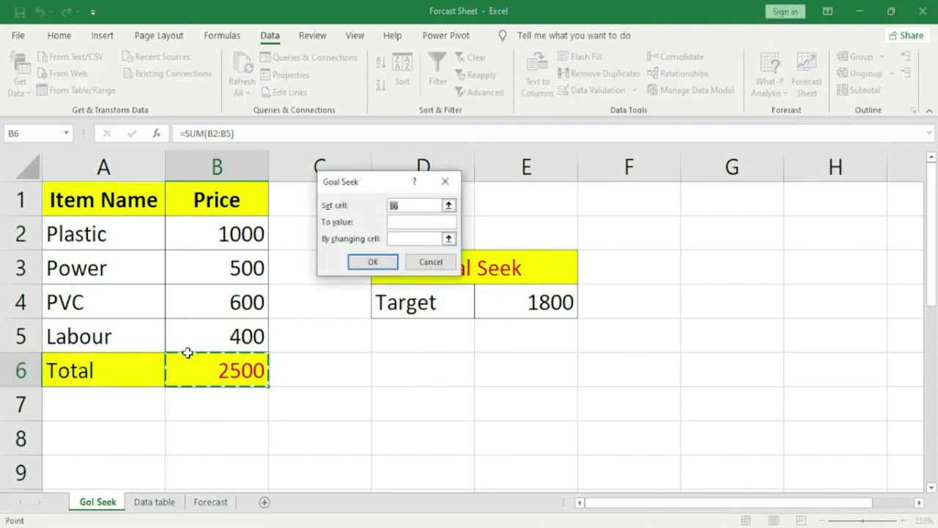
{"action": "left_click", "coordinate": [395, 222]}
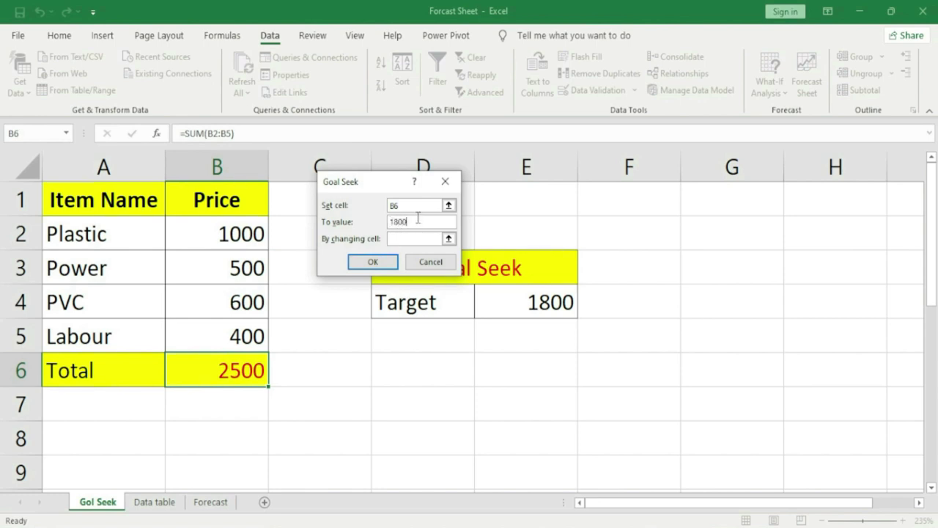
{"action": "left_click", "coordinate": [411, 236]}
{"action": "left_click", "coordinate": [194, 231]}
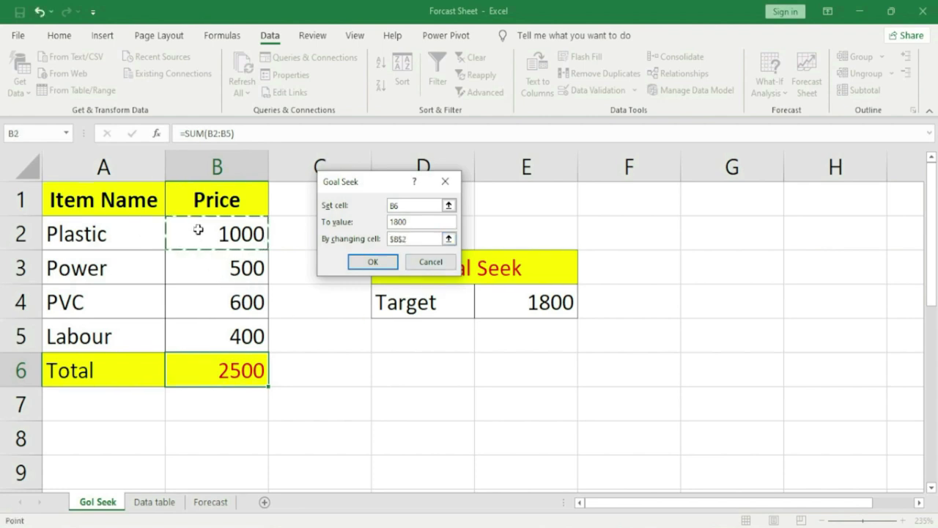
{"action": "left_click", "coordinate": [387, 265]}
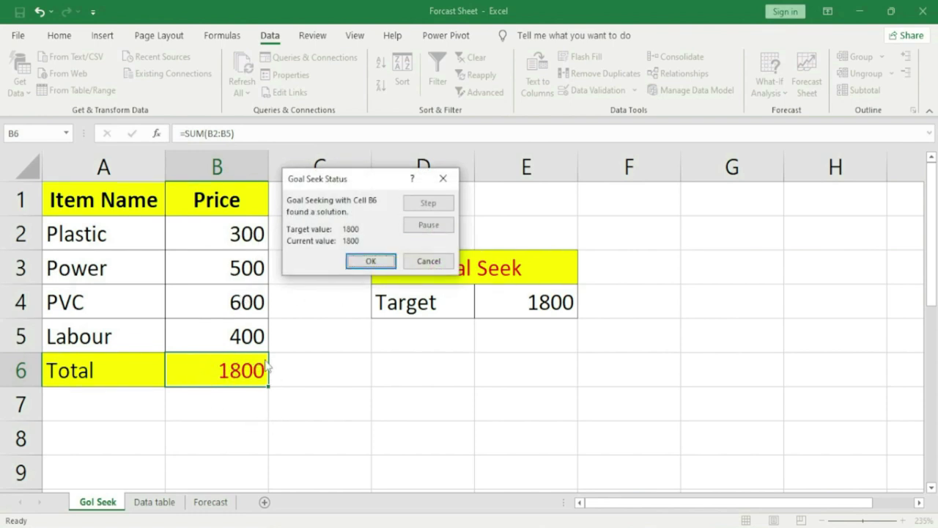
{"action": "left_click", "coordinate": [370, 260]}
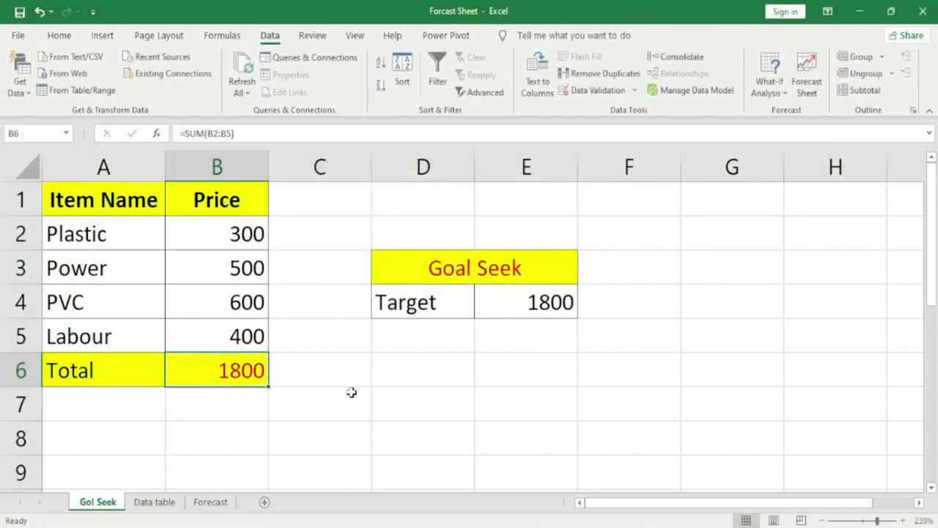
{"action": "left_click", "coordinate": [769, 82]}
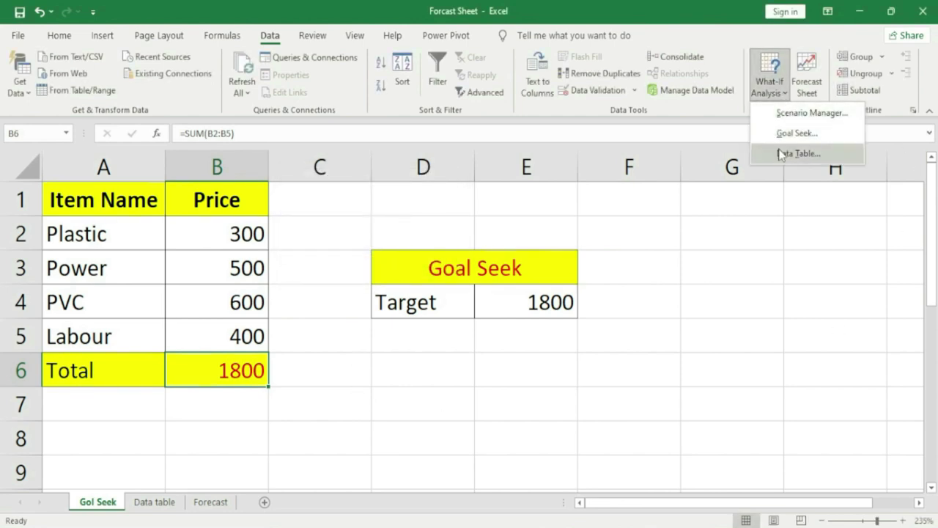
{"action": "left_click", "coordinate": [602, 354]}
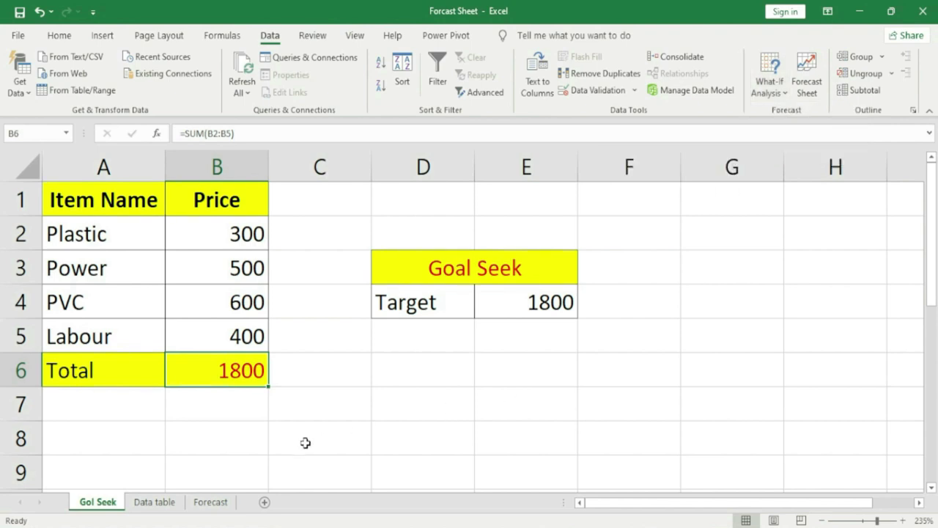
Step: On the Data table sheet, zoom in and enter 1 in A1, A2 and A3
{"action": "left_click", "coordinate": [154, 501]}
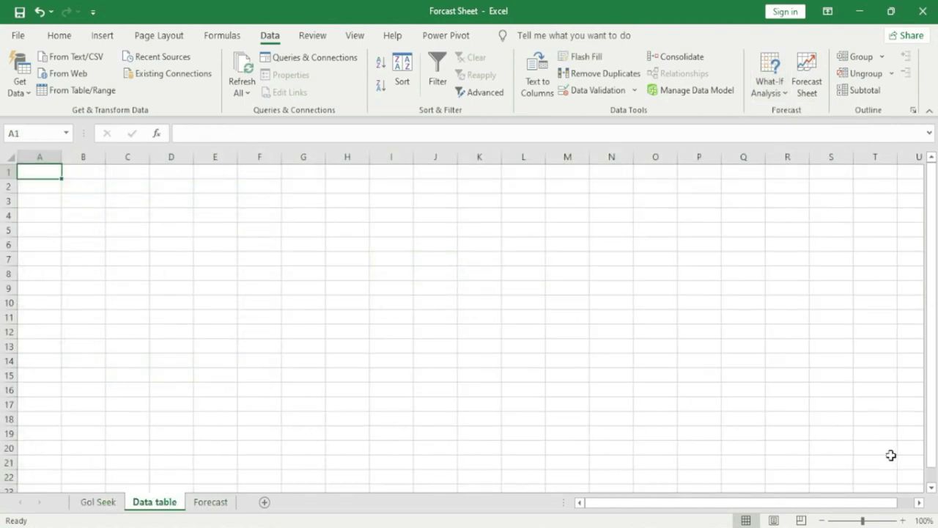
{"action": "left_click", "coordinate": [904, 520]}
{"action": "left_click", "coordinate": [905, 520]}
{"action": "left_click", "coordinate": [904, 520]}
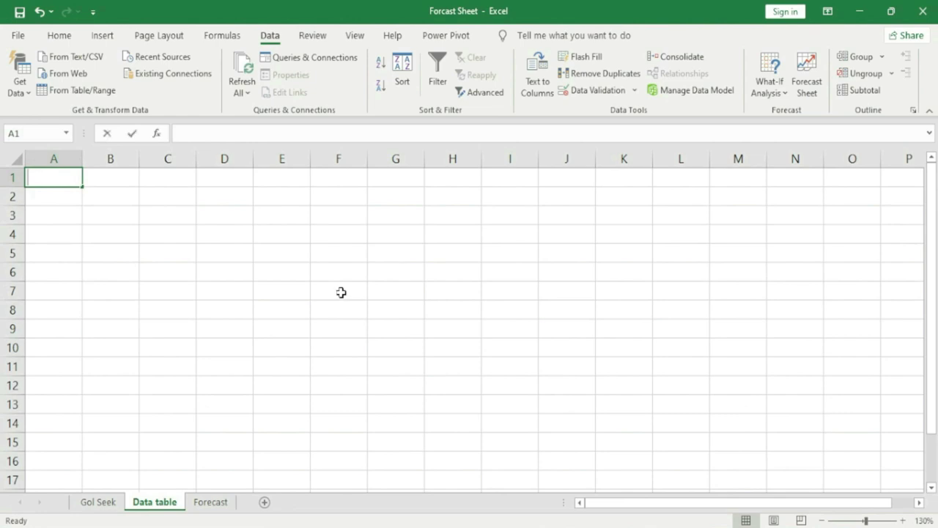
{"action": "type", "text": "1"}
{"action": "key", "text": "Return"}
{"action": "type", "text": "1"}
{"action": "key", "text": "Return"}
{"action": "type", "text": "1"}
{"action": "key", "text": "Return"}
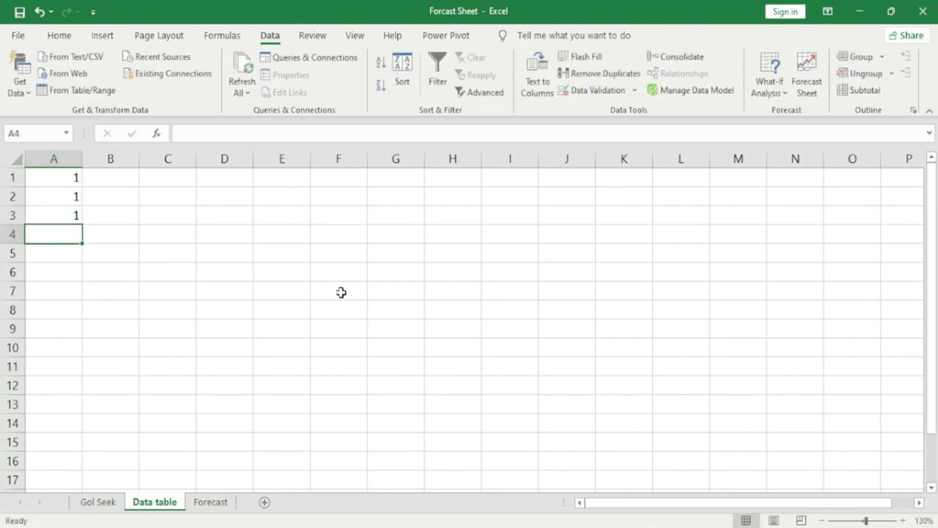
Step: Fill A4:A12 from A3 as a series 2 to 10, clearing the extra 11 in A13
{"action": "left_click", "coordinate": [75, 215]}
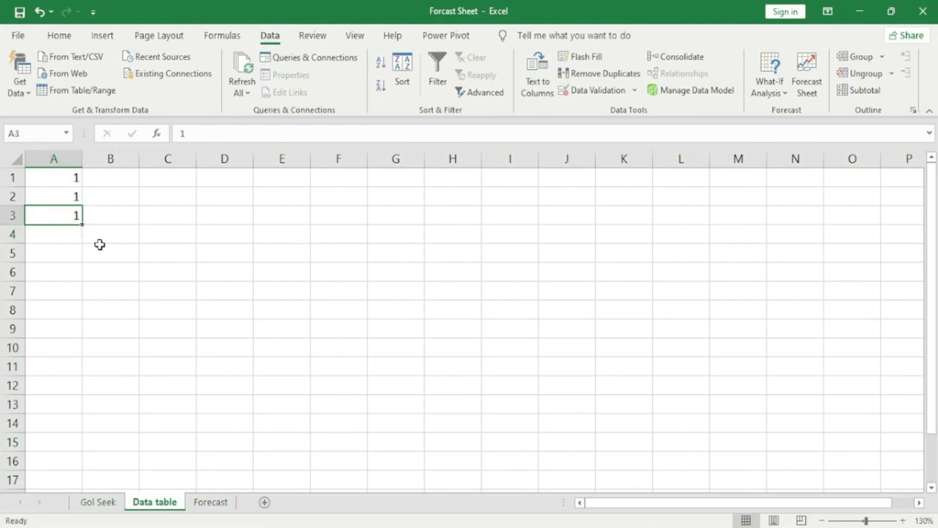
{"action": "left_click_drag", "start_coordinate": [82, 226], "coordinate": [76, 408]}
{"action": "left_click", "coordinate": [90, 423]}
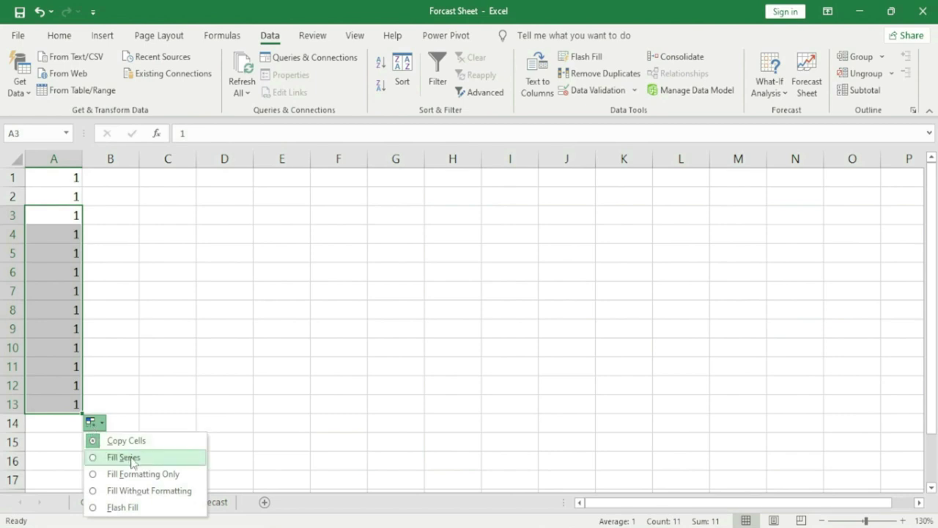
{"action": "left_click", "coordinate": [125, 457]}
{"action": "left_click", "coordinate": [65, 405]}
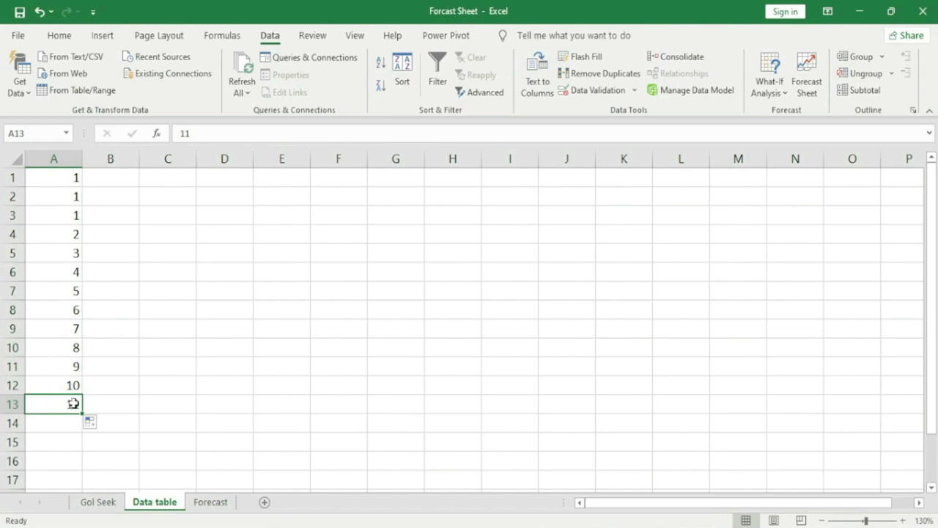
{"action": "key", "text": "Delete"}
Step: Fill B3:M3 from A3 as a series 2 to 13
{"action": "left_click", "coordinate": [60, 215]}
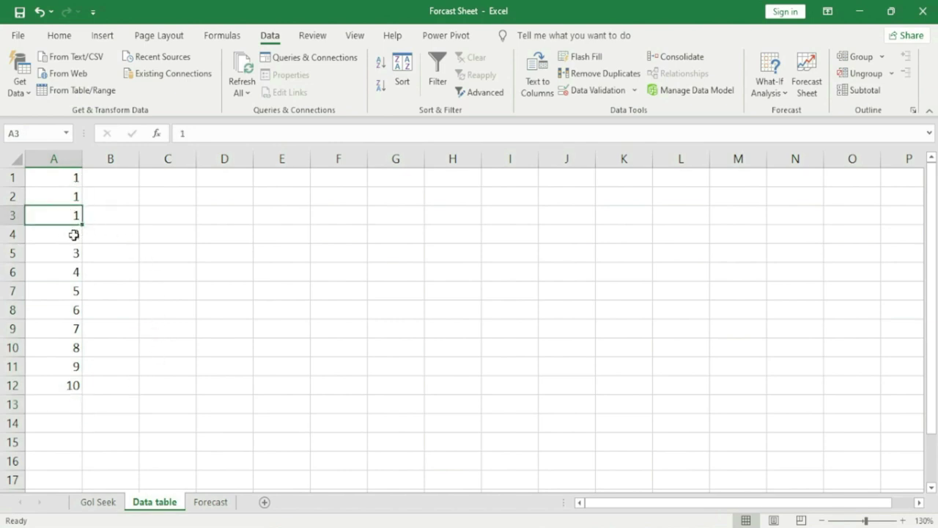
{"action": "left_click_drag", "start_coordinate": [82, 224], "coordinate": [754, 236]}
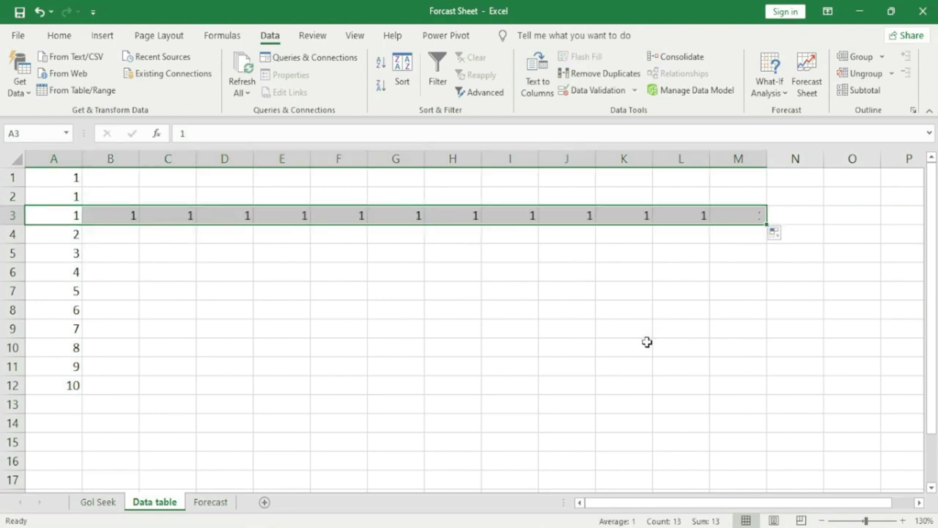
{"action": "left_click", "coordinate": [774, 233]}
{"action": "left_click", "coordinate": [793, 267]}
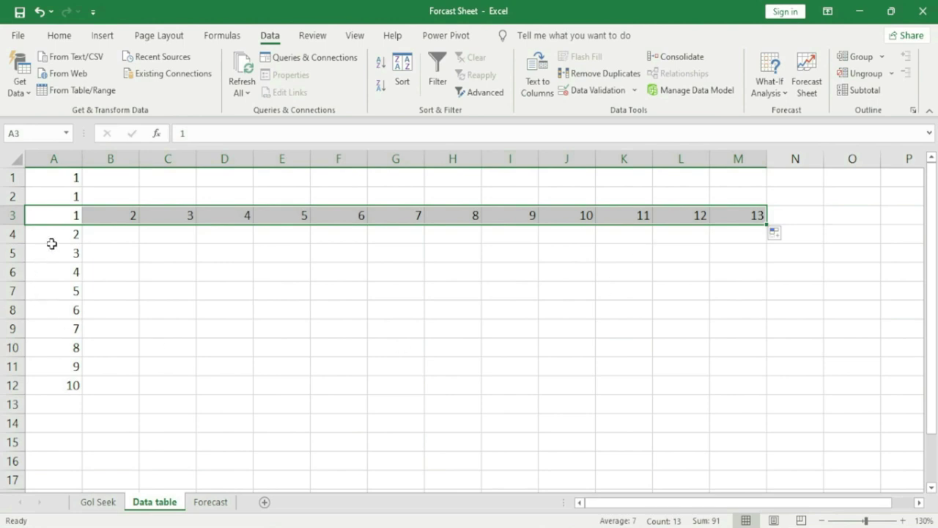
{"action": "left_click", "coordinate": [72, 215]}
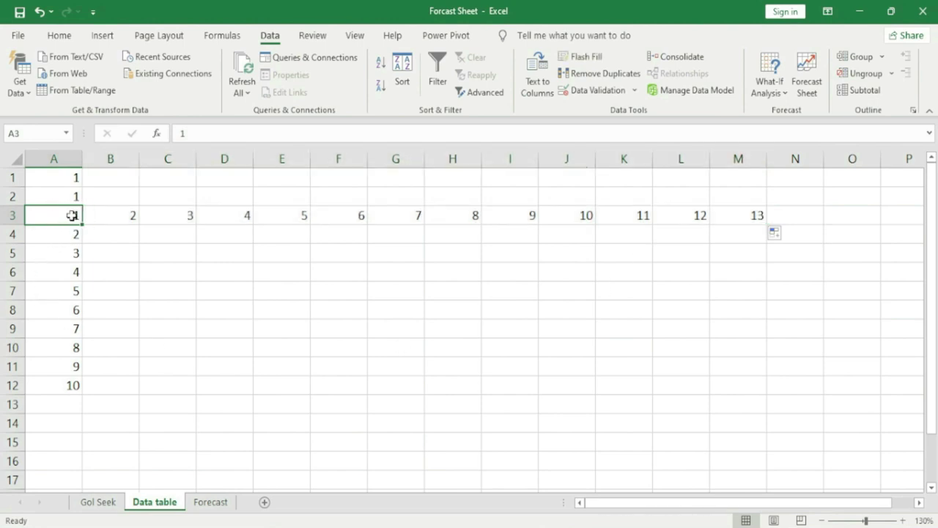
Step: Replace the 1 in A3 with the formula =A1*A2 by pointing at A1 and A2
{"action": "type", "text": "="}
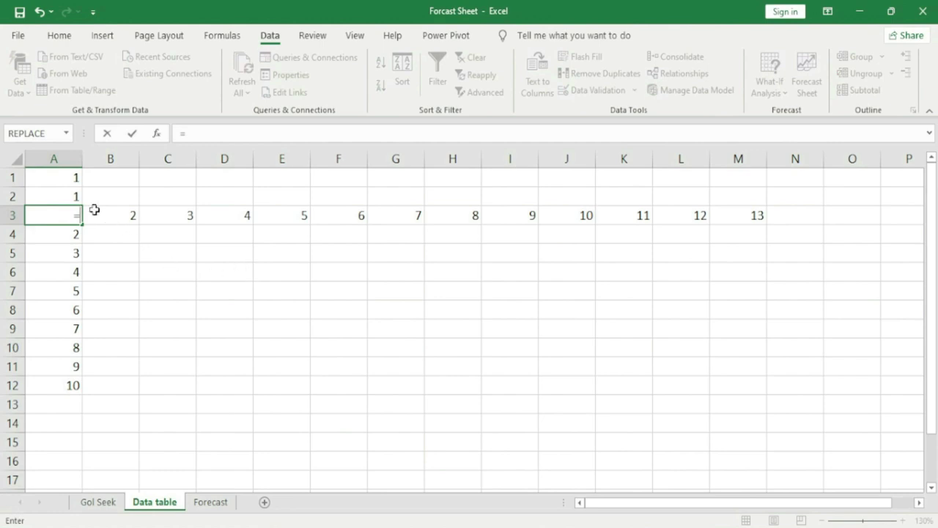
{"action": "left_click", "coordinate": [66, 177]}
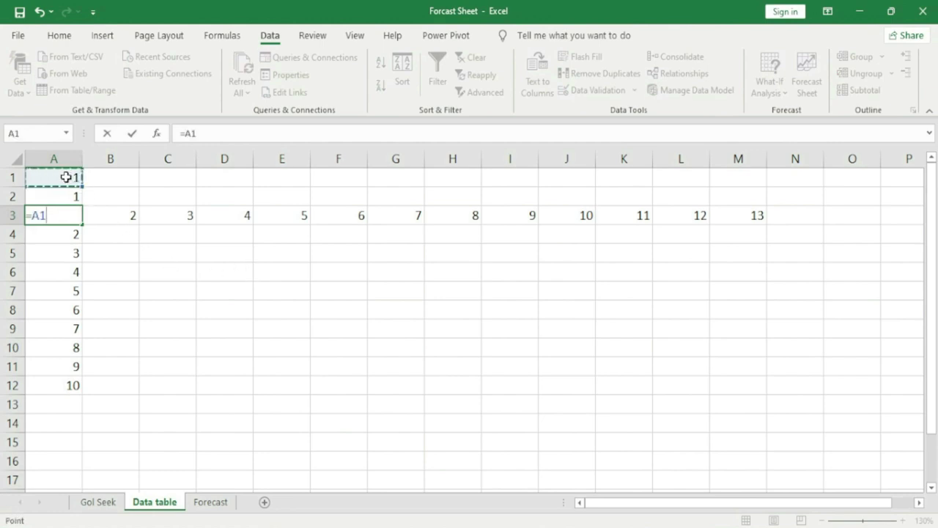
{"action": "type", "text": "*"}
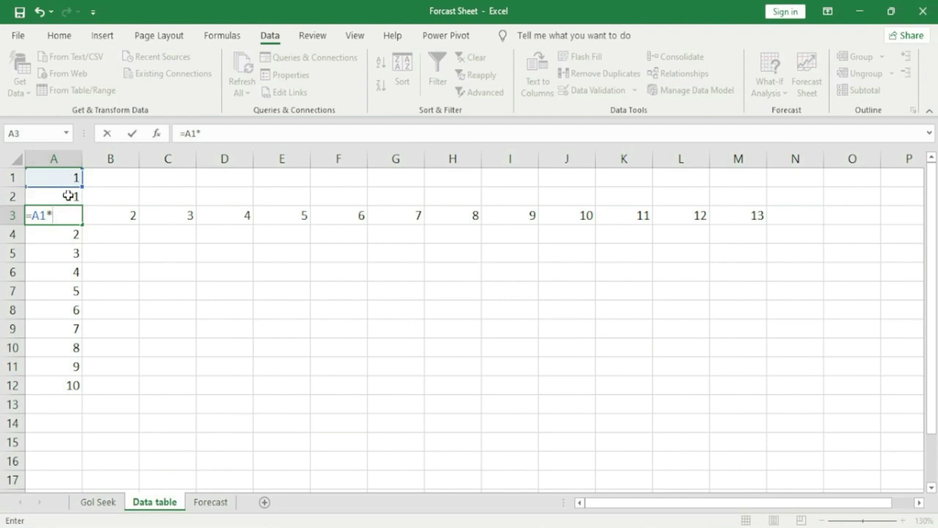
{"action": "left_click", "coordinate": [68, 196]}
{"action": "key", "text": "Return"}
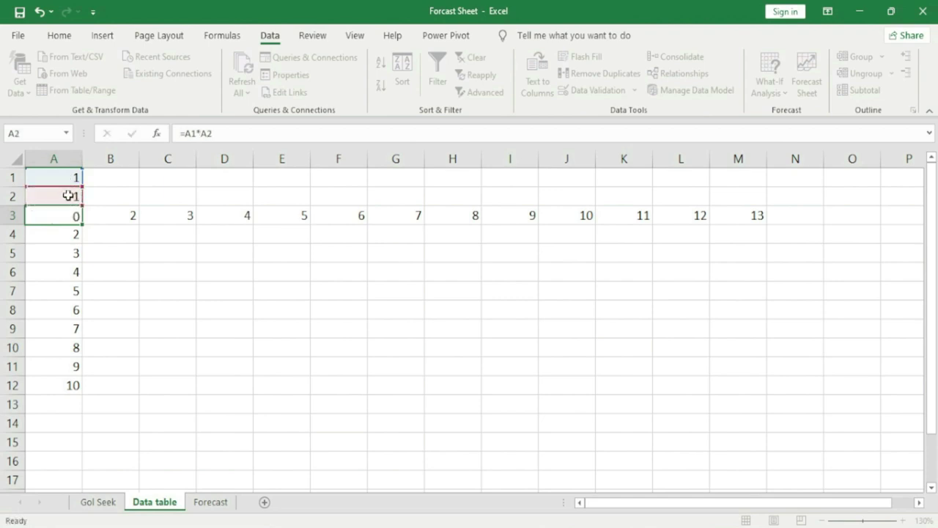
Step: Review the inputs A1, A2 and the A3 formula, then select the range A3:M12
{"action": "key", "text": "ctrl+Home"}
{"action": "left_click", "coordinate": [69, 196]}
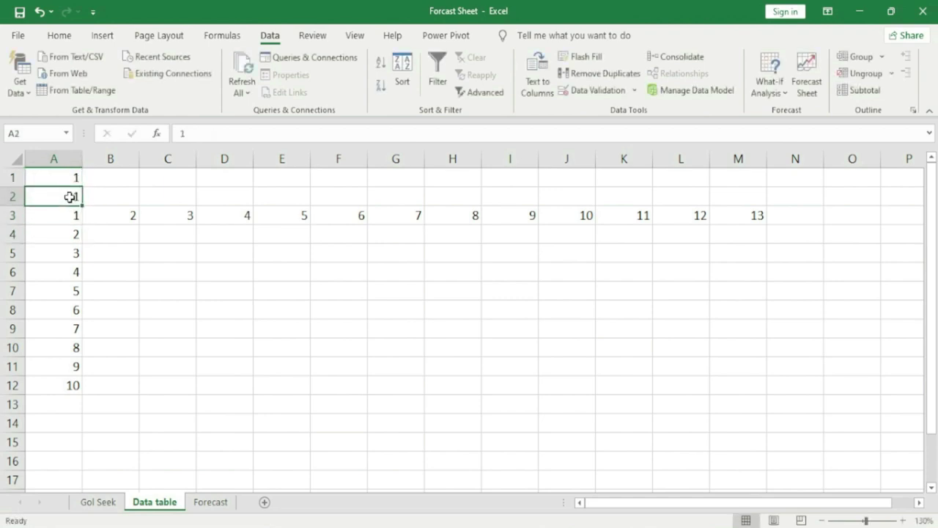
{"action": "left_click", "coordinate": [71, 213]}
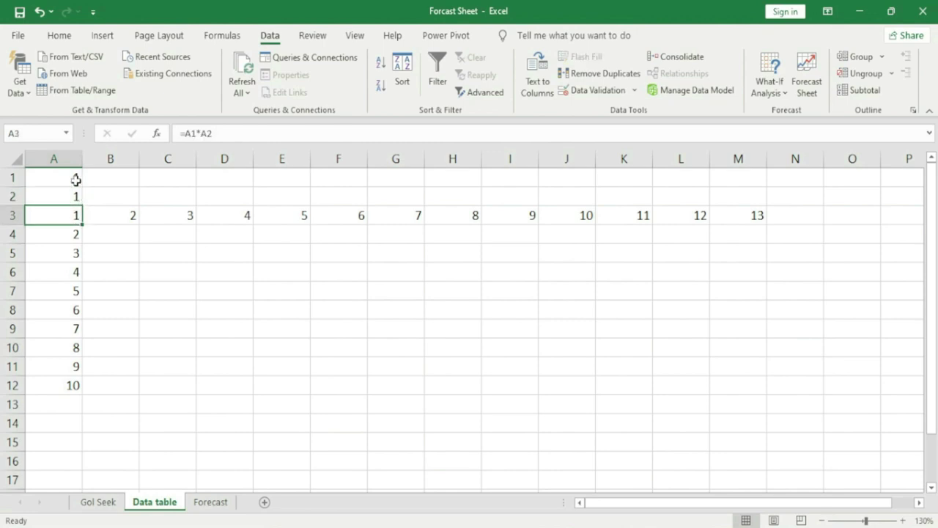
{"action": "left_click", "coordinate": [75, 178]}
{"action": "left_click", "coordinate": [74, 195]}
{"action": "left_click", "coordinate": [74, 215]}
{"action": "left_click", "coordinate": [133, 293]}
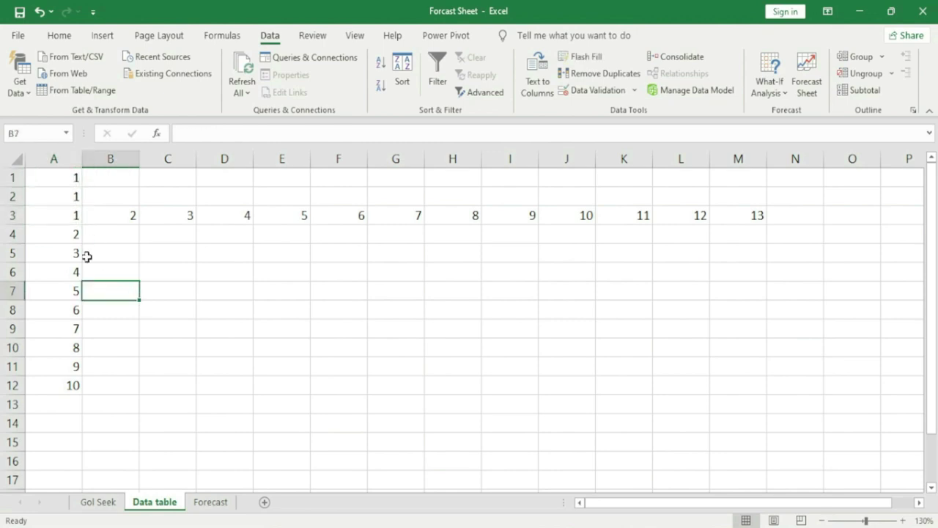
{"action": "left_click", "coordinate": [62, 218]}
{"action": "key", "text": "ctrl+shift+Down"}
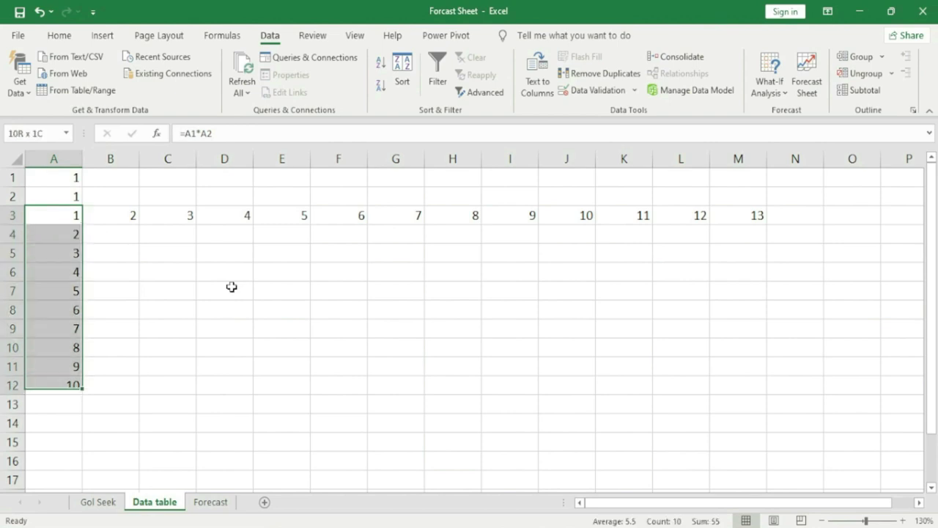
{"action": "key", "text": "ctrl+shift+Right"}
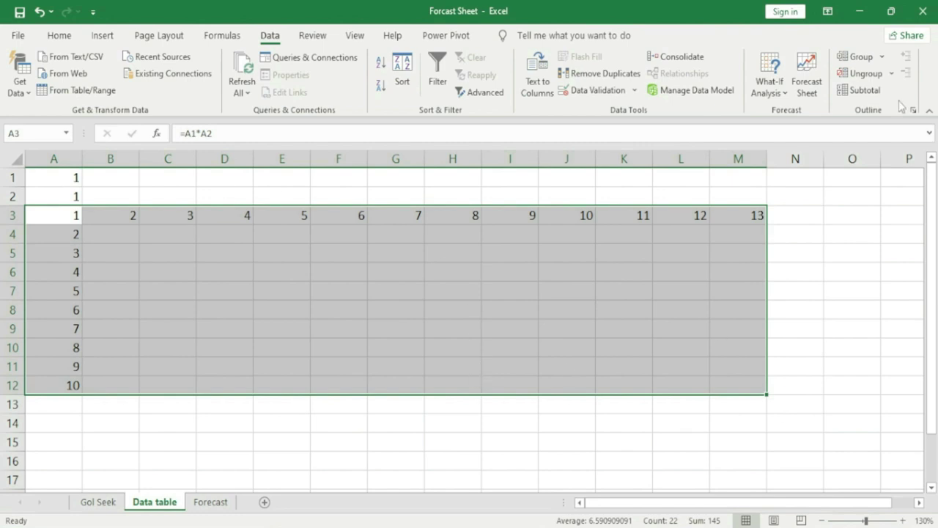
Step: Create a Data Table with row input $A$1 and column input $A$2, filling the products
{"action": "left_click", "coordinate": [778, 94]}
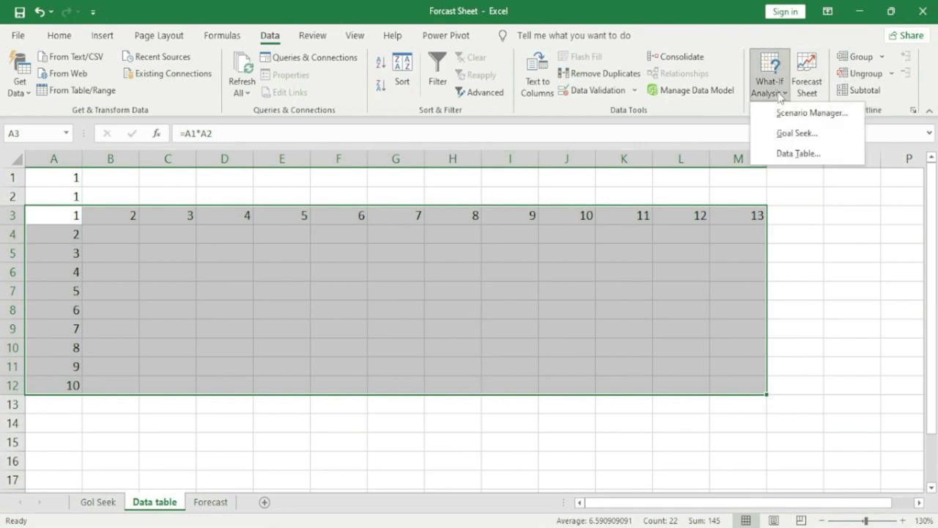
{"action": "left_click", "coordinate": [796, 155]}
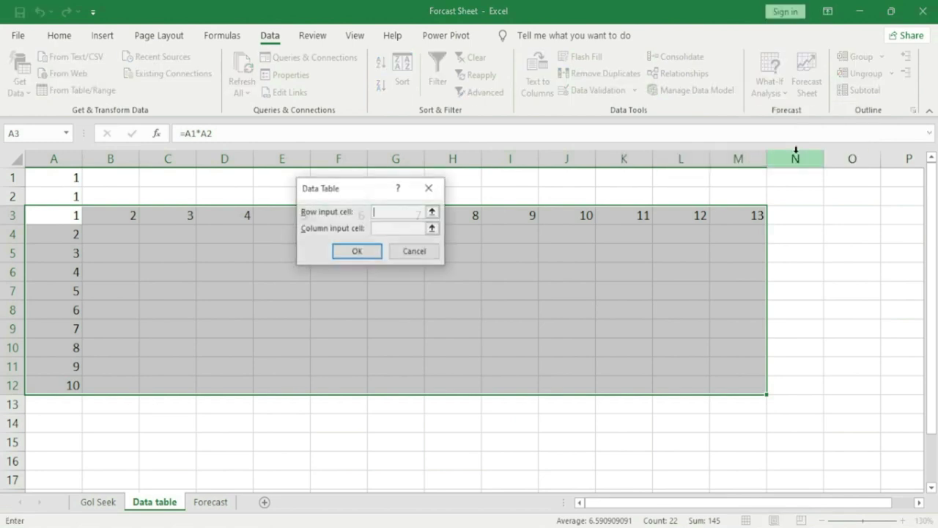
{"action": "left_click_drag", "start_coordinate": [350, 188], "coordinate": [360, 213]}
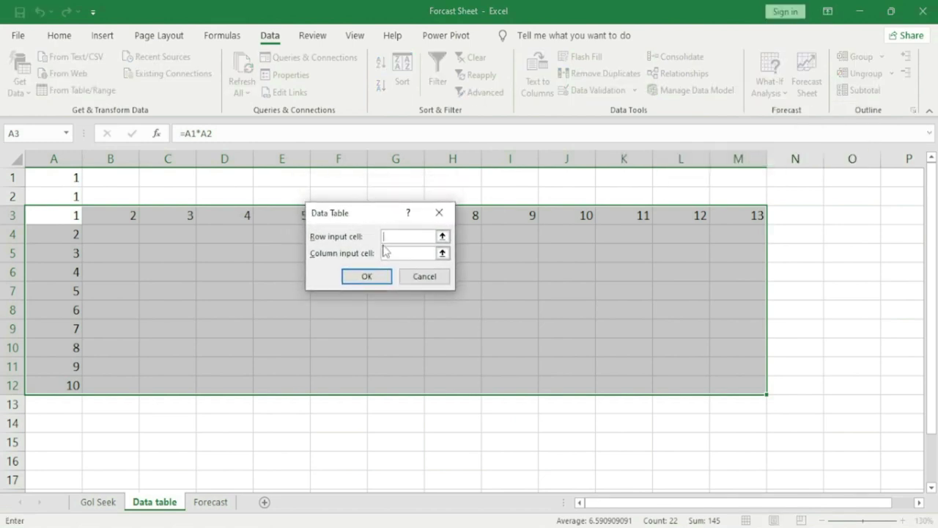
{"action": "left_click", "coordinate": [60, 176]}
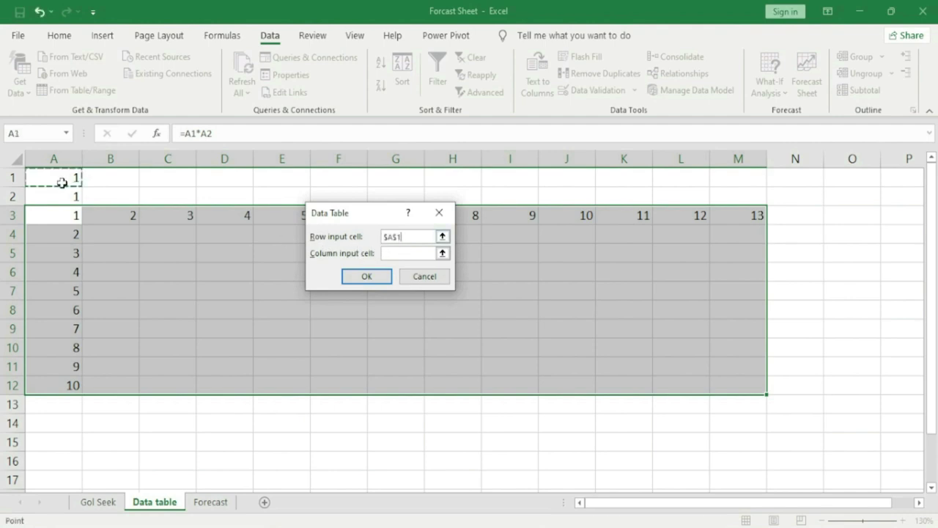
{"action": "left_click", "coordinate": [384, 253]}
{"action": "left_click", "coordinate": [56, 196]}
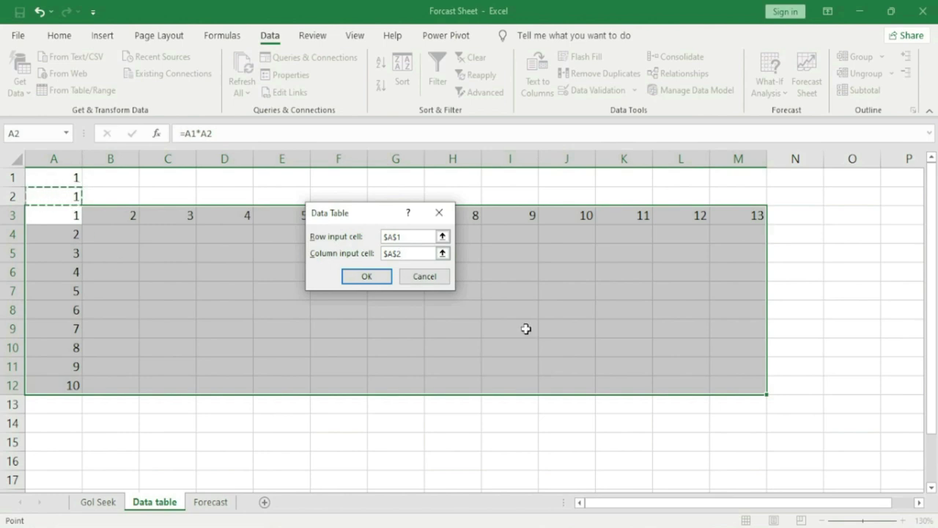
{"action": "left_click", "coordinate": [364, 277]}
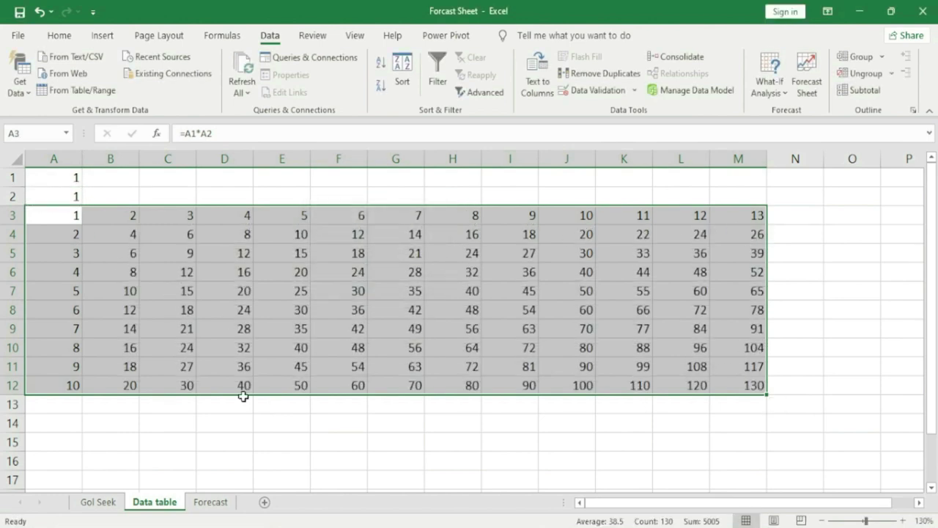
{"action": "left_click", "coordinate": [212, 420]}
{"action": "left_click_drag", "start_coordinate": [128, 220], "coordinate": [130, 331]}
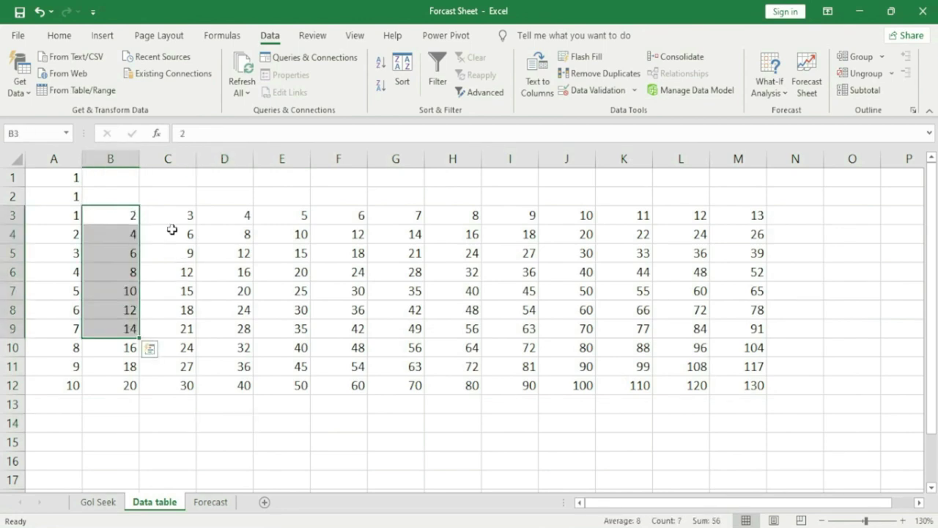
{"action": "left_click_drag", "start_coordinate": [132, 216], "coordinate": [754, 366]}
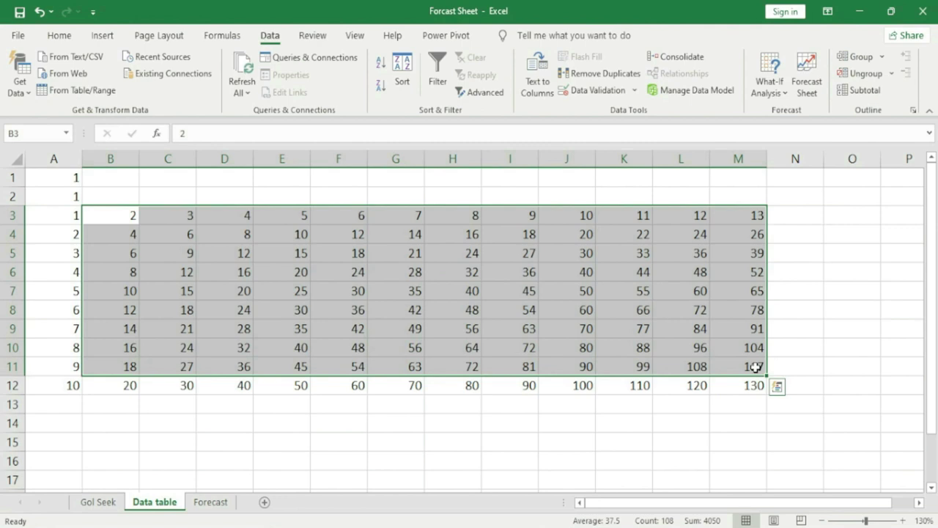
Step: Dismiss the What-If Analysis menu and switch to the Forecast sheet
{"action": "left_click", "coordinate": [784, 93]}
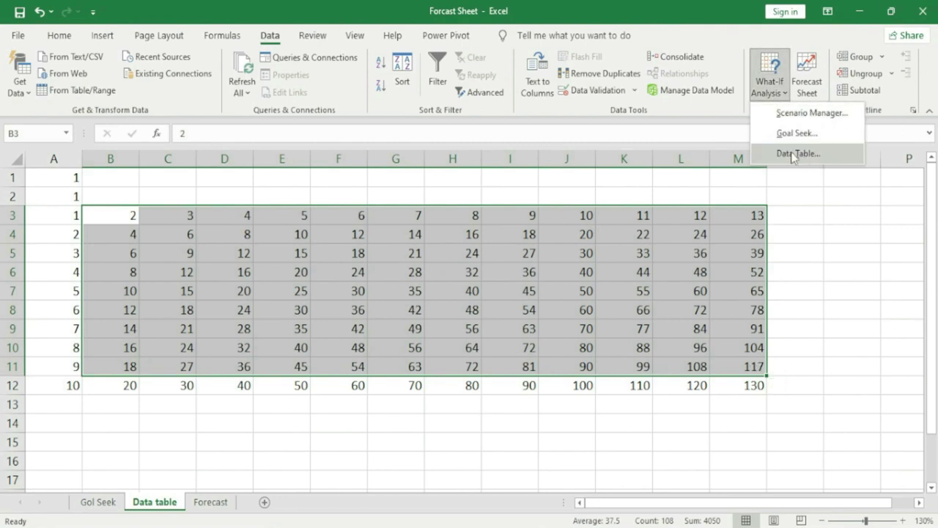
{"action": "key", "text": "Escape"}
{"action": "key", "text": "ctrl+Page_Down"}
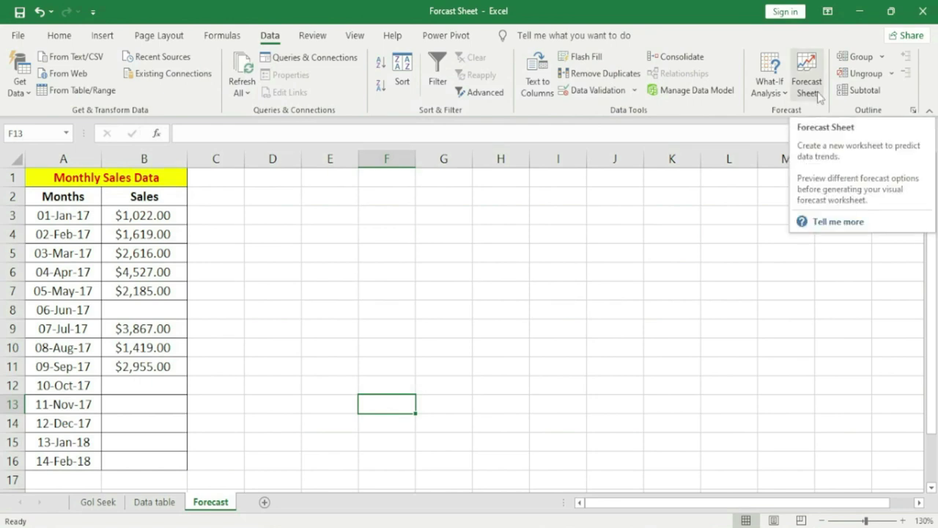
Step: Review the monthly sales, noting the blank June value and empty future cells B12:B16
{"action": "left_click", "coordinate": [464, 289]}
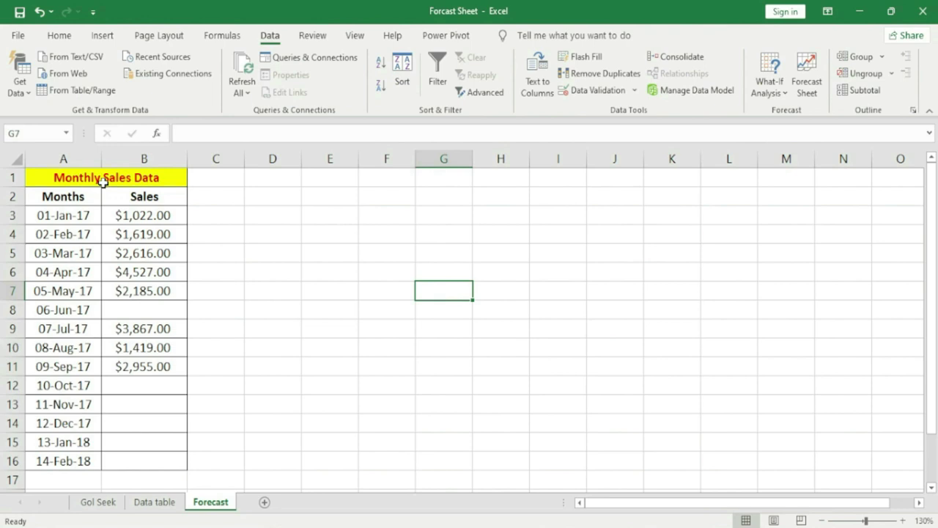
{"action": "left_click", "coordinate": [63, 218]}
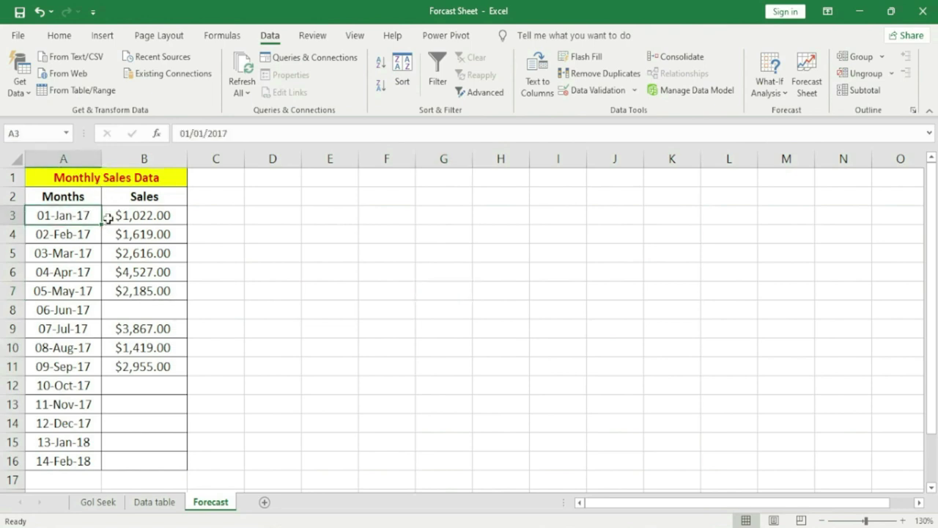
{"action": "left_click", "coordinate": [113, 216]}
{"action": "left_click", "coordinate": [121, 236]}
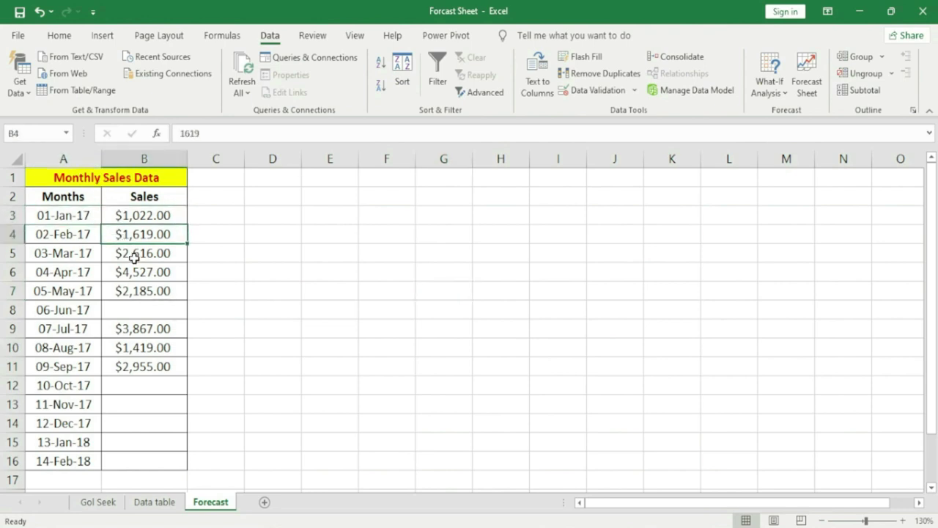
{"action": "left_click", "coordinate": [133, 258]}
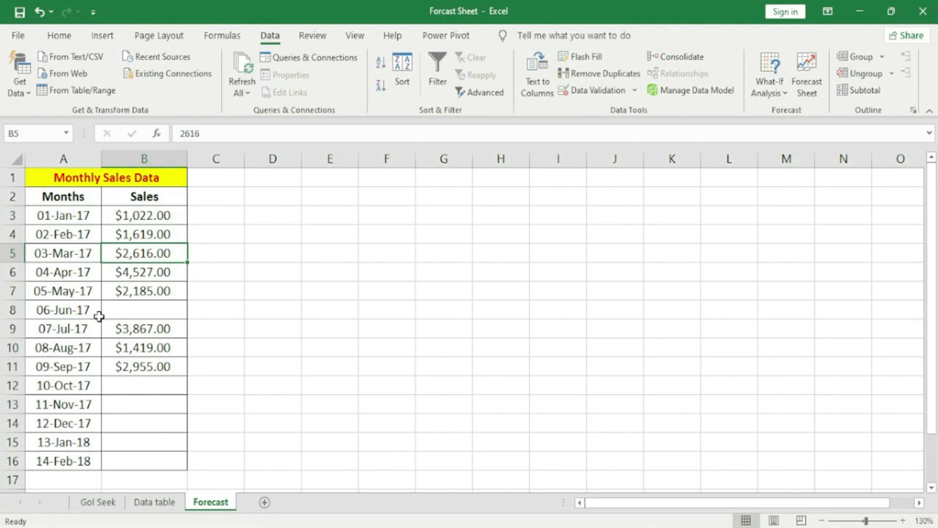
{"action": "left_click", "coordinate": [128, 313]}
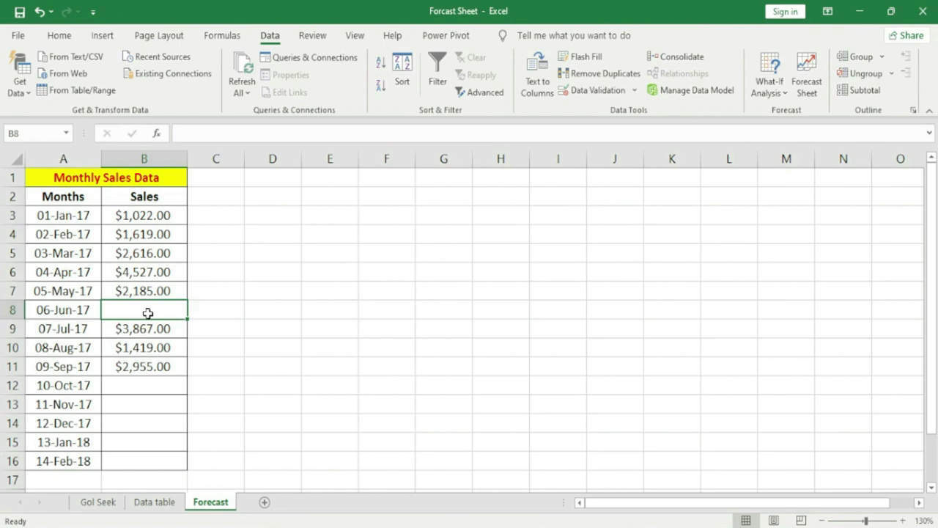
{"action": "left_click_drag", "start_coordinate": [129, 383], "coordinate": [129, 468]}
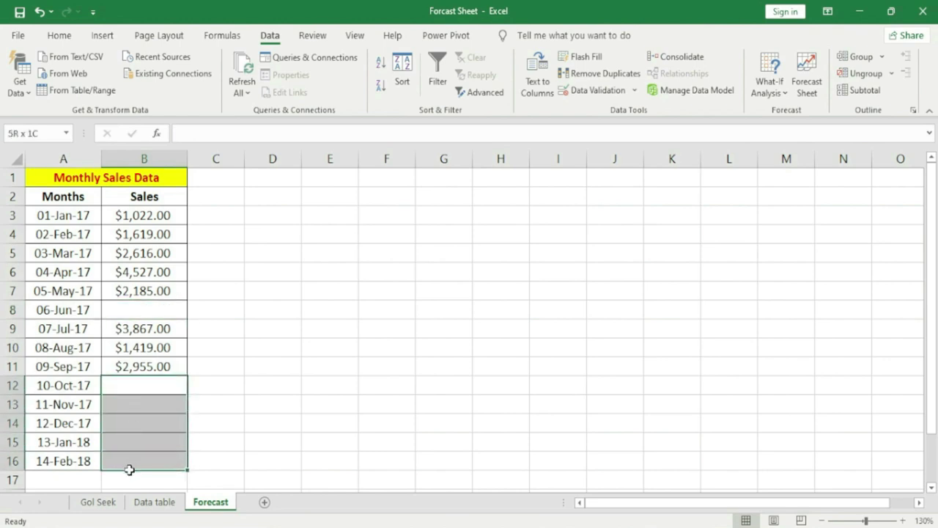
{"action": "left_click", "coordinate": [126, 385]}
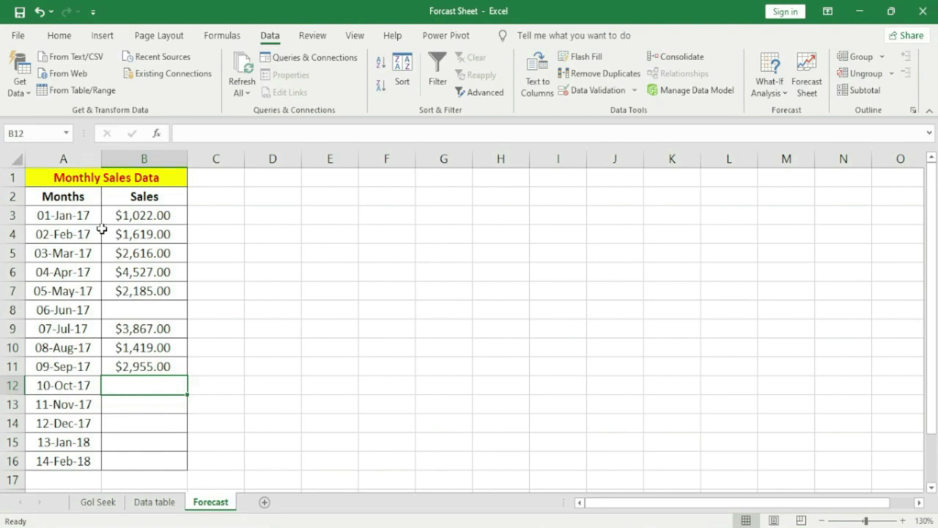
Step: Select the Months and Sales data and open the Forecast Sheet preview
{"action": "left_click_drag", "start_coordinate": [150, 212], "coordinate": [157, 362]}
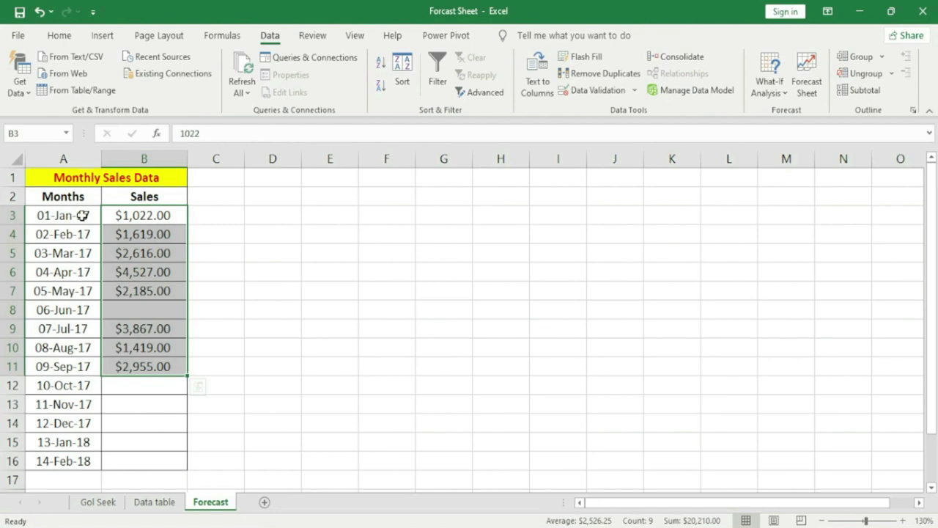
{"action": "left_click_drag", "start_coordinate": [91, 178], "coordinate": [123, 462]}
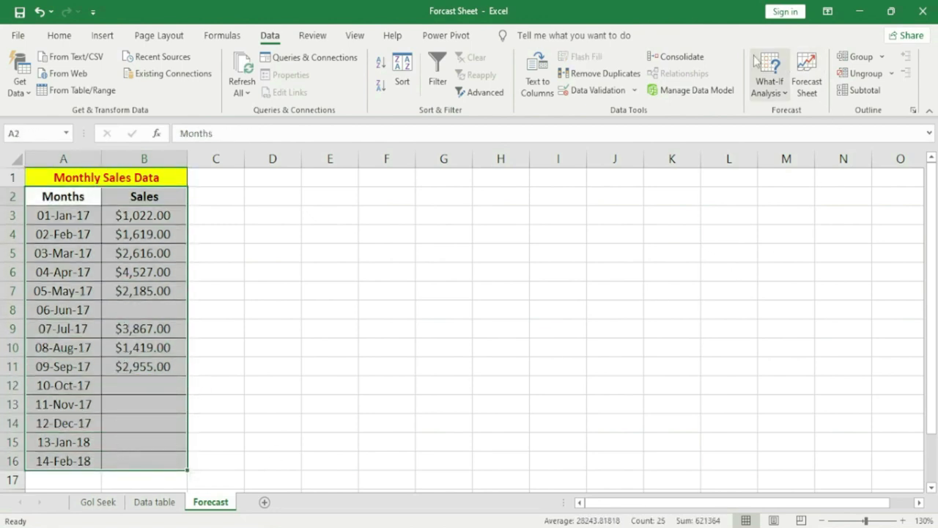
{"action": "left_click", "coordinate": [805, 79]}
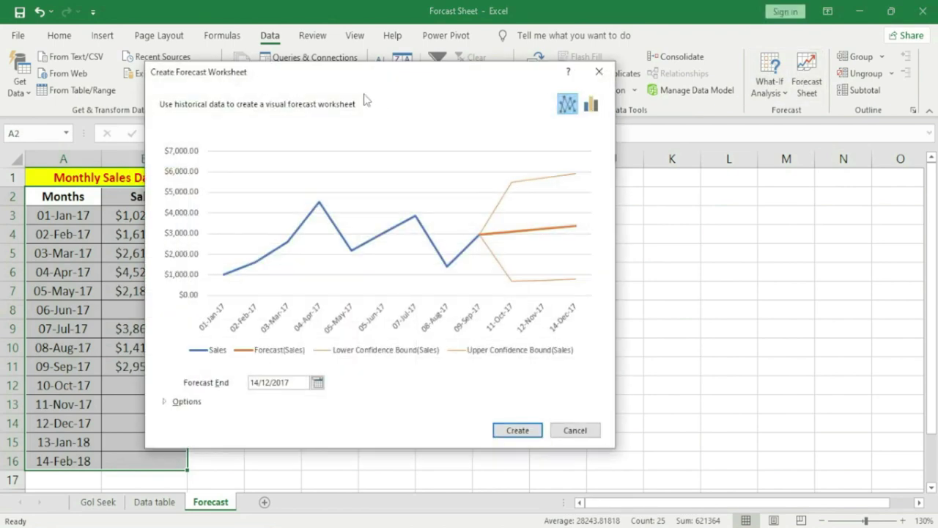
{"action": "left_click_drag", "start_coordinate": [345, 77], "coordinate": [432, 108]}
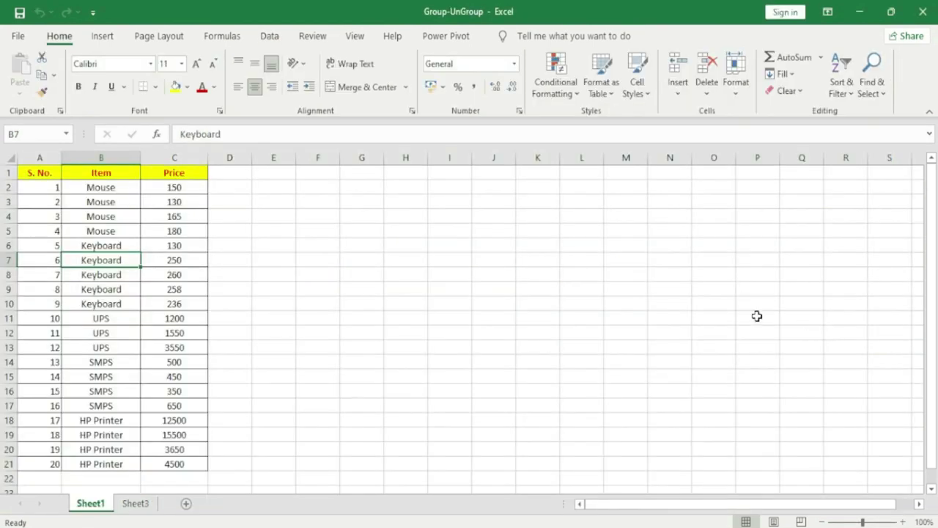
Step: Show the Data ribbon and select A2:C4, the first three Mouse rows
{"action": "left_click", "coordinate": [277, 38]}
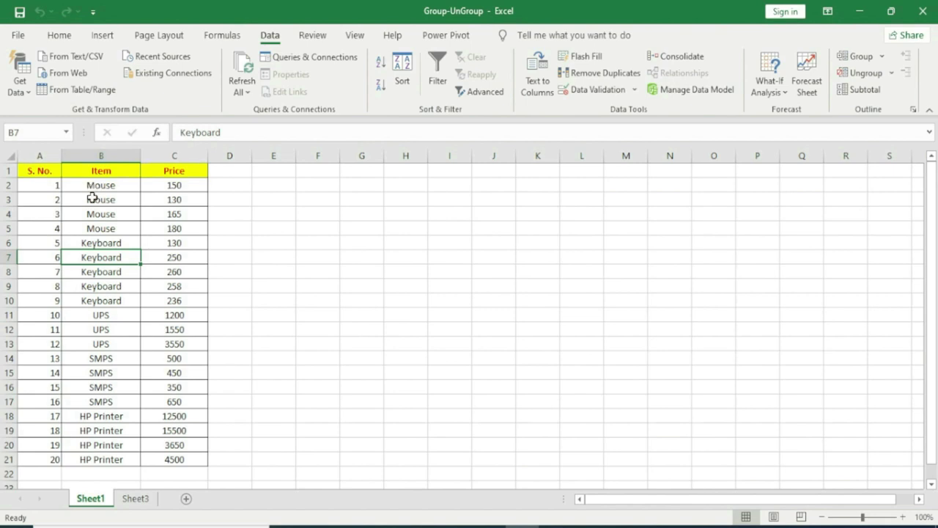
{"action": "left_click_drag", "start_coordinate": [100, 185], "coordinate": [93, 338]}
{"action": "left_click_drag", "start_coordinate": [96, 358], "coordinate": [95, 403]}
{"action": "left_click_drag", "start_coordinate": [95, 416], "coordinate": [95, 444]}
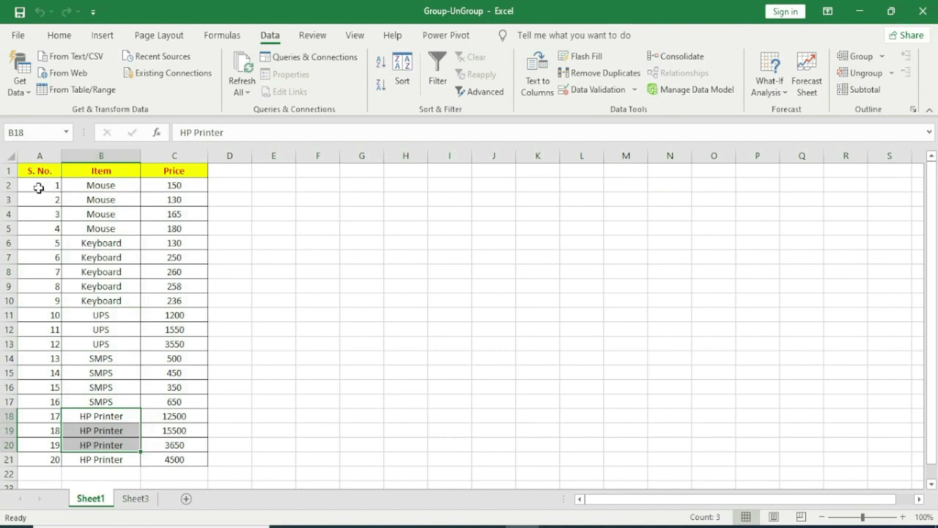
{"action": "left_click_drag", "start_coordinate": [37, 185], "coordinate": [172, 213]}
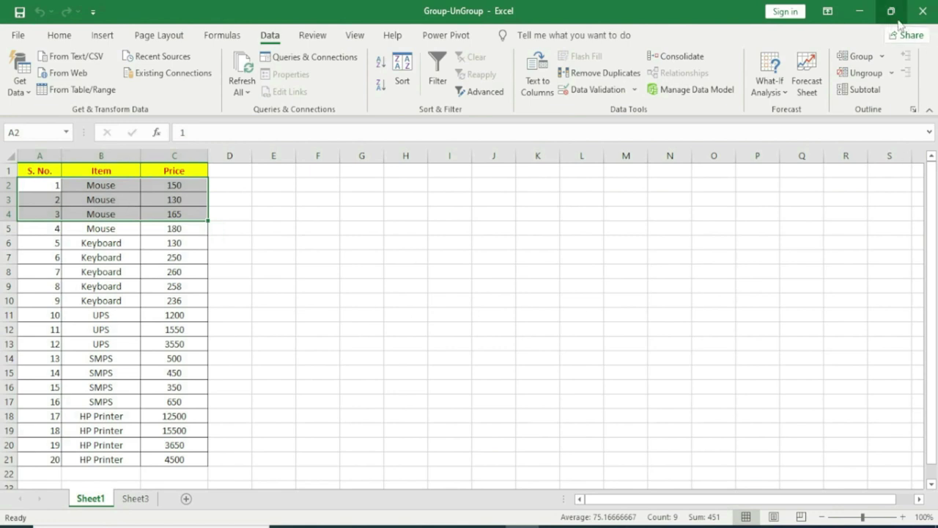
Step: Group rows 2–4 as rows, then collapse and re-expand the group with the outline buttons
{"action": "left_click", "coordinate": [856, 59]}
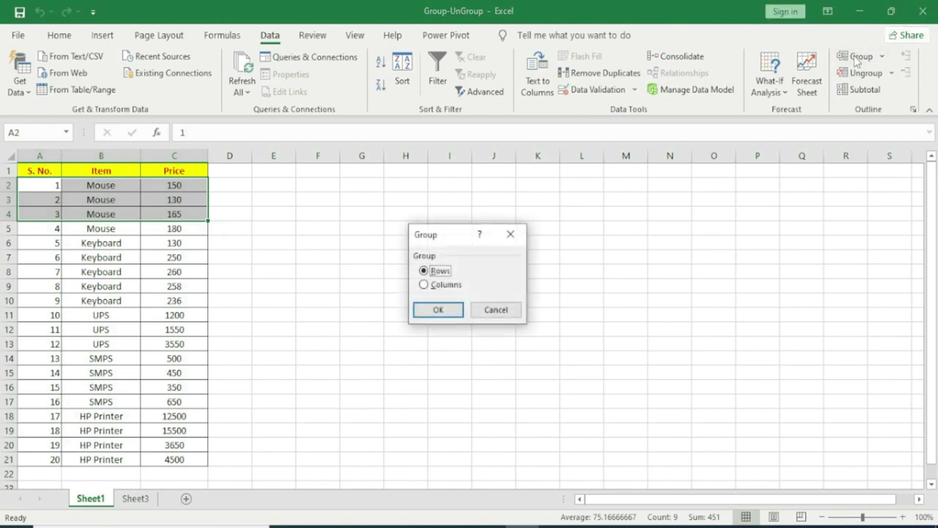
{"action": "left_click_drag", "start_coordinate": [447, 240], "coordinate": [462, 218]}
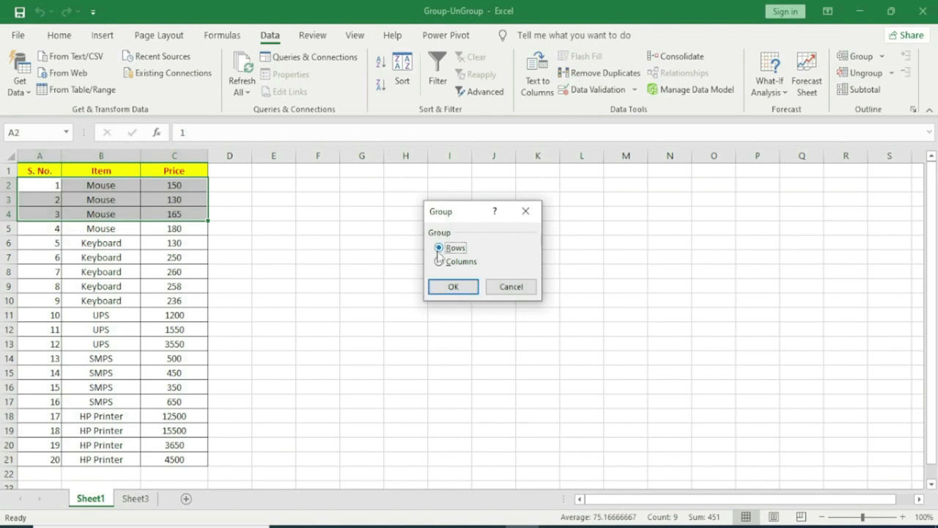
{"action": "left_click", "coordinate": [452, 287]}
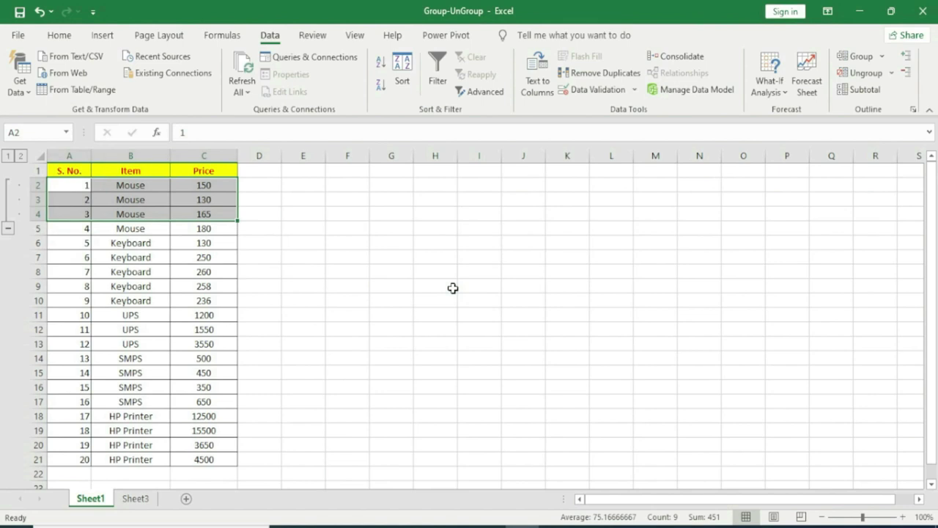
{"action": "left_click", "coordinate": [8, 230]}
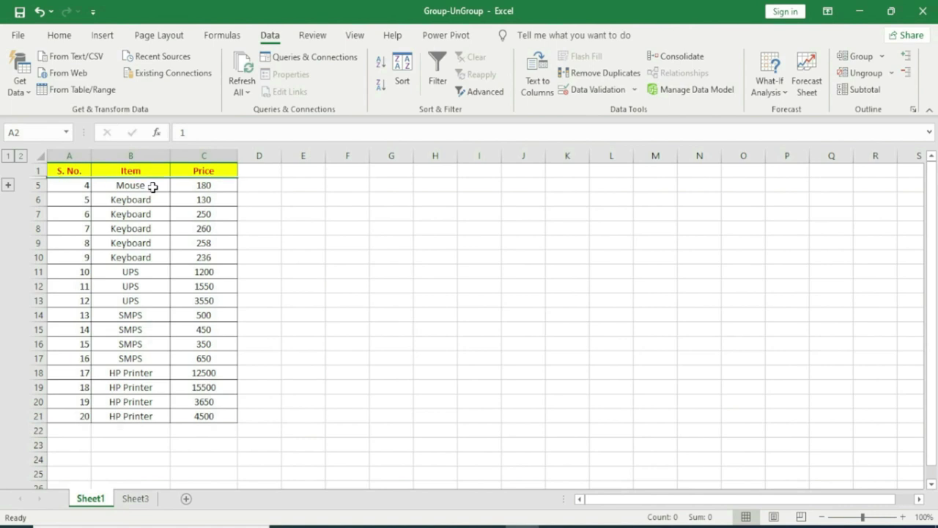
{"action": "left_click", "coordinate": [8, 187]}
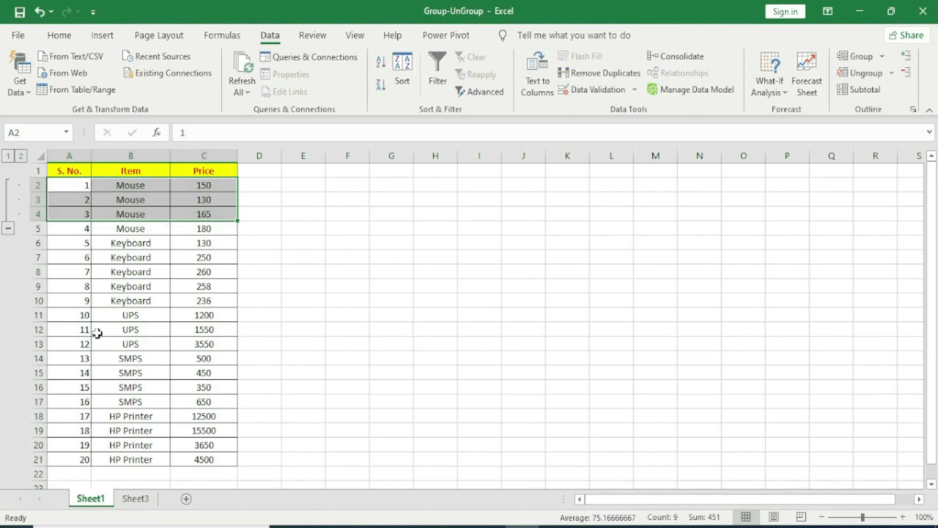
Step: Ungroup rows 2–4 and group rows 2–5 (A2:C5) to cover all four Mouse rows
{"action": "left_click", "coordinate": [858, 76]}
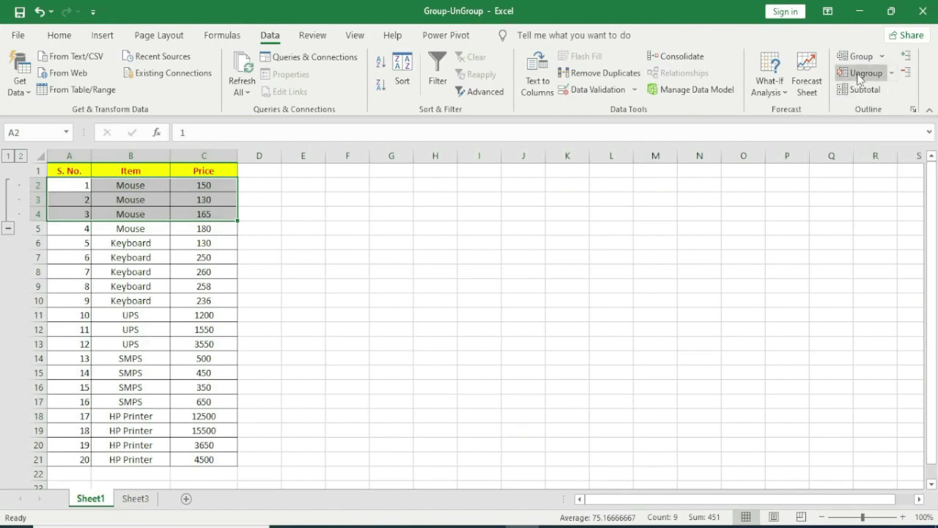
{"action": "left_click", "coordinate": [455, 286]}
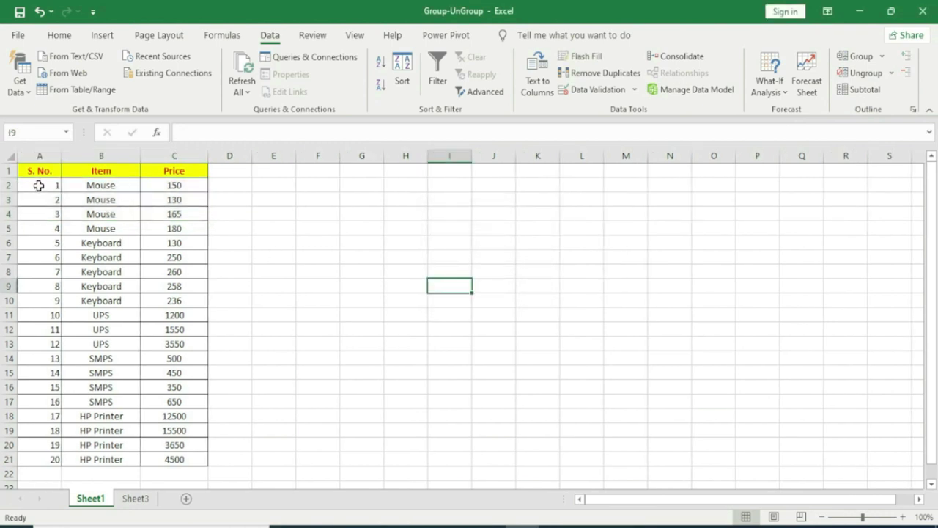
{"action": "left_click_drag", "start_coordinate": [37, 185], "coordinate": [180, 226]}
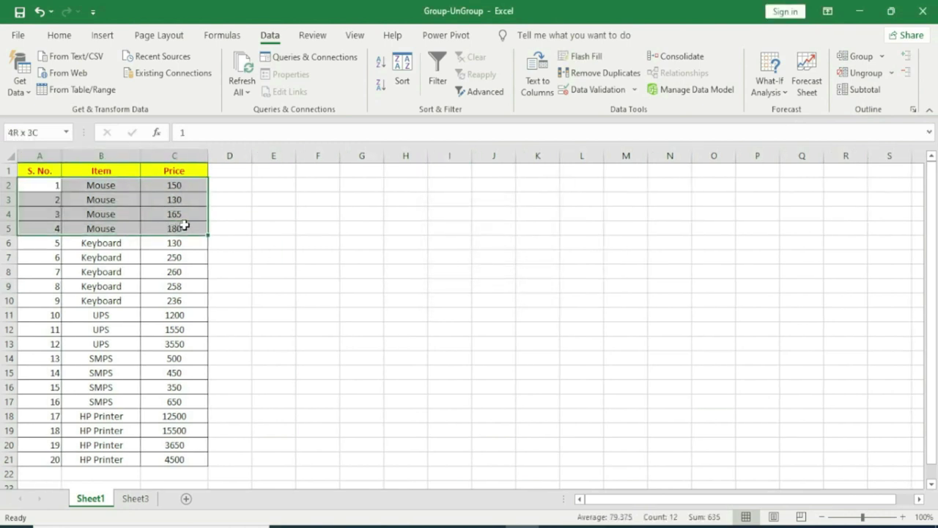
{"action": "left_click", "coordinate": [862, 58]}
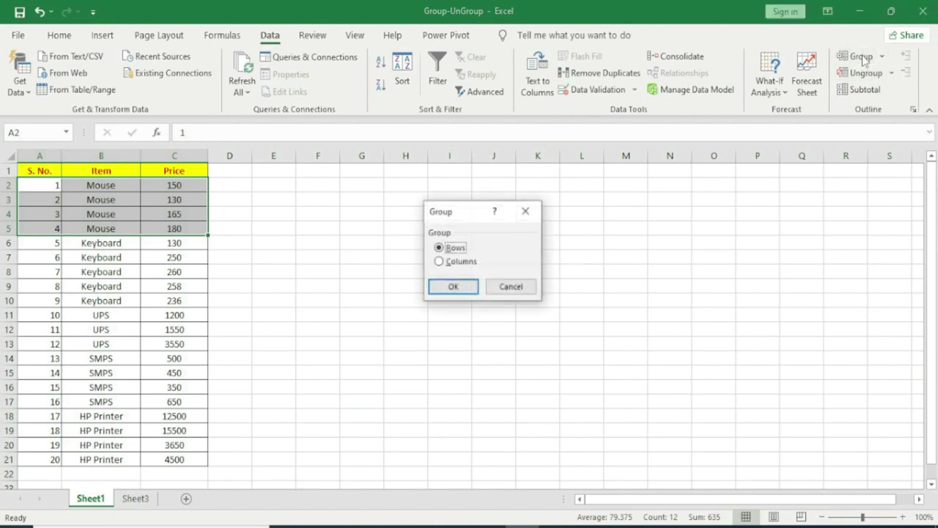
{"action": "left_click", "coordinate": [447, 288]}
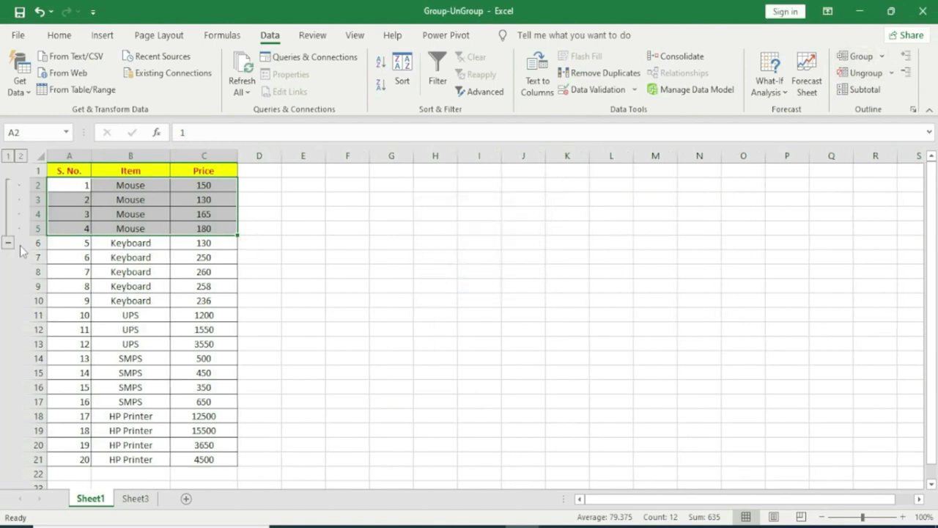
Step: Test the rows 2–5 group with collapse/expand and Hide/Show Detail, then select UPS rows A11:C13
{"action": "left_click", "coordinate": [9, 245]}
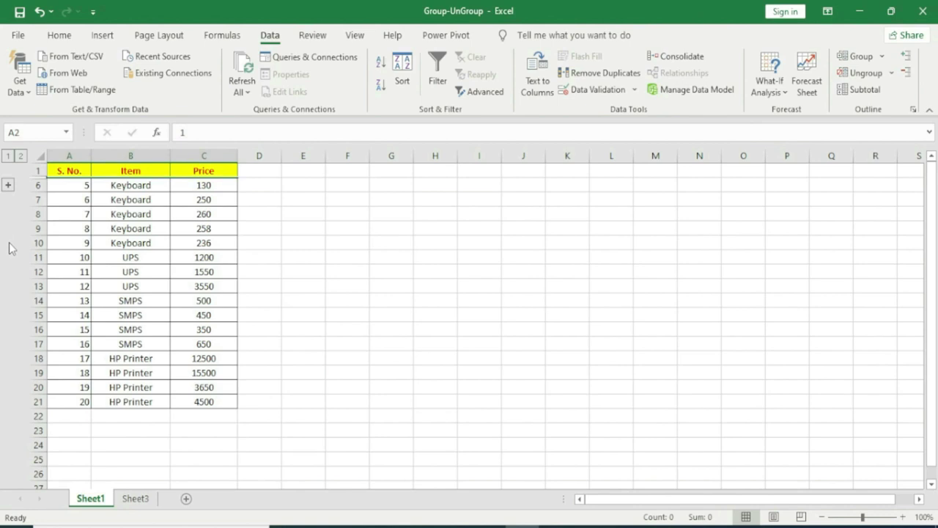
{"action": "left_click", "coordinate": [10, 186]}
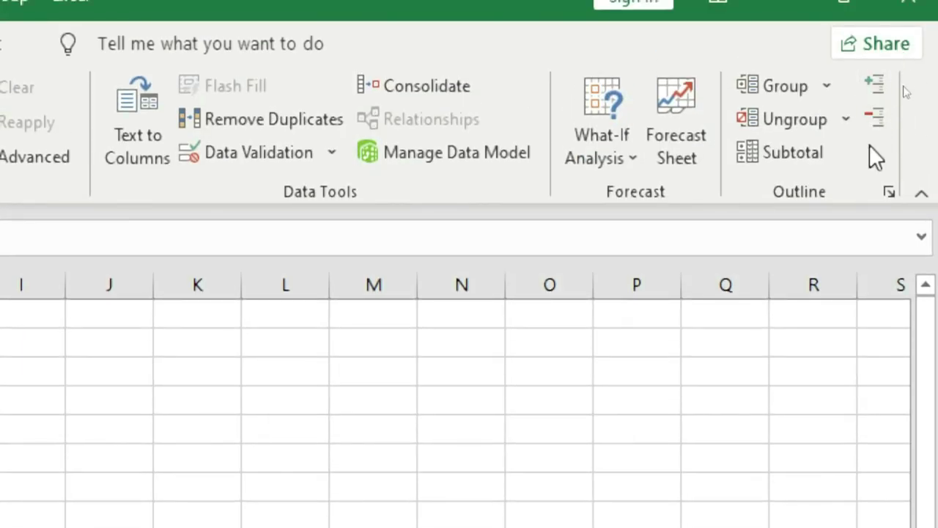
{"action": "left_click", "coordinate": [874, 116]}
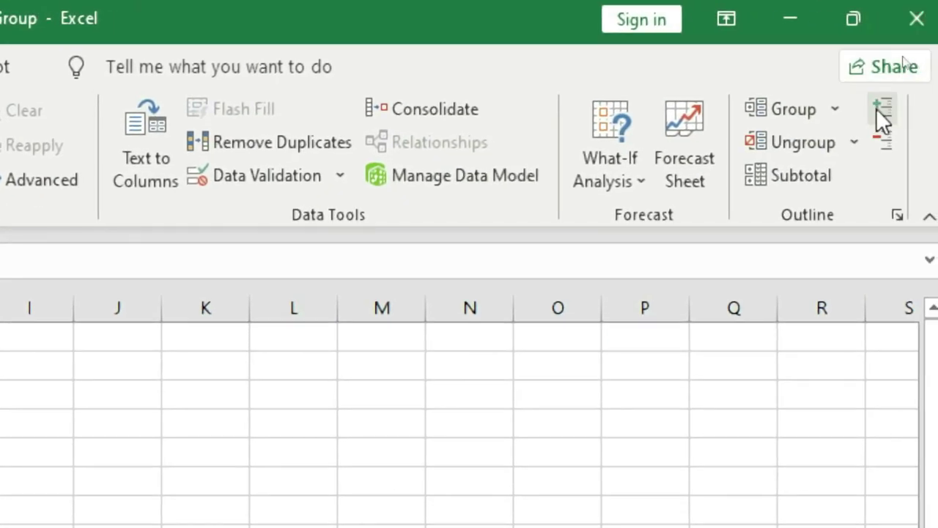
{"action": "left_click", "coordinate": [888, 111]}
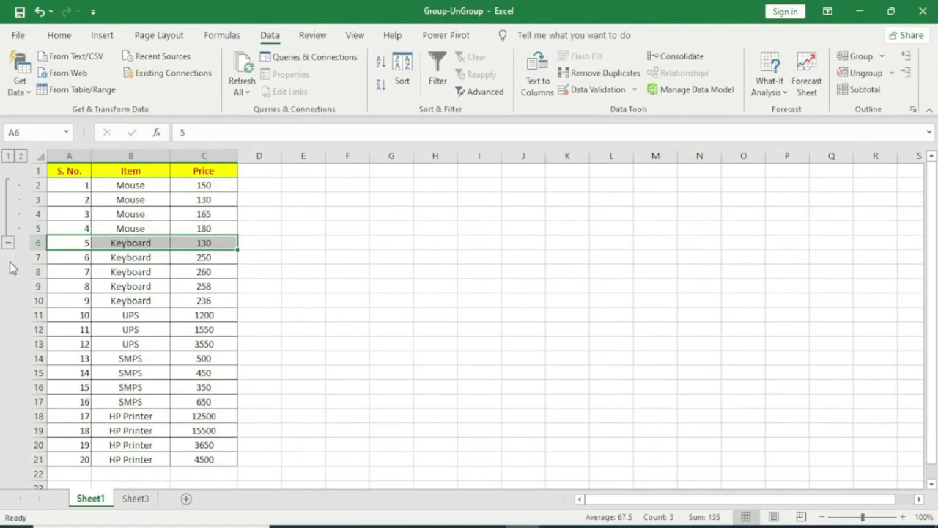
{"action": "left_click", "coordinate": [173, 291]}
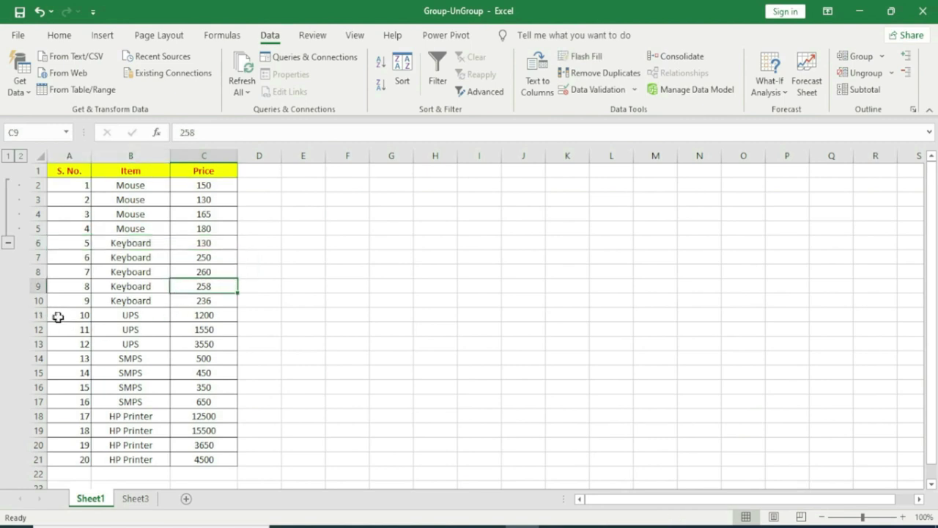
{"action": "left_click_drag", "start_coordinate": [61, 315], "coordinate": [204, 344]}
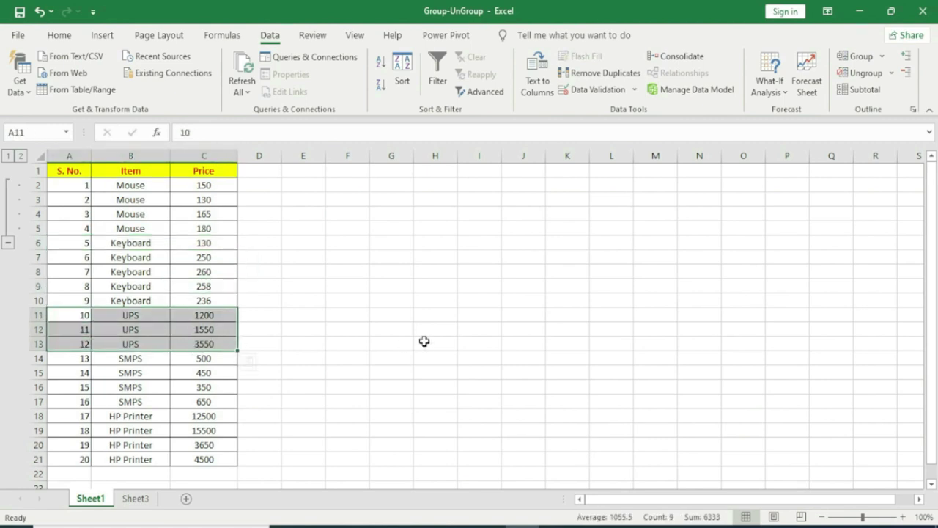
Step: Group UPS rows 11–13, toggle both groups collapsed and expanded, then select table A1:C21
{"action": "left_click", "coordinate": [862, 57]}
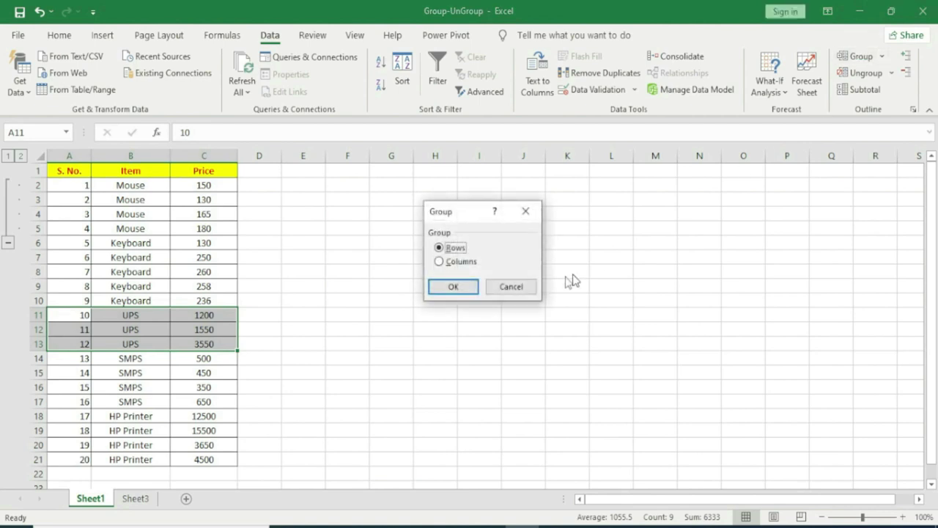
{"action": "left_click", "coordinate": [450, 287]}
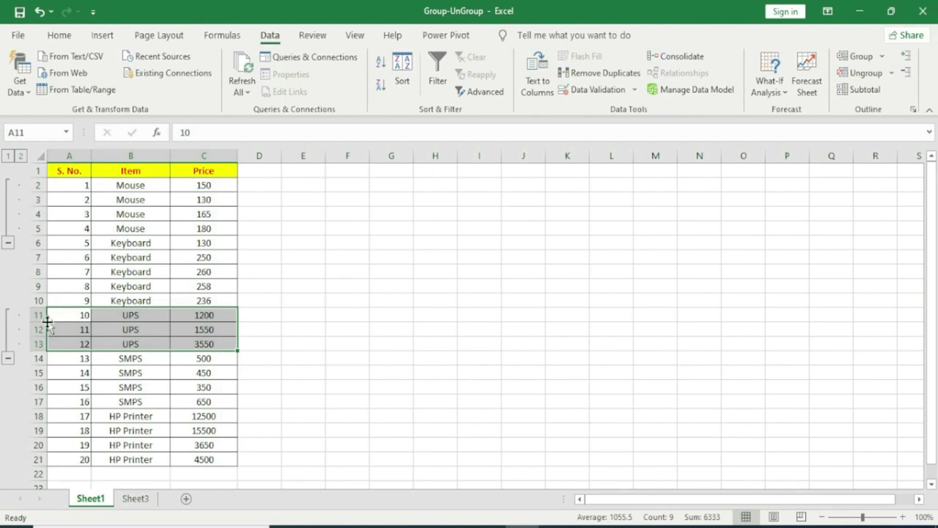
{"action": "left_click", "coordinate": [9, 359]}
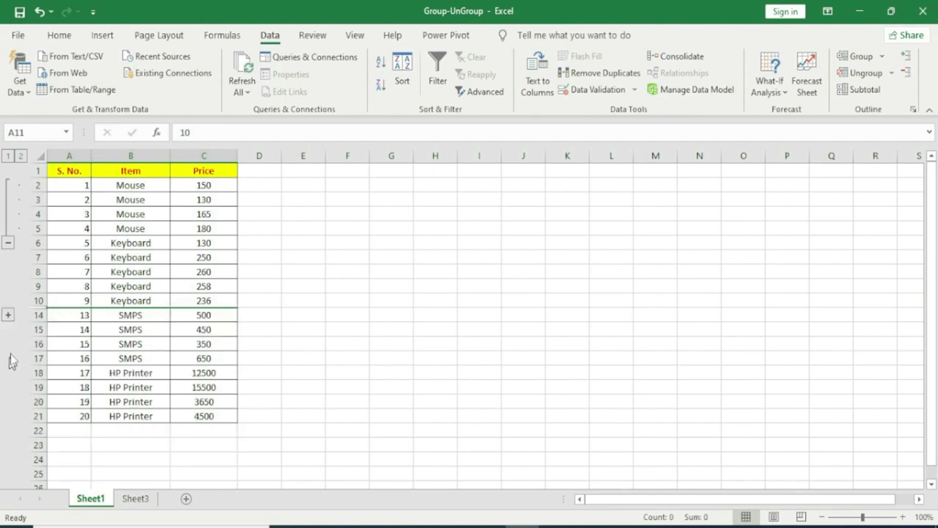
{"action": "left_click", "coordinate": [9, 244]}
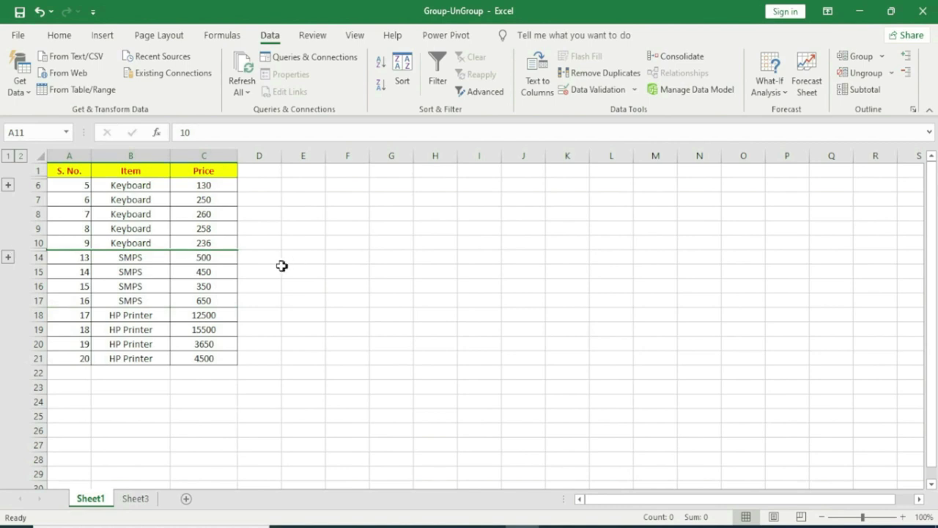
{"action": "left_click", "coordinate": [9, 186]}
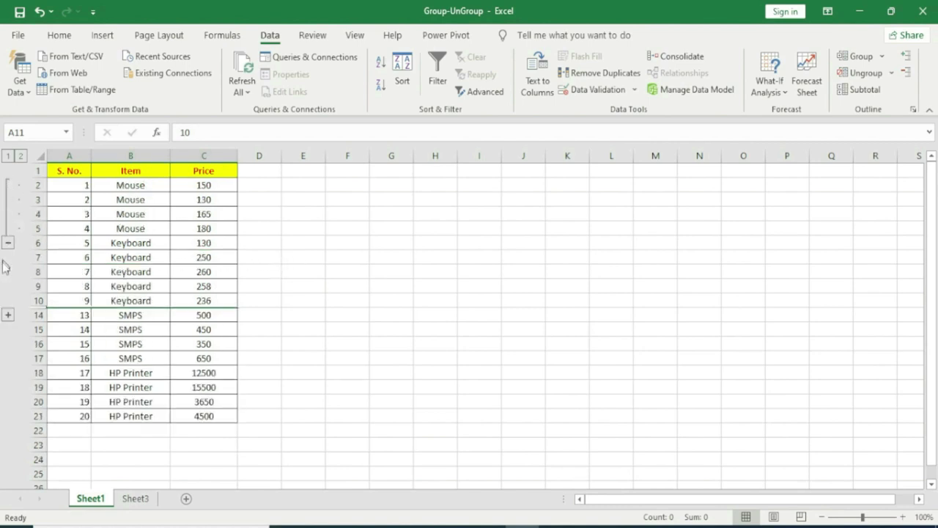
{"action": "left_click", "coordinate": [8, 315]}
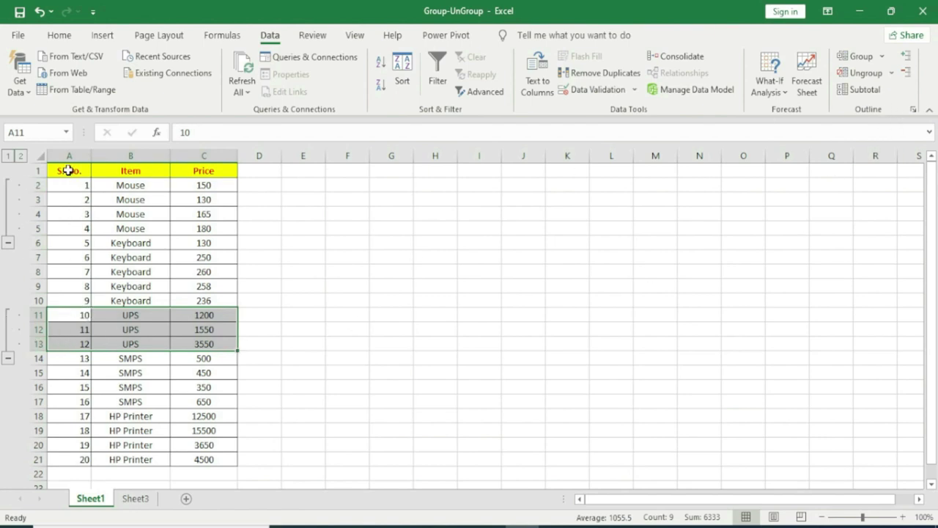
{"action": "left_click_drag", "start_coordinate": [67, 171], "coordinate": [196, 459]}
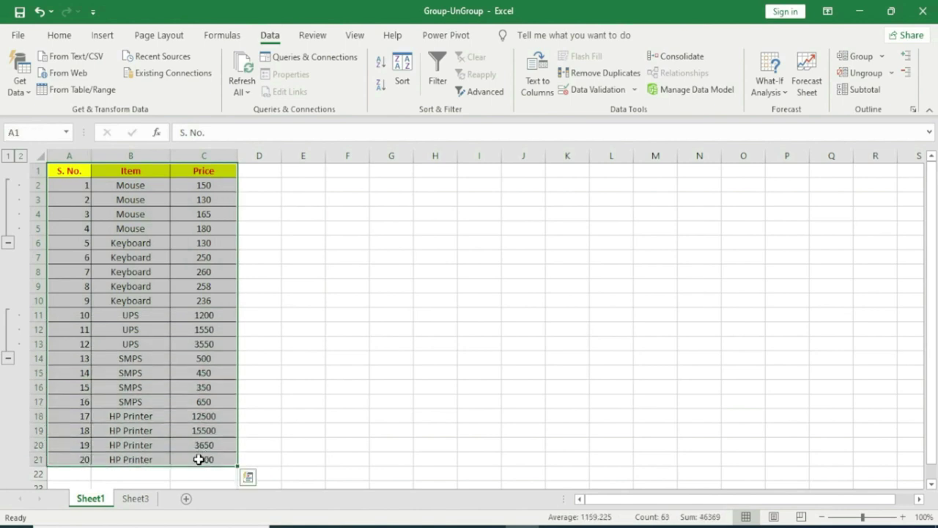
Step: Clear all outline grouping from the sheet and reselect the table A1:C21
{"action": "left_click", "coordinate": [891, 73]}
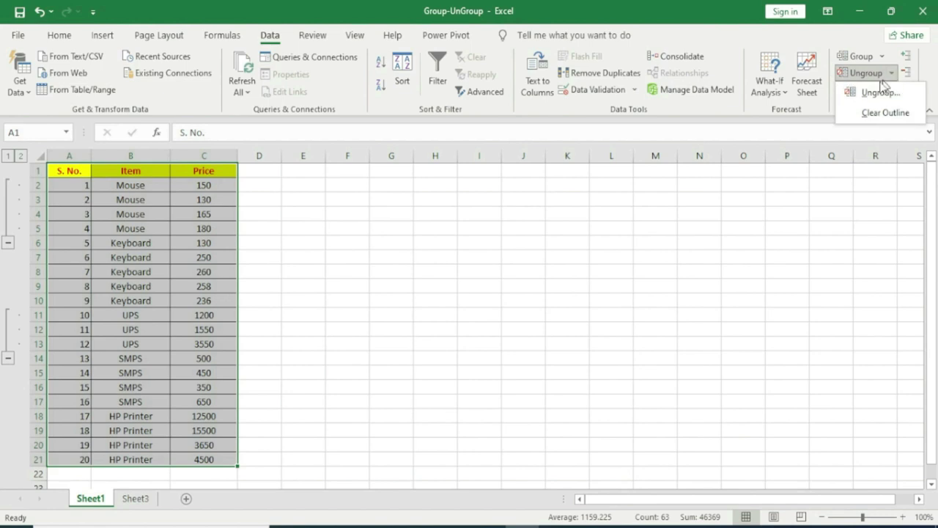
{"action": "left_click", "coordinate": [885, 113]}
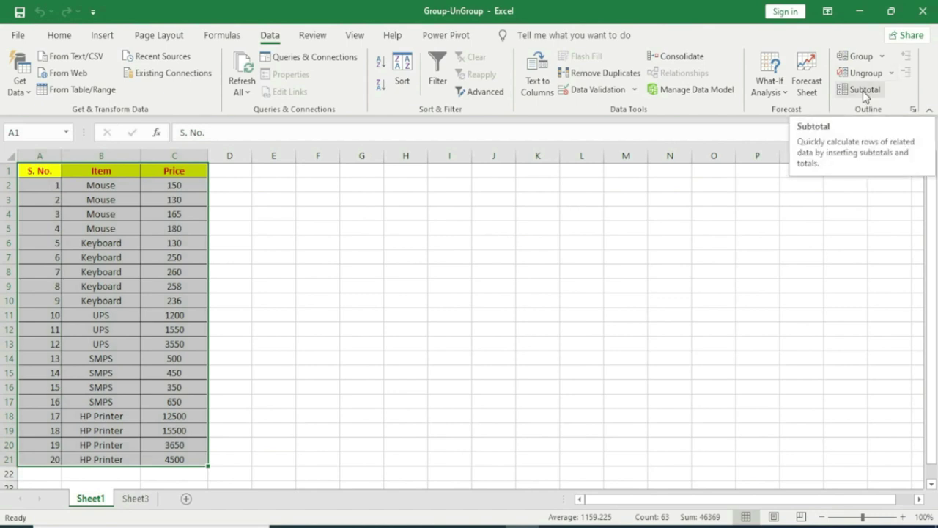
{"action": "left_click", "coordinate": [445, 328]}
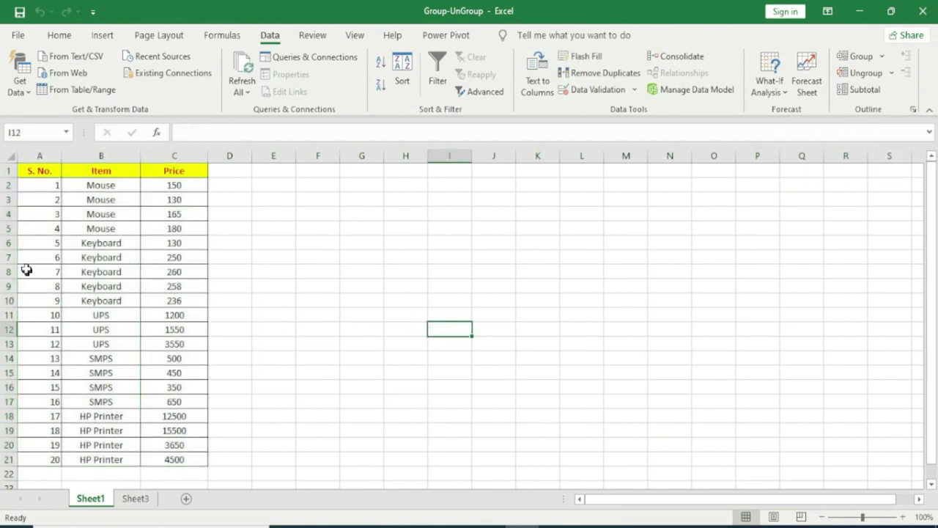
{"action": "left_click_drag", "start_coordinate": [33, 171], "coordinate": [198, 460]}
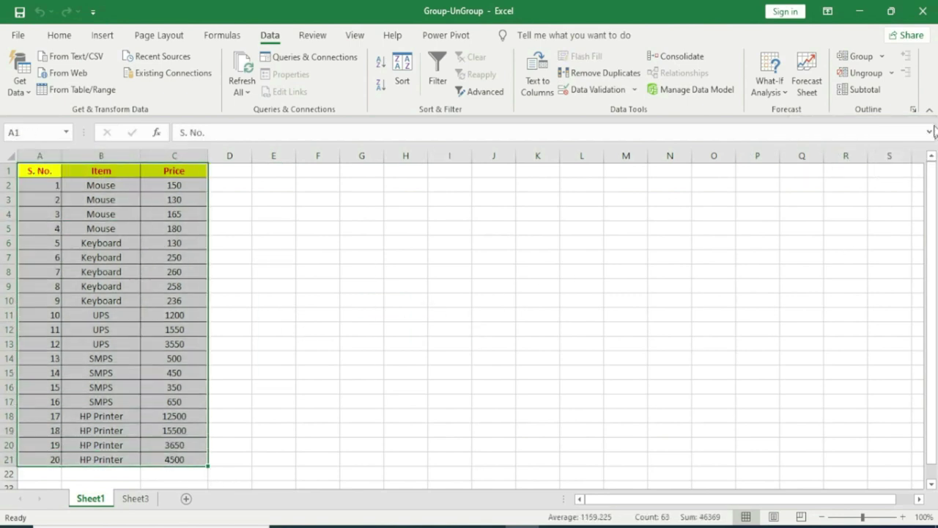
Step: Subtotal the table at each change in Item, using Sum on the Price column
{"action": "left_click", "coordinate": [865, 91]}
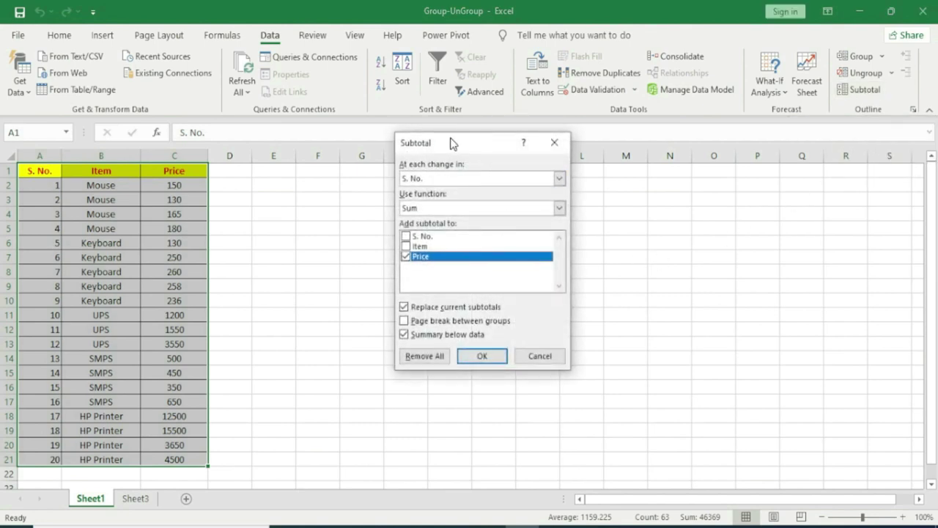
{"action": "left_click_drag", "start_coordinate": [452, 145], "coordinate": [444, 190]}
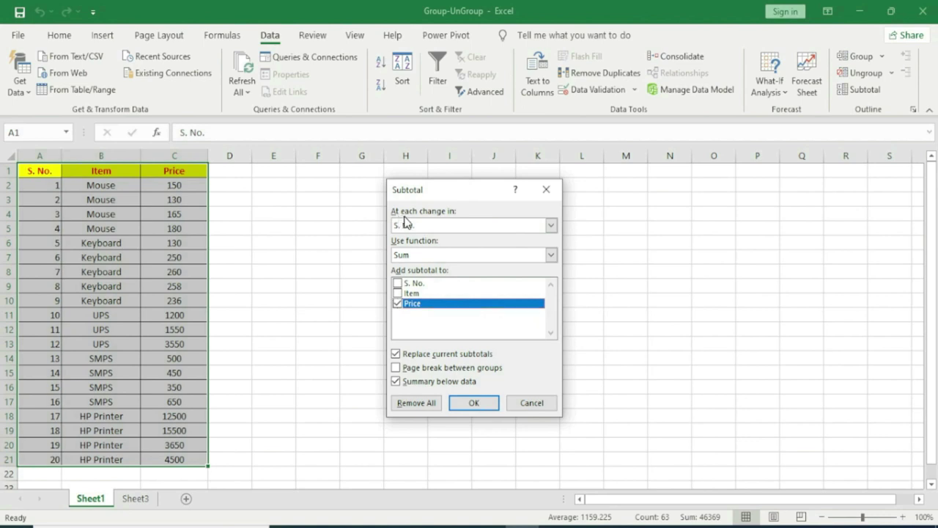
{"action": "left_click", "coordinate": [450, 230]}
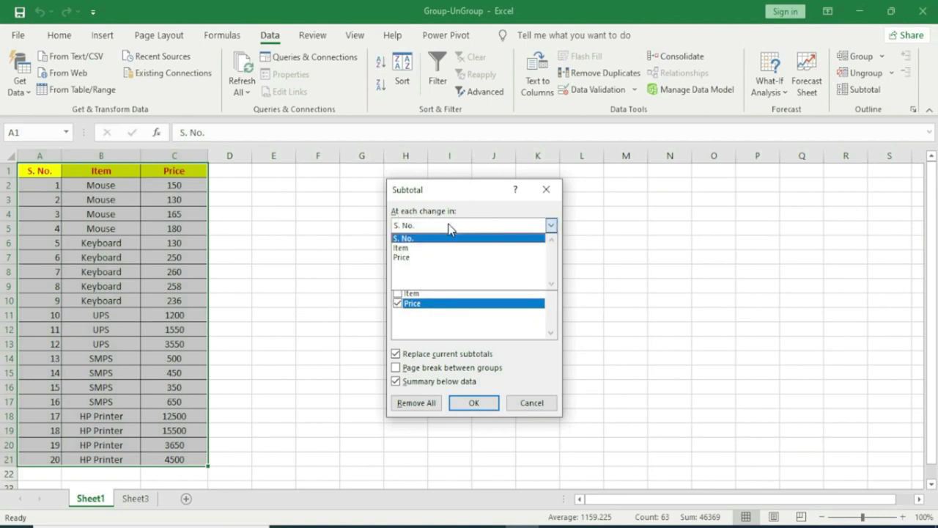
{"action": "left_click", "coordinate": [415, 252]}
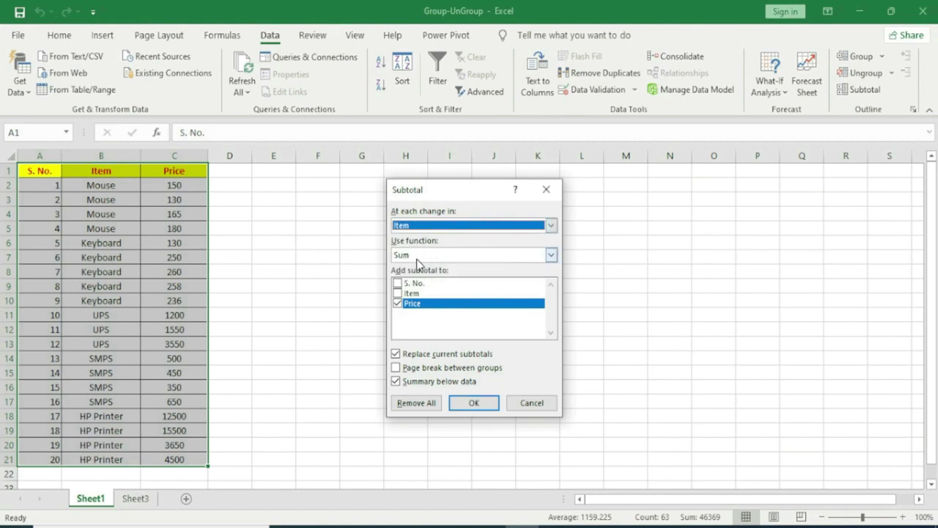
{"action": "left_click", "coordinate": [417, 258]}
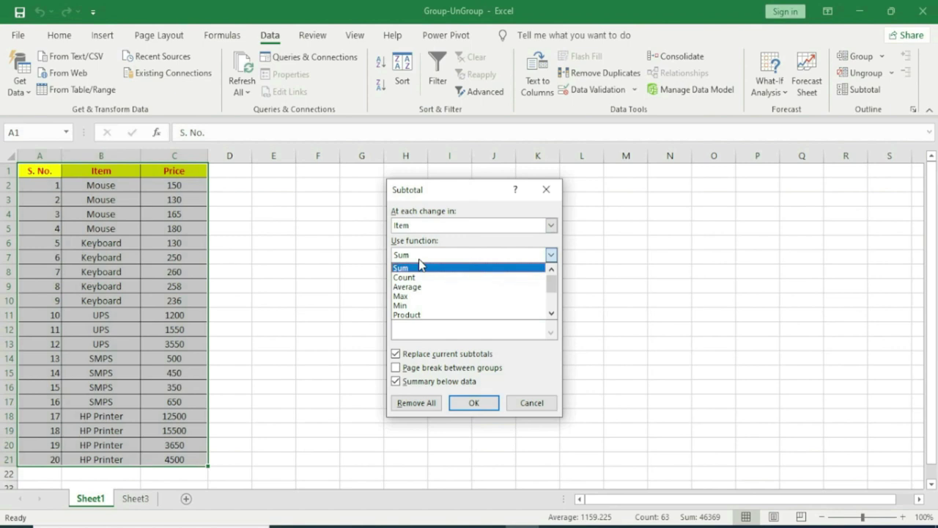
{"action": "left_click", "coordinate": [419, 265]}
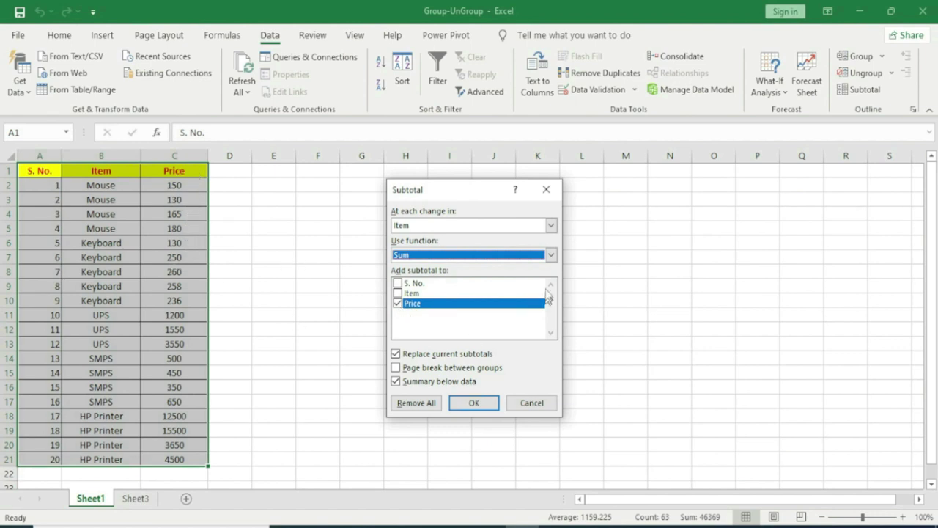
{"action": "left_click", "coordinate": [474, 403]}
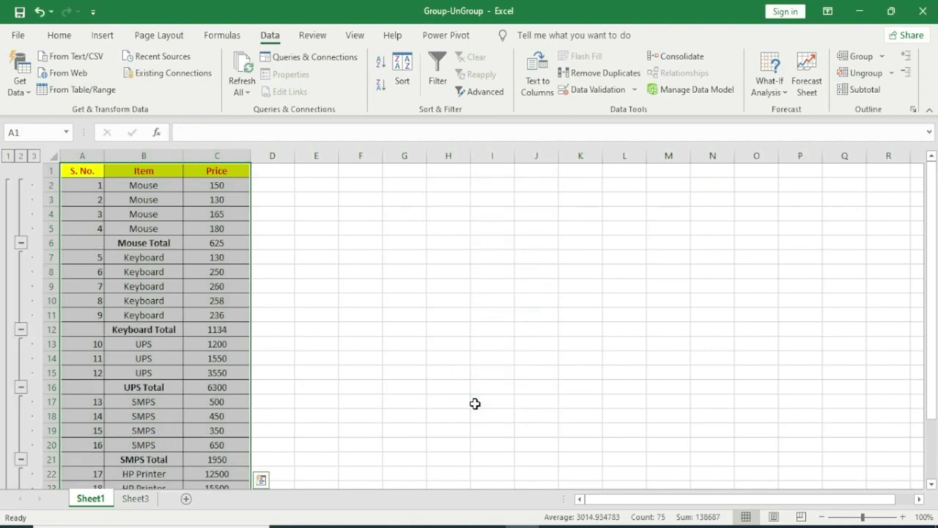
{"action": "left_click", "coordinate": [242, 246]}
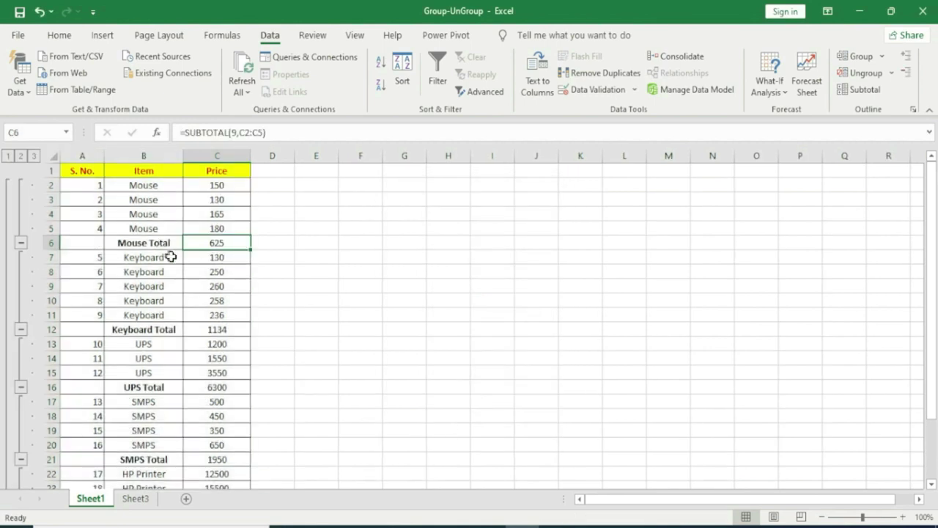
{"action": "left_click", "coordinate": [224, 188]}
{"action": "left_click", "coordinate": [219, 213]}
{"action": "left_click", "coordinate": [237, 227]}
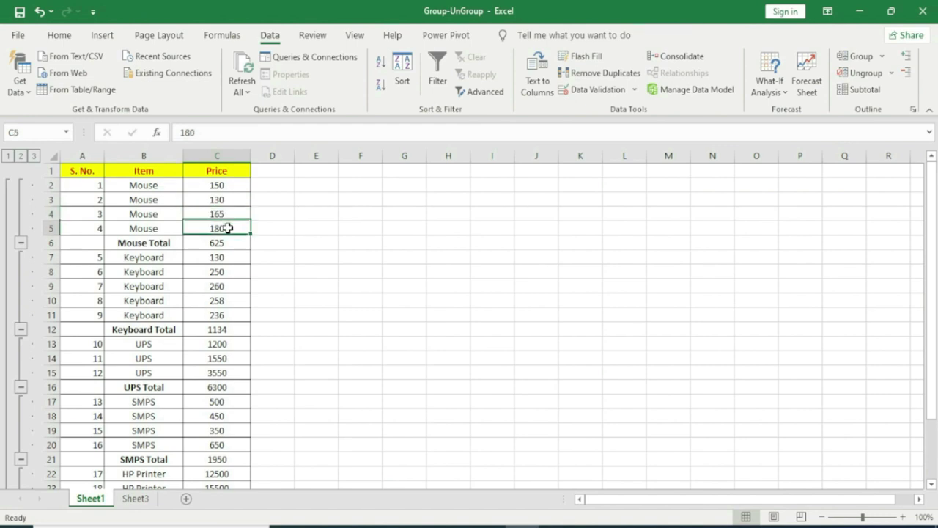
{"action": "left_click", "coordinate": [218, 245]}
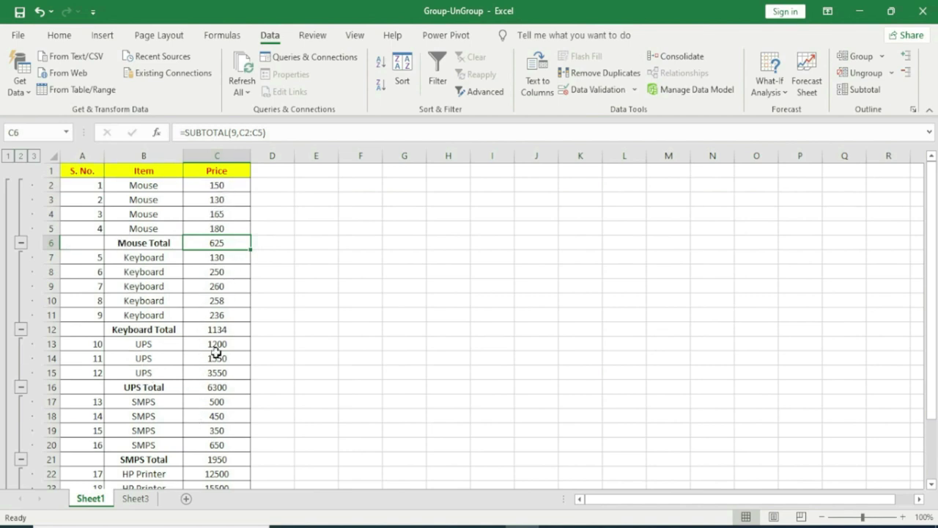
{"action": "scroll", "coordinate": [214, 370], "scroll_direction": "down", "scroll_amount": 3}
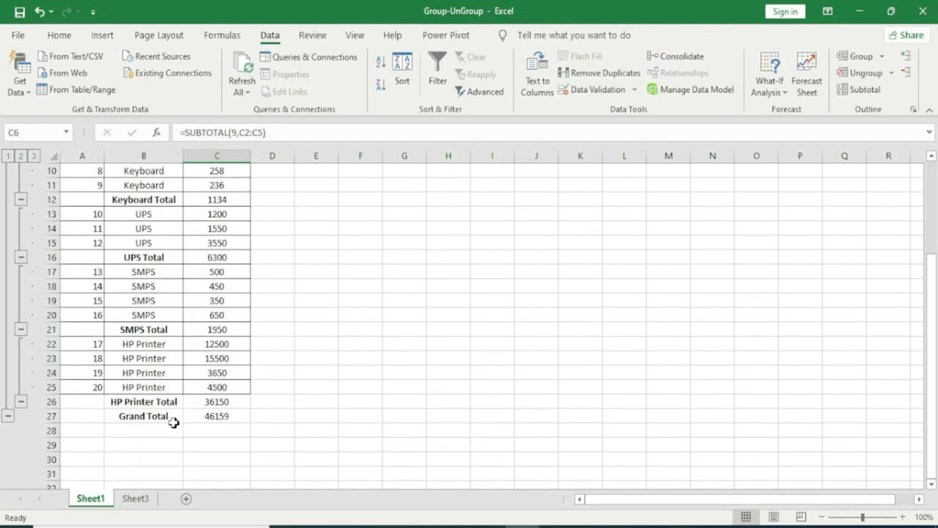
{"action": "left_click", "coordinate": [223, 415]}
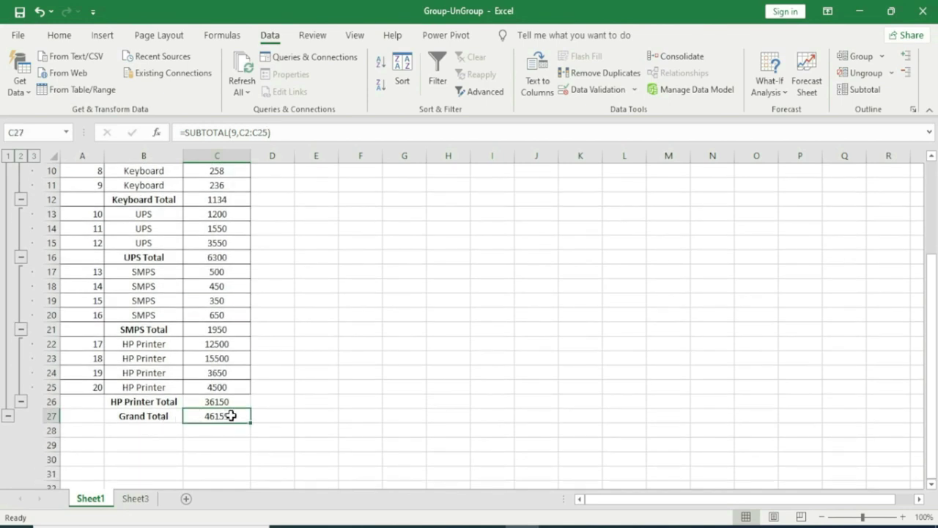
{"action": "scroll", "coordinate": [233, 374], "scroll_direction": "up", "scroll_amount": 3}
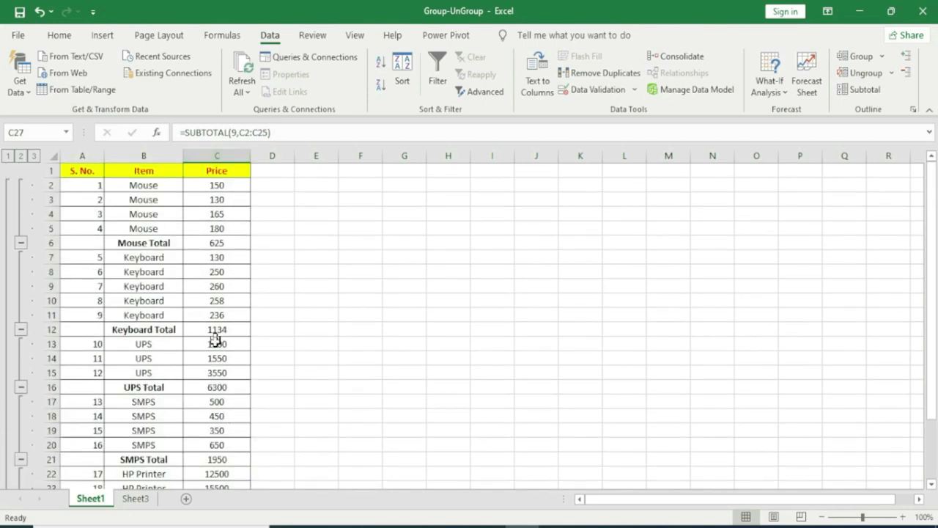
{"action": "scroll", "coordinate": [213, 394], "scroll_direction": "down", "scroll_amount": 1}
{"action": "scroll", "coordinate": [213, 394], "scroll_direction": "down", "scroll_amount": 2}
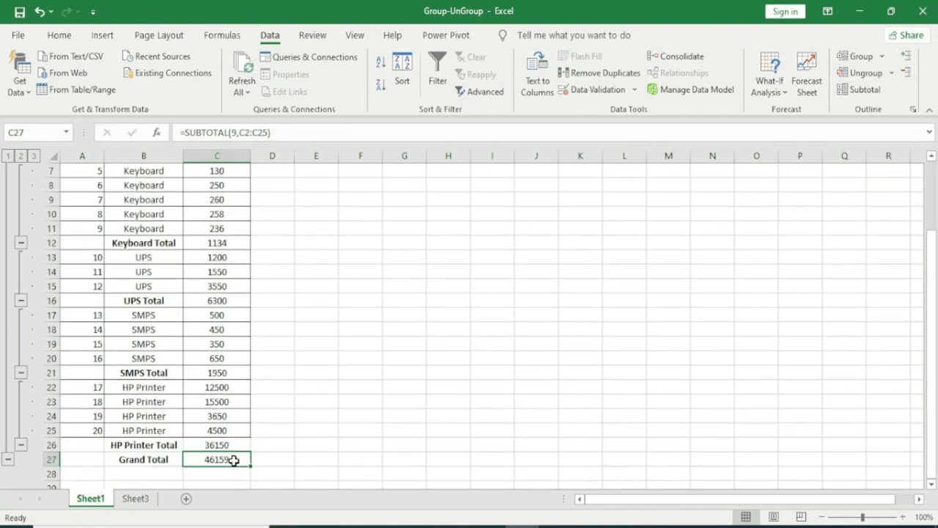
{"action": "scroll", "coordinate": [32, 252], "scroll_direction": "up", "scroll_amount": 2}
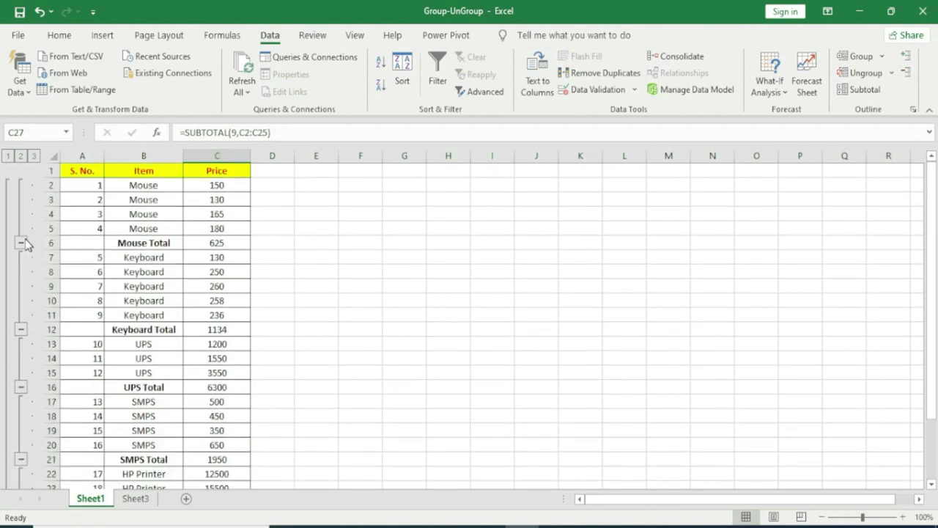
Step: Collapse the Mouse, Keyboard, UPS, SMPS and HP Printer groups to their totals
{"action": "left_click", "coordinate": [23, 243]}
{"action": "left_click", "coordinate": [23, 271]}
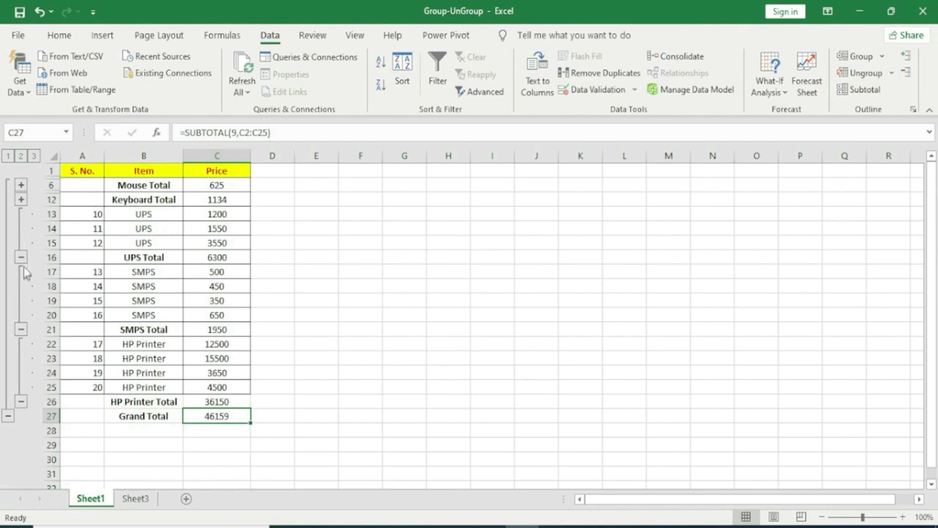
{"action": "left_click", "coordinate": [22, 265]}
{"action": "left_click", "coordinate": [23, 284]}
{"action": "left_click", "coordinate": [23, 300]}
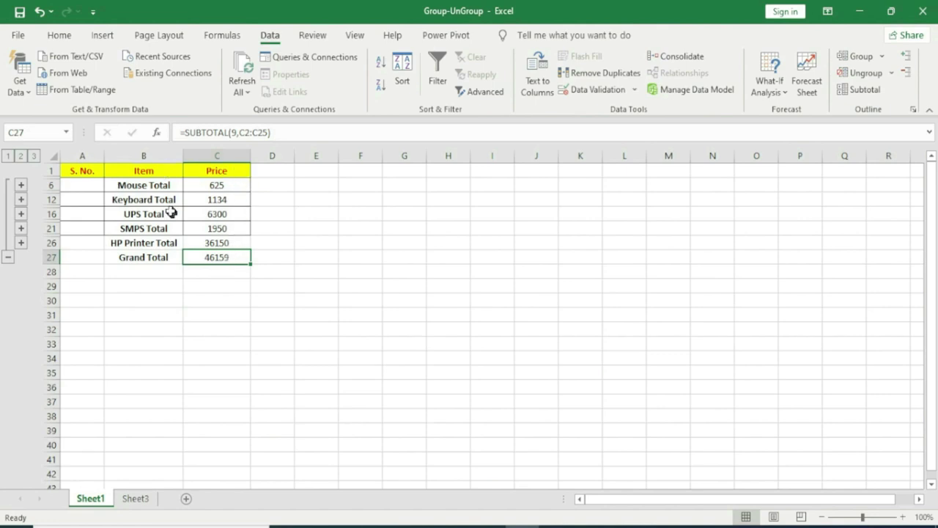
Step: Inspect the Mouse, Keyboard, UPS, SMPS and Grand Total subtotal formulas
{"action": "left_click", "coordinate": [222, 187]}
{"action": "left_click", "coordinate": [222, 198]}
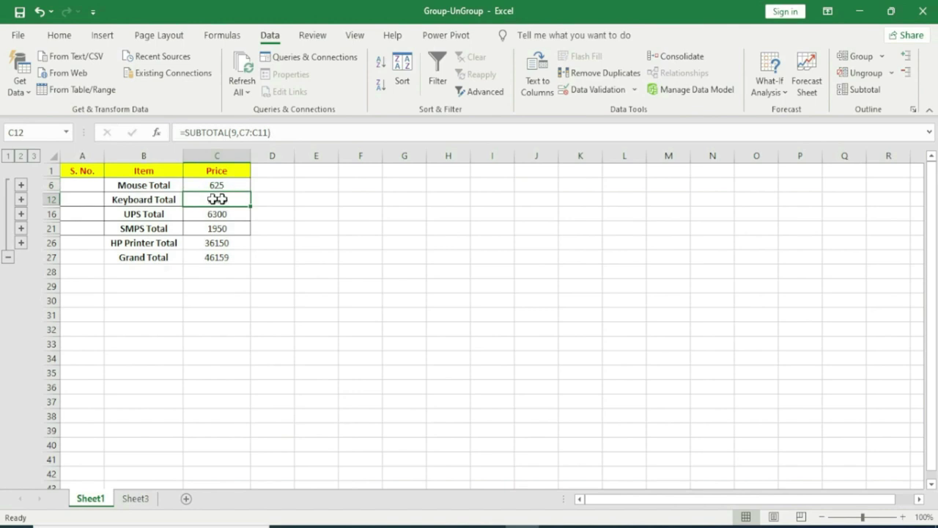
{"action": "left_click", "coordinate": [238, 212]}
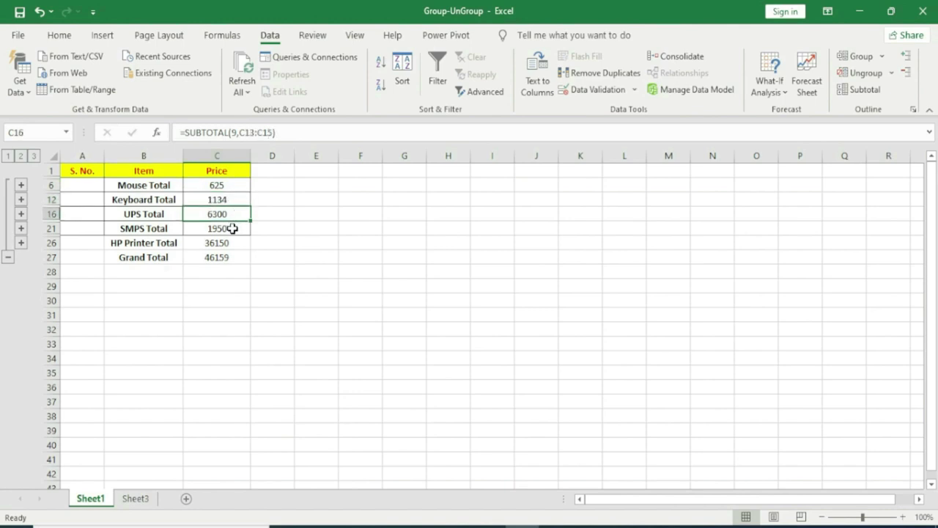
{"action": "left_click", "coordinate": [234, 229]}
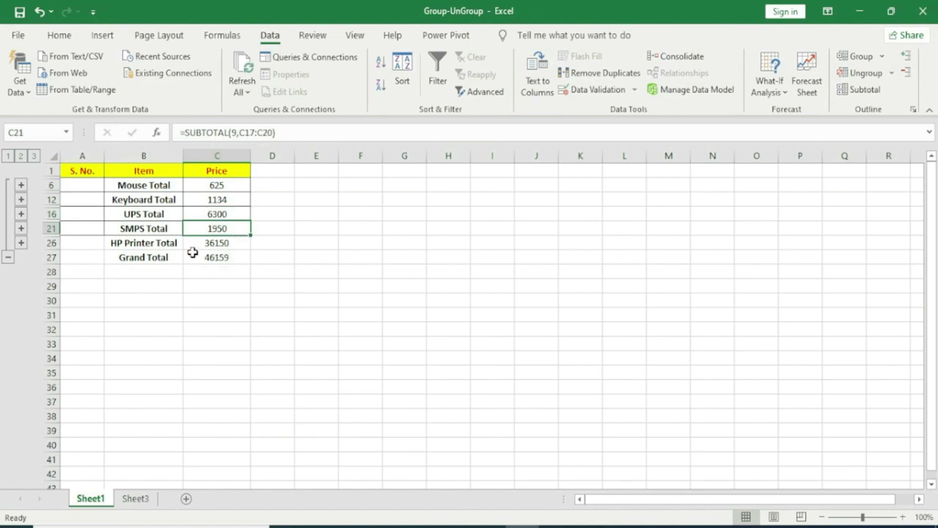
{"action": "left_click", "coordinate": [230, 257]}
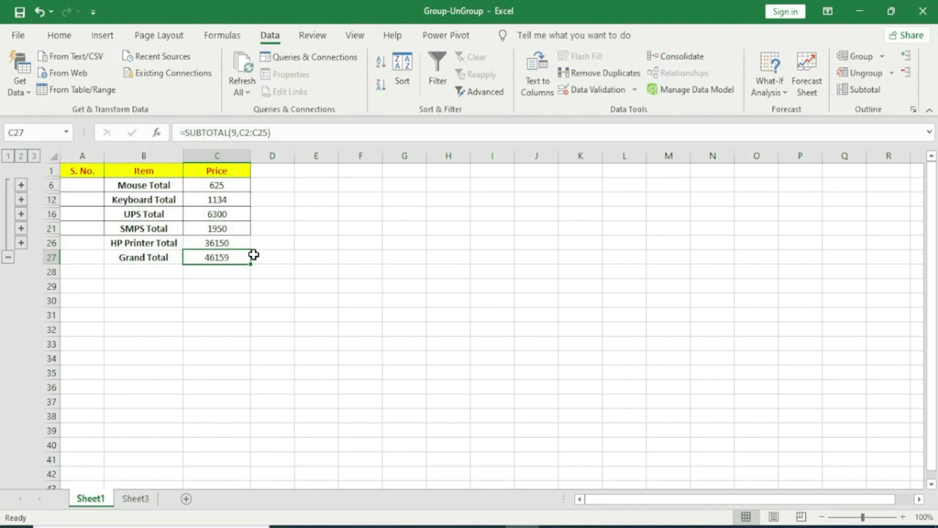
Step: Expand every detail row, then collapse the outline to the Grand Total of 46159
{"action": "left_click", "coordinate": [906, 57]}
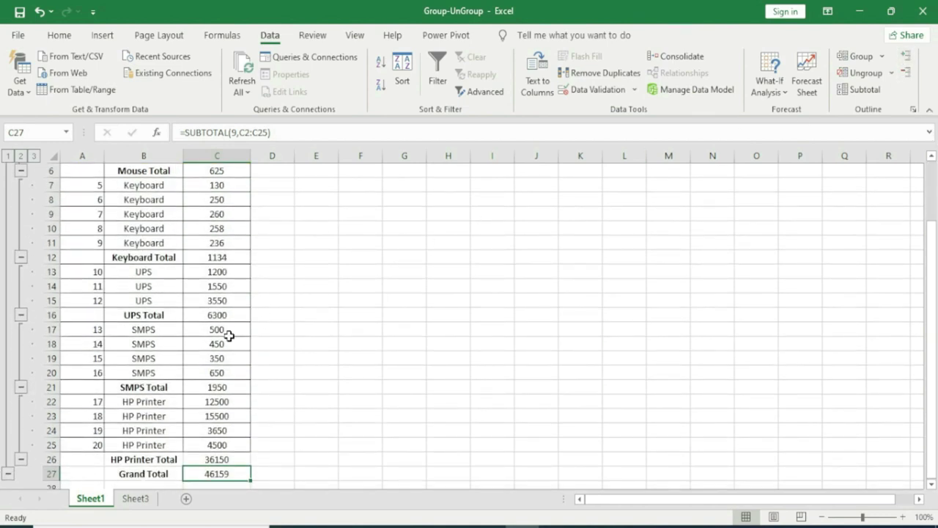
{"action": "scroll", "coordinate": [228, 335], "scroll_direction": "down", "scroll_amount": 2}
{"action": "scroll", "coordinate": [229, 335], "scroll_direction": "up", "scroll_amount": 3}
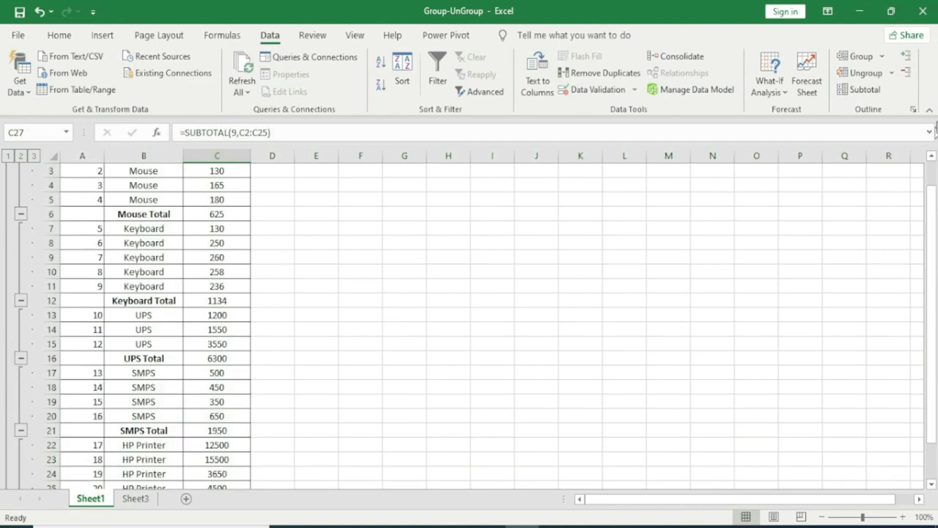
{"action": "left_click", "coordinate": [907, 73]}
{"action": "scroll", "coordinate": [335, 333], "scroll_direction": "up", "scroll_amount": 1}
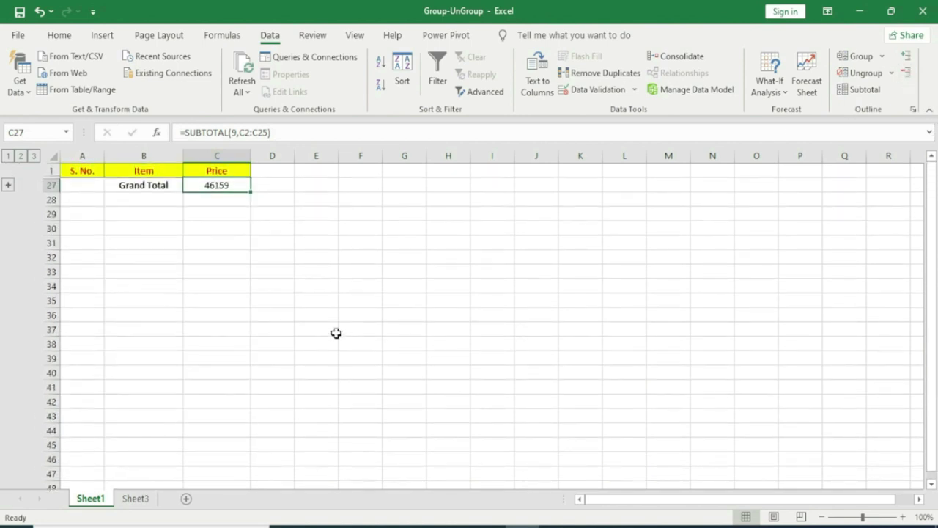
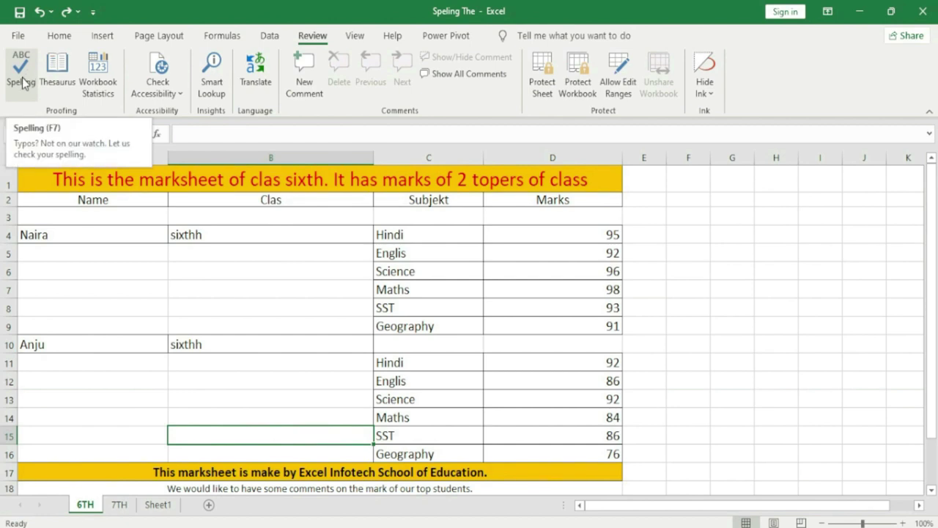
Step: Run Spelling on the 6TH sheet from the beginning, with 'clas' flagged and 'class' suggested
{"action": "left_click", "coordinate": [22, 82]}
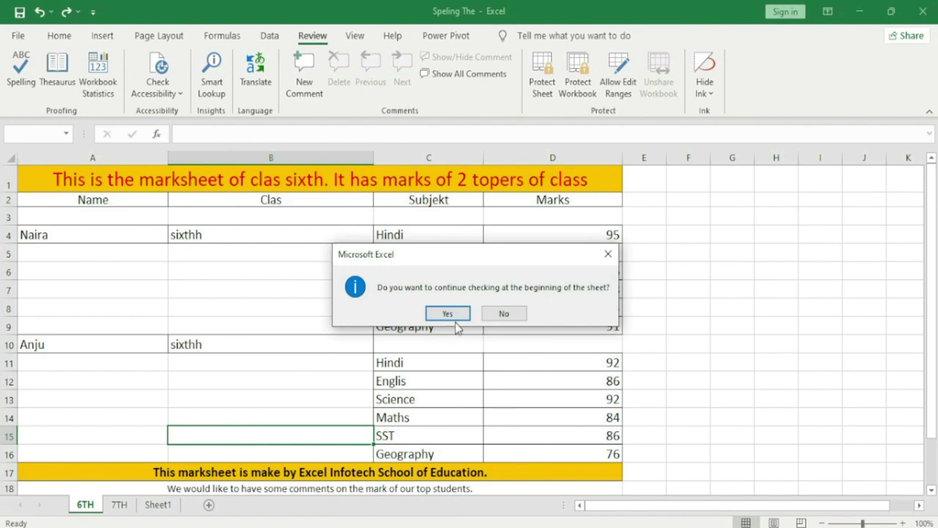
{"action": "left_click", "coordinate": [452, 314]}
{"action": "left_click_drag", "start_coordinate": [532, 217], "coordinate": [420, 220]}
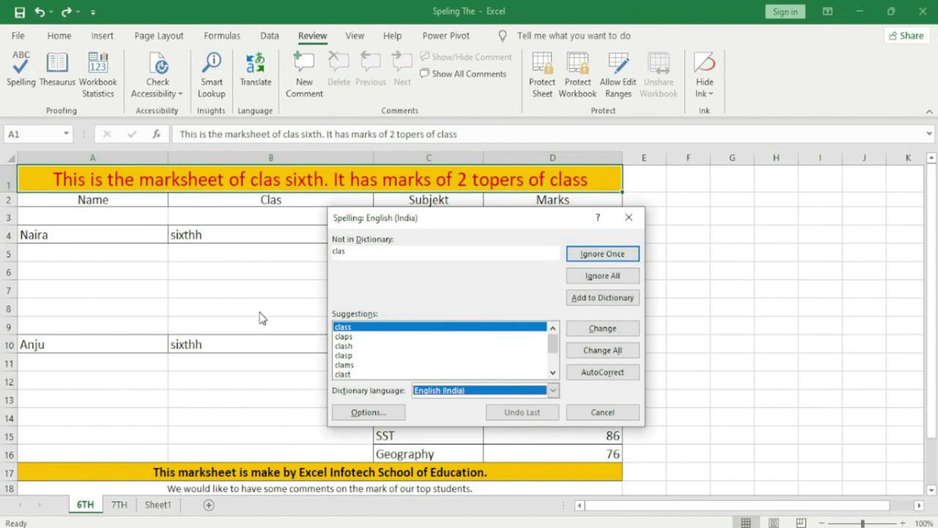
{"action": "left_click_drag", "start_coordinate": [447, 222], "coordinate": [489, 246]}
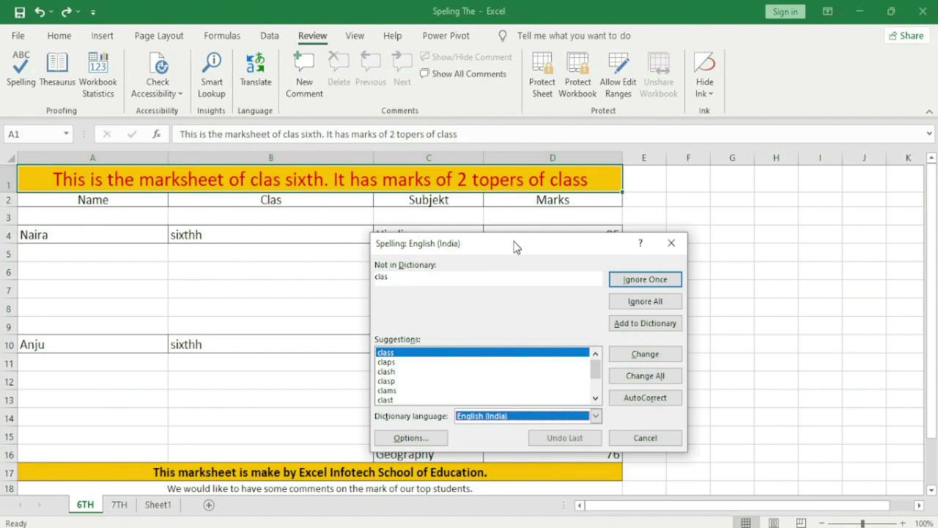
{"action": "left_click_drag", "start_coordinate": [513, 247], "coordinate": [487, 247]}
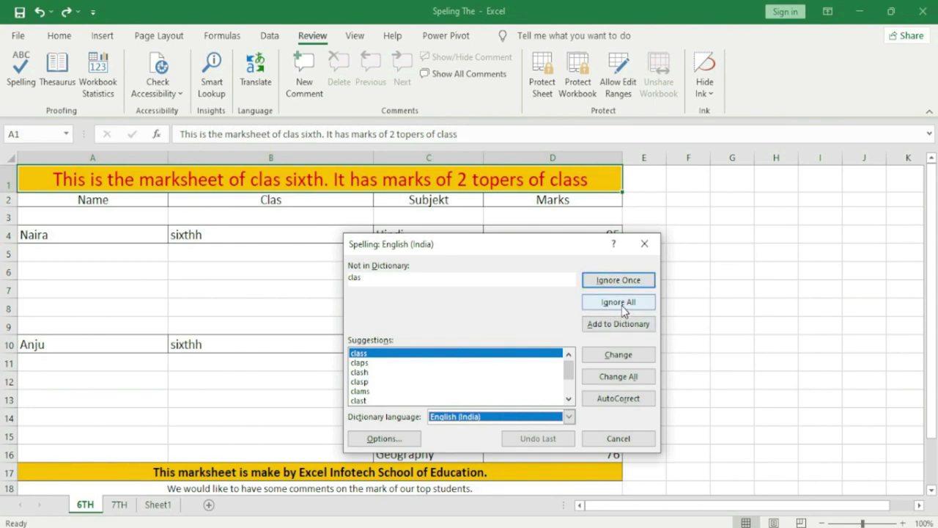
{"action": "double_click", "coordinate": [360, 277]}
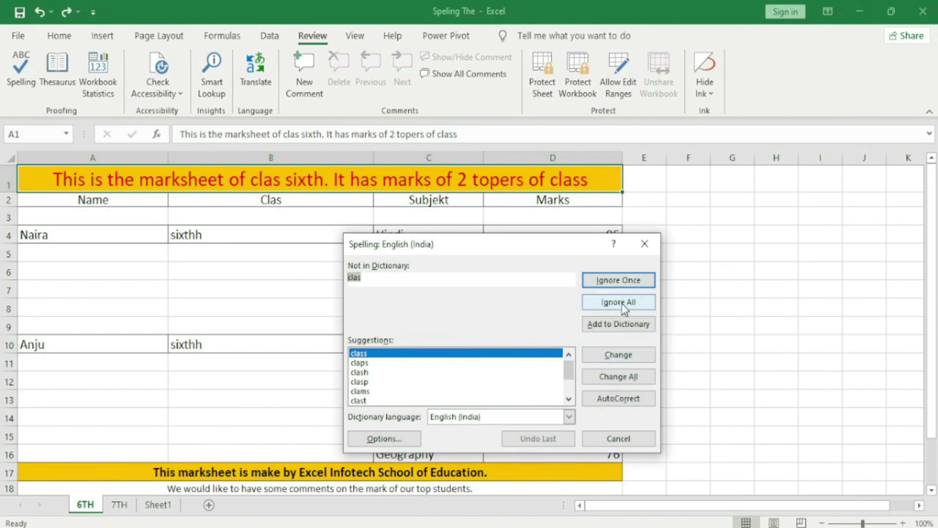
Step: Correct clas, Clas, Subjekt, sixthh and Englis to class, Class, Subject, sixth and English
{"action": "left_click", "coordinate": [605, 356]}
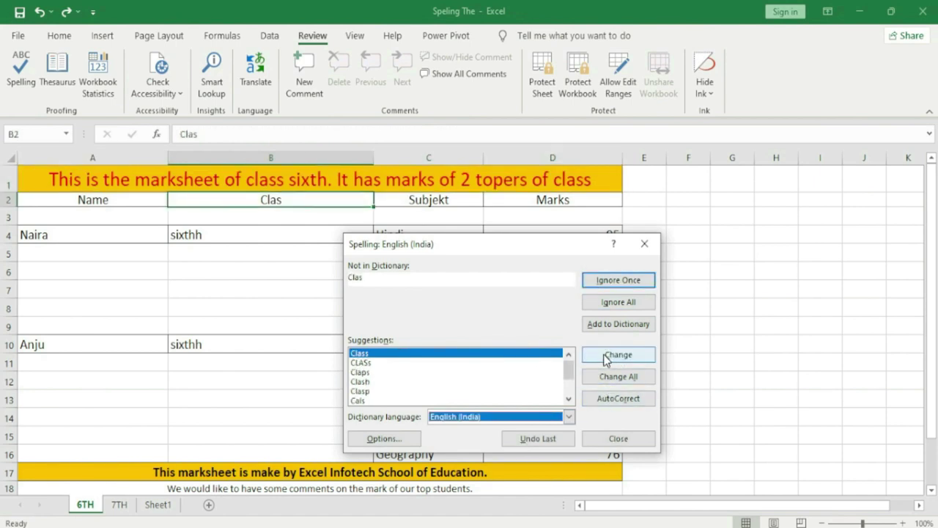
{"action": "left_click", "coordinate": [605, 356]}
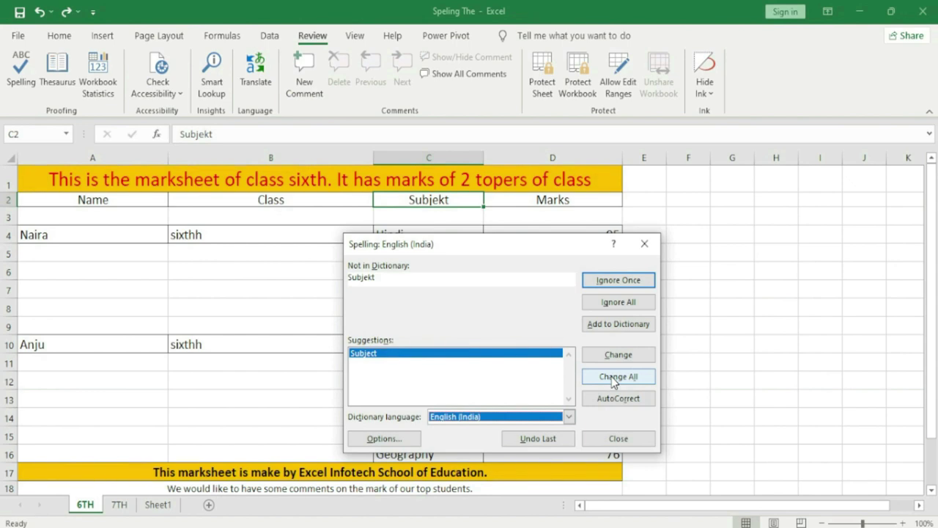
{"action": "left_click", "coordinate": [614, 377]}
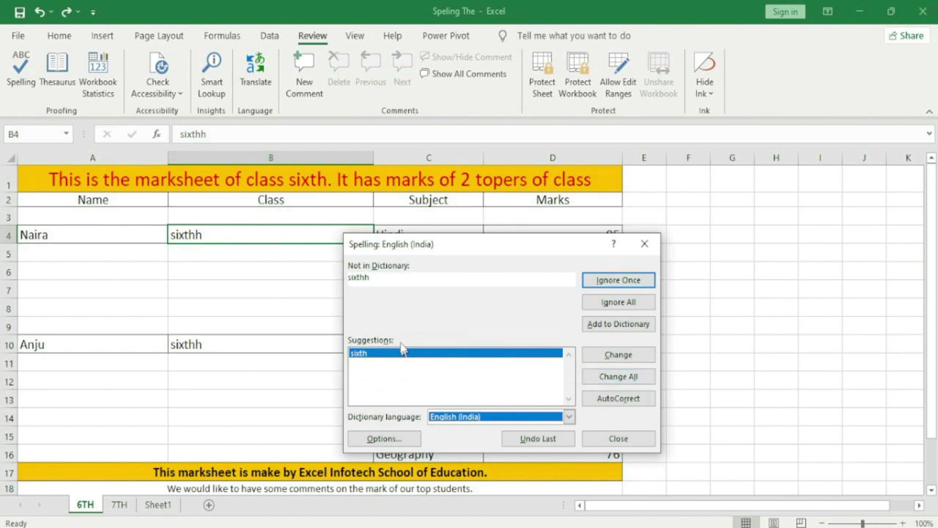
{"action": "left_click", "coordinate": [618, 356]}
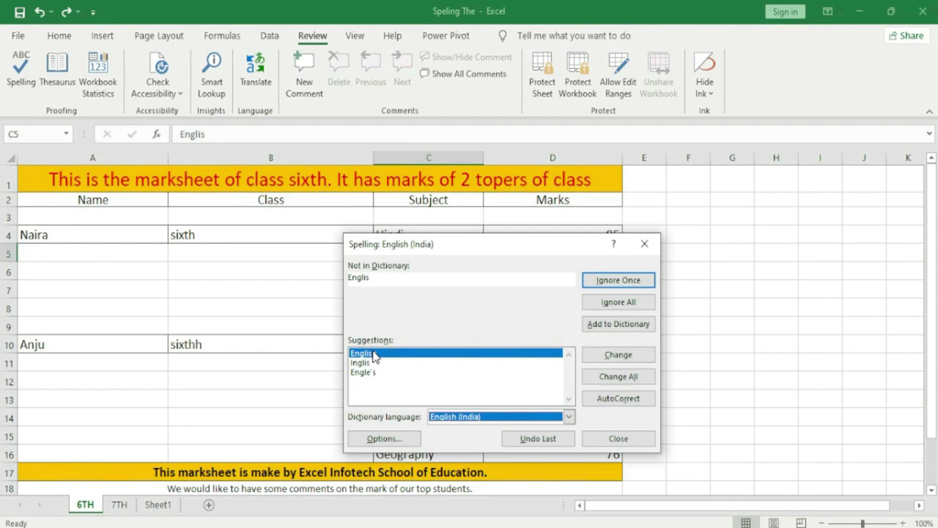
{"action": "left_click", "coordinate": [625, 399]}
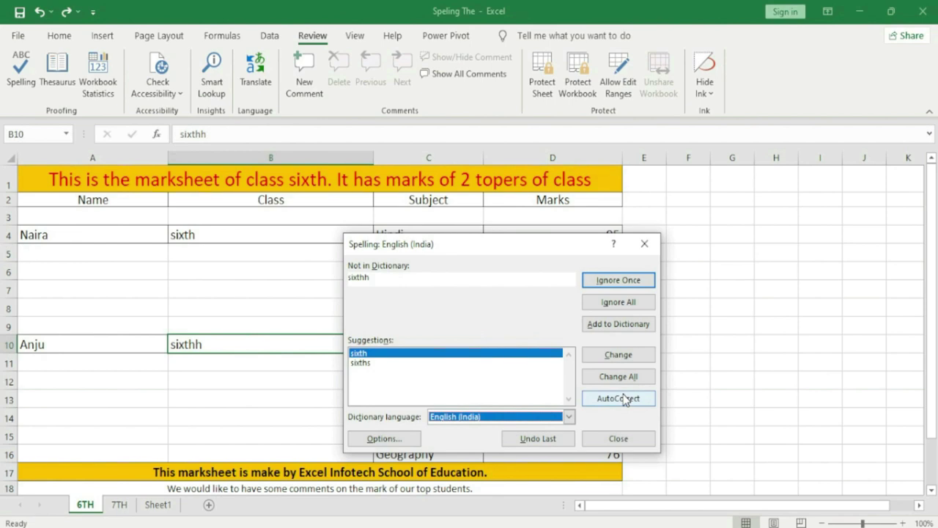
{"action": "left_click", "coordinate": [617, 398]}
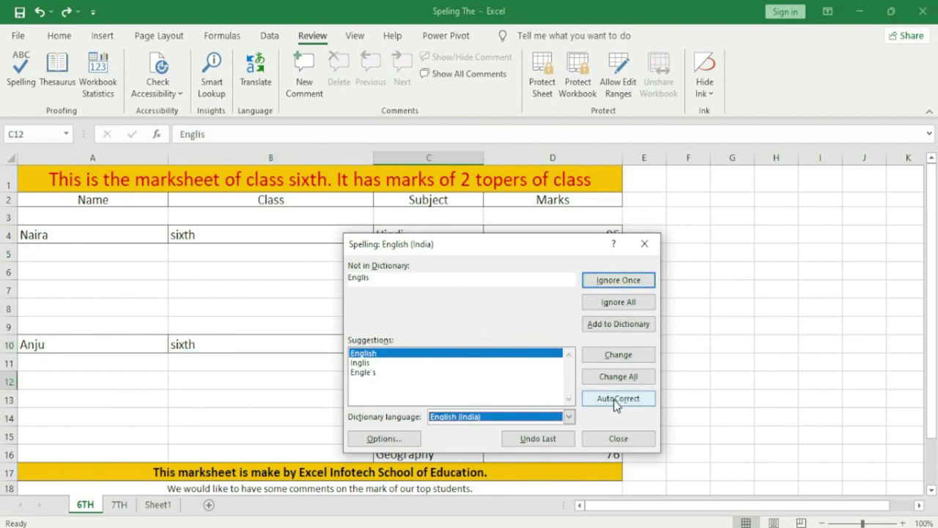
{"action": "left_click", "coordinate": [616, 401]}
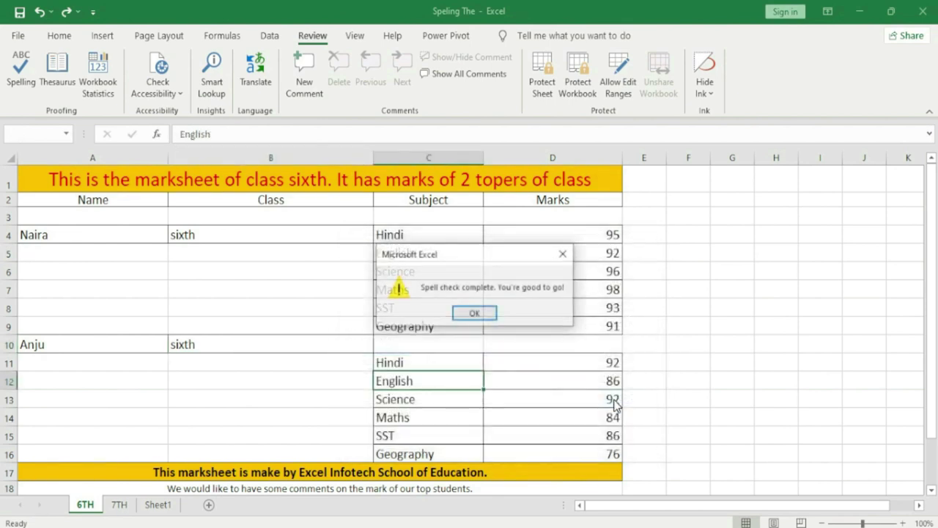
{"action": "left_click", "coordinate": [474, 315]}
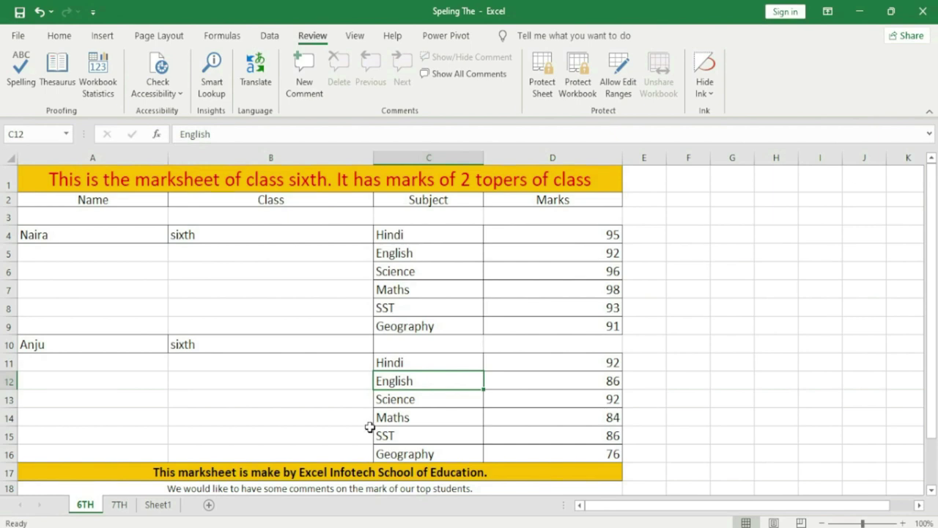
Step: Change C4's entry from Hindi to Hinidi
{"action": "left_click", "coordinate": [365, 253]}
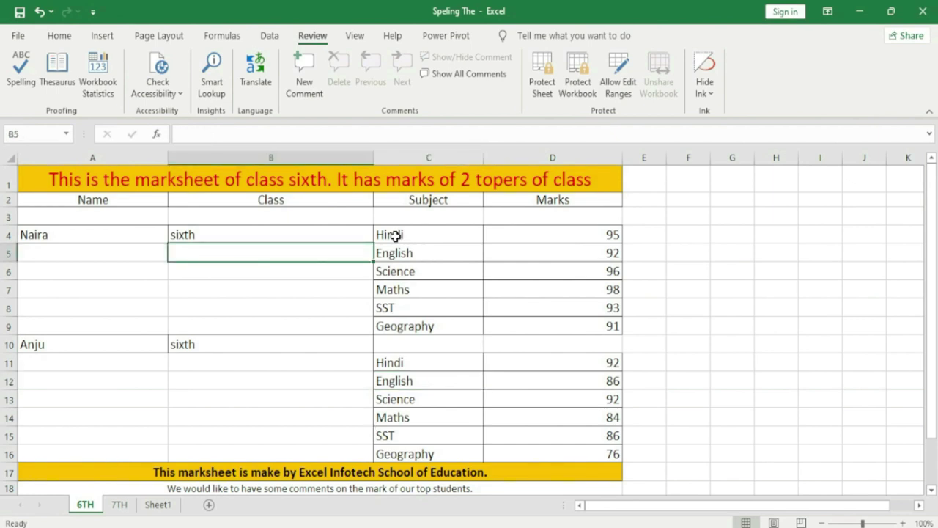
{"action": "double_click", "coordinate": [395, 235]}
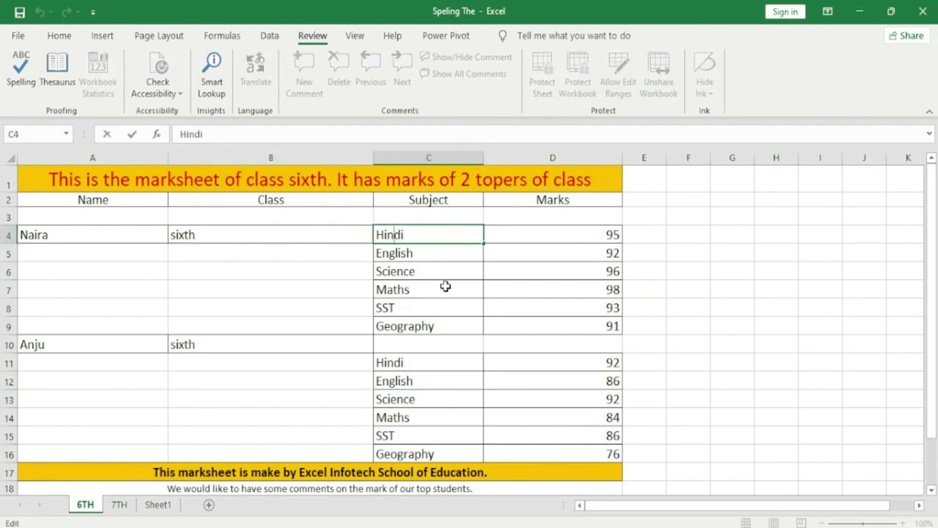
{"action": "type", "text": "i"}
{"action": "key", "text": "Return"}
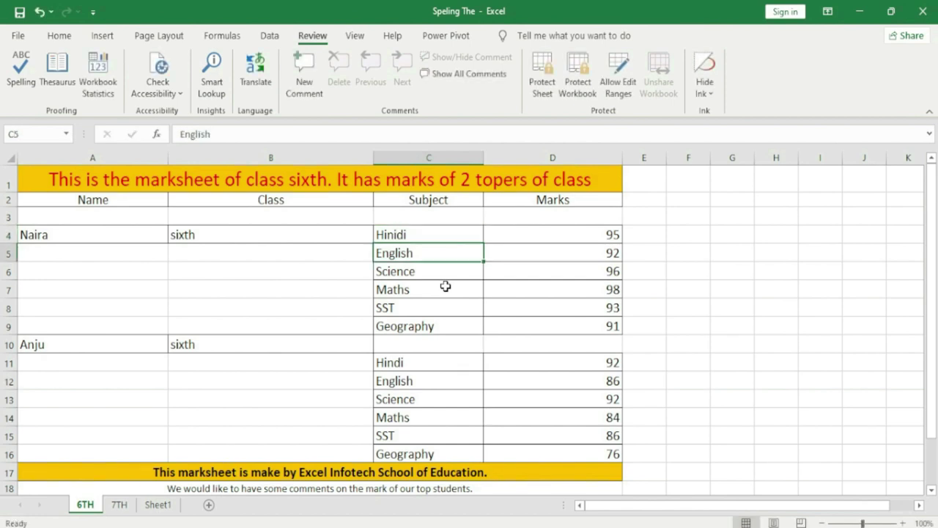
Step: Rerun spelling from the beginning, keep English (India) as dictionary, and close leaving Hinidi unchanged
{"action": "left_click", "coordinate": [28, 76]}
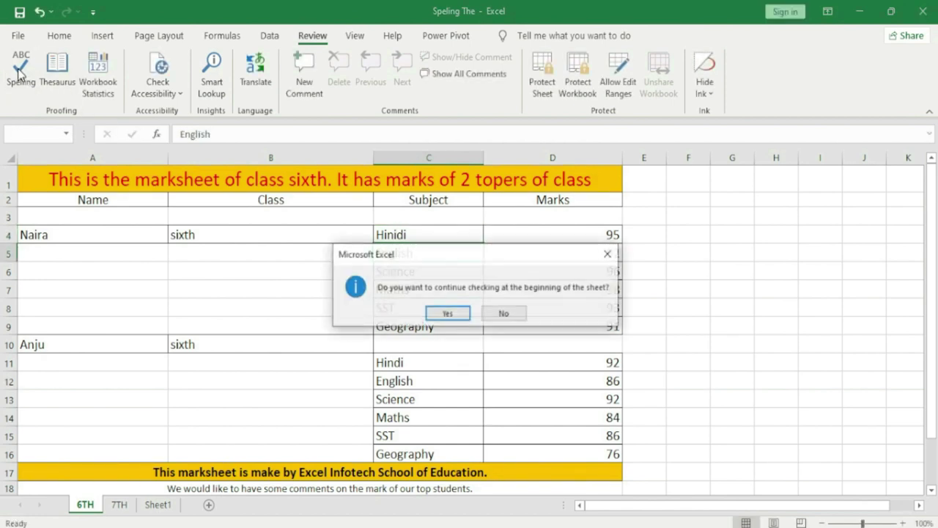
{"action": "left_click", "coordinate": [449, 314]}
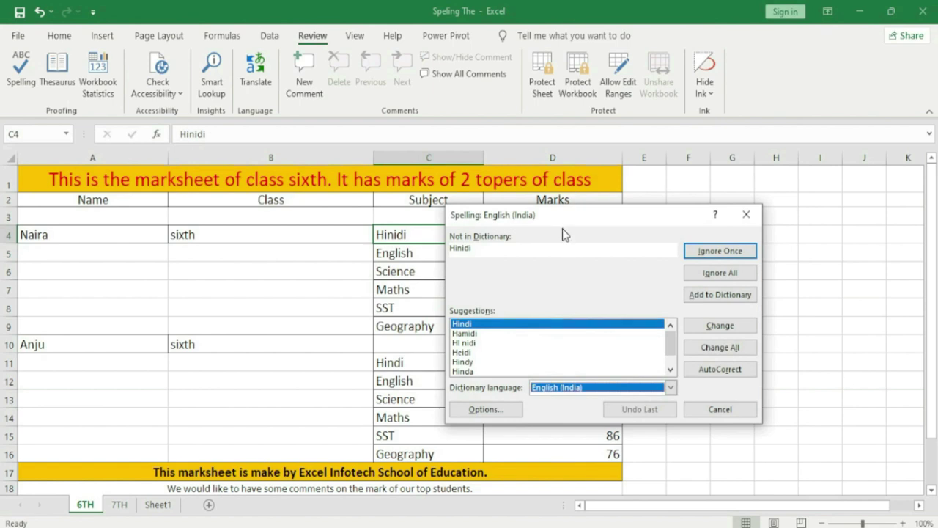
{"action": "left_click_drag", "start_coordinate": [562, 219], "coordinate": [604, 234]}
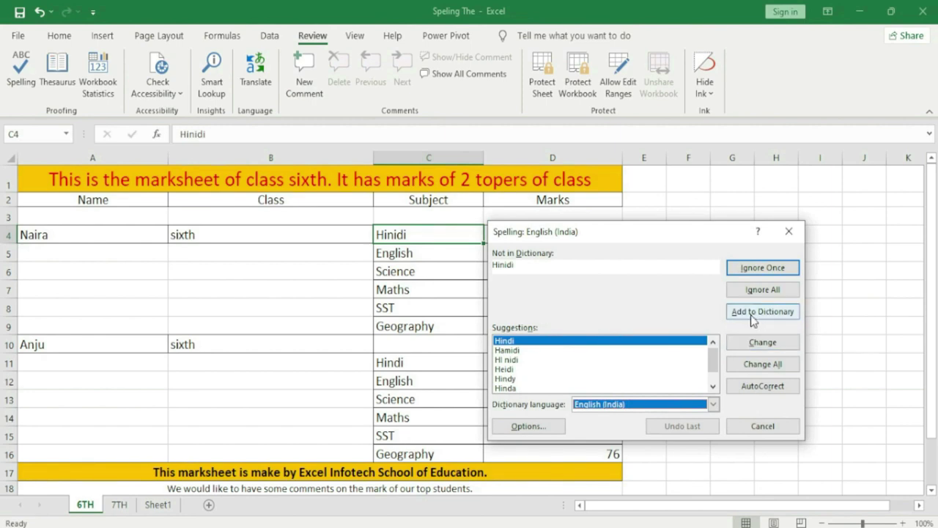
{"action": "left_click_drag", "start_coordinate": [697, 234], "coordinate": [449, 217]}
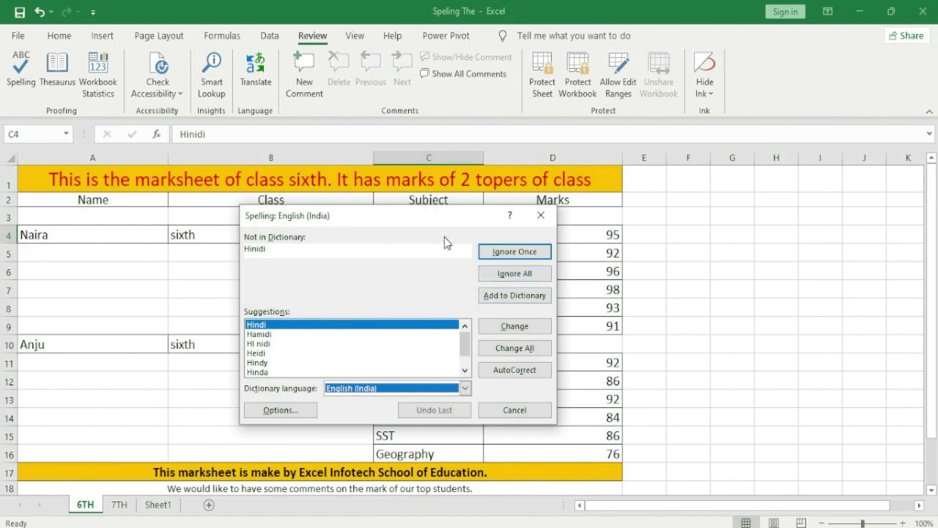
{"action": "left_click_drag", "start_coordinate": [422, 216], "coordinate": [376, 270]}
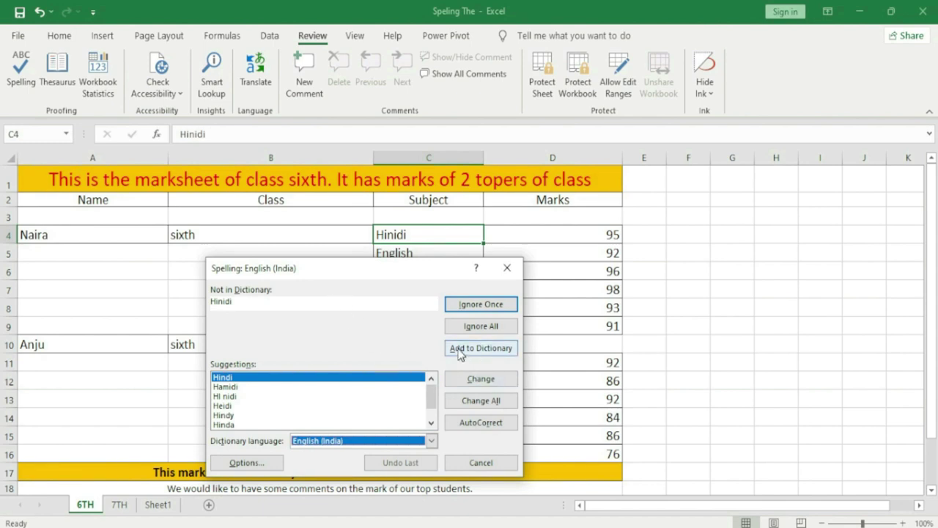
{"action": "left_click", "coordinate": [383, 442]}
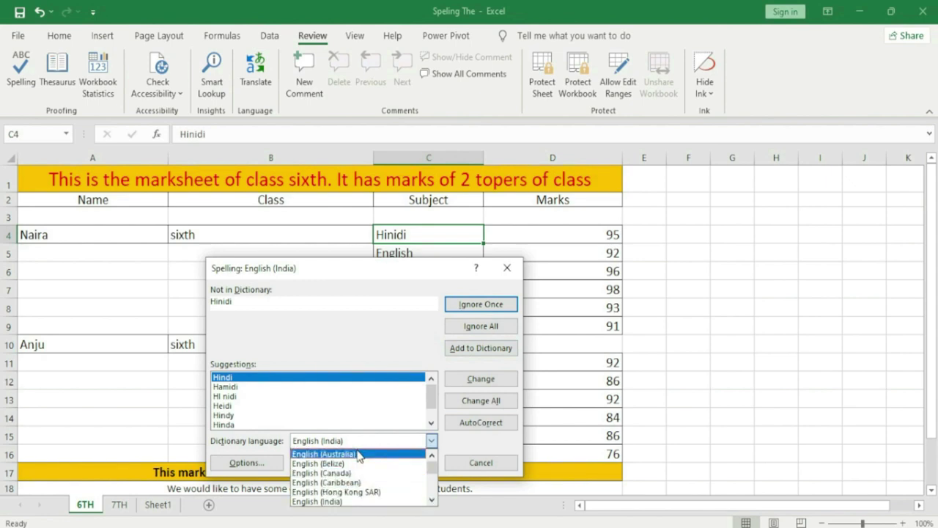
{"action": "left_click_drag", "start_coordinate": [430, 468], "coordinate": [430, 495]}
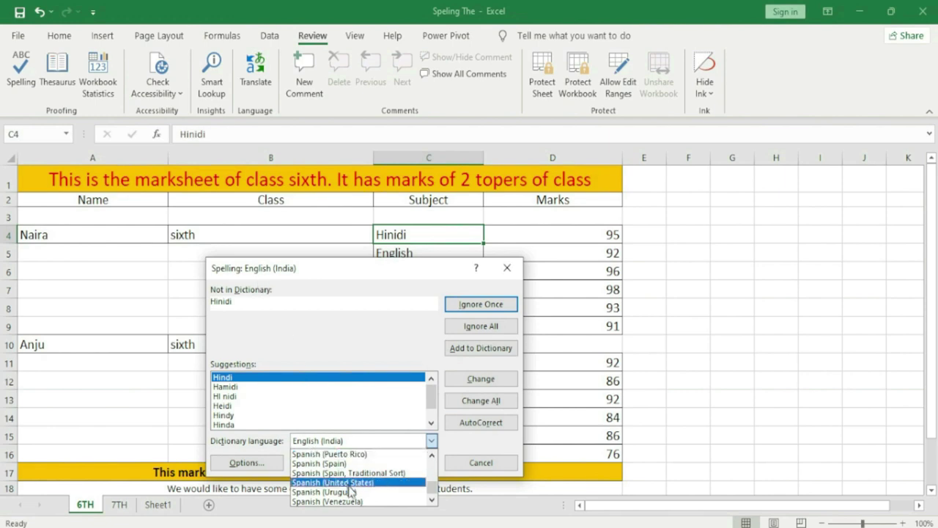
{"action": "left_click", "coordinate": [379, 443]}
{"action": "key", "text": "Escape"}
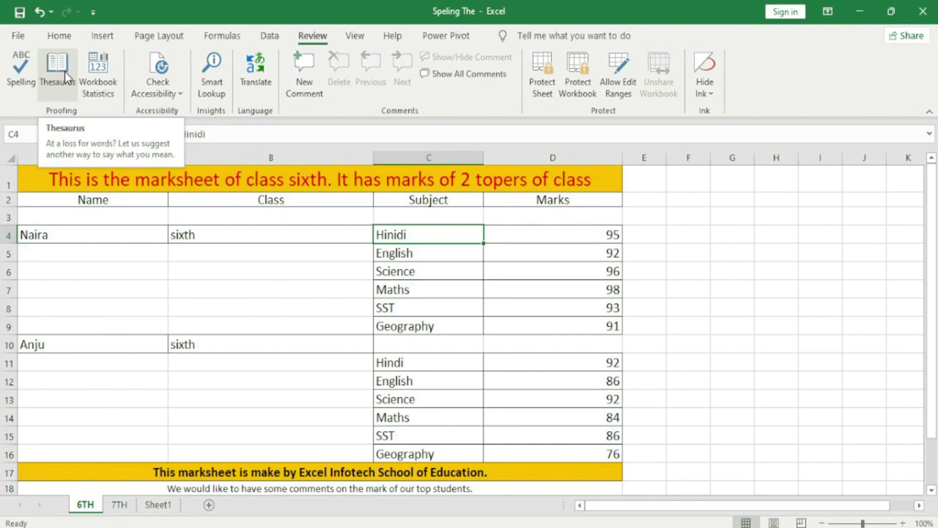
Step: Select 'make' in the A17 footer sentence, open the Thesaurus, and copy the word
{"action": "scroll", "coordinate": [282, 462], "scroll_direction": "down", "scroll_amount": 1}
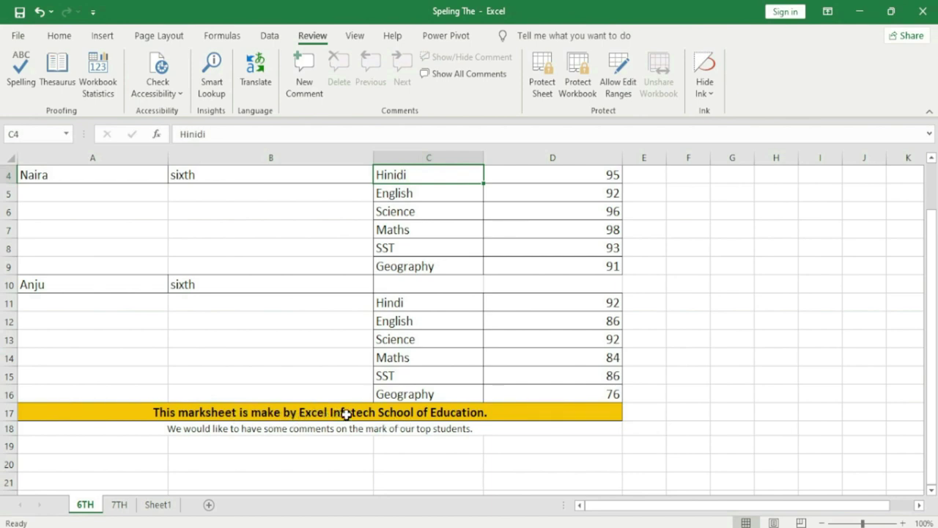
{"action": "left_click", "coordinate": [346, 413]}
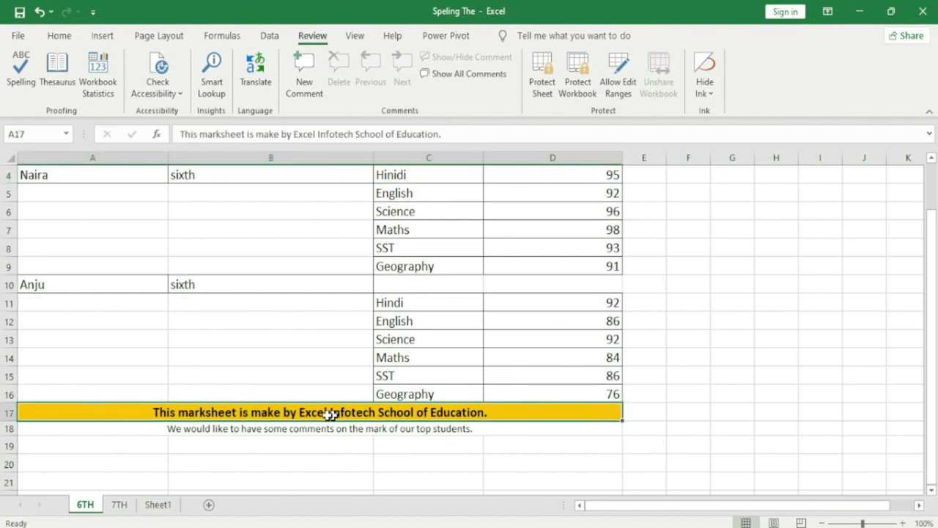
{"action": "double_click", "coordinate": [267, 413]}
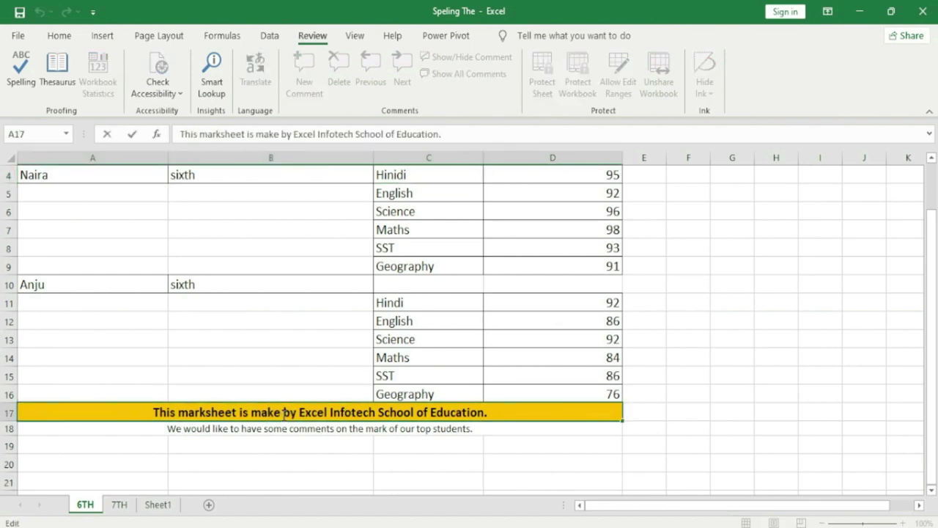
{"action": "left_click_drag", "start_coordinate": [279, 412], "coordinate": [252, 413]}
{"action": "key", "text": "ctrl+c"}
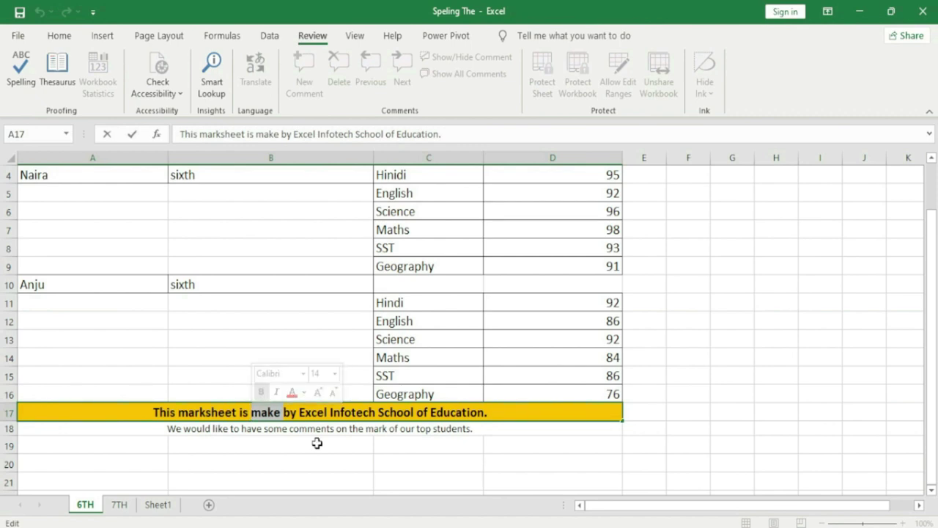
{"action": "key", "text": "shift+F7"}
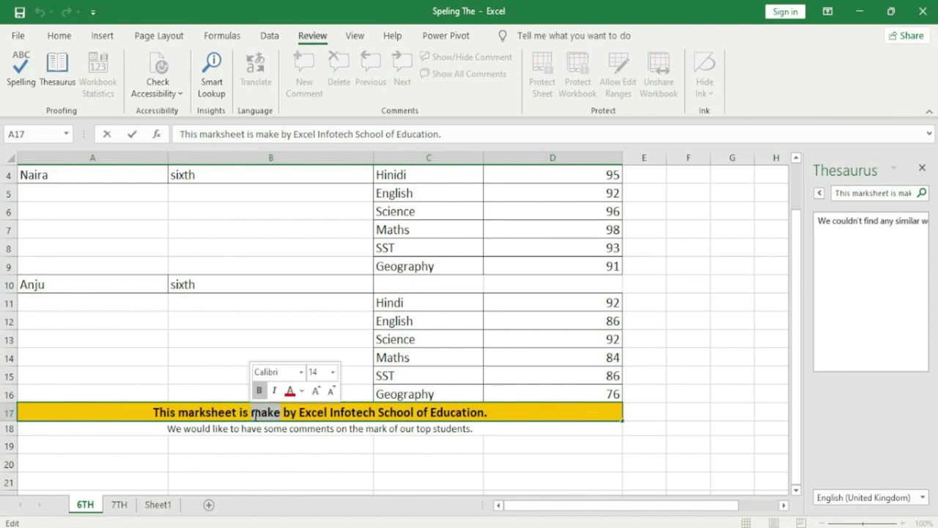
{"action": "right_click", "coordinate": [262, 414]}
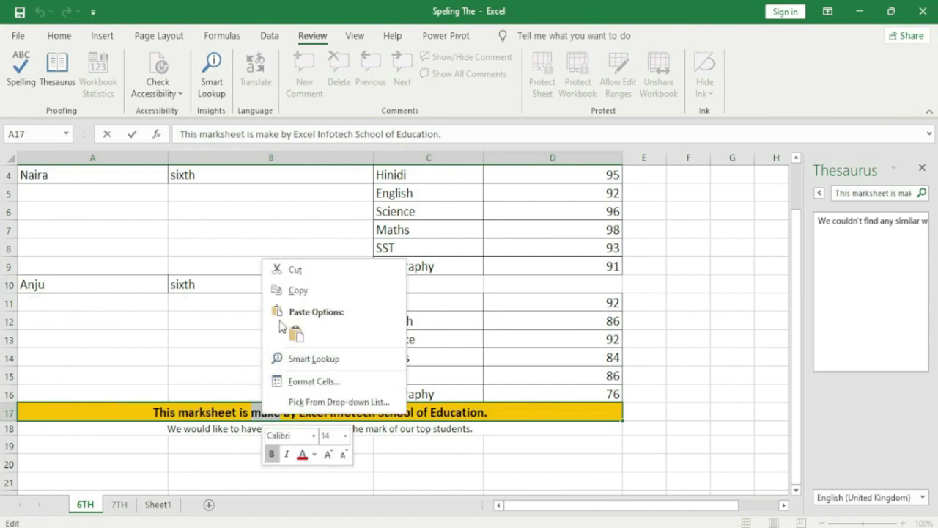
{"action": "left_click", "coordinate": [293, 291]}
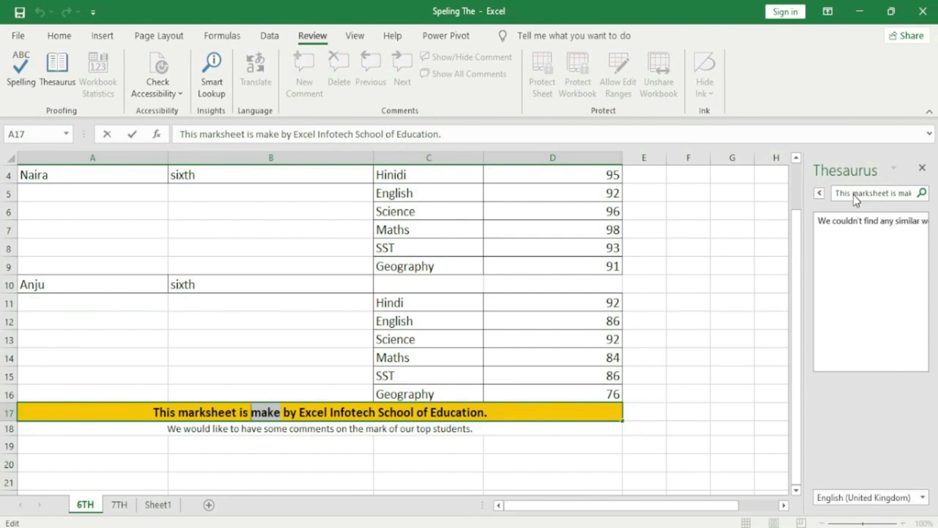
{"action": "key", "text": "Return"}
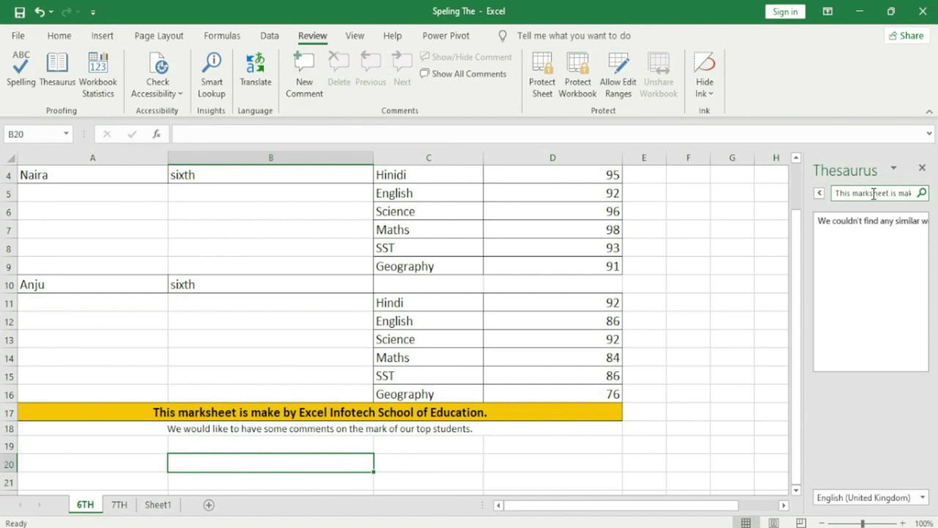
Step: Search the Thesaurus for 'make' and copy the synonym 'prepare'
{"action": "triple_click", "coordinate": [874, 193]}
{"action": "key", "text": "BackSpace"}
{"action": "key", "text": "ctrl+v"}
{"action": "key", "text": "Return"}
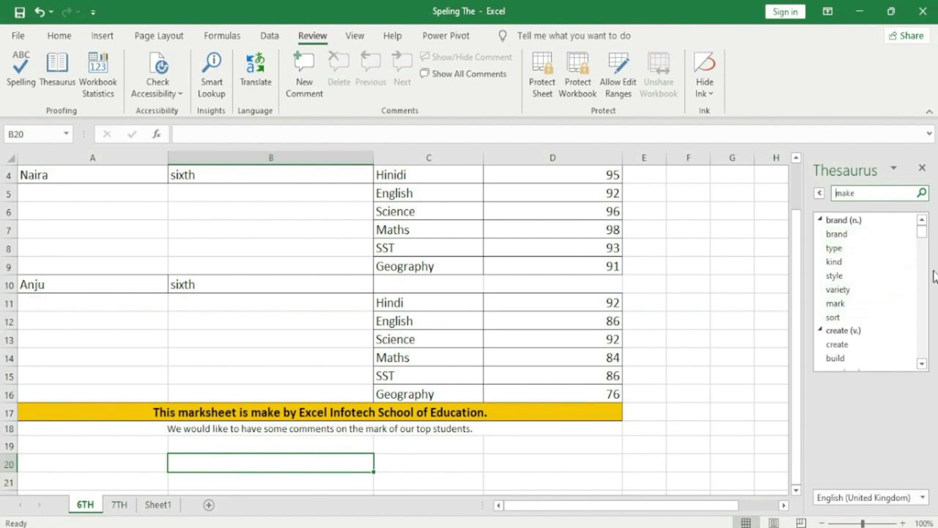
{"action": "left_click", "coordinate": [922, 363]}
{"action": "left_click", "coordinate": [921, 363]}
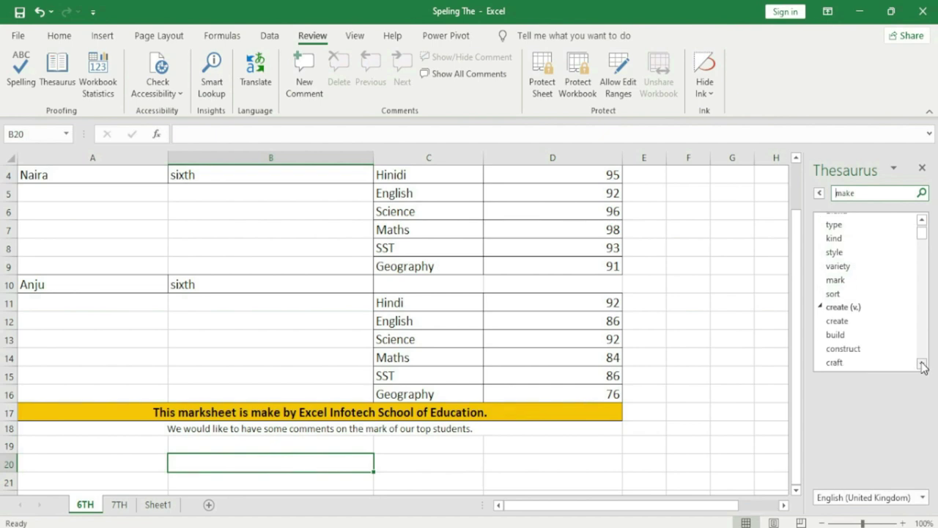
{"action": "left_click", "coordinate": [922, 364]}
{"action": "left_click", "coordinate": [922, 363]}
{"action": "left_click", "coordinate": [922, 363]}
{"action": "left_click", "coordinate": [922, 364]}
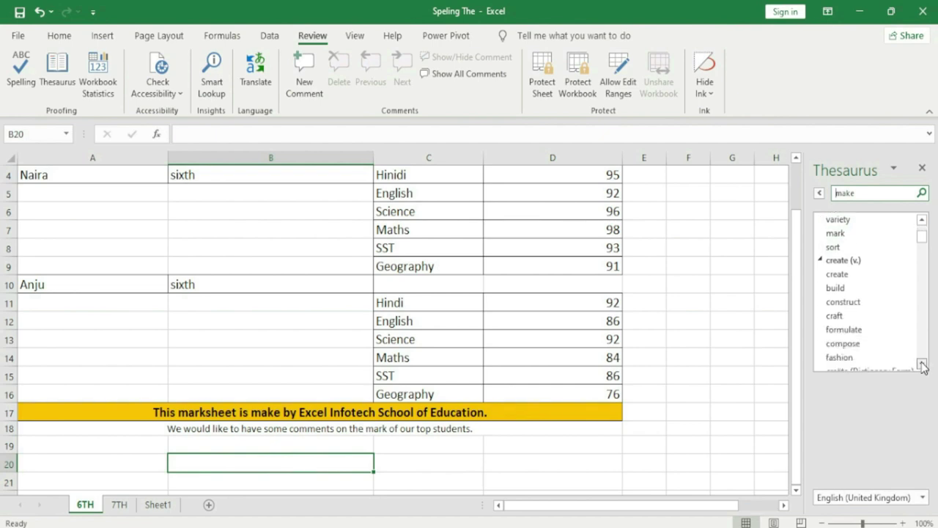
{"action": "left_click", "coordinate": [922, 363]}
{"action": "left_click", "coordinate": [921, 363]}
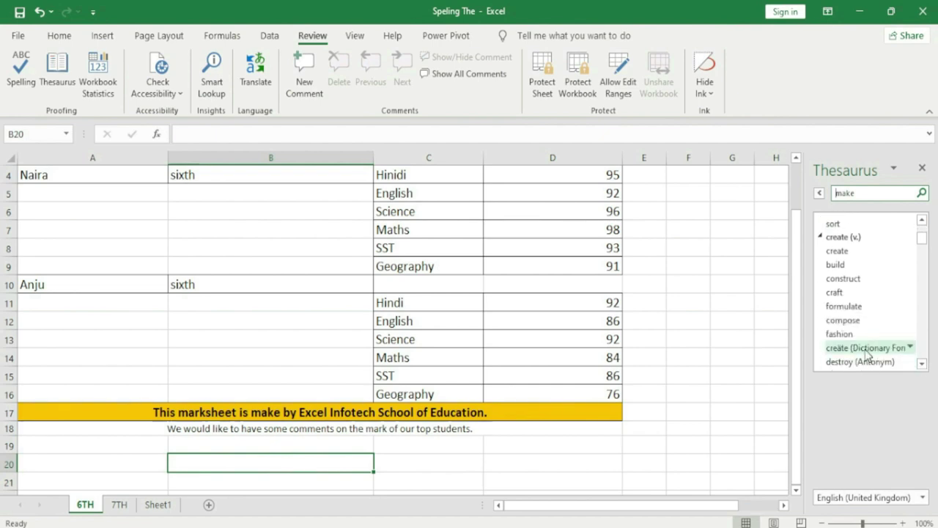
{"action": "left_click", "coordinate": [922, 364]}
{"action": "left_click", "coordinate": [922, 364]}
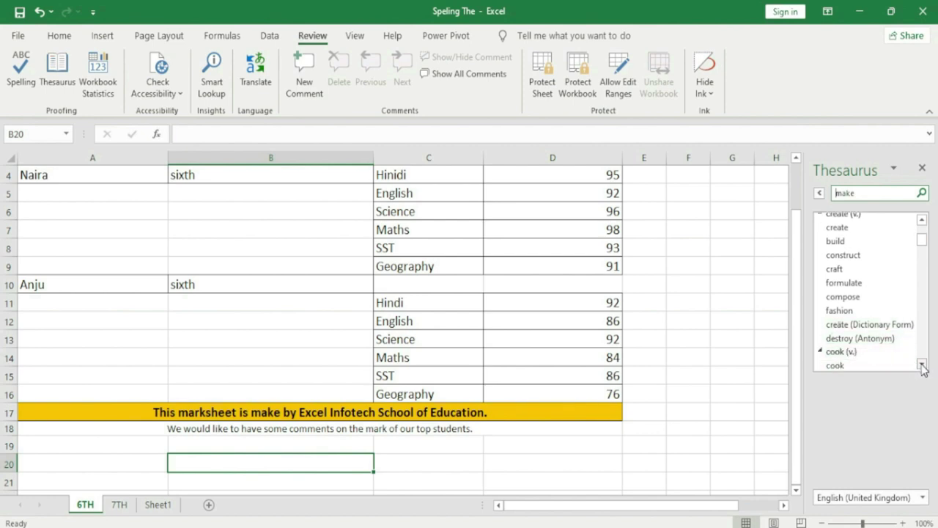
{"action": "left_click", "coordinate": [922, 364]}
{"action": "left_click", "coordinate": [922, 363]}
{"action": "left_click", "coordinate": [922, 364]}
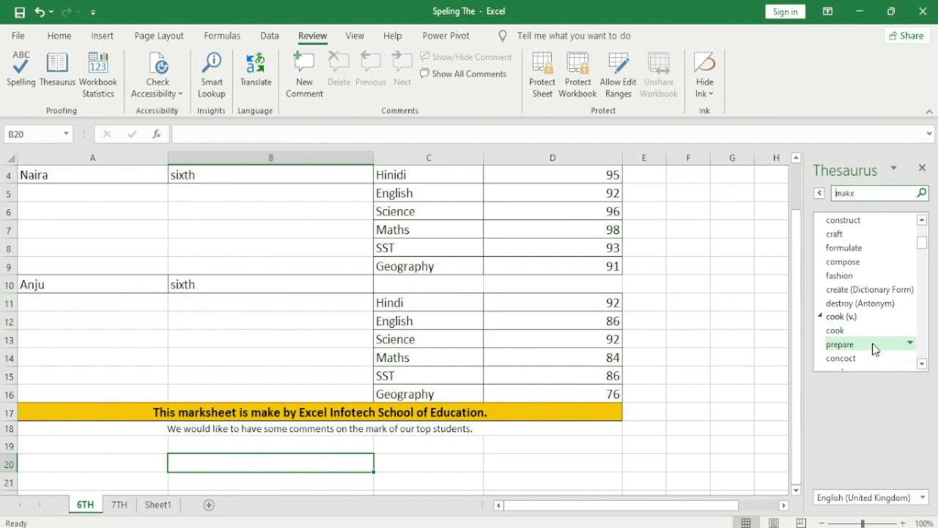
{"action": "left_click", "coordinate": [909, 343]}
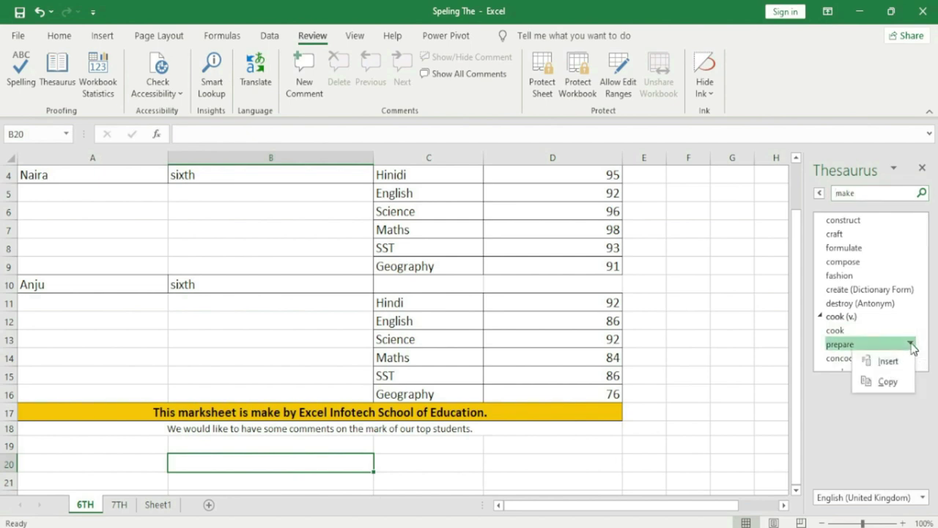
{"action": "left_click", "coordinate": [888, 381]}
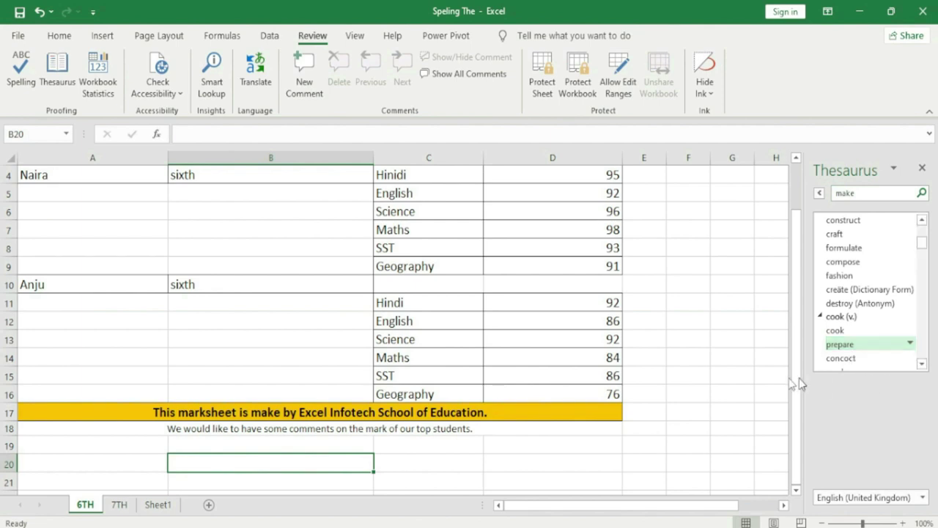
Step: Replace 'make' with 'prepare' in the A17 footer sentence
{"action": "left_click", "coordinate": [265, 412]}
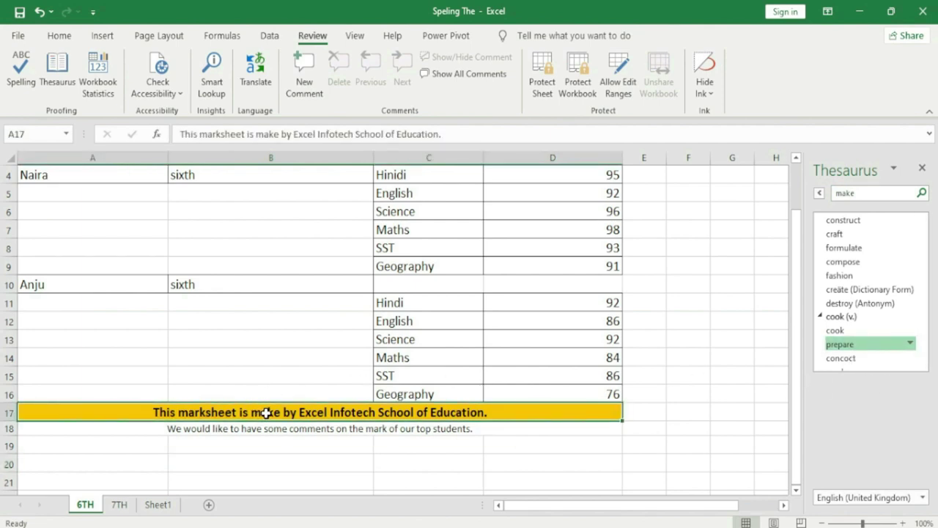
{"action": "double_click", "coordinate": [268, 412]}
{"action": "double_click", "coordinate": [269, 412]}
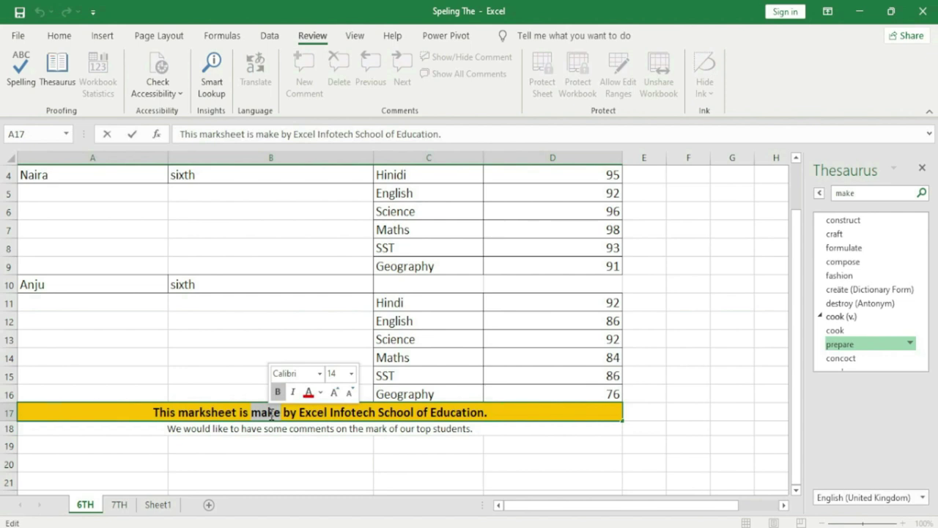
{"action": "type", "text": "prepare"}
{"action": "key", "text": "Return"}
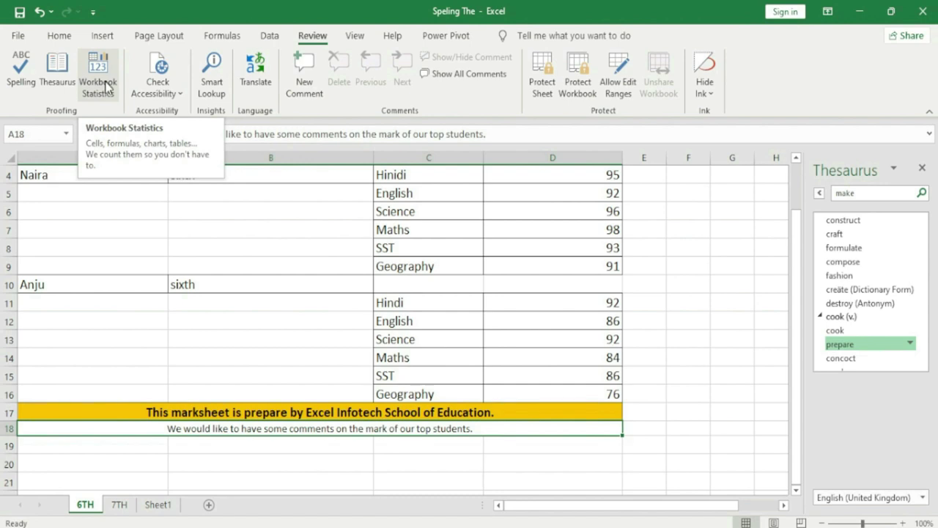
Step: Switch to Sheet1 and view the workbook statistics: 3 sheets, 1 table, 7 formulas
{"action": "left_click", "coordinate": [157, 507]}
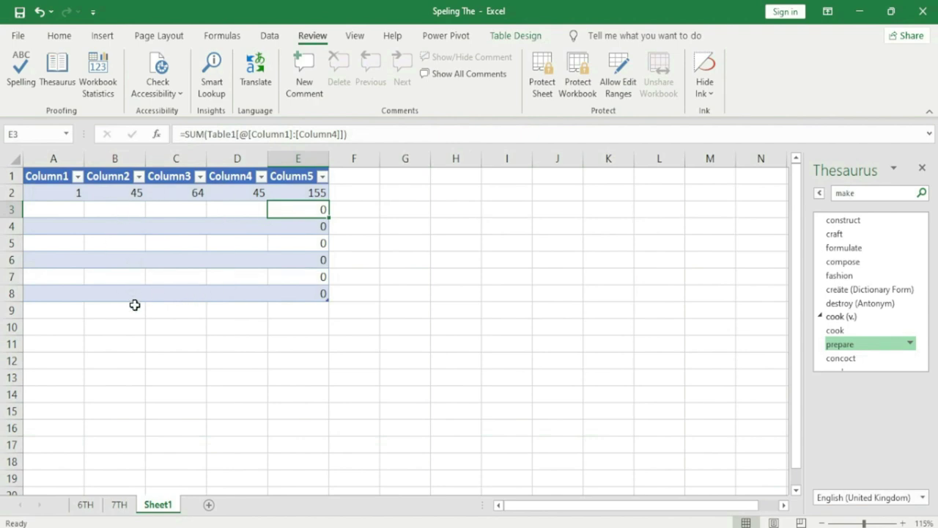
{"action": "left_click", "coordinate": [99, 88]}
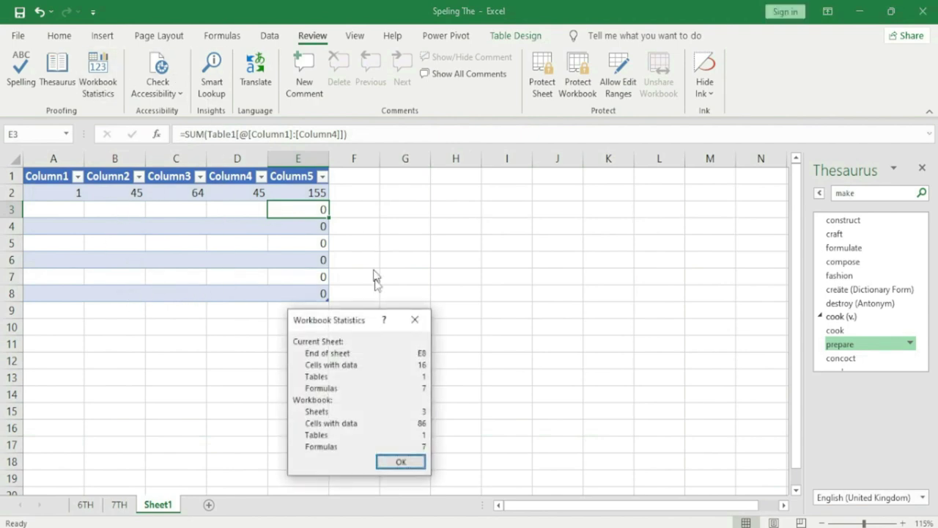
{"action": "left_click_drag", "start_coordinate": [344, 321], "coordinate": [407, 183]}
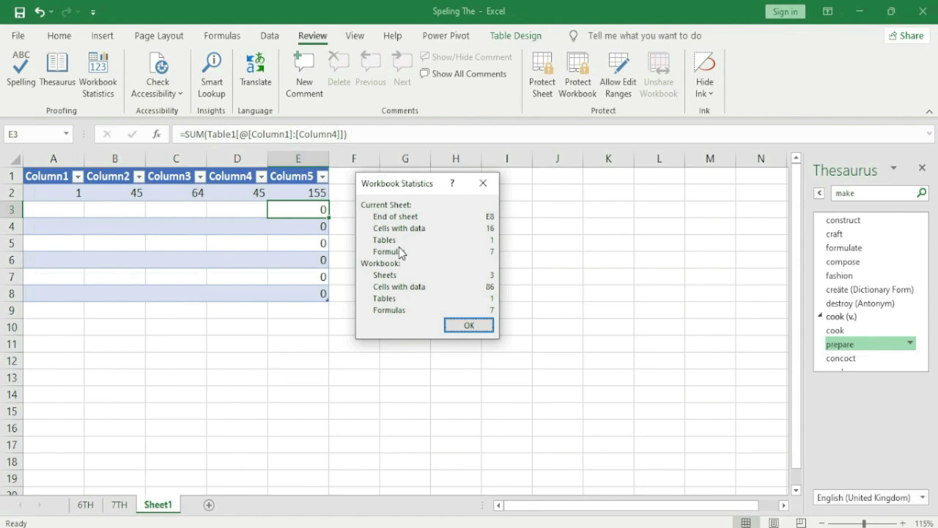
{"action": "left_click_drag", "start_coordinate": [413, 184], "coordinate": [418, 225]}
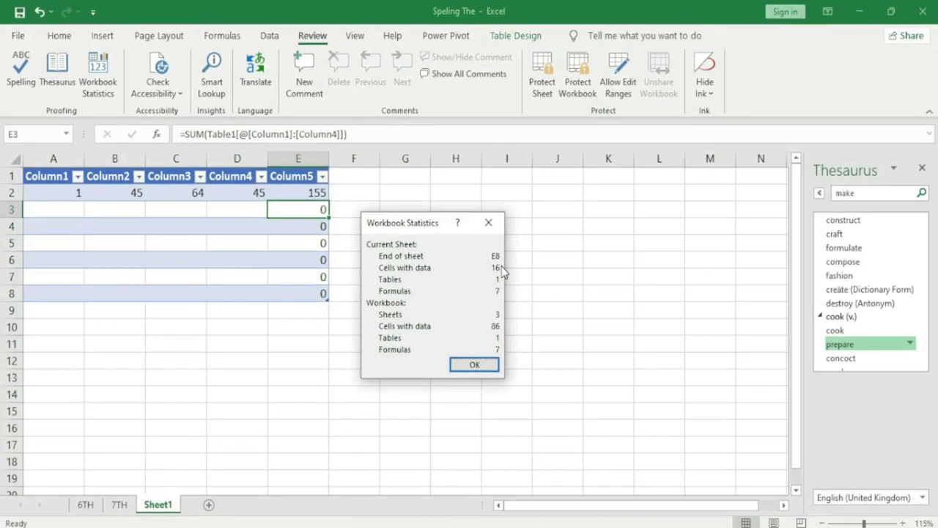
{"action": "left_click", "coordinate": [475, 365]}
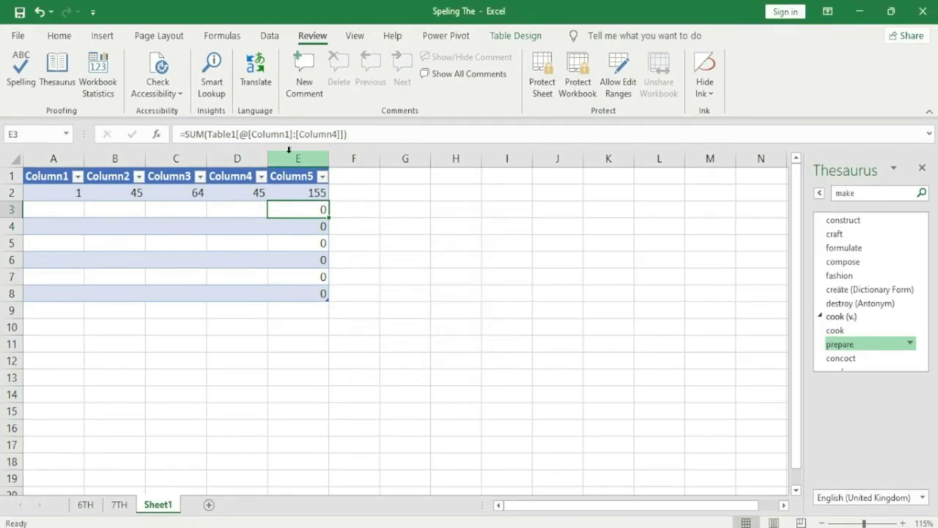
Step: Select cell E8, then the table's header row, reopening Workbook Statistics each time
{"action": "left_click", "coordinate": [302, 295]}
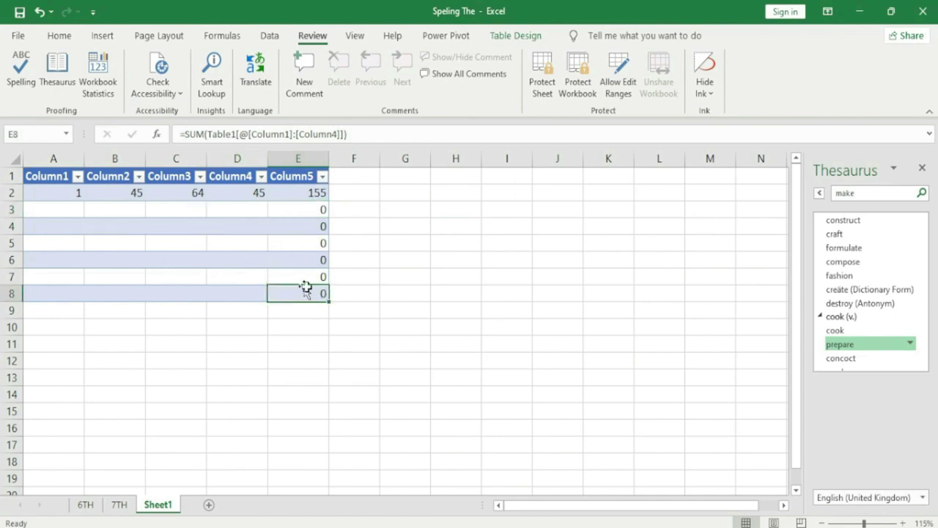
{"action": "left_click", "coordinate": [9, 135]}
{"action": "left_click", "coordinate": [191, 45]}
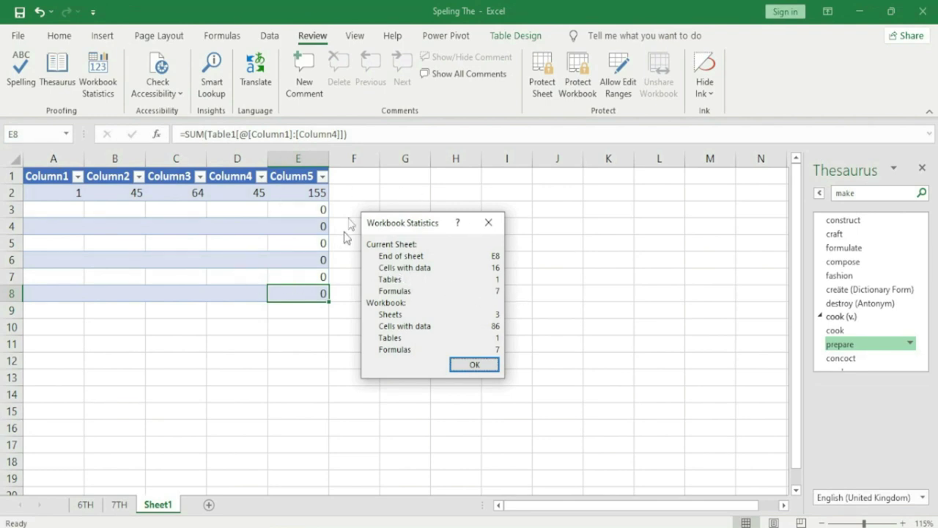
{"action": "left_click", "coordinate": [489, 222]}
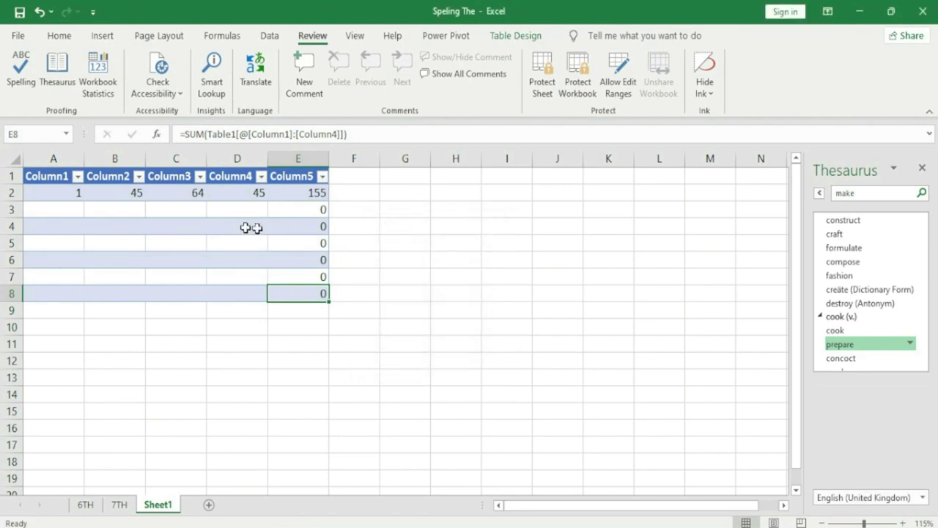
{"action": "left_click_drag", "start_coordinate": [69, 193], "coordinate": [316, 293]}
{"action": "left_click_drag", "start_coordinate": [306, 181], "coordinate": [66, 182]}
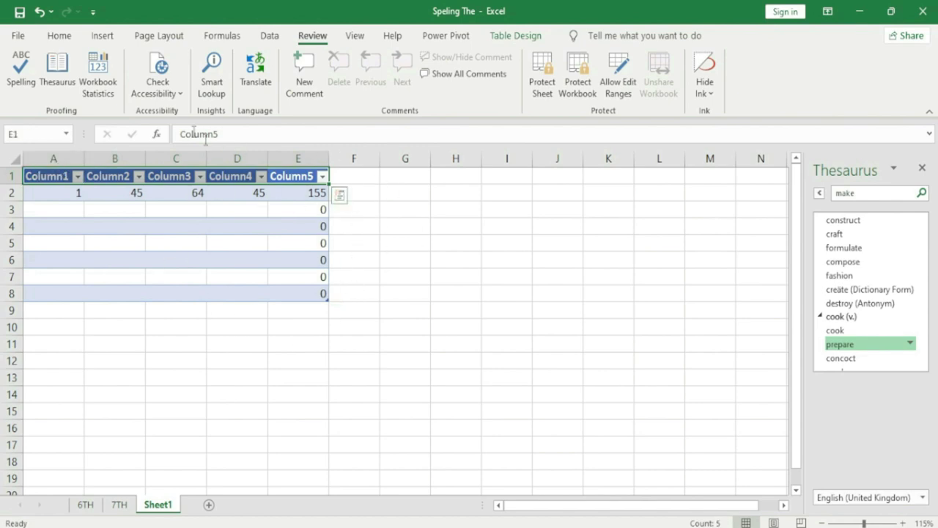
{"action": "left_click", "coordinate": [97, 81]}
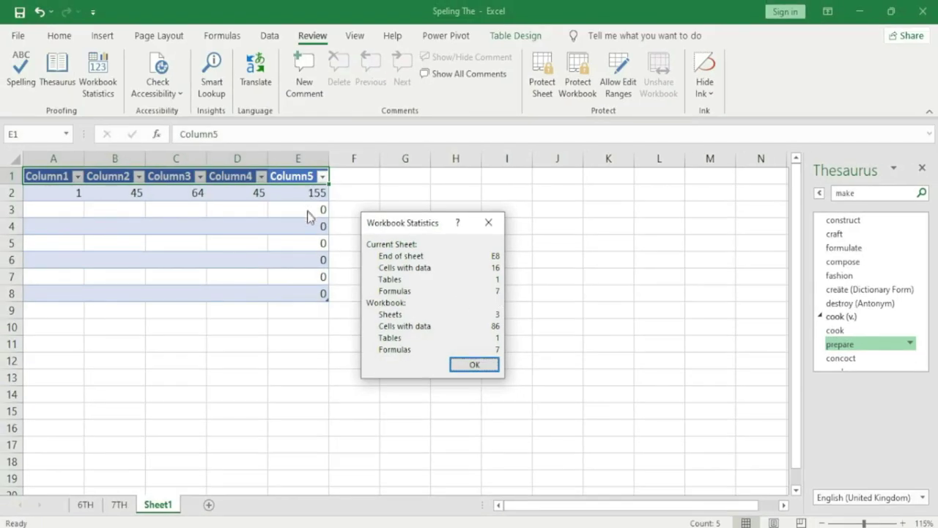
Step: Inspect the SUM formulas in E2 and E3, then check workbook statistics for E2:E8
{"action": "left_click", "coordinate": [475, 363]}
{"action": "double_click", "coordinate": [298, 193]}
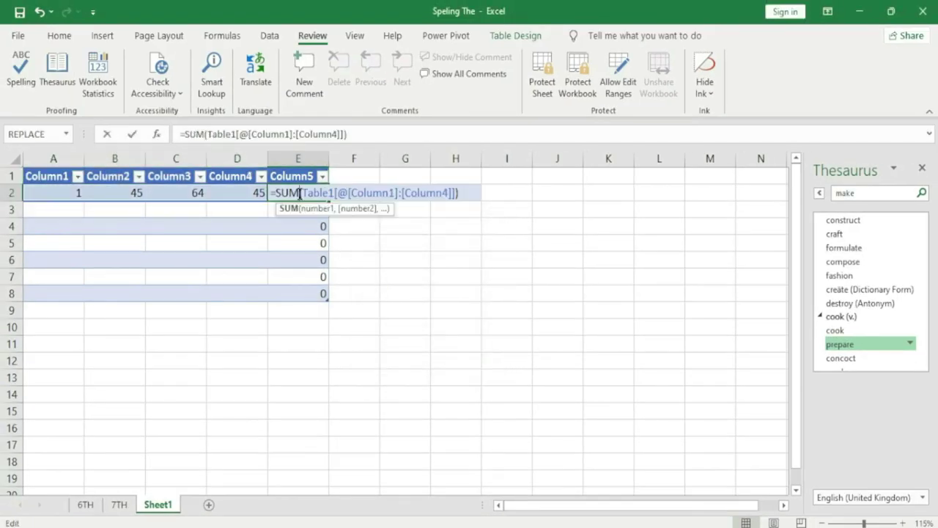
{"action": "key", "text": "Return"}
{"action": "key", "text": "F2"}
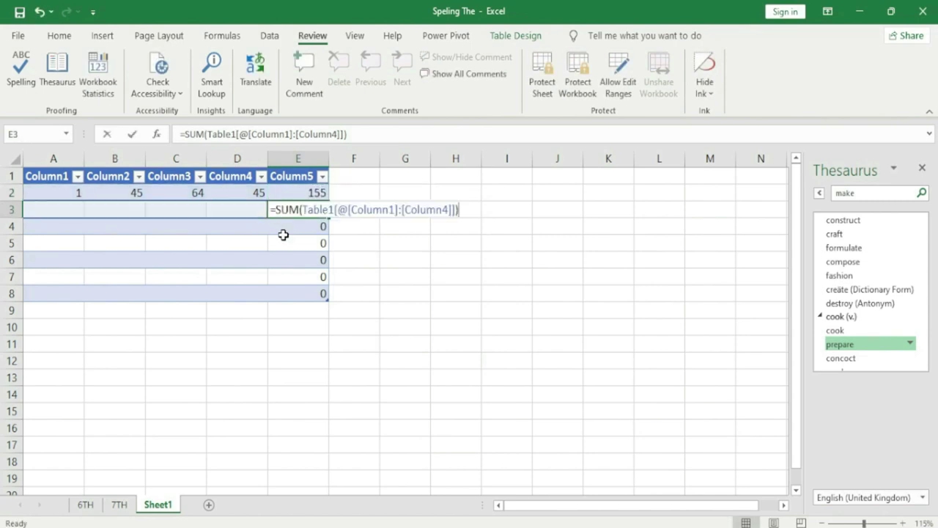
{"action": "key", "text": "Return"}
{"action": "left_click_drag", "start_coordinate": [330, 197], "coordinate": [304, 291]}
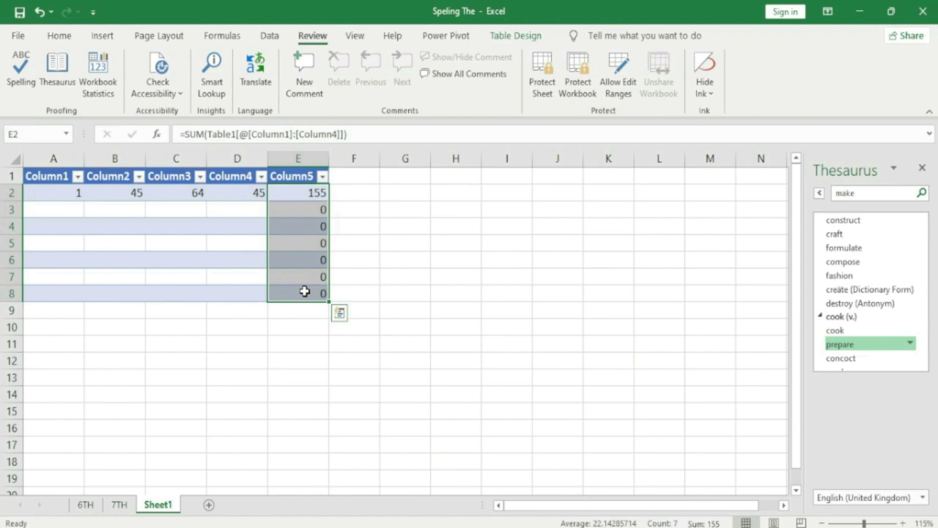
{"action": "key", "text": "ctrl+shift+g"}
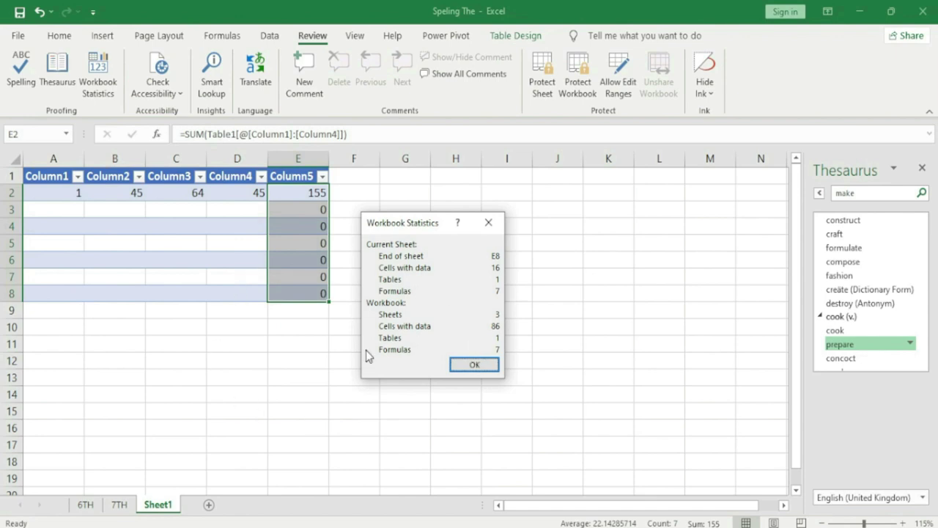
{"action": "left_click", "coordinate": [477, 365]}
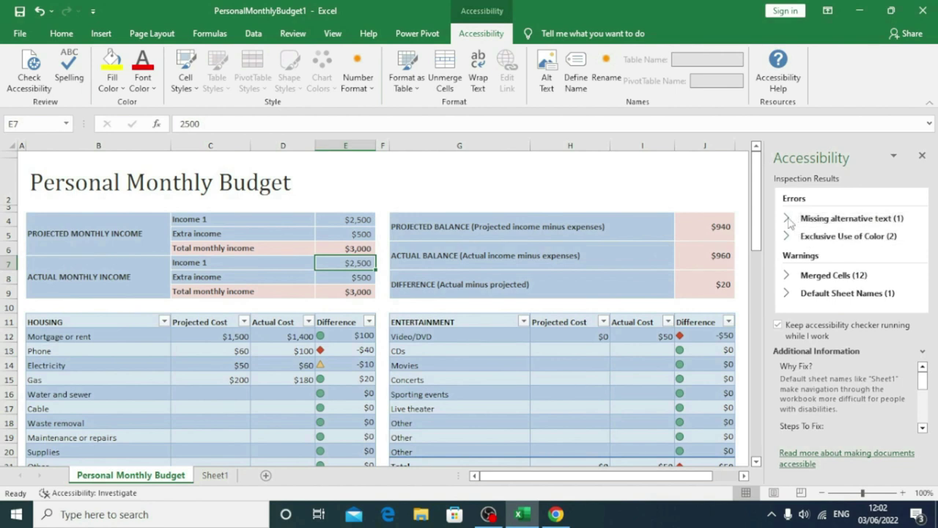
Step: Jump to the picture missing alt text and colour-only cells E4:E5 and J4, then expand Merged Cells
{"action": "left_click", "coordinate": [810, 222]}
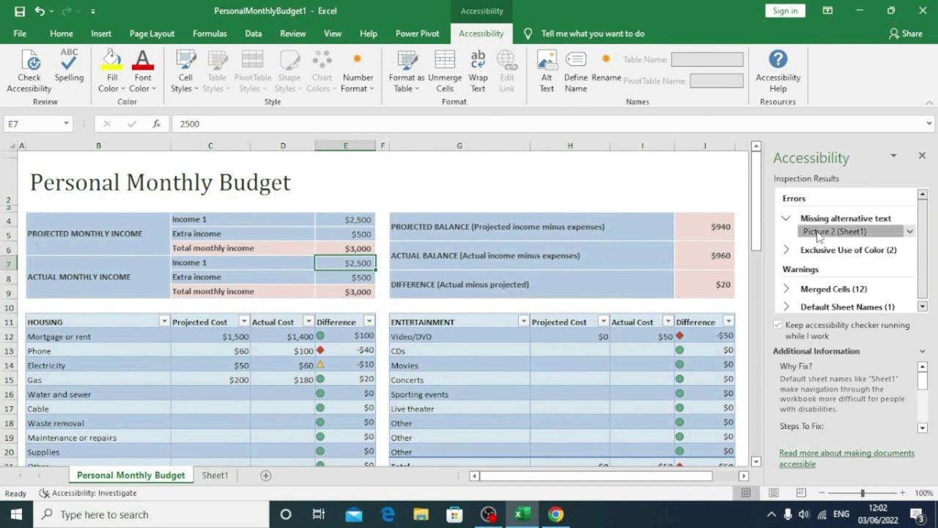
{"action": "left_click", "coordinate": [819, 233]}
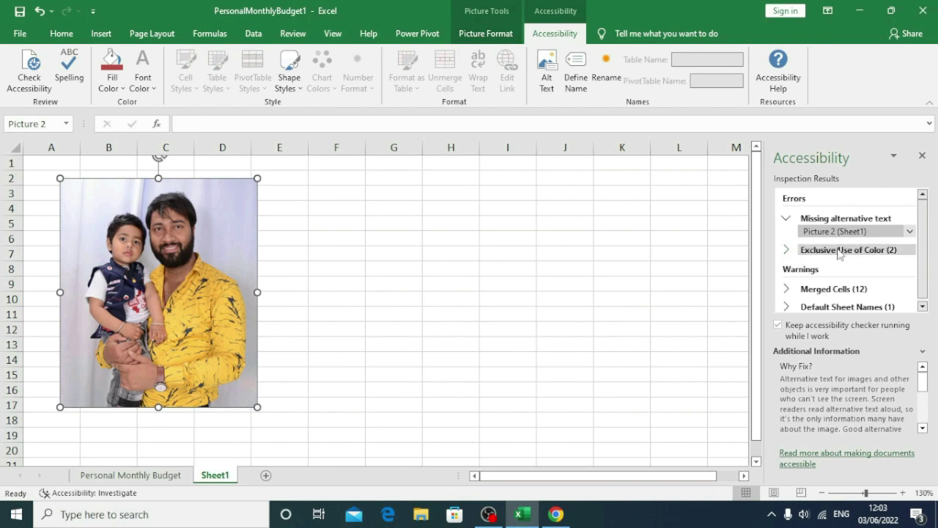
{"action": "left_click", "coordinate": [787, 251]}
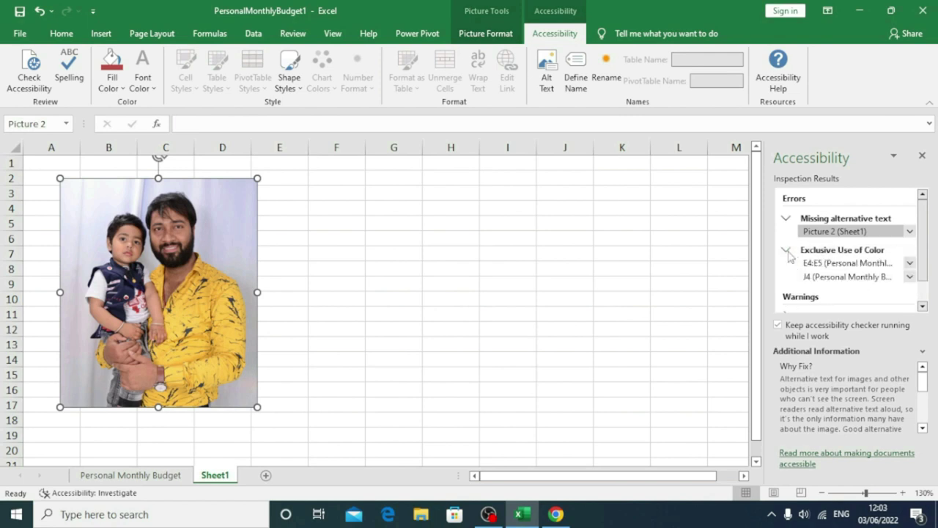
{"action": "left_click", "coordinate": [833, 263]}
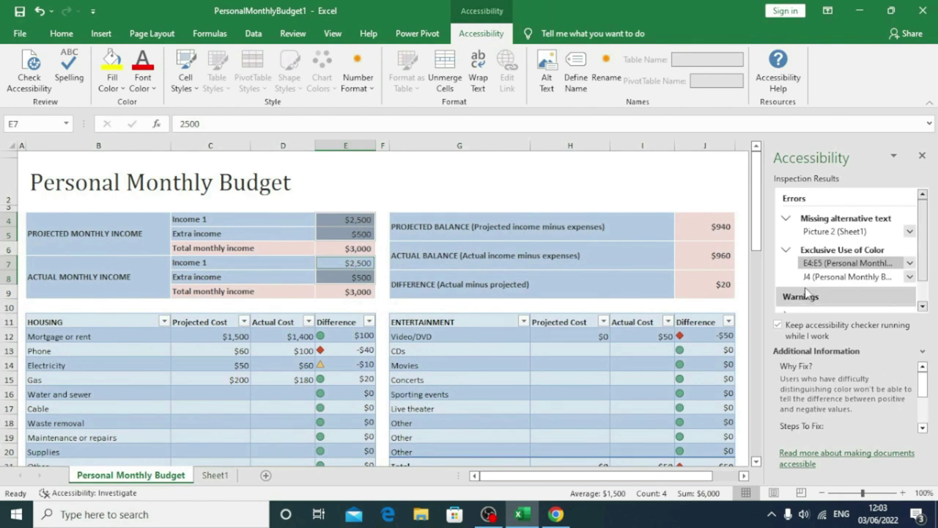
{"action": "left_click", "coordinate": [848, 277]}
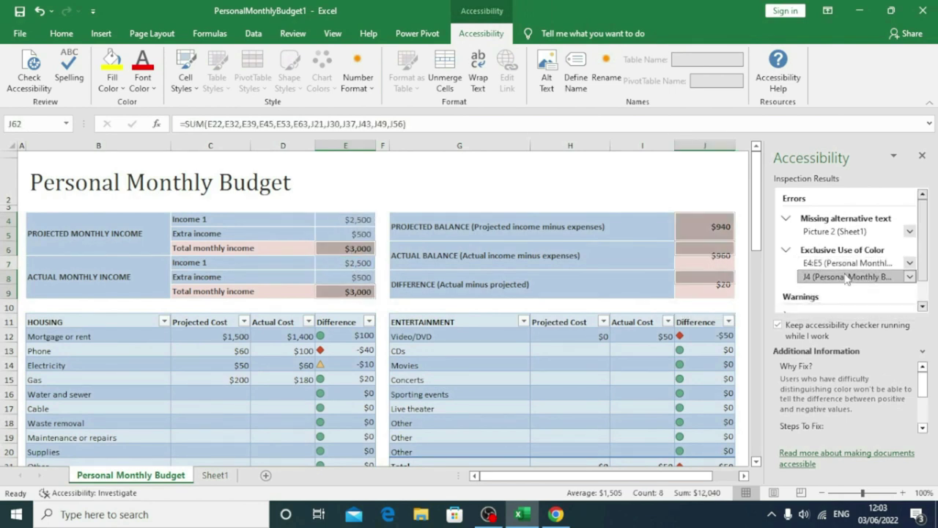
{"action": "left_click", "coordinate": [845, 263]}
{"action": "left_click", "coordinate": [842, 275]}
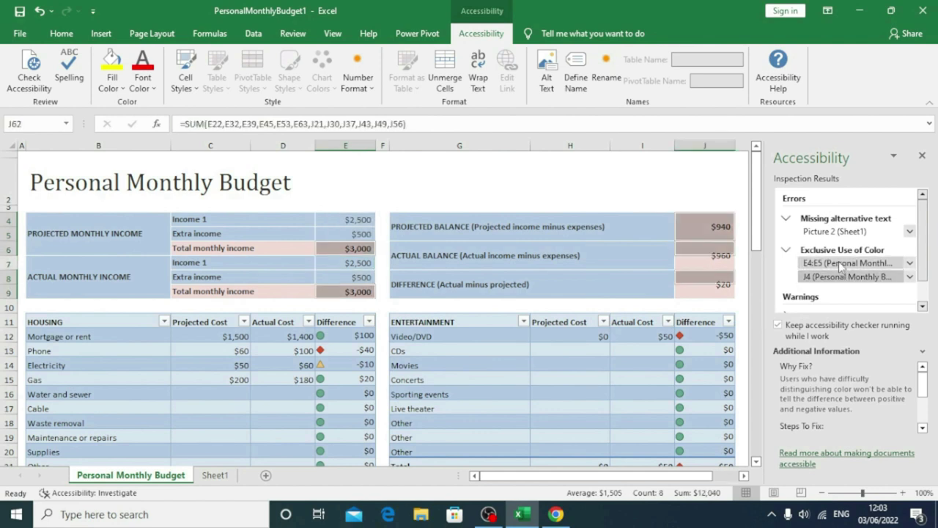
{"action": "left_click", "coordinate": [839, 263]}
{"action": "left_click", "coordinate": [837, 276]}
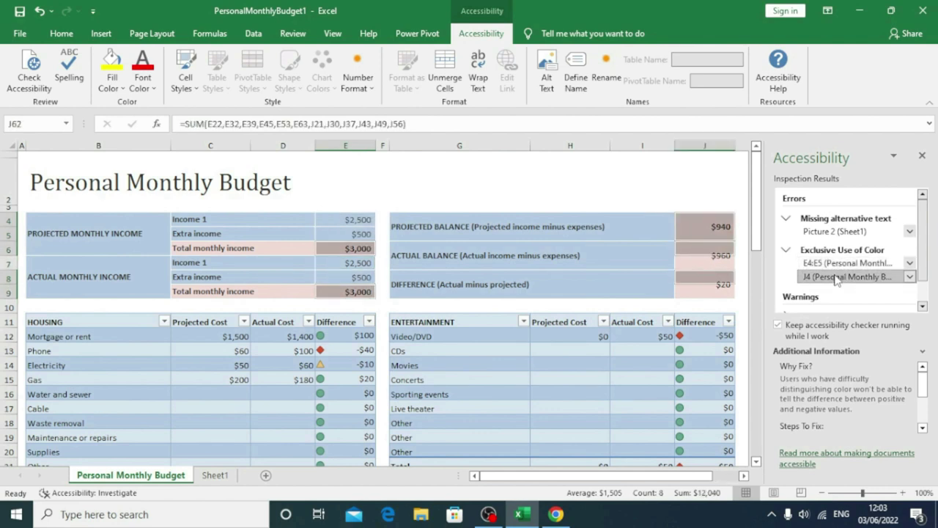
{"action": "scroll", "coordinate": [919, 243], "scroll_direction": "down", "scroll_amount": 2}
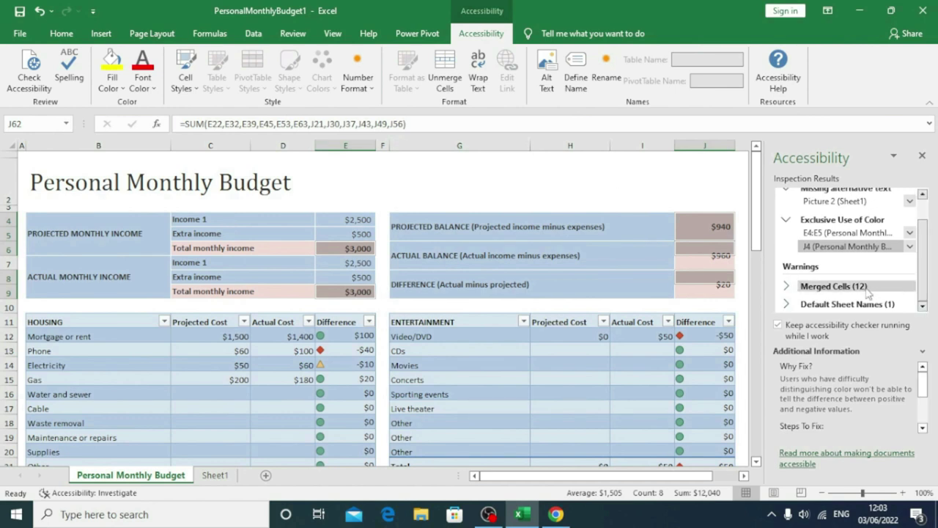
{"action": "left_click", "coordinate": [793, 287]}
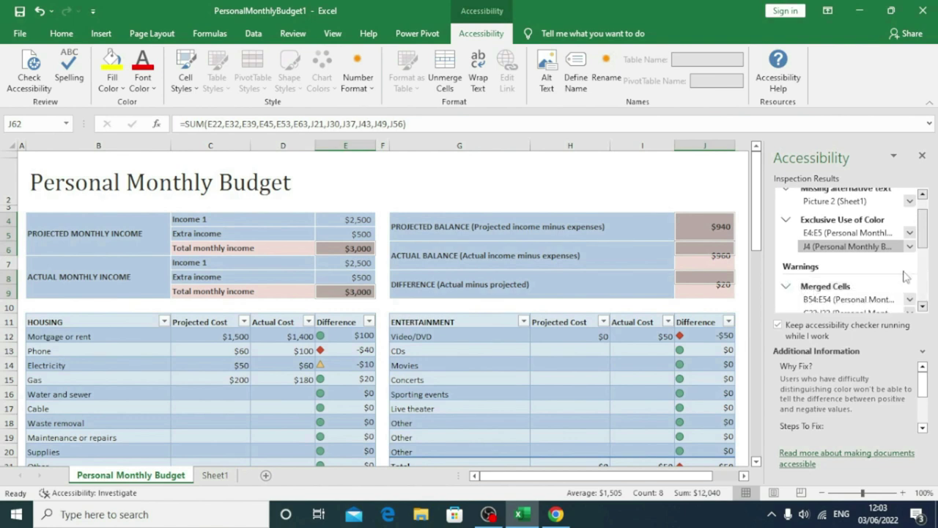
Step: Jump through merged ranges G22:J22, G31:J31, G38:J38, G44:J44 and G50:J50
{"action": "left_click_drag", "start_coordinate": [922, 233], "coordinate": [928, 254]}
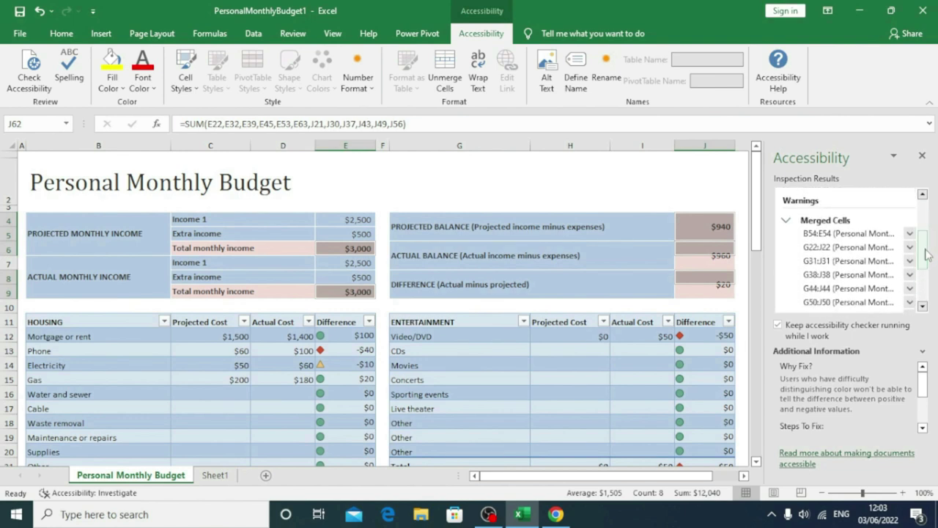
{"action": "left_click", "coordinate": [821, 251]}
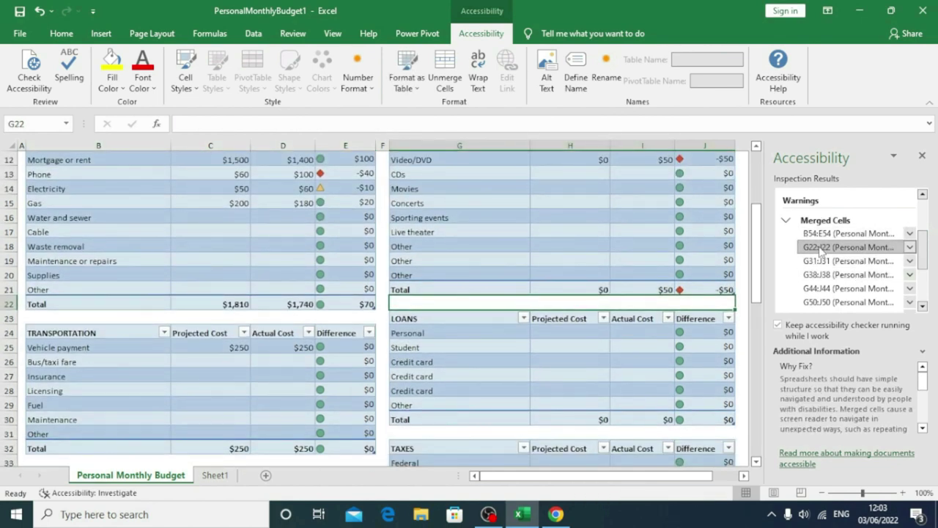
{"action": "left_click", "coordinate": [821, 261]}
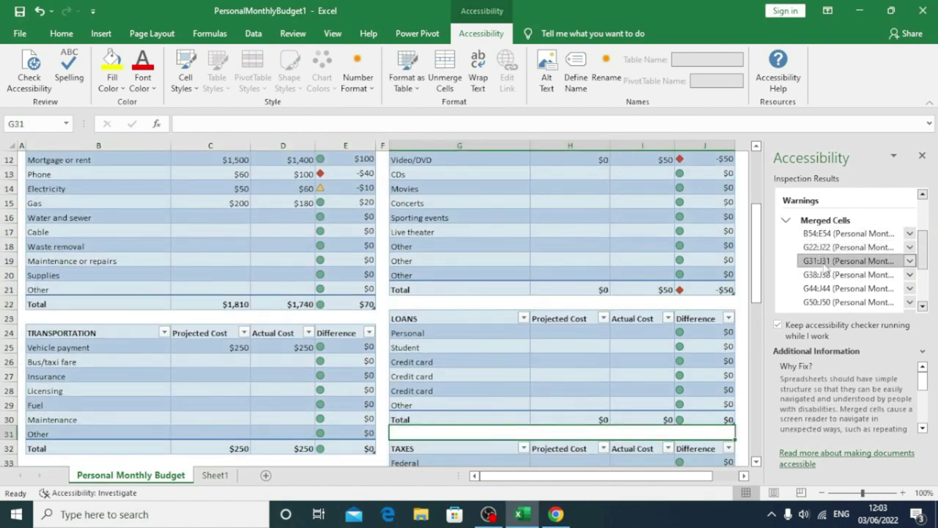
{"action": "left_click", "coordinate": [826, 277]}
{"action": "left_click", "coordinate": [826, 288]}
{"action": "left_click", "coordinate": [826, 302]}
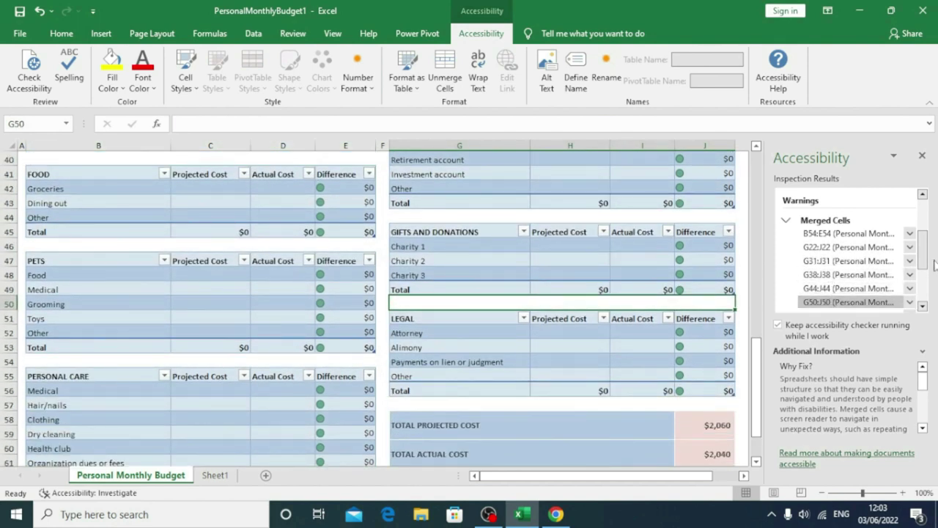
Step: Expand Default Sheet Names and go to the flagged Sheet1
{"action": "left_click_drag", "start_coordinate": [927, 253], "coordinate": [919, 293]}
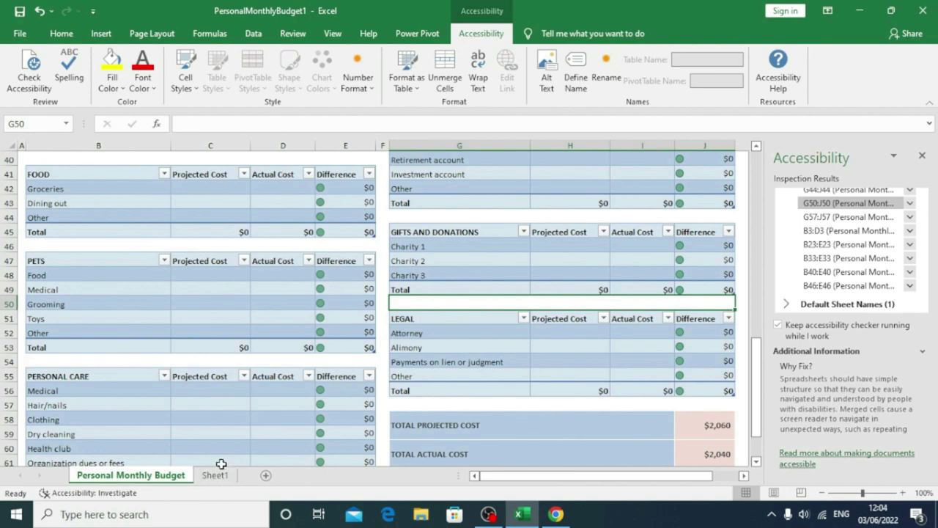
{"action": "left_click", "coordinate": [821, 307]}
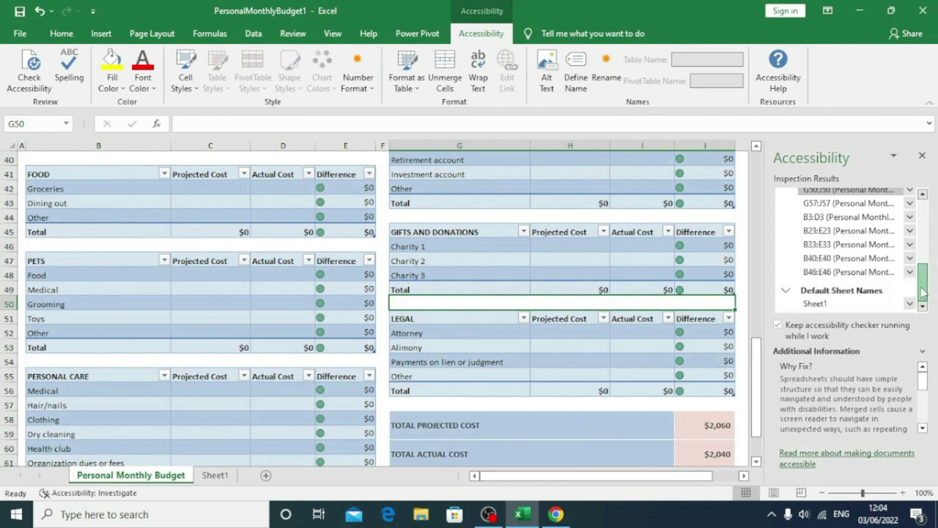
{"action": "left_click", "coordinate": [815, 304]}
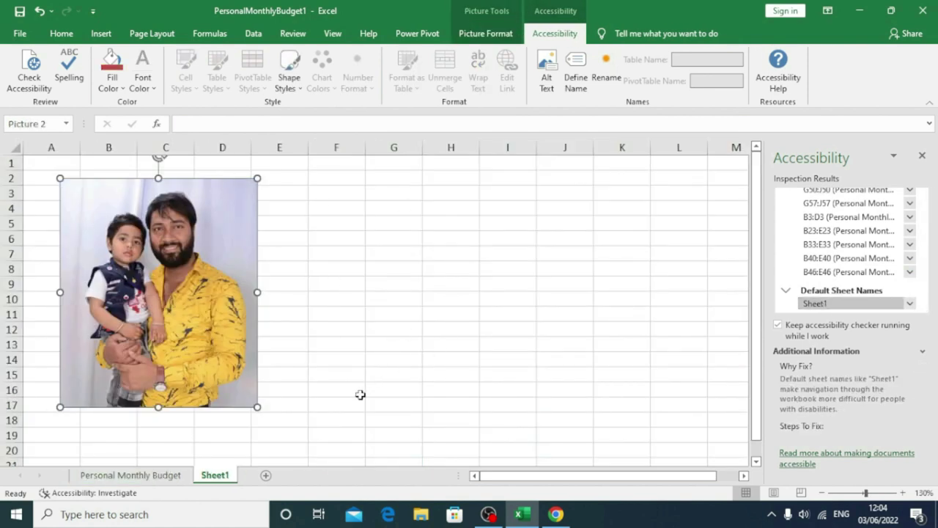
Step: Browse the Check Accessibility options from the Personal Monthly Budget sheet, then return to Sheet1
{"action": "left_click", "coordinate": [390, 346]}
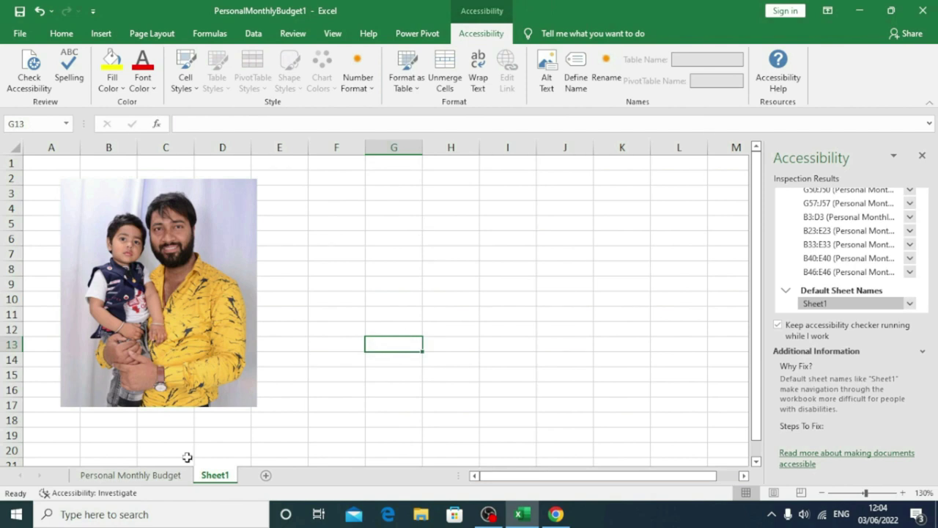
{"action": "left_click", "coordinate": [162, 474]}
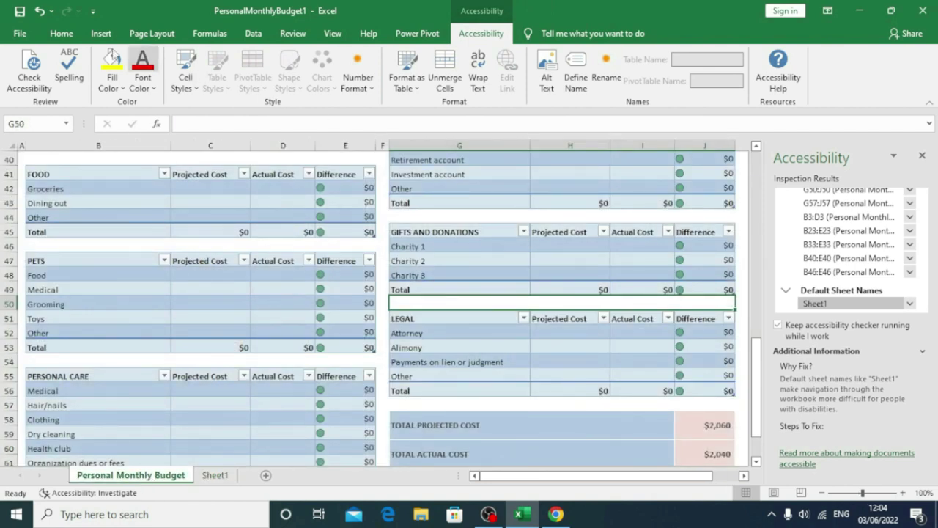
{"action": "left_click", "coordinate": [100, 34]}
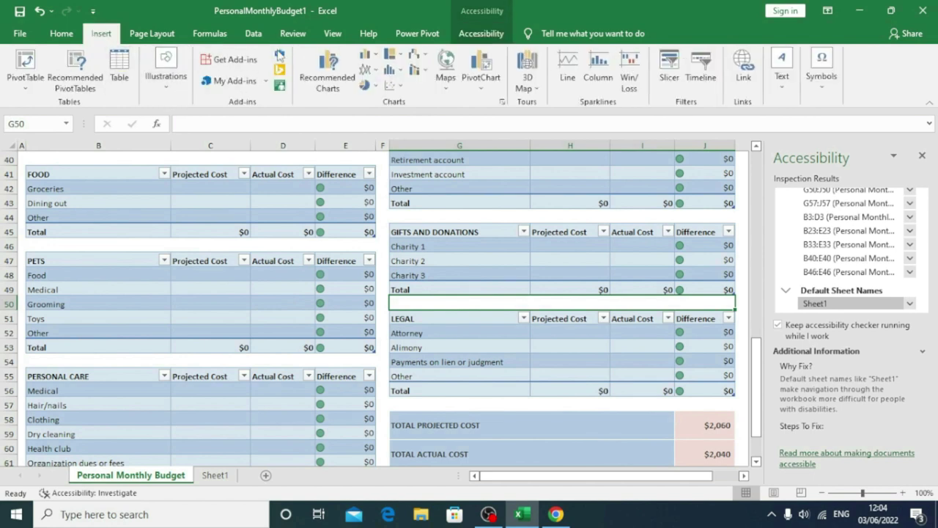
{"action": "left_click", "coordinate": [293, 34]}
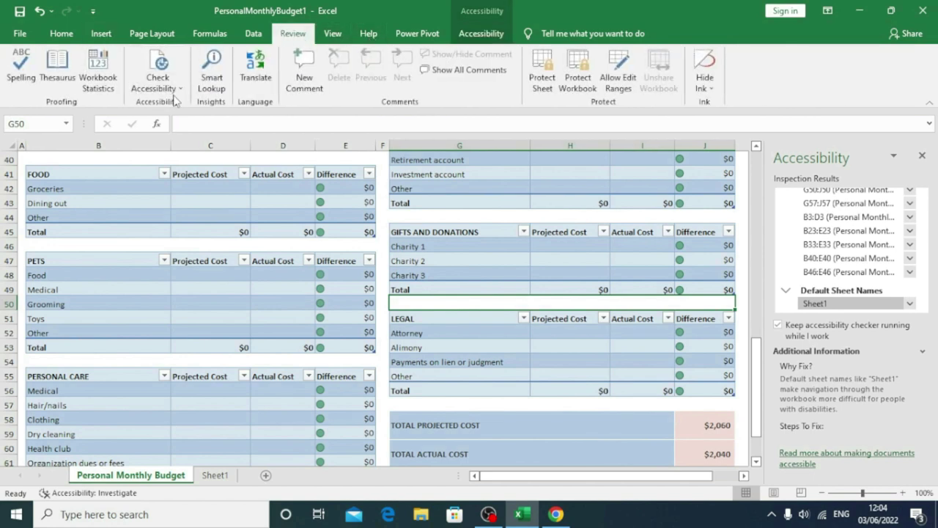
{"action": "left_click", "coordinate": [155, 82]}
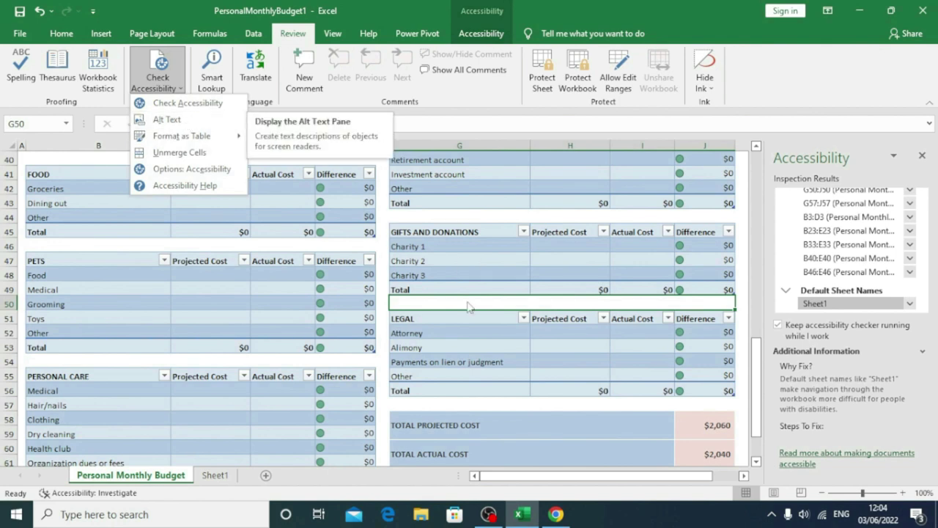
{"action": "left_click", "coordinate": [213, 475]}
{"action": "left_click", "coordinate": [214, 475]}
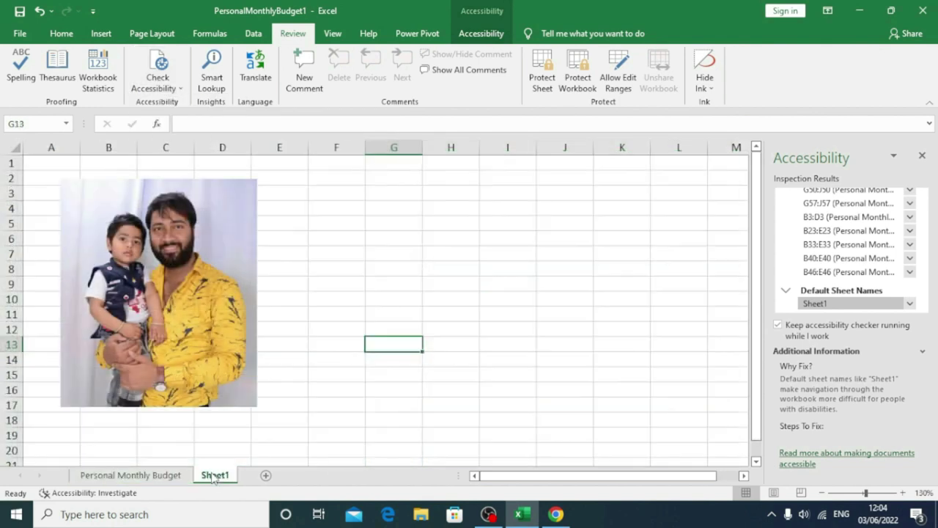
Step: Select the Sheet1 photo, close the Accessibility pane, and show Check Accessibility options
{"action": "left_click", "coordinate": [196, 238]}
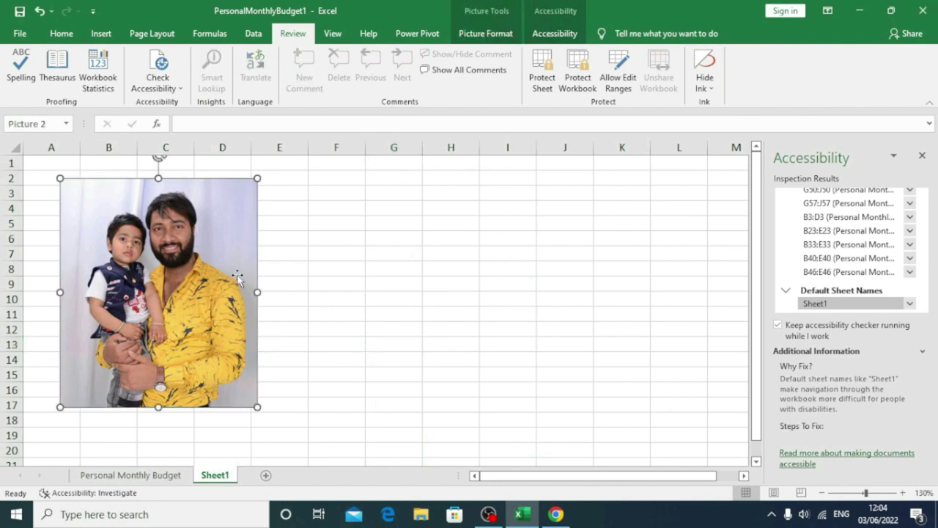
{"action": "left_click", "coordinate": [921, 155]}
{"action": "left_click", "coordinate": [175, 88]}
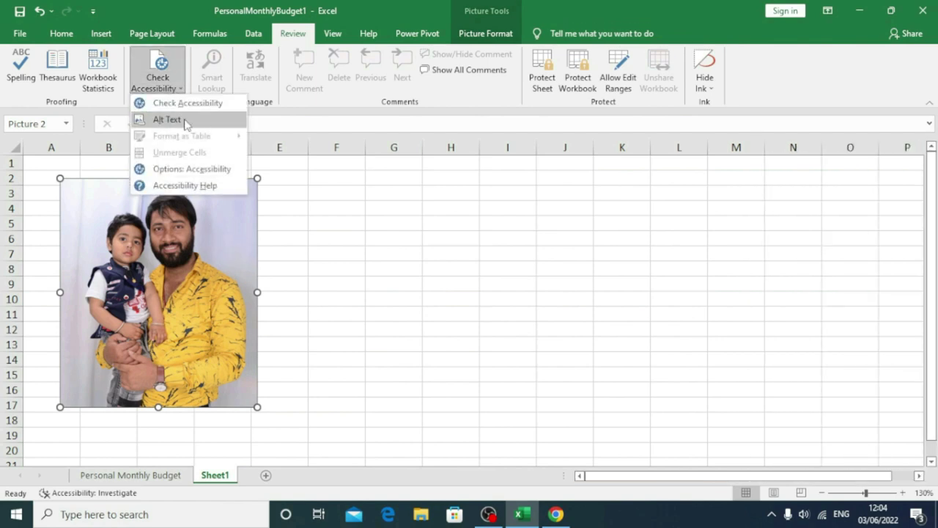
Step: Give the Sheet1 photo the alternative text 'my sweet baby'
{"action": "left_click", "coordinate": [185, 120]}
{"action": "left_click", "coordinate": [801, 293]}
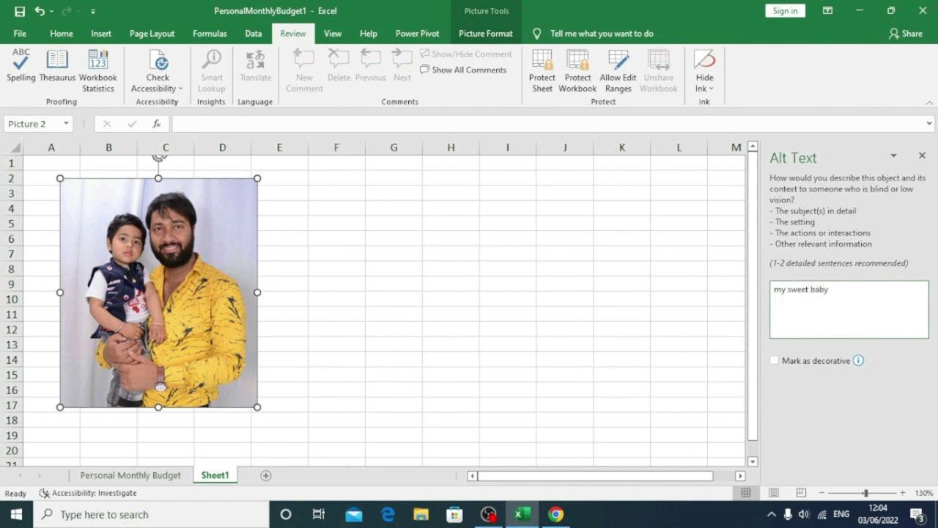
{"action": "left_click", "coordinate": [922, 155]}
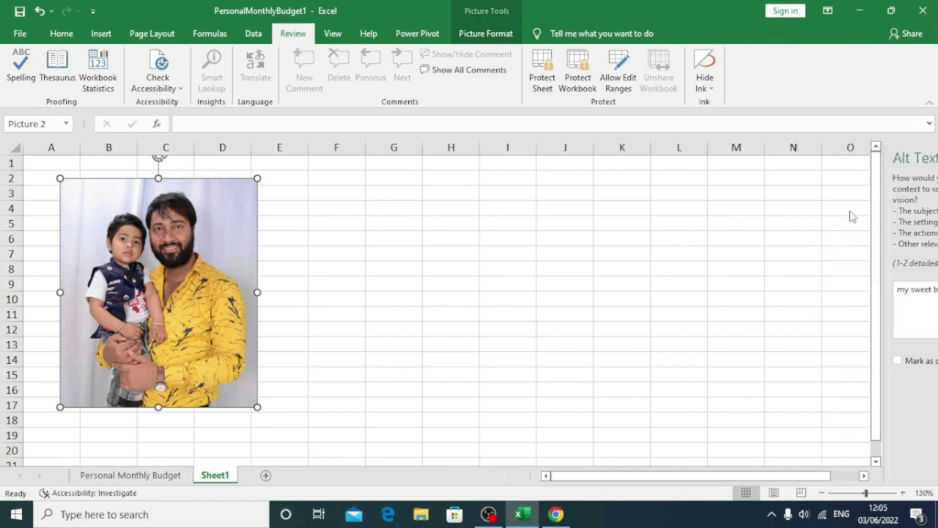
{"action": "left_click", "coordinate": [485, 311]}
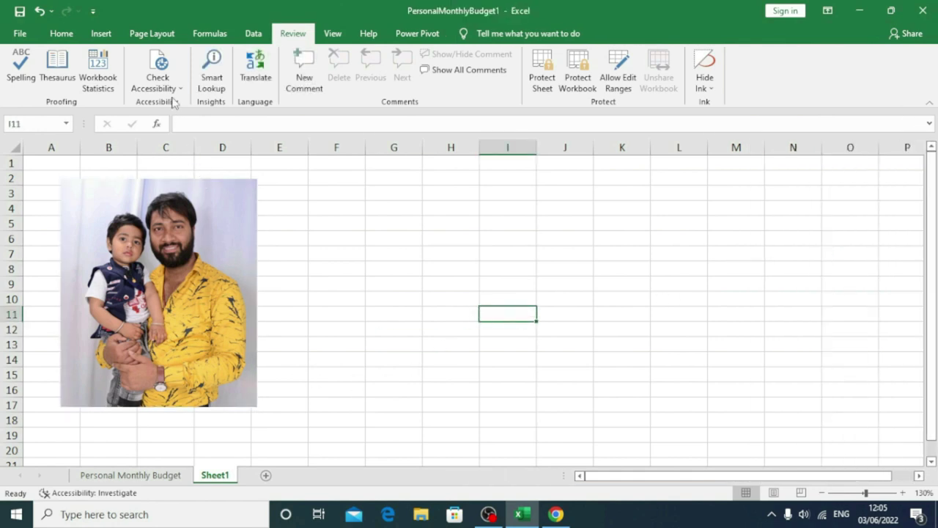
Step: Reselect the photo and check that its alt text reads 'my sweet baby'
{"action": "left_click", "coordinate": [168, 87]}
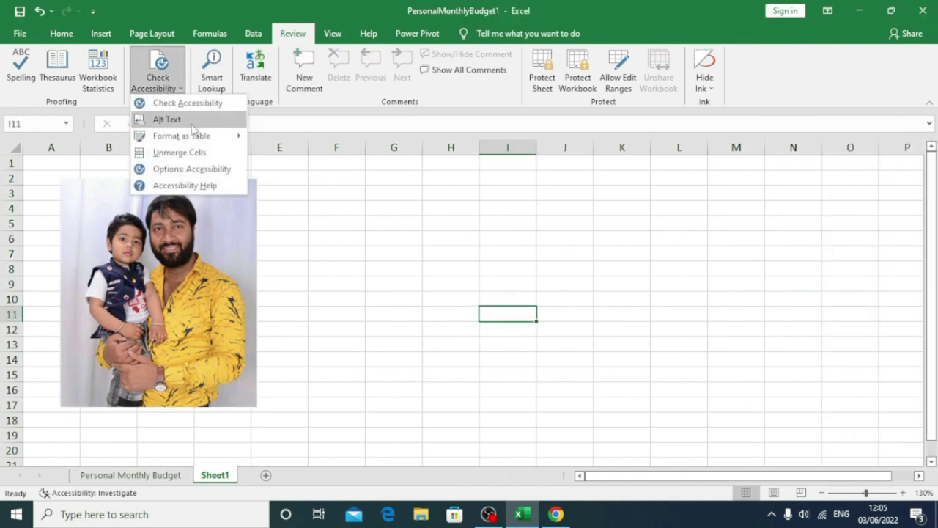
{"action": "left_click", "coordinate": [167, 120]}
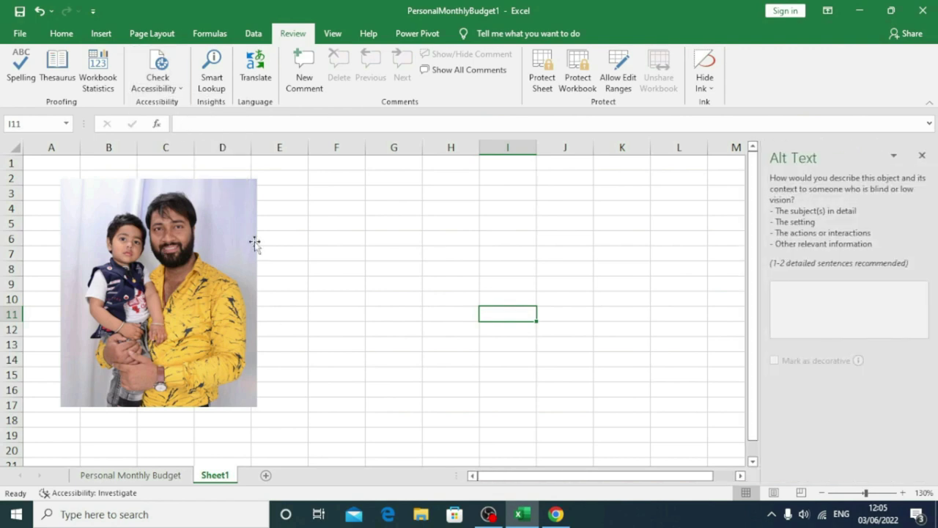
{"action": "left_click", "coordinate": [194, 244]}
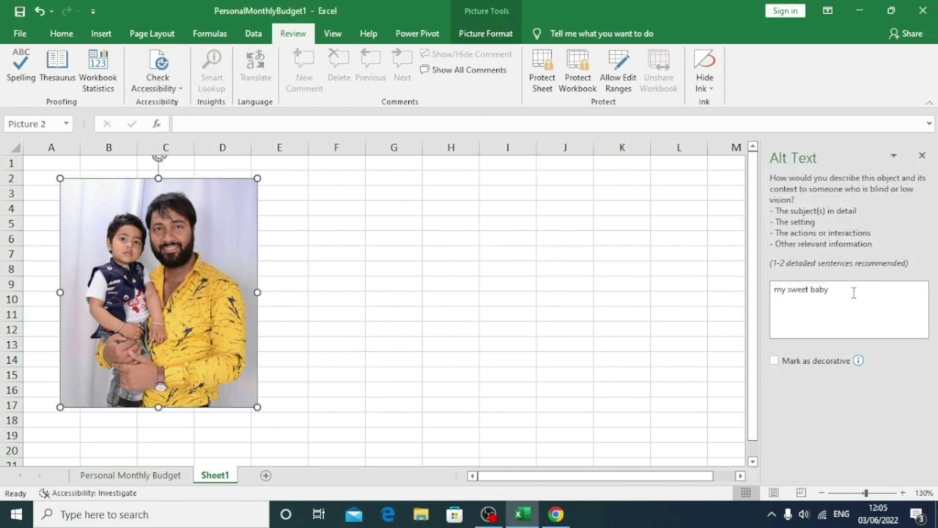
{"action": "left_click_drag", "start_coordinate": [852, 291], "coordinate": [775, 291]}
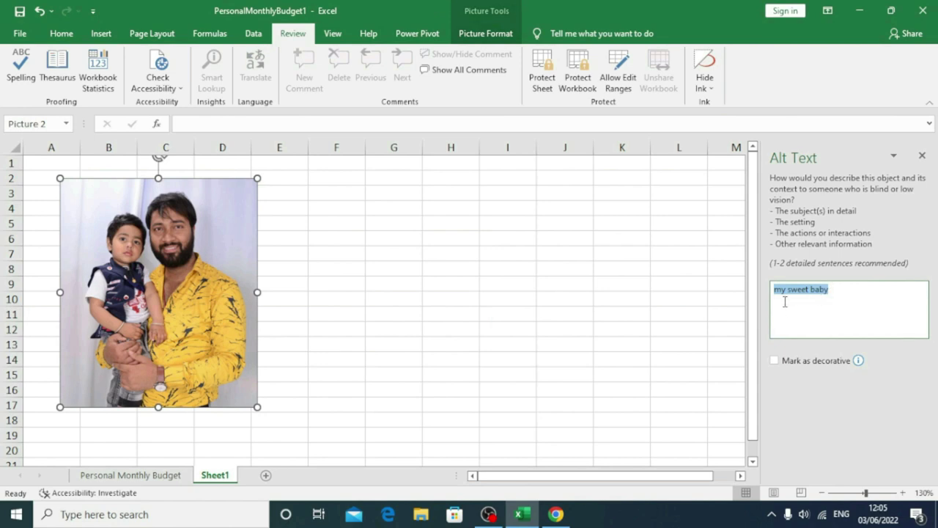
{"action": "left_click", "coordinate": [843, 294]}
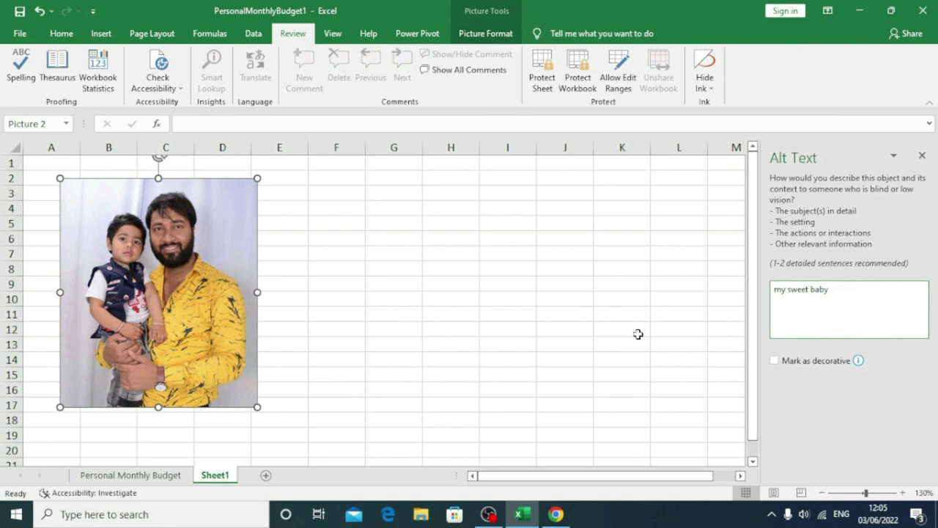
{"action": "left_click", "coordinate": [168, 86]}
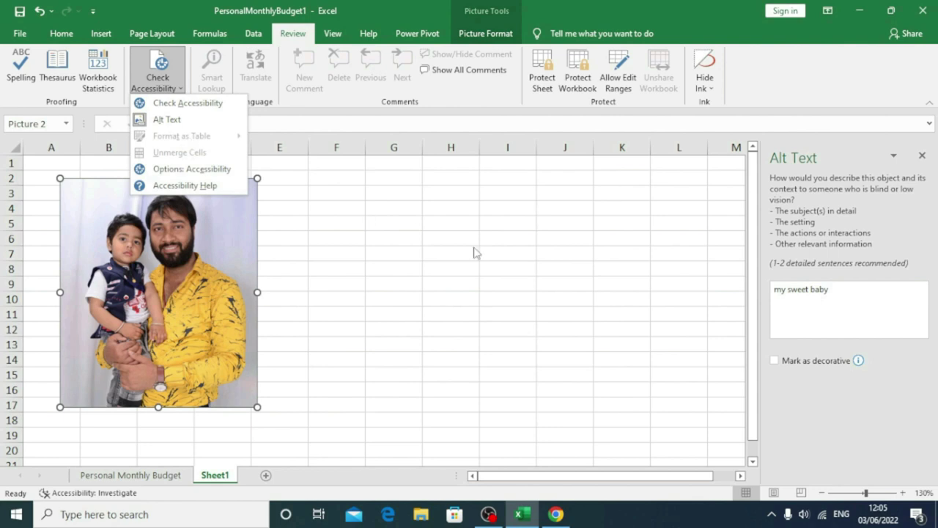
{"action": "left_click", "coordinate": [342, 372]}
Step: Go to the Personal Monthly Budget sheet, scroll to its top, and close the Alt Text pane
{"action": "left_click", "coordinate": [178, 475]}
{"action": "left_click", "coordinate": [204, 270]}
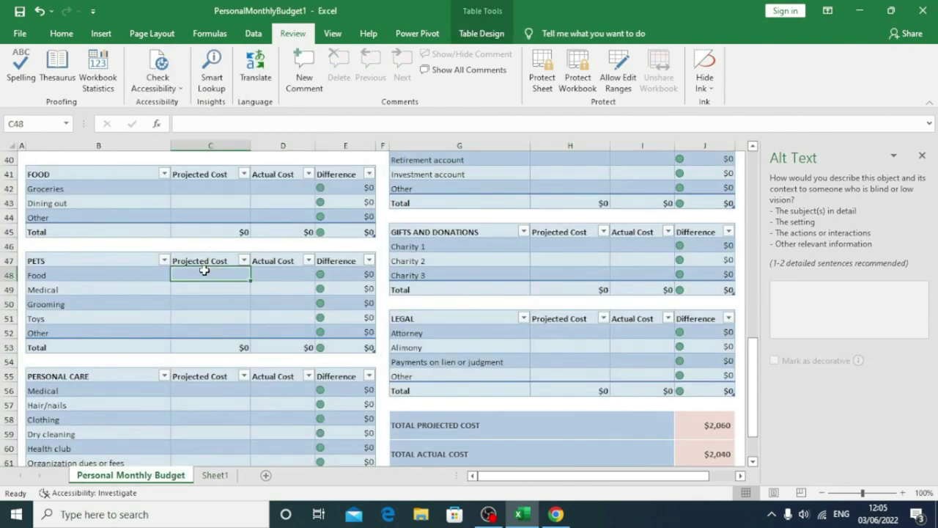
{"action": "scroll", "coordinate": [389, 309], "scroll_direction": "up", "scroll_amount": 4}
{"action": "scroll", "coordinate": [389, 308], "scroll_direction": "up", "scroll_amount": 9}
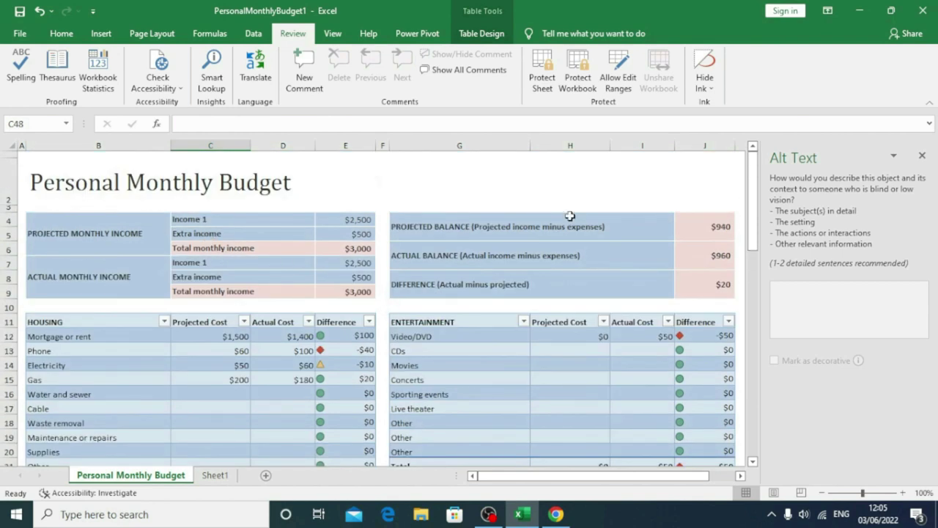
{"action": "left_click", "coordinate": [922, 155]}
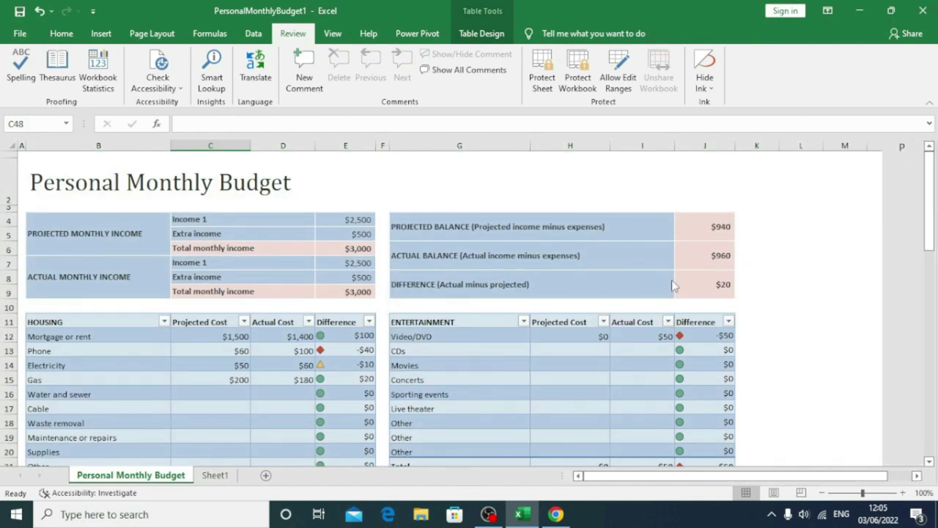
Step: Select the Housing table B11:D21 and browse the Format as Table styles without applying one
{"action": "left_click", "coordinate": [69, 247]}
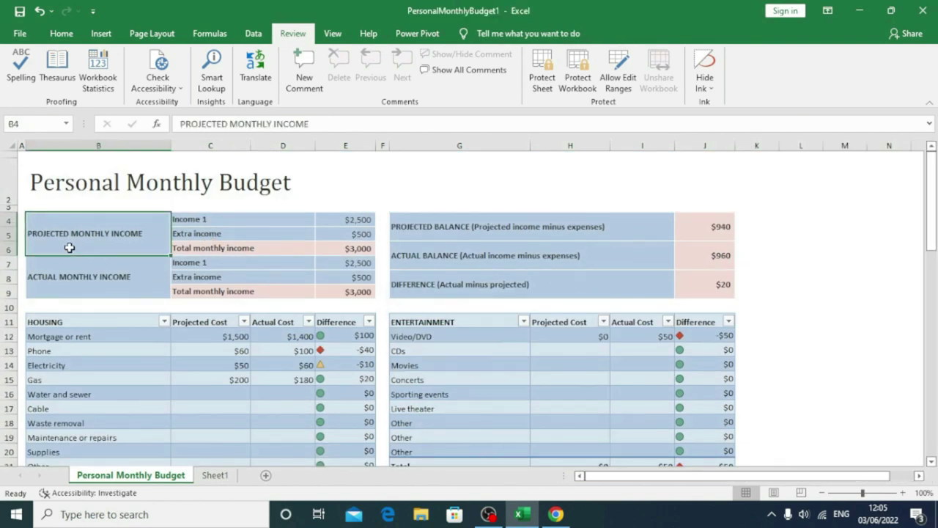
{"action": "left_click", "coordinate": [157, 85]}
{"action": "mouse_move", "coordinate": [183, 137]}
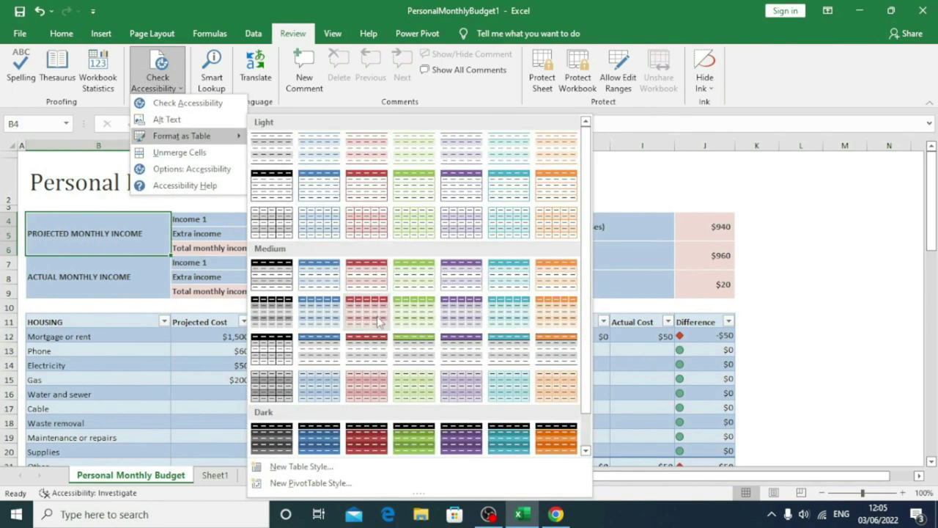
{"action": "left_click", "coordinate": [132, 345]}
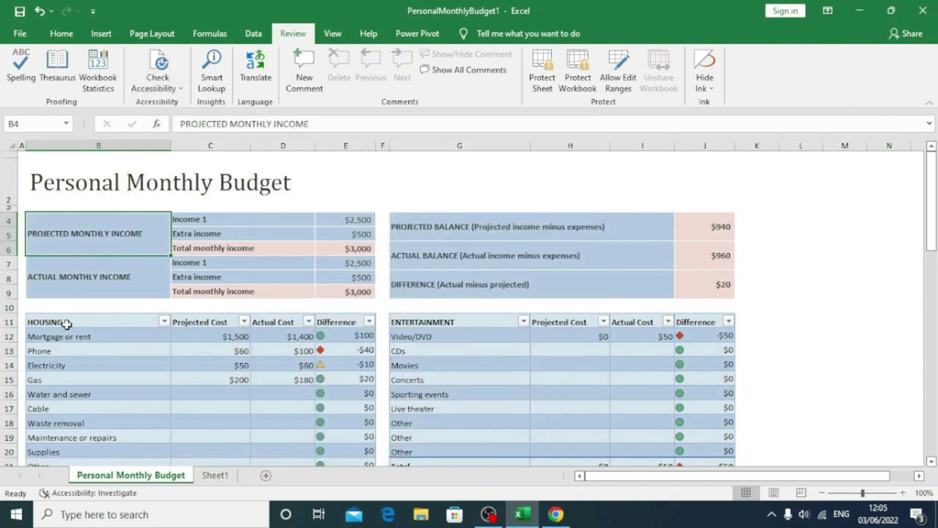
{"action": "left_click_drag", "start_coordinate": [63, 325], "coordinate": [369, 426]}
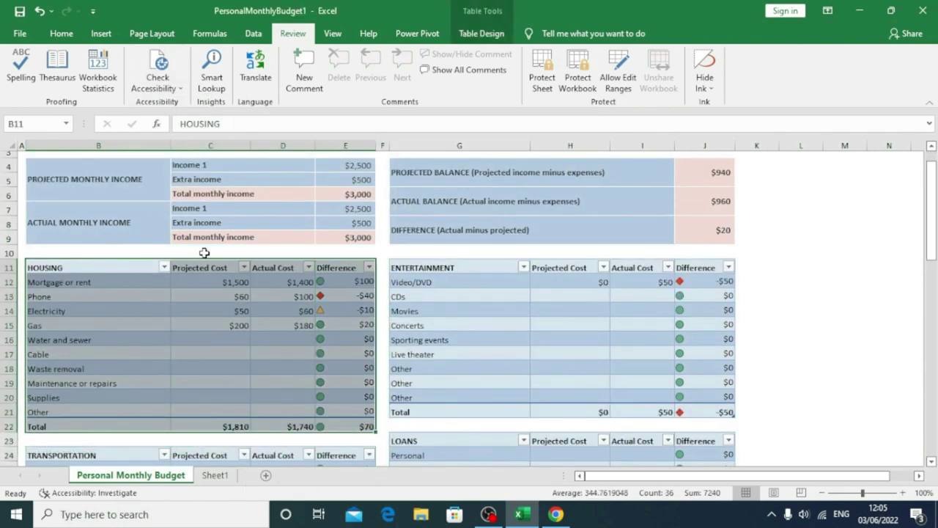
{"action": "left_click", "coordinate": [157, 76]}
{"action": "mouse_move", "coordinate": [182, 136]}
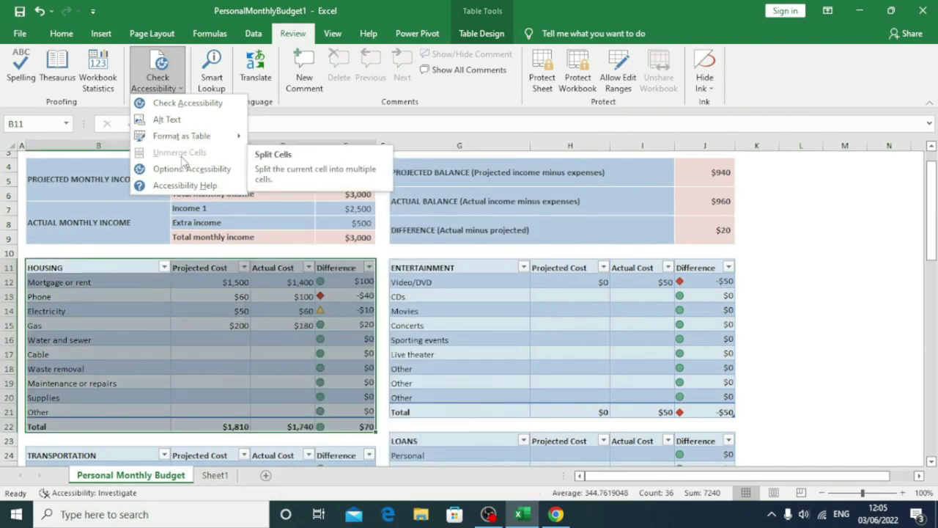
{"action": "key", "text": "Escape"}
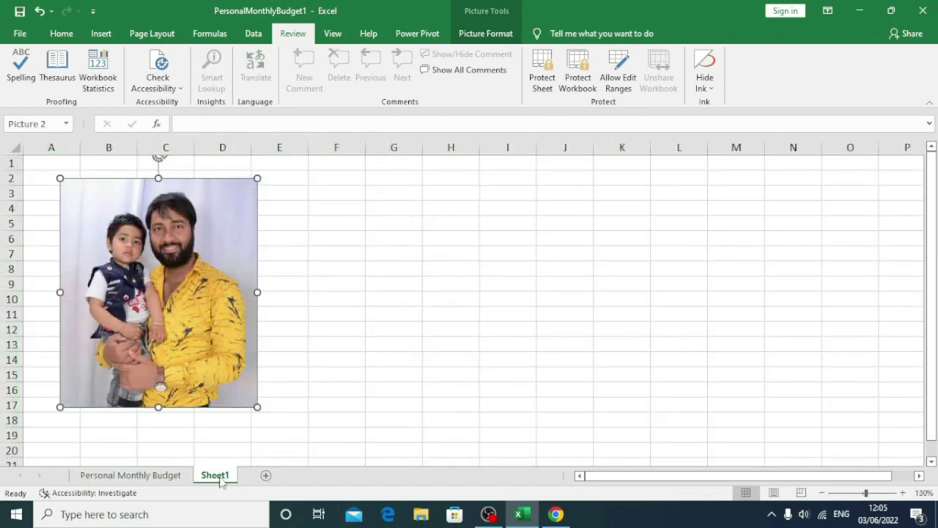
Step: Merge and center the range G6:J11 on Sheet1 into one cell
{"action": "left_click", "coordinate": [410, 269]}
{"action": "left_click_drag", "start_coordinate": [393, 239], "coordinate": [582, 314]}
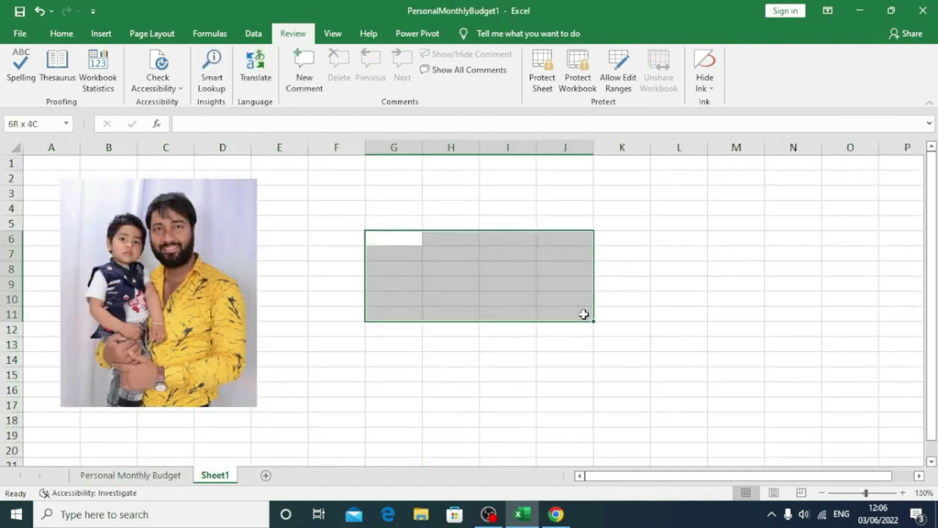
{"action": "left_click", "coordinate": [62, 34]}
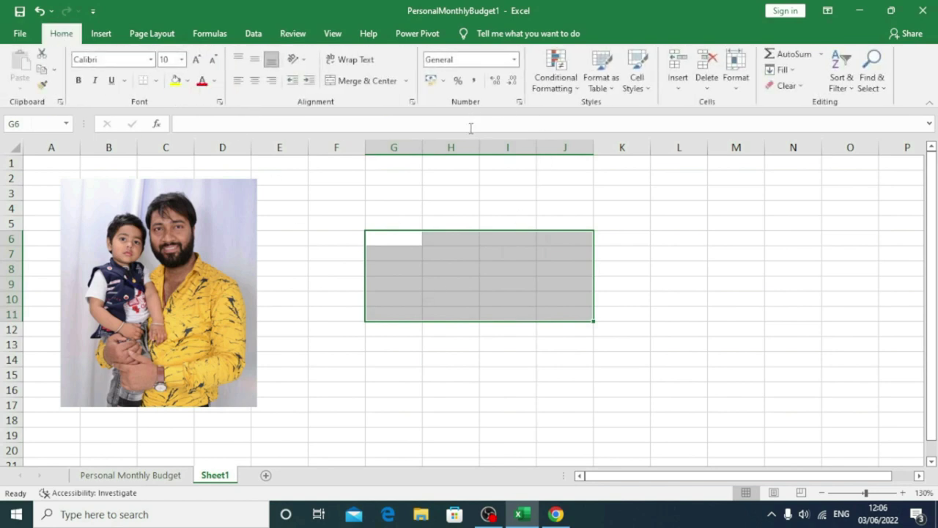
{"action": "left_click", "coordinate": [363, 80]}
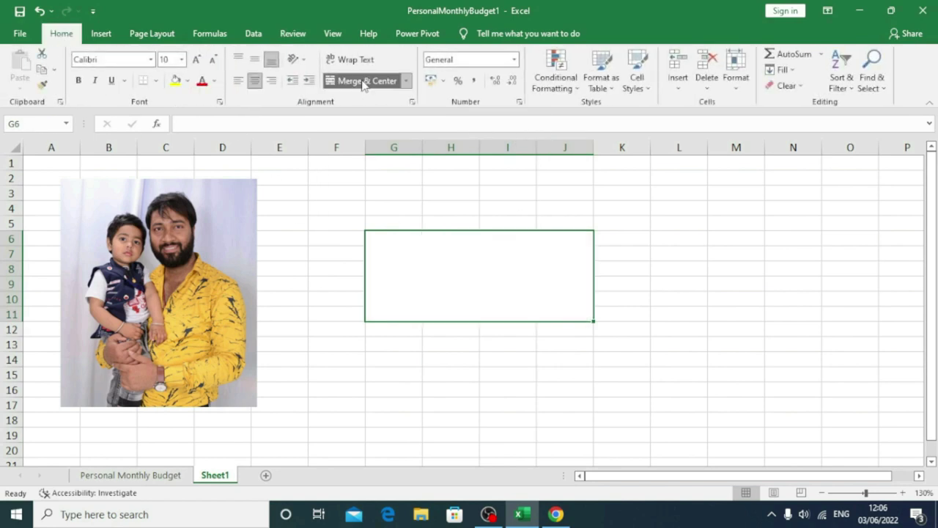
{"action": "left_click", "coordinate": [566, 374]}
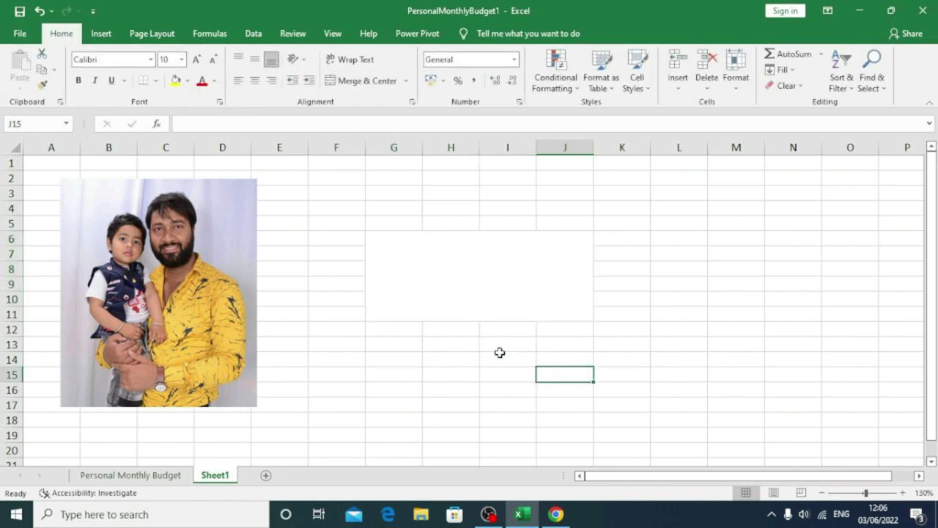
{"action": "left_click", "coordinate": [476, 271]}
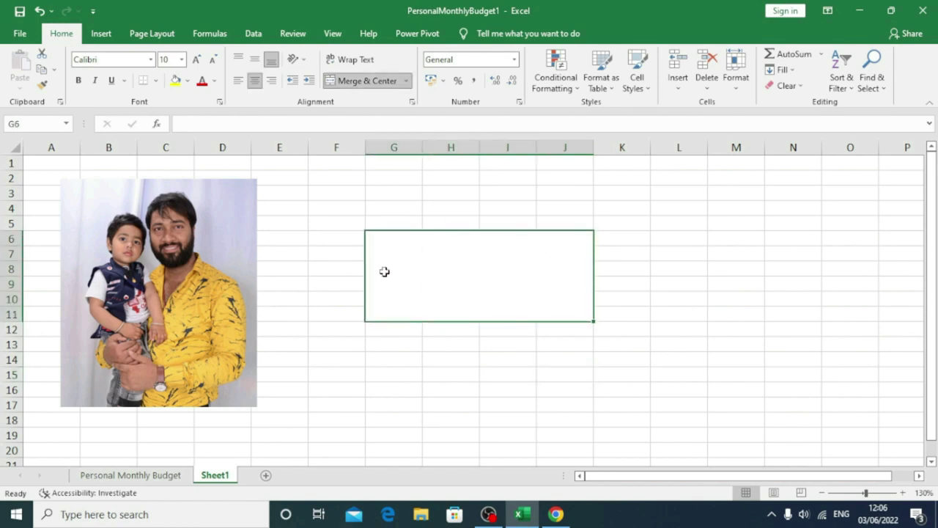
{"action": "left_click", "coordinate": [406, 80]}
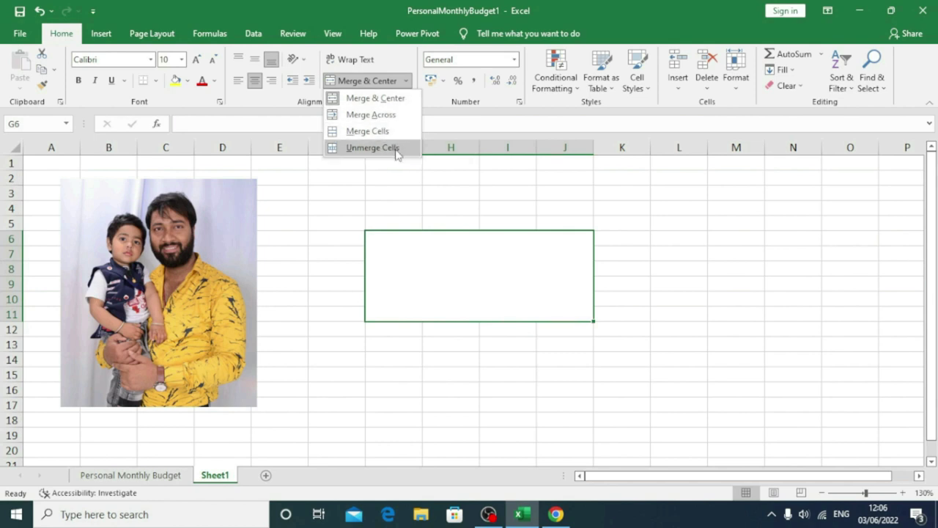
{"action": "left_click", "coordinate": [431, 267]}
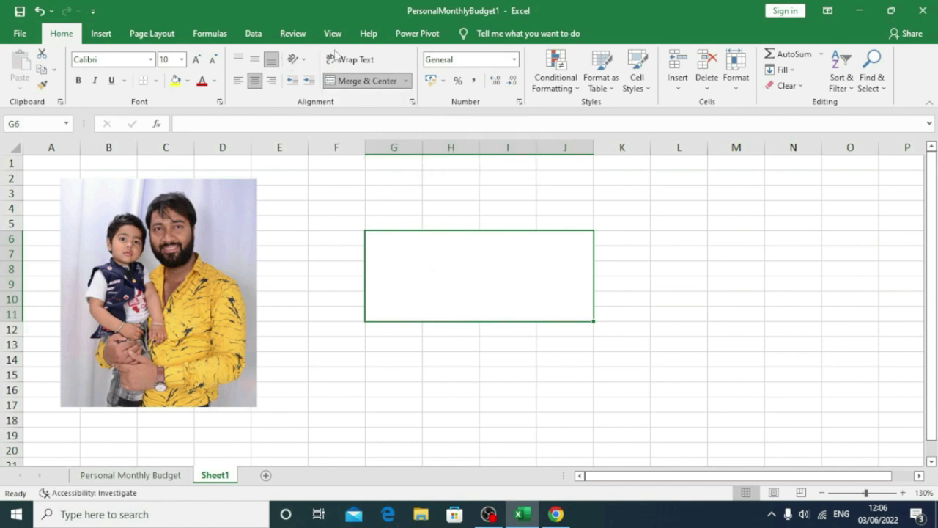
Step: Unmerge G6:J11 back into separate cells using Review > Check Accessibility
{"action": "left_click", "coordinate": [301, 37]}
{"action": "left_click", "coordinate": [176, 87]}
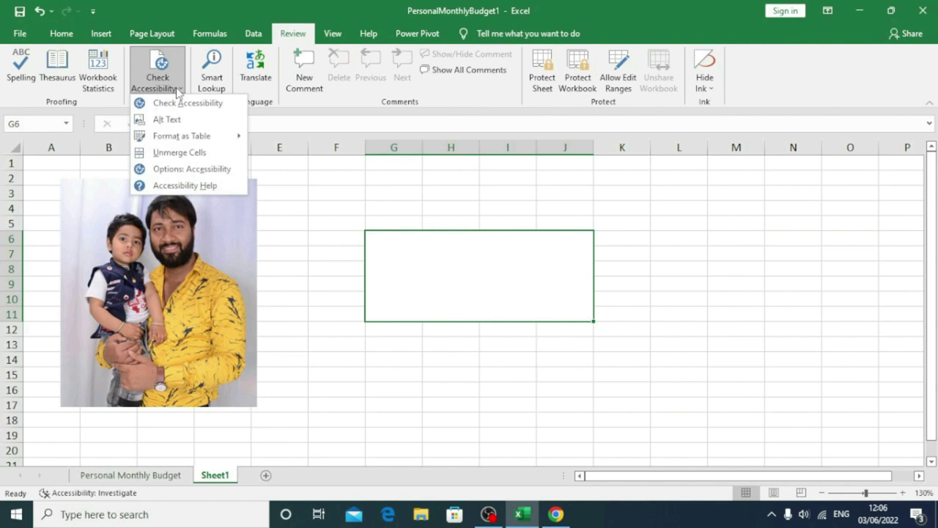
{"action": "left_click", "coordinate": [195, 155]}
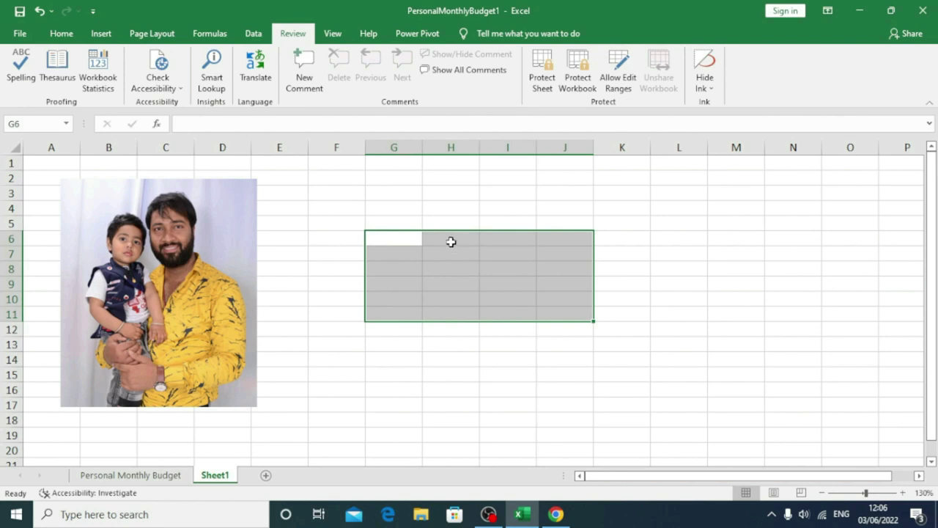
{"action": "left_click", "coordinate": [169, 86]}
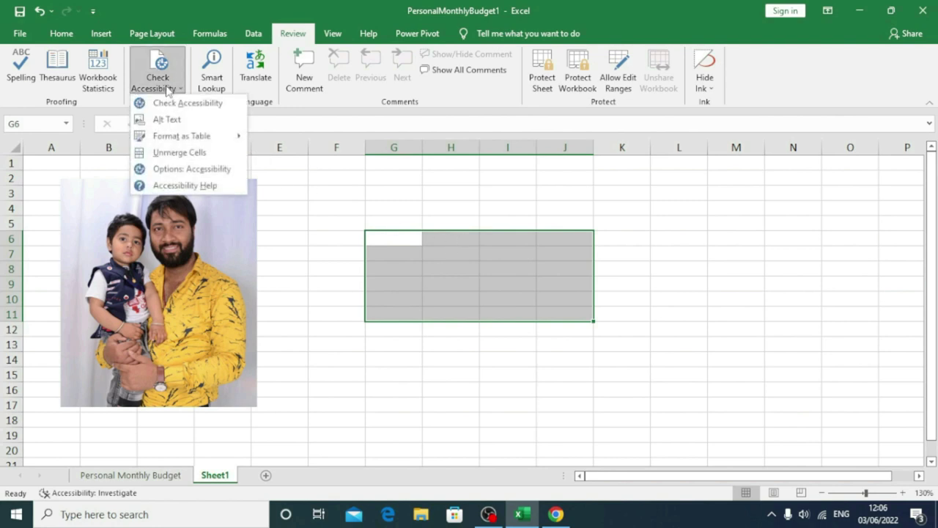
Step: Preview the Accessibility options, cancel them, then open the online Accessibility Help article
{"action": "left_click", "coordinate": [213, 170]}
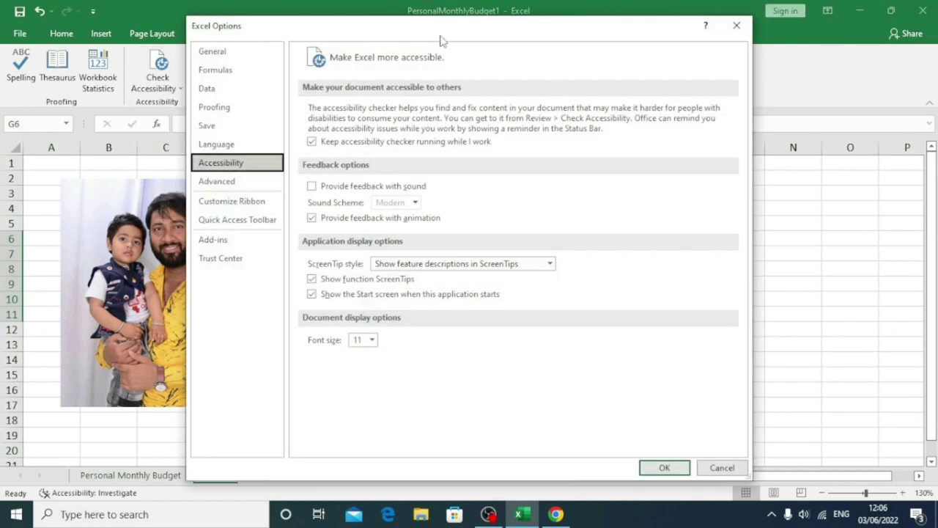
{"action": "left_click_drag", "start_coordinate": [440, 38], "coordinate": [456, 46]}
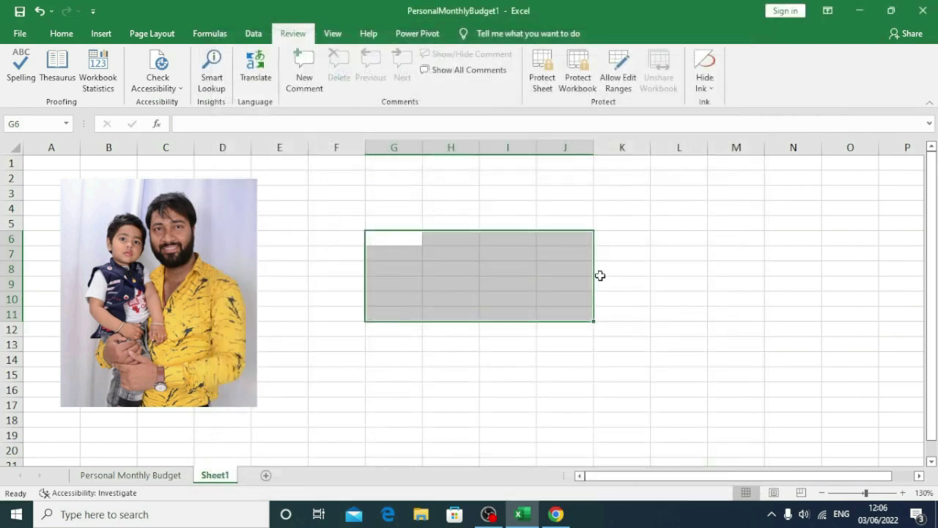
{"action": "left_click", "coordinate": [737, 473]}
{"action": "left_click", "coordinate": [157, 87]}
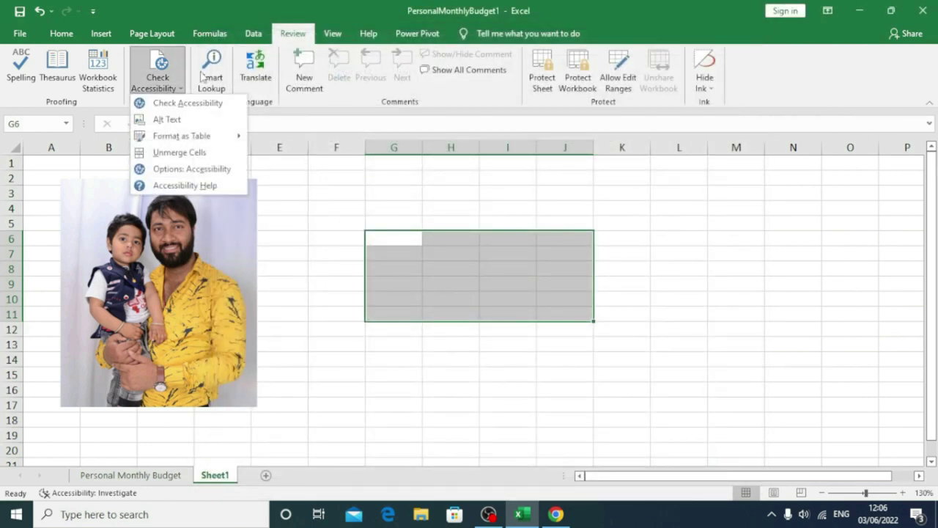
{"action": "left_click", "coordinate": [225, 185]}
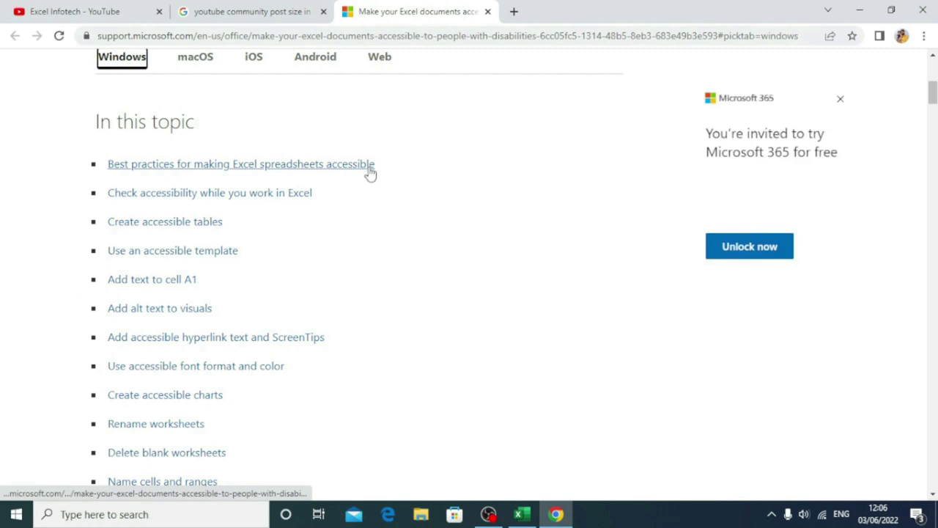
Step: Close the Microsoft Support article's Chrome tab and Alt+Tab back to Excel
{"action": "scroll", "coordinate": [368, 171], "scroll_direction": "up", "scroll_amount": 6}
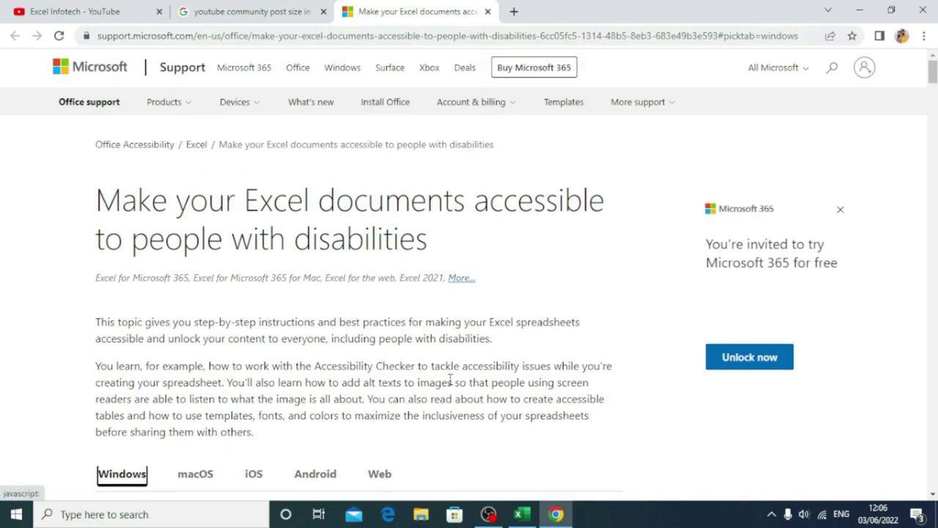
{"action": "left_click", "coordinate": [487, 12]}
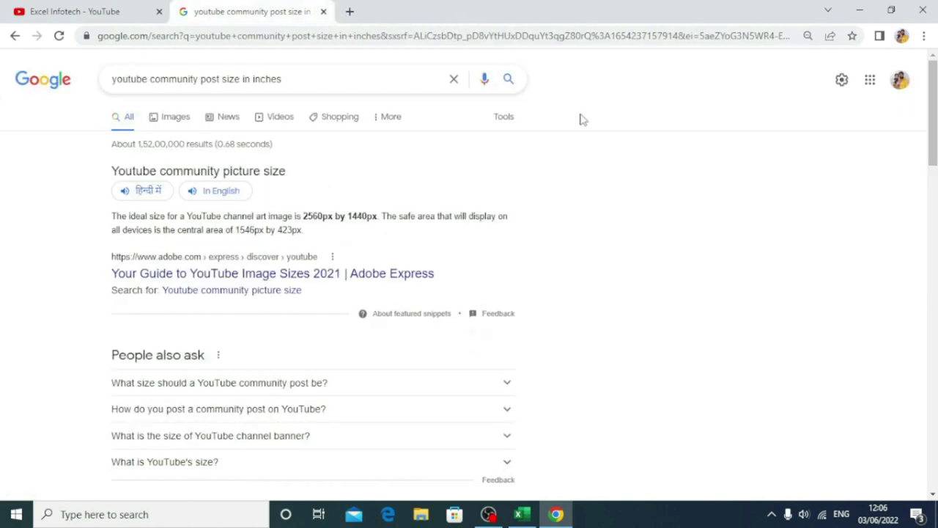
{"action": "key", "text": "alt+Tab"}
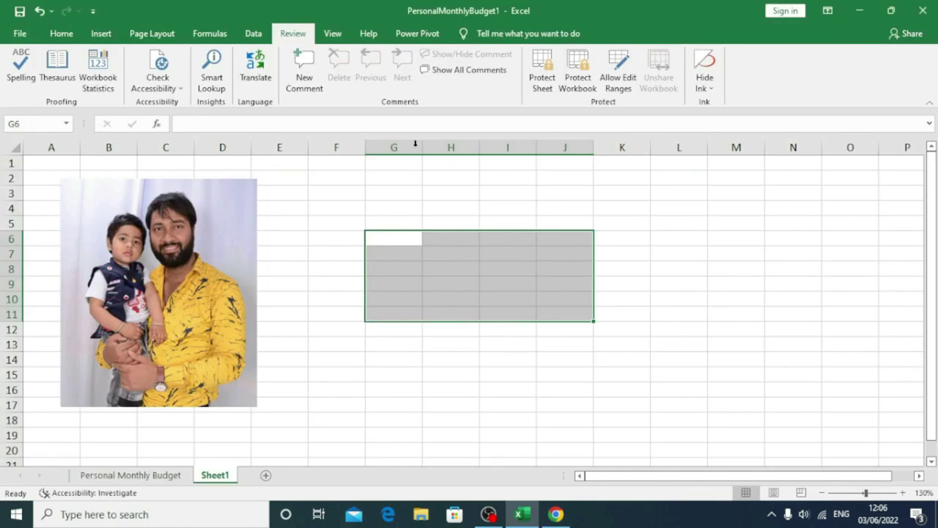
Step: Run a Smart Lookup for 'india', filter to Web results, scroll them, and close the pane
{"action": "left_click", "coordinate": [215, 79]}
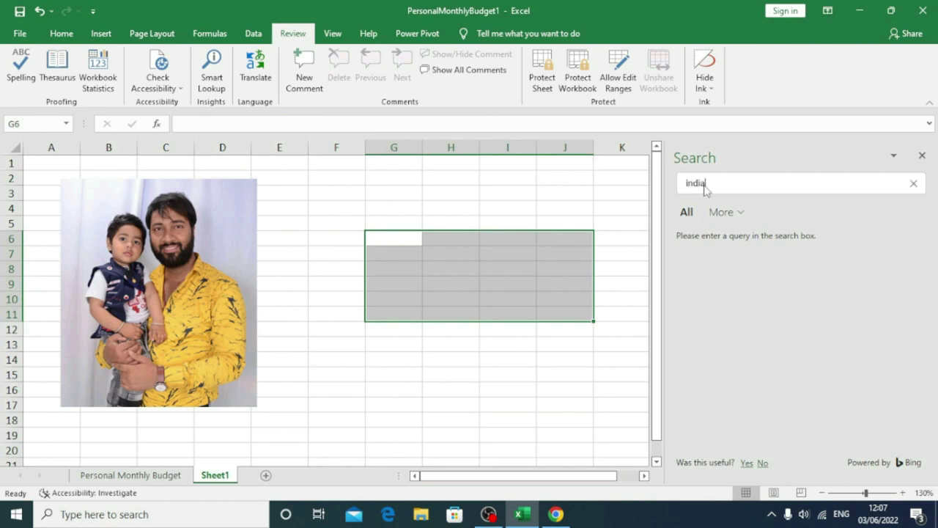
{"action": "key", "text": "Return"}
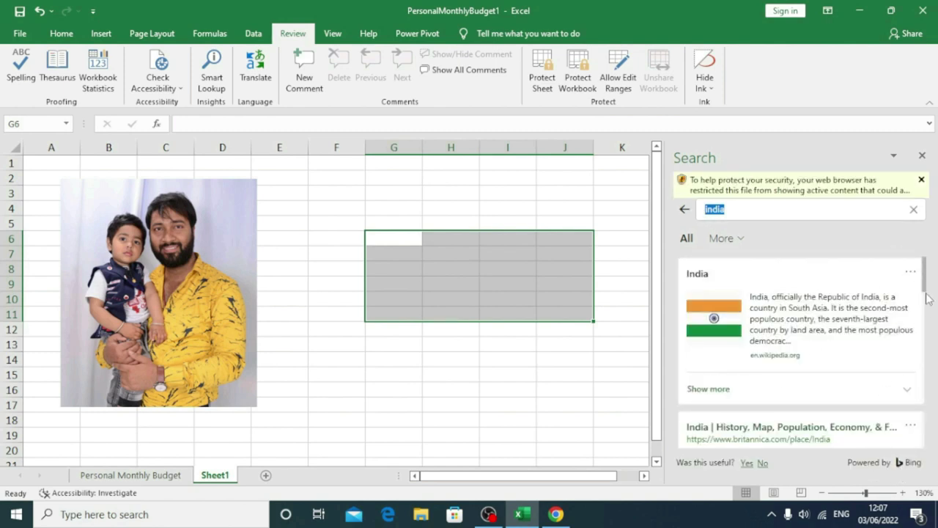
{"action": "left_click_drag", "start_coordinate": [927, 276], "coordinate": [914, 368]}
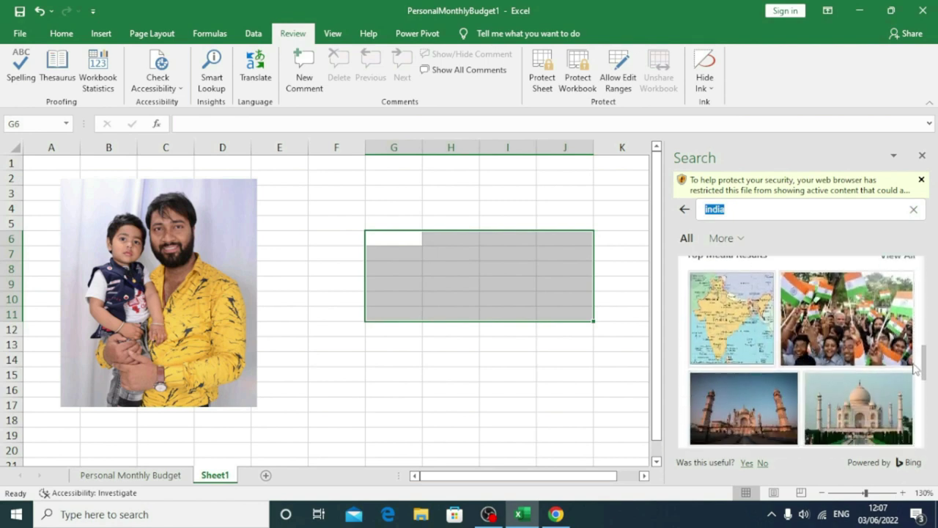
{"action": "left_click", "coordinate": [921, 179]}
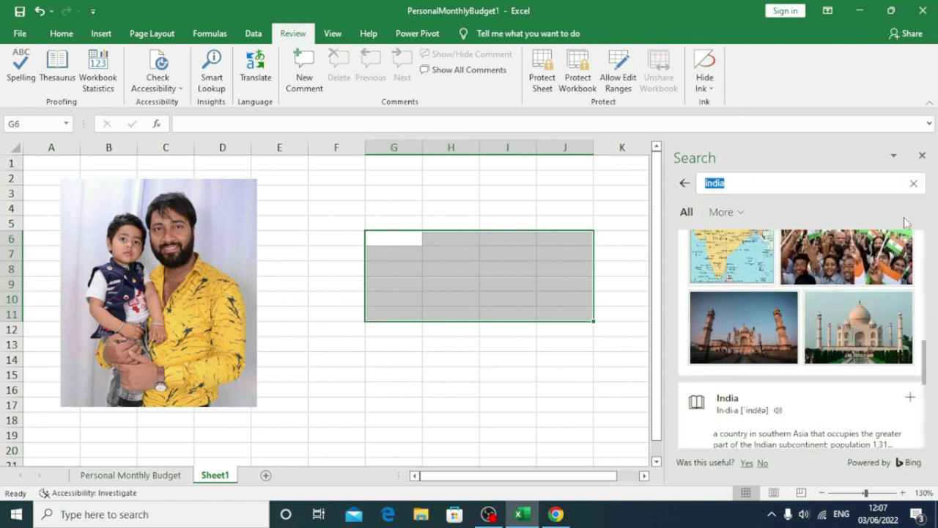
{"action": "left_click", "coordinate": [731, 213]}
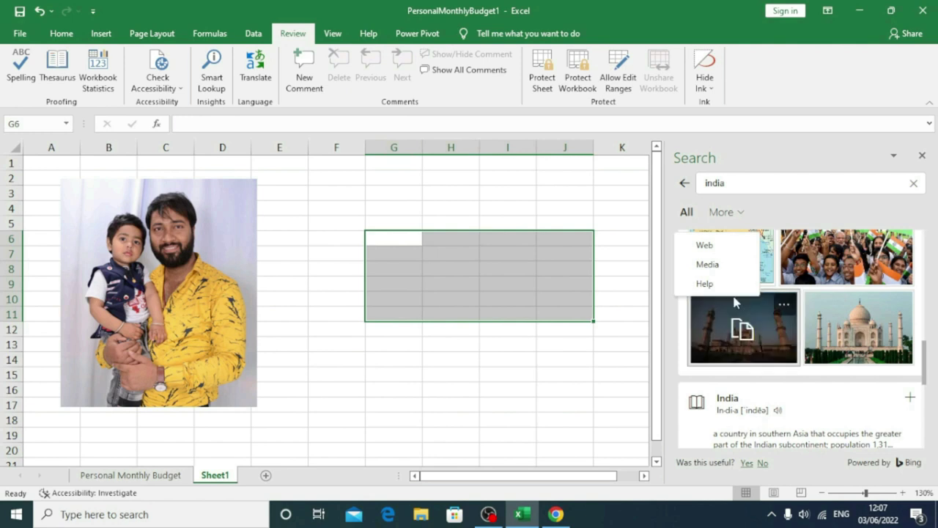
{"action": "left_click", "coordinate": [708, 246]}
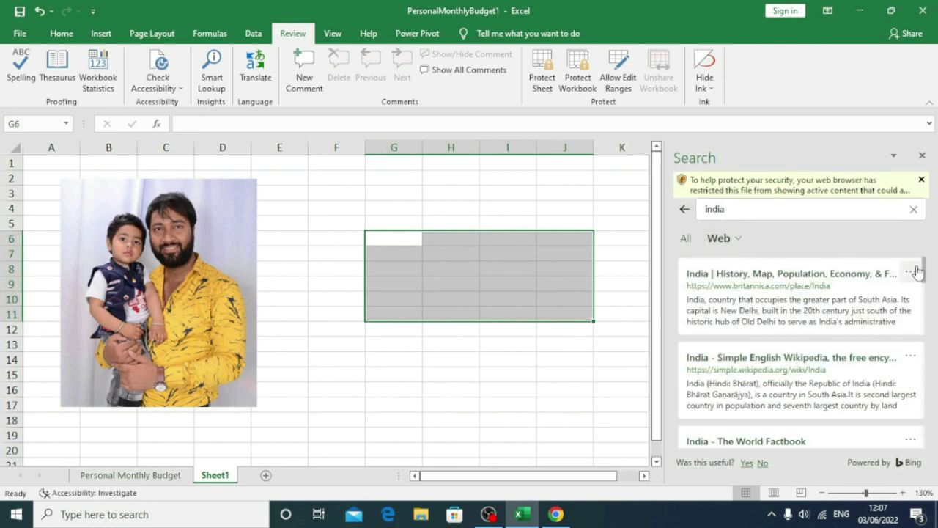
{"action": "left_click_drag", "start_coordinate": [924, 269], "coordinate": [924, 365]}
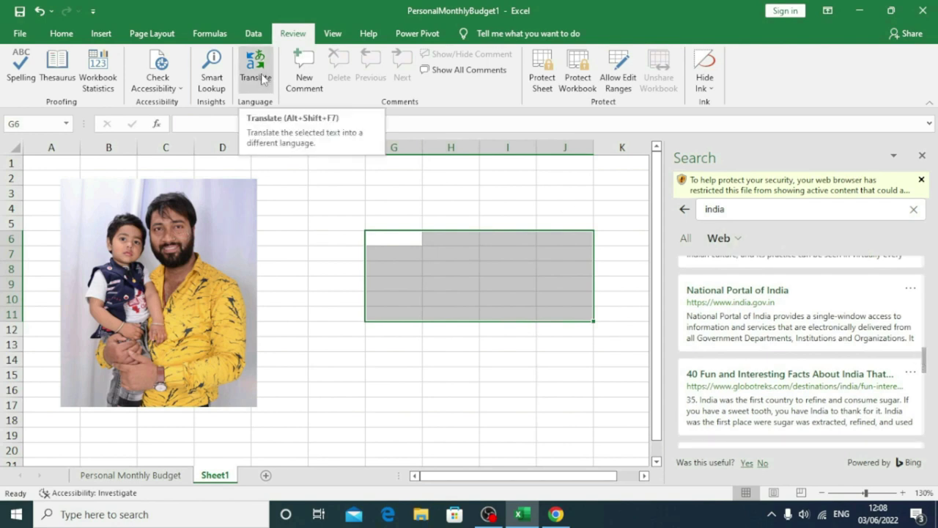
{"action": "left_click", "coordinate": [922, 155]}
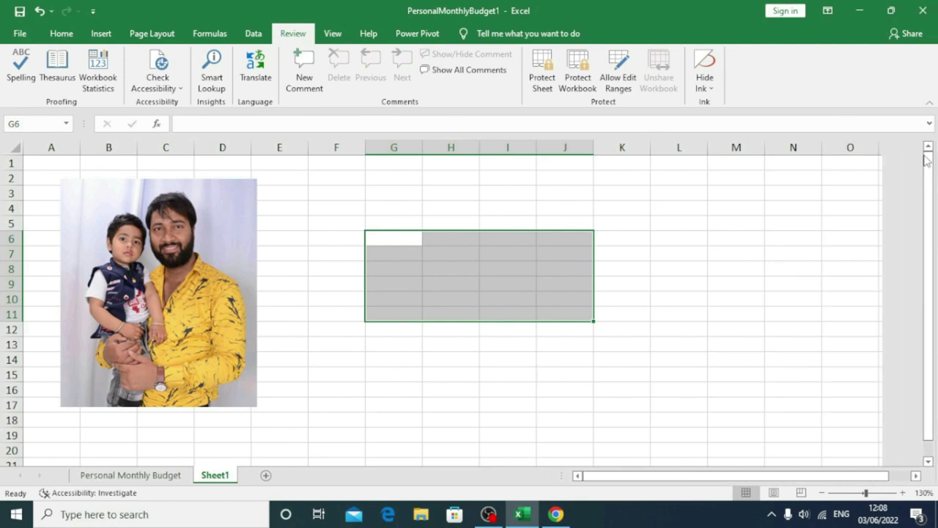
Step: Translate the Sporting events label in G16 into Bulgarian
{"action": "left_click", "coordinate": [112, 476]}
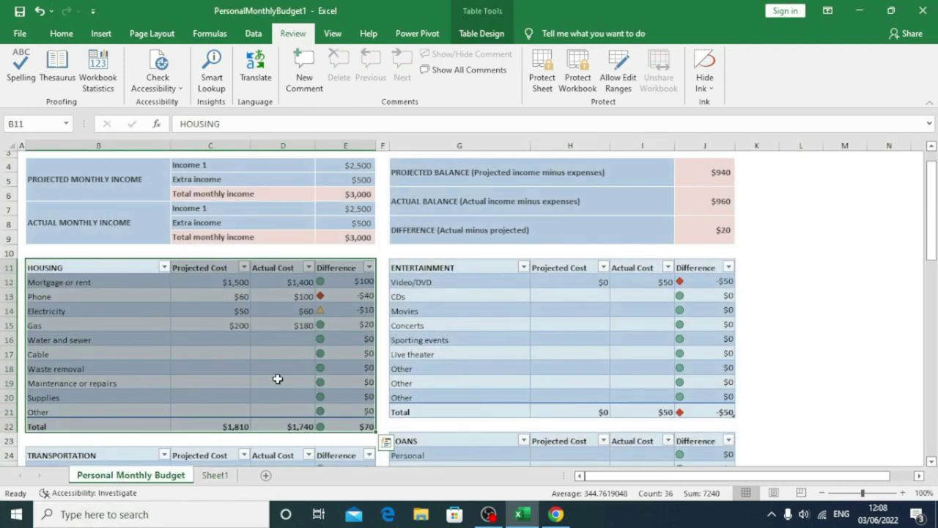
{"action": "left_click", "coordinate": [458, 321]}
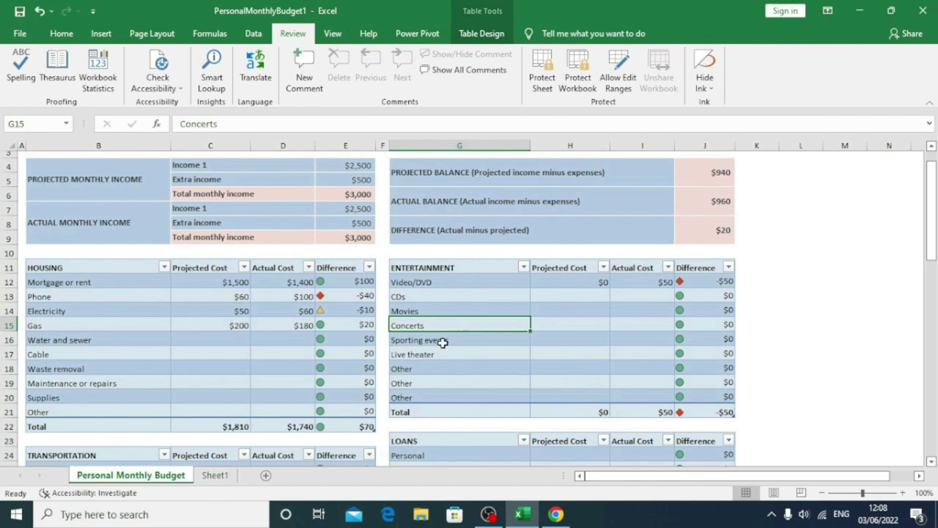
{"action": "left_click", "coordinate": [432, 340]}
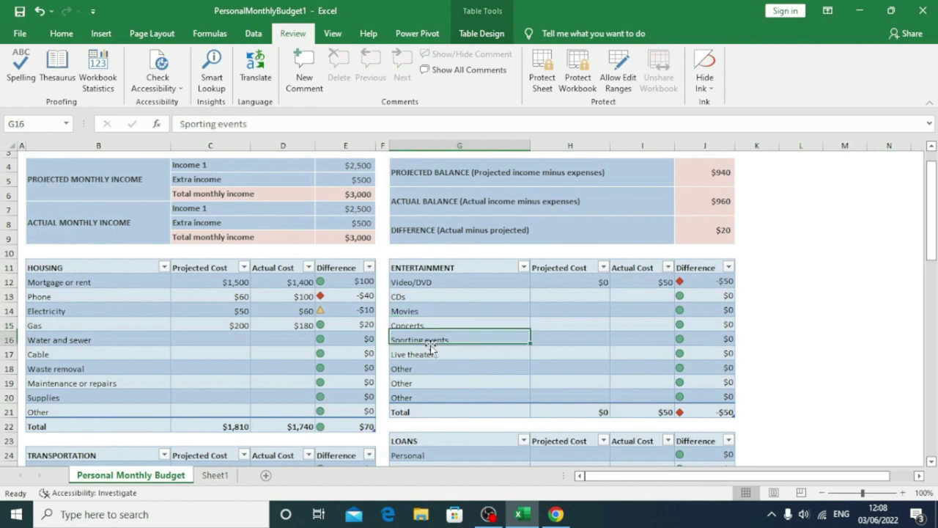
{"action": "left_click", "coordinate": [255, 67]}
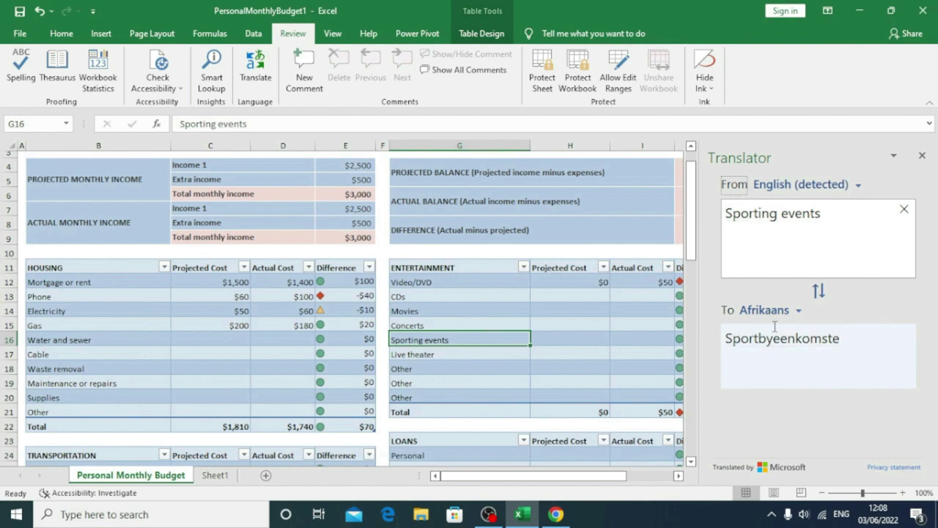
{"action": "left_click", "coordinate": [795, 311]}
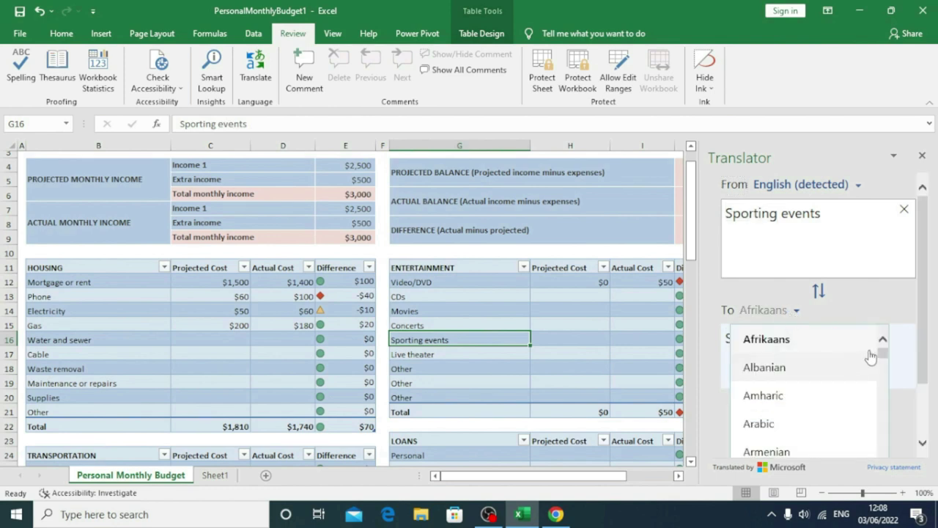
{"action": "scroll", "coordinate": [885, 359], "scroll_direction": "down", "scroll_amount": 3}
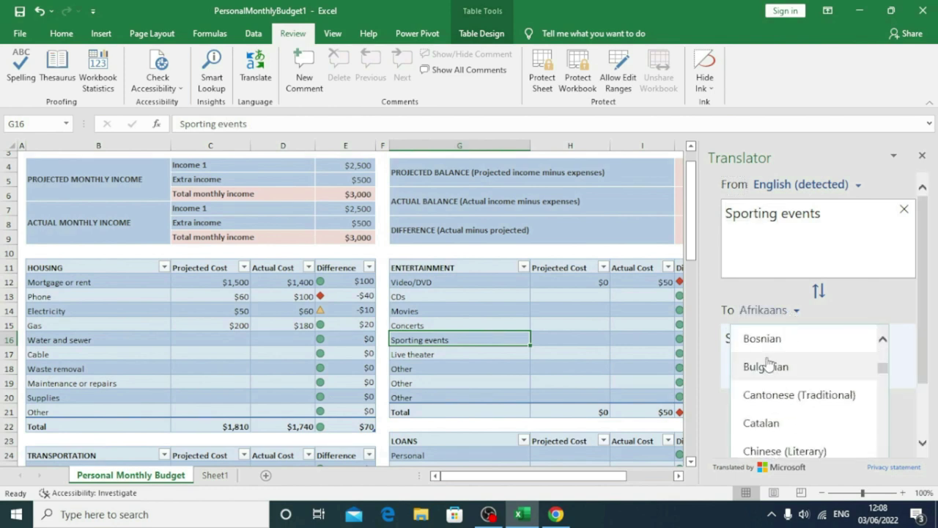
{"action": "left_click", "coordinate": [764, 368]}
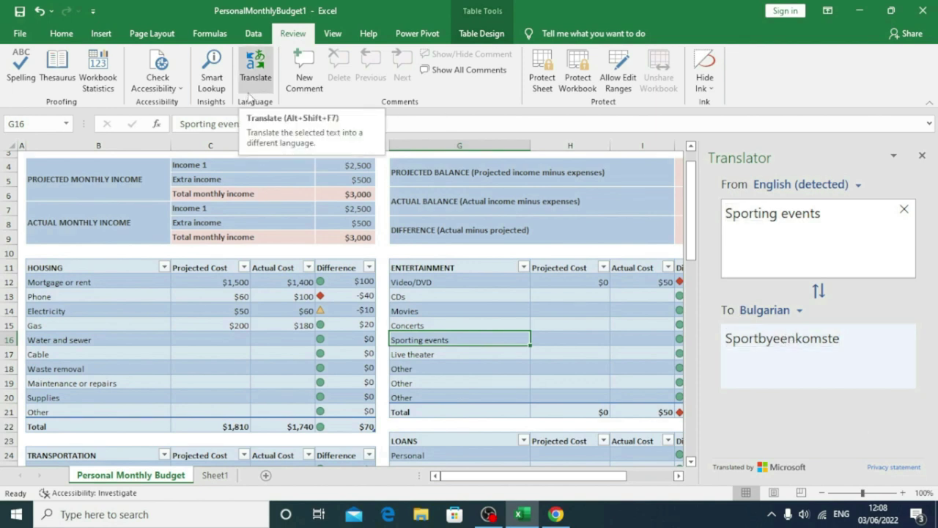
Step: Translate the Extra income label in C5, then close the Translator pane
{"action": "scroll", "coordinate": [405, 309], "scroll_direction": "up", "scroll_amount": 1}
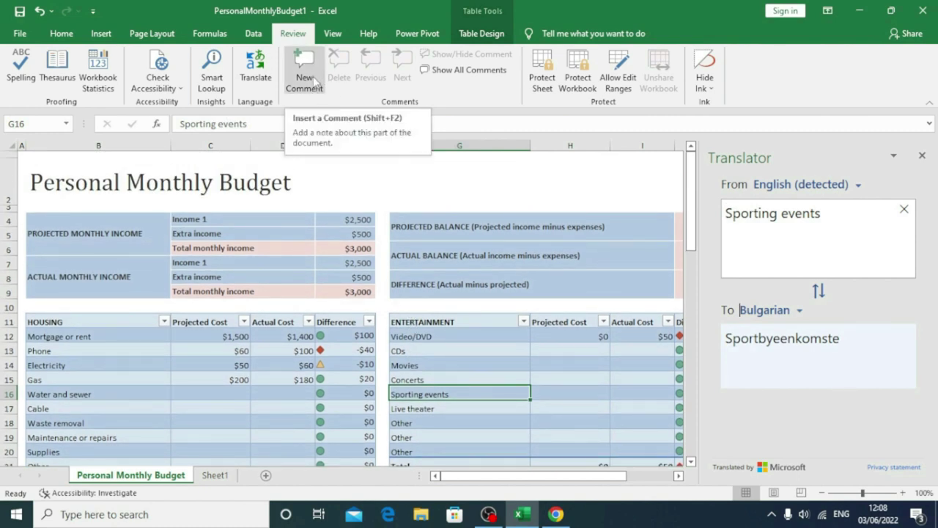
{"action": "left_click", "coordinate": [223, 235]}
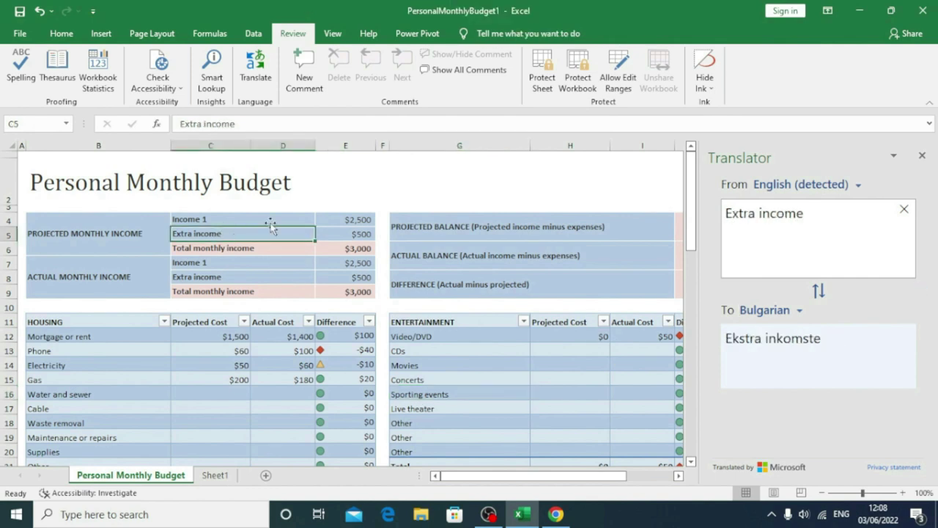
{"action": "left_click", "coordinate": [923, 157]}
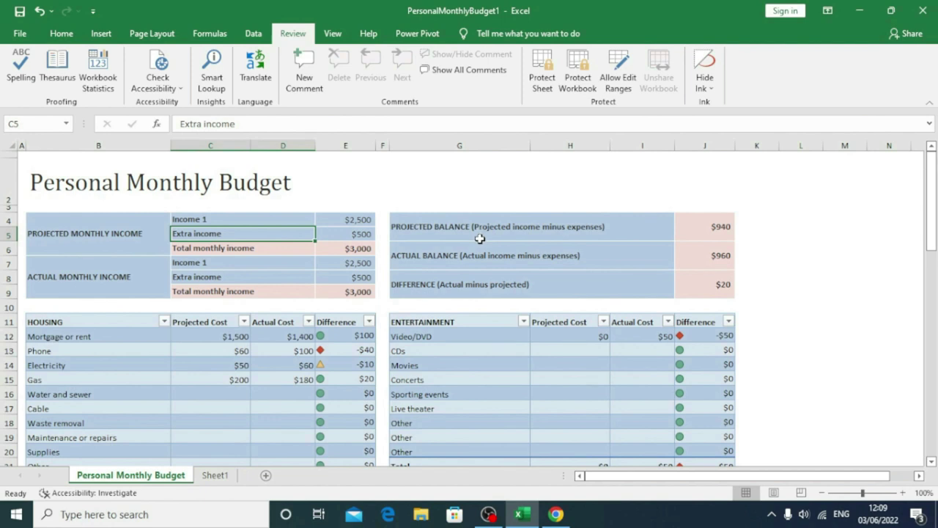
Step: Add a two-line comment ('sdfgvdgdfg', 'dfgdfg') to cell C5
{"action": "left_click", "coordinate": [308, 75]}
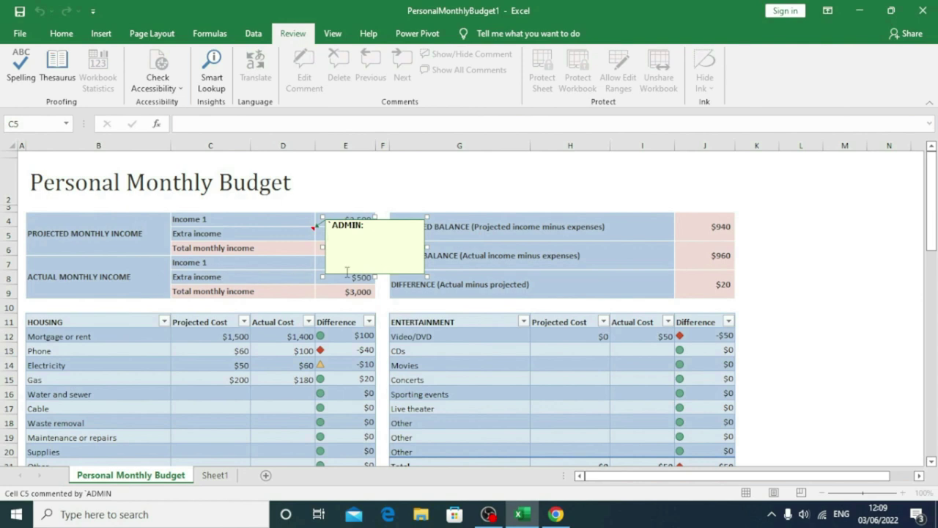
{"action": "type", "text": "sdfgvdgdfg"}
{"action": "key", "text": "Return"}
{"action": "type", "text": "dfgdfg"}
{"action": "key", "text": "Return"}
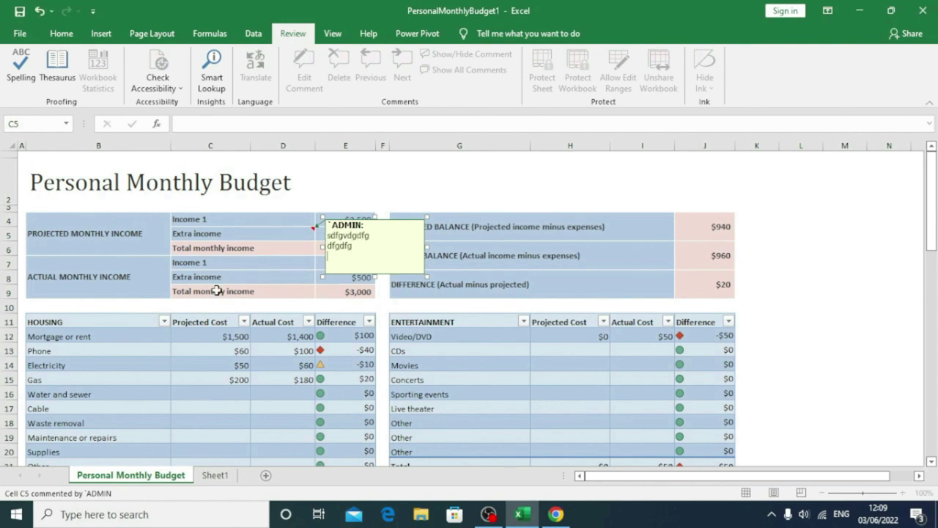
{"action": "left_click", "coordinate": [209, 279]}
Step: Add a two-line comment ('vcvdcxvxcv', 'sdfsdf') to C8 and show all comments
{"action": "left_click", "coordinate": [305, 79]}
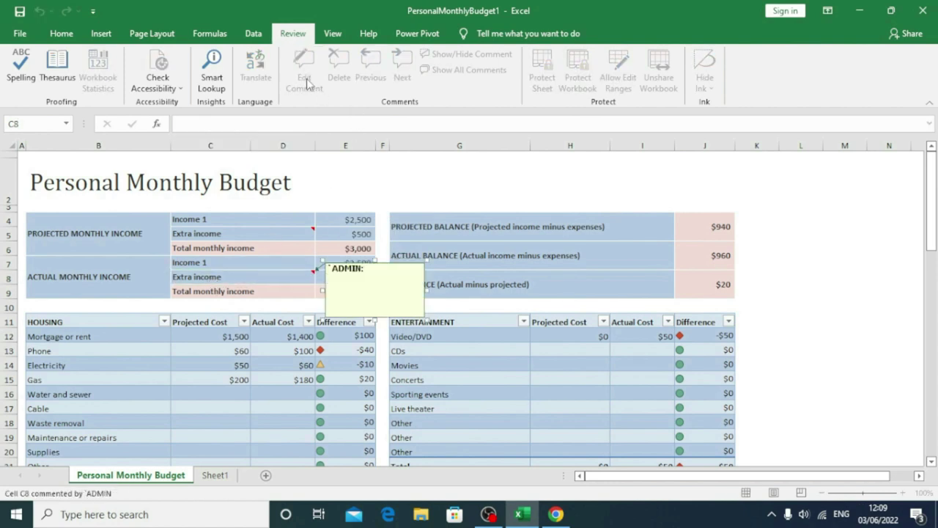
{"action": "type", "text": "vcvdcxvxcv"}
{"action": "key", "text": "Return"}
{"action": "type", "text": "sdfsdf"}
{"action": "key", "text": "Return"}
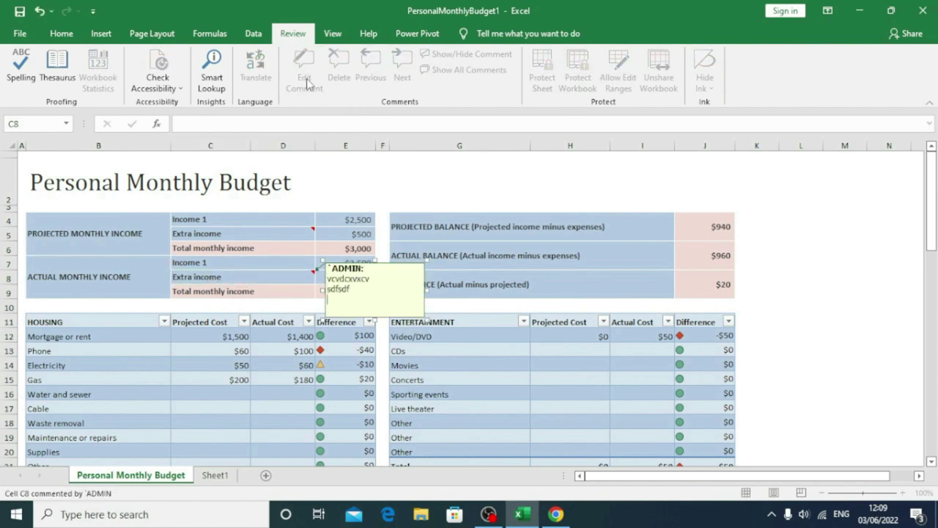
{"action": "left_click", "coordinate": [328, 189]}
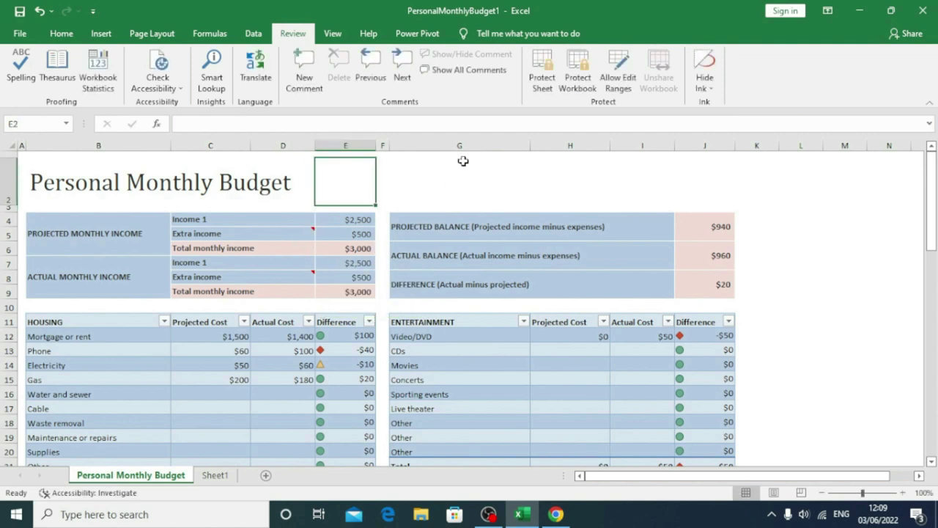
{"action": "left_click", "coordinate": [472, 71]}
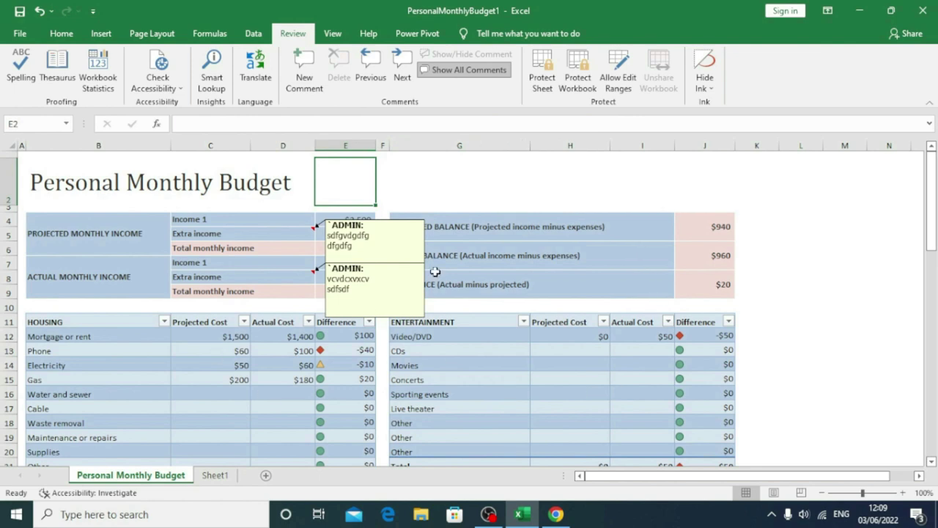
Step: Hide all comments and step through the C5 and C8 comments with Previous and Next
{"action": "left_click", "coordinate": [446, 72]}
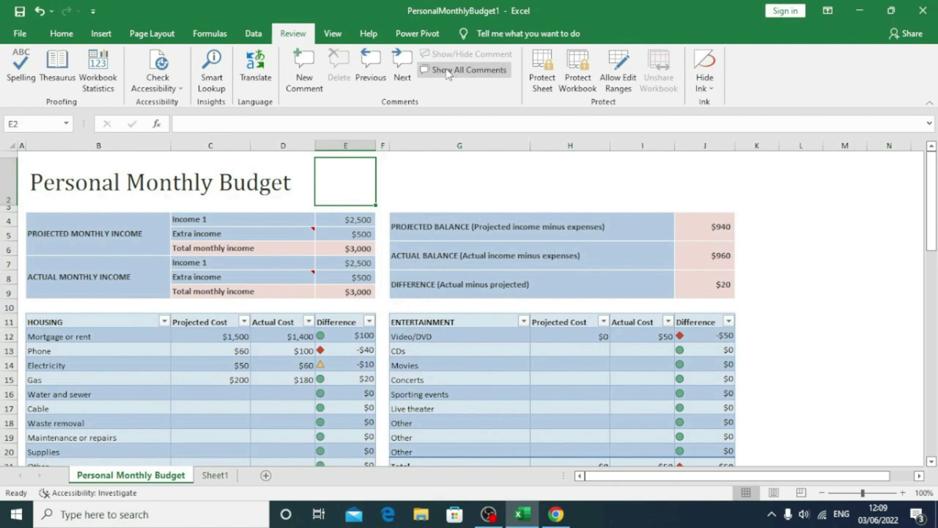
{"action": "left_click", "coordinate": [374, 75]}
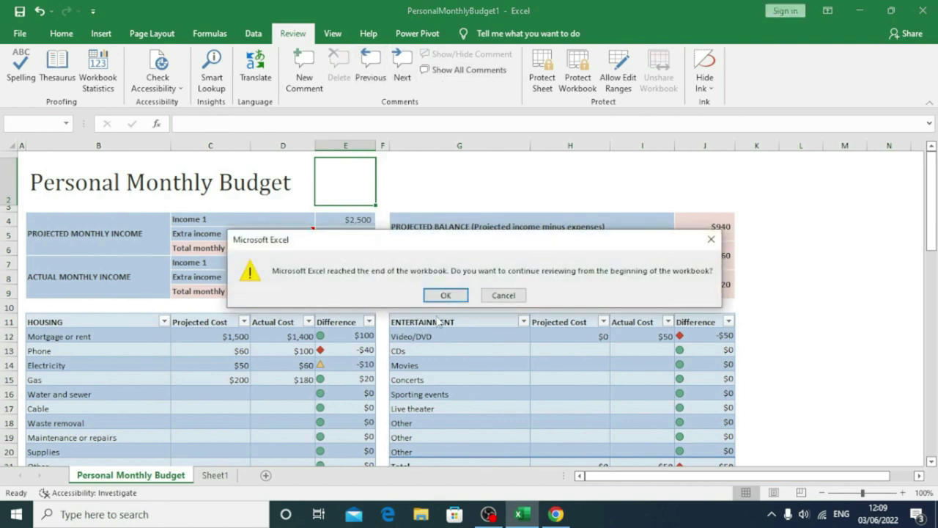
{"action": "left_click", "coordinate": [443, 296]}
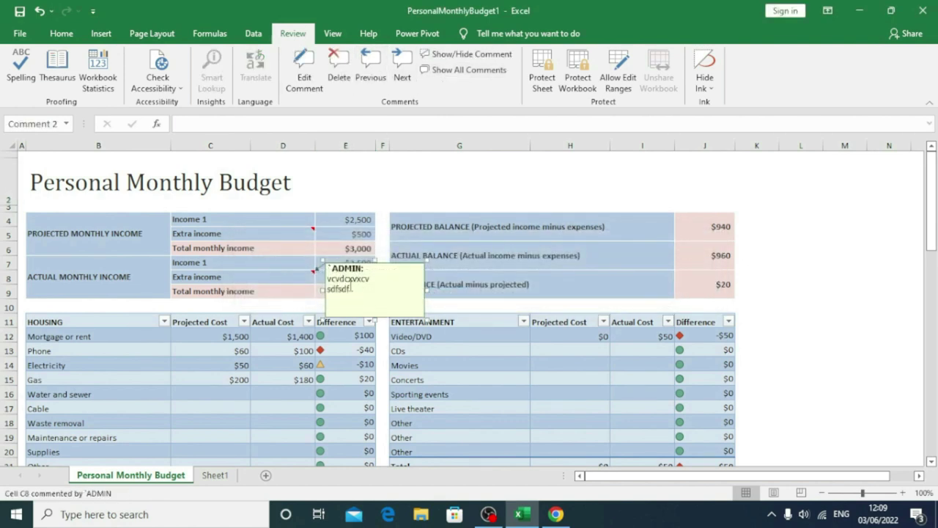
{"action": "left_click", "coordinate": [370, 75]}
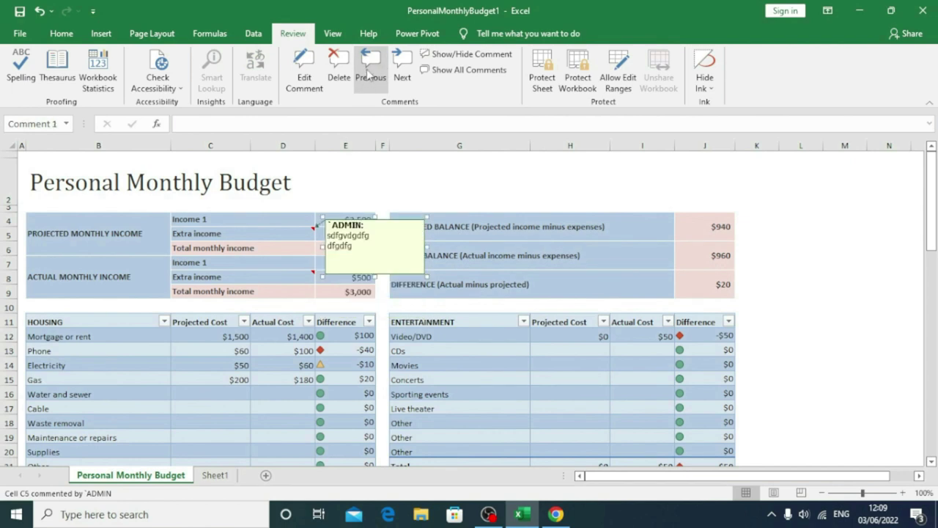
{"action": "left_click", "coordinate": [405, 67]}
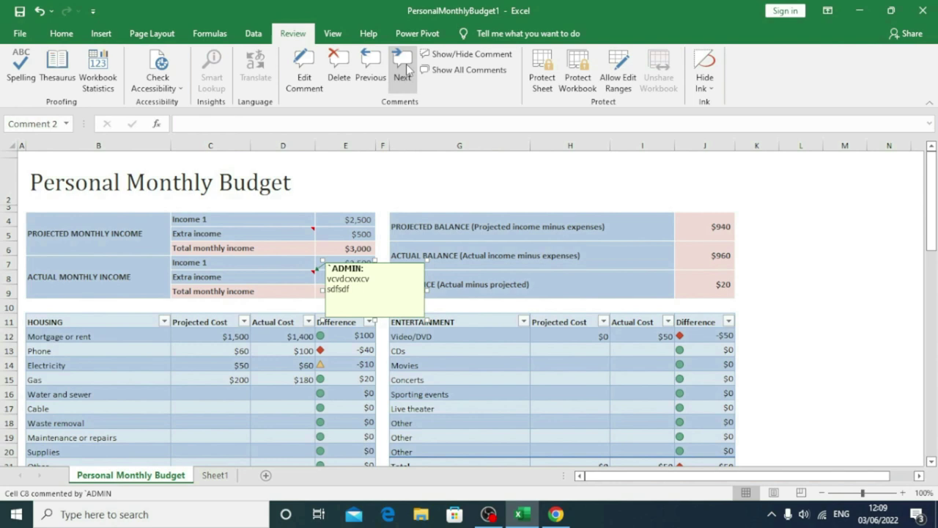
{"action": "left_click", "coordinate": [473, 59]}
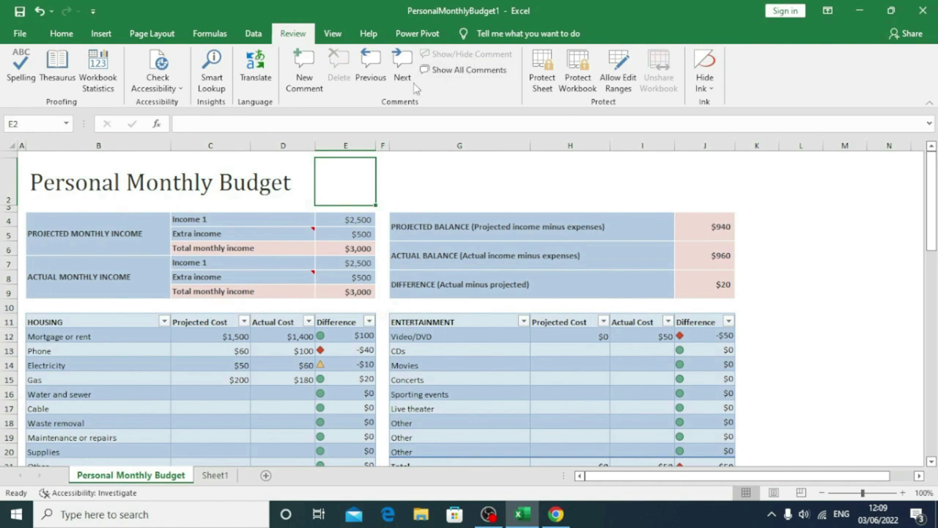
Step: Delete the comments on the Extra income cells C5 and C8
{"action": "left_click", "coordinate": [317, 233]}
{"action": "left_click", "coordinate": [308, 233]}
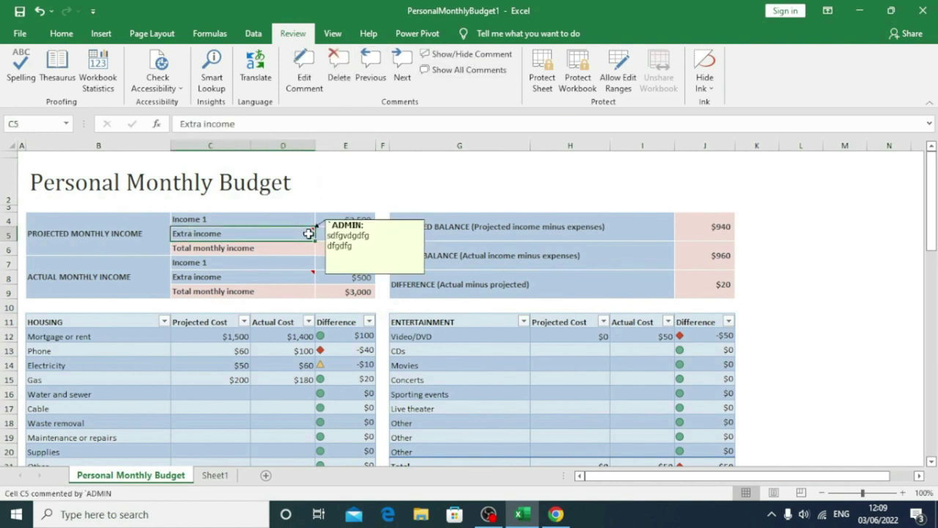
{"action": "left_click", "coordinate": [339, 68]}
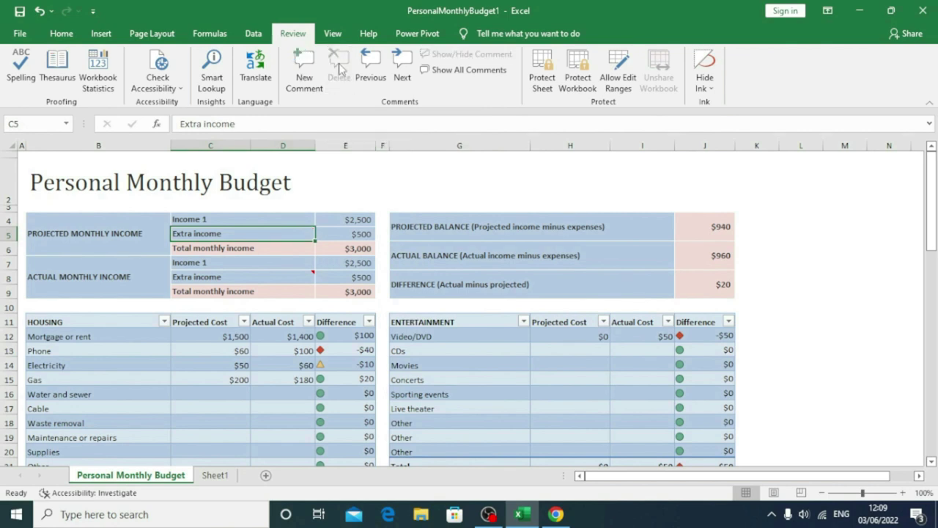
{"action": "left_click", "coordinate": [307, 276]}
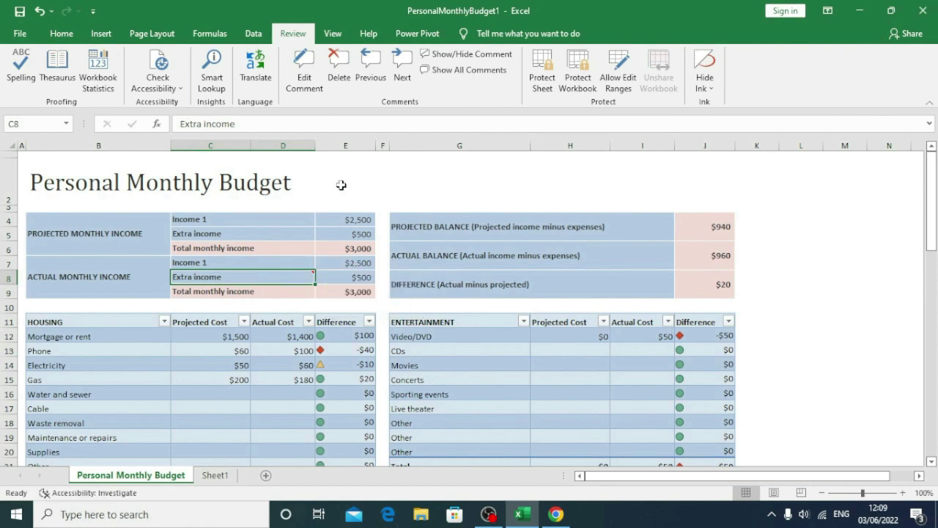
{"action": "left_click", "coordinate": [341, 70]}
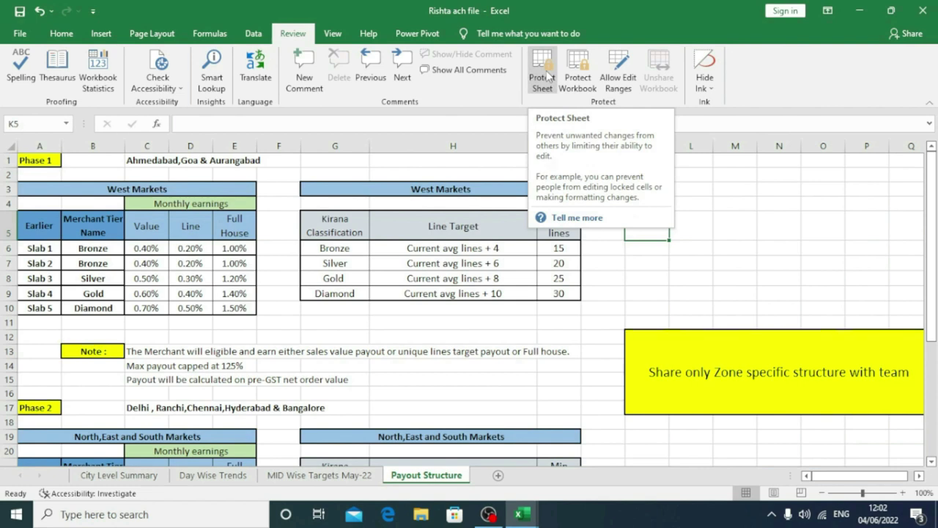
Step: Preview the Protect Sheet options under Home > Format and cancel, leaving Payout Structure unprotected
{"action": "left_click", "coordinate": [62, 33]}
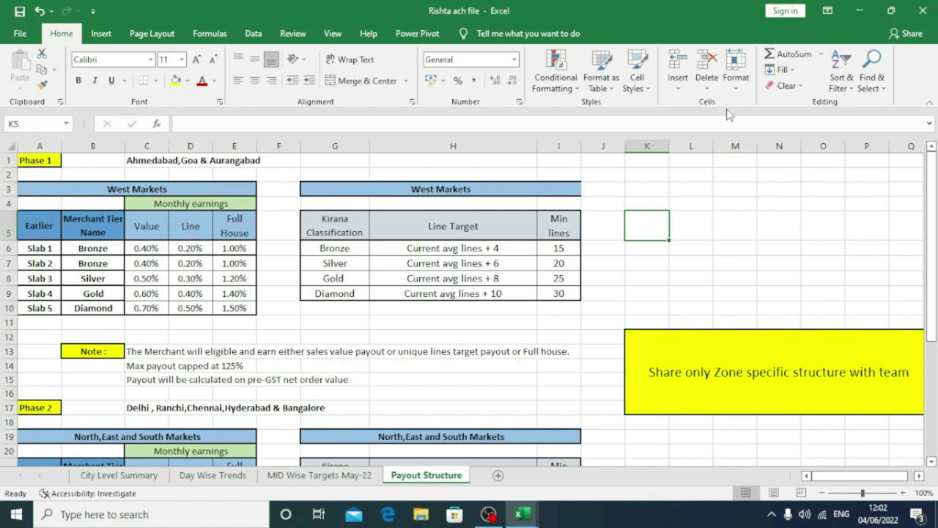
{"action": "left_click", "coordinate": [737, 88]}
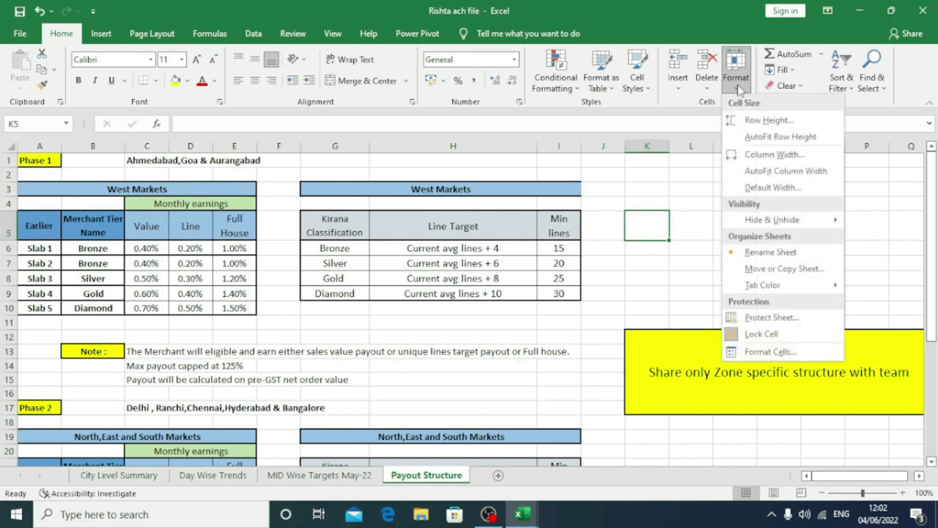
{"action": "left_click", "coordinate": [790, 323]}
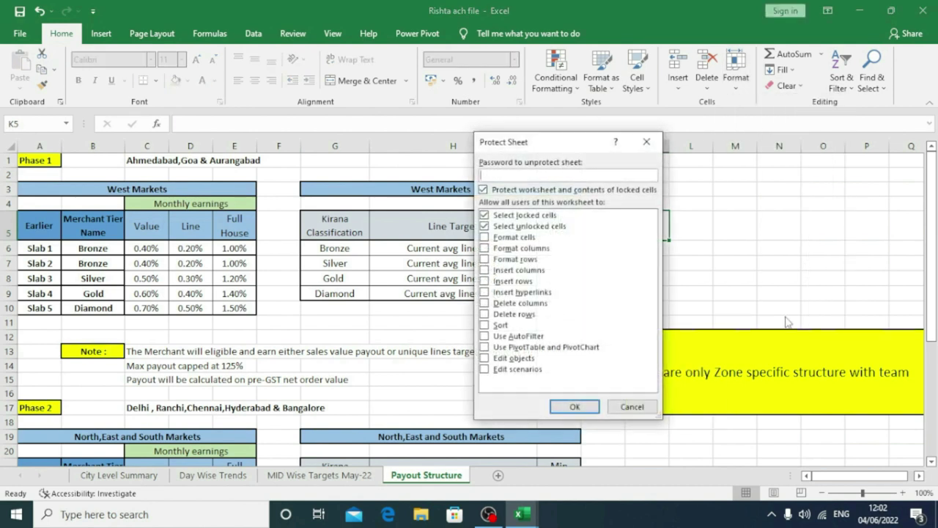
{"action": "left_click_drag", "start_coordinate": [574, 142], "coordinate": [645, 133]}
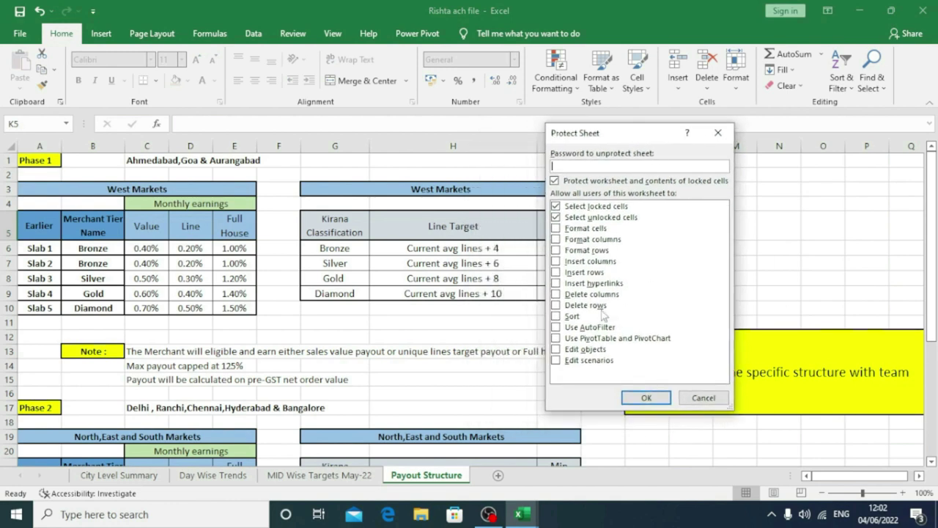
{"action": "left_click", "coordinate": [705, 399]}
{"action": "left_click", "coordinate": [292, 34]}
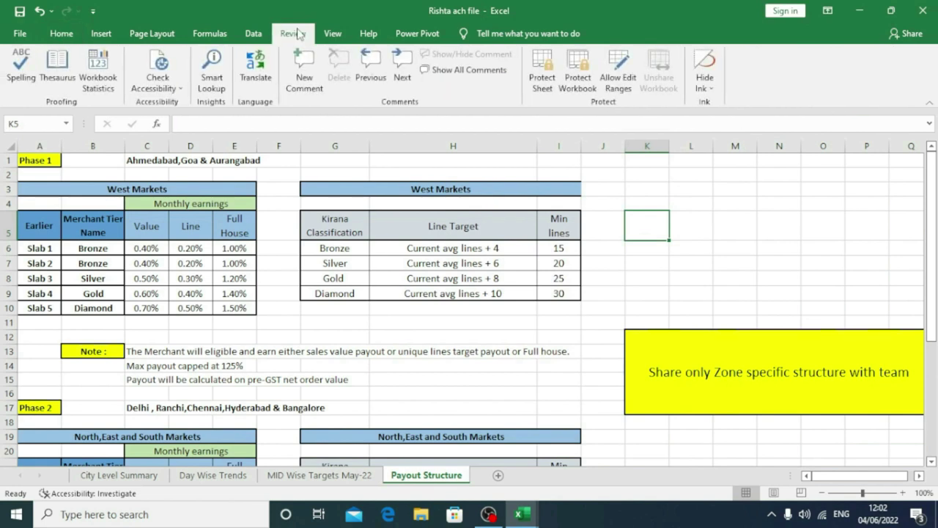
Step: Protect the Payout Structure sheet with a password, still allowing Insert columns
{"action": "left_click", "coordinate": [542, 69]}
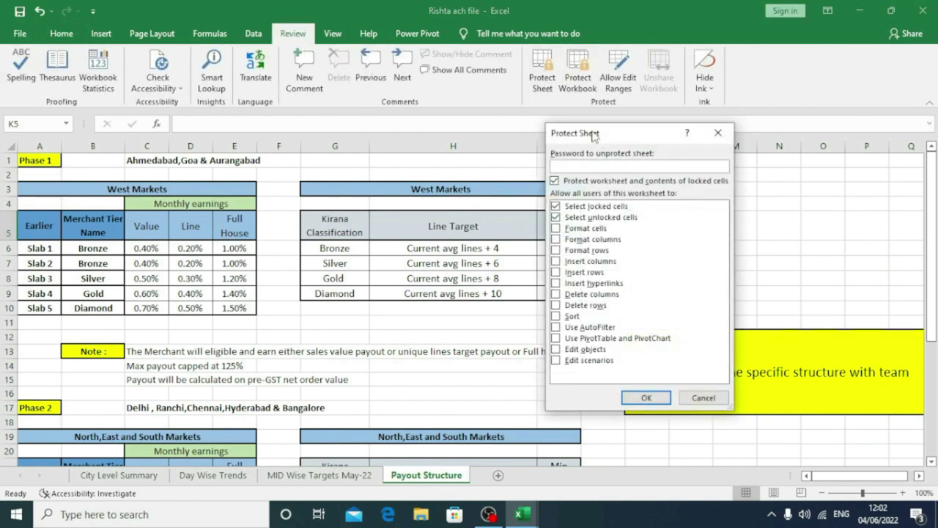
{"action": "left_click_drag", "start_coordinate": [588, 132], "coordinate": [696, 140]}
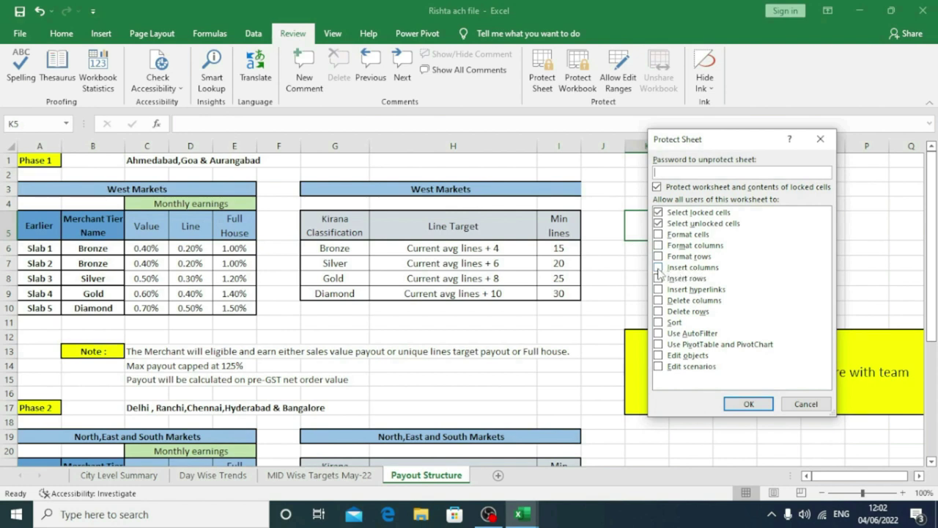
{"action": "left_click", "coordinate": [660, 270]}
{"action": "left_click", "coordinate": [670, 171]}
{"action": "left_click_drag", "start_coordinate": [668, 139], "coordinate": [614, 146]}
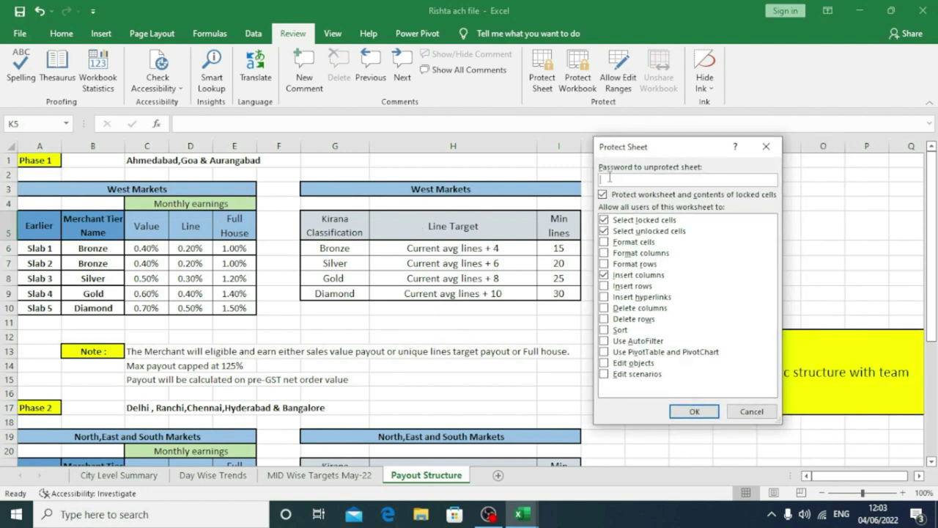
{"action": "key", "text": "Return"}
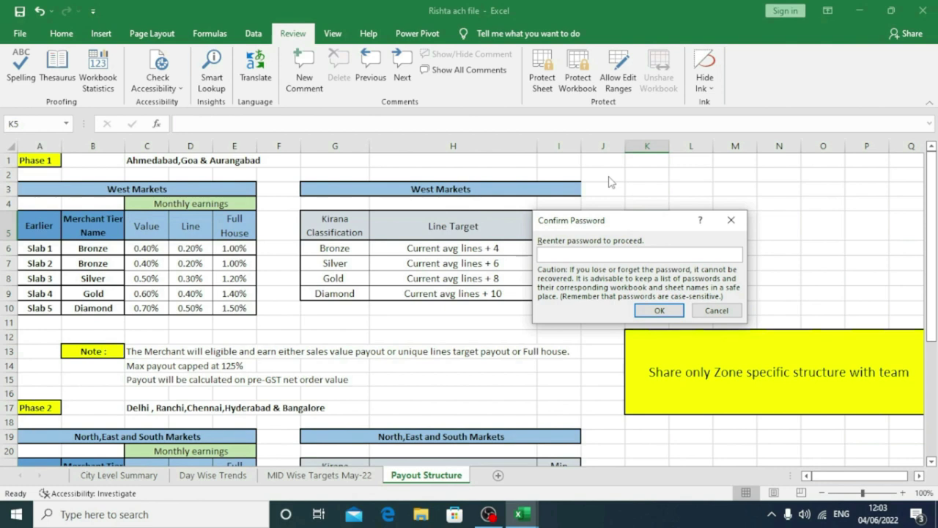
{"action": "type", "text": "••"}
{"action": "key", "text": "Return"}
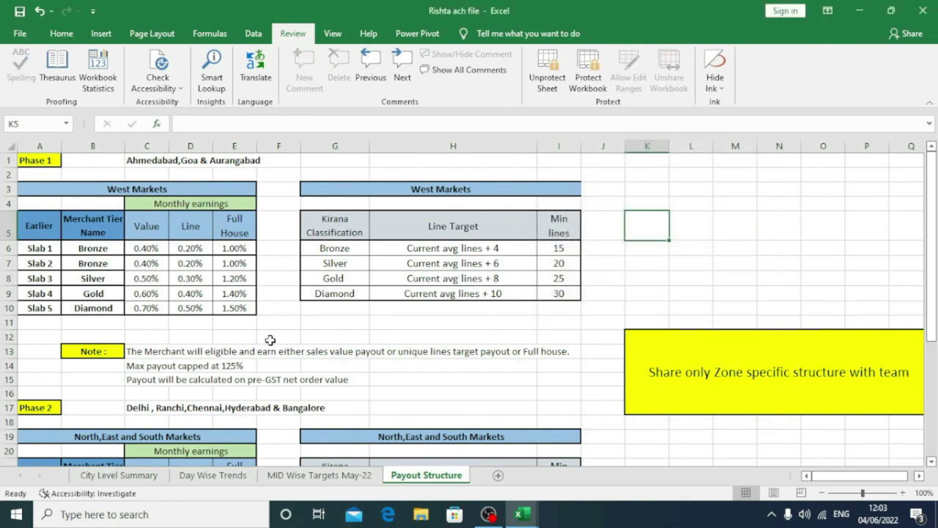
Step: Try deleting Gold in G8 and dismiss the protected-sheet warning
{"action": "left_click", "coordinate": [332, 278]}
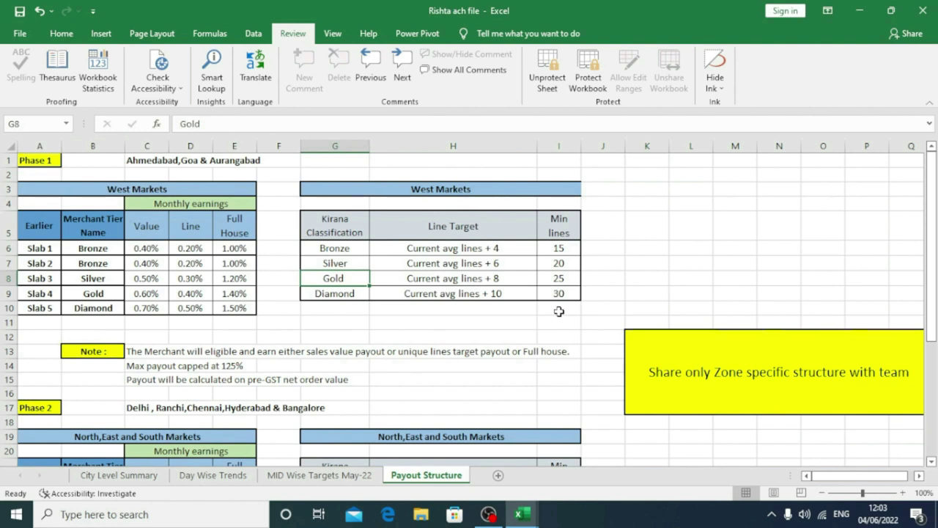
{"action": "key", "text": "Delete"}
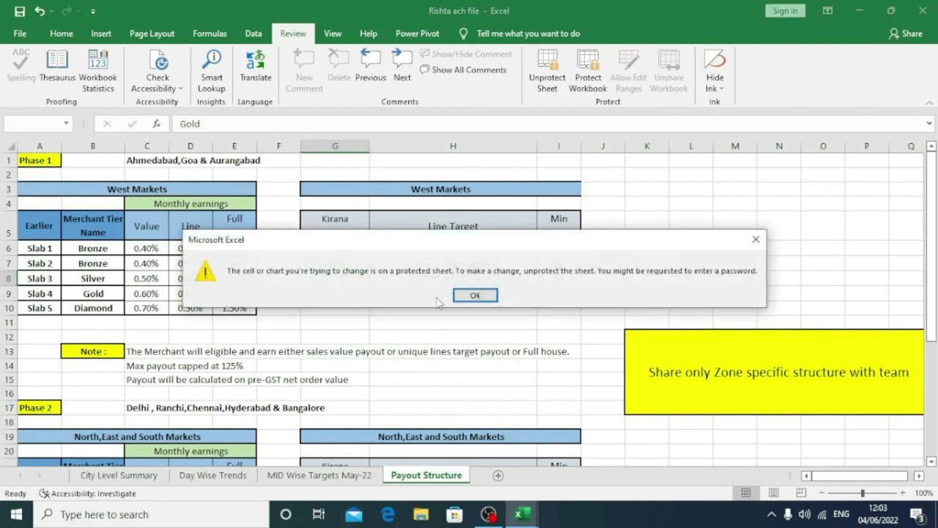
{"action": "left_click", "coordinate": [474, 295]}
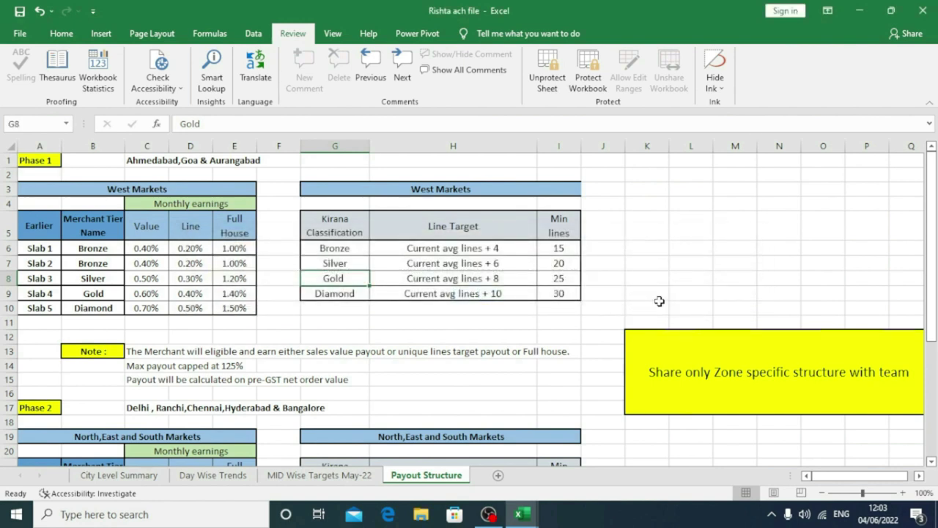
Step: Insert blank cells at column K from Home > Insert, then return to Review
{"action": "left_click", "coordinate": [647, 145]}
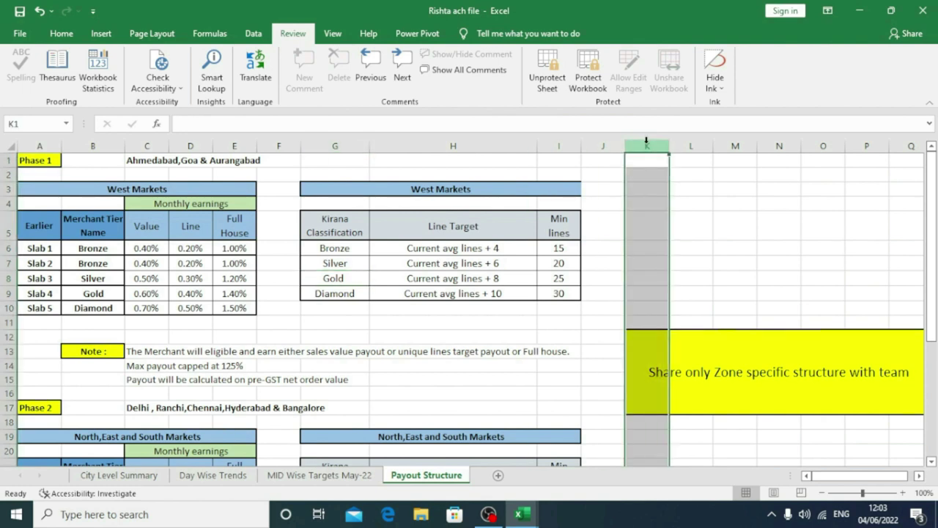
{"action": "left_click", "coordinate": [61, 33]}
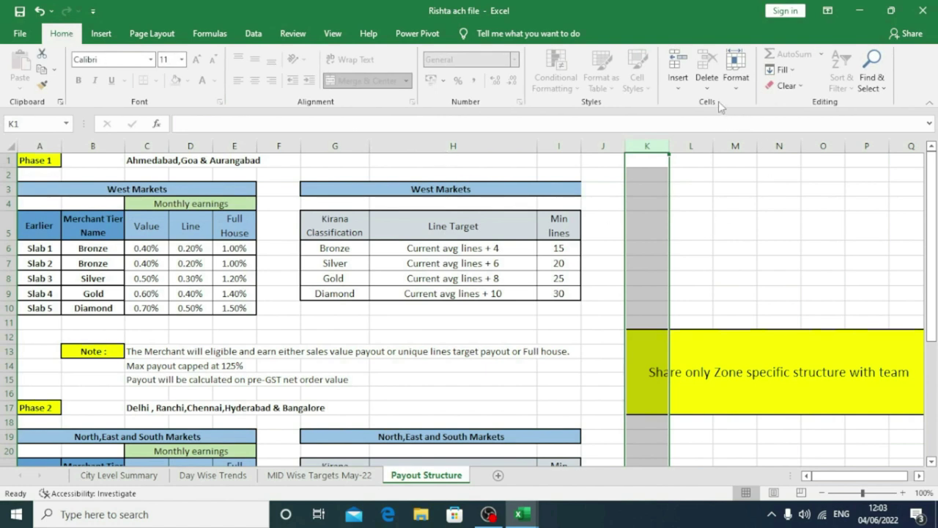
{"action": "left_click", "coordinate": [678, 79]}
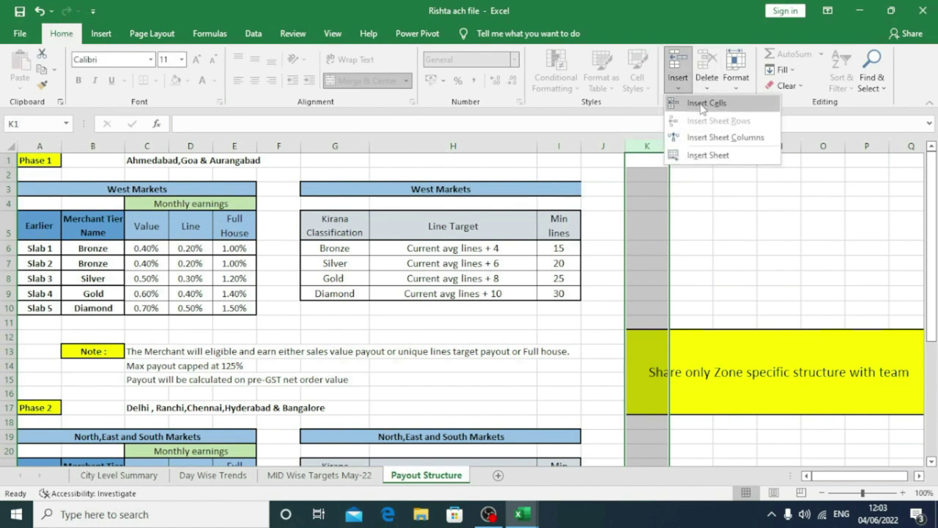
{"action": "left_click", "coordinate": [707, 104]}
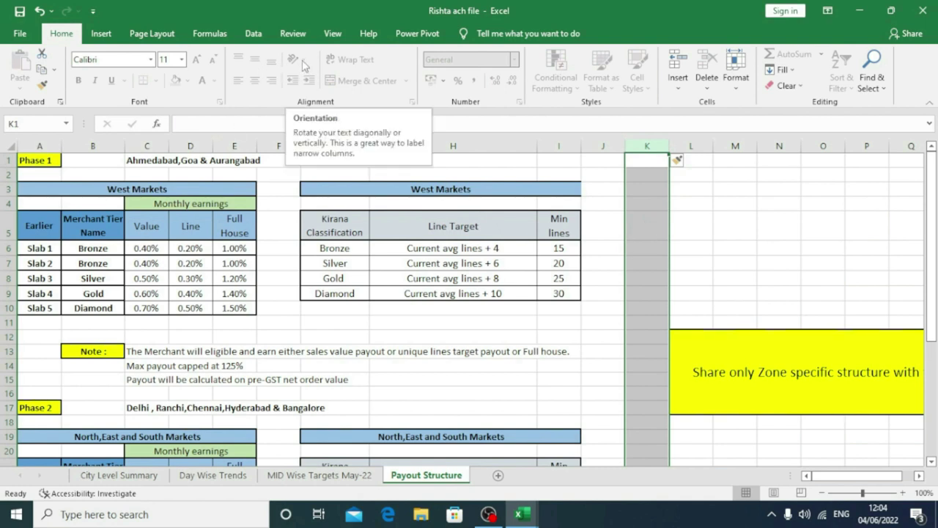
{"action": "left_click", "coordinate": [301, 34]}
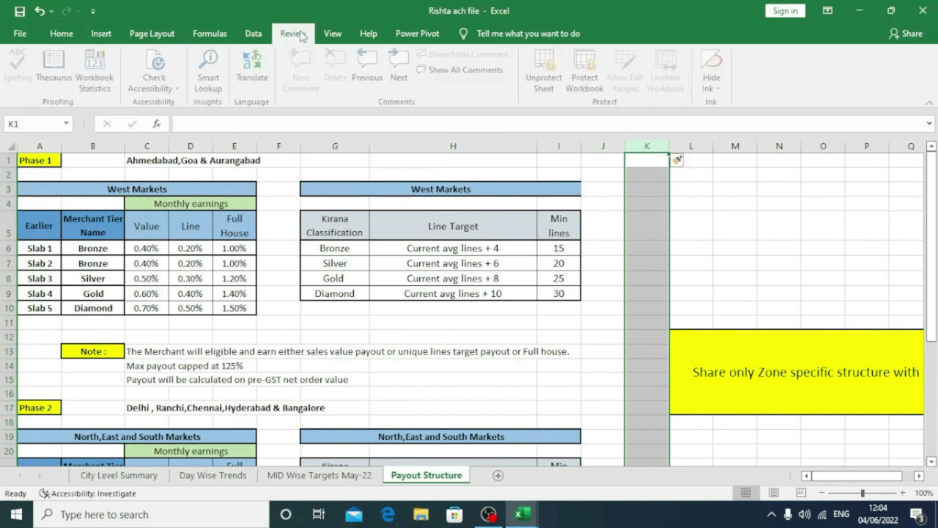
Step: Unprotect the Payout Structure sheet by entering its password
{"action": "left_click", "coordinate": [548, 83]}
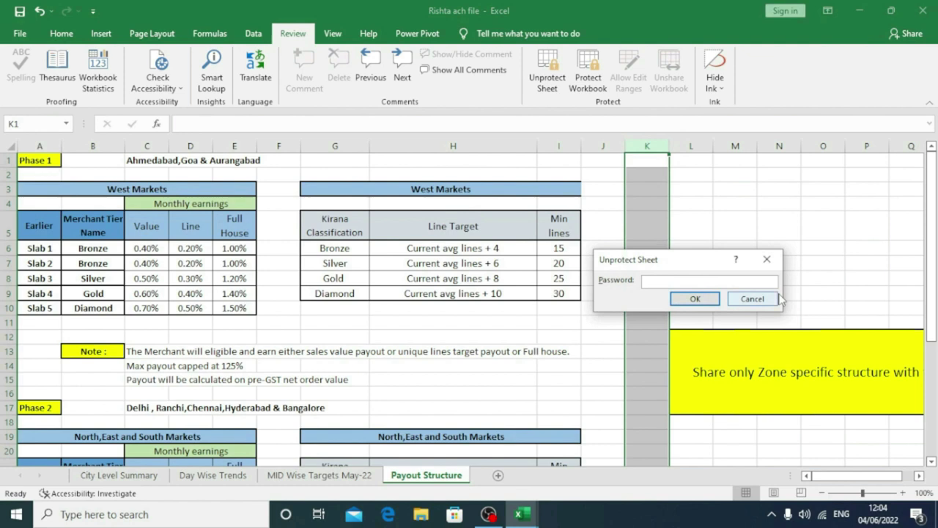
{"action": "type", "text": "1"}
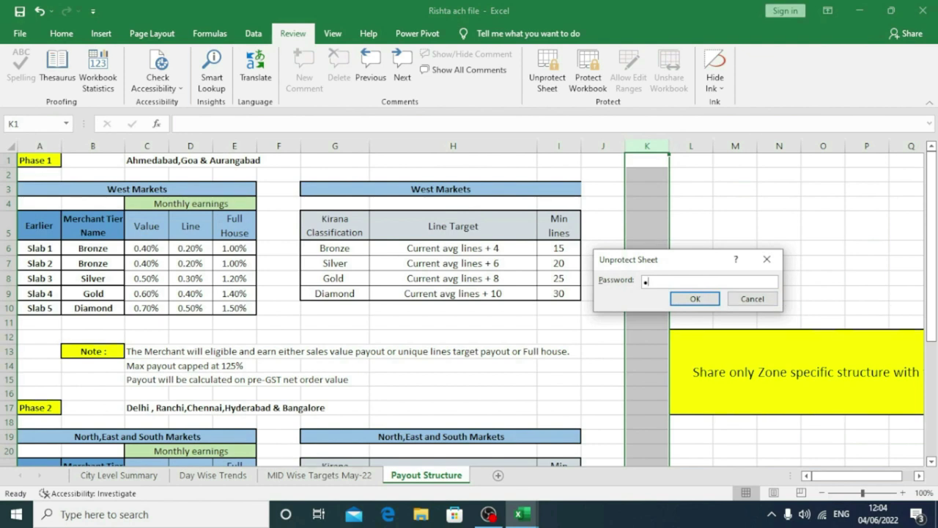
{"action": "key", "text": "Return"}
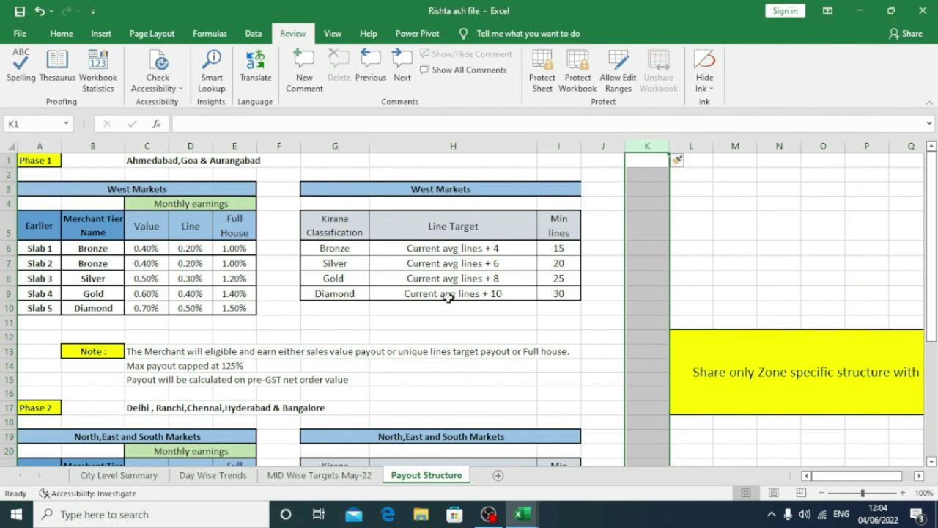
Step: Type a trial entry in K9 and cancel it, leaving K9 empty
{"action": "left_click", "coordinate": [647, 293]}
{"action": "type", "text": "rfwer"}
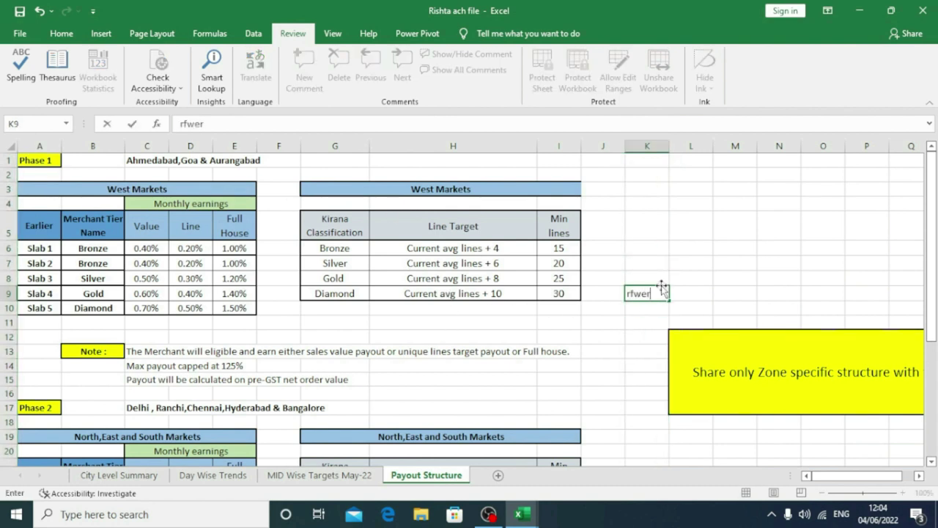
{"action": "key", "text": "Escape"}
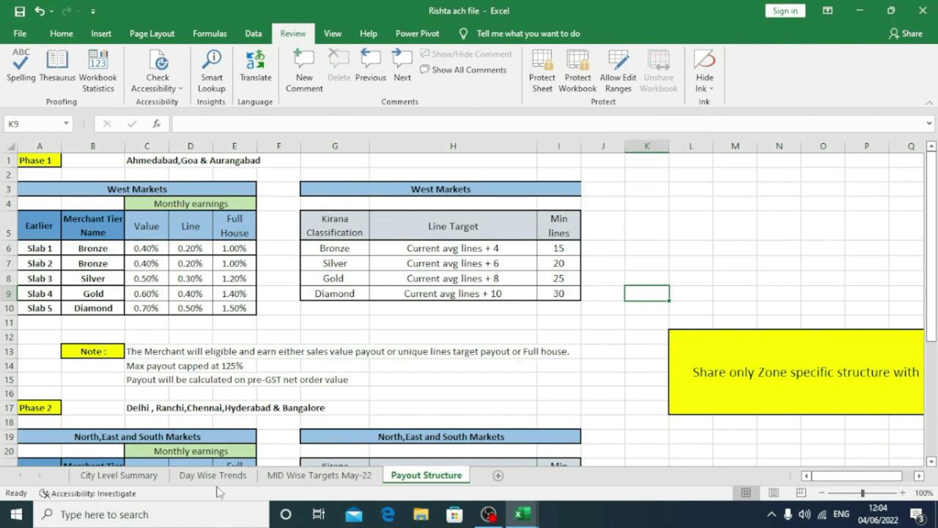
Step: Browse the City Level Summary, Day Wise Trends and MID Wise Targets tabs, then add a blank Sheet1
{"action": "left_click", "coordinate": [112, 482]}
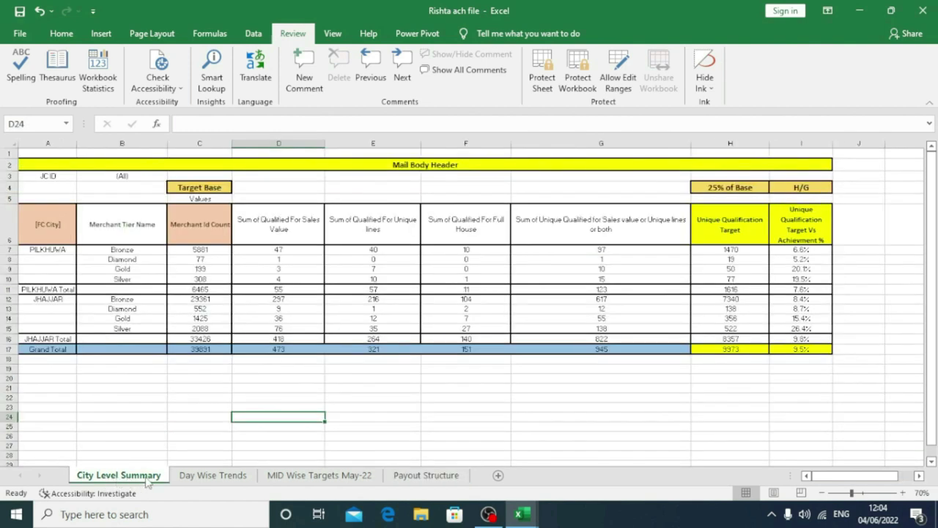
{"action": "left_click", "coordinate": [237, 480]}
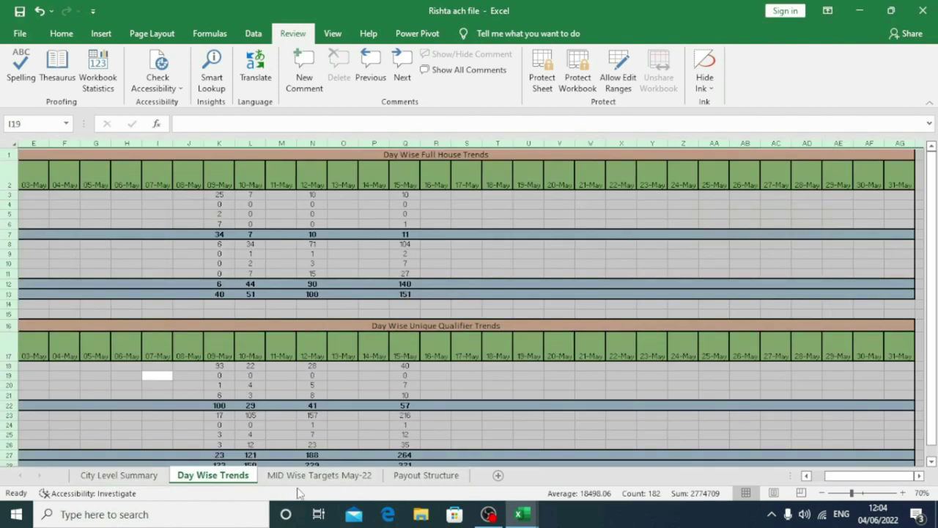
{"action": "left_click", "coordinate": [324, 477]}
{"action": "left_click", "coordinate": [427, 477]}
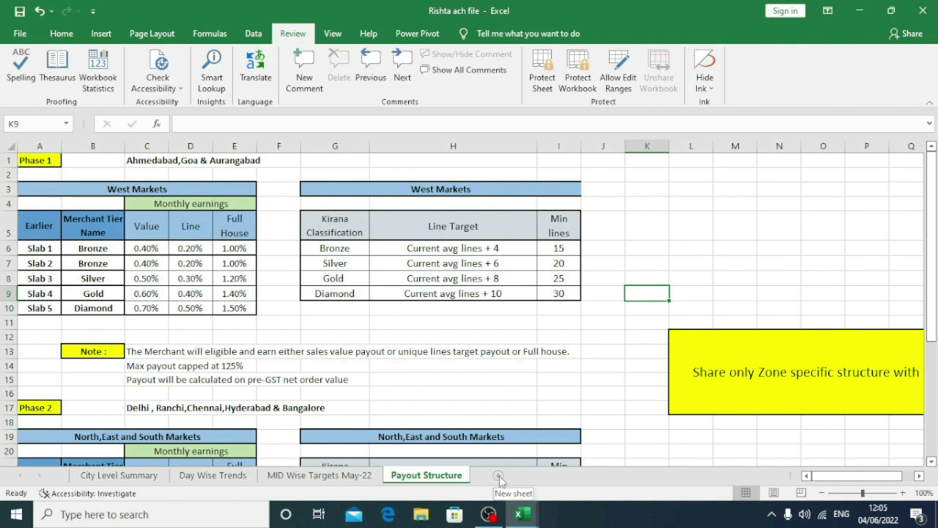
{"action": "left_click", "coordinate": [498, 476]}
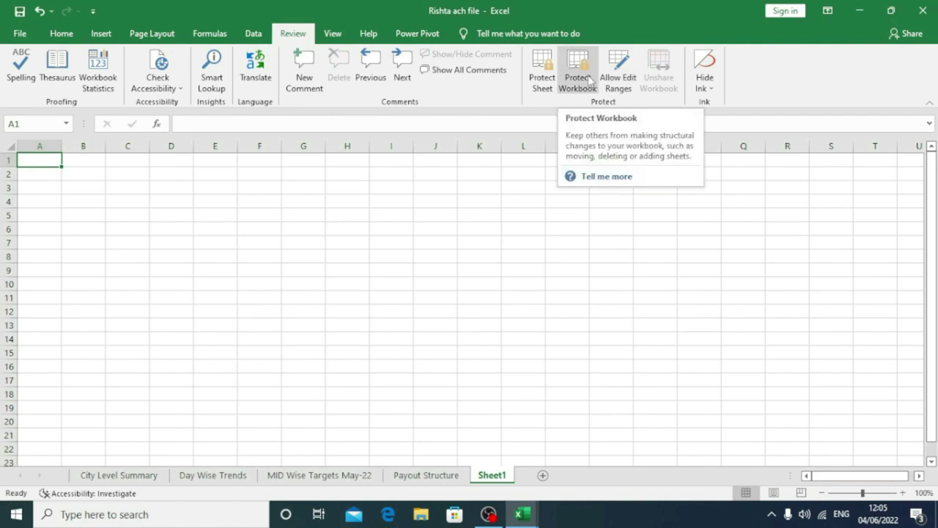
{"action": "left_click", "coordinate": [392, 258]}
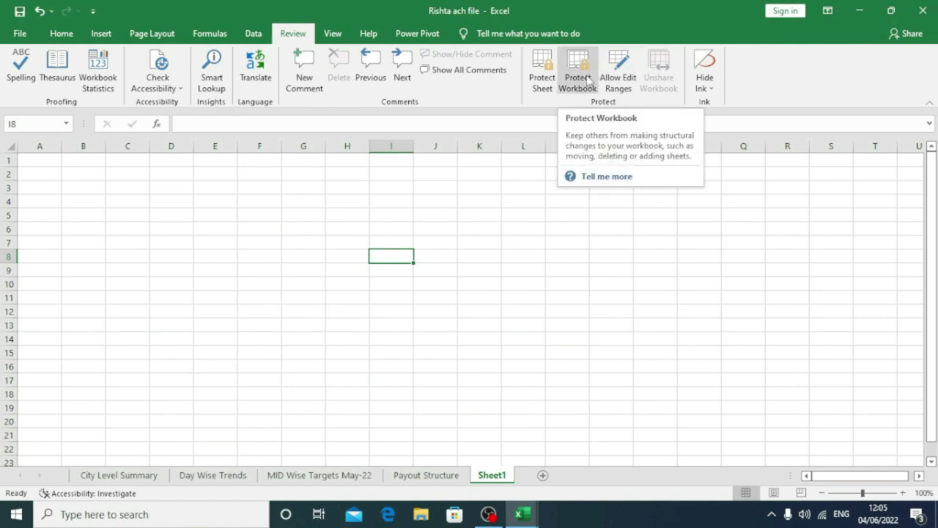
Step: Delete Sheet1 via its tab menu, then set a workbook structure protection password
{"action": "right_click", "coordinate": [489, 475]}
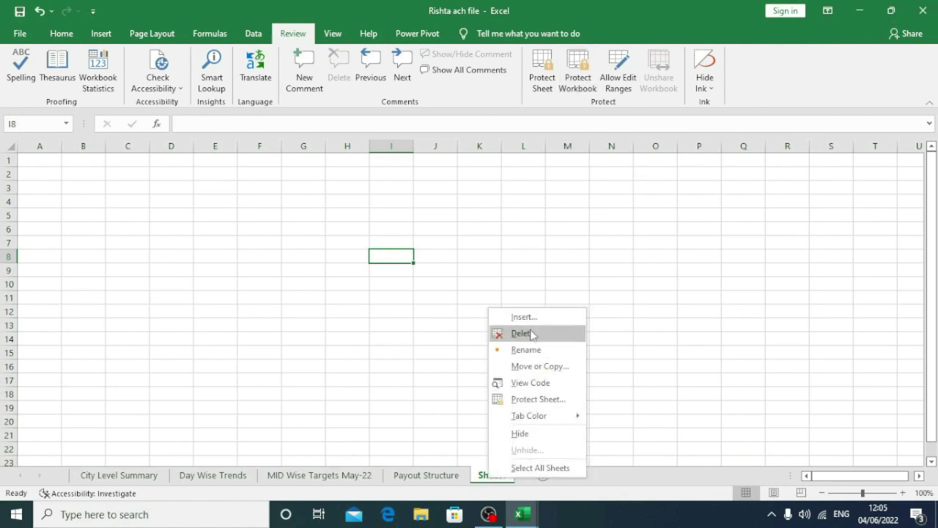
{"action": "left_click", "coordinate": [528, 333]}
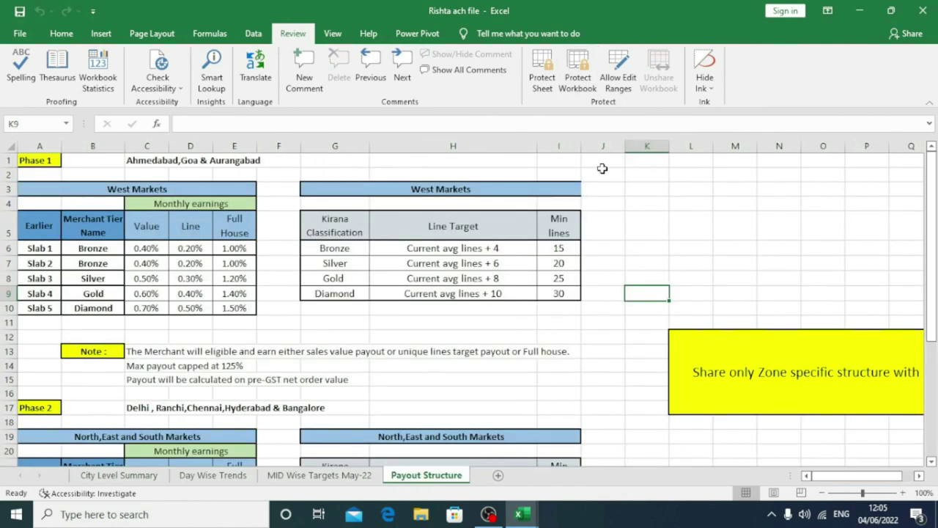
{"action": "left_click", "coordinate": [582, 77]}
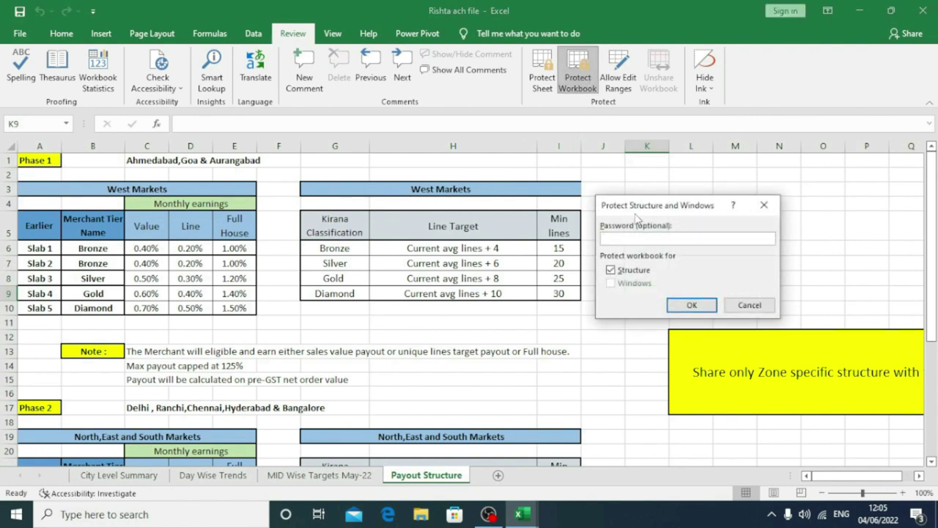
{"action": "left_click_drag", "start_coordinate": [702, 205], "coordinate": [615, 196]}
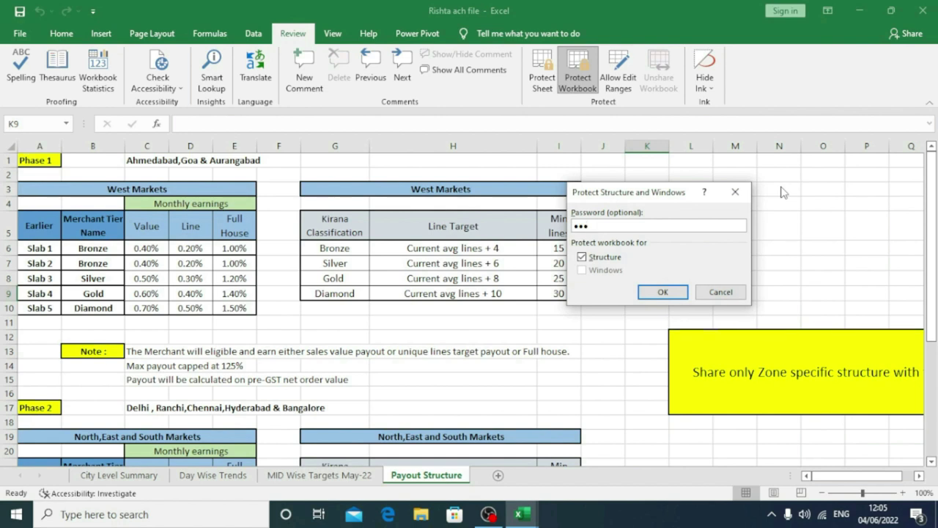
{"action": "key", "text": "Return"}
{"action": "type", "text": "1"}
{"action": "key", "text": "Return"}
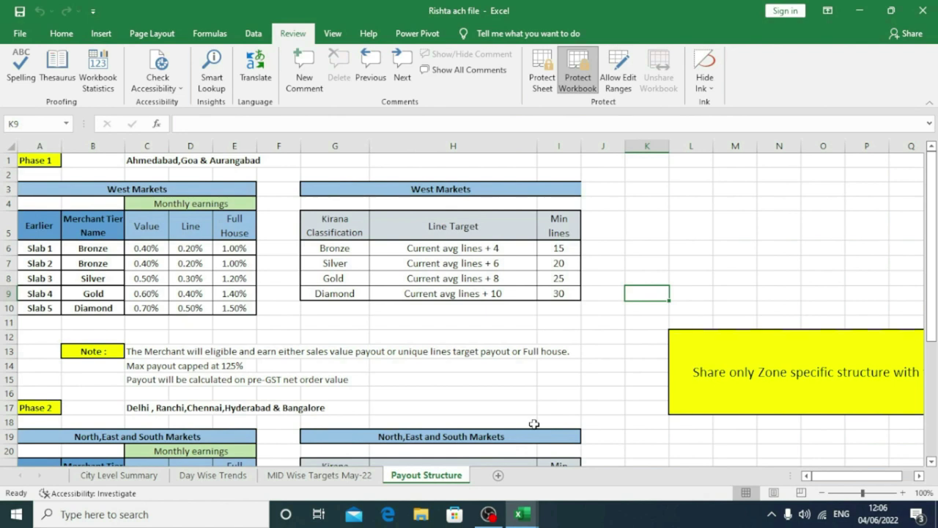
Step: Unprotect the workbook with its password and select the Kirana table G5:I9
{"action": "left_click", "coordinate": [578, 73]}
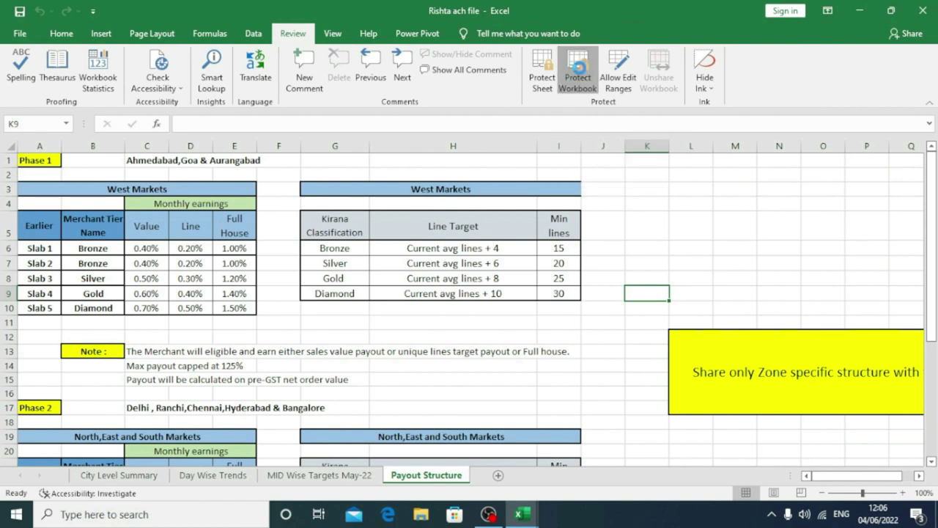
{"action": "type", "text": "1"}
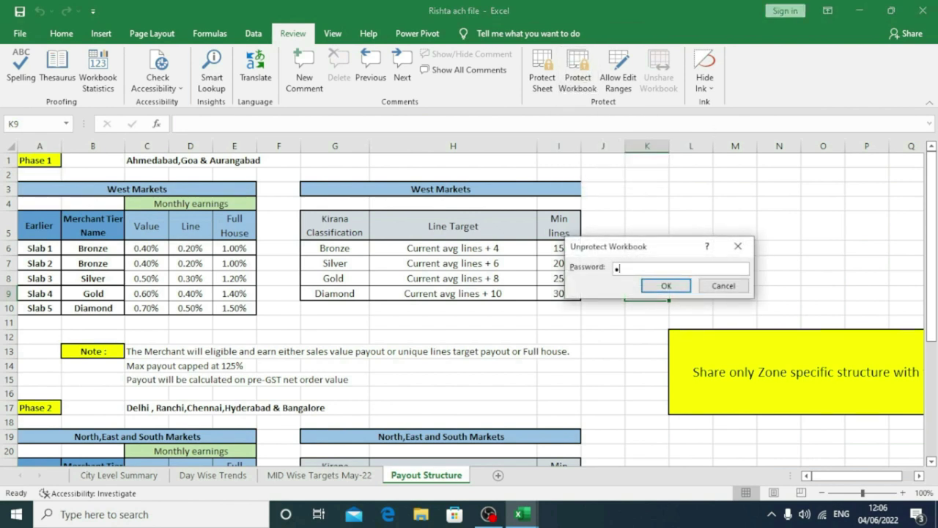
{"action": "key", "text": "Return"}
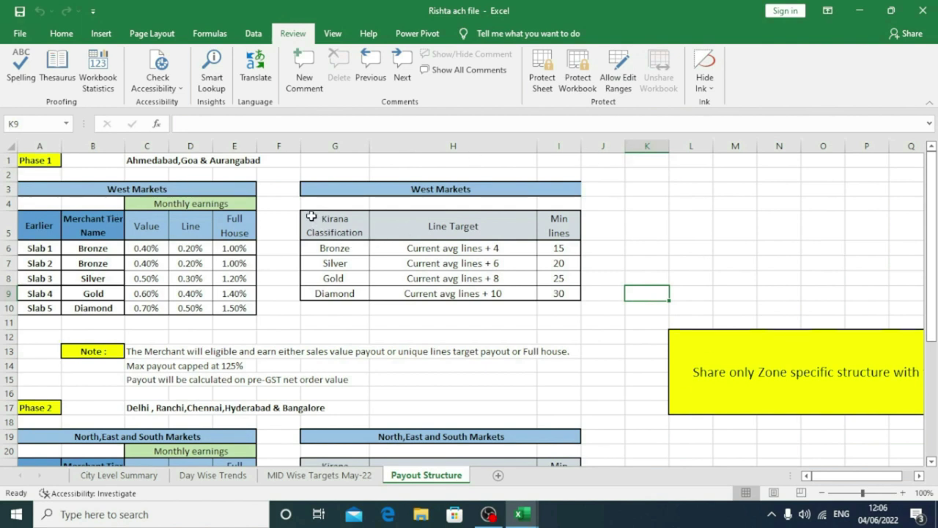
{"action": "left_click_drag", "start_coordinate": [318, 217], "coordinate": [552, 297]}
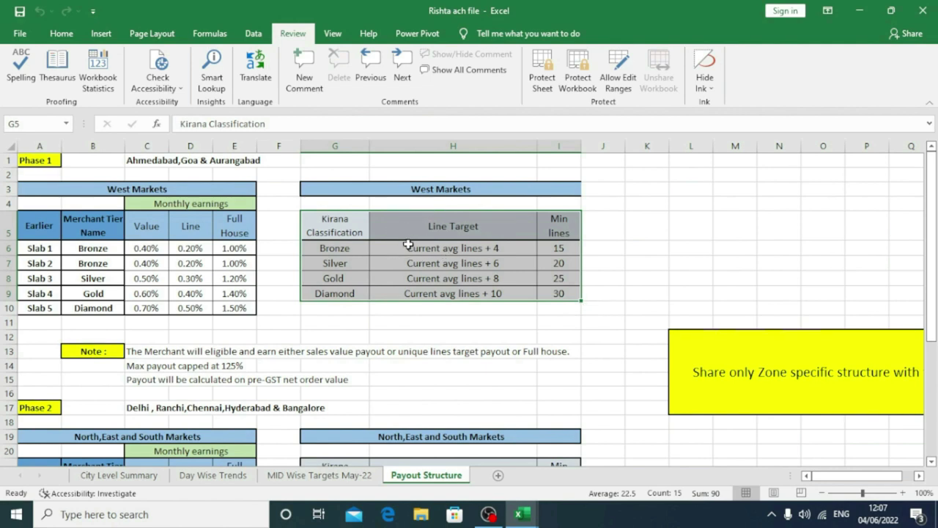
Step: Add a new editable range titled Edit referring to =$G$5:$I$9, with a confirmed range password
{"action": "left_click", "coordinate": [619, 79]}
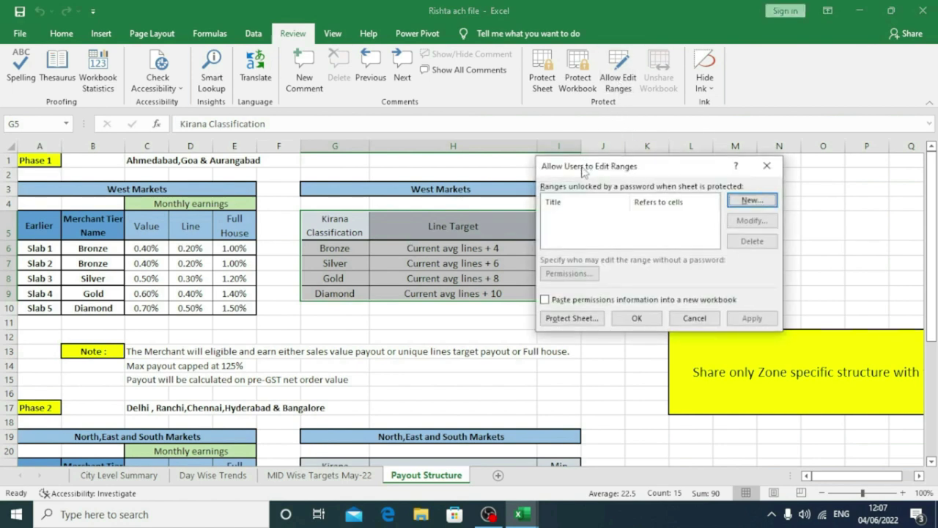
{"action": "left_click", "coordinate": [744, 210]}
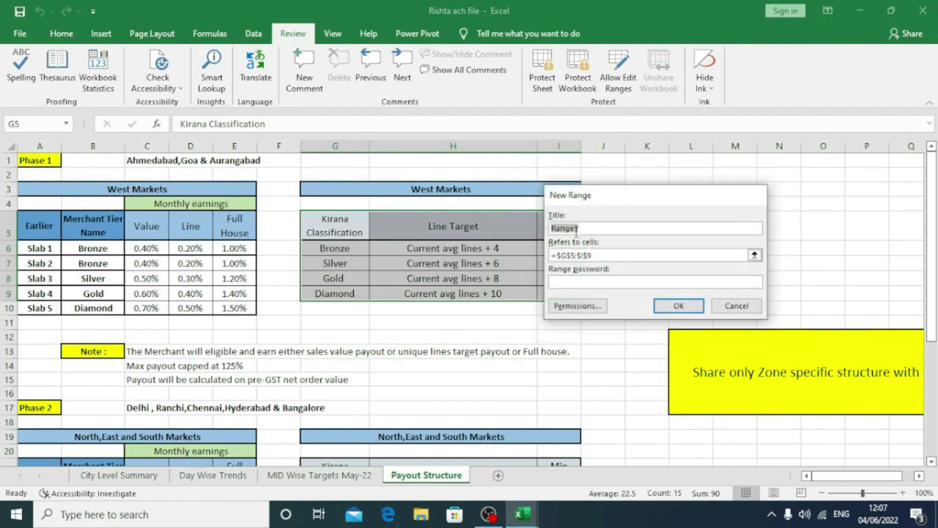
{"action": "left_click_drag", "start_coordinate": [618, 197], "coordinate": [688, 176]}
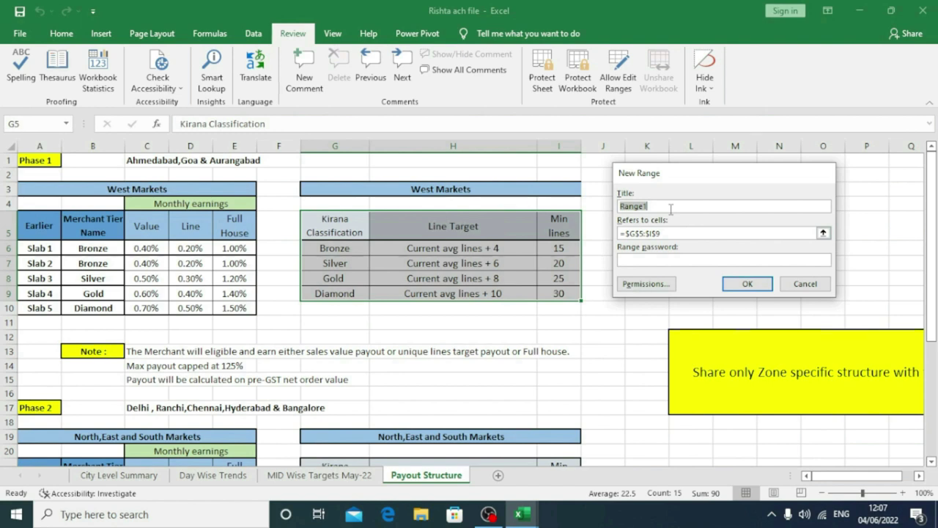
{"action": "key", "text": "BackSpace"}
{"action": "left_click", "coordinate": [668, 235]}
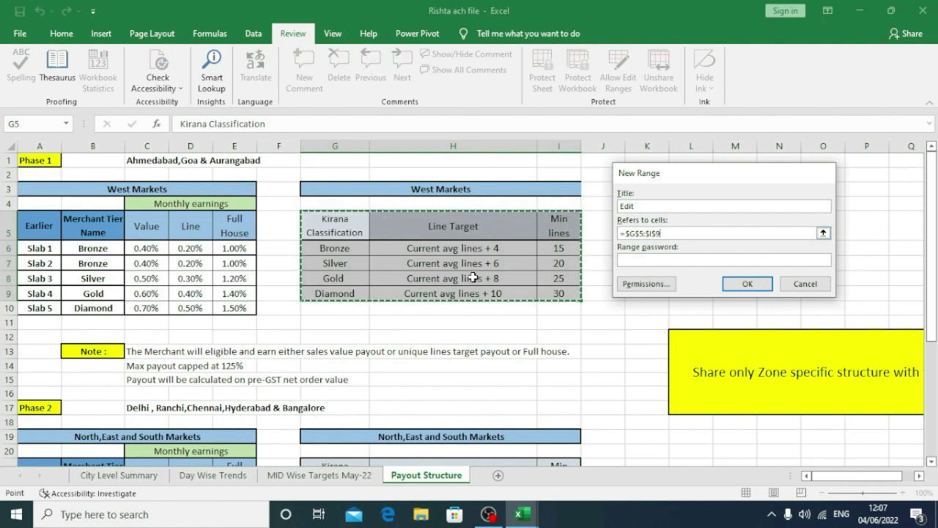
{"action": "left_click", "coordinate": [648, 260]}
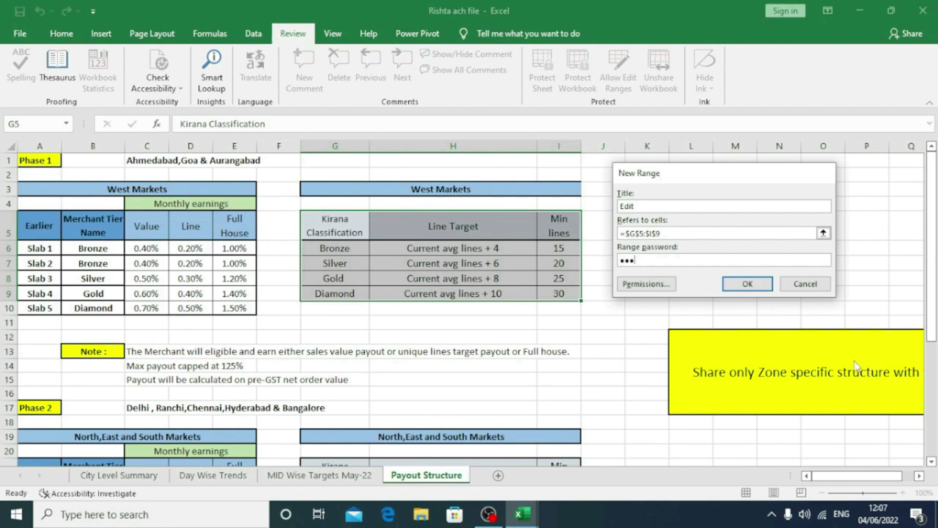
{"action": "left_click", "coordinate": [754, 288]}
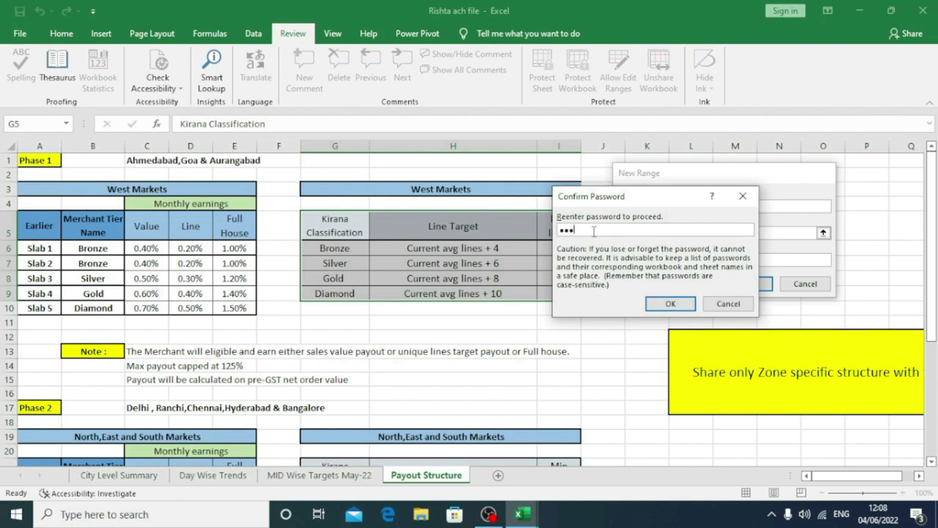
{"action": "left_click", "coordinate": [667, 305]}
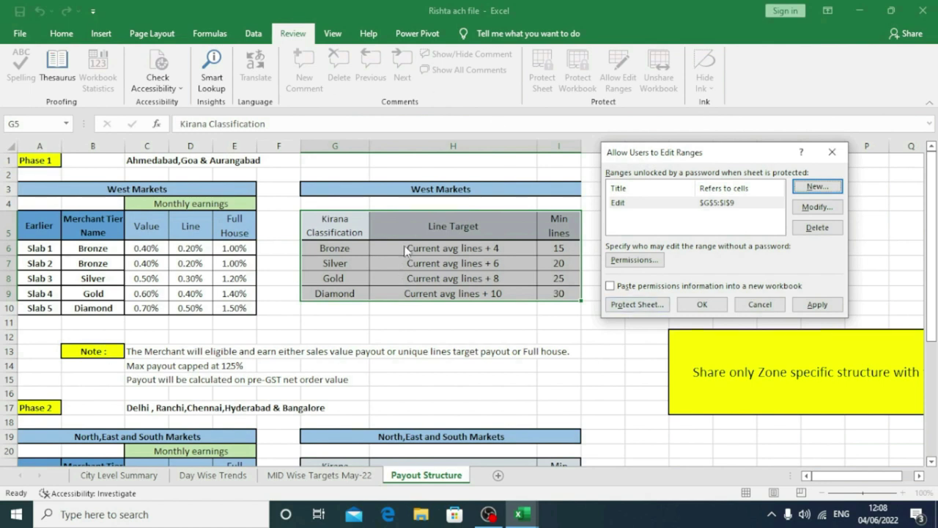
Step: From Allow Users to Edit Ranges, protect the Payout Structure sheet with a password
{"action": "left_click", "coordinate": [635, 304]}
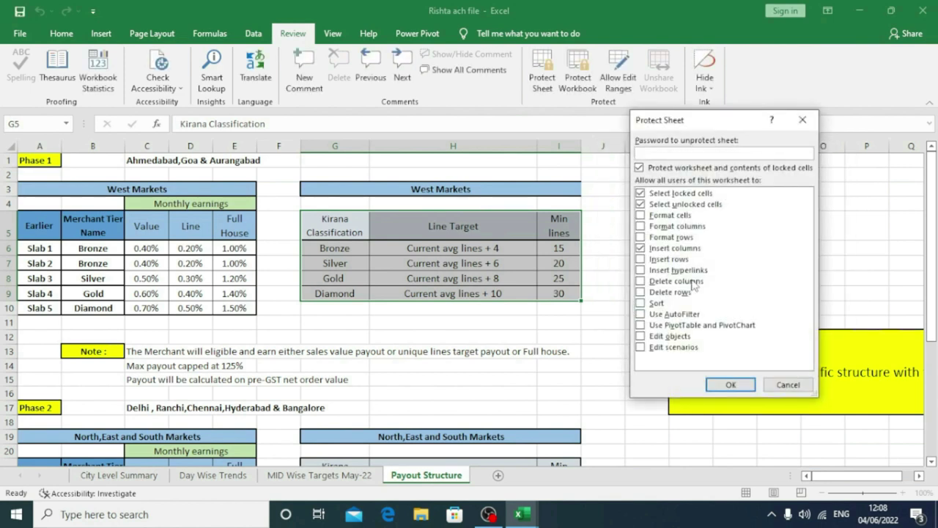
{"action": "left_click_drag", "start_coordinate": [677, 119], "coordinate": [639, 131]}
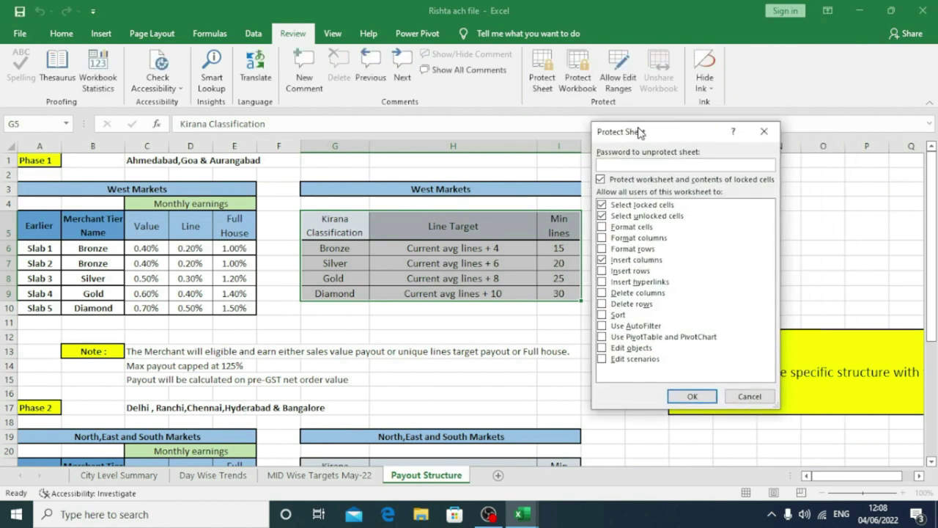
{"action": "key", "text": "Return"}
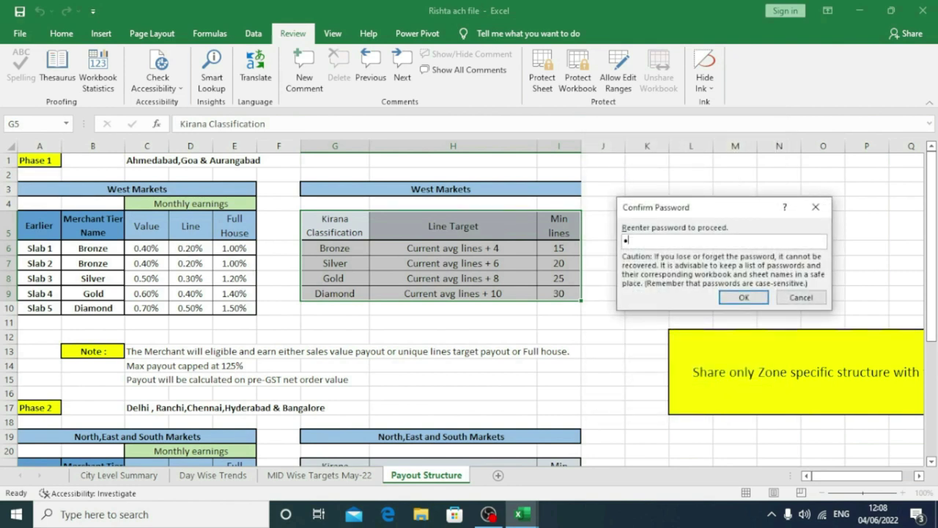
{"action": "key", "text": "Return"}
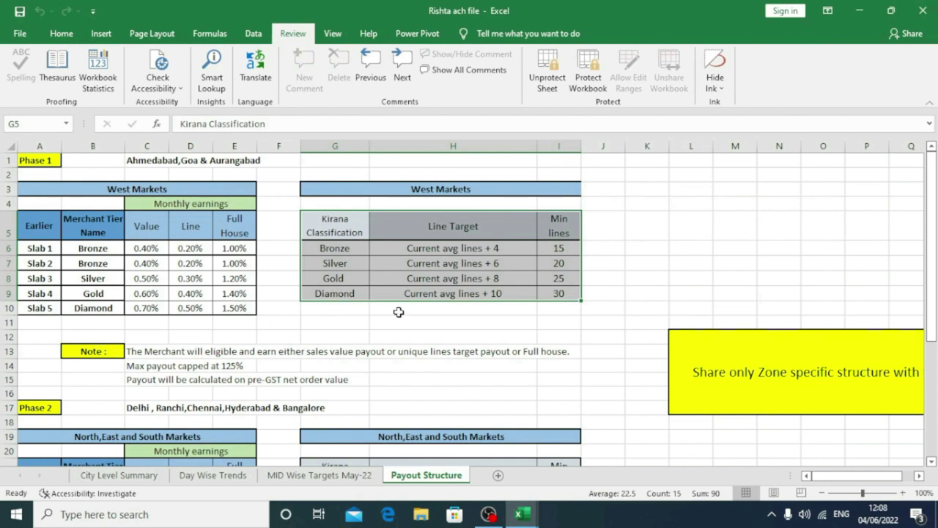
Step: Try editing empty cell K7 and dismiss the protected-sheet warning
{"action": "left_click", "coordinate": [636, 264]}
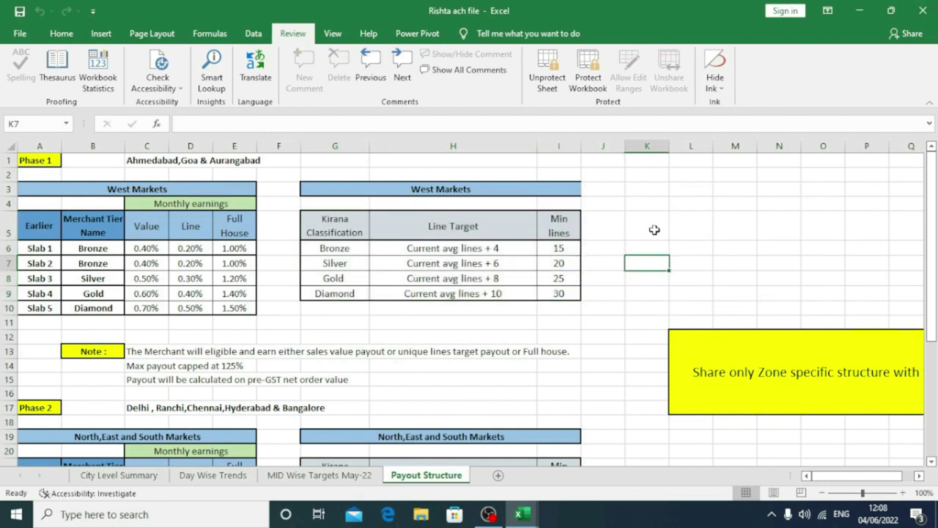
{"action": "double_click", "coordinate": [649, 230]}
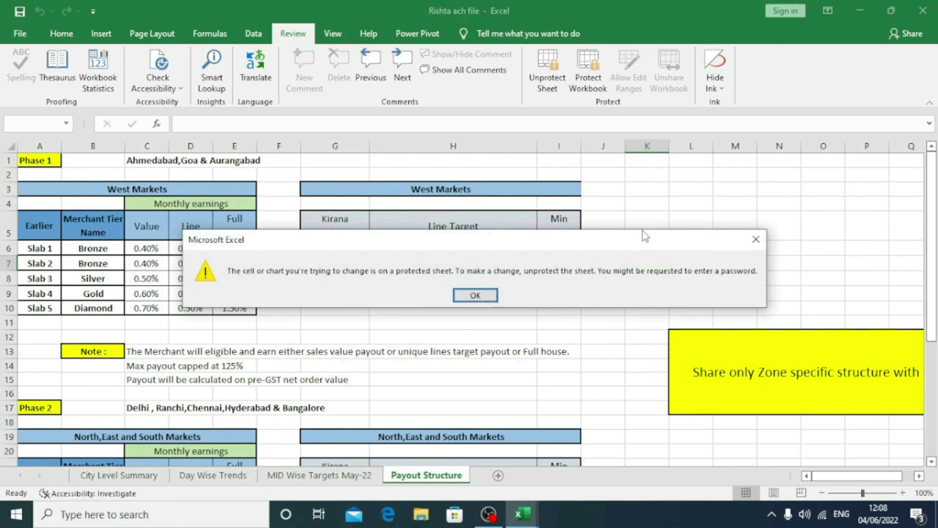
{"action": "key", "text": "Return"}
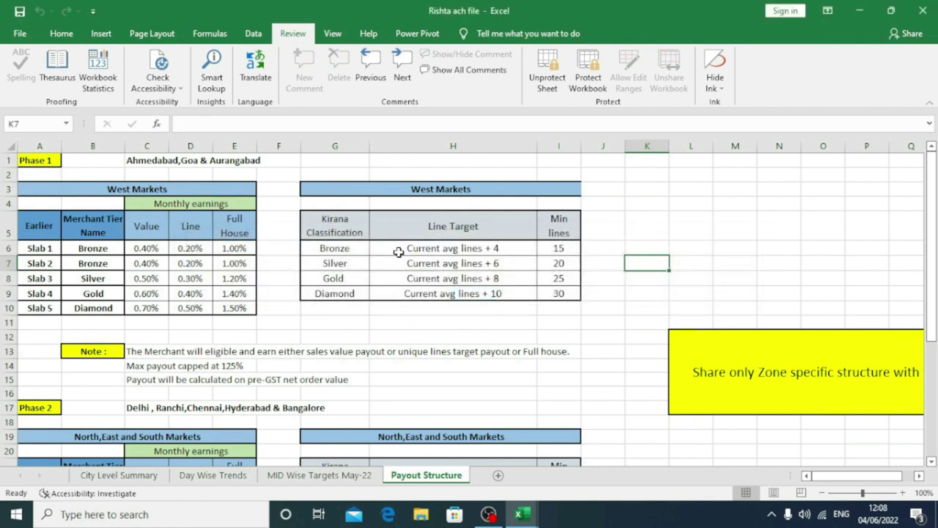
Step: Unlock the Edit range with its password and change Bronze's Min lines in I6 to 21
{"action": "left_click", "coordinate": [560, 250]}
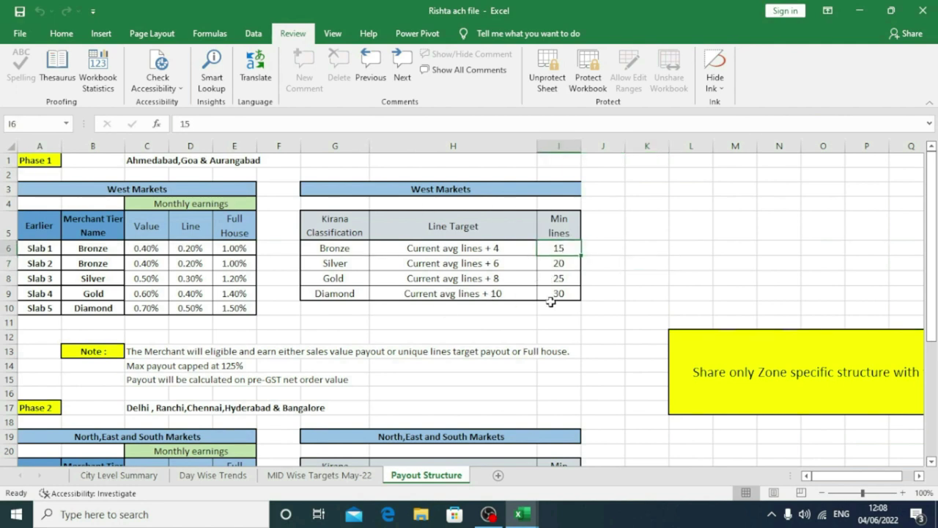
{"action": "left_click", "coordinate": [583, 255]}
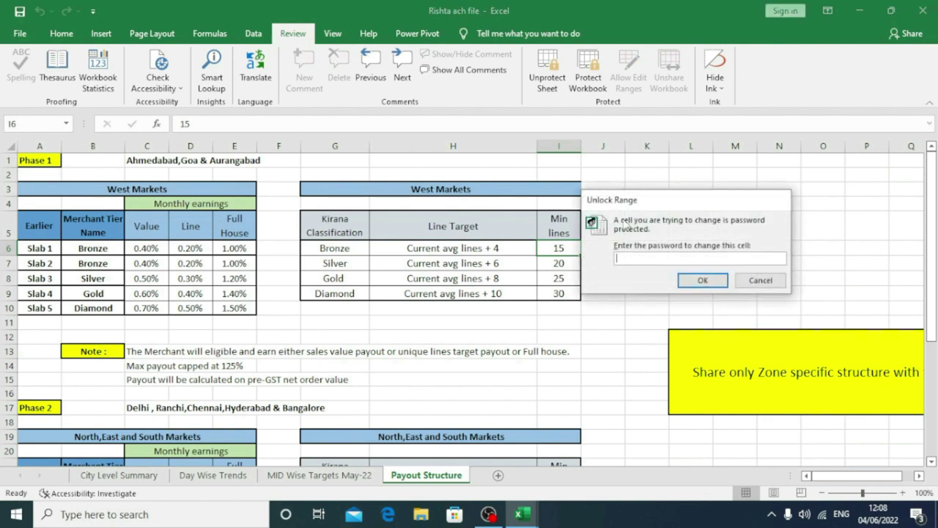
{"action": "left_click_drag", "start_coordinate": [628, 200], "coordinate": [621, 187]}
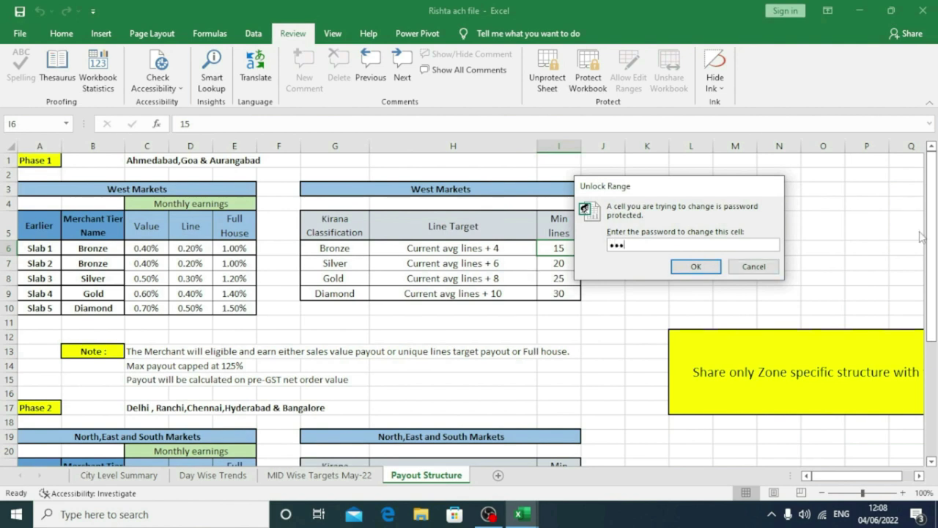
{"action": "key", "text": "Return"}
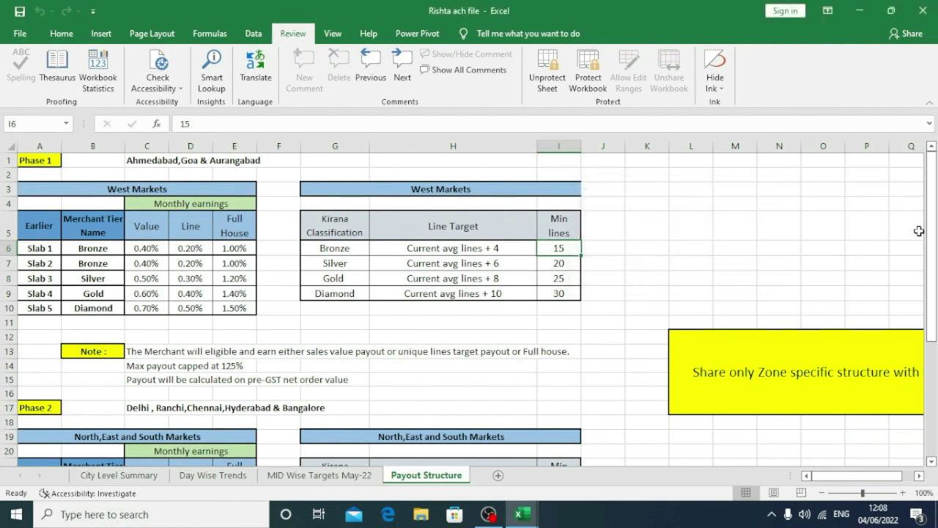
{"action": "type", "text": "21"}
{"action": "key", "text": "Return"}
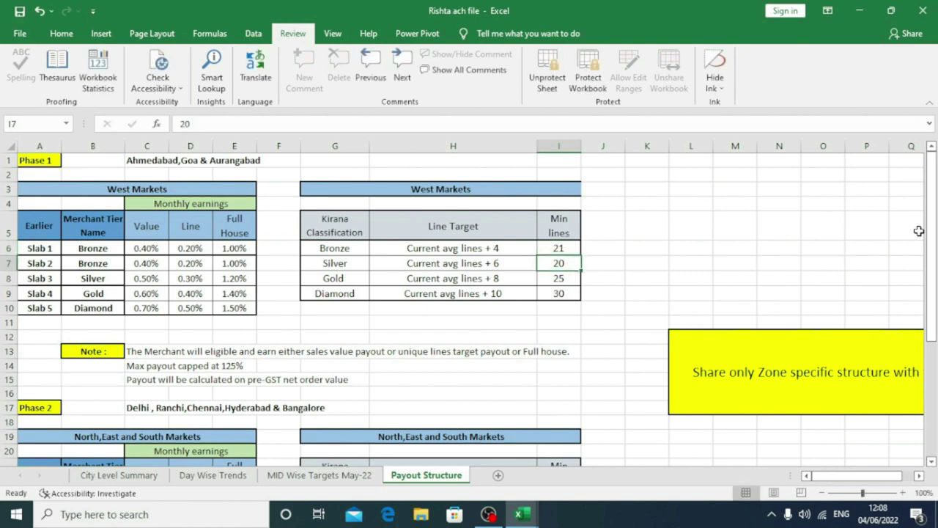
{"action": "left_click", "coordinate": [700, 277]}
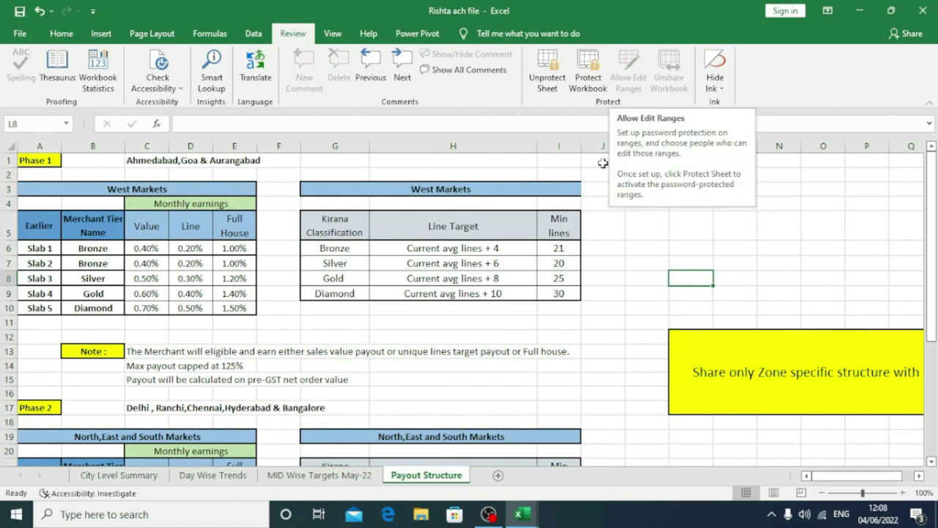
Step: Enter the sheet password to unprotect Payout Structure, then select cells and pick K7
{"action": "left_click", "coordinate": [547, 86]}
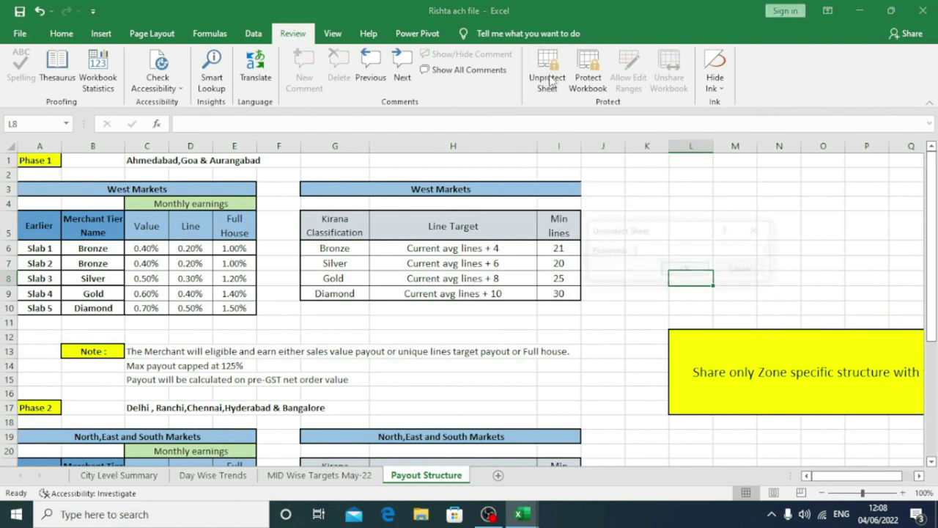
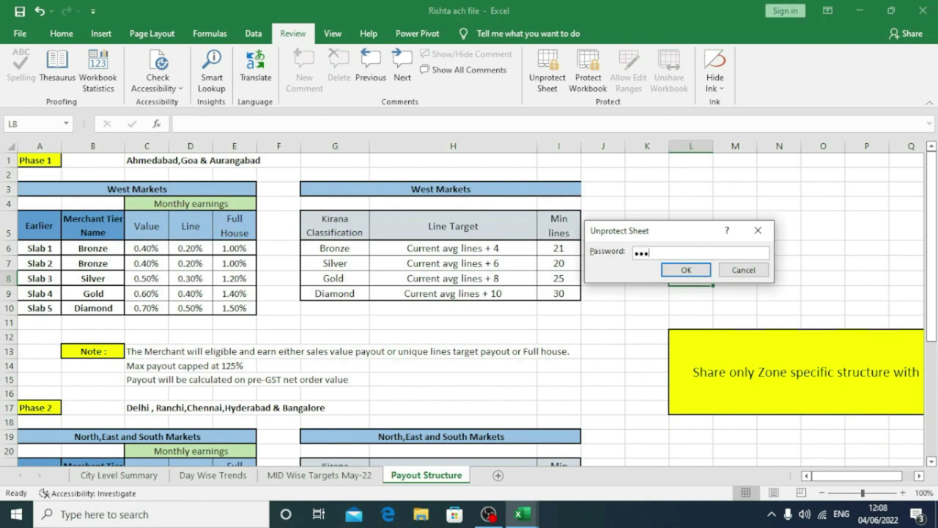
{"action": "key", "text": "Return"}
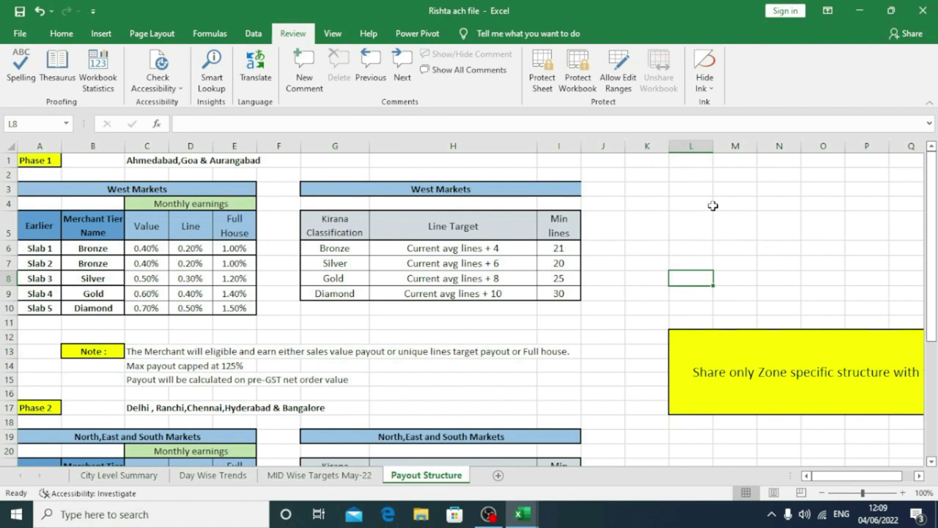
{"action": "mouse_move", "coordinate": [716, 203]}
{"action": "left_mouse_down"}
{"action": "mouse_move", "coordinate": [368, 398]}
{"action": "mouse_move", "coordinate": [27, 446]}
{"action": "mouse_move", "coordinate": [231, 433]}
{"action": "left_mouse_up"}
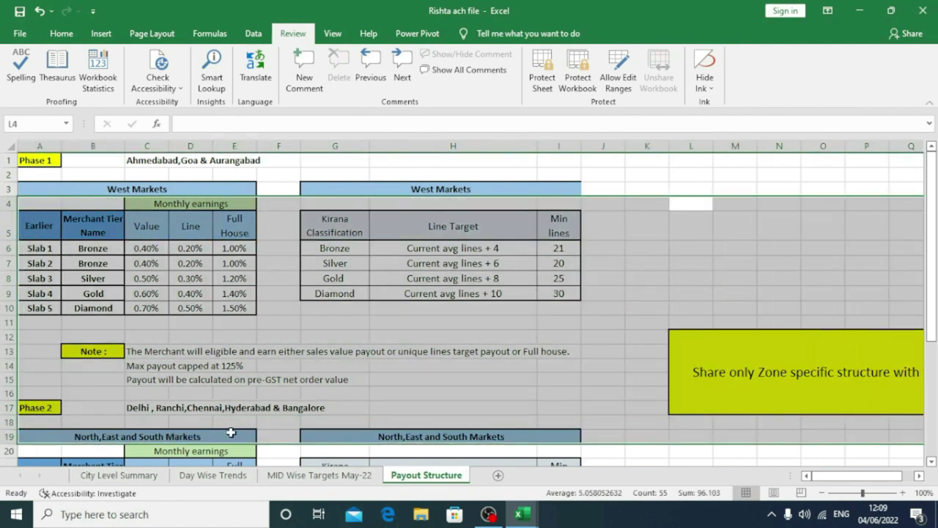
{"action": "left_click", "coordinate": [655, 268]}
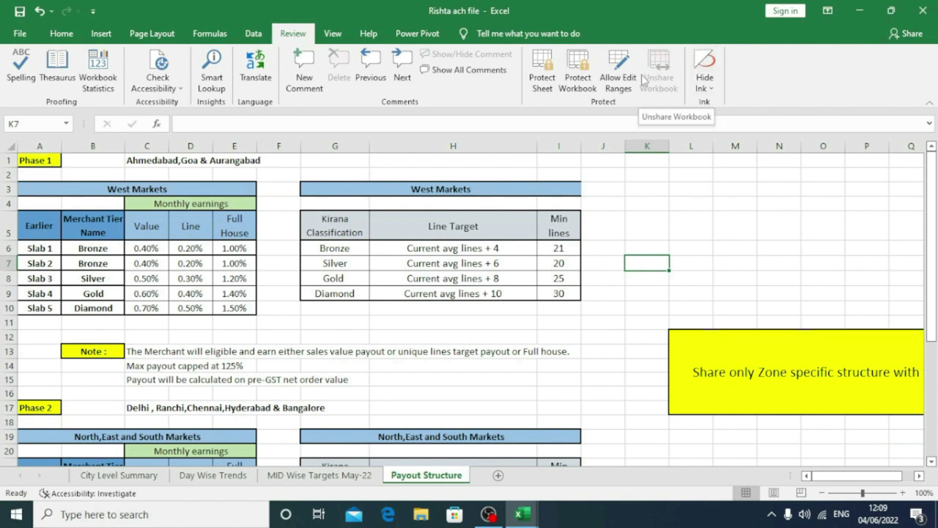
Step: Open Excel Options from the File backstage and go to the Customize the Ribbon page
{"action": "left_click", "coordinate": [20, 33]}
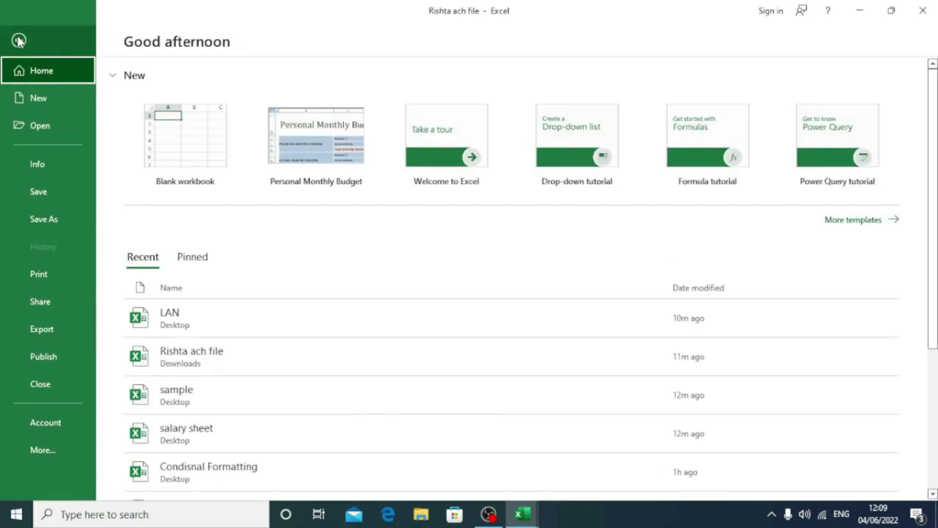
{"action": "left_click", "coordinate": [51, 456]}
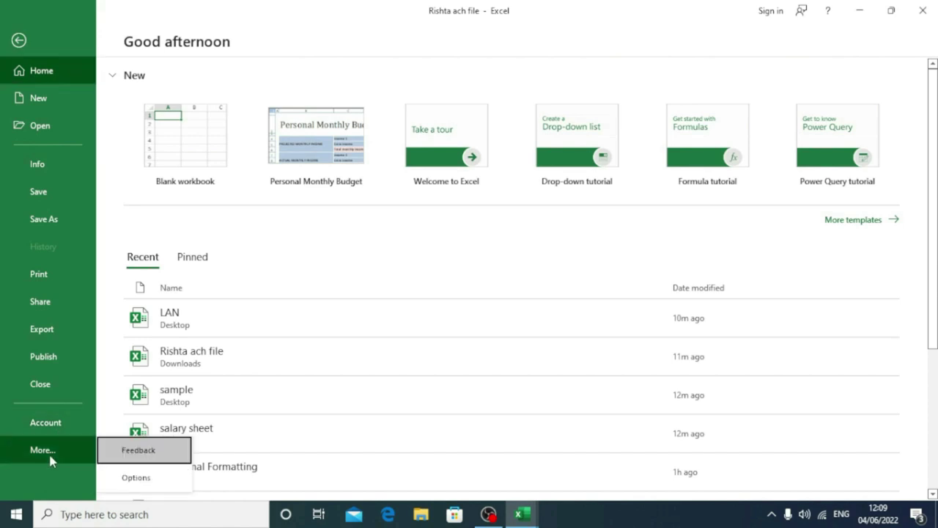
{"action": "left_click", "coordinate": [151, 477]}
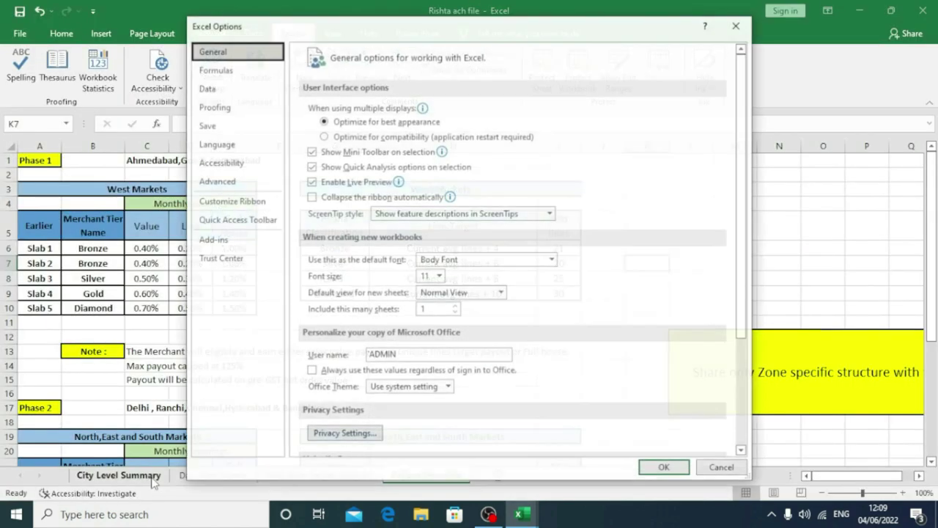
{"action": "left_click_drag", "start_coordinate": [402, 28], "coordinate": [415, 33]}
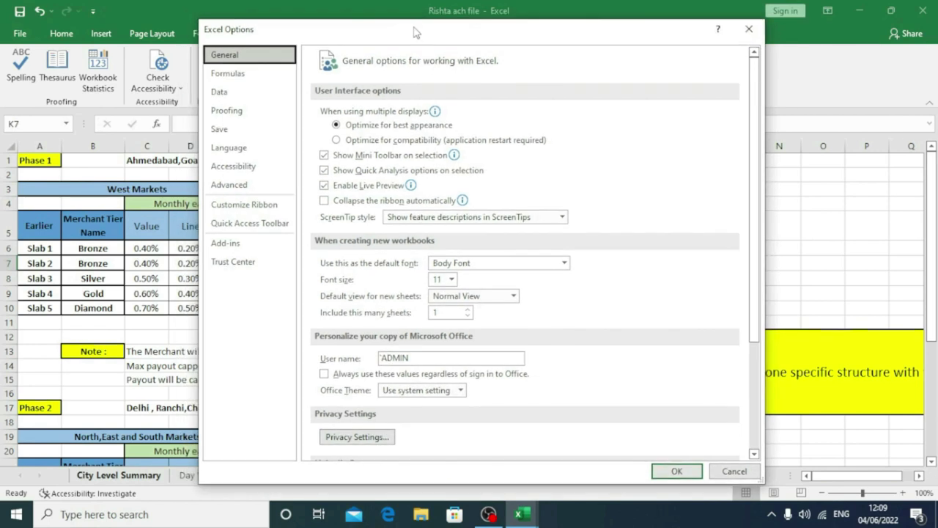
{"action": "left_click", "coordinate": [259, 211]}
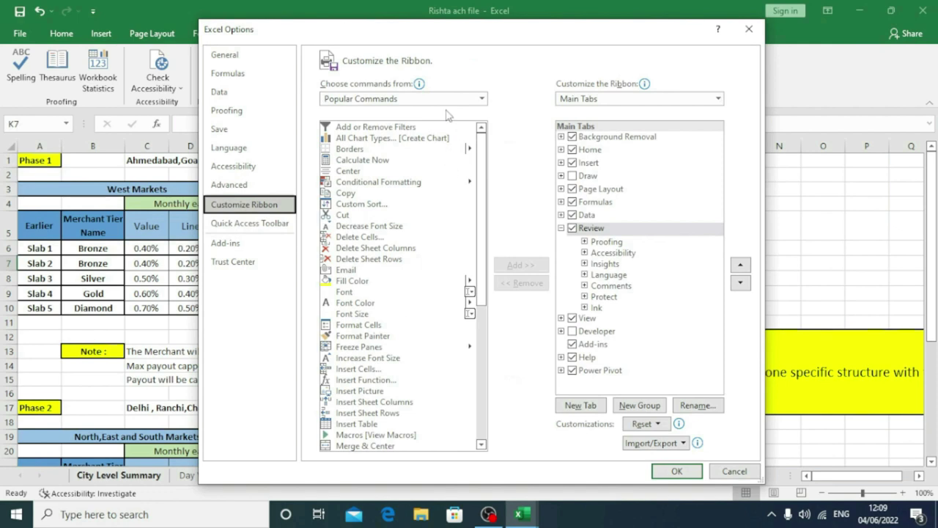
Step: Pick Share Workbook (Legacy) from the All Commands list and dismiss the custom-group warning
{"action": "left_click", "coordinate": [482, 99]}
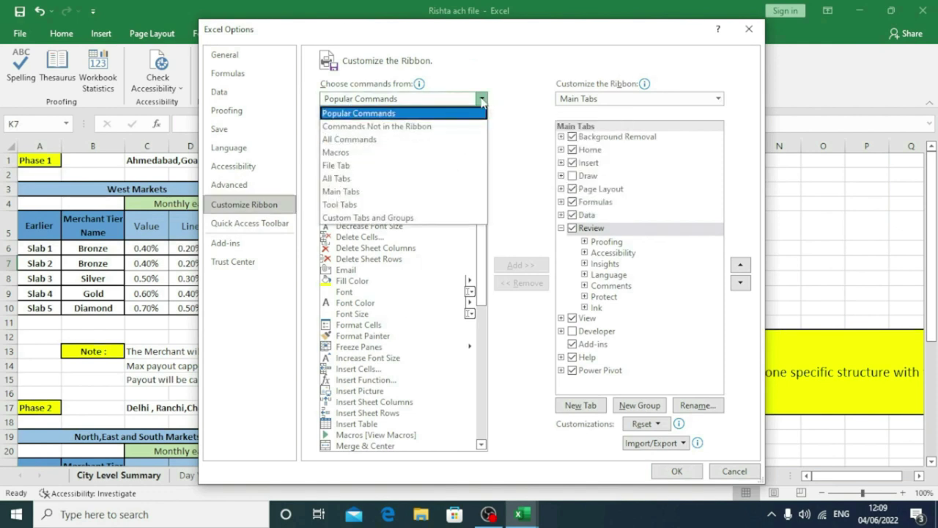
{"action": "left_click", "coordinate": [381, 141]}
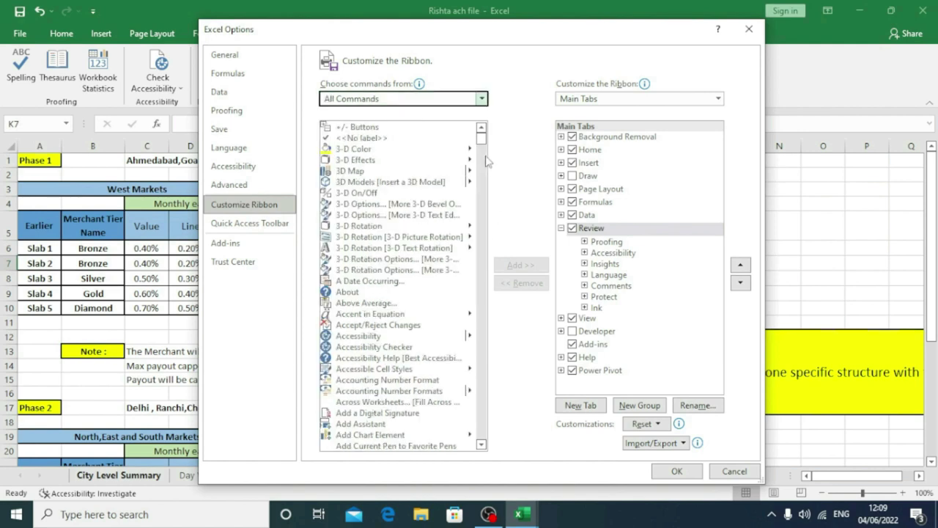
{"action": "left_click_drag", "start_coordinate": [482, 147], "coordinate": [483, 394]}
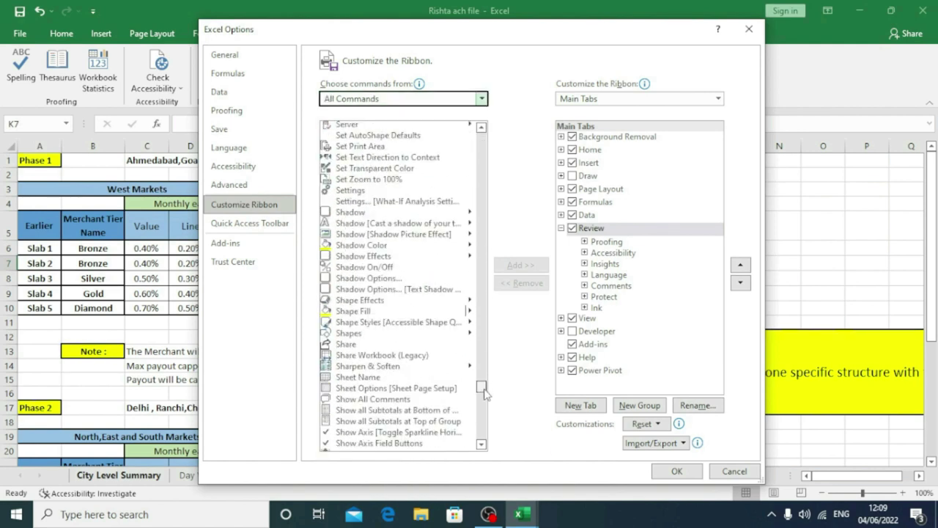
{"action": "scroll", "coordinate": [484, 393], "scroll_direction": "up", "scroll_amount": 1}
{"action": "left_click", "coordinate": [370, 388]}
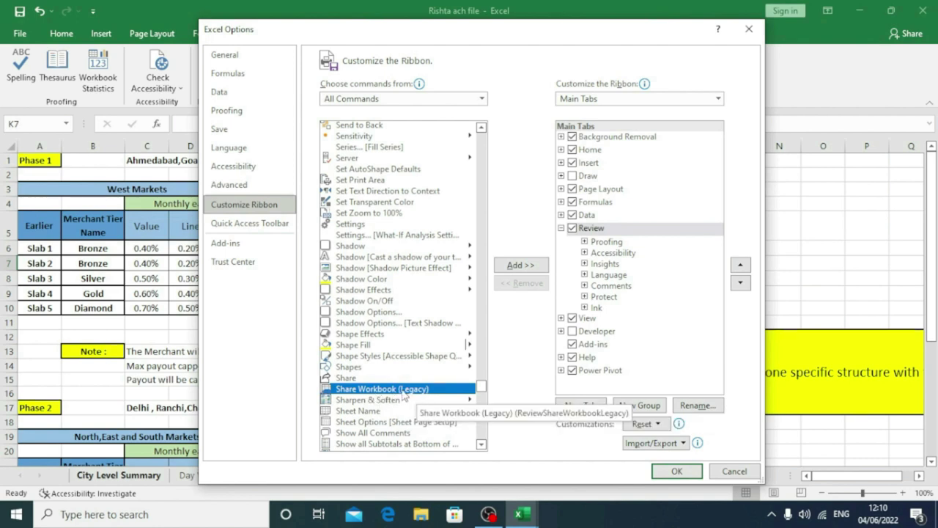
{"action": "left_click", "coordinate": [521, 266]}
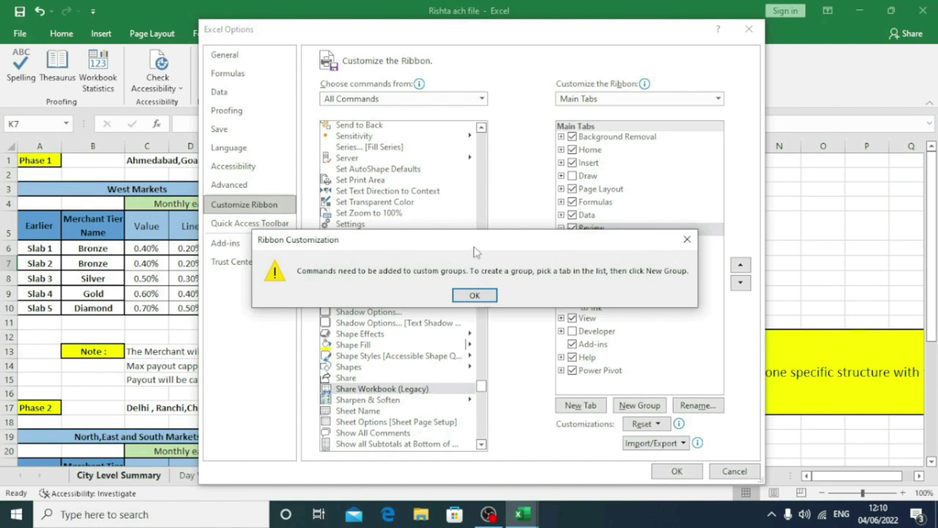
{"action": "left_click", "coordinate": [475, 295]}
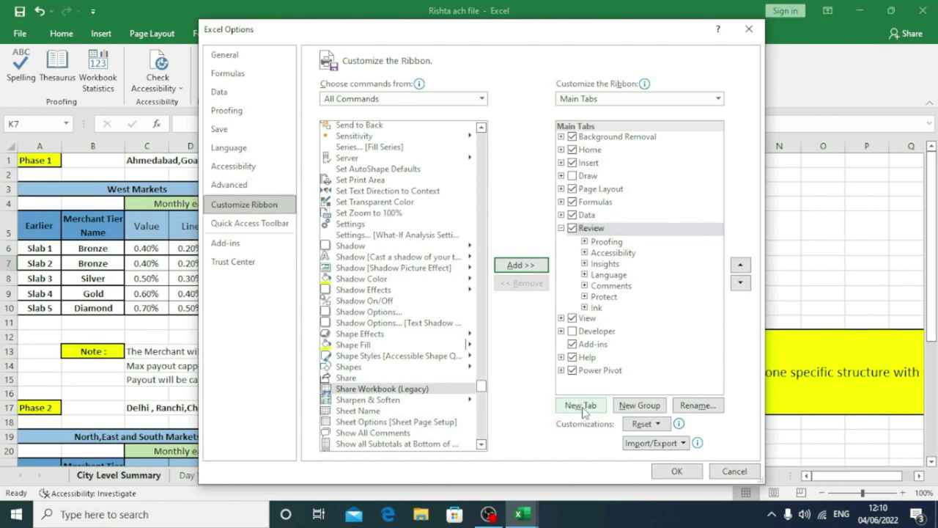
Step: Add Share Workbook (Legacy) to a new custom tab and rename that tab 'Share Workbook'
{"action": "left_click", "coordinate": [584, 407]}
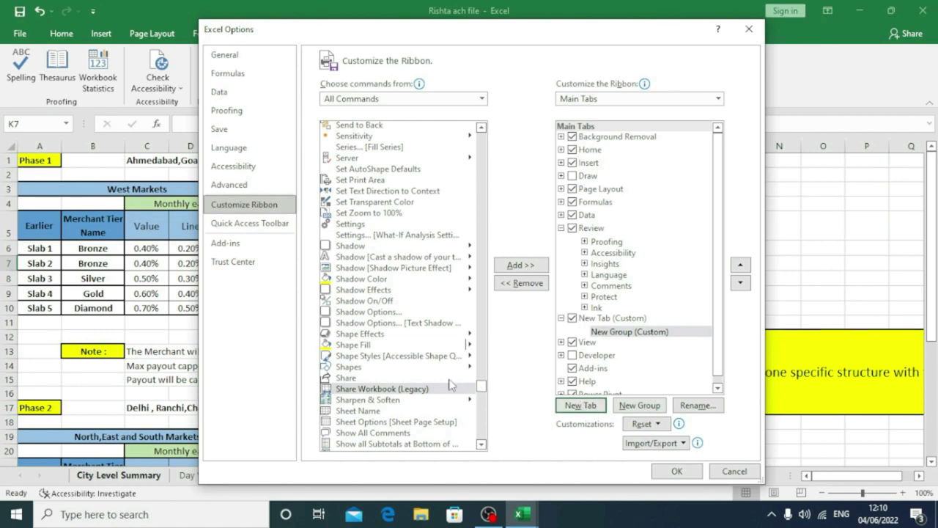
{"action": "left_click", "coordinate": [381, 390]}
{"action": "left_click", "coordinate": [520, 266]}
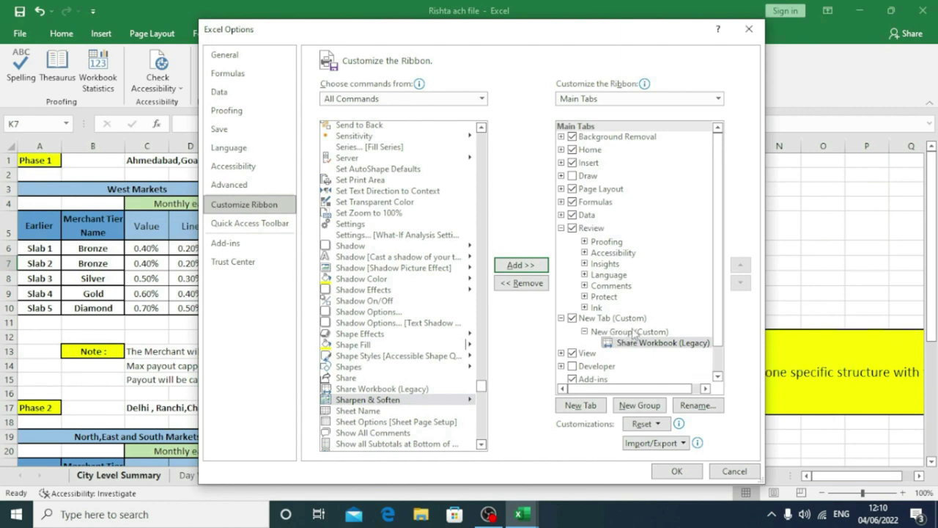
{"action": "left_click", "coordinate": [603, 319]}
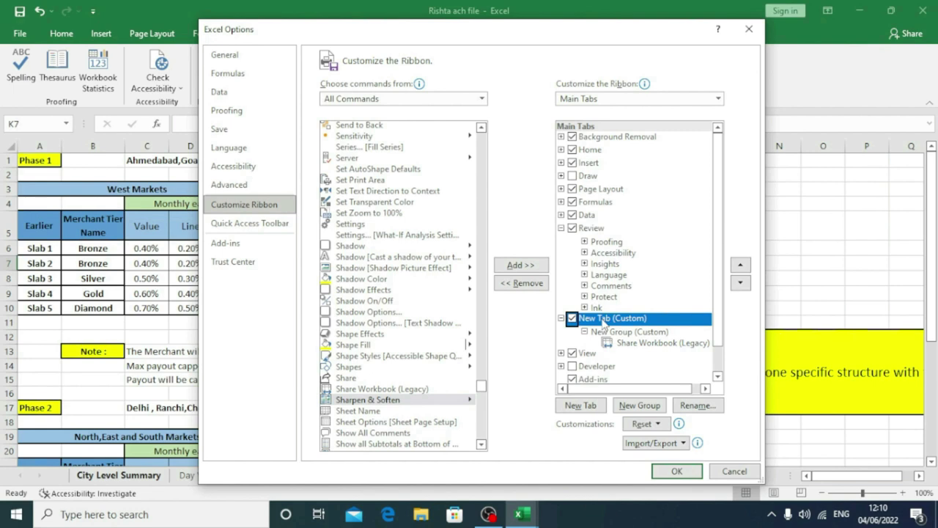
{"action": "left_click", "coordinate": [697, 405]}
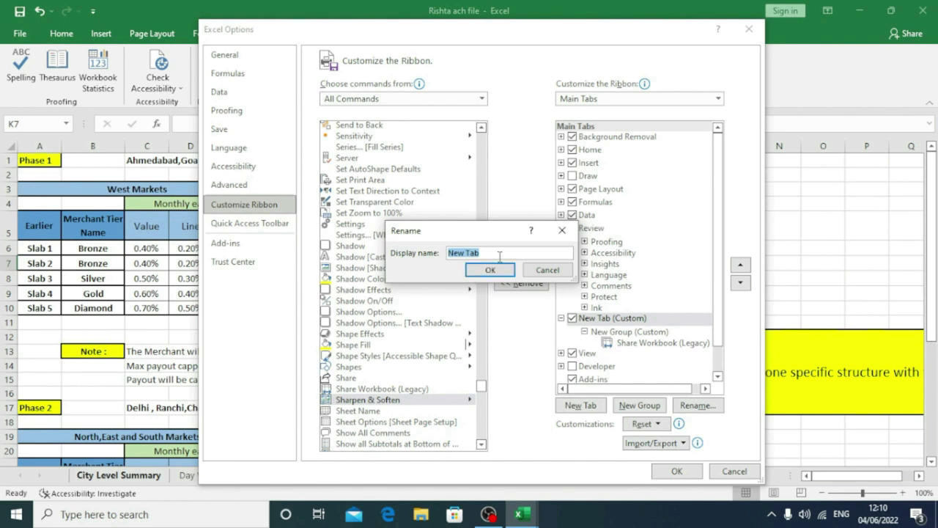
{"action": "type", "text": "Share Workbook"}
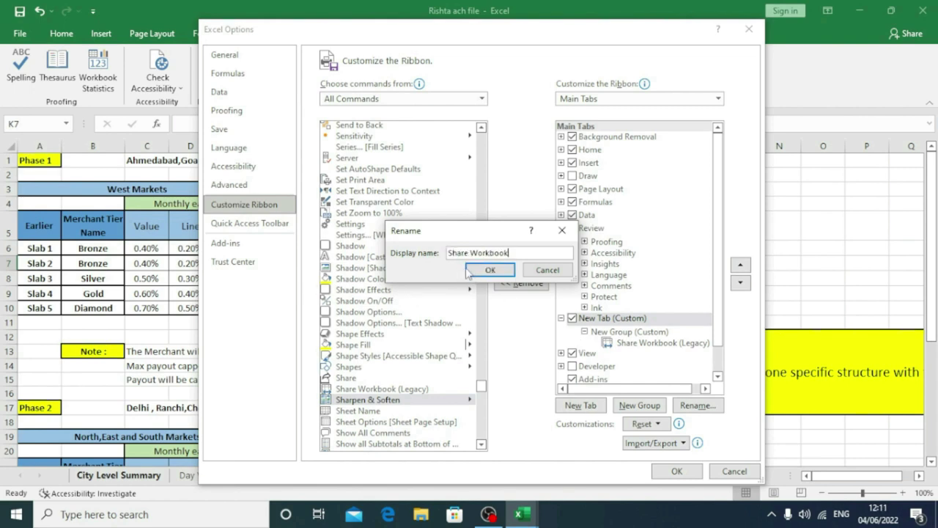
{"action": "left_click", "coordinate": [471, 272]}
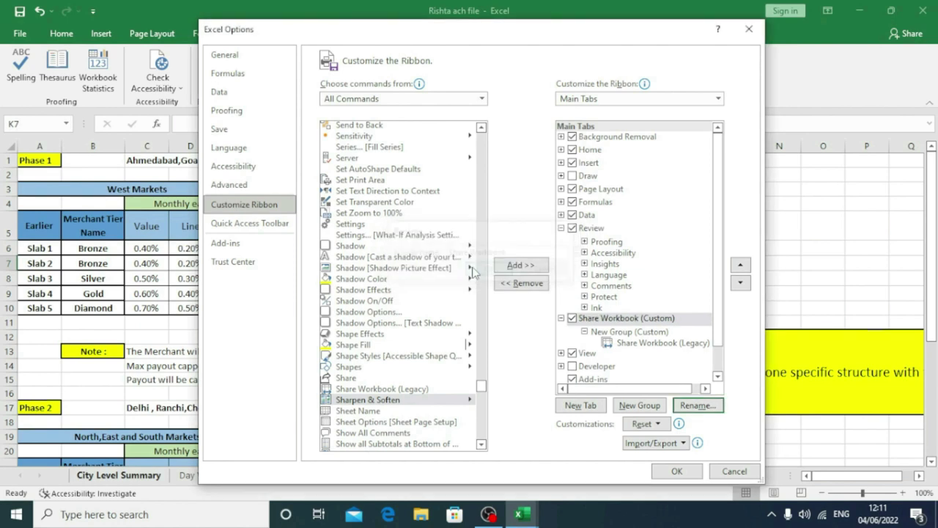
Step: Apply the ribbon changes, check the Share Workbook tab's legacy command, then return to Review
{"action": "left_click", "coordinate": [678, 475]}
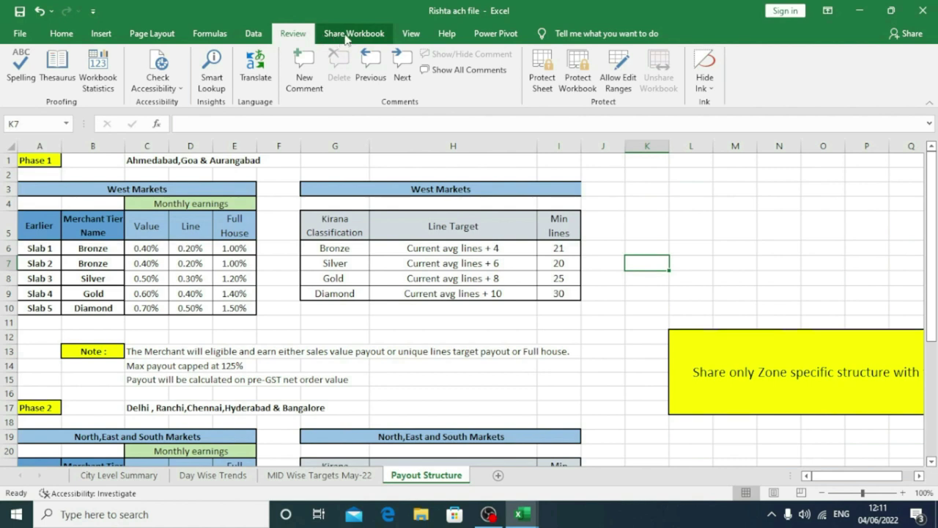
{"action": "left_click", "coordinate": [328, 38]}
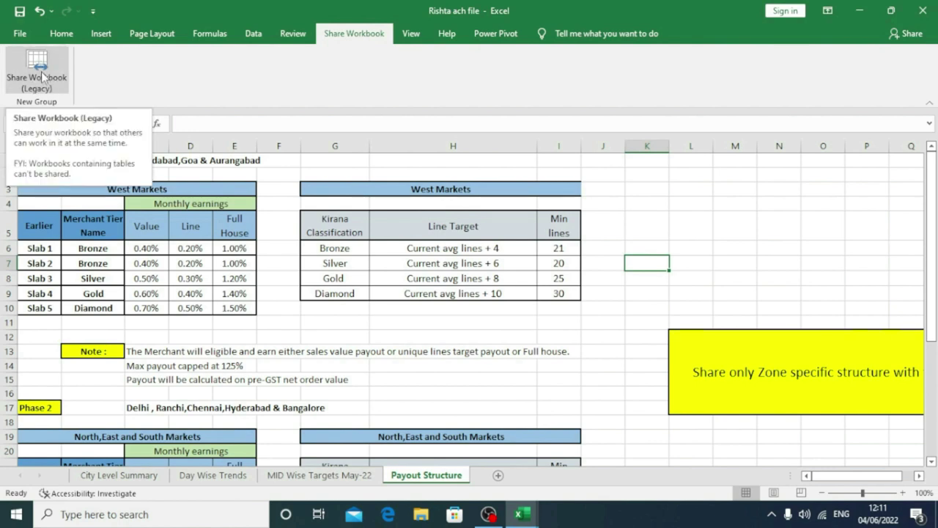
{"action": "left_click", "coordinate": [290, 34]}
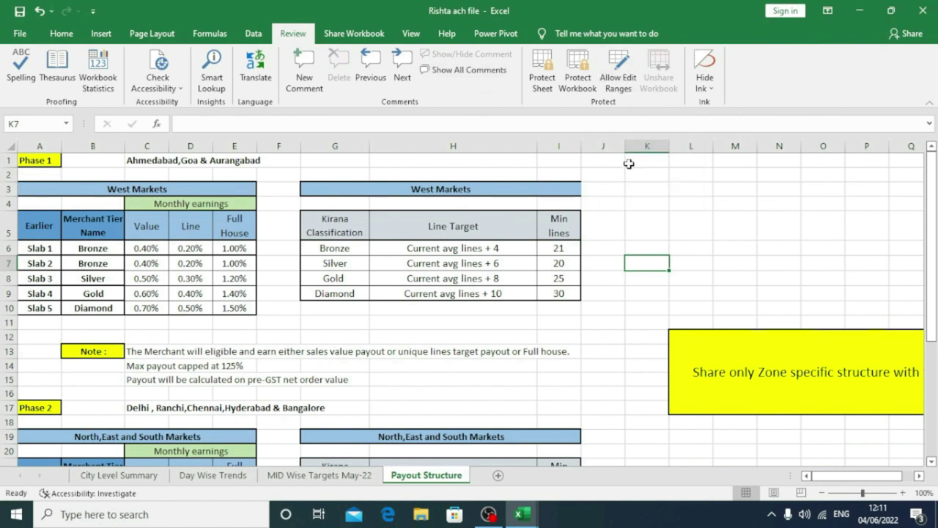
Step: Switch from the taskbar to the LAN workbook showing the five-computer network diagram
{"action": "mouse_move", "coordinate": [529, 519]}
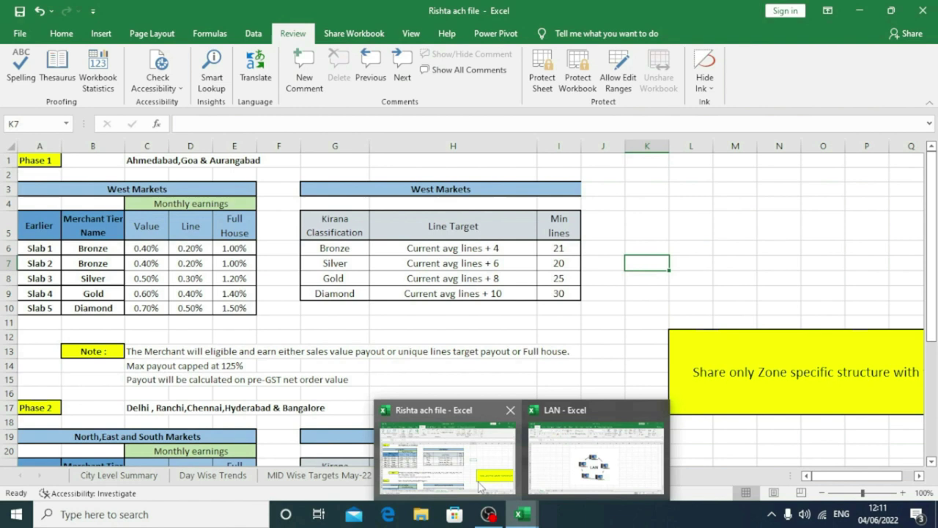
{"action": "left_click", "coordinate": [557, 469]}
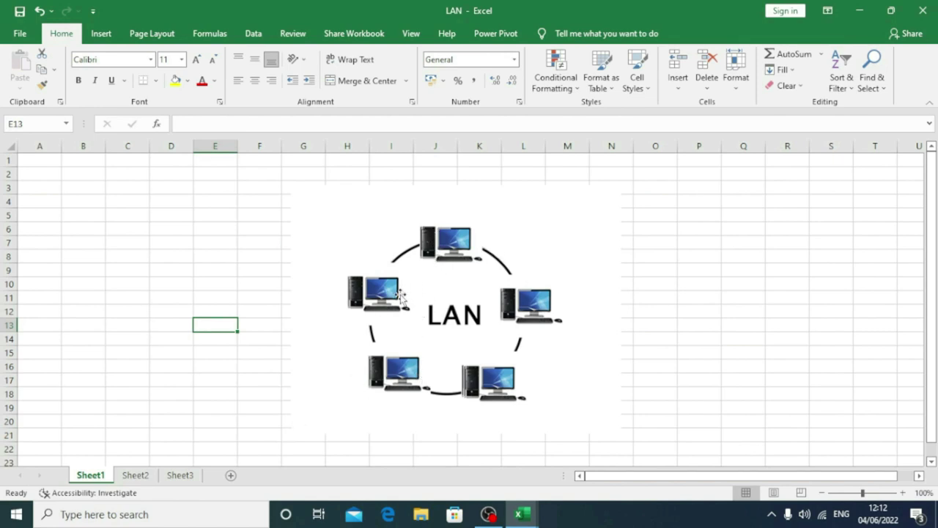
Step: Step through Sheet2 to Sheet3 of the LAN workbook to view the server illustration
{"action": "left_click", "coordinate": [135, 474]}
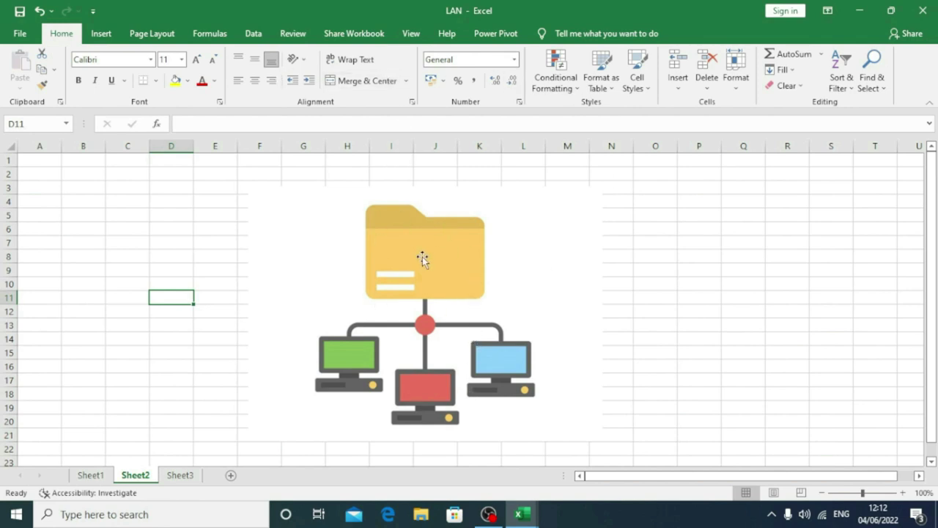
{"action": "left_click", "coordinate": [179, 475]}
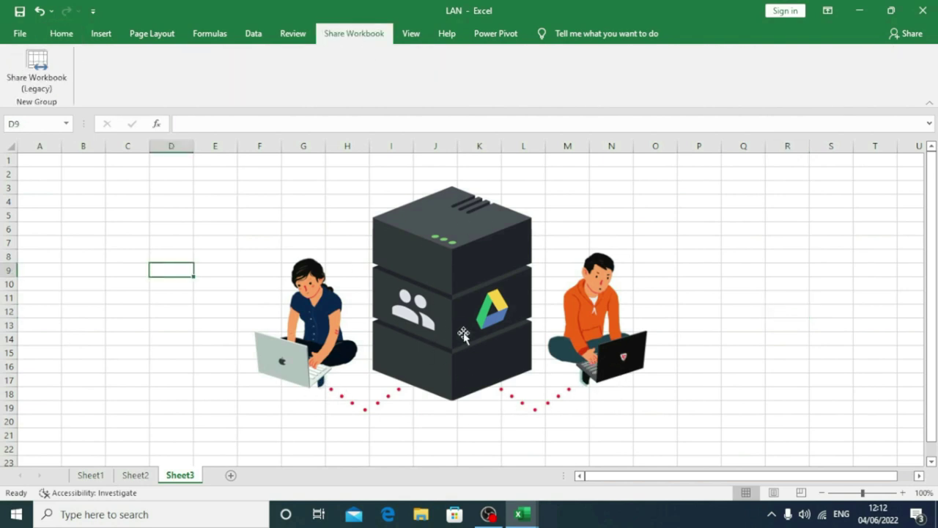
Step: Enable the old shared workbooks feature for LAN, save it as shared, and dismiss the suggestion
{"action": "left_click", "coordinate": [41, 74]}
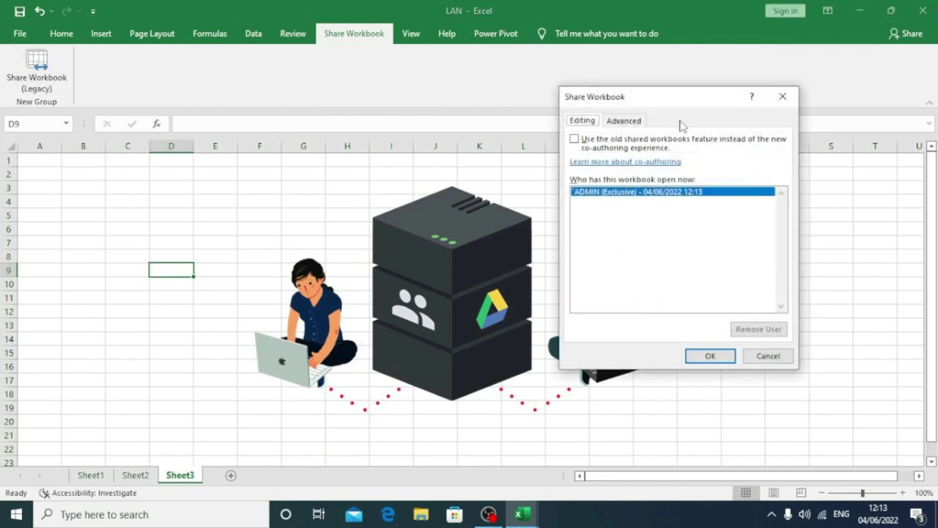
{"action": "left_click_drag", "start_coordinate": [635, 95], "coordinate": [602, 117]}
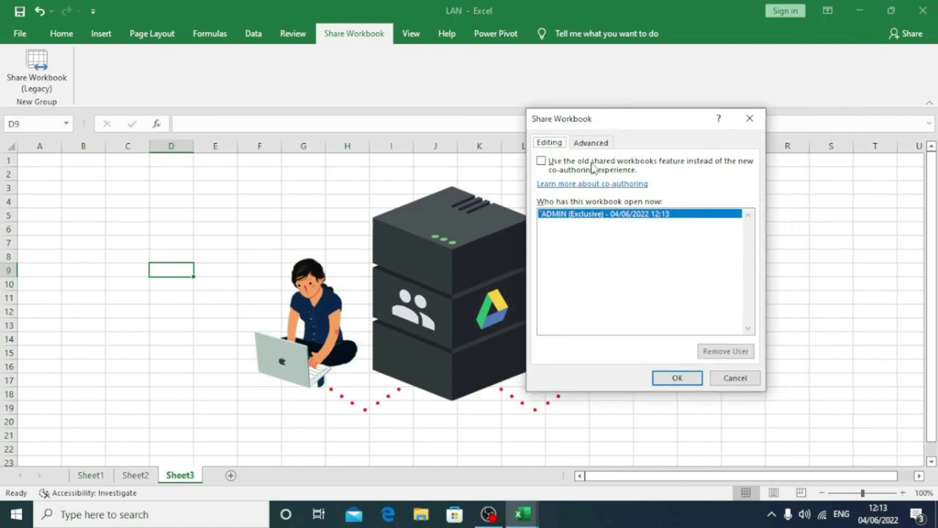
{"action": "left_click", "coordinate": [542, 162]}
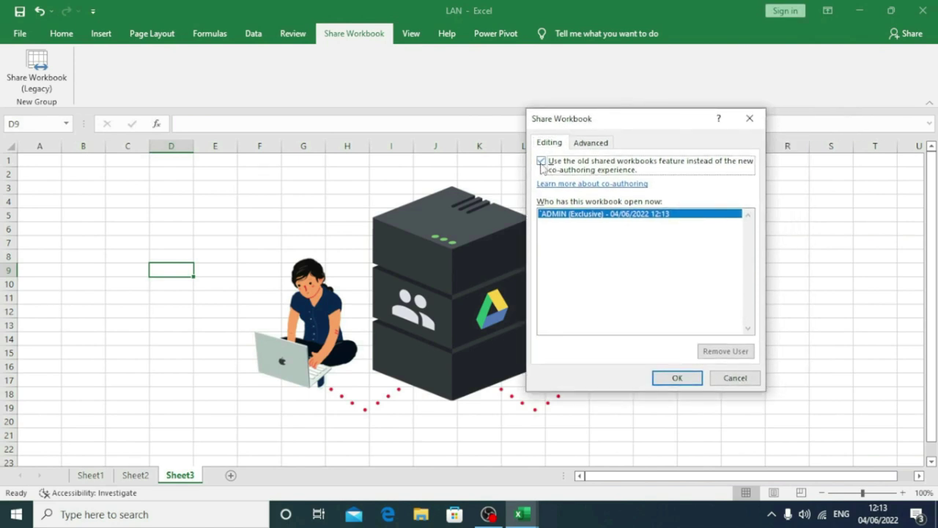
{"action": "left_click", "coordinate": [677, 378]}
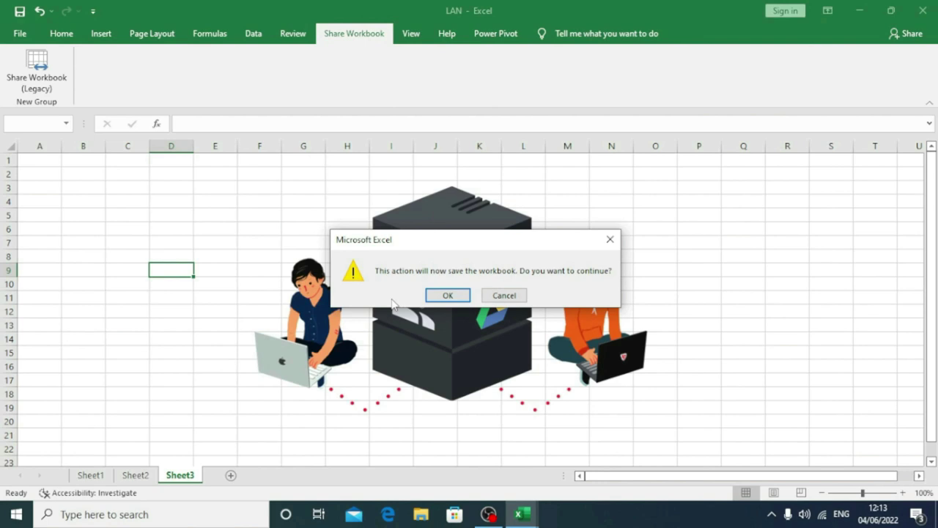
{"action": "left_click", "coordinate": [448, 294]}
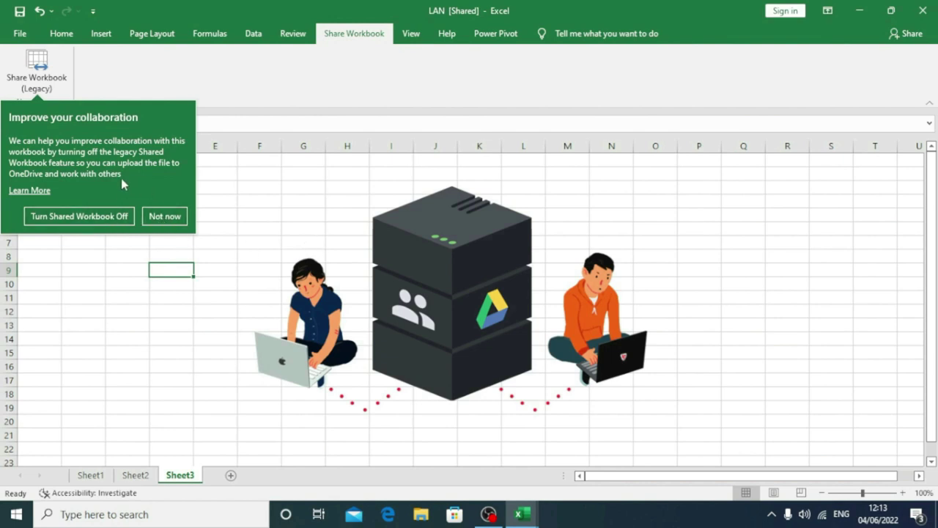
{"action": "left_click", "coordinate": [164, 216]}
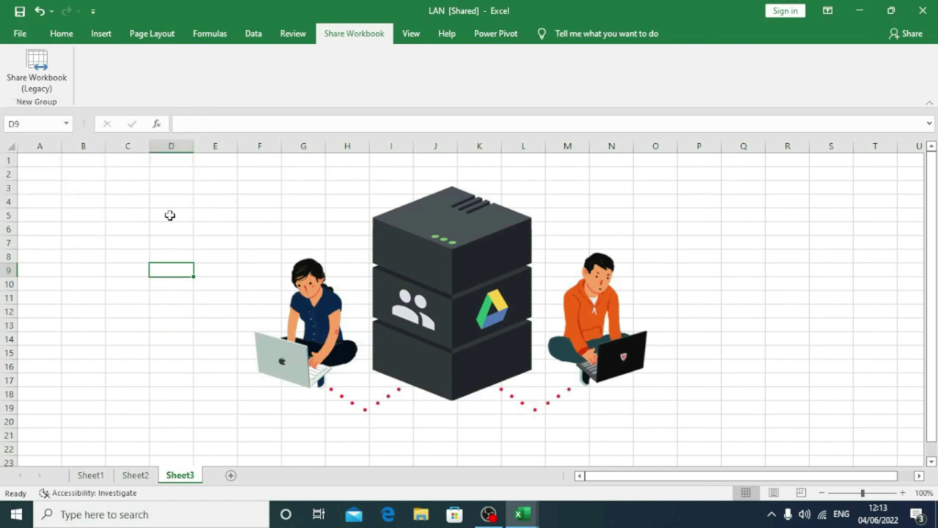
Step: Unshare the LAN workbook from the Review tab, then open and close the Hide Ink menu twice
{"action": "left_click", "coordinate": [281, 37]}
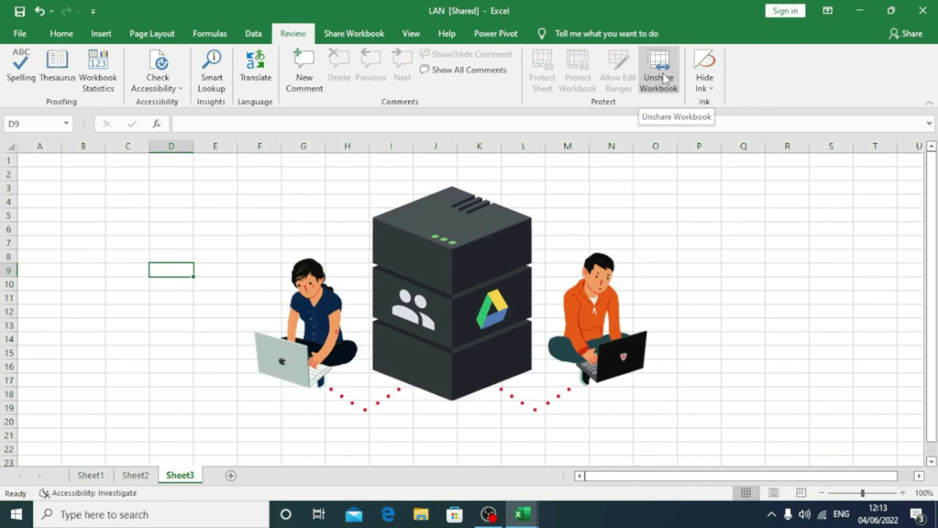
{"action": "left_click", "coordinate": [664, 78]}
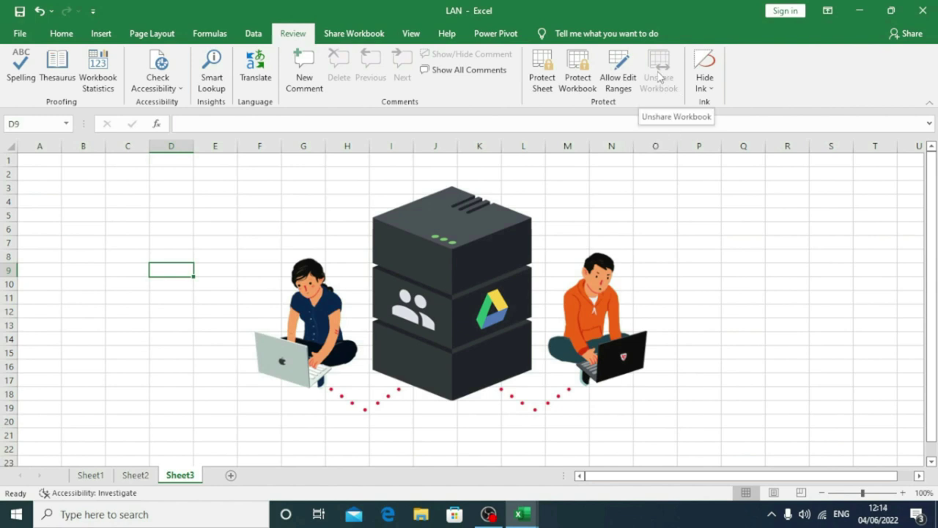
{"action": "left_click", "coordinate": [710, 89]}
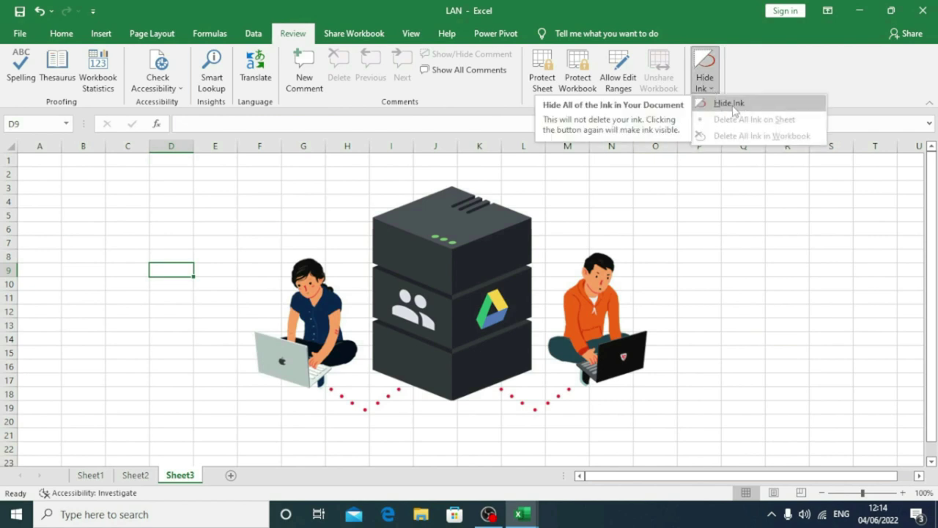
{"action": "left_click", "coordinate": [696, 242]}
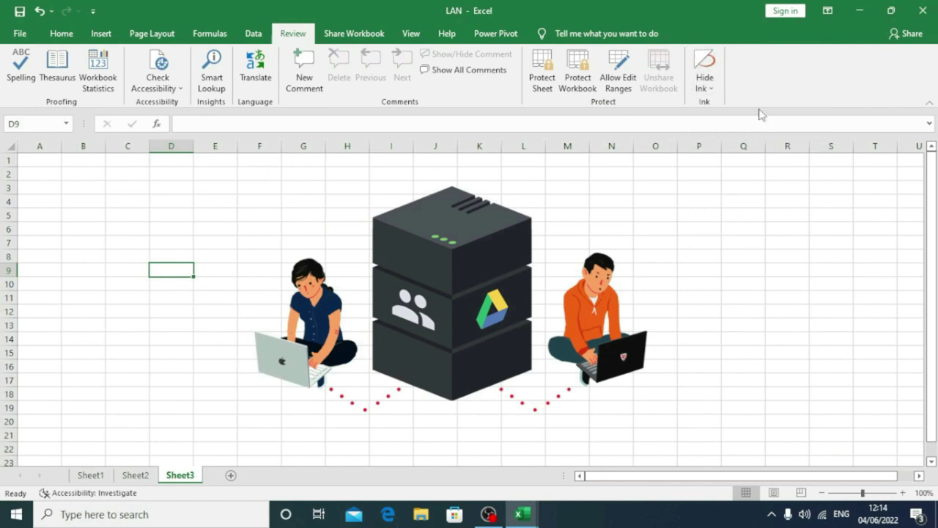
{"action": "left_click", "coordinate": [716, 91]}
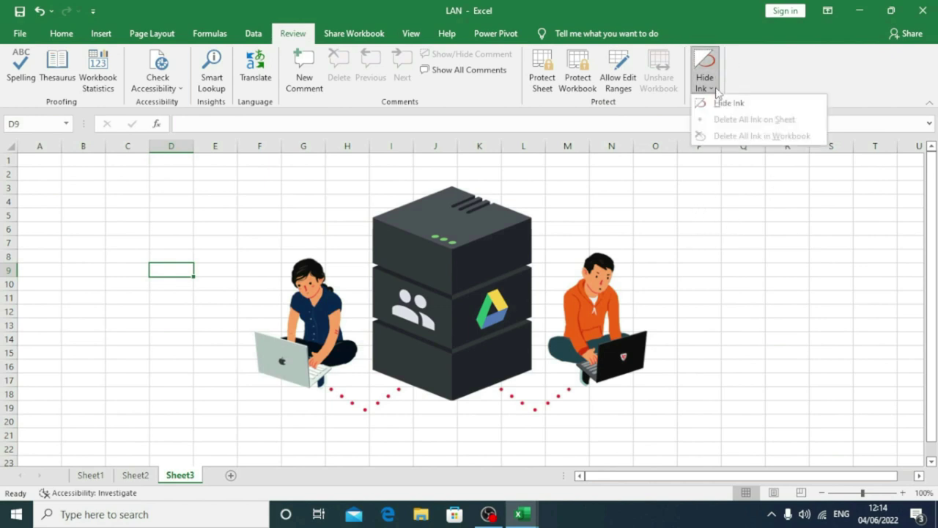
{"action": "left_click", "coordinate": [744, 221]}
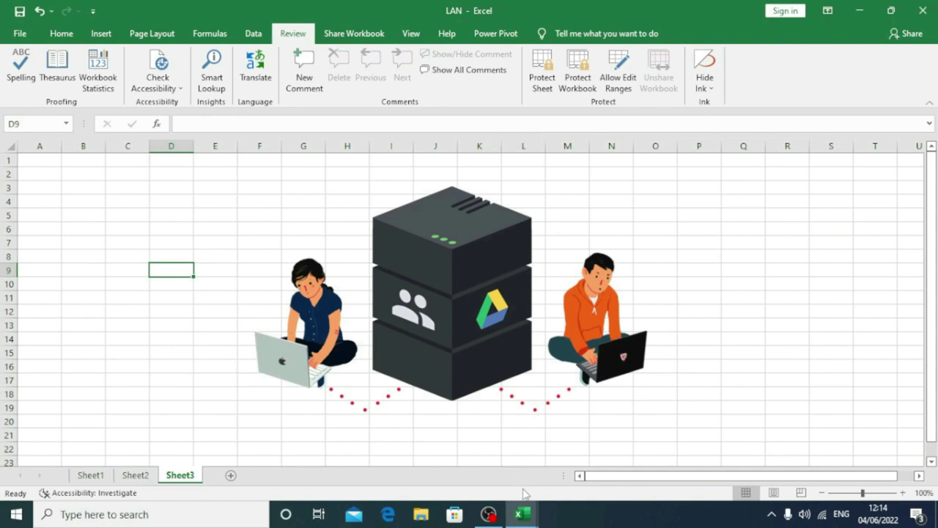
Step: Back in Rishta ach file, add the Draw tab via File > Options > Customize Ribbon
{"action": "mouse_move", "coordinate": [521, 514]}
{"action": "left_click", "coordinate": [513, 458]}
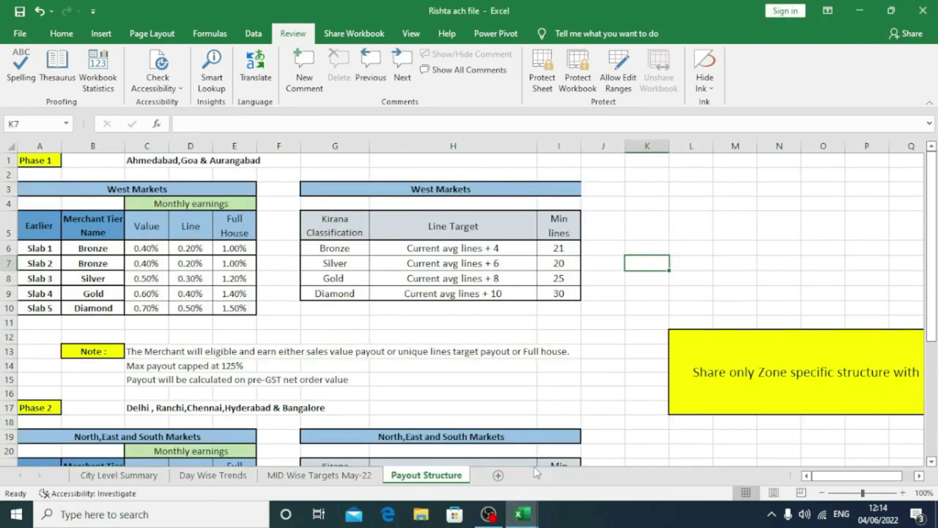
{"action": "left_click", "coordinate": [18, 34]}
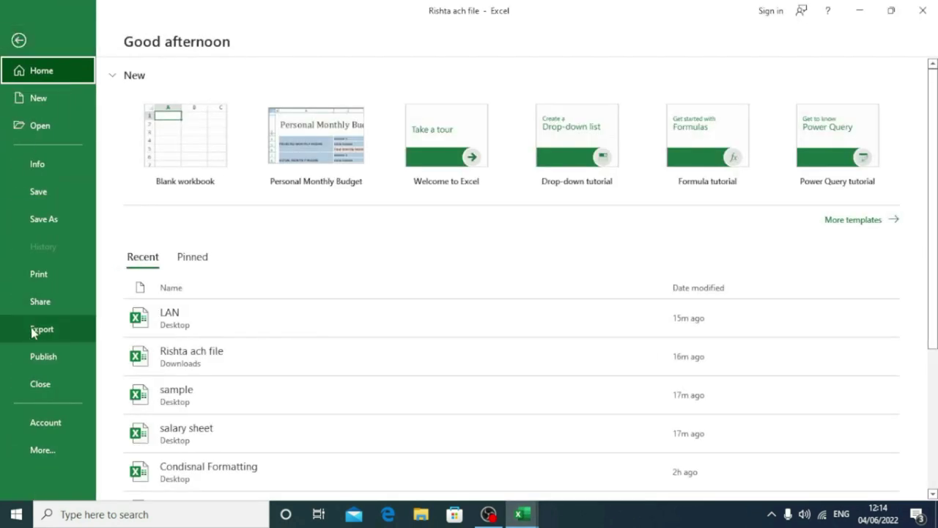
{"action": "left_click", "coordinate": [55, 450]}
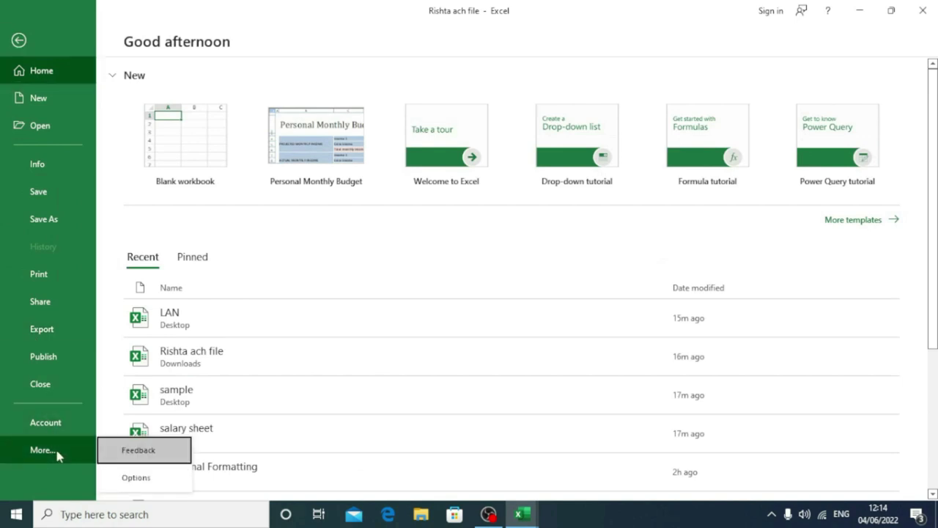
{"action": "left_click", "coordinate": [136, 477]}
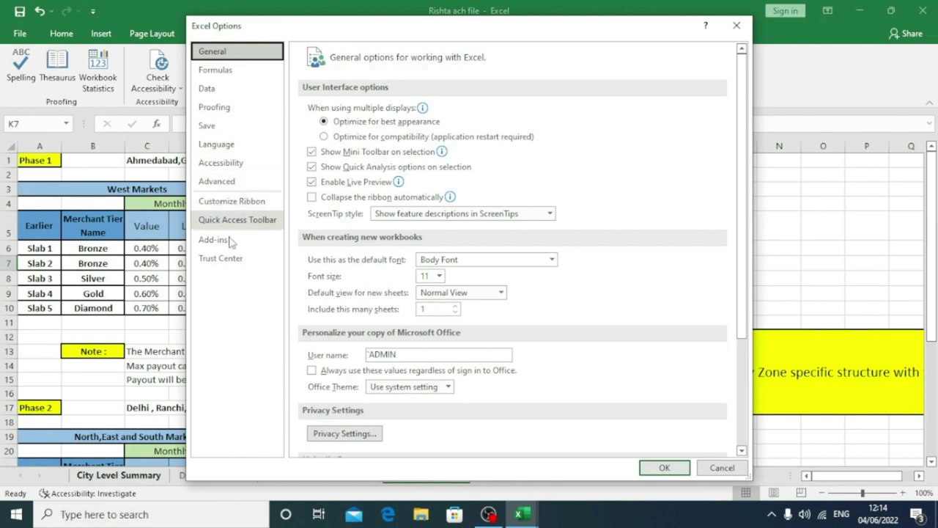
{"action": "left_click", "coordinate": [253, 205]}
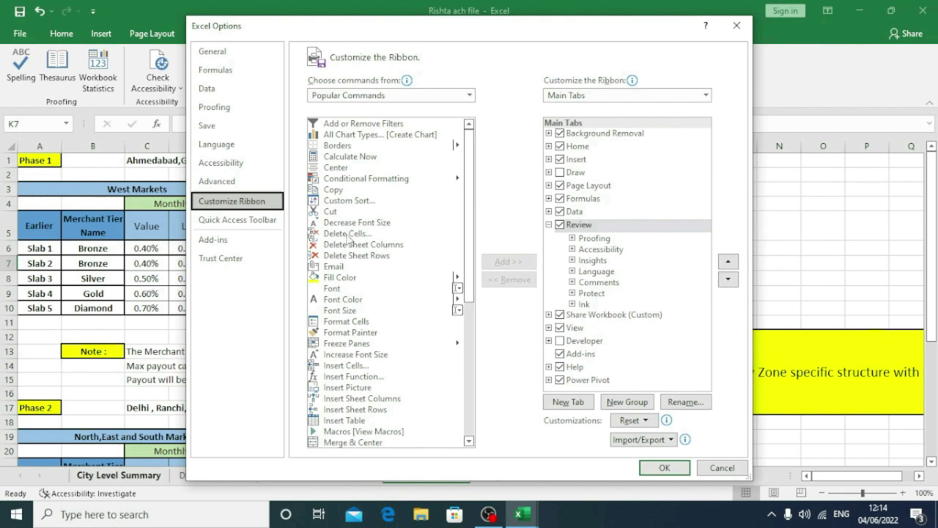
{"action": "left_click", "coordinate": [560, 173]}
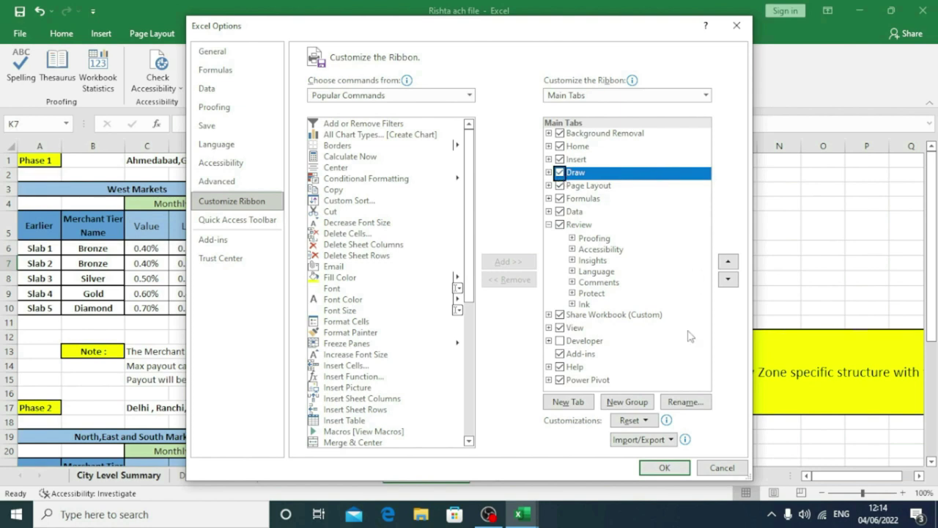
{"action": "left_click", "coordinate": [664, 467]}
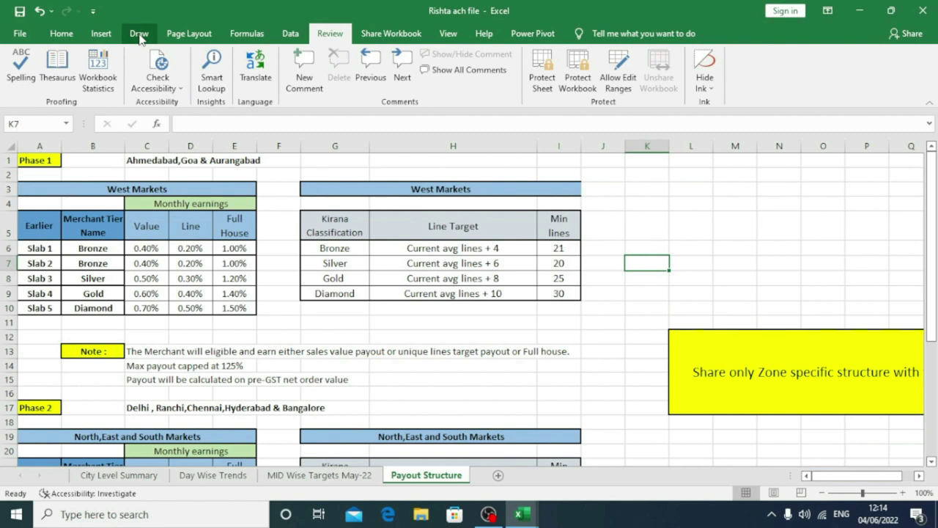
Step: Highlight the Bronze and Gold line targets in H6 and H8 with the yellow highlighter
{"action": "left_click", "coordinate": [139, 35]}
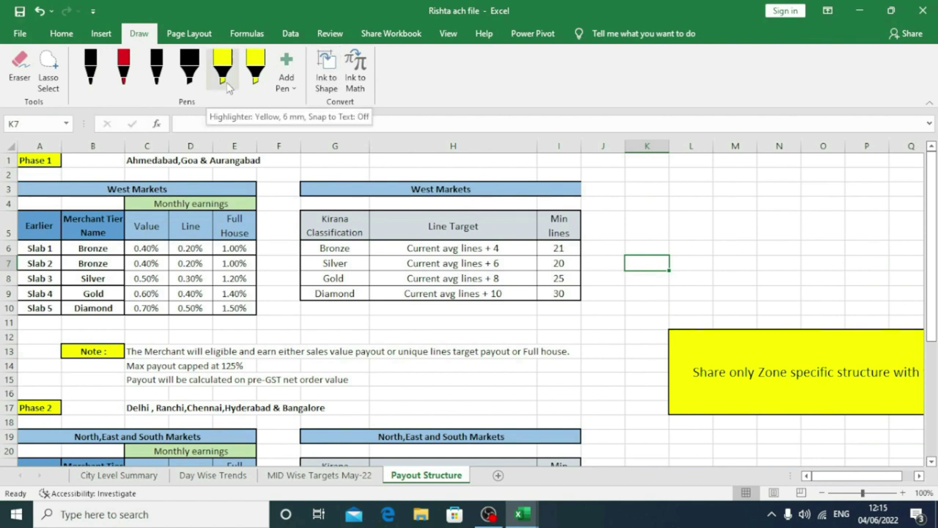
{"action": "left_click", "coordinate": [226, 69]}
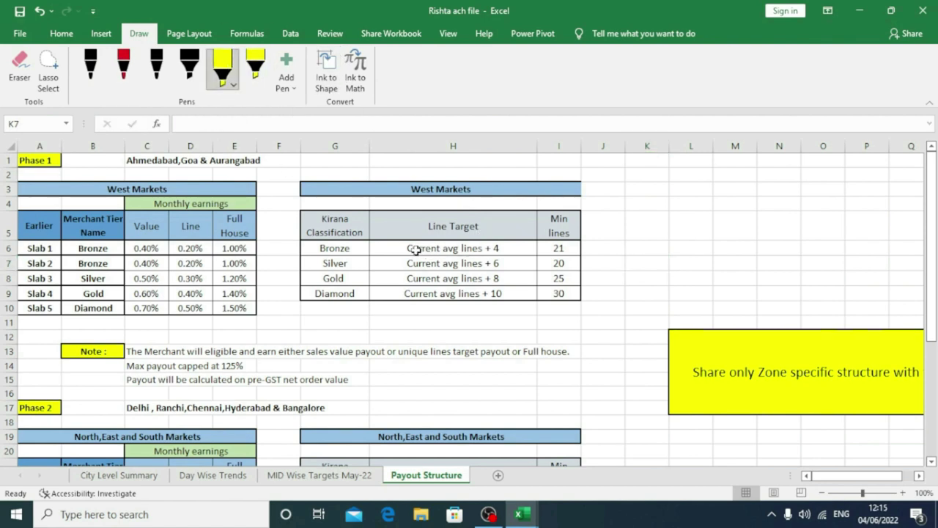
{"action": "left_click", "coordinate": [232, 86]}
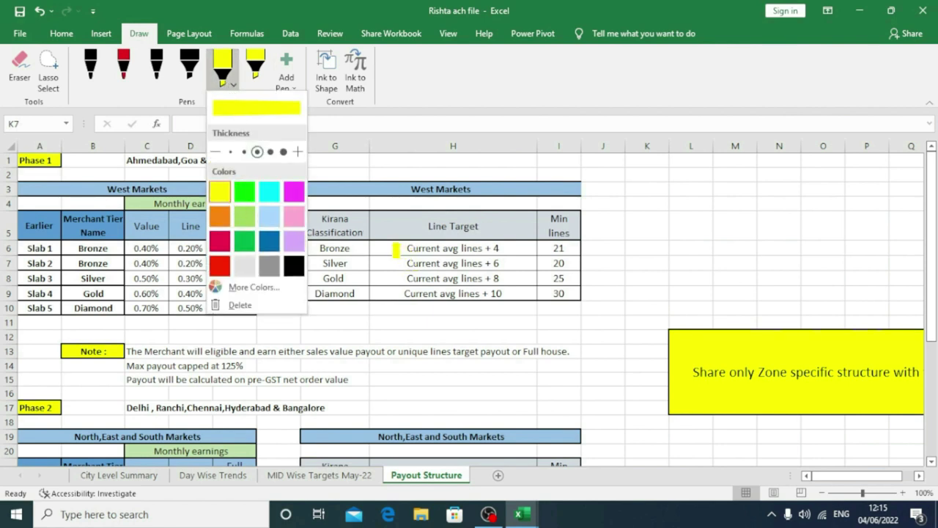
{"action": "left_click_drag", "start_coordinate": [396, 250], "coordinate": [484, 248]}
{"action": "left_click_drag", "start_coordinate": [403, 278], "coordinate": [506, 279]}
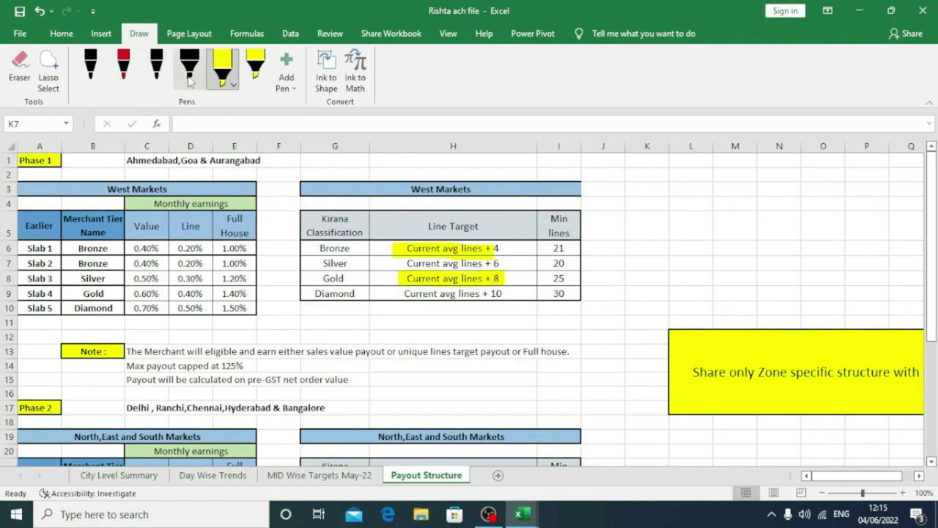
Step: Change the pen to red and strike the Slab 2 and Slab 4 percentages in C7:D7 and C9:D9
{"action": "left_click", "coordinate": [229, 82]}
{"action": "left_click", "coordinate": [223, 267]}
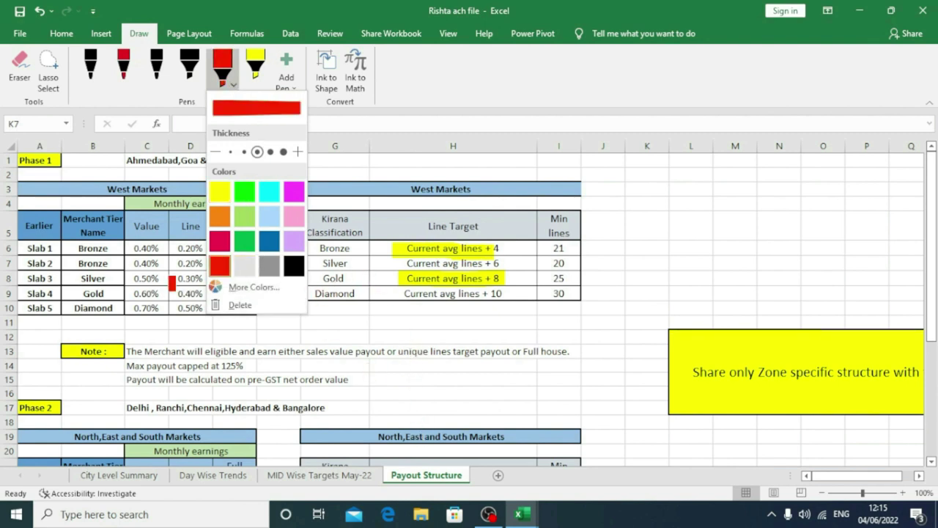
{"action": "left_click", "coordinate": [135, 271]}
{"action": "left_click_drag", "start_coordinate": [126, 270], "coordinate": [209, 269]}
{"action": "left_click_drag", "start_coordinate": [136, 295], "coordinate": [212, 296]}
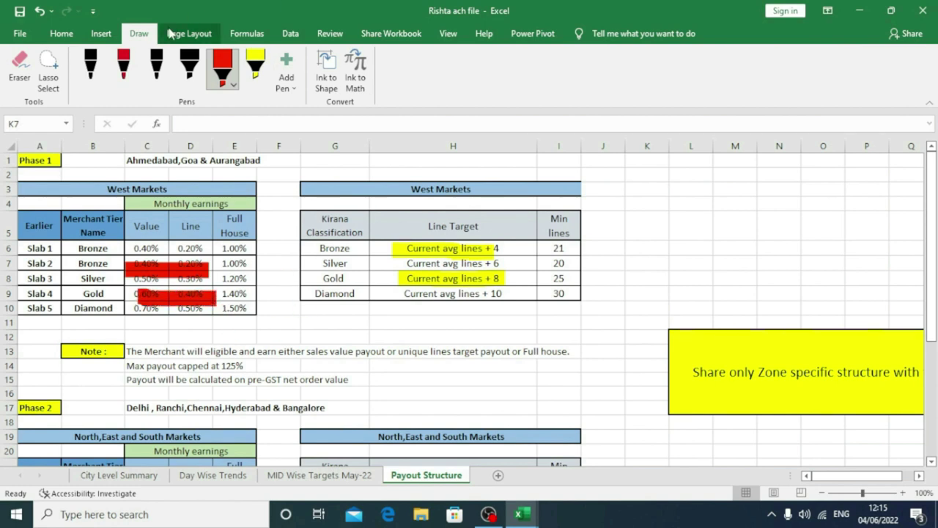
{"action": "left_click", "coordinate": [328, 36]}
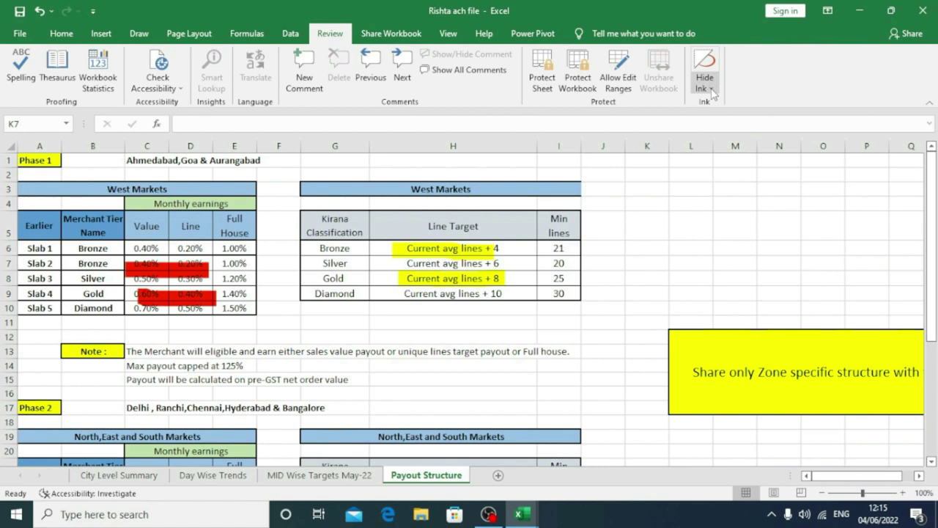
{"action": "left_click", "coordinate": [710, 89]}
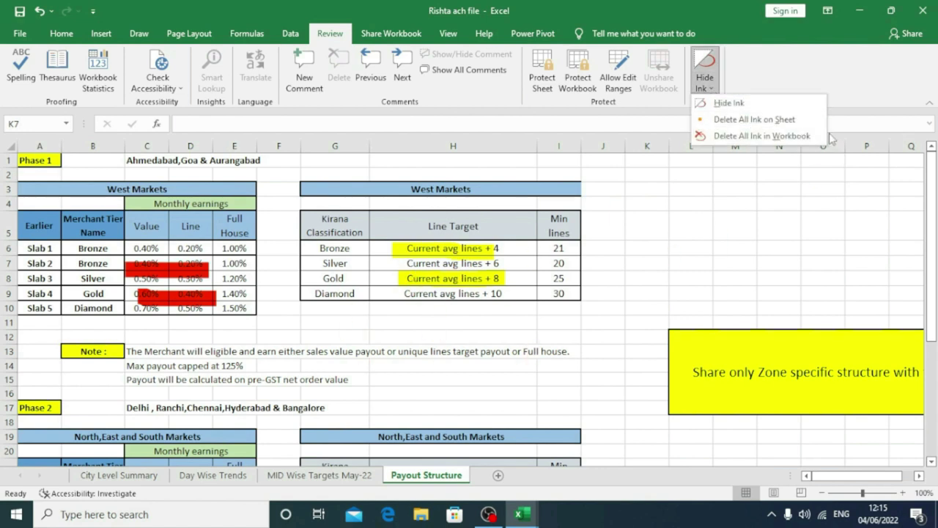
{"action": "left_click", "coordinate": [740, 104]}
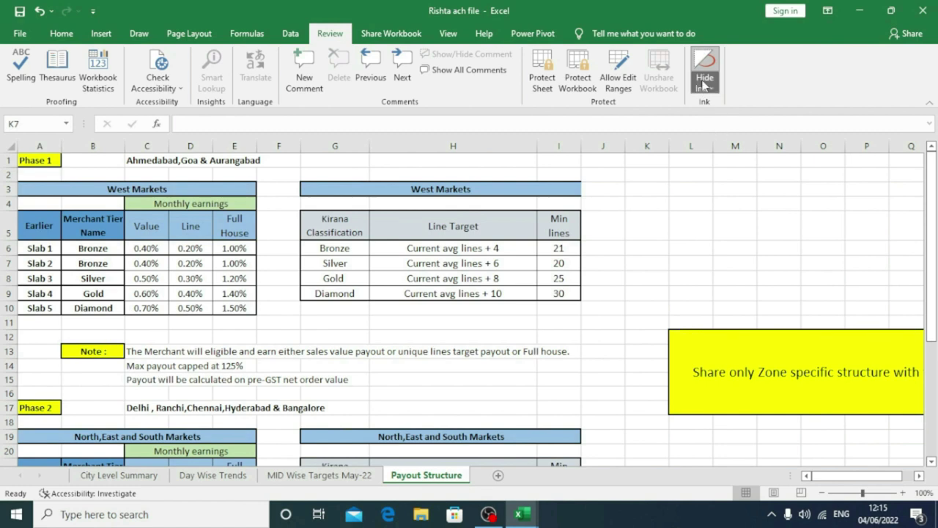
{"action": "left_click", "coordinate": [704, 80]}
{"action": "left_click", "coordinate": [728, 103]}
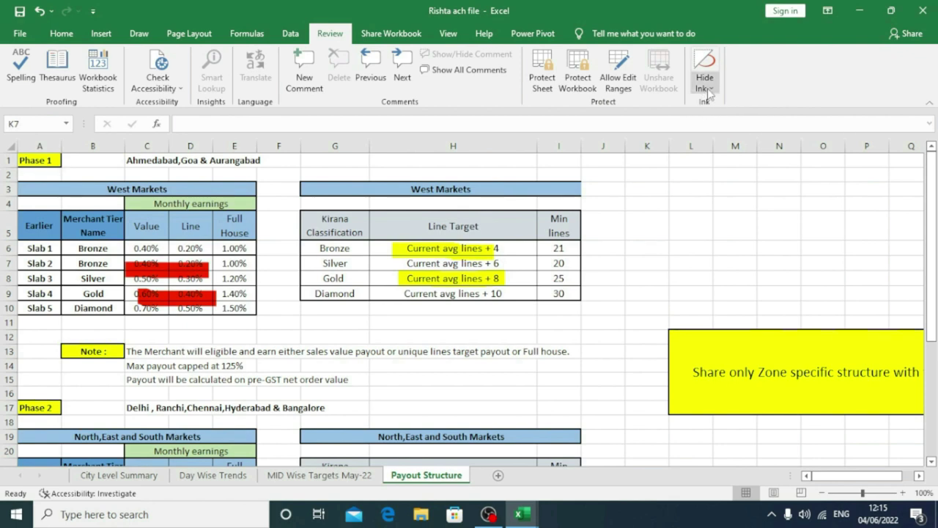
{"action": "left_click", "coordinate": [707, 86]}
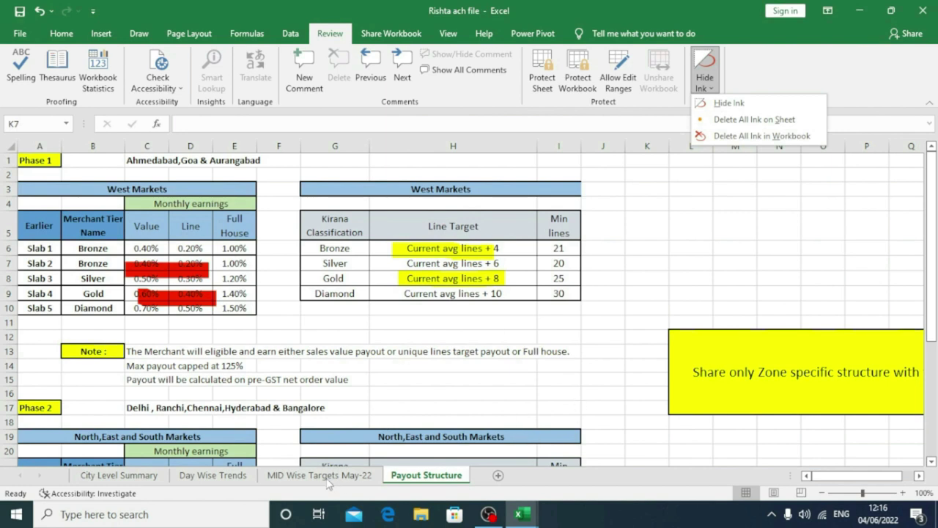
{"action": "key", "text": "Escape"}
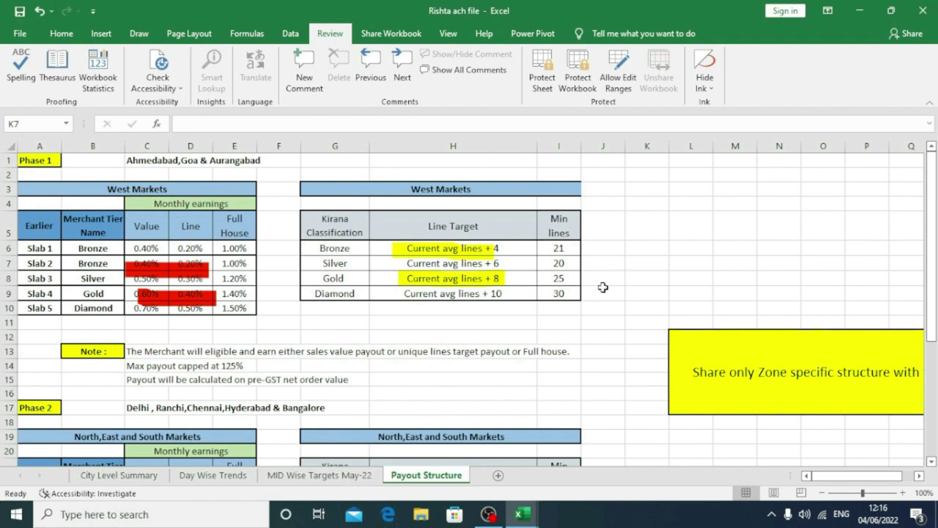
Step: On MID Wise Targets May-22, draw yellow highlights over J7:J8, row 11 and rows 14–15
{"action": "left_click", "coordinate": [322, 475]}
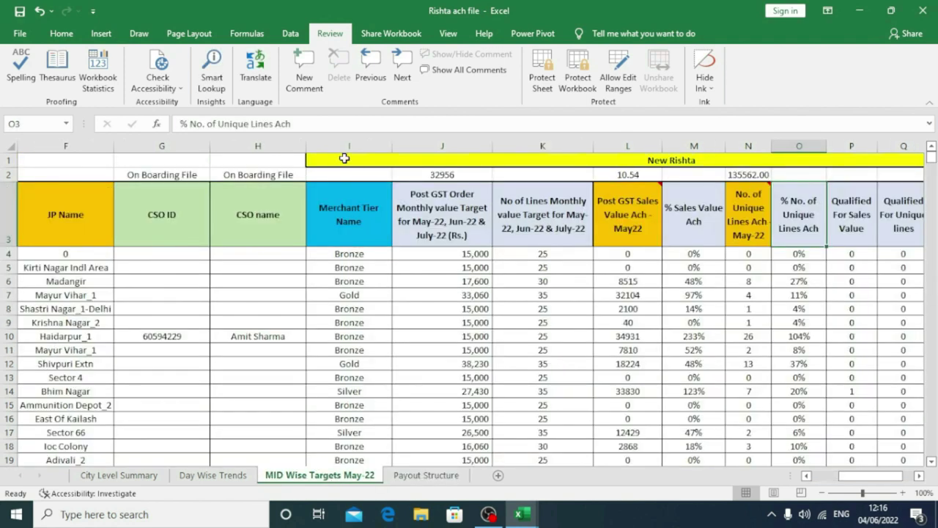
{"action": "left_click", "coordinate": [140, 35]}
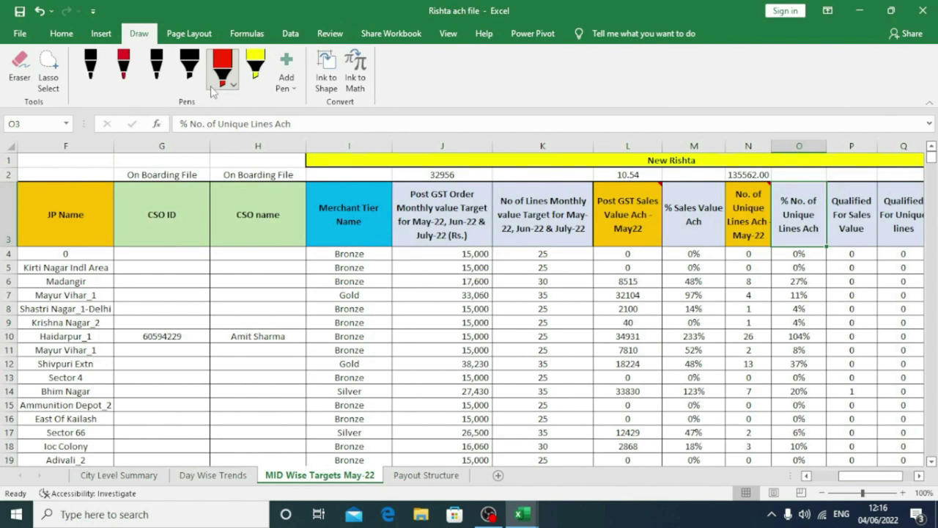
{"action": "left_click", "coordinate": [252, 73]}
{"action": "left_click", "coordinate": [223, 73]}
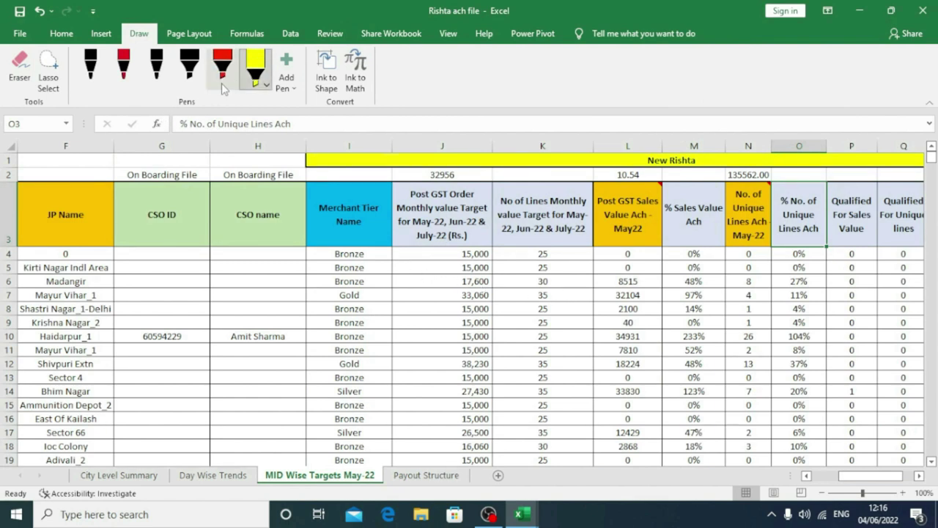
{"action": "left_click", "coordinate": [228, 88]}
{"action": "left_click", "coordinate": [223, 196]}
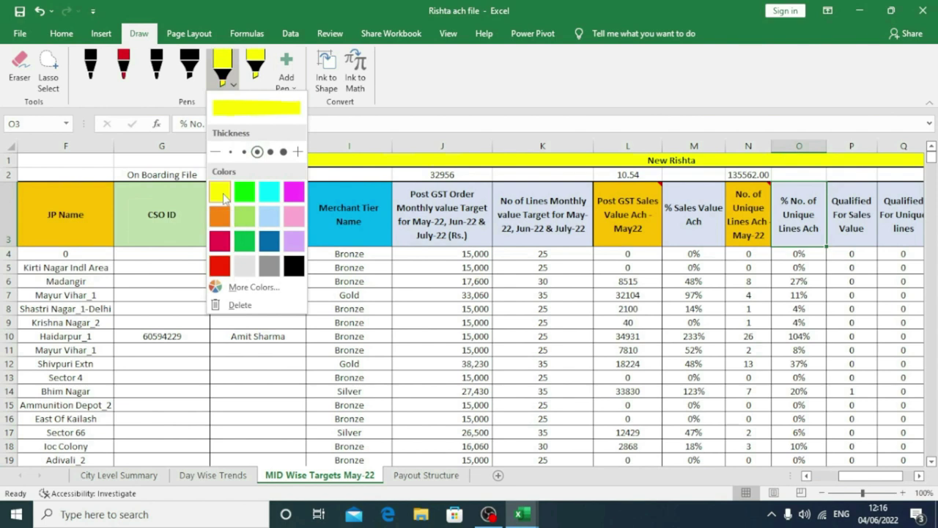
{"action": "mouse_move", "coordinate": [441, 302]}
{"action": "left_mouse_down"}
{"action": "mouse_move", "coordinate": [477, 308]}
{"action": "mouse_move", "coordinate": [518, 296]}
{"action": "left_mouse_up"}
{"action": "left_click_drag", "start_coordinate": [434, 350], "coordinate": [583, 351]}
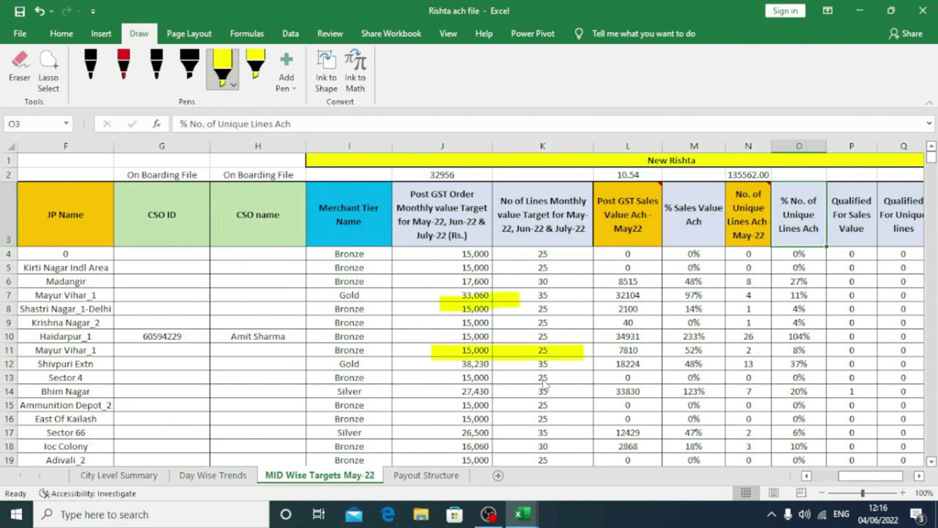
{"action": "left_click_drag", "start_coordinate": [504, 391], "coordinate": [711, 407]}
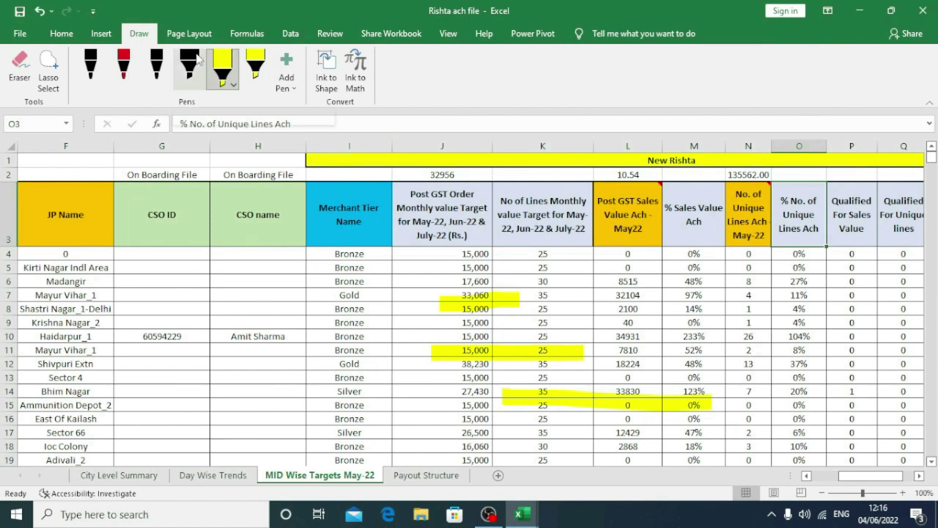
Step: On Day Wise Trends, highlight rows 9–10, 12, 21–22, 24–25 and the Unique Qualifier heading
{"action": "left_click", "coordinate": [214, 475]}
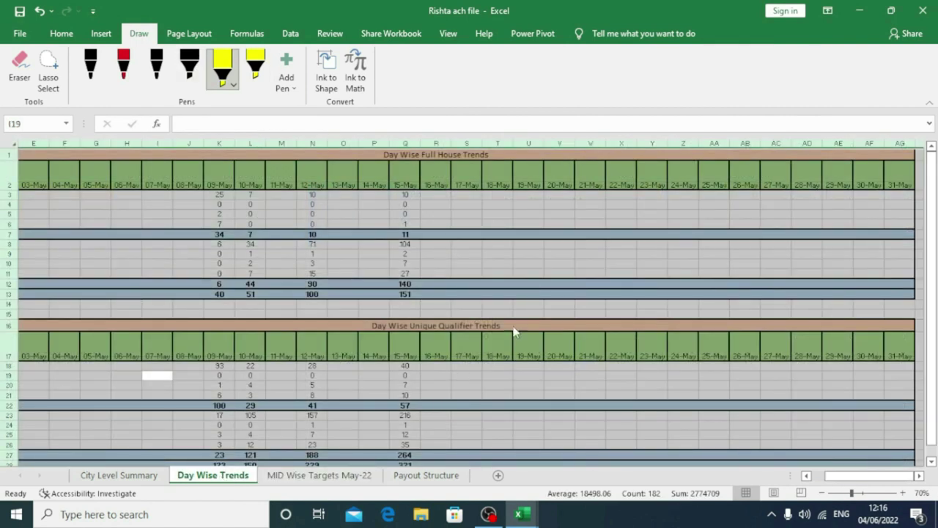
{"action": "left_click_drag", "start_coordinate": [398, 256], "coordinate": [519, 268]}
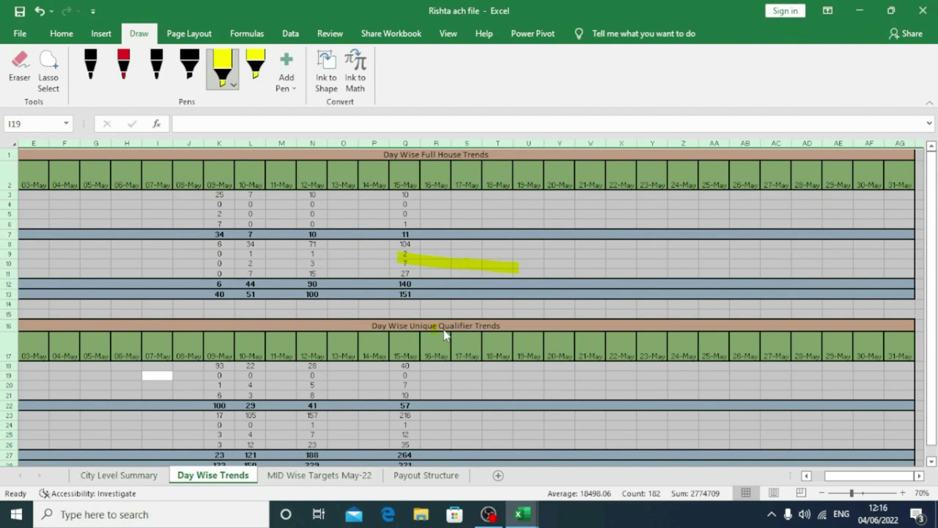
{"action": "left_click_drag", "start_coordinate": [438, 327], "coordinate": [584, 325]}
{"action": "left_click_drag", "start_coordinate": [432, 408], "coordinate": [579, 386]}
{"action": "left_click_drag", "start_coordinate": [494, 437], "coordinate": [649, 423]}
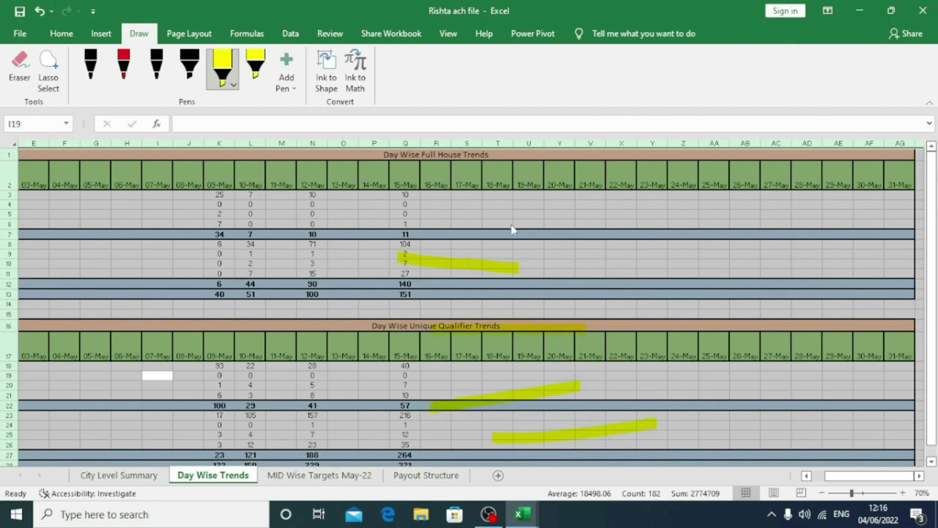
{"action": "left_click_drag", "start_coordinate": [212, 285], "coordinate": [262, 285]}
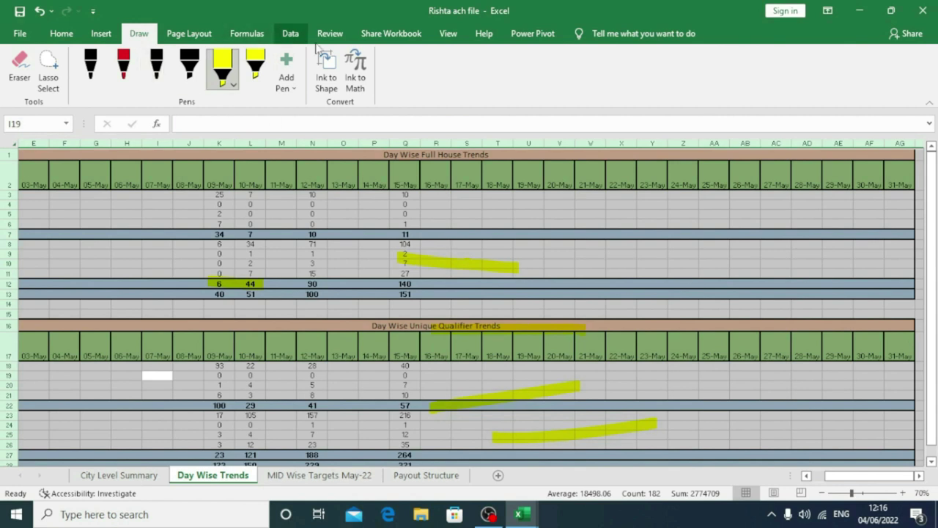
{"action": "left_click", "coordinate": [336, 35]}
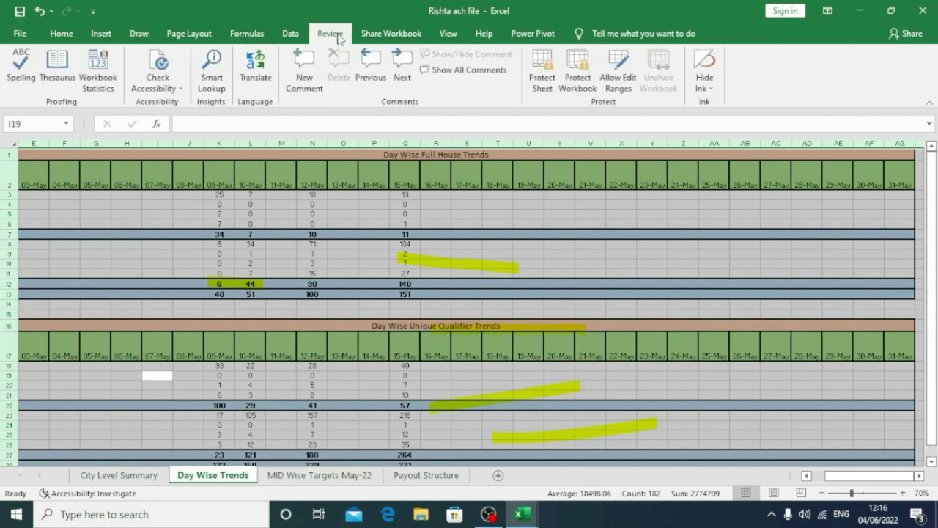
Step: Hide and reshow the ink, then delete all ink on the Payout Structure sheet
{"action": "left_click", "coordinate": [705, 80]}
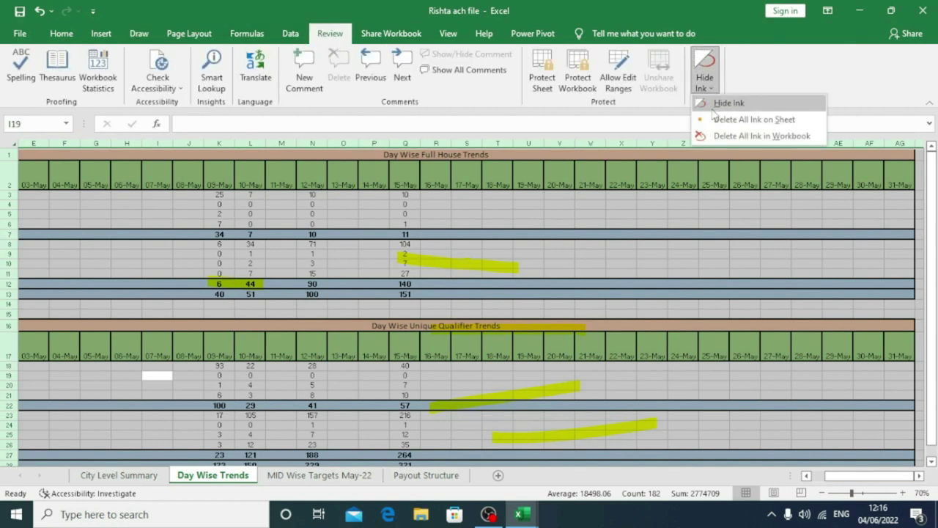
{"action": "left_click", "coordinate": [743, 109]}
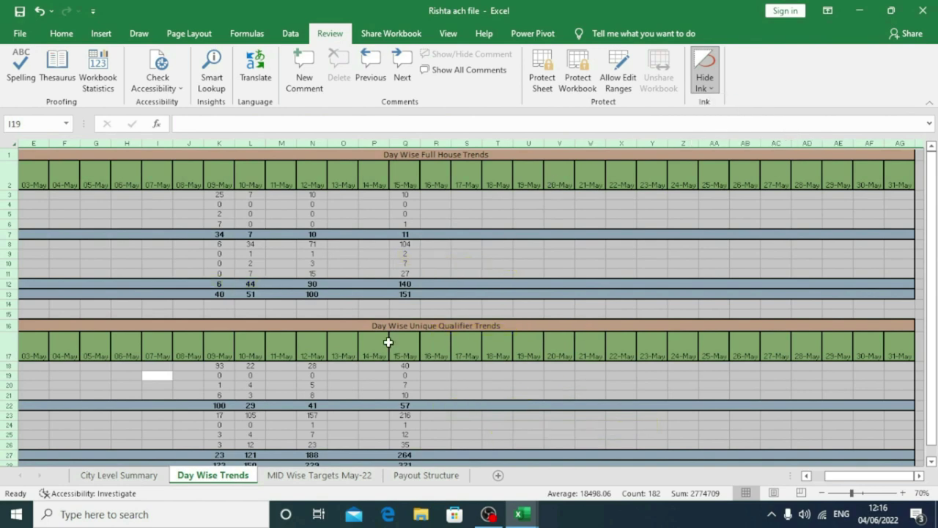
{"action": "left_click", "coordinate": [296, 478]}
{"action": "left_click", "coordinate": [411, 479]}
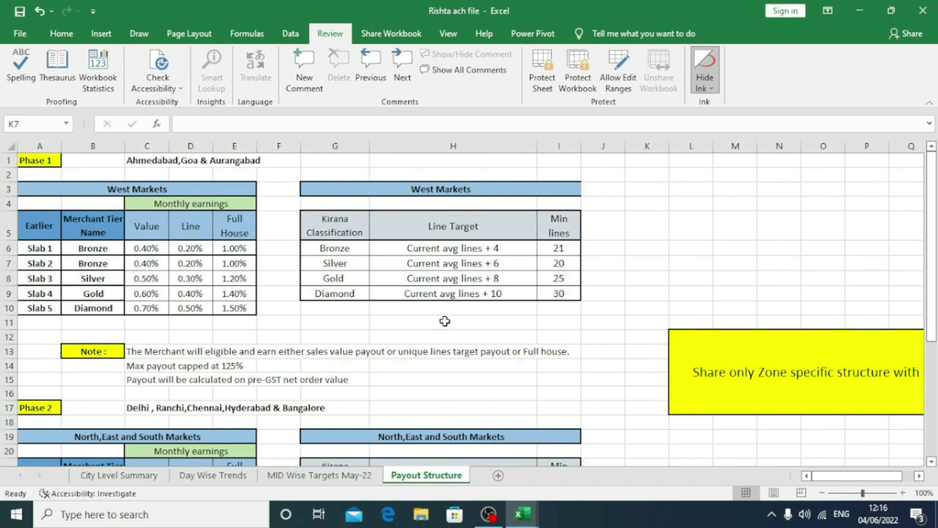
{"action": "left_click", "coordinate": [705, 86]}
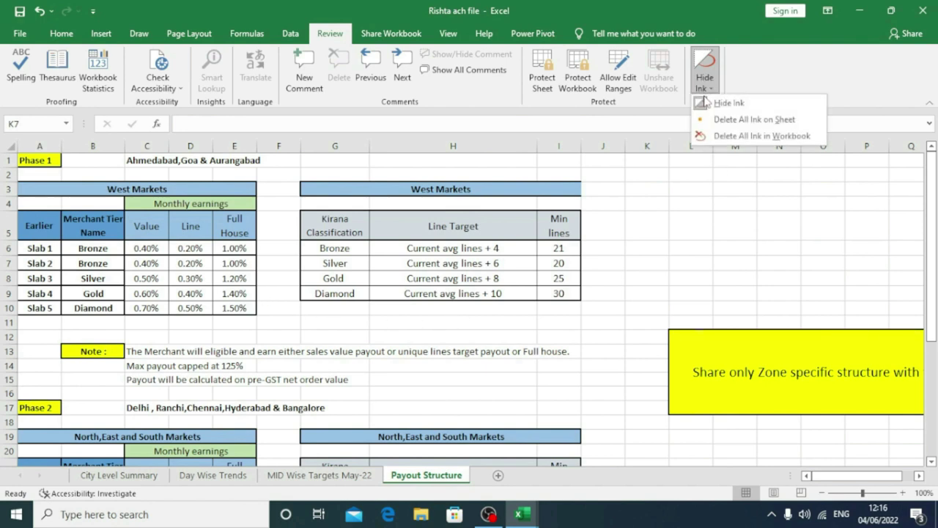
{"action": "left_click", "coordinate": [727, 104]}
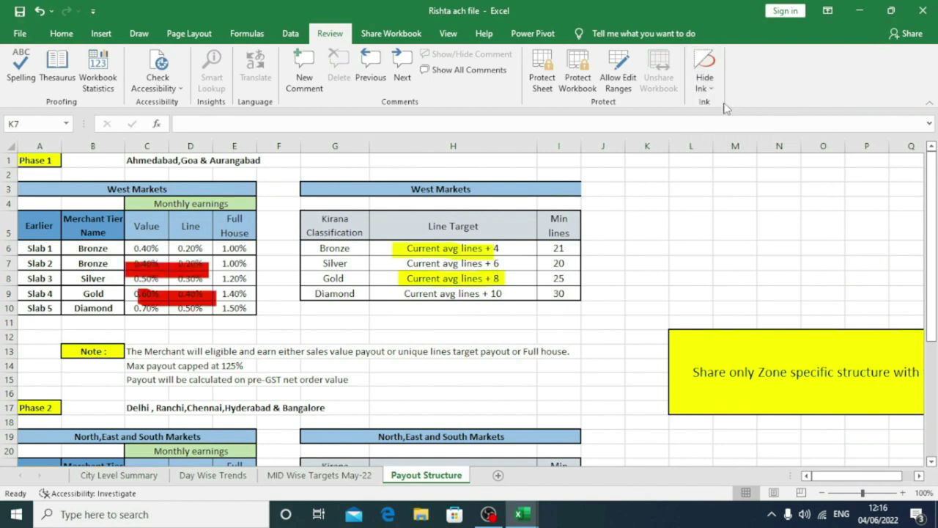
{"action": "left_click", "coordinate": [705, 85]}
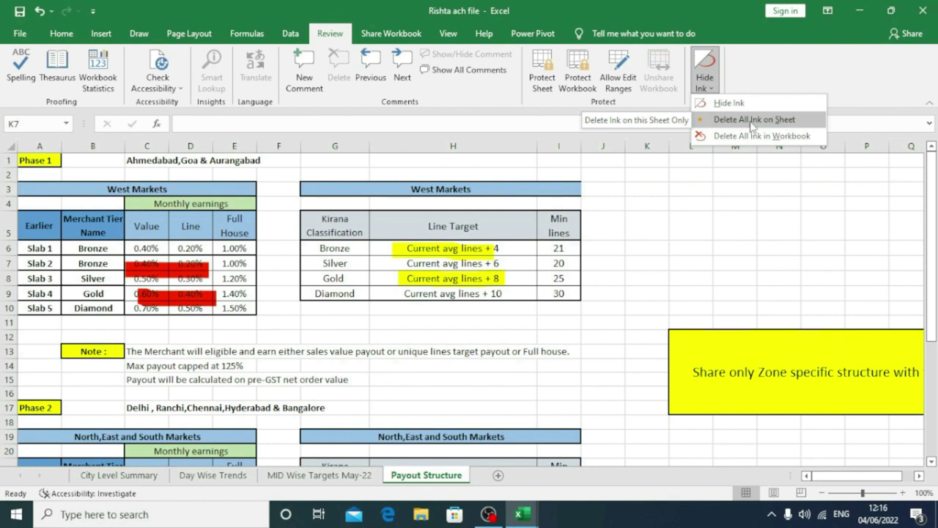
{"action": "left_click", "coordinate": [753, 119]}
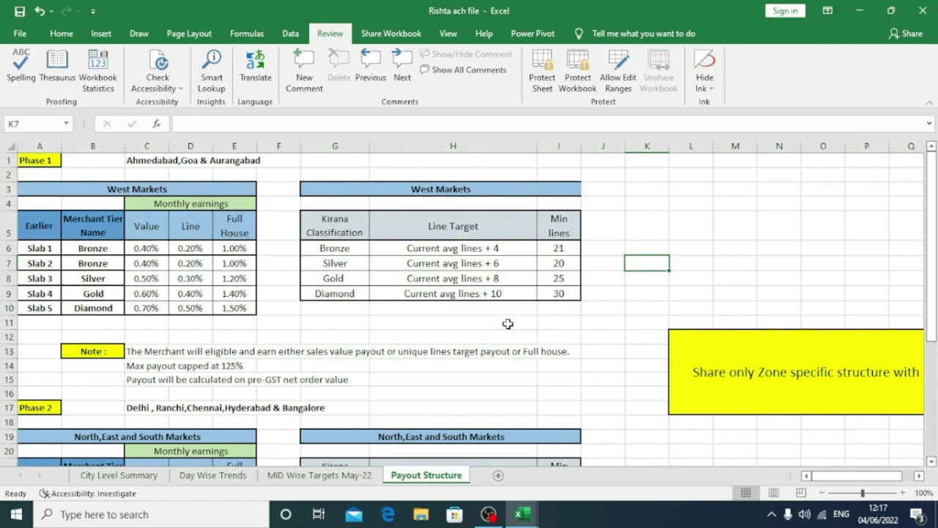
Step: Delete all ink in the workbook and check the Day Wise Trends, City Level Summary and MID Wise sheets
{"action": "left_click", "coordinate": [353, 481]}
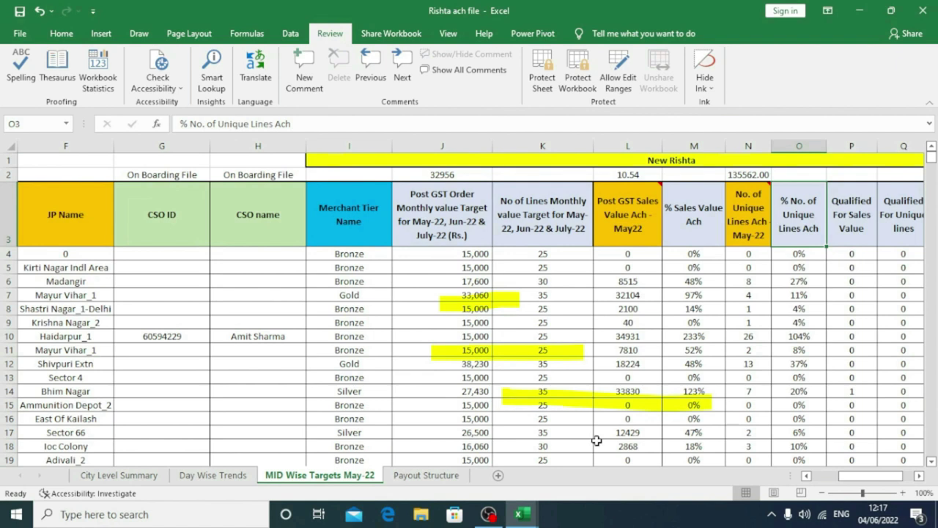
{"action": "left_click", "coordinate": [418, 476]}
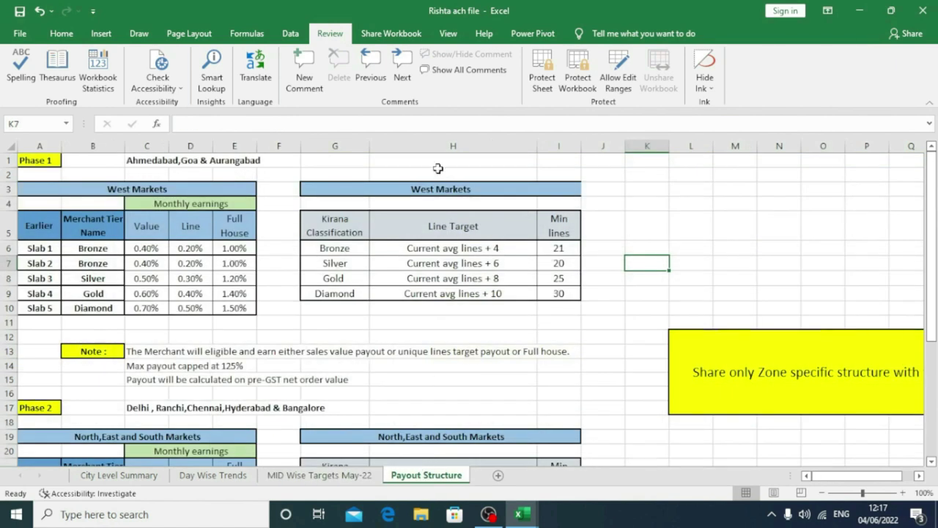
{"action": "left_click", "coordinate": [705, 79]}
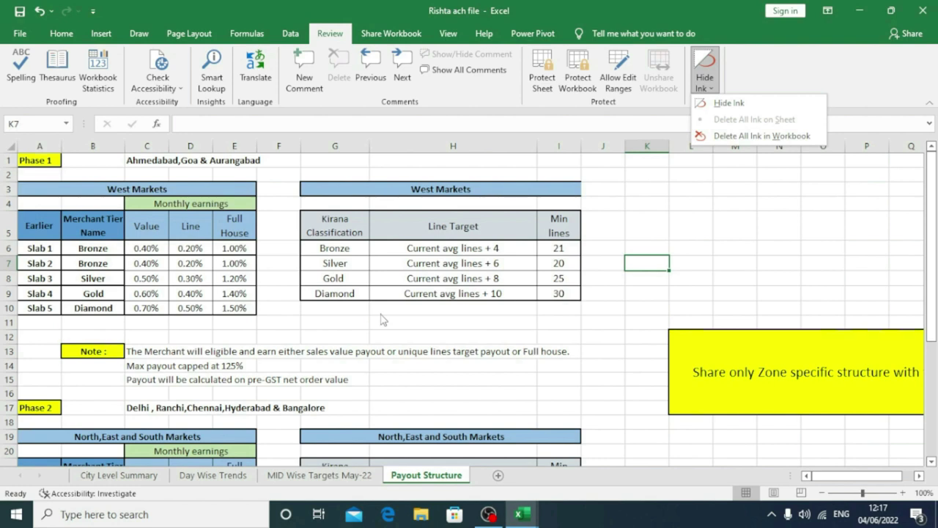
{"action": "left_click", "coordinate": [733, 135]}
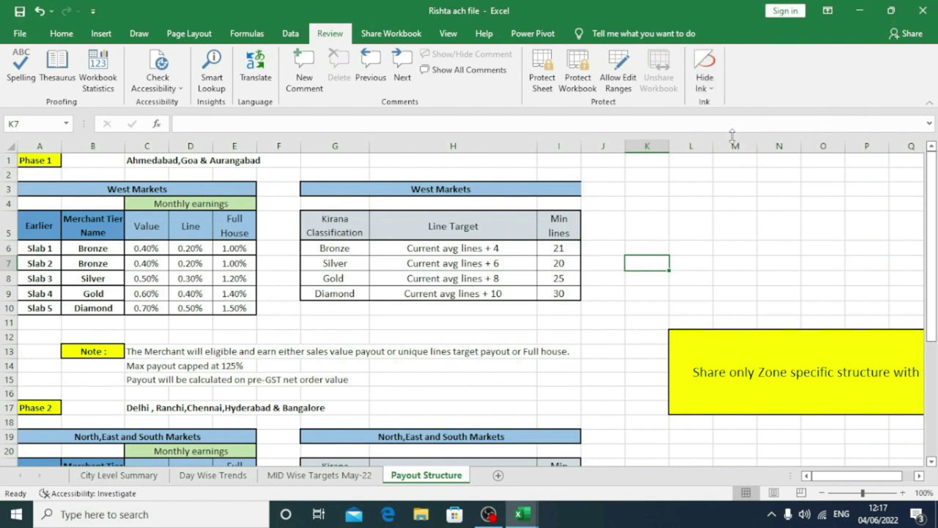
{"action": "left_click", "coordinate": [214, 475]}
{"action": "left_click", "coordinate": [158, 475]}
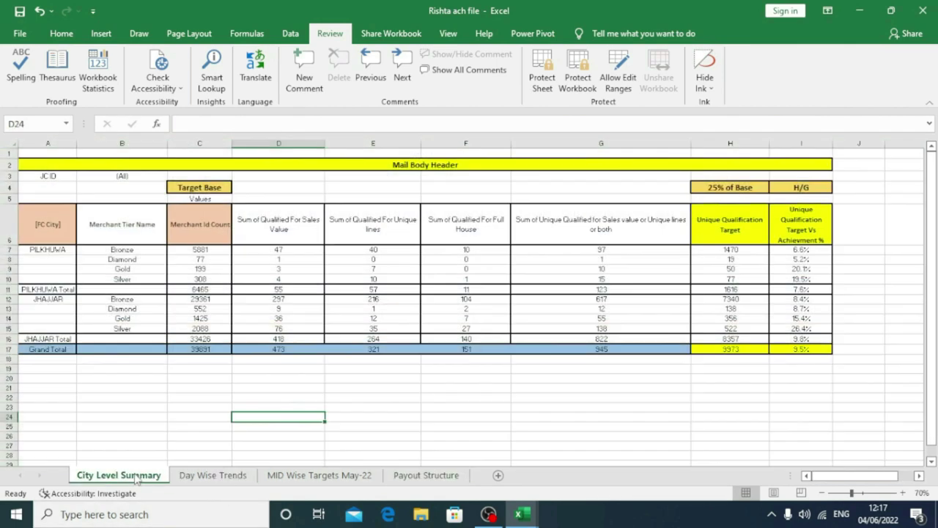
{"action": "left_click", "coordinate": [320, 475]}
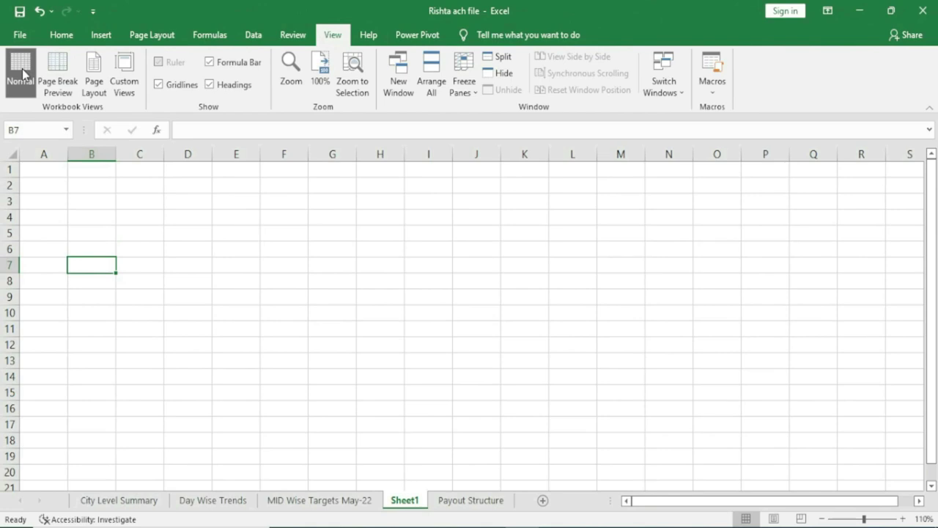
Step: Select a block of cells on the empty Sheet1, then click several empty cells
{"action": "left_click_drag", "start_coordinate": [174, 201], "coordinate": [513, 408]}
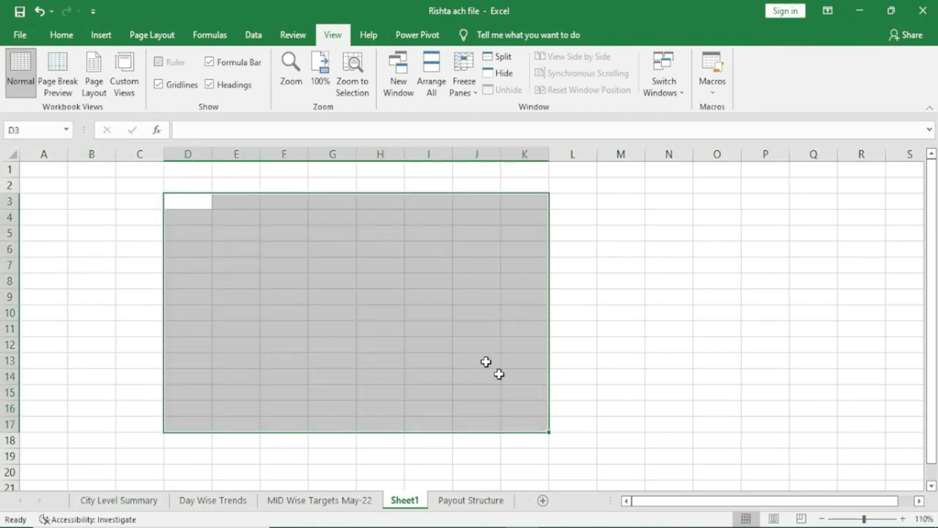
{"action": "left_click", "coordinate": [423, 308]}
{"action": "left_click", "coordinate": [289, 259]}
{"action": "left_click", "coordinate": [237, 250]}
{"action": "left_click", "coordinate": [156, 239]}
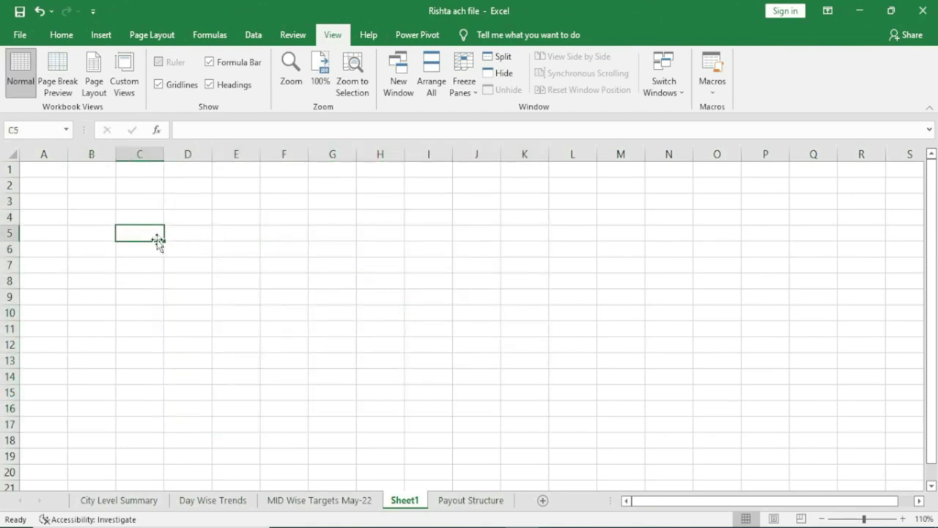
{"action": "left_click", "coordinate": [283, 296]}
{"action": "left_click", "coordinate": [354, 279]}
{"action": "left_click", "coordinate": [454, 267]}
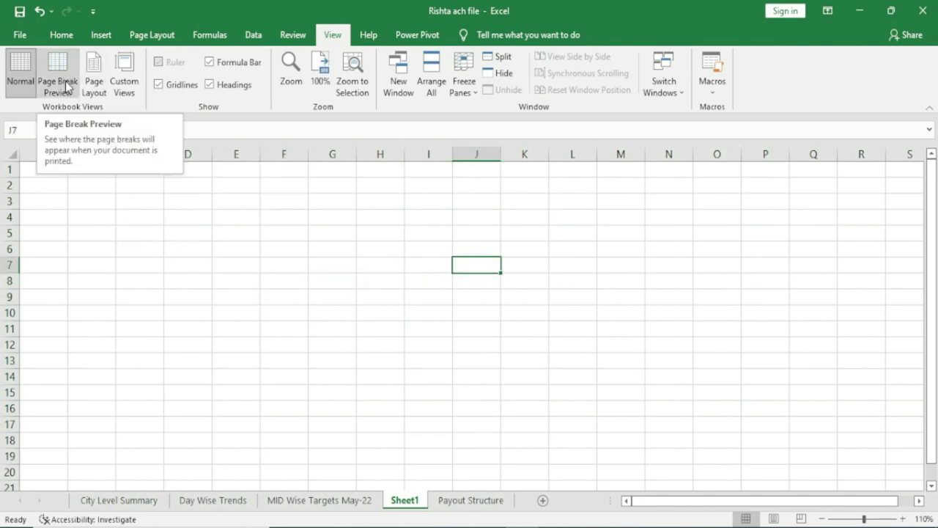
Step: Show MID Wise Targets May-22 in Page Break Preview, zoomed out to see all pages
{"action": "left_click", "coordinate": [328, 501]}
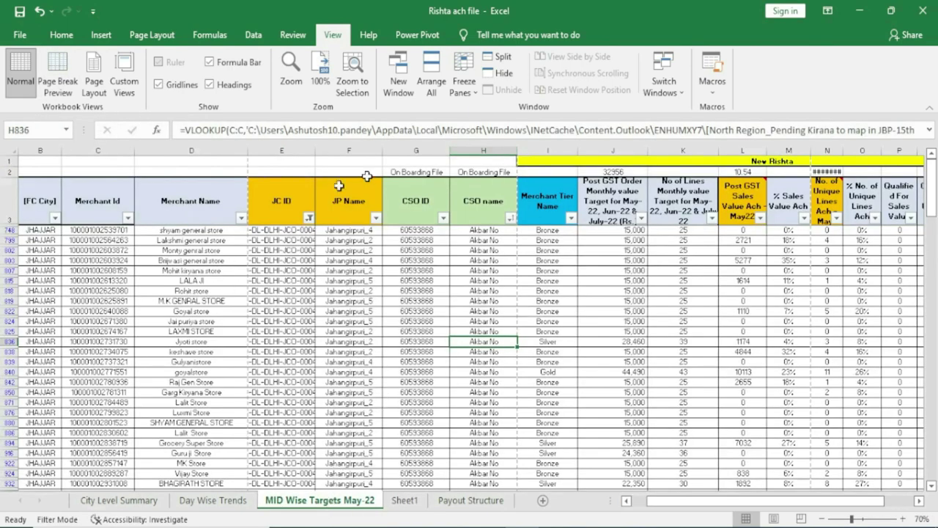
{"action": "left_click", "coordinate": [822, 519]}
{"action": "left_click", "coordinate": [822, 519]}
{"action": "left_click", "coordinate": [822, 519]}
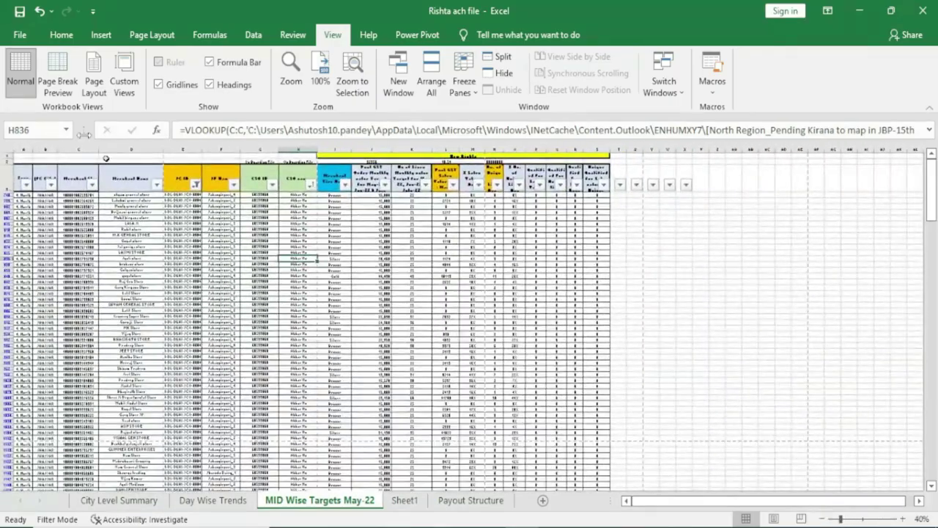
{"action": "left_click", "coordinate": [52, 61]}
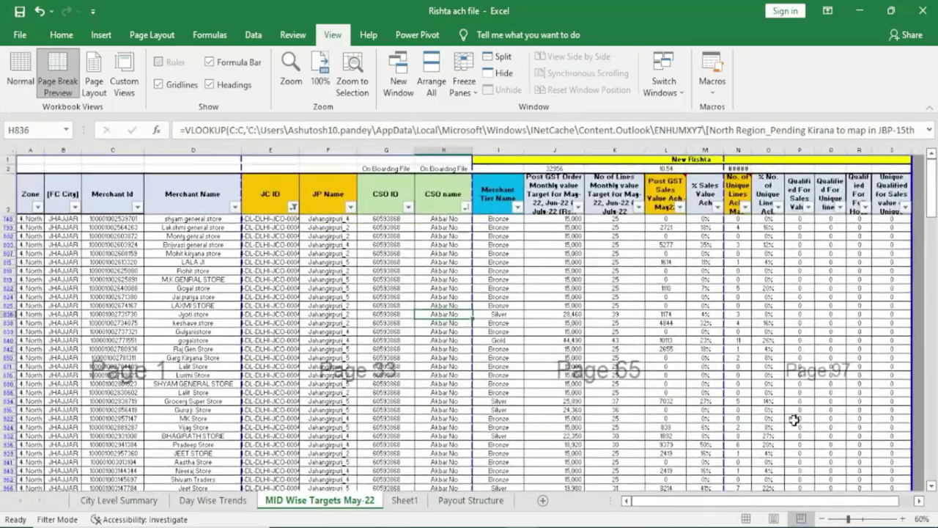
{"action": "left_click", "coordinate": [822, 519]}
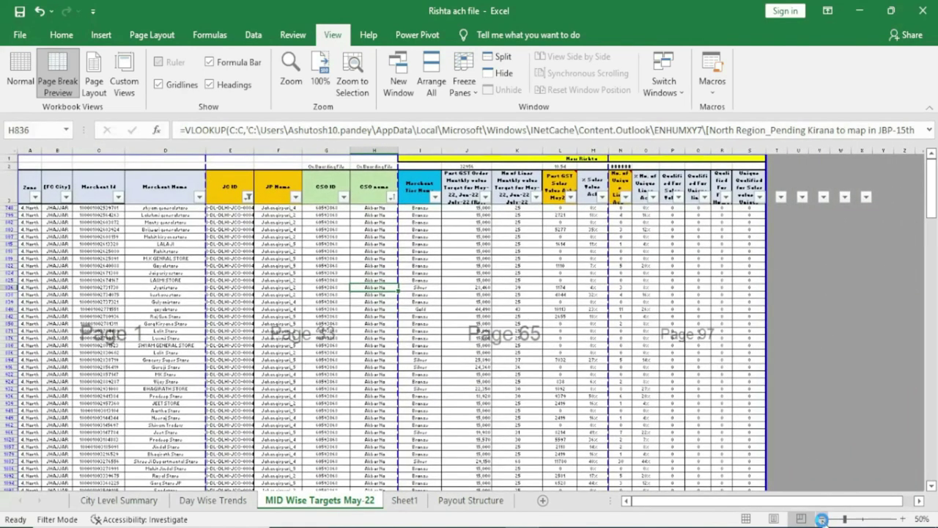
{"action": "left_click", "coordinate": [822, 519]}
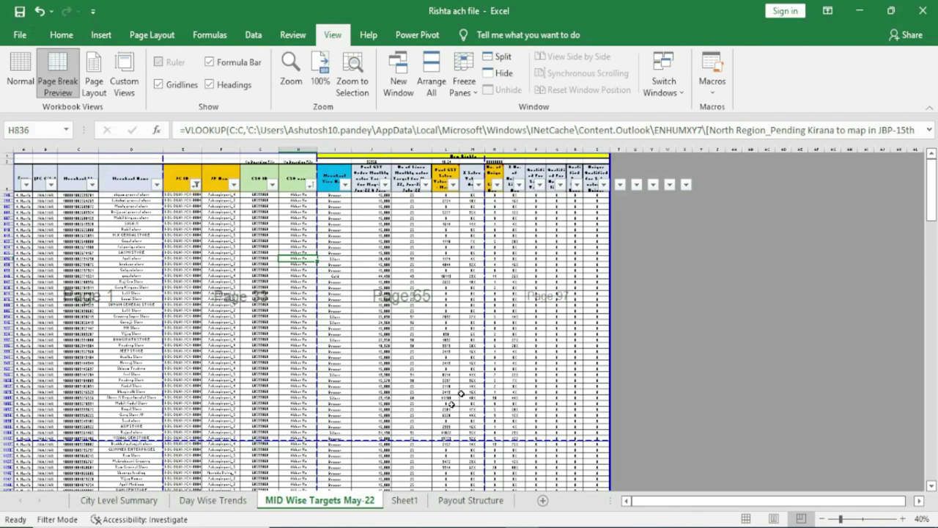
{"action": "left_click_drag", "start_coordinate": [663, 236], "coordinate": [848, 413]}
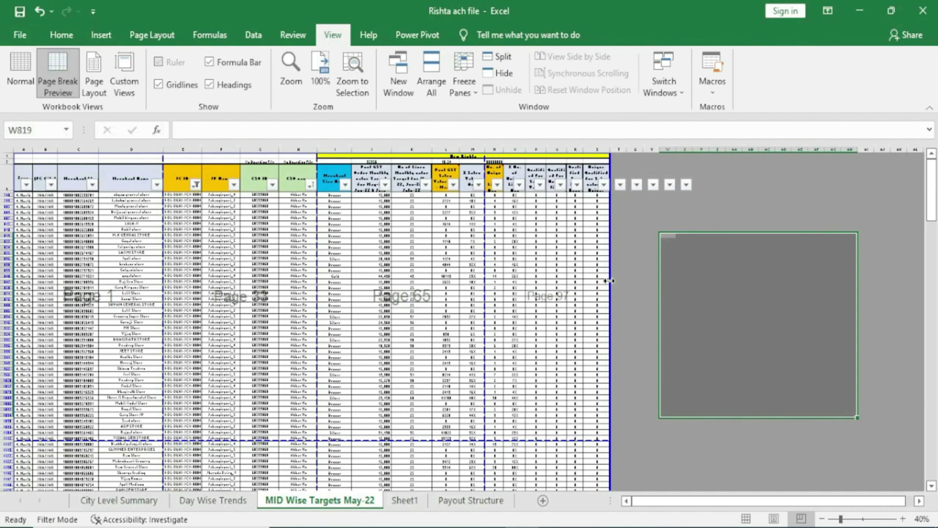
Step: Drag the vertical page break right so column I stays on page one, then zoom to 60%
{"action": "left_click_drag", "start_coordinate": [611, 278], "coordinate": [652, 277]}
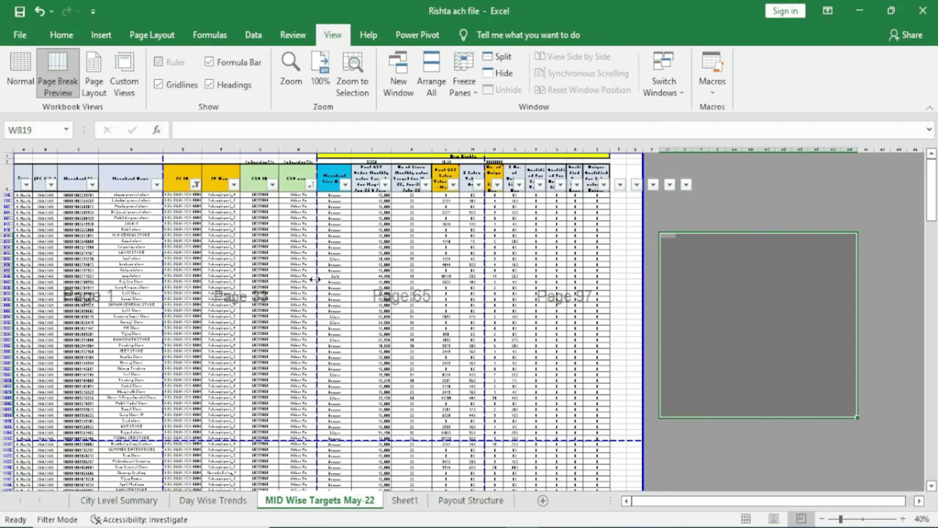
{"action": "left_click_drag", "start_coordinate": [317, 278], "coordinate": [349, 277]}
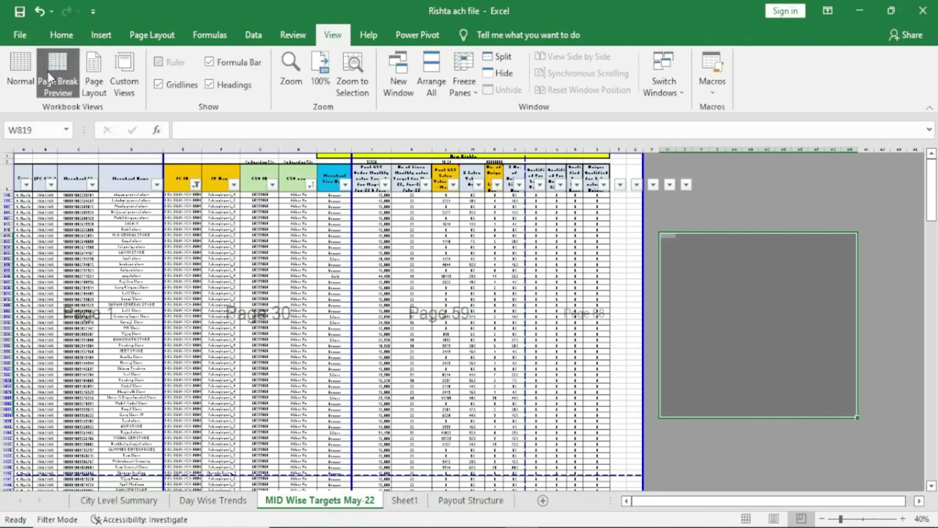
{"action": "scroll", "coordinate": [459, 371], "scroll_direction": "down", "scroll_amount": 8}
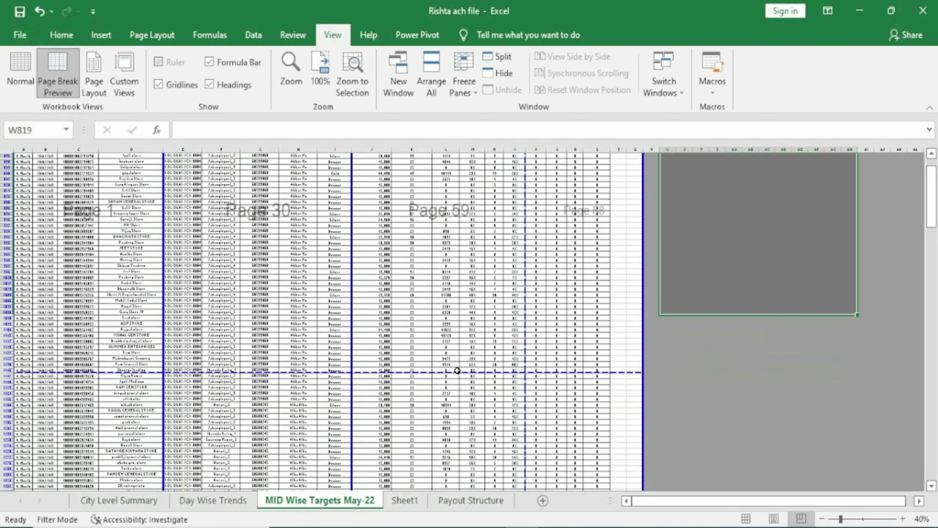
{"action": "scroll", "coordinate": [427, 377], "scroll_direction": "up", "scroll_amount": 8}
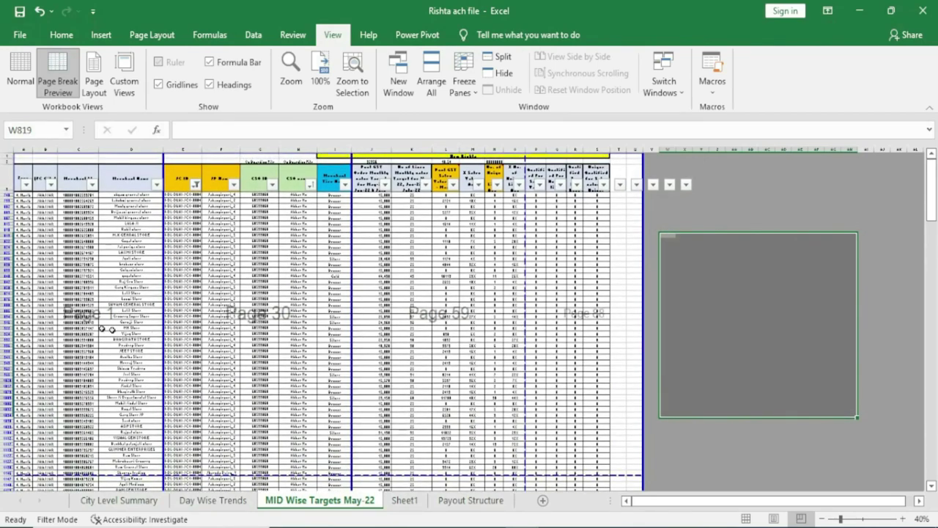
{"action": "left_click", "coordinate": [71, 317]}
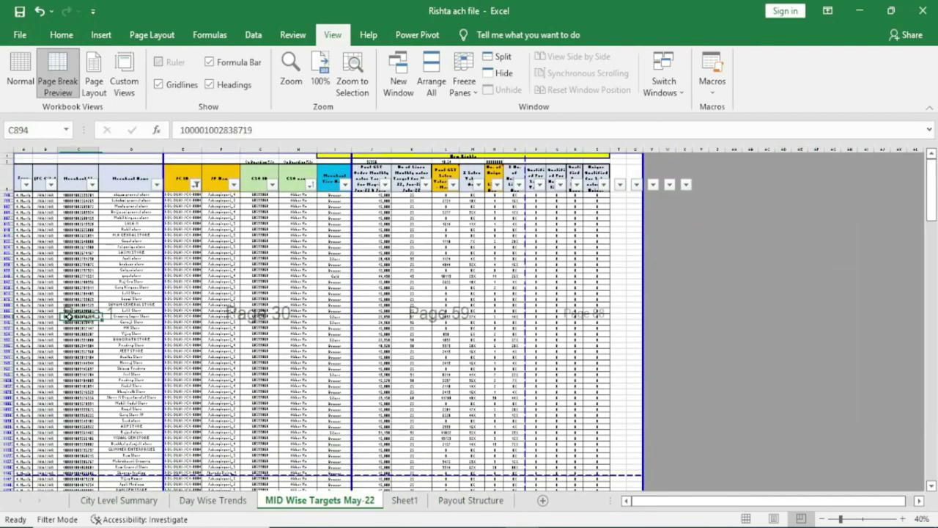
{"action": "scroll", "coordinate": [73, 337], "scroll_direction": "down", "scroll_amount": 9}
{"action": "scroll", "coordinate": [77, 355], "scroll_direction": "down", "scroll_amount": 4}
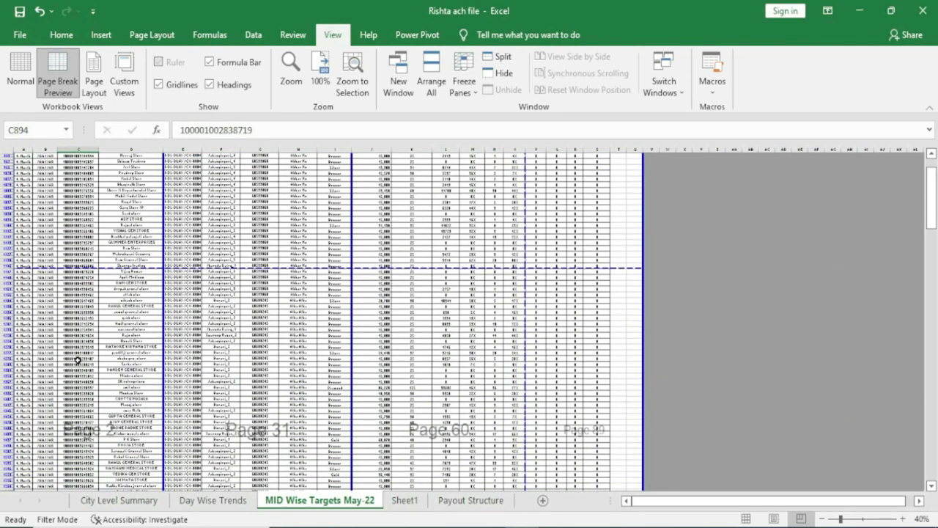
{"action": "left_click", "coordinate": [903, 518]}
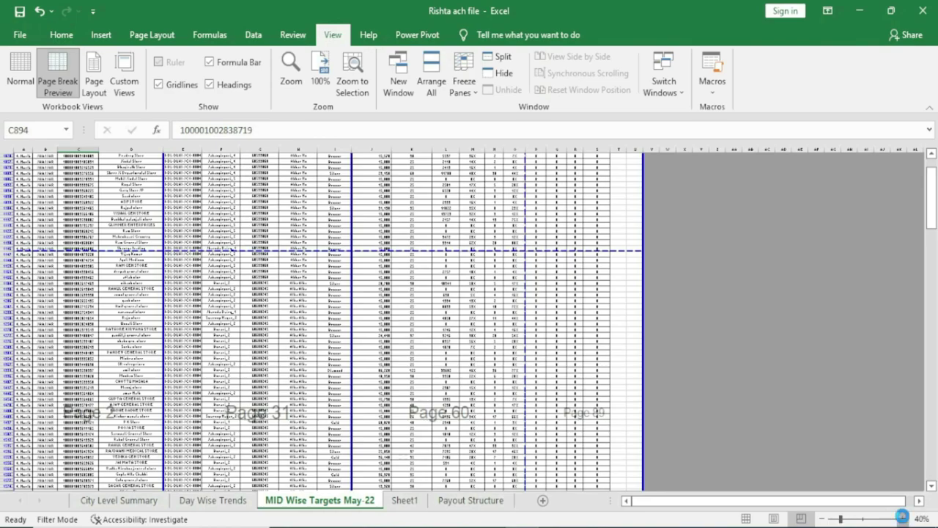
{"action": "left_click", "coordinate": [902, 518]}
{"action": "scroll", "coordinate": [157, 349], "scroll_direction": "up", "scroll_amount": 11}
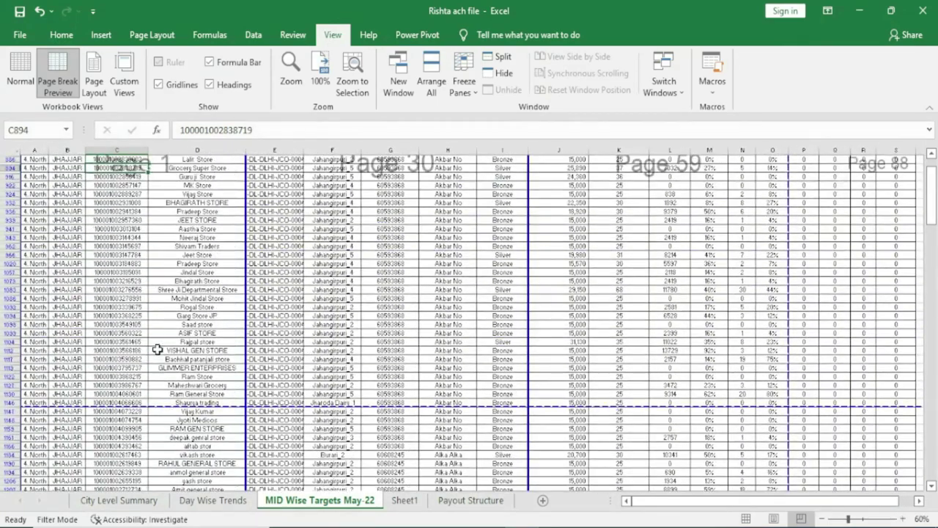
{"action": "scroll", "coordinate": [157, 350], "scroll_direction": "up", "scroll_amount": 4}
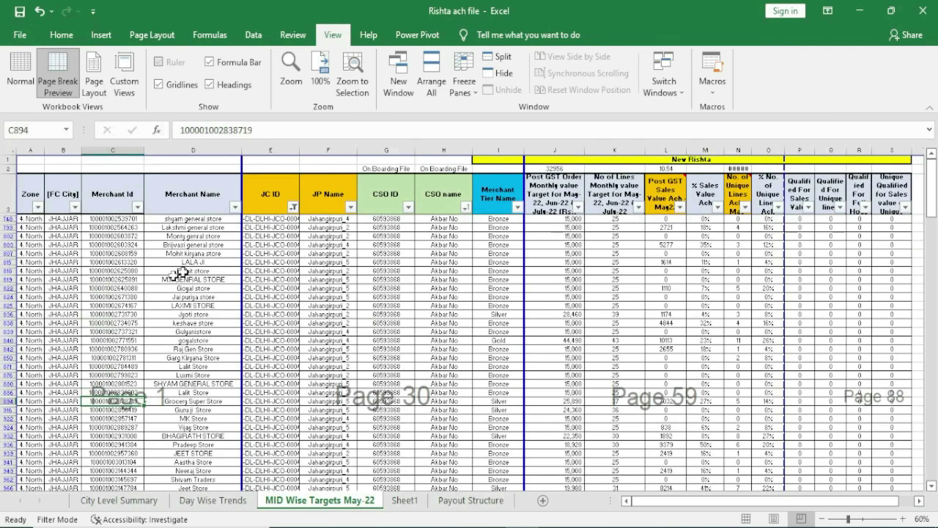
Step: Display the MID Wise Targets May-22 sheet in Page Layout view
{"action": "left_click", "coordinate": [96, 82]}
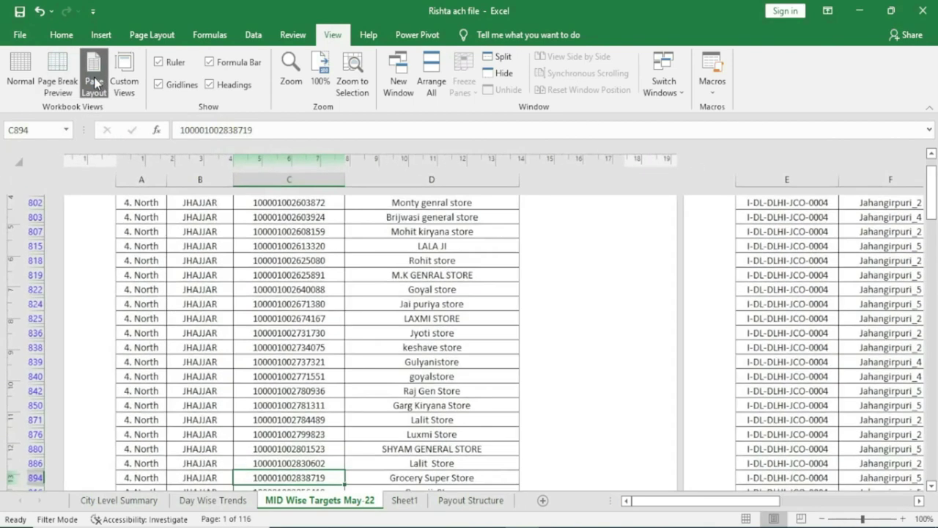
{"action": "scroll", "coordinate": [289, 335], "scroll_direction": "up", "scroll_amount": 3}
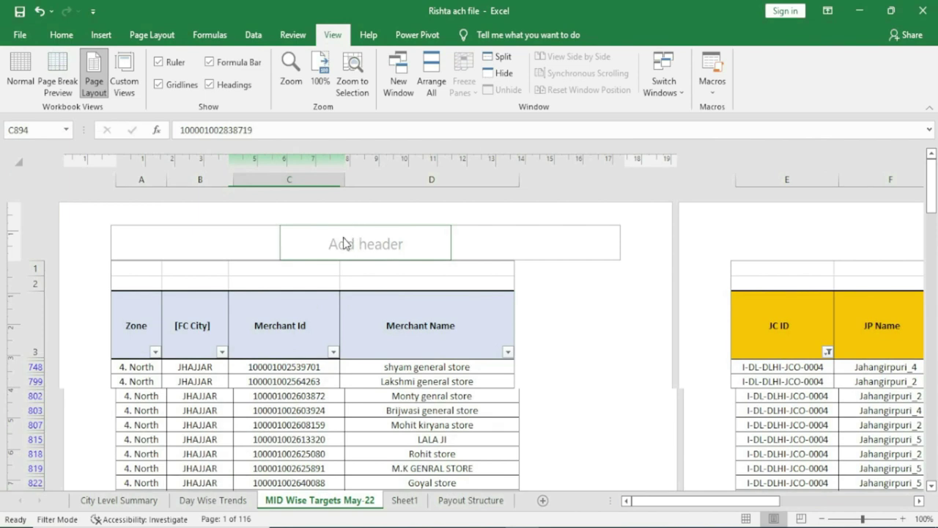
{"action": "scroll", "coordinate": [326, 361], "scroll_direction": "down", "scroll_amount": 15}
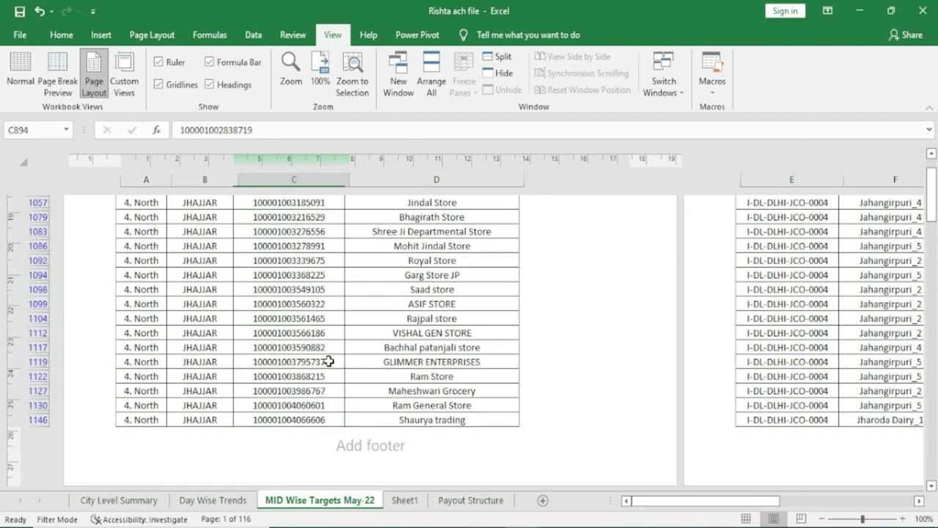
{"action": "scroll", "coordinate": [328, 360], "scroll_direction": "down", "scroll_amount": 1}
{"action": "scroll", "coordinate": [354, 408], "scroll_direction": "up", "scroll_amount": 15}
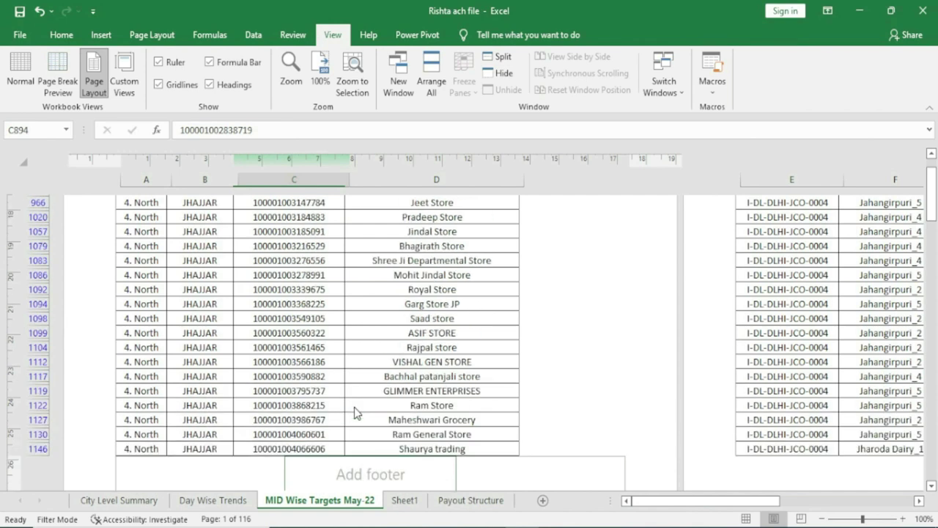
{"action": "scroll", "coordinate": [354, 406], "scroll_direction": "up", "scroll_amount": 2}
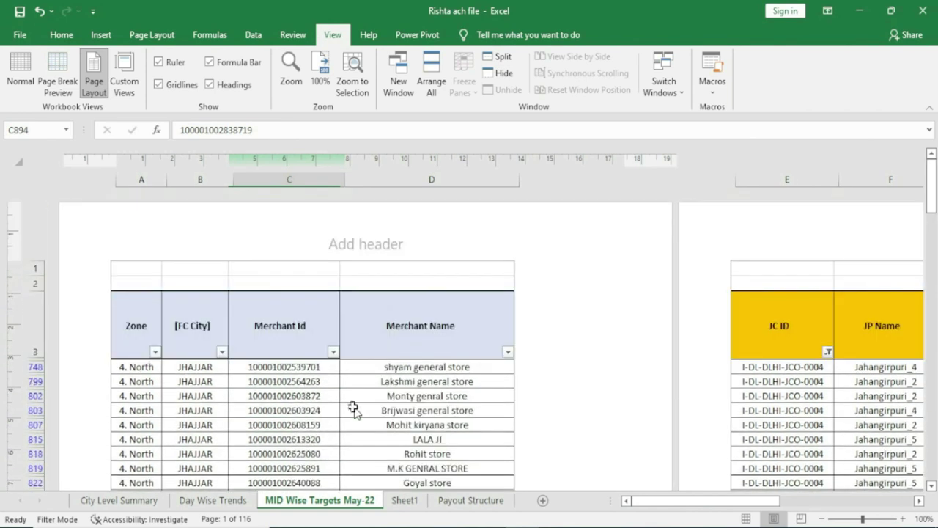
Step: Start editing the page header and bring up the list of preset headers
{"action": "left_click", "coordinate": [359, 239]}
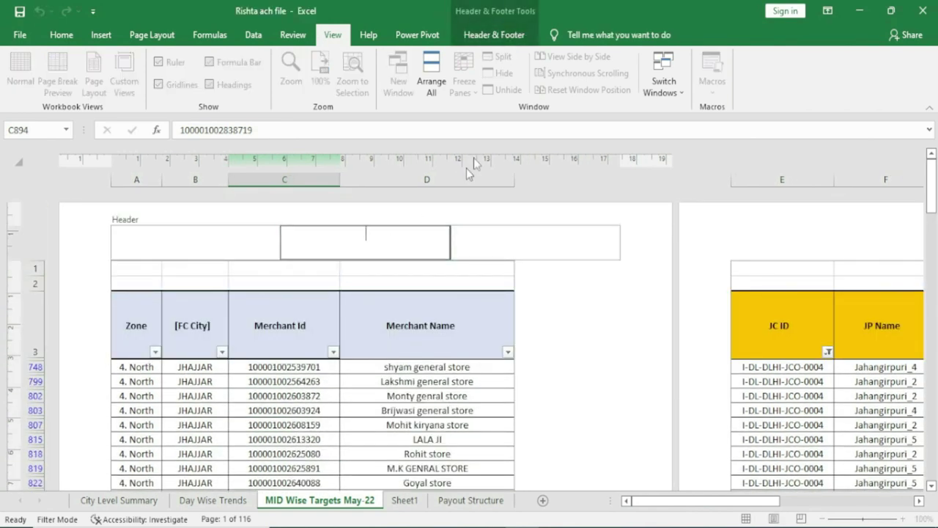
{"action": "left_click", "coordinate": [495, 37]}
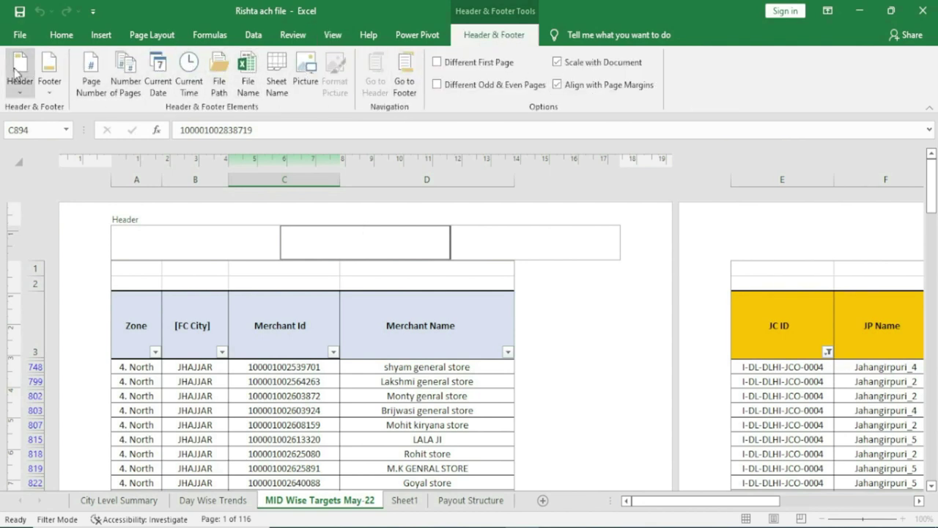
{"action": "left_click", "coordinate": [25, 98]}
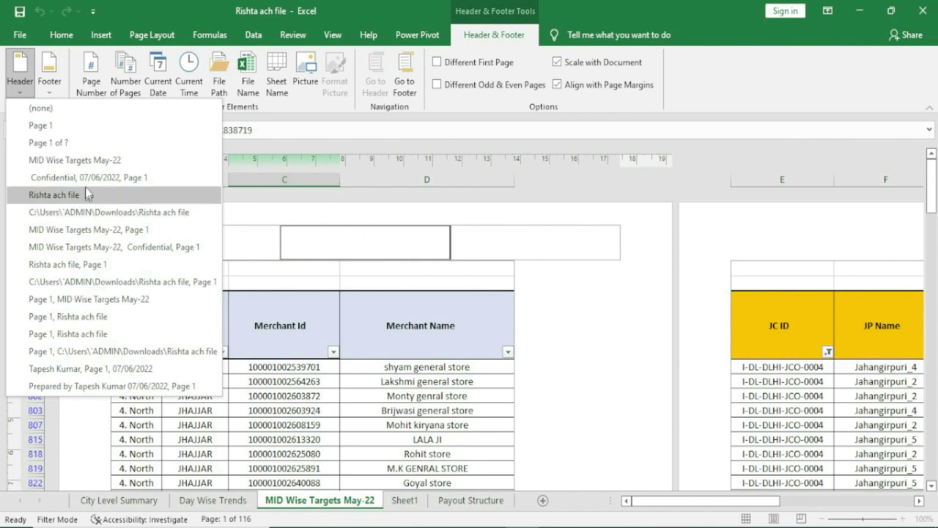
Step: Use the sheet name as the page header and start editing the second page's header
{"action": "left_click", "coordinate": [76, 160]}
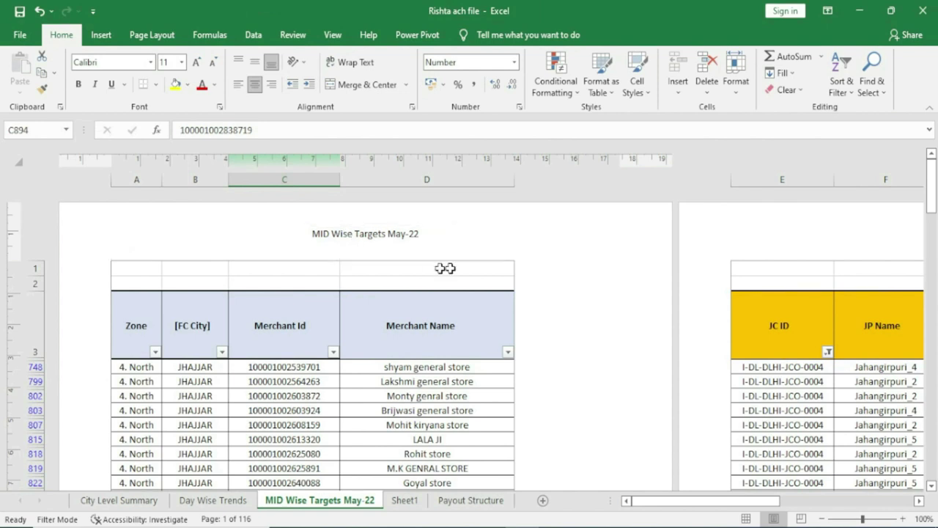
{"action": "left_click", "coordinate": [796, 244]}
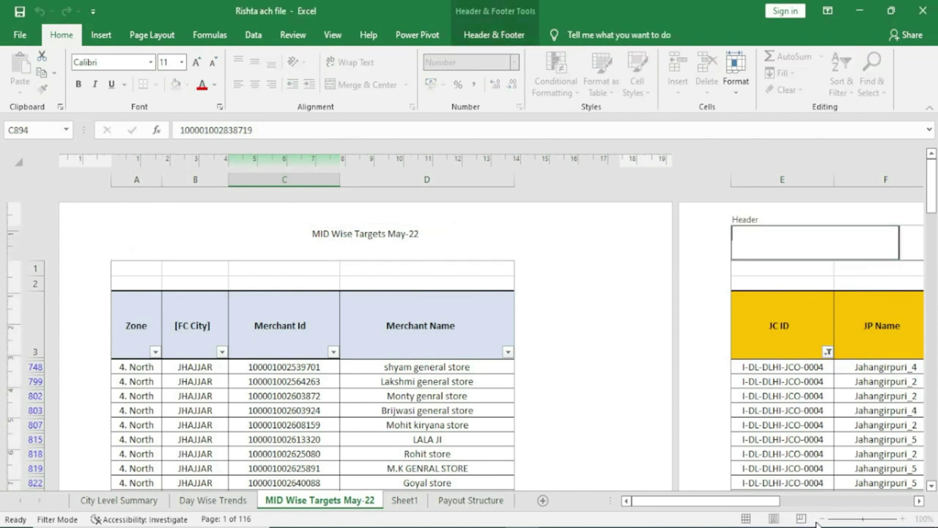
{"action": "mouse_move", "coordinate": [646, 501]}
{"action": "left_mouse_down"}
{"action": "mouse_move", "coordinate": [728, 507]}
{"action": "mouse_move", "coordinate": [630, 505]}
{"action": "left_mouse_up"}
Step: Apply the preset footer showing the file path and page number
{"action": "left_click", "coordinate": [494, 35]}
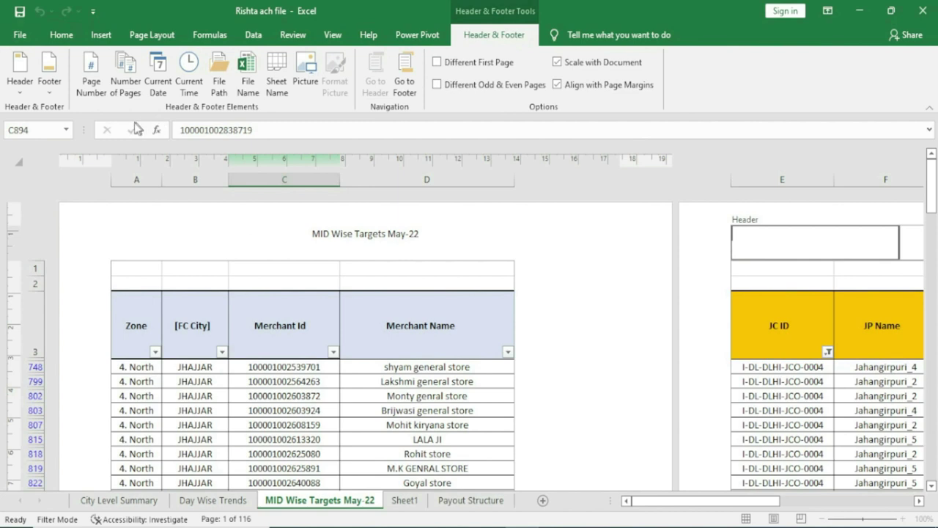
{"action": "left_click", "coordinate": [50, 92]}
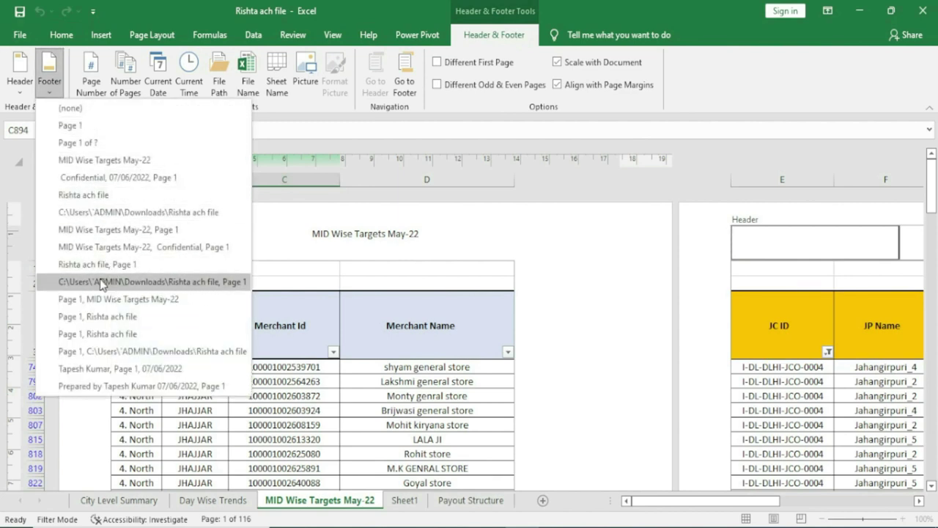
{"action": "left_click", "coordinate": [142, 287]}
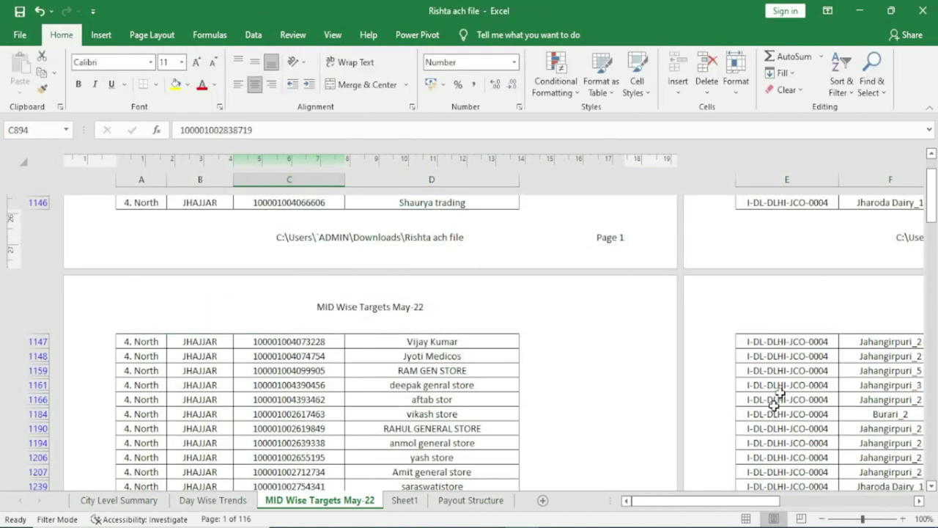
{"action": "left_click_drag", "start_coordinate": [729, 504], "coordinate": [769, 507]}
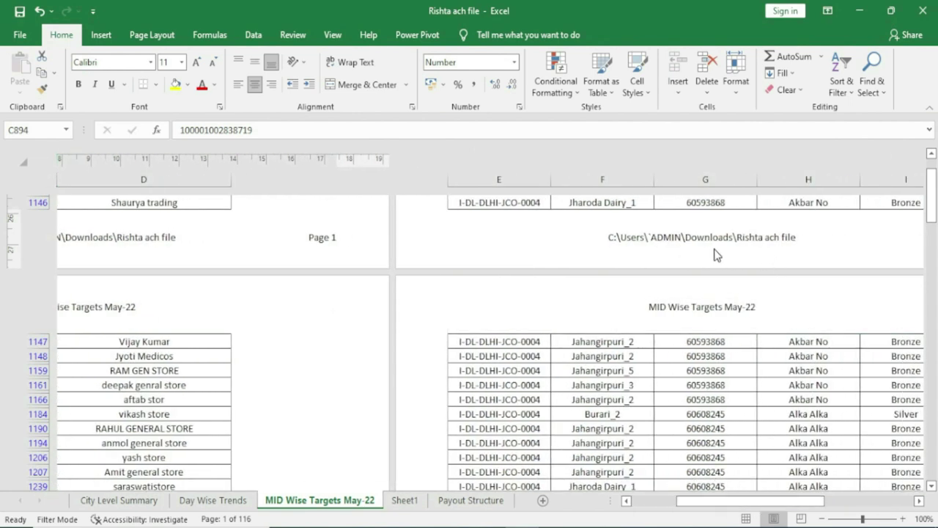
Step: Delete the &[Path]&[File] code from the footer's centre section
{"action": "left_click", "coordinate": [650, 235]}
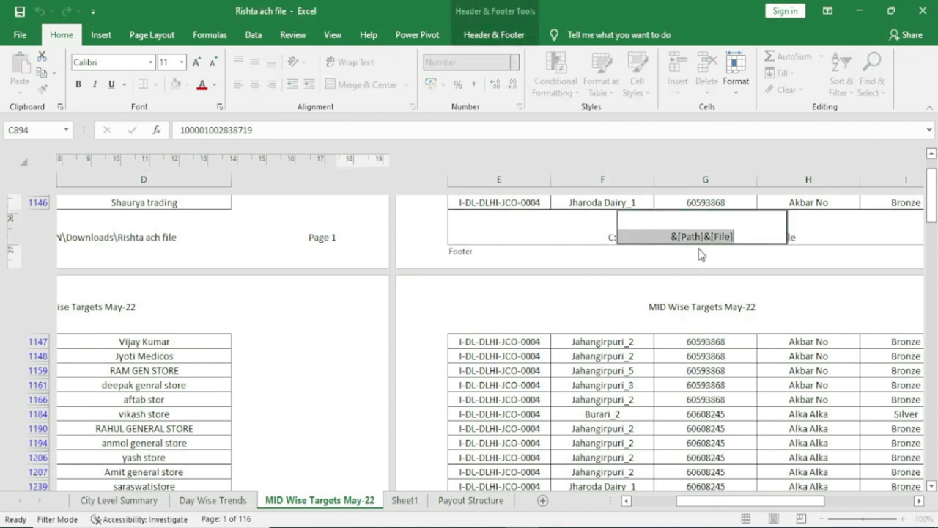
{"action": "key", "text": "Delete"}
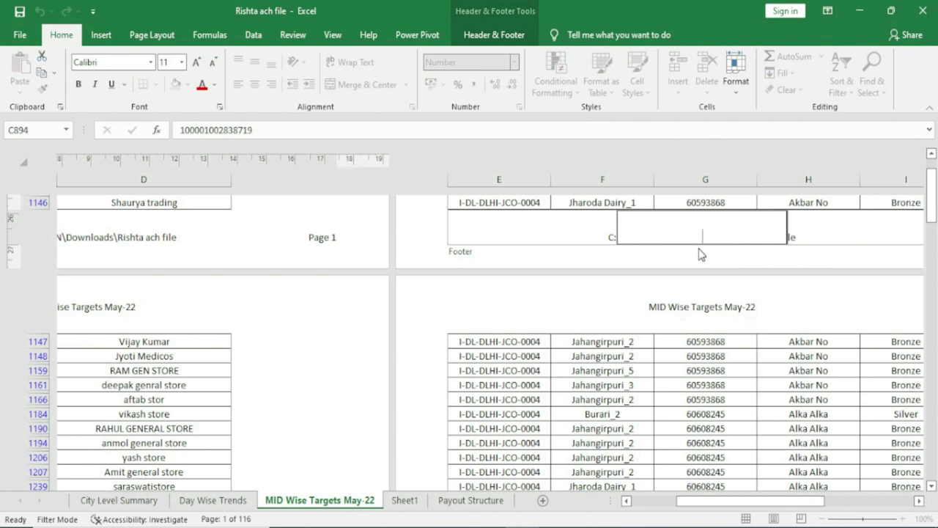
{"action": "left_click", "coordinate": [549, 236]}
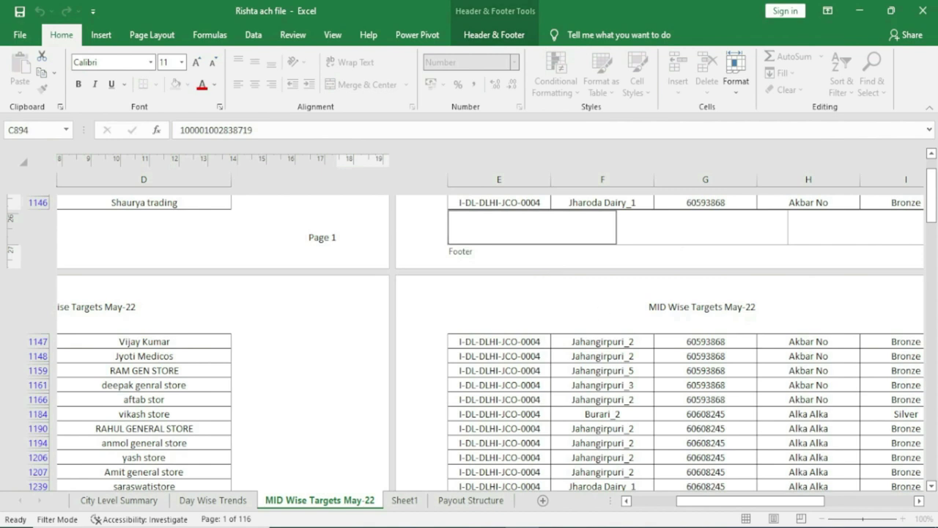
Step: Finish the footer and delete the &[Tab] sheet name code from the header's centre
{"action": "left_click", "coordinate": [931, 156]}
{"action": "left_click", "coordinate": [932, 155]}
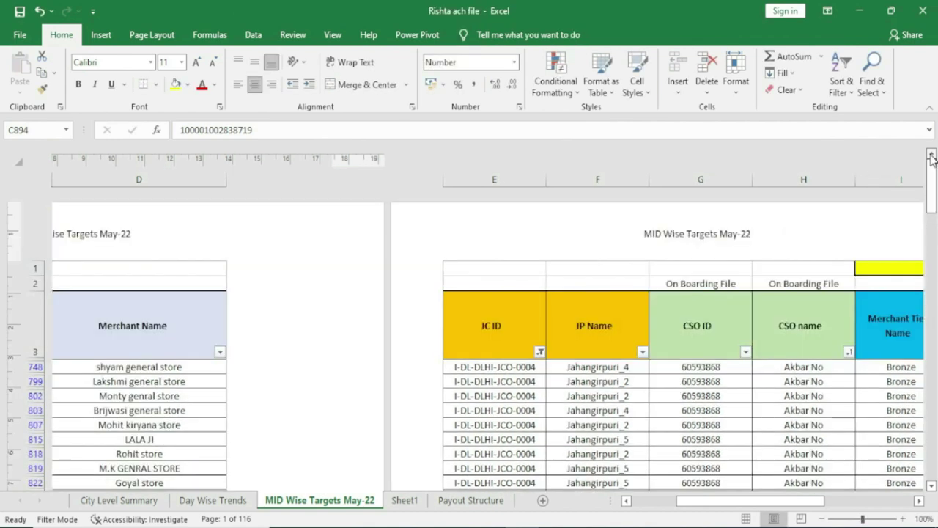
{"action": "left_click", "coordinate": [726, 233]}
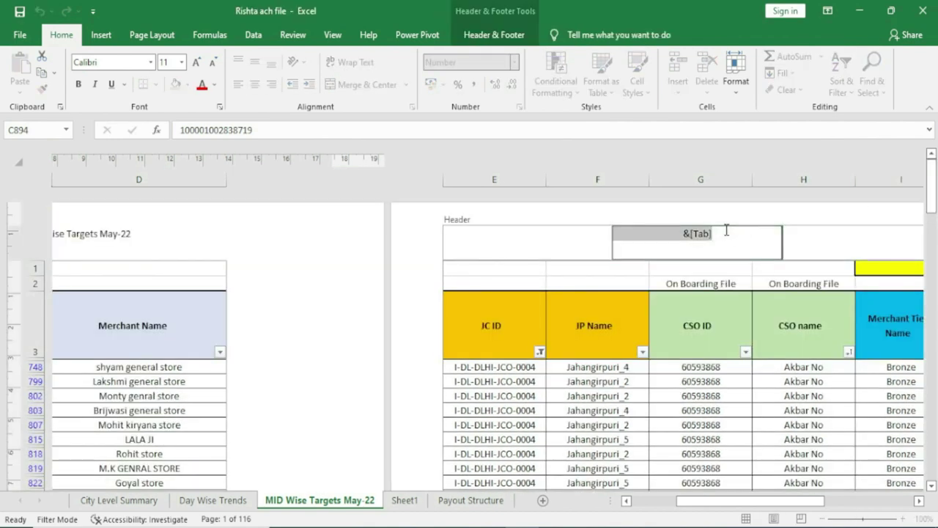
{"action": "key", "text": "Delete"}
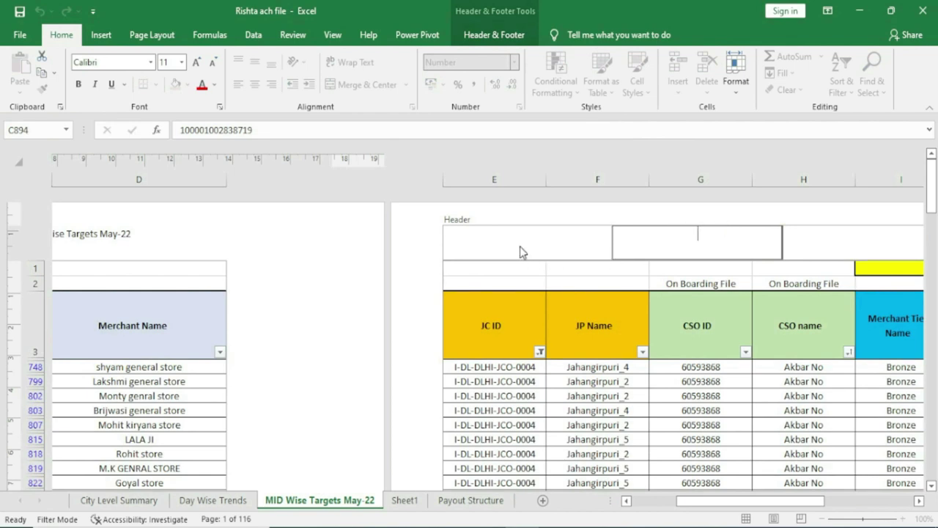
{"action": "left_click", "coordinate": [521, 246]}
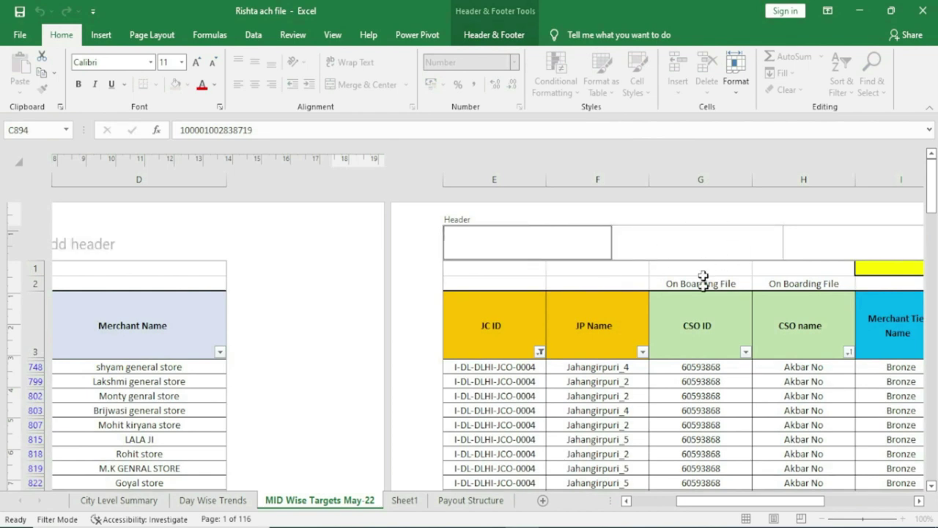
Step: Open the first page's header for editing with the Header & Footer elements available
{"action": "left_click_drag", "start_coordinate": [703, 506], "coordinate": [657, 505]}
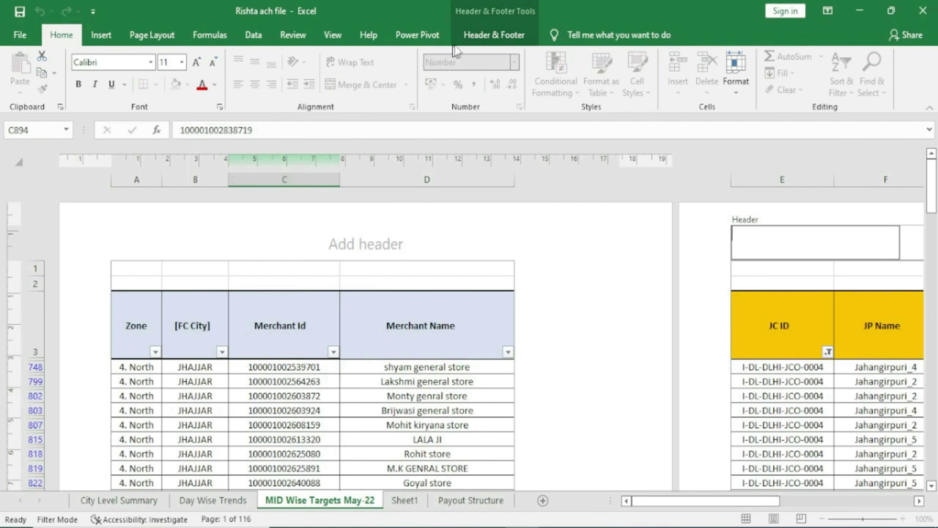
{"action": "left_click", "coordinate": [279, 239]}
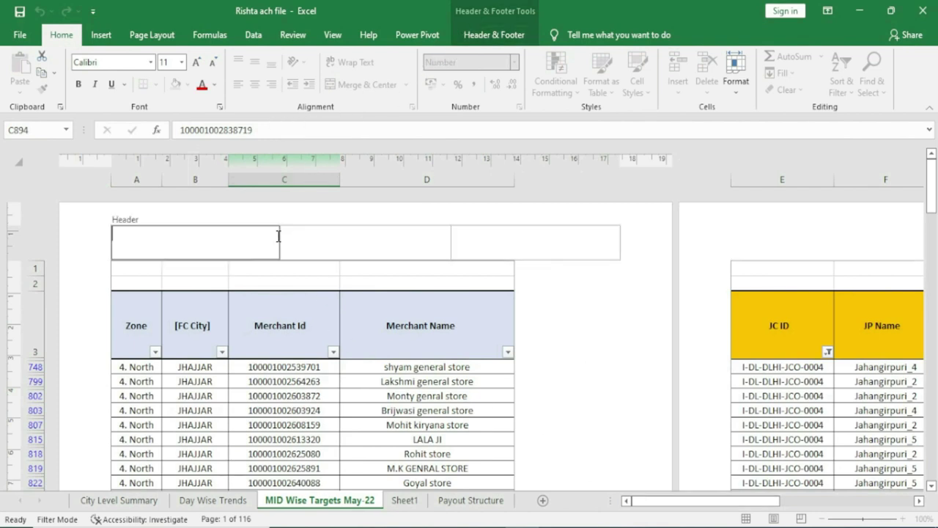
{"action": "left_click", "coordinate": [461, 35]}
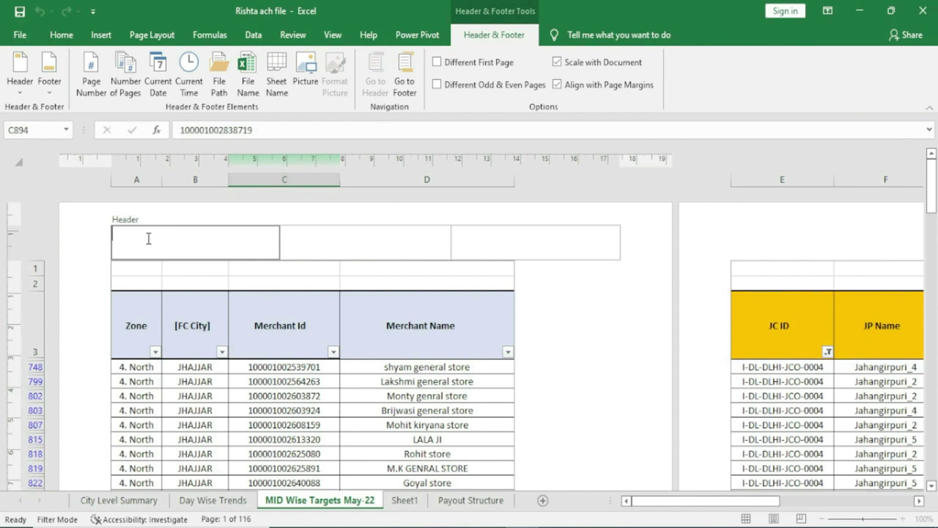
{"action": "left_click", "coordinate": [330, 241]}
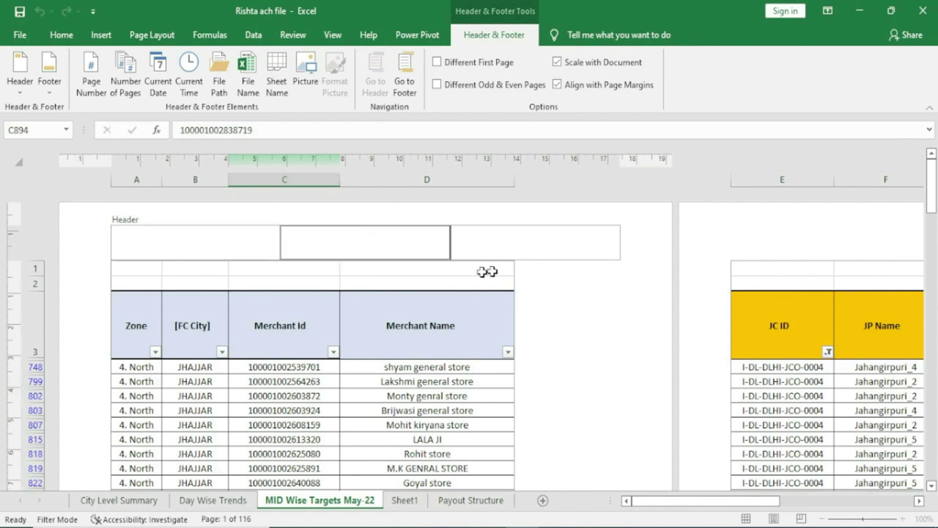
{"action": "left_click", "coordinate": [509, 247]}
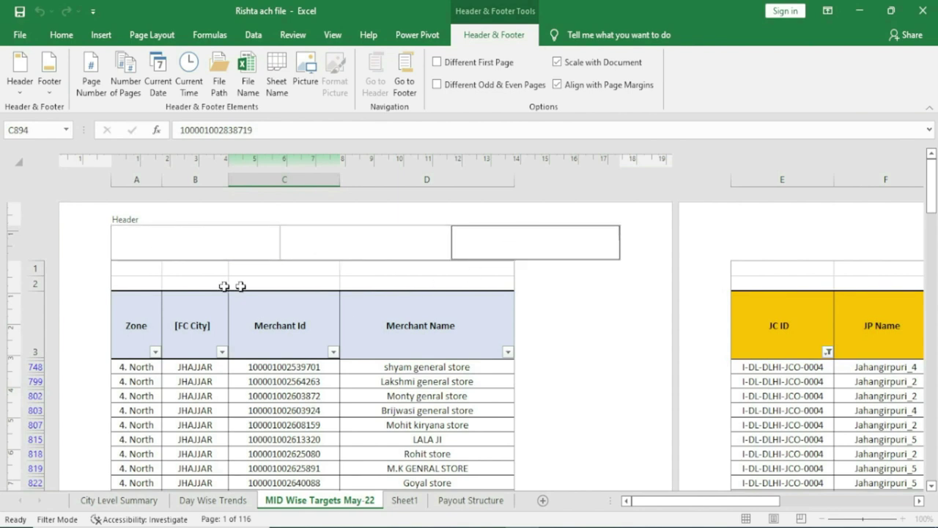
{"action": "left_click", "coordinate": [137, 241]}
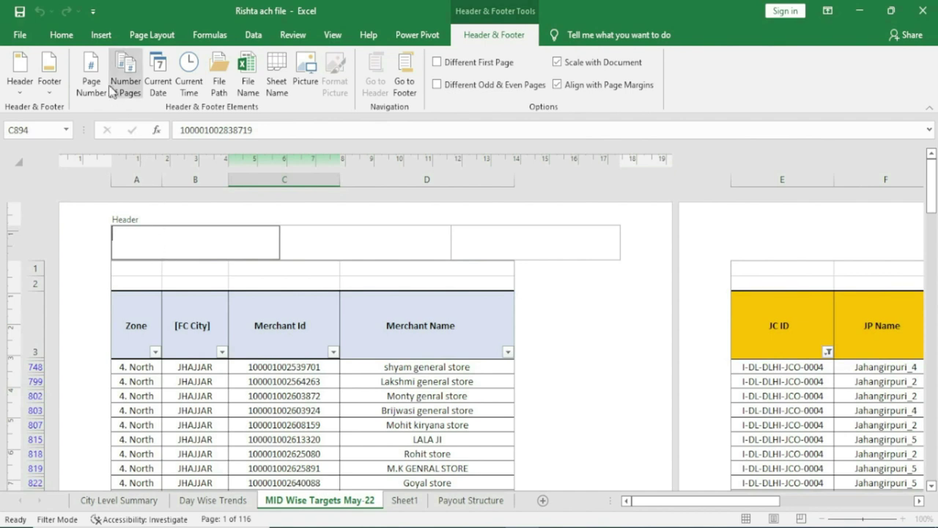
Step: Insert Page Number into the header's left section, then delete it again
{"action": "left_click", "coordinate": [91, 76]}
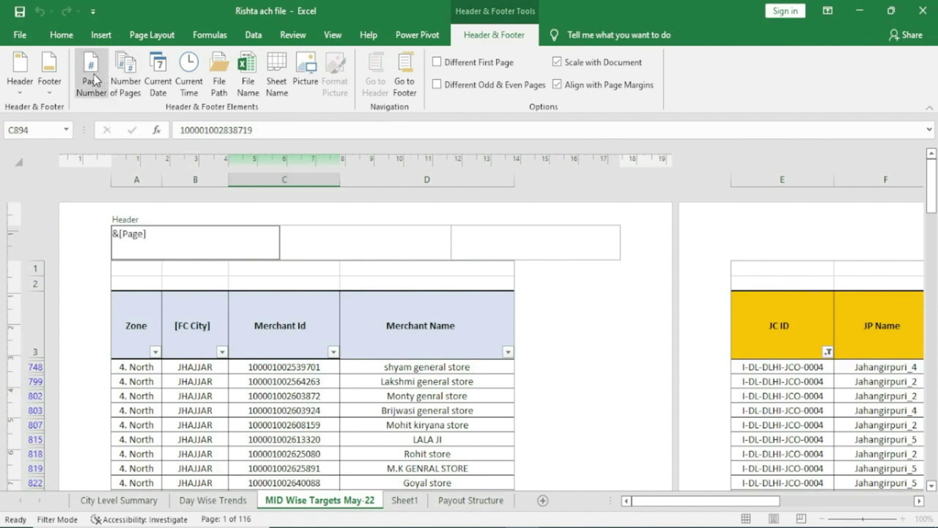
{"action": "left_click", "coordinate": [315, 237]}
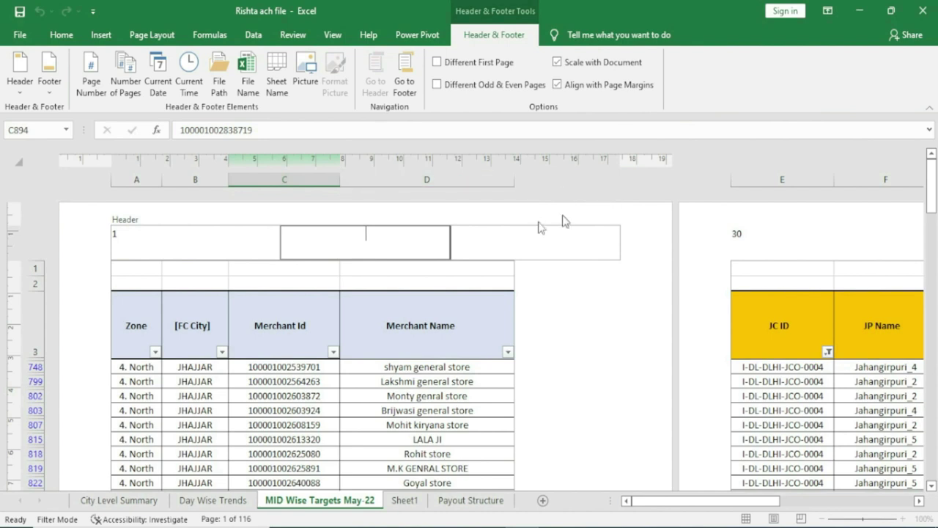
{"action": "left_click", "coordinate": [150, 236]}
{"action": "key", "text": "BackSpace"}
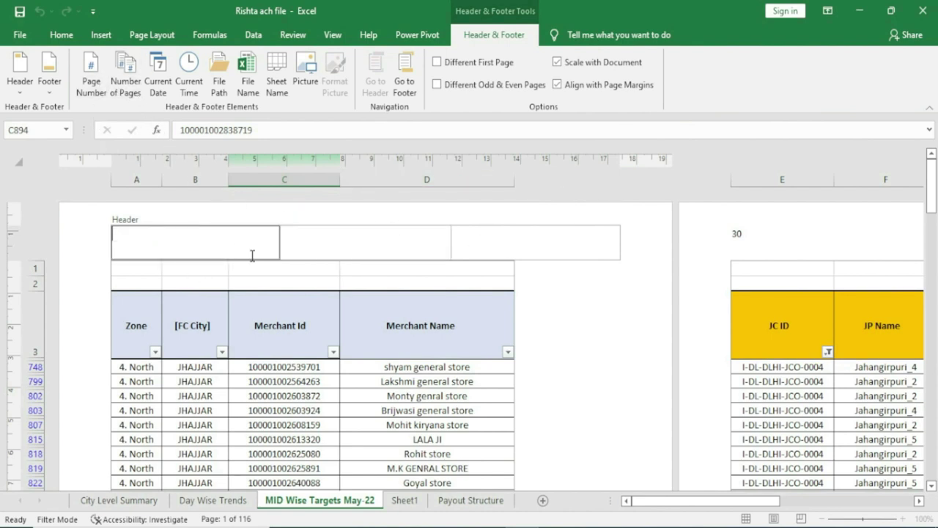
{"action": "left_click", "coordinate": [326, 240]}
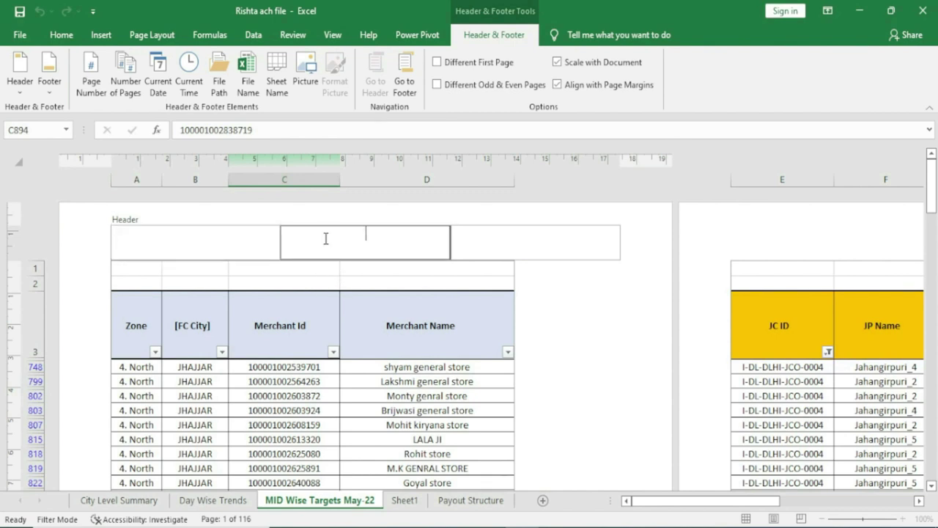
{"action": "left_click", "coordinate": [238, 251]}
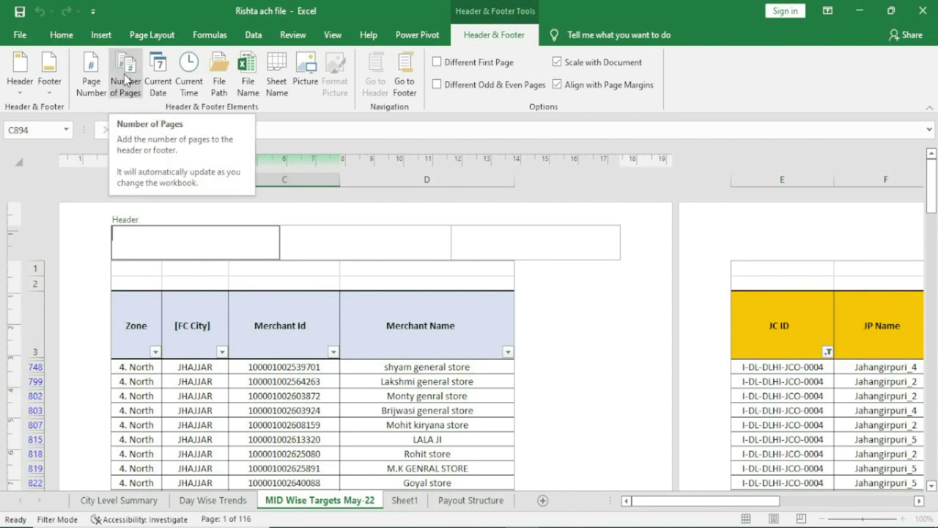
Step: Insert Number of Pages in the left header section, showing 116 on every page
{"action": "left_click", "coordinate": [126, 80]}
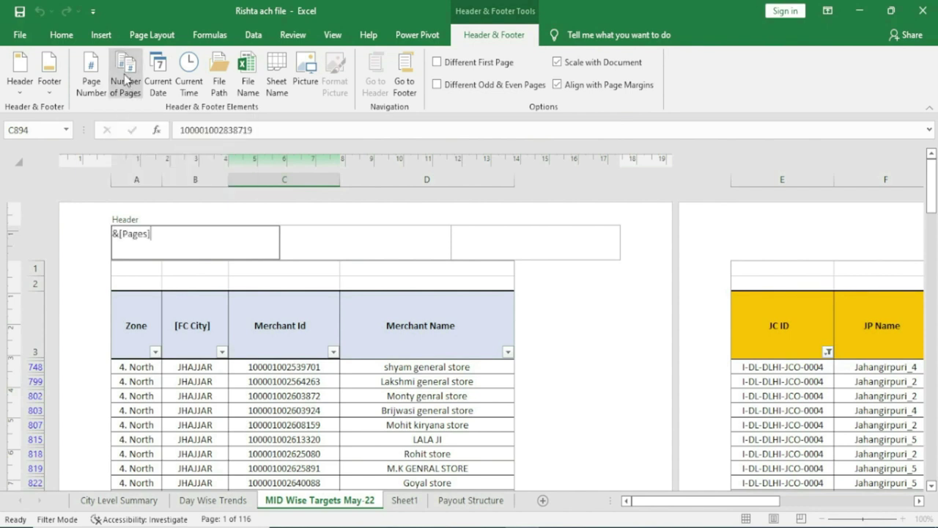
{"action": "left_click", "coordinate": [489, 237]}
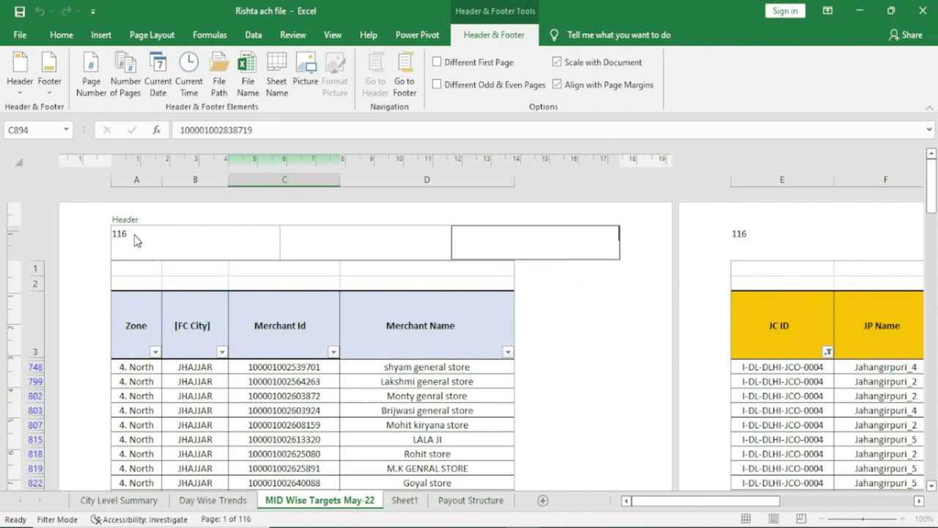
{"action": "left_click", "coordinate": [134, 233]}
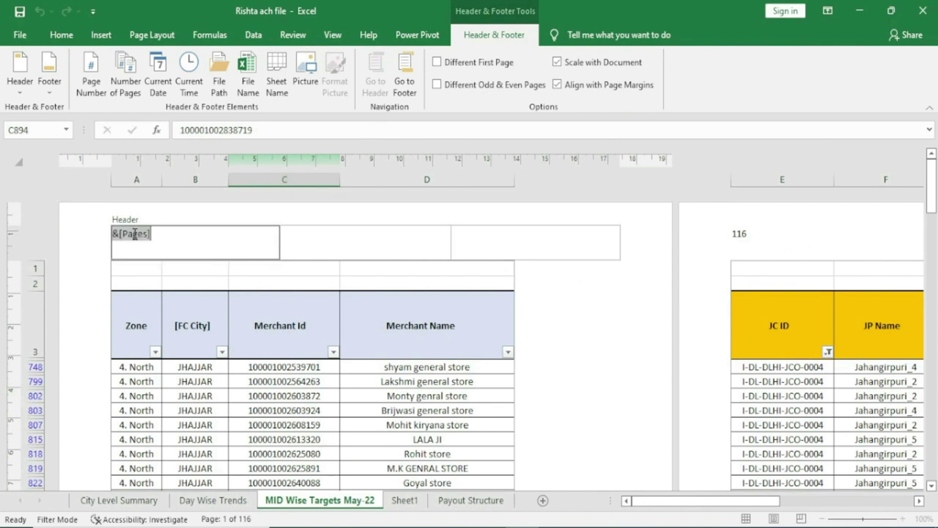
{"action": "left_click", "coordinate": [765, 245]}
{"action": "left_click", "coordinate": [448, 252]}
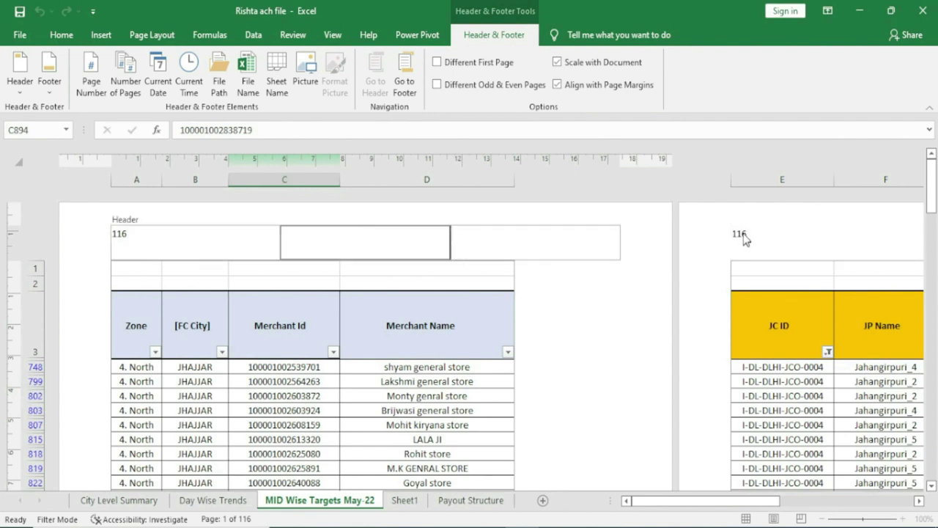
{"action": "mouse_move", "coordinate": [685, 502]}
{"action": "left_mouse_down"}
{"action": "mouse_move", "coordinate": [819, 505]}
{"action": "mouse_move", "coordinate": [678, 504]}
{"action": "left_mouse_up"}
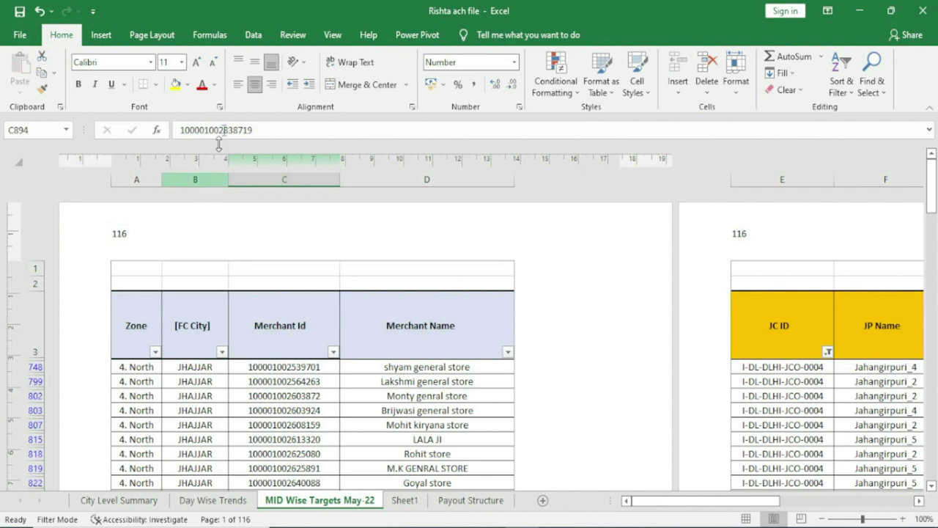
Step: Delete the page count code from the header's left section
{"action": "left_click", "coordinate": [189, 239]}
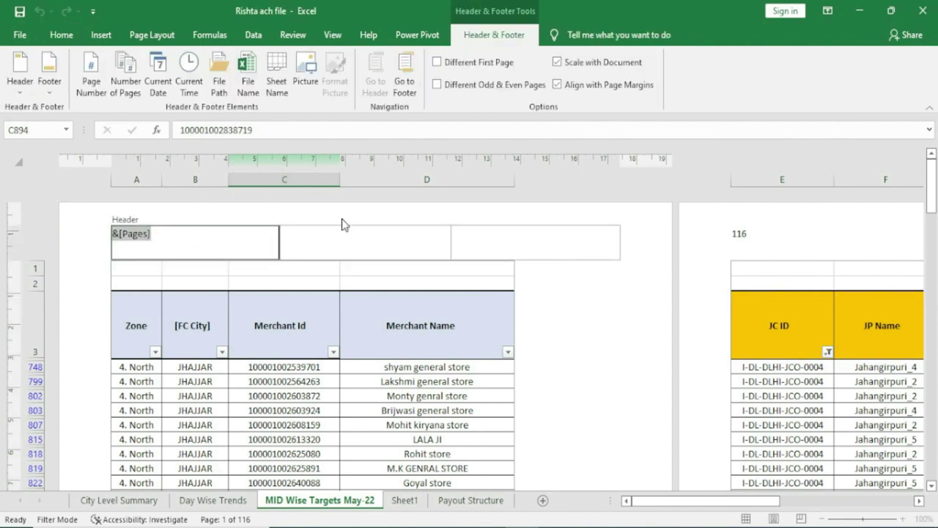
{"action": "key", "text": "Delete"}
{"action": "left_click", "coordinate": [335, 246]}
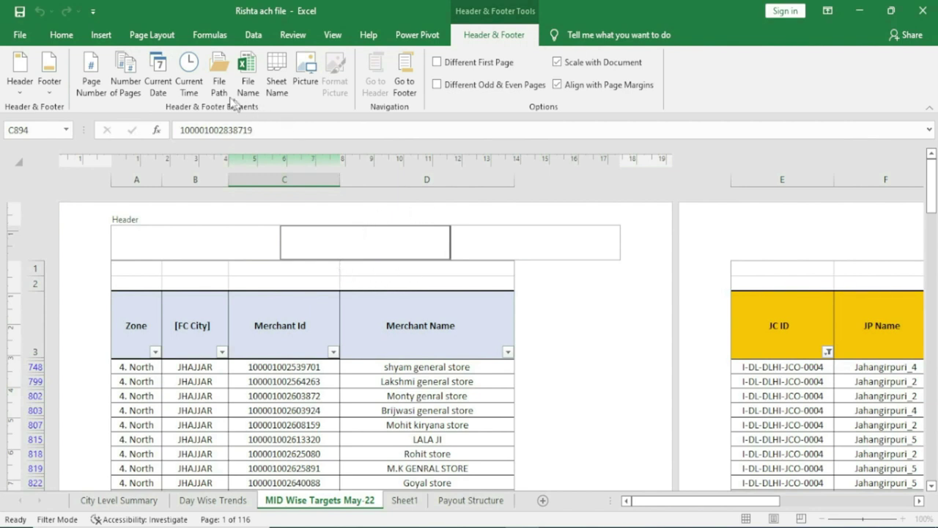
Step: Put the date (07/06/2022) in the header centre, time (13:54) right, and file path left
{"action": "left_click", "coordinate": [165, 82]}
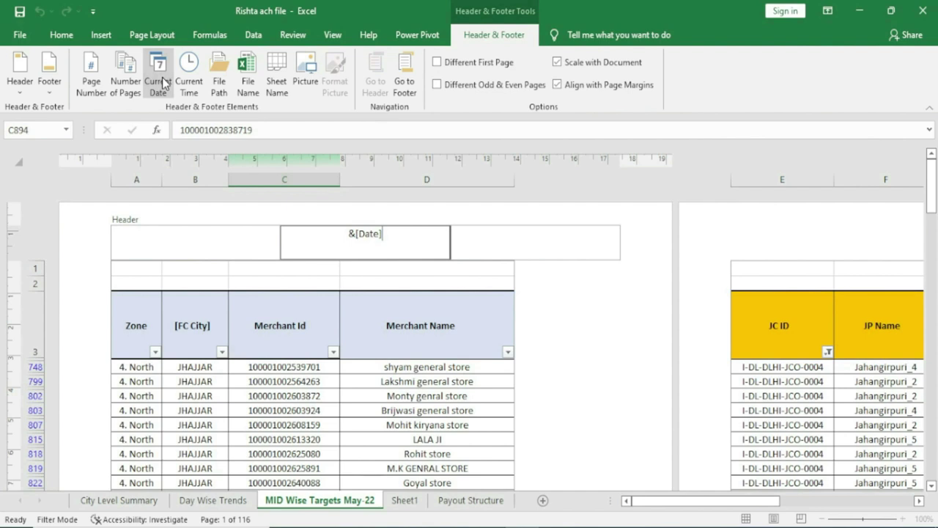
{"action": "left_click", "coordinate": [532, 241]}
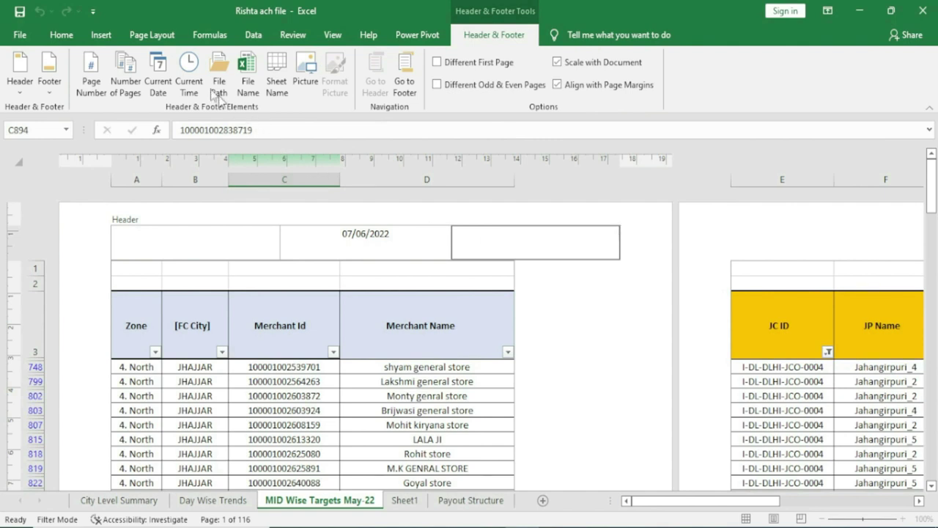
{"action": "left_click", "coordinate": [189, 77]}
{"action": "left_click", "coordinate": [221, 236]}
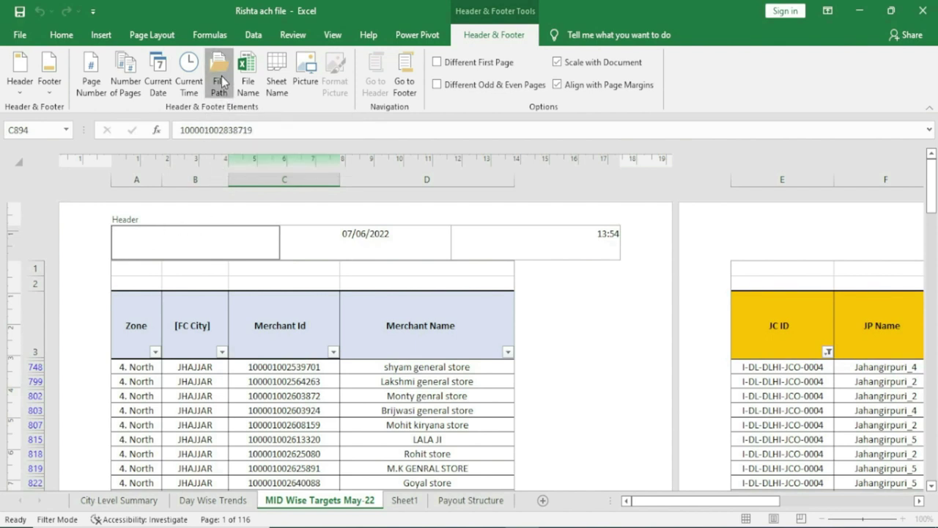
{"action": "left_click", "coordinate": [219, 74]}
{"action": "left_click", "coordinate": [430, 233]}
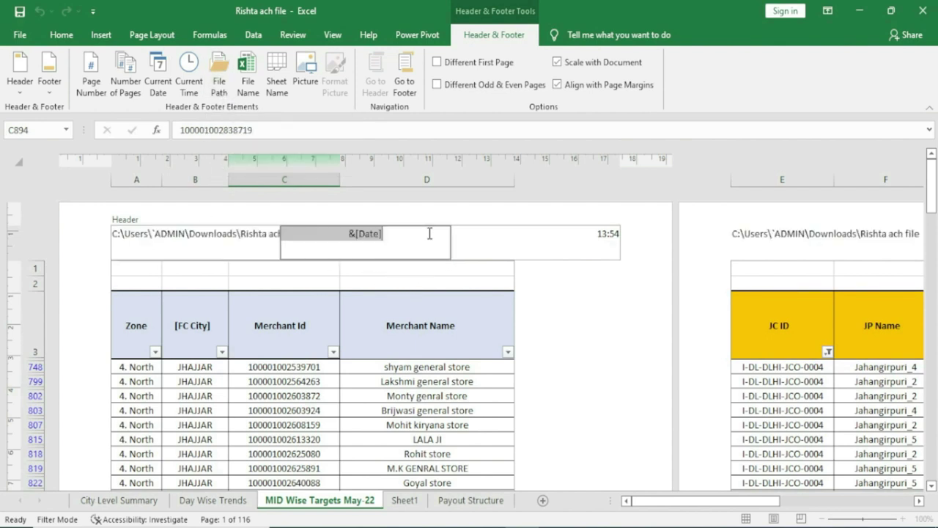
{"action": "left_click", "coordinate": [213, 282]}
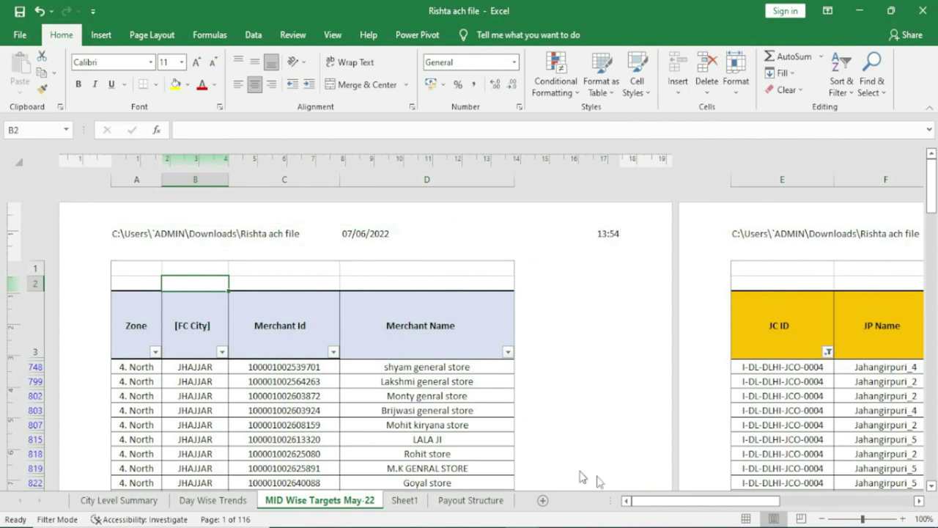
Step: Delete the time from the header's right section
{"action": "left_click_drag", "start_coordinate": [658, 501], "coordinate": [604, 505]}
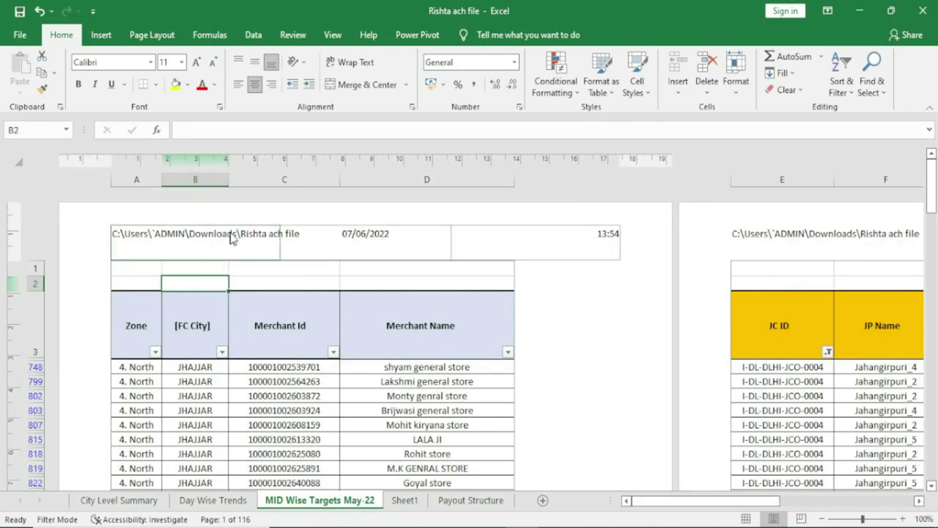
{"action": "left_click", "coordinate": [235, 239]}
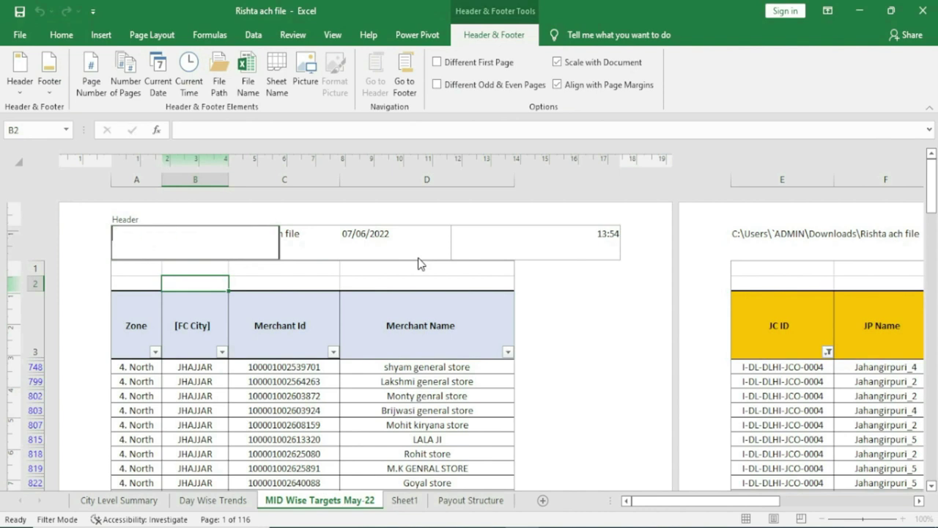
{"action": "left_click", "coordinate": [400, 237]}
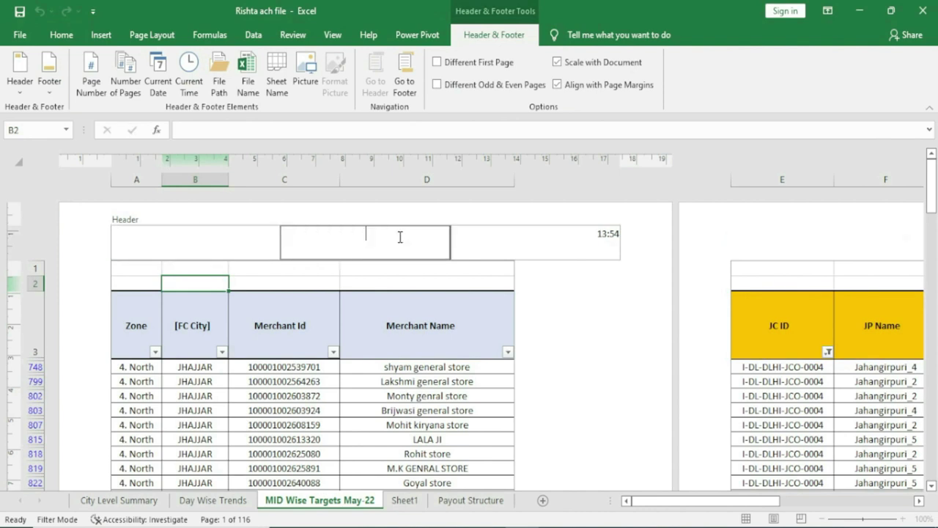
{"action": "left_click", "coordinate": [595, 236]}
{"action": "key", "text": "Delete"}
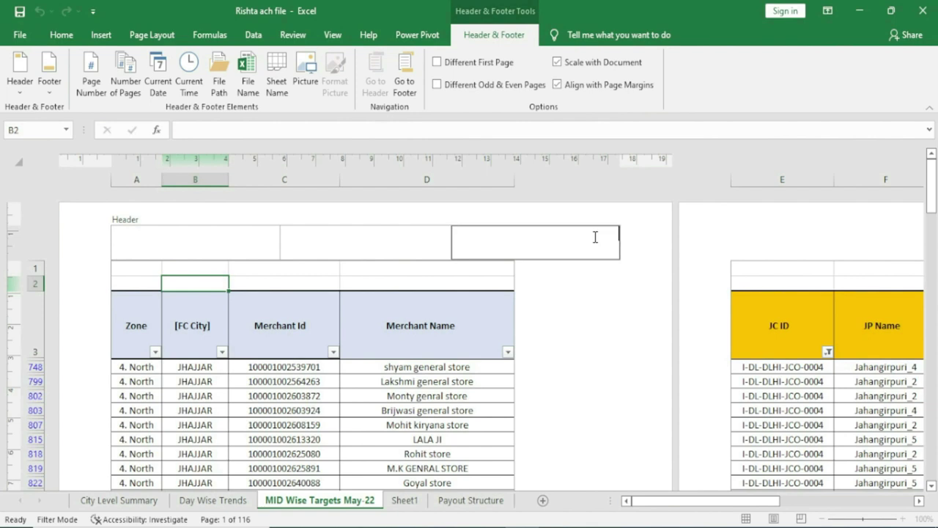
Step: Insert the sheet name into the header centre, then delete it, leaving the header blank
{"action": "left_click", "coordinate": [370, 238]}
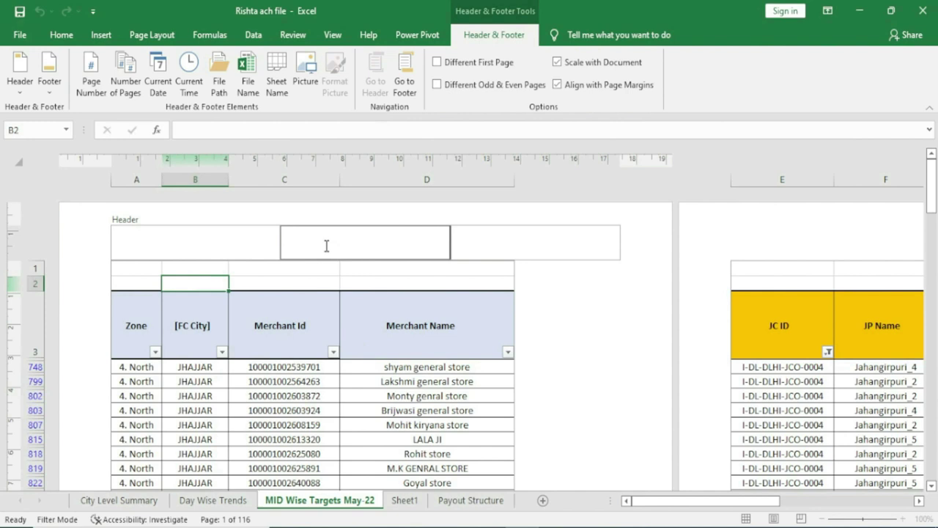
{"action": "left_click", "coordinate": [277, 71]}
{"action": "left_click", "coordinate": [537, 242]}
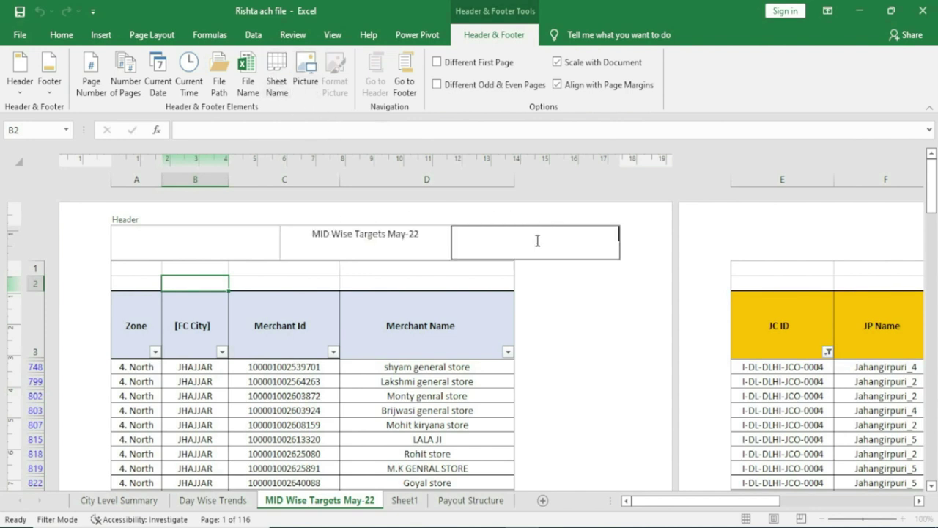
{"action": "left_click", "coordinate": [419, 238]}
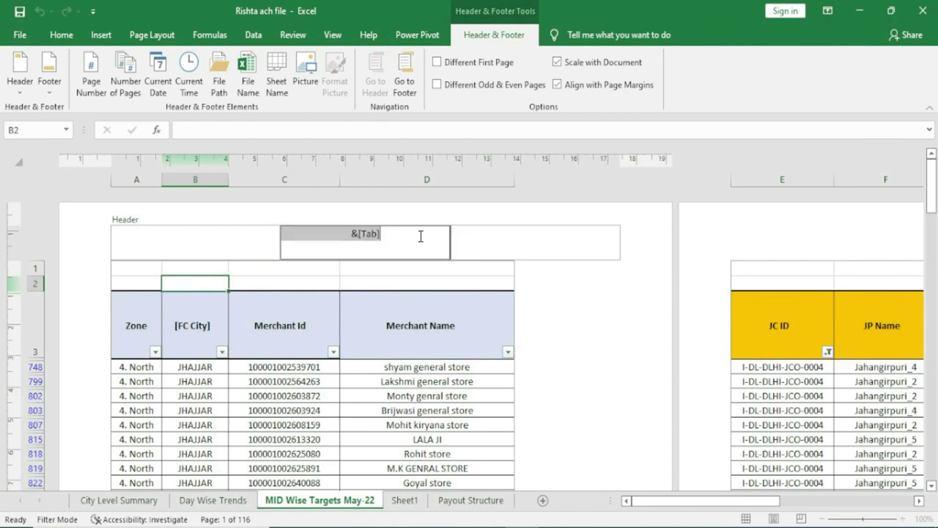
{"action": "key", "text": "Delete"}
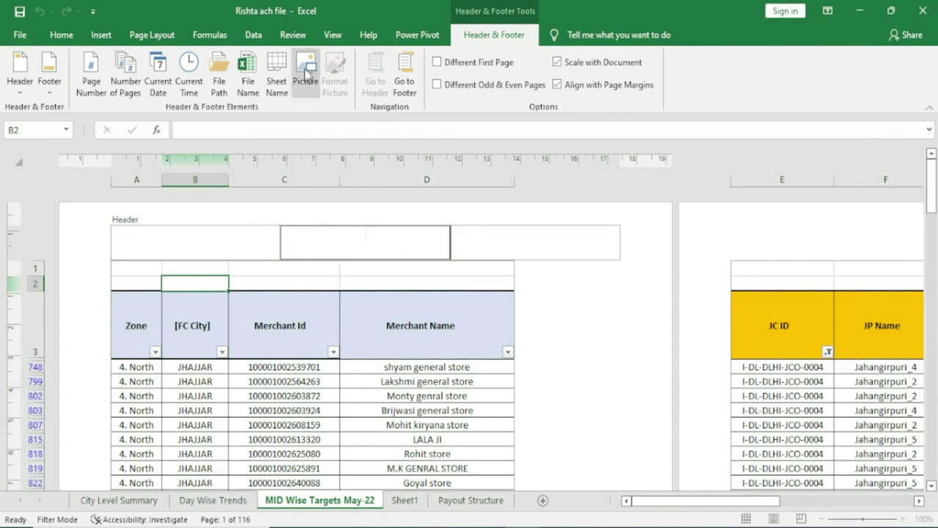
Step: Insert the cartoon apple from a Bing image search for Apple into the header centre
{"action": "left_click", "coordinate": [306, 73]}
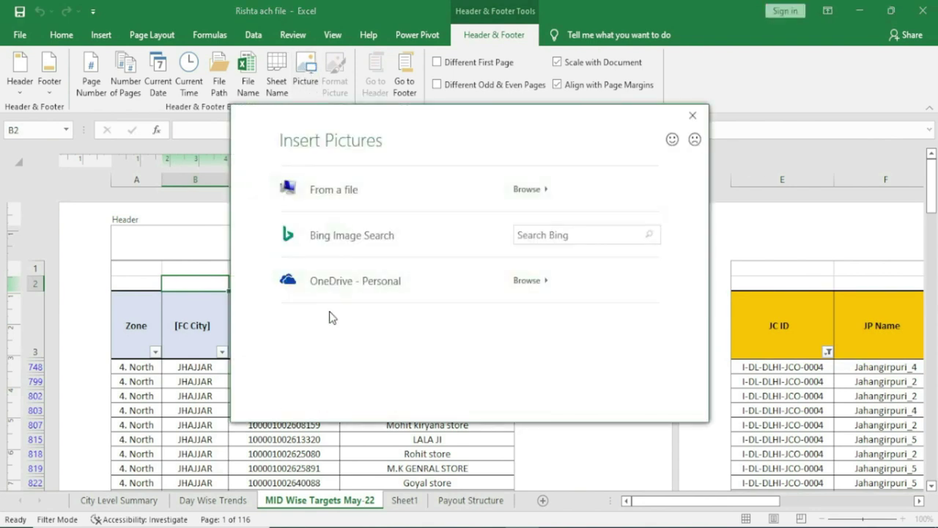
{"action": "left_click", "coordinate": [353, 237]}
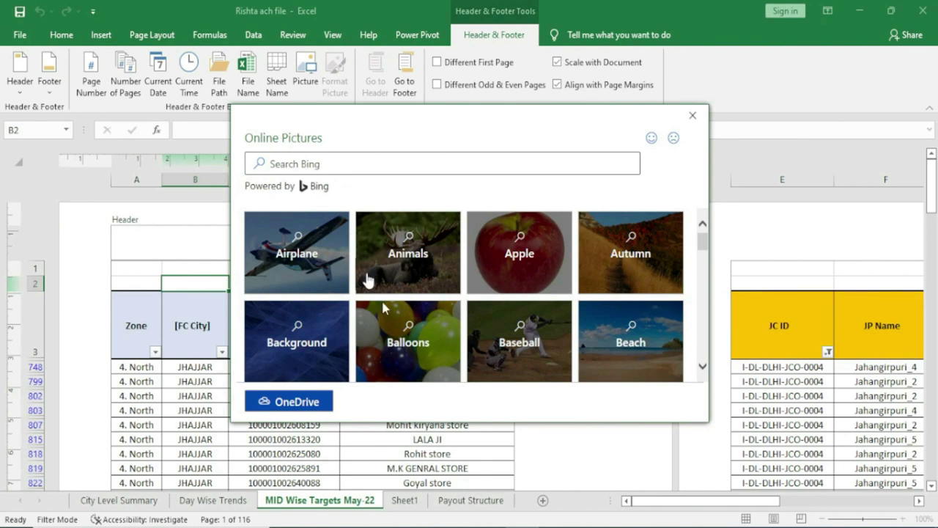
{"action": "left_click", "coordinate": [518, 258]}
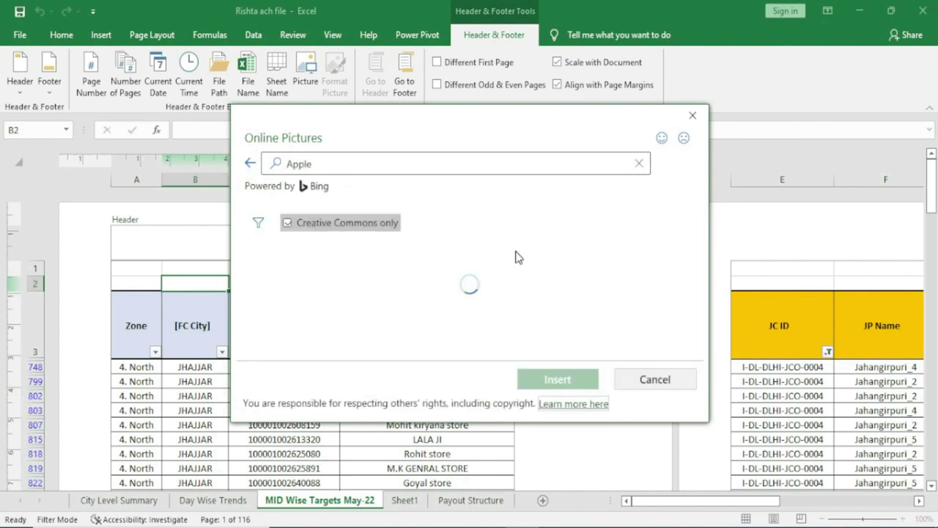
{"action": "left_click", "coordinate": [309, 315]}
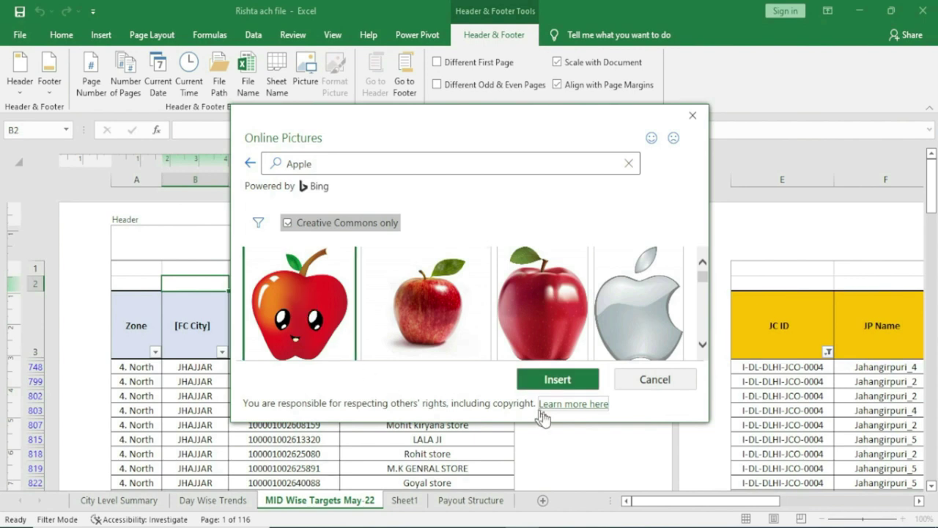
{"action": "left_click", "coordinate": [561, 383]}
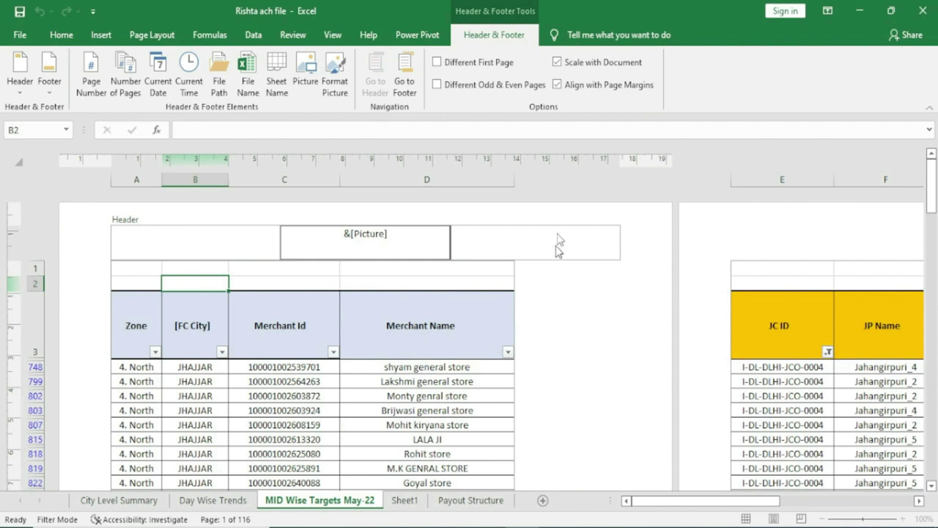
{"action": "left_click", "coordinate": [531, 244]}
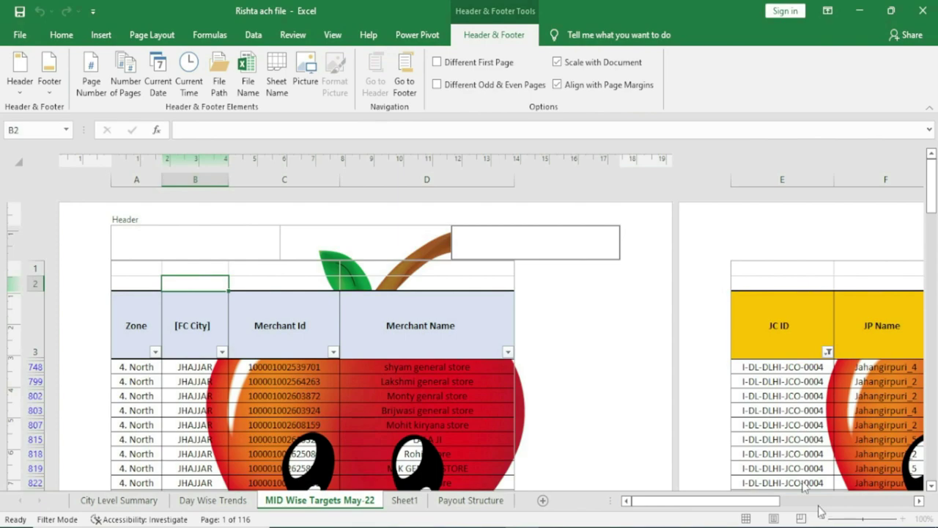
Step: Zoom the sheet out to 40% to see the apple header on several pages
{"action": "left_click", "coordinate": [389, 409]}
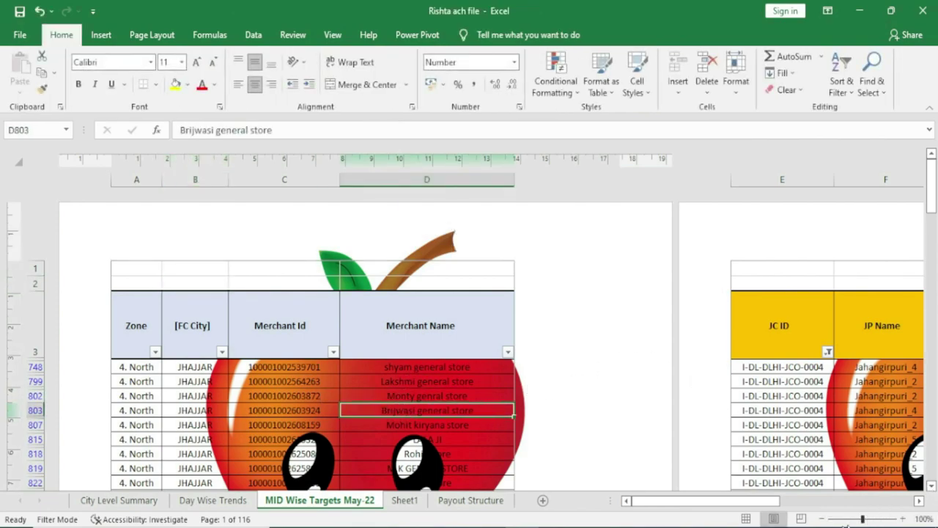
{"action": "left_click", "coordinate": [822, 518]}
{"action": "left_click", "coordinate": [821, 518]}
{"action": "left_click", "coordinate": [821, 518]}
{"action": "left_click", "coordinate": [821, 518]}
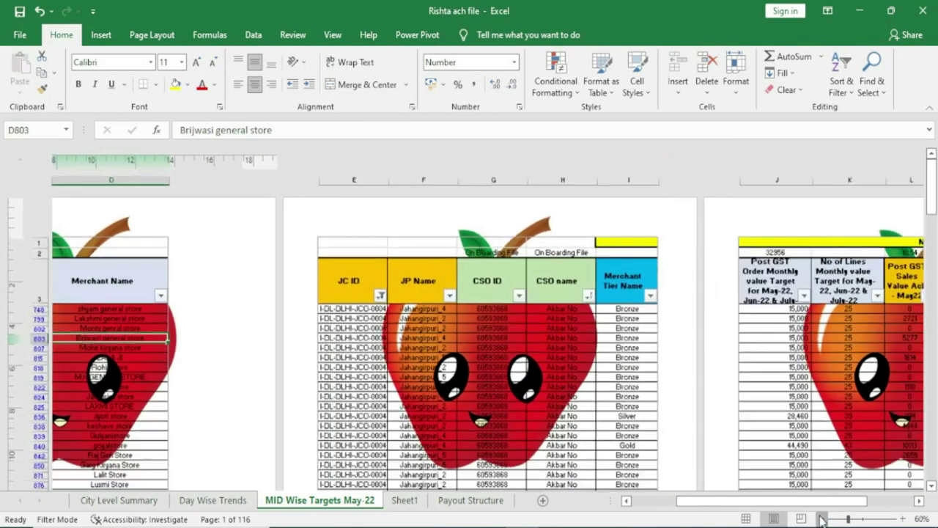
{"action": "left_click", "coordinate": [822, 518]}
{"action": "left_click", "coordinate": [821, 518]}
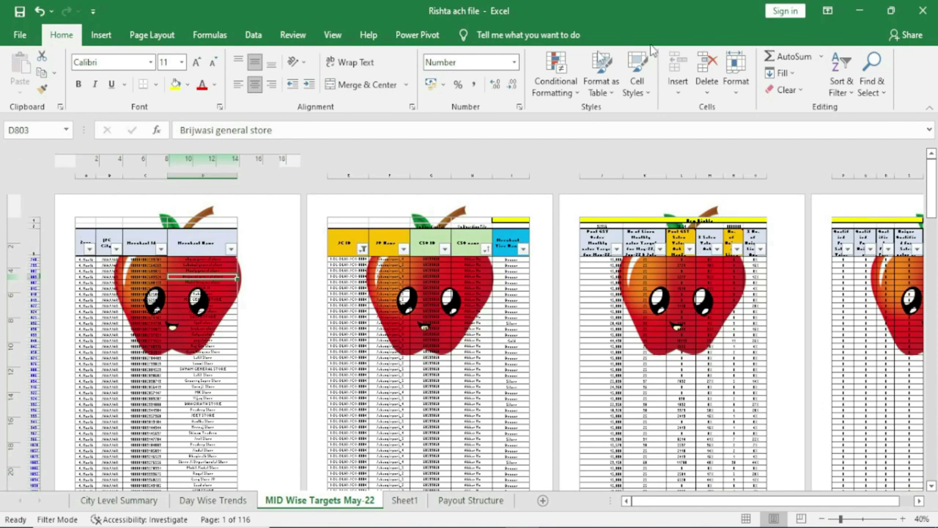
Step: Reopen page 1's header and select the centre section holding the picture
{"action": "left_click", "coordinate": [154, 207]}
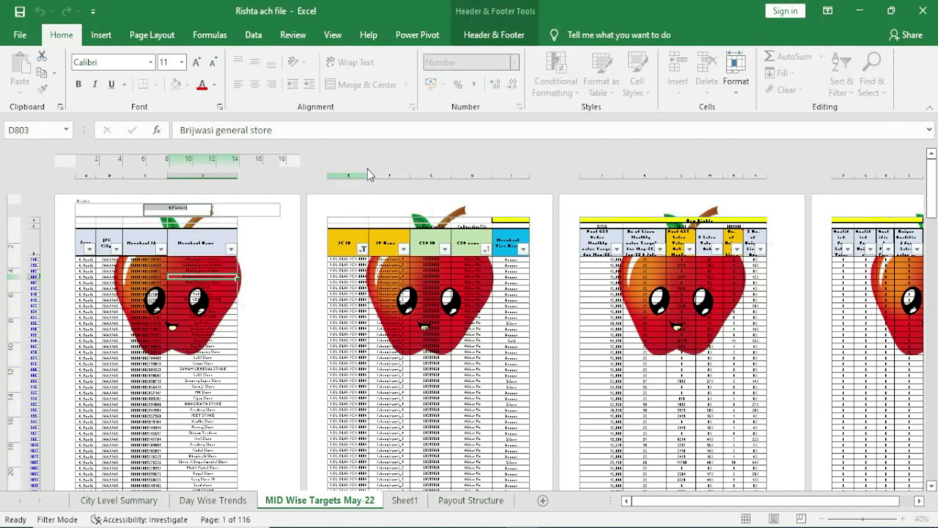
{"action": "left_click", "coordinate": [242, 208]}
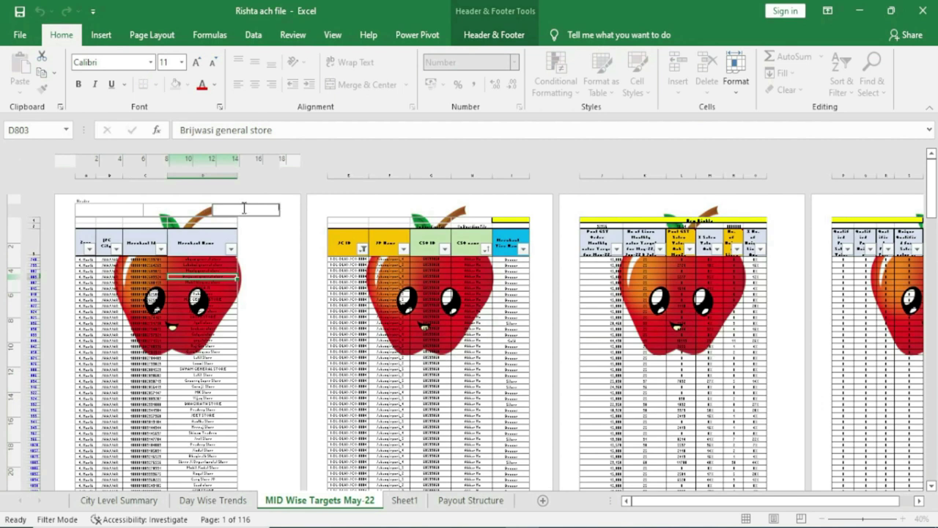
{"action": "left_click", "coordinate": [195, 211]}
Step: Change the header apple picture's height from 14.1 cm to 5 cm in Format Picture
{"action": "scroll", "coordinate": [486, 83], "scroll_direction": "up", "scroll_amount": 2}
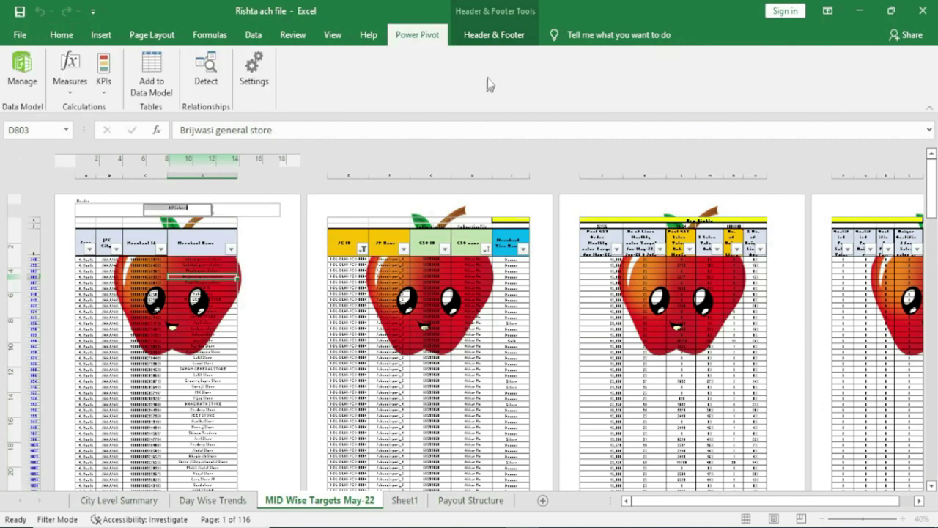
{"action": "left_click", "coordinate": [502, 37]}
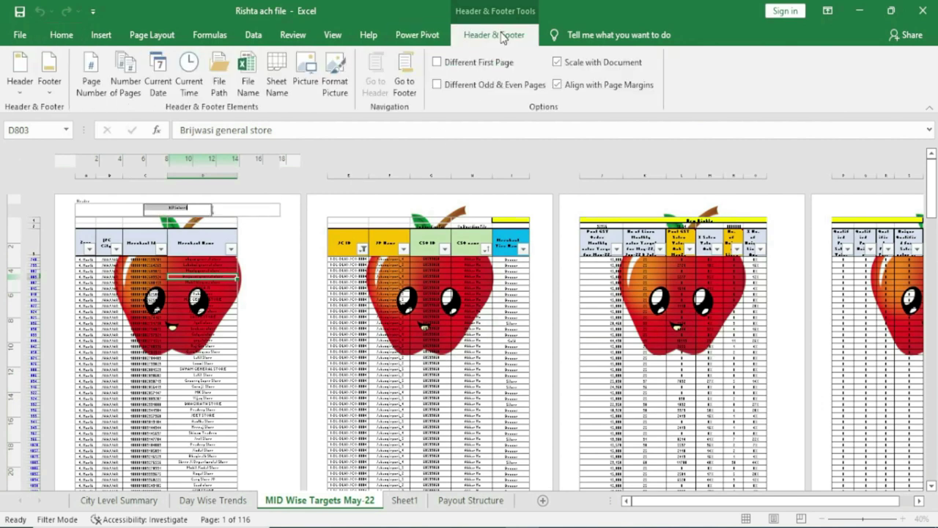
{"action": "left_click", "coordinate": [338, 91]}
{"action": "left_click_drag", "start_coordinate": [532, 119], "coordinate": [400, 122]}
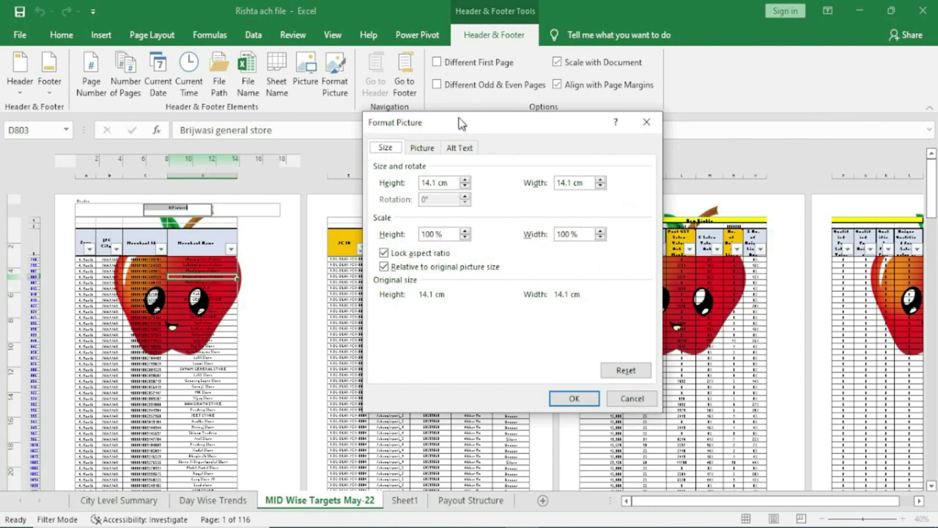
{"action": "left_click_drag", "start_coordinate": [462, 123], "coordinate": [530, 133]}
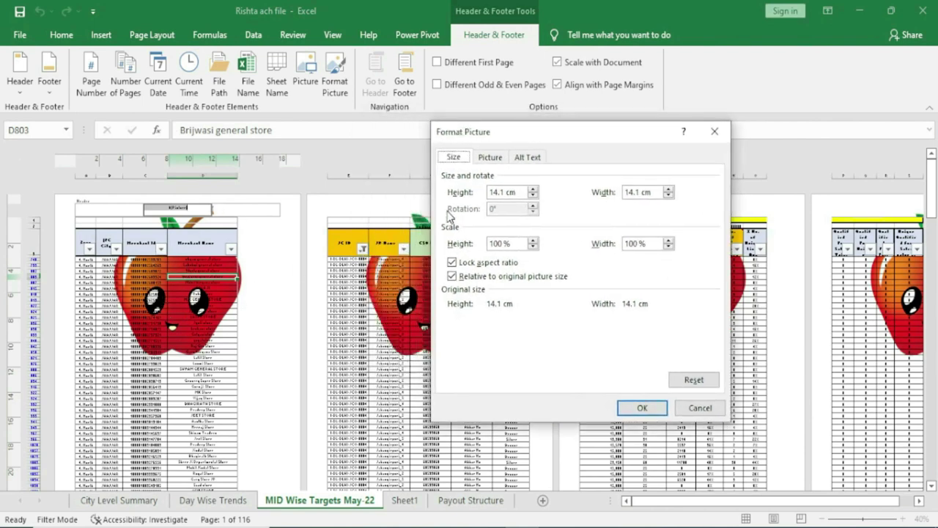
{"action": "left_click_drag", "start_coordinate": [520, 193], "coordinate": [425, 198]}
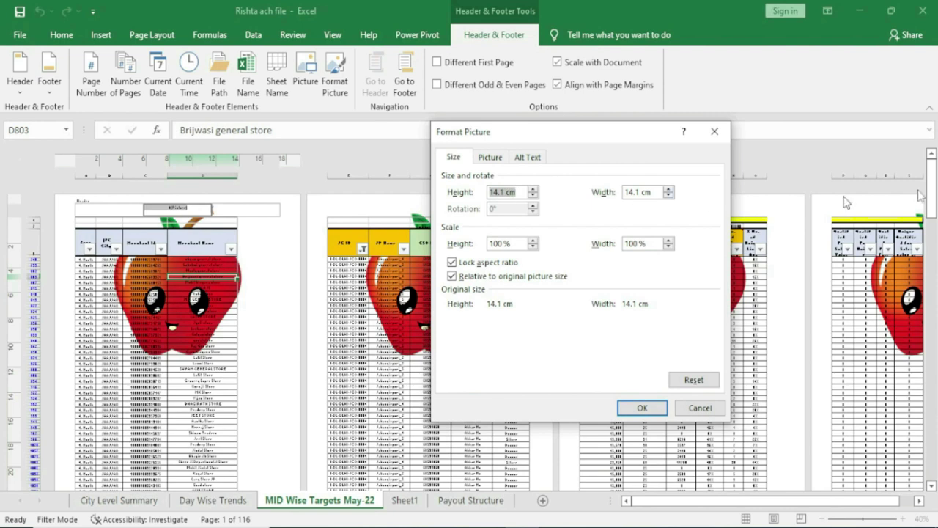
{"action": "type", "text": "5"}
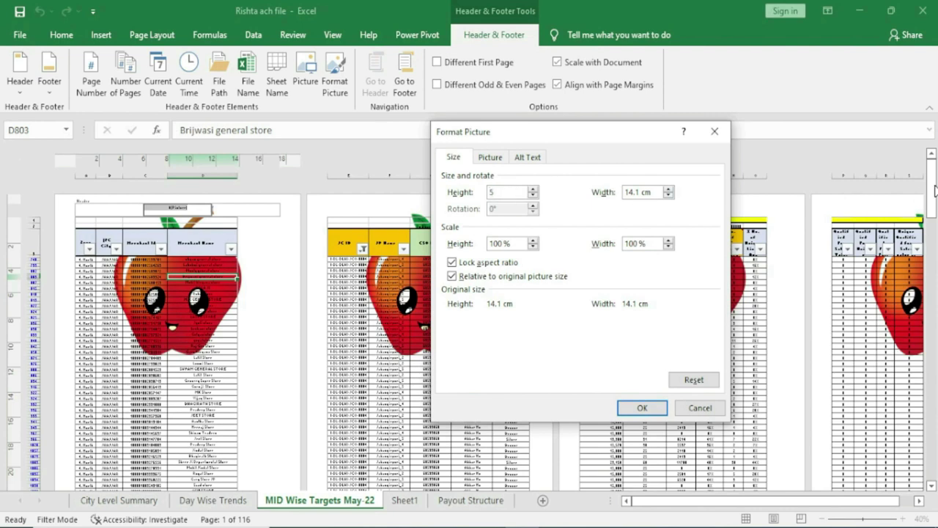
{"action": "left_click", "coordinate": [642, 407]}
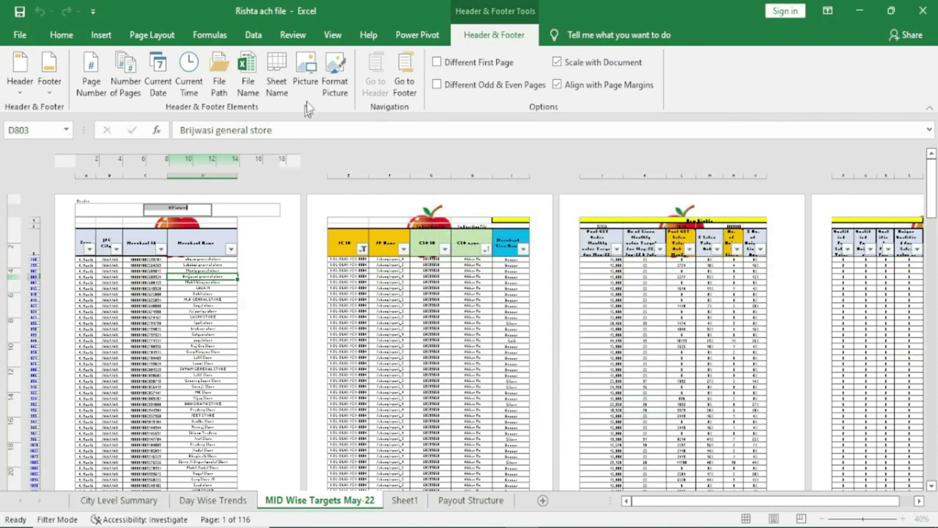
Step: Set the header picture's colour to Grayscale in Format Picture
{"action": "left_click", "coordinate": [327, 75]}
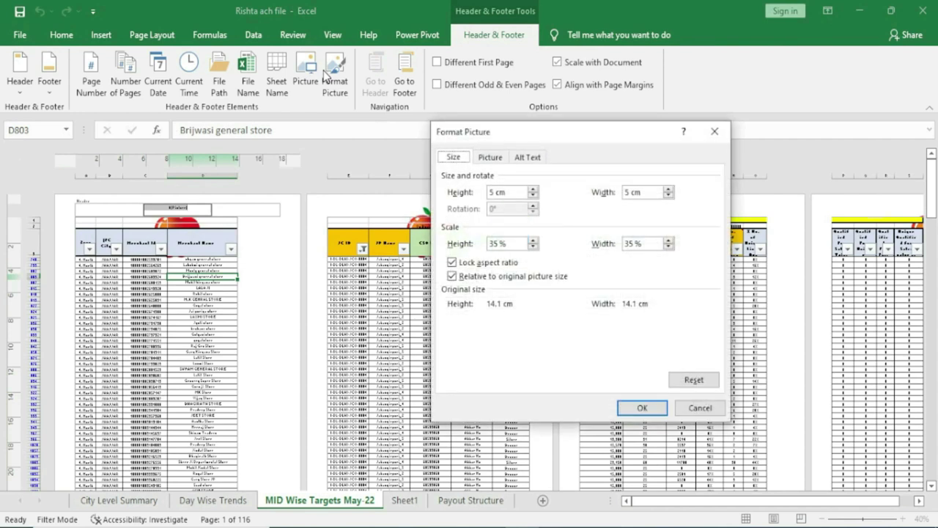
{"action": "left_click", "coordinate": [491, 158]}
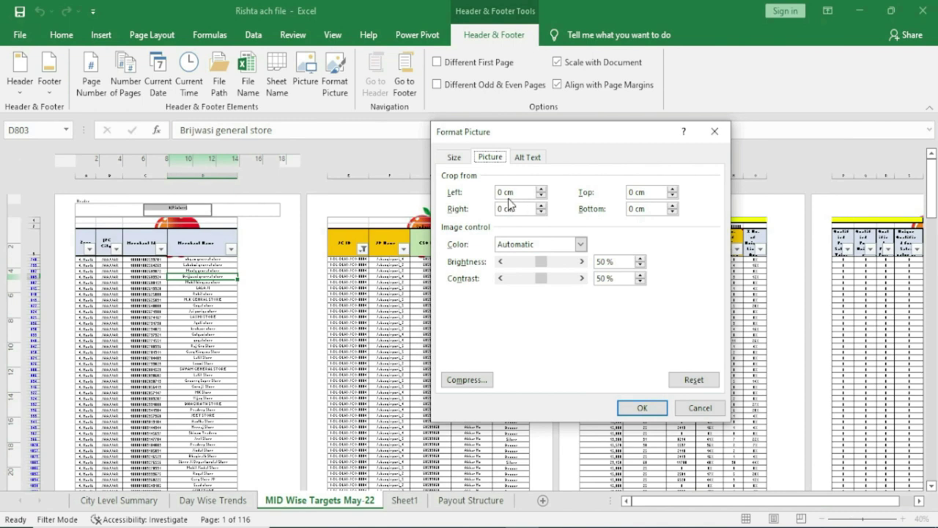
{"action": "left_click", "coordinate": [521, 163]}
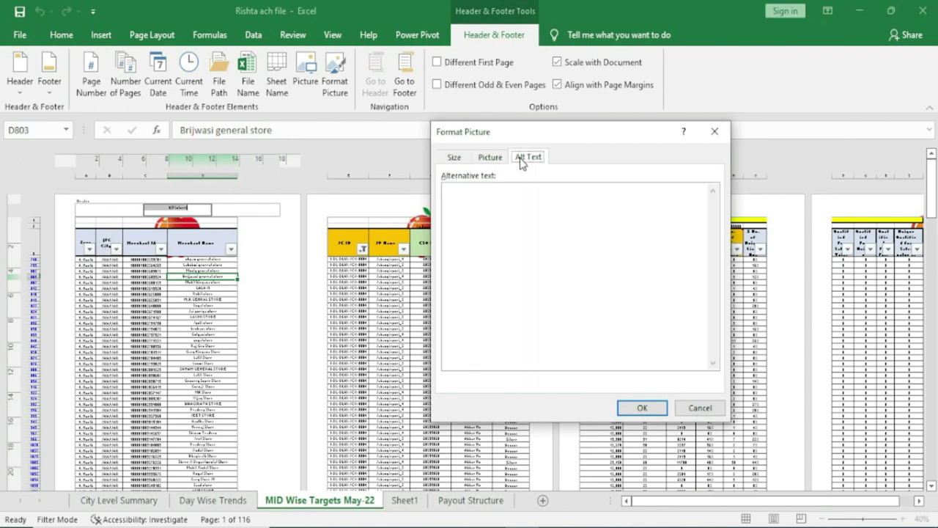
{"action": "left_click", "coordinate": [465, 209]}
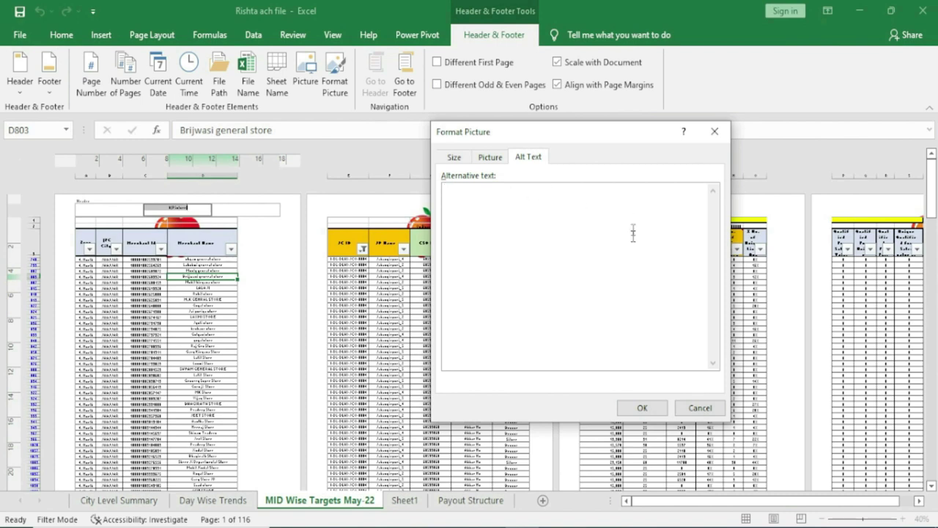
{"action": "left_click", "coordinate": [489, 157]}
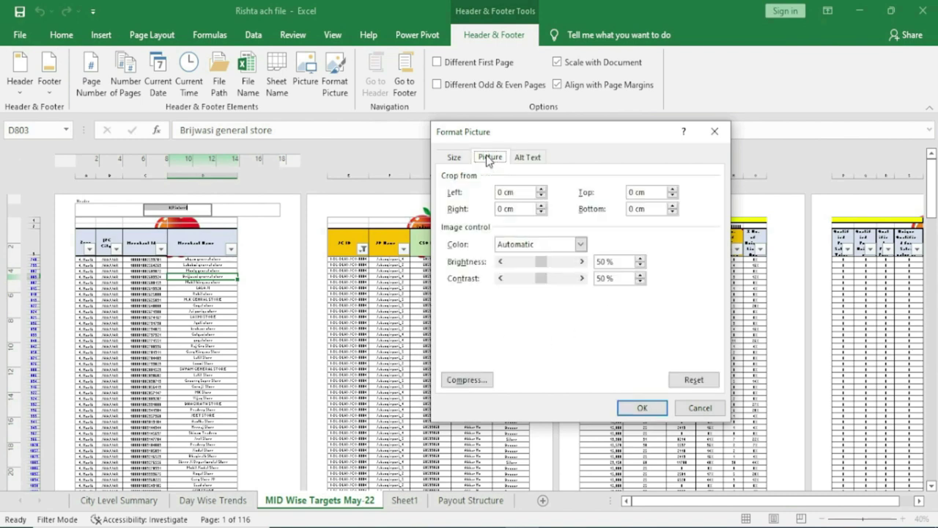
{"action": "left_click", "coordinate": [461, 160]}
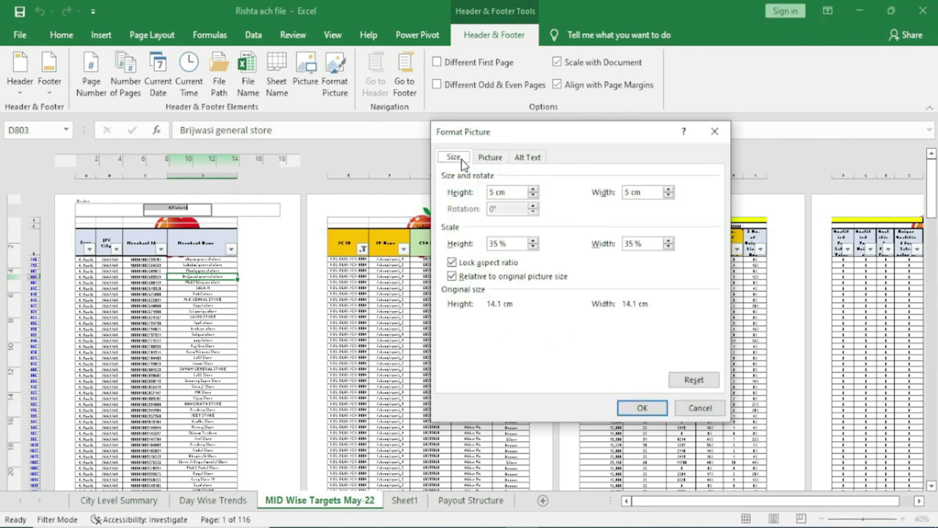
{"action": "left_click", "coordinate": [490, 158]}
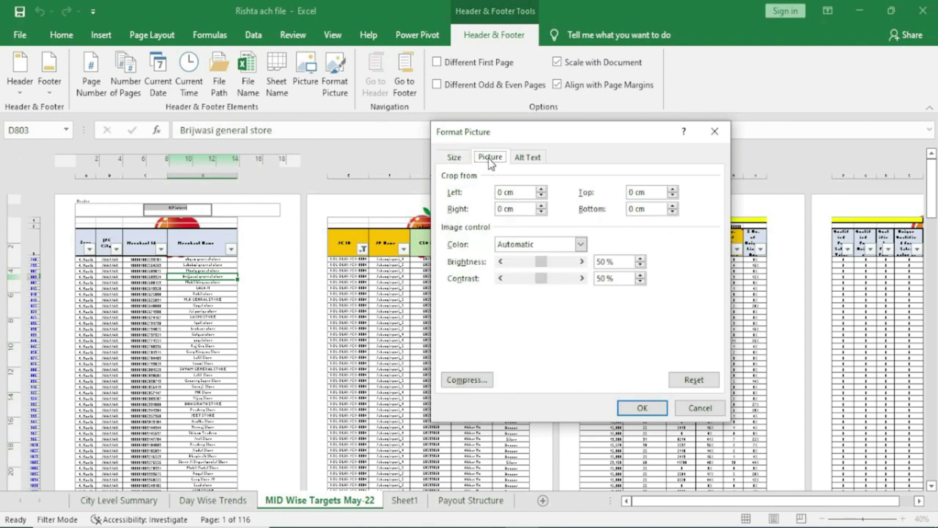
{"action": "left_click", "coordinate": [551, 245]}
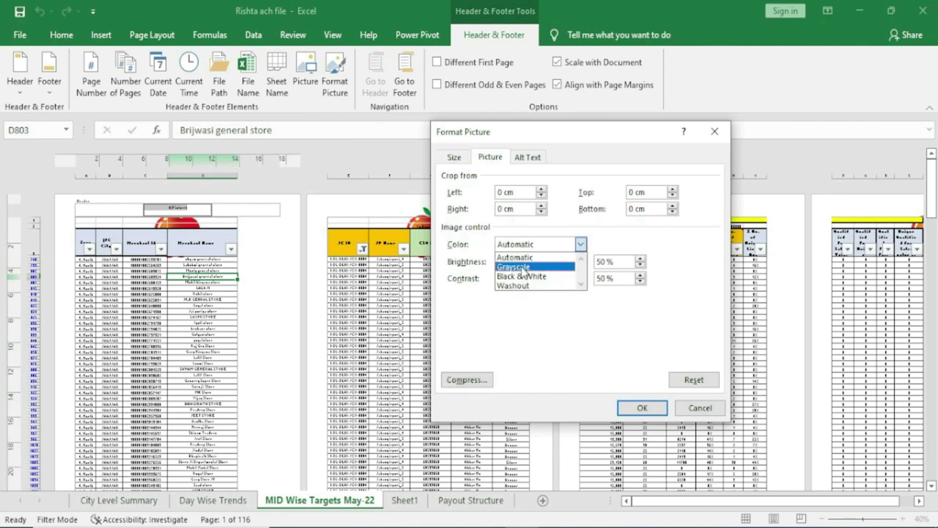
{"action": "left_click", "coordinate": [524, 268]}
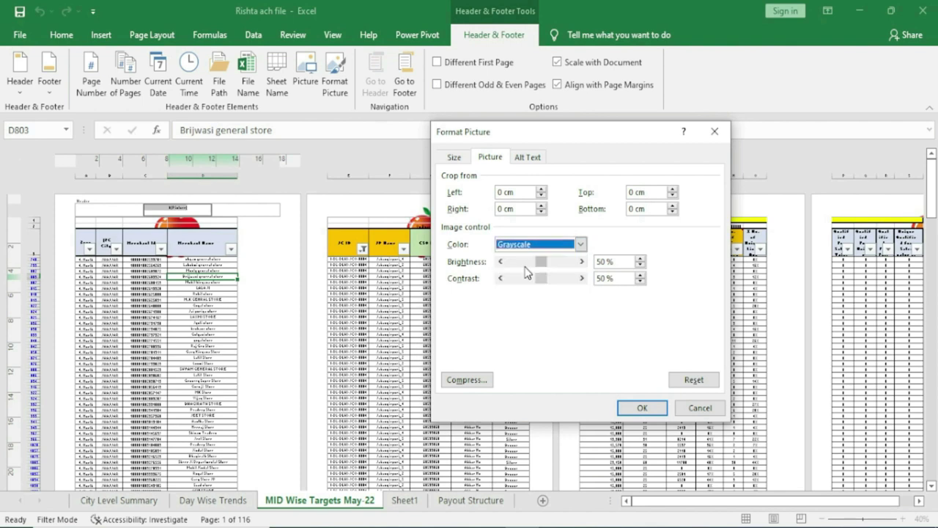
{"action": "left_click", "coordinate": [640, 407]}
Step: Return to the sheet and zoom the page view in to 70%
{"action": "left_click", "coordinate": [385, 329]}
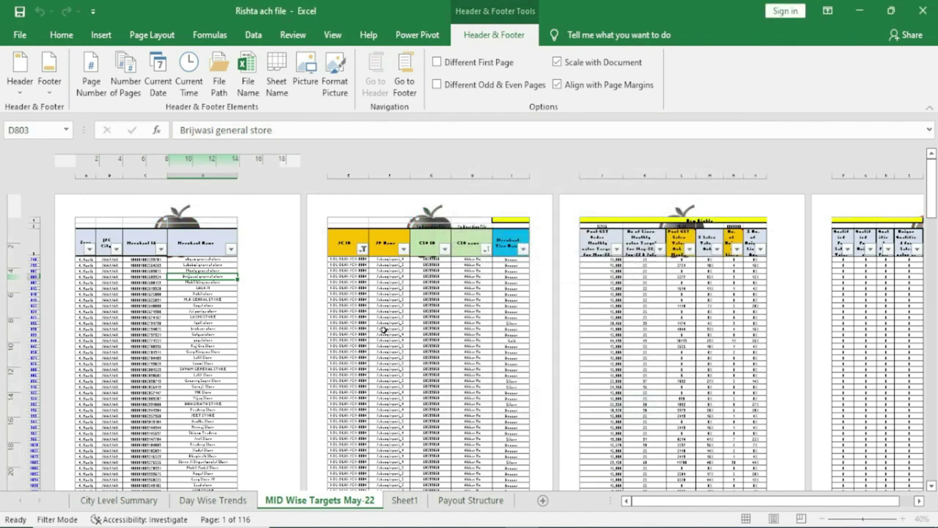
{"action": "left_click", "coordinate": [902, 518]}
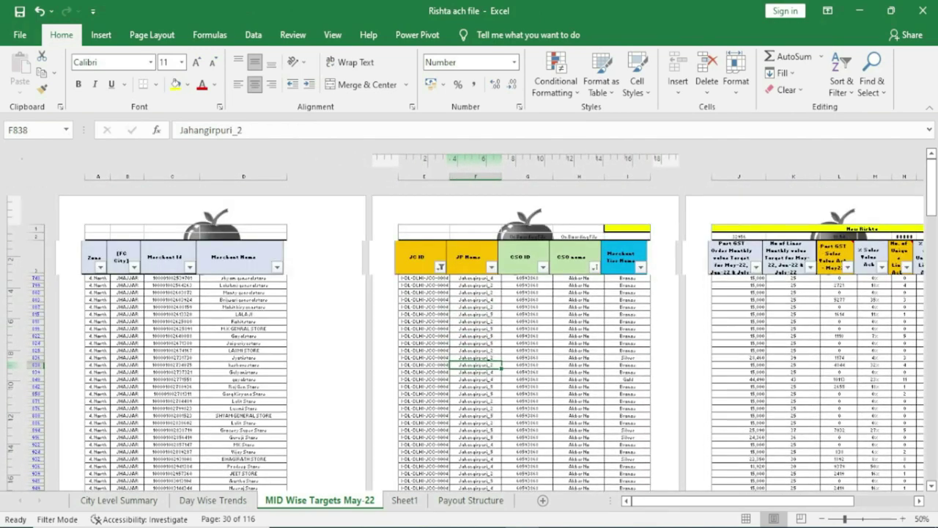
{"action": "left_click", "coordinate": [913, 518]}
{"action": "left_click", "coordinate": [912, 518]}
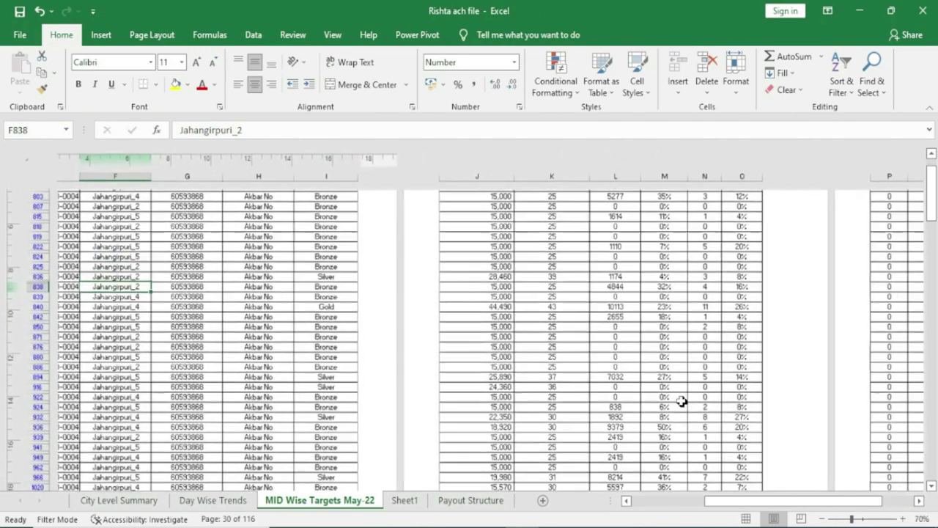
{"action": "scroll", "coordinate": [682, 401], "scroll_direction": "up", "scroll_amount": 3}
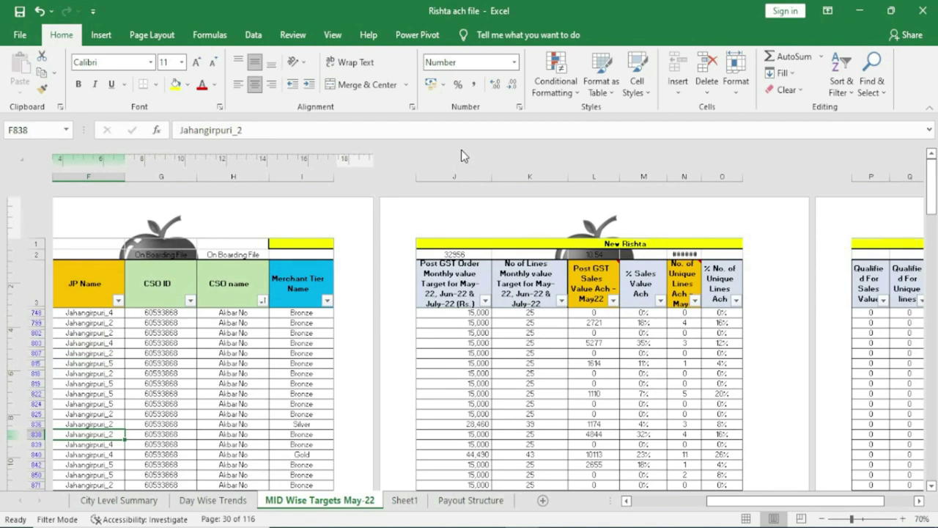
Step: Reset the header picture's colour back to its original full colour
{"action": "left_click", "coordinate": [592, 237]}
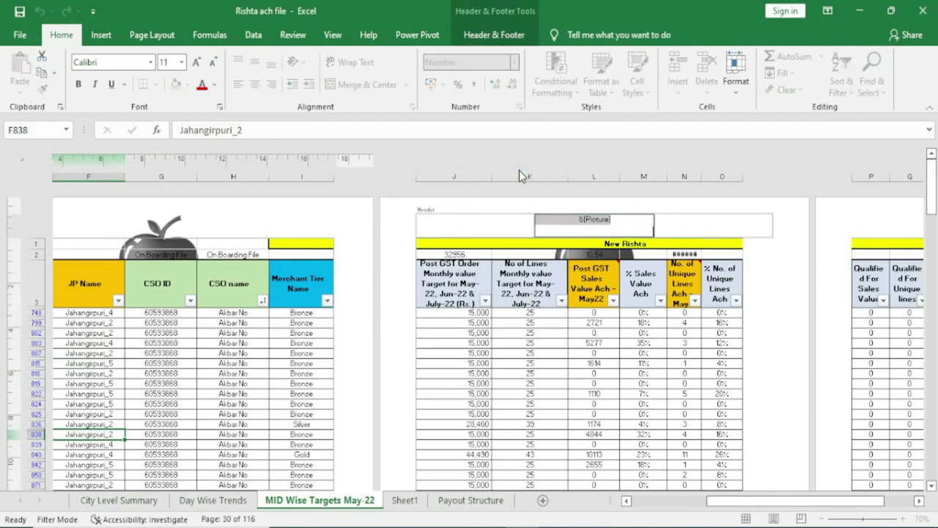
{"action": "left_click", "coordinate": [486, 35]}
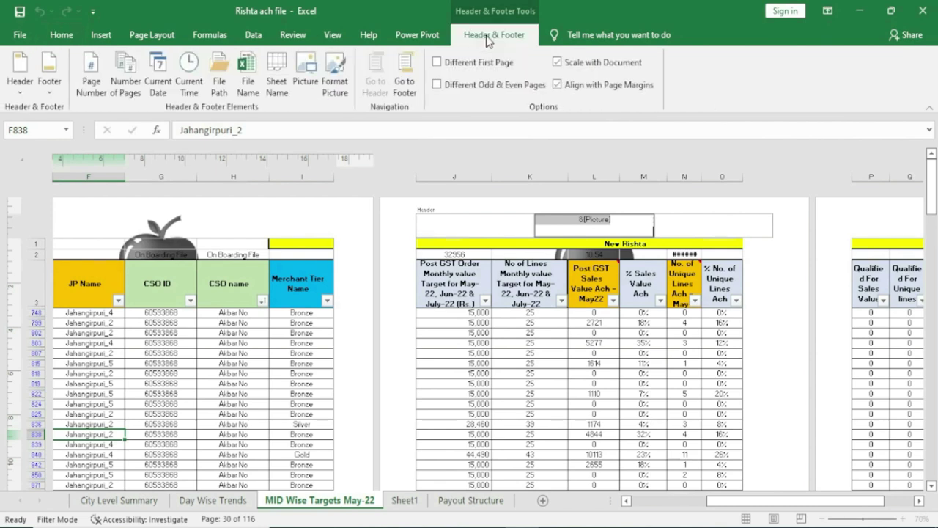
{"action": "left_click", "coordinate": [329, 80]}
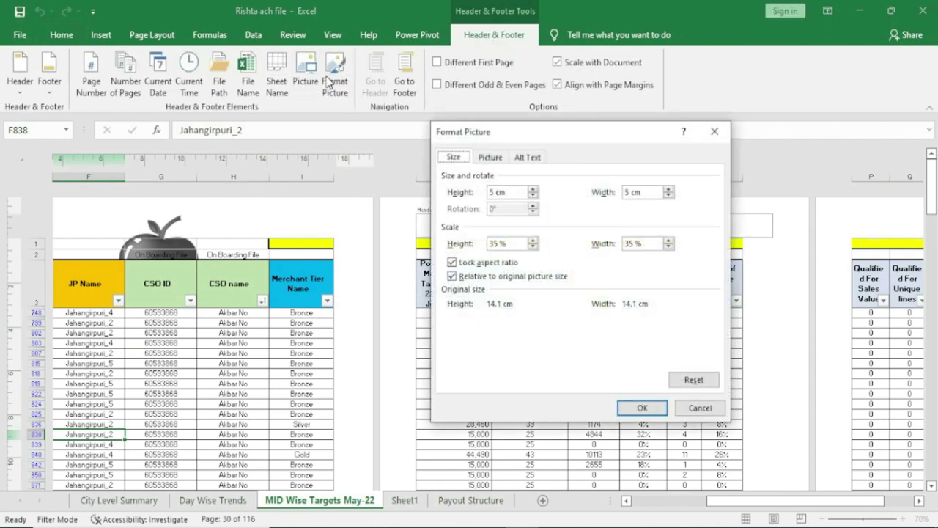
{"action": "left_click", "coordinate": [490, 159]}
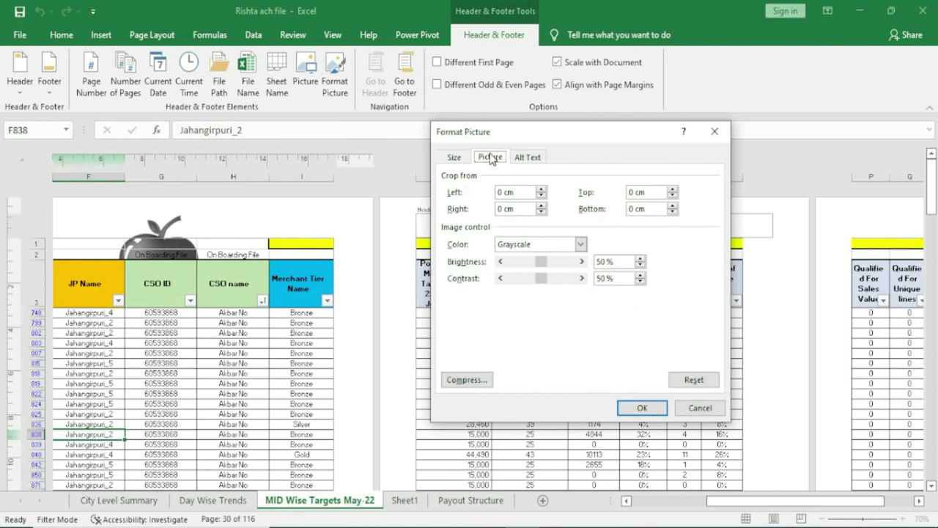
{"action": "left_click", "coordinate": [695, 383]}
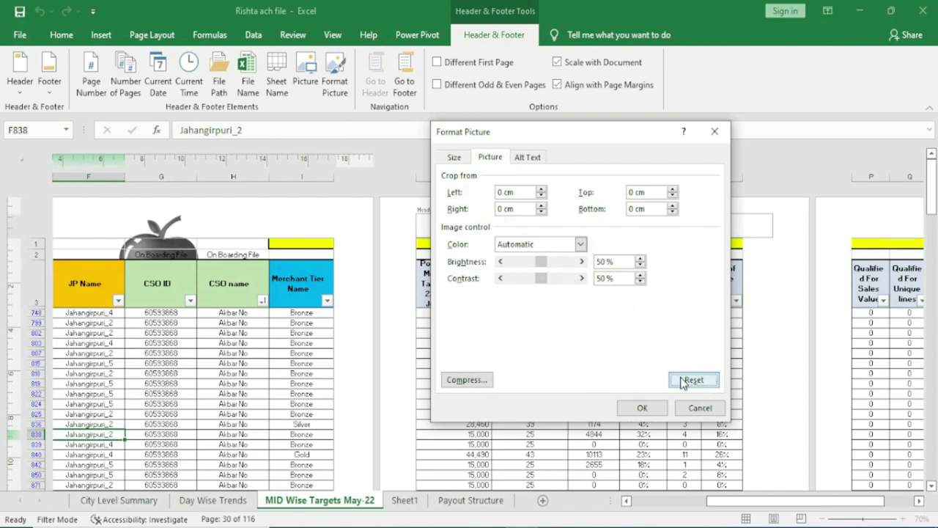
{"action": "left_click", "coordinate": [644, 407]}
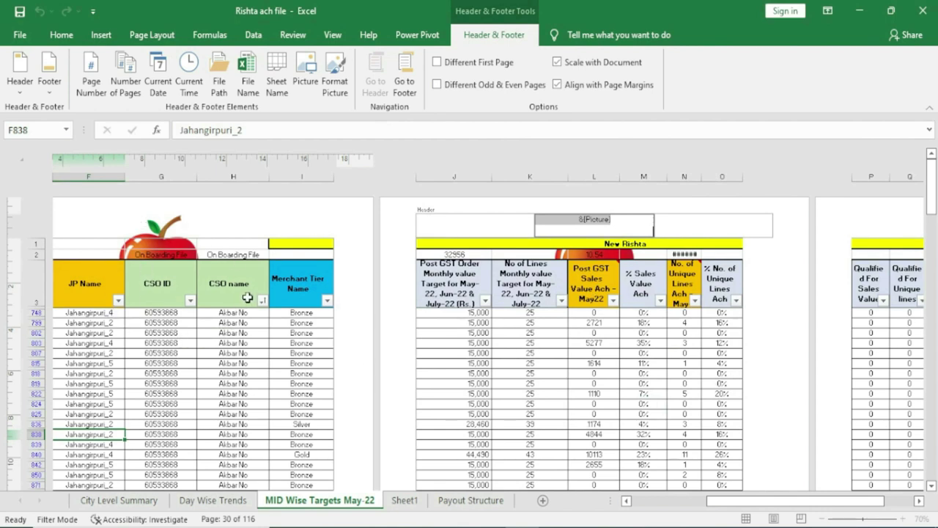
Step: Enlarge the header apple picture to 14 cm high as a watermark
{"action": "left_click", "coordinate": [337, 79]}
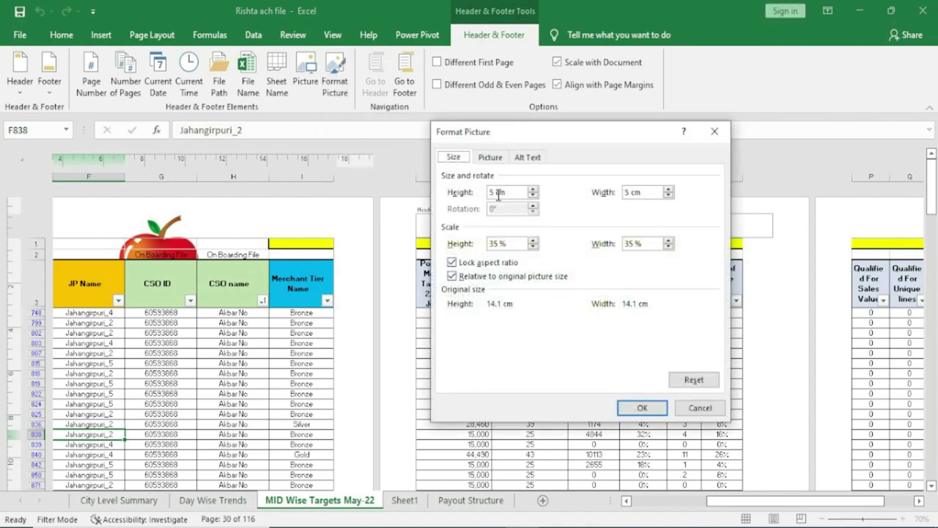
{"action": "left_click_drag", "start_coordinate": [515, 192], "coordinate": [475, 192]}
{"action": "type", "text": "14"}
{"action": "left_click", "coordinate": [642, 408]}
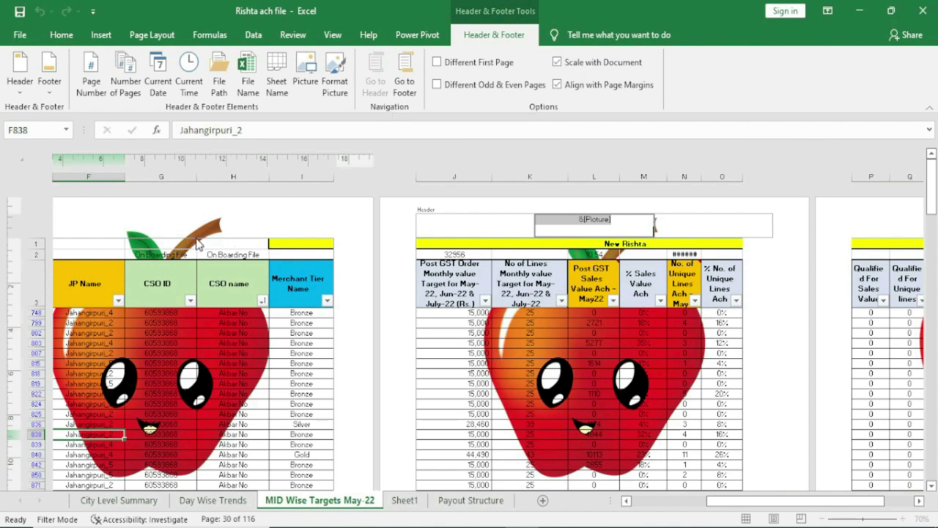
Step: Delete the &[Picture] code from the centre header, leaving the header empty
{"action": "left_click", "coordinate": [408, 79]}
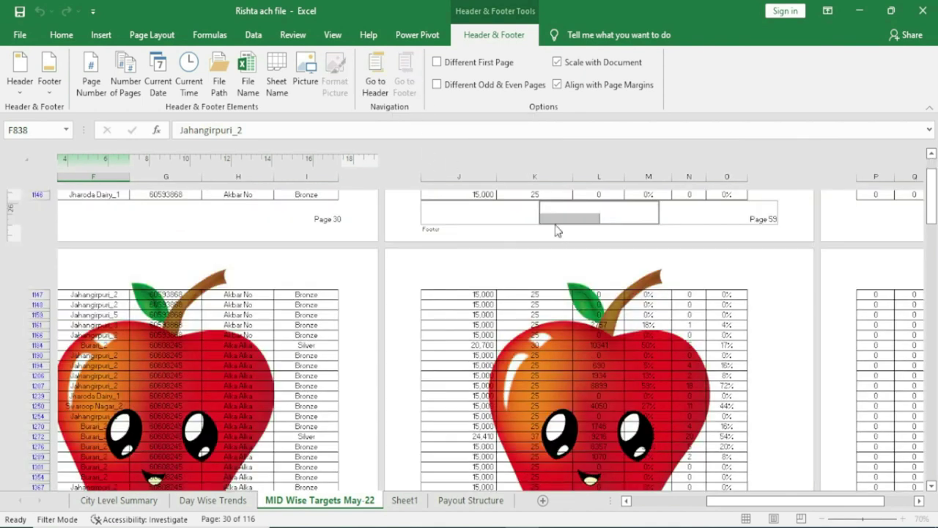
{"action": "left_click", "coordinate": [381, 79]}
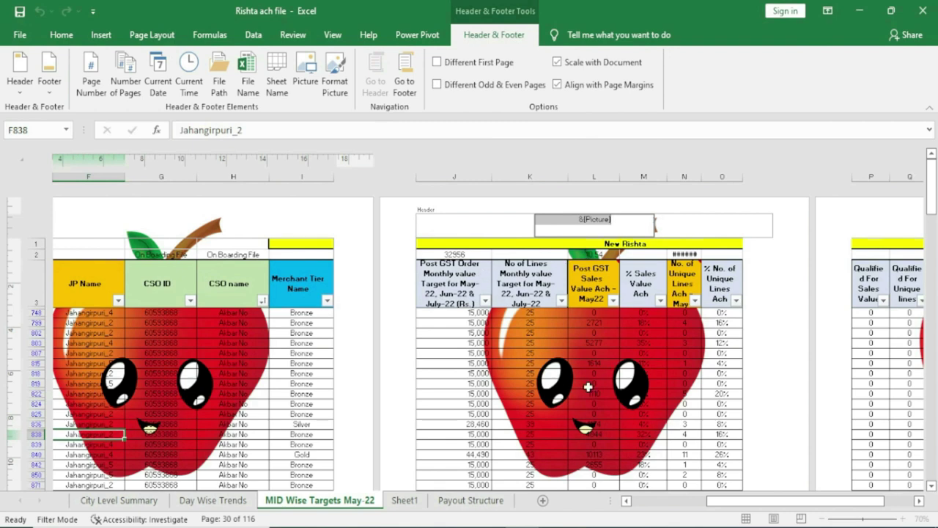
{"action": "left_click", "coordinate": [621, 219]}
{"action": "key", "text": "BackSpace"}
{"action": "key", "text": "BackSpace"}
{"action": "key", "text": "BackSpace"}
{"action": "key", "text": "BackSpace"}
{"action": "key", "text": "BackSpace"}
{"action": "key", "text": "BackSpace"}
{"action": "key", "text": "BackSpace"}
{"action": "key", "text": "BackSpace"}
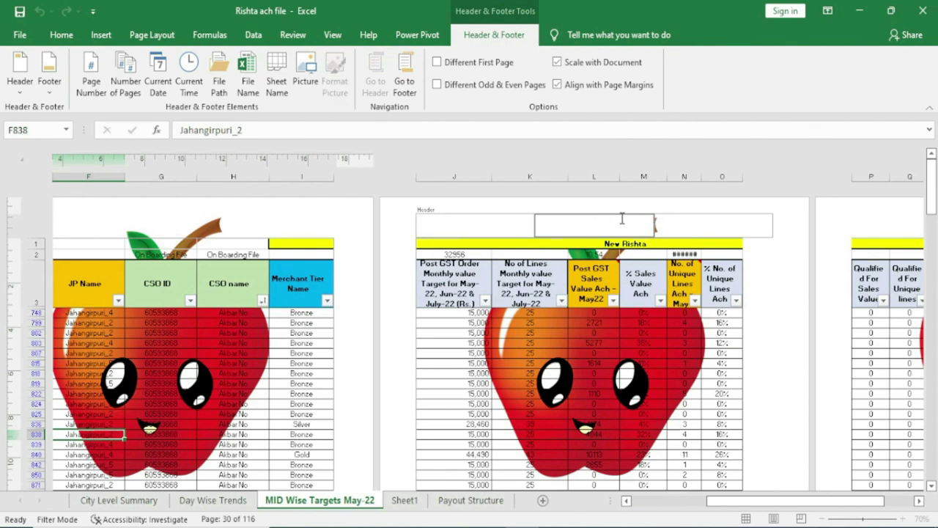
{"action": "left_click", "coordinate": [695, 230]}
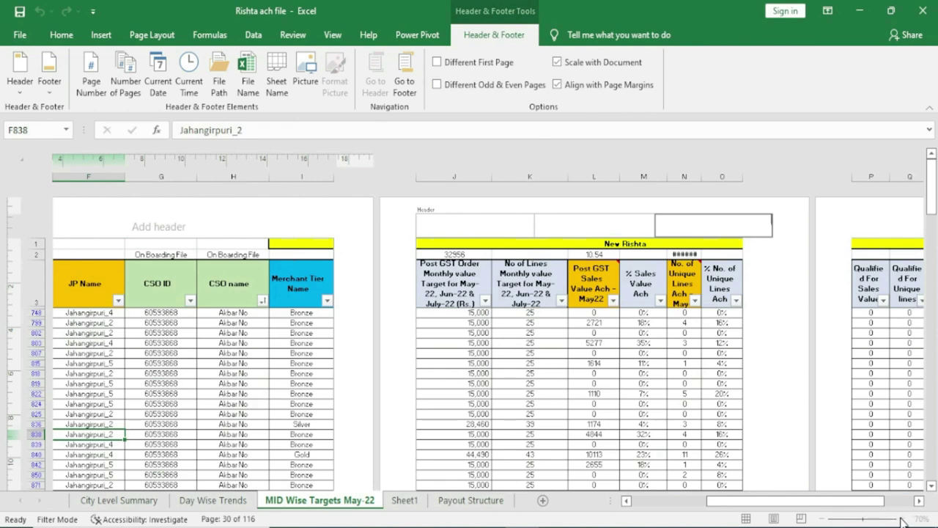
Step: Zoom the page view to 100% and turn on Different First Page for the header
{"action": "left_click", "coordinate": [652, 385]}
{"action": "left_click_drag", "start_coordinate": [853, 518], "coordinate": [866, 512]}
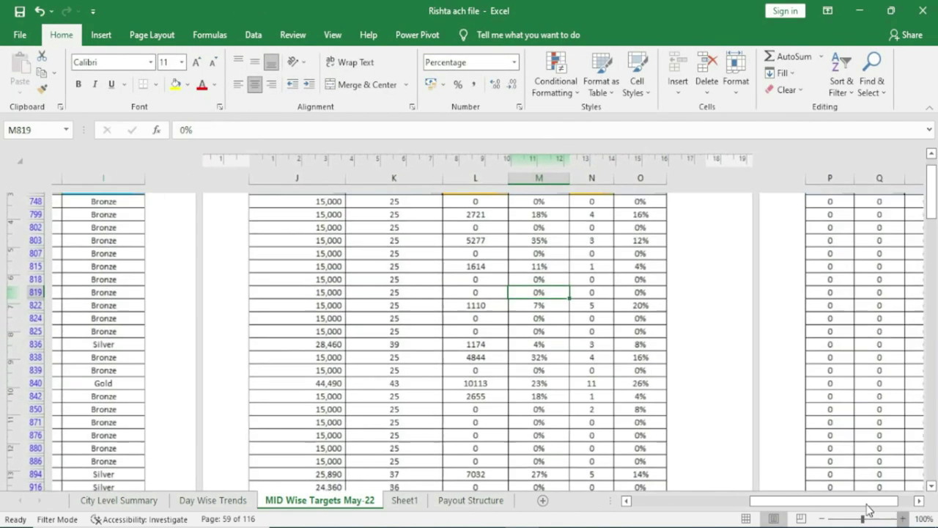
{"action": "left_click", "coordinate": [504, 240]}
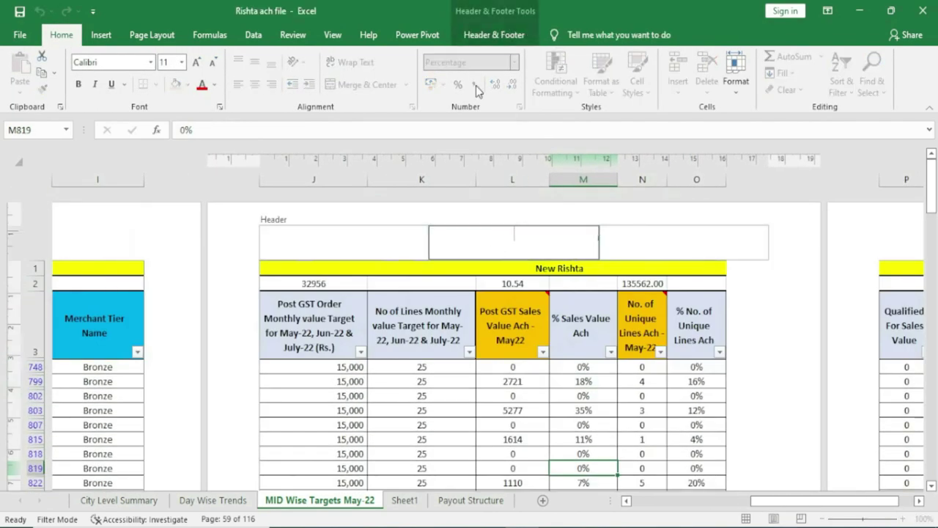
{"action": "left_click", "coordinate": [495, 29]}
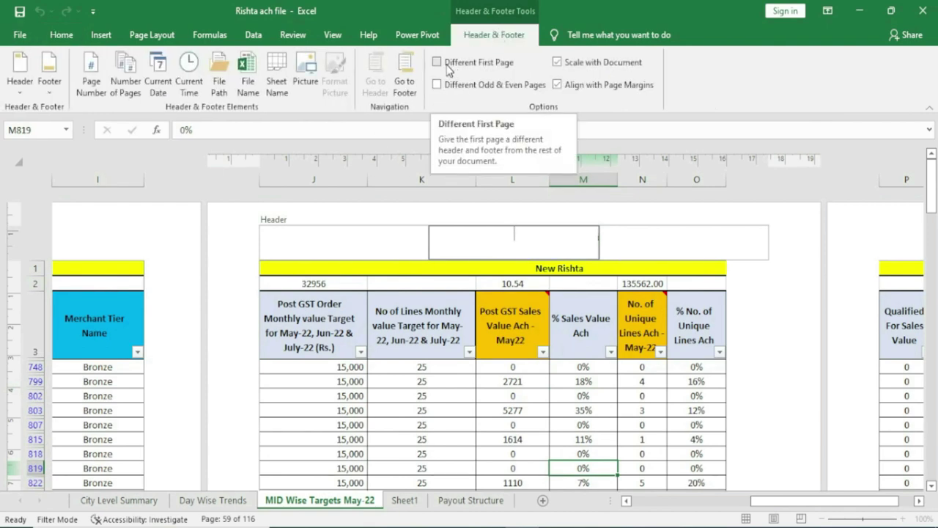
{"action": "left_click", "coordinate": [437, 63]}
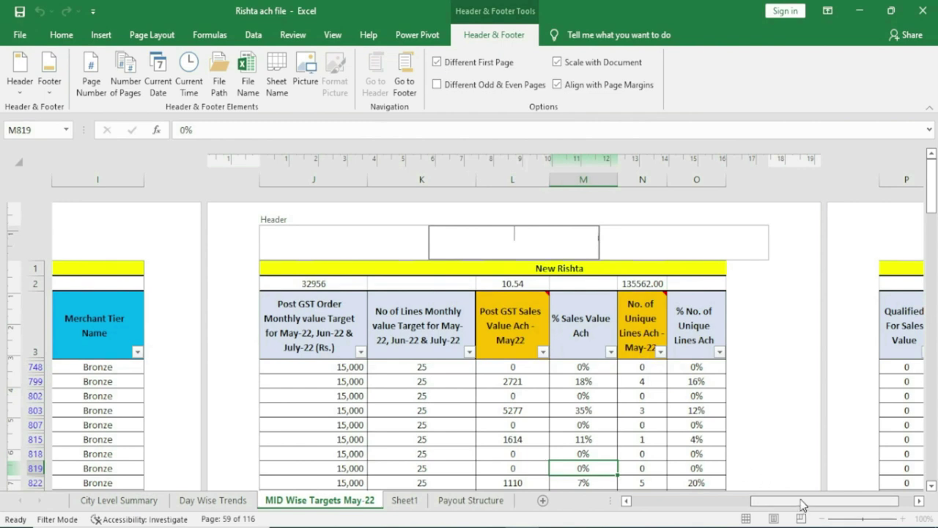
Step: Try Different Odd & Even Pages, then re-enable Different First Page
{"action": "left_click_drag", "start_coordinate": [798, 504], "coordinate": [661, 504]}
{"action": "left_click", "coordinate": [166, 237]}
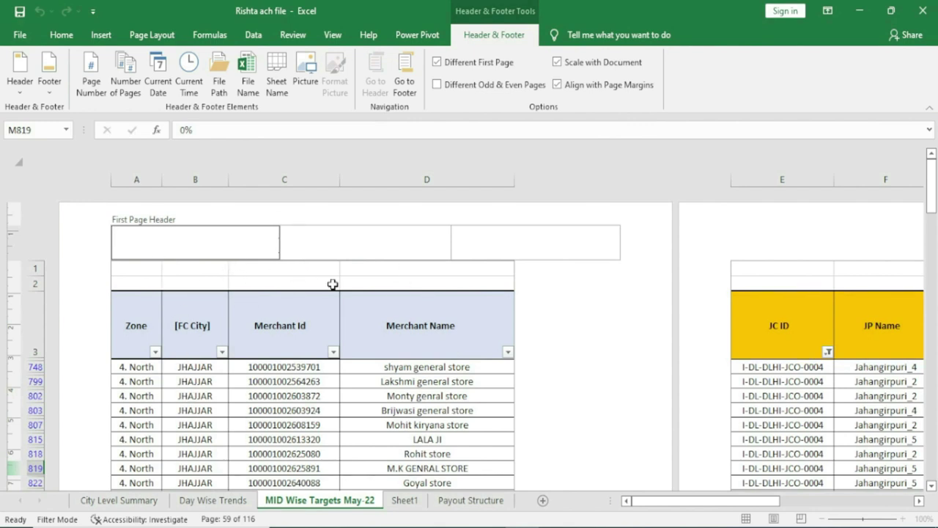
{"action": "left_click", "coordinate": [438, 62]}
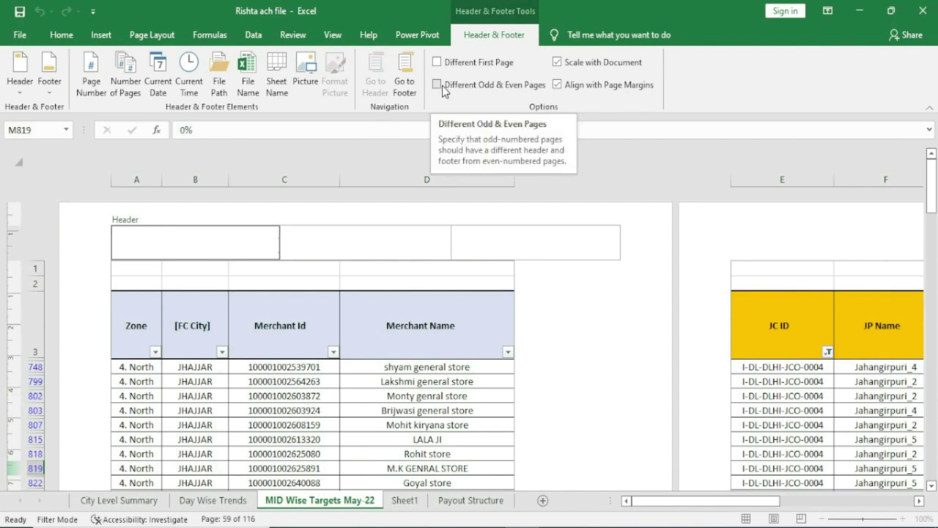
{"action": "left_click", "coordinate": [441, 85]}
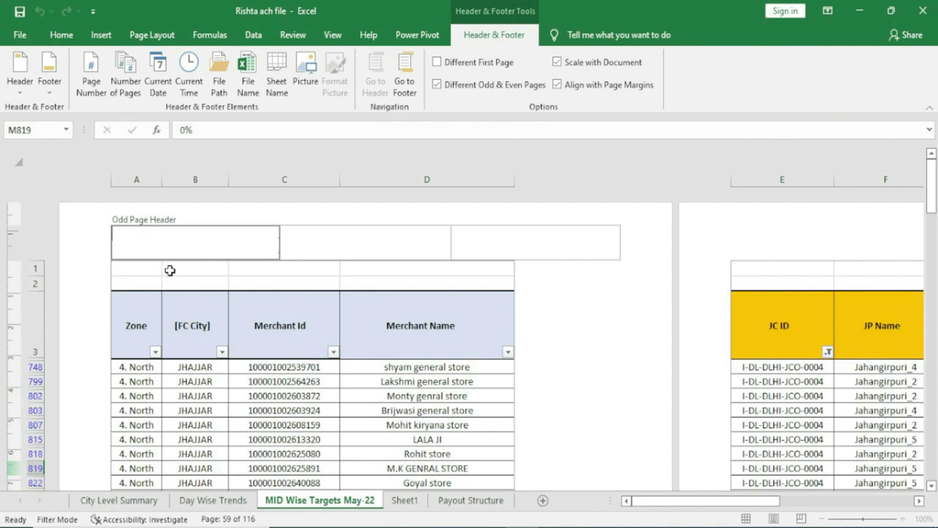
{"action": "left_click", "coordinate": [819, 233]}
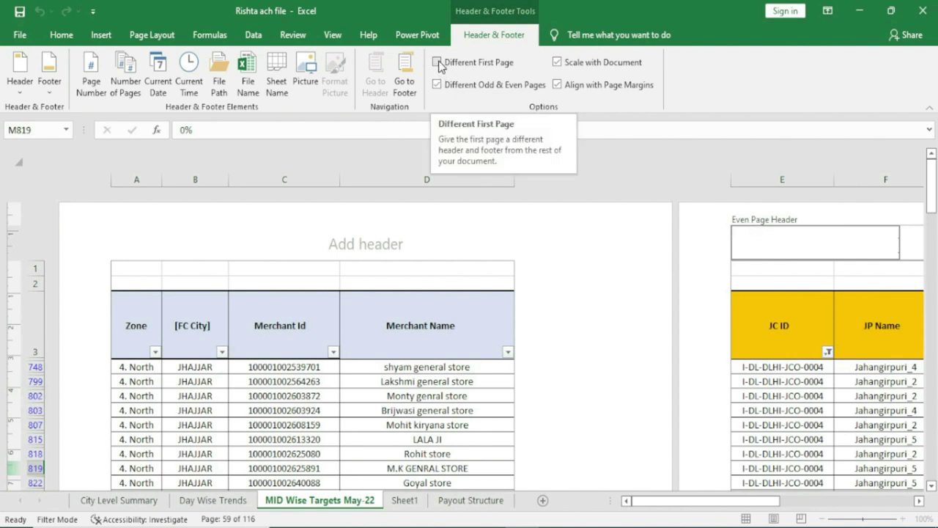
{"action": "left_click", "coordinate": [437, 63]}
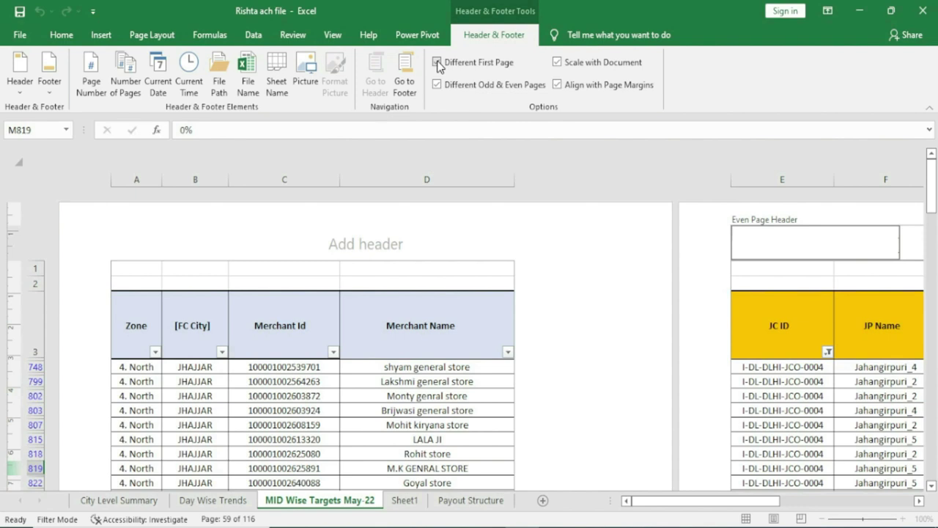
Step: Toggle Align with Page Margins off and back on for the first page header
{"action": "left_click", "coordinate": [559, 86]}
{"action": "left_click", "coordinate": [559, 86]}
{"action": "left_click", "coordinate": [197, 242]}
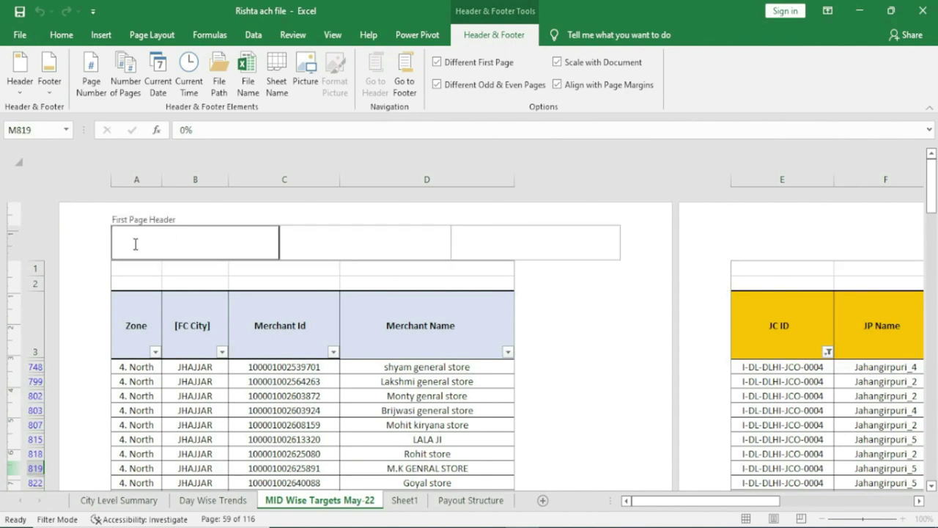
{"action": "left_click", "coordinate": [558, 86]}
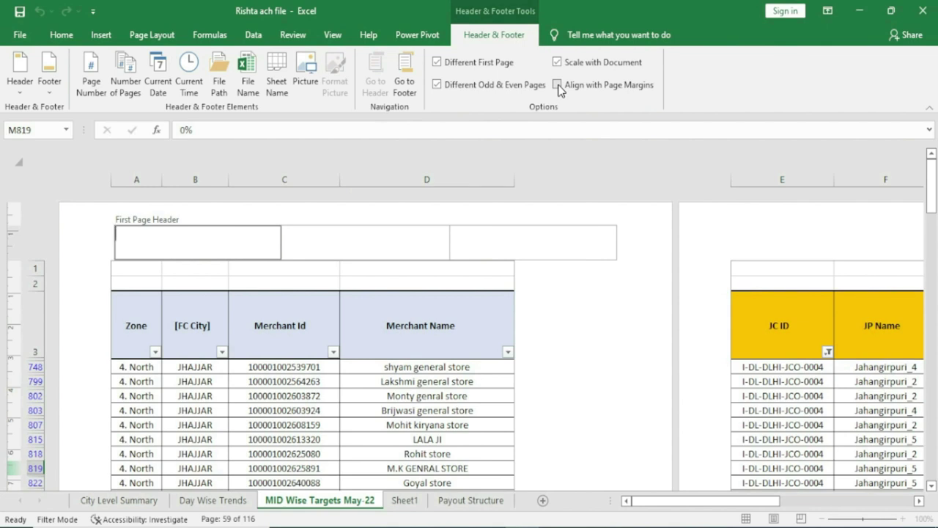
{"action": "left_click", "coordinate": [558, 86]}
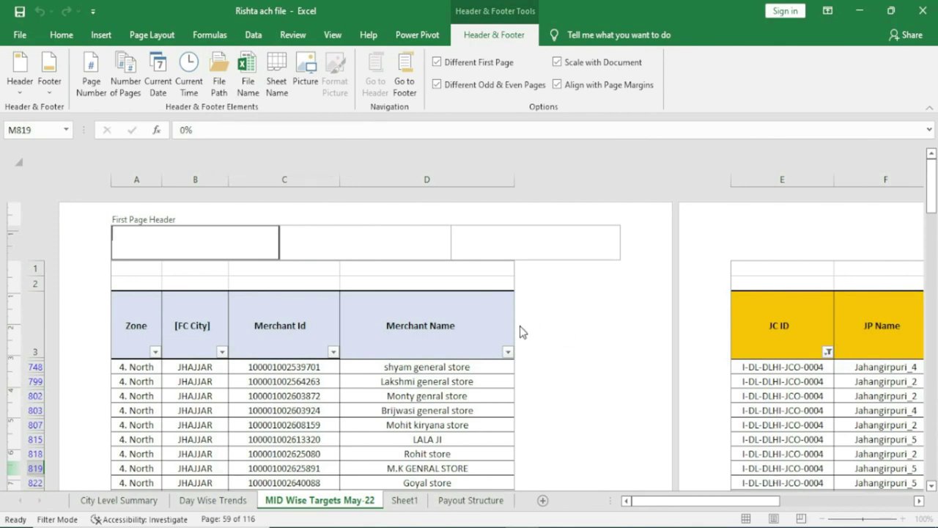
Step: Zoom the page layout out three steps to 70% and reopen the left header section
{"action": "left_click", "coordinate": [576, 345]}
{"action": "left_click", "coordinate": [821, 519]}
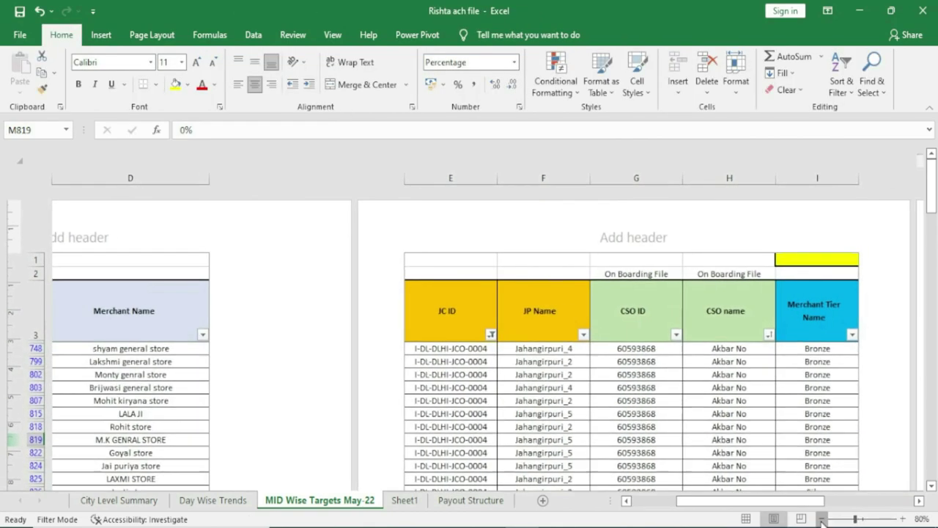
{"action": "left_click", "coordinate": [821, 519]}
{"action": "left_click", "coordinate": [821, 518]}
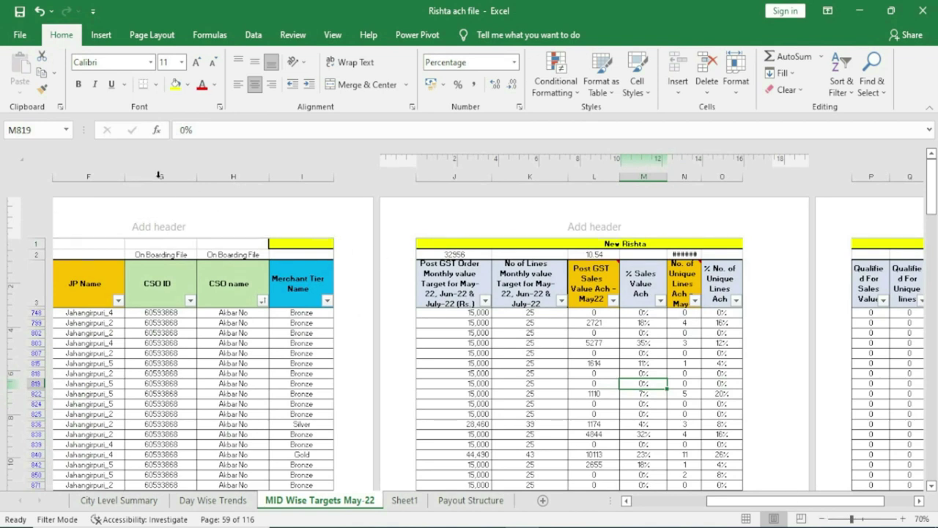
{"action": "left_click", "coordinate": [145, 229]}
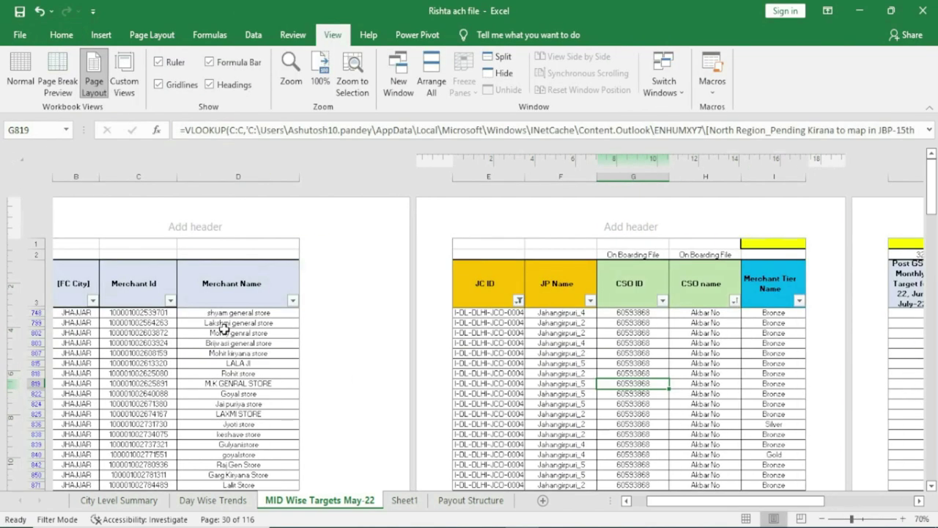
Step: Switch the MID Wise Targets May-22 sheet from Page Layout back to Normal view
{"action": "left_click", "coordinate": [219, 331]}
{"action": "left_click", "coordinate": [21, 79]}
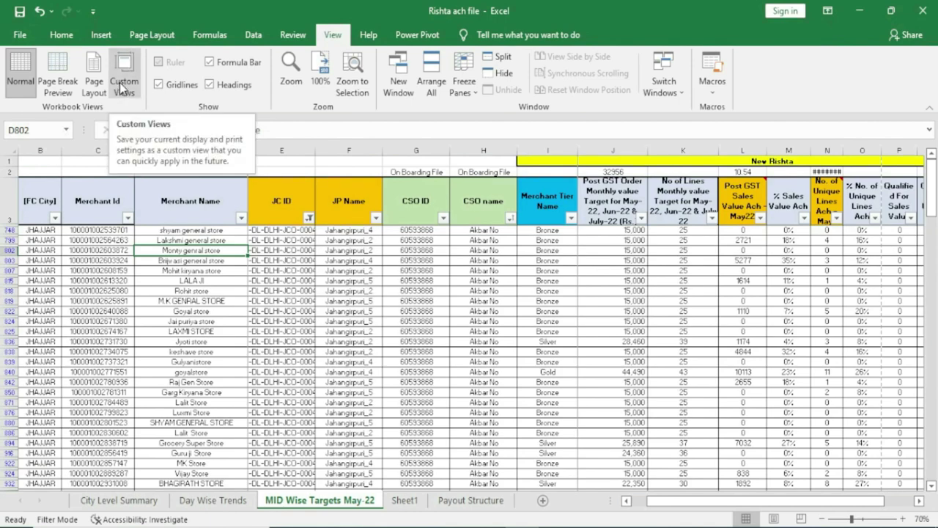
Step: Select F838:F941 and save the view as a custom view named 'a'
{"action": "scroll", "coordinate": [440, 335], "scroll_direction": "down", "scroll_amount": 3}
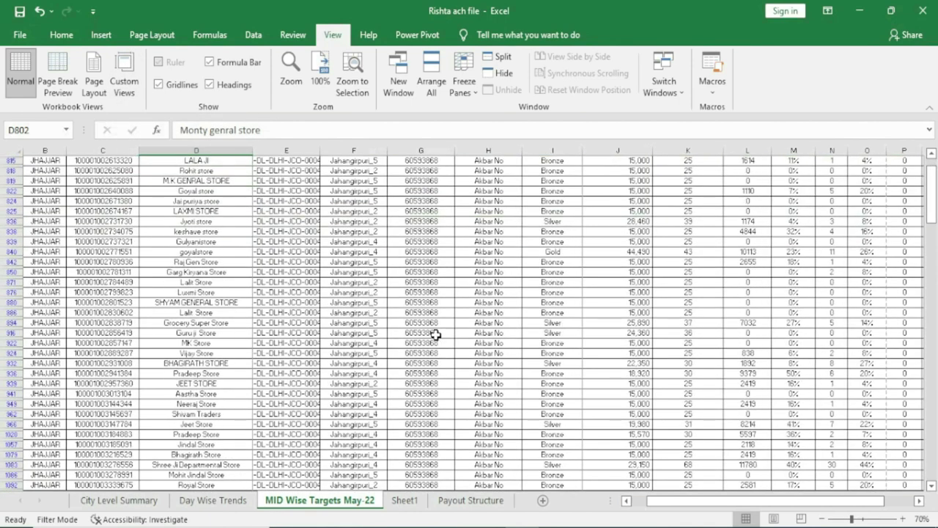
{"action": "left_click_drag", "start_coordinate": [326, 230], "coordinate": [381, 396]}
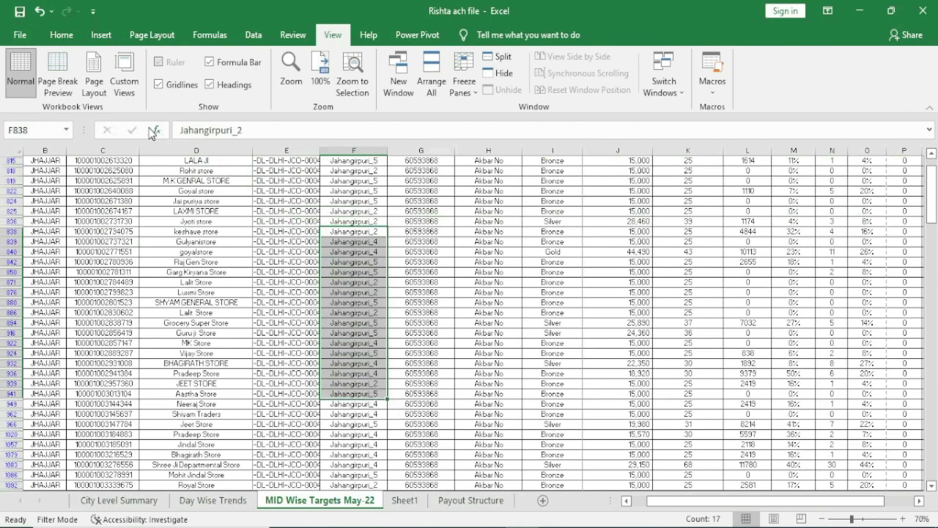
{"action": "left_click", "coordinate": [133, 83]}
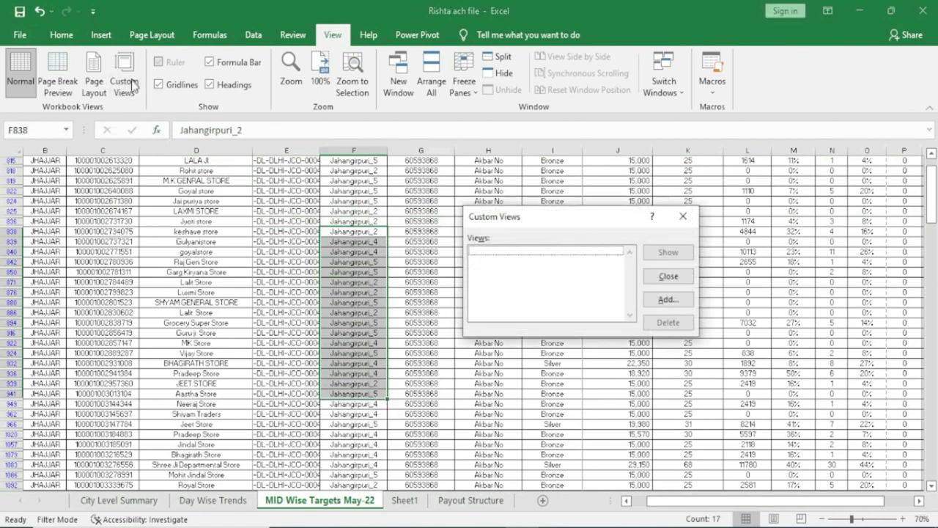
{"action": "left_click", "coordinate": [667, 296]}
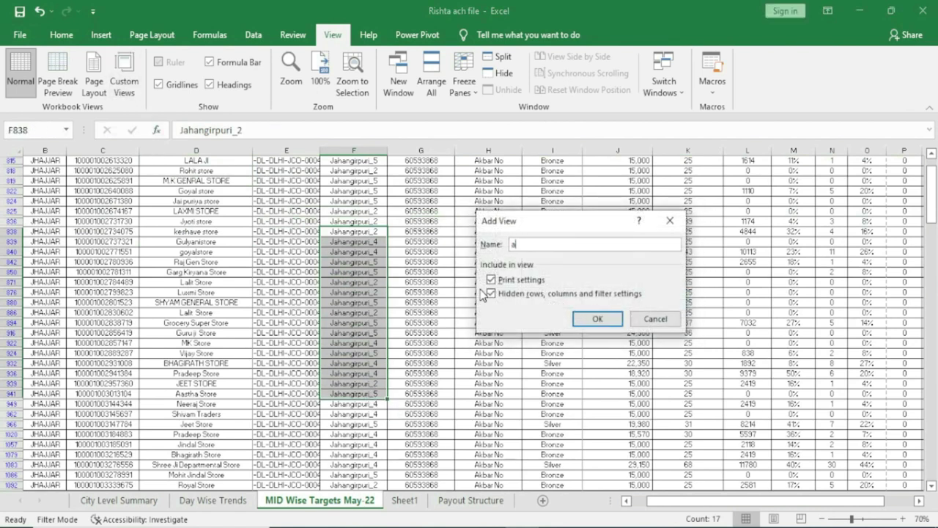
{"action": "type", "text": "a"}
{"action": "left_click", "coordinate": [595, 319]}
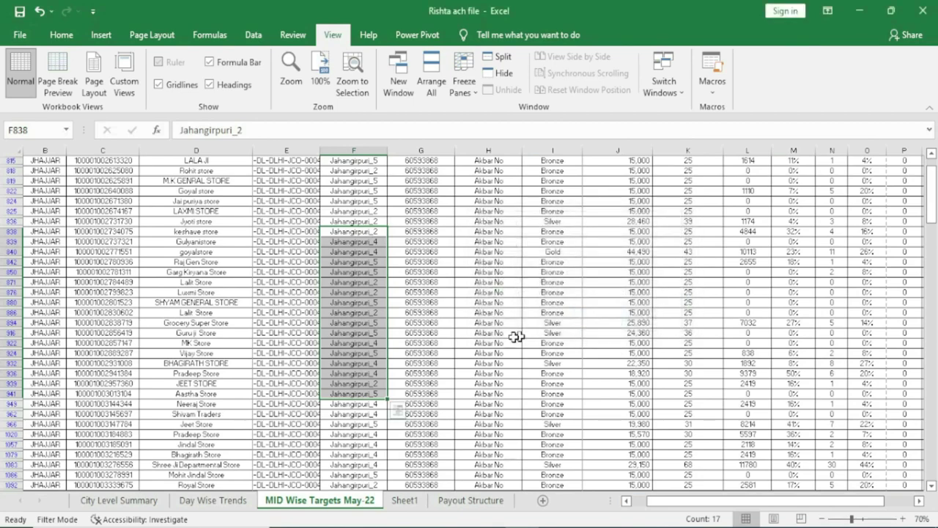
Step: Move down to cell H1497, then show custom view 'a' to jump back
{"action": "left_click", "coordinate": [403, 342]}
{"action": "scroll", "coordinate": [573, 321], "scroll_direction": "down", "scroll_amount": 12}
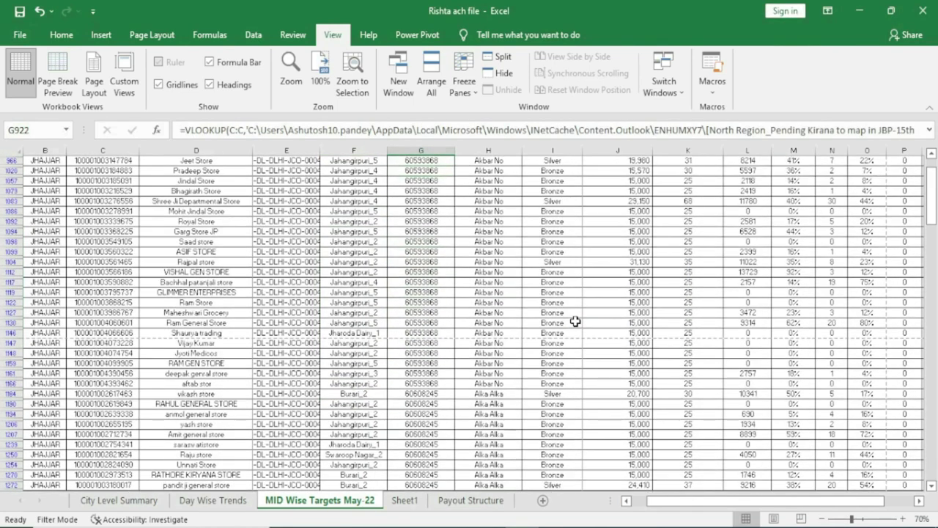
{"action": "scroll", "coordinate": [573, 321], "scroll_direction": "down", "scroll_amount": 5}
{"action": "left_click", "coordinate": [483, 321]}
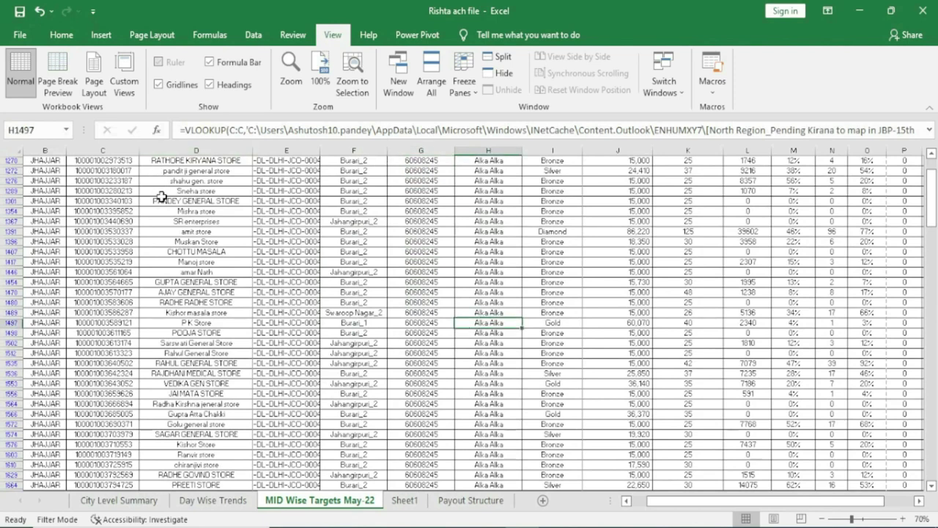
{"action": "left_click", "coordinate": [124, 80]}
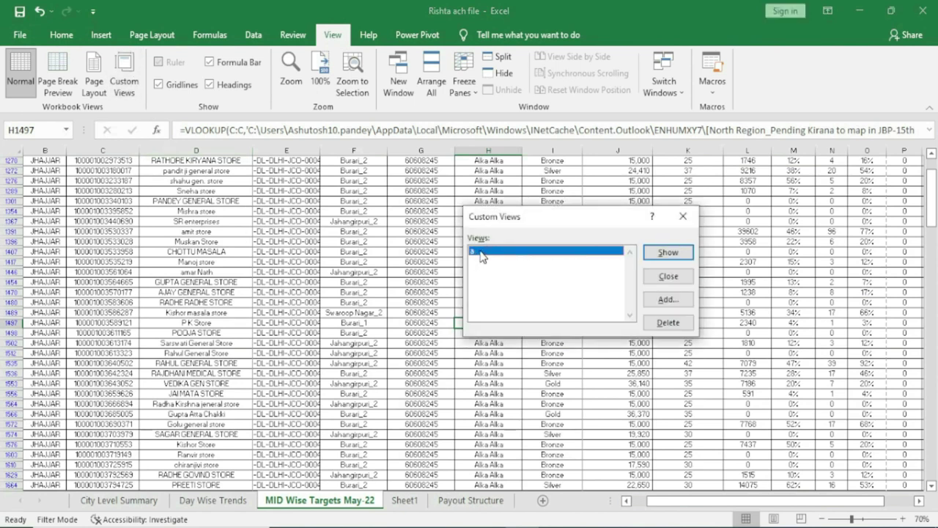
{"action": "left_click", "coordinate": [667, 252]}
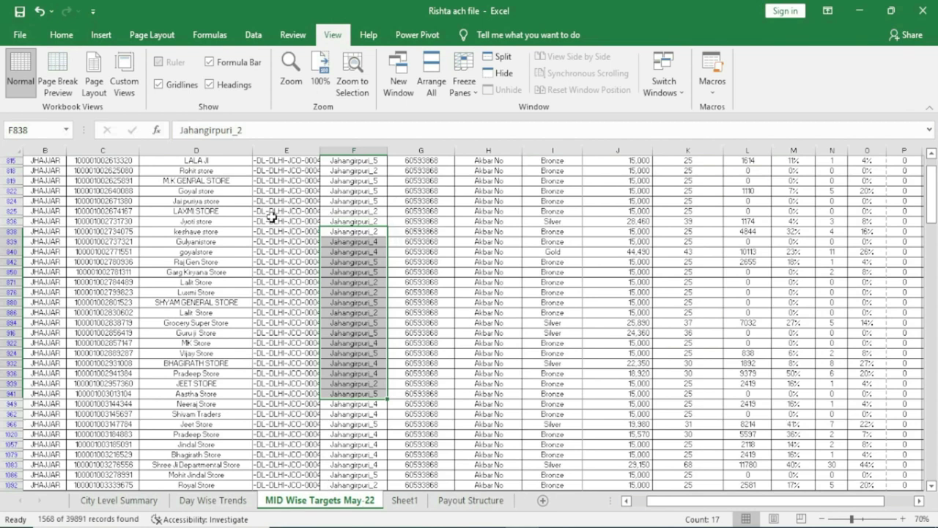
Step: Select the block C819:H1079, then cells D838 and D802
{"action": "left_click_drag", "start_coordinate": [99, 180], "coordinate": [517, 455]}
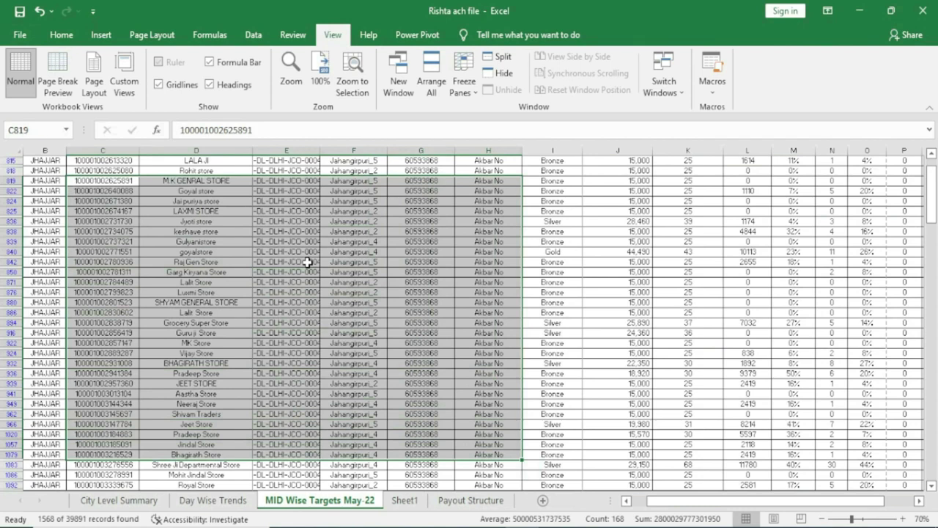
{"action": "left_click", "coordinate": [225, 230]}
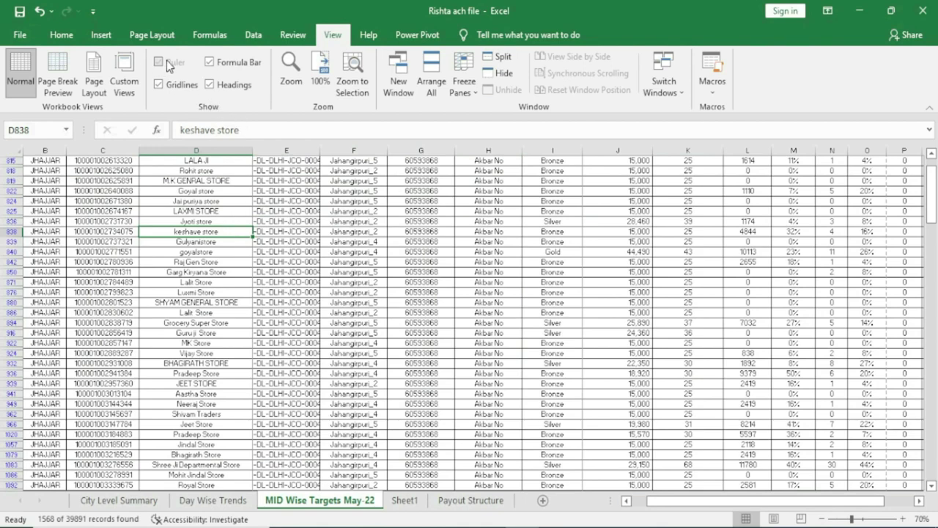
{"action": "scroll", "coordinate": [205, 233], "scroll_direction": "up", "scroll_amount": 3}
{"action": "left_click", "coordinate": [200, 250]}
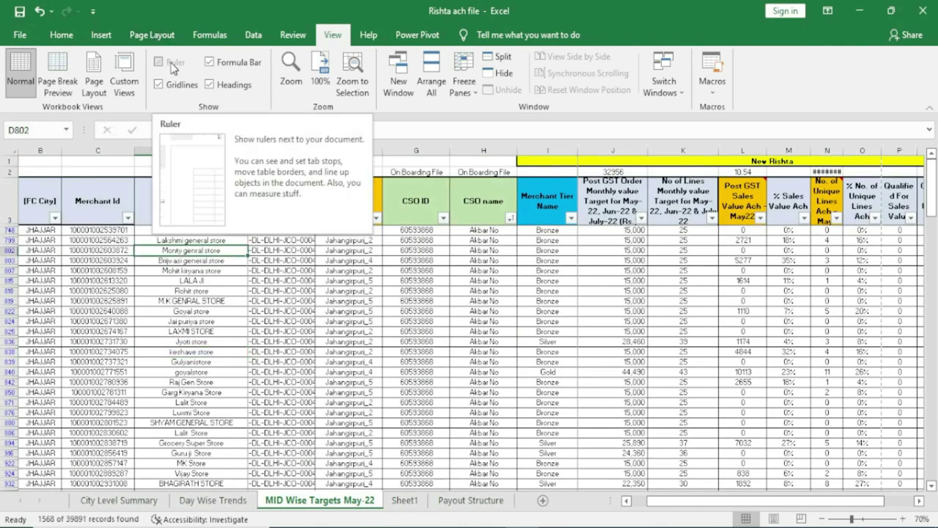
Step: Switch to Page Layout view, hide and show the ruler, then return to Normal view
{"action": "left_click", "coordinate": [93, 81]}
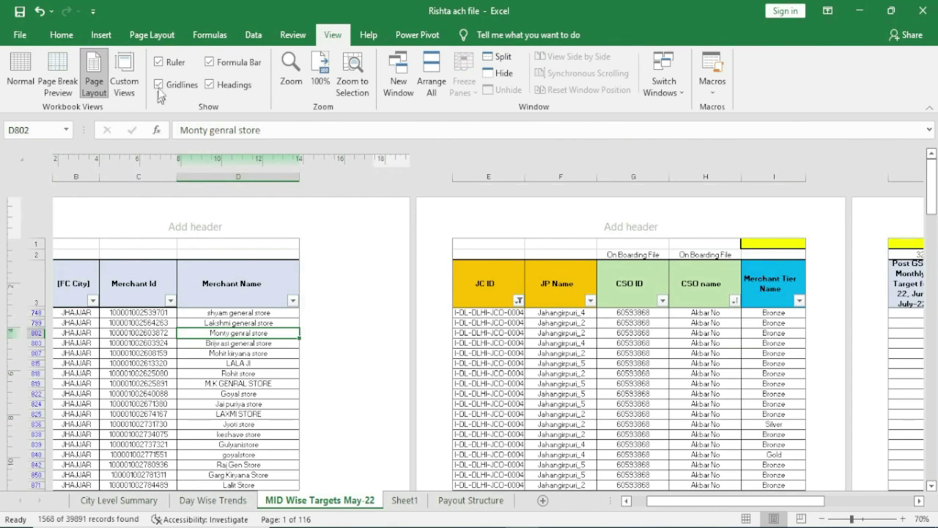
{"action": "left_click", "coordinate": [159, 62]}
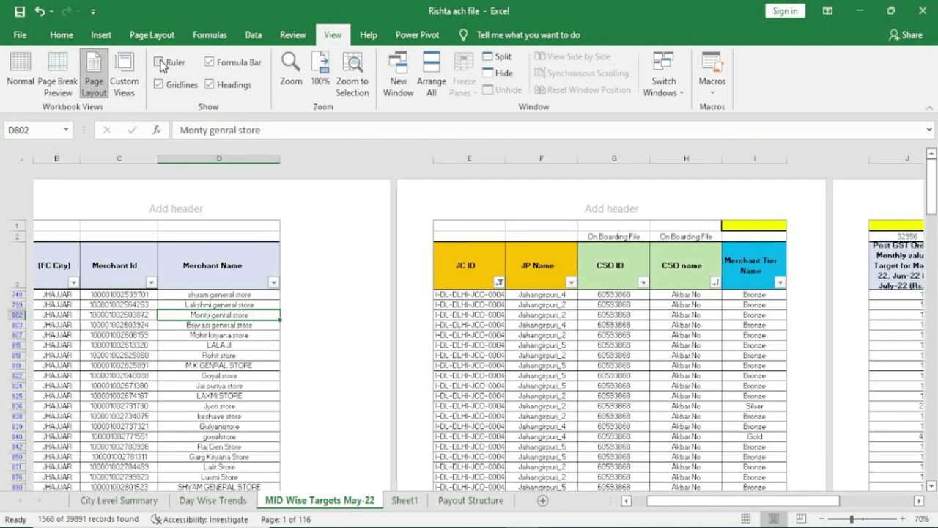
{"action": "left_click", "coordinate": [159, 62]}
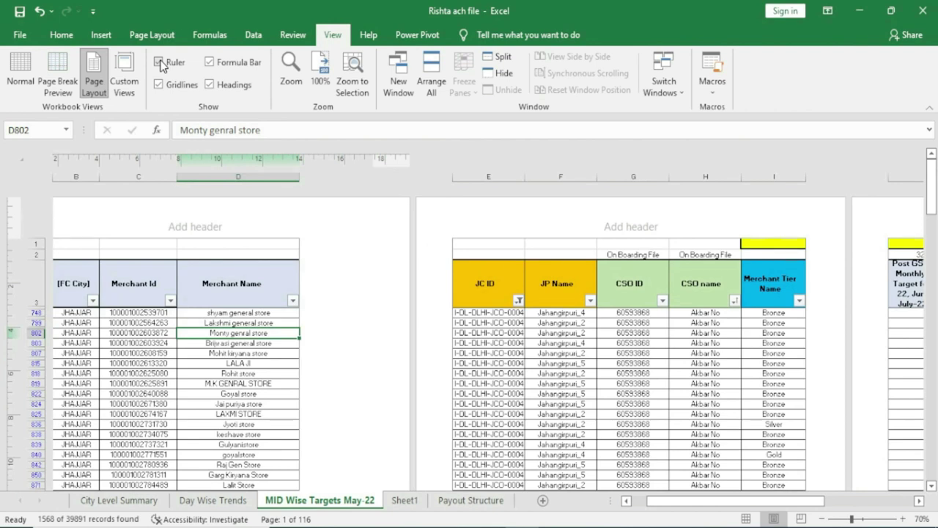
{"action": "left_click", "coordinate": [16, 72]}
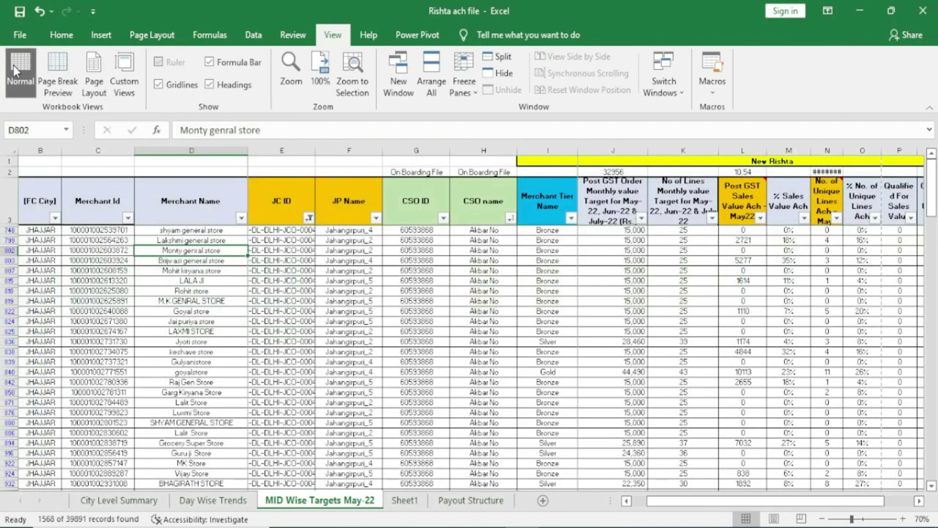
Step: Hide and restore the formula bar and the gridlines
{"action": "left_click", "coordinate": [210, 62]}
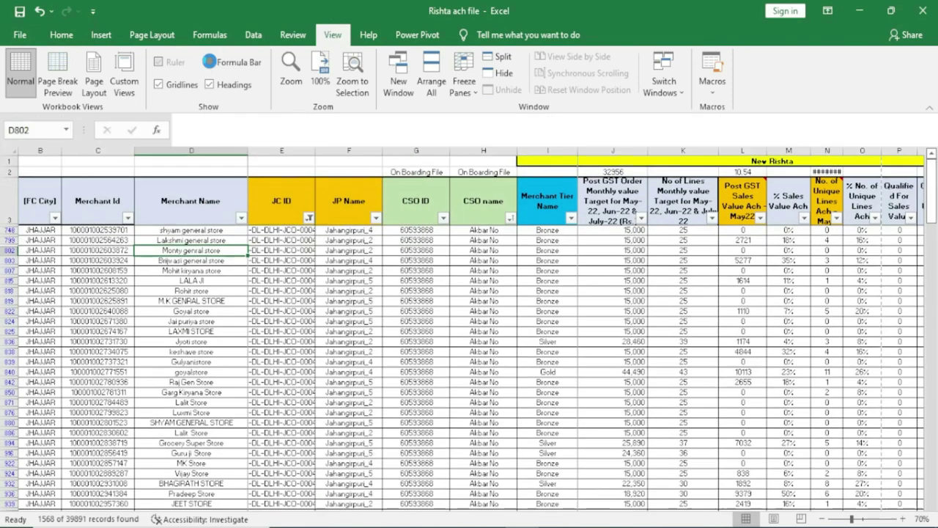
{"action": "left_click", "coordinate": [210, 61]}
{"action": "left_click", "coordinate": [210, 62]}
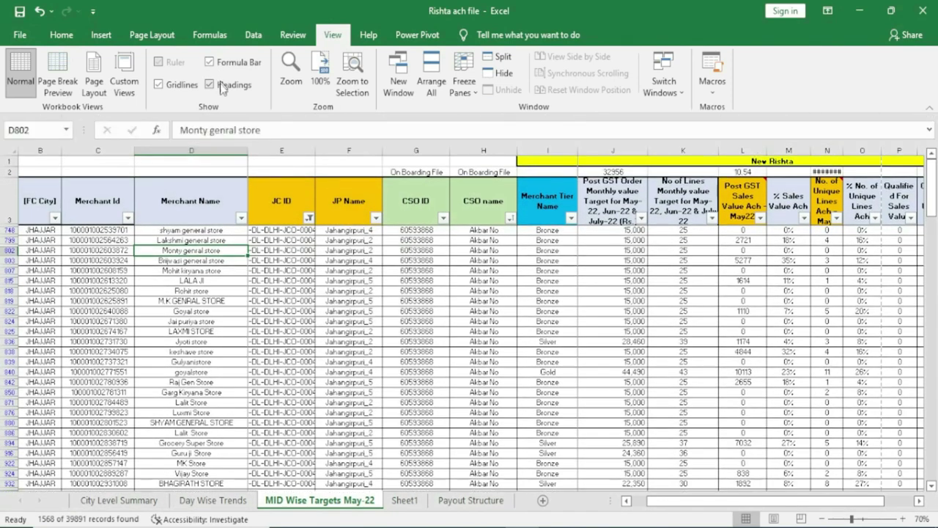
{"action": "left_click", "coordinate": [160, 84]}
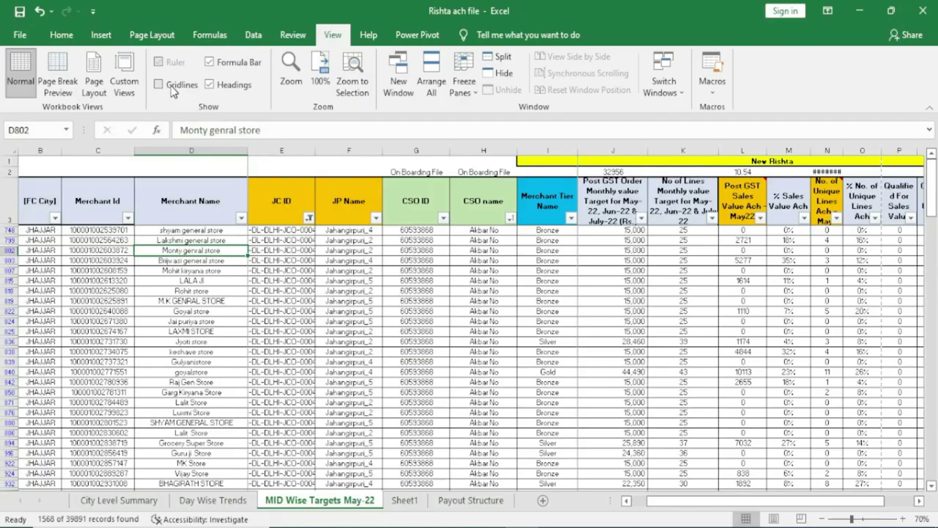
{"action": "left_click", "coordinate": [172, 87]}
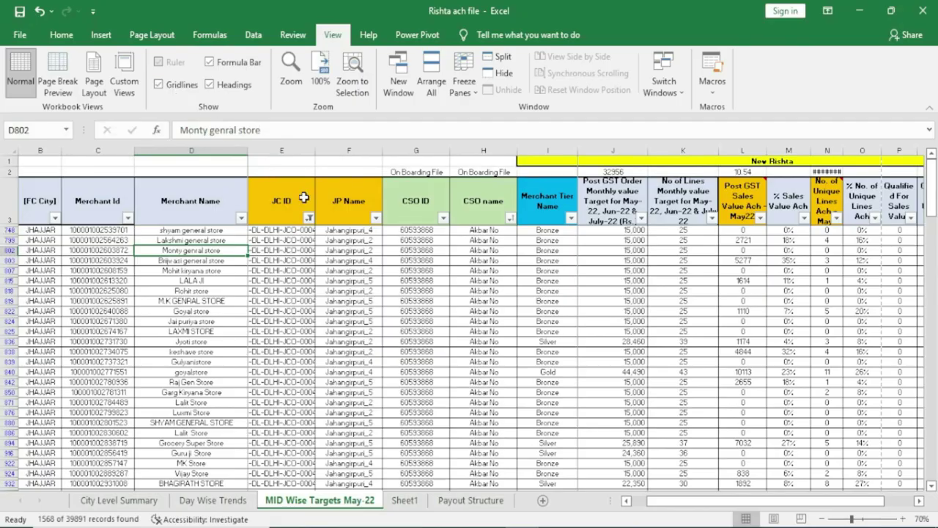
Step: Zoom the sheet to 40%, then hide and restore gridlines and headings
{"action": "left_click", "coordinate": [821, 518]}
{"action": "left_click", "coordinate": [822, 519]}
{"action": "left_click", "coordinate": [821, 519]}
{"action": "left_click", "coordinate": [821, 519]}
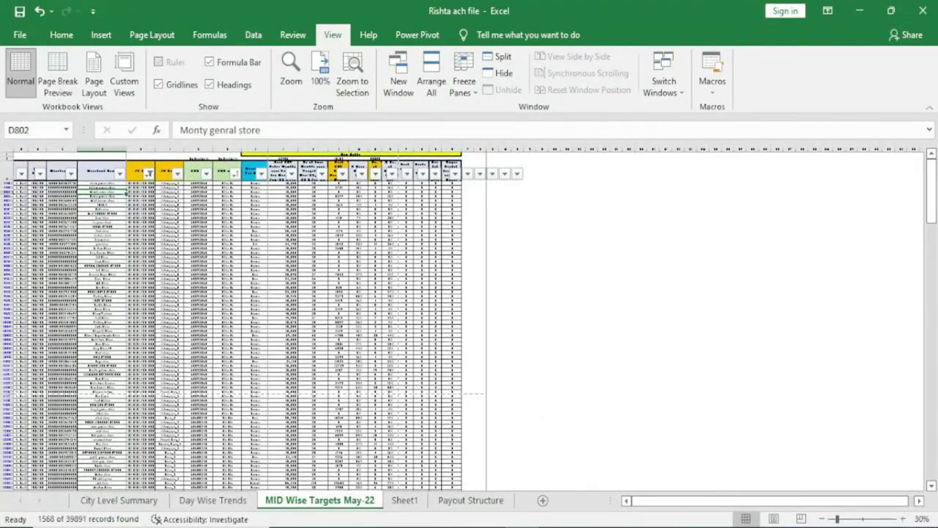
{"action": "left_click", "coordinate": [903, 519]}
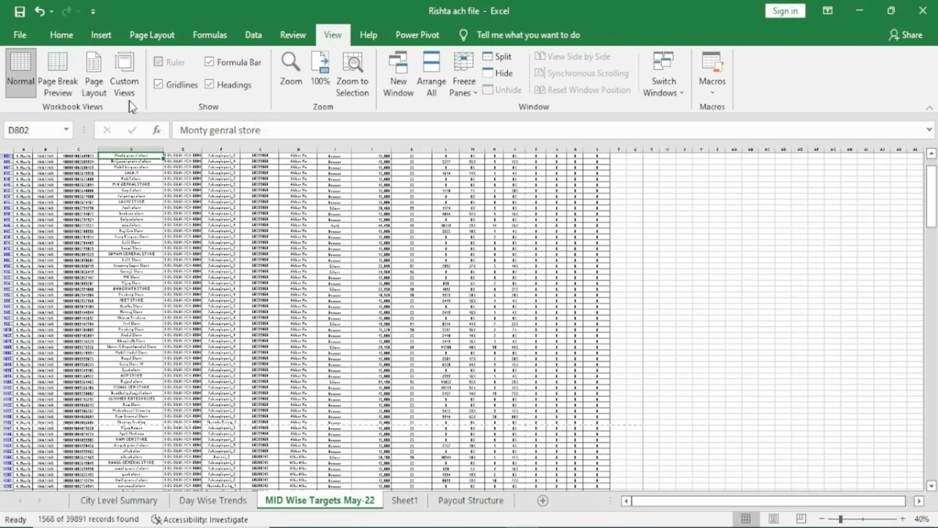
{"action": "left_click", "coordinate": [158, 84]}
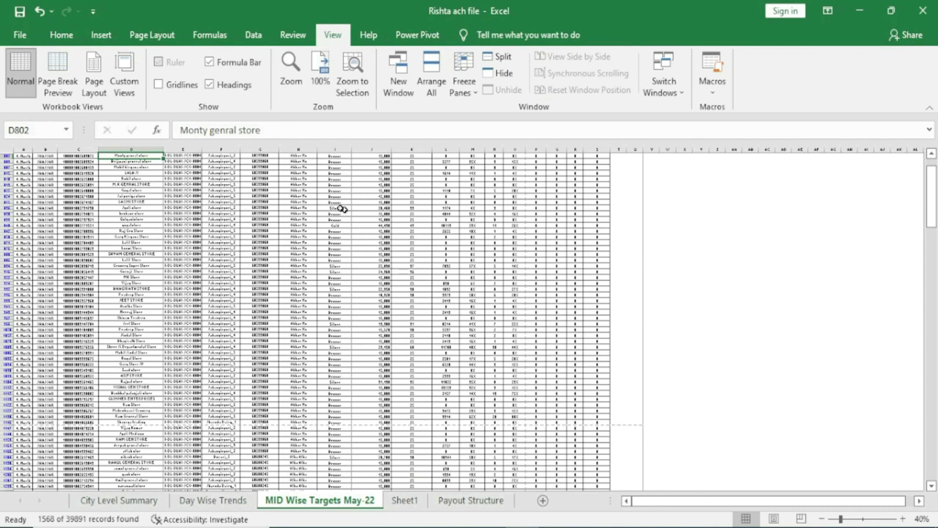
{"action": "left_click", "coordinate": [158, 85]}
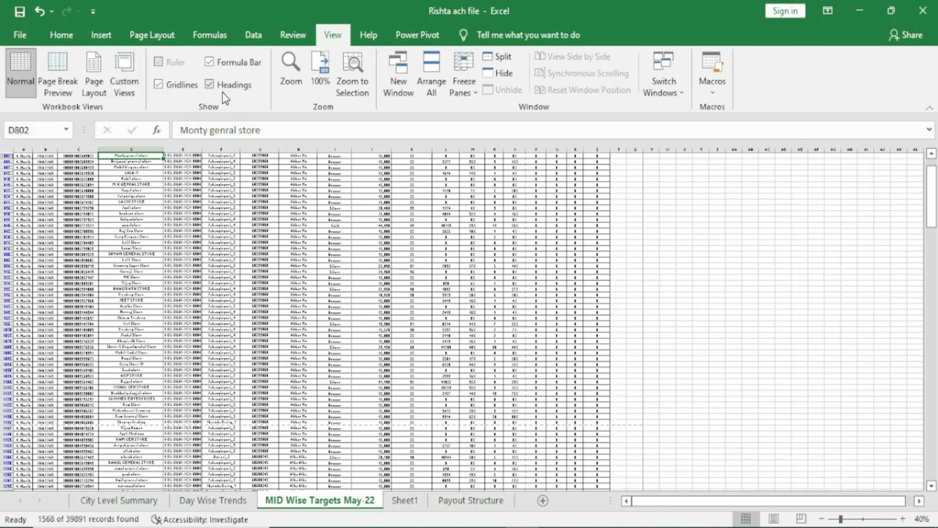
{"action": "left_click", "coordinate": [208, 84]}
{"action": "left_click", "coordinate": [208, 85]}
Step: Hide and restore the row and column headings twice
{"action": "scroll", "coordinate": [839, 478], "scroll_direction": "up", "scroll_amount": 4}
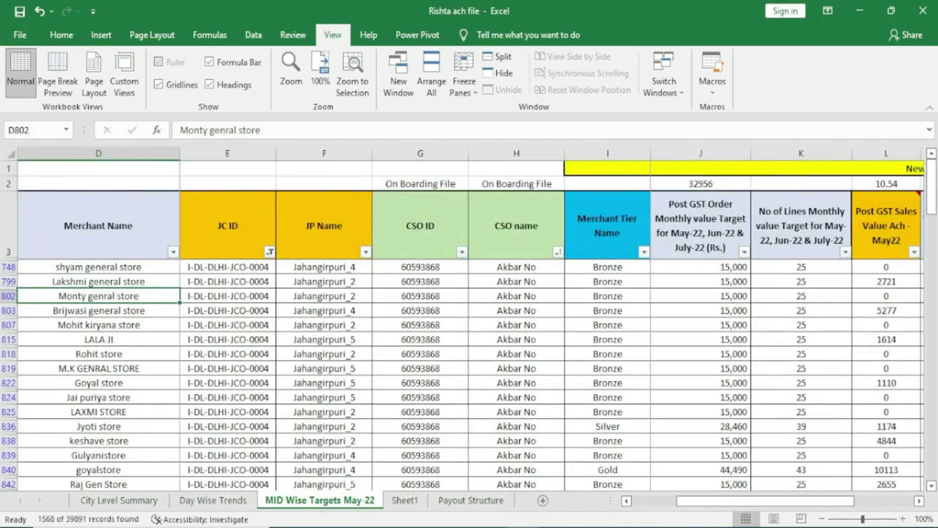
{"action": "left_click_drag", "start_coordinate": [731, 506], "coordinate": [686, 505]}
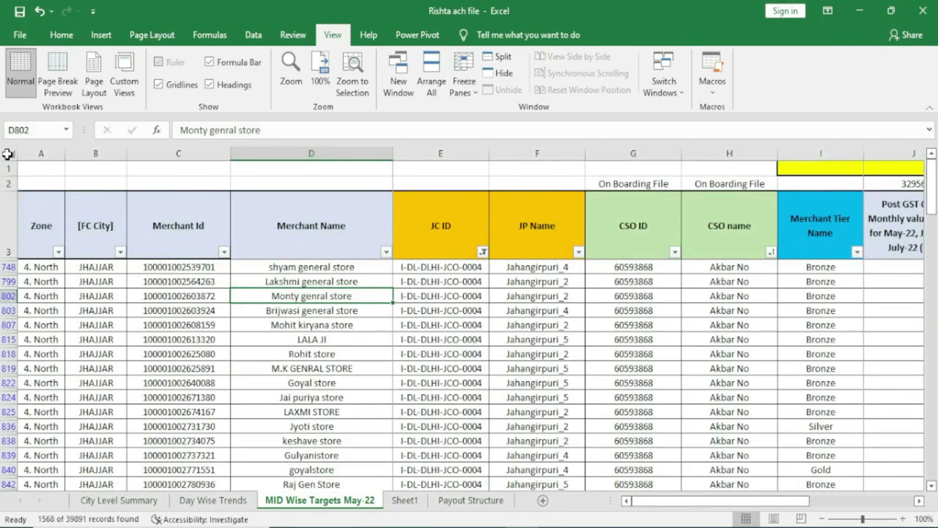
{"action": "left_click", "coordinate": [210, 84]}
{"action": "left_click", "coordinate": [209, 85]}
{"action": "left_click", "coordinate": [209, 85]}
{"action": "left_click", "coordinate": [210, 85]}
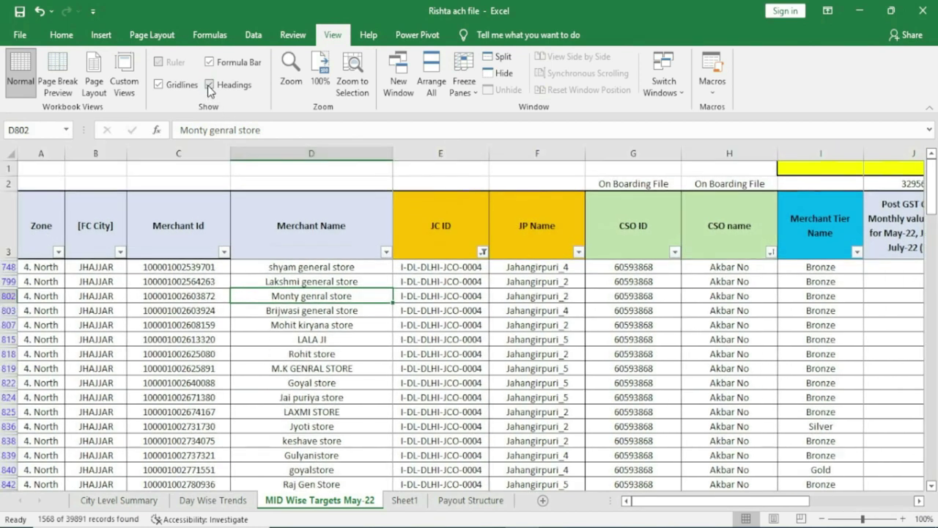
Step: Select cell C807, zoom the sheet to 200%, then back to 100%
{"action": "left_click", "coordinate": [173, 330]}
{"action": "left_click", "coordinate": [300, 74]}
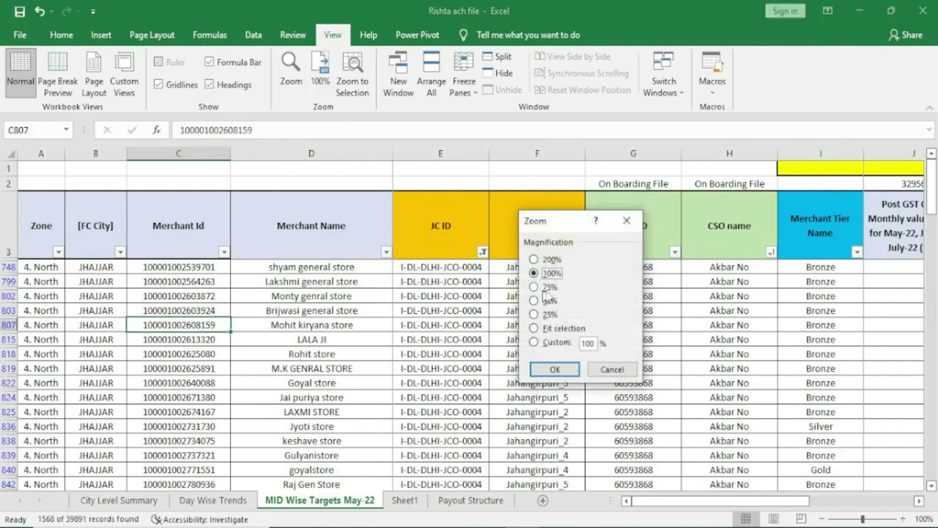
{"action": "left_click", "coordinate": [546, 261]}
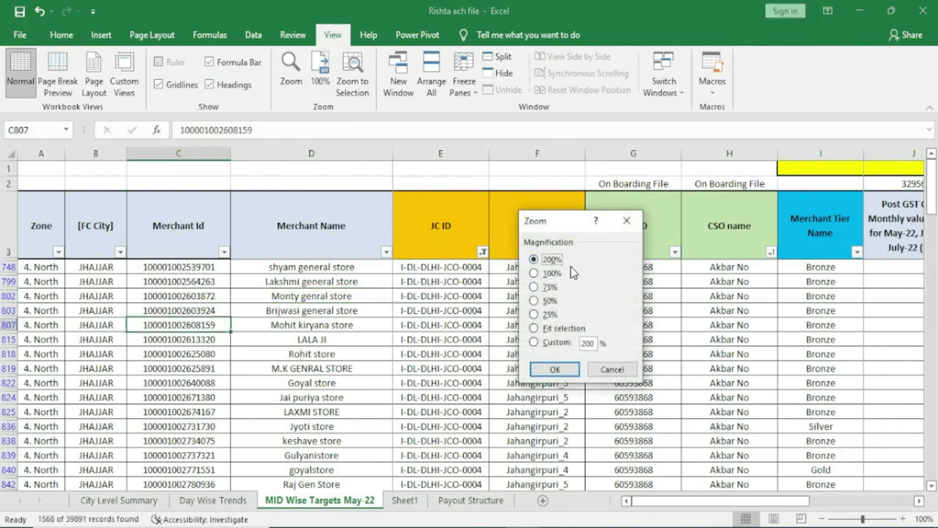
{"action": "left_click", "coordinate": [557, 369]}
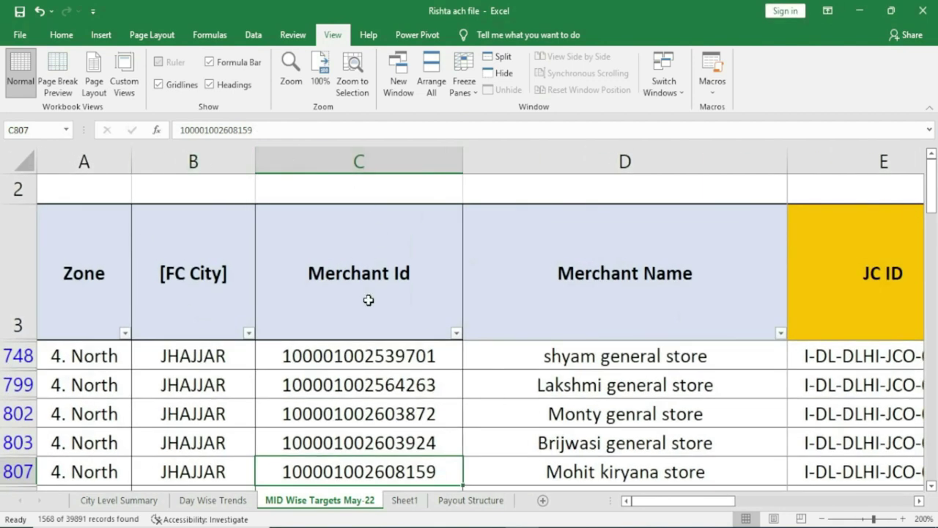
{"action": "left_click", "coordinate": [320, 73]}
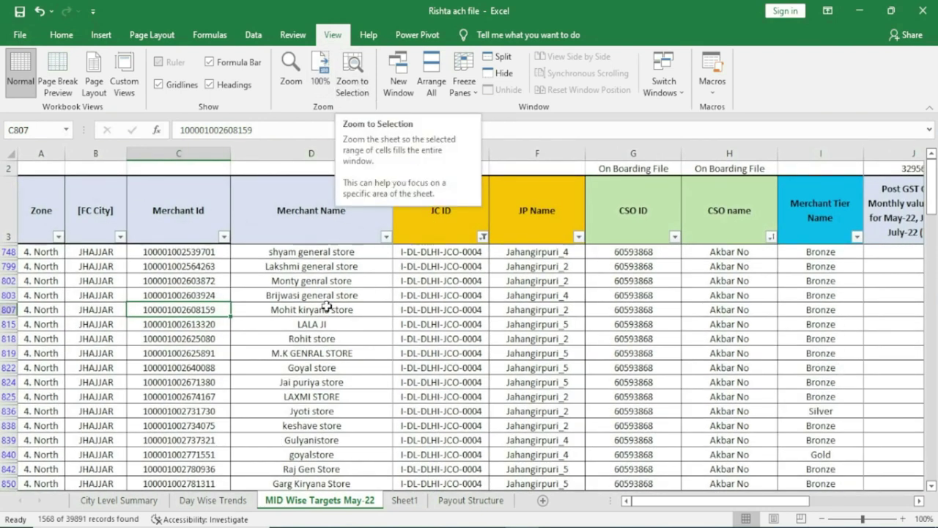
Step: Magnify cell D748 (shyam general store) with Zoom to Selection
{"action": "left_click", "coordinate": [289, 252]}
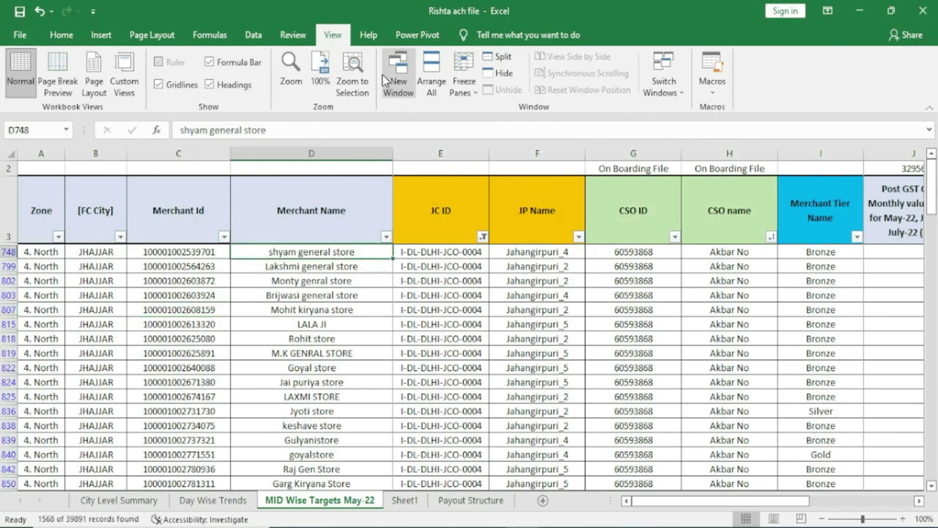
{"action": "left_click", "coordinate": [356, 79]}
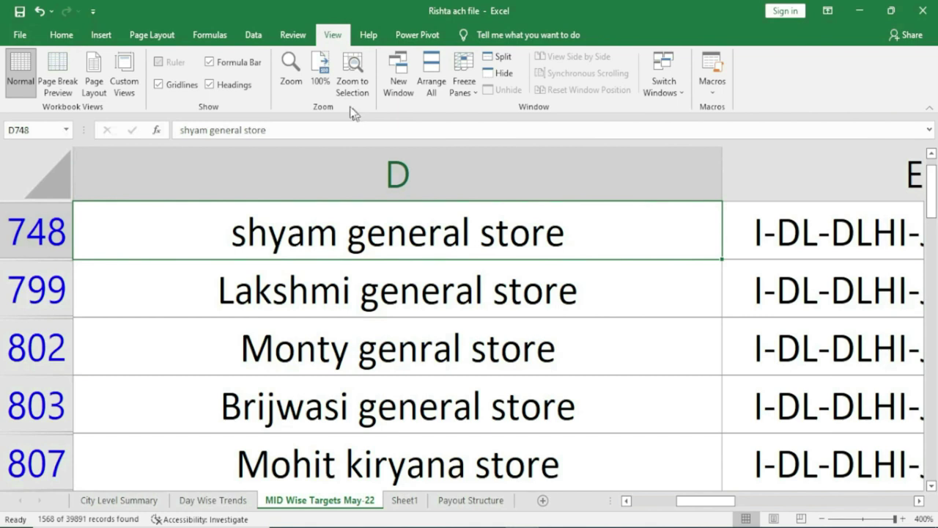
{"action": "left_click", "coordinate": [291, 73]}
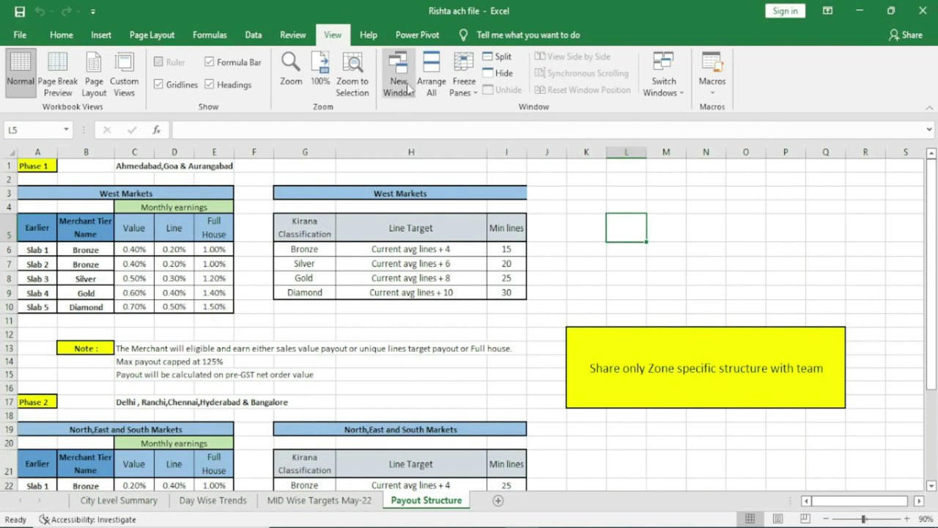
Step: Open a new window of the workbook and arrange both windows Tiled
{"action": "left_click", "coordinate": [408, 268]}
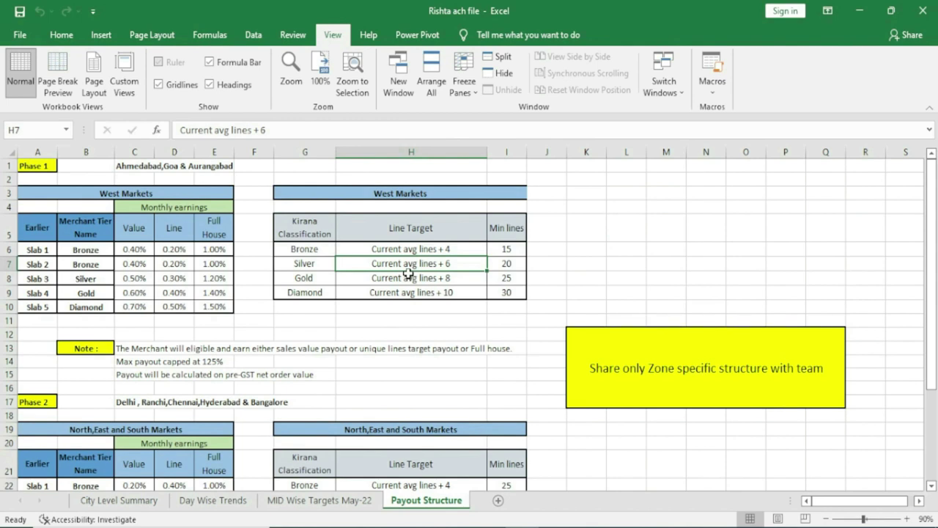
{"action": "left_click", "coordinate": [398, 77]}
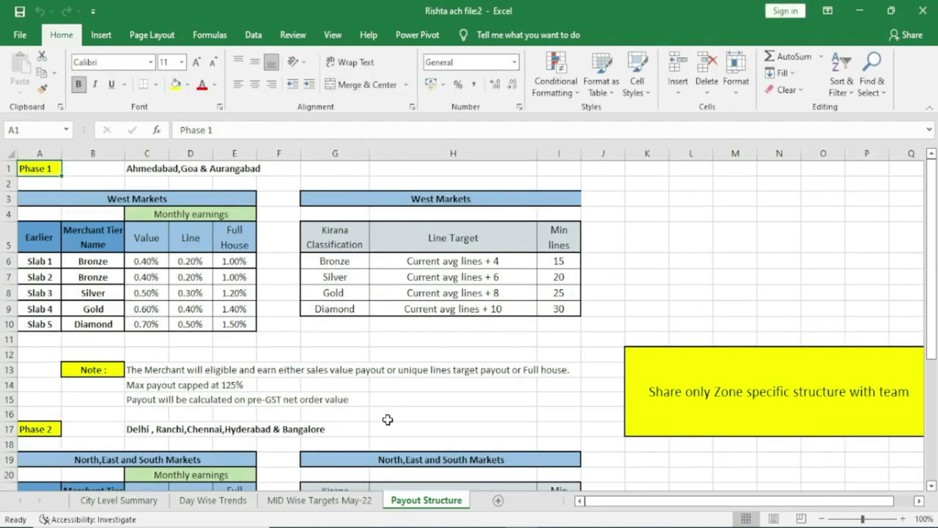
{"action": "left_click", "coordinate": [333, 35]}
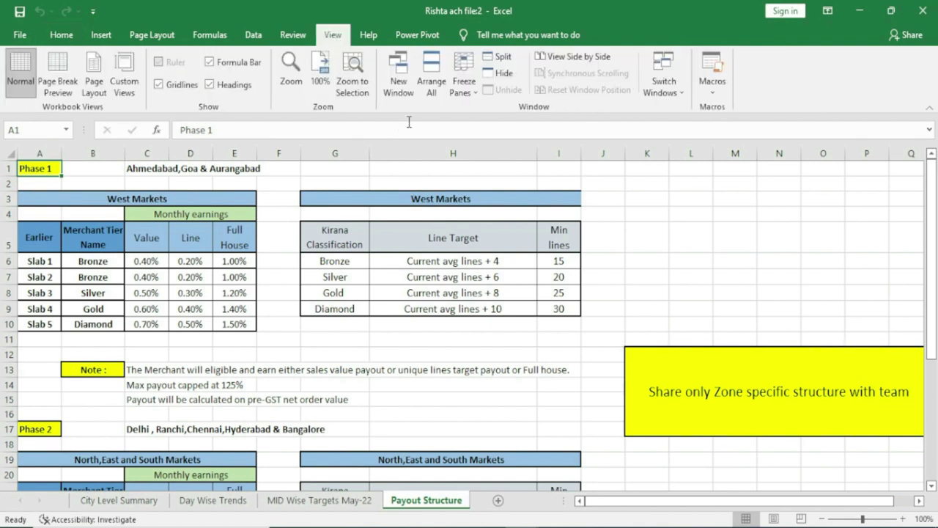
{"action": "left_click", "coordinate": [431, 80]}
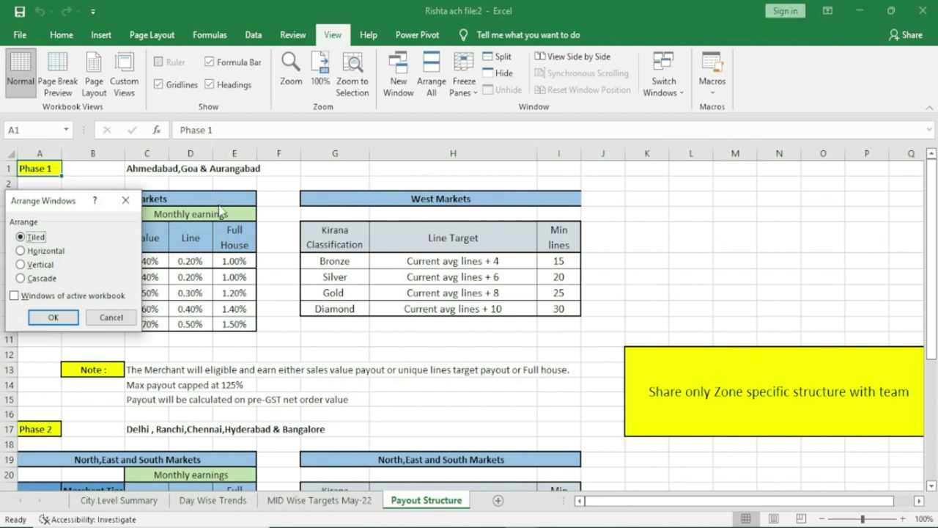
{"action": "left_click_drag", "start_coordinate": [74, 203], "coordinate": [314, 190]}
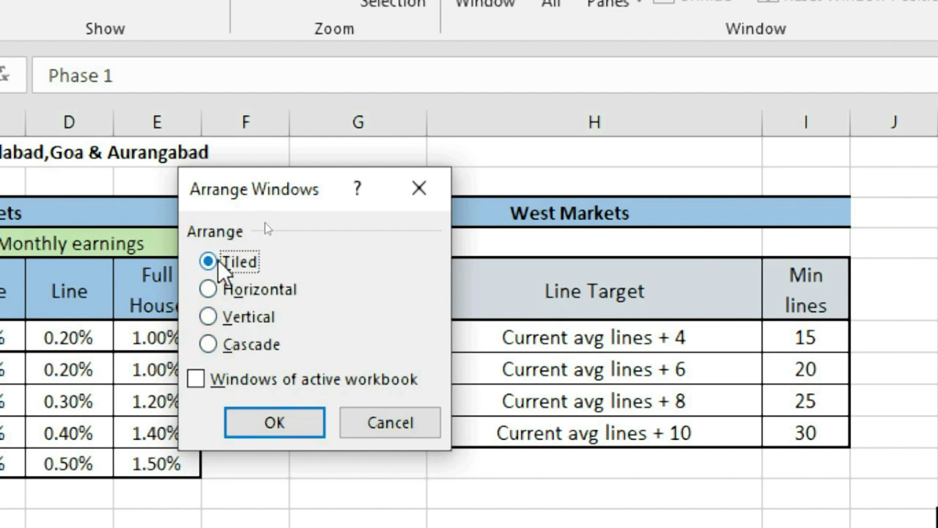
{"action": "left_click", "coordinate": [278, 423]}
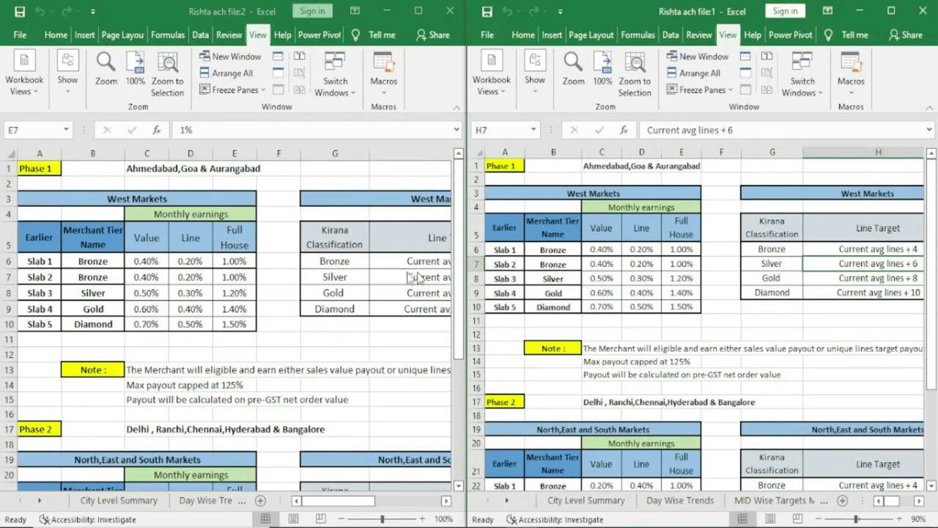
{"action": "left_click", "coordinate": [270, 324]}
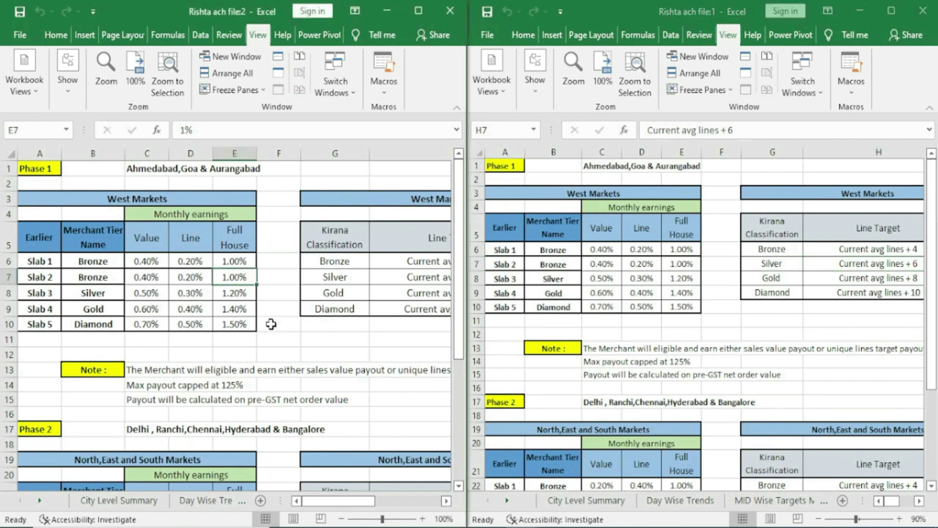
{"action": "left_click", "coordinate": [270, 324]}
{"action": "left_click", "coordinate": [568, 327]}
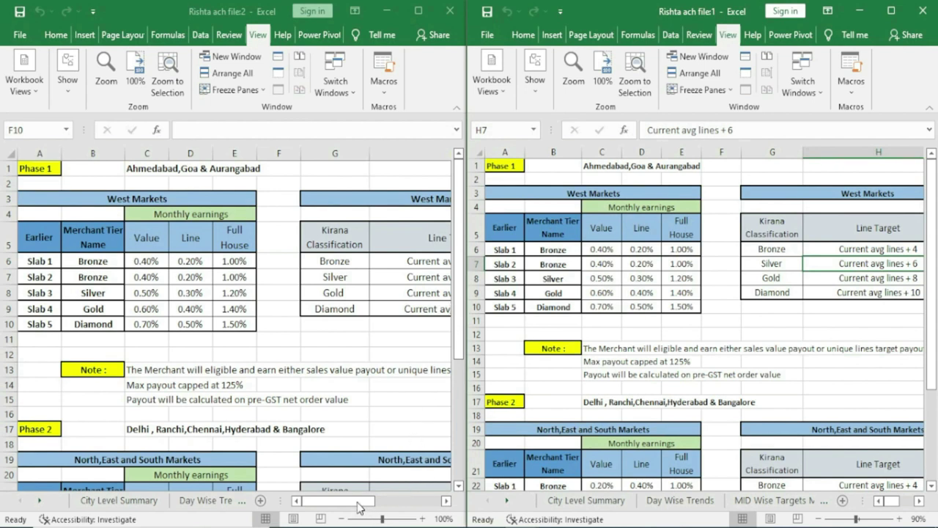
{"action": "left_click", "coordinate": [357, 504]}
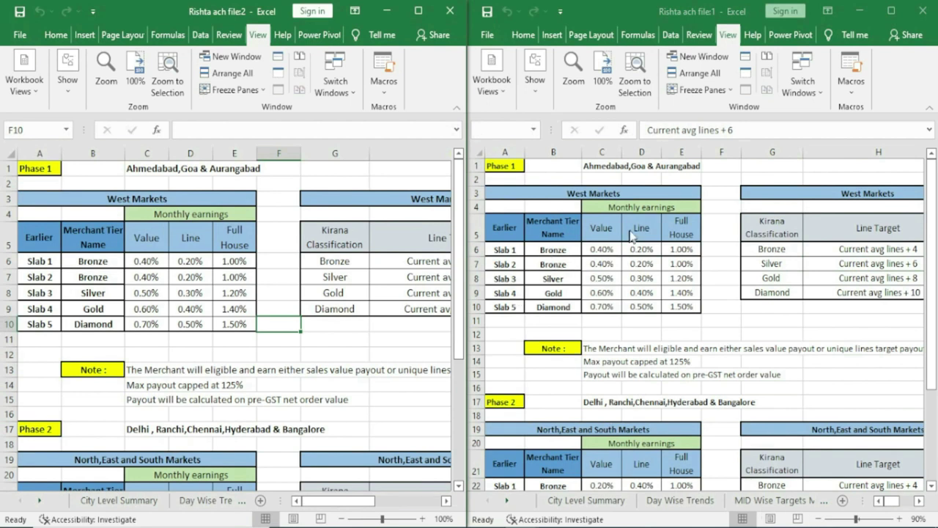
{"action": "left_click", "coordinate": [510, 183]}
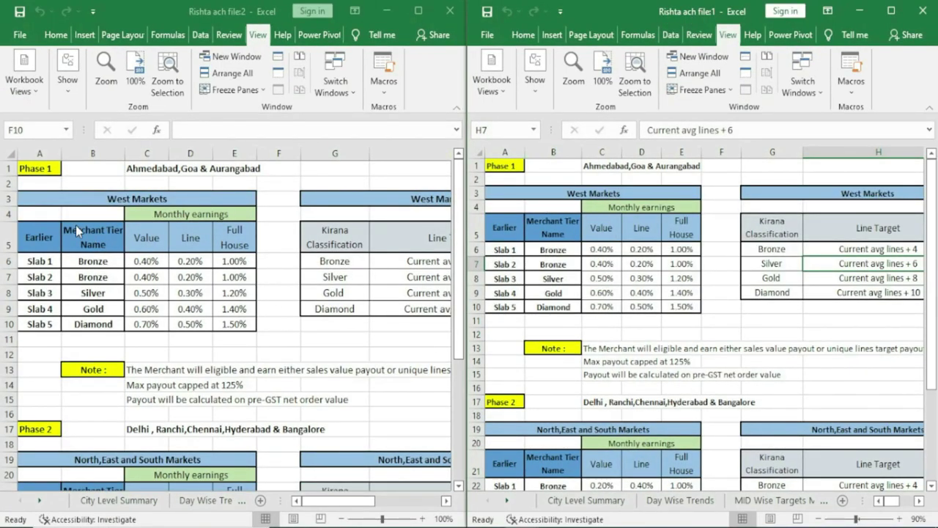
Step: Change C6's Slab 1 Bronze Value to 0.30% and check the cell in both windows
{"action": "left_click", "coordinate": [602, 249]}
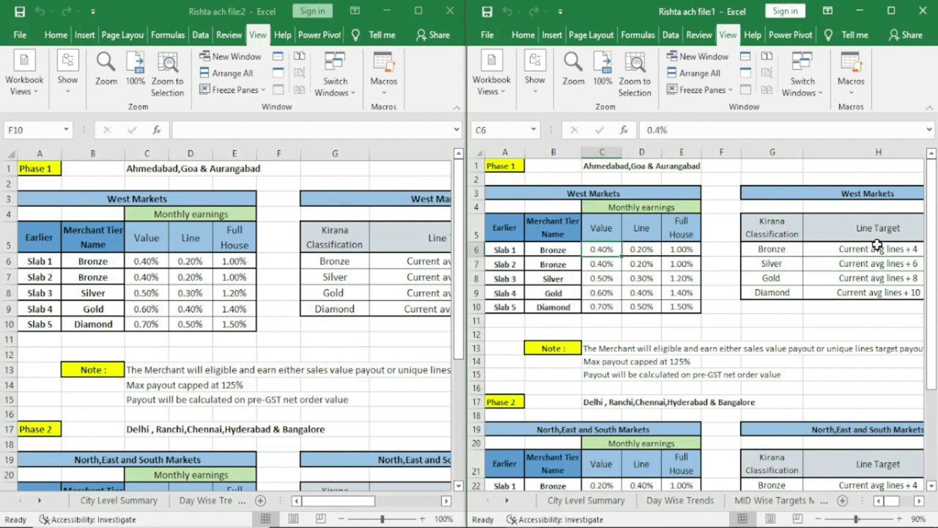
{"action": "type", "text": "0.30"}
{"action": "key", "text": "Return"}
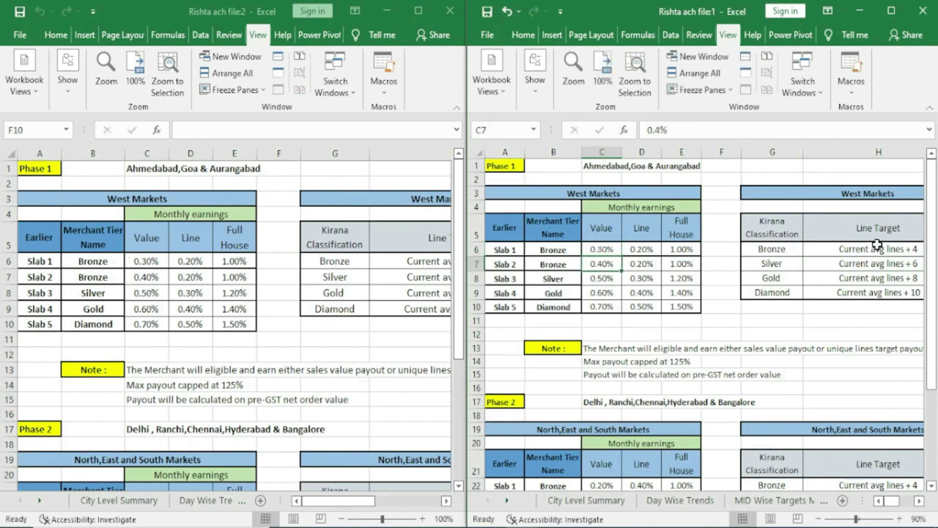
{"action": "left_click", "coordinate": [599, 251]}
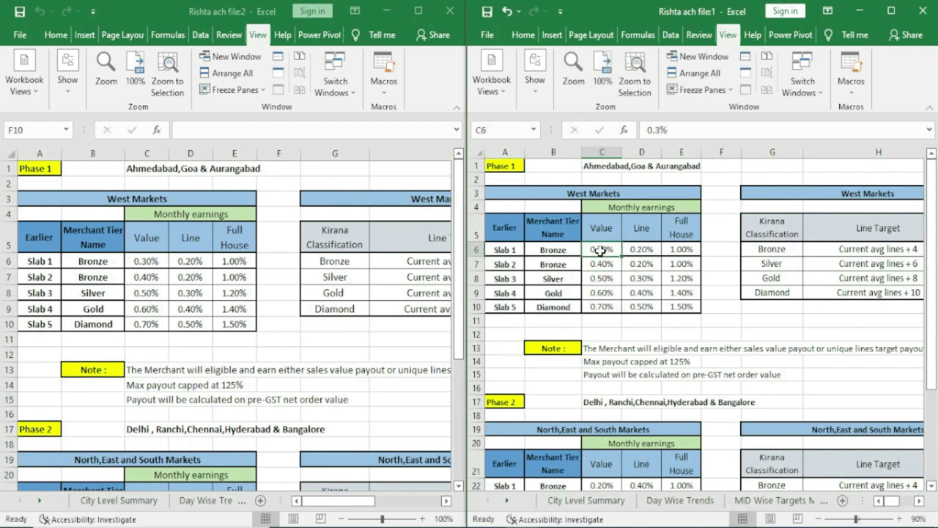
{"action": "left_click", "coordinate": [144, 261]}
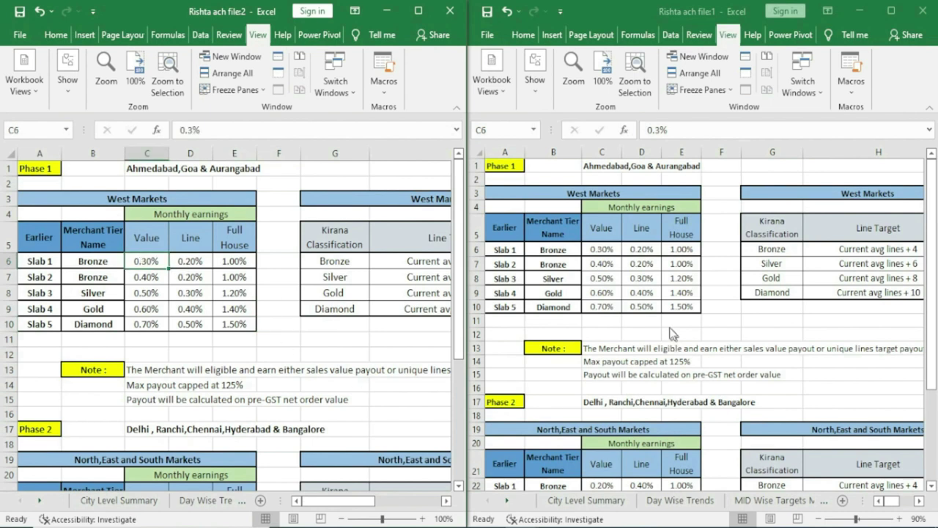
{"action": "left_click", "coordinate": [642, 276]}
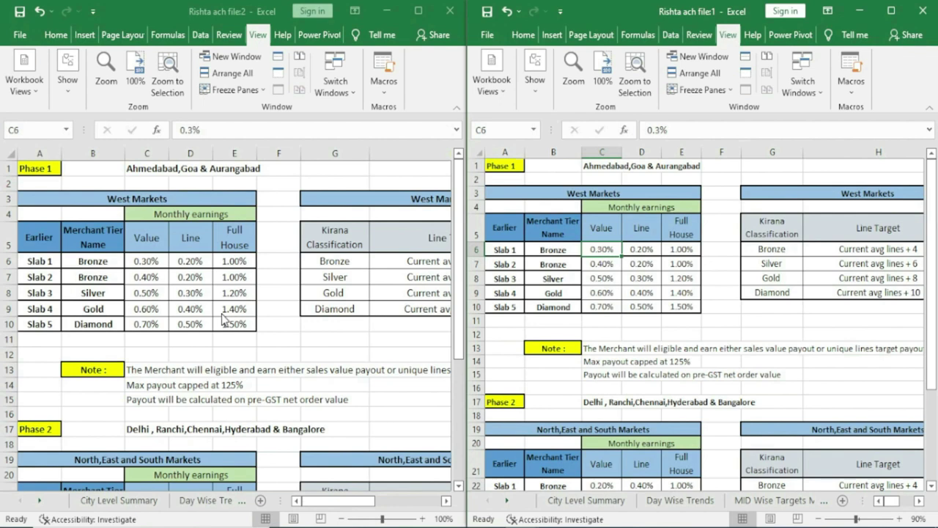
Step: Maximize the window and freeze panes at H11, locking rows 1–10 and columns A–G
{"action": "left_click", "coordinate": [891, 11]}
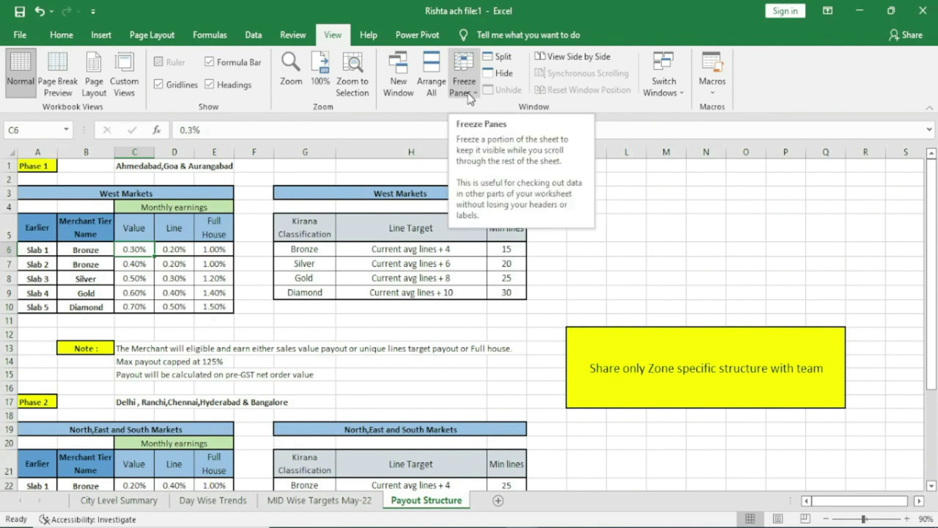
{"action": "left_click", "coordinate": [470, 97]}
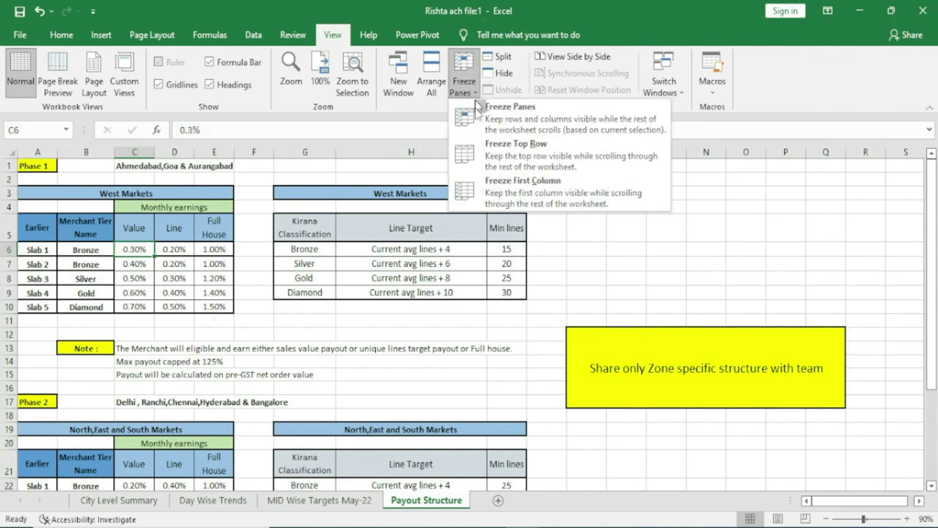
{"action": "left_click", "coordinate": [241, 230]}
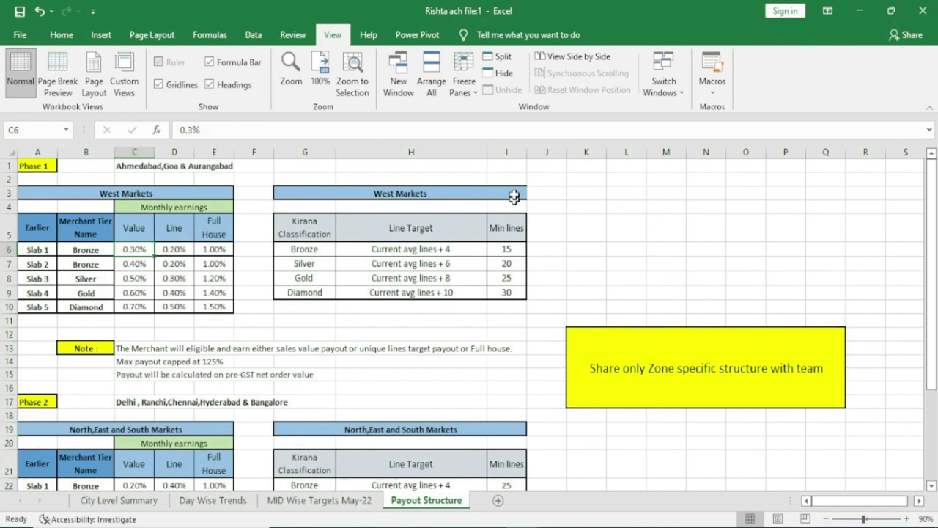
{"action": "left_click", "coordinate": [470, 87]}
{"action": "left_click", "coordinate": [290, 352]}
{"action": "left_click", "coordinate": [323, 324]}
{"action": "left_click", "coordinate": [373, 325]}
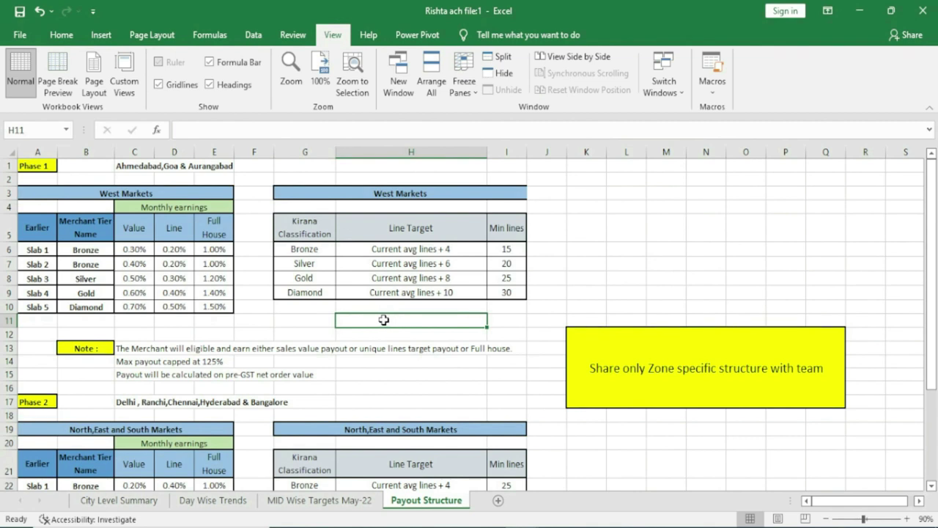
{"action": "left_click", "coordinate": [464, 85]}
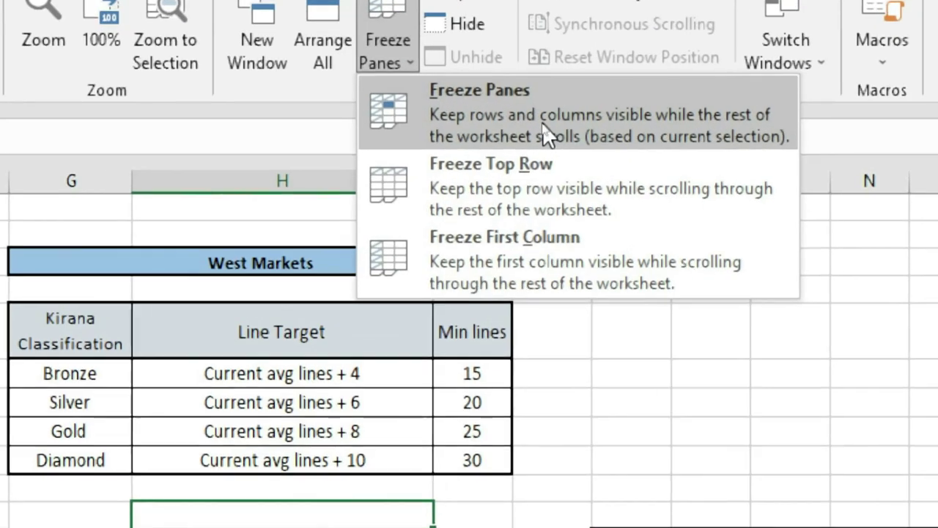
{"action": "left_click", "coordinate": [542, 123]}
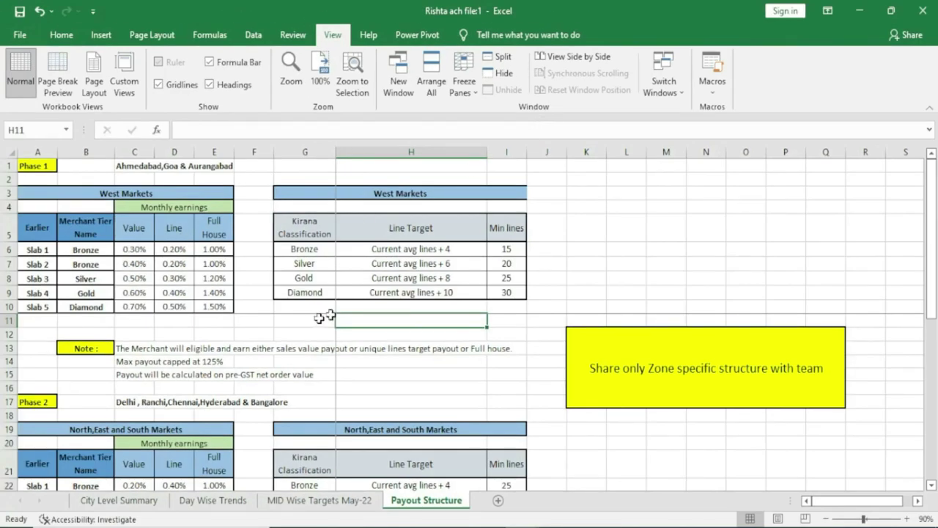
Step: Scroll around the sheet to test the frozen rows and columns
{"action": "scroll", "coordinate": [360, 350], "scroll_direction": "down", "scroll_amount": 5}
{"action": "scroll", "coordinate": [359, 349], "scroll_direction": "up", "scroll_amount": 3}
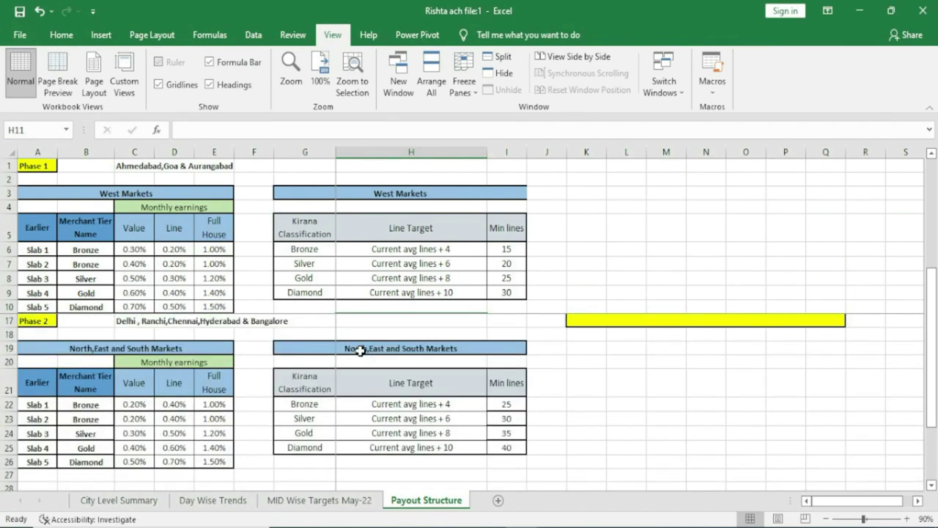
{"action": "scroll", "coordinate": [359, 349], "scroll_direction": "down", "scroll_amount": 5}
{"action": "scroll", "coordinate": [360, 349], "scroll_direction": "up", "scroll_amount": 4}
{"action": "scroll", "coordinate": [360, 351], "scroll_direction": "up", "scroll_amount": 5}
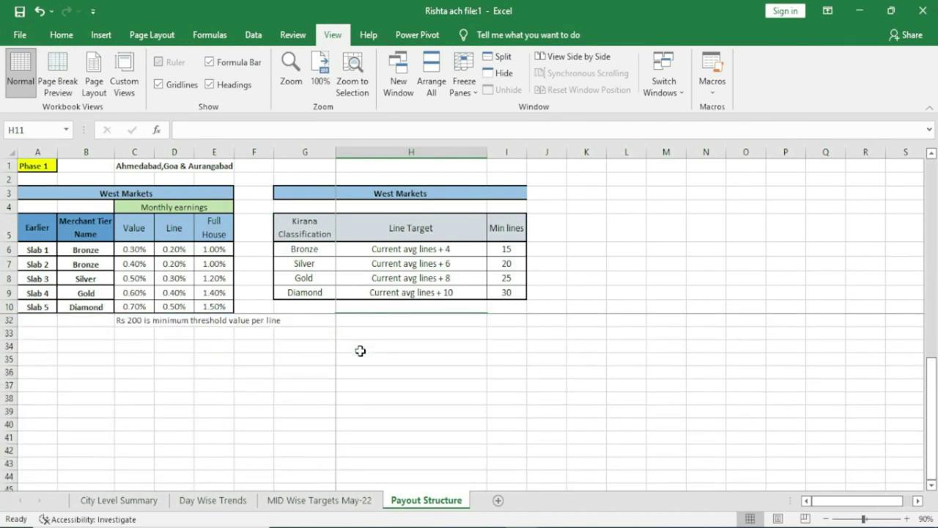
{"action": "left_click", "coordinate": [382, 266]}
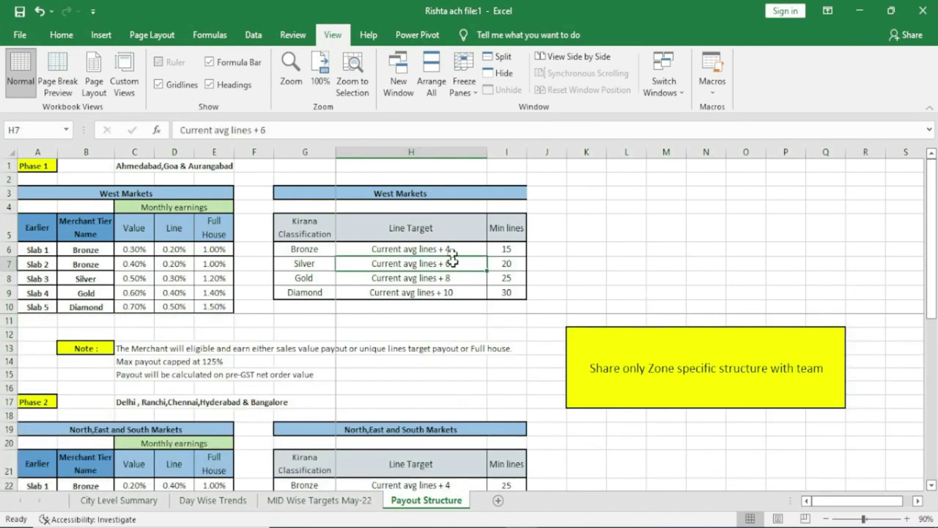
{"action": "scroll", "coordinate": [383, 246], "scroll_direction": "down", "scroll_amount": 2}
{"action": "scroll", "coordinate": [376, 242], "scroll_direction": "up", "scroll_amount": 2}
{"action": "scroll", "coordinate": [394, 357], "scroll_direction": "down", "scroll_amount": 6}
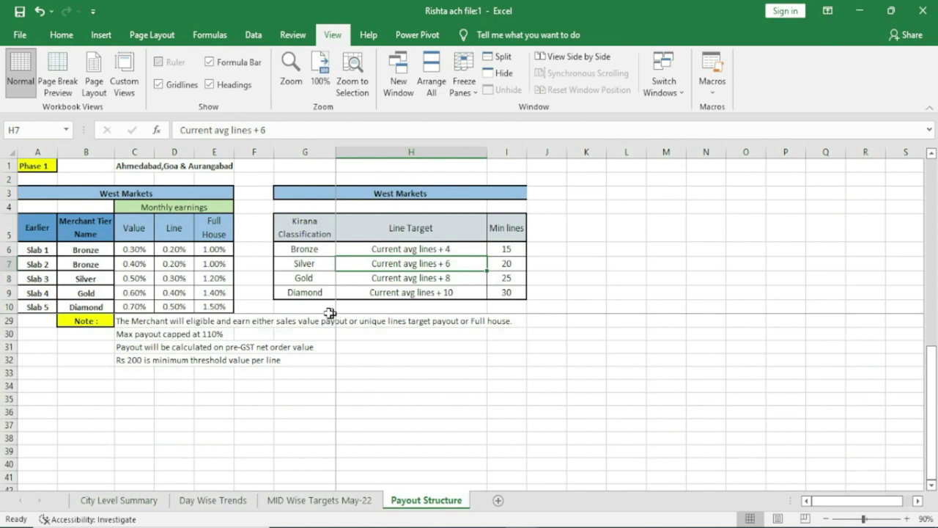
{"action": "left_click", "coordinate": [224, 337]}
{"action": "scroll", "coordinate": [381, 395], "scroll_direction": "down", "scroll_amount": 10}
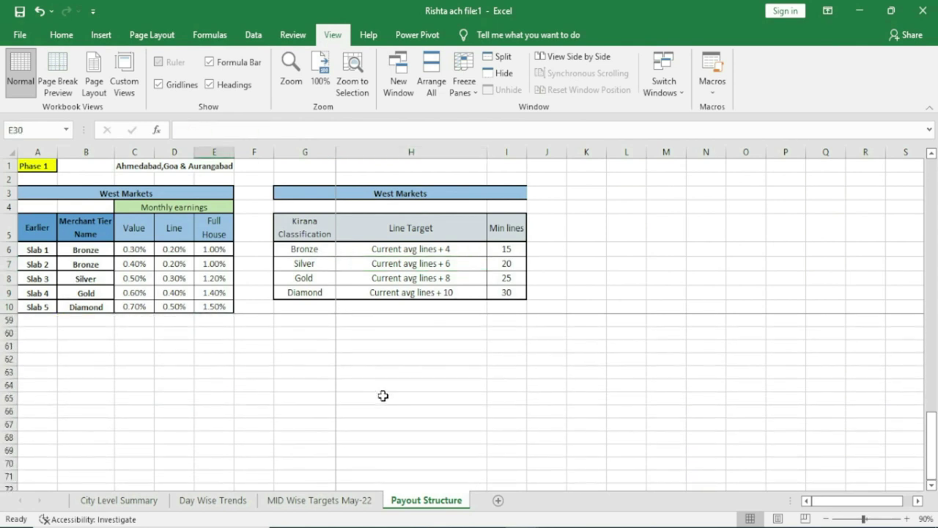
{"action": "scroll", "coordinate": [382, 395], "scroll_direction": "up", "scroll_amount": 15}
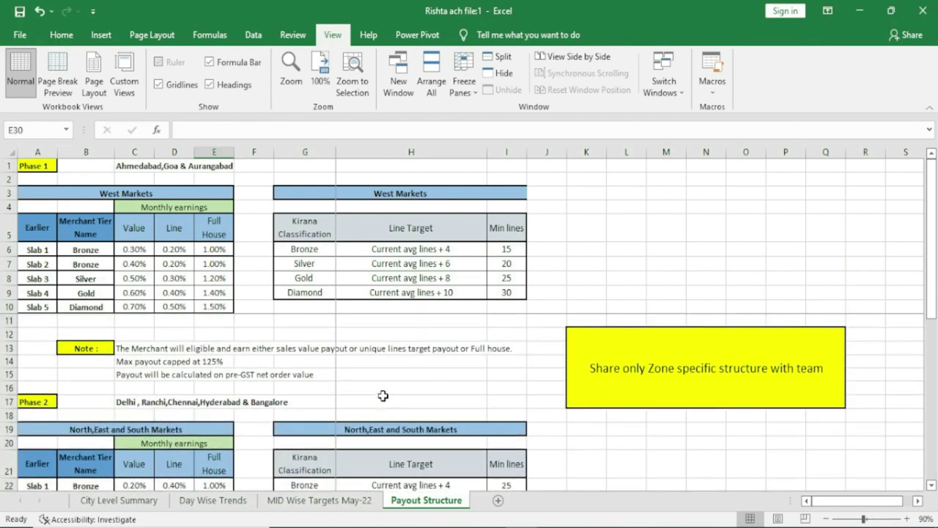
Step: Unfreeze the panes and switch to the workbook's second window with Ctrl+F6
{"action": "left_click", "coordinate": [463, 87]}
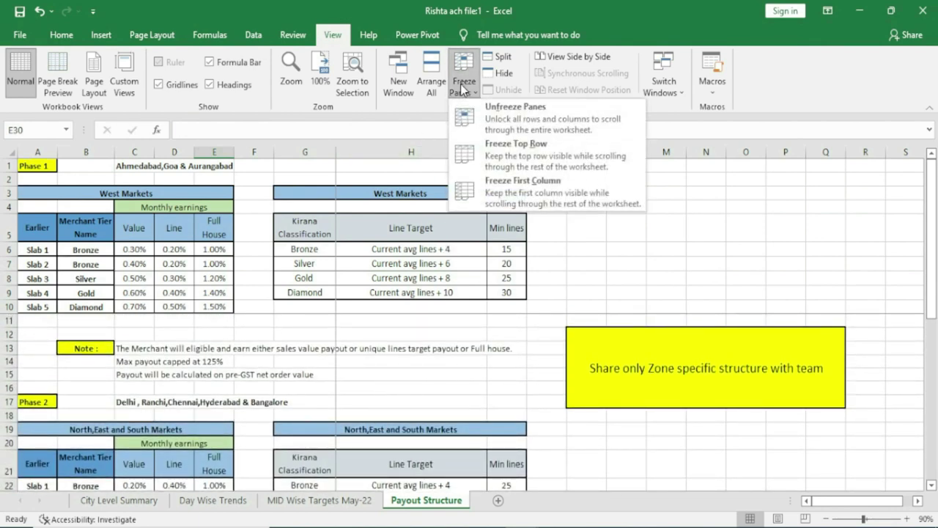
{"action": "left_click", "coordinate": [523, 118]}
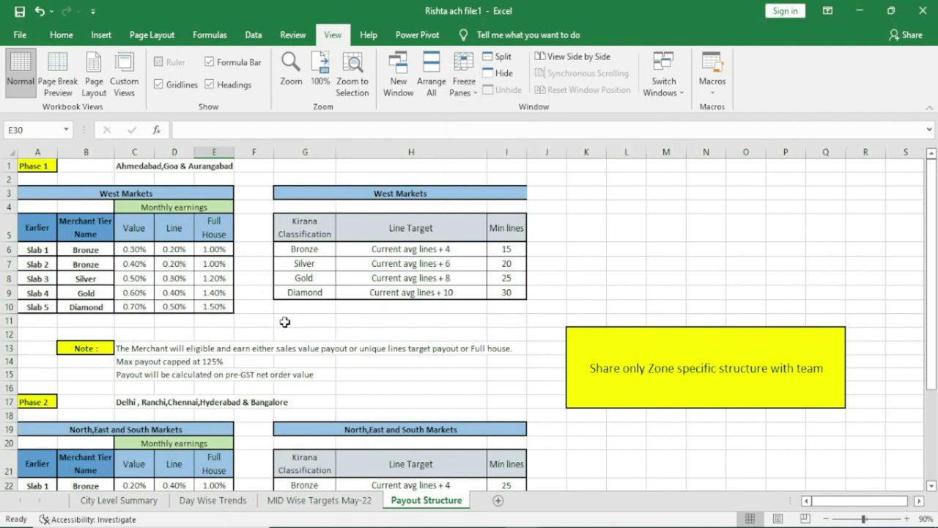
{"action": "key", "text": "ctrl+F6"}
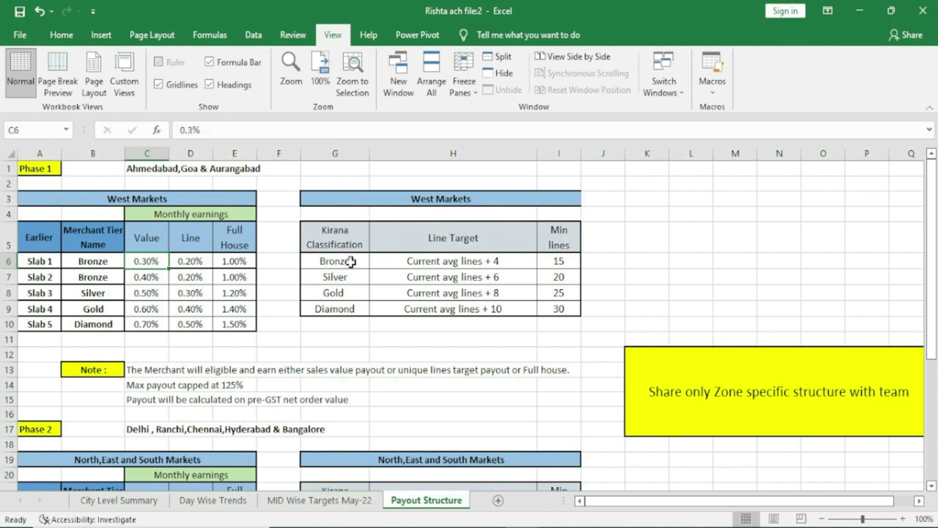
Step: Switch to the salary sheet workbook and dismiss the license warning bar
{"action": "left_click", "coordinate": [464, 82]}
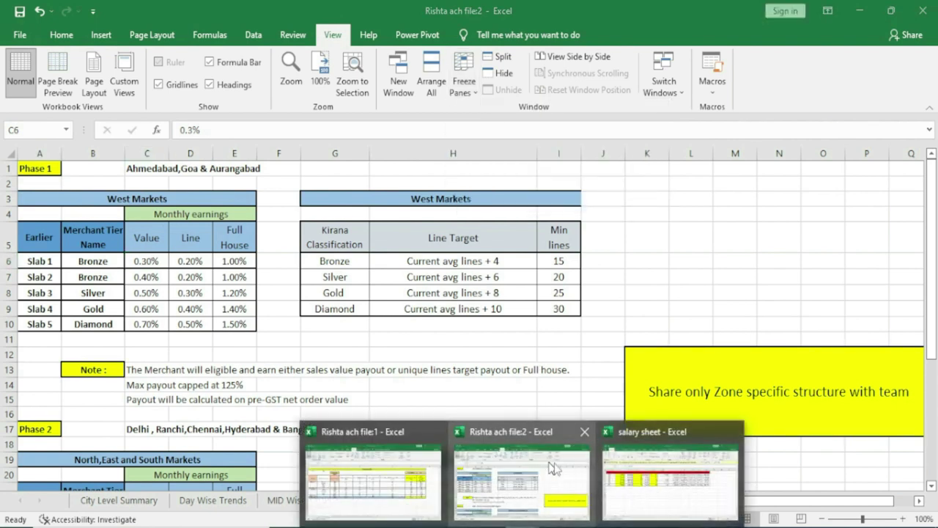
{"action": "left_click", "coordinate": [619, 484]}
{"action": "left_click", "coordinate": [300, 403]}
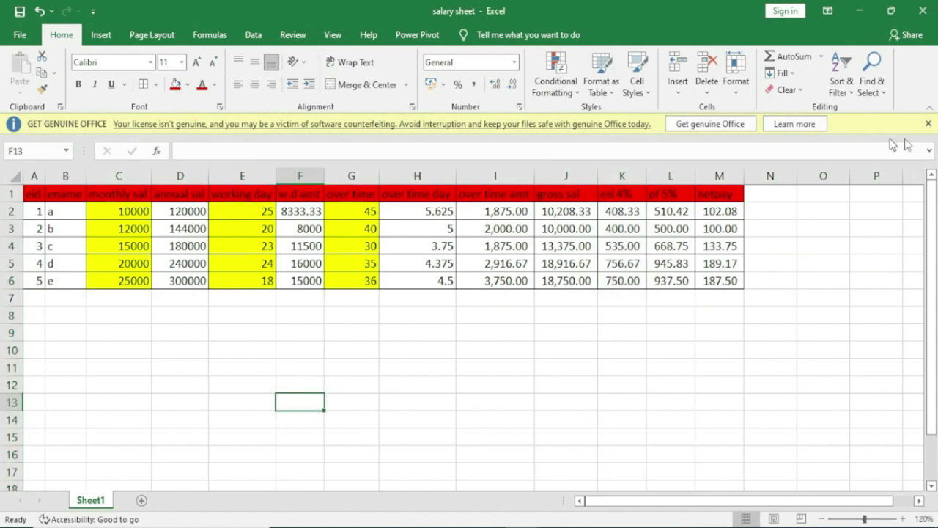
{"action": "left_click", "coordinate": [928, 123]}
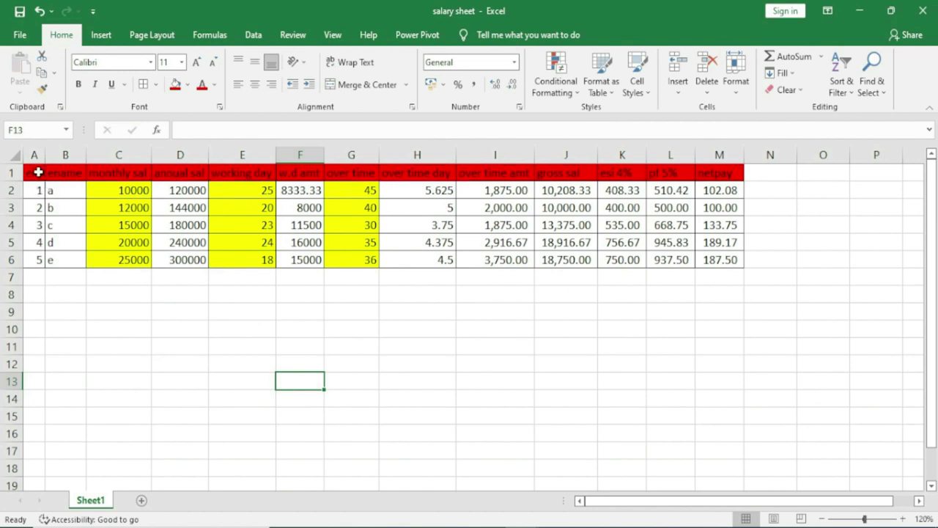
Step: Freeze the top header row of the salary sheet
{"action": "left_click_drag", "start_coordinate": [38, 172], "coordinate": [740, 176]}
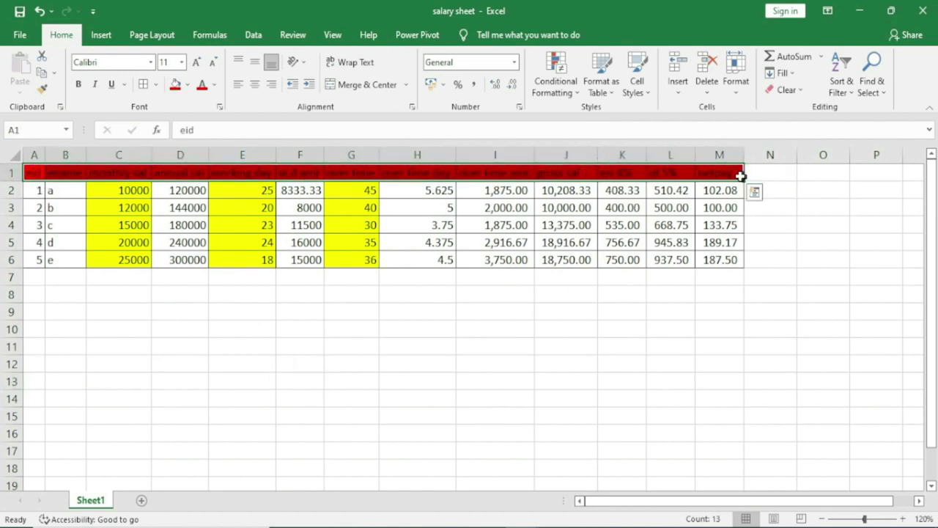
{"action": "left_click", "coordinate": [333, 35]}
{"action": "left_click", "coordinate": [466, 88]}
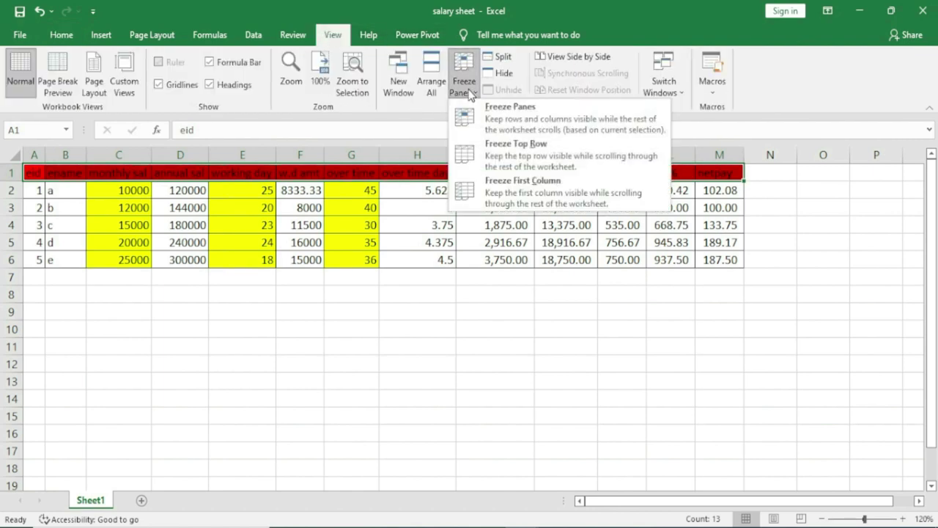
{"action": "left_click", "coordinate": [533, 155]}
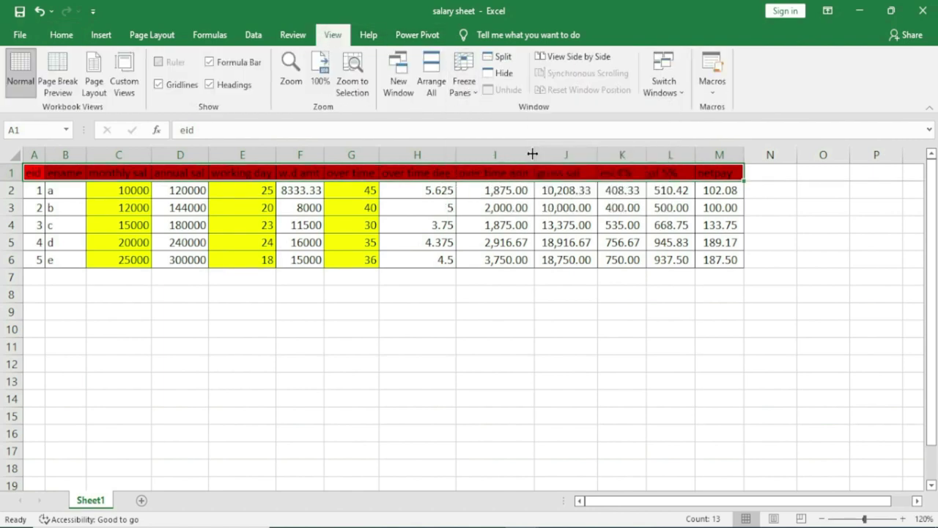
Step: Scroll to confirm the header row stays fixed, then unfreeze the panes
{"action": "left_click", "coordinate": [434, 370]}
{"action": "scroll", "coordinate": [337, 280], "scroll_direction": "down", "scroll_amount": 2}
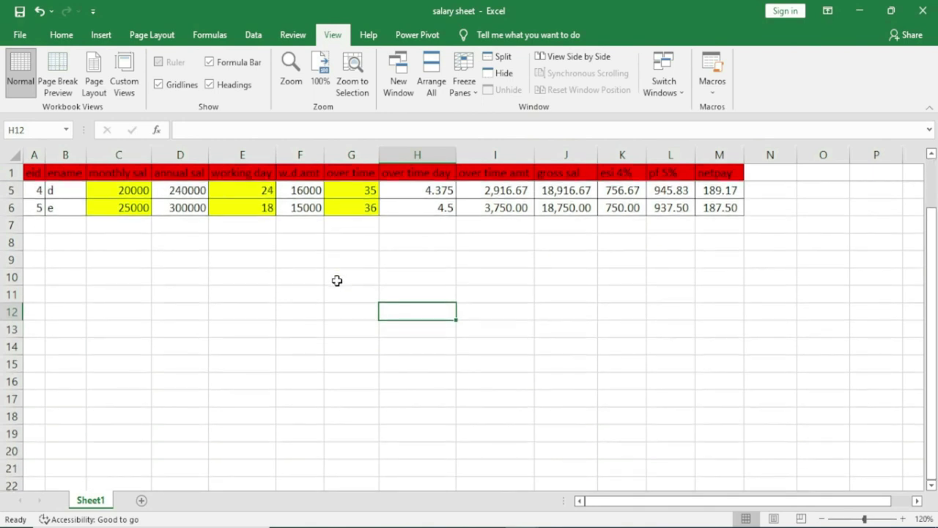
{"action": "scroll", "coordinate": [336, 280], "scroll_direction": "up", "scroll_amount": 2}
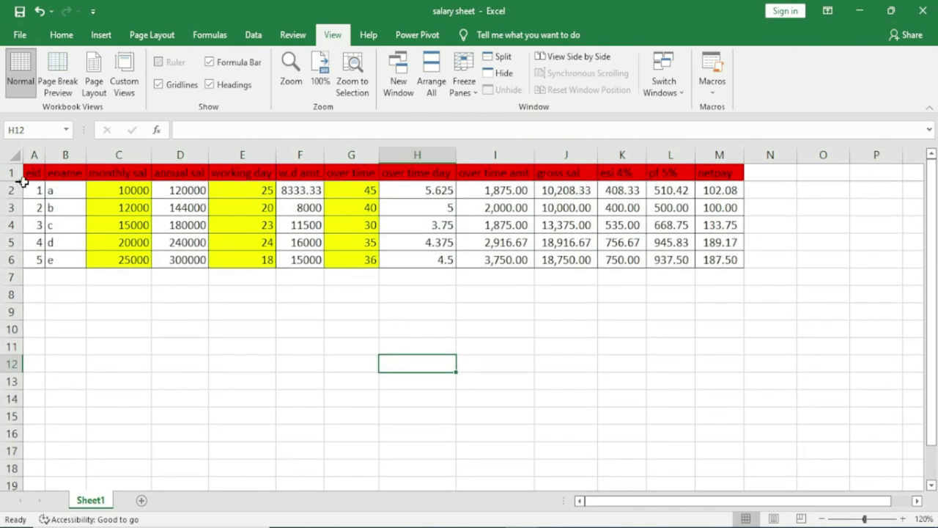
{"action": "left_click", "coordinate": [11, 174]}
{"action": "left_click", "coordinate": [157, 329]}
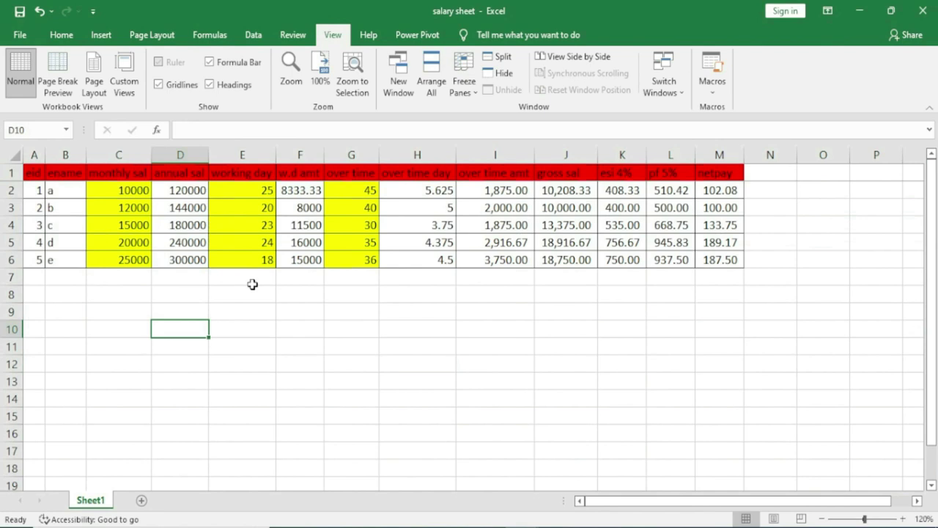
{"action": "left_click", "coordinate": [189, 283]}
{"action": "scroll", "coordinate": [188, 304], "scroll_direction": "down", "scroll_amount": 3}
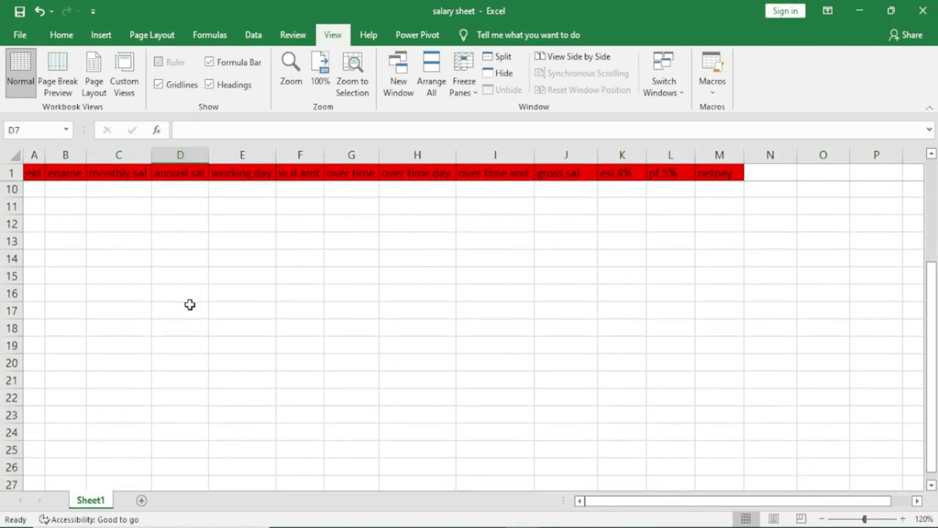
{"action": "left_click", "coordinate": [12, 173]}
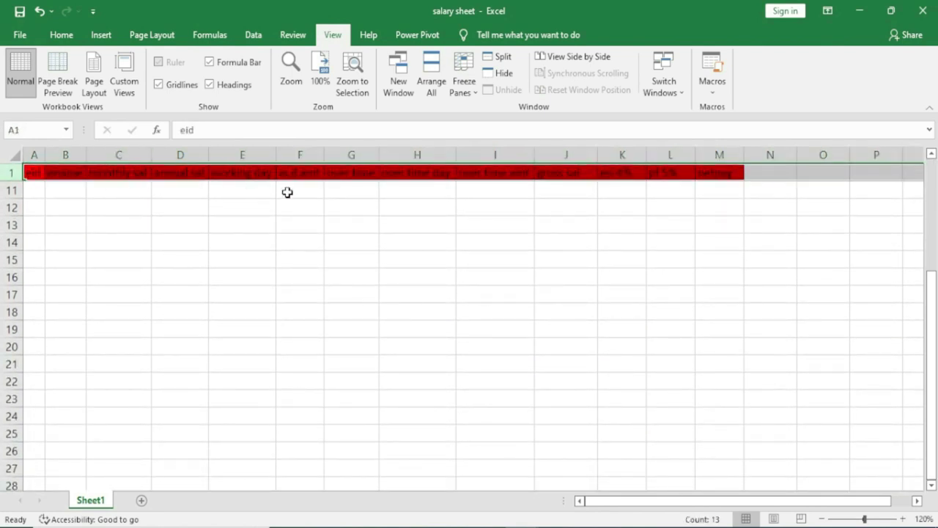
{"action": "left_click", "coordinate": [165, 225]}
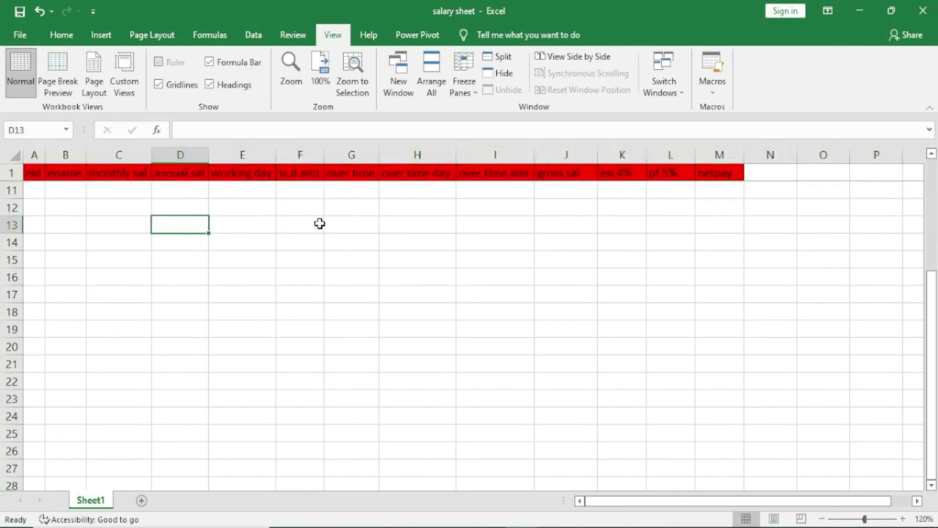
{"action": "left_click_drag", "start_coordinate": [208, 226], "coordinate": [645, 226]}
{"action": "left_click_drag", "start_coordinate": [705, 225], "coordinate": [169, 229]}
{"action": "scroll", "coordinate": [169, 229], "scroll_direction": "up", "scroll_amount": 3}
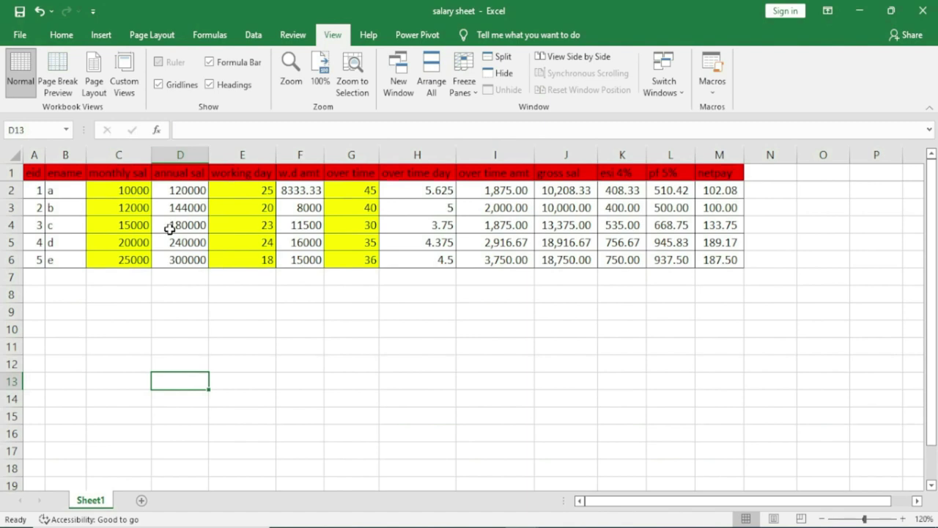
{"action": "left_click", "coordinate": [463, 87]}
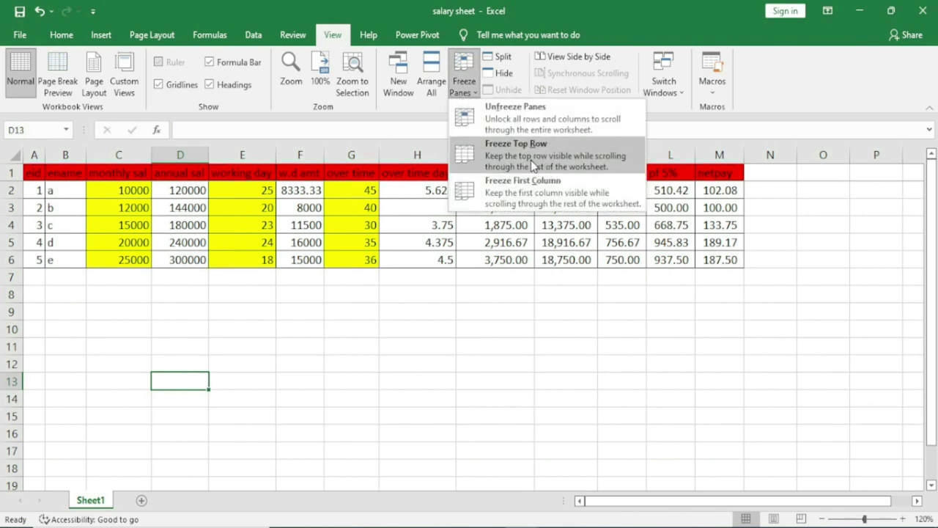
{"action": "left_click", "coordinate": [521, 118]}
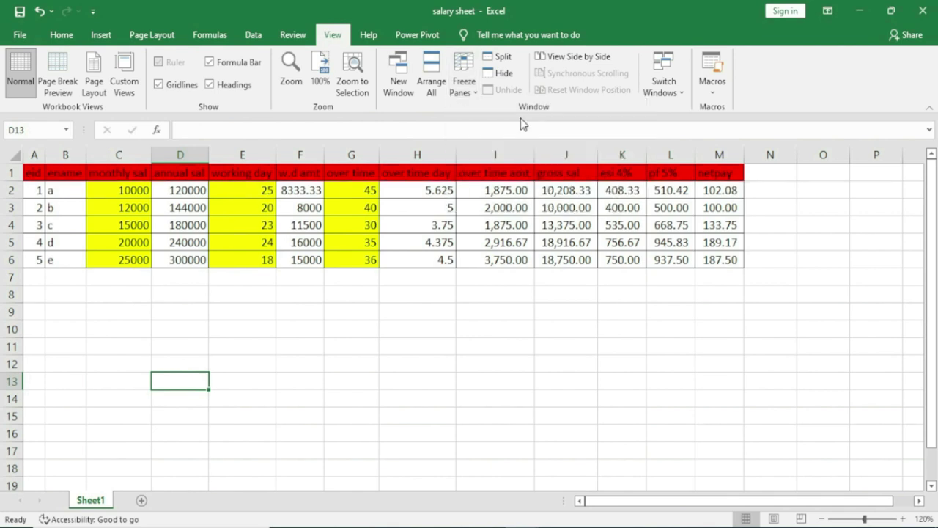
{"action": "left_click", "coordinate": [34, 150]}
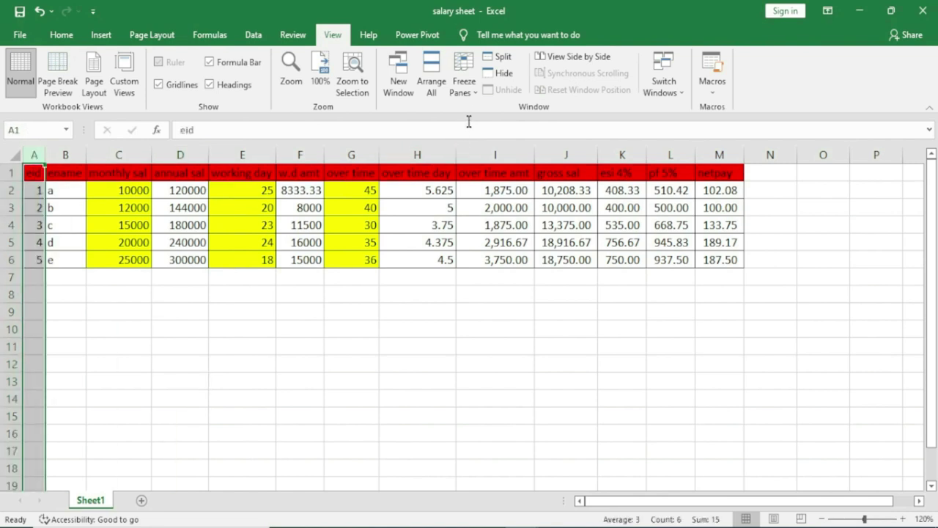
{"action": "left_click", "coordinate": [469, 92]}
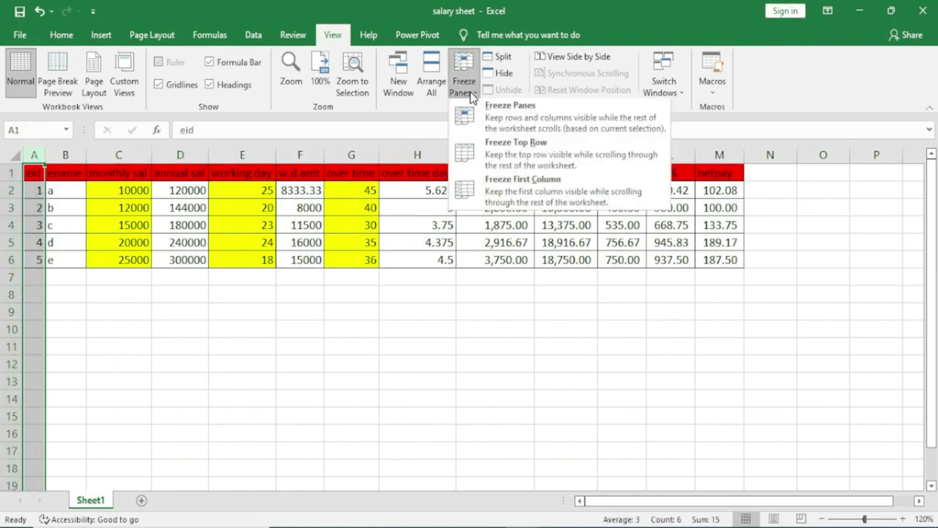
{"action": "left_click", "coordinate": [526, 191]}
{"action": "left_click", "coordinate": [260, 378]}
{"action": "left_click", "coordinate": [97, 315]}
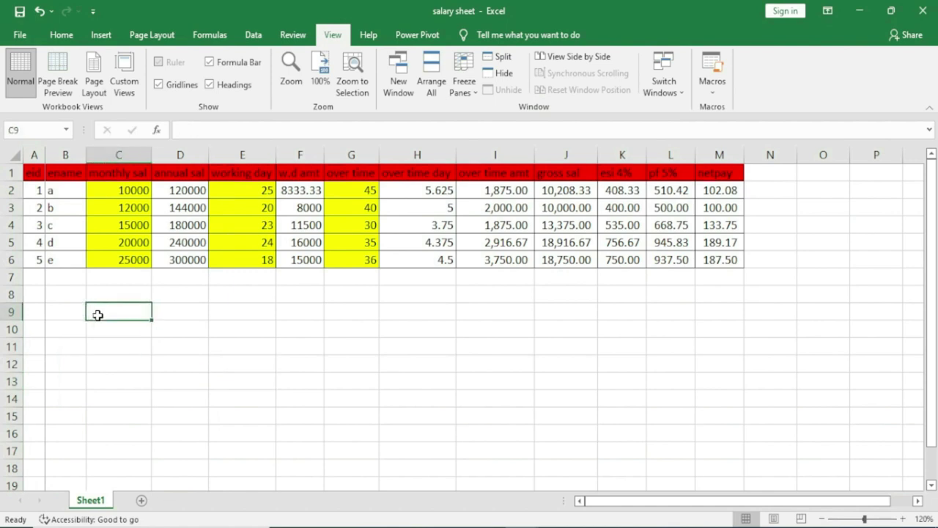
{"action": "key", "text": "Right"}
{"action": "key", "text": "Right"}
{"action": "key", "text": "Right"}
{"action": "key", "text": "Right"}
{"action": "key", "text": "Right"}
{"action": "key", "text": "Right"}
{"action": "key", "text": "Right"}
{"action": "key", "text": "Right"}
{"action": "key", "text": "Right"}
{"action": "key", "text": "Right"}
{"action": "key", "text": "Right"}
{"action": "key", "text": "Right"}
{"action": "key", "text": "Right"}
{"action": "key", "text": "Right"}
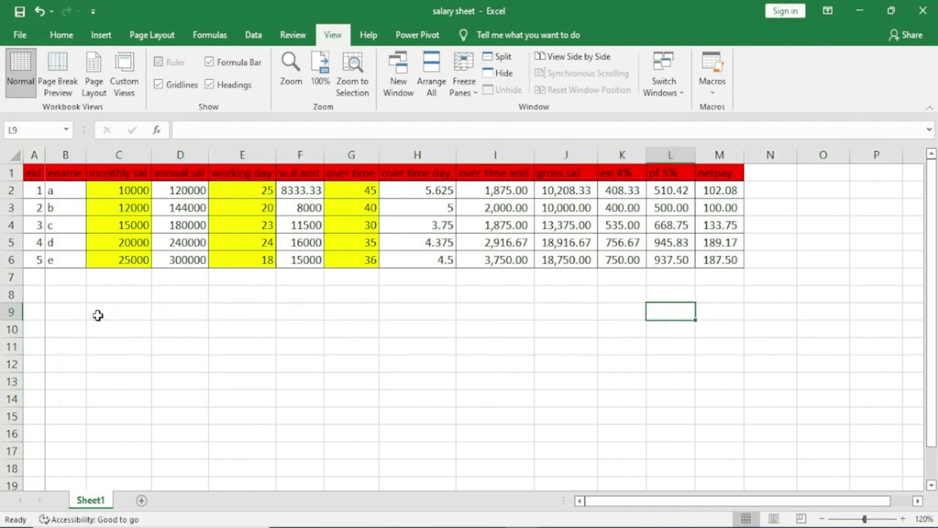
{"action": "key", "text": "Right"}
{"action": "key", "text": "Right"}
{"action": "key", "text": "Right"}
{"action": "key", "text": "Right"}
{"action": "key", "text": "Right"}
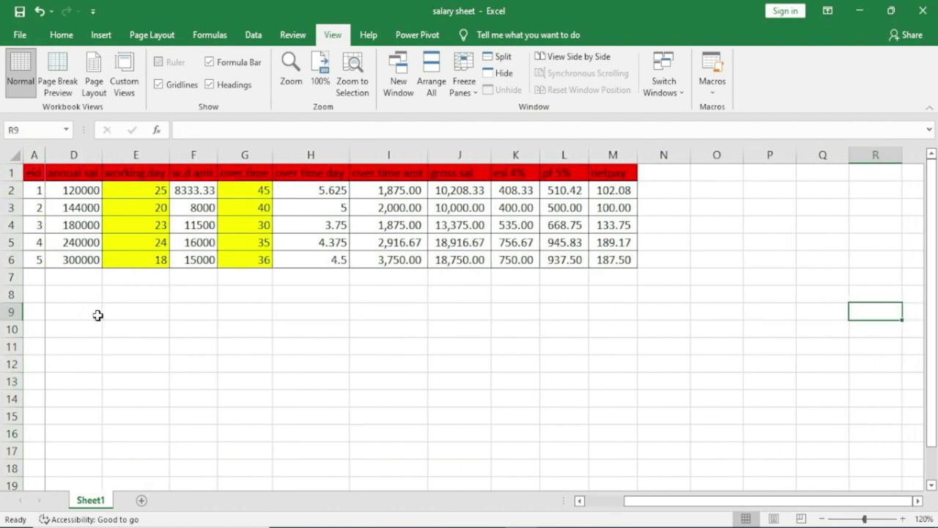
{"action": "key", "text": "Right"}
{"action": "key", "text": "Right"}
{"action": "key", "text": "Right"}
{"action": "key", "text": "Right"}
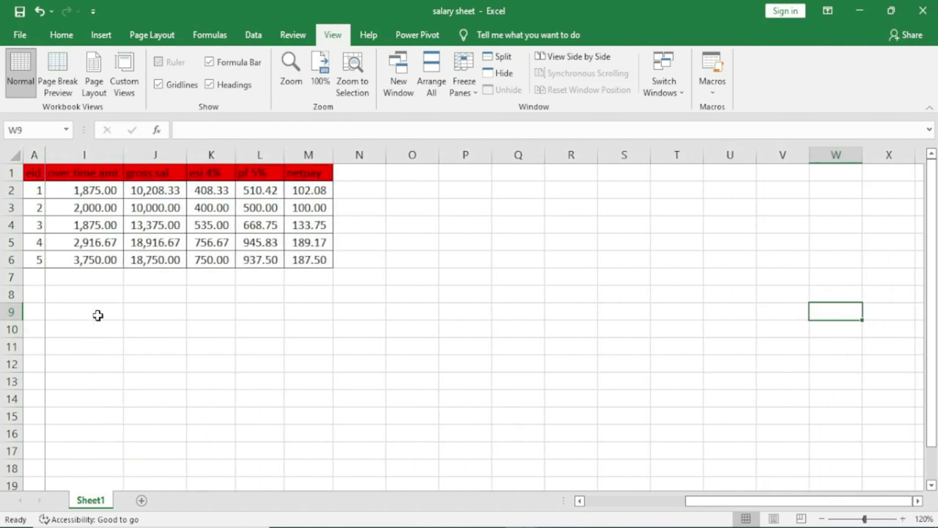
{"action": "key", "text": "Right"}
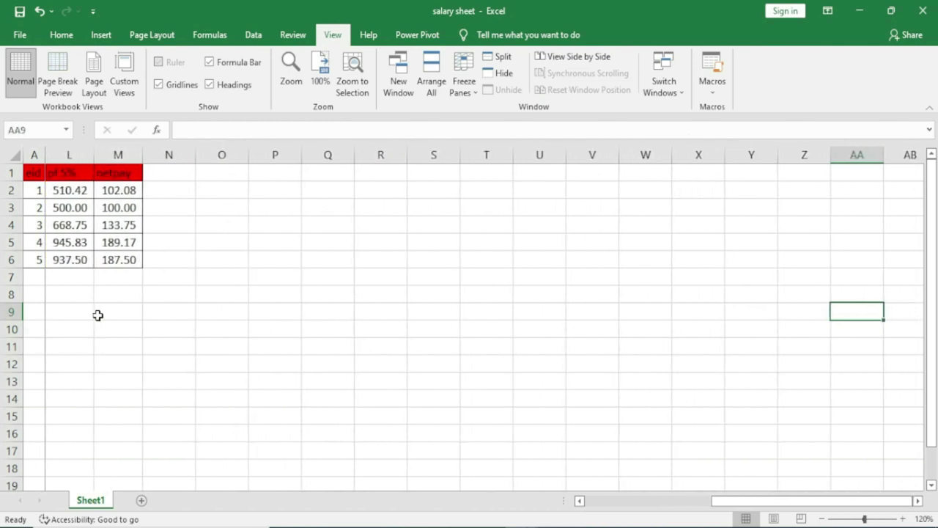
{"action": "left_click", "coordinate": [464, 86]}
{"action": "left_click", "coordinate": [516, 119]}
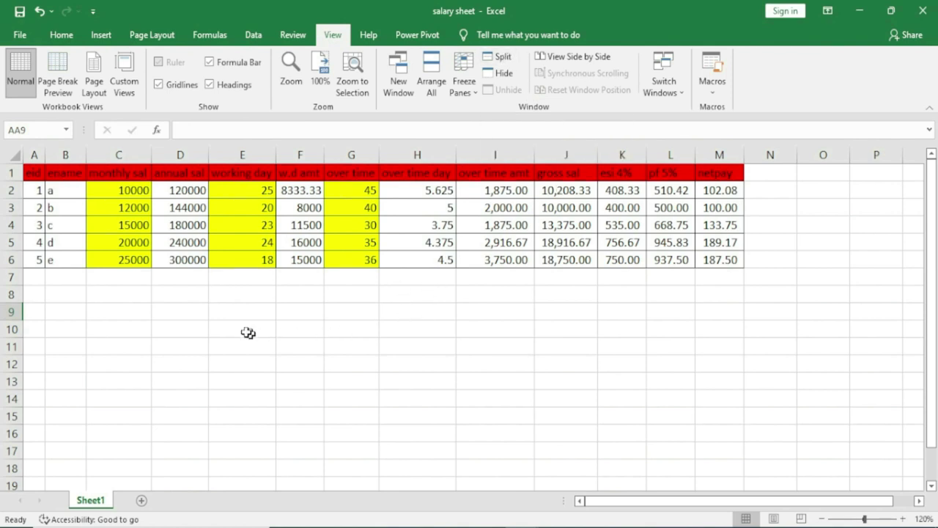
{"action": "left_click", "coordinate": [134, 311]}
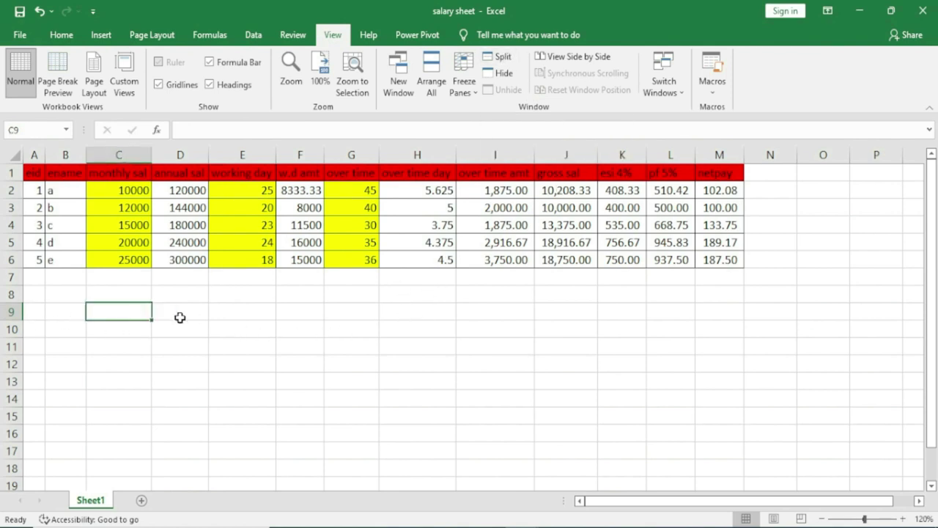
{"action": "left_click", "coordinate": [498, 56]}
{"action": "left_click_drag", "start_coordinate": [94, 312], "coordinate": [457, 329]}
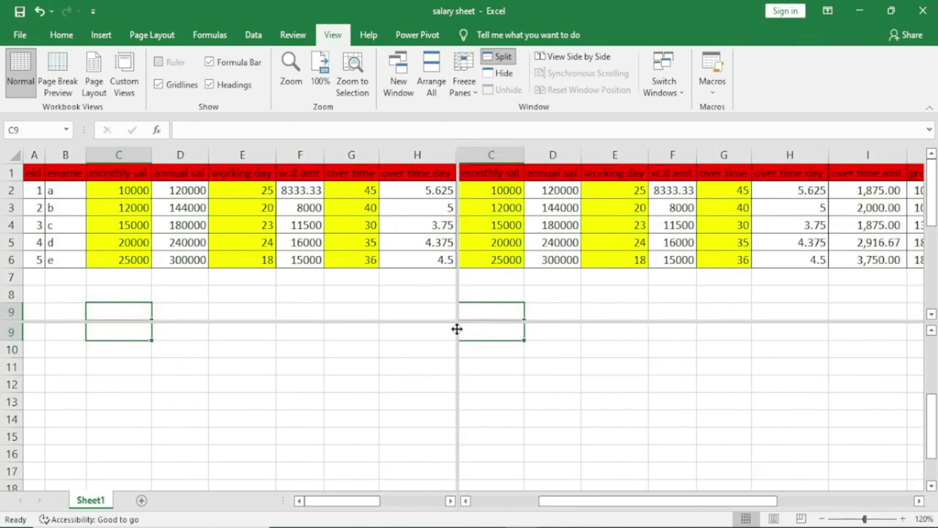
{"action": "scroll", "coordinate": [546, 370], "scroll_direction": "down", "scroll_amount": 1}
{"action": "scroll", "coordinate": [546, 371], "scroll_direction": "up", "scroll_amount": 2}
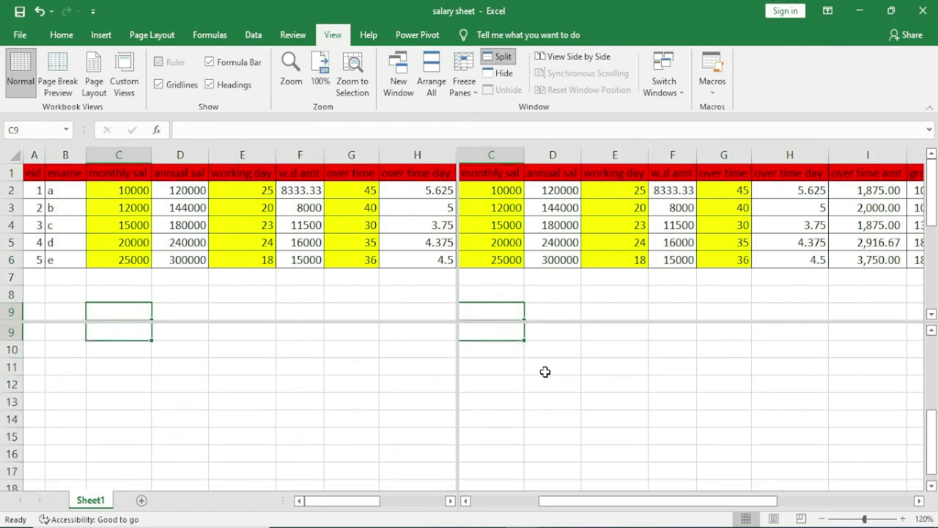
{"action": "scroll", "coordinate": [545, 372], "scroll_direction": "up", "scroll_amount": 2}
{"action": "scroll", "coordinate": [545, 372], "scroll_direction": "down", "scroll_amount": 3}
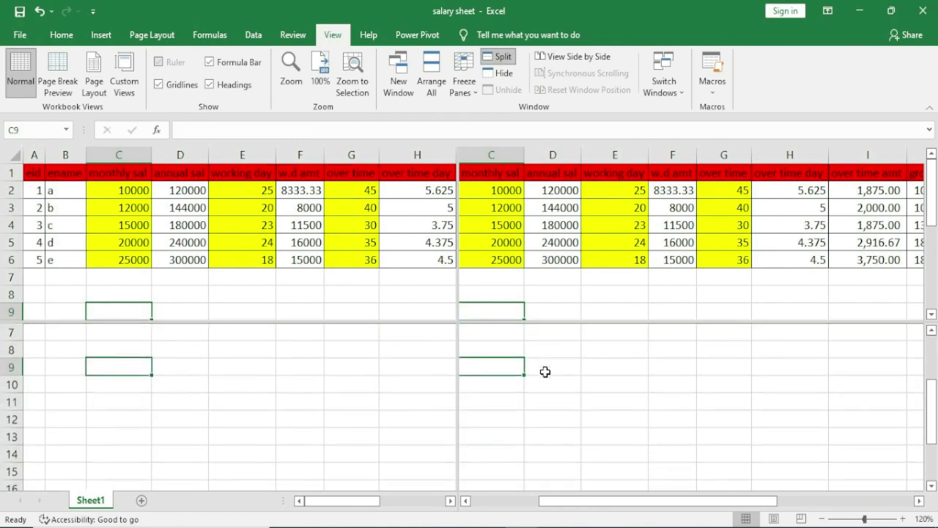
{"action": "scroll", "coordinate": [546, 370], "scroll_direction": "up", "scroll_amount": 3}
{"action": "left_click", "coordinate": [505, 351]}
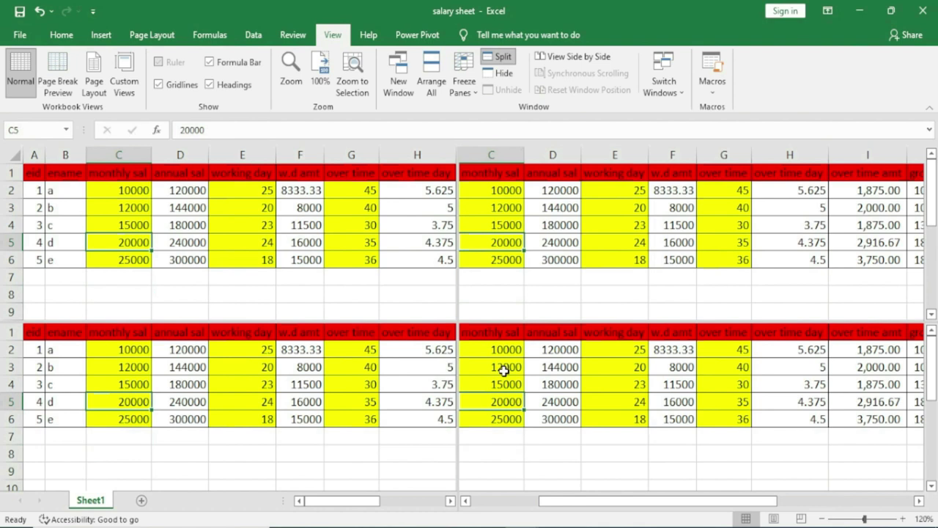
{"action": "left_click", "coordinate": [504, 368]}
{"action": "scroll", "coordinate": [488, 381], "scroll_direction": "down", "scroll_amount": 3}
{"action": "scroll", "coordinate": [487, 381], "scroll_direction": "down", "scroll_amount": 1}
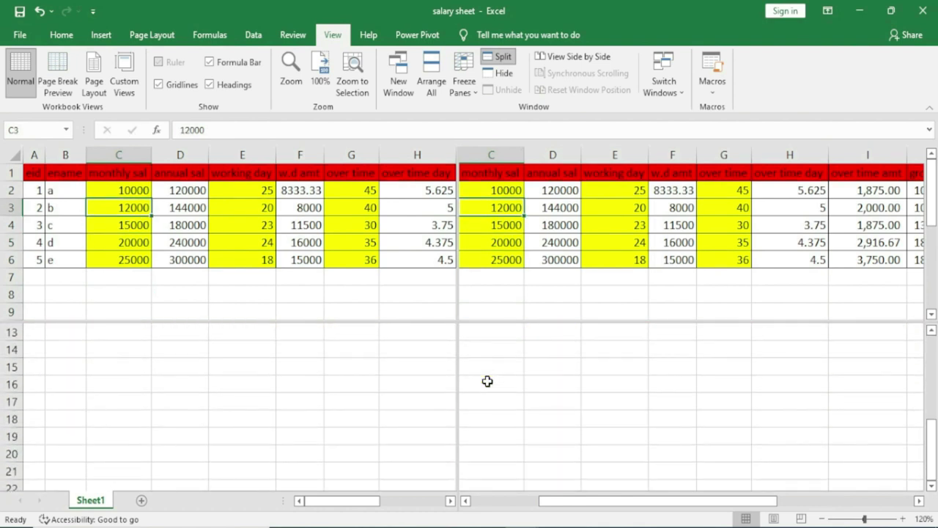
{"action": "scroll", "coordinate": [487, 381], "scroll_direction": "up", "scroll_amount": 4}
{"action": "scroll", "coordinate": [487, 381], "scroll_direction": "down", "scroll_amount": 5}
{"action": "scroll", "coordinate": [487, 381], "scroll_direction": "up", "scroll_amount": 5}
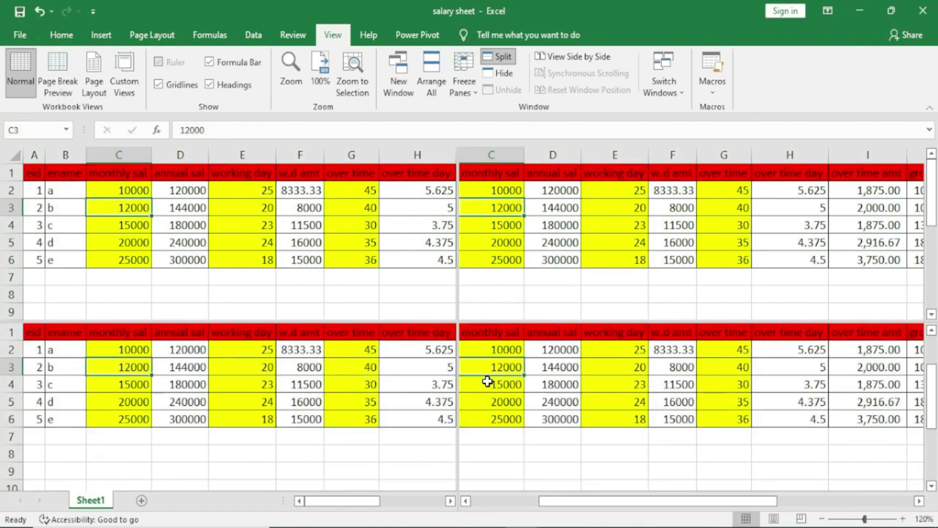
{"action": "left_click_drag", "start_coordinate": [457, 322], "coordinate": [535, 392]}
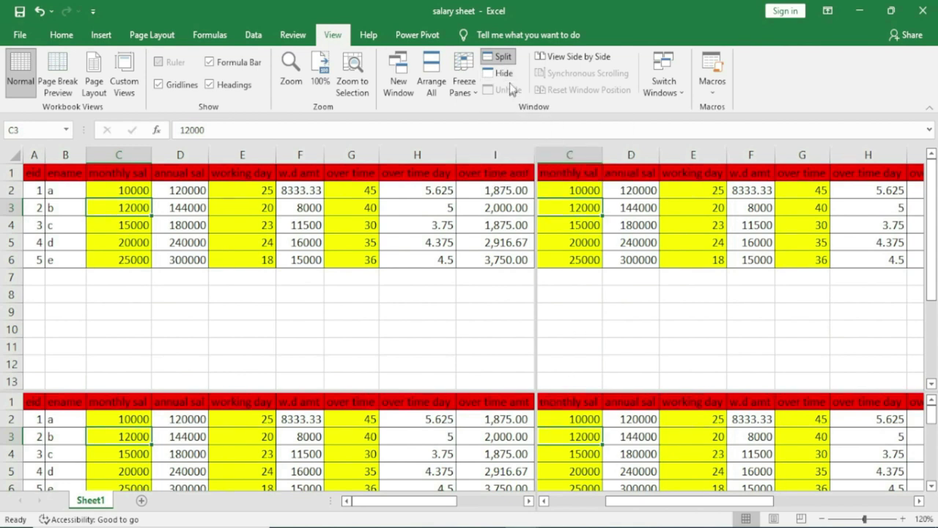
{"action": "left_click", "coordinate": [502, 59]}
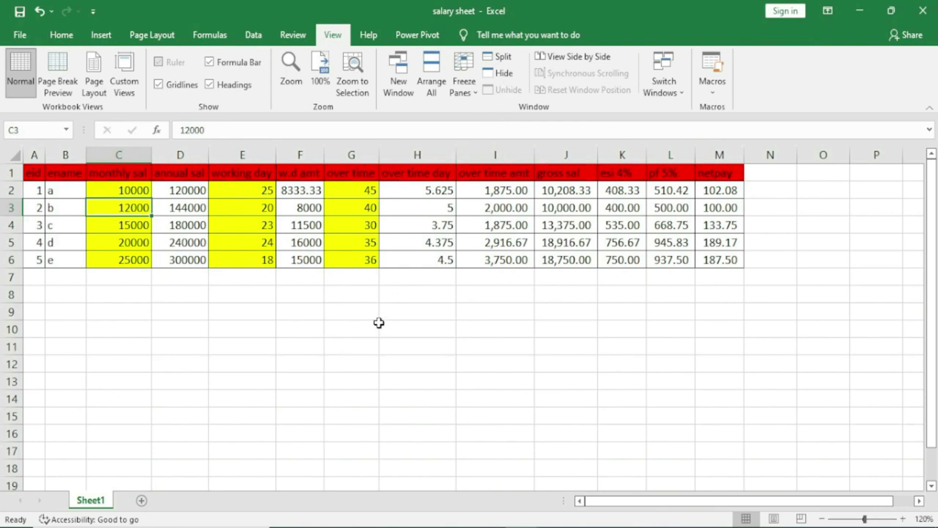
{"action": "left_click", "coordinate": [499, 73]}
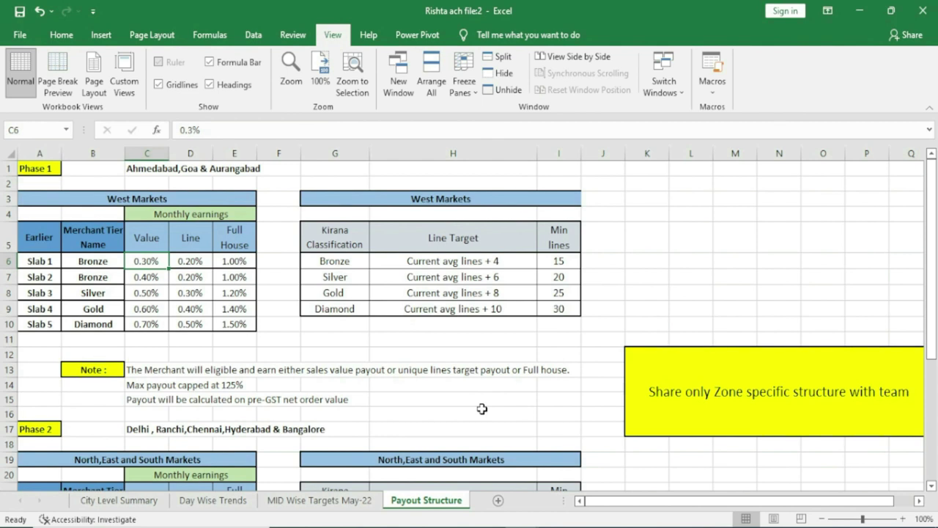
{"action": "left_click", "coordinate": [504, 91]}
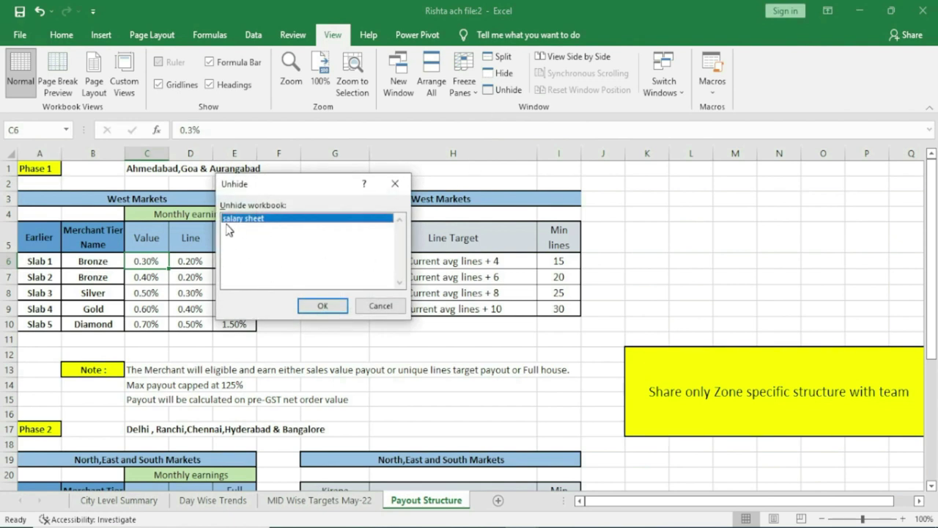
{"action": "left_click", "coordinate": [323, 305]}
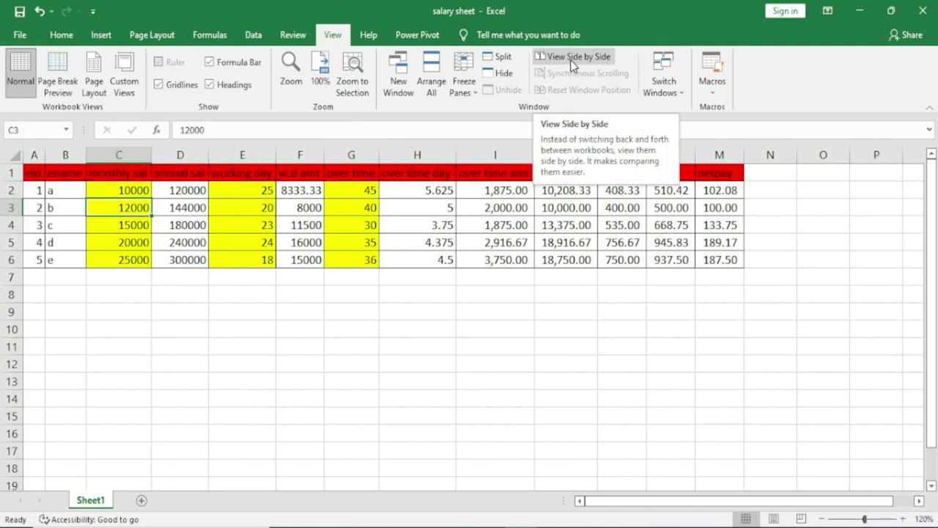
{"action": "left_click", "coordinate": [570, 60]}
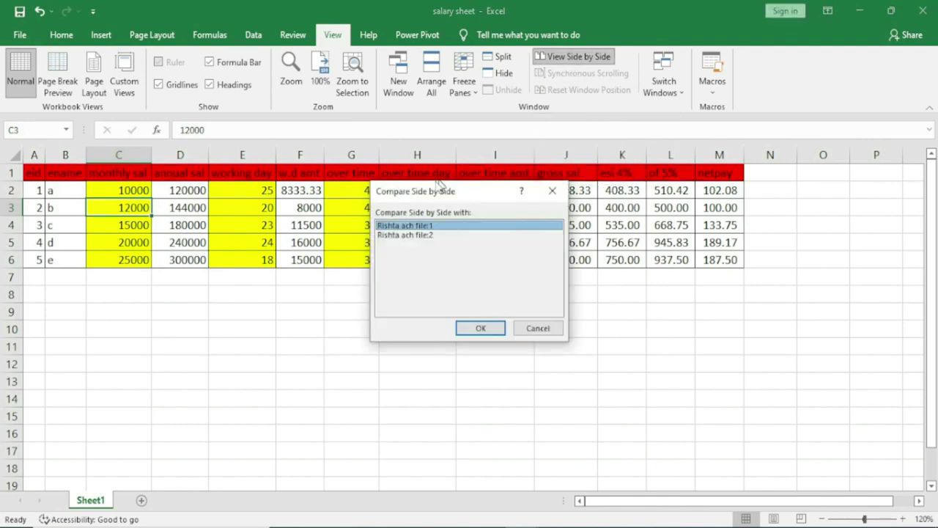
{"action": "left_click_drag", "start_coordinate": [410, 188], "coordinate": [537, 167]}
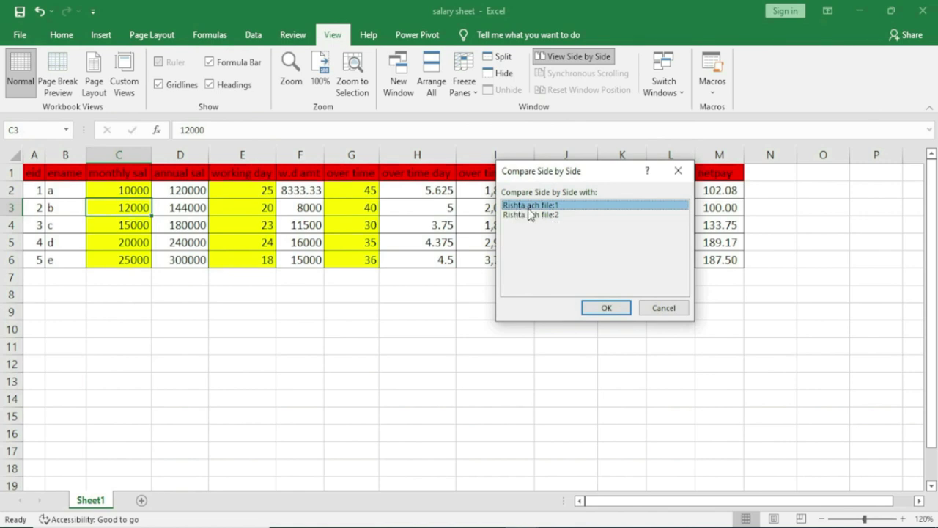
{"action": "left_click", "coordinate": [607, 308]}
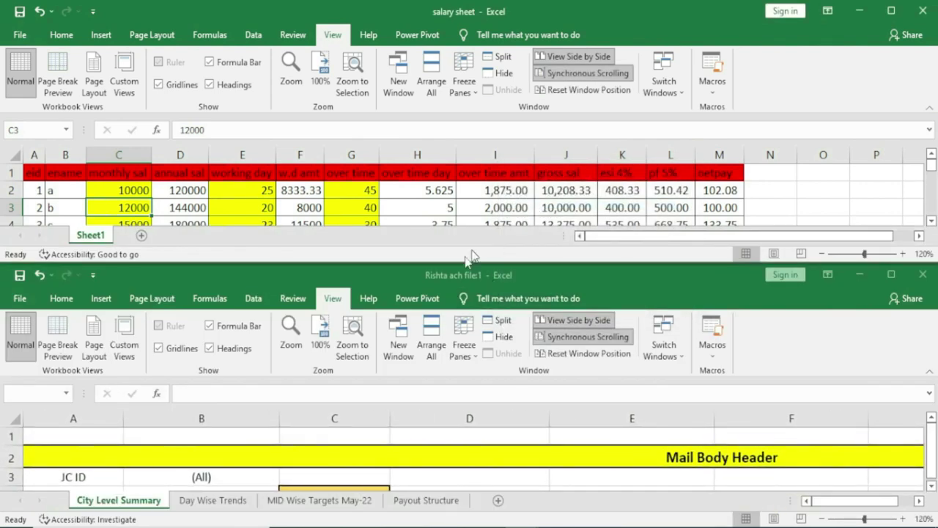
{"action": "scroll", "coordinate": [441, 408], "scroll_direction": "down", "scroll_amount": 2}
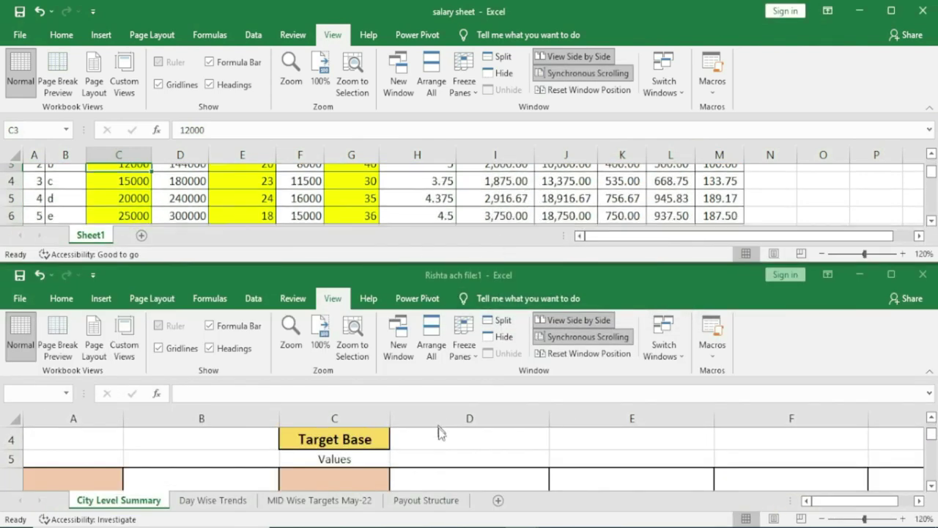
{"action": "scroll", "coordinate": [420, 450], "scroll_direction": "up", "scroll_amount": 2}
{"action": "scroll", "coordinate": [415, 212], "scroll_direction": "down", "scroll_amount": 3}
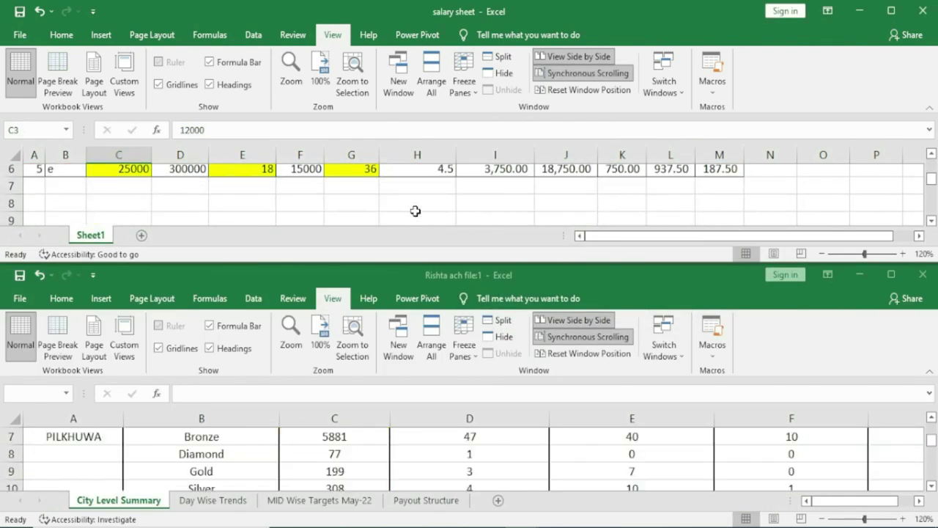
{"action": "scroll", "coordinate": [414, 212], "scroll_direction": "up", "scroll_amount": 3}
{"action": "scroll", "coordinate": [415, 212], "scroll_direction": "down", "scroll_amount": 3}
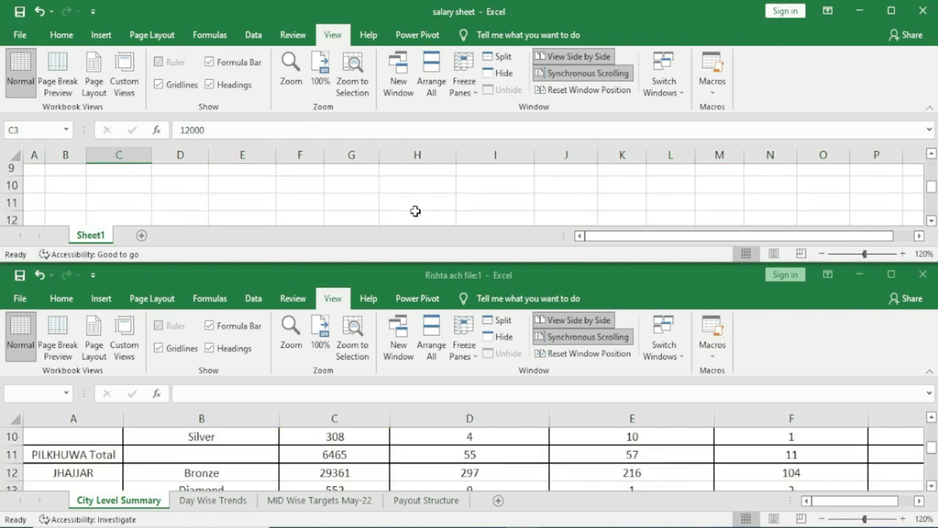
{"action": "scroll", "coordinate": [415, 212], "scroll_direction": "up", "scroll_amount": 3}
{"action": "scroll", "coordinate": [415, 211], "scroll_direction": "down", "scroll_amount": 3}
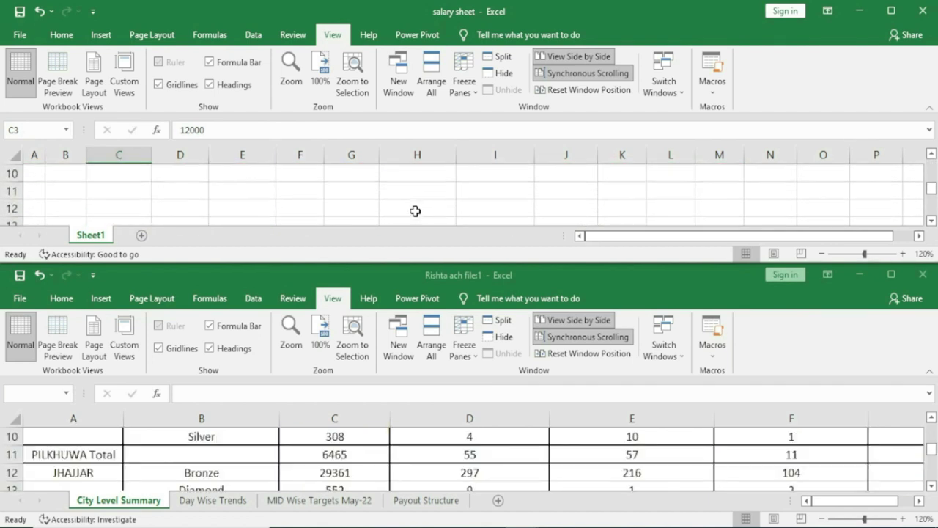
{"action": "scroll", "coordinate": [414, 211], "scroll_direction": "up", "scroll_amount": 3}
{"action": "scroll", "coordinate": [415, 211], "scroll_direction": "down", "scroll_amount": 2}
{"action": "scroll", "coordinate": [415, 211], "scroll_direction": "down", "scroll_amount": 2}
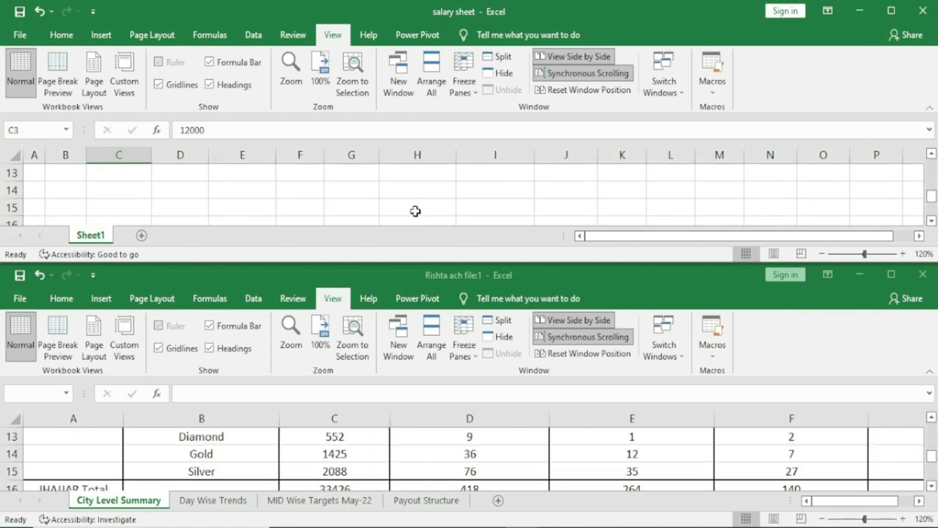
{"action": "scroll", "coordinate": [415, 211], "scroll_direction": "up", "scroll_amount": 4}
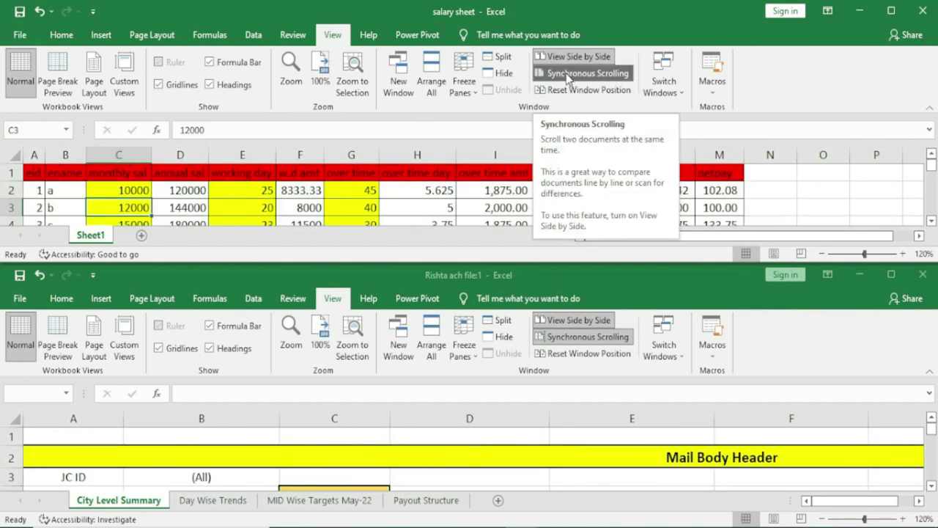
Step: Turn off Synchronous Scrolling and scroll each workbook window independently
{"action": "left_click", "coordinate": [566, 75]}
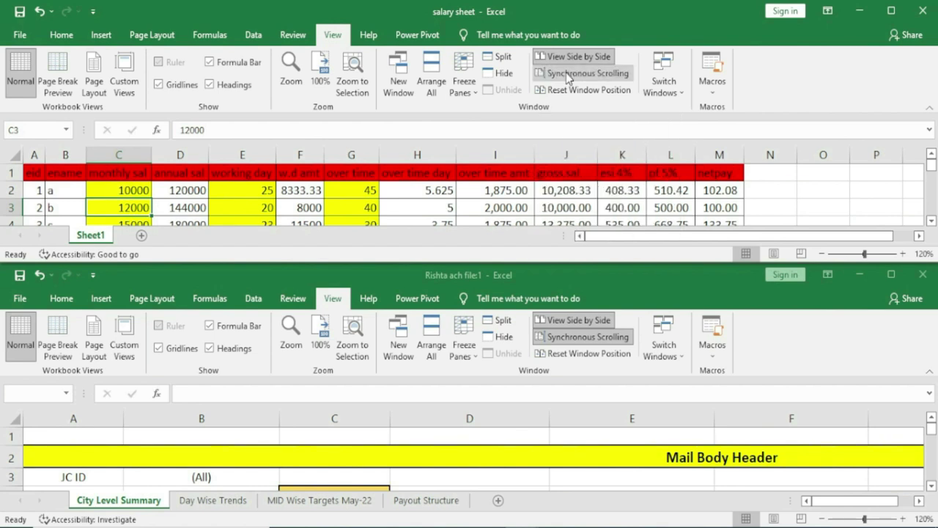
{"action": "left_click", "coordinate": [465, 195]}
{"action": "scroll", "coordinate": [465, 197], "scroll_direction": "down", "scroll_amount": 4}
{"action": "scroll", "coordinate": [465, 197], "scroll_direction": "up", "scroll_amount": 4}
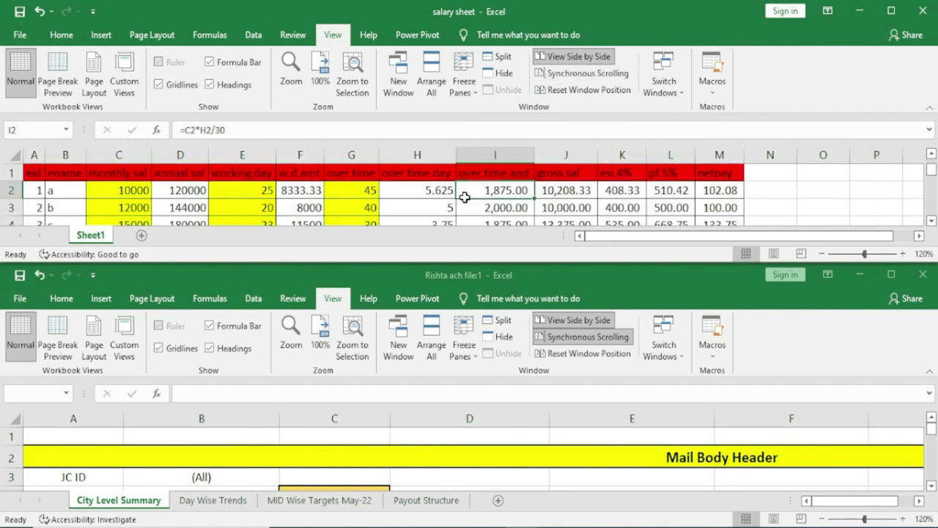
{"action": "left_click", "coordinate": [526, 469]}
{"action": "scroll", "coordinate": [527, 463], "scroll_direction": "down", "scroll_amount": 9}
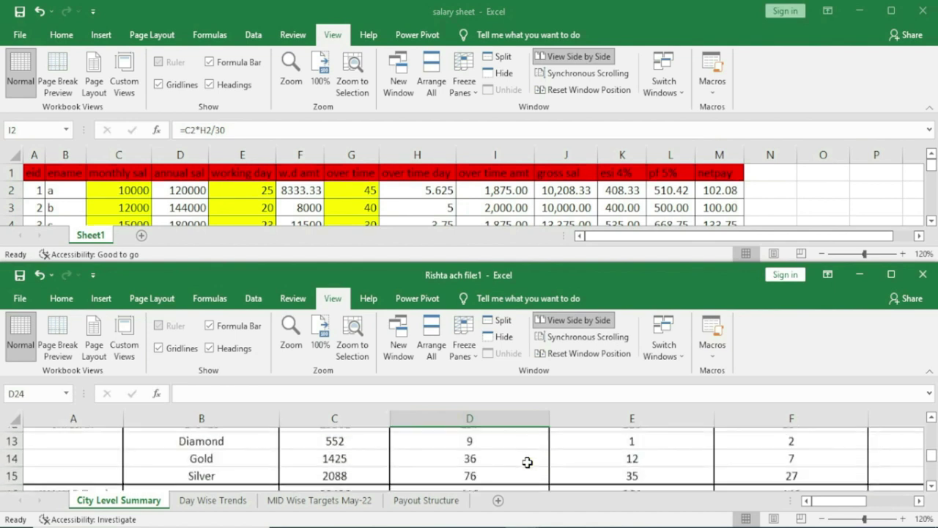
{"action": "scroll", "coordinate": [527, 462], "scroll_direction": "up", "scroll_amount": 9}
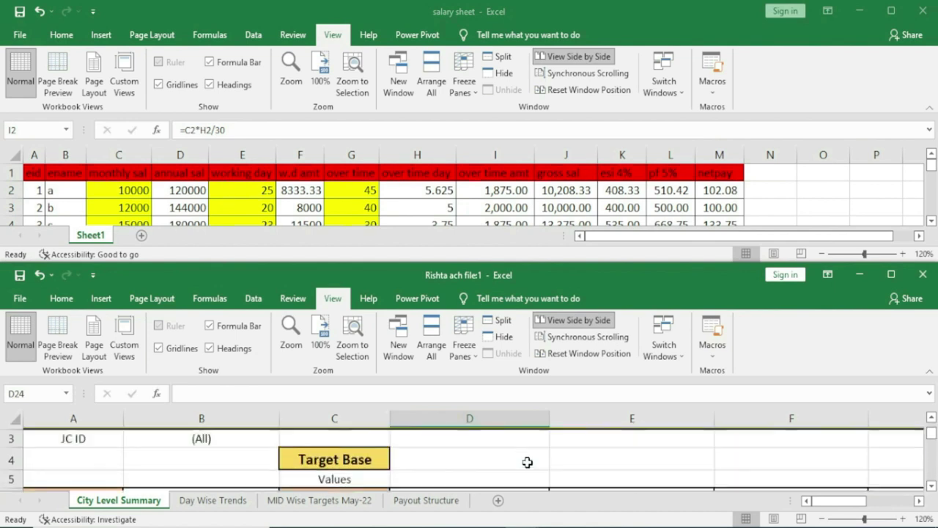
Step: Drag the salary sheet window taller, then reset both windows to equal heights
{"action": "left_click", "coordinate": [569, 77]}
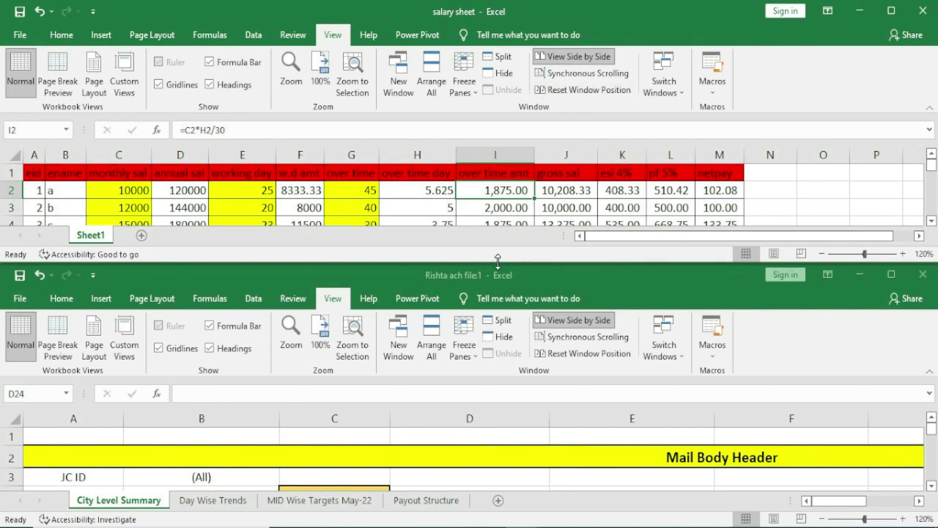
{"action": "left_click_drag", "start_coordinate": [497, 261], "coordinate": [488, 436]}
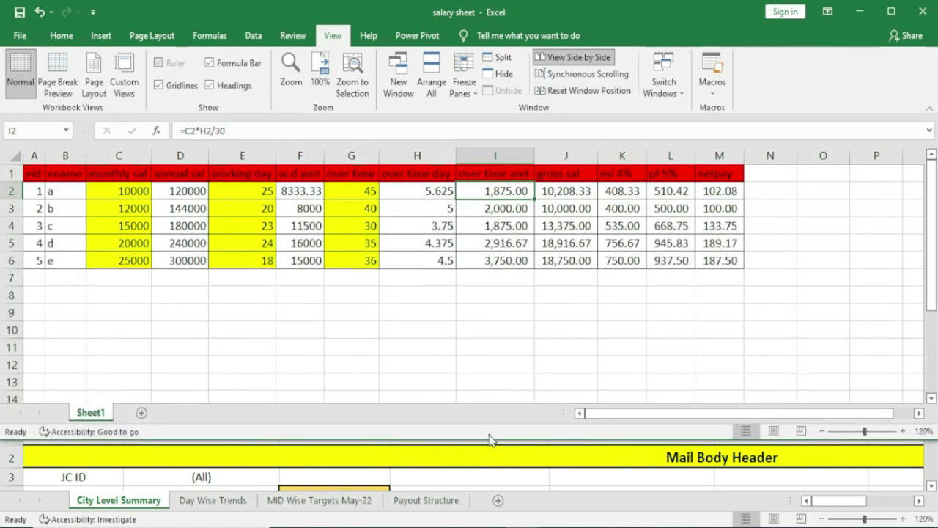
{"action": "left_click", "coordinate": [557, 91]}
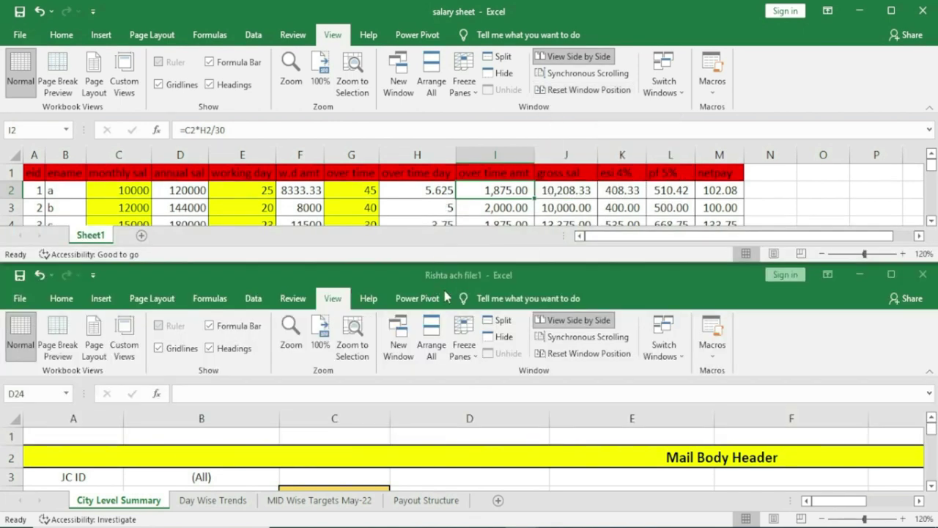
Step: Activate Rishta ach file:1 via Switch Windows, minimize and maximize it, then Alt+Tab to Book1
{"action": "left_click", "coordinate": [672, 91]}
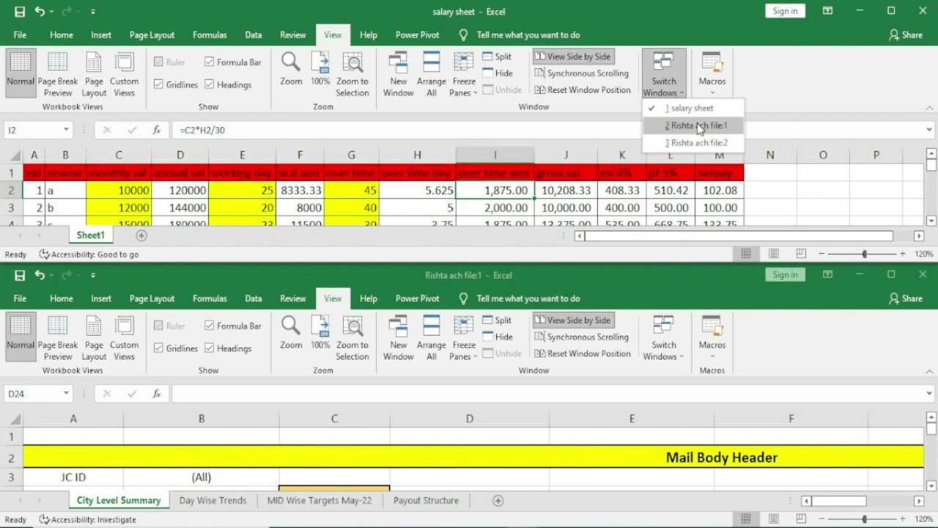
{"action": "left_click", "coordinate": [700, 126]}
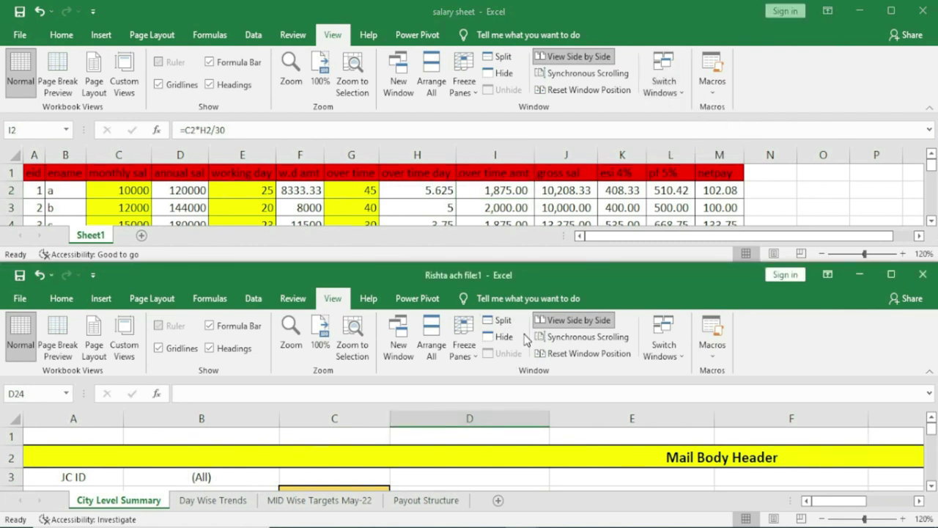
{"action": "left_click", "coordinate": [860, 274]}
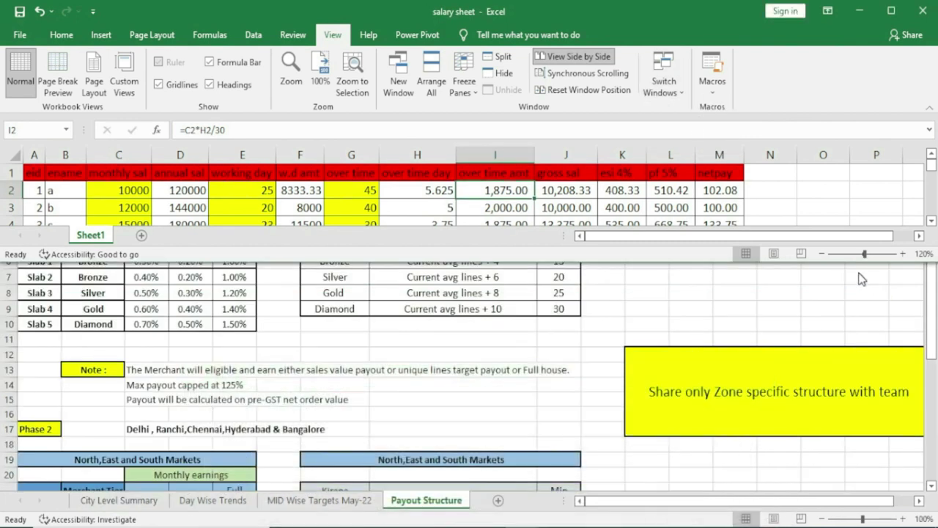
{"action": "left_click", "coordinate": [663, 81]}
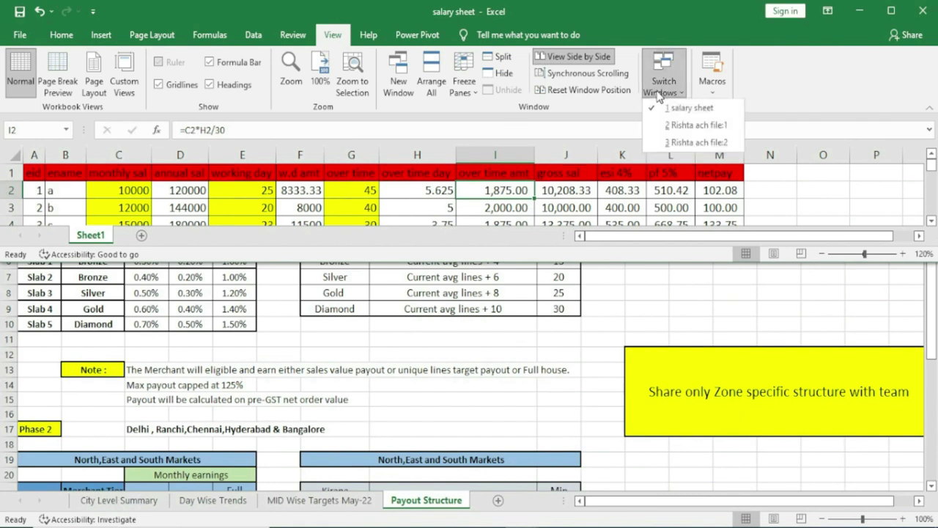
{"action": "left_click", "coordinate": [697, 126]}
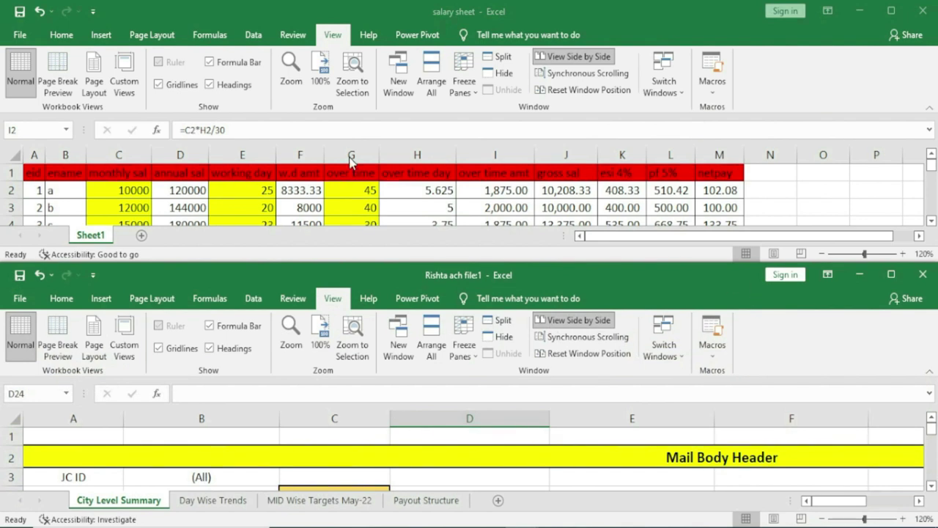
{"action": "left_click", "coordinate": [891, 274]}
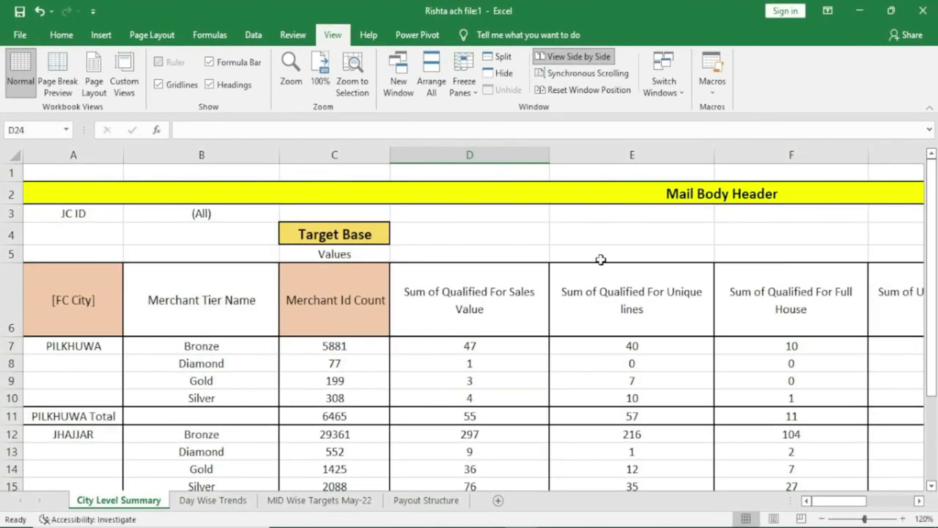
{"action": "key", "text": "alt+Tab"}
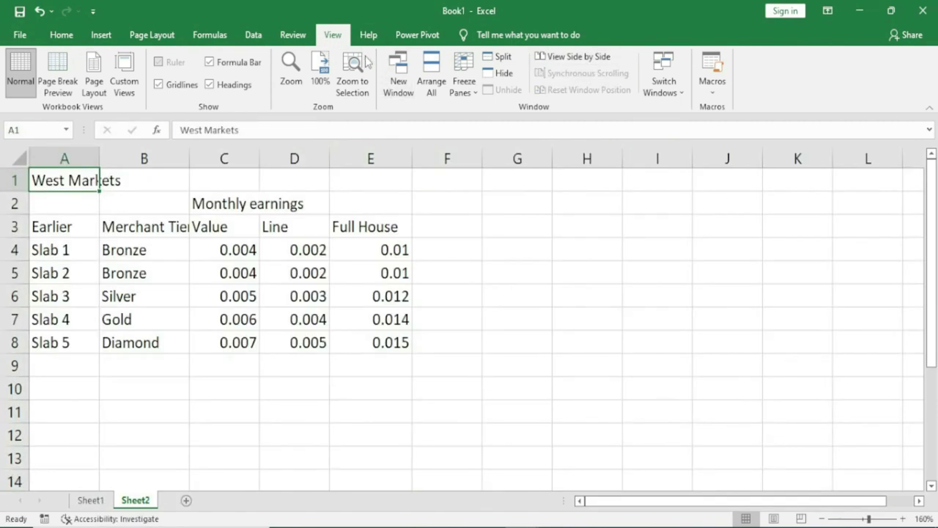
Step: Preview the West Markets range A1:E8 on Sheet2 and Sheet1, ending on Sheet1 deselected
{"action": "left_click", "coordinate": [714, 92]}
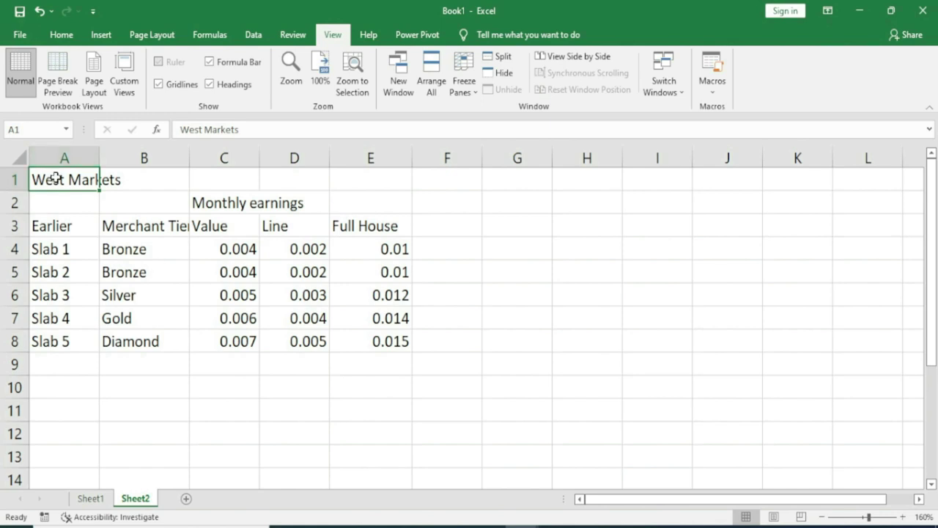
{"action": "left_click_drag", "start_coordinate": [58, 181], "coordinate": [389, 339]}
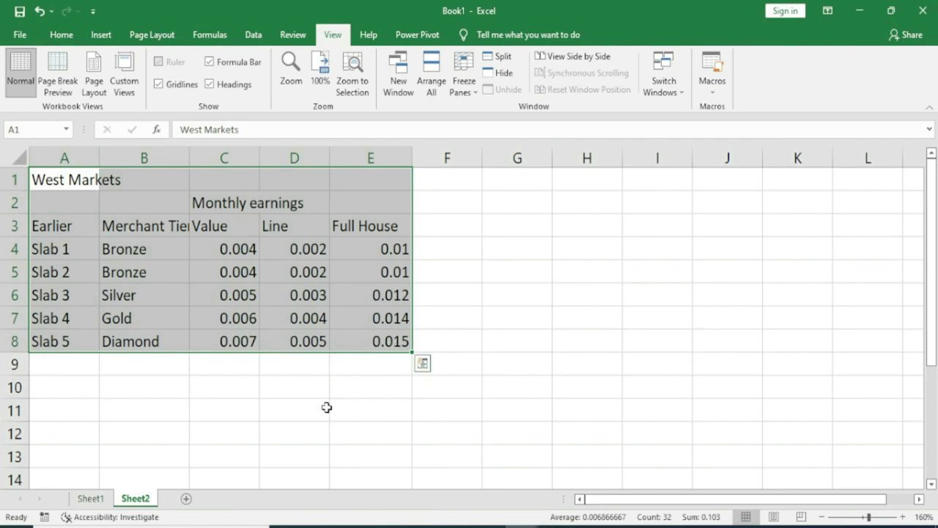
{"action": "left_click", "coordinate": [90, 498]}
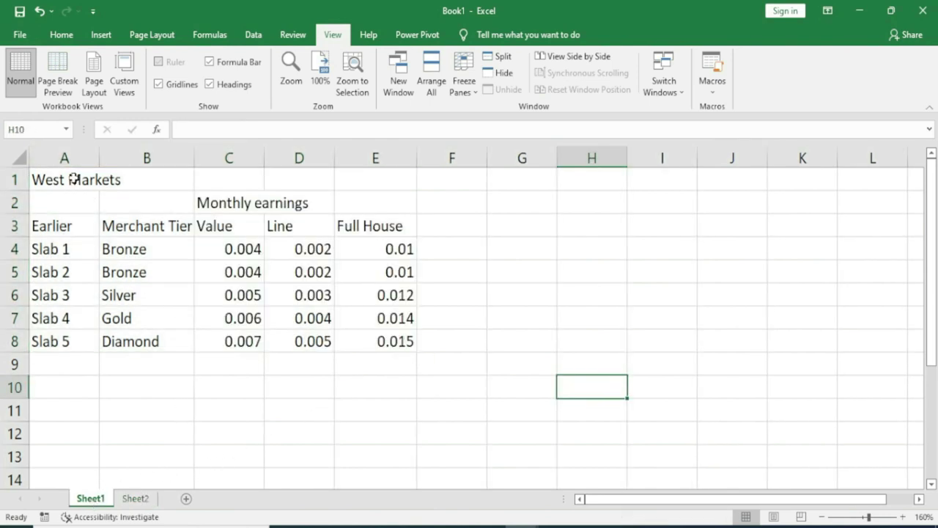
{"action": "left_click_drag", "start_coordinate": [75, 180], "coordinate": [388, 360]}
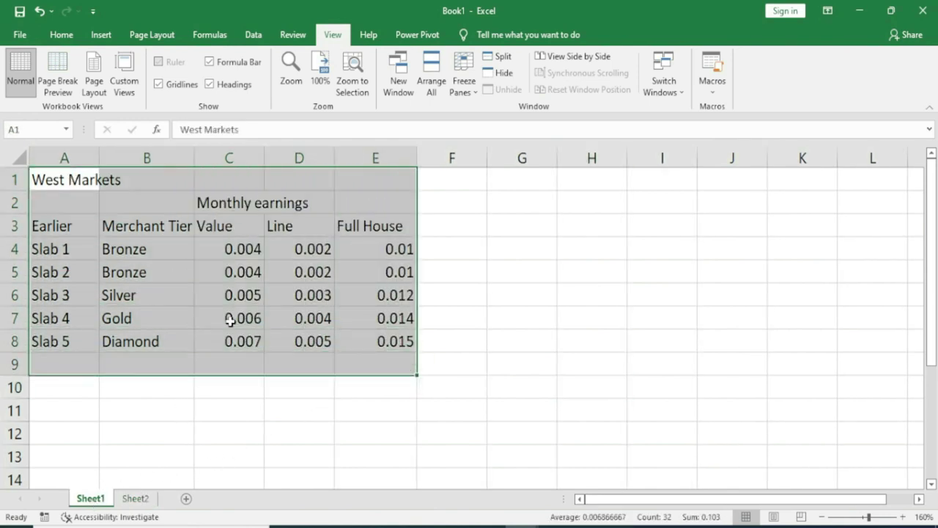
{"action": "left_click", "coordinate": [157, 225]}
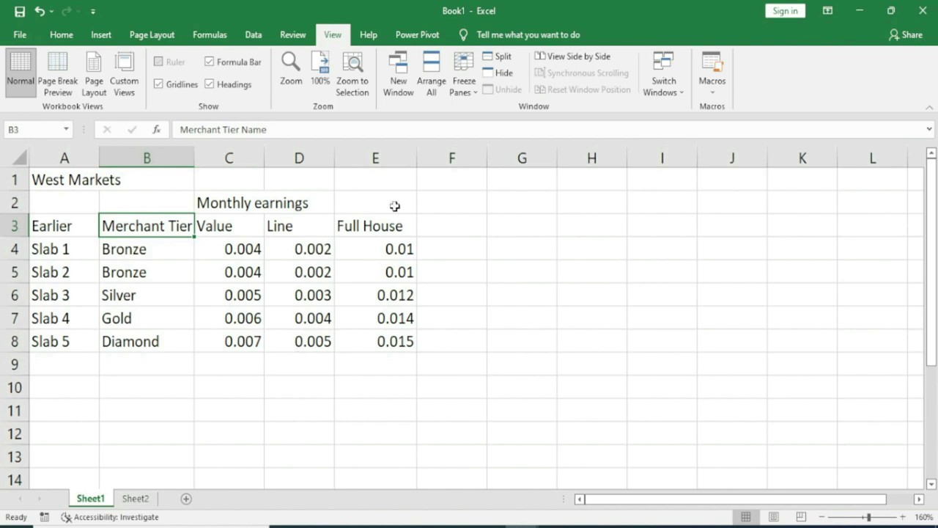
{"action": "left_click_drag", "start_coordinate": [78, 180], "coordinate": [386, 342]}
{"action": "left_click", "coordinate": [134, 499]}
{"action": "left_click", "coordinate": [91, 498]}
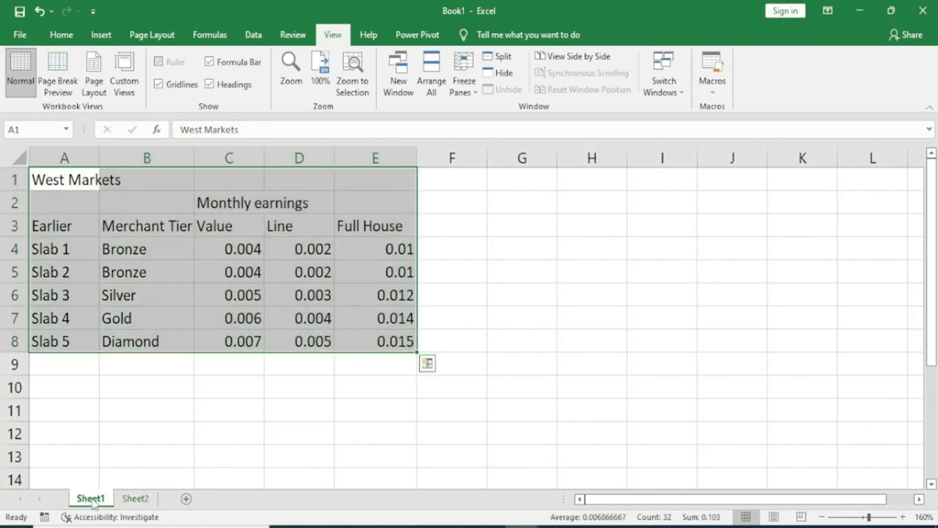
{"action": "left_click", "coordinate": [212, 381]}
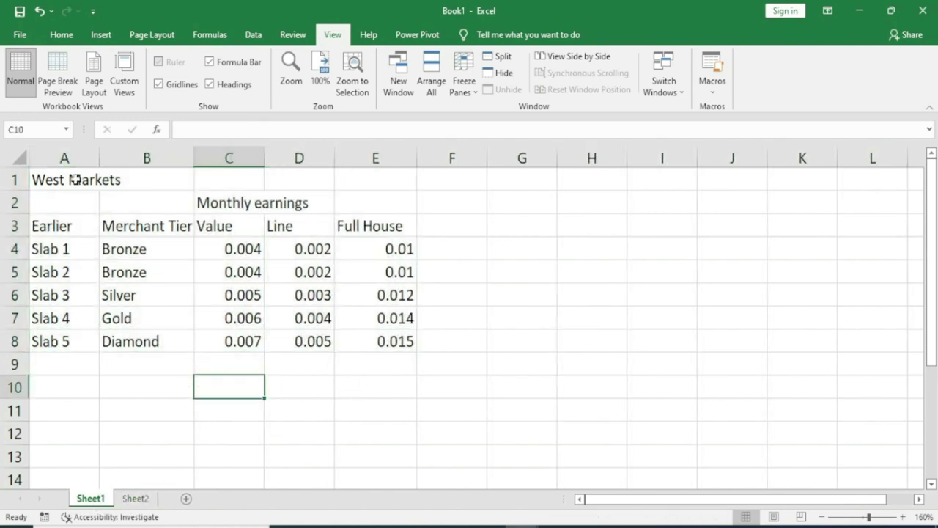
Step: Start a new macro named Formatting with shortcut Ctrl+Shift+Q
{"action": "left_click", "coordinate": [715, 95]}
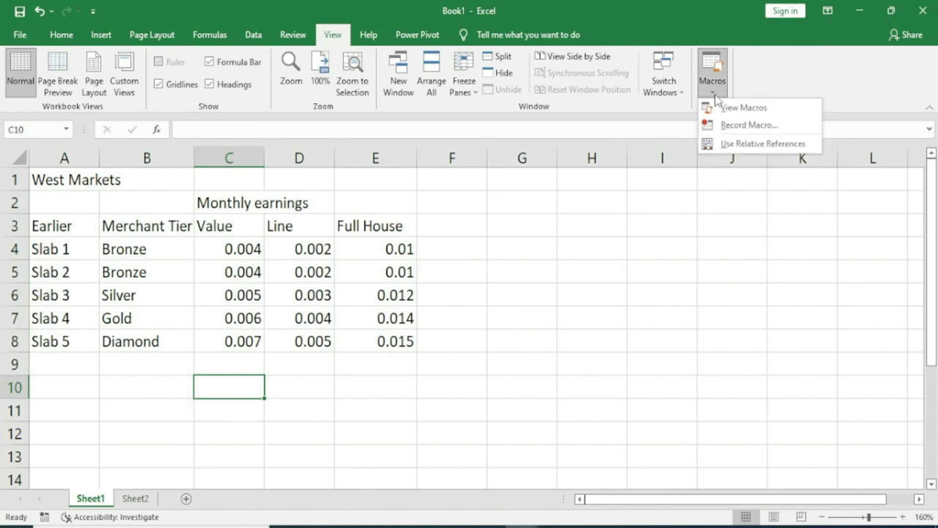
{"action": "left_click", "coordinate": [750, 129]}
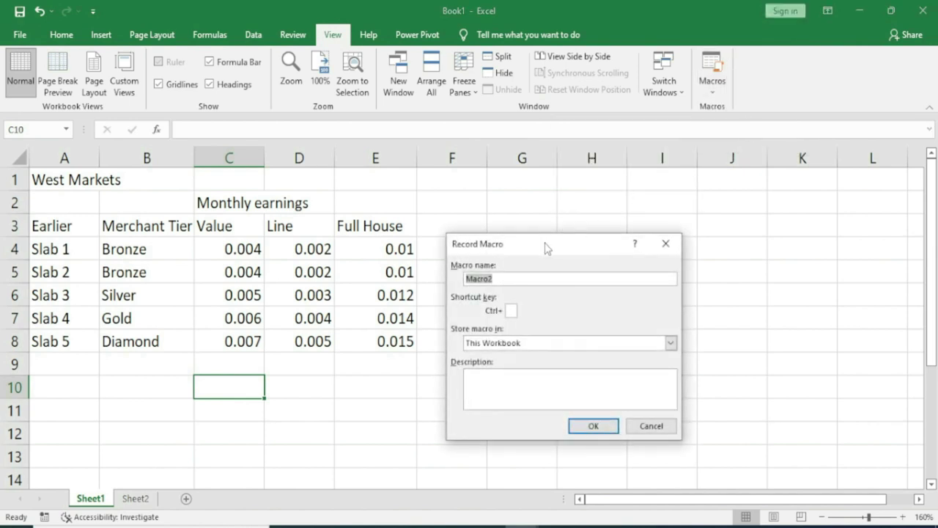
{"action": "left_click_drag", "start_coordinate": [548, 243], "coordinate": [576, 168]}
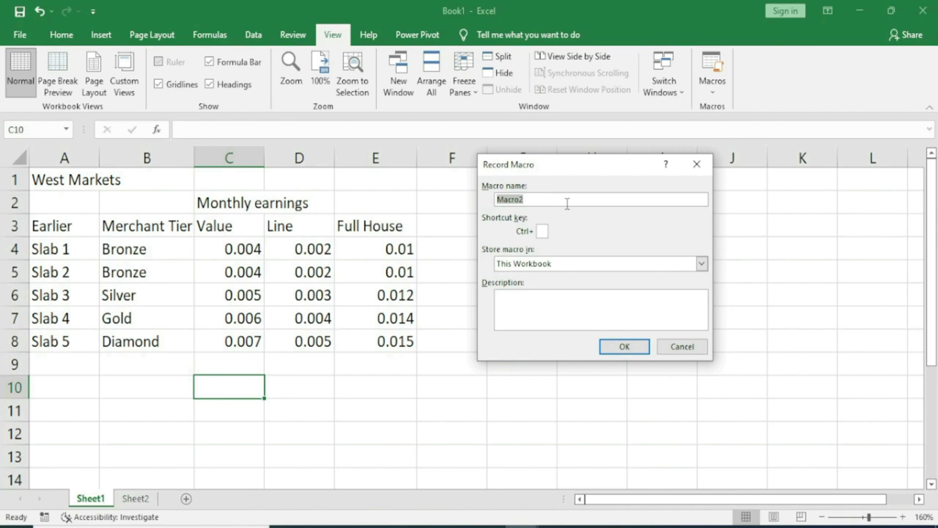
{"action": "type", "text": "Formatting"}
{"action": "left_click_drag", "start_coordinate": [556, 164], "coordinate": [520, 160]}
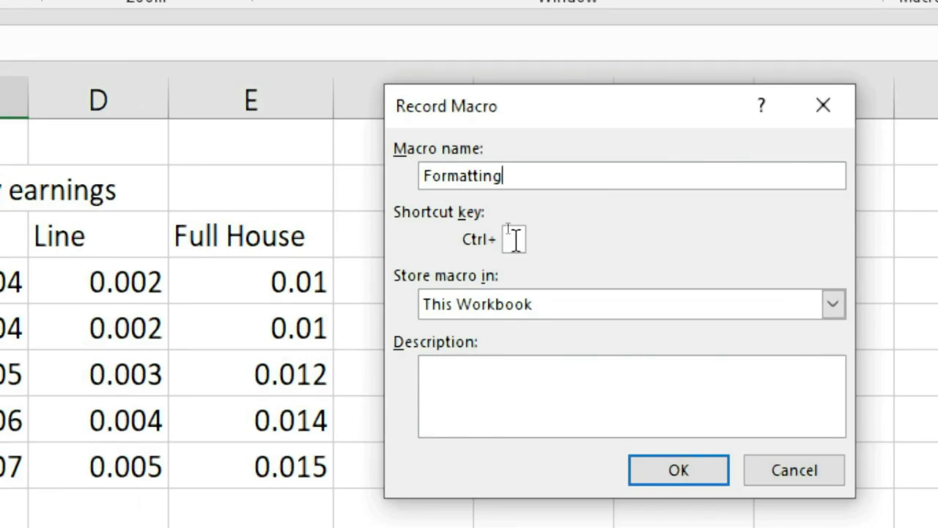
{"action": "left_click", "coordinate": [507, 227]}
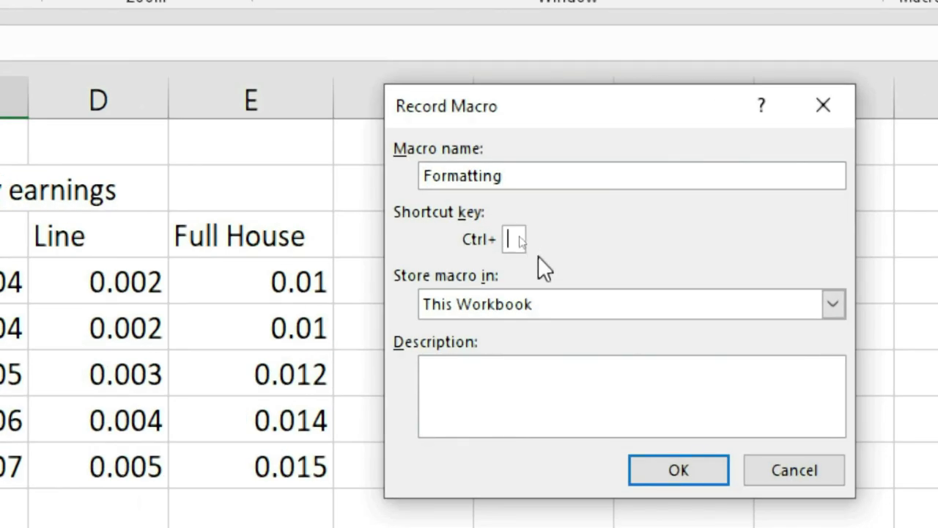
{"action": "key", "text": "shift+q"}
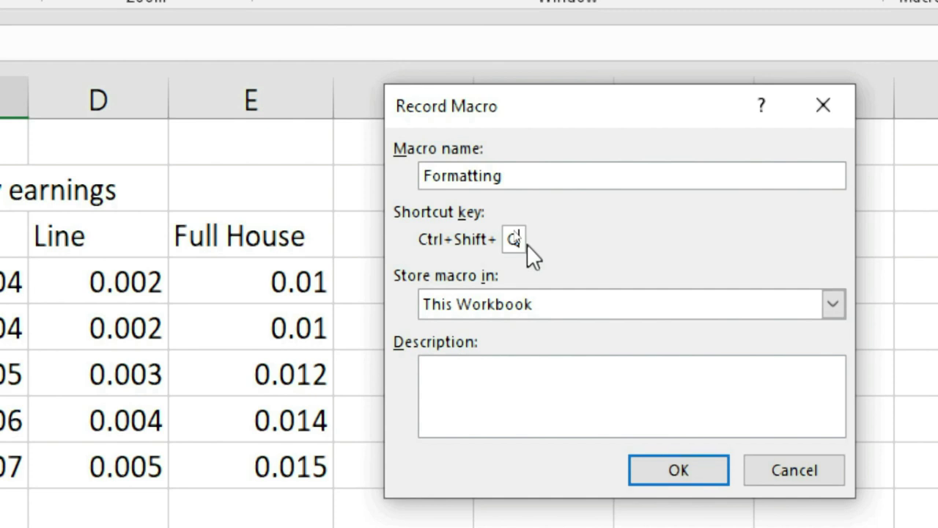
Step: Store it in This Workbook with description 'Formatting Bold Italic Underline Colour'
{"action": "left_click", "coordinate": [508, 305]}
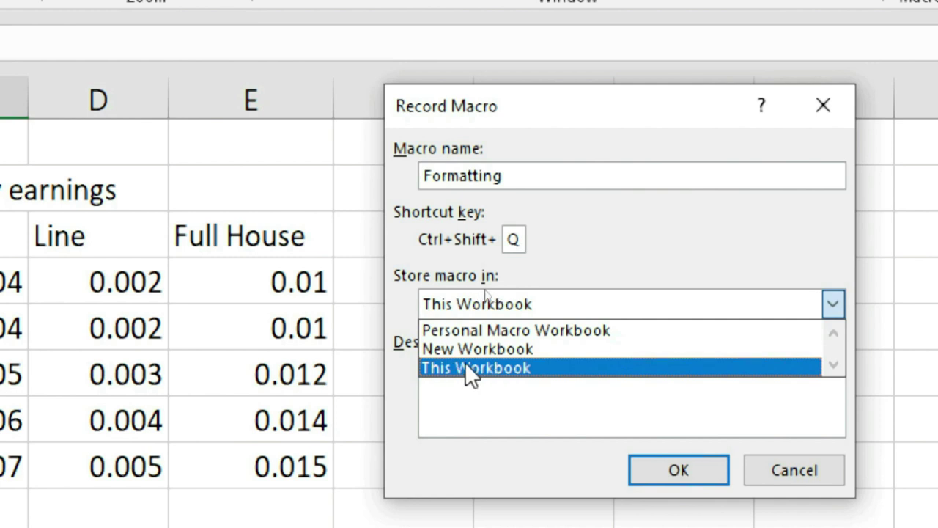
{"action": "left_click", "coordinate": [505, 371]}
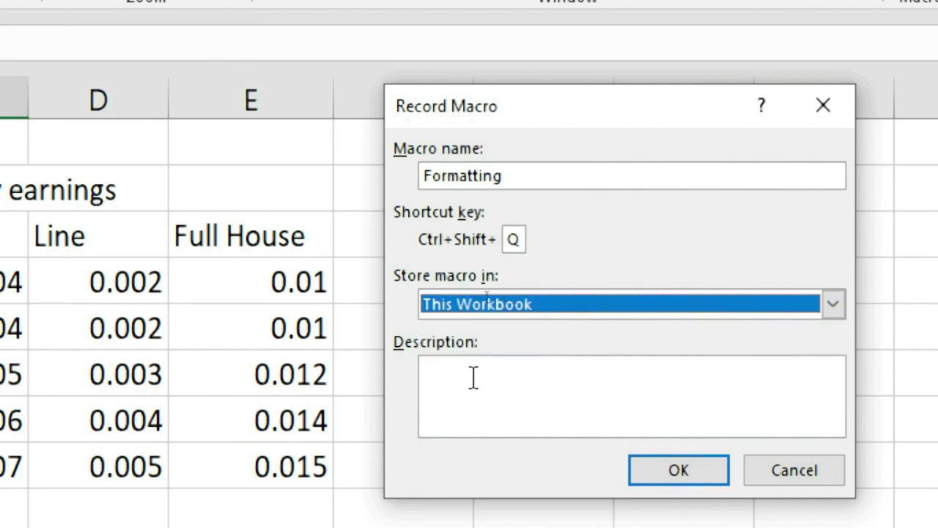
{"action": "left_click", "coordinate": [473, 377]}
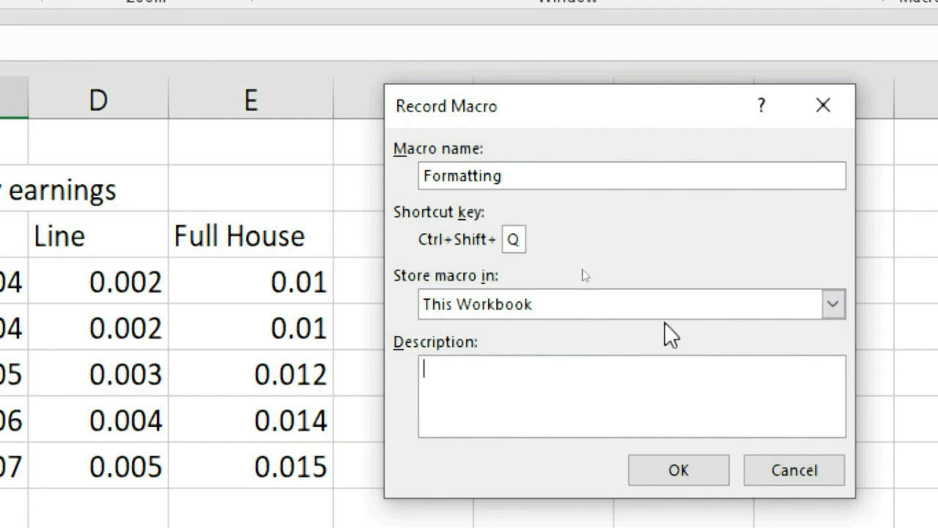
{"action": "type", "text": "Formatti"}
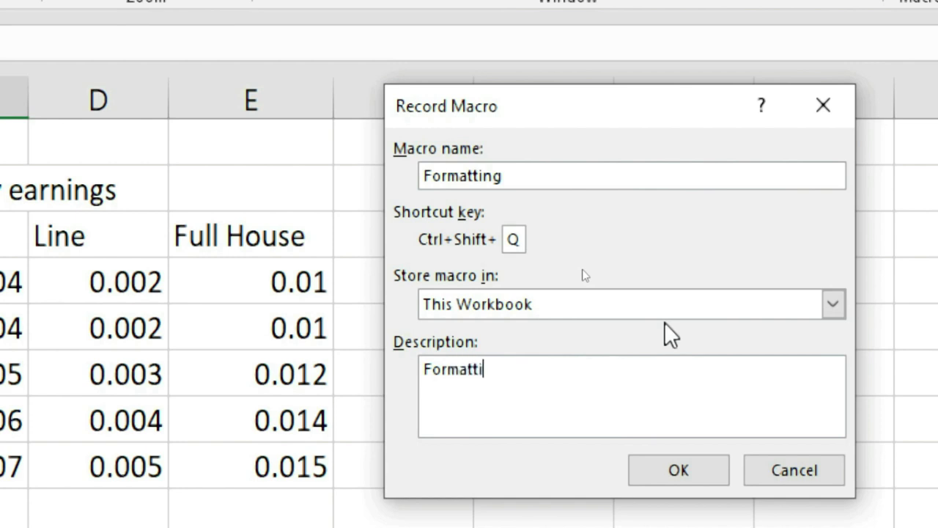
{"action": "type", "text": "ng Bold I"}
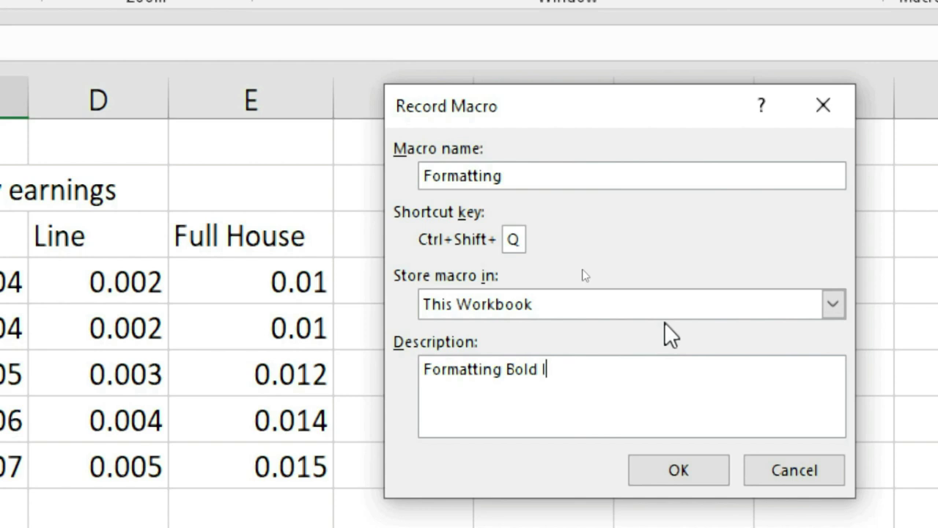
{"action": "type", "text": "talic Unde"}
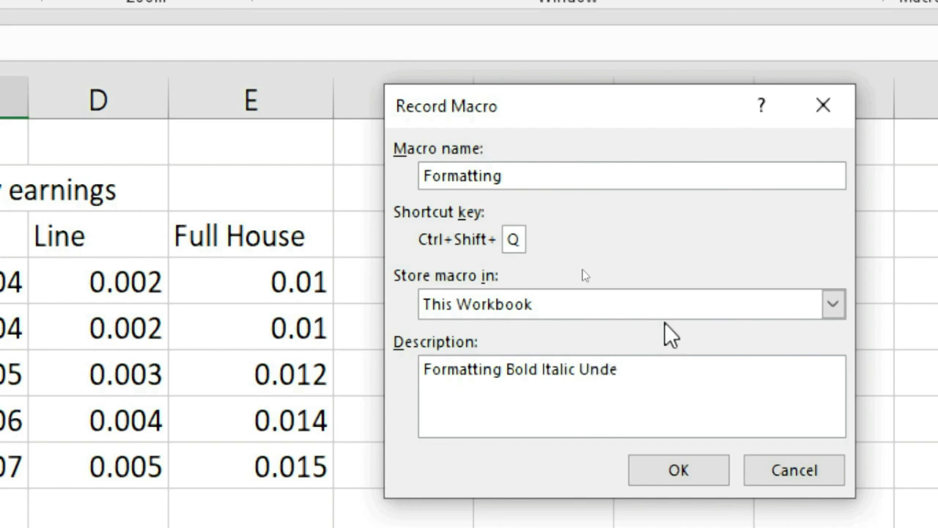
{"action": "type", "text": "rline Color"}
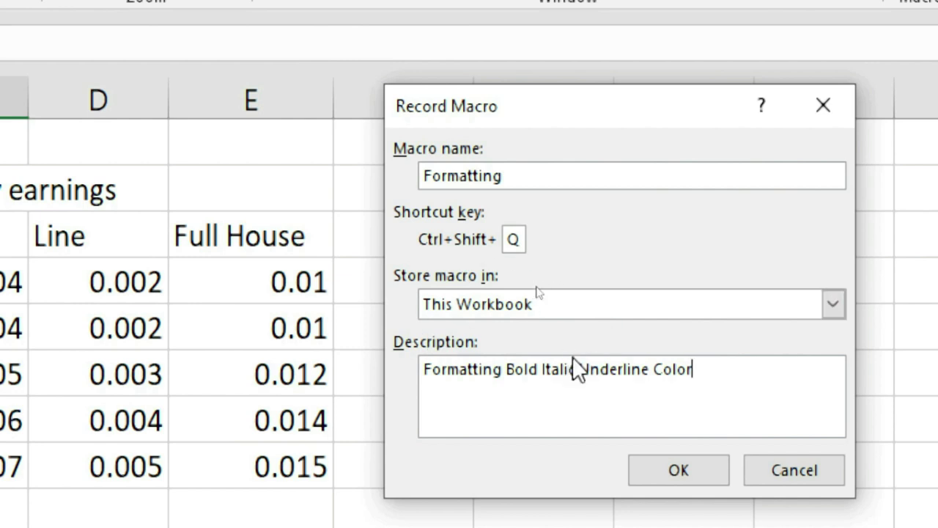
{"action": "key", "text": "BackSpace"}
{"action": "key", "text": "BackSpace"}
{"action": "type", "text": "our"}
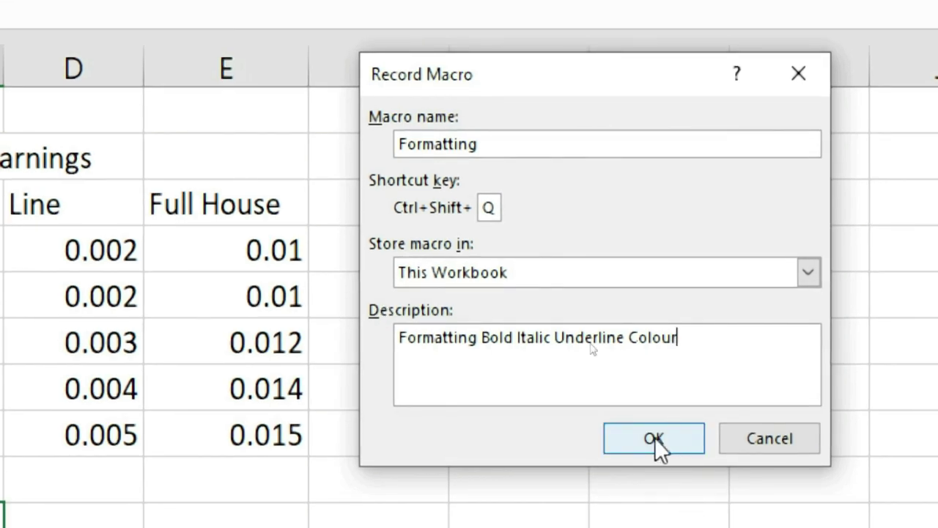
Step: Begin recording, then merge and centre A1:E1 as a bold West Markets title on yellow fill
{"action": "left_click", "coordinate": [654, 437]}
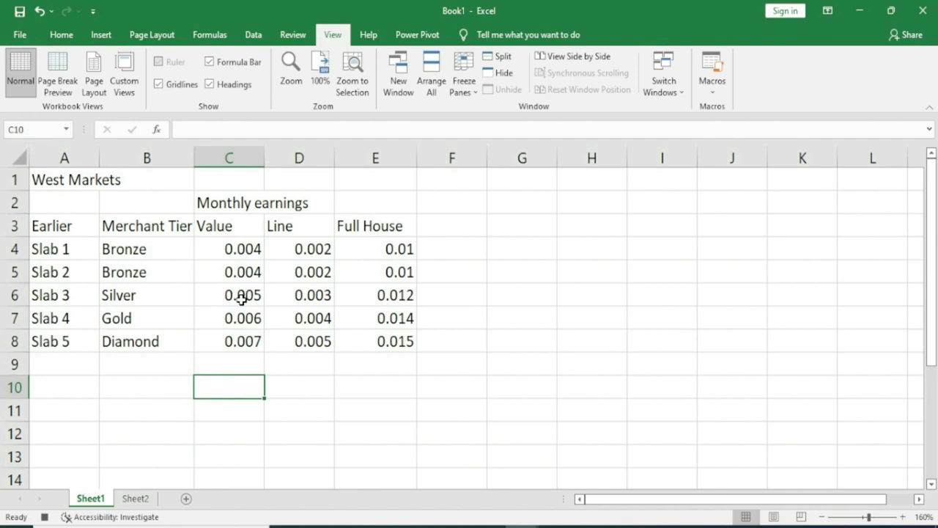
{"action": "left_click", "coordinate": [98, 182]}
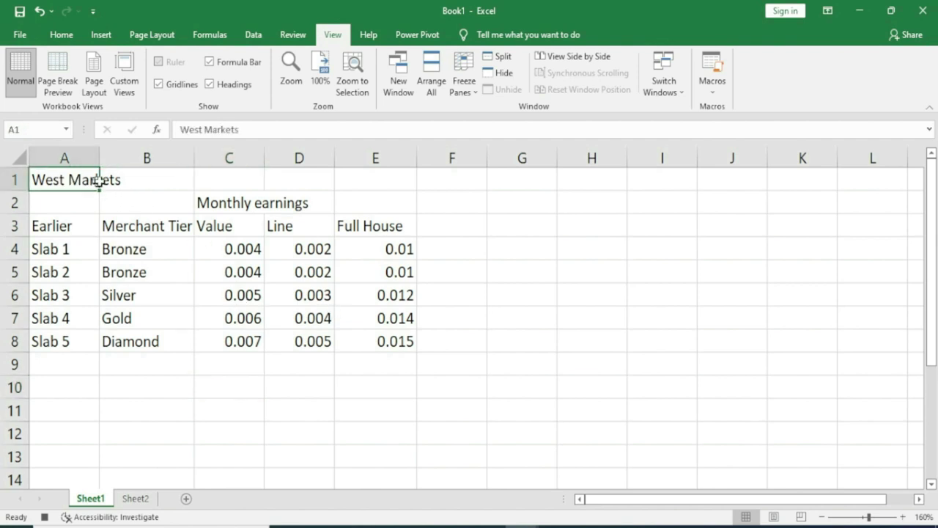
{"action": "left_click_drag", "start_coordinate": [99, 181], "coordinate": [358, 182]}
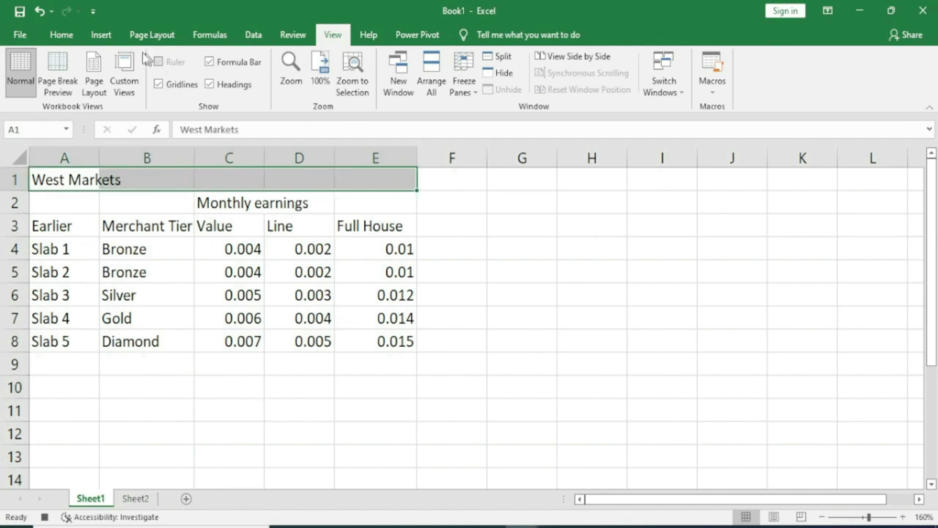
{"action": "left_click", "coordinate": [62, 35]}
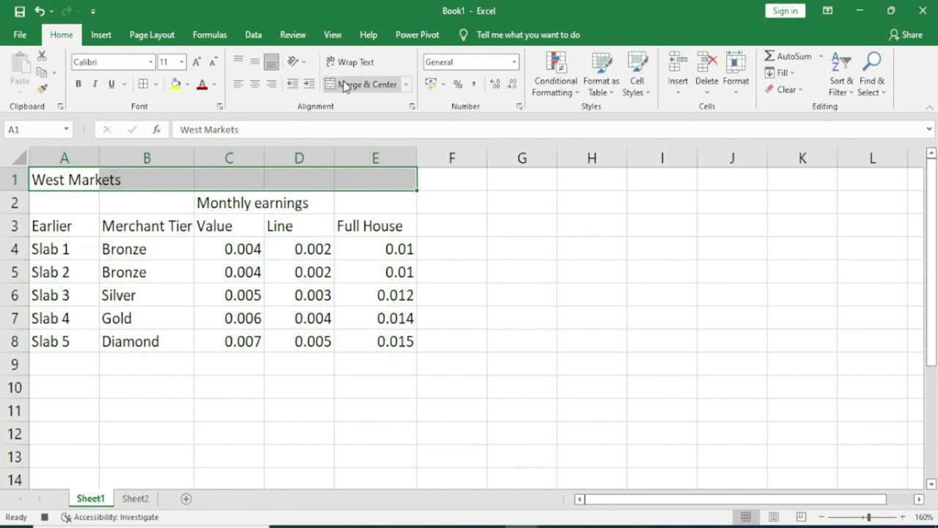
{"action": "left_click", "coordinate": [344, 86]}
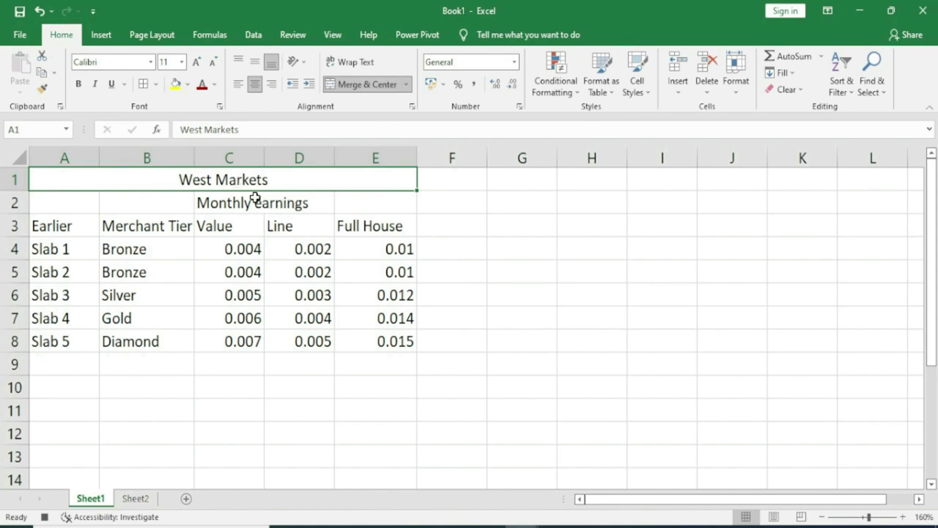
{"action": "key", "text": "ctrl+b"}
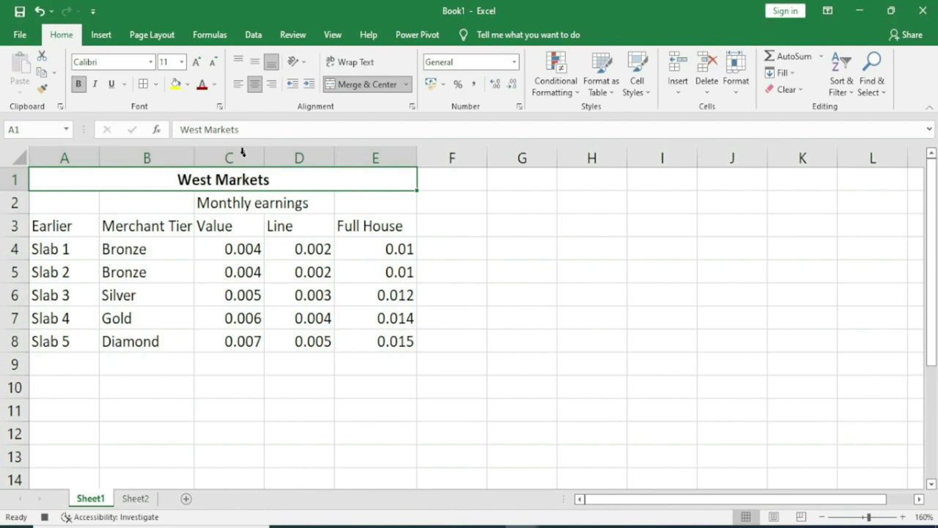
{"action": "left_click", "coordinate": [175, 84]}
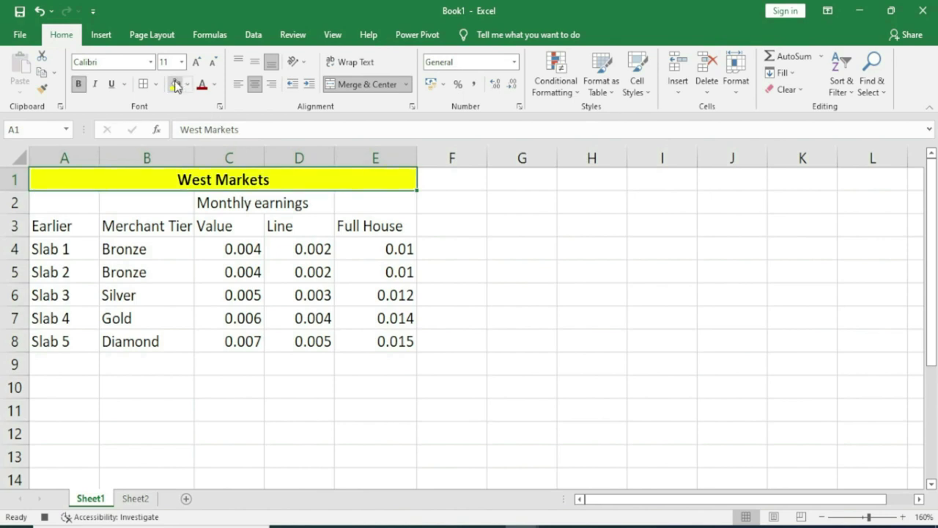
Step: Merge C2:E2 in dark red, bold the labels A3:A8, and autofit column B
{"action": "left_click_drag", "start_coordinate": [217, 203], "coordinate": [366, 212]}
{"action": "left_click", "coordinate": [351, 85]}
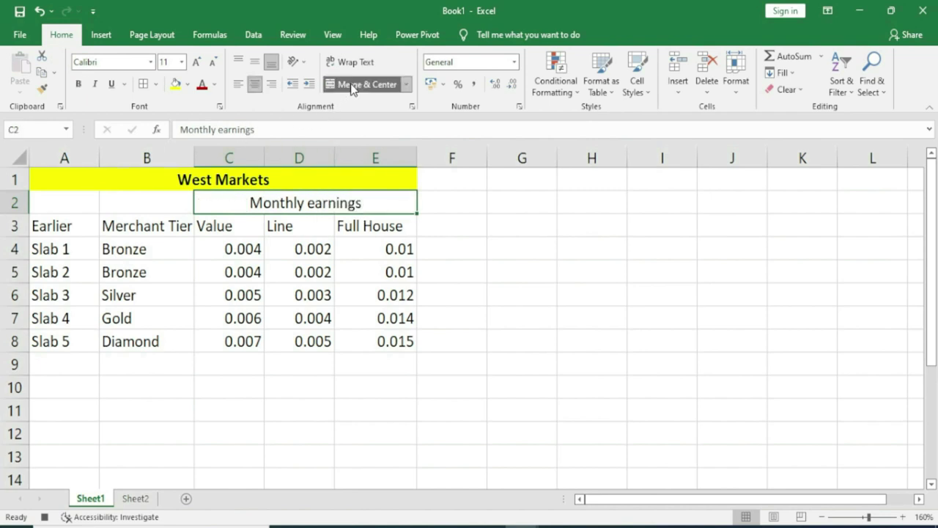
{"action": "left_click", "coordinate": [201, 86]}
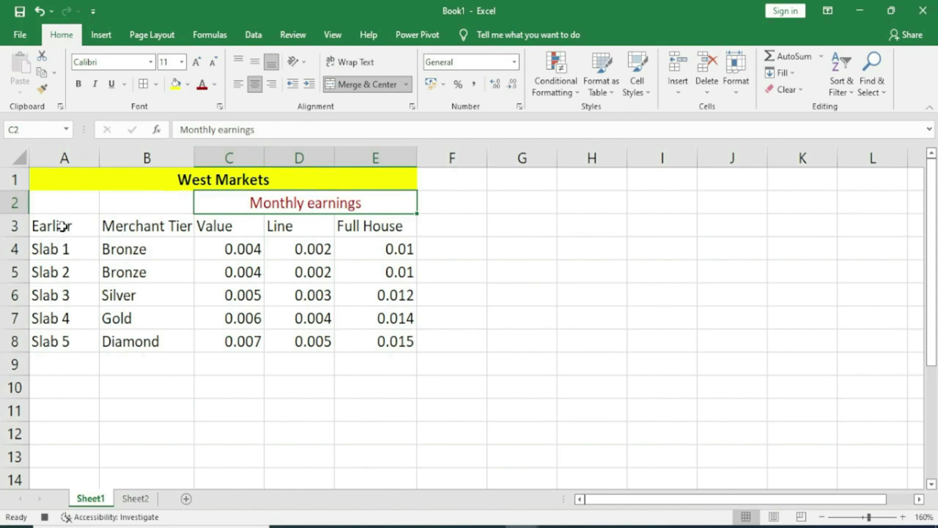
{"action": "left_click_drag", "start_coordinate": [63, 226], "coordinate": [71, 341]}
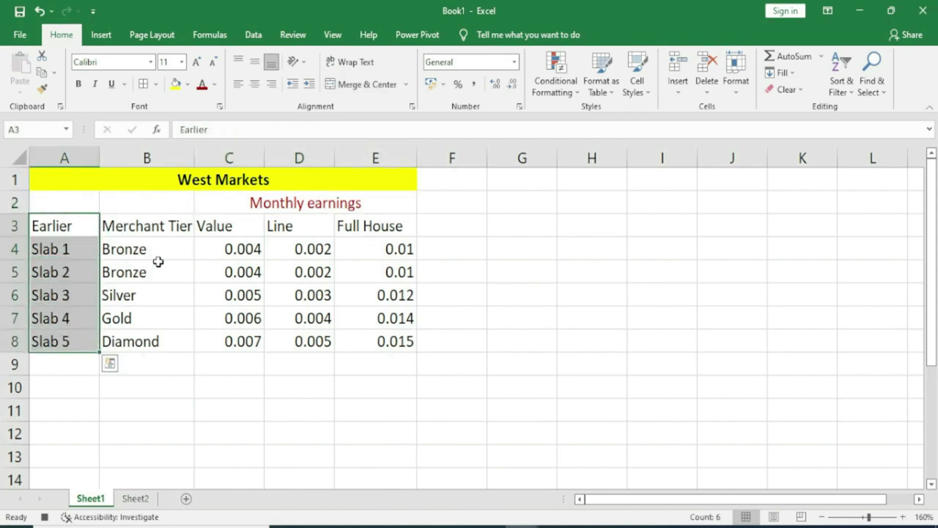
{"action": "key", "text": "ctrl+b"}
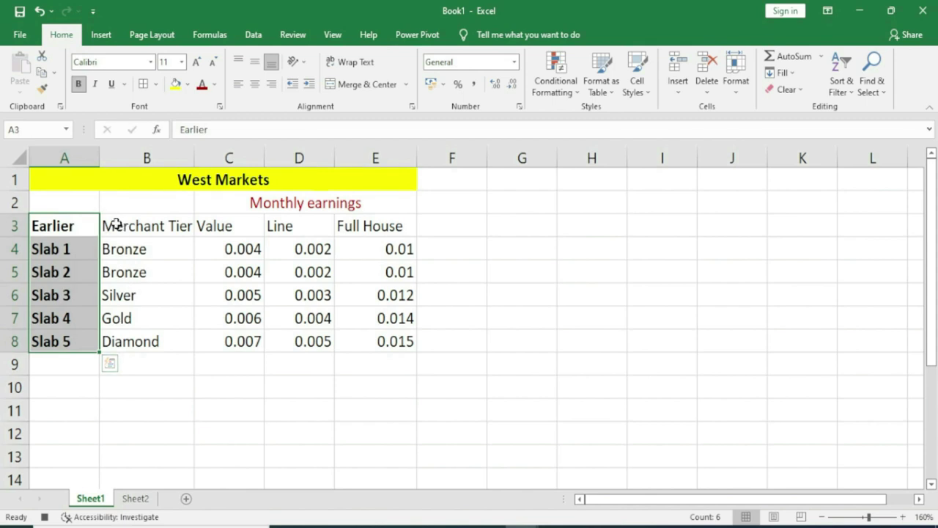
{"action": "left_click", "coordinate": [184, 226]}
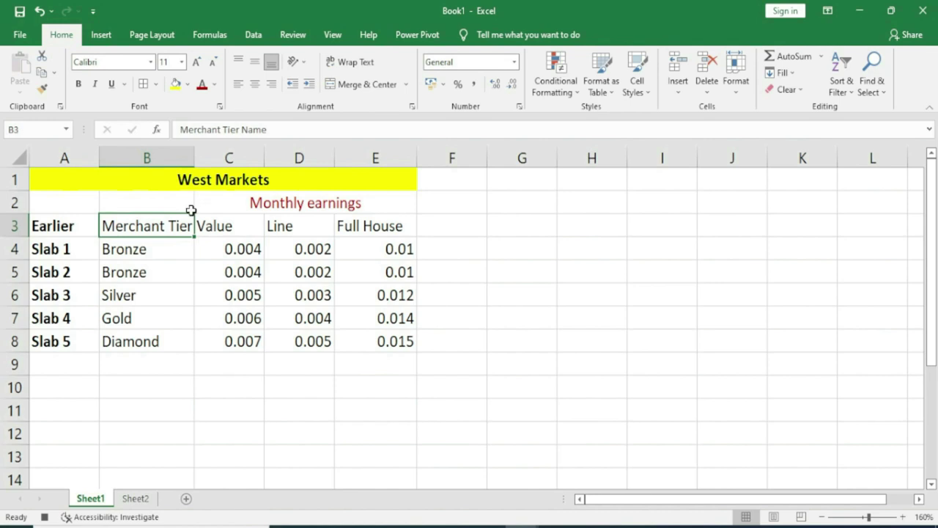
{"action": "double_click", "coordinate": [195, 154]}
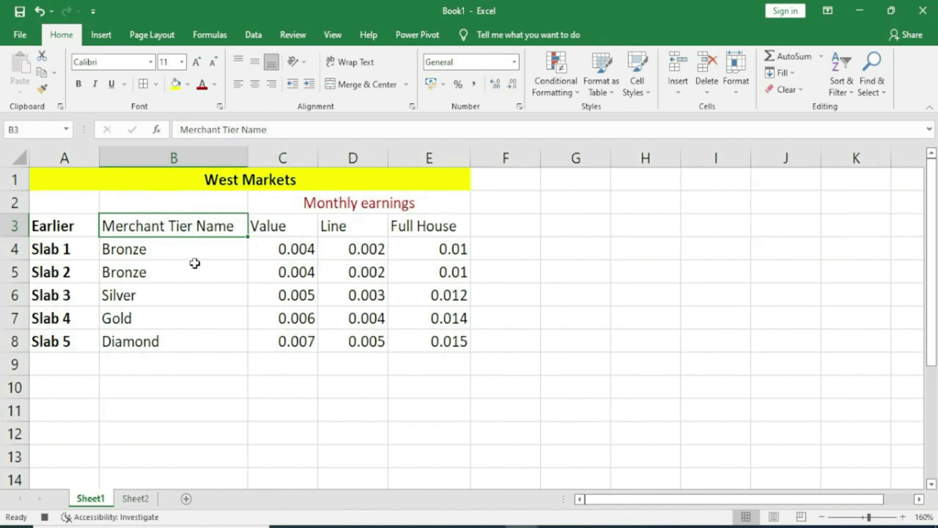
{"action": "left_click_drag", "start_coordinate": [59, 181], "coordinate": [268, 334]}
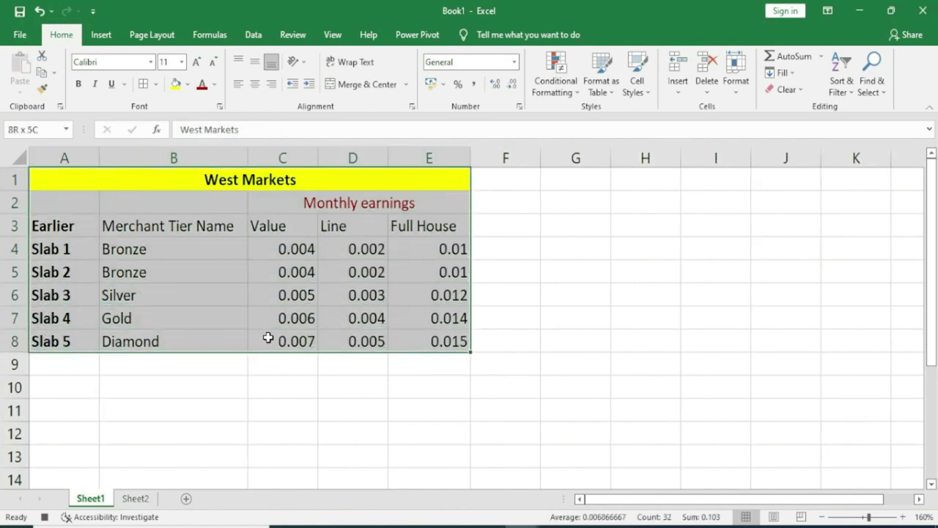
Step: Add all borders to the table and fill the Value cells C4:C8 light green
{"action": "left_click", "coordinate": [154, 83]}
{"action": "left_click", "coordinate": [167, 203]}
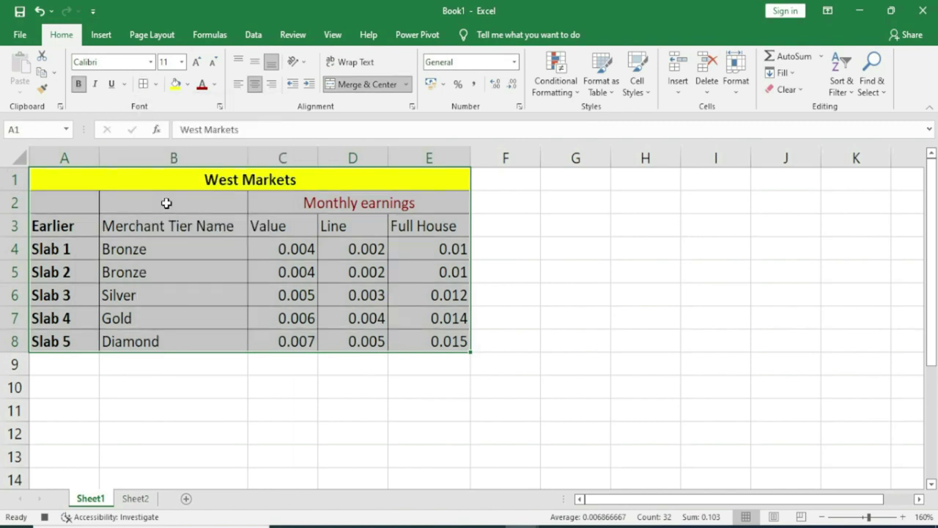
{"action": "left_click", "coordinate": [272, 277]}
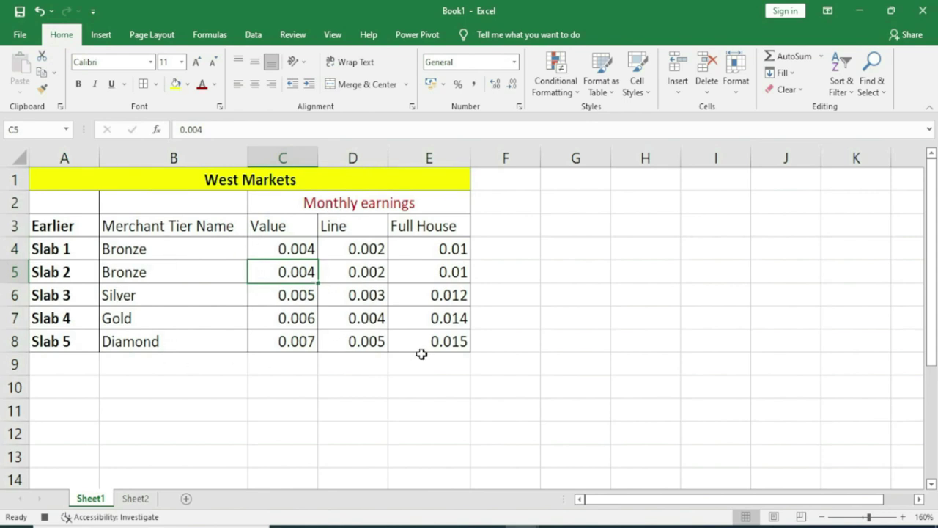
{"action": "left_click_drag", "start_coordinate": [287, 249], "coordinate": [284, 336]}
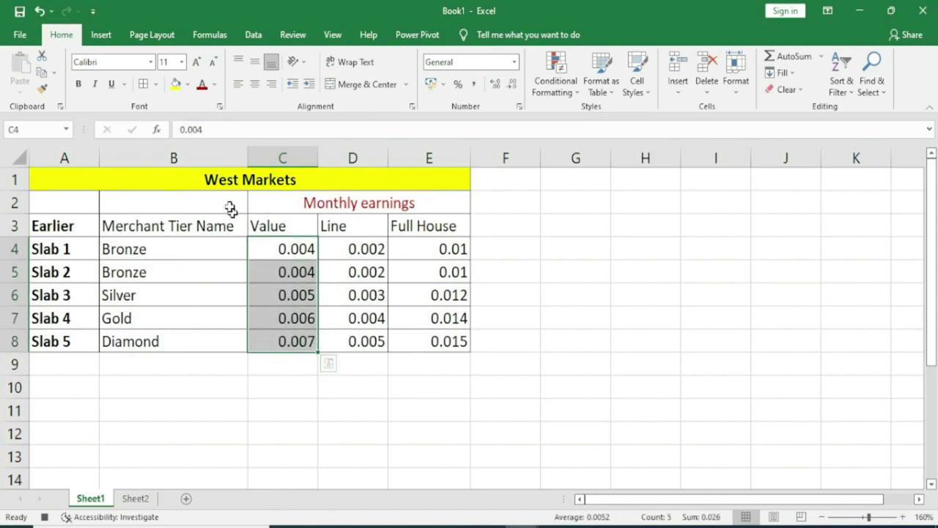
{"action": "left_click", "coordinate": [188, 84]}
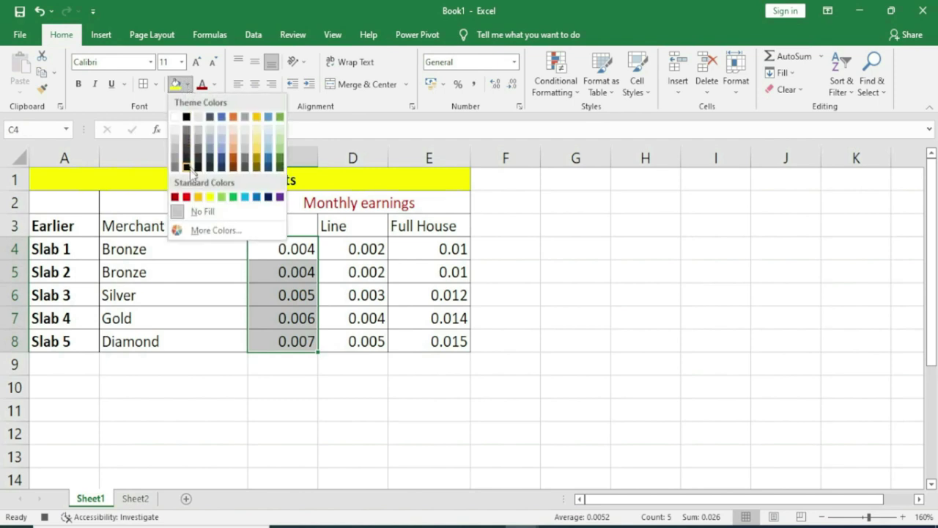
{"action": "left_click", "coordinate": [222, 197]}
{"action": "left_click", "coordinate": [291, 391]}
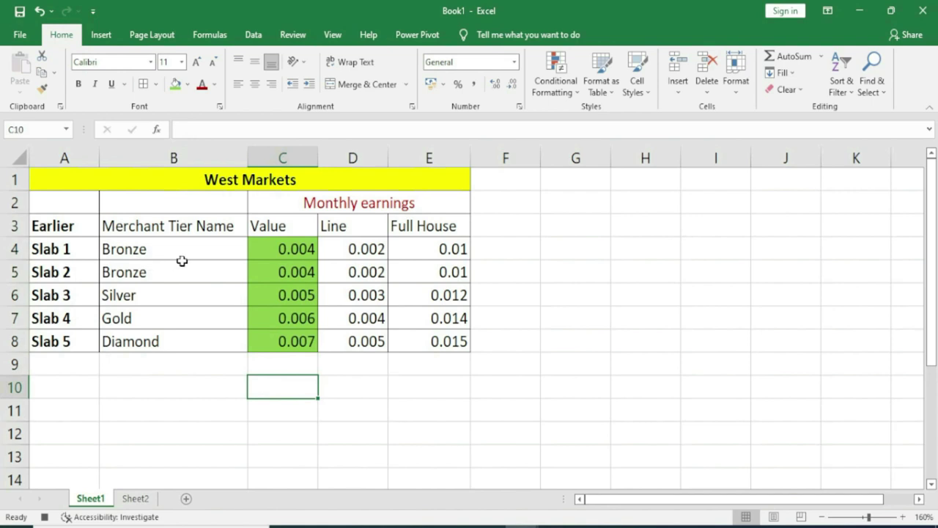
Step: Make the row 3 headings A3:E3 dark red, then return to Sheet1 and select B4
{"action": "left_click_drag", "start_coordinate": [71, 228], "coordinate": [401, 226]}
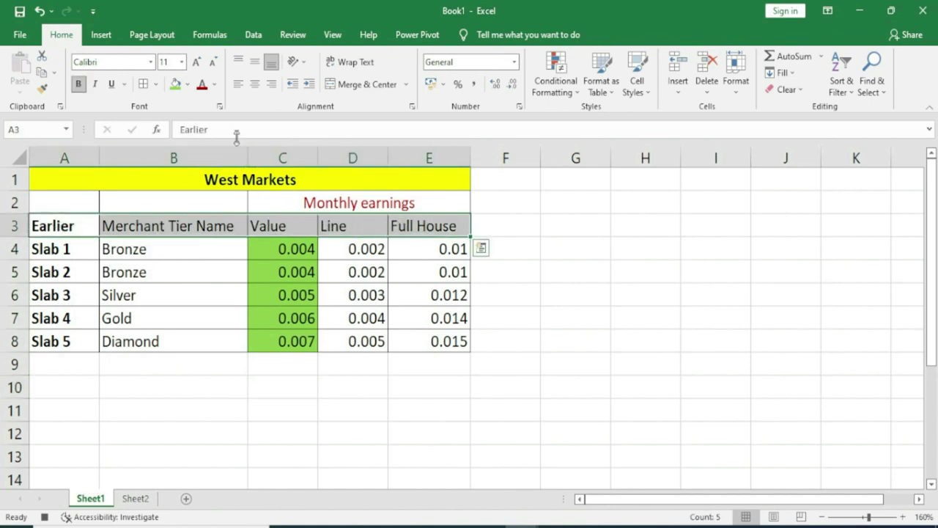
{"action": "left_click", "coordinate": [213, 85]}
{"action": "left_click", "coordinate": [203, 215]}
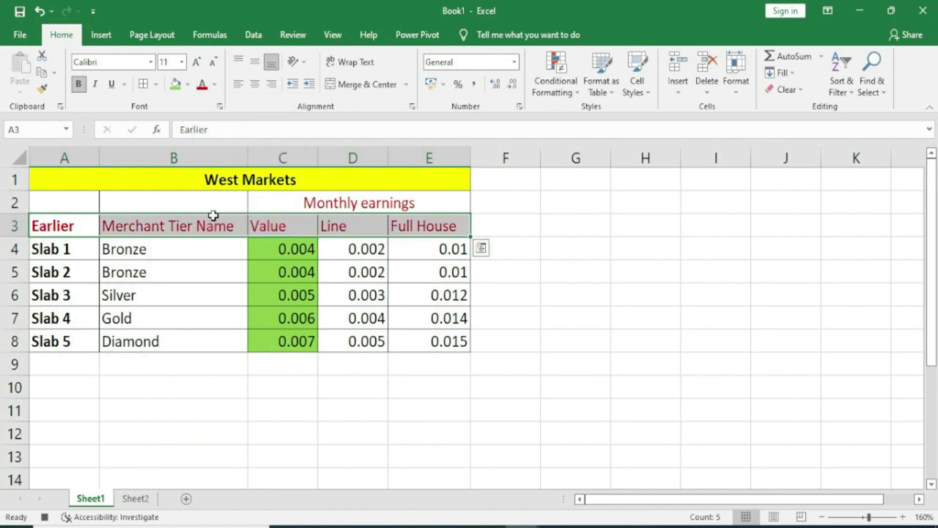
{"action": "left_click", "coordinate": [214, 402]}
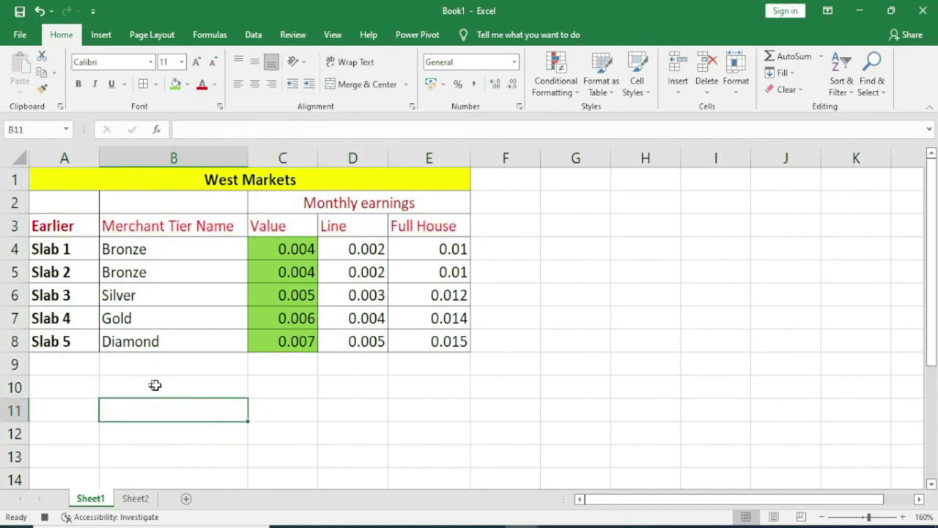
{"action": "left_click", "coordinate": [137, 498]}
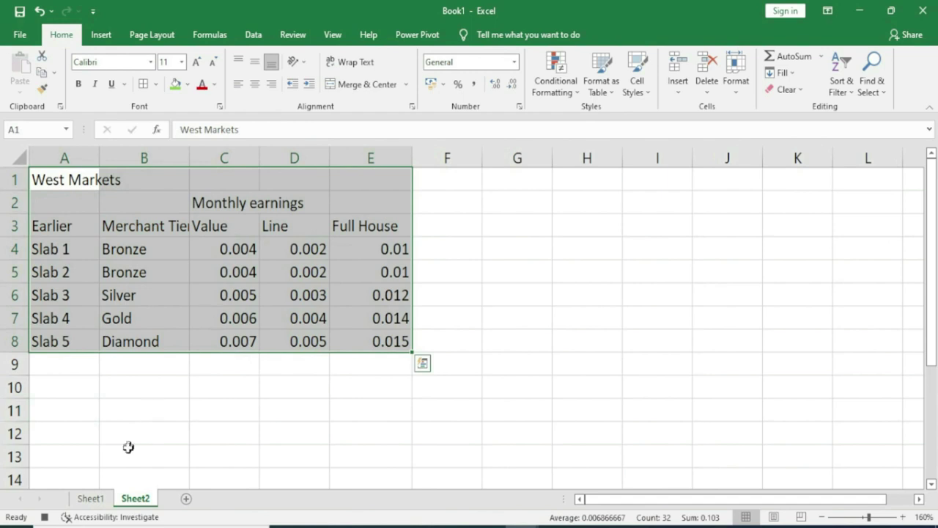
{"action": "left_click", "coordinate": [90, 497]}
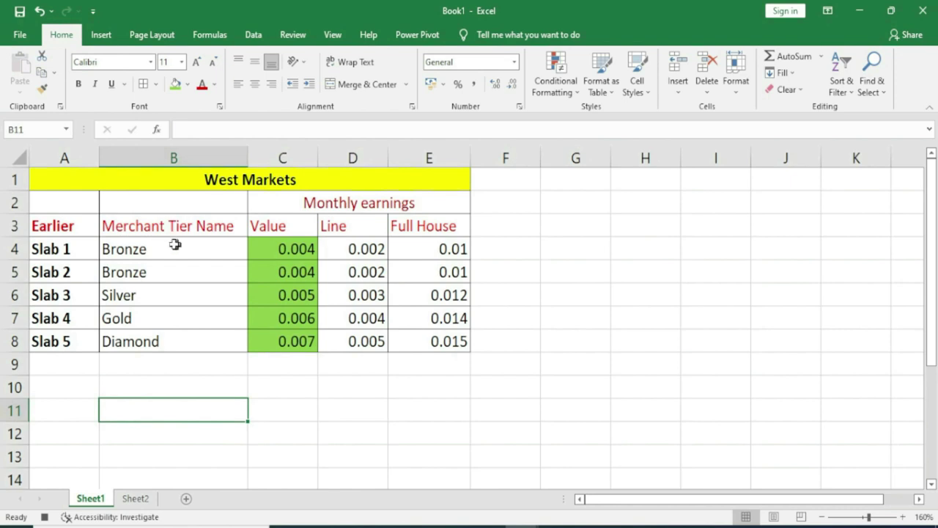
{"action": "left_click", "coordinate": [153, 242]}
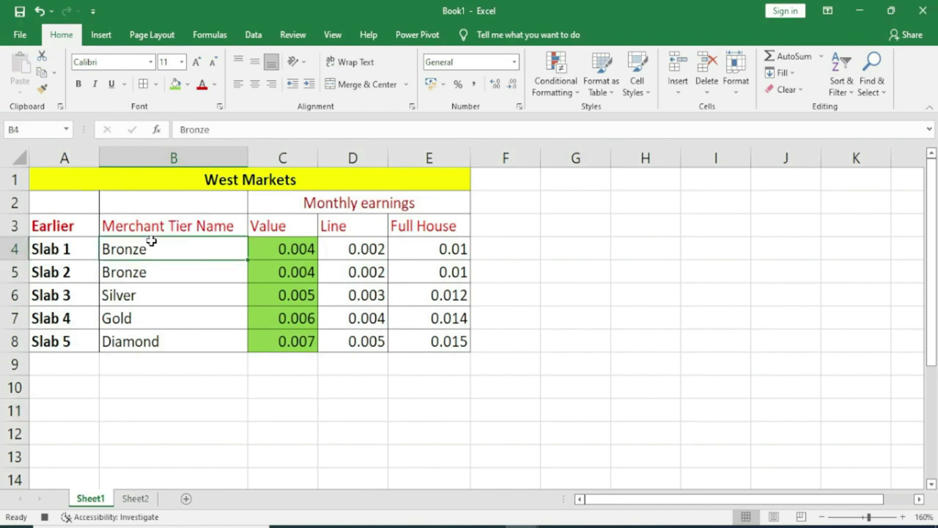
Step: Stop recording the Formatting macro from View > Macros
{"action": "left_click", "coordinate": [330, 35]}
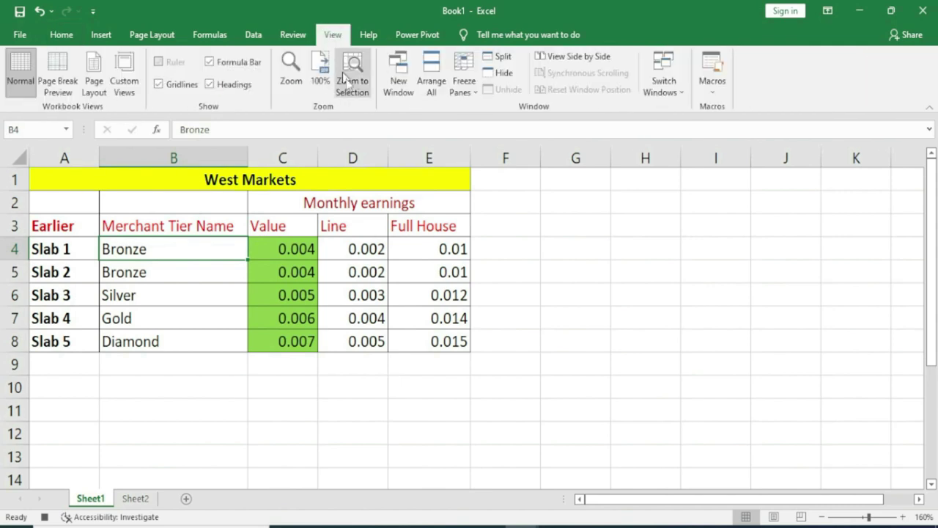
{"action": "left_click", "coordinate": [704, 96]}
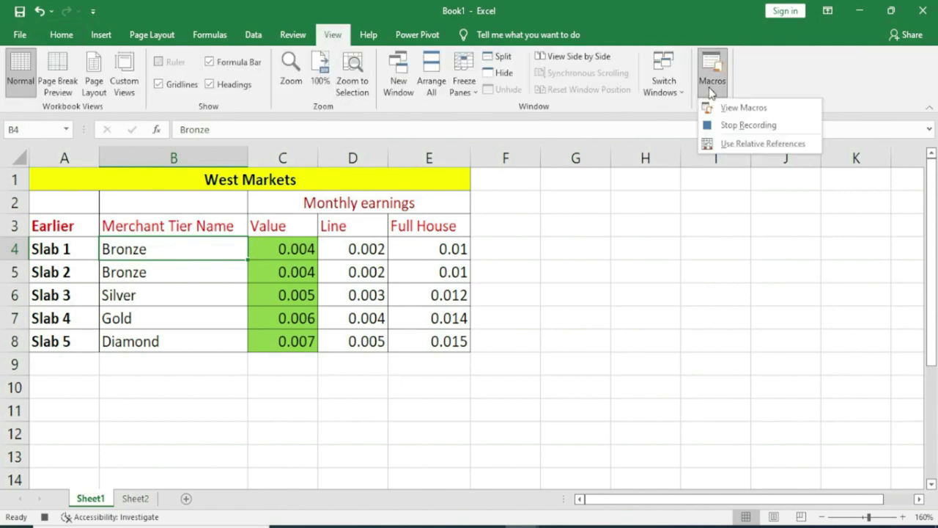
{"action": "left_click", "coordinate": [747, 126]}
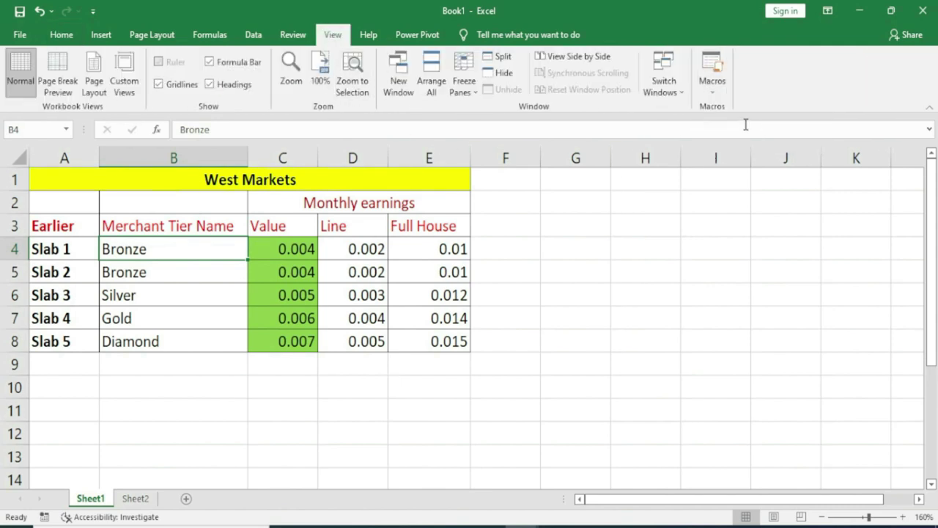
Step: Compare the Sheet1 and Sheet2 tables, dismissing the paste marker and accessibility pane
{"action": "left_click", "coordinate": [136, 499]}
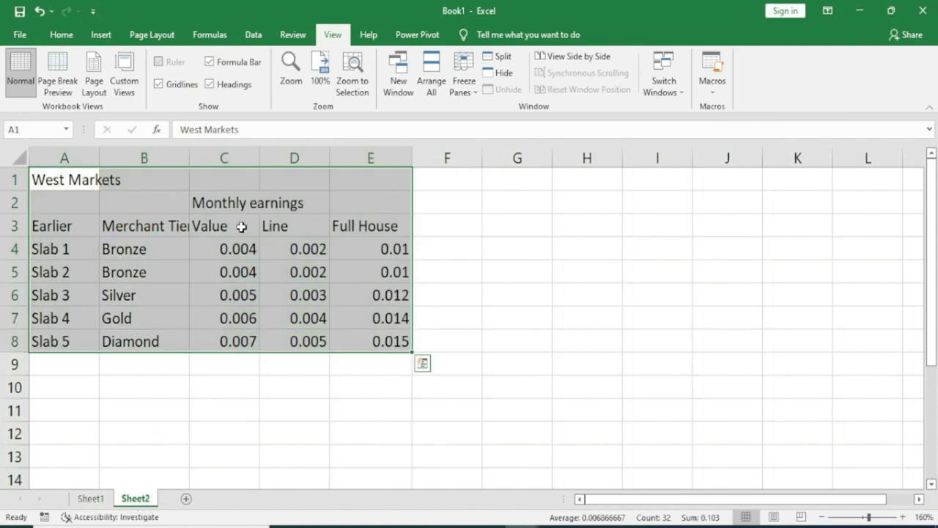
{"action": "key", "text": "Escape"}
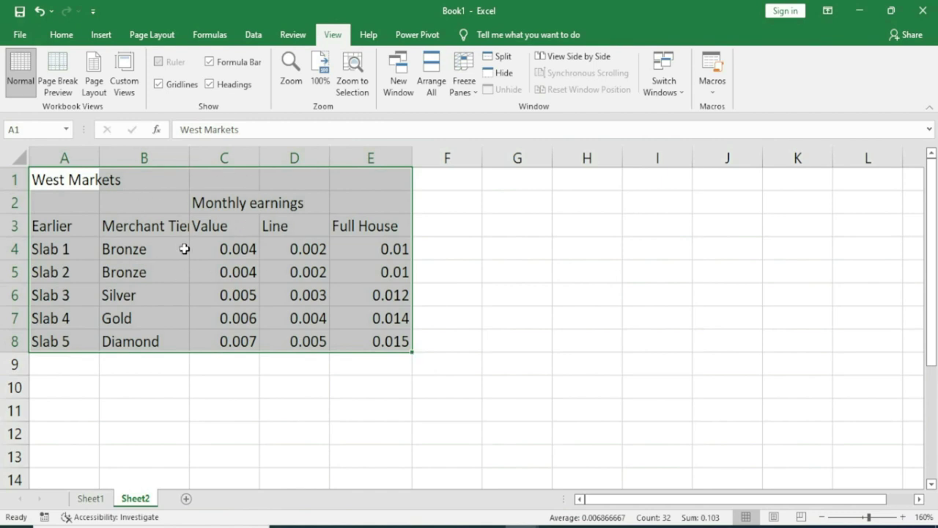
{"action": "left_click", "coordinate": [93, 516]}
{"action": "left_click", "coordinate": [90, 498]}
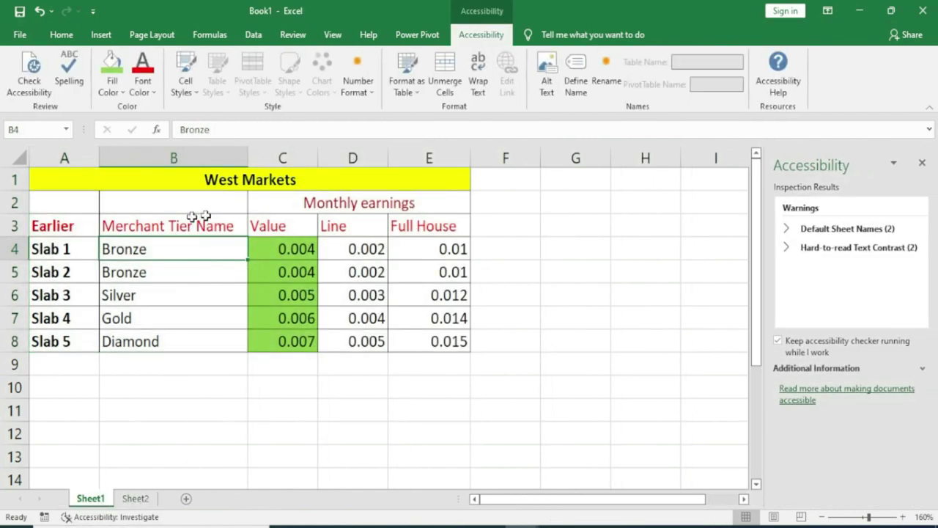
{"action": "left_click", "coordinate": [922, 162]}
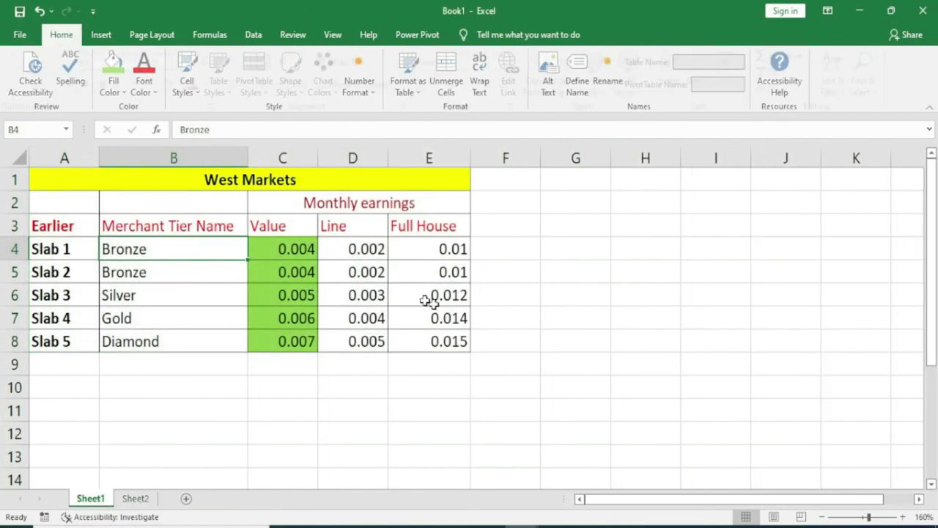
{"action": "left_click", "coordinate": [136, 498]}
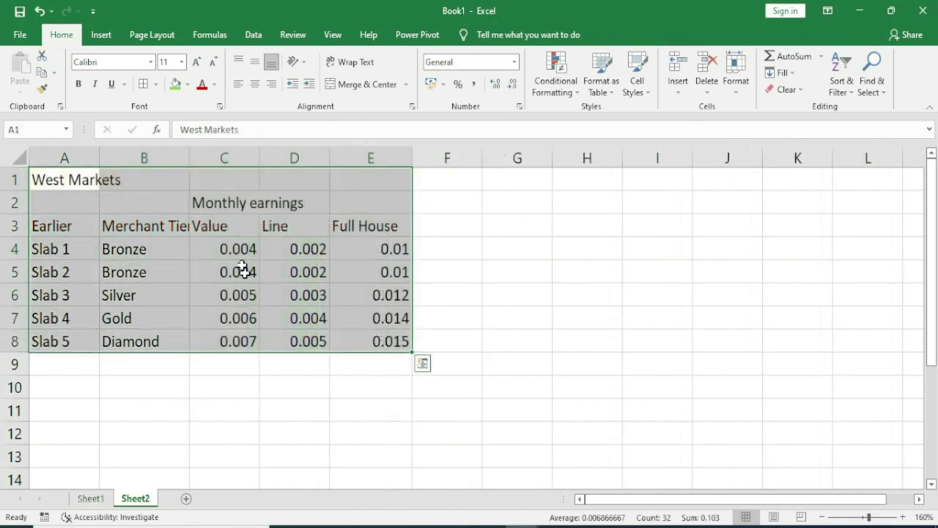
{"action": "left_click", "coordinate": [90, 498]}
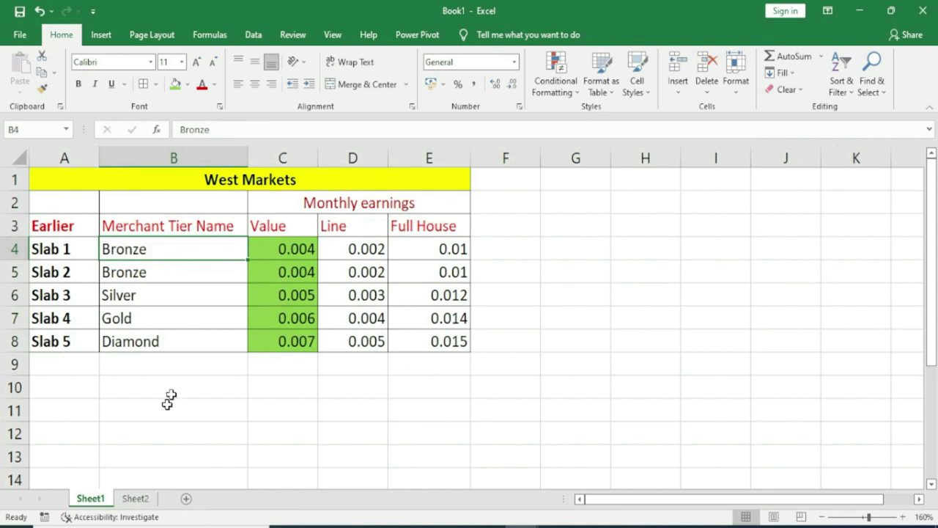
{"action": "left_click", "coordinate": [135, 499]}
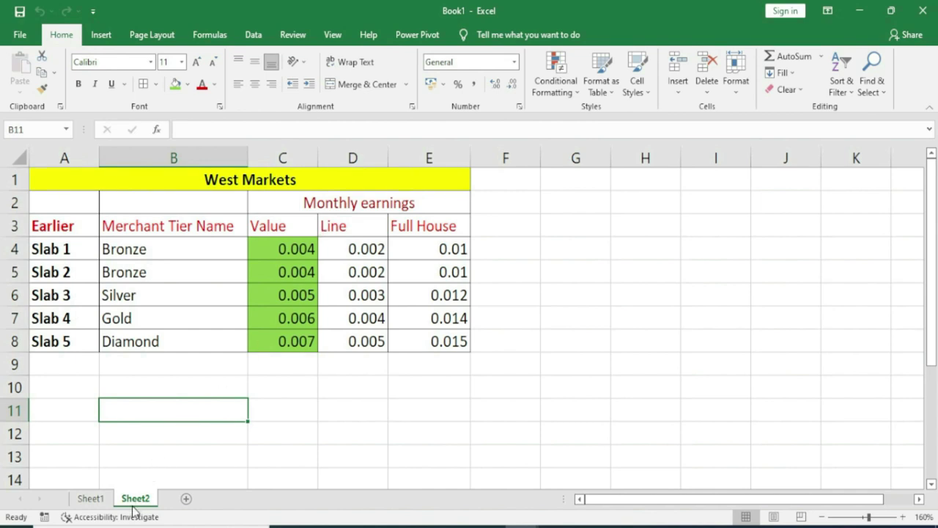
{"action": "left_click", "coordinate": [107, 500]}
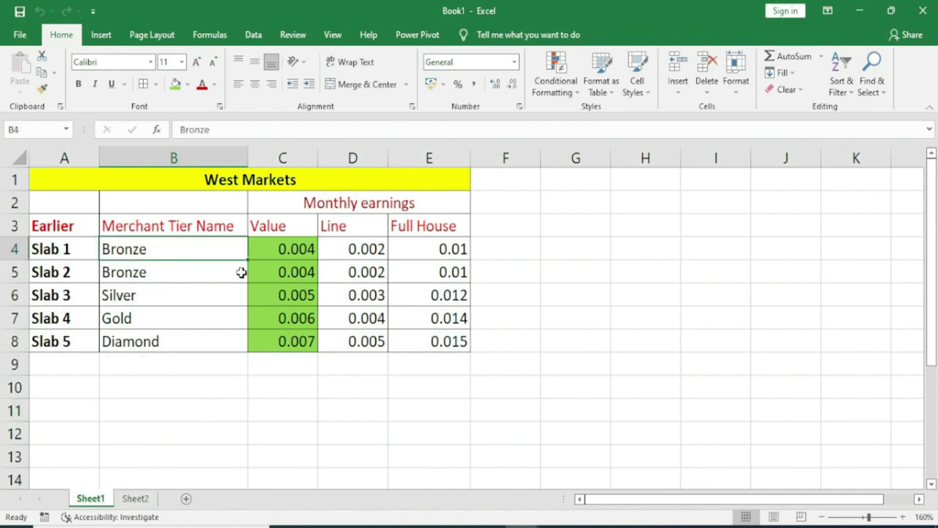
{"action": "left_click", "coordinate": [136, 498]}
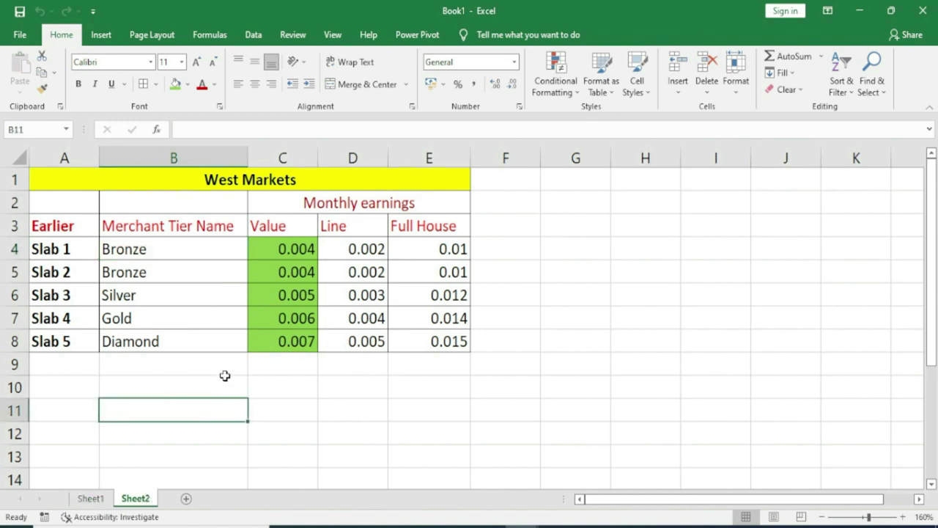
{"action": "left_click", "coordinate": [333, 35]}
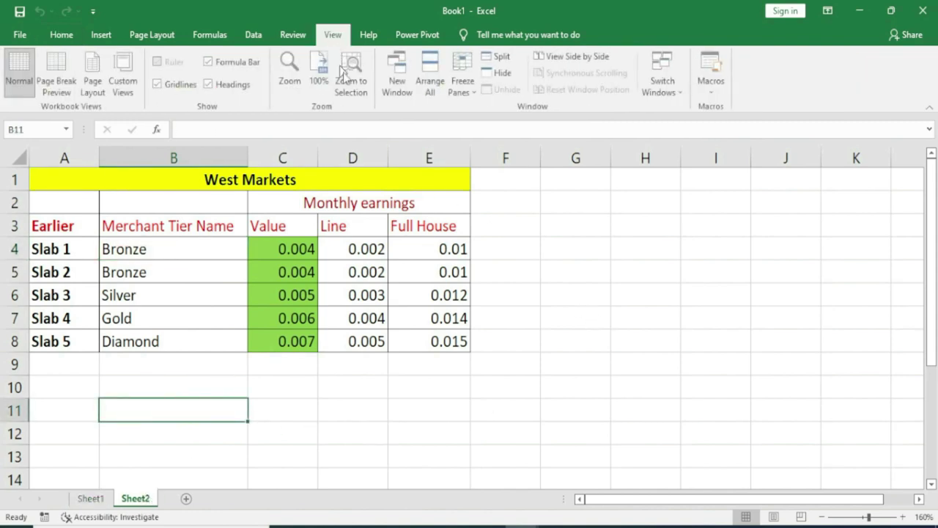
{"action": "left_click", "coordinate": [712, 86]}
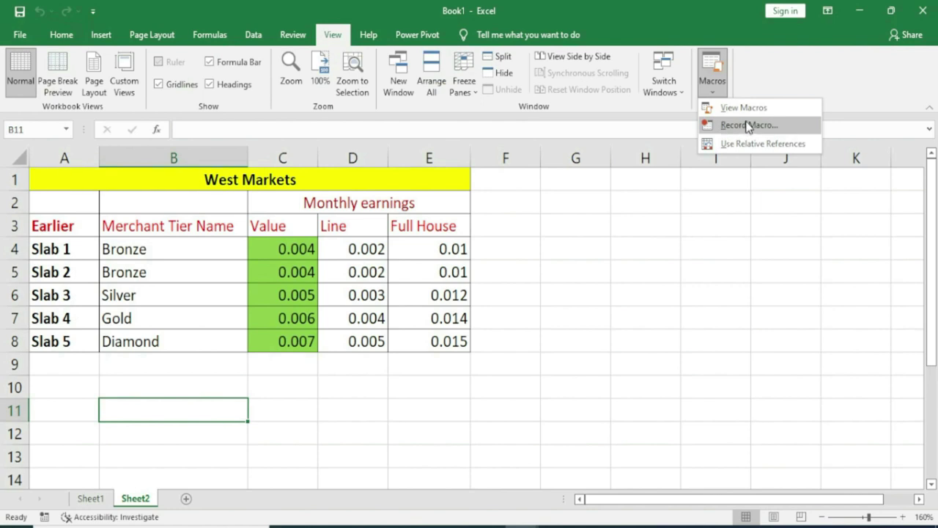
{"action": "left_click", "coordinate": [736, 111]}
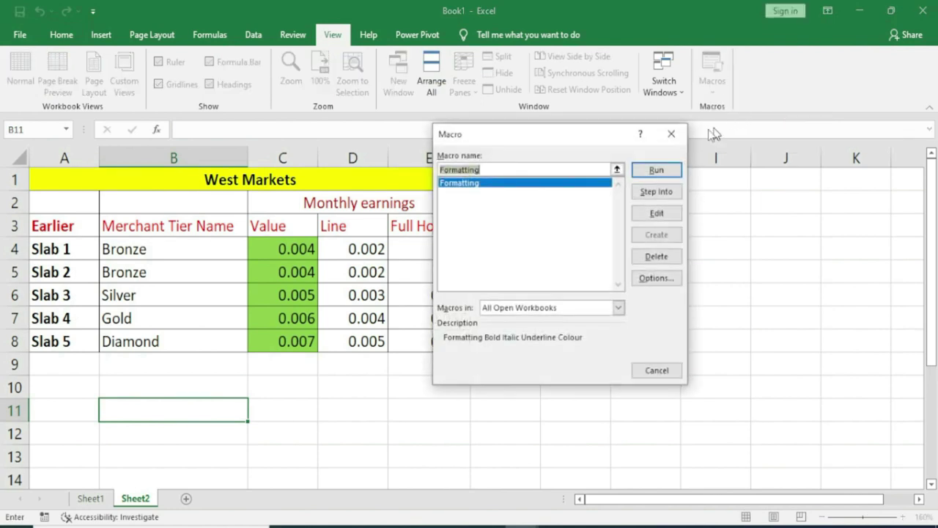
{"action": "left_click_drag", "start_coordinate": [538, 136], "coordinate": [598, 131]}
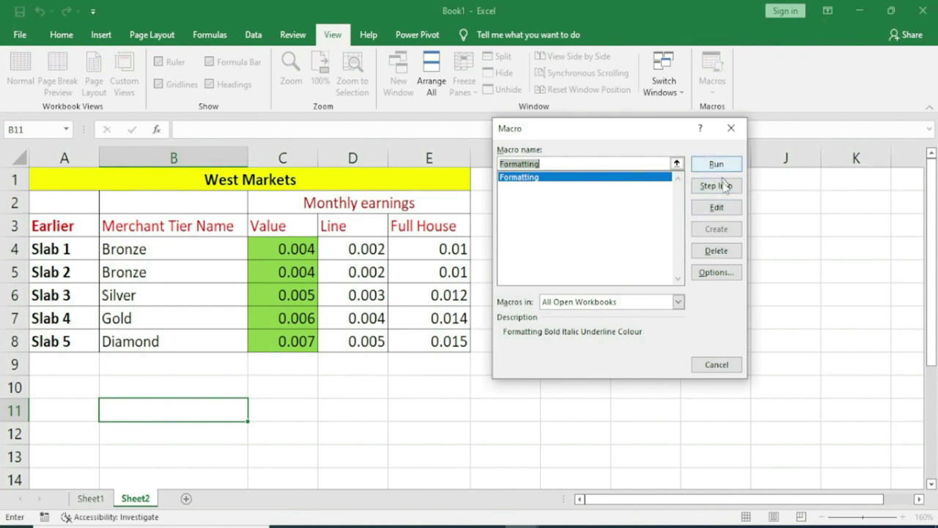
{"action": "left_click", "coordinate": [715, 364]}
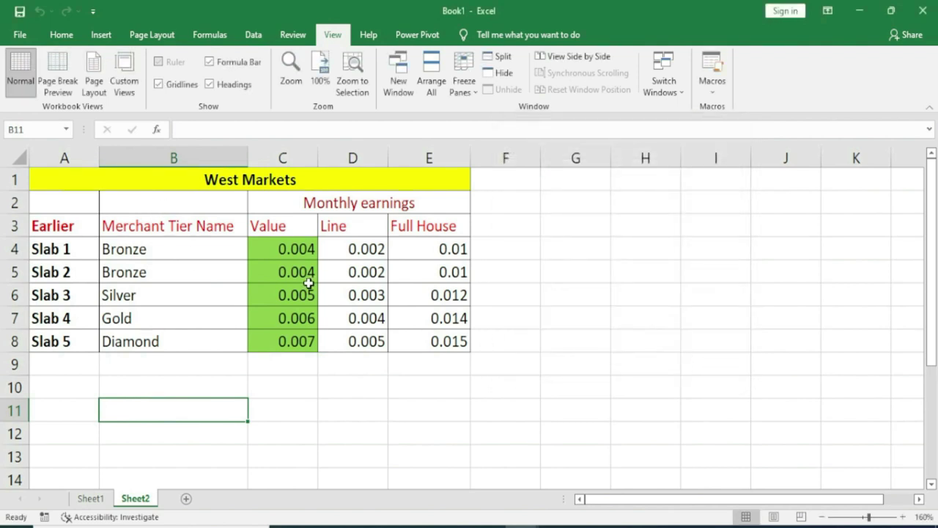